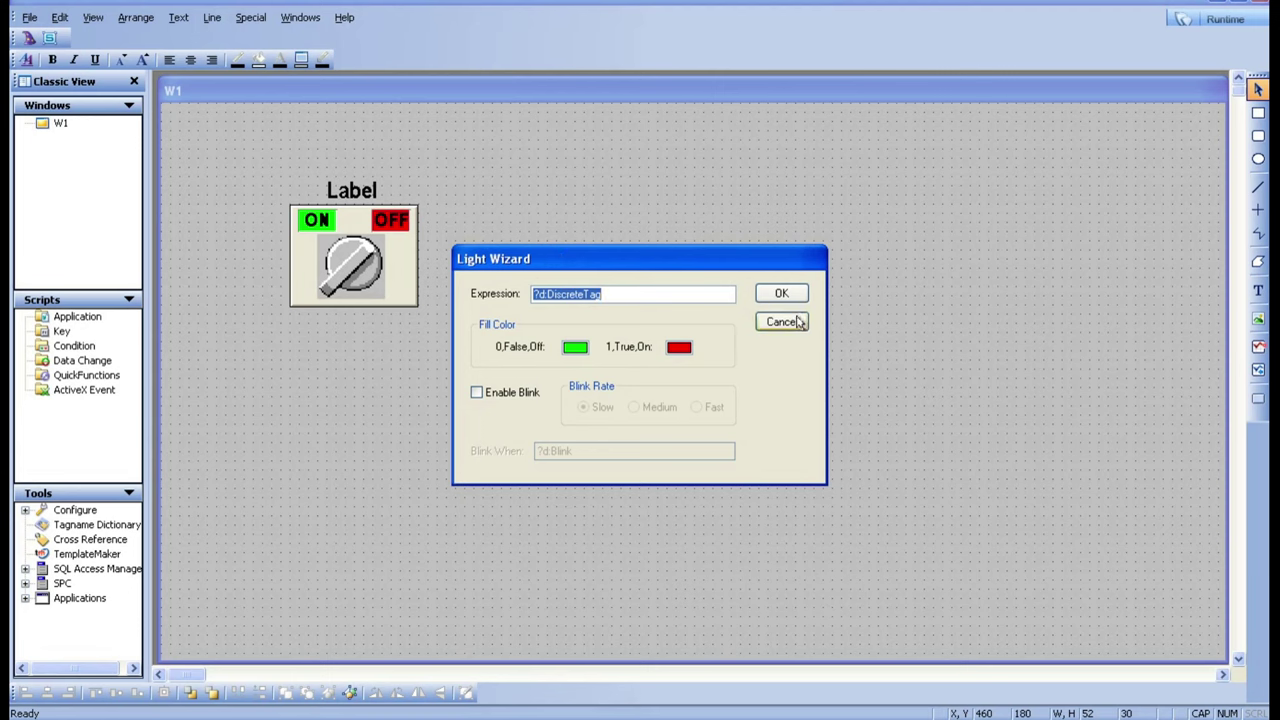
Step: Close the light's settings without changes, then enlarge the light to about 94 by 54 and place it beside the switch at about 400, 140
left_click(793, 322)
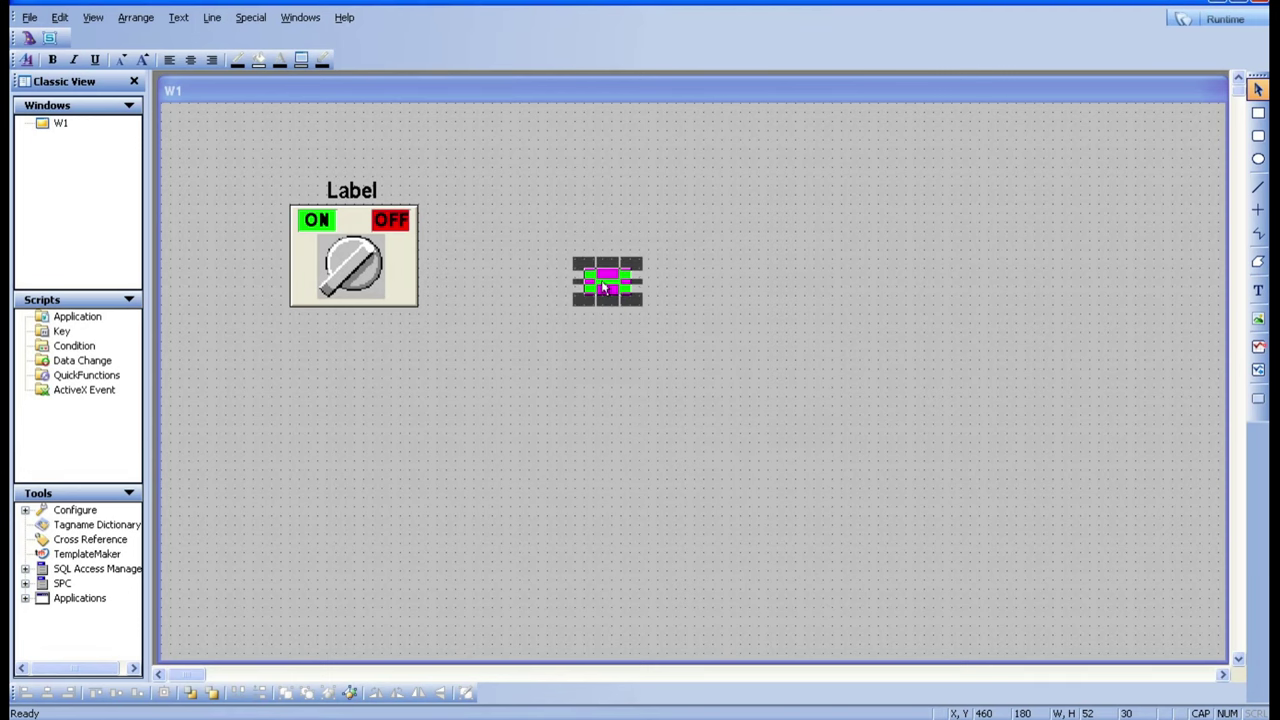
left_click_drag(612, 290, 643, 298)
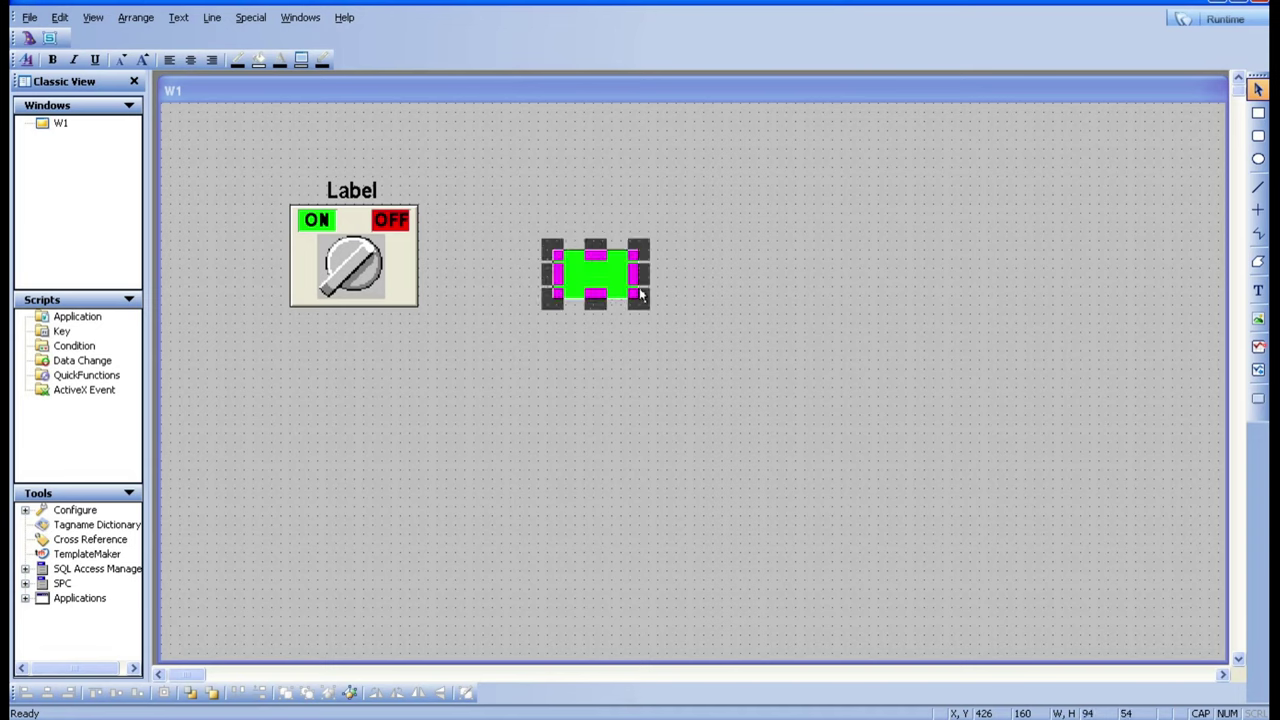
left_click_drag(568, 264, 546, 248)
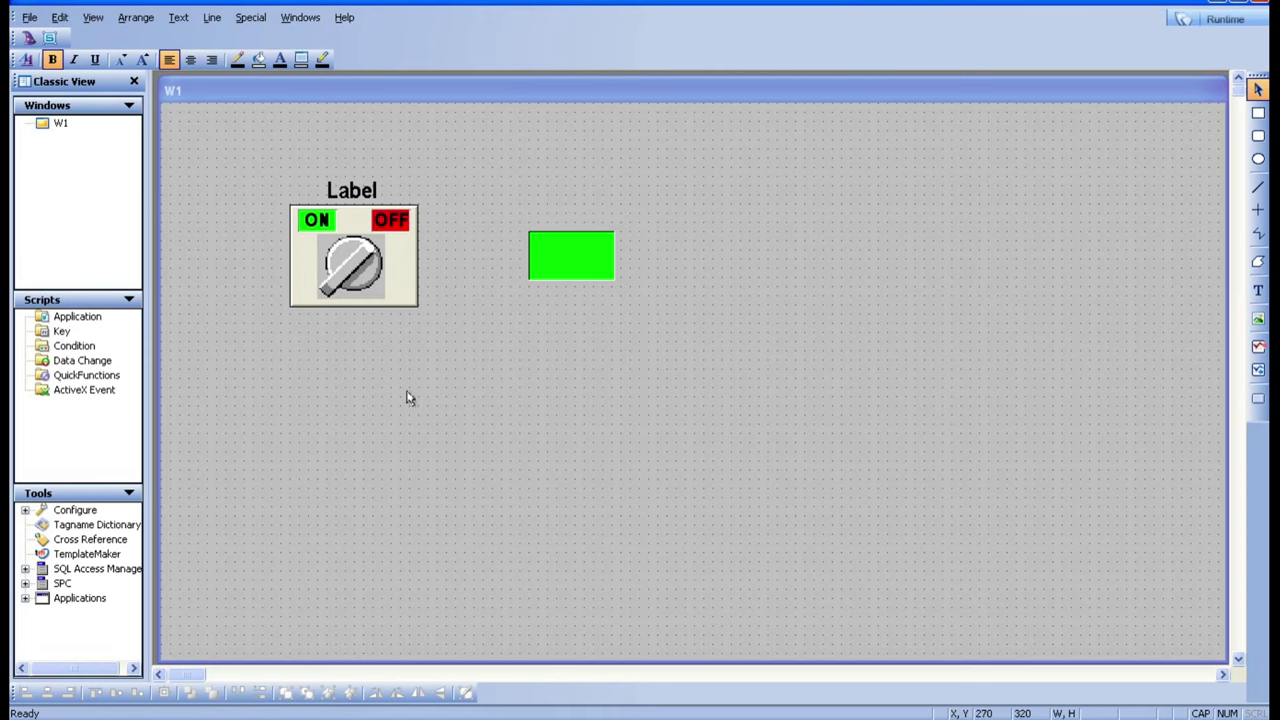
Step: Open the rotary switch's wizard settings and clear its placeholder tagname
double_click(364, 233)
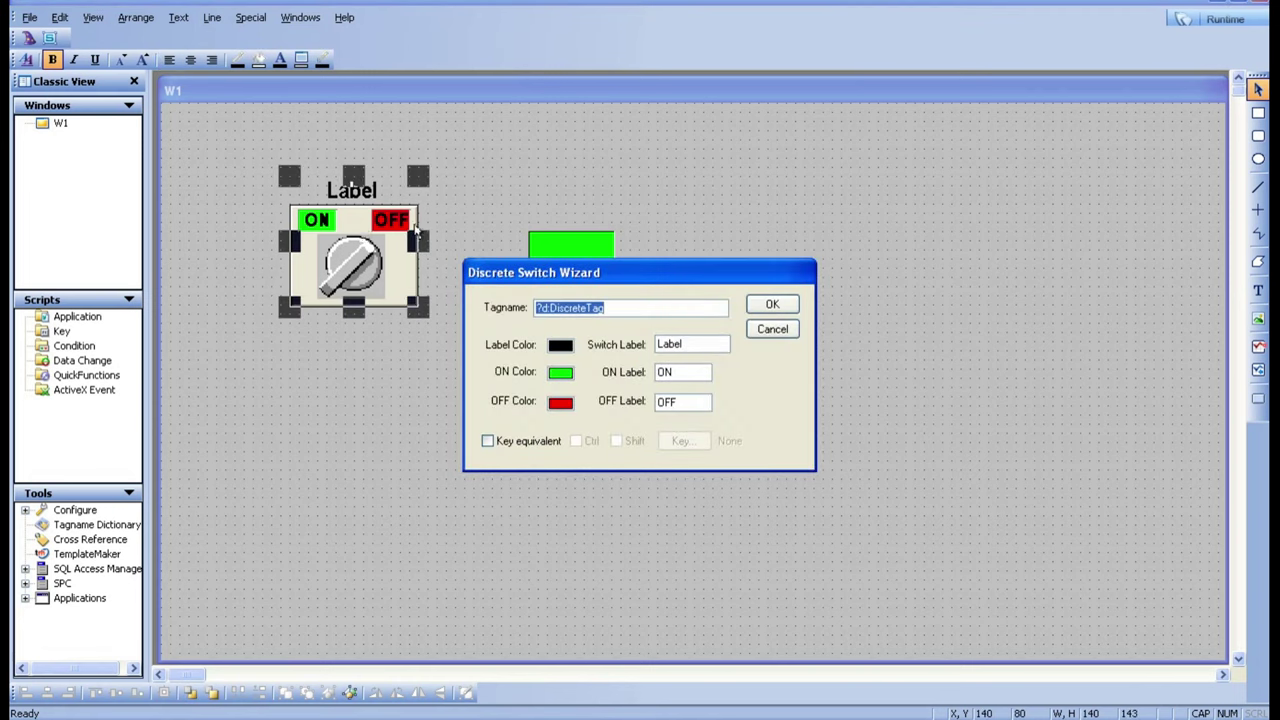
left_click(772, 329)
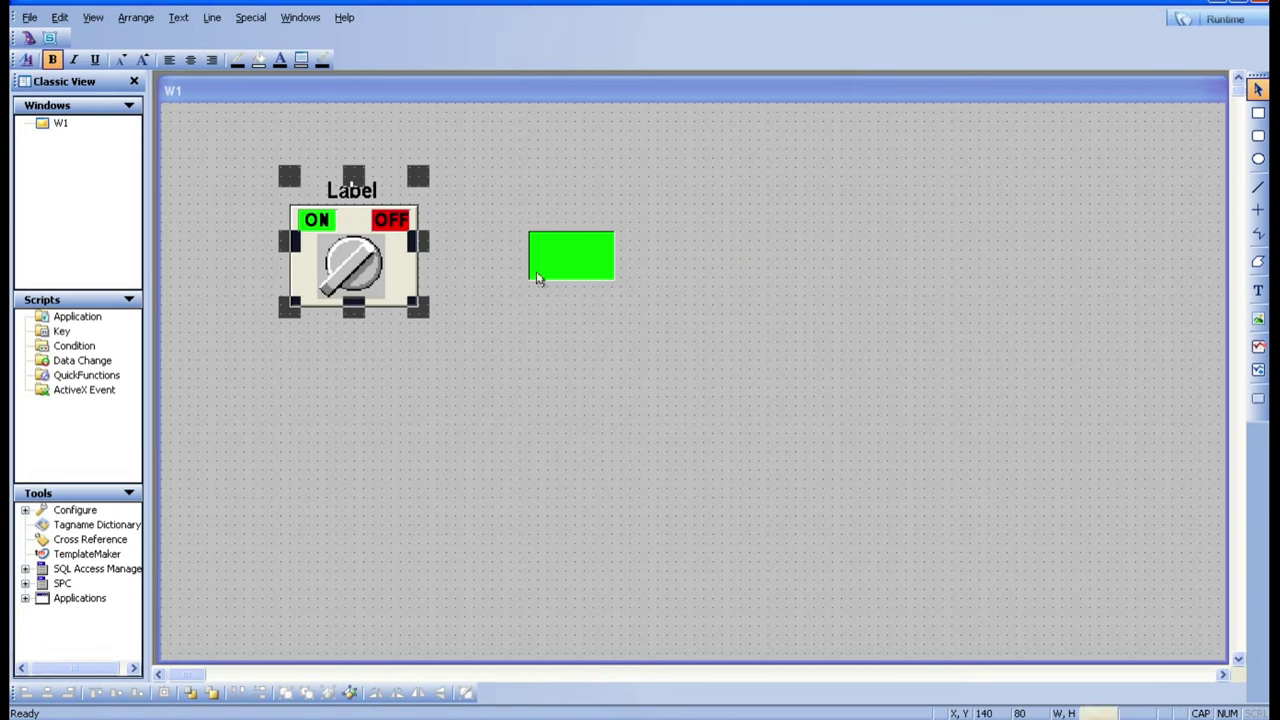
double_click(370, 278)
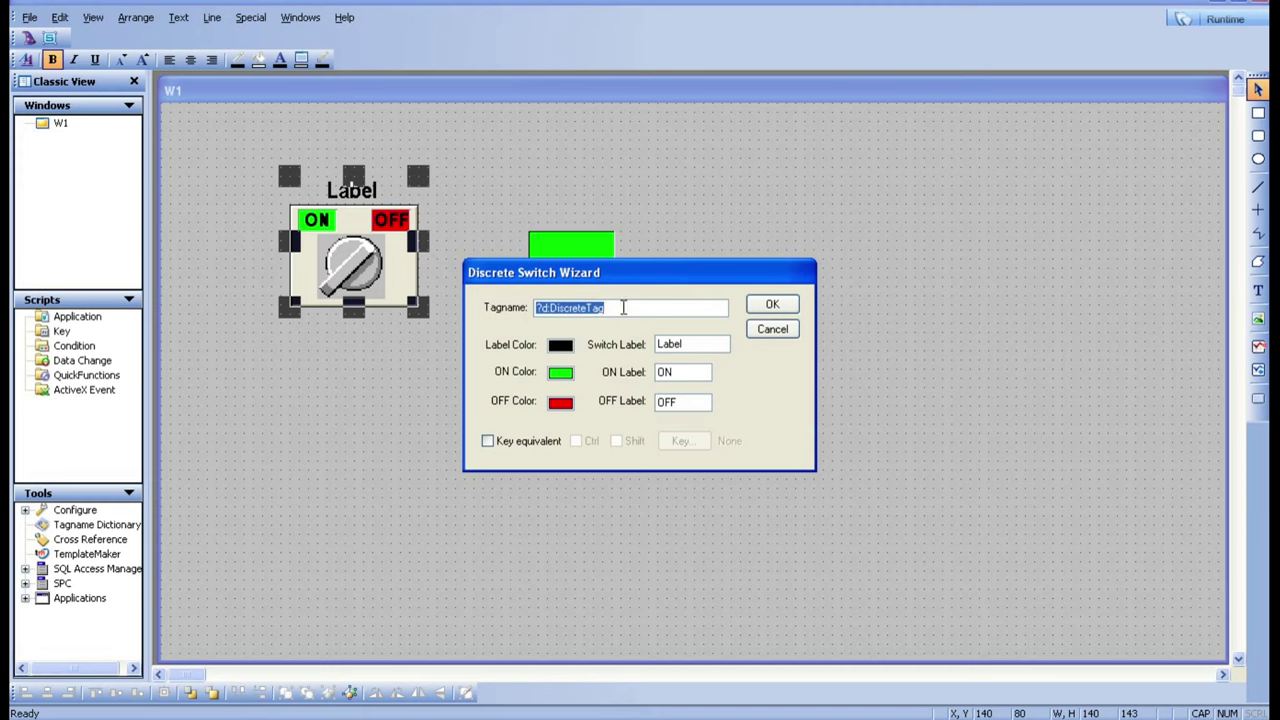
key("BackSpace")
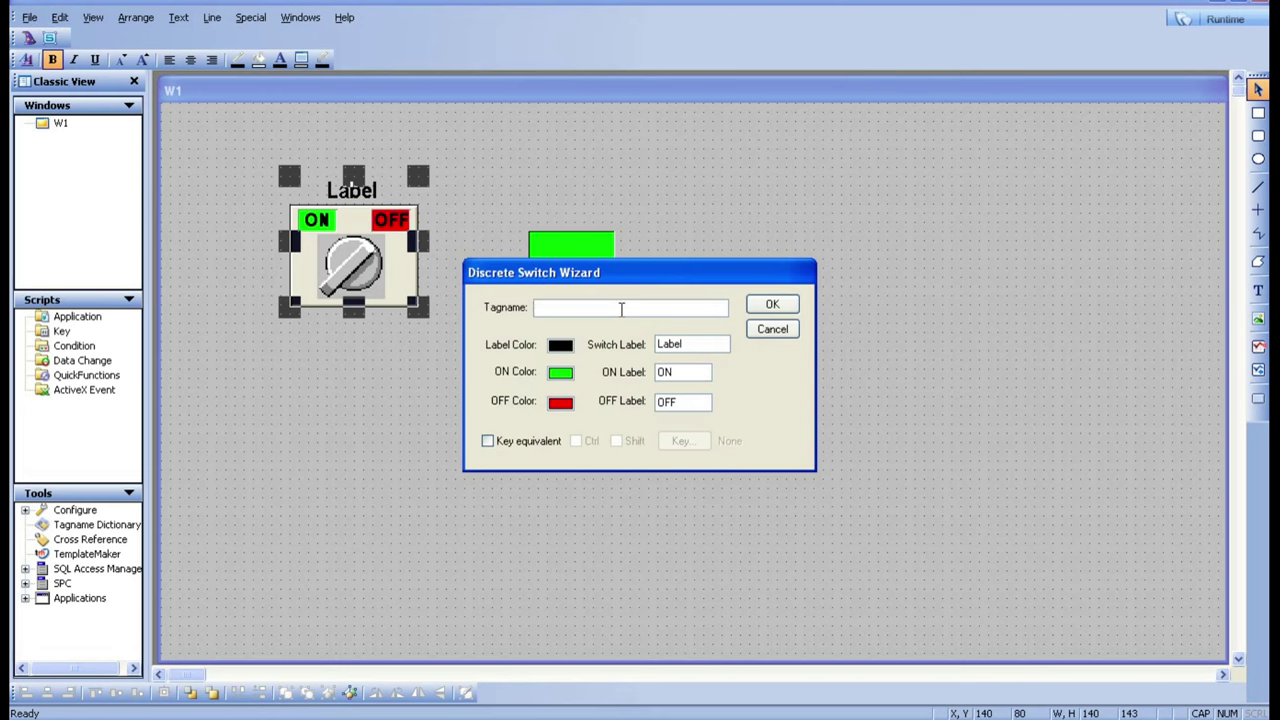
Step: Look through the local tag list for a tag usable by the switch, and close it without choosing one
double_click(621, 309)
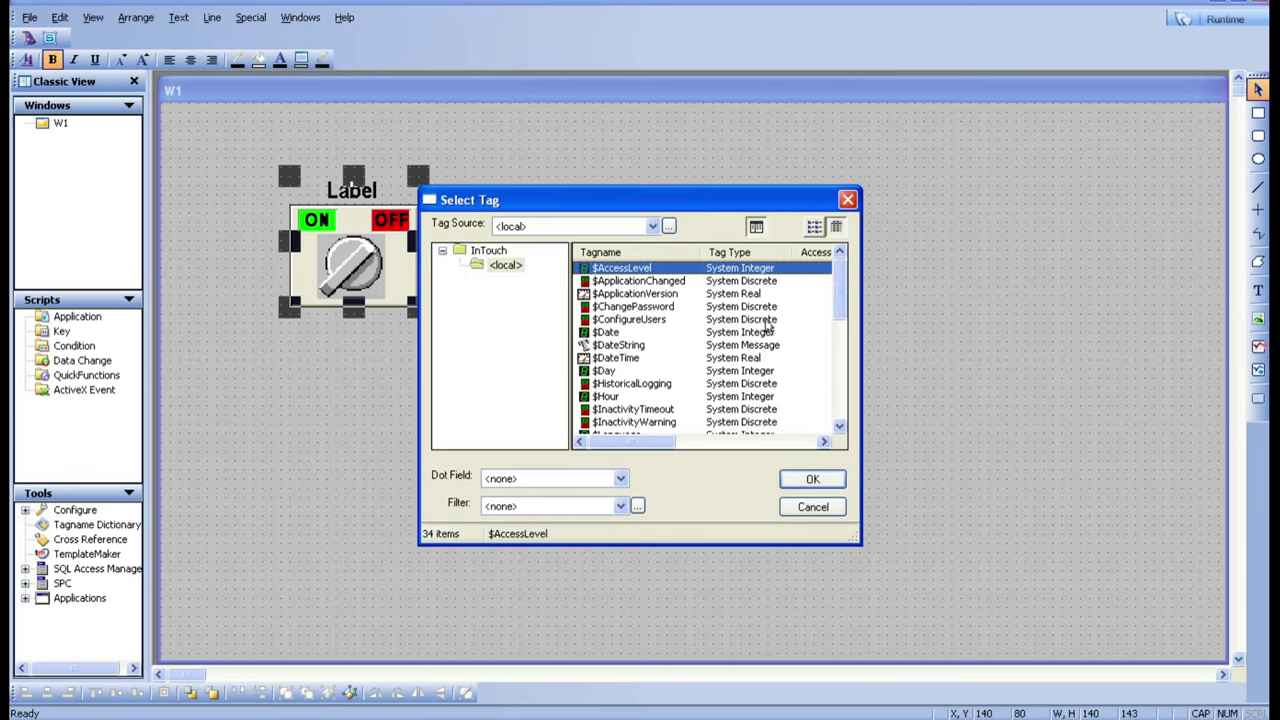
left_click_drag(838, 284, 836, 412)
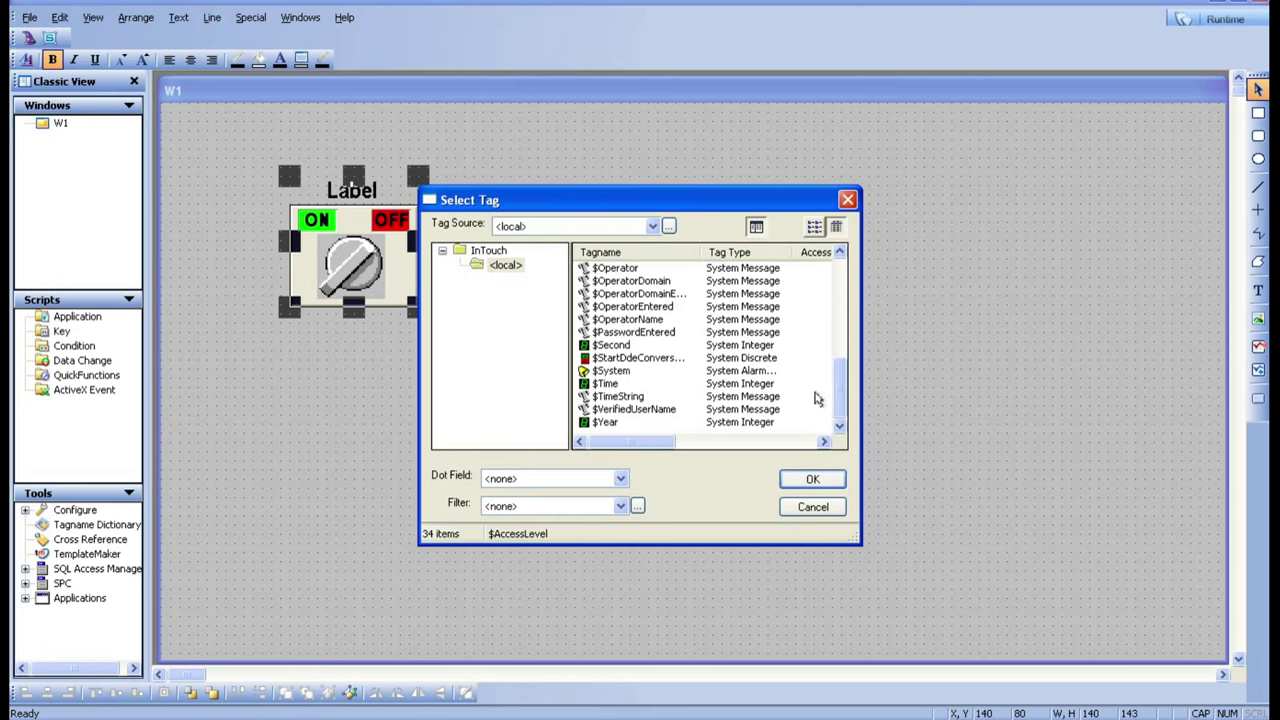
left_click_drag(840, 390, 848, 290)
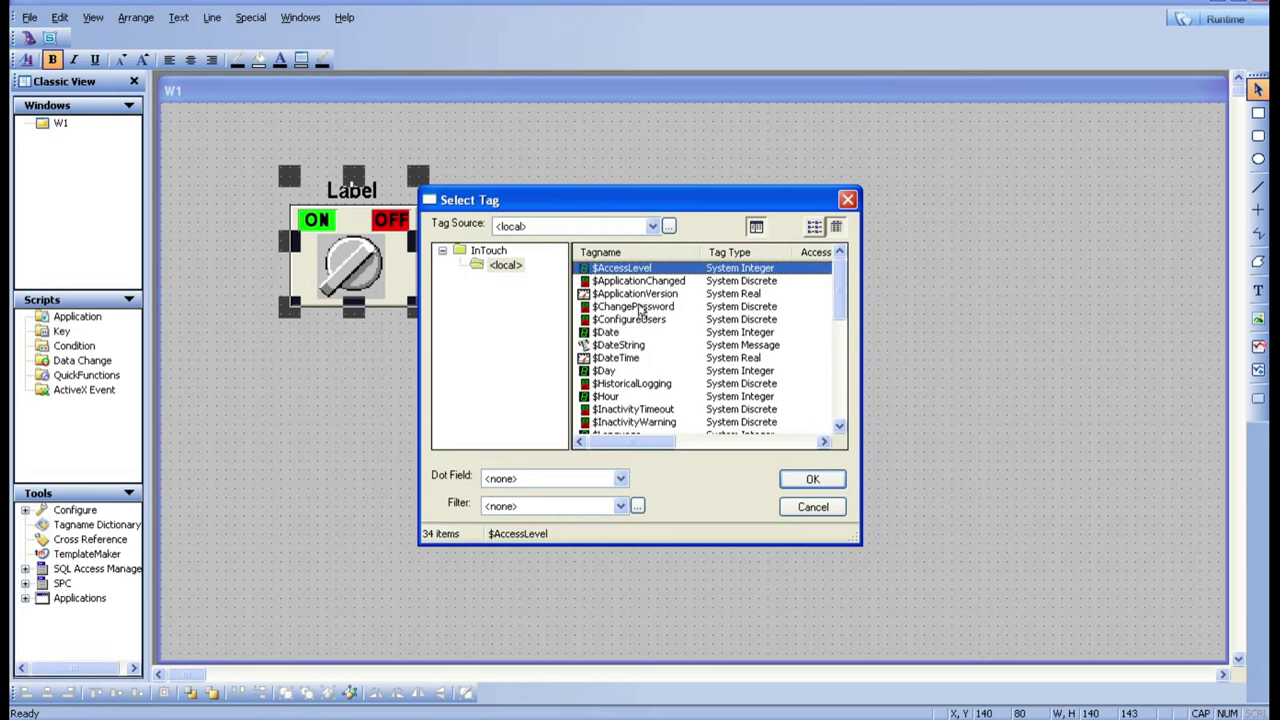
left_click(834, 408)
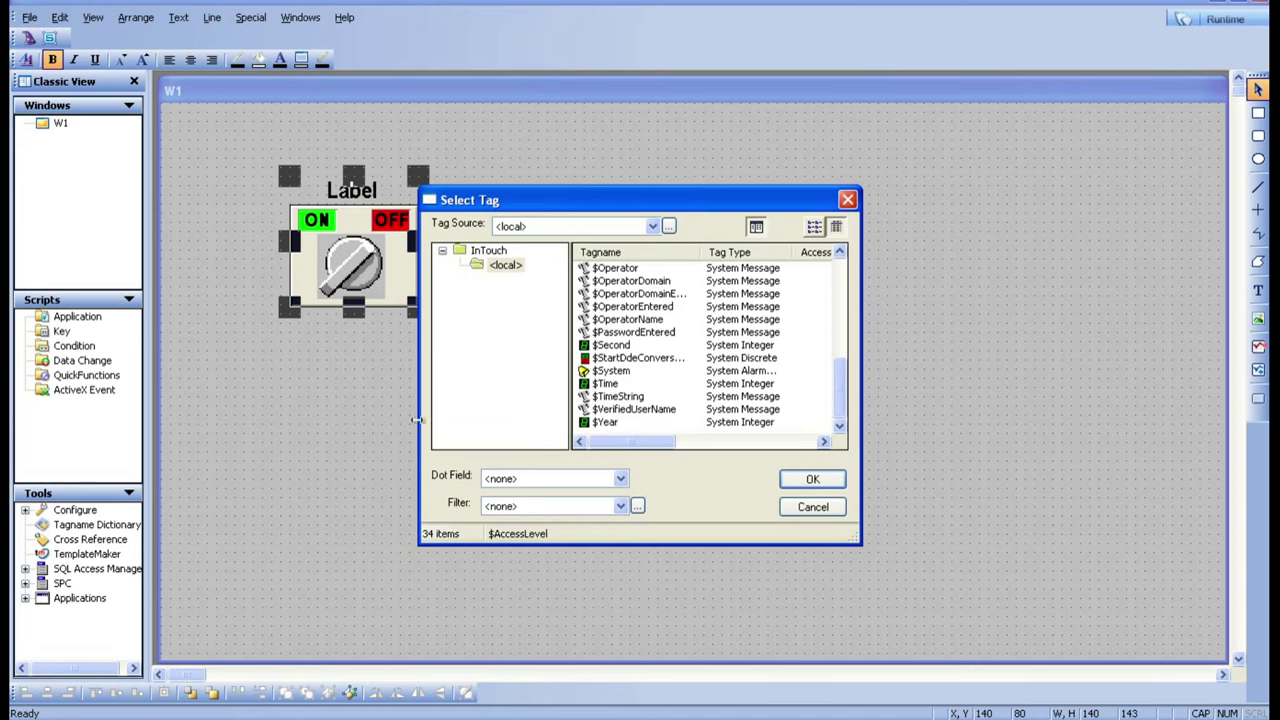
left_click(812, 507)
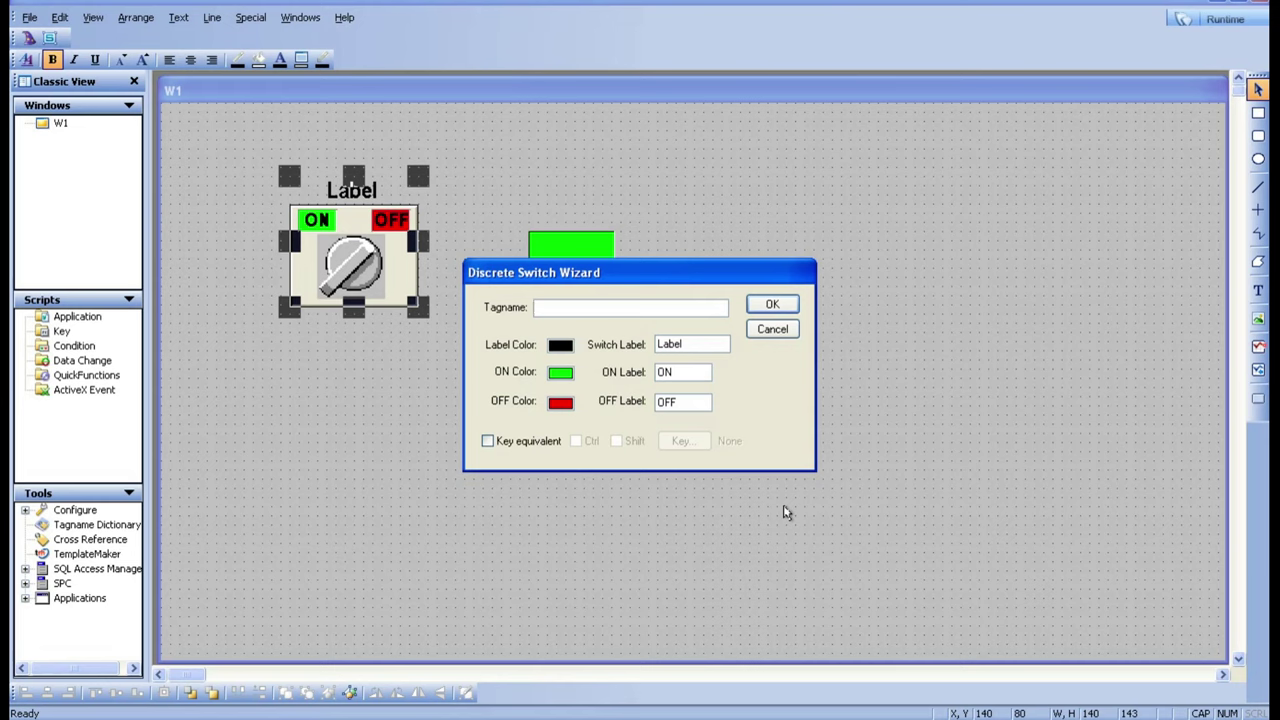
Step: Set the switch's tagname to SWITCH and define it as a new Memory Discrete tag, saving the definition
type("SWITCH")
left_click(772, 305)
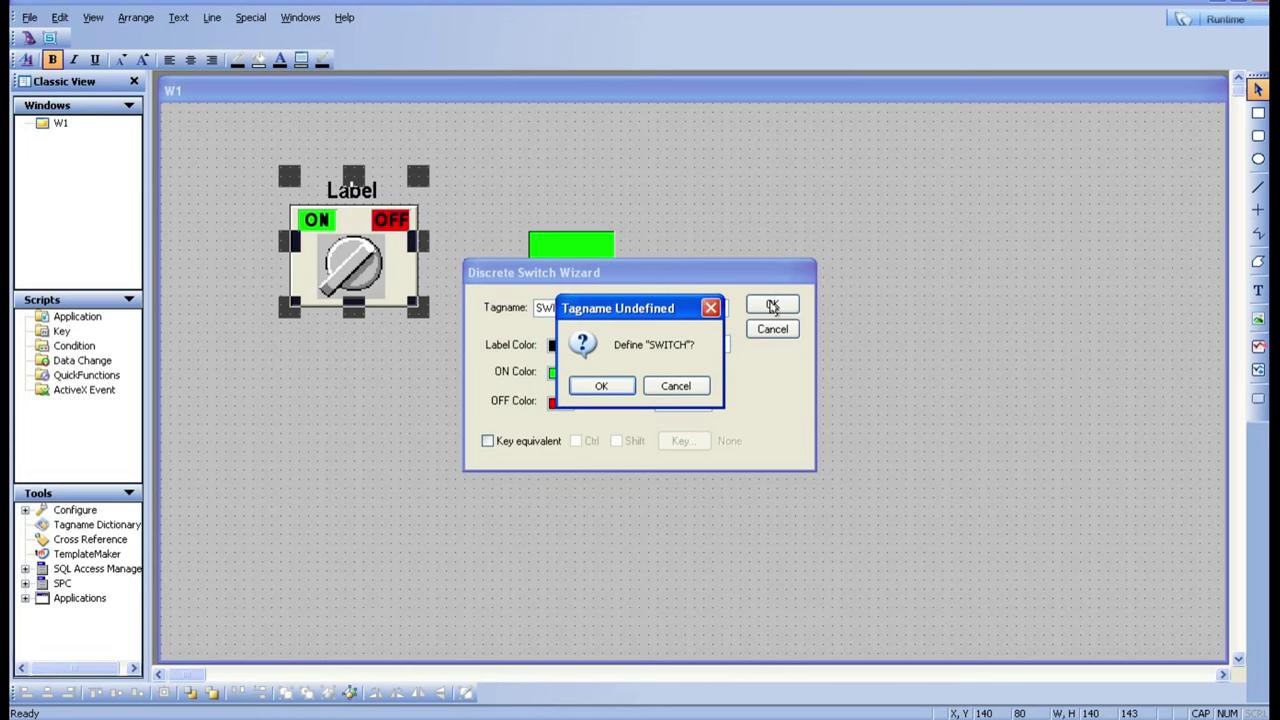
left_click(603, 387)
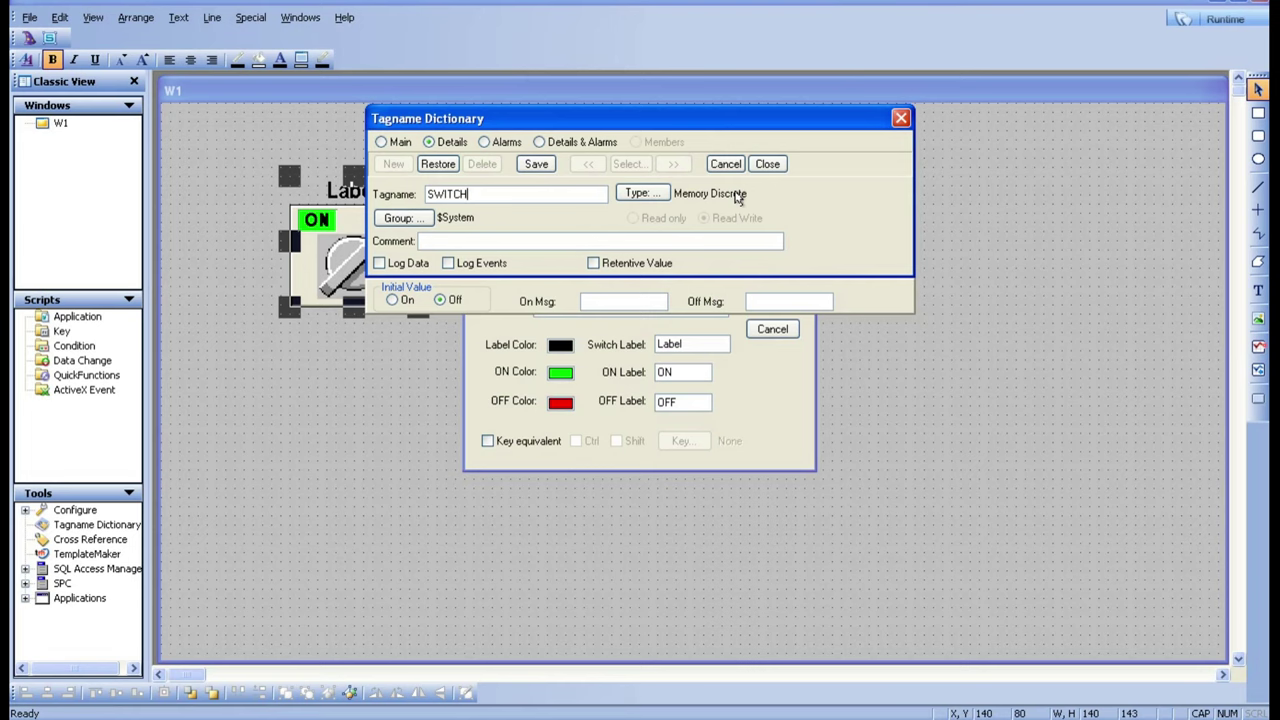
left_click(641, 194)
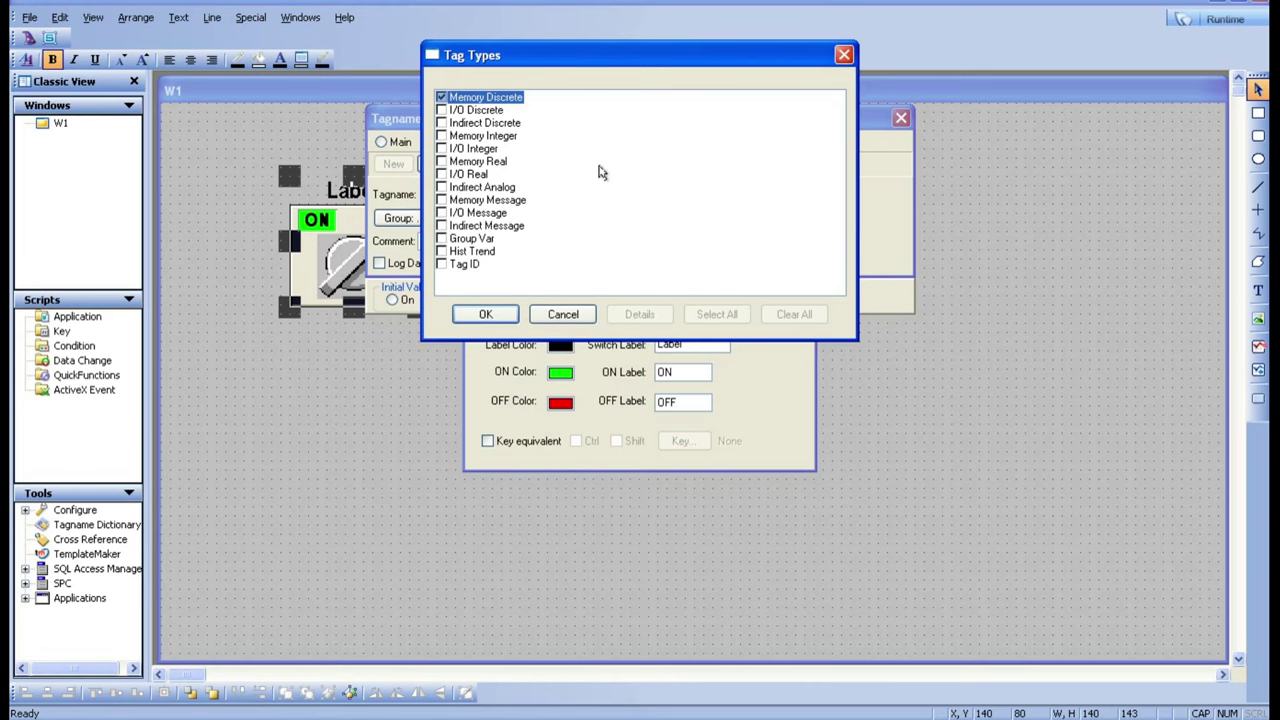
left_click(479, 110)
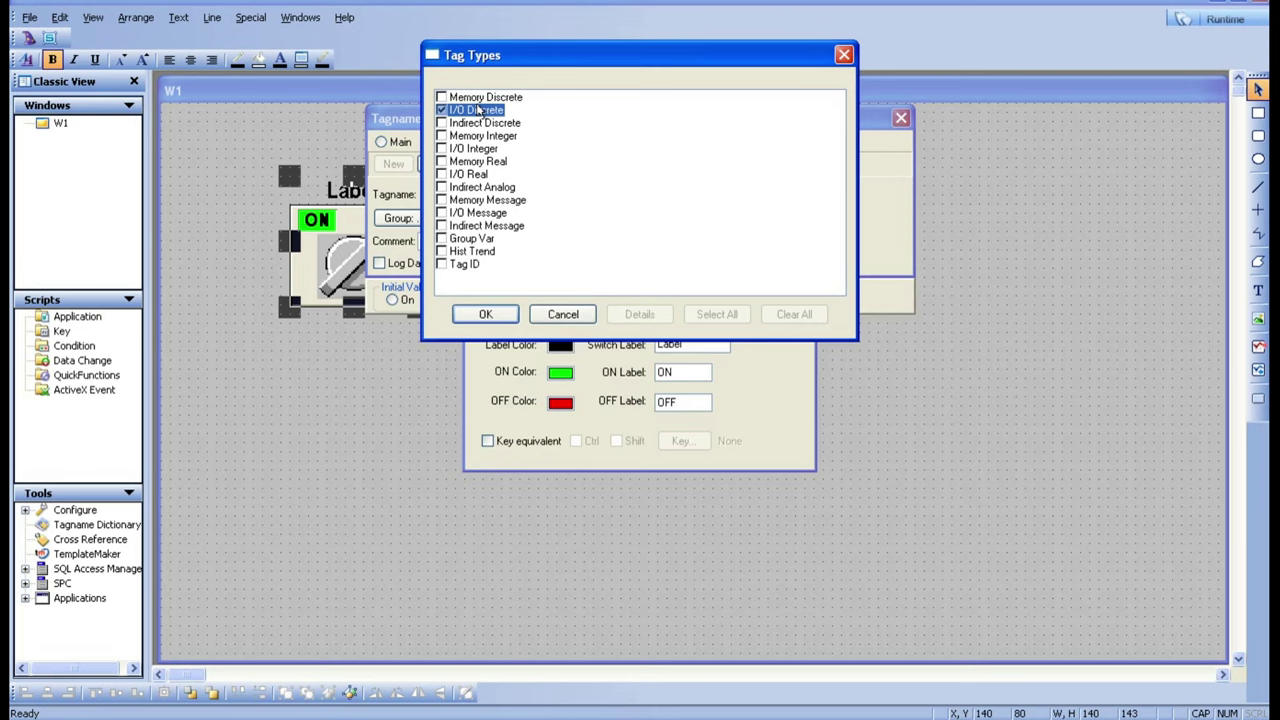
left_click(472, 97)
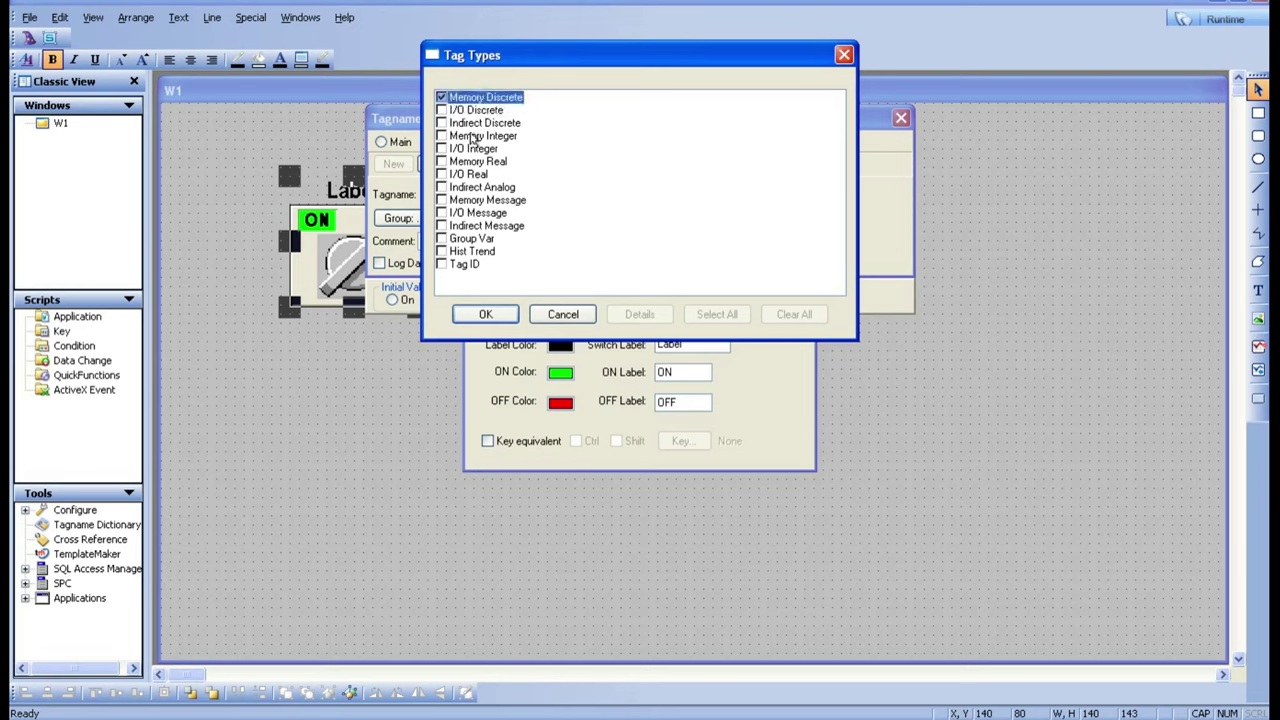
left_click(486, 314)
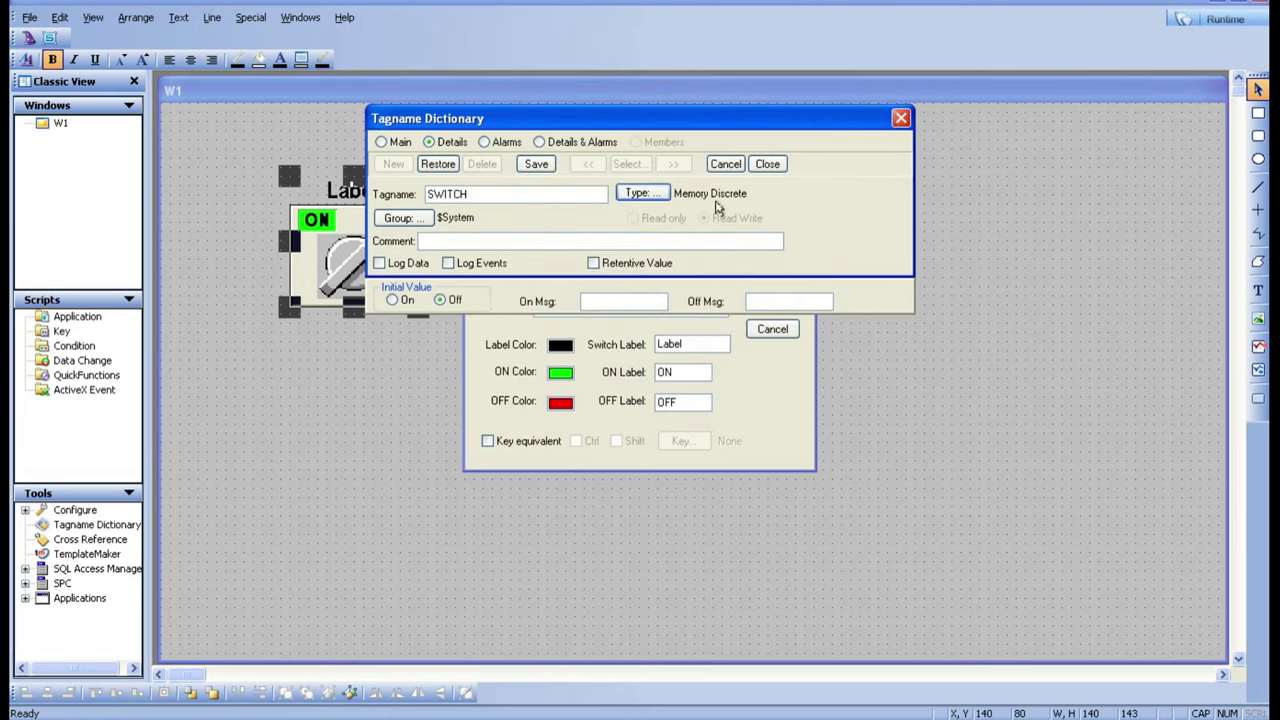
left_click(537, 166)
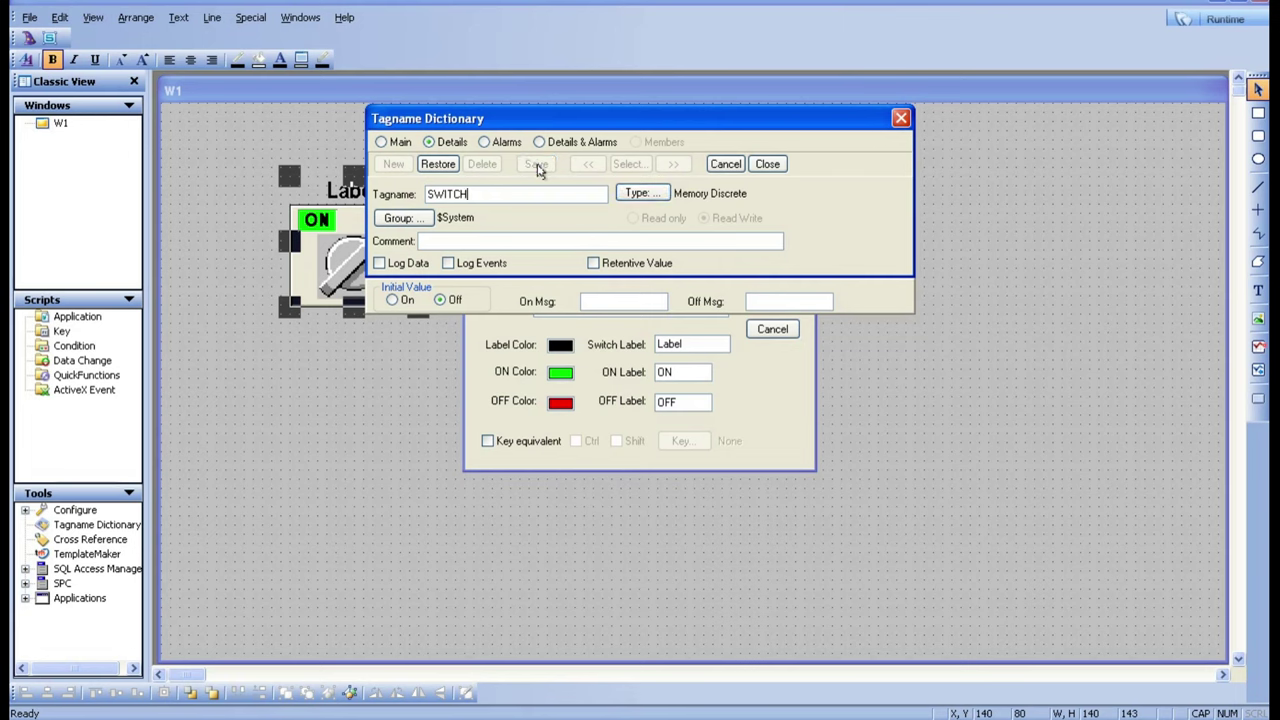
left_click(767, 165)
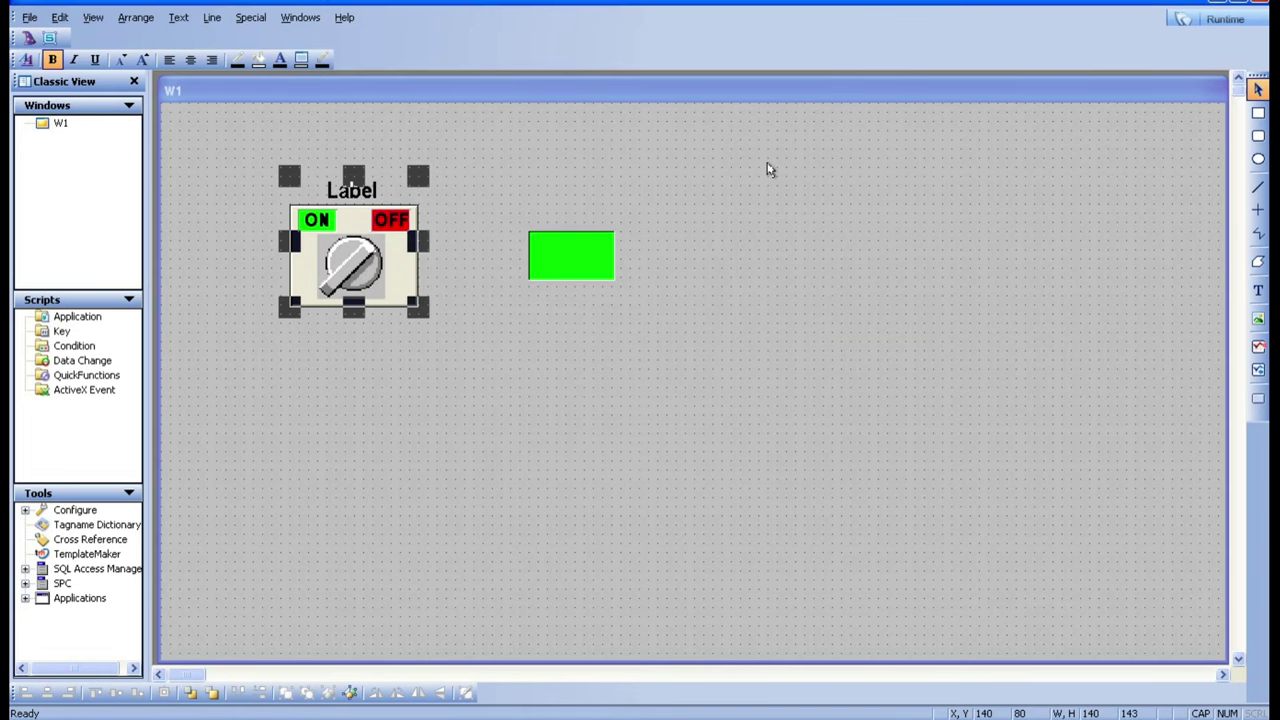
left_click(482, 448)
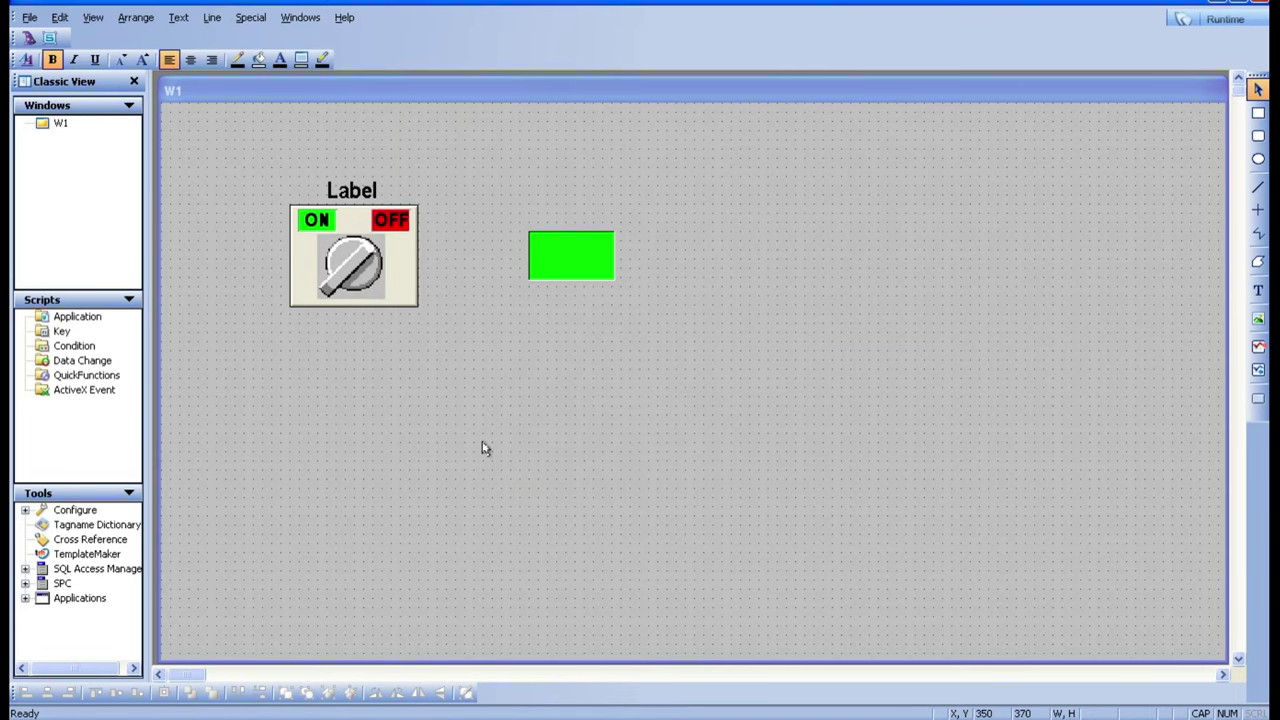
Step: Check the tagname assigned to the rotary switch in its wizard settings
double_click(379, 242)
left_click(597, 308)
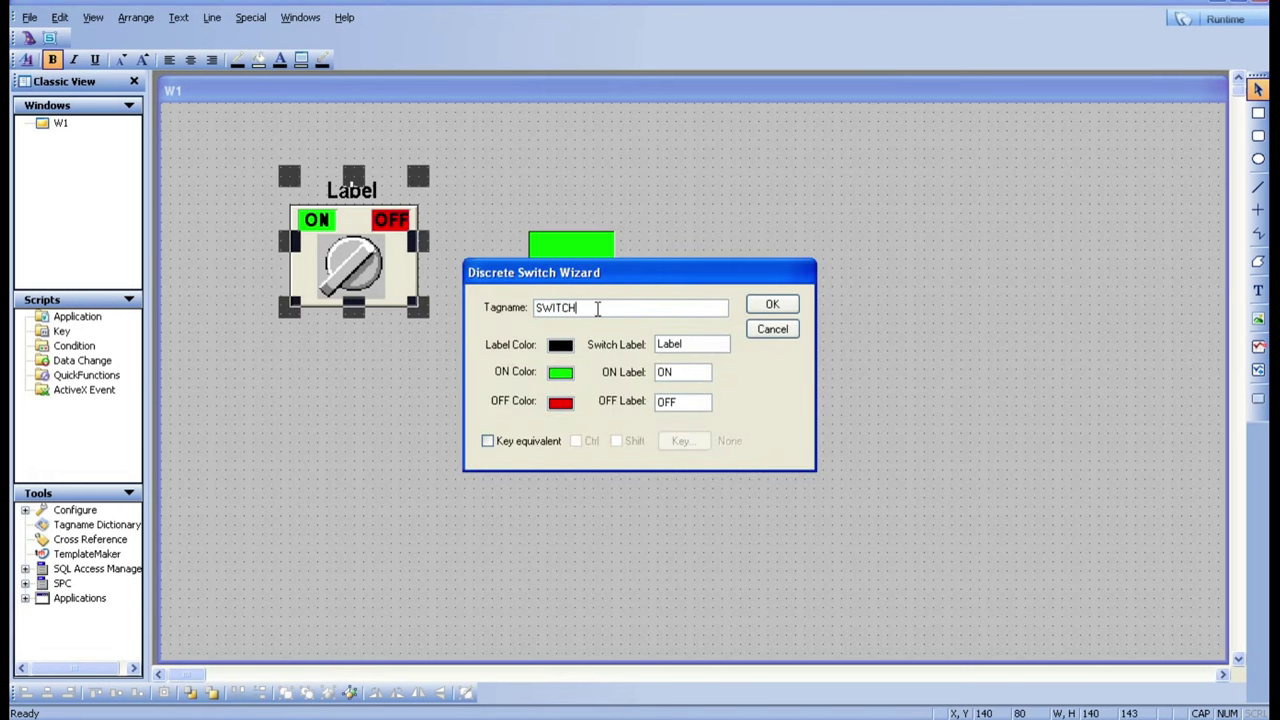
left_click(762, 306)
left_click(410, 403)
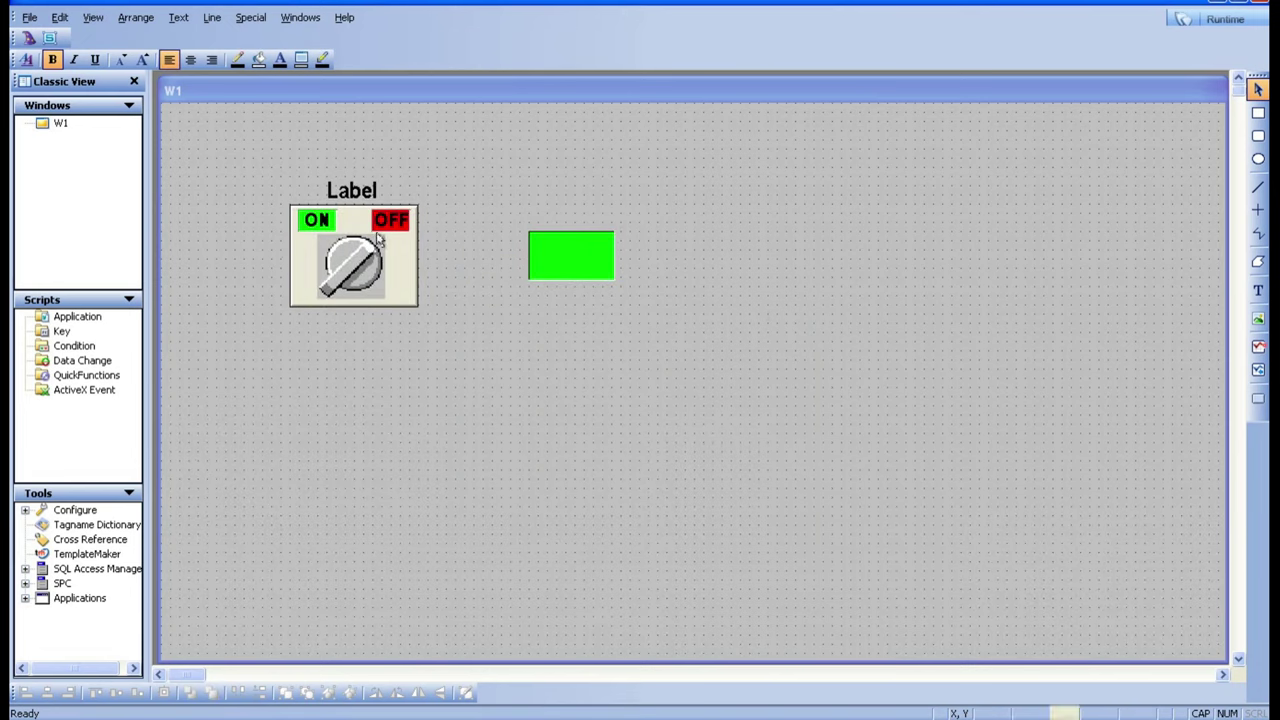
left_click(565, 268)
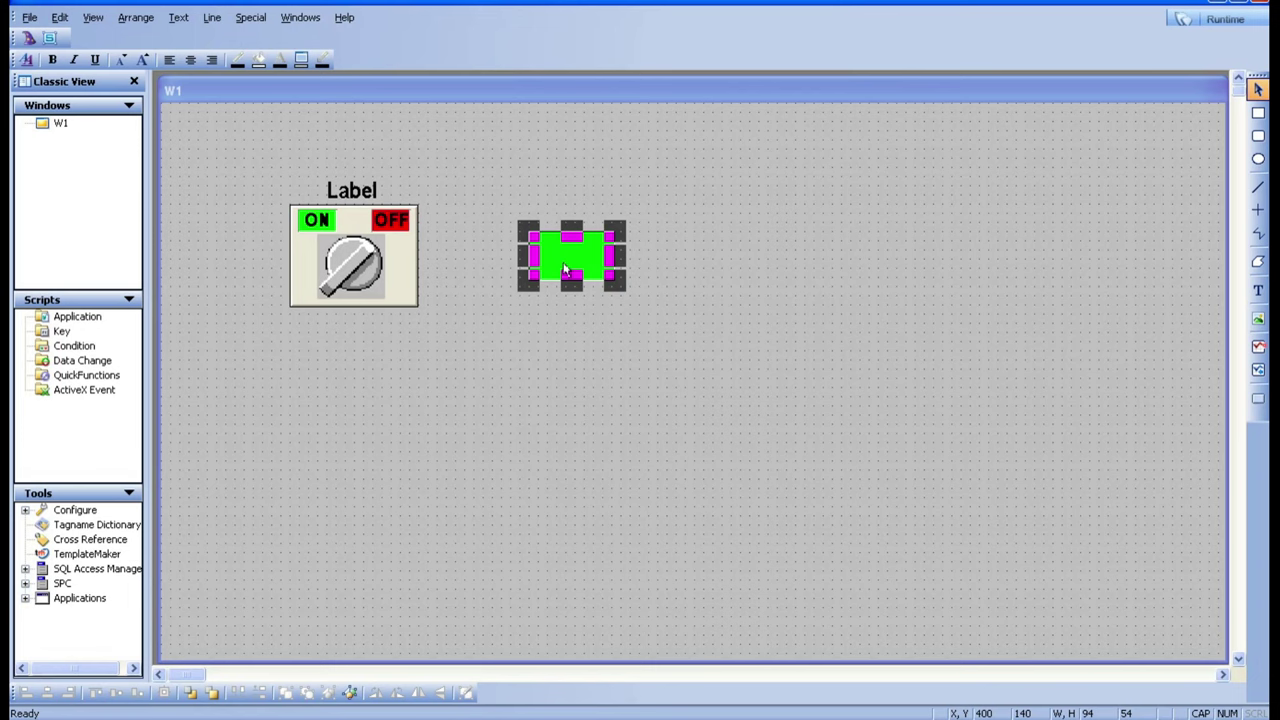
double_click(565, 268)
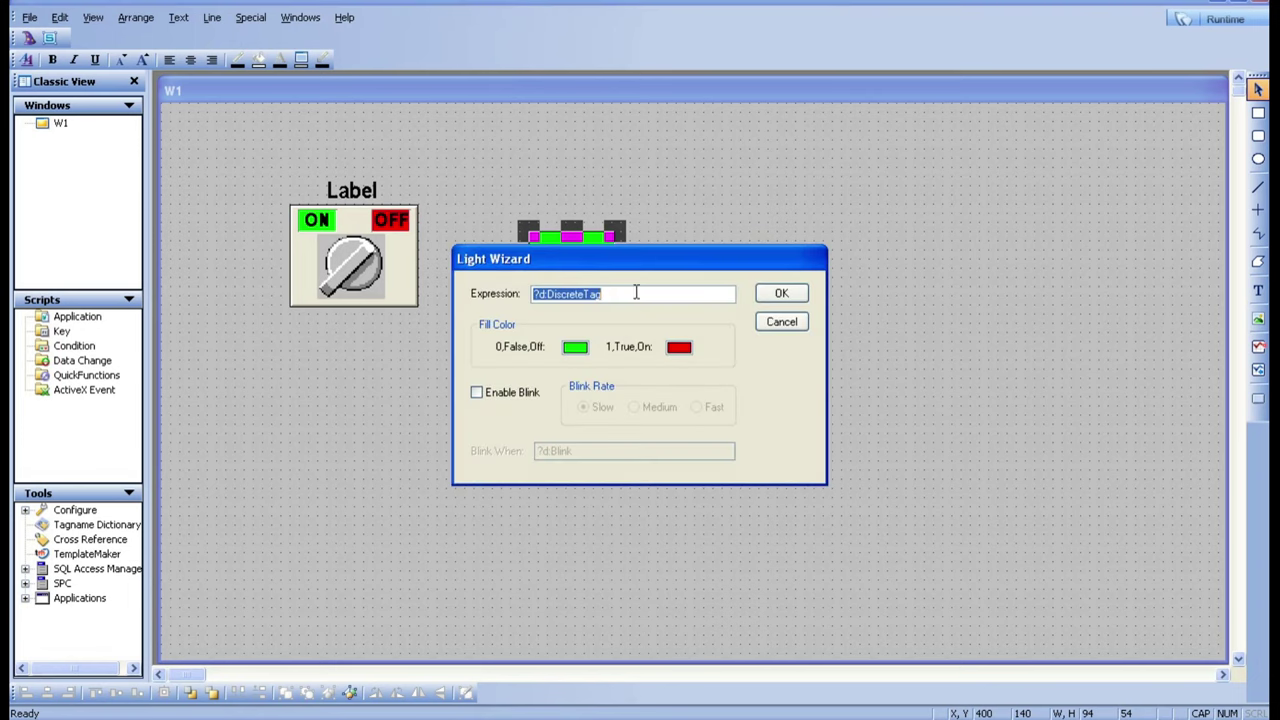
left_click(768, 330)
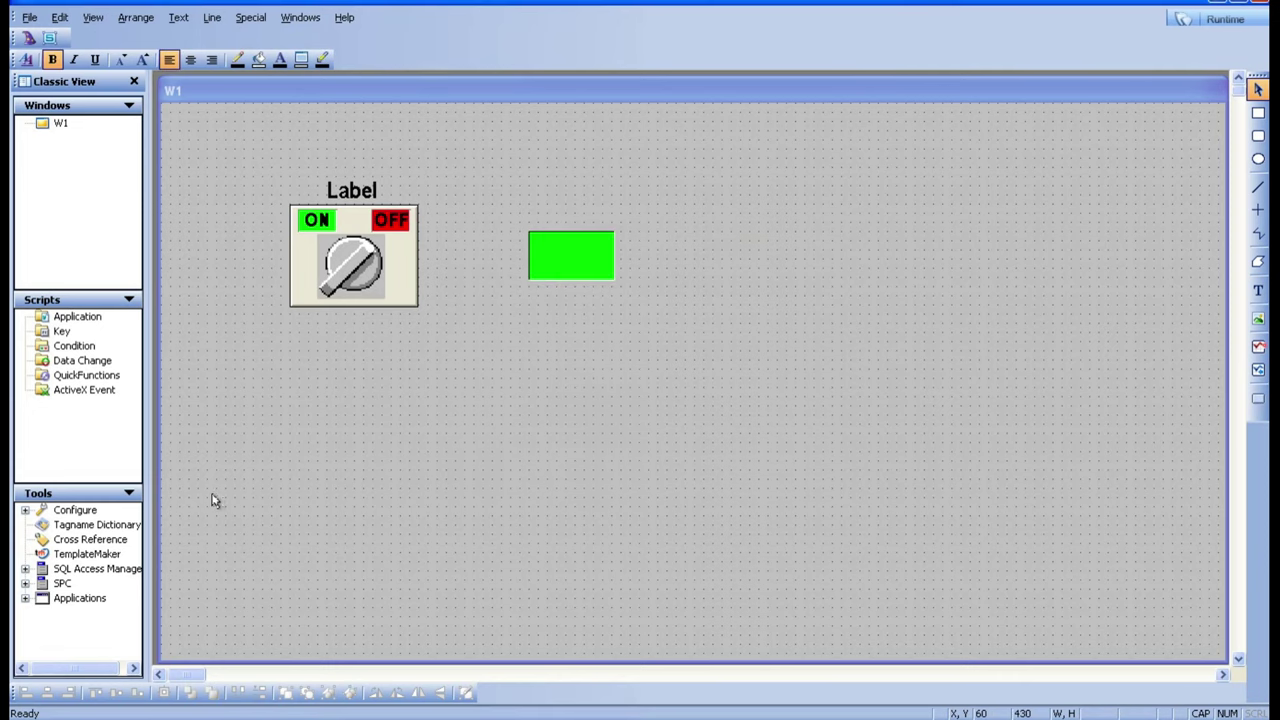
left_click(569, 264)
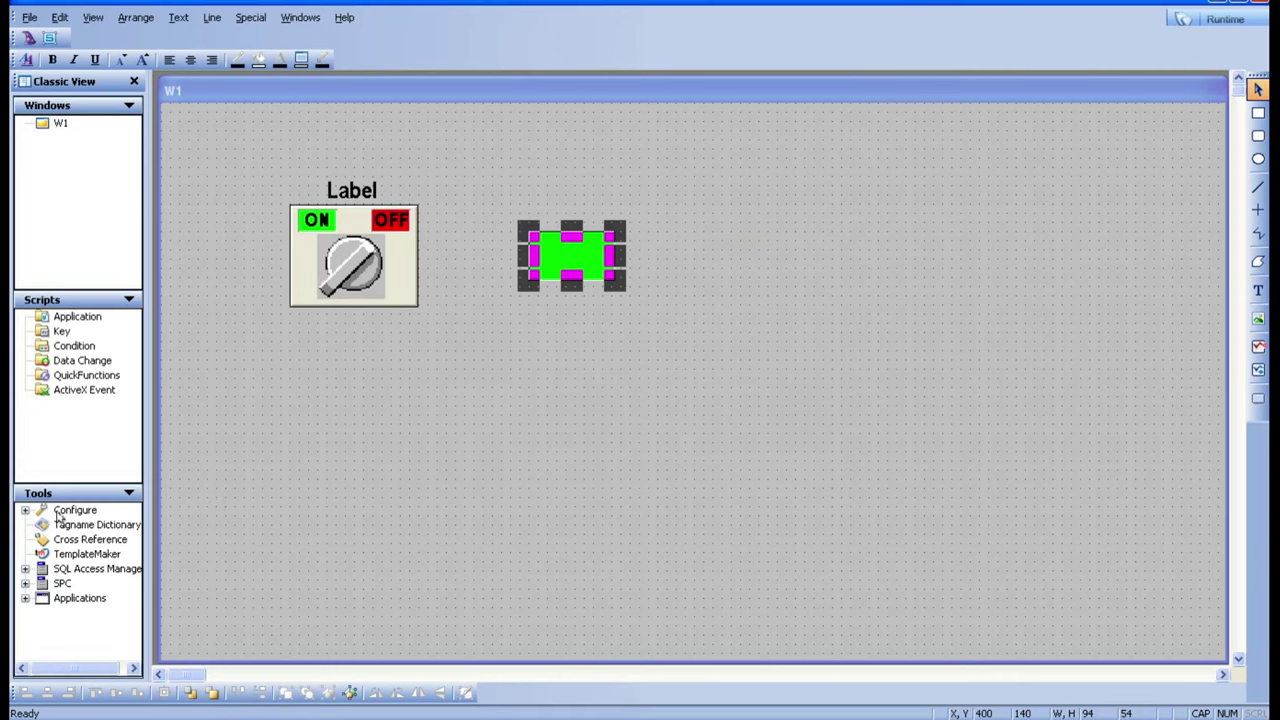
left_click(291, 569)
Step: Add a Memory Discrete tag named LAMP to the Tagname Dictionary and save it
double_click(97, 524)
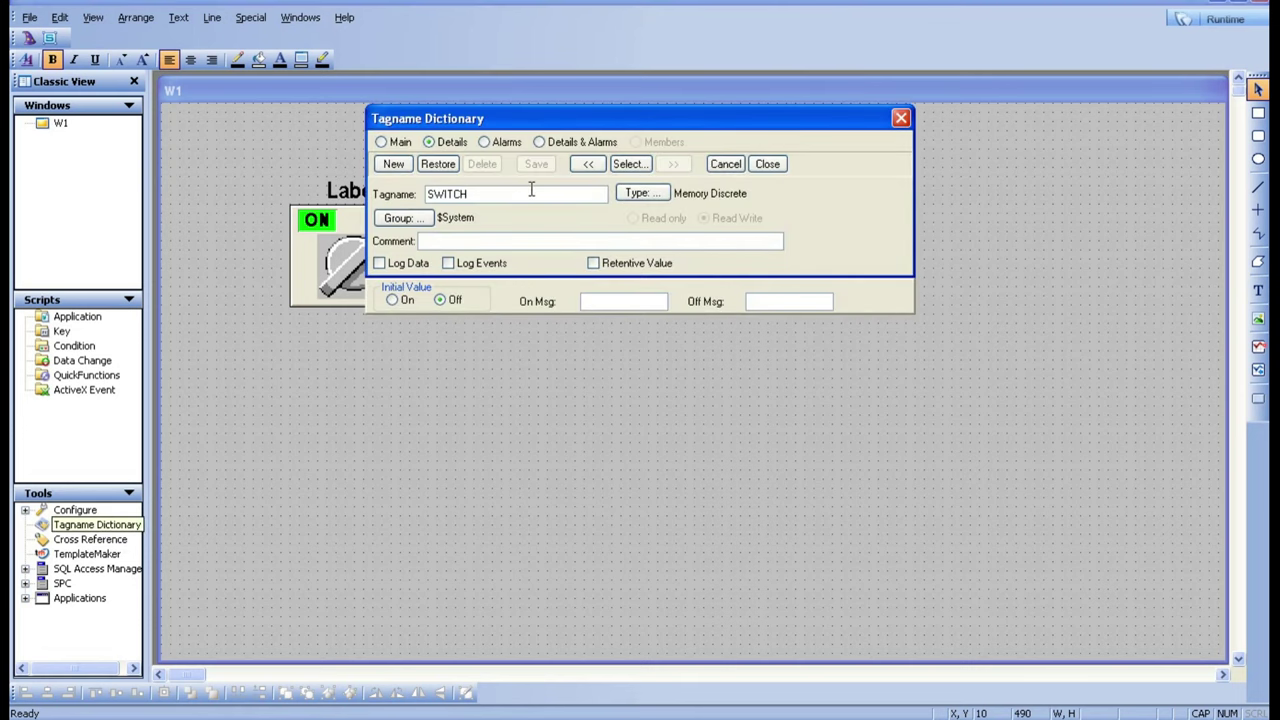
left_click_drag(584, 124, 683, 356)
left_click(573, 272)
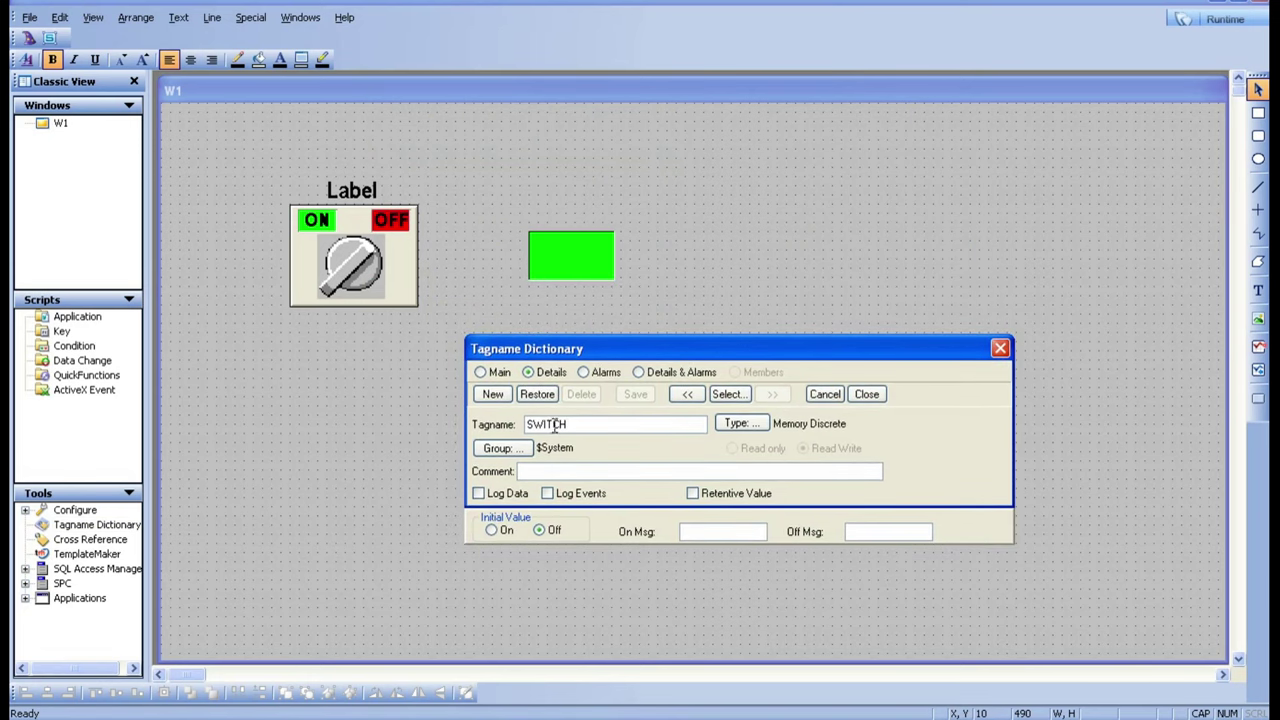
key("BackSpace")
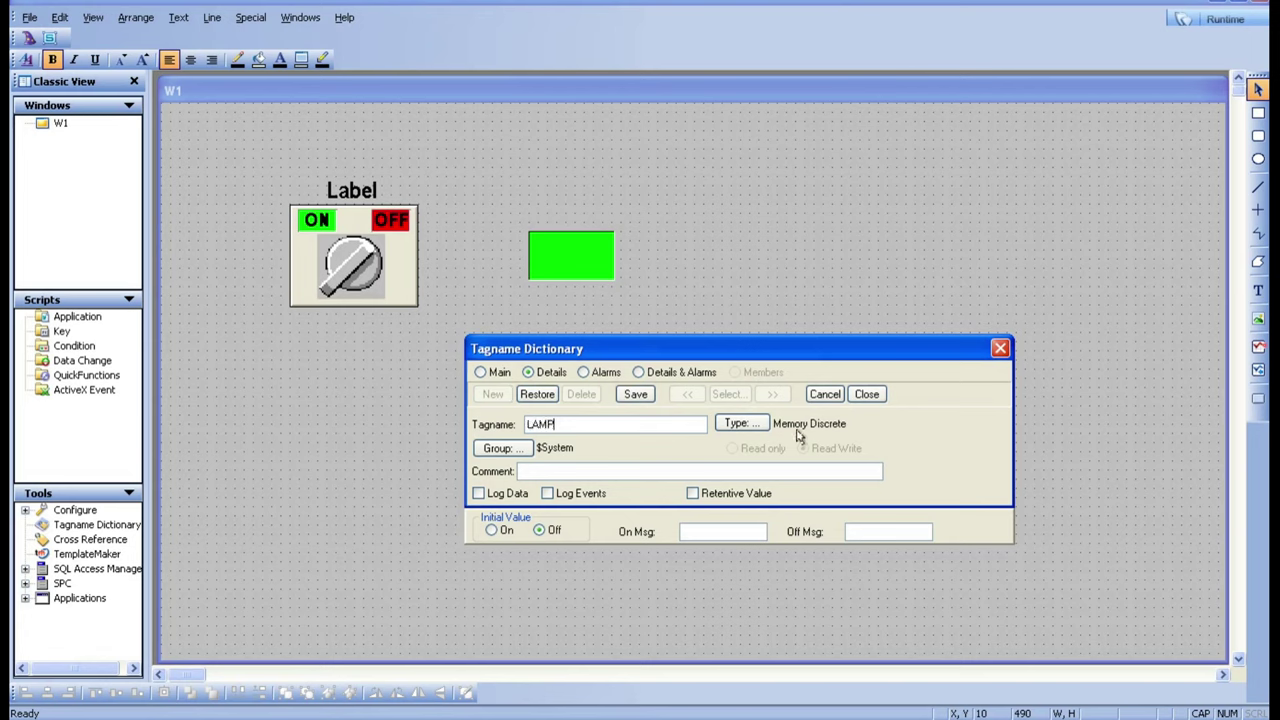
left_click(637, 394)
left_click(866, 397)
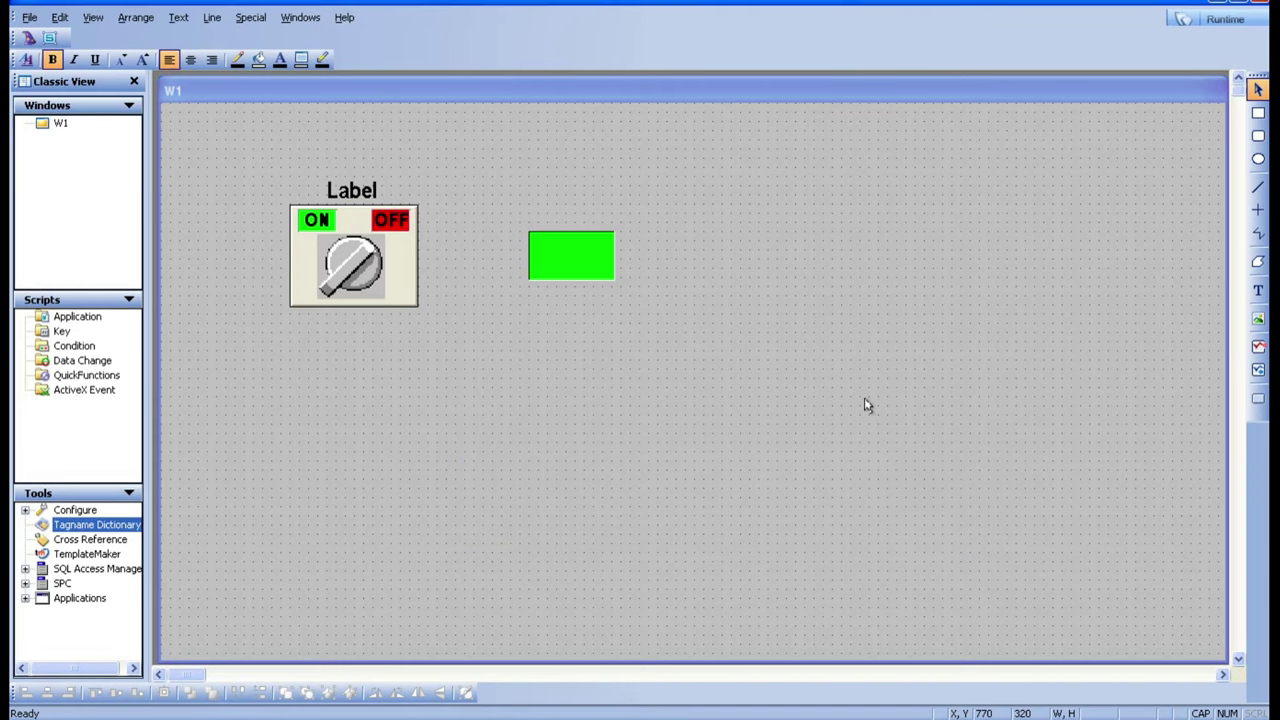
Step: Check the LAMP tag's definition in the Tagname Dictionary
double_click(97, 526)
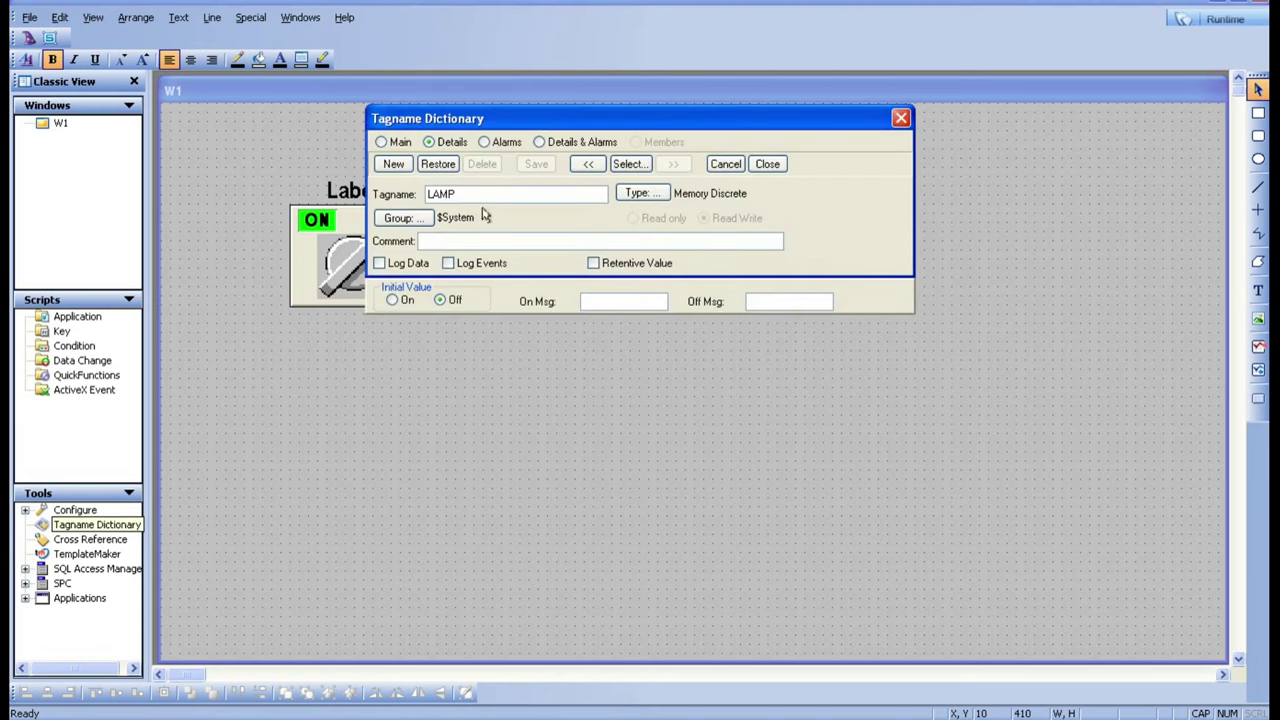
double_click(484, 197)
left_click(767, 164)
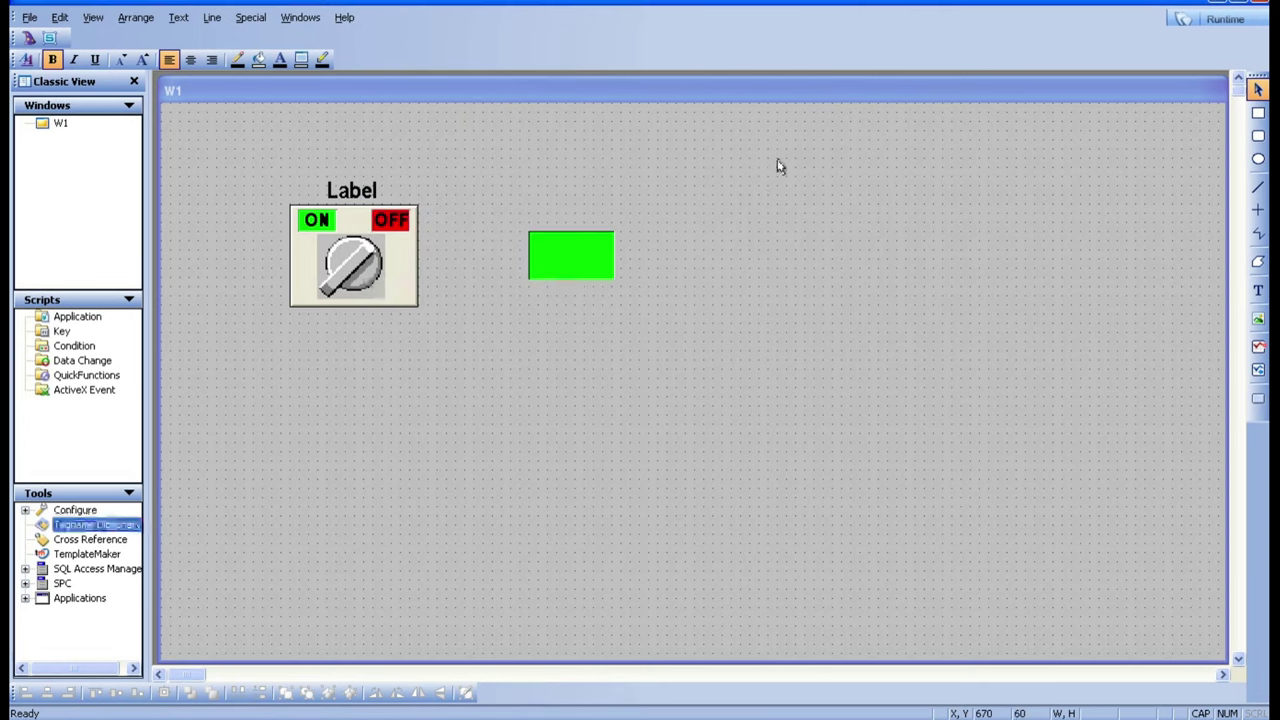
Step: Set the green indicator light's expression to the LAMP tag picked from the local tag list and apply the settings
double_click(563, 265)
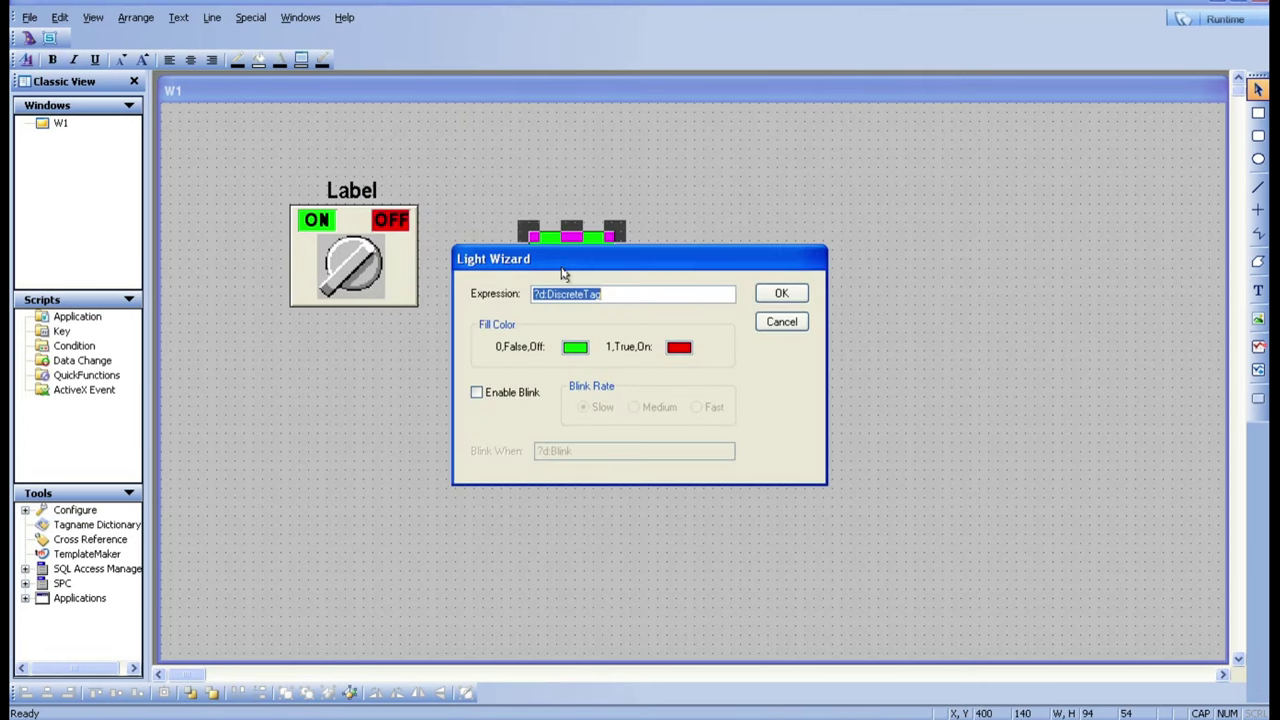
key("BackSpace")
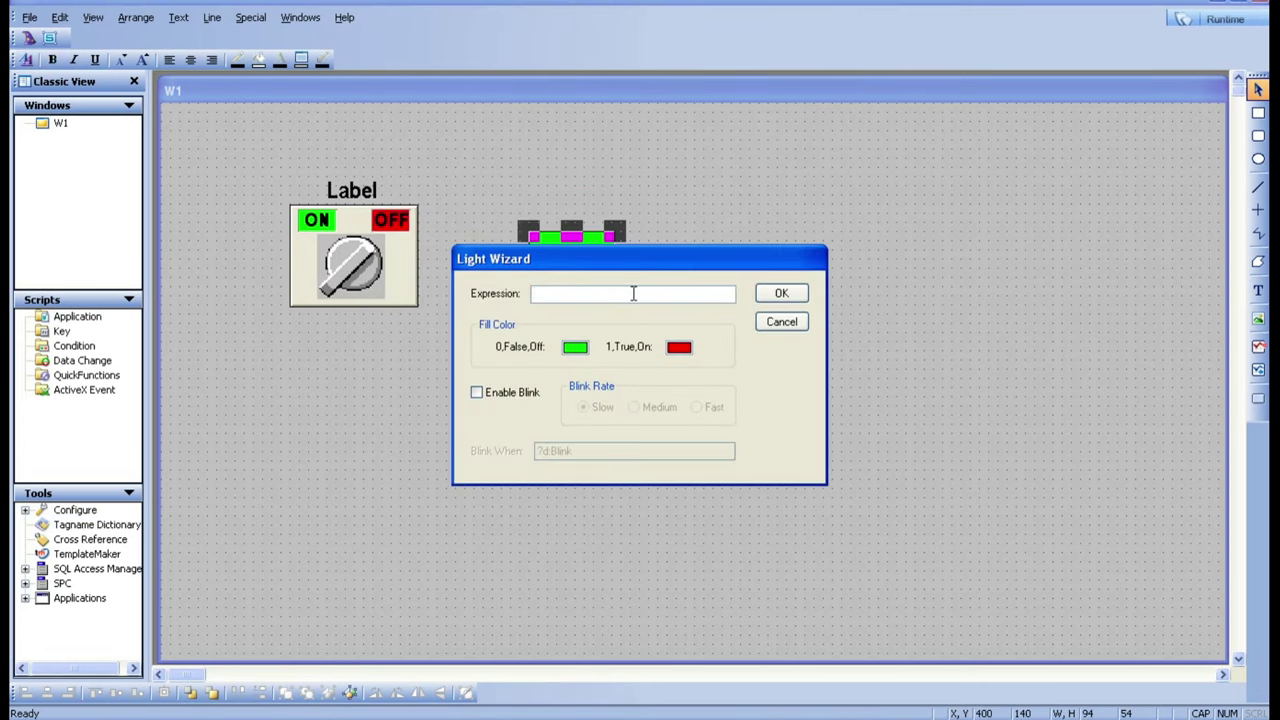
double_click(633, 293)
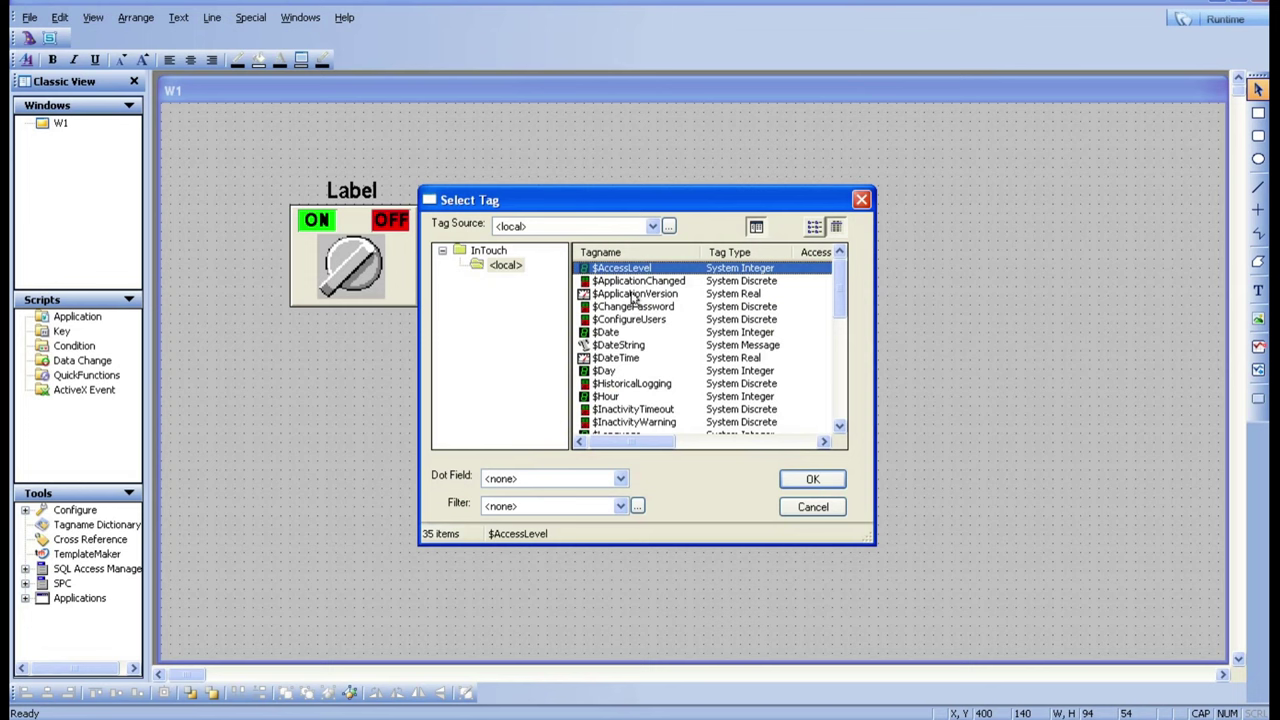
left_click(838, 400)
left_click(838, 400)
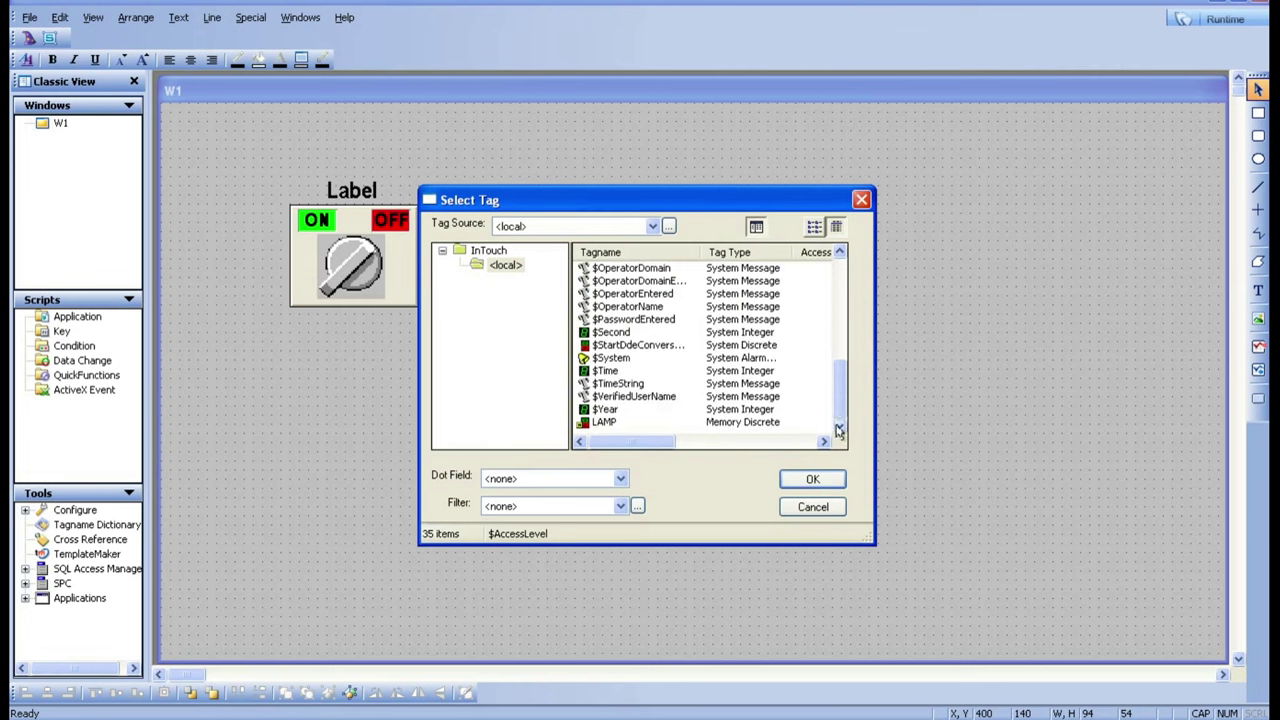
left_click(617, 424)
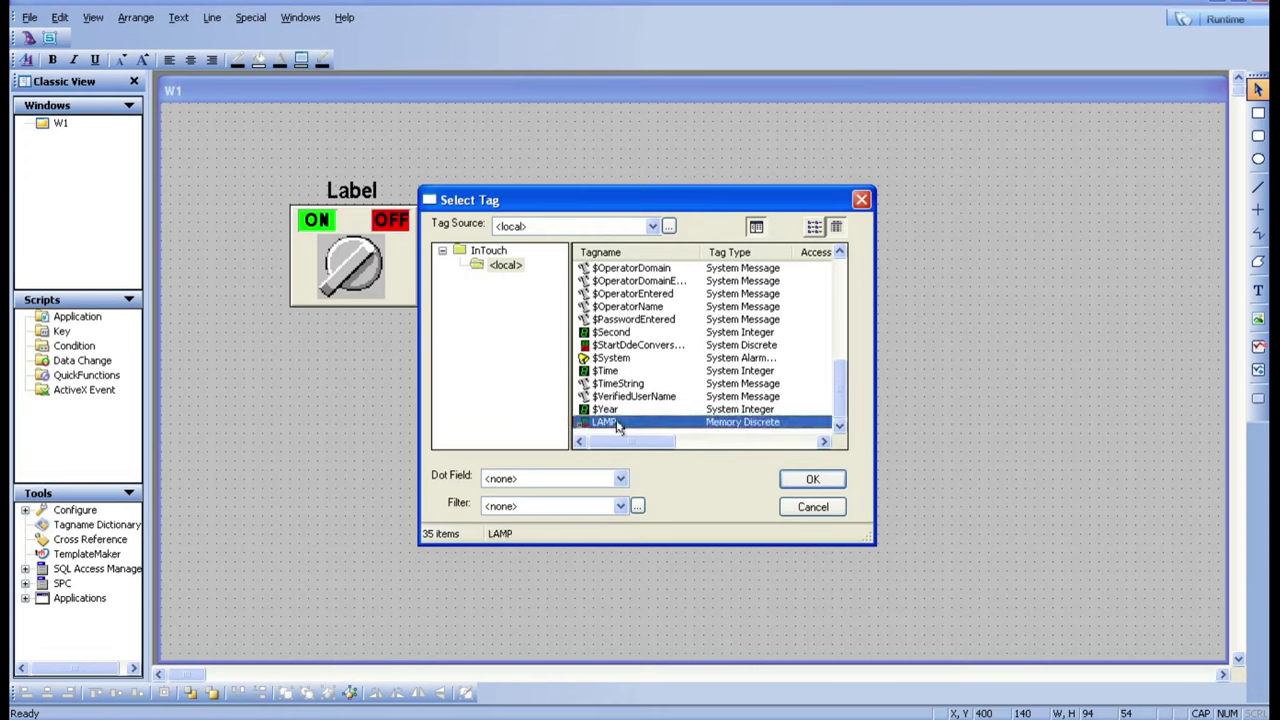
double_click(766, 424)
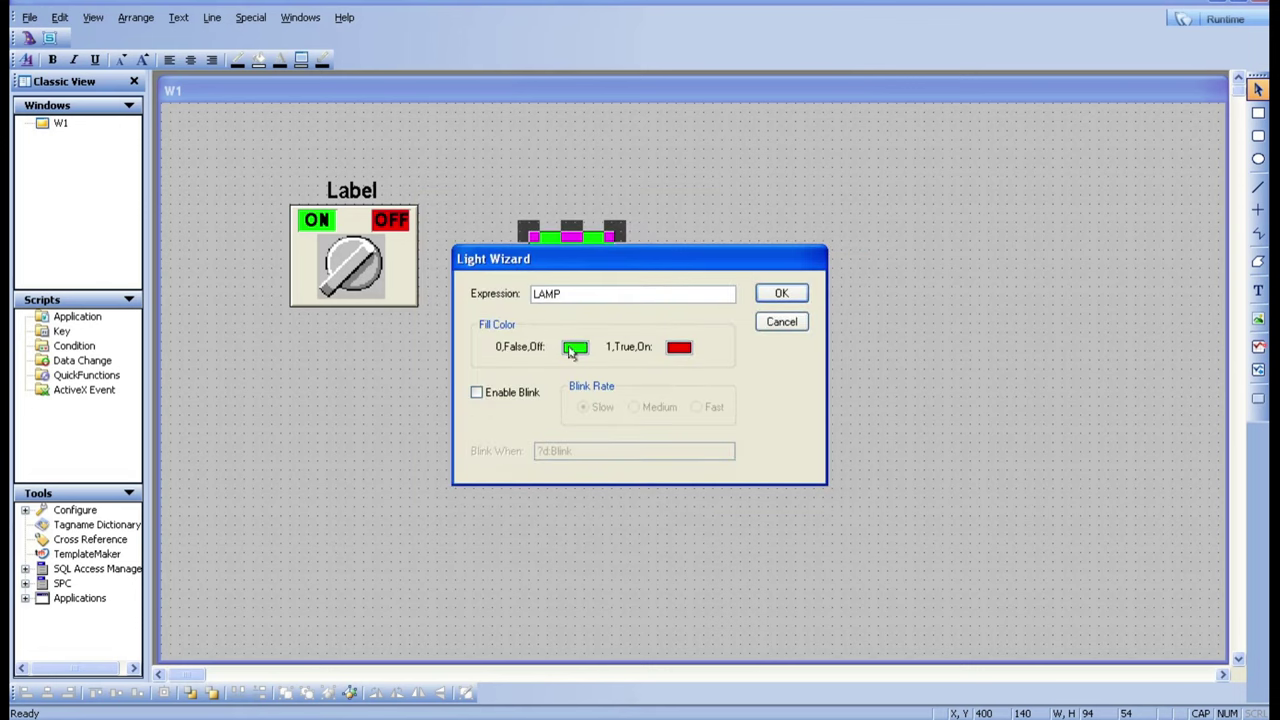
left_click(770, 293)
Step: Replace the rotary switch's tagname with SWITCH and save it as a new Memory Discrete tag definition
double_click(333, 258)
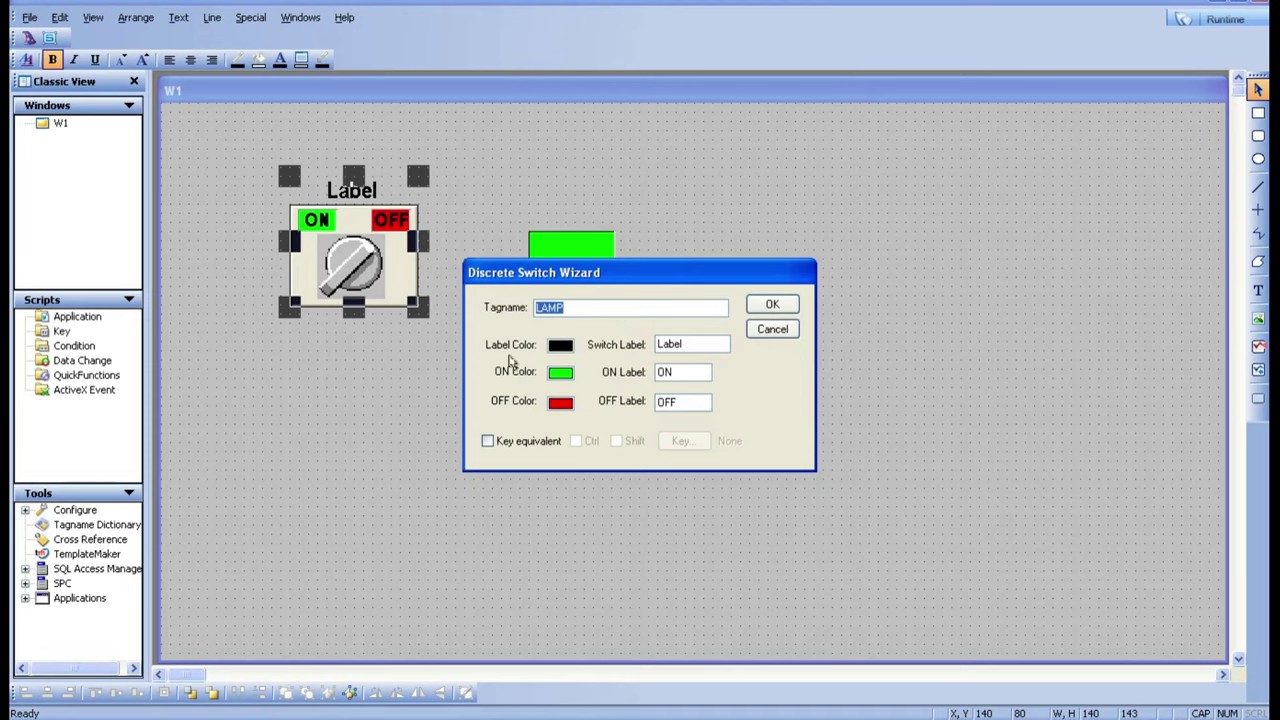
key("BackSpace")
double_click(698, 316)
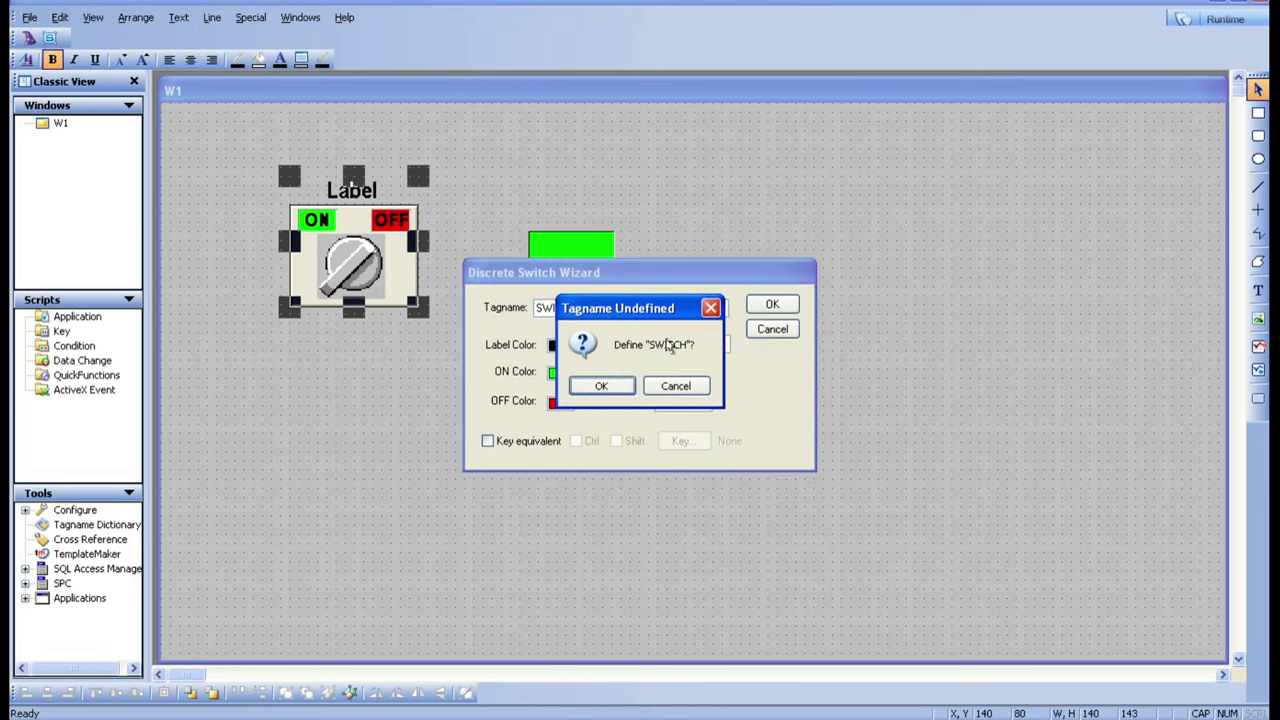
left_click(616, 390)
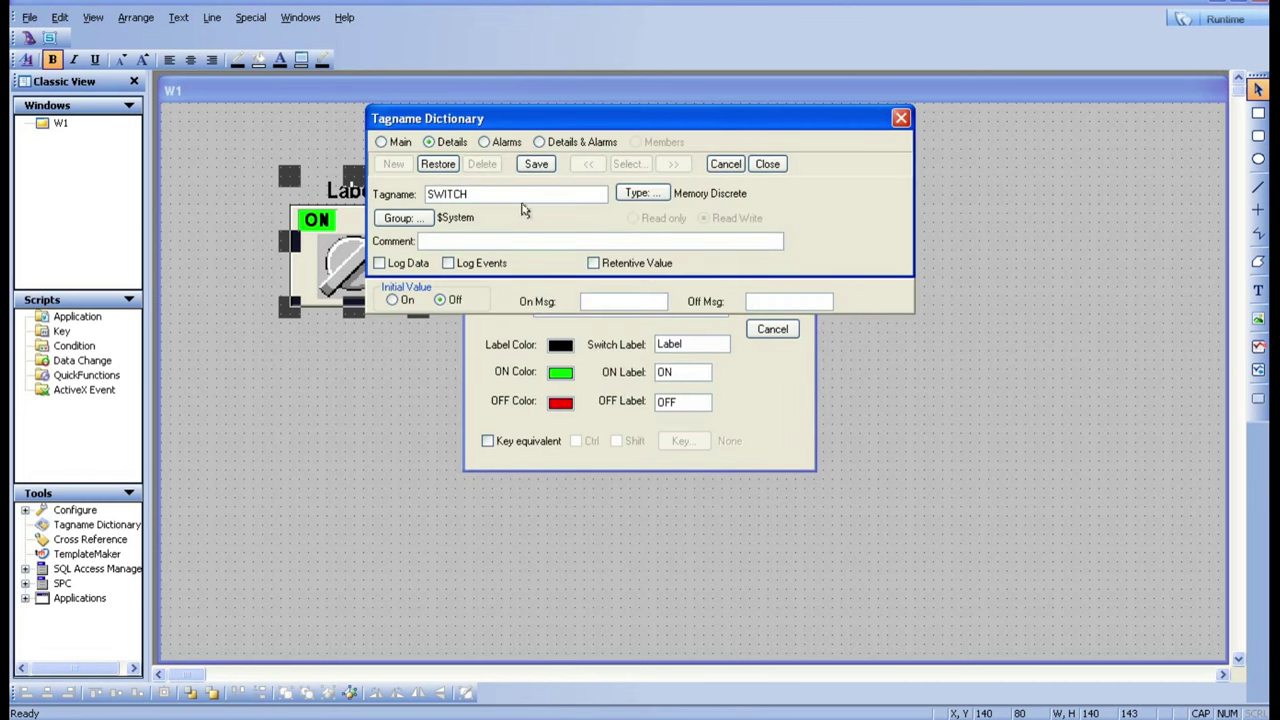
left_click(537, 164)
left_click(767, 164)
left_click(531, 380)
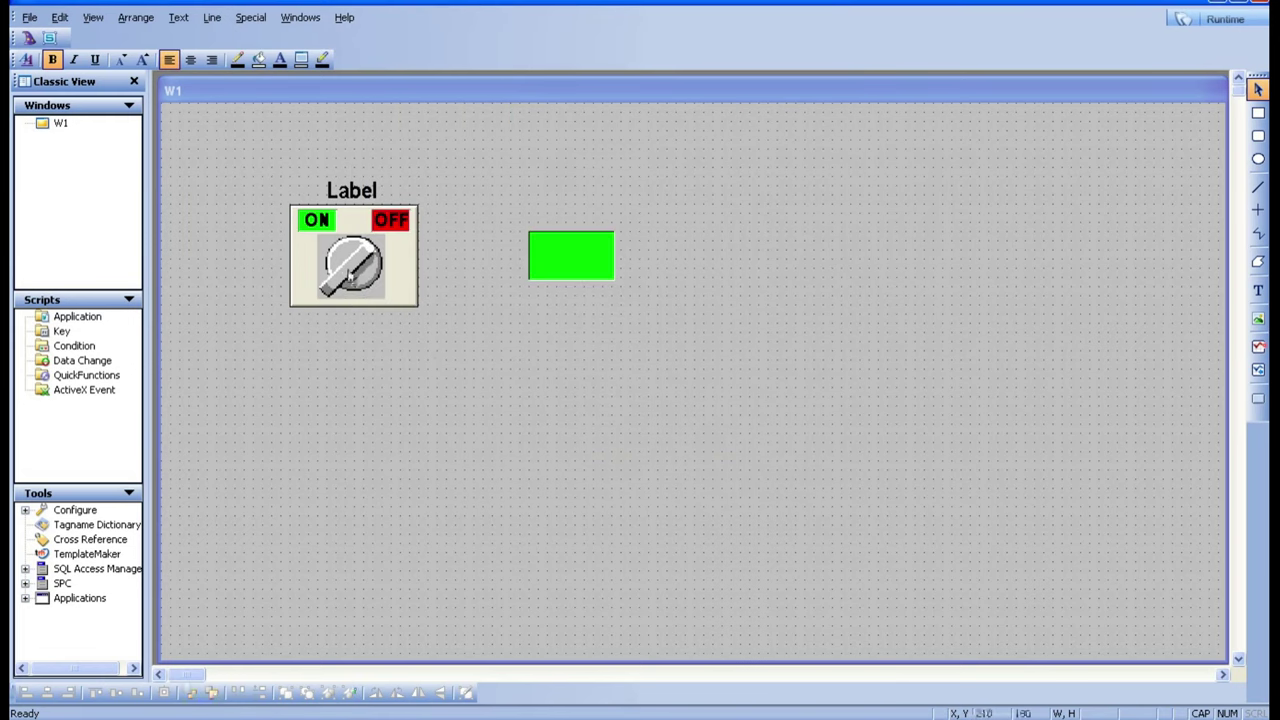
Step: Check the tagname assigned to the rotary switch in its wizard settings
double_click(352, 276)
left_click(601, 307)
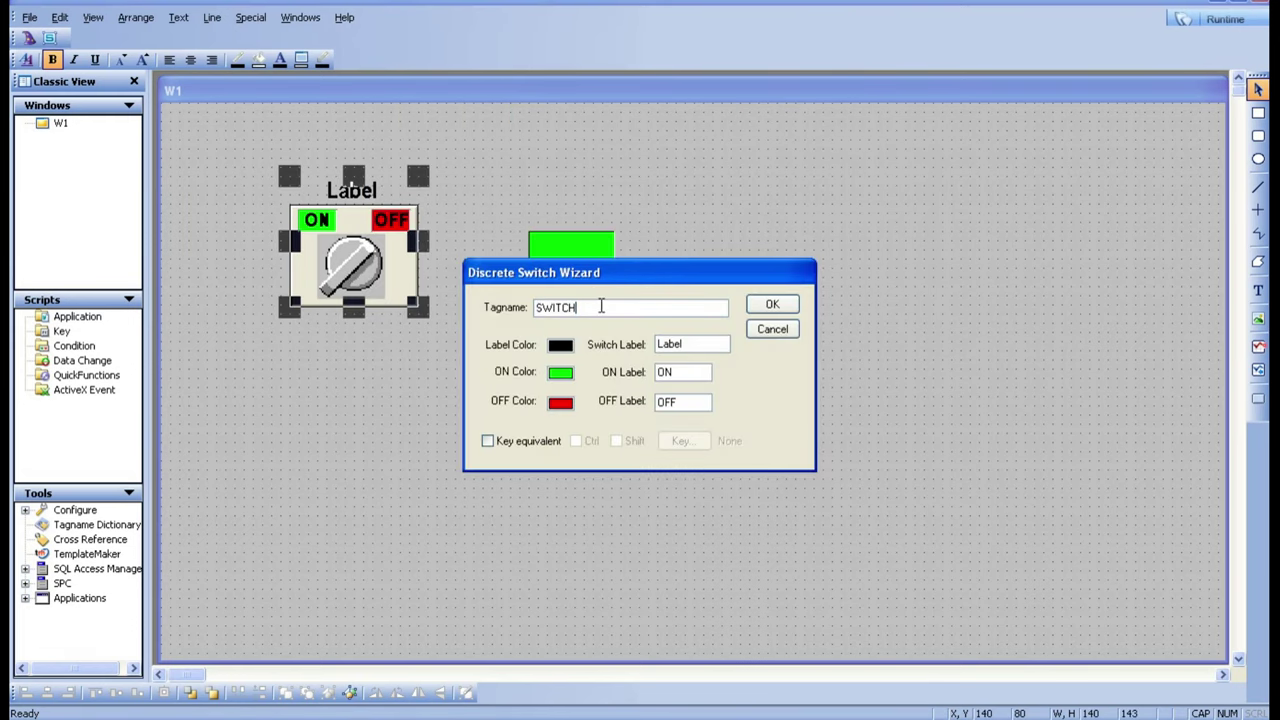
left_click(772, 330)
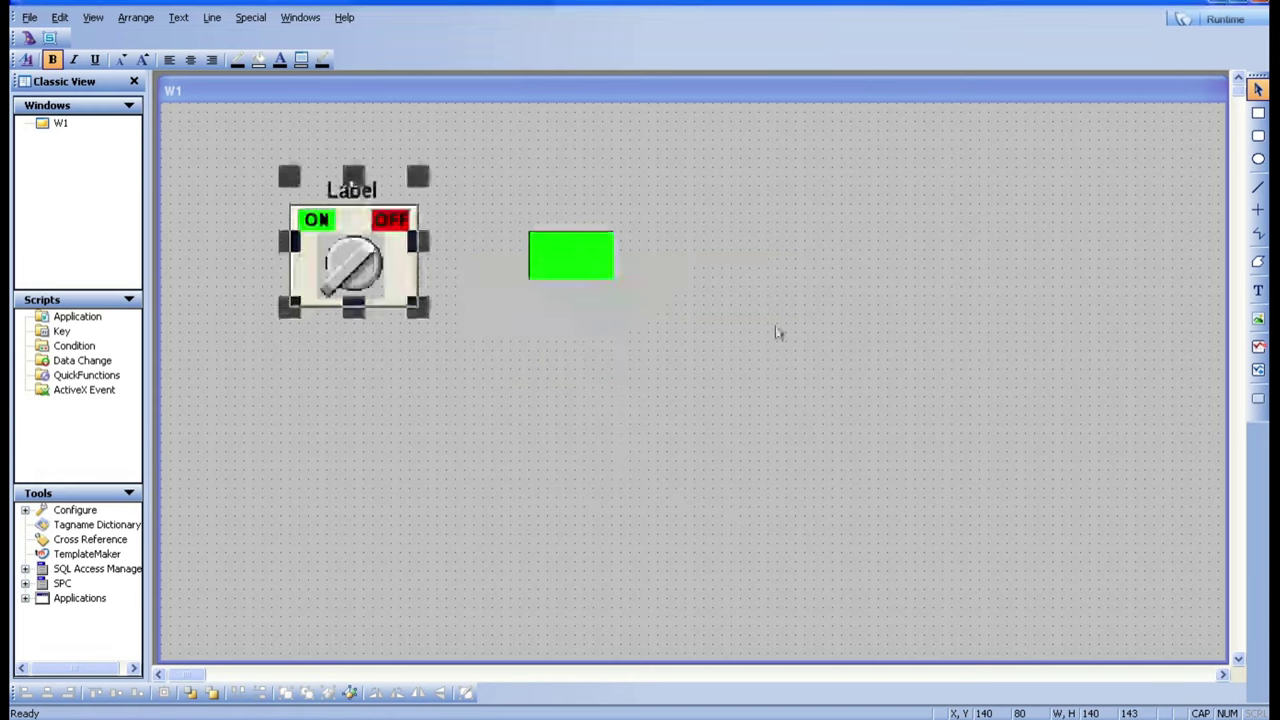
double_click(76, 526)
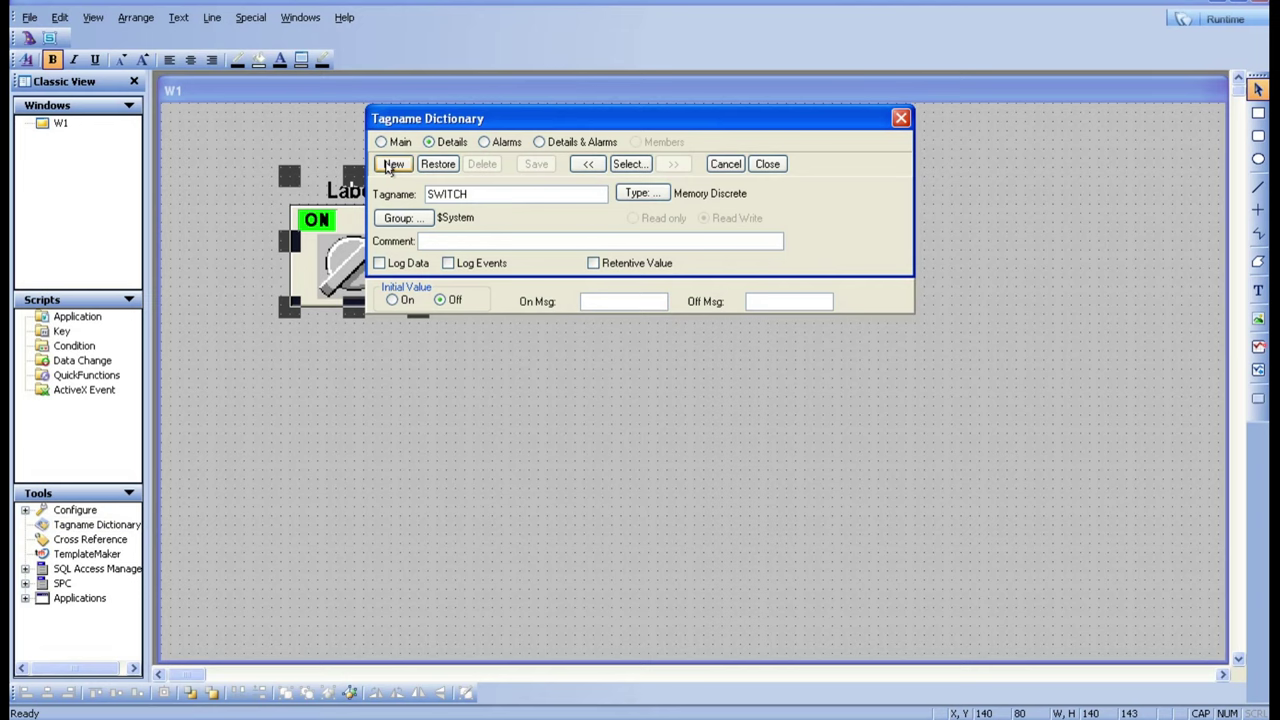
left_click(393, 165)
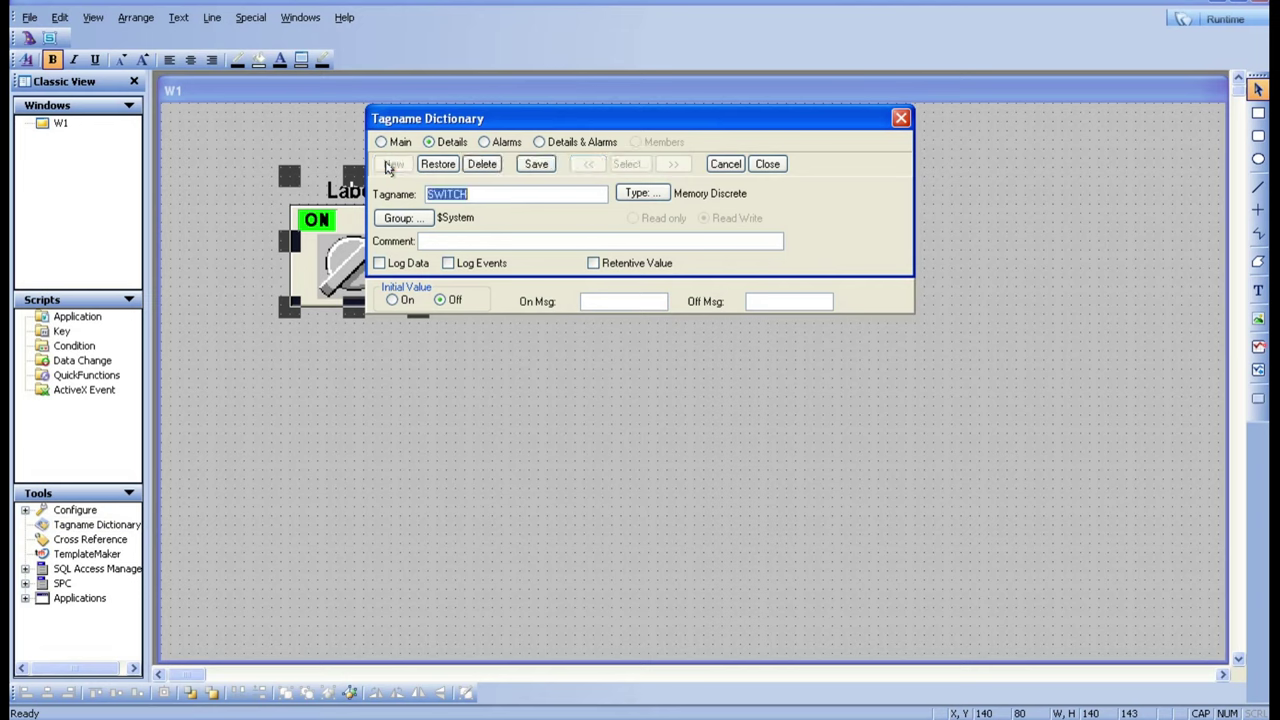
left_click(489, 196)
left_click(726, 164)
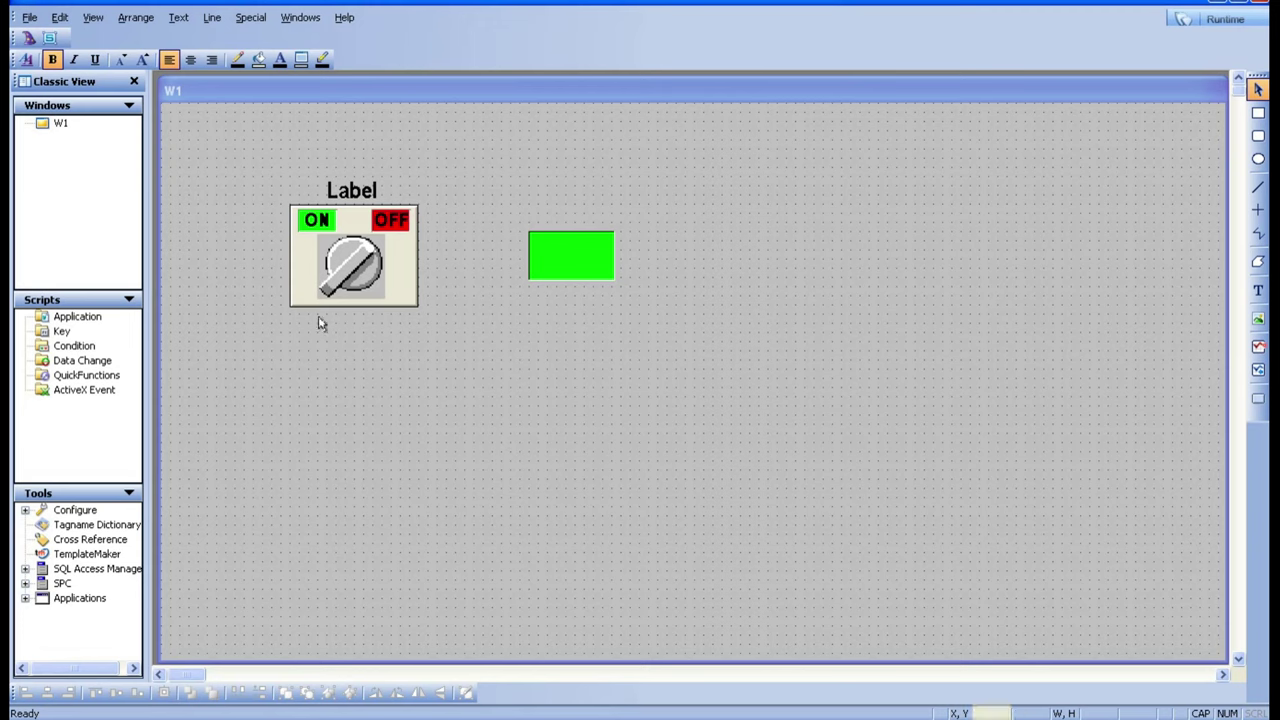
Step: Set the rotary switch's label to START WITCH, its ON label to 1 and its OFF label to 0
double_click(330, 233)
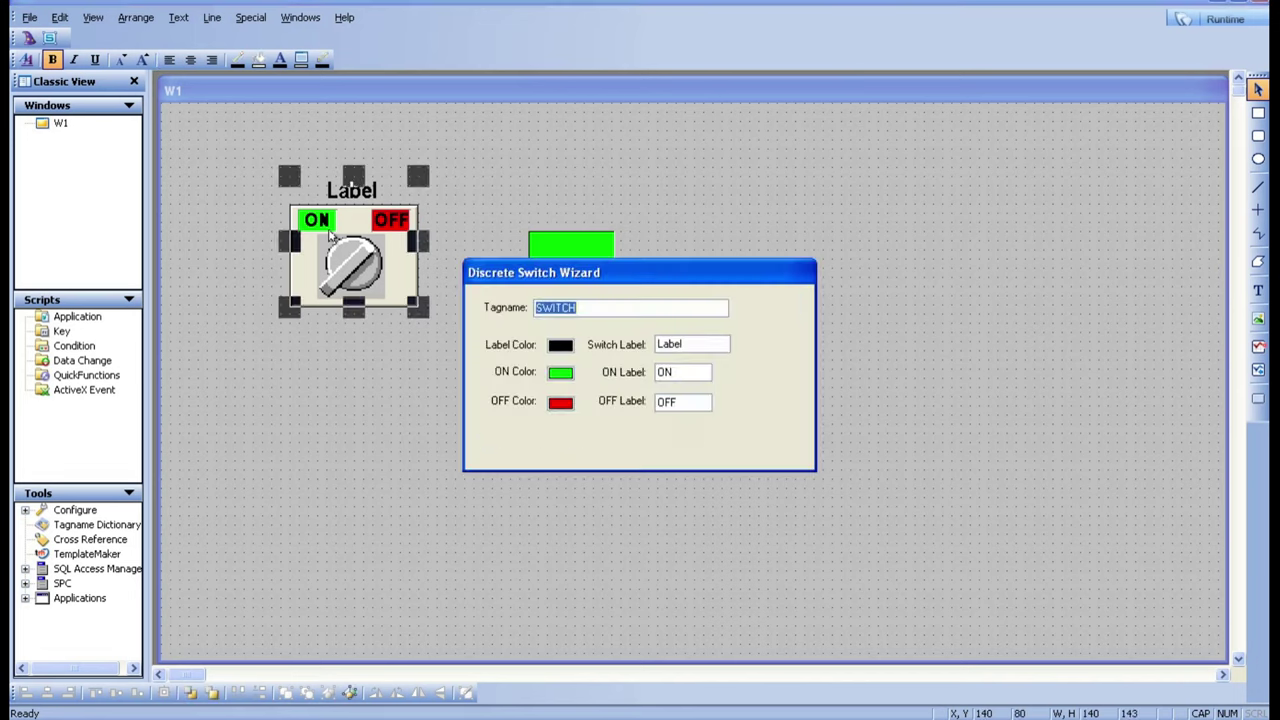
double_click(697, 345)
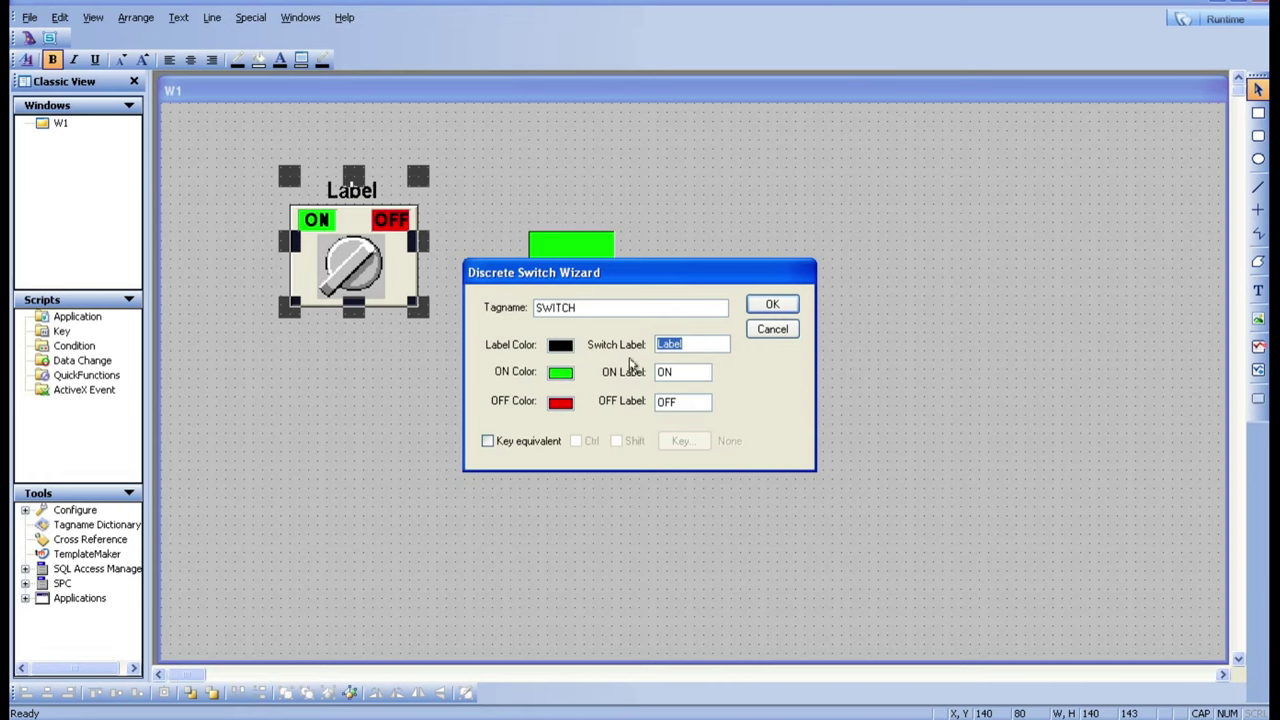
left_click(699, 345)
double_click(709, 345)
type("START WITCH")
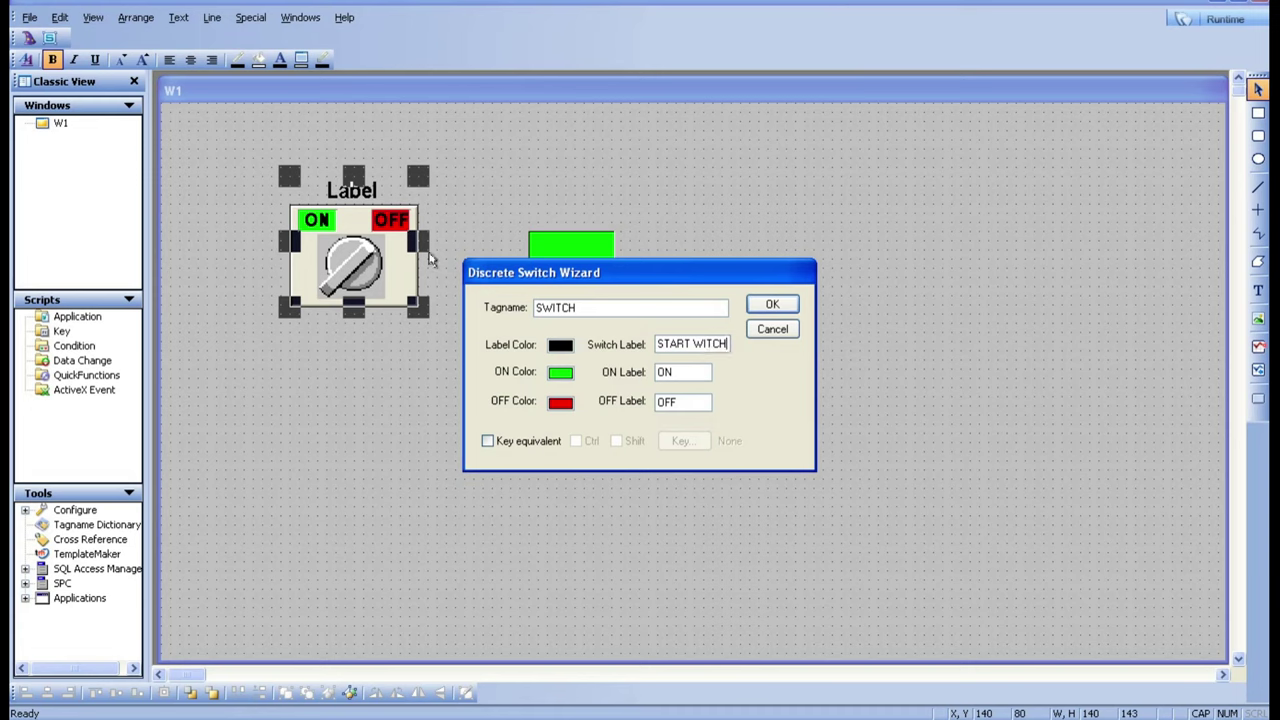
double_click(690, 378)
type("1")
double_click(679, 401)
type("0")
left_click(770, 305)
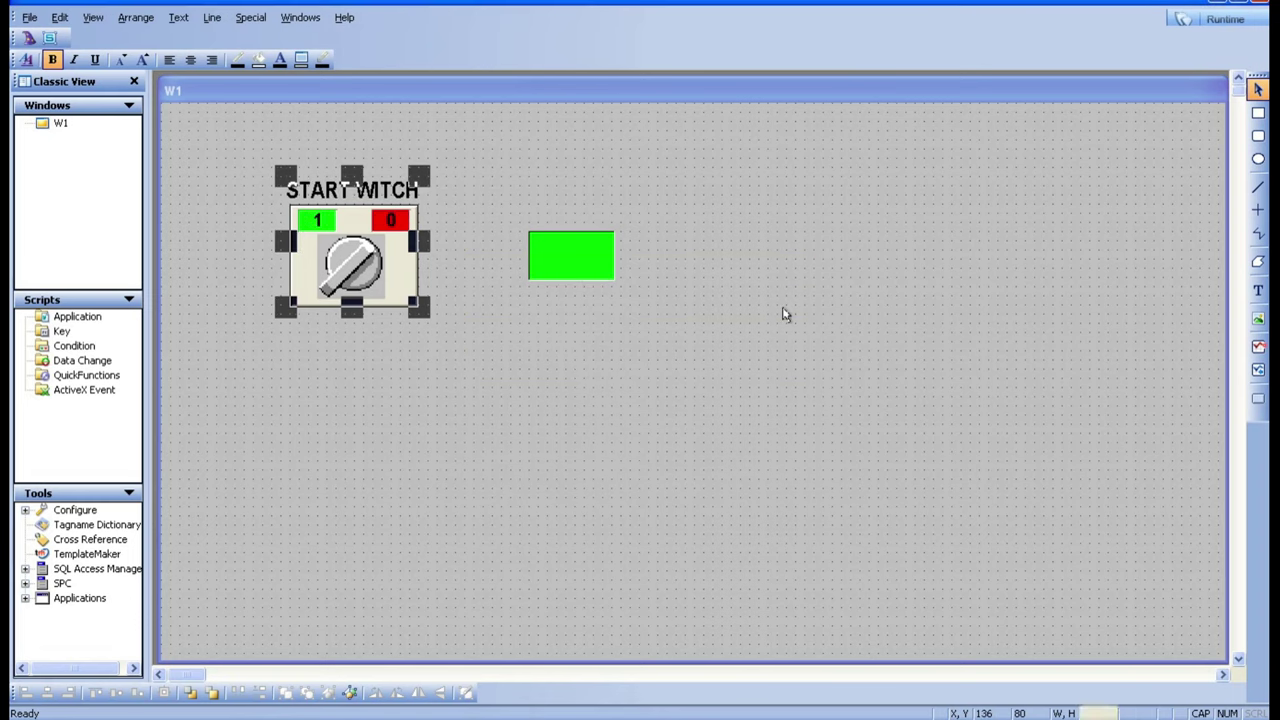
left_click(405, 505)
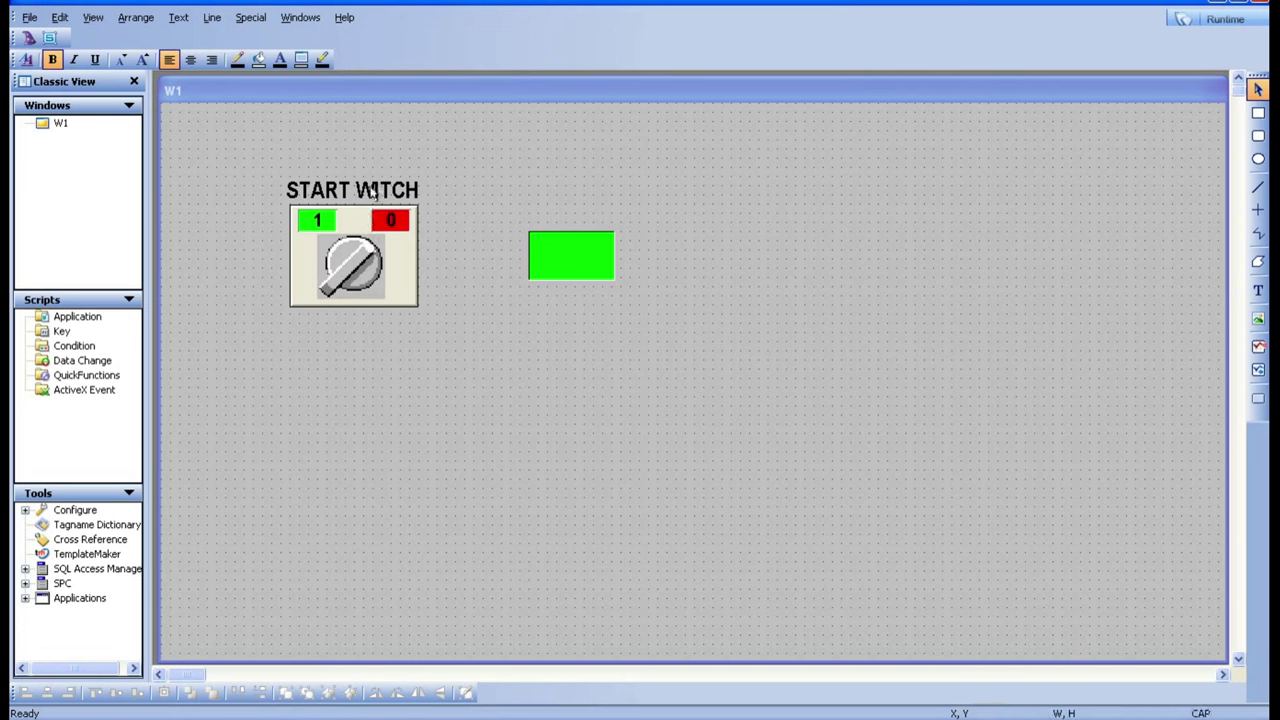
Step: Correct the rotary switch's label to START SWITCH
double_click(382, 193)
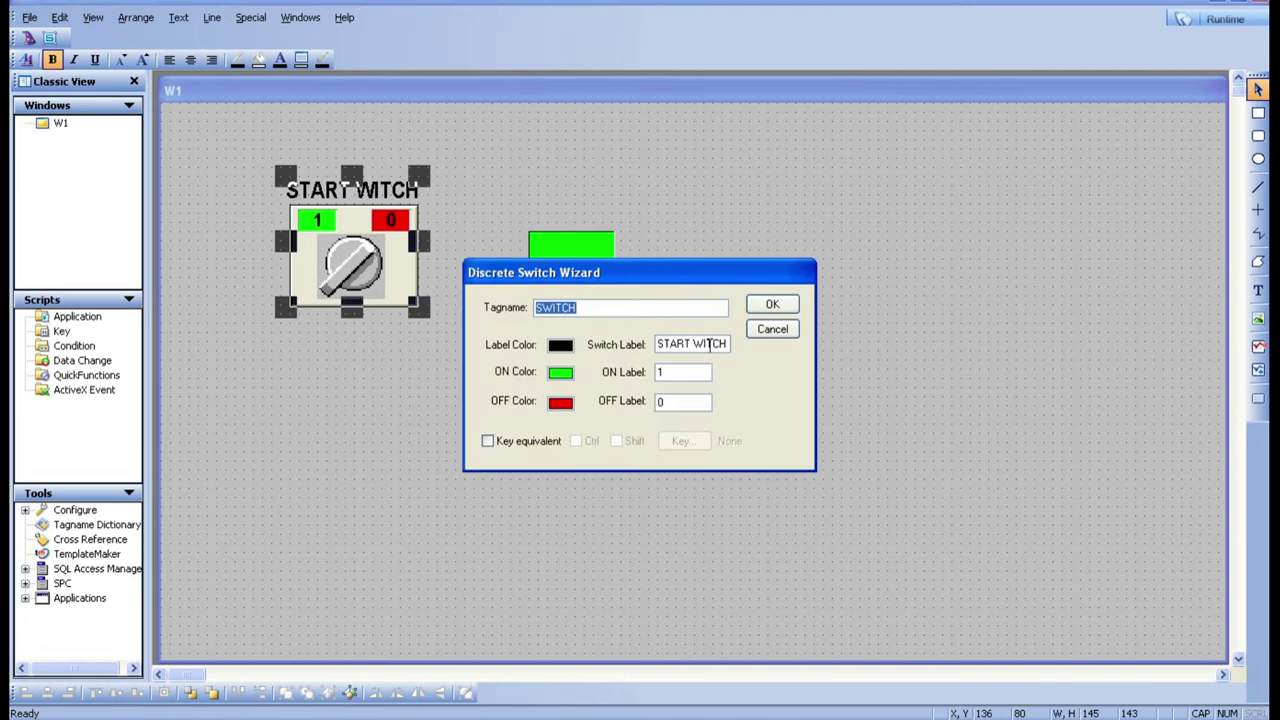
left_click(694, 346)
type("S")
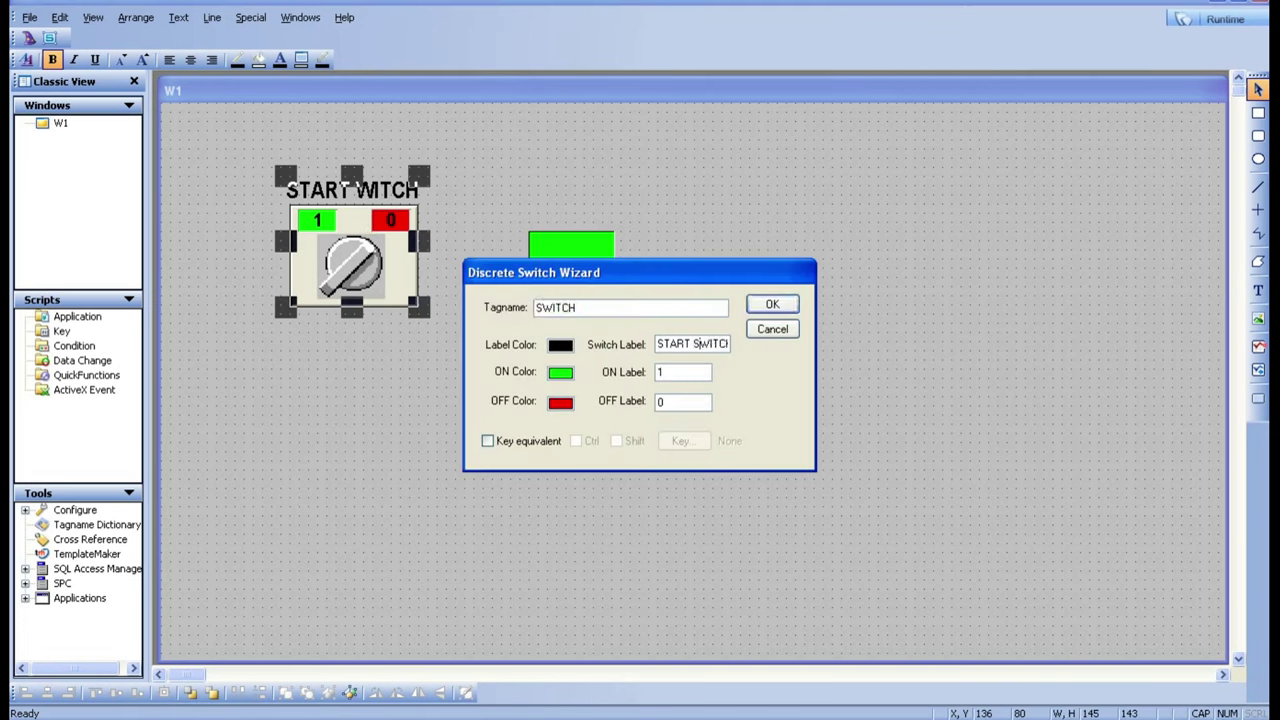
left_click(767, 305)
left_click(460, 437)
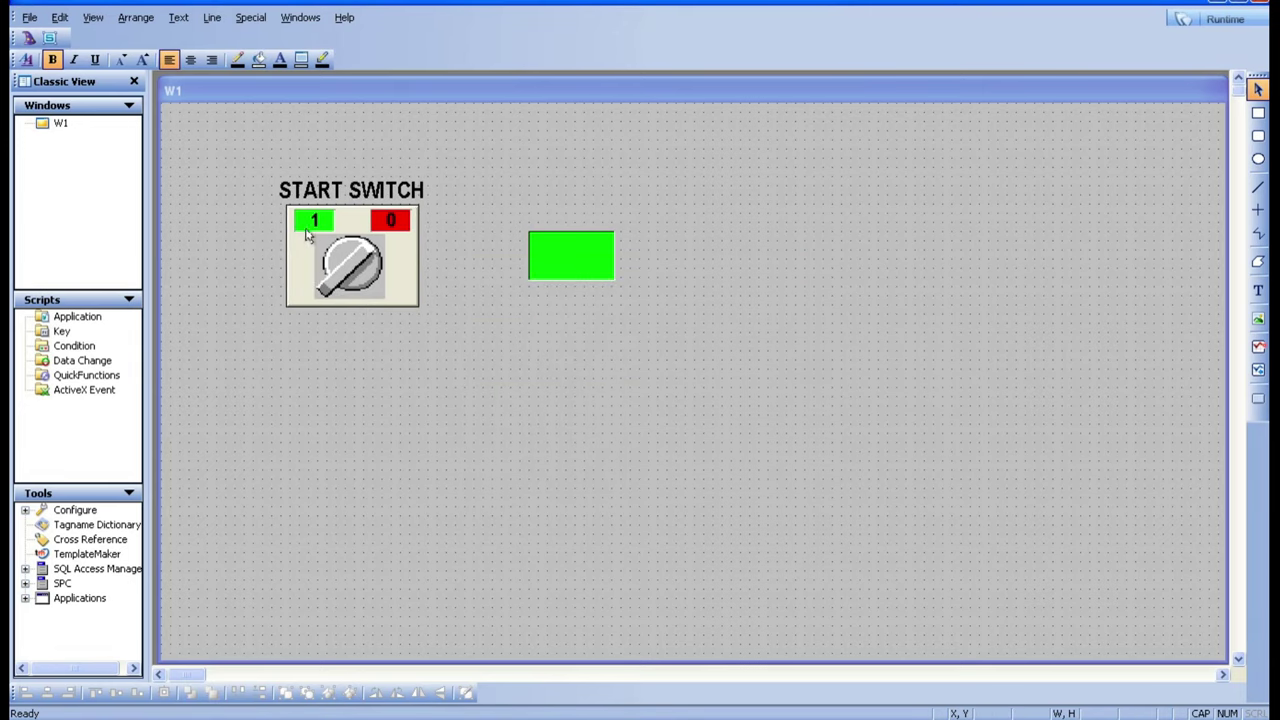
Step: Check the expression assigned to the green light in its wizard settings
left_click(548, 263)
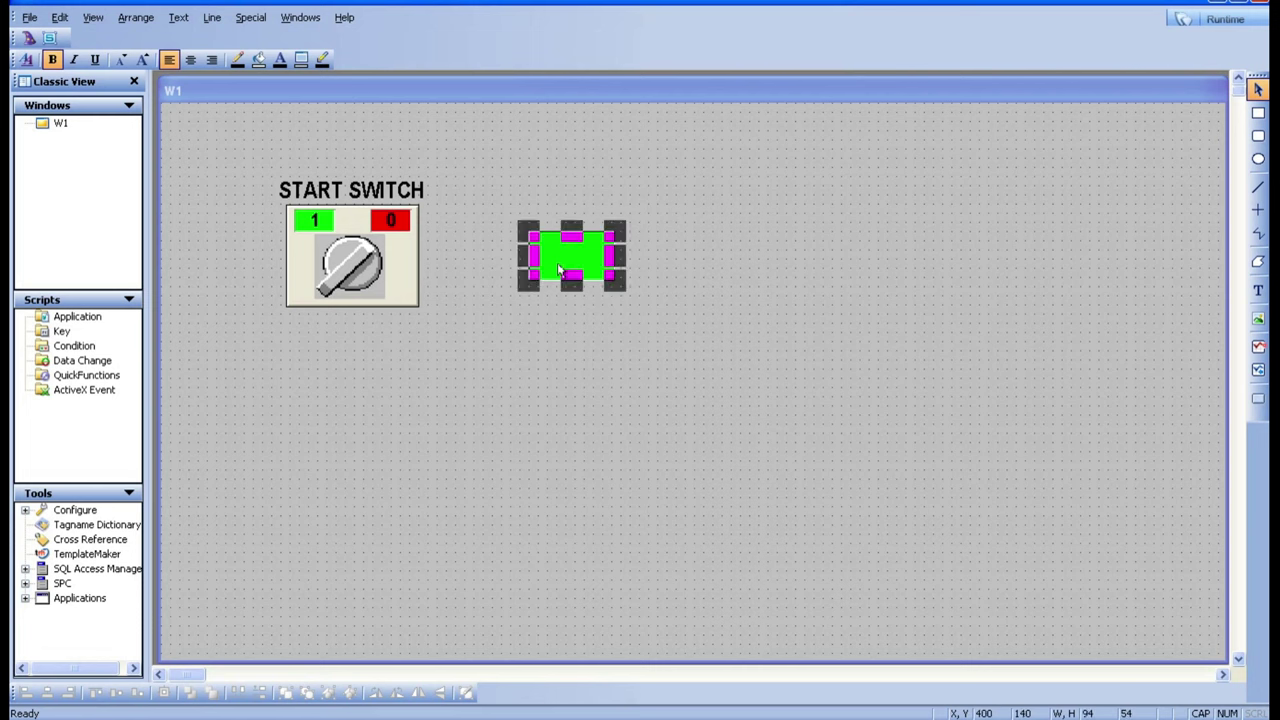
double_click(557, 263)
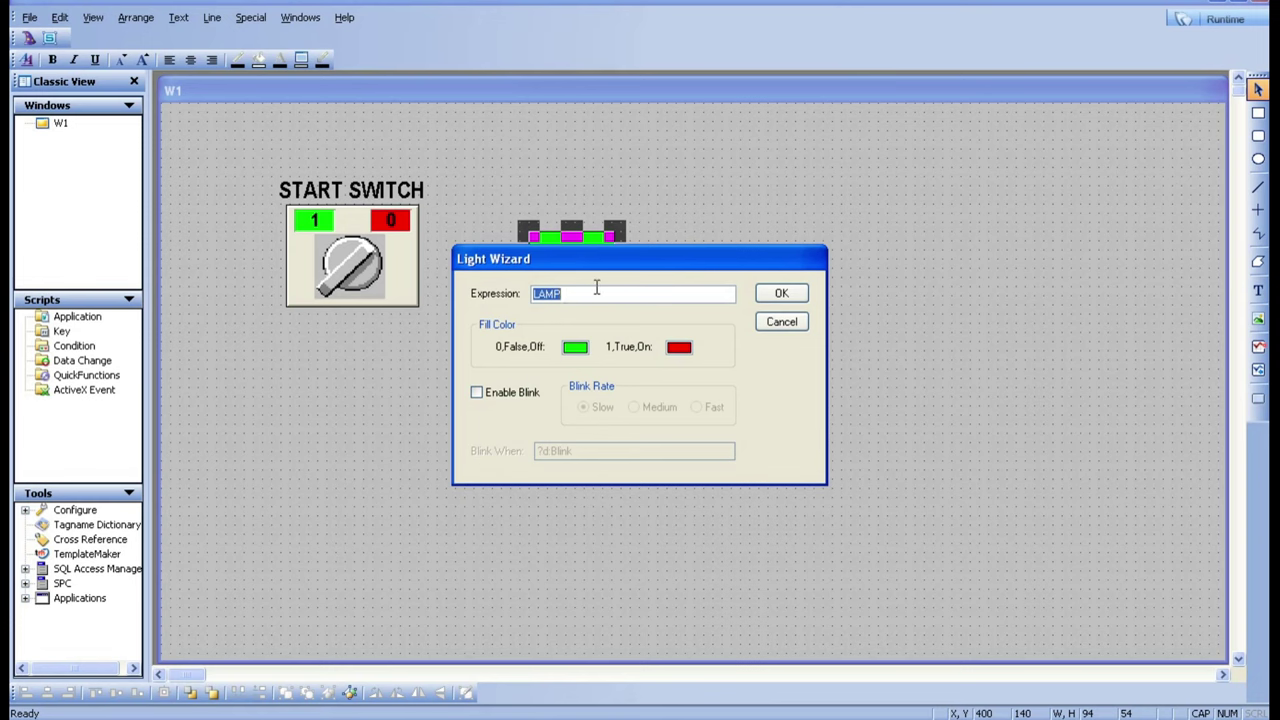
left_click(784, 322)
left_click(1123, 355)
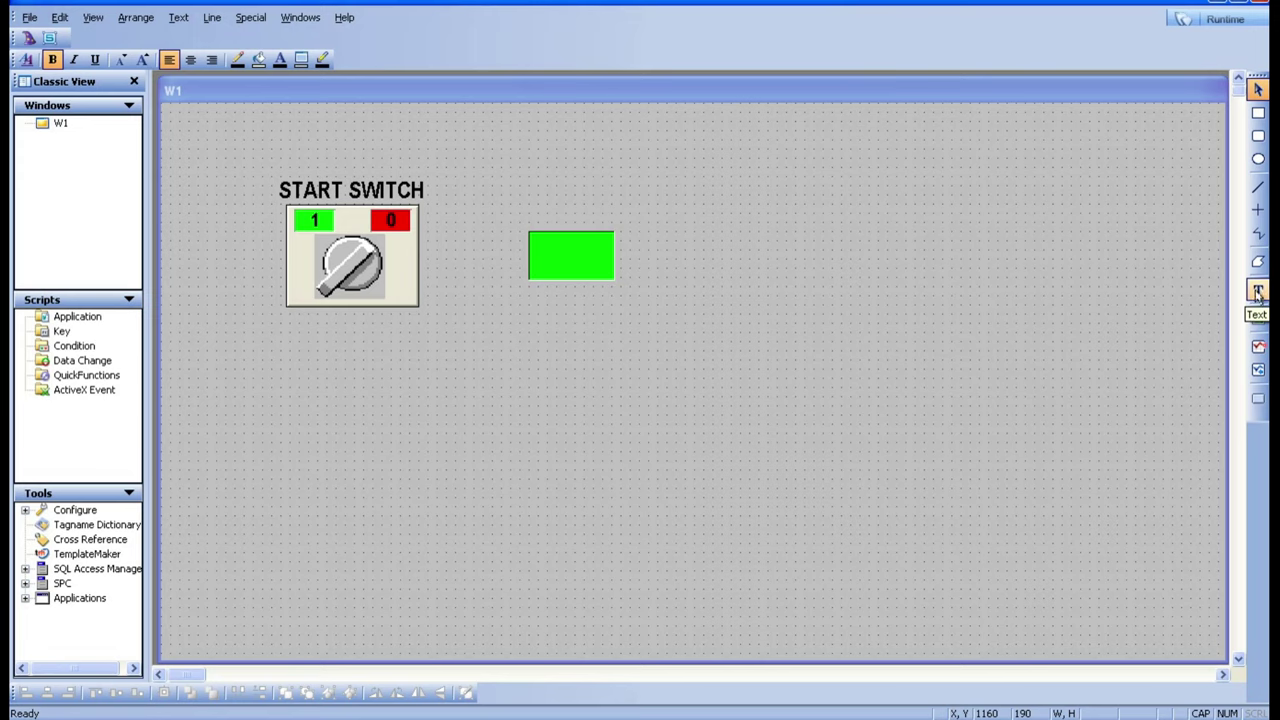
Step: Add the text LAMP above the green light
left_click(1258, 290)
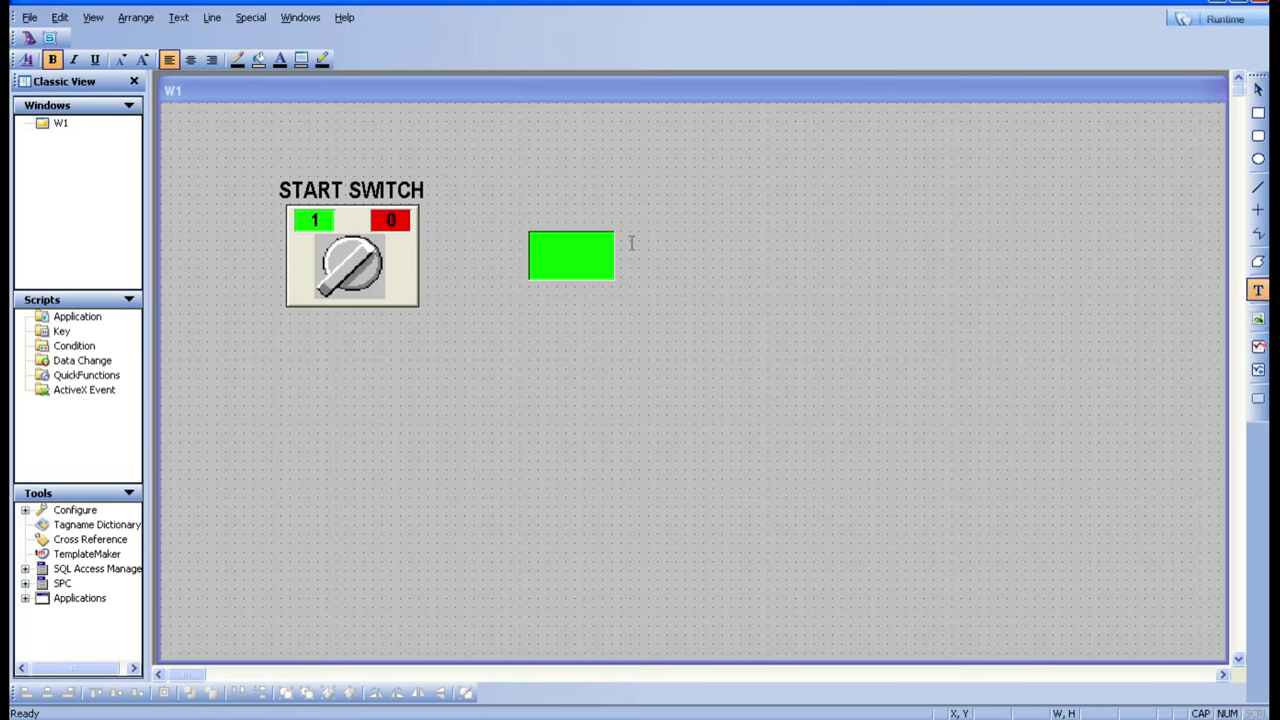
left_click(552, 197)
type("LAMP")
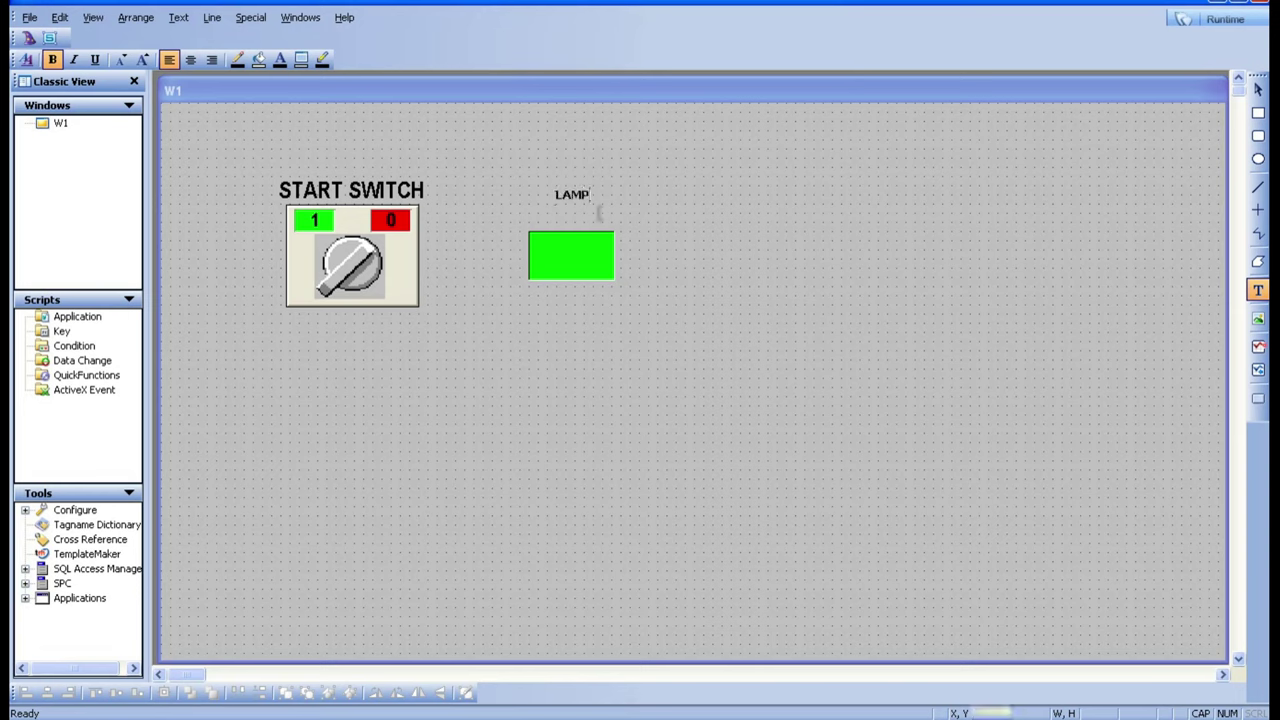
left_click(720, 261)
left_click(720, 261)
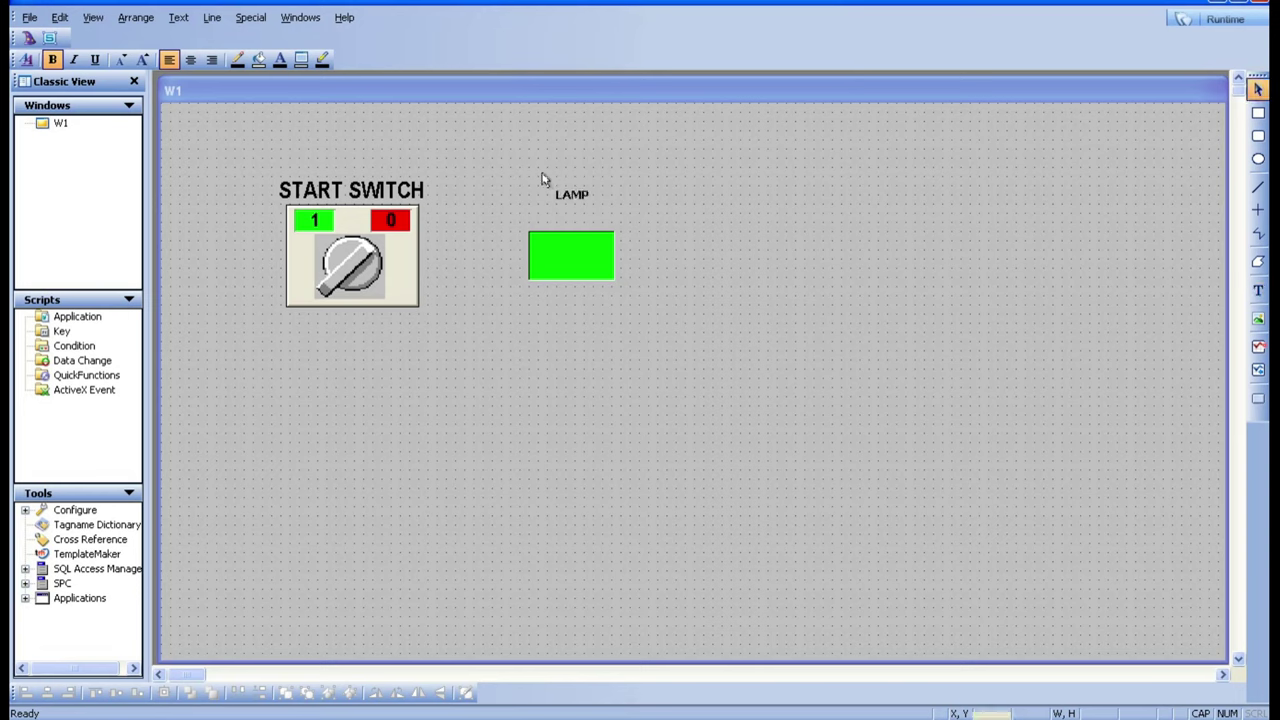
Step: Enlarge the LAMP text and align it with the green light's left edge
left_click(576, 200)
mouse_move(586, 205)
left_mouse_down()
mouse_move(615, 210)
mouse_move(566, 204)
left_mouse_up()
left_click(620, 327)
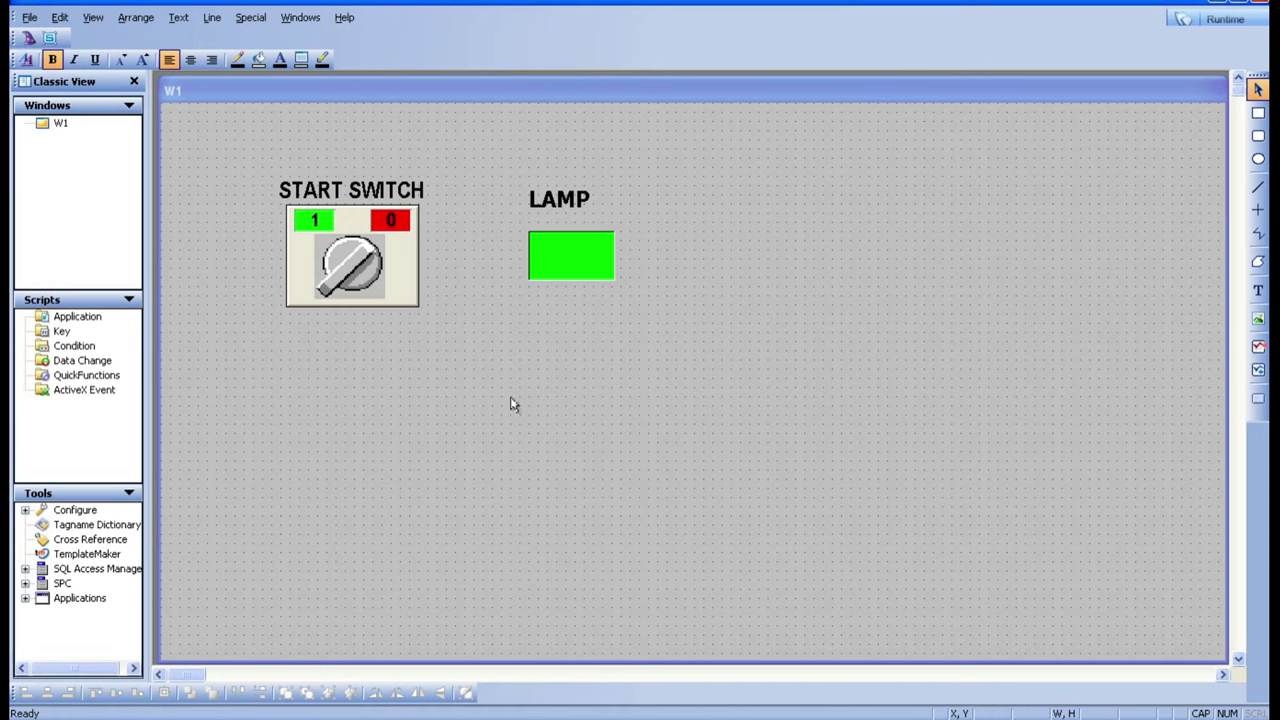
left_click(352, 268)
left_click(580, 277)
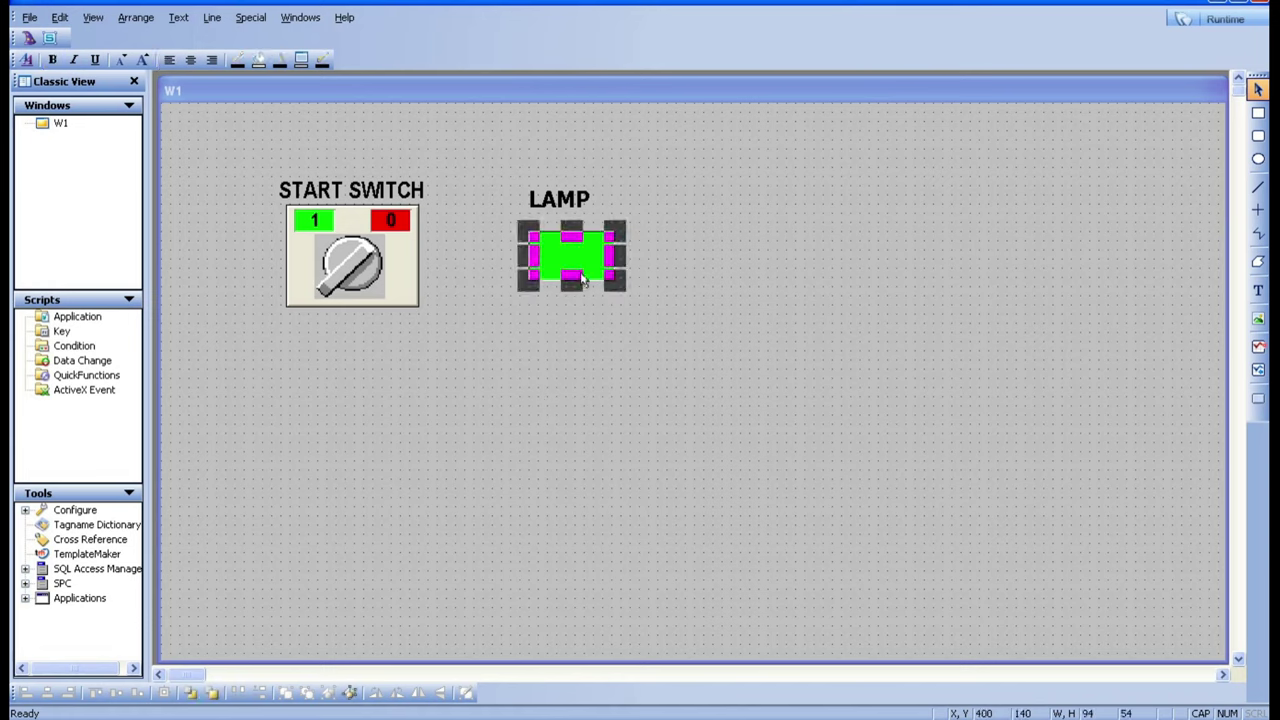
left_click(906, 449)
left_click(1258, 290)
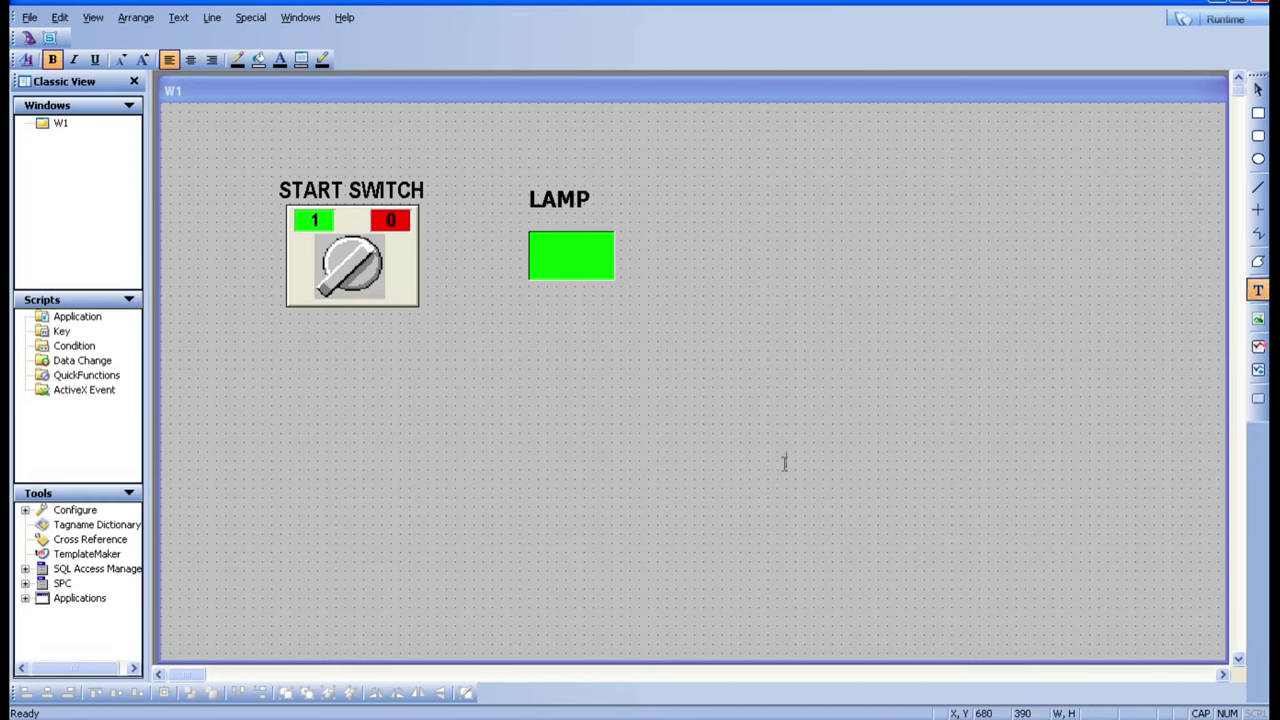
key("Escape")
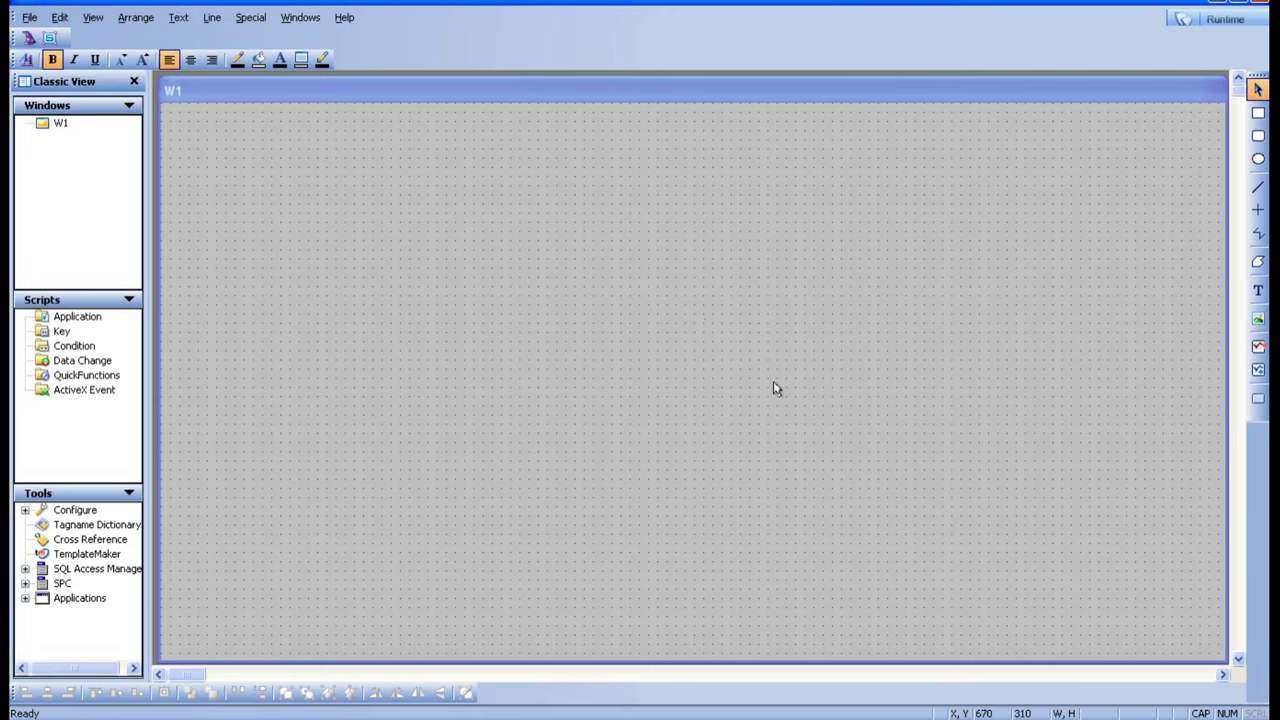
Step: Draw a closed rectangular polyline border about 1130 by 580 just inside the edges of window W1
left_click(1258, 233)
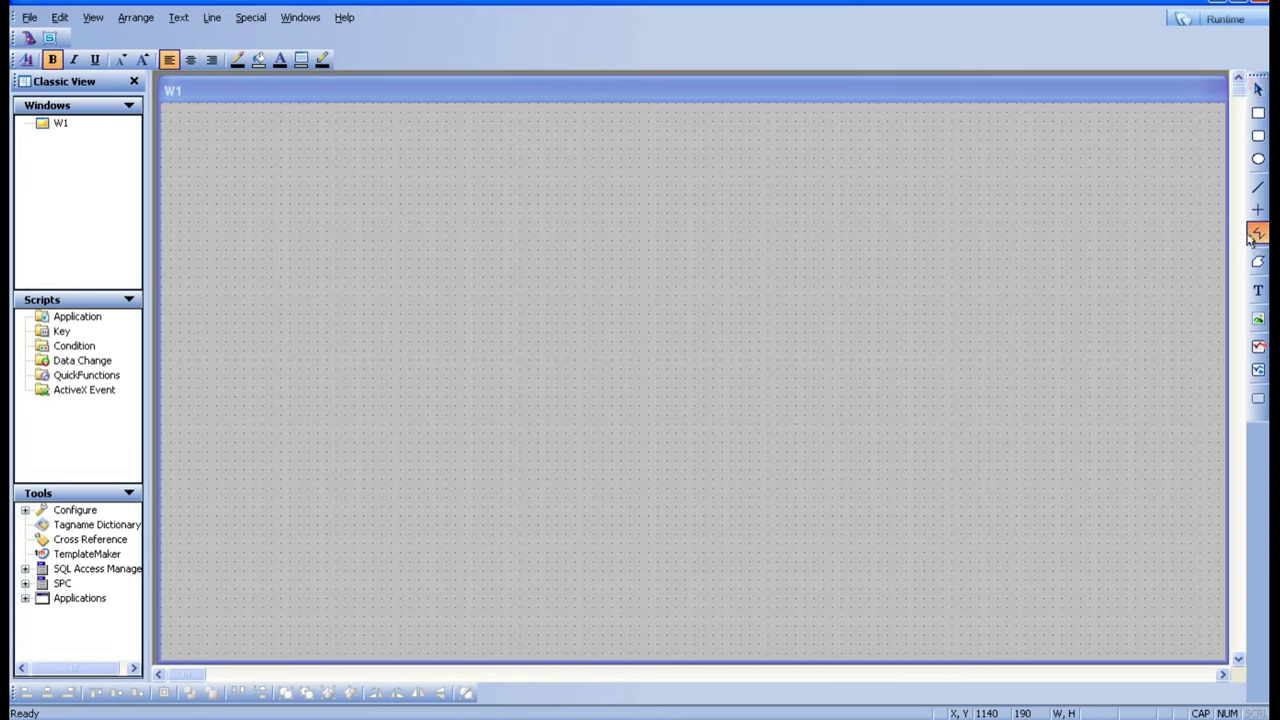
left_click(182, 114)
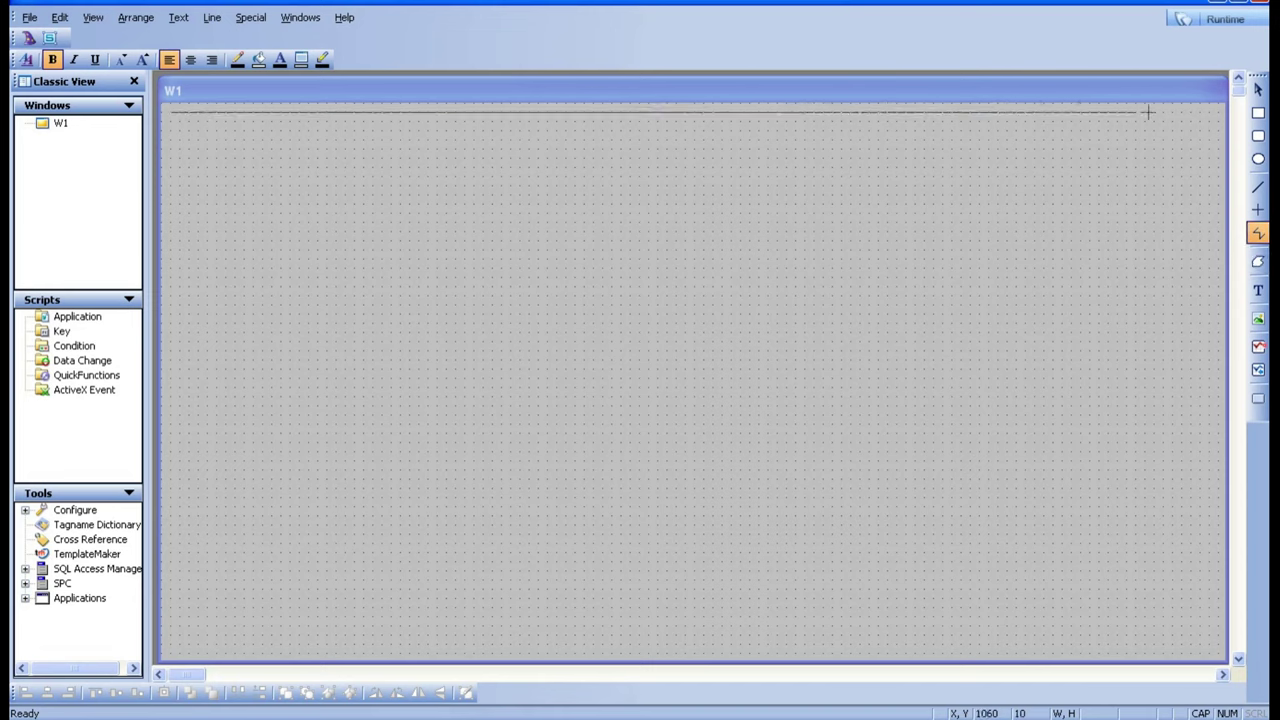
left_click(1213, 113)
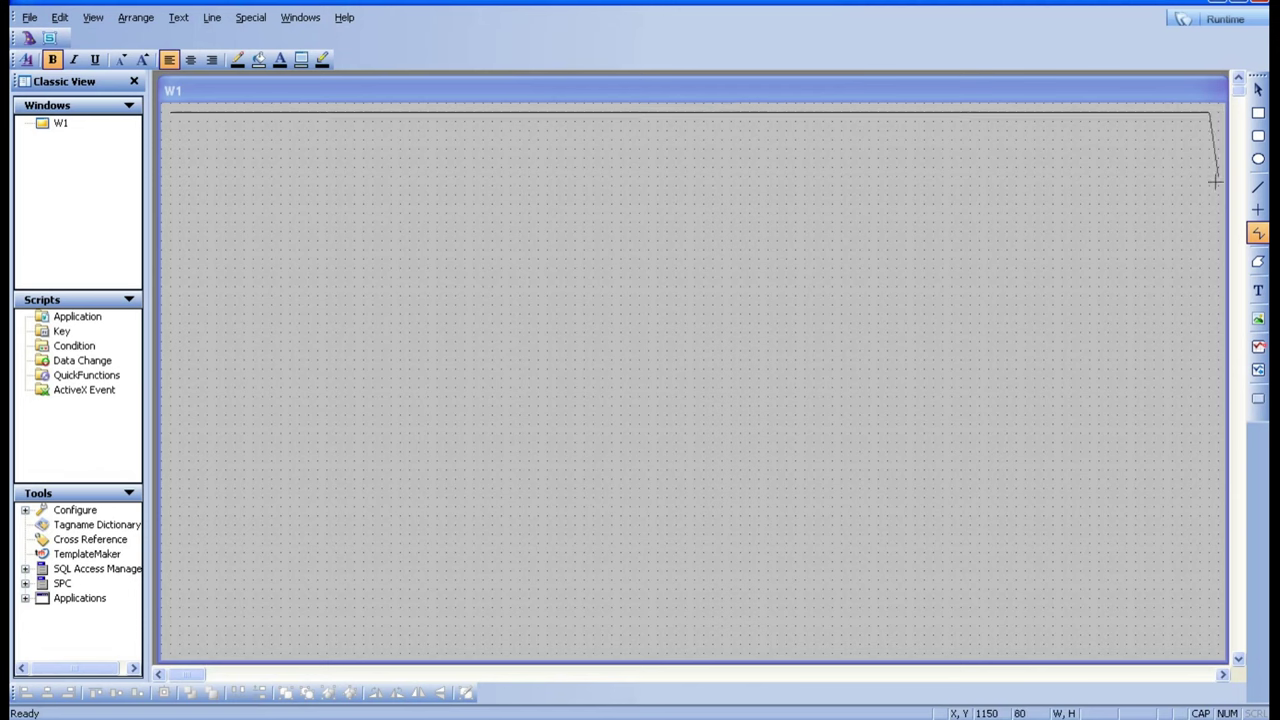
left_click(1210, 646)
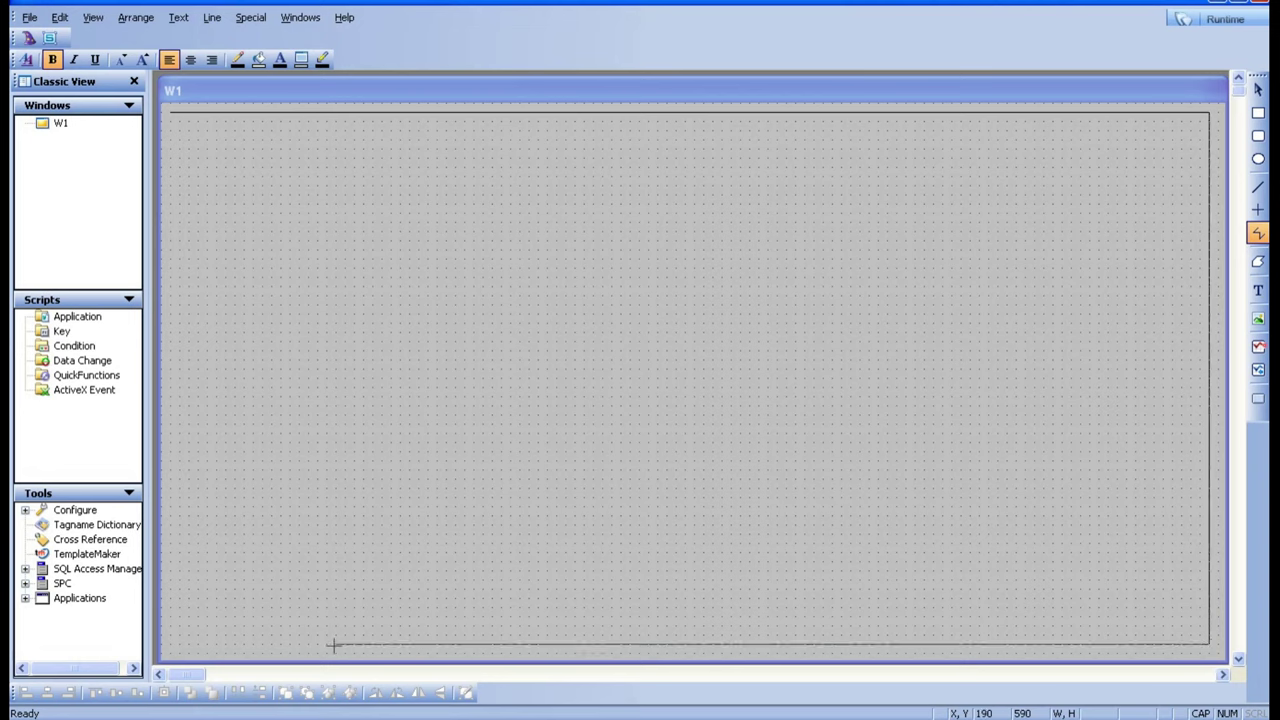
left_click(170, 646)
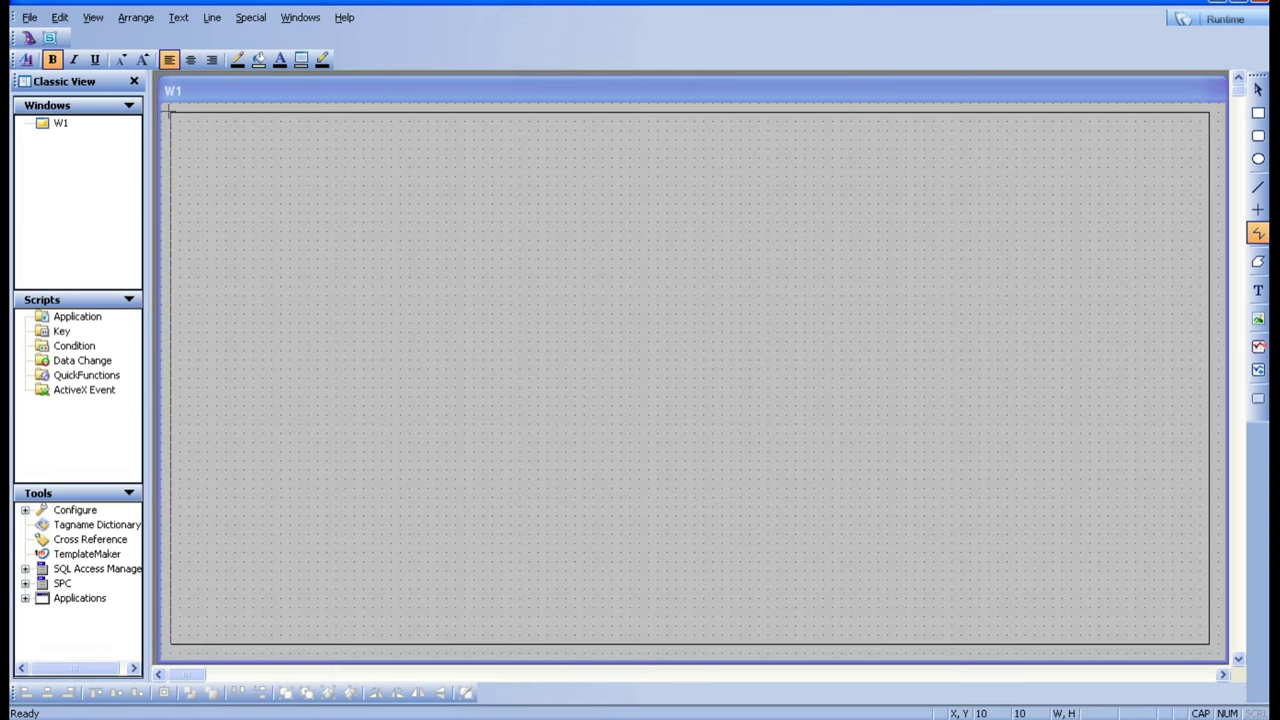
double_click(170, 112)
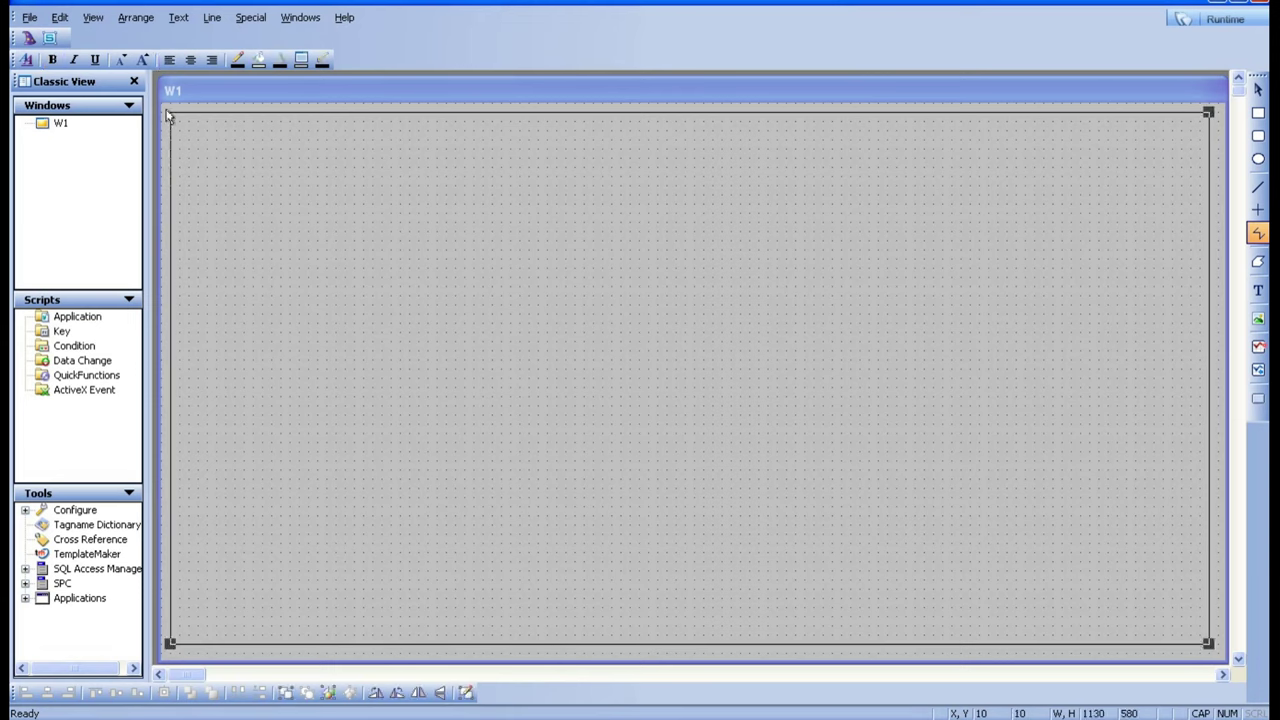
left_click(211, 177)
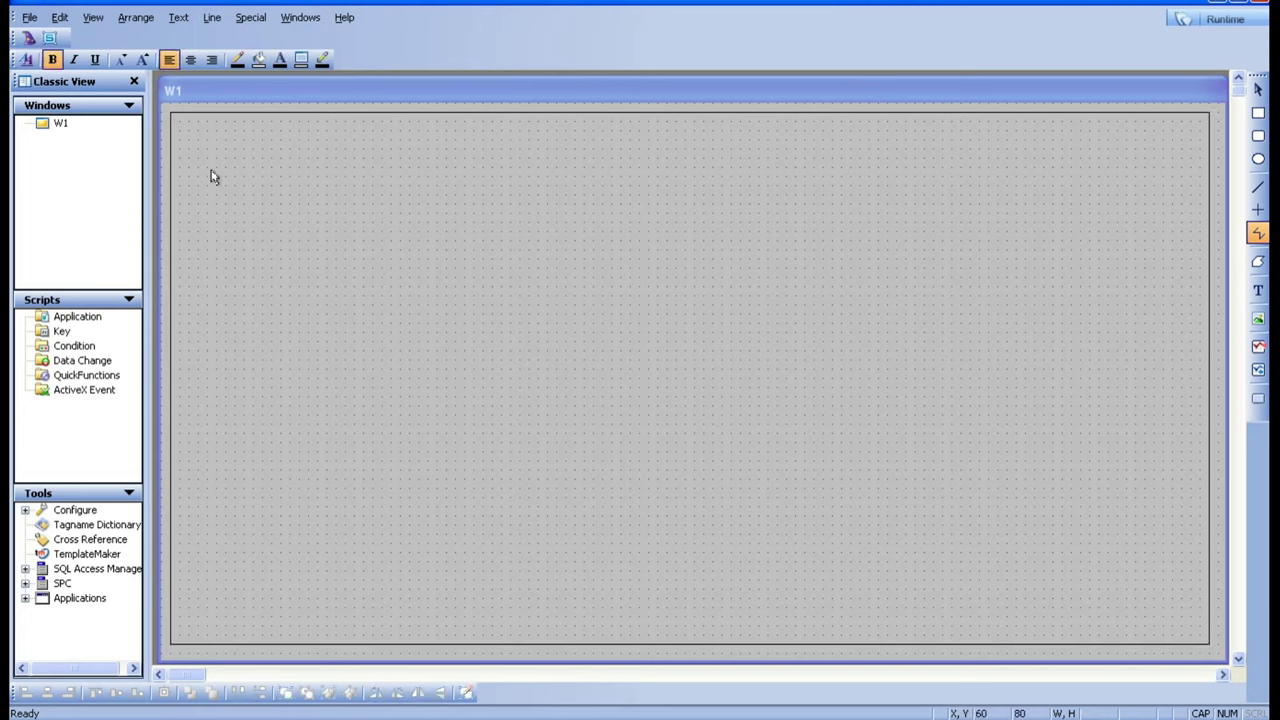
Step: Add the heading VIRTUAL SIMULATION inside the border's upper-left corner and enlarge its text to size 14
left_click(1258, 290)
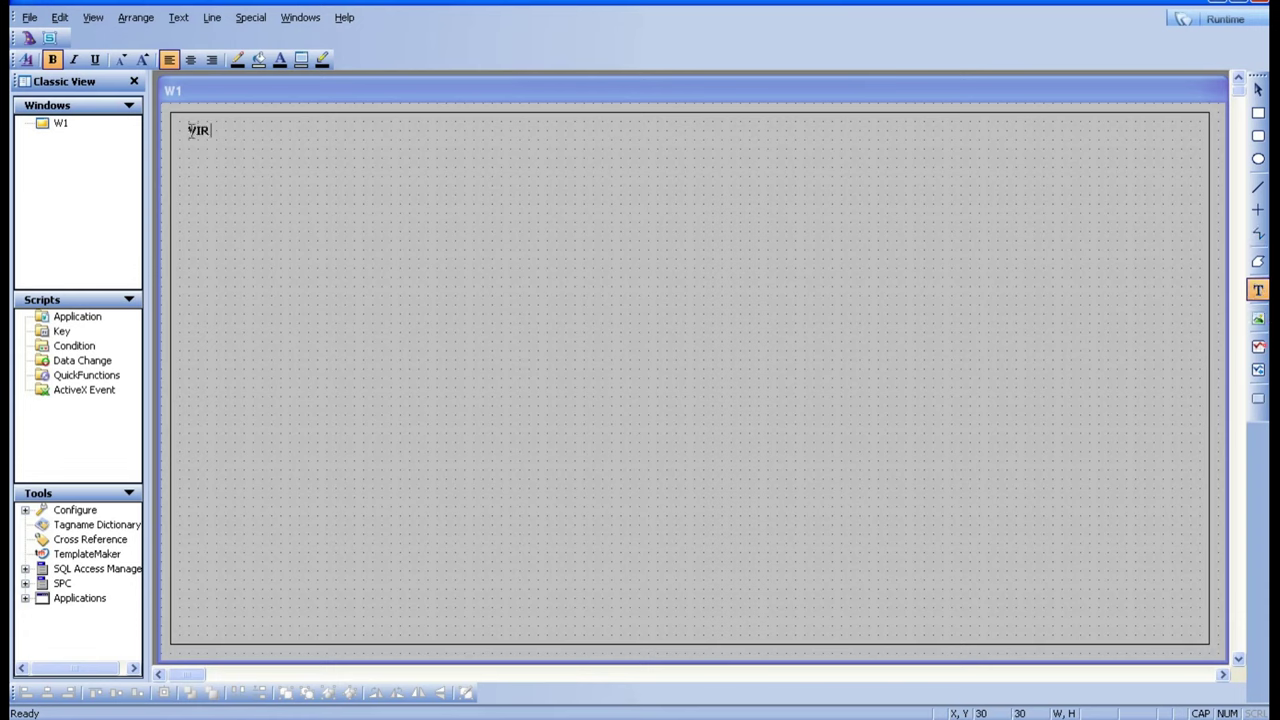
type("TUAL SIMULATION")
left_click(331, 237)
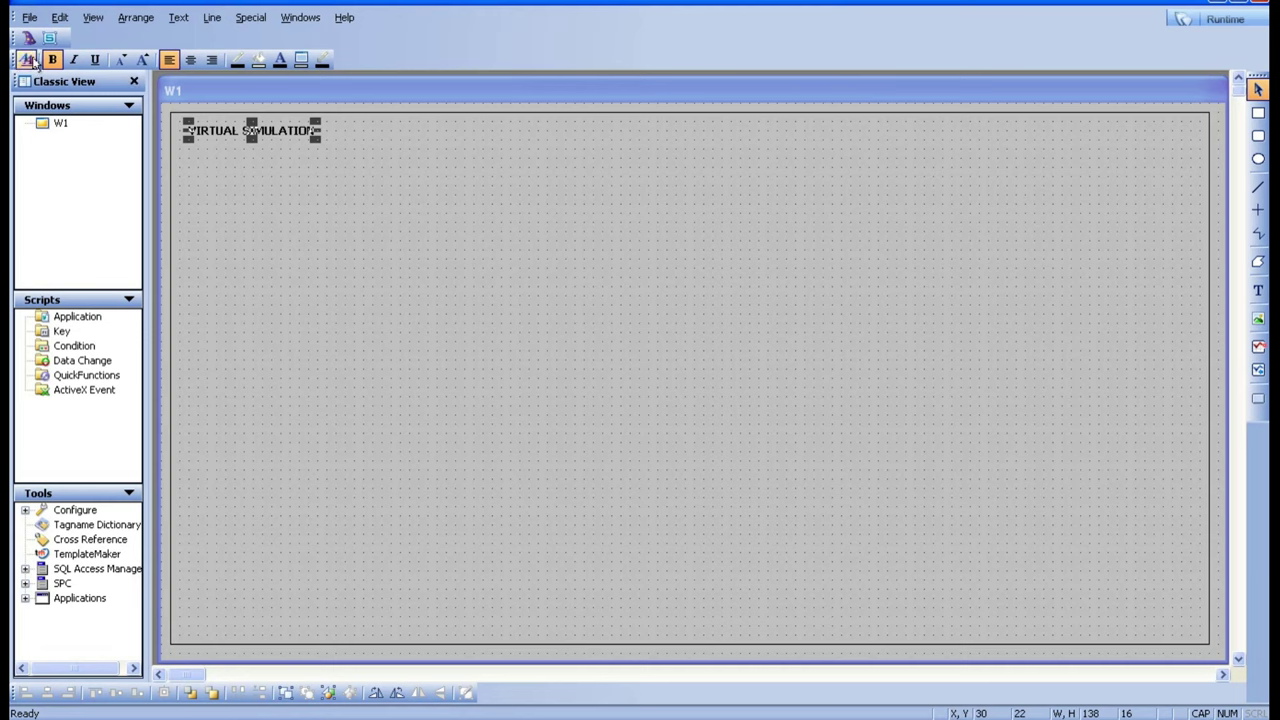
left_click(142, 61)
left_click(142, 61)
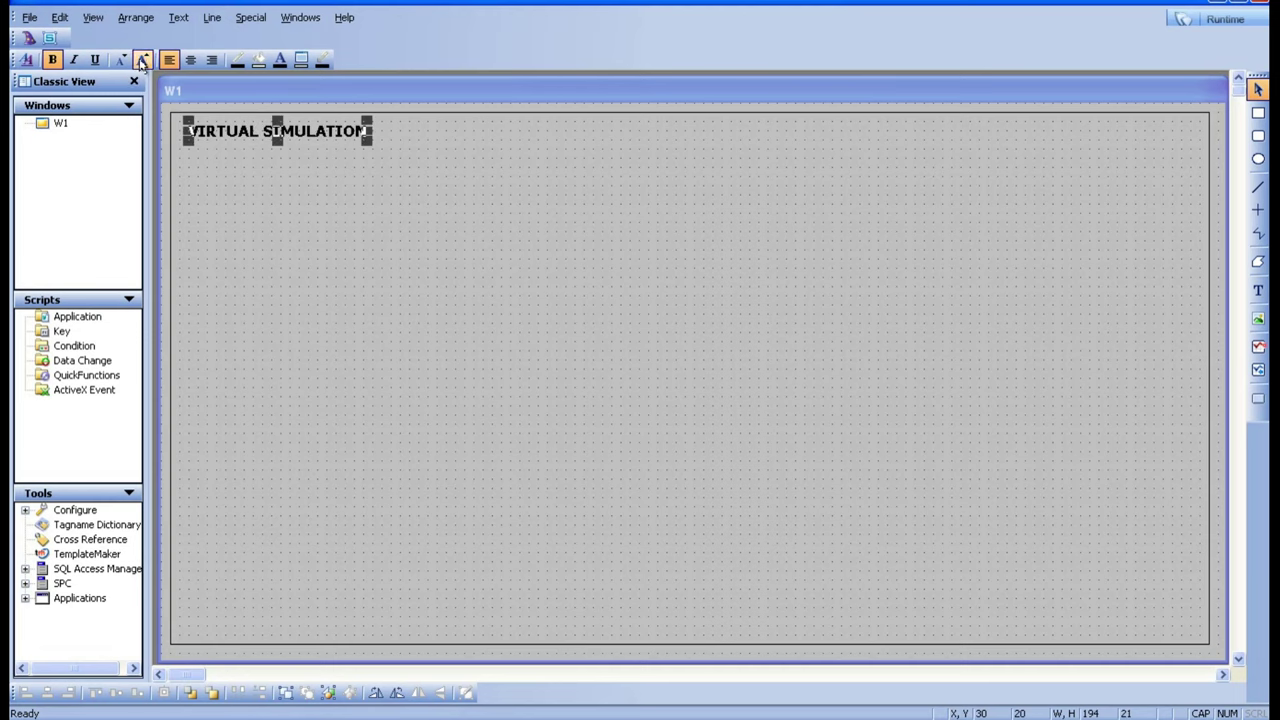
left_click(142, 61)
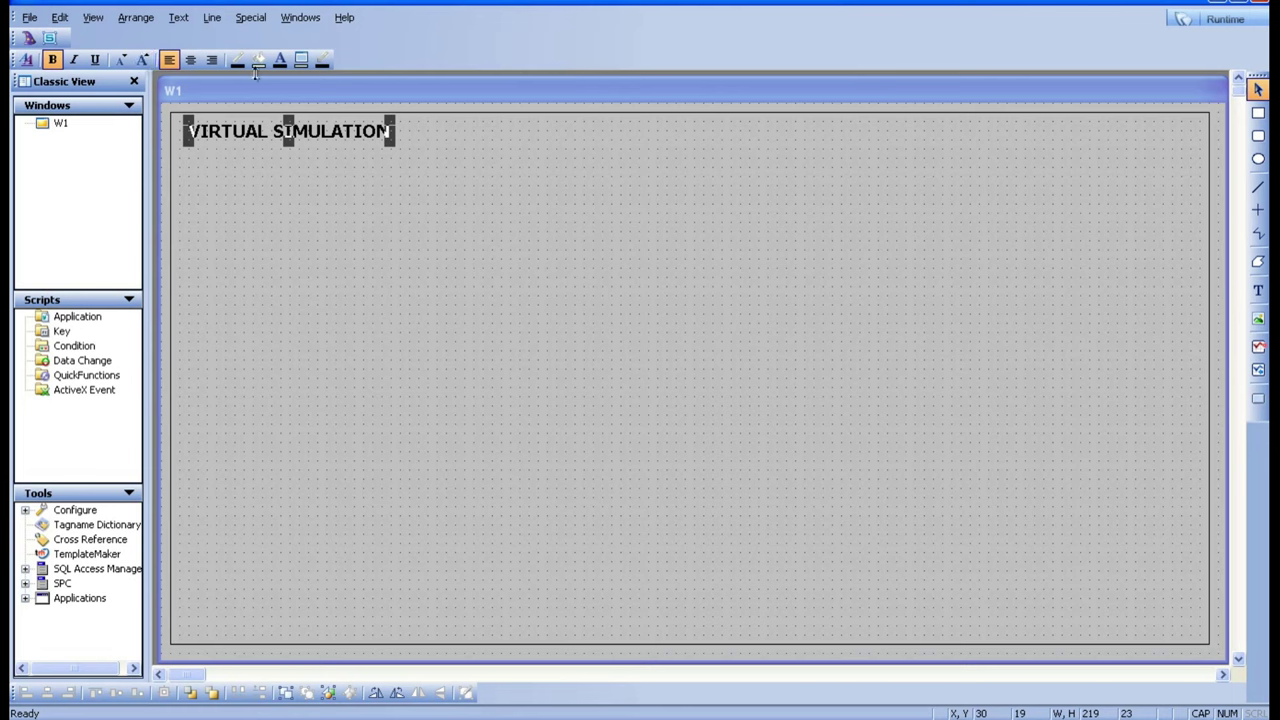
left_click(136, 17)
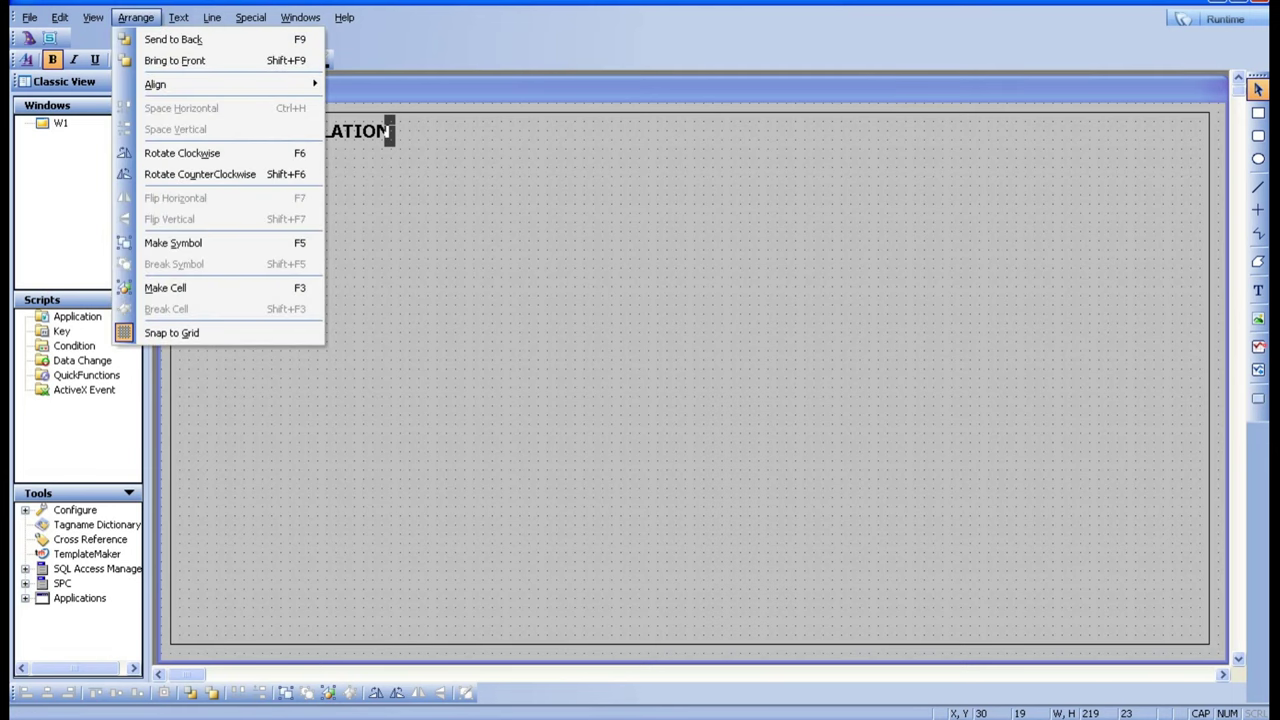
mouse_move(178, 17)
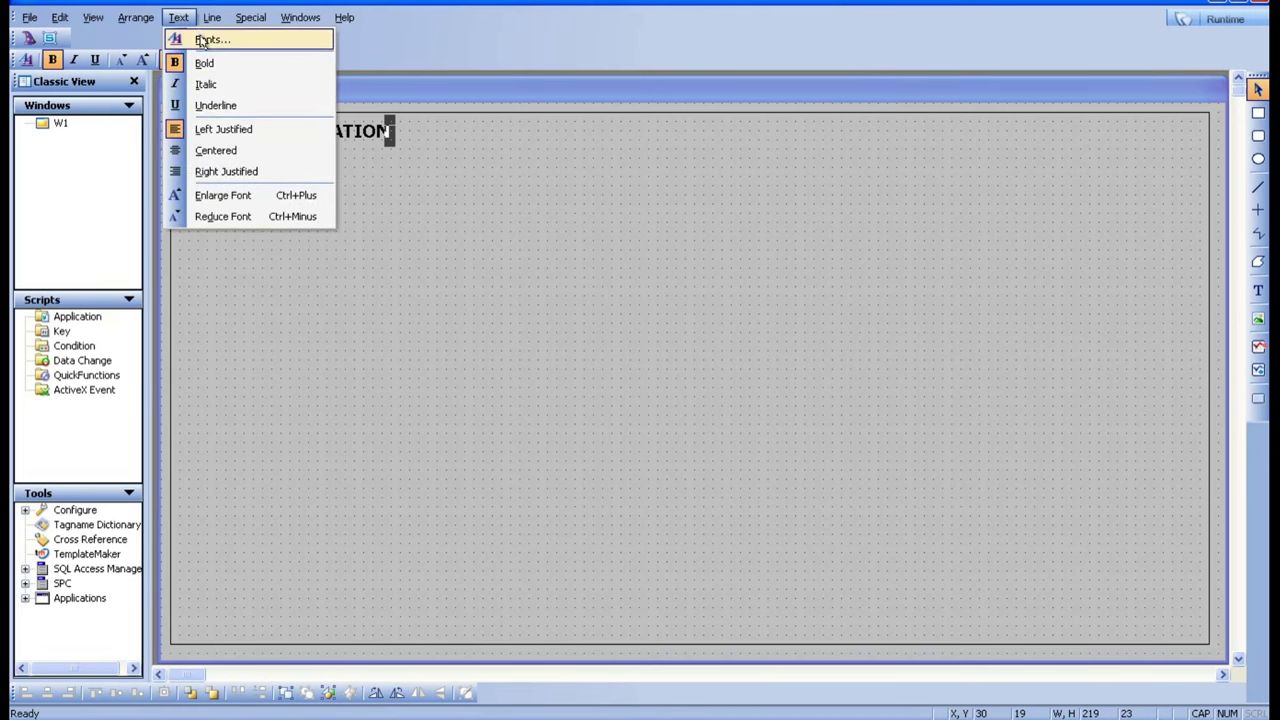
left_click(201, 40)
left_click(522, 306)
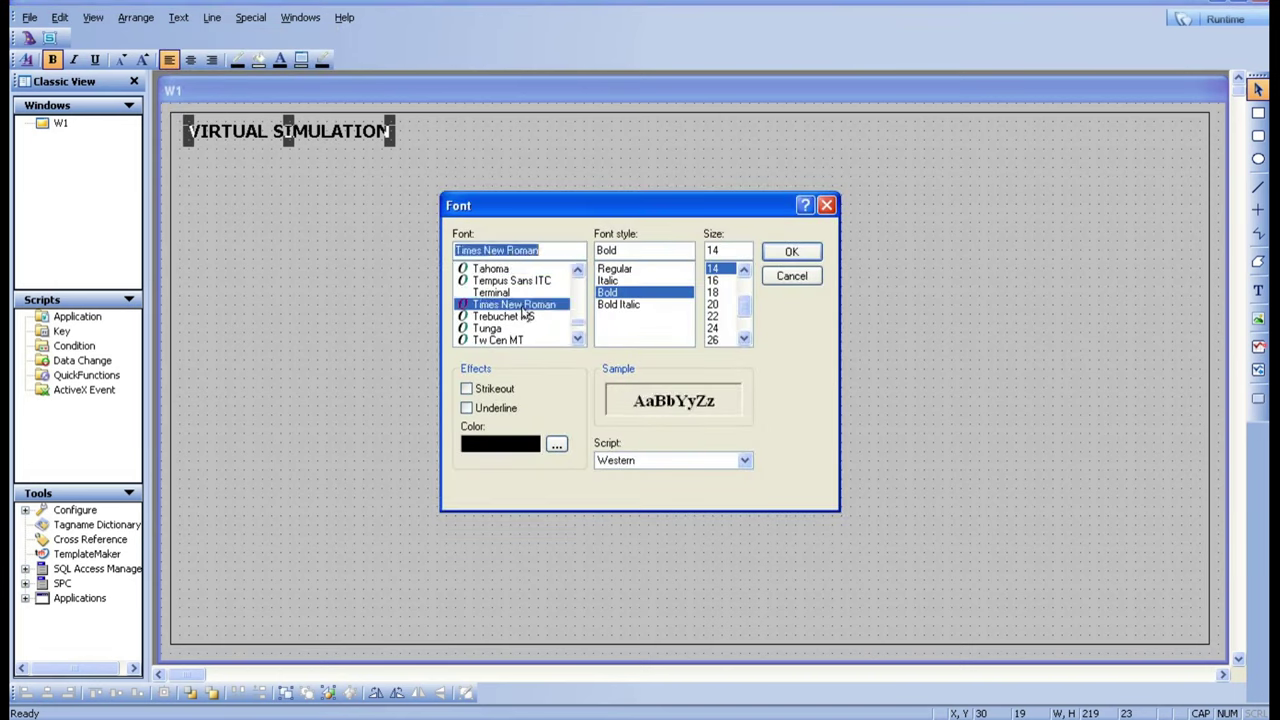
left_click(509, 329)
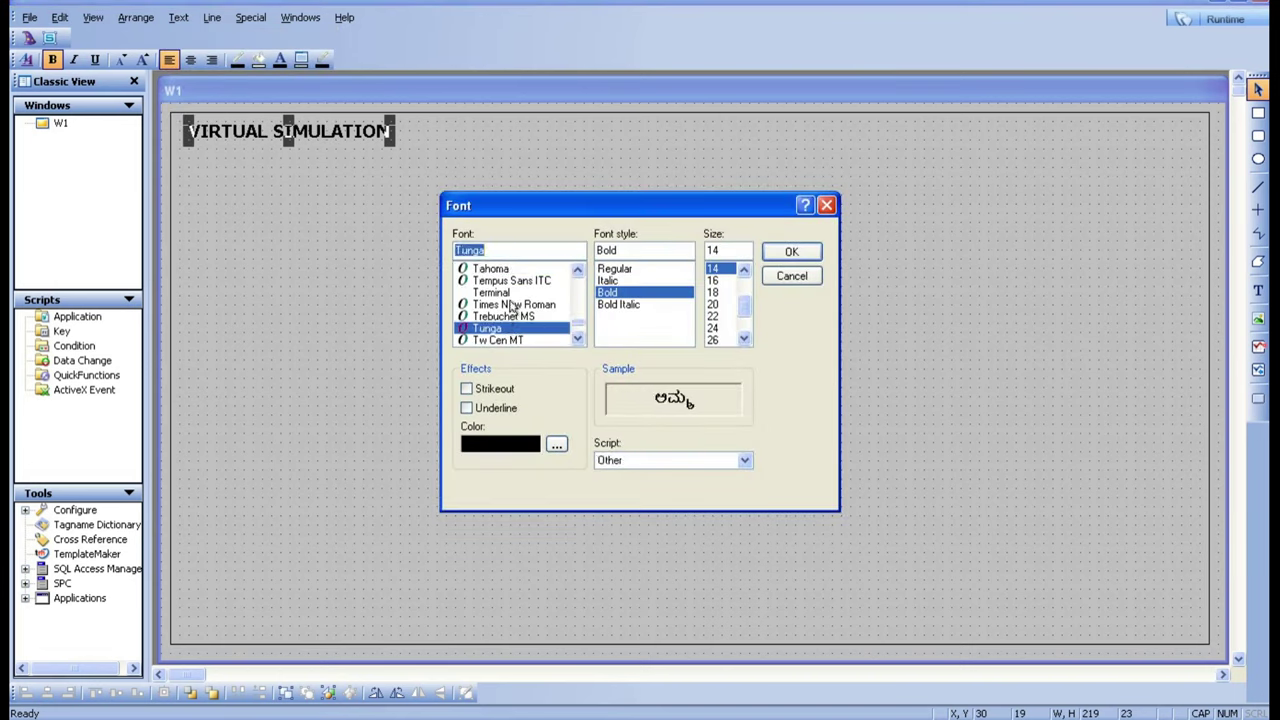
left_click(515, 341)
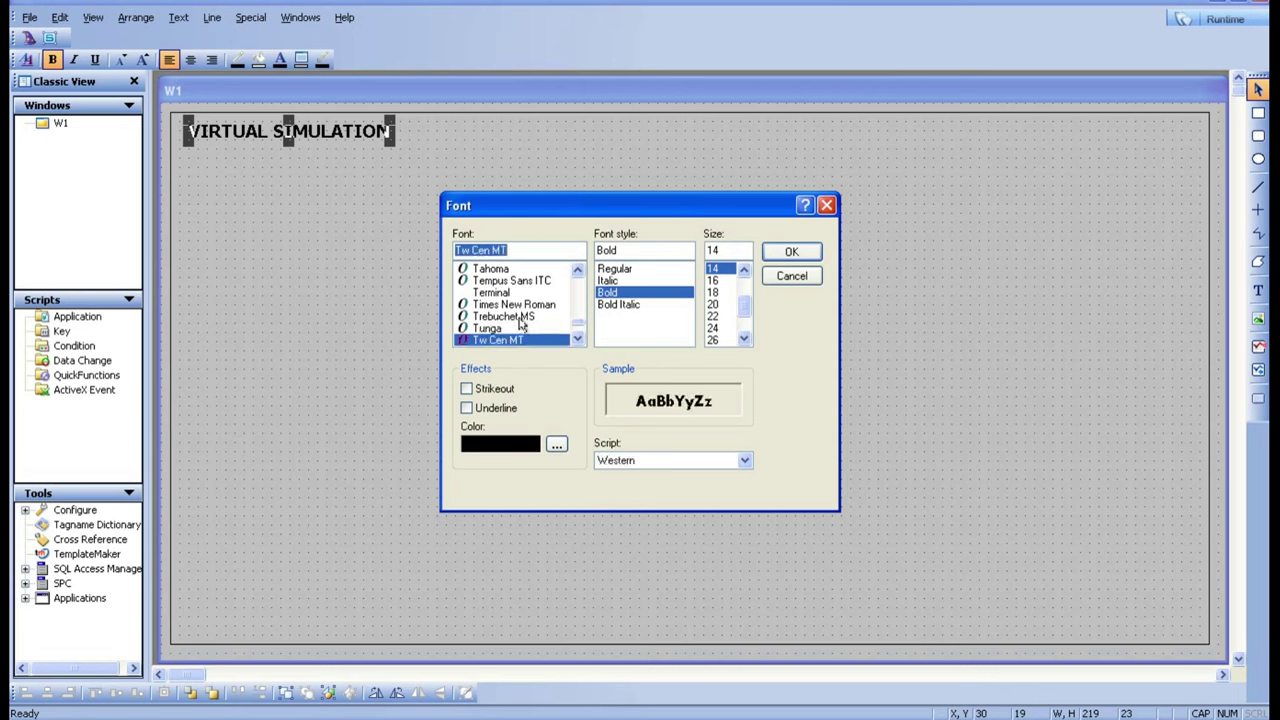
left_click(524, 317)
left_click(513, 281)
left_click(509, 293)
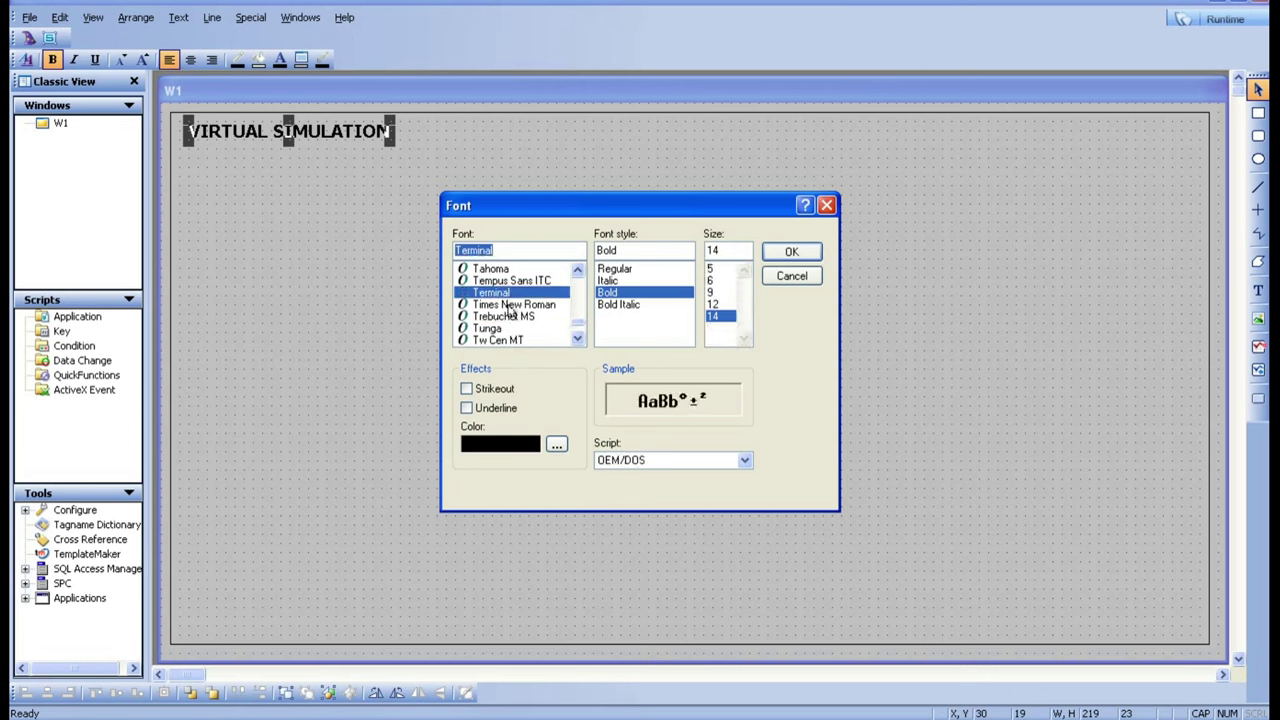
left_click(507, 305)
left_click(806, 278)
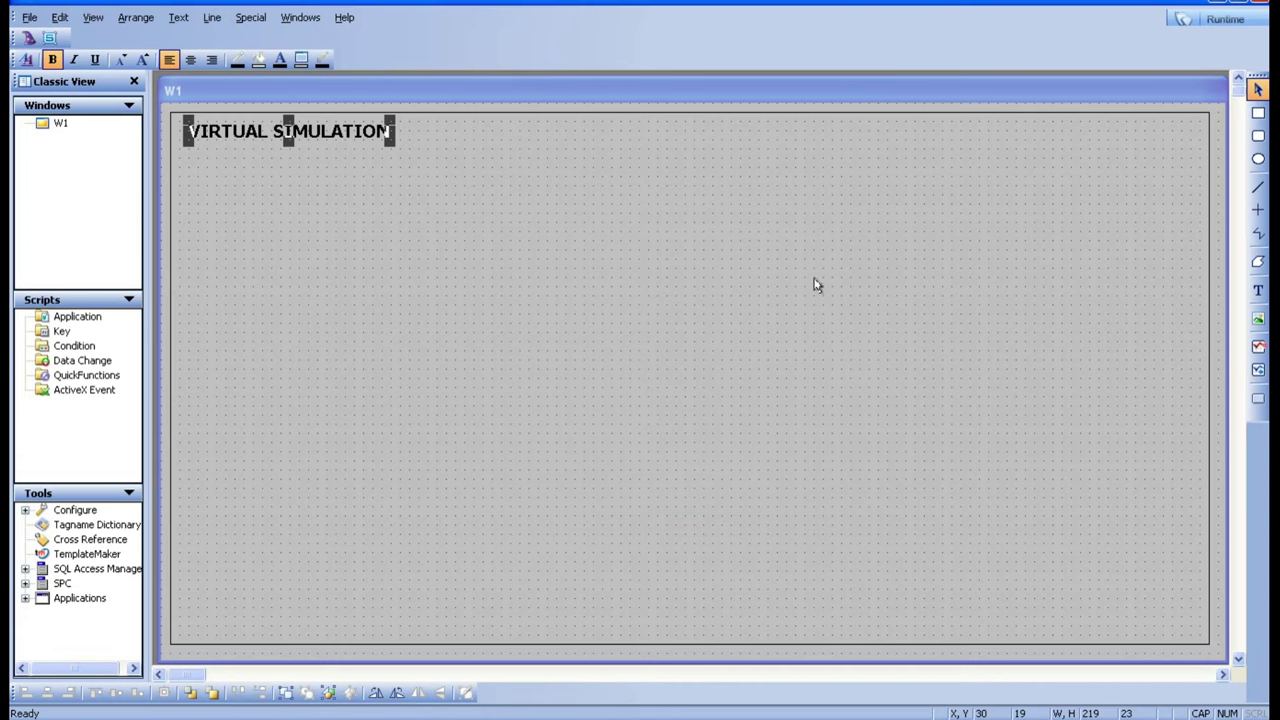
left_click(313, 197)
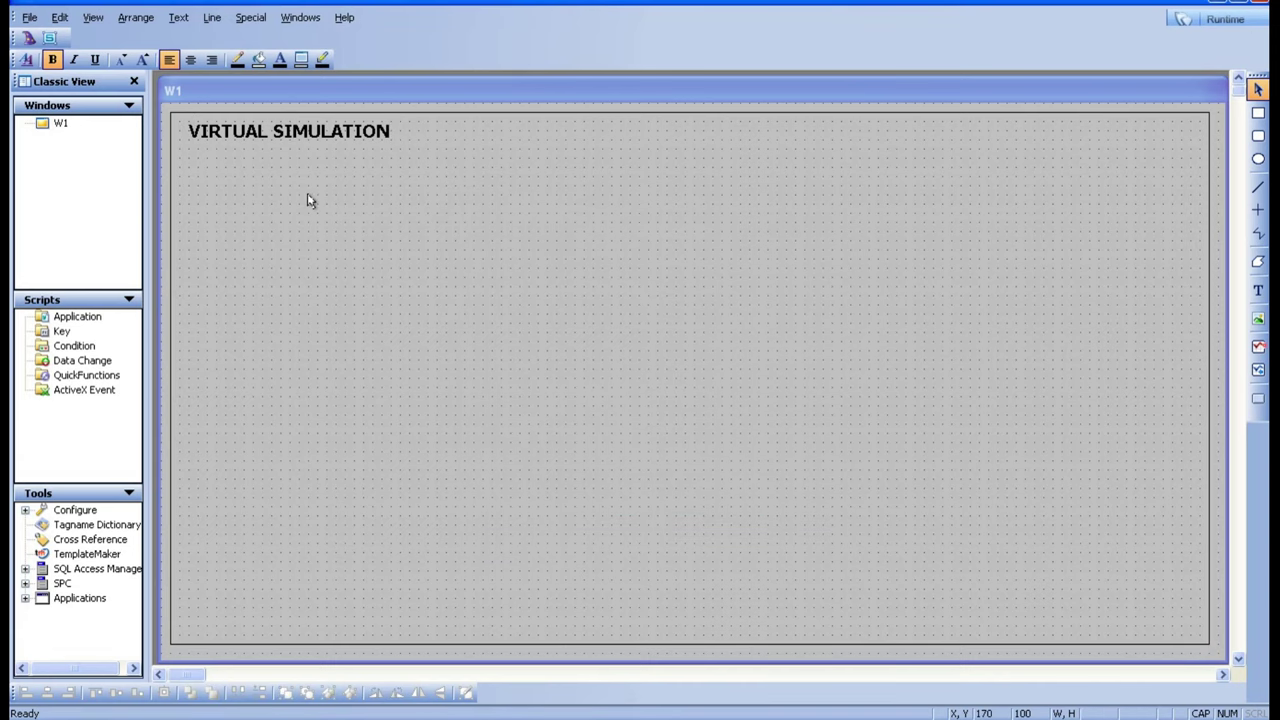
Step: Underline the VIRTUAL SIMULATION heading
left_click(356, 132)
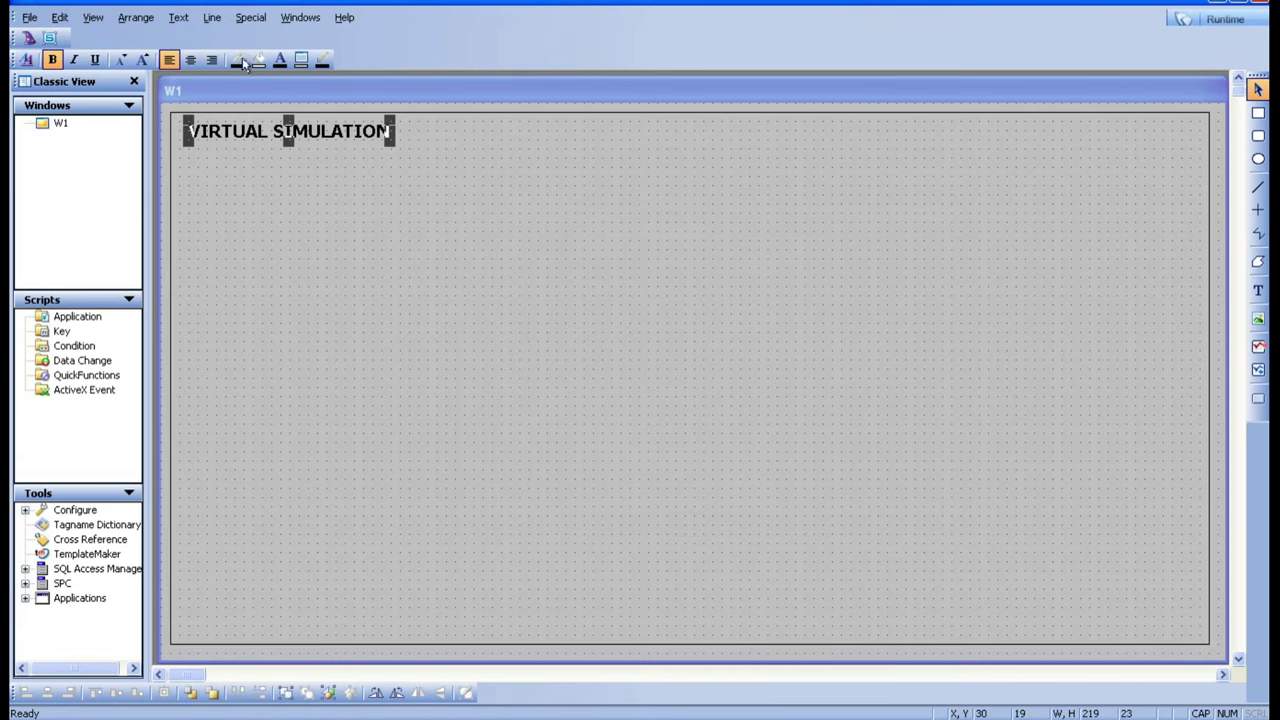
left_click(92, 62)
left_click(354, 231)
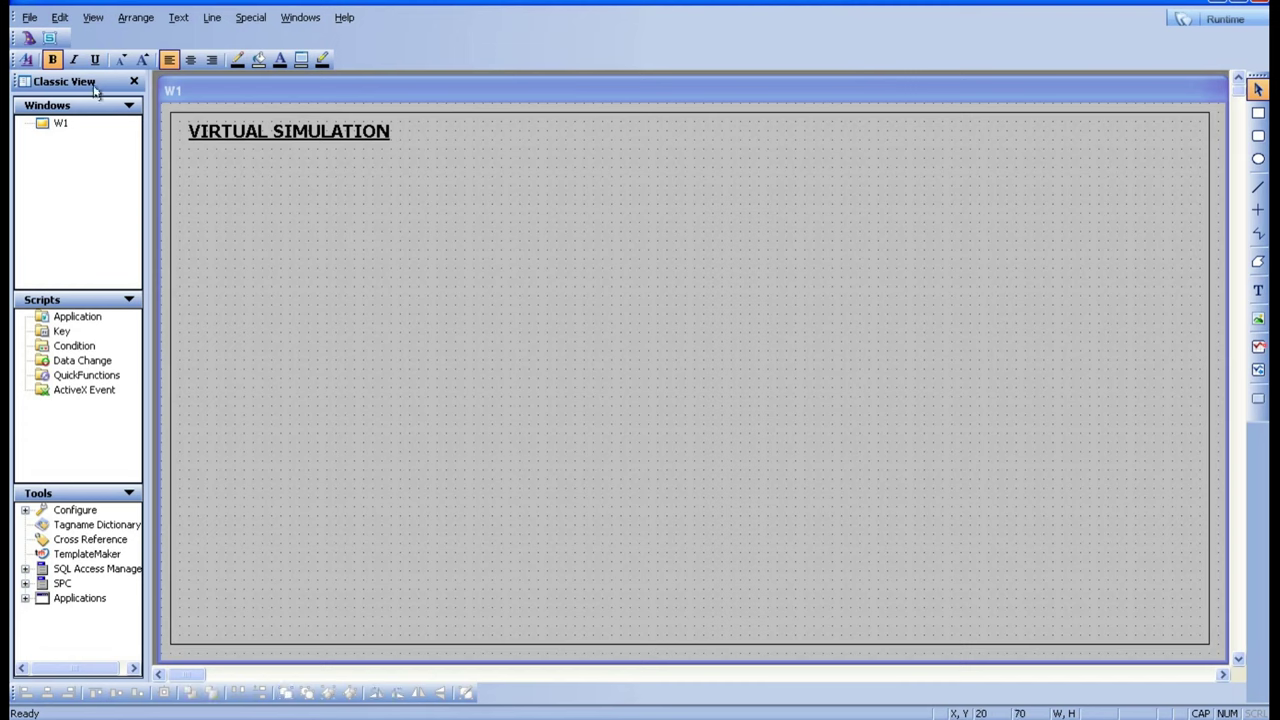
Step: Insert a Knob Switch wizard below the VIRTUAL SIMULATION heading
left_click(26, 38)
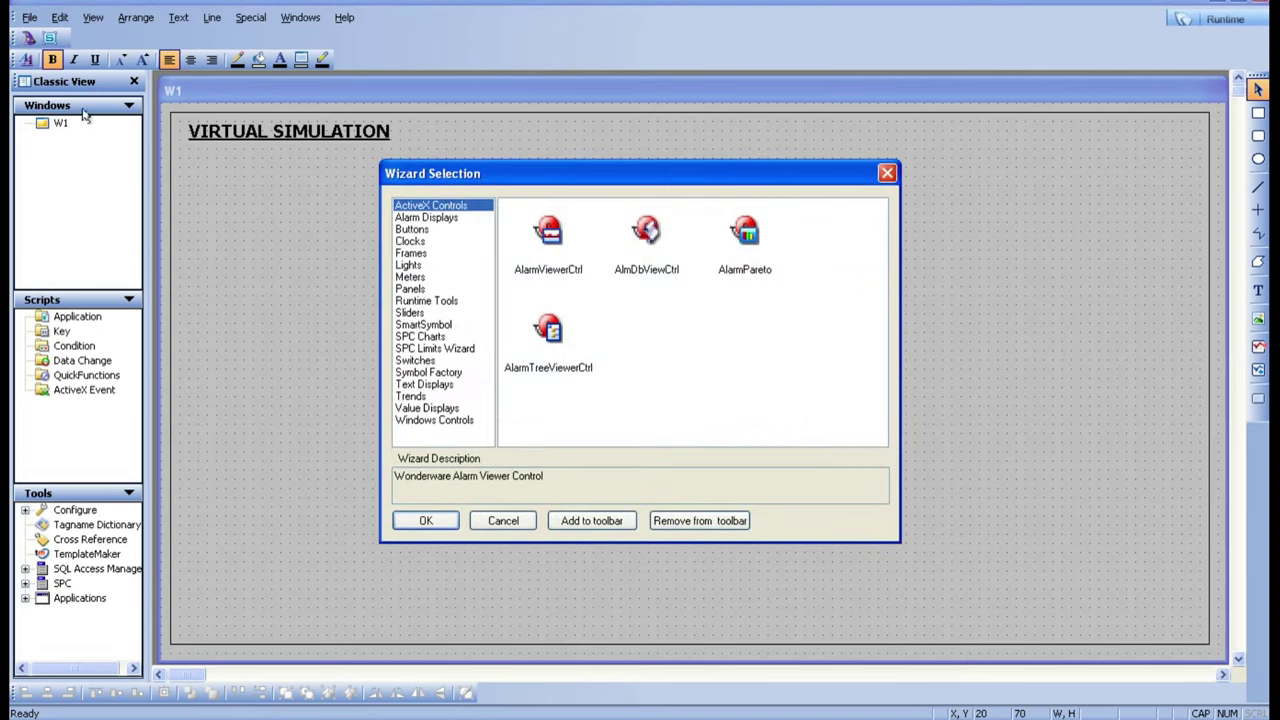
left_click(428, 361)
left_click(757, 275)
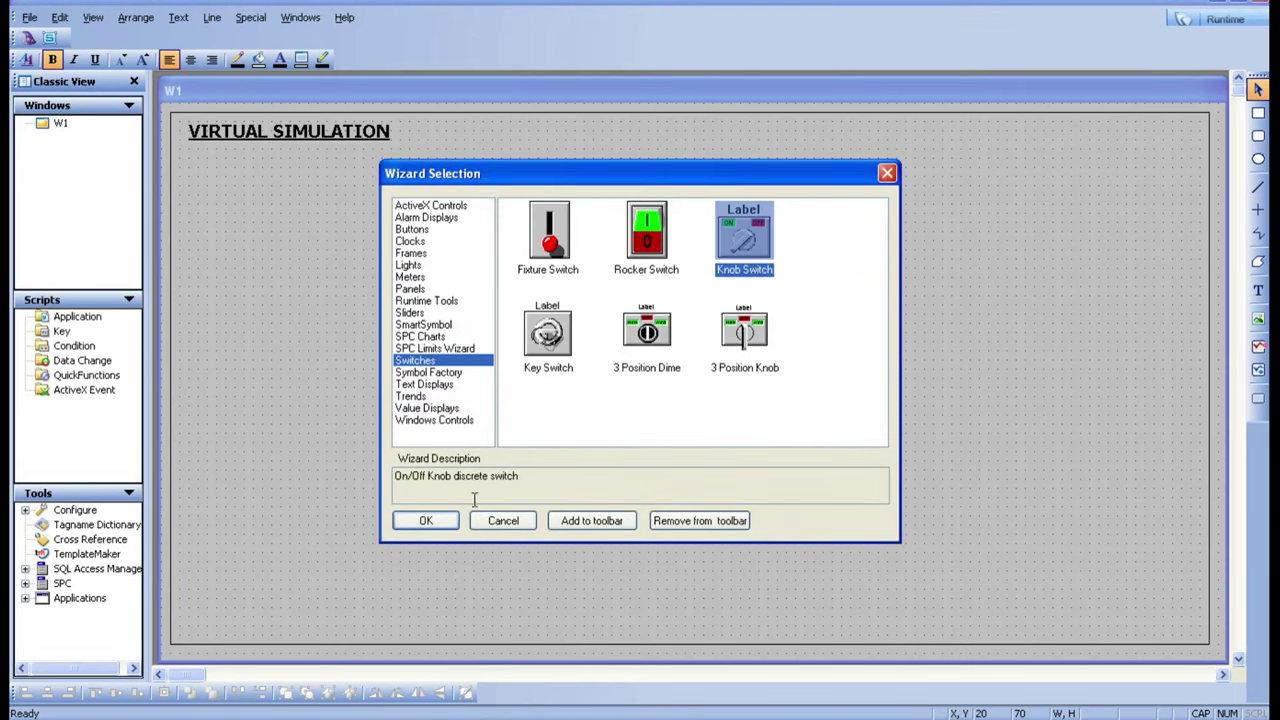
left_click(425, 520)
left_click(328, 260)
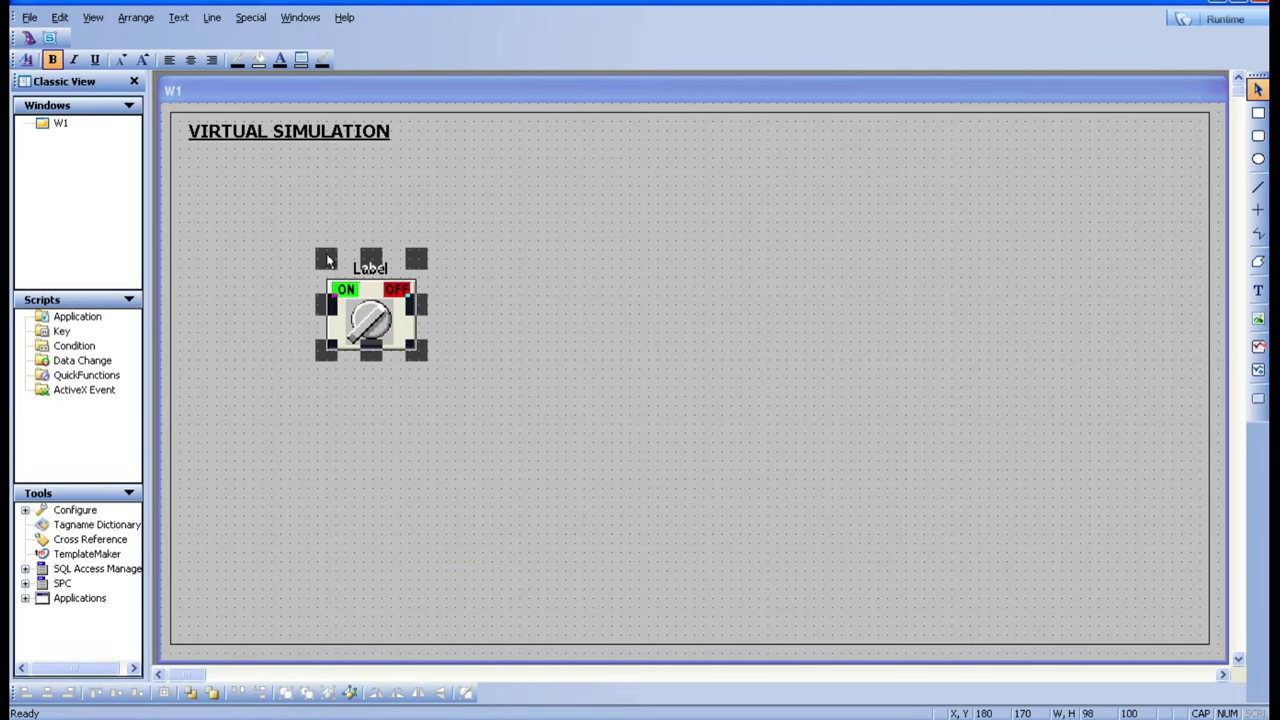
left_click(422, 458)
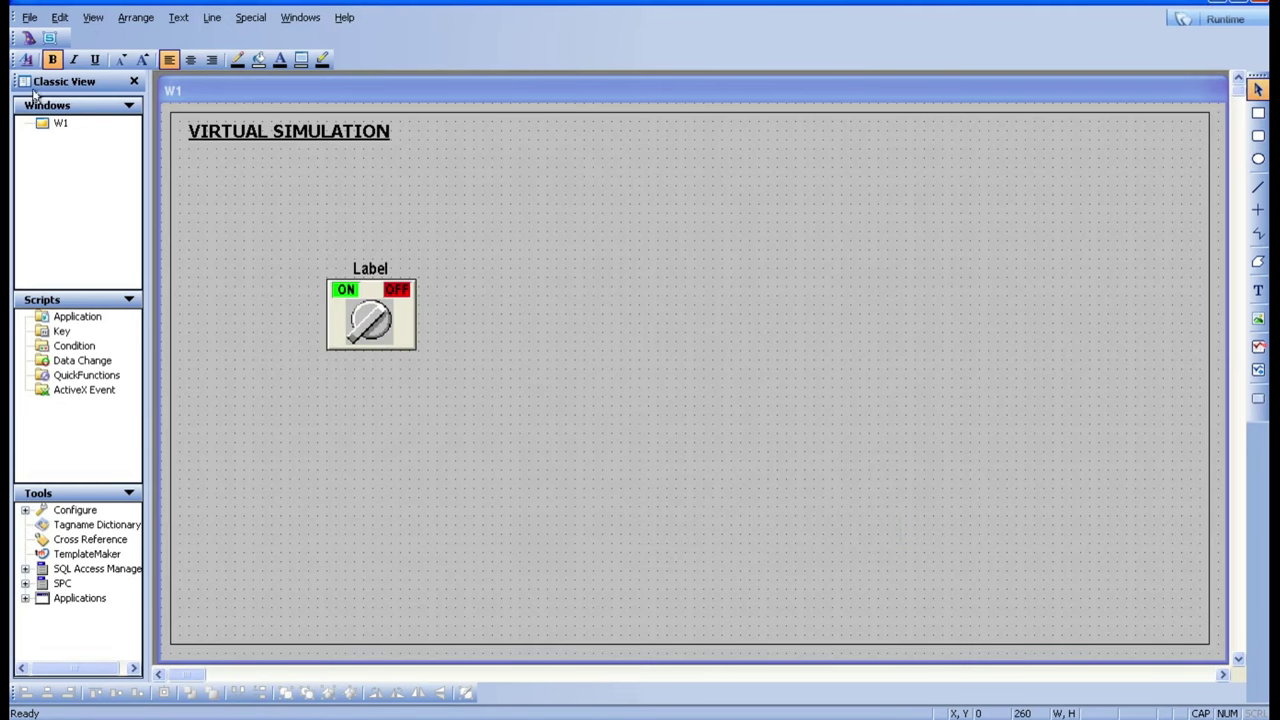
Step: Insert a Circular Light wizard to the right of the knob switch
left_click(28, 37)
left_click(414, 266)
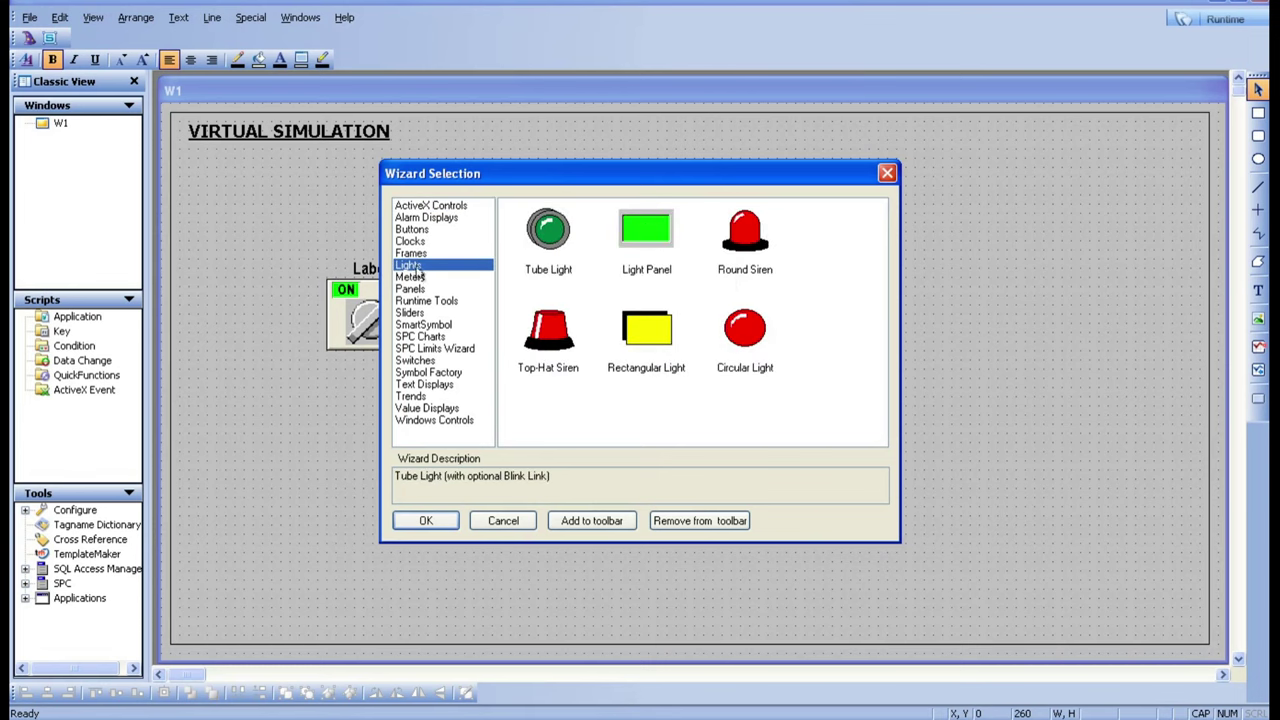
left_click(745, 330)
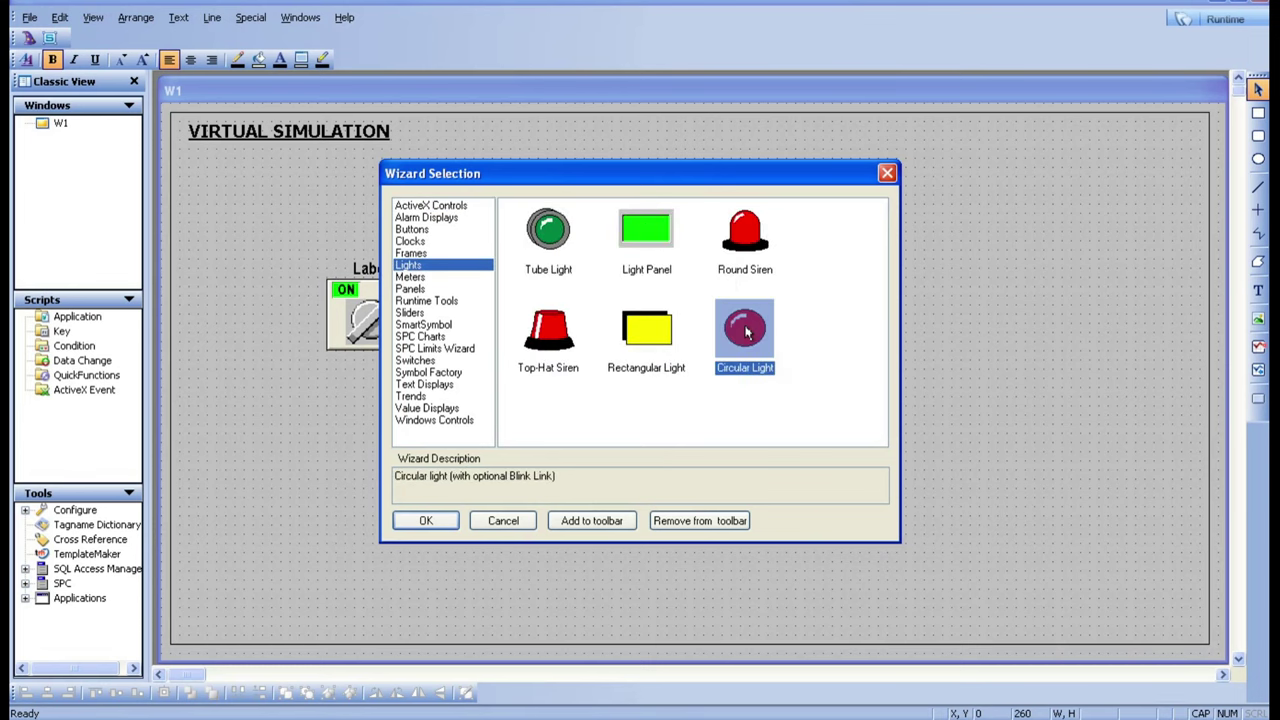
left_click(425, 520)
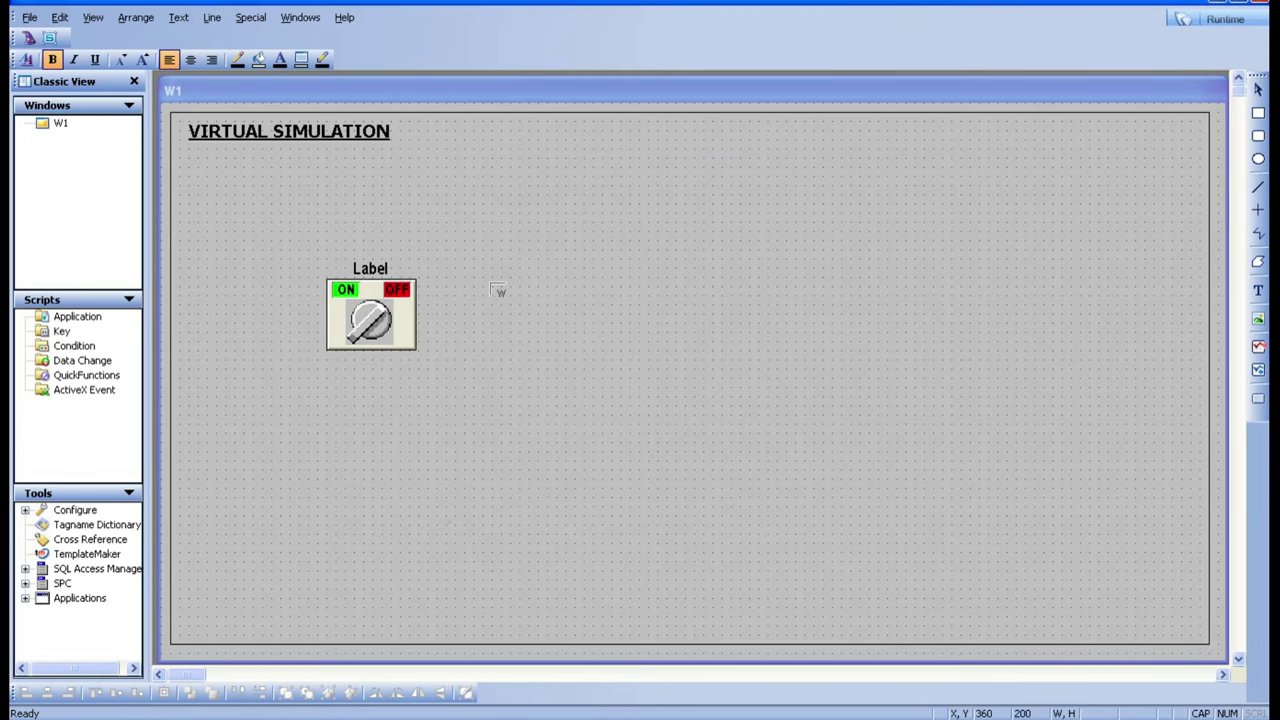
left_click(487, 281)
left_click(518, 431)
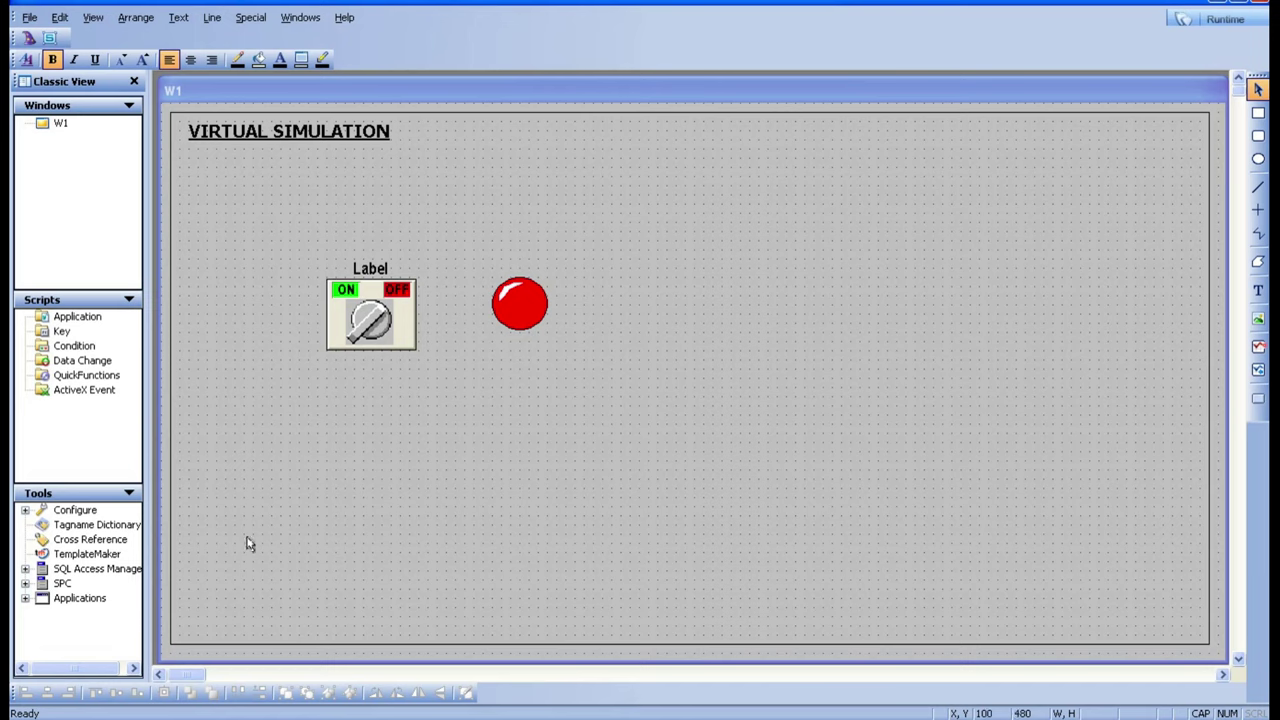
Step: Link the knob switch to the tagname SW1 and define SW1 as a Memory Discrete tag
double_click(386, 333)
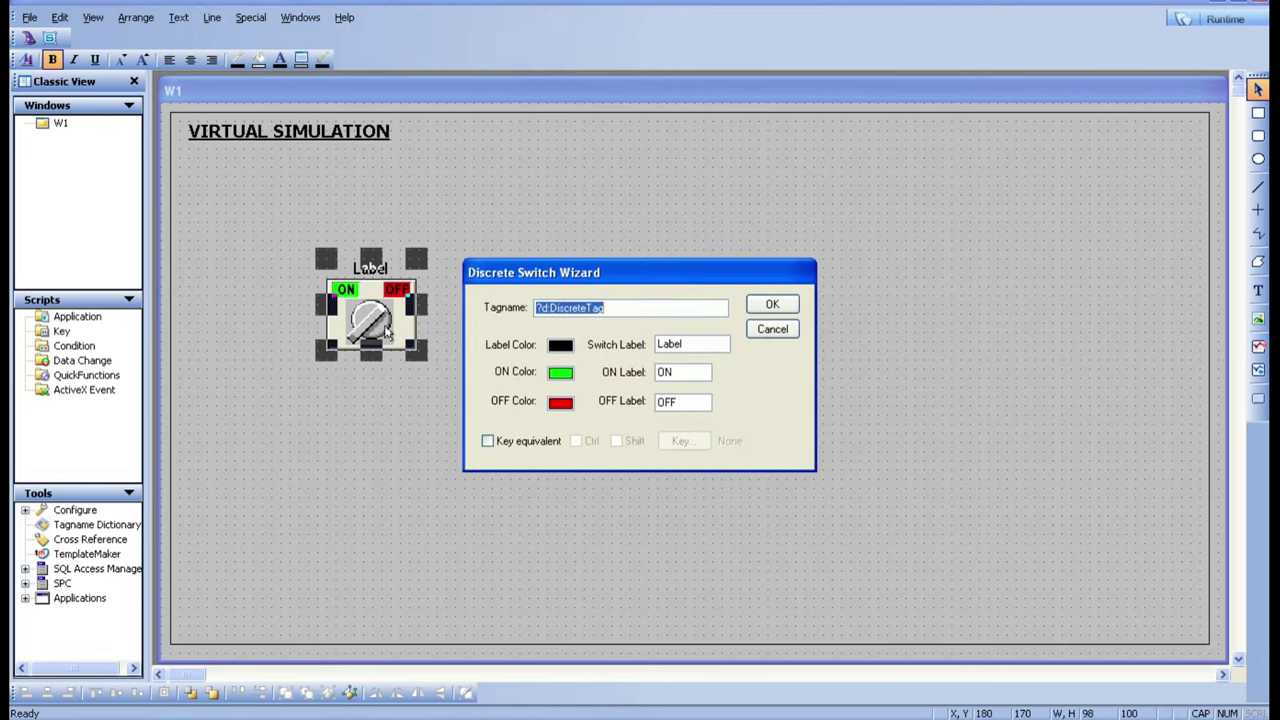
type("SW1")
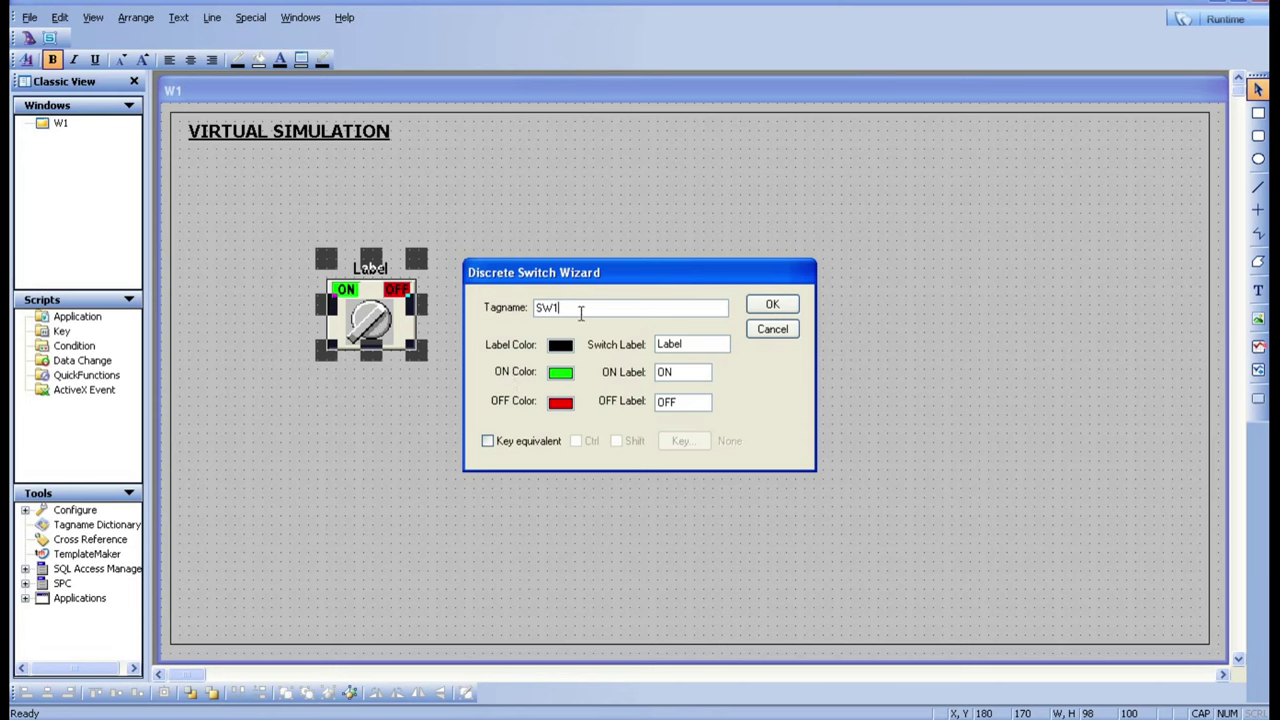
key("Return")
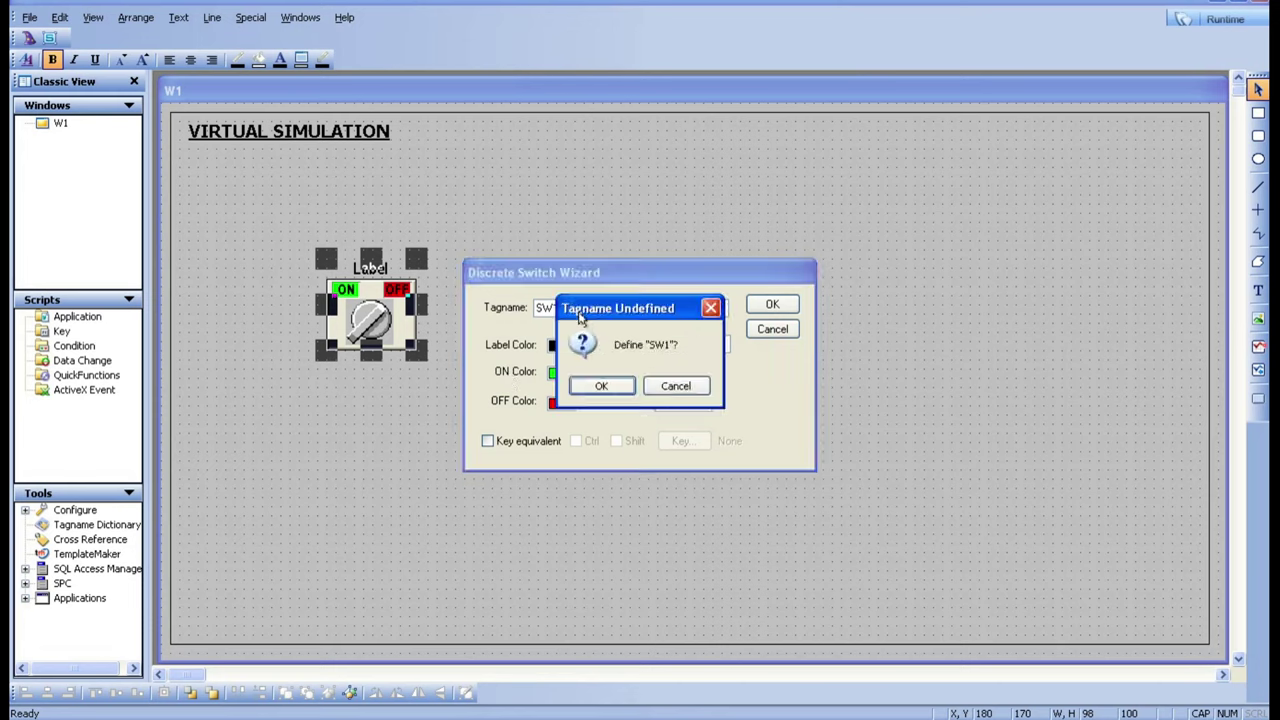
left_click(604, 386)
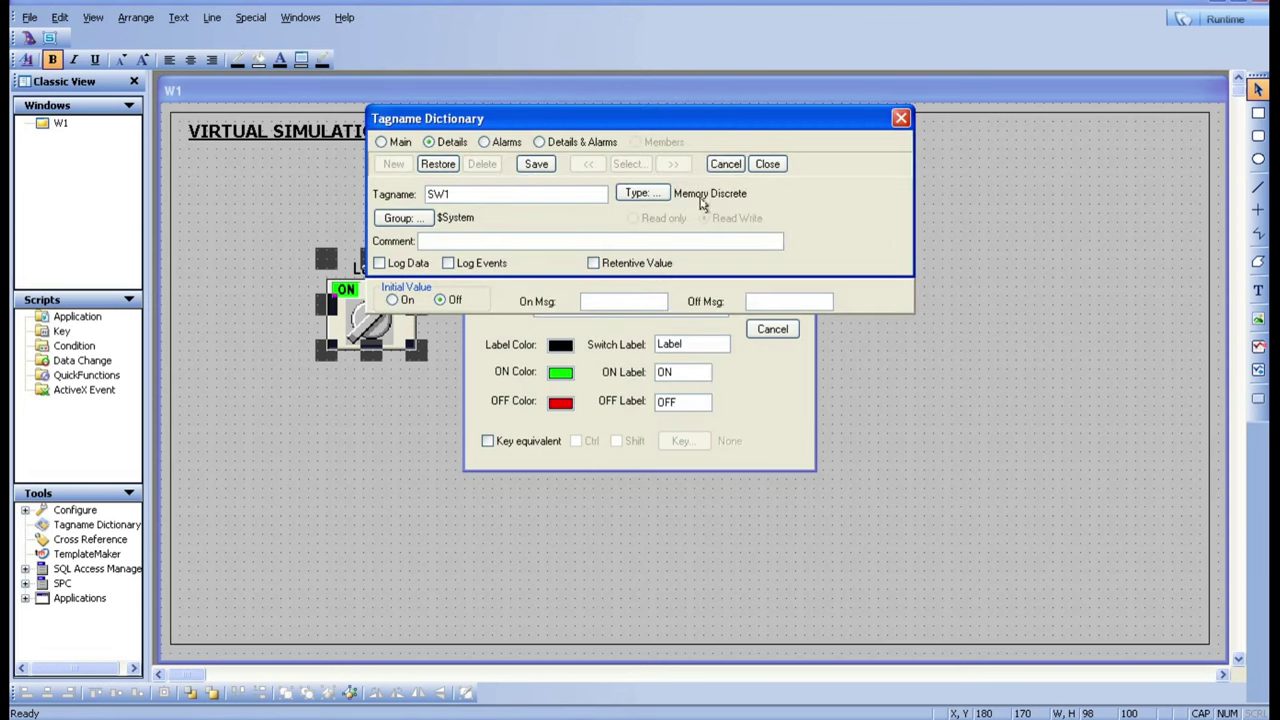
left_click(537, 164)
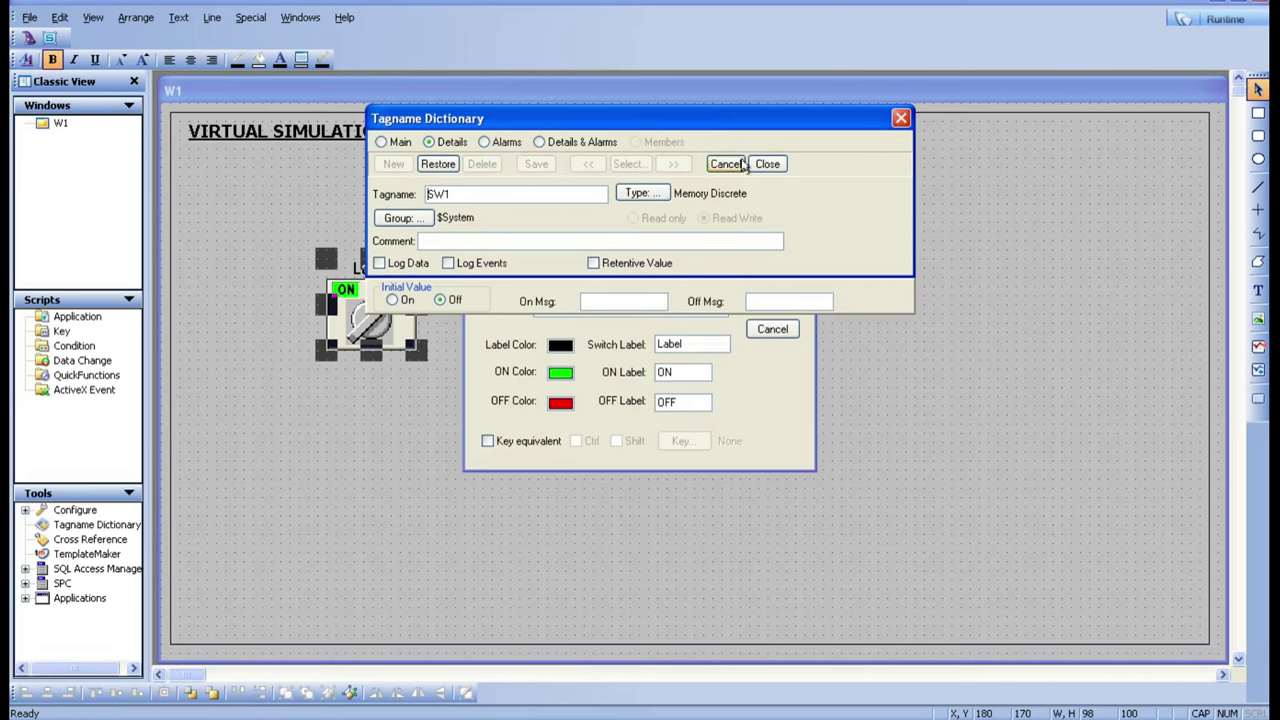
left_click(767, 165)
left_click(548, 456)
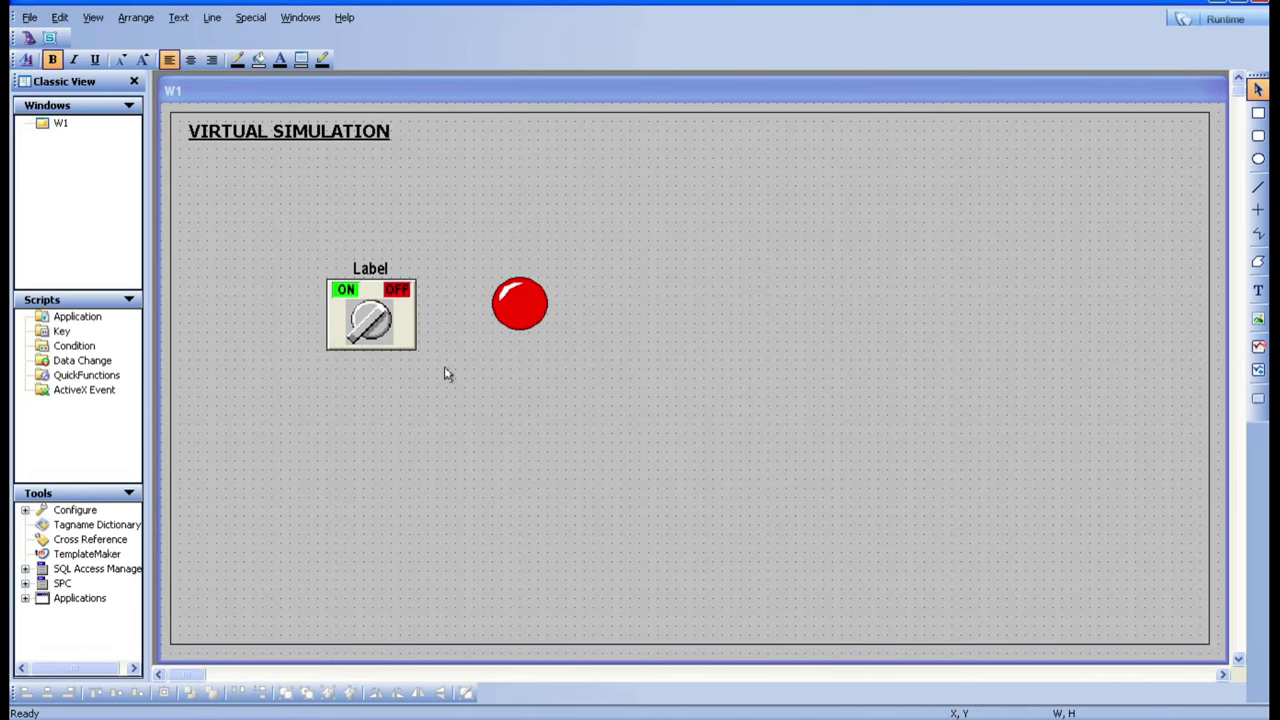
Step: Link the circular light to the expression L1 and define L1 as a Memory Discrete tag
left_click(370, 312)
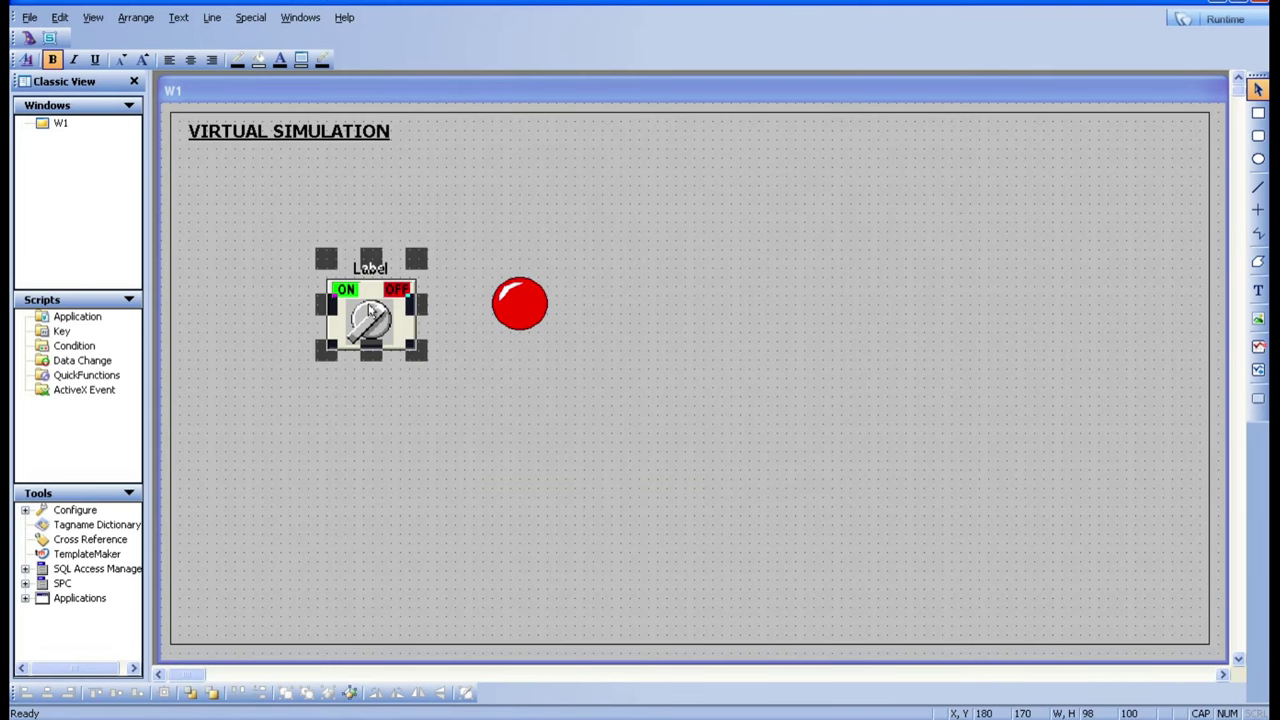
left_click(454, 446)
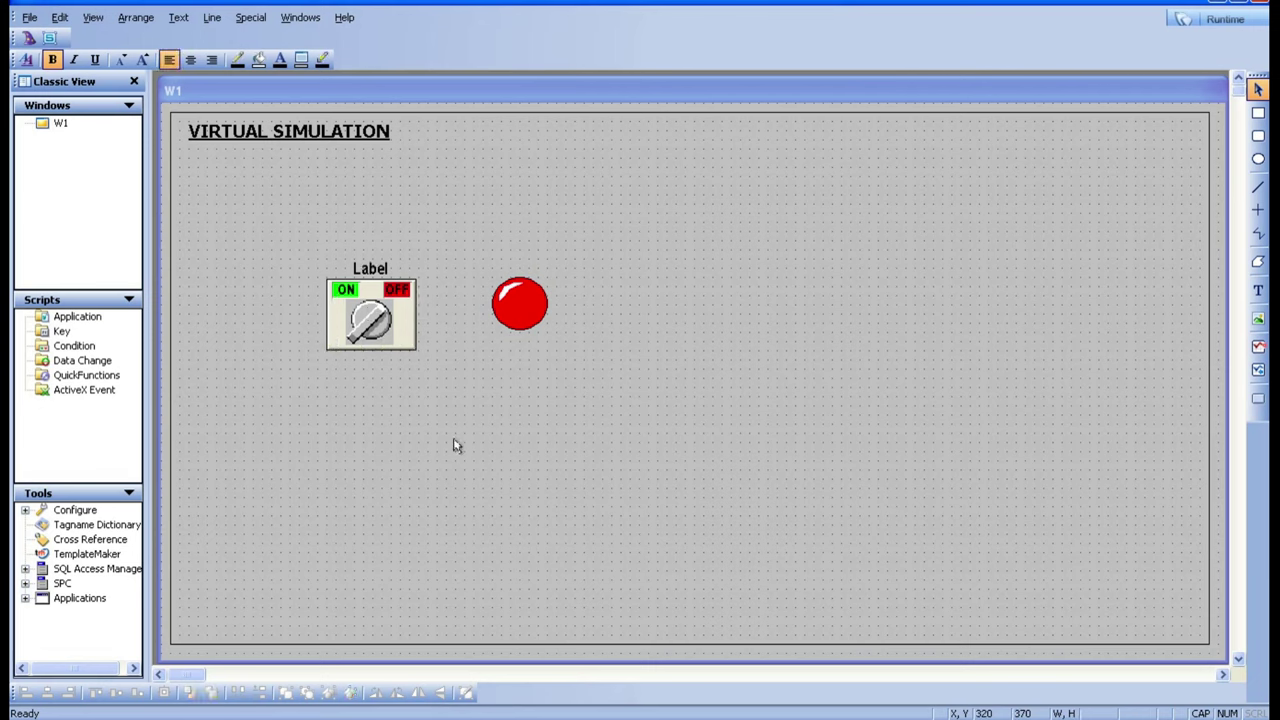
double_click(518, 314)
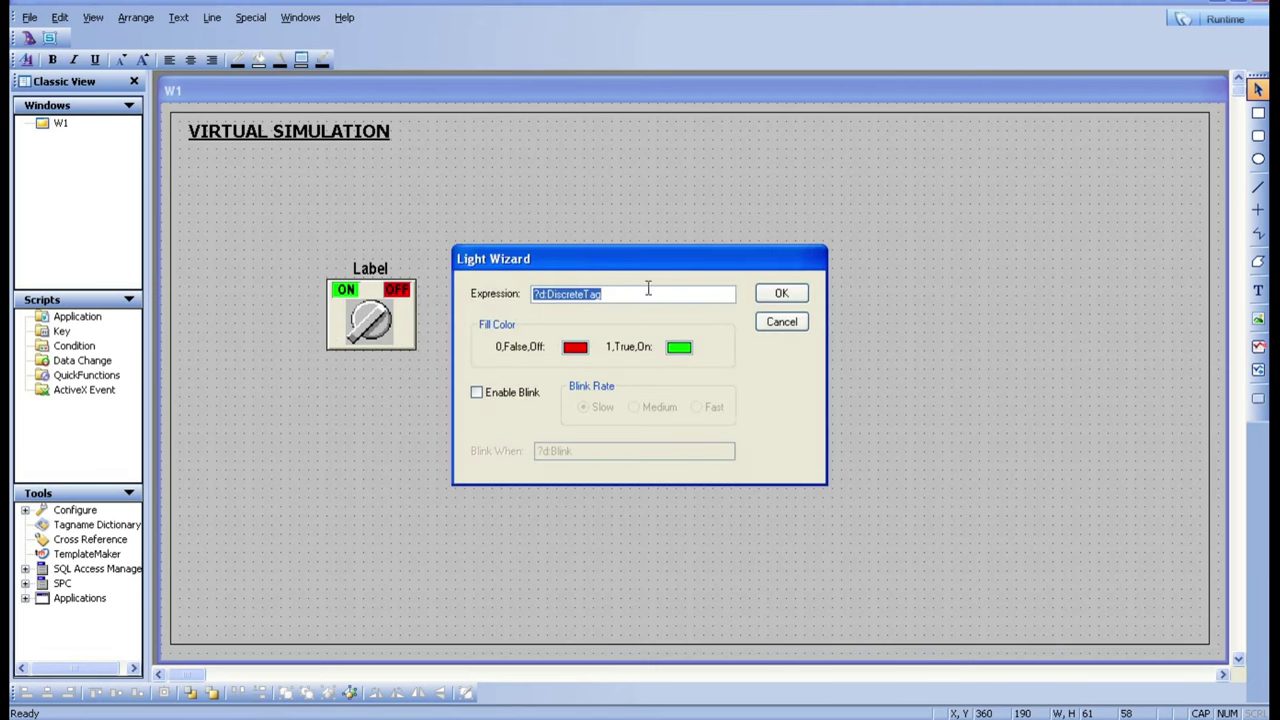
type("L1")
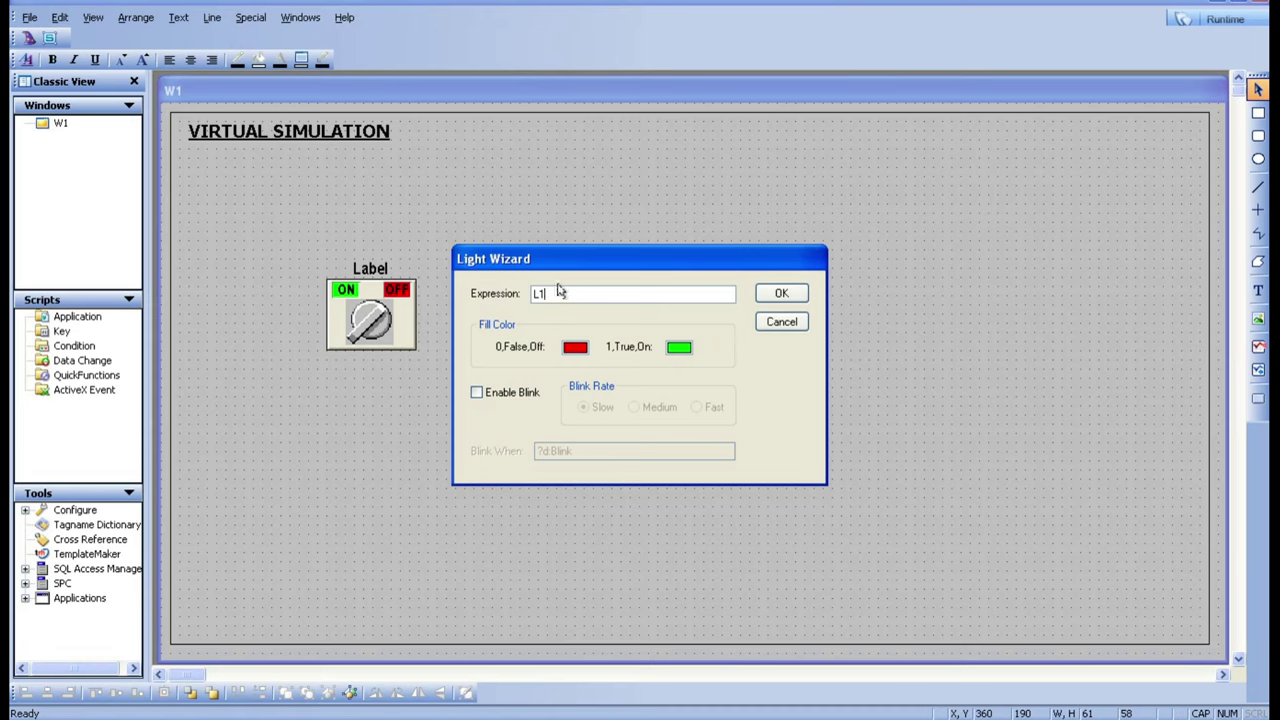
left_click(786, 292)
left_click(784, 296)
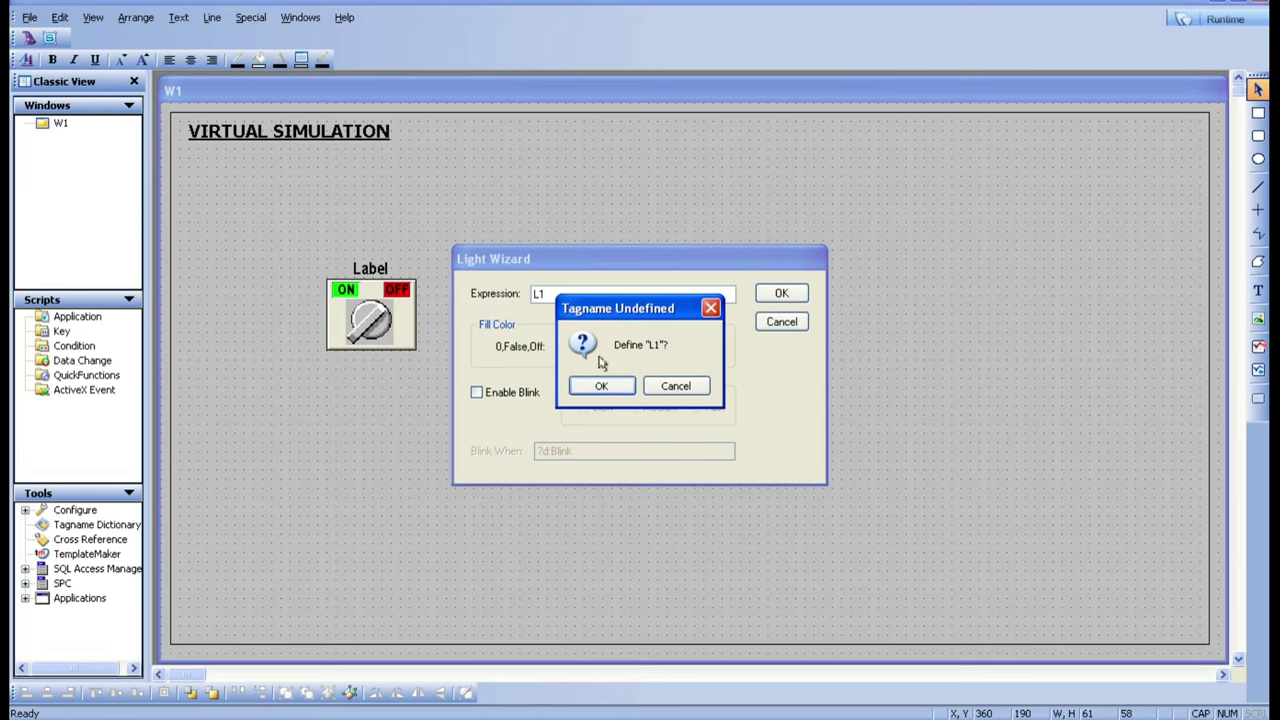
left_click(607, 386)
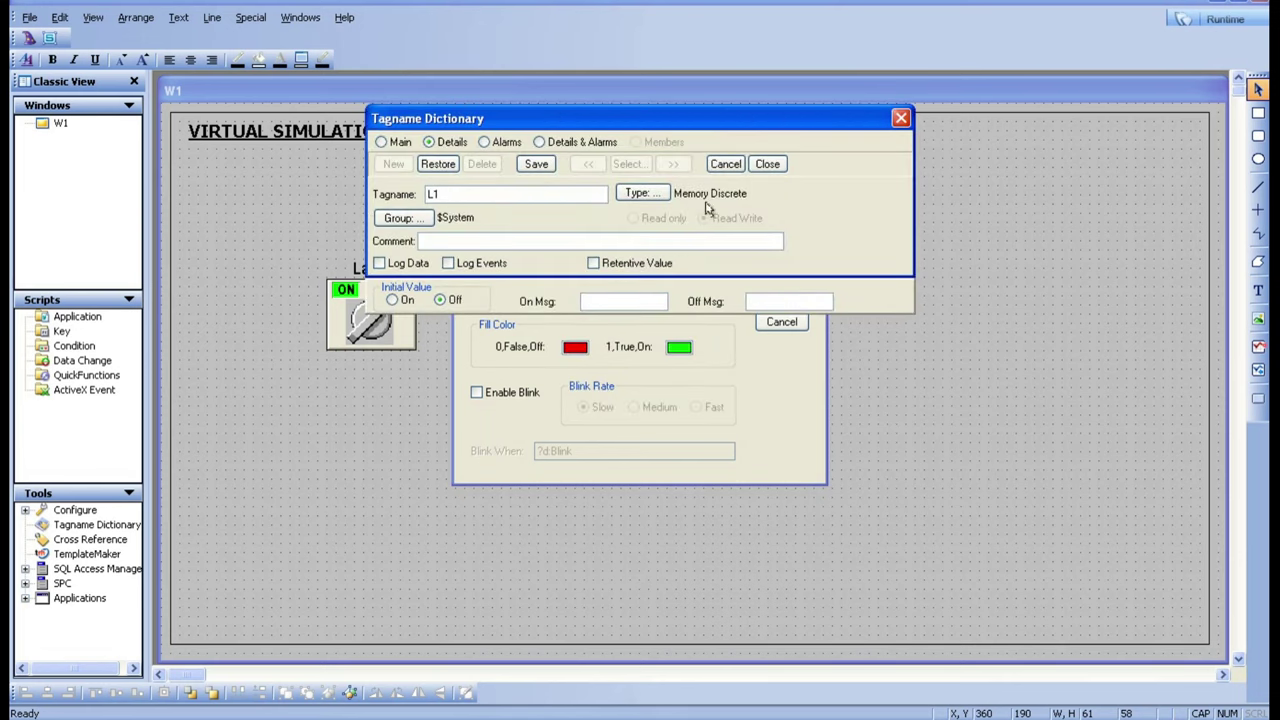
left_click(540, 166)
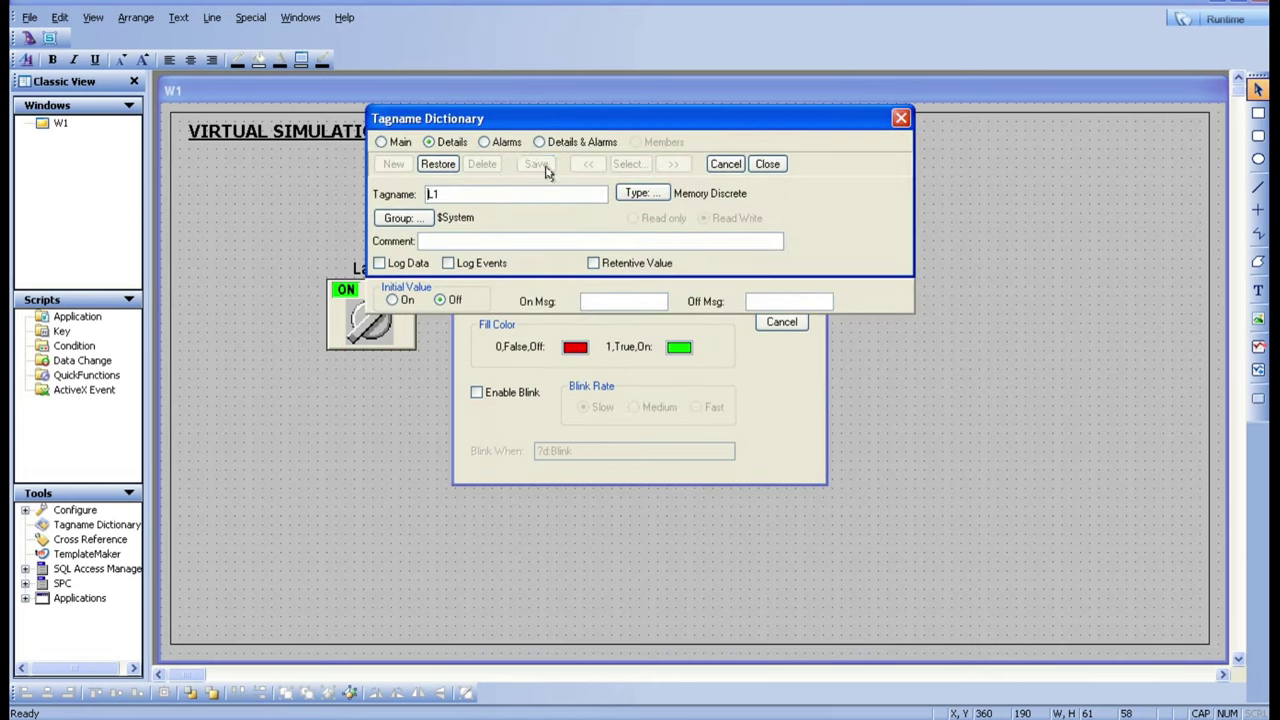
left_click(767, 164)
left_click(798, 474)
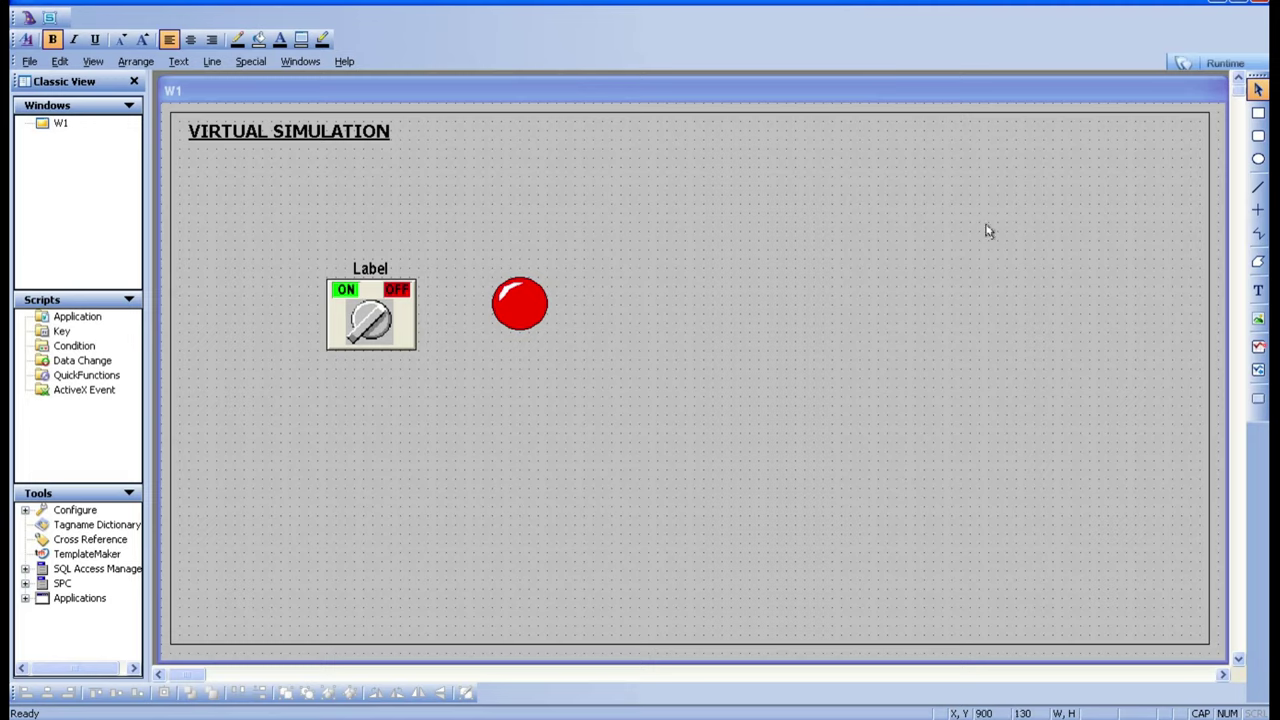
Step: Run window W1 in runtime and toggle the knob switch to check the light's response, returning to development mode
left_click(1206, 64)
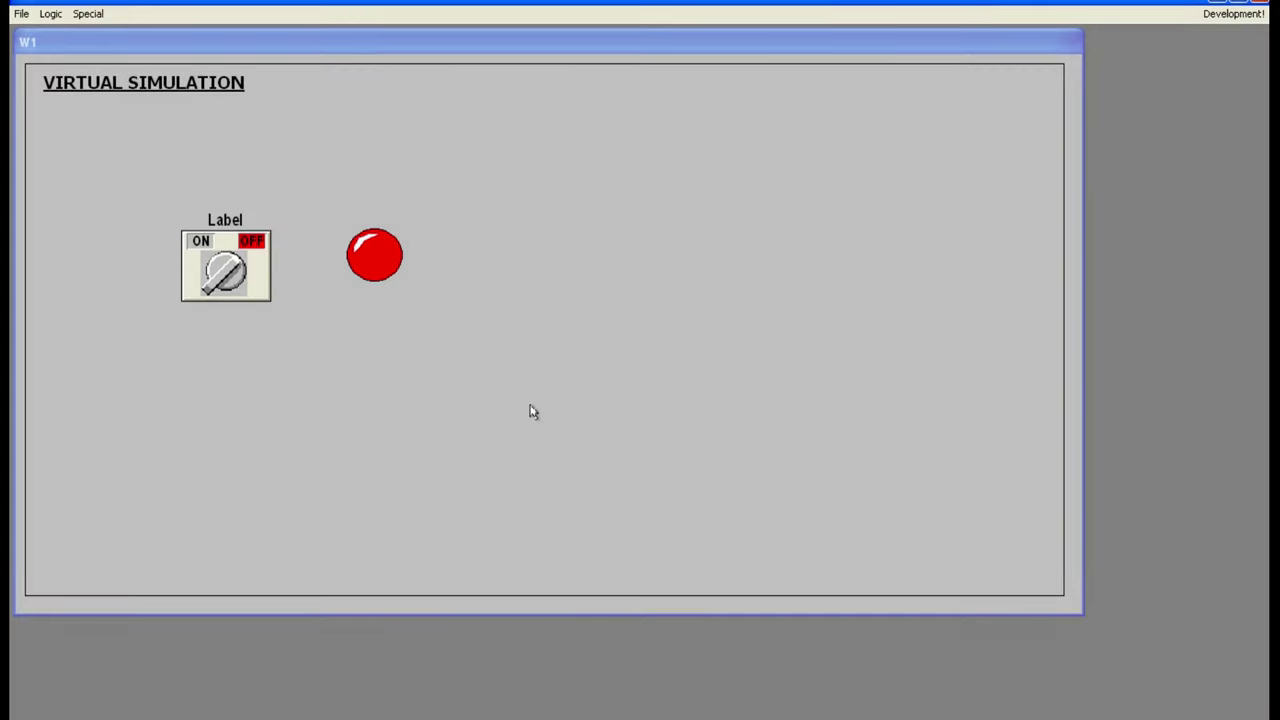
left_click(1222, 13)
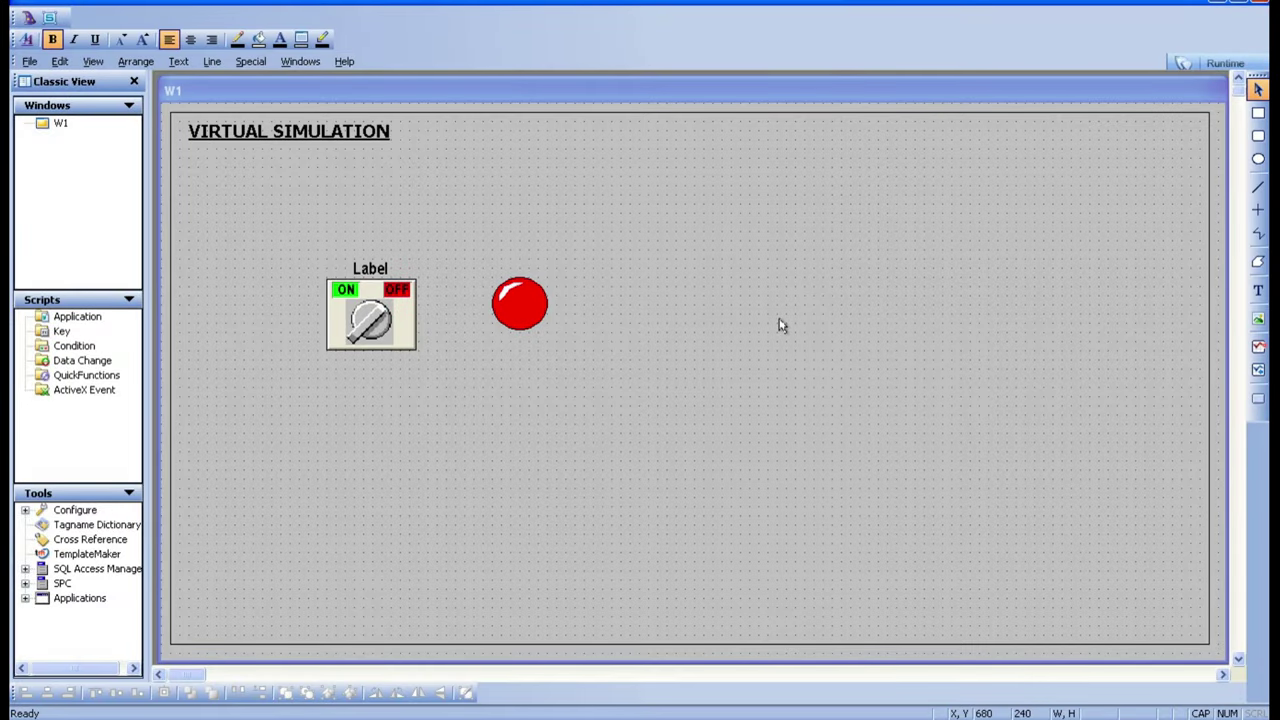
left_click(1210, 65)
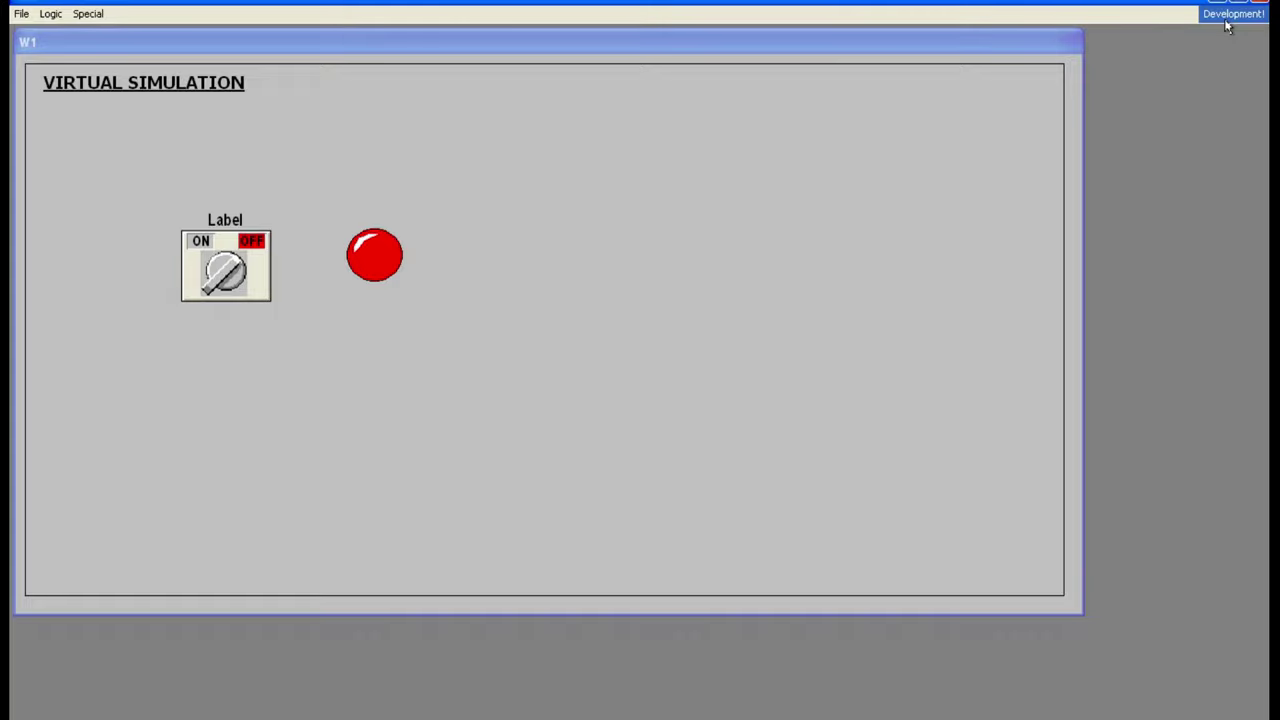
left_click(611, 346)
left_click(232, 280)
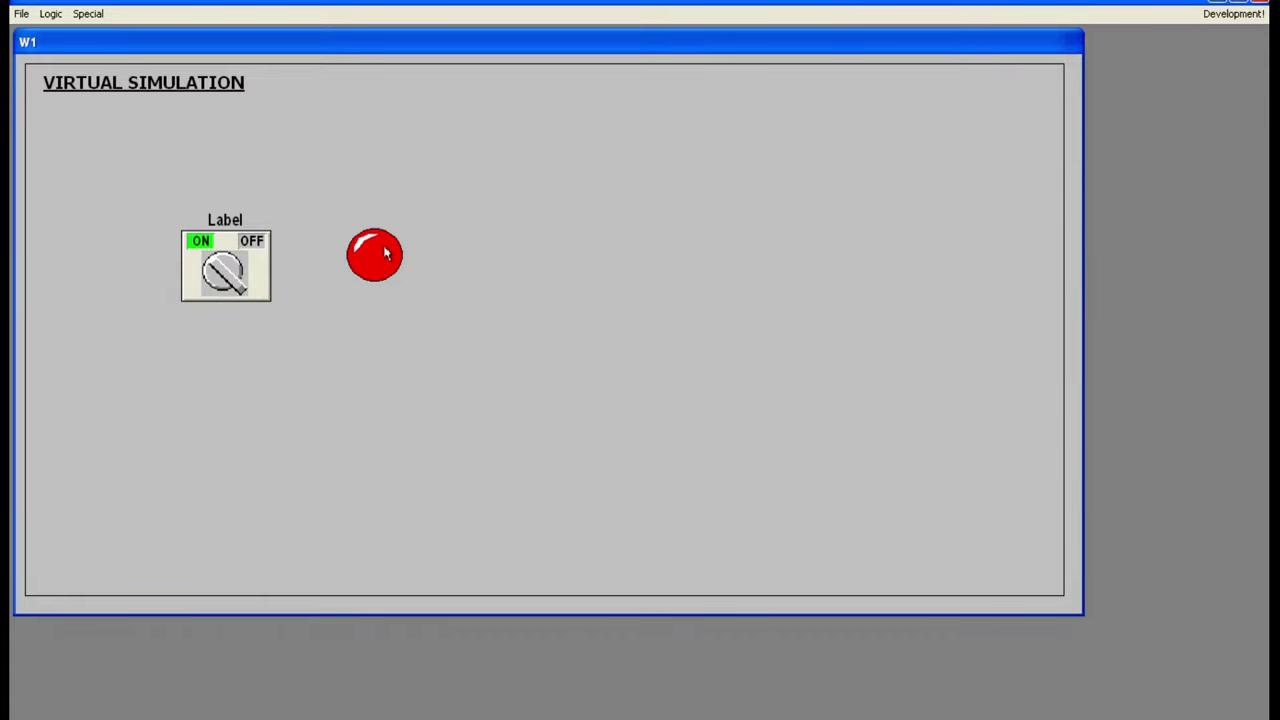
left_click(237, 270)
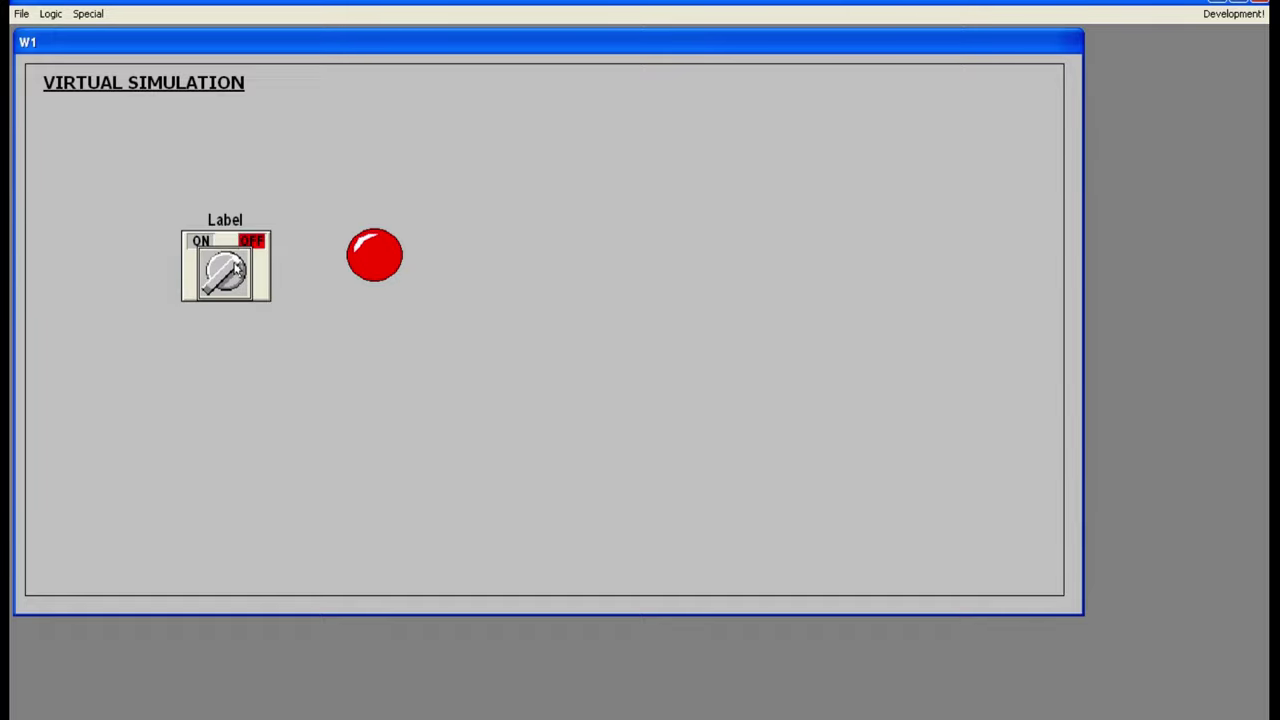
left_click(237, 270)
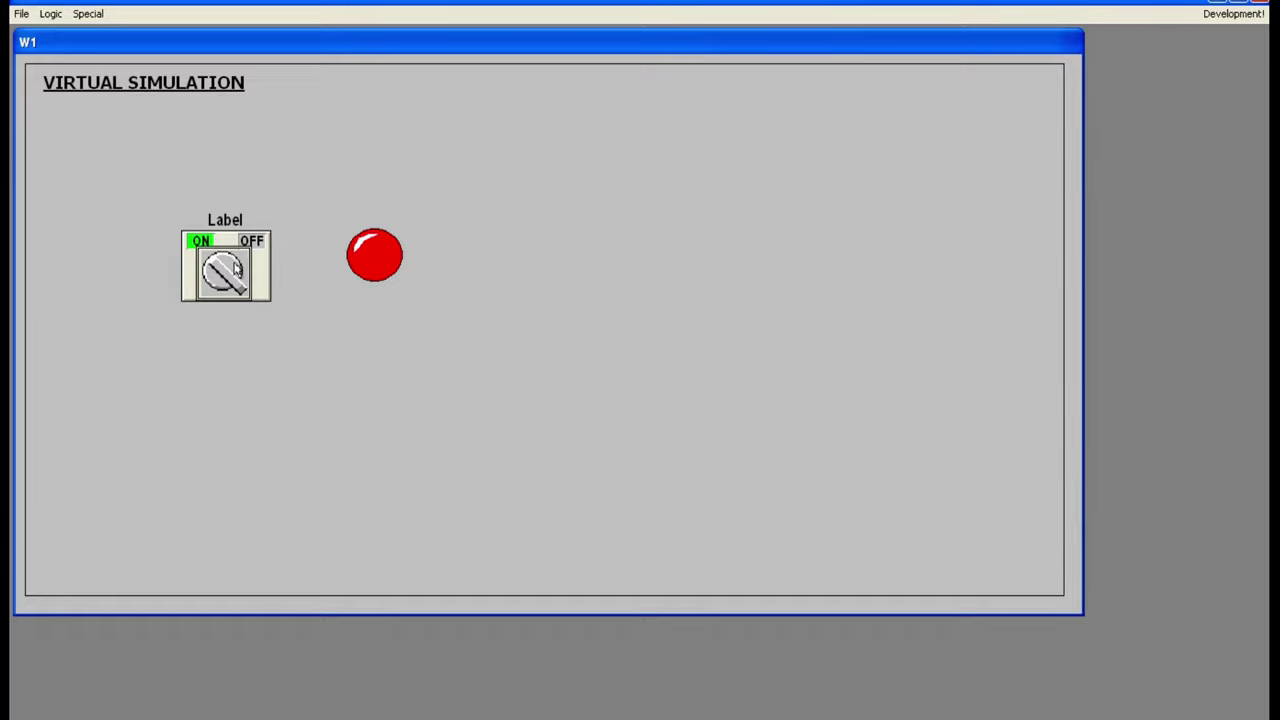
left_click(237, 270)
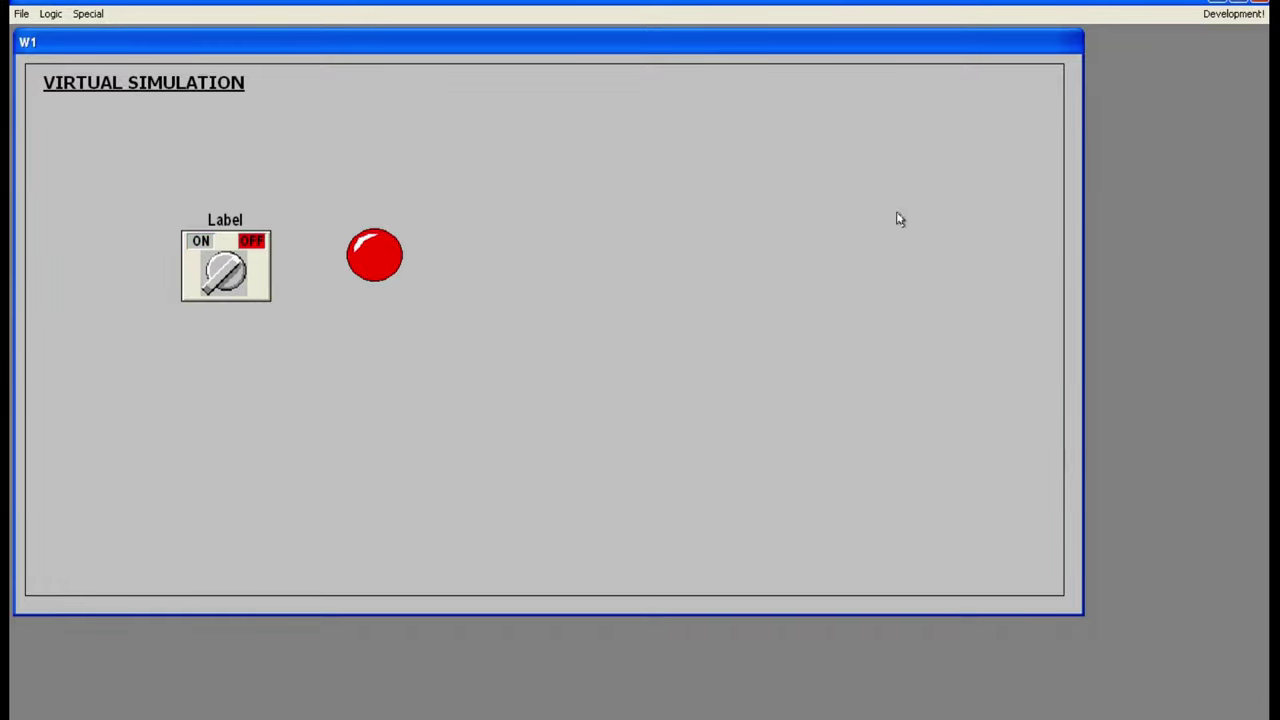
left_click(1236, 14)
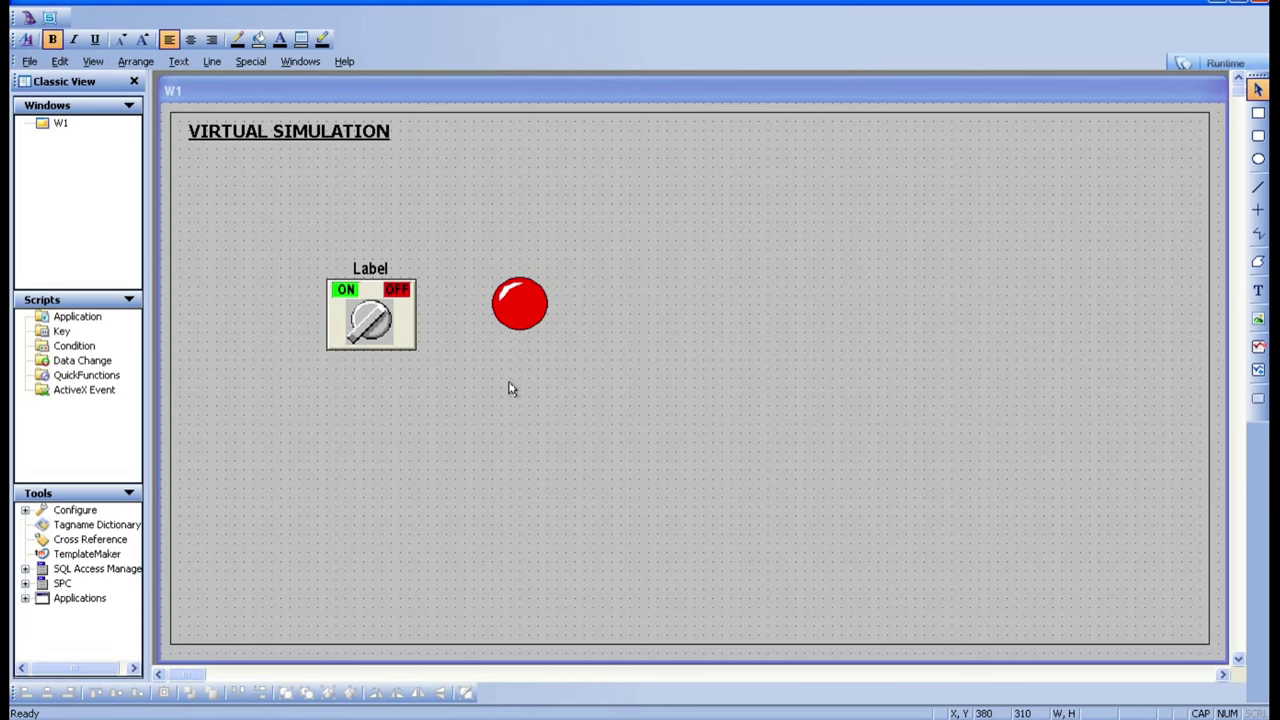
Step: Review the tag assignments of the knob switch and the circular light
double_click(354, 337)
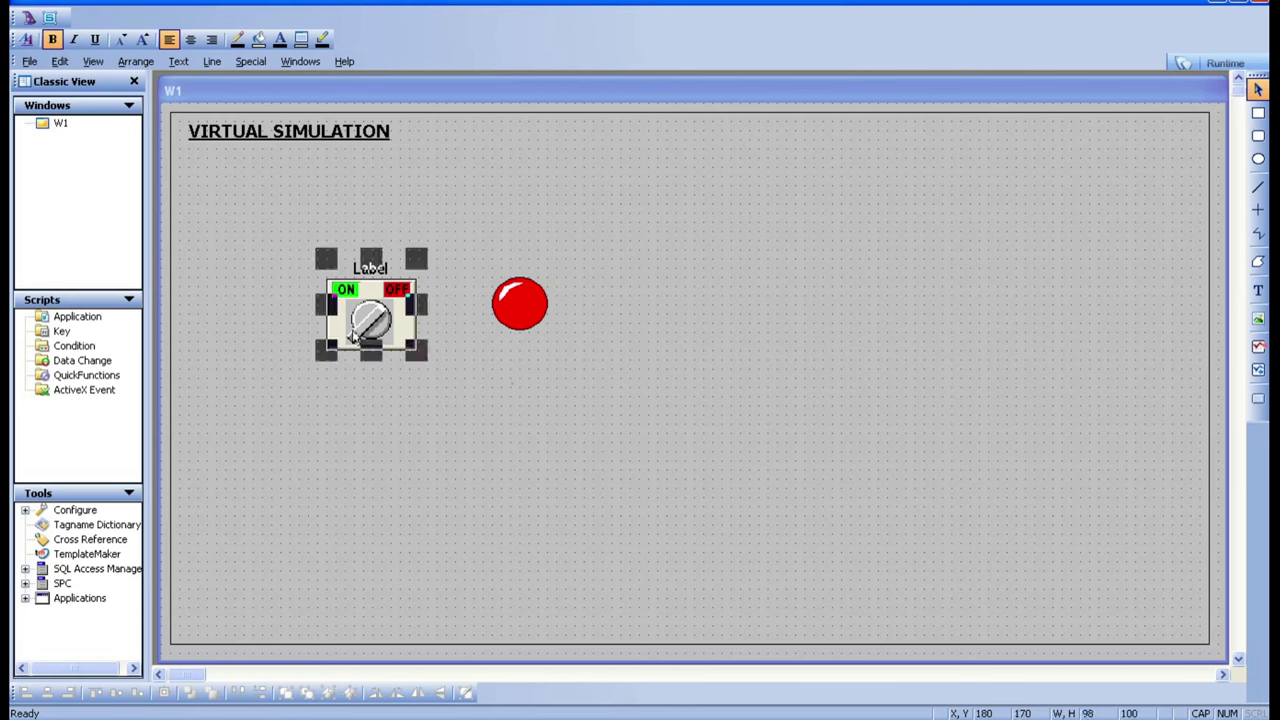
left_click(576, 308)
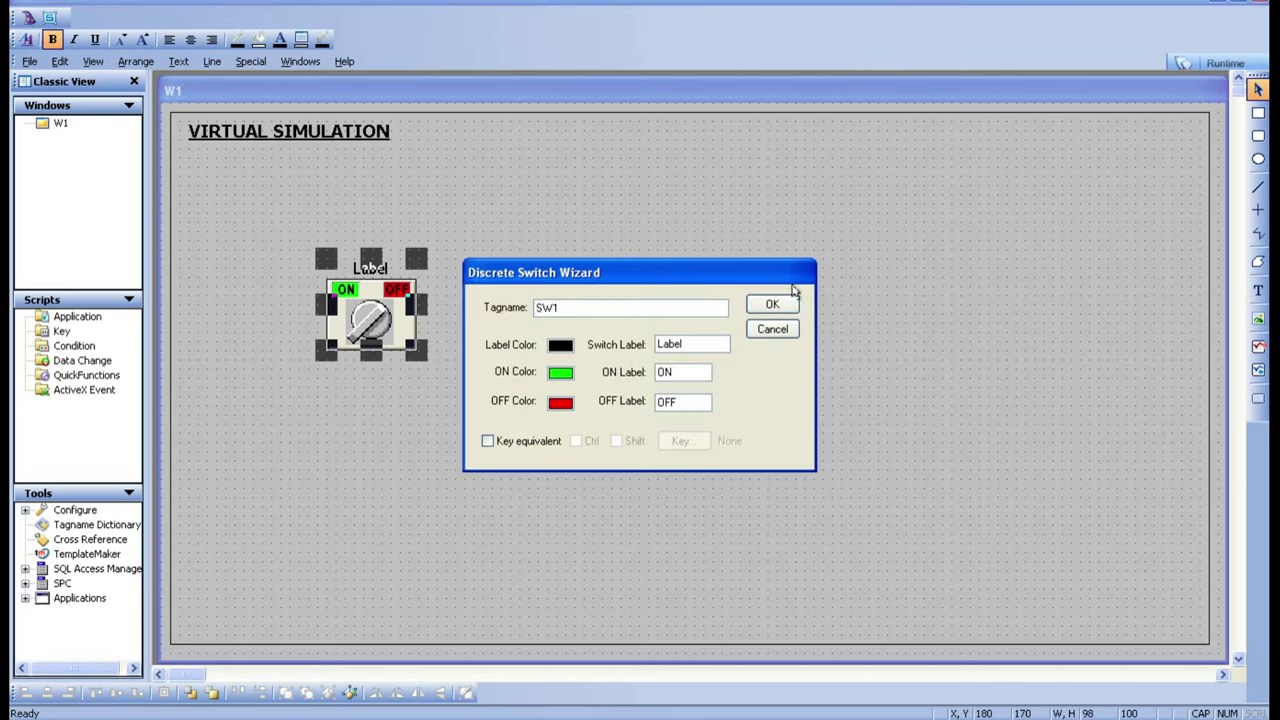
left_click(775, 306)
double_click(520, 320)
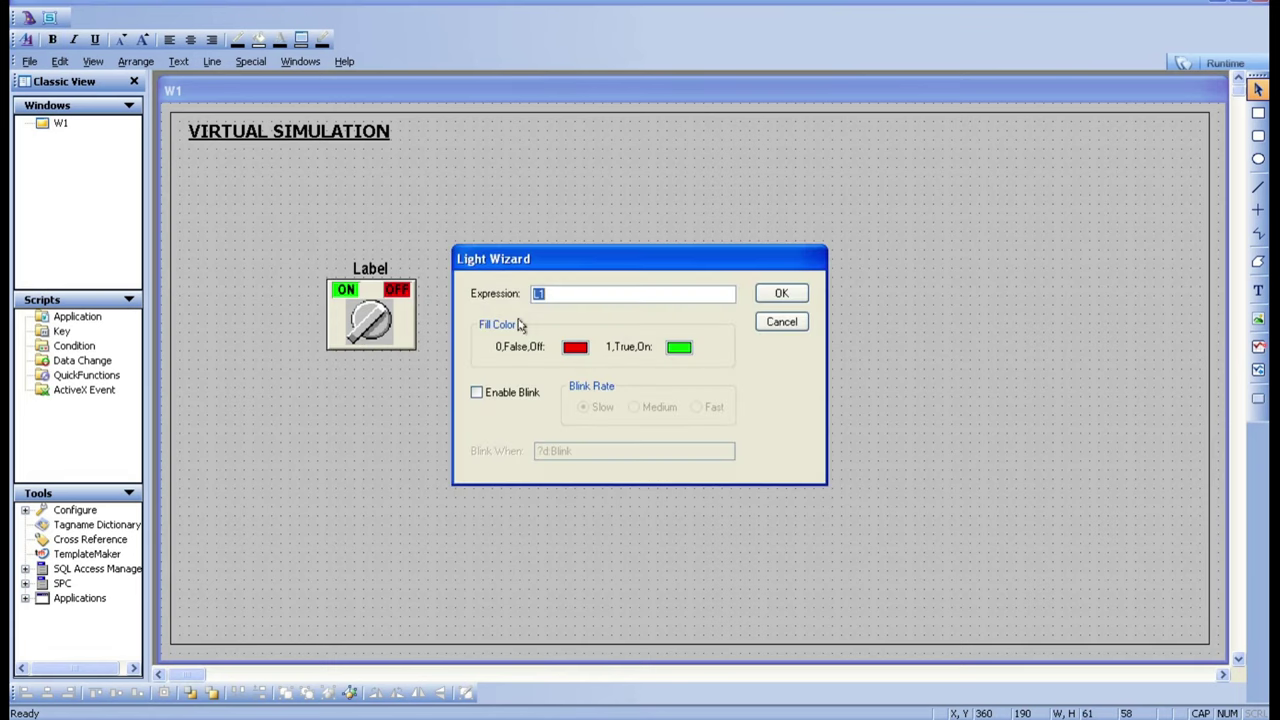
left_click(577, 290)
left_click(784, 292)
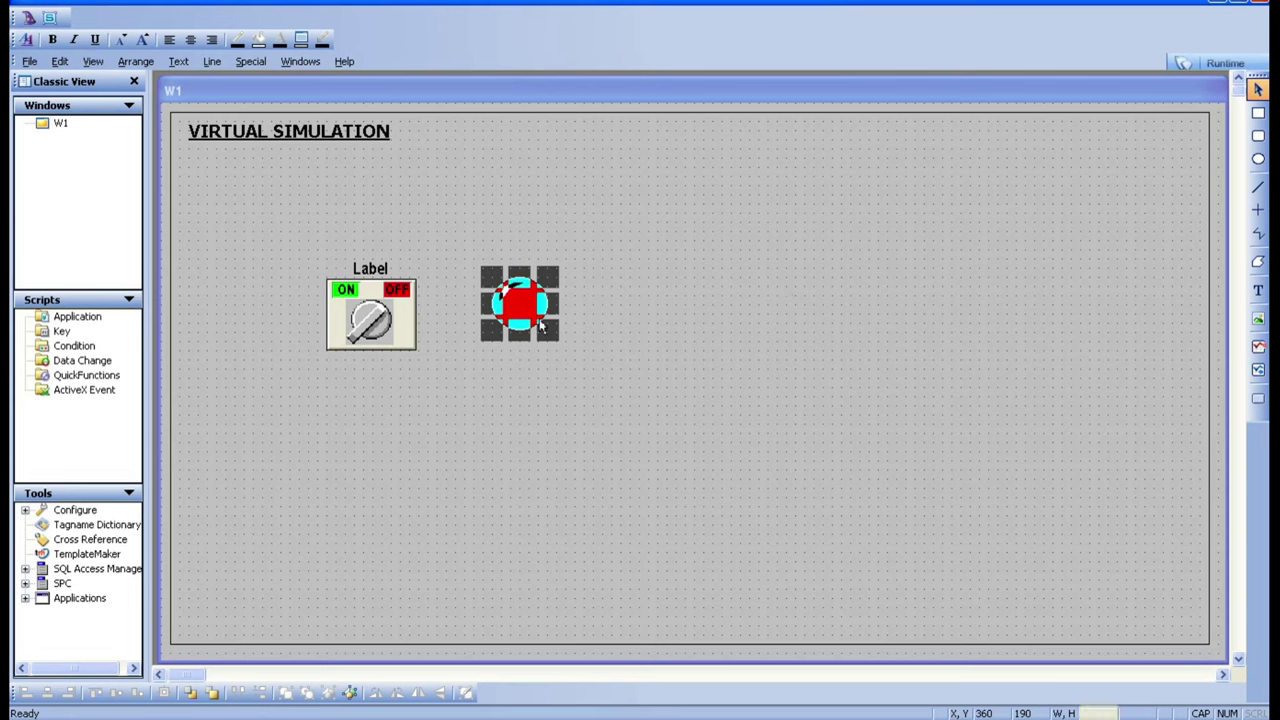
left_click(621, 356)
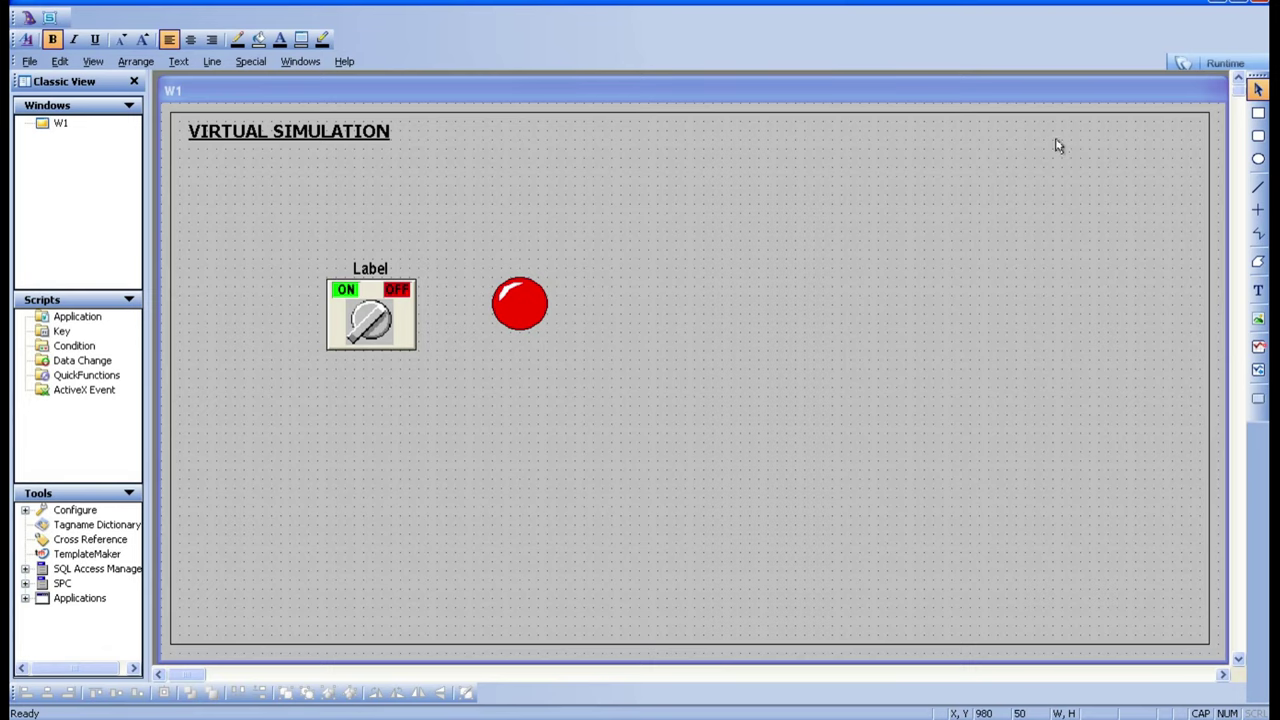
Step: Test the knob switch and light again in runtime and return to development mode
left_click(1225, 63)
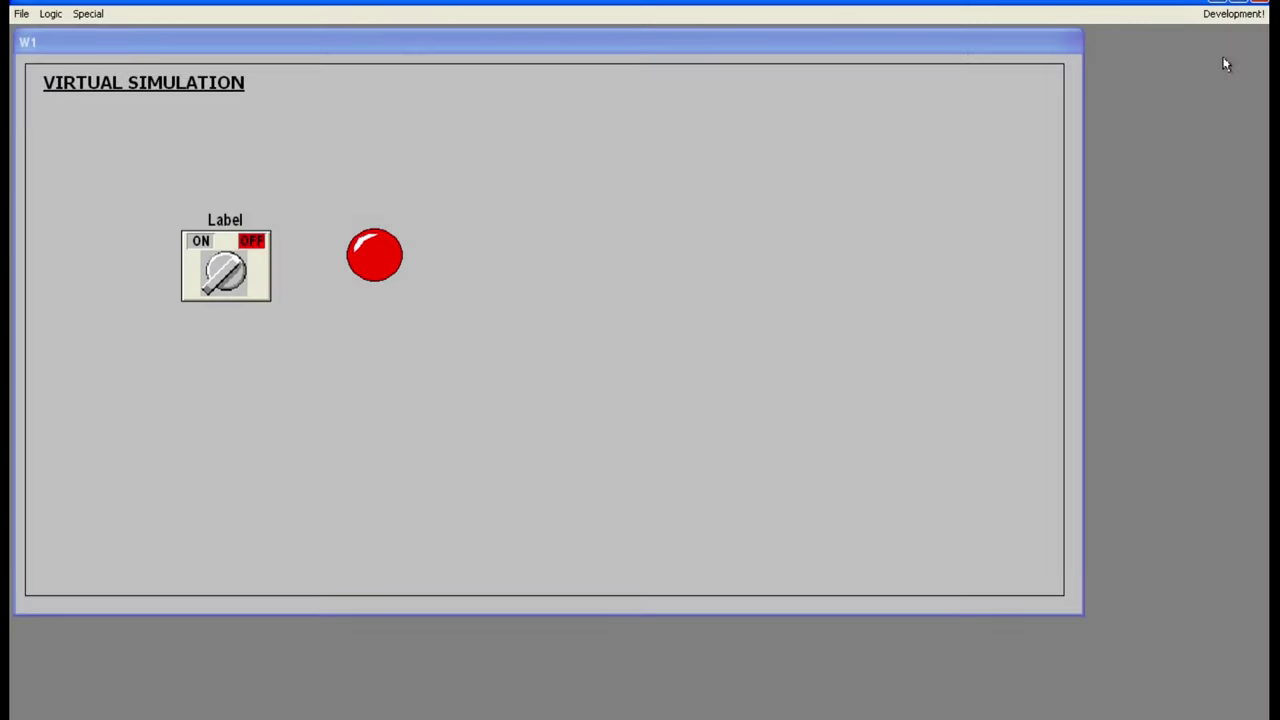
left_click(216, 278)
left_click(216, 278)
left_click(216, 278)
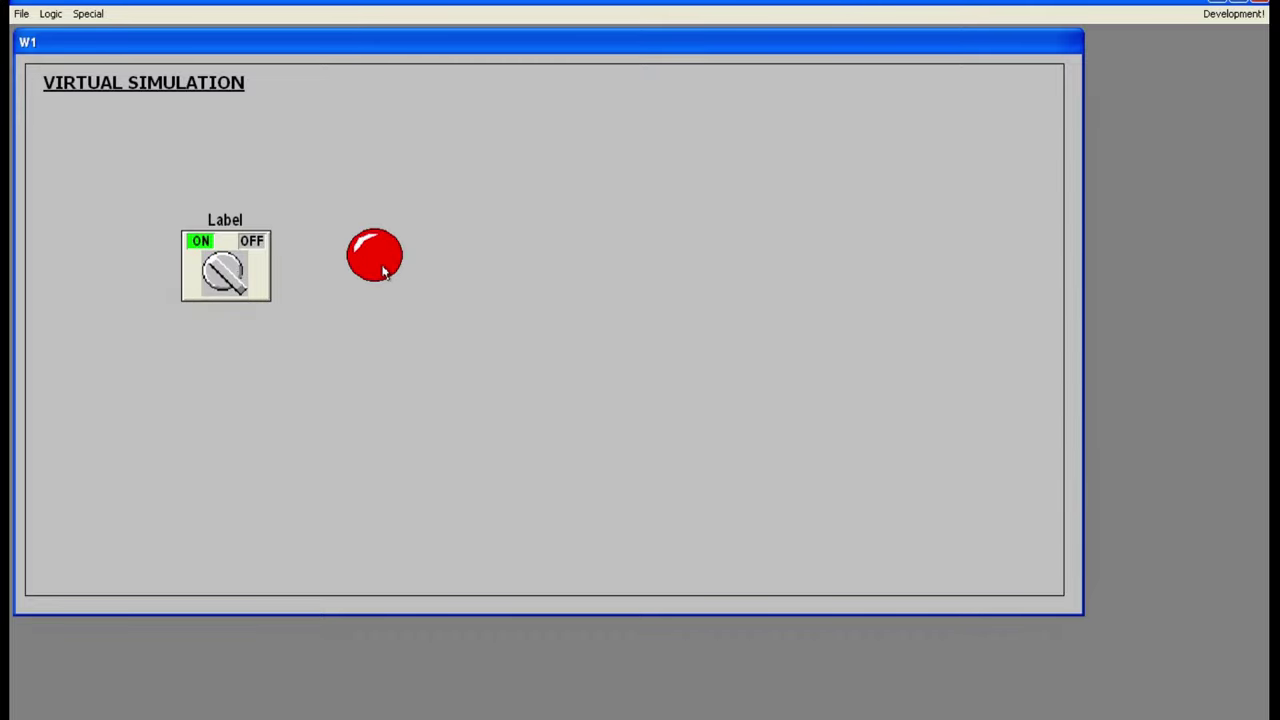
left_click(214, 286)
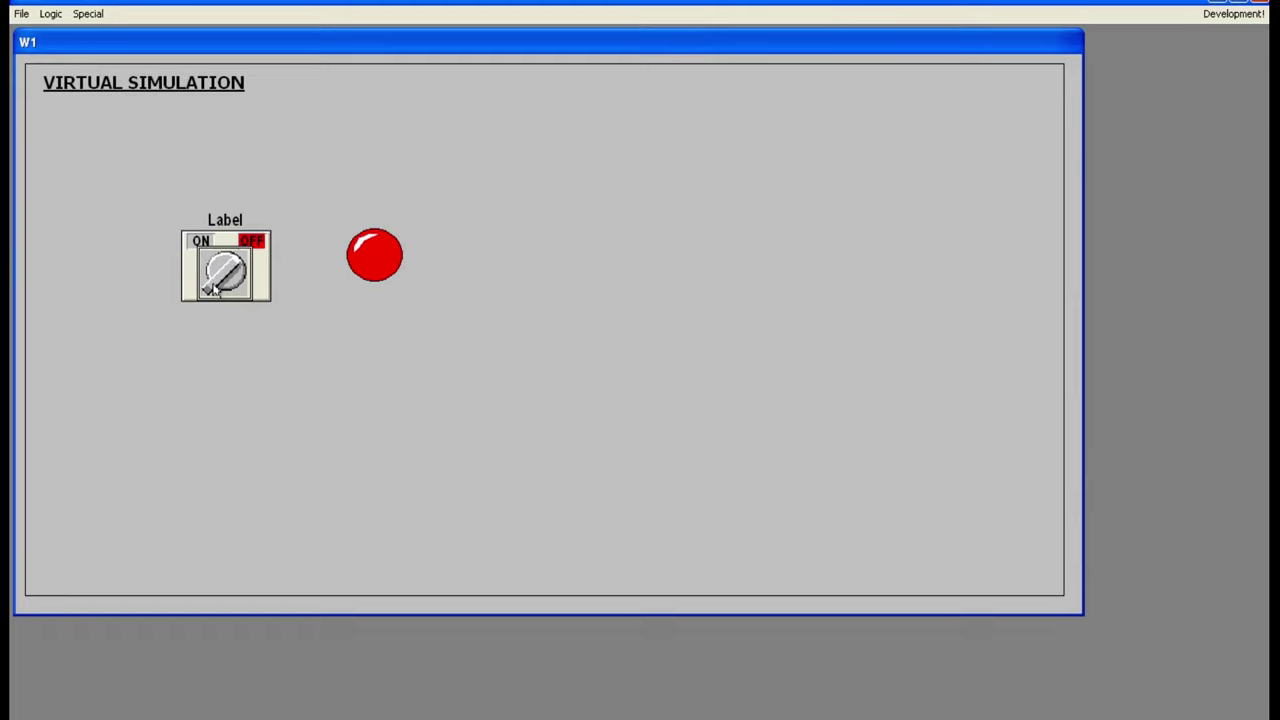
left_click(1232, 14)
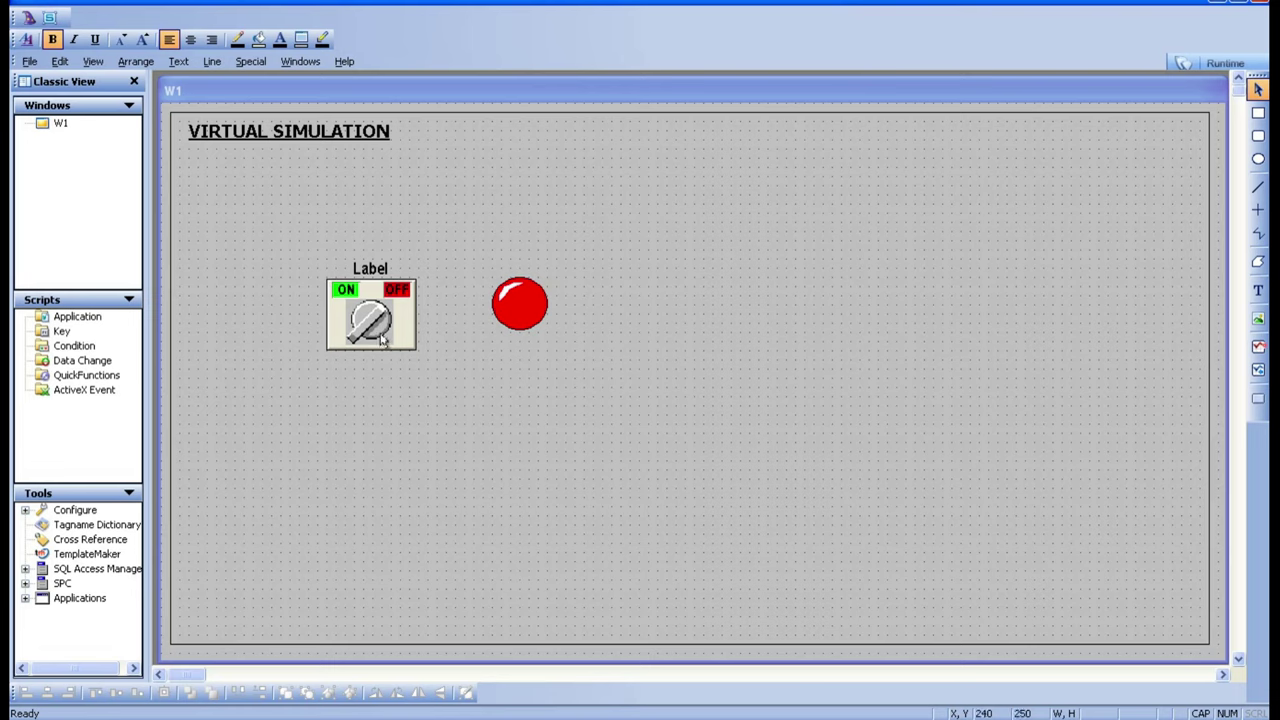
Step: Change the circular light's expression to the knob switch's tagname SW1
double_click(517, 311)
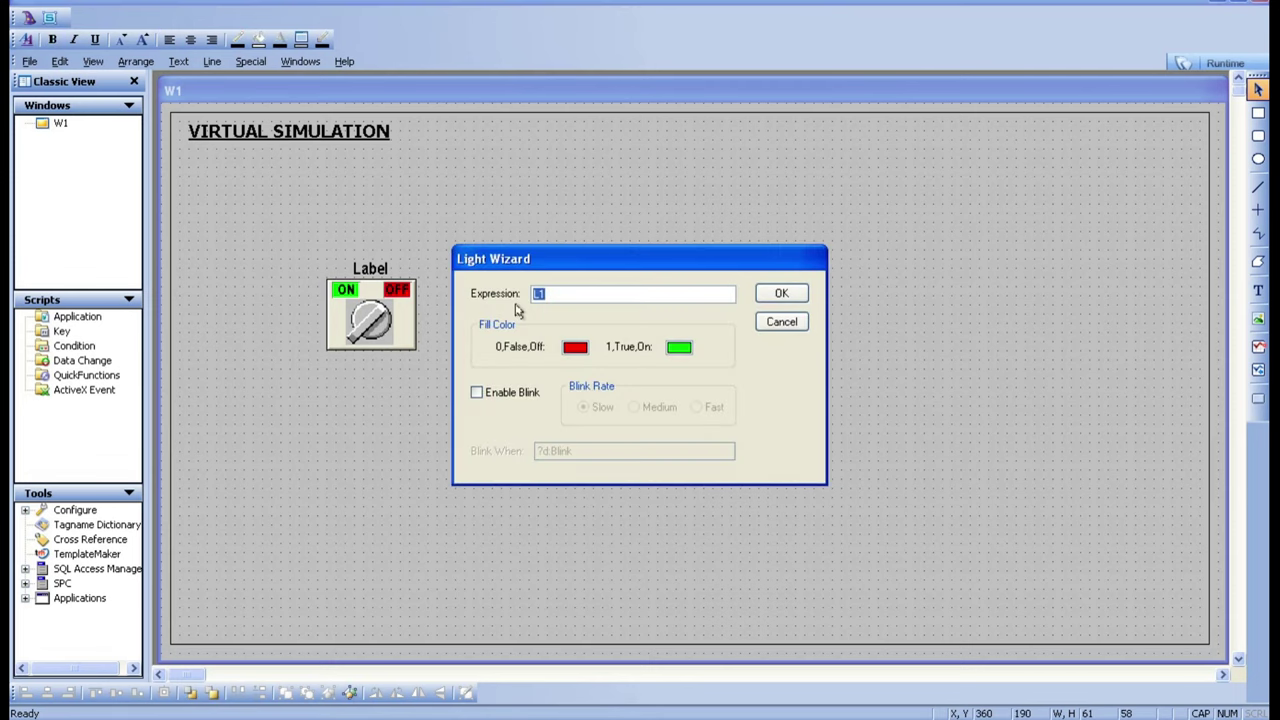
key("BackSpace")
type("S")
left_click(800, 293)
Step: Toggle the knob switch in runtime to check the light linked to SW1, and return to development mode
left_click(1228, 61)
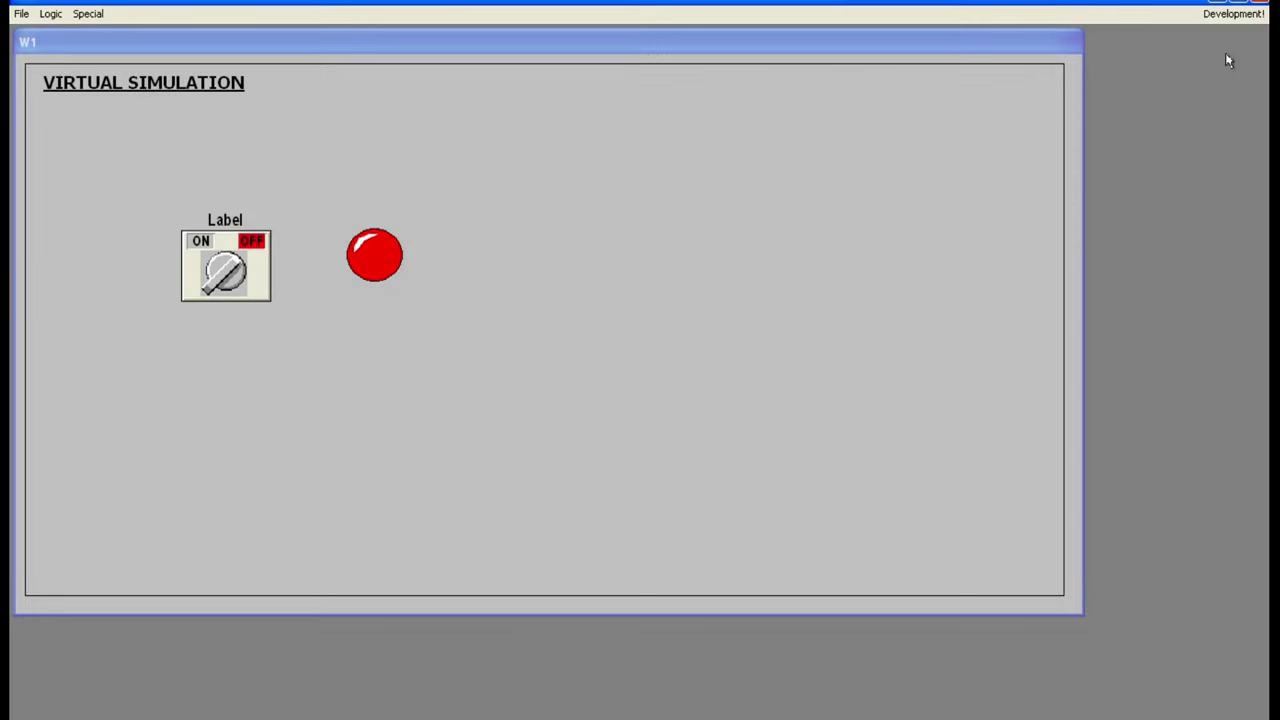
left_click(222, 274)
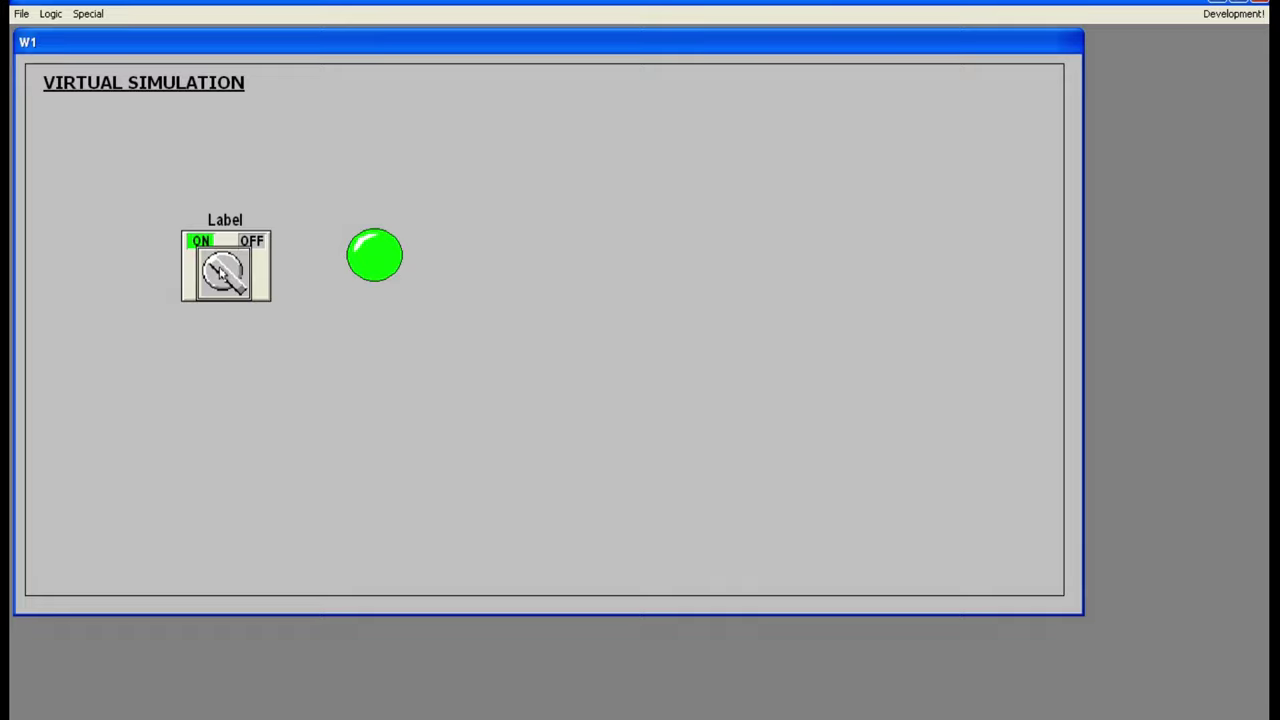
left_click(222, 275)
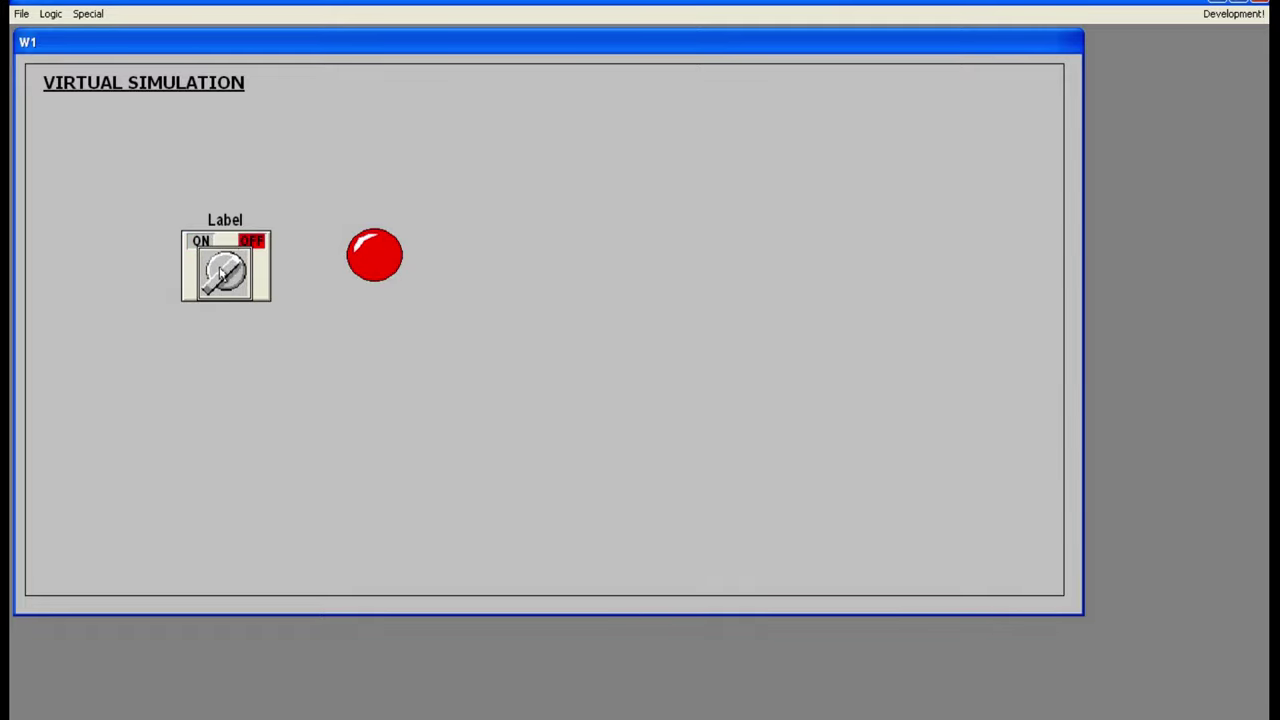
left_click(222, 275)
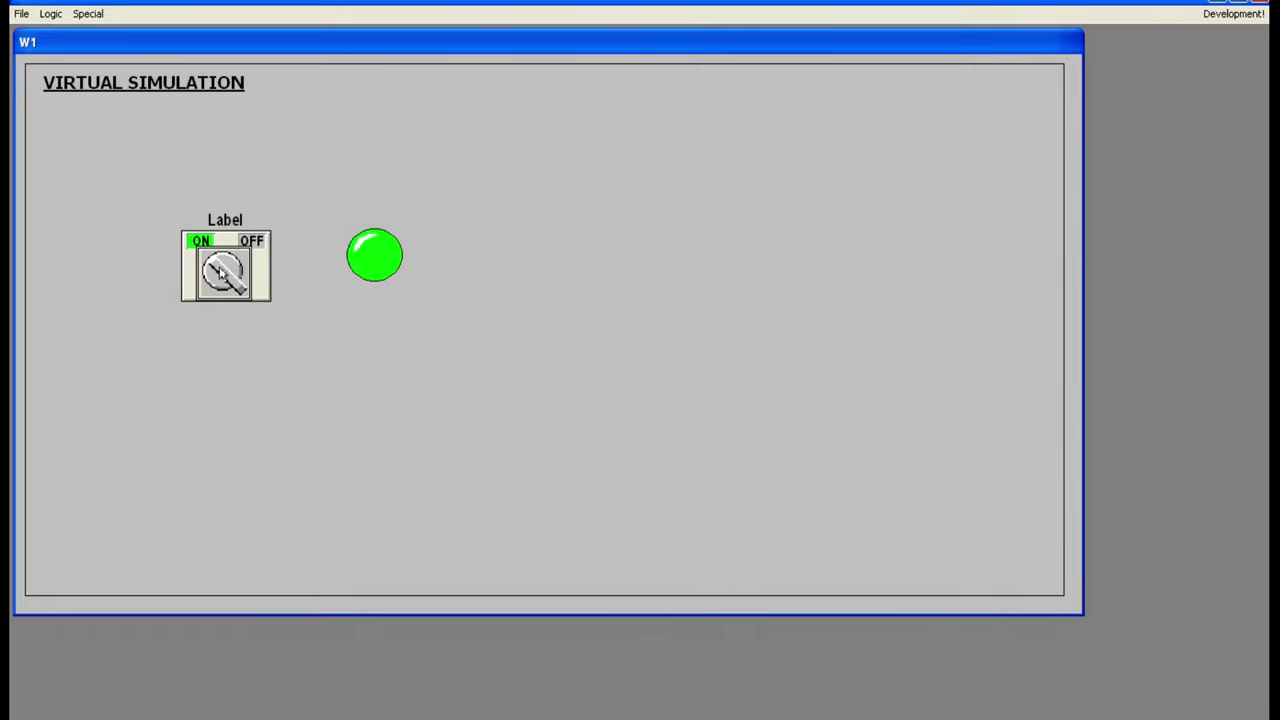
left_click(222, 275)
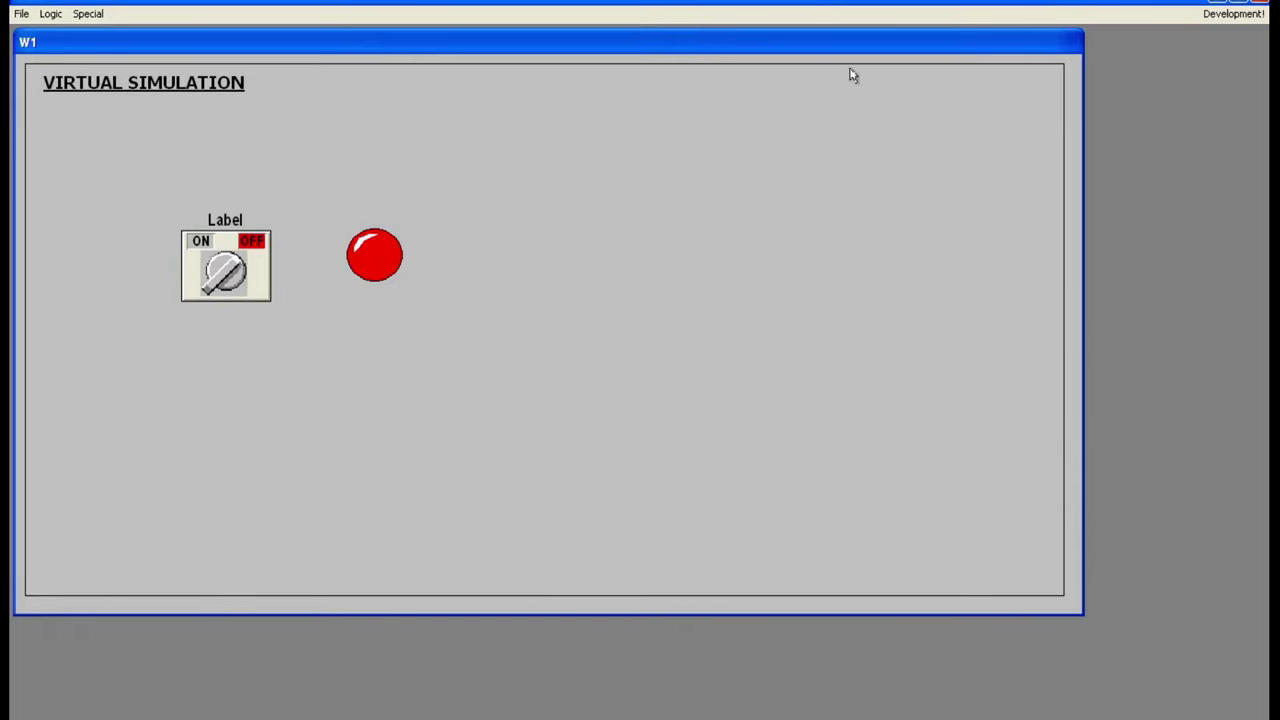
left_click(1233, 17)
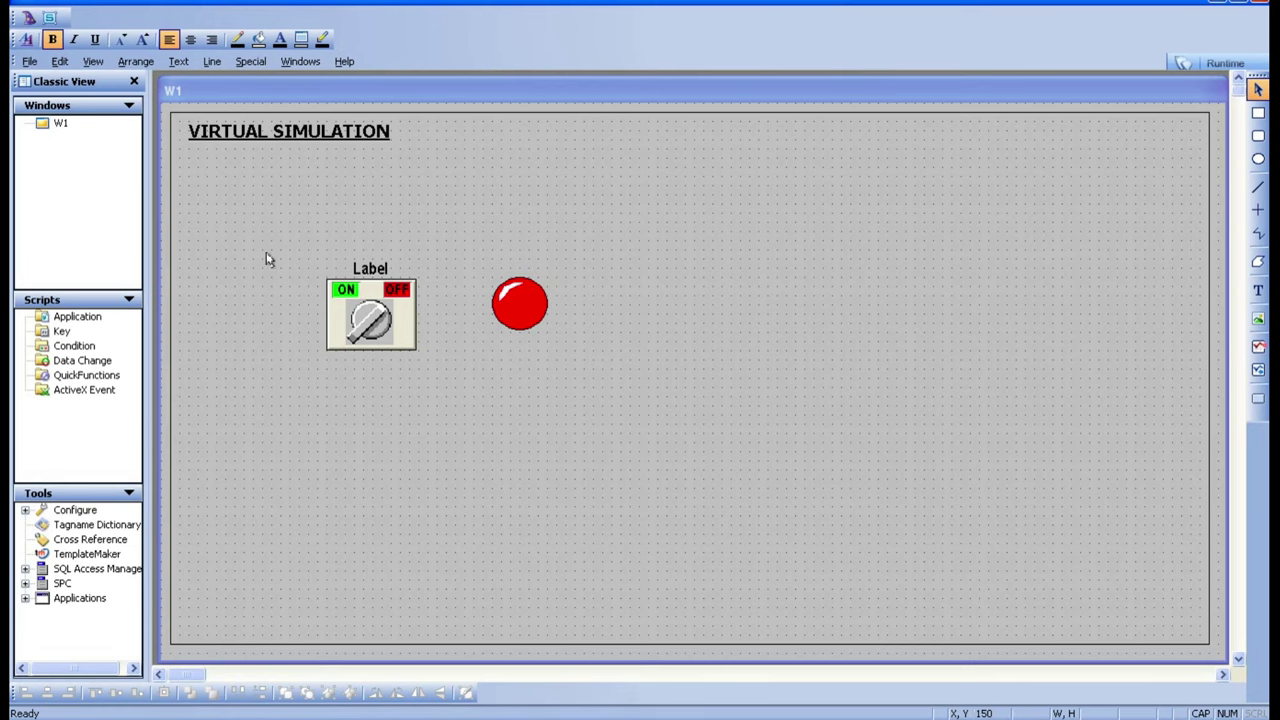
Step: Place a Fixture Switch from the Switches wizards below the knob switch and enlarge it to about 80 by 115
left_click(24, 12)
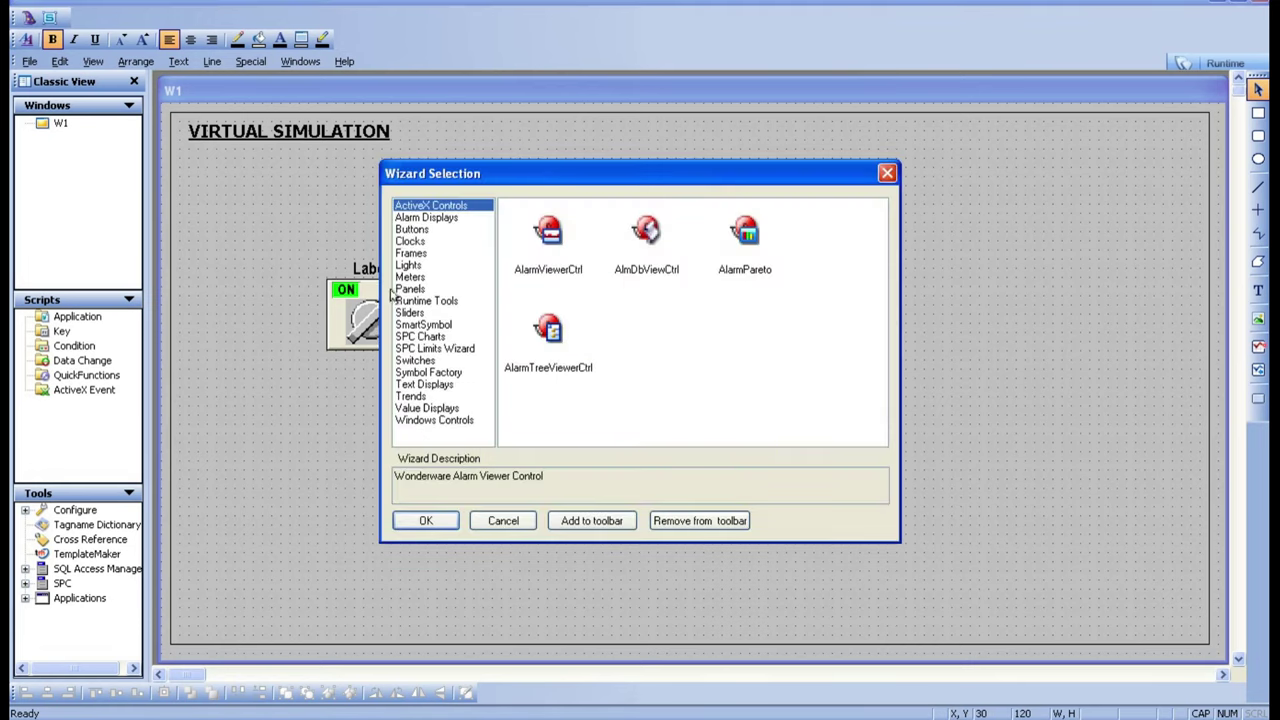
left_click(415, 360)
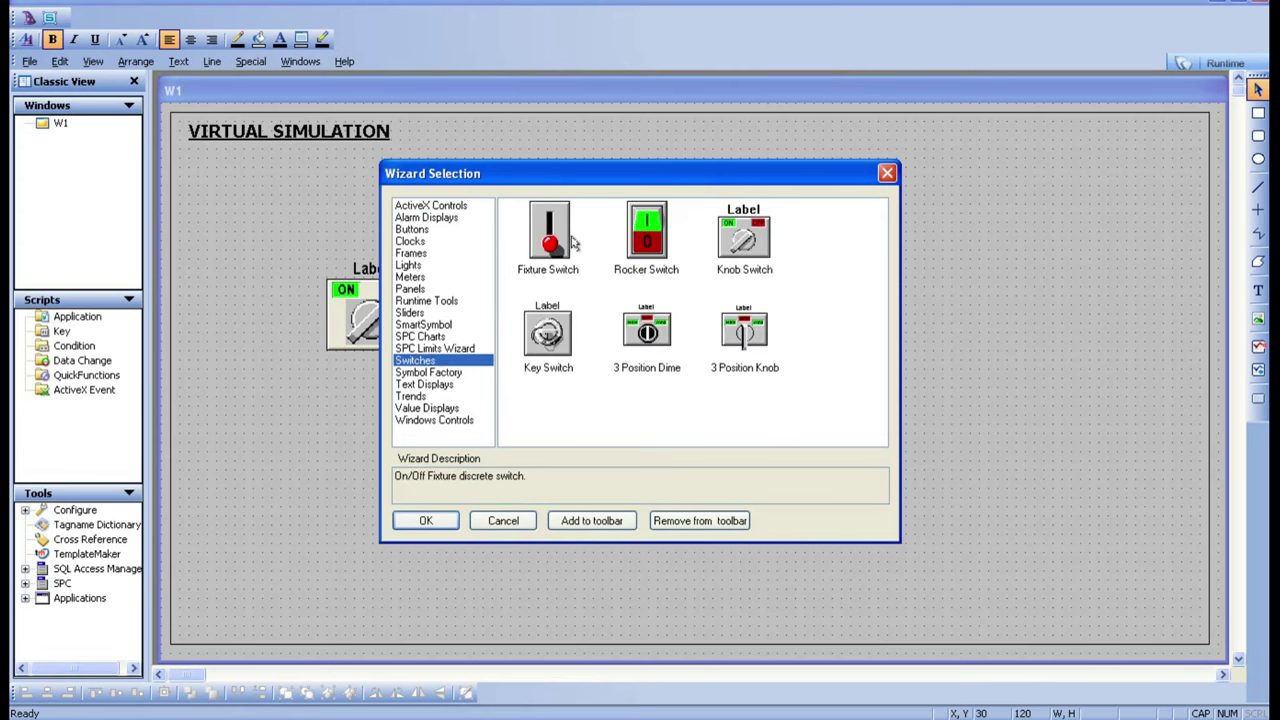
left_click(552, 262)
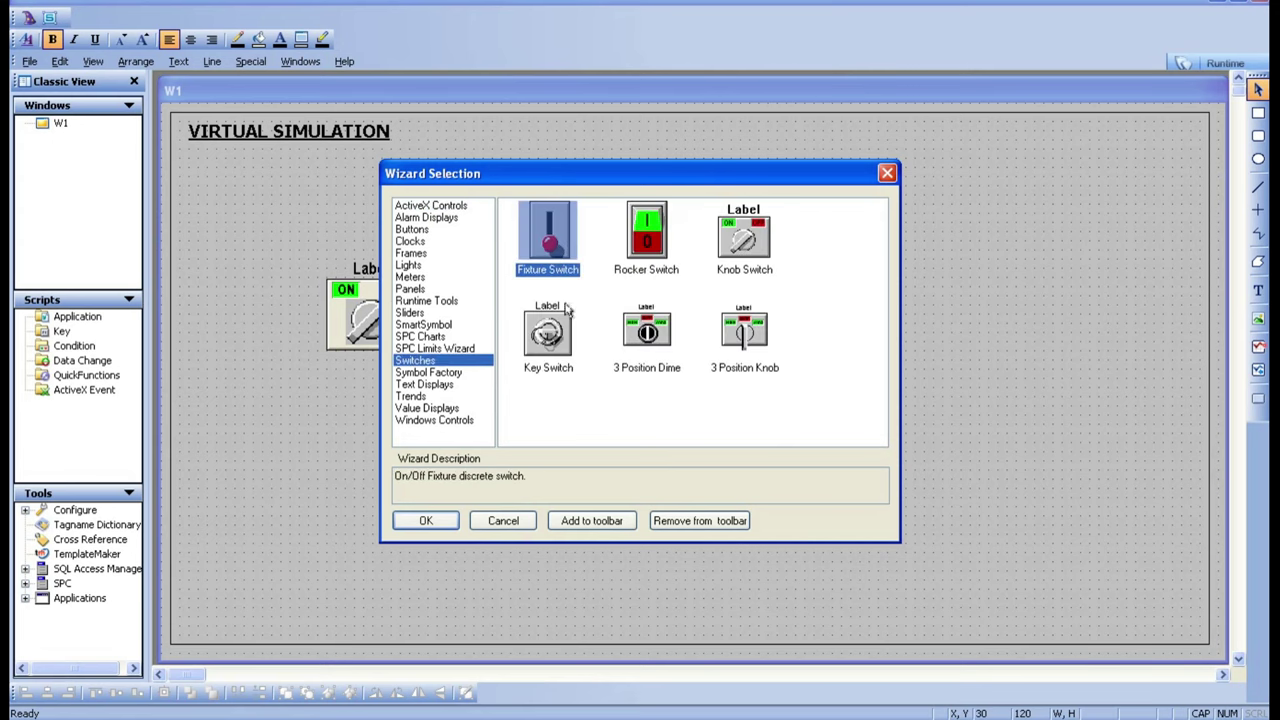
left_click(425, 521)
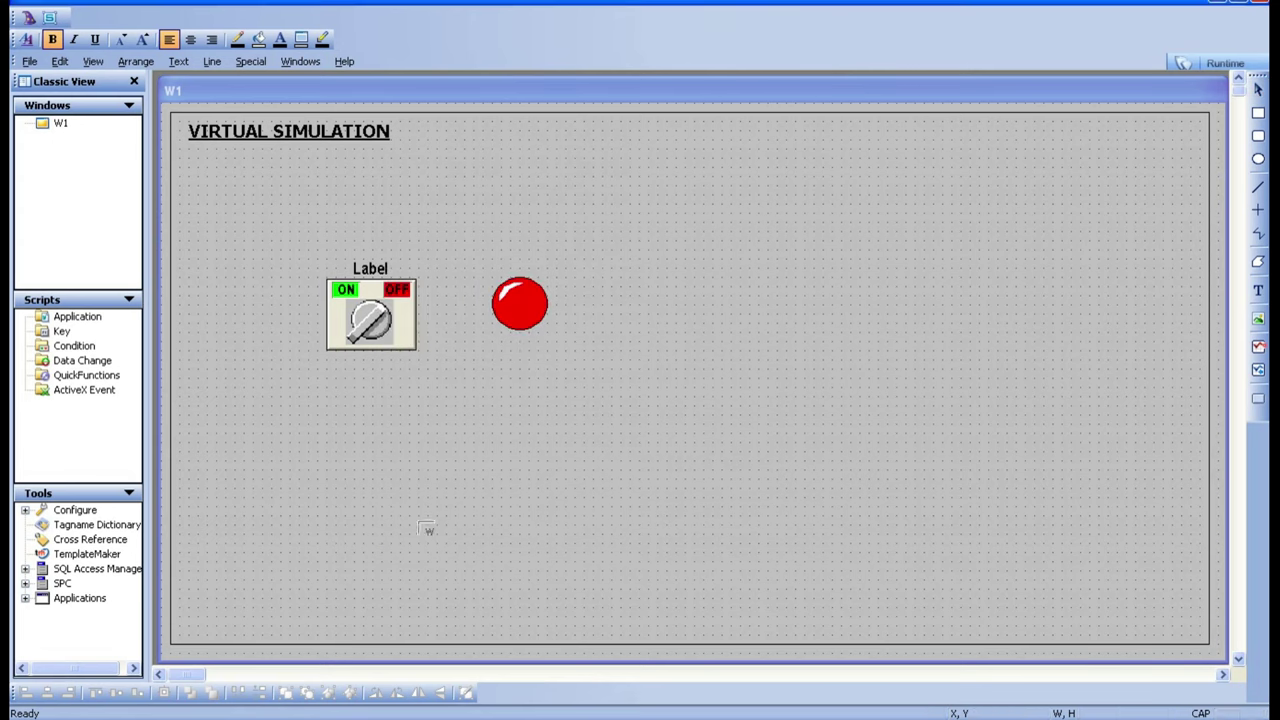
left_click(340, 418)
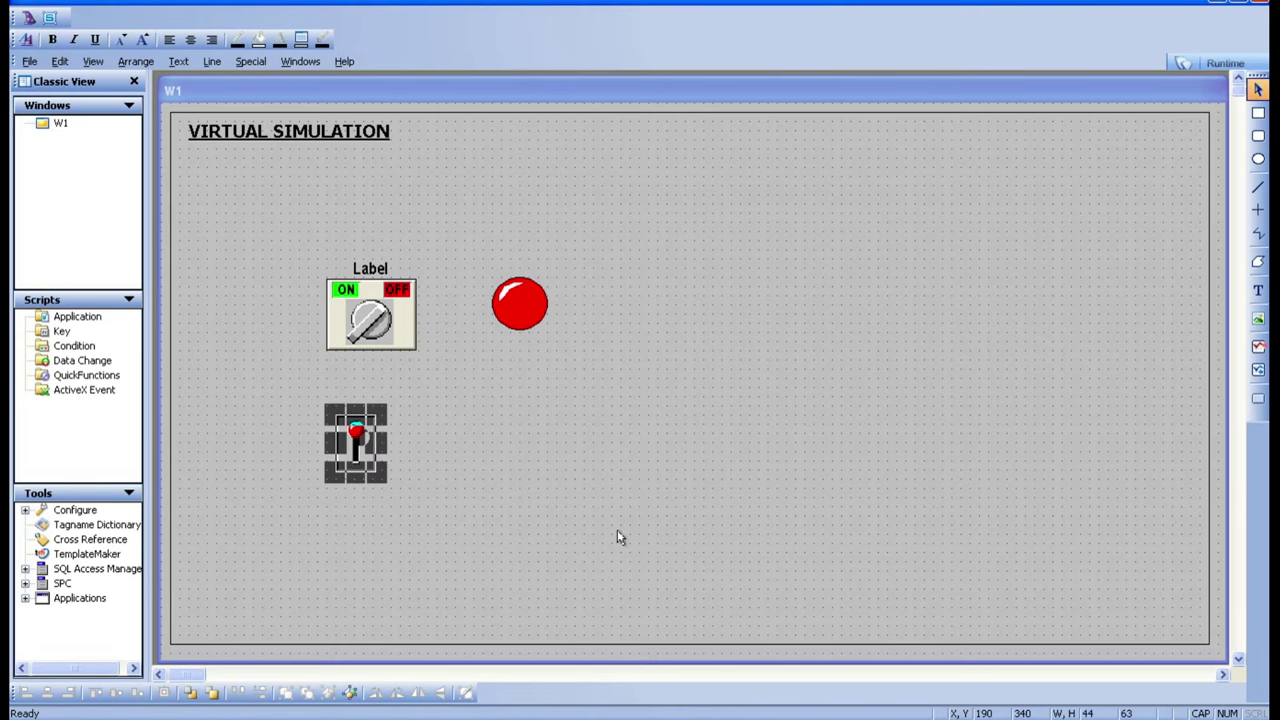
left_click(372, 468)
left_click_drag(378, 476, 408, 518)
left_click(509, 509)
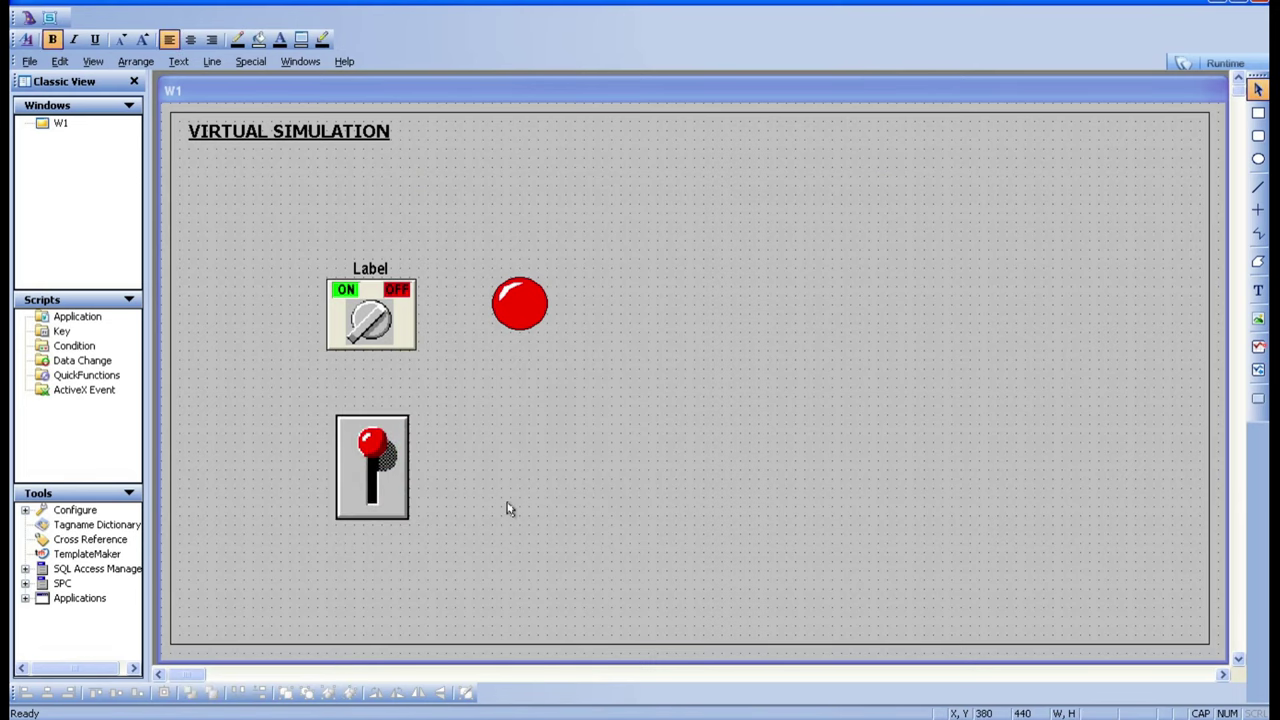
Step: Place a Light Panel from the Lights wizards beside the fixture switch and enlarge it to about 80 by 46
left_click(25, 20)
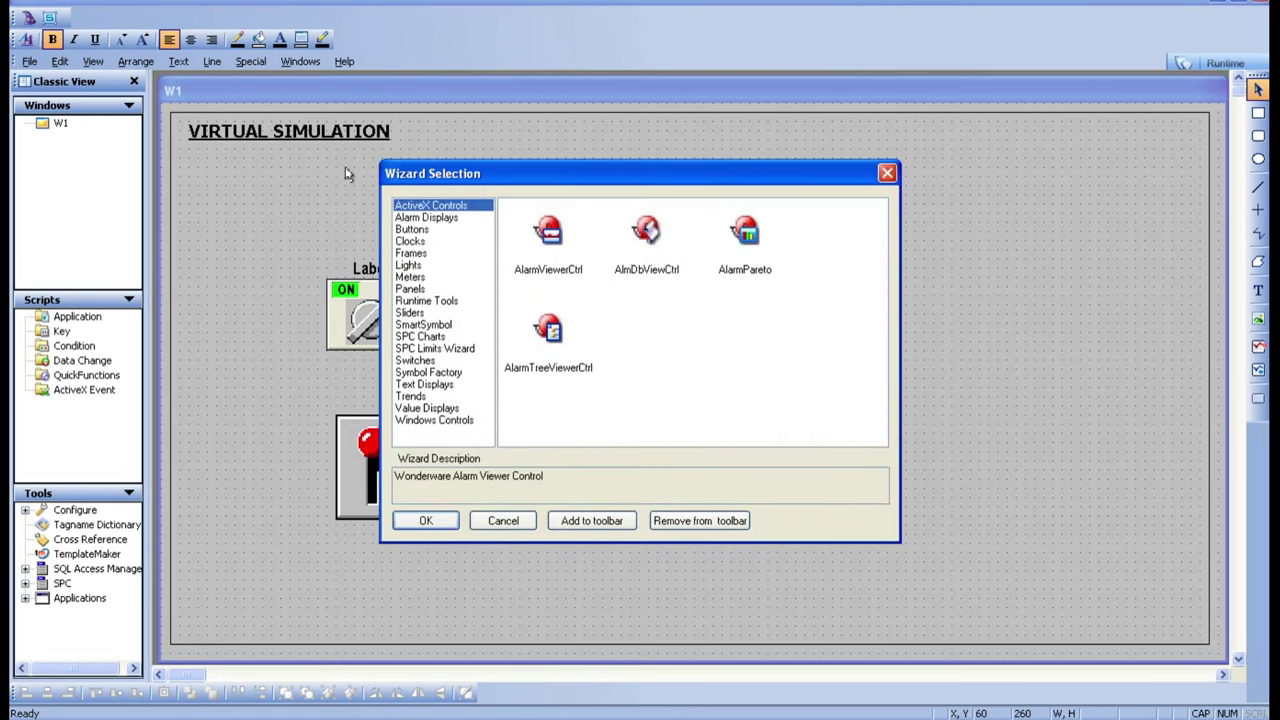
left_click(409, 265)
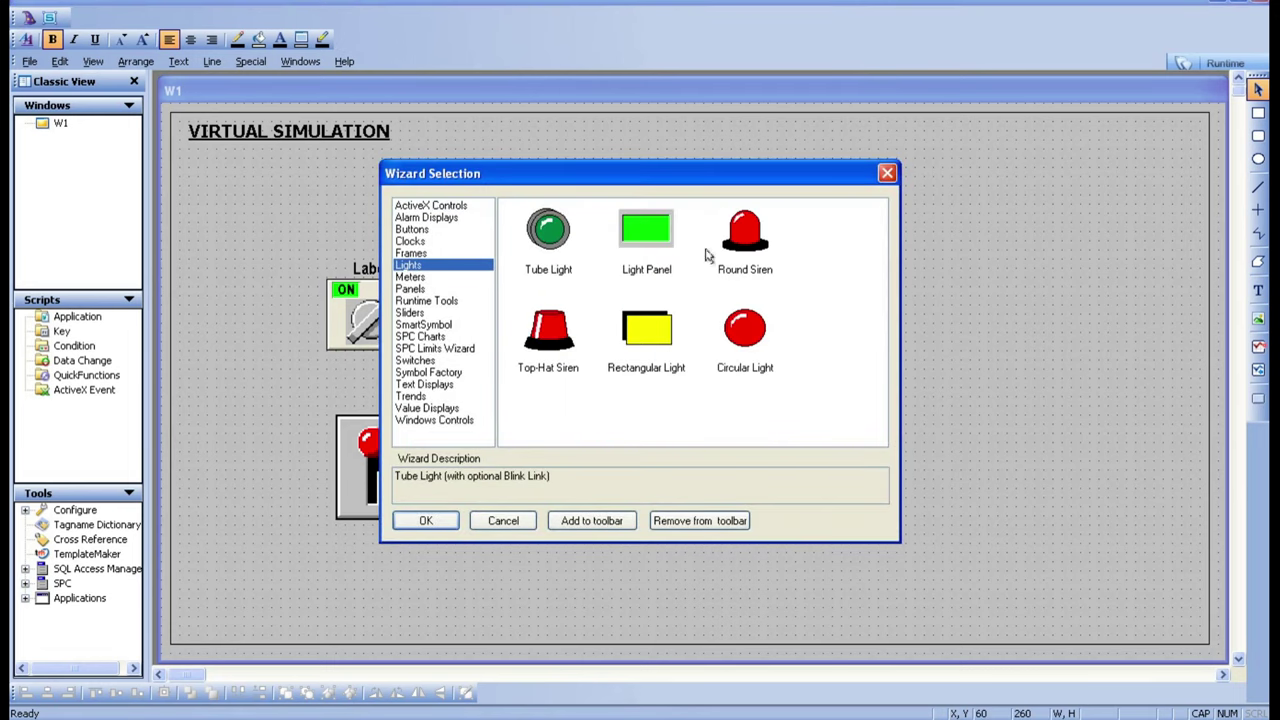
left_click(646, 252)
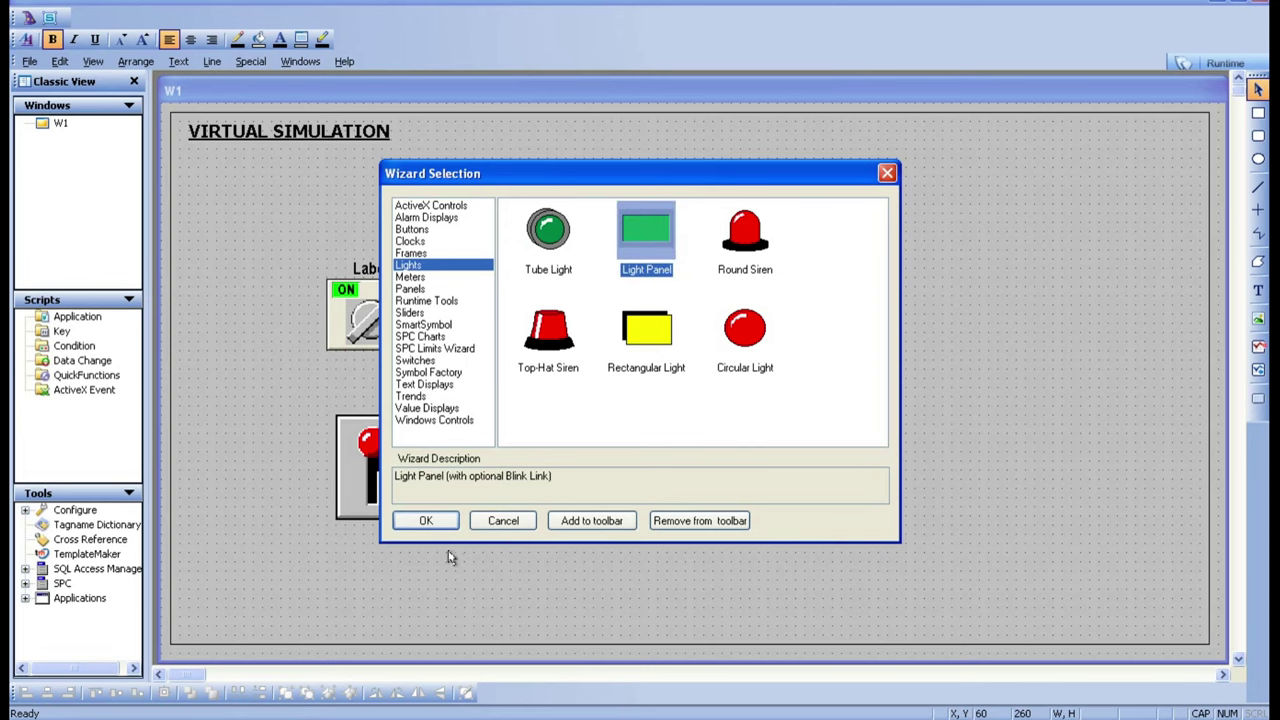
left_click(426, 520)
left_click(492, 435)
left_click(528, 453)
left_click_drag(547, 467, 562, 481)
Step: Set the light panel's expression to L1
double_click(540, 474)
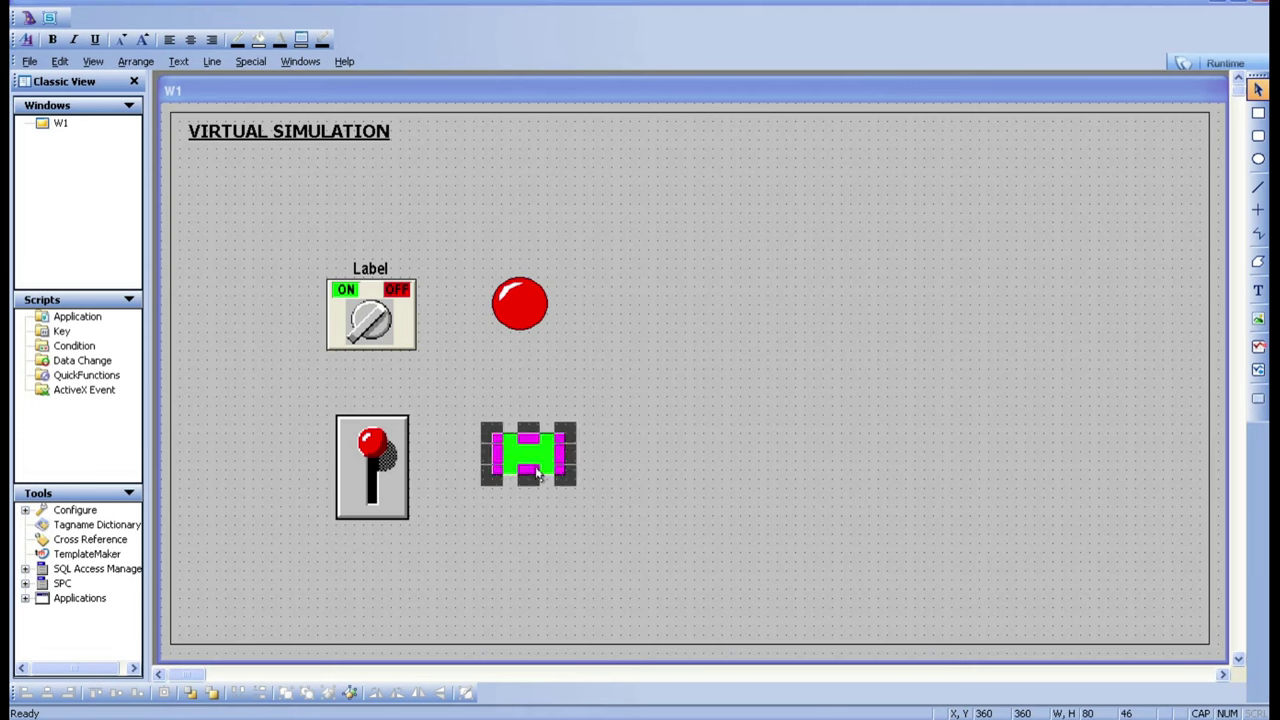
type("L1")
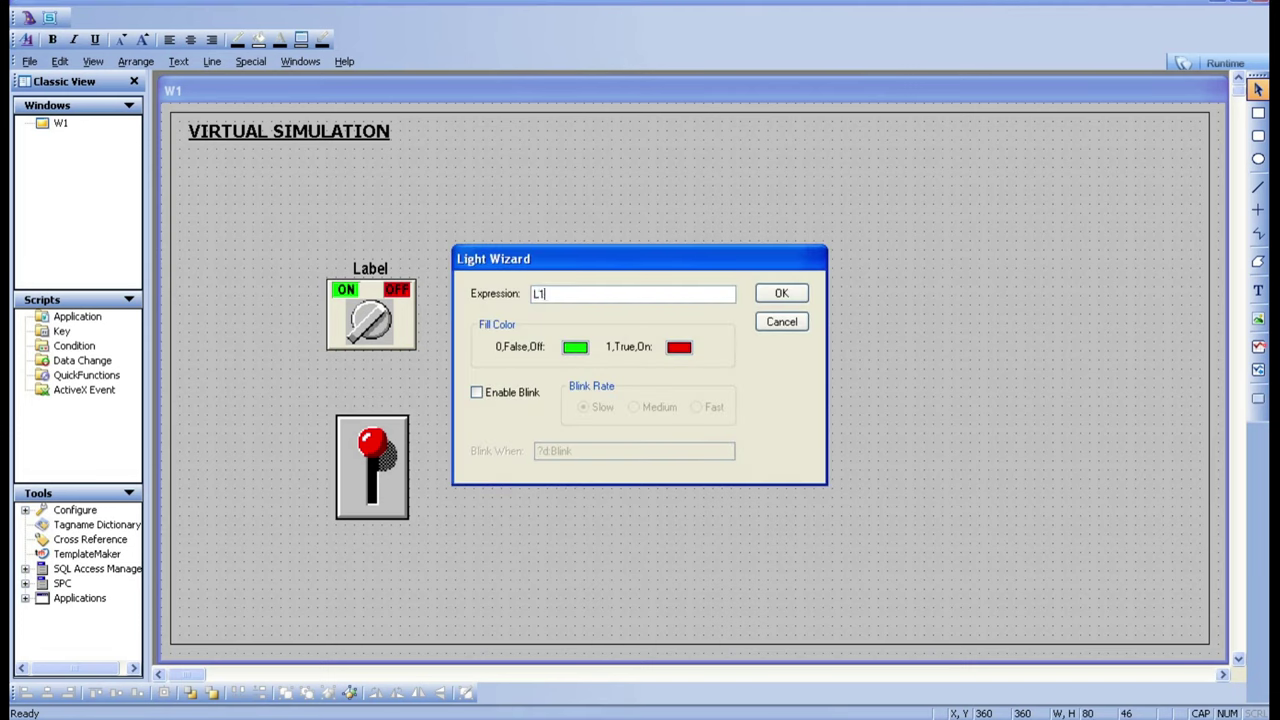
left_click(801, 296)
left_click(674, 487)
Step: Assign the tagname L1 to the fixture switch
double_click(366, 486)
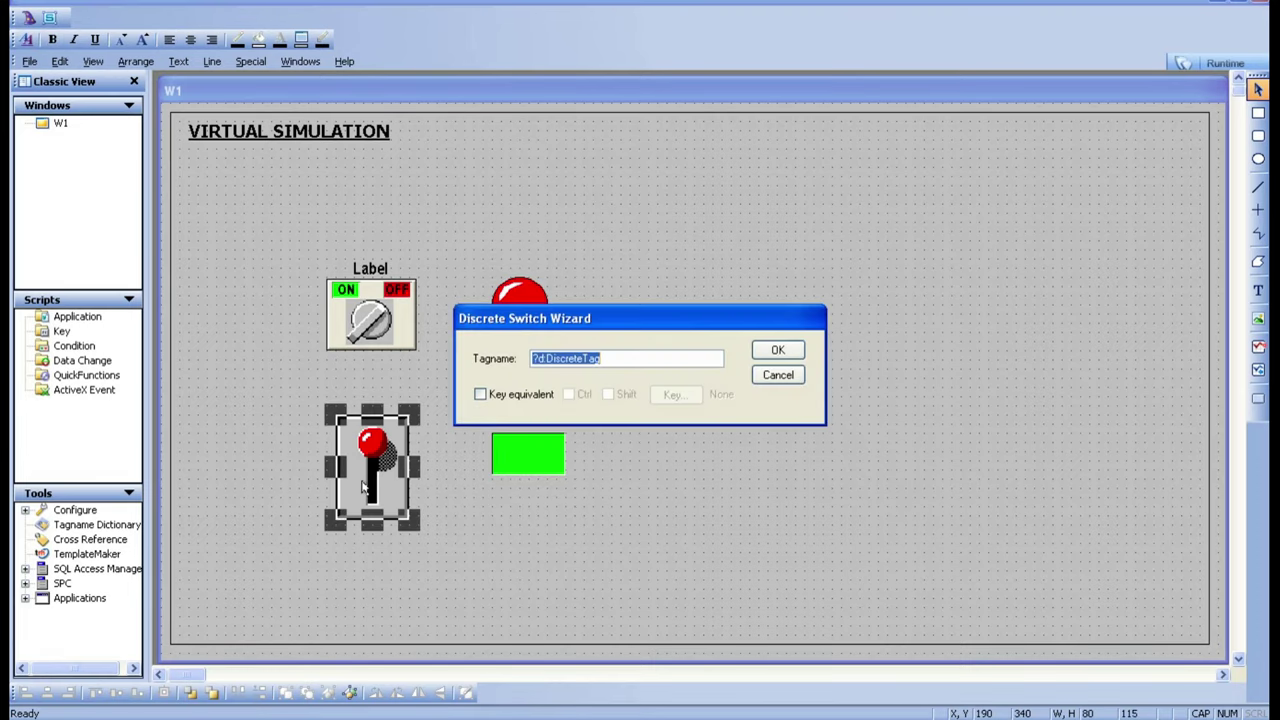
type("L1")
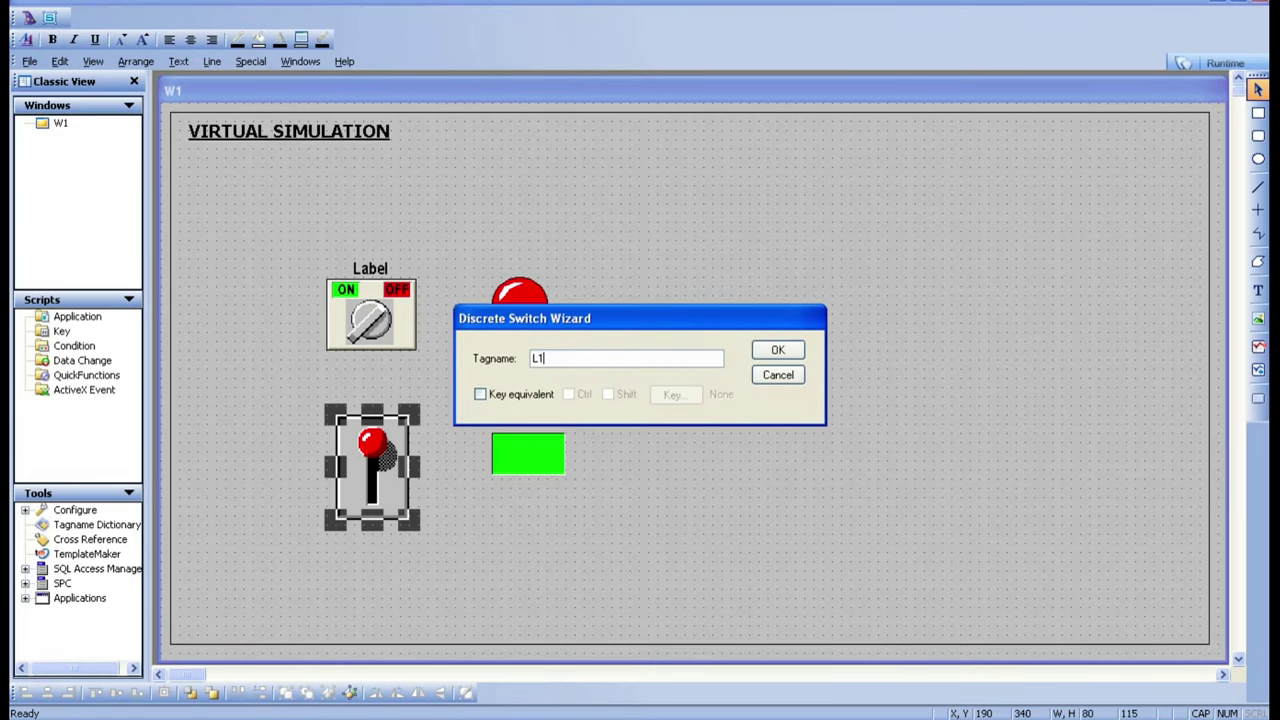
left_click(800, 352)
left_click(715, 465)
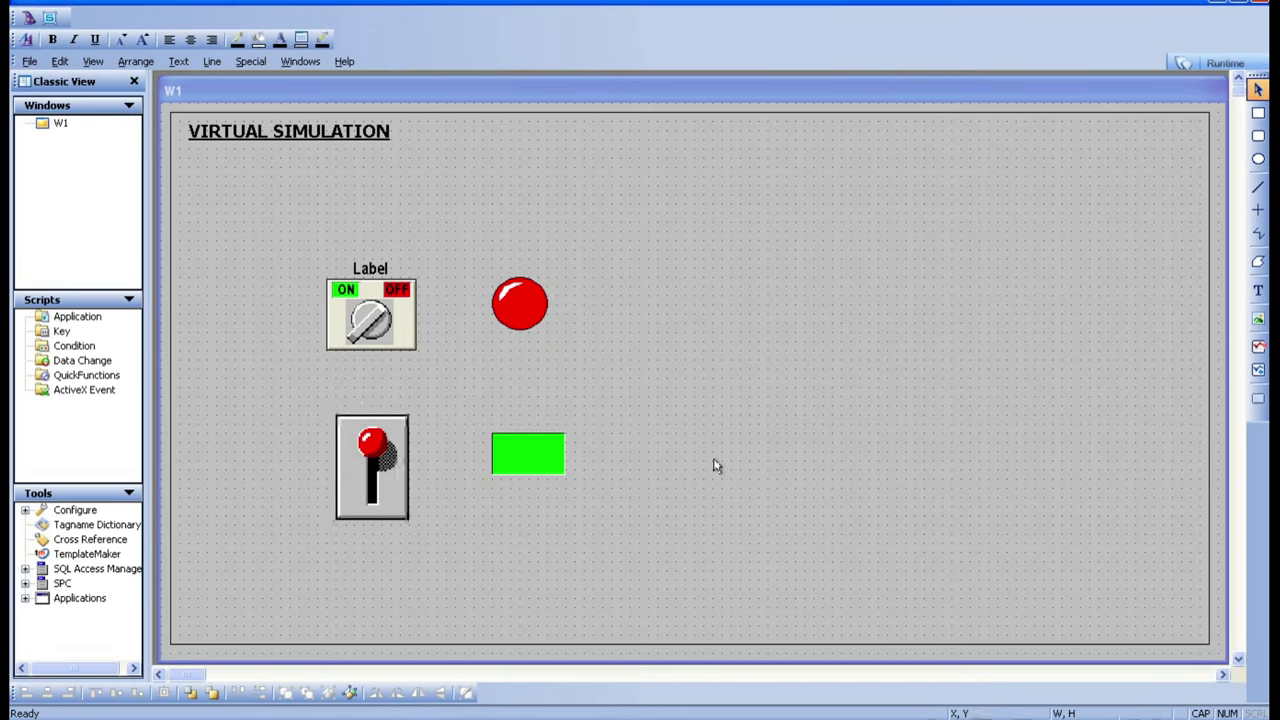
Step: Switch window W1 to runtime and toggle the fixture switch and knob switch to check their linked lights
left_click(1212, 64)
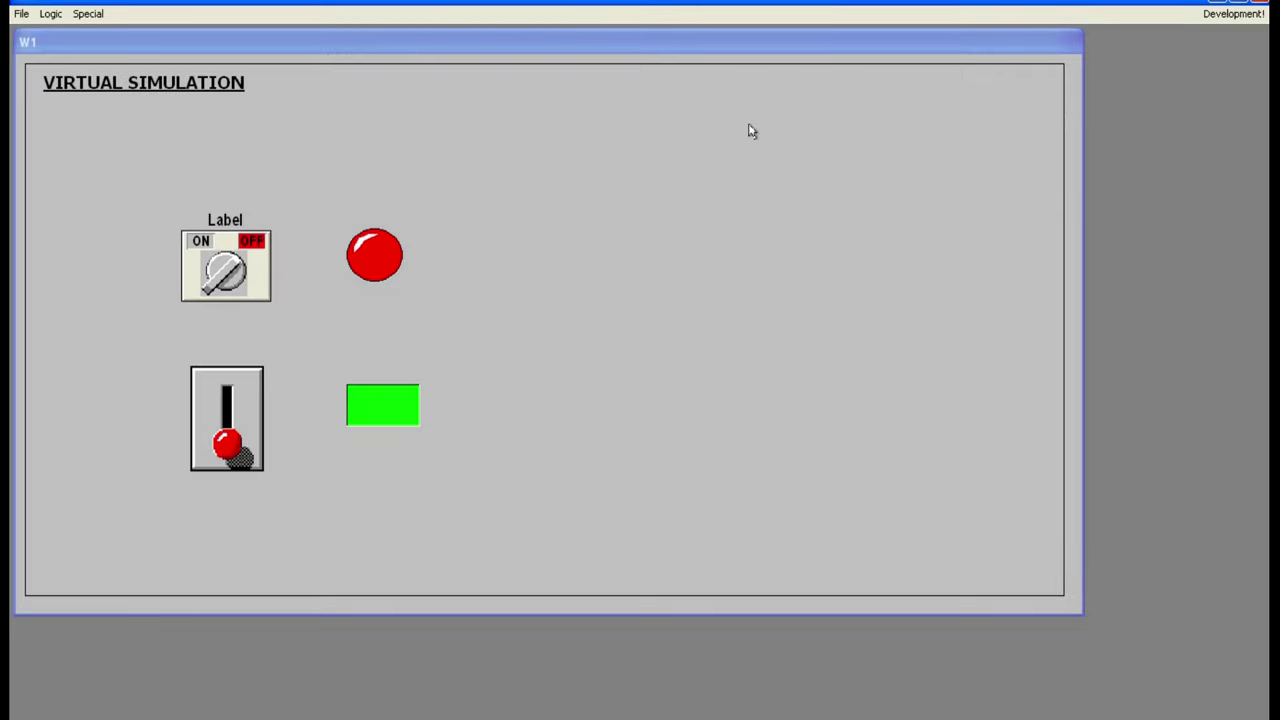
left_click(238, 395)
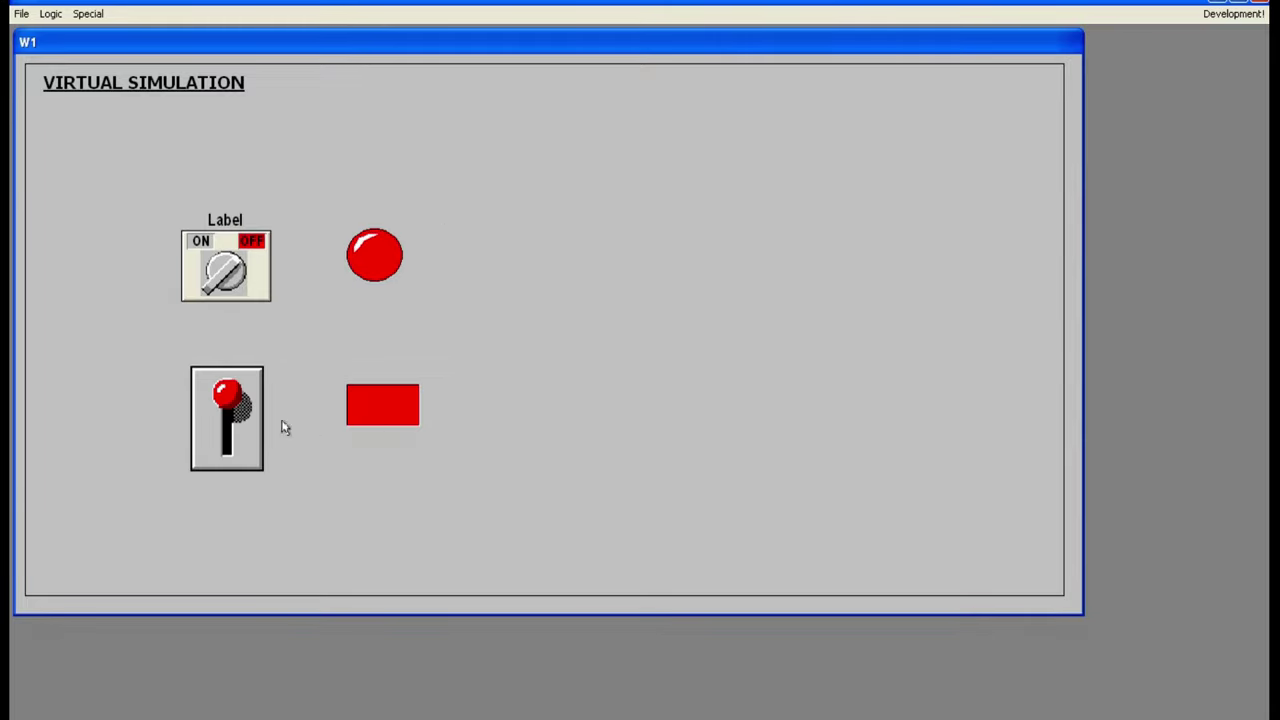
left_click(212, 448)
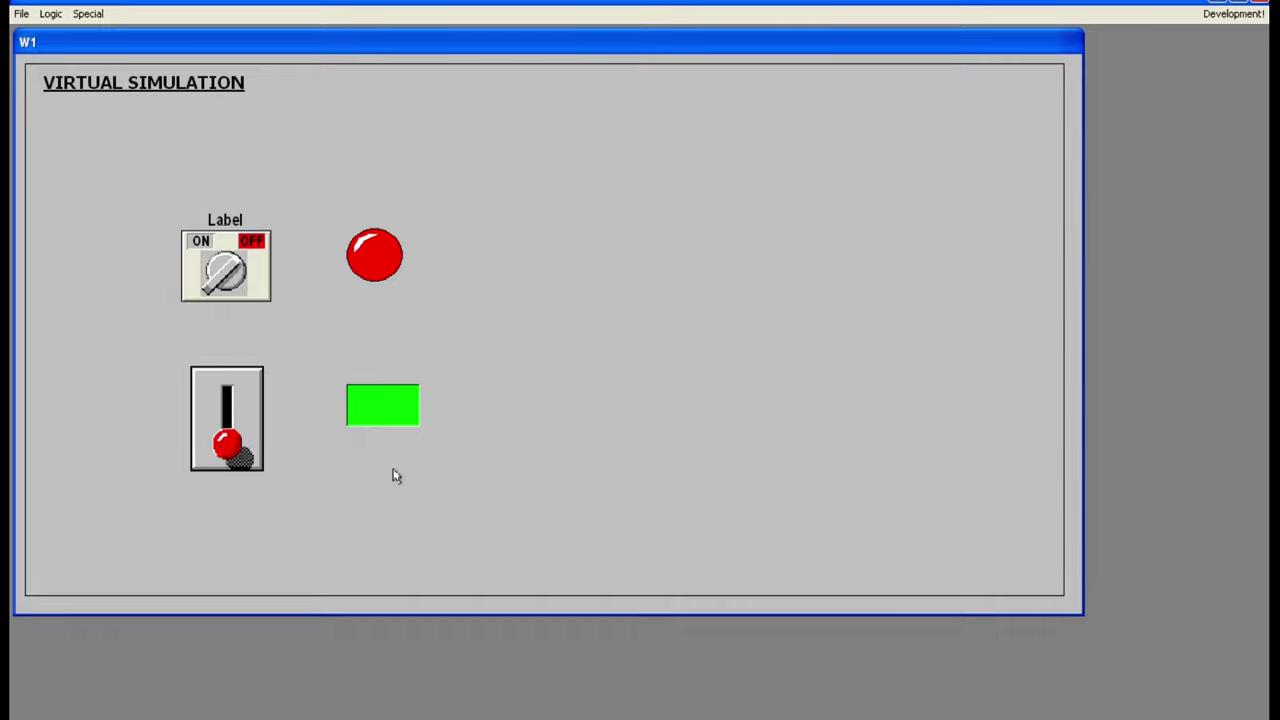
left_click(220, 266)
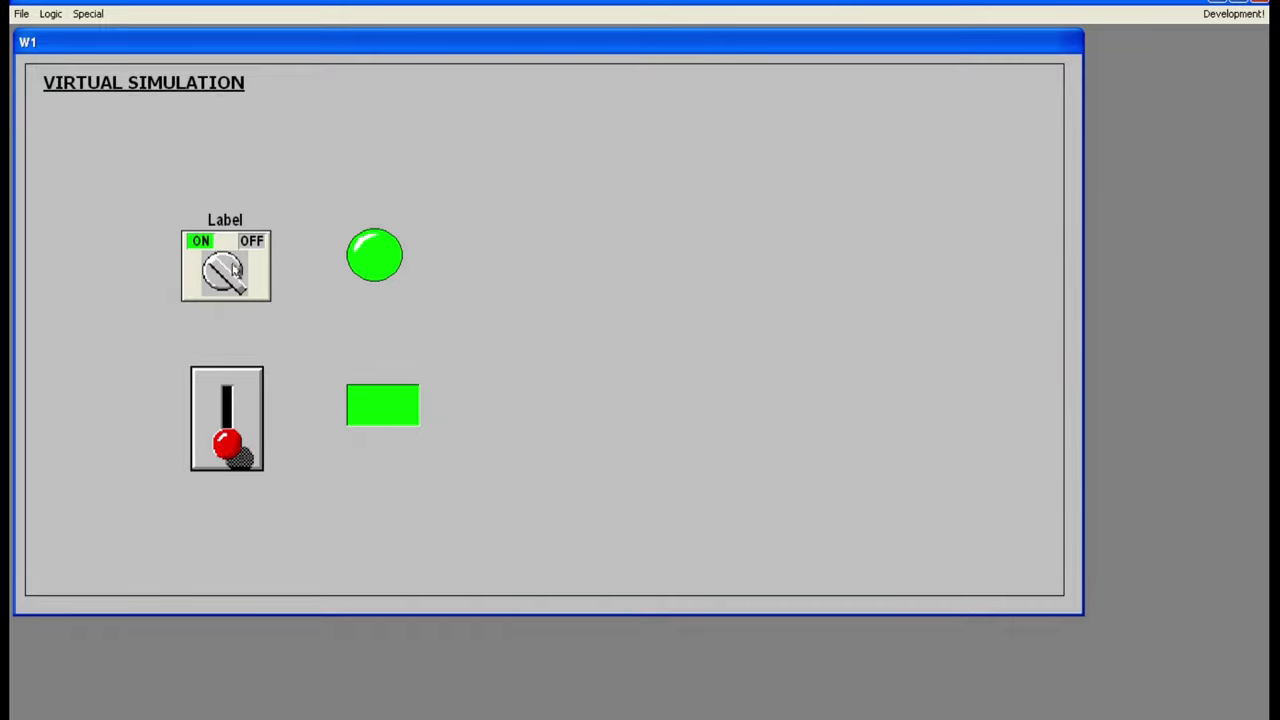
left_click(221, 418)
left_click(225, 424)
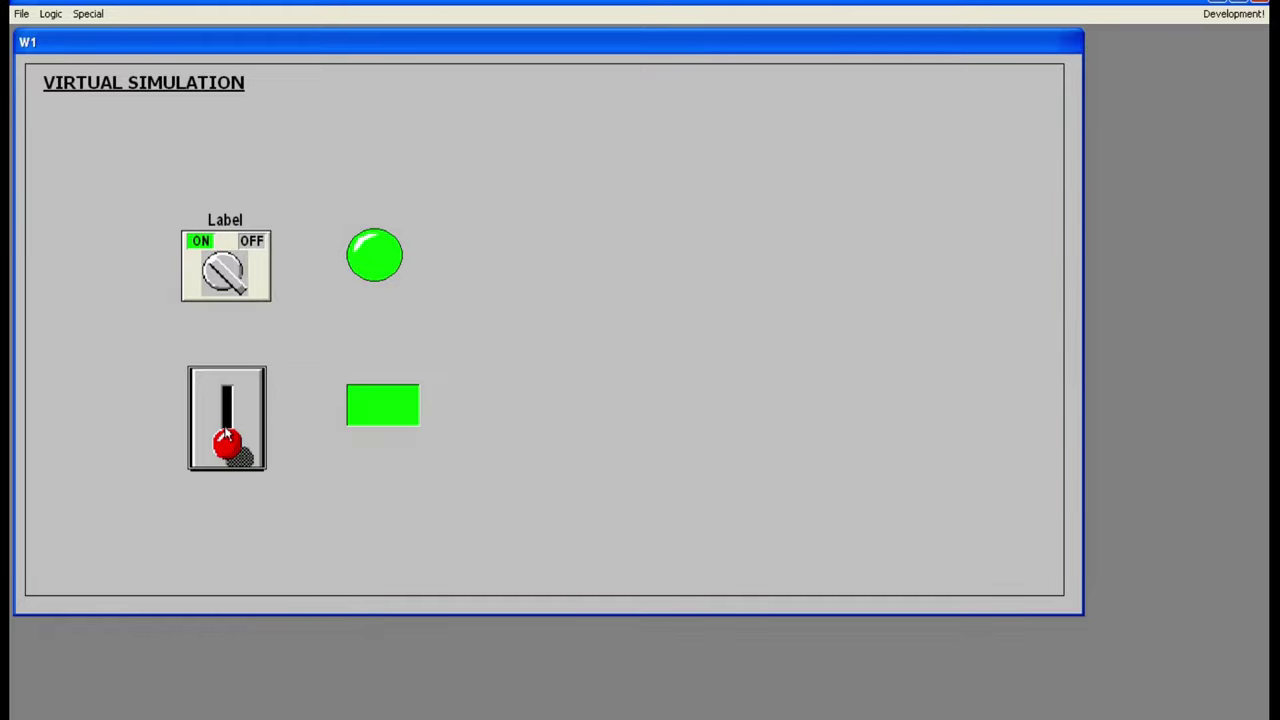
left_click(227, 418)
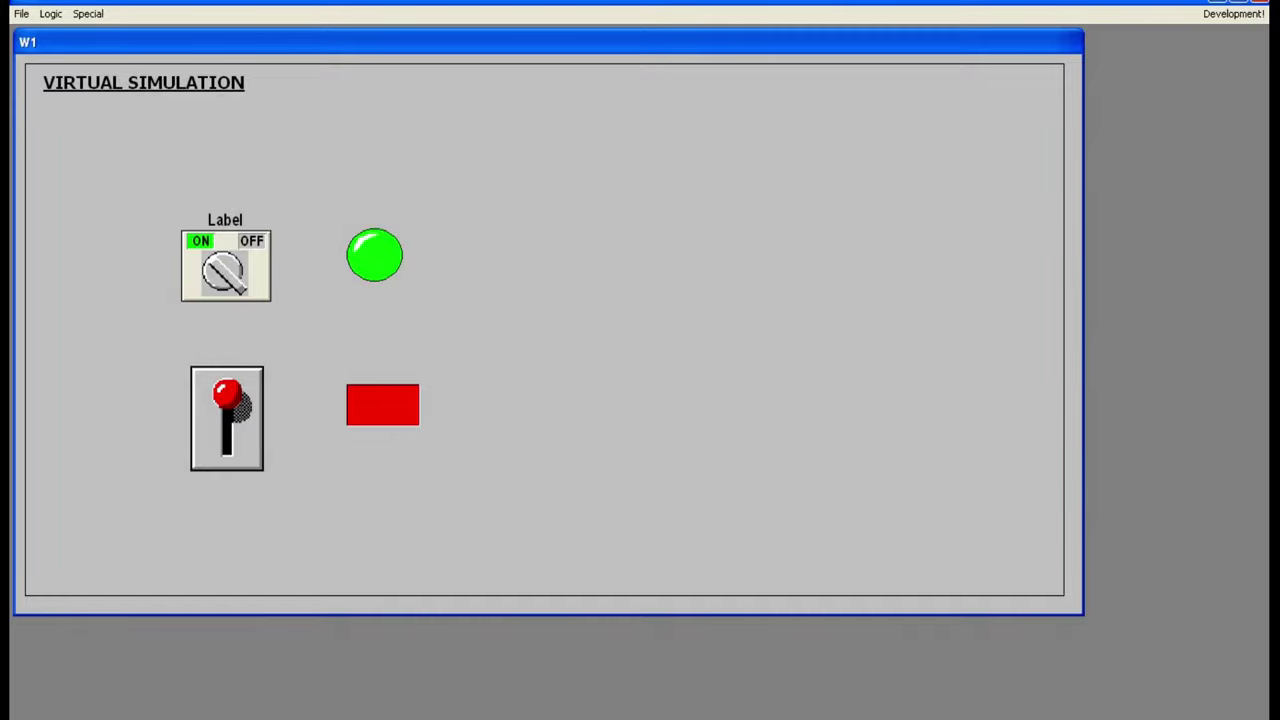
left_click(1257, 680)
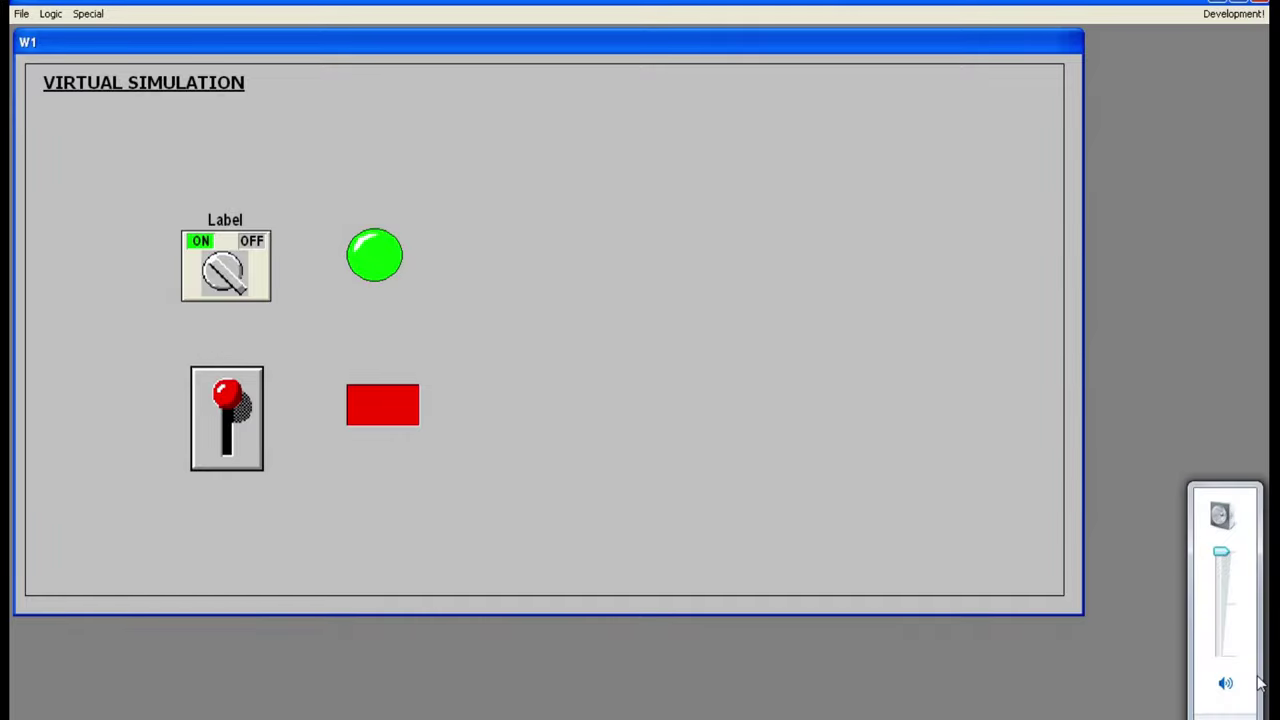
left_click(1226, 684)
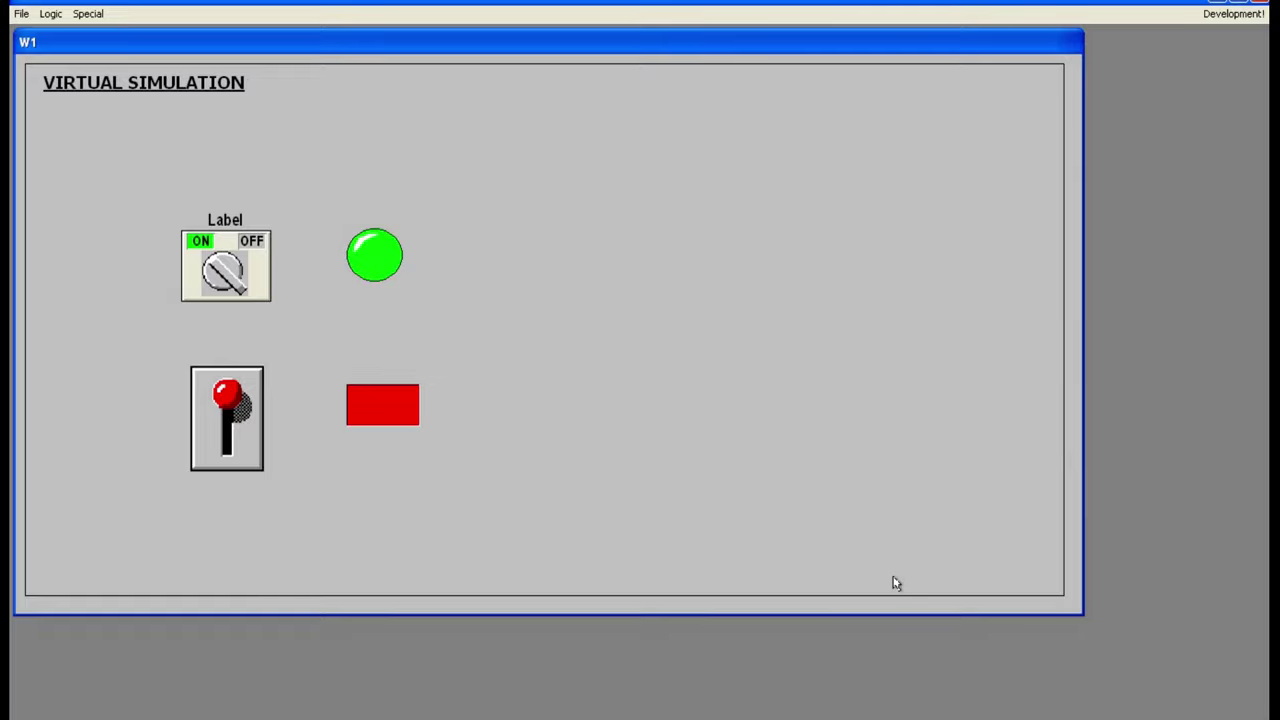
Step: Toggle the fixture switch and the knob switch once more to test both lights, and return to development mode
left_click(230, 442)
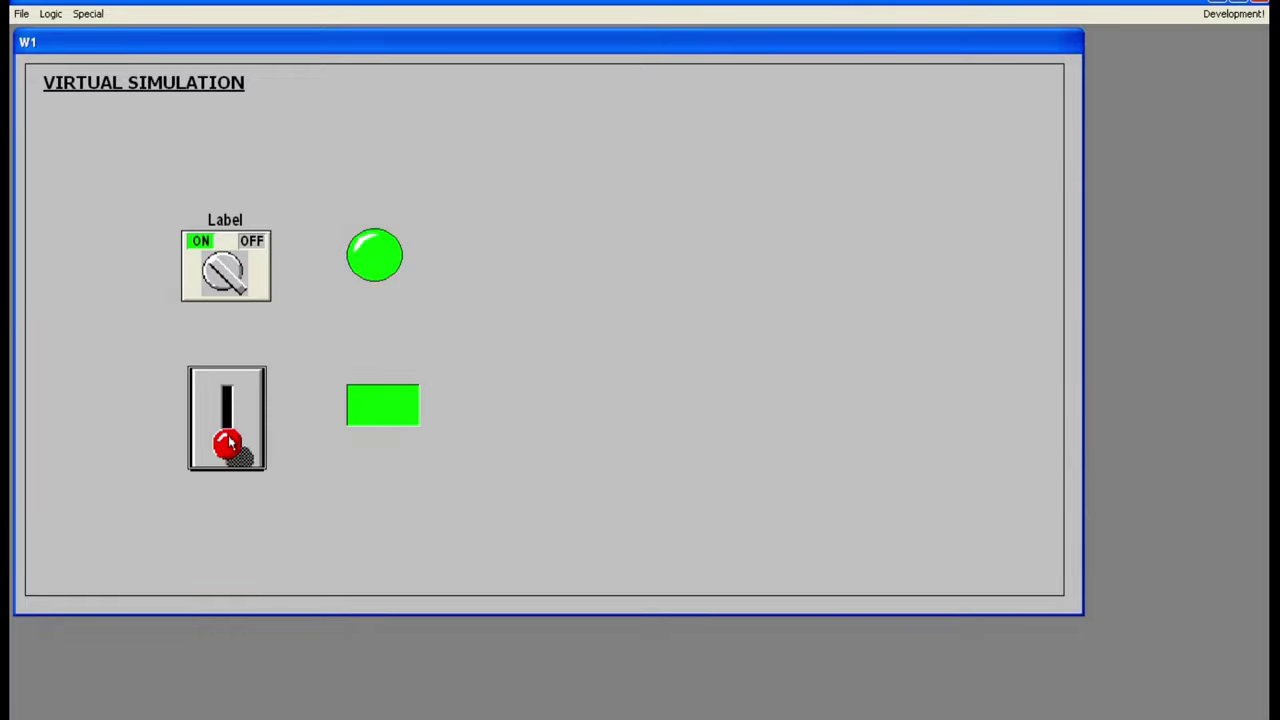
left_click(215, 282)
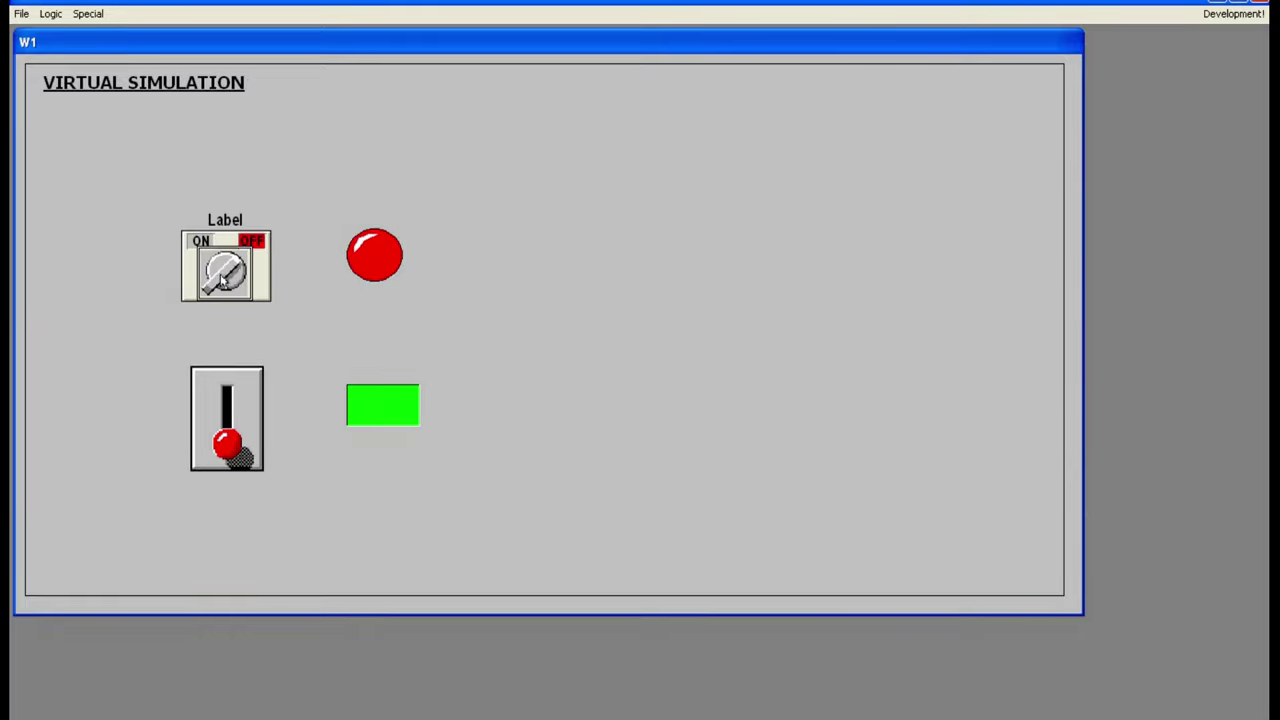
left_click(226, 388)
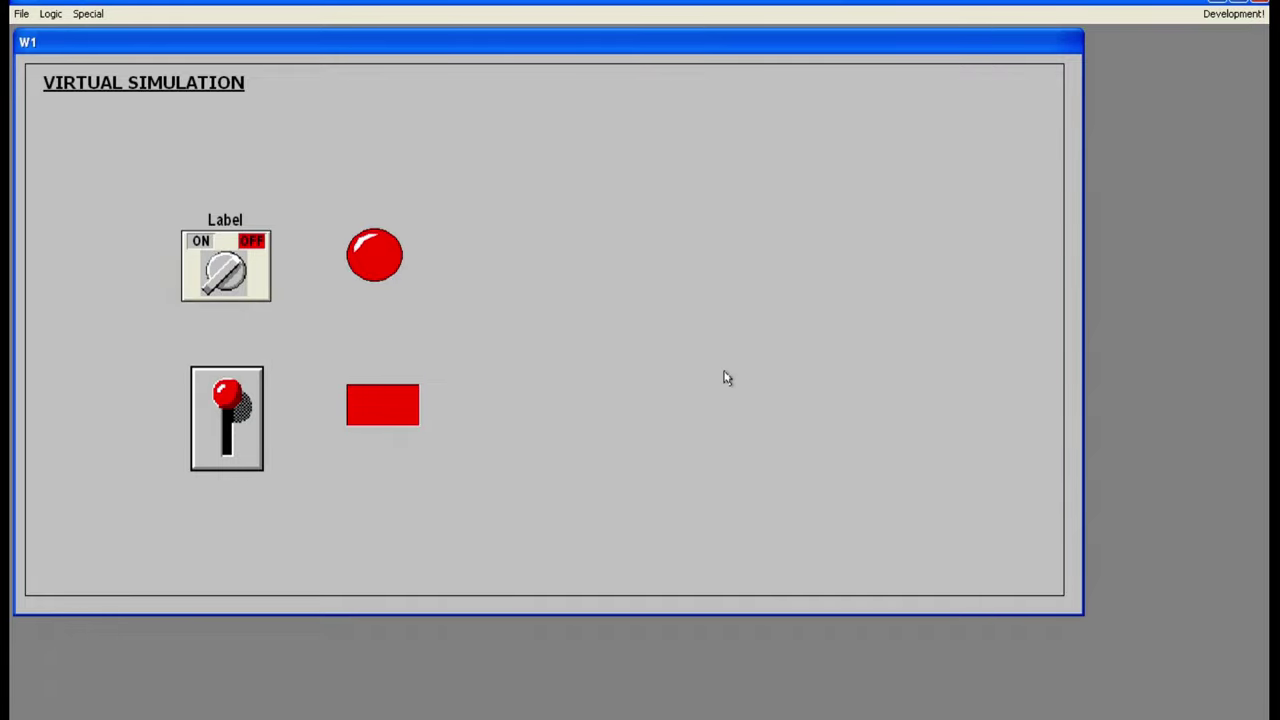
left_click(1232, 14)
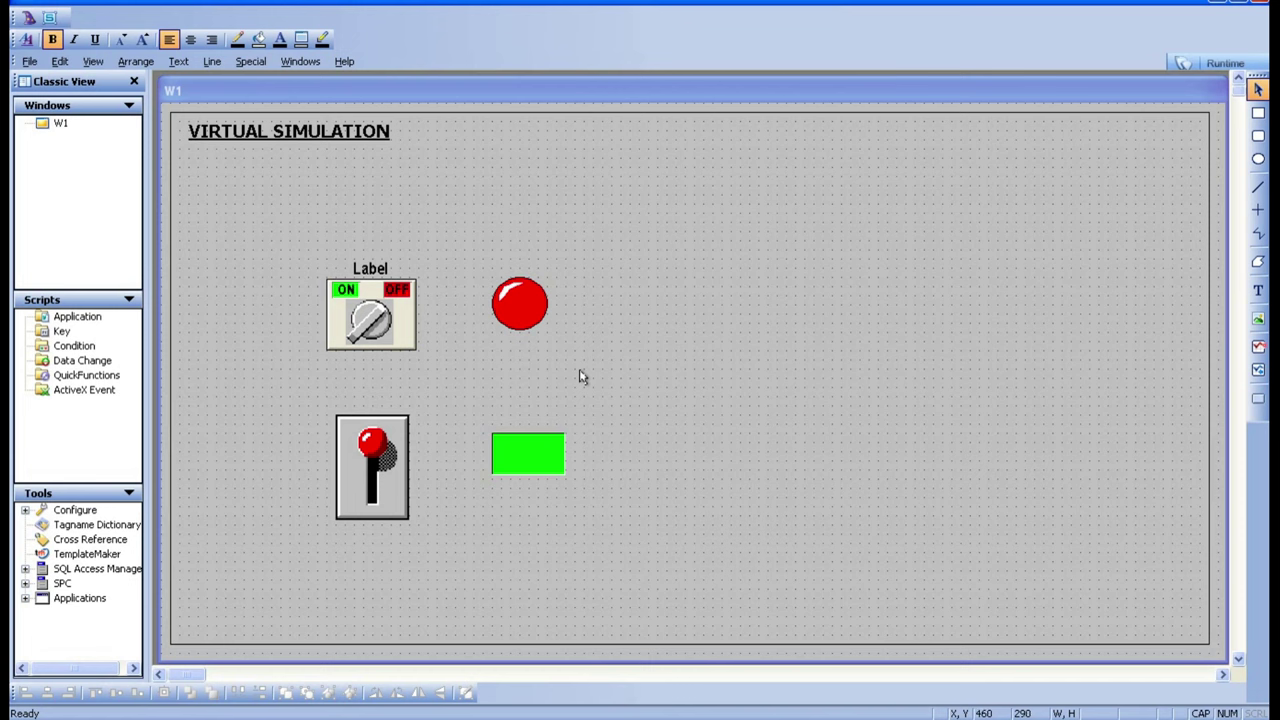
Step: Place a Round Siren from the Lights wizards in the empty area beside the circular light
left_click(26, 18)
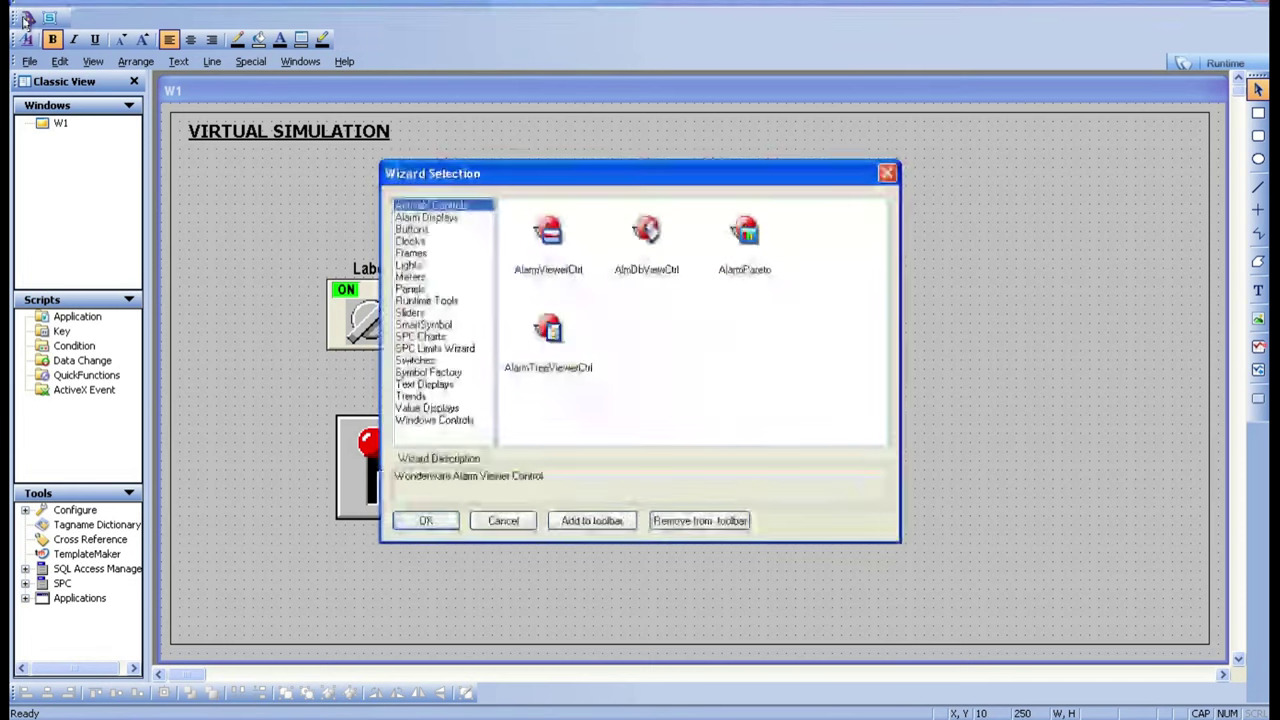
left_click(410, 266)
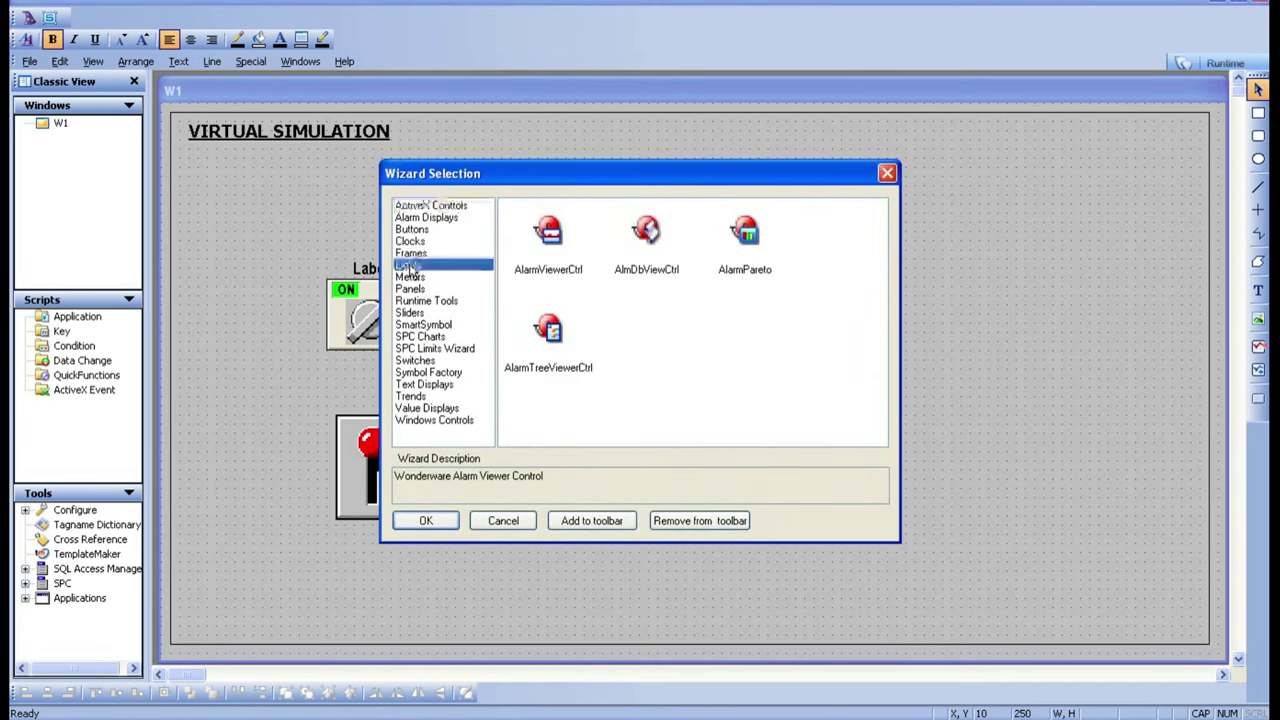
left_click(720, 275)
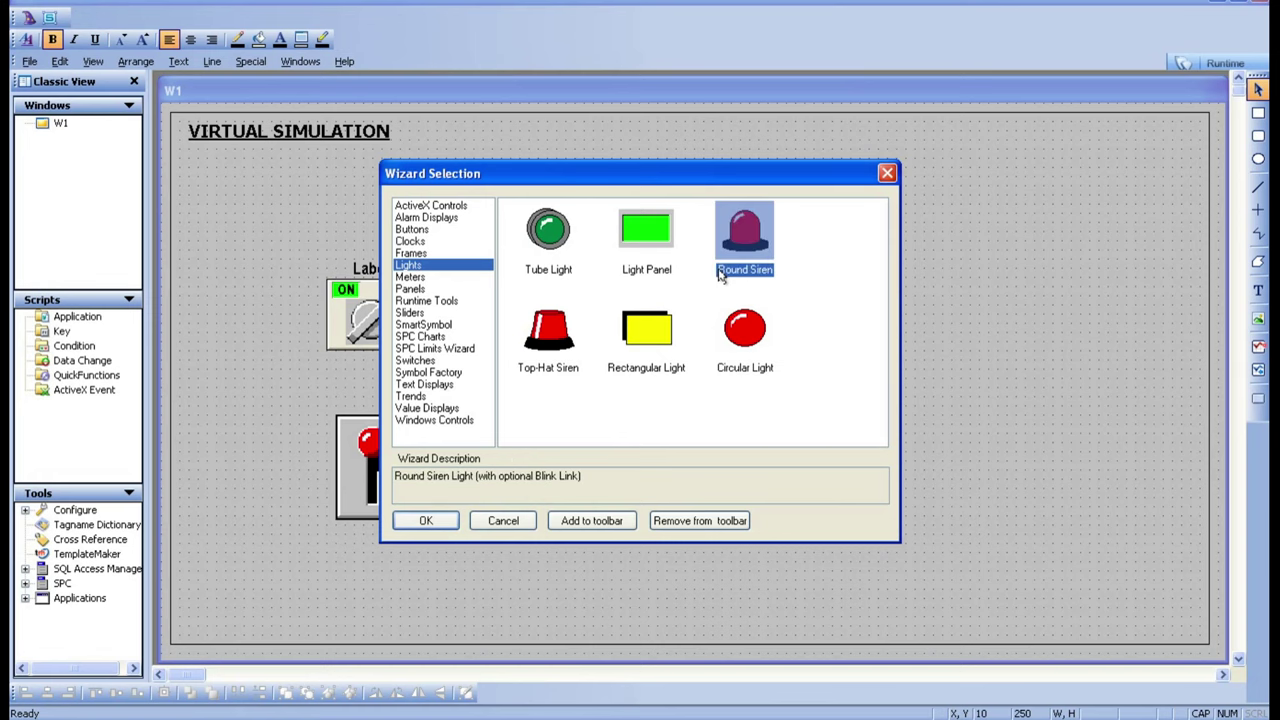
double_click(720, 275)
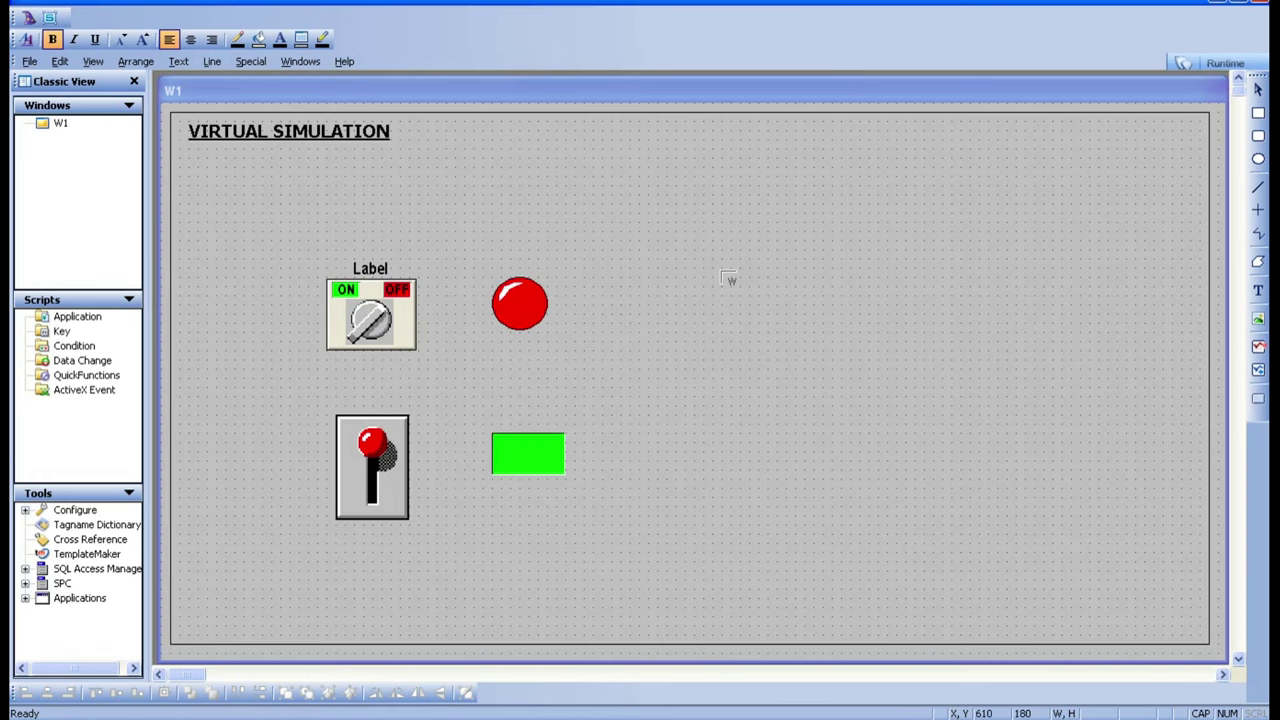
left_click(657, 283)
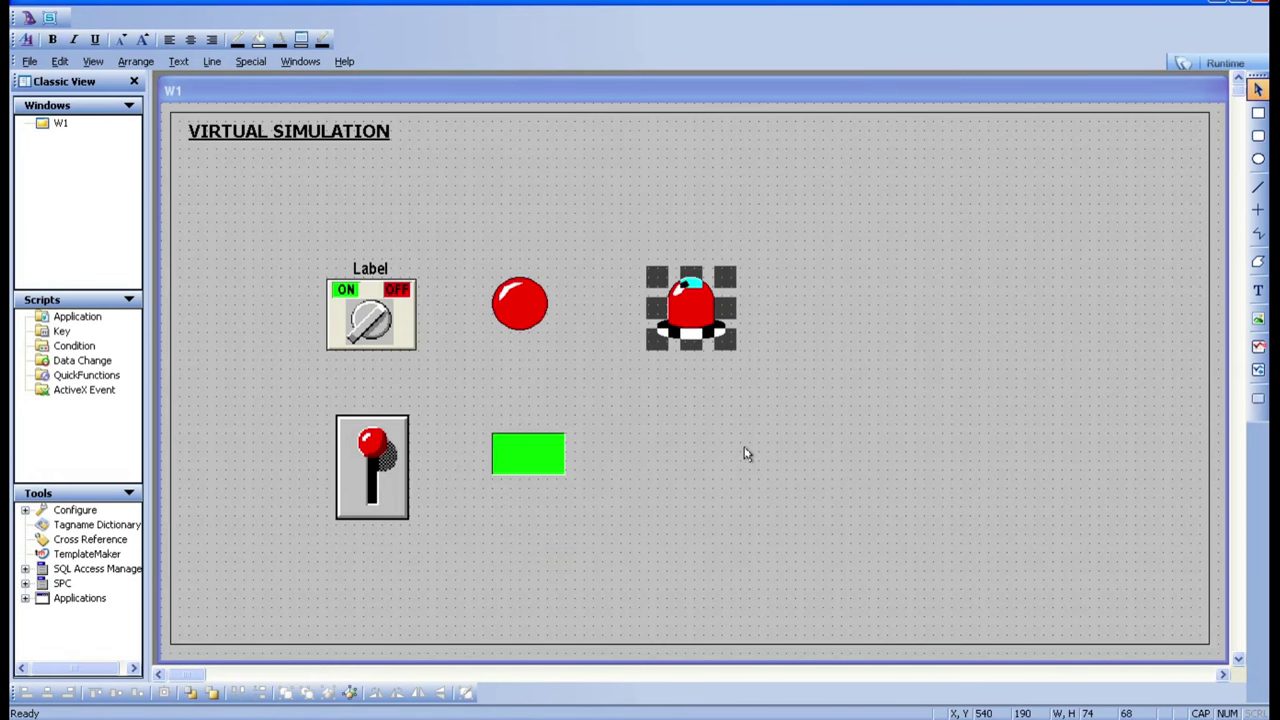
Step: Set the round siren's expression to the knob switch's tagname SW1
left_click(330, 335)
left_click(668, 315)
double_click(690, 312)
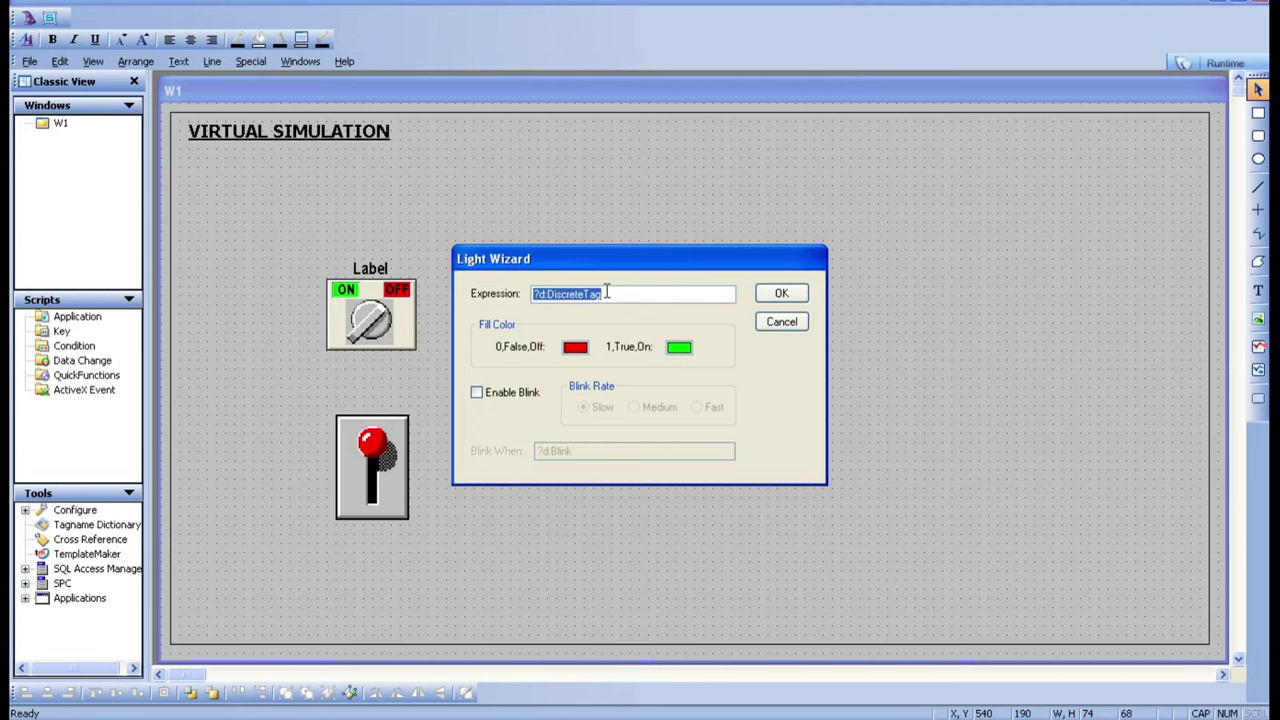
type("SW1")
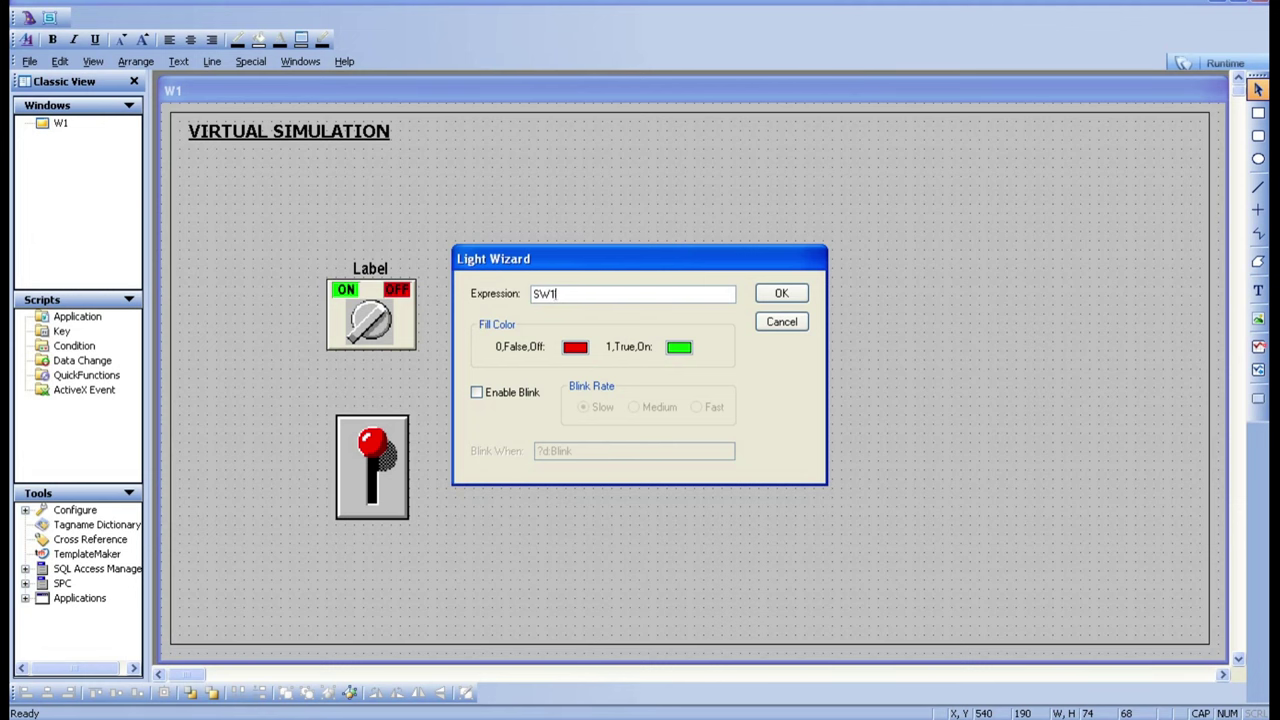
left_click(766, 292)
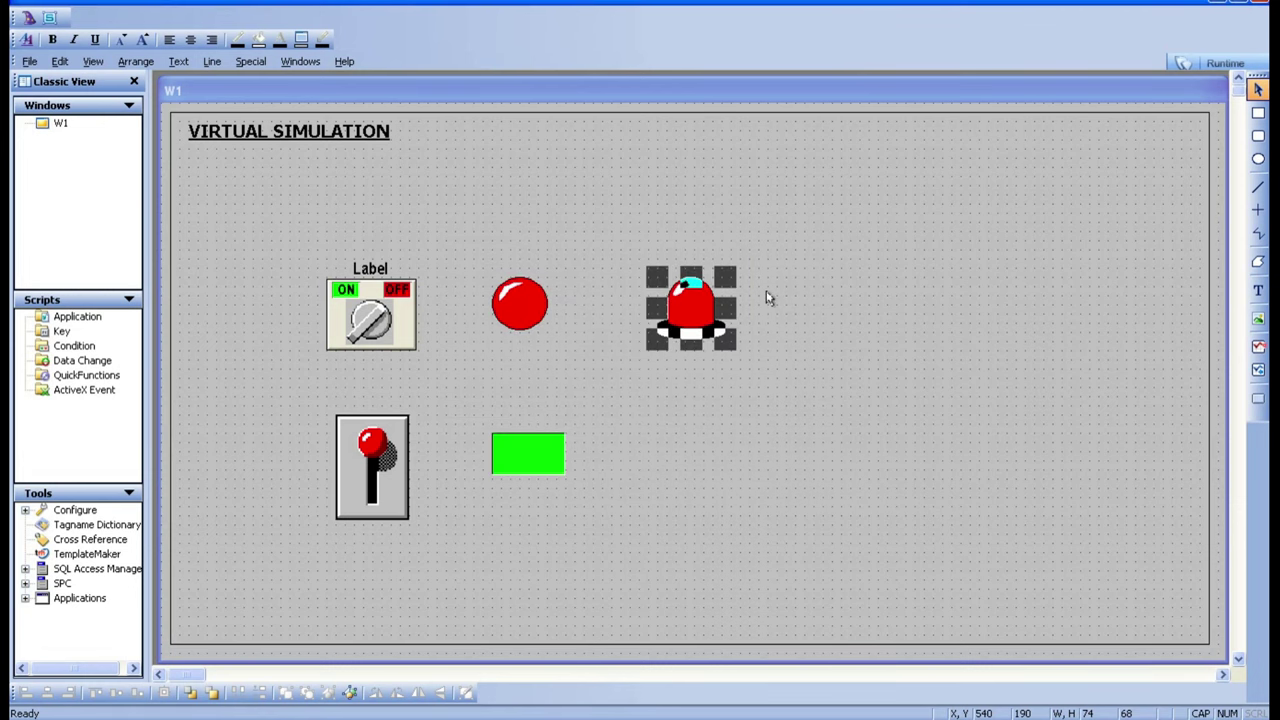
left_click(766, 290)
Step: Switch window W1 to runtime, toggle the knob switch repeatedly to test the circular light and siren, and return to development mode
left_click(1208, 68)
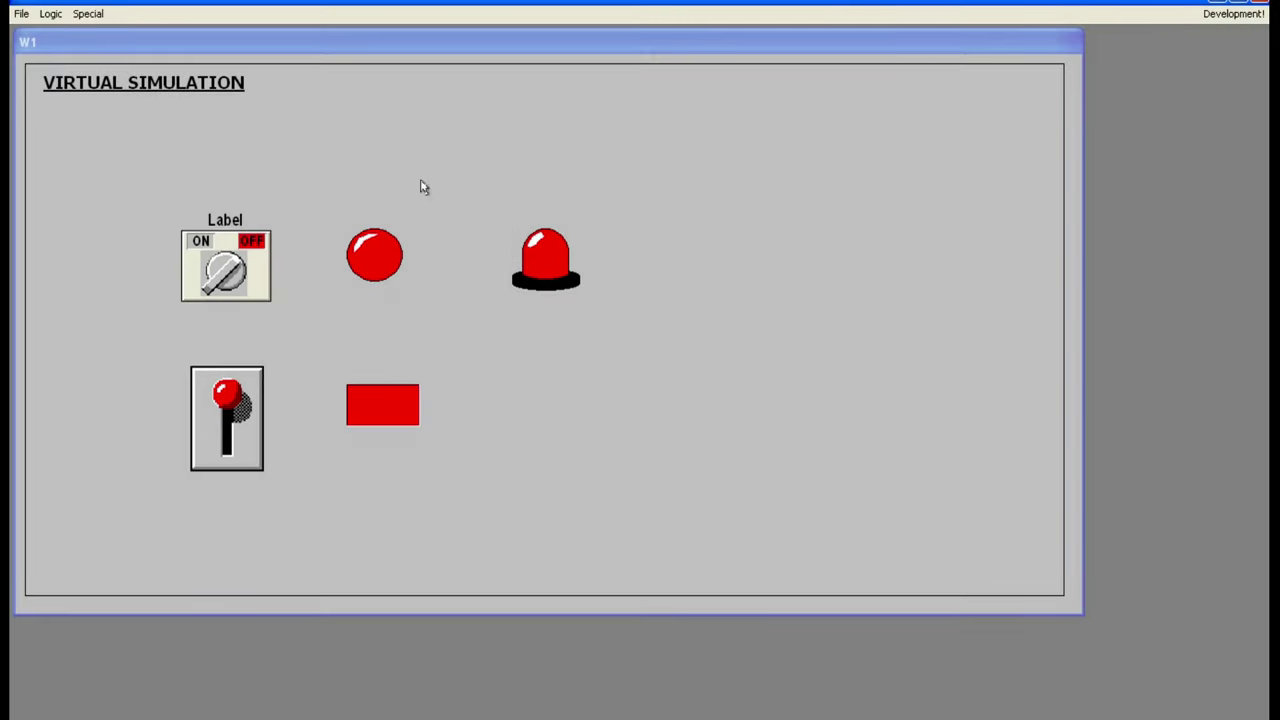
left_click(202, 292)
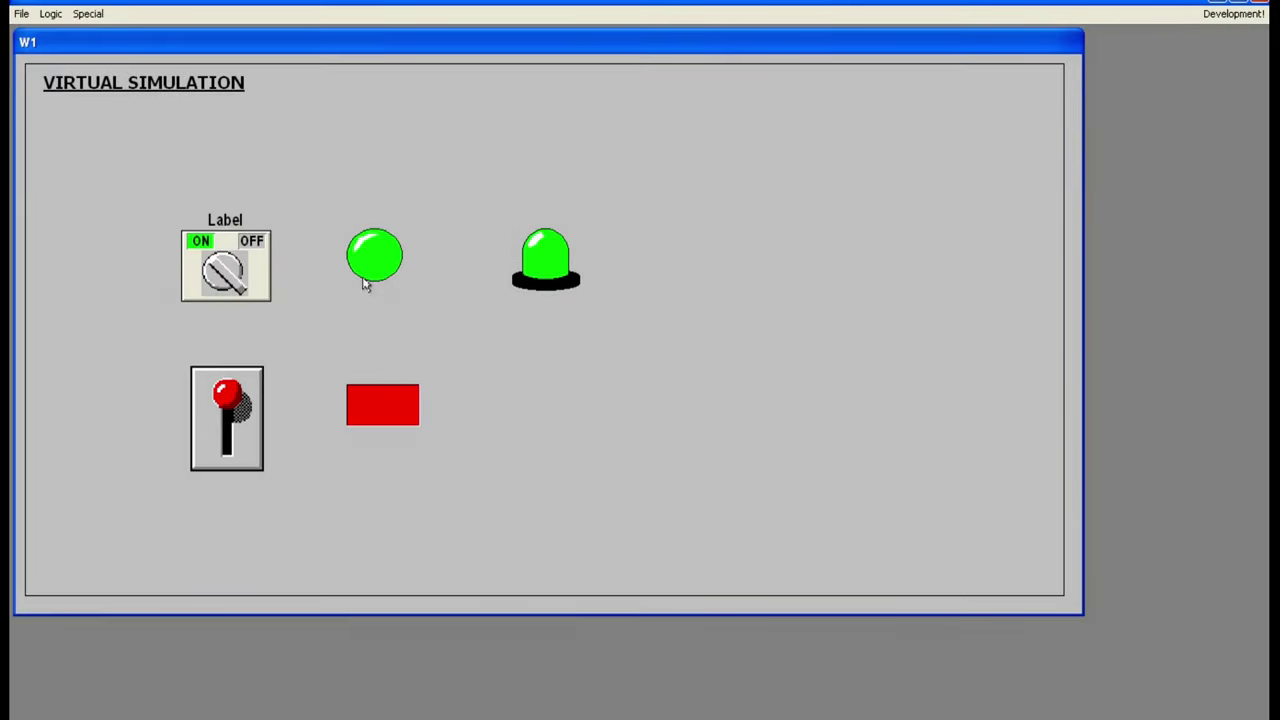
left_click(222, 280)
left_click(222, 282)
left_click(222, 280)
left_click(222, 280)
left_click(222, 280)
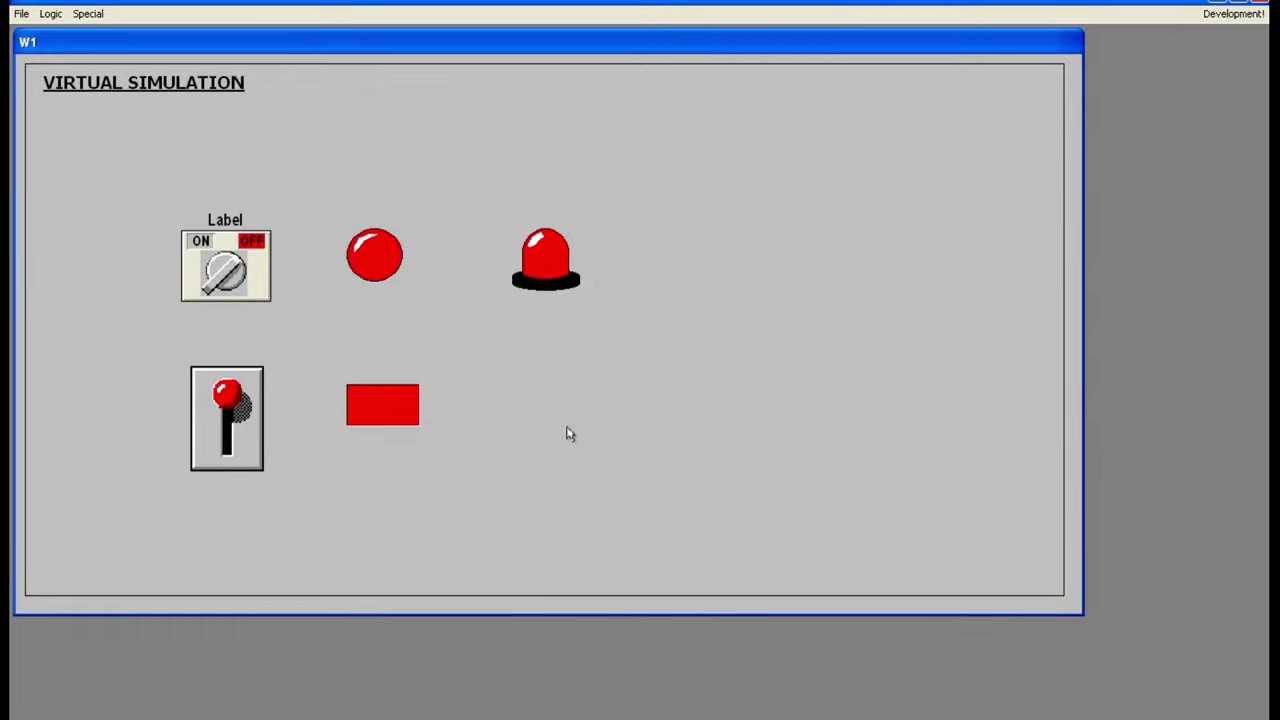
left_click(1233, 14)
double_click(508, 312)
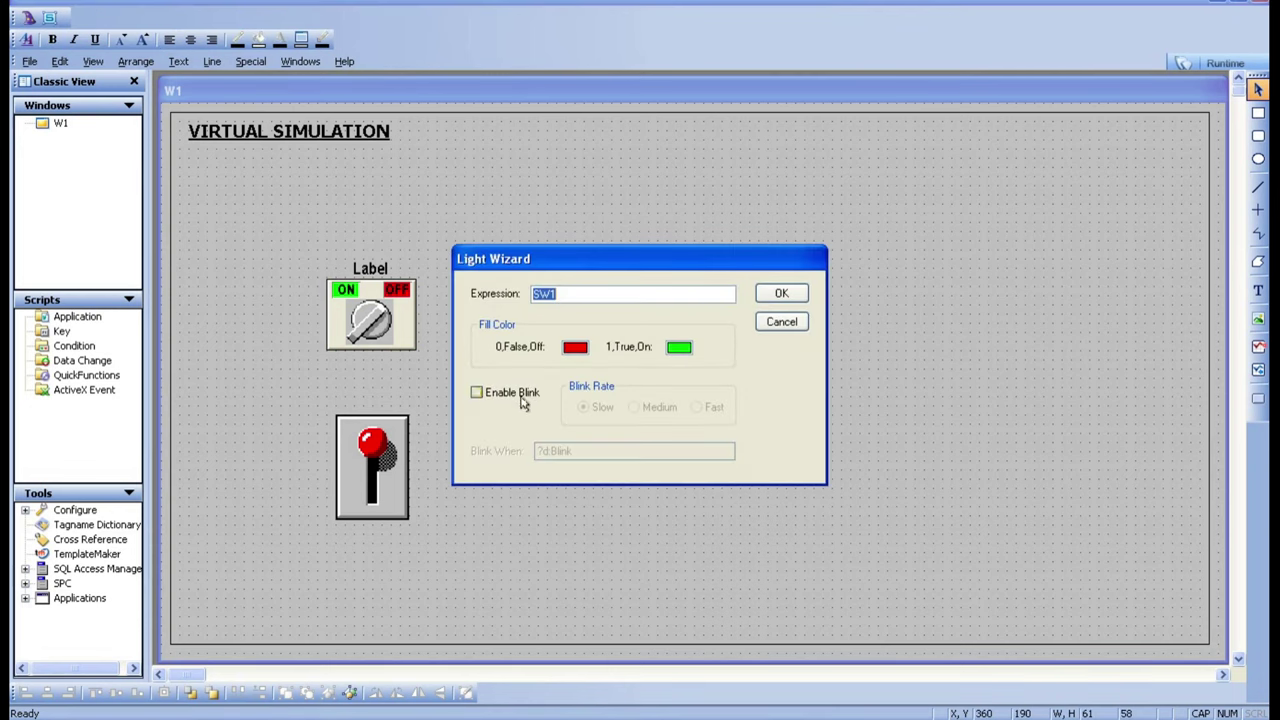
left_click(781, 322)
left_click(628, 368)
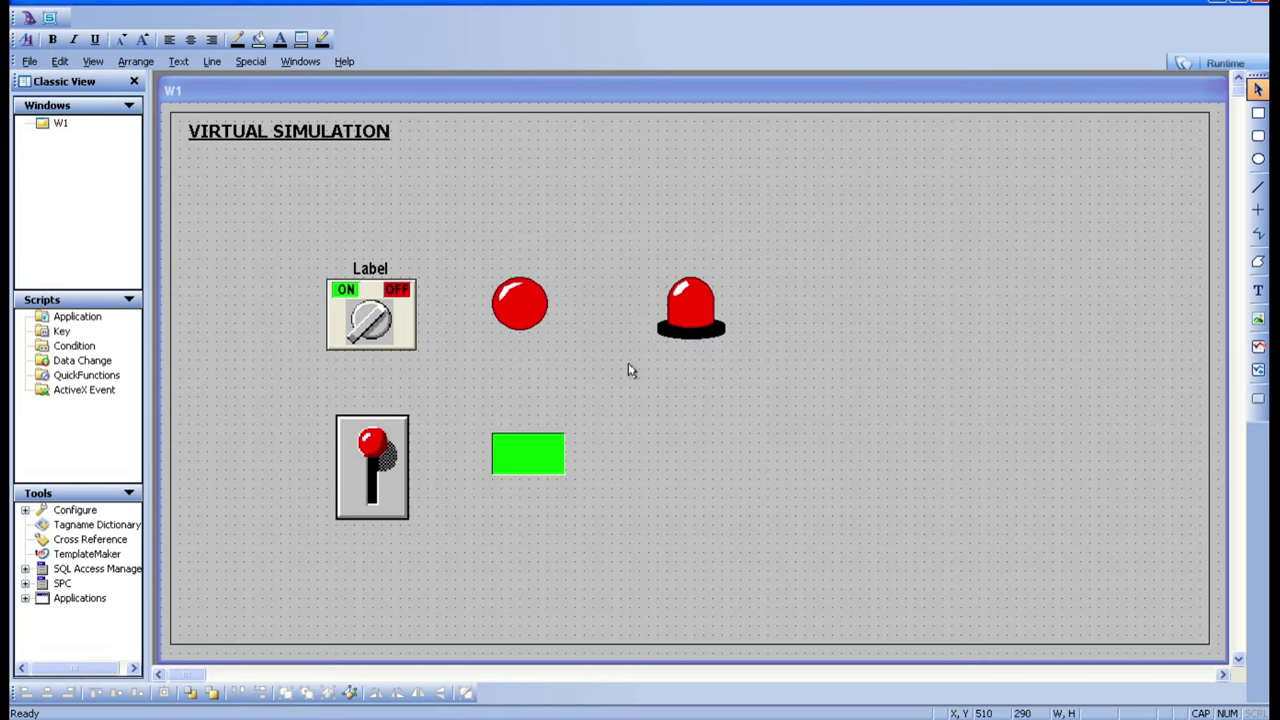
Step: Enable blinking on the circular light at the Medium rate, with SW1 as the blink condition
double_click(533, 318)
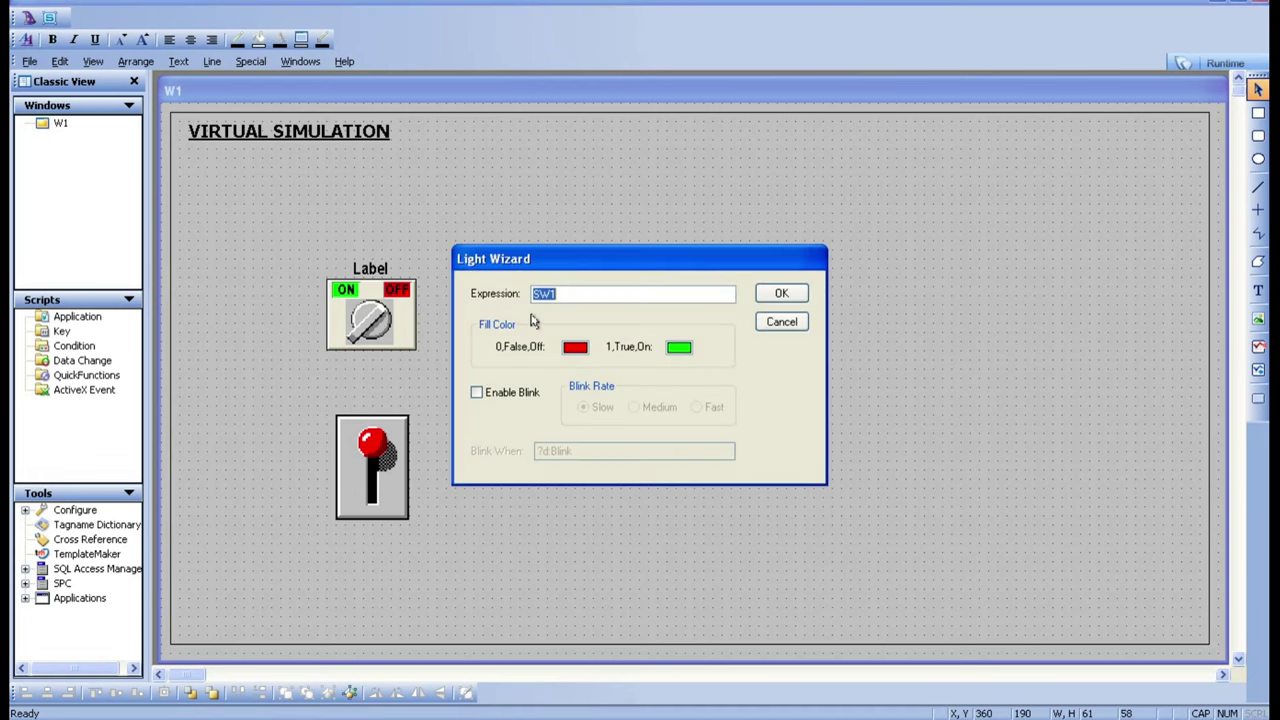
left_click(511, 403)
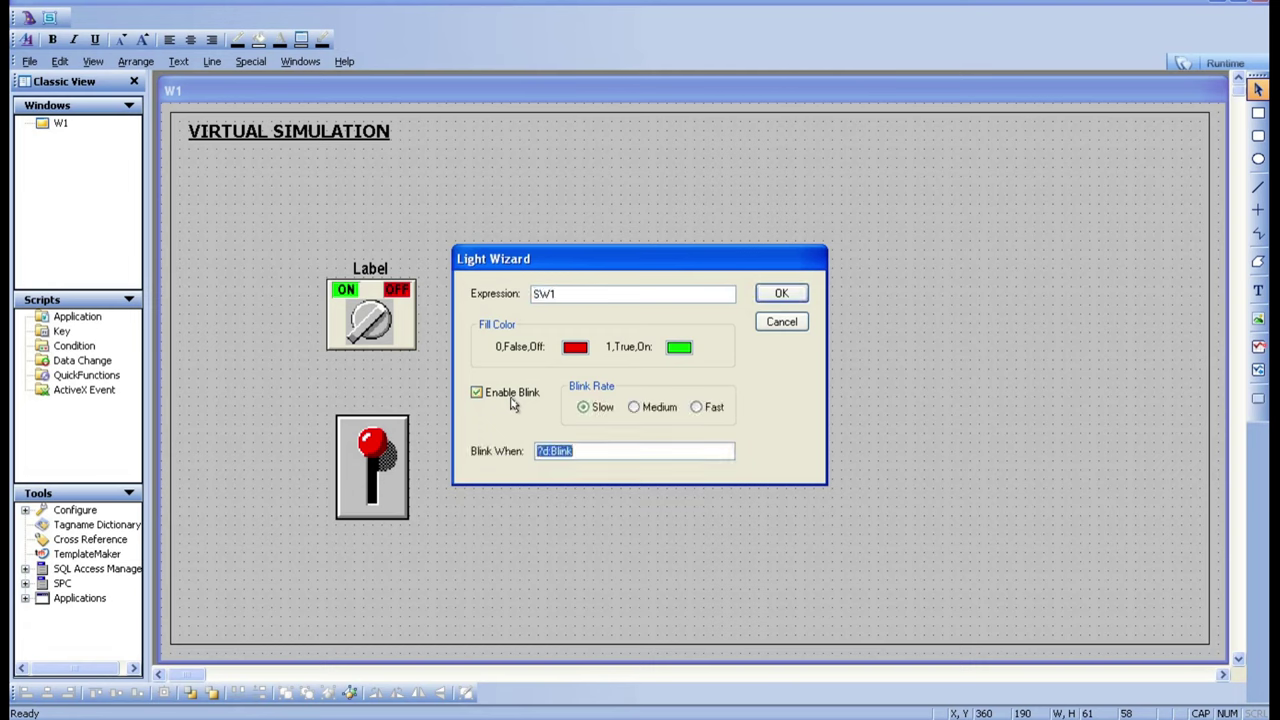
key("Delete")
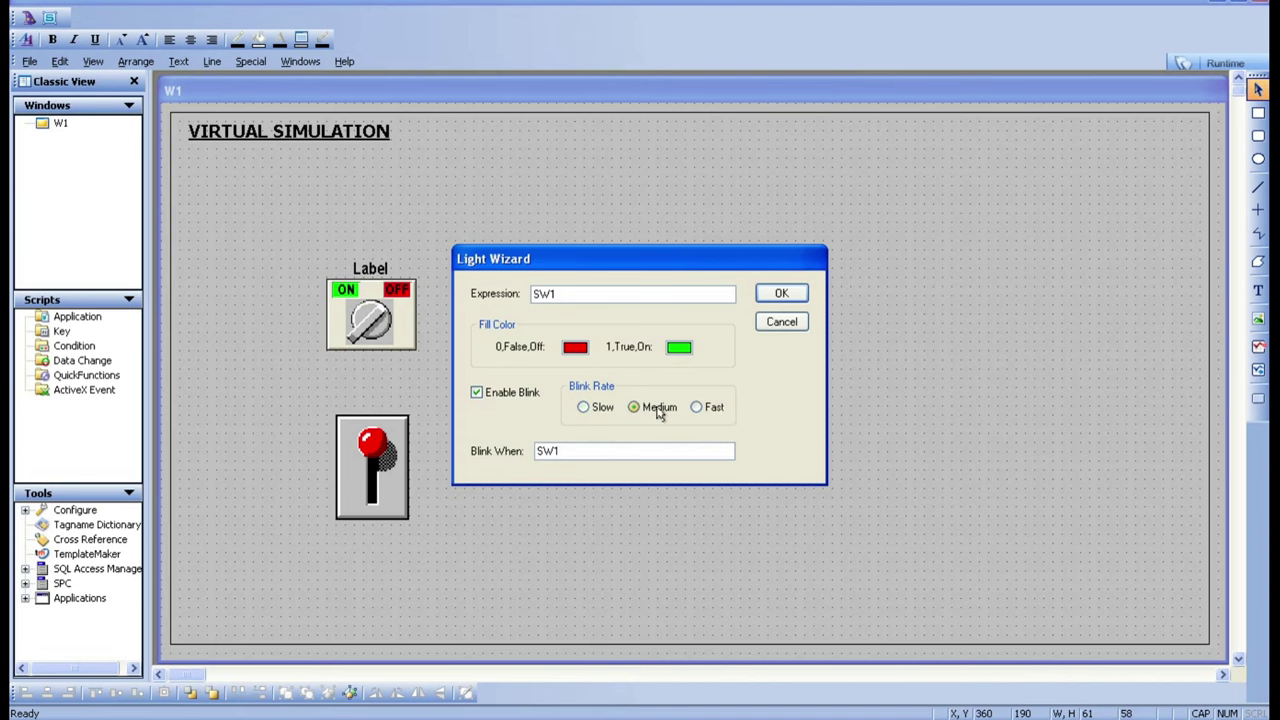
left_click(781, 294)
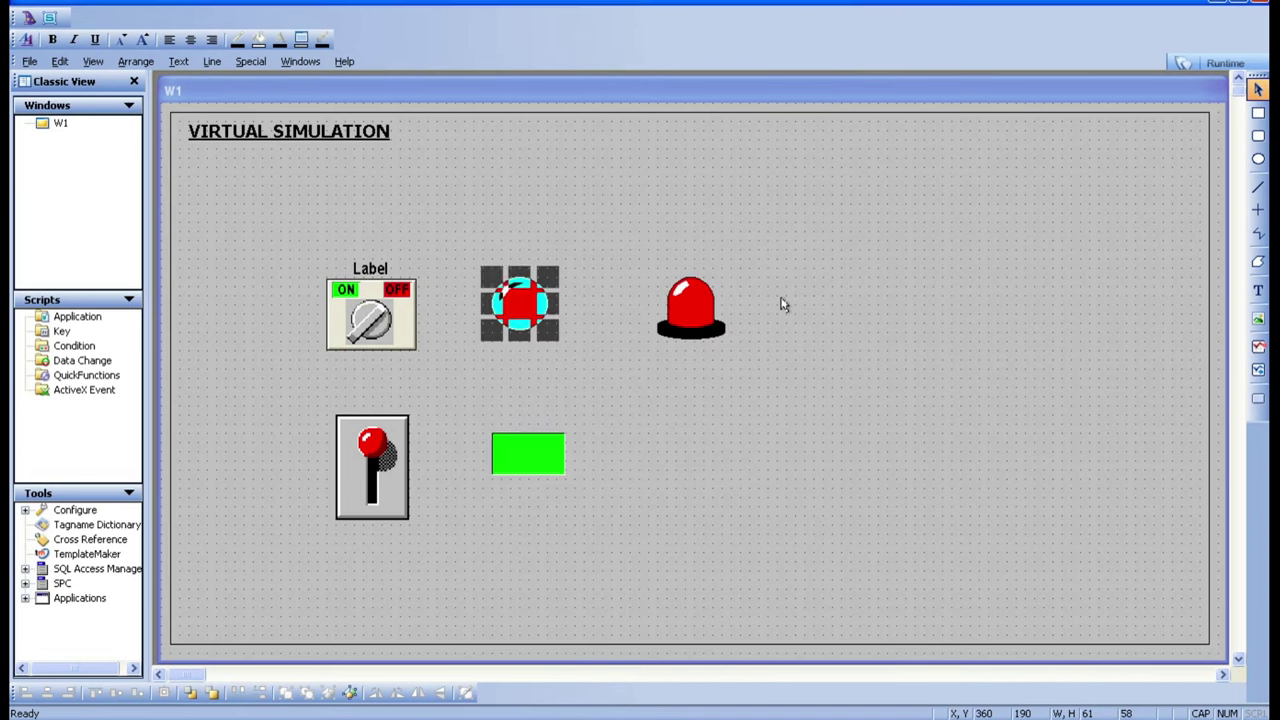
Step: Run window W1, toggle the knob switch and the fixture switch on and off to test the blinking light, and return to development mode
left_click(1216, 62)
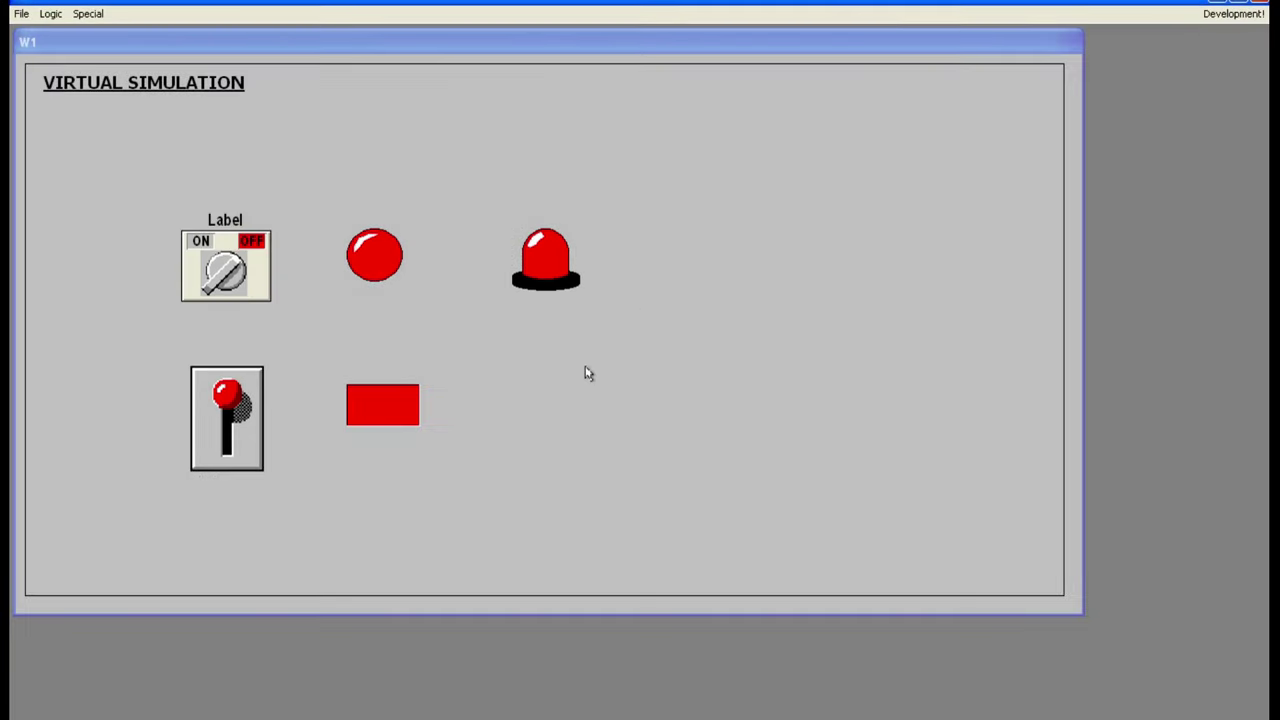
left_click(224, 289)
left_click(224, 289)
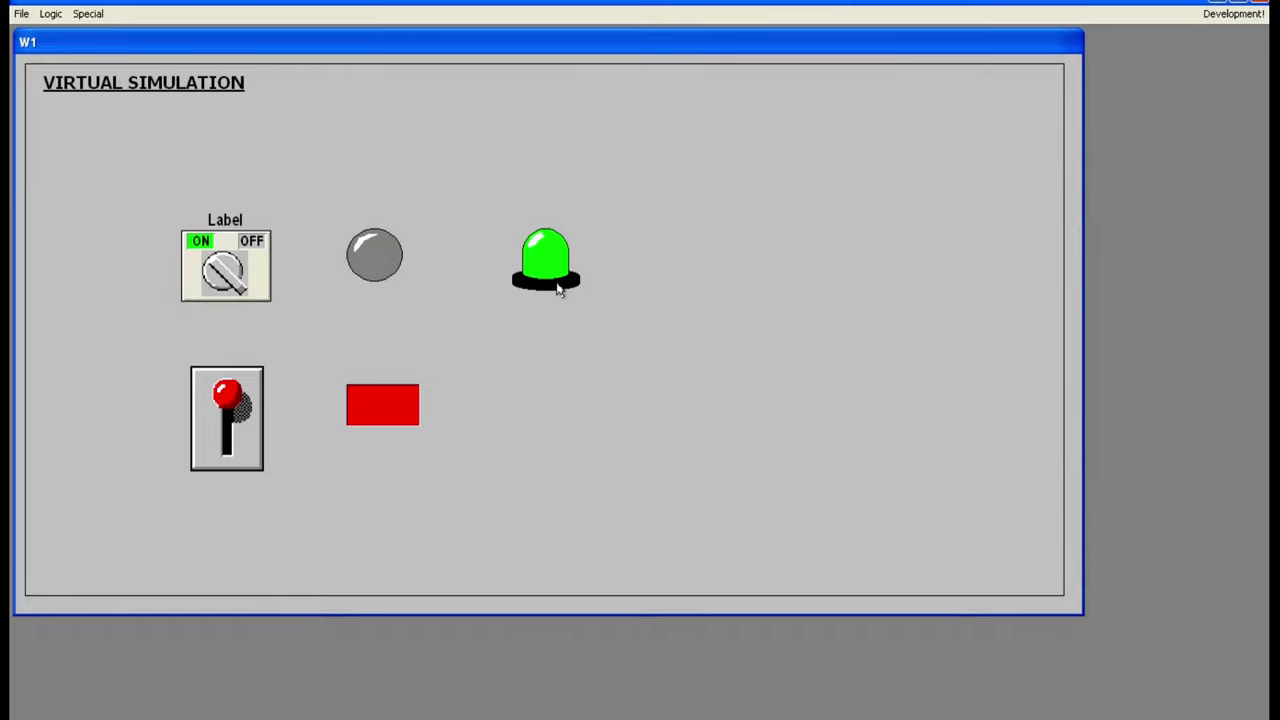
left_click(220, 455)
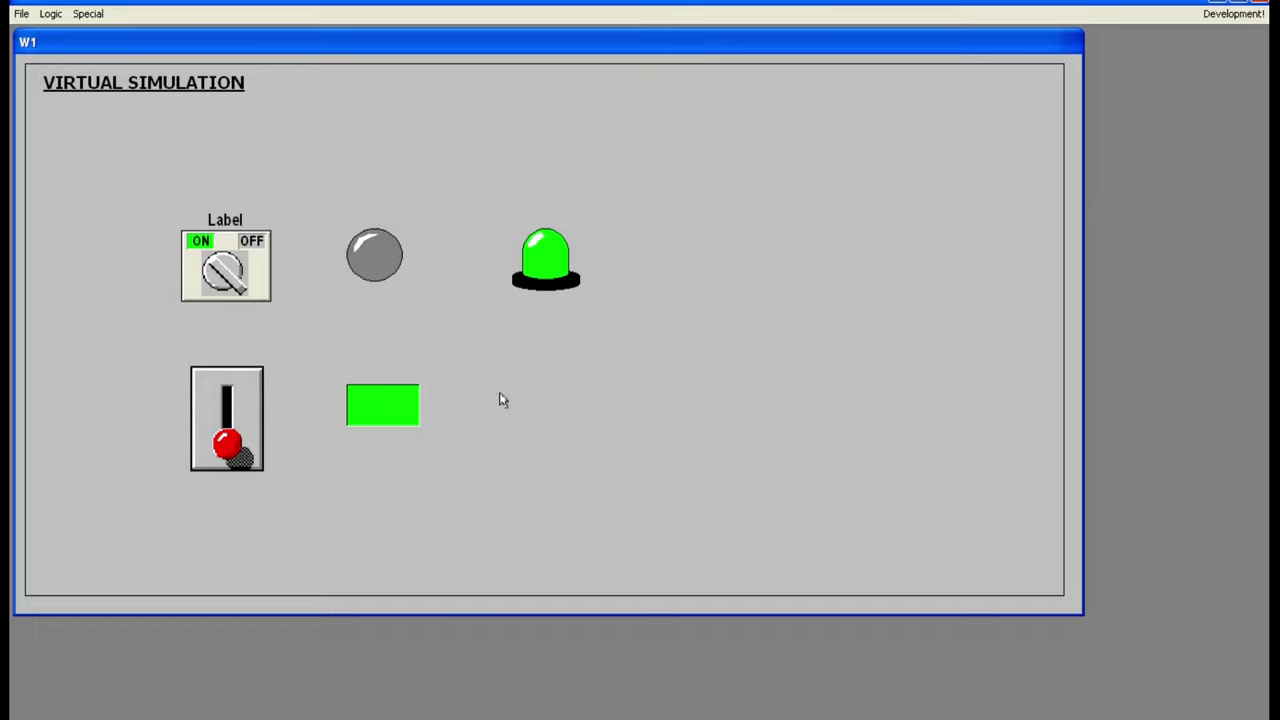
left_click(225, 268)
left_click(237, 391)
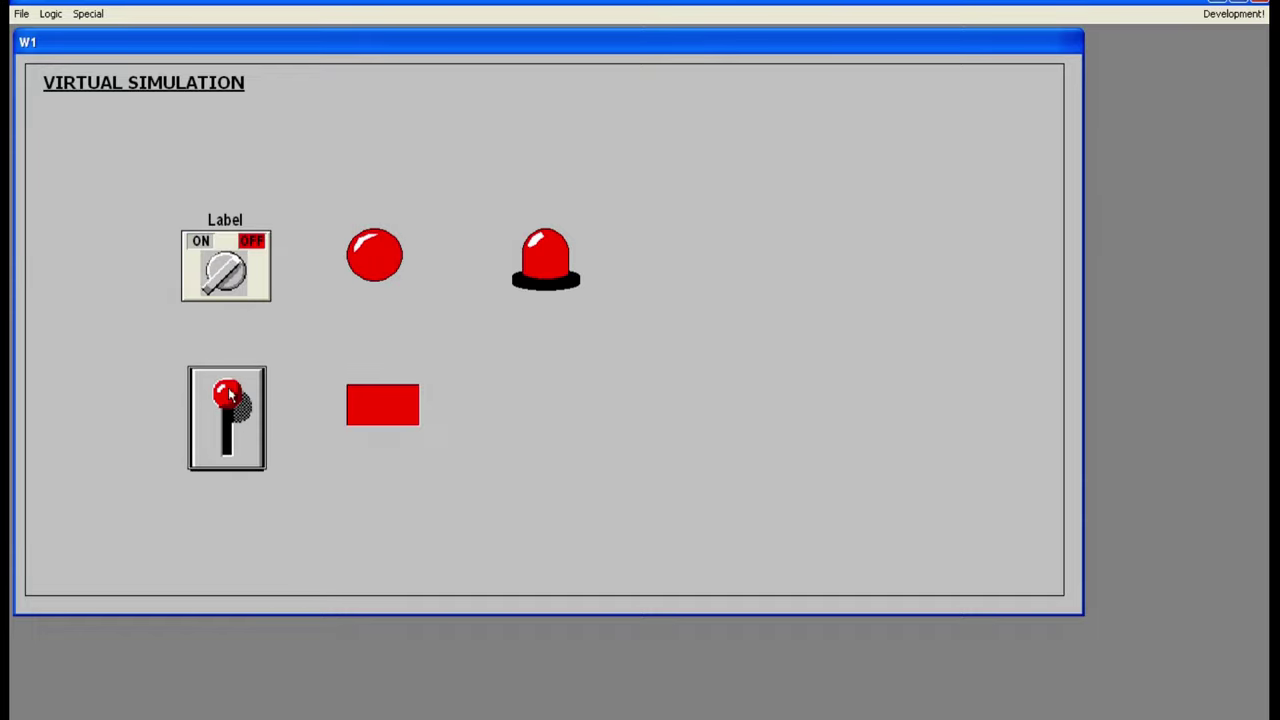
left_click(1240, 15)
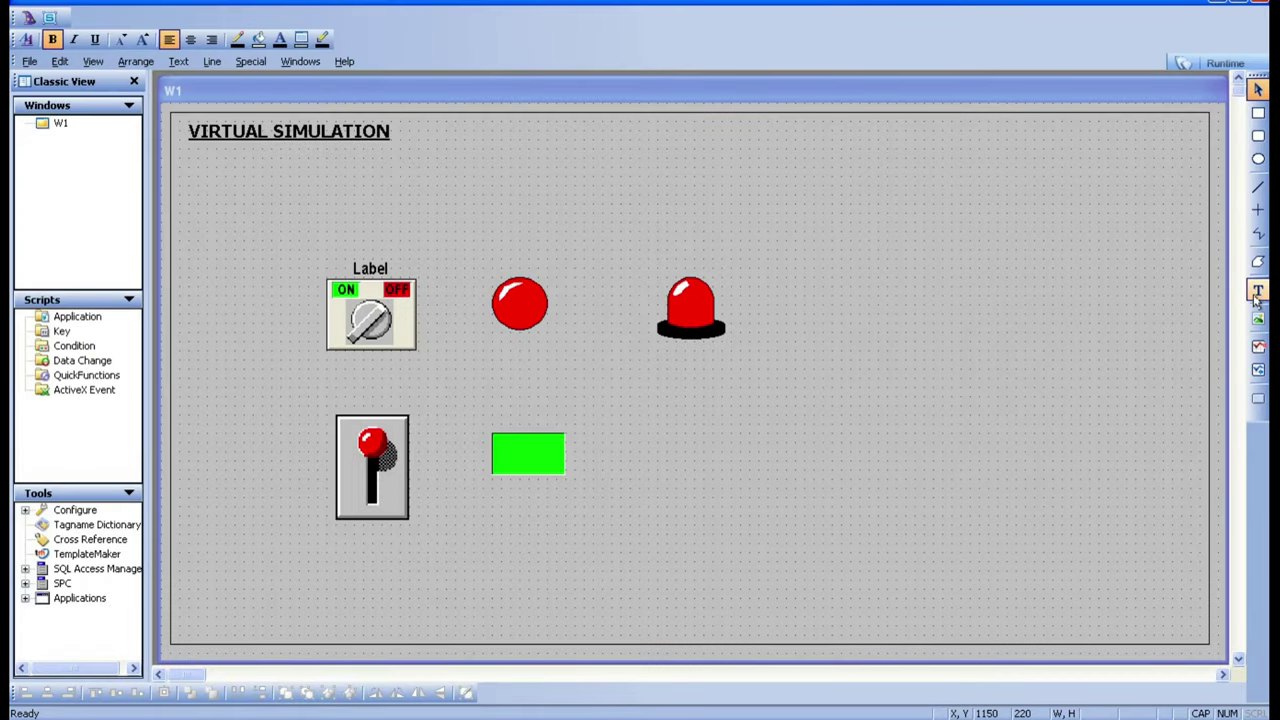
Step: Add the text L1 above the circular light
left_click(1256, 295)
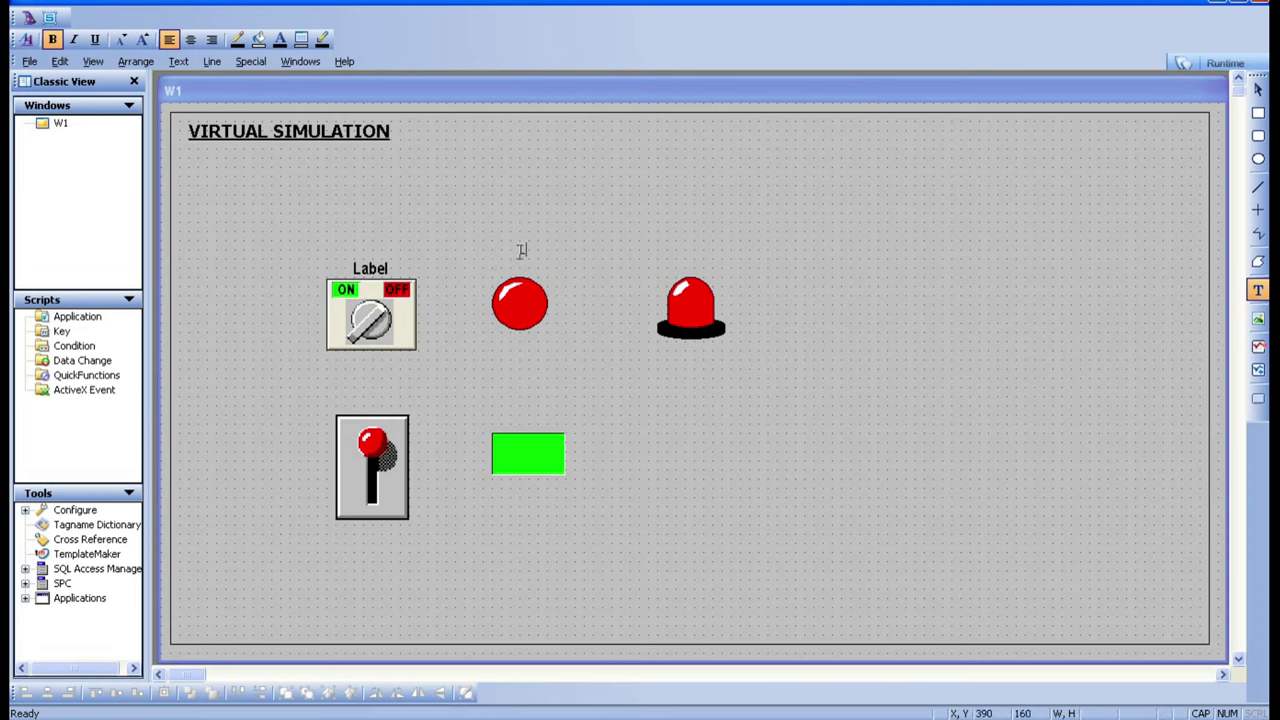
key("Escape")
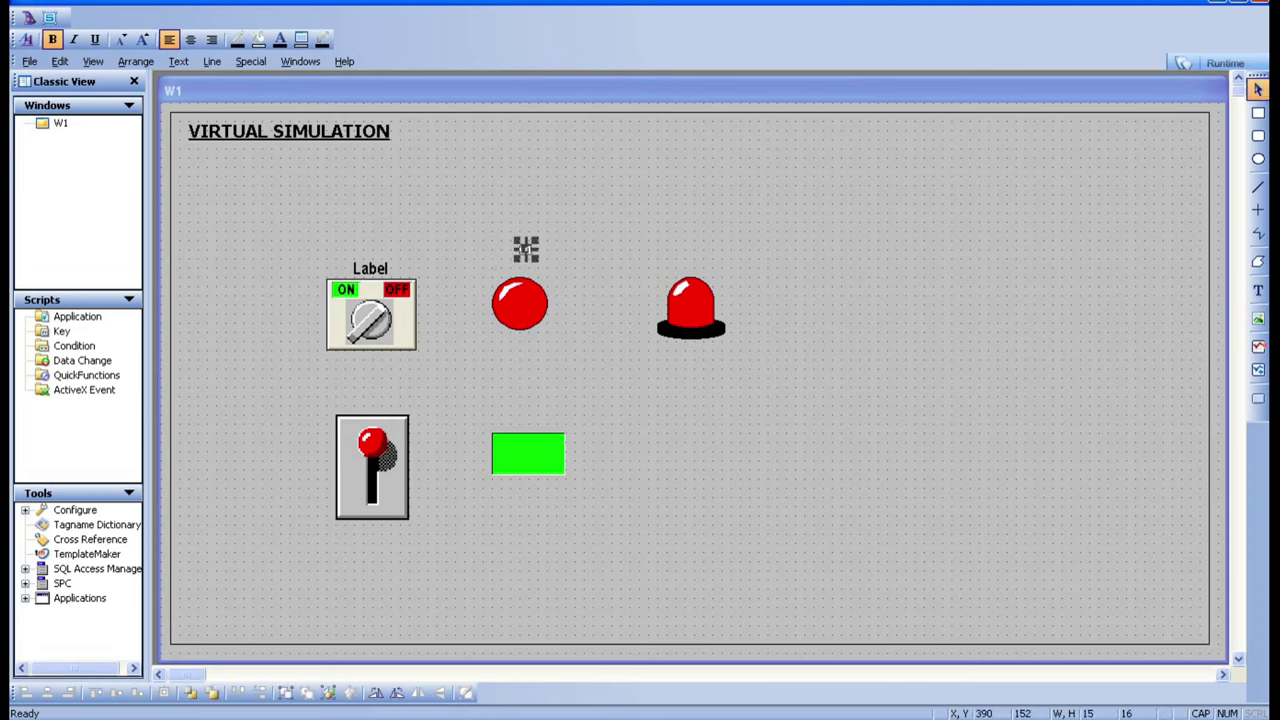
left_click(1259, 289)
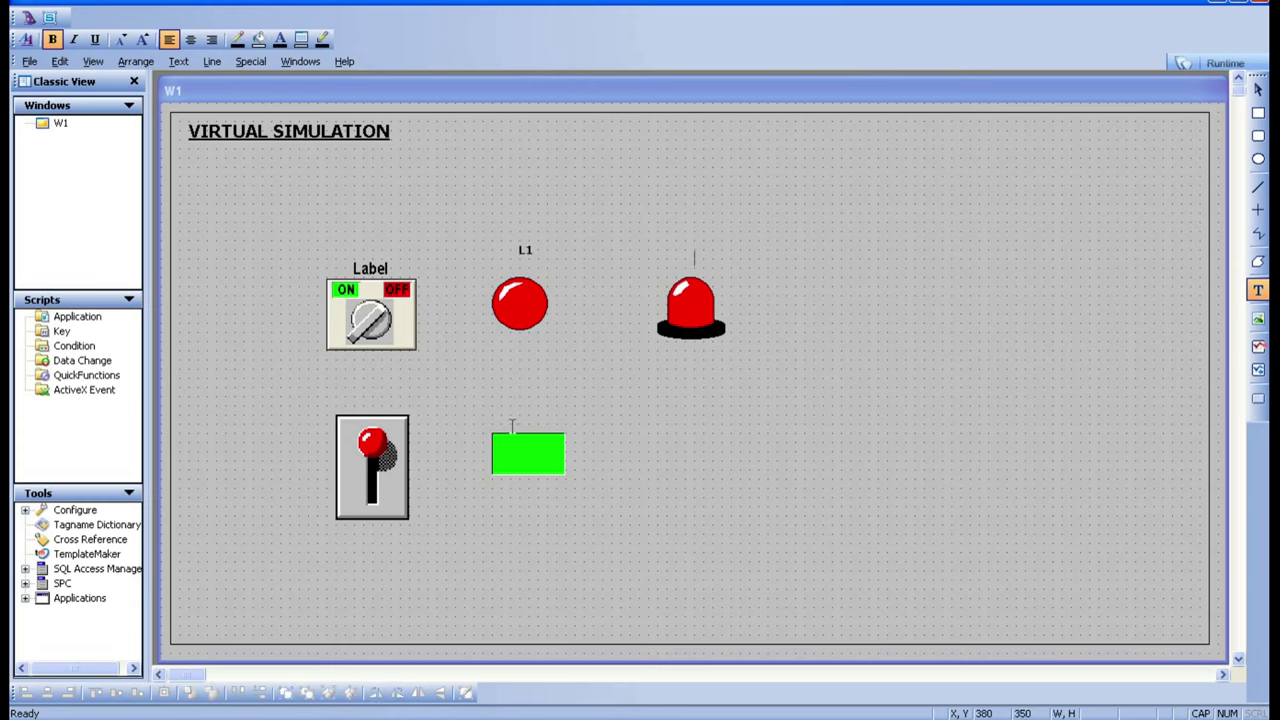
key("Escape")
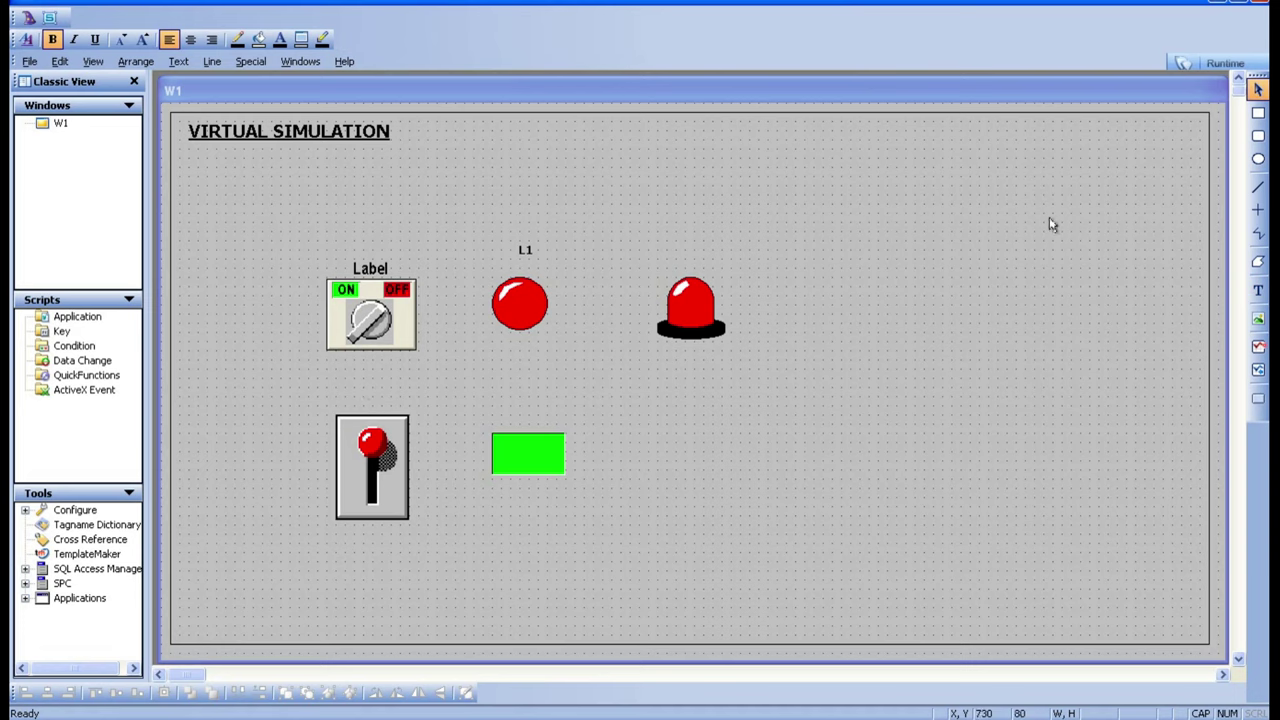
Step: Resize the L1 text above the circular light, reducing its height to 9
left_click(525, 250)
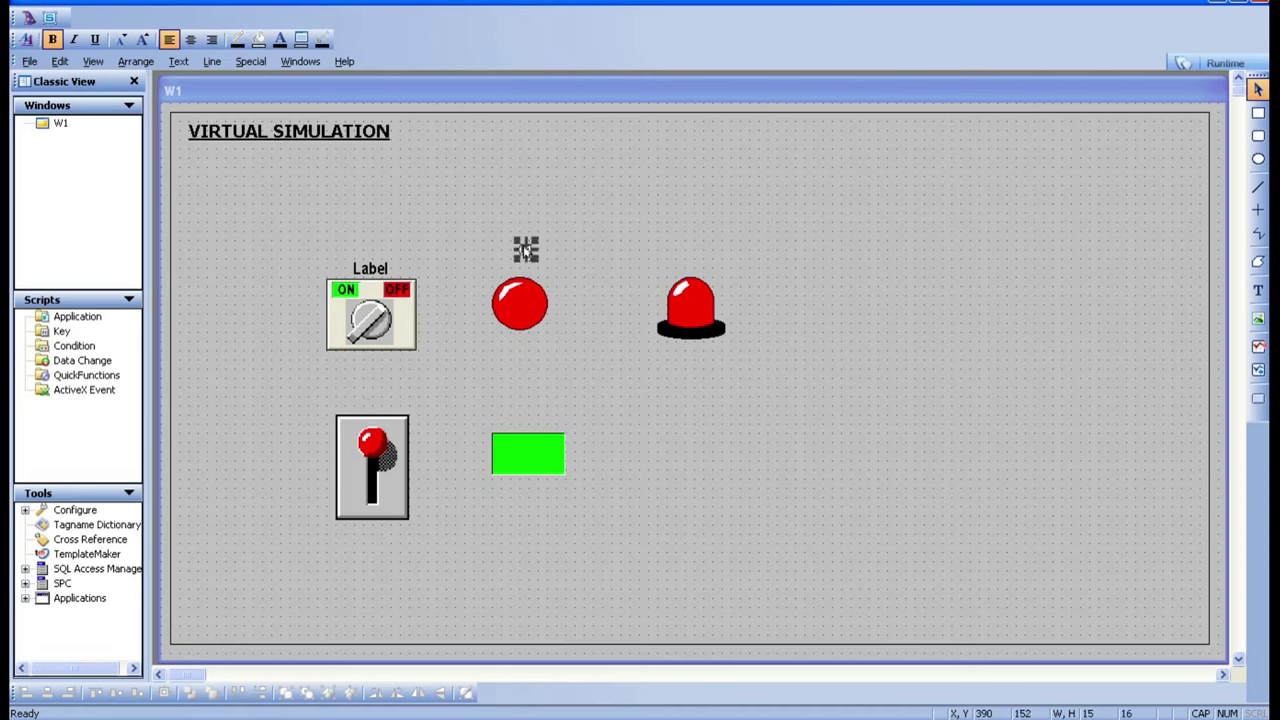
left_click(512, 264)
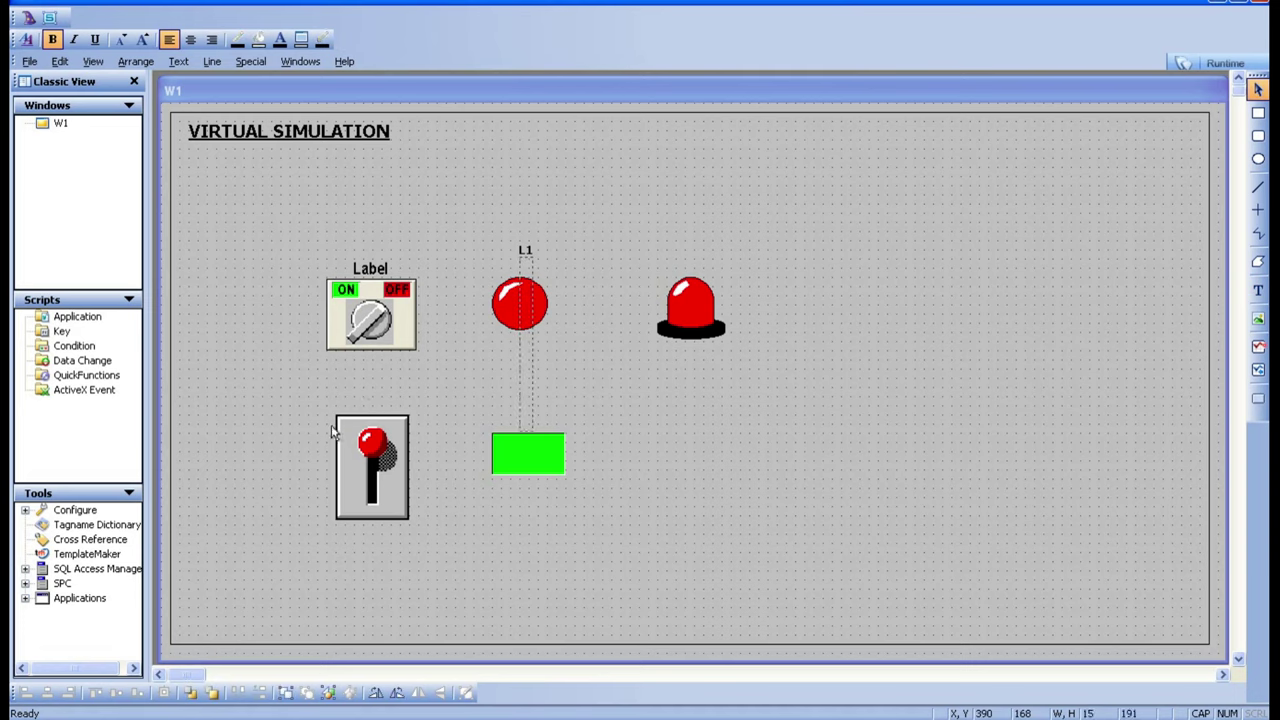
left_click(524, 255)
key("Delete")
left_click(526, 263)
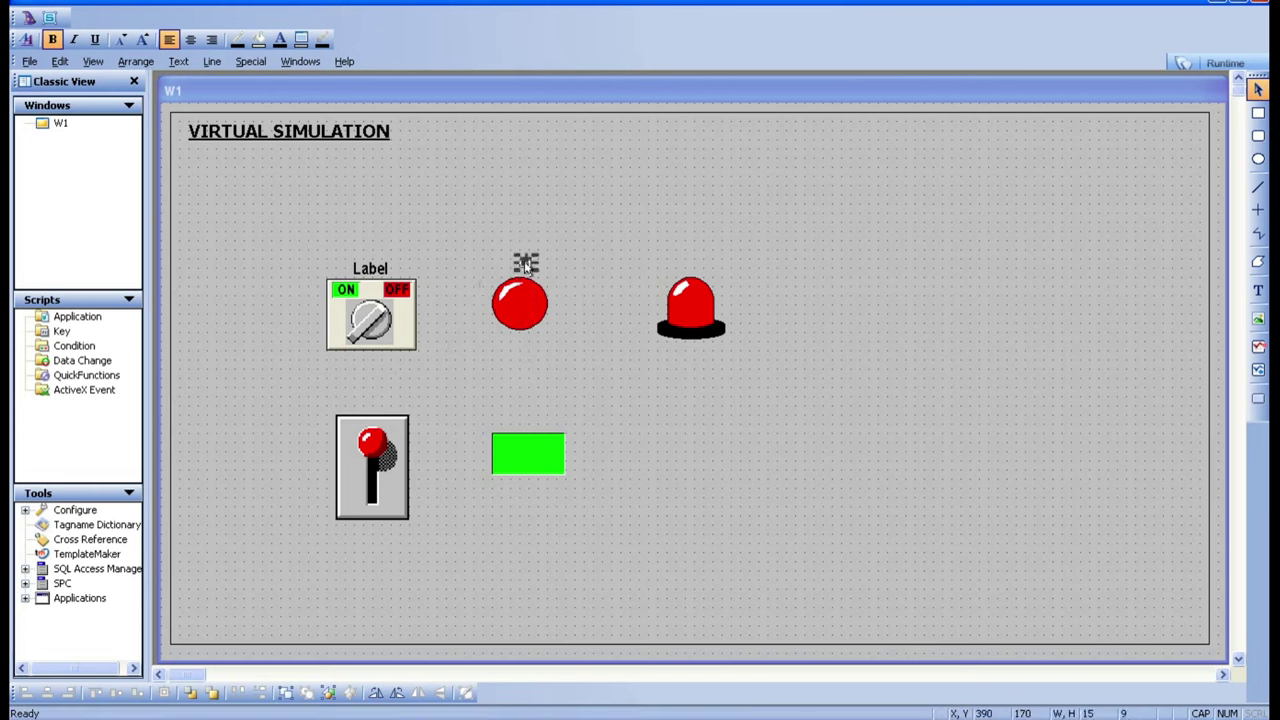
left_click(526, 262)
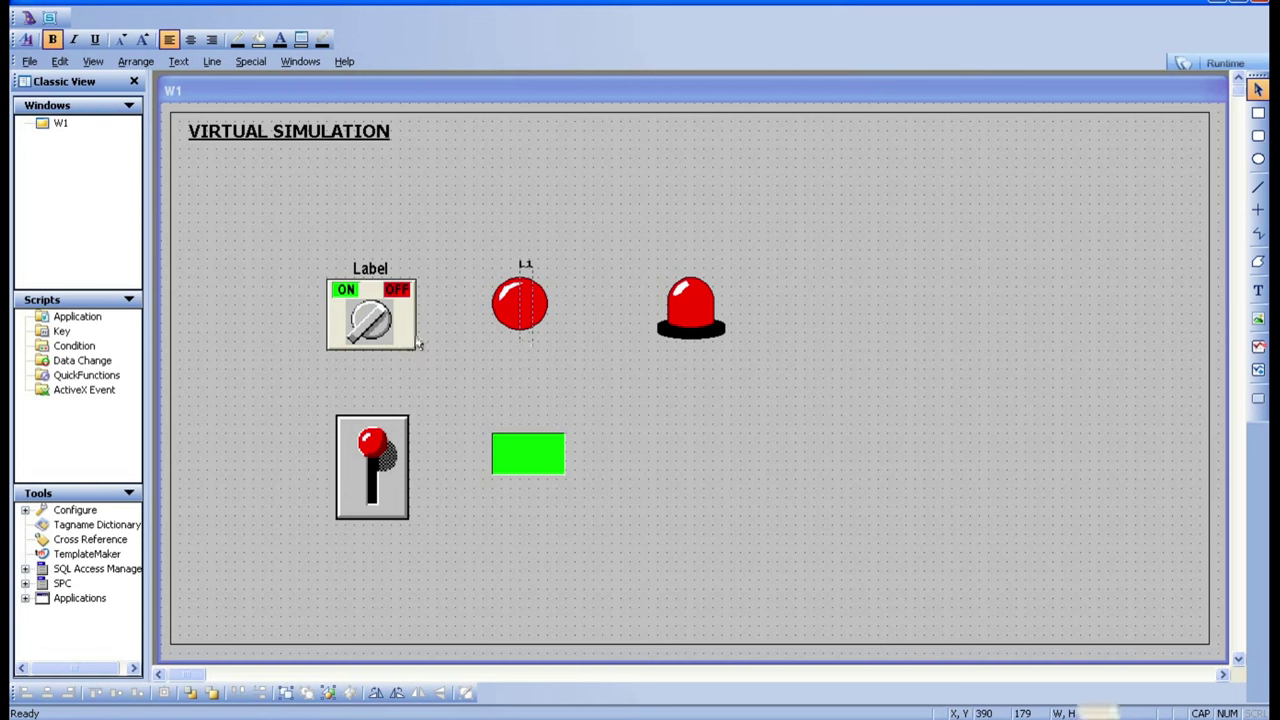
left_click(508, 270)
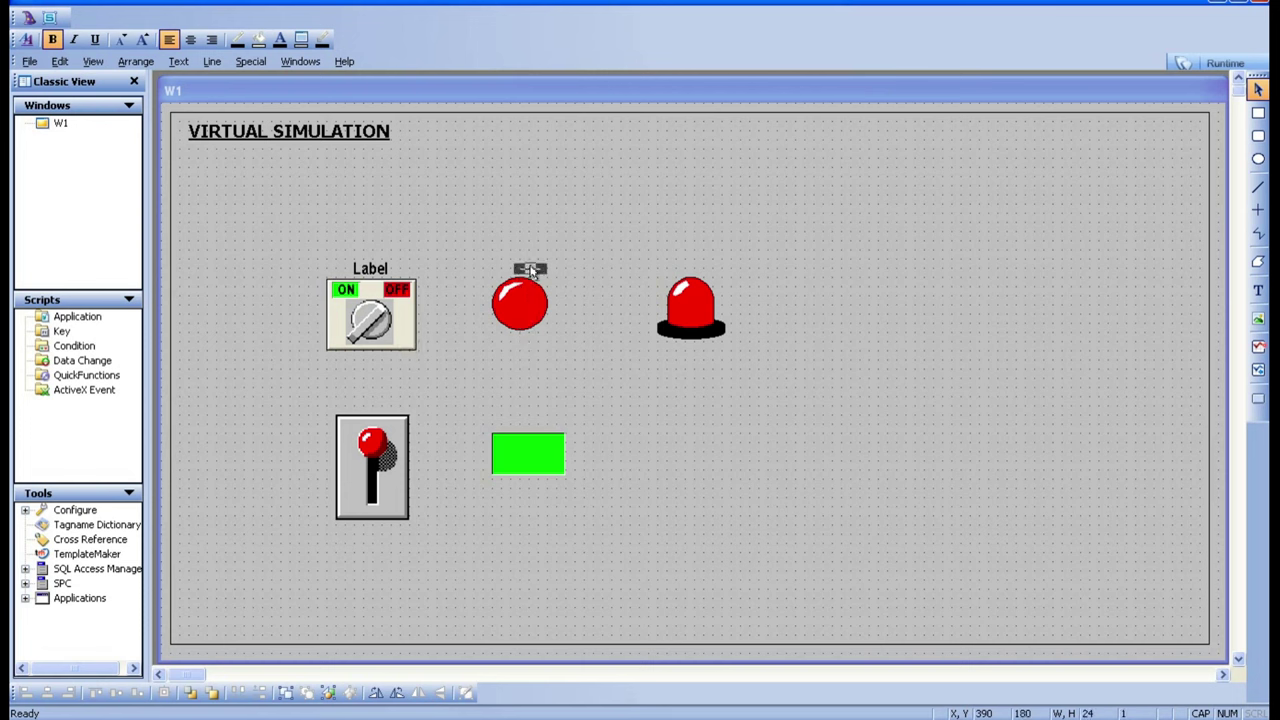
Step: Cut the L1 text above the circular light and paste it just above the fixture switch
right_click(530, 270)
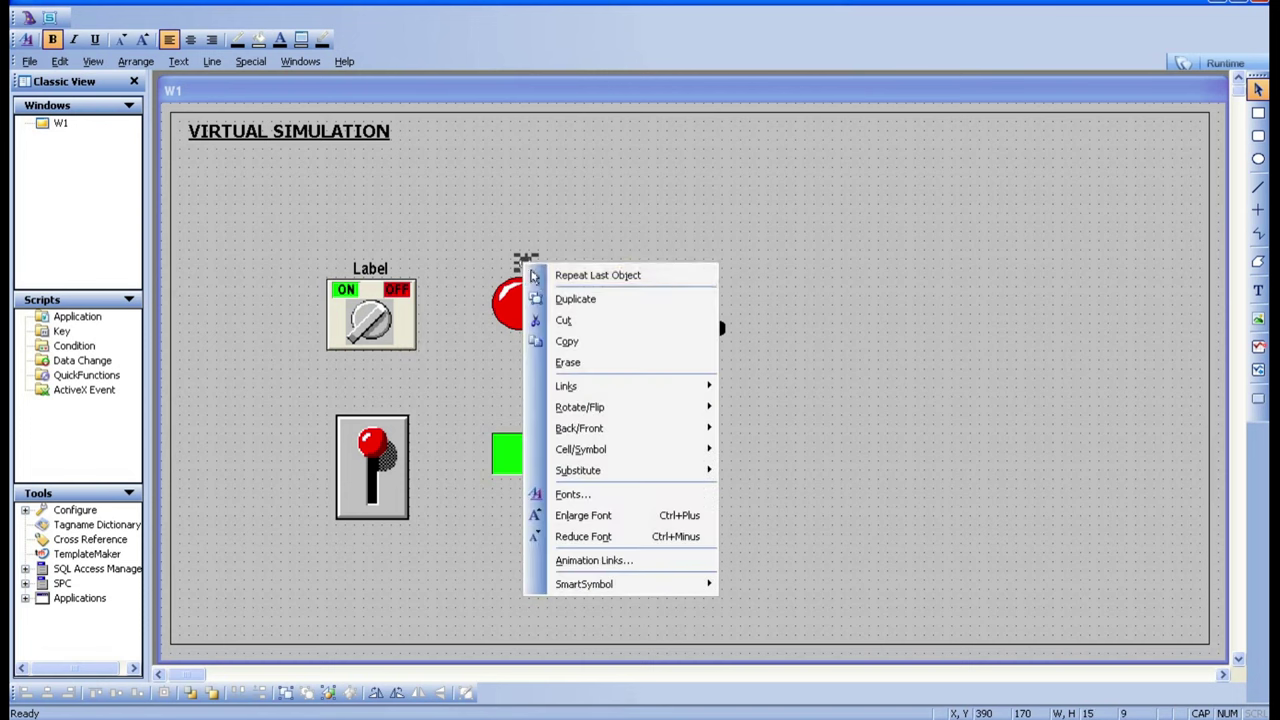
left_click(545, 320)
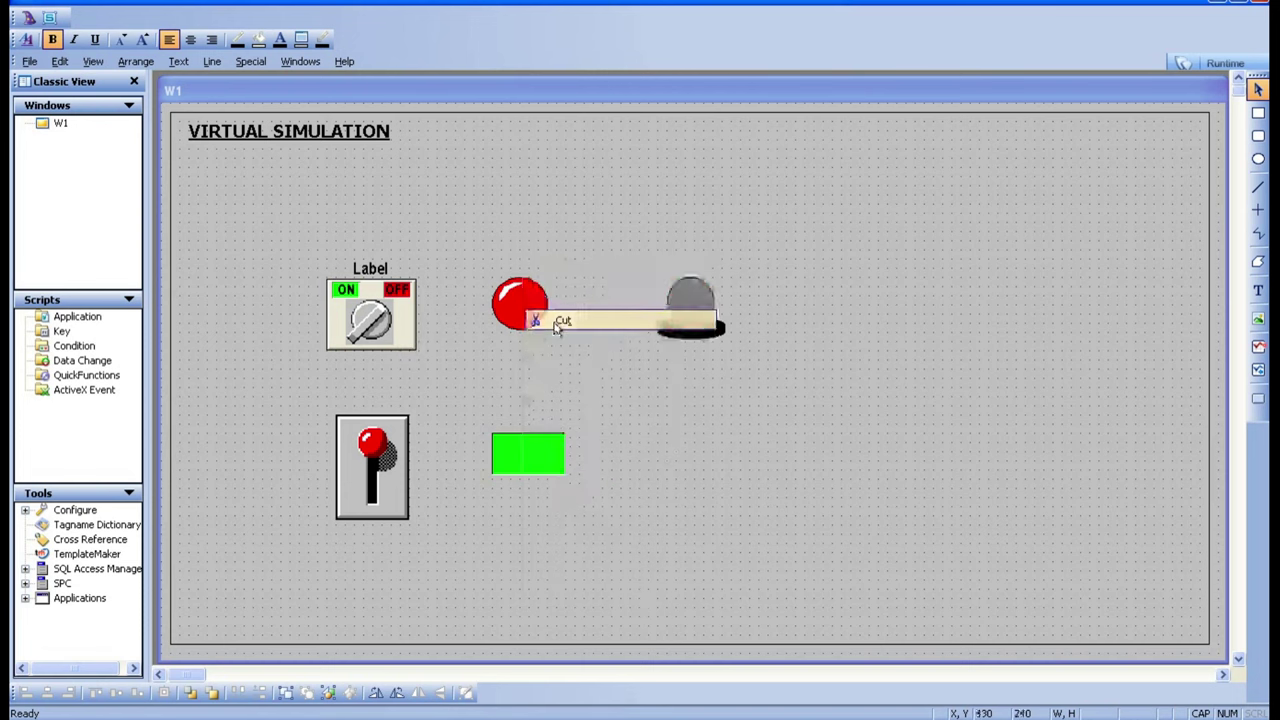
right_click(364, 400)
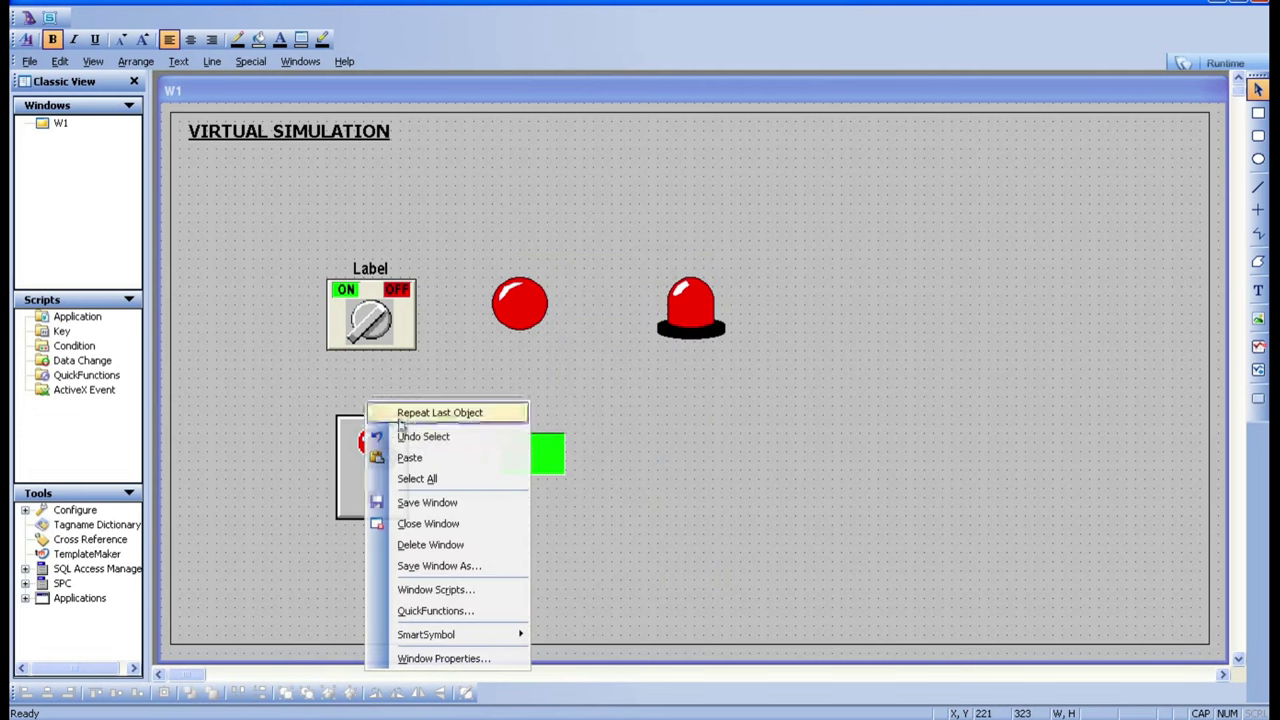
left_click(427, 465)
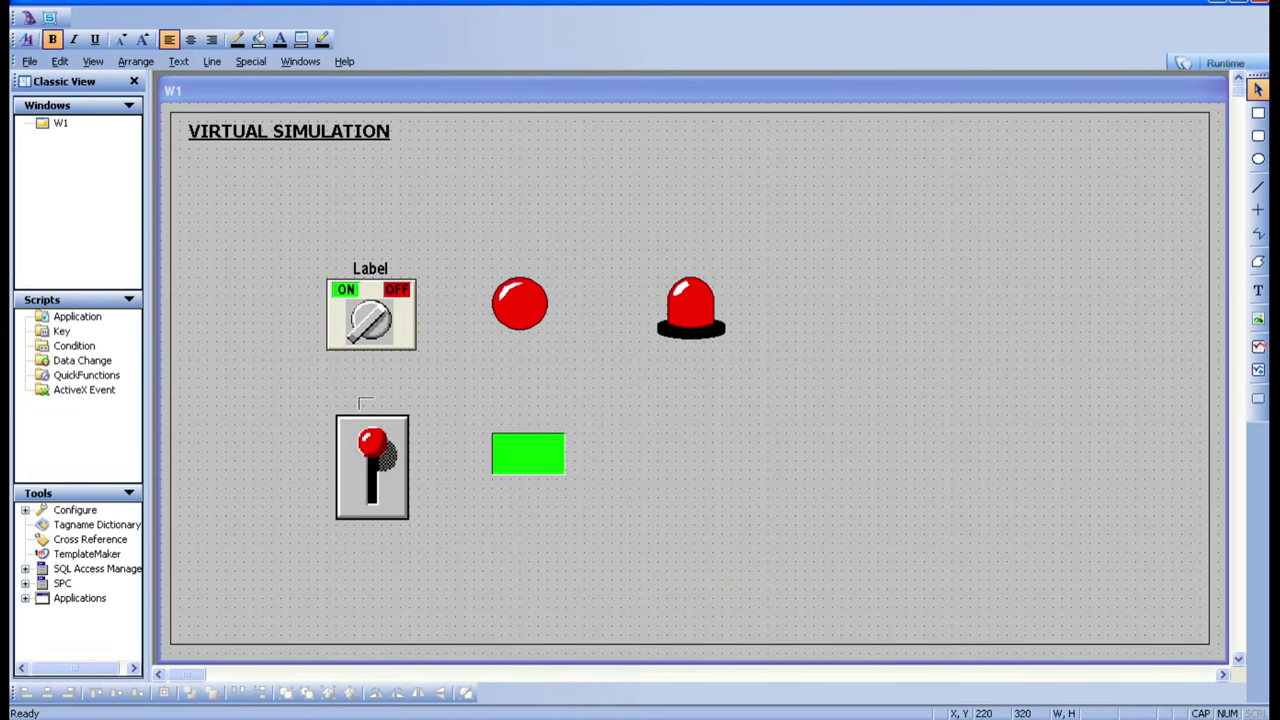
left_click(364, 391)
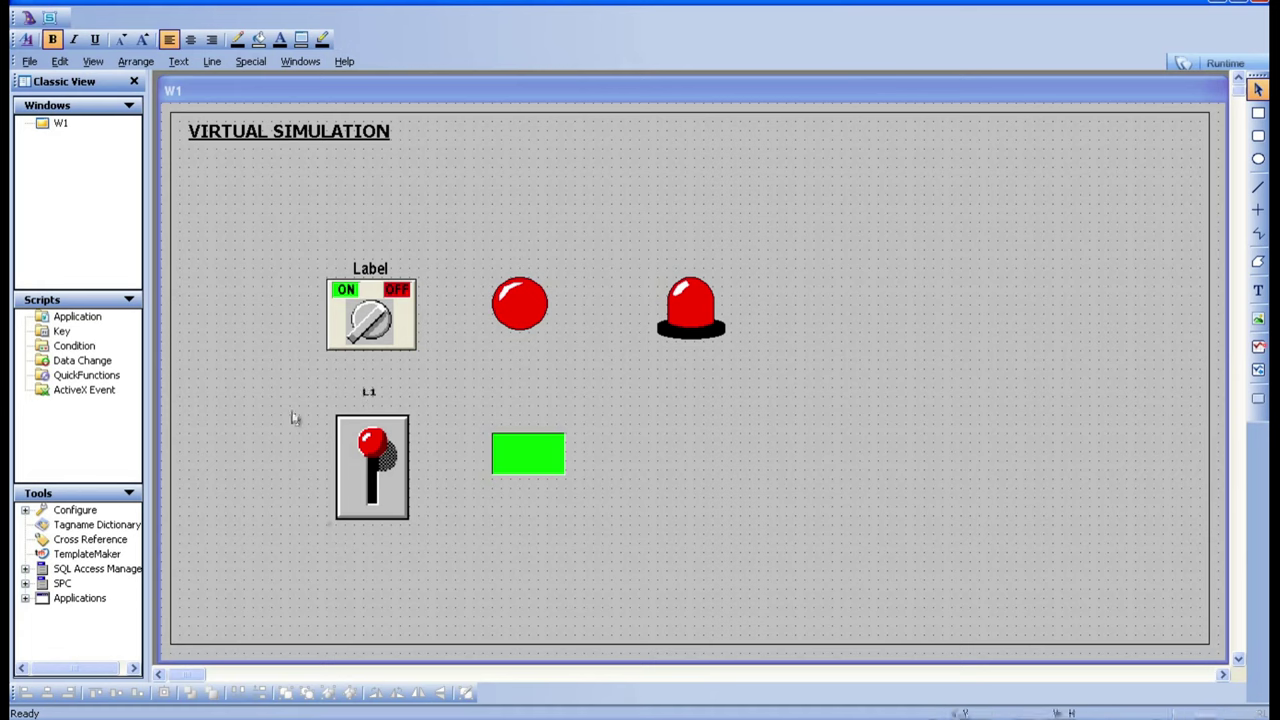
Step: Add the text LAMP1 above the circular light
left_click(530, 304)
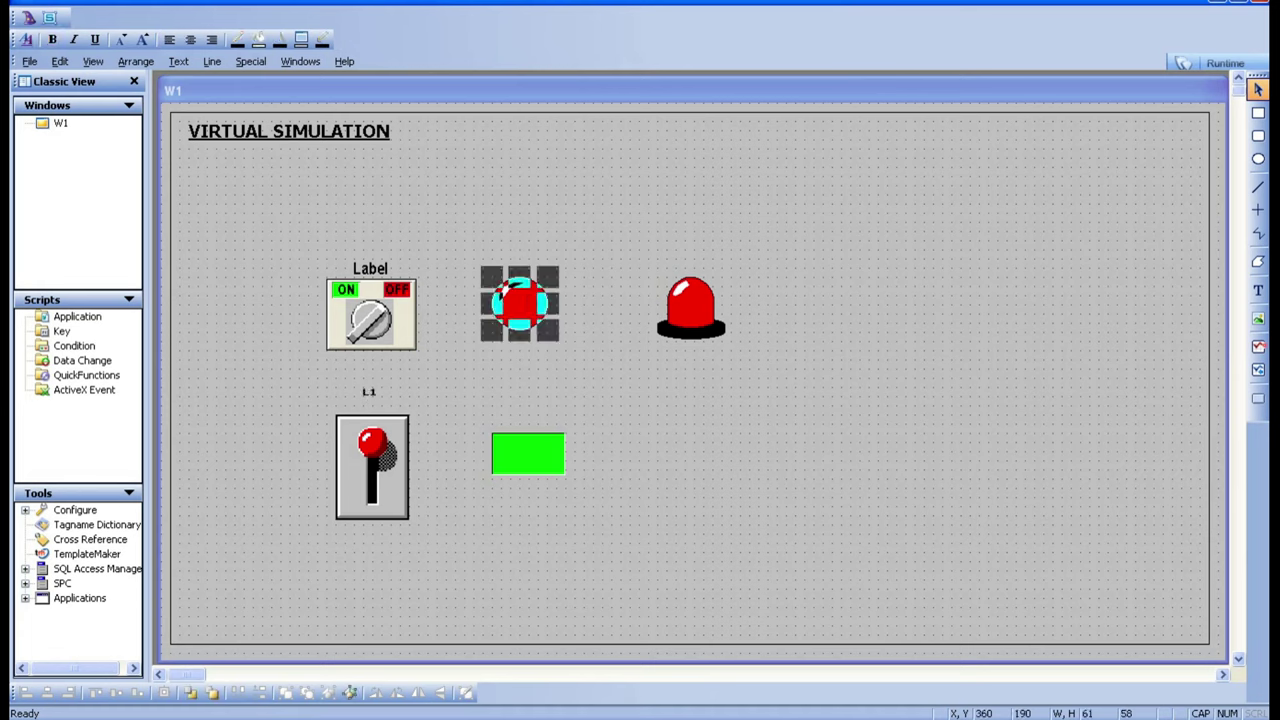
left_click(1258, 290)
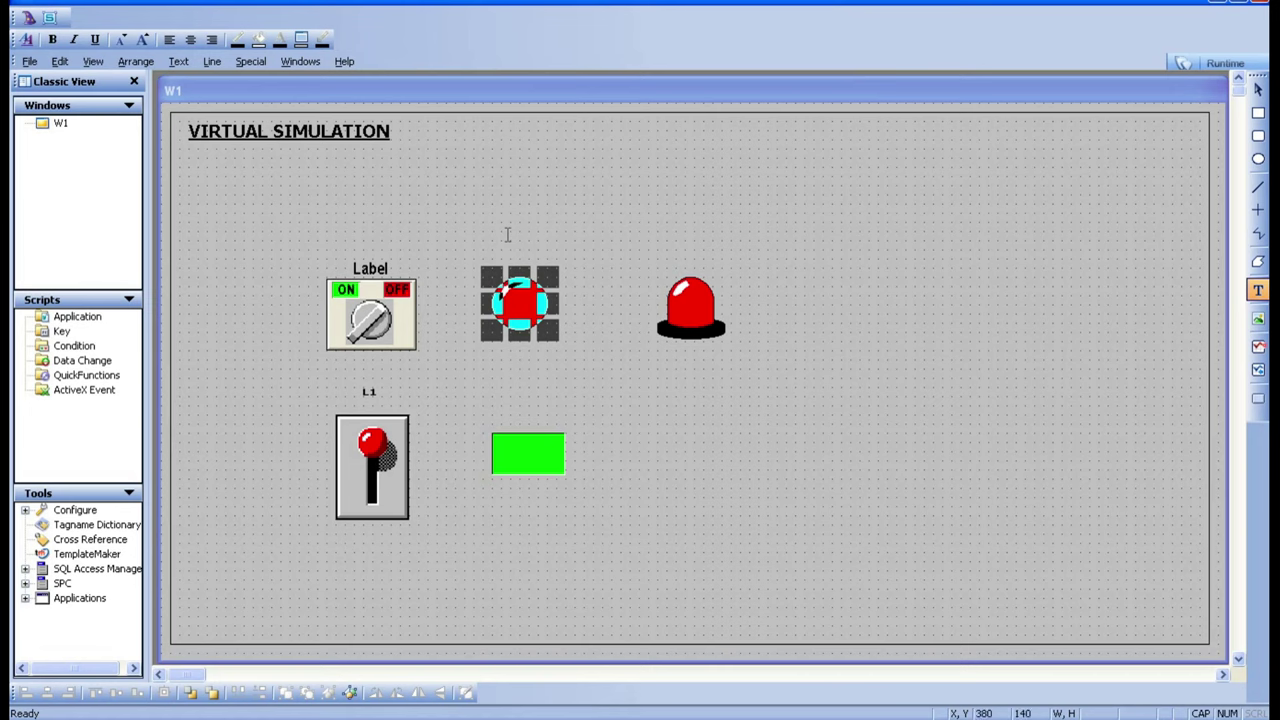
left_click(508, 234)
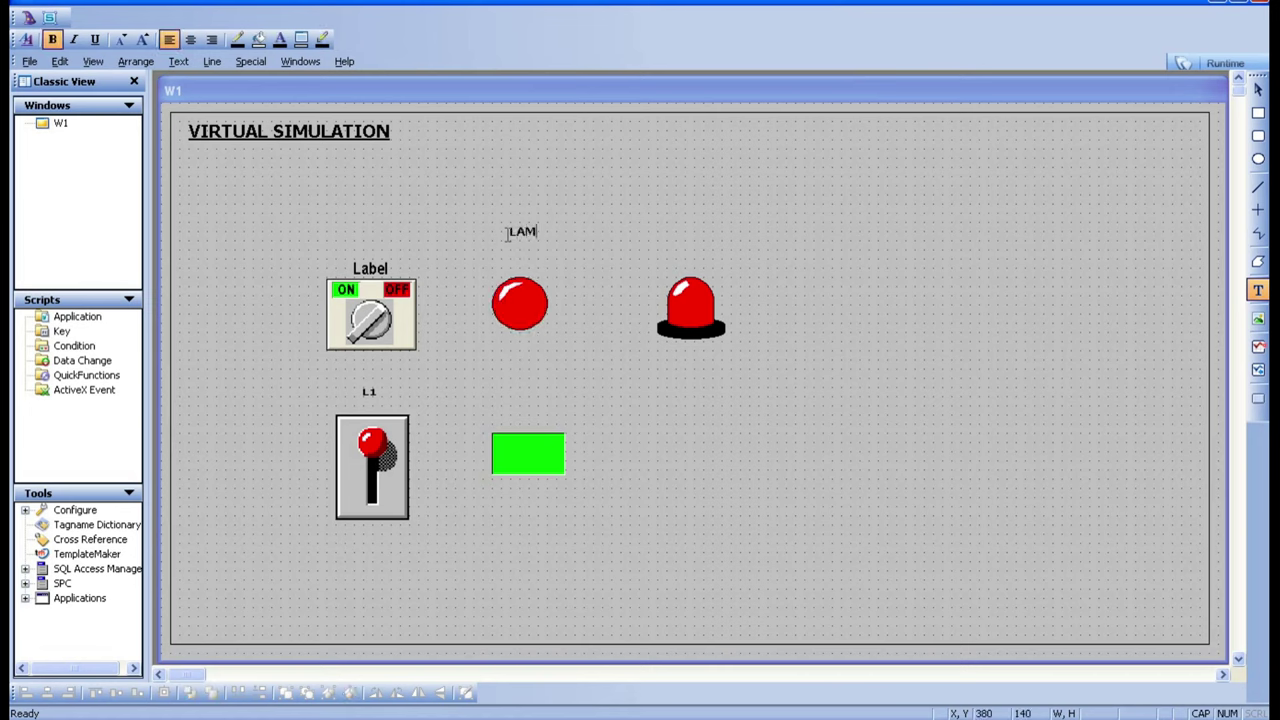
key("Escape")
Step: Add the text LAMP2 above the round siren
right_click(687, 258)
left_click(722, 268)
key("Escape")
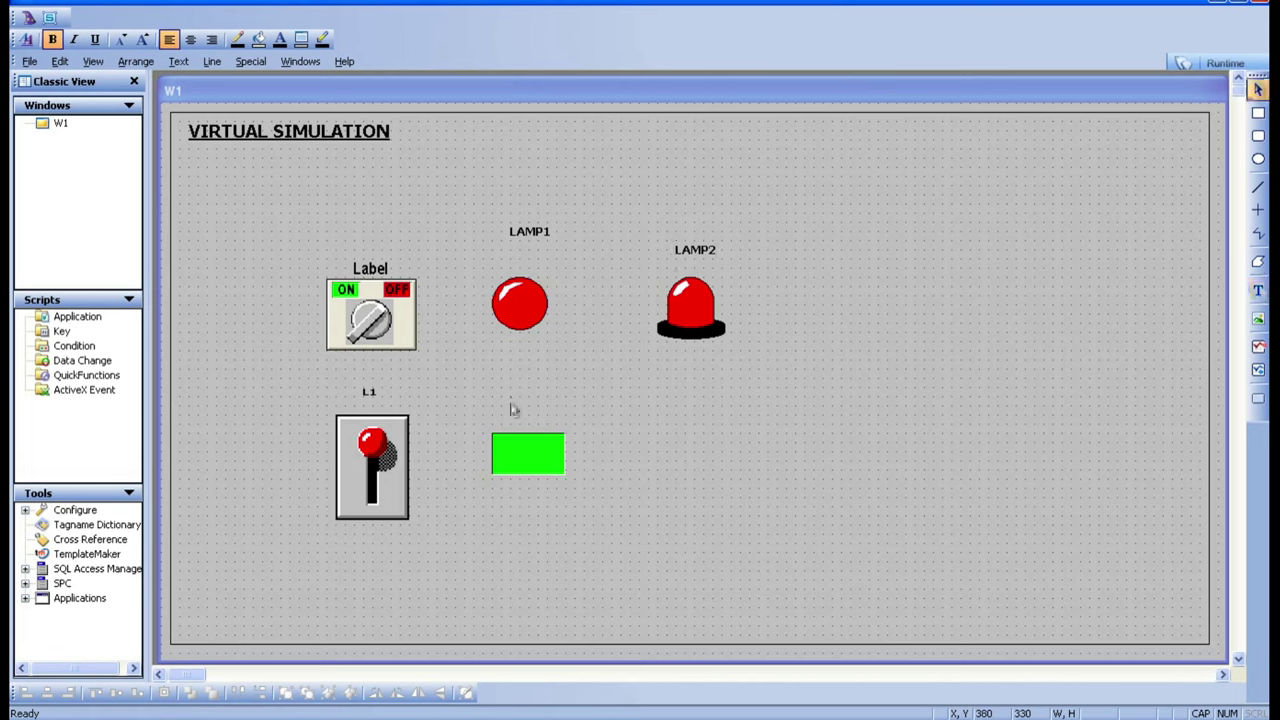
Step: Add the text LAMP3 above the rectangular light and move it slightly up, clear of the light's edge
right_click(514, 407)
left_click(538, 419)
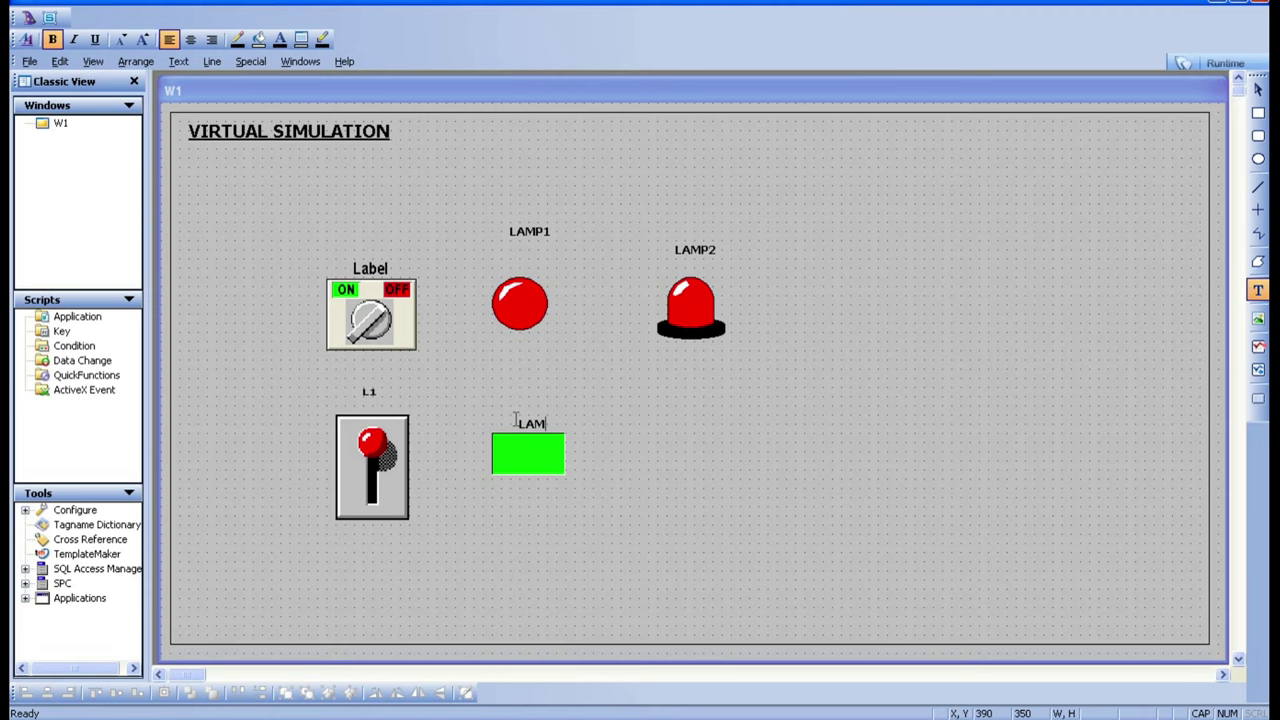
key("Escape")
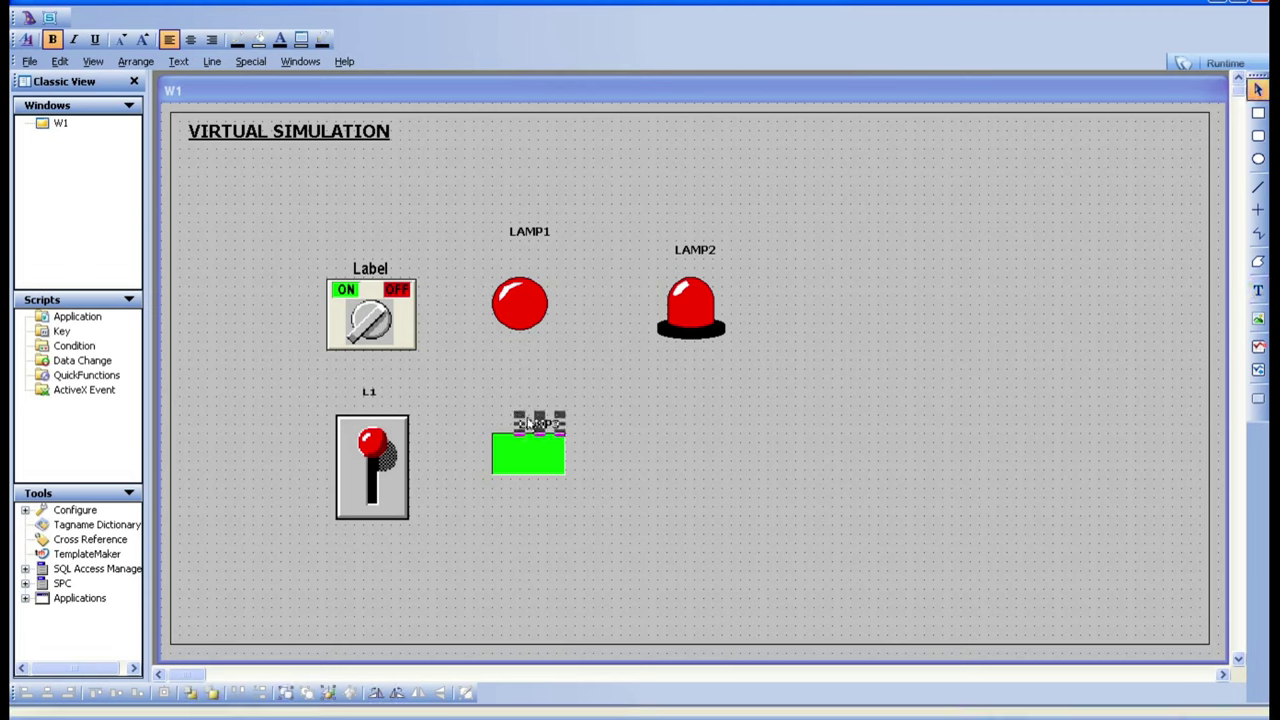
left_click_drag(514, 417, 514, 403)
left_click(748, 547)
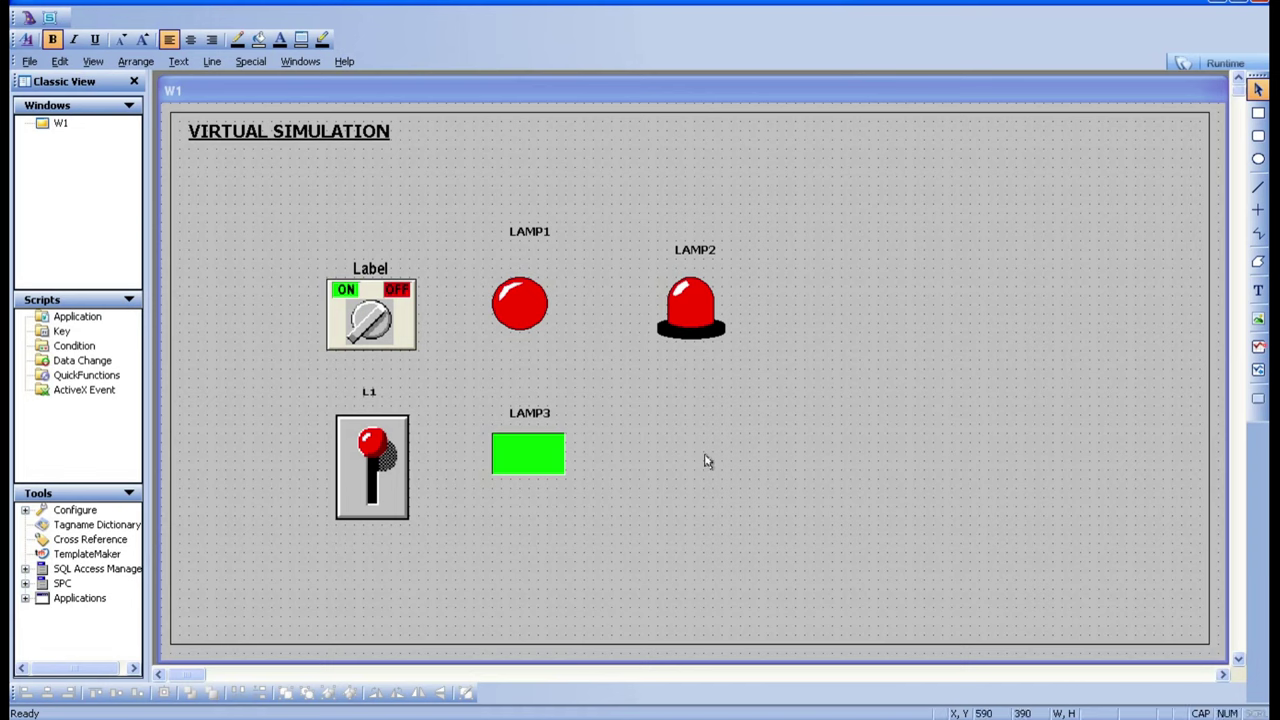
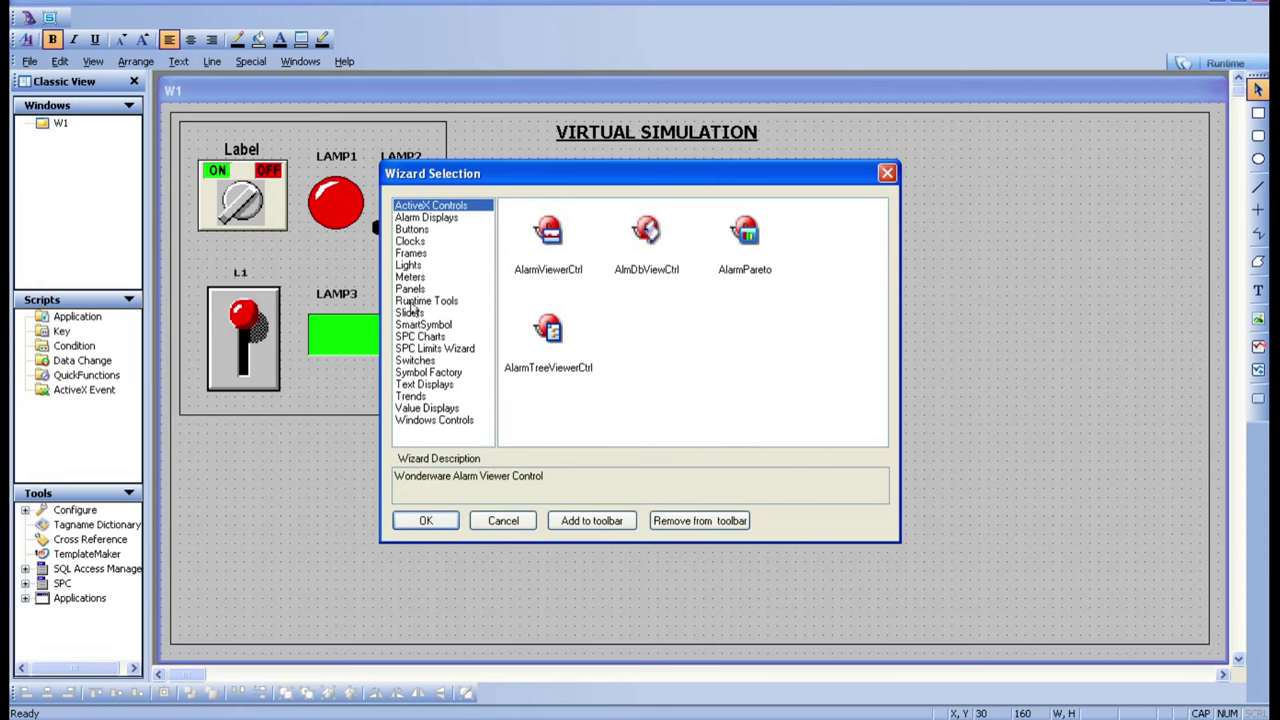
Step: Place a Vertical Slider wizard beside the framed lamp group and enlarge it to about 130 by 224
left_click(410, 314)
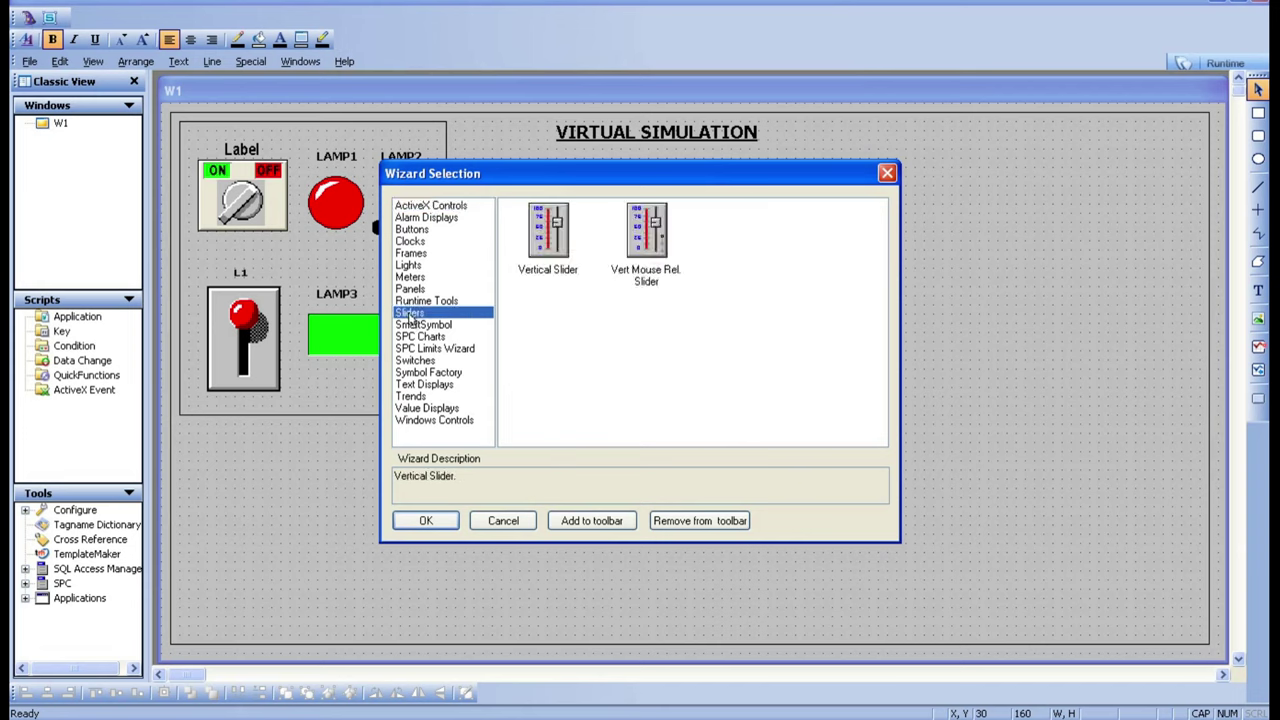
left_click(640, 255)
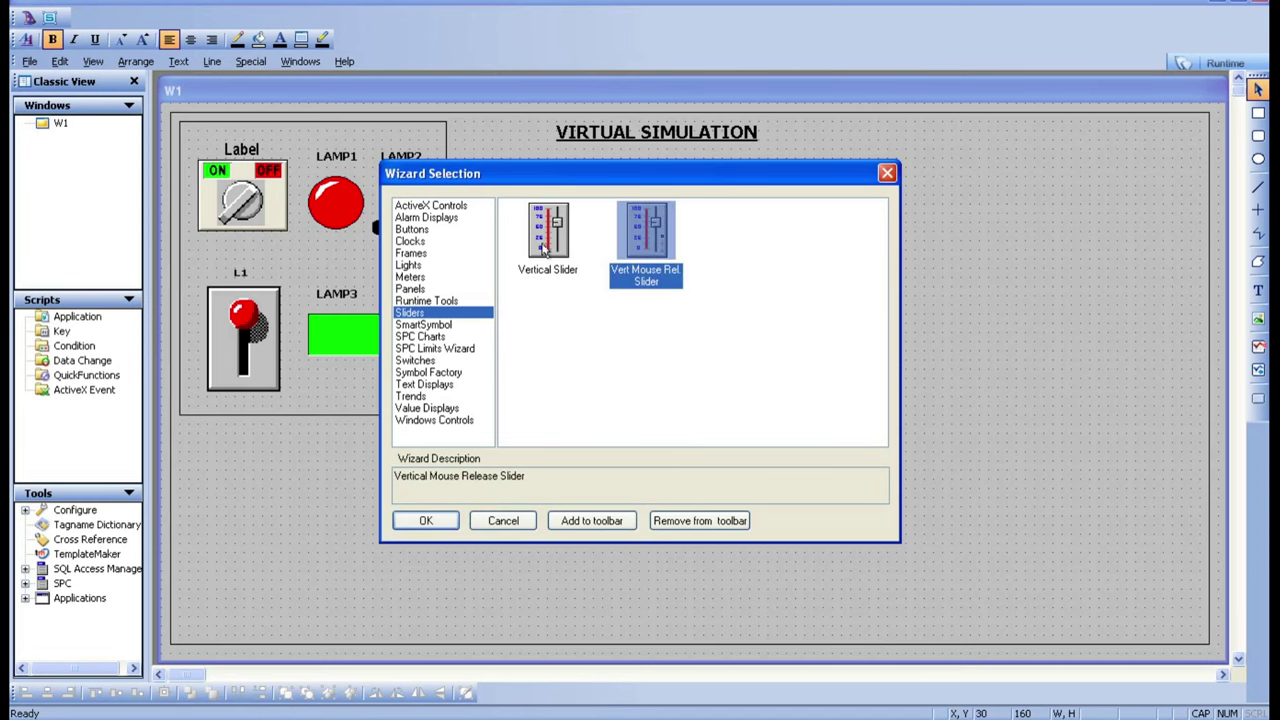
left_click(545, 250)
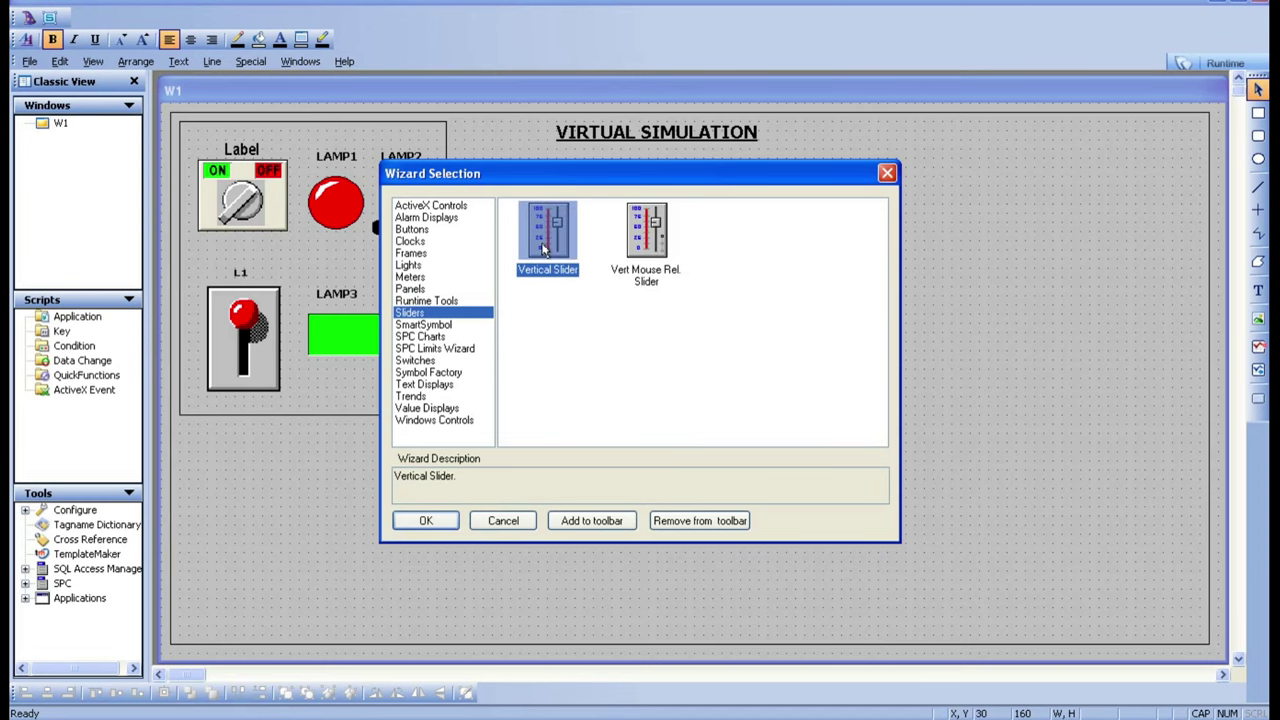
left_click(427, 522)
left_click(565, 282)
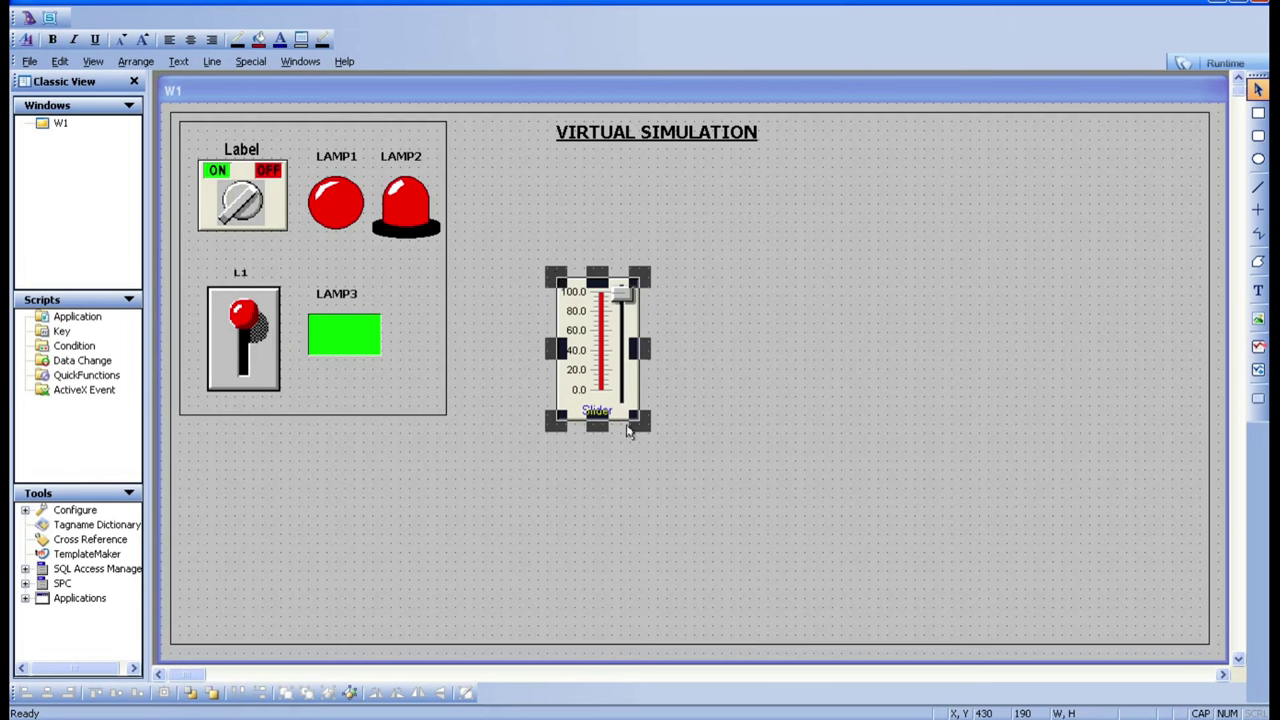
left_click_drag(638, 420, 676, 481)
left_click(709, 459)
left_click(590, 390)
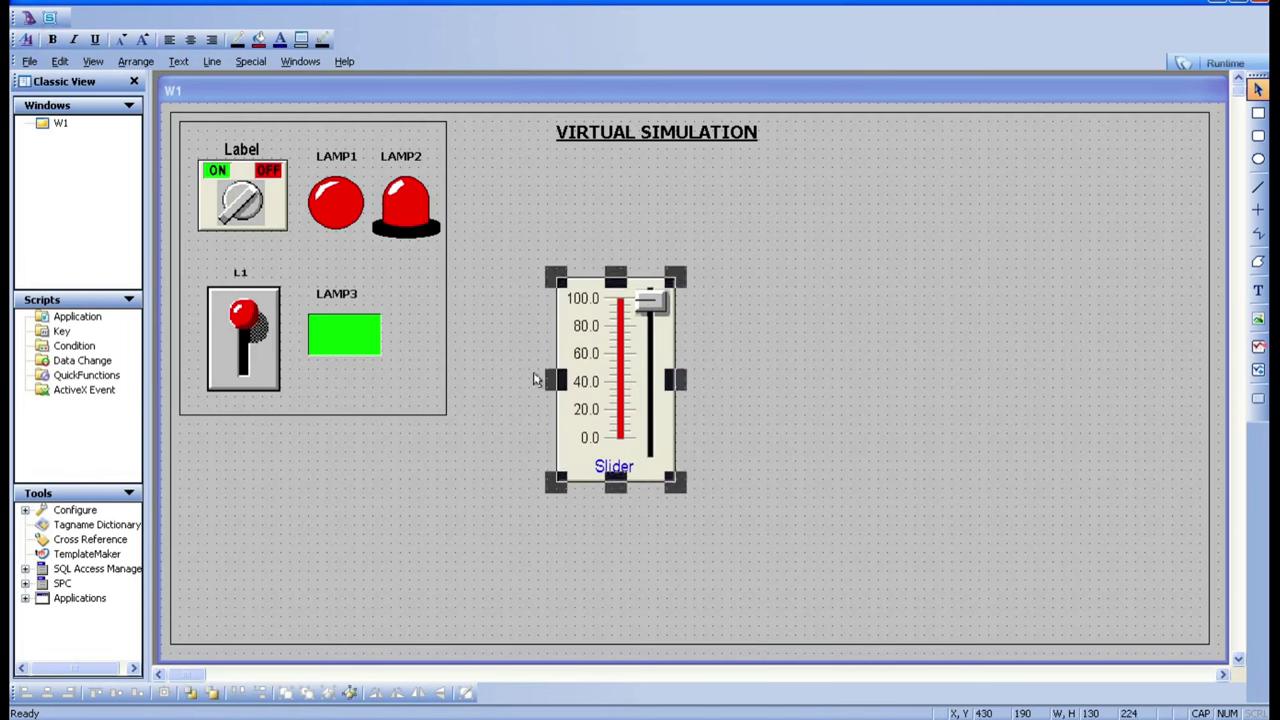
double_click(590, 390)
left_click(773, 260)
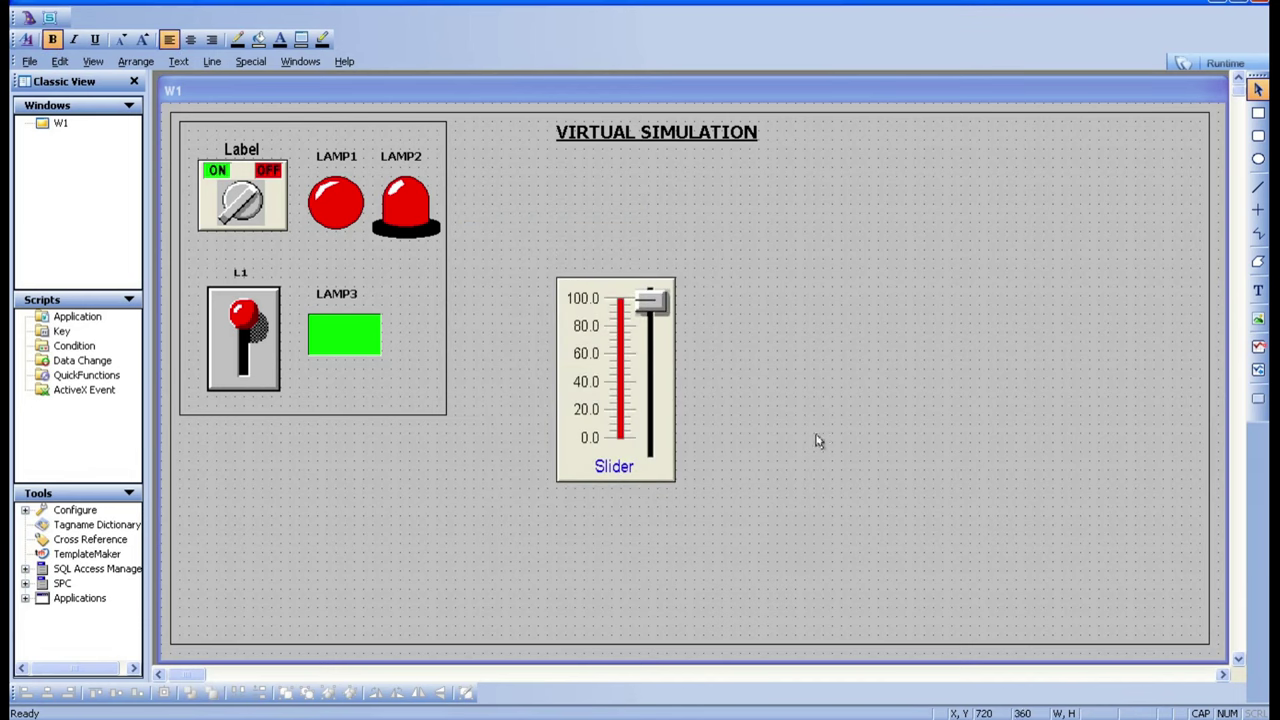
Step: Place a Thermometer Meter wizard beside the slider and enlarge it to about 110 by 230
left_click(27, 19)
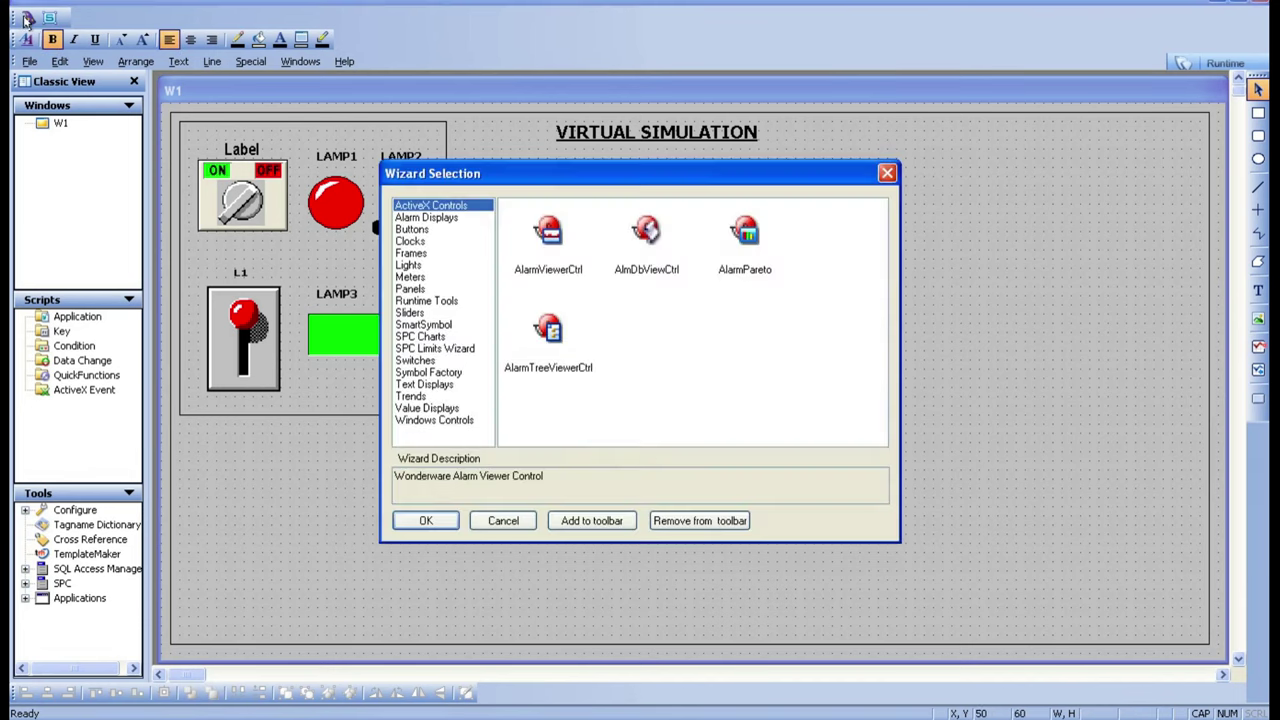
left_click(416, 277)
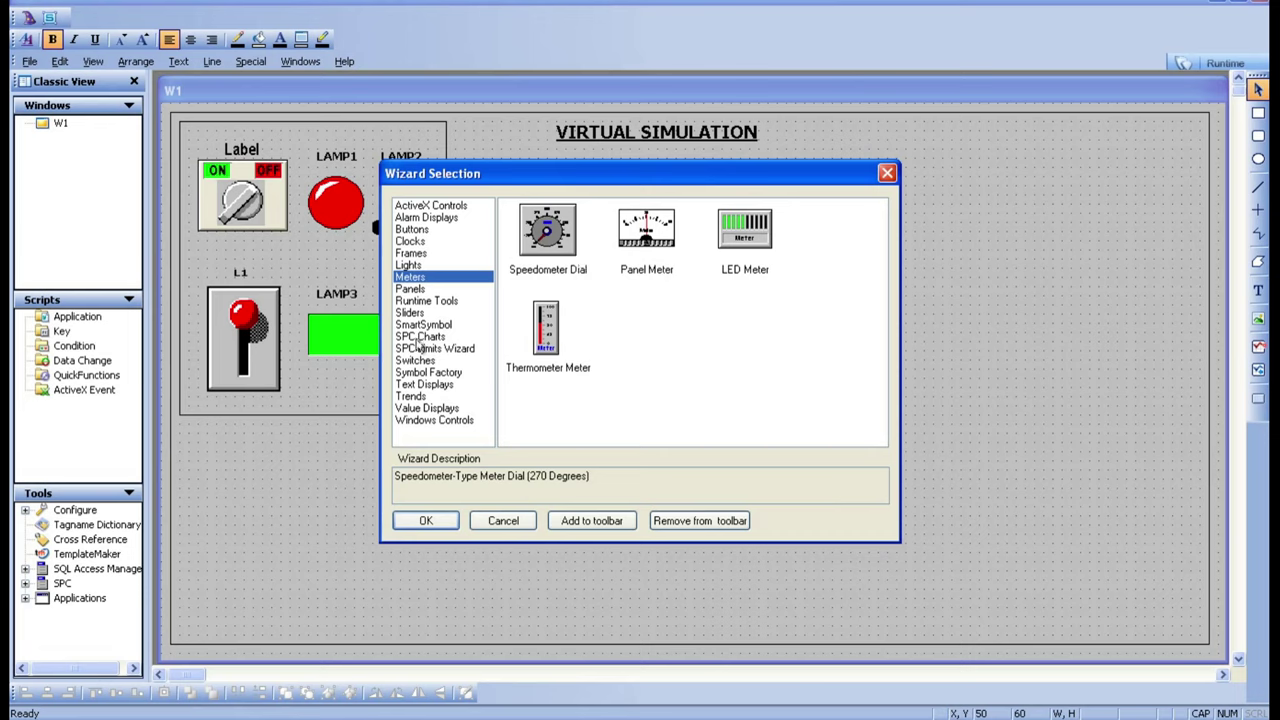
left_click(415, 255)
left_click(413, 277)
left_click(666, 262)
left_click(567, 347)
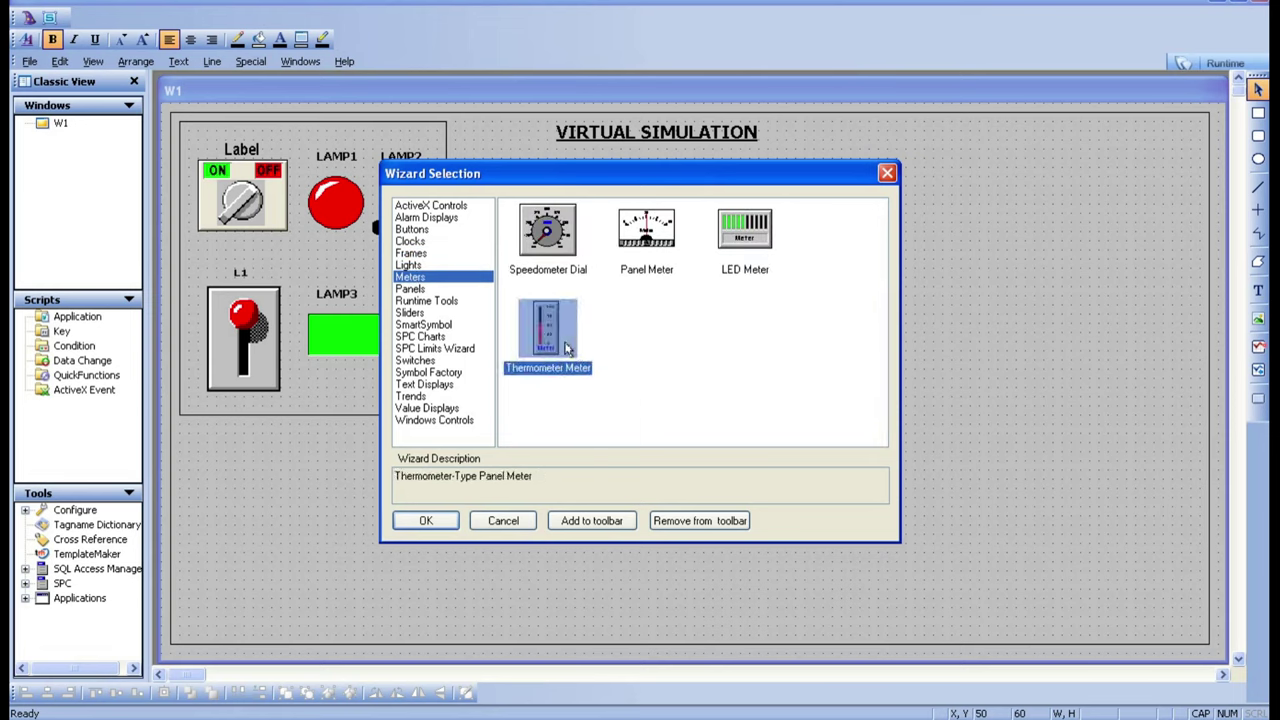
left_click(428, 522)
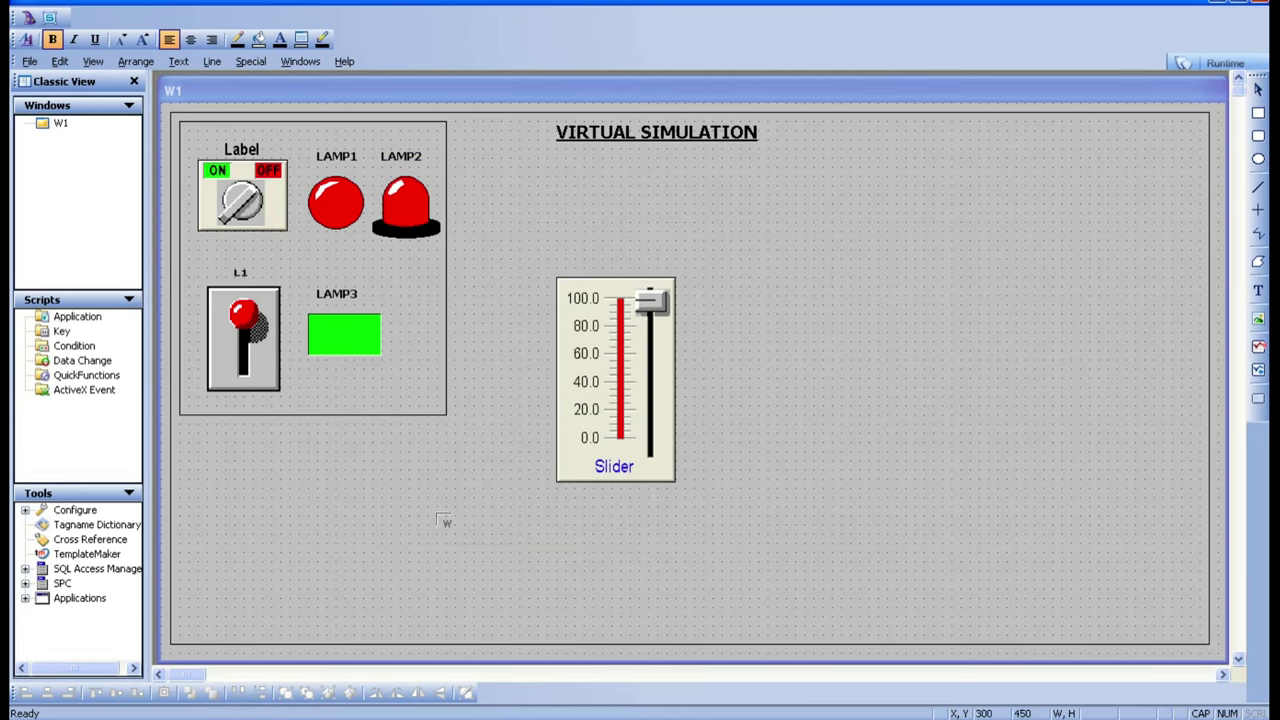
left_click(727, 284)
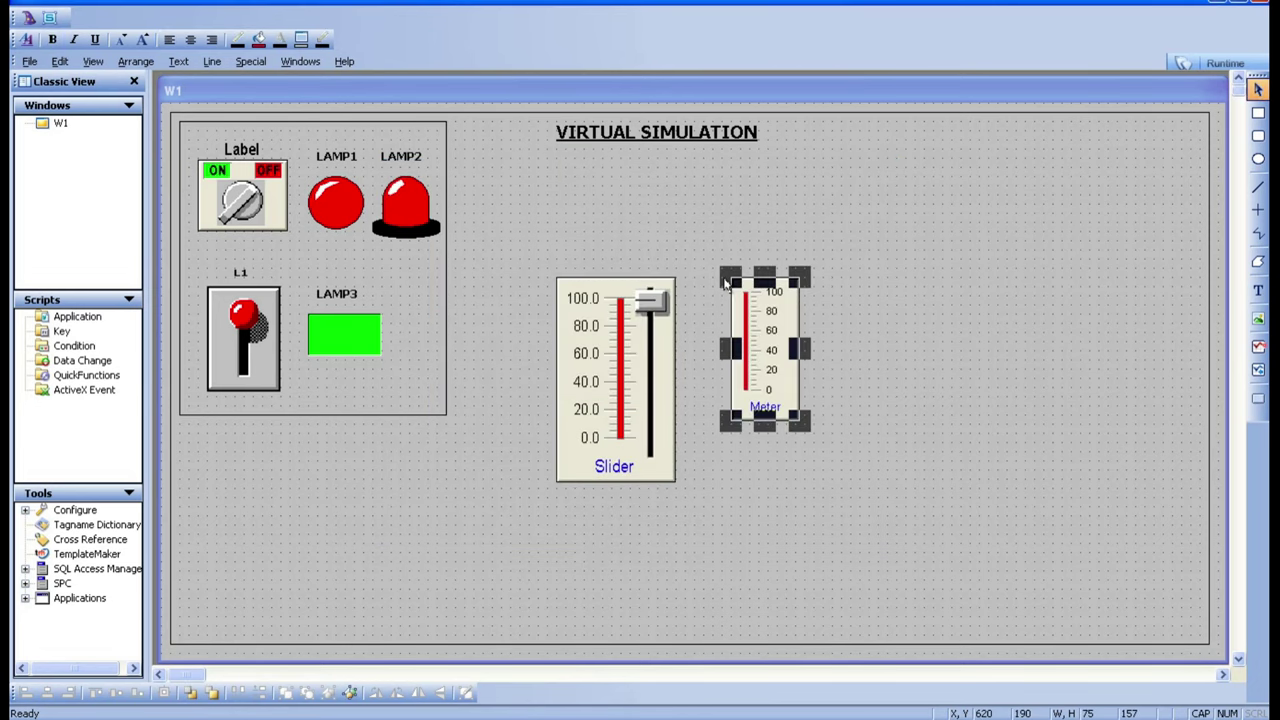
left_click_drag(797, 420, 840, 487)
left_click(914, 480)
left_click(595, 418)
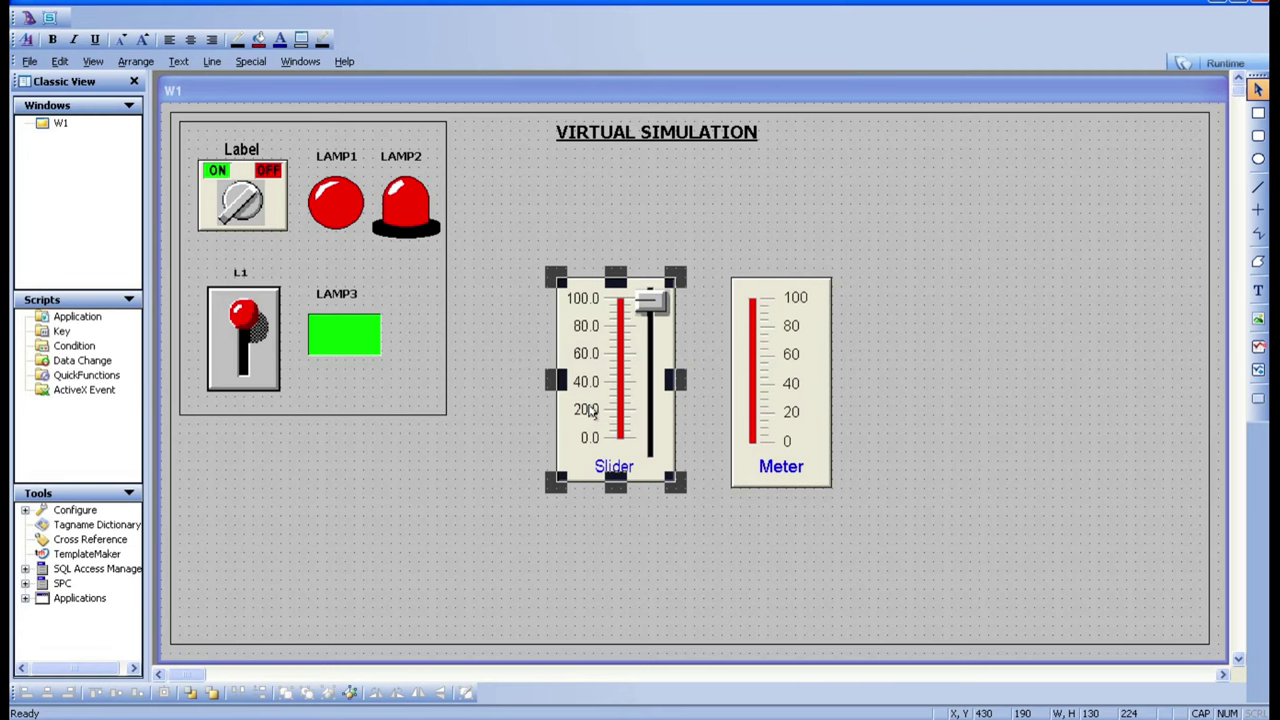
left_click(955, 579)
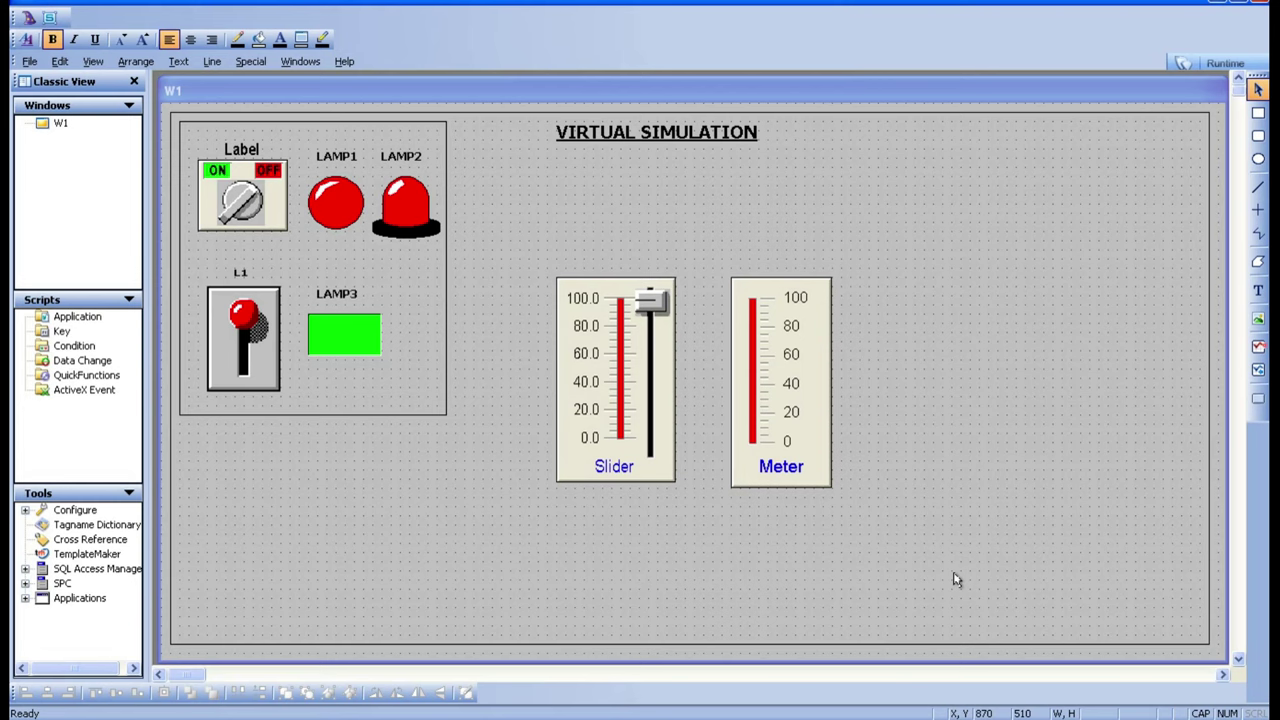
Step: Assign the tagname LEVEL to the slider and set its tick labels to 0 decimal places
double_click(640, 389)
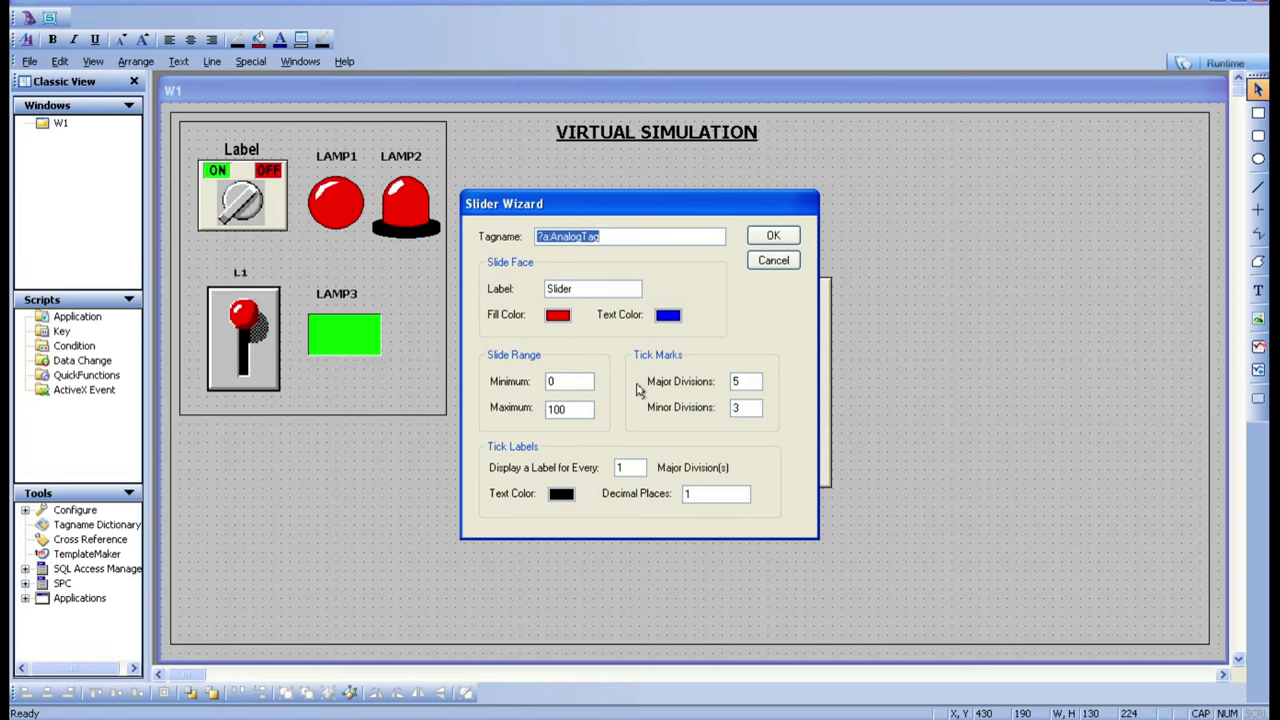
type("LEVEL")
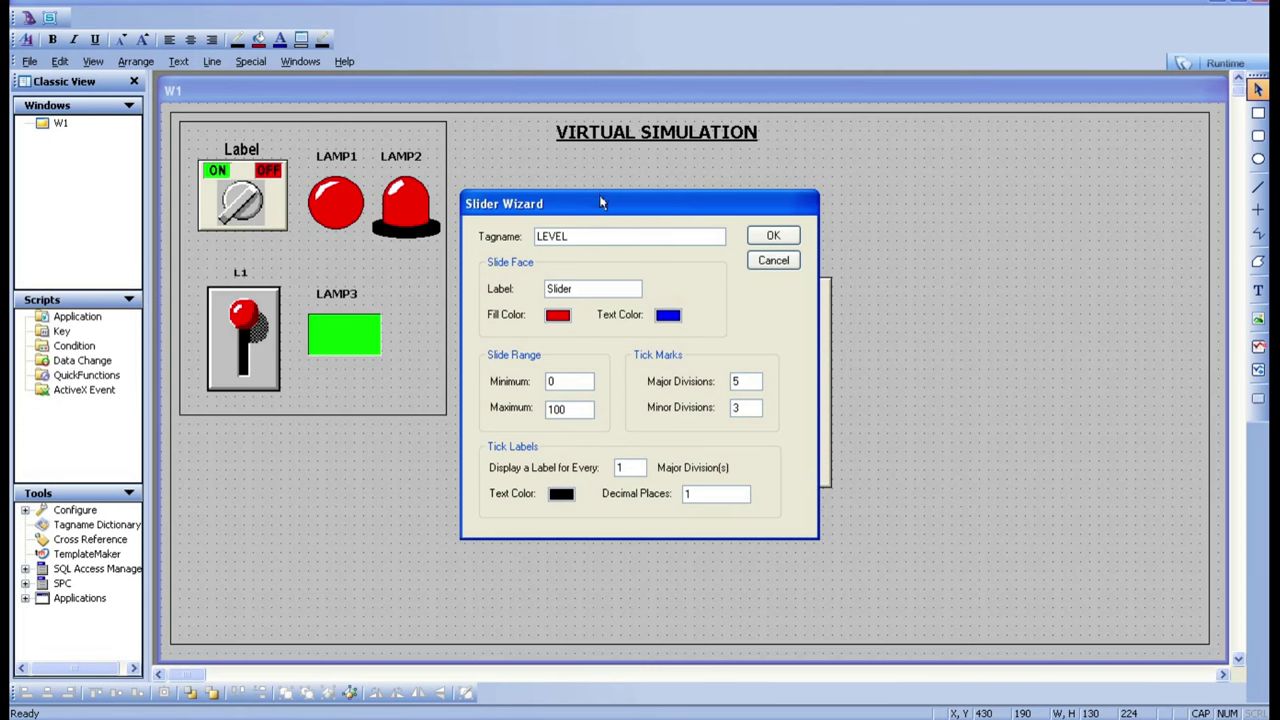
left_click_drag(602, 208, 990, 230)
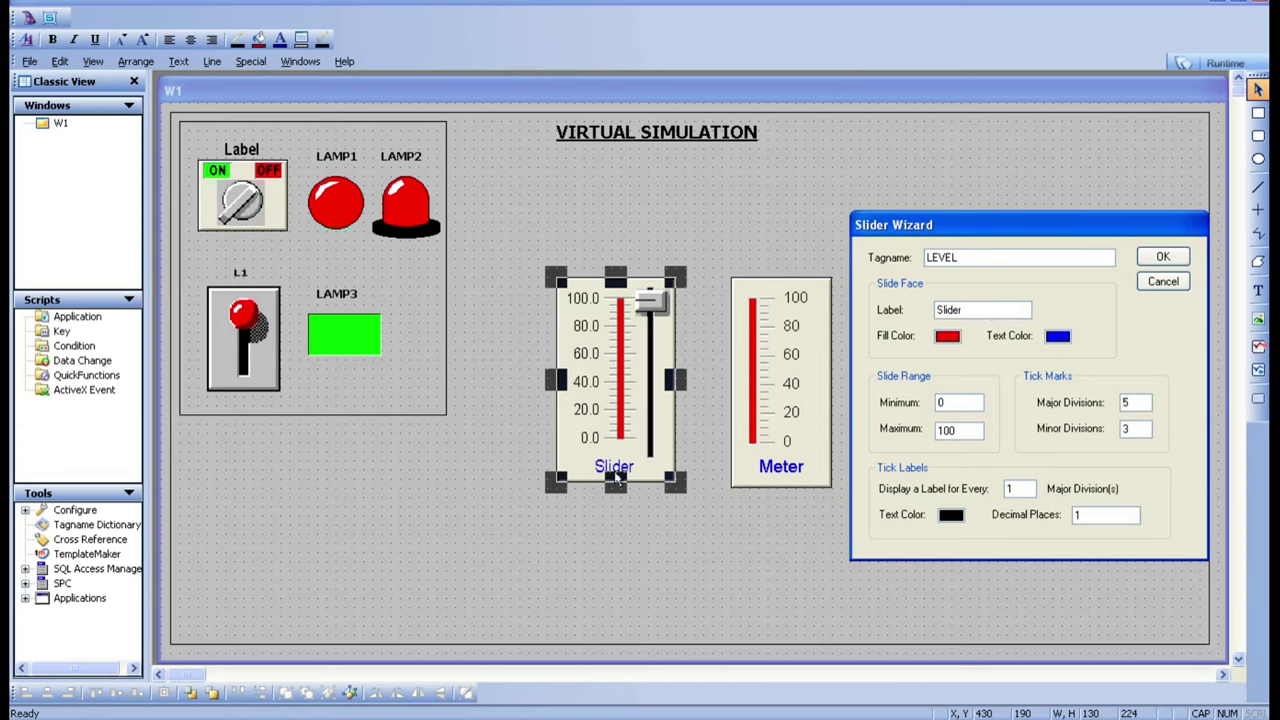
left_click(973, 314)
double_click(1078, 514)
type("0")
left_click(1177, 257)
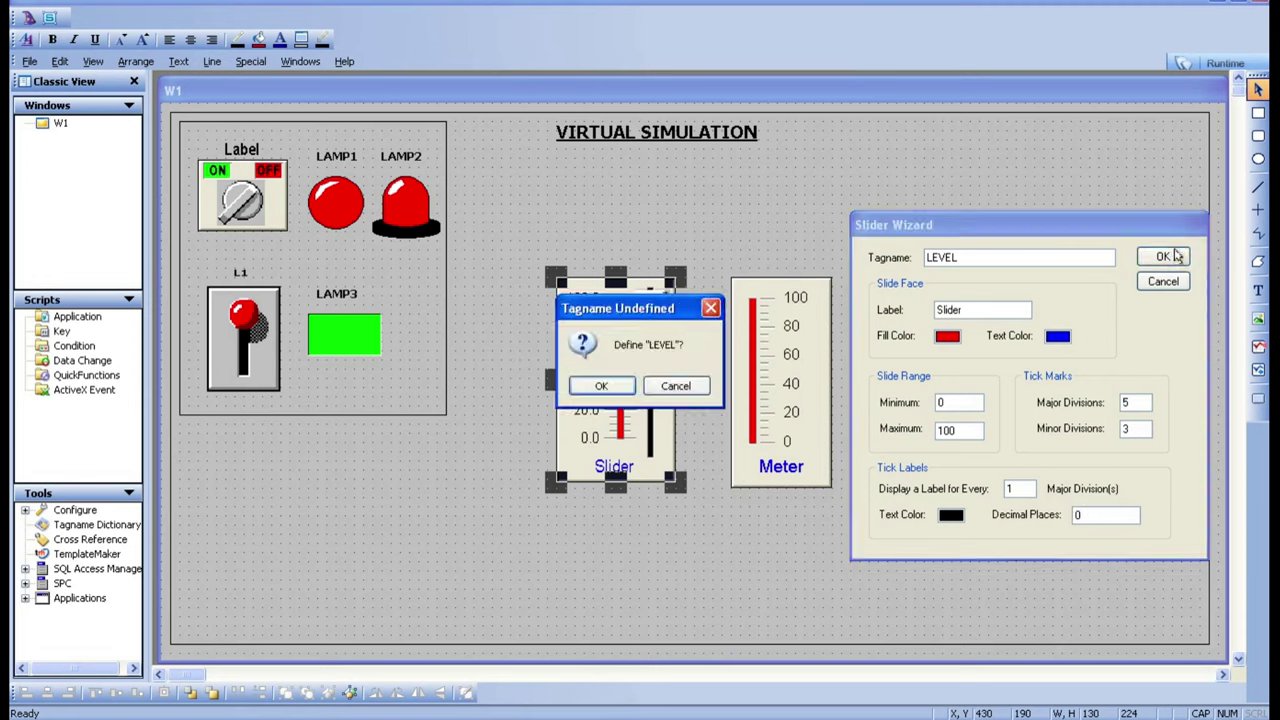
Step: Define LEVEL as a Memory Real tag in the Tagname Dictionary
left_click(601, 386)
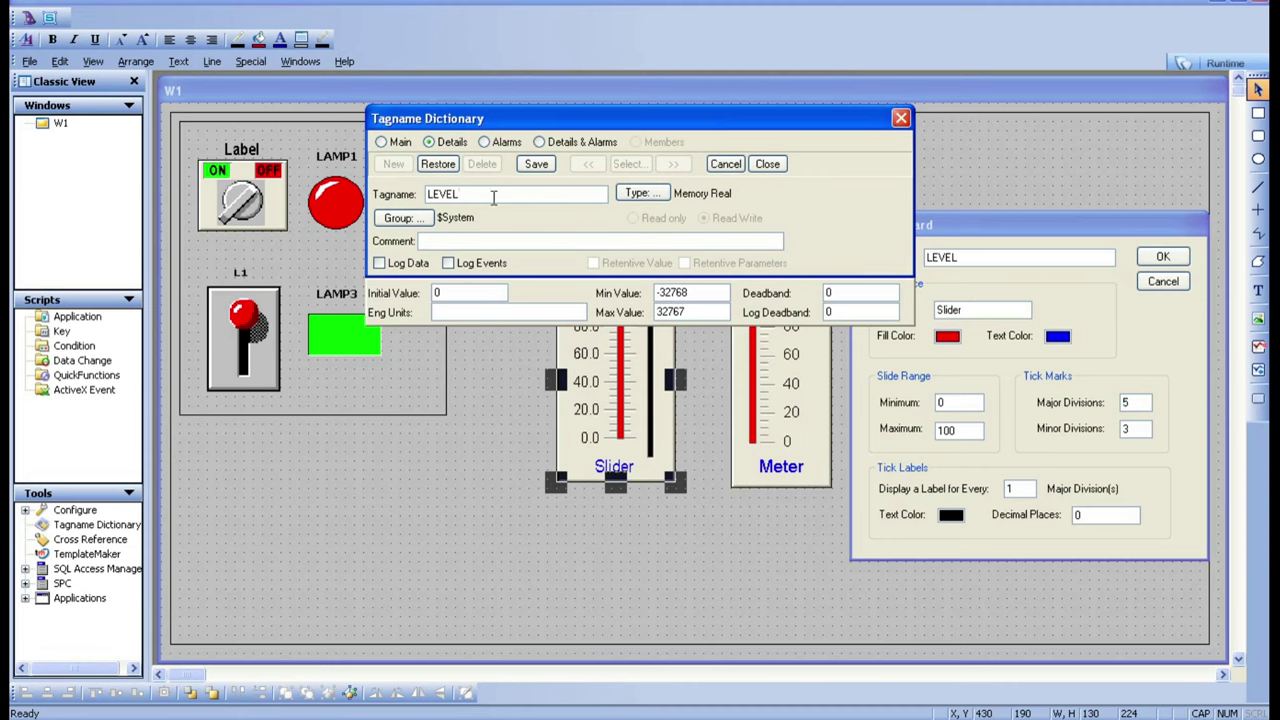
left_click(640, 193)
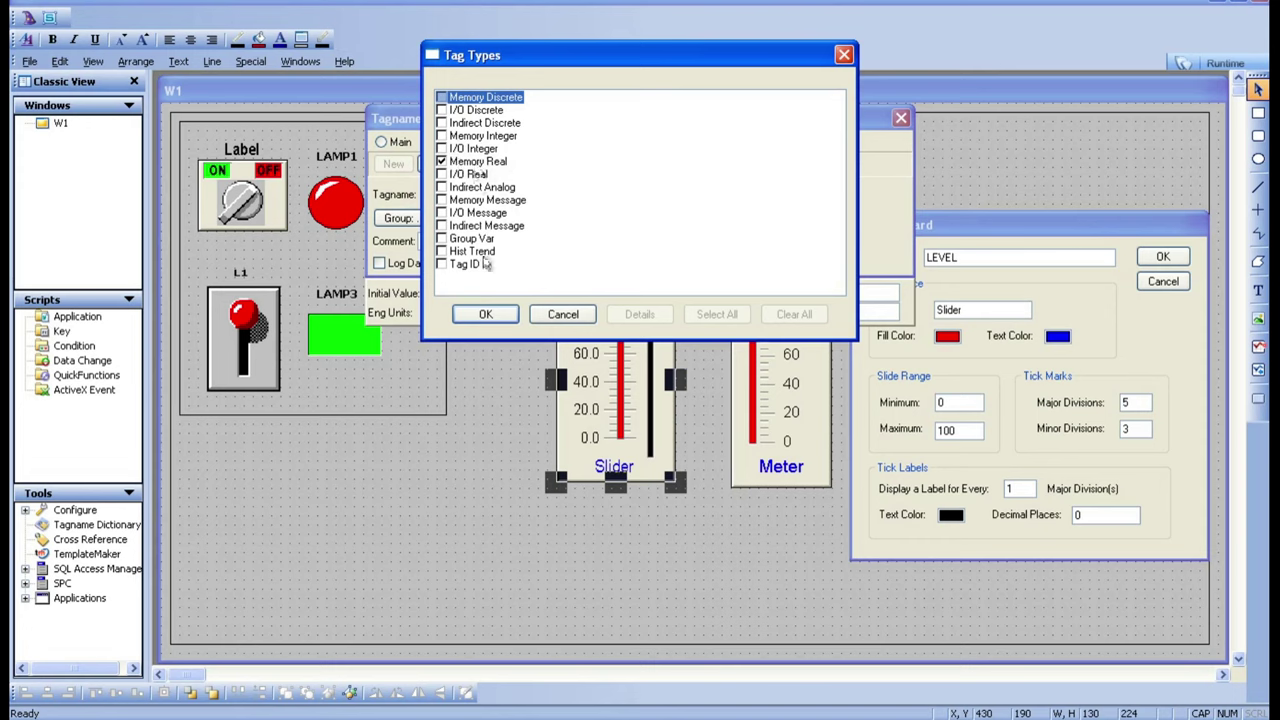
left_click(486, 314)
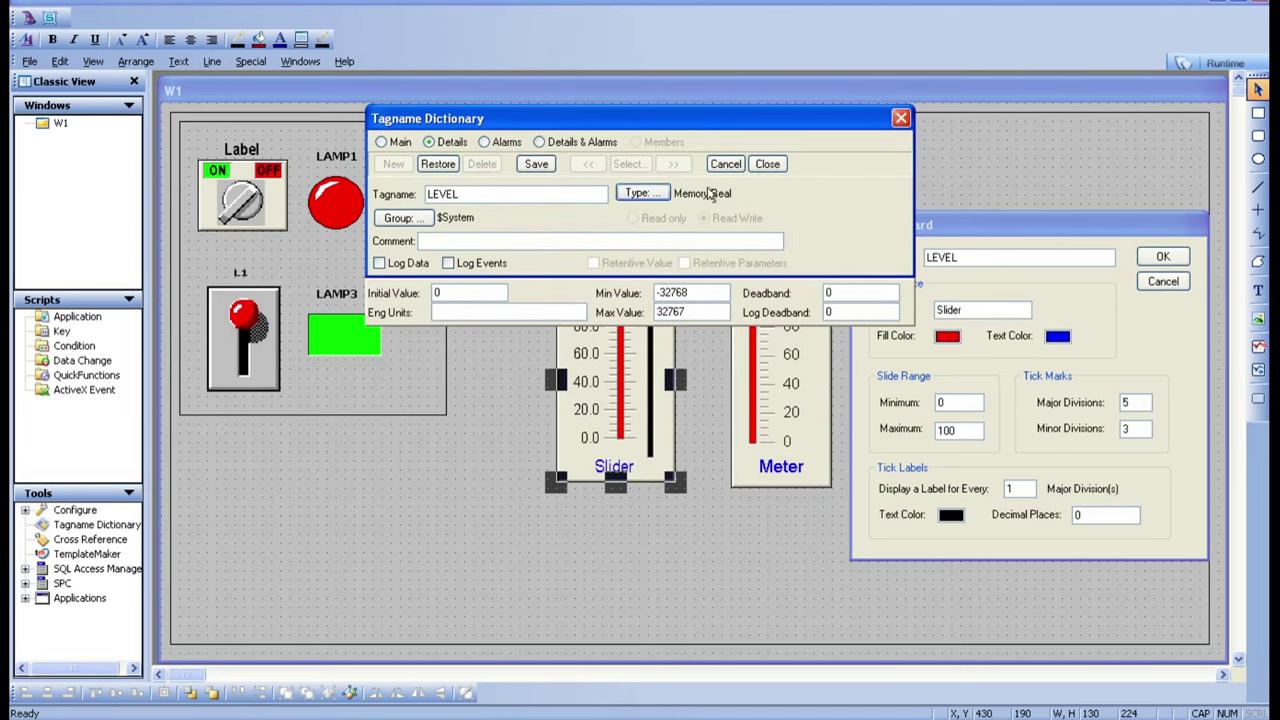
left_click(765, 166)
left_click(968, 497)
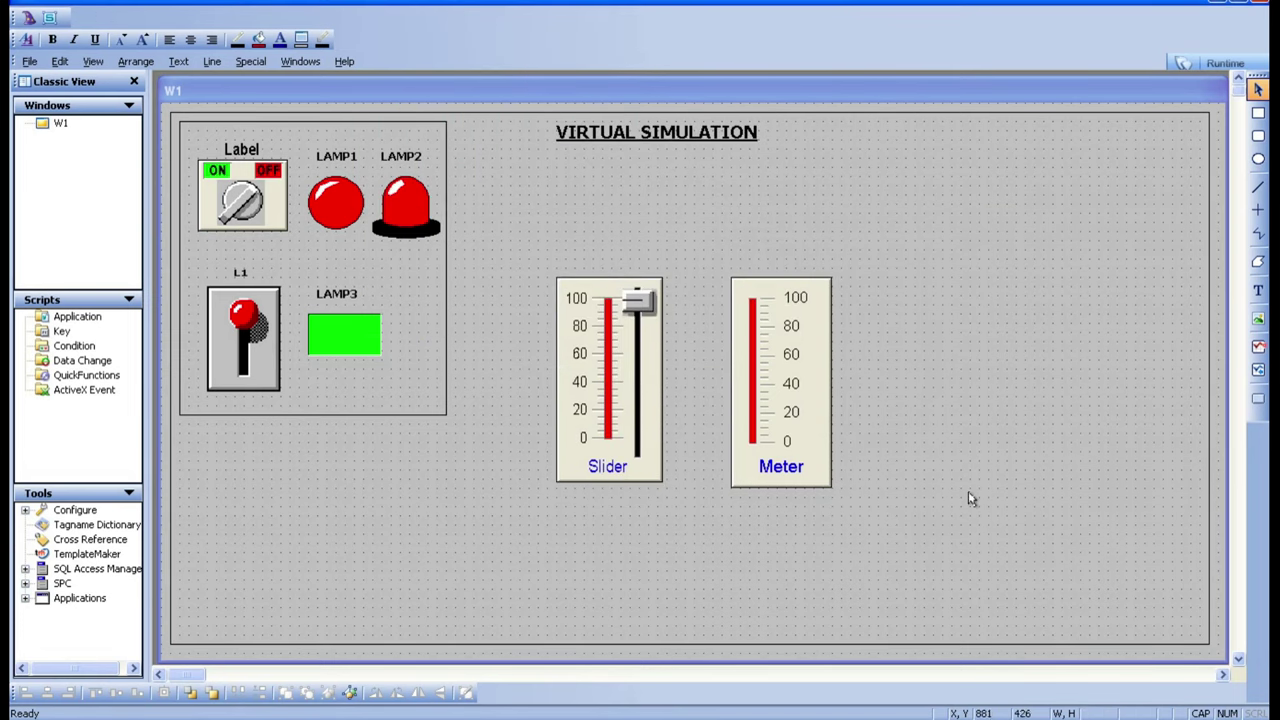
Step: Review the slider's wizard settings against its scale, checking the tick label decimal places
double_click(586, 443)
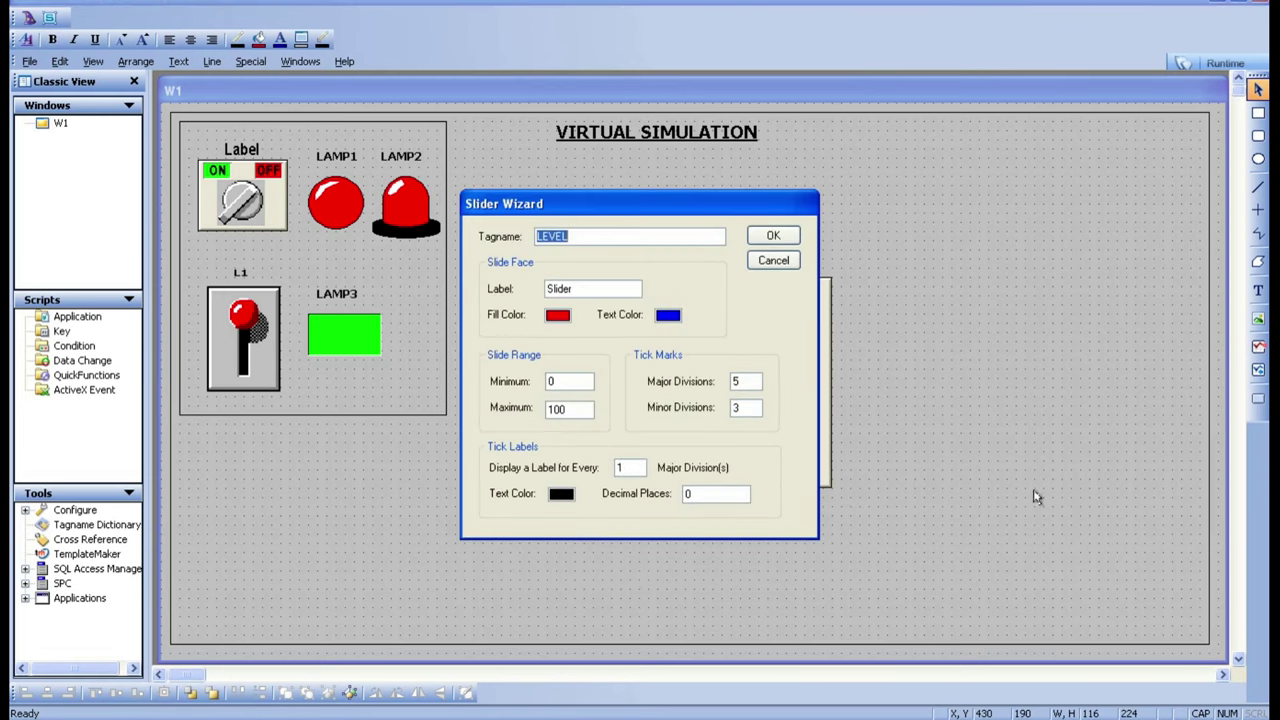
left_click(710, 494)
left_click_drag(648, 208, 903, 297)
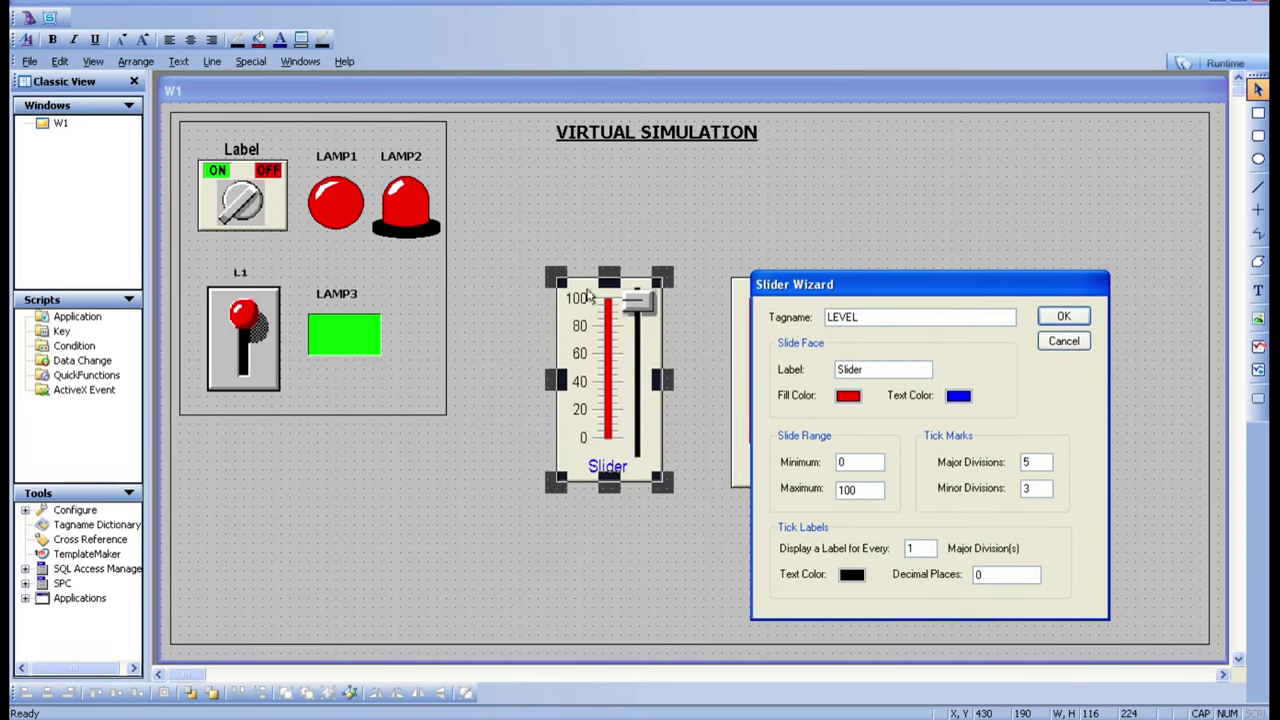
left_click(1058, 318)
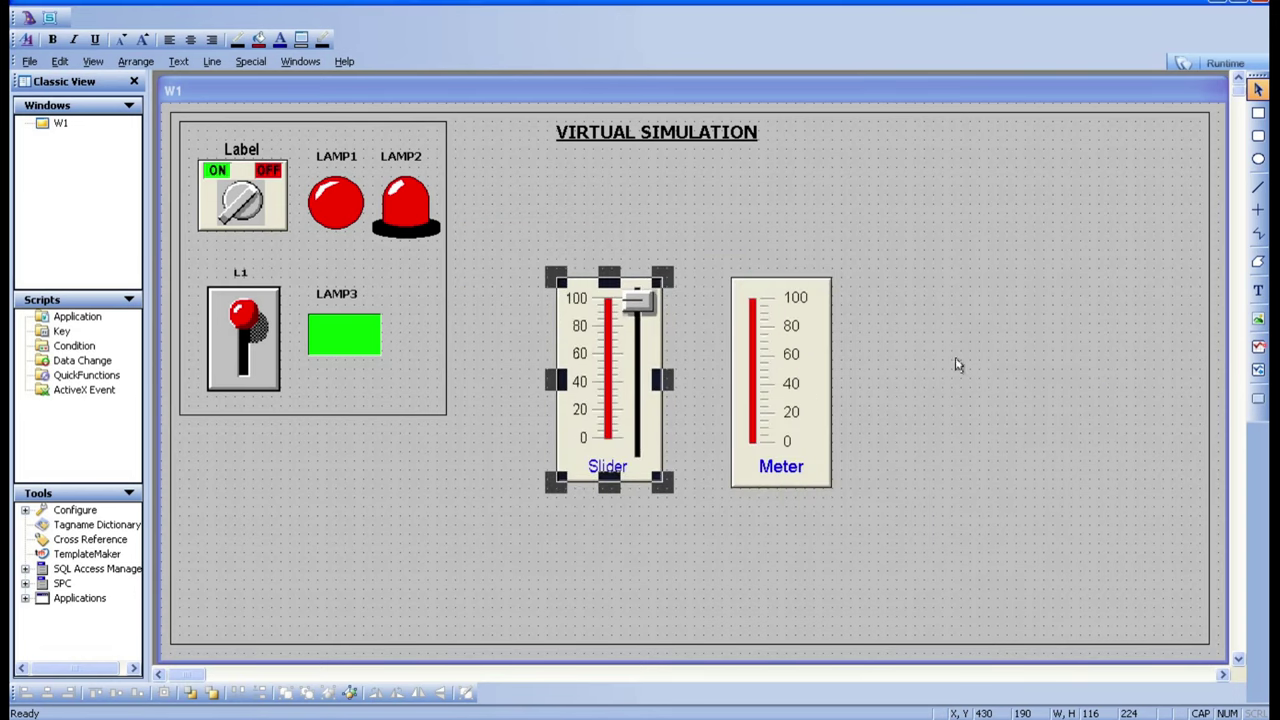
left_click(934, 394)
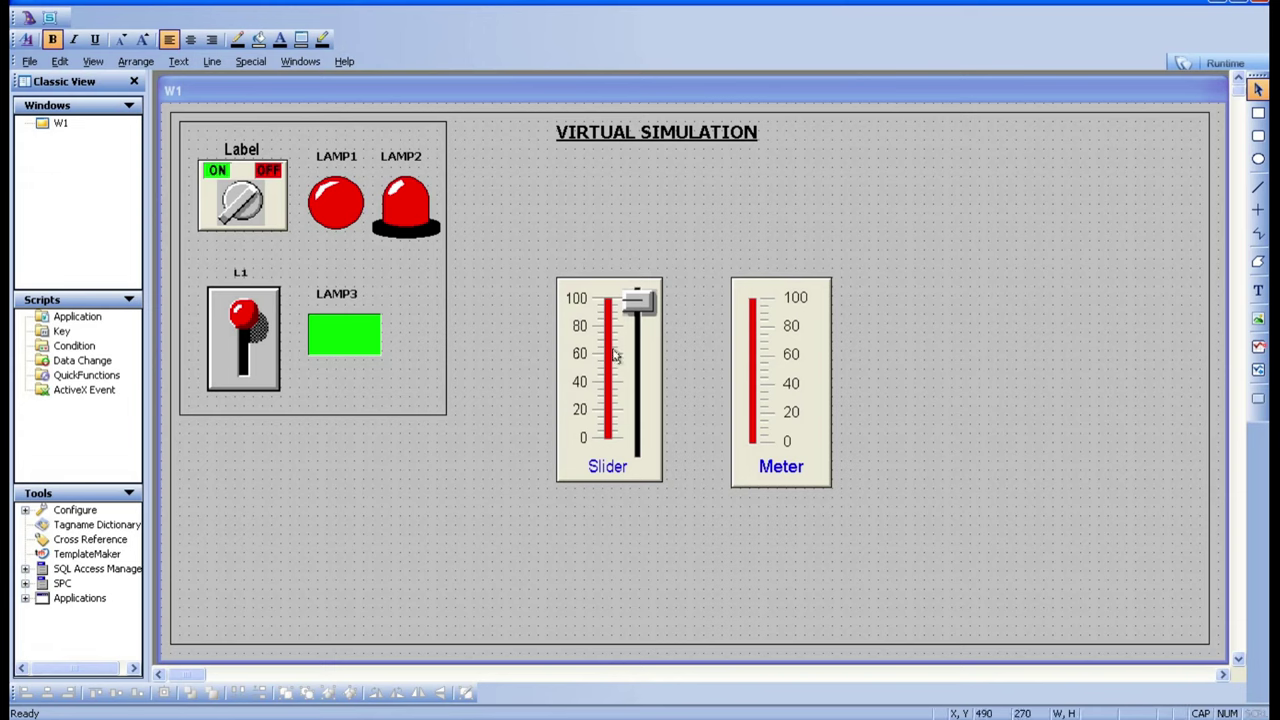
Step: Clear the placeholder expression of the thermometer meter and look briefly at the list of available tags
double_click(806, 389)
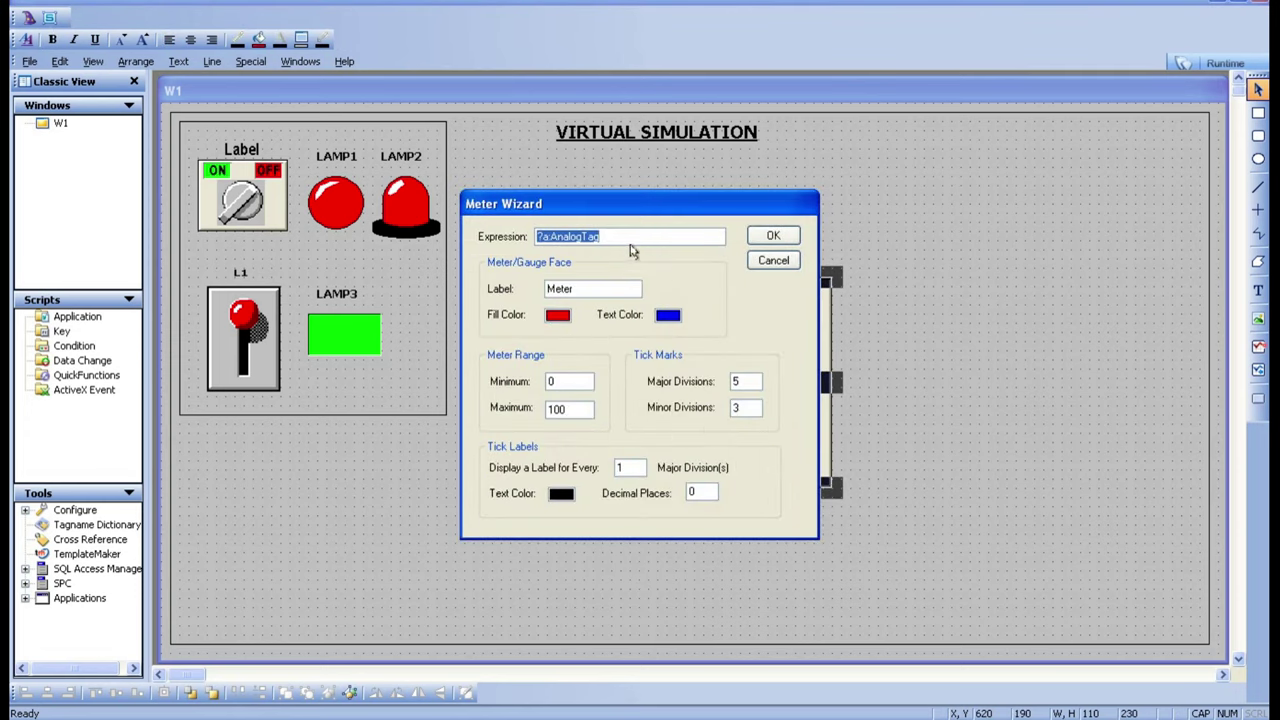
type("L")
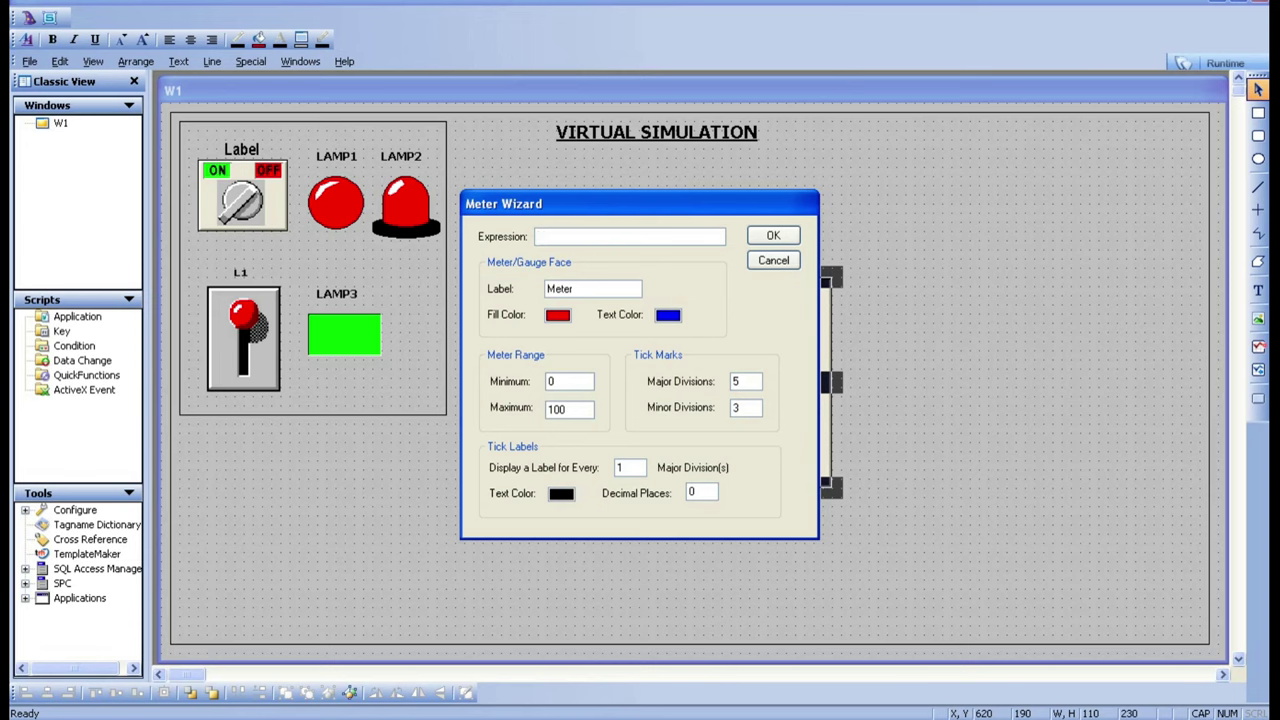
double_click(580, 238)
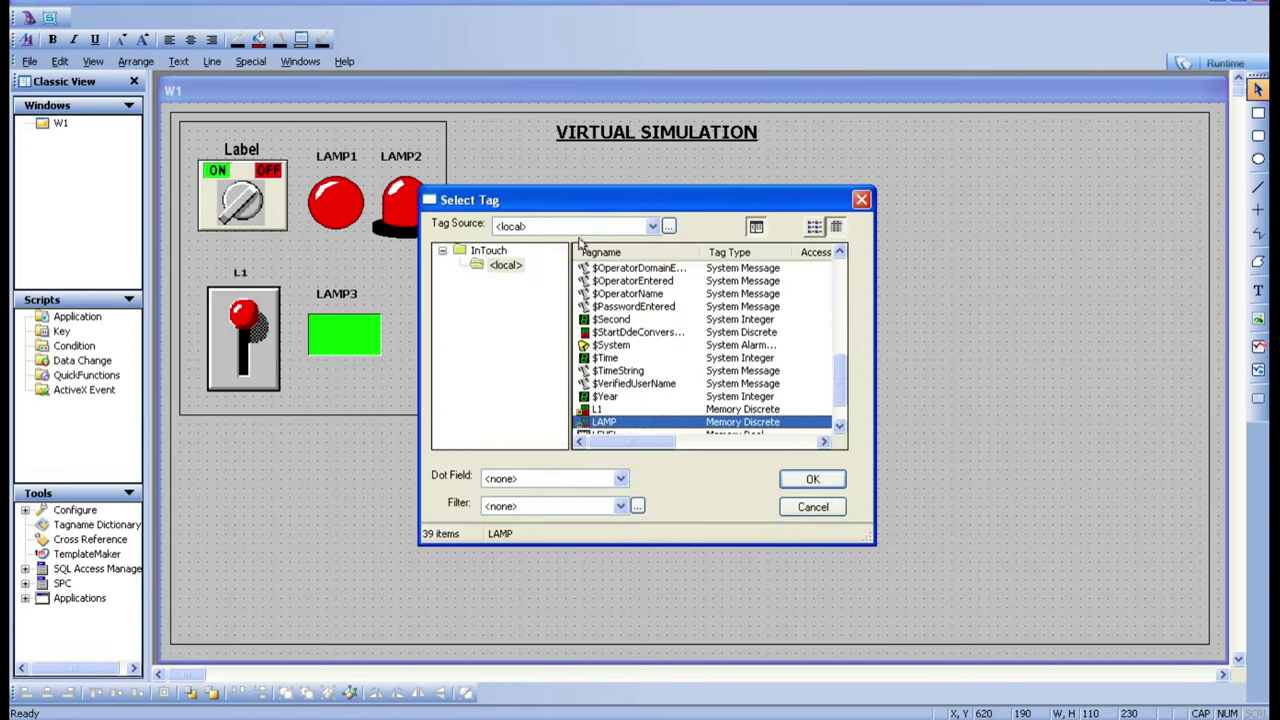
left_click(813, 507)
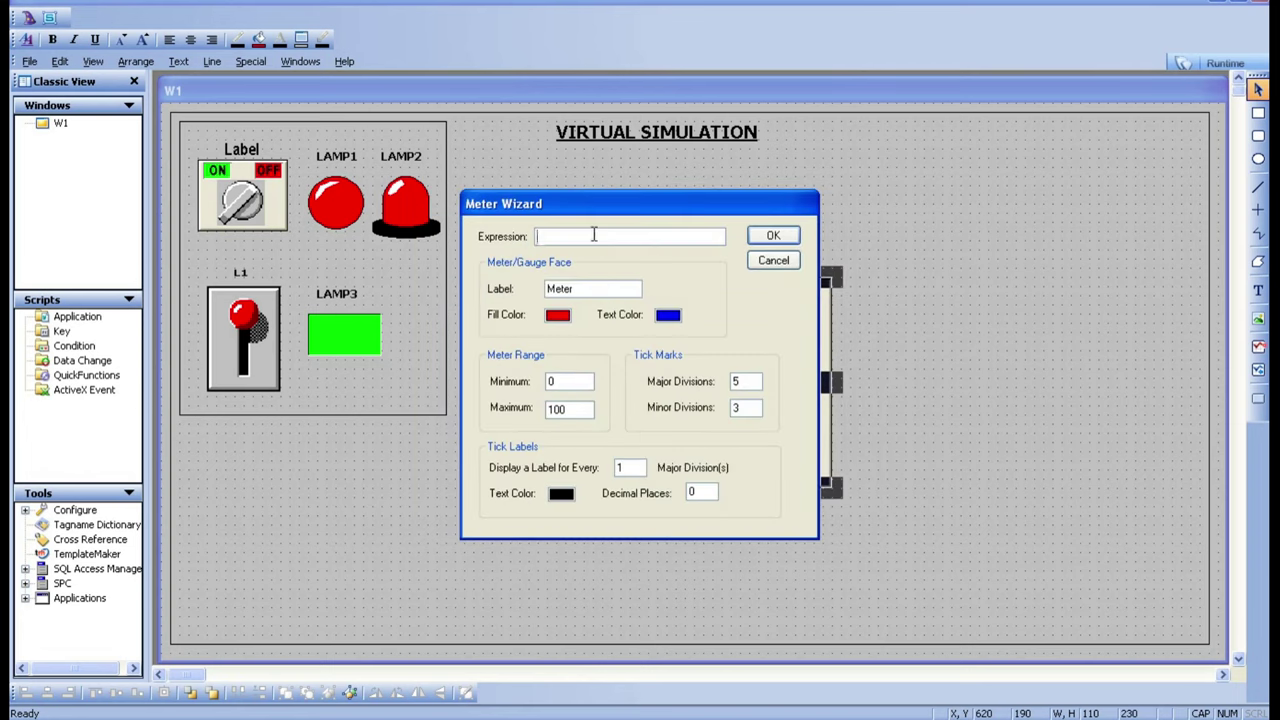
Step: Assign the LEVEL tag from the local tag list as the thermometer meter's expression and apply it
double_click(594, 236)
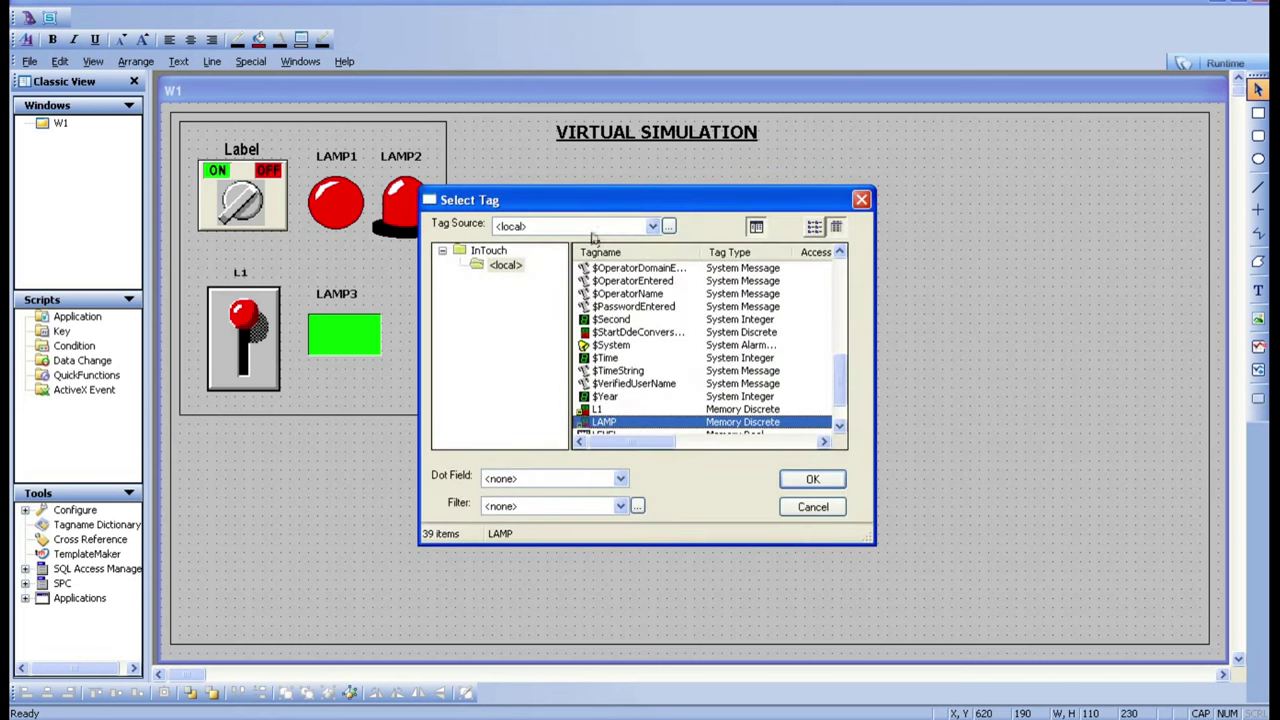
scroll(838, 412, "down", 1)
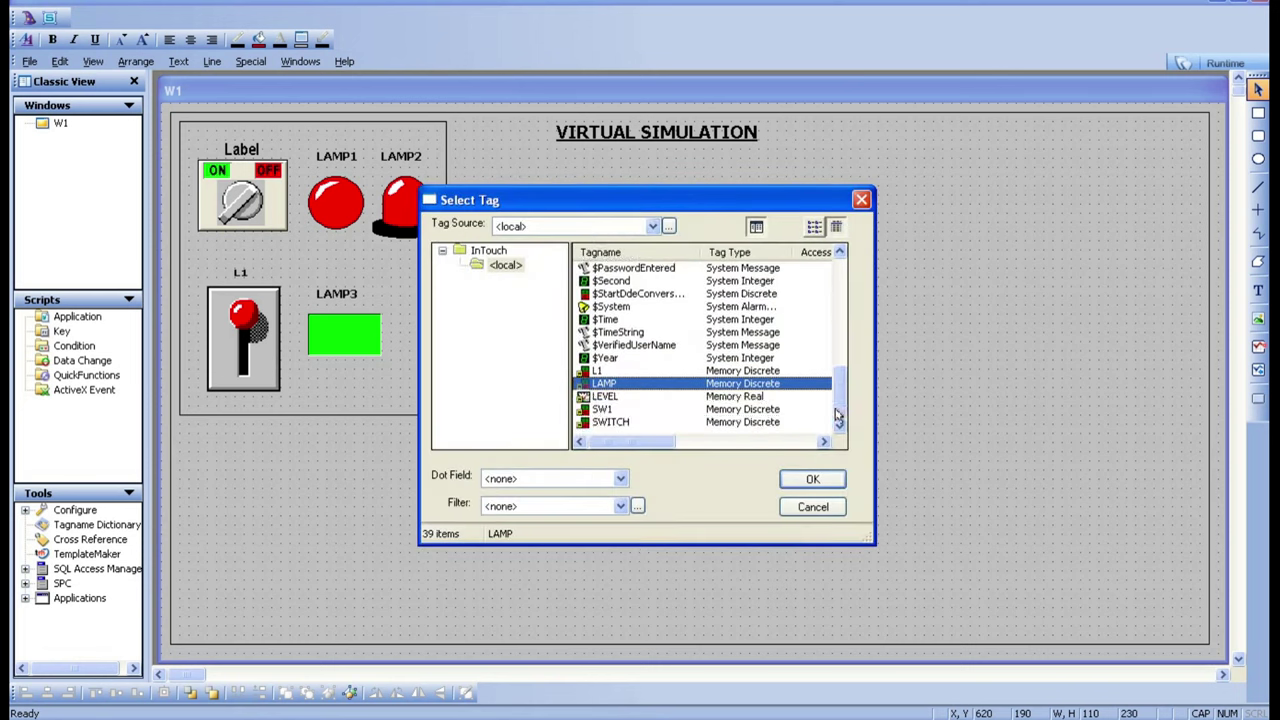
left_click(610, 397)
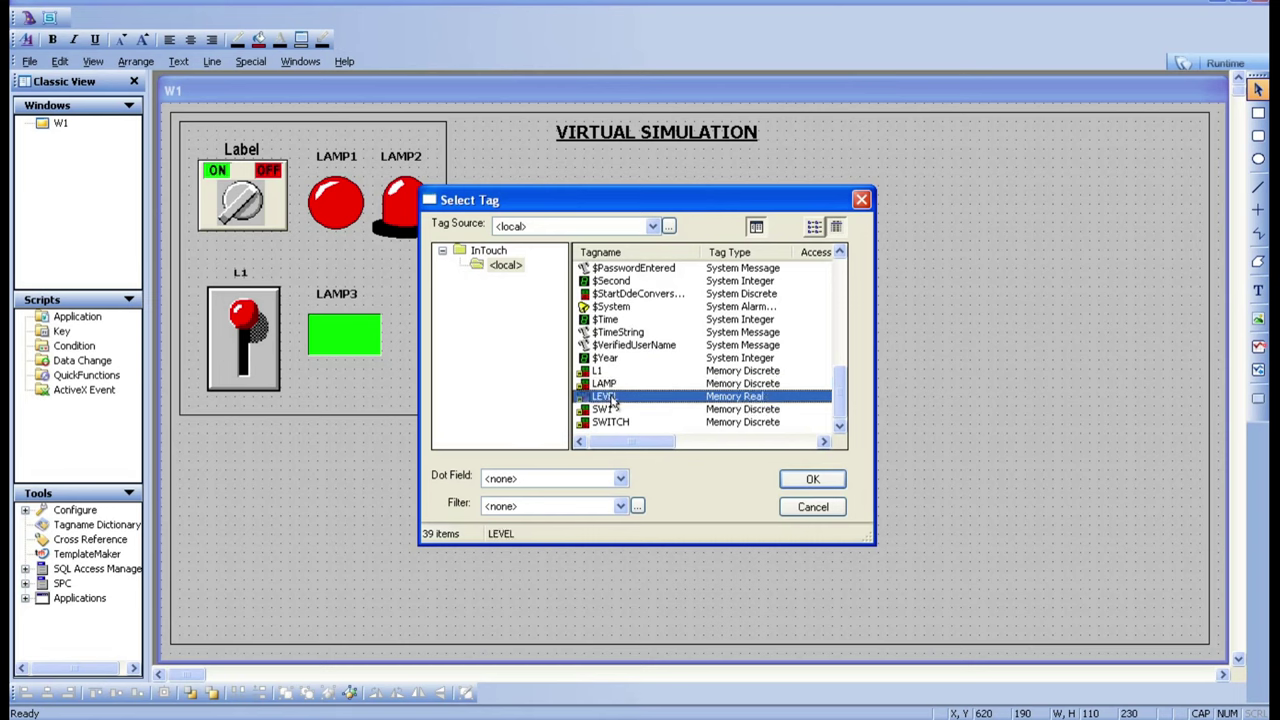
left_click(768, 372)
left_click(764, 384)
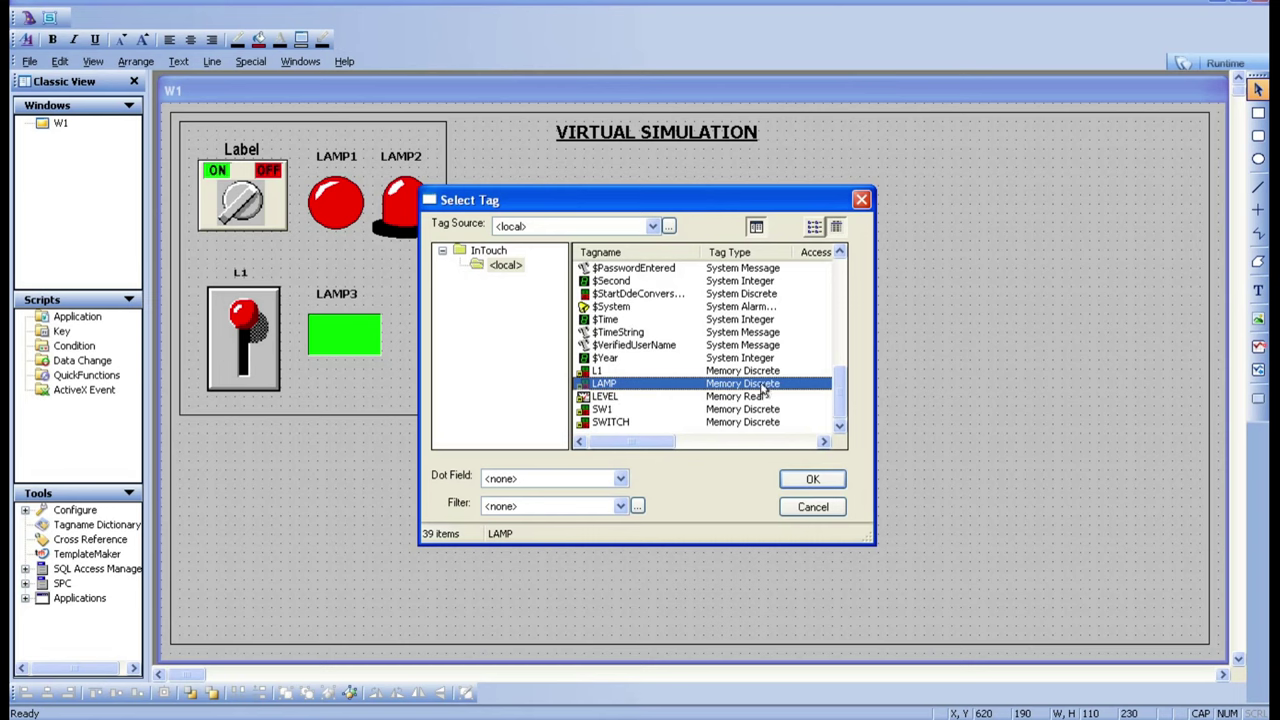
left_click(760, 410)
left_click(760, 422)
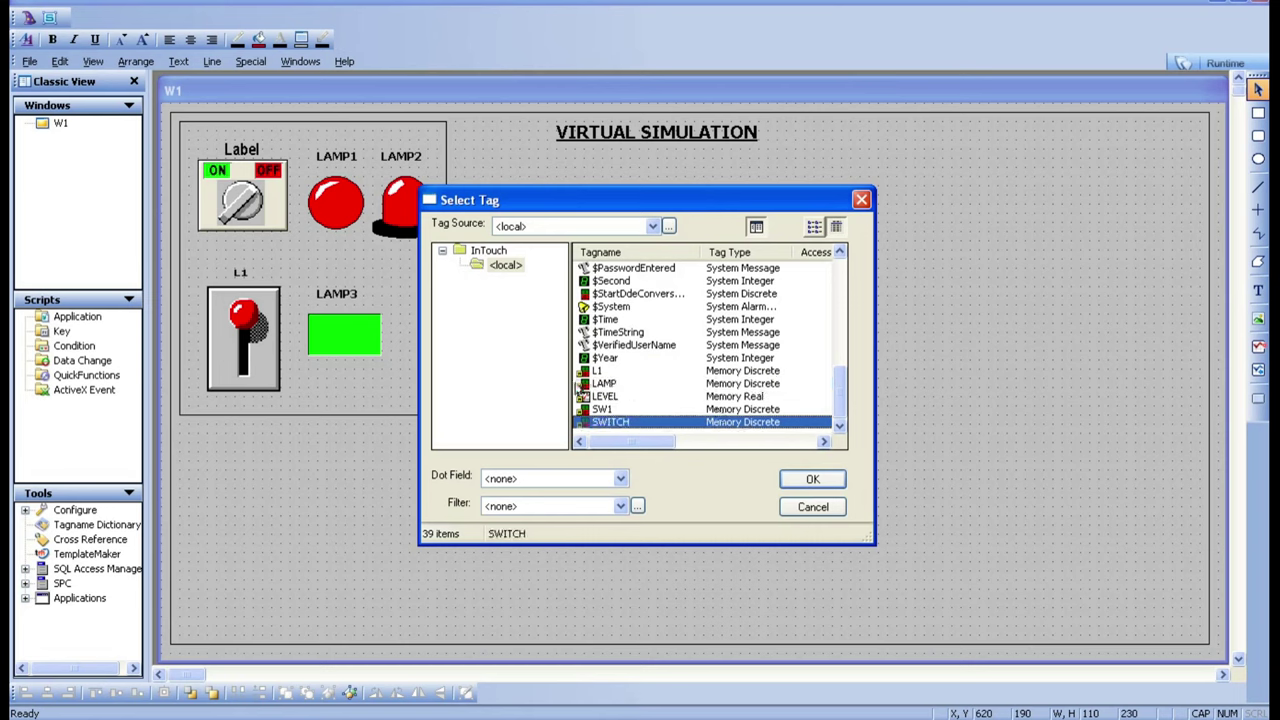
left_click(612, 400)
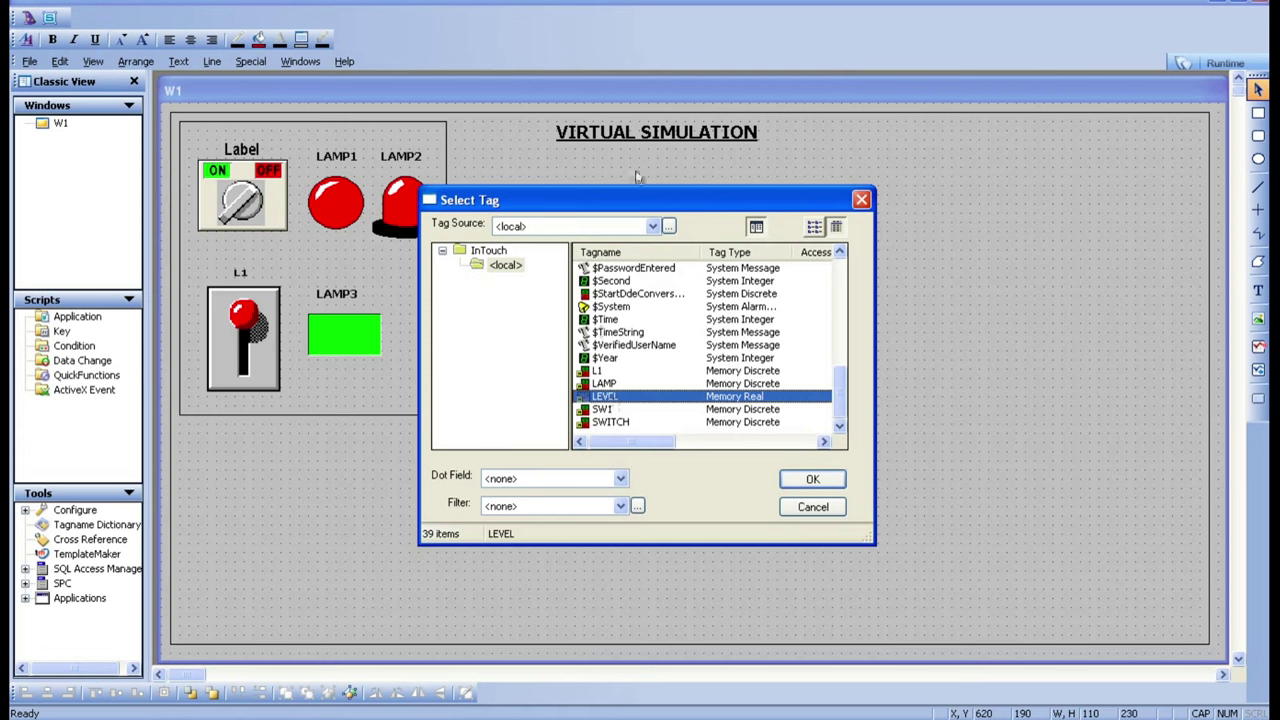
left_click_drag(645, 202, 400, 193)
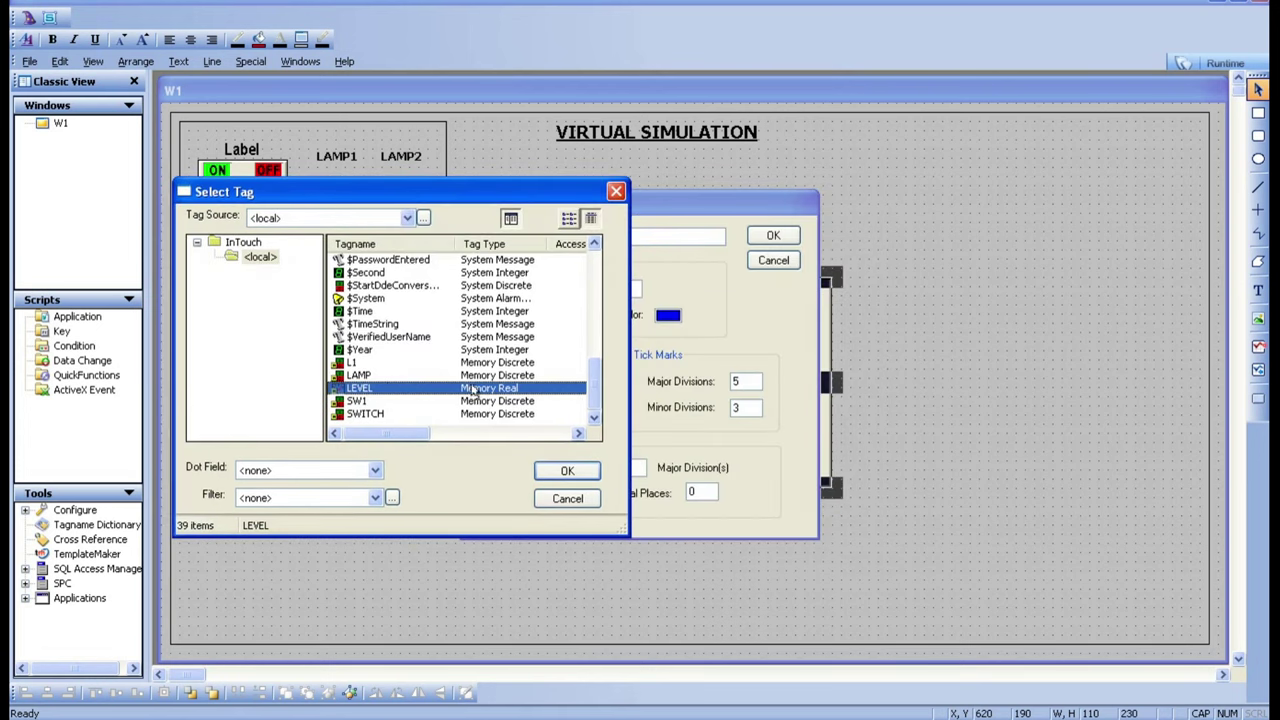
left_click(567, 470)
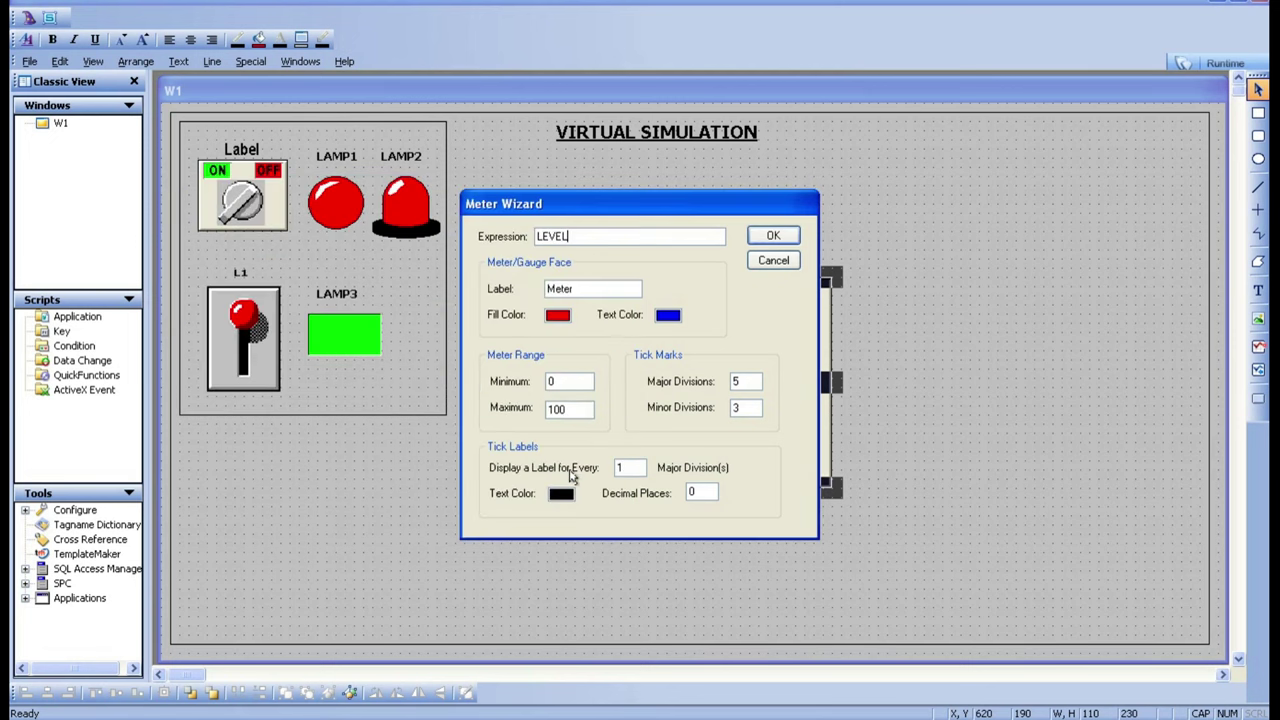
left_click(777, 236)
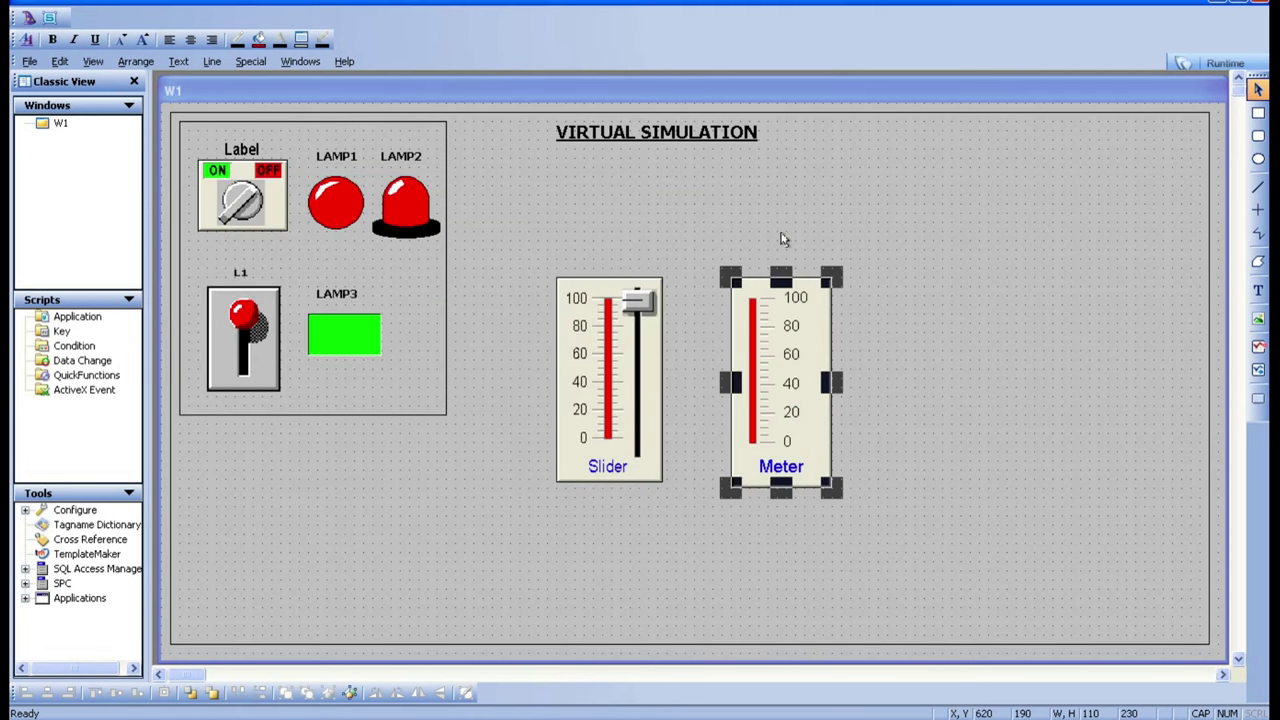
Step: Set the thermometer meter's text color to purple and its fill color to dark blue
double_click(810, 412)
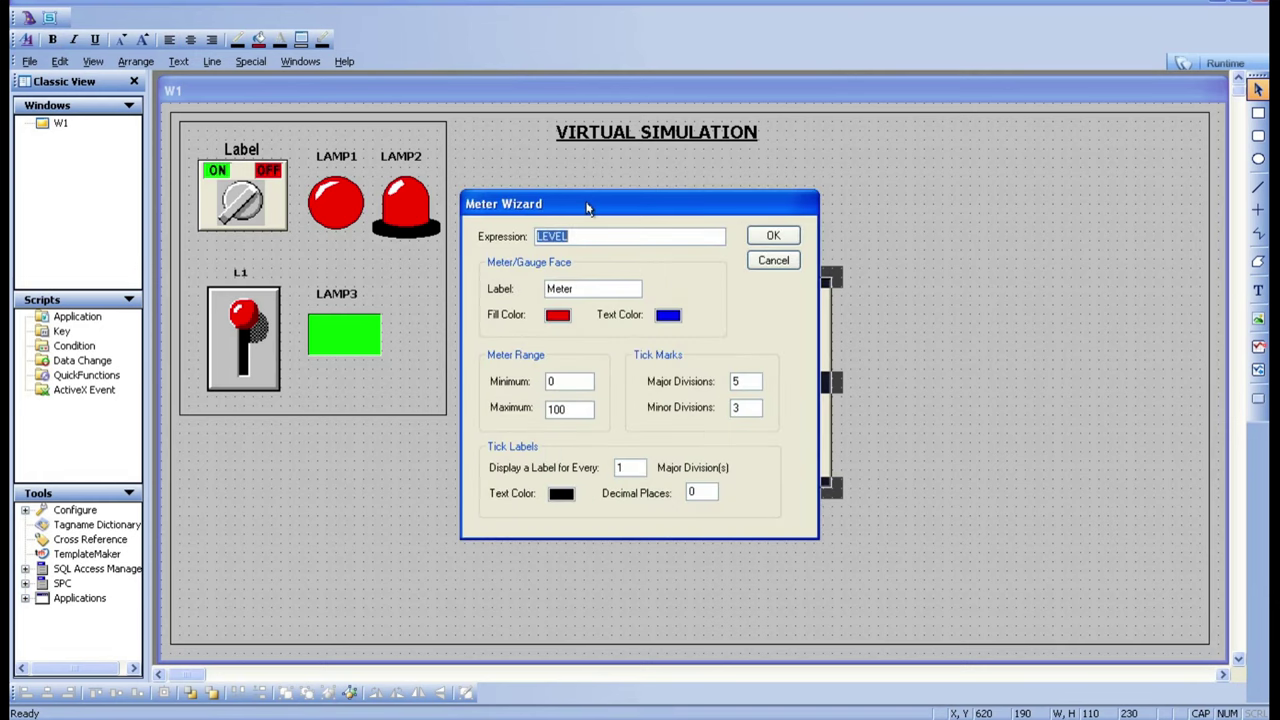
left_click_drag(597, 208, 1017, 243)
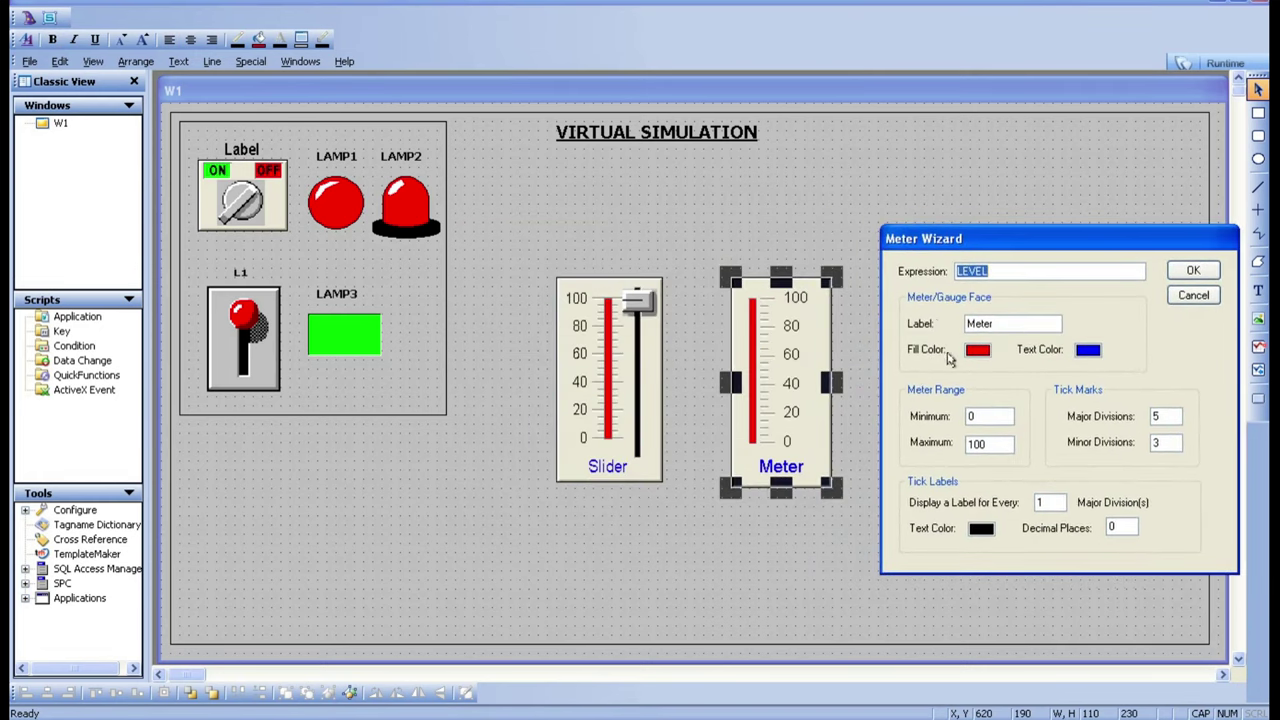
left_click(1088, 350)
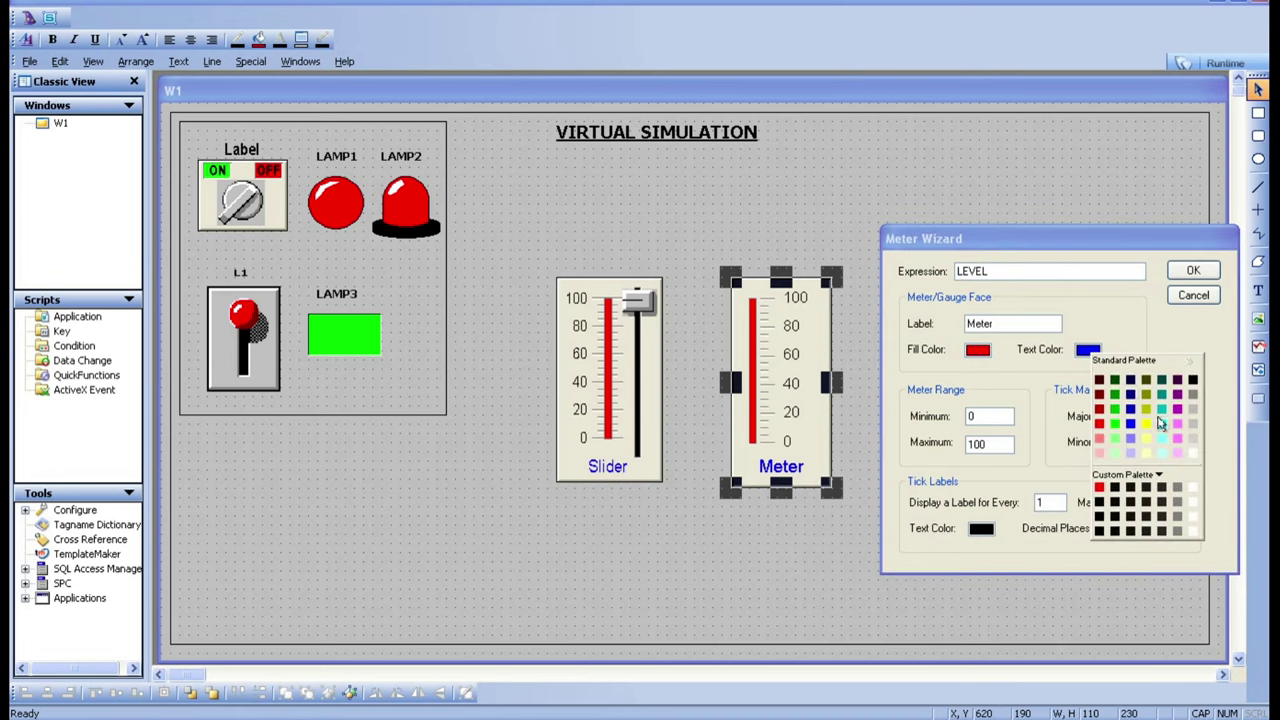
left_click(1177, 412)
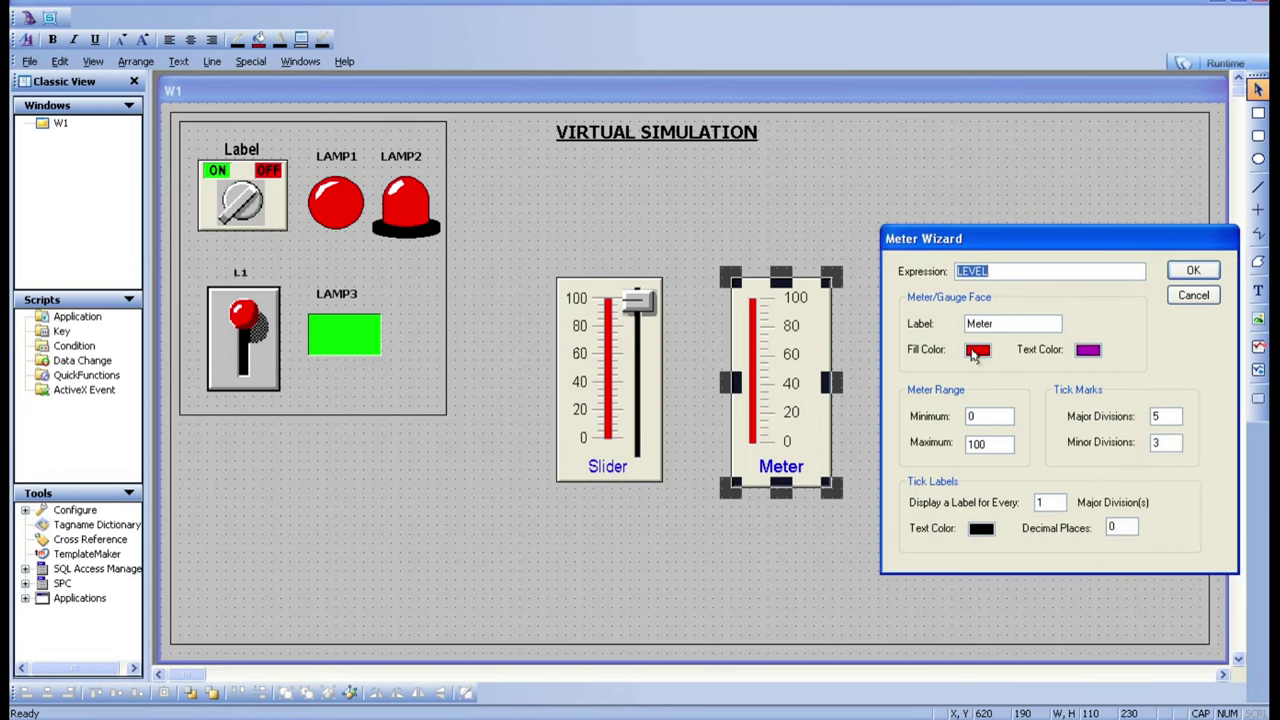
left_click(975, 354)
left_click(1019, 418)
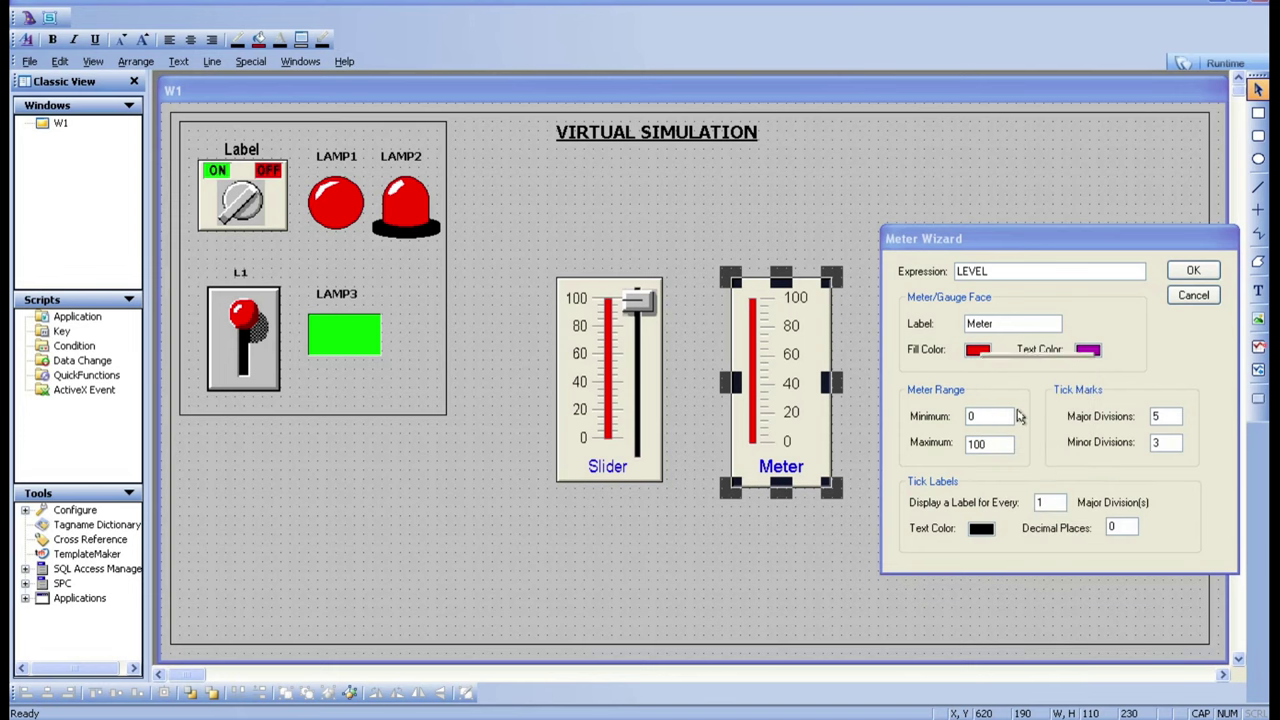
left_click(1193, 270)
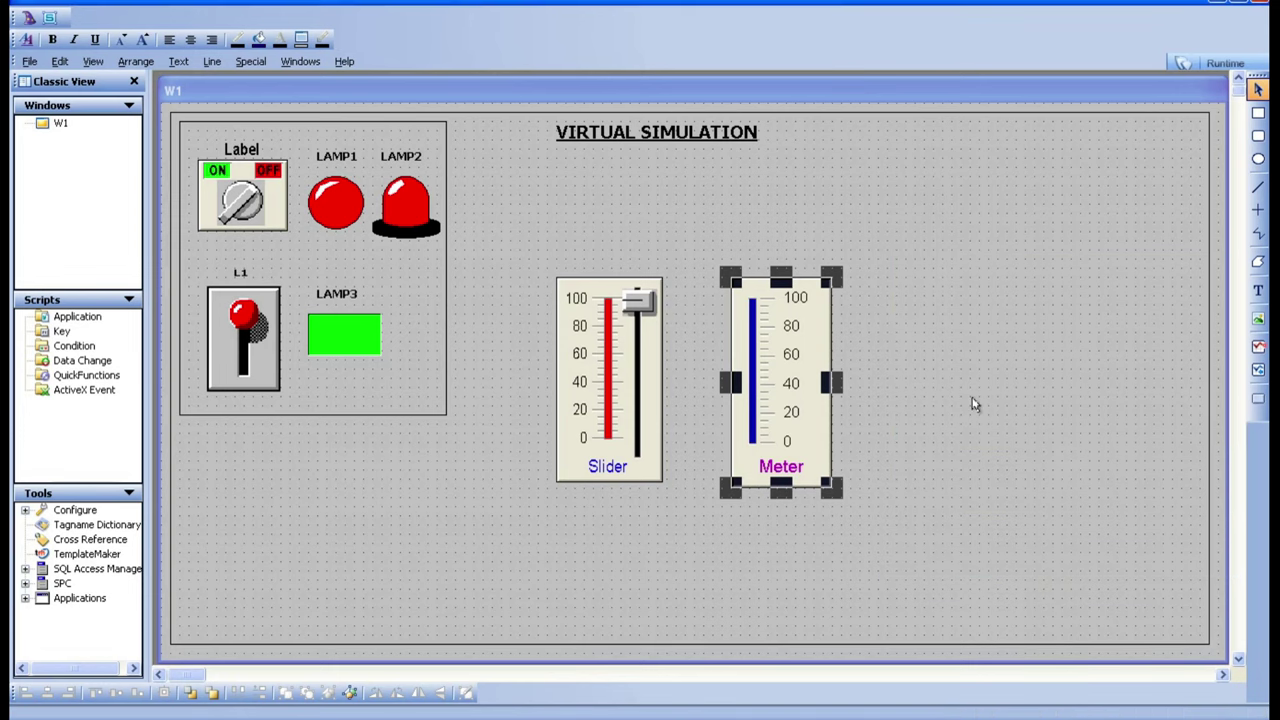
left_click(960, 420)
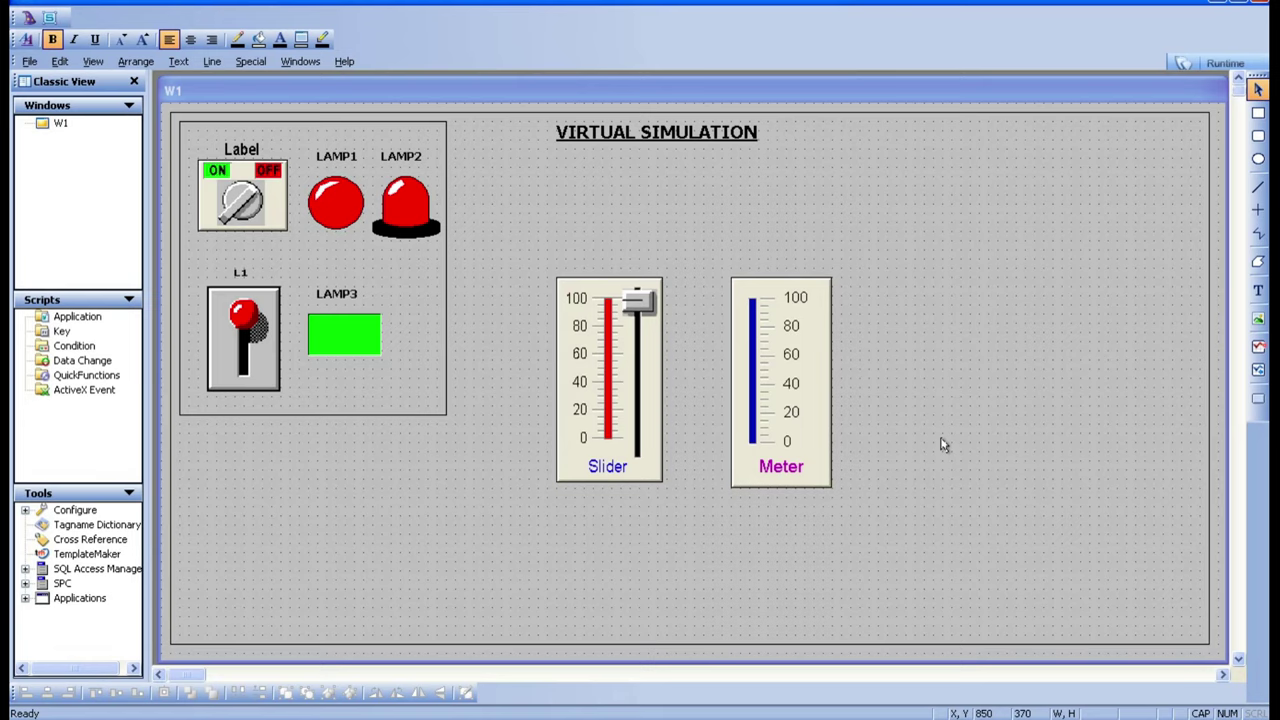
Step: Test window W1 in runtime by raising the slider to about 45 and lowering it to 0, then return to development
left_click(1220, 63)
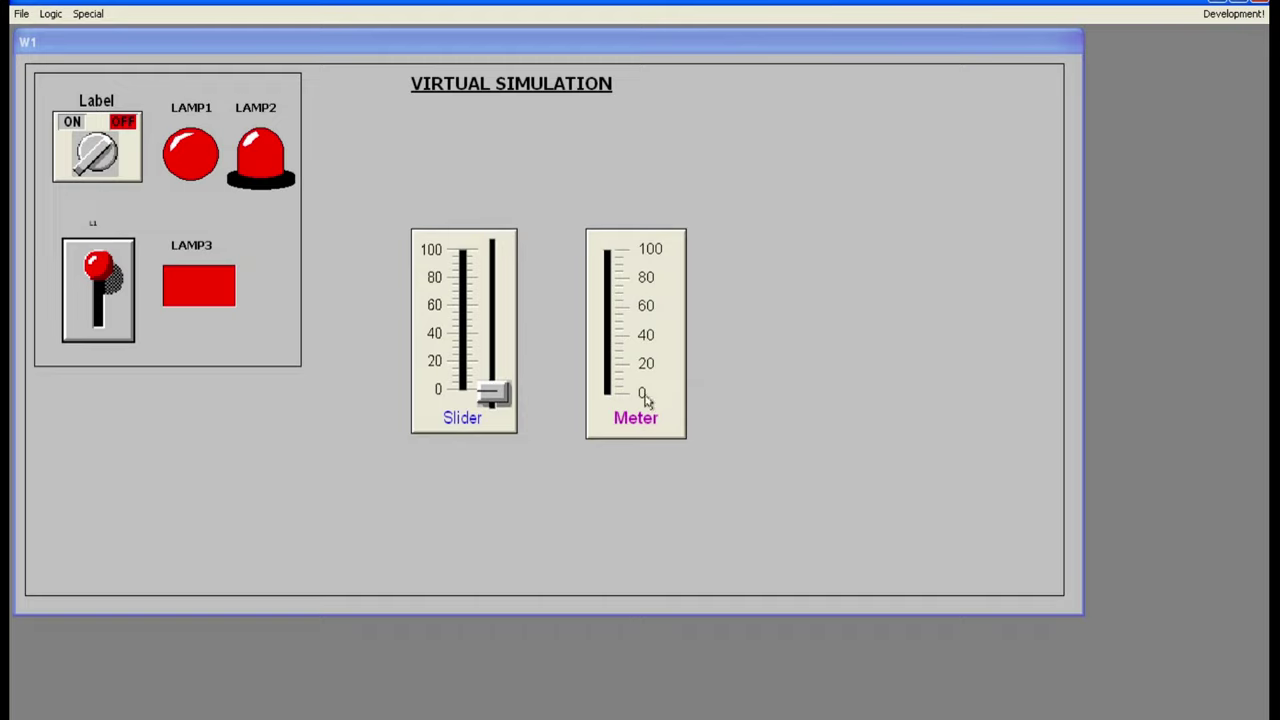
left_click(491, 394)
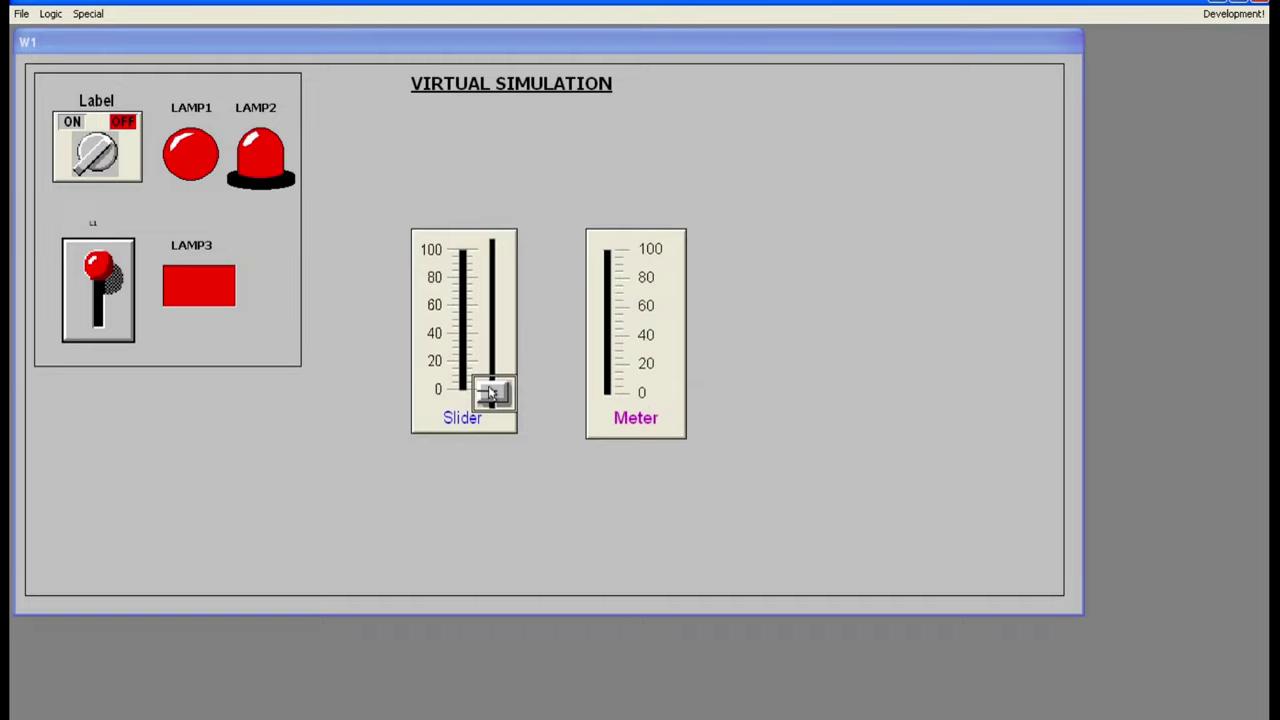
left_click_drag(488, 386, 492, 330)
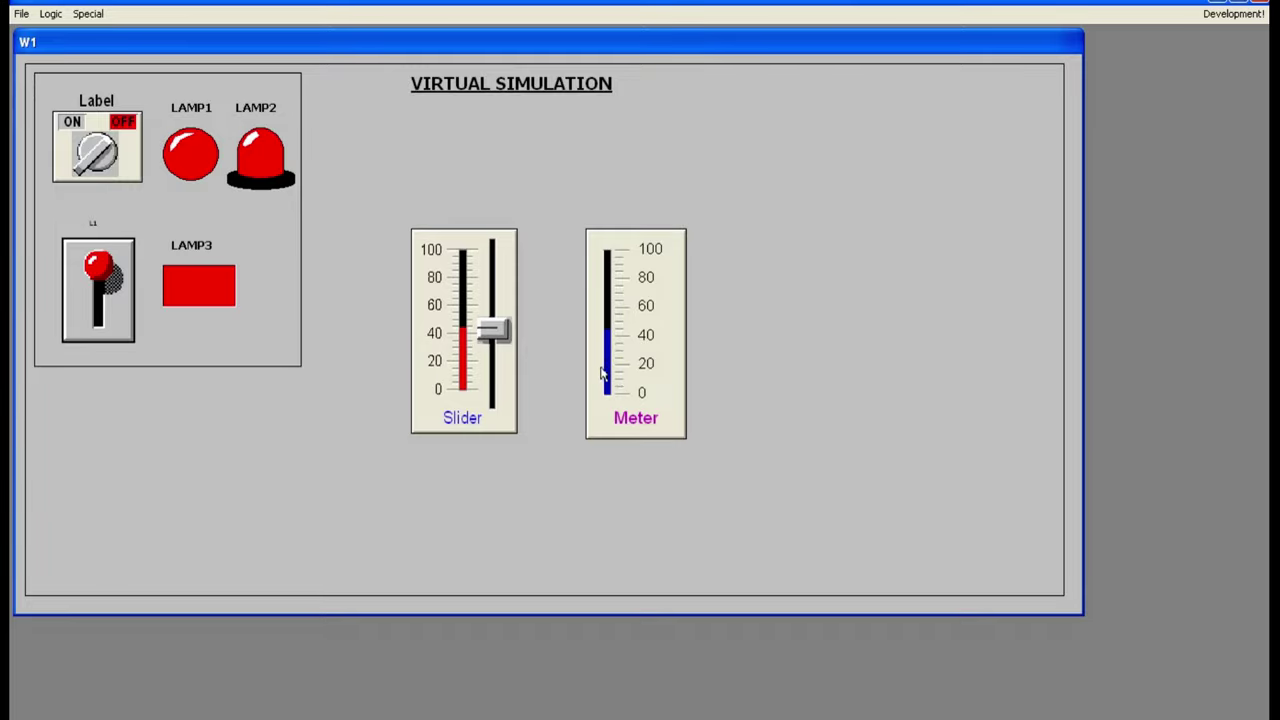
left_click_drag(495, 330, 498, 395)
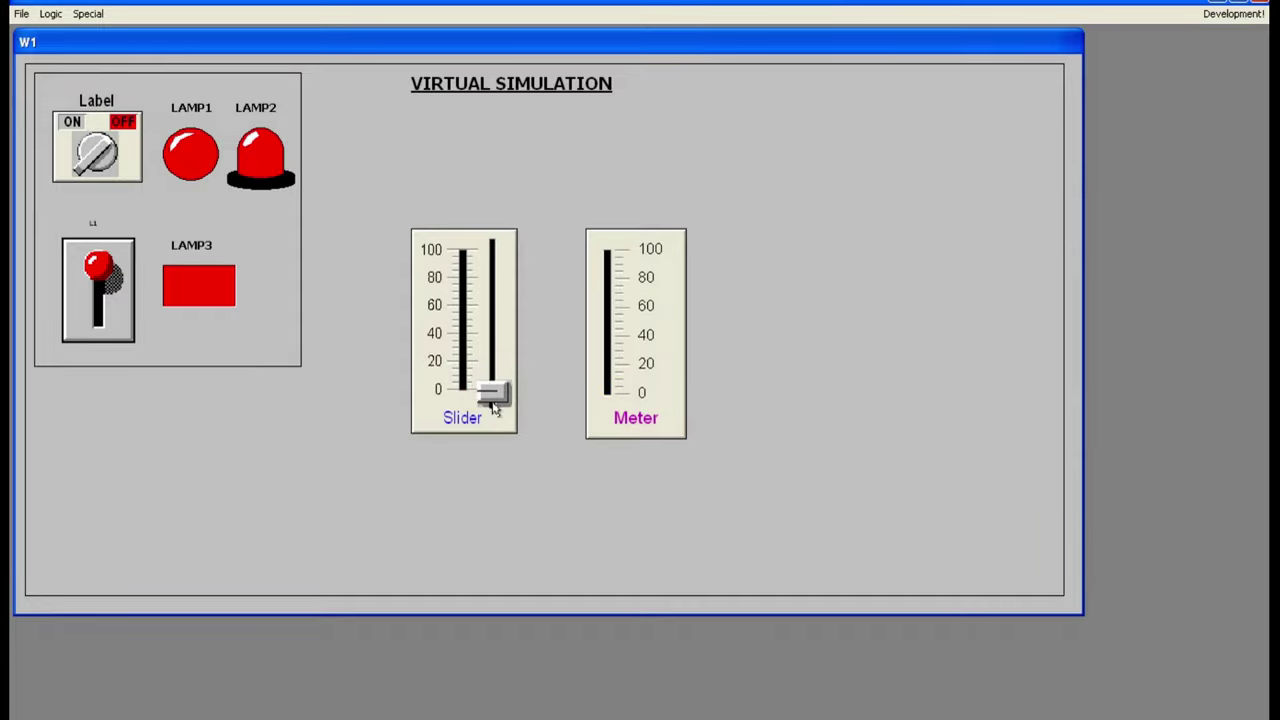
left_click(1230, 13)
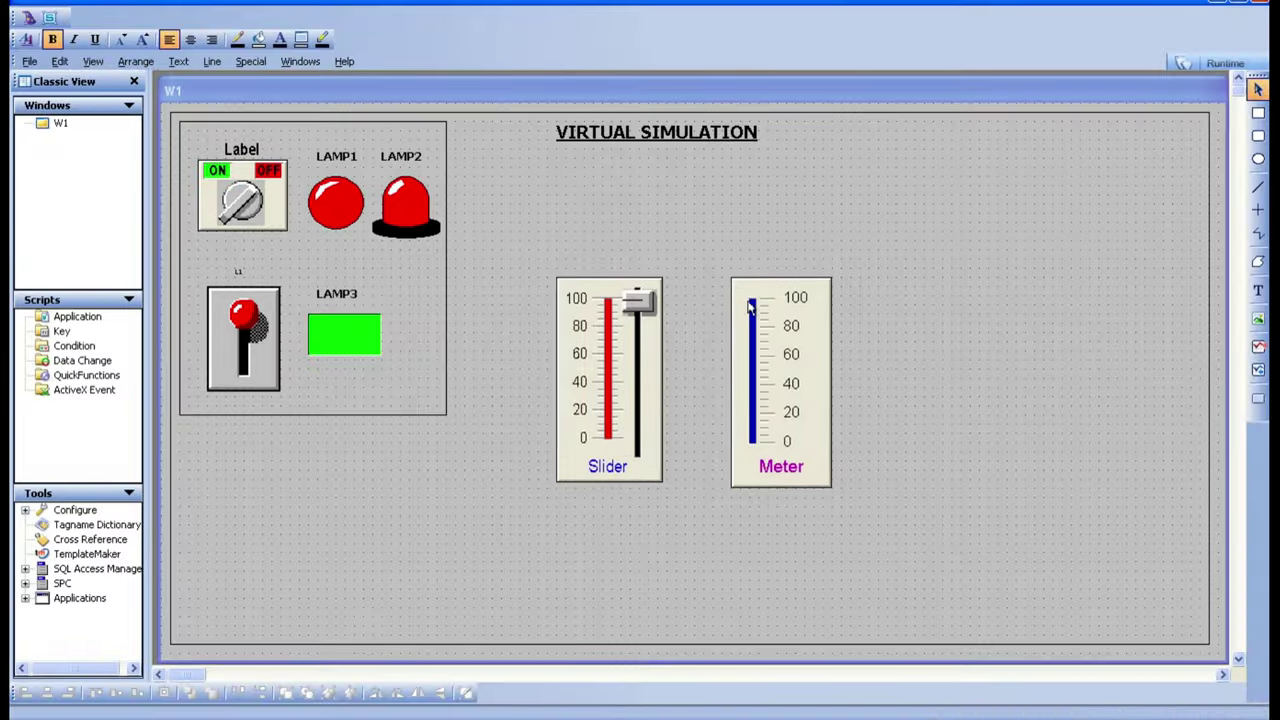
Step: Change the thermometer meter's fill color to yellow
double_click(751, 308)
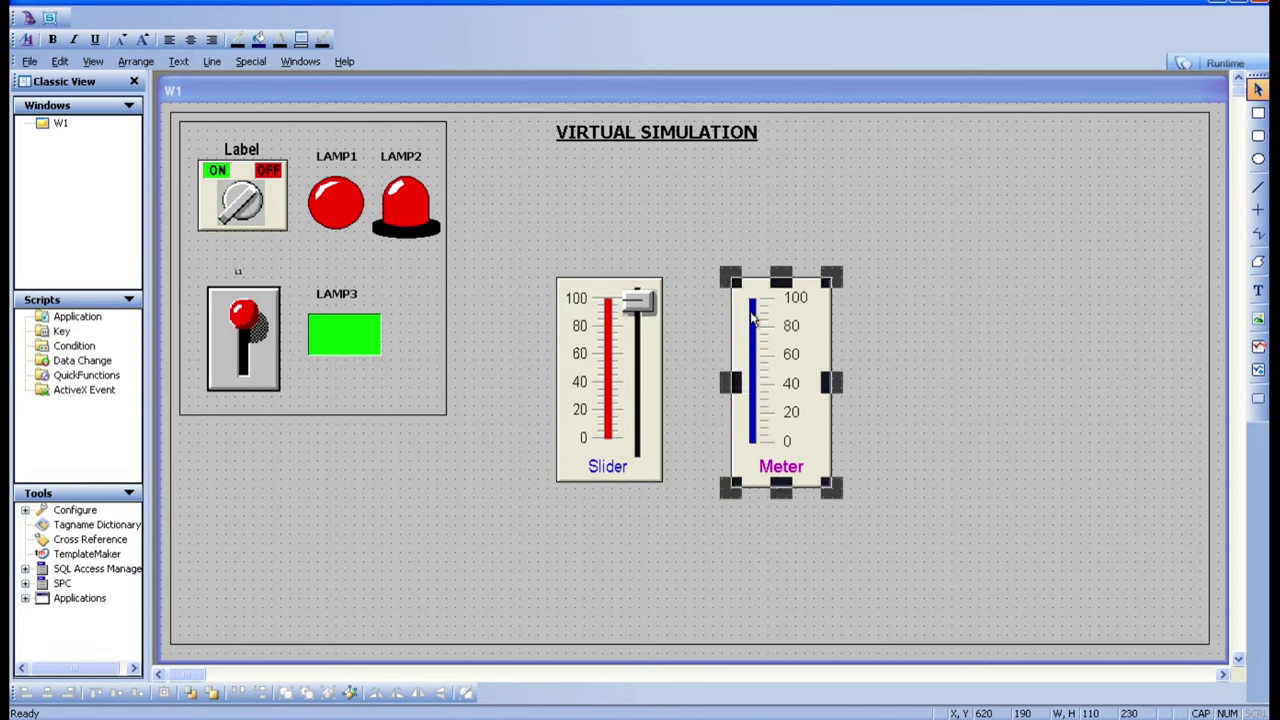
left_click(557, 315)
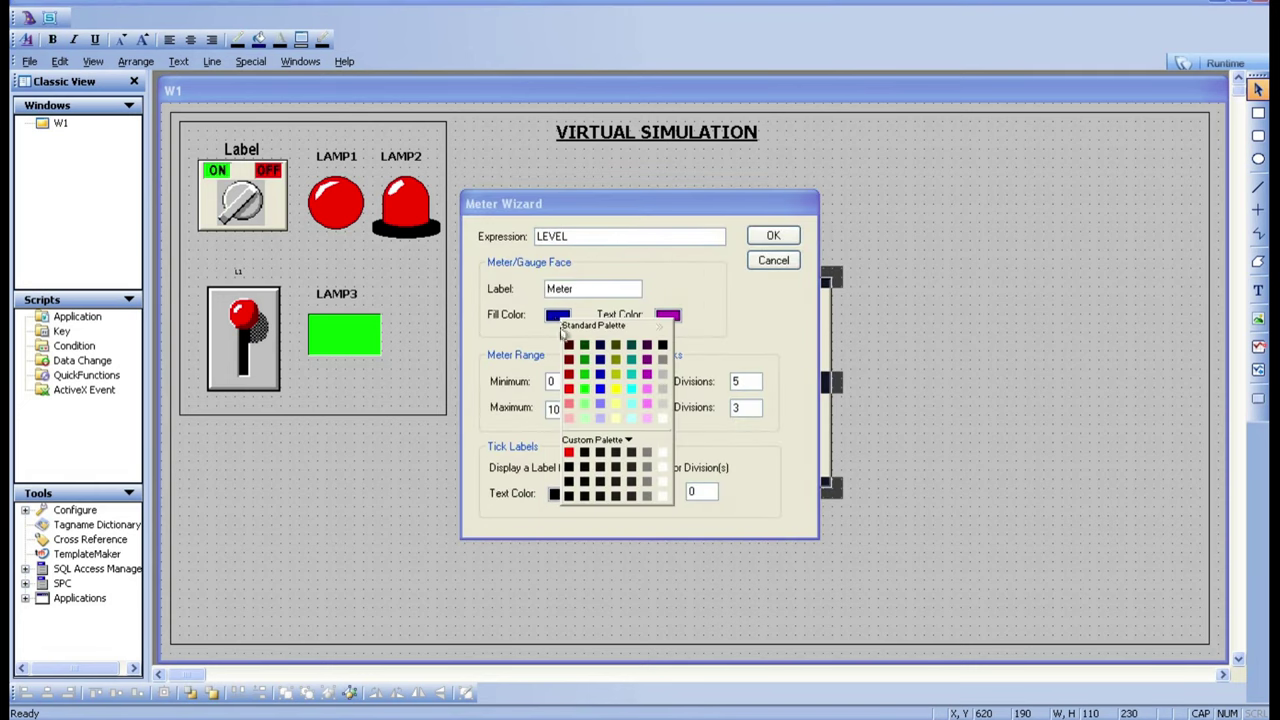
left_click(615, 390)
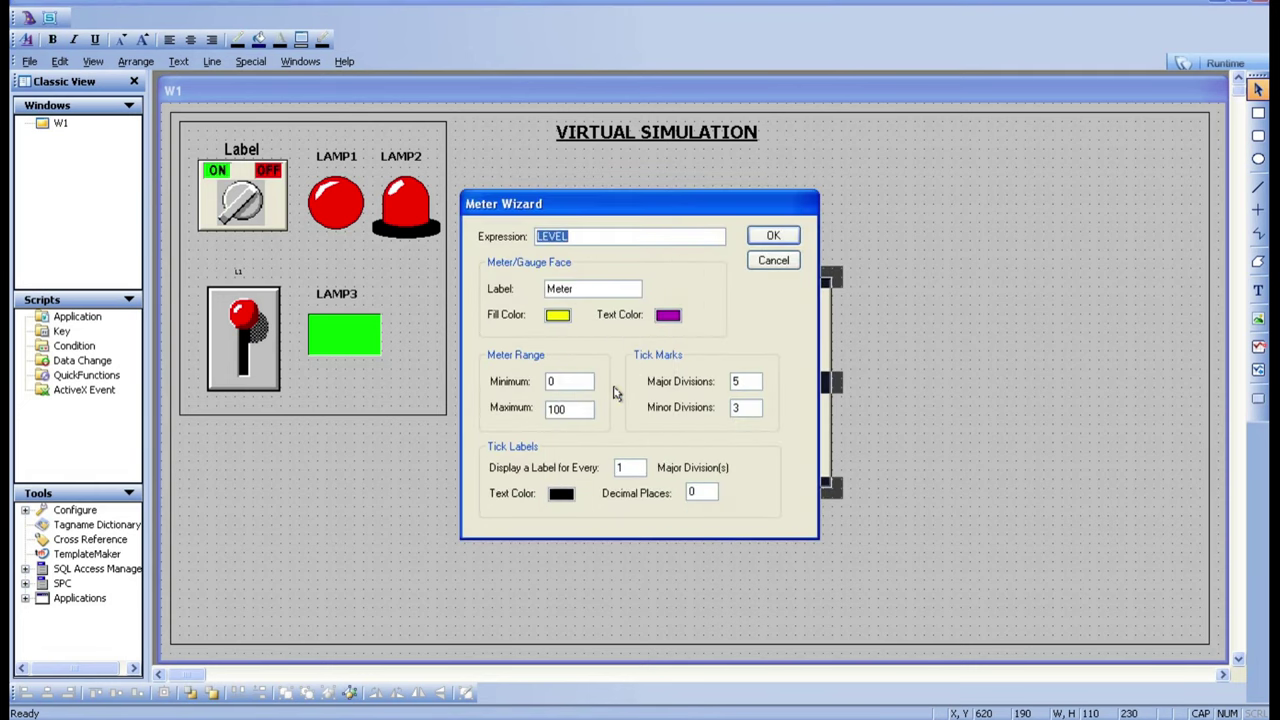
left_click(786, 236)
left_click(953, 283)
Step: Check the yellow meter fill in runtime by moving the slider to about 50 and back to 0, then resume development
left_click(1213, 63)
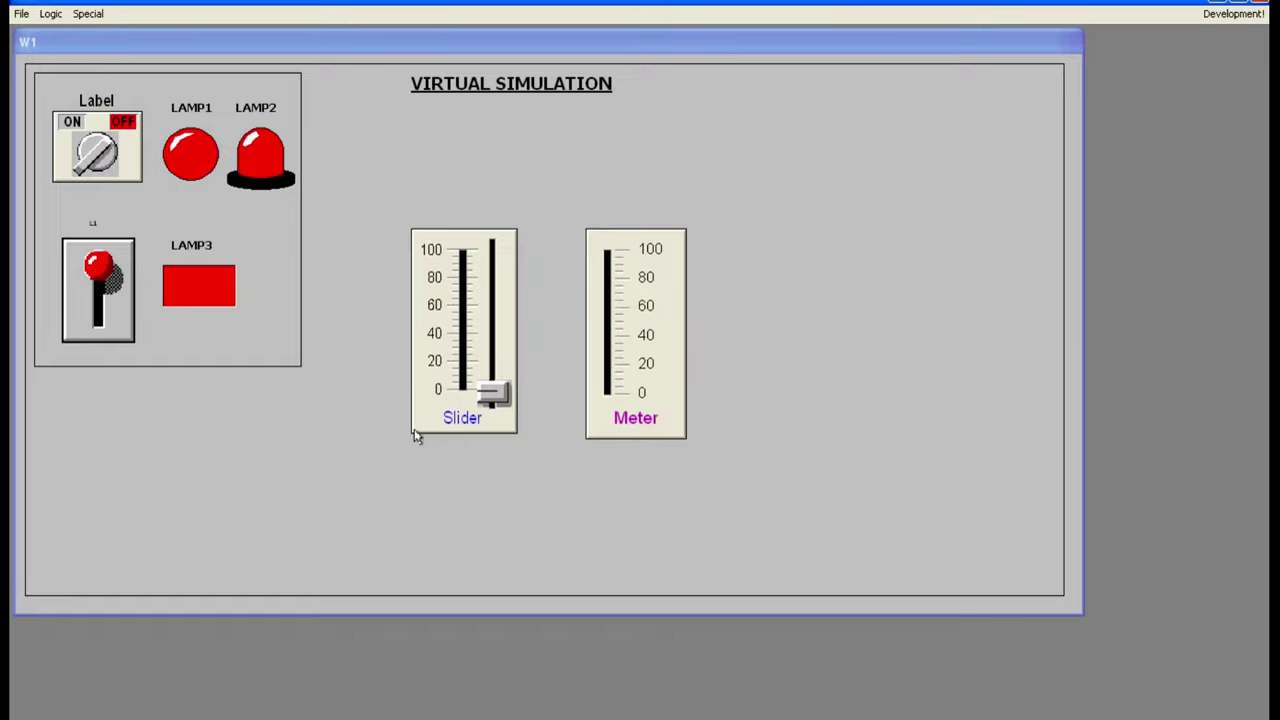
left_click_drag(494, 393, 492, 320)
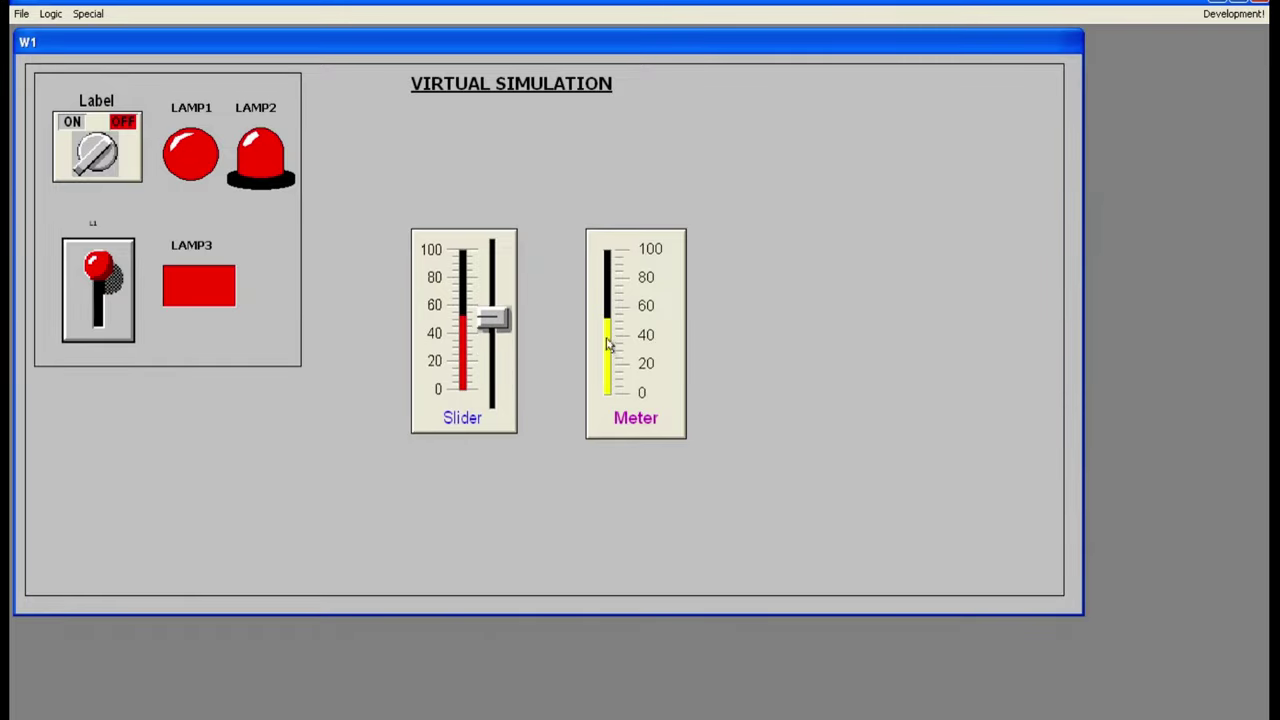
left_click_drag(492, 318, 490, 403)
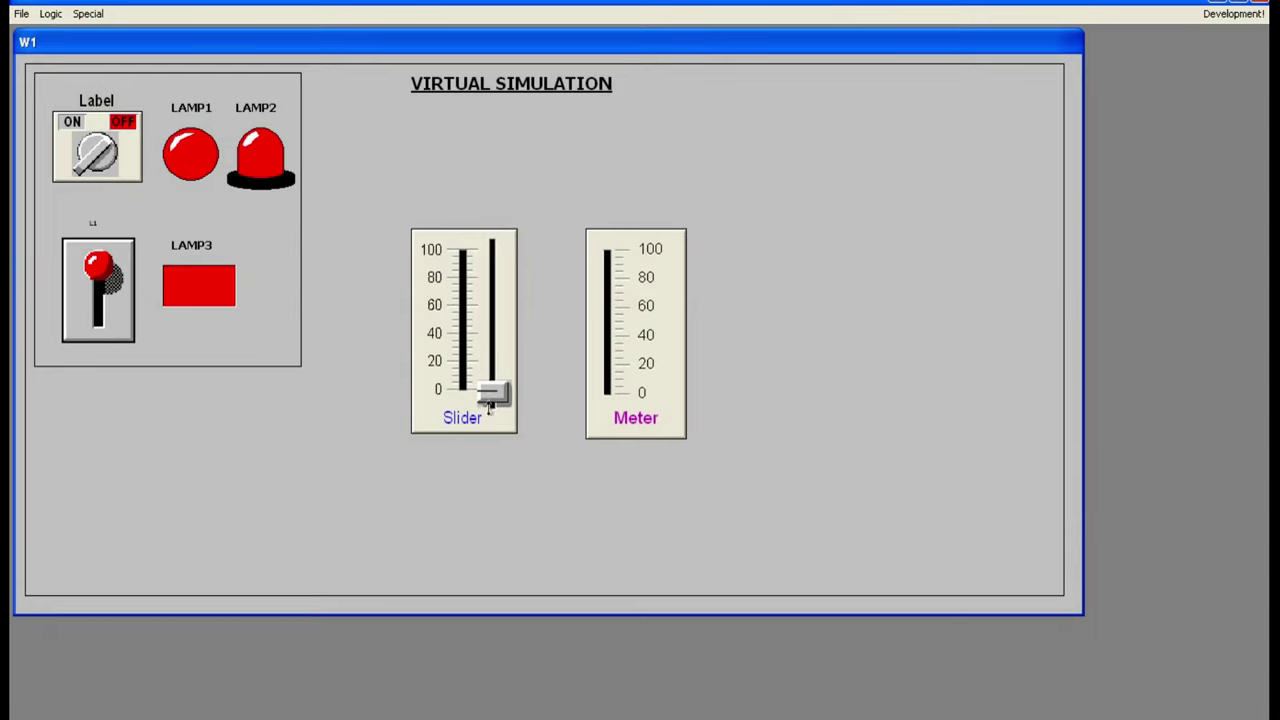
left_click(1232, 14)
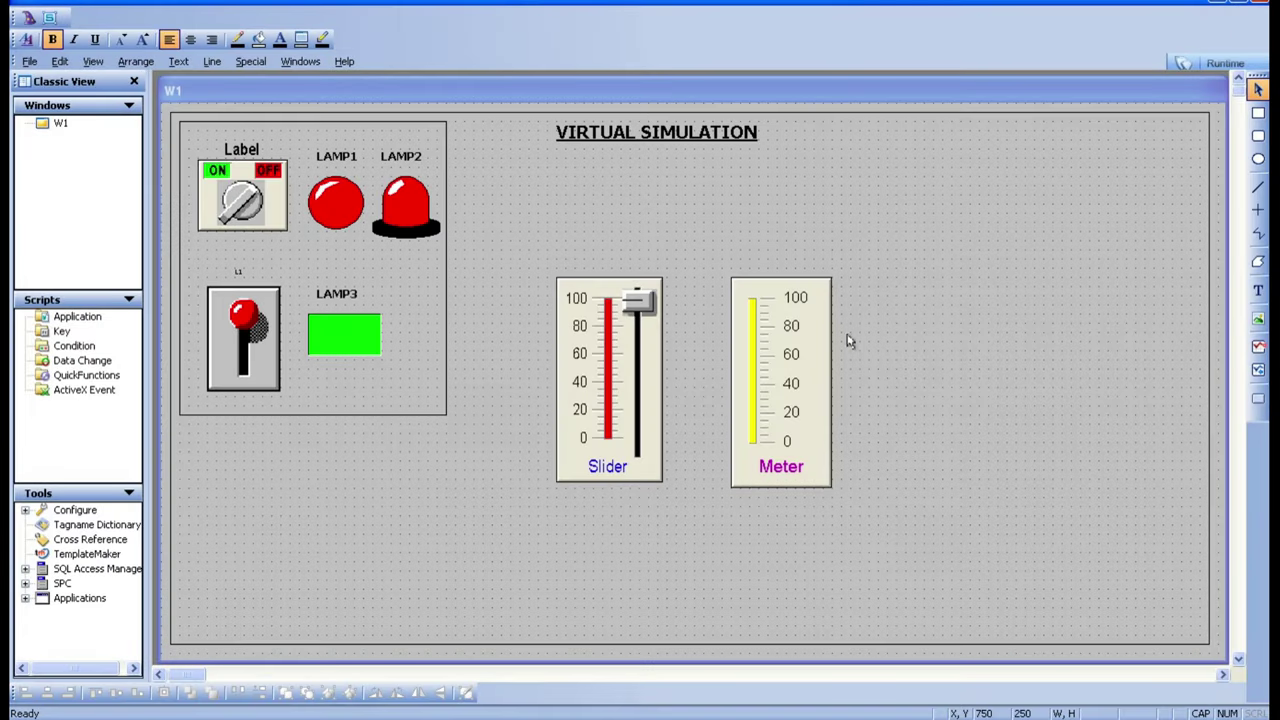
Step: Move the thermometer meter up and closer to the slider, to about X 580, Y 80
left_click(788, 370)
double_click(772, 284)
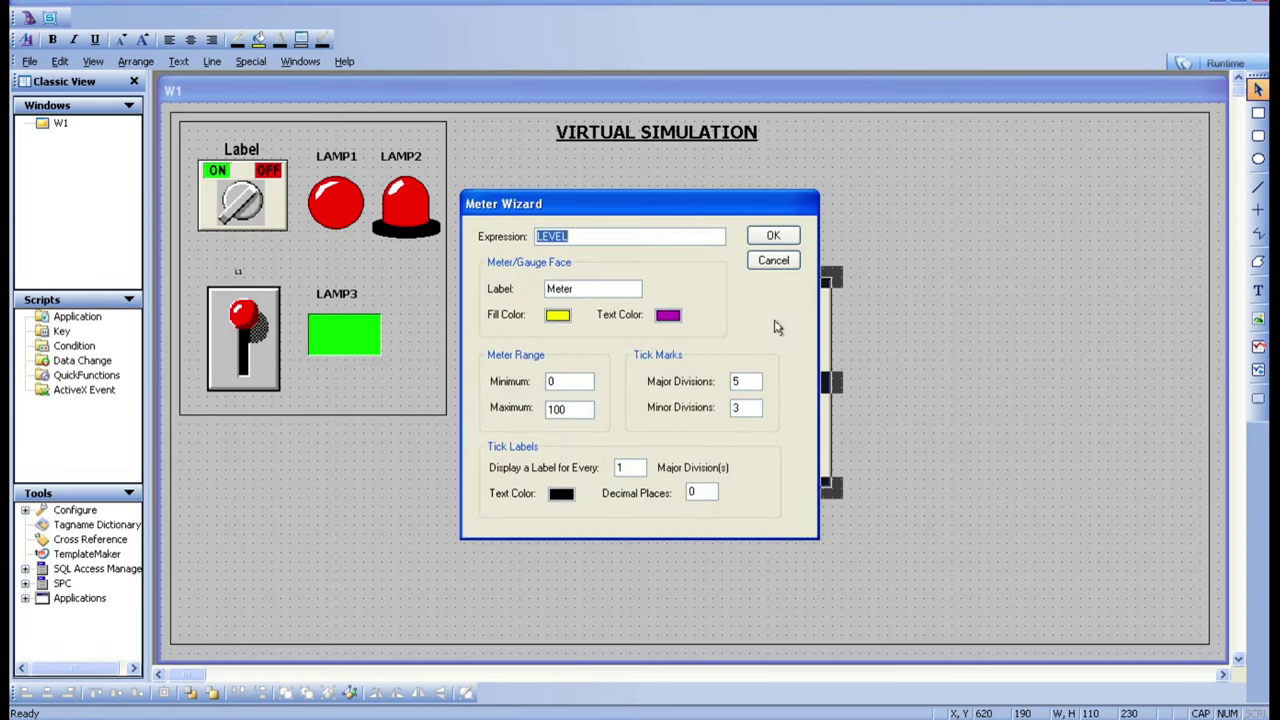
left_click(774, 261)
left_click_drag(781, 333, 745, 232)
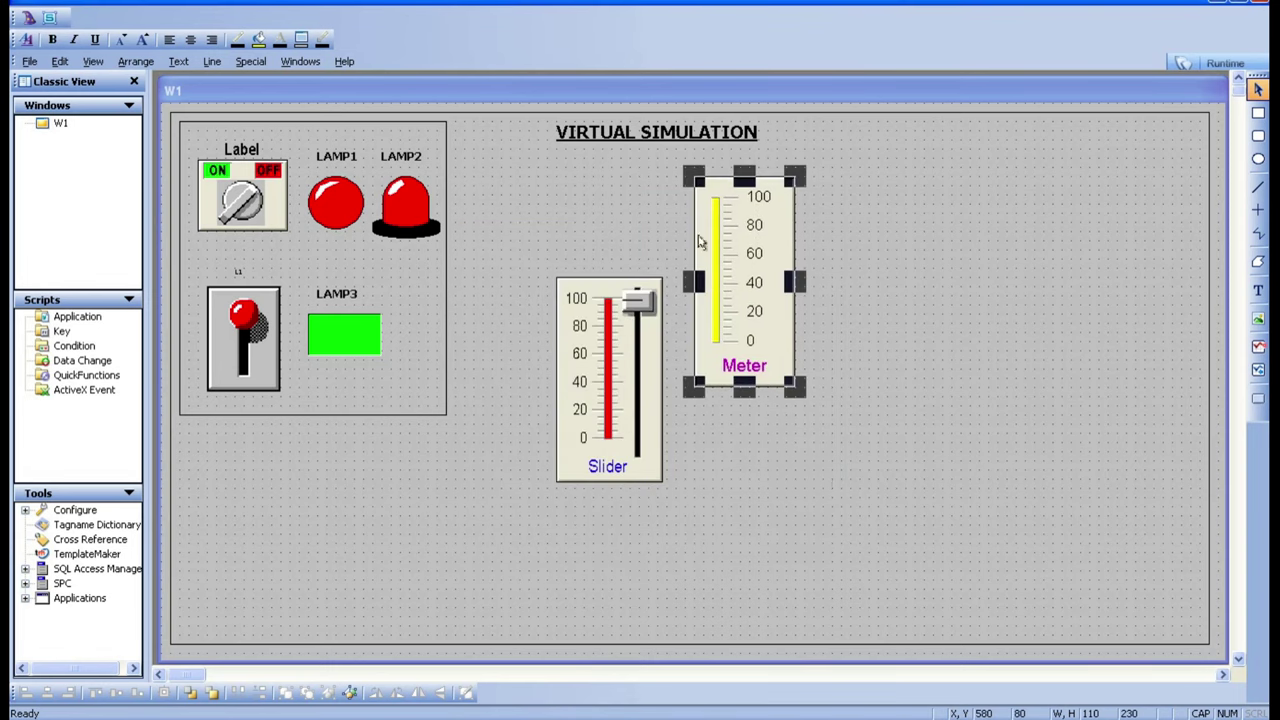
Step: Insert a Speedometer Dial meter beside the thermometer meter and enlarge it to about 250 by 205
left_click(22, 14)
left_click(410, 277)
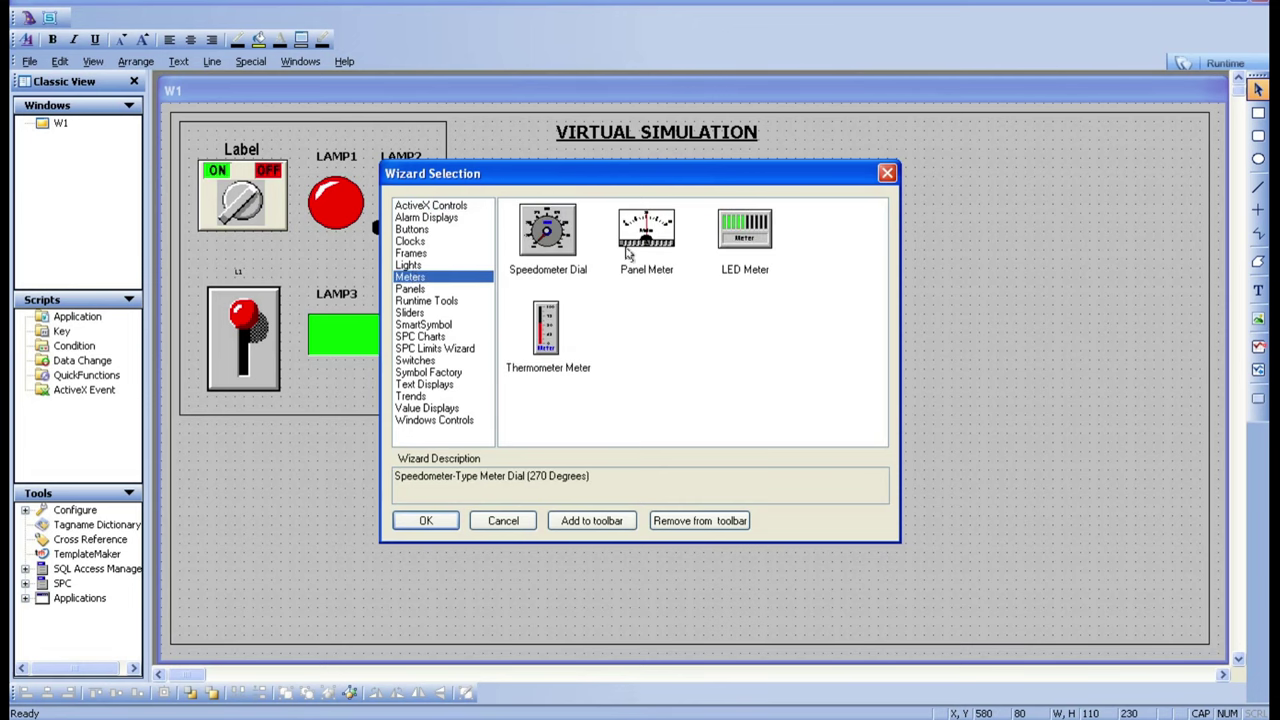
left_click(538, 258)
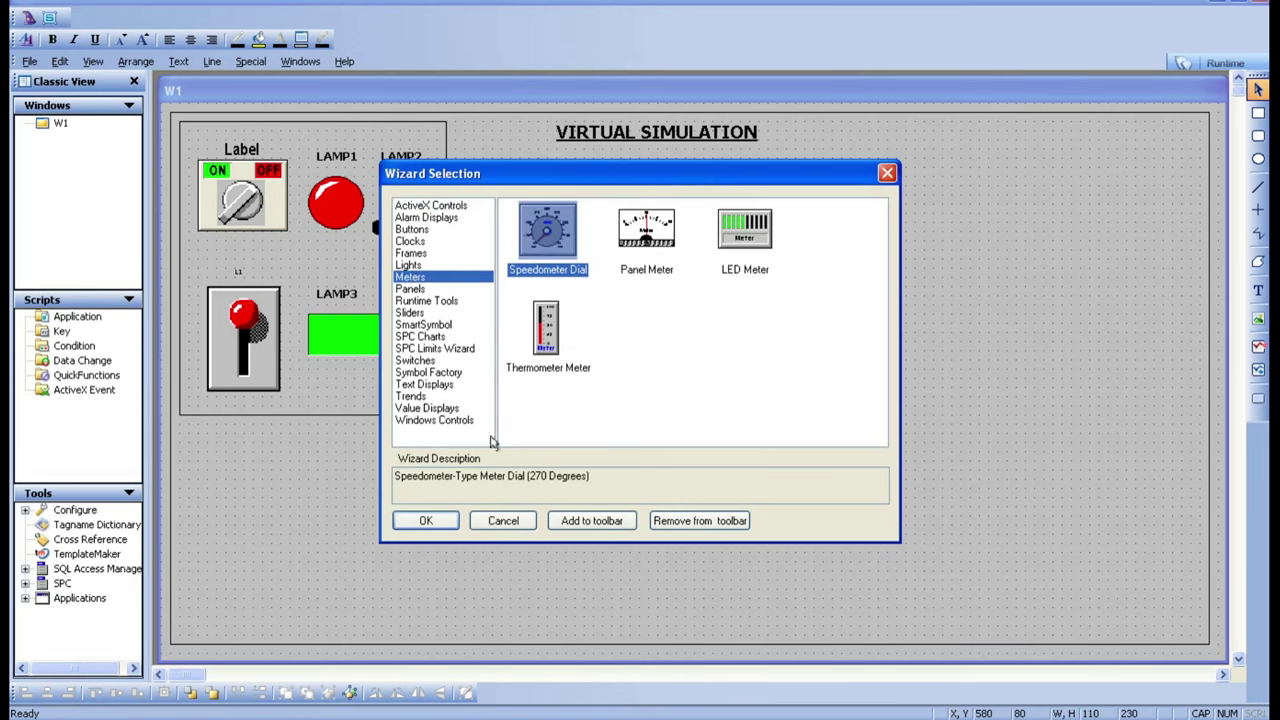
left_click(425, 520)
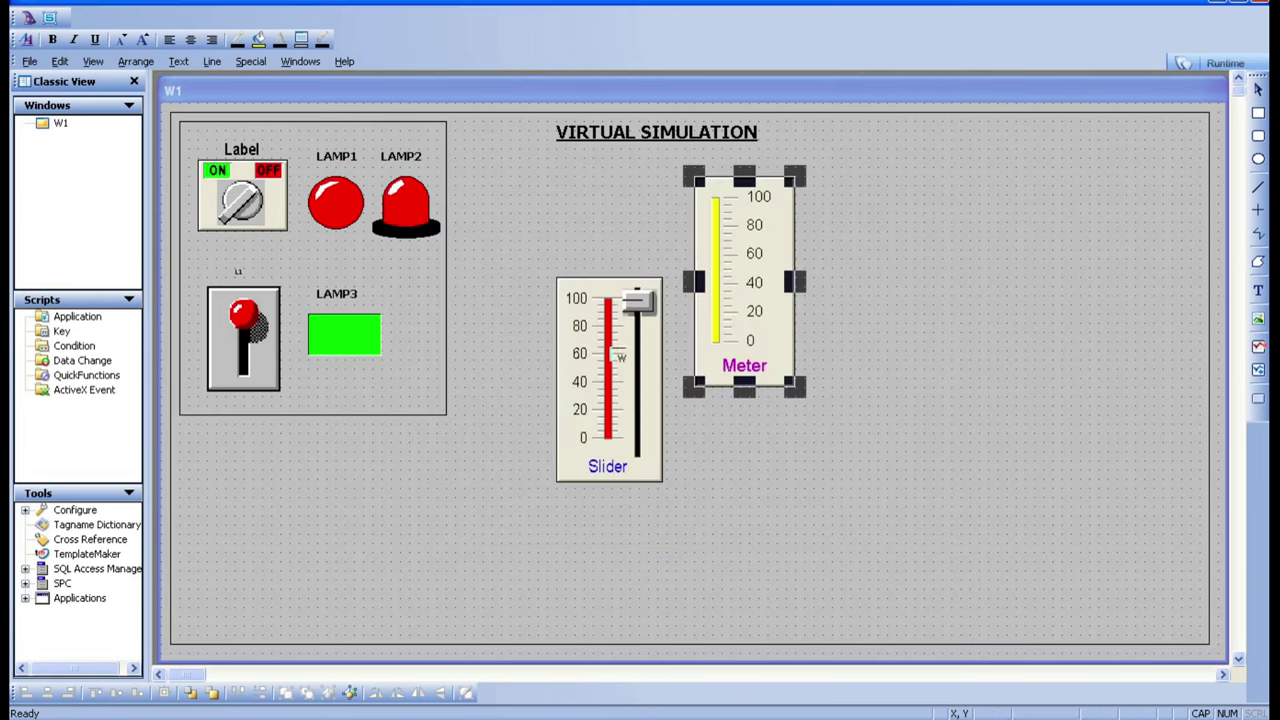
left_click(876, 200)
left_click_drag(1082, 358, 1108, 381)
left_click(1020, 466)
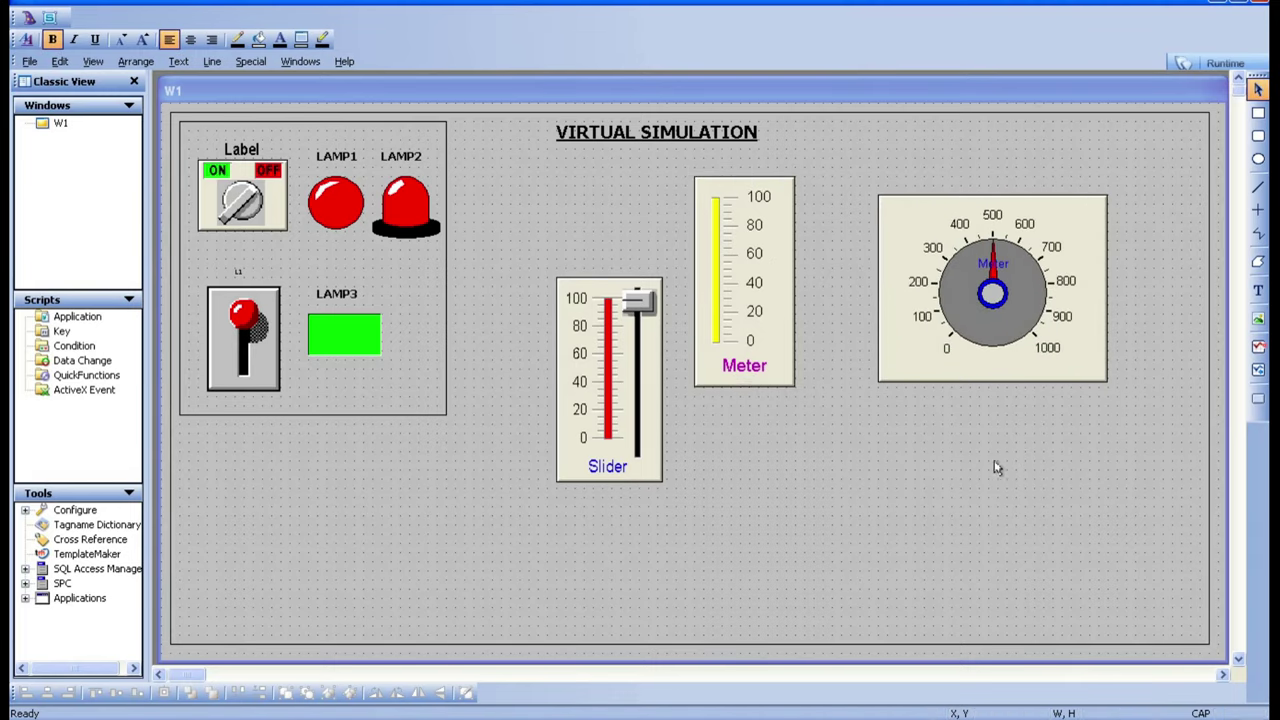
Step: Link the Speedometer Dial meter's expression to the LEVEL tag
double_click(955, 256)
key("BackSpace")
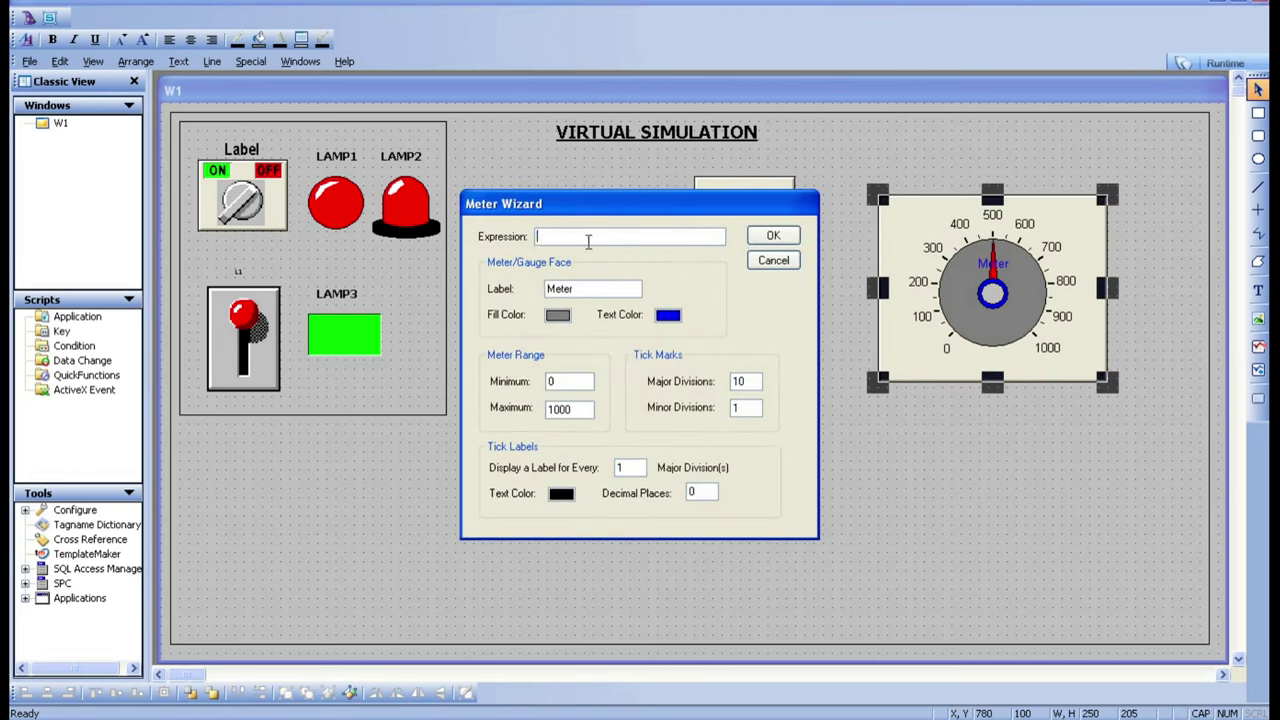
double_click(587, 238)
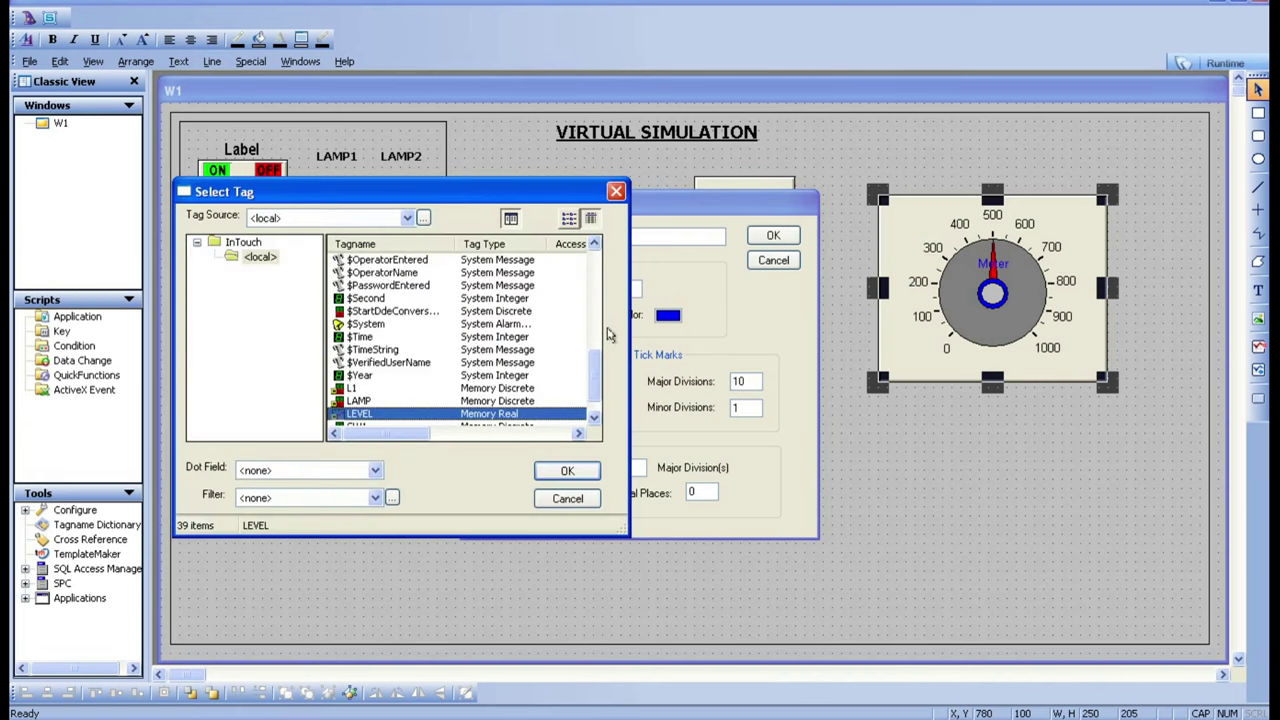
double_click(505, 414)
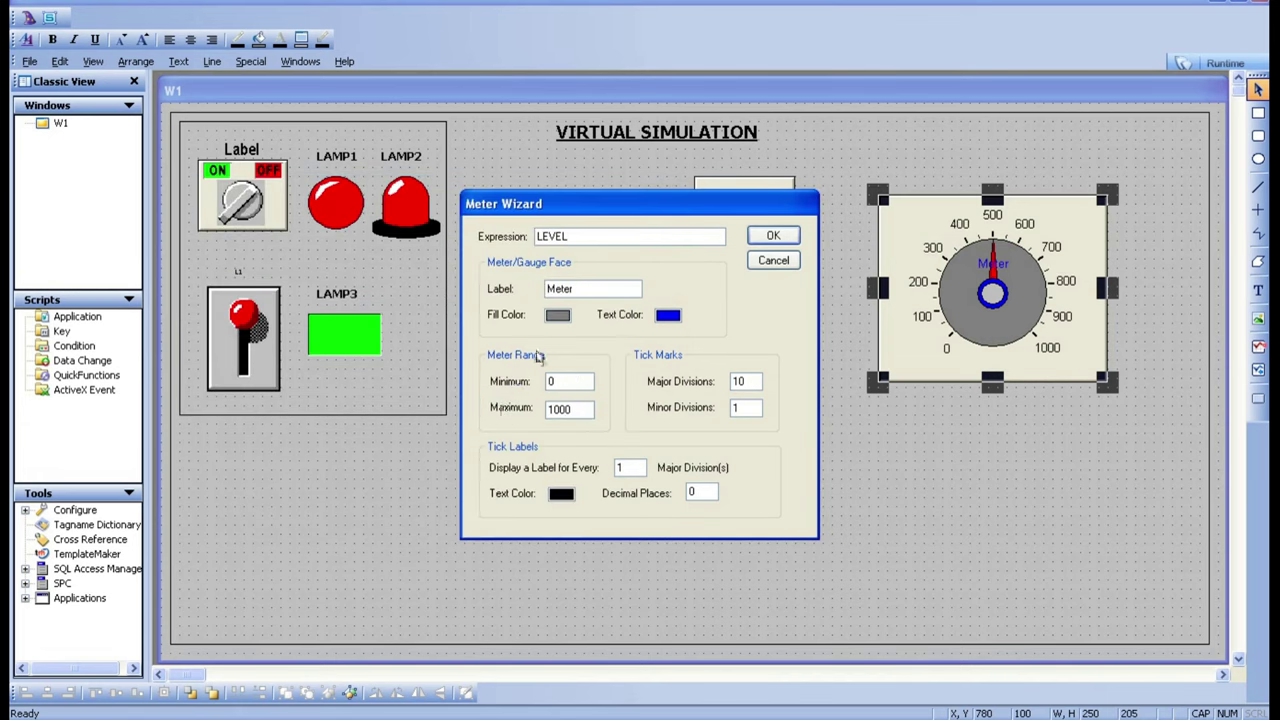
left_click(771, 238)
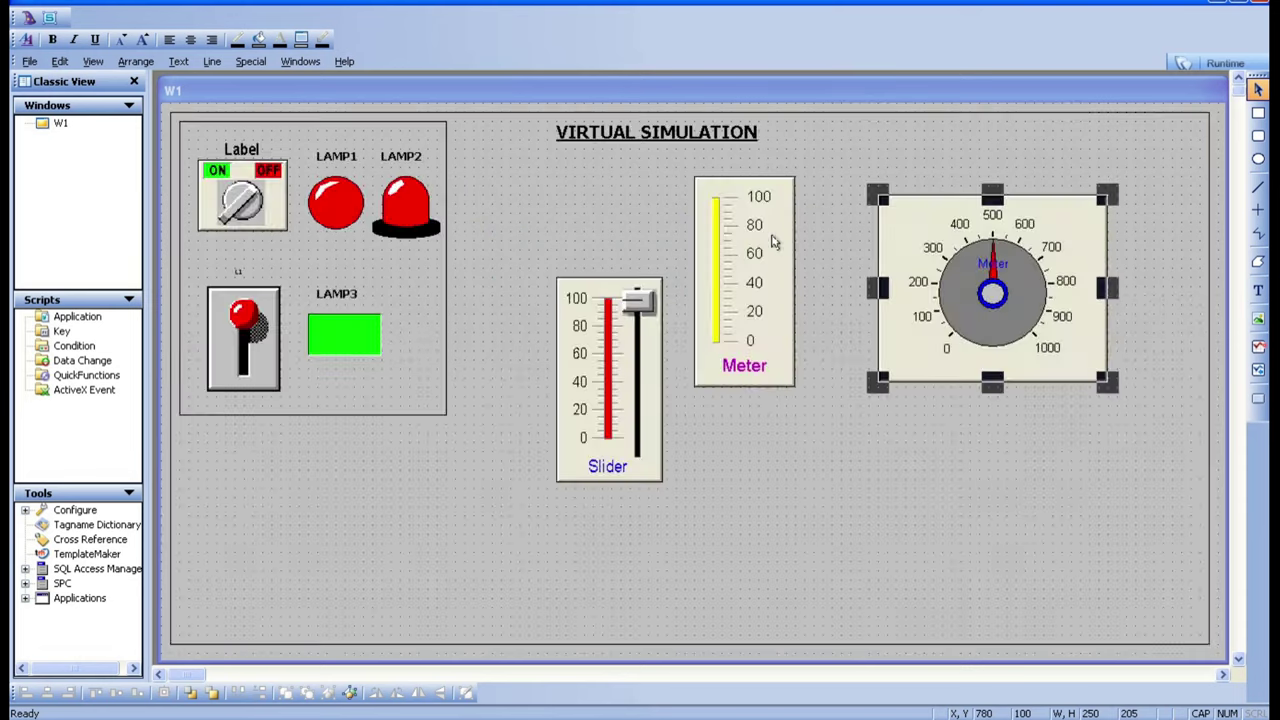
Step: Test the dial meter in runtime by moving the slider to about 40, up to 100 and back to 0, then resume development
left_click(1225, 66)
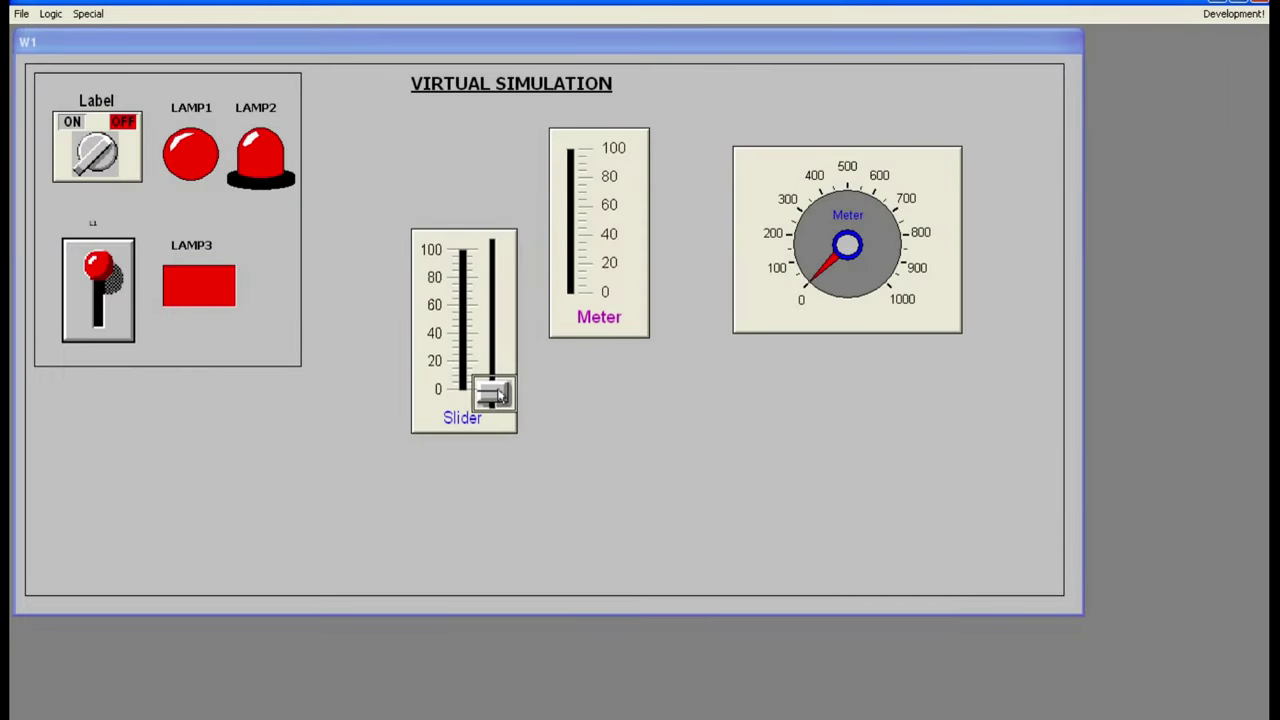
left_click_drag(492, 393, 493, 330)
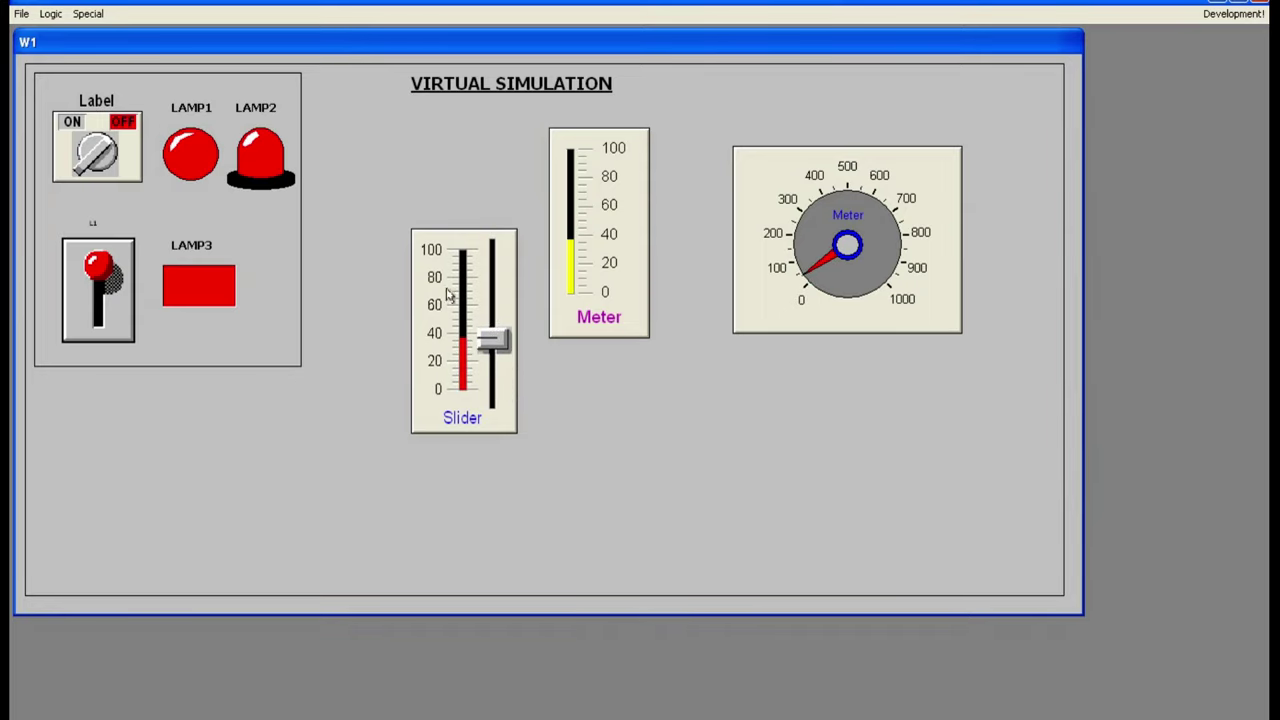
left_click_drag(492, 340, 491, 243)
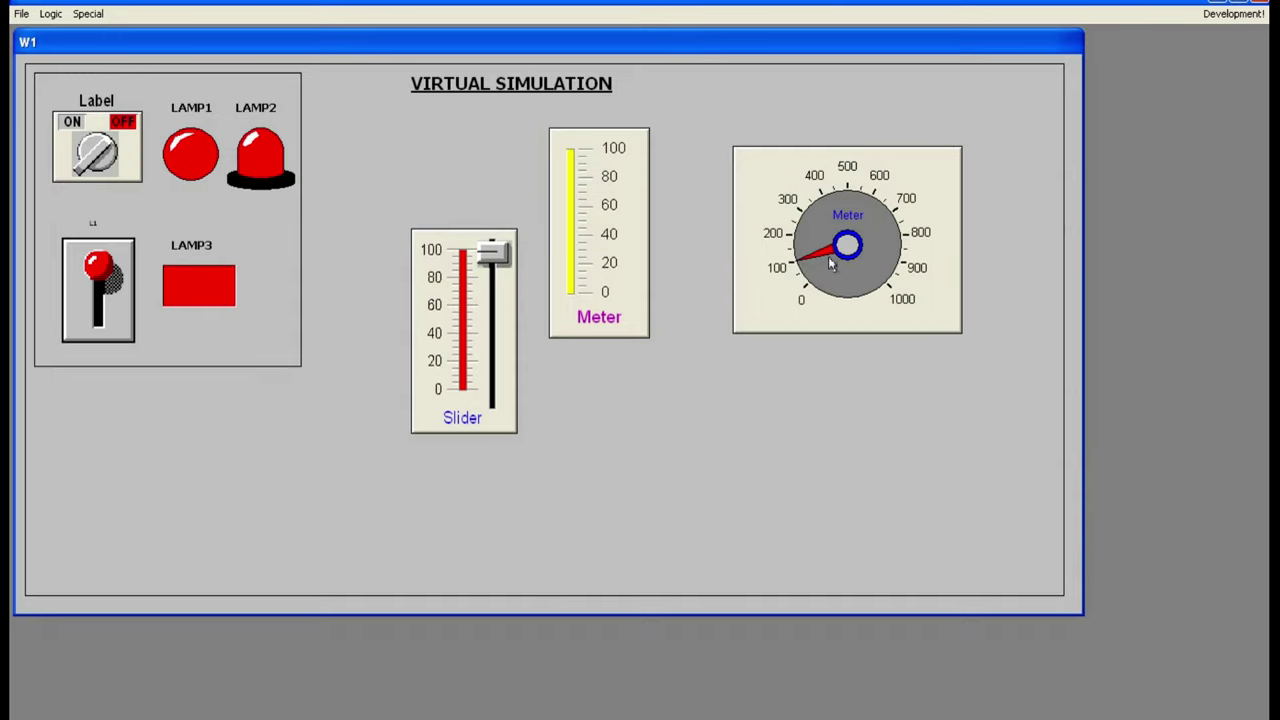
left_click_drag(495, 252, 496, 379)
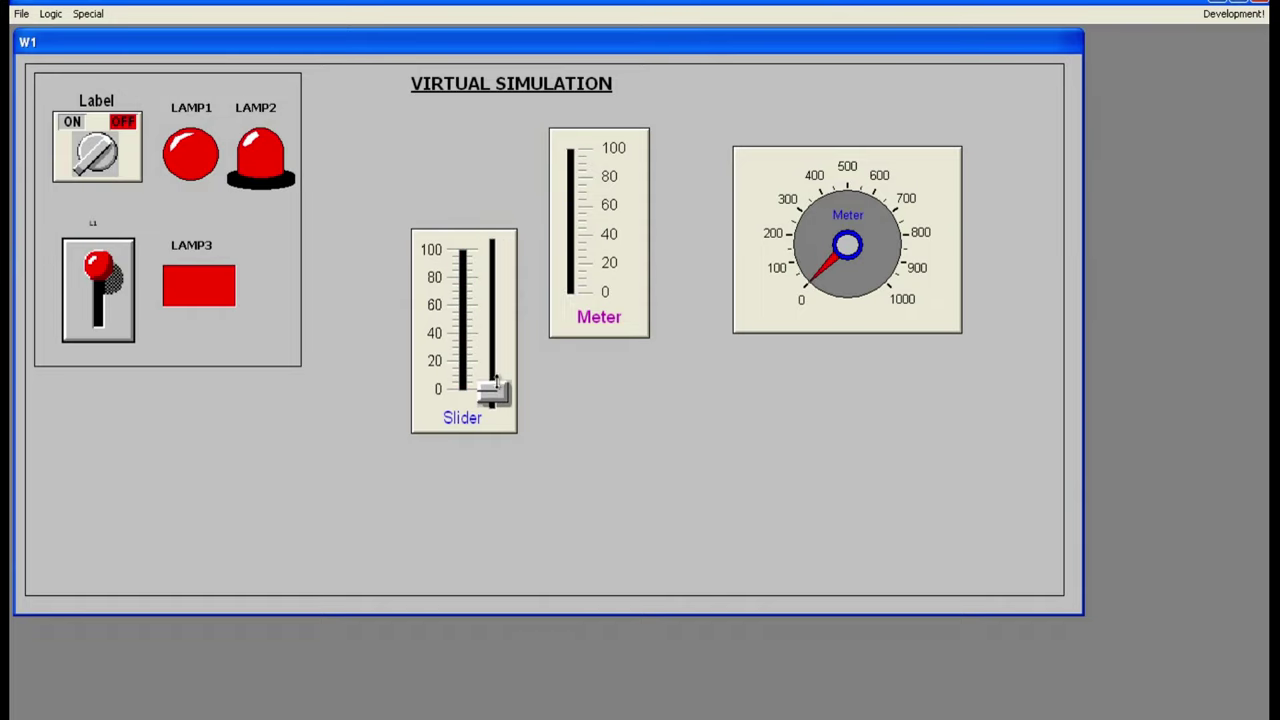
left_click(1232, 13)
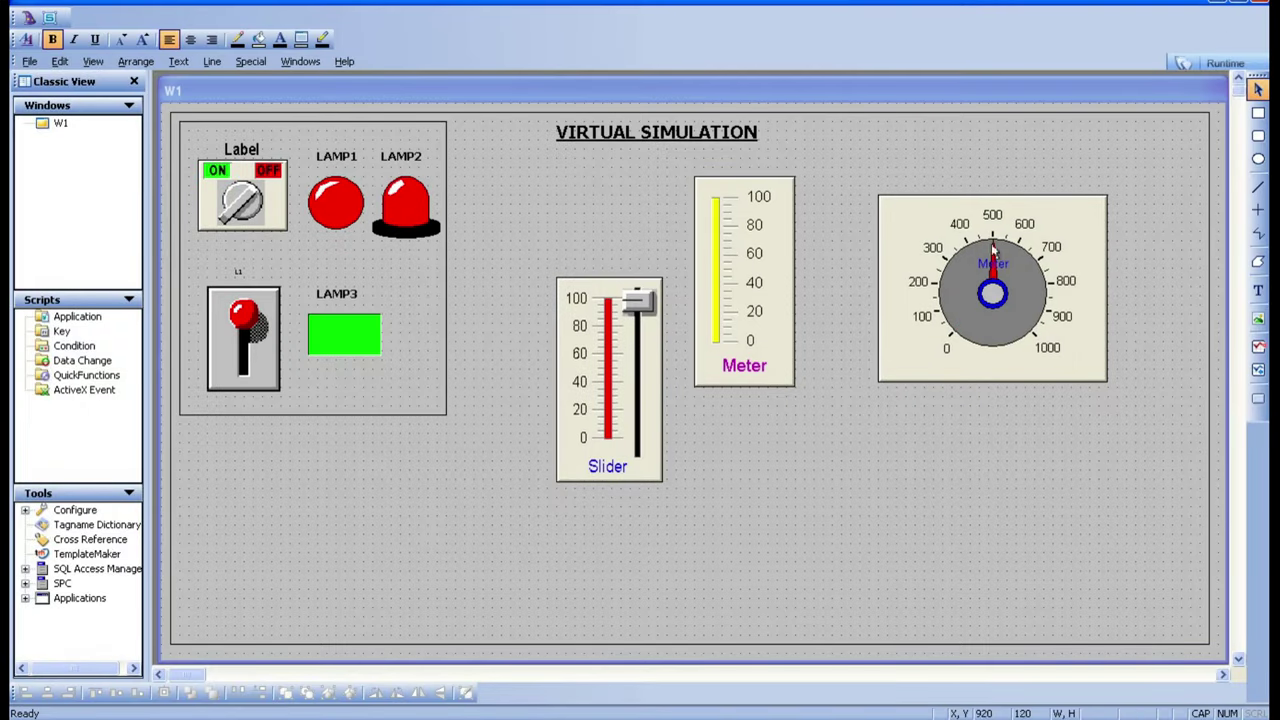
Step: Set the dial meter's maximum range to 100
double_click(993, 262)
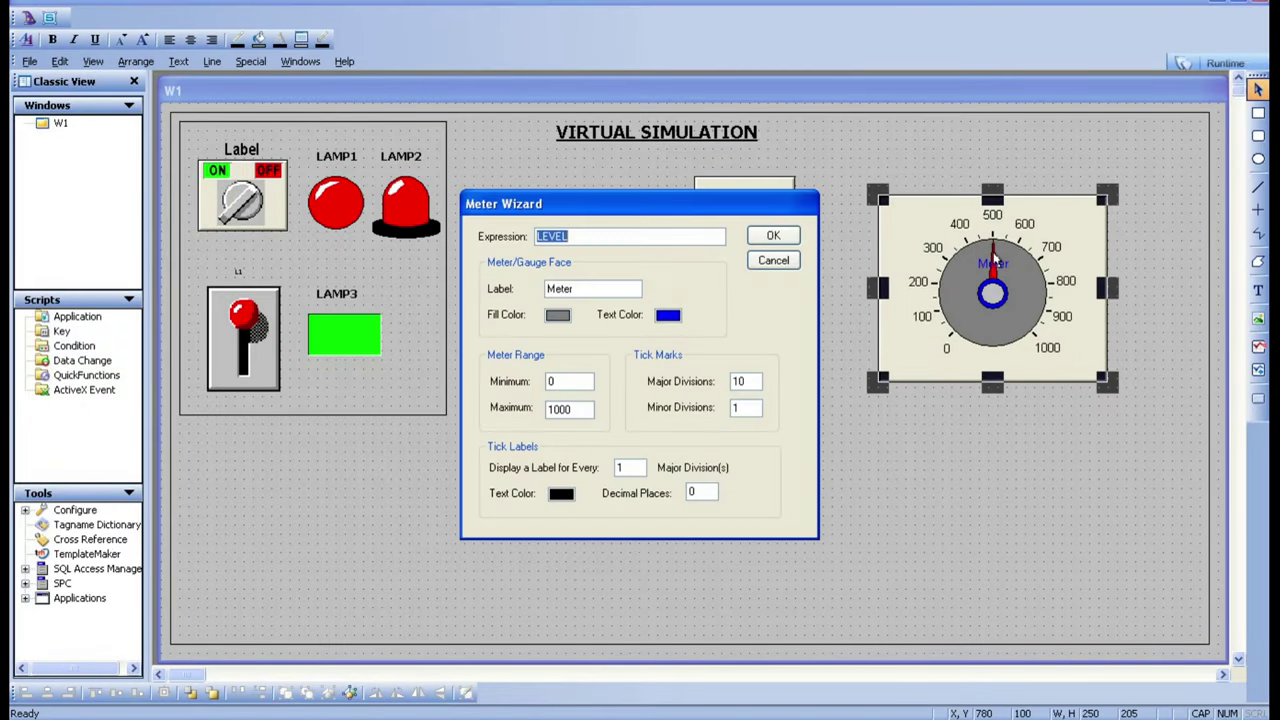
left_click(576, 411)
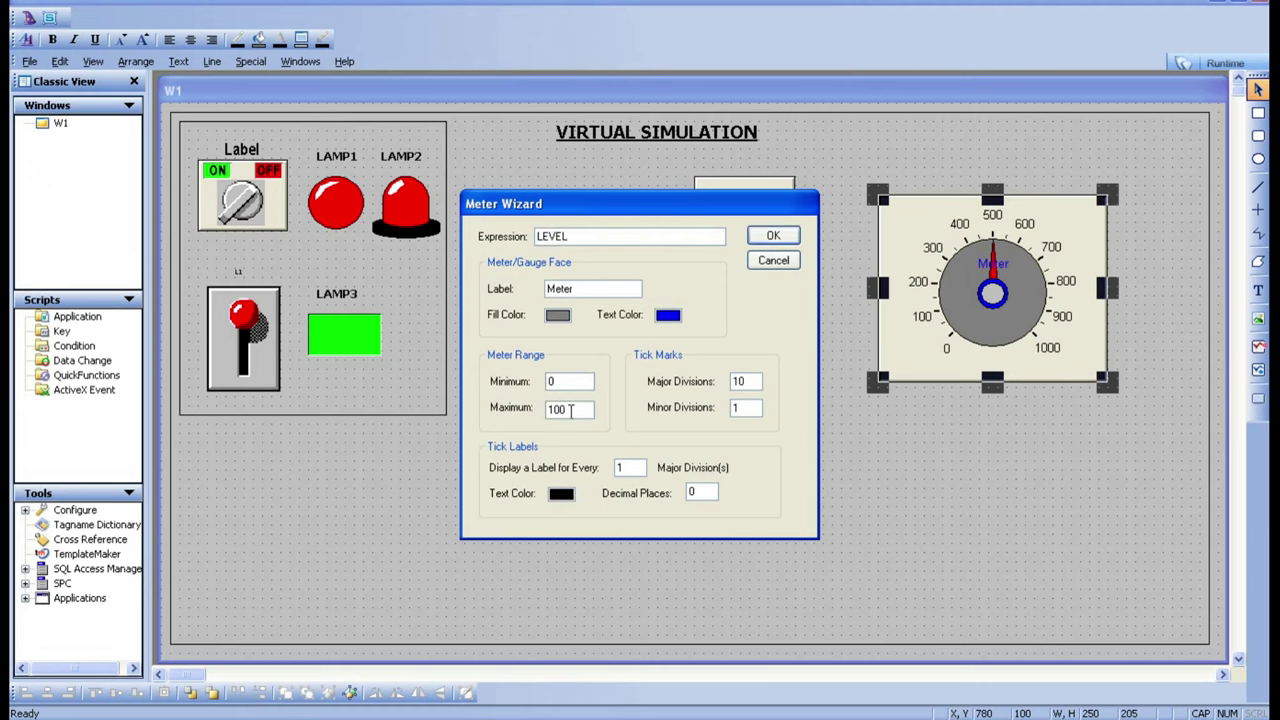
left_click(770, 232)
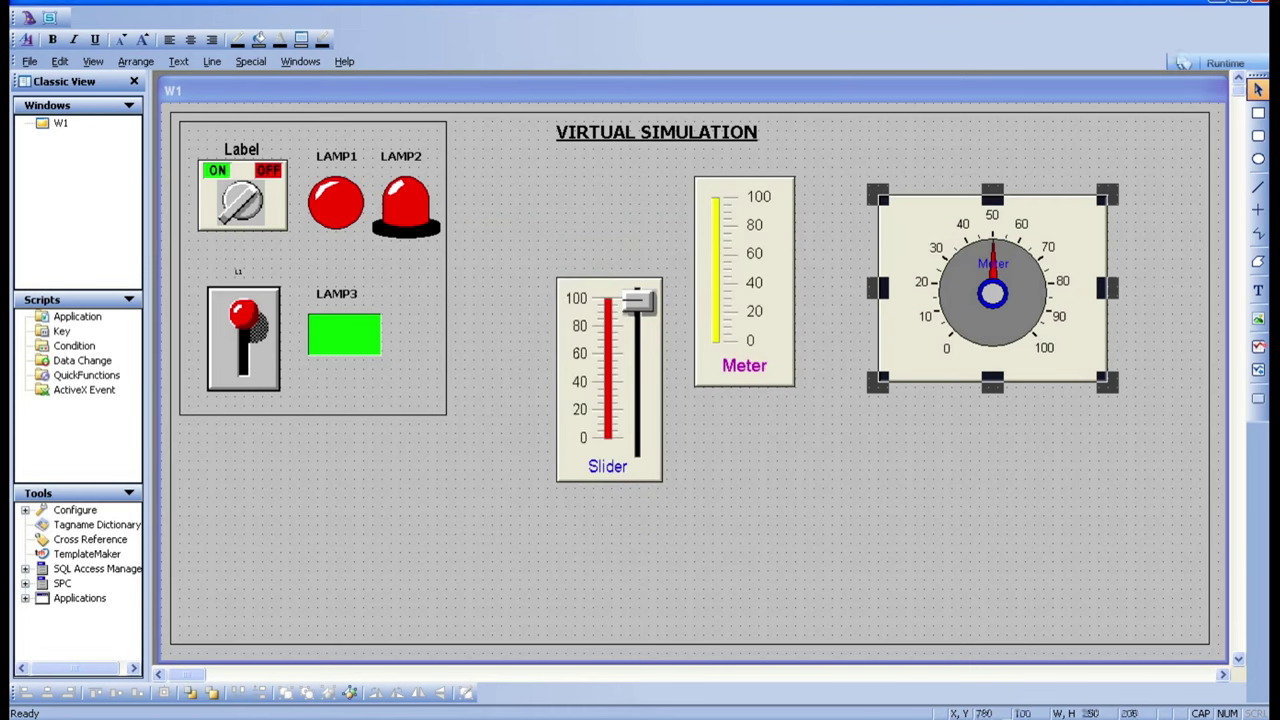
Step: Check the rescaled dial meter in runtime by moving the slider to about 40 and back to 0, then return to development
left_click(1222, 63)
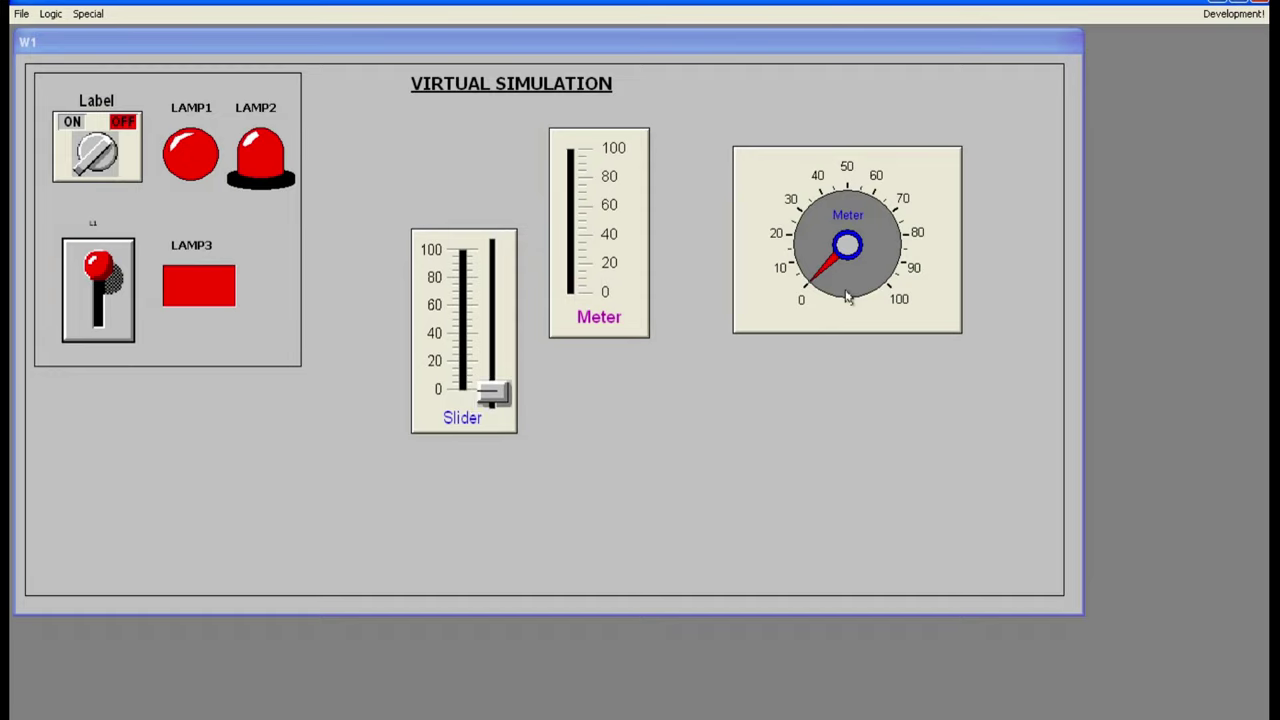
left_click_drag(508, 390, 508, 322)
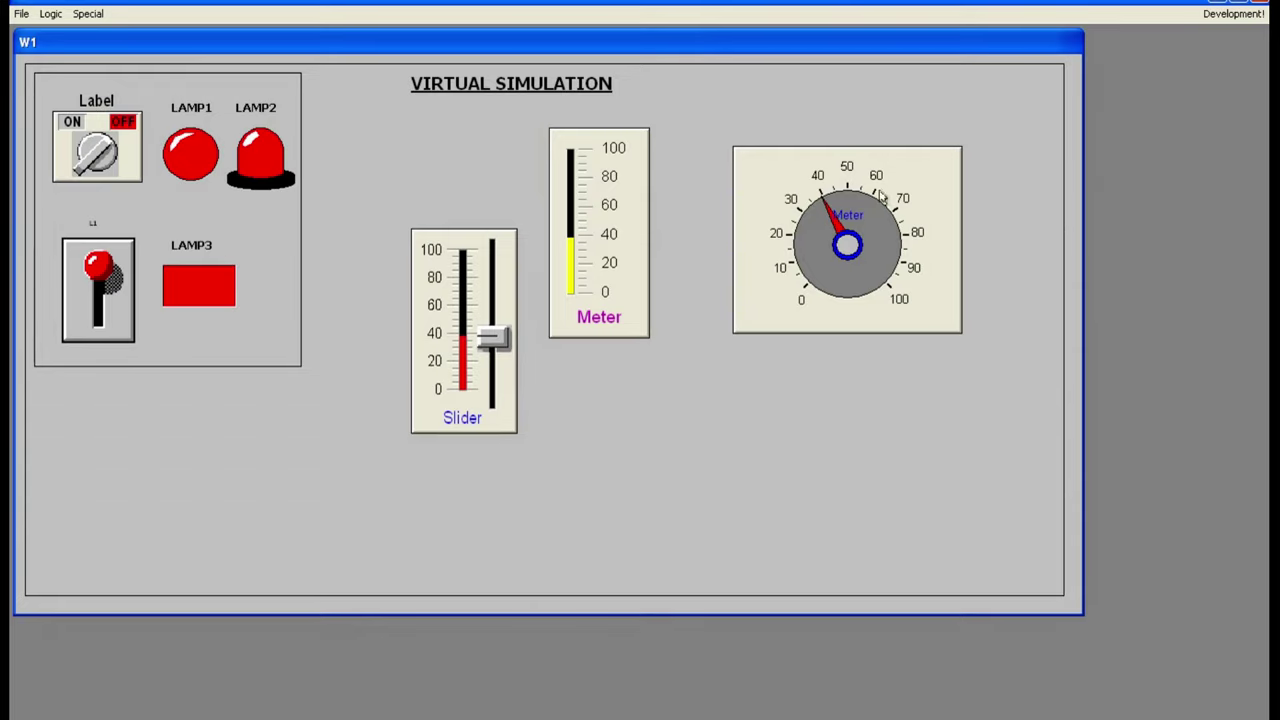
left_click_drag(493, 342, 497, 404)
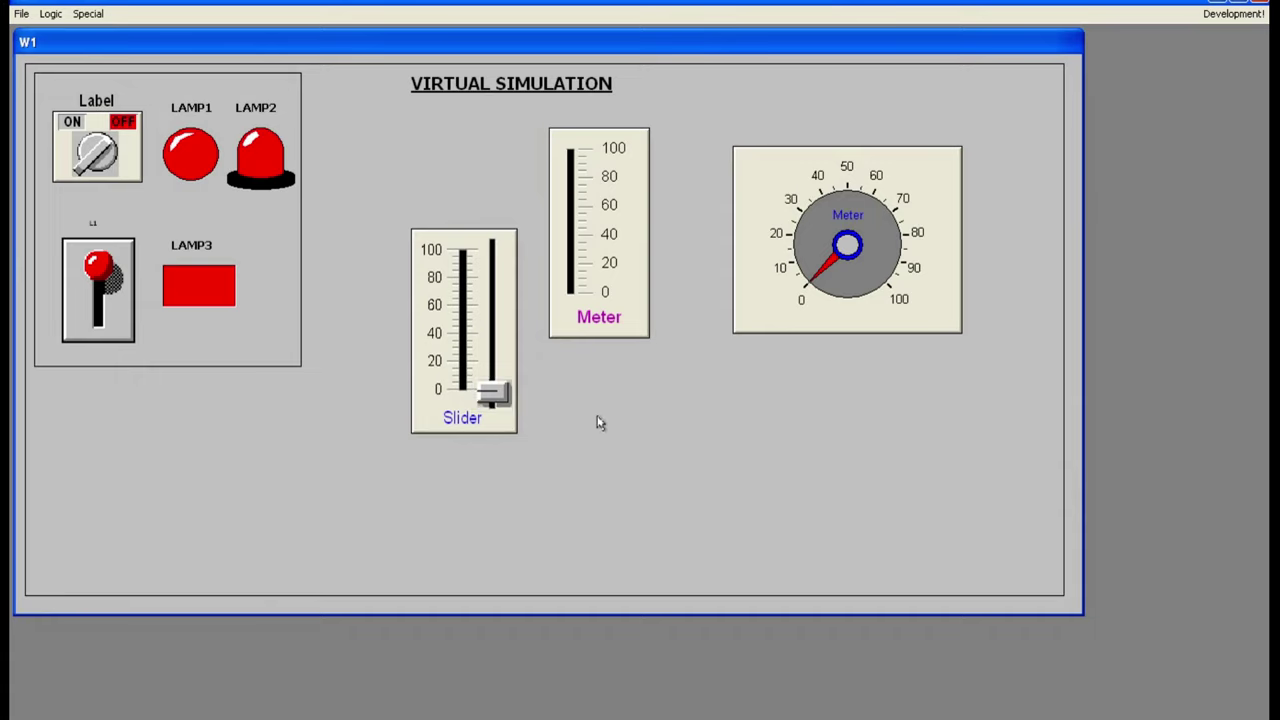
left_click(1233, 13)
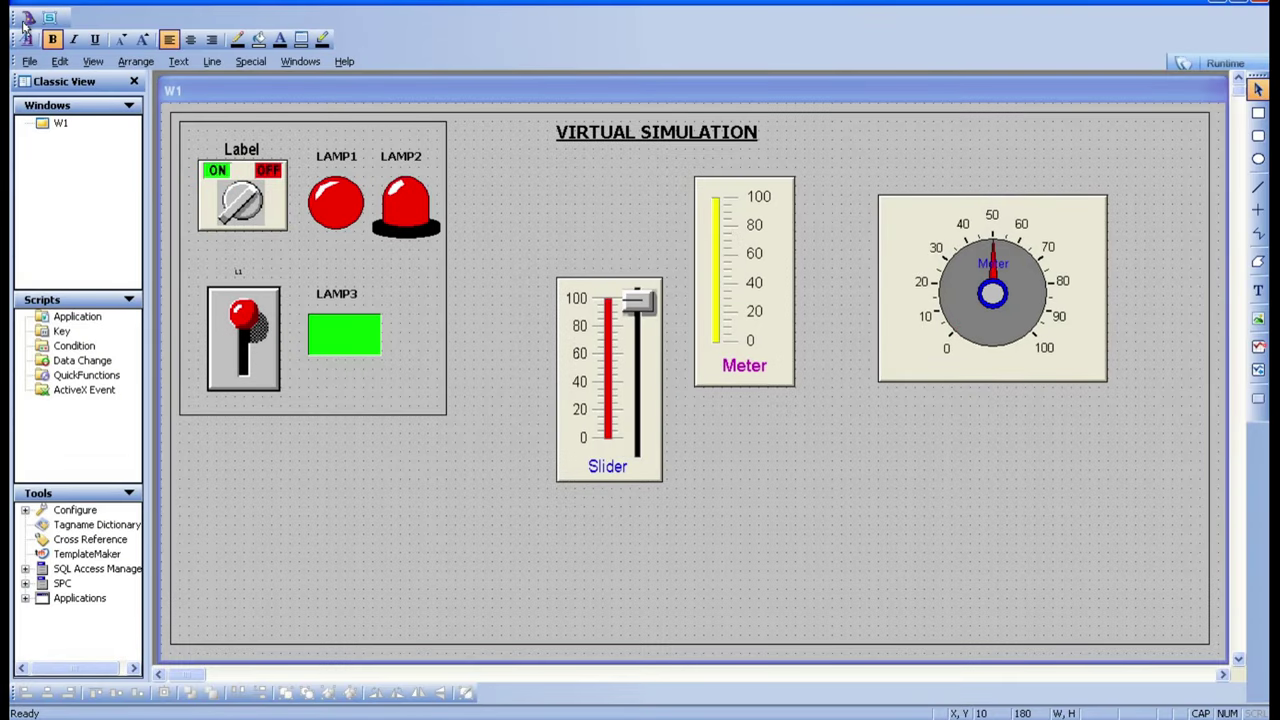
left_click(26, 20)
left_click(412, 277)
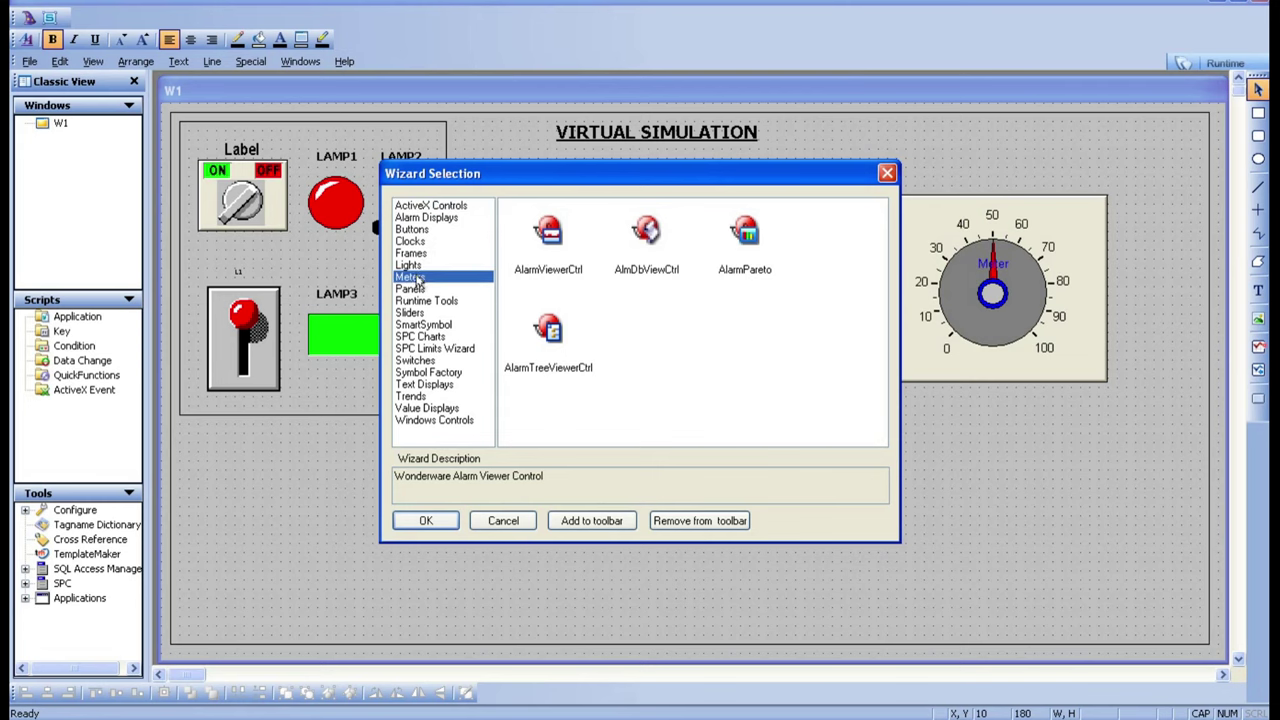
left_click(732, 265)
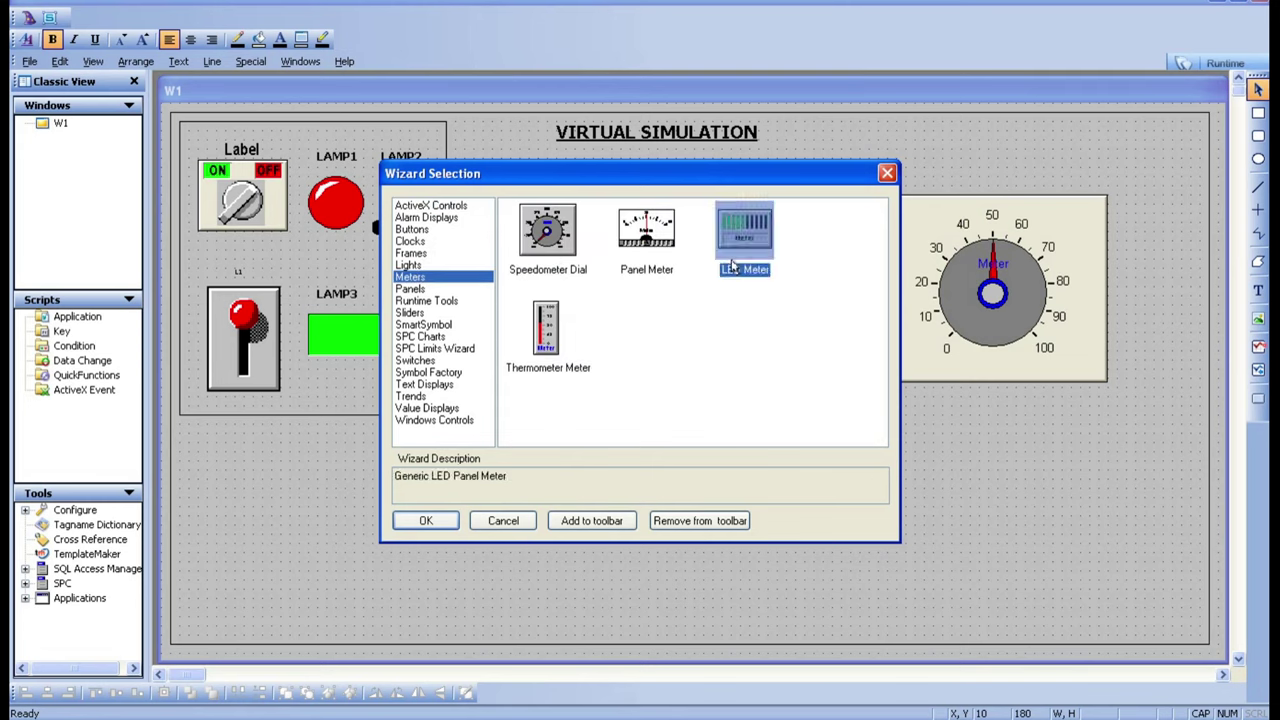
left_click(657, 263)
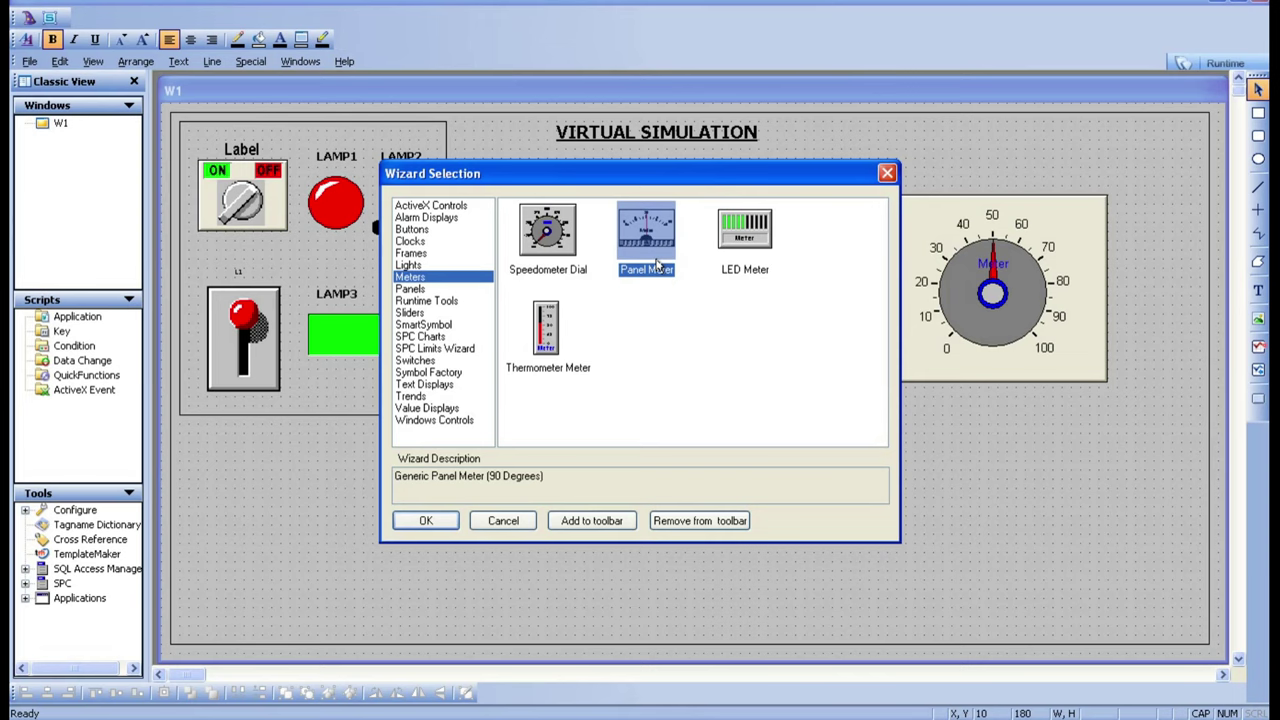
left_click(518, 525)
left_click(625, 427)
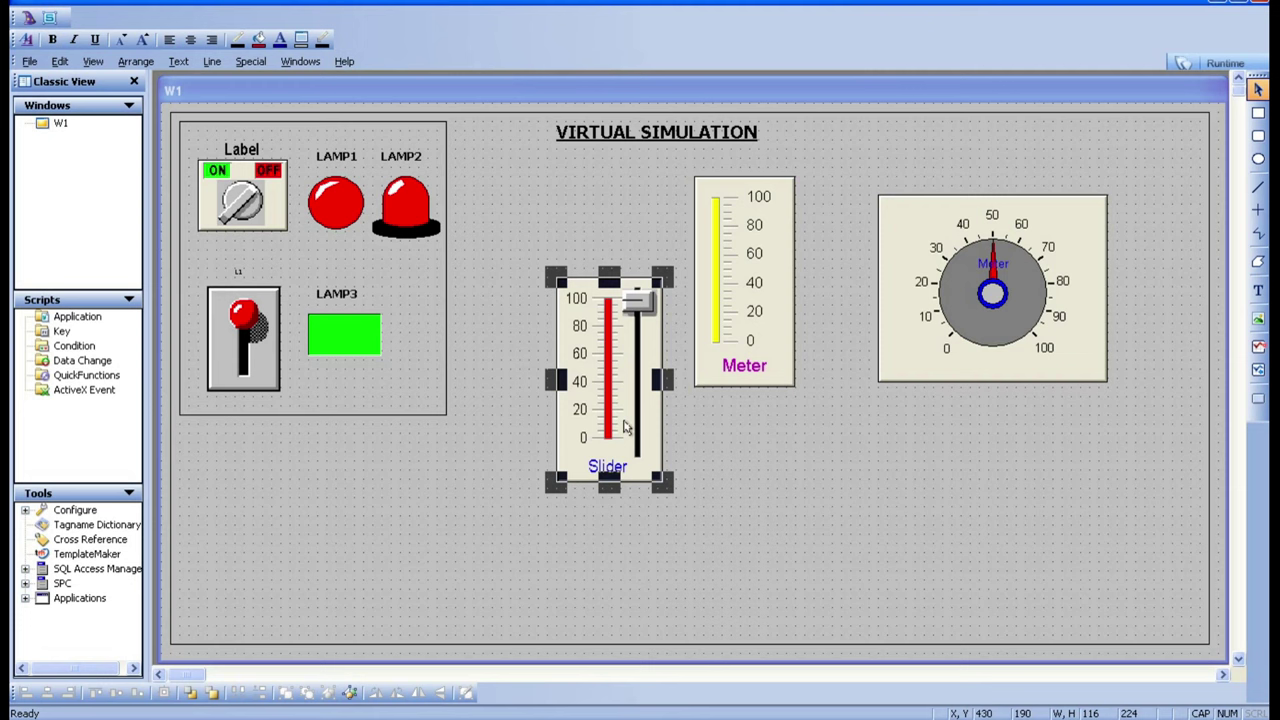
Step: Insert a Vert Mouse Rel. Slider just below the thermometer meter, about 120 by 207 in size, at about X 570, Y 320
left_click(27, 18)
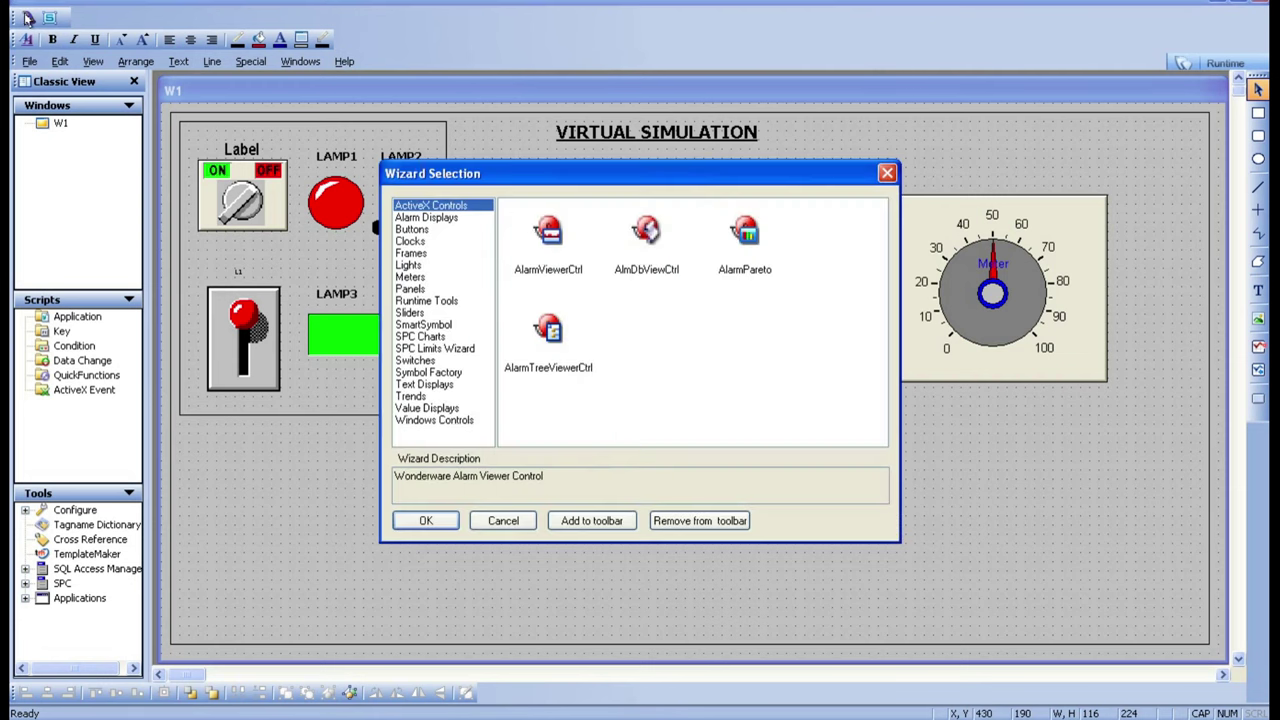
left_click(410, 314)
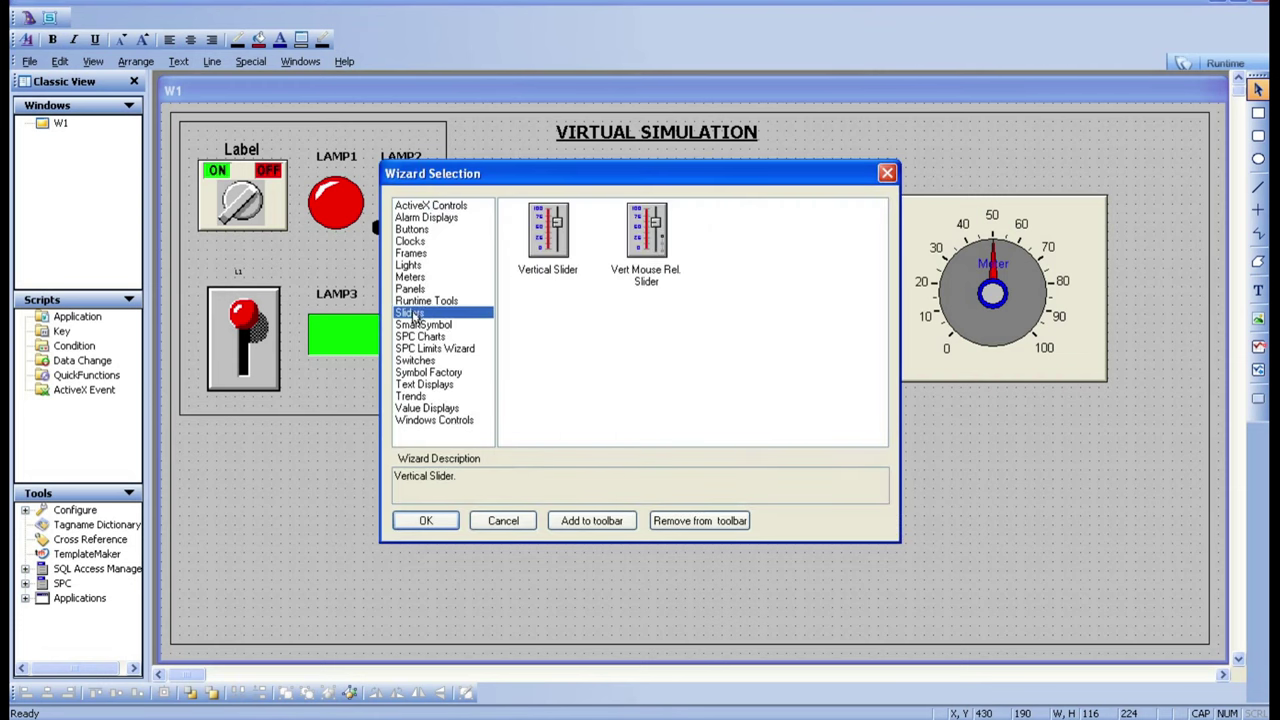
left_click(631, 250)
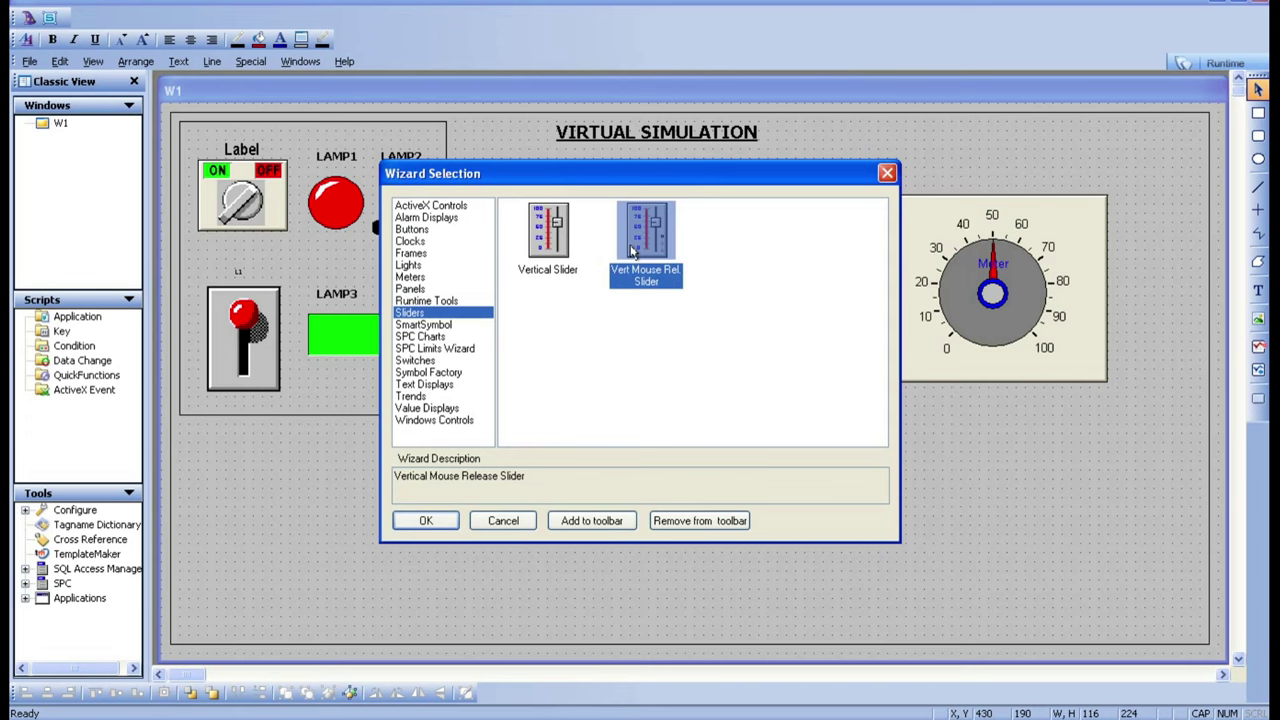
left_click(426, 521)
left_click(733, 425)
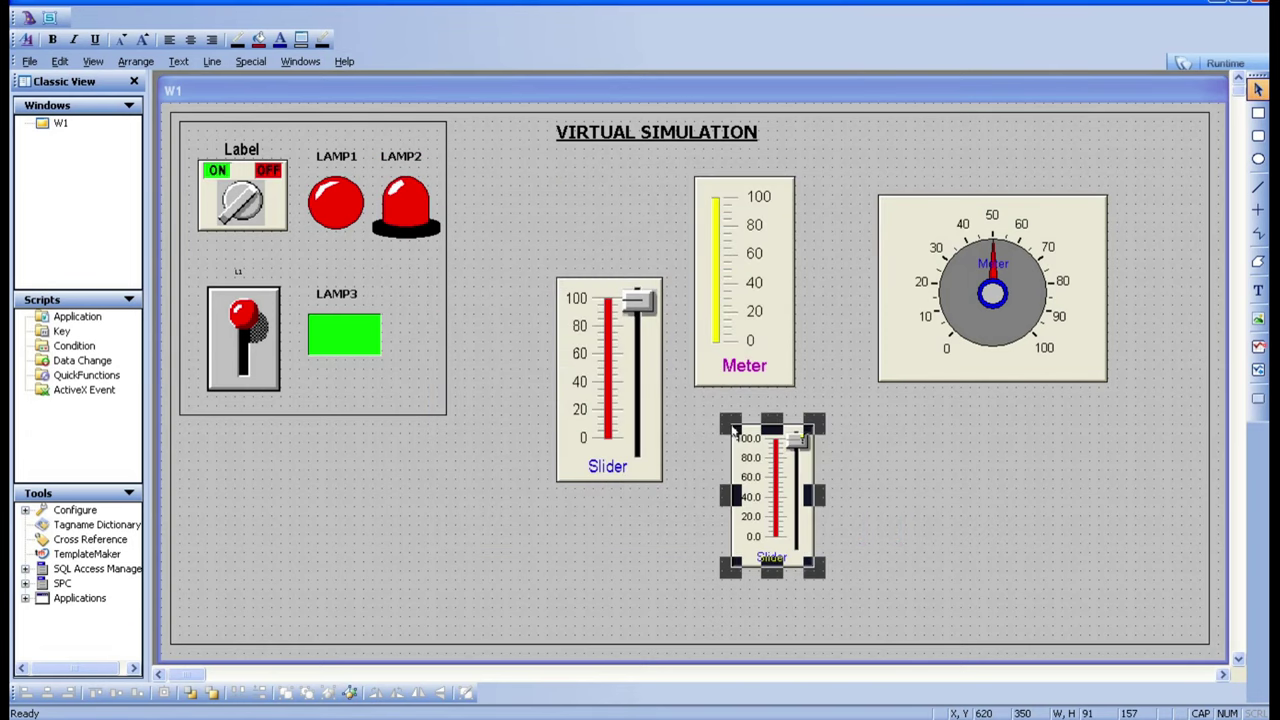
left_click_drag(811, 568, 842, 613)
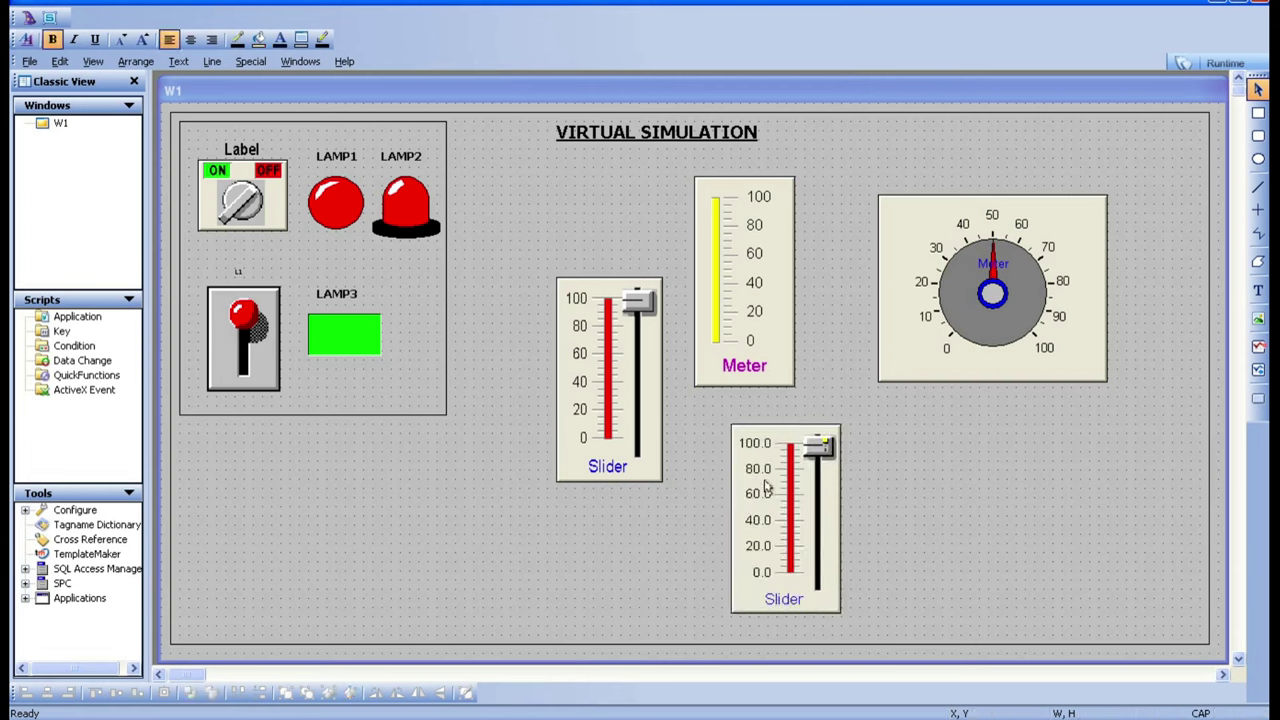
left_click_drag(788, 506, 742, 478)
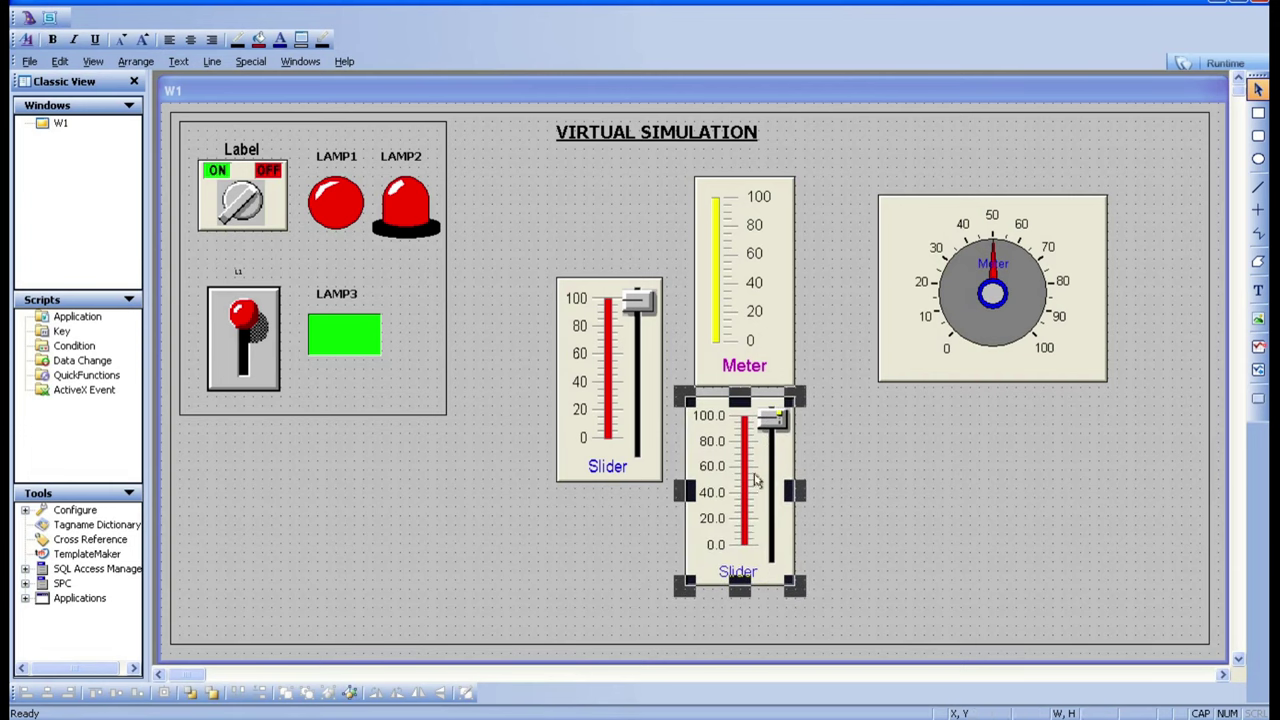
left_click(871, 491)
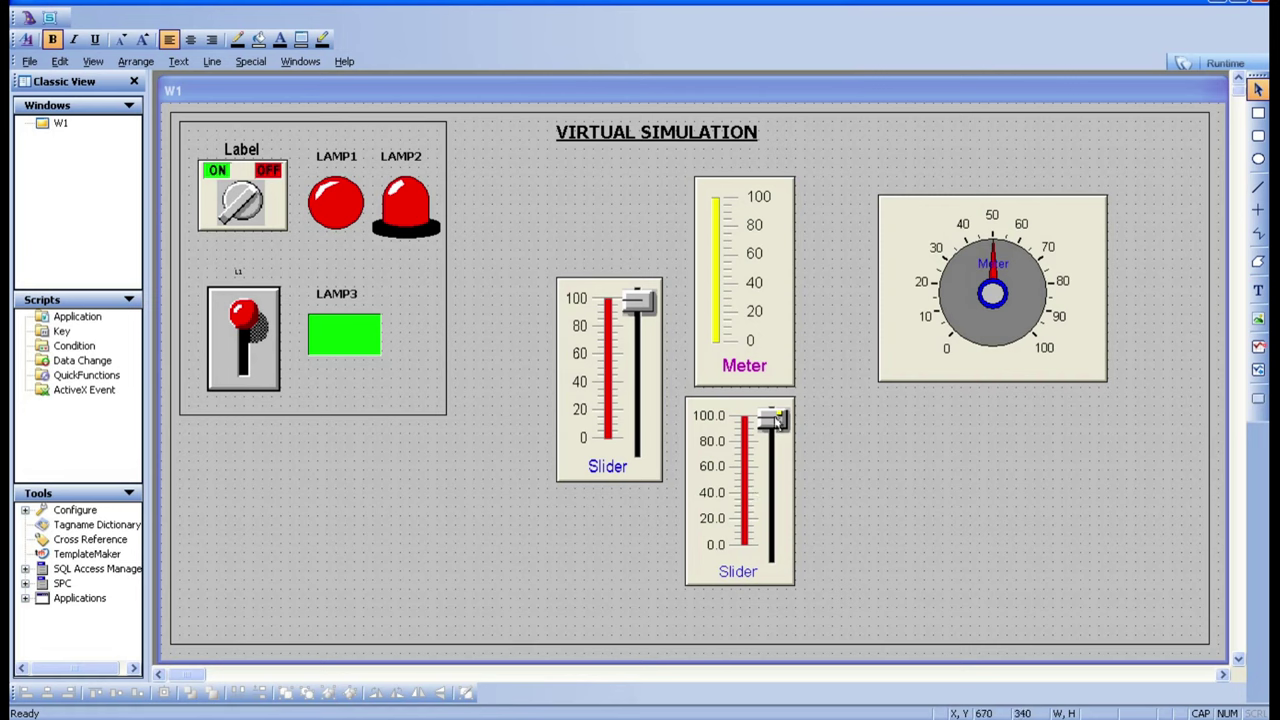
Step: Assign the tagname LEVEL2 to the new slider and define it as a Memory Real tag
double_click(767, 453)
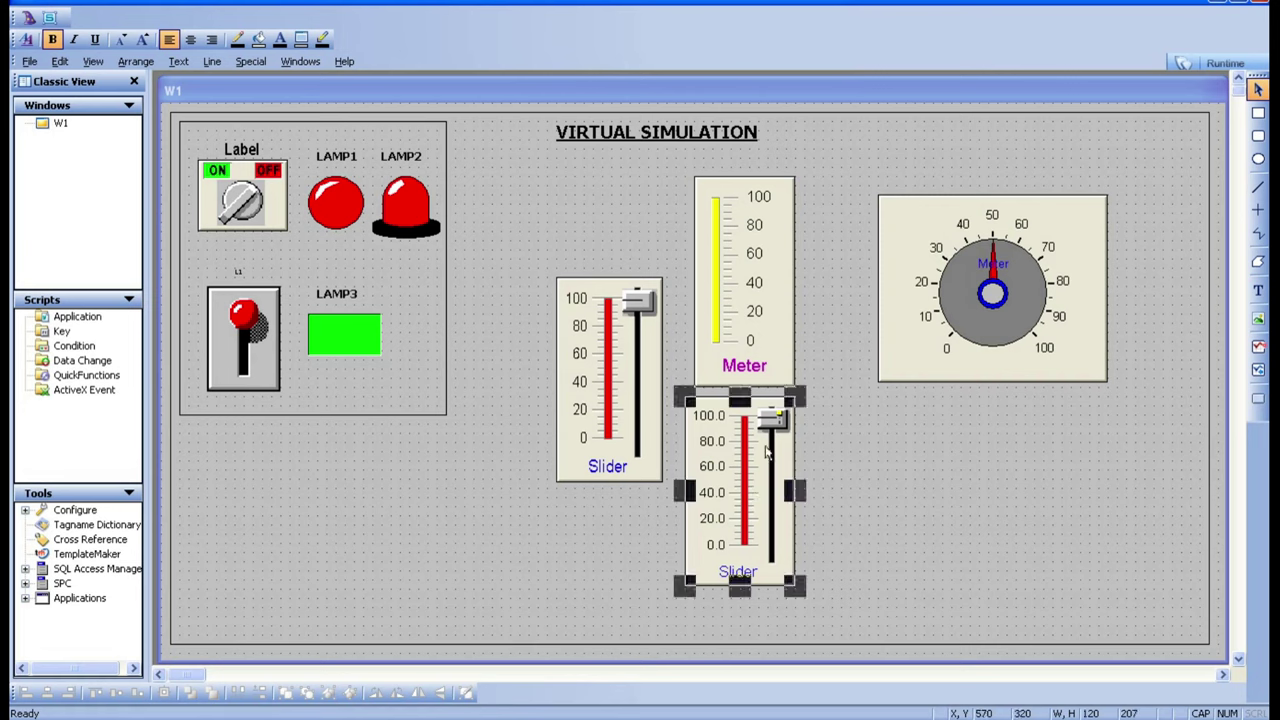
key("BackSpace")
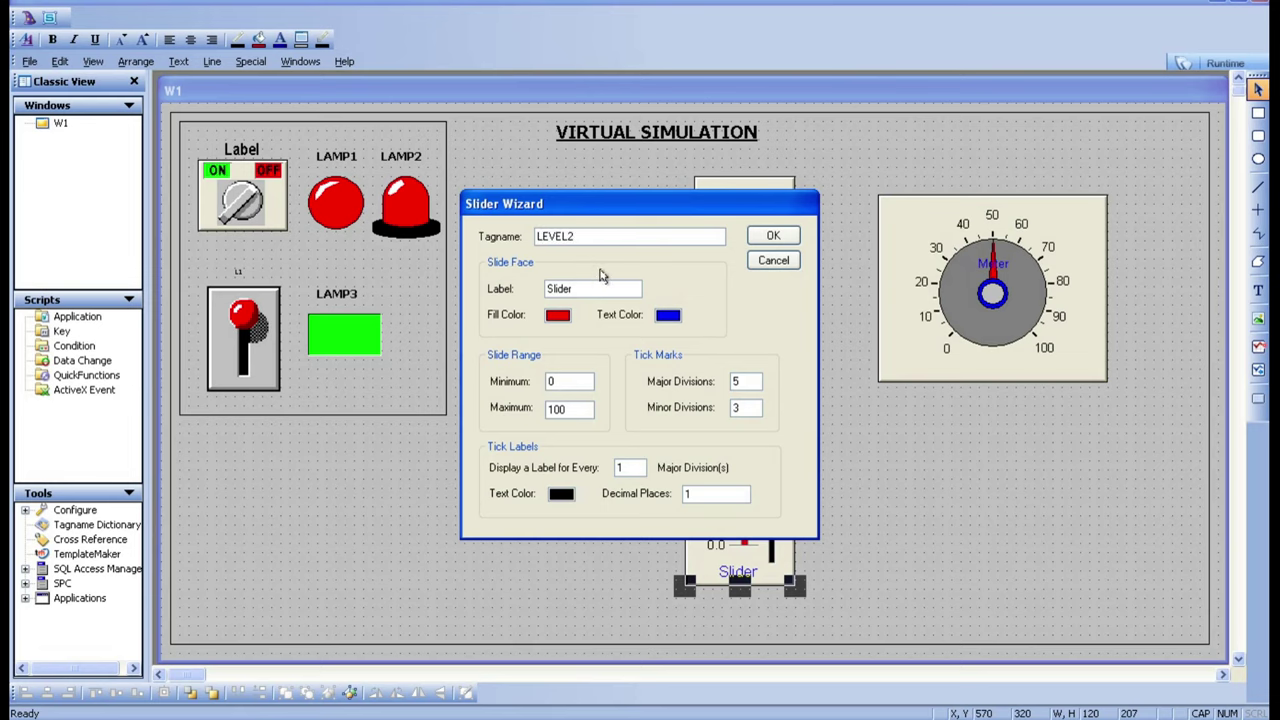
key("Return")
left_click(600, 386)
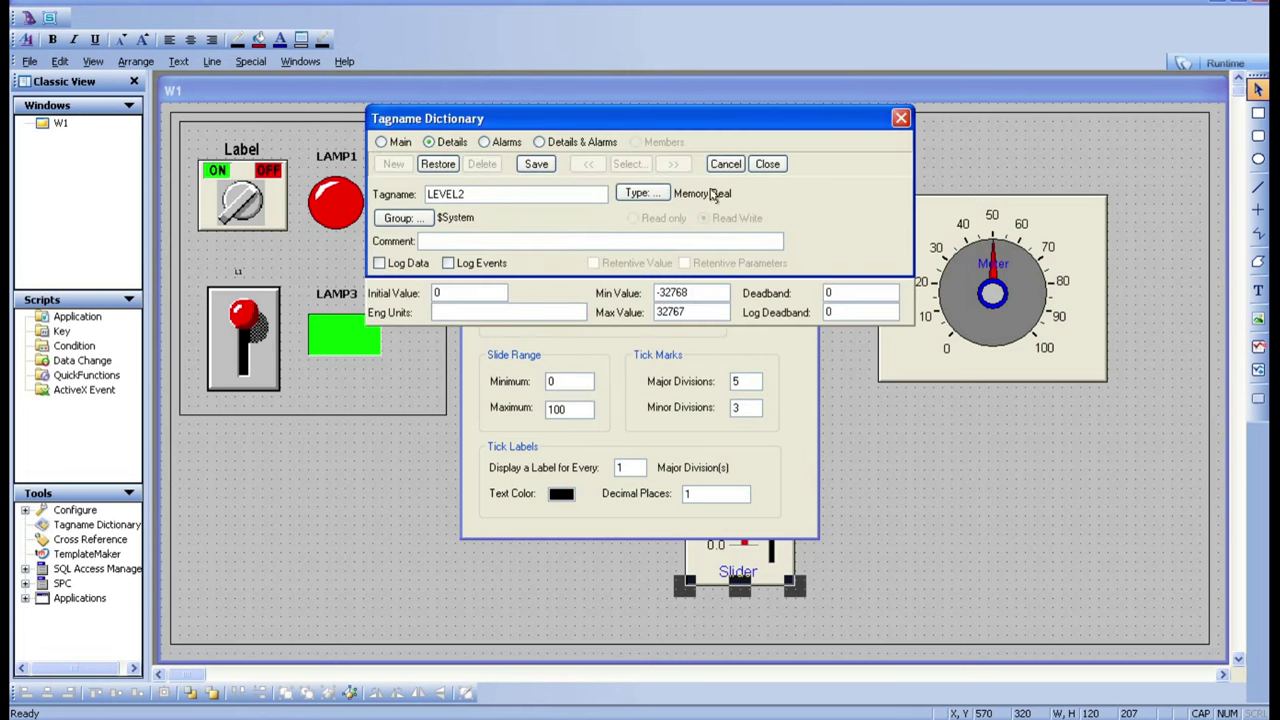
left_click(551, 164)
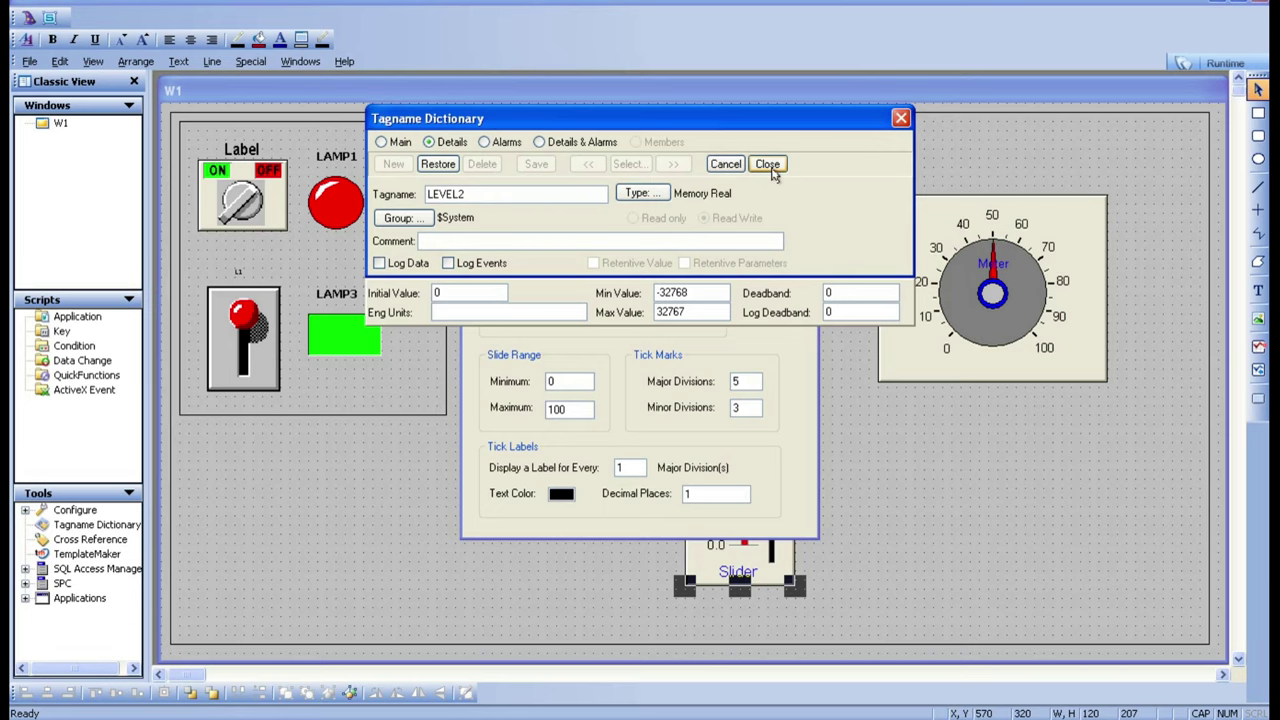
left_click(767, 164)
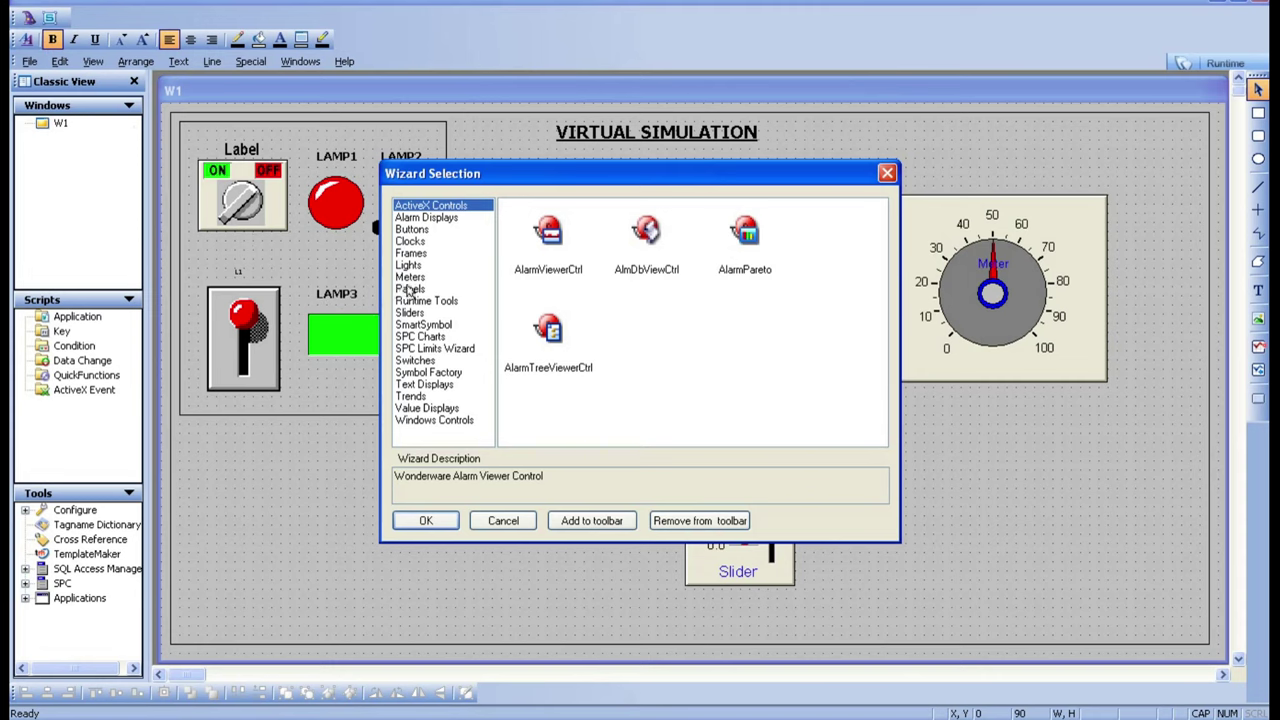
Step: Insert an LED Meter beside the mouse-release slider, below the dial meter, at about X 760, Y 360
left_click(411, 277)
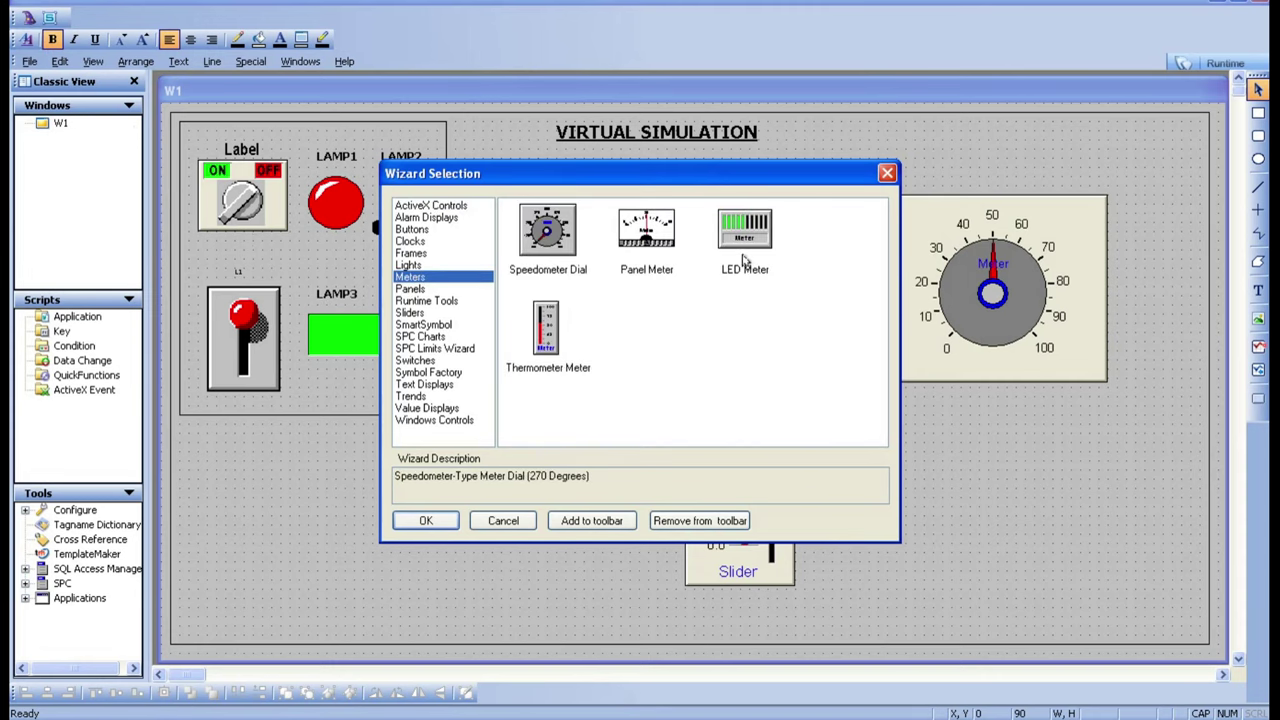
left_click(743, 260)
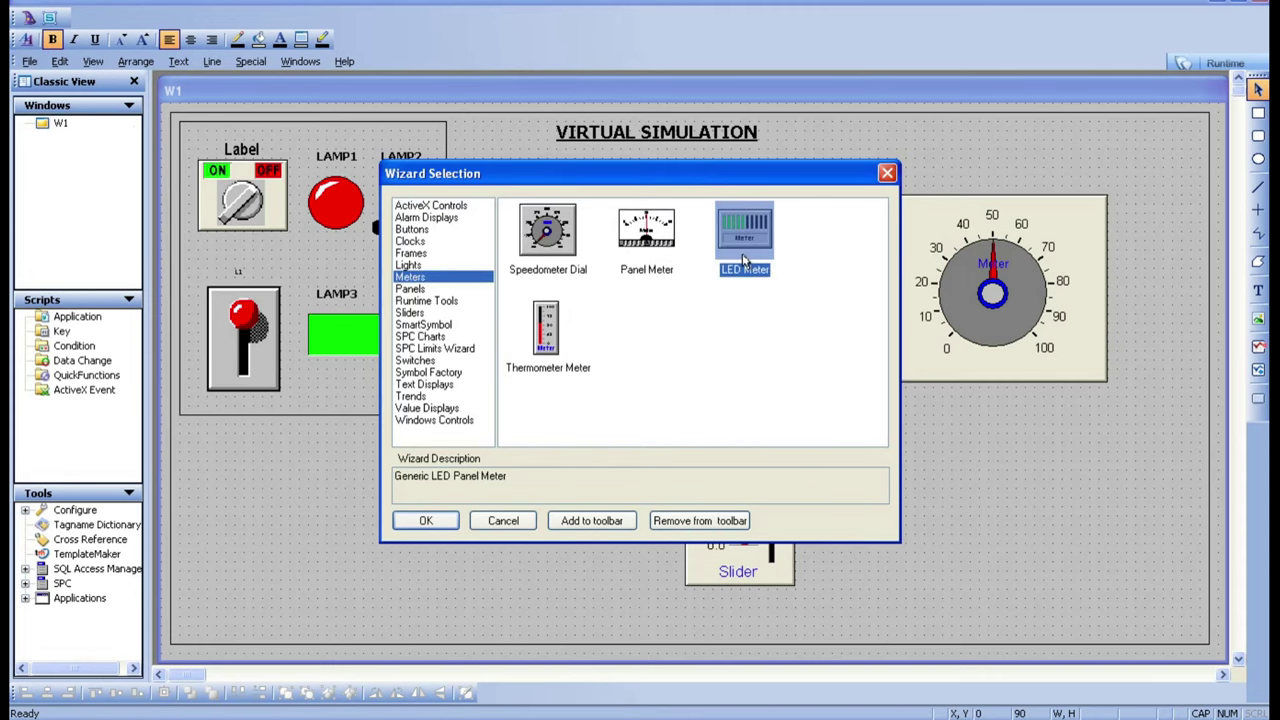
left_click(424, 521)
left_click(860, 430)
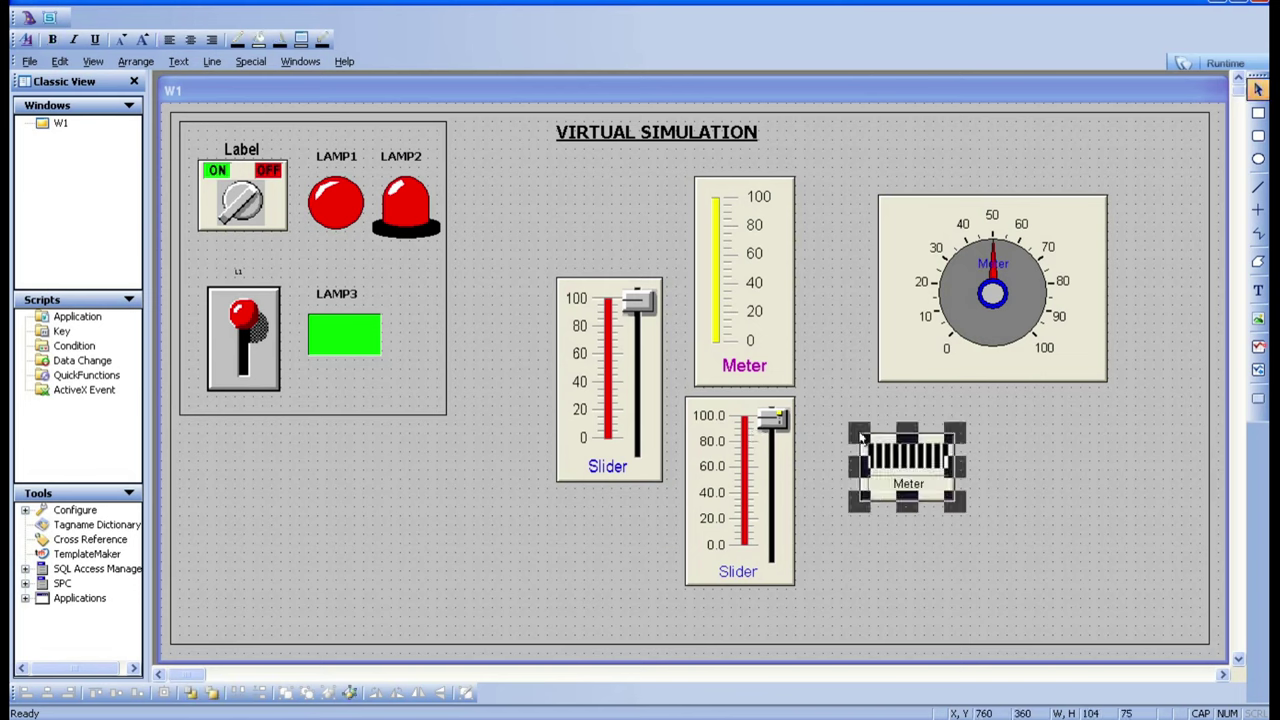
Step: Enlarge the LED meter to about 210 by 151 and set its expression to the LEVEL2 tag
left_click_drag(958, 505, 1060, 575)
double_click(955, 527)
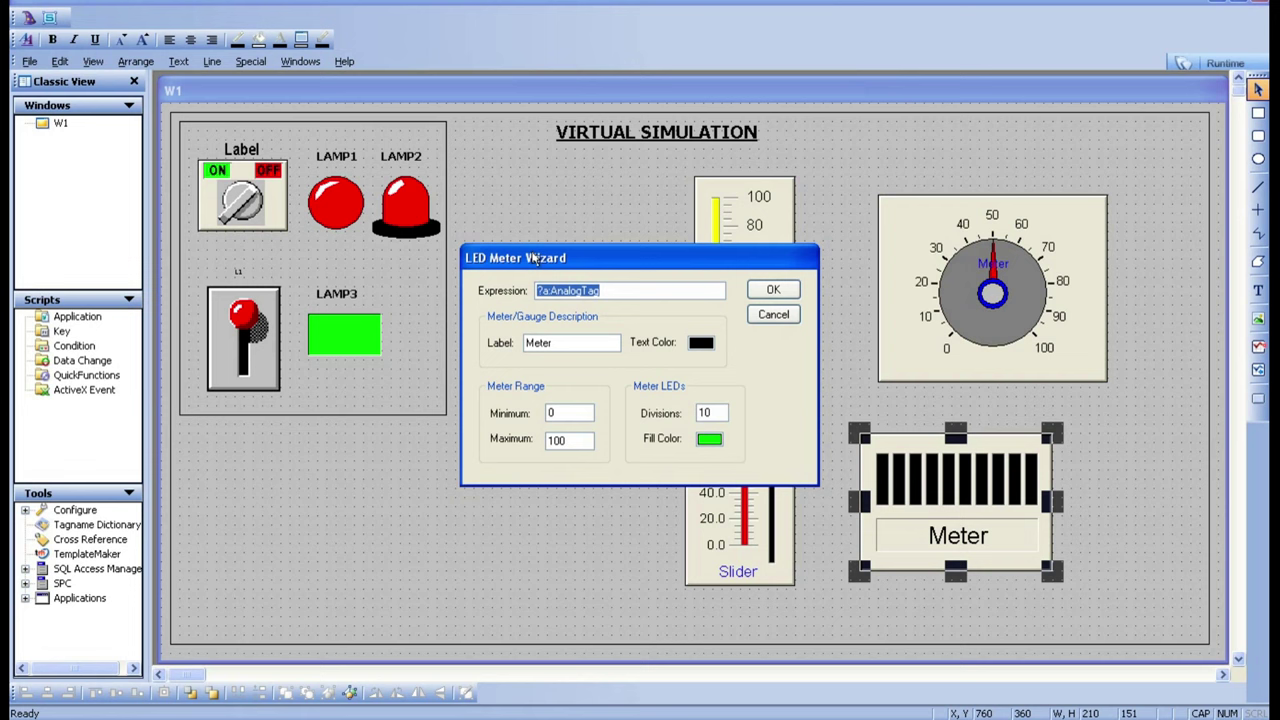
key("Delete")
double_click(558, 289)
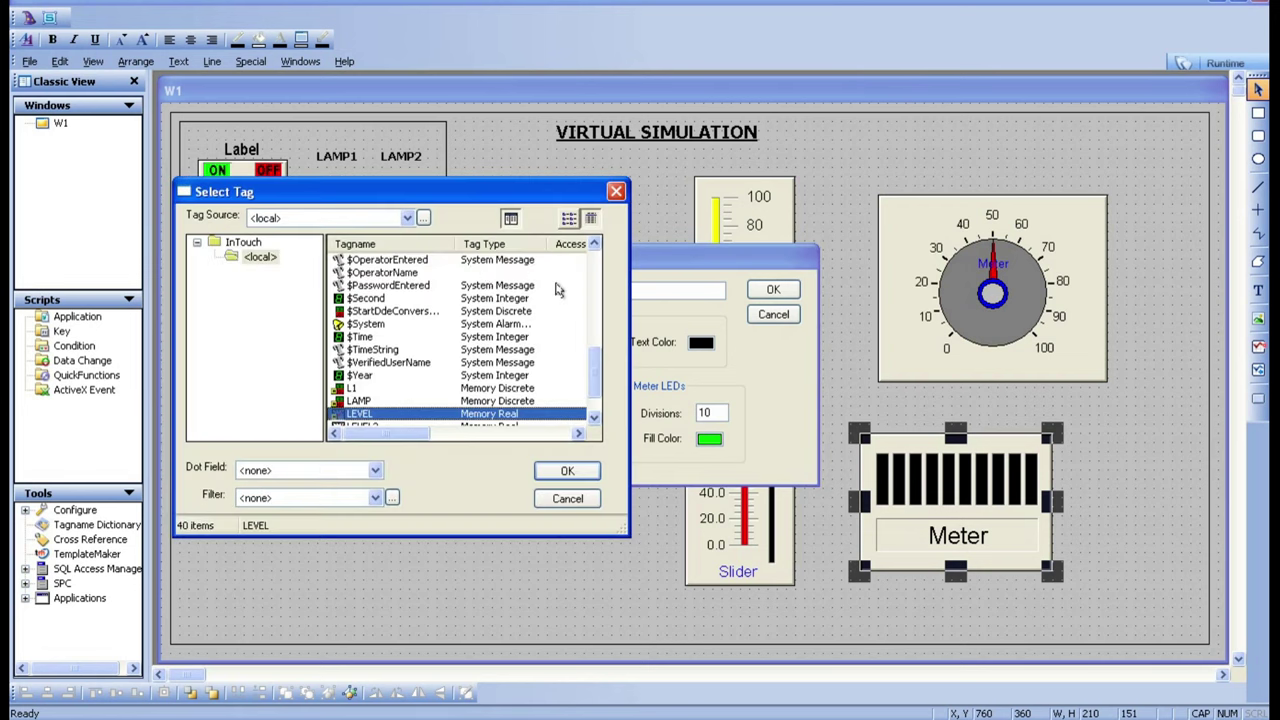
double_click(594, 418)
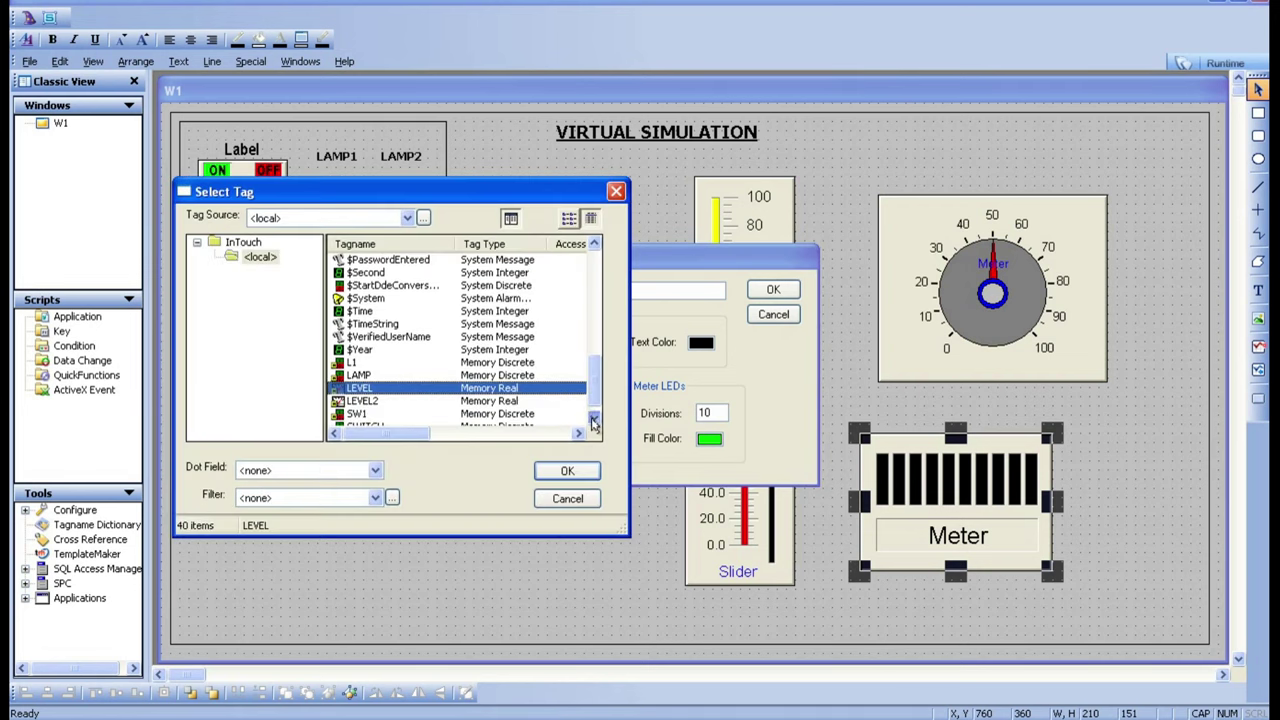
left_click(364, 401)
double_click(383, 404)
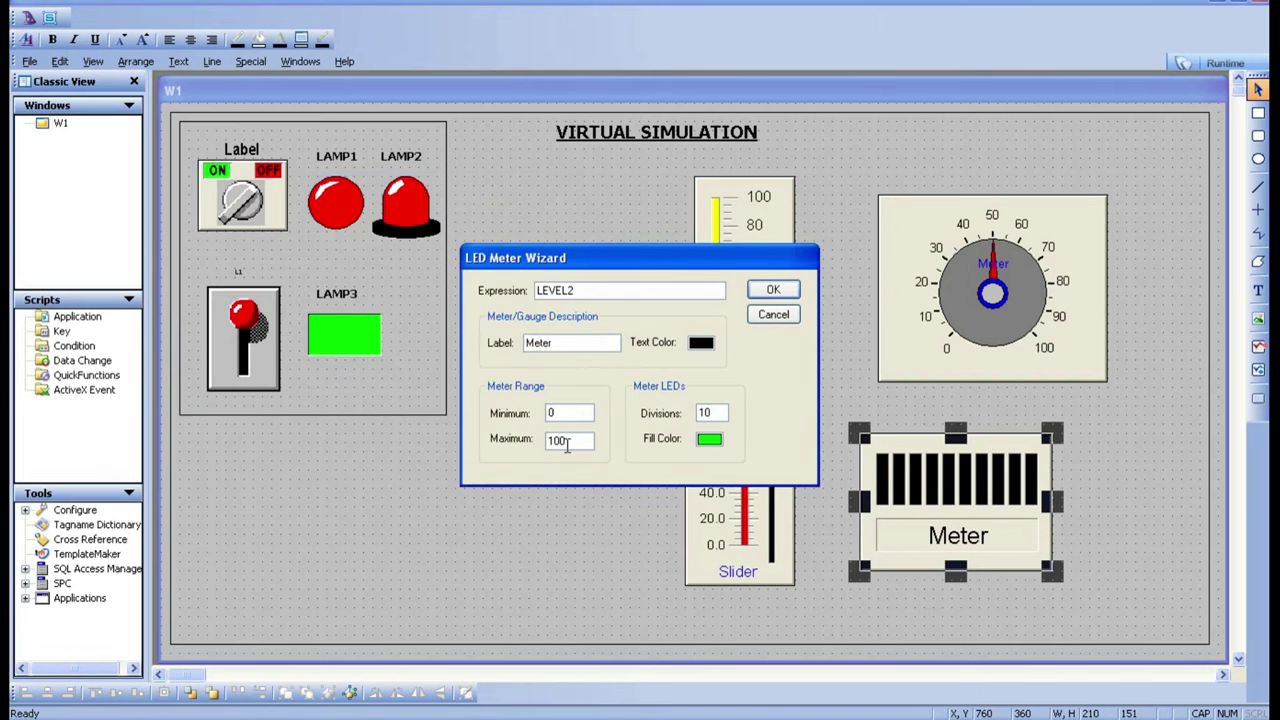
left_click(771, 289)
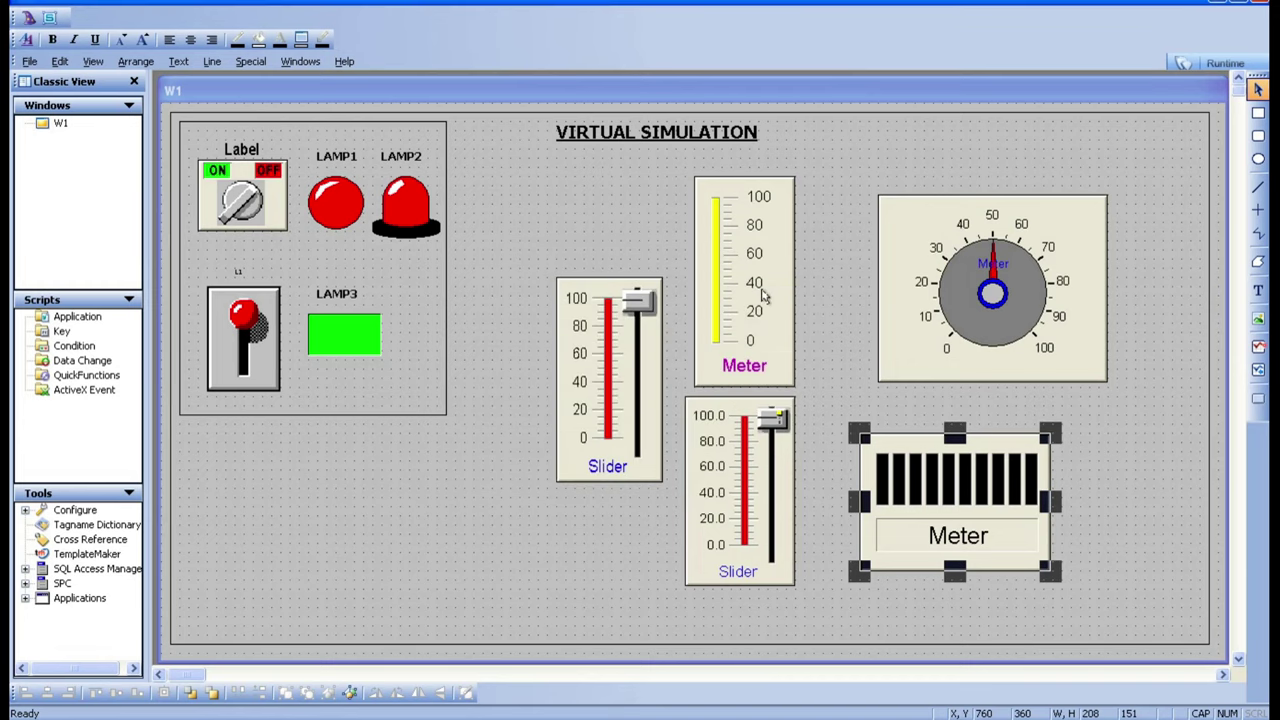
Step: Test the LED meter in runtime by moving the lower slider up and back down to just below 20
left_click(1207, 64)
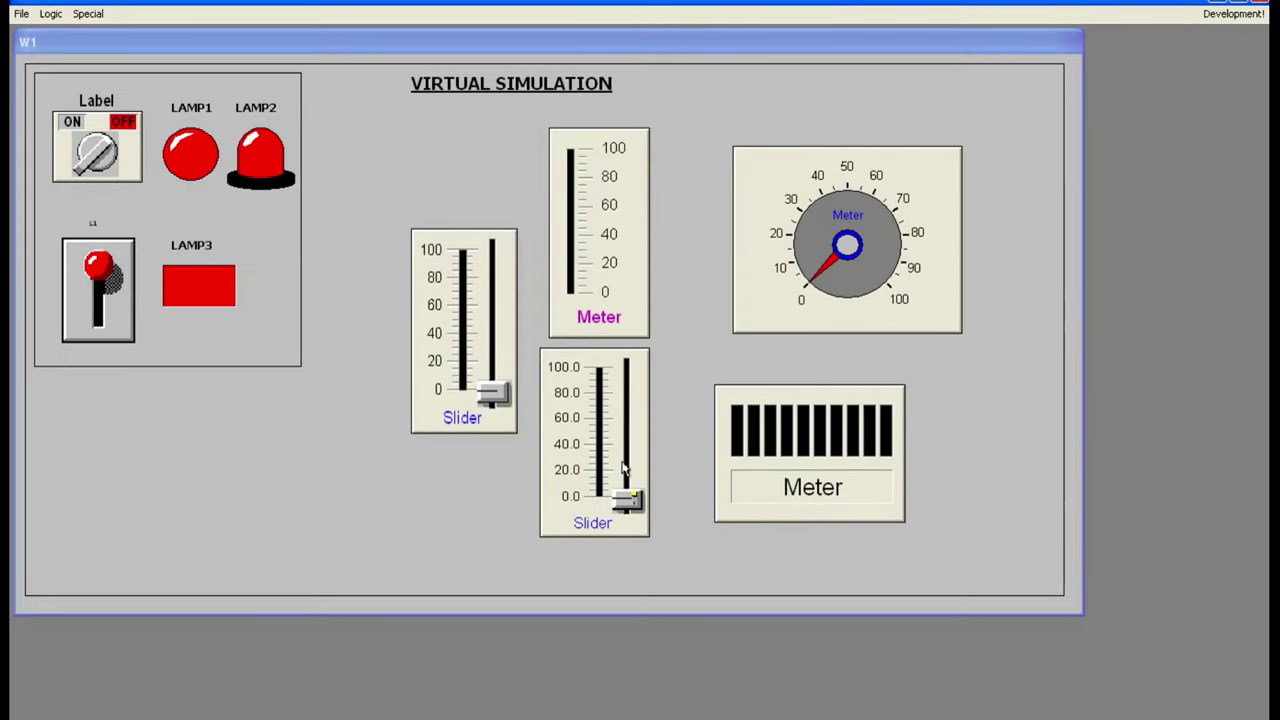
left_click(627, 500)
left_click_drag(627, 500, 627, 430)
left_click_drag(626, 373, 627, 466)
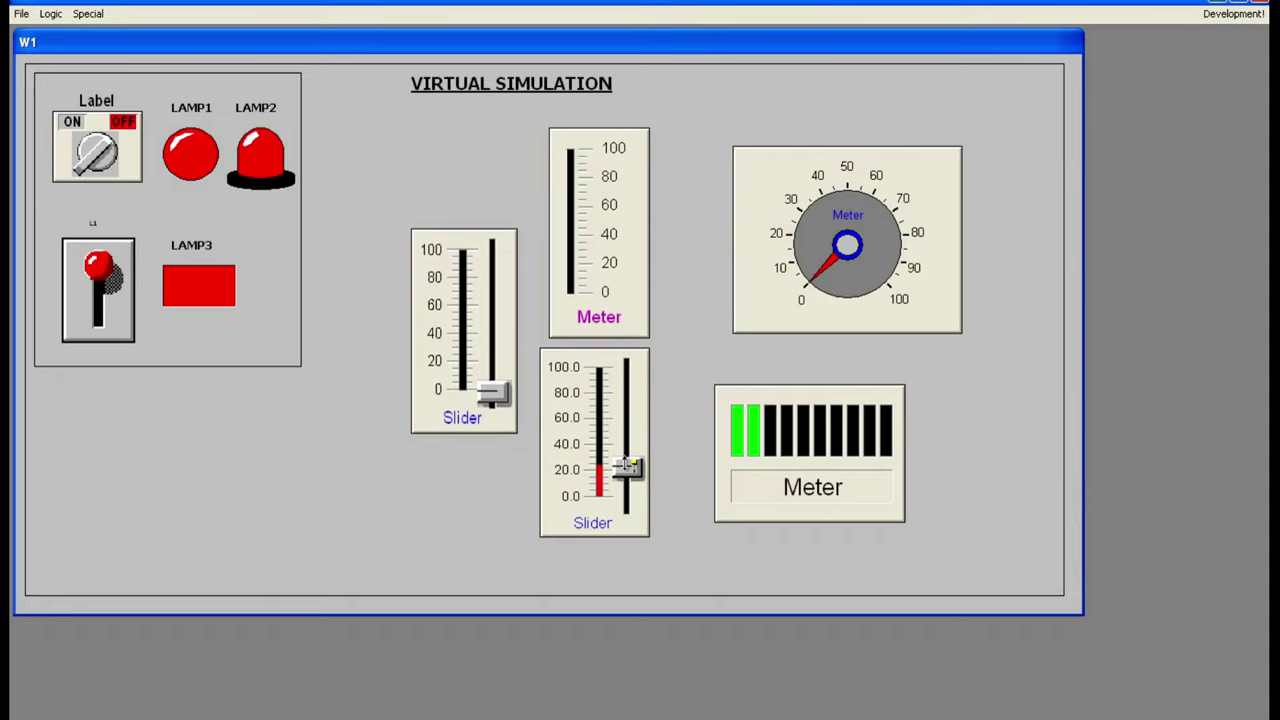
left_click_drag(627, 465, 627, 477)
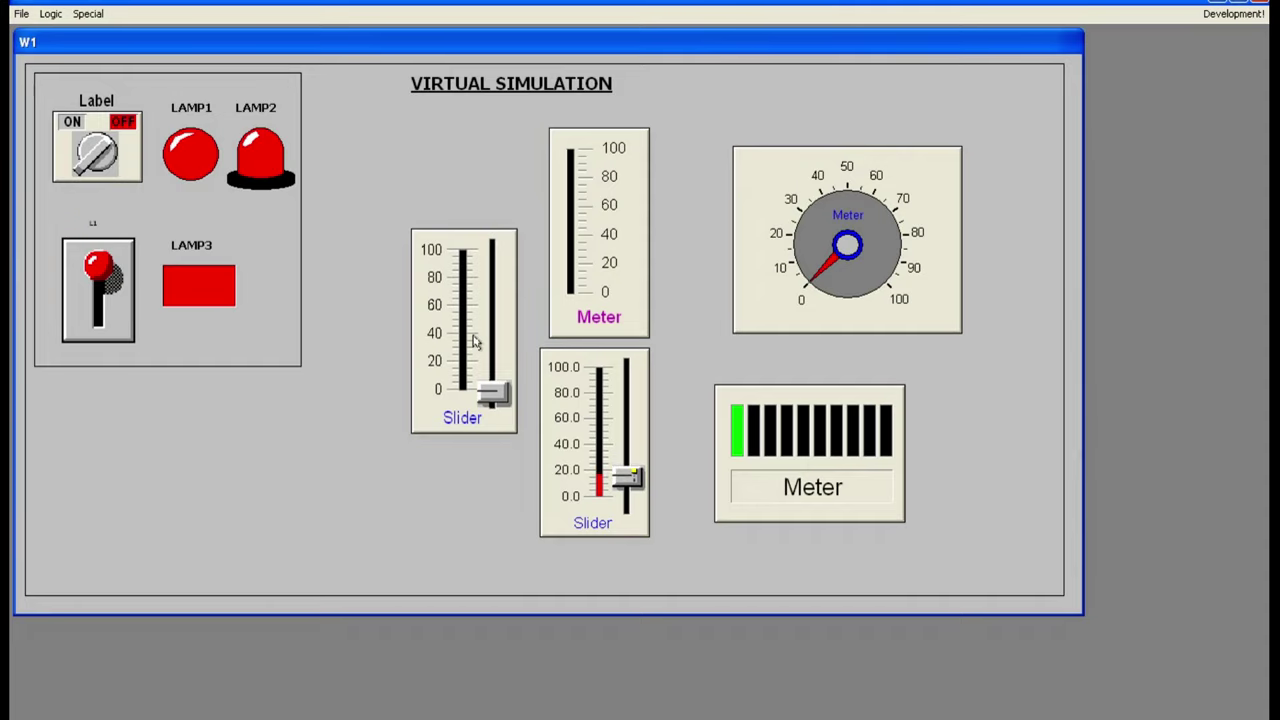
Step: Compare both sliders' meters in runtime by raising the LEVEL slider and lowering it to about 40, and raising the LEVEL2 slider to about 57
left_click(492, 391)
left_click_drag(492, 391, 509, 290)
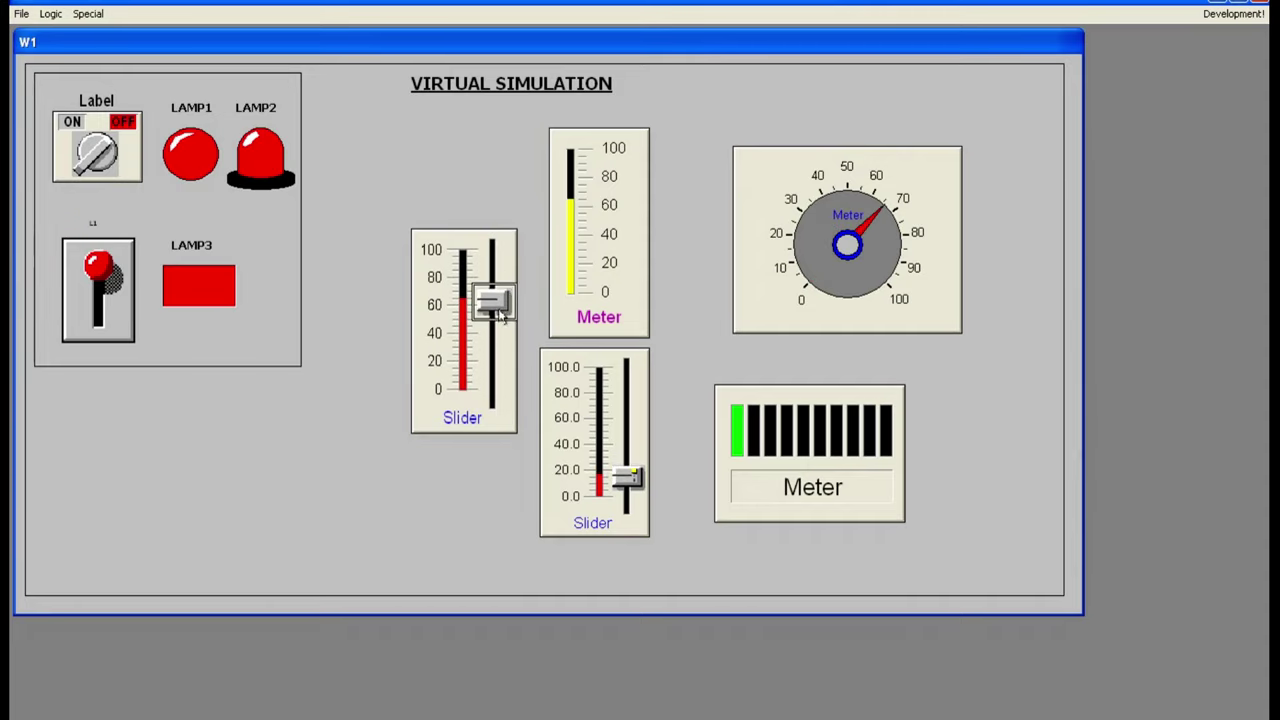
mouse_move(494, 302)
left_mouse_down()
mouse_move(488, 392)
mouse_move(486, 314)
left_mouse_up()
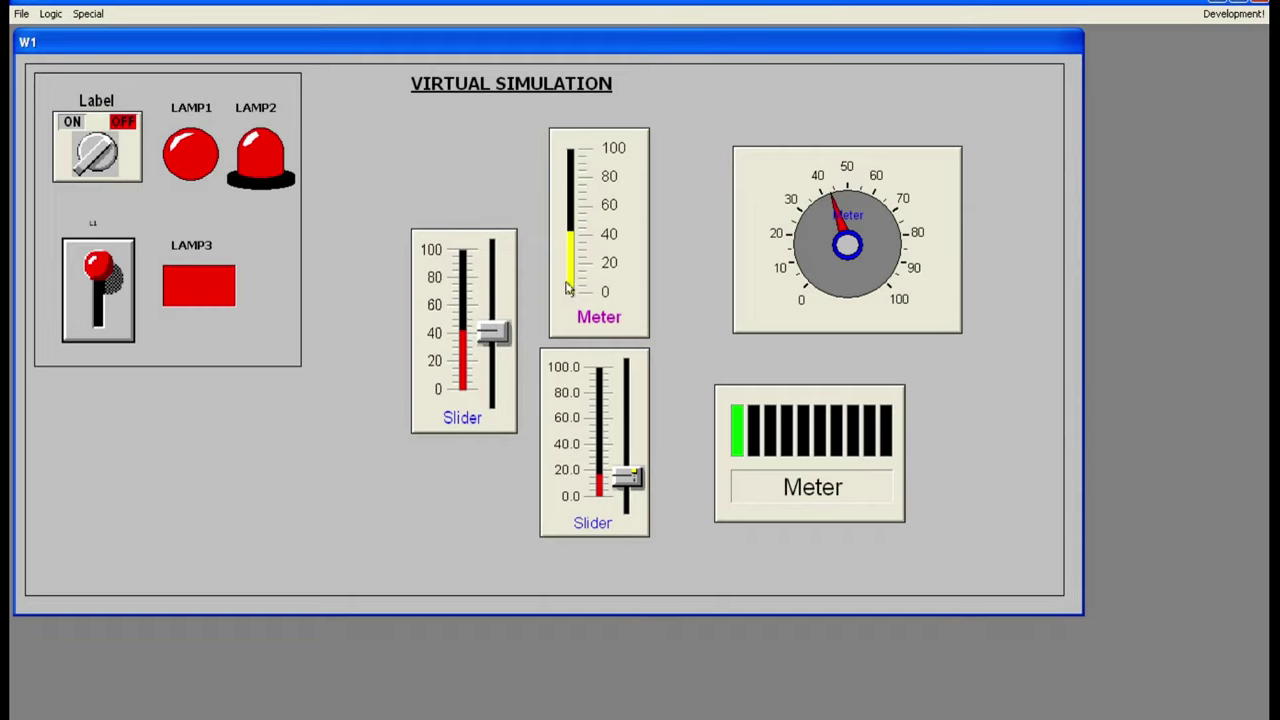
left_click(627, 476)
left_click_drag(627, 476, 628, 420)
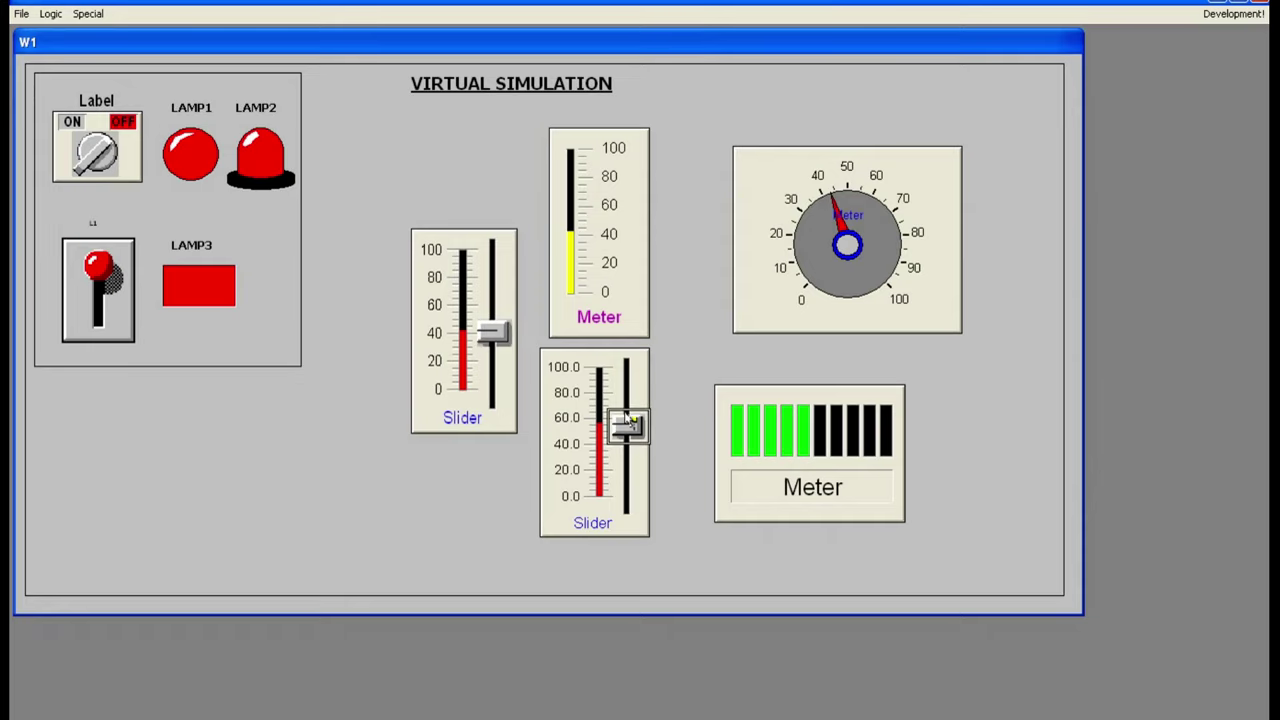
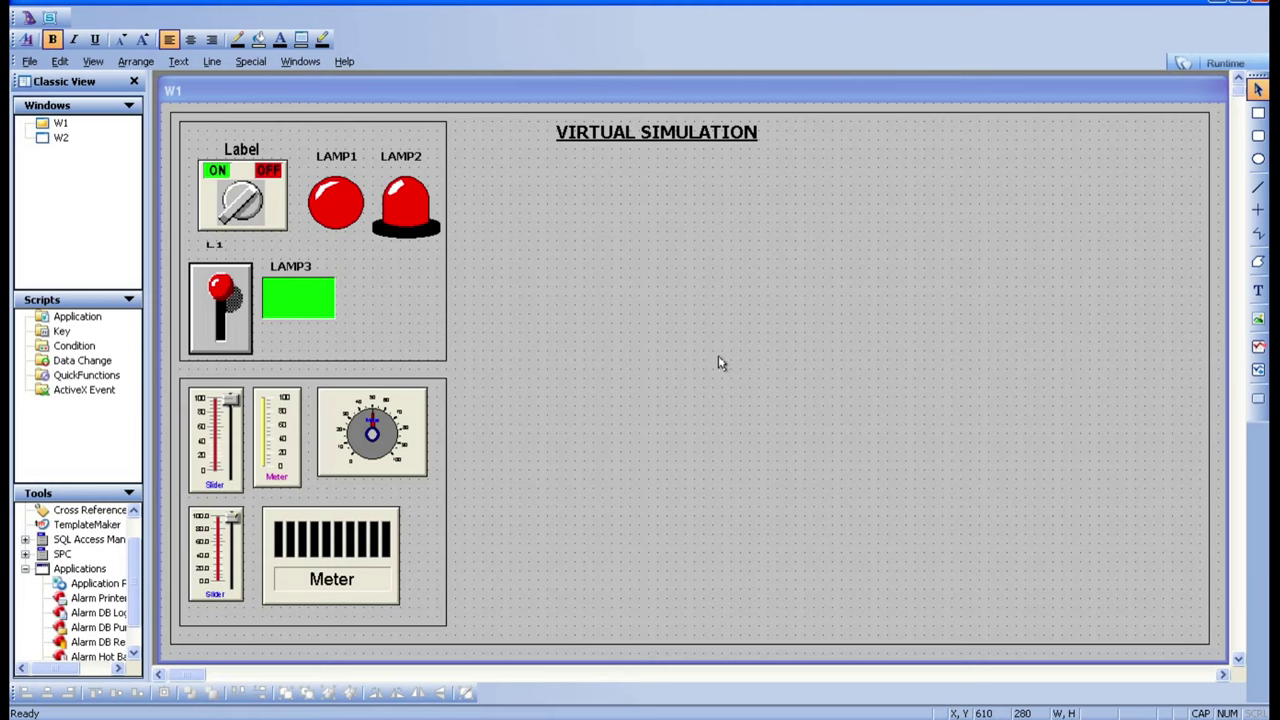
Step: Insert a Round Panel Pushbutton below the VIRTUAL SIMULATION title at about X 470, Y 160, and enlarge it to about 80 by 80
left_click(27, 18)
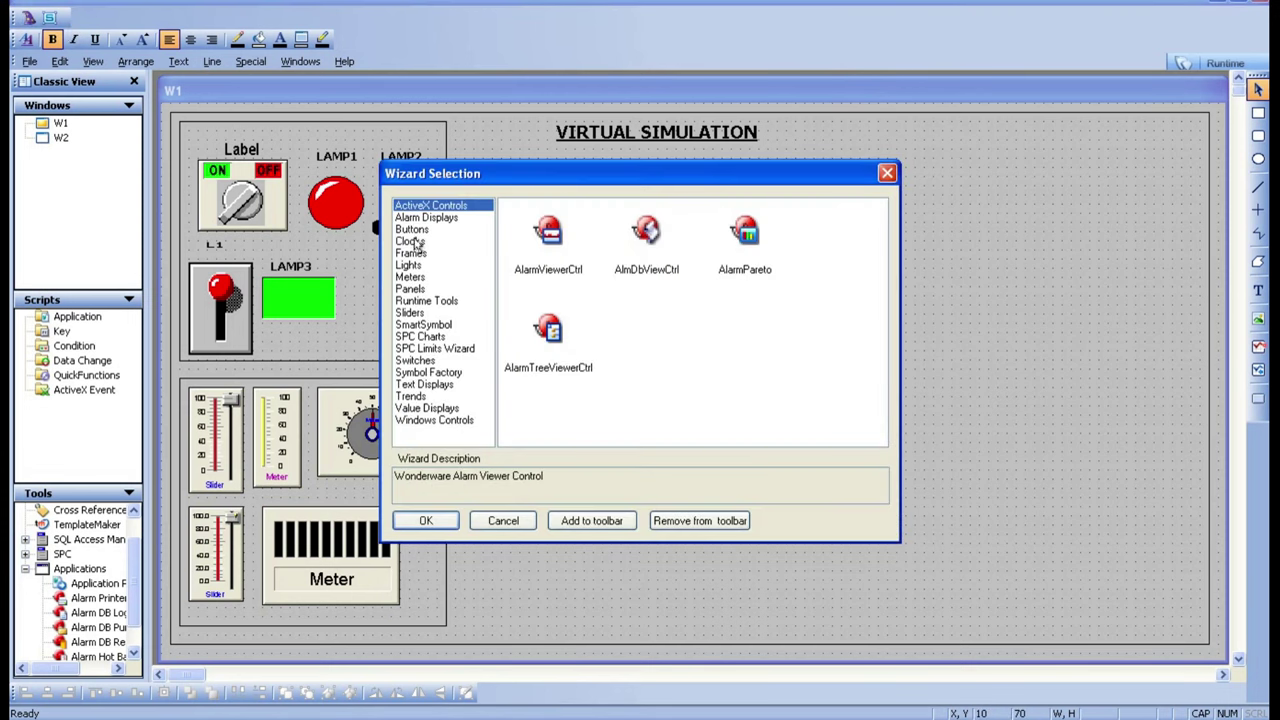
left_click(412, 230)
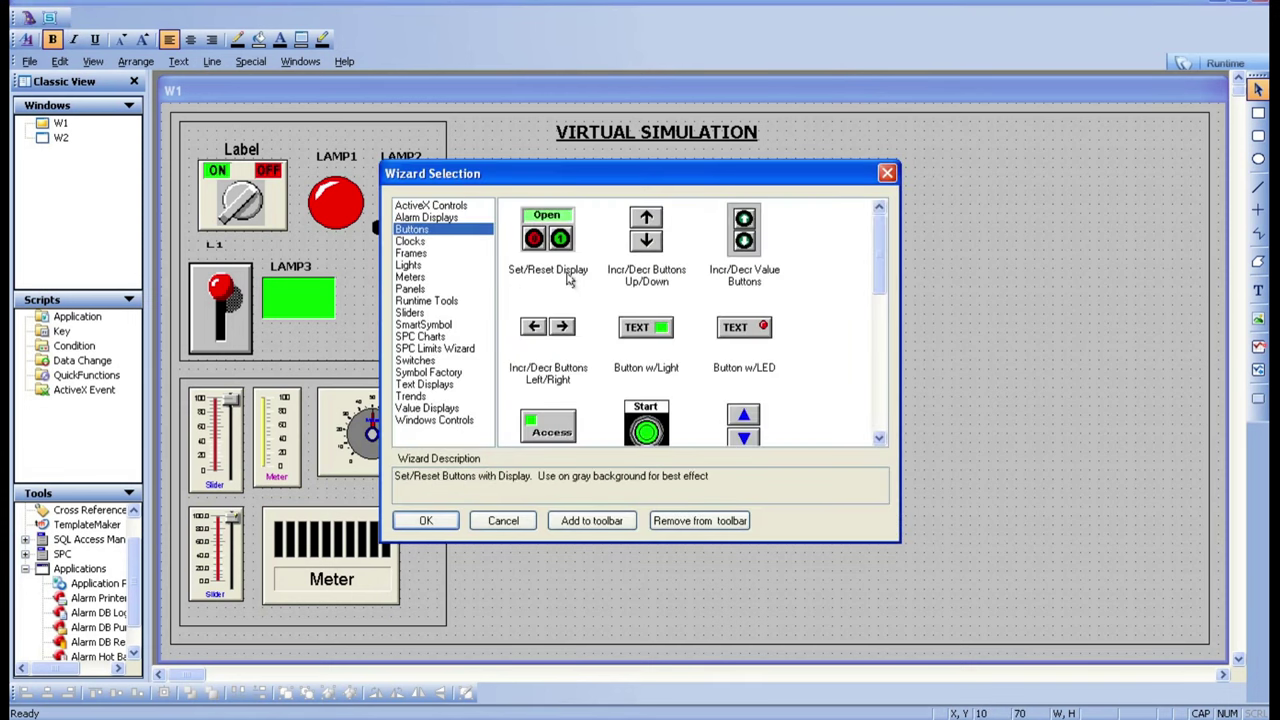
left_click(879, 439)
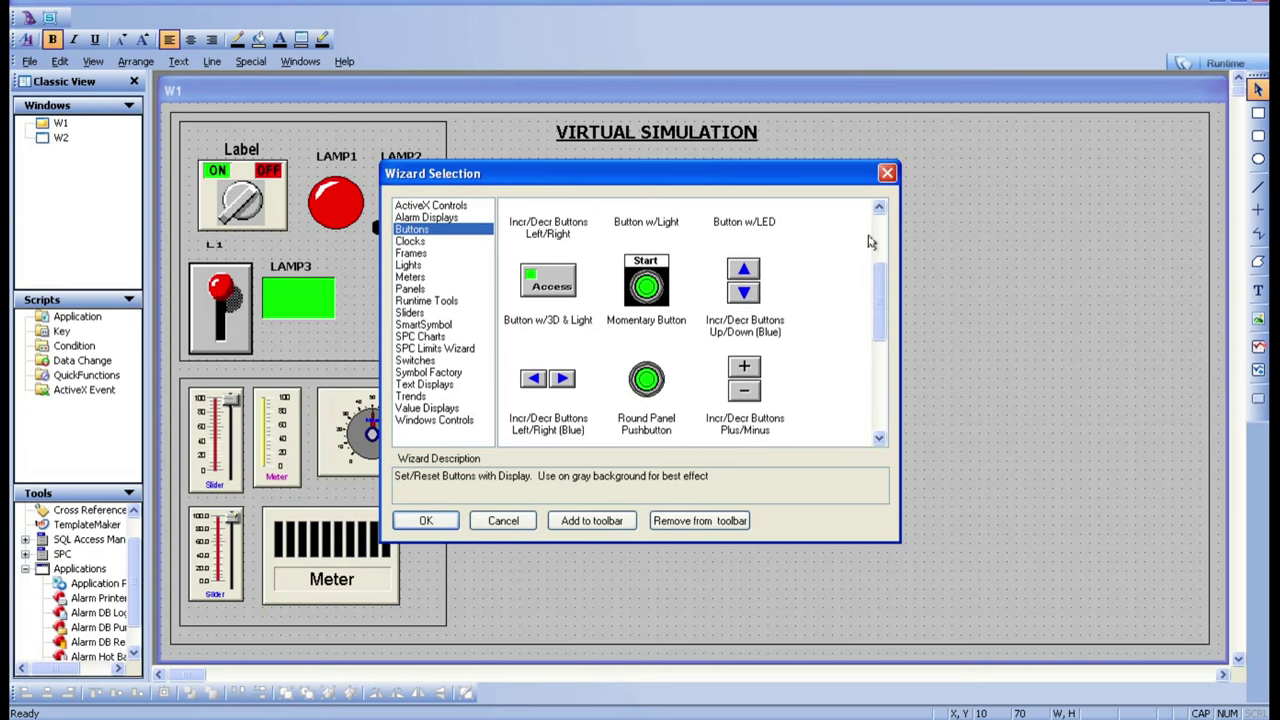
left_click(879, 207)
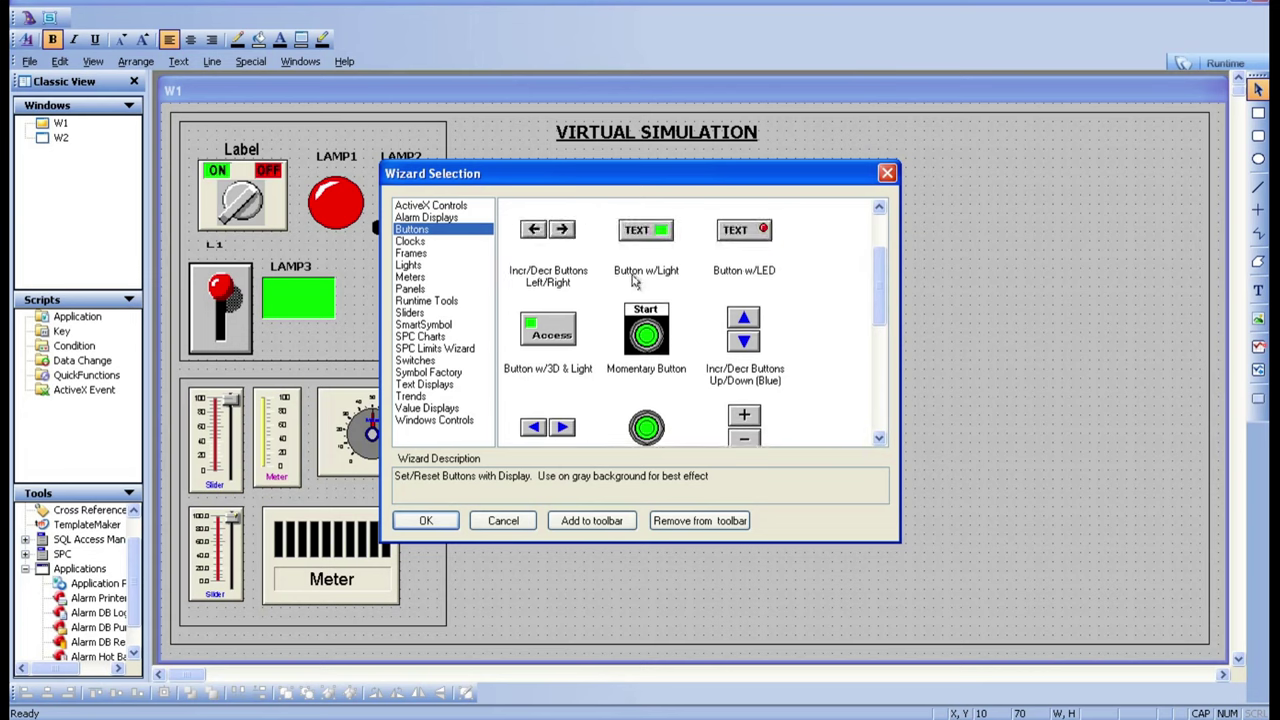
left_click(879, 207)
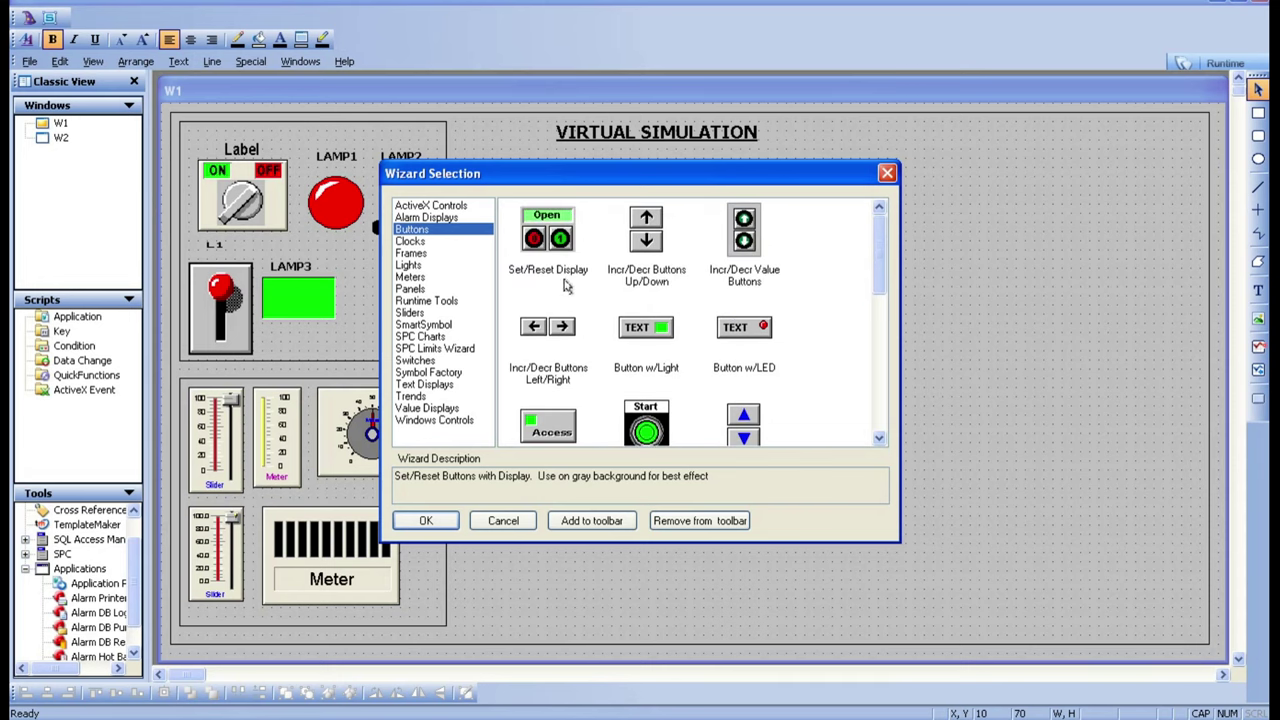
left_click(877, 416)
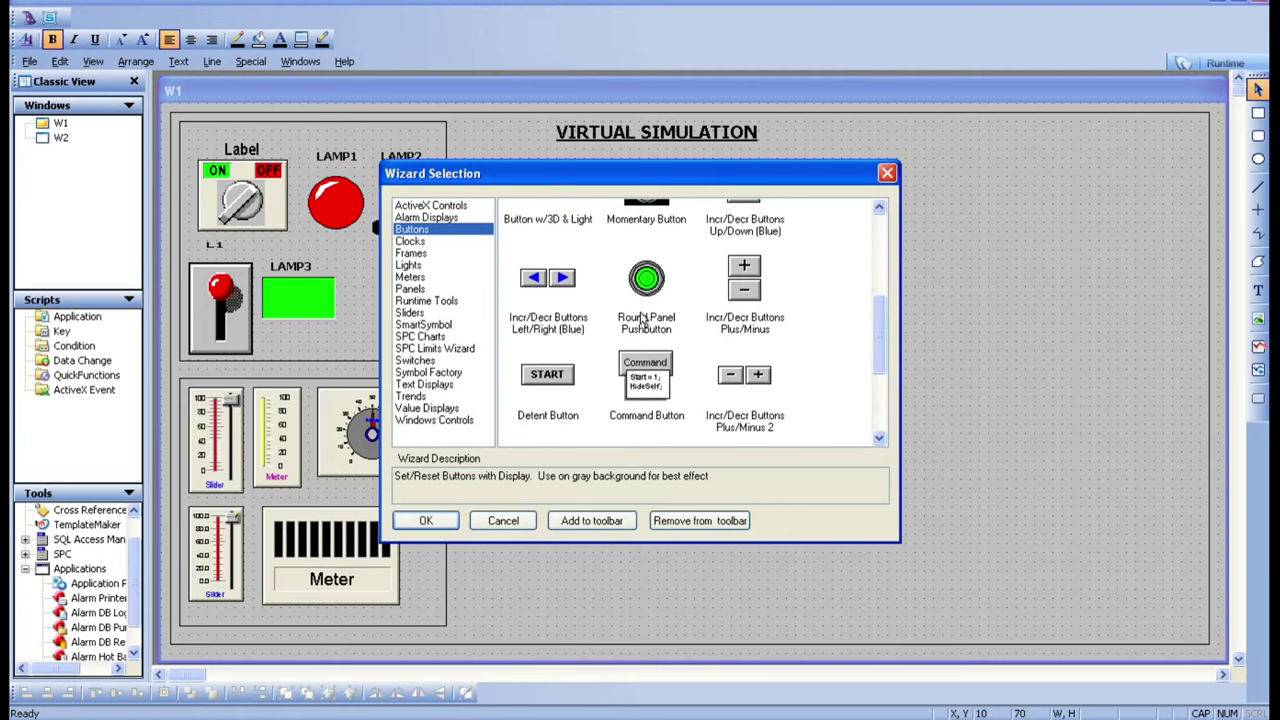
left_click(876, 416)
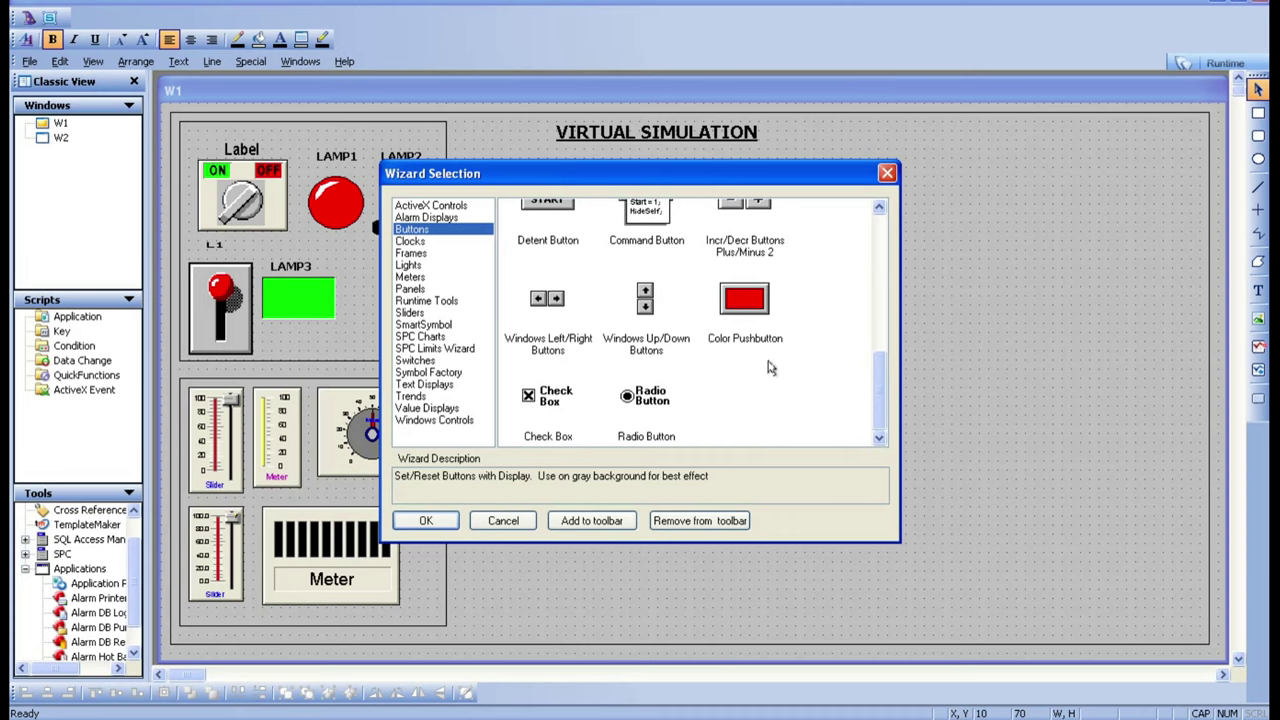
scroll(881, 240, "up", 1)
scroll(881, 240, "up", 1)
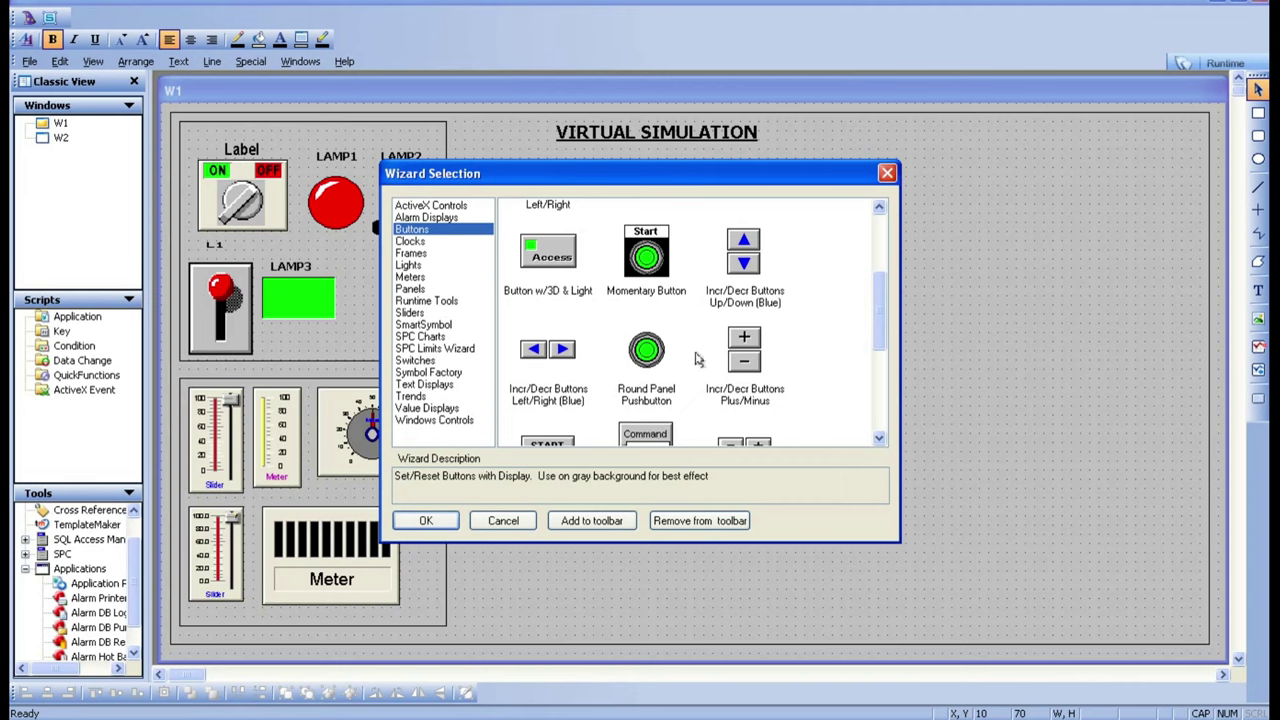
left_click(645, 369)
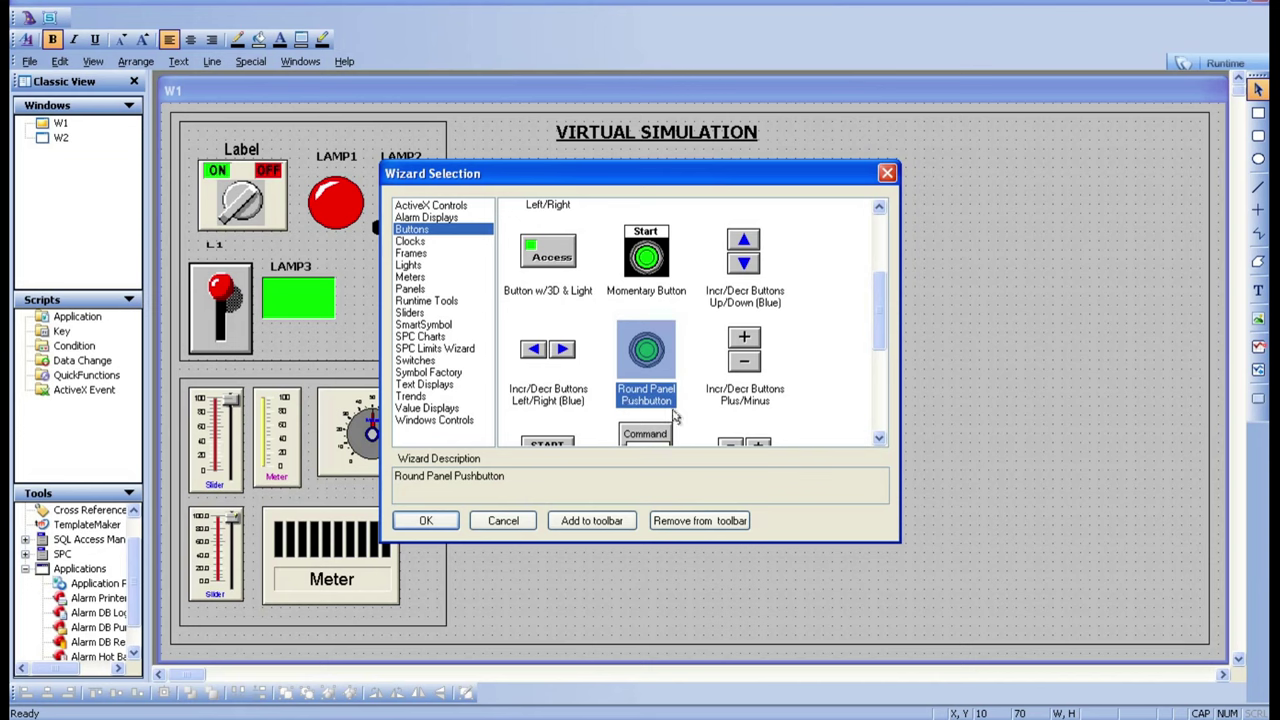
left_click(426, 520)
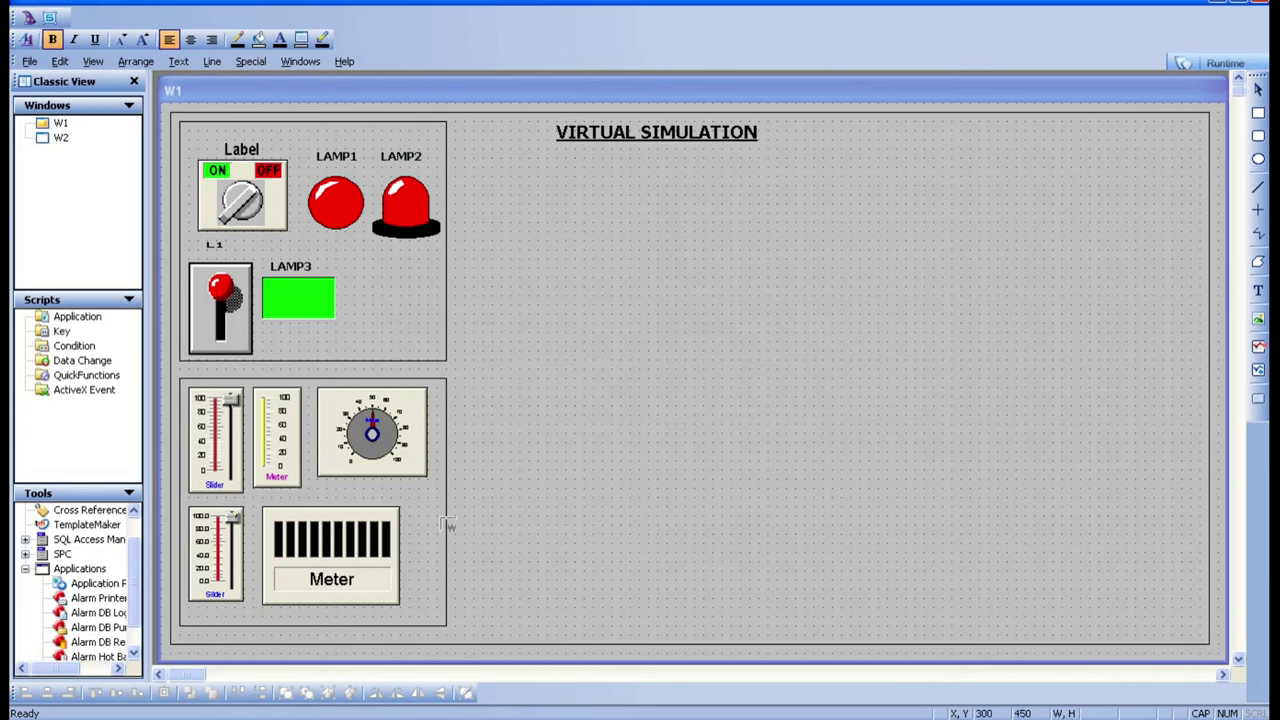
left_click(590, 247)
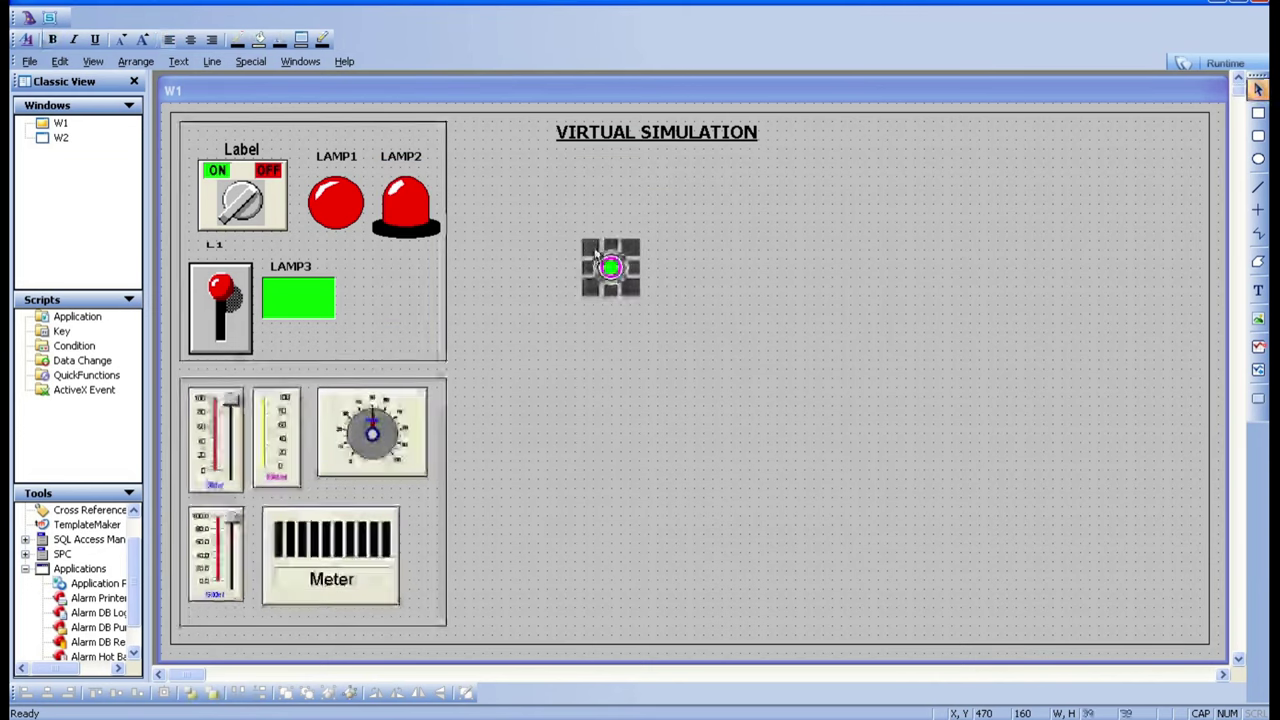
left_click_drag(628, 290, 676, 334)
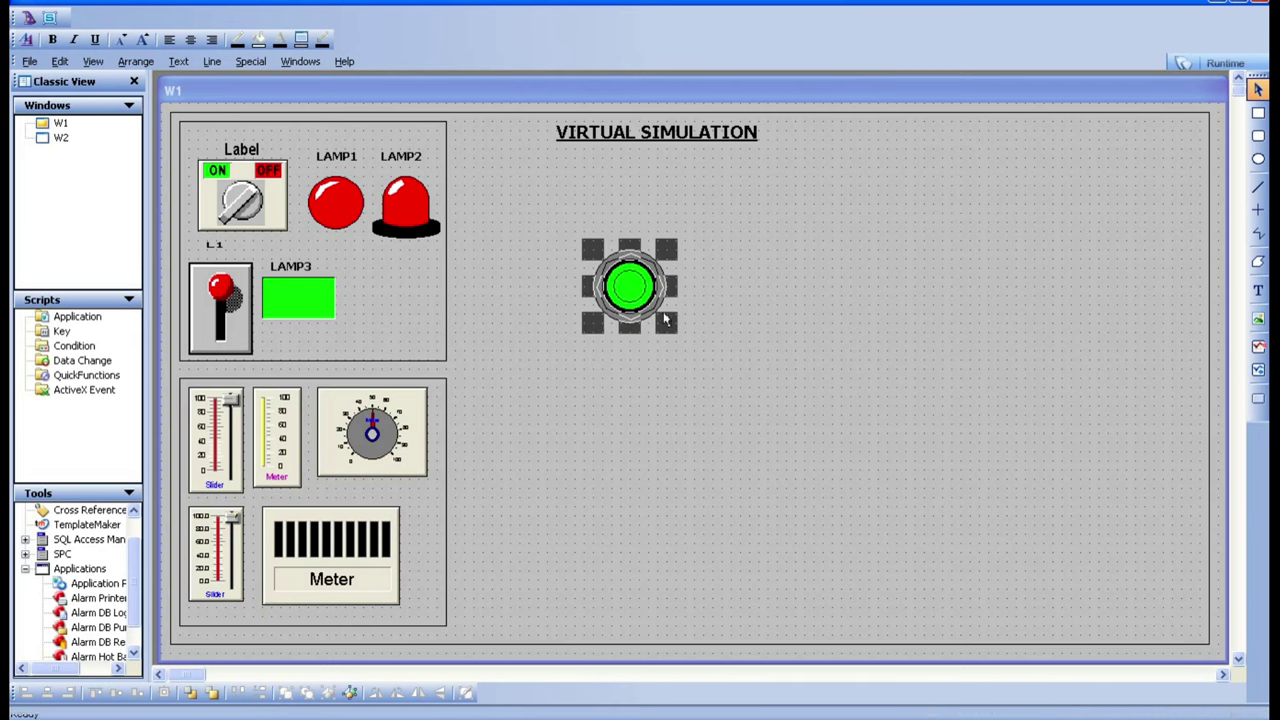
Step: Insert a Circular Light to the right of the round pushbutton, at about X 650, Y 160
left_click(28, 18)
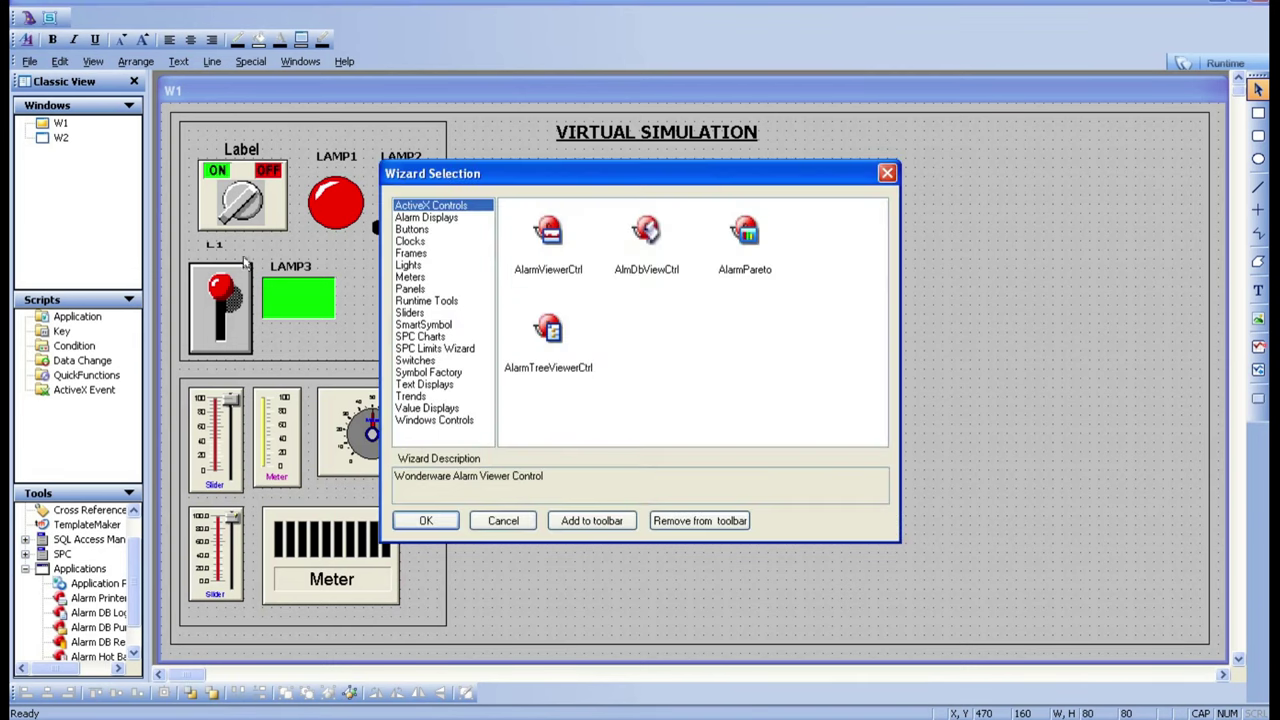
left_click(411, 266)
left_click(742, 330)
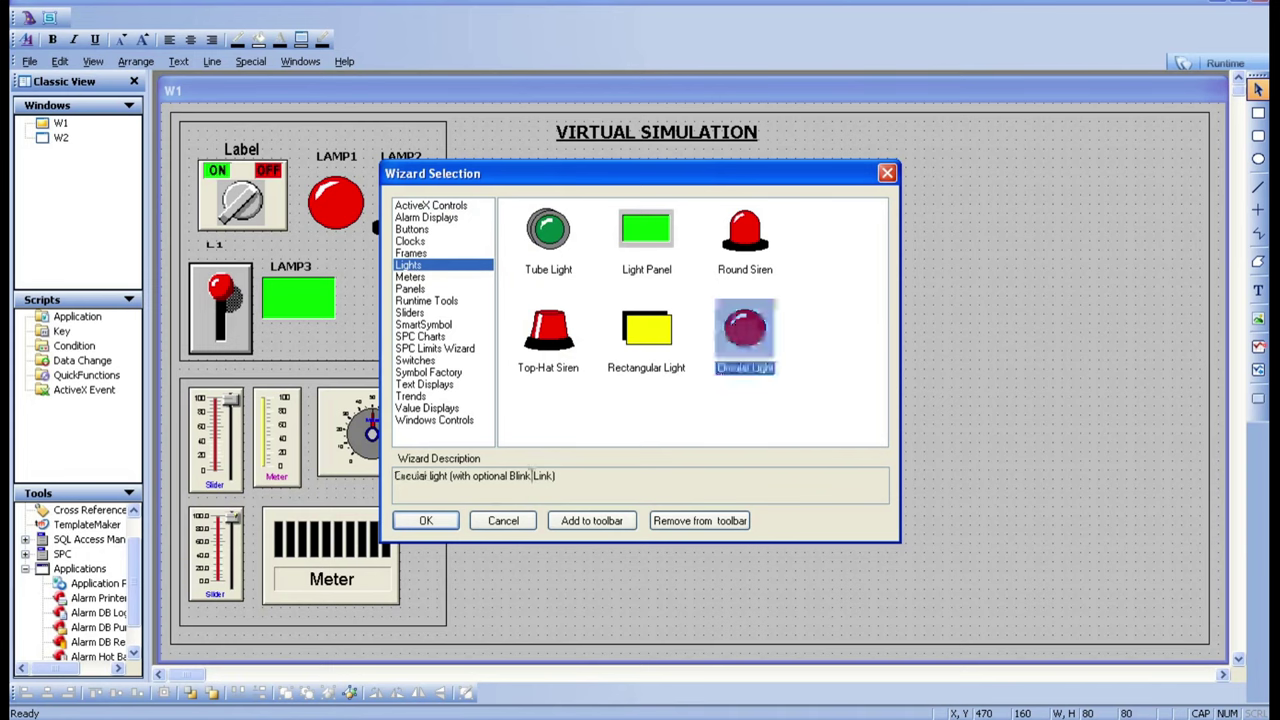
left_click(425, 520)
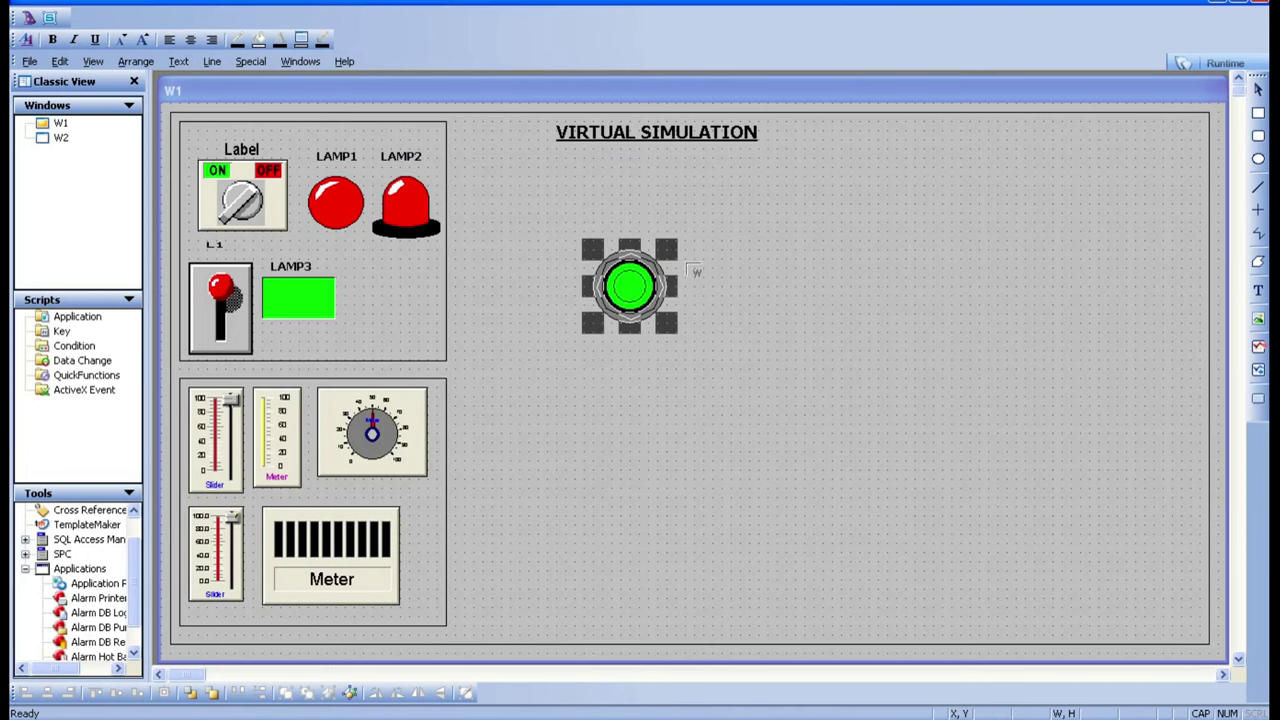
left_click(756, 250)
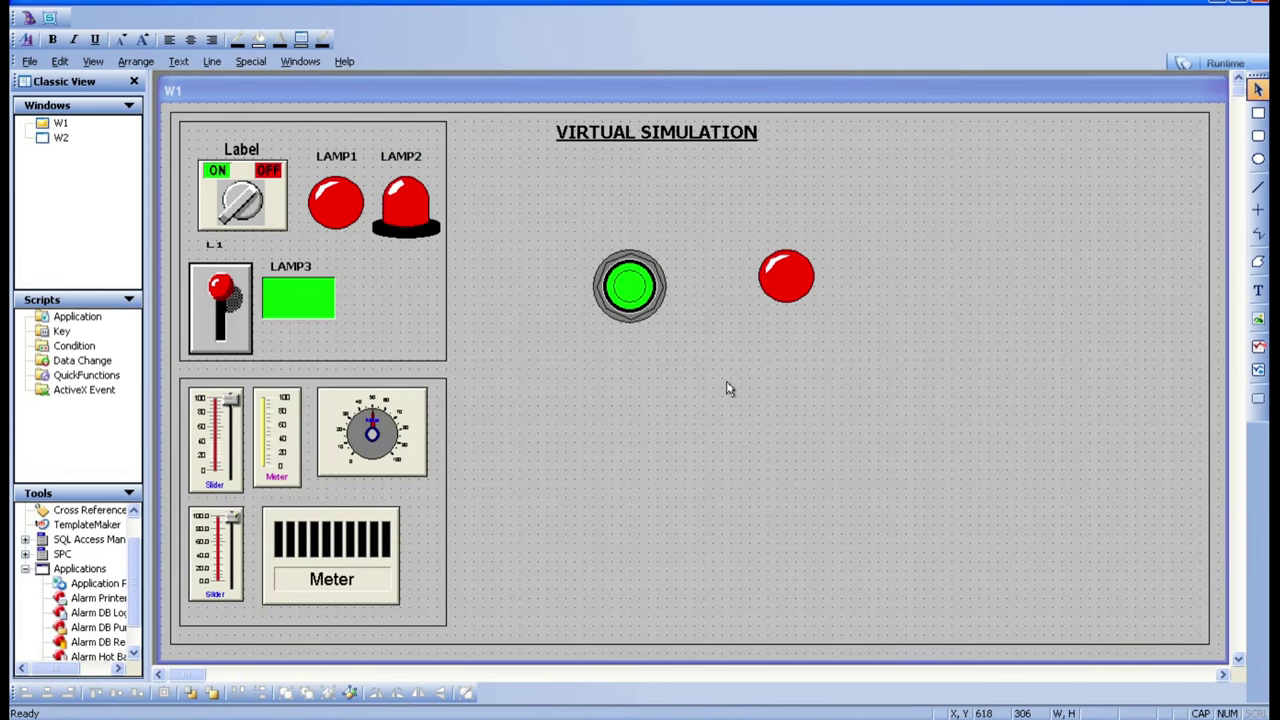
Step: Assign the SWITCH tag to the round pushbutton and set its action to Reverse
double_click(634, 298)
key("BackSpace")
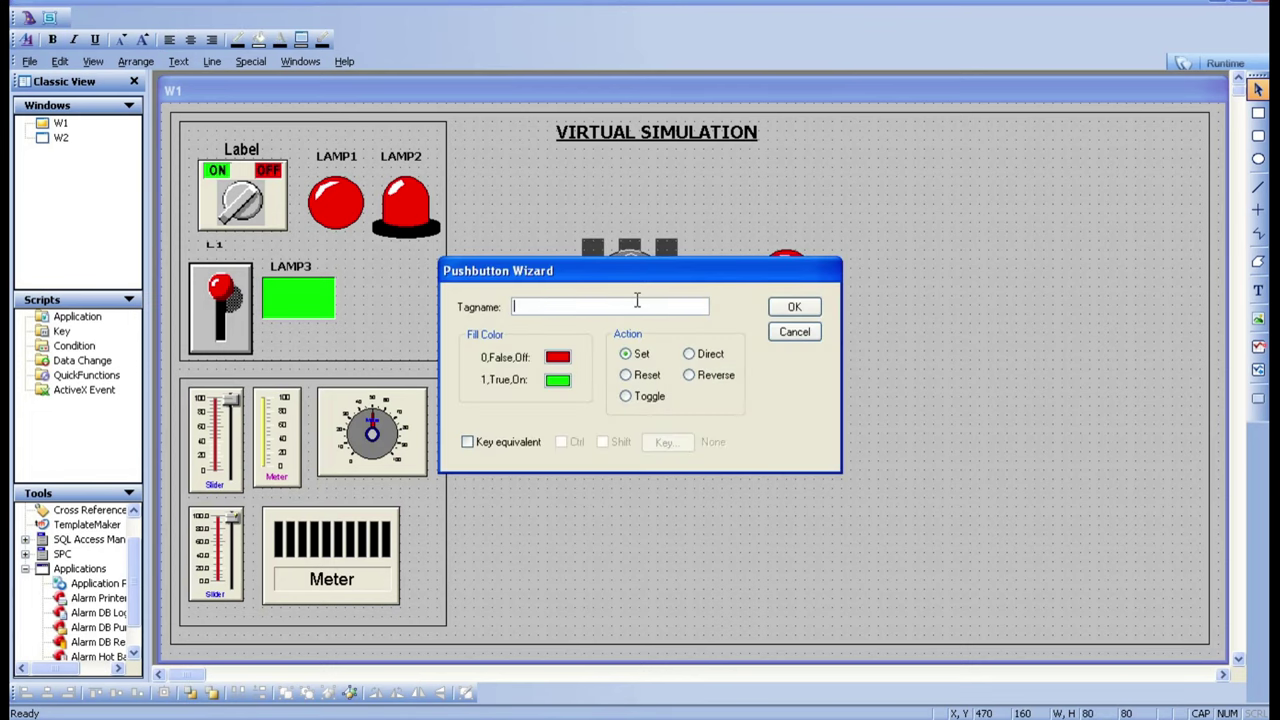
double_click(636, 306)
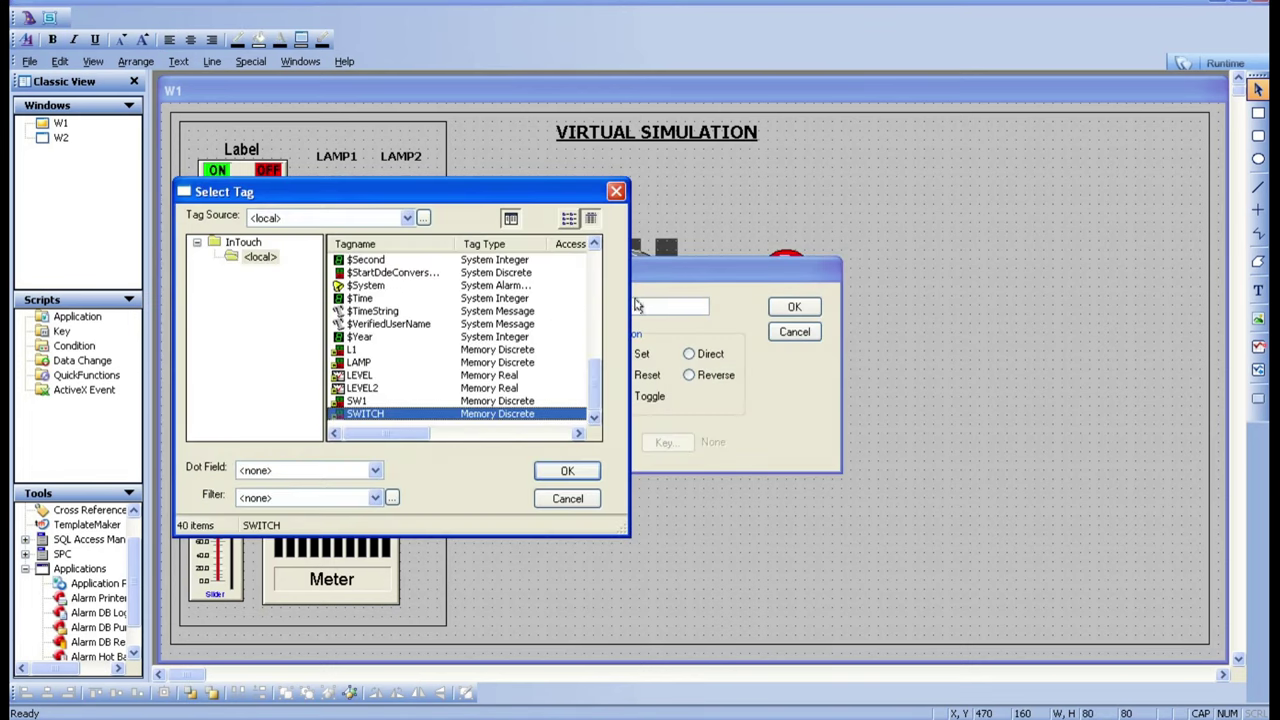
double_click(413, 418)
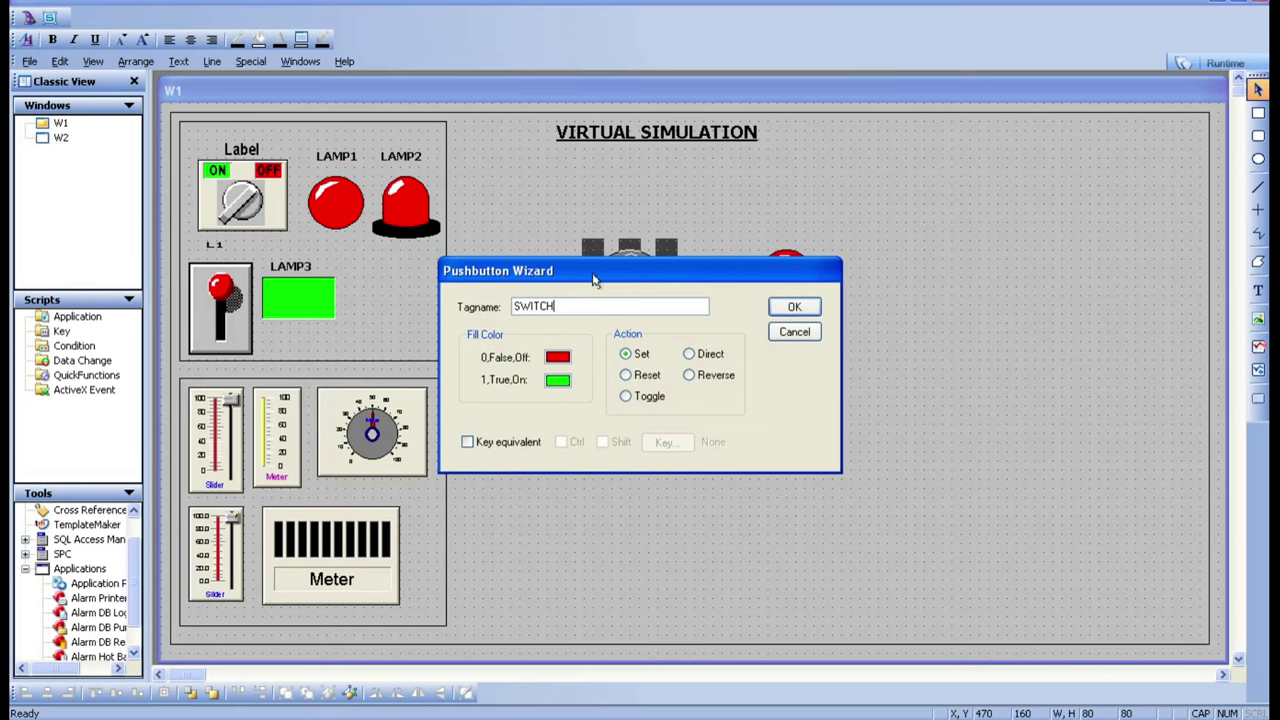
left_click_drag(593, 281, 636, 459)
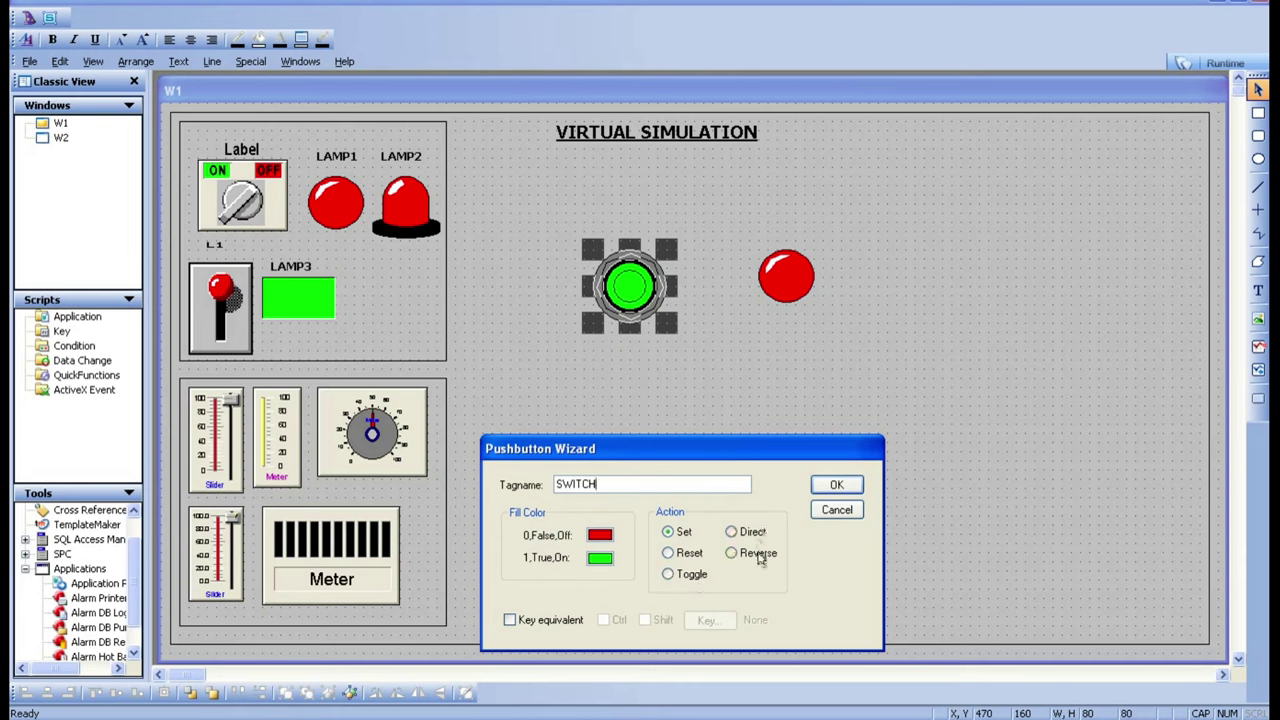
left_click(682, 575)
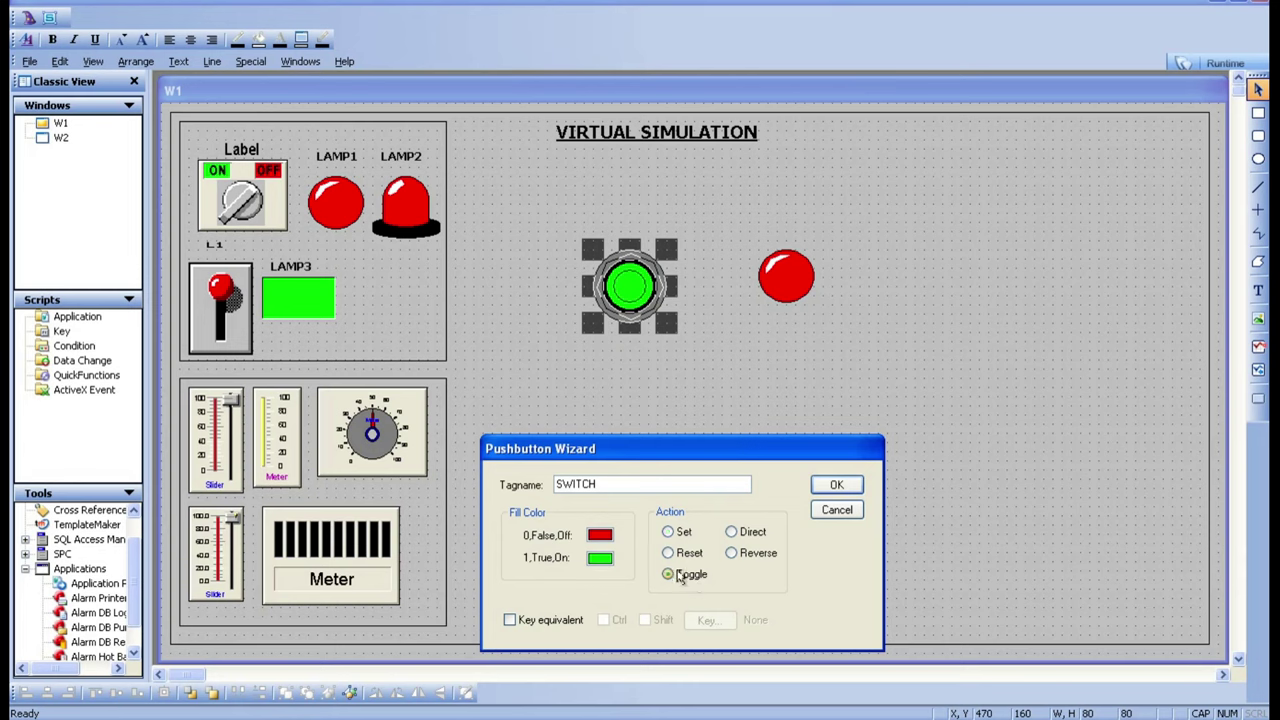
left_click(737, 552)
left_click(843, 486)
Step: Assign the SWITCH tag as the expression of the circular light beside the round pushbutton
double_click(786, 278)
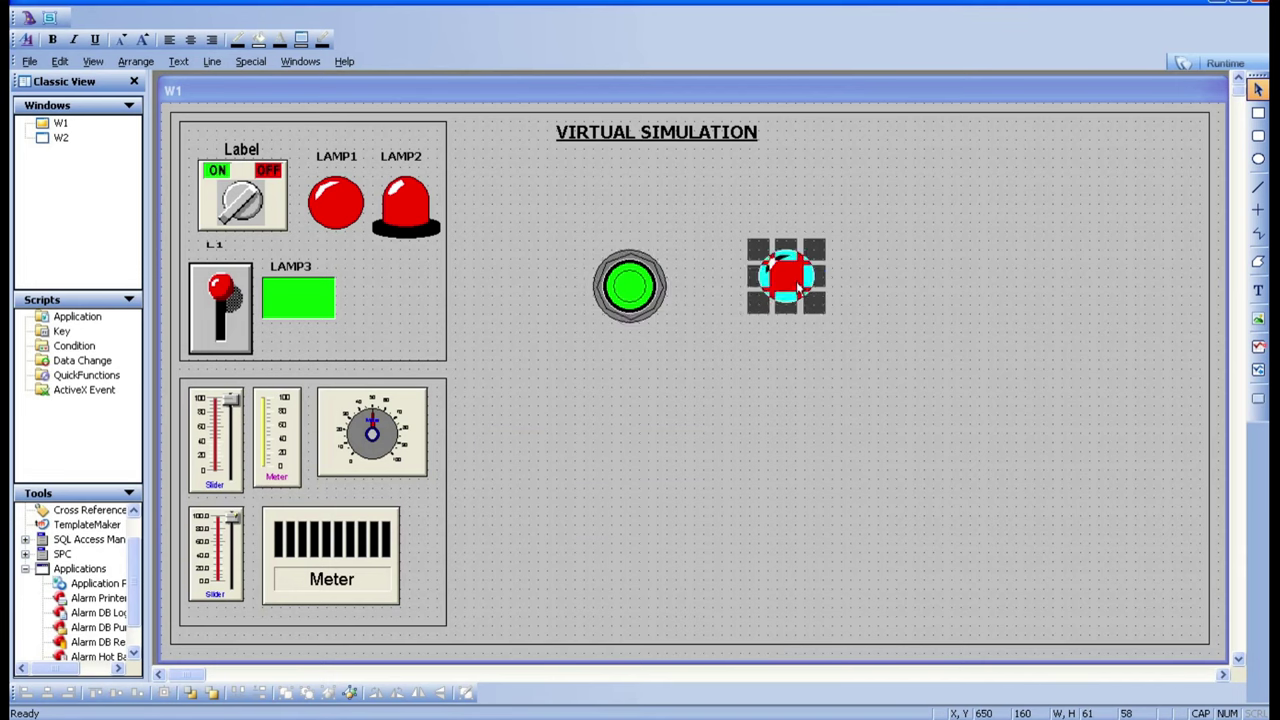
key("Delete")
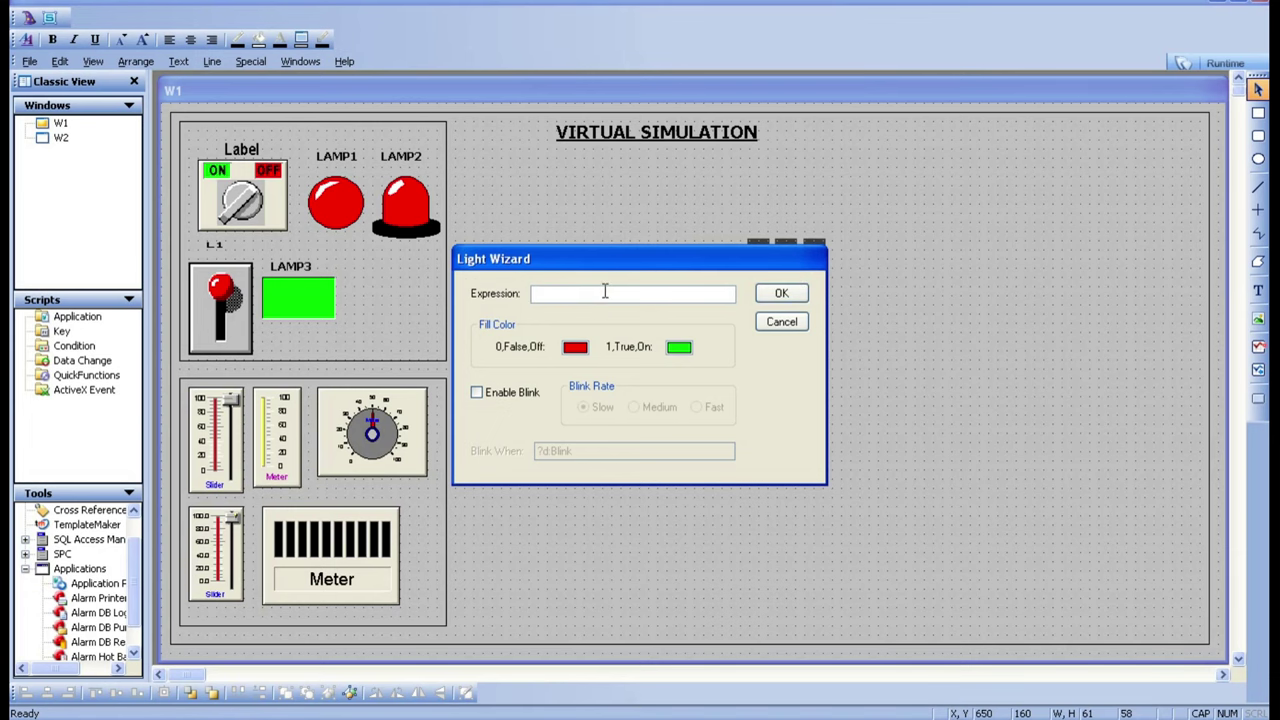
double_click(604, 291)
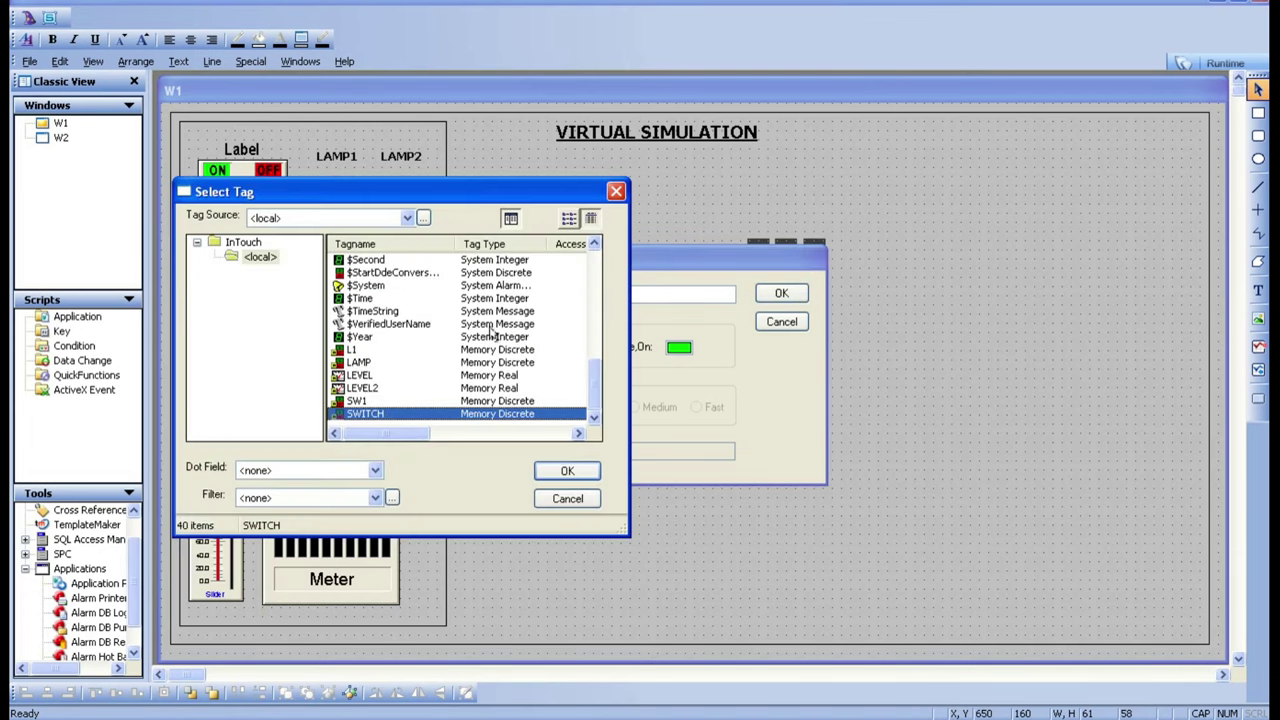
double_click(390, 410)
left_click(782, 293)
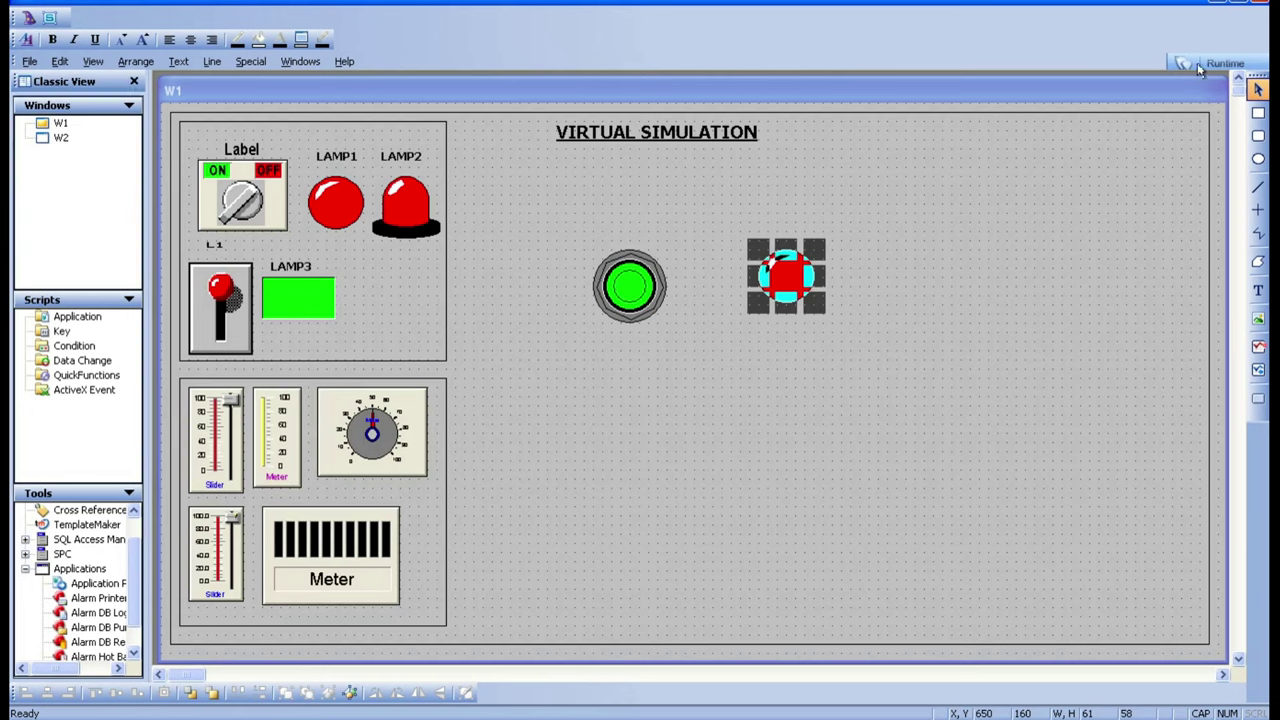
Step: Test the round pushbutton's Toggle action in runtime by operating it repeatedly, and return to development mode
left_click(1218, 64)
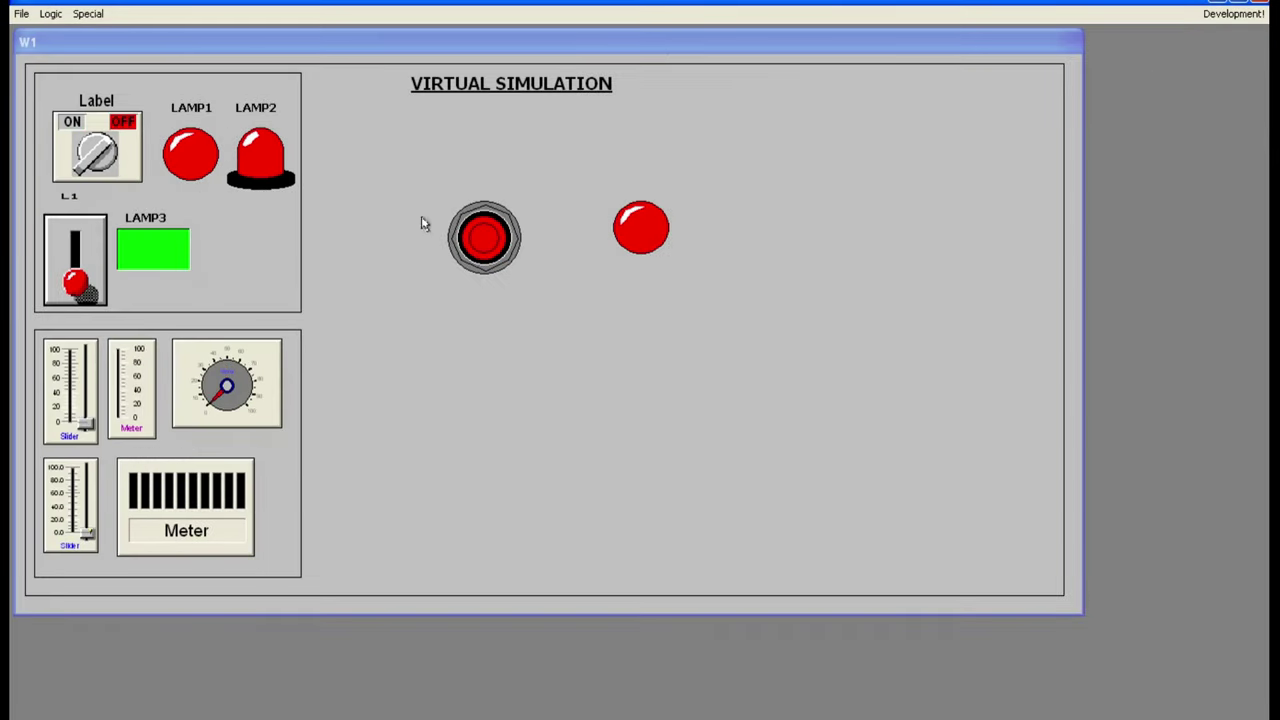
left_click(489, 258)
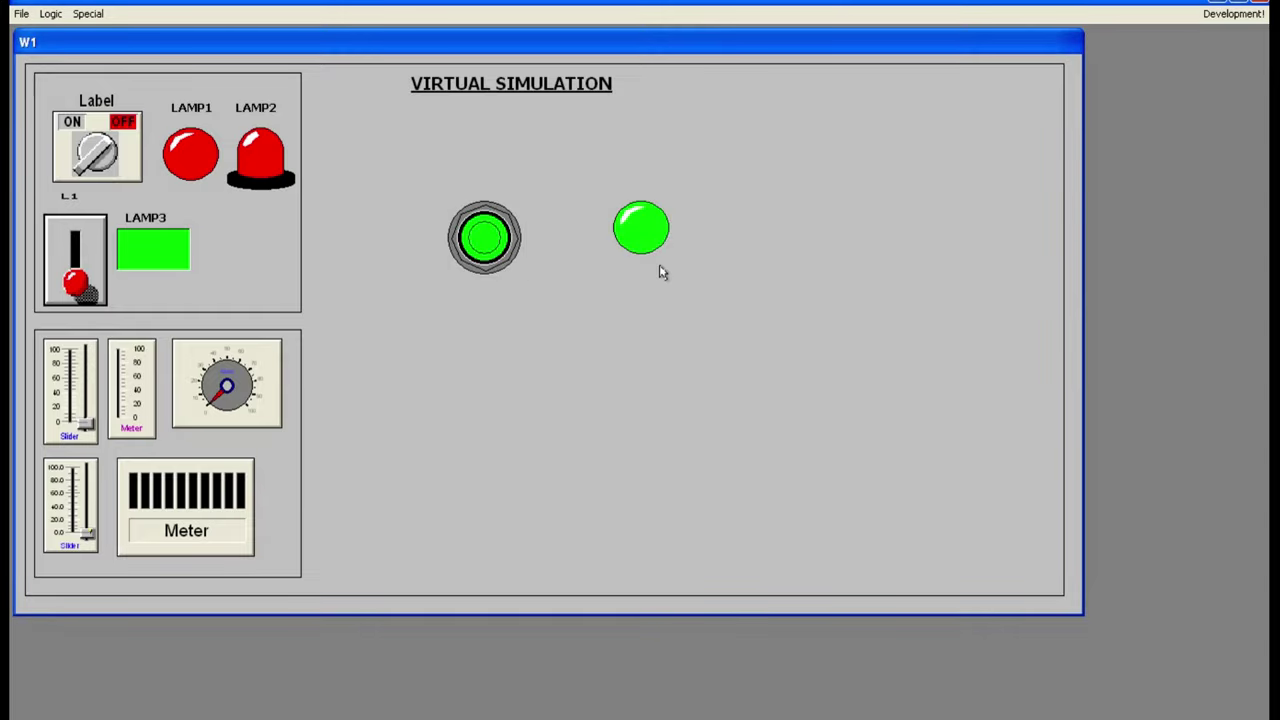
left_click(481, 252)
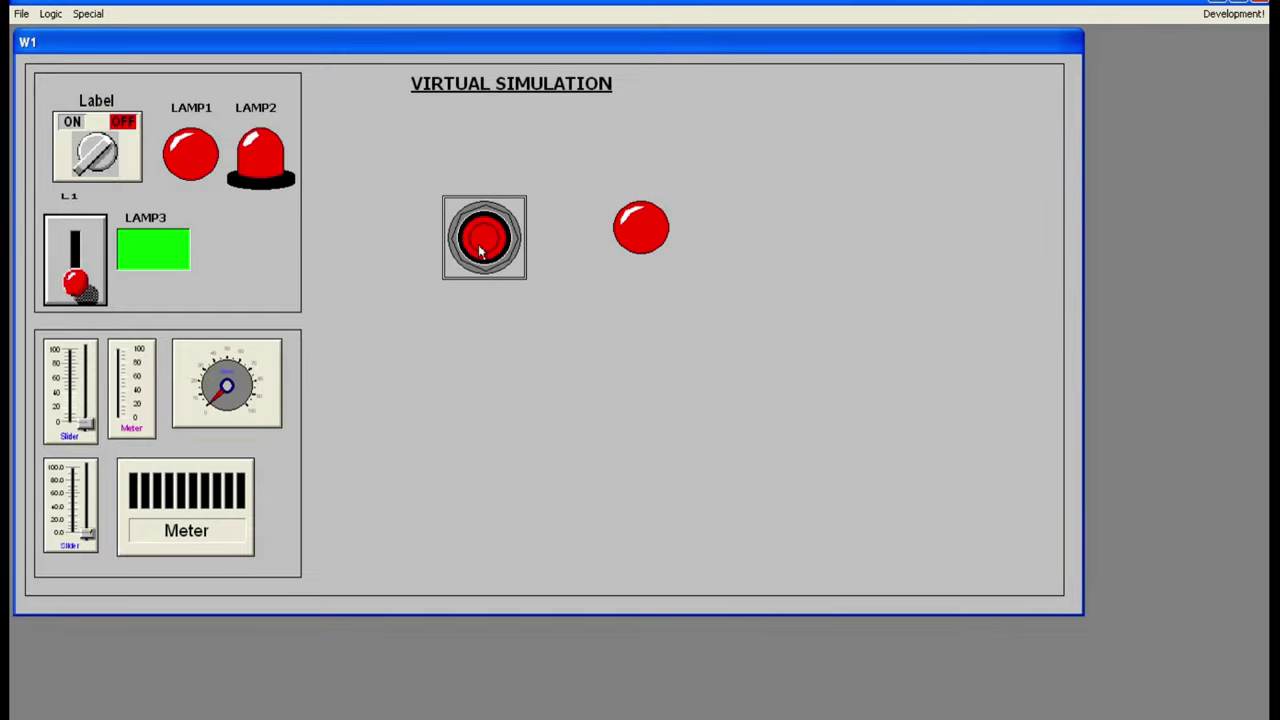
left_click(481, 252)
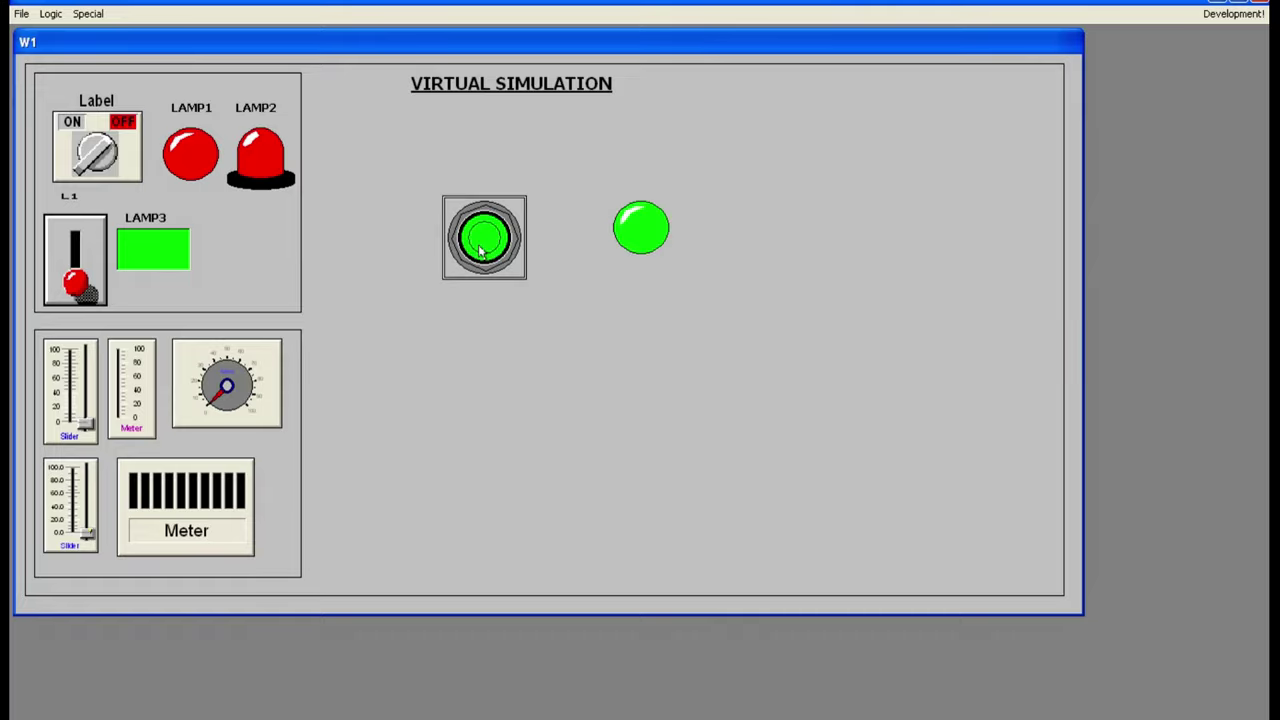
left_click(481, 252)
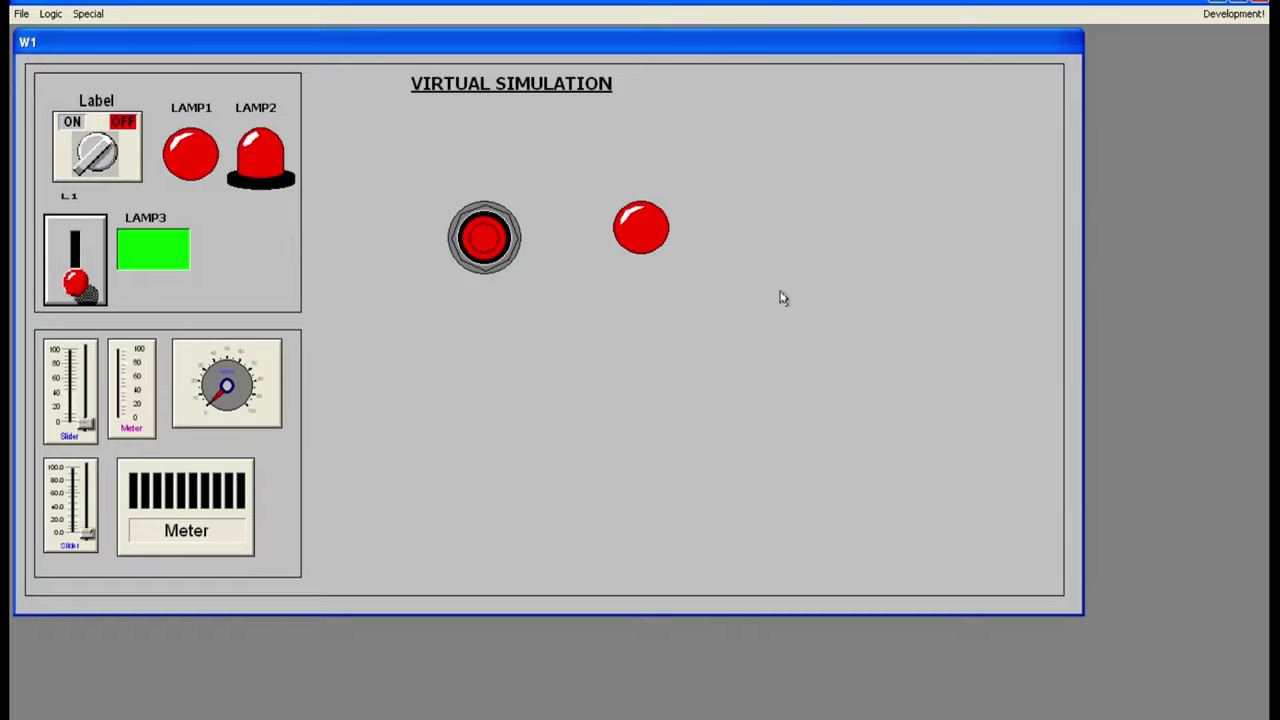
left_click(1232, 14)
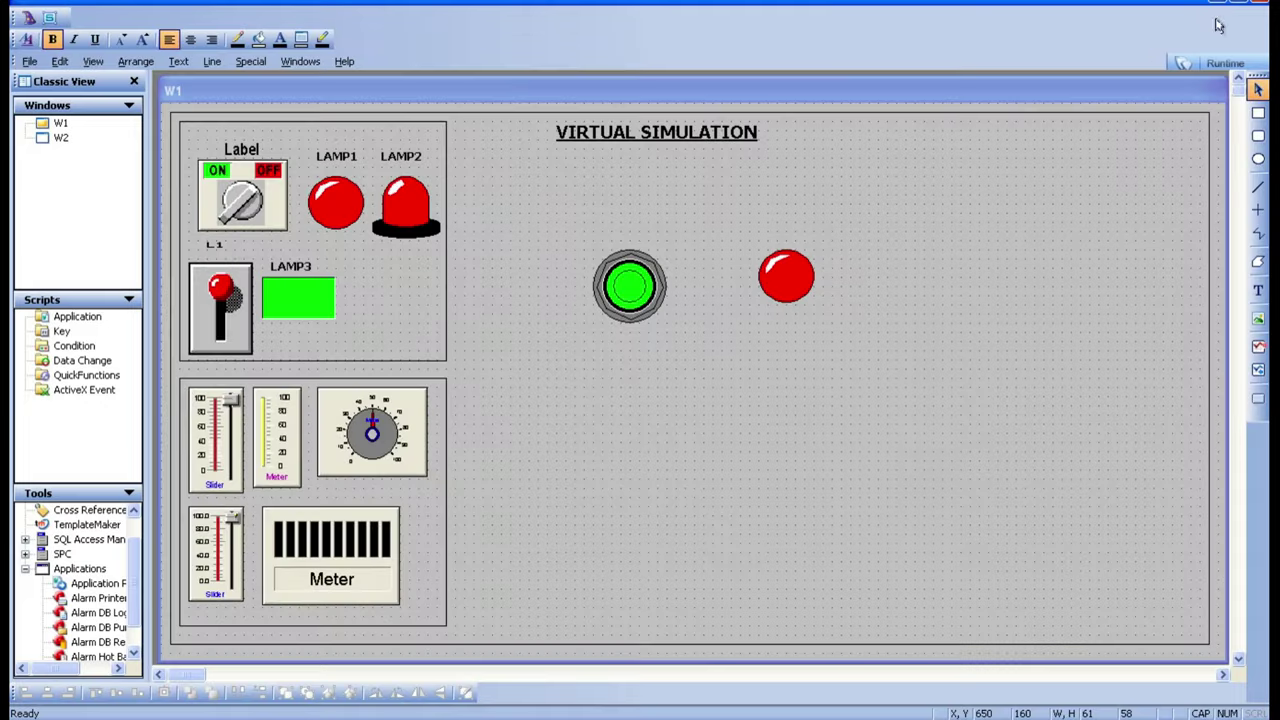
Step: Set the round pushbutton's action to Set, keeping the SWITCH tag
double_click(659, 294)
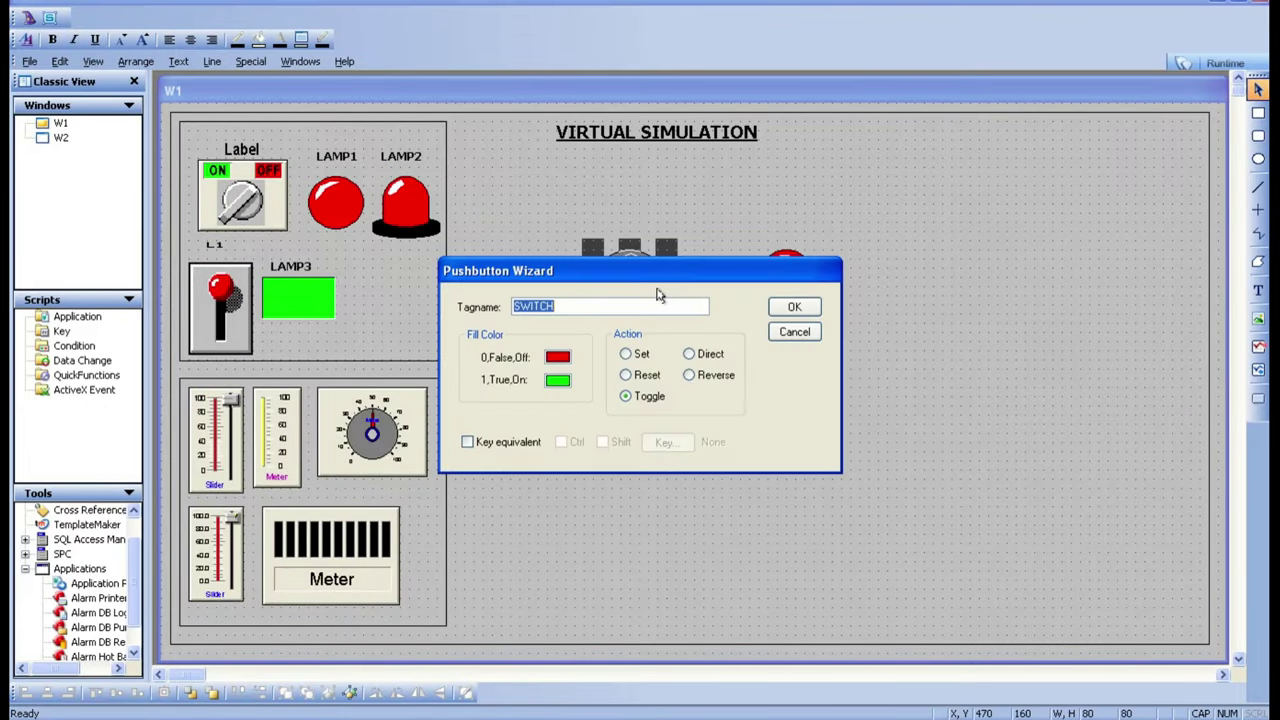
left_click(638, 358)
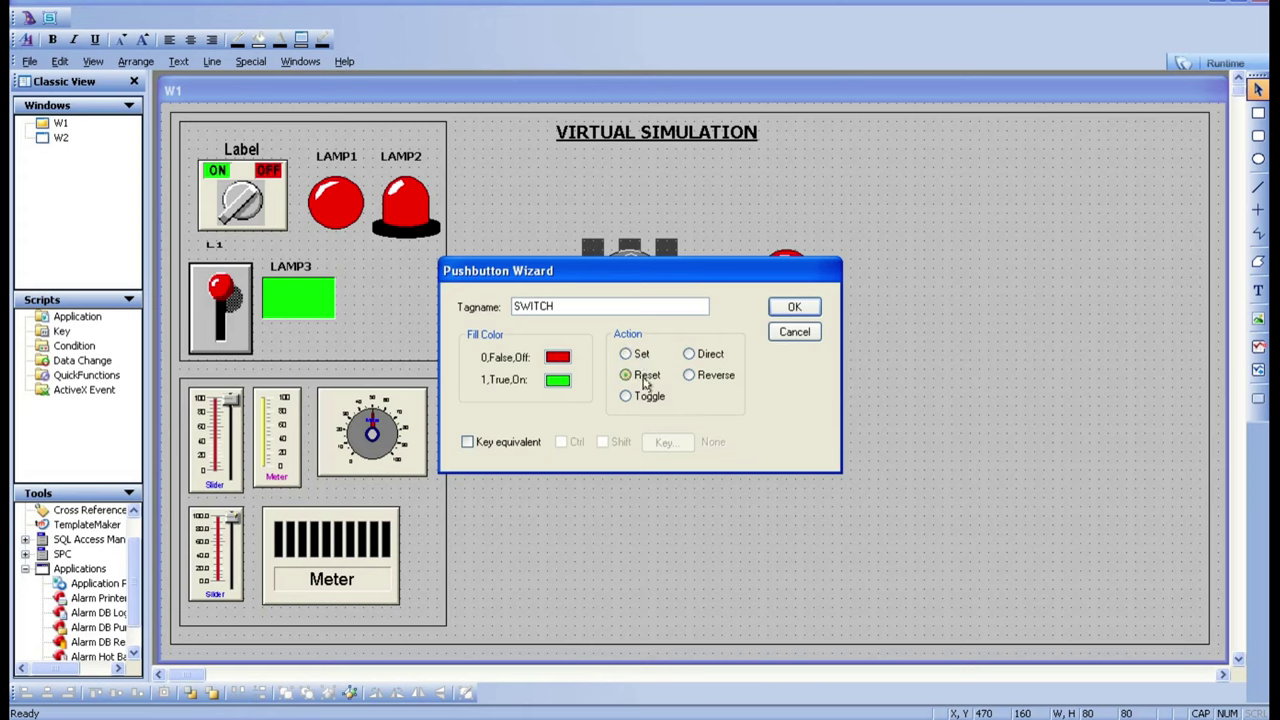
left_click(638, 355)
left_click_drag(630, 275, 658, 386)
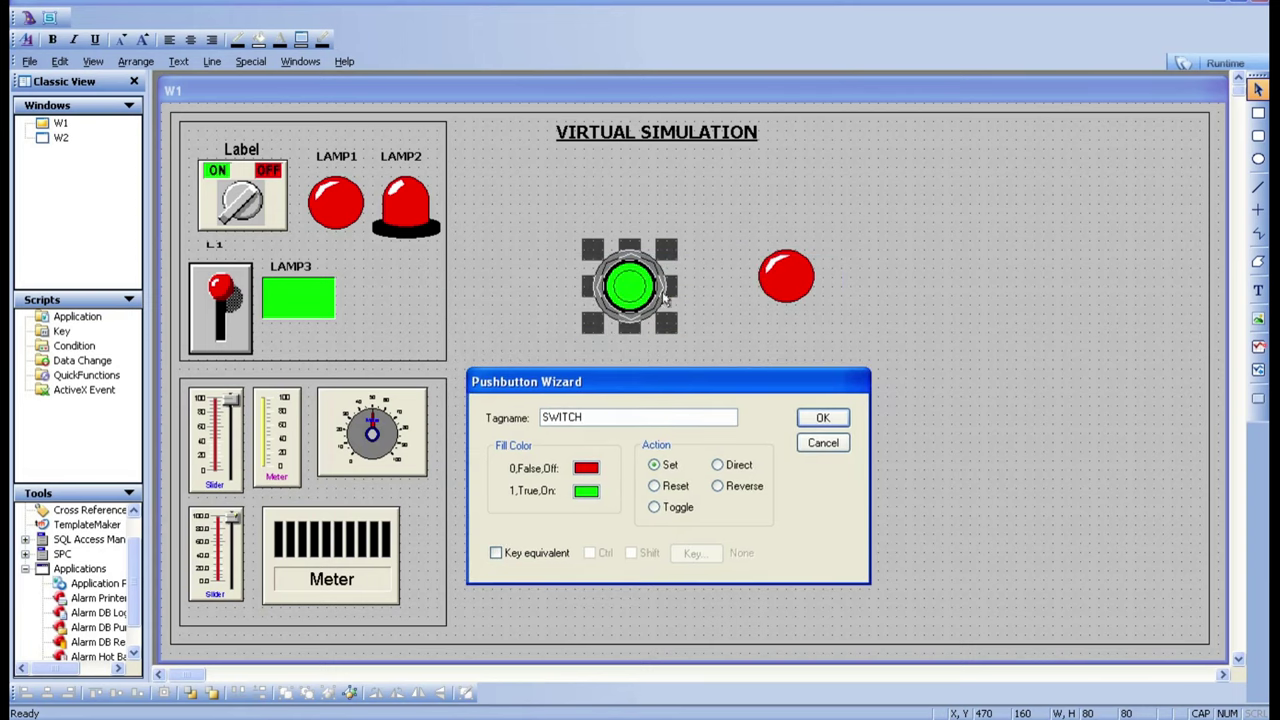
left_click(822, 418)
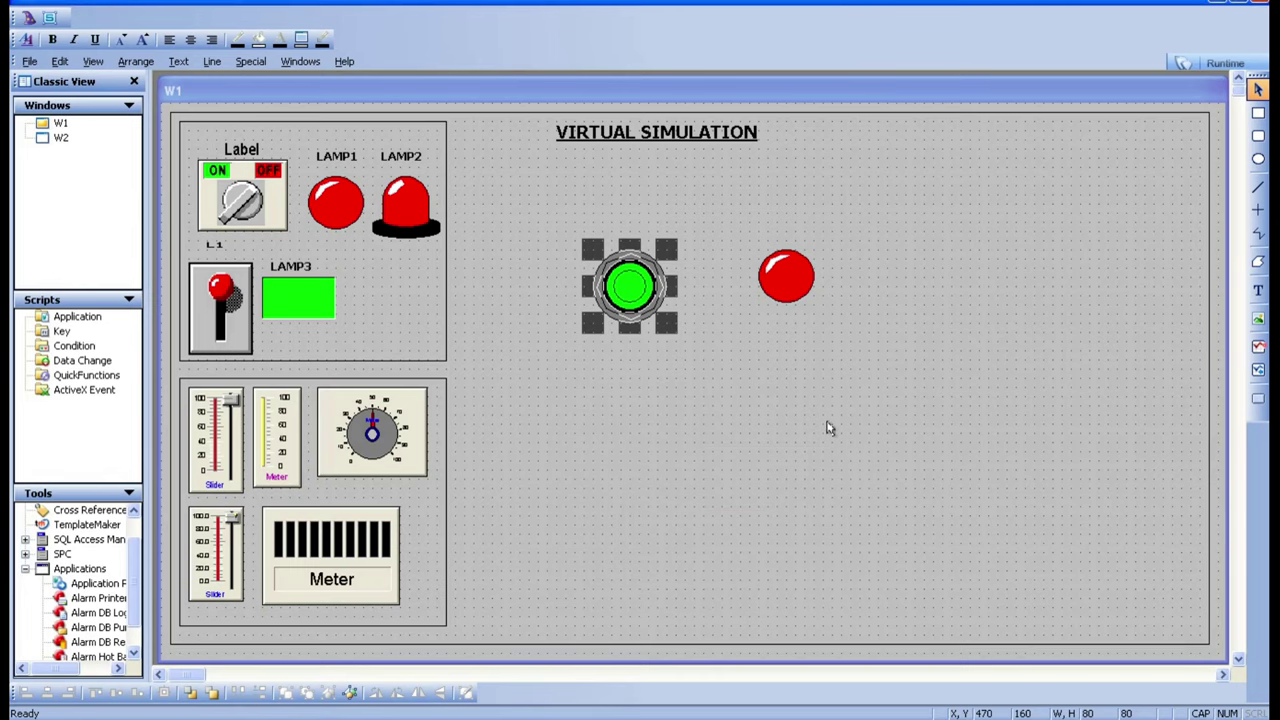
Step: Duplicate the round pushbutton, place the copy below it at about X 480, Y 270, and set the copy's action to Reset
right_click(601, 285)
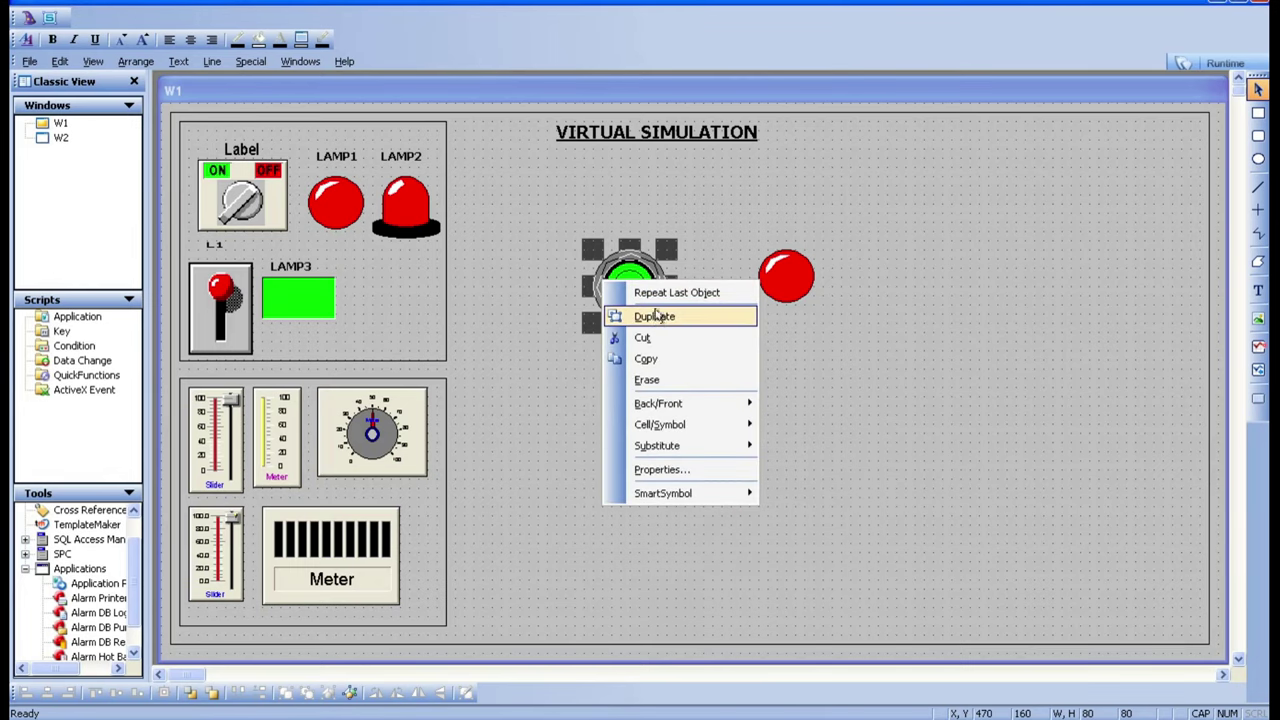
left_click(655, 317)
left_click_drag(646, 313, 637, 395)
double_click(637, 395)
left_click(626, 375)
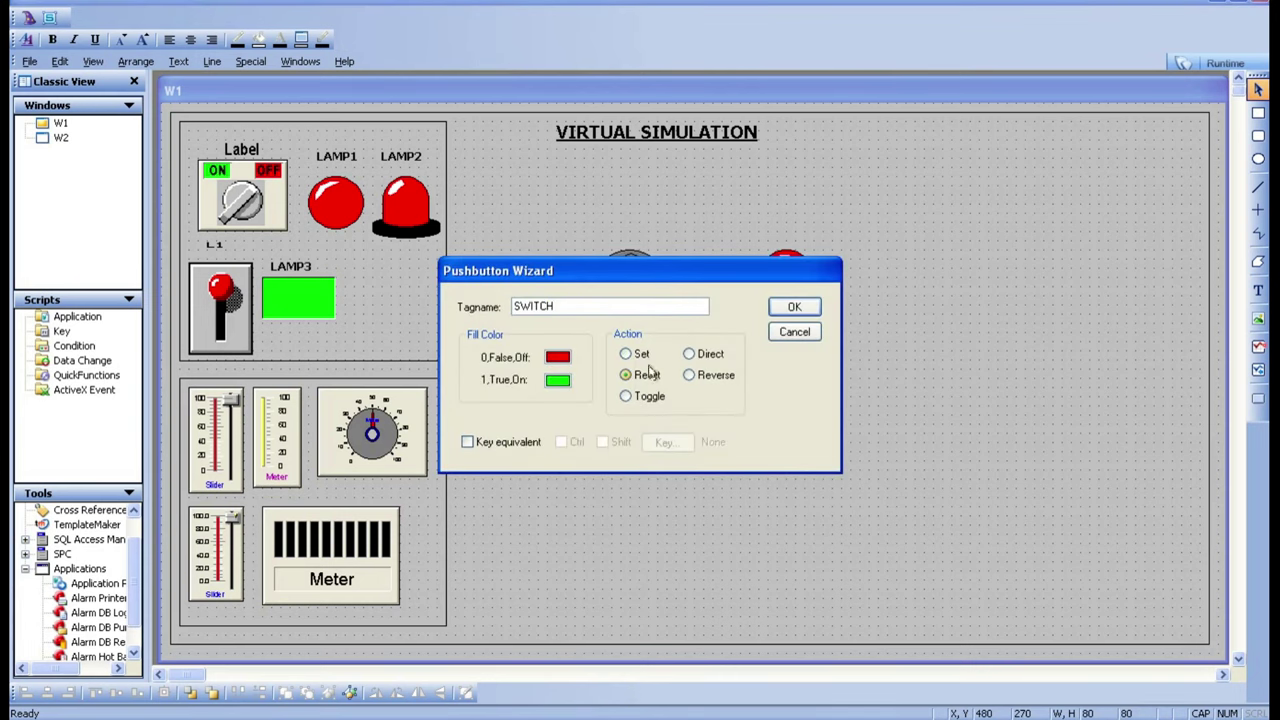
left_click(787, 312)
Step: Check the tag and action settings of both the upper and lower round pushbuttons
double_click(621, 292)
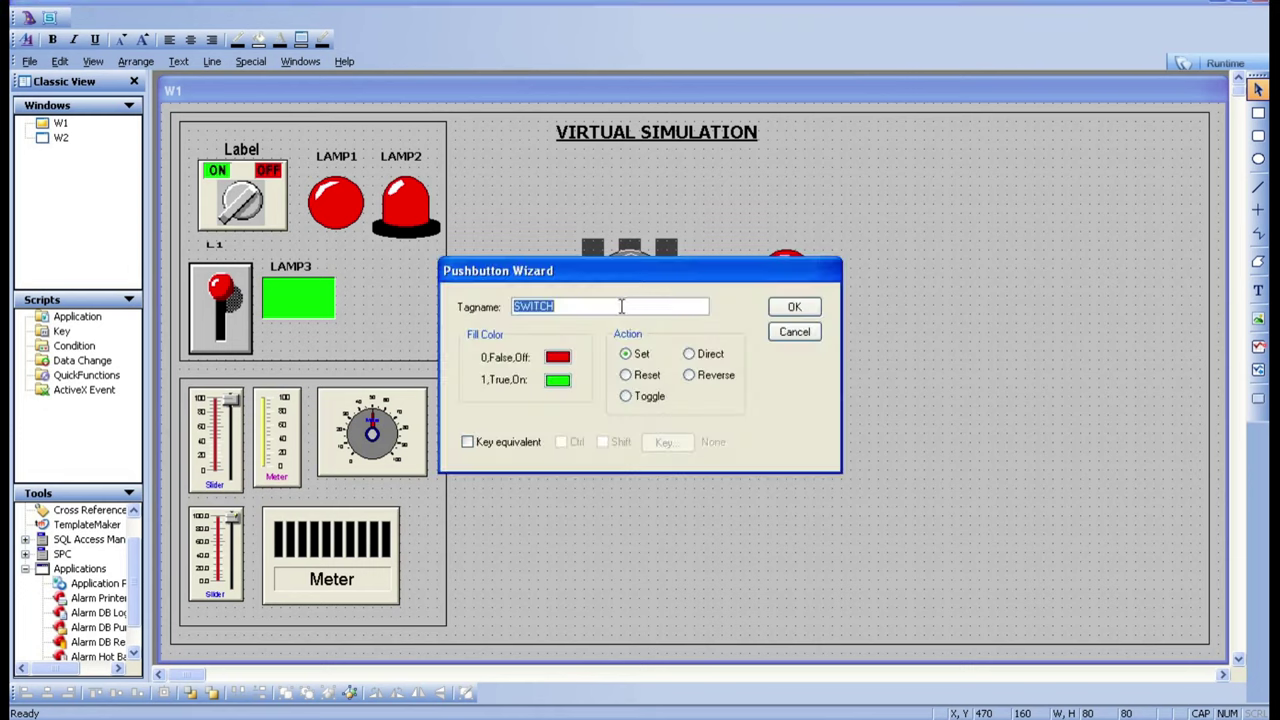
left_click(795, 308)
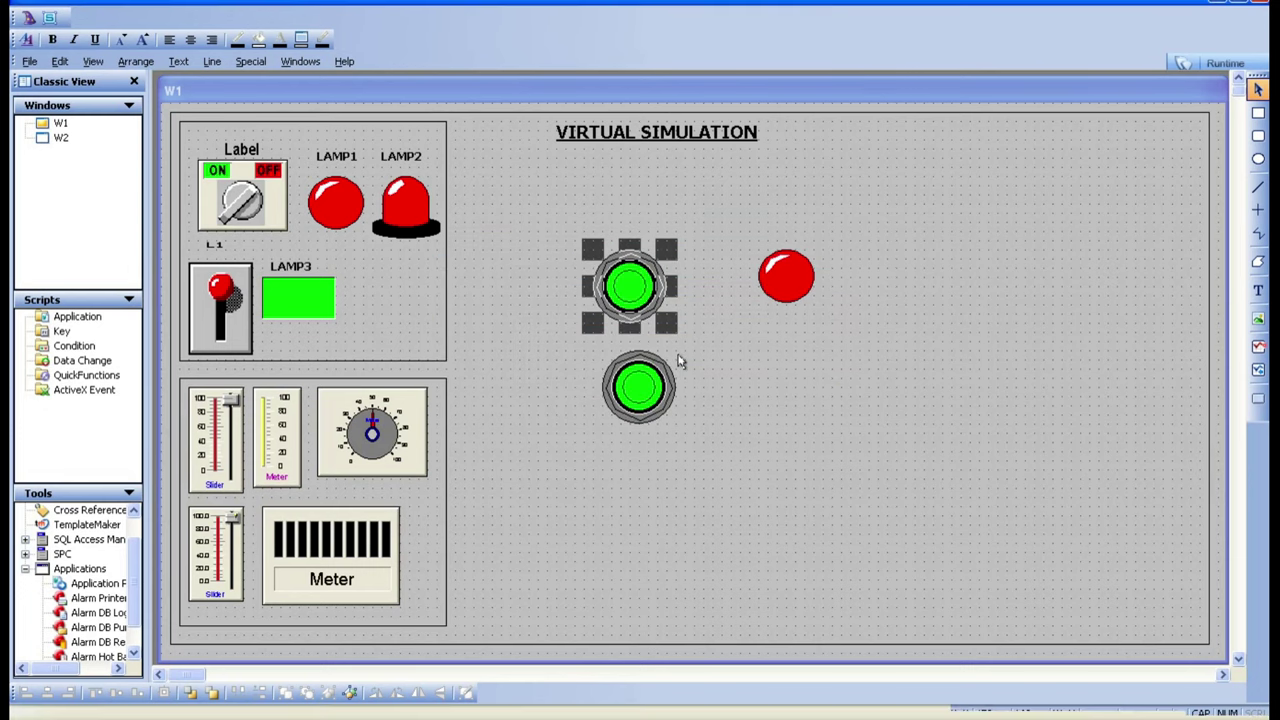
double_click(648, 388)
left_click(640, 376)
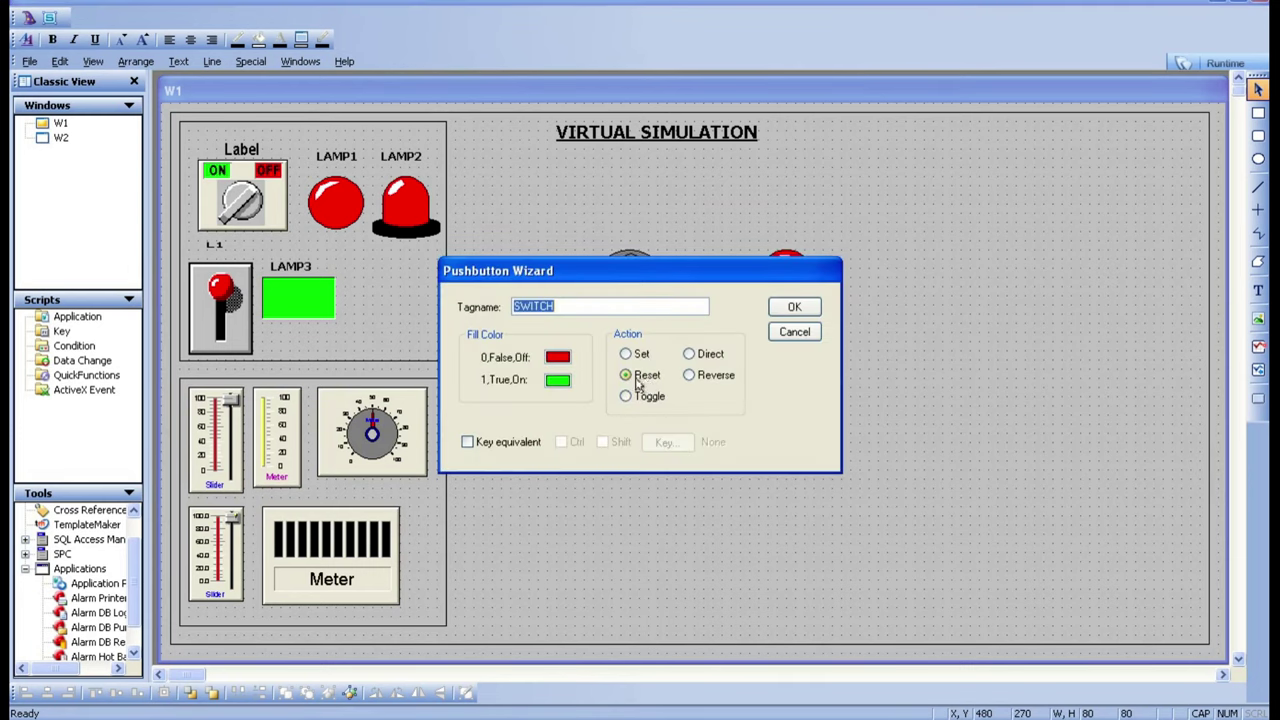
left_click(805, 309)
left_click(871, 350)
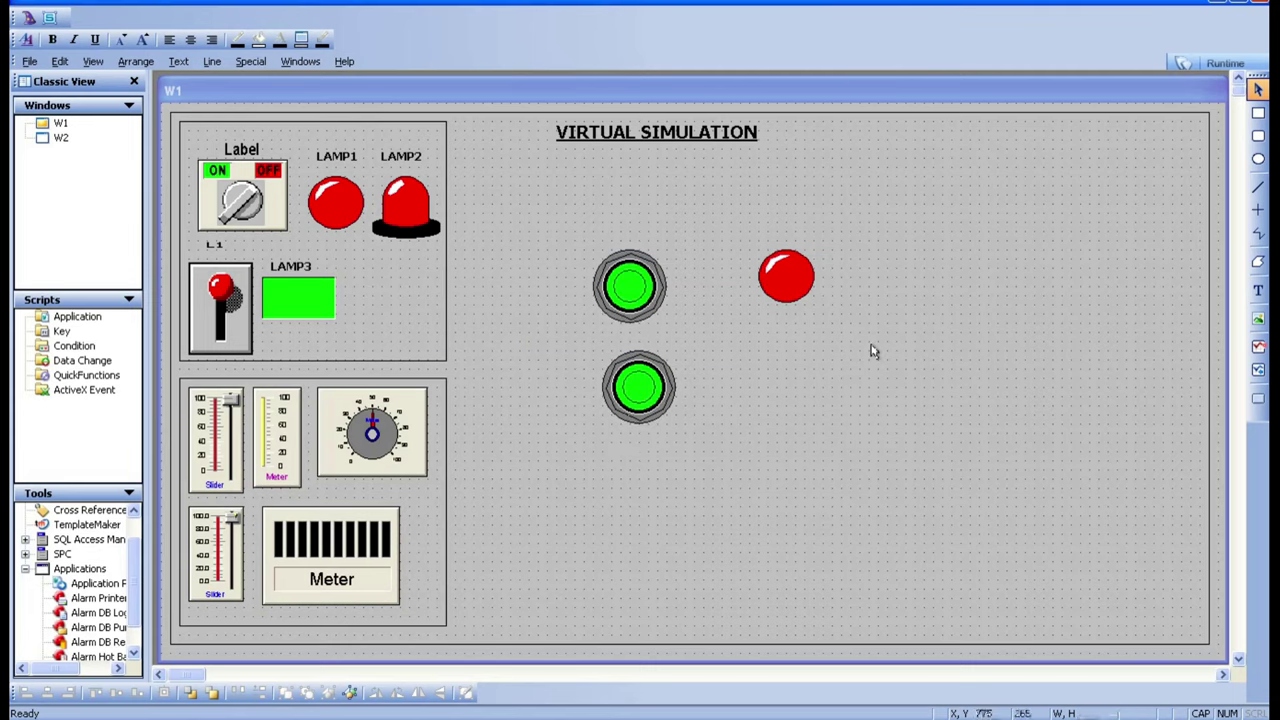
Step: Test the Set and Reset pushbuttons in runtime by alternately operating the upper and lower ones, and return to development mode
left_click(1203, 64)
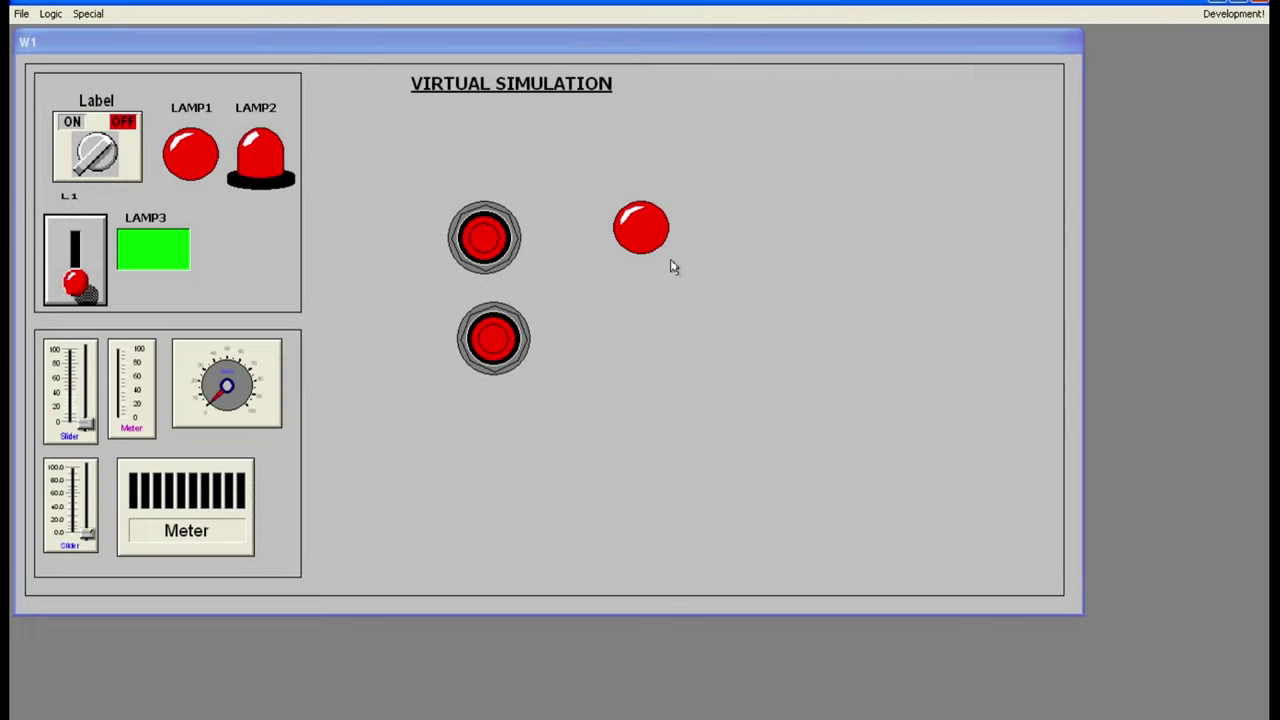
left_click(510, 260)
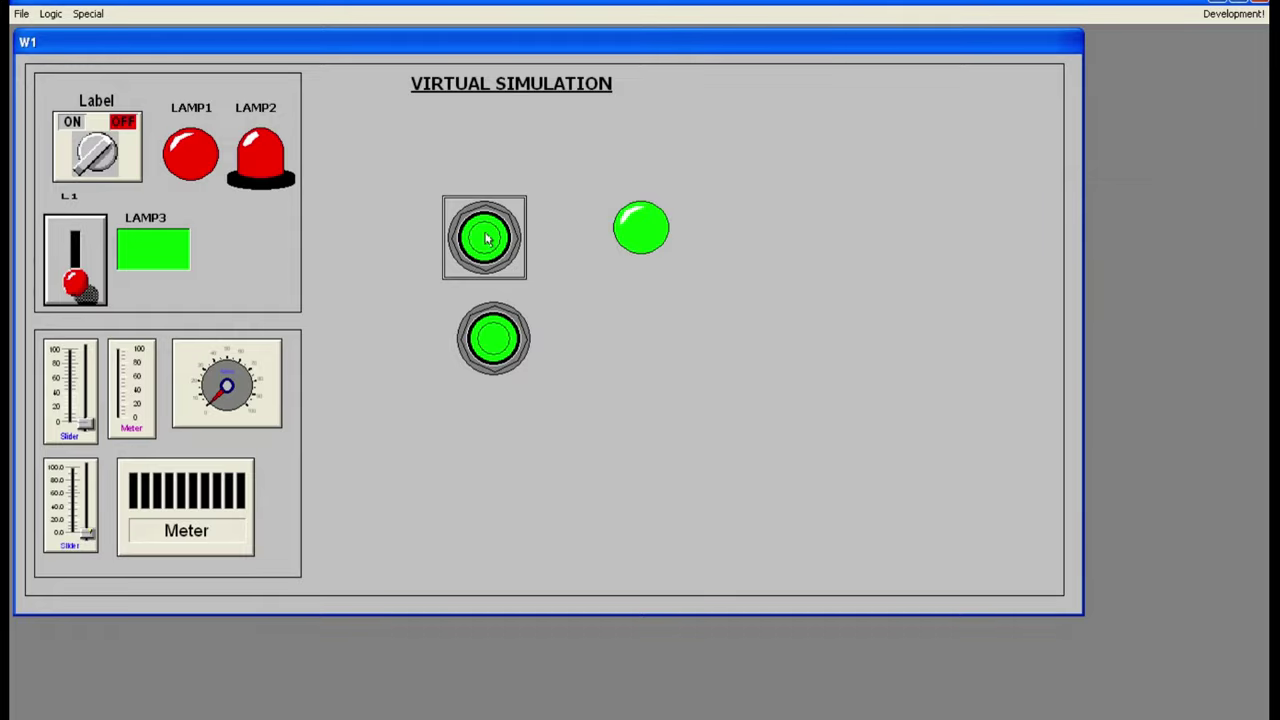
left_click(492, 356)
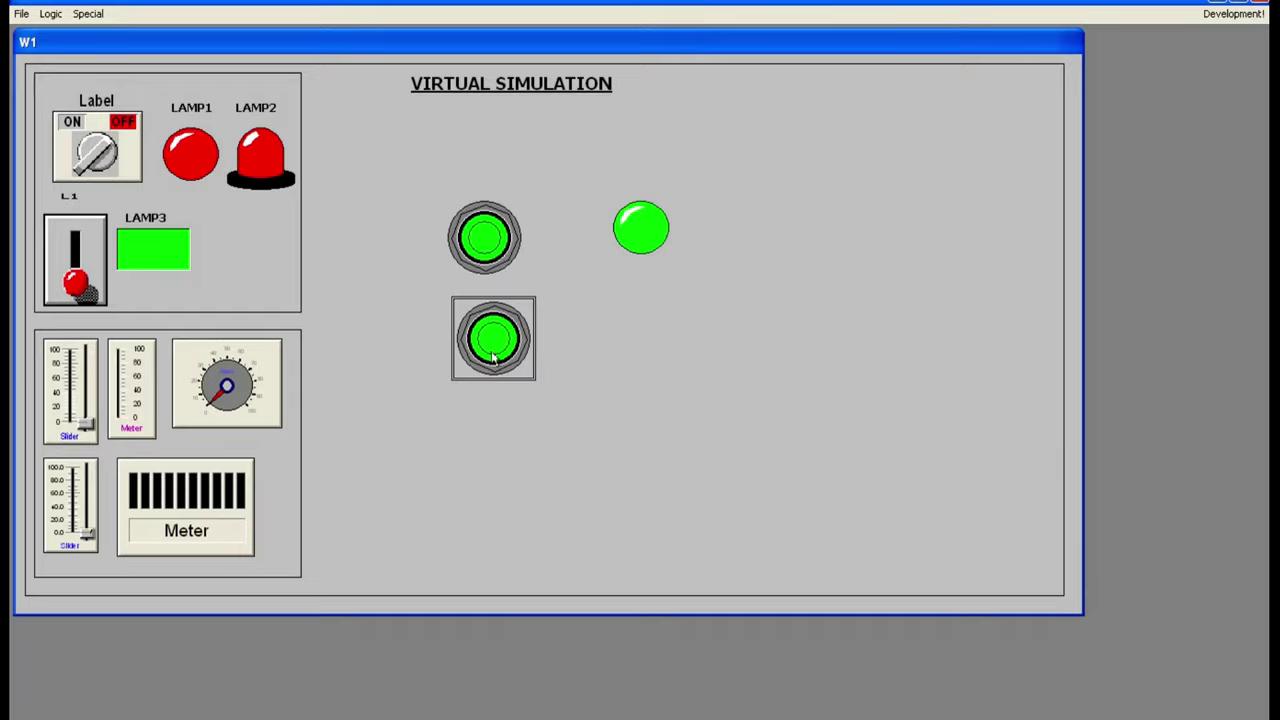
left_click(492, 356)
left_click(481, 217)
left_click(484, 212)
left_click(492, 338)
left_click(492, 338)
left_click(996, 172)
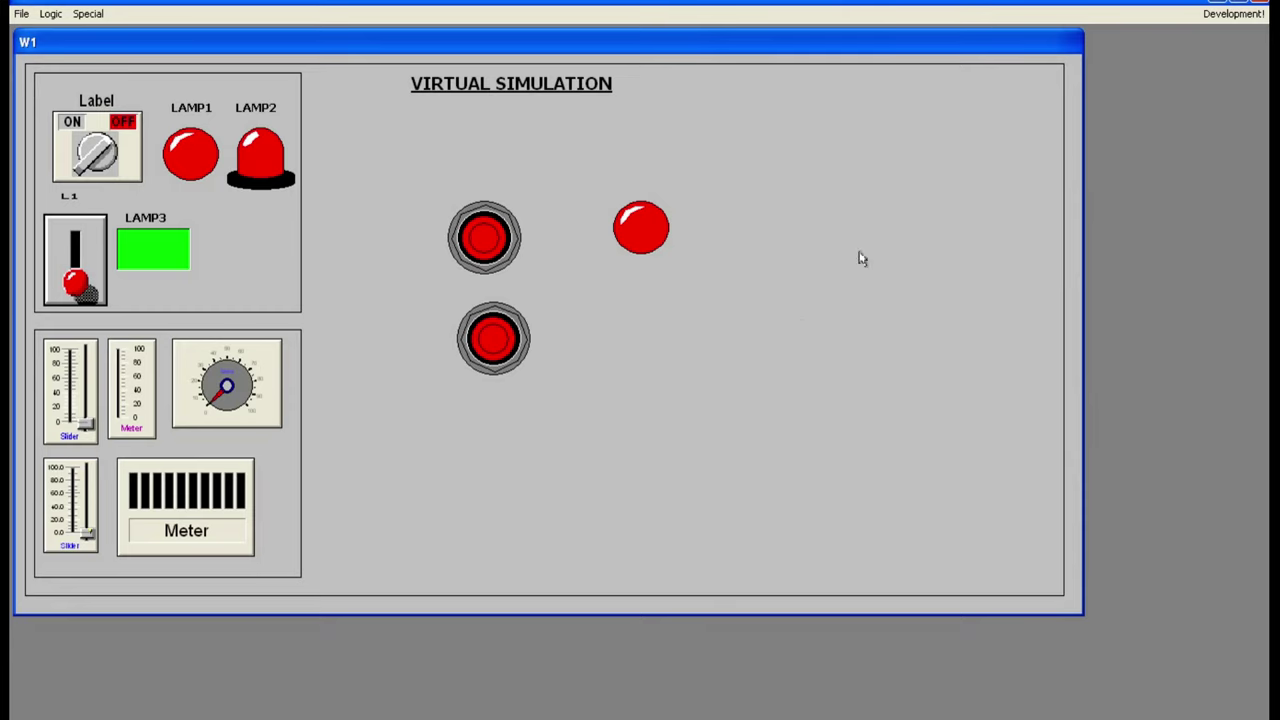
left_click(1233, 13)
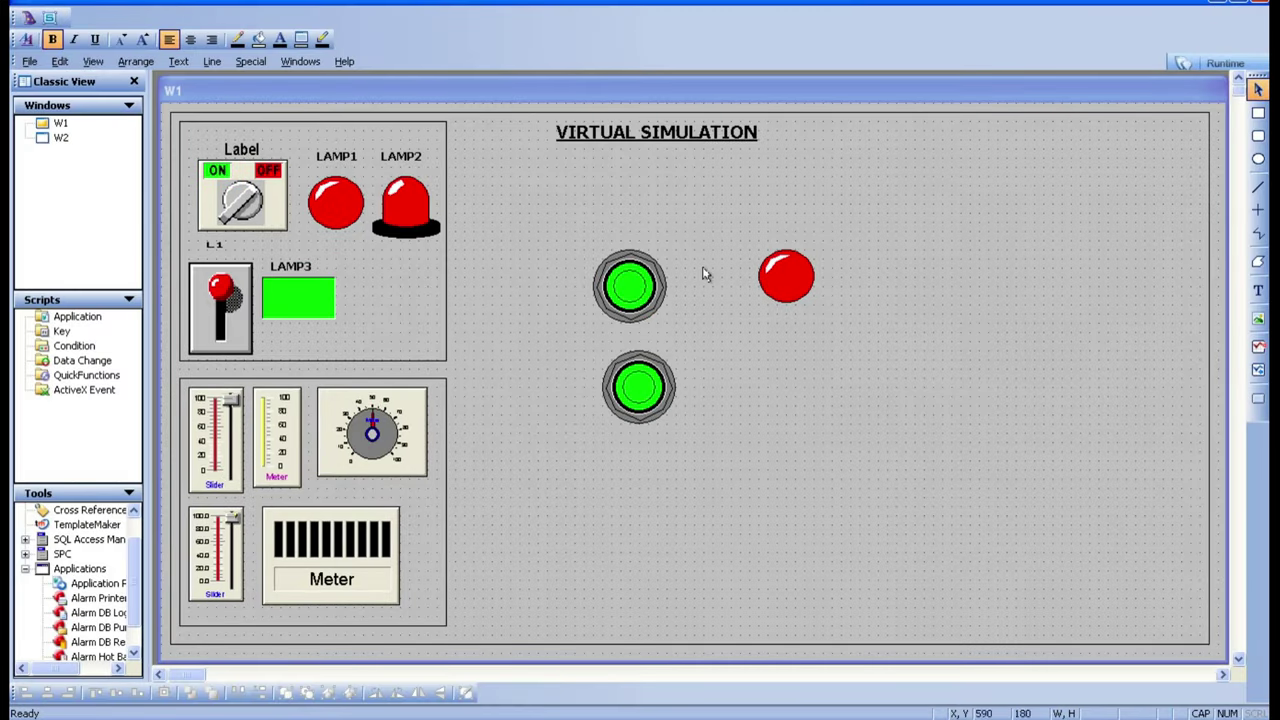
Step: Delete the lower round pushbutton, leaving the upper one's settings as they are
left_click_drag(640, 389, 621, 397)
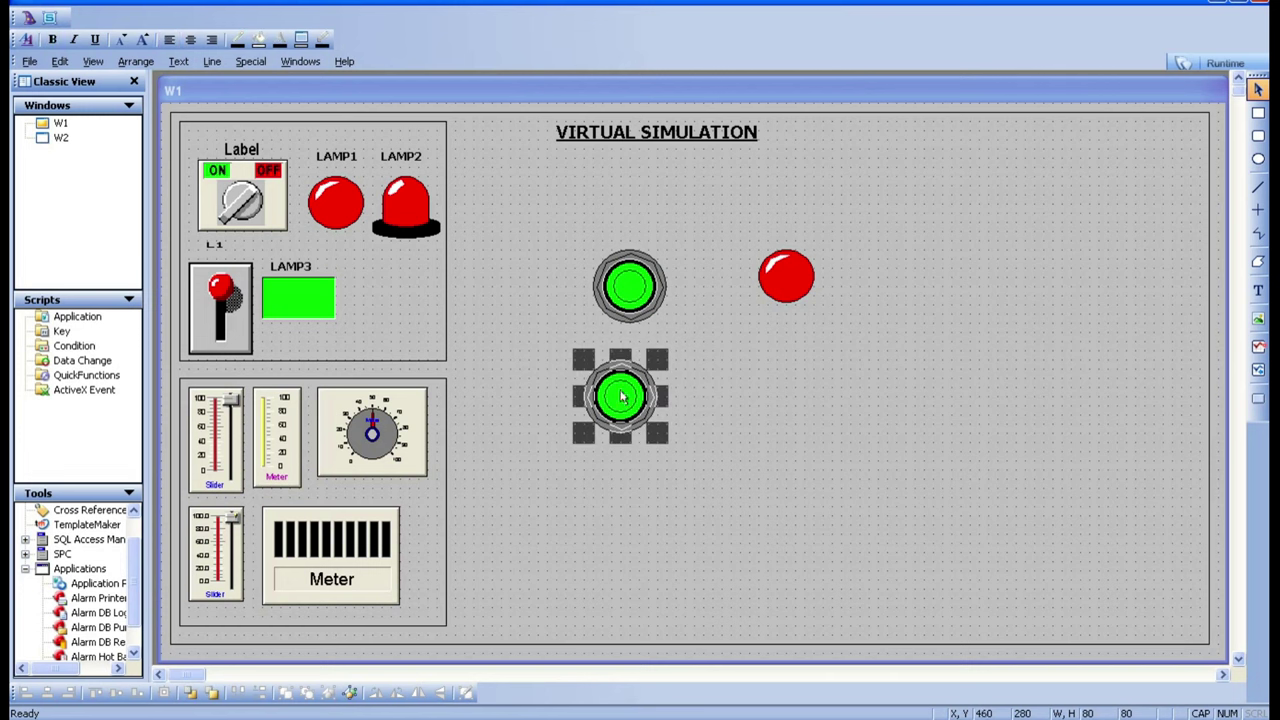
double_click(637, 310)
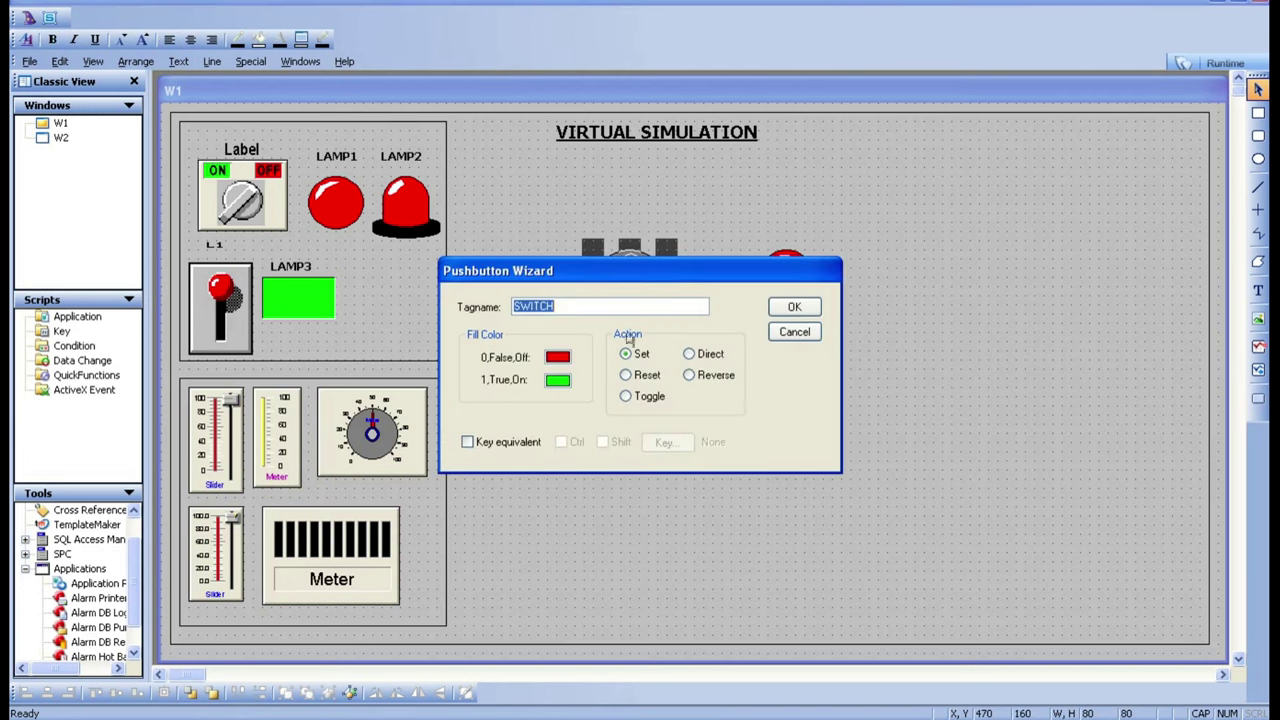
left_click(794, 332)
left_click(632, 410)
key("Delete")
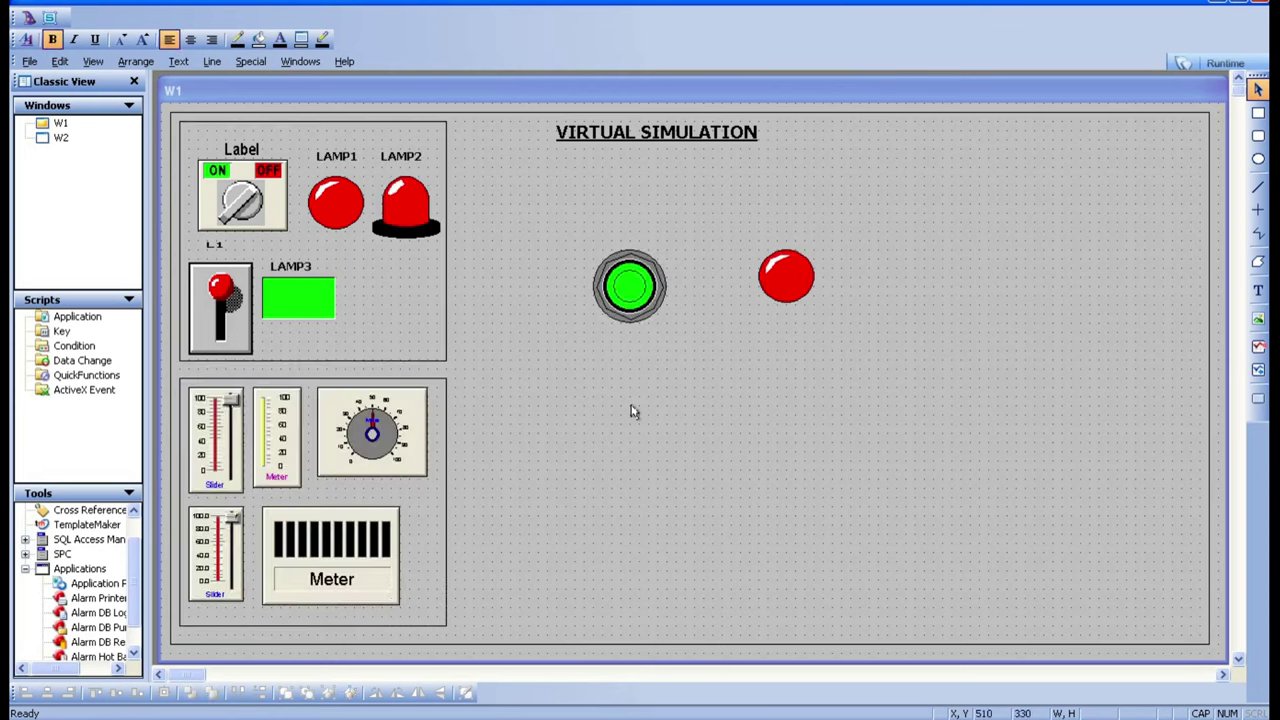
Step: Set the remaining round pushbutton's action to Reverse, keeping the SWITCH tag
double_click(630, 285)
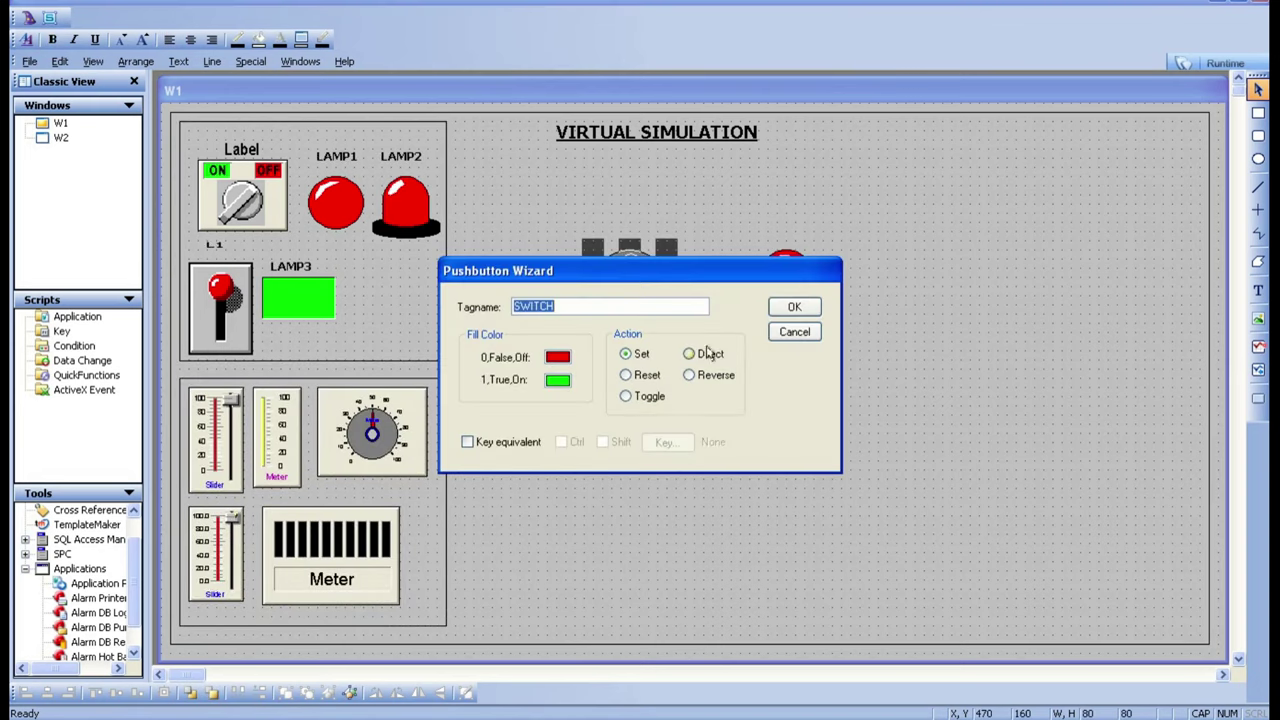
left_click(706, 358)
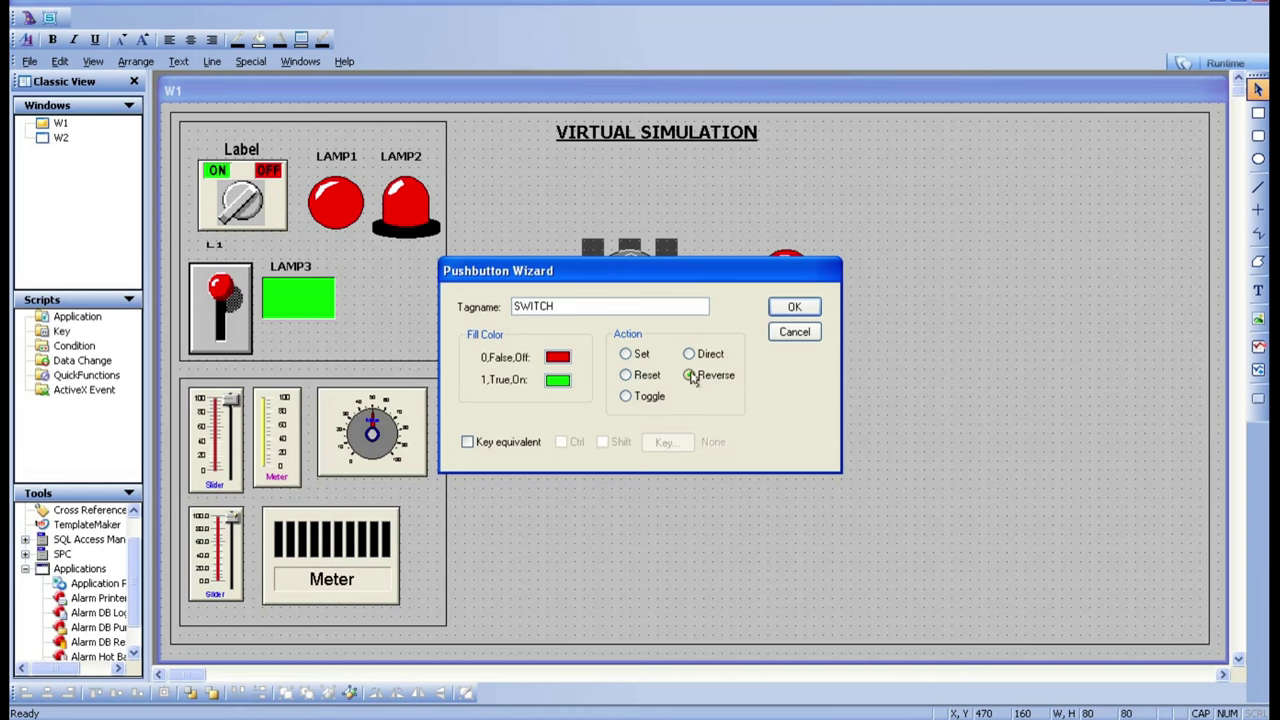
left_click(793, 313)
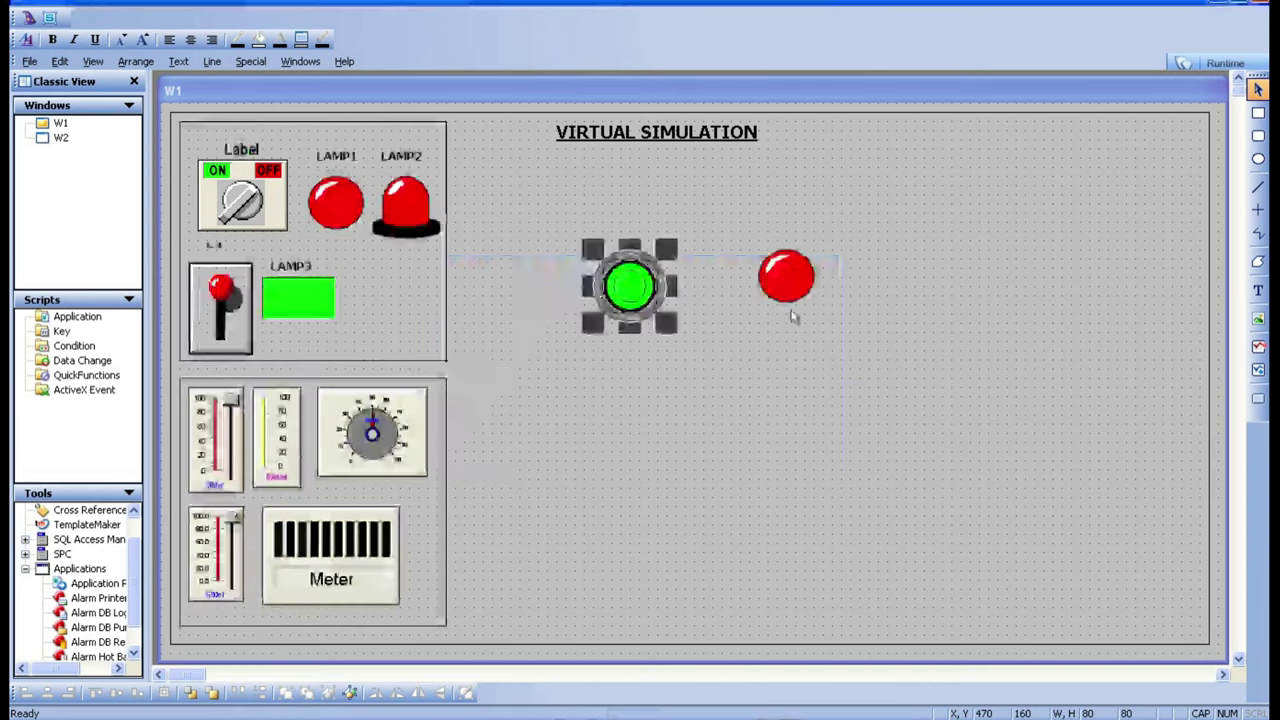
left_click(770, 384)
Step: Test the pushbutton's Reverse action in runtime by operating it several times, switch to development mode, and reopen runtime
left_click(1205, 63)
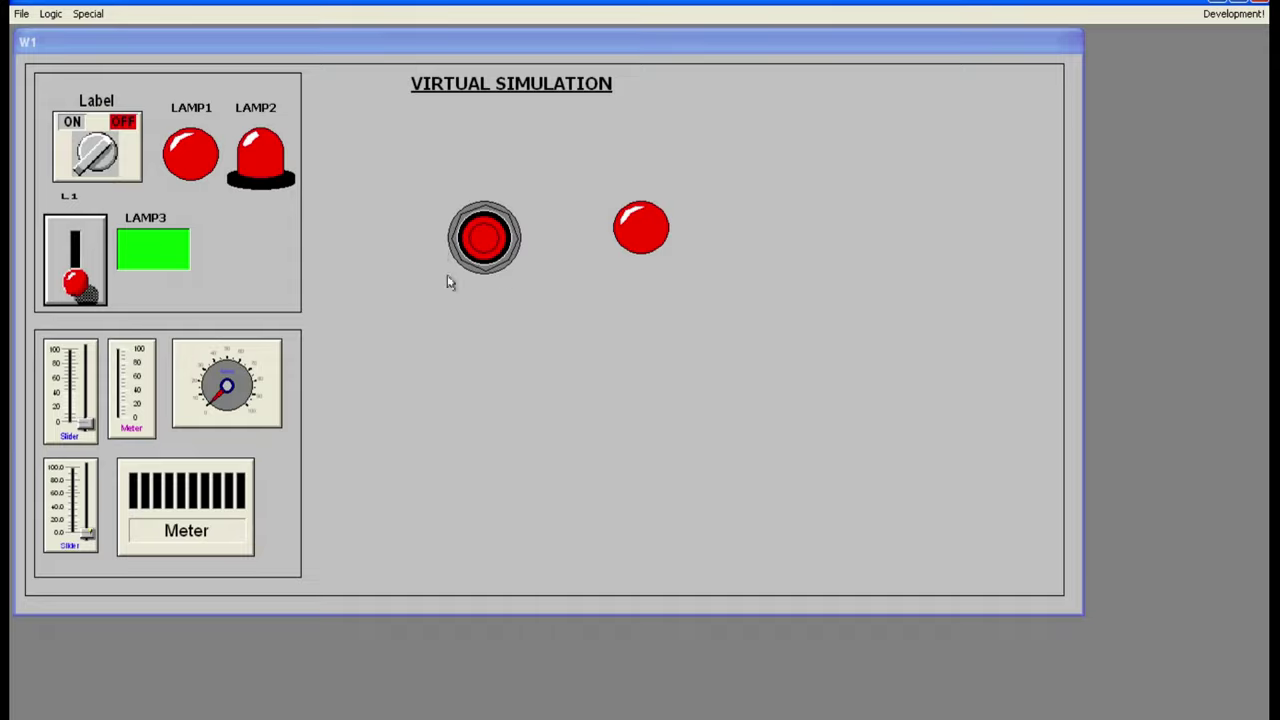
left_click(485, 240)
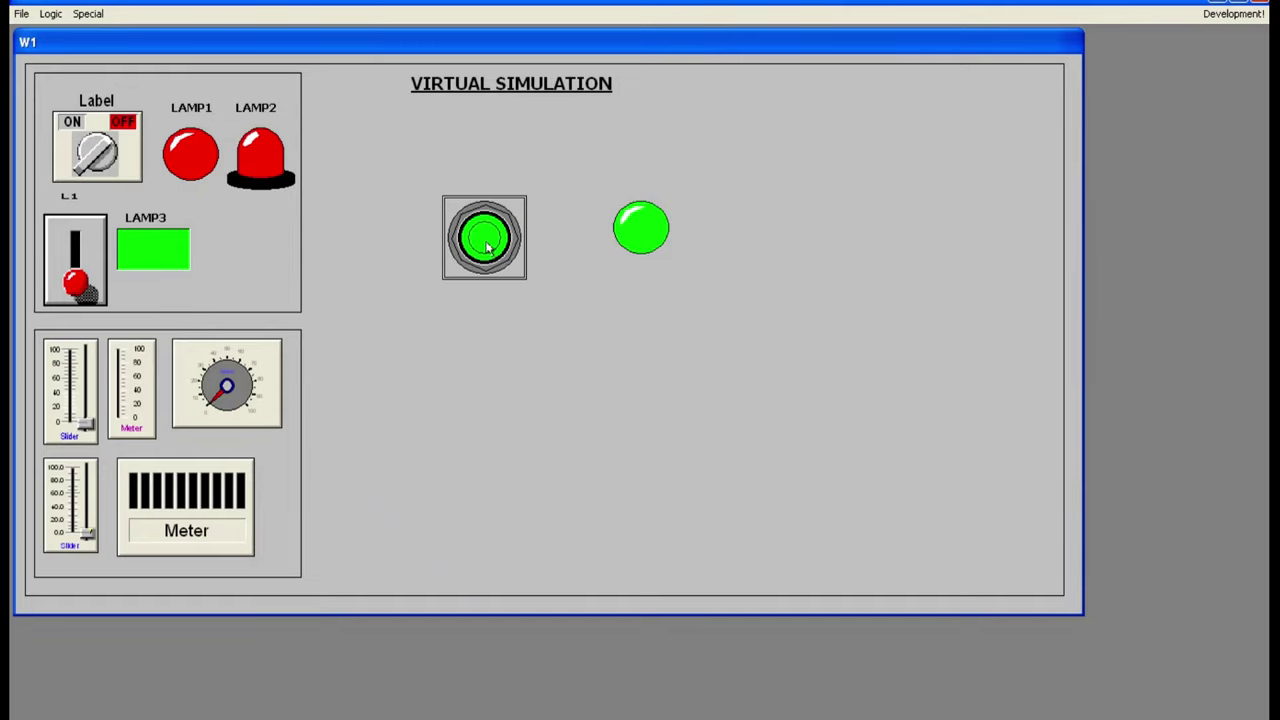
left_click(486, 245)
left_click(486, 245)
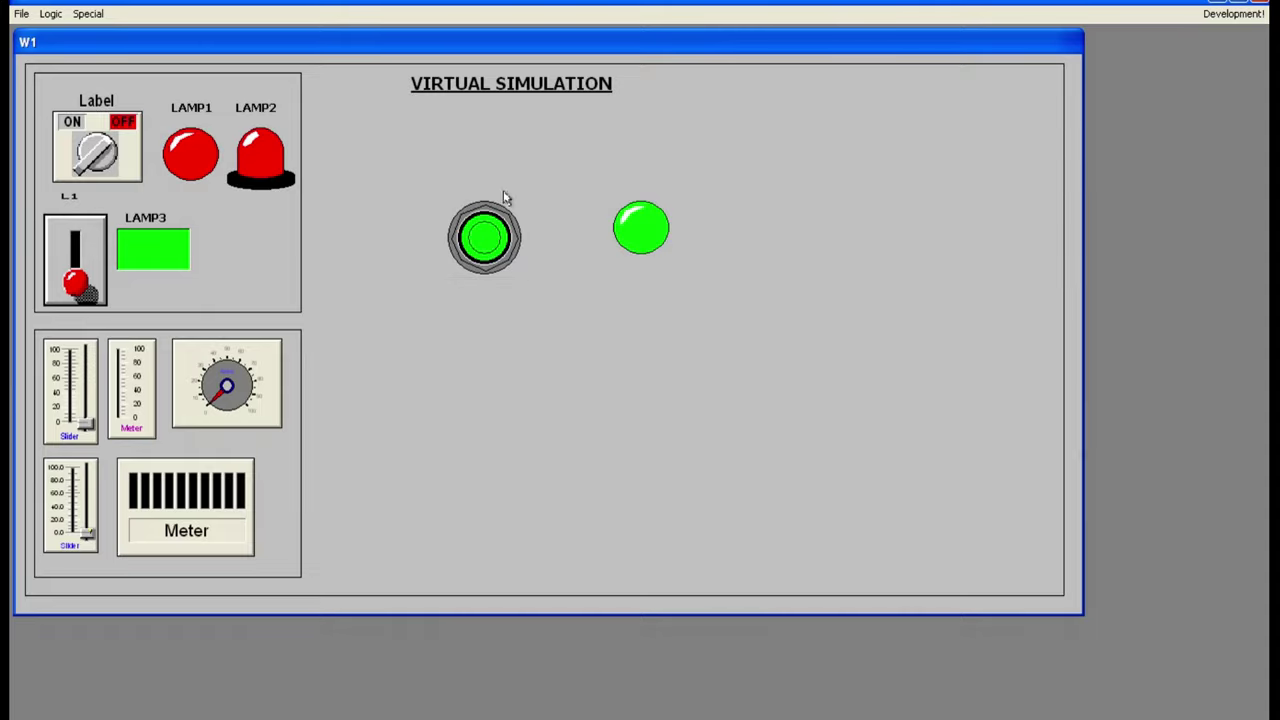
left_click(1233, 14)
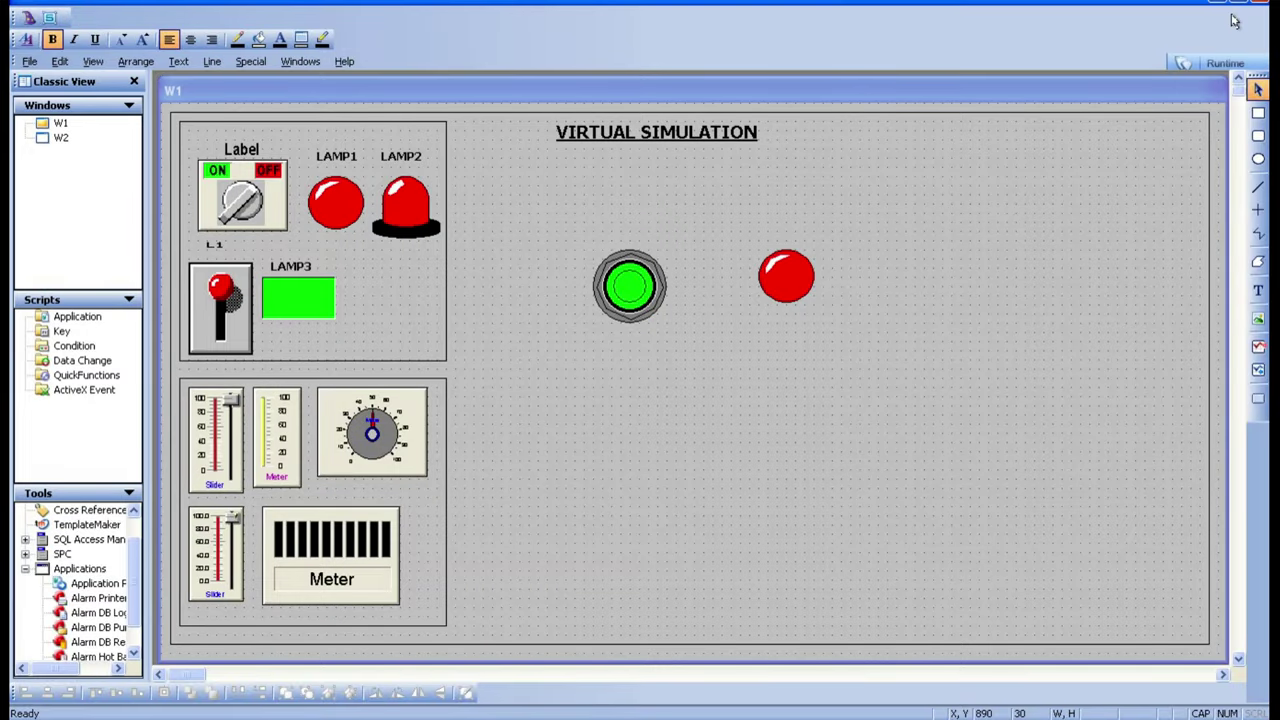
left_click(1228, 64)
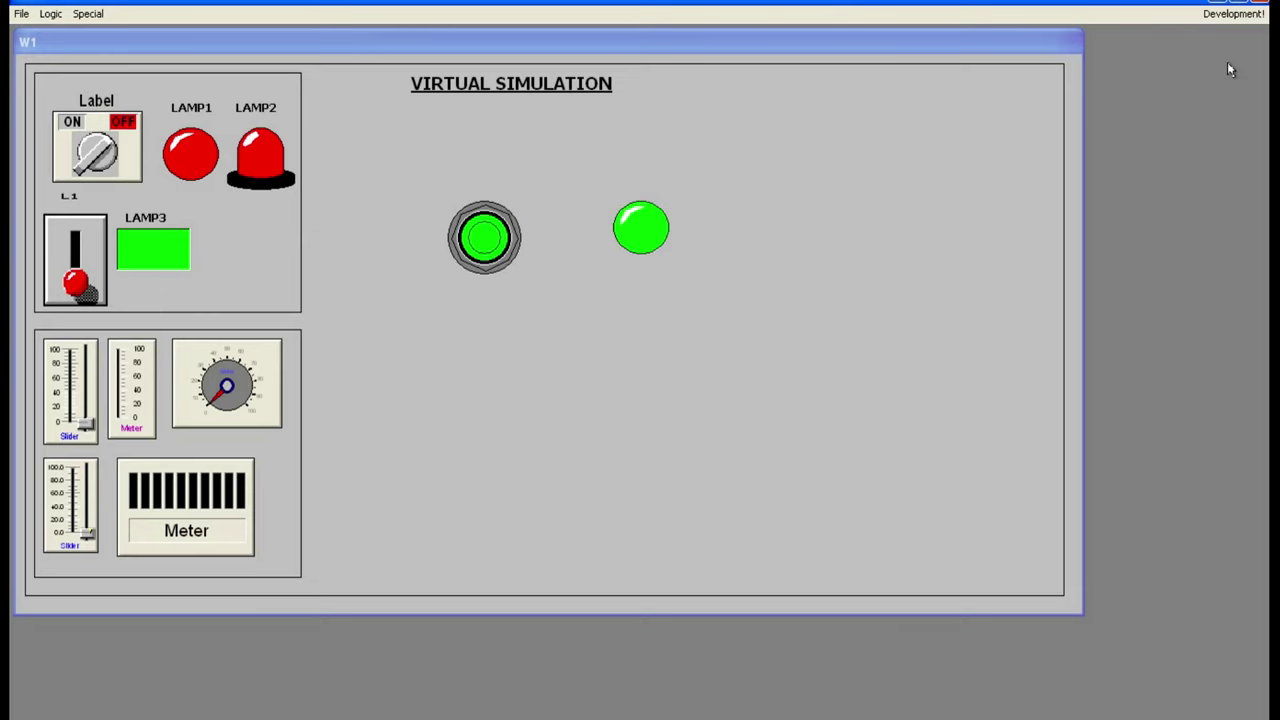
Step: Return to development mode and set the SWITCH pushbutton's action to Direct
left_click(1233, 14)
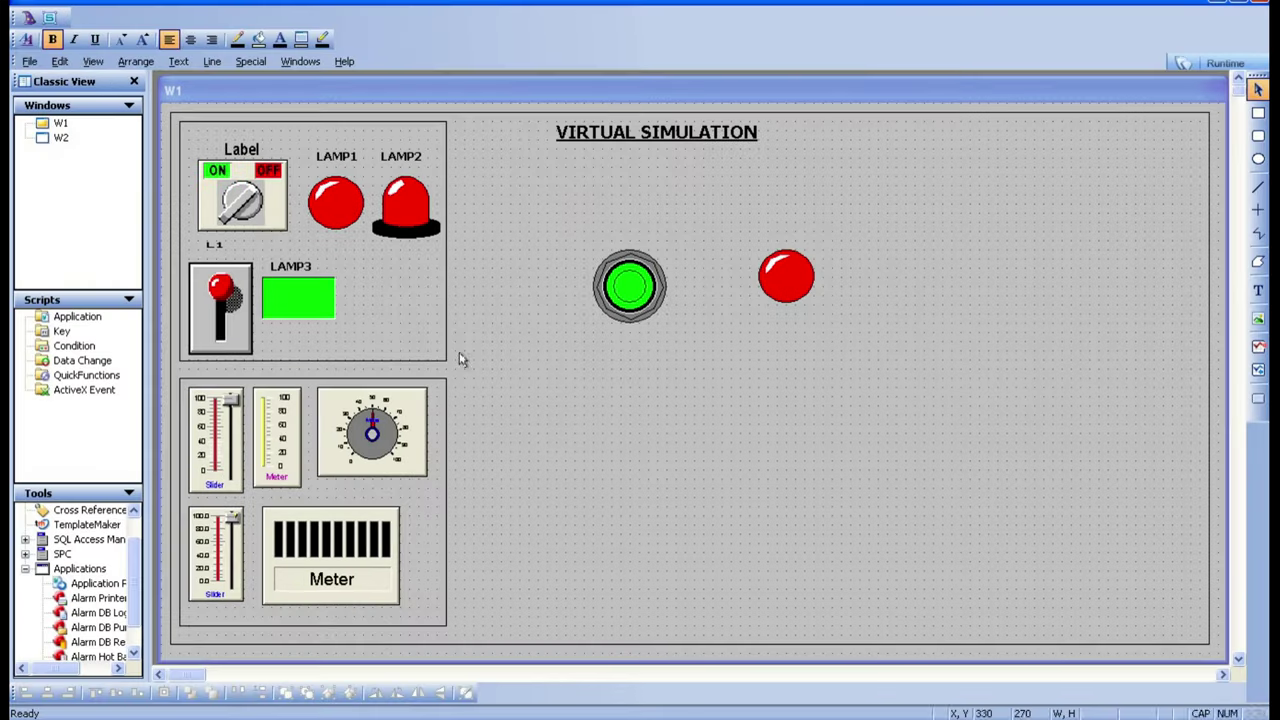
double_click(638, 305)
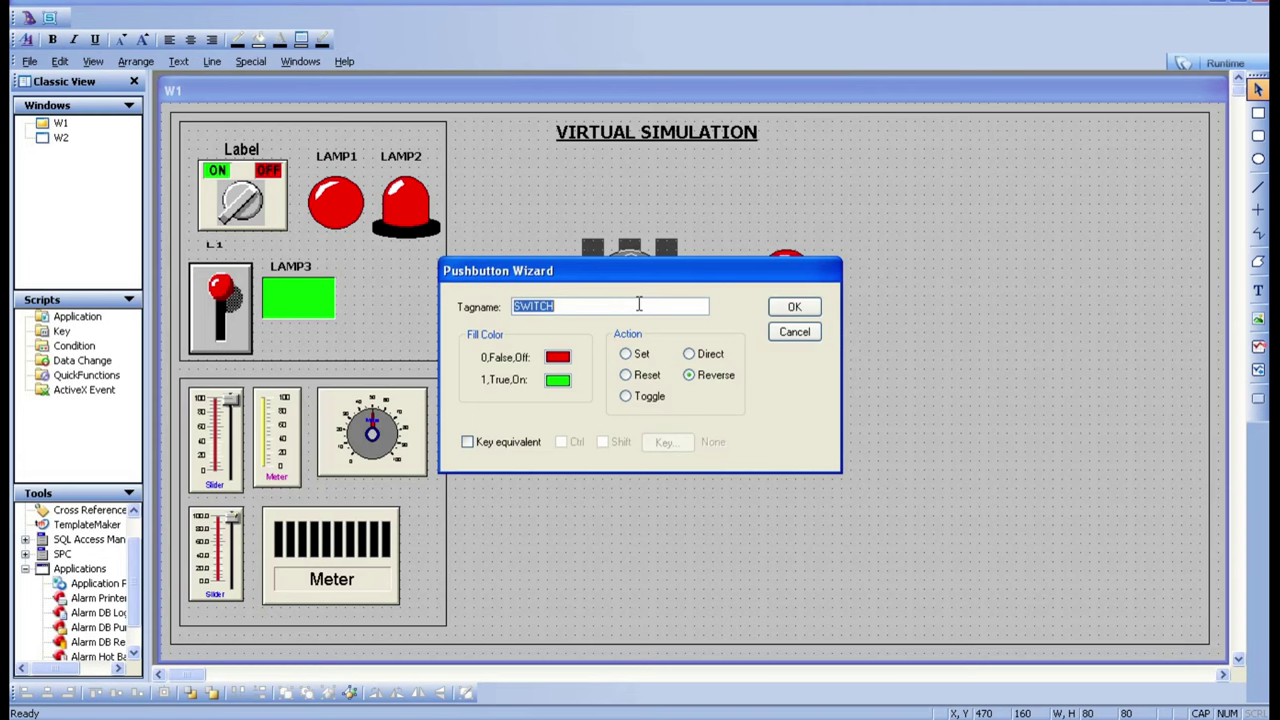
left_click(705, 362)
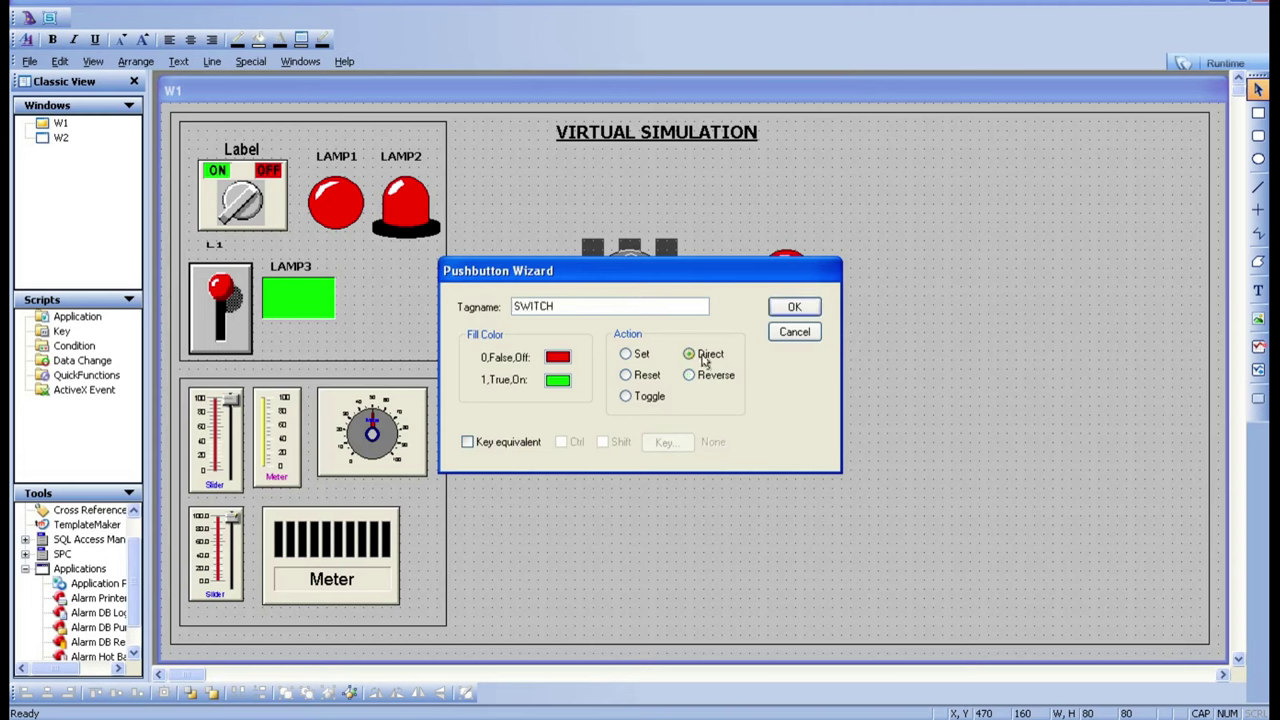
left_click(788, 314)
left_click(690, 380)
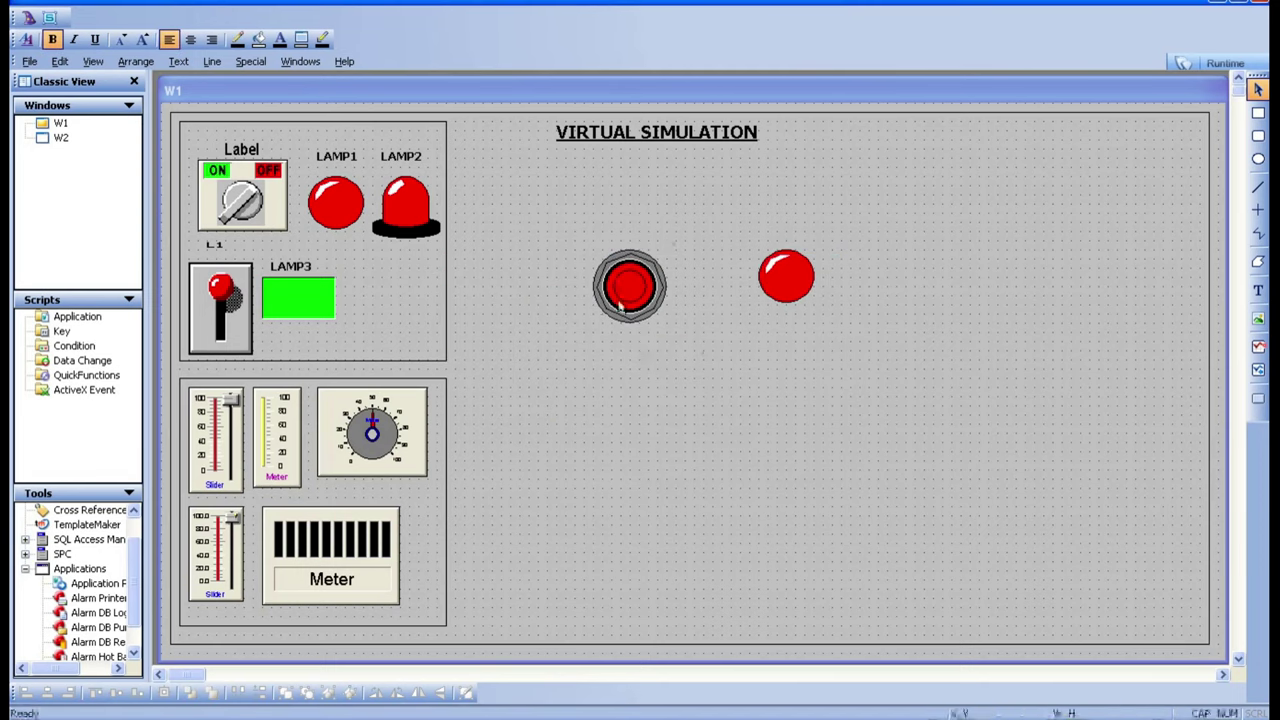
Step: Run the window and operate the pushbutton repeatedly to test how the lamp beside it responds
left_click(1213, 66)
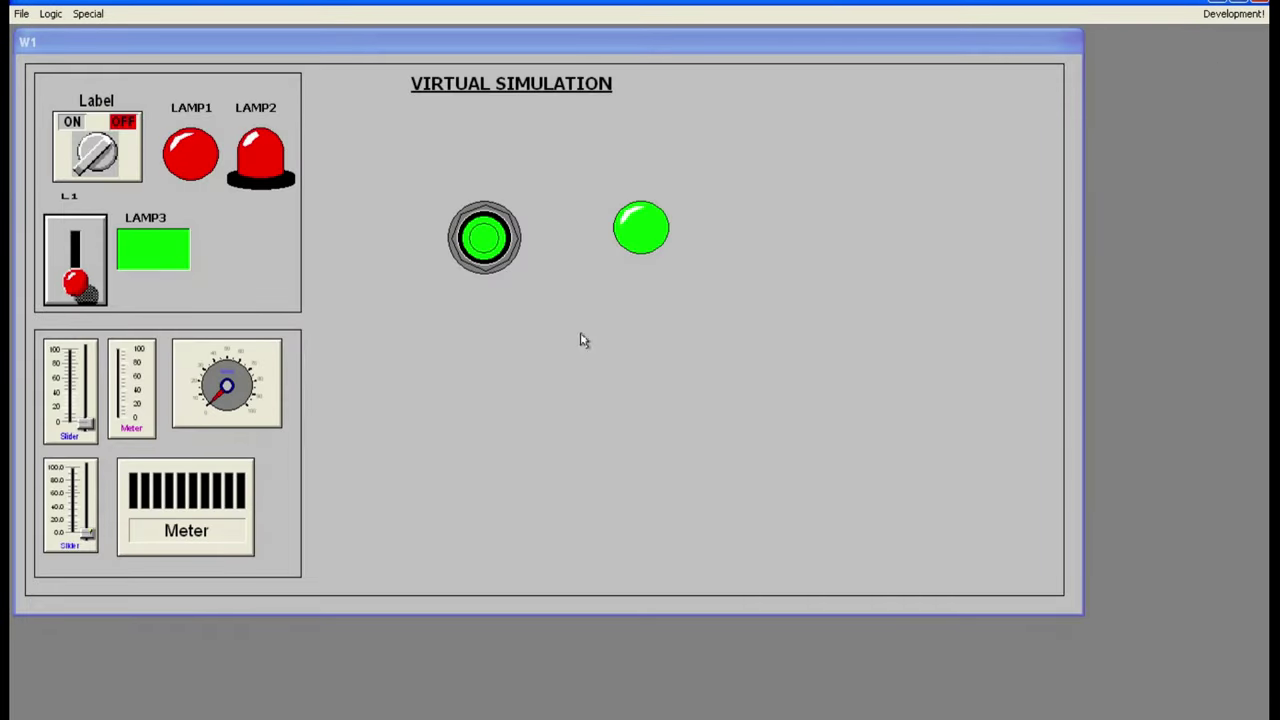
left_click(488, 258)
left_click(488, 258)
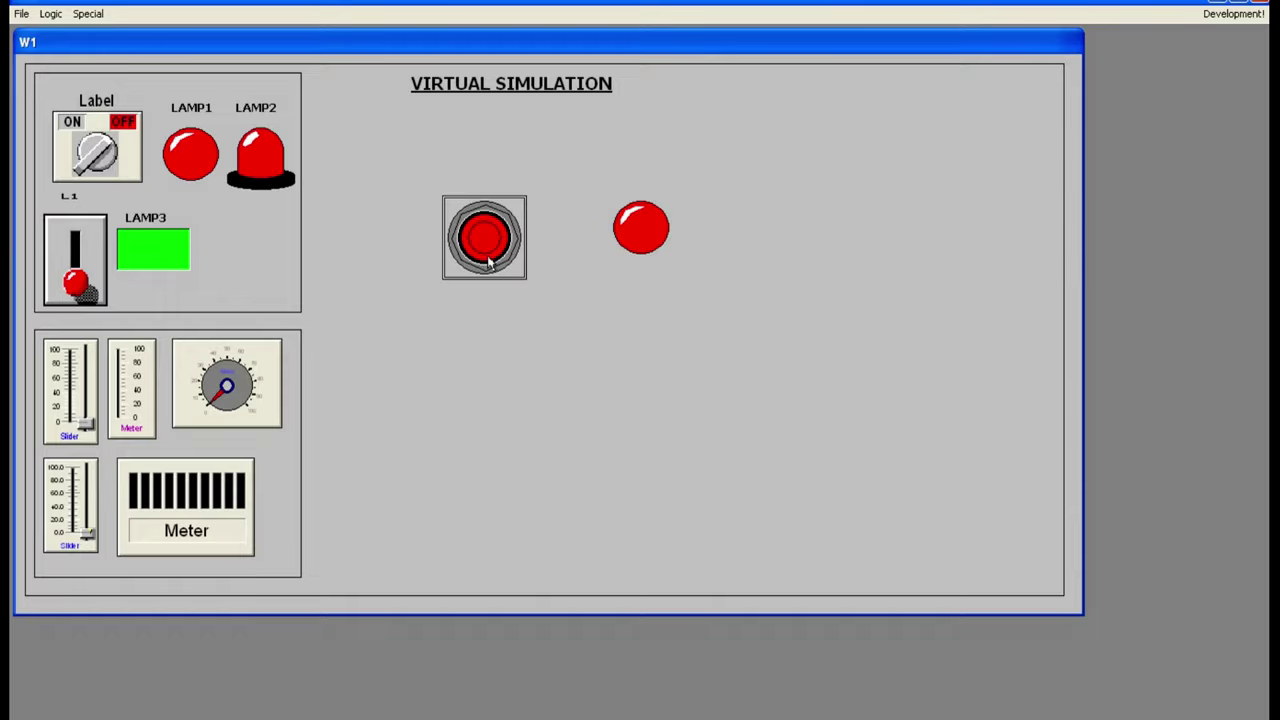
left_click(488, 258)
left_click(488, 258)
Step: Return to development mode and delete the round pushbutton beside the lamp under the VIRTUAL SIMULATION title
left_click(1238, 14)
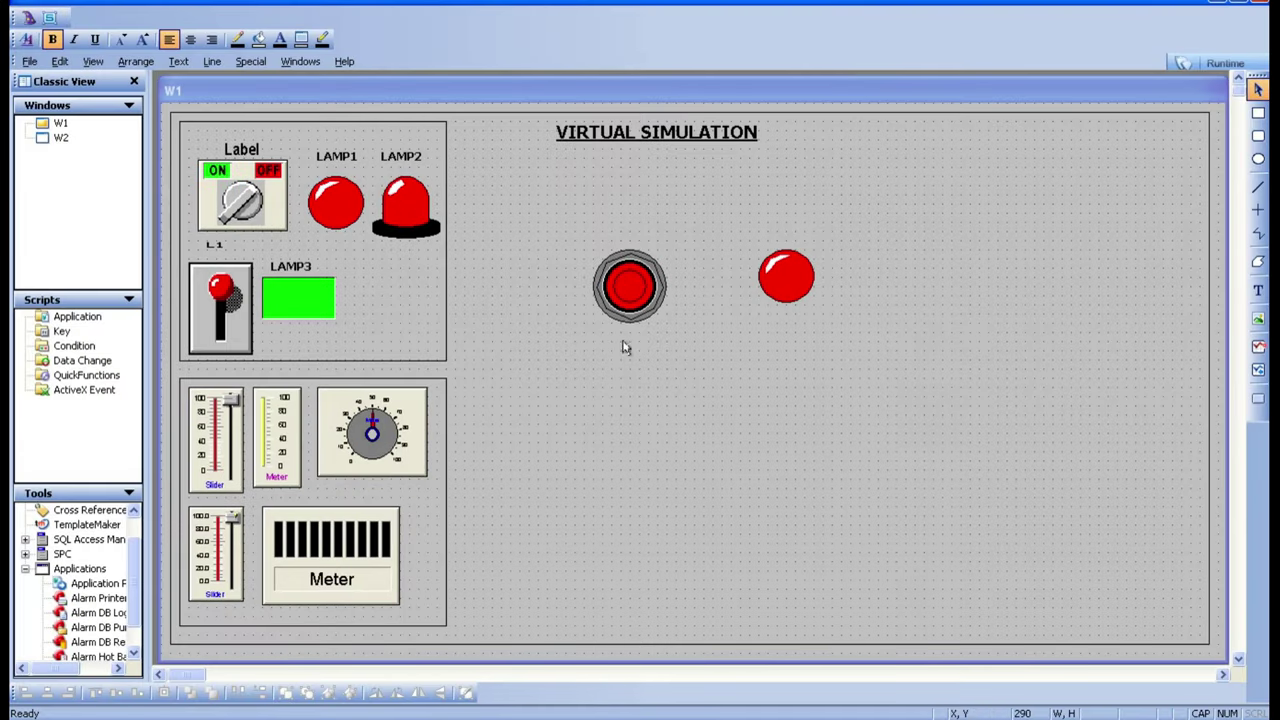
left_click(629, 286)
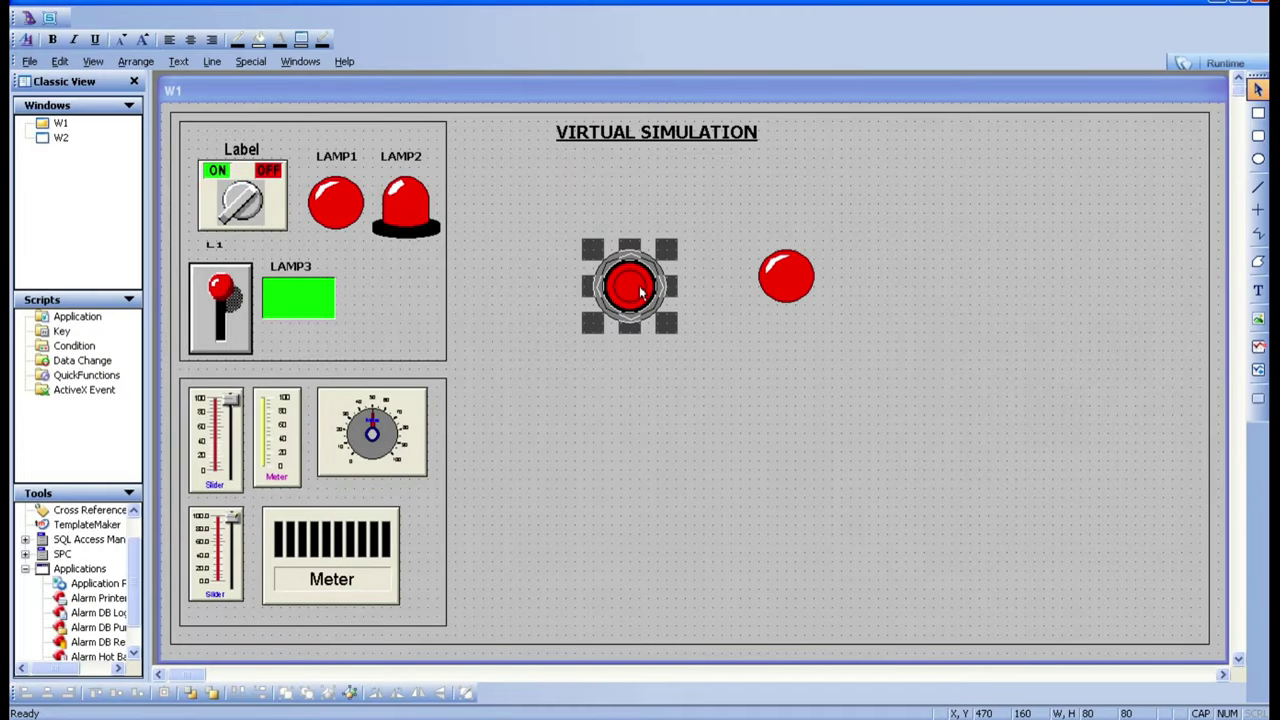
key("Delete")
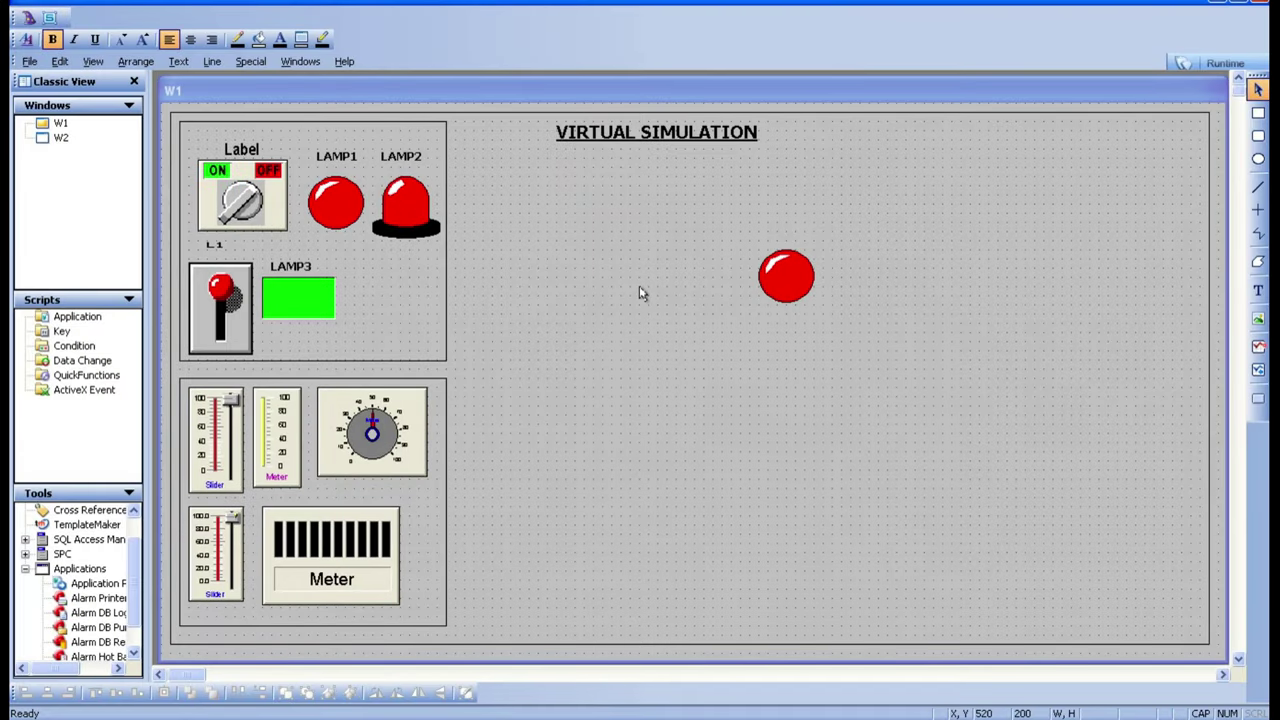
Step: Insert a Round Panel Pushbutton wizard, about 70 by 70, beside the lamp under the VIRTUAL SIMULATION title
left_click(29, 20)
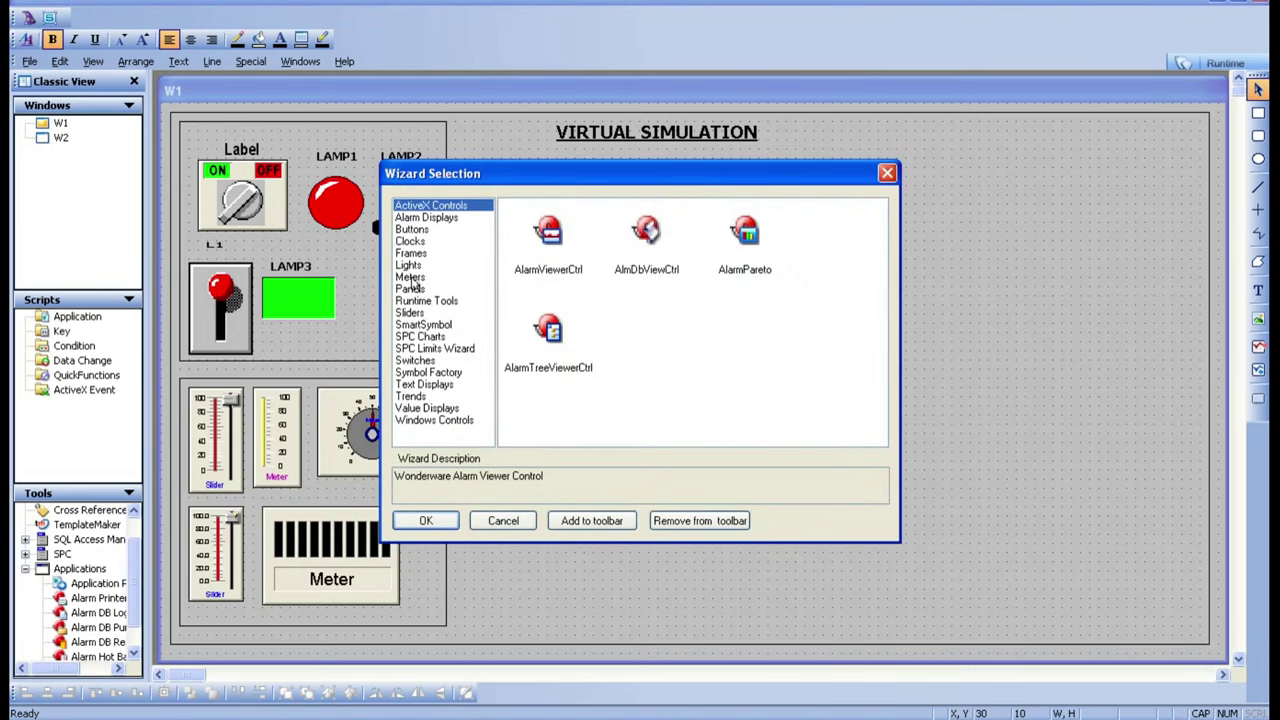
left_click(420, 230)
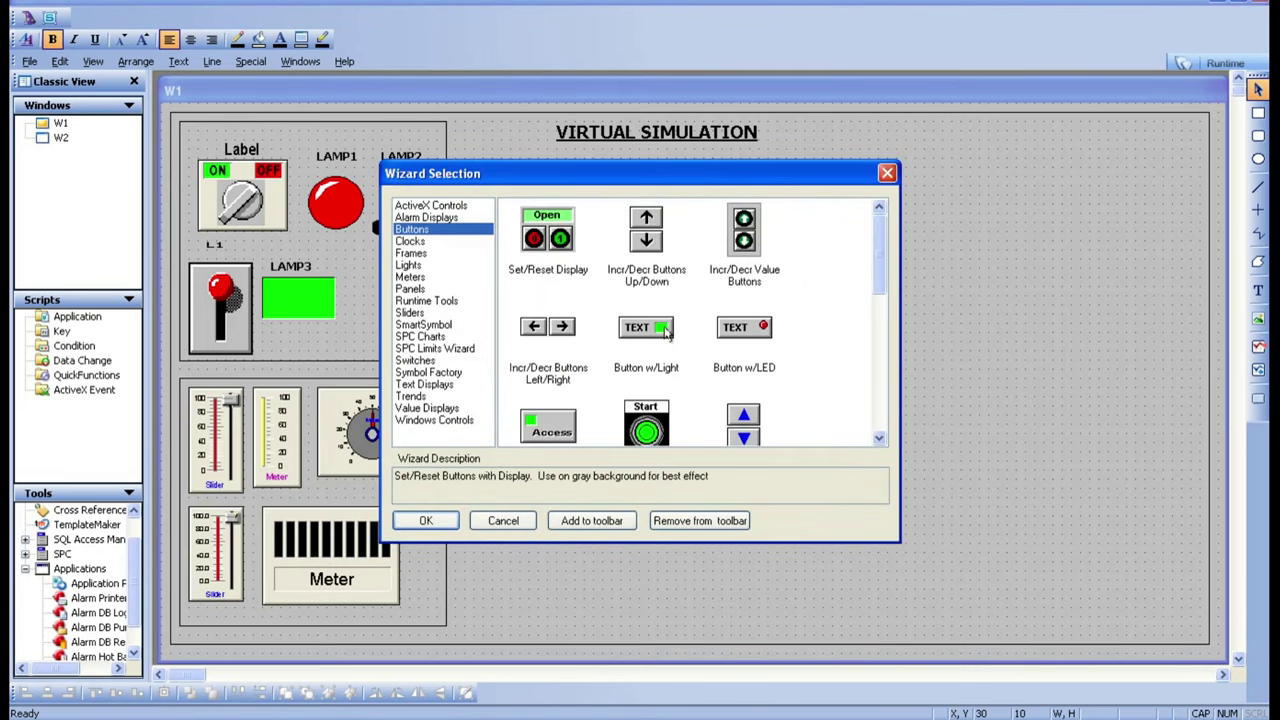
left_click(876, 421)
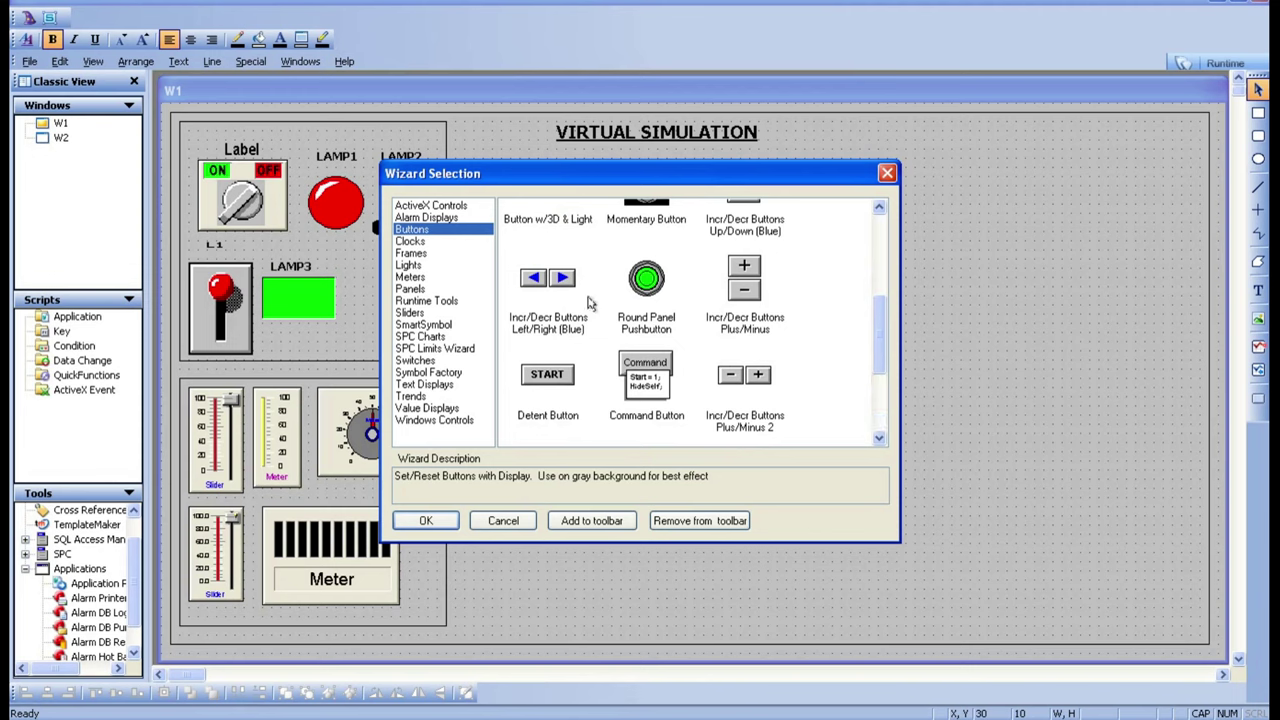
left_click(655, 325)
left_click(422, 520)
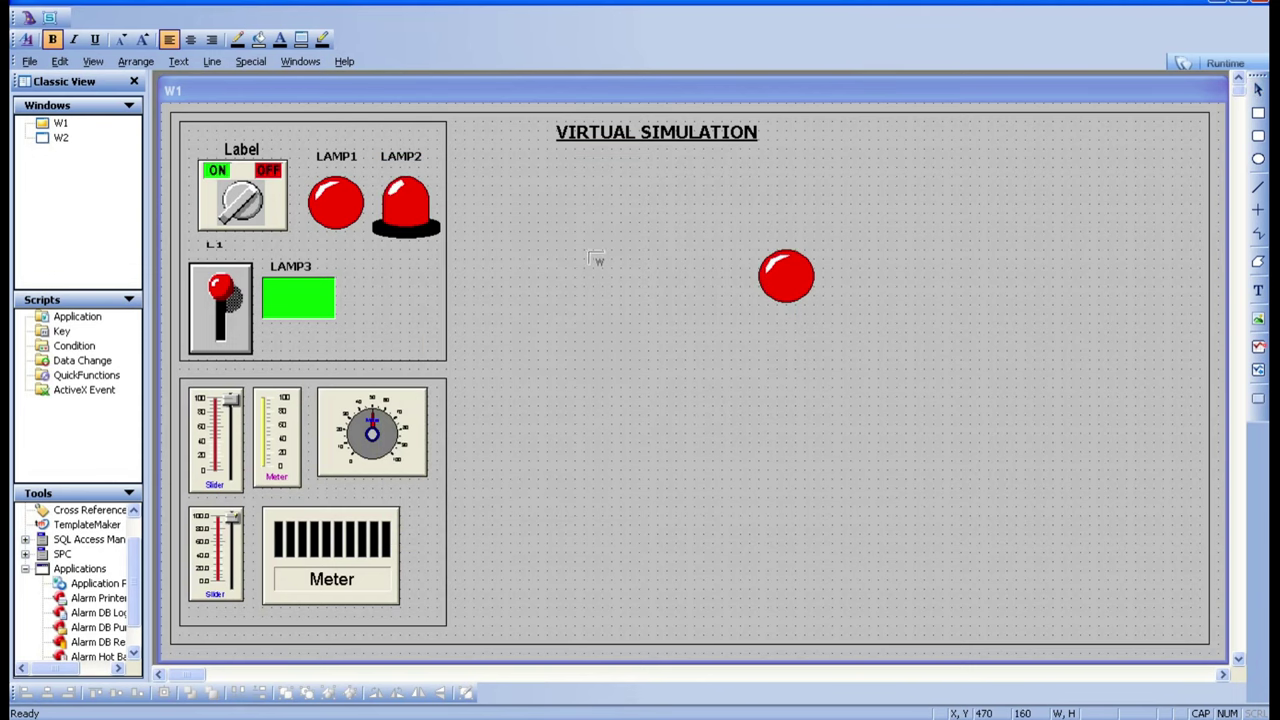
left_click_drag(594, 268, 646, 318)
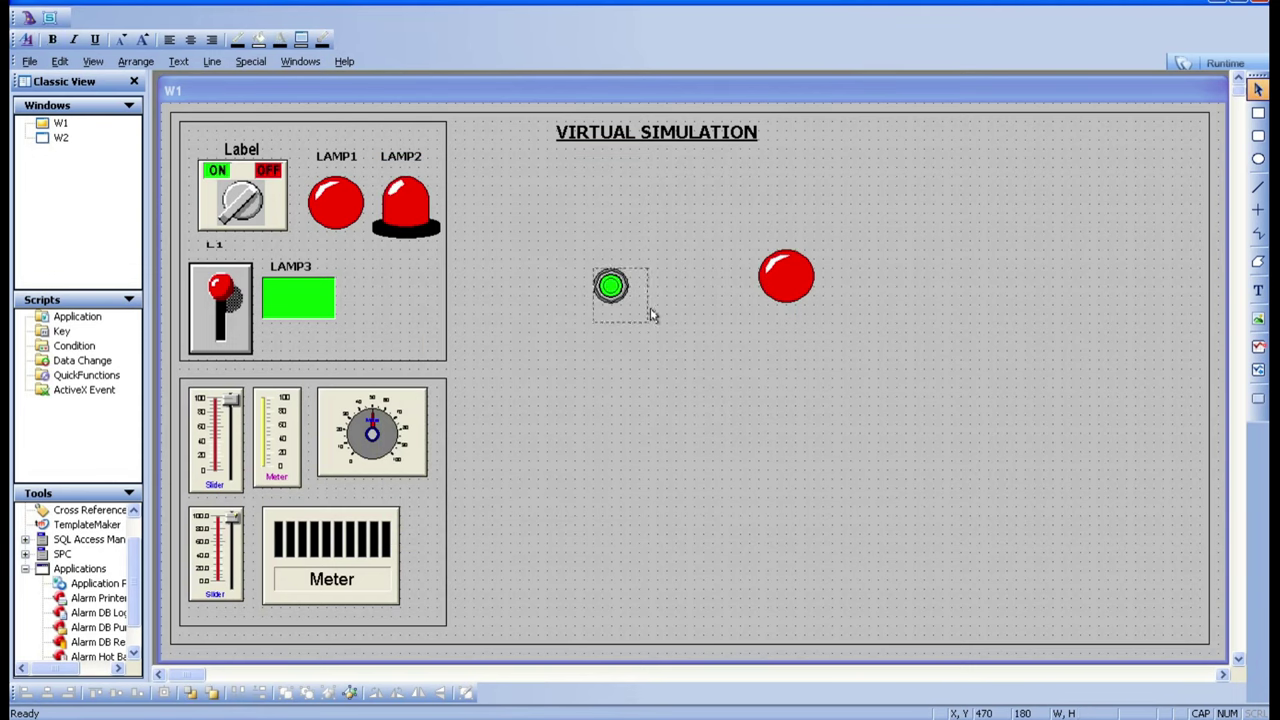
Step: Duplicate the round pushbutton and place the copy directly below the original at 470, 300
right_click(634, 311)
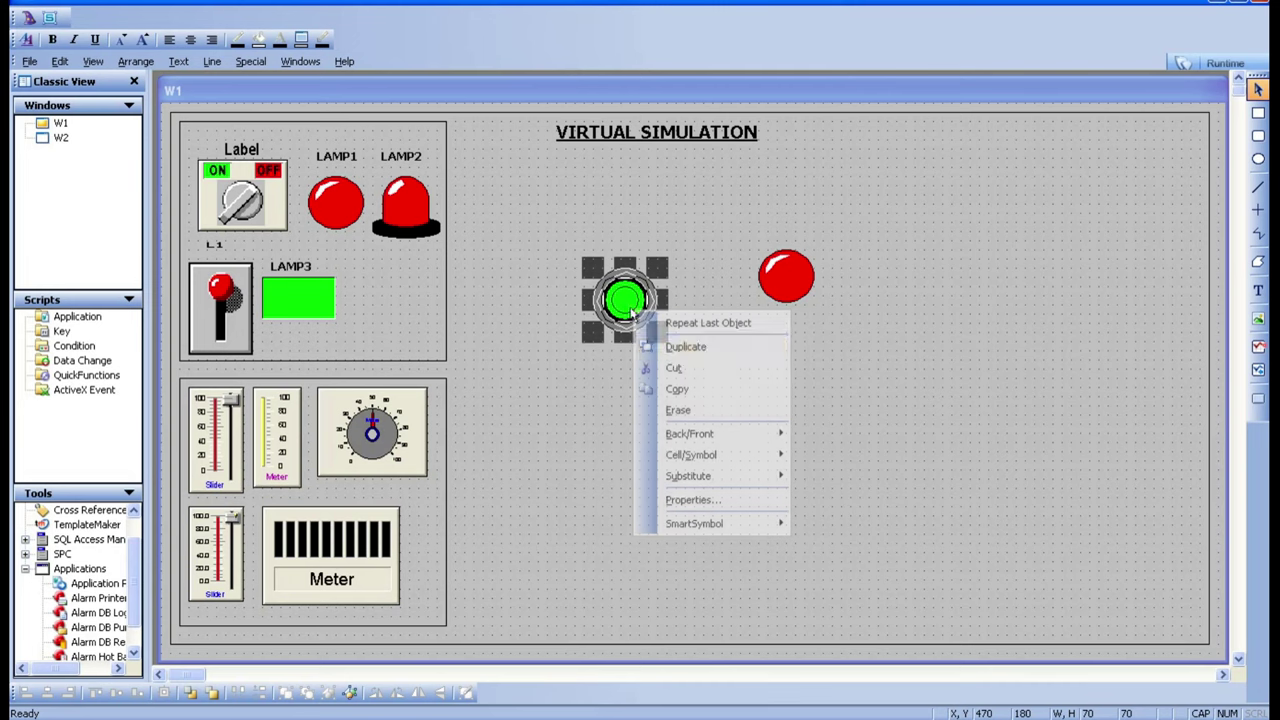
left_click(685, 347)
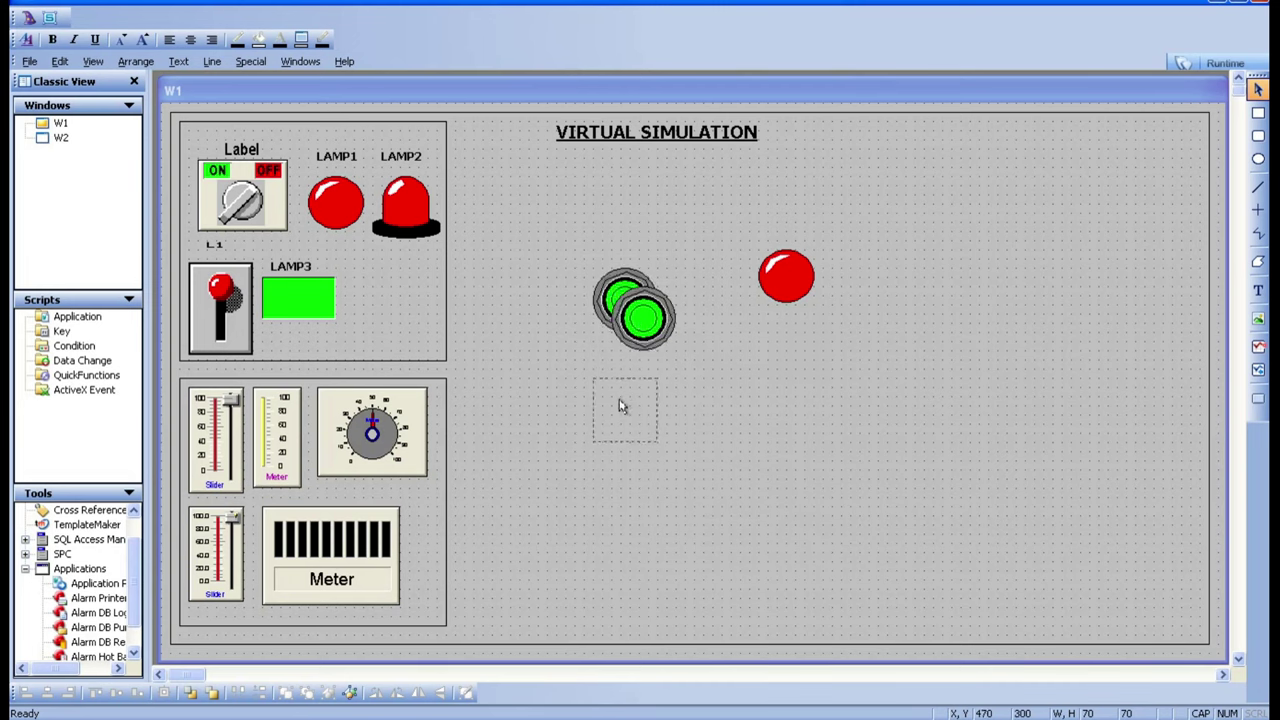
left_click_drag(620, 406, 621, 407)
left_click(717, 420)
Step: Duplicate the red lamp under the title and place the copy beside the lower pushbutton
left_click(795, 280)
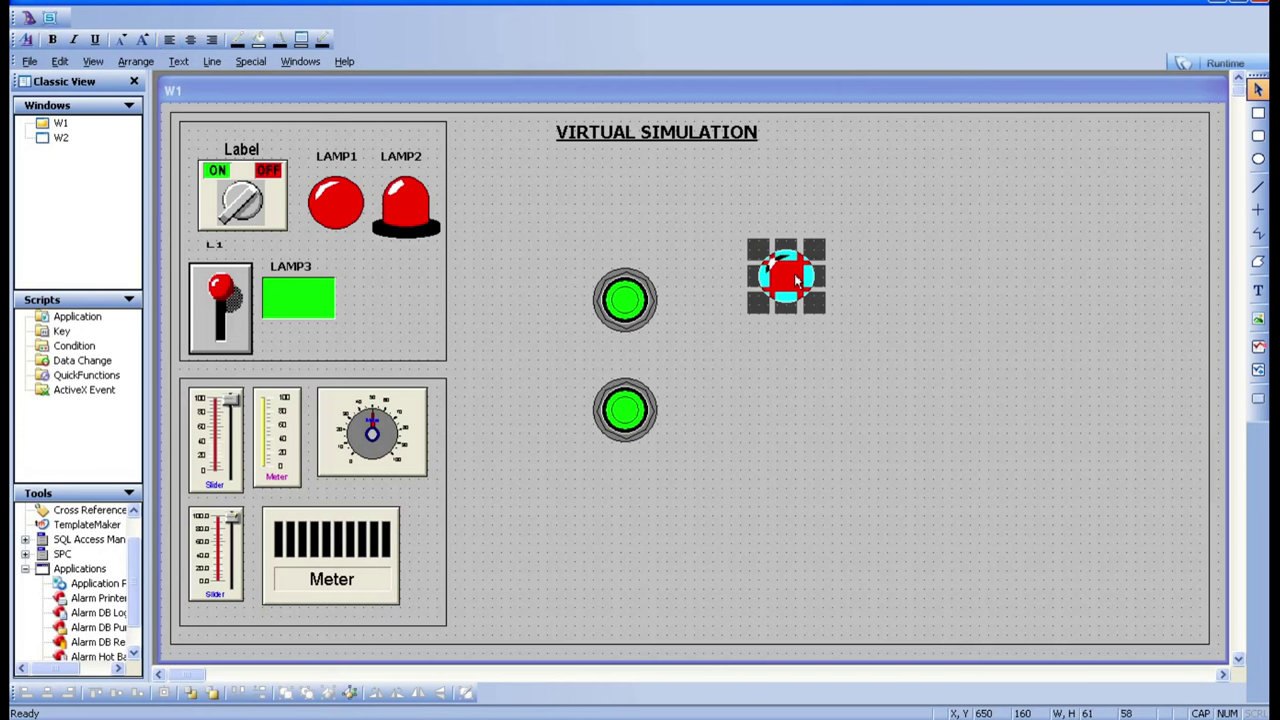
right_click(795, 280)
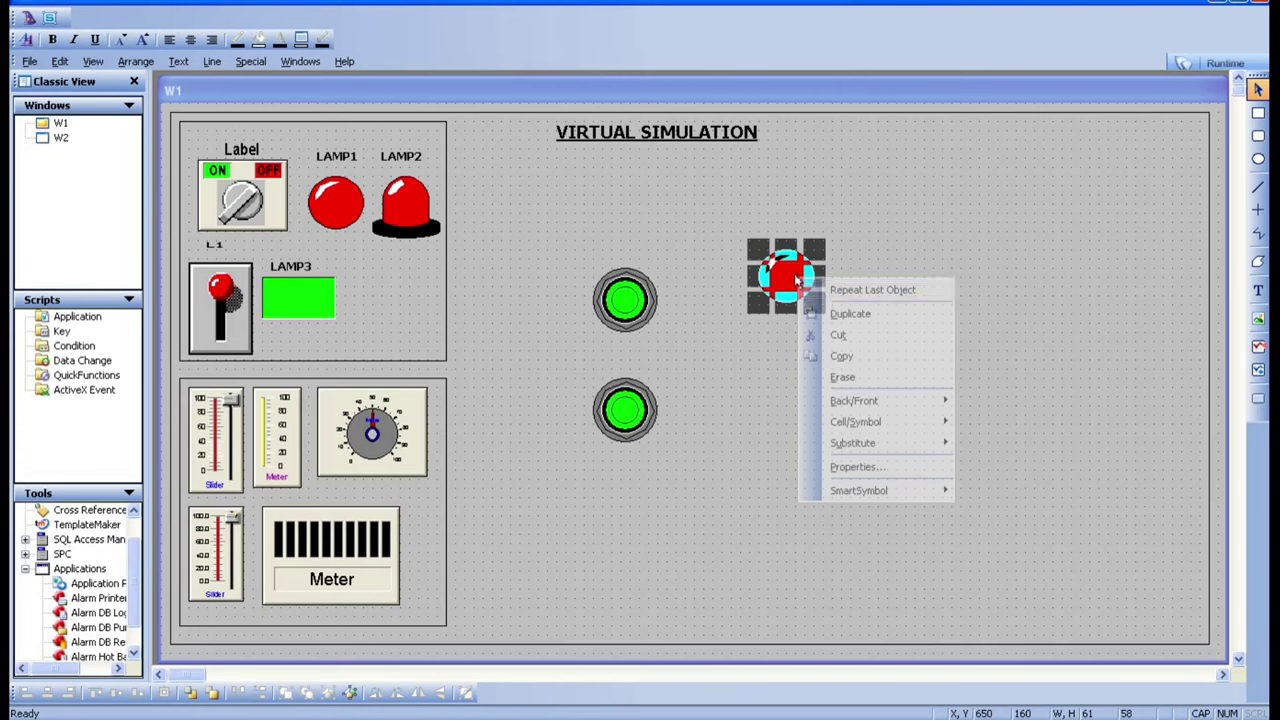
left_click(835, 312)
left_click(783, 412)
left_click(740, 498)
Step: Assign the upper pushbutton the SWITCH tag with Direct action, and accept SWITCH as the upper lamp's expression
double_click(624, 302)
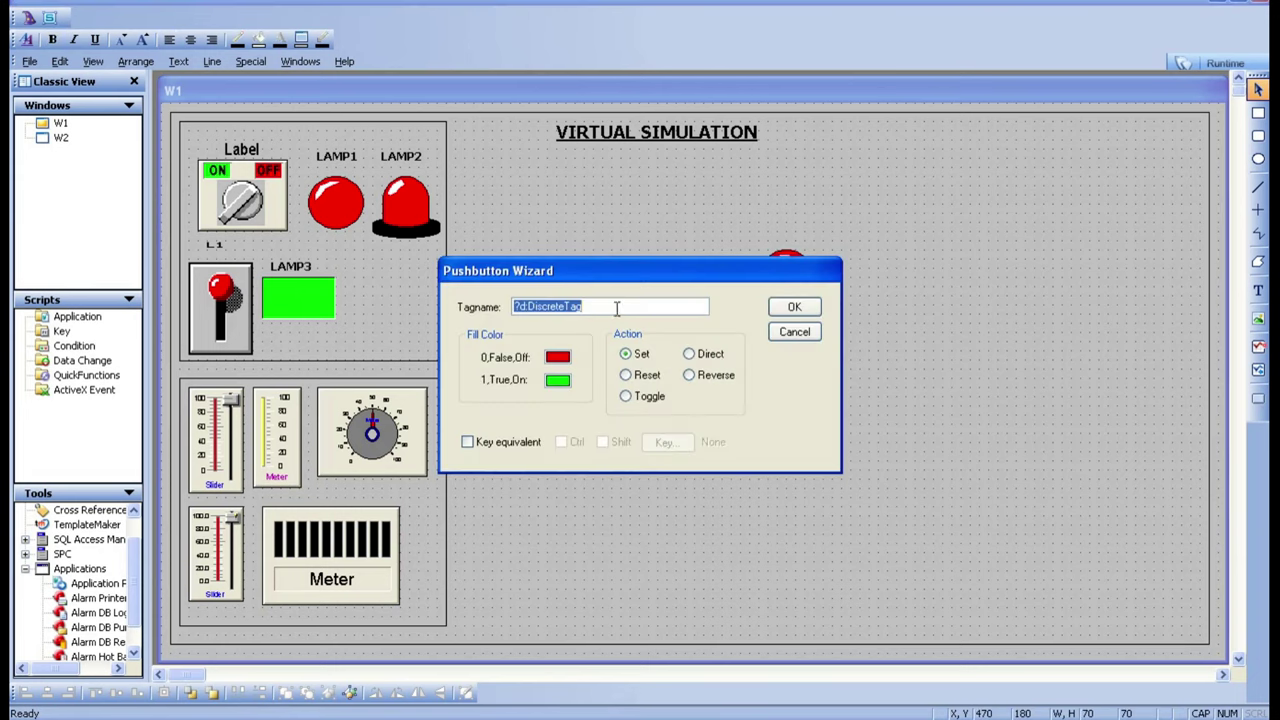
key("BackSpace")
double_click(600, 306)
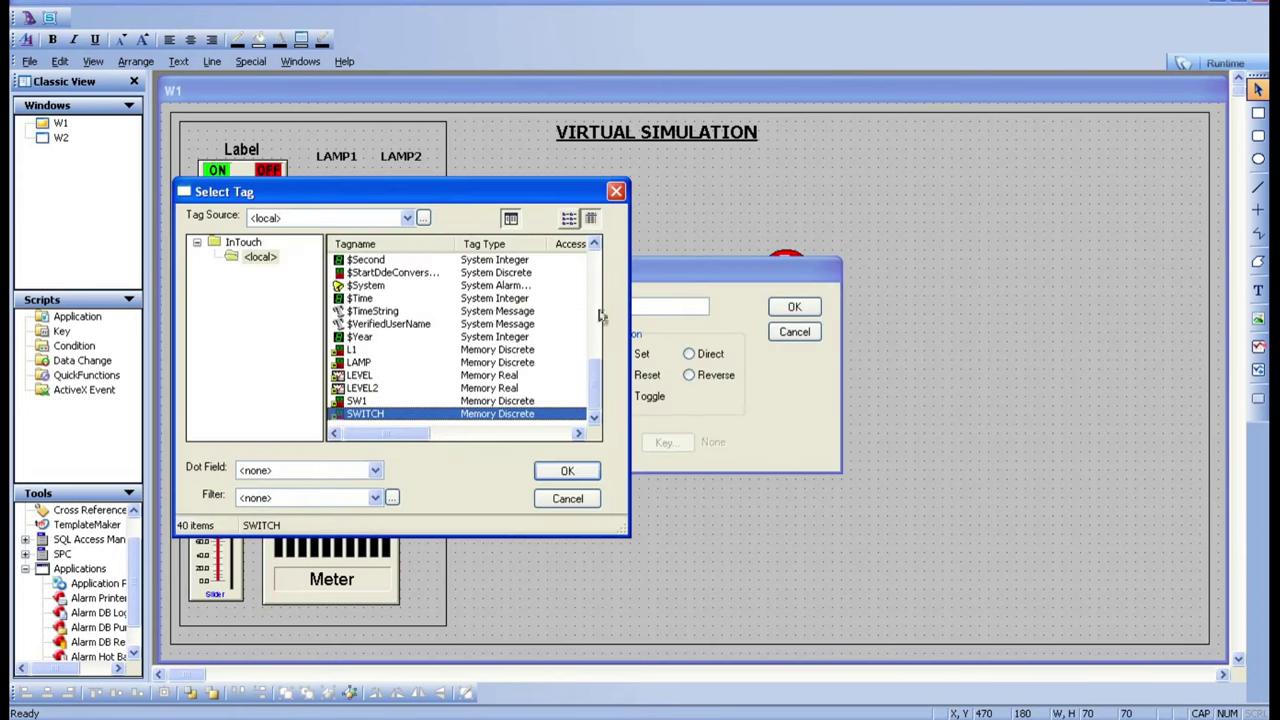
double_click(366, 414)
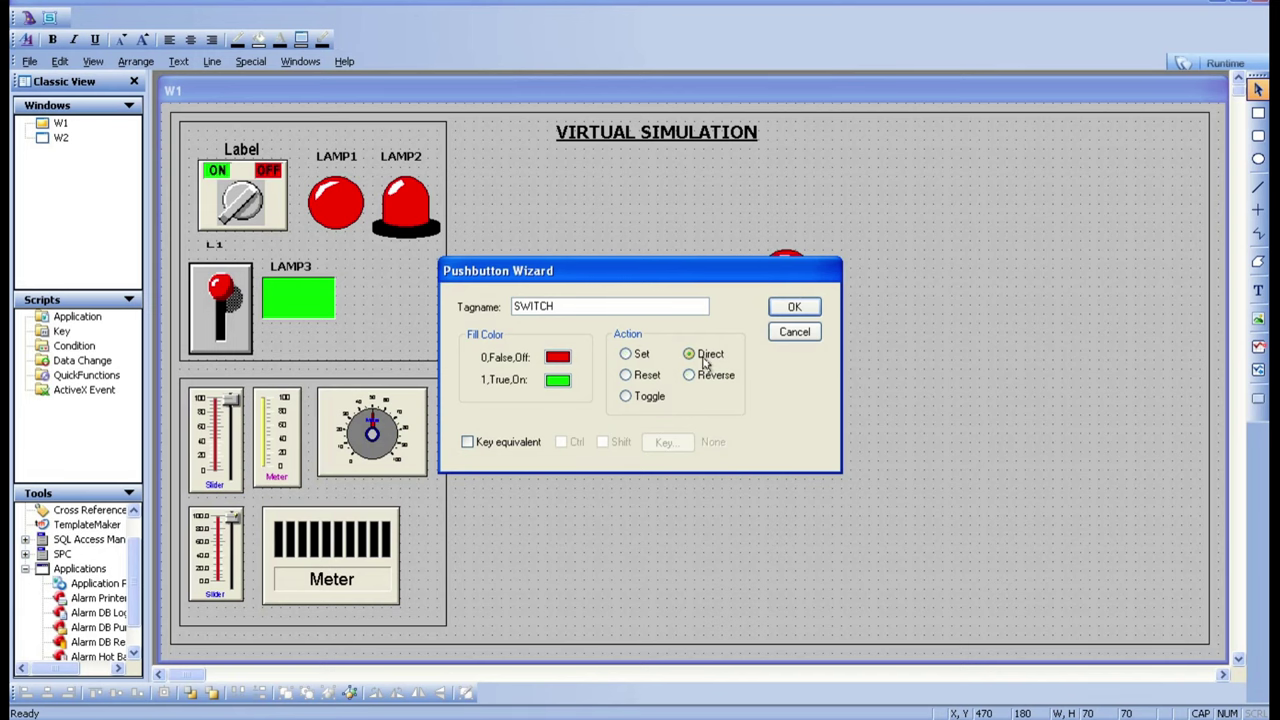
left_click(793, 306)
double_click(783, 276)
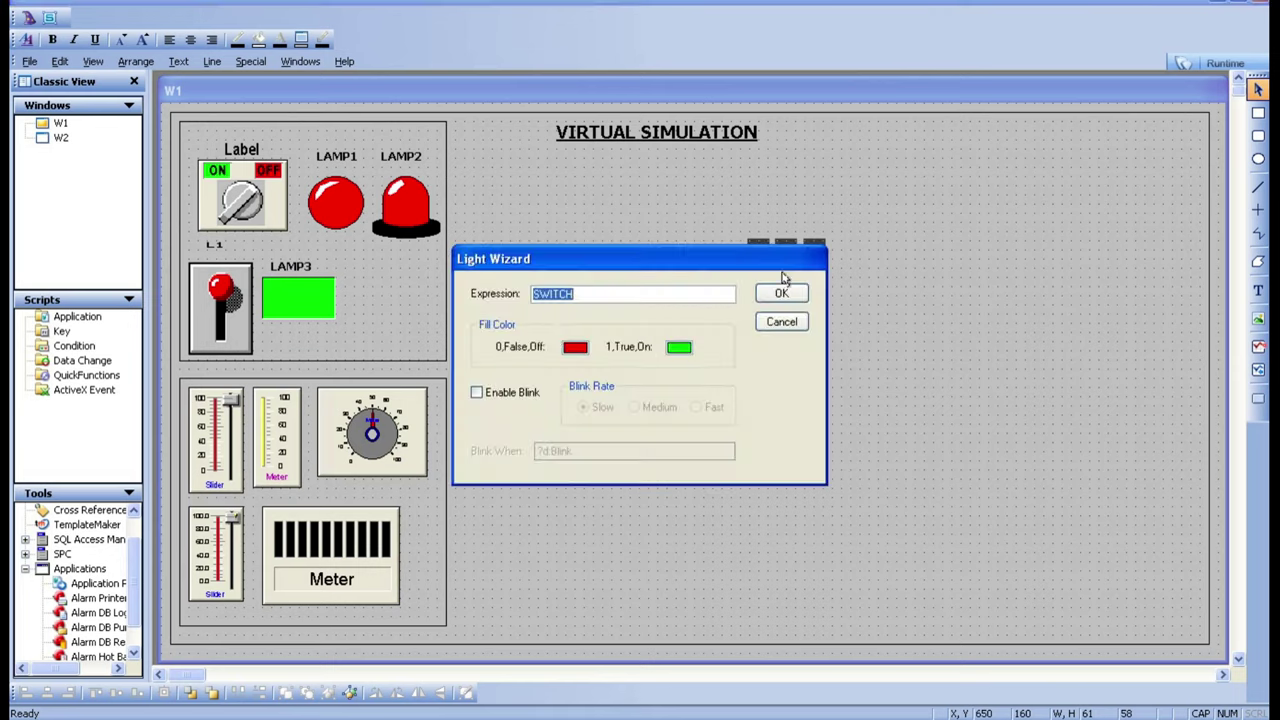
left_click(781, 292)
Step: Assign the lower pushbutton the SW1 tag and set its action to Reverse
double_click(626, 410)
key("BackSpace")
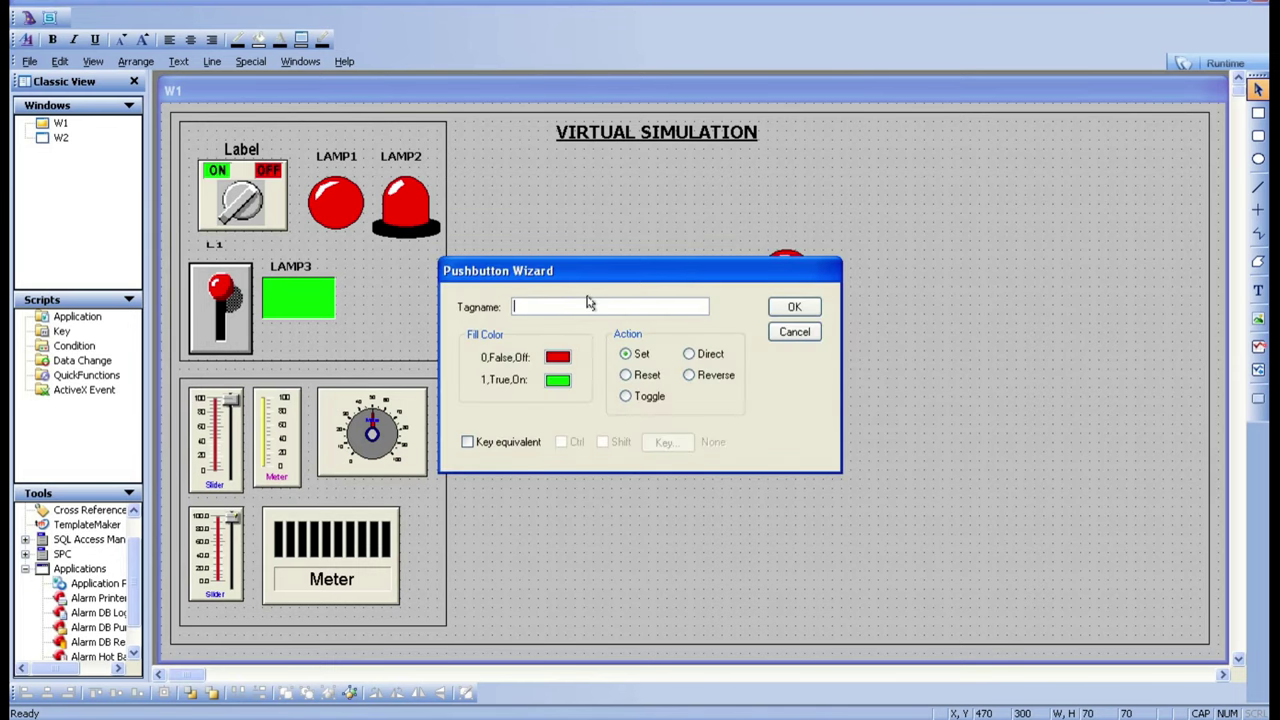
double_click(588, 306)
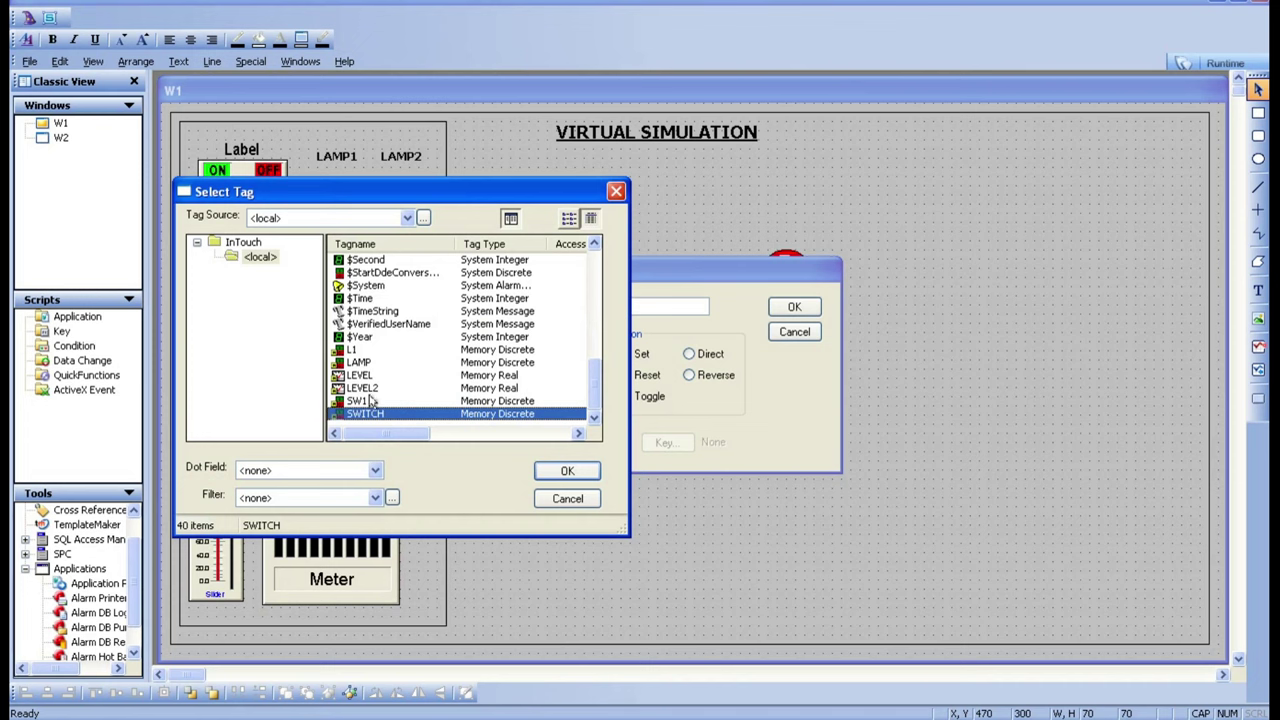
double_click(370, 400)
left_click(705, 383)
left_click(800, 308)
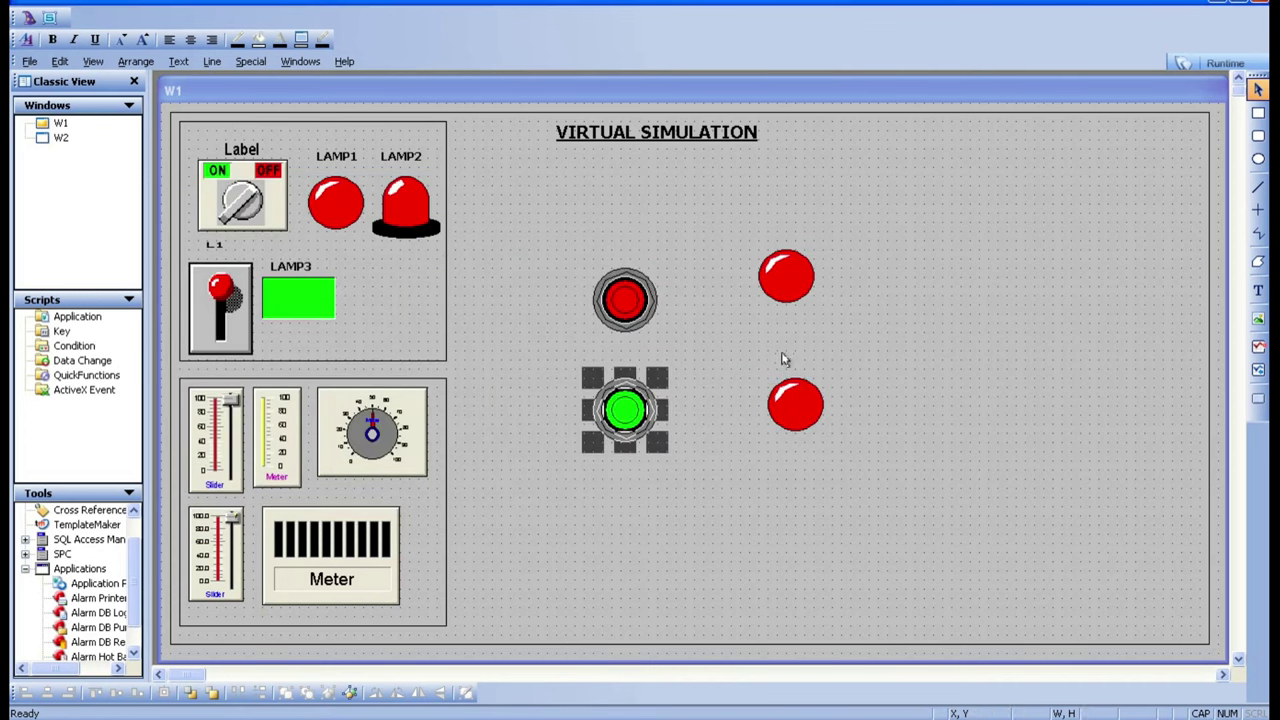
Step: Replace the lower lamp's expression with SW1
double_click(795, 403)
key("BackSpace")
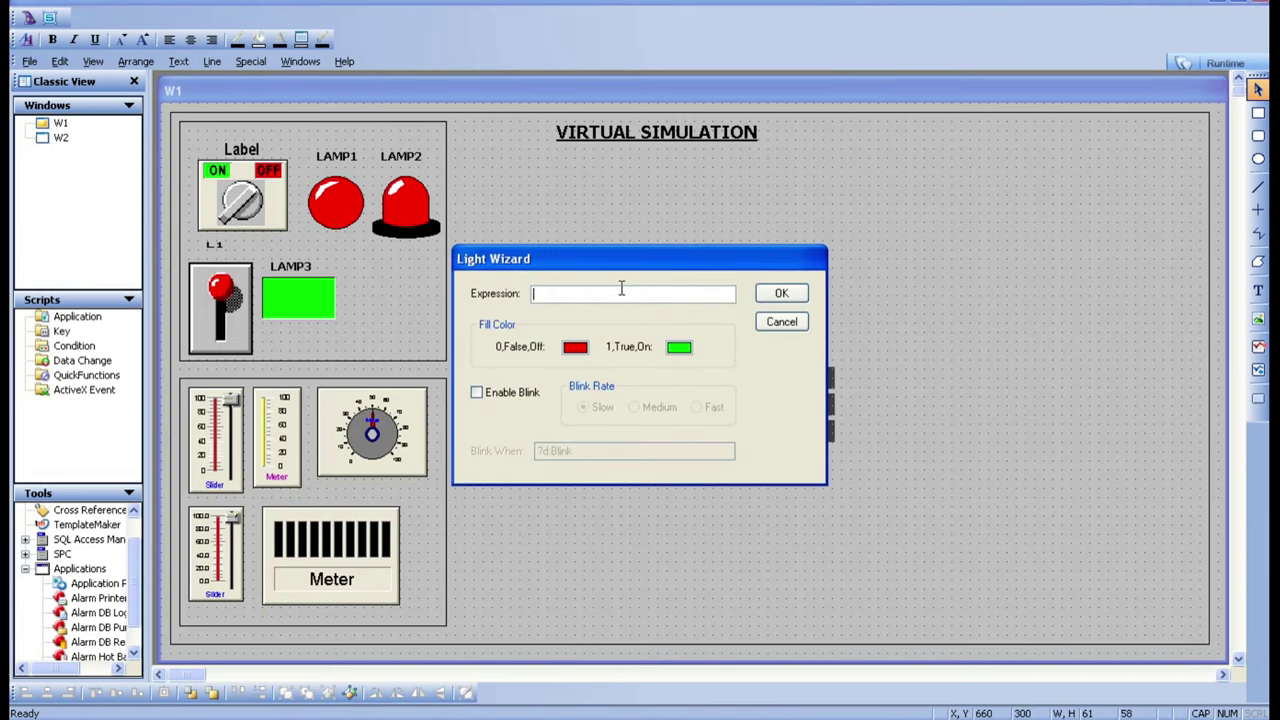
type("SW1")
left_click(781, 293)
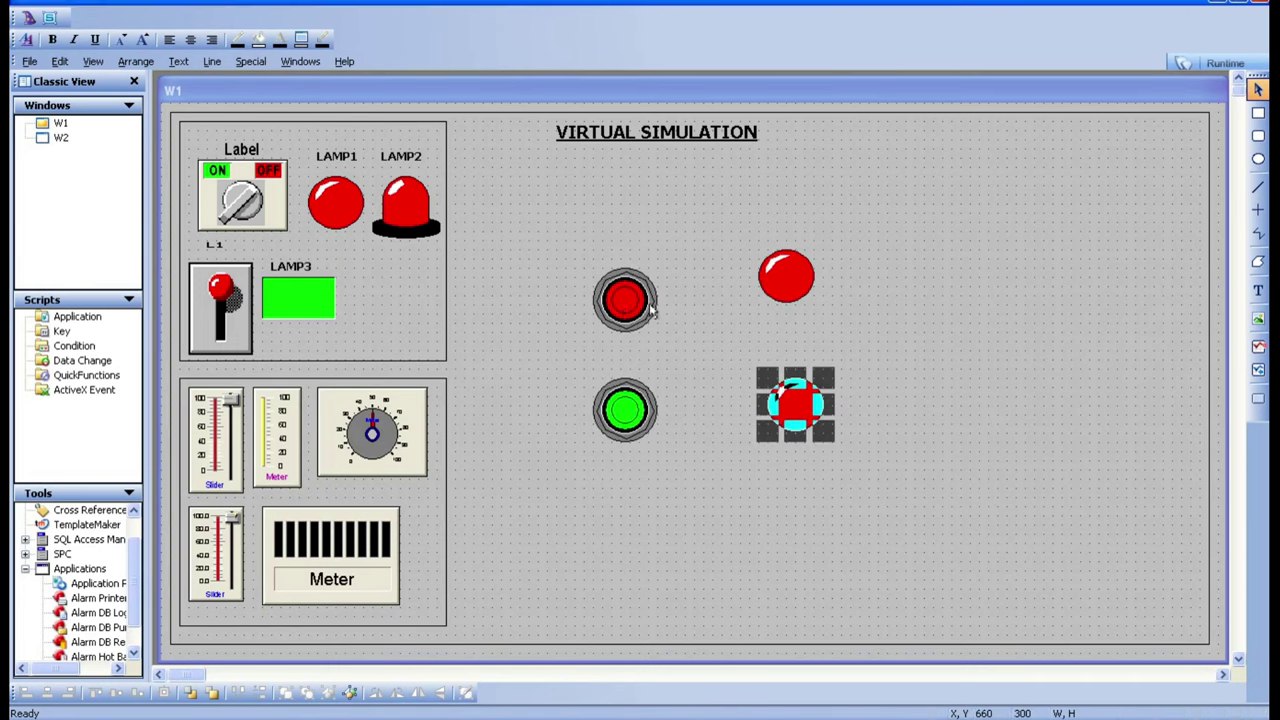
Step: Move the upper lamp down slightly to line it up with the upper pushbutton
left_click(793, 288)
left_click_drag(793, 288, 793, 306)
left_click(955, 379)
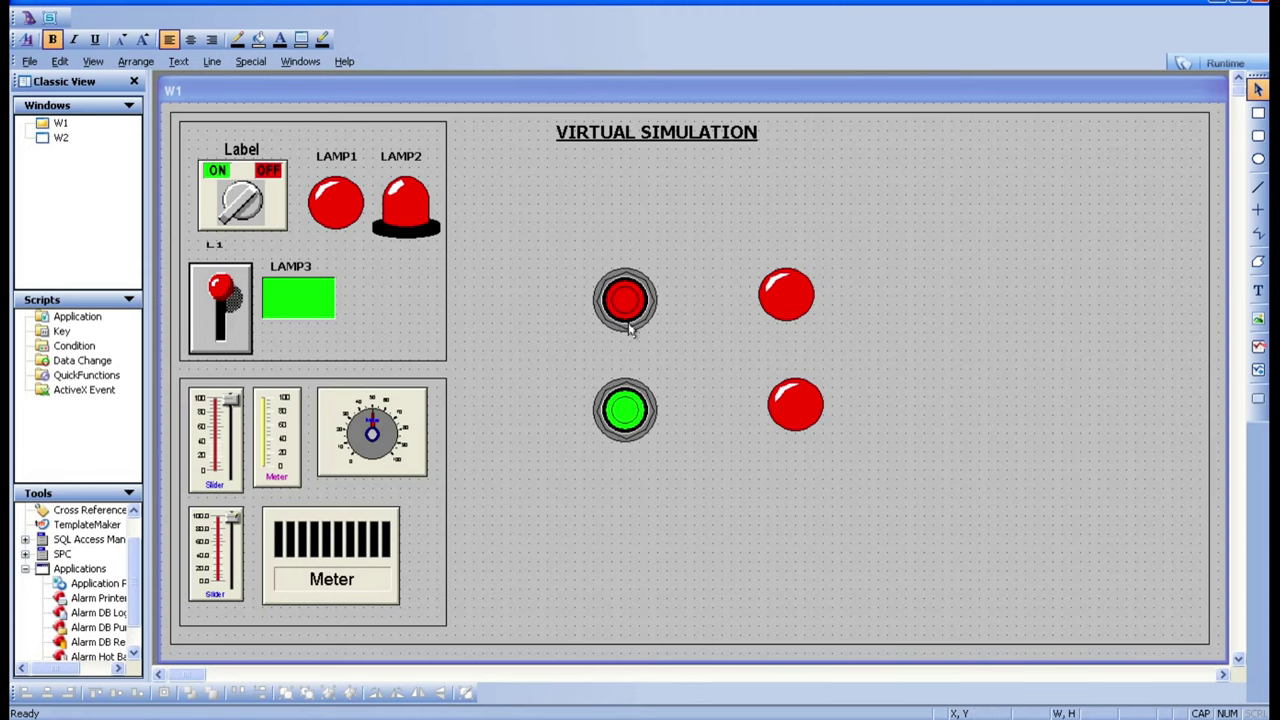
Step: Add the text label DIRECT beside the upper pushbutton and REVERSE beside the lower one
left_click(1258, 289)
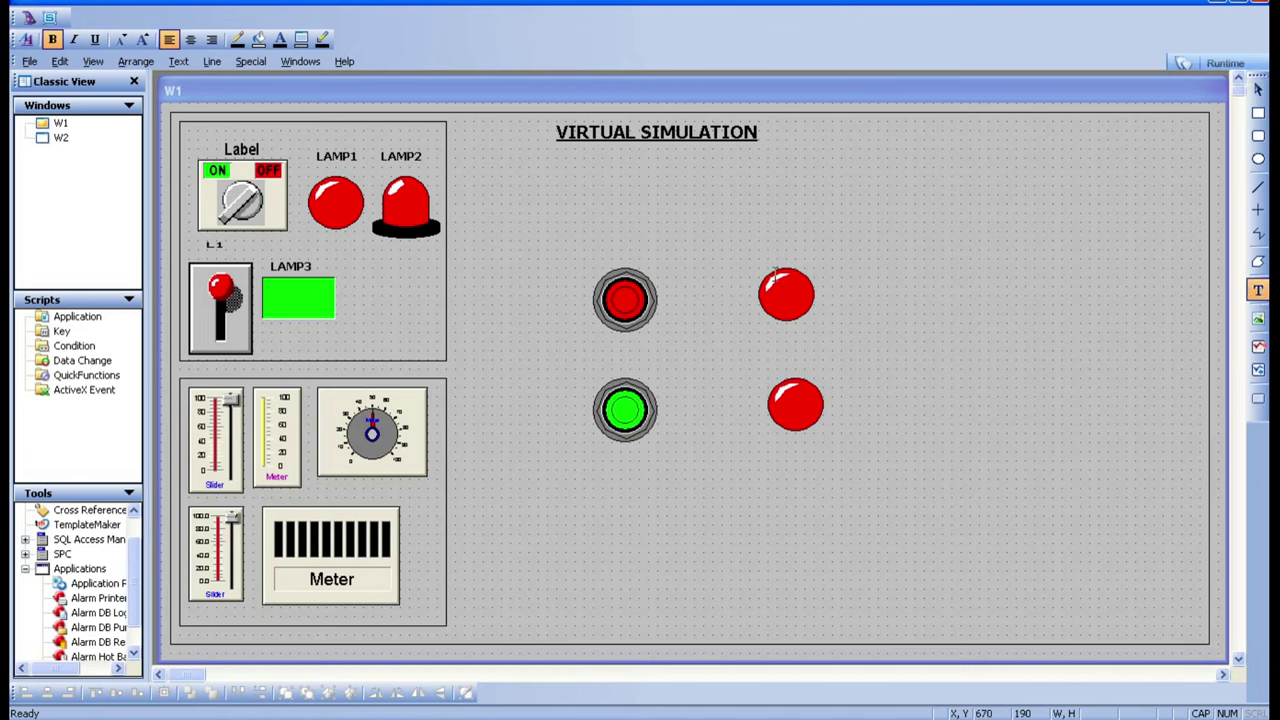
left_click(675, 295)
type("DIRECT")
key("Escape")
left_click(1258, 289)
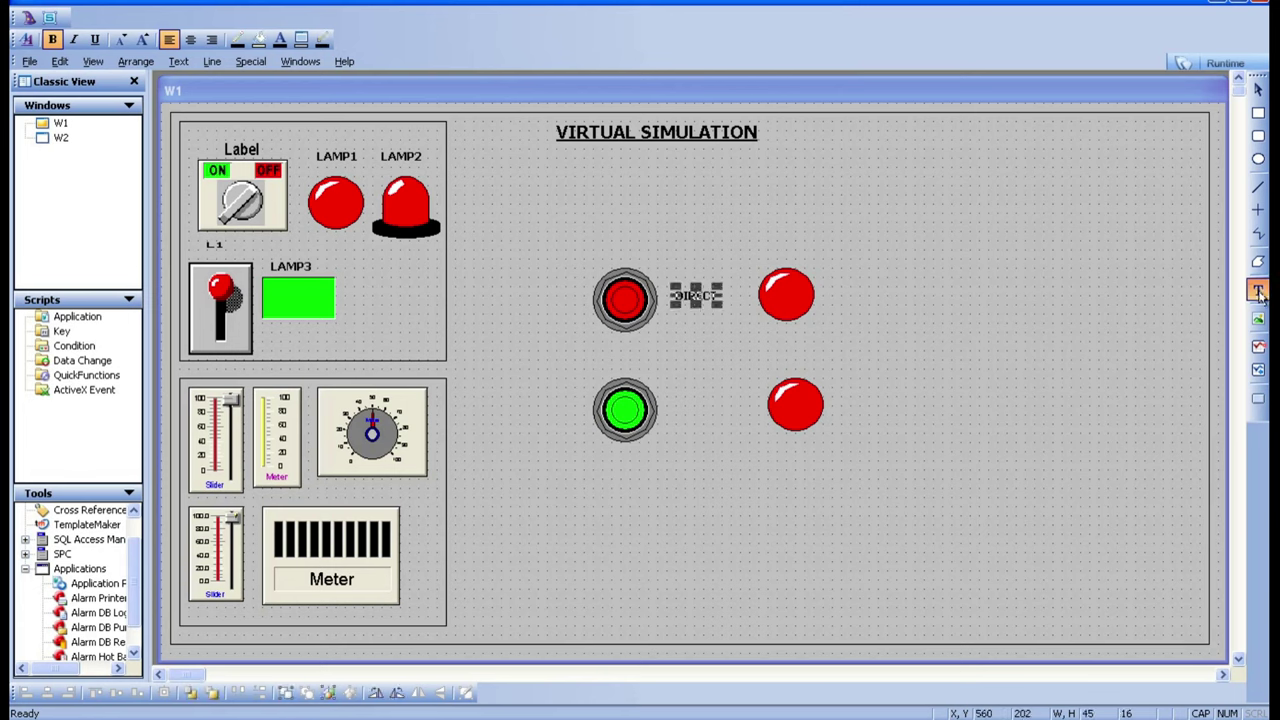
left_click(678, 404)
type("REVERSE")
left_click(772, 512)
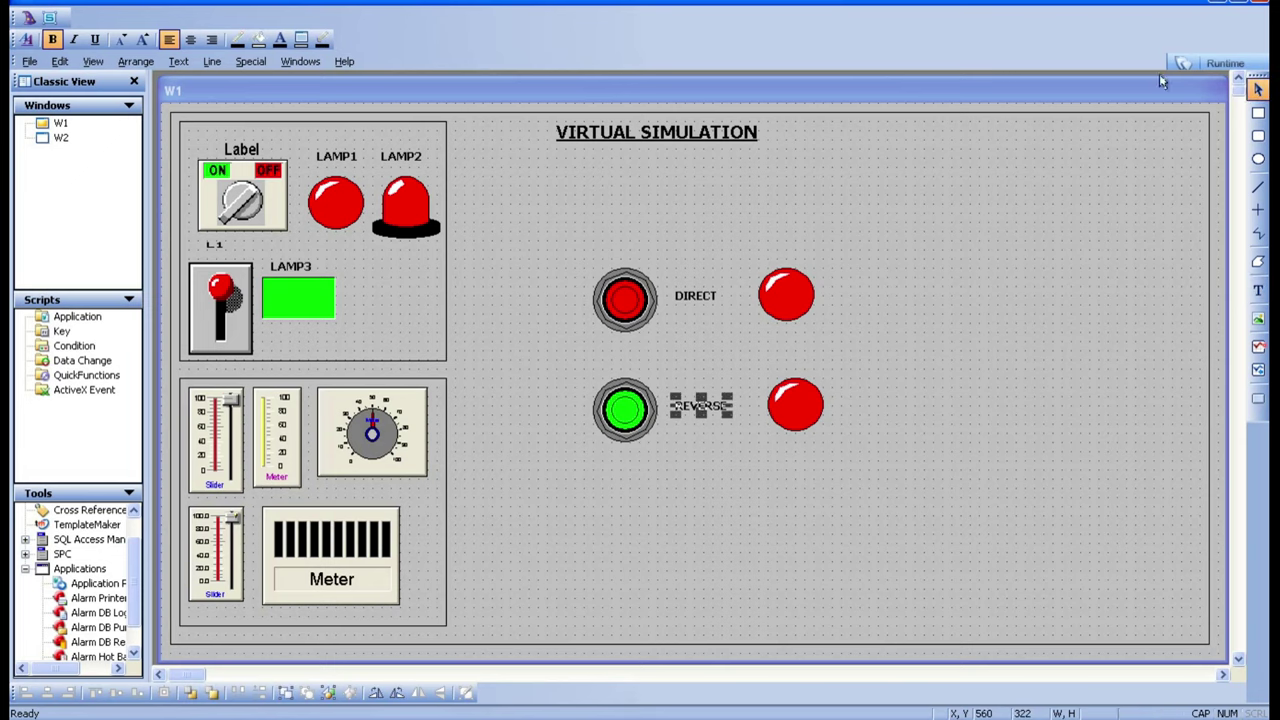
Step: View the window in runtime, then return to development mode and check the REVERSE pushbutton's tag and action settings
left_click(1220, 63)
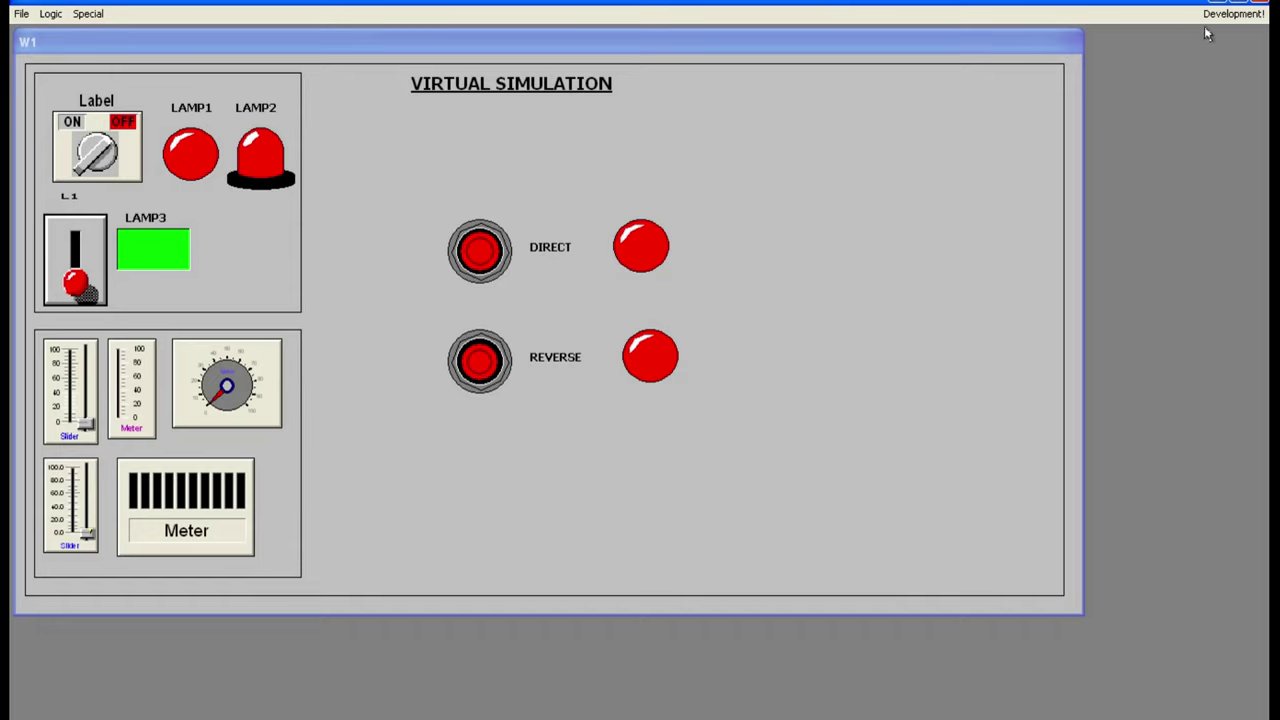
left_click(1232, 14)
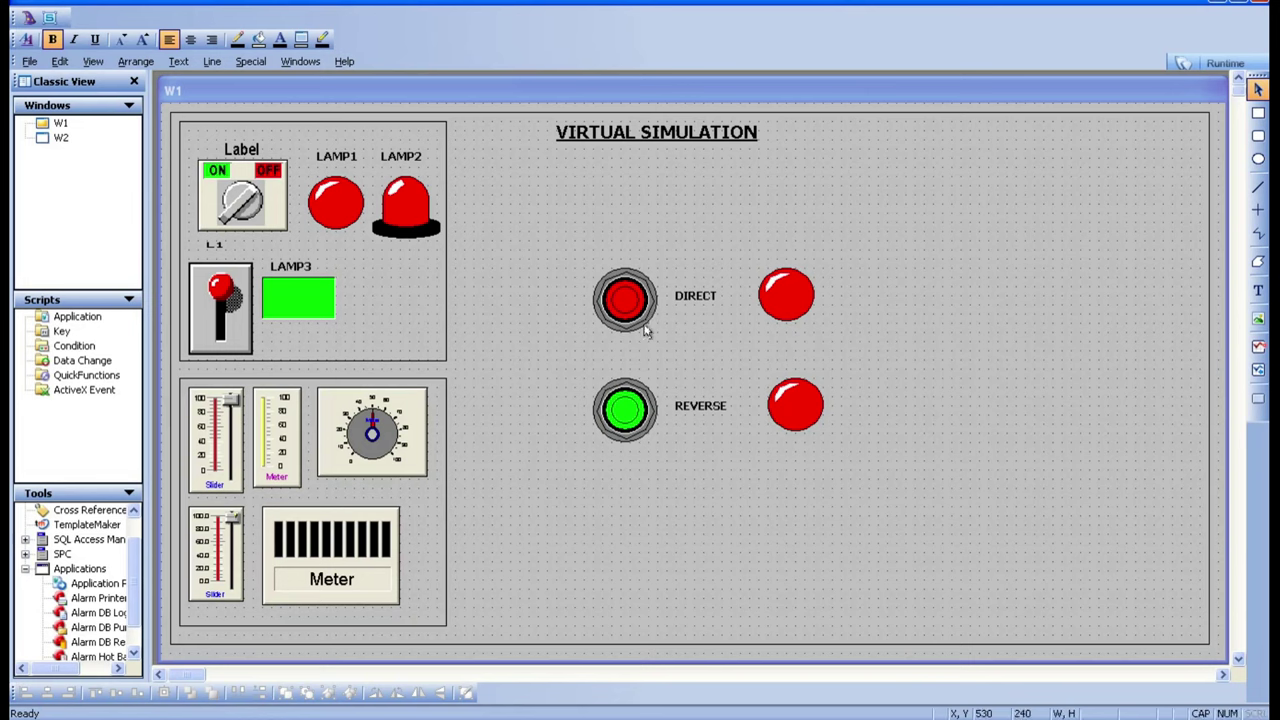
double_click(618, 424)
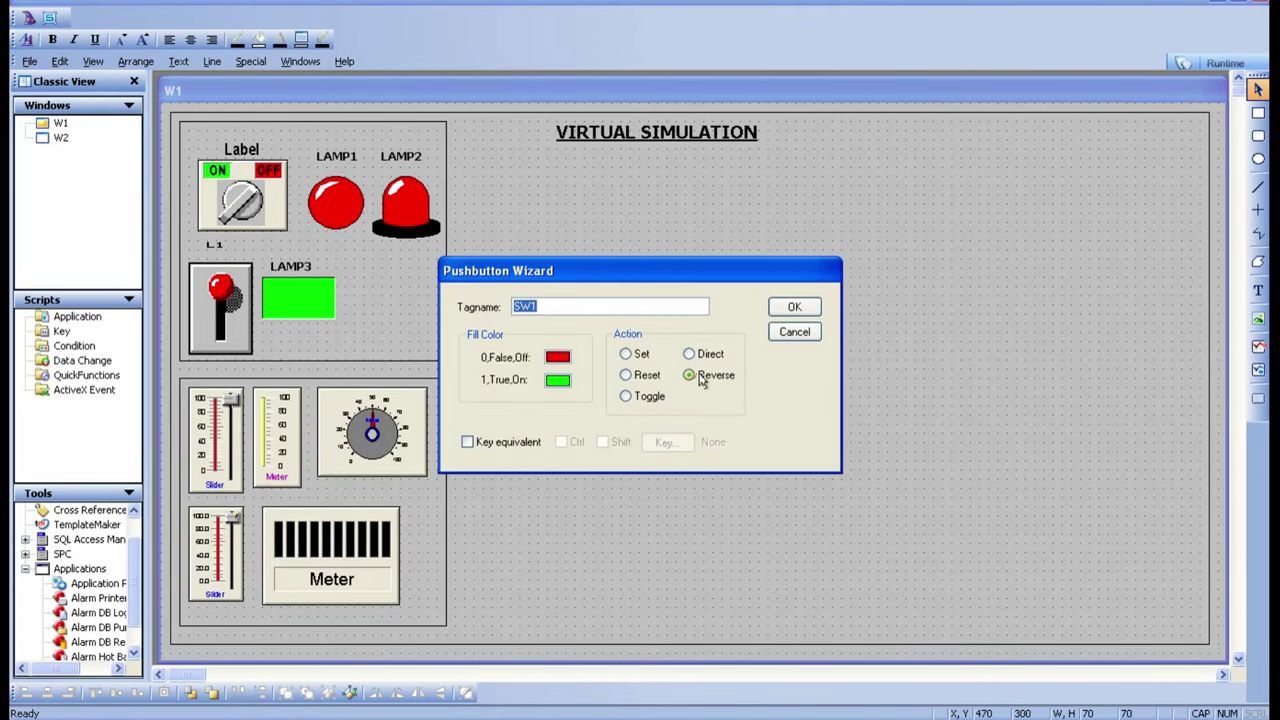
left_click(790, 310)
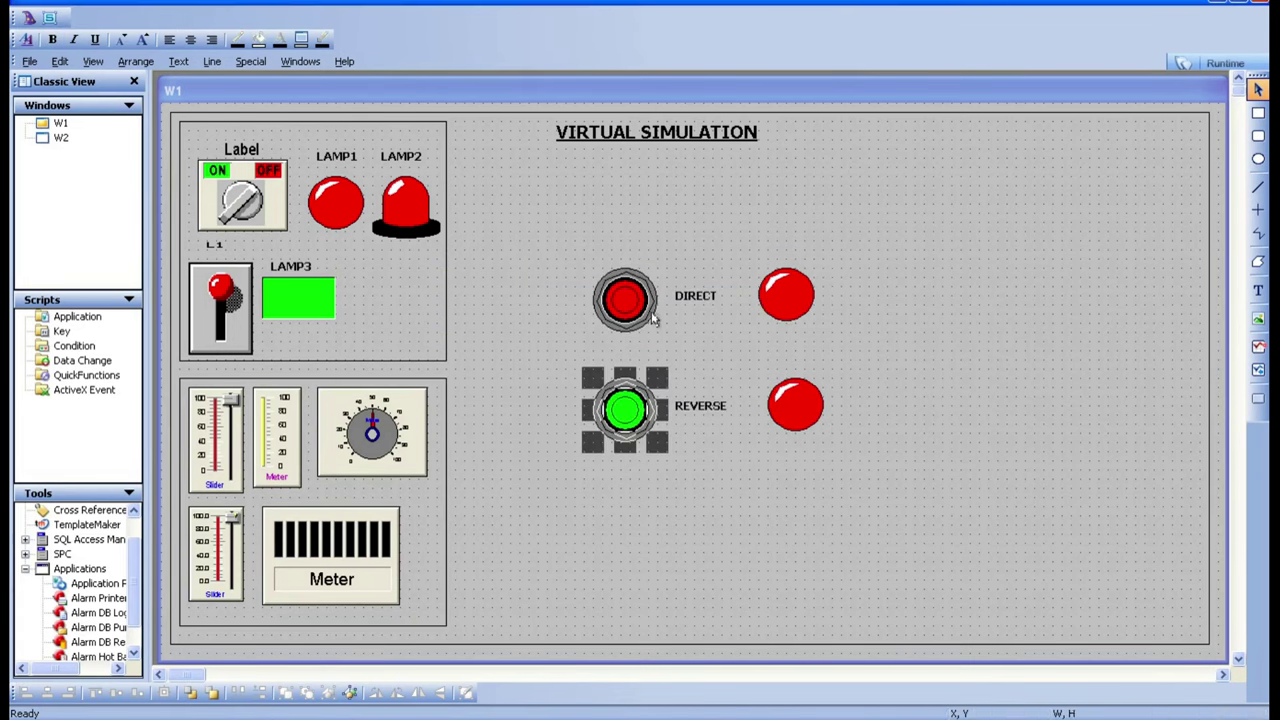
Step: Check the DIRECT pushbutton's tag and action settings and close them unchanged
double_click(618, 300)
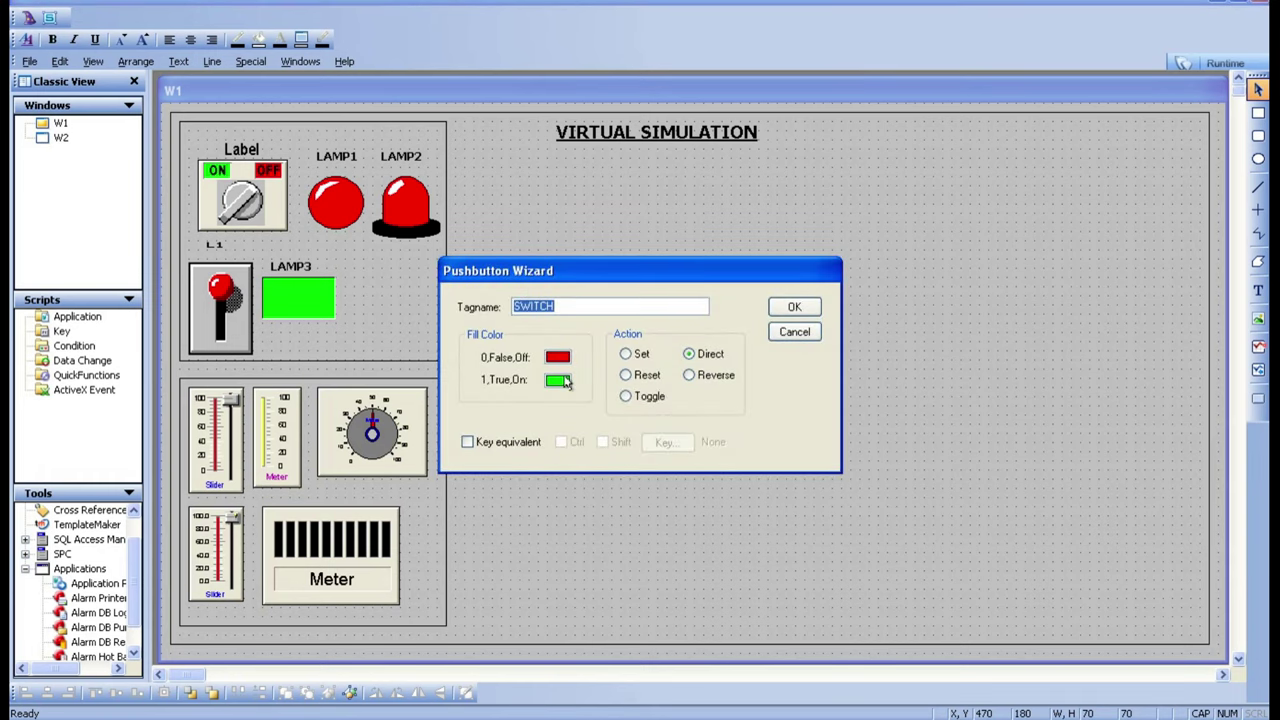
left_click(794, 307)
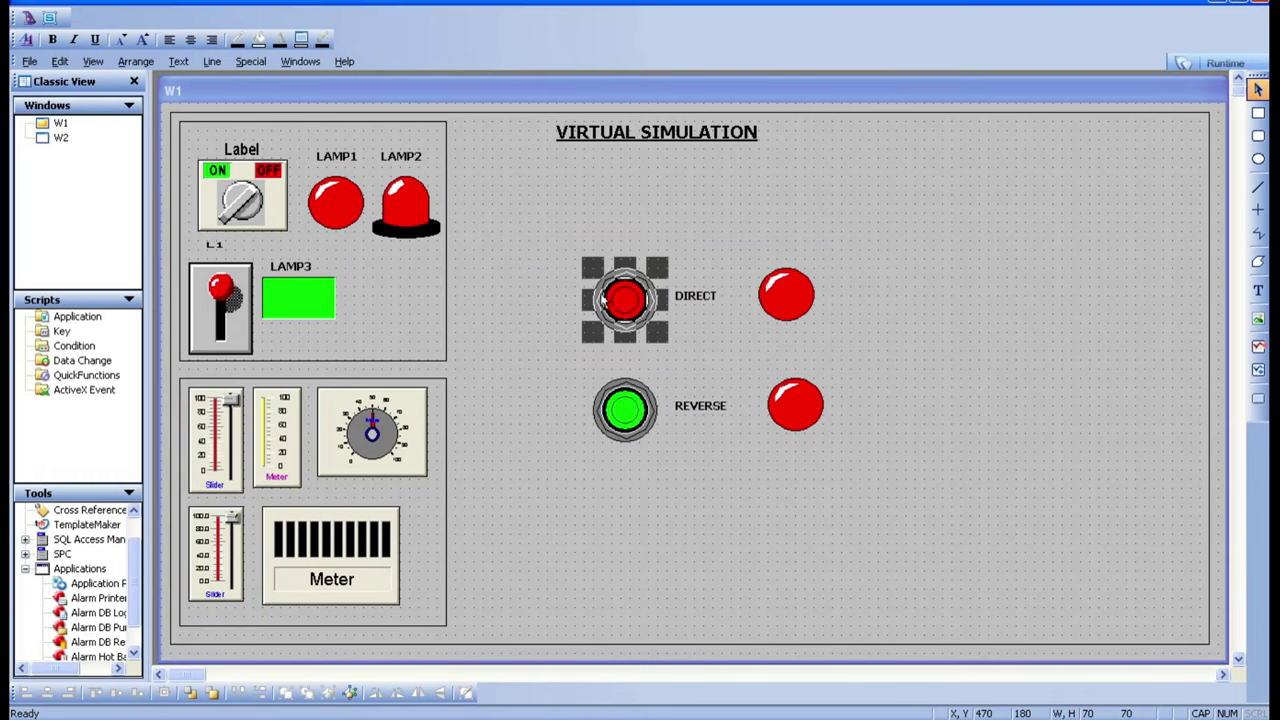
left_click(724, 362)
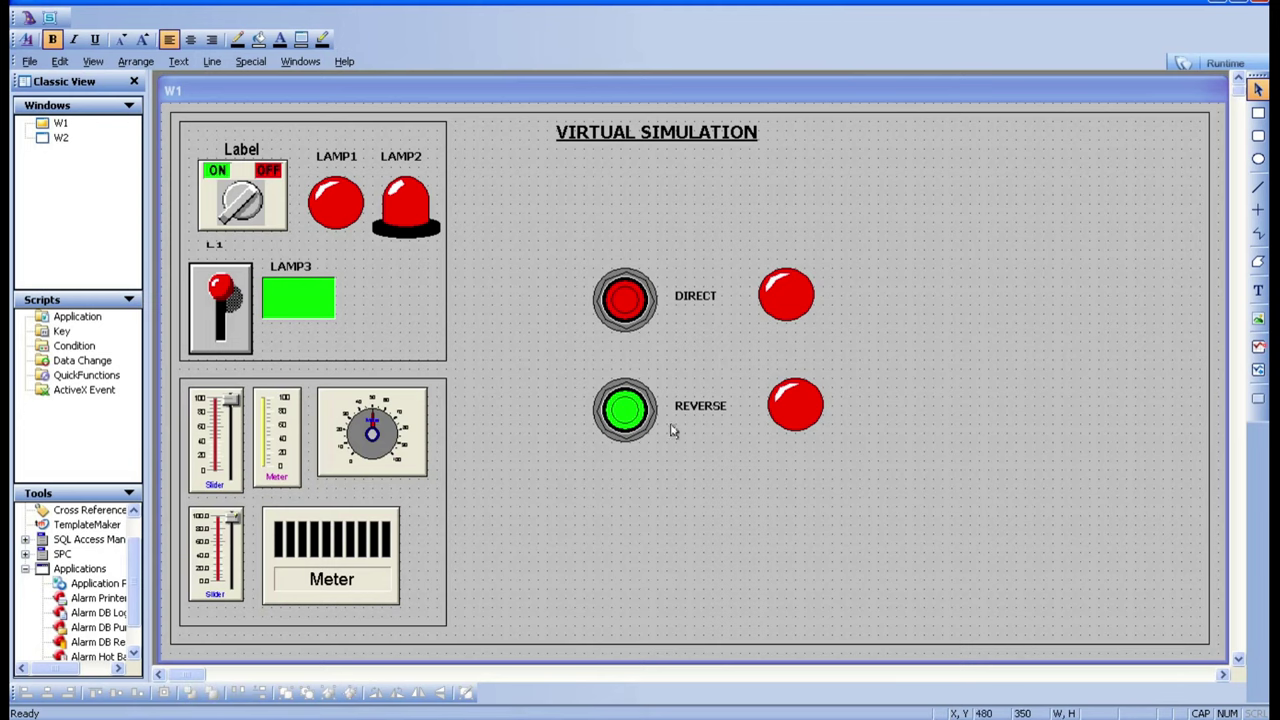
Step: Test the DIRECT and REVERSE pushbuttons with their lamps in runtime, and return to development mode
left_click(1207, 63)
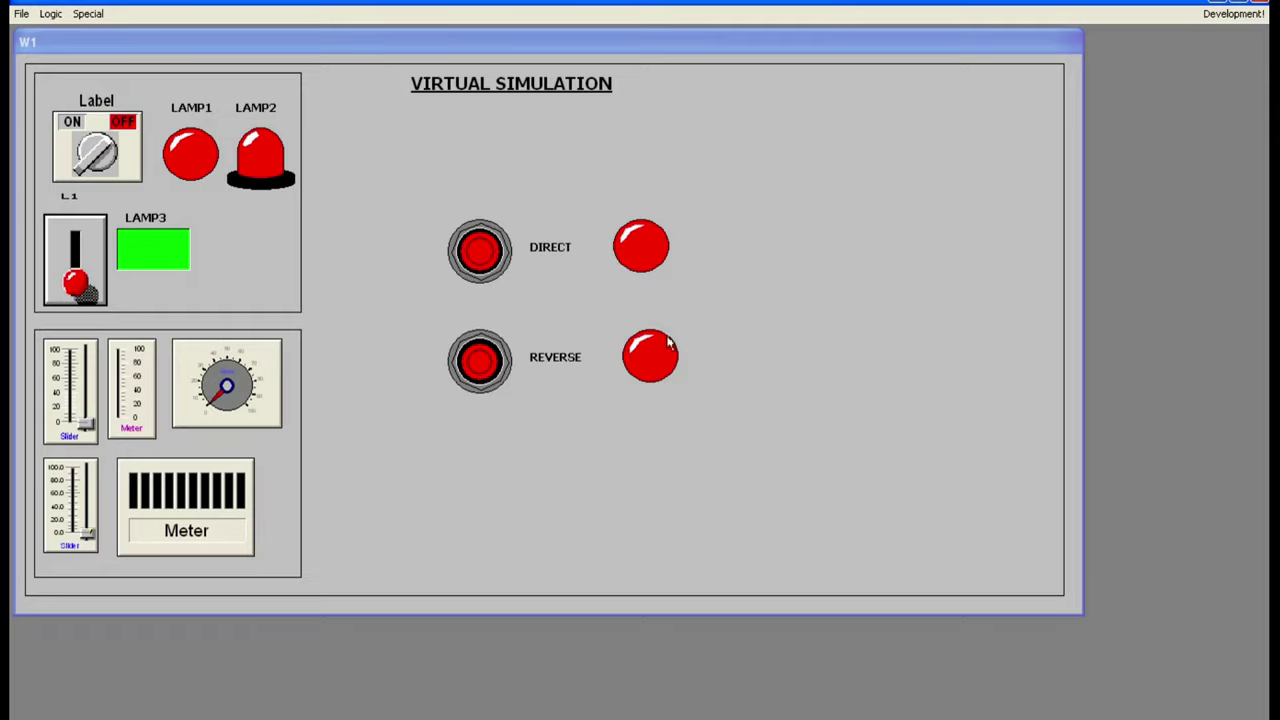
left_click(485, 257)
left_click(485, 257)
left_click(485, 257)
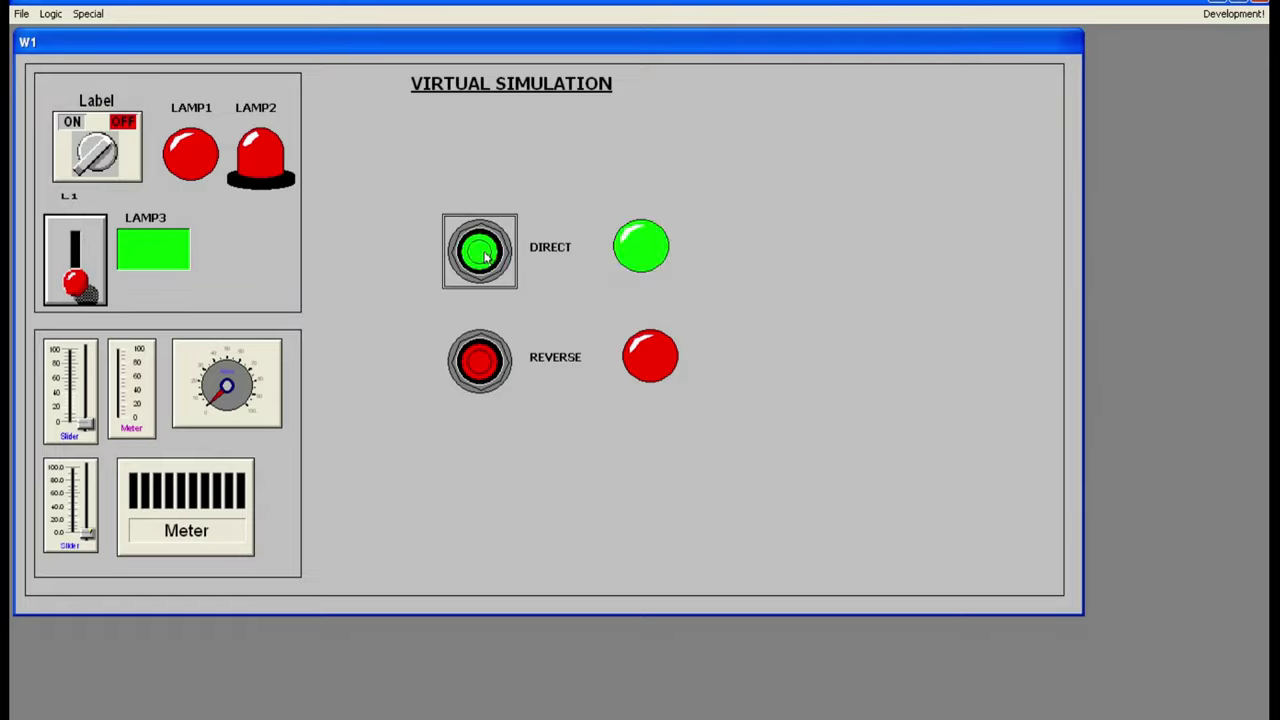
left_click(485, 257)
left_click(477, 360)
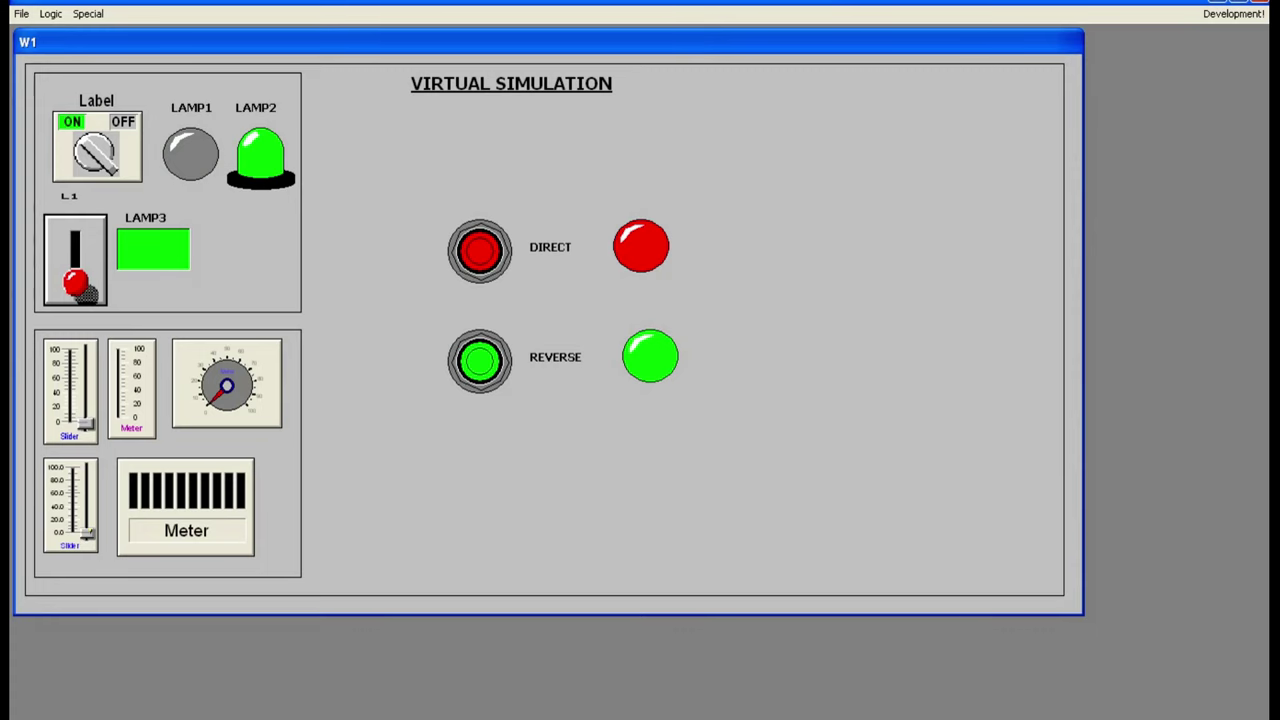
left_click(1233, 13)
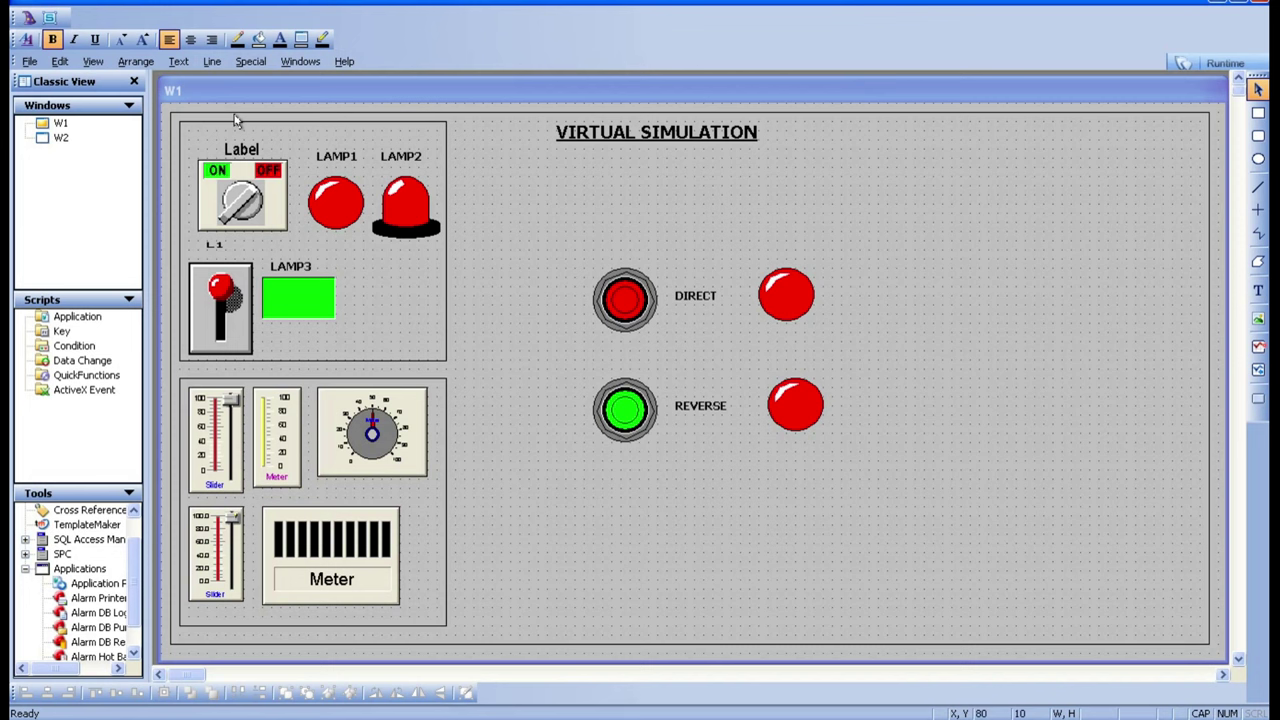
Step: Insert a Round Panel Pushbutton from the Buttons wizards in the empty area below the REVERSE pushbutton
left_click(28, 18)
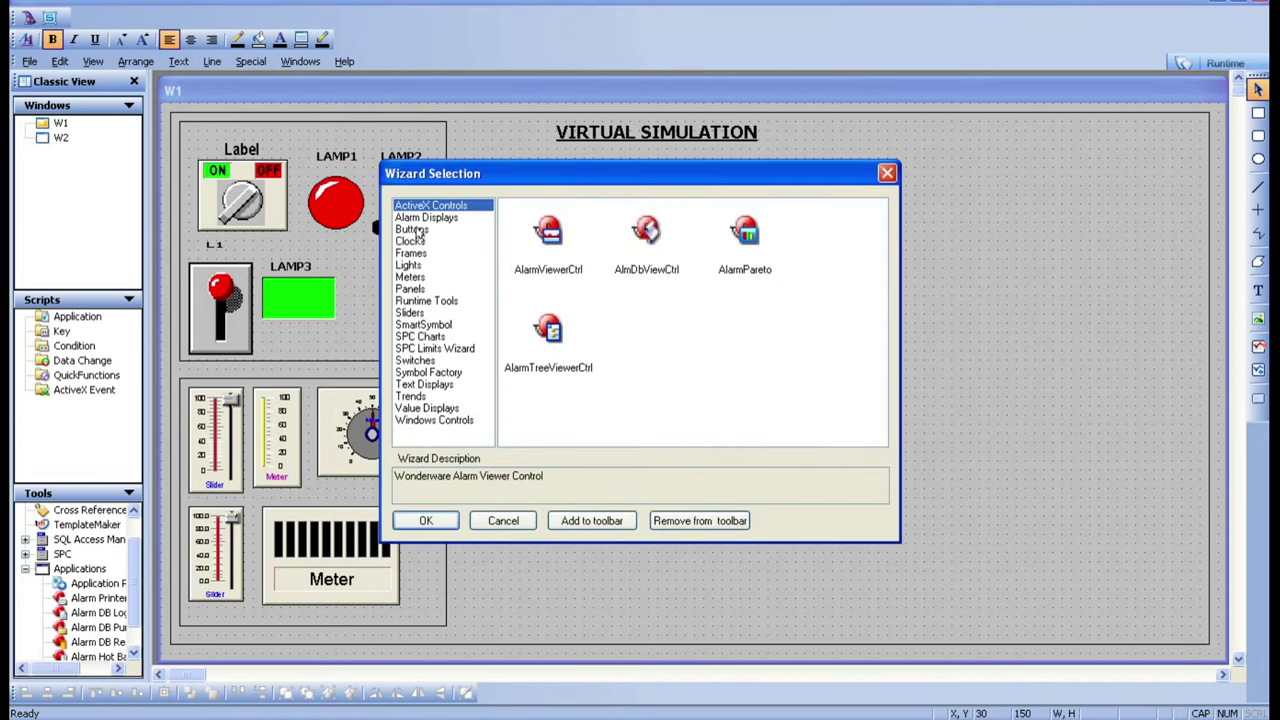
left_click(411, 230)
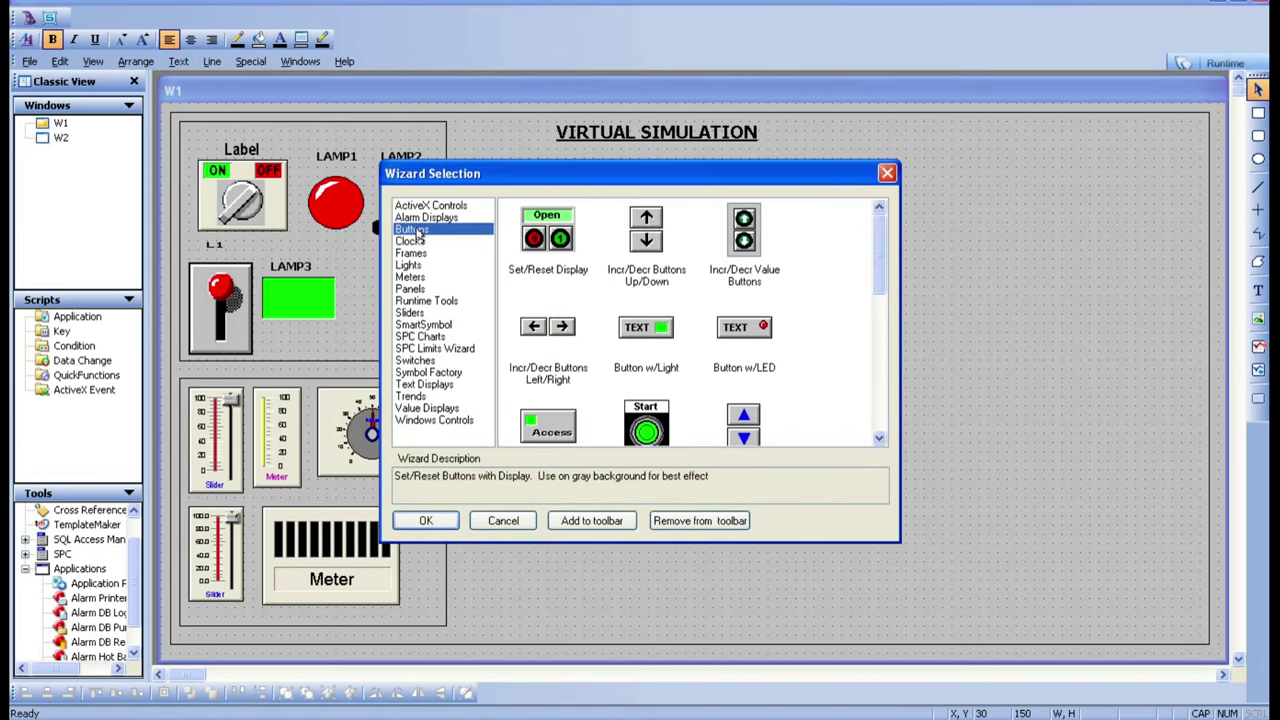
left_click(872, 414)
left_click(638, 298)
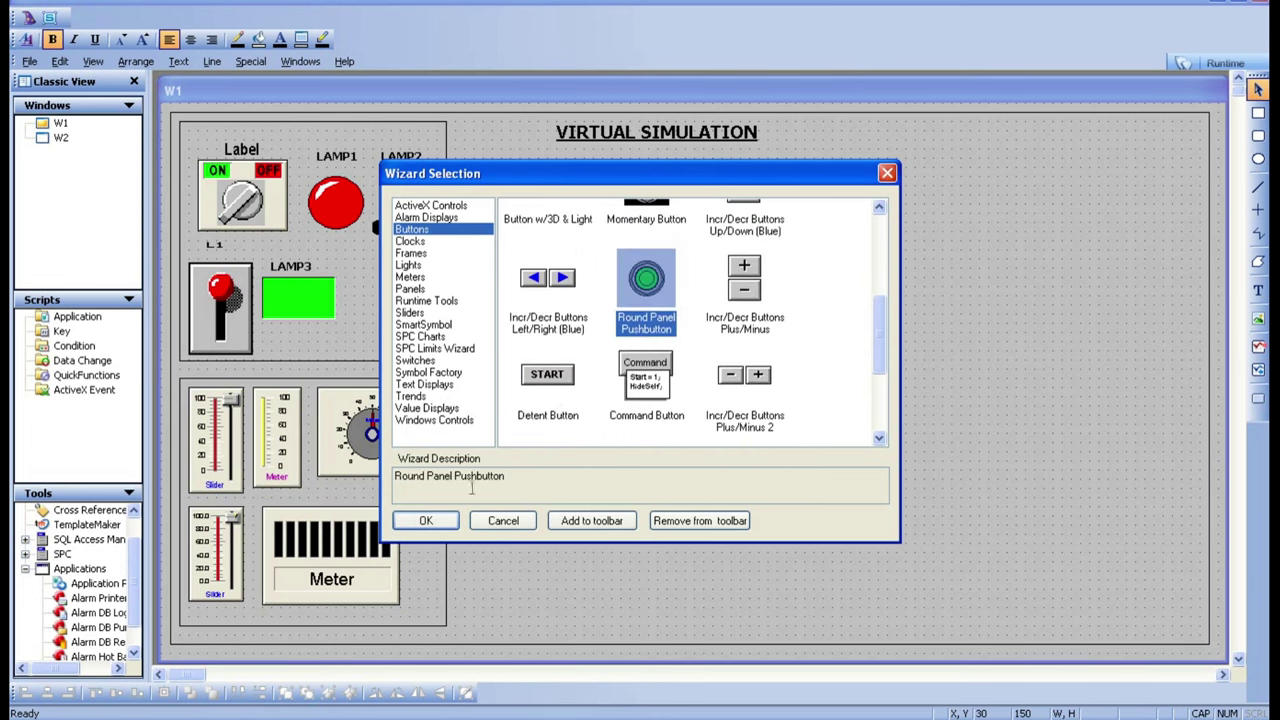
left_click(426, 521)
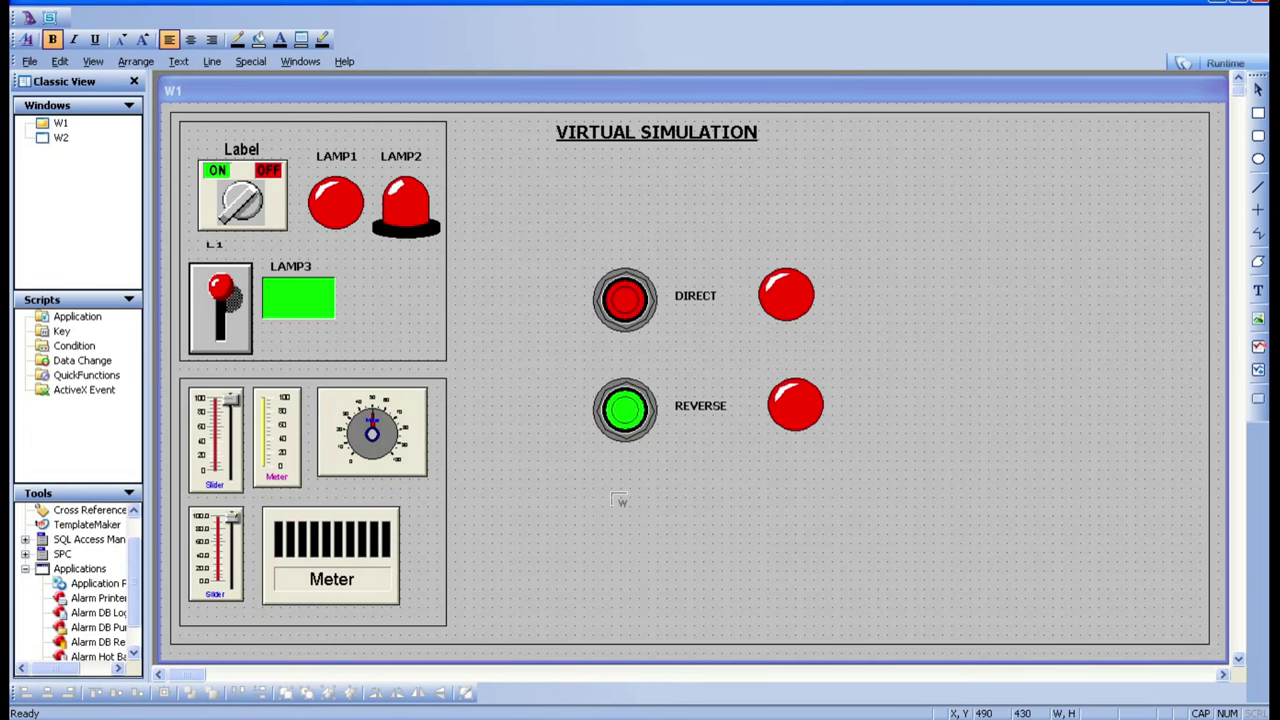
left_click(619, 499)
Step: Delete the two old pushbuttons together with their DIRECT and REVERSE labels
left_click(630, 325)
key("Delete")
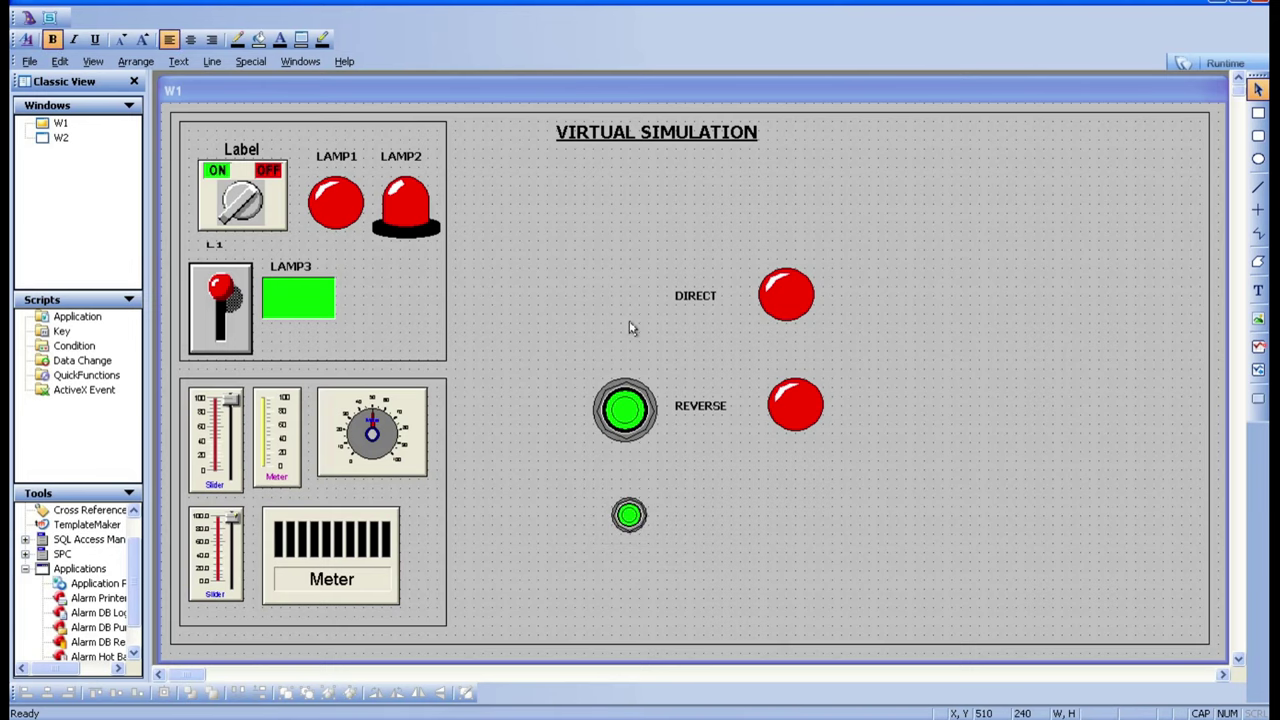
left_click(625, 412)
key("Delete")
left_click(698, 293)
key("Delete")
left_click(701, 408)
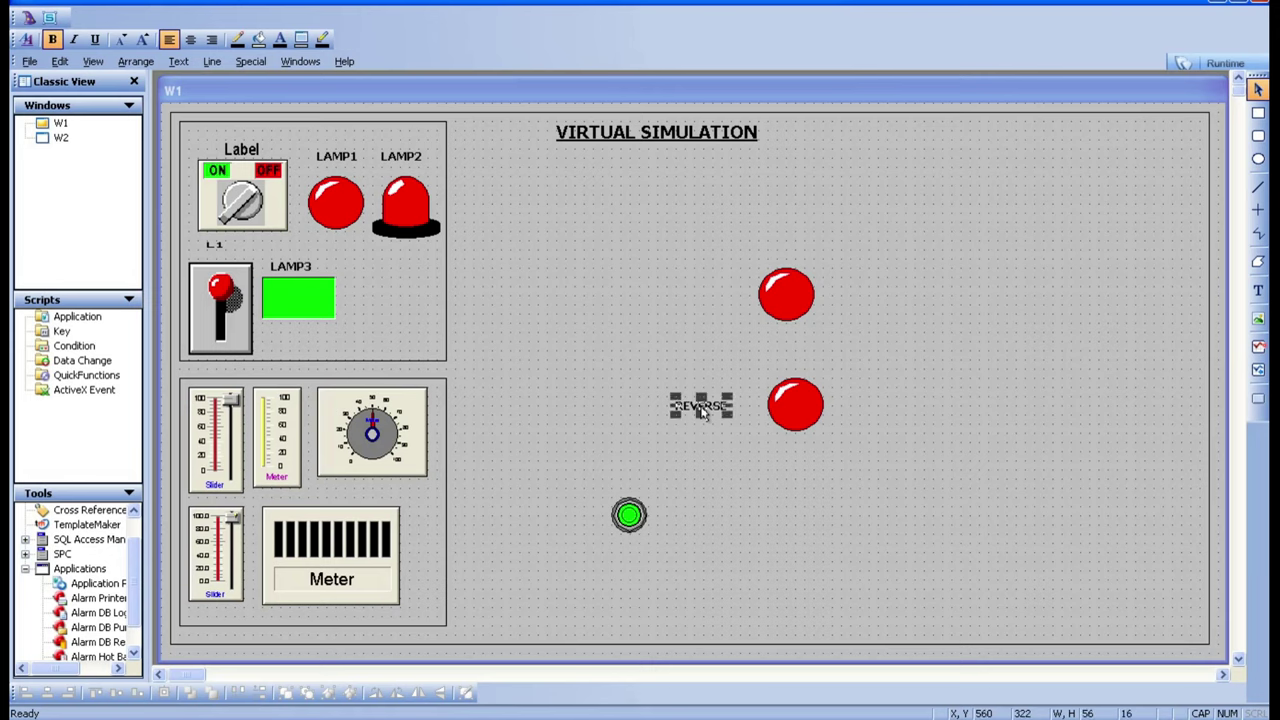
key("Delete")
Step: Enlarge the new pushbutton to about 70 by 70 beside the upper lamp, and place a duplicate of it beside the lower lamp
left_click_drag(628, 515, 686, 412)
left_click_drag(658, 367, 634, 310)
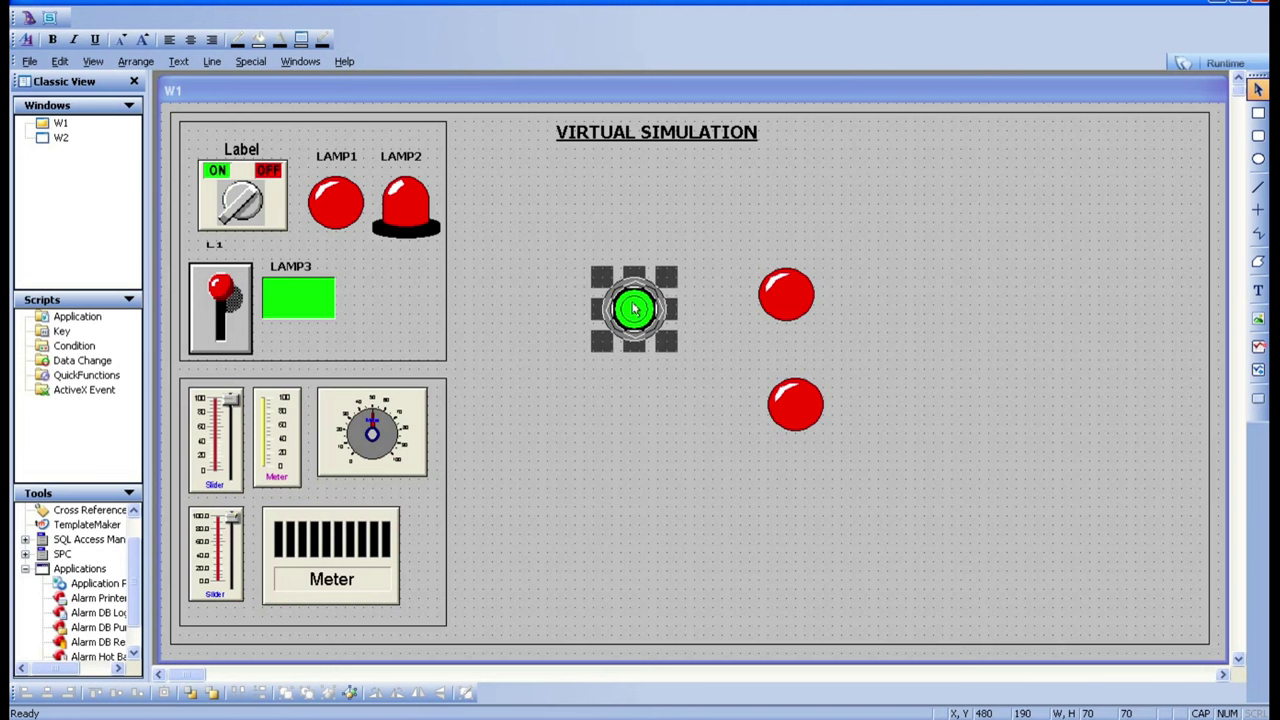
right_click(634, 310)
left_click(680, 338)
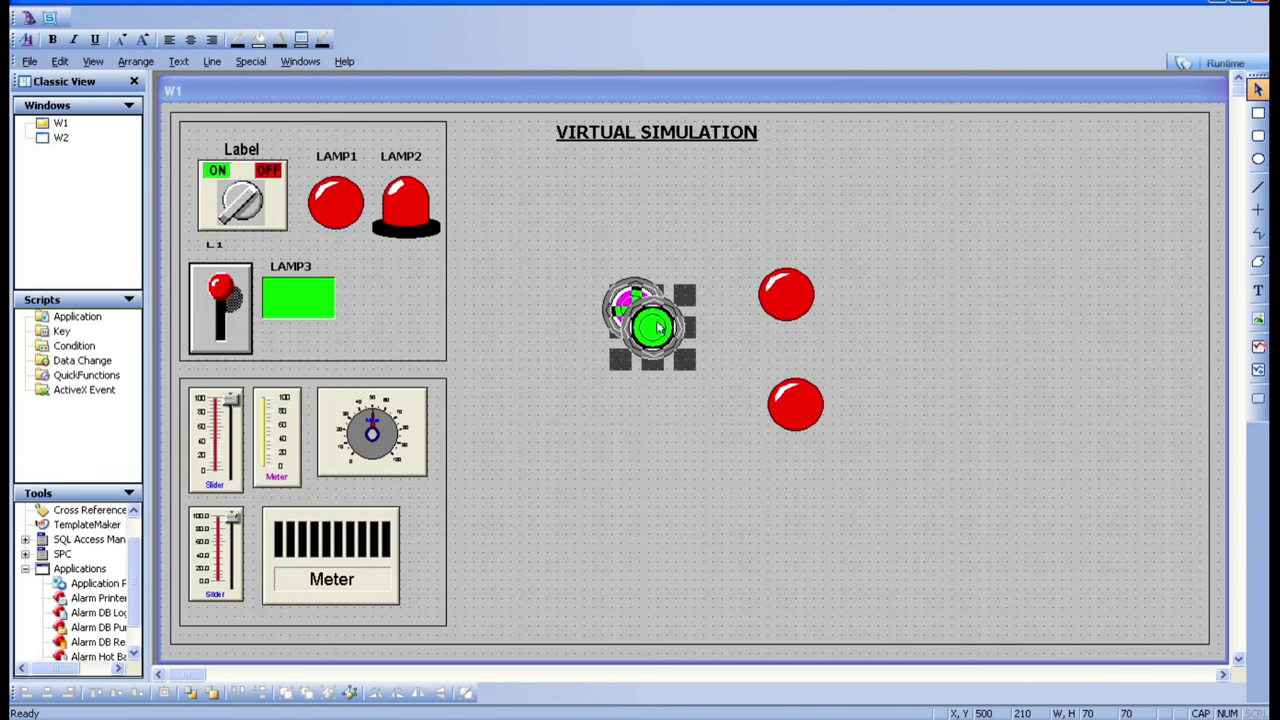
left_click_drag(647, 375, 638, 410)
Step: Assign the existing discrete tag SWITCH to the upper pushbutton, keeping its Set action
left_click(633, 310)
double_click(633, 310)
key("BackSpace")
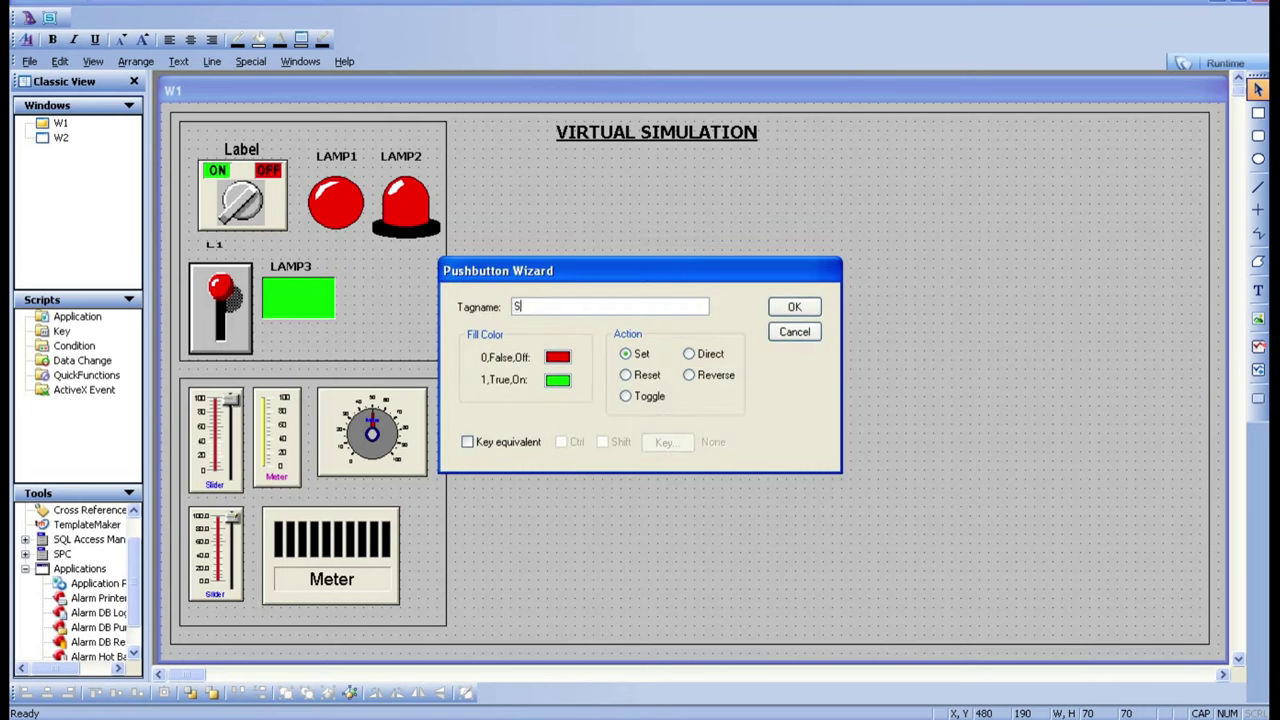
double_click(585, 305)
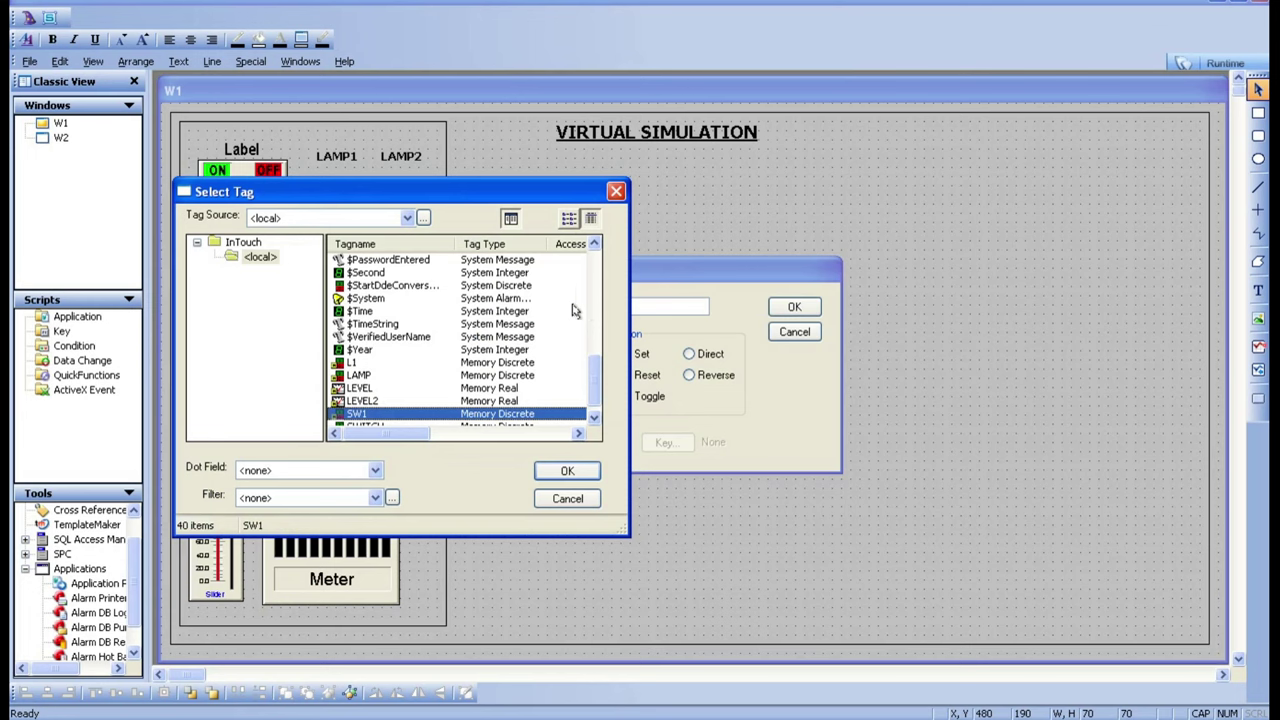
left_click(378, 426)
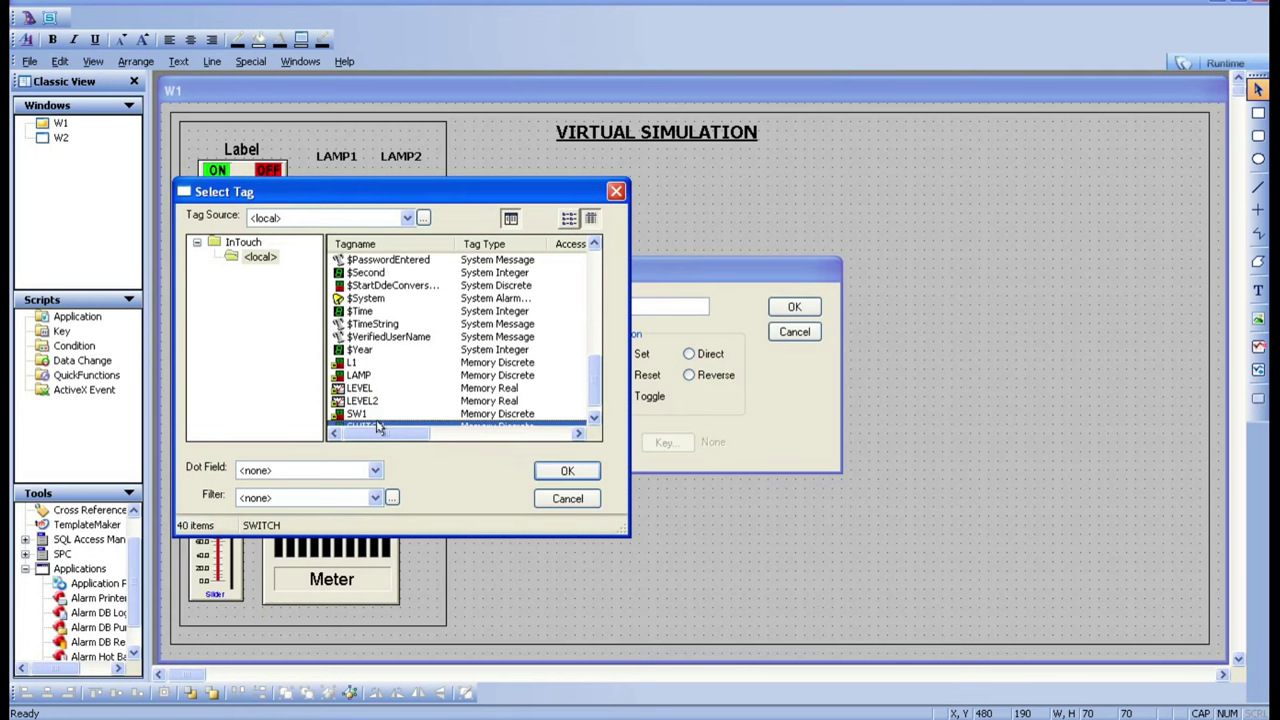
left_click(385, 416)
double_click(385, 416)
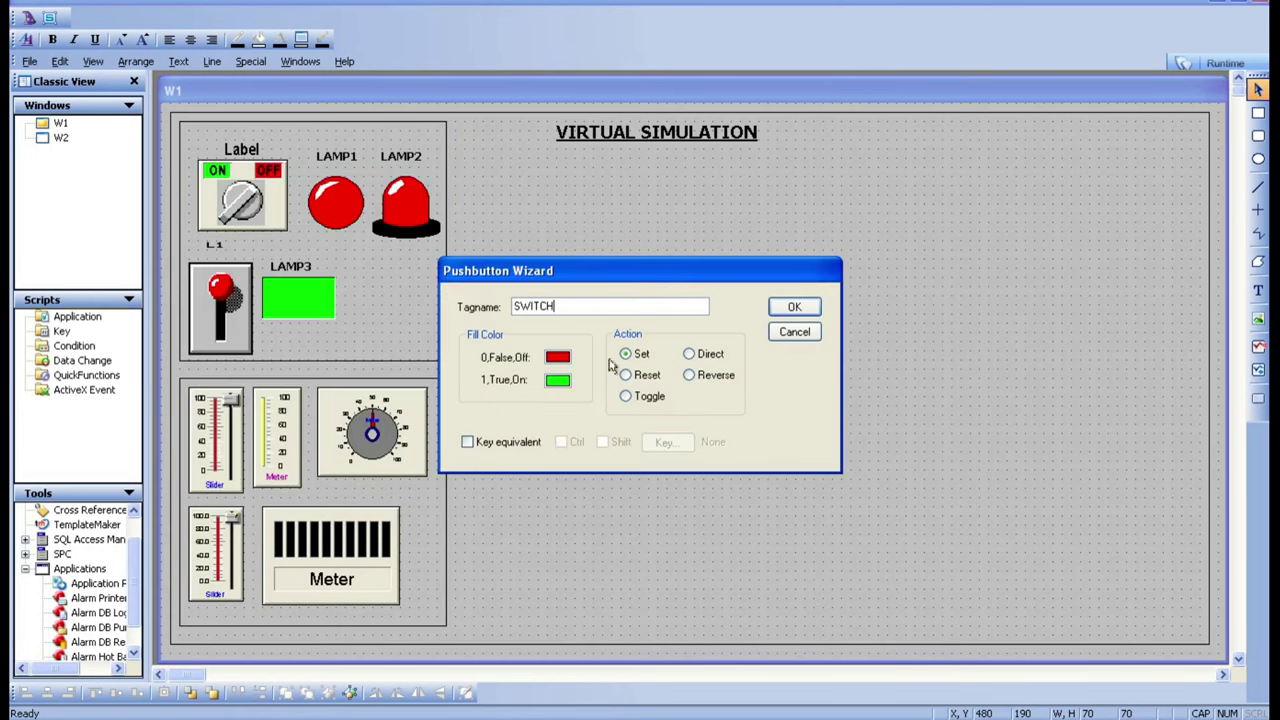
left_click(785, 307)
Step: Assign the same SWITCH tag to the lower pushbutton
double_click(620, 415)
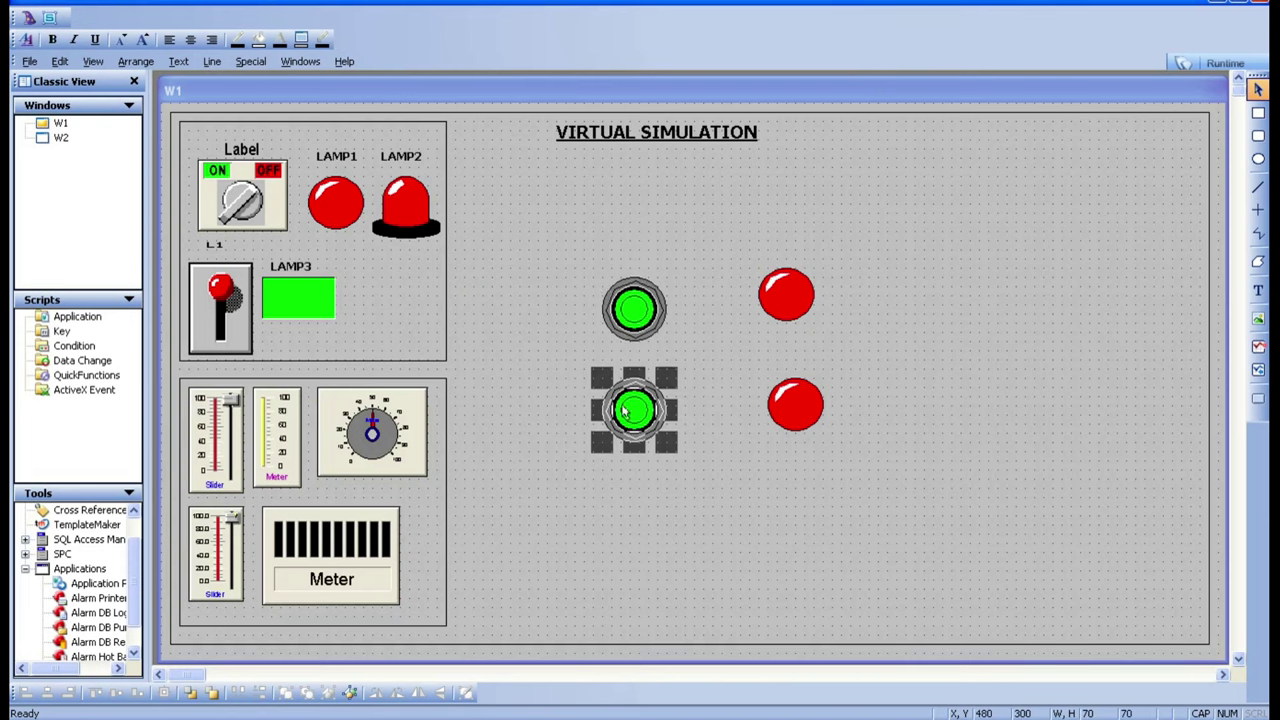
key("BackSpace")
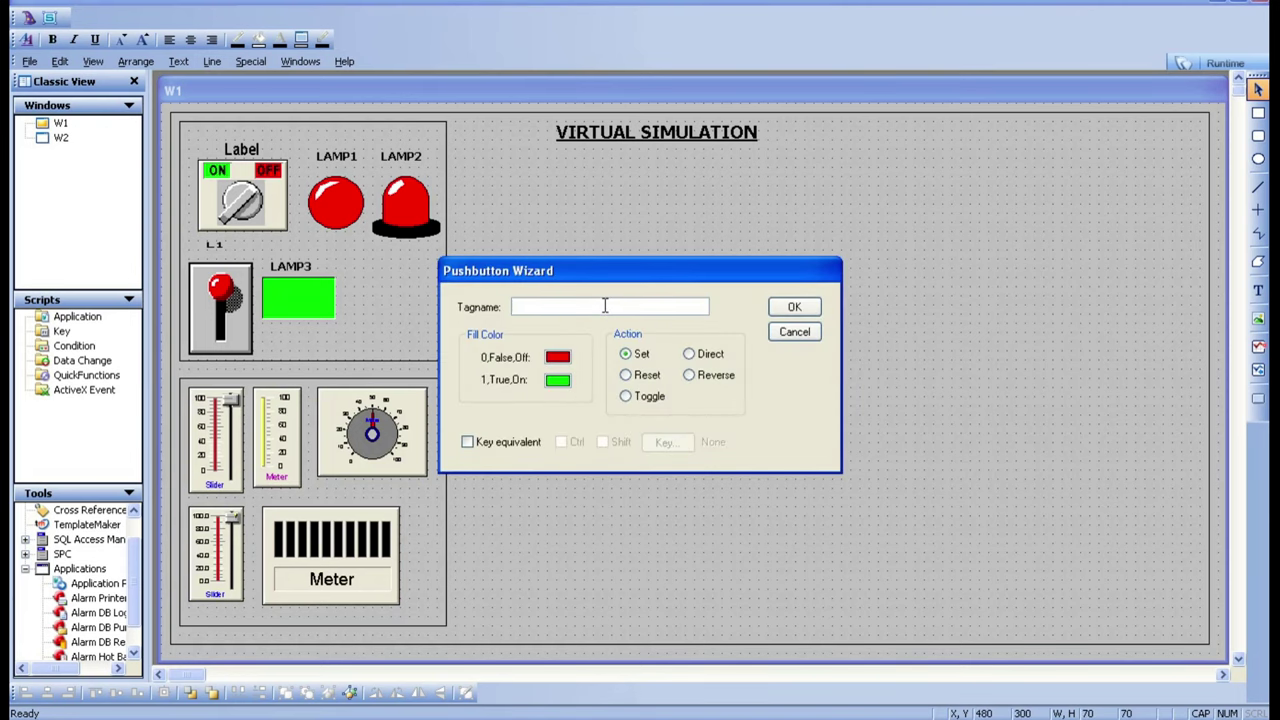
double_click(604, 306)
double_click(362, 418)
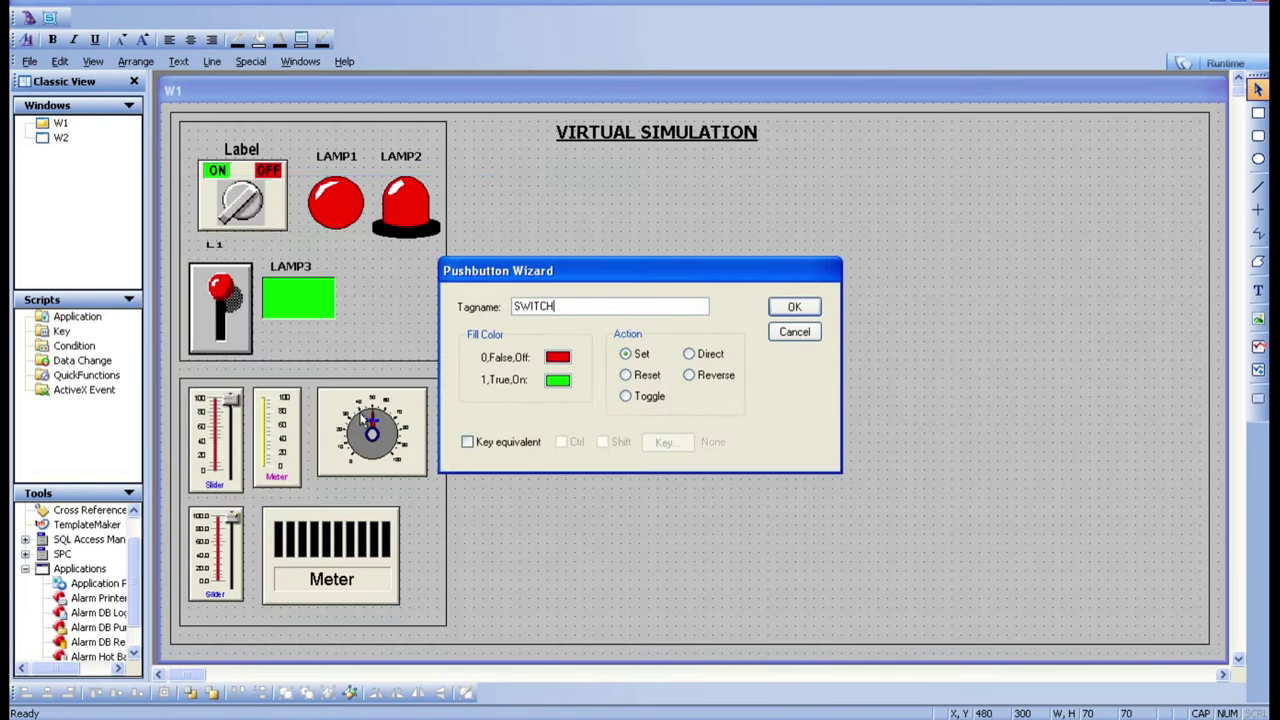
left_click(794, 306)
Step: Delete the lower lamp so that both pushbuttons share the single upper lamp
left_click(793, 422)
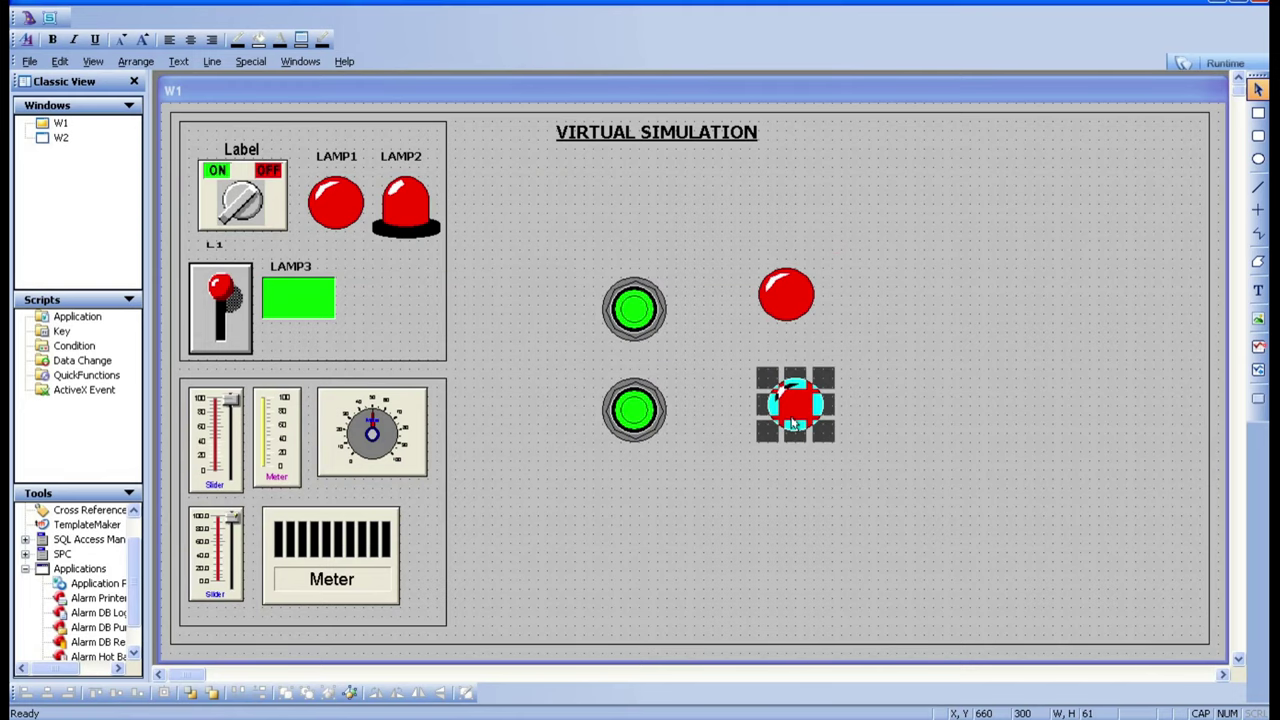
key("Delete")
left_click(782, 307)
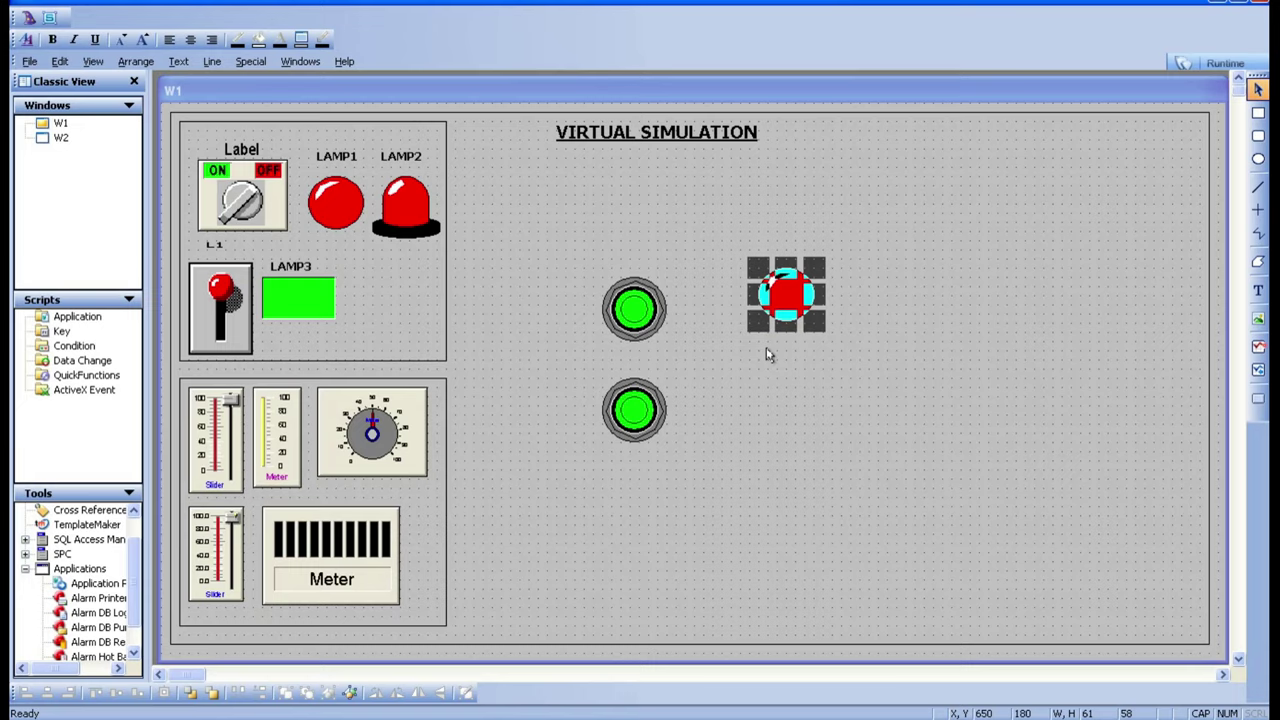
left_click(766, 349)
Step: Check the remaining lamp's expression and the tag and action settings of both pushbuttons
double_click(786, 294)
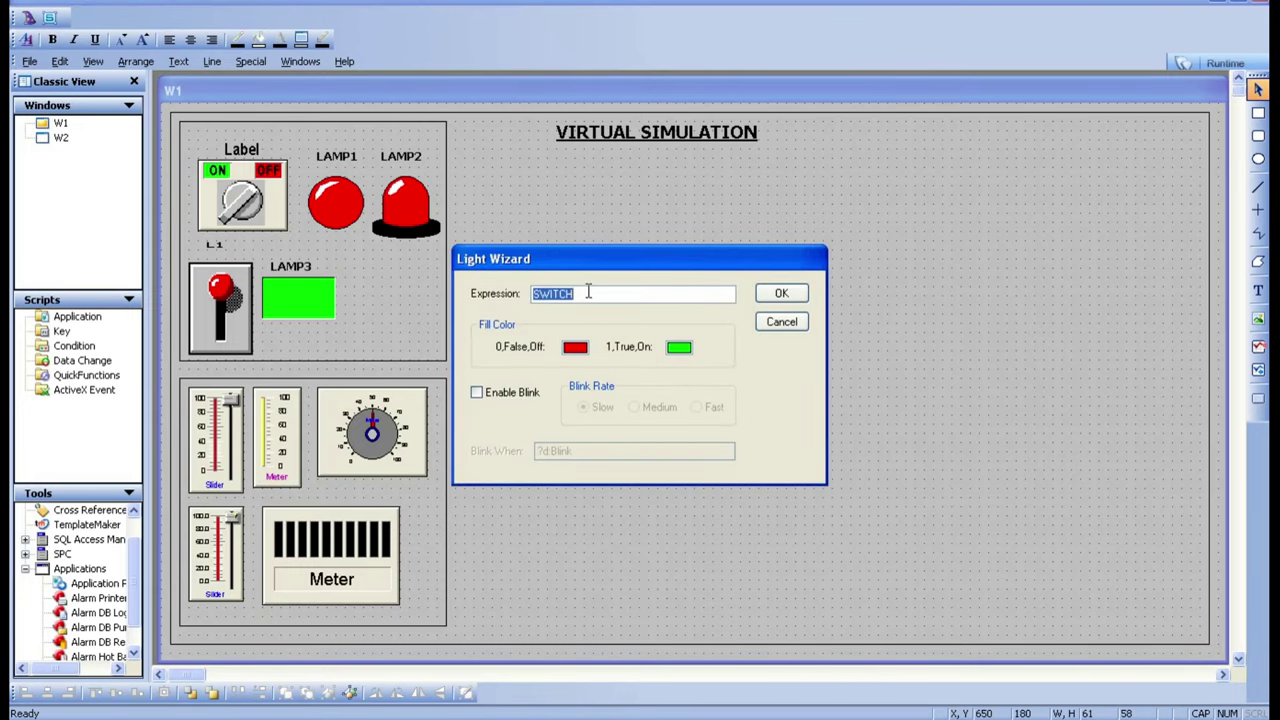
left_click(781, 293)
double_click(631, 301)
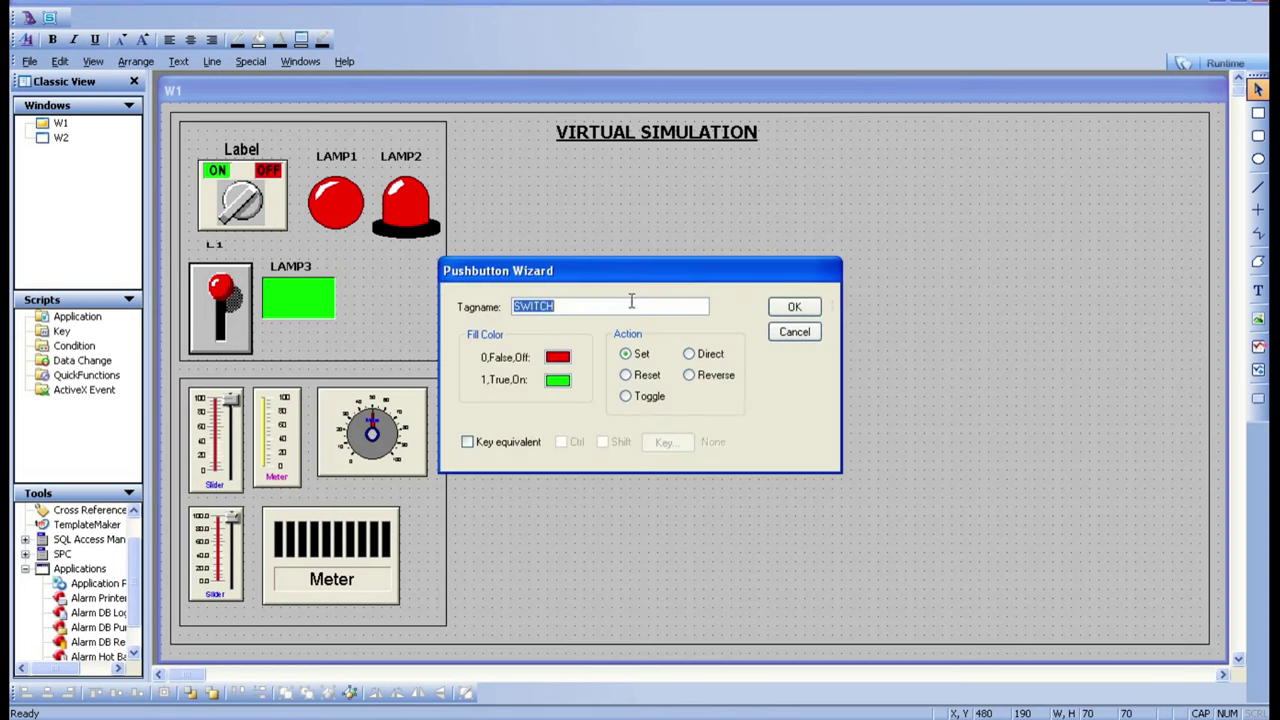
left_click(812, 307)
double_click(614, 433)
left_click(794, 307)
left_click(762, 402)
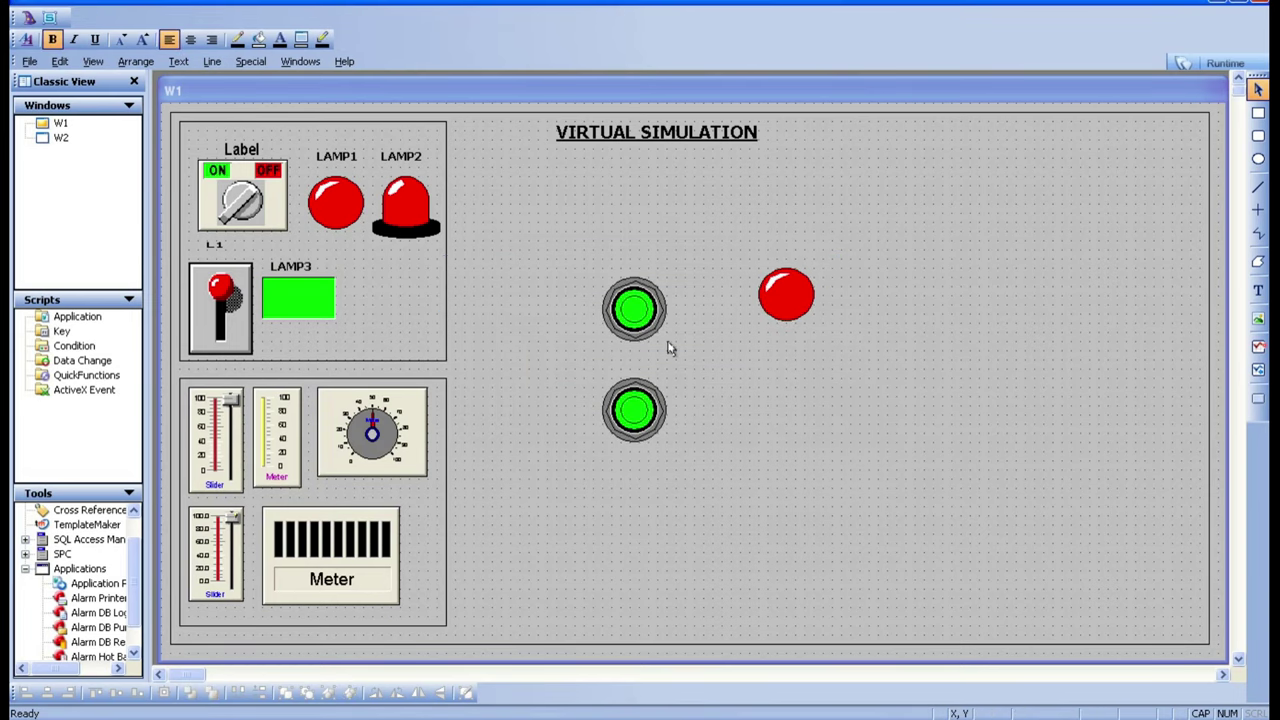
Step: Enable a key equivalent for the upper Set pushbutton and assign F1 to it
double_click(643, 333)
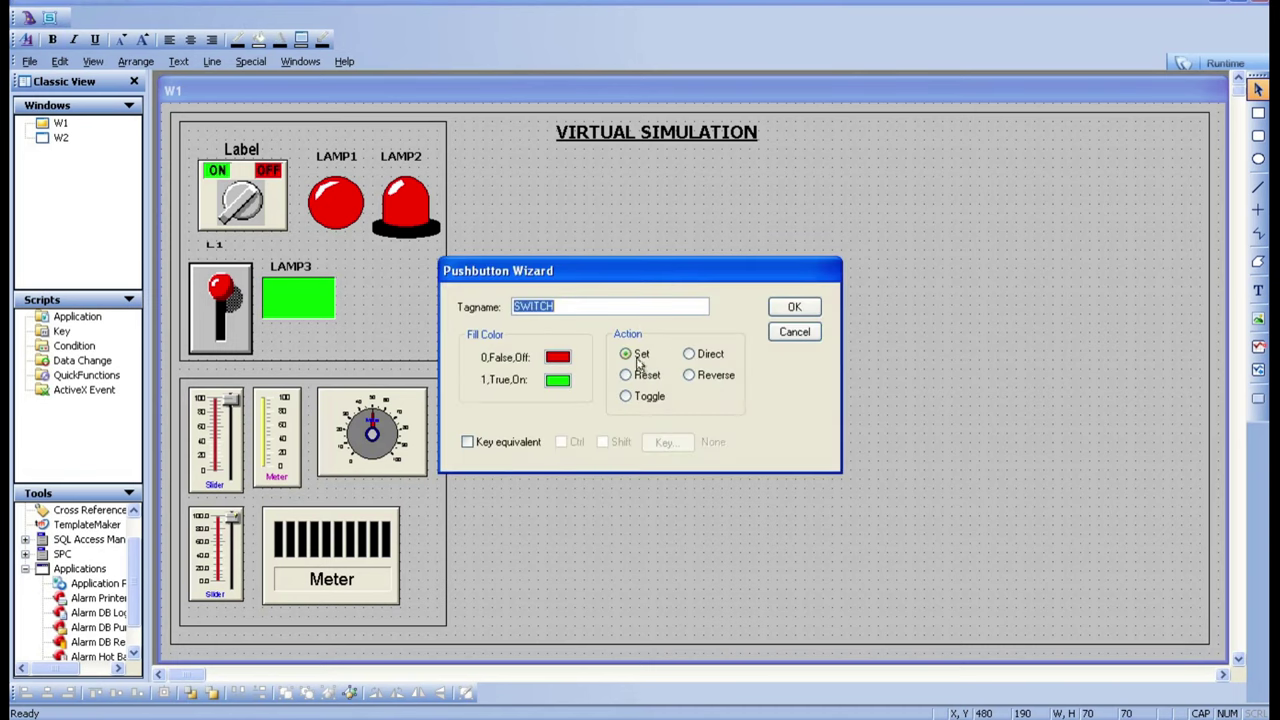
left_click(480, 446)
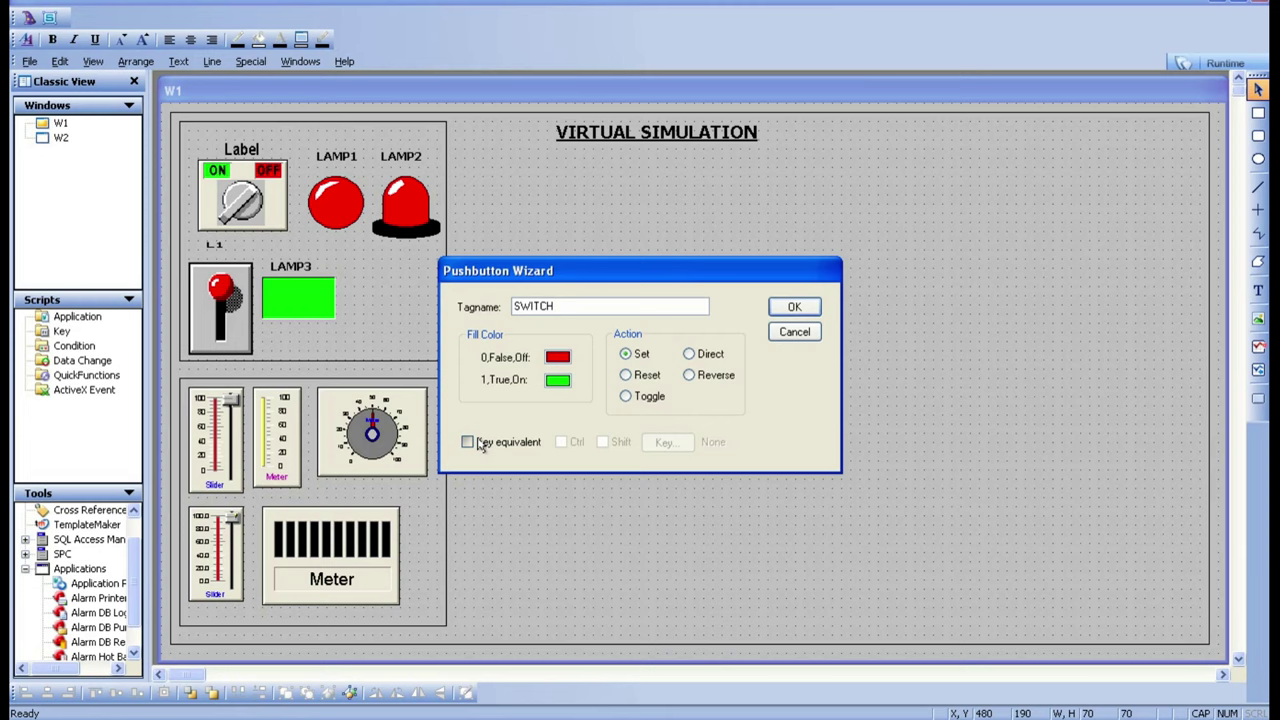
left_click(480, 446)
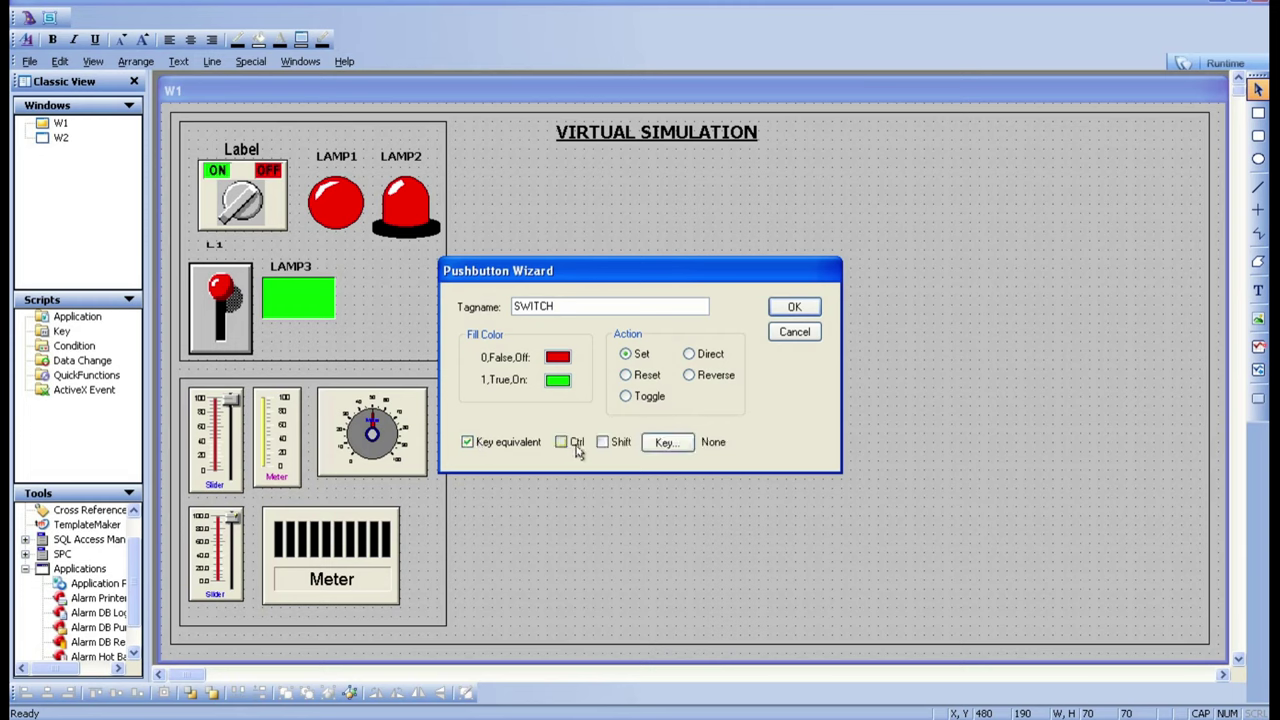
left_click(665, 443)
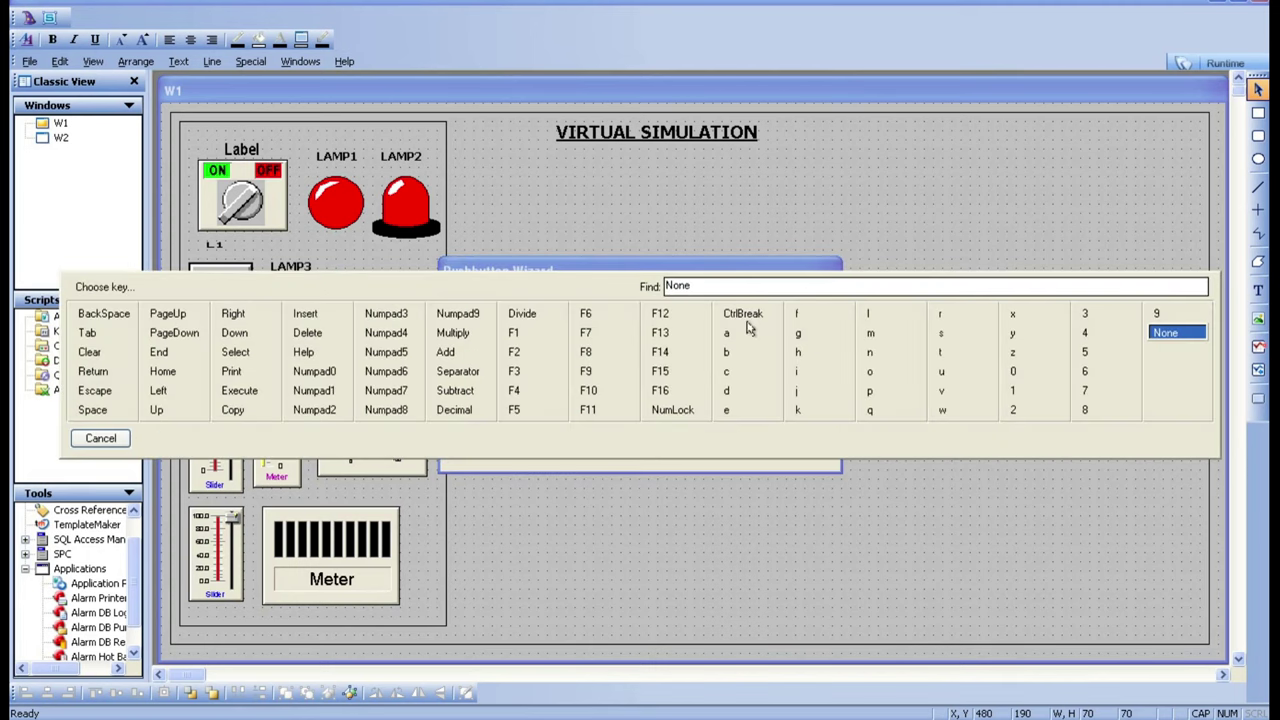
left_click(515, 333)
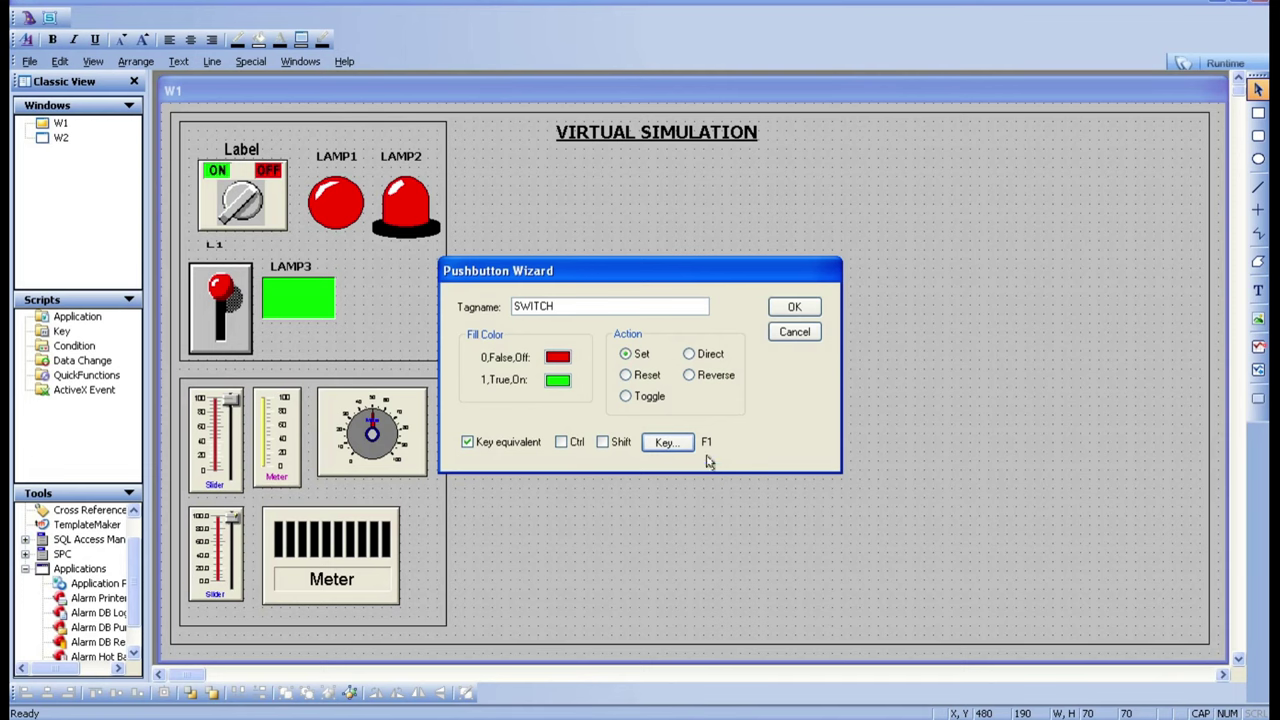
left_click(795, 307)
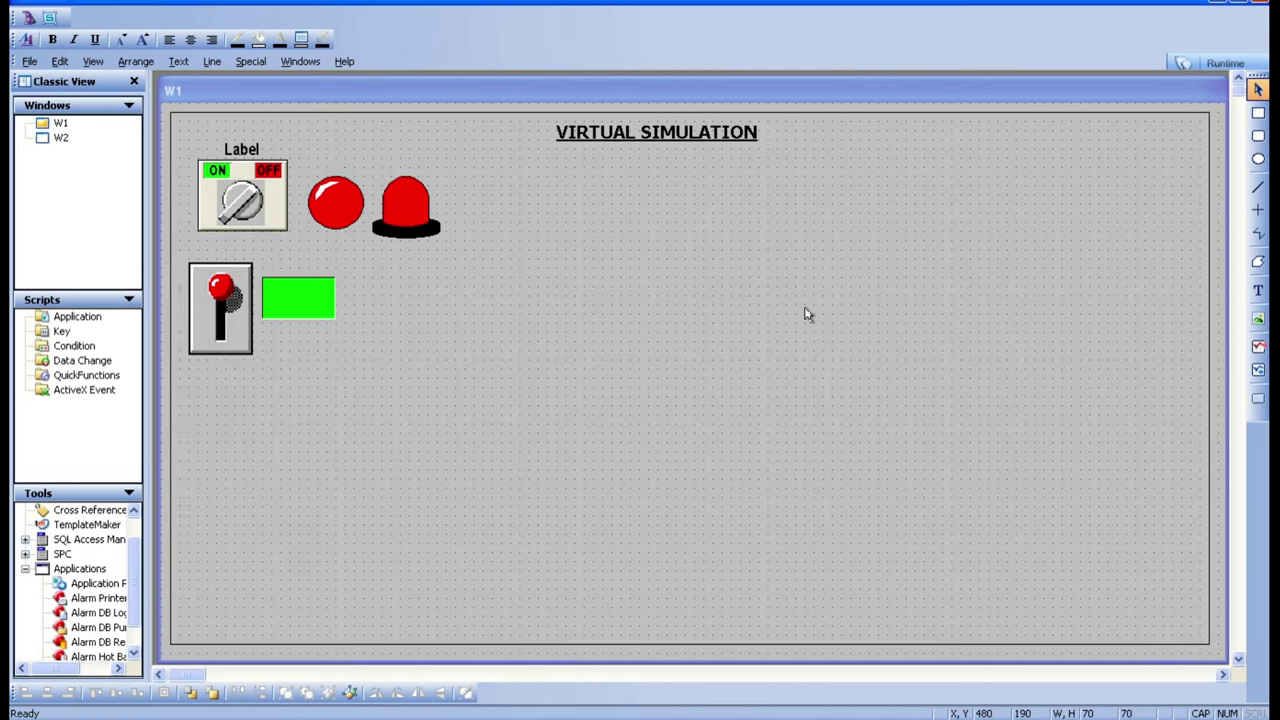
Step: Set the lower pushbutton's action to Reset with key equivalent F2, and check the upper pushbutton's action and key settings
double_click(650, 425)
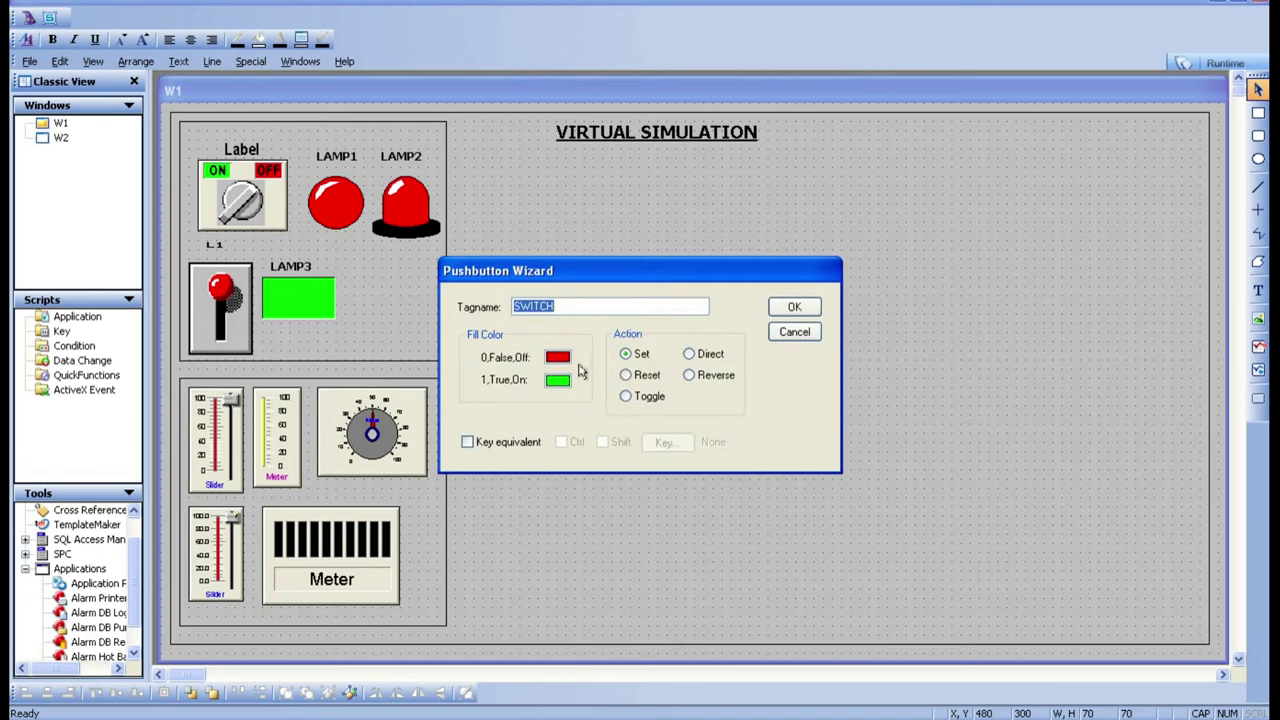
left_click(648, 378)
left_click(500, 443)
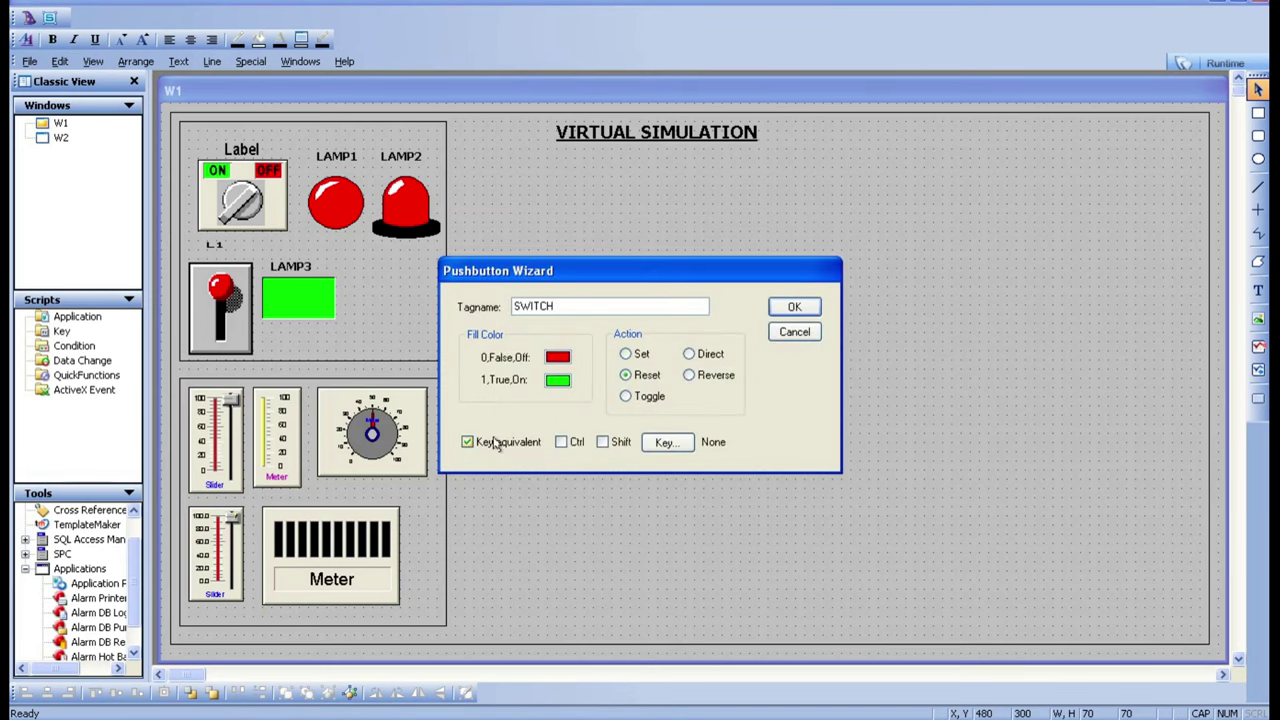
left_click(666, 443)
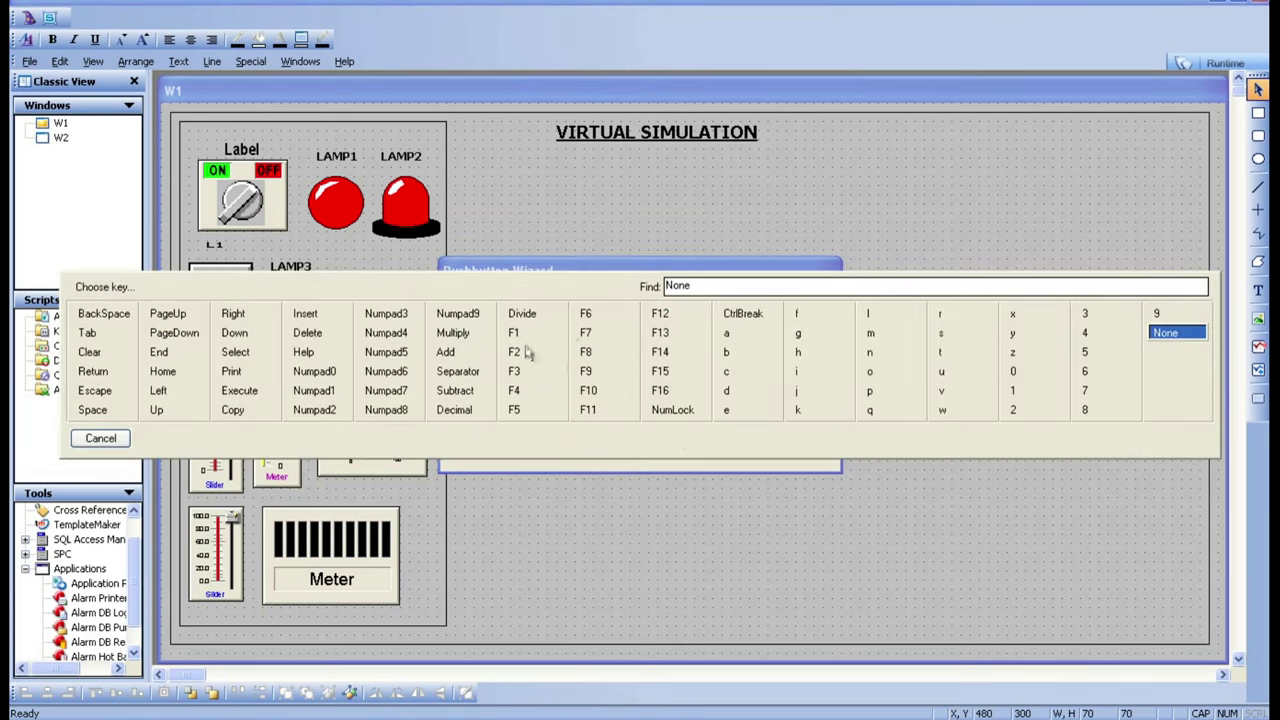
left_click(514, 353)
left_click(795, 307)
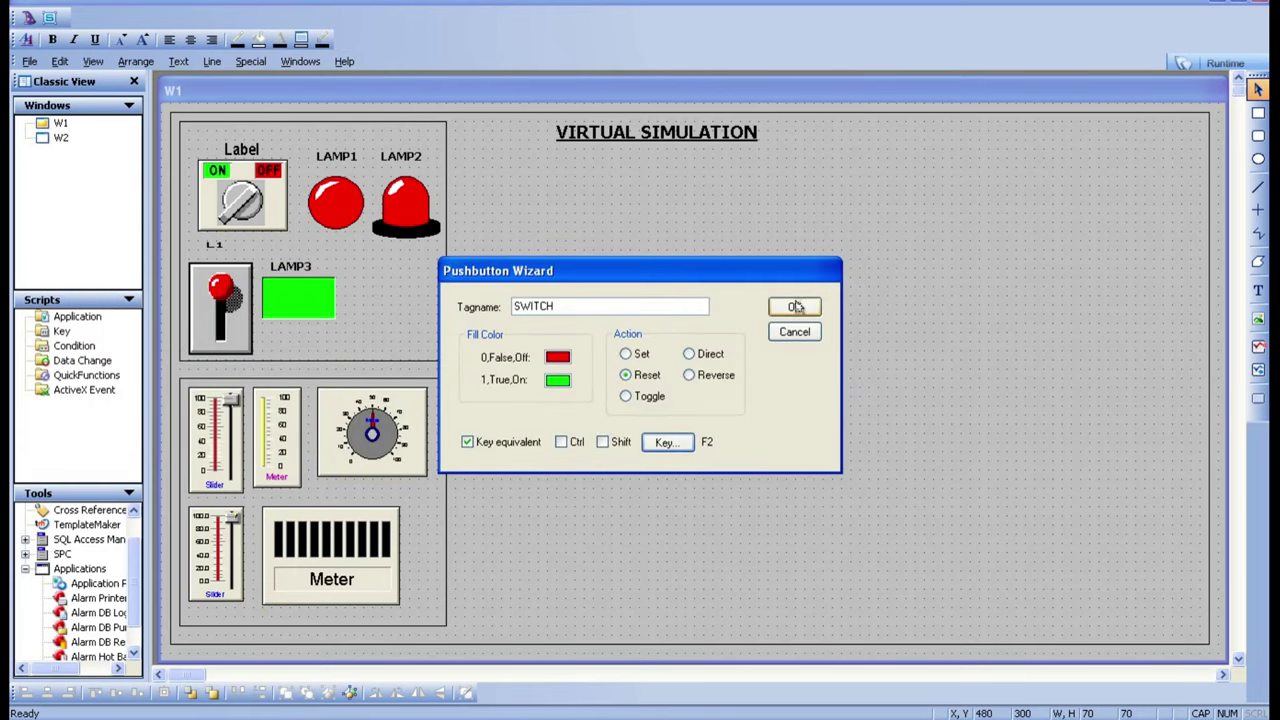
left_click(795, 306)
double_click(631, 310)
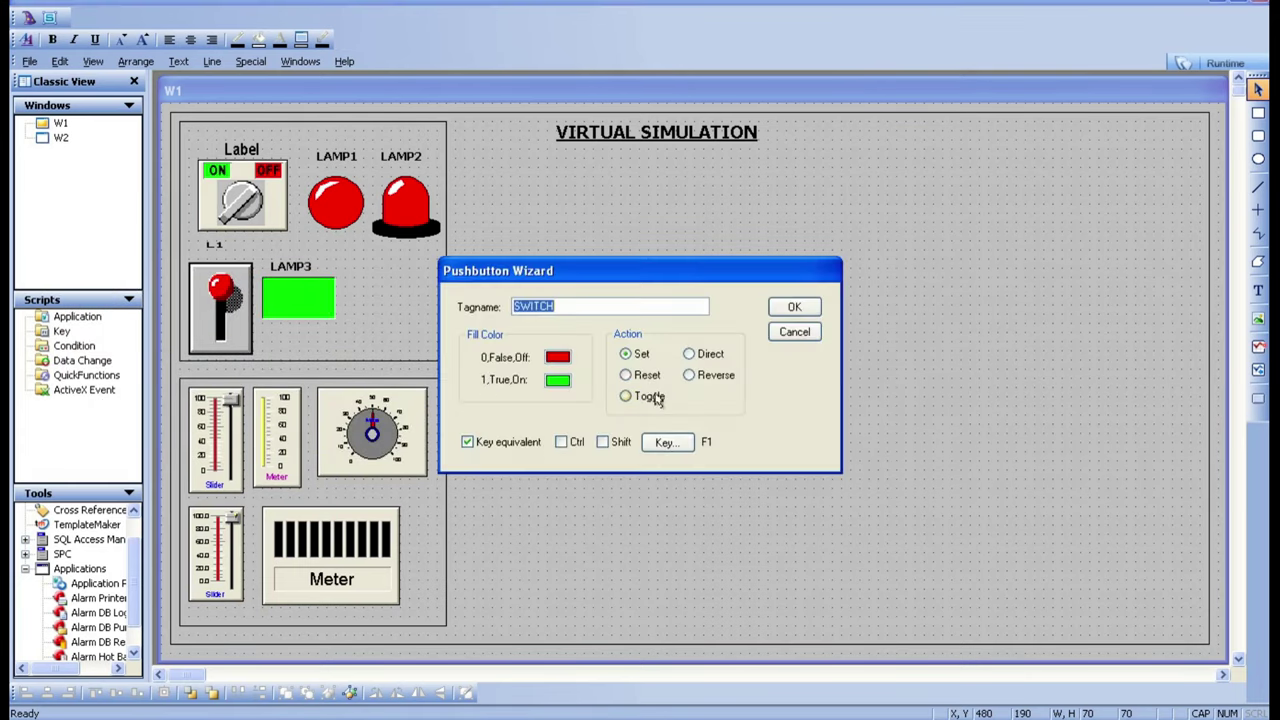
left_click(796, 306)
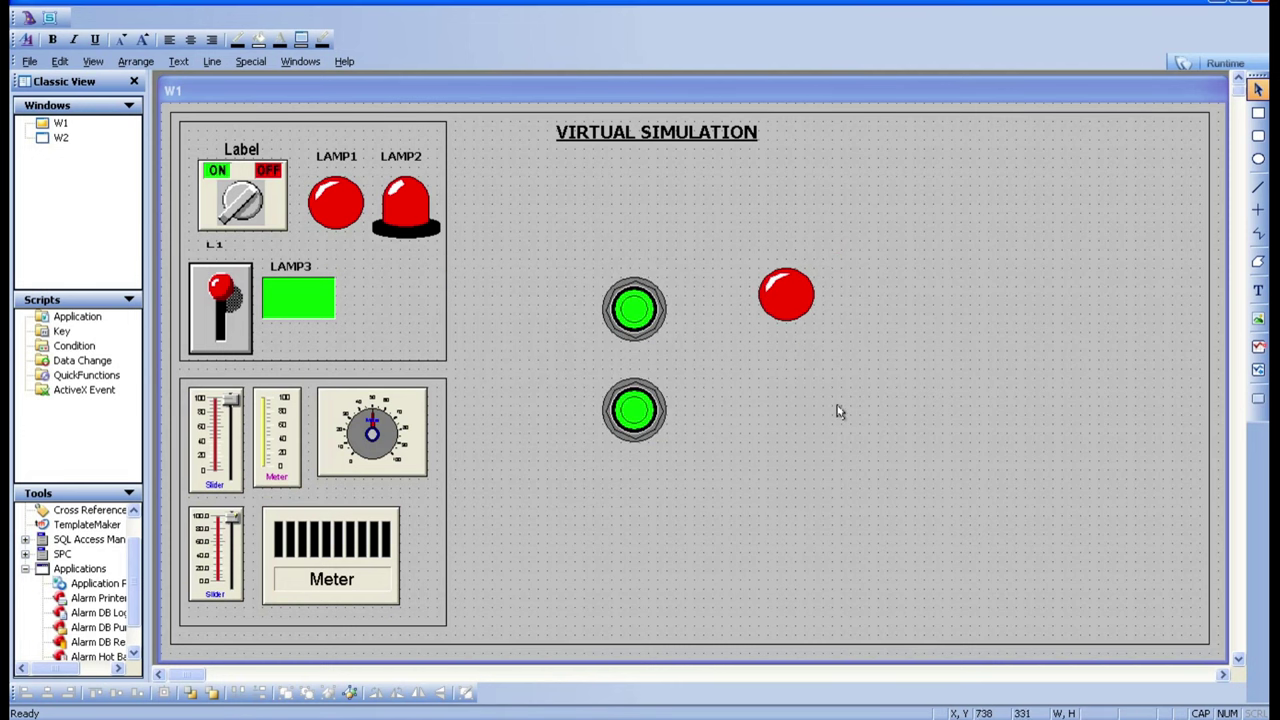
Step: Test the Set and Reset pushbuttons on the shared lamp in runtime and return to development
left_click(1214, 63)
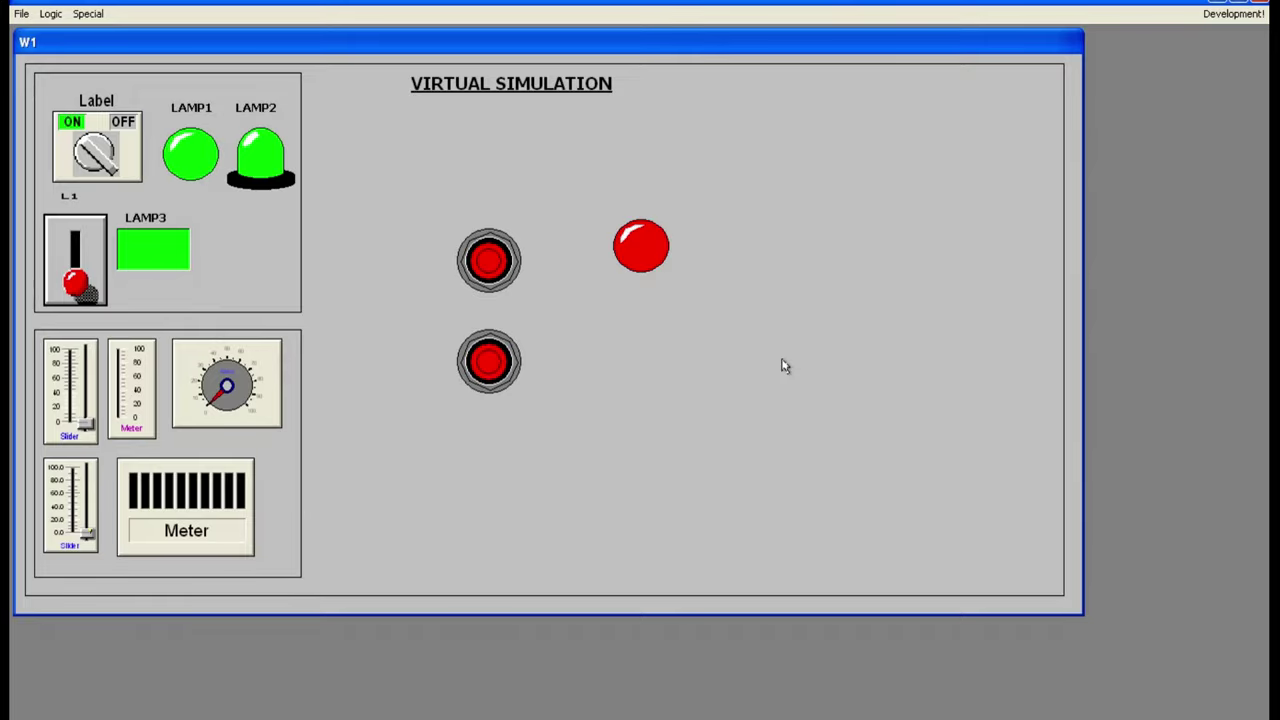
left_click(502, 278)
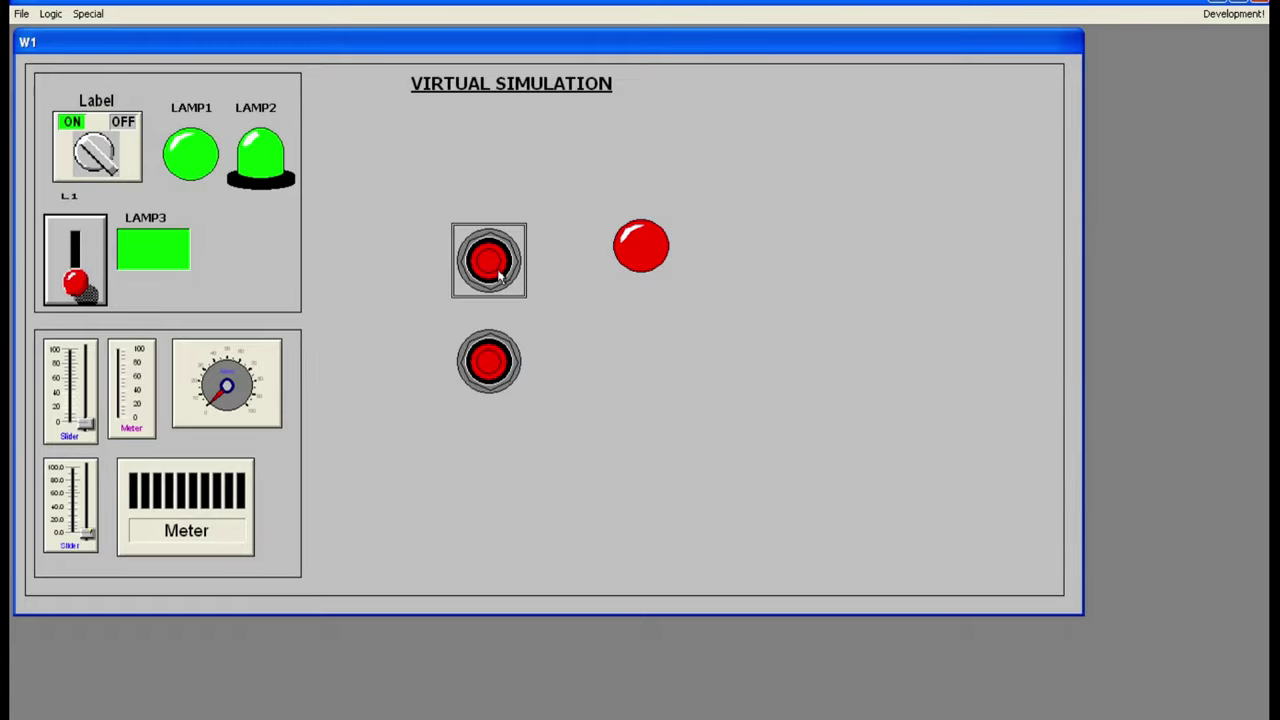
left_click(502, 278)
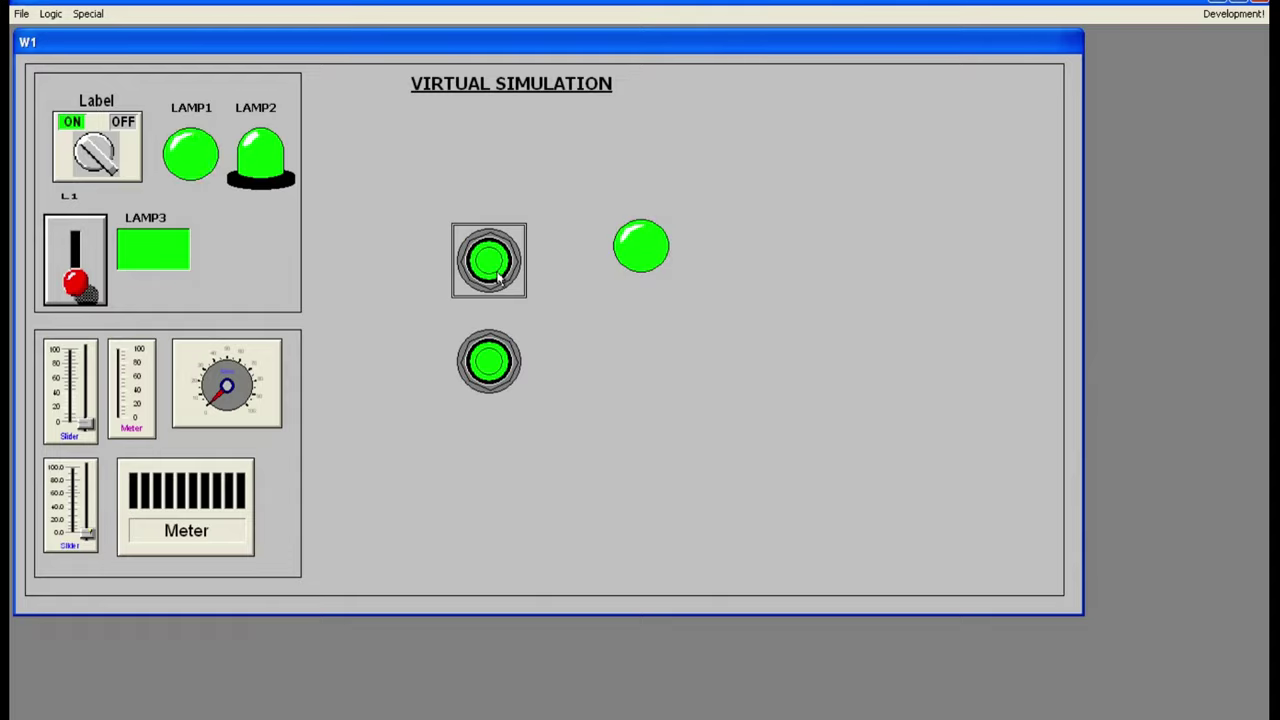
left_click(494, 339)
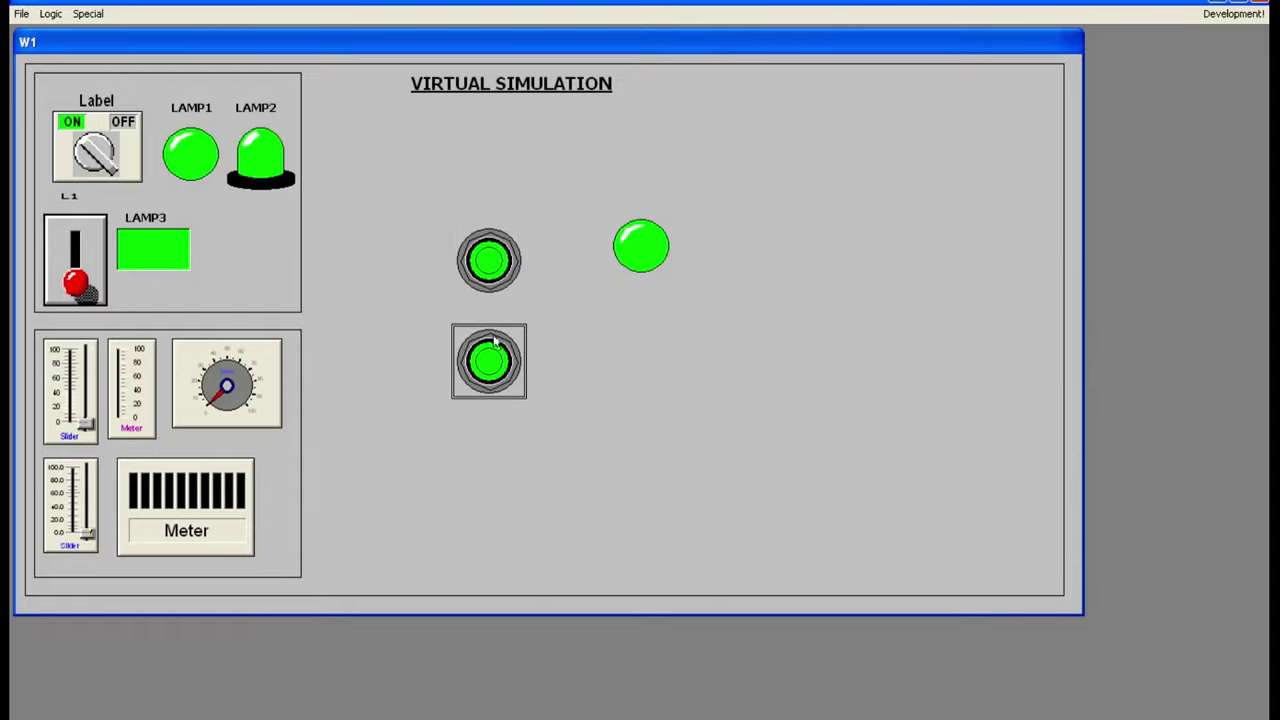
left_click(494, 339)
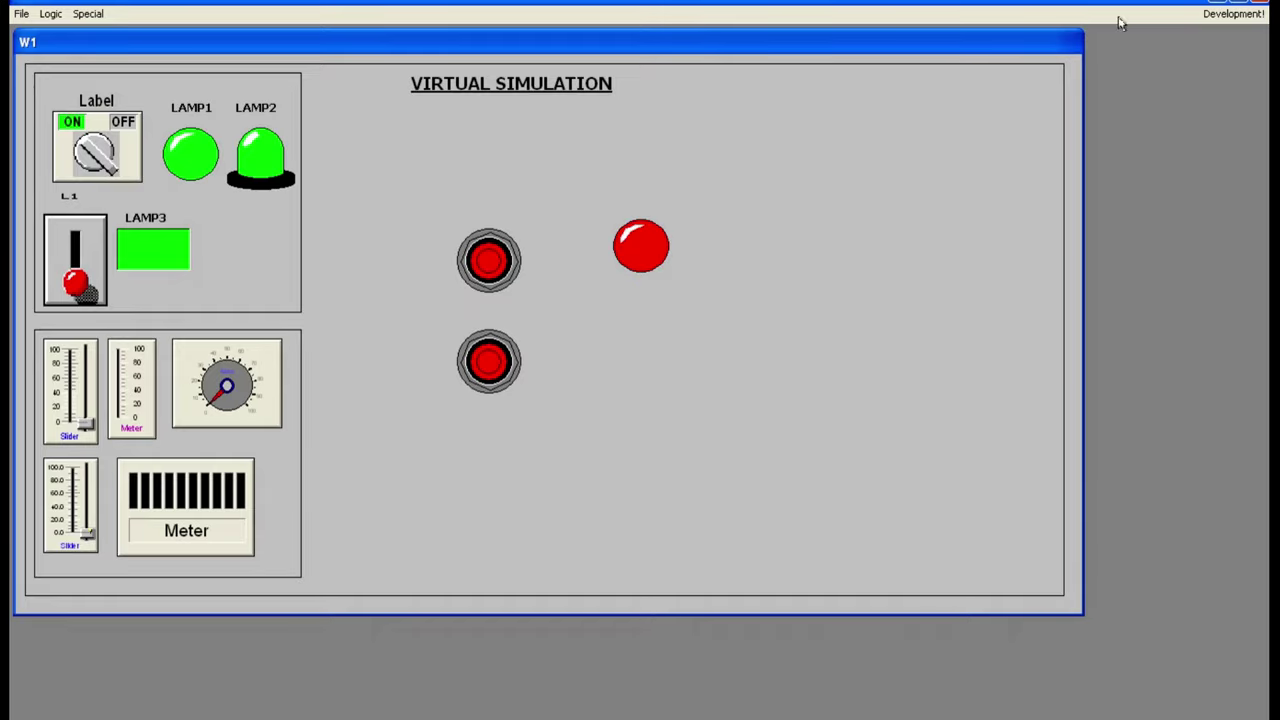
left_click(1233, 13)
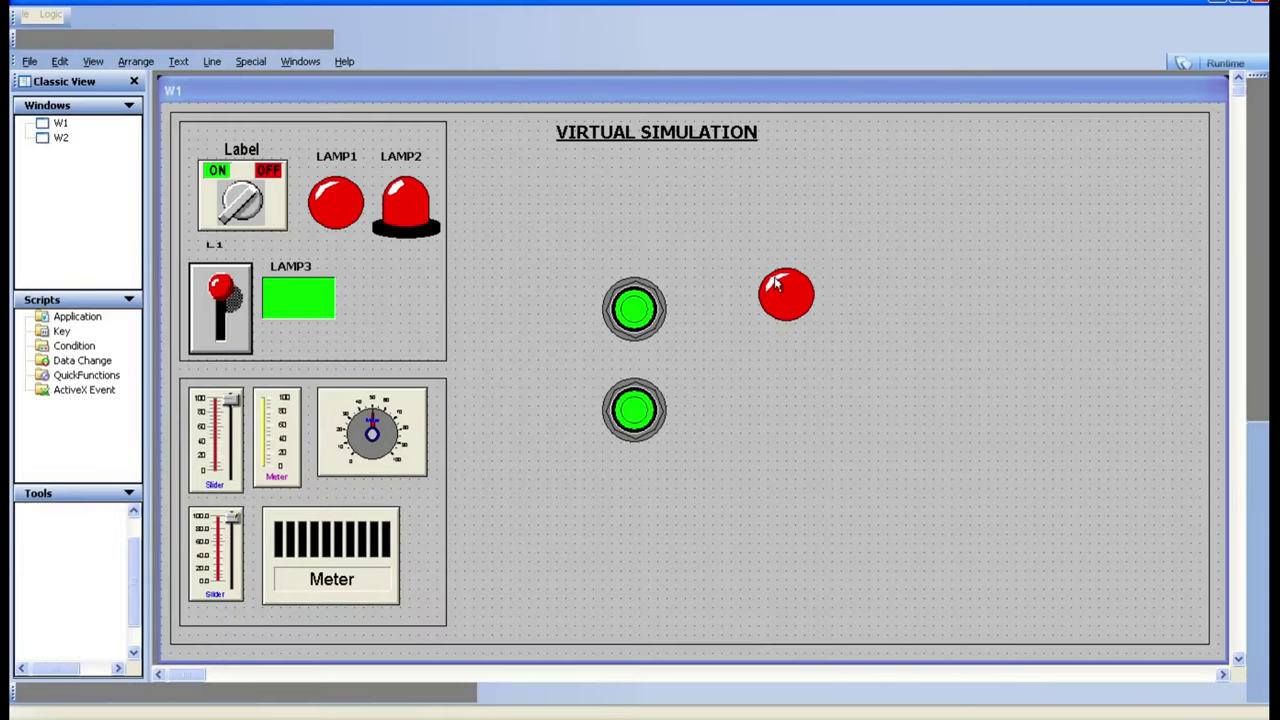
Step: Add the Ctrl modifier to the upper Set pushbutton's F1 key equivalent
double_click(633, 303)
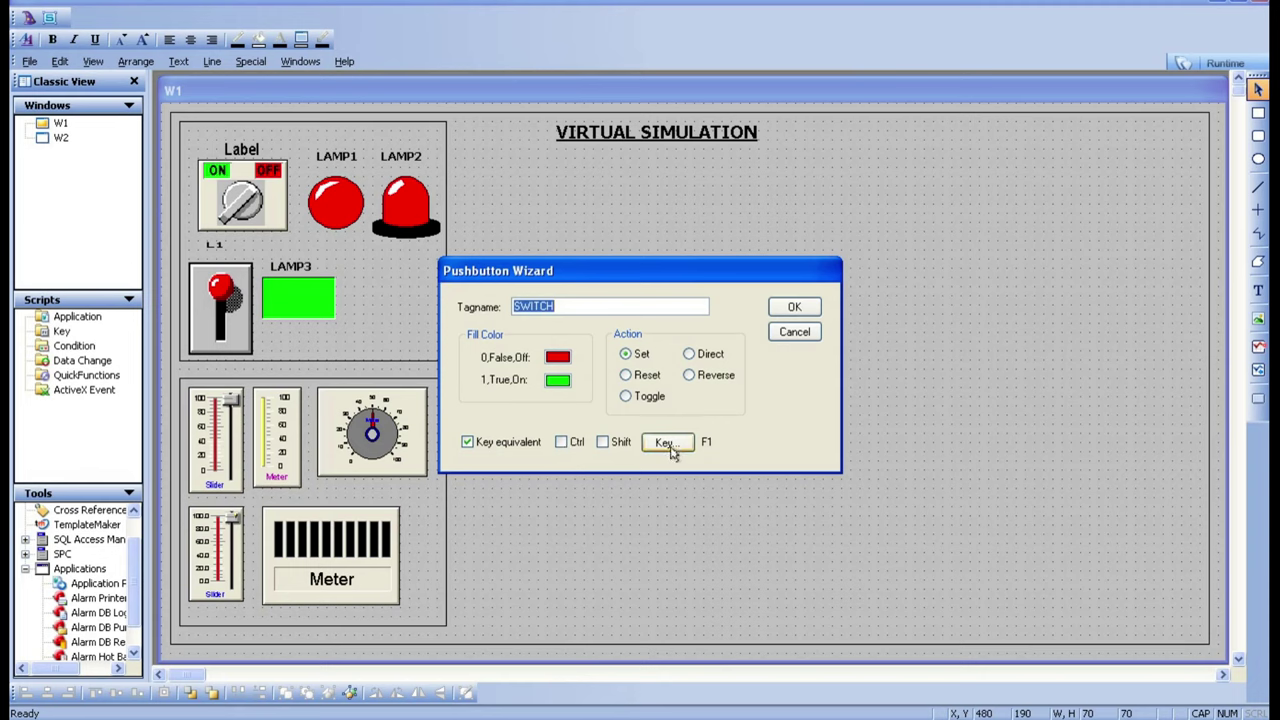
left_click(563, 442)
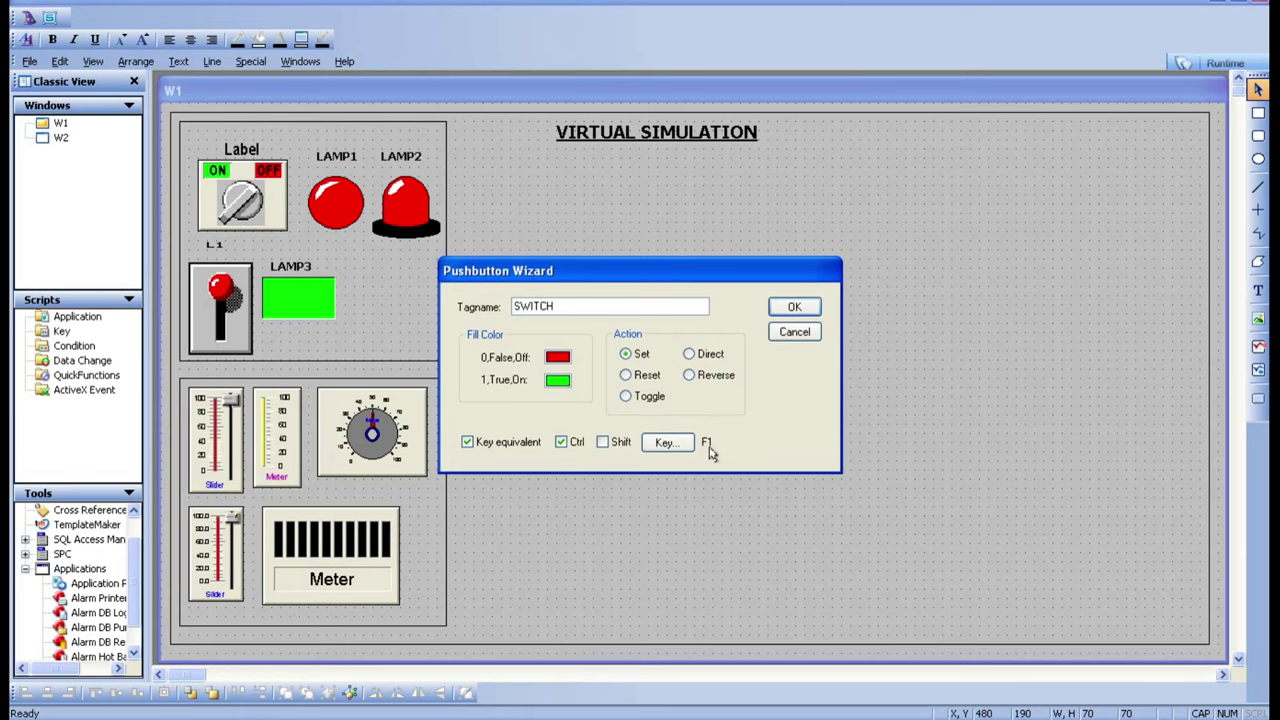
left_click(794, 310)
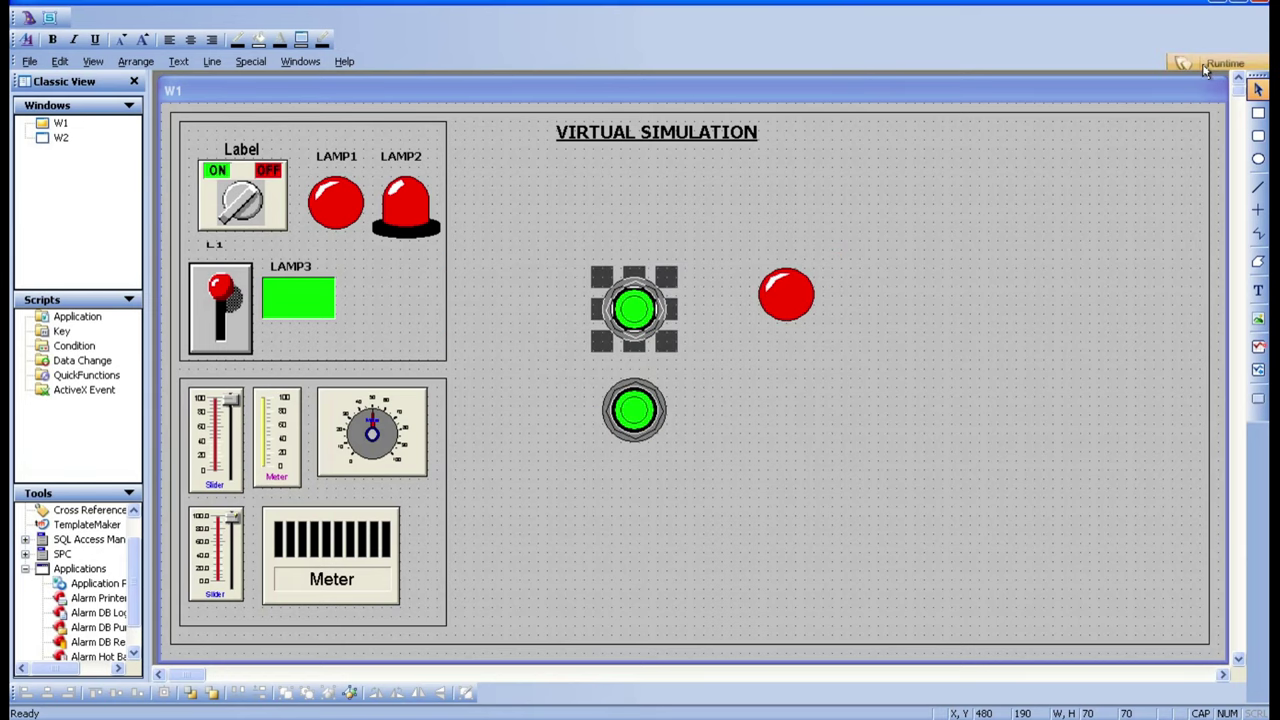
Step: Test the pushbuttons' key equivalents in runtime, return to development and recheck the upper pushbutton's settings
left_click(1205, 66)
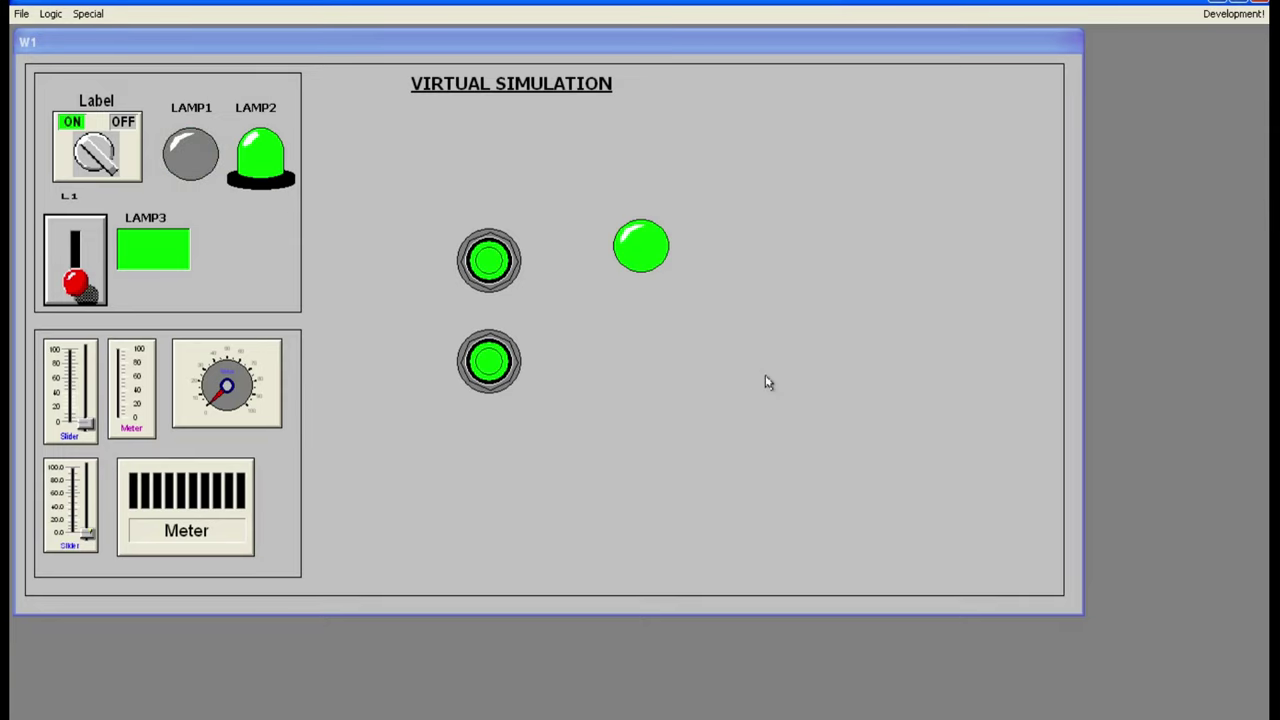
left_click(1196, 14)
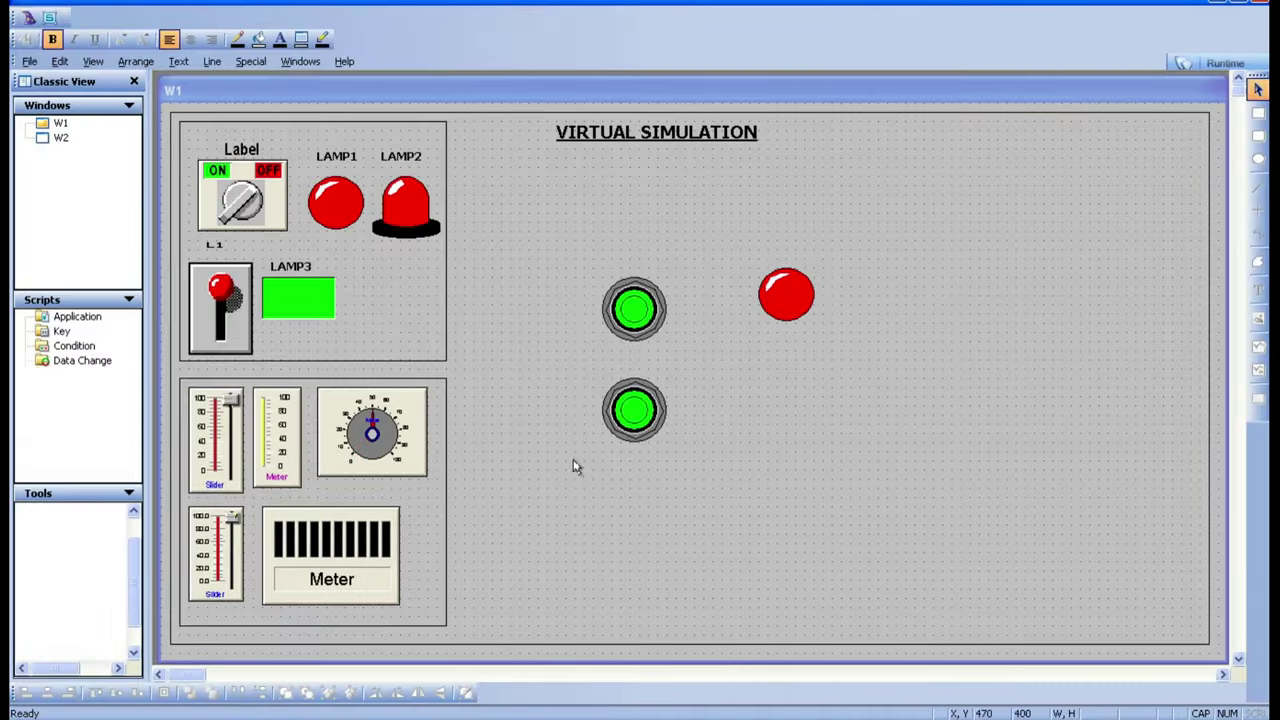
double_click(633, 308)
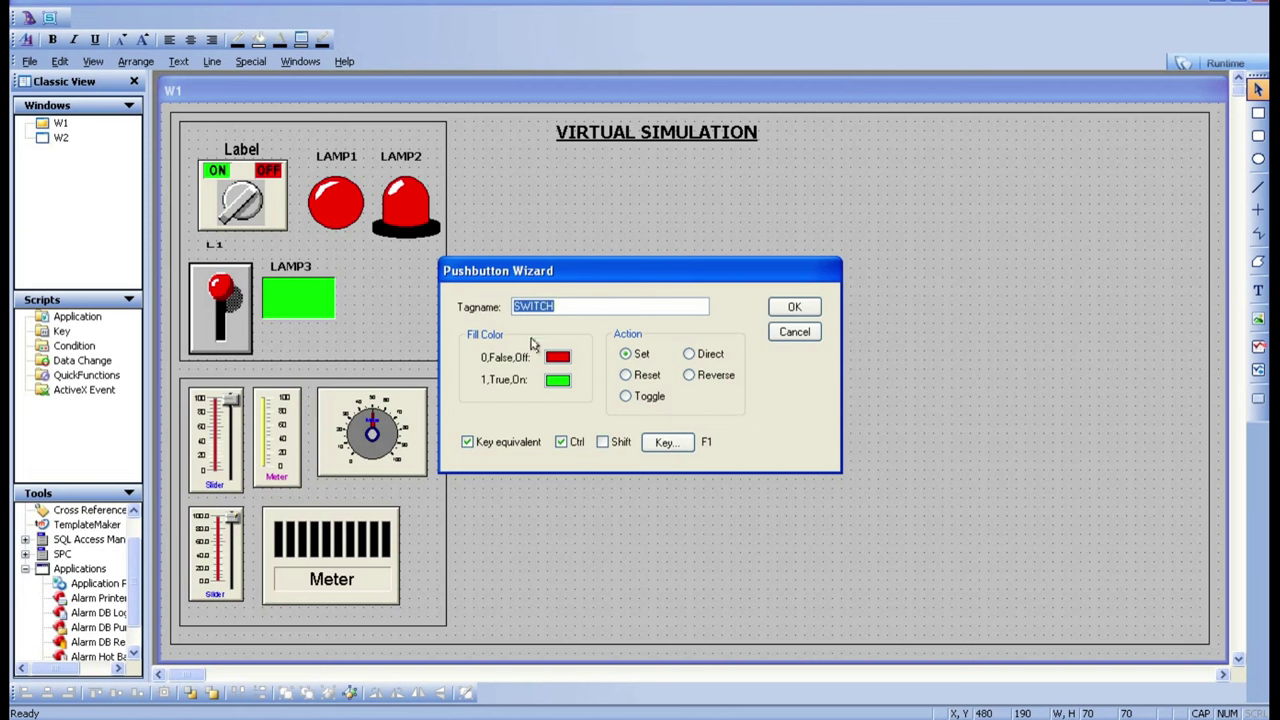
left_click(810, 337)
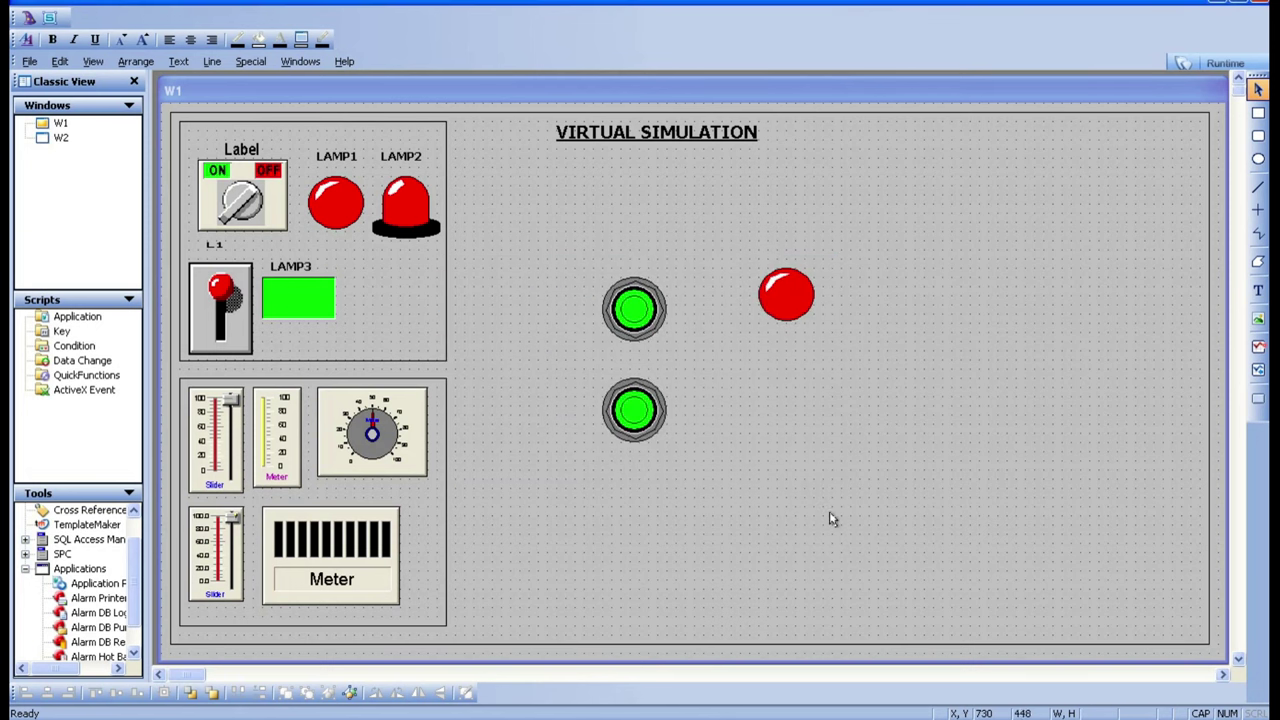
Step: Insert a Button w/LED wizard from the Buttons category below the lamp
left_click(29, 19)
left_click(418, 266)
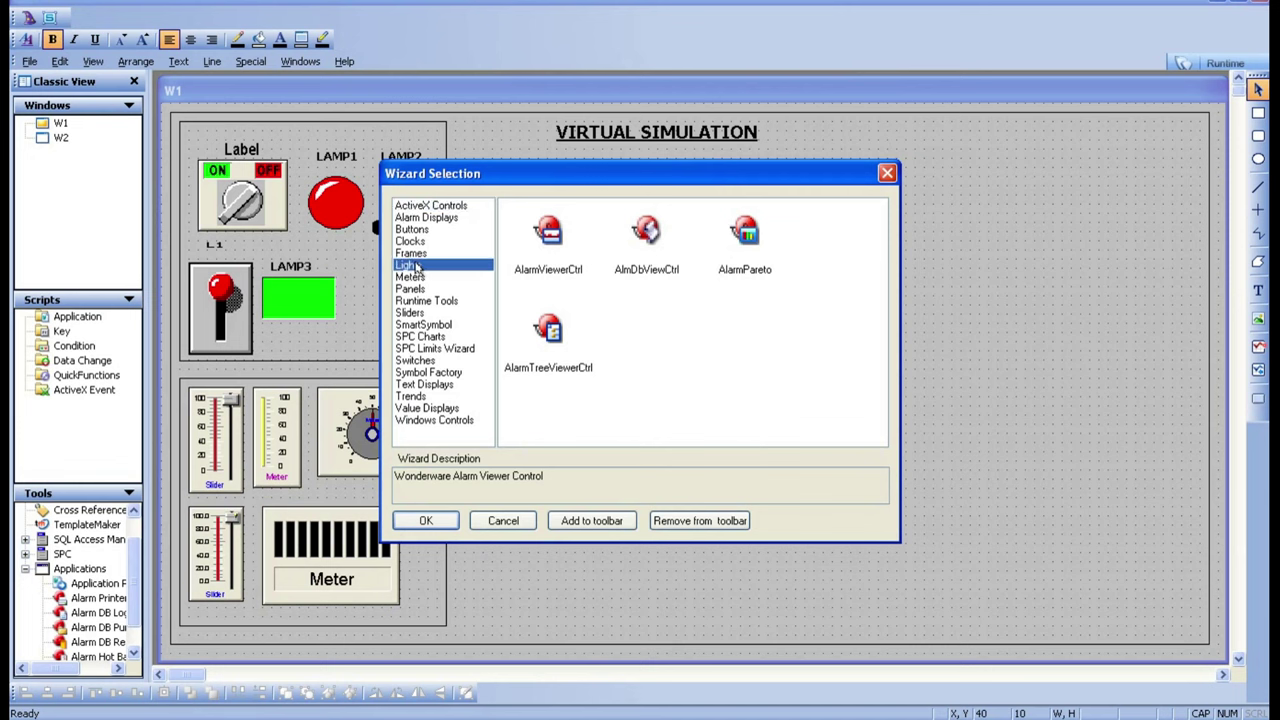
left_click(418, 230)
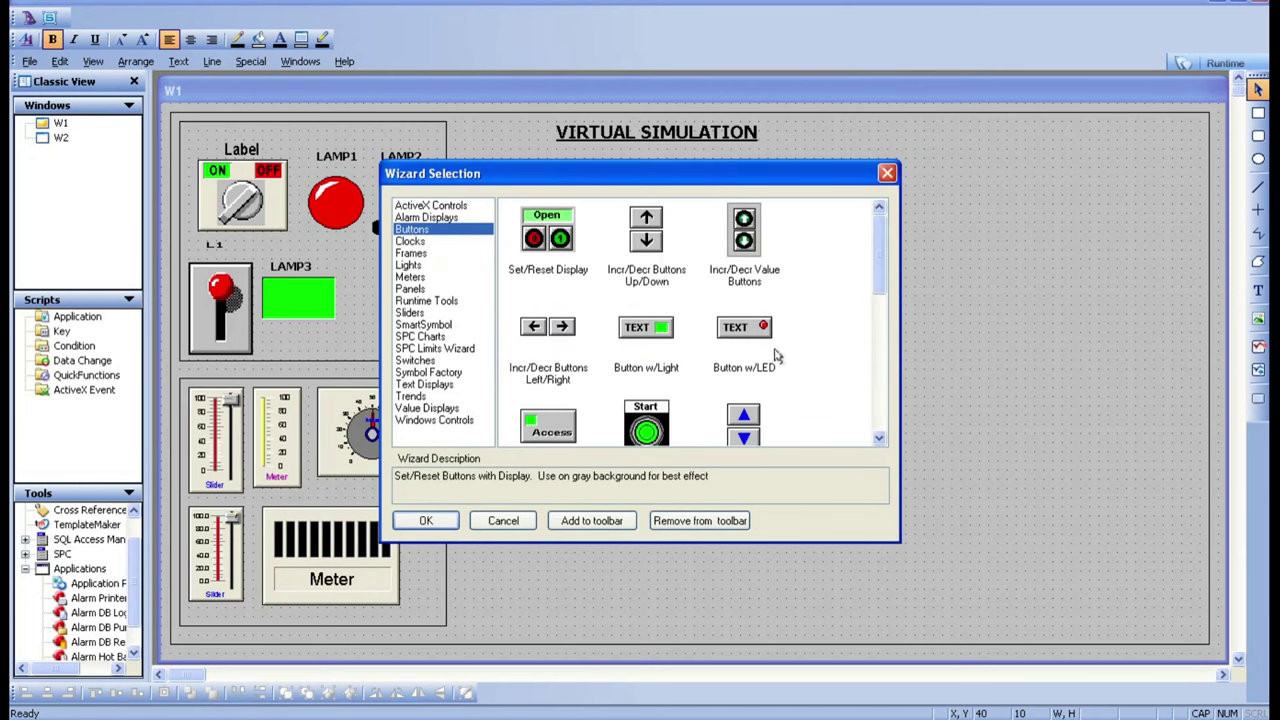
left_click(735, 364)
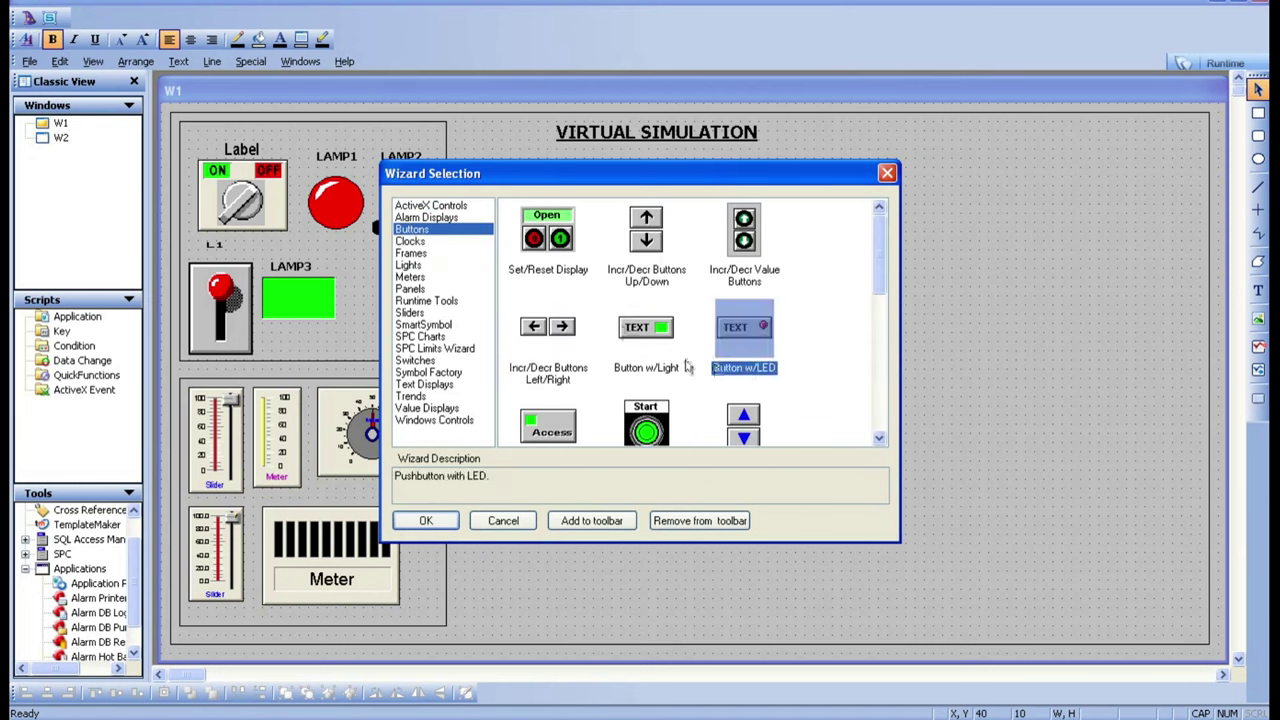
left_click(652, 350)
left_click(714, 350)
left_click(441, 515)
left_click(784, 368)
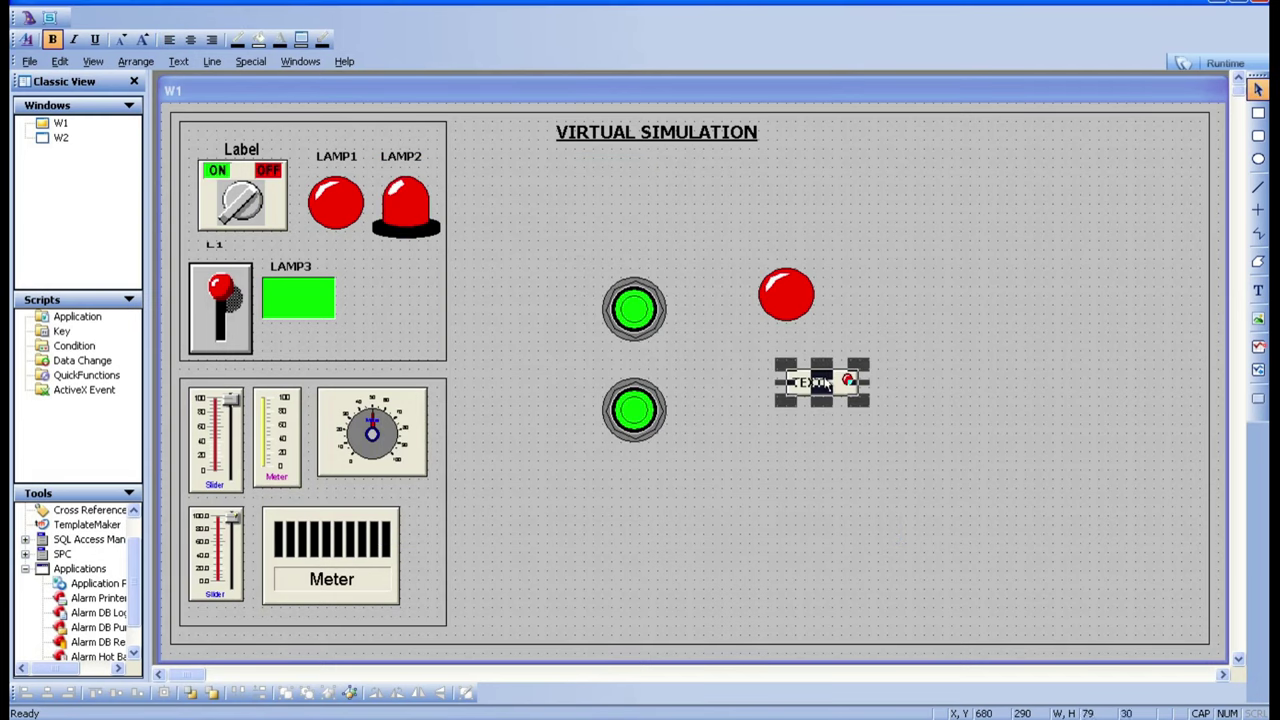
Step: Assign the SWITCH tag to the new LED button, keeping its Toggle action
double_click(824, 384)
key("Delete")
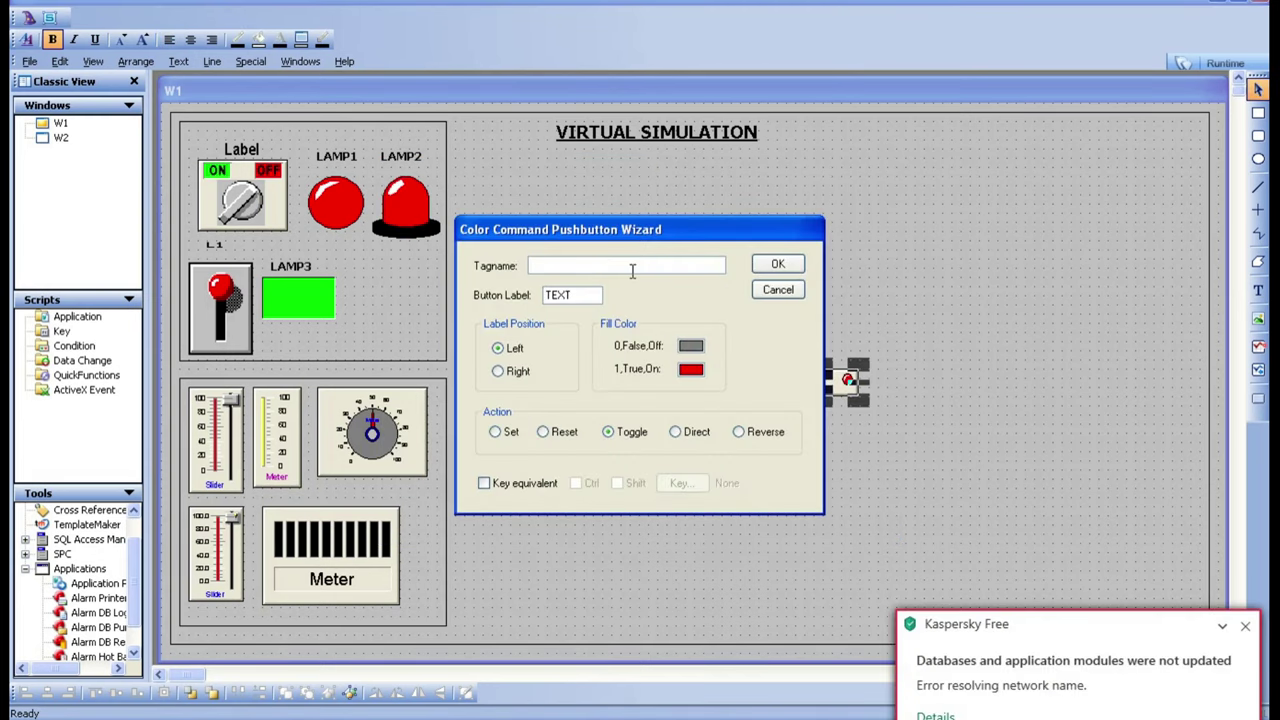
double_click(632, 268)
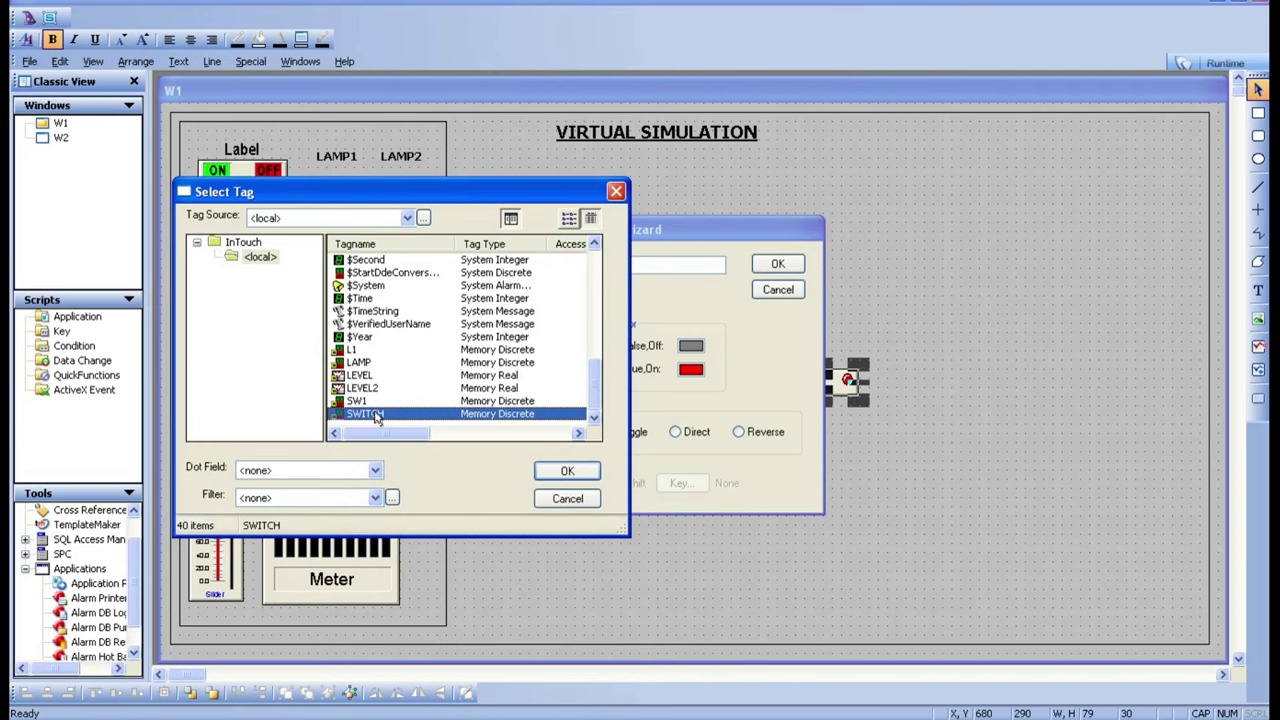
double_click(376, 418)
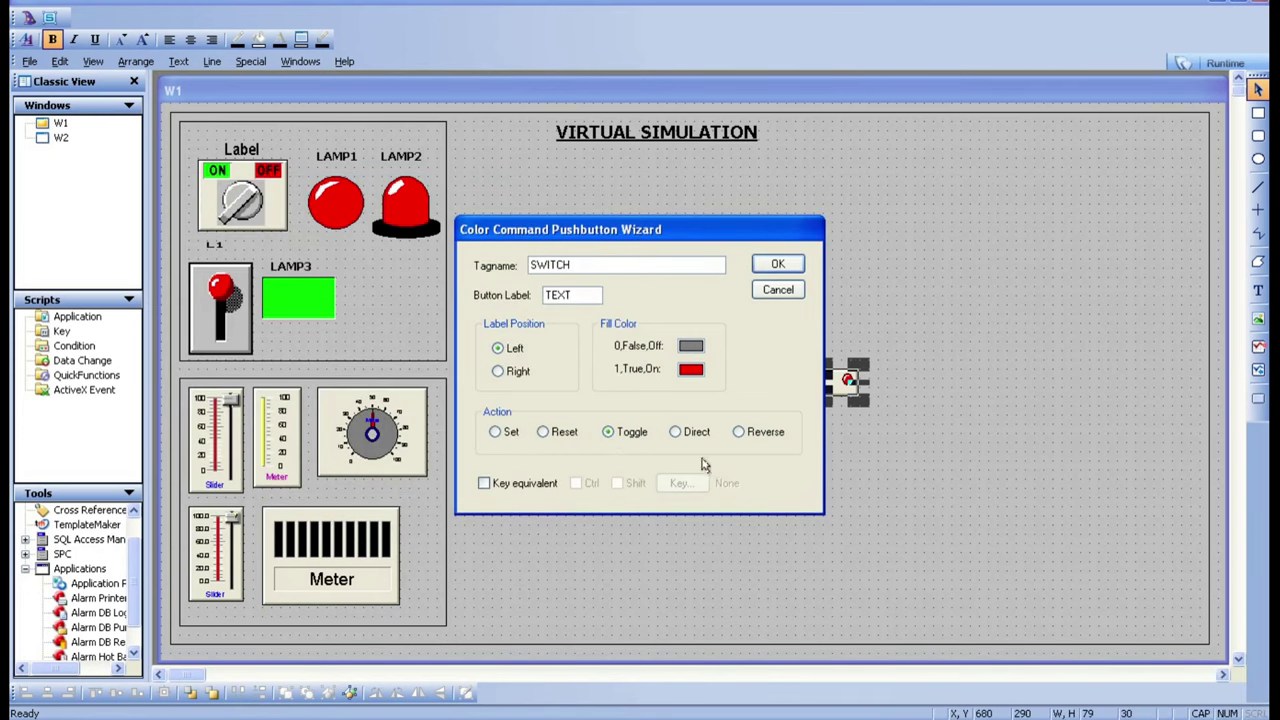
left_click(785, 264)
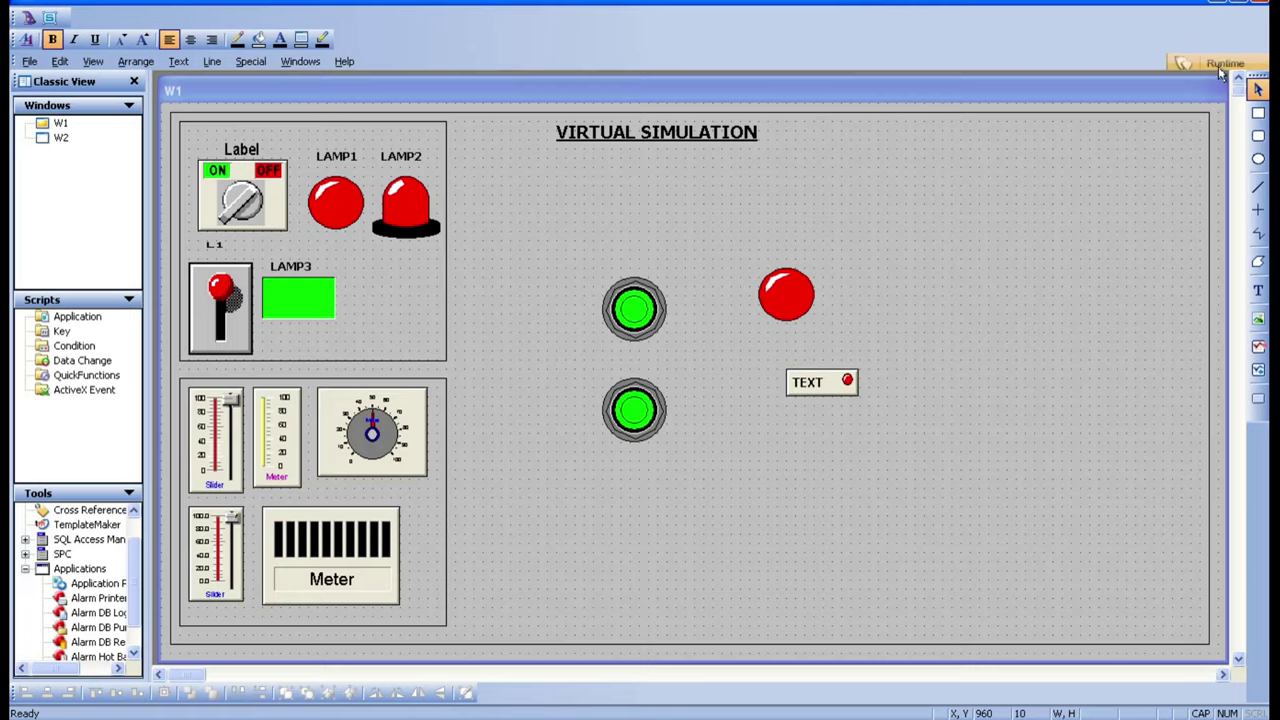
Step: Test switching the lamp on and off with the LED toggle button in runtime and return to development
left_click(1218, 66)
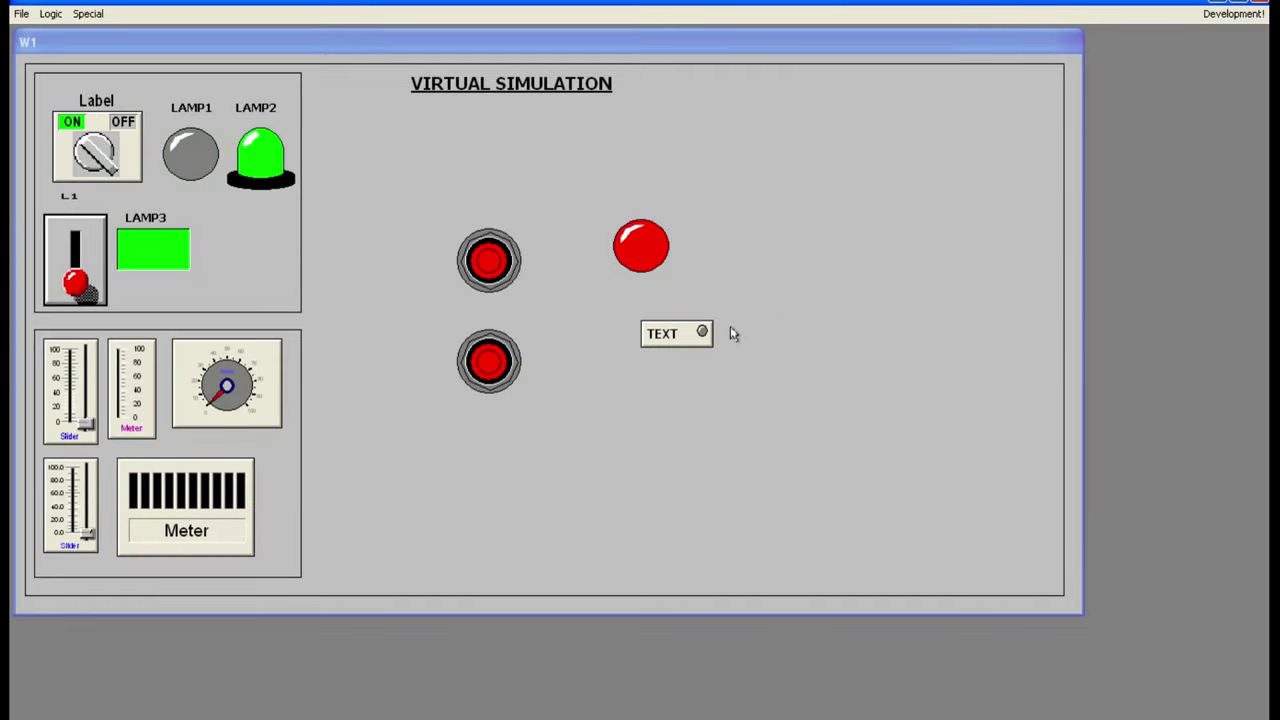
left_click(663, 343)
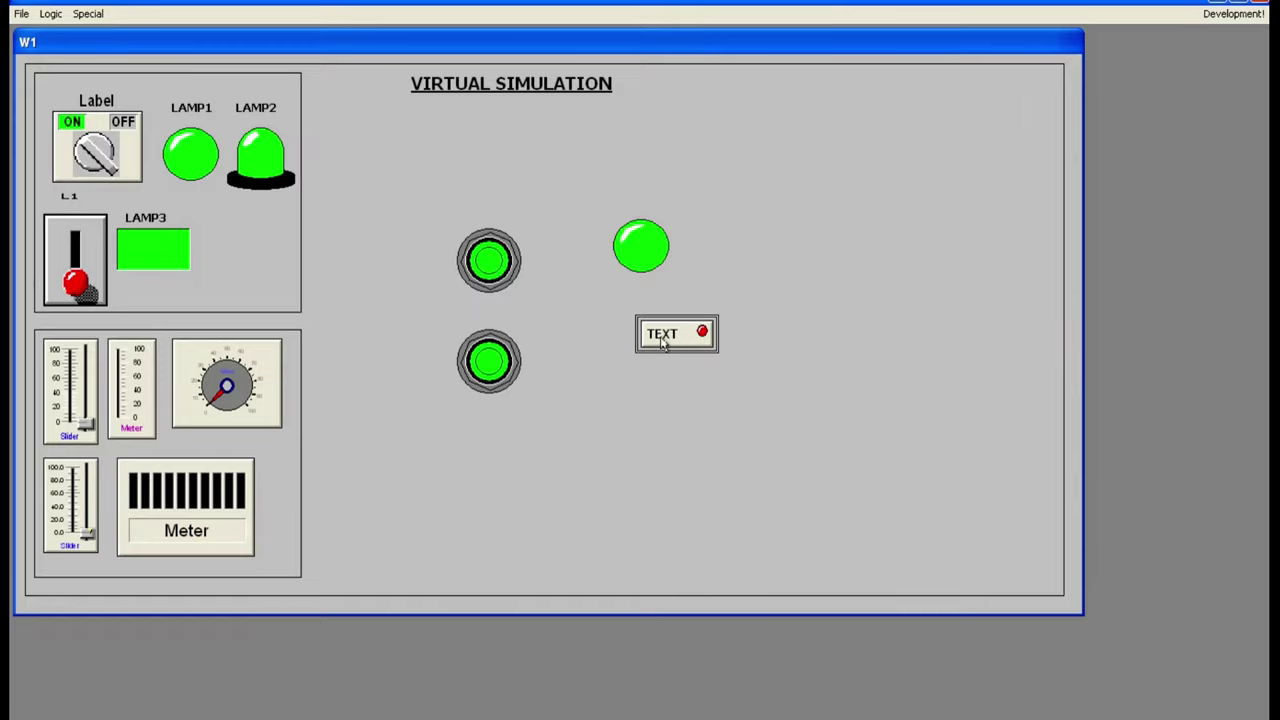
left_click(663, 343)
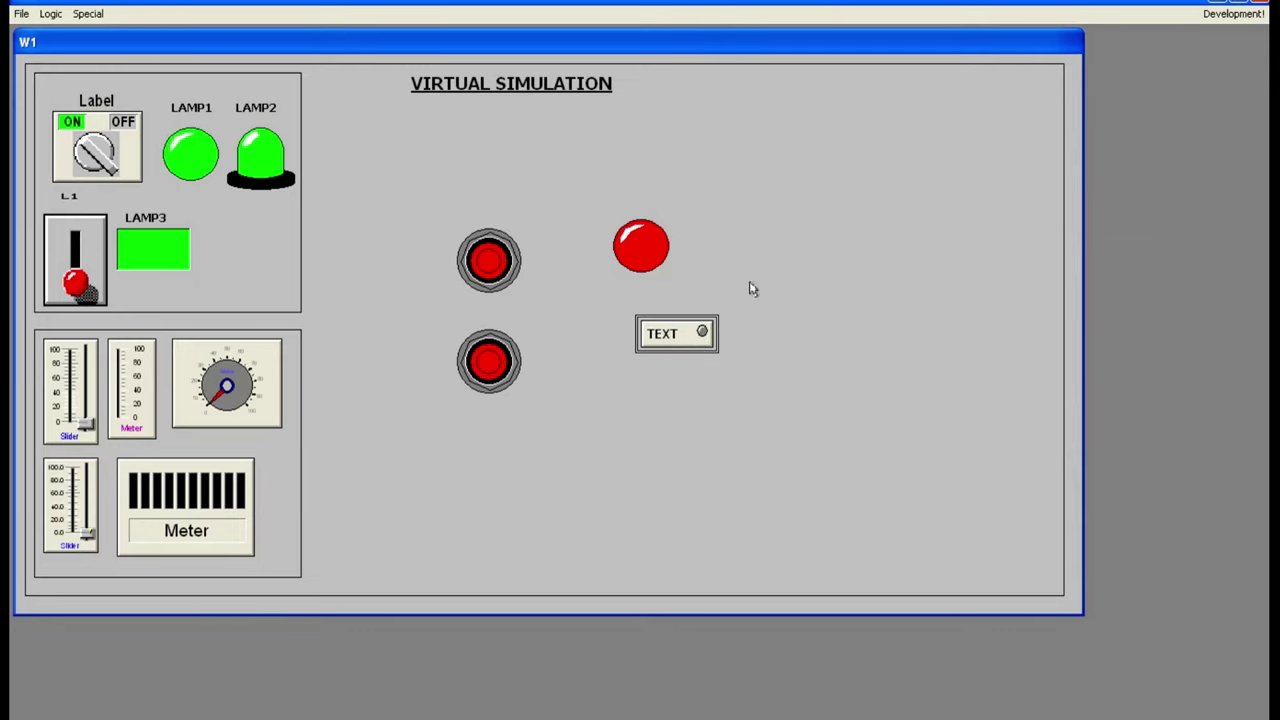
left_click(1233, 13)
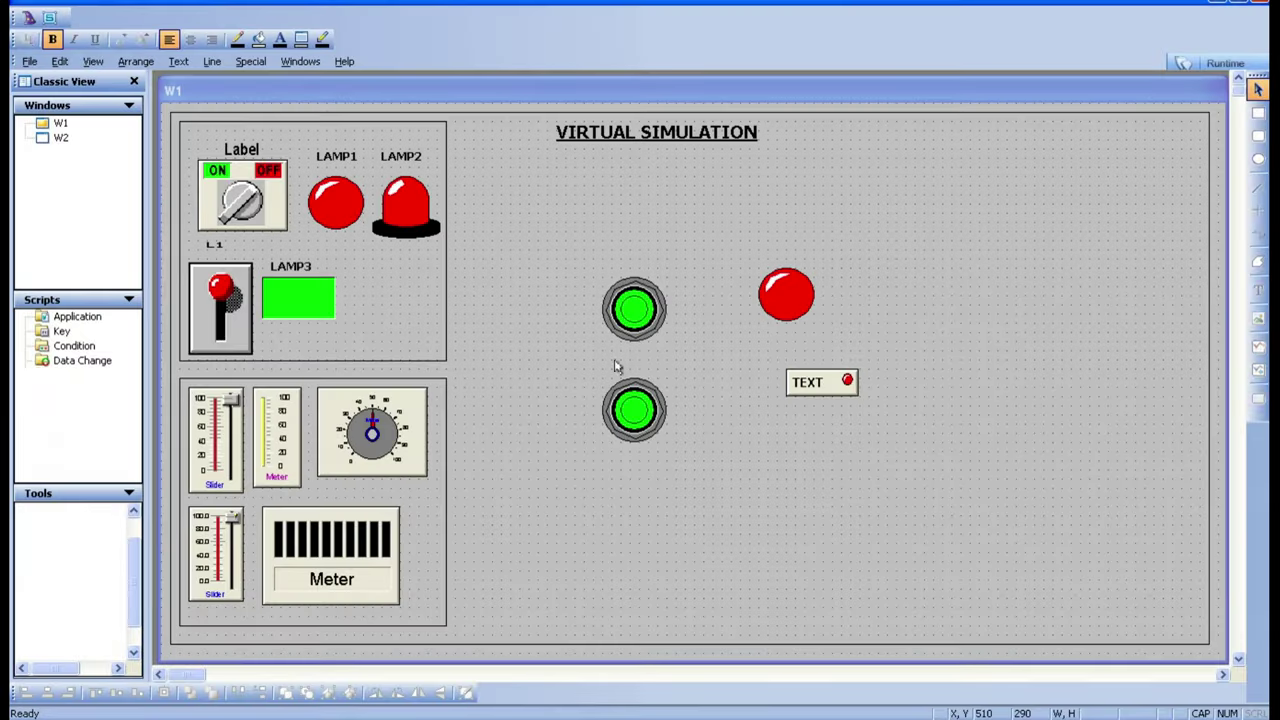
Step: Set the LED button's fill colors to green for the on state and red for the off state
double_click(802, 389)
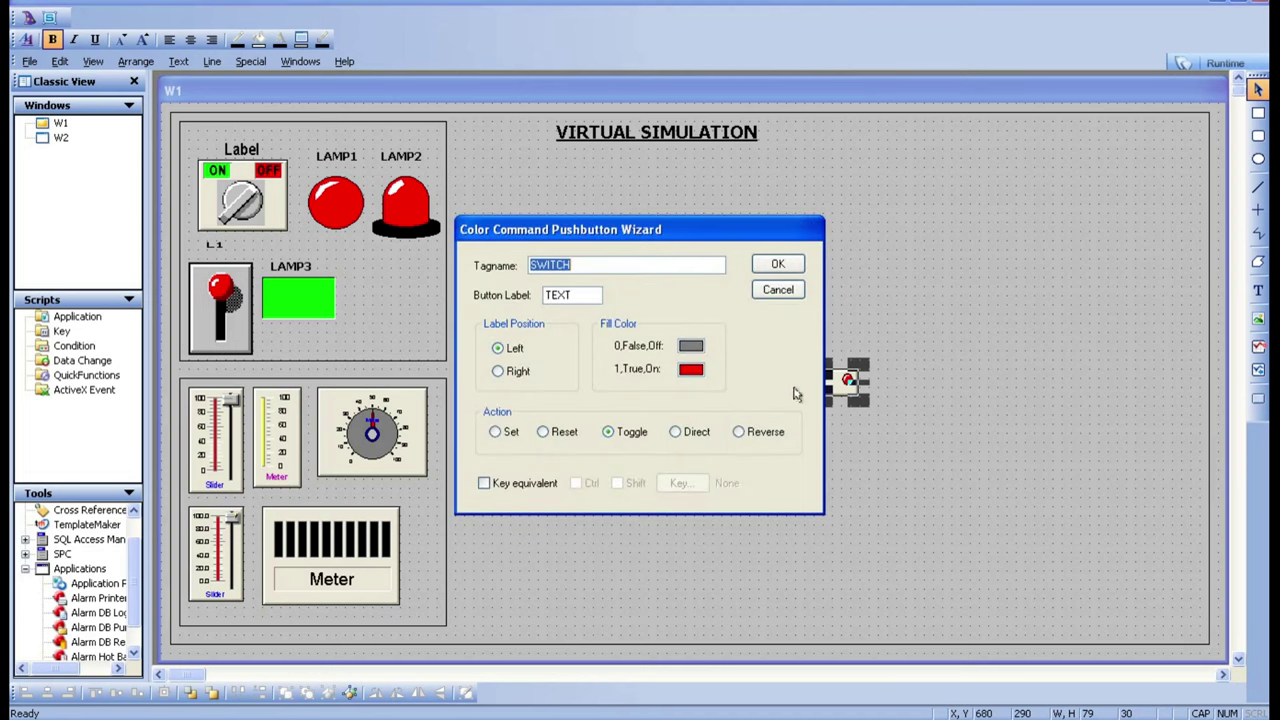
left_click(691, 371)
left_click(717, 442)
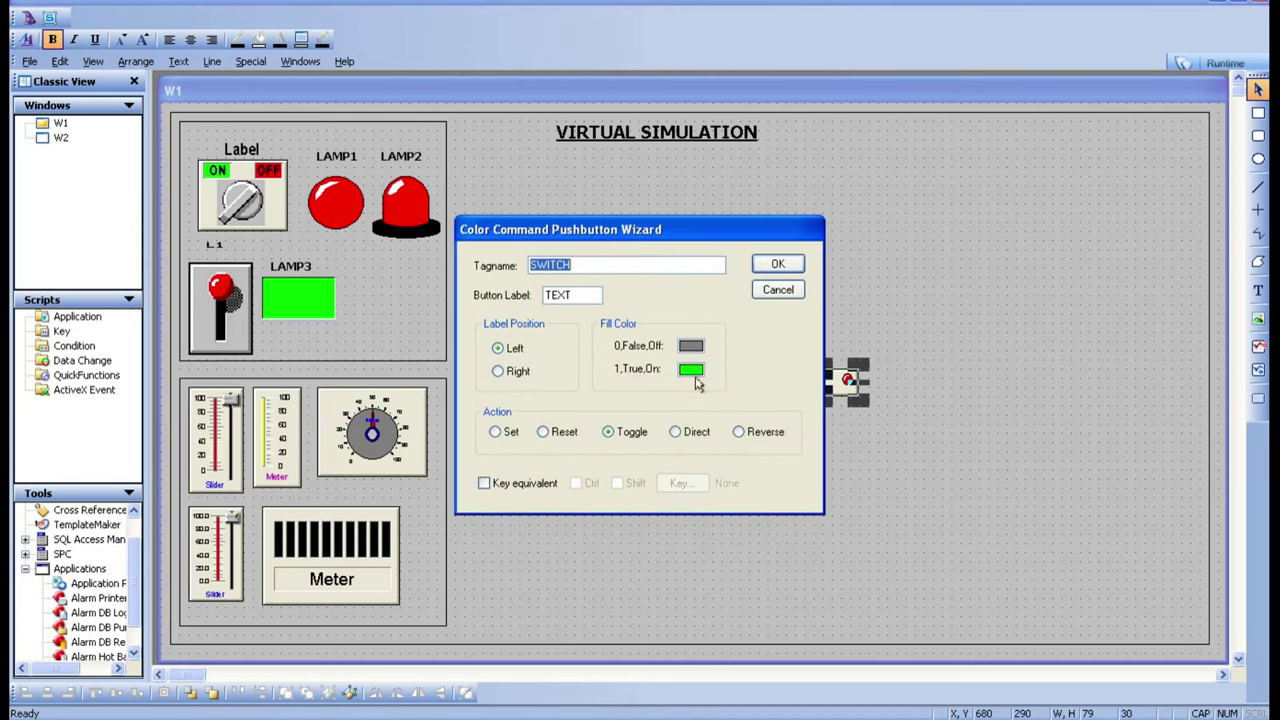
left_click(692, 347)
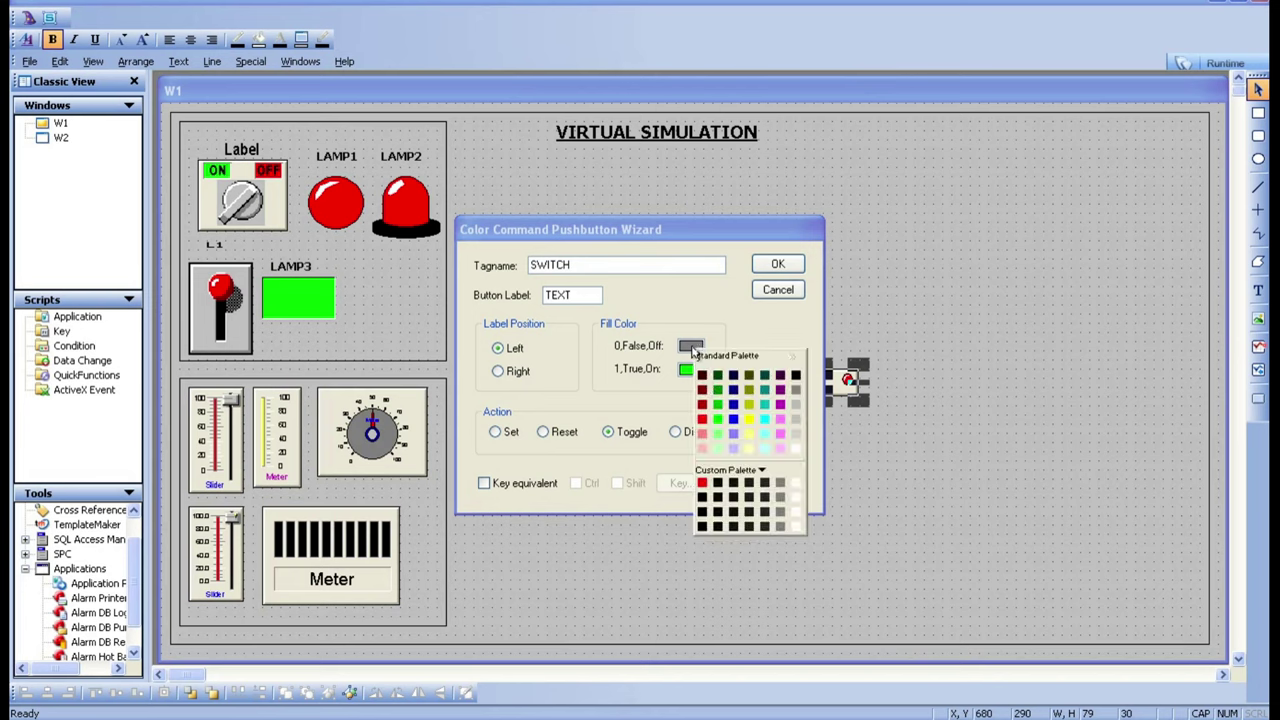
left_click(702, 418)
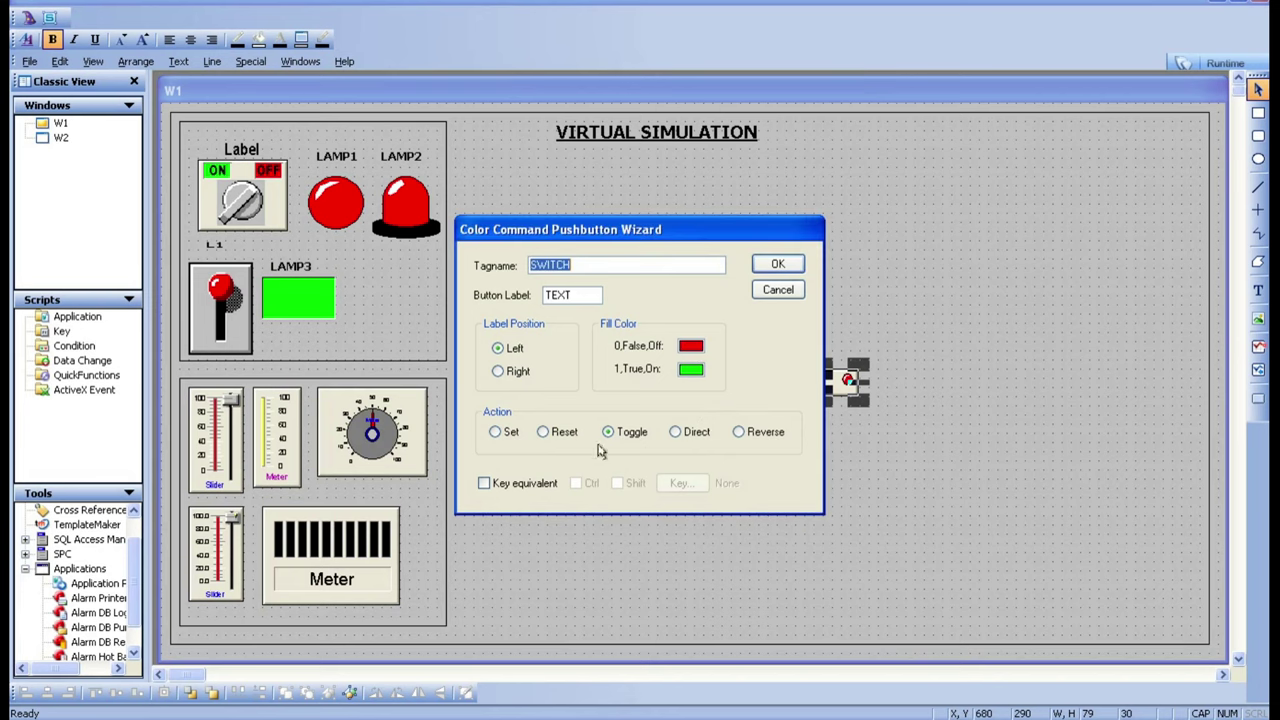
left_click(777, 264)
Step: Test the LED button's on and off colors in runtime by toggling the lamp repeatedly
left_click(1222, 63)
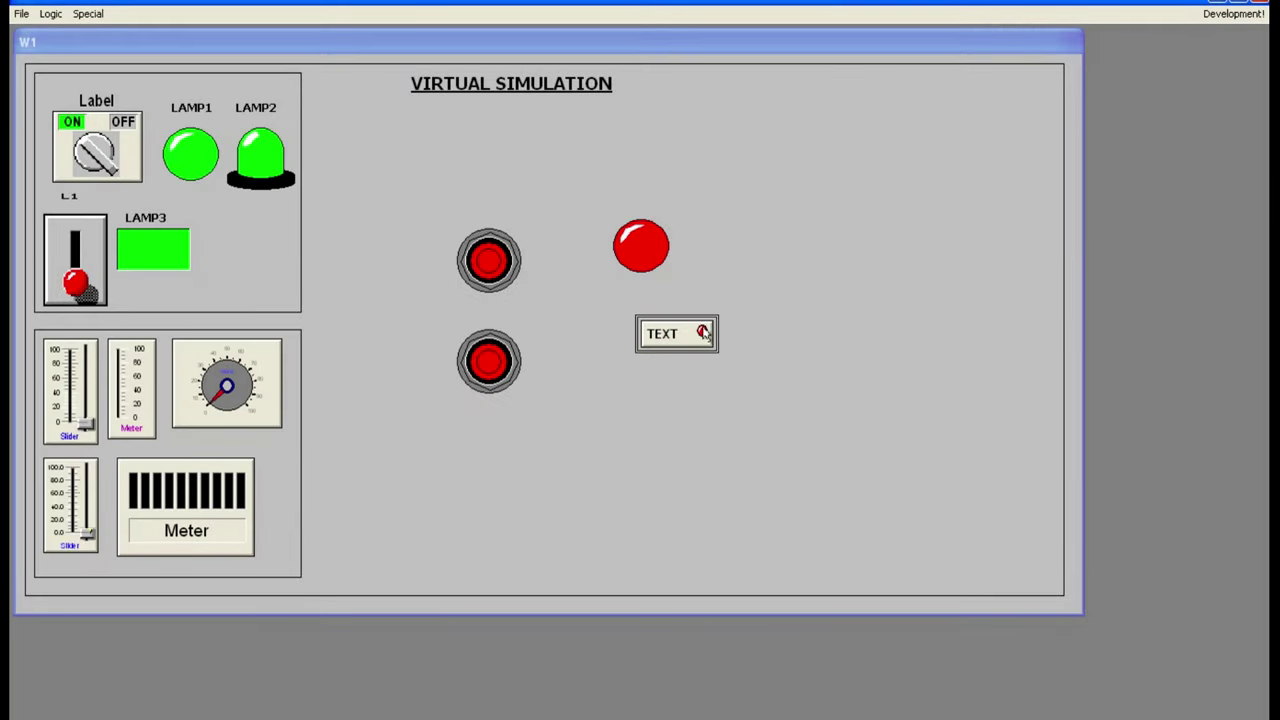
left_click(706, 335)
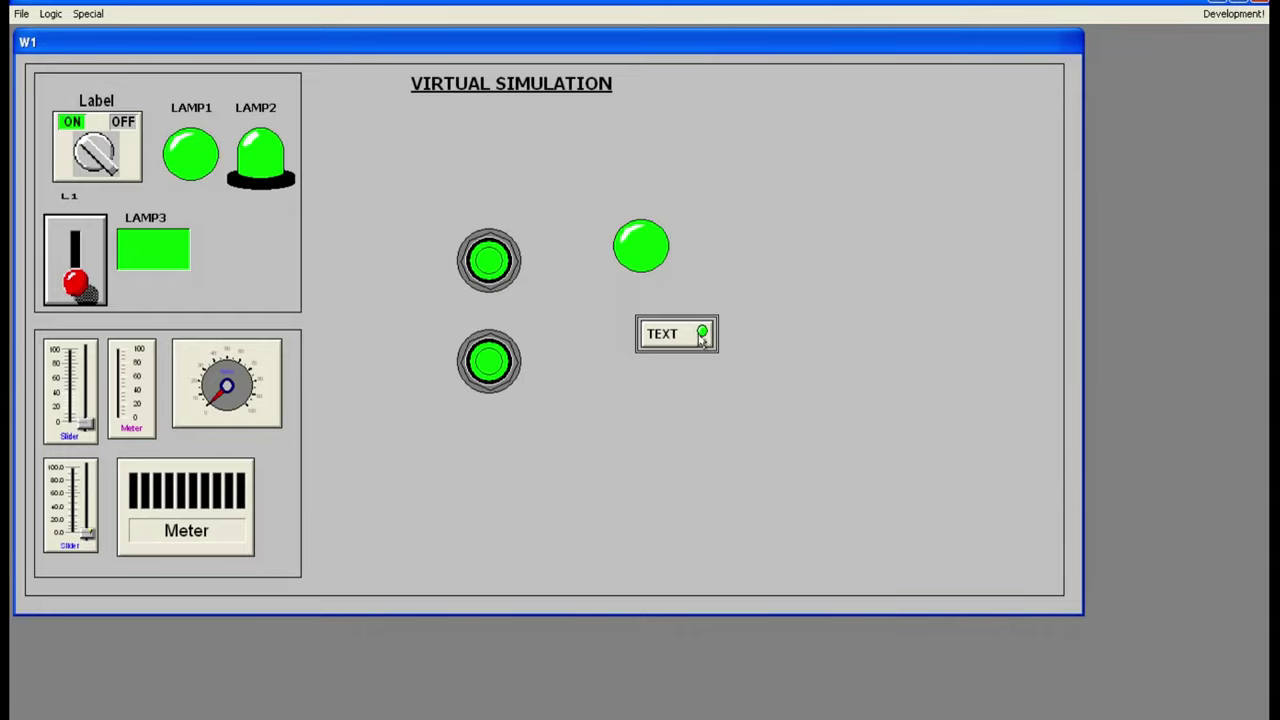
left_click(704, 338)
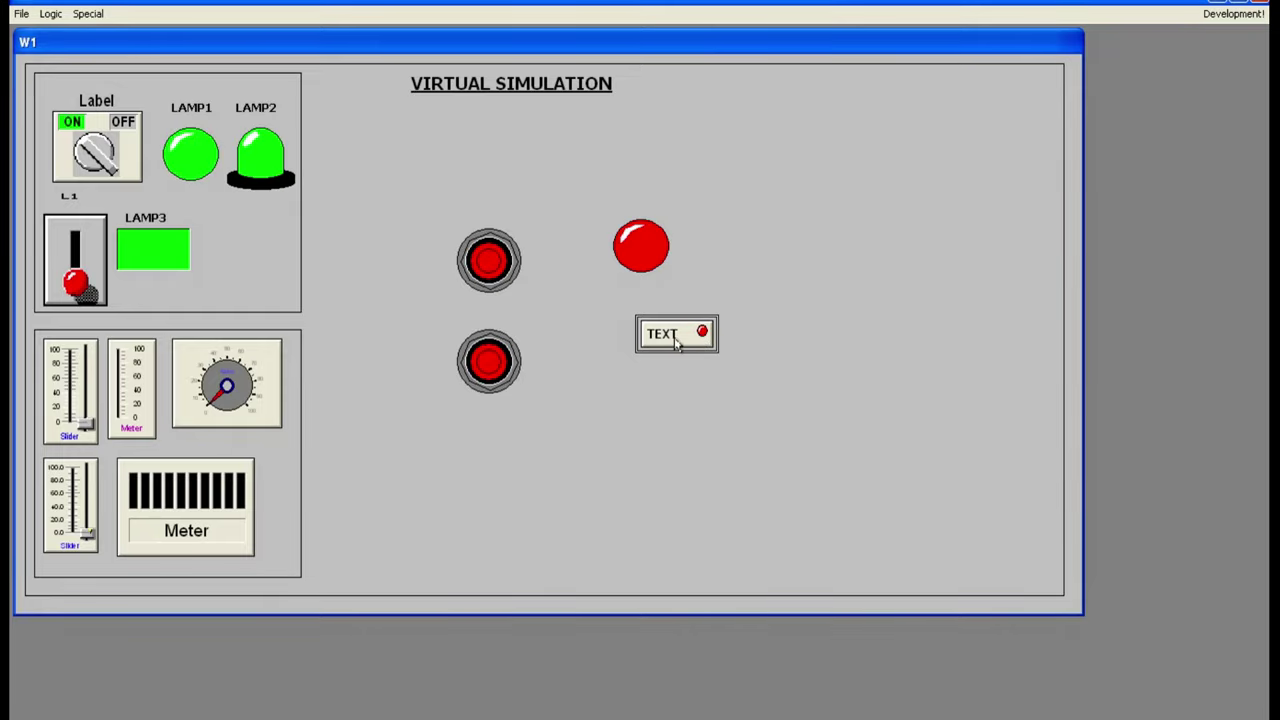
left_click(677, 342)
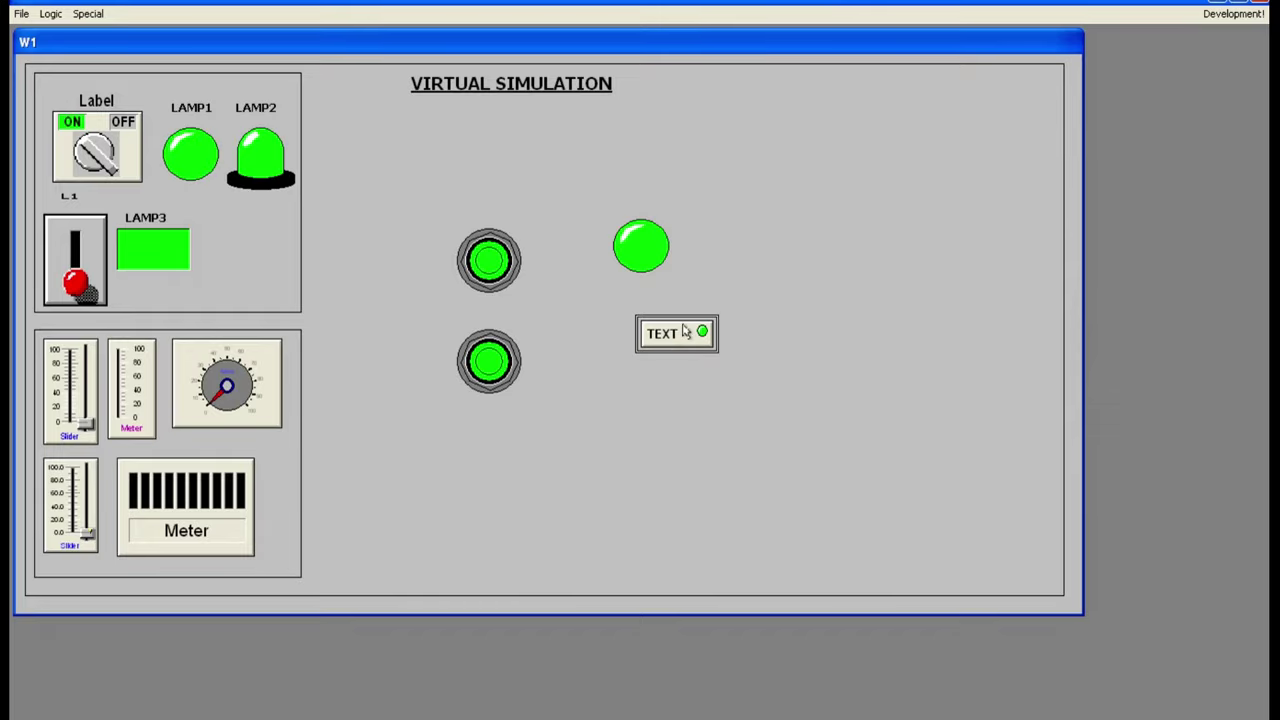
left_click(685, 333)
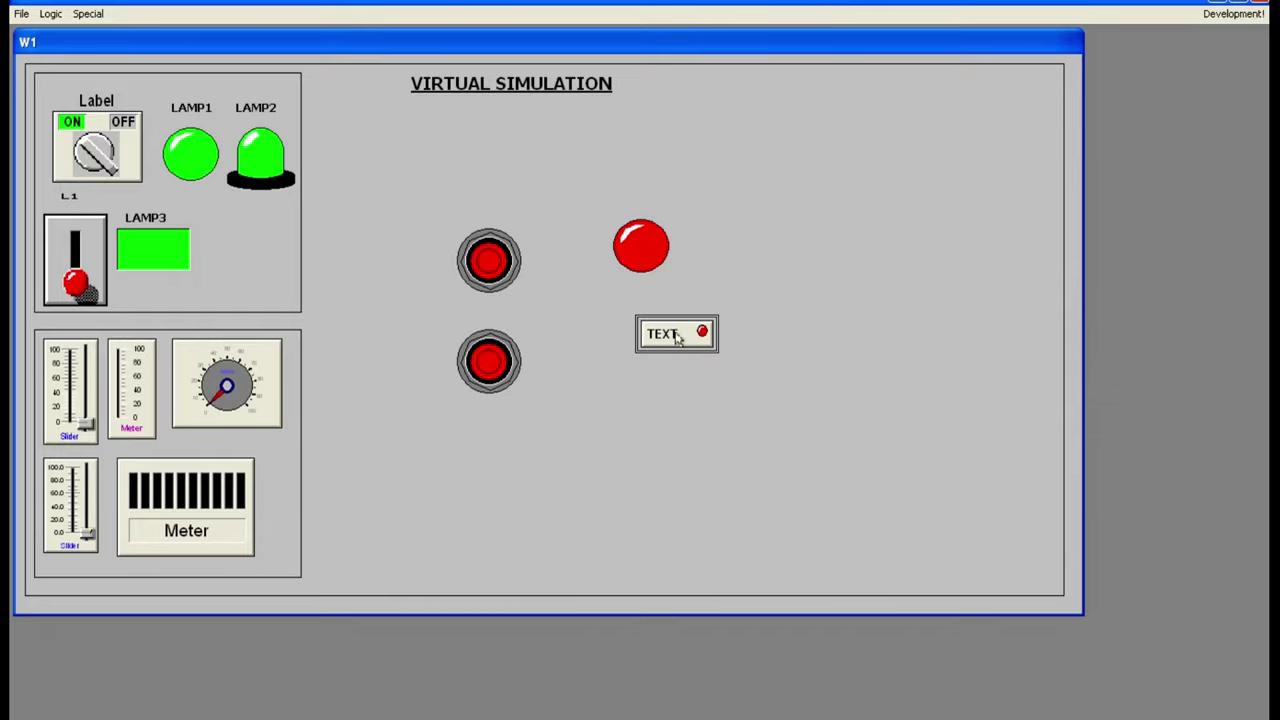
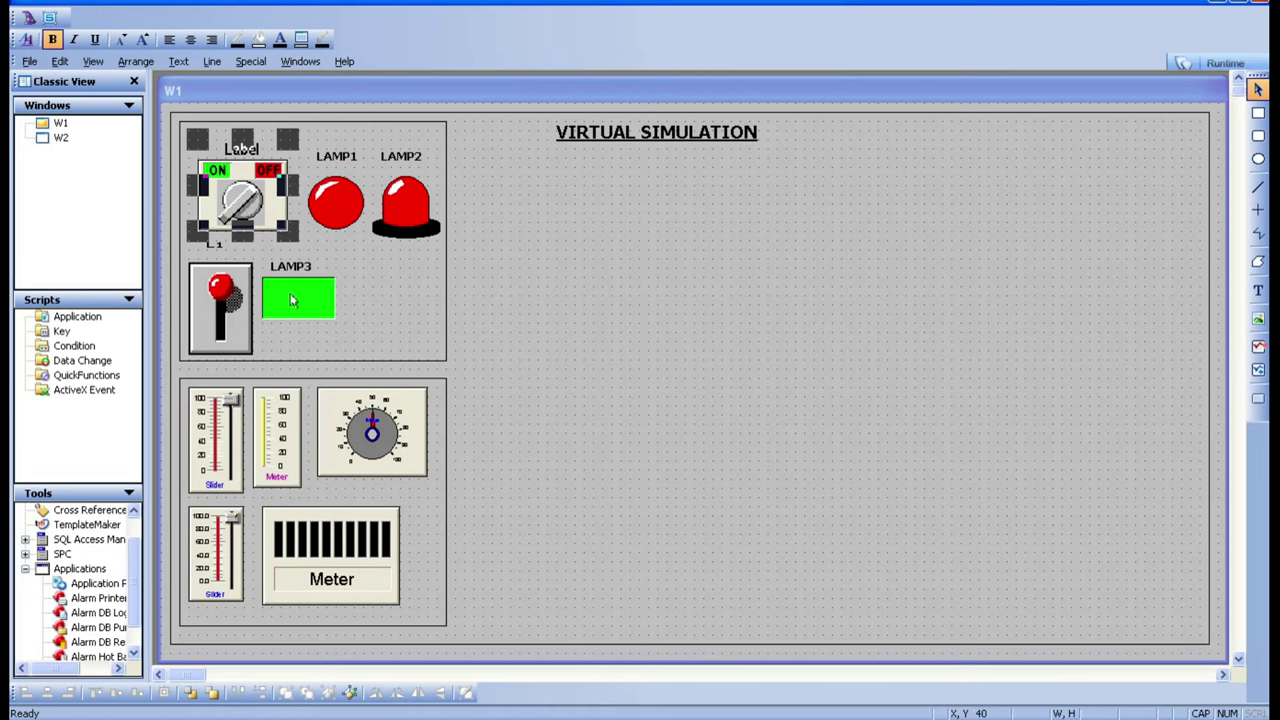
Step: Browse the wizard categories, examining the Buttons, Clocks, Frames, Lights, Meters and Panels on offer
left_click(384, 454)
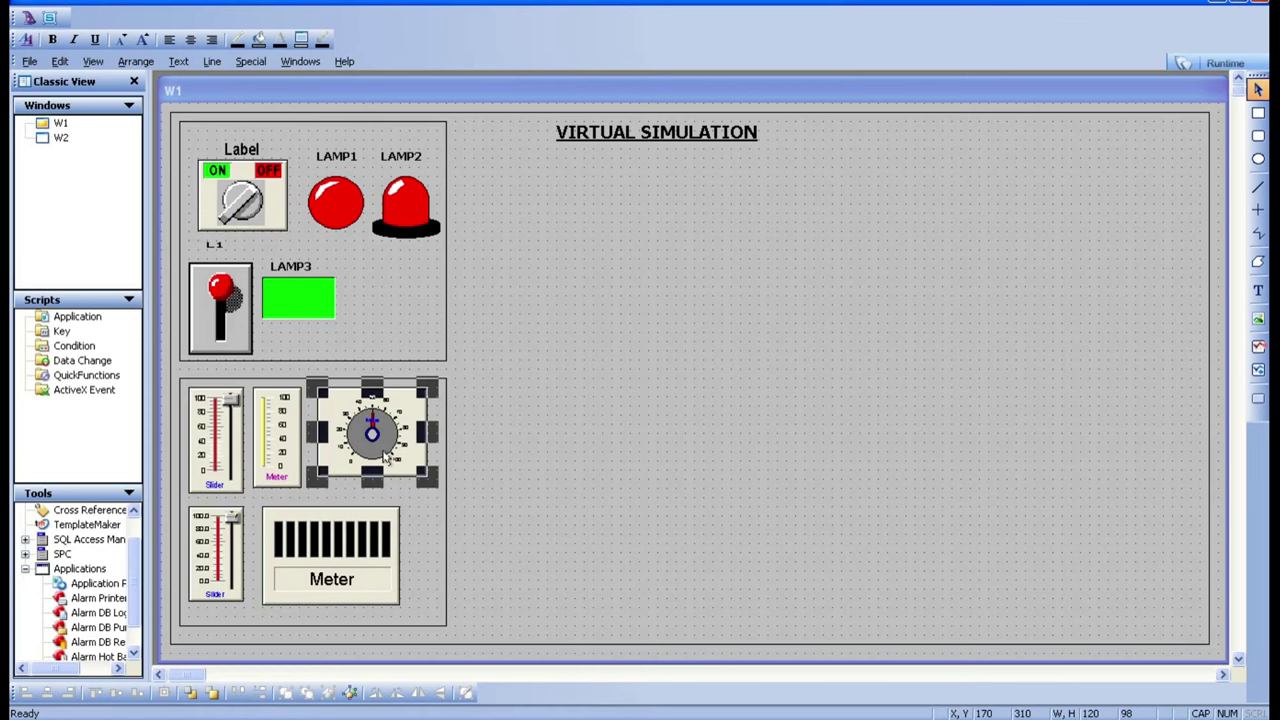
left_click(217, 470)
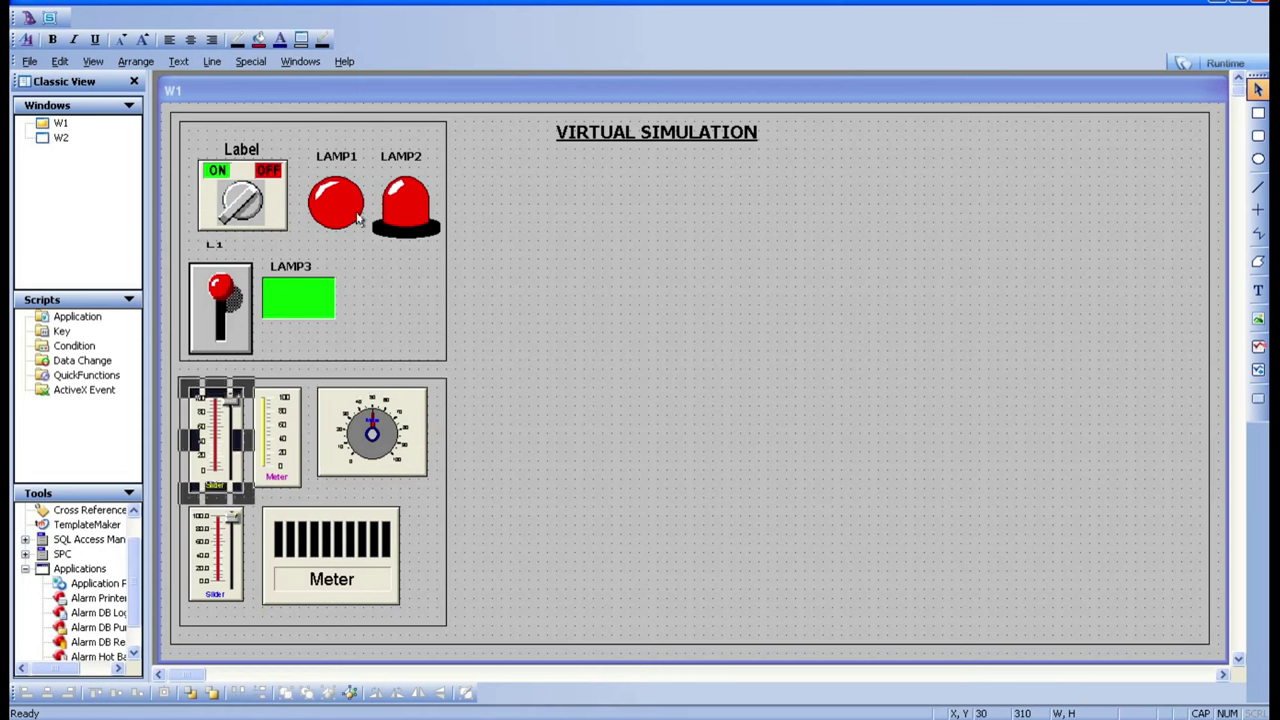
left_click(27, 18)
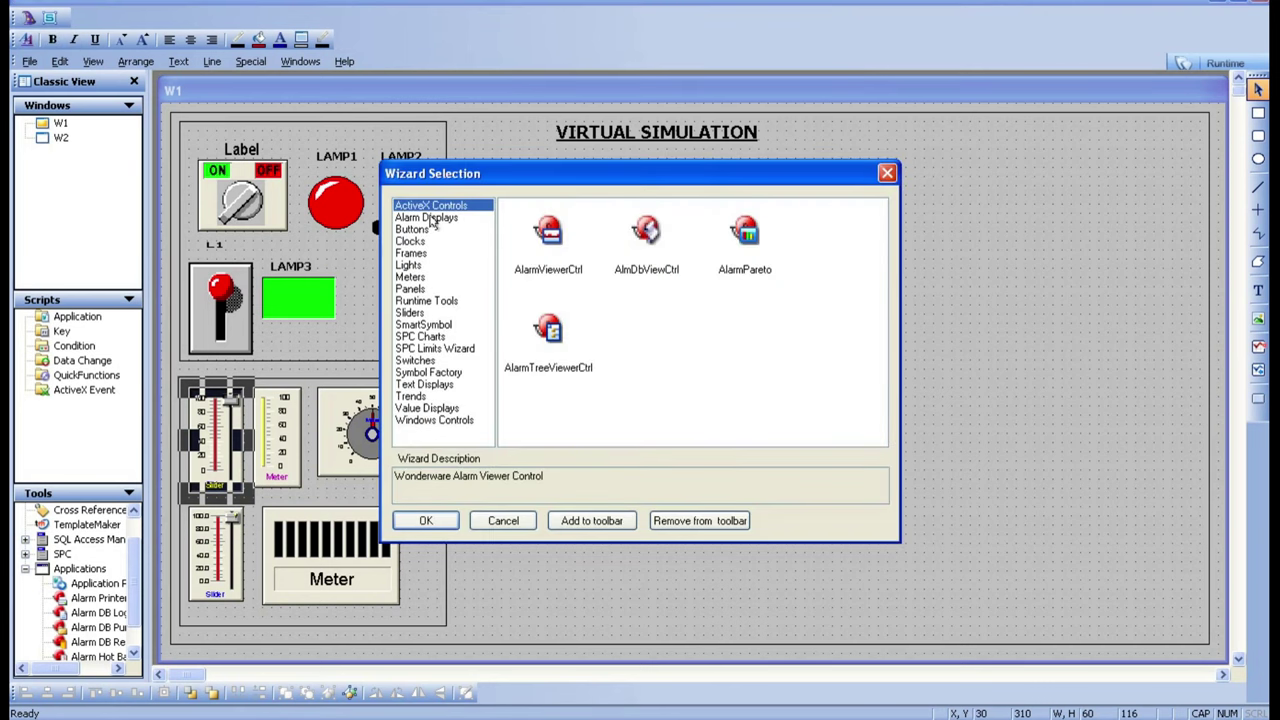
left_click(422, 231)
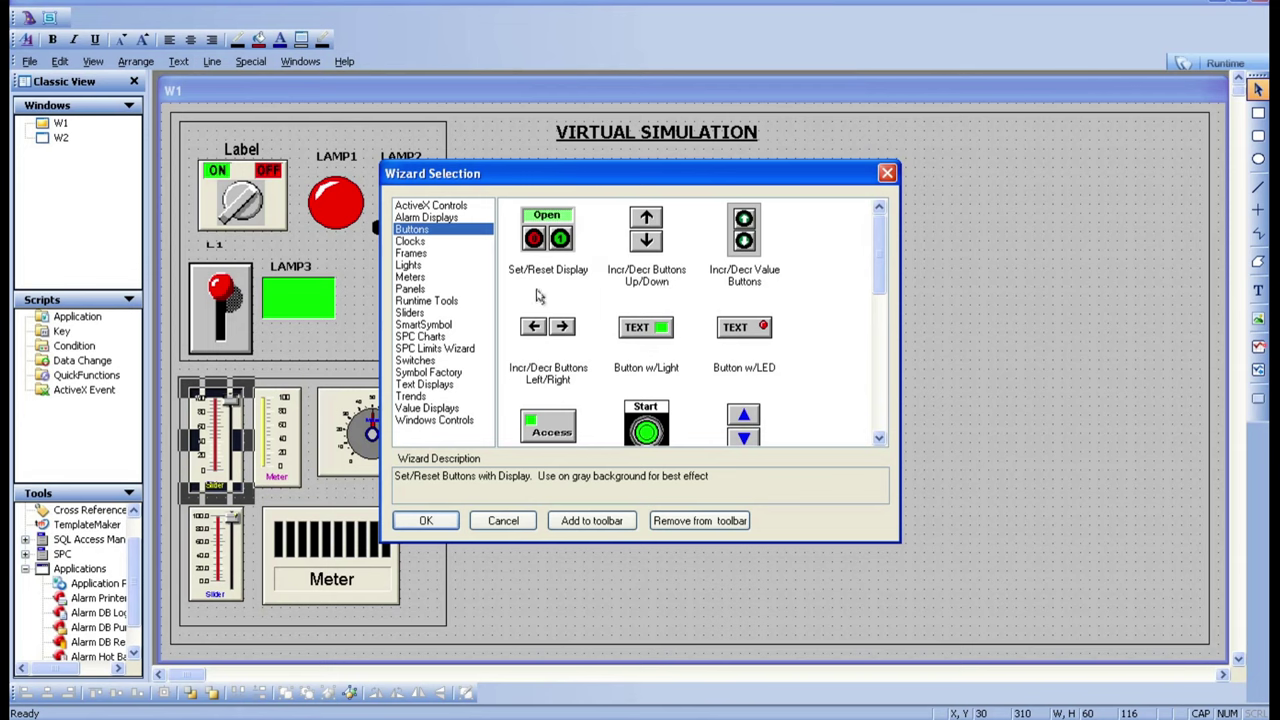
left_click(412, 243)
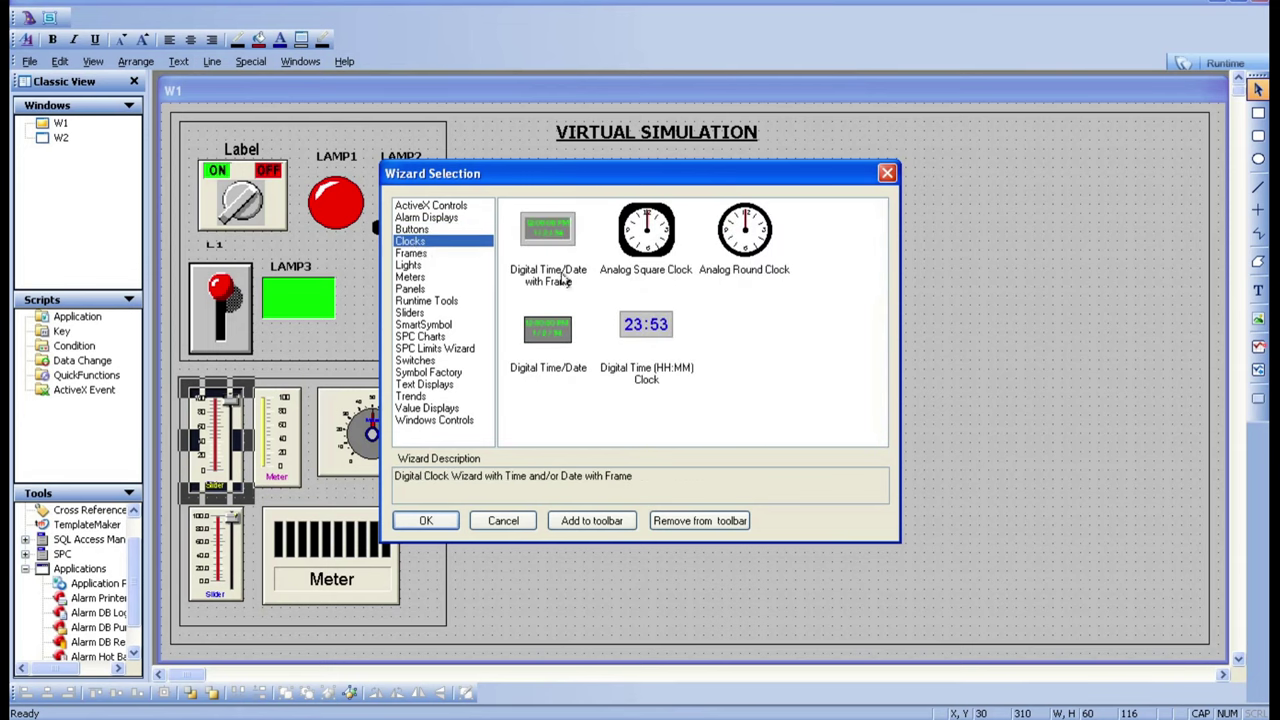
left_click(422, 254)
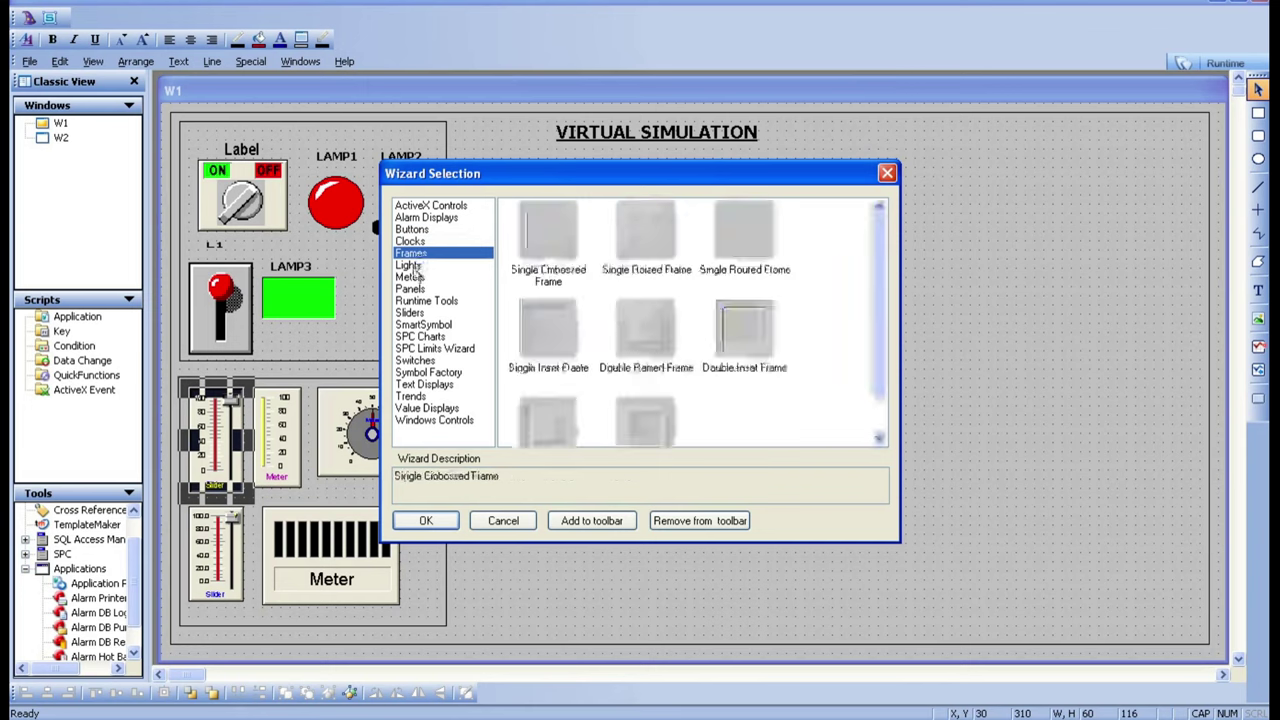
left_click(418, 266)
left_click(416, 278)
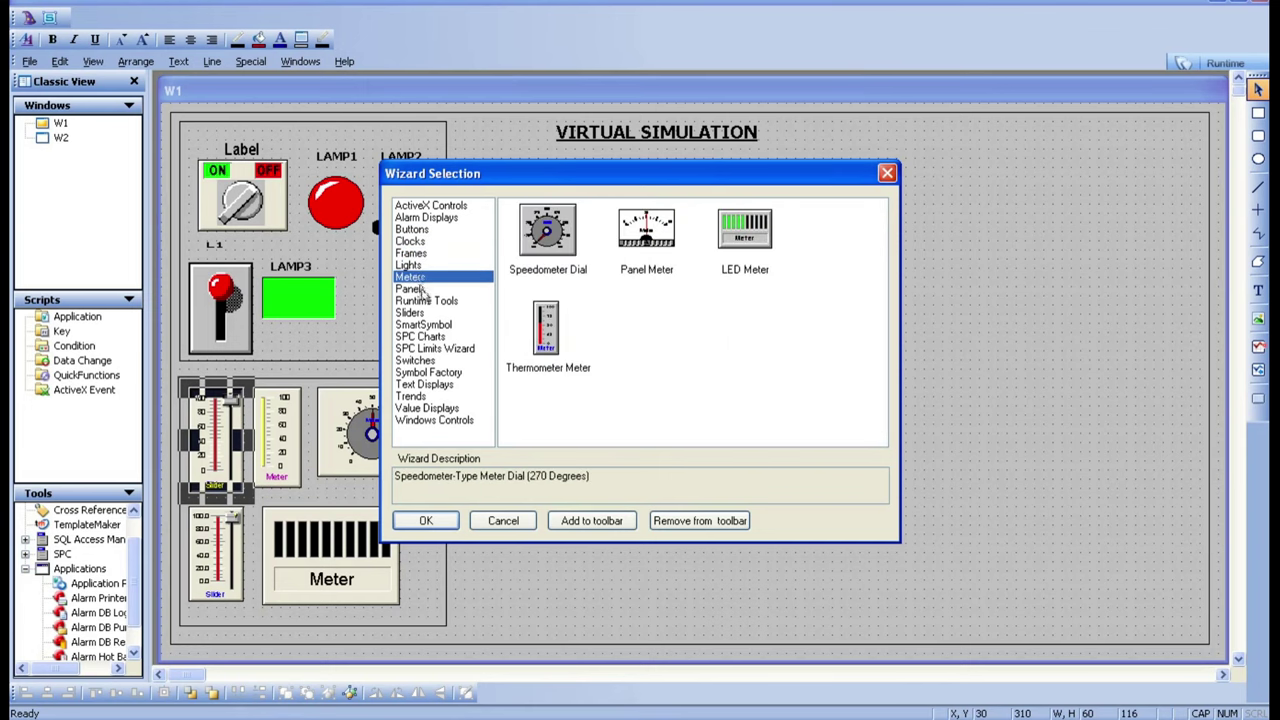
left_click(420, 289)
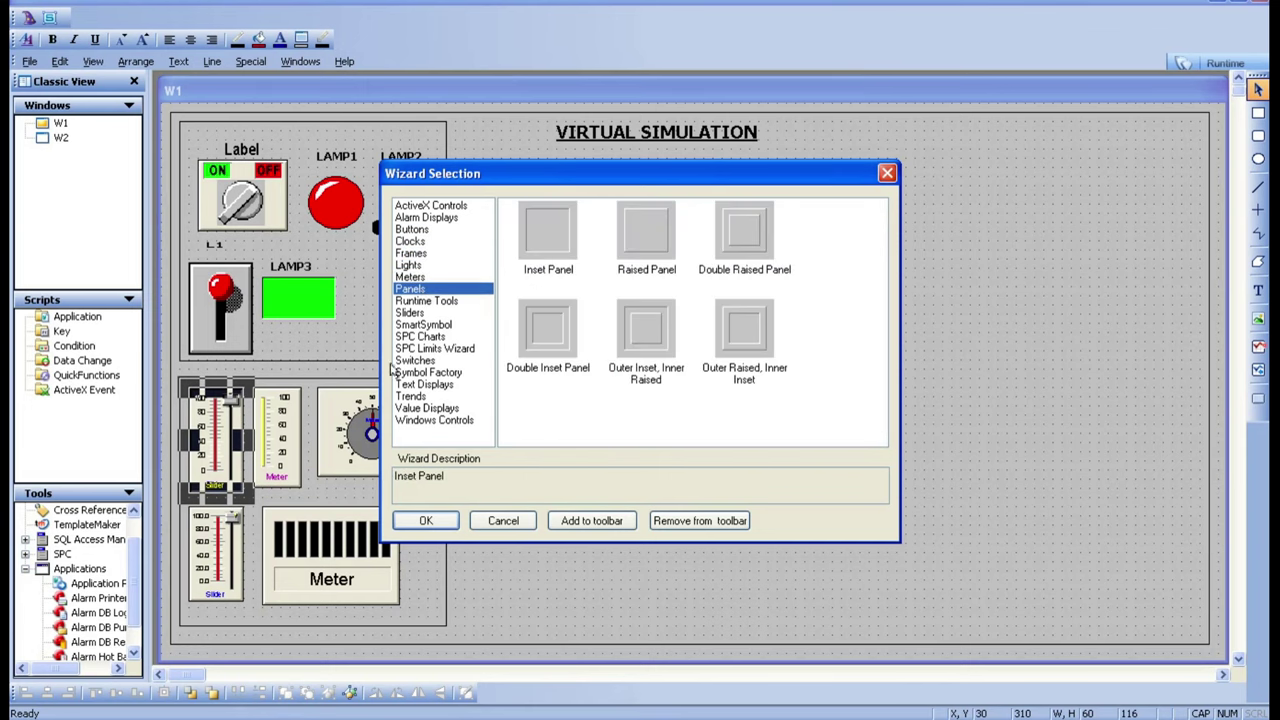
left_click(410, 242)
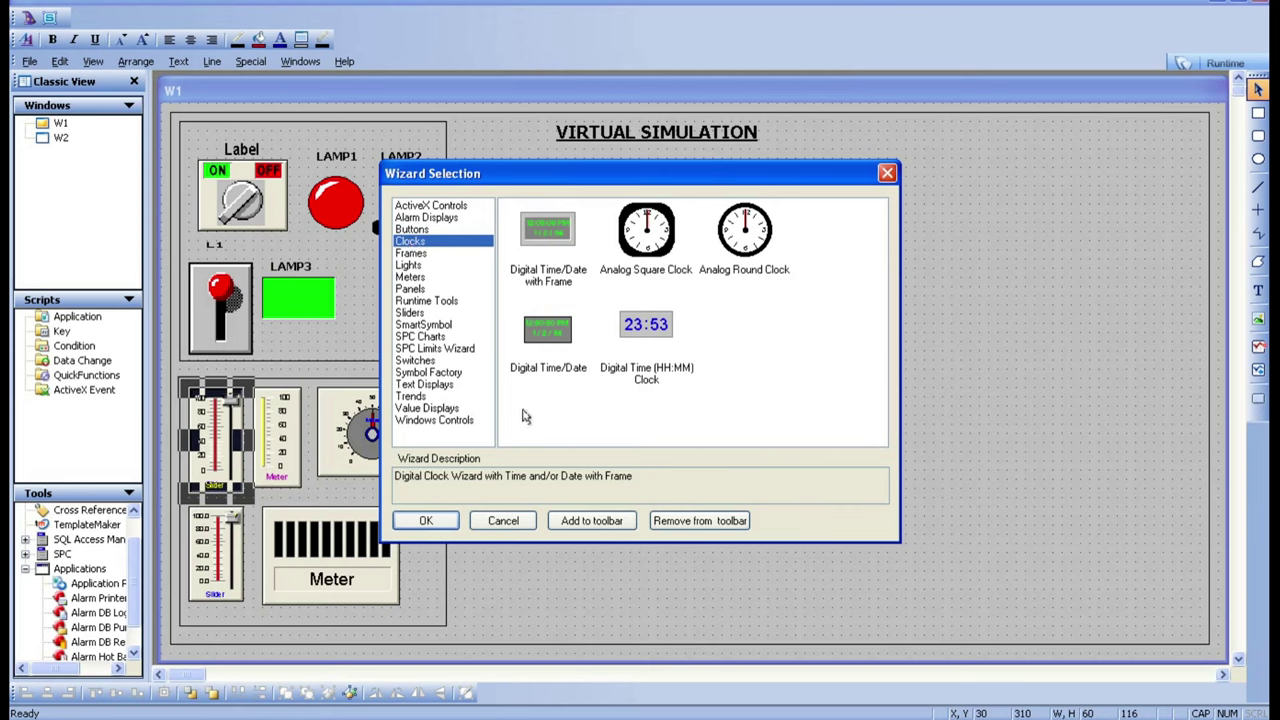
Step: Place a Symbol Factory wizard in the empty area of W1 below the VIRTUAL SIMULATION title and open its symbol library
left_click(437, 373)
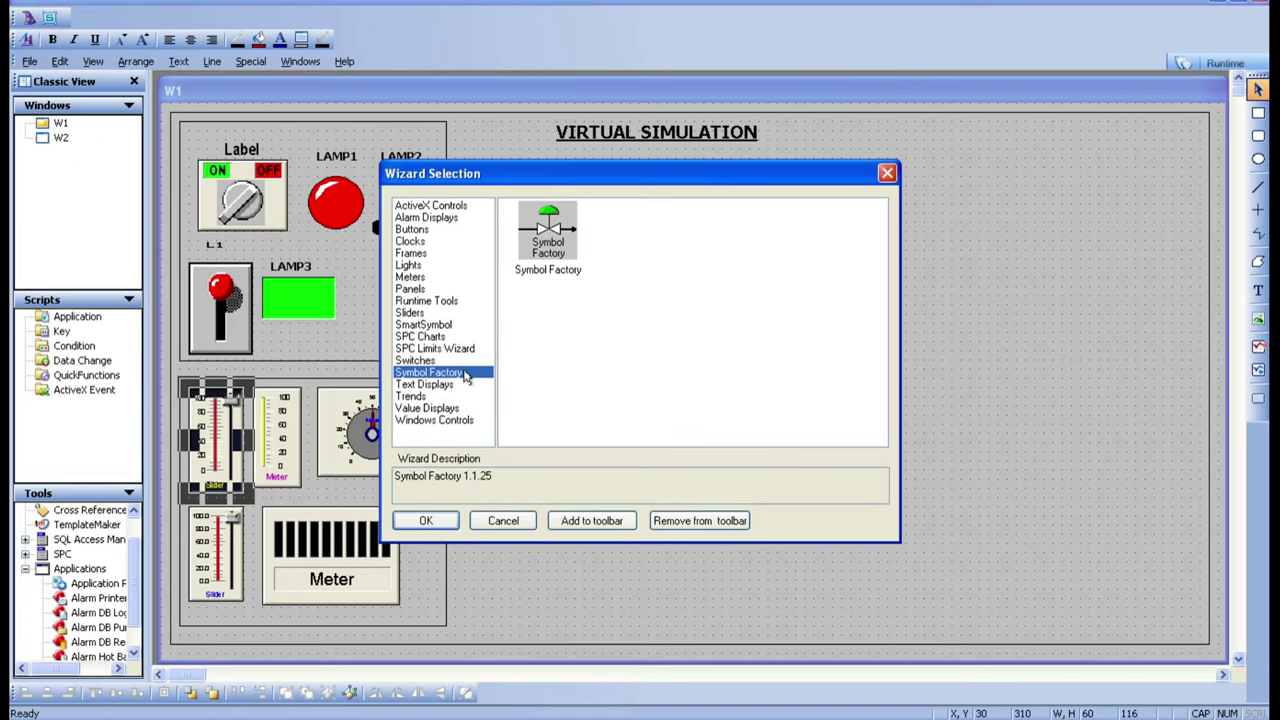
left_click(551, 241)
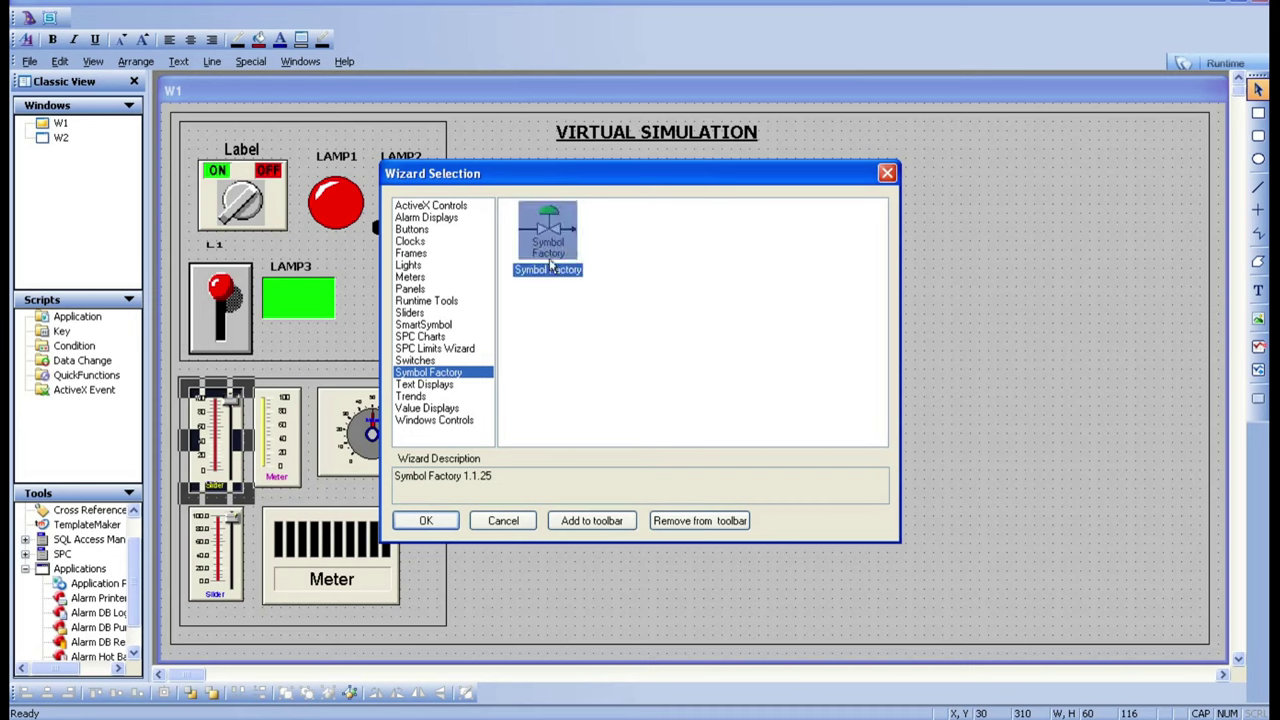
left_click(440, 520)
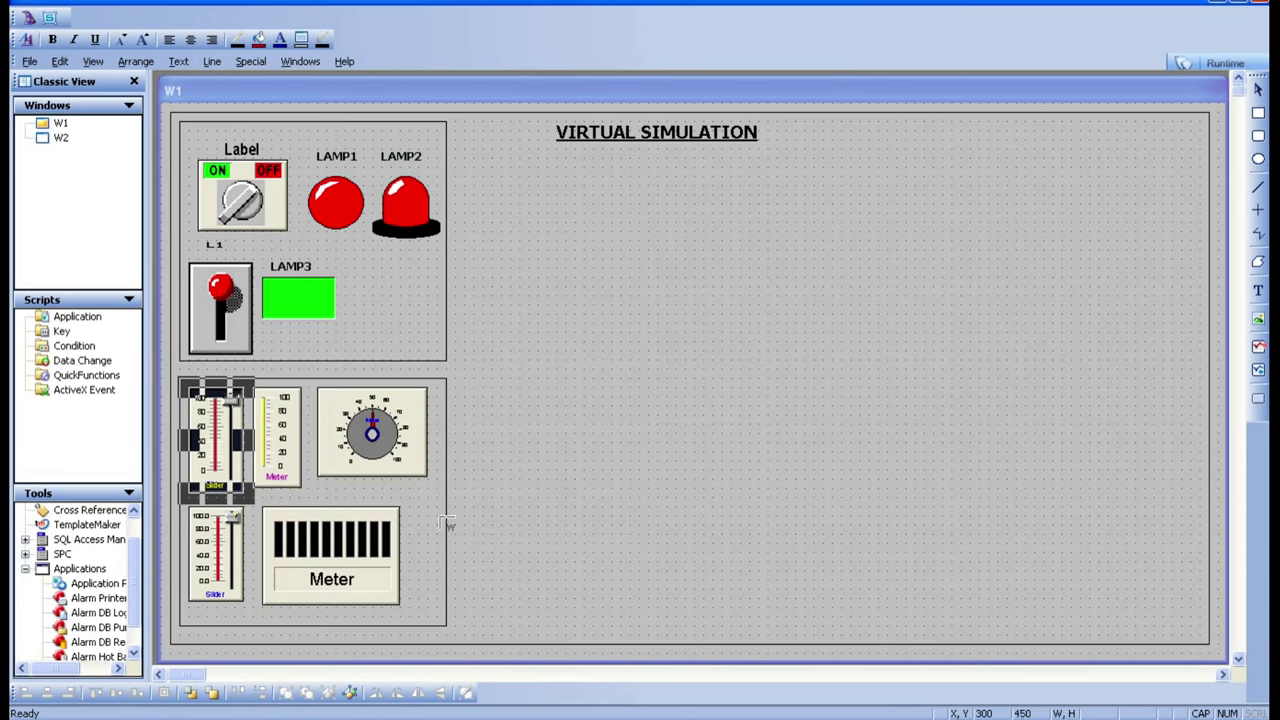
left_click(587, 236)
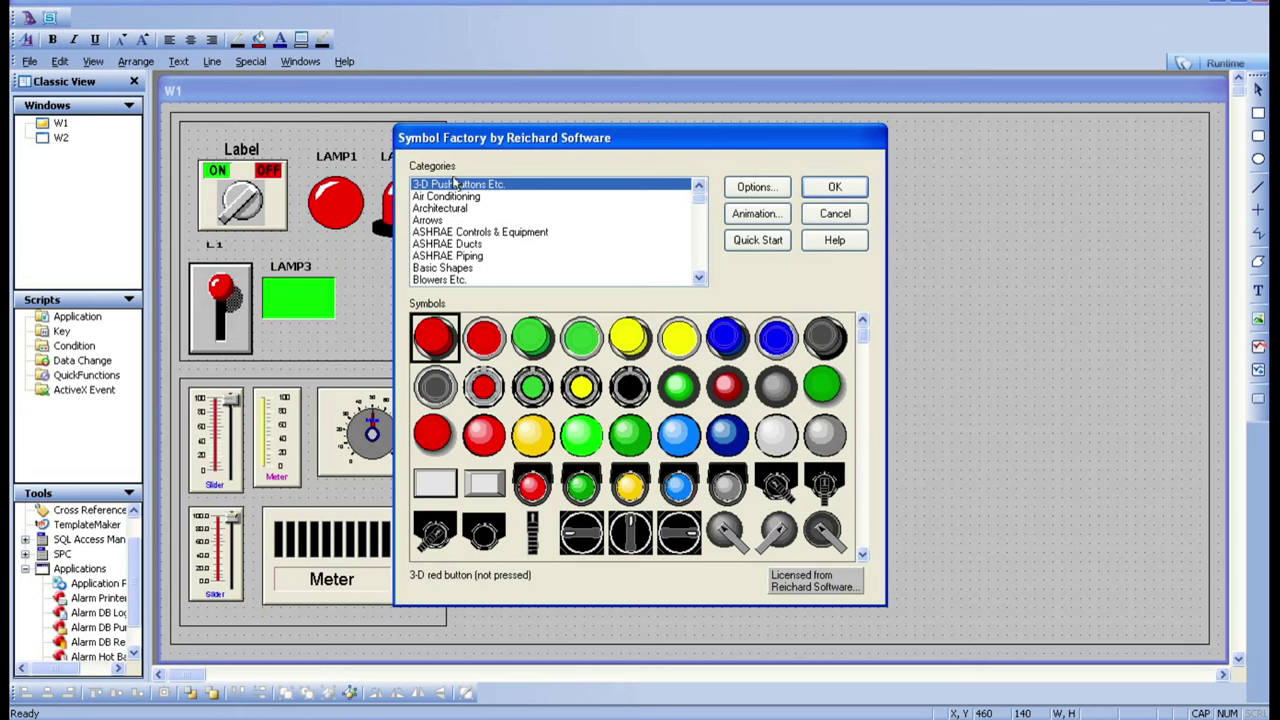
Step: Look through the symbols in the 3-D Pushbuttons Etc. category, from the colored buttons to the switches and sliders
mouse_move(698, 202)
left_mouse_down()
mouse_move(699, 278)
mouse_move(698, 198)
left_mouse_up()
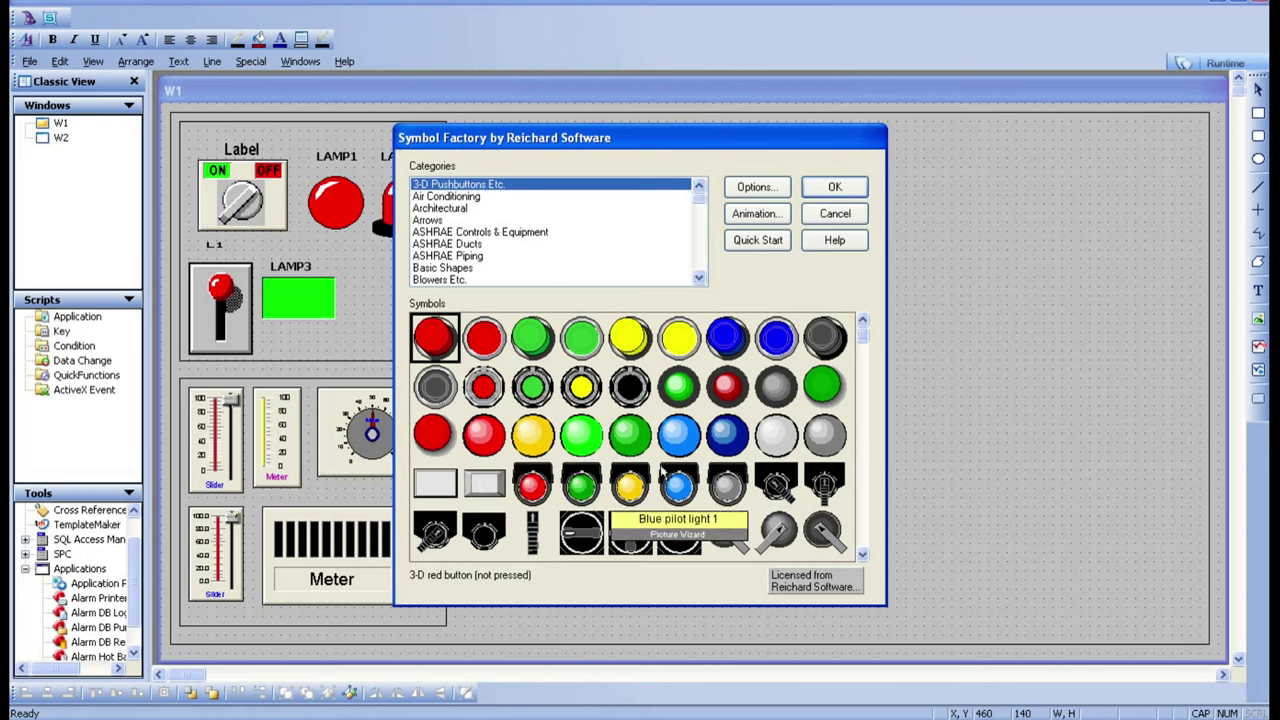
left_click(484, 338)
left_click(532, 338)
left_click(582, 342)
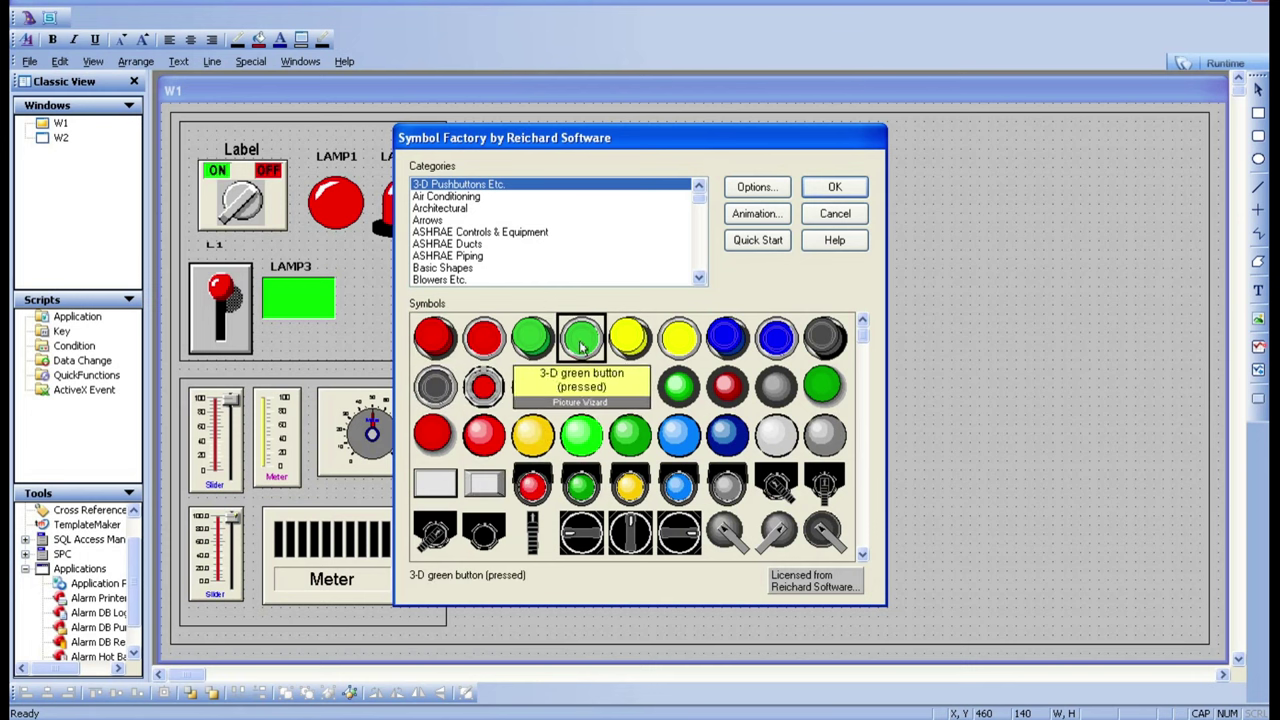
left_click(860, 527)
left_click(820, 488)
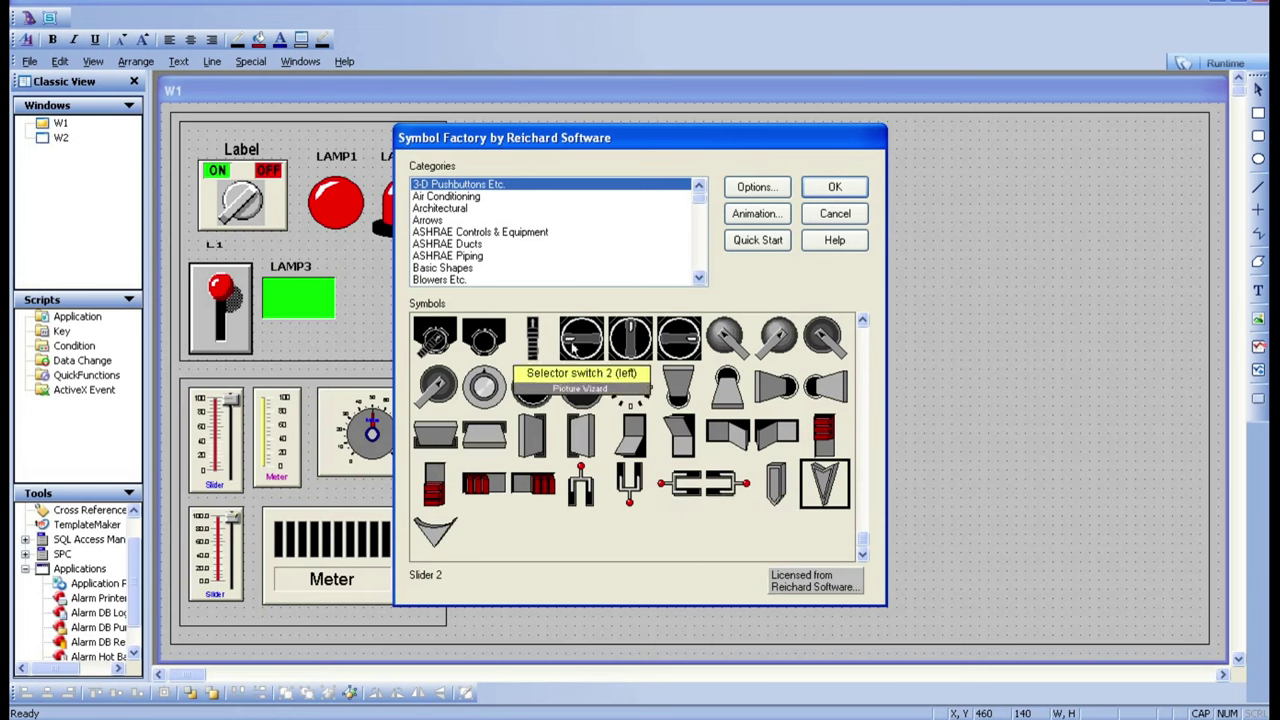
Step: Look through the symbols in the Air Conditioning, Architectural, Arrows, Basic Shapes, Blowers, Boilers, Buildings, Chemical and Computer Hardware categories
left_click(477, 198)
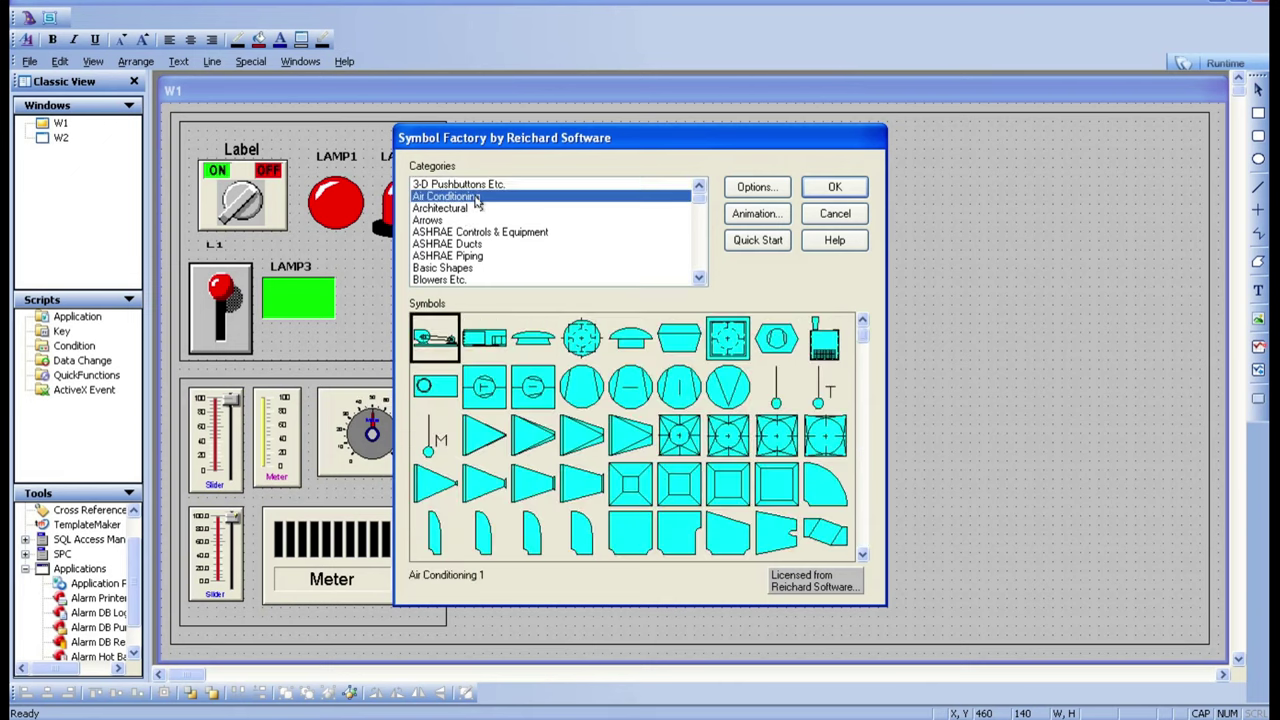
left_click(860, 522)
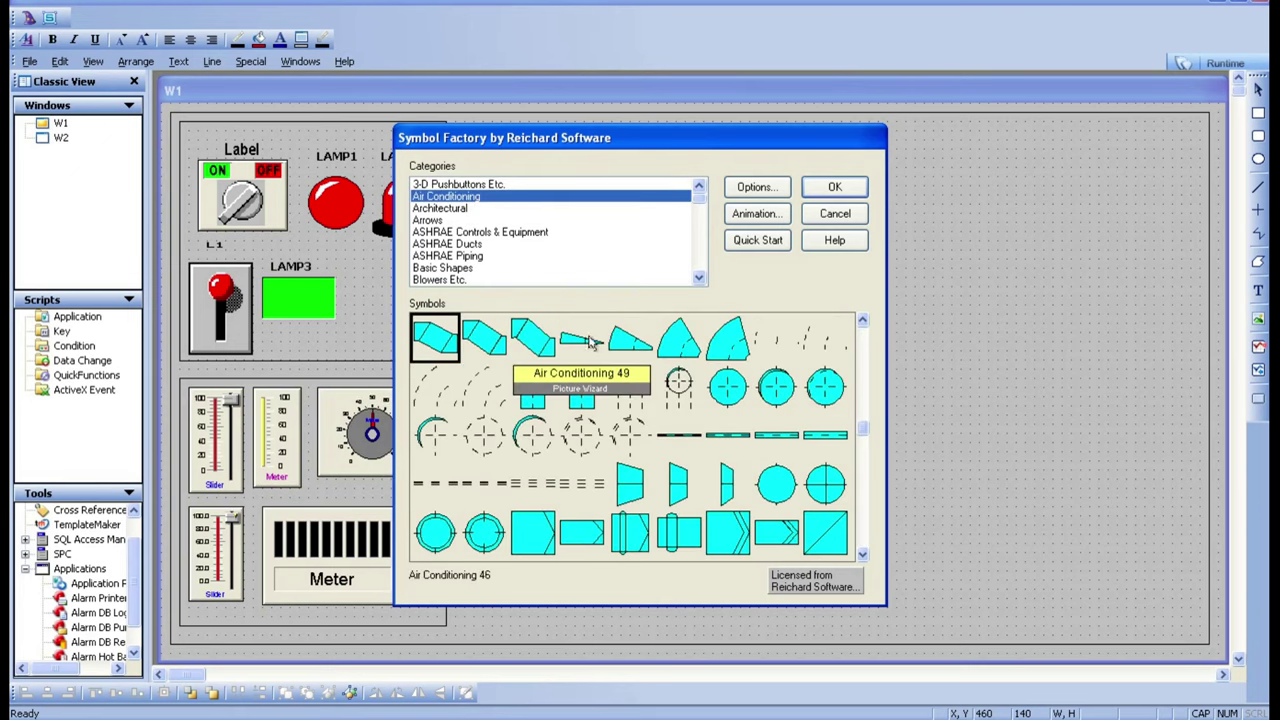
left_click(455, 208)
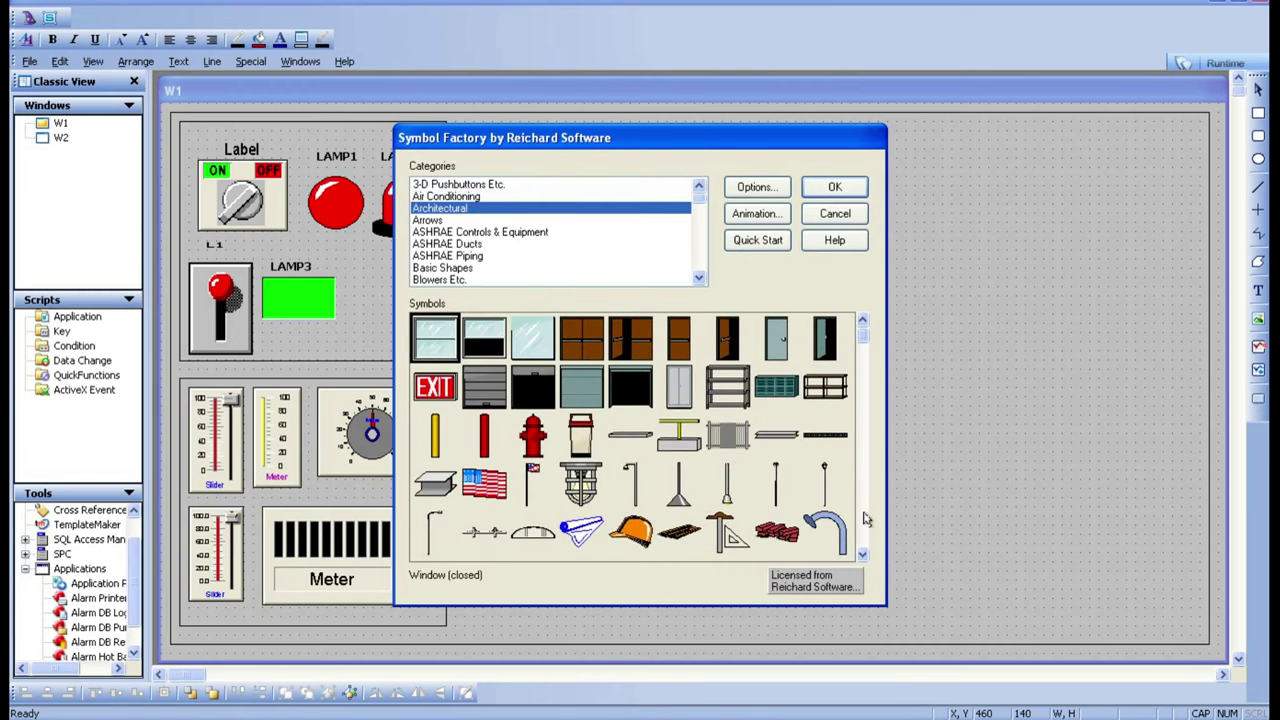
scroll(866, 522, "down", 1)
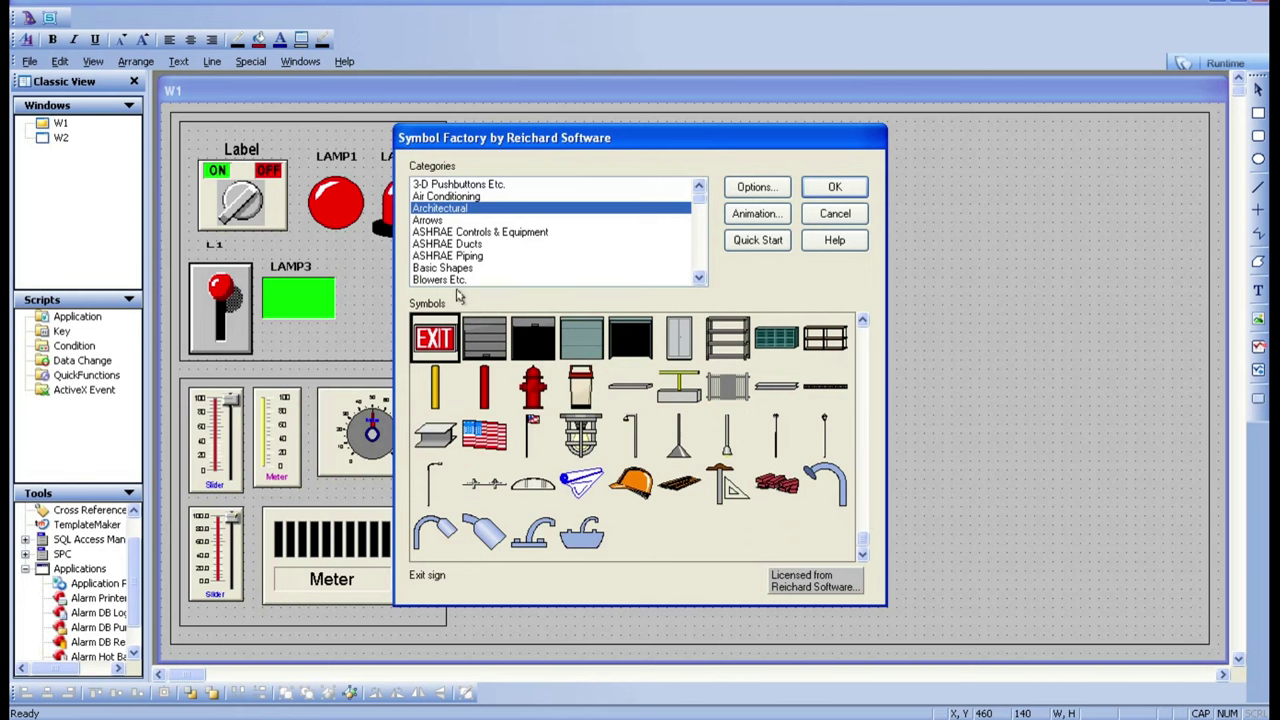
left_click(449, 221)
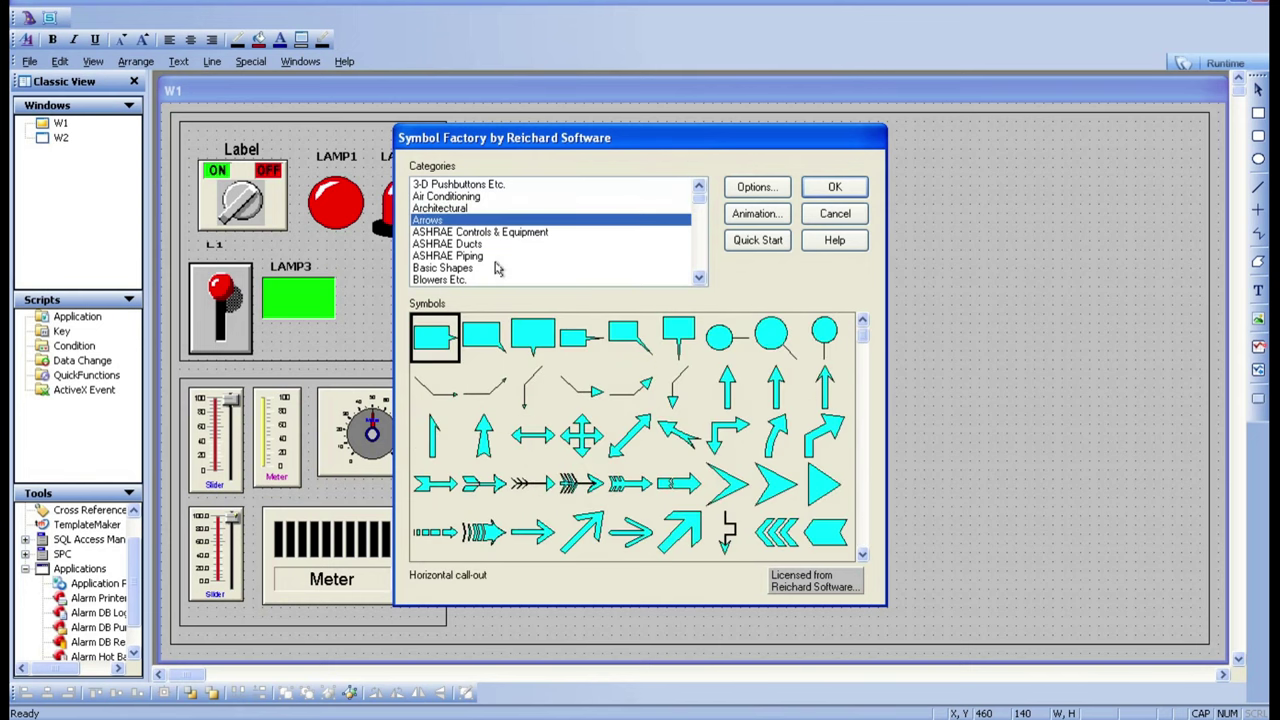
left_click(450, 270)
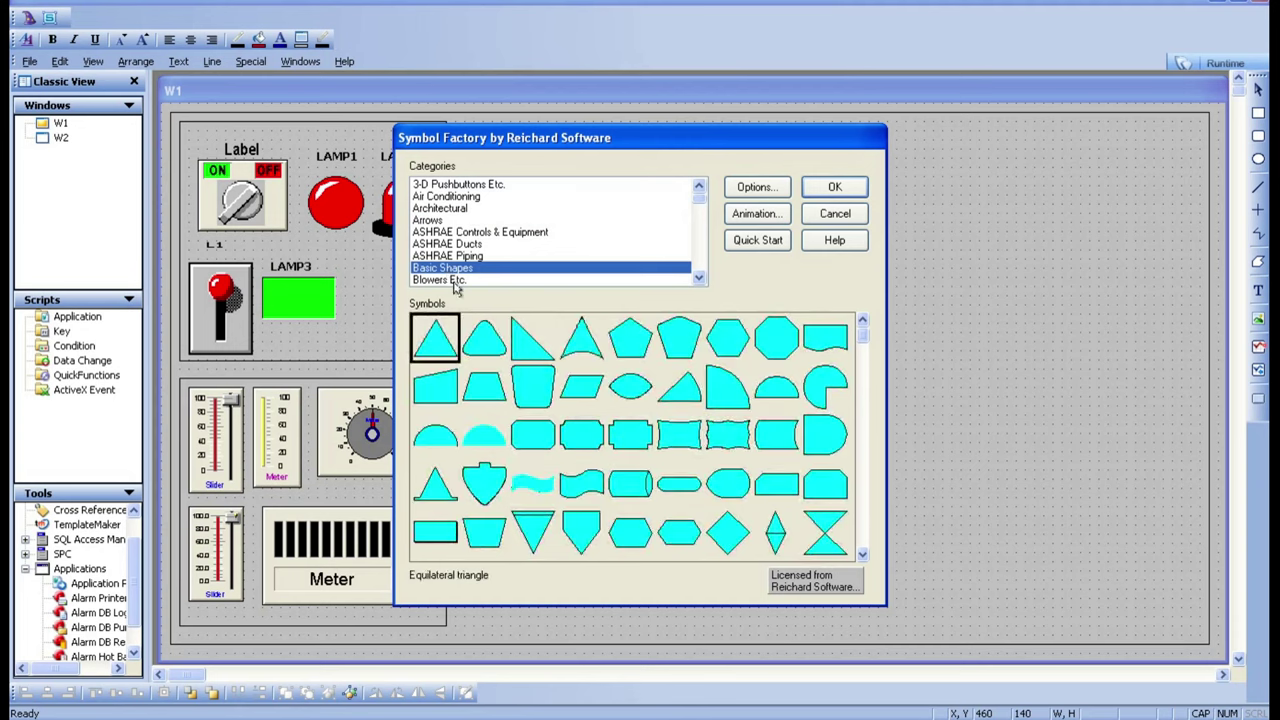
left_click(455, 279)
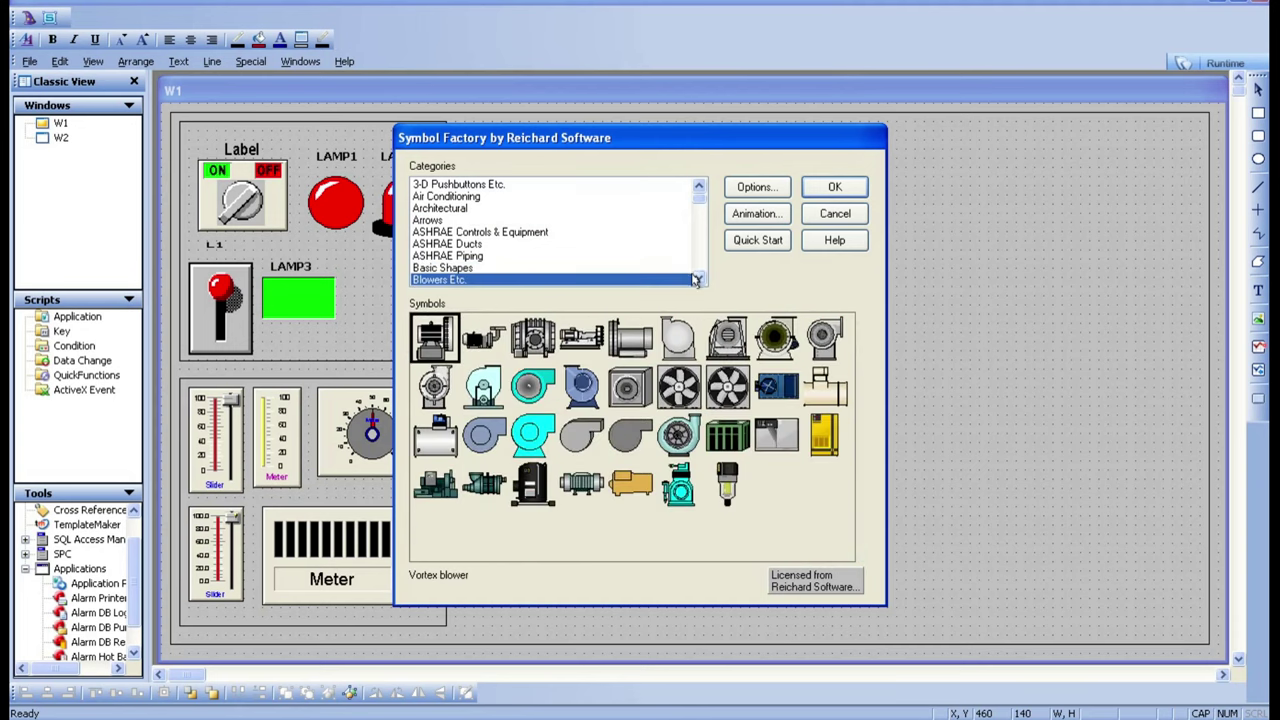
scroll(695, 280, "down", 4)
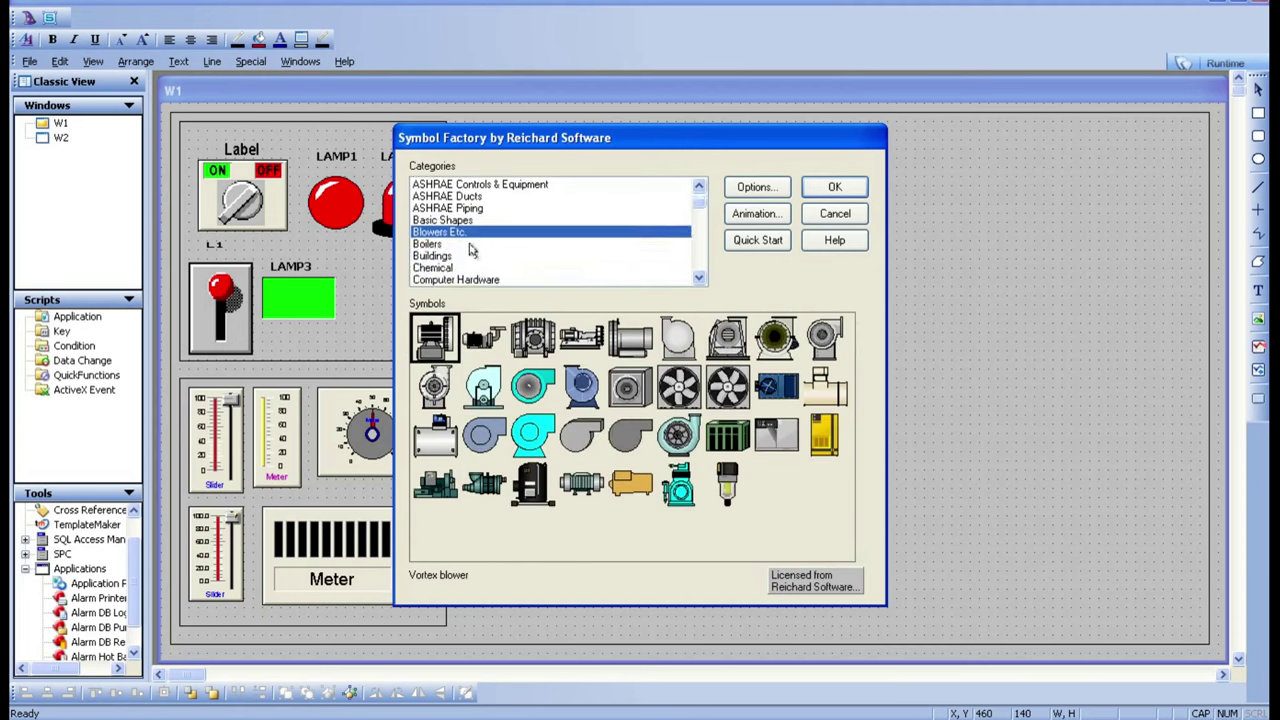
left_click(471, 246)
left_click(464, 257)
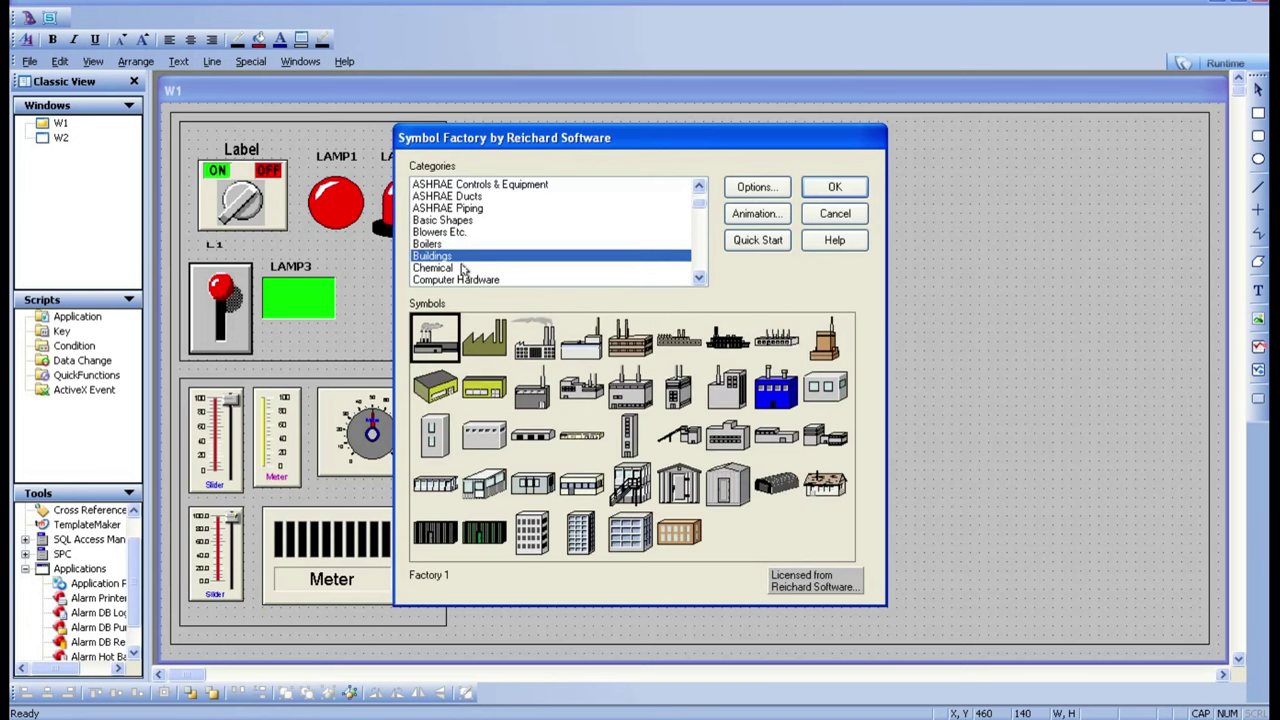
left_click(461, 269)
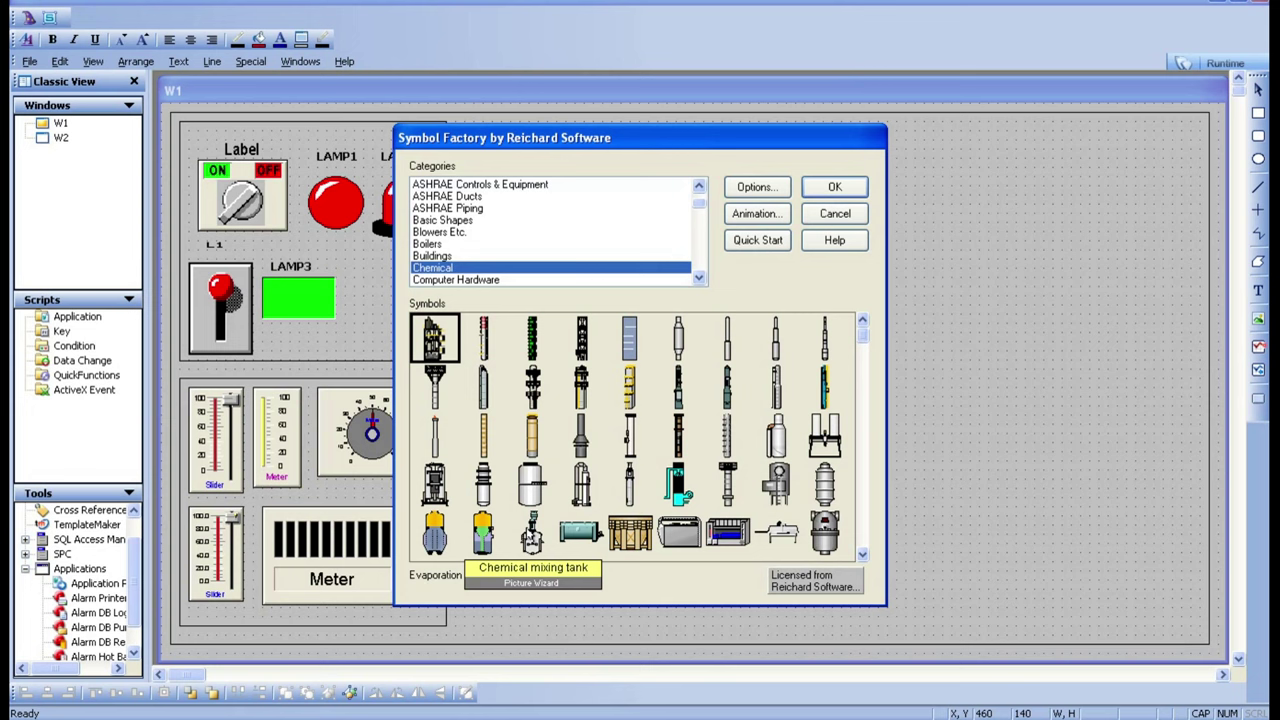
left_click(455, 280)
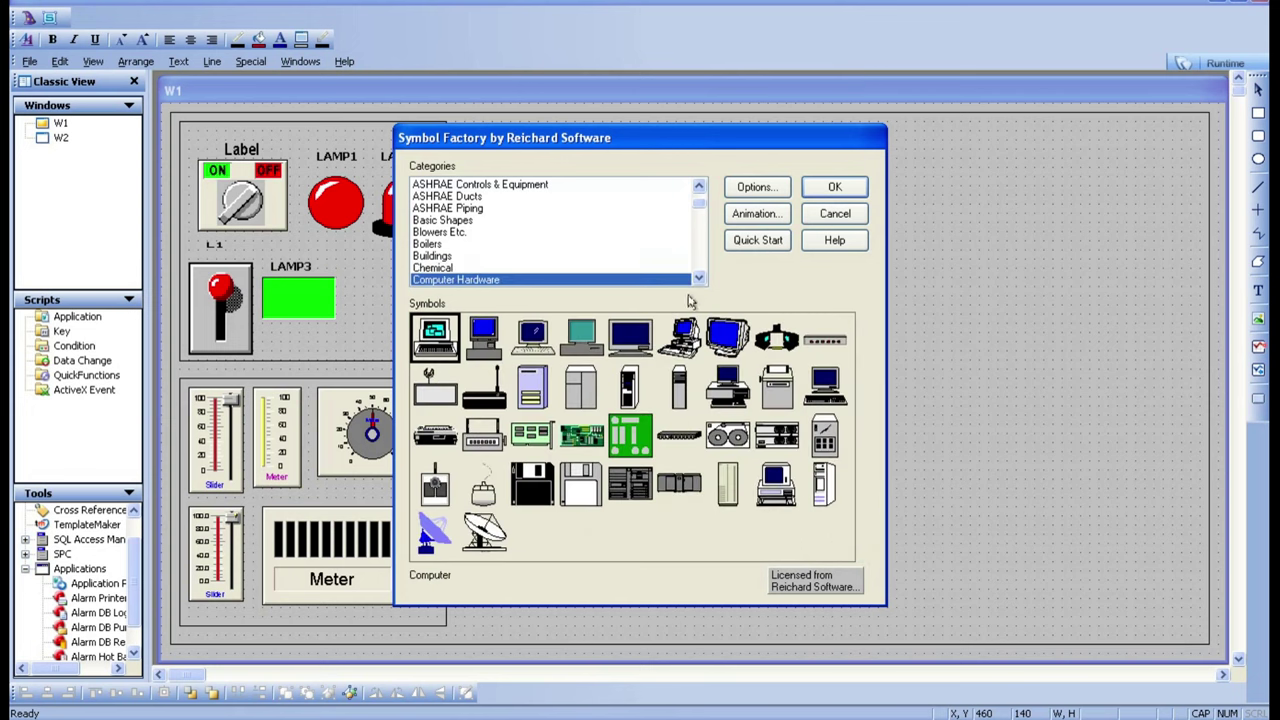
Step: Insert the Simple motor 2 symbol from the Motors category into the empty area of W1 below the VIRTUAL SIMULATION title
left_click(698, 254)
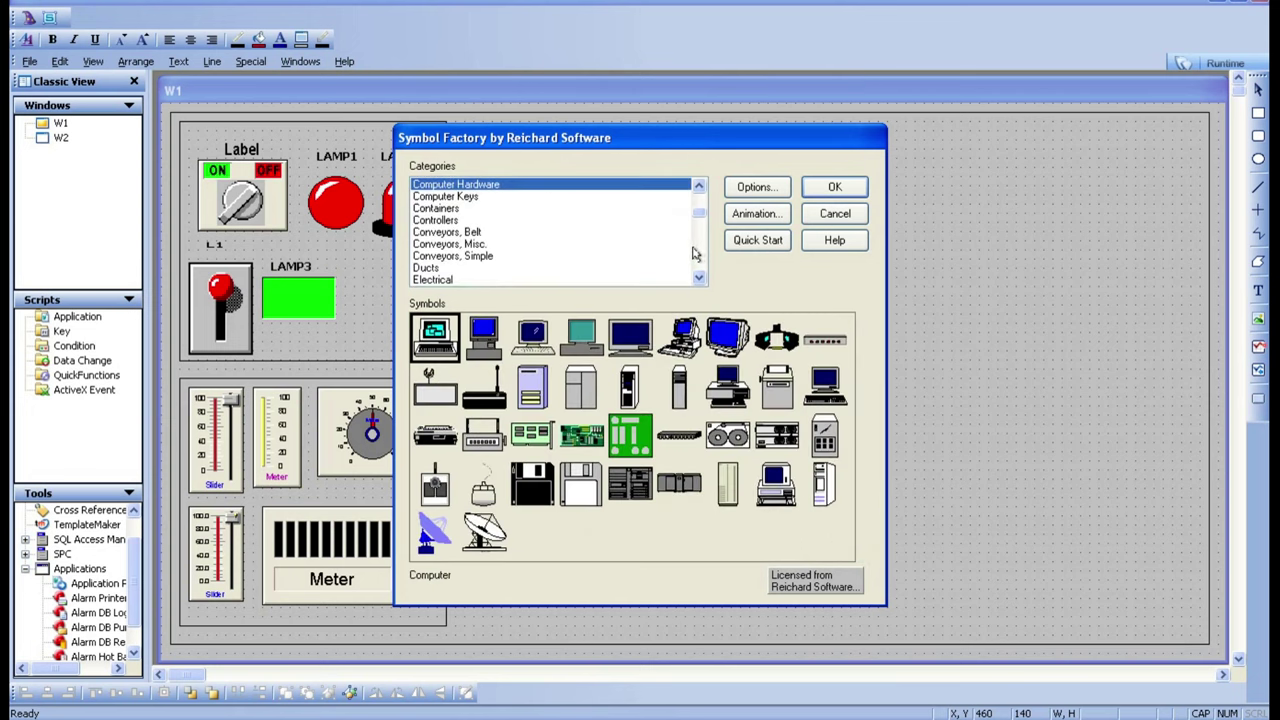
left_click(695, 254)
left_click(695, 254)
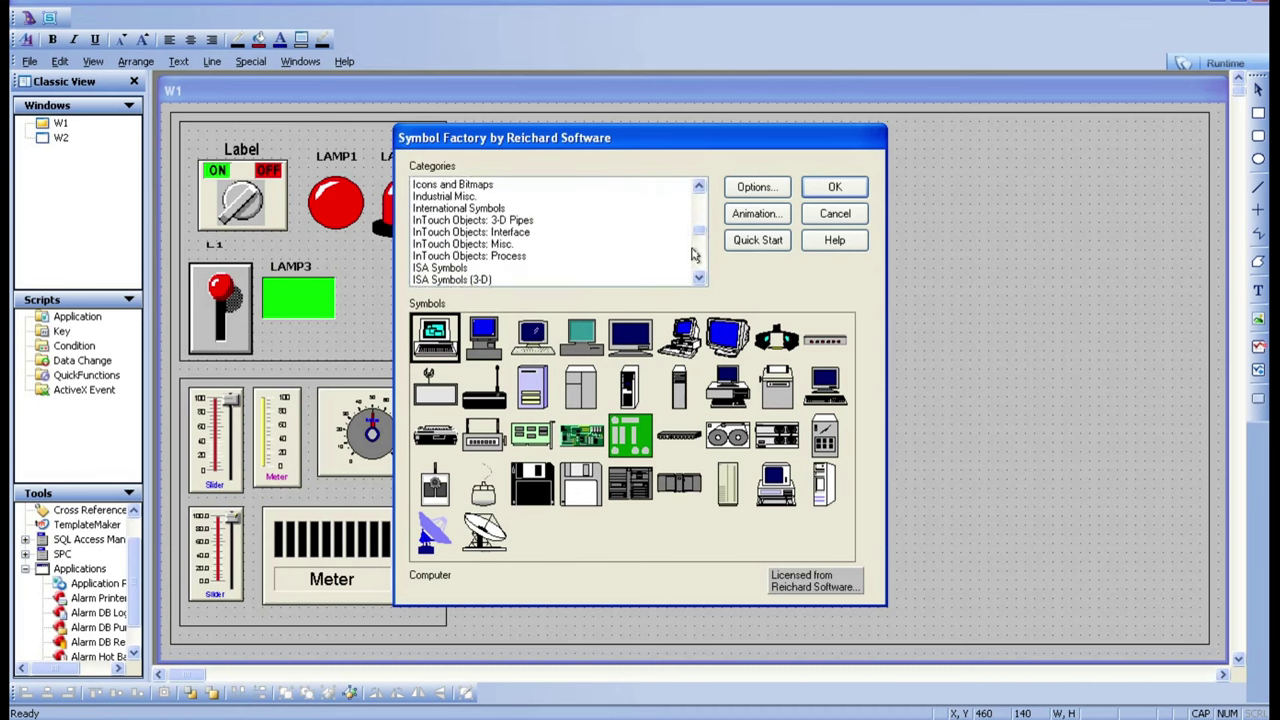
left_click(695, 254)
left_click(697, 280)
left_click(697, 280)
left_click(697, 280)
left_click(441, 268)
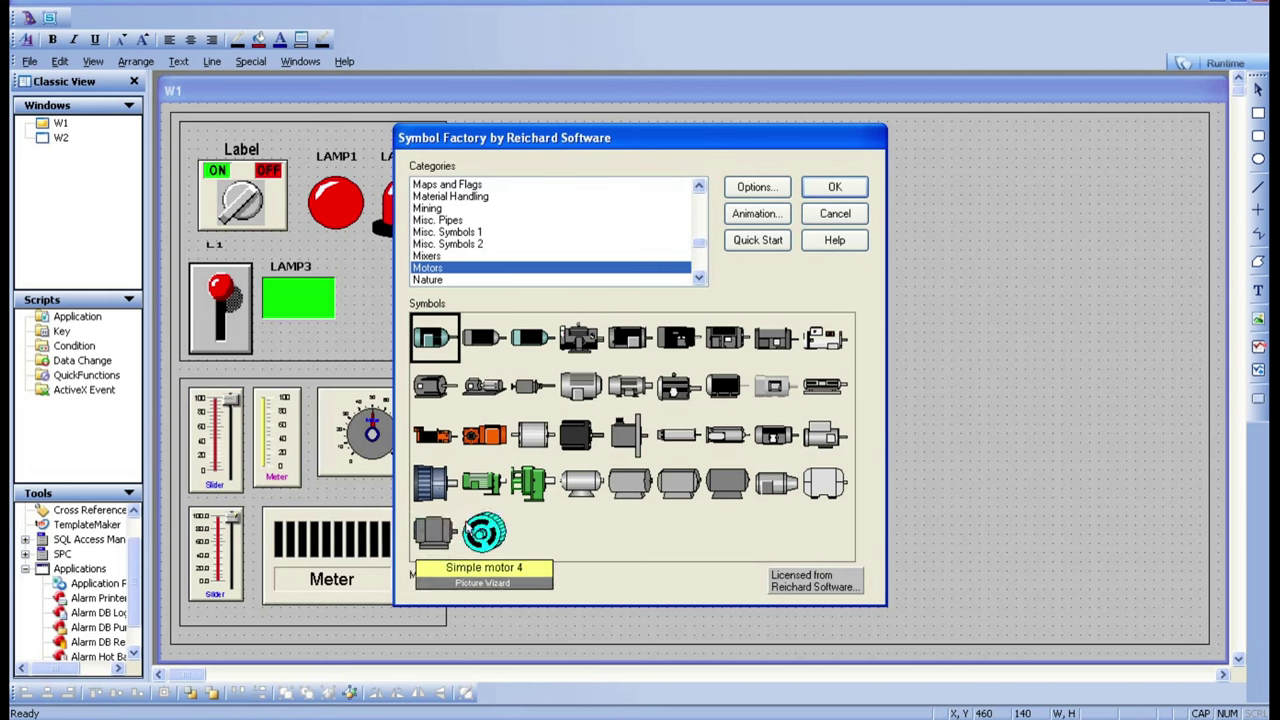
left_click(535, 339)
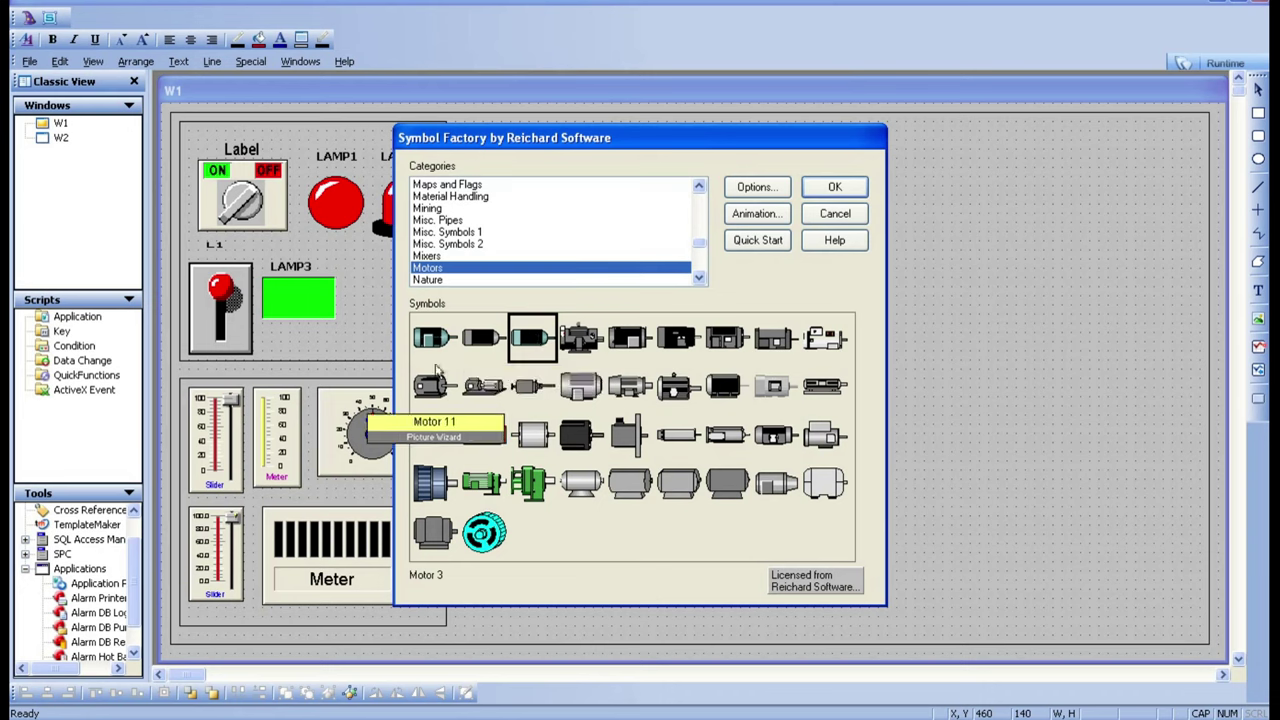
left_click(826, 484)
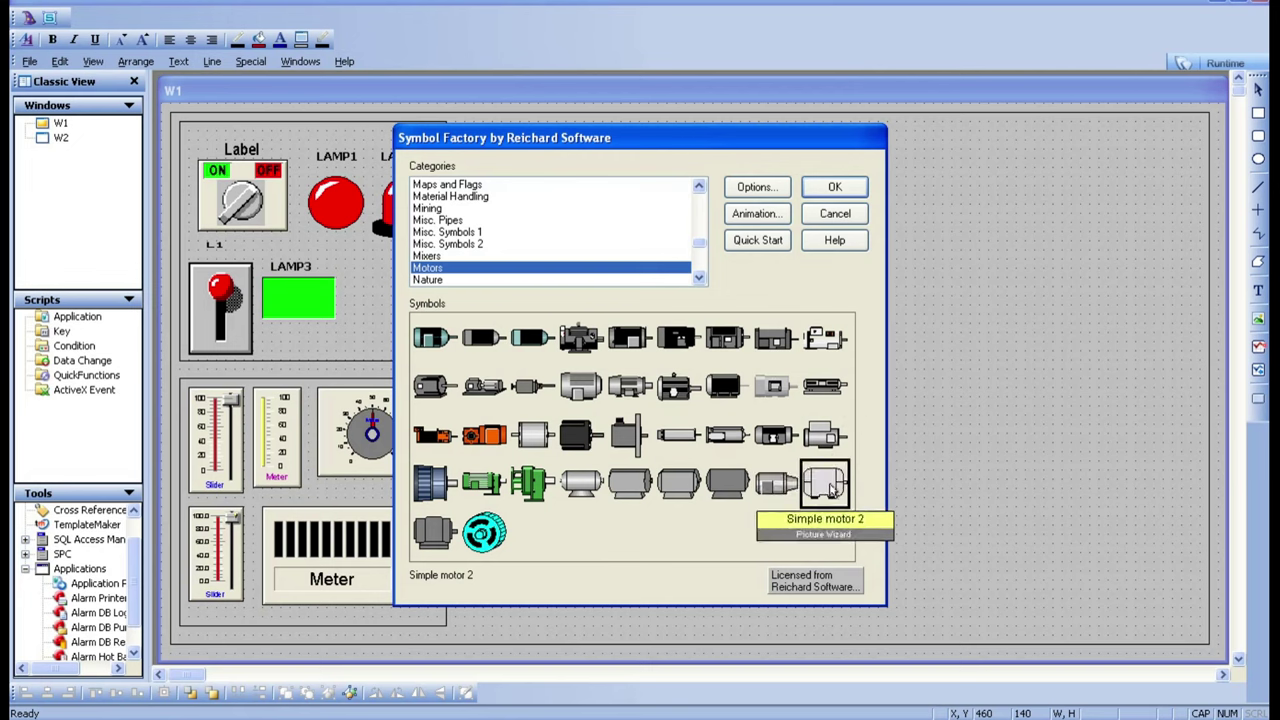
left_click(838, 187)
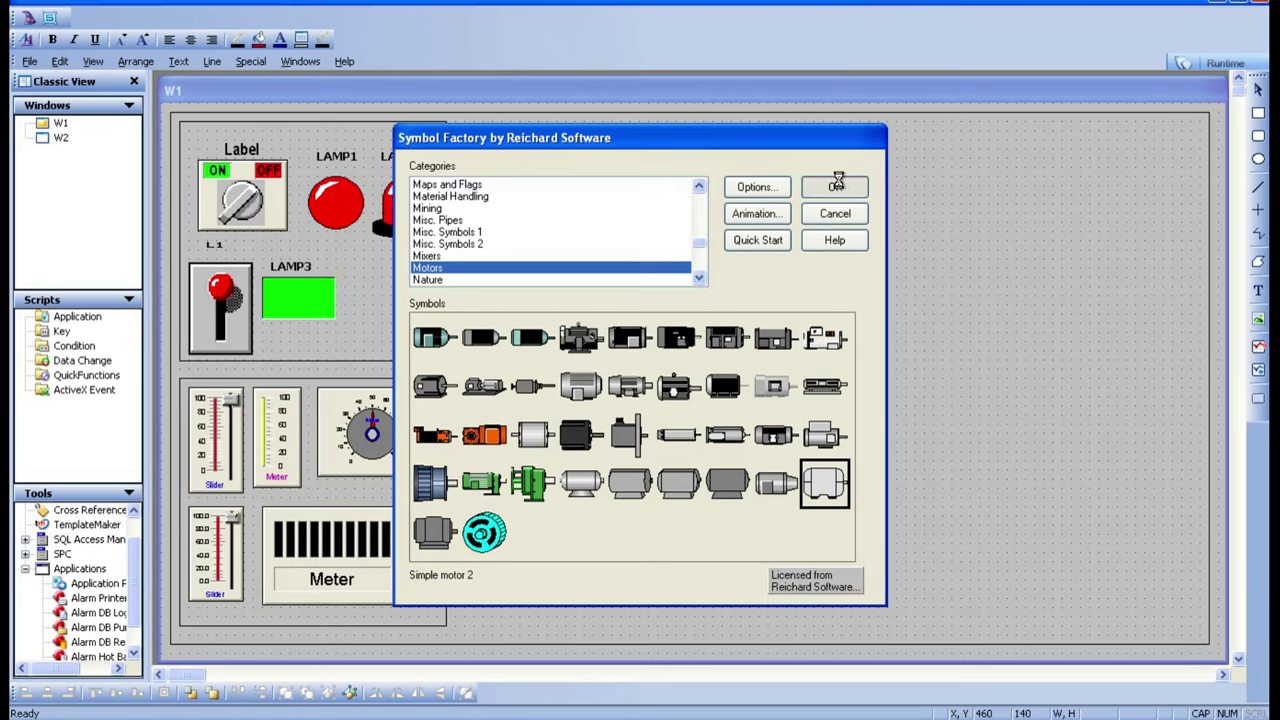
left_click(783, 288)
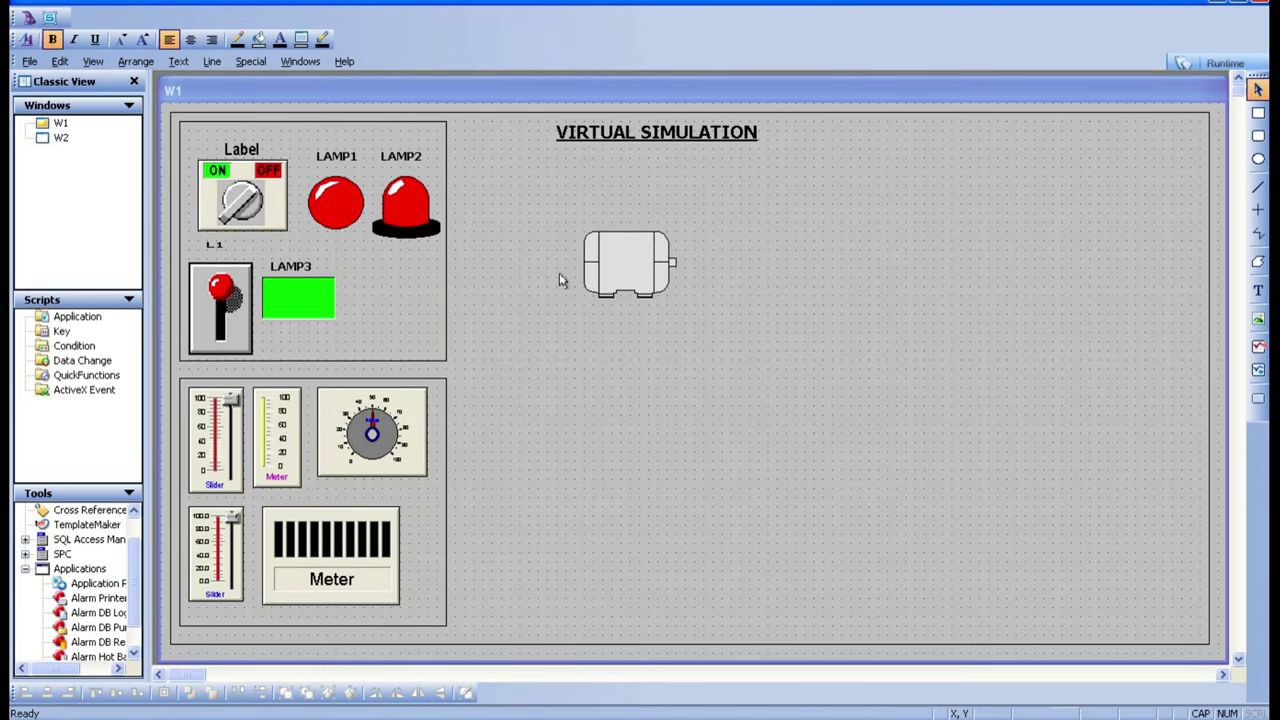
left_click(631, 257)
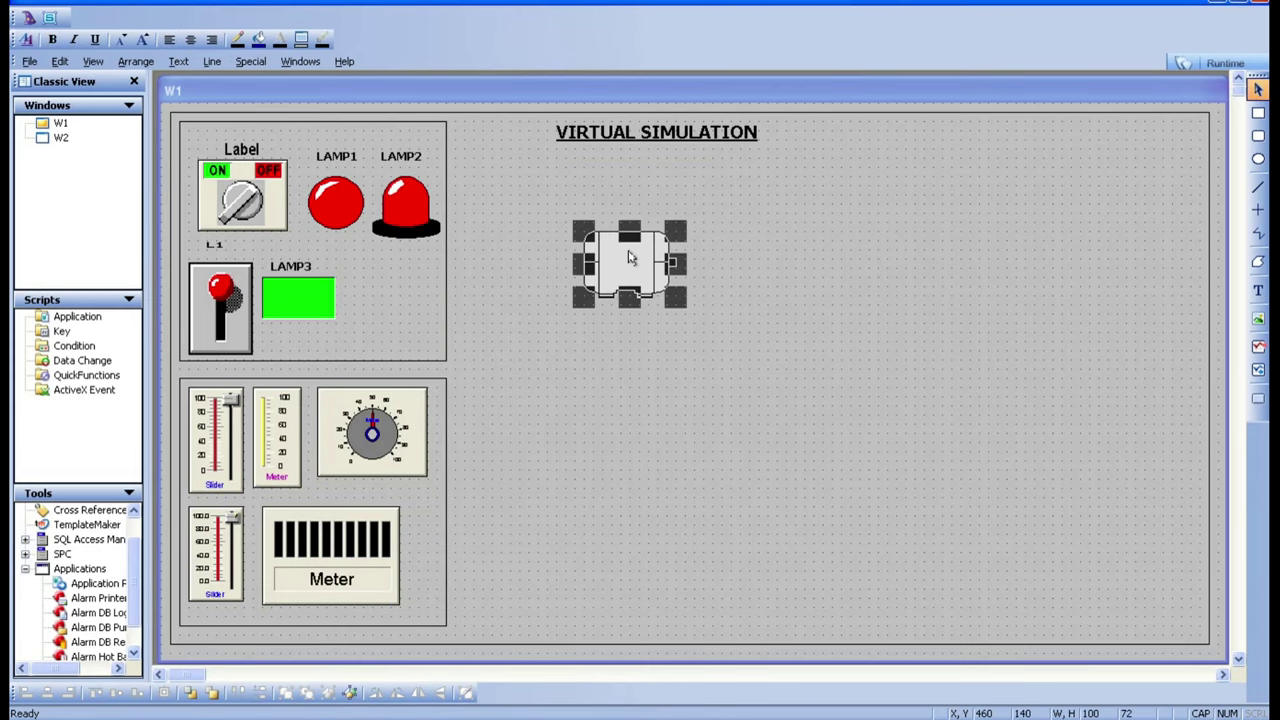
left_click(643, 367)
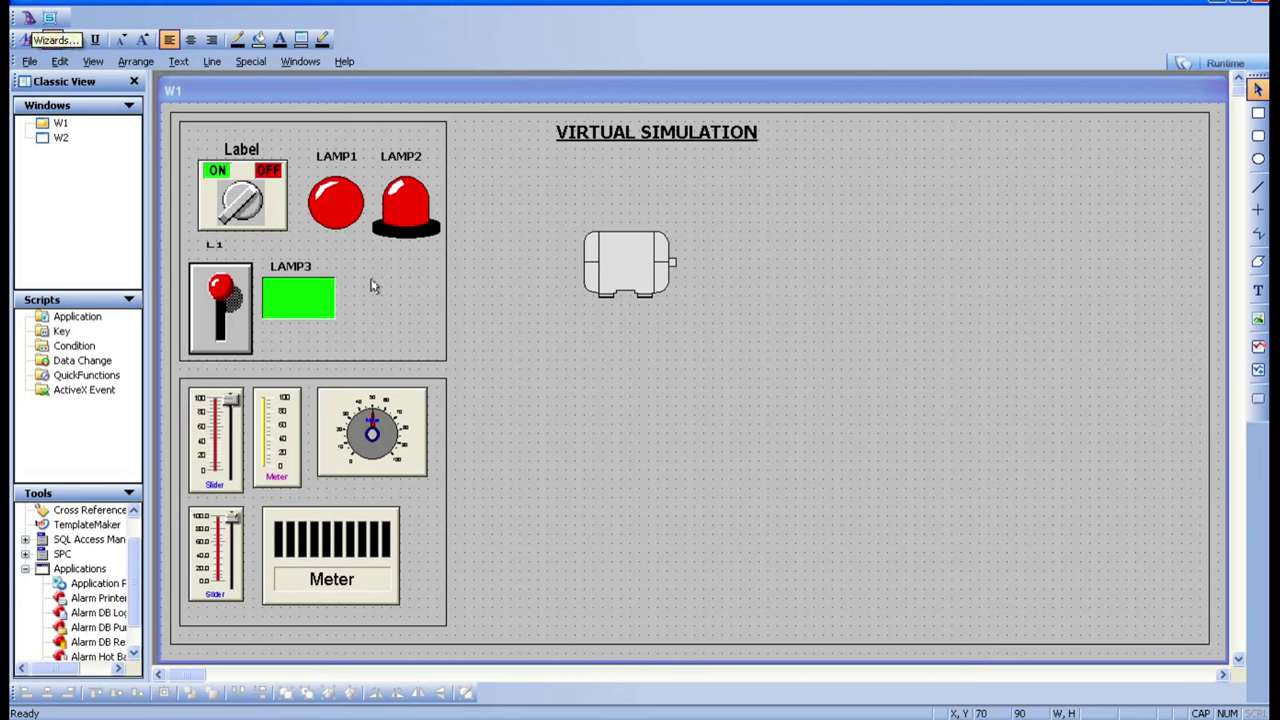
Step: Repeat the Symbol Factory wizard to place the Pneumatic brake symbol from the Motors category below and to the right of the simple motor
right_click(716, 460)
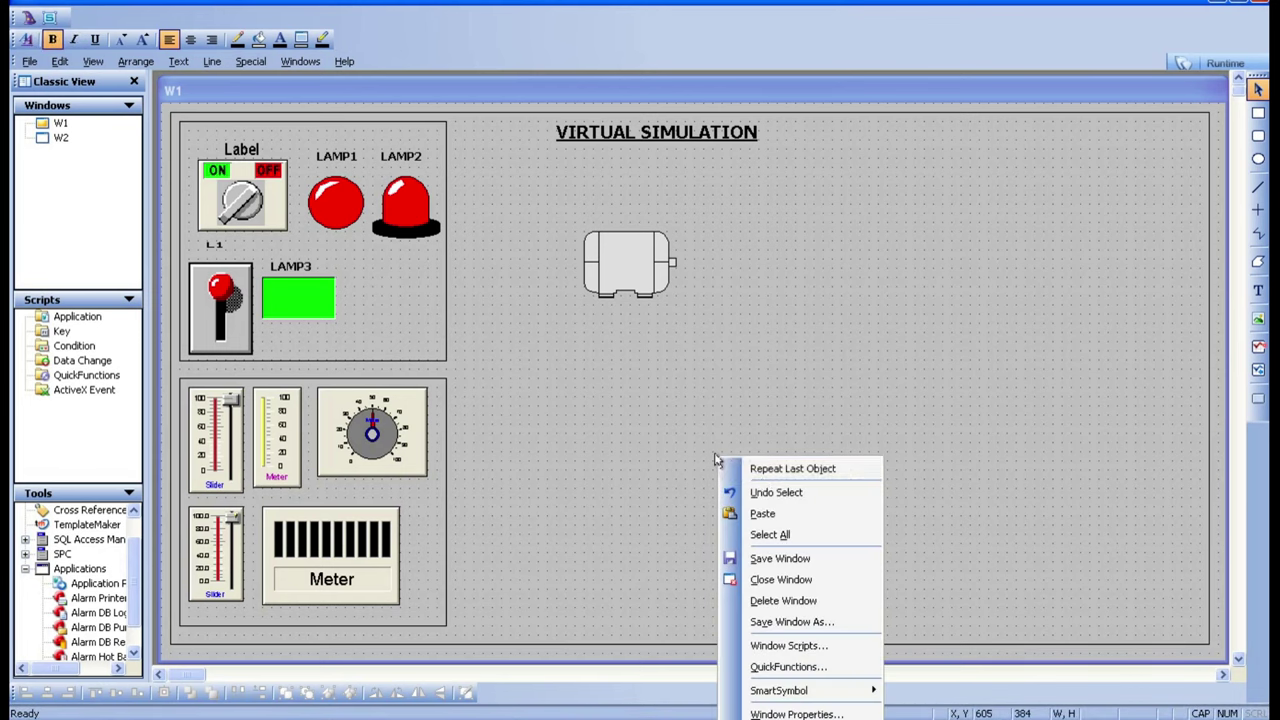
left_click(787, 470)
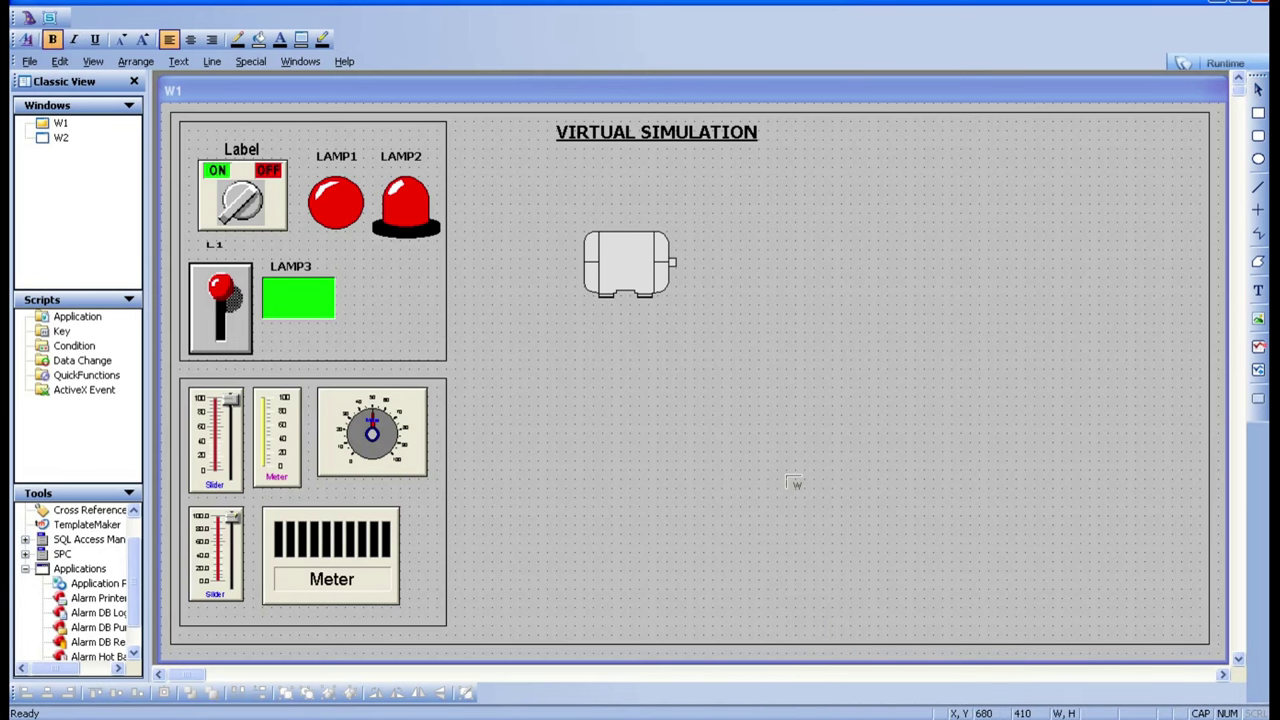
left_click(728, 297)
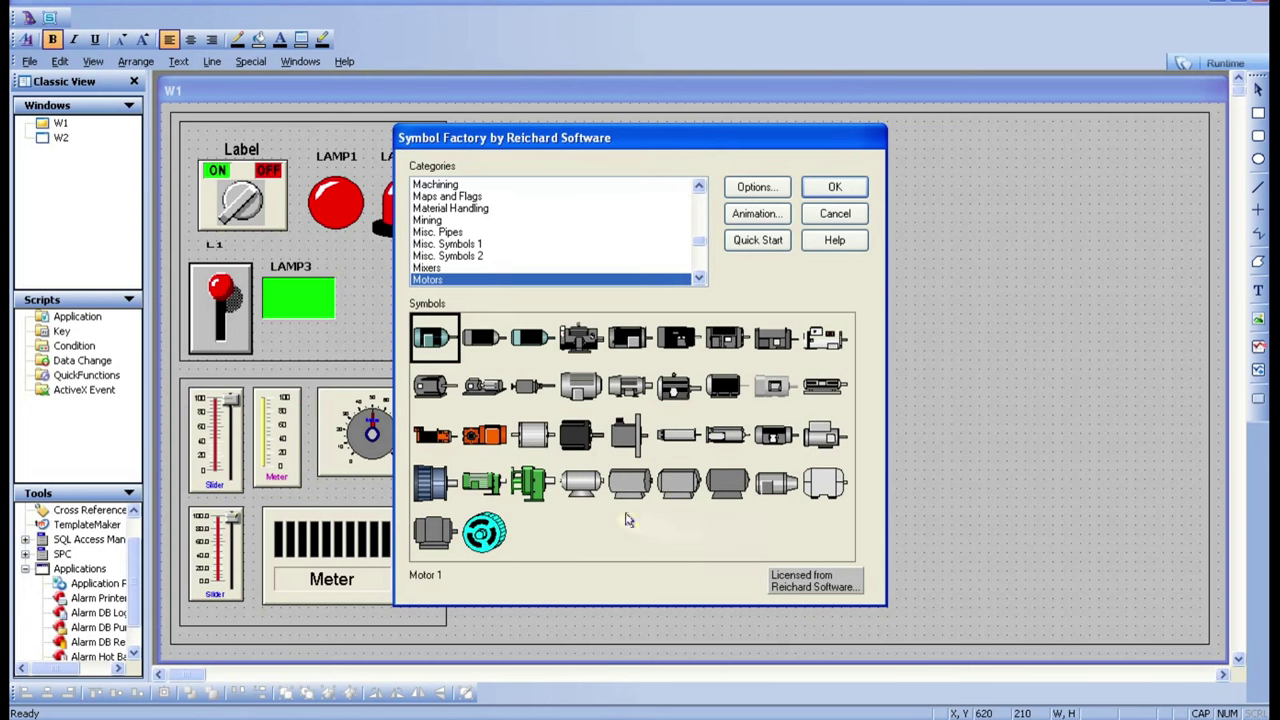
left_click(436, 485)
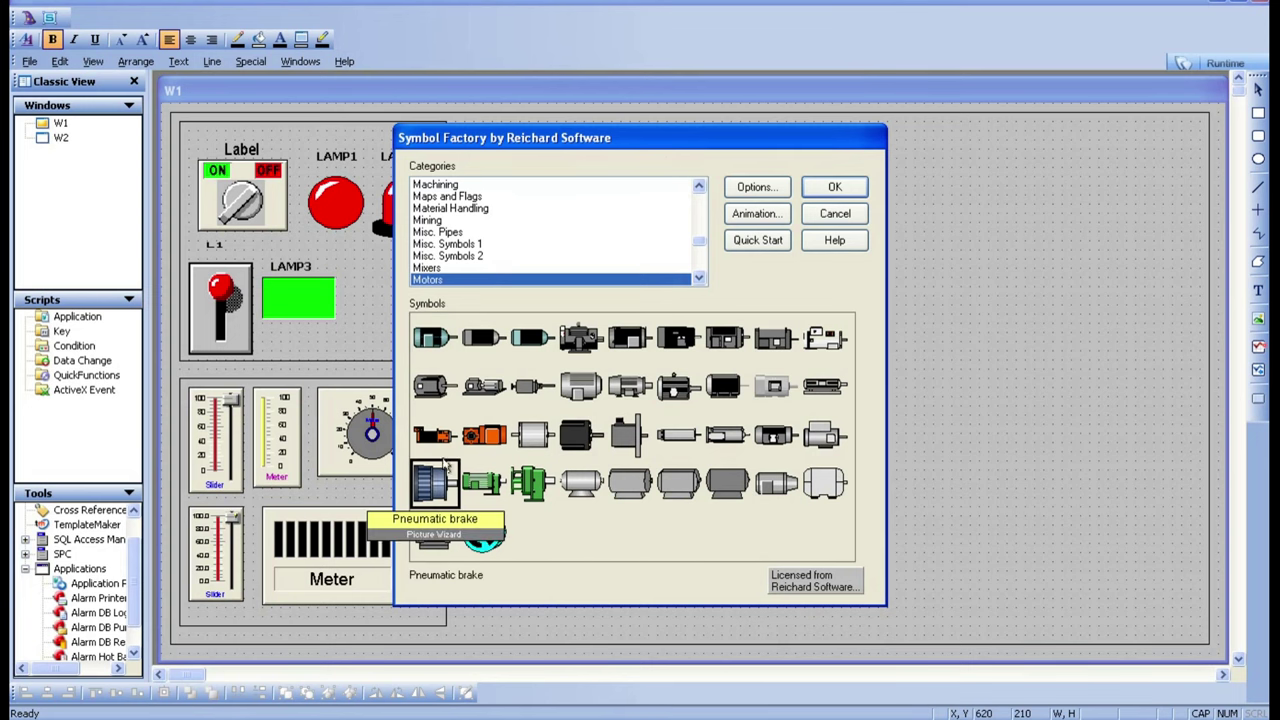
left_click(834, 187)
left_click(852, 440)
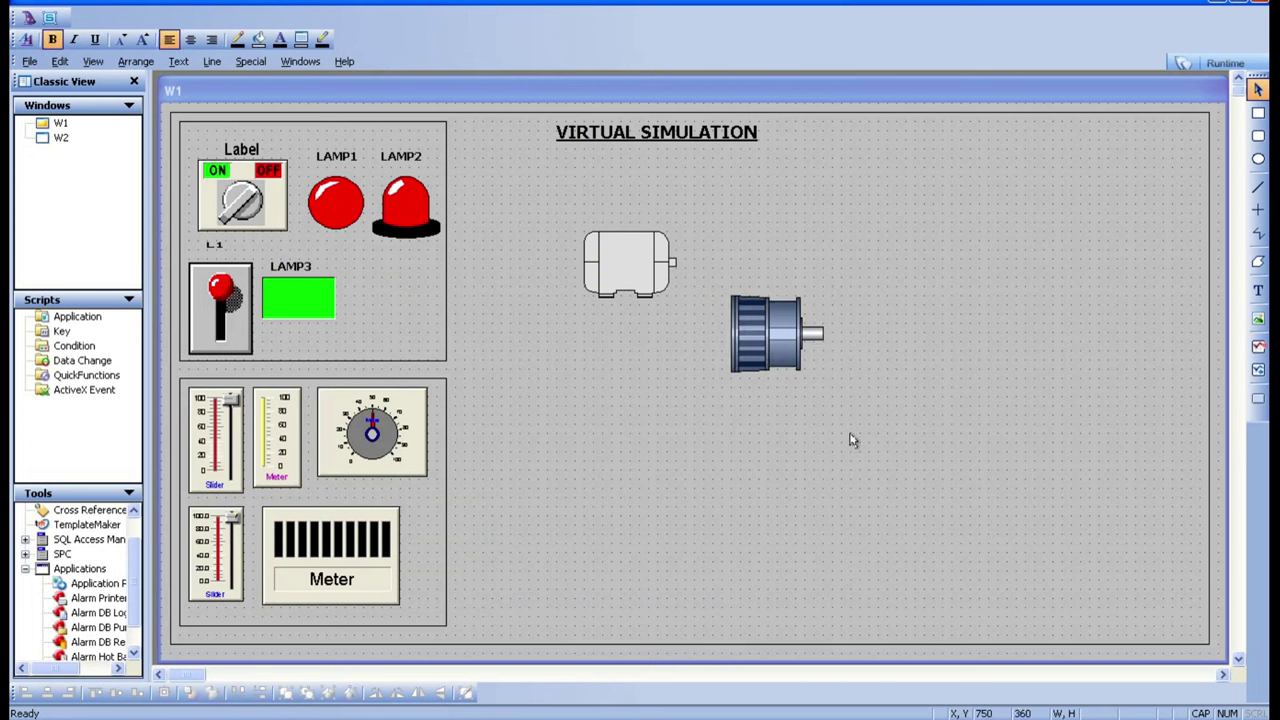
Step: Repeat the Symbol Factory wizard to place the Sensor 2 symbol from the Sensors category to the right of the simple motor
right_click(852, 440)
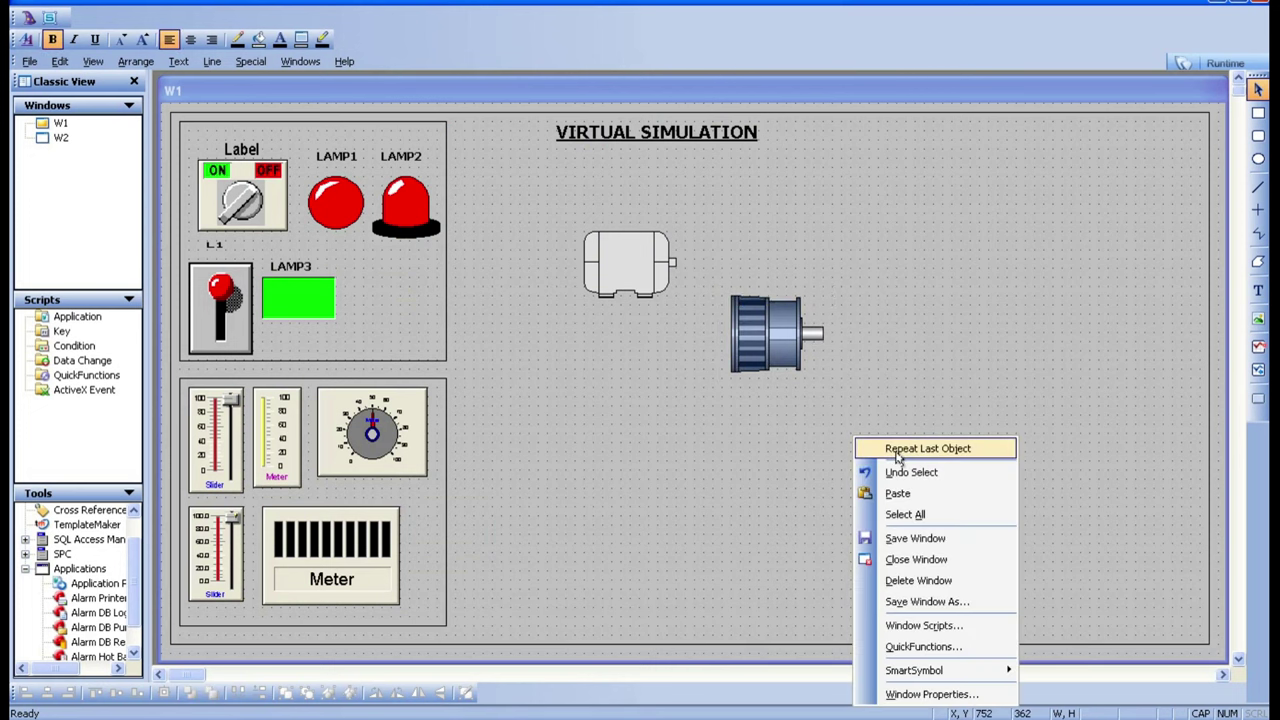
left_click(900, 449)
left_click(842, 214)
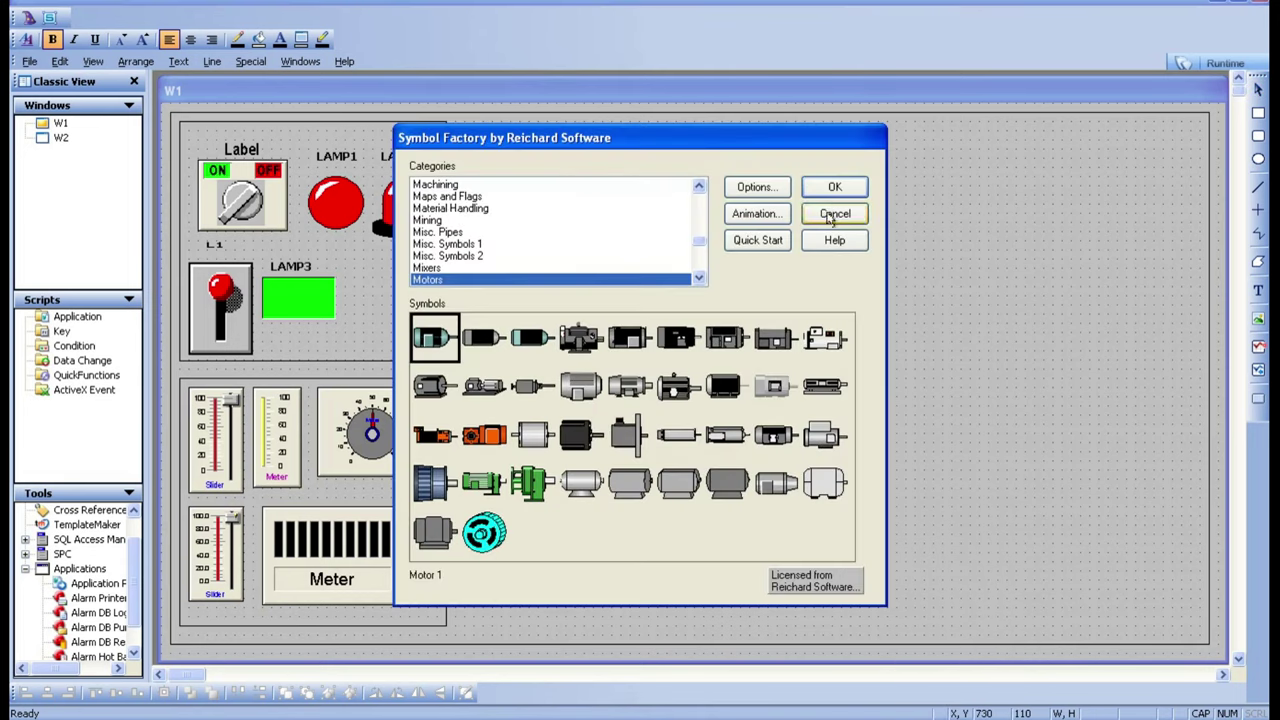
left_click(698, 261)
left_click(698, 261)
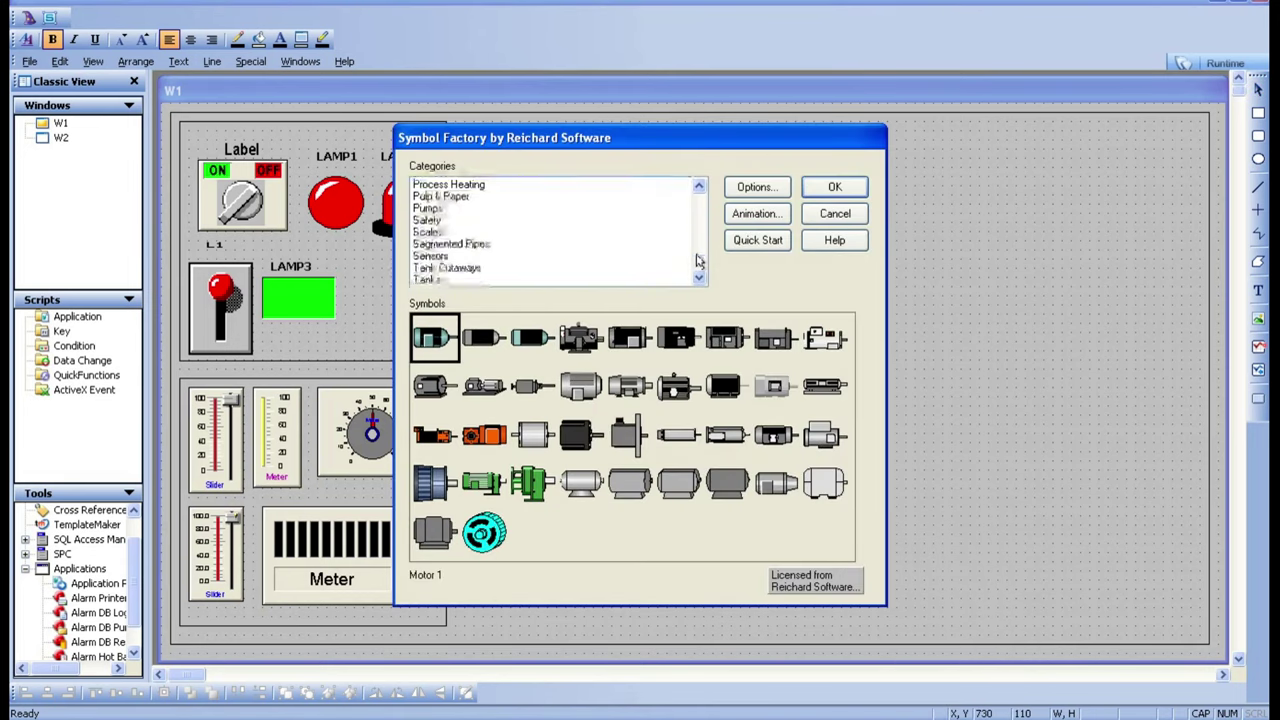
left_click(460, 257)
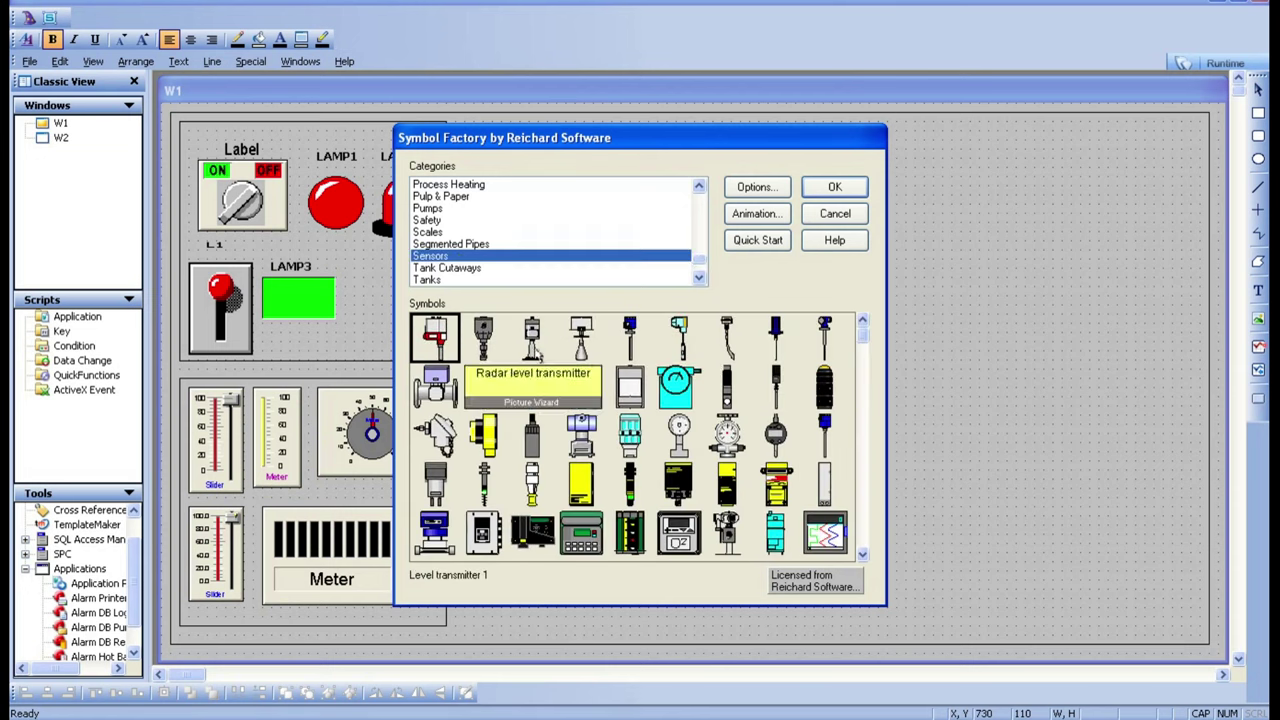
left_click(583, 445)
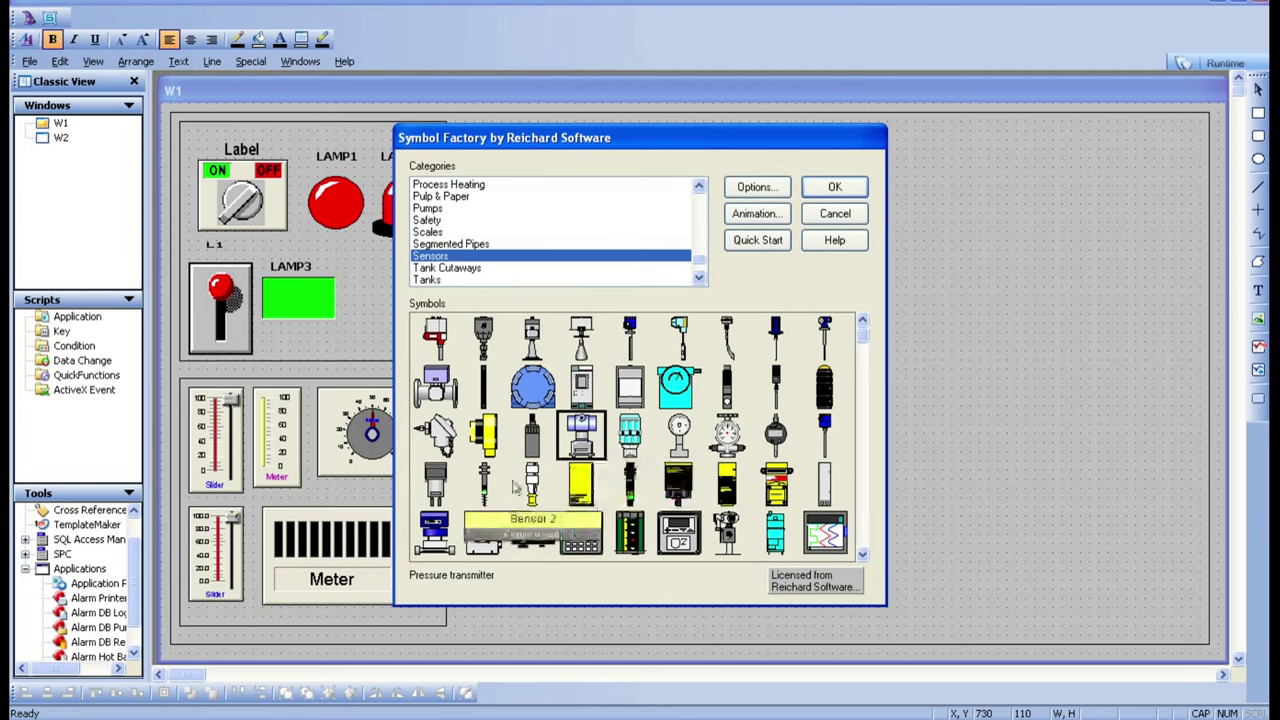
left_click(535, 484)
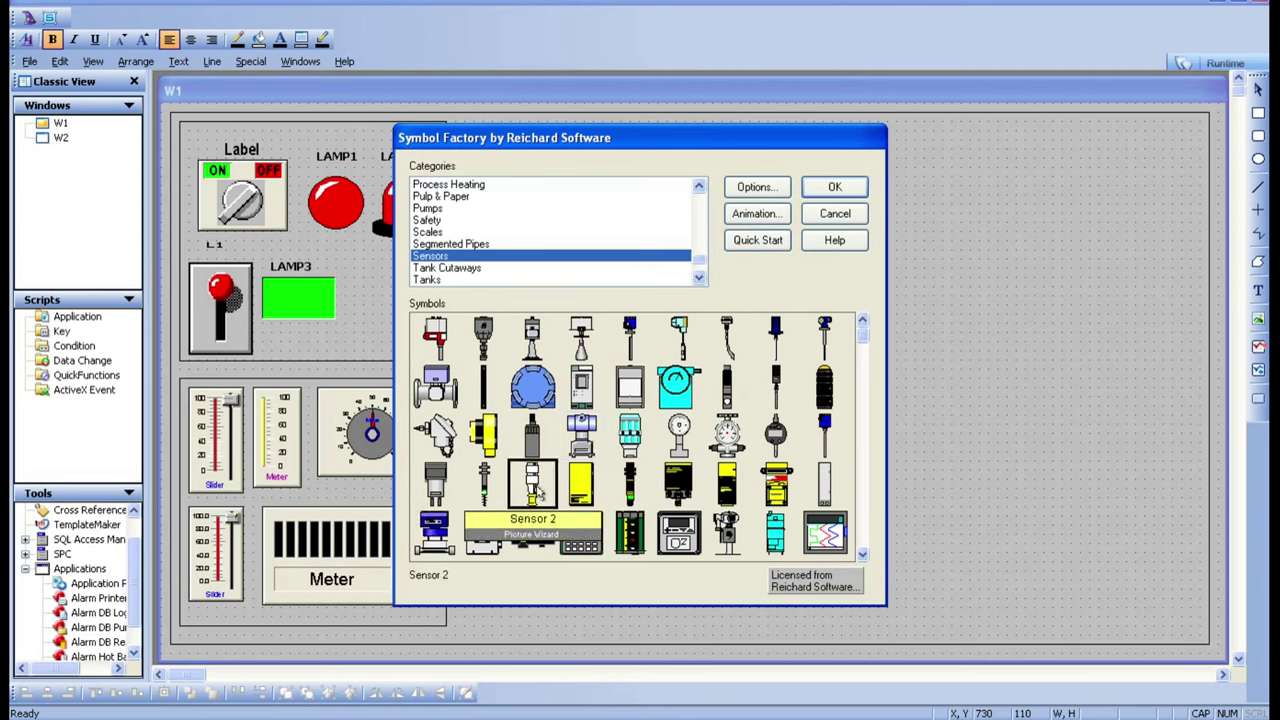
left_click(836, 189)
left_click(866, 299)
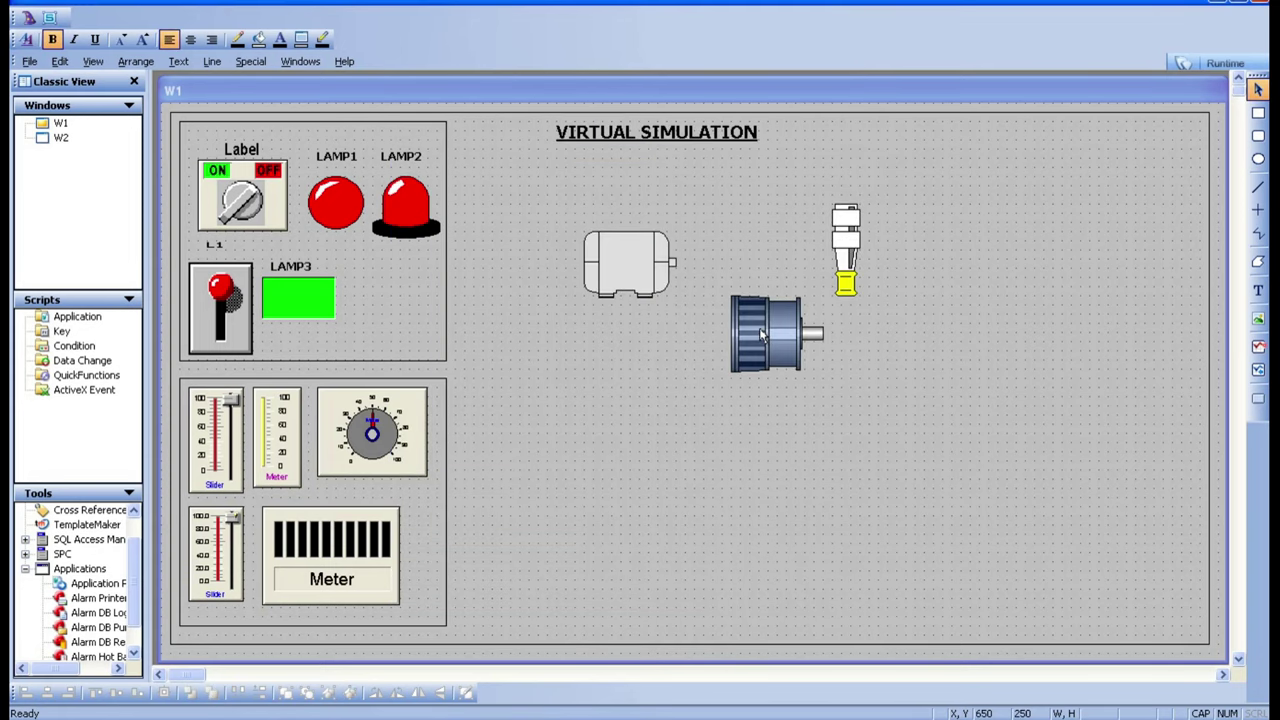
Step: Rearrange the symbols in W1 so the pneumatic brake sits directly above the simple motor and the sensor lies just above and right of the brake
left_click_drag(749, 335, 603, 372)
left_click(635, 268)
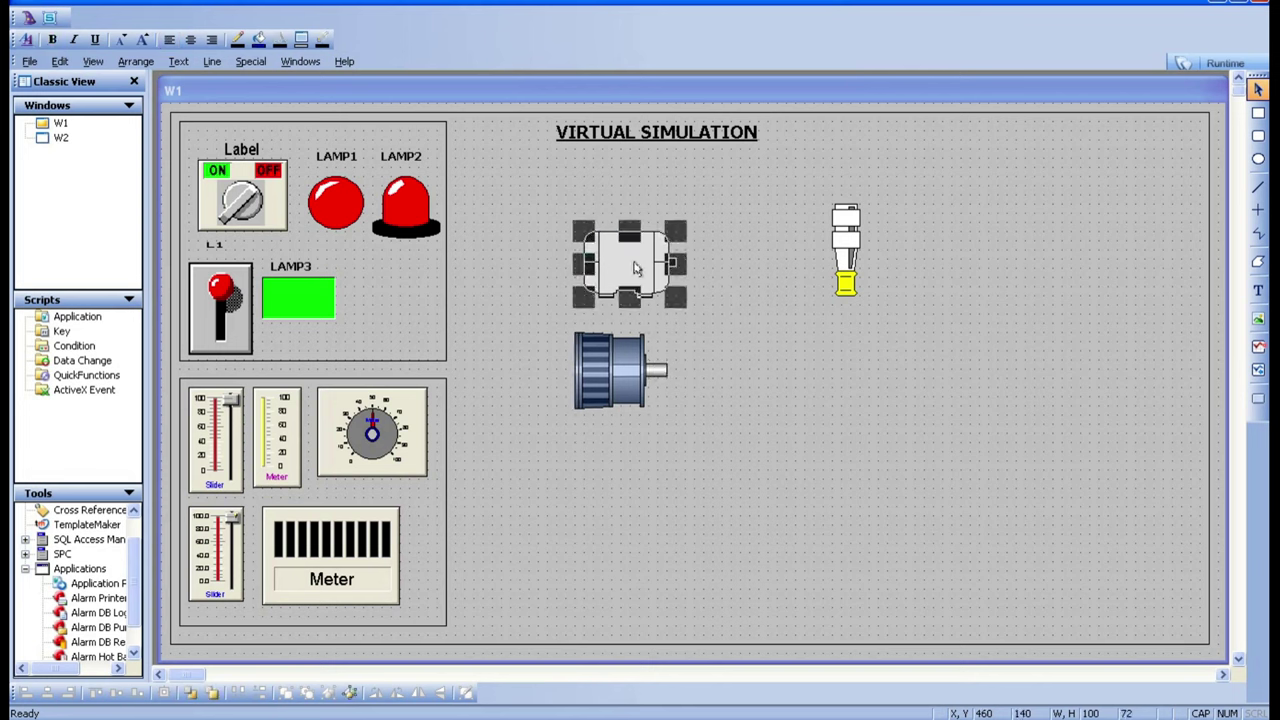
left_click_drag(635, 268, 628, 463)
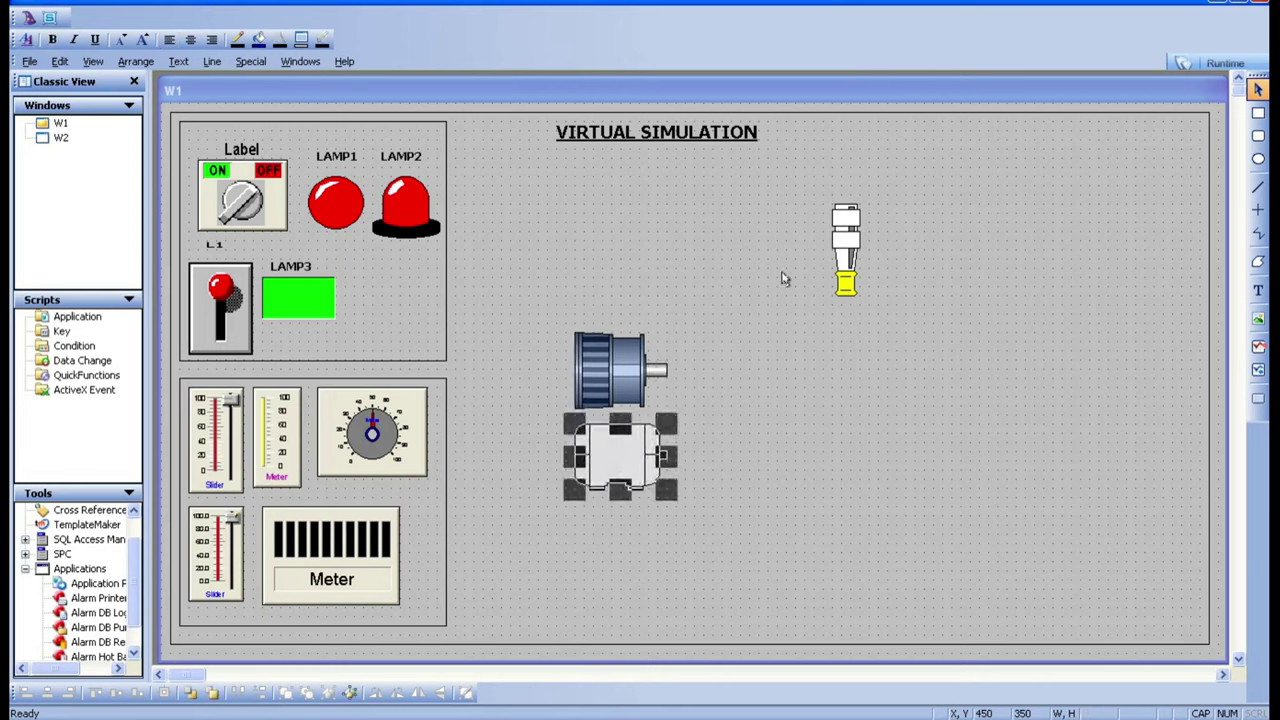
left_click_drag(840, 268, 729, 316)
left_click(826, 413)
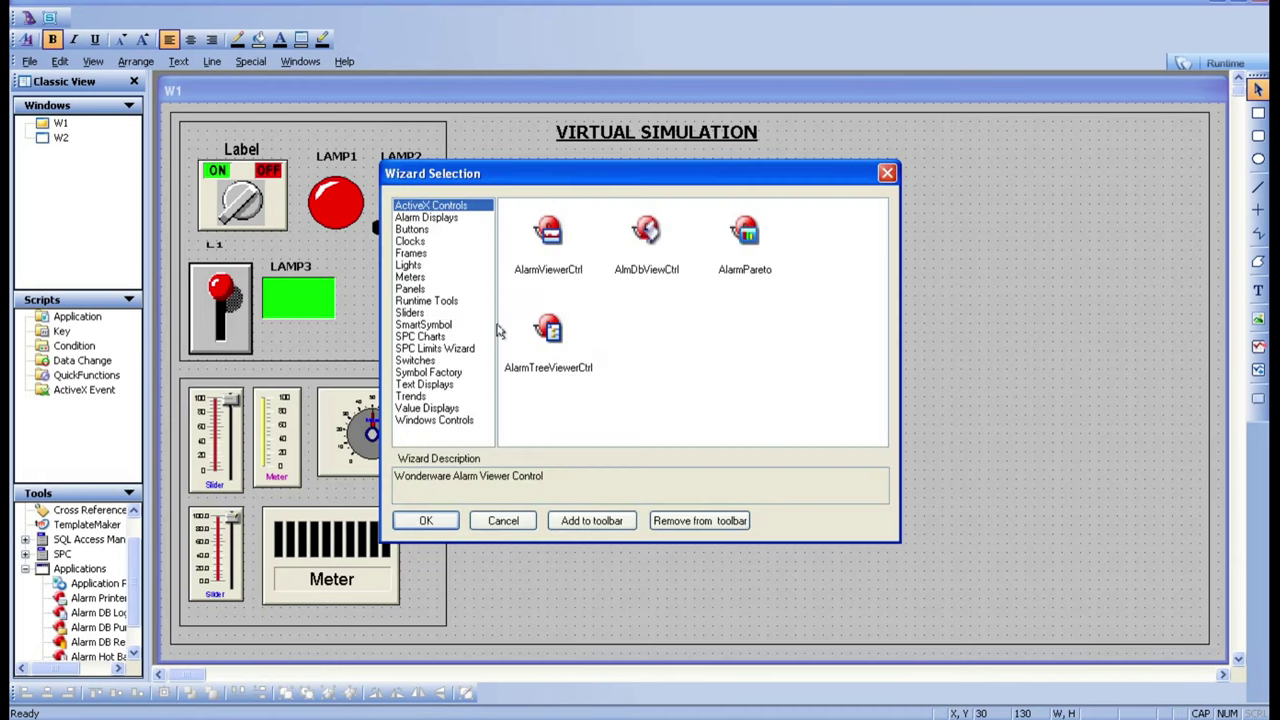
Step: Insert the Small weigh belt symbol from Symbol Factory's Conveyors, Misc. category into the VIRTUAL SIMULATION area of W1
left_click(430, 373)
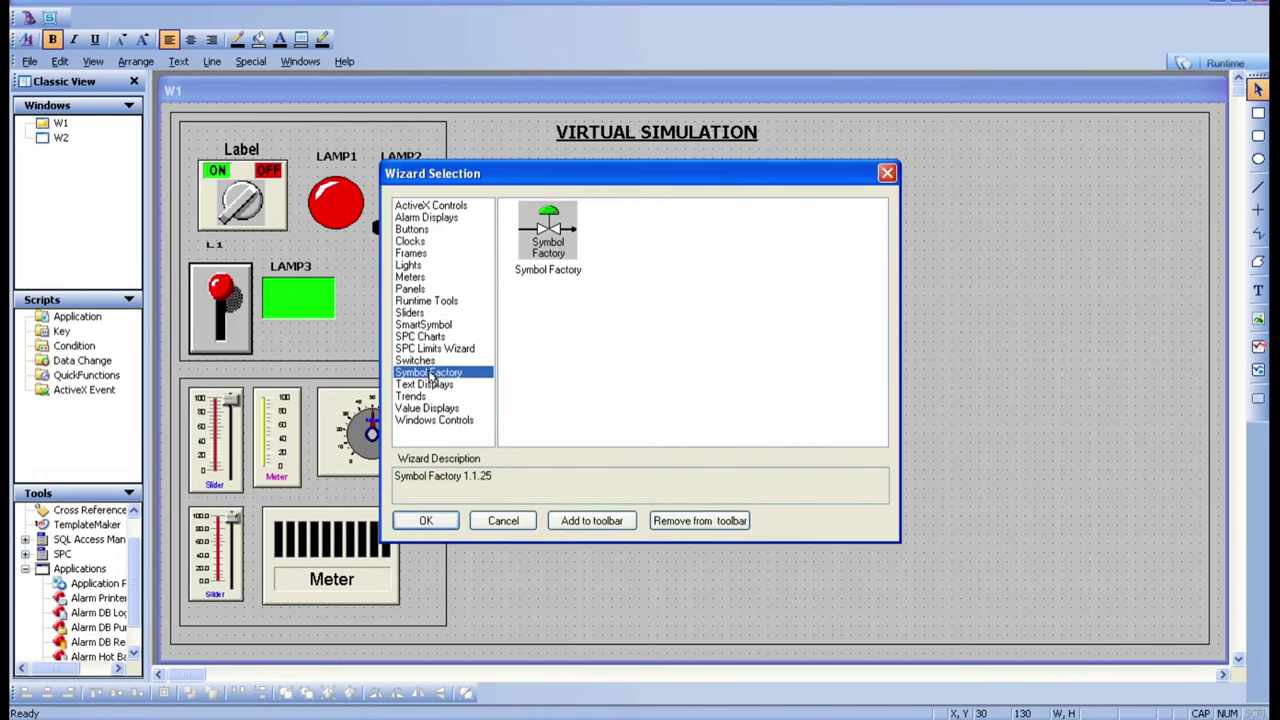
left_click(558, 250)
left_click(426, 520)
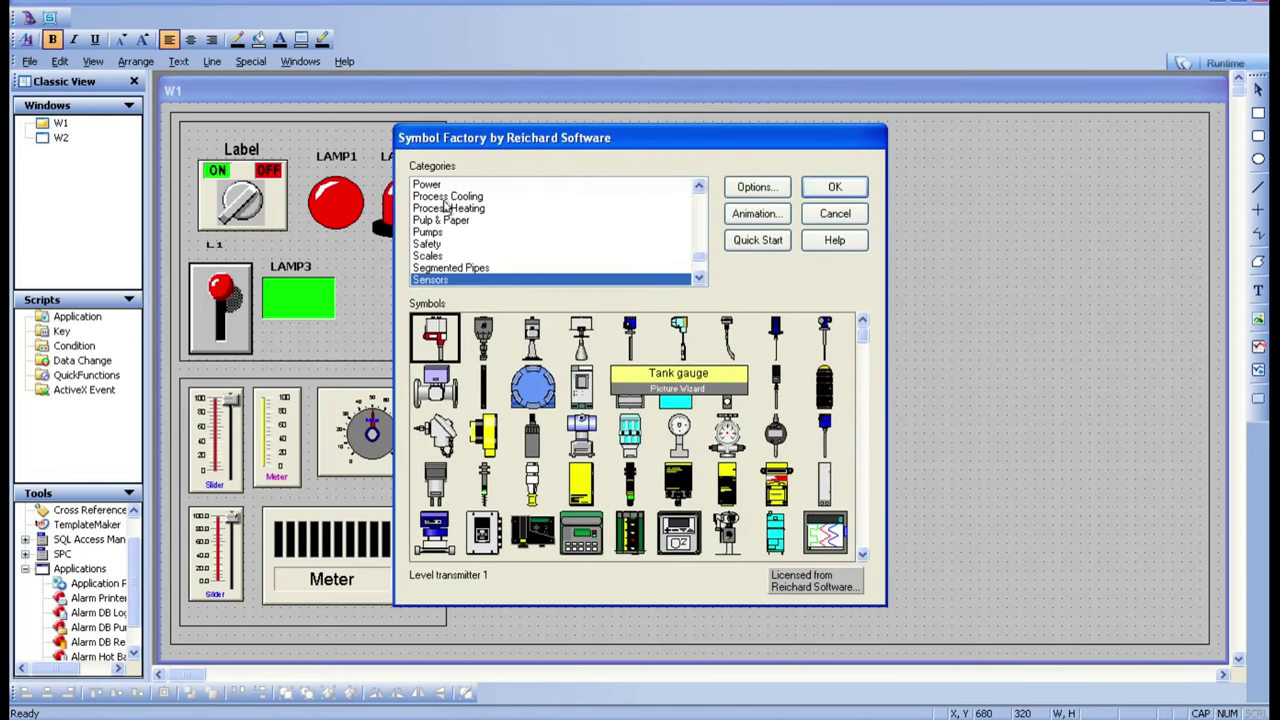
left_click(446, 206)
left_click(698, 206)
left_click(698, 206)
left_click(698, 206)
left_click(698, 206)
left_click(698, 206)
left_click(698, 206)
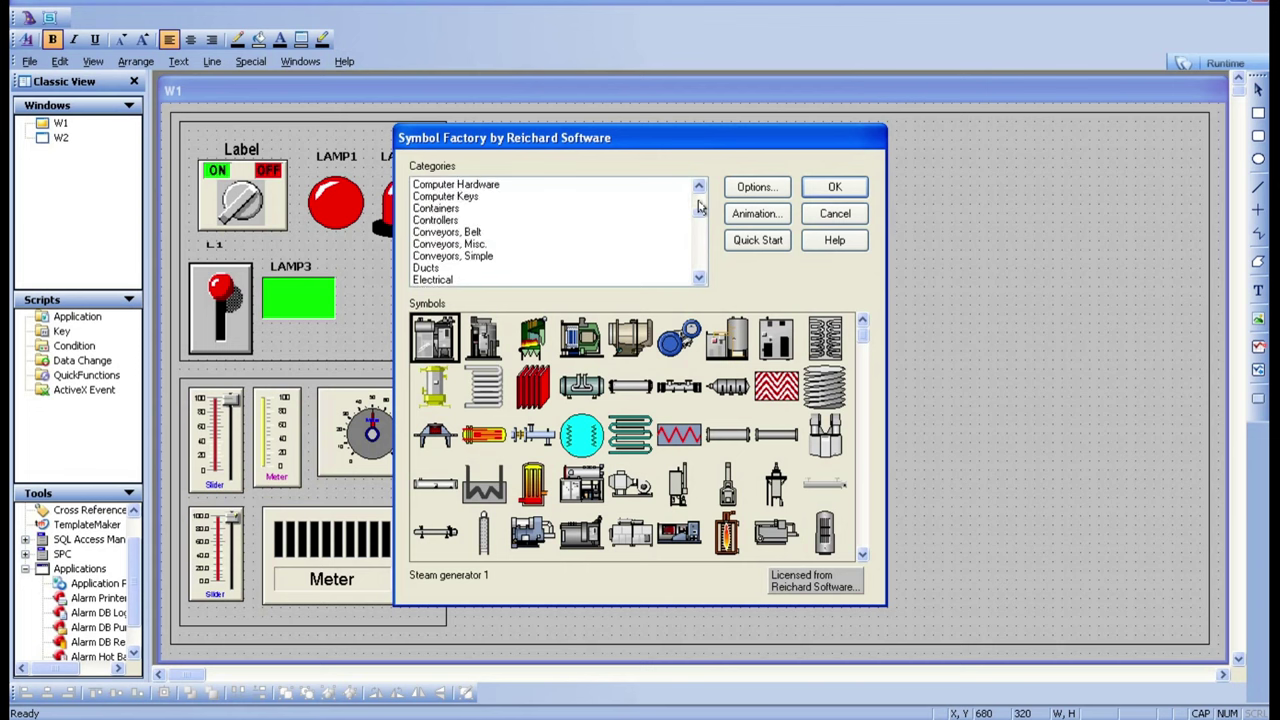
left_click(446, 236)
left_click(450, 245)
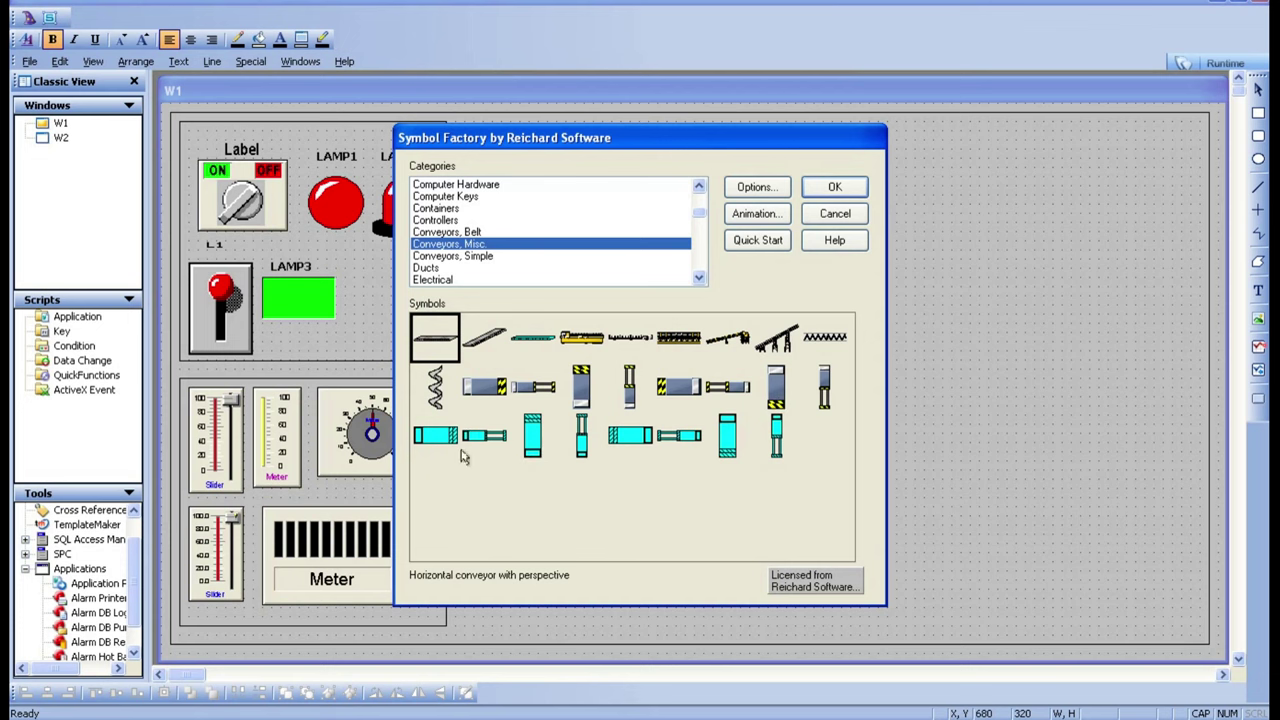
left_click(487, 257)
left_click(480, 246)
left_click(581, 340)
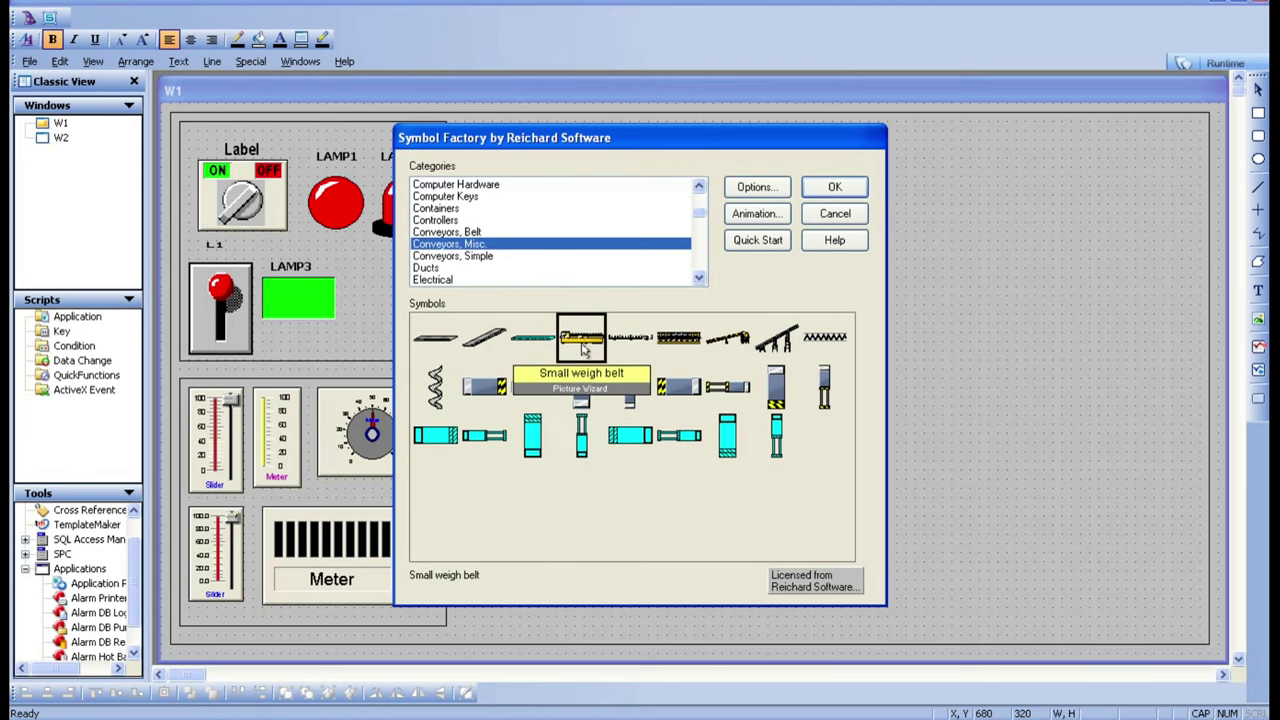
left_click(835, 188)
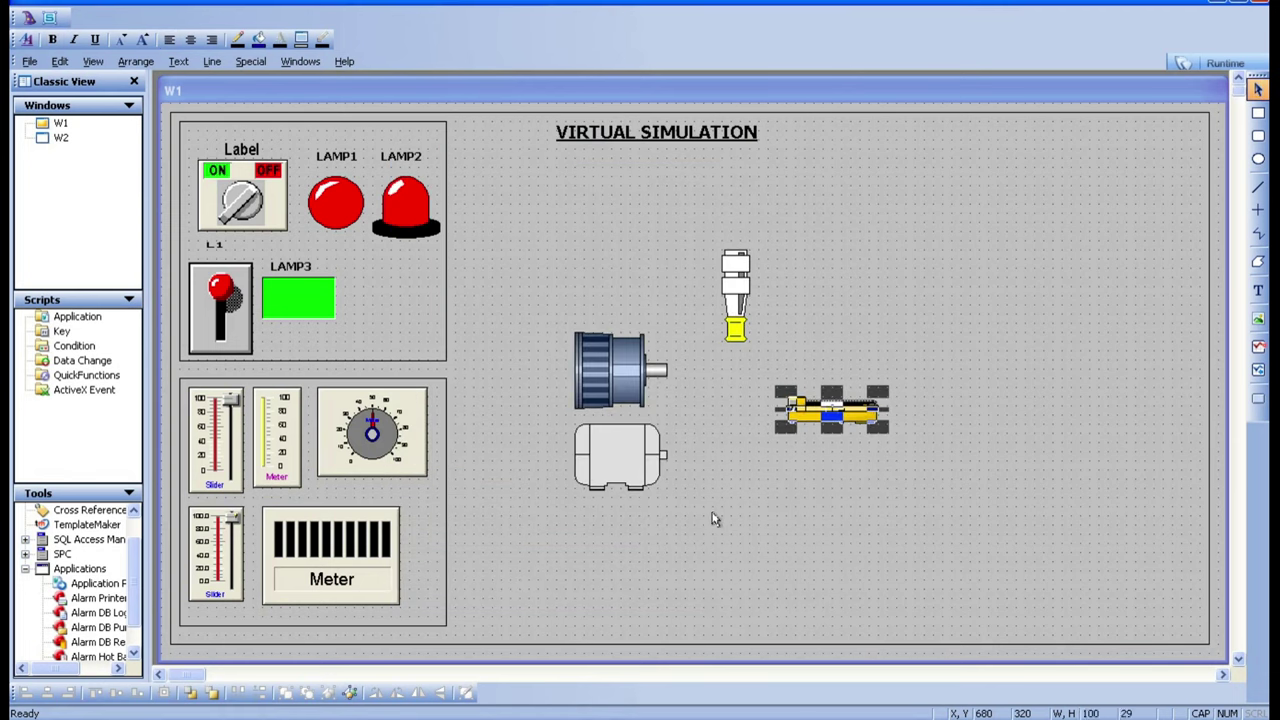
Step: Enlarge the weigh belt to 771 by 192 and position it along the lower edge of the VIRTUAL SIMULATION area
left_click_drag(864, 430, 1186, 486)
left_click_drag(873, 443, 578, 566)
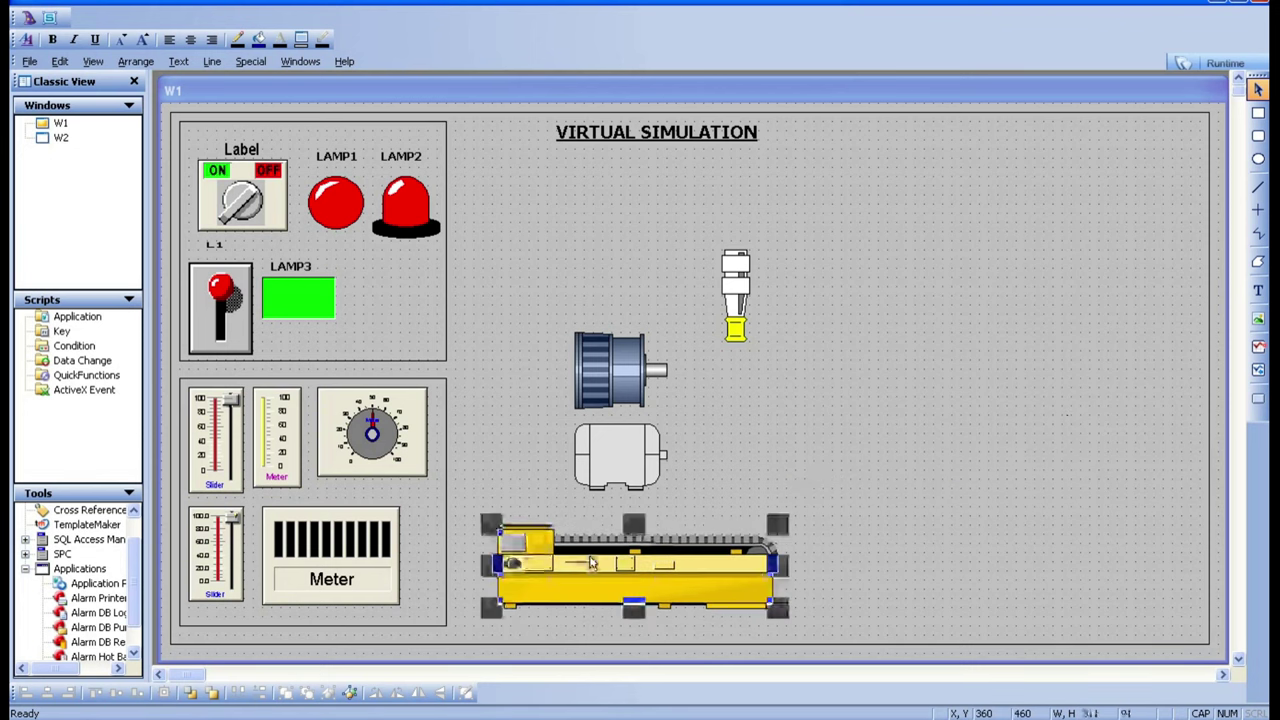
left_click_drag(778, 530, 1175, 462)
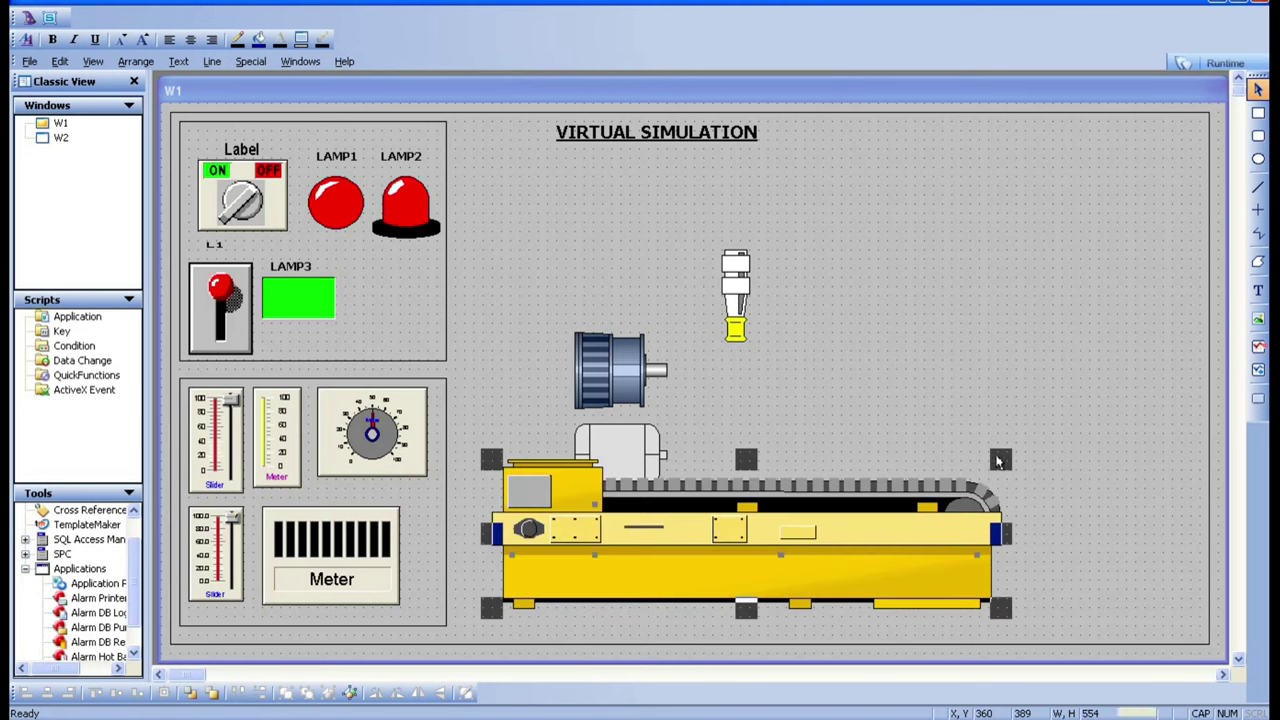
left_click_drag(1000, 460, 1196, 431)
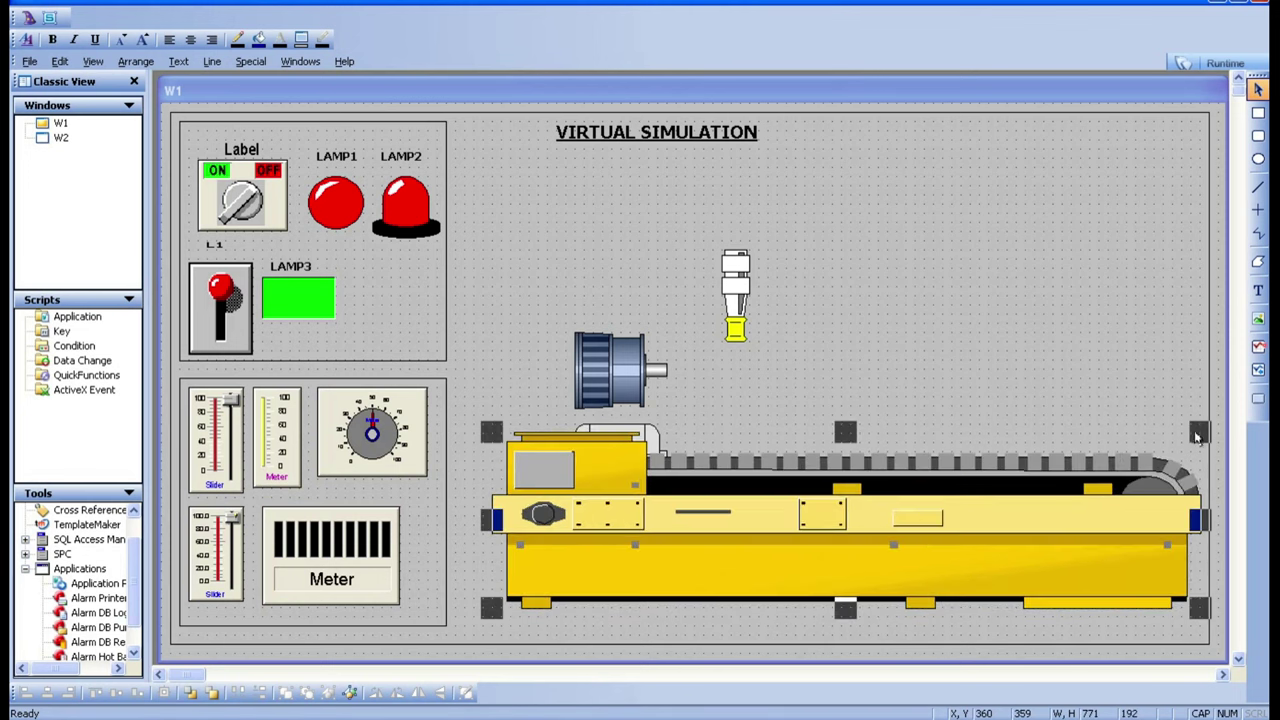
left_click_drag(857, 557, 829, 585)
Step: Move the simple motor to free space above and right of the sensor, and the pneumatic brake onto the weigh belt's left end
left_click(923, 394)
left_click_drag(620, 452, 914, 216)
left_click_drag(632, 362, 557, 585)
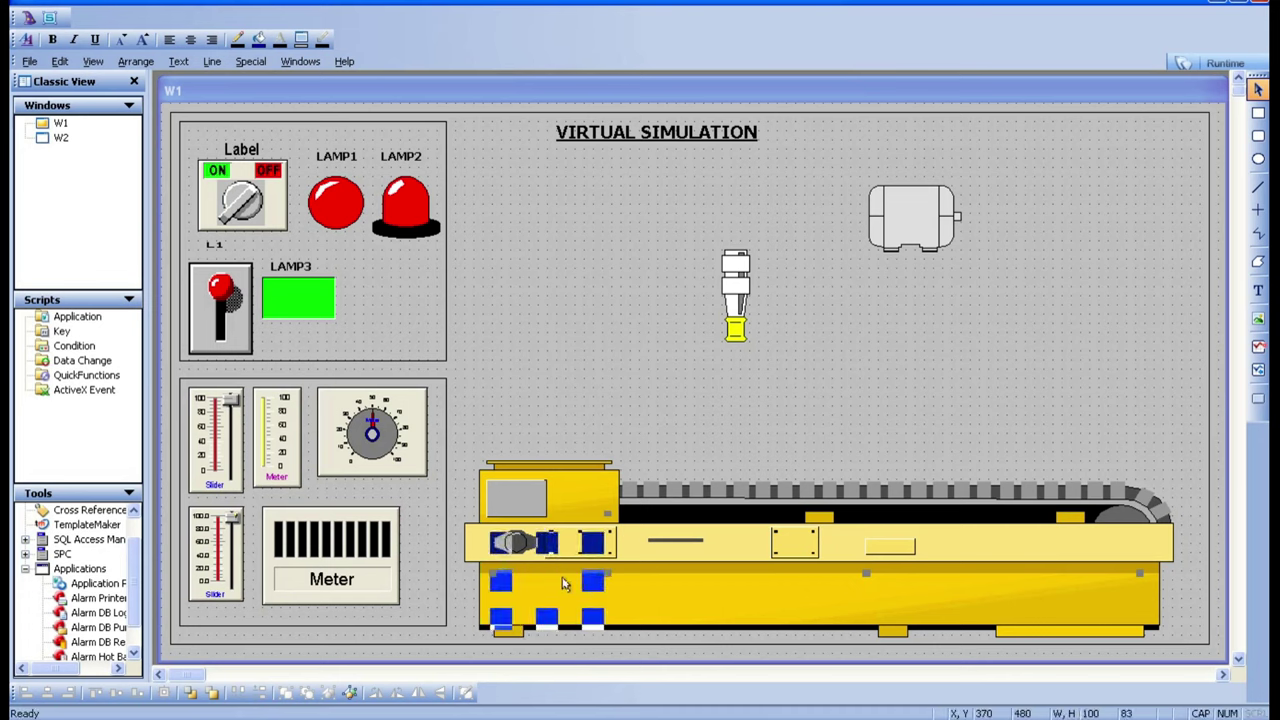
Step: Shift the weigh belt slightly right within the simulation area and send it to the back, behind the pneumatic brake
left_click(543, 565)
left_click_drag(543, 565, 532, 592)
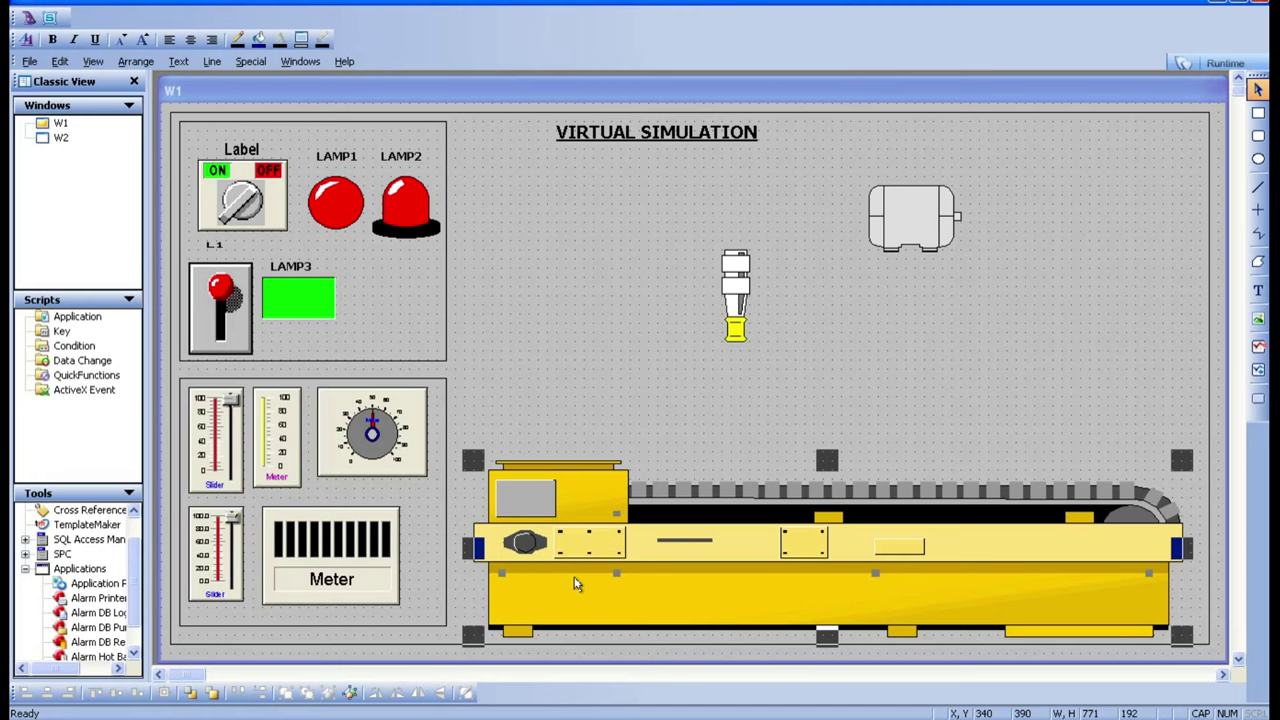
right_click(576, 585)
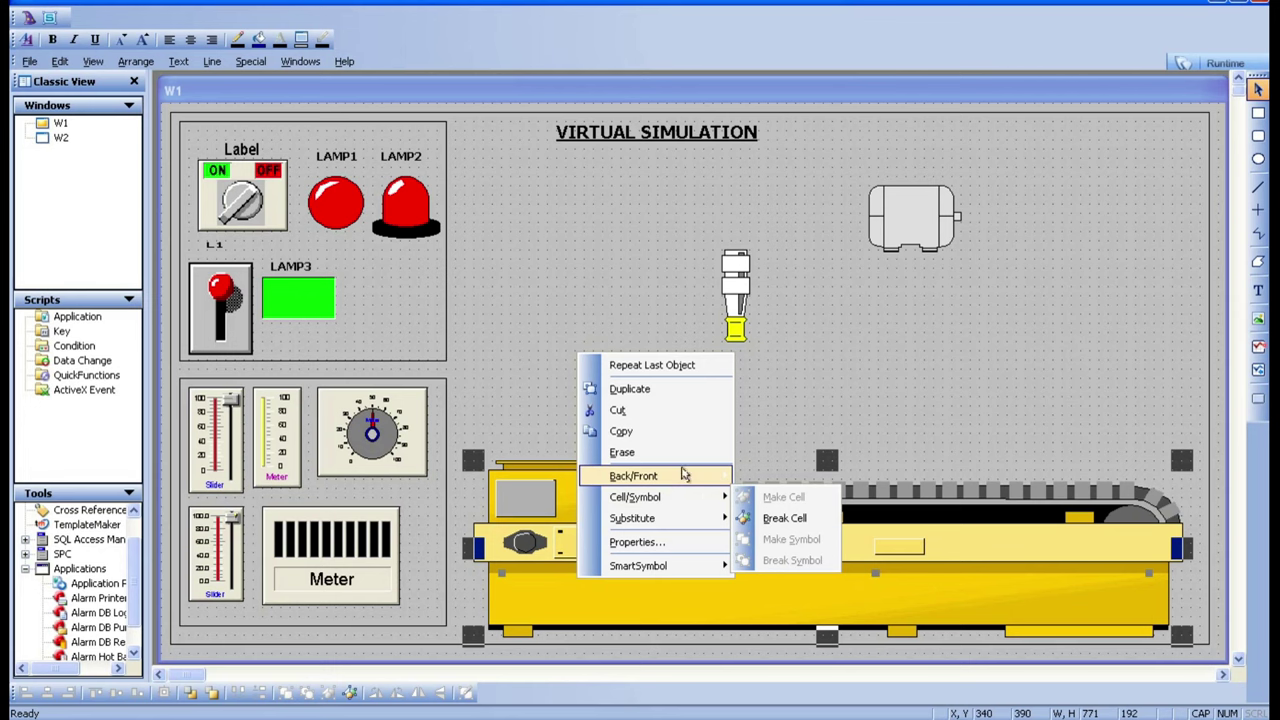
mouse_move(684, 474)
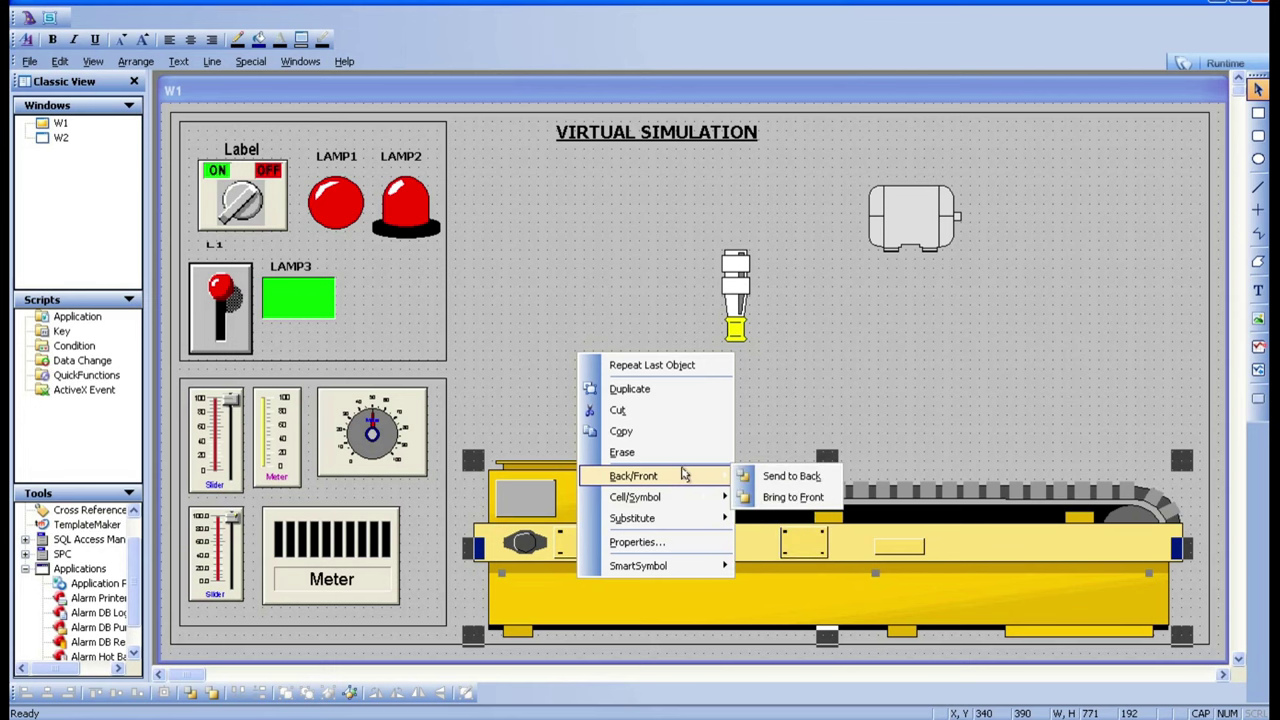
left_click(816, 481)
Step: Arrange the pneumatic brake and simple motor side by side on the weigh belt's base, with the sensor above the conveyor's left start
left_click(546, 601)
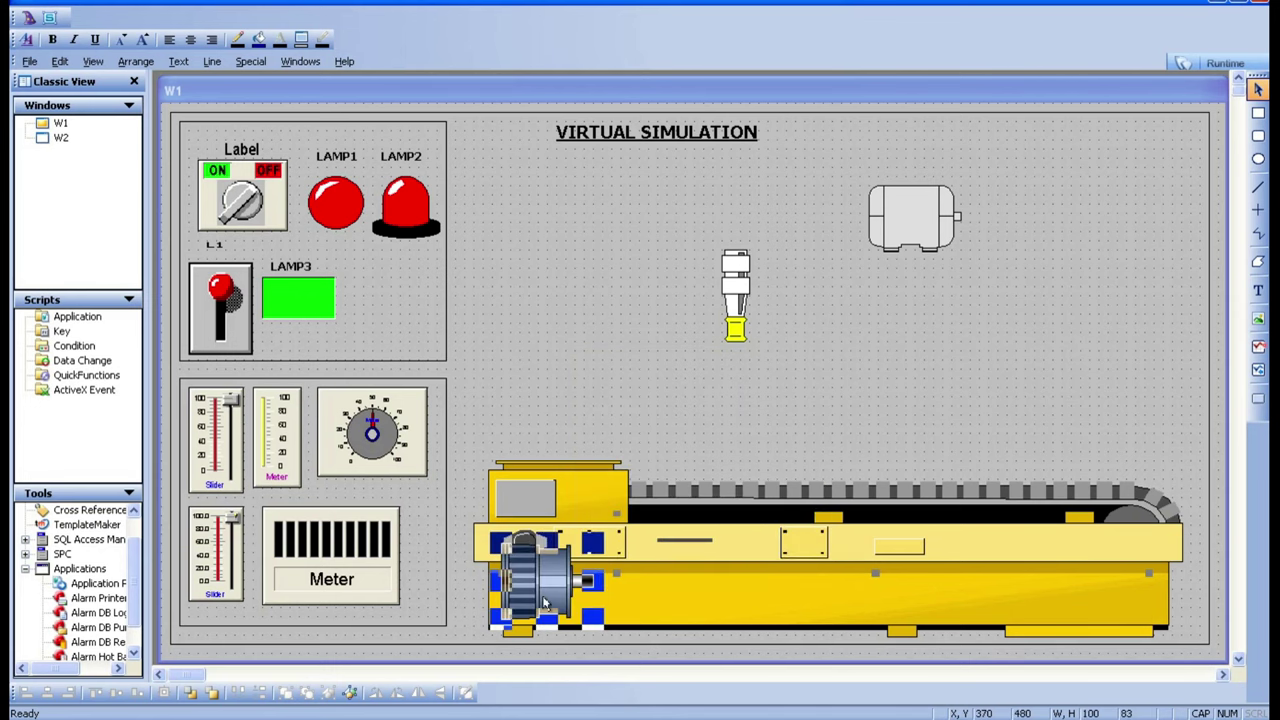
left_click_drag(546, 601, 616, 601)
left_click(741, 437)
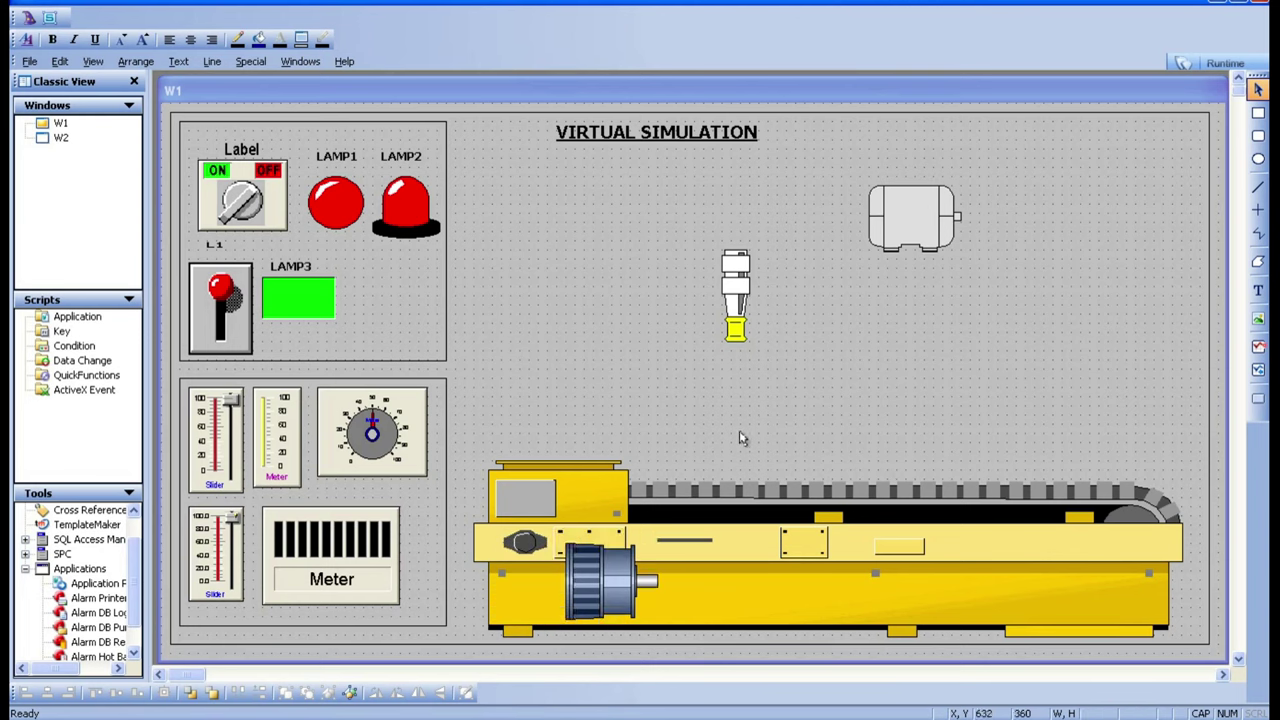
left_click_drag(726, 280, 651, 354)
left_click(771, 374)
left_click(910, 228)
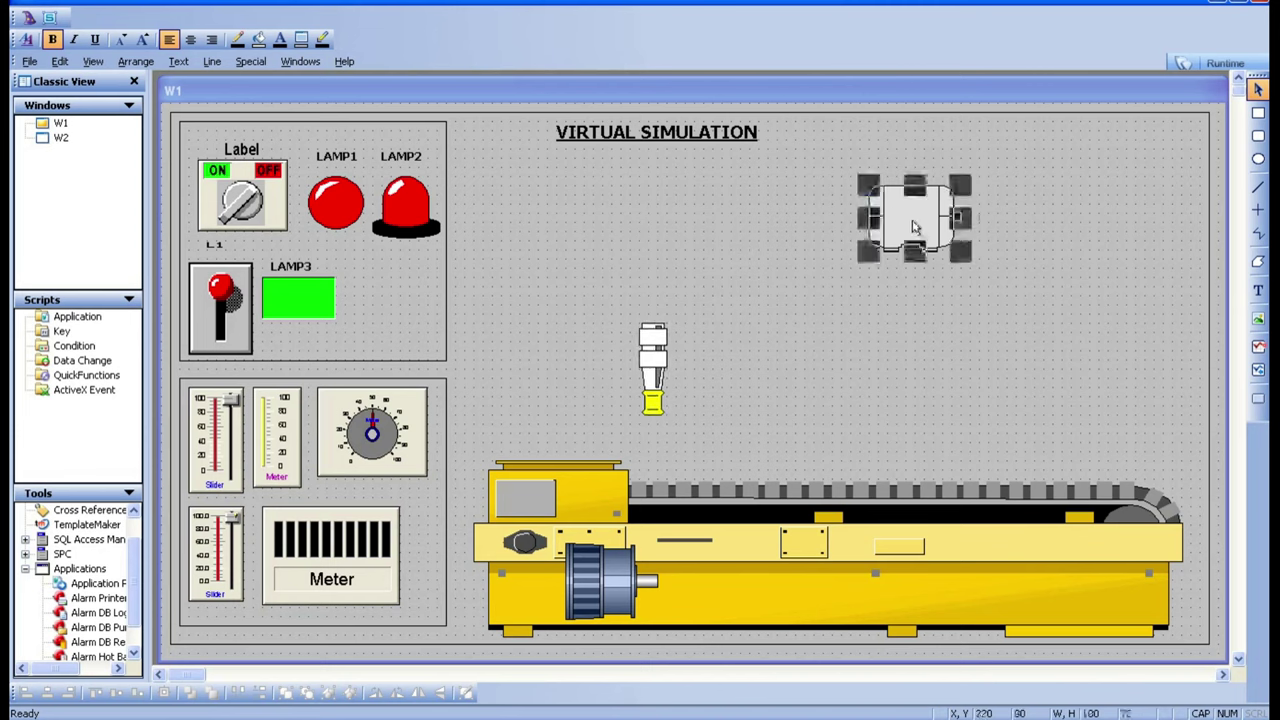
left_click_drag(913, 228, 714, 588)
left_click(894, 306)
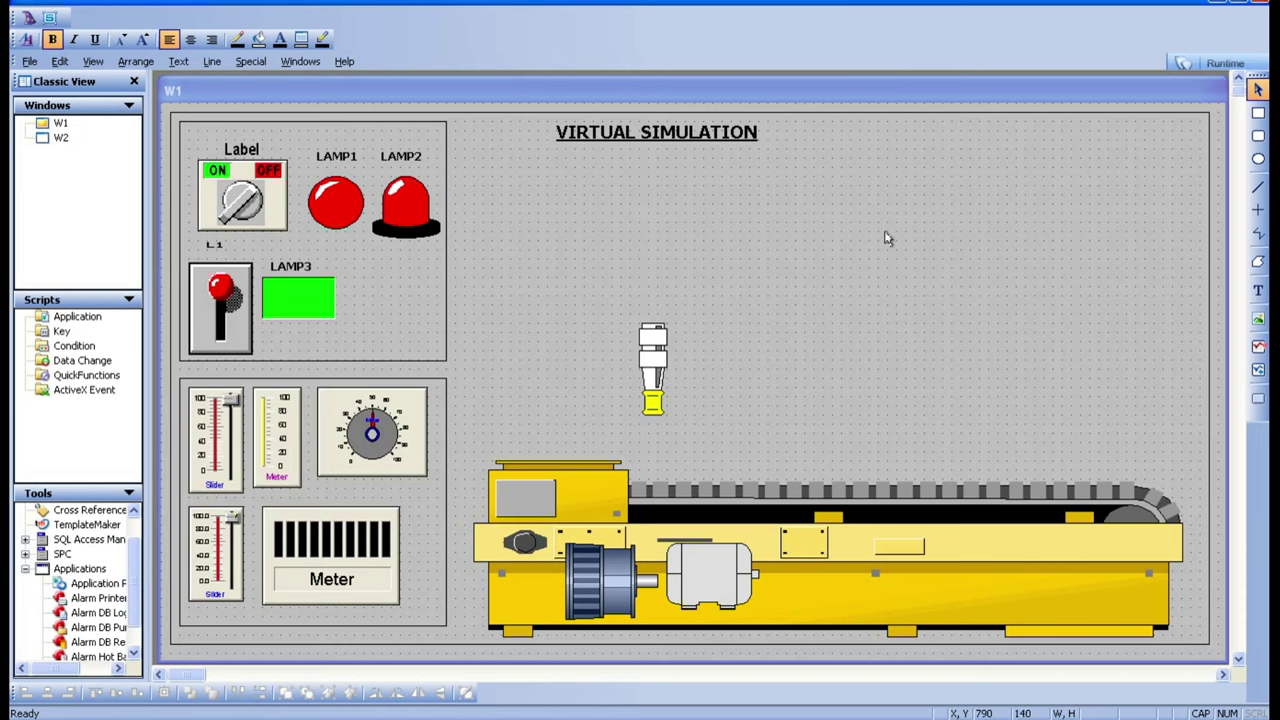
Step: Repeat the Symbol Factory wizard to insert the Crate 2 symbol from the Containers category above the conveyor
right_click(834, 245)
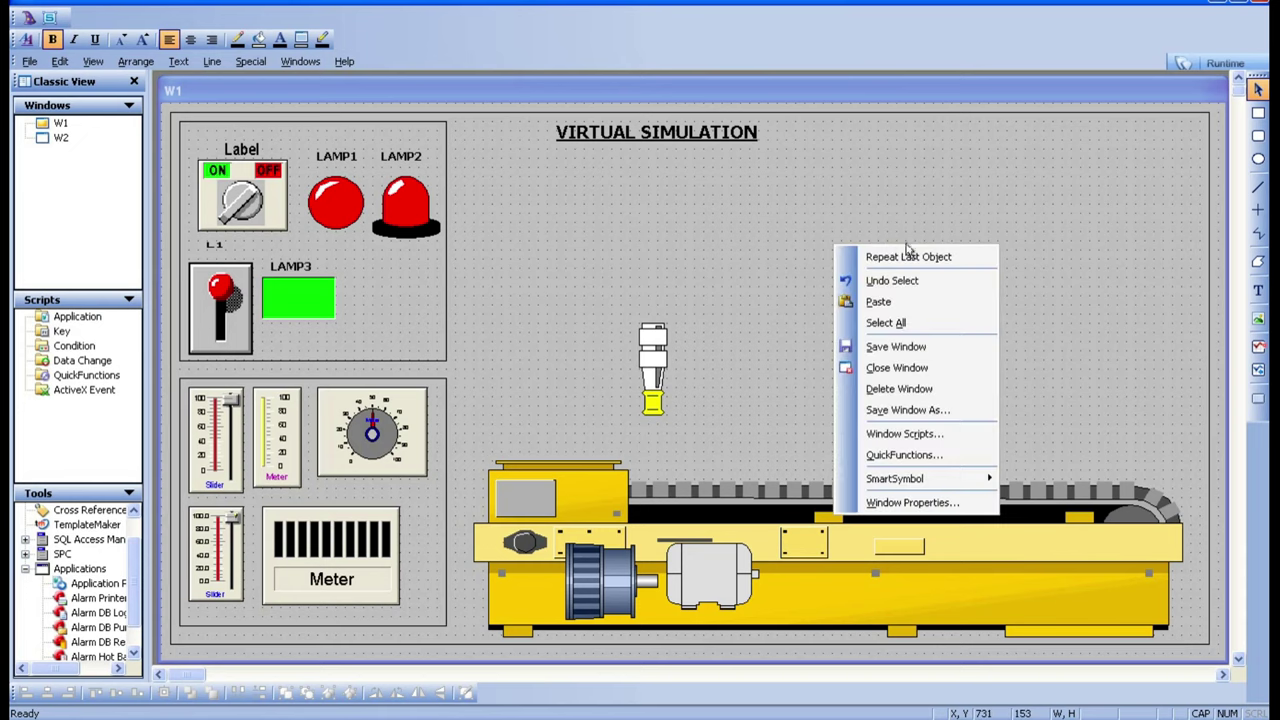
left_click(906, 256)
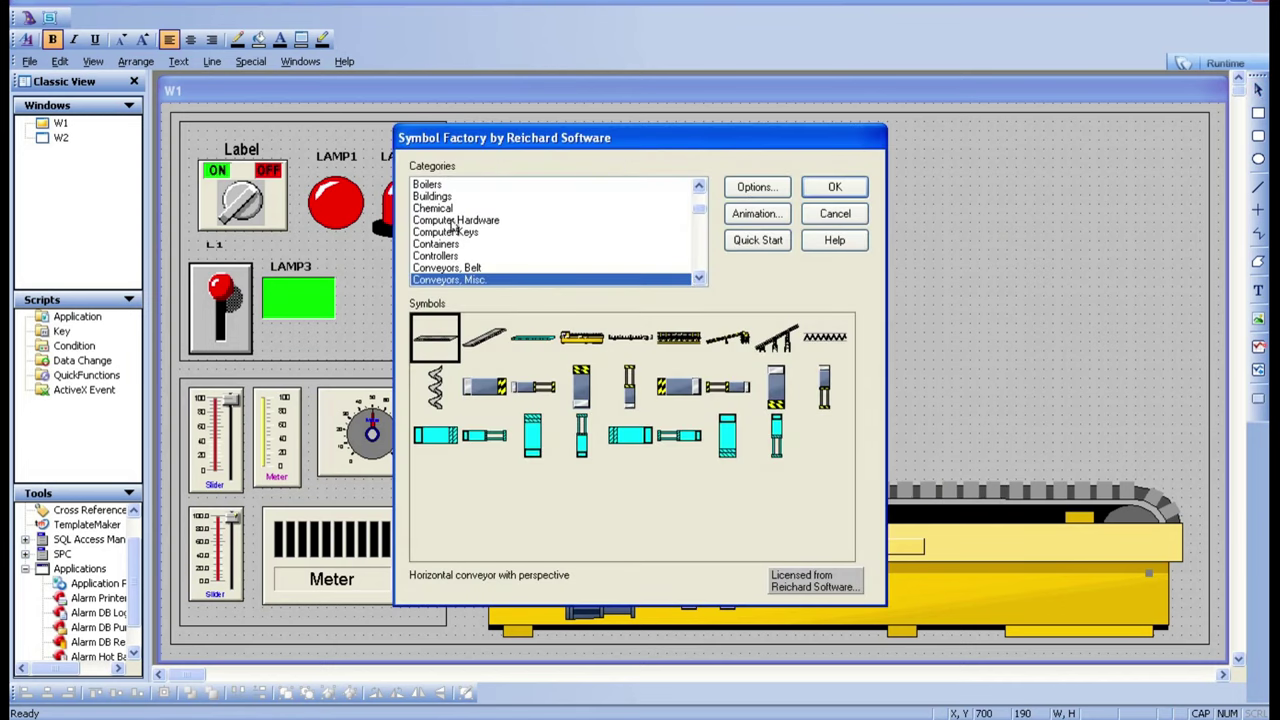
left_click(455, 245)
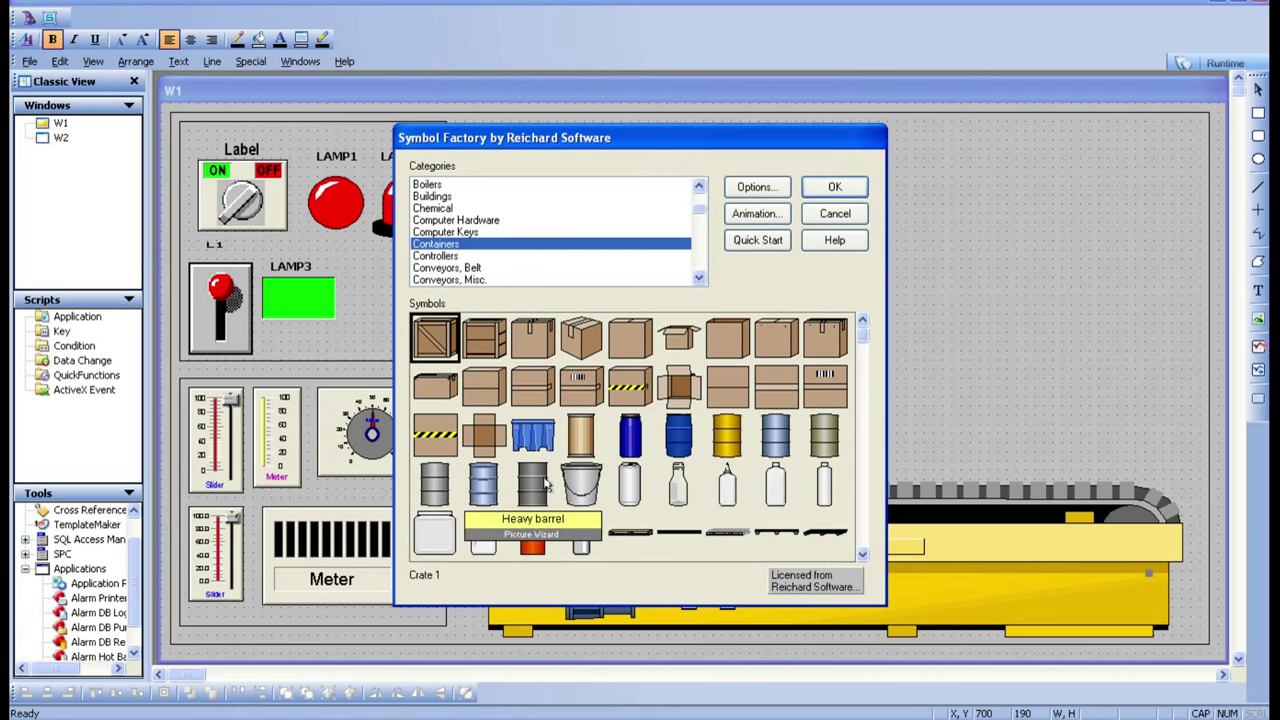
left_click(496, 342)
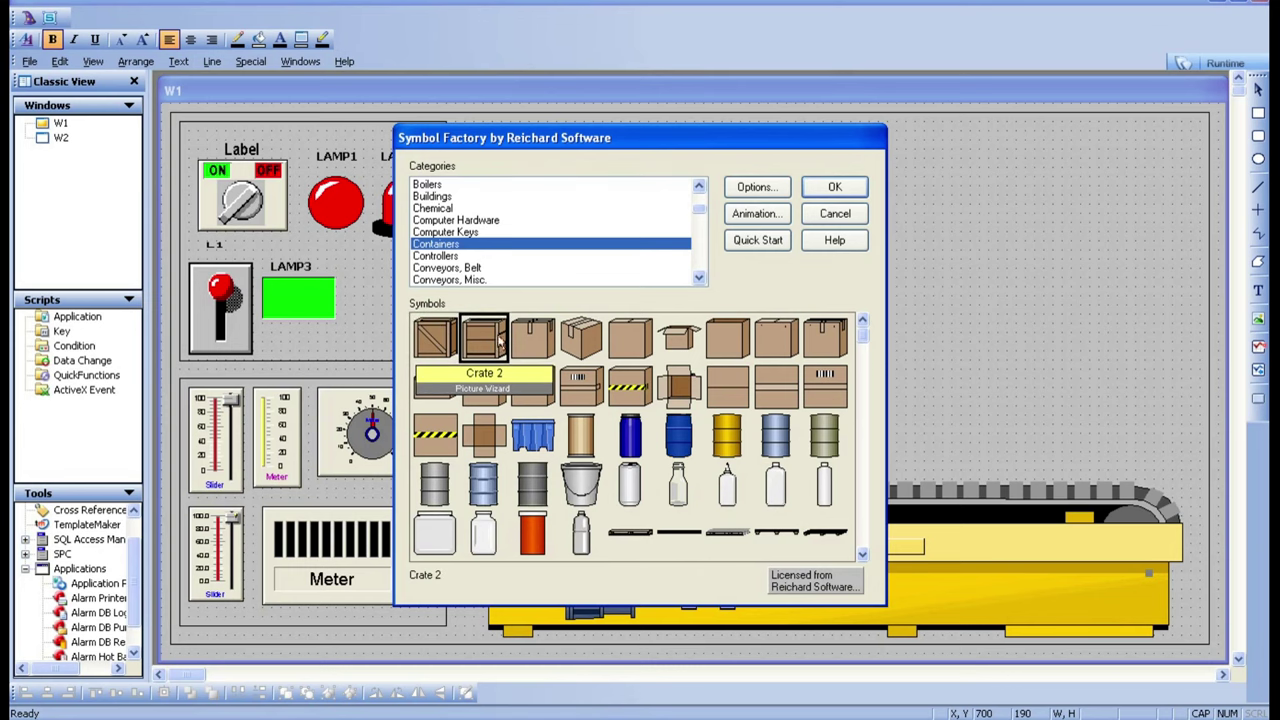
left_click(832, 189)
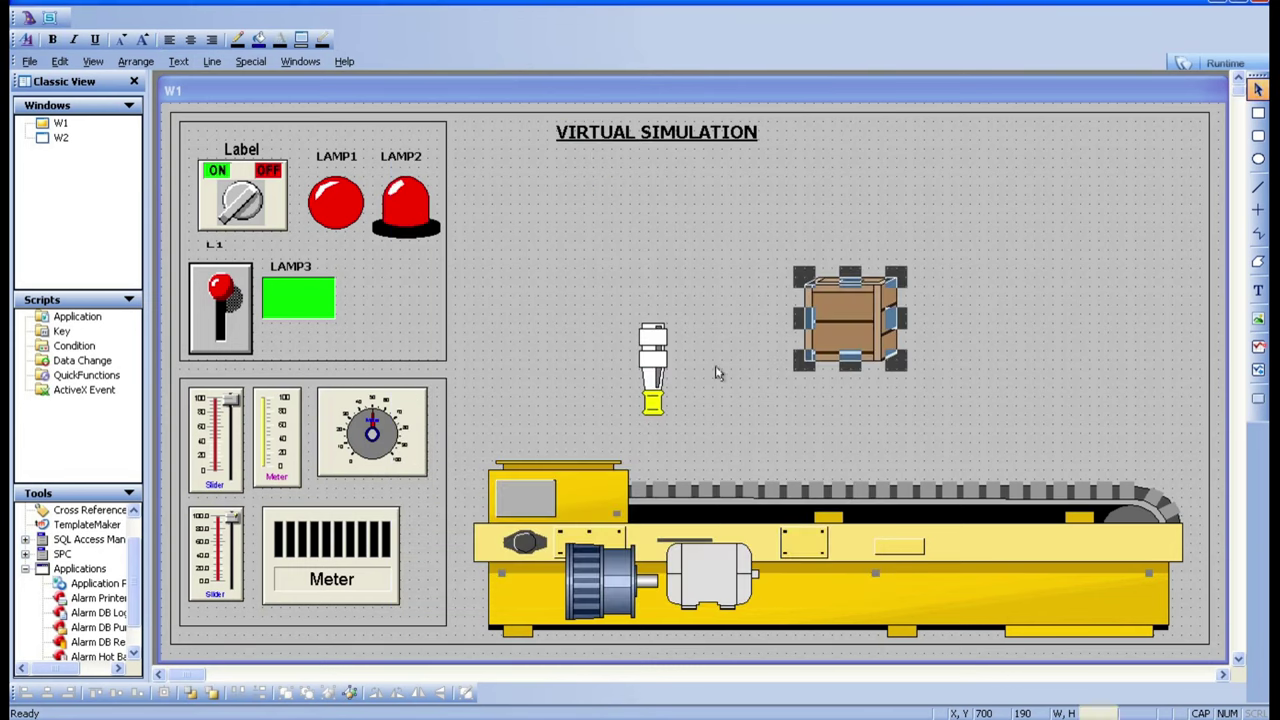
Step: Shrink the crate and set it on the left start of the conveyor belt, directly beneath the sensor
key("Escape")
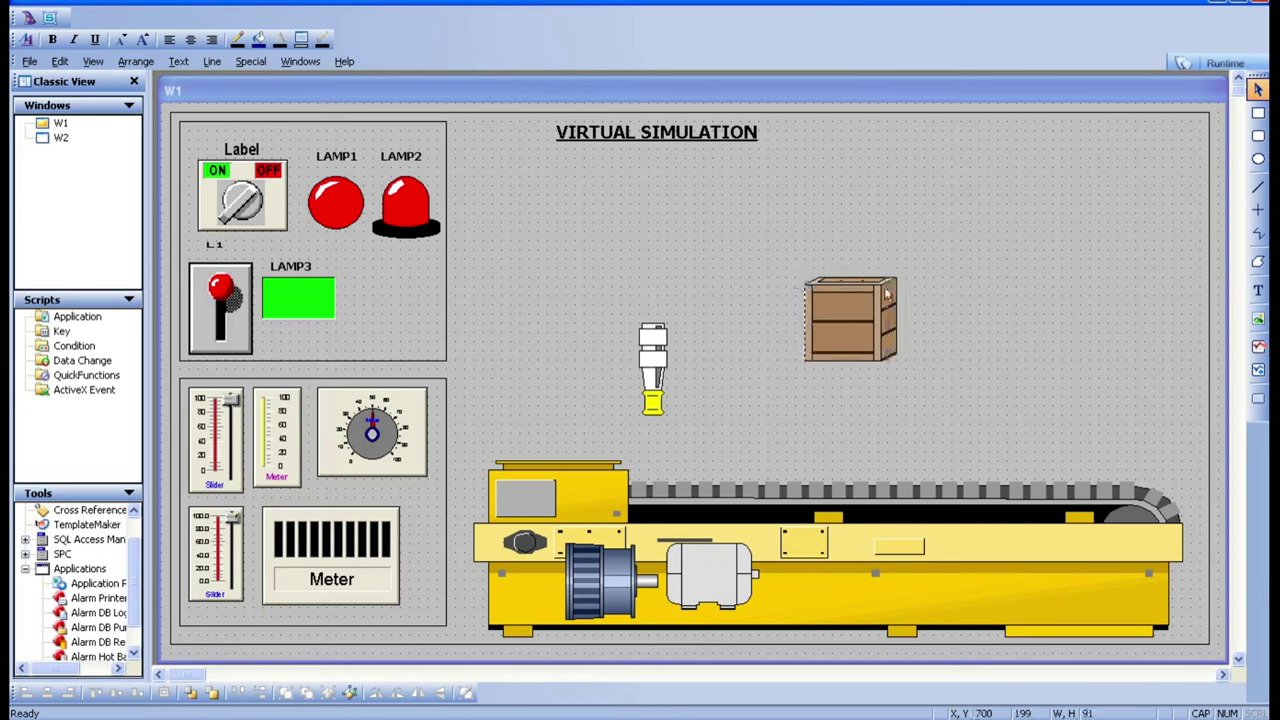
left_click_drag(897, 279, 857, 313)
left_click(714, 429)
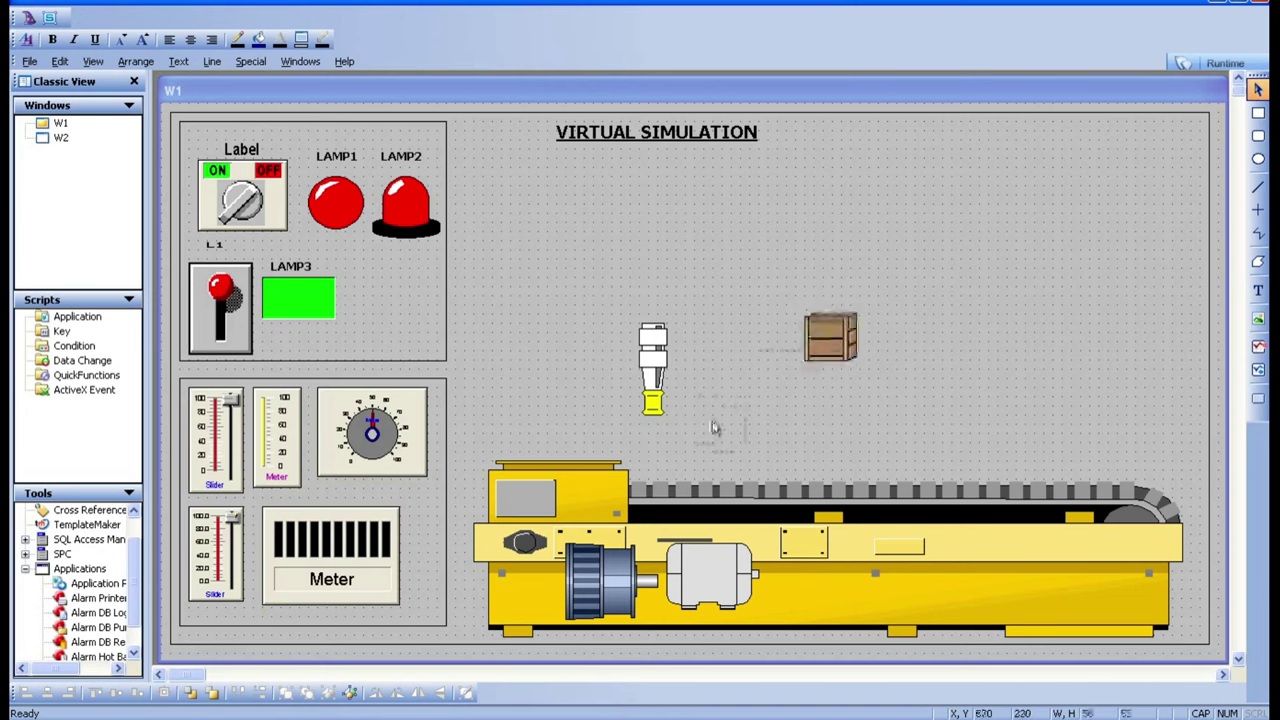
left_click_drag(650, 455, 652, 455)
left_click(765, 426)
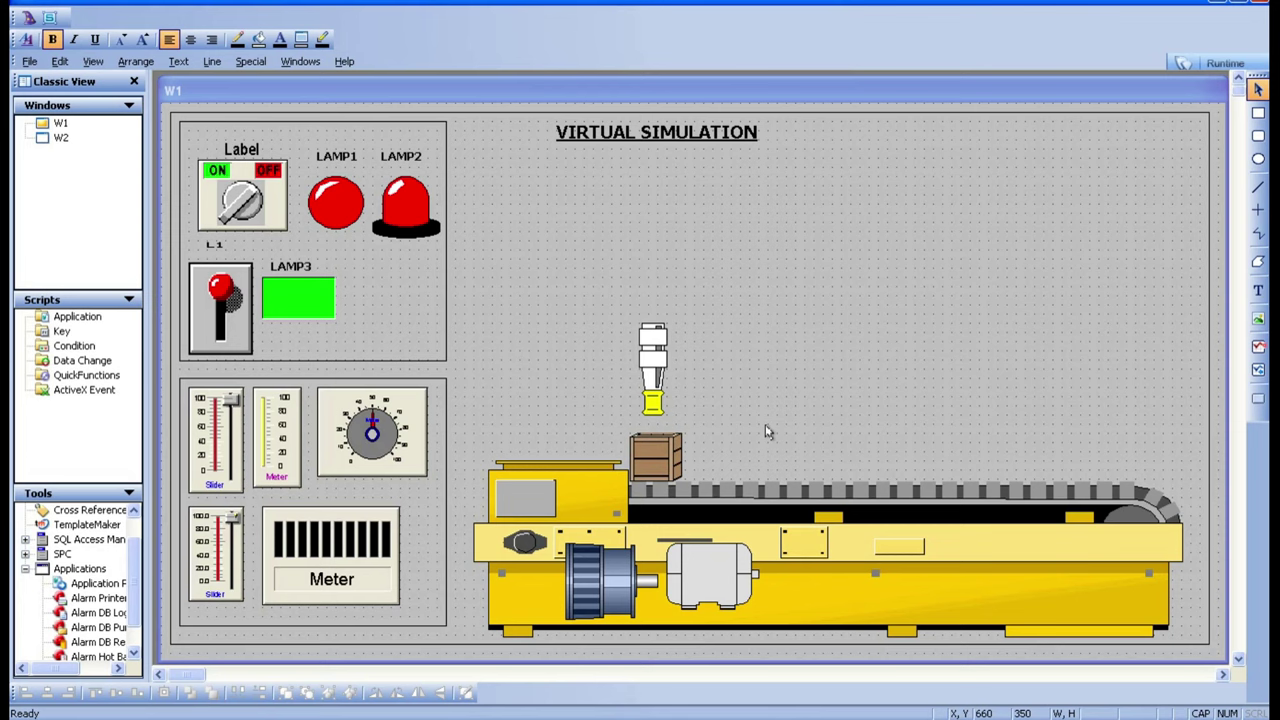
left_click(662, 452)
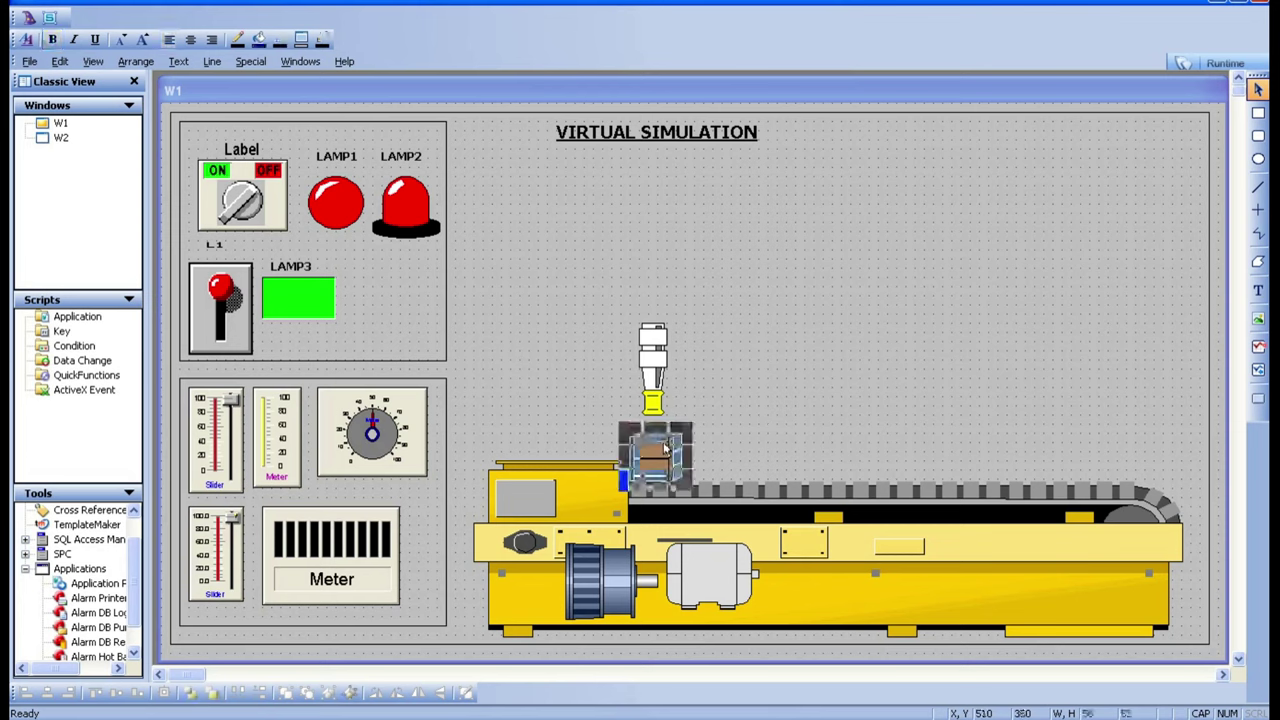
left_click(745, 438)
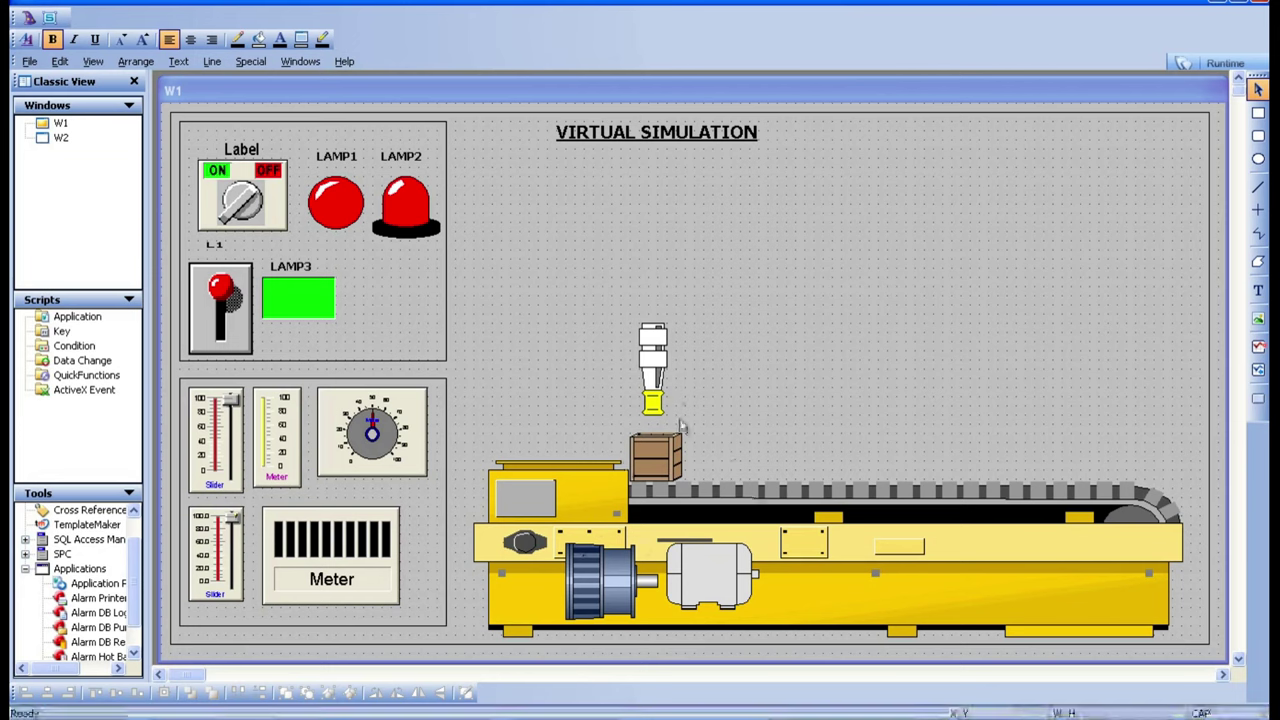
Step: Raise the sensor slightly to leave more clearance above the crate, and nudge the simple motor down beside the pneumatic brake
left_click_drag(647, 370, 648, 332)
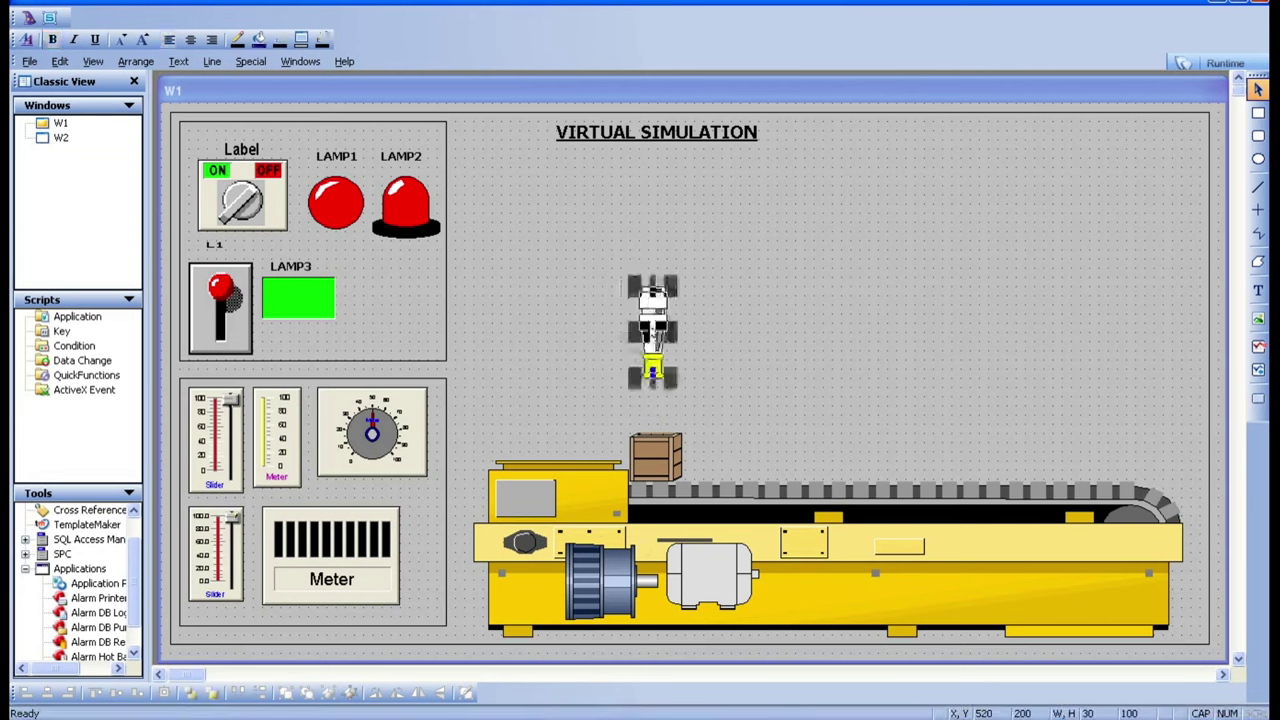
left_click(706, 381)
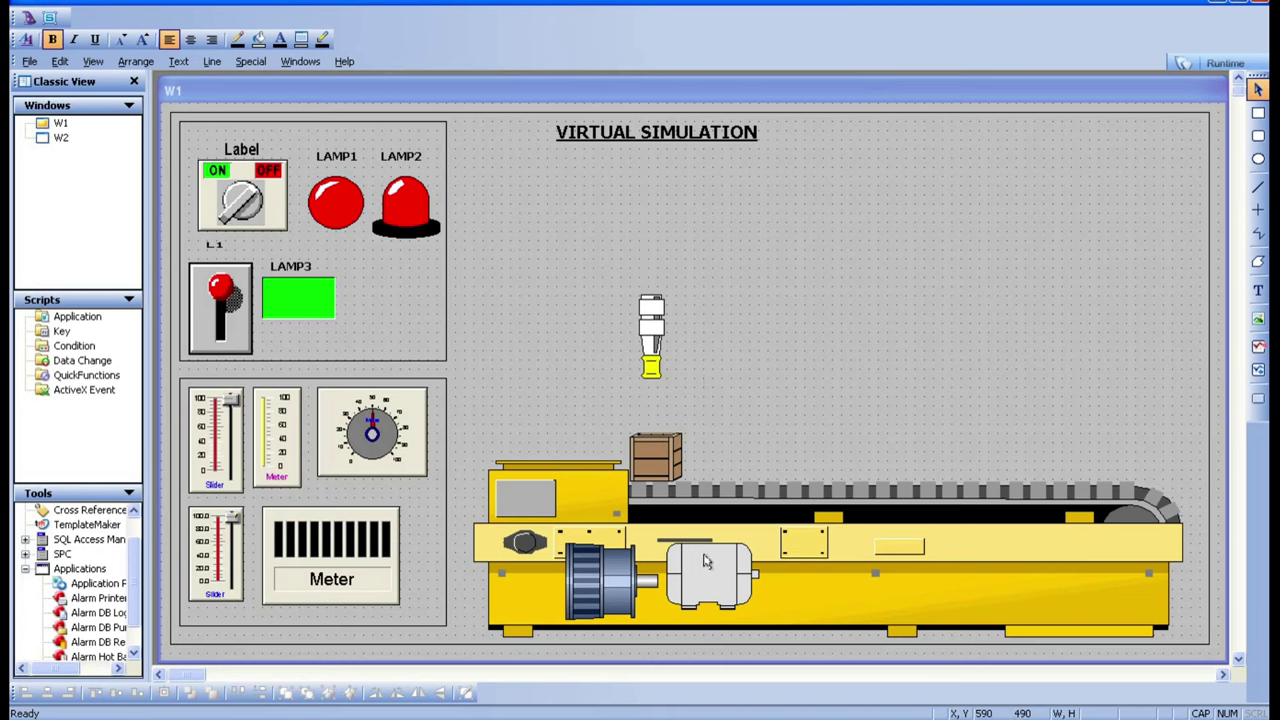
left_click_drag(704, 562, 704, 571)
left_click(795, 324)
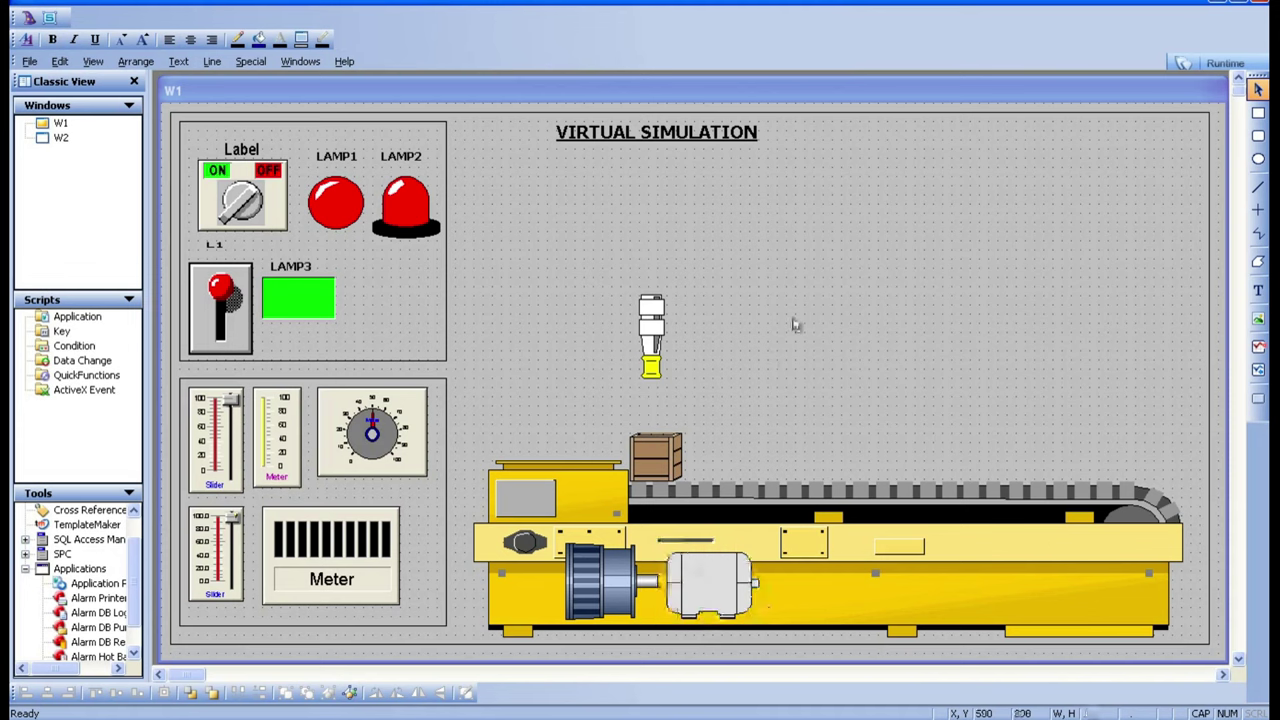
Step: Check LAMP1's Light Wizard settings for expression, fill colors and blink options, and close them without changes
left_click(243, 200)
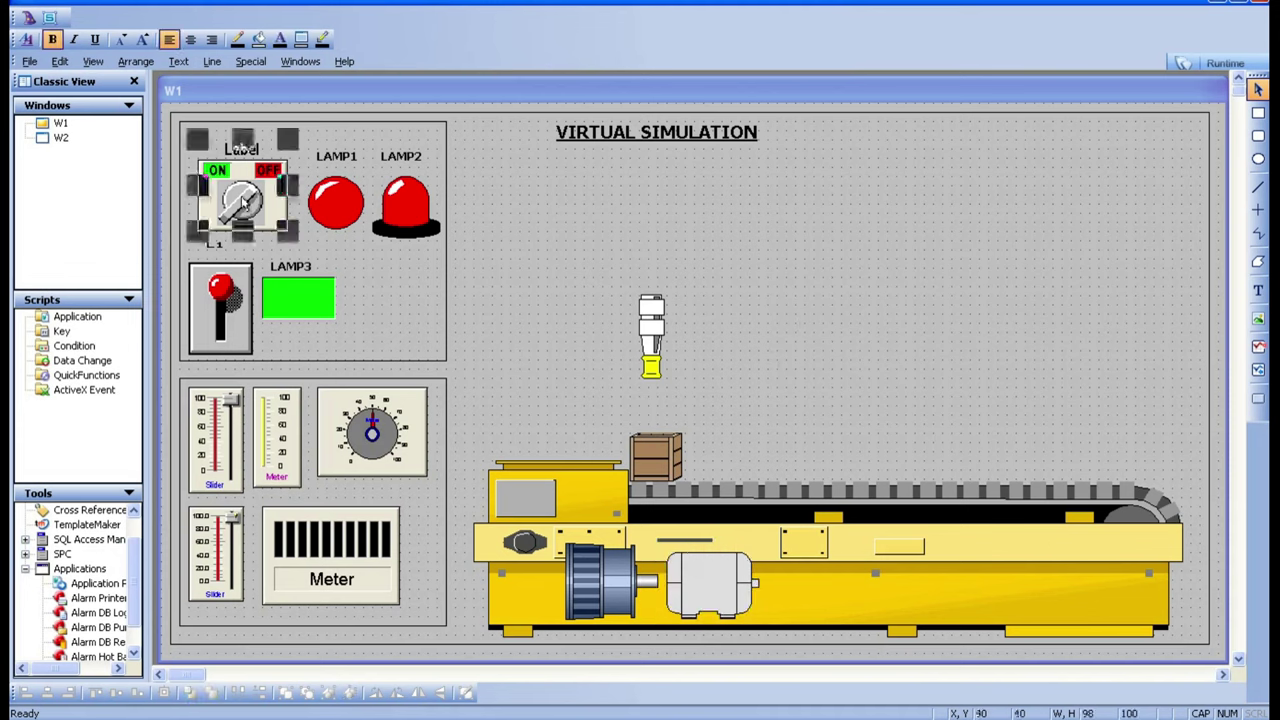
left_click(333, 212)
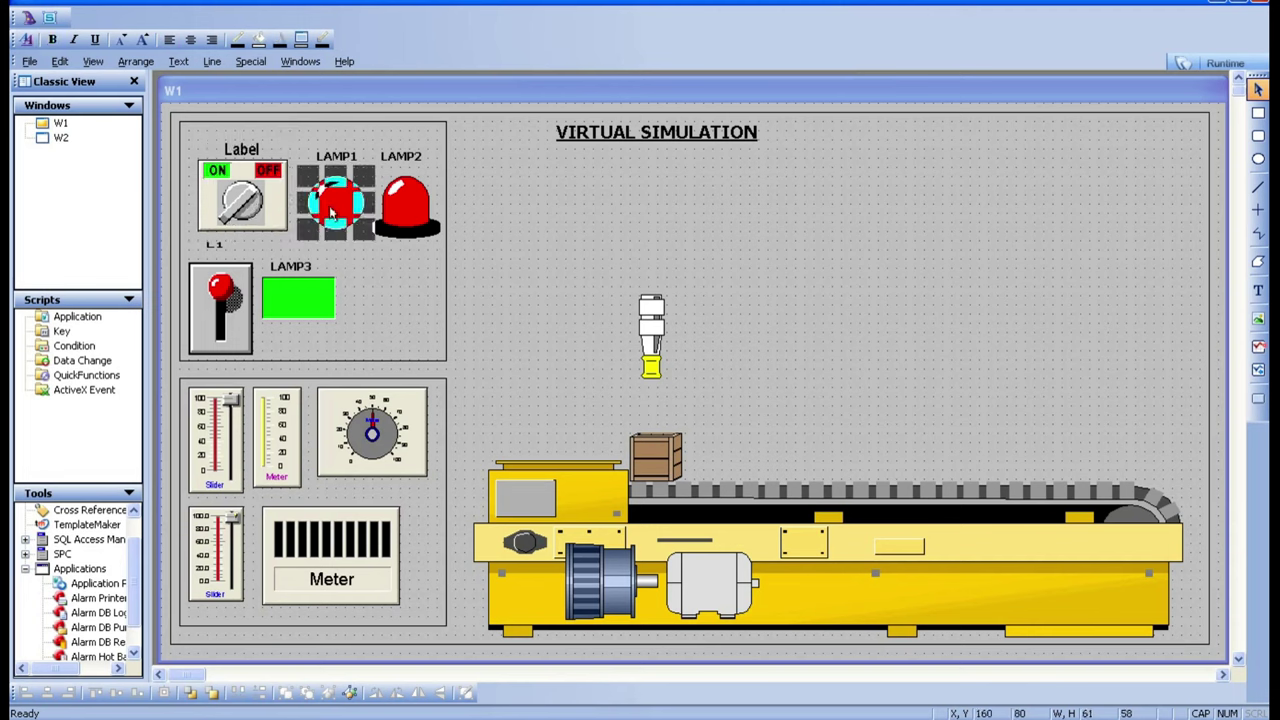
double_click(333, 212)
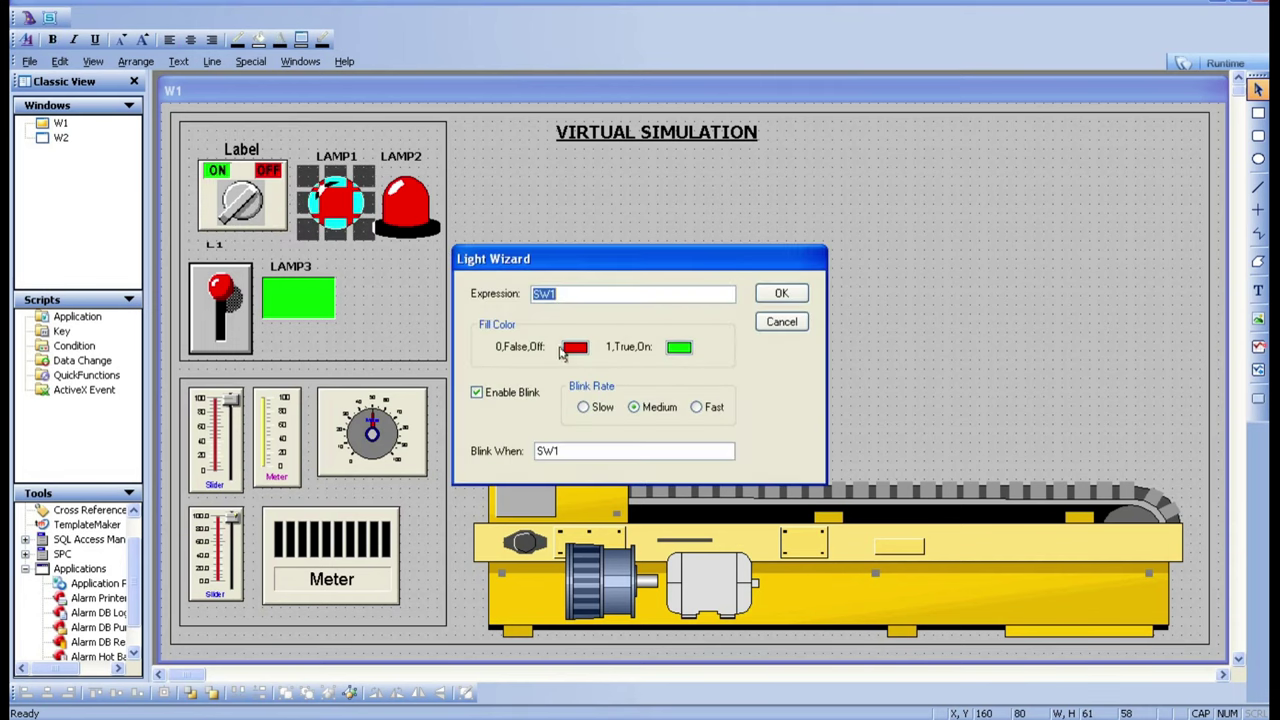
left_click(781, 293)
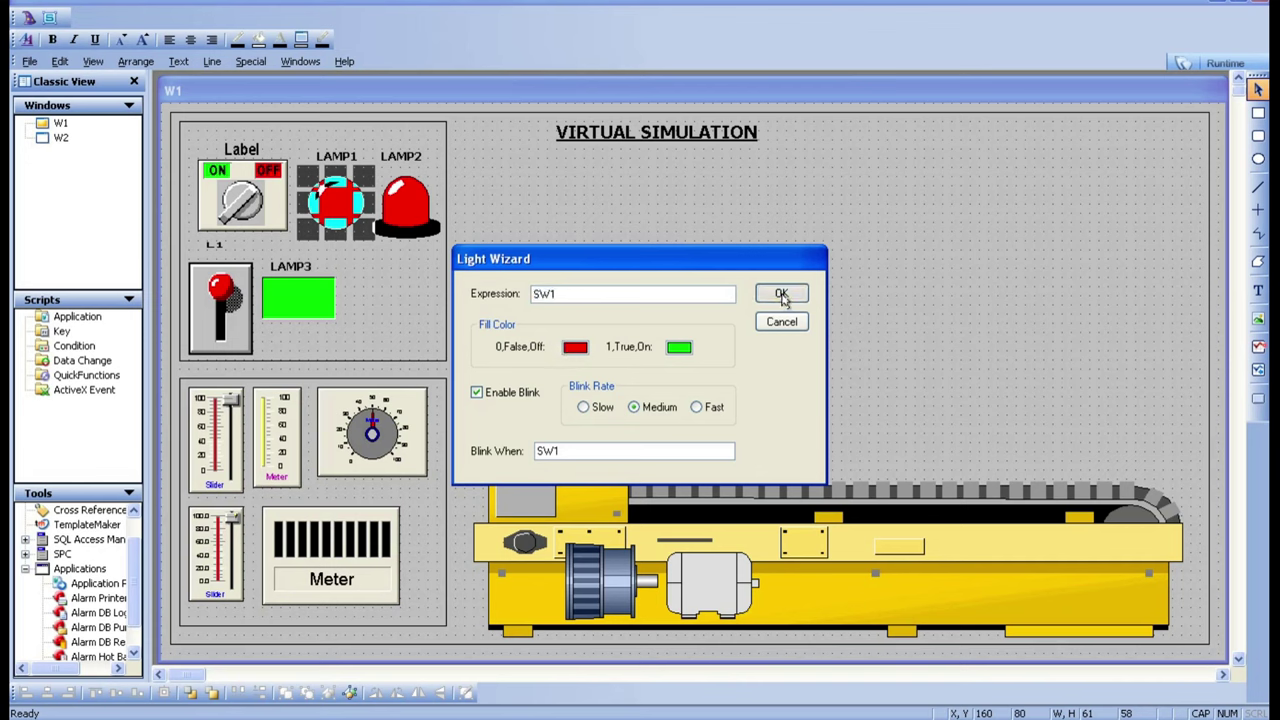
left_click(686, 346)
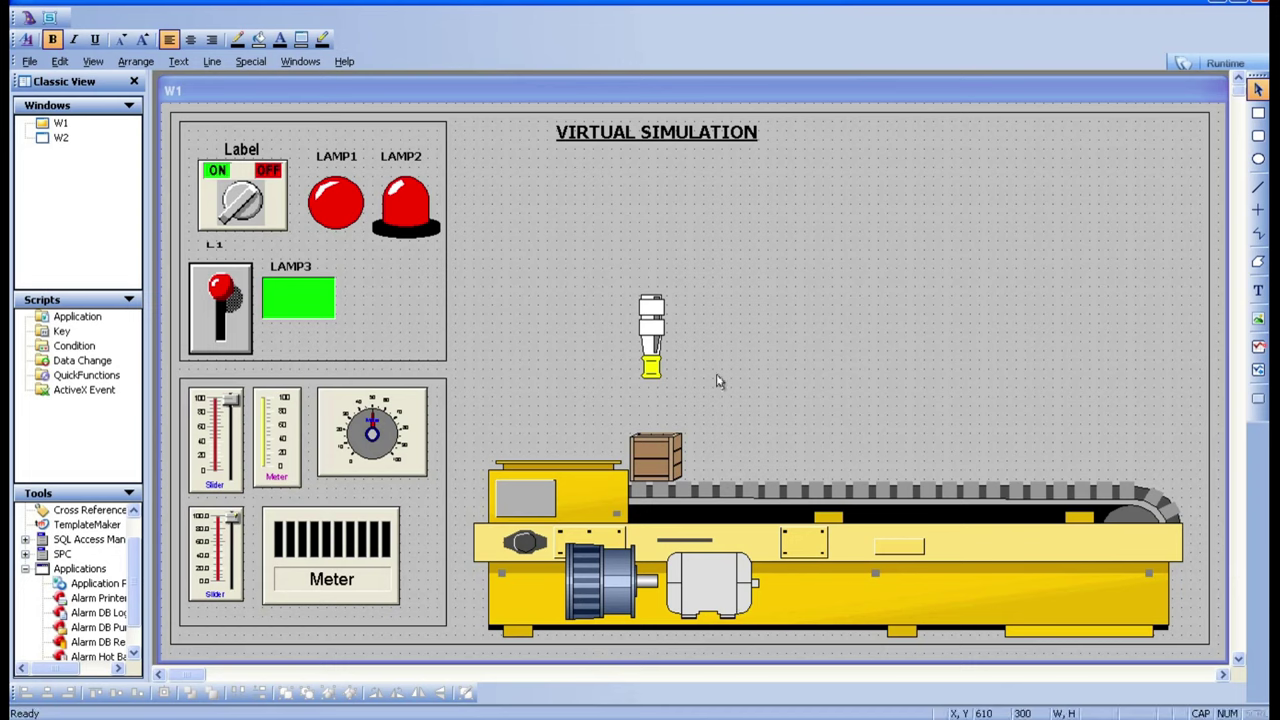
left_click(655, 463)
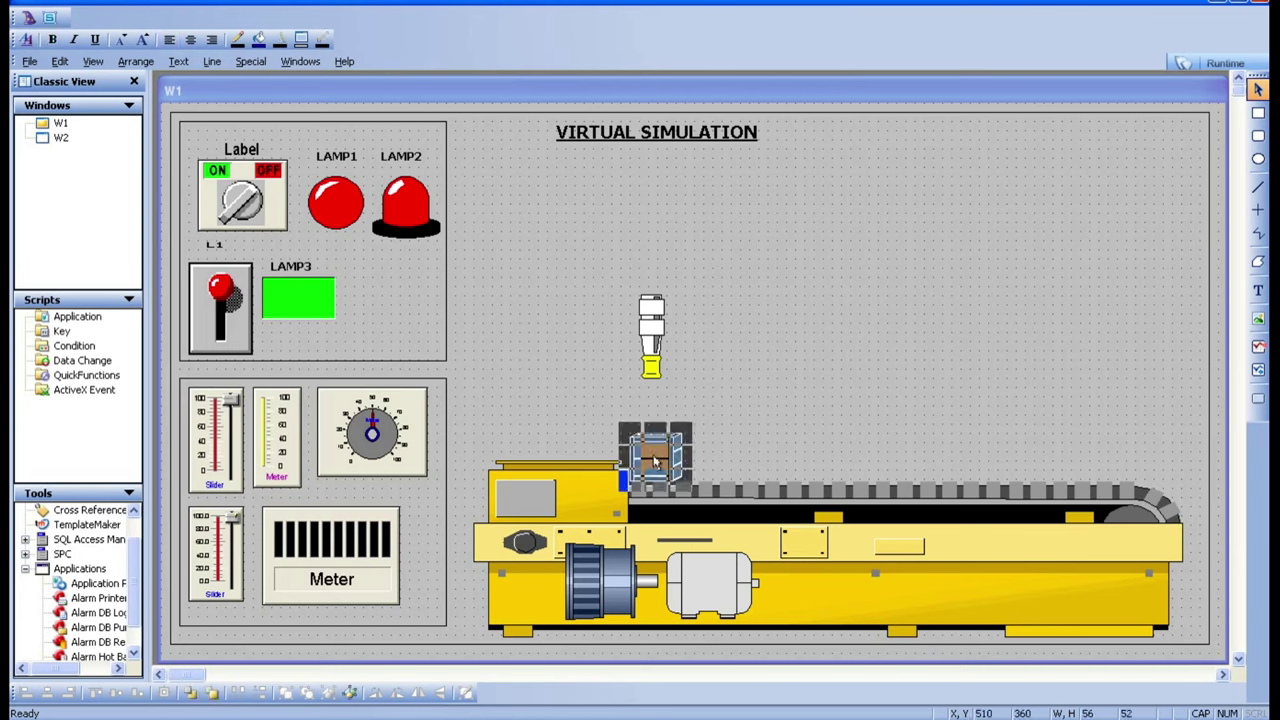
left_click(814, 391)
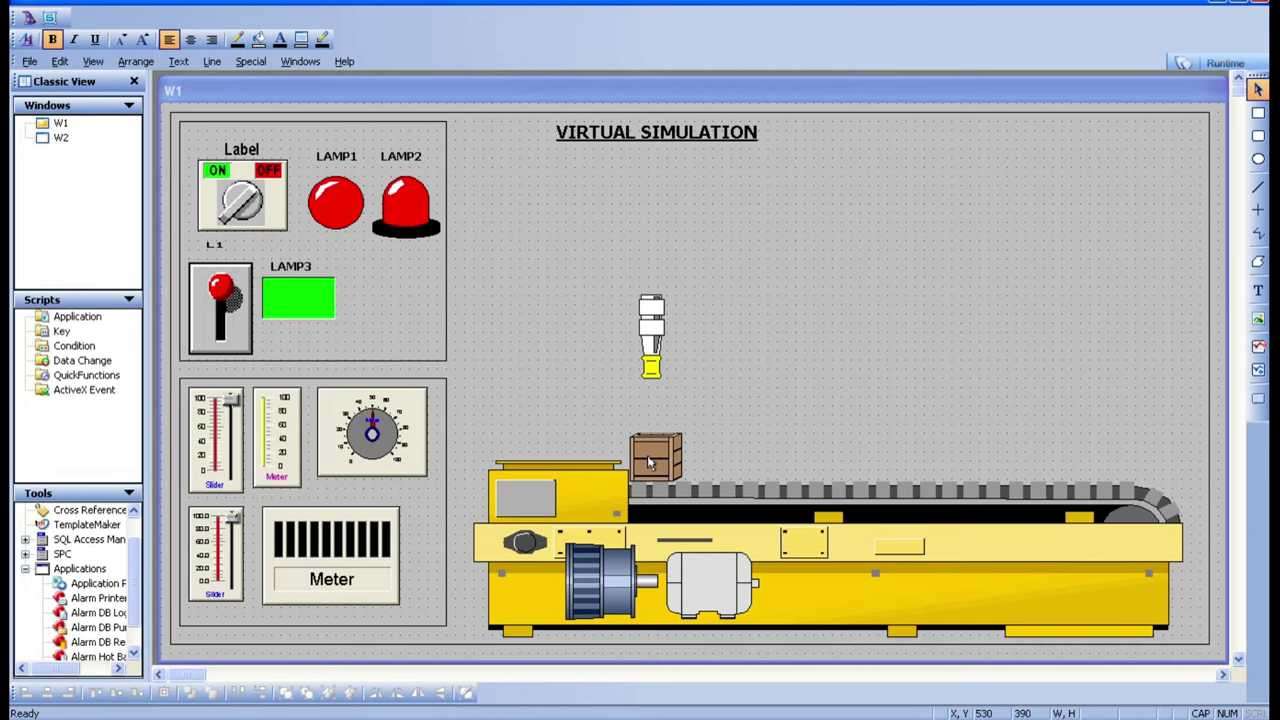
left_click(652, 342)
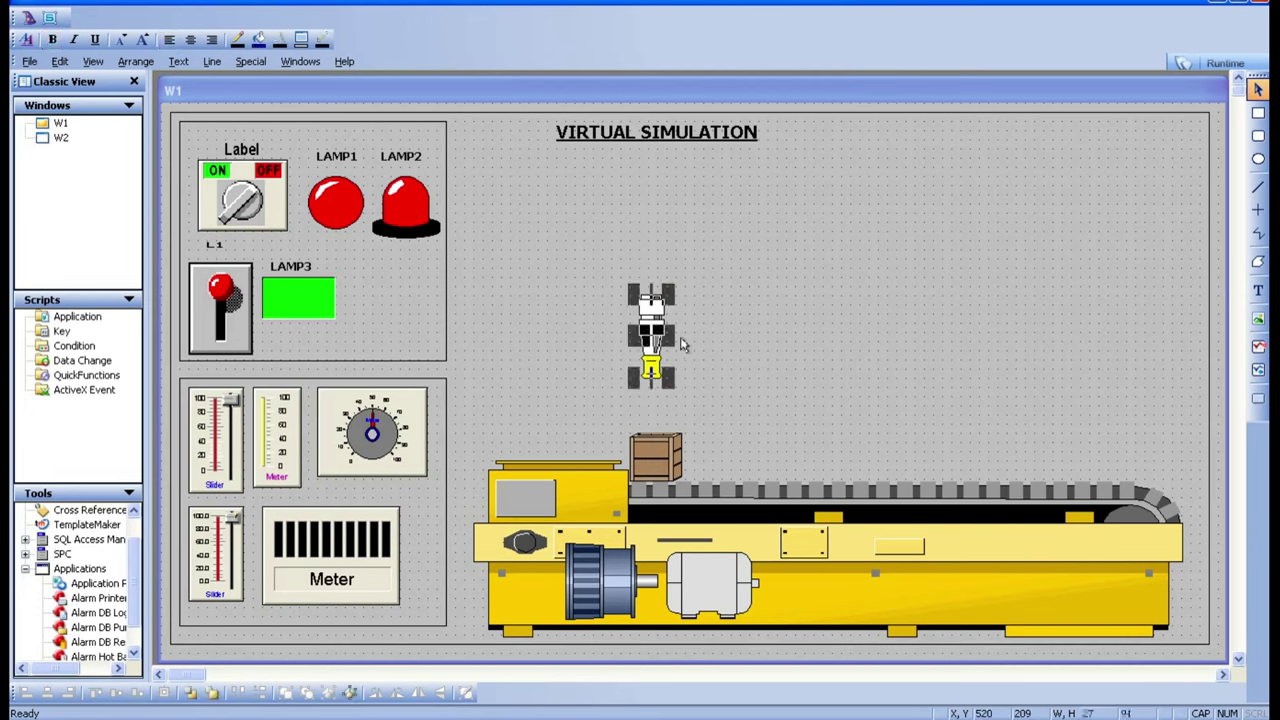
left_click(610, 325)
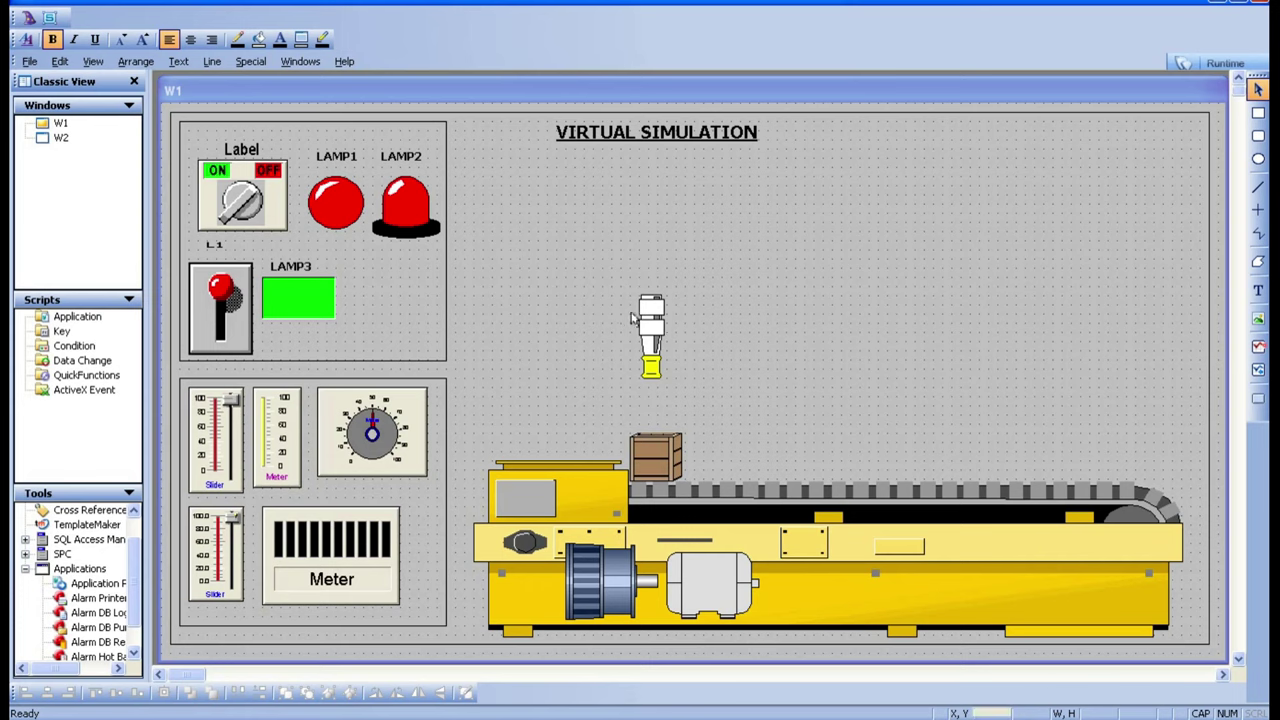
left_click(656, 326)
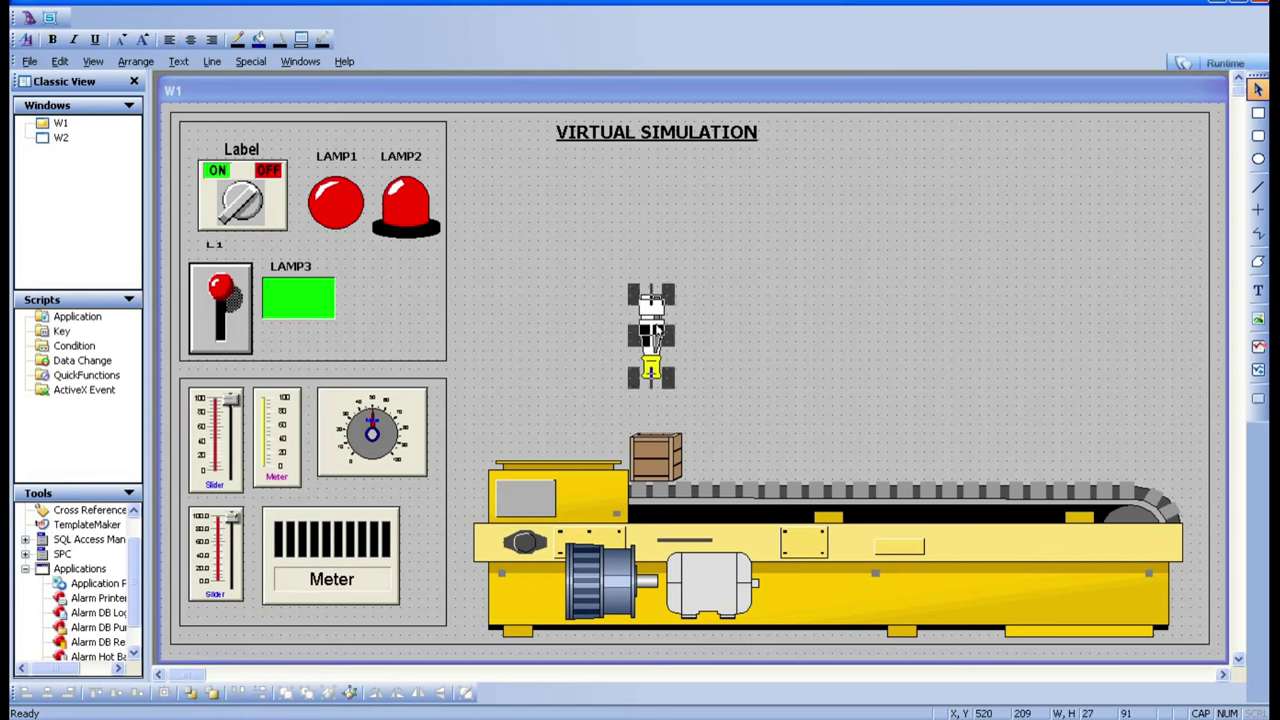
left_click(720, 412)
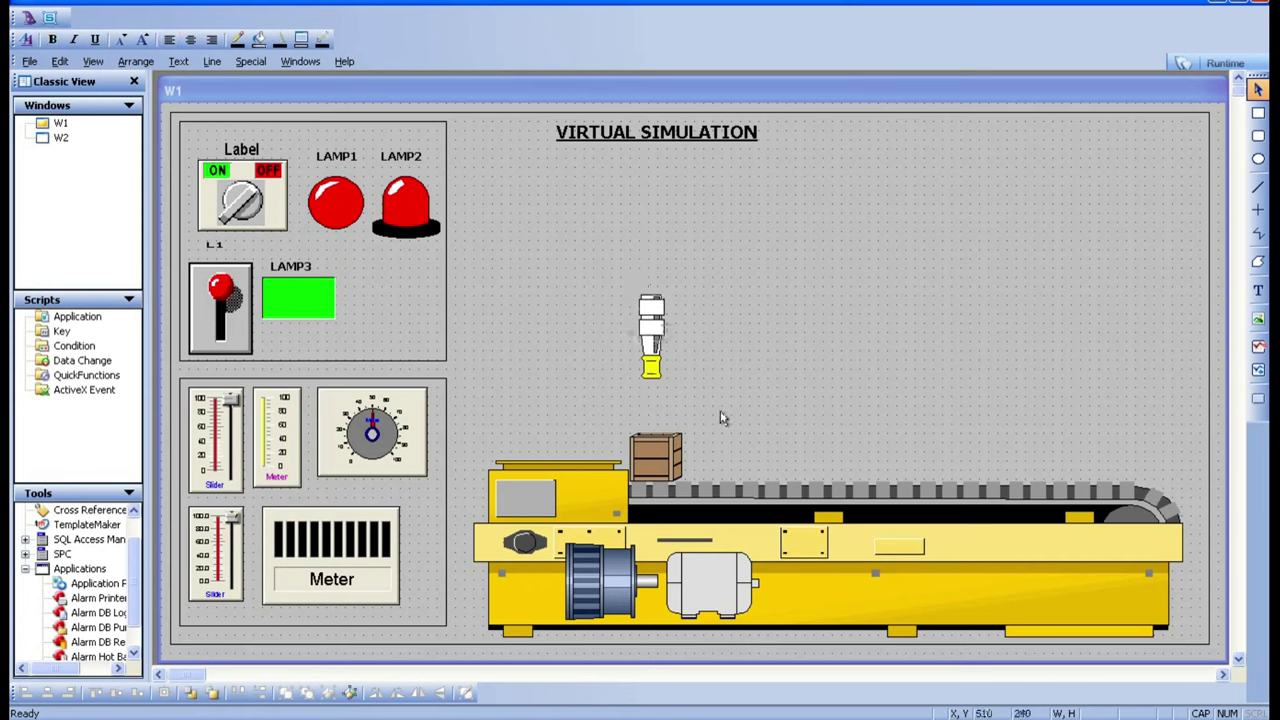
left_click(590, 582)
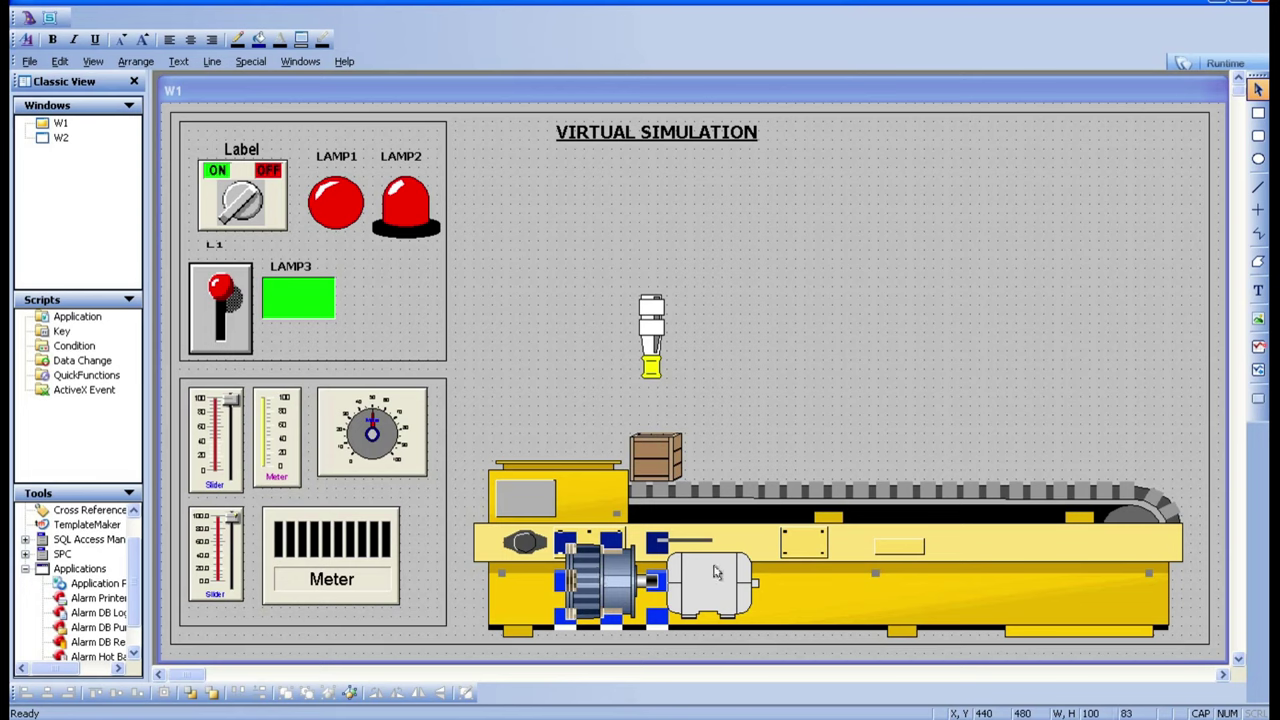
left_click(808, 392)
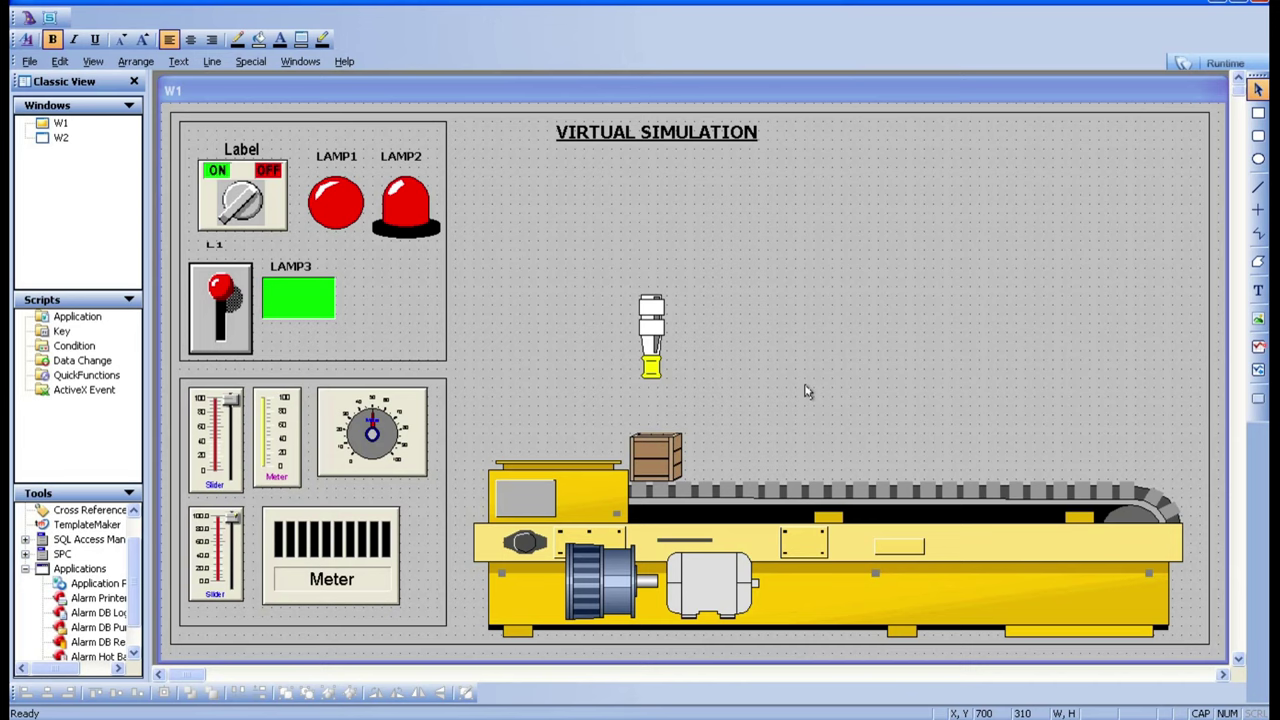
Step: Check the sensor's properties in Symbol Factory and close them without making changes
double_click(650, 330)
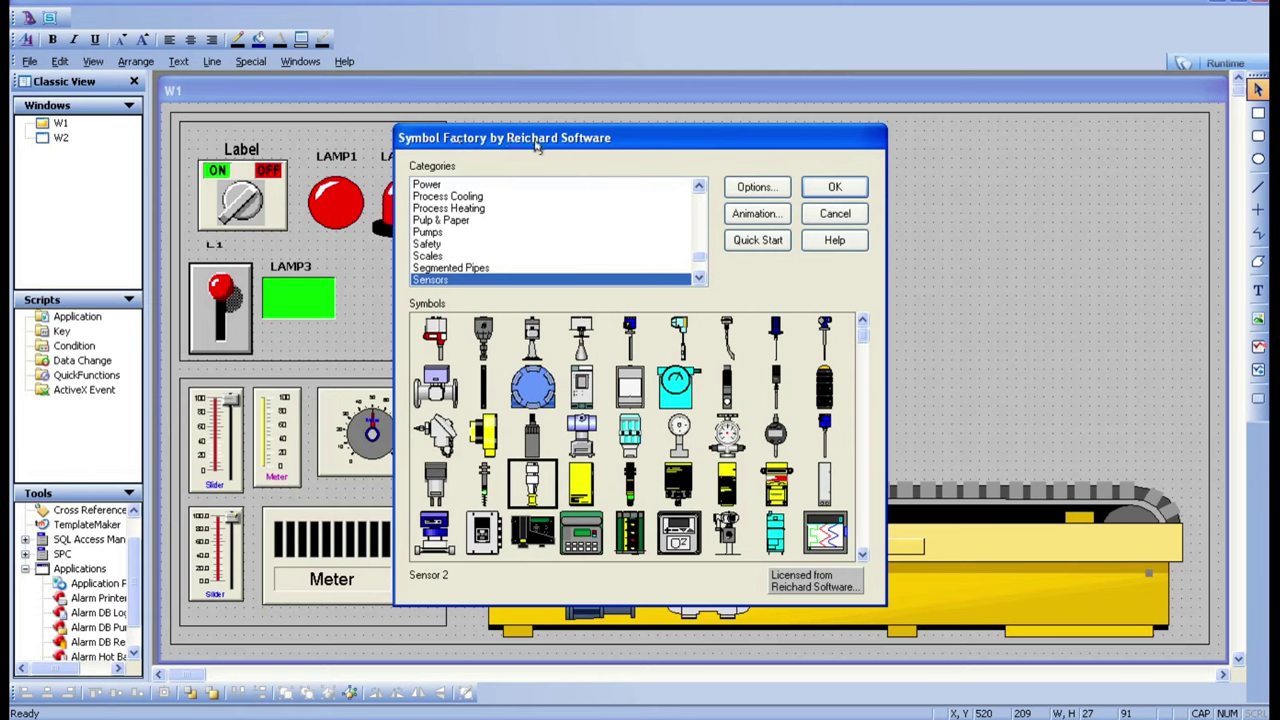
left_click(825, 212)
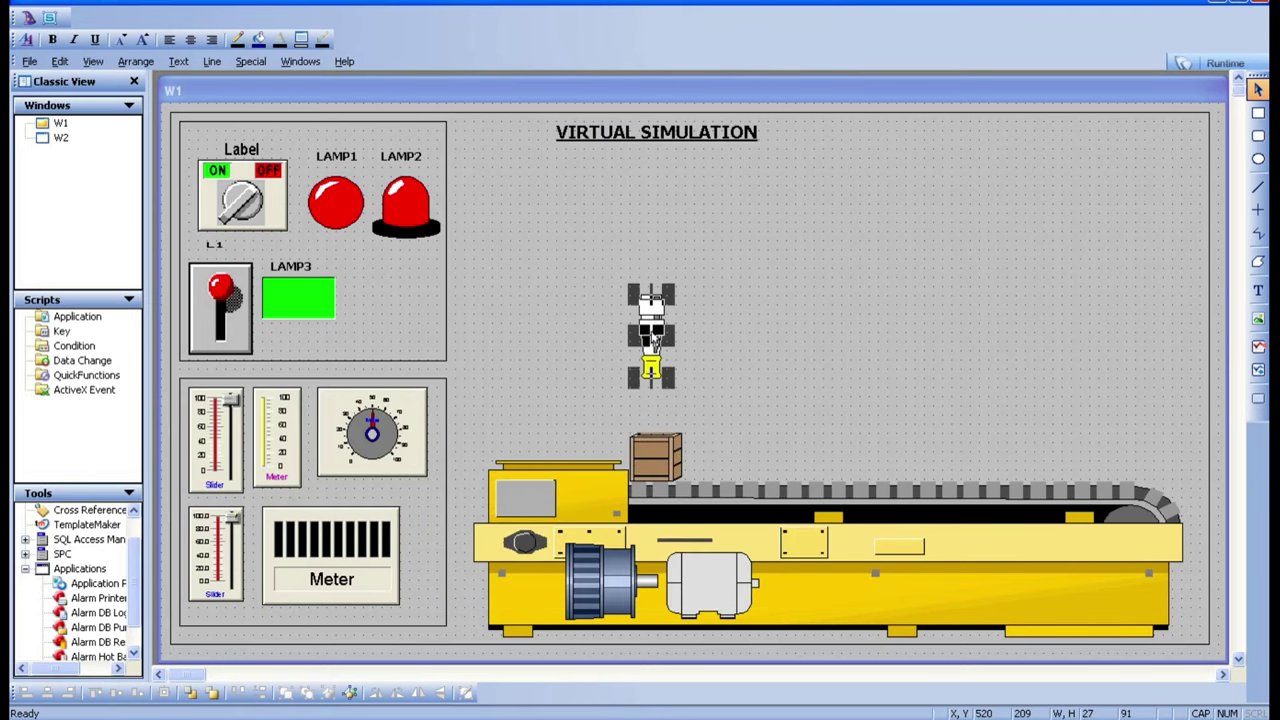
right_click(654, 334)
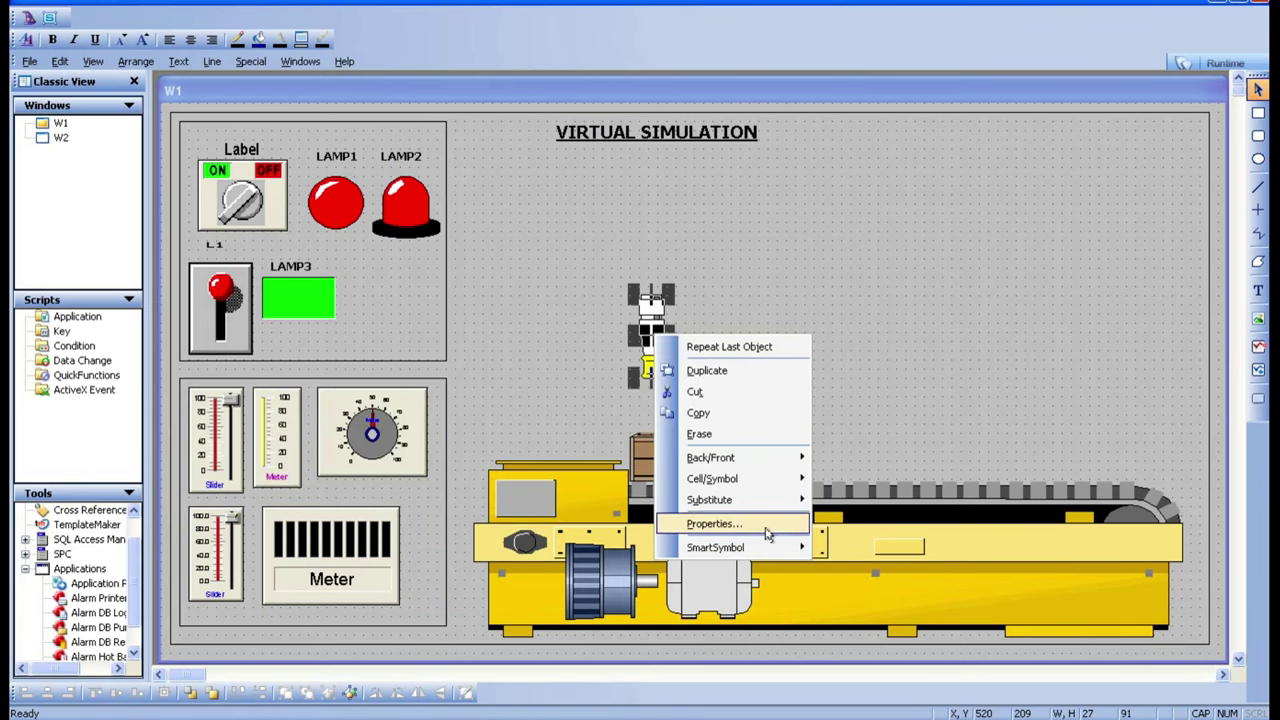
left_click(715, 524)
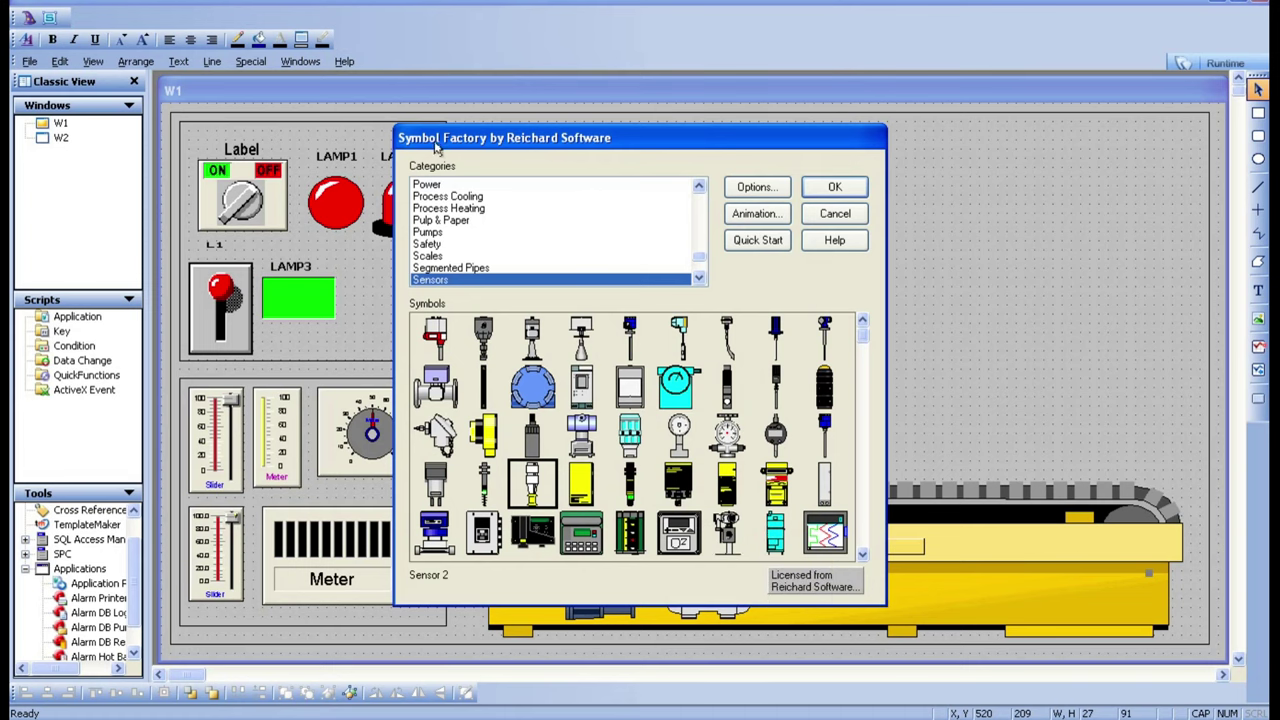
left_click(838, 214)
left_click(657, 340)
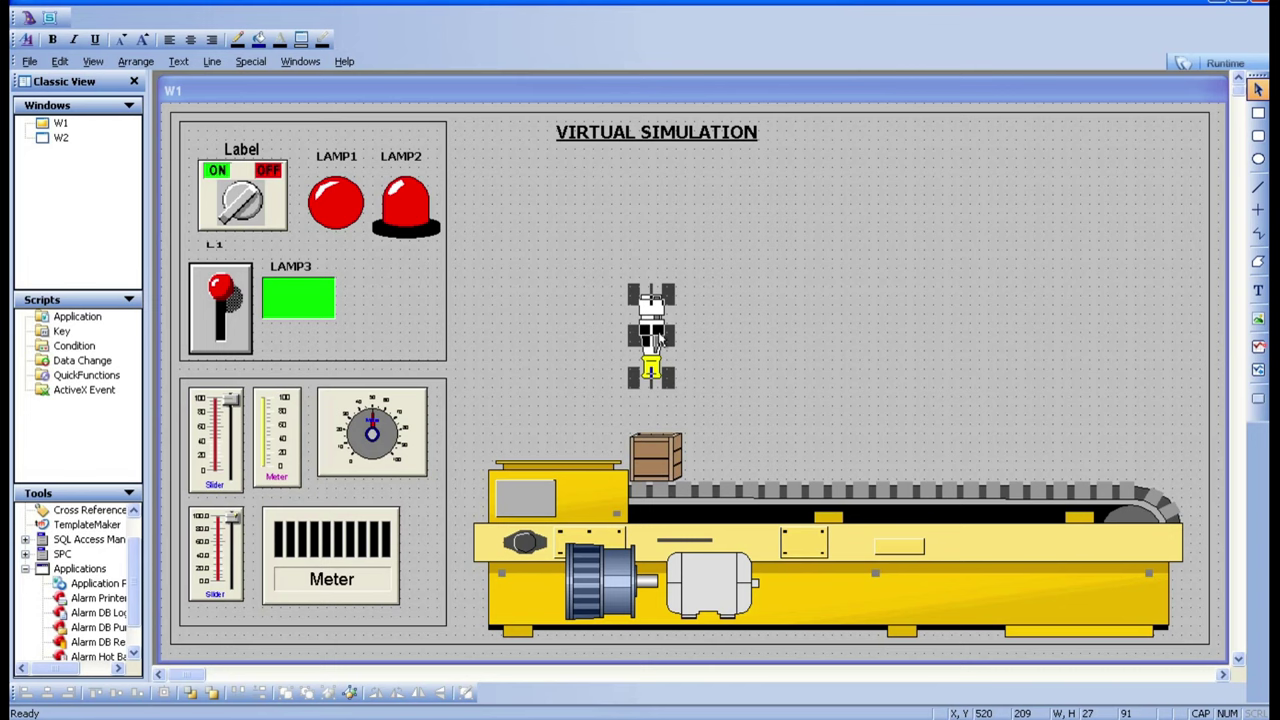
left_click(738, 359)
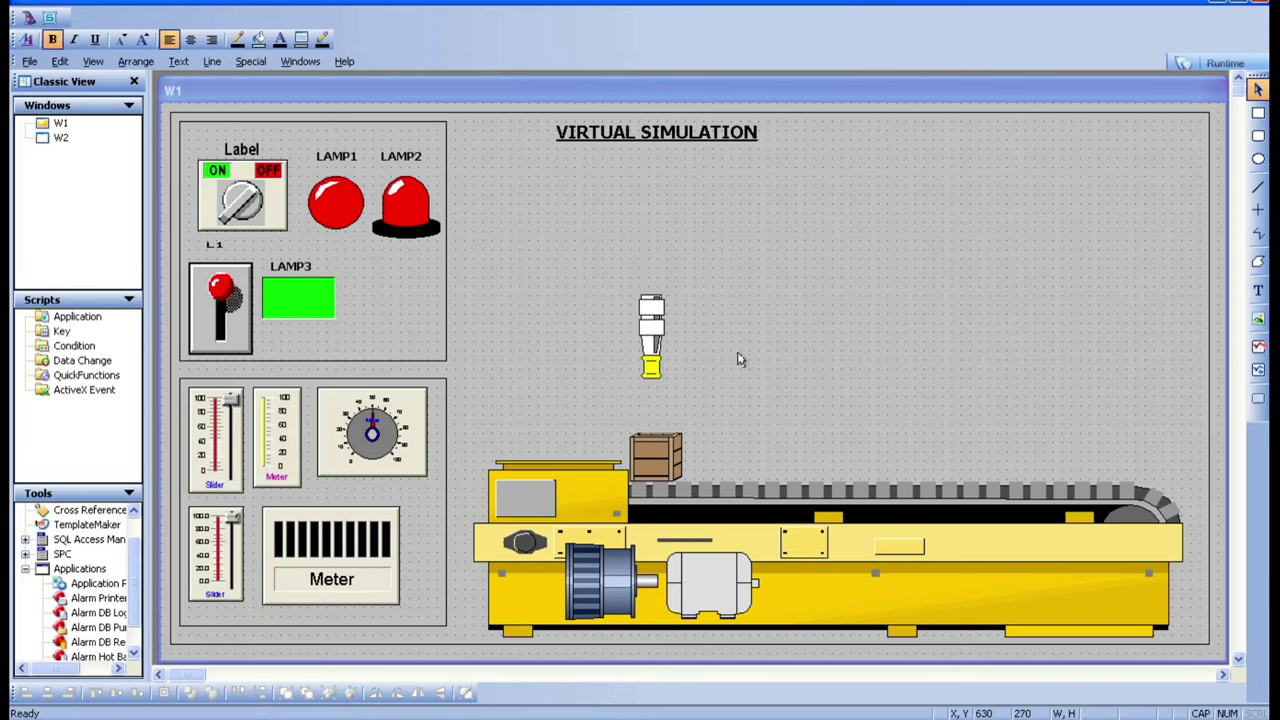
Step: Break the cell of the sensor symbol above the crate
left_click(645, 312)
right_click(641, 312)
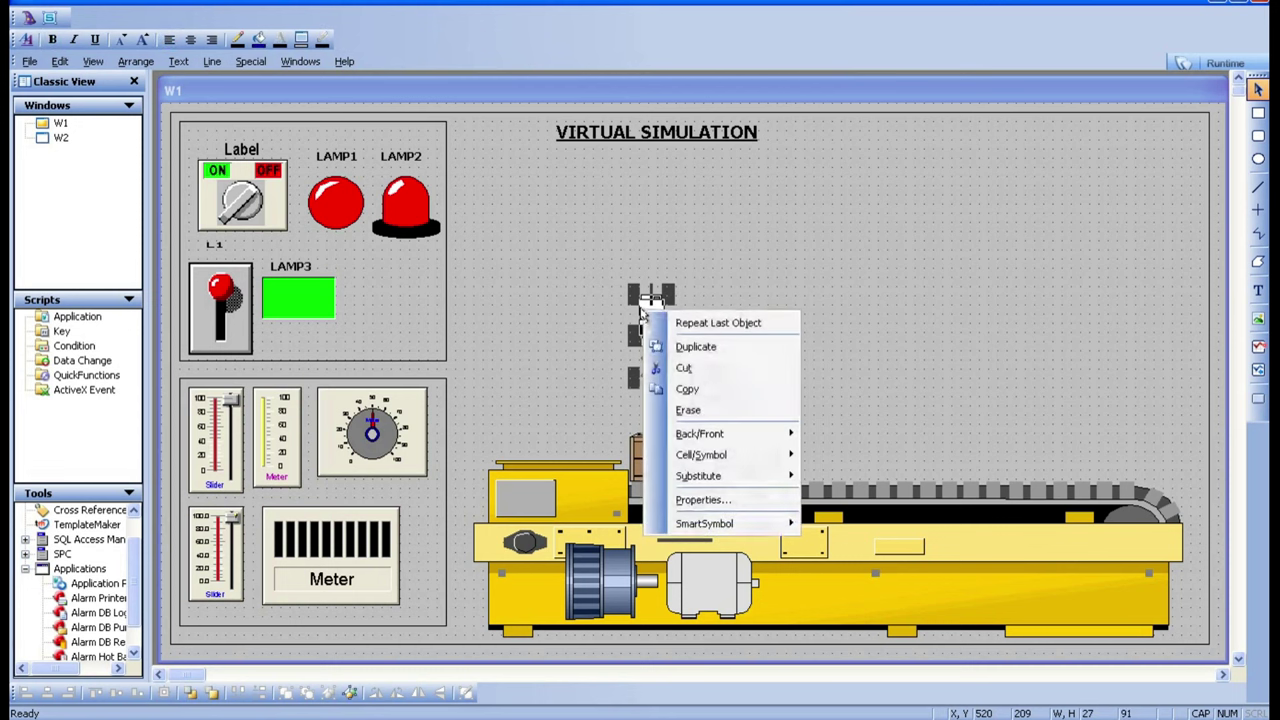
mouse_move(758, 462)
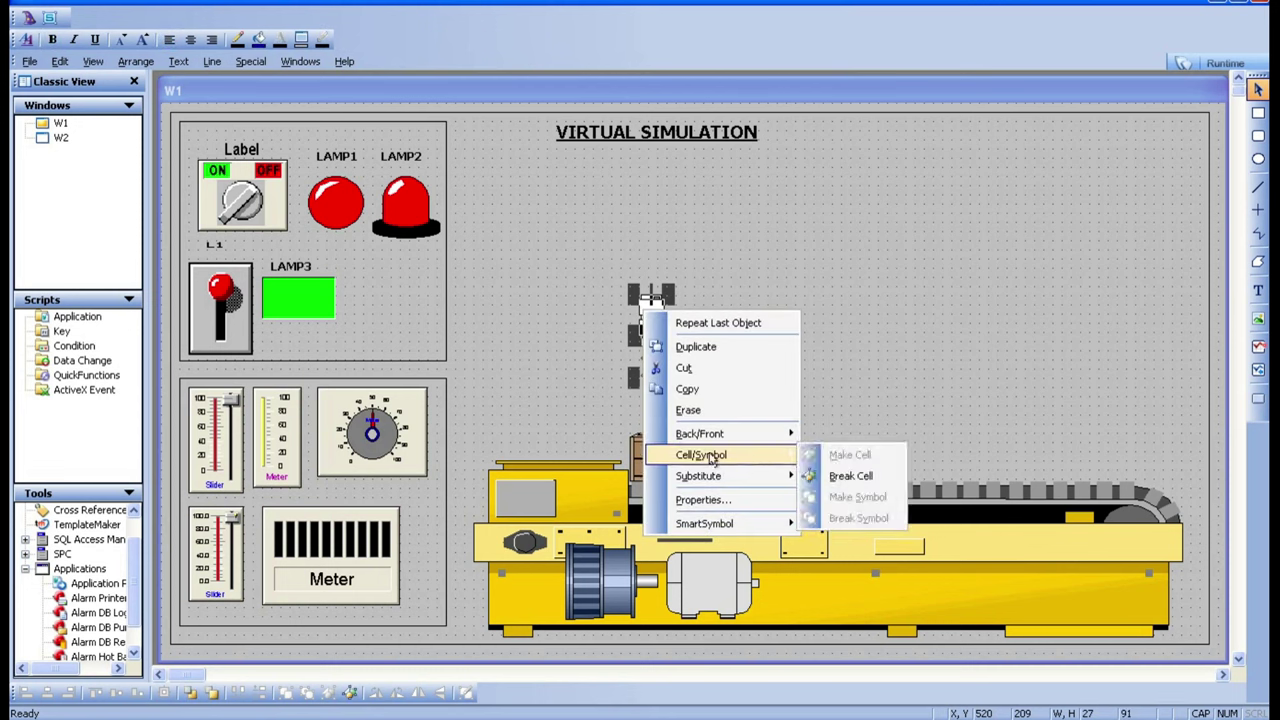
left_click(839, 477)
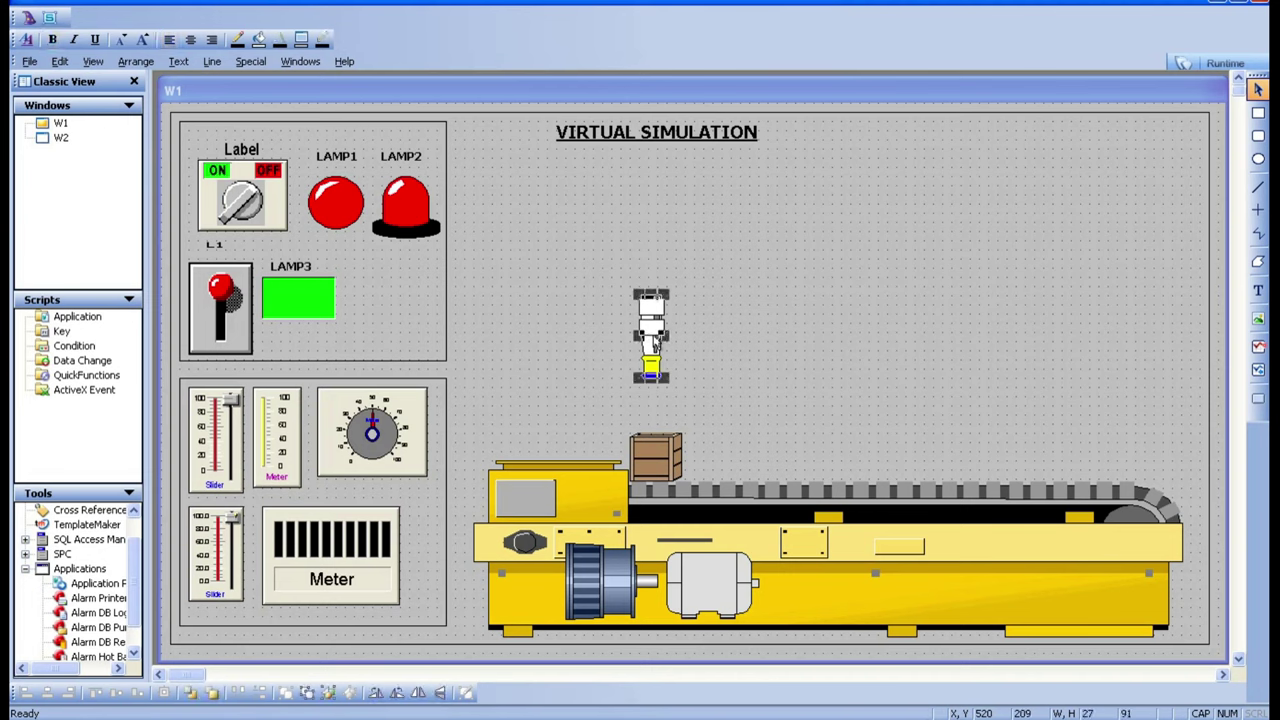
Step: Review the sensor's cell and symbol commands and its available animation links, and close them without changes
right_click(655, 340)
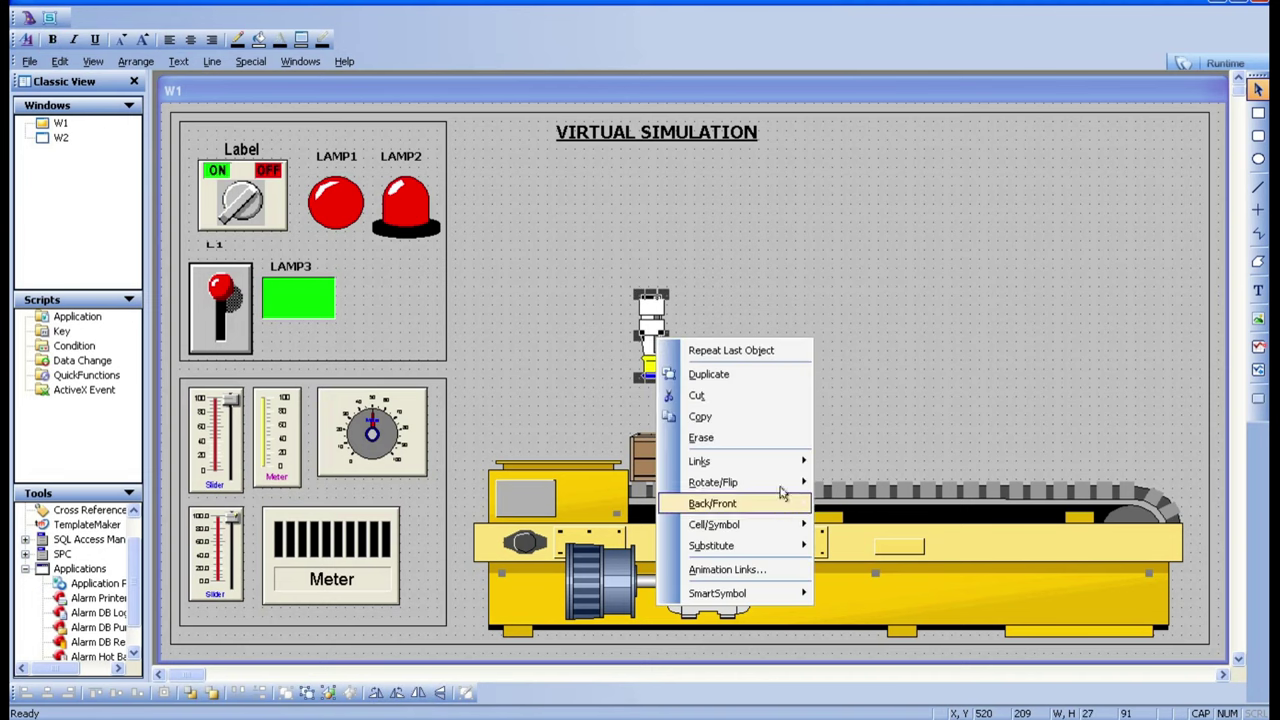
mouse_move(777, 530)
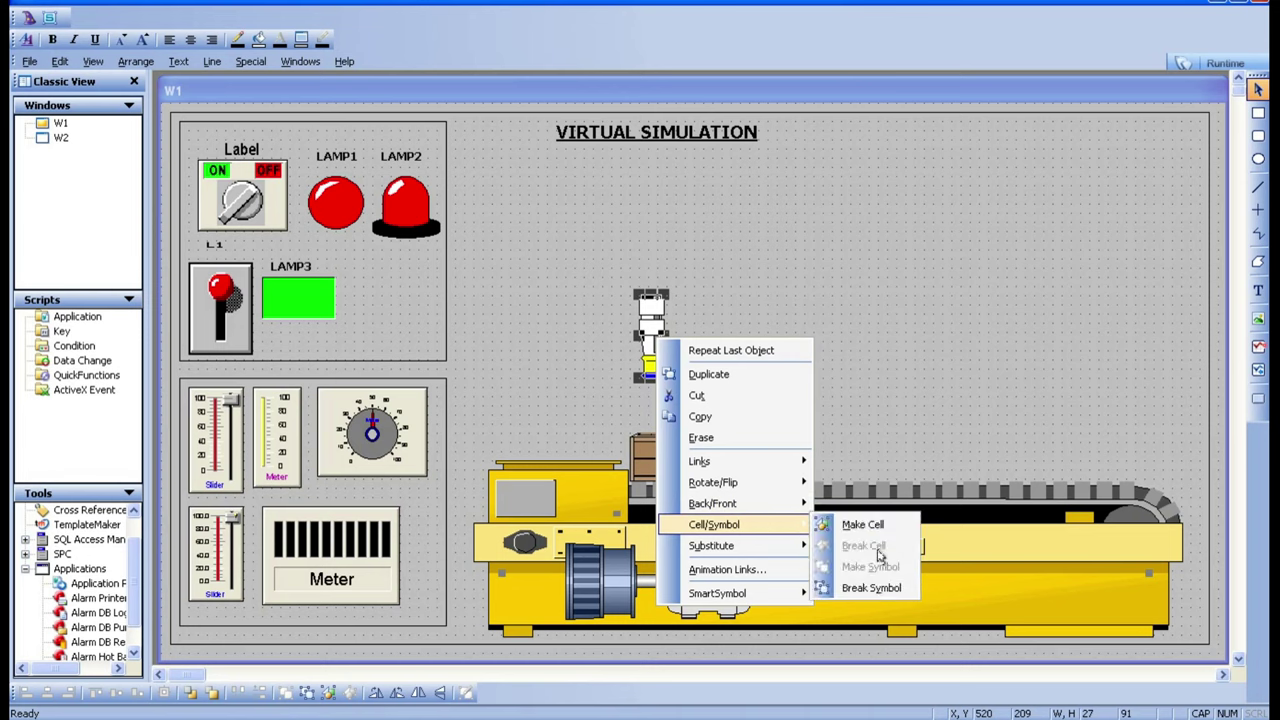
left_click(940, 335)
double_click(648, 336)
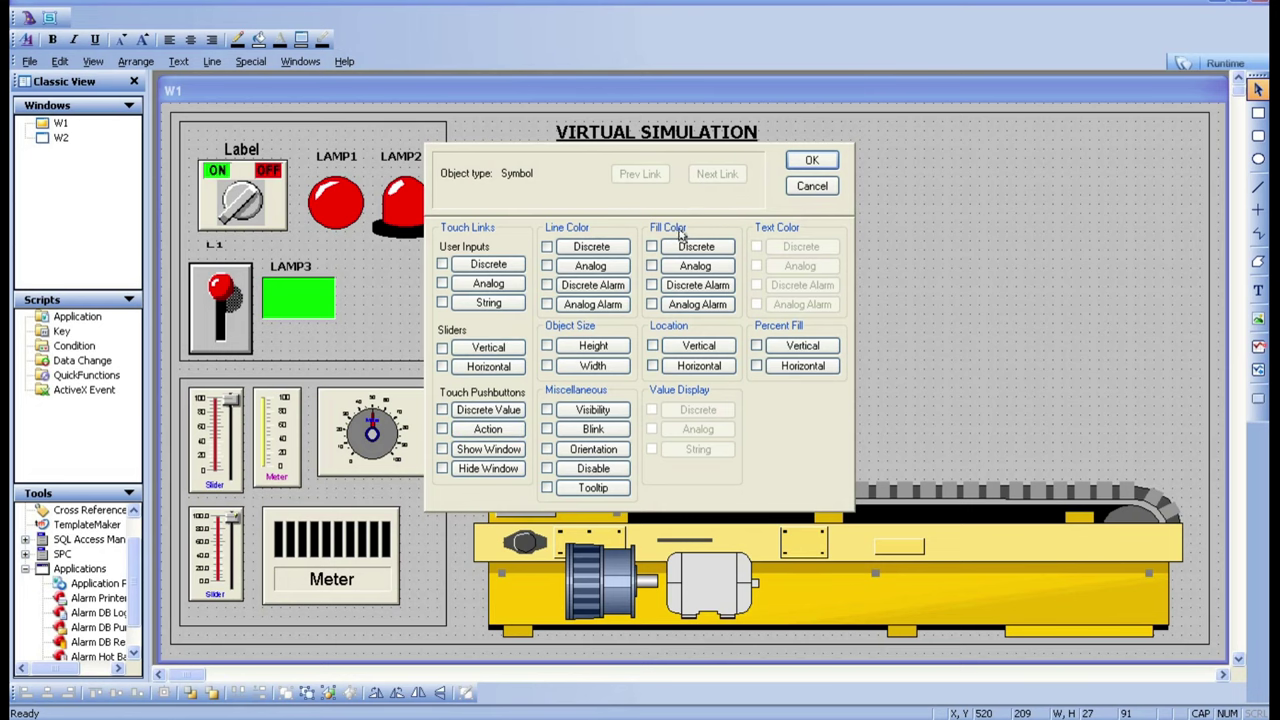
left_click(818, 185)
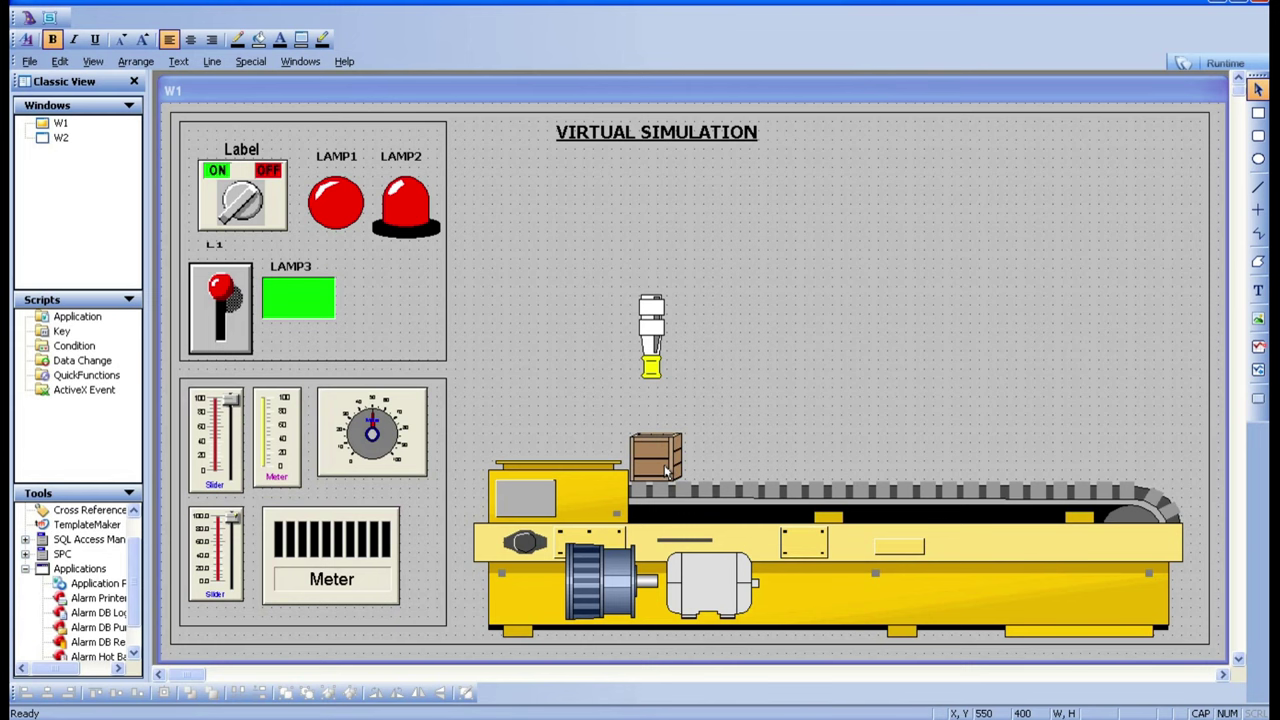
Step: Compare the crate's Symbol Factory properties with the sensor's animation links, leaving both unchanged
double_click(665, 472)
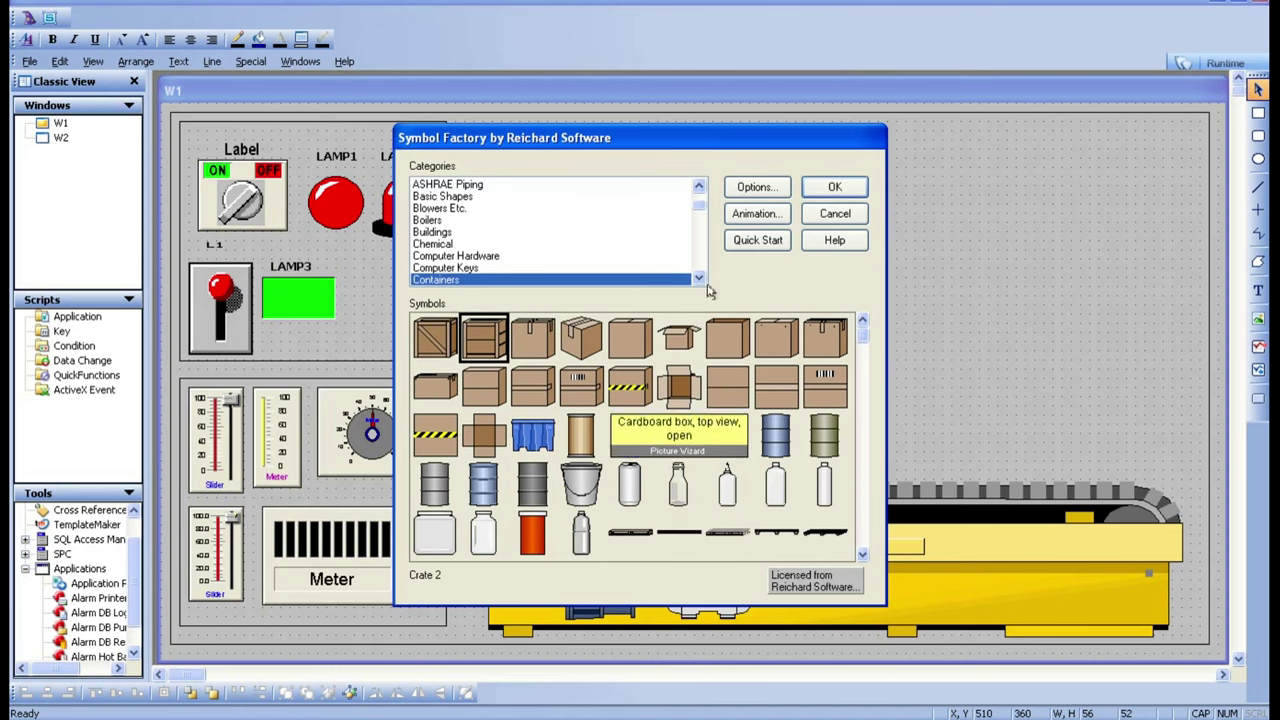
left_click(835, 213)
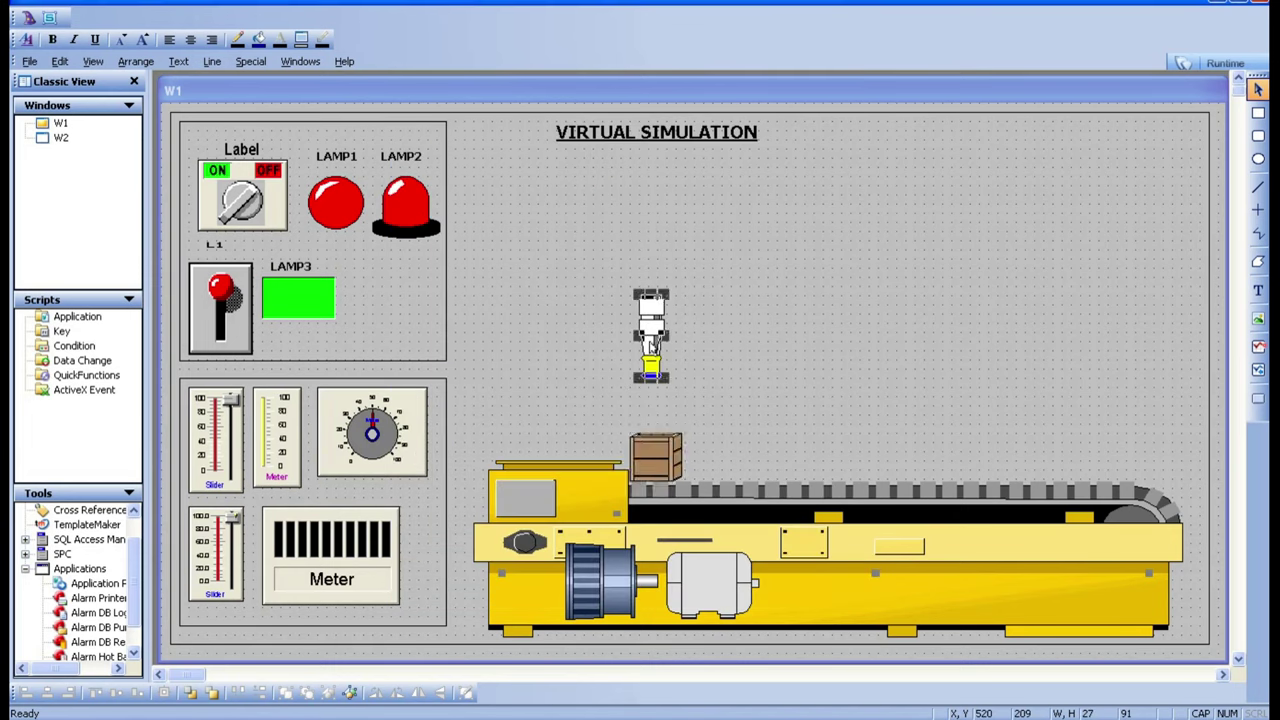
double_click(651, 345)
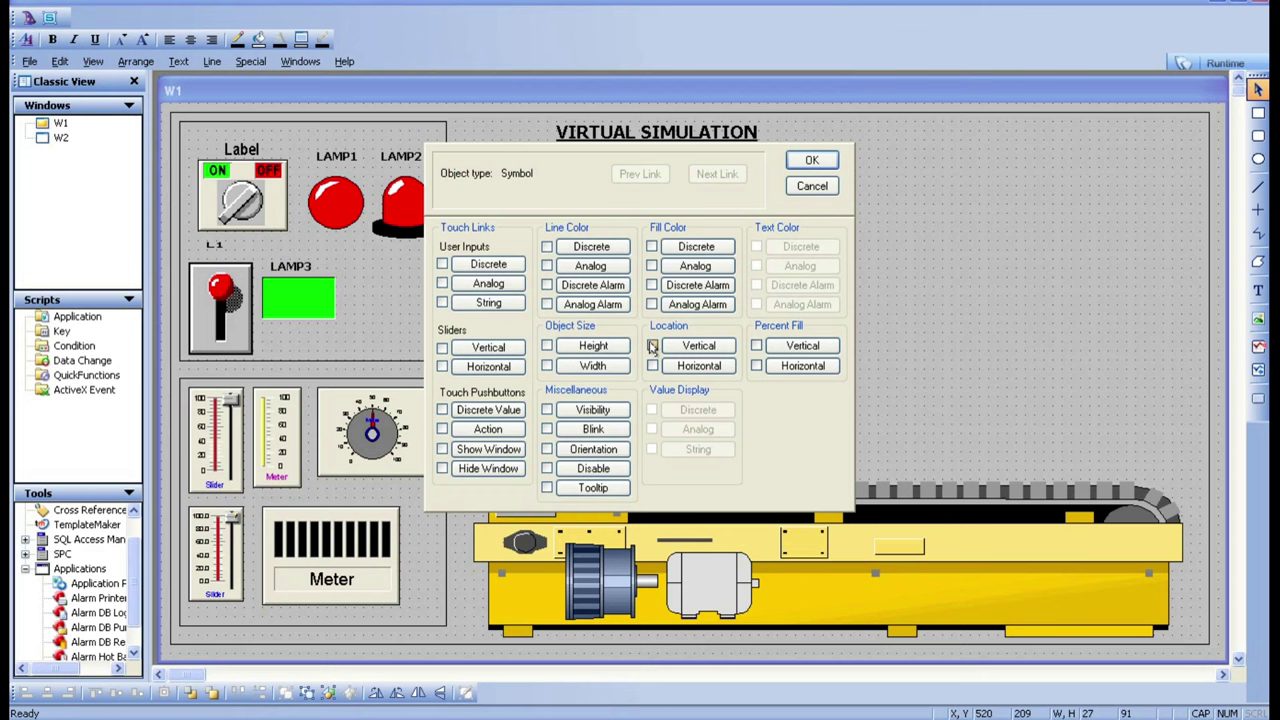
left_click(812, 186)
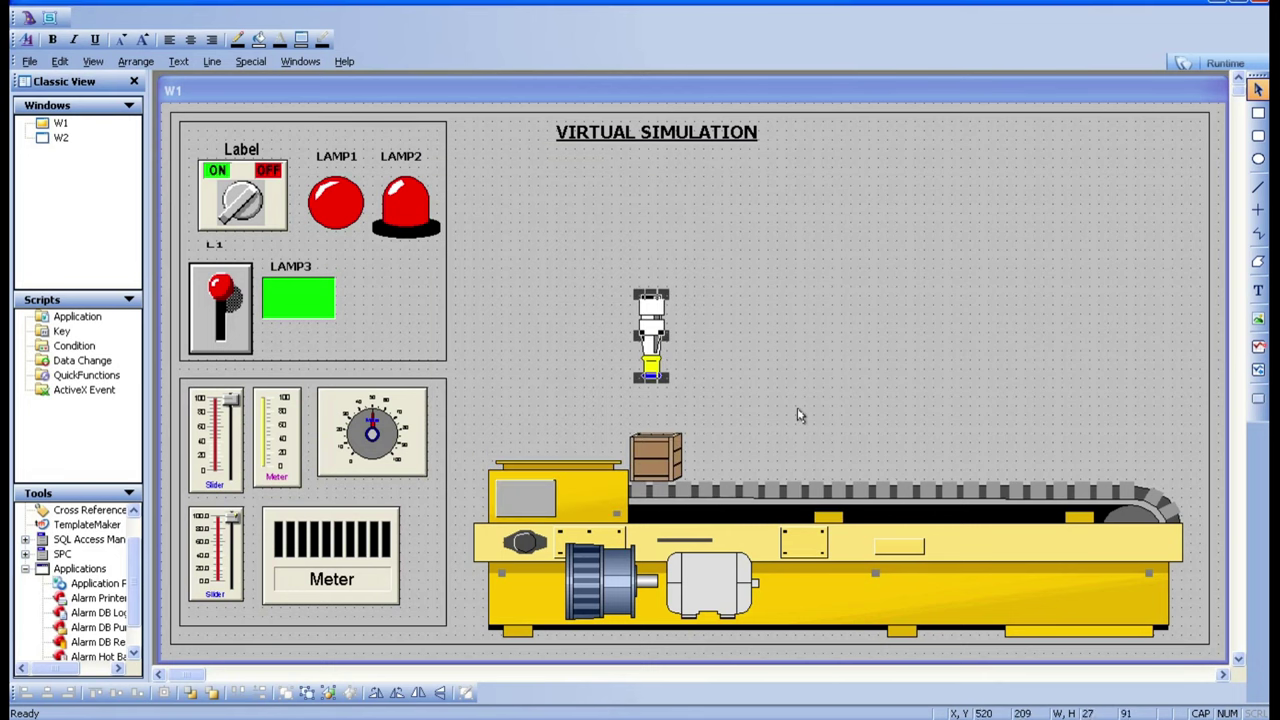
Step: Break the cell of the crate symbol on the conveyor belt
left_click(668, 453)
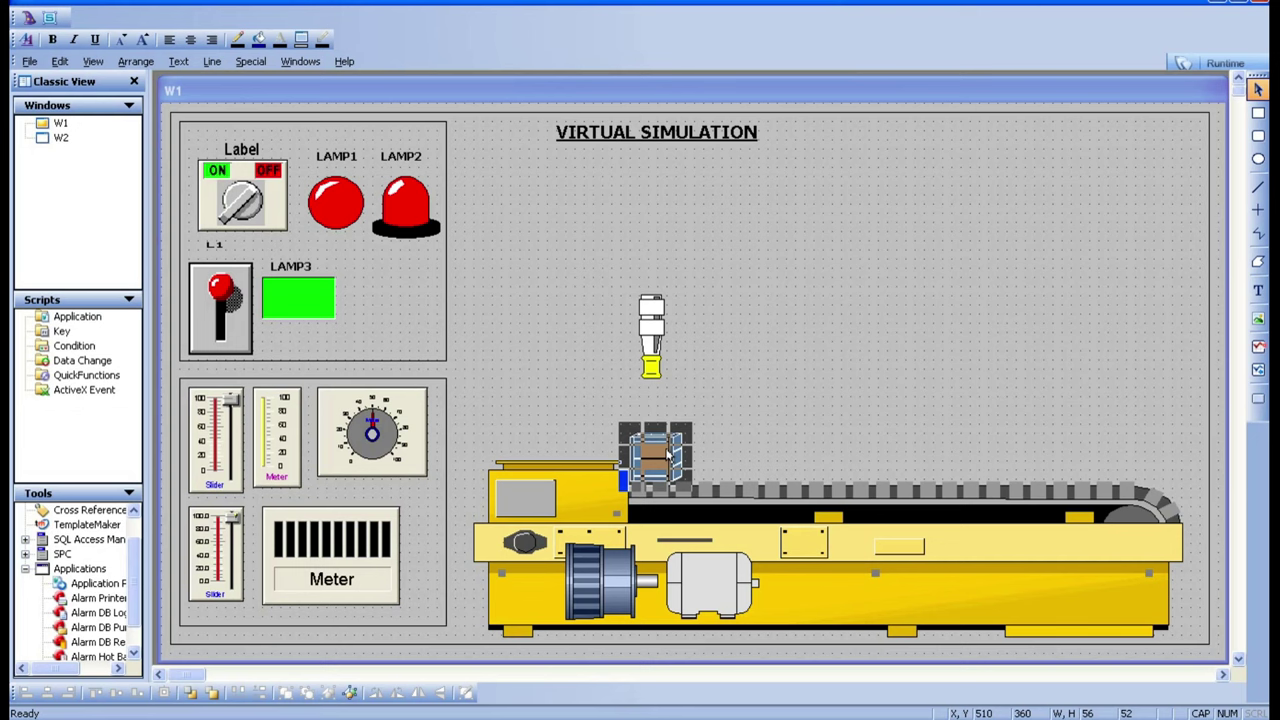
right_click(668, 453)
mouse_move(726, 596)
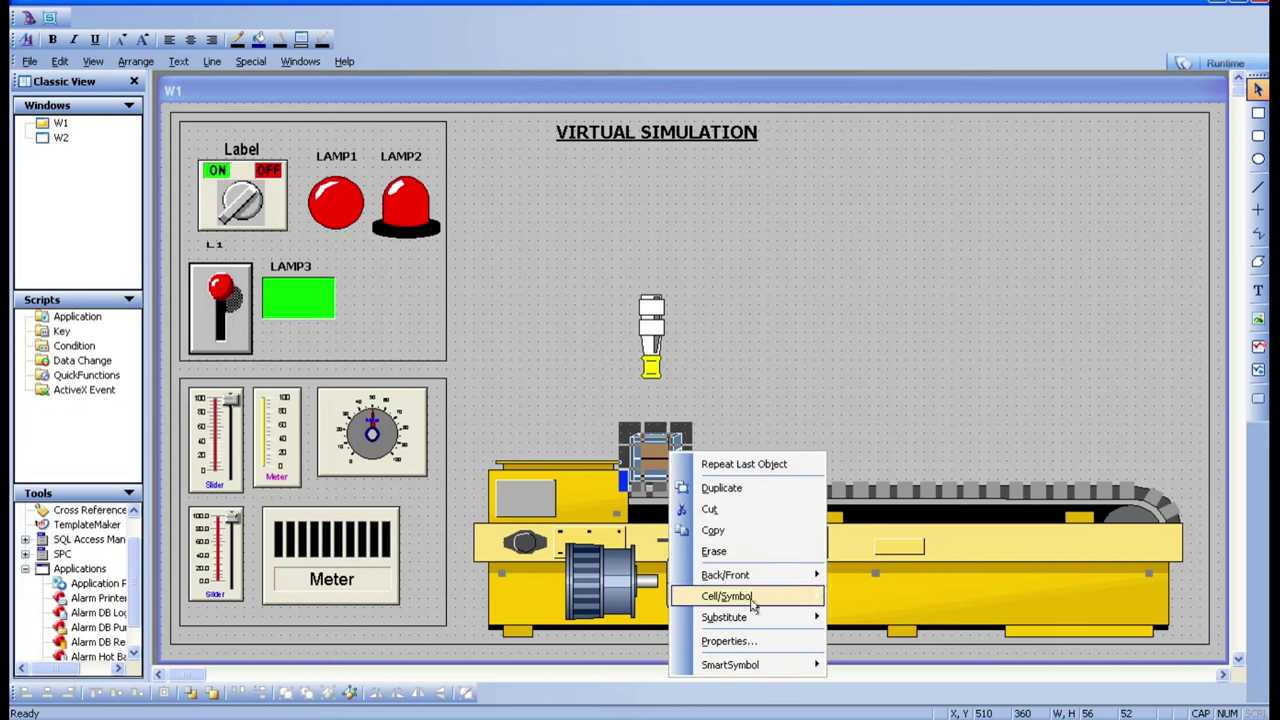
left_click(848, 617)
left_click(816, 352)
Step: Break the cells of the motor and brake symbols on the conveyor base
left_click(602, 585)
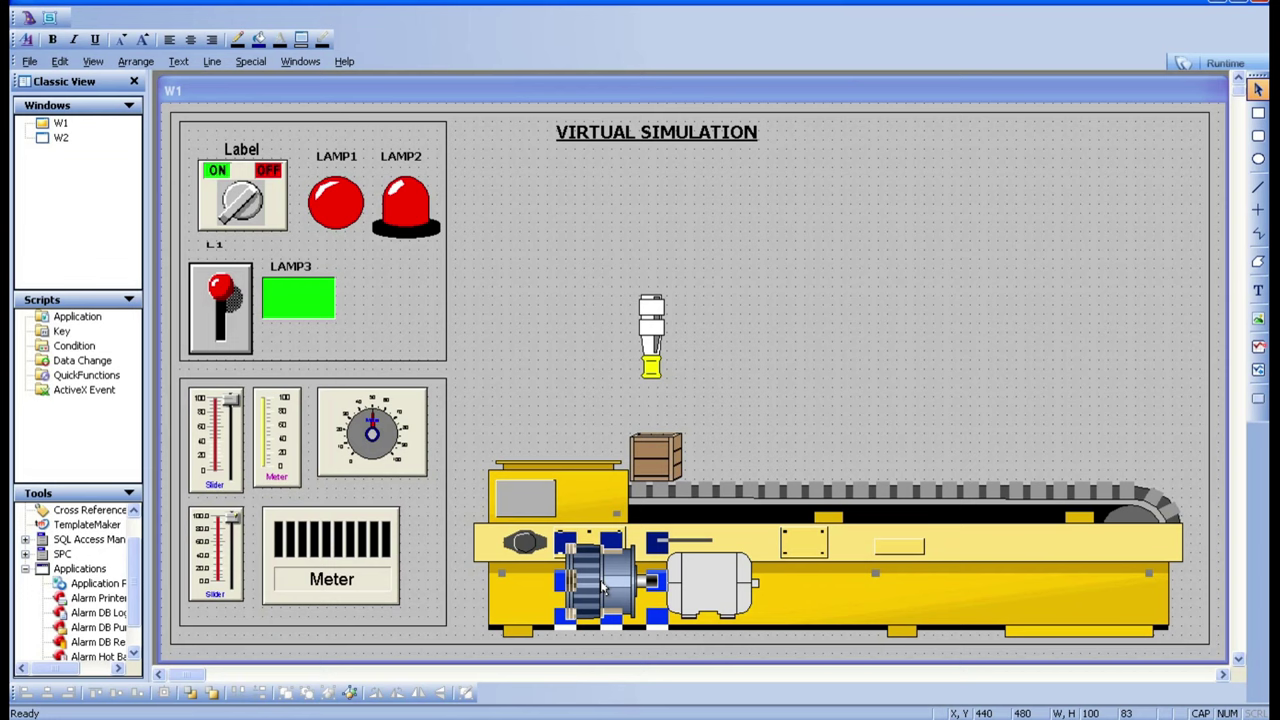
right_click(603, 588)
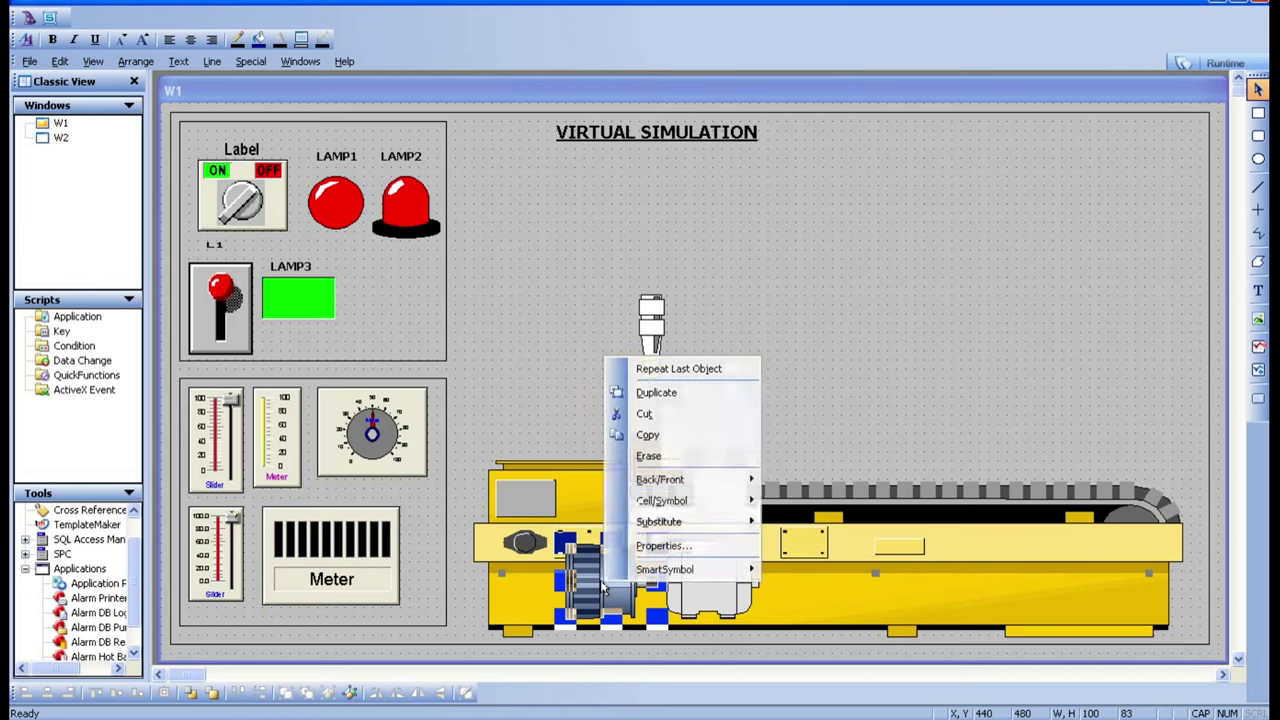
mouse_move(728, 500)
left_click(810, 522)
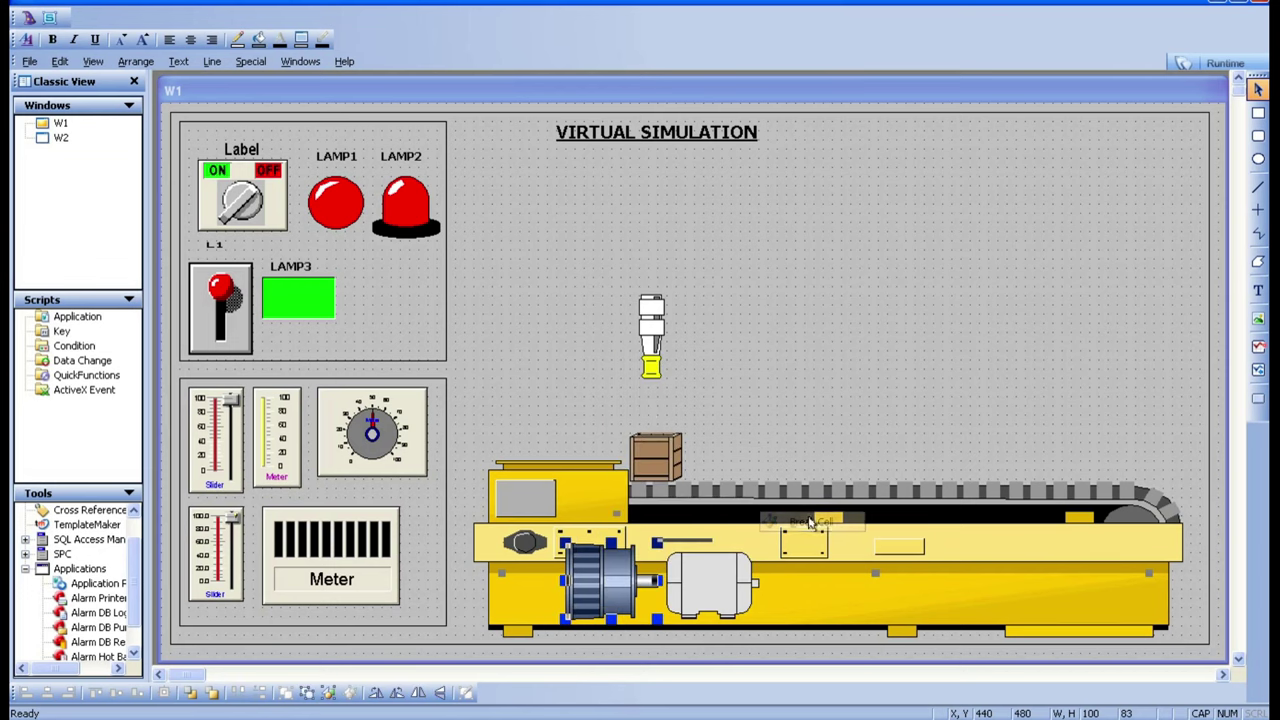
left_click(705, 604)
right_click(703, 607)
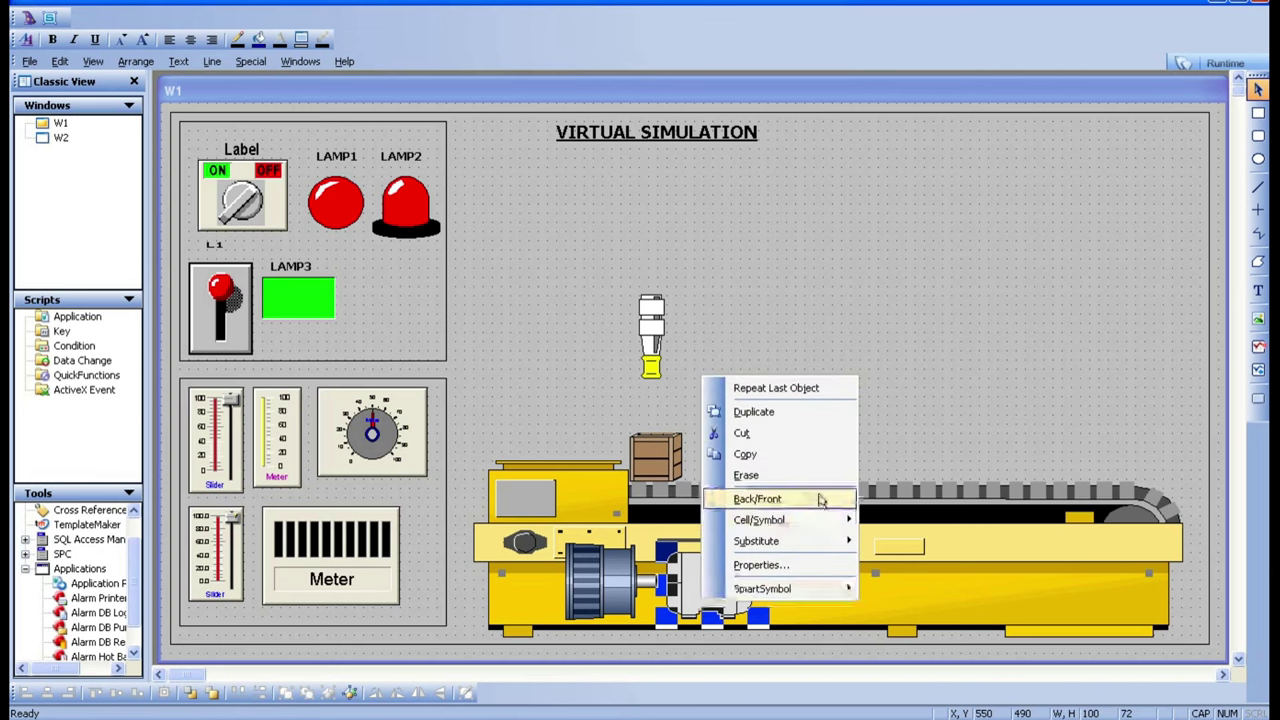
mouse_move(818, 520)
left_click(895, 542)
left_click(838, 357)
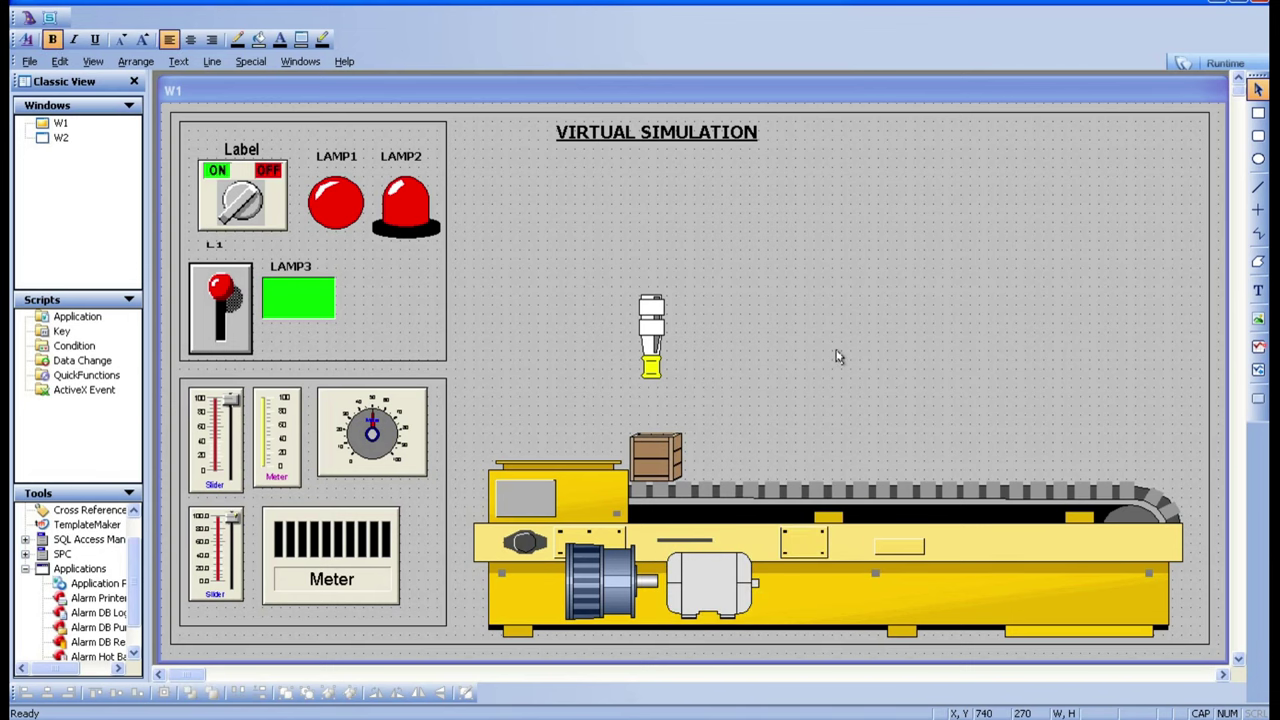
Step: Check the conveyor's Symbol Factory properties and close them without changes
left_click(930, 528)
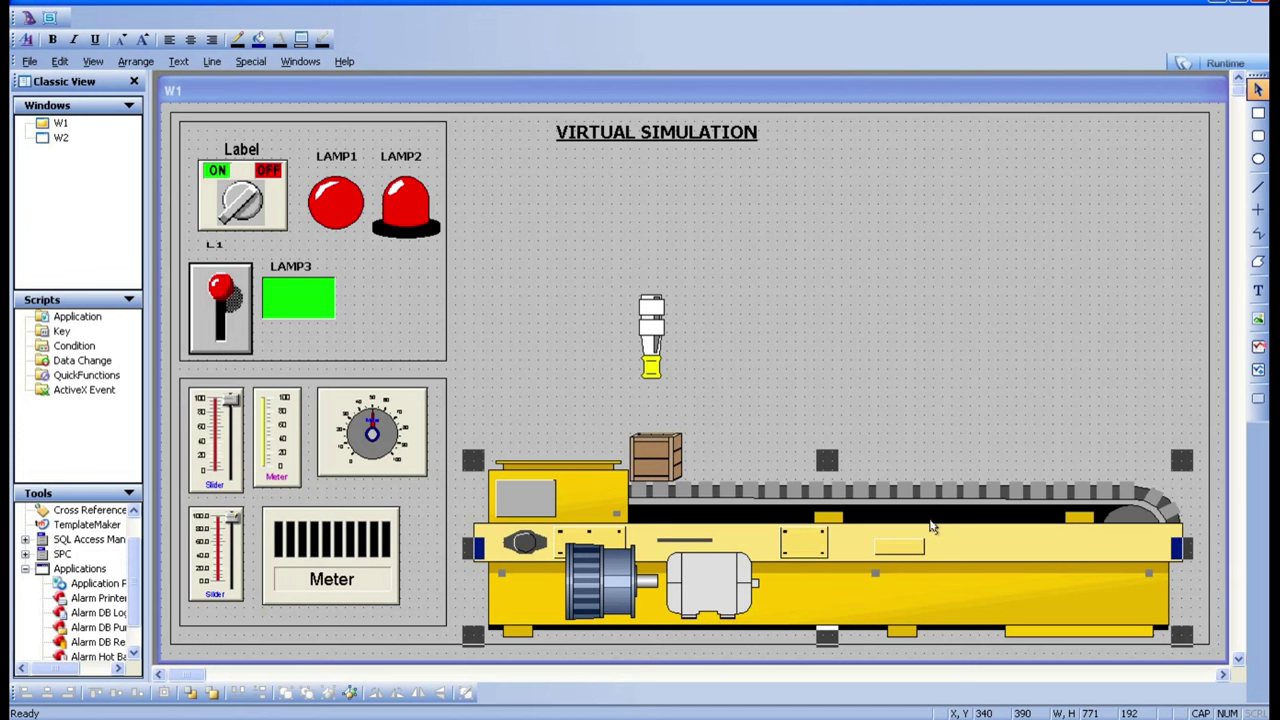
double_click(930, 527)
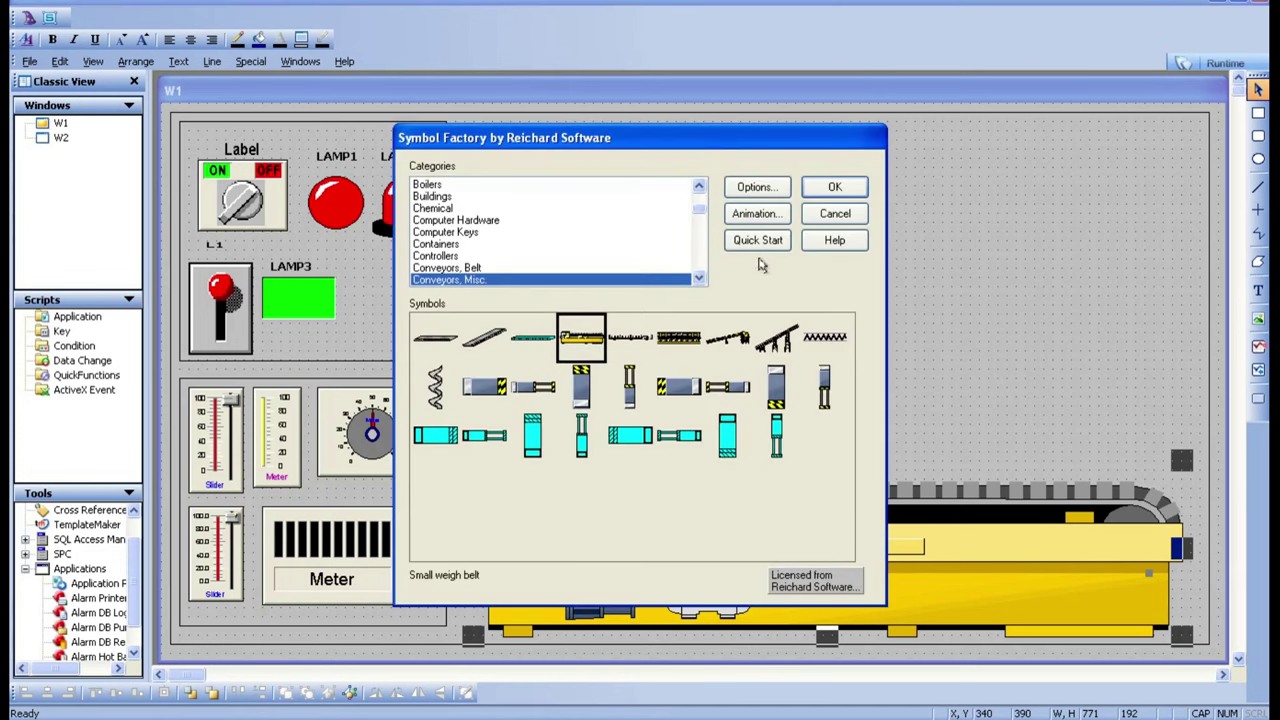
left_click(835, 214)
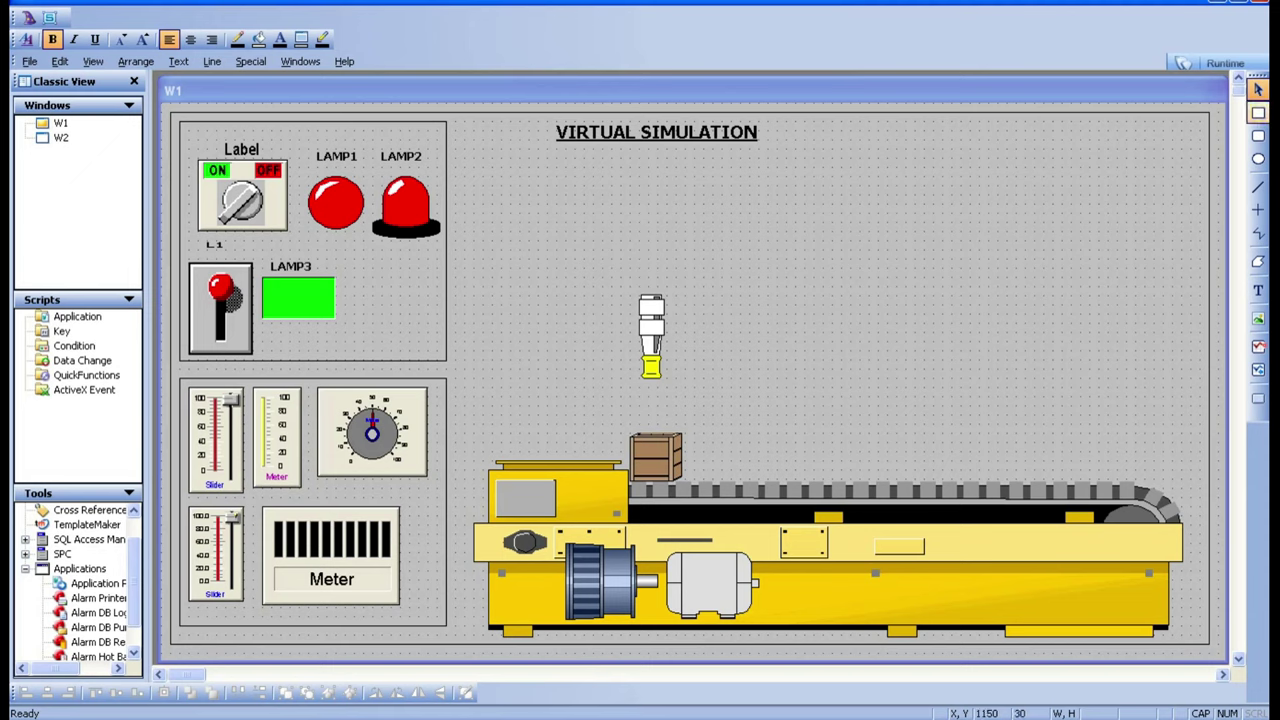
Step: Draw a rounded rectangle about 170 by 60 above the conveyor in W1 and view its animation links without changing them
left_click(1258, 135)
left_click_drag(777, 288, 932, 340)
left_click(880, 282)
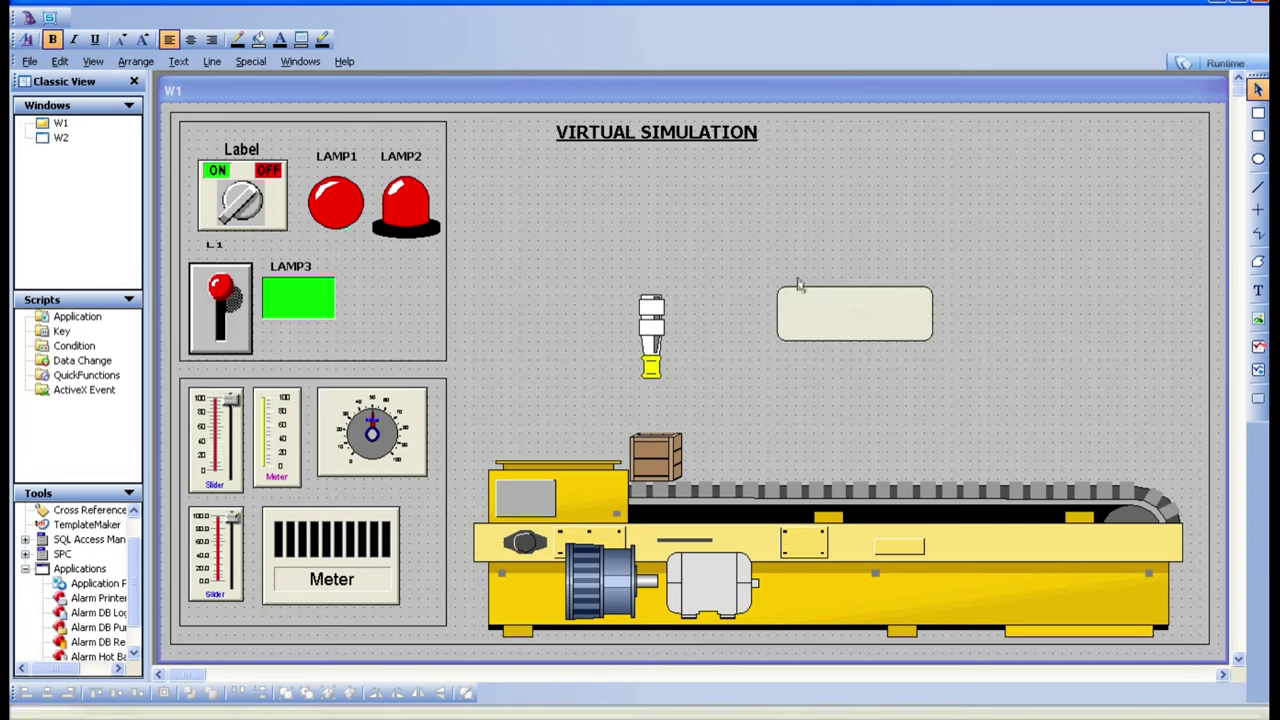
double_click(813, 304)
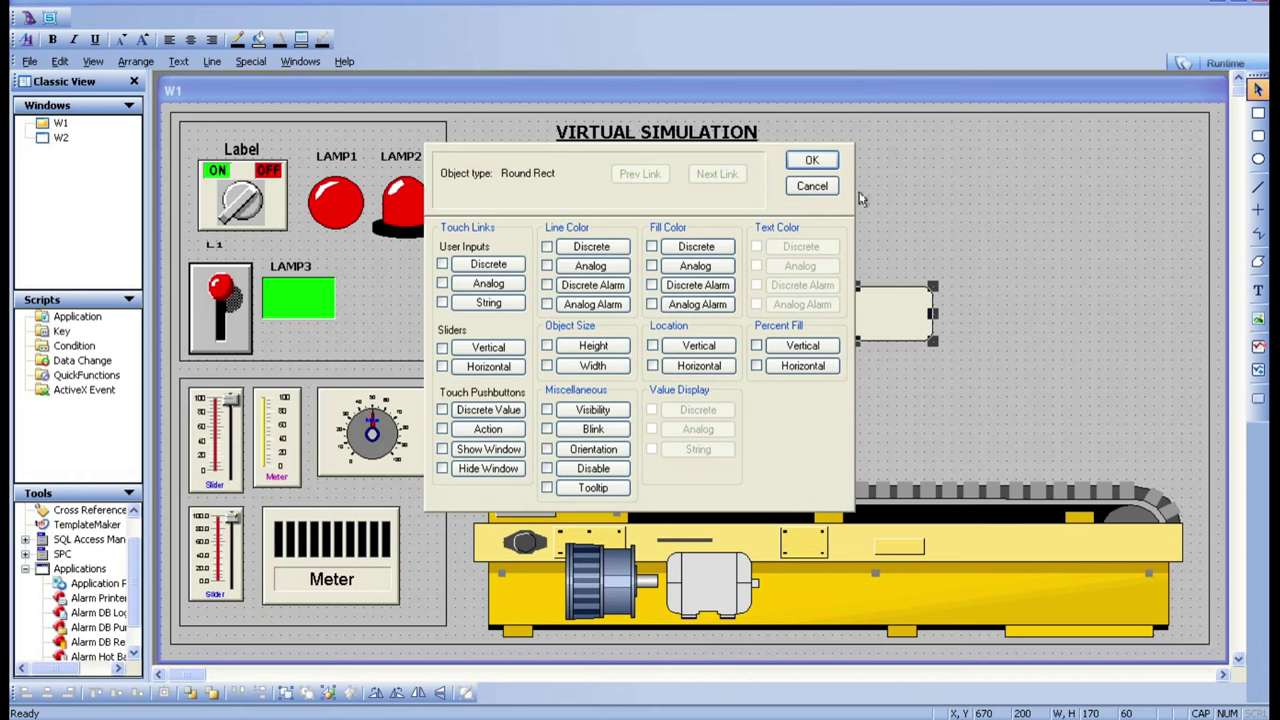
left_click(811, 189)
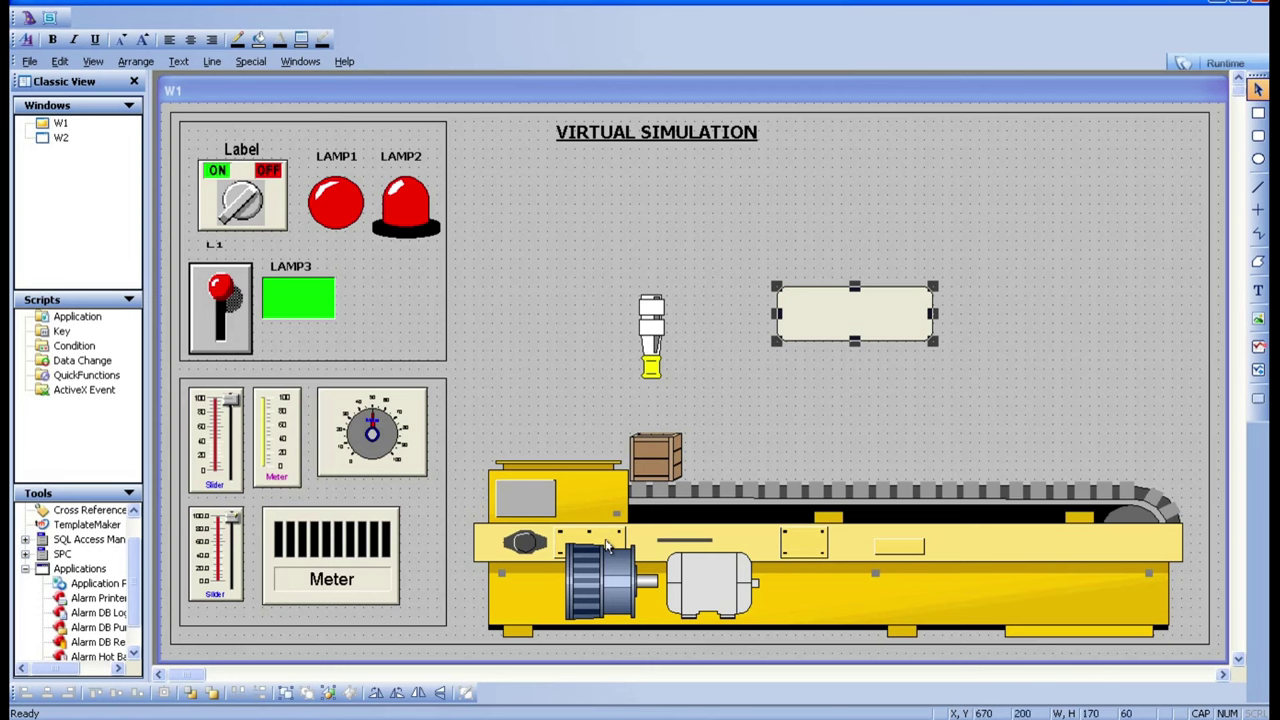
Step: Delete the rounded rectangle drawn above the conveyor in W1
left_click(871, 332)
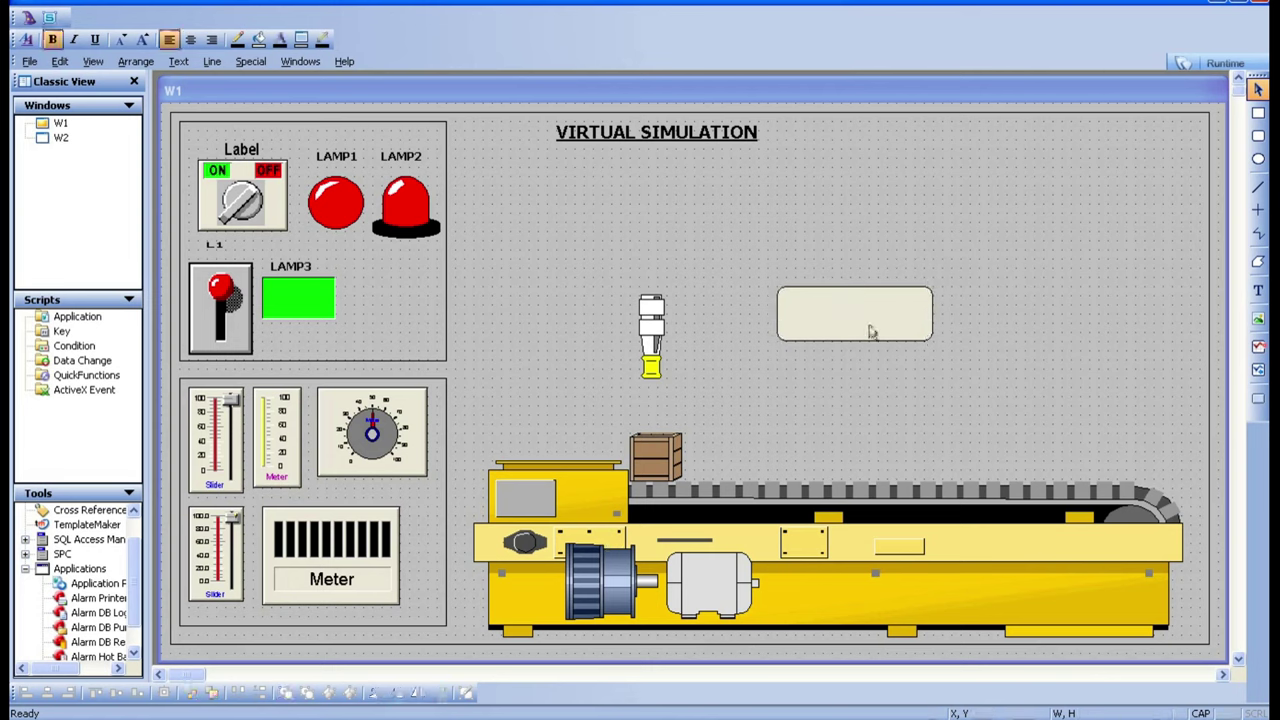
key("Delete")
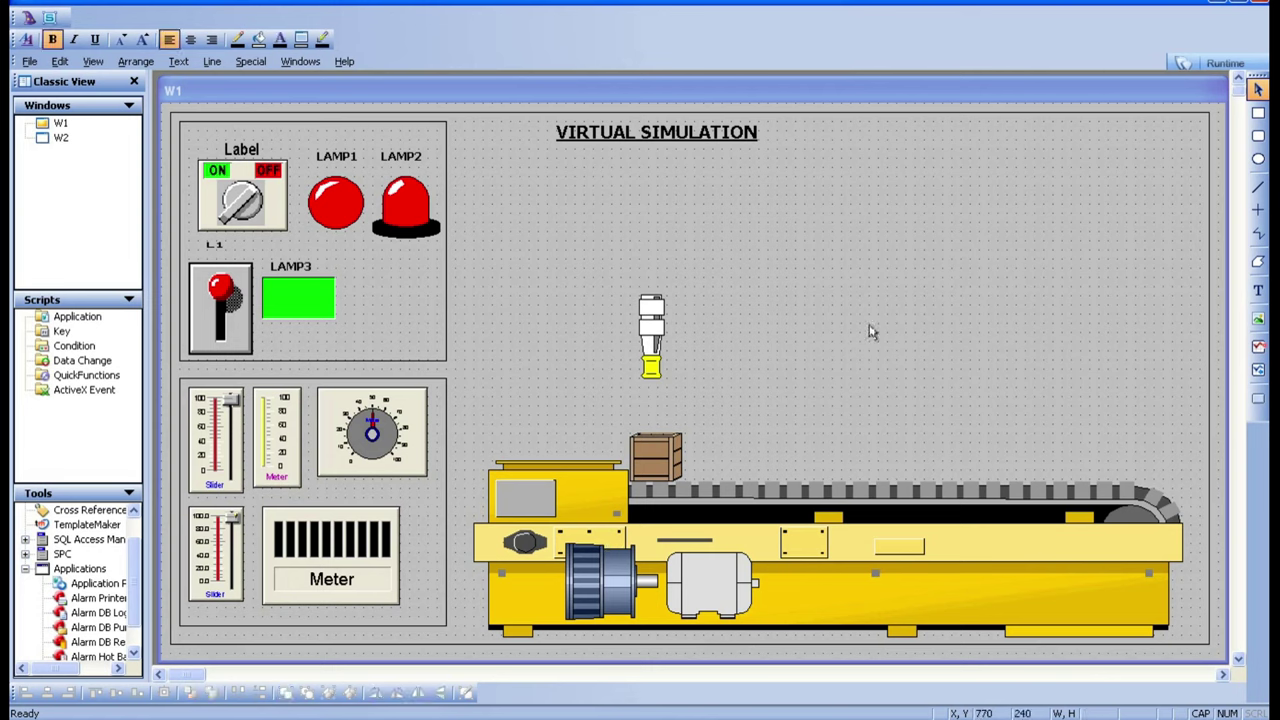
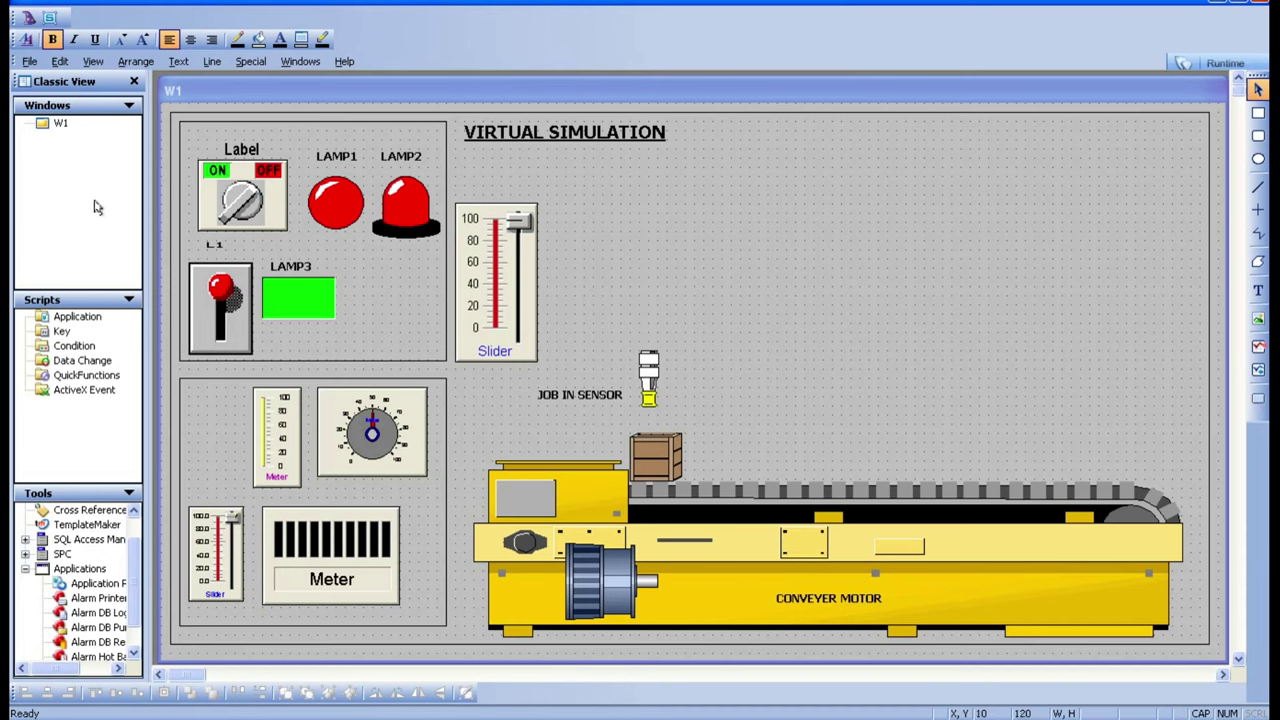
Step: Create a new window named W2 with the Replace window type
left_click(58, 124)
right_click(73, 152)
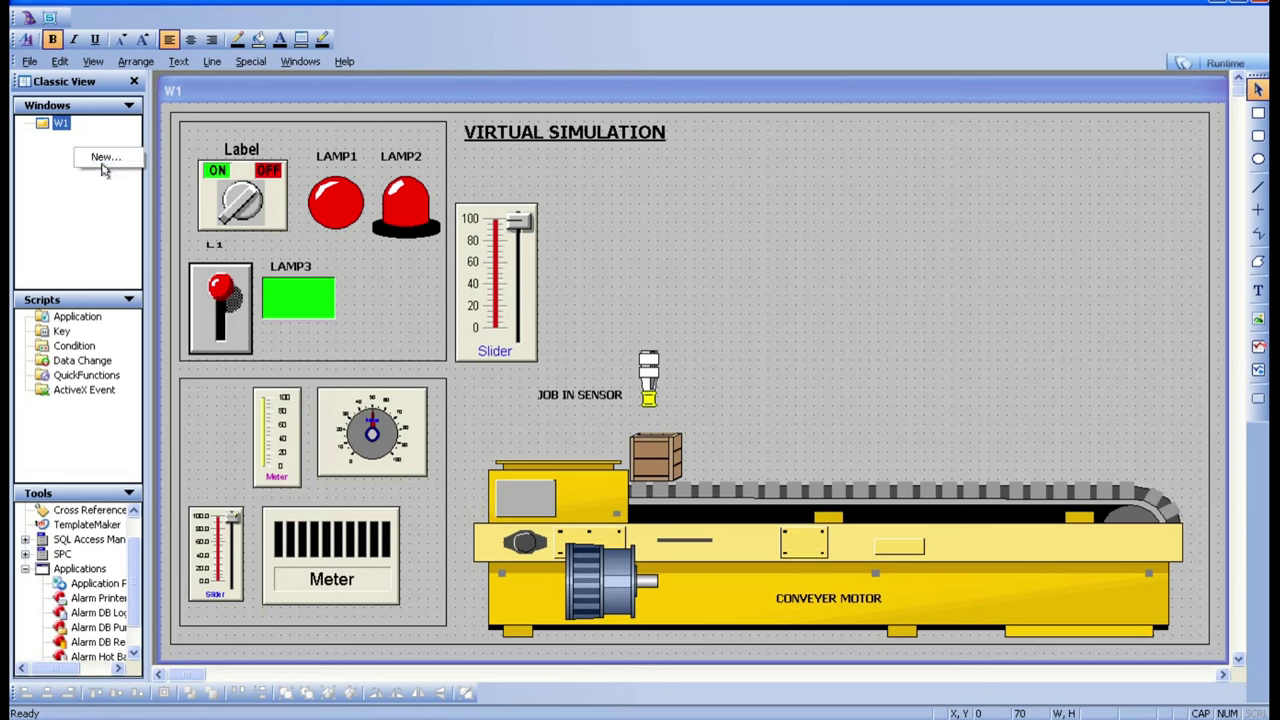
left_click(104, 160)
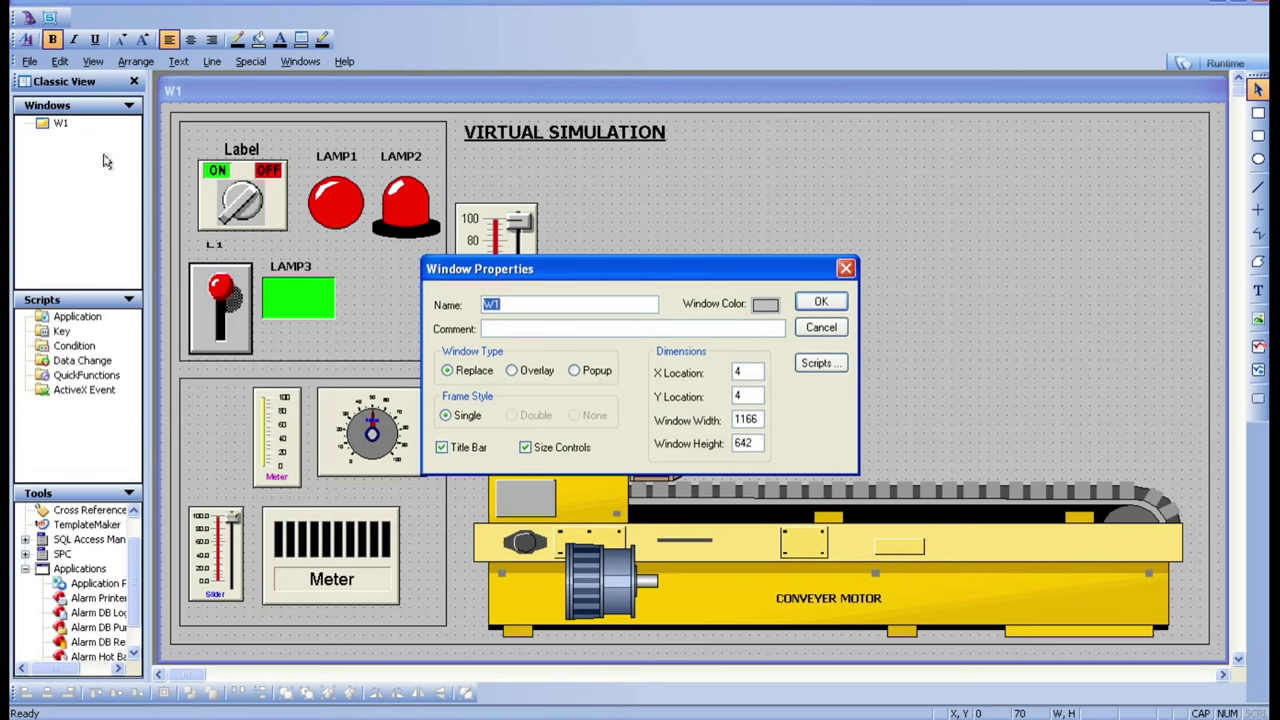
left_click(530, 306)
key("Return")
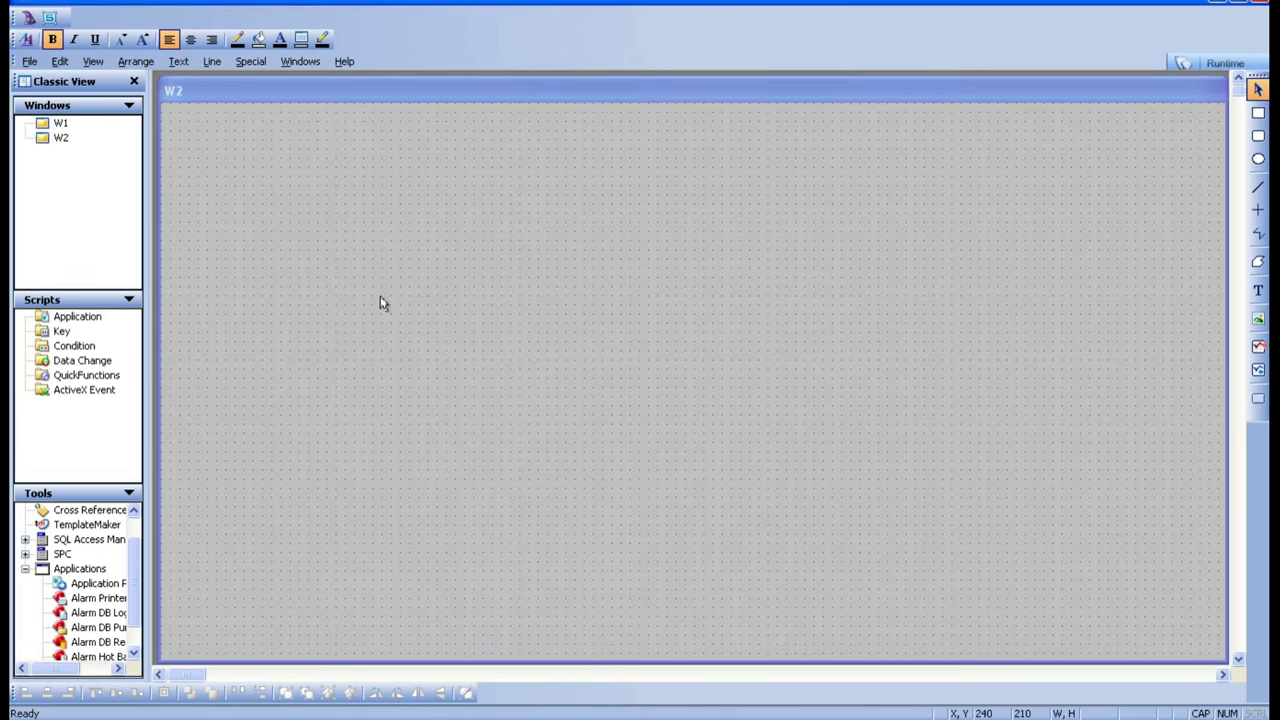
Step: View W1, return to W2 and draw a rounded rectangle slightly above and right of W2's centre
double_click(61, 122)
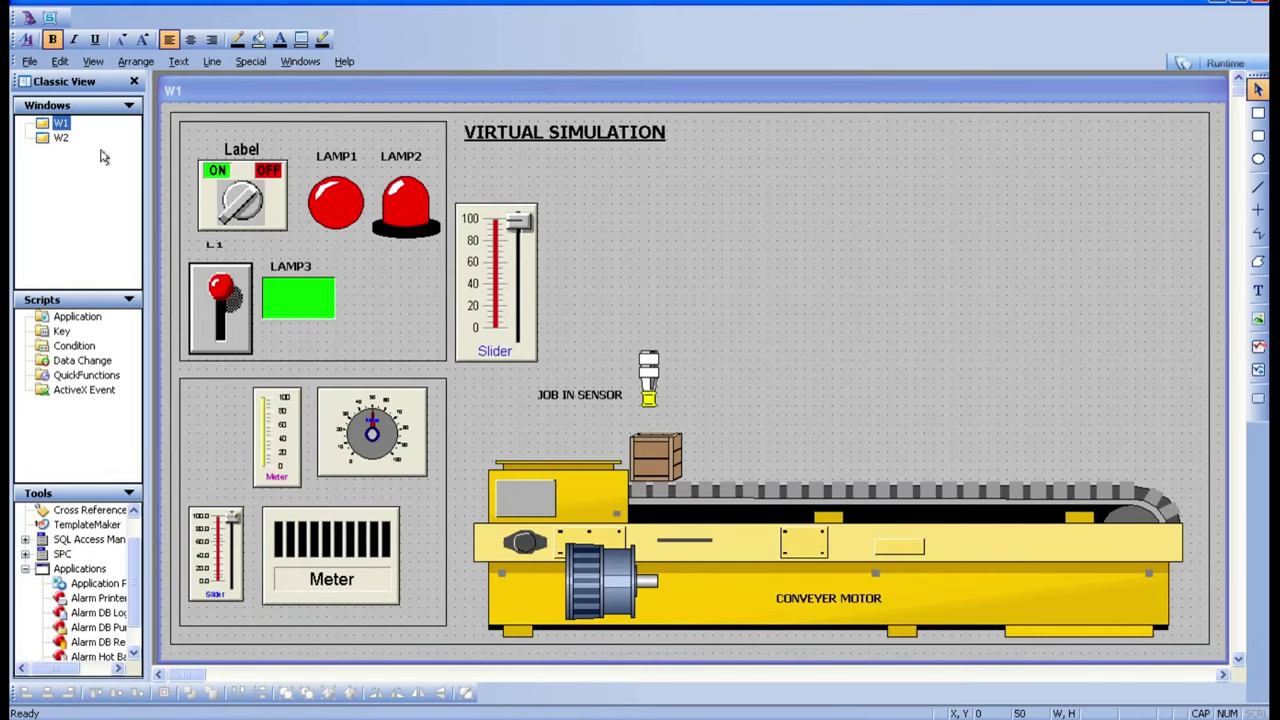
double_click(56, 139)
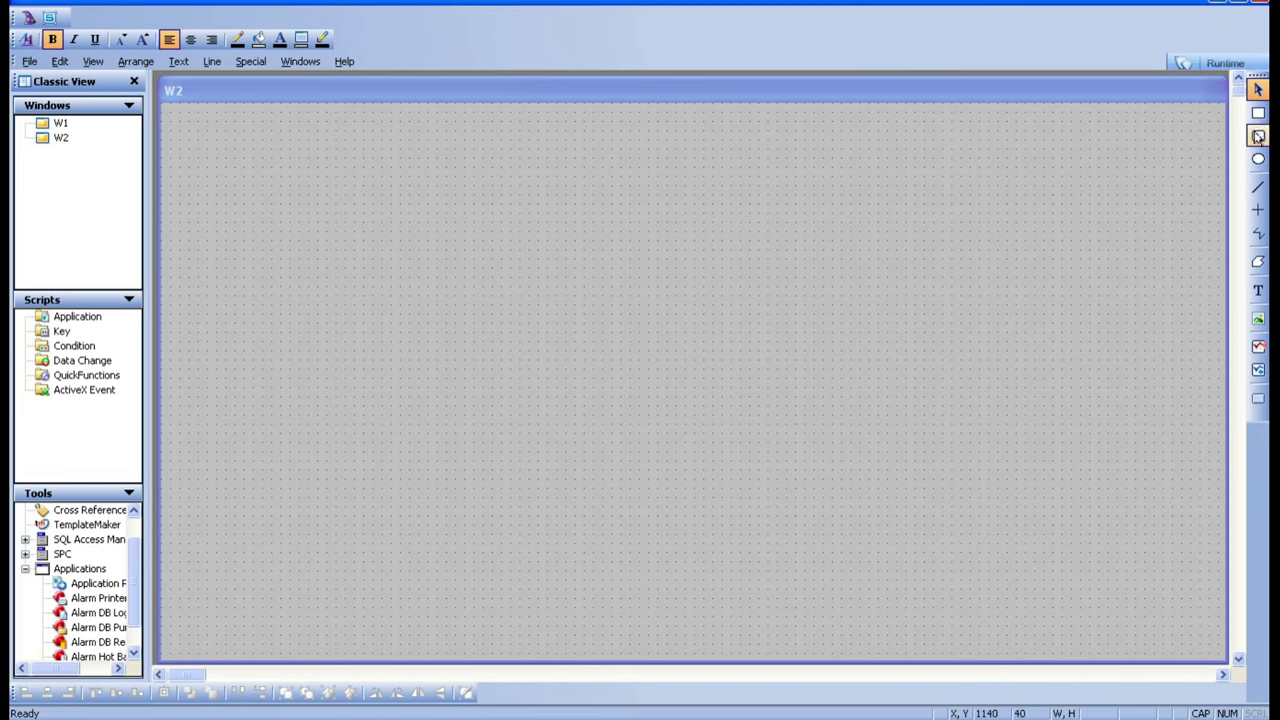
left_click(1257, 137)
left_click_drag(698, 244, 886, 341)
left_click(971, 383)
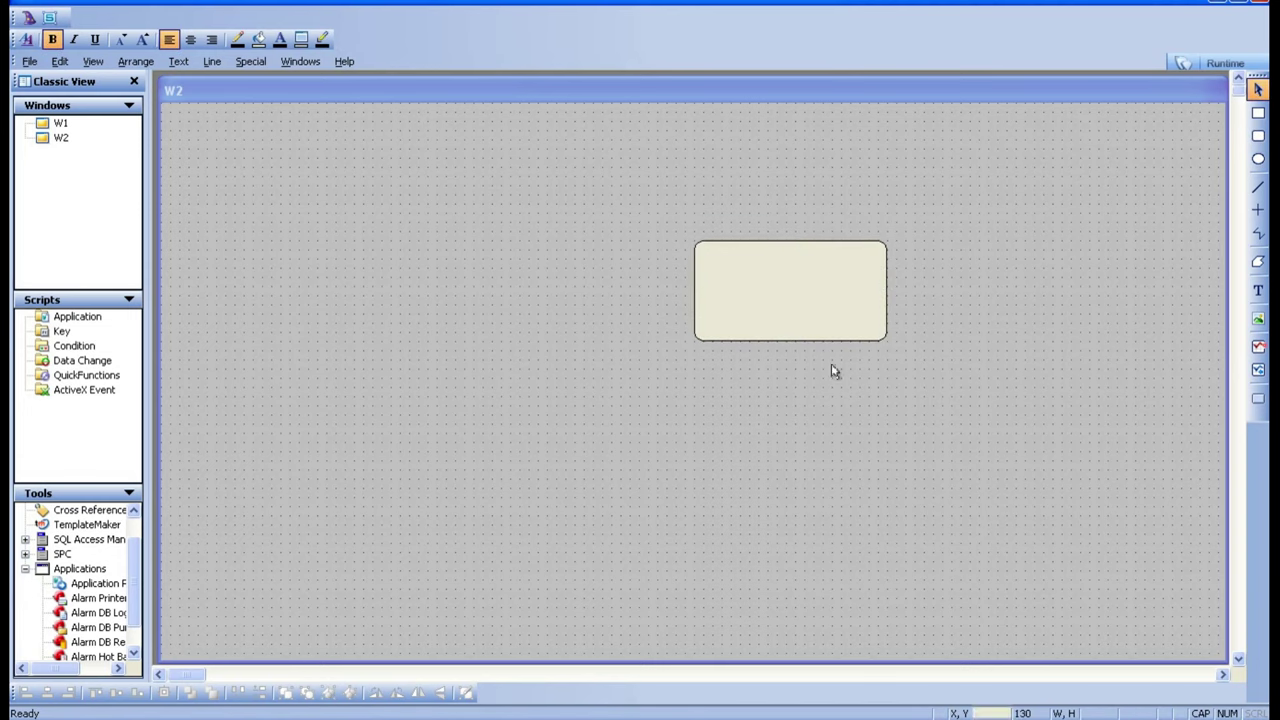
Step: Switch to runtime to check which windows show, and return to development, twice in a row
left_click(1218, 66)
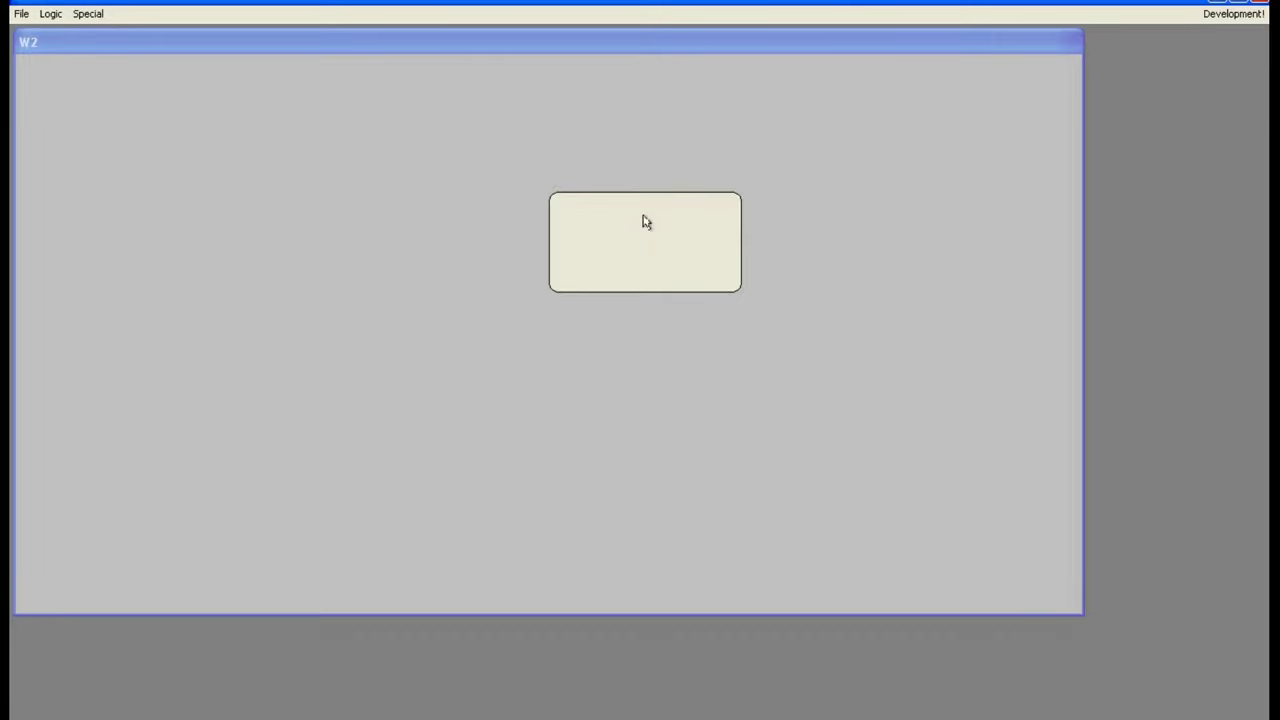
left_click(1236, 14)
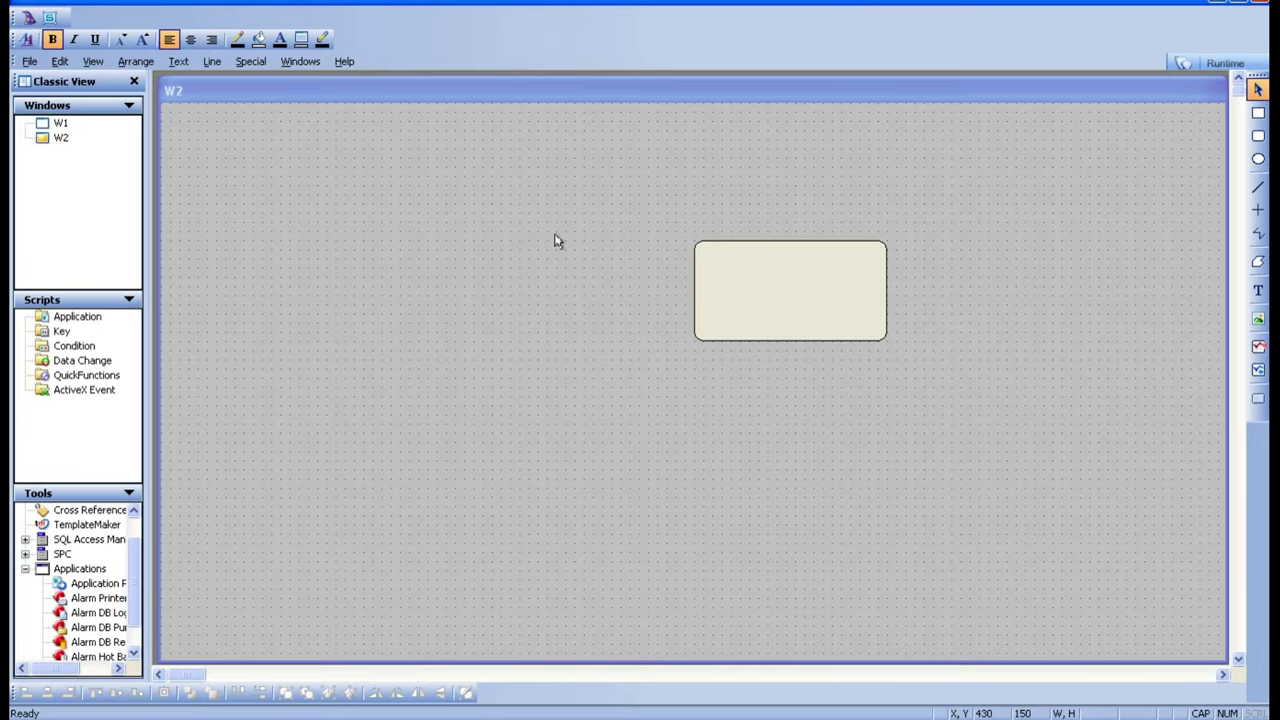
left_click(1226, 64)
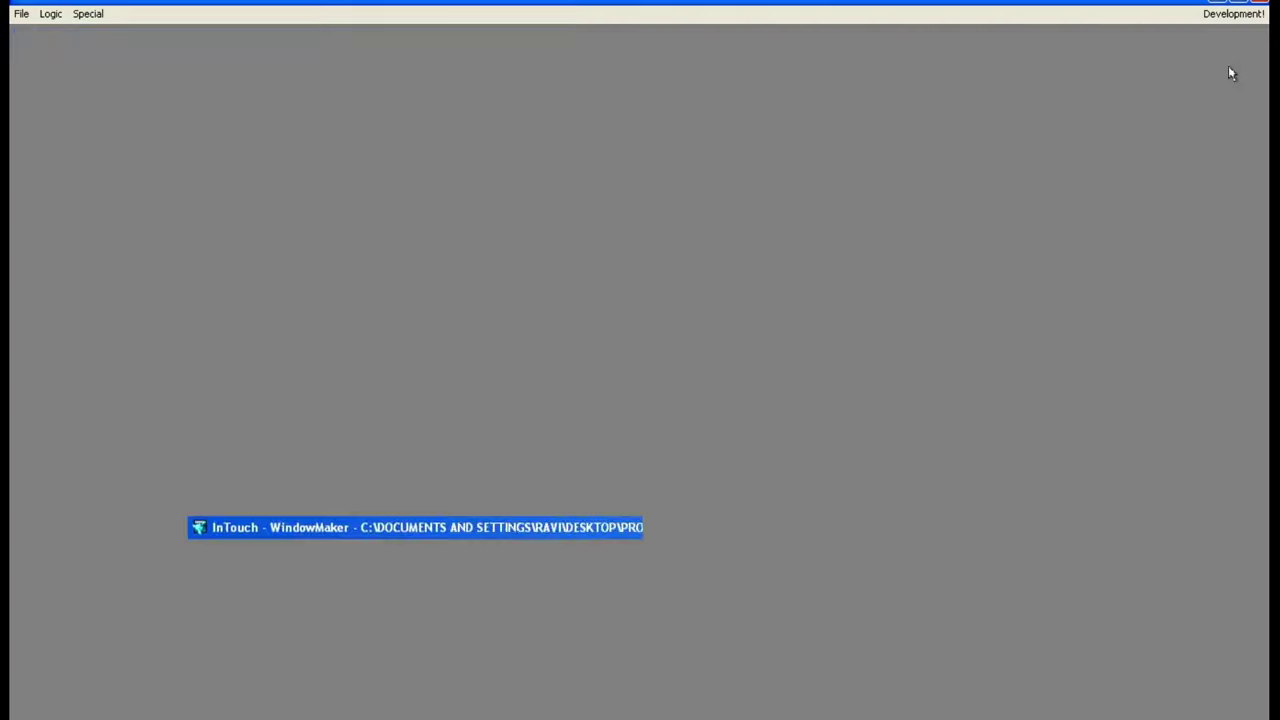
left_click(1233, 14)
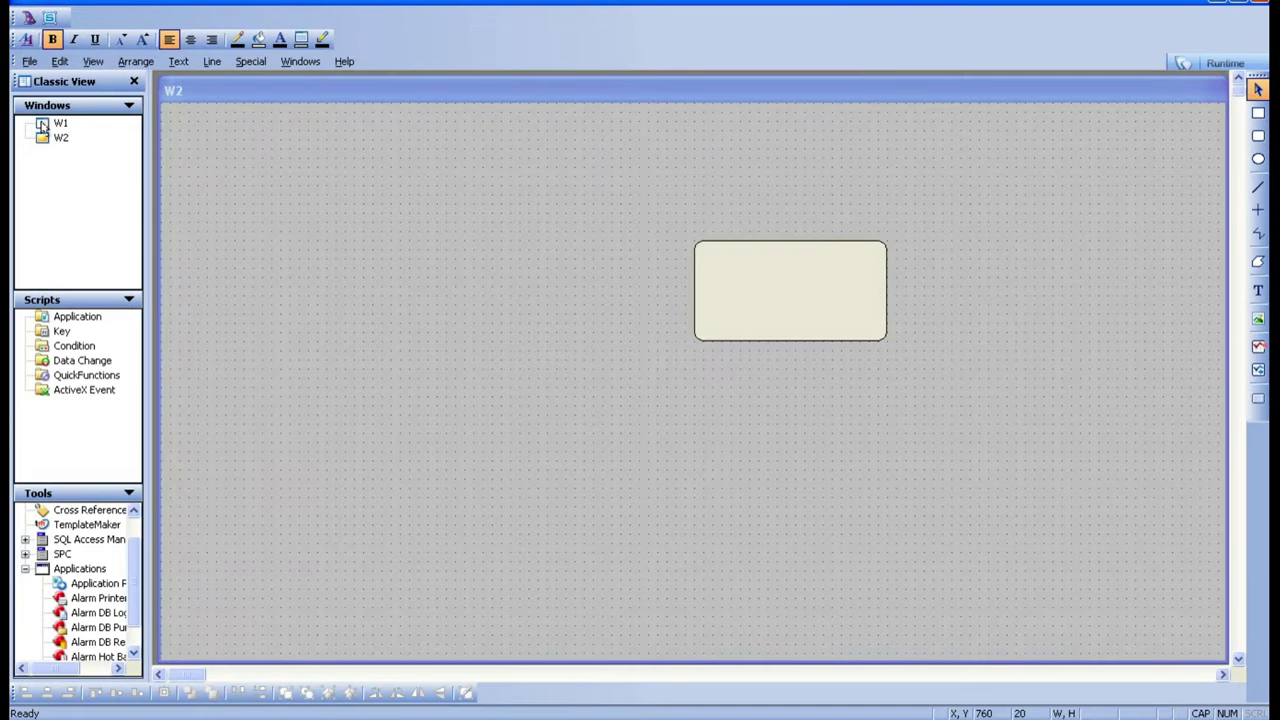
Step: Open W1 in development, switch to runtime again and shift the W2 window slightly to see what lies behind it
double_click(42, 125)
left_click(1220, 66)
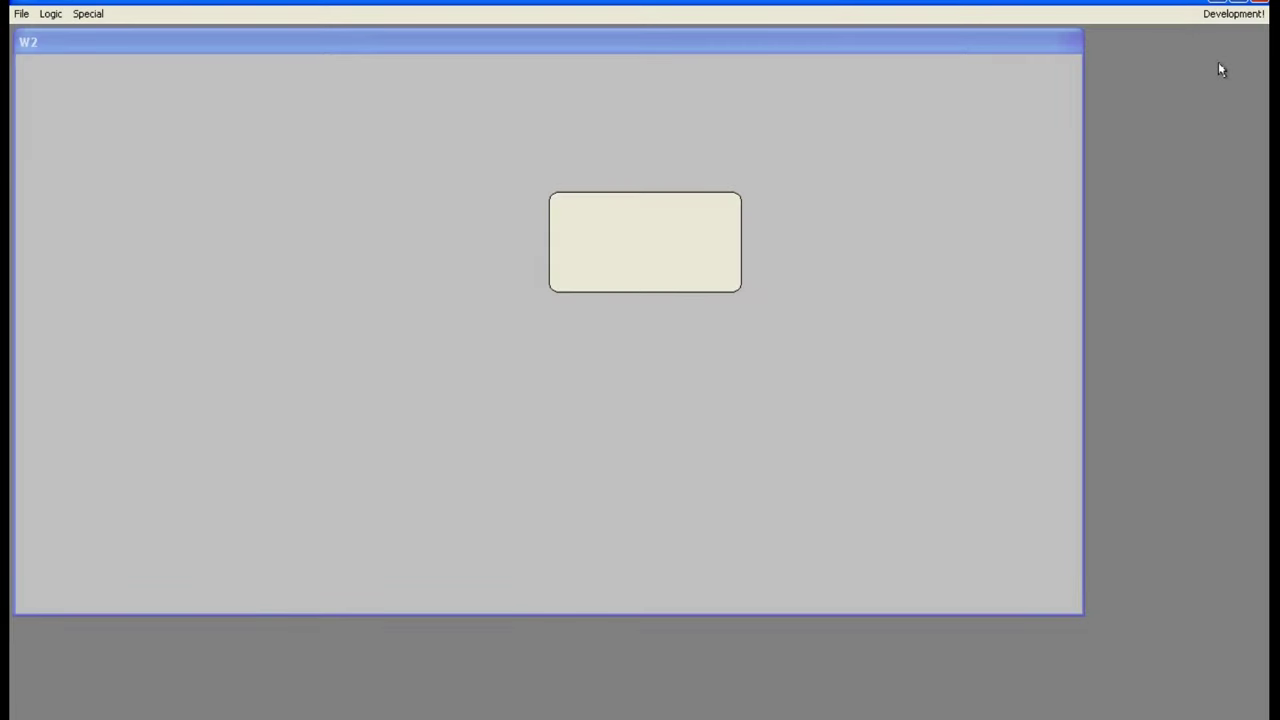
left_click_drag(841, 39, 778, 50)
left_click_drag(452, 51, 501, 50)
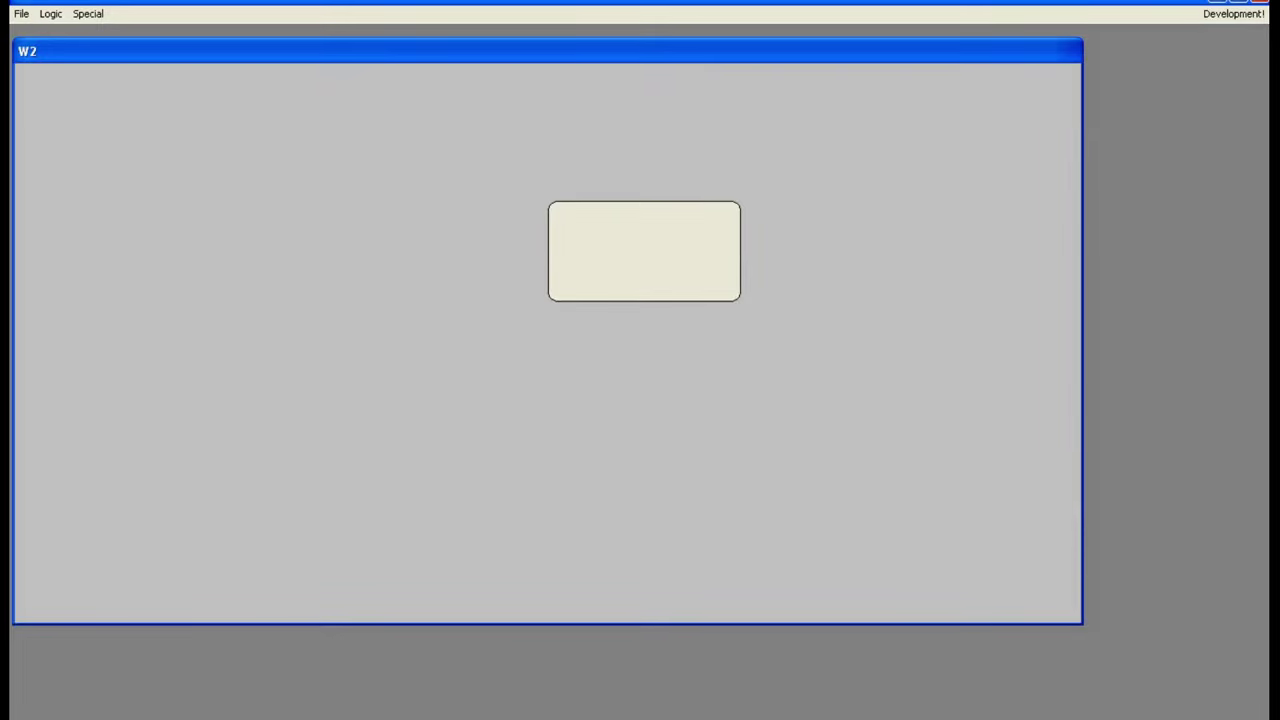
Step: Choose W1 in addition to W2 as windows to show in runtime, and move the W1 window around
left_click(21, 14)
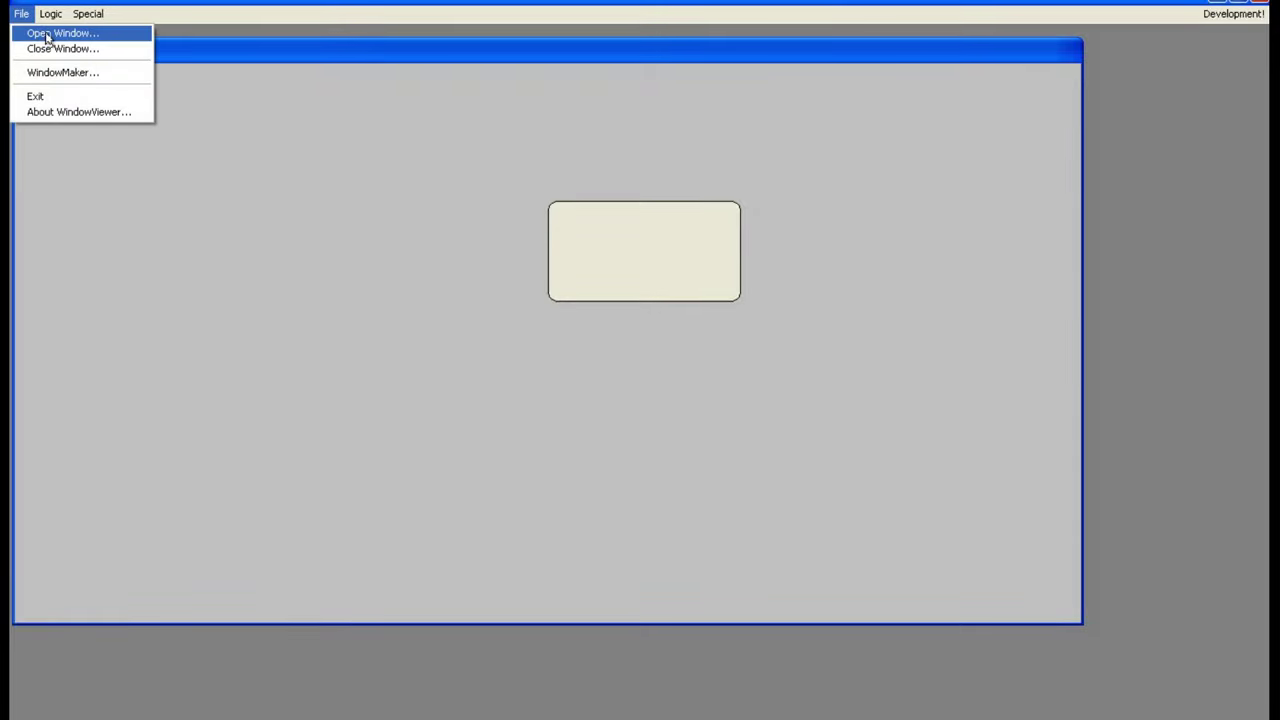
left_click(46, 37)
left_click(442, 258)
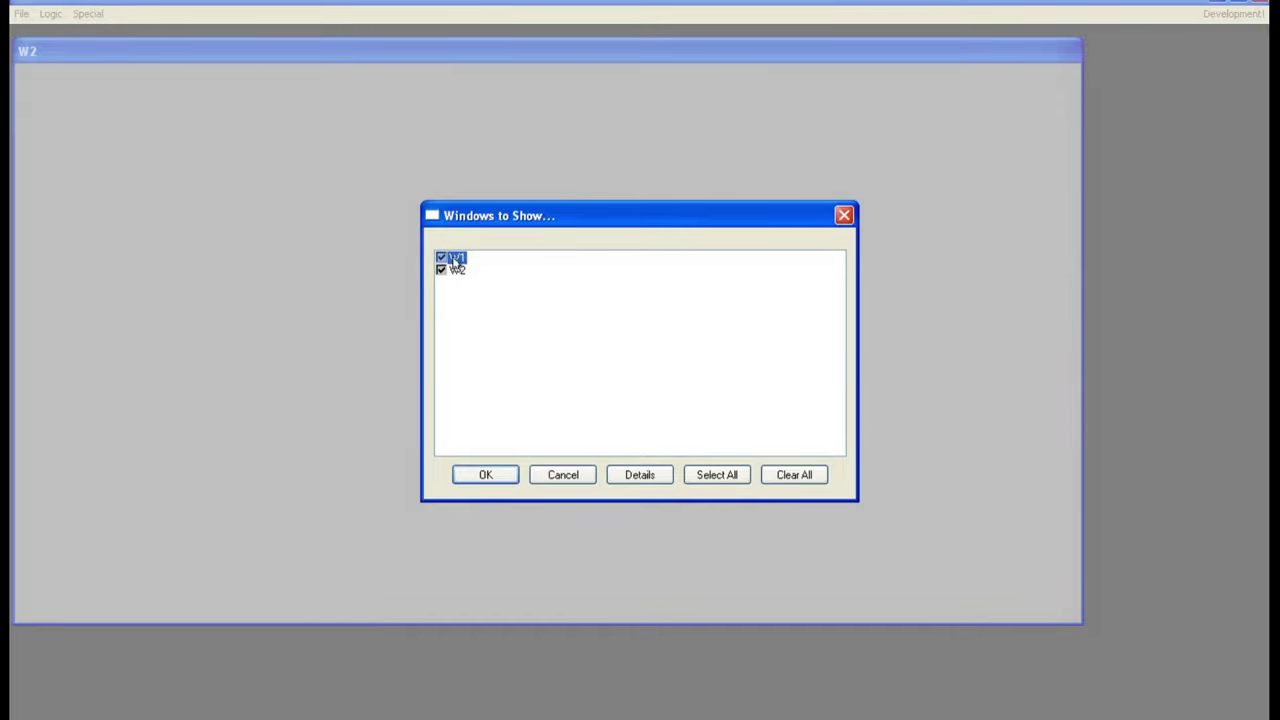
left_click(486, 476)
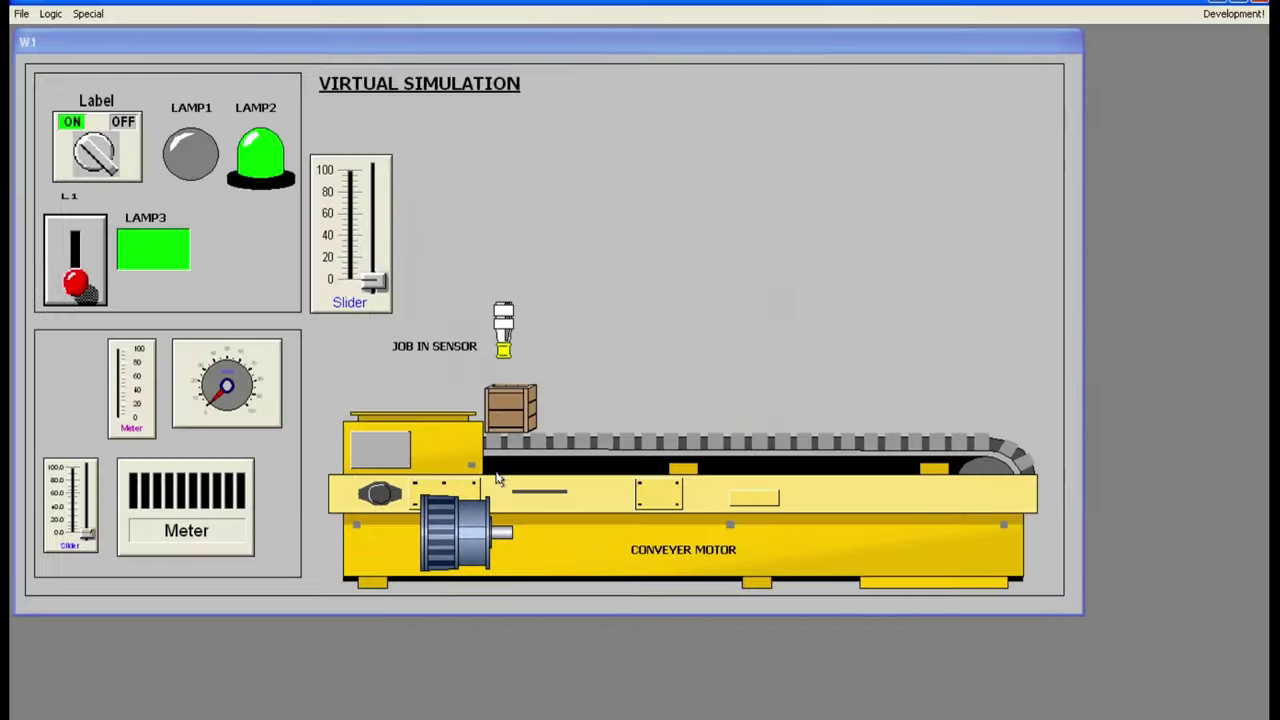
left_click_drag(681, 41, 775, 172)
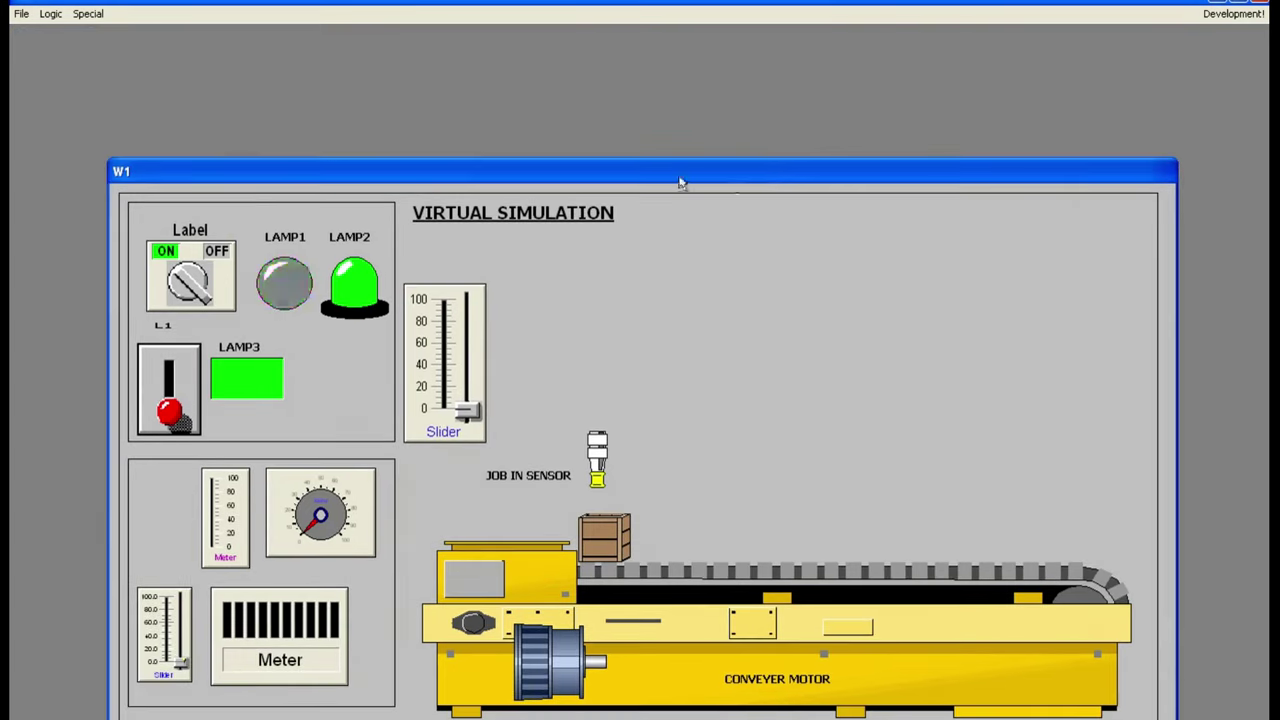
left_click_drag(575, 70, 575, 70)
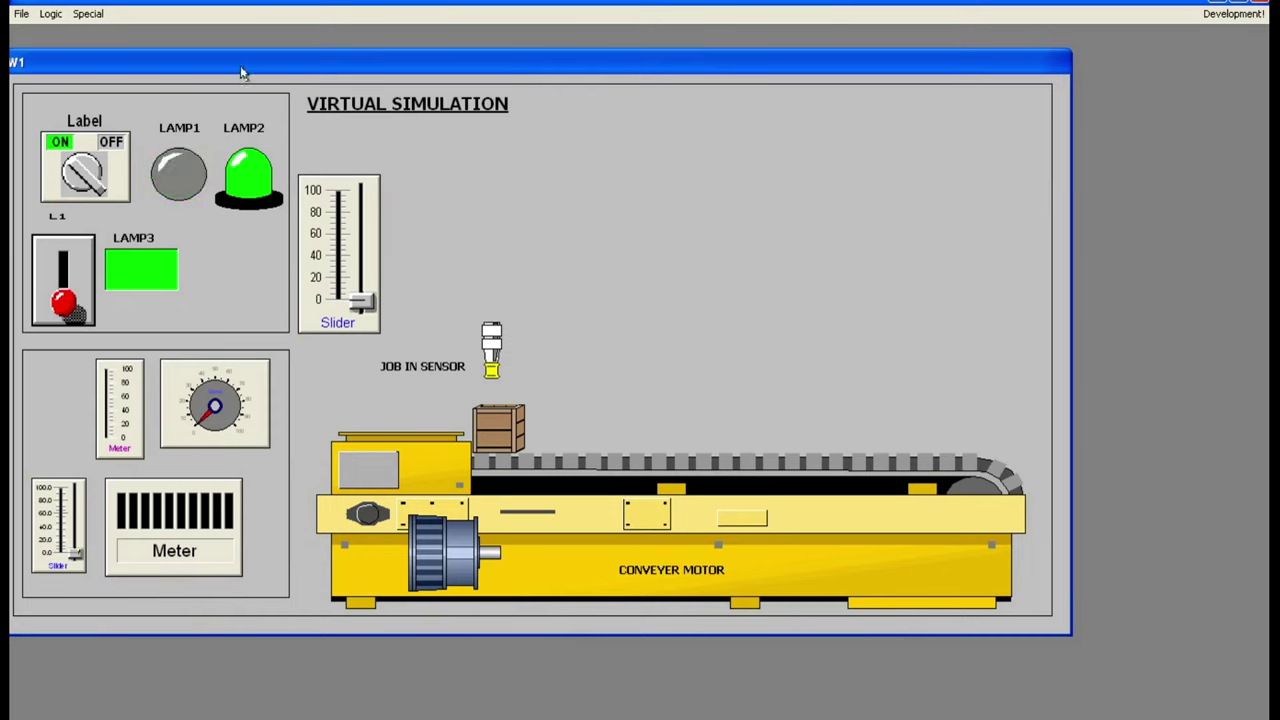
left_click_drag(253, 62, 294, 43)
Step: Add W2 to the windows to show while W1 is on display in runtime
left_click(21, 13)
left_click(48, 34)
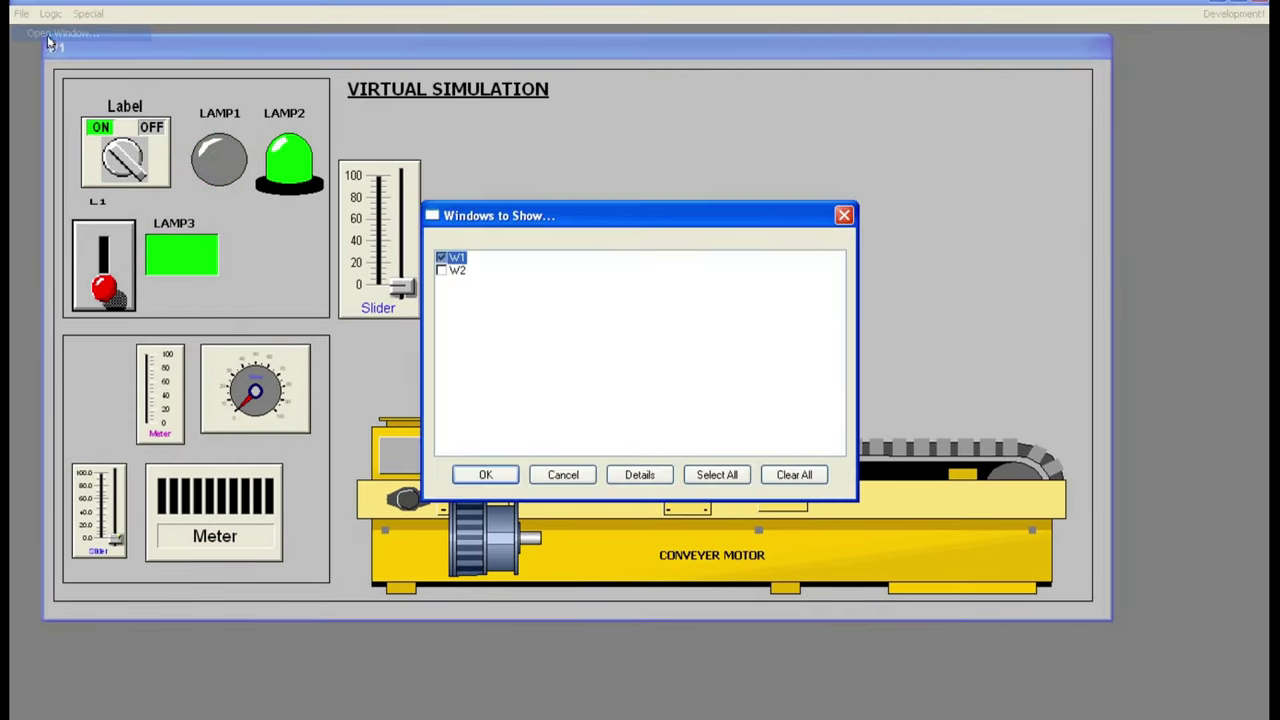
left_click(443, 271)
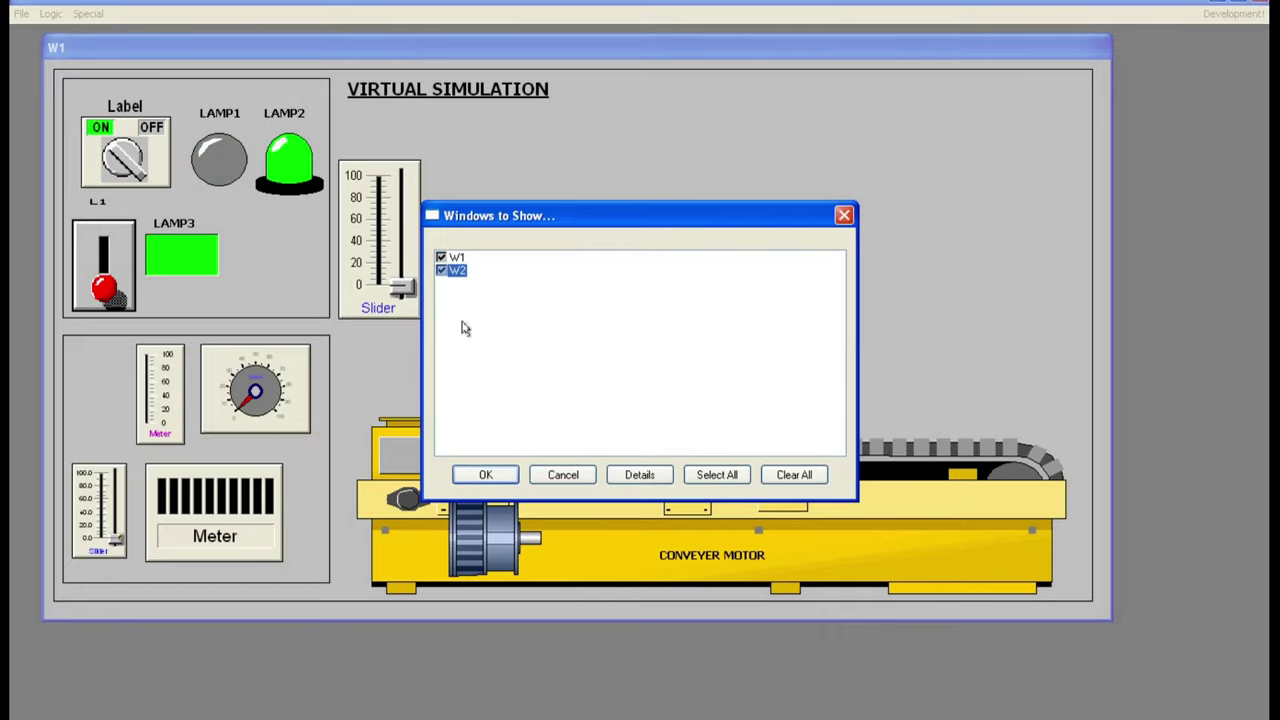
left_click(497, 478)
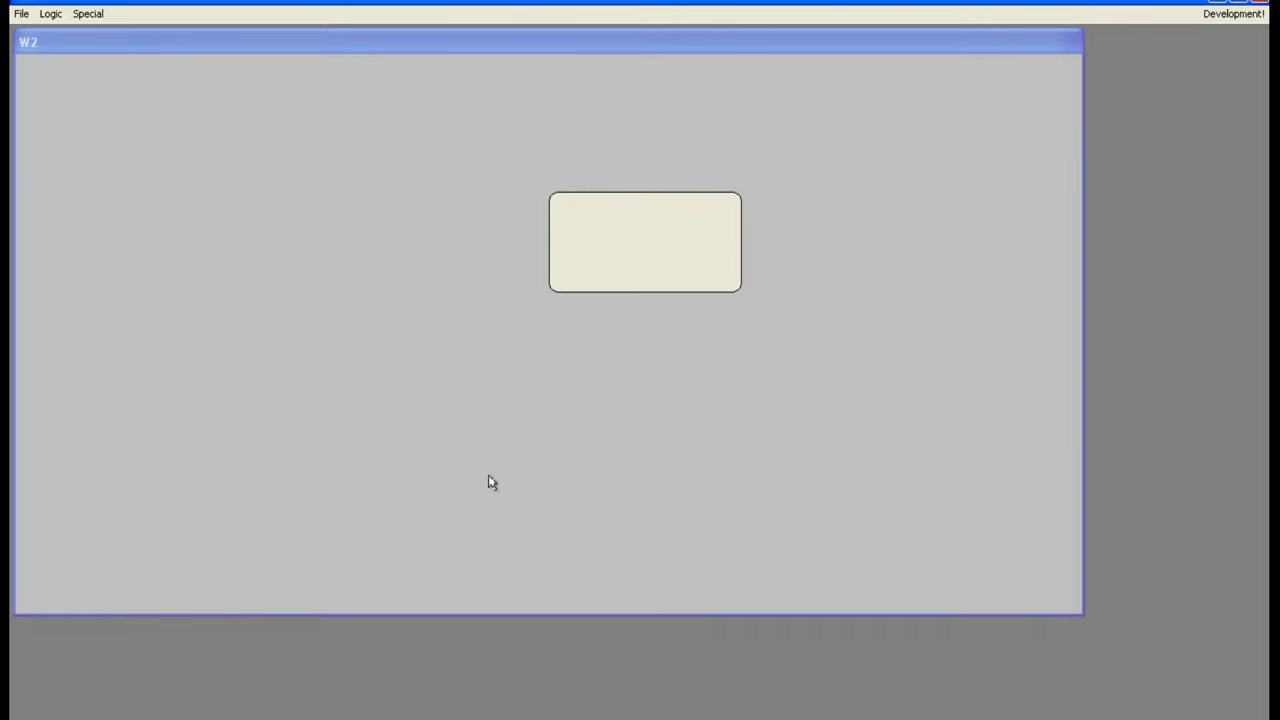
Step: Select all windows to show in runtime and move the W1 window to look behind it
left_click(20, 13)
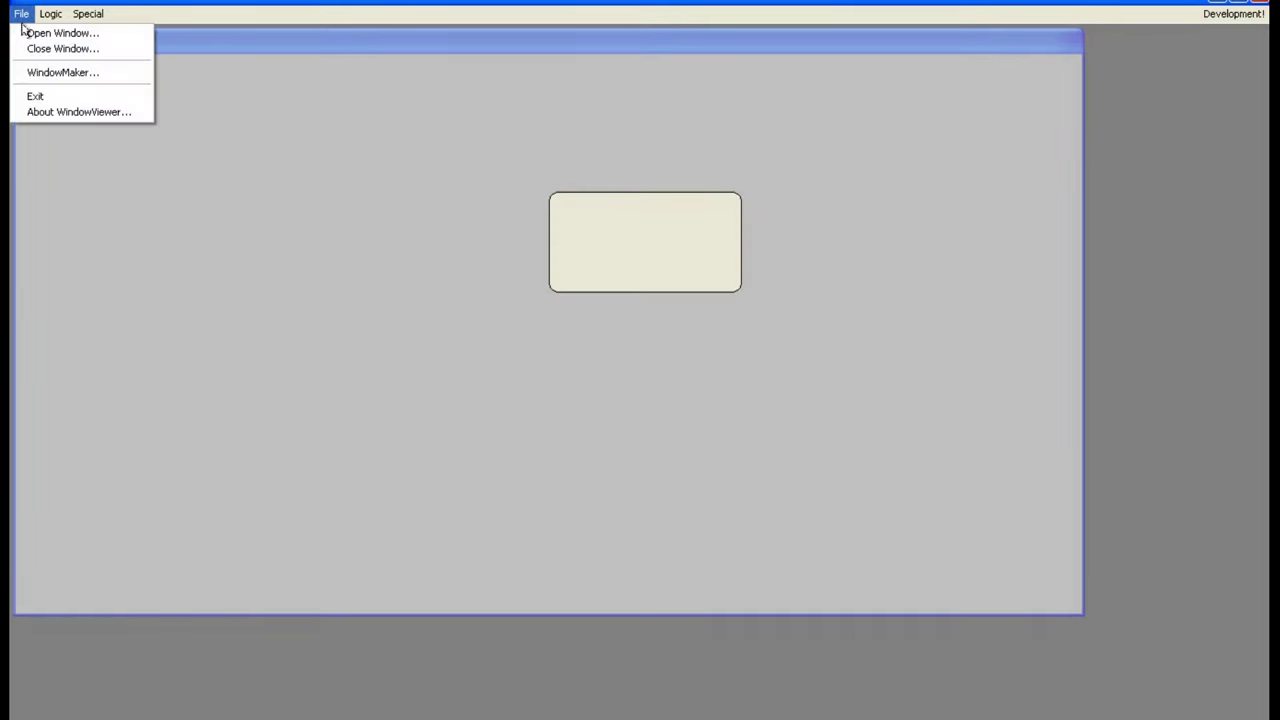
left_click(24, 32)
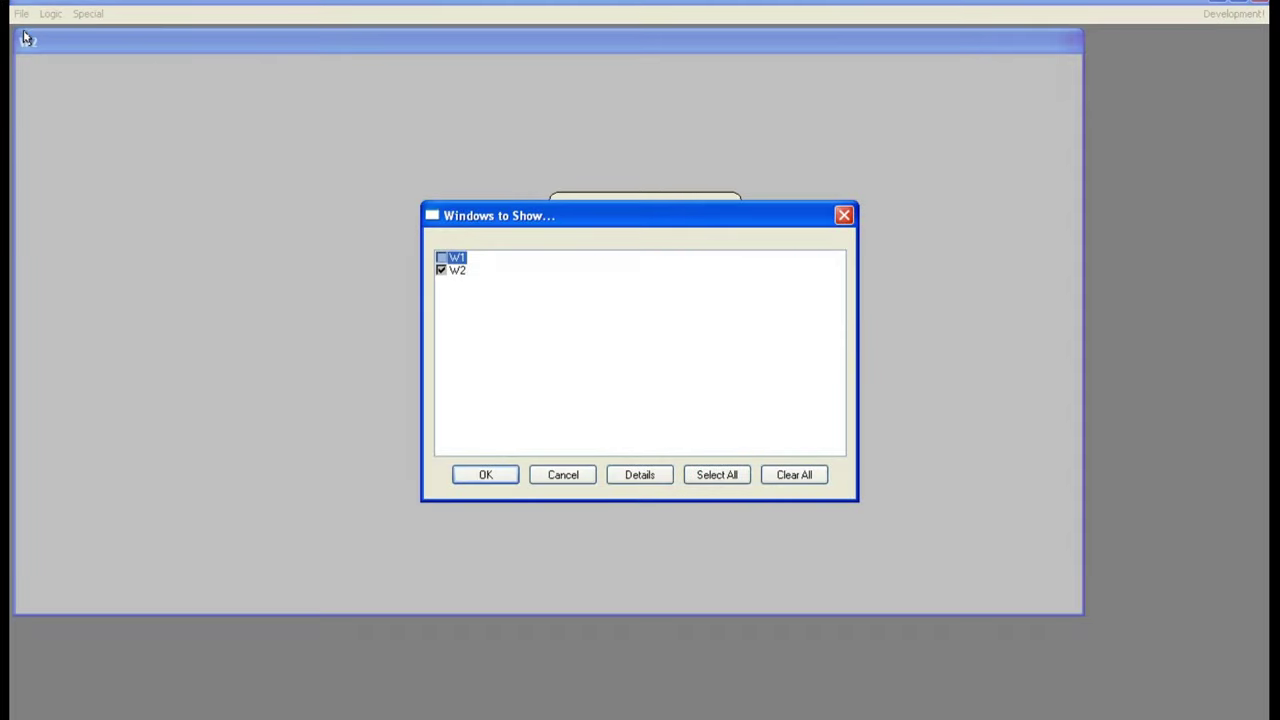
left_click(716, 475)
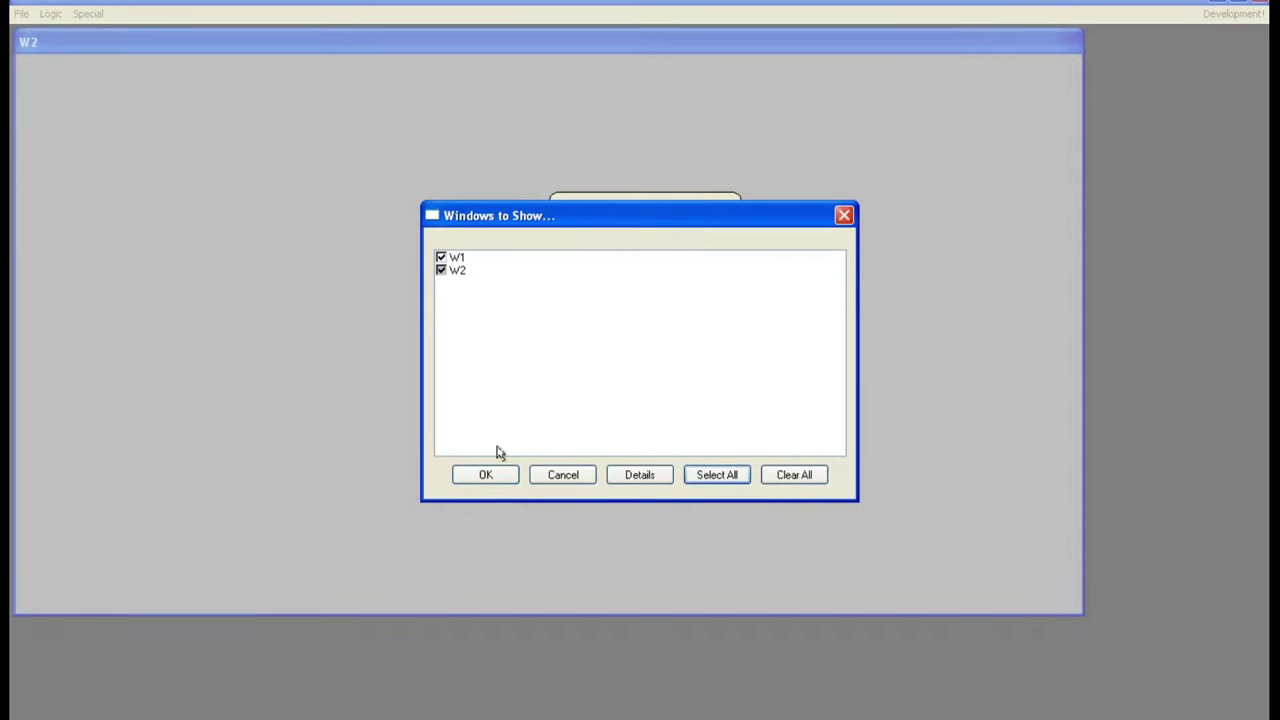
left_click(484, 476)
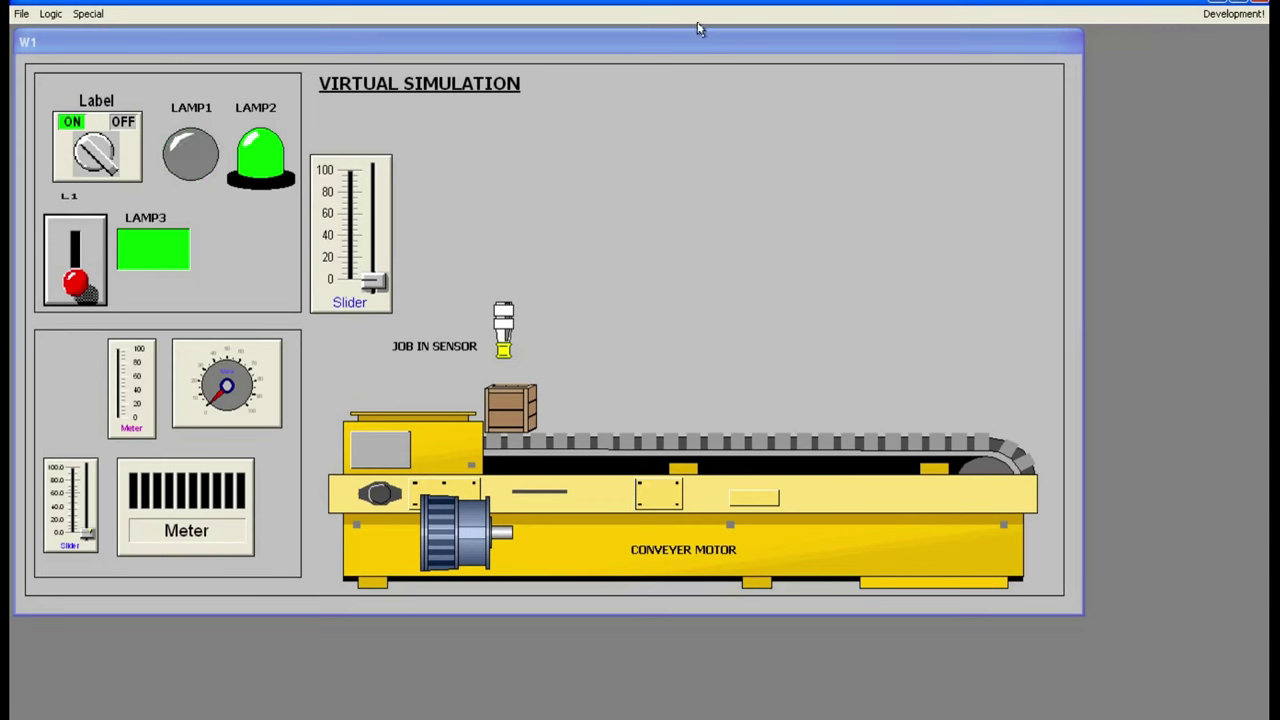
left_click_drag(694, 41, 606, 86)
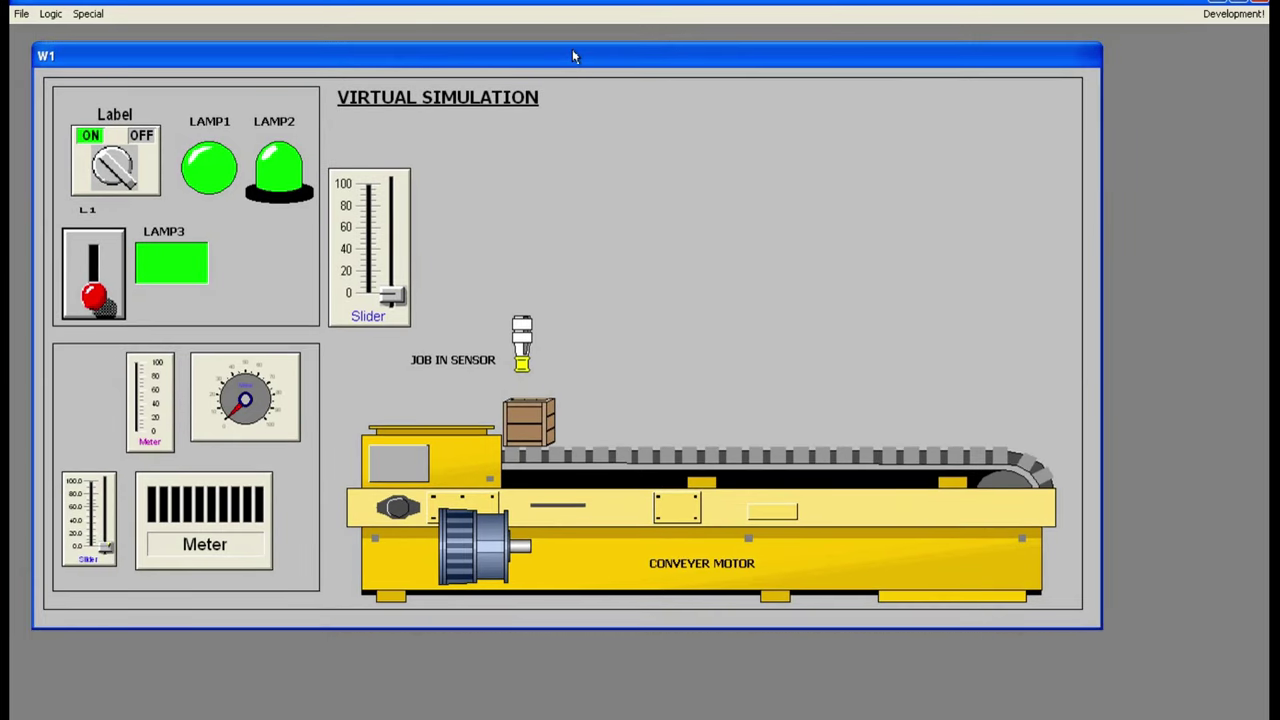
Step: Choose W2 once more as a window to show alongside W1 in runtime
left_click(21, 13)
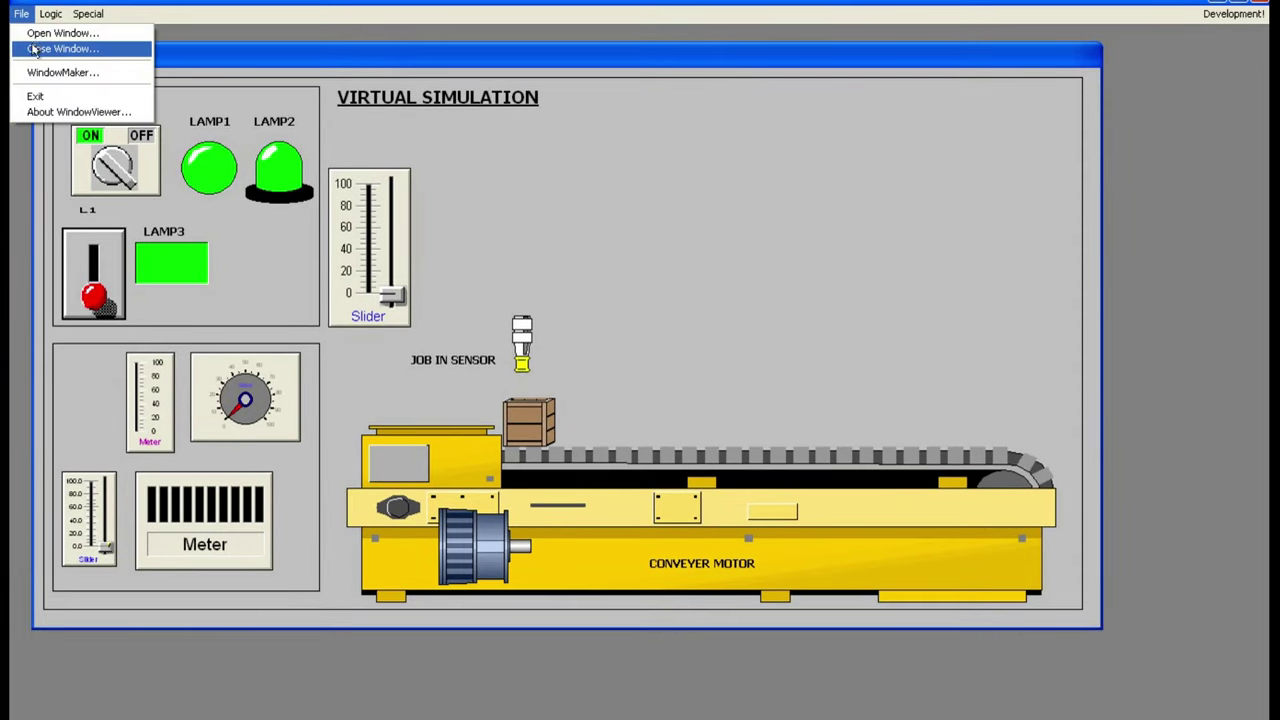
left_click(40, 34)
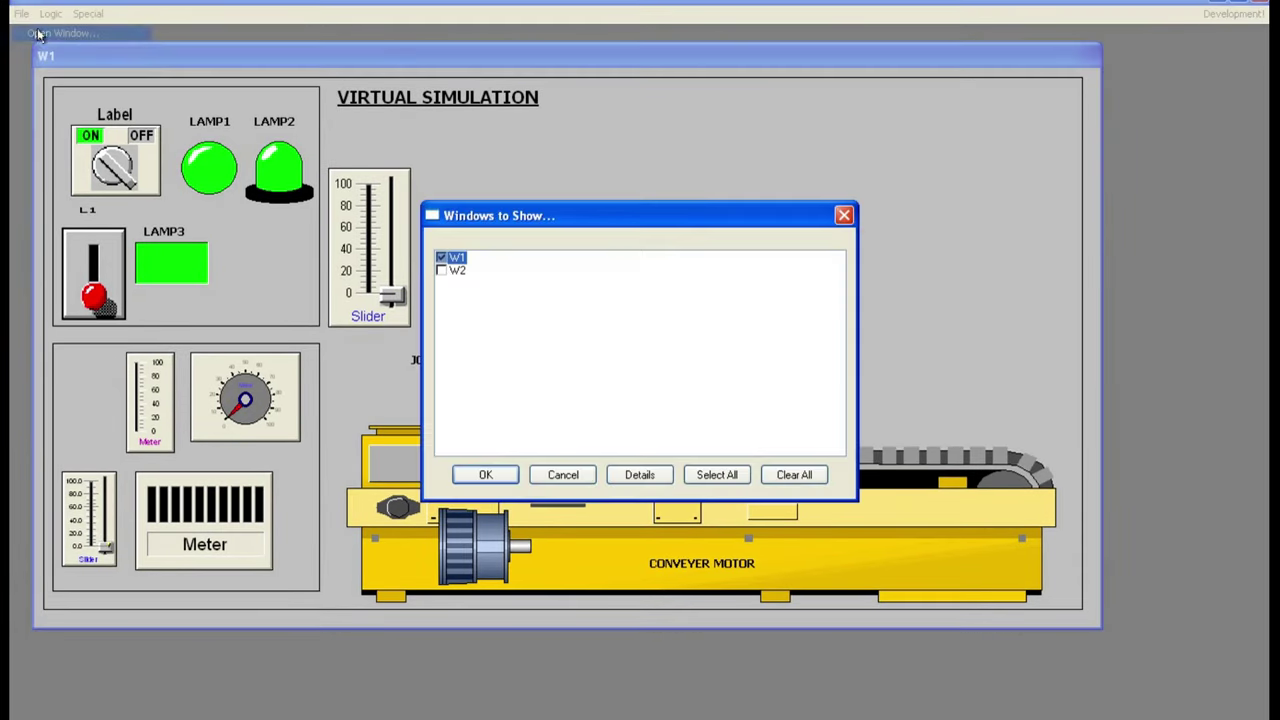
left_click(441, 270)
left_click(497, 475)
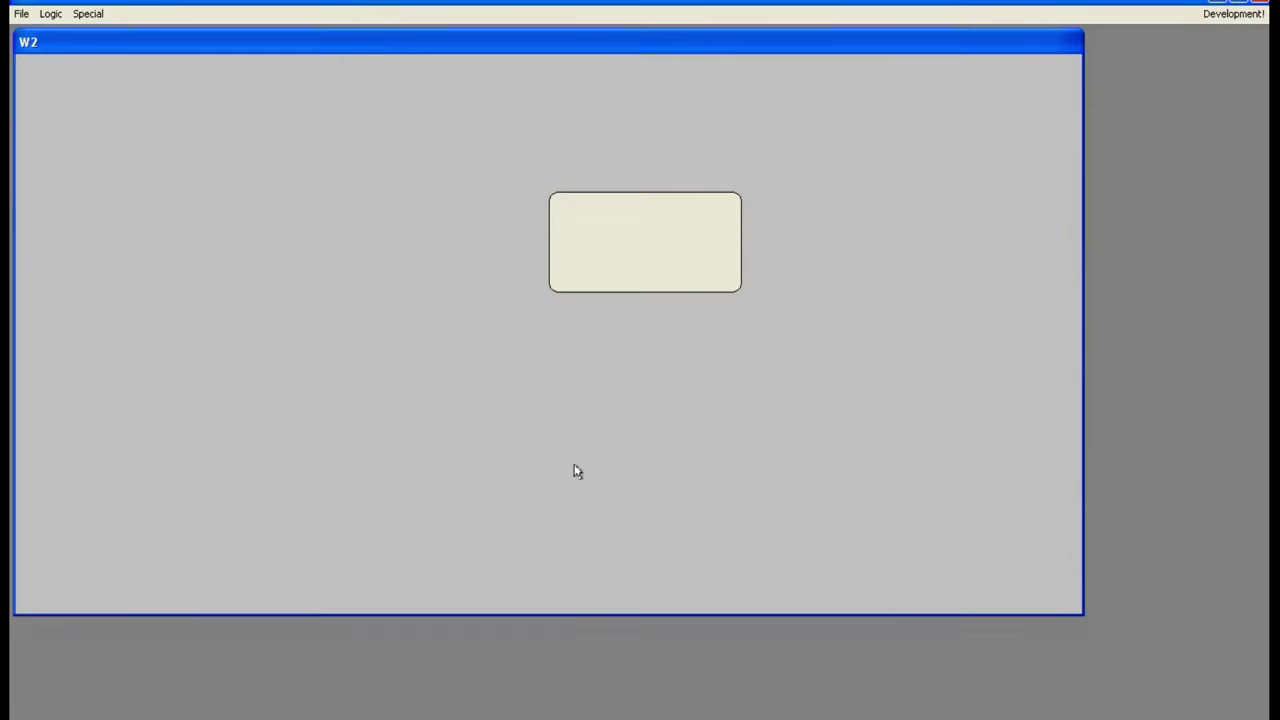
Step: Return from runtime to development mode and open window W1 for editing
left_click(21, 13)
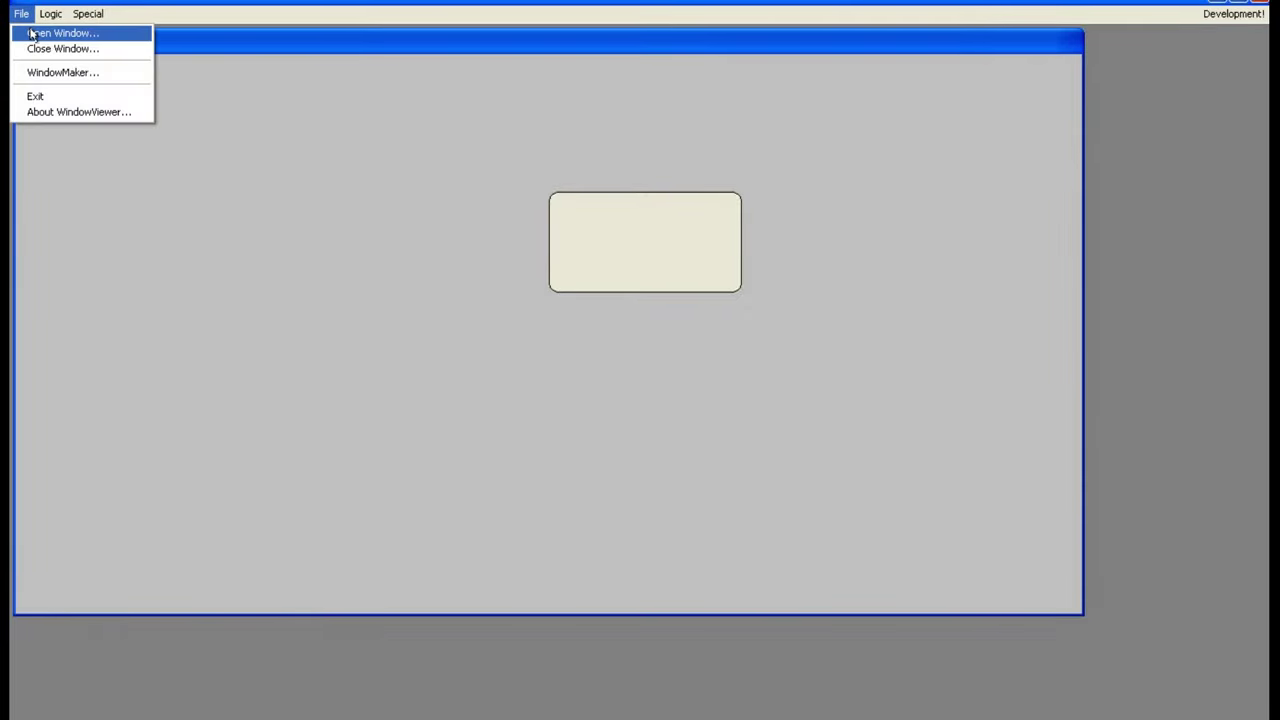
left_click(388, 392)
left_click(1233, 13)
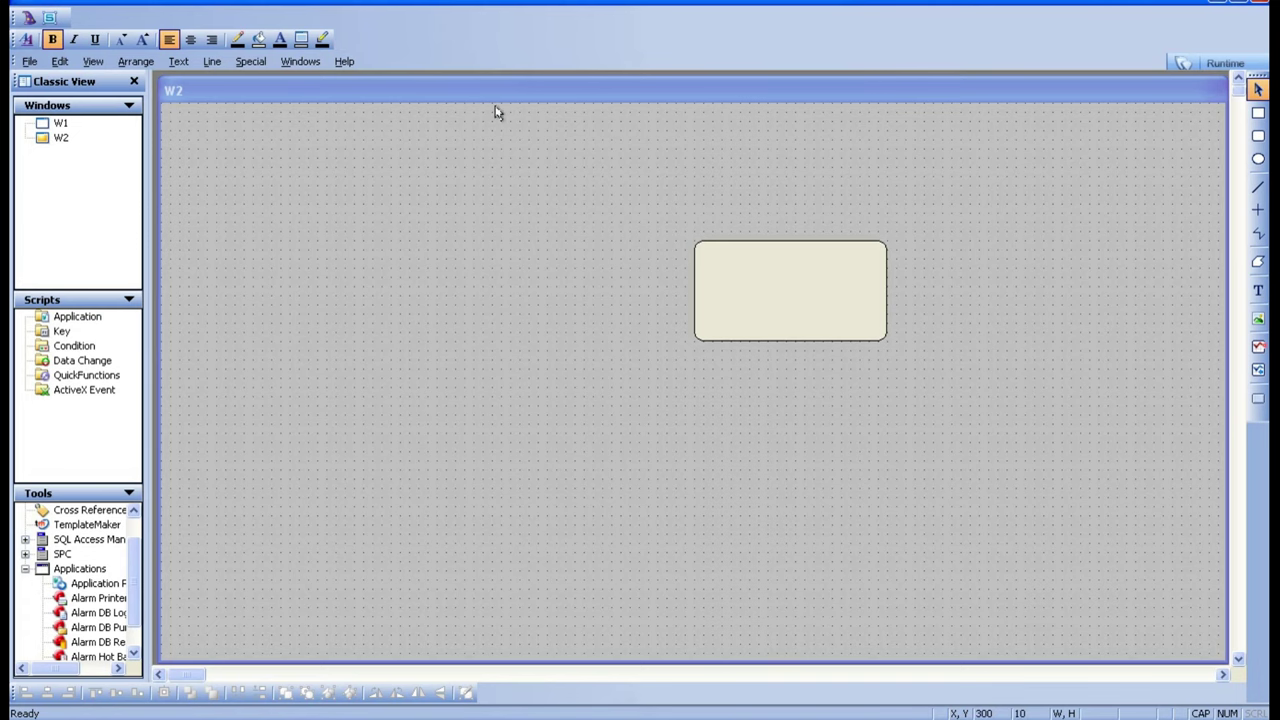
left_click(52, 140)
right_click(50, 141)
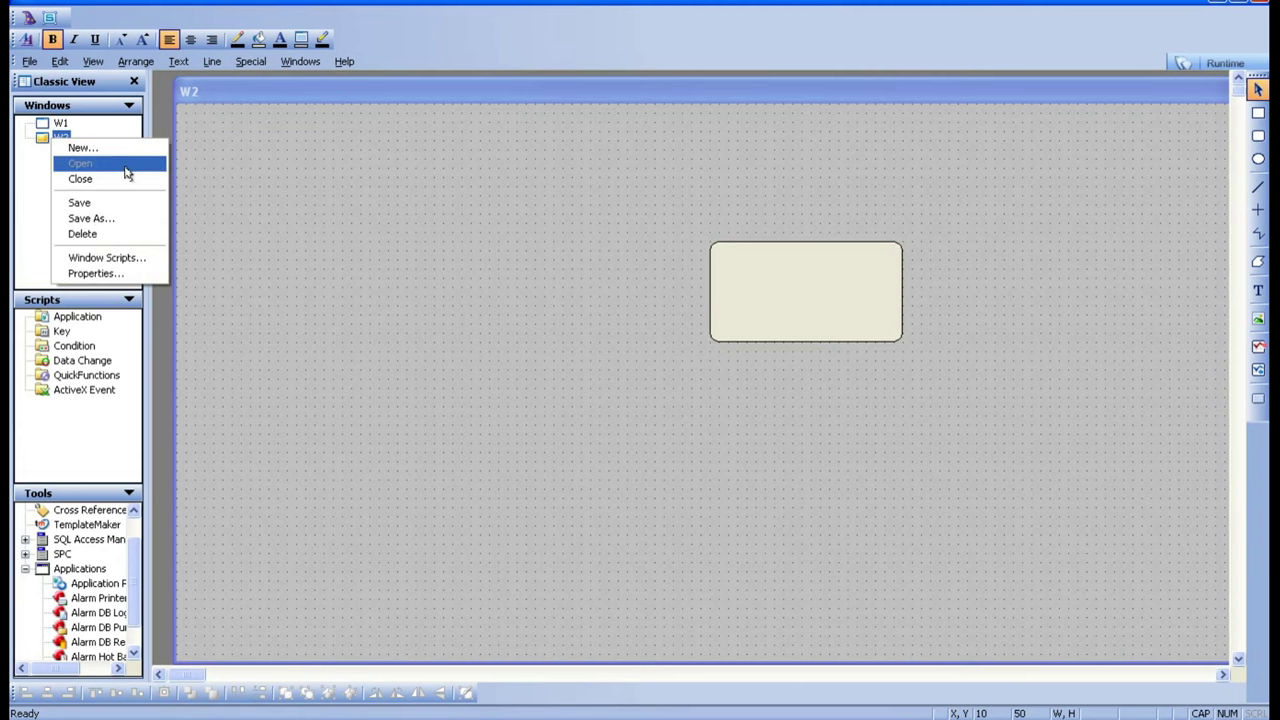
left_click(40, 220)
double_click(60, 124)
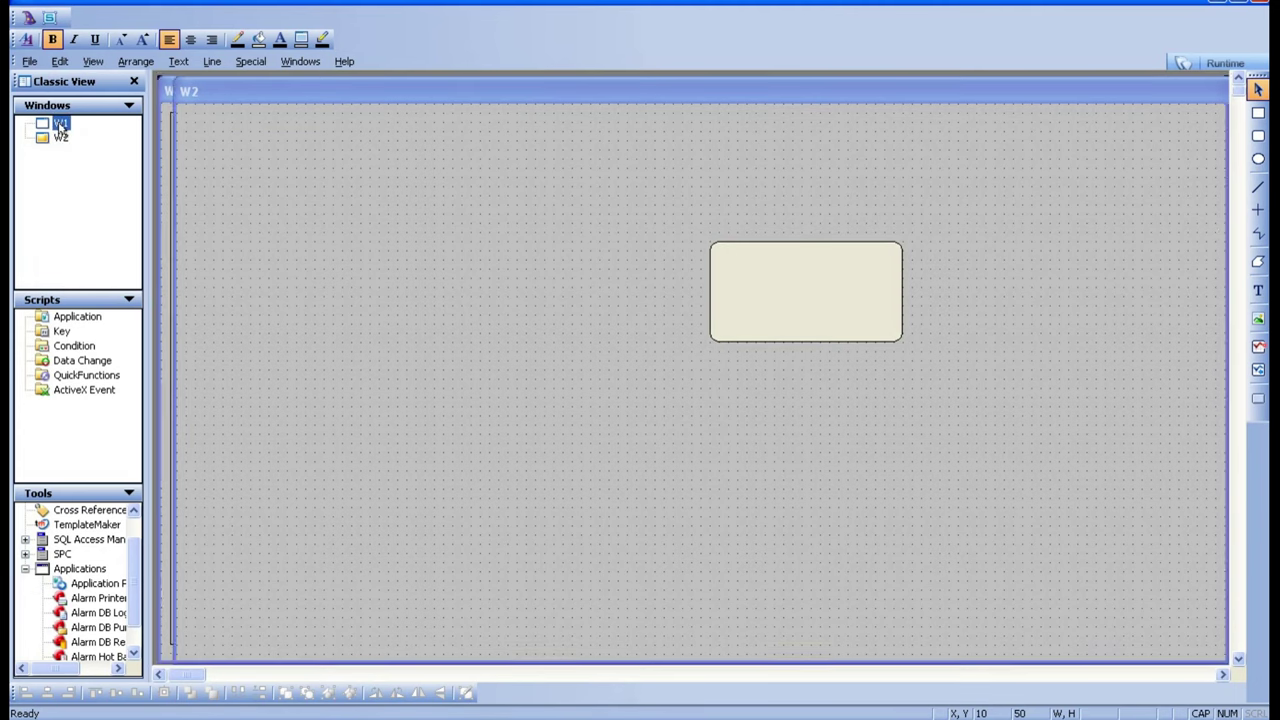
Step: Close window W2 with its changes saved and check W1 alone in runtime
left_click(40, 140)
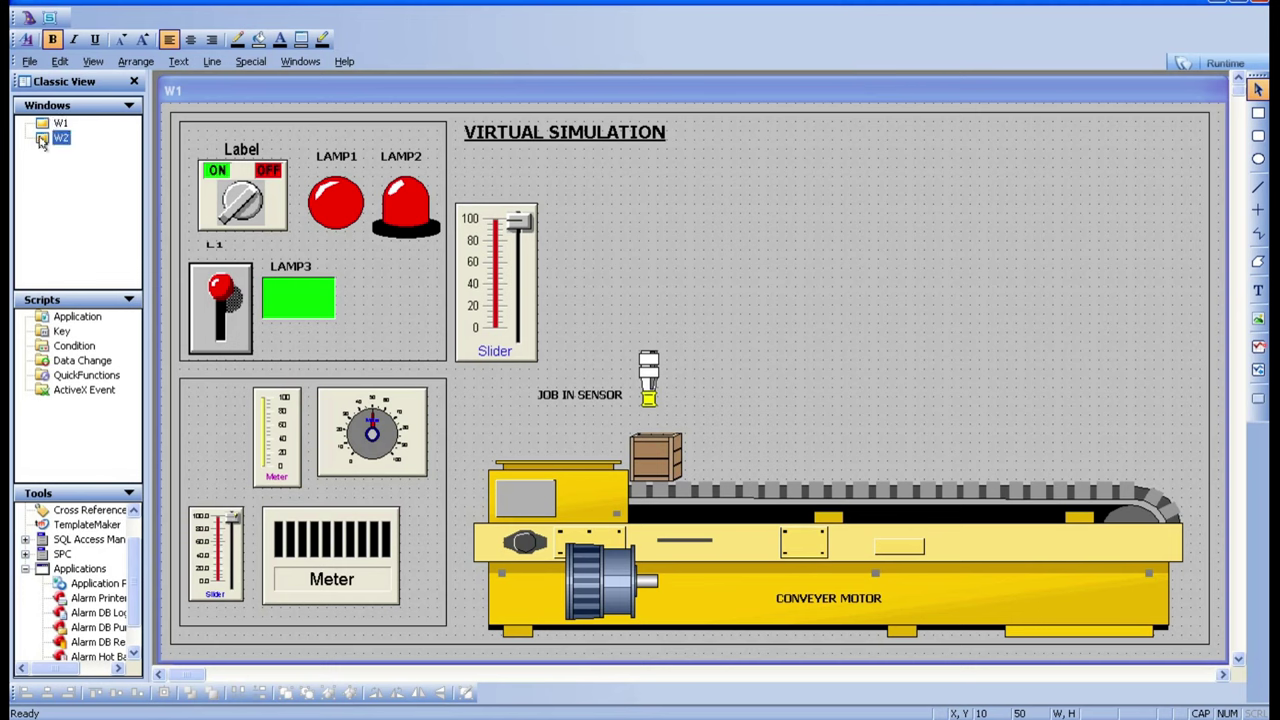
right_click(40, 140)
left_click(66, 176)
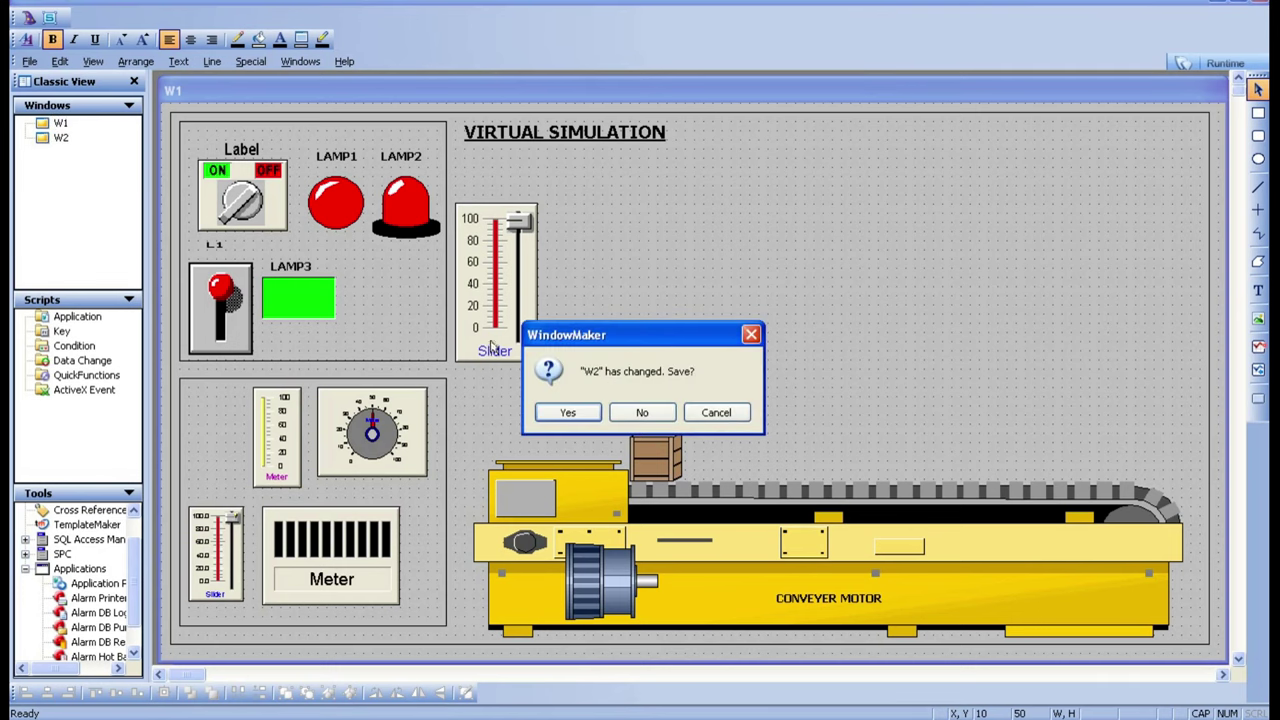
left_click(568, 413)
left_click(1225, 63)
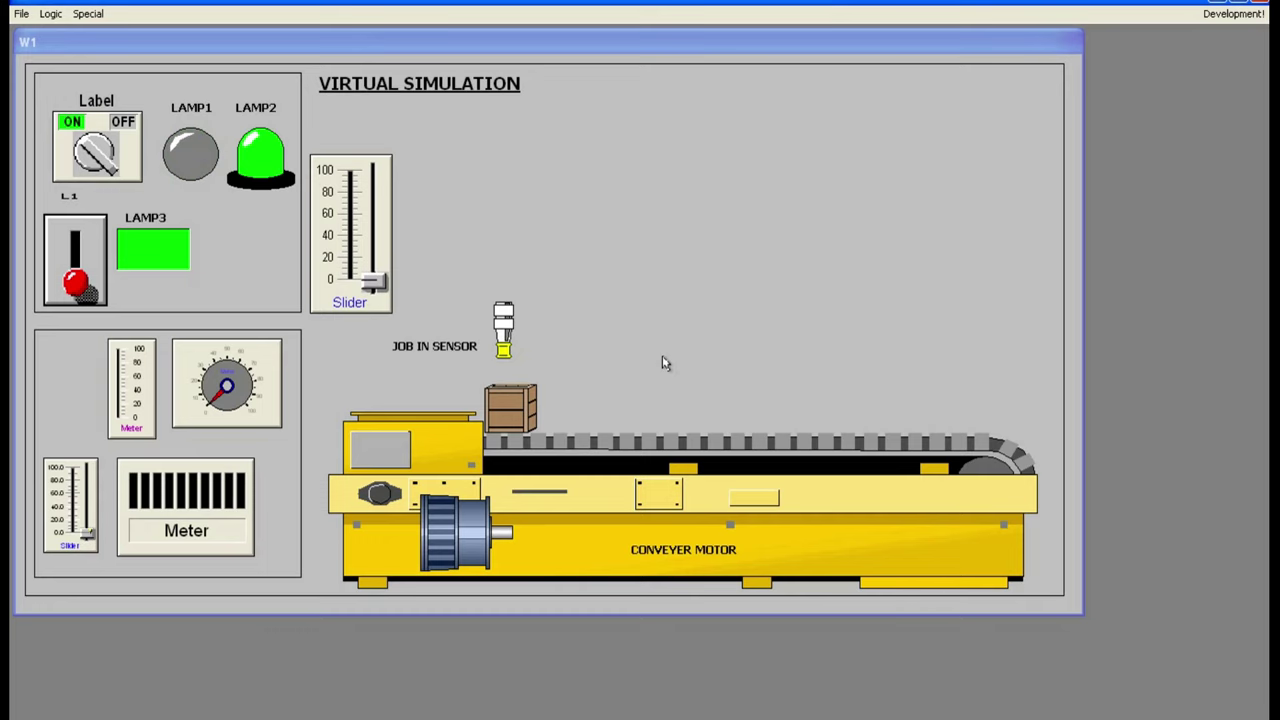
left_click(1233, 13)
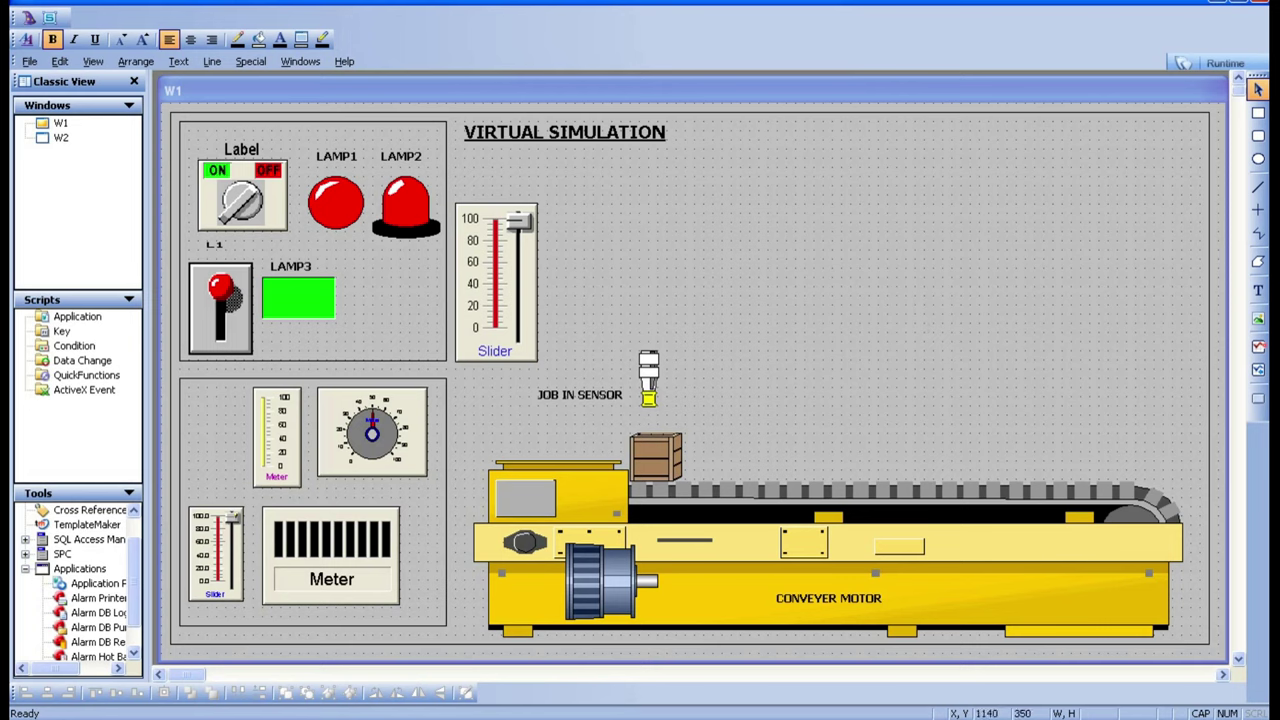
Step: Draw a button about 110 by 30 pixels in W1's upper-right corner, to the right of the VIRTUAL SIMULATION title
left_click(1257, 400)
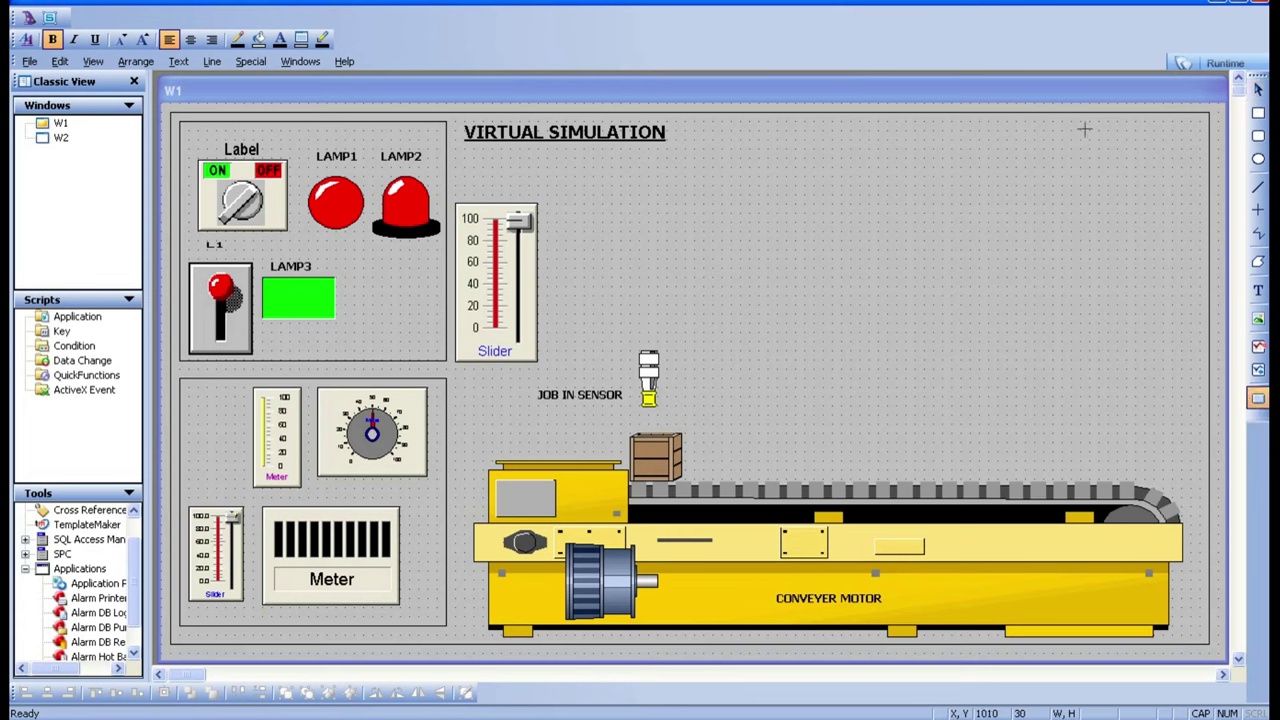
left_click_drag(1086, 130, 1188, 158)
left_click(1152, 214)
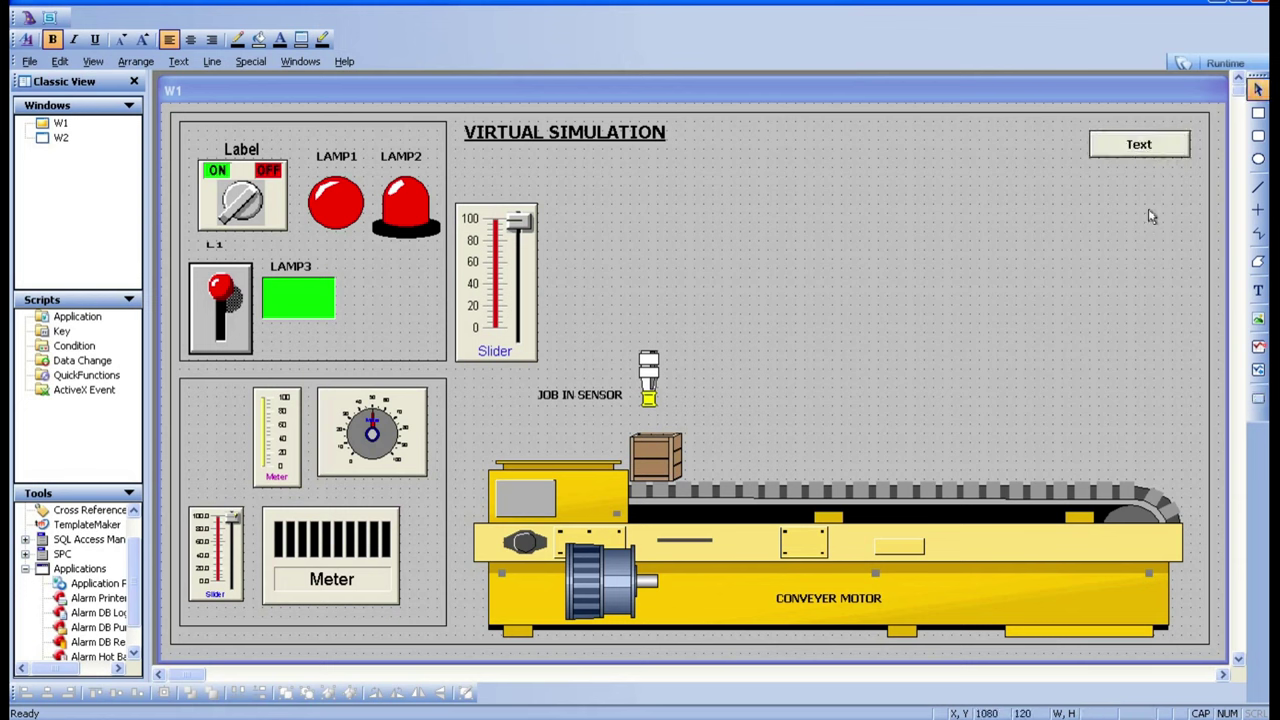
Step: Give W1's new button a Show Window touch link that opens W2
double_click(1139, 150)
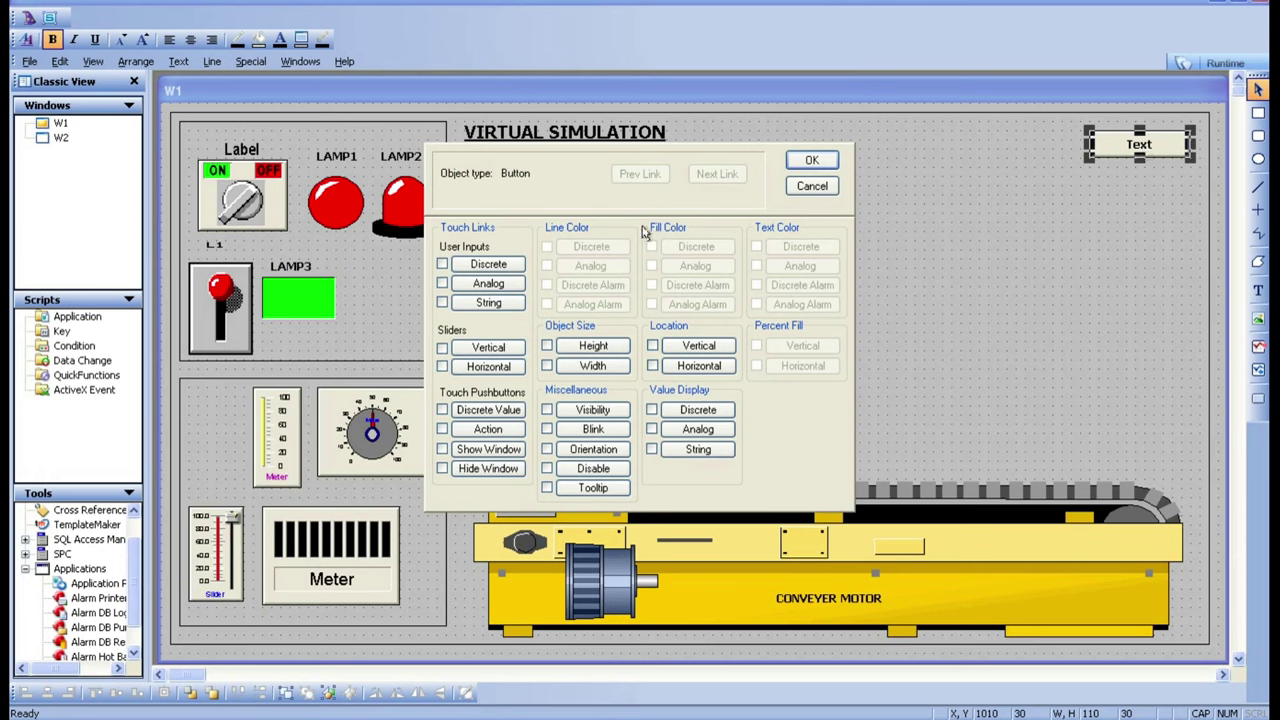
left_click(490, 451)
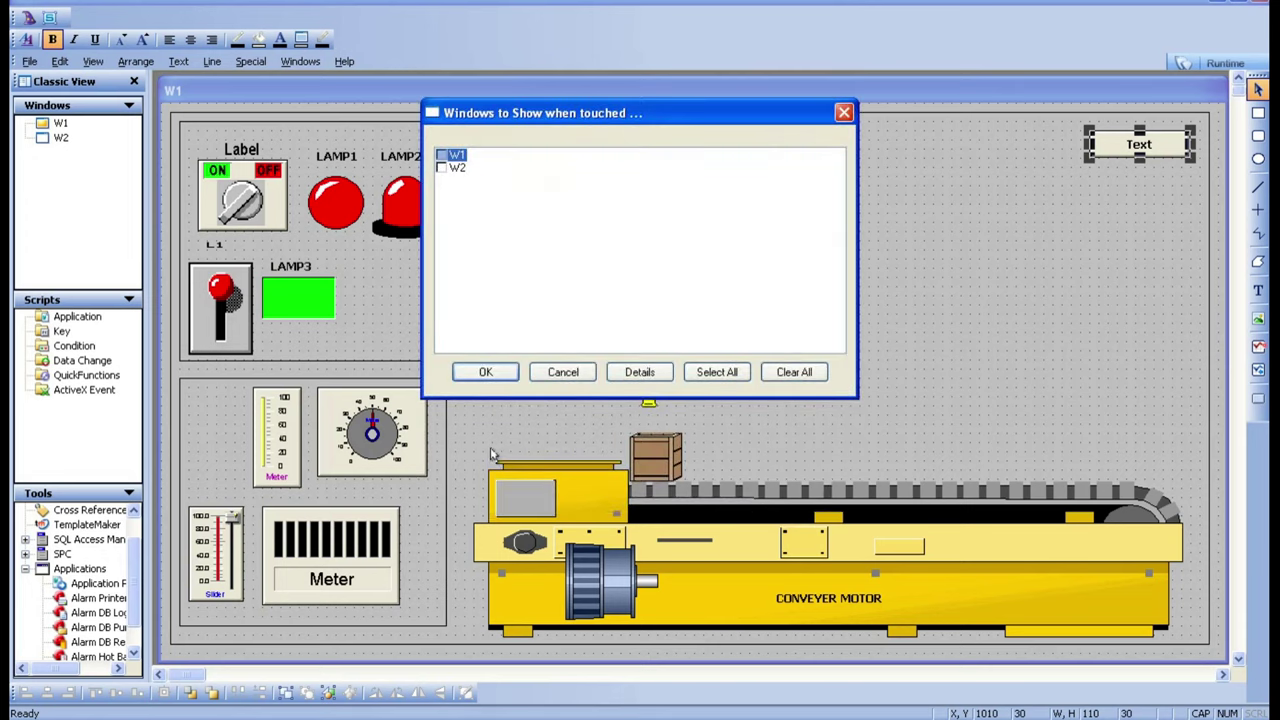
left_click(441, 169)
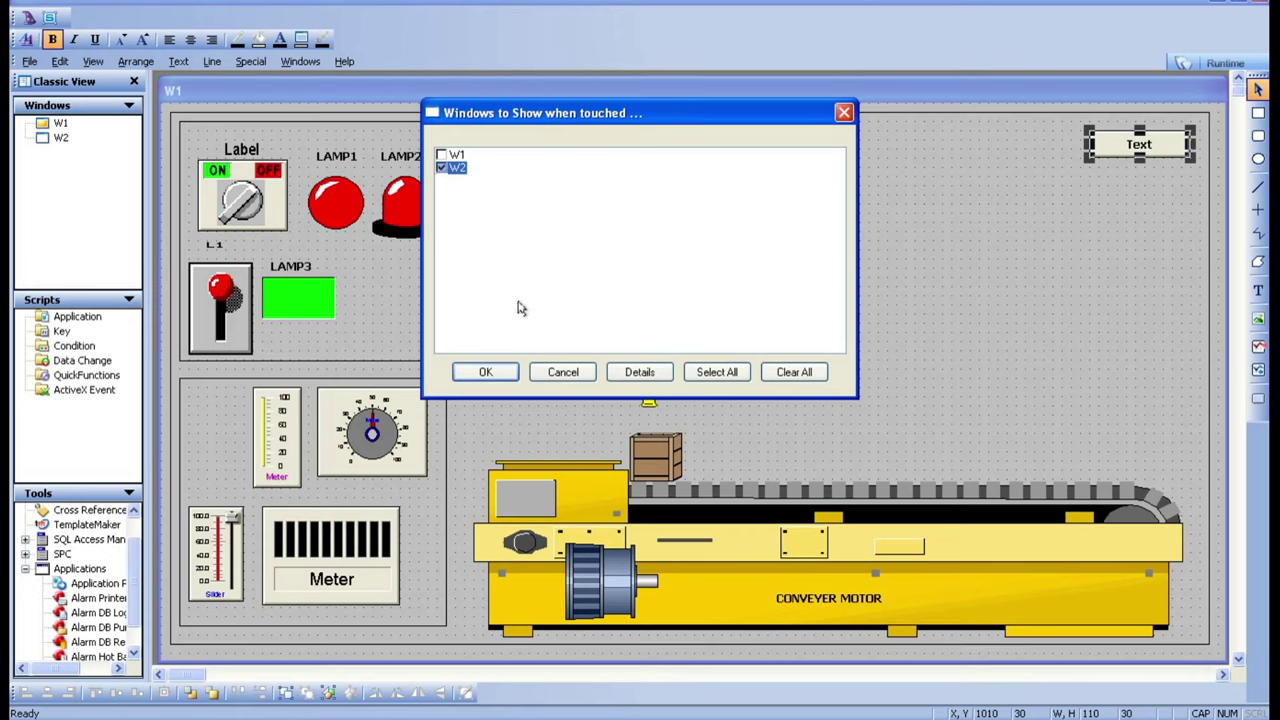
left_click(485, 372)
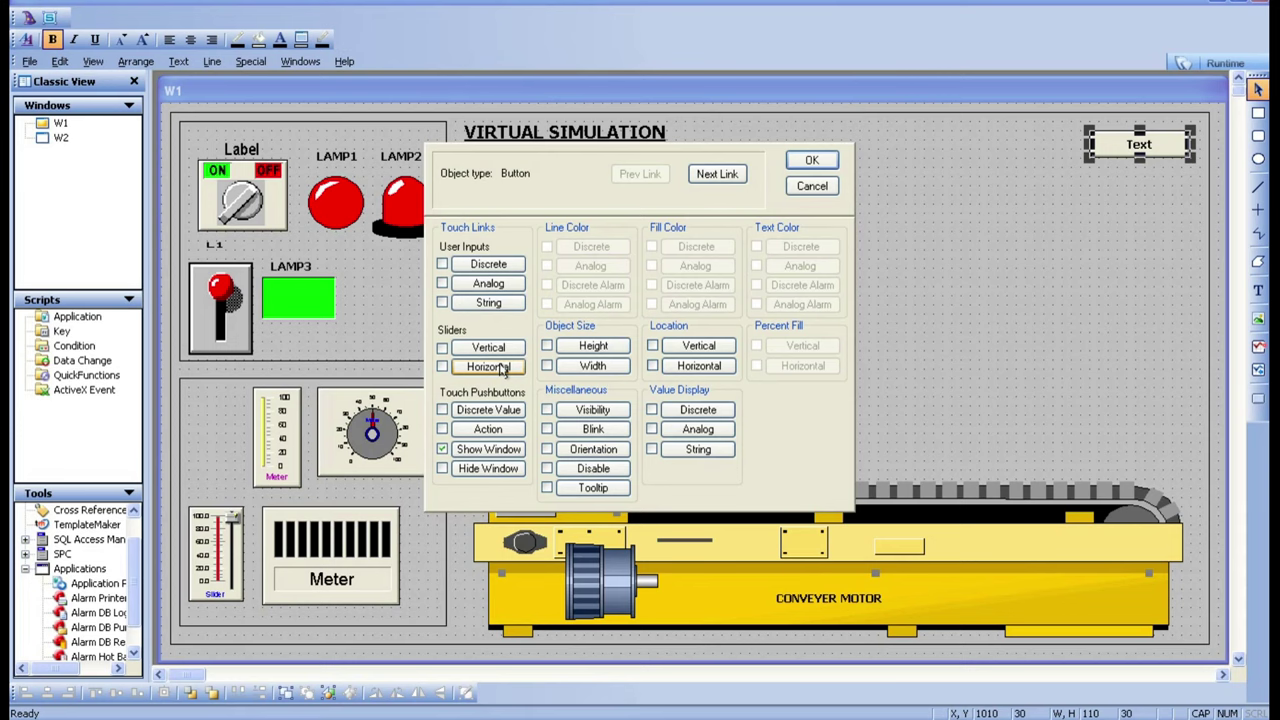
left_click(800, 163)
Step: Test W1's button in runtime to call up W2, and return to development mode
left_click(1228, 63)
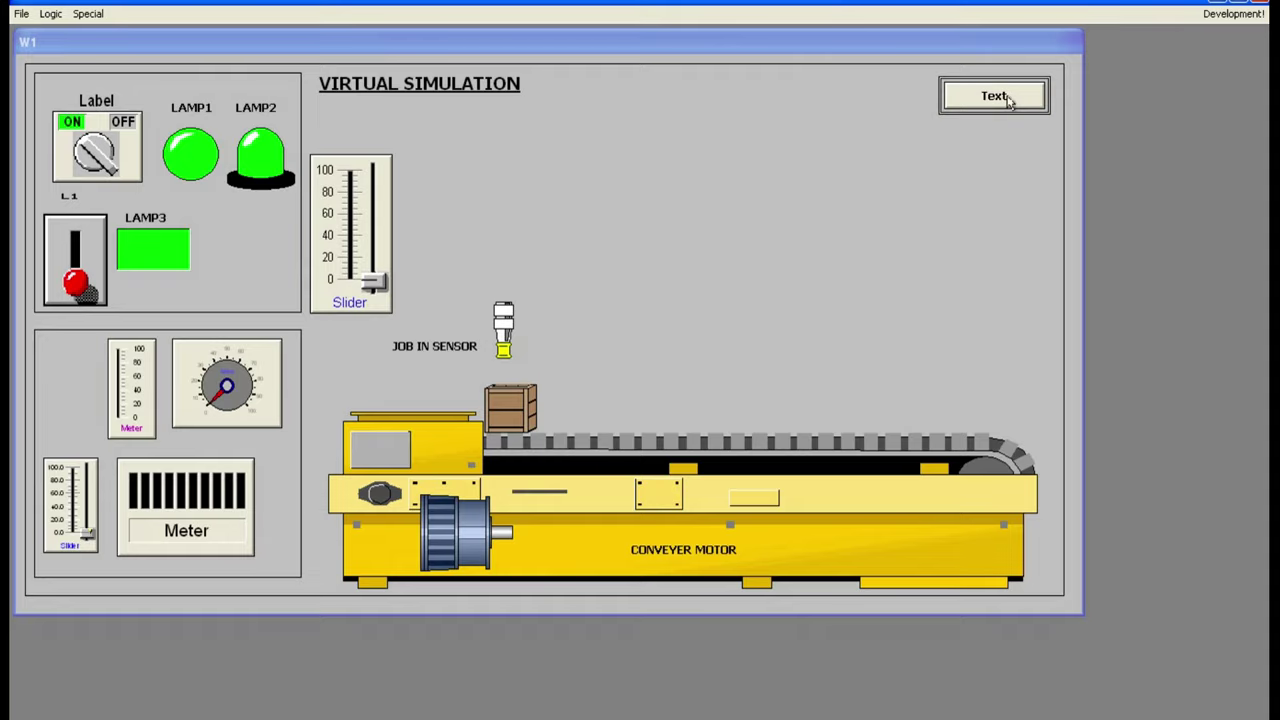
left_click(1010, 101)
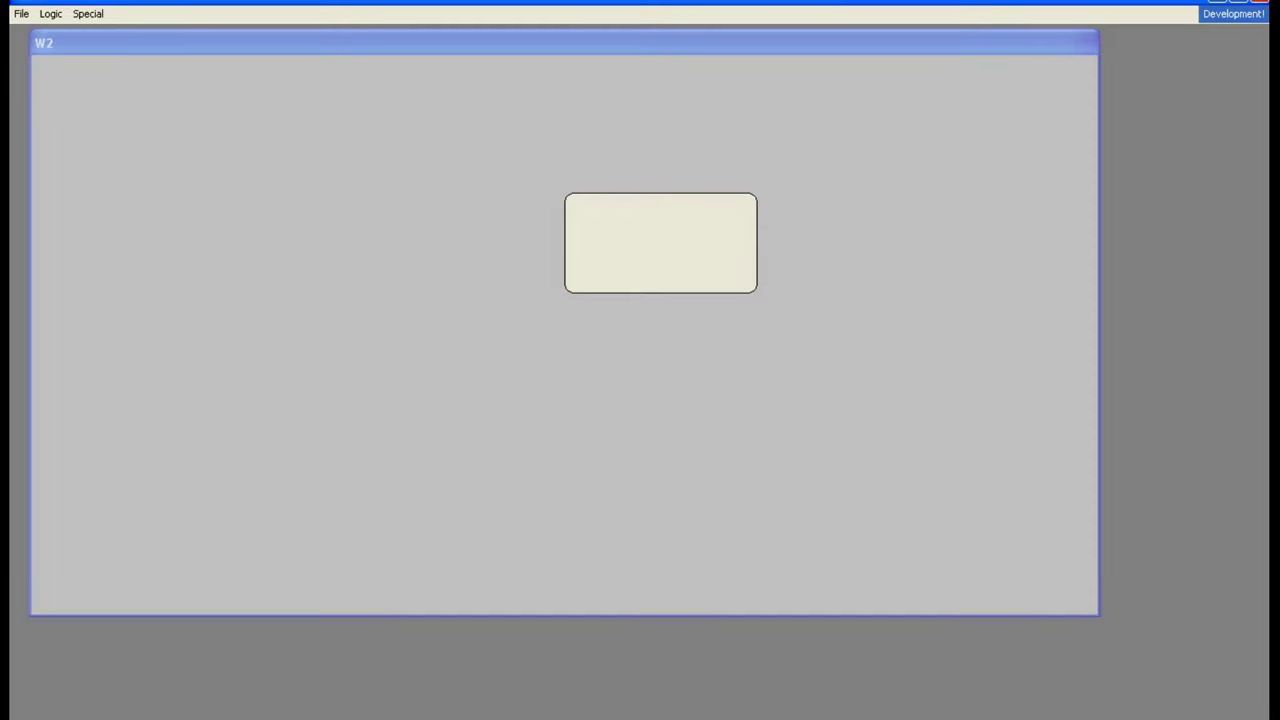
left_click(1248, 15)
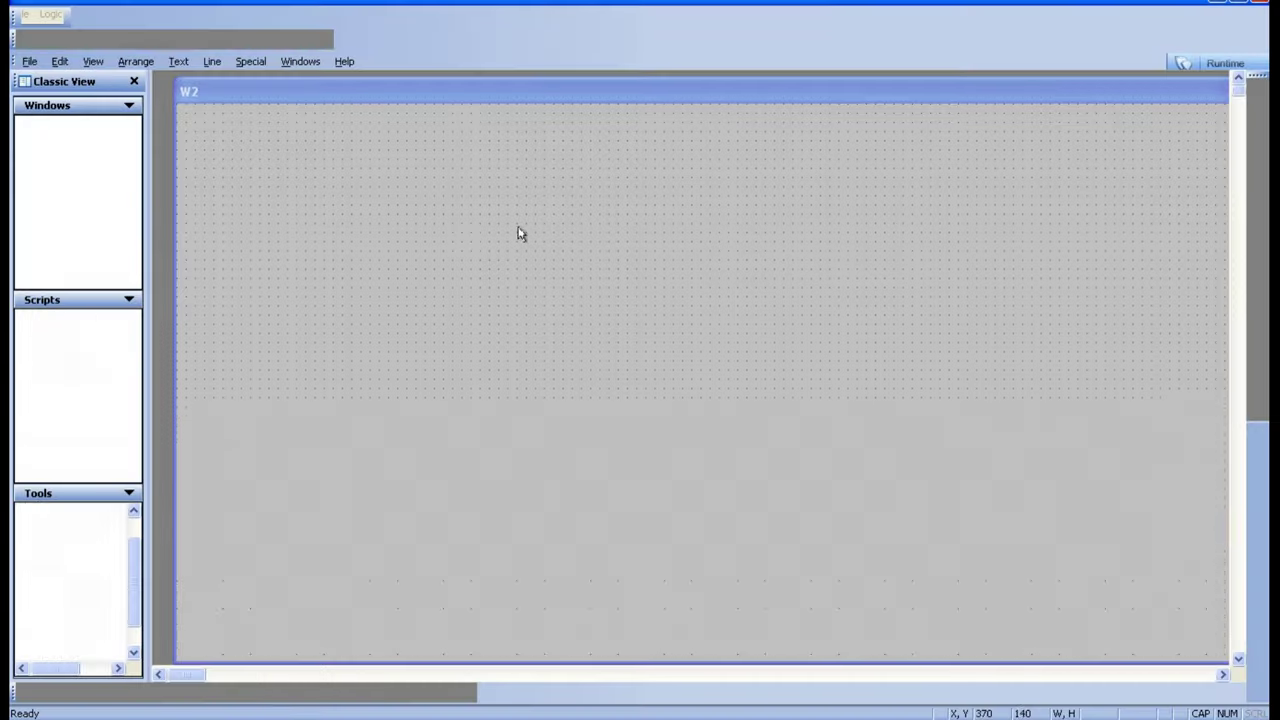
Step: Open window W1 for editing again and close W2
left_click(60, 124)
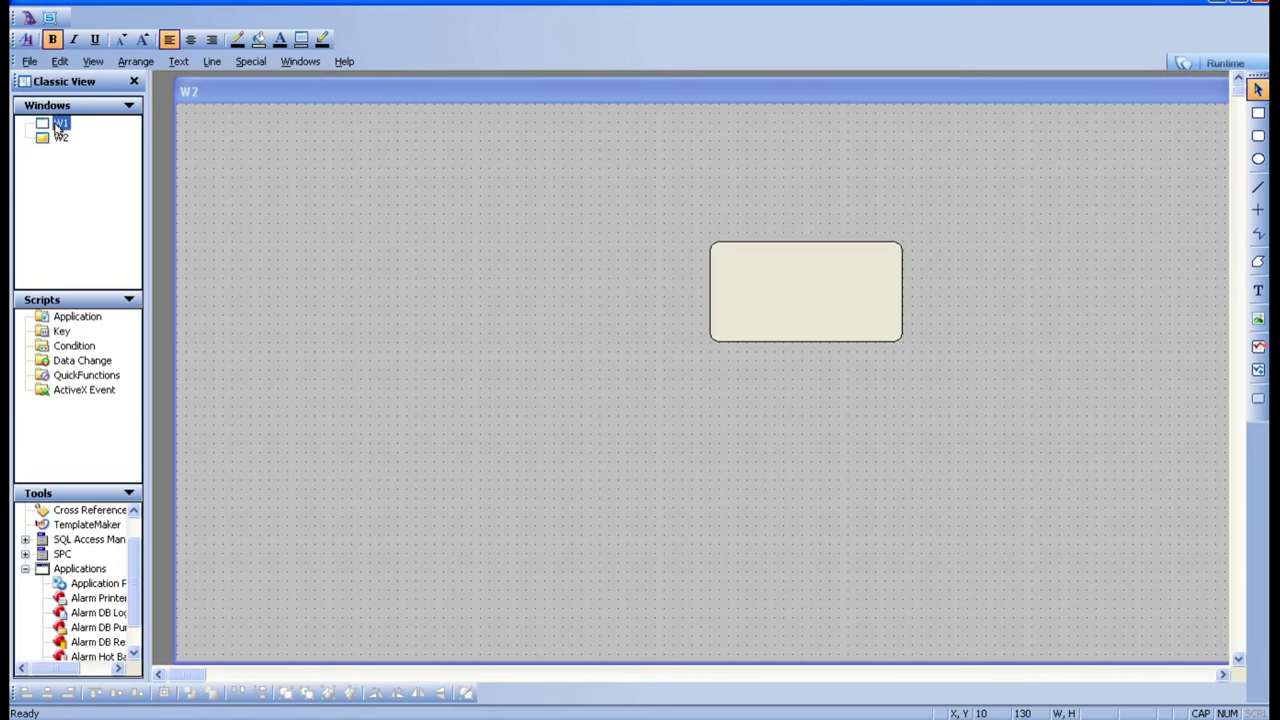
double_click(60, 124)
right_click(62, 142)
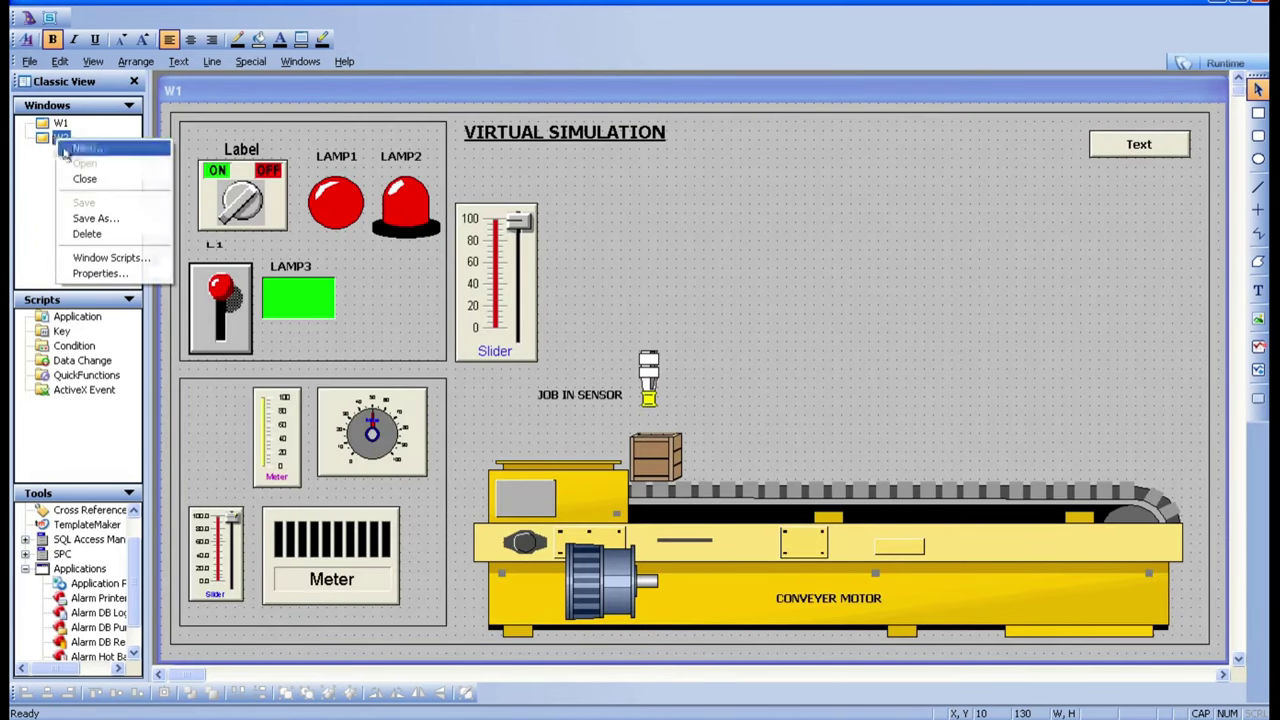
left_click(85, 178)
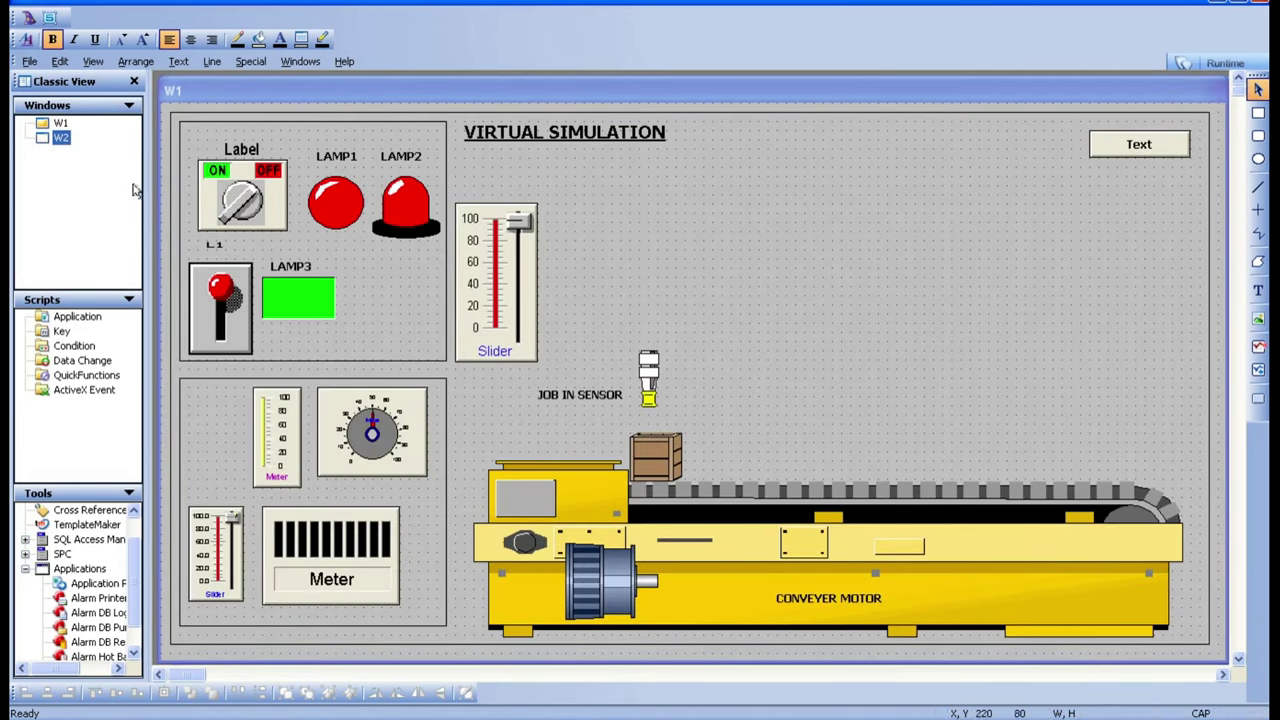
Step: Reopen W2 and draw a button about 130 by 30 pixels in its upper-right corner
double_click(42, 138)
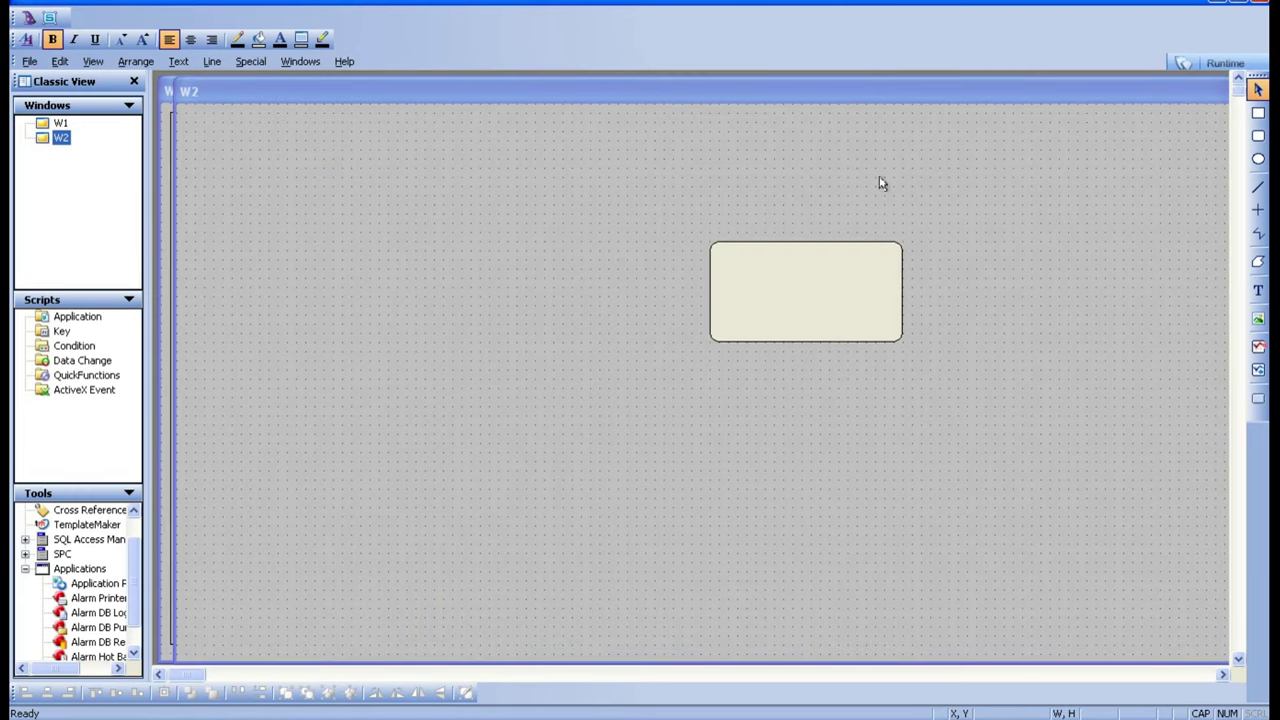
left_click(1258, 398)
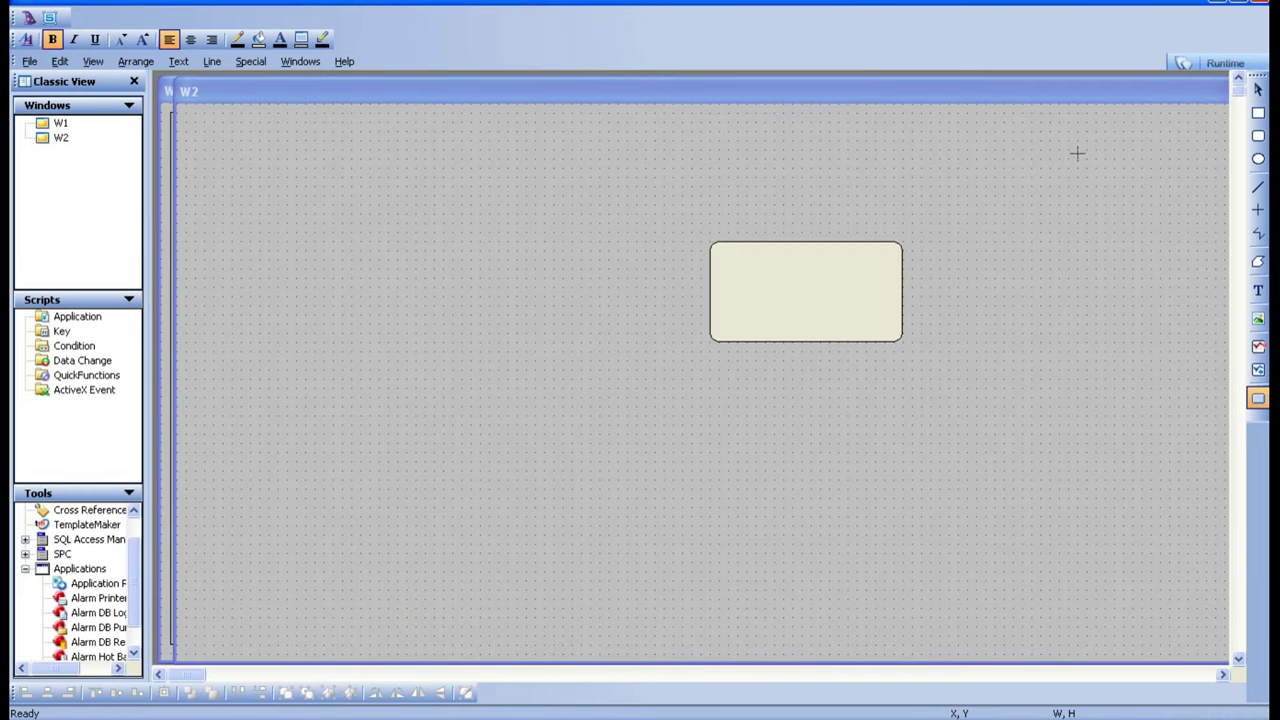
left_click_drag(1077, 141, 1165, 125)
Step: Give W2's button a Show Window touch link with only W1 selected, leaving W2 unselected
double_click(1165, 125)
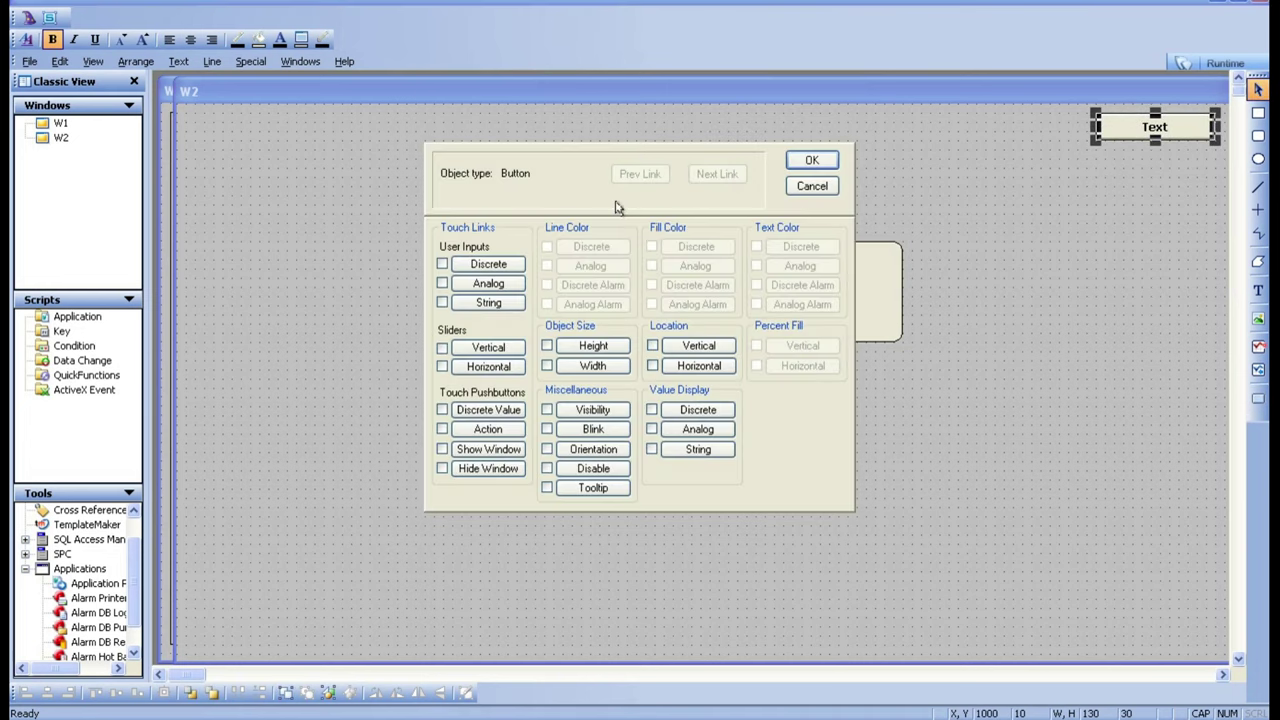
left_click(481, 452)
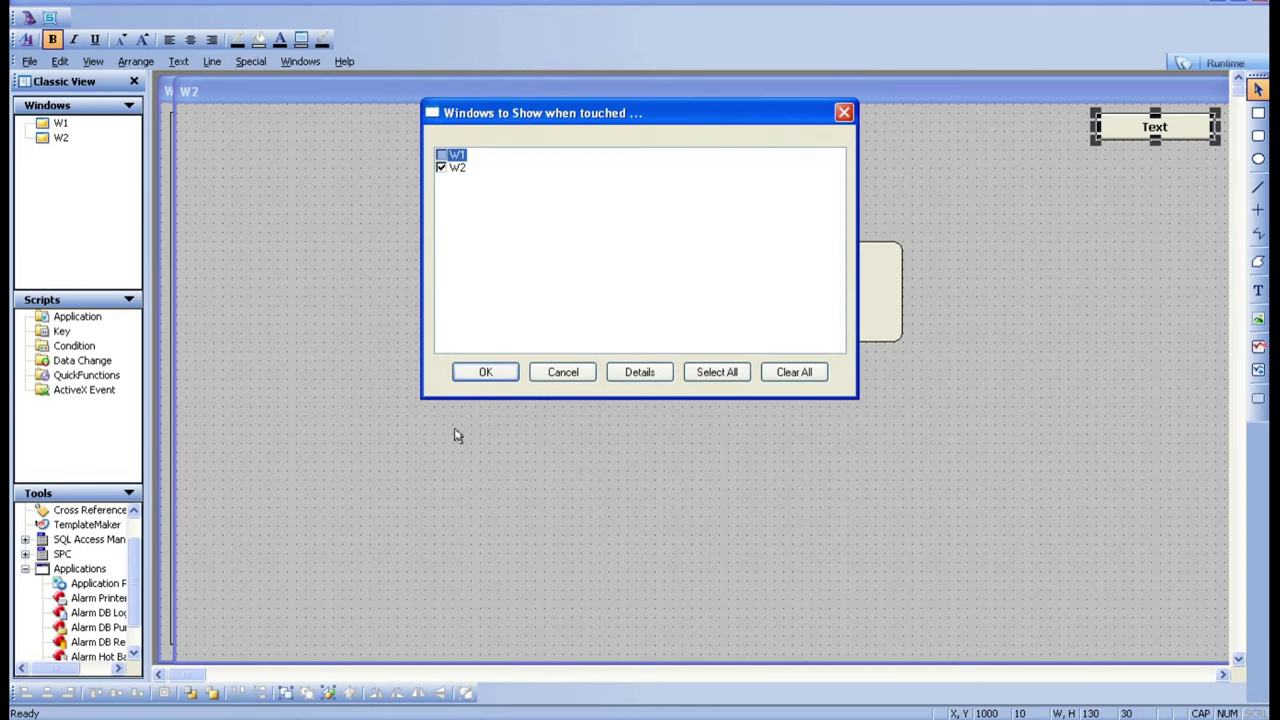
left_click(441, 168)
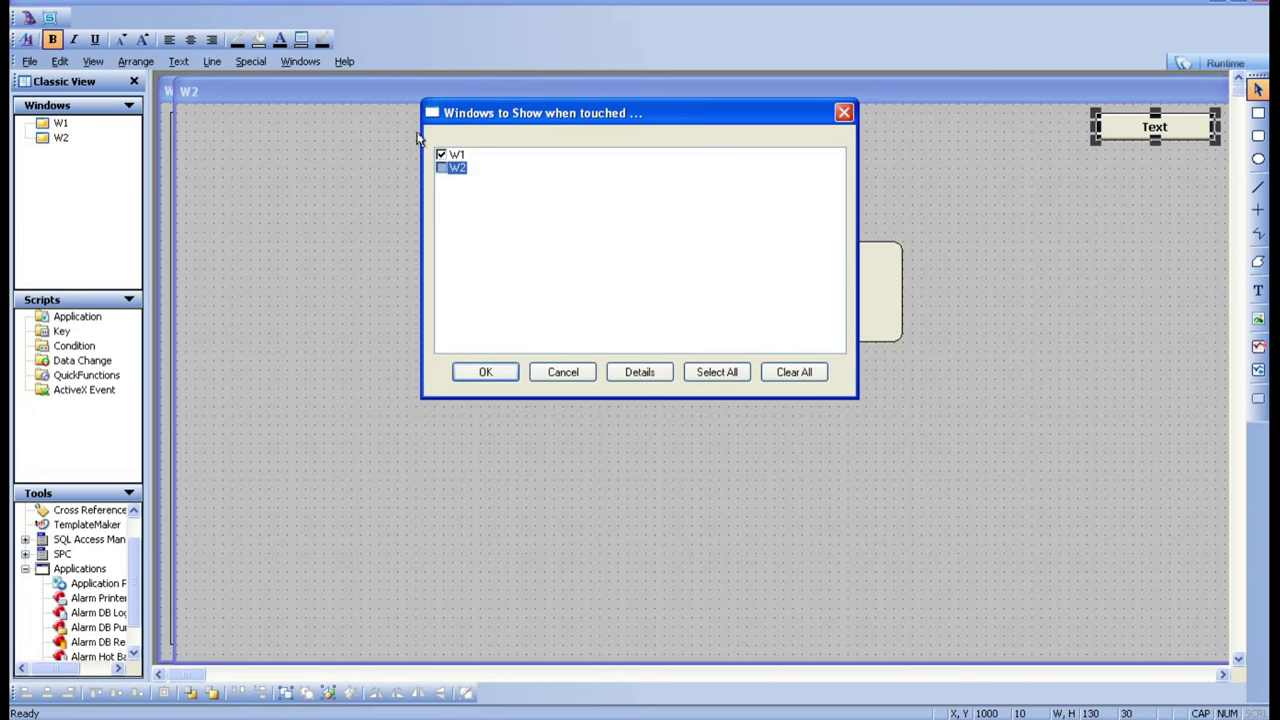
left_click(452, 158)
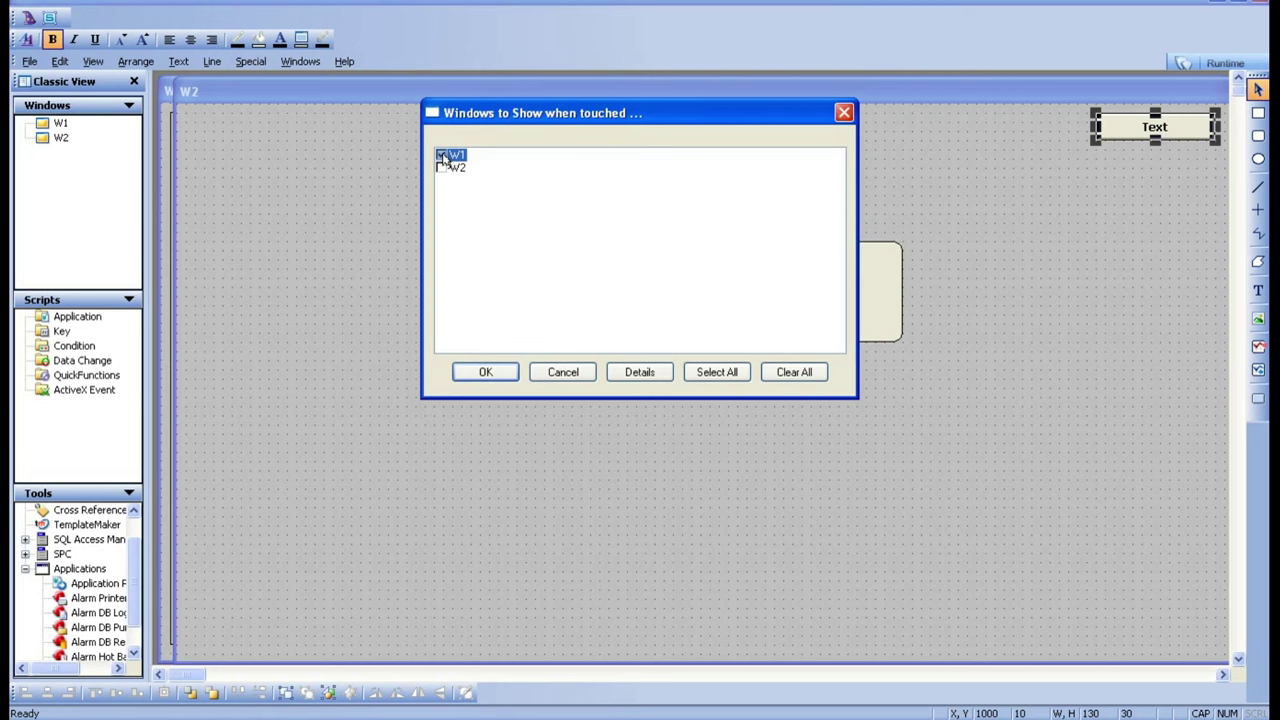
left_click(485, 372)
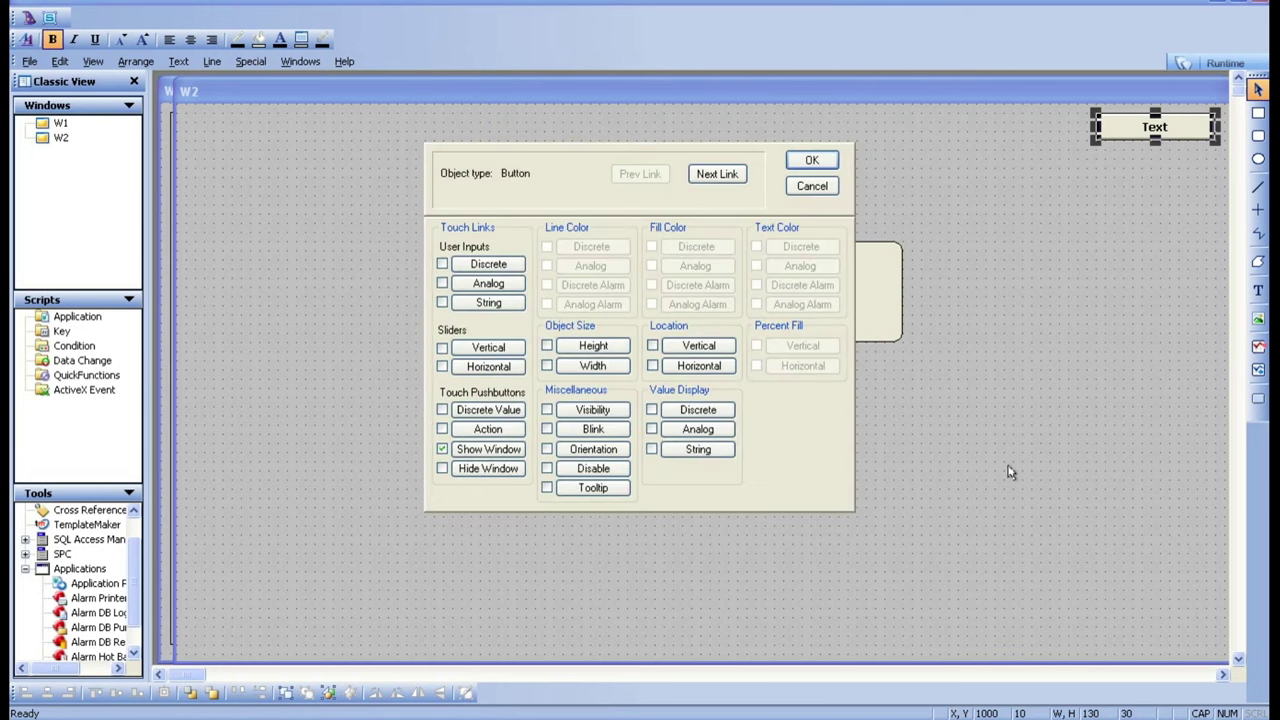
left_click(802, 161)
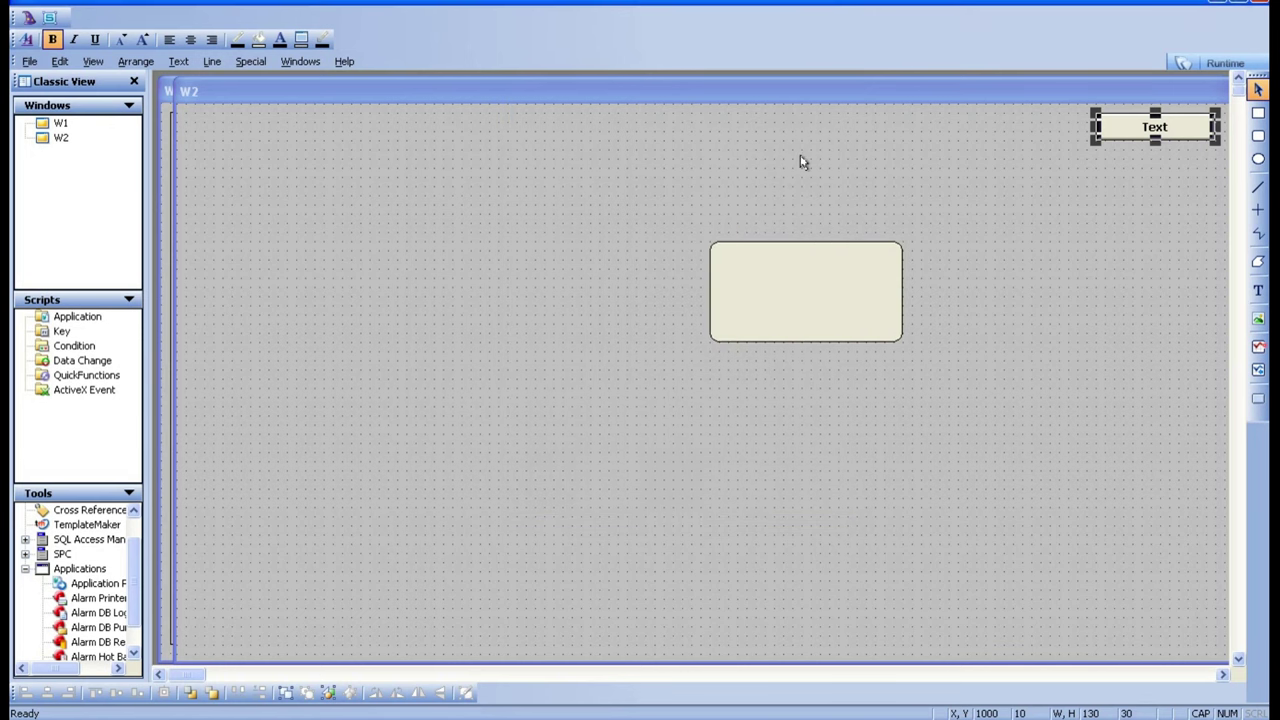
left_click(802, 161)
Step: Close window W2 and save its changes
right_click(58, 138)
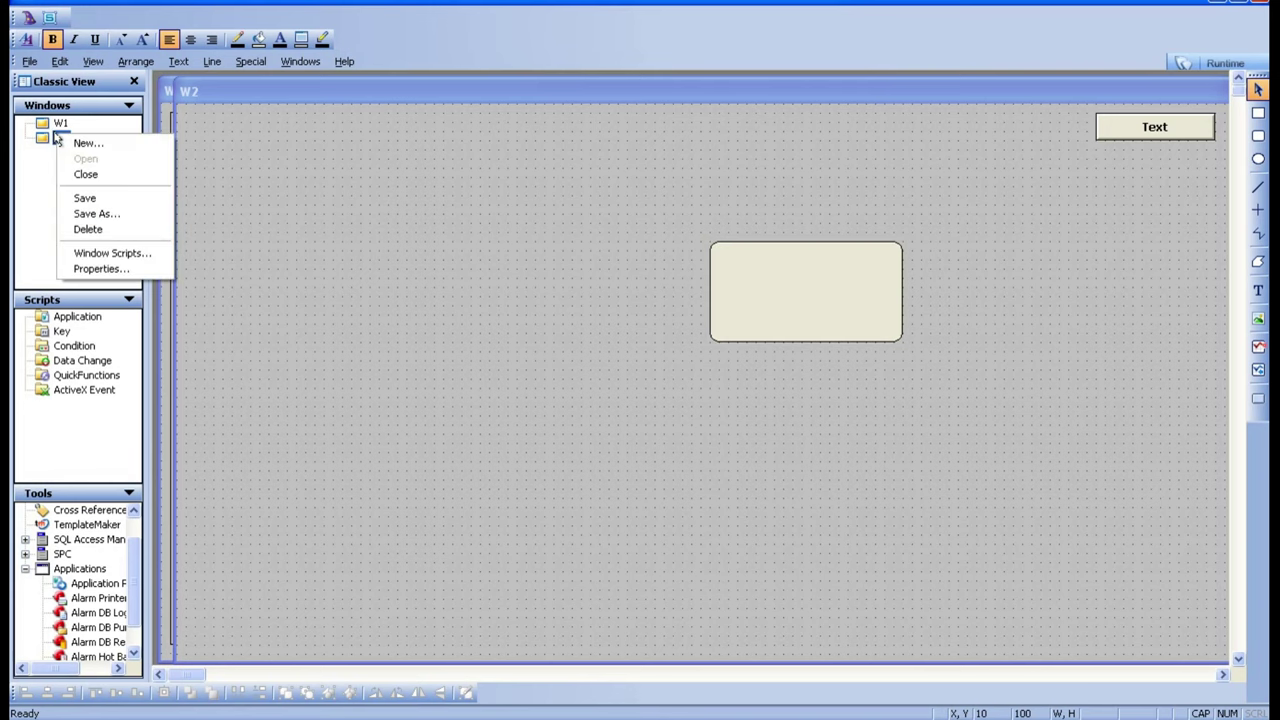
left_click(86, 176)
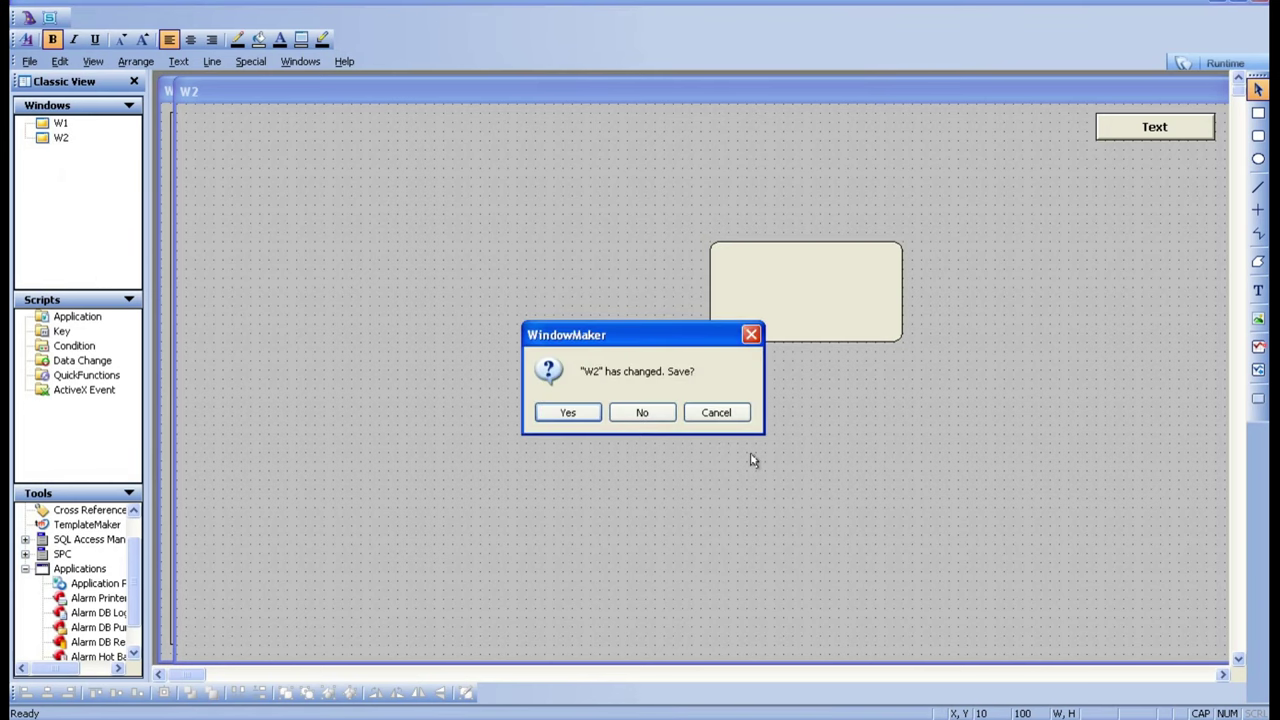
left_click(569, 416)
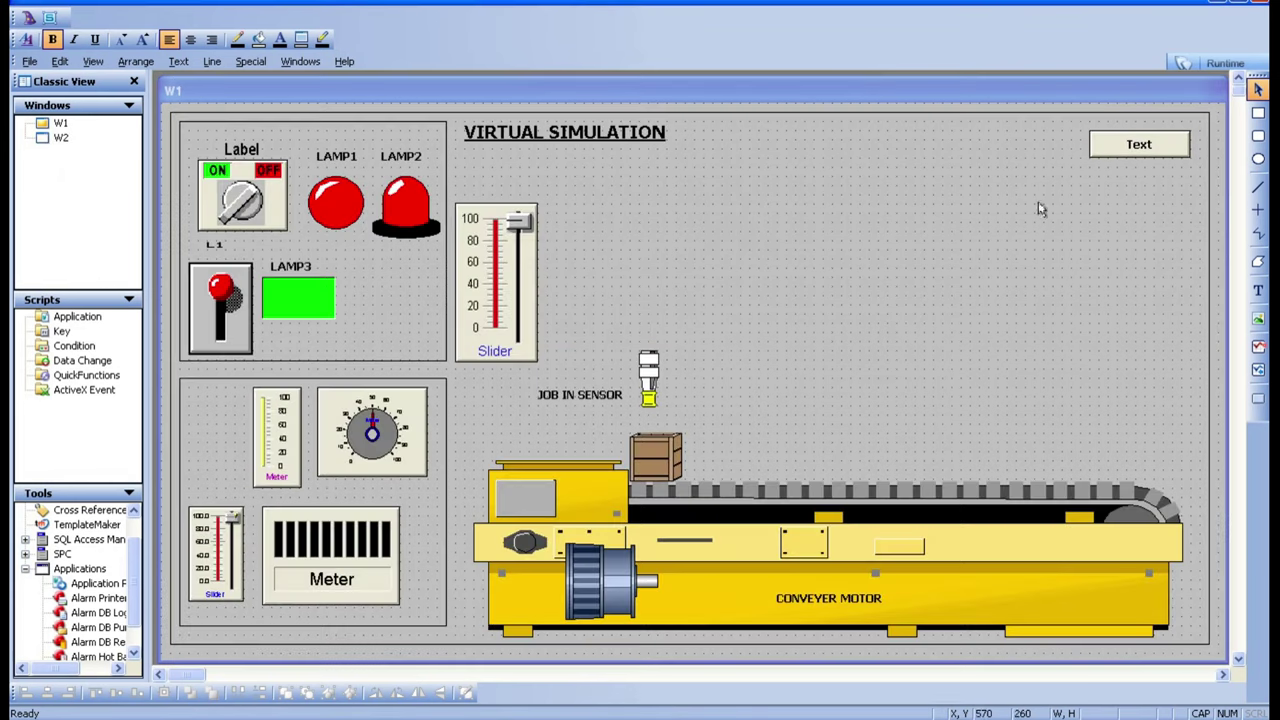
Step: Test the buttons in runtime by going from W1 to W2 and back, and turn W1's Label selector switch to OFF
left_click(1197, 64)
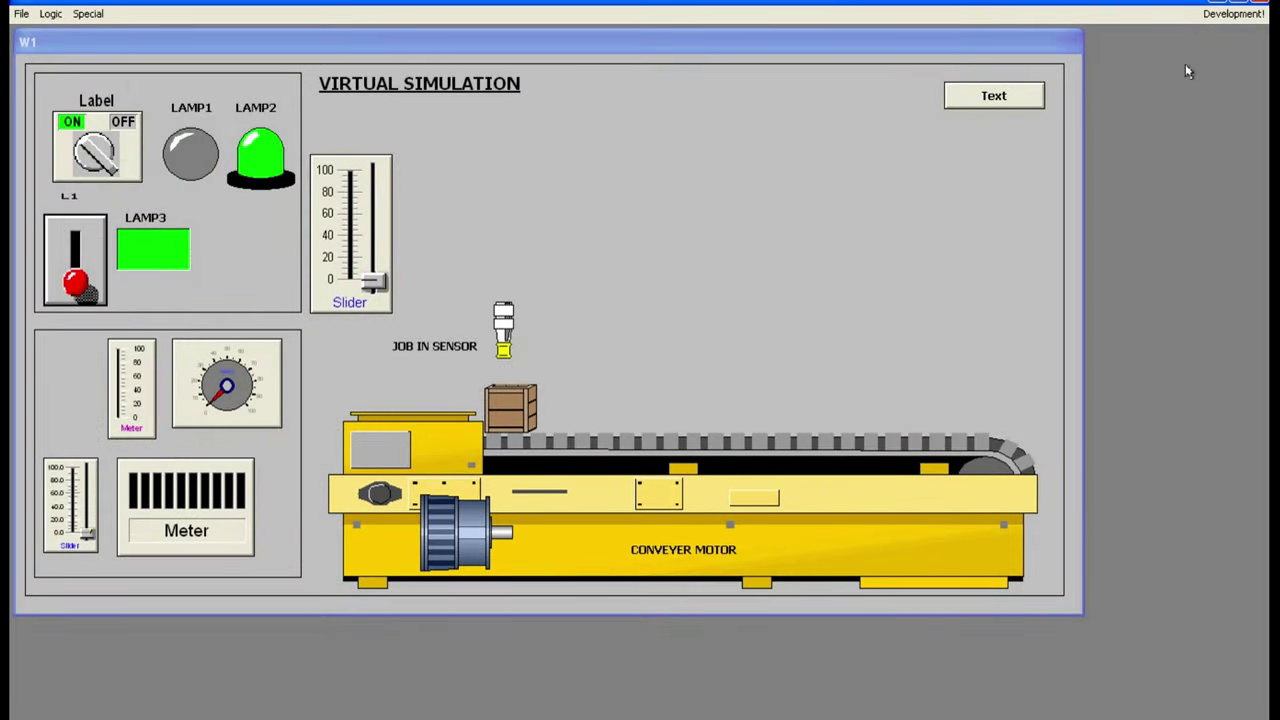
left_click(1033, 97)
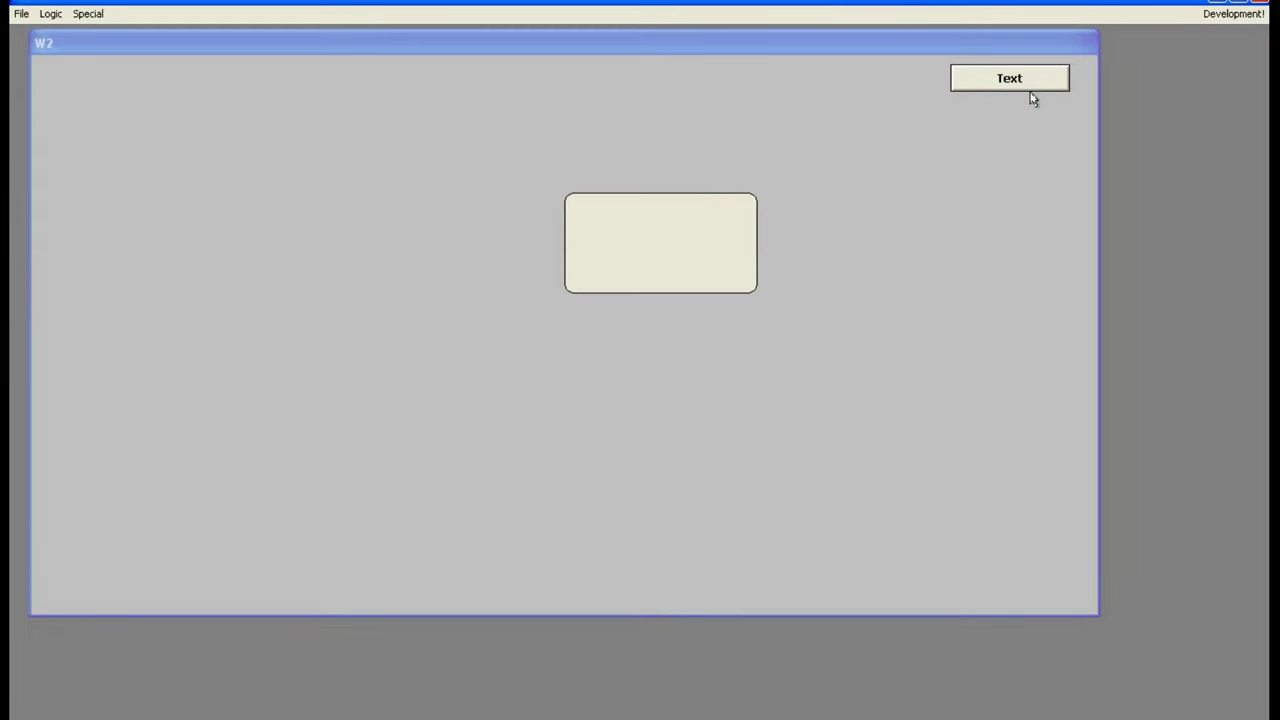
left_click(1031, 81)
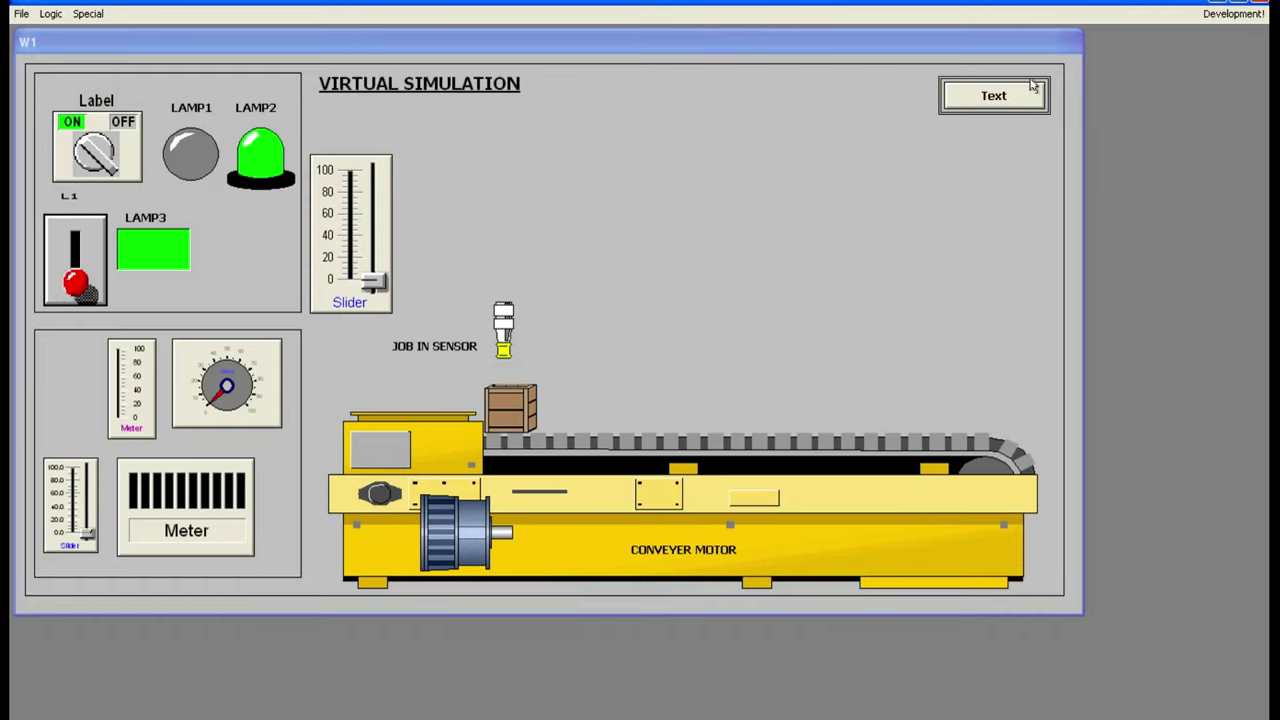
left_click(94, 153)
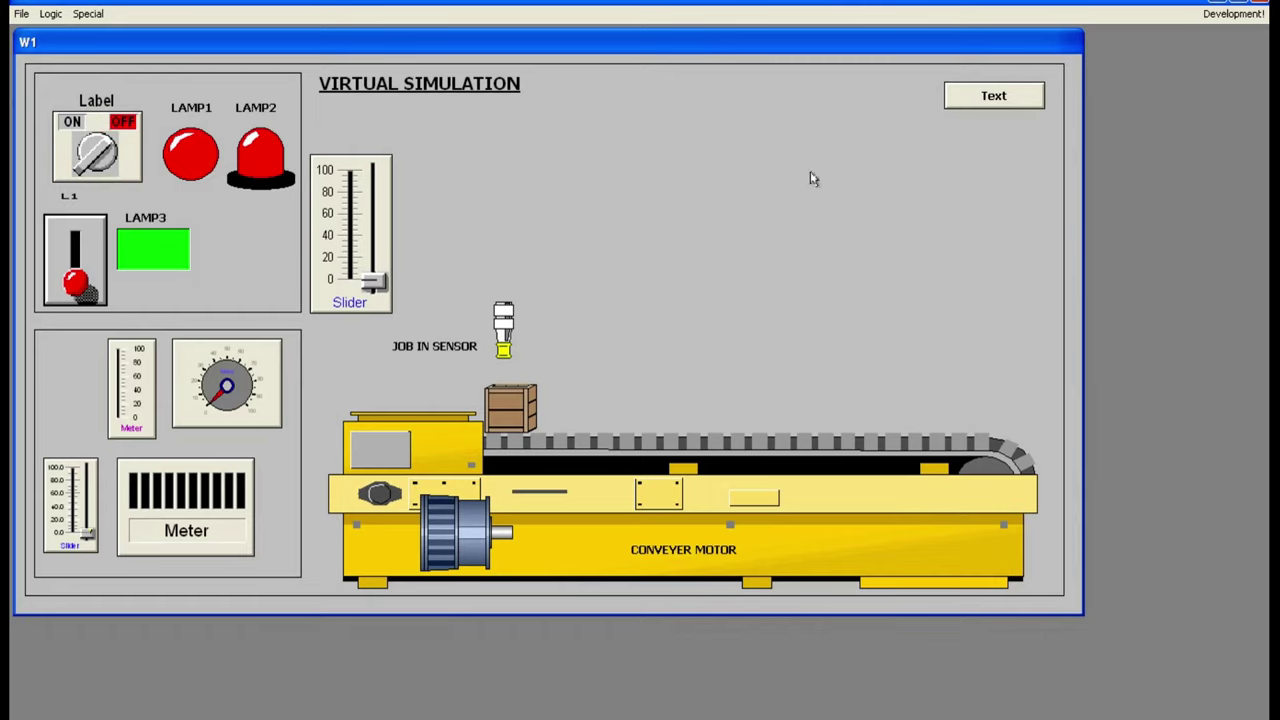
Step: Go from W1 to W2 and back with the runtime buttons, and return to development mode
left_click(997, 103)
left_click(1008, 86)
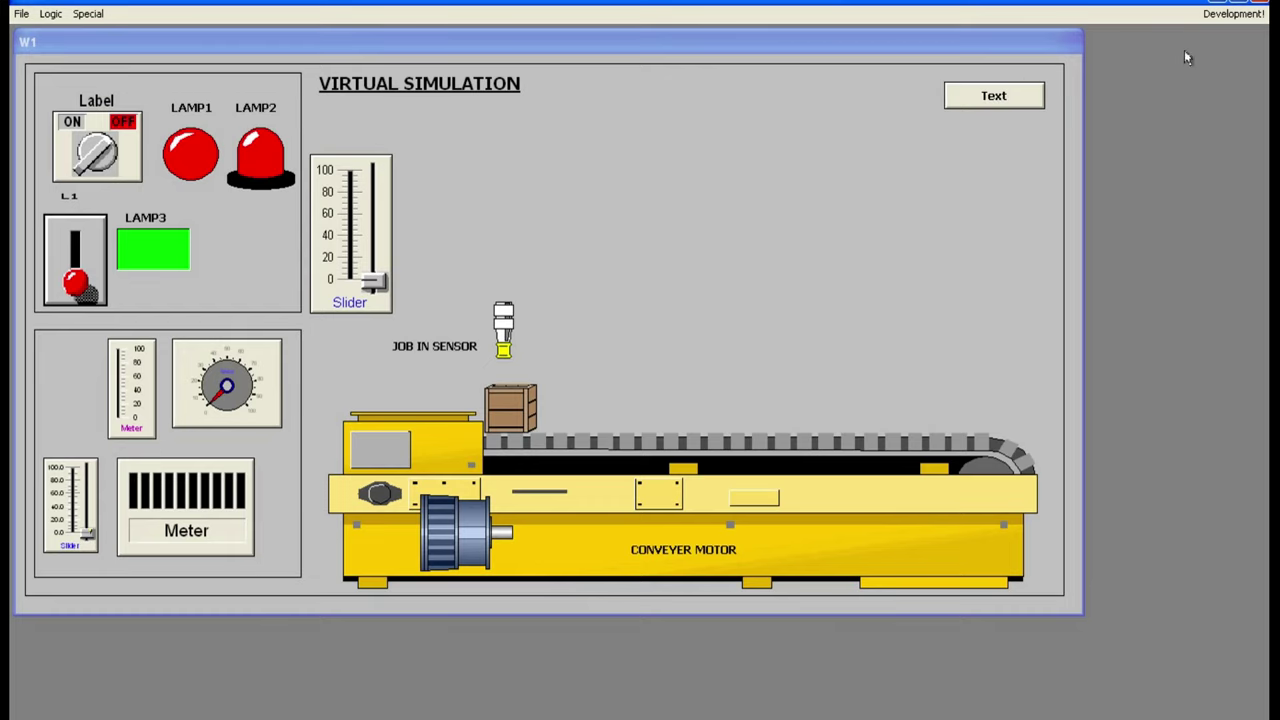
left_click(1228, 13)
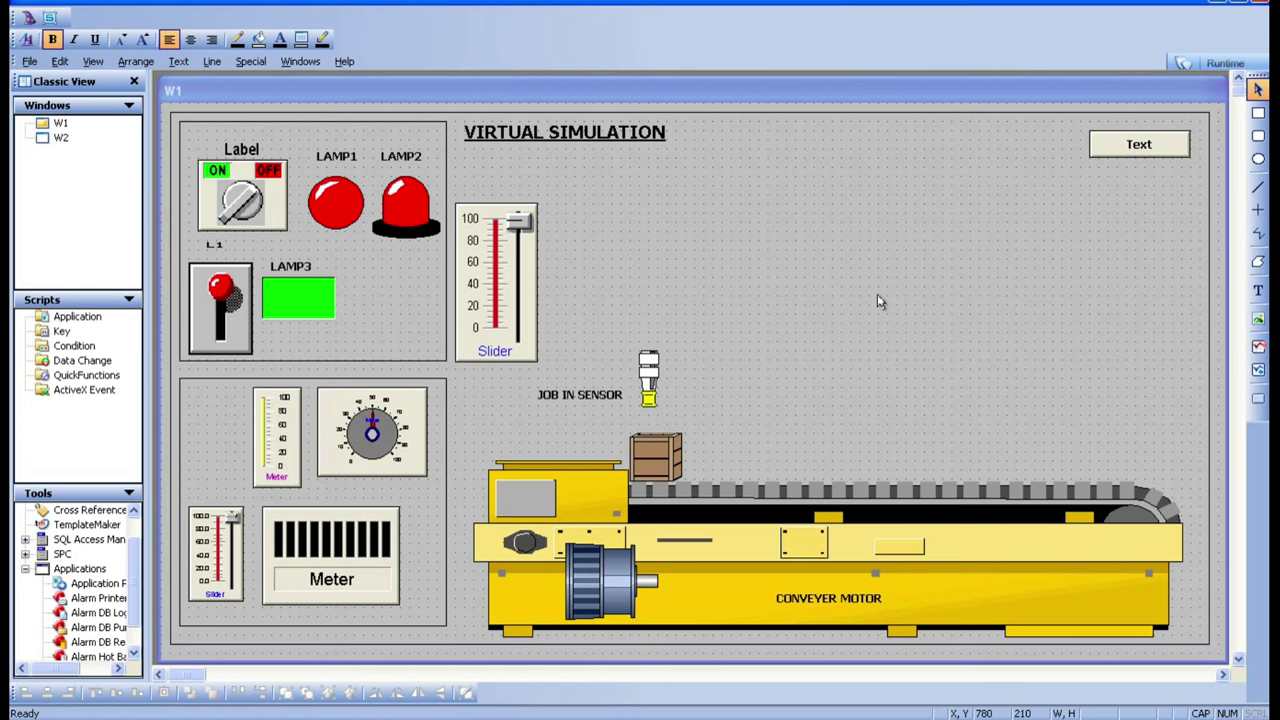
Step: Replace the text of W1's Show Window button with "W2" using Substitute Strings
left_click(1125, 145)
right_click(1122, 144)
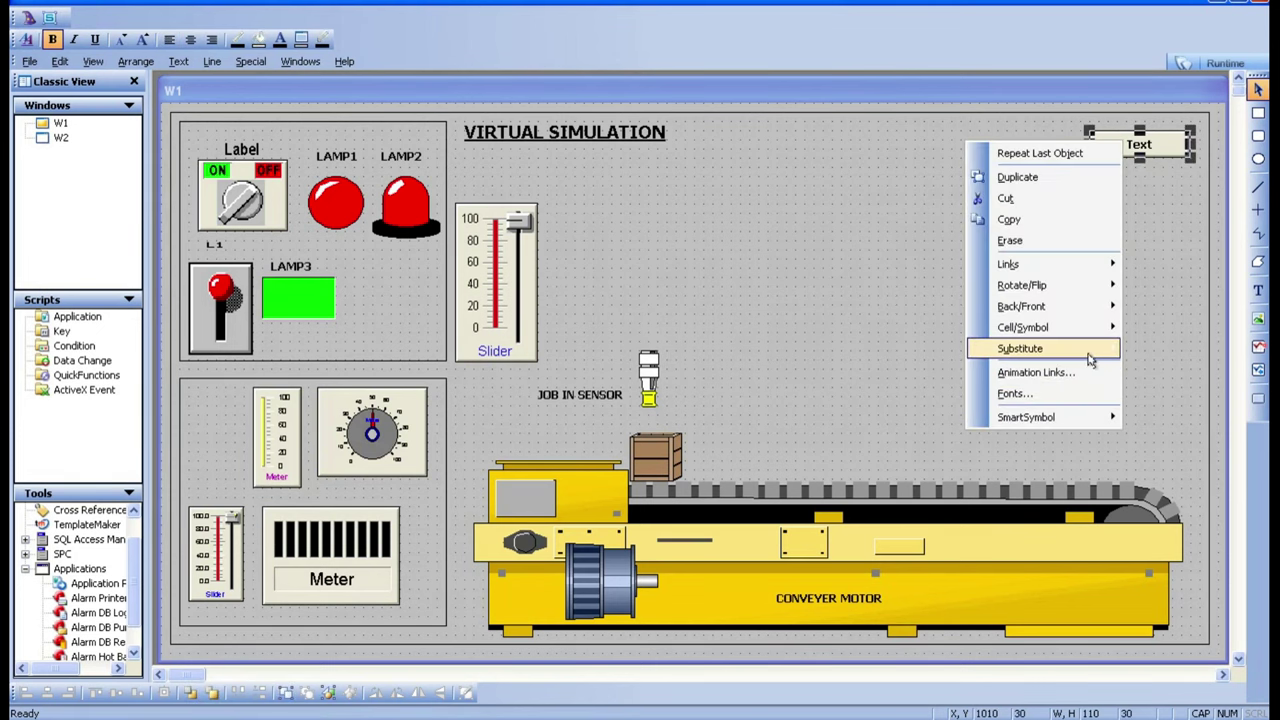
mouse_move(1066, 356)
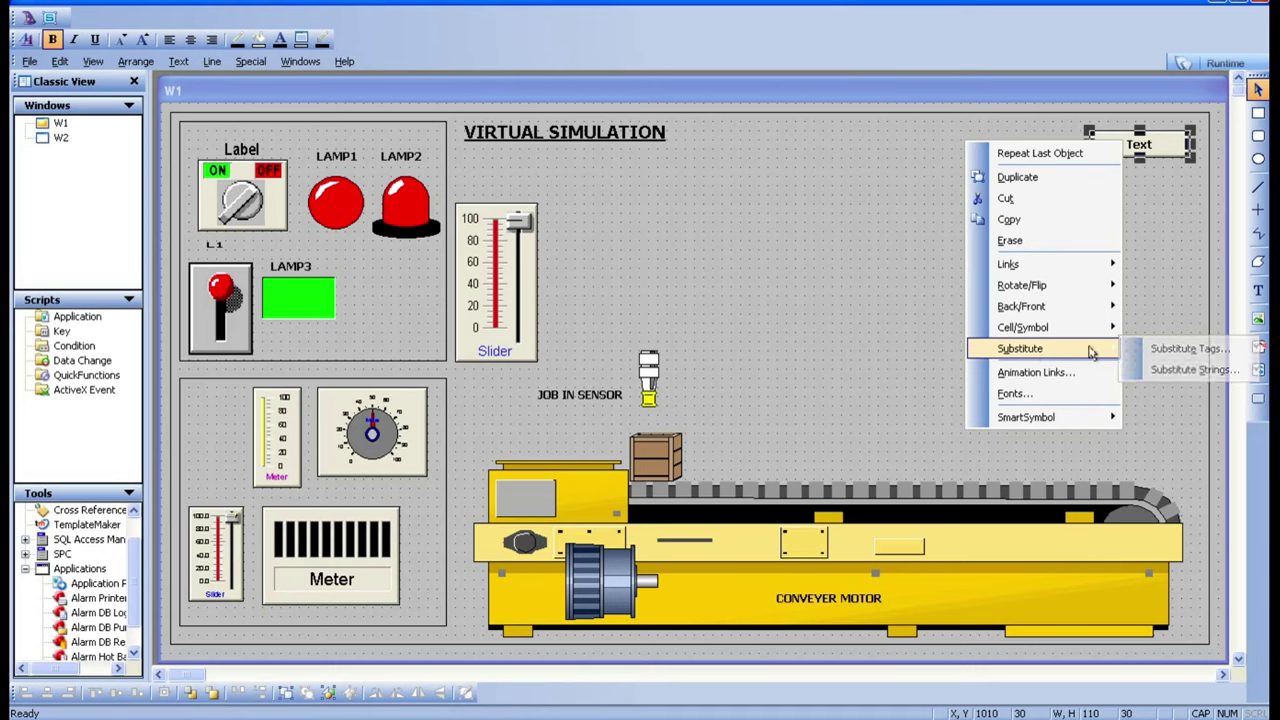
left_click(1158, 370)
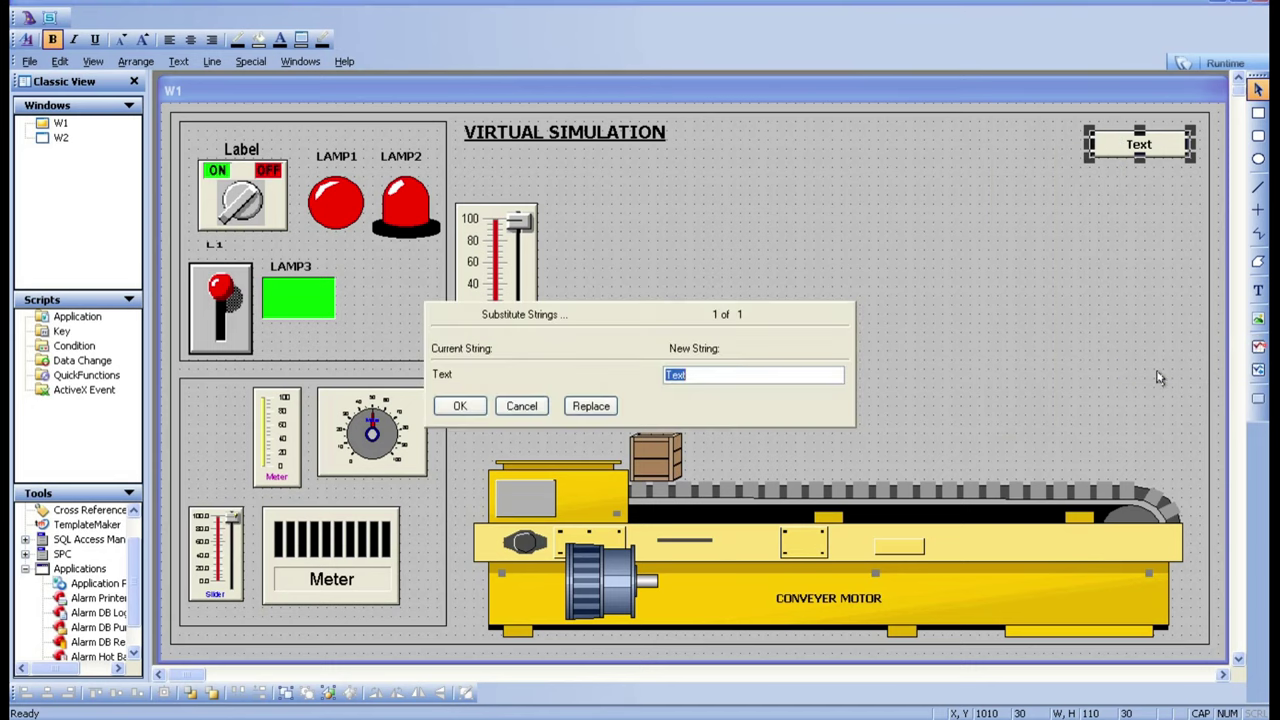
left_click(730, 376)
double_click(729, 378)
key("BackSpace")
type("W2")
left_click(472, 404)
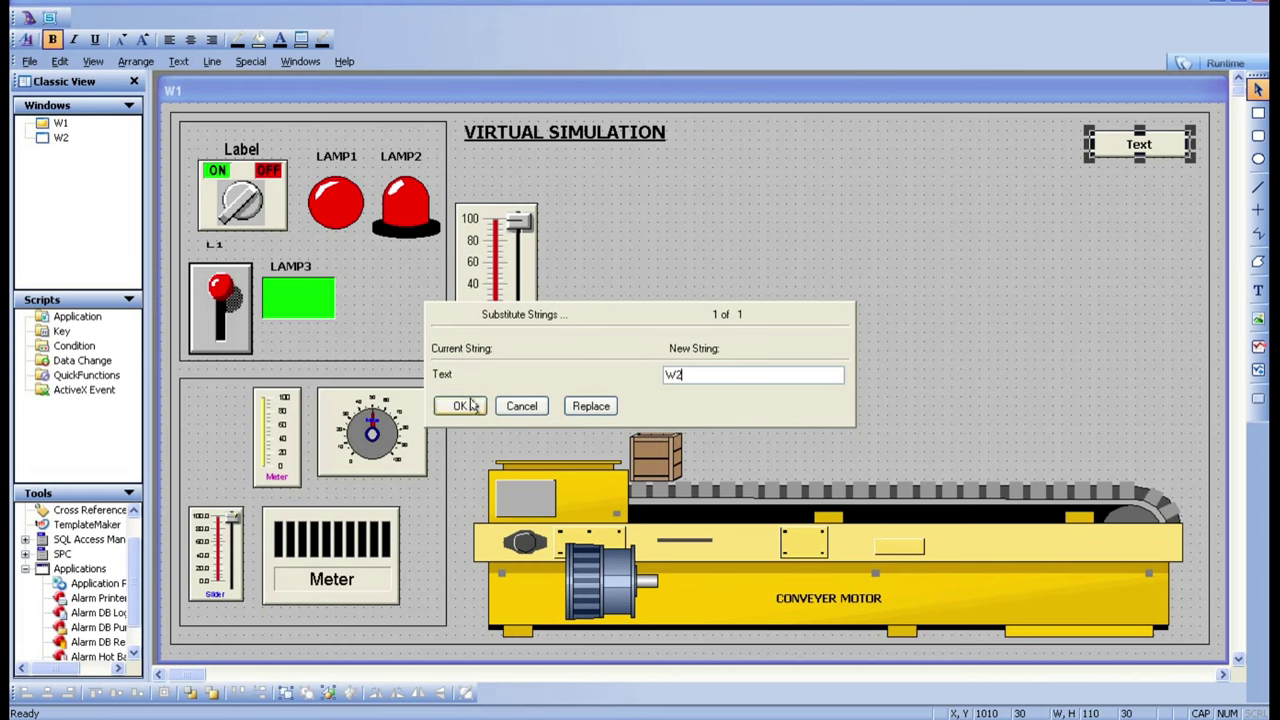
left_click(585, 406)
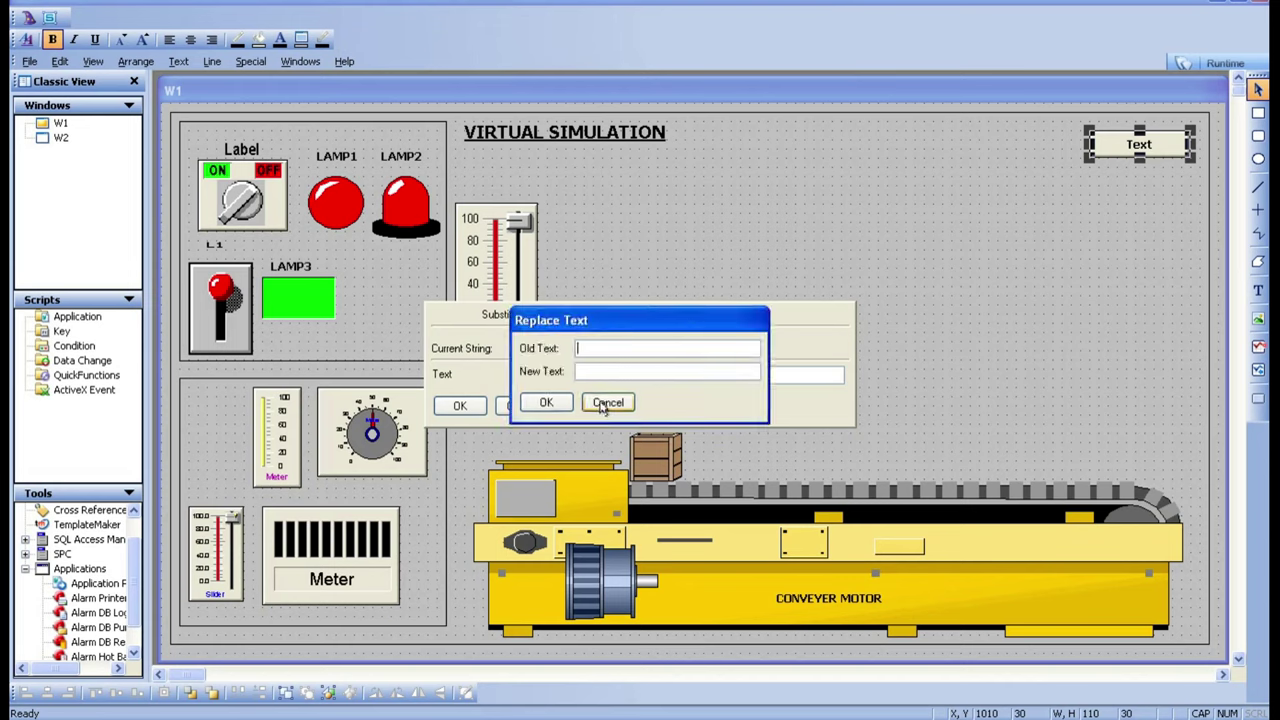
left_click(606, 403)
left_click(460, 405)
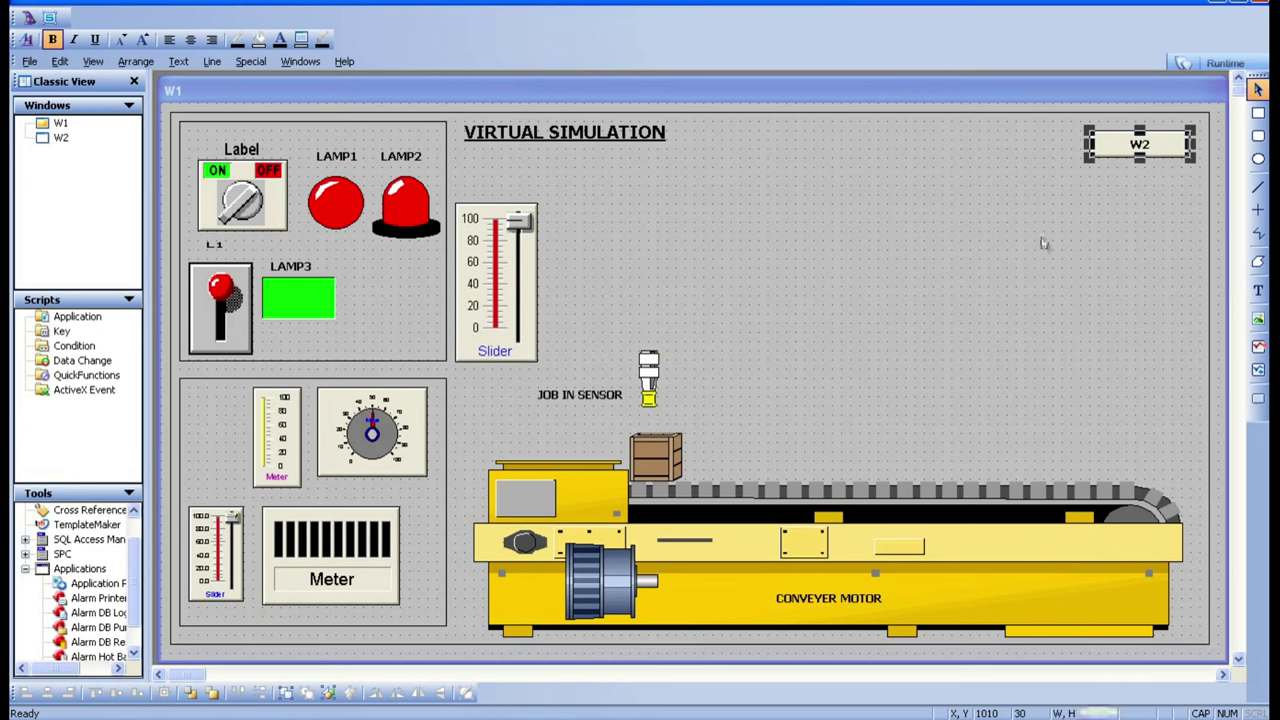
left_click(1137, 140)
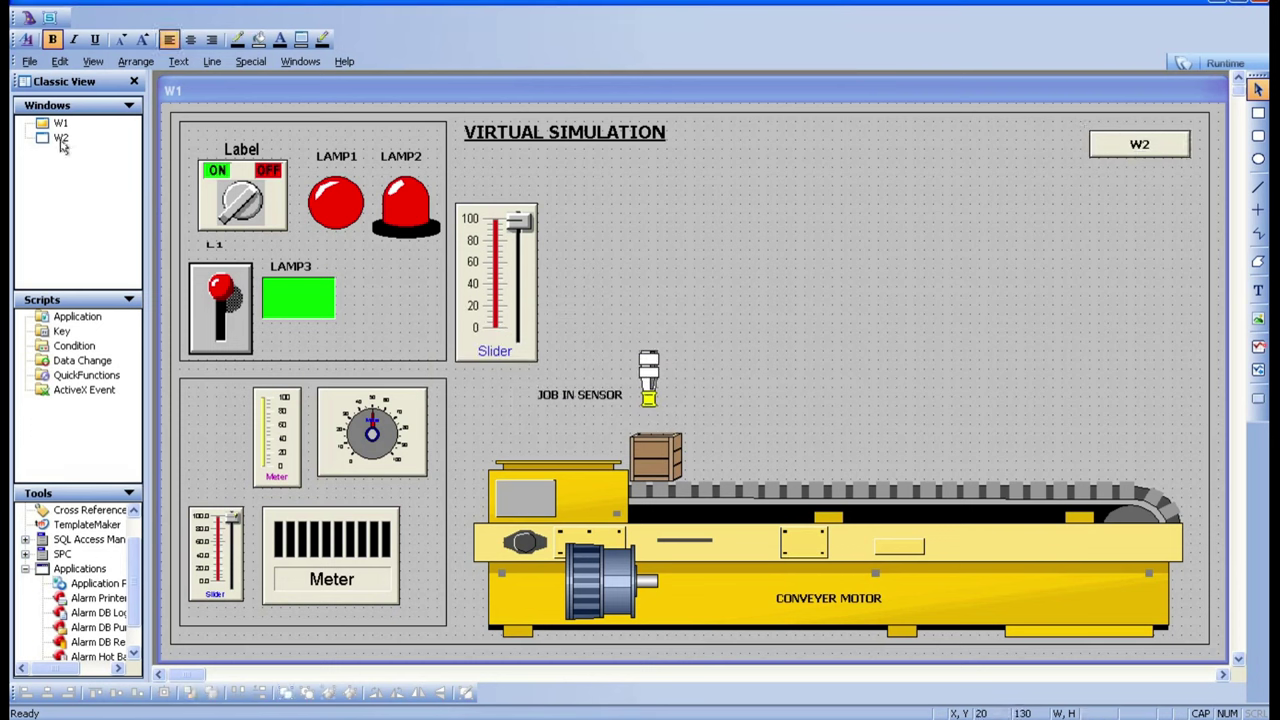
Step: Open window W2 and replace its button's text with "W1" using Substitute Strings
double_click(62, 142)
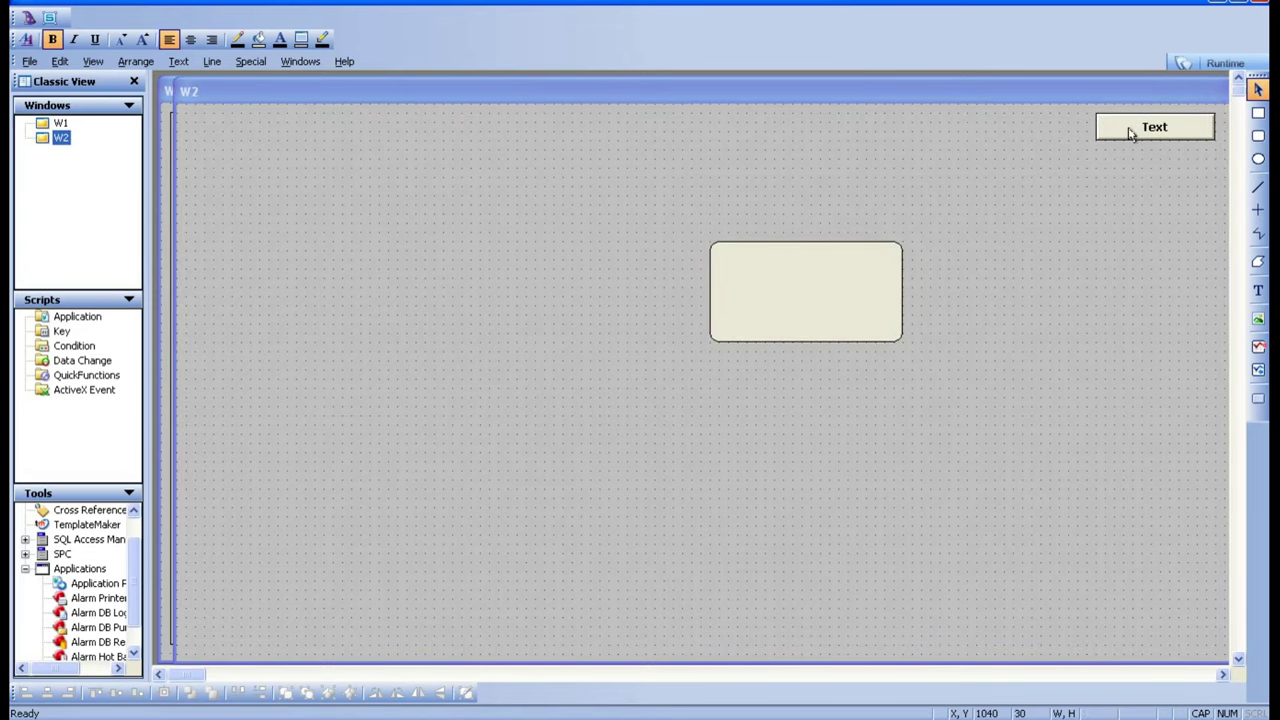
left_click(1130, 133)
right_click(1130, 133)
mouse_move(1077, 339)
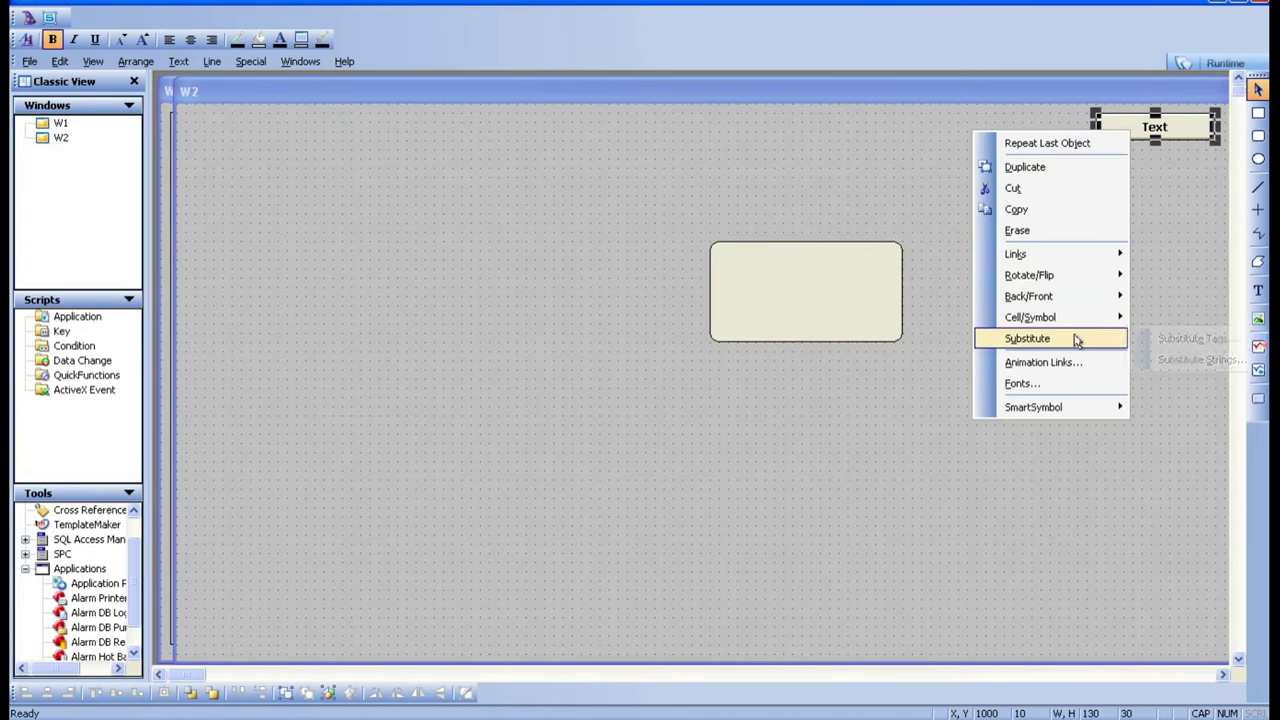
left_click(1203, 360)
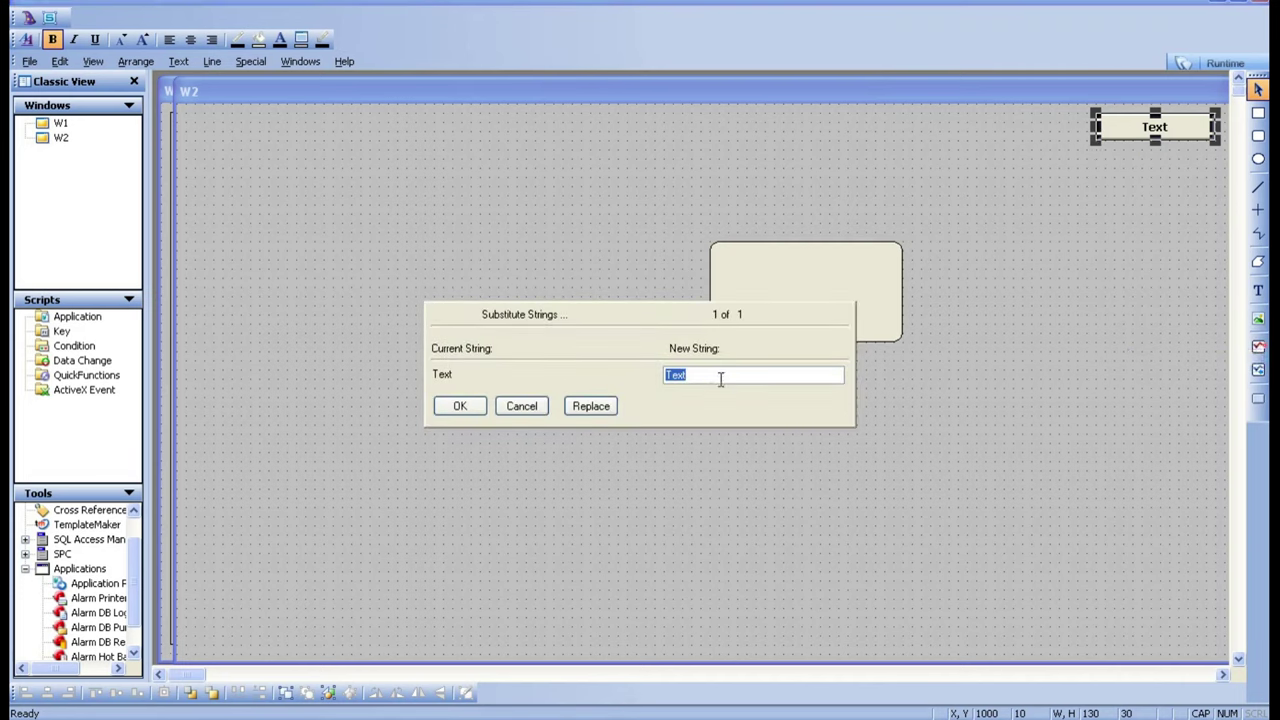
type("W1")
left_click(459, 408)
left_click(1012, 392)
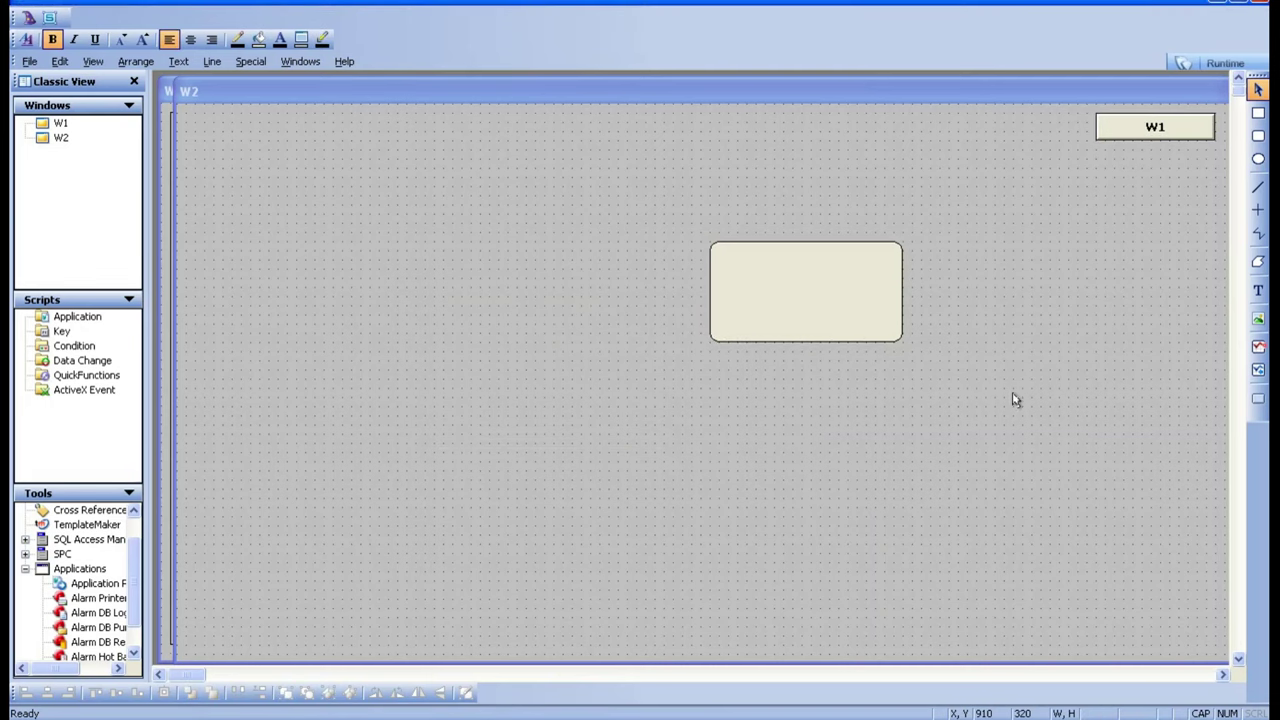
Step: Save window W2 and close it
right_click(60, 137)
left_click(90, 203)
right_click(48, 138)
left_click(90, 177)
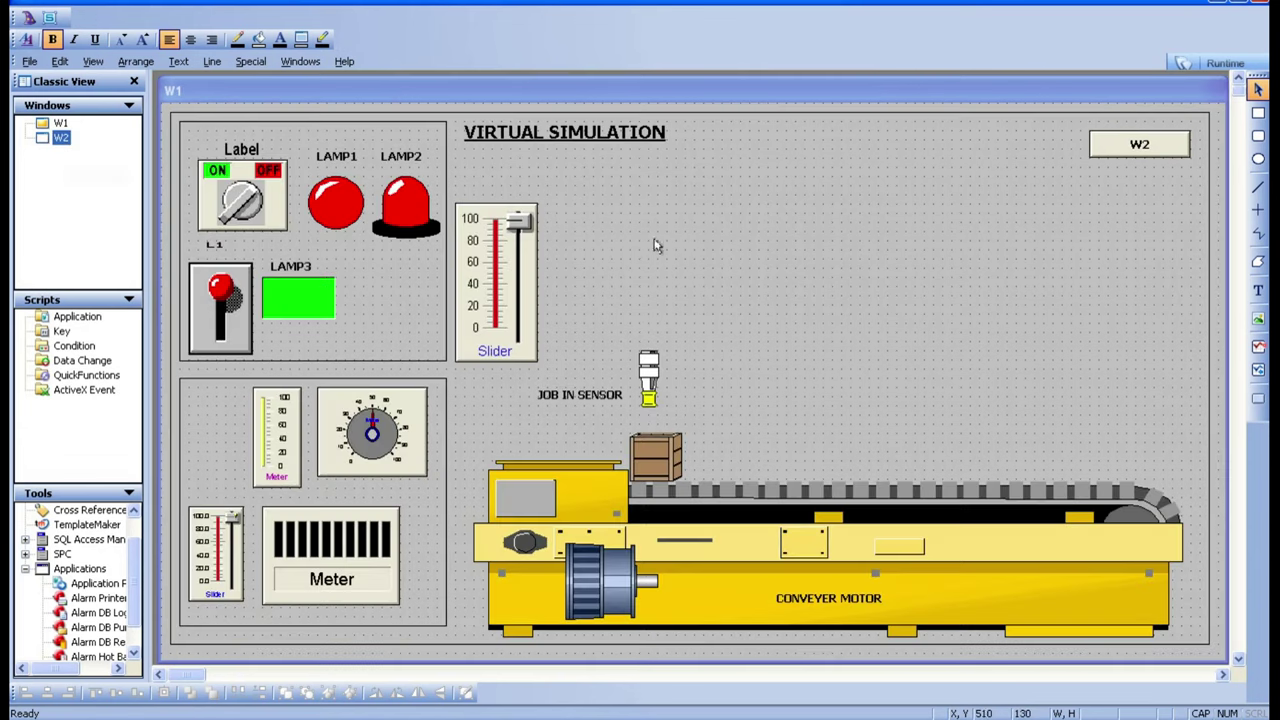
Step: Test the relabelled W2 and W1 buttons in runtime by switching windows both ways, and return to development mode
left_click(1217, 60)
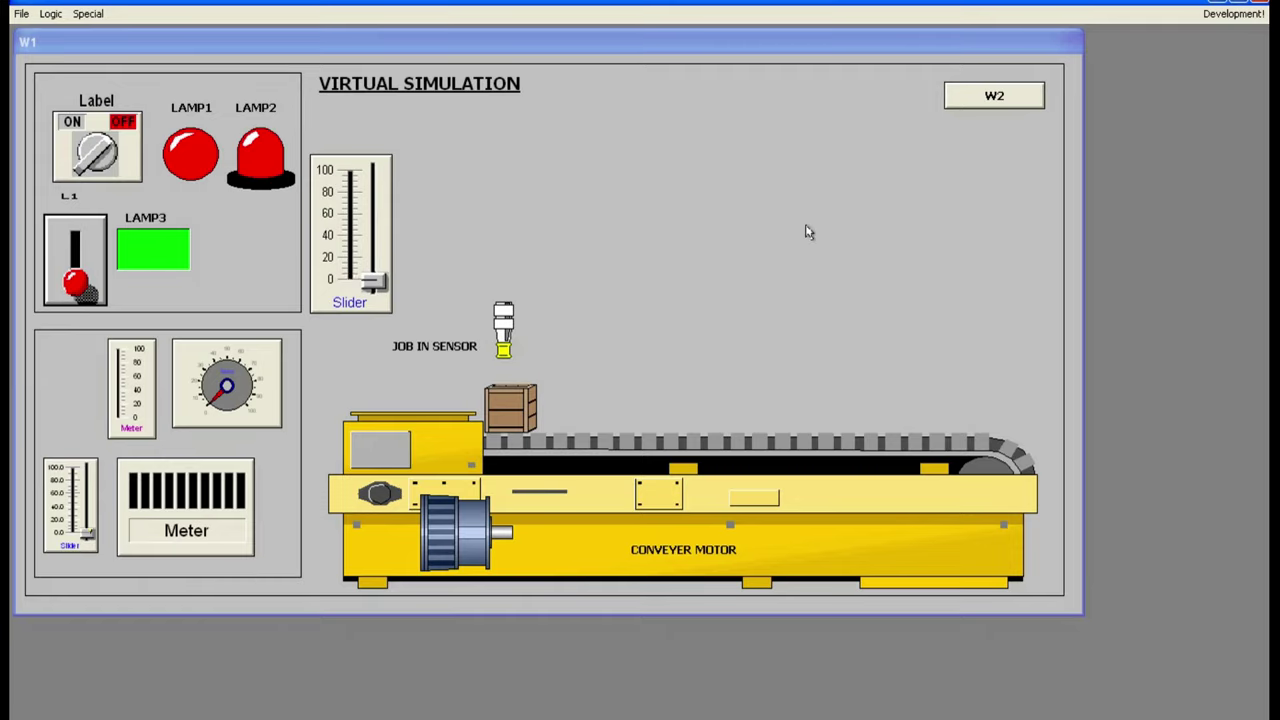
left_click(995, 92)
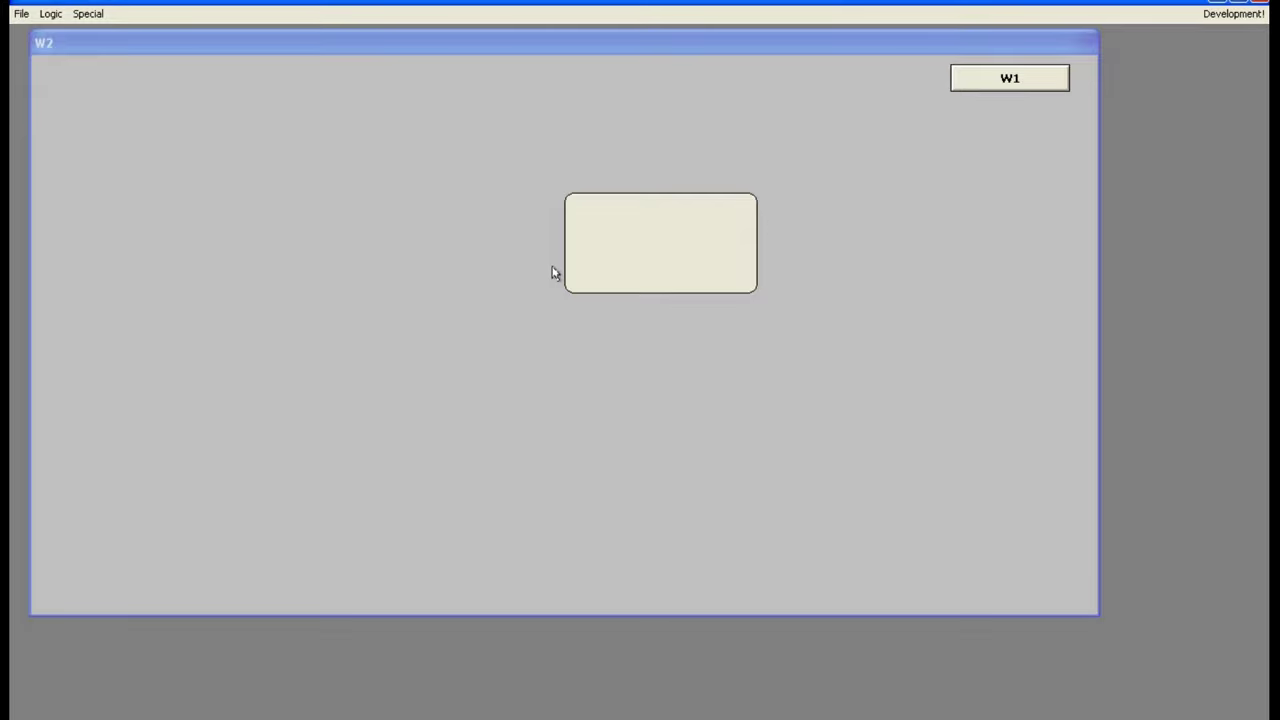
left_click(988, 88)
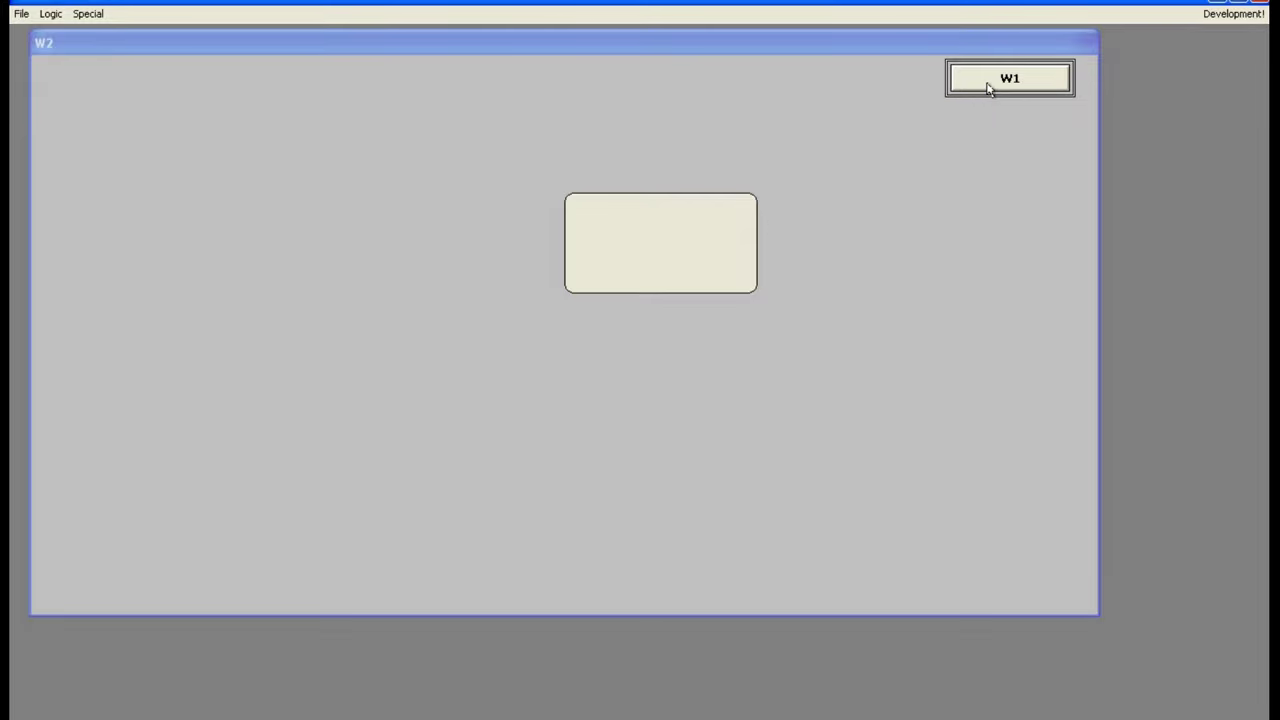
left_click(988, 88)
left_click(991, 91)
left_click(1005, 80)
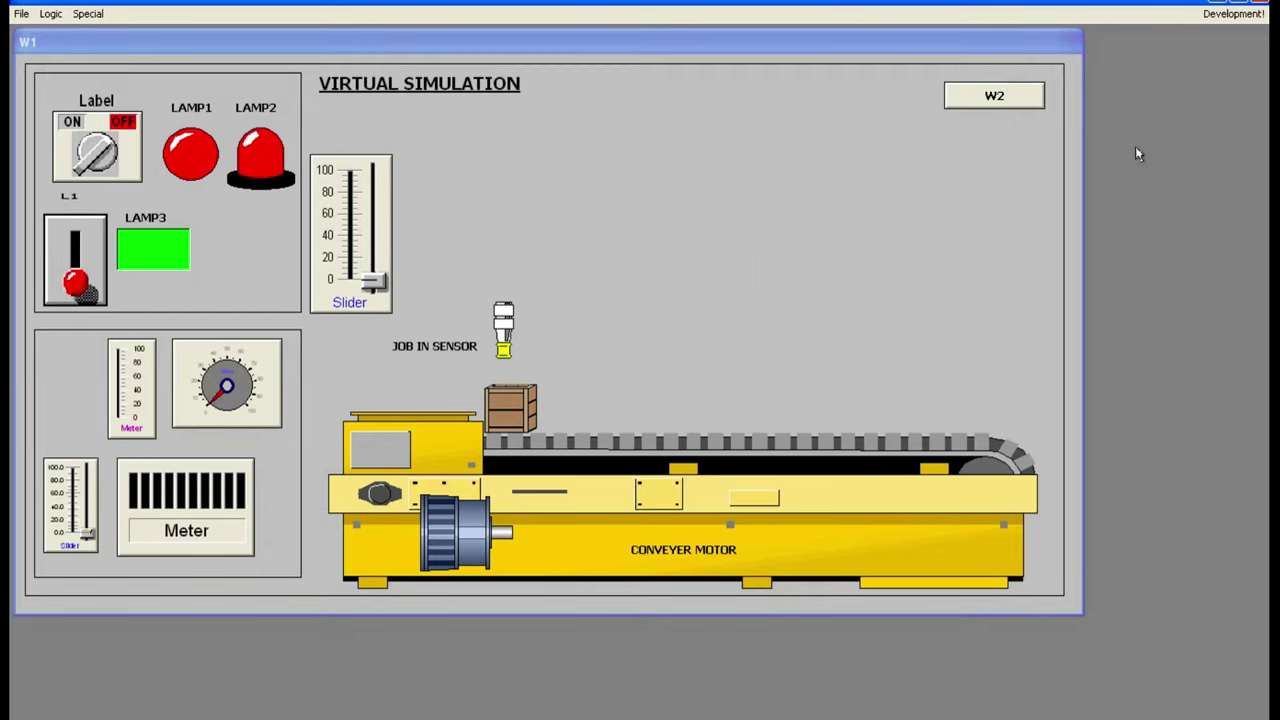
left_click(1233, 14)
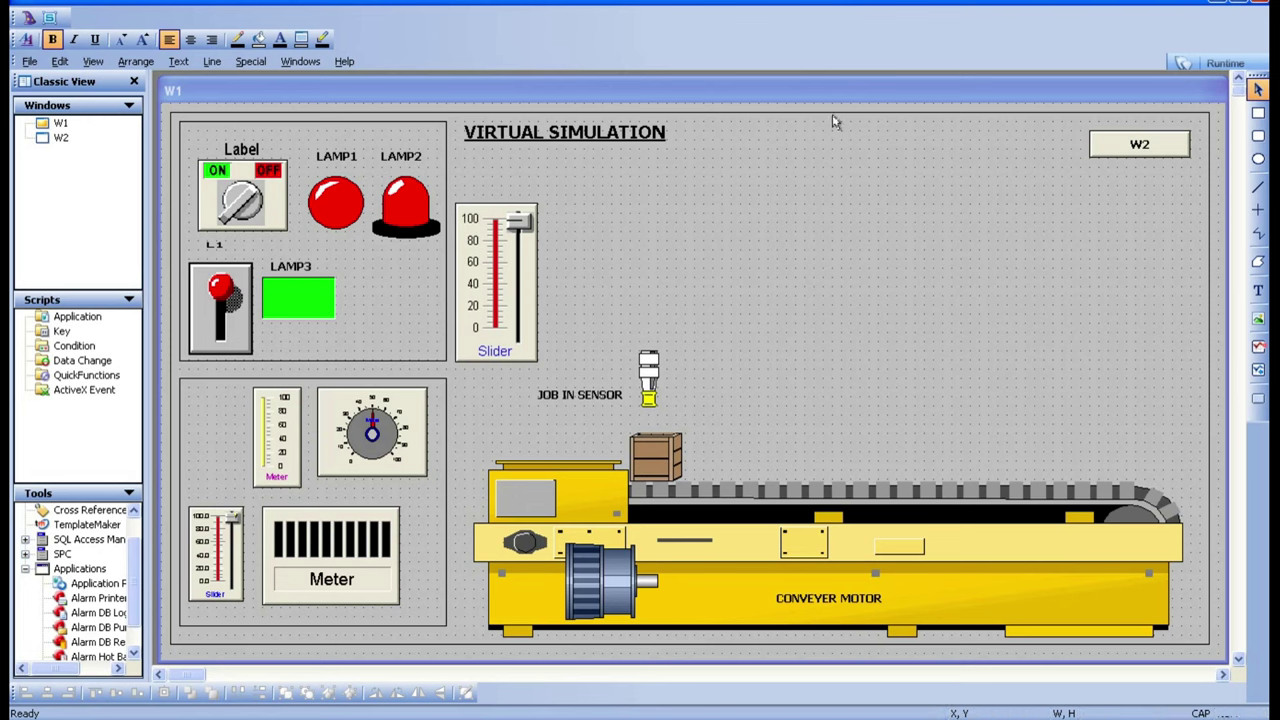
Step: Review the Show Window link of W1's "W2" button and close its animation link settings
double_click(1140, 160)
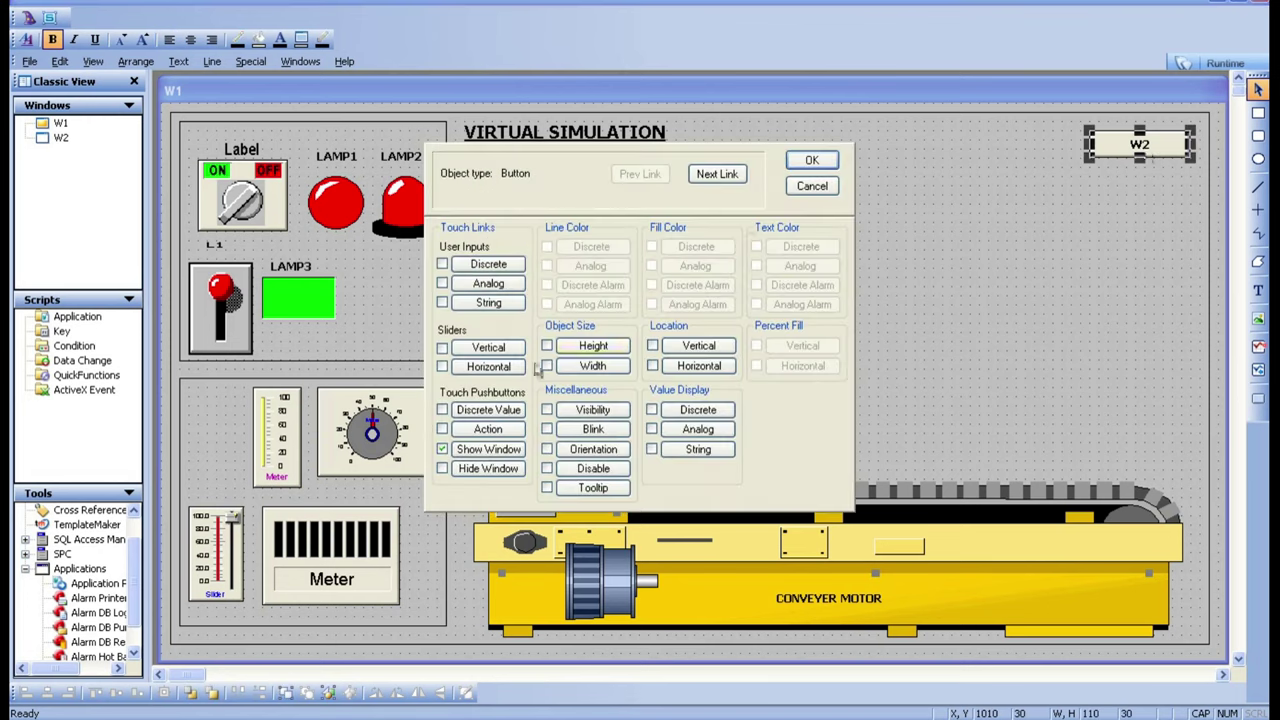
left_click(481, 452)
left_click(814, 160)
left_click(960, 363)
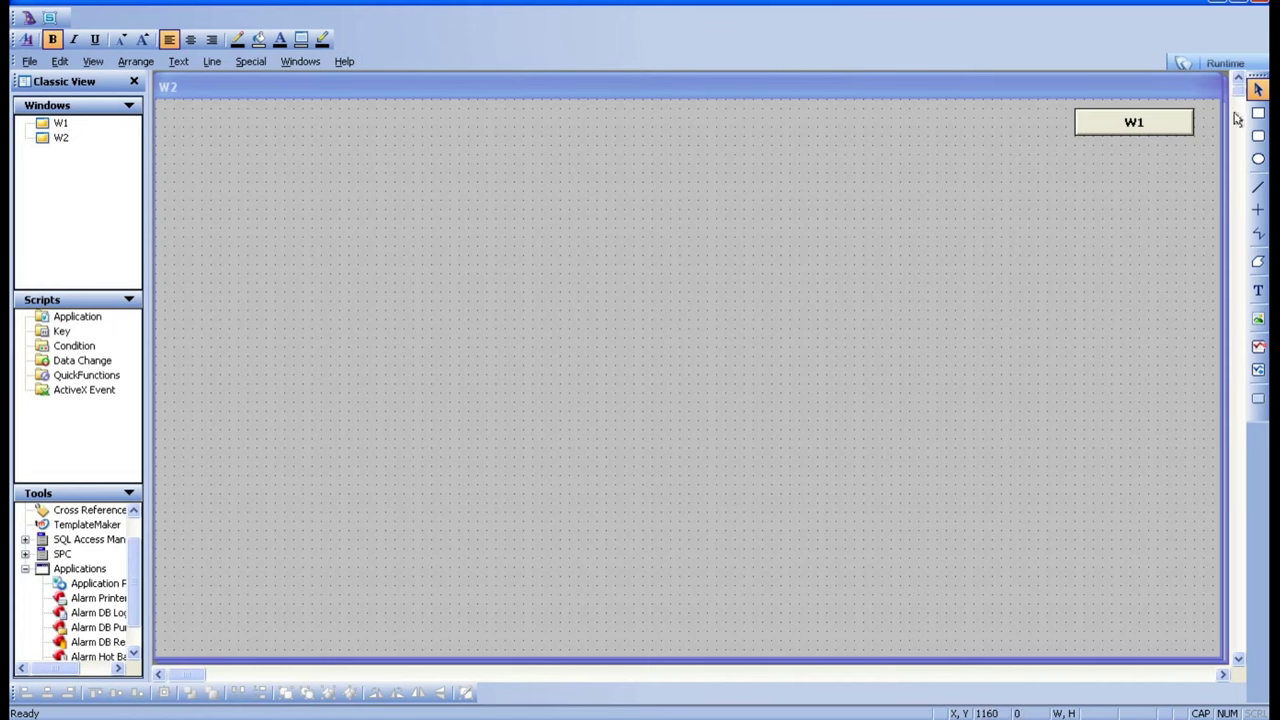
Step: Draw a horizontal line about 690 pixels long across the upper middle of window W2
left_click(1258, 186)
mouse_move(202, 300)
left_mouse_down()
mouse_move(503, 293)
mouse_move(797, 322)
mouse_move(835, 300)
left_mouse_up()
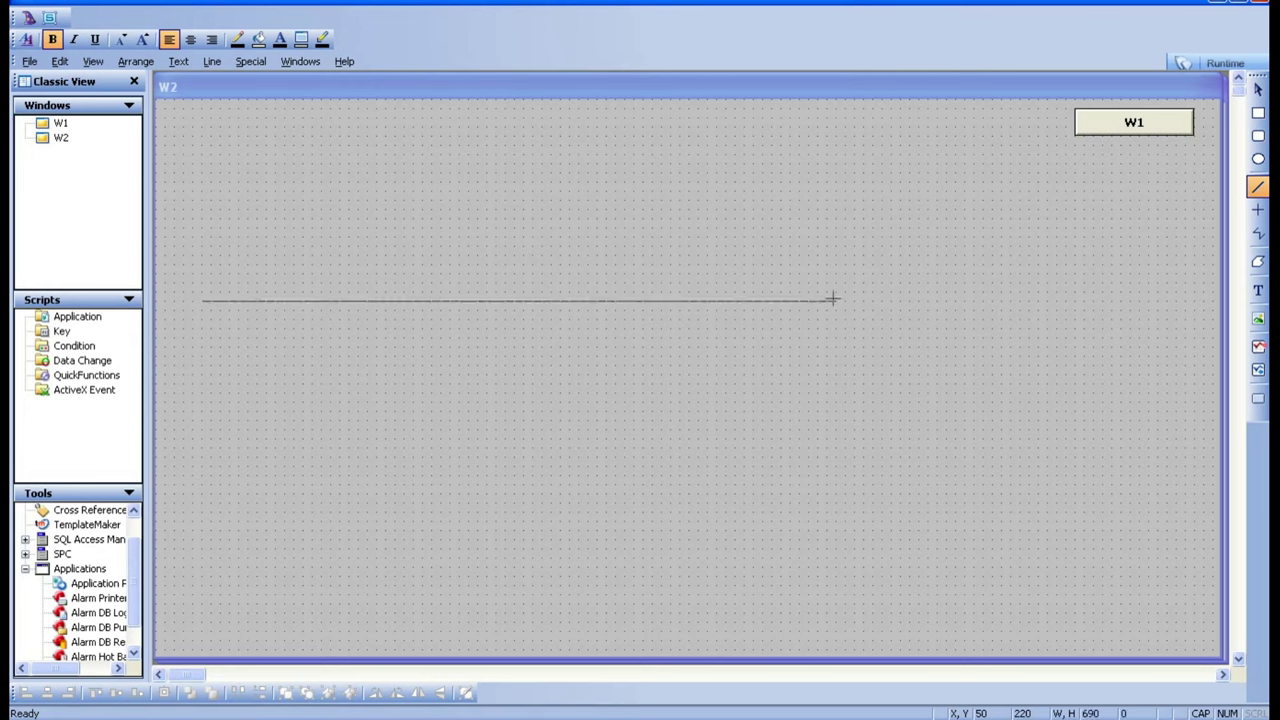
left_click(829, 347)
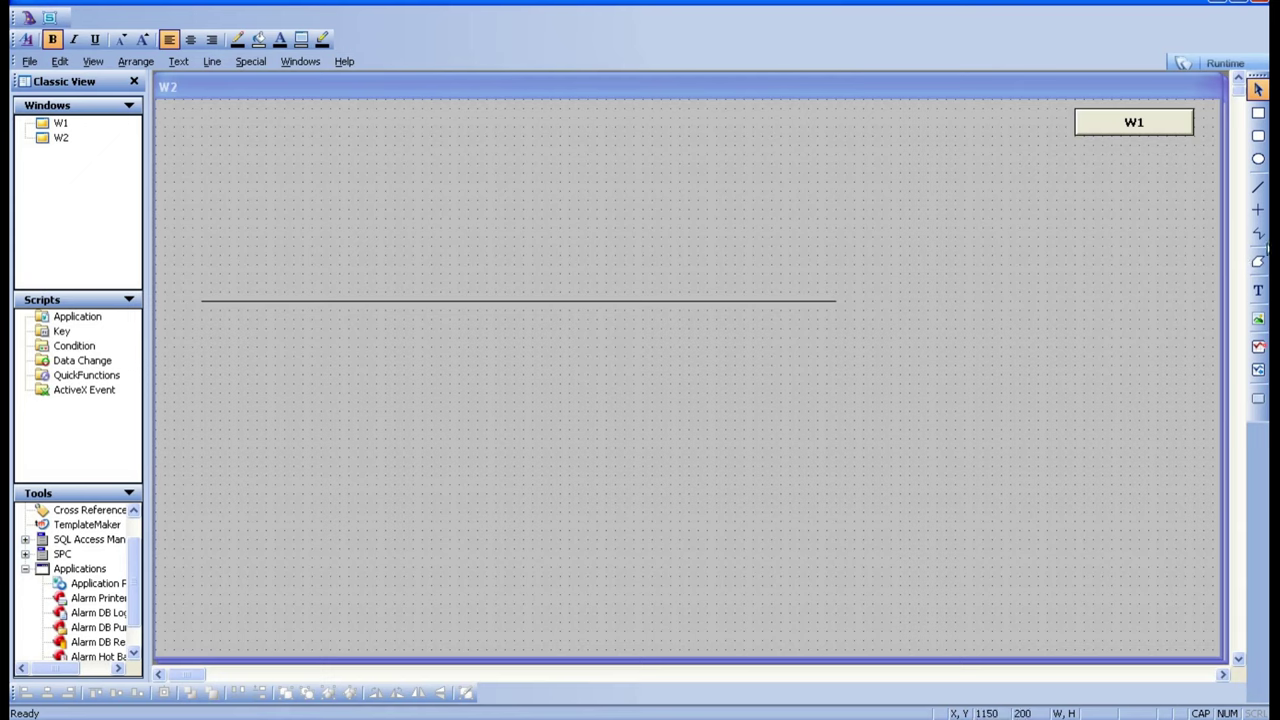
Step: Label the line's left end "A" and its right end "B" with text placed just below it
left_click(1258, 289)
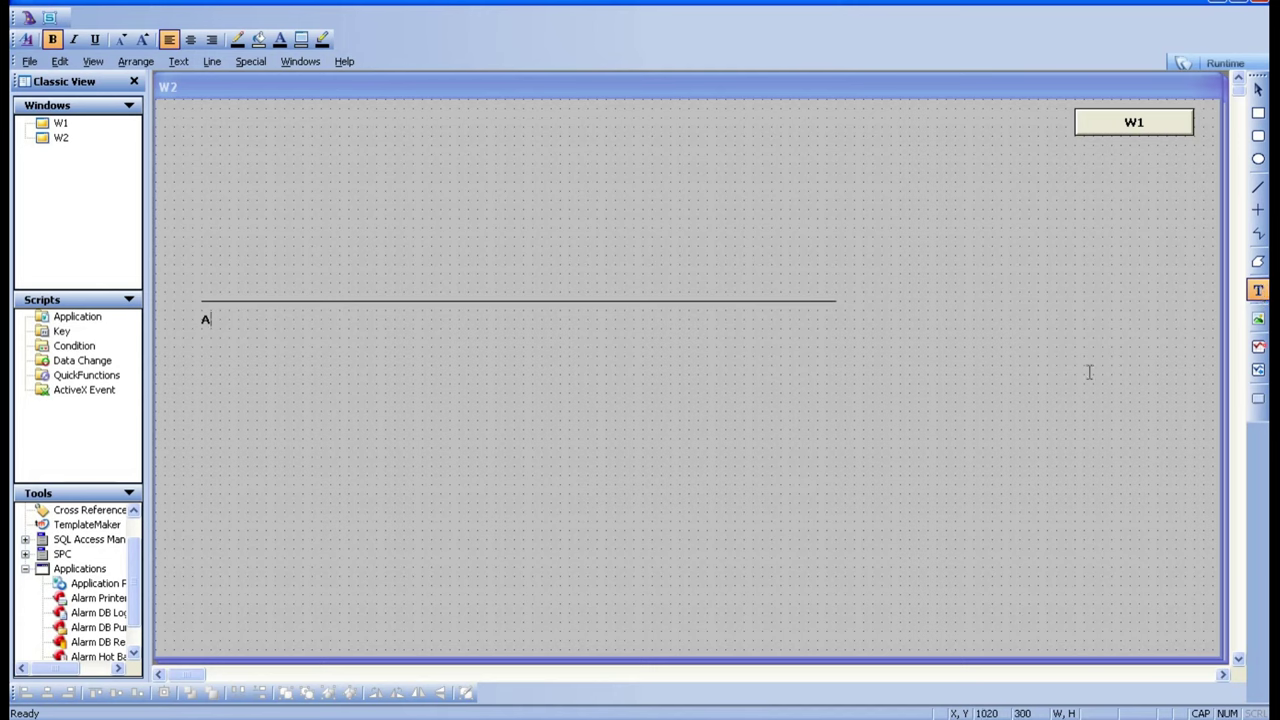
key("Escape")
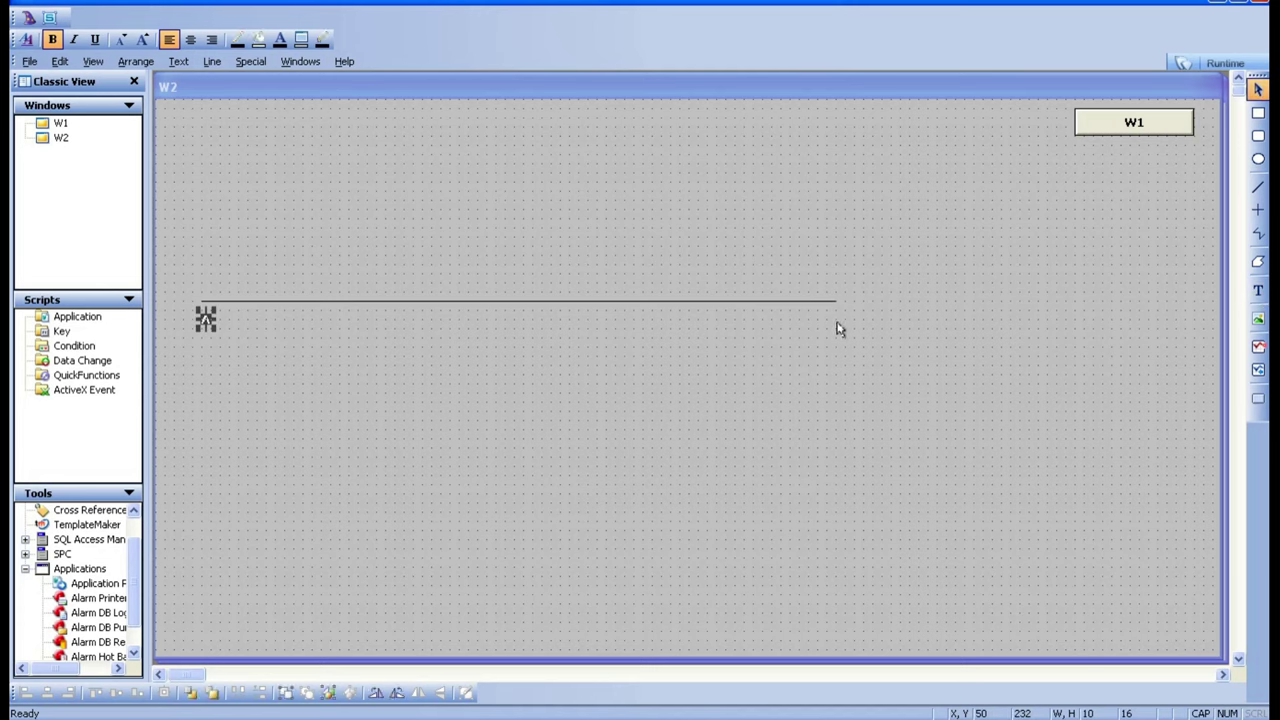
left_click(1258, 290)
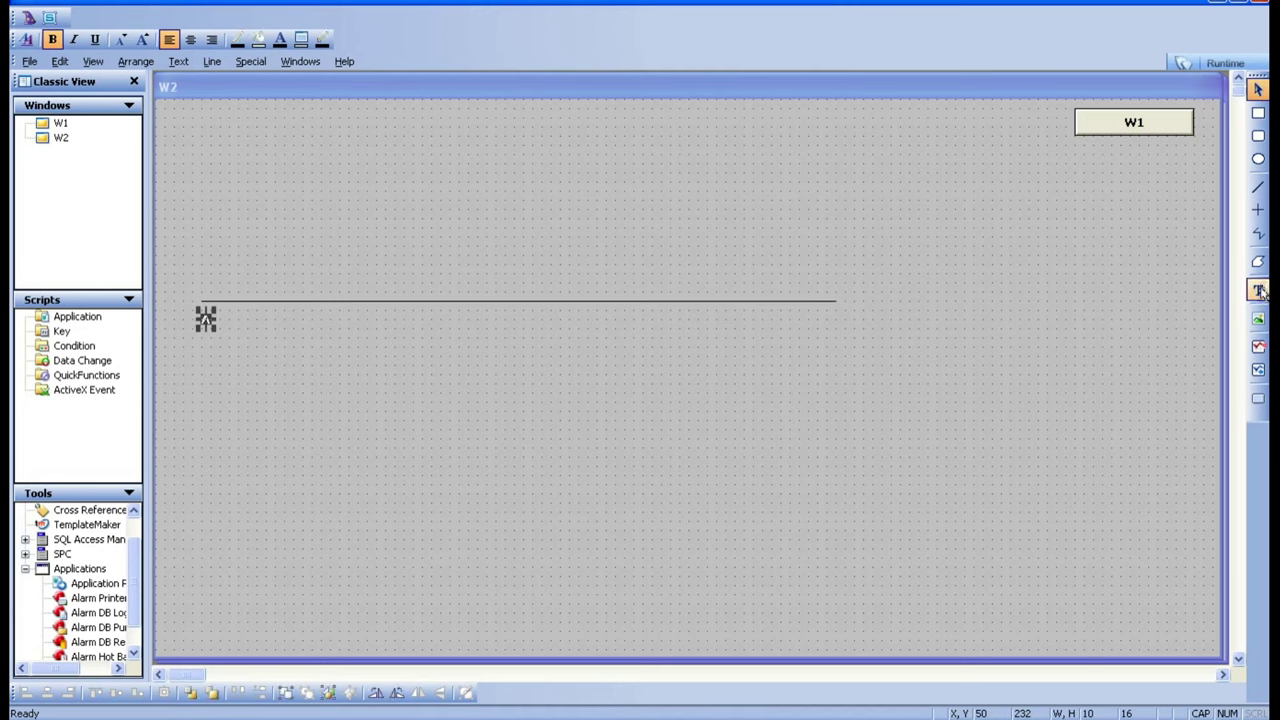
left_click(837, 314)
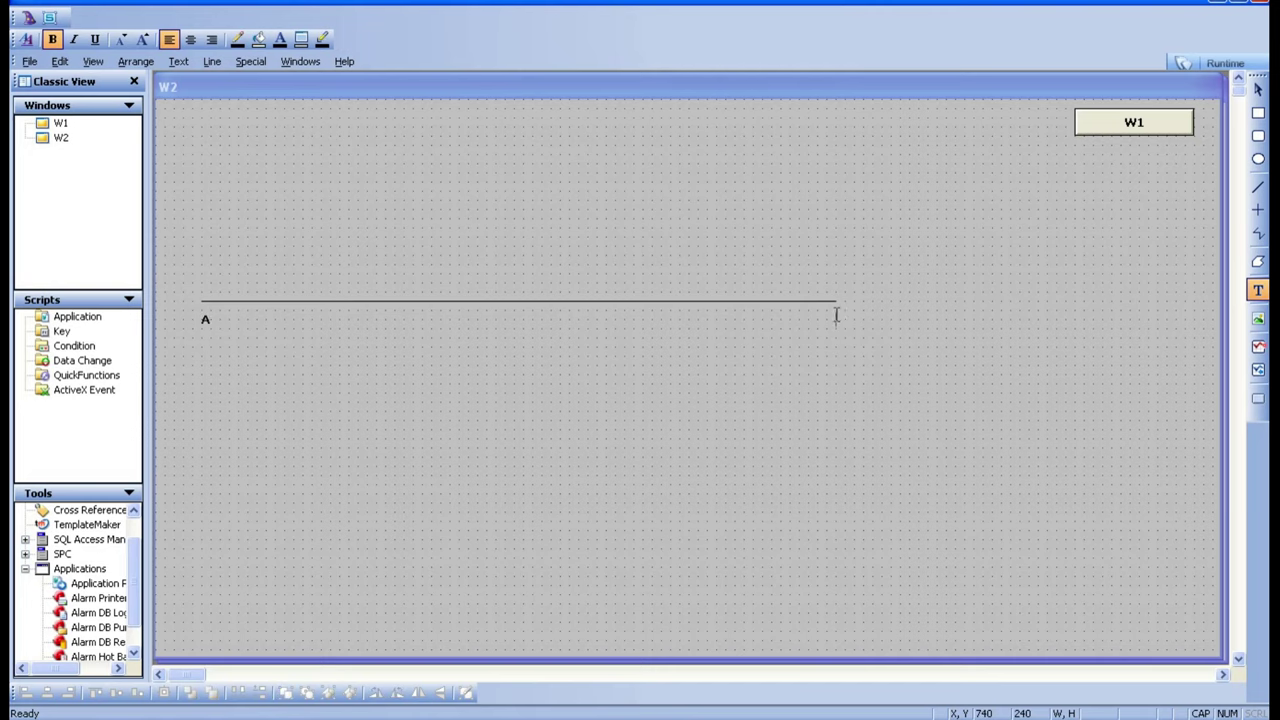
type("B")
key("Escape")
left_click(952, 414)
Step: Draw a square about 40 by 40 pixels resting on the line at end A
left_click(1258, 112)
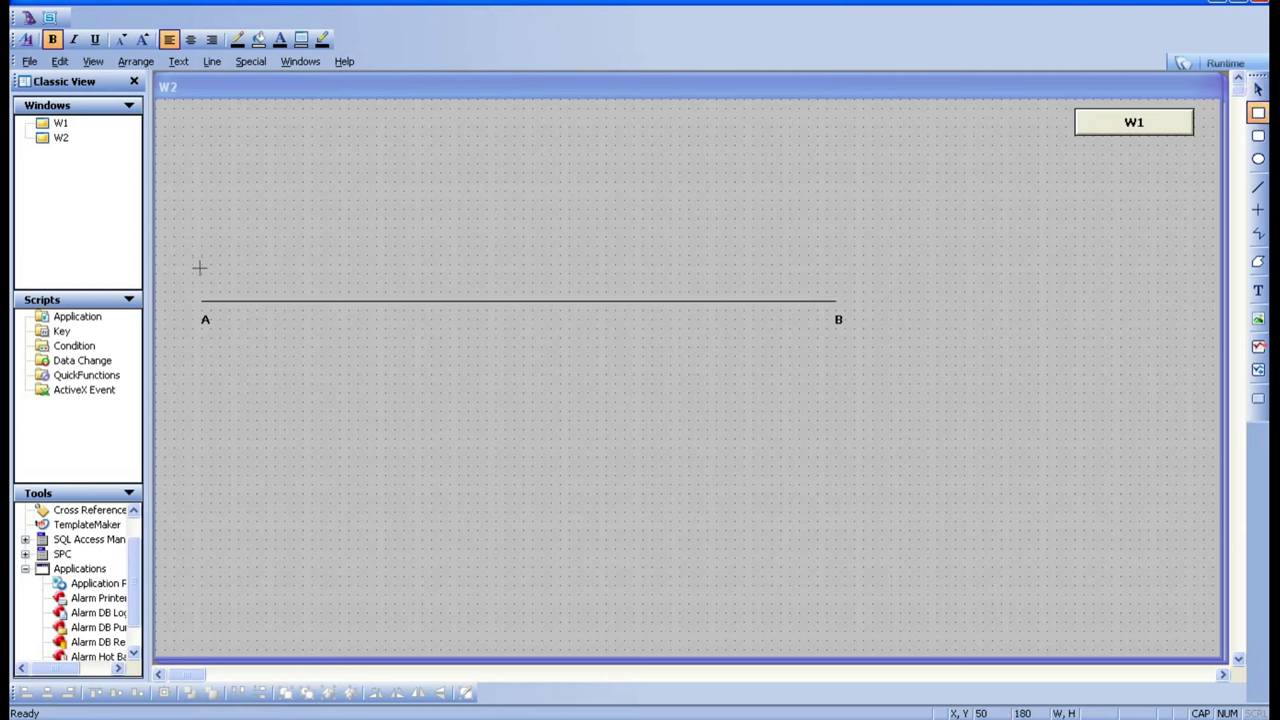
left_click_drag(201, 266, 238, 300)
left_click(273, 397)
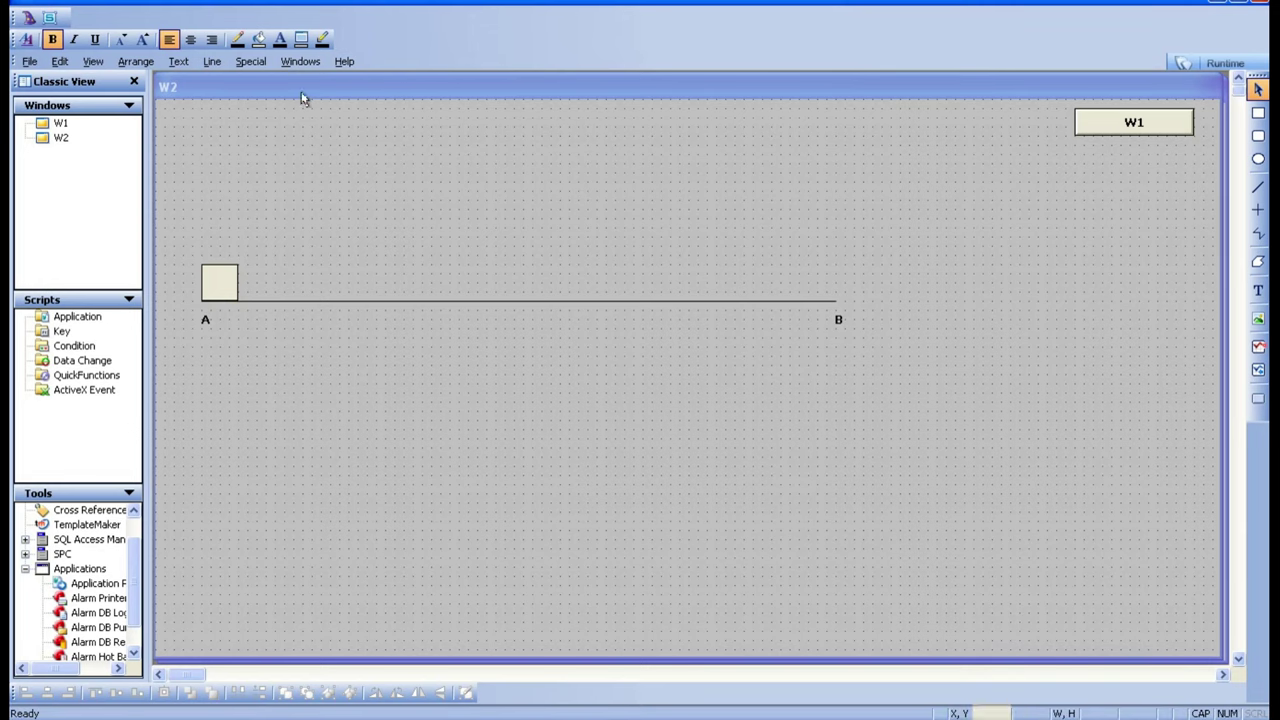
Step: Insert a Vertical Slider wizard in W2's lower-left area below label A and enlarge it slightly
left_click(27, 19)
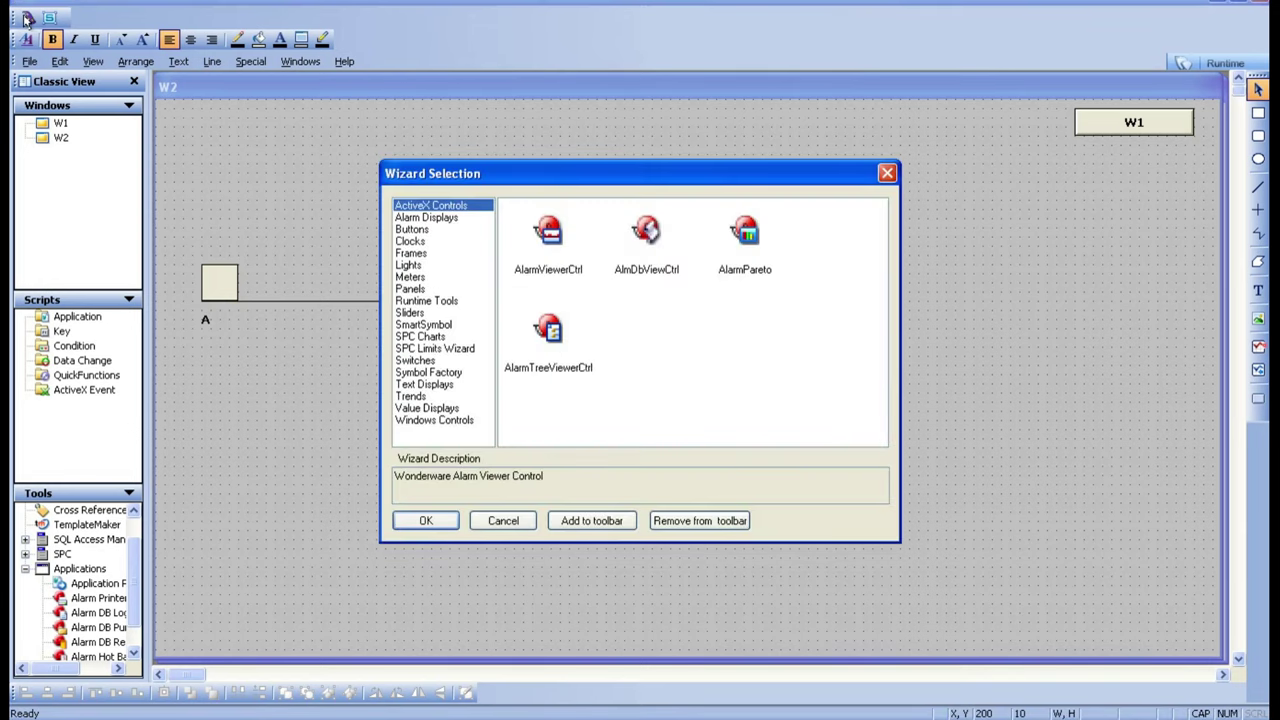
left_click(412, 313)
left_click(565, 255)
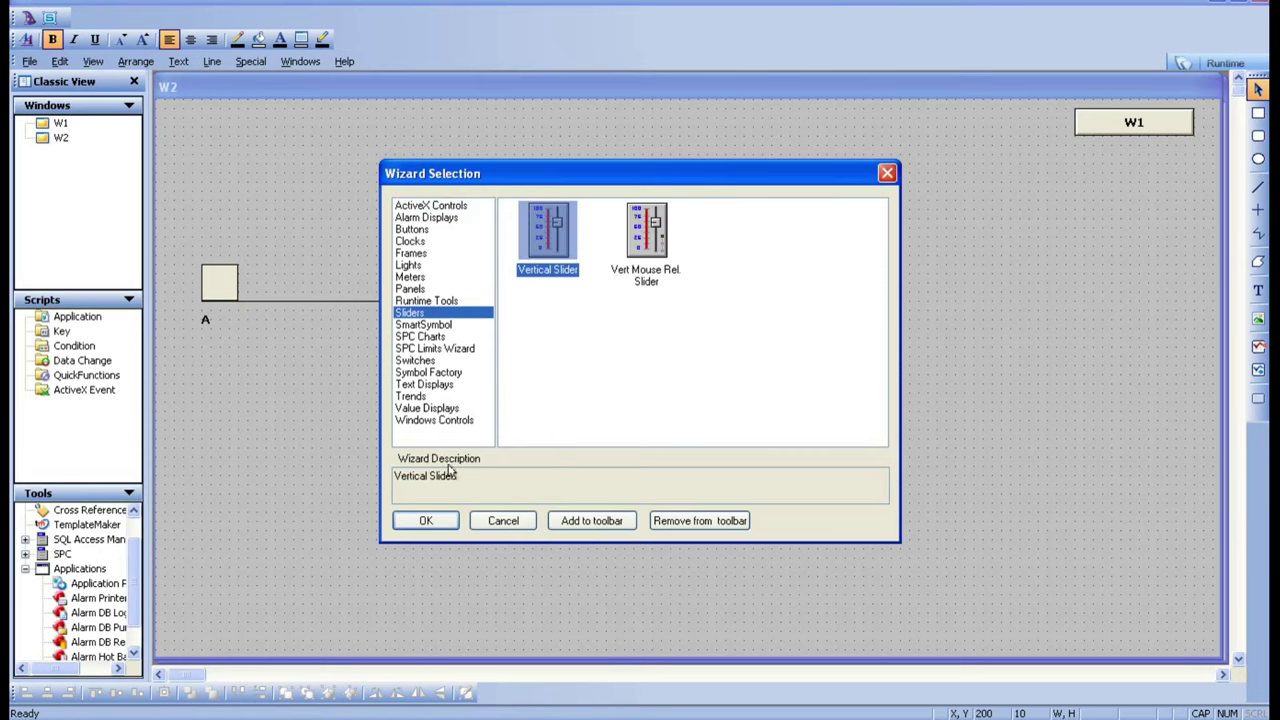
left_click(427, 521)
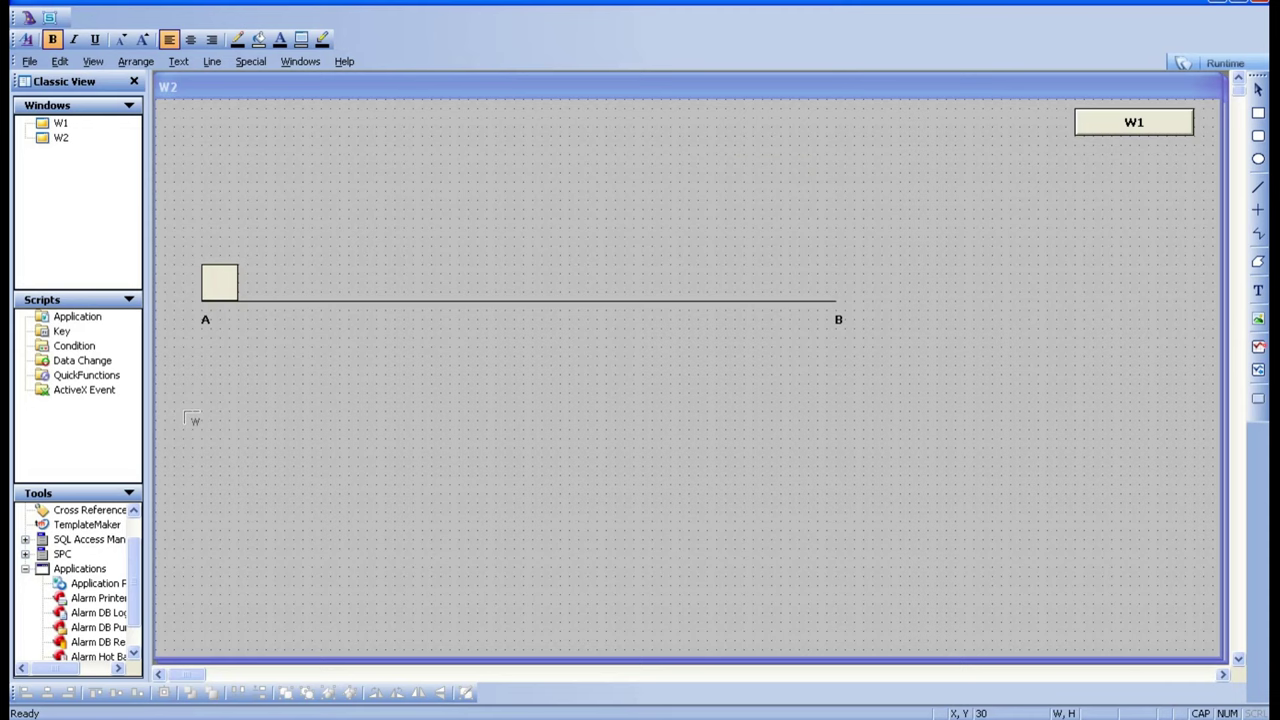
left_click(175, 365)
left_click_drag(200, 445, 210, 500)
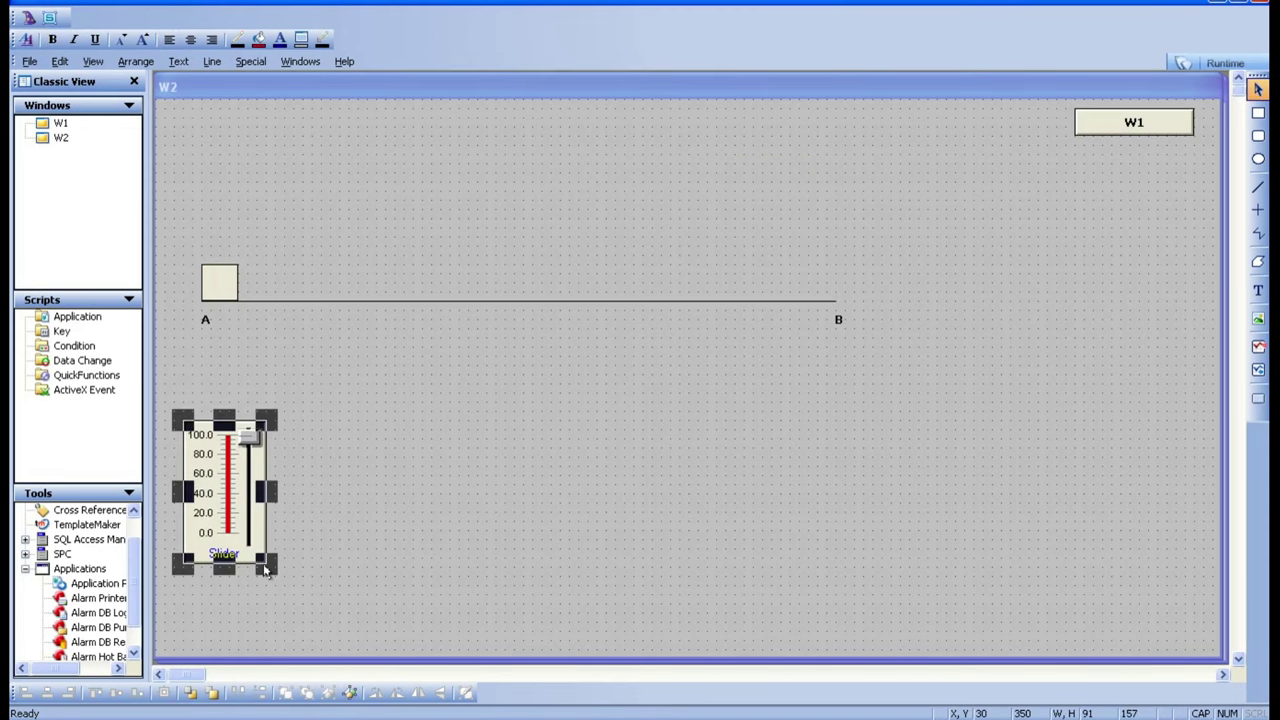
left_click_drag(265, 568, 284, 595)
left_click(371, 494)
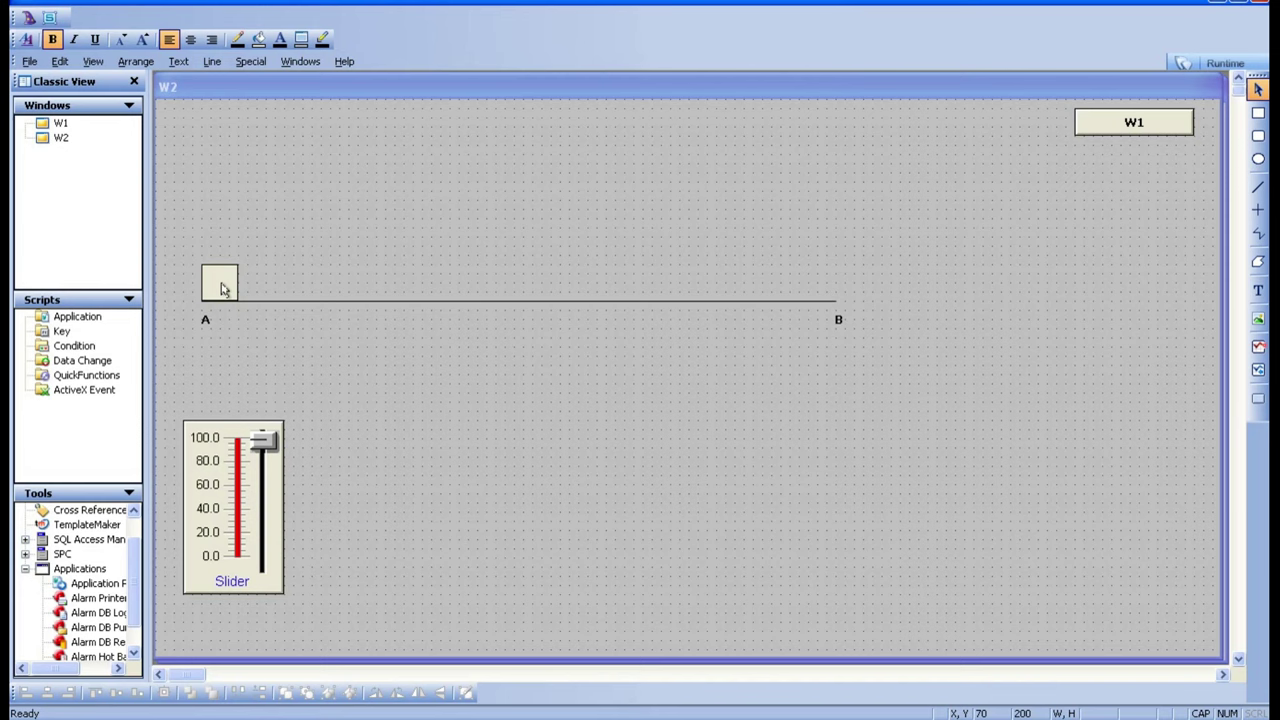
double_click(223, 289)
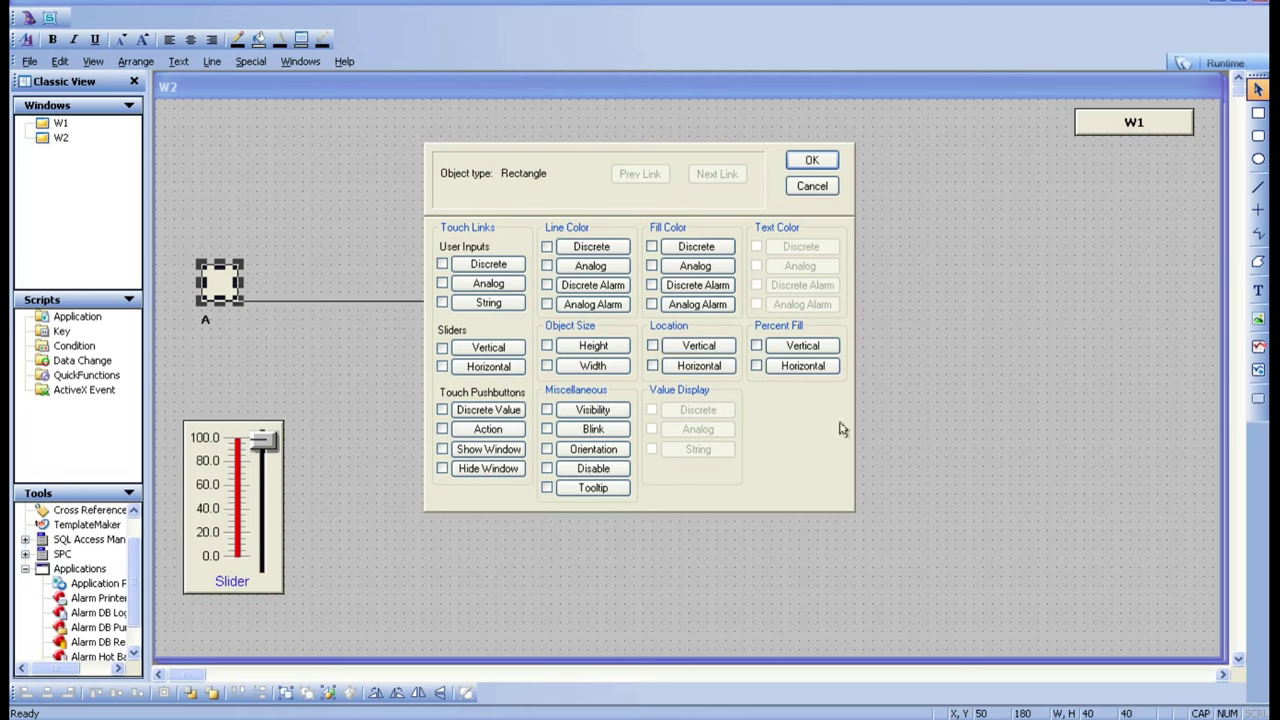
left_click(812, 188)
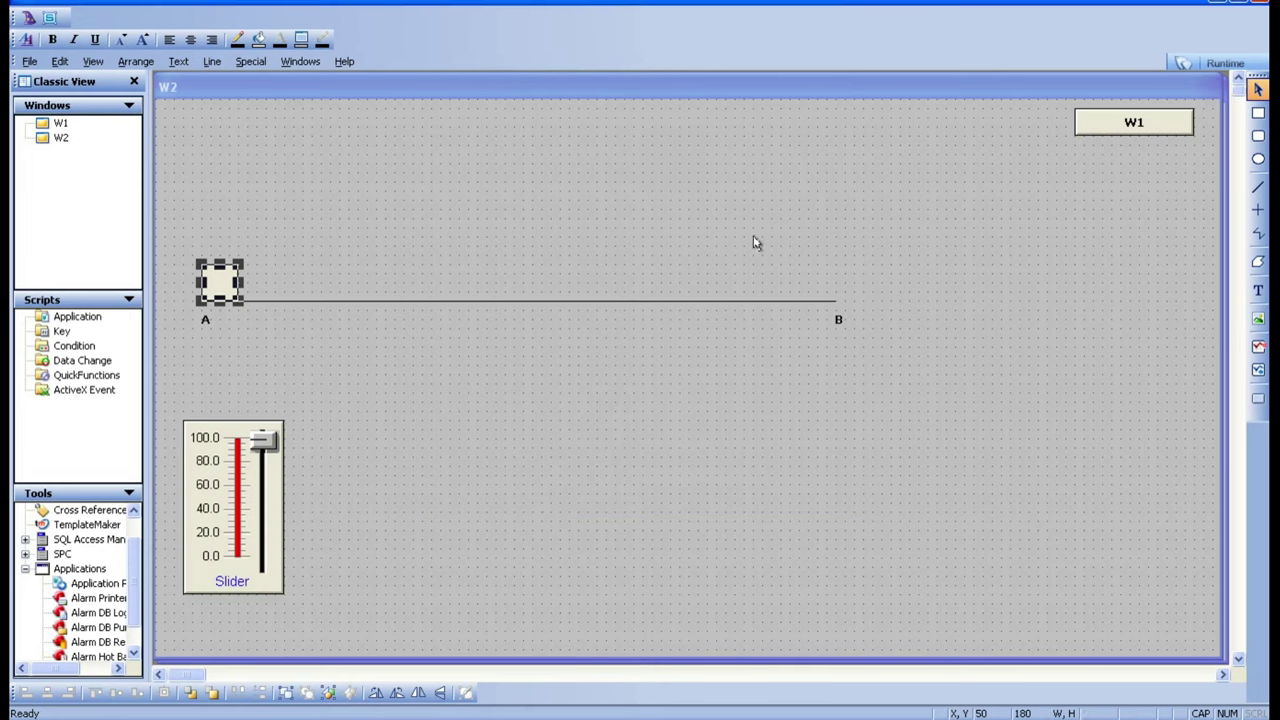
left_click(533, 495)
left_click(207, 322)
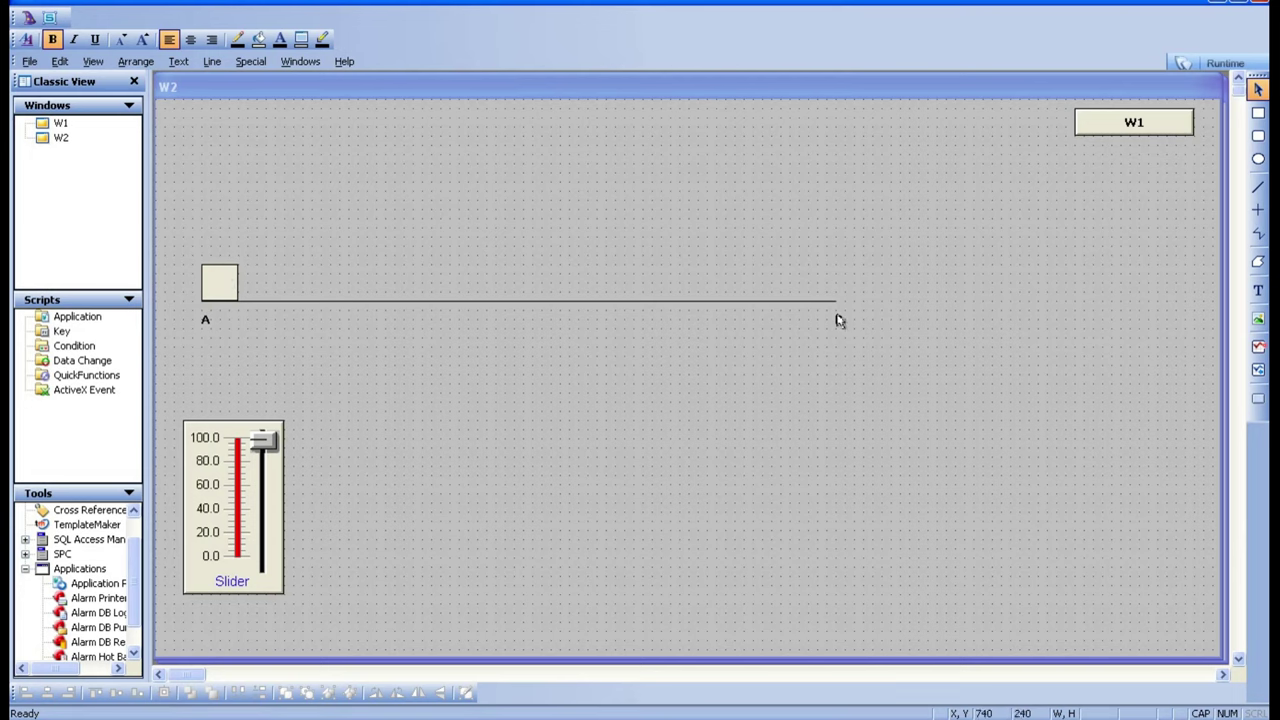
double_click(214, 512)
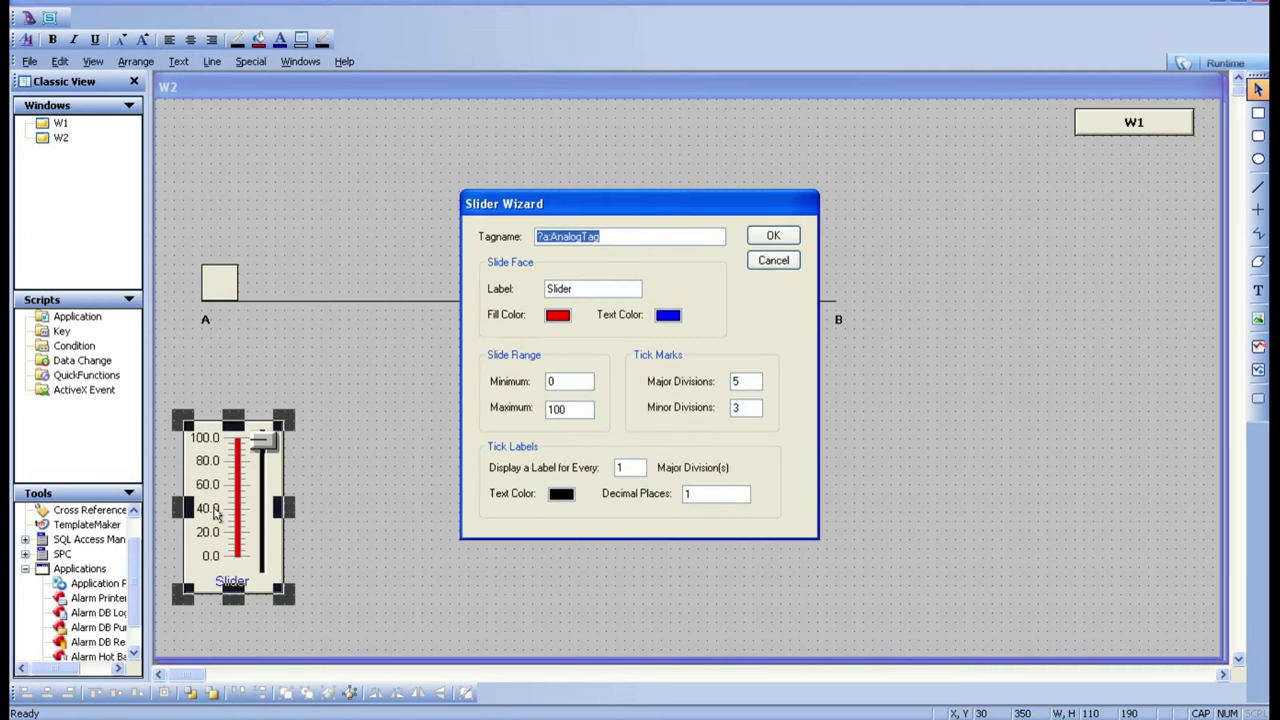
key("BackSpace")
left_click(773, 261)
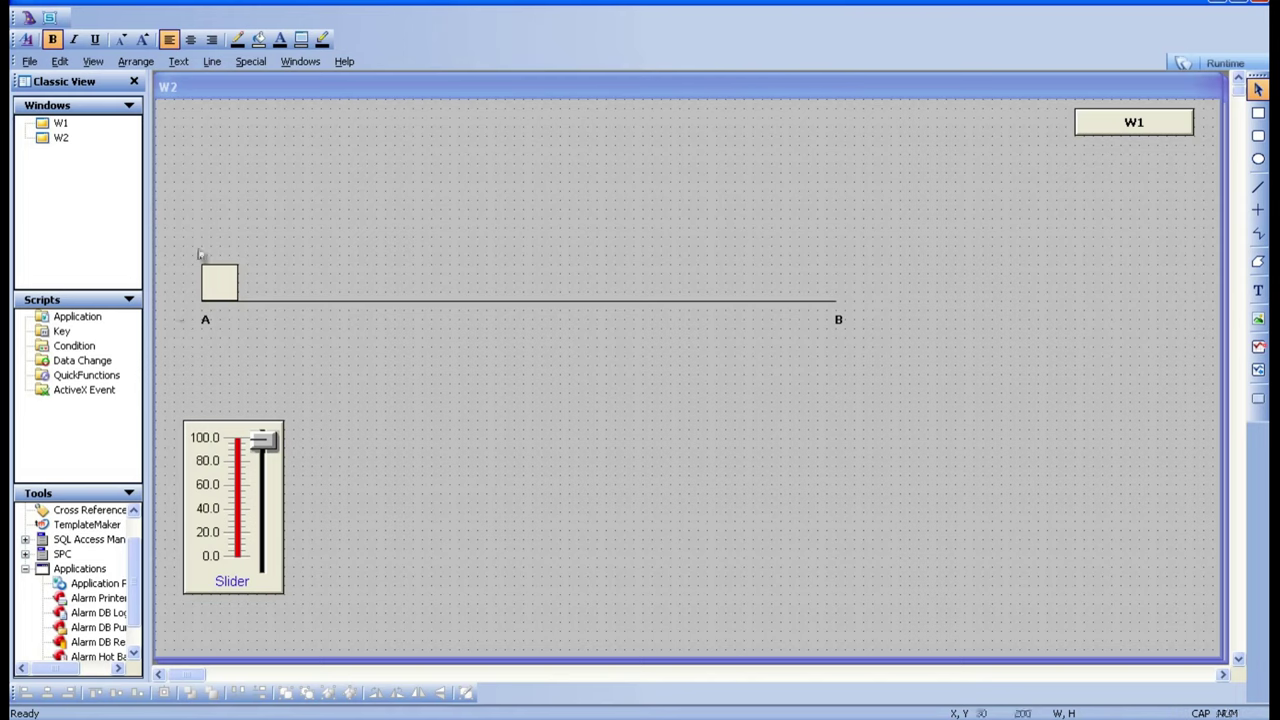
Step: Assign the LEVEL tag to the slider in W2 and set its tick labels to 0 decimal places
double_click(247, 538)
key("BackSpace")
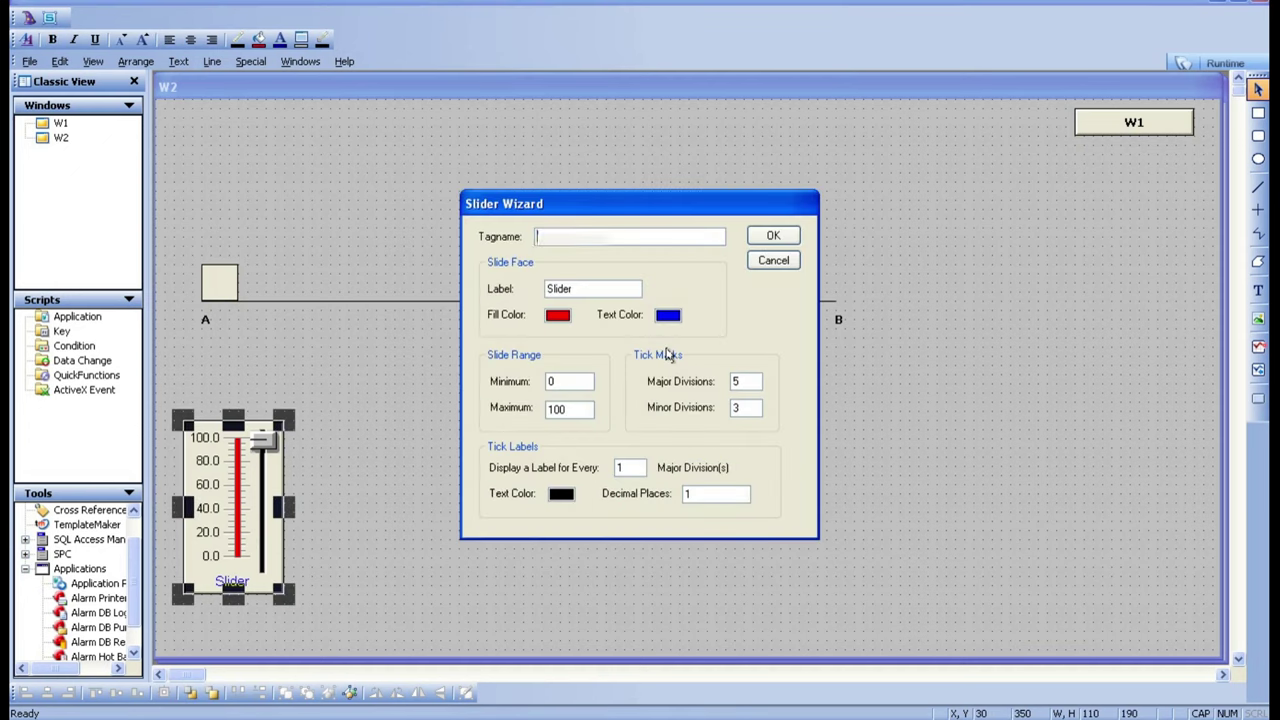
double_click(645, 237)
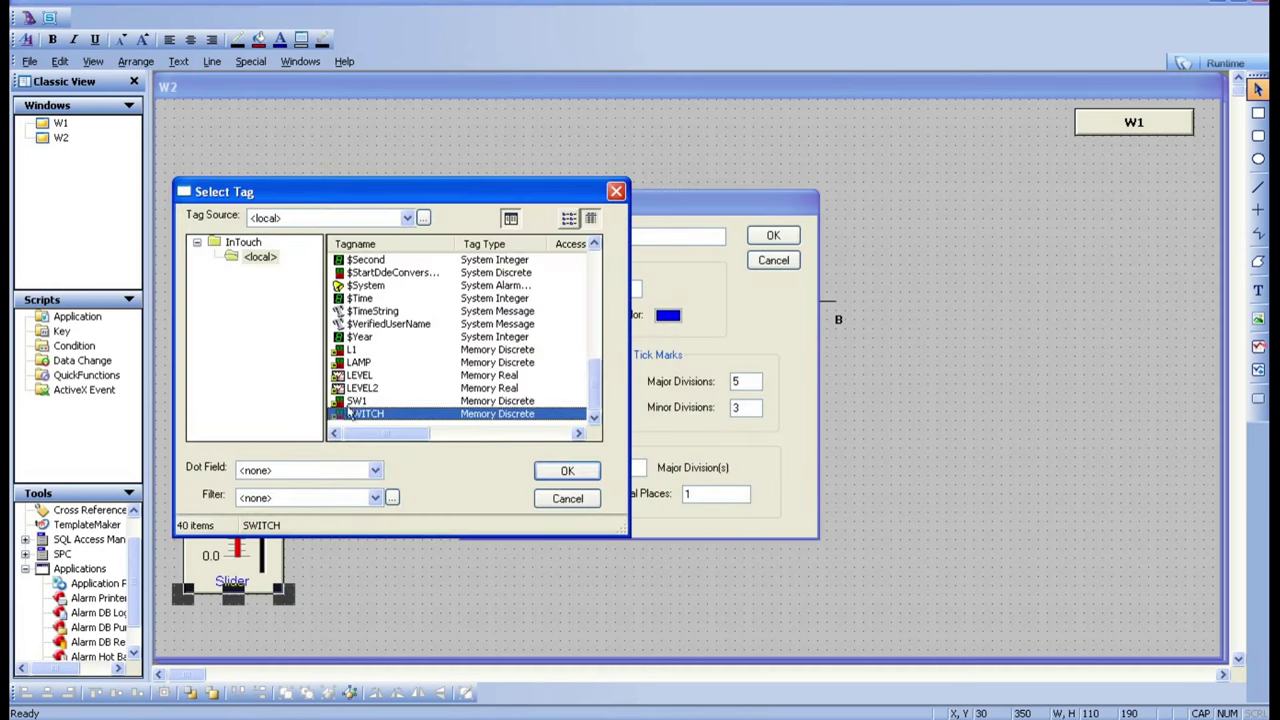
double_click(368, 376)
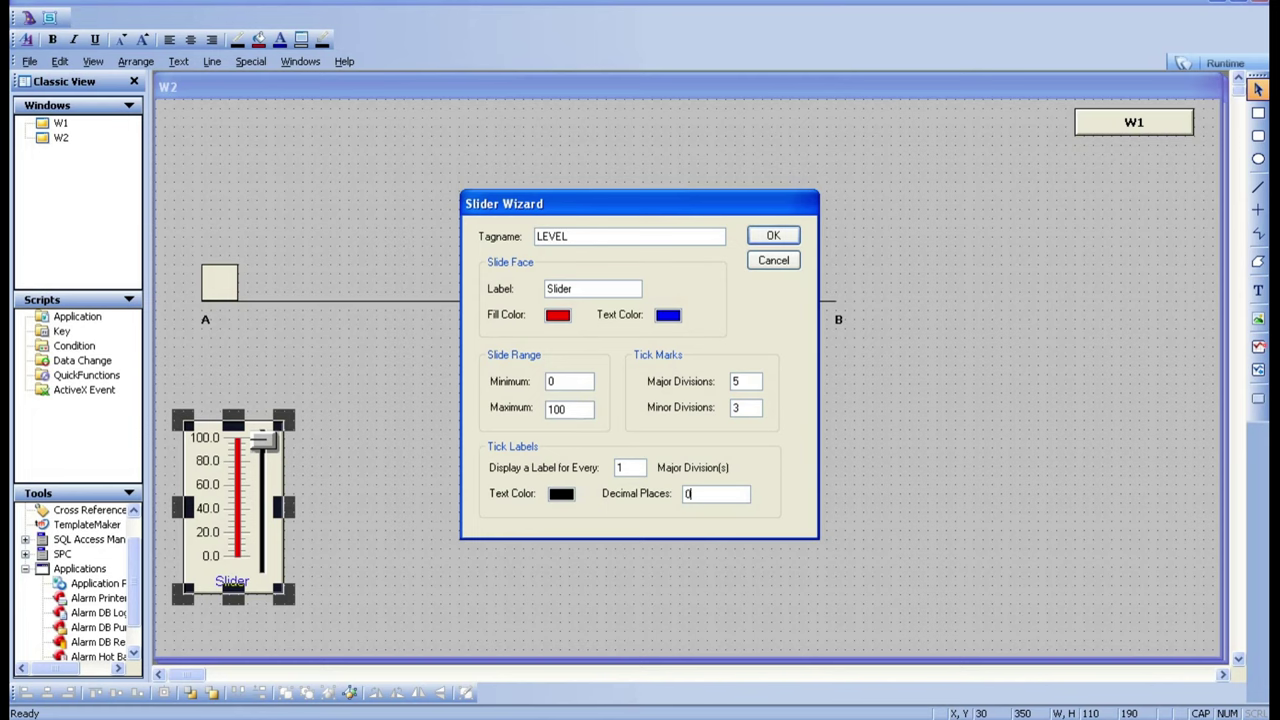
left_click(770, 236)
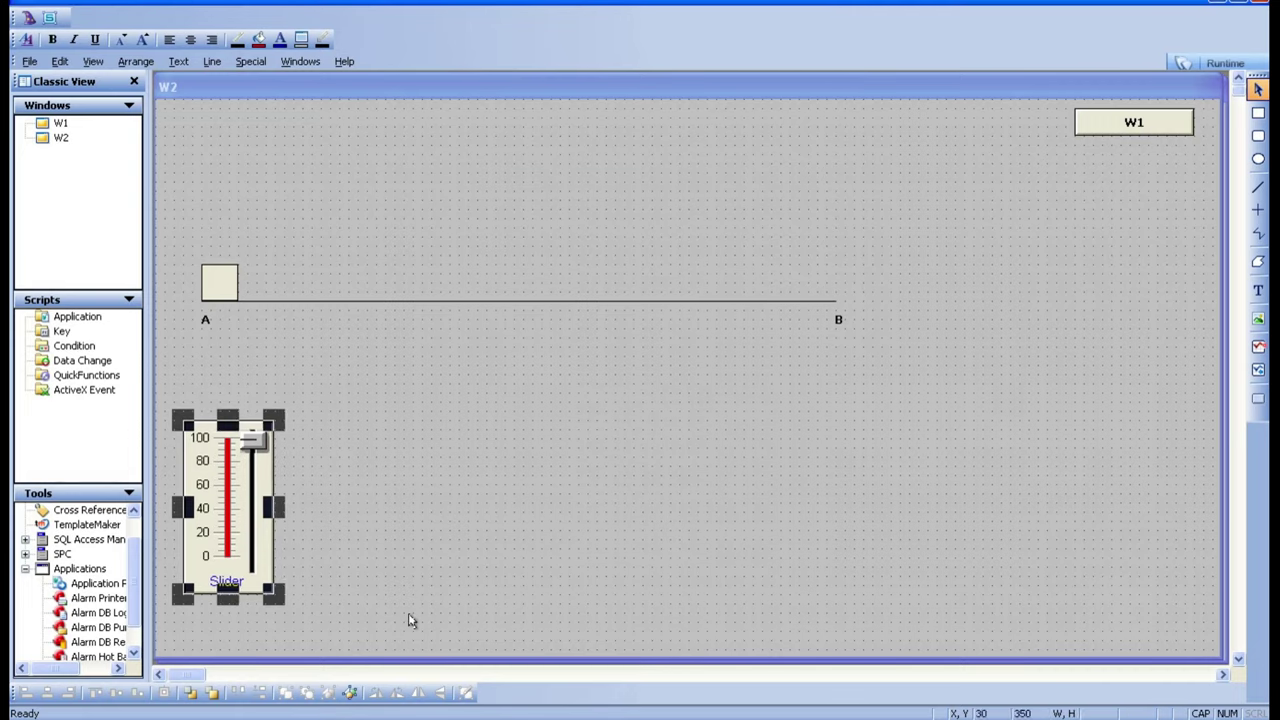
left_click(408, 616)
Step: Give the square at end A a horizontal location animation link driven by the LEVEL tag
double_click(228, 286)
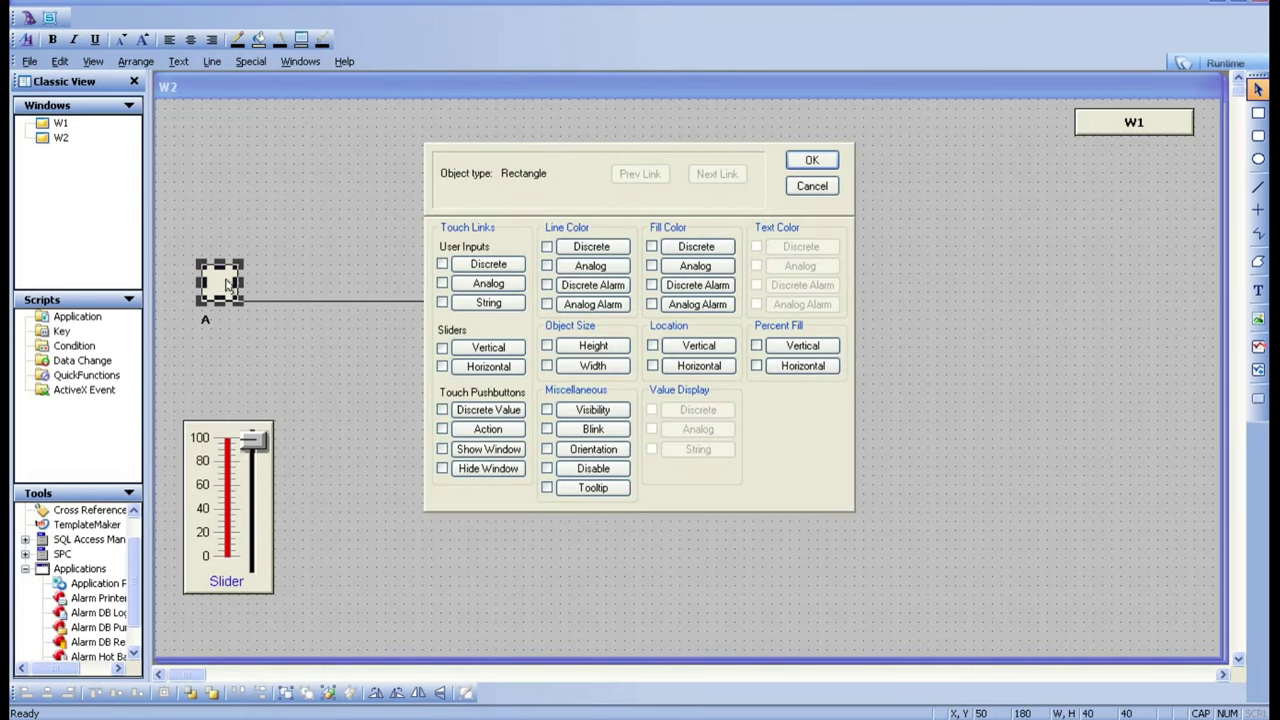
left_click(700, 366)
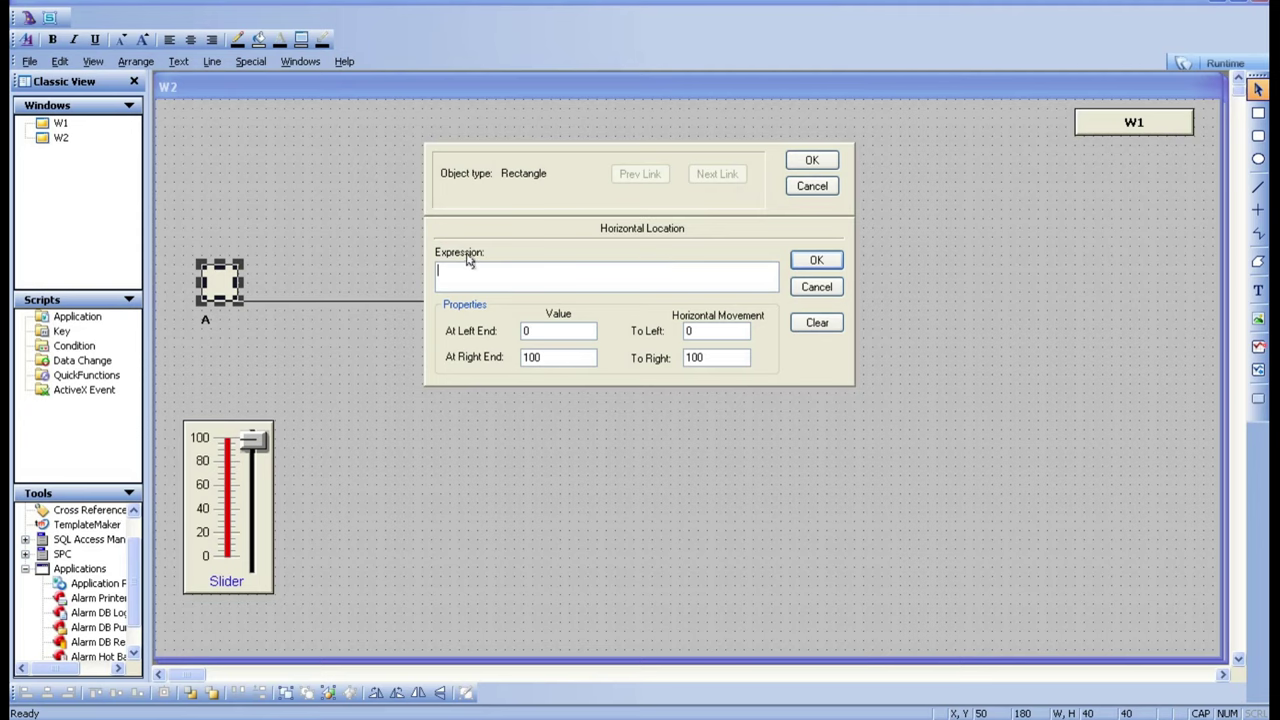
double_click(606, 279)
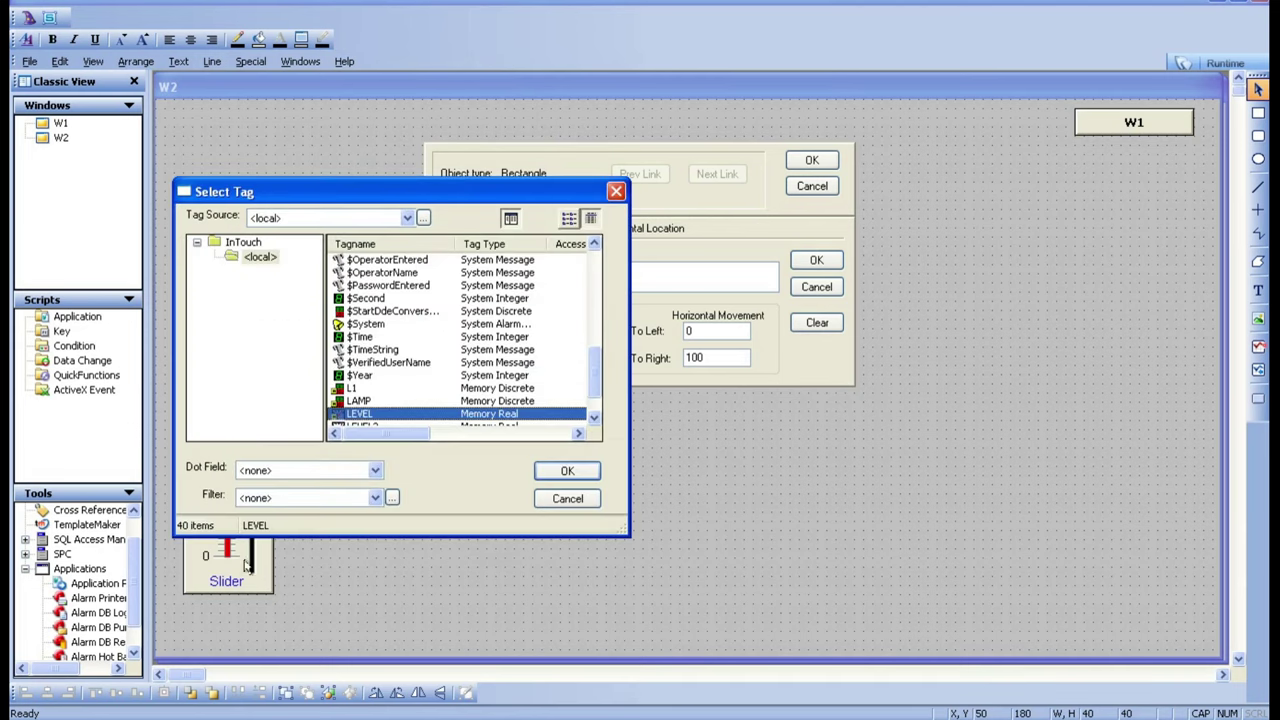
double_click(430, 413)
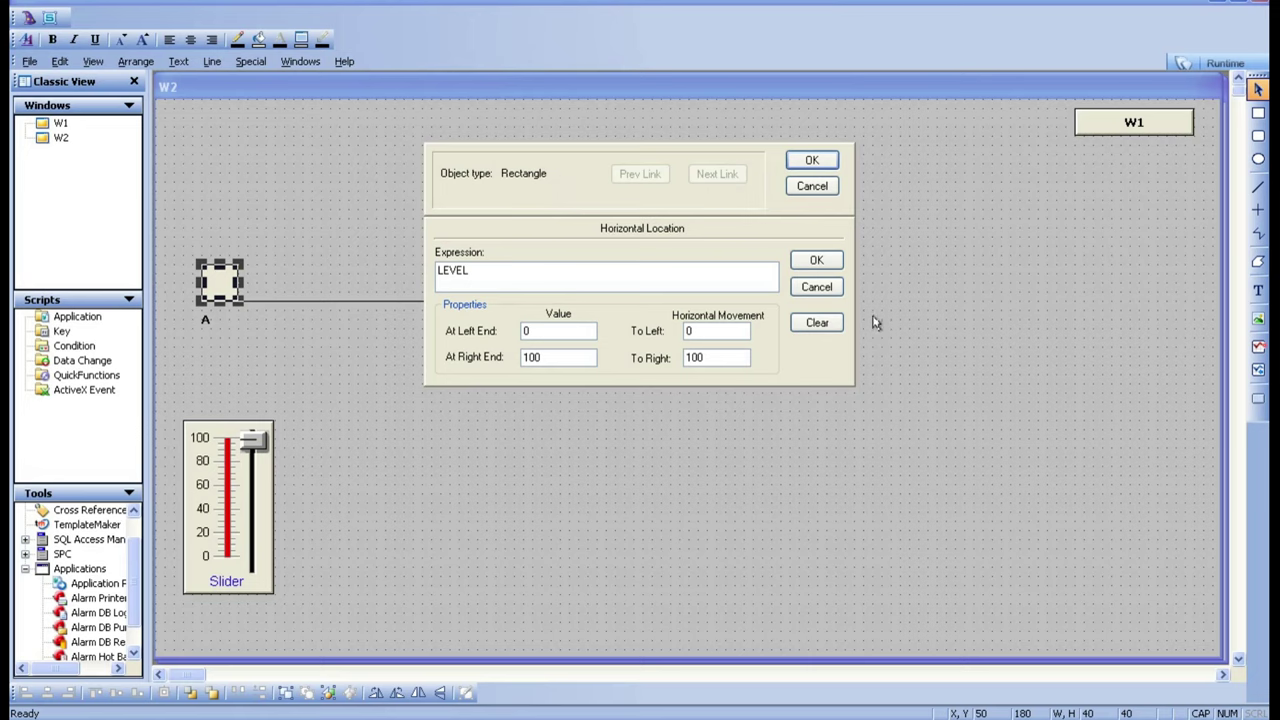
left_click(704, 331)
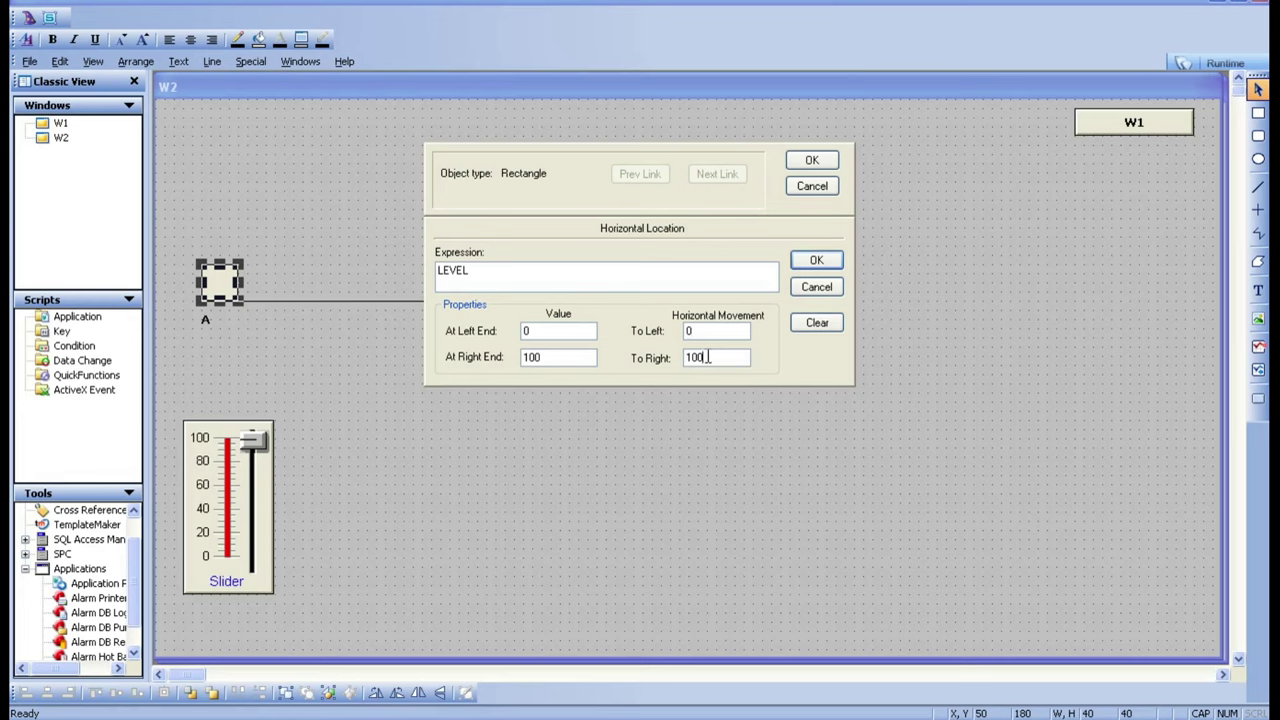
left_click(700, 357)
left_click(816, 265)
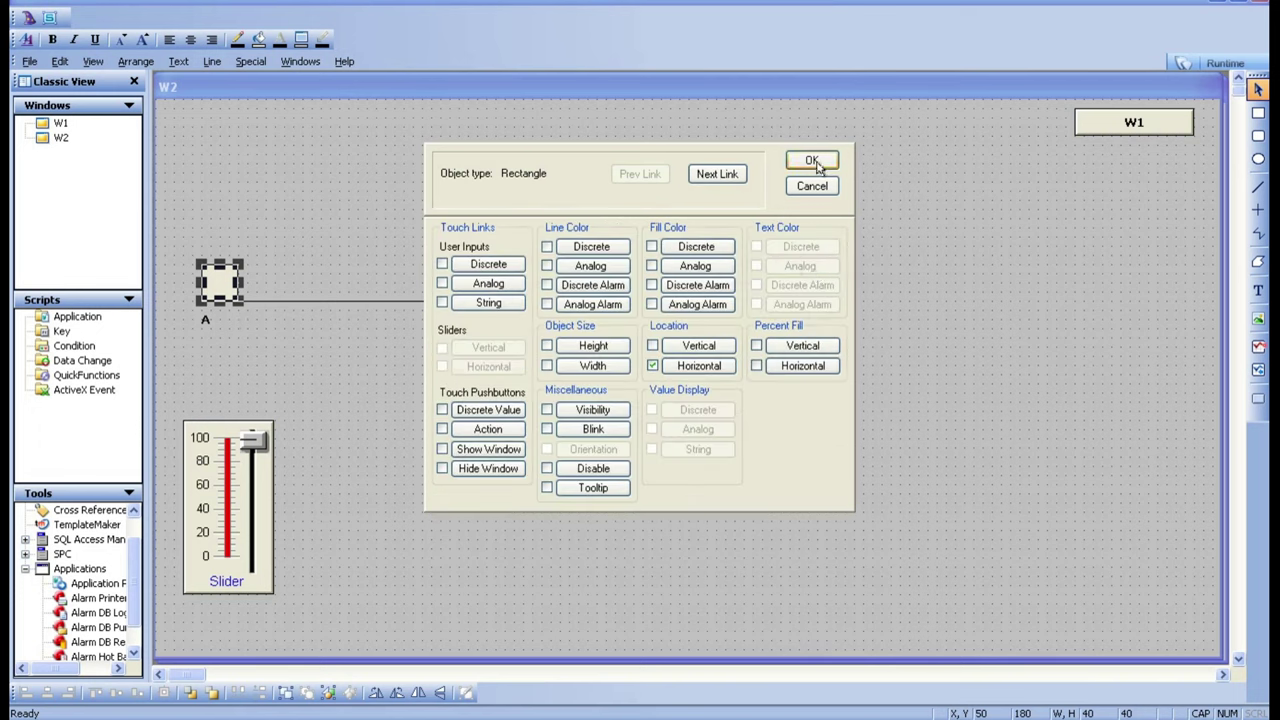
left_click(698, 366)
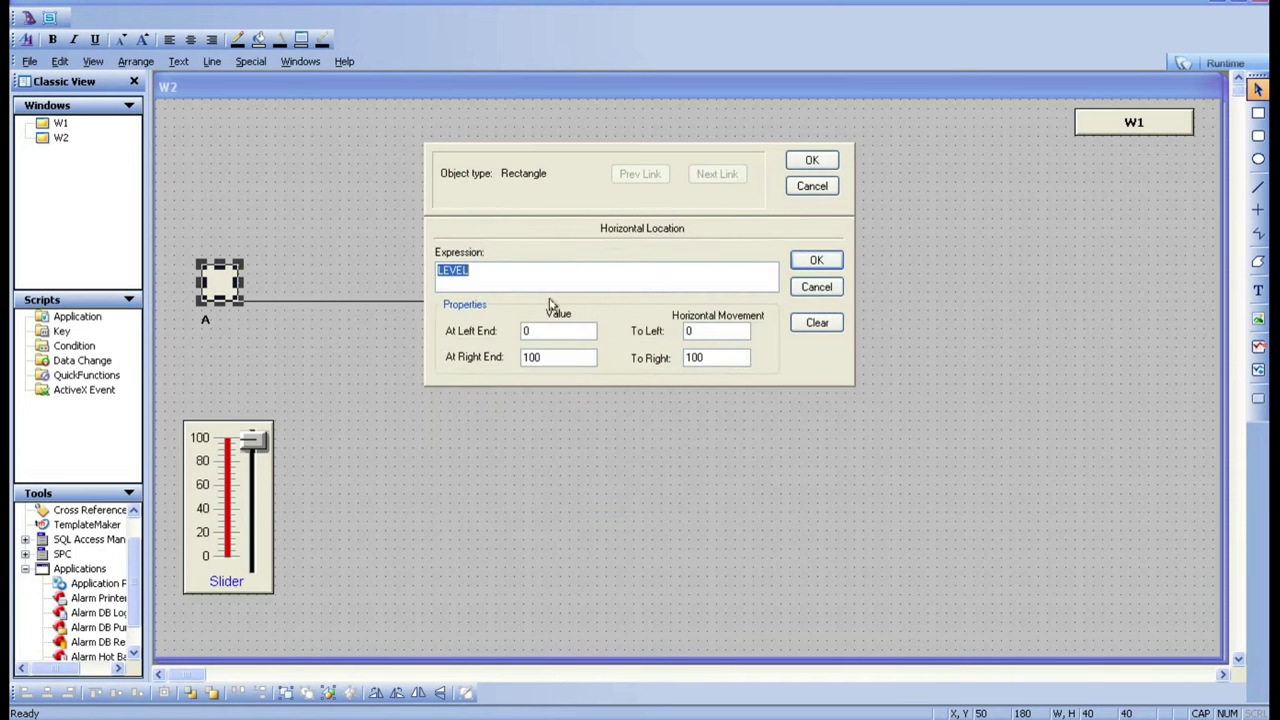
left_click(816, 260)
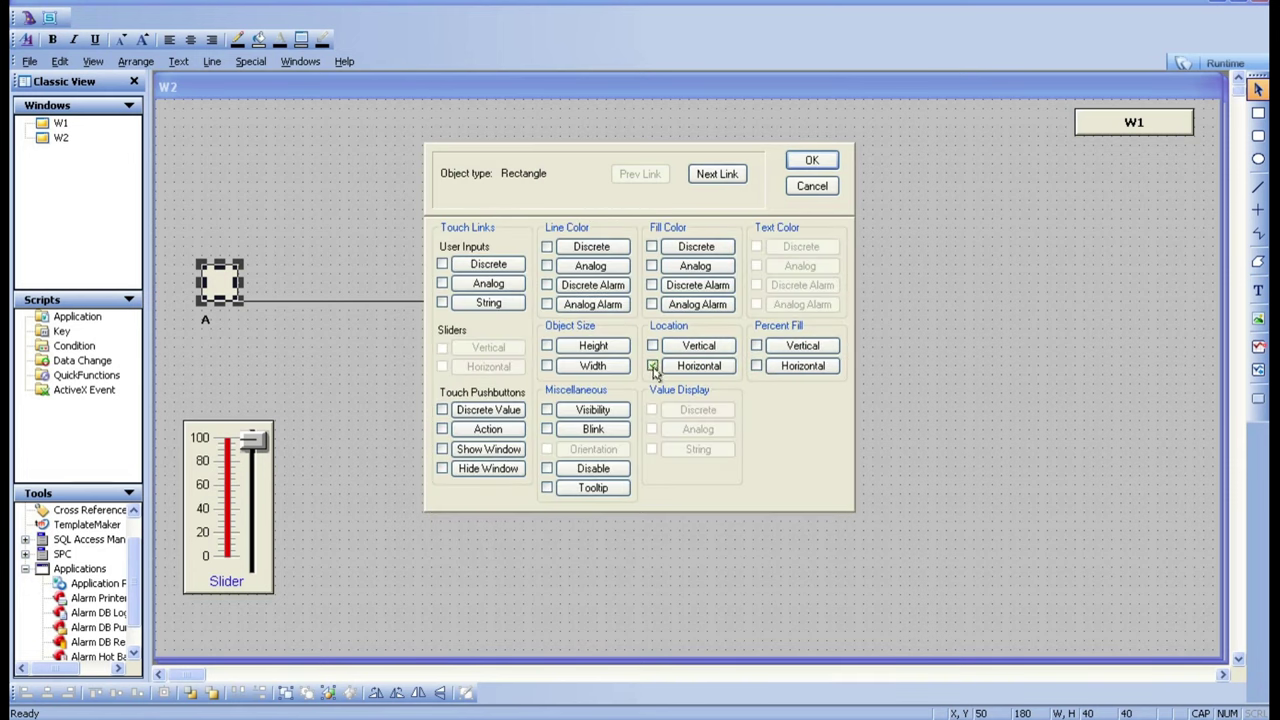
left_click(810, 162)
left_click(689, 437)
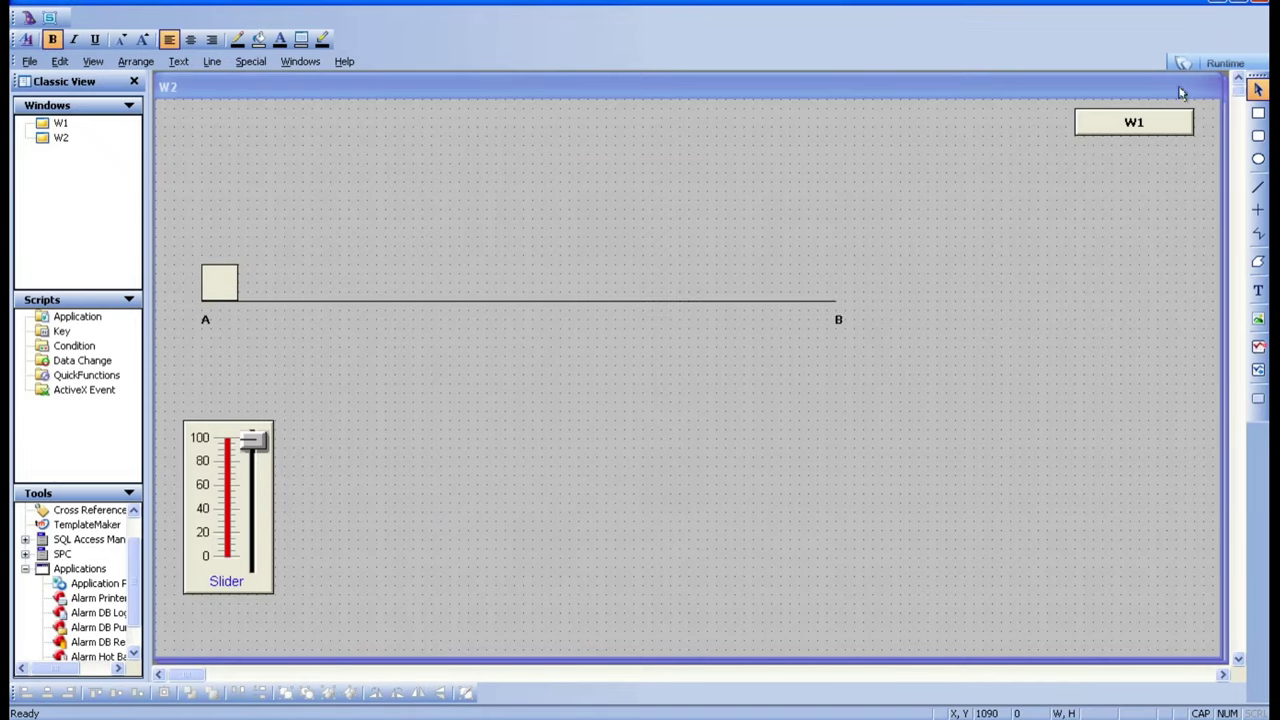
Step: Run W2 in runtime, move the slider up to 100 and back to 0 to test the square, and return to development
left_click(1228, 60)
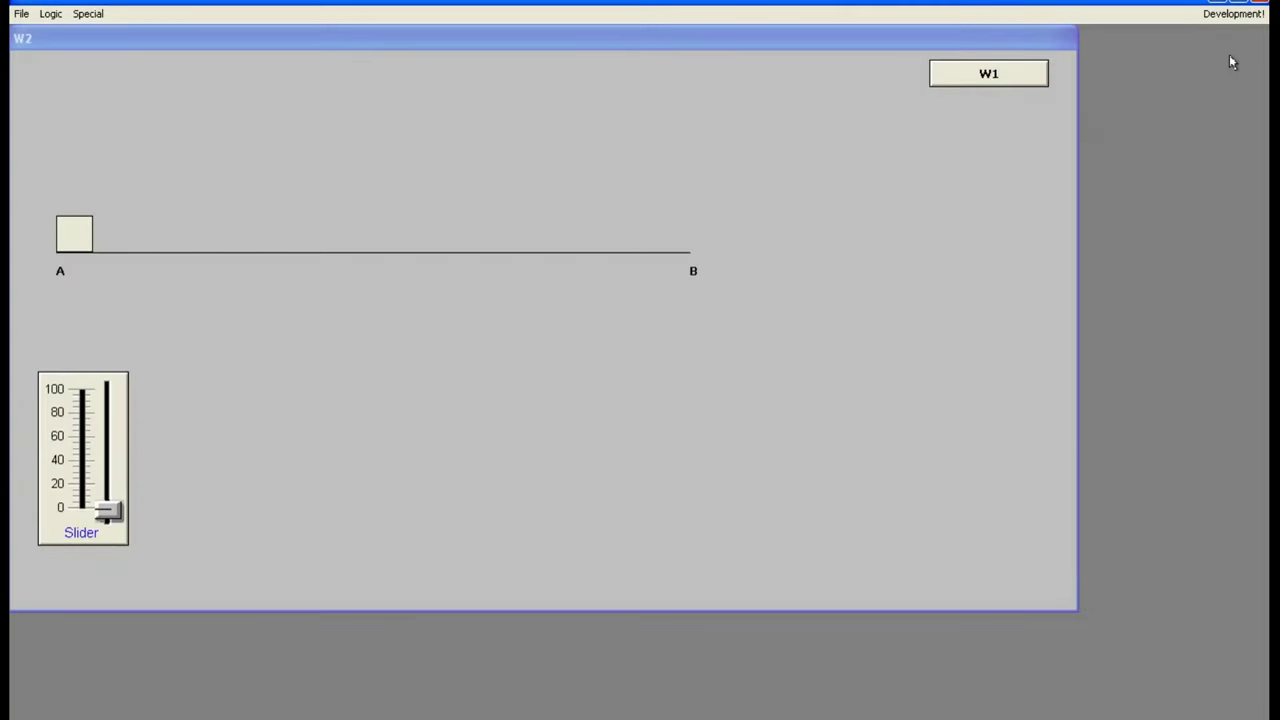
left_click(110, 506)
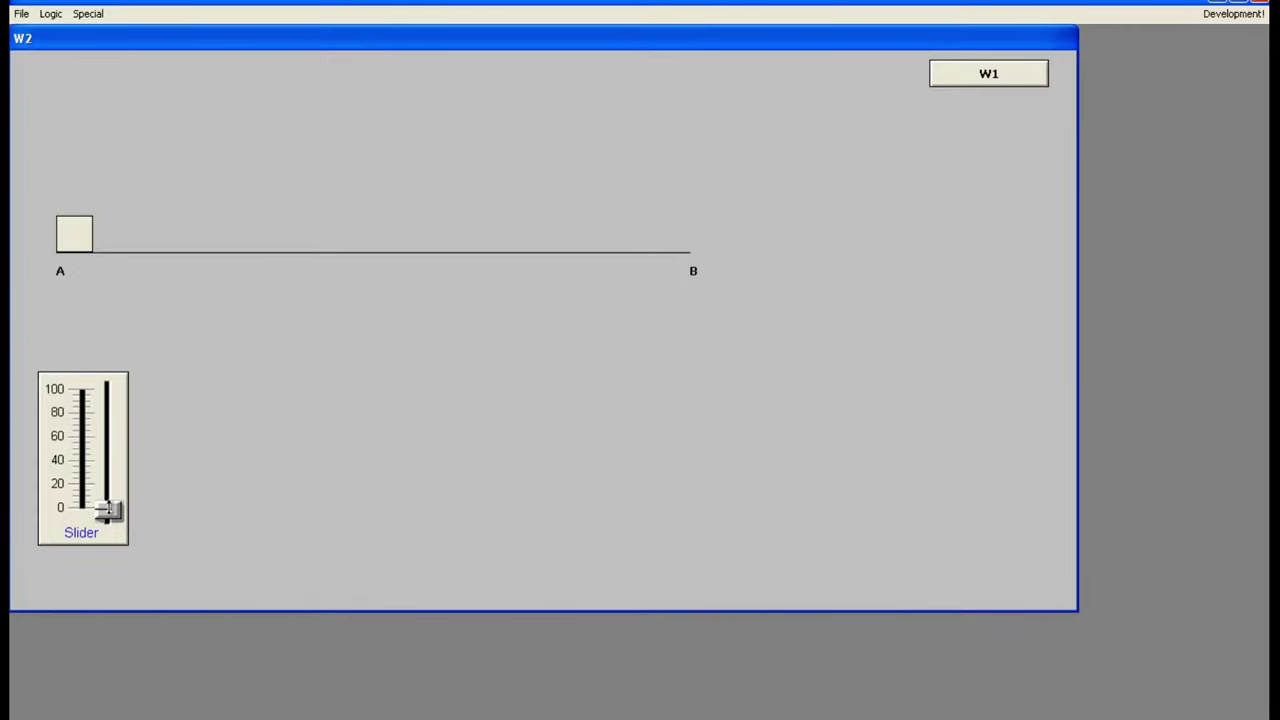
left_click_drag(109, 508, 108, 481)
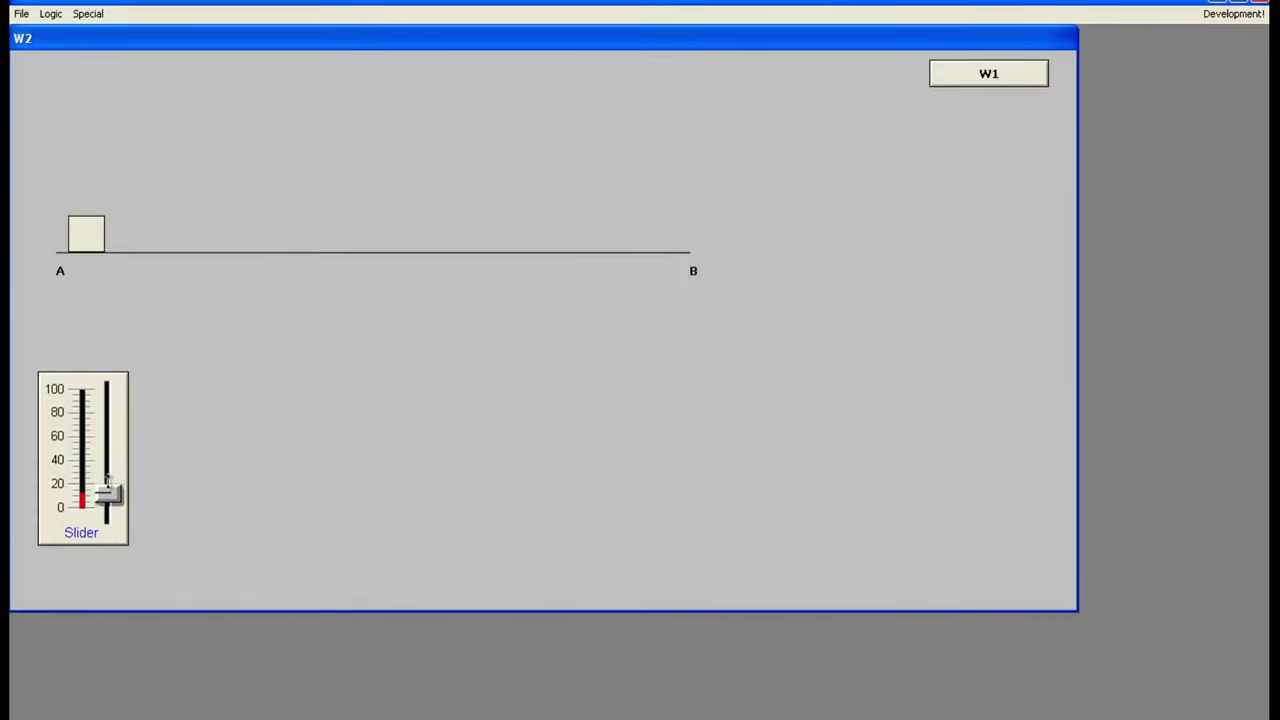
left_click_drag(108, 481, 108, 371)
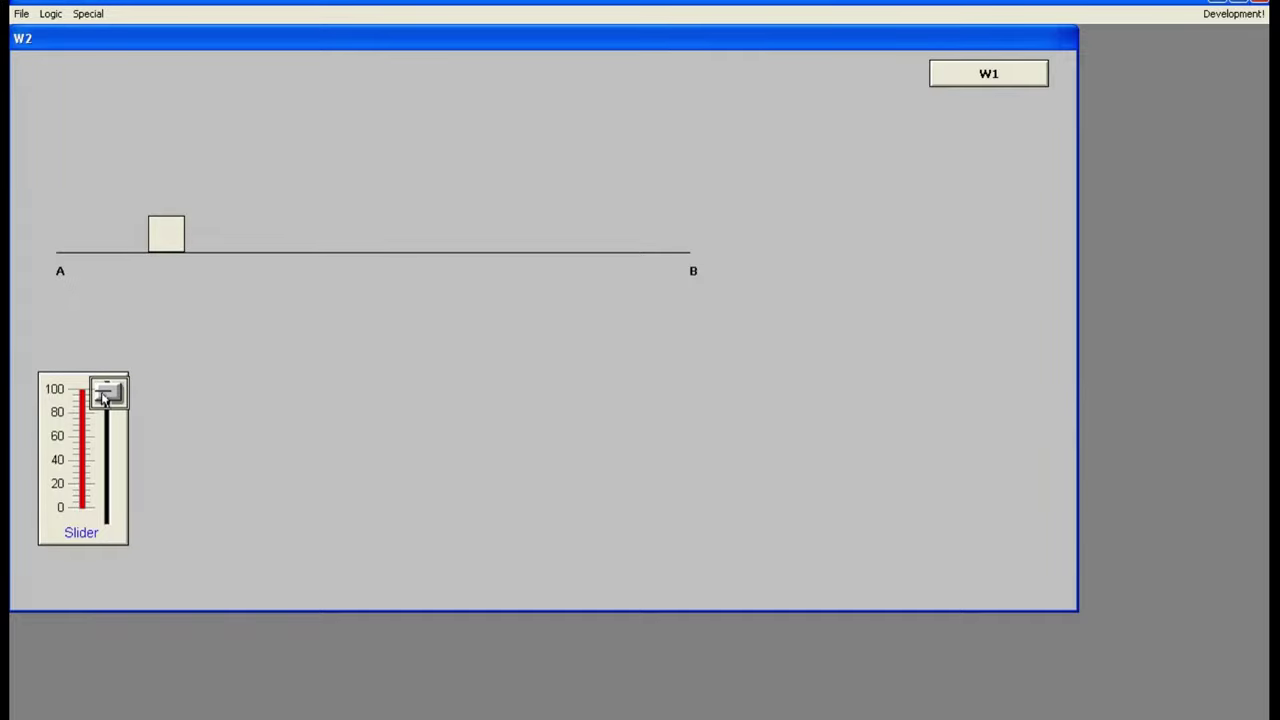
left_click_drag(104, 388, 108, 512)
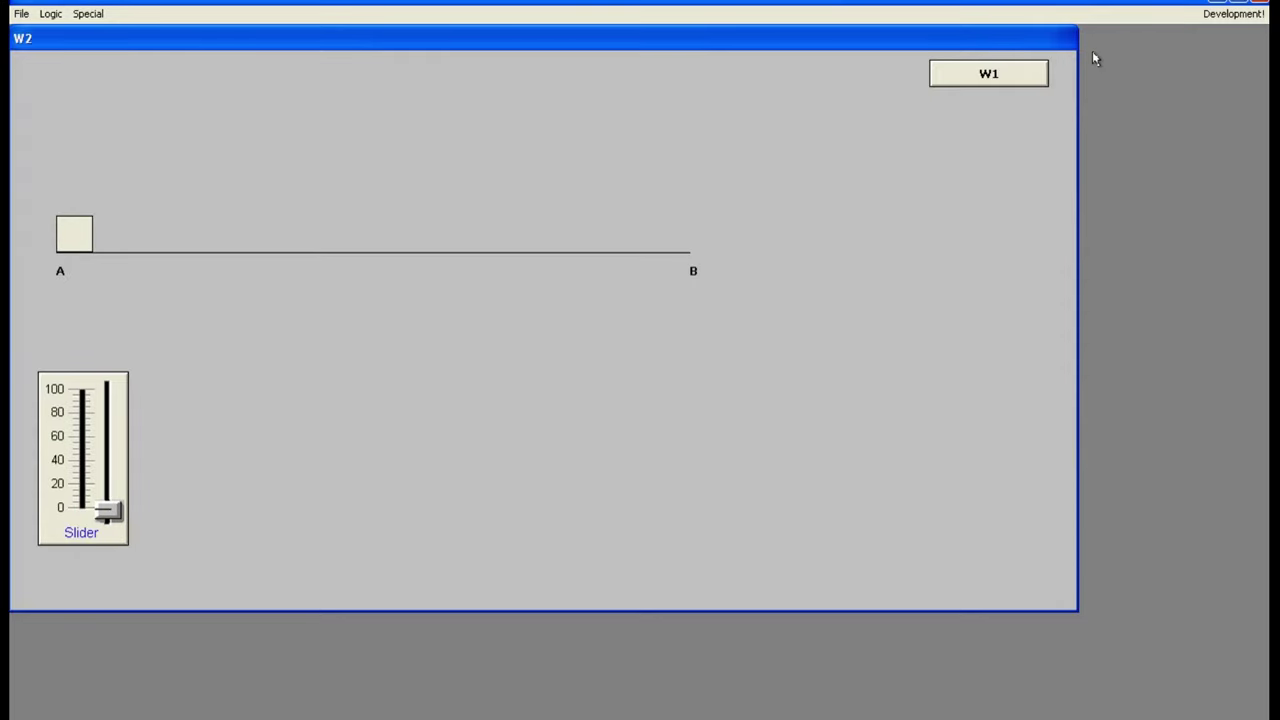
left_click(1256, 16)
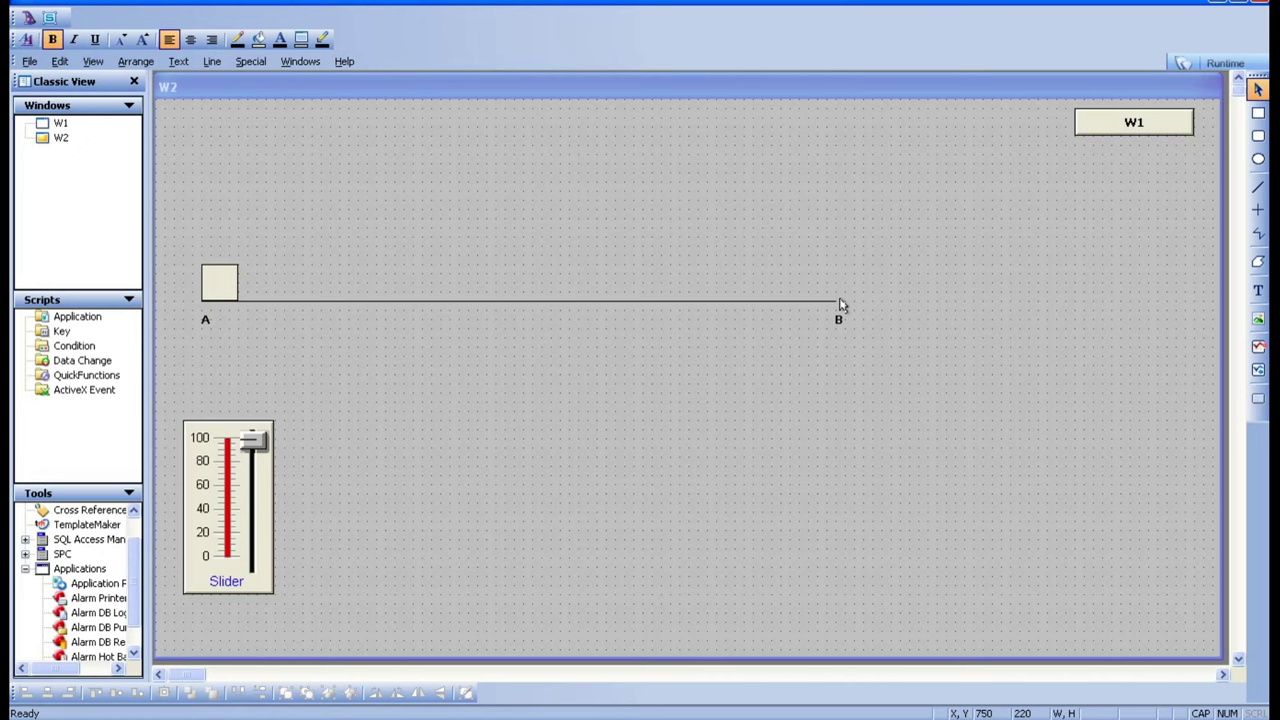
Step: Set the rightward movement of the square's horizontal location link to 700
double_click(229, 287)
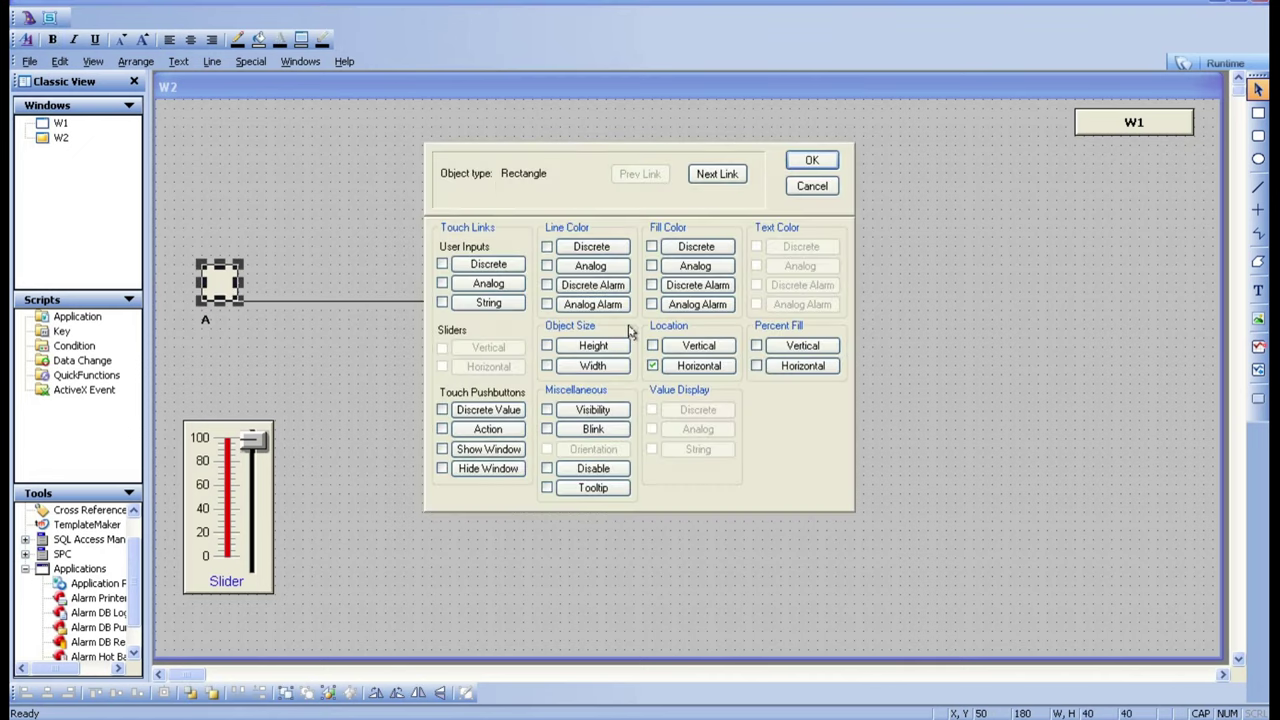
left_click(692, 366)
left_click(689, 358)
key("Delete")
type("700")
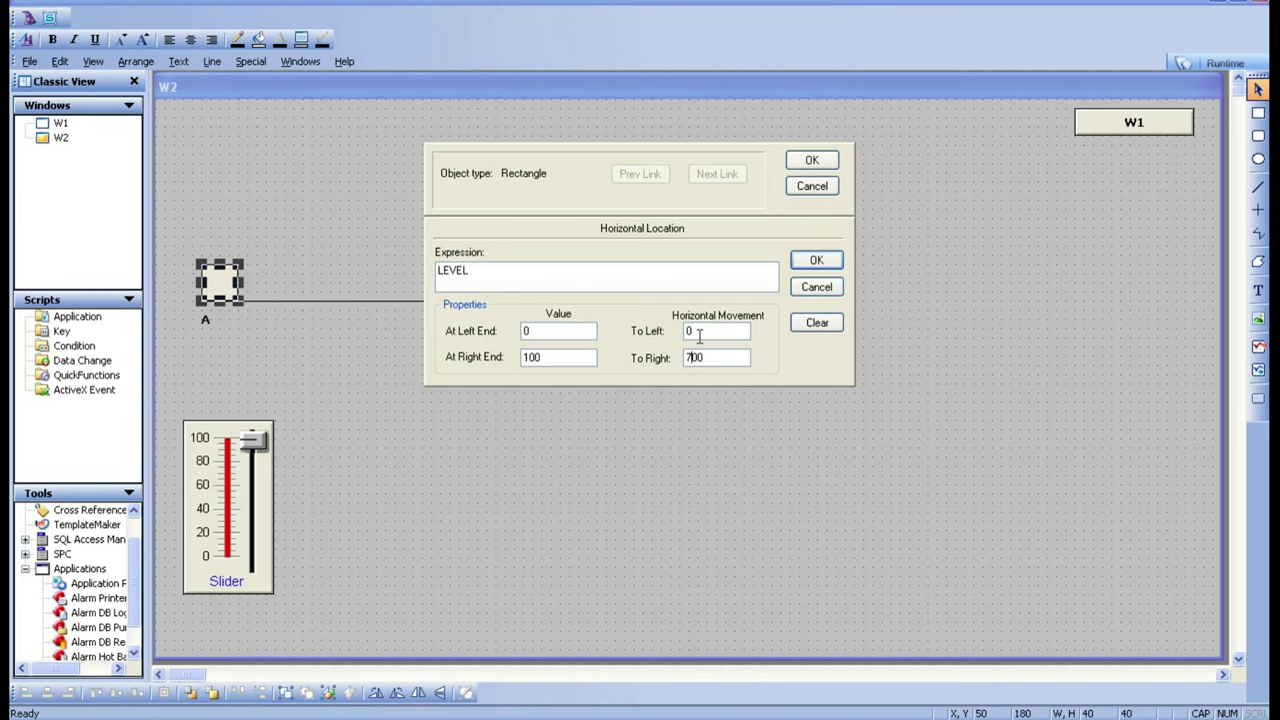
left_click(820, 262)
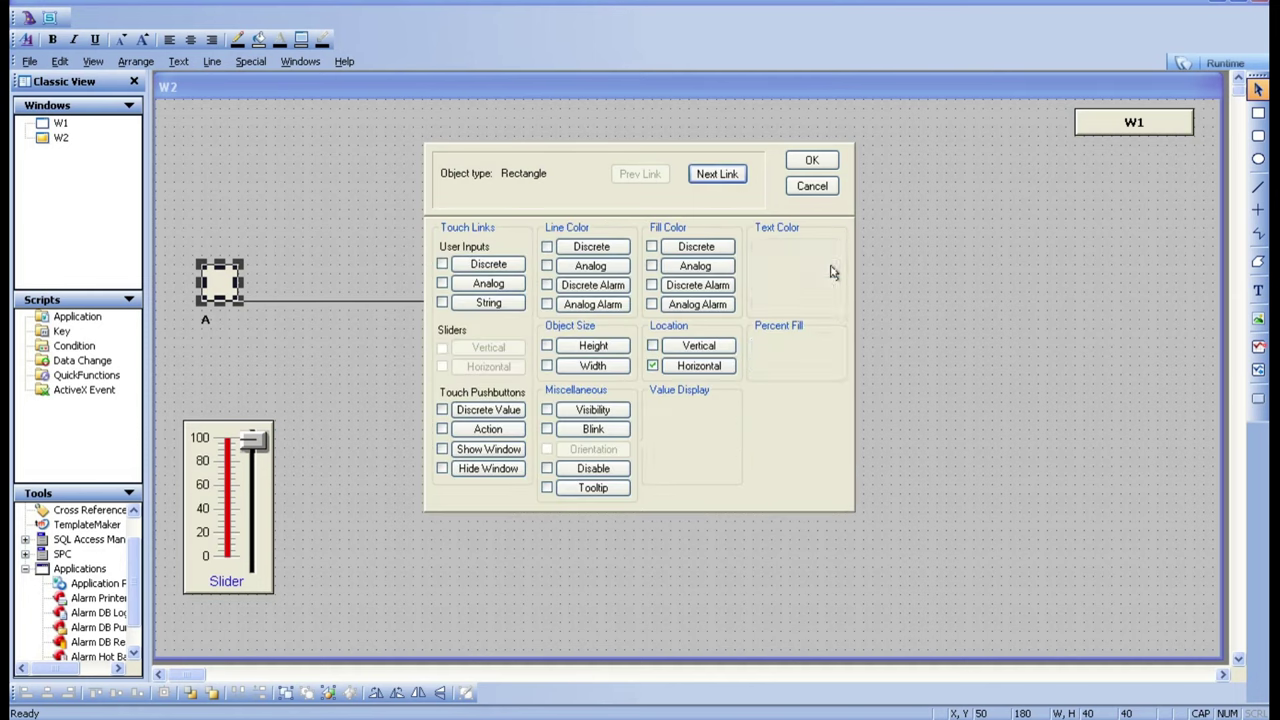
left_click(812, 160)
left_click(956, 295)
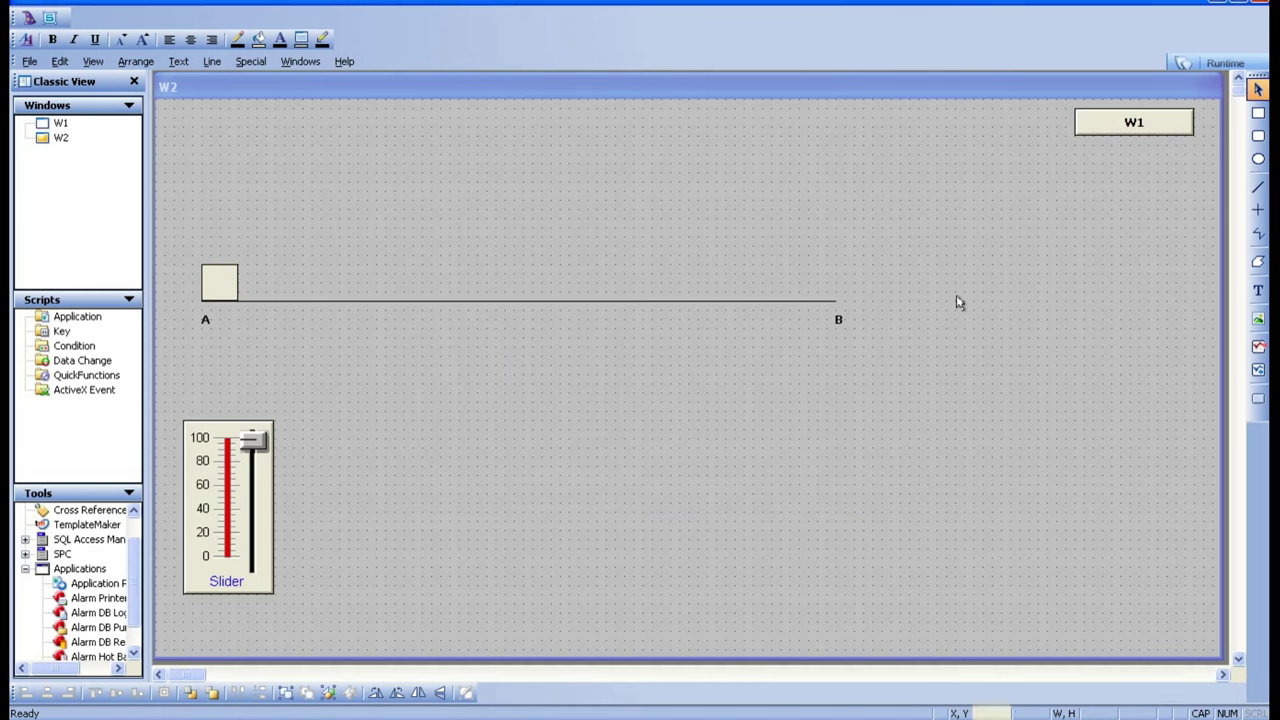
Step: Retest the square's travel along line A–B in runtime with the slider at 100 and back at 0, and return to development
left_click(1206, 63)
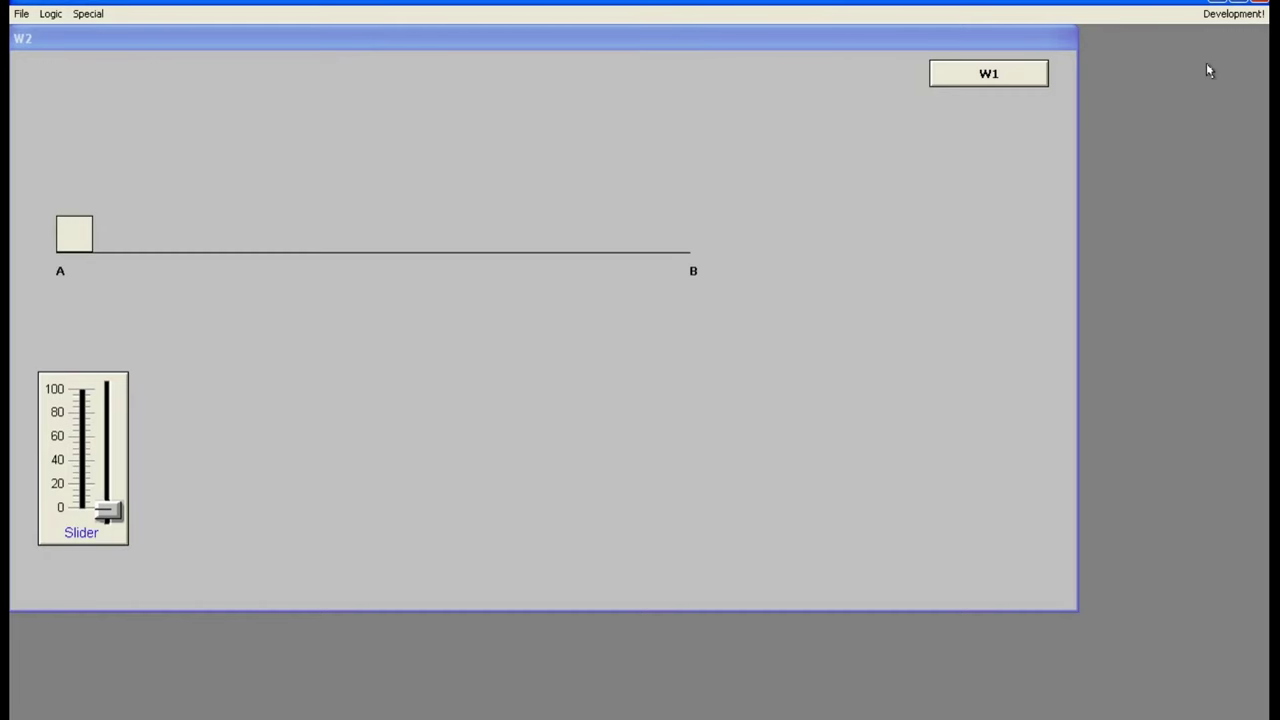
left_click(96, 513)
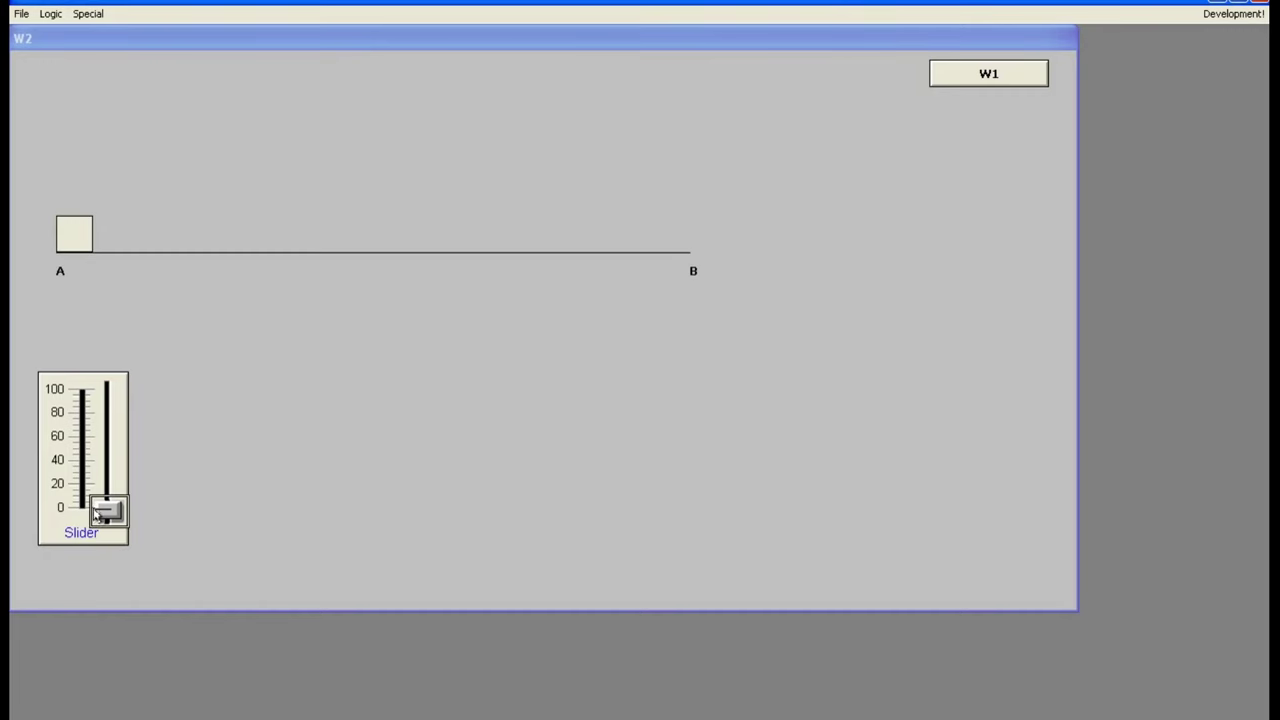
left_click(97, 496)
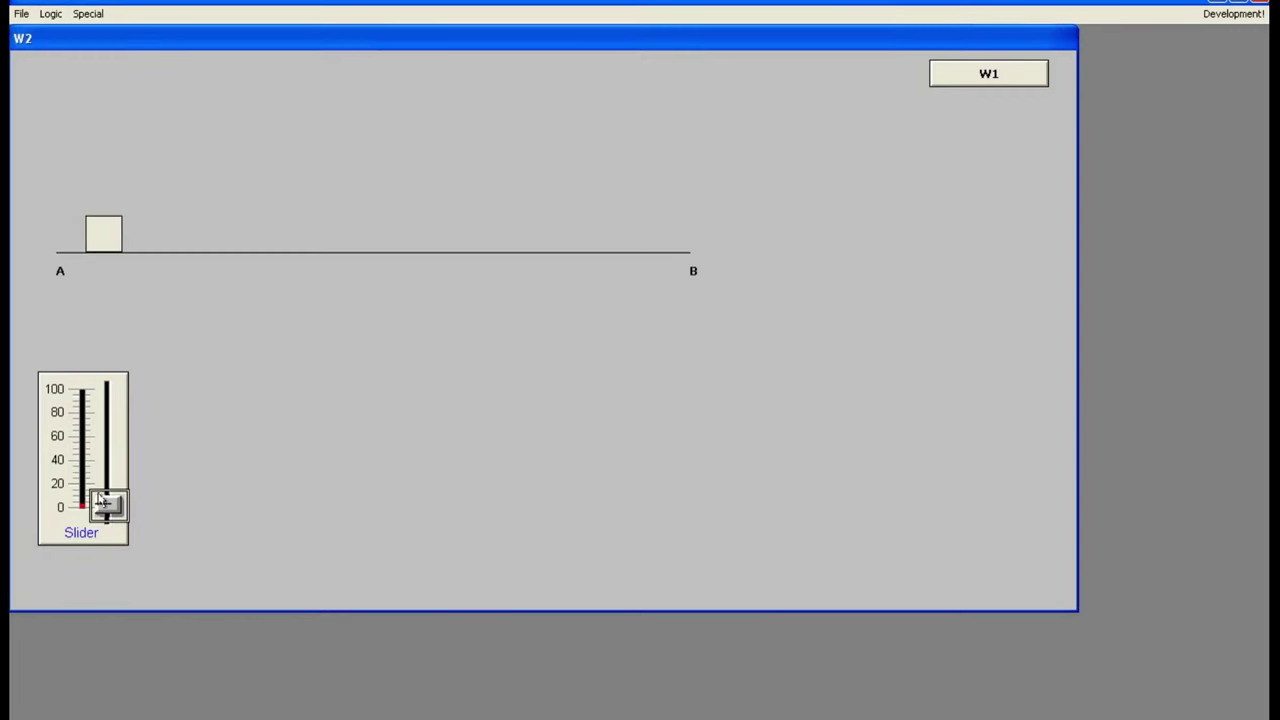
left_click_drag(99, 500, 103, 380)
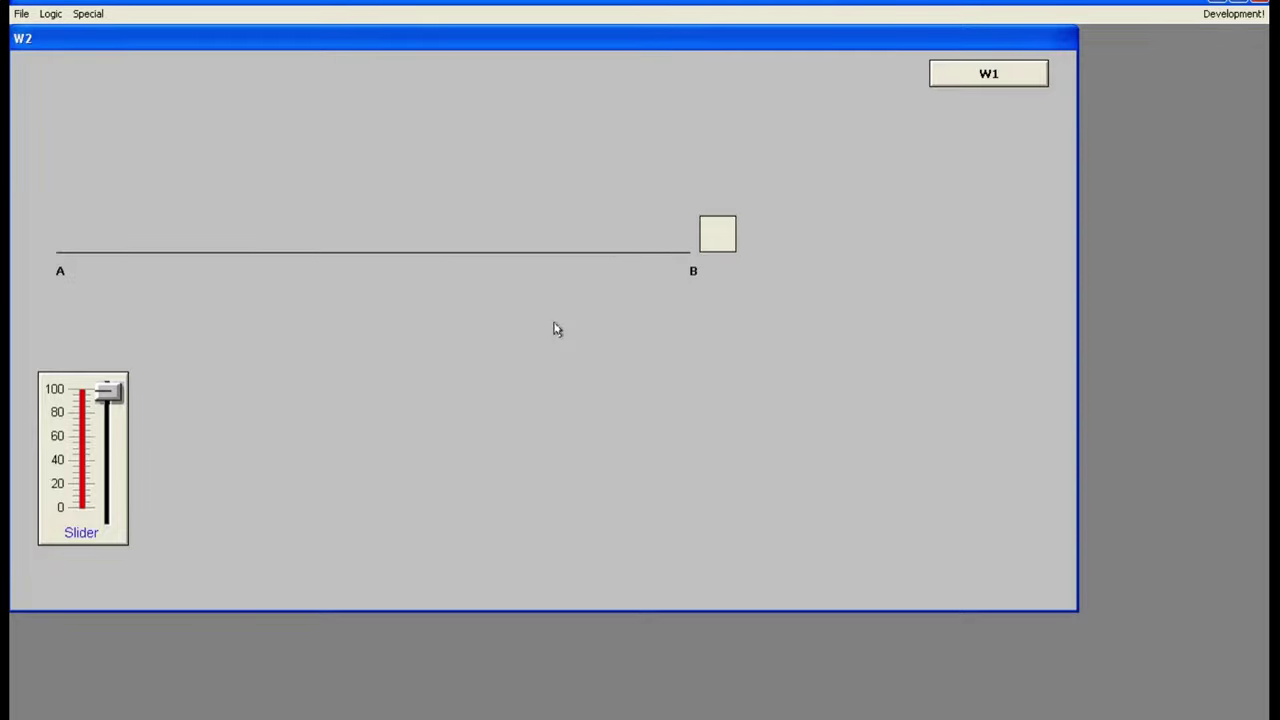
left_click(108, 394)
left_click_drag(107, 391, 112, 512)
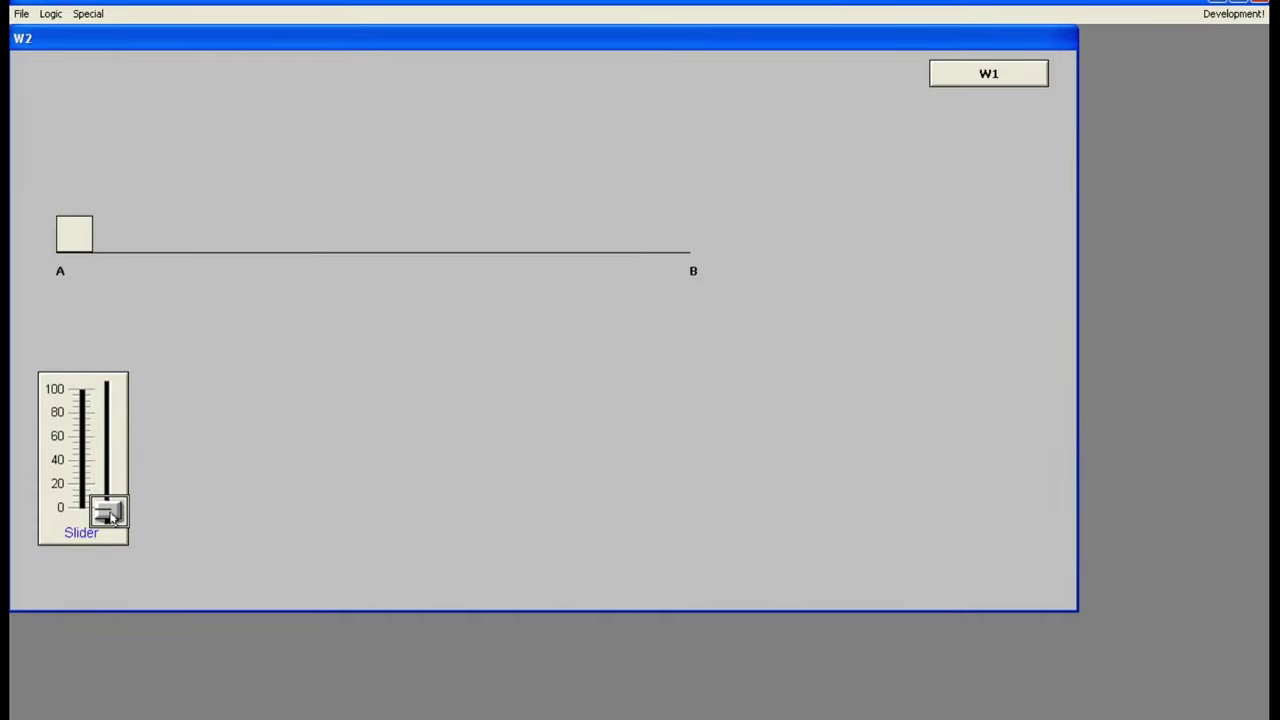
left_click(1226, 18)
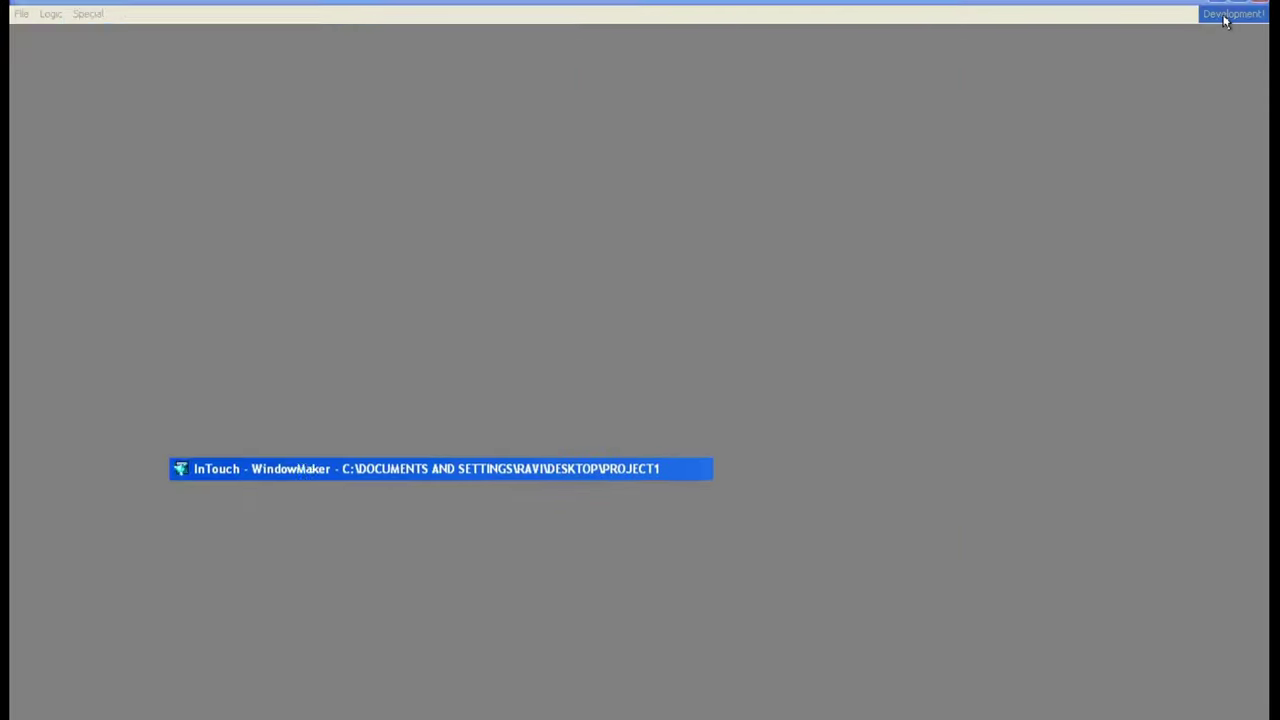
Step: Duplicate the square at end A and place the copy above end B of the line
left_click(228, 290)
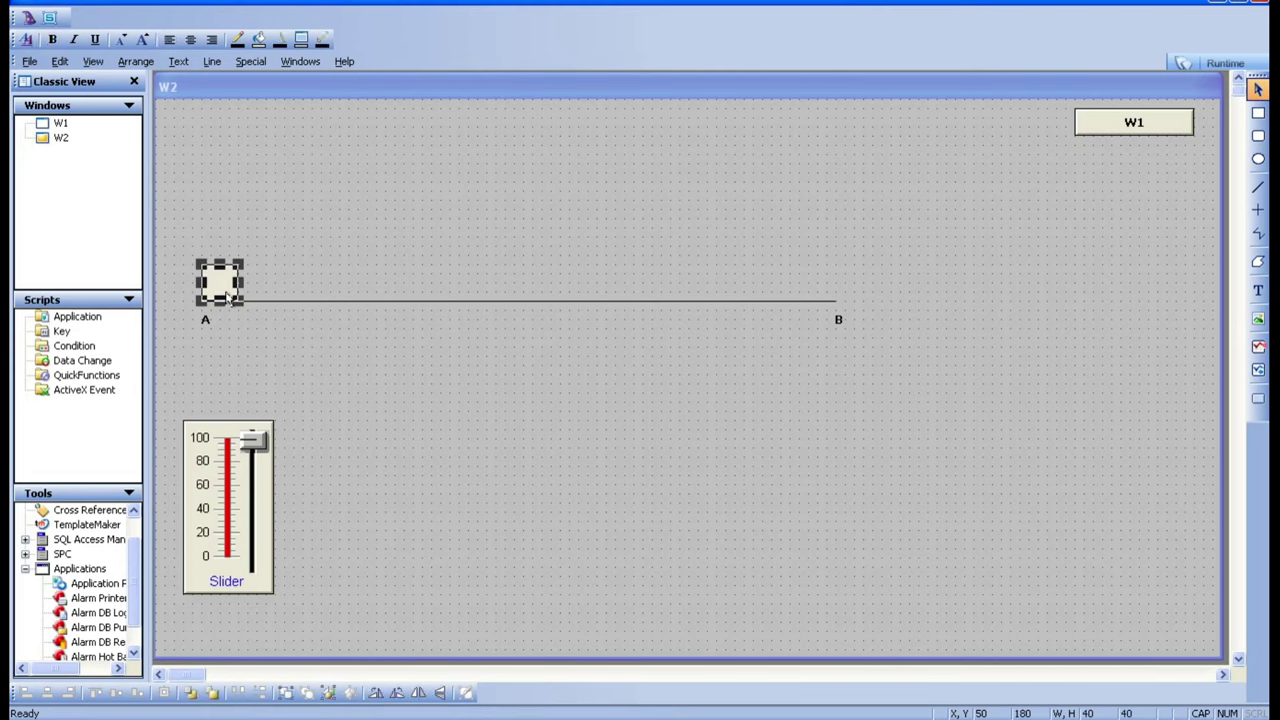
right_click(228, 297)
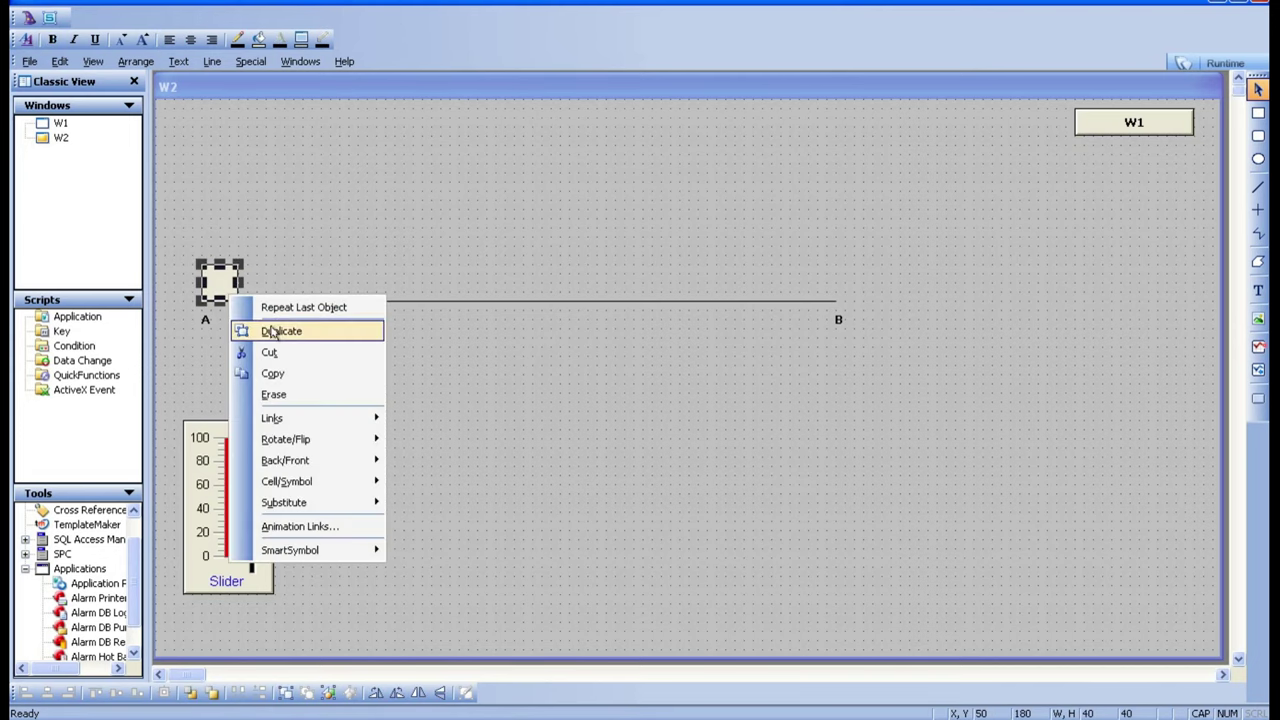
left_click(268, 329)
left_click_drag(239, 300, 851, 210)
left_click(898, 304)
left_click(845, 213)
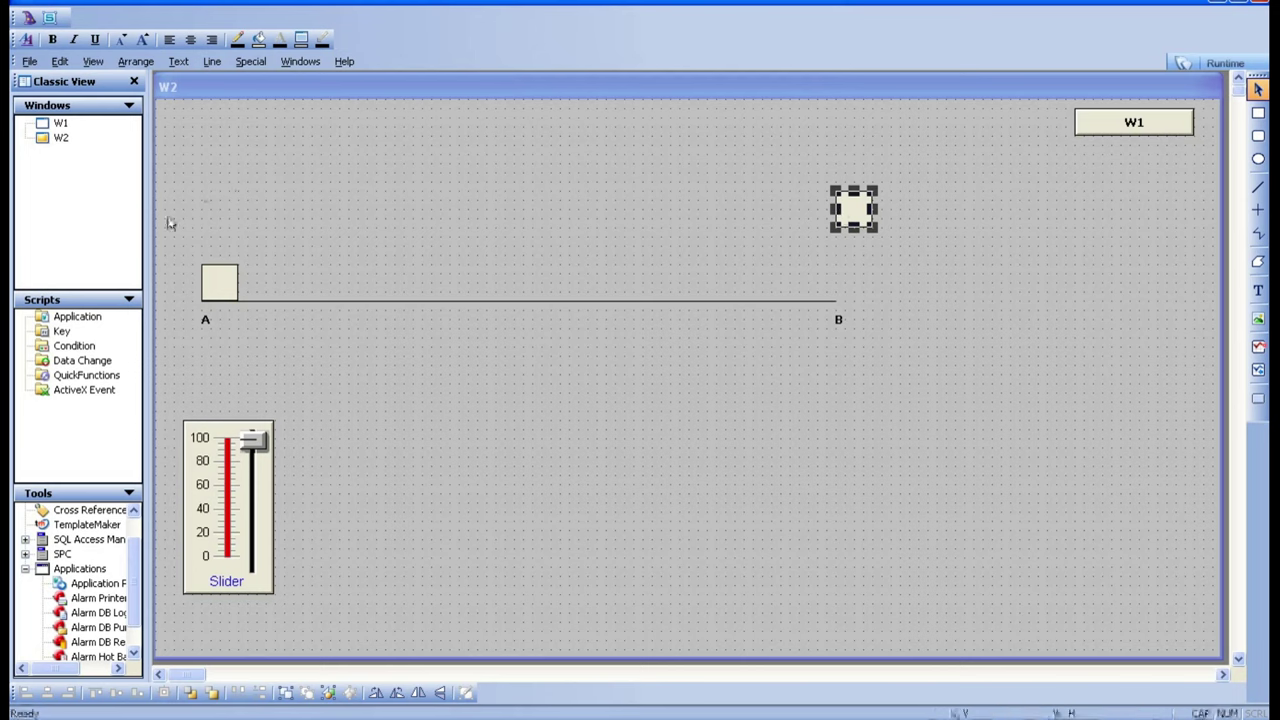
Step: Review the Horizontal Location link settings of the rectangle sitting at point A
left_click(243, 306)
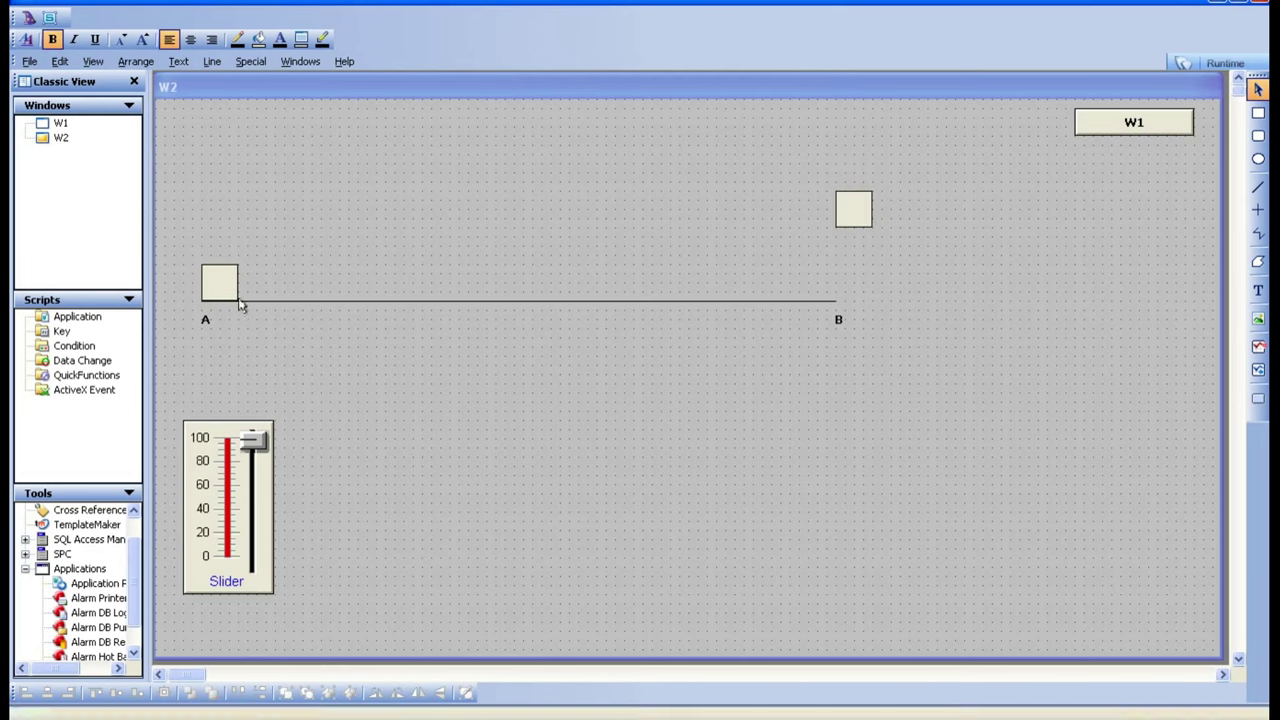
double_click(225, 285)
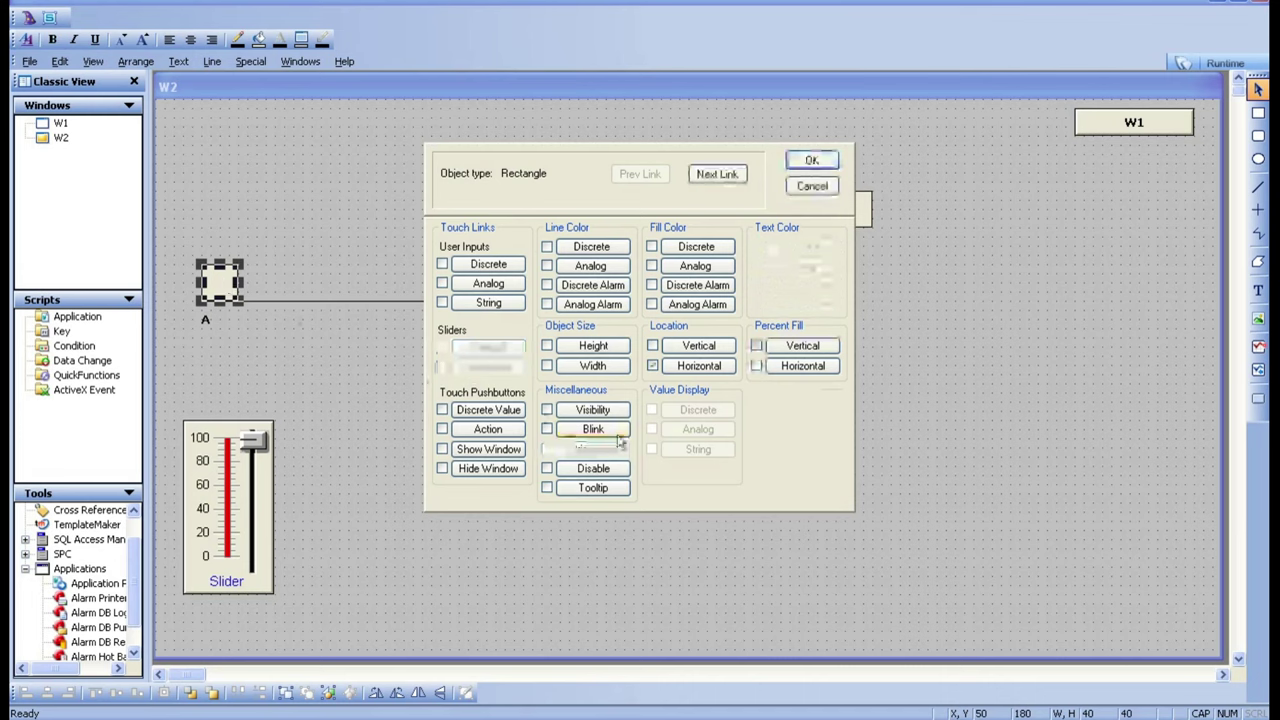
left_click(730, 366)
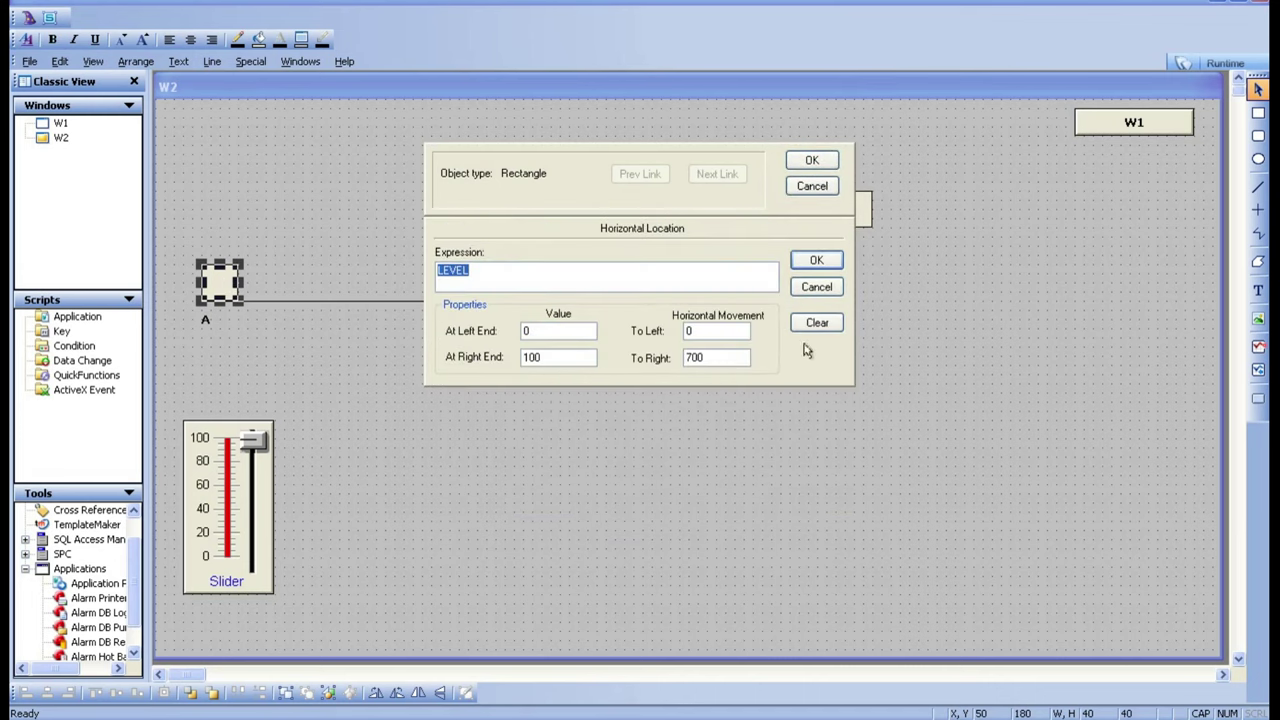
left_click(816, 259)
left_click(812, 160)
key("ctrl+c")
key("ctrl+v")
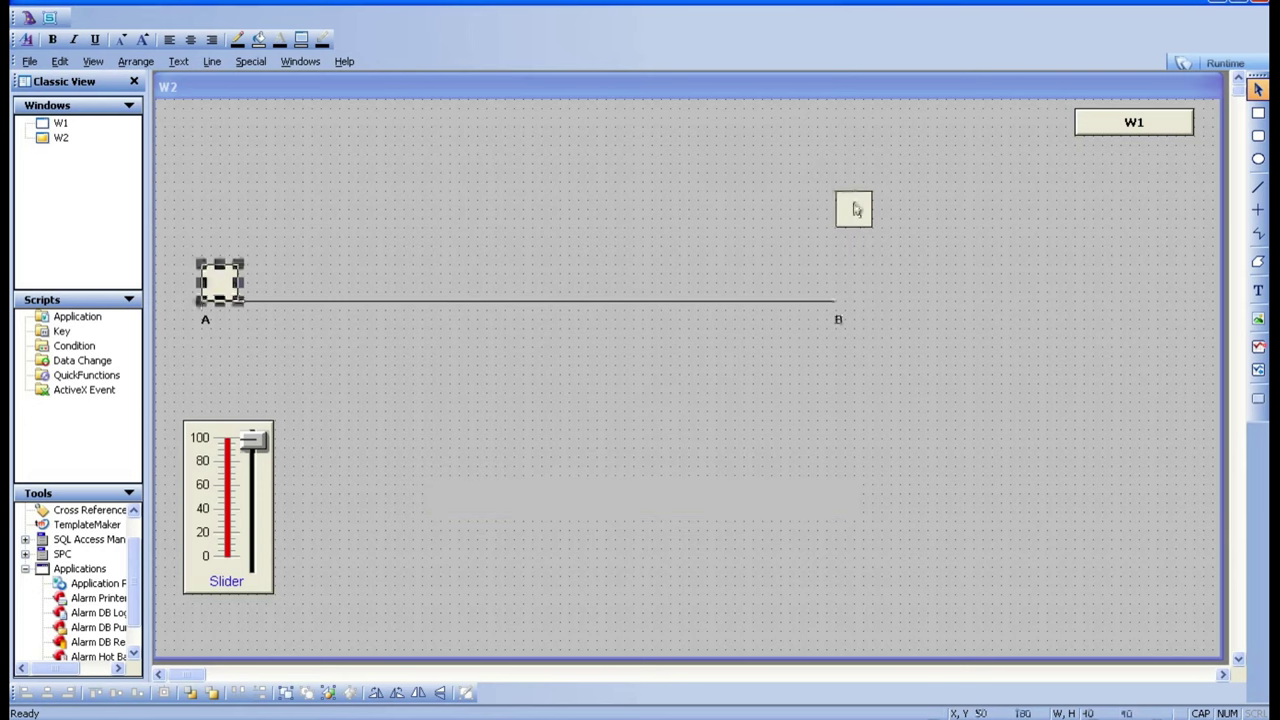
Step: Set the upper rectangle's LEVEL-driven horizontal location to value 100 at left end, 0 at right end, moving 700 left and 0 right
left_click(851, 209)
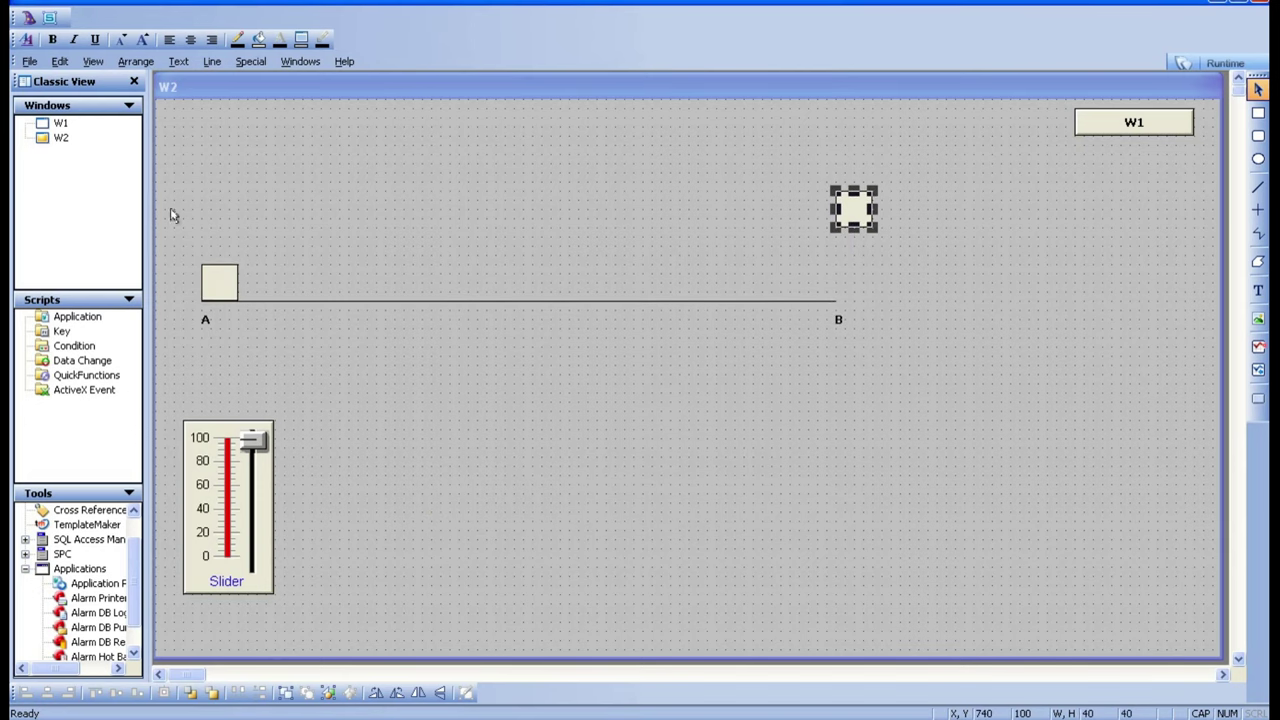
double_click(857, 205)
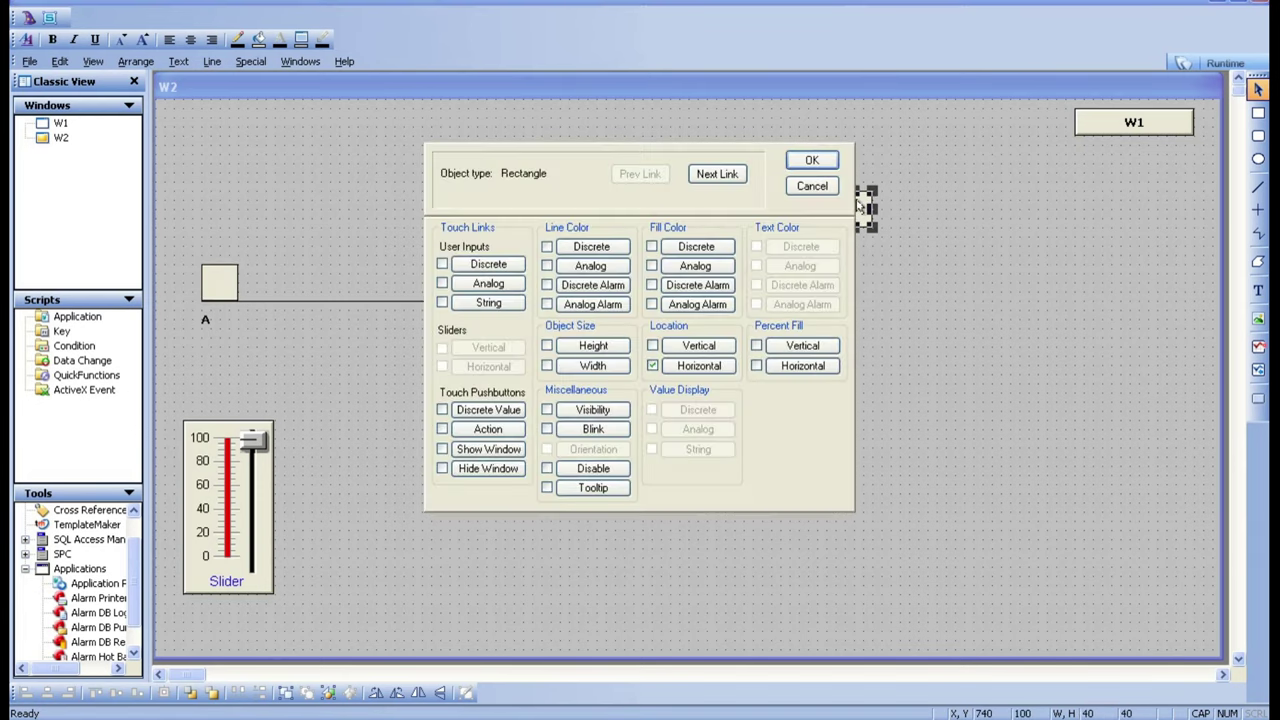
left_click(698, 366)
left_click(523, 331)
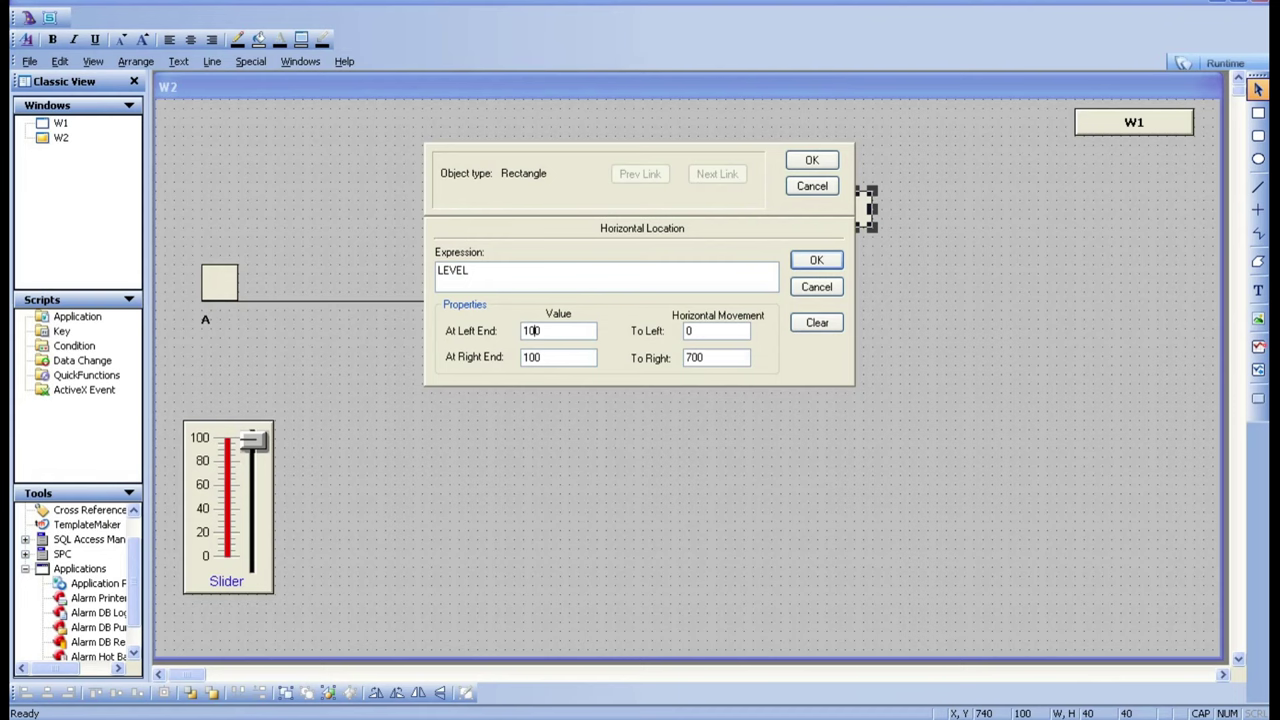
double_click(541, 358)
type("0")
double_click(698, 356)
type("0")
left_click(834, 261)
left_click(814, 161)
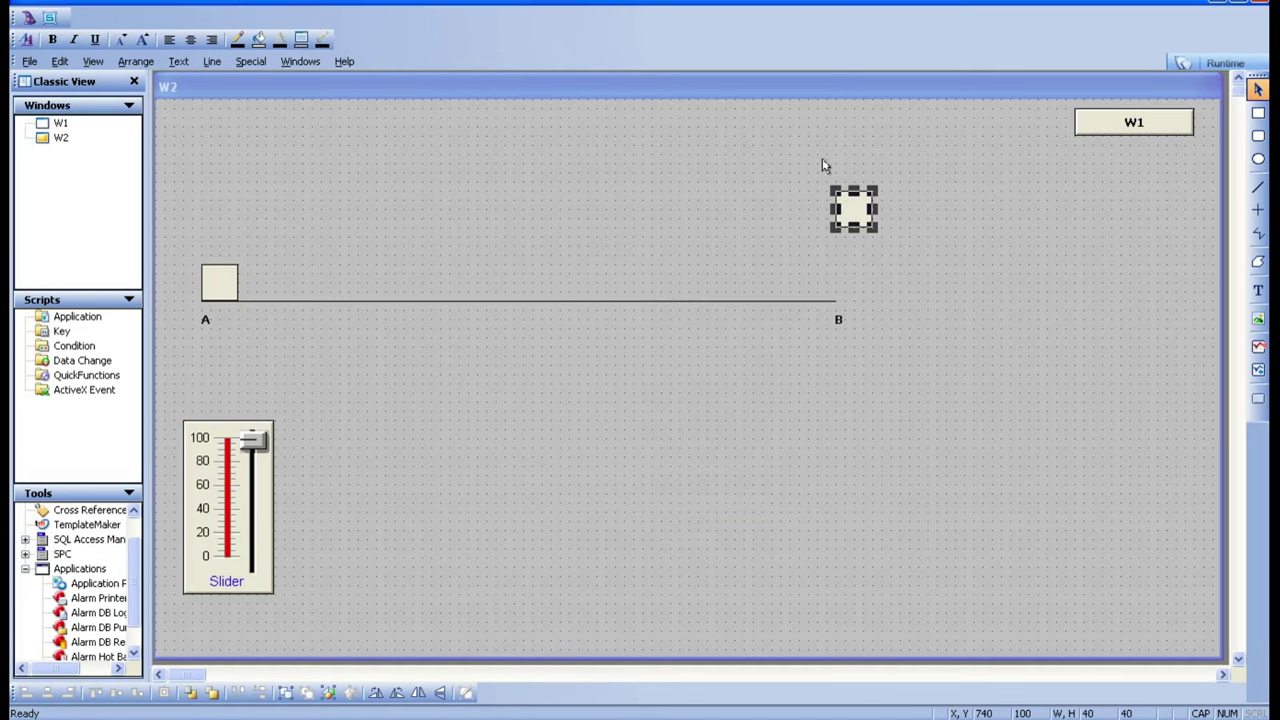
Step: Test W2 in runtime by moving its slider from 0 up to 100 and back to 0, and look at window W1
left_click(1223, 64)
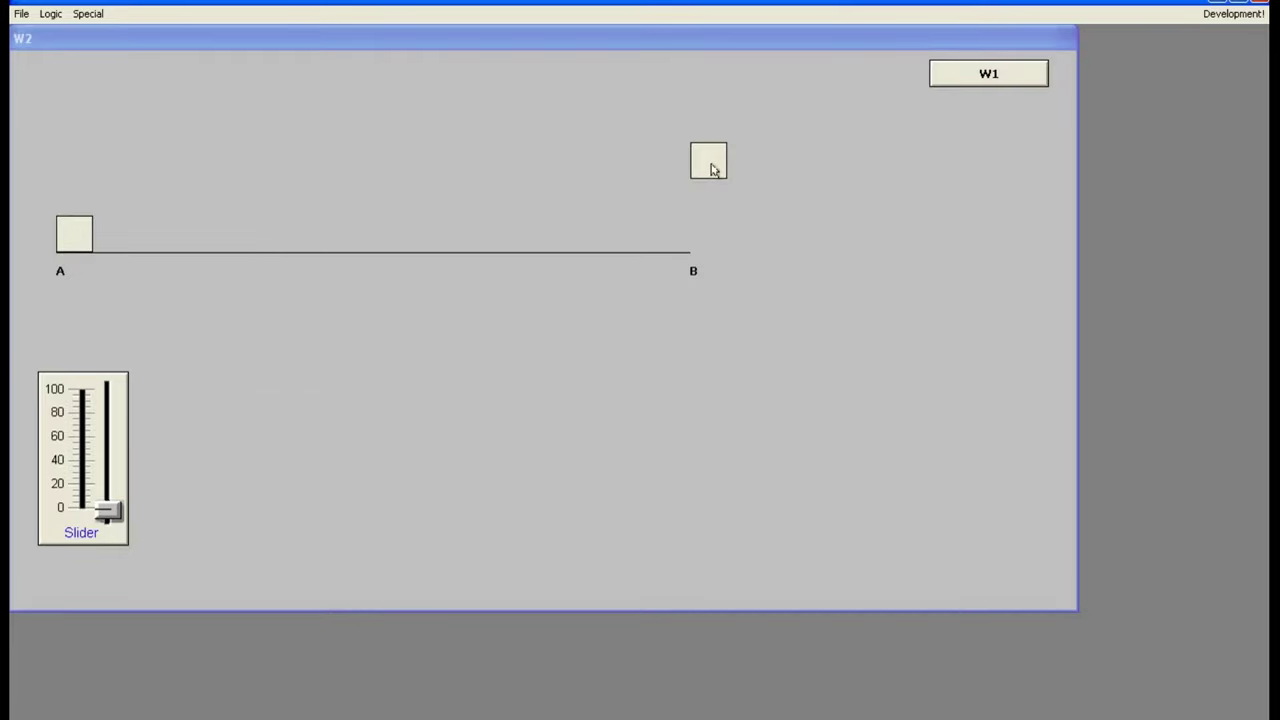
left_click(84, 240)
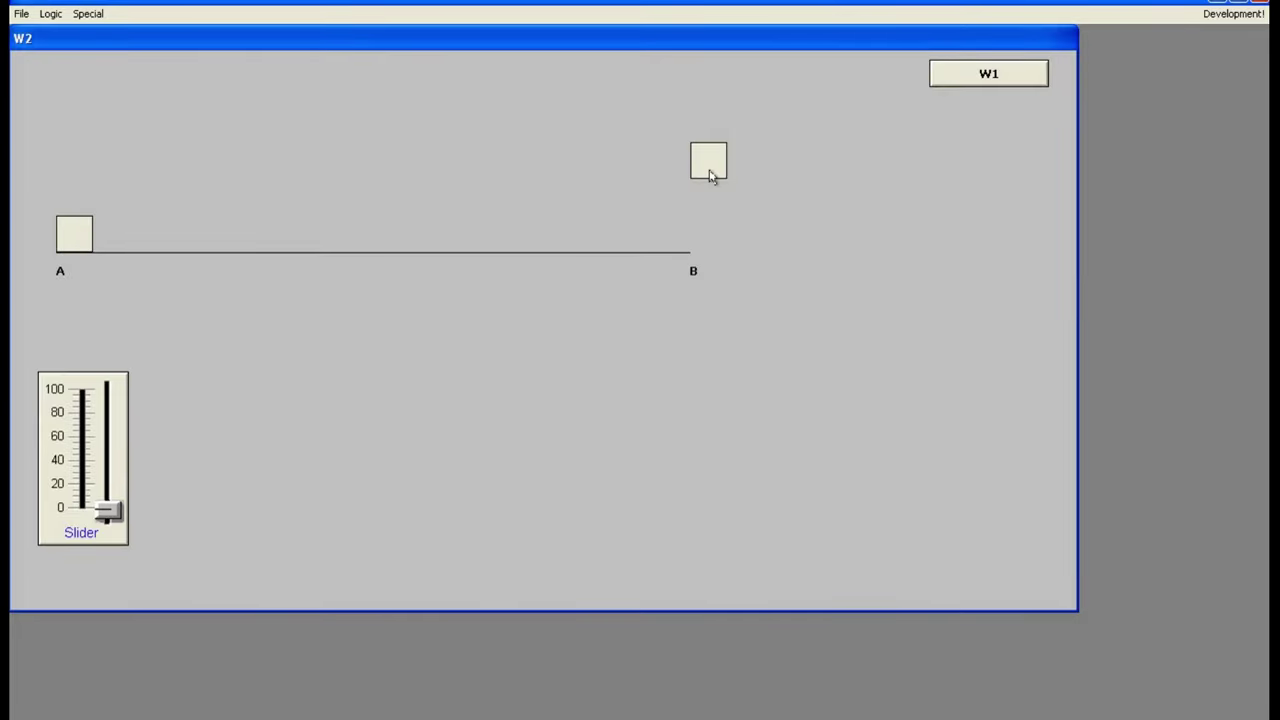
left_click(107, 512)
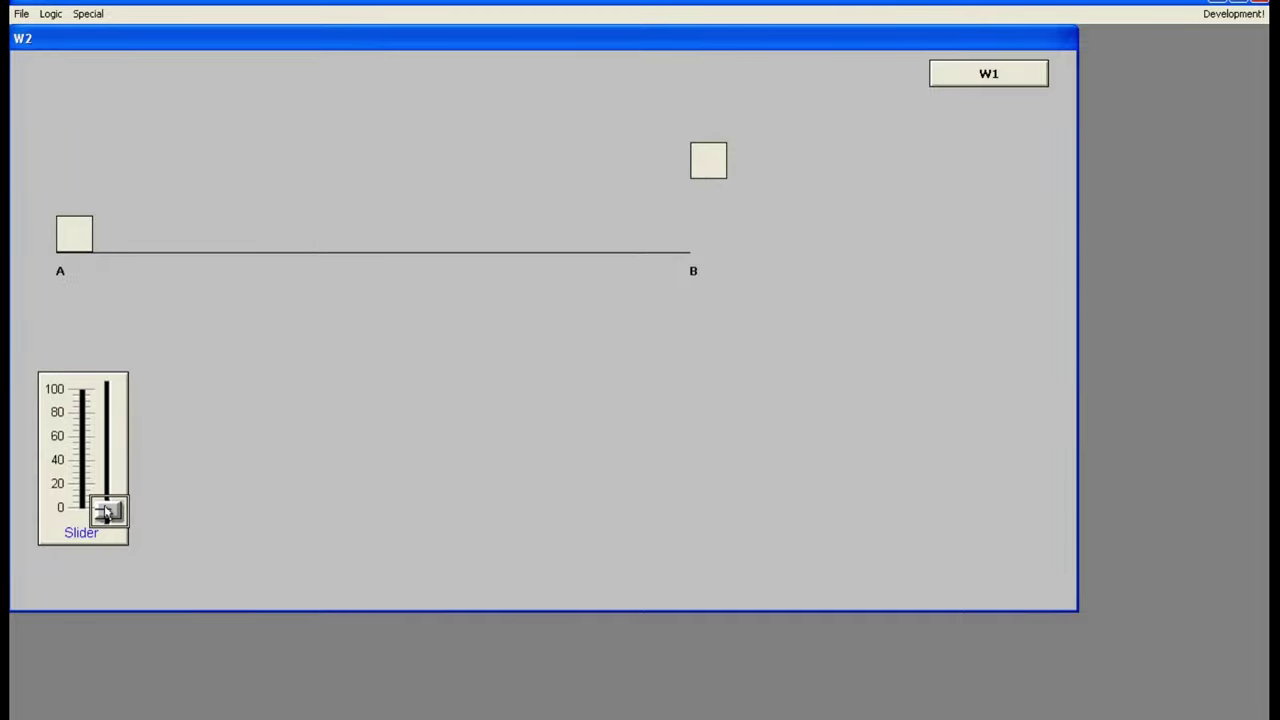
left_click_drag(107, 512, 111, 440)
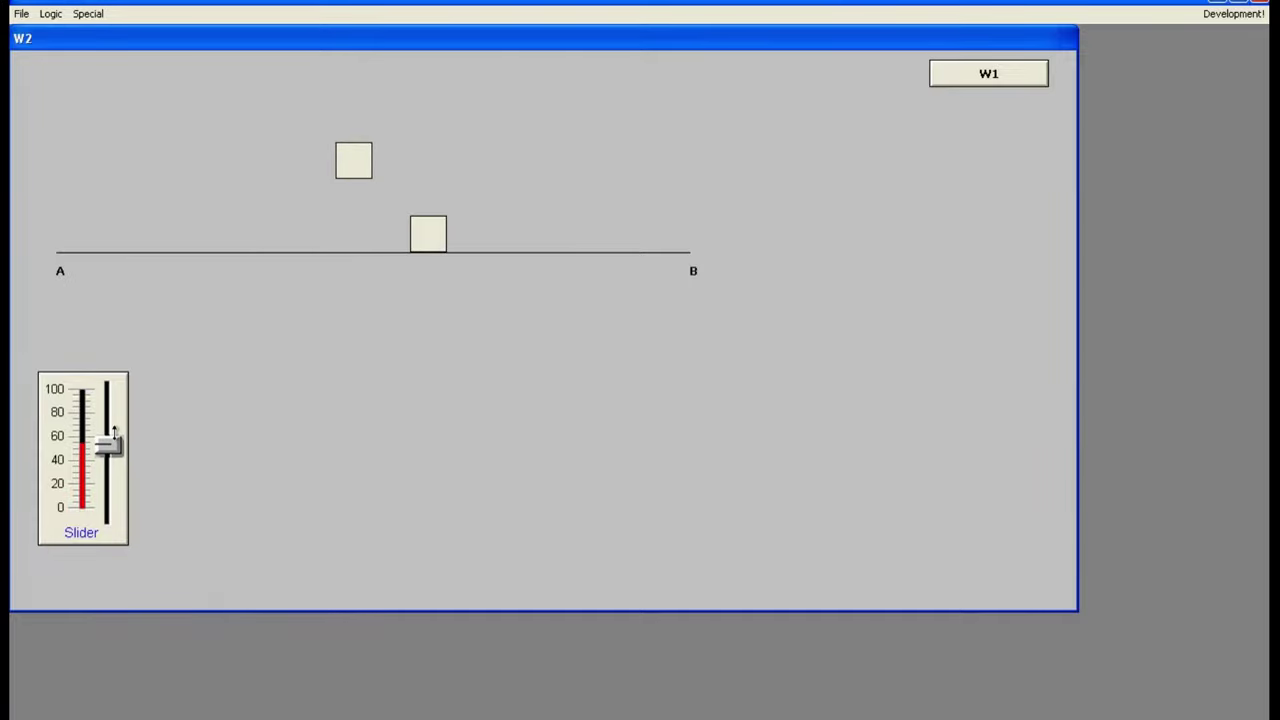
left_click_drag(114, 438, 102, 366)
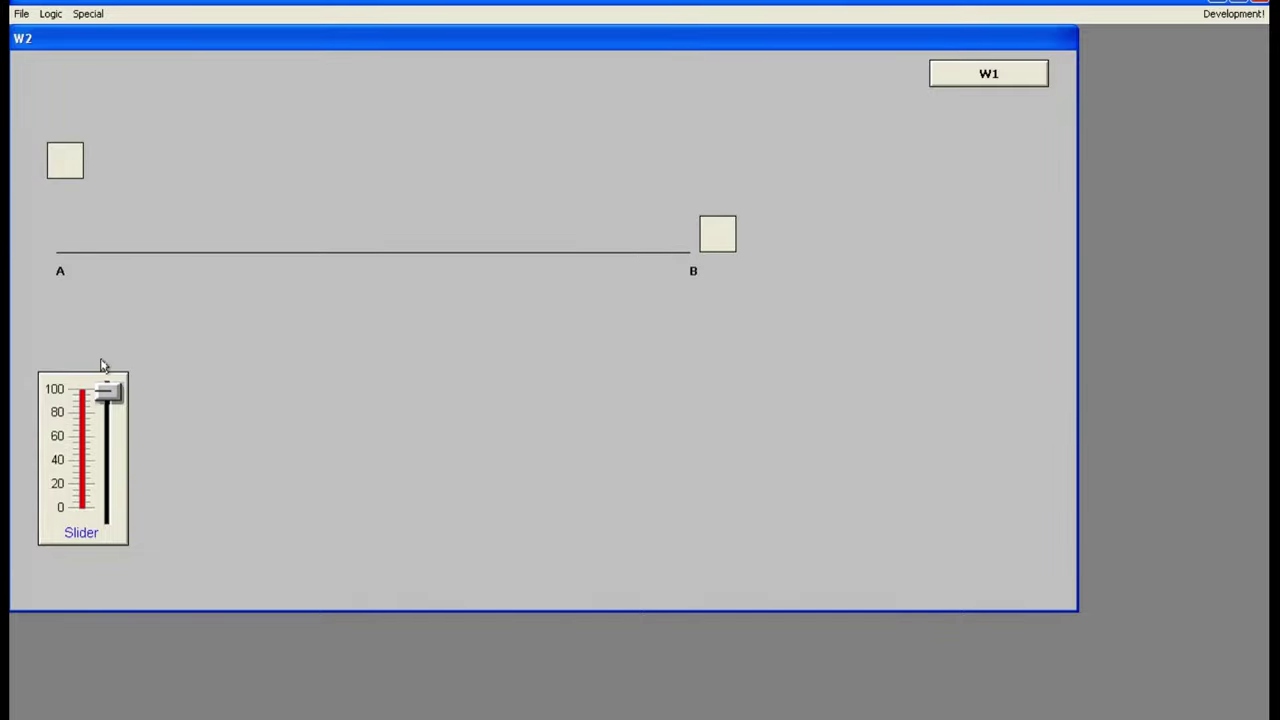
left_click_drag(108, 388, 107, 506)
left_click(986, 74)
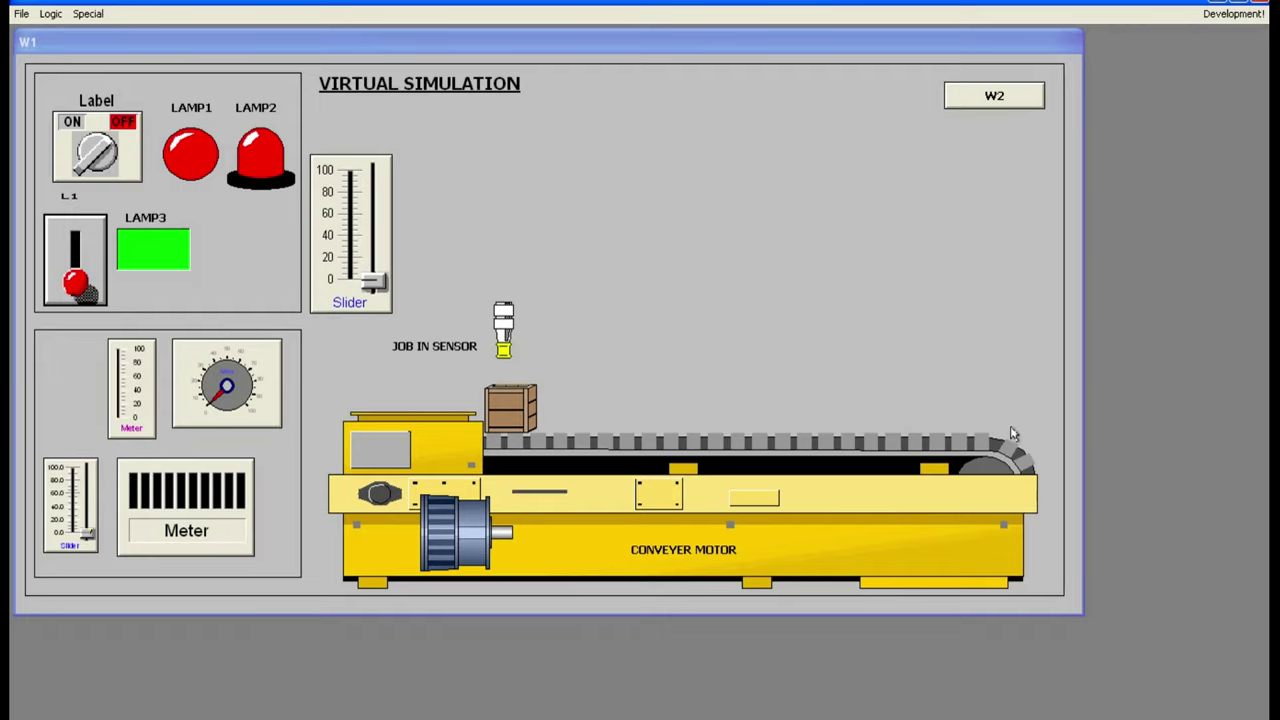
left_click(980, 100)
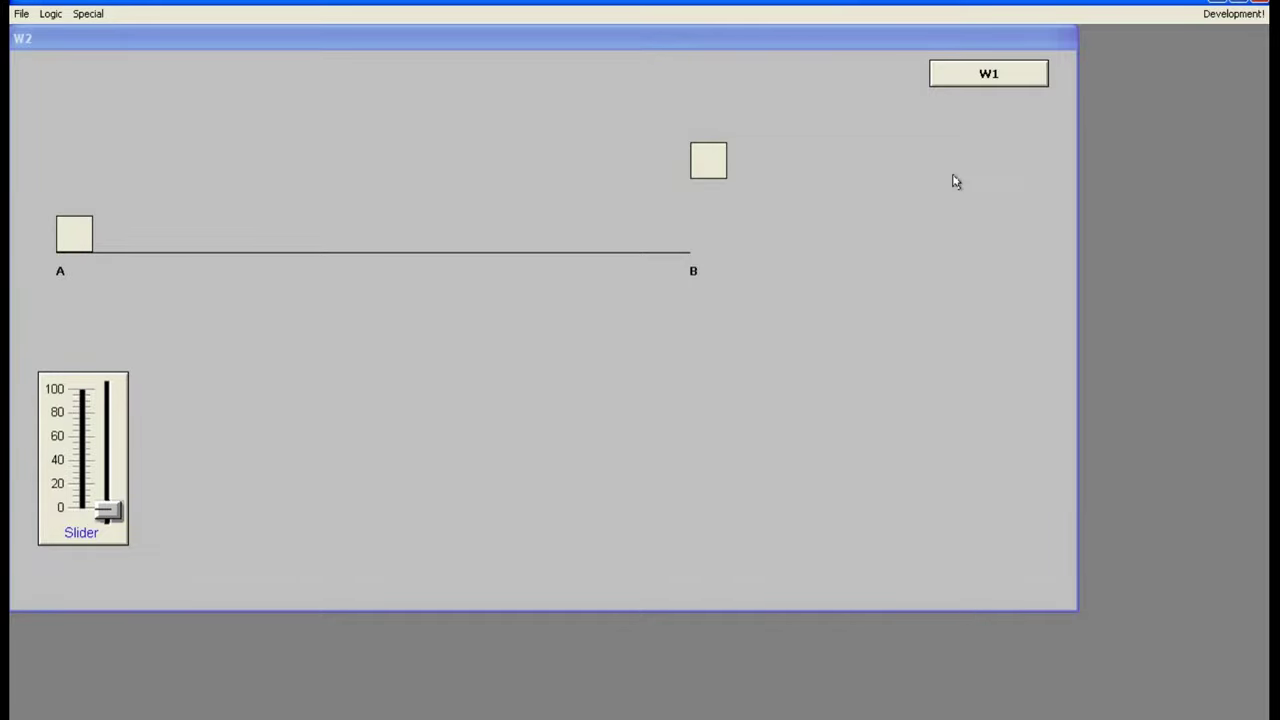
Step: Return to development, open window W1 and check the settings of the large slider beside the lamp group
left_click(1220, 14)
double_click(57, 122)
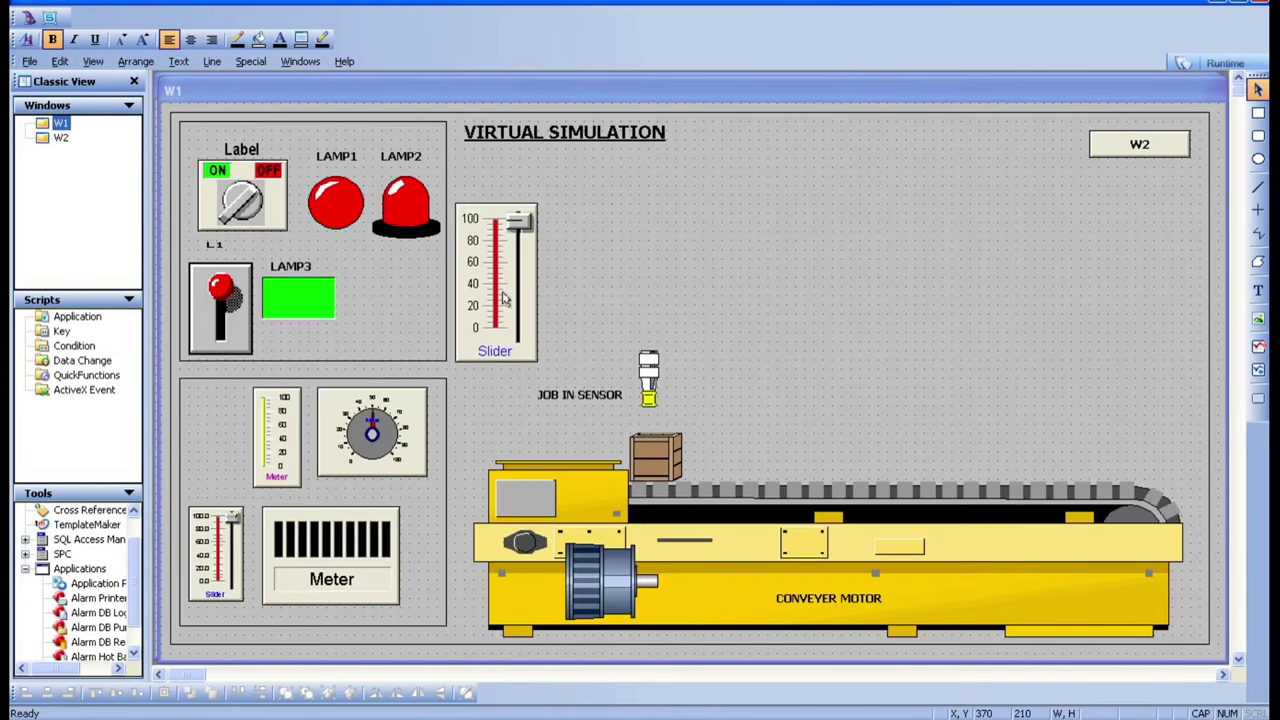
double_click(505, 298)
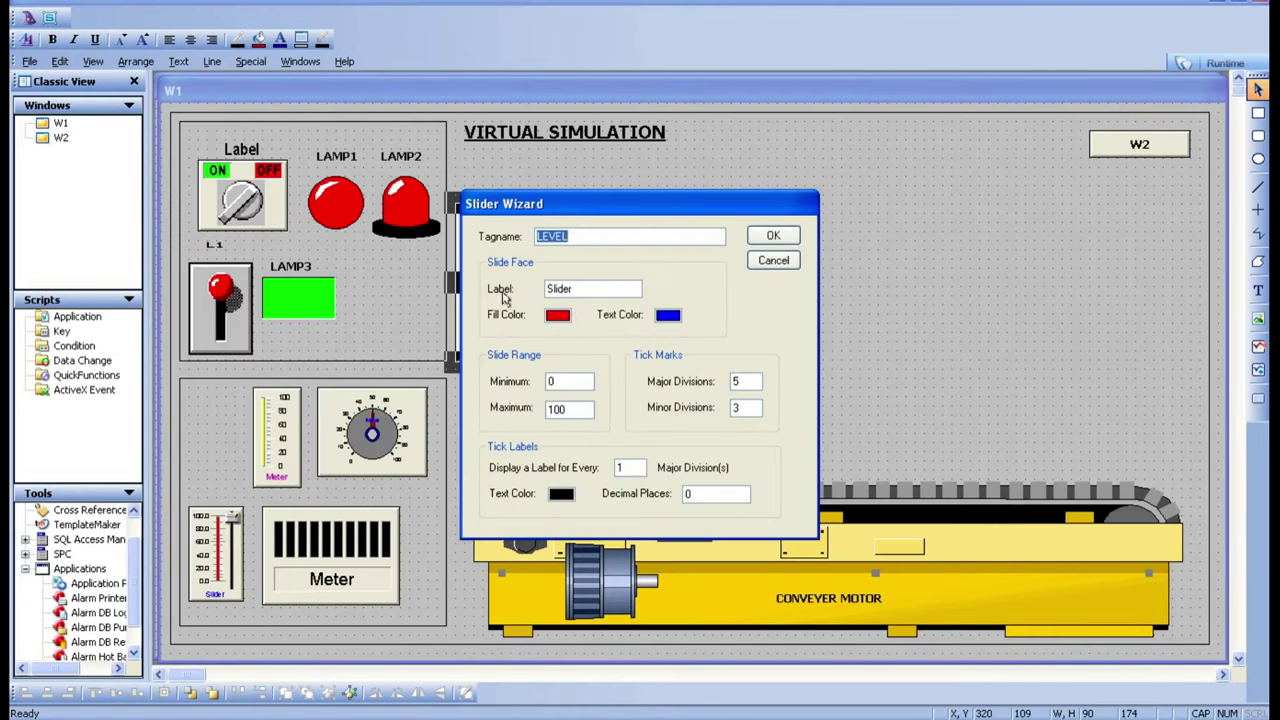
left_click(772, 235)
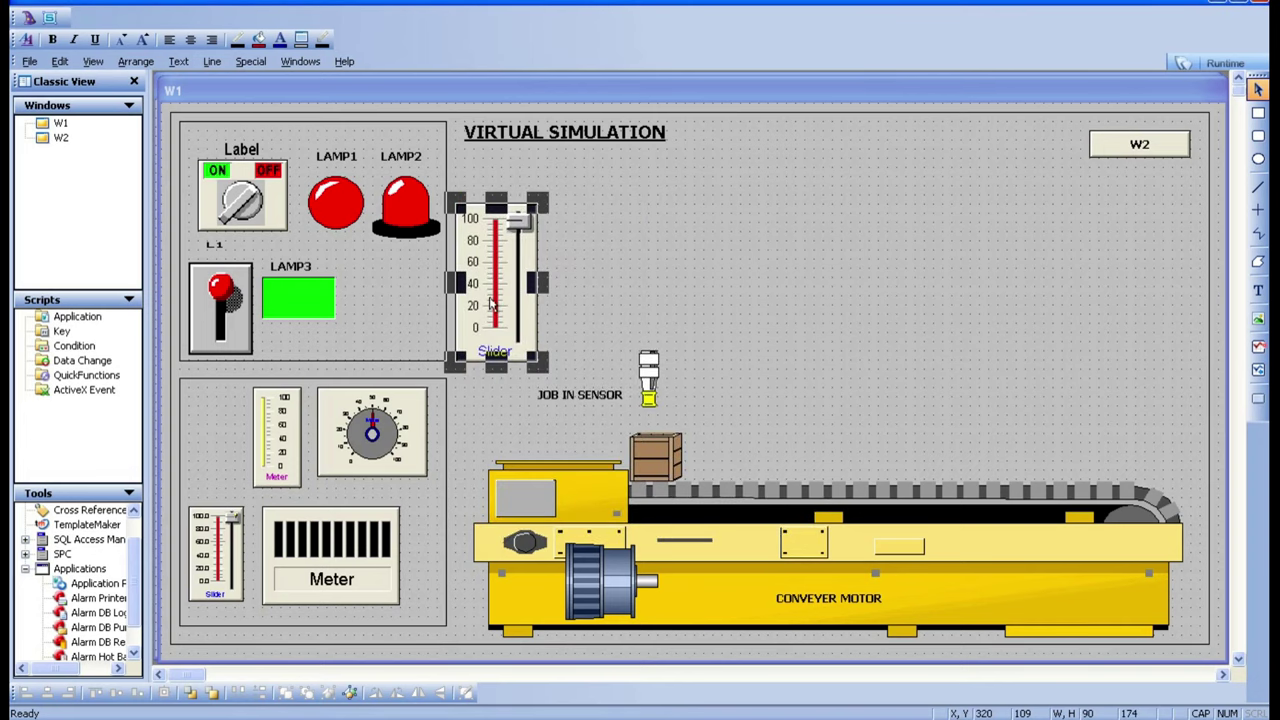
left_click(606, 315)
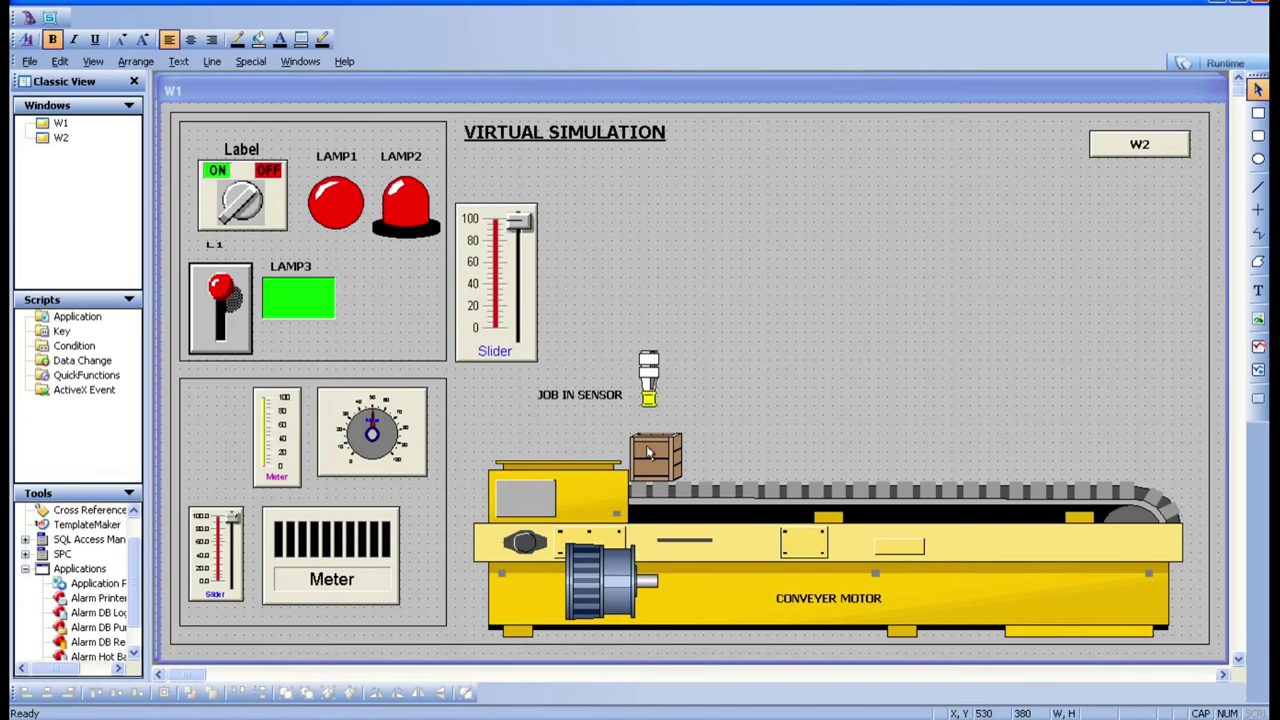
Step: Give the crate a horizontal location link on LEVEL, with values 0 to 100 and movement of 0 left and 600 right
double_click(648, 453)
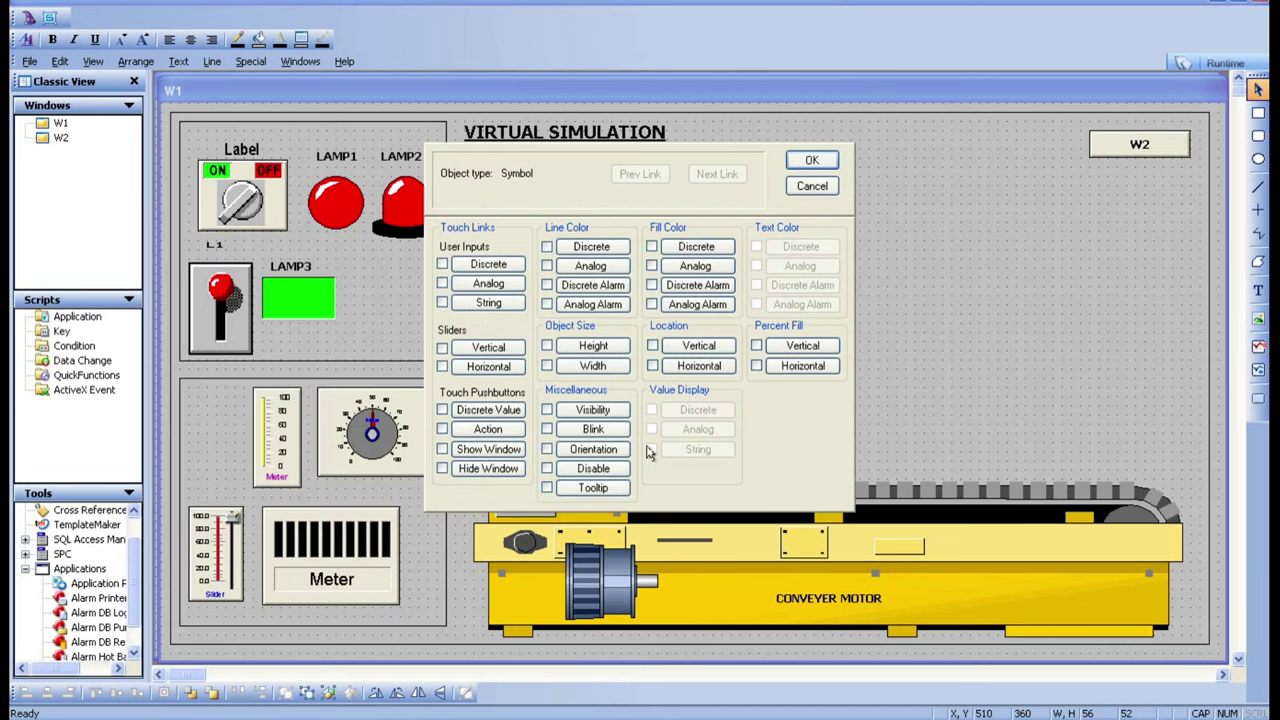
left_click(690, 366)
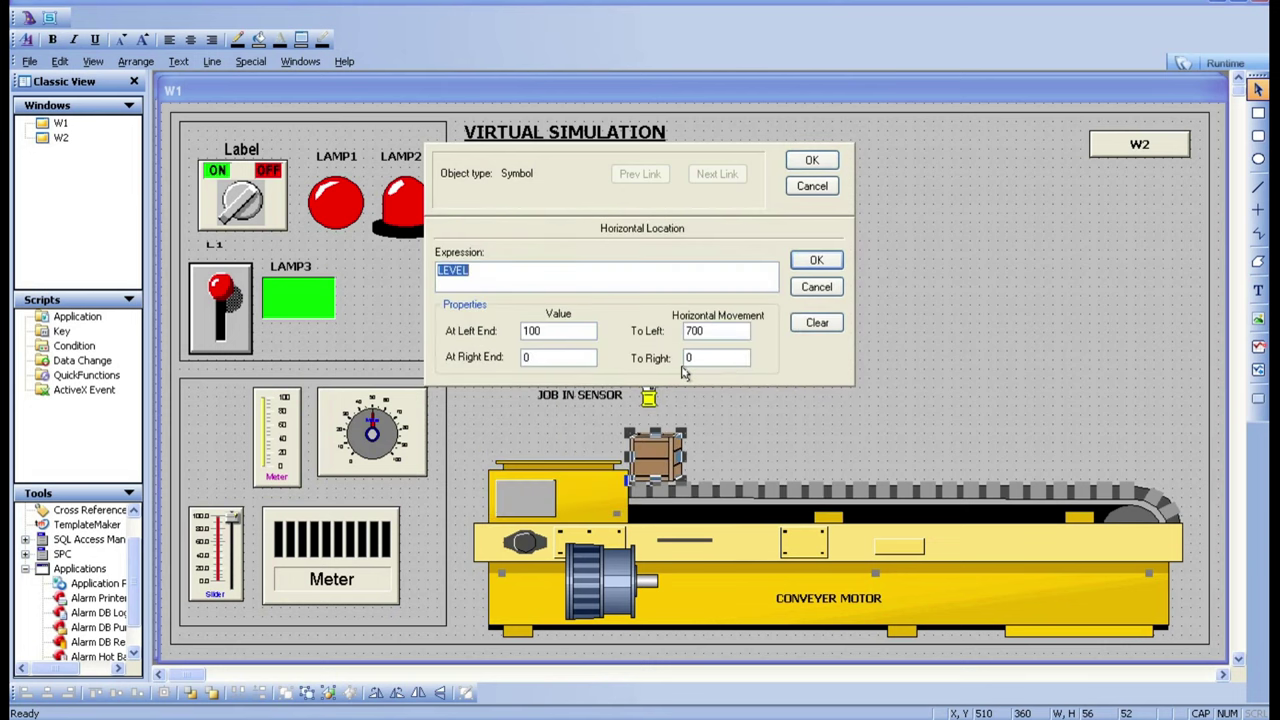
left_click(513, 278)
double_click(556, 331)
type("00")
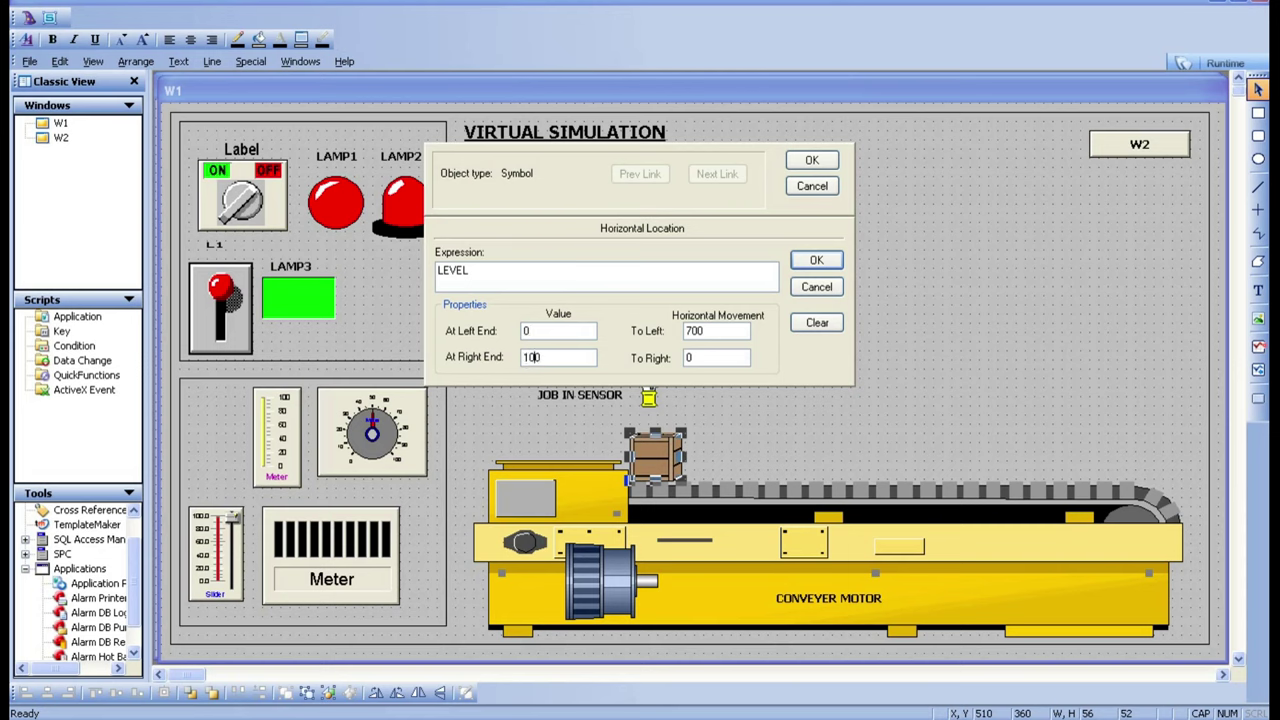
double_click(713, 334)
type("0")
left_click(709, 357)
left_click(810, 262)
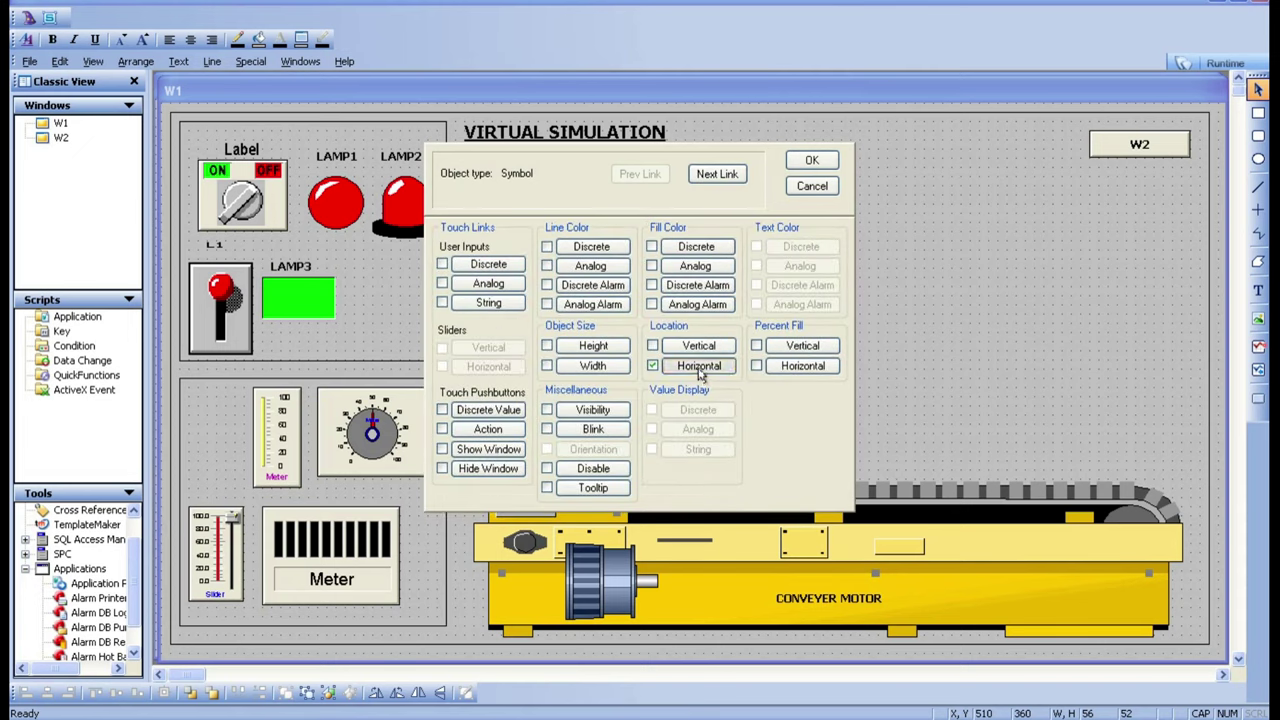
left_click(699, 367)
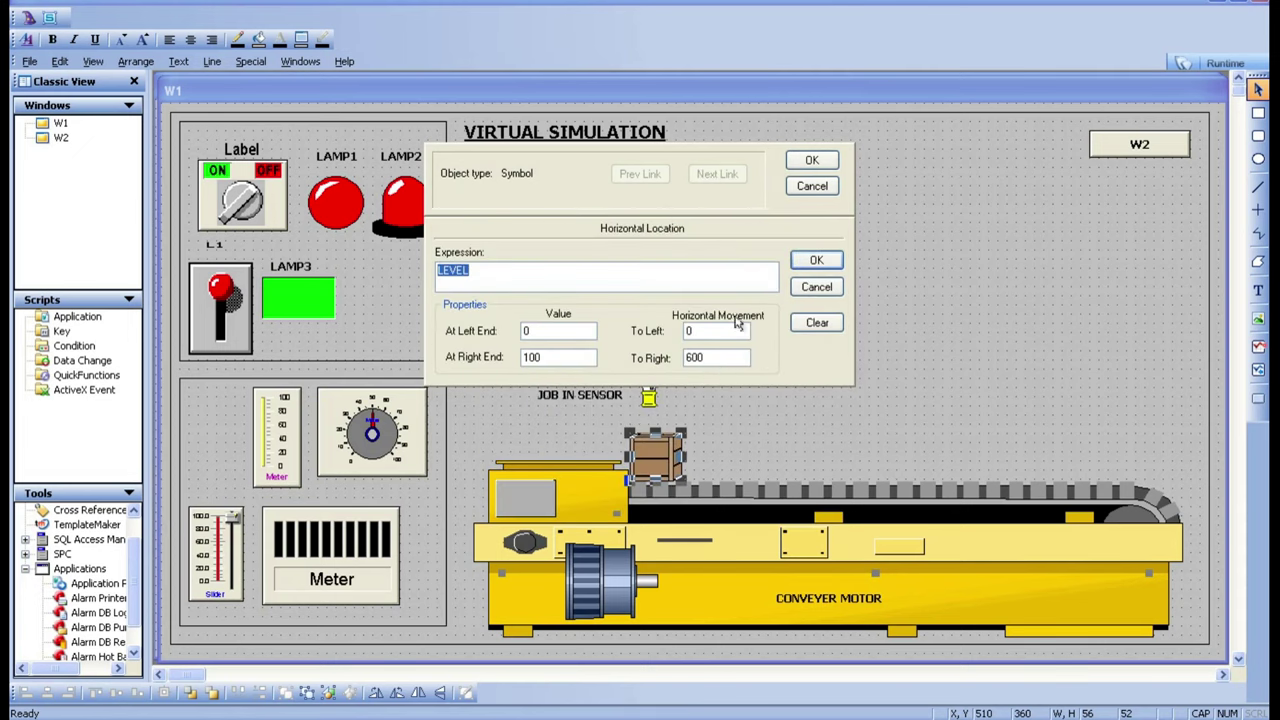
left_click(810, 266)
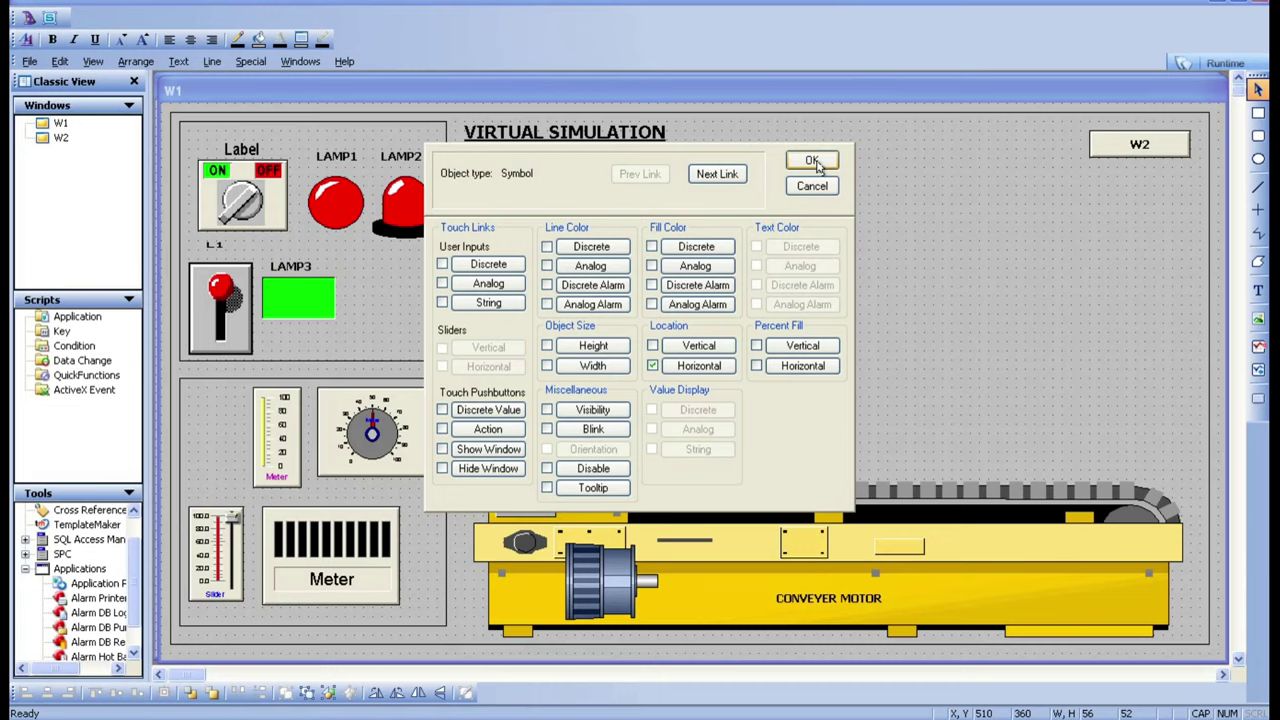
left_click(814, 162)
Step: Test the crate's travel on W1 in runtime by raising the large slider to 100 and lowering it again
left_click(1210, 62)
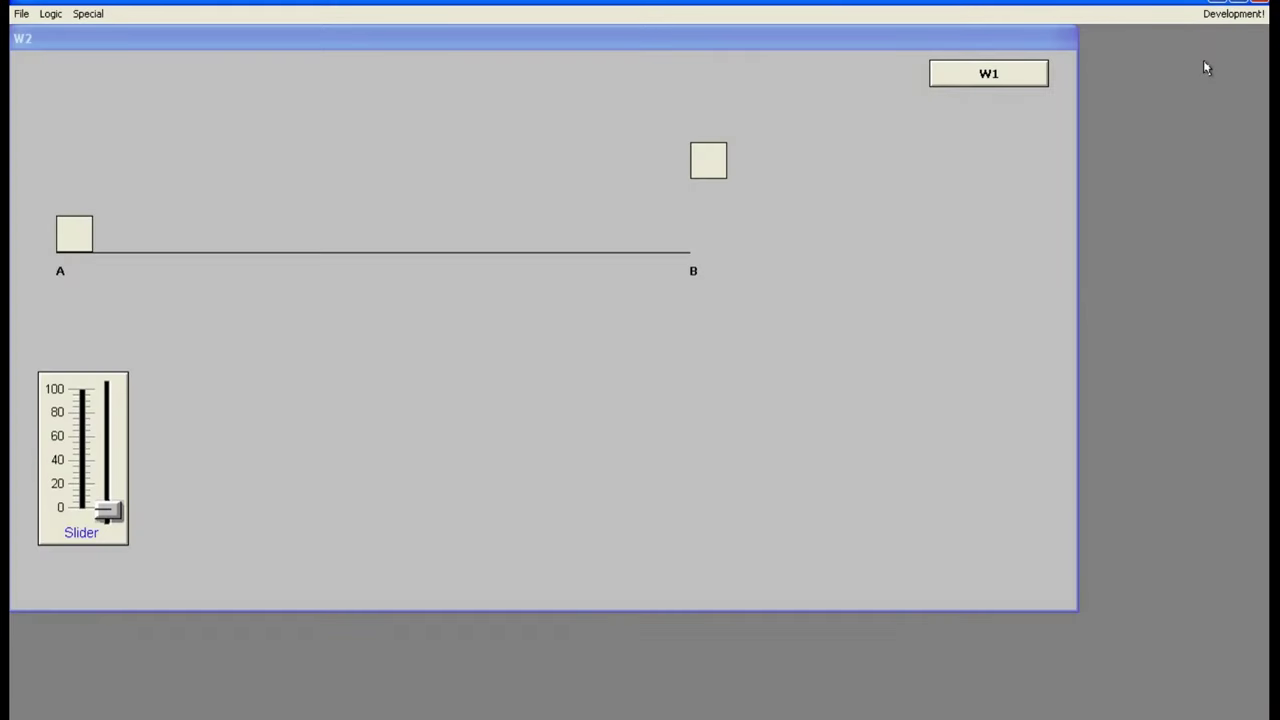
left_click(1005, 79)
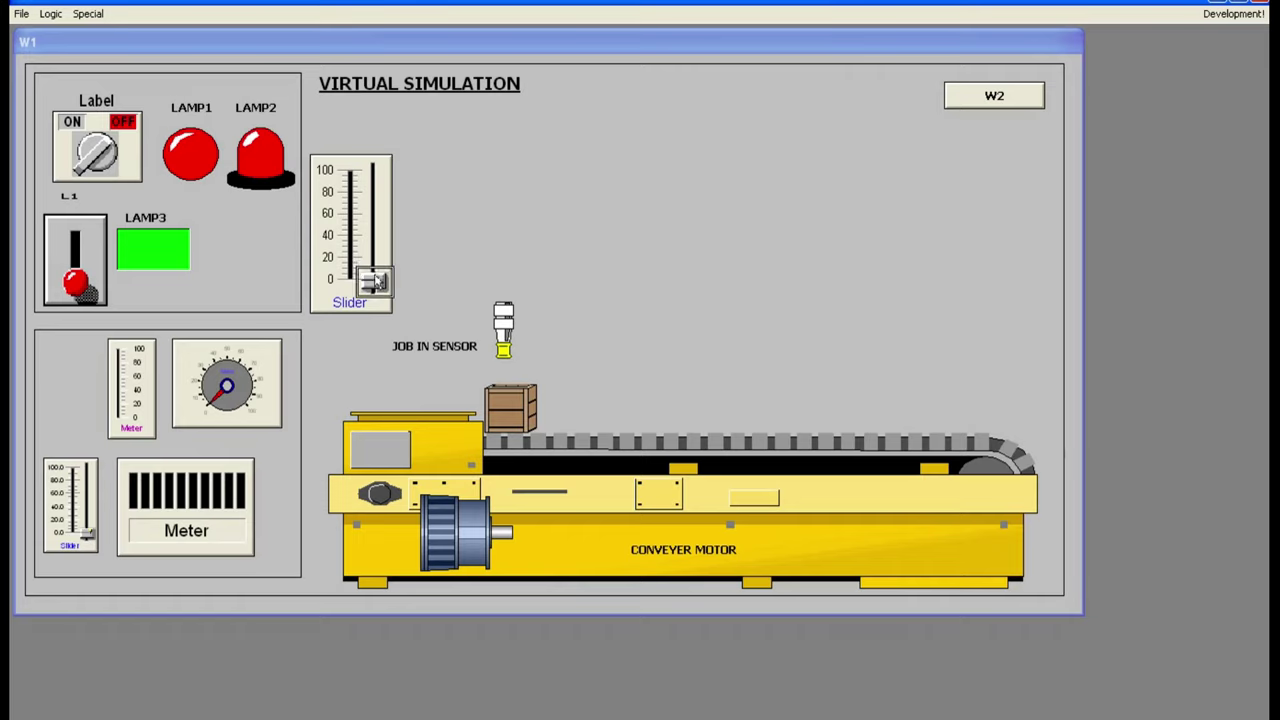
left_click(374, 282)
left_click_drag(374, 280, 365, 162)
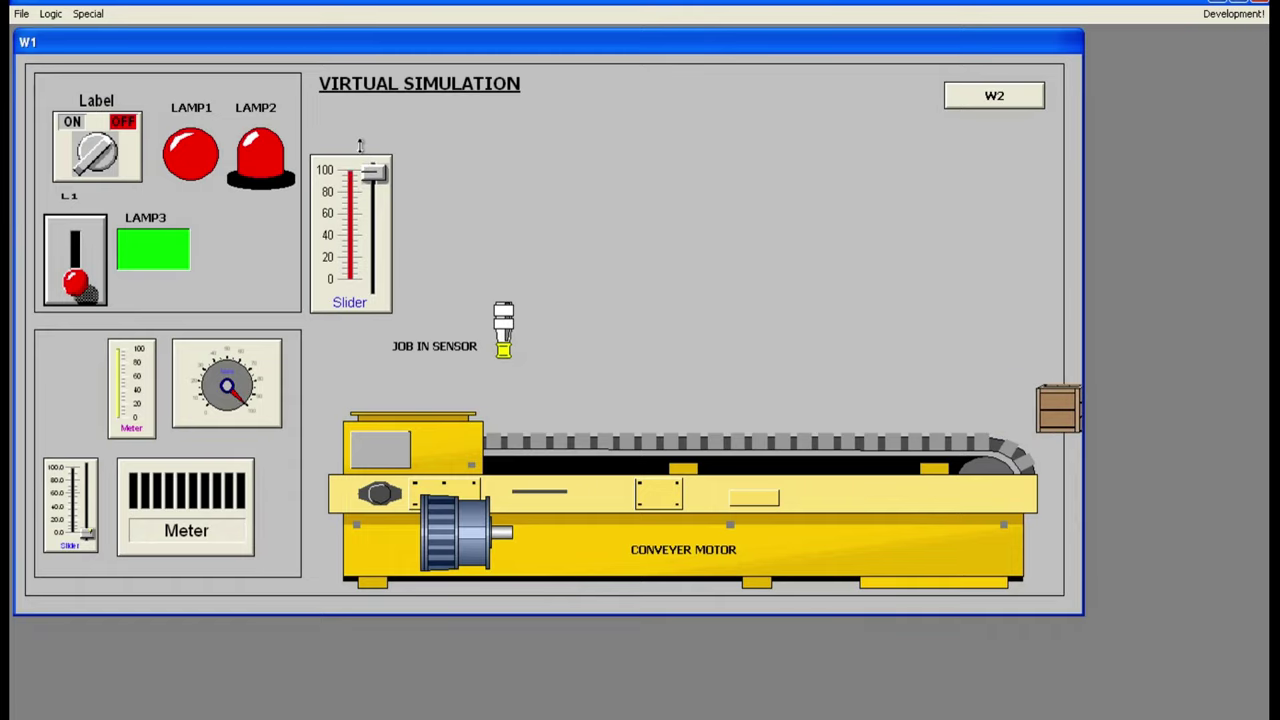
left_click_drag(374, 172, 372, 233)
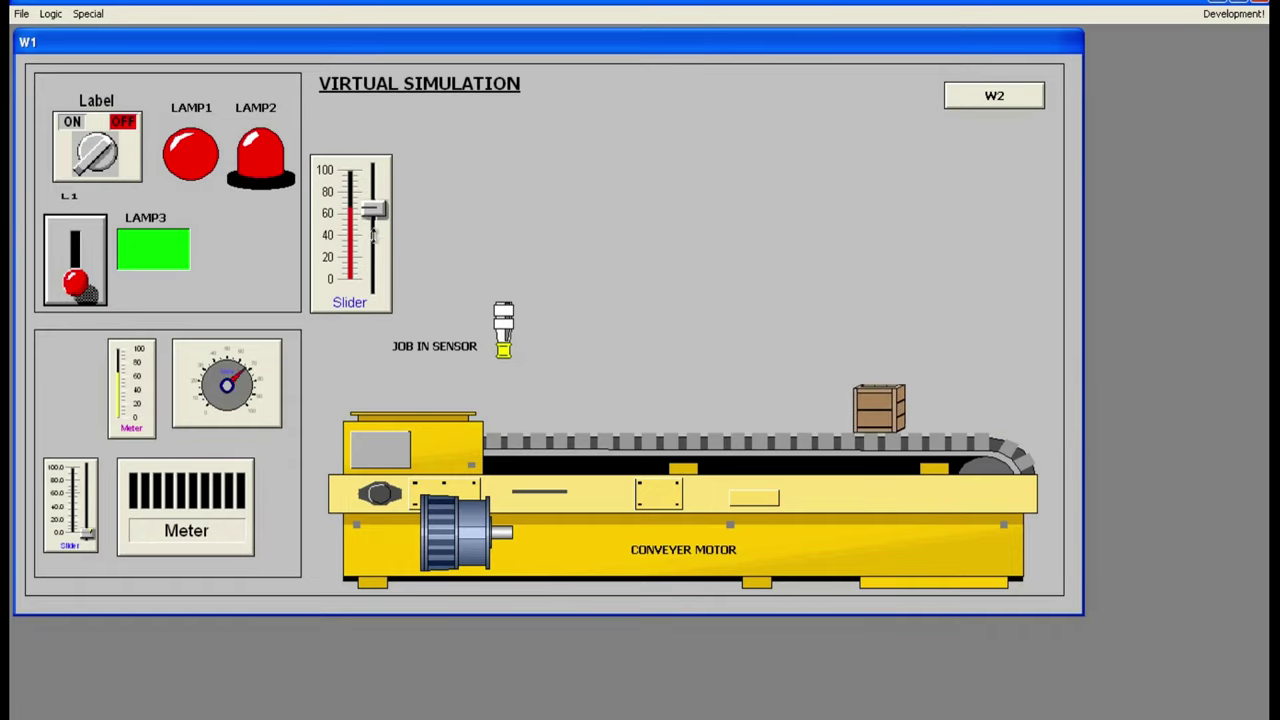
Step: Return to development and reduce the crate's rightward movement distance in its Horizontal Location link
left_click(1233, 14)
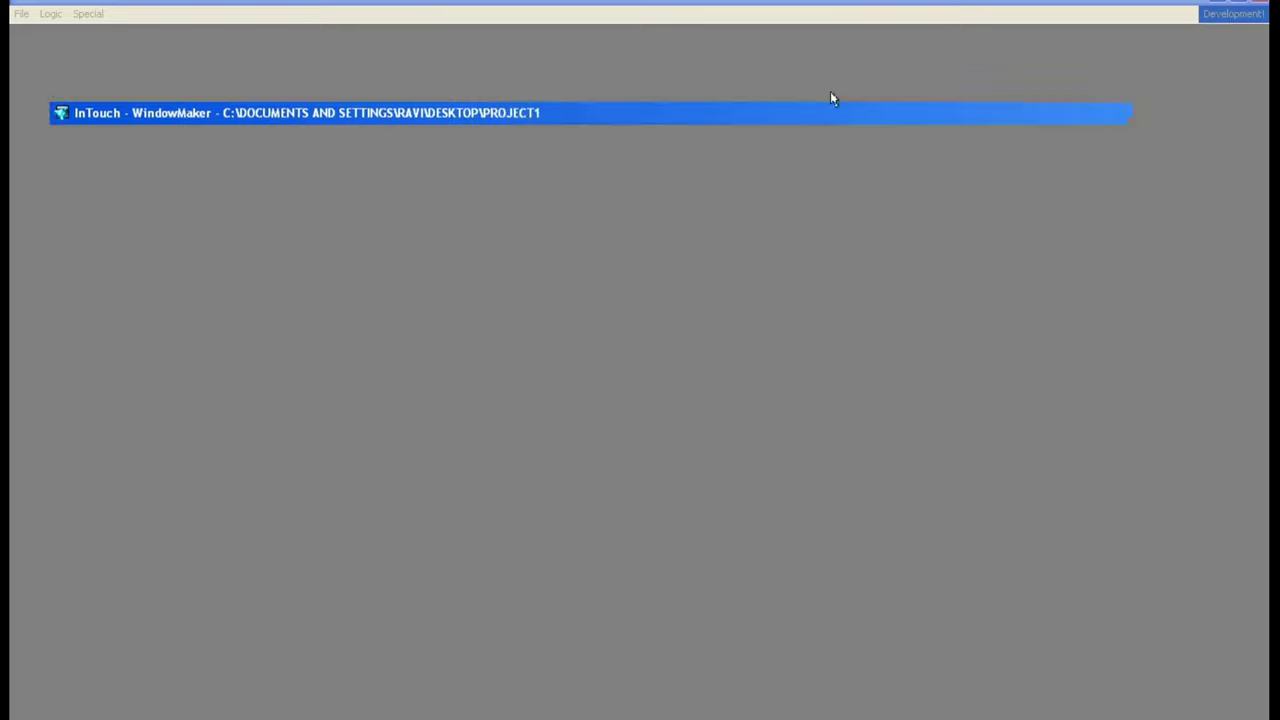
double_click(640, 471)
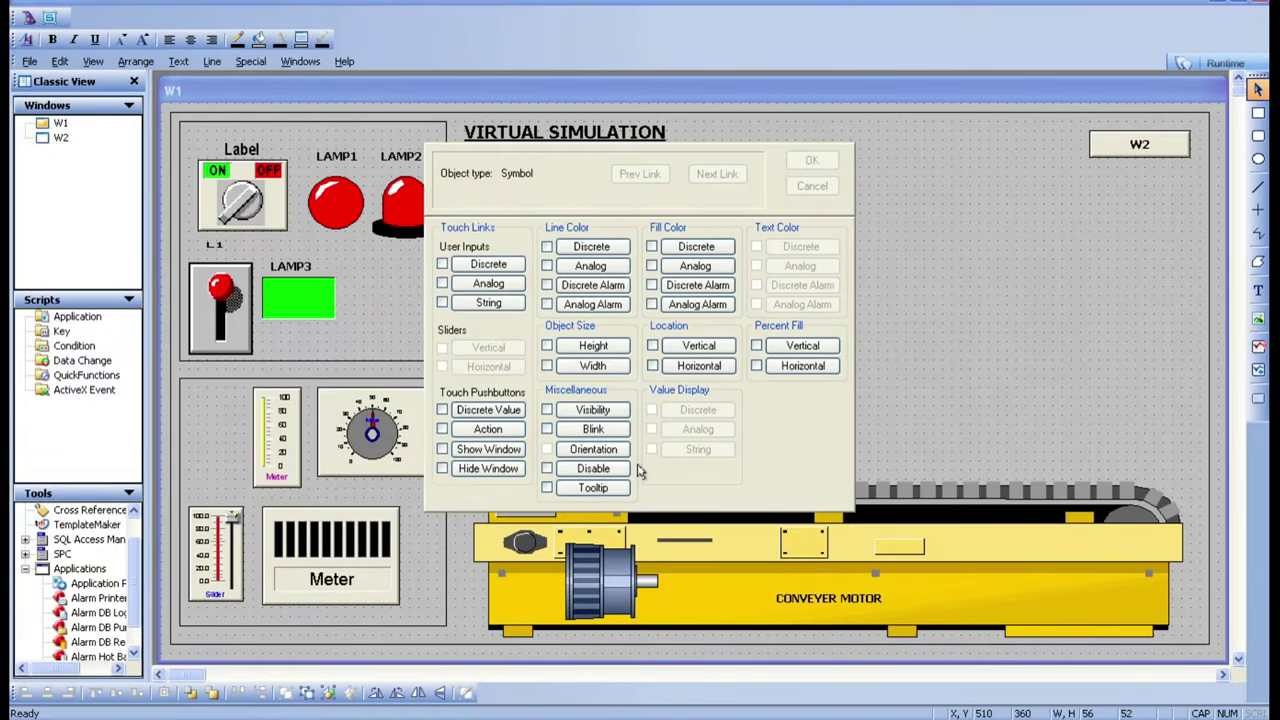
left_click(699, 366)
left_click(727, 358)
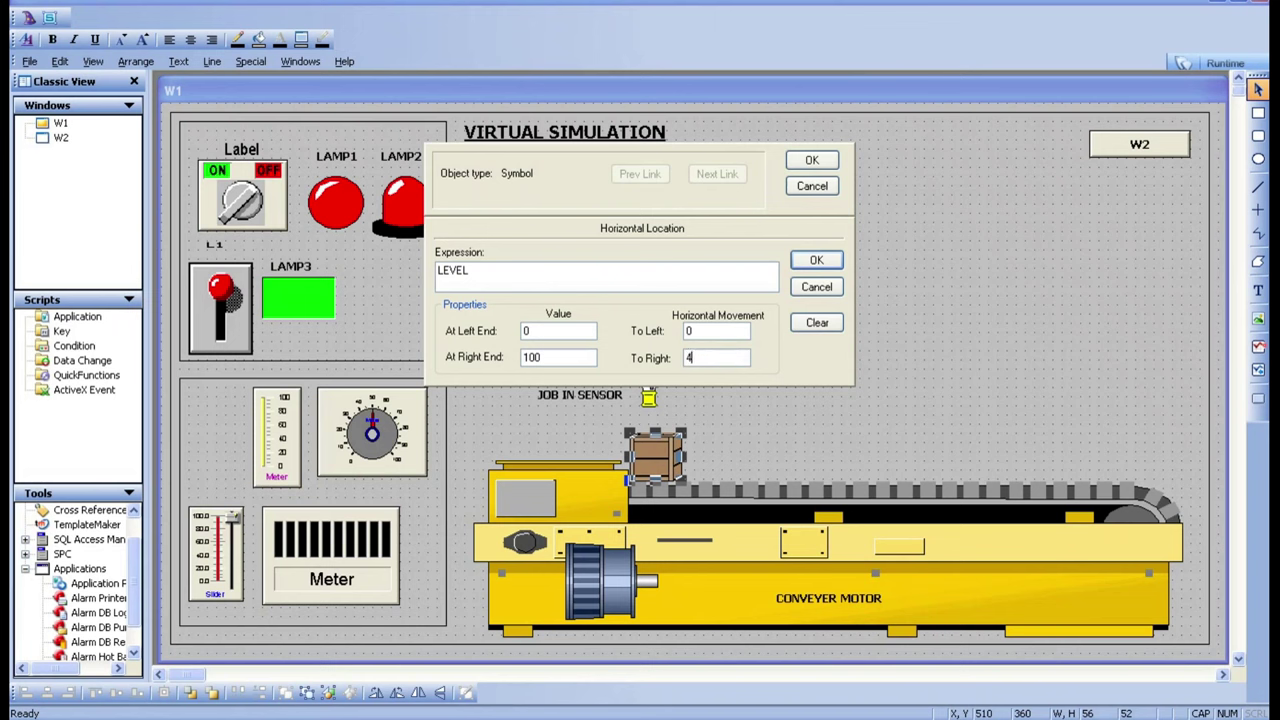
left_click(816, 260)
left_click(814, 162)
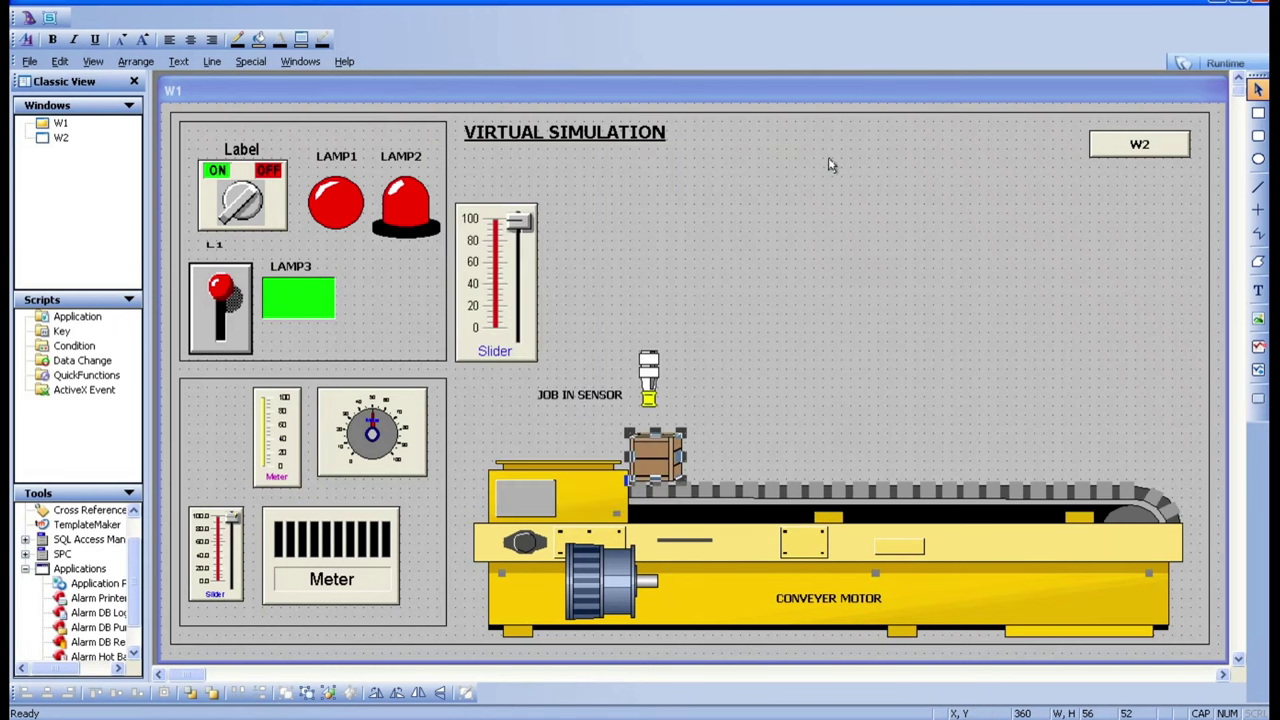
Step: Test the crate's travel along the conveyor in runtime by raising the large W1 slider to 100 and lowering it to 0
left_click(1205, 64)
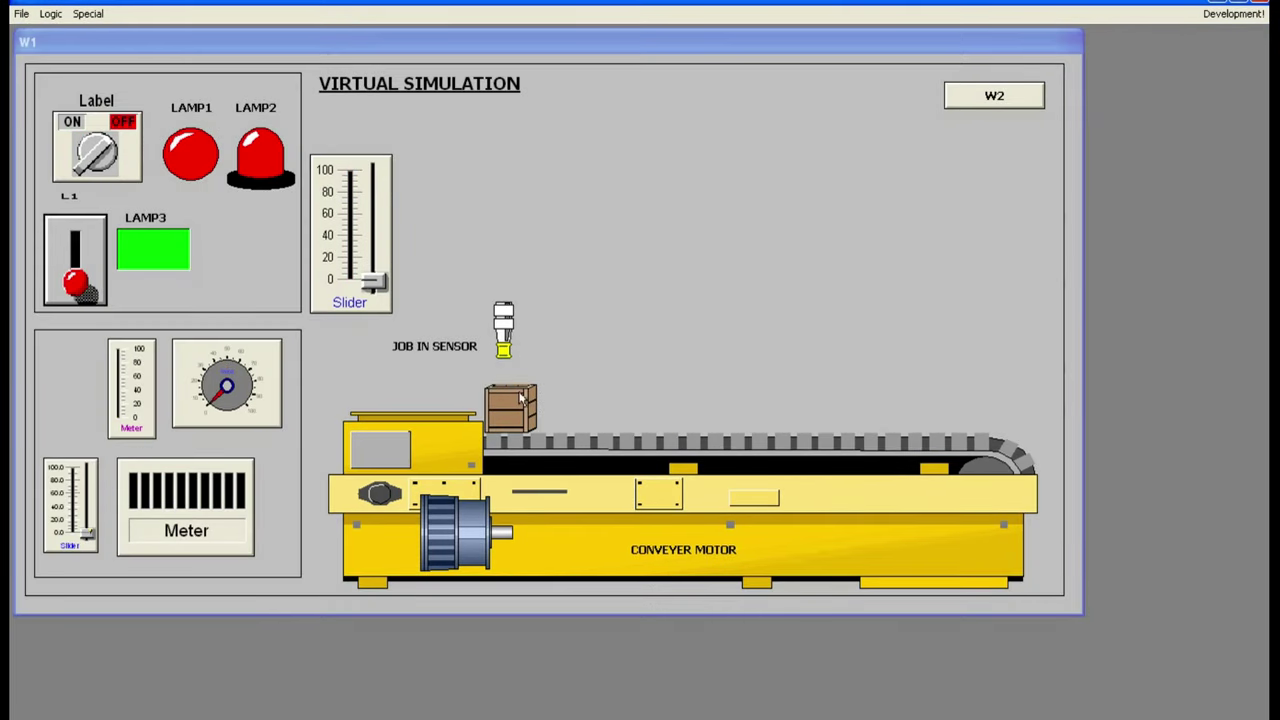
left_click(370, 283)
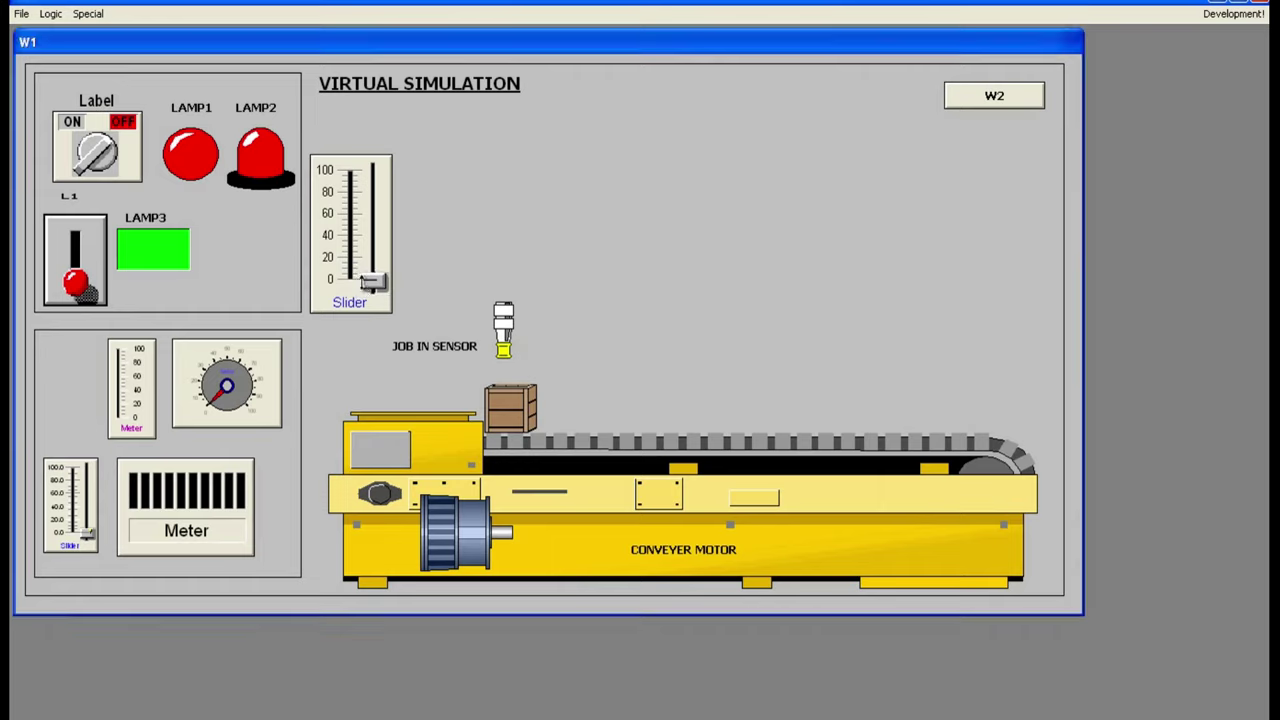
left_click_drag(362, 274, 362, 166)
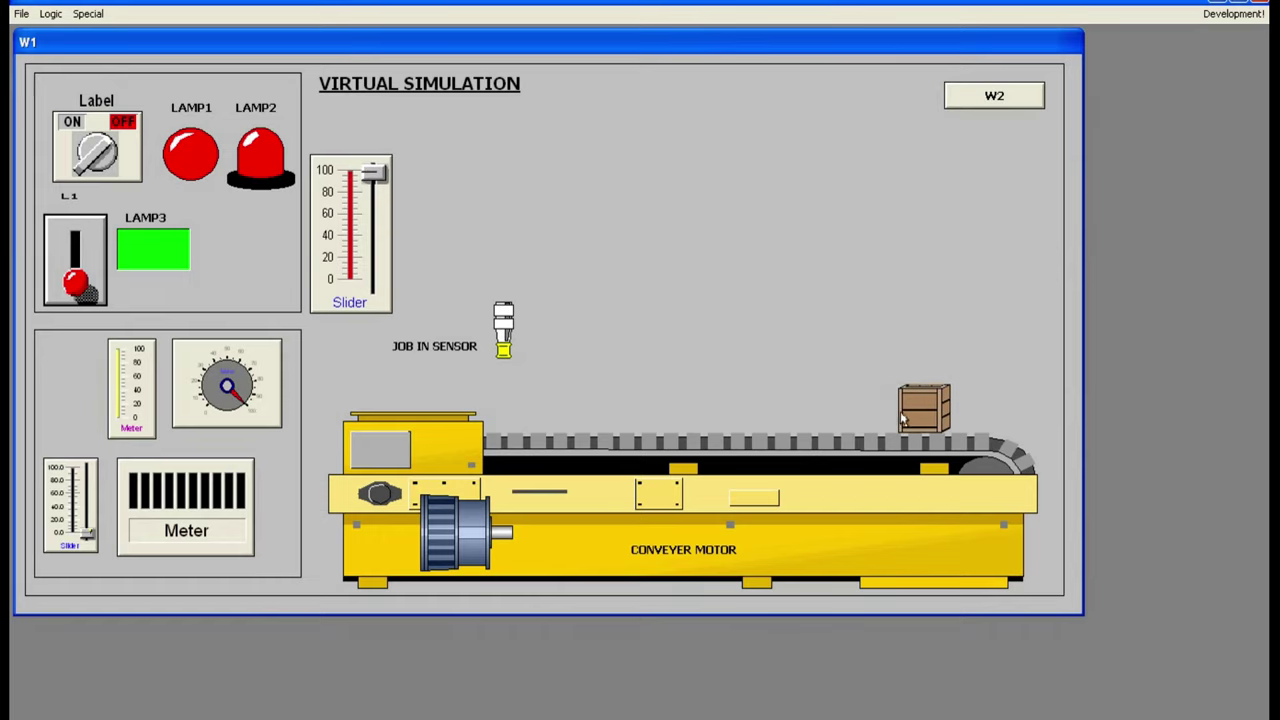
left_click_drag(372, 172, 372, 282)
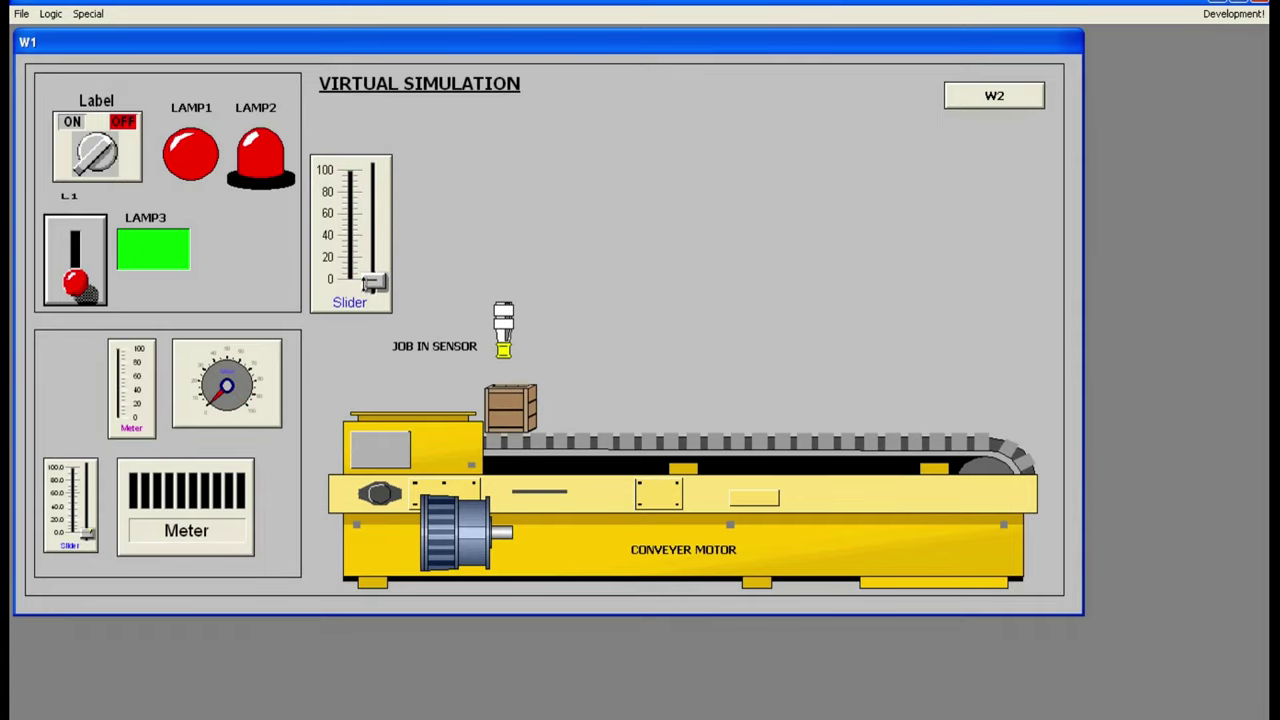
Step: Return to development and review the crate's vertical and horizontal location link options, leaving them as they are
left_click(1240, 14)
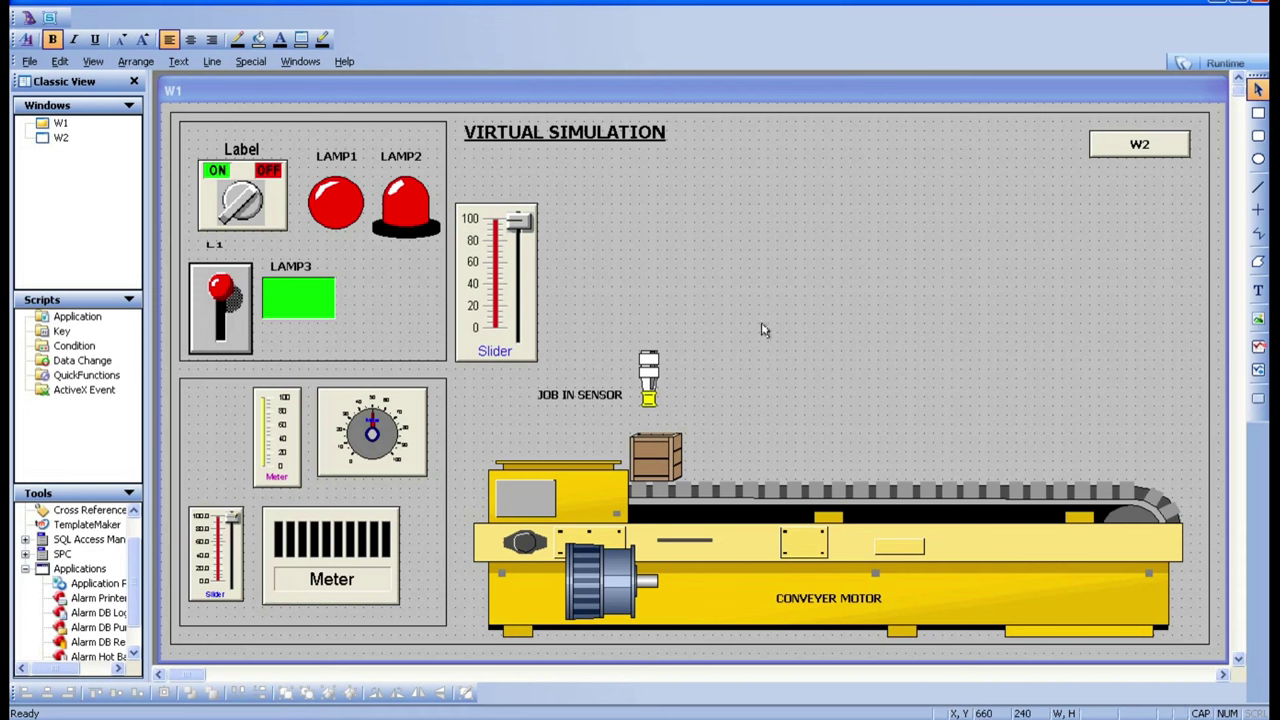
double_click(652, 466)
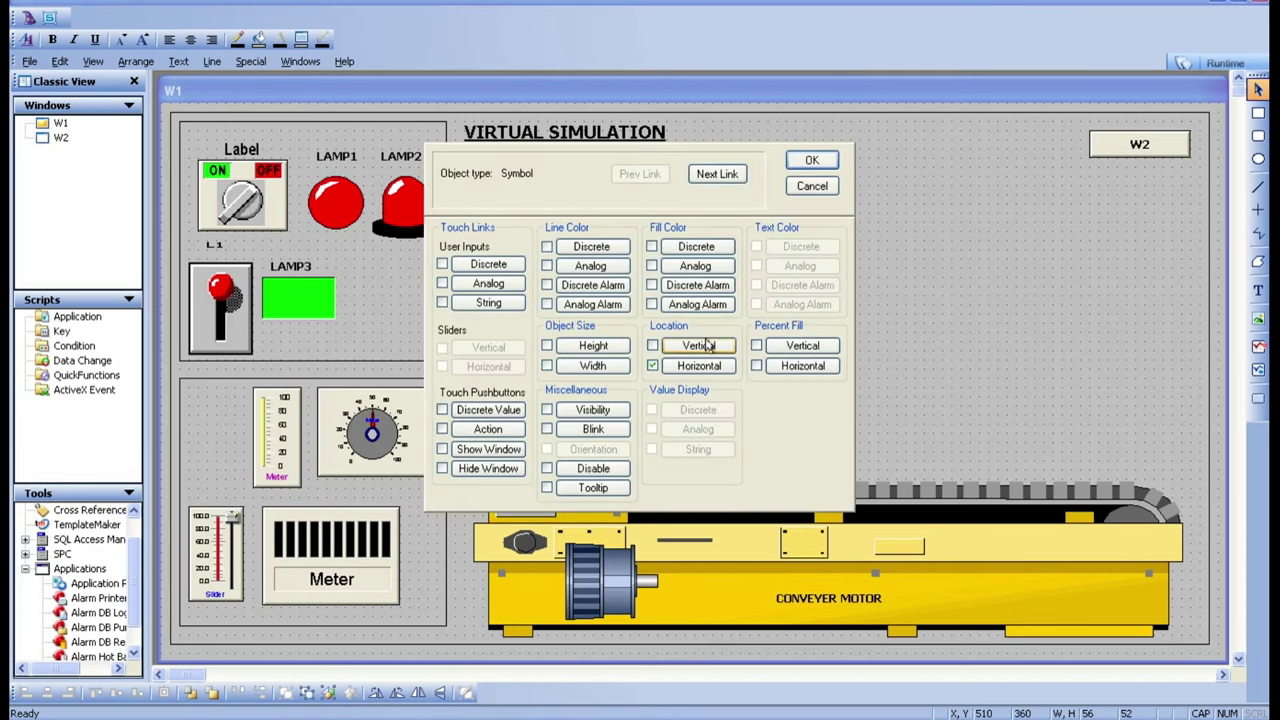
left_click(686, 348)
left_click(812, 186)
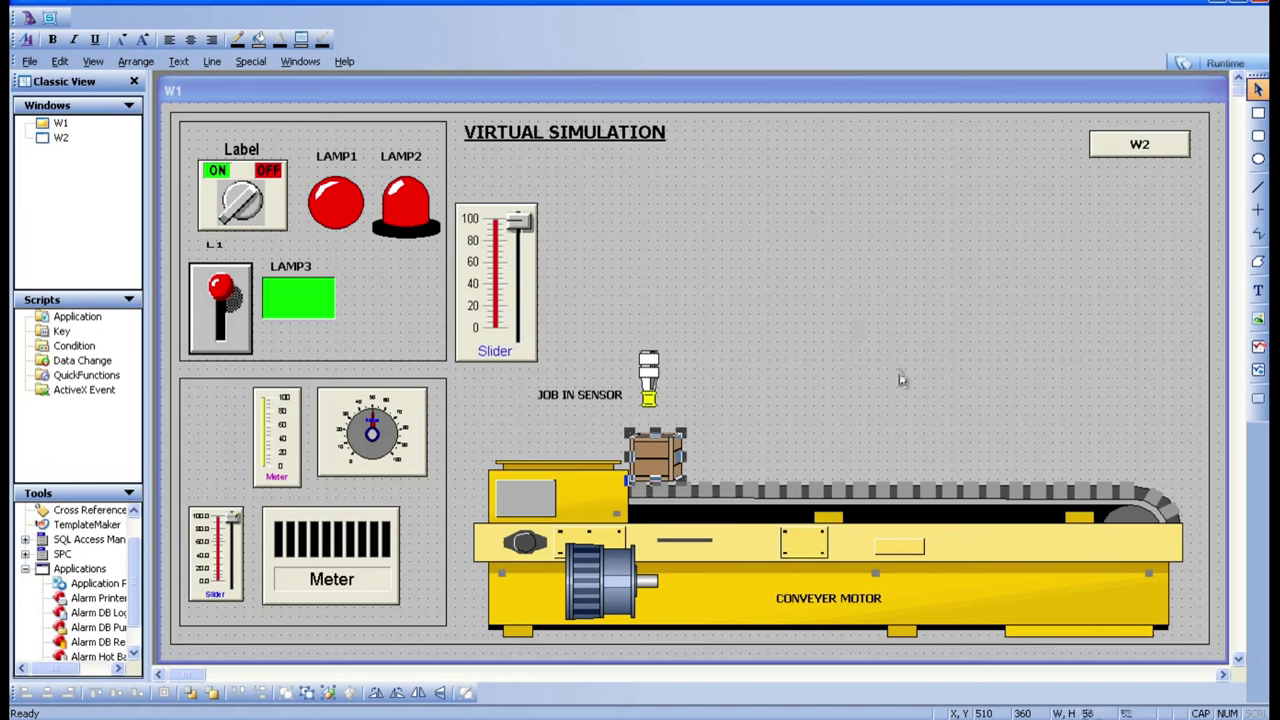
left_click(899, 380)
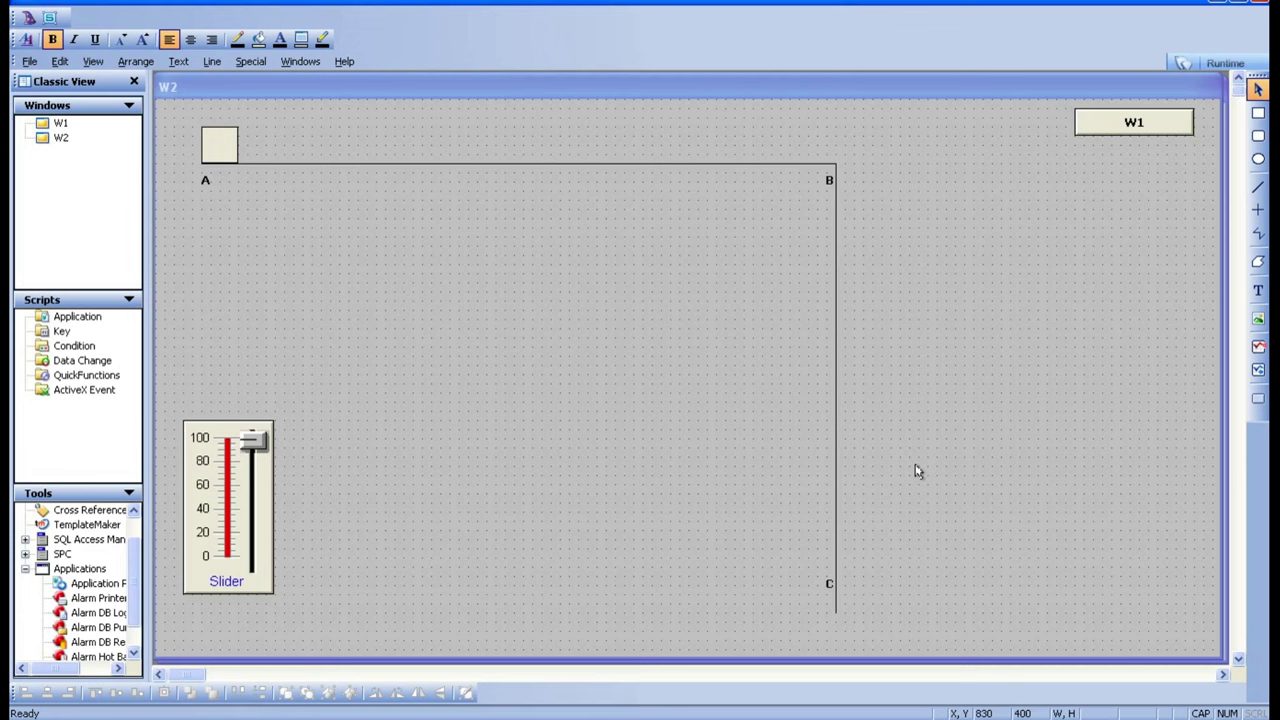
Step: Set the rightward movement of the square at A on W2 to 600 in its Horizontal Location link
double_click(227, 151)
left_click(703, 369)
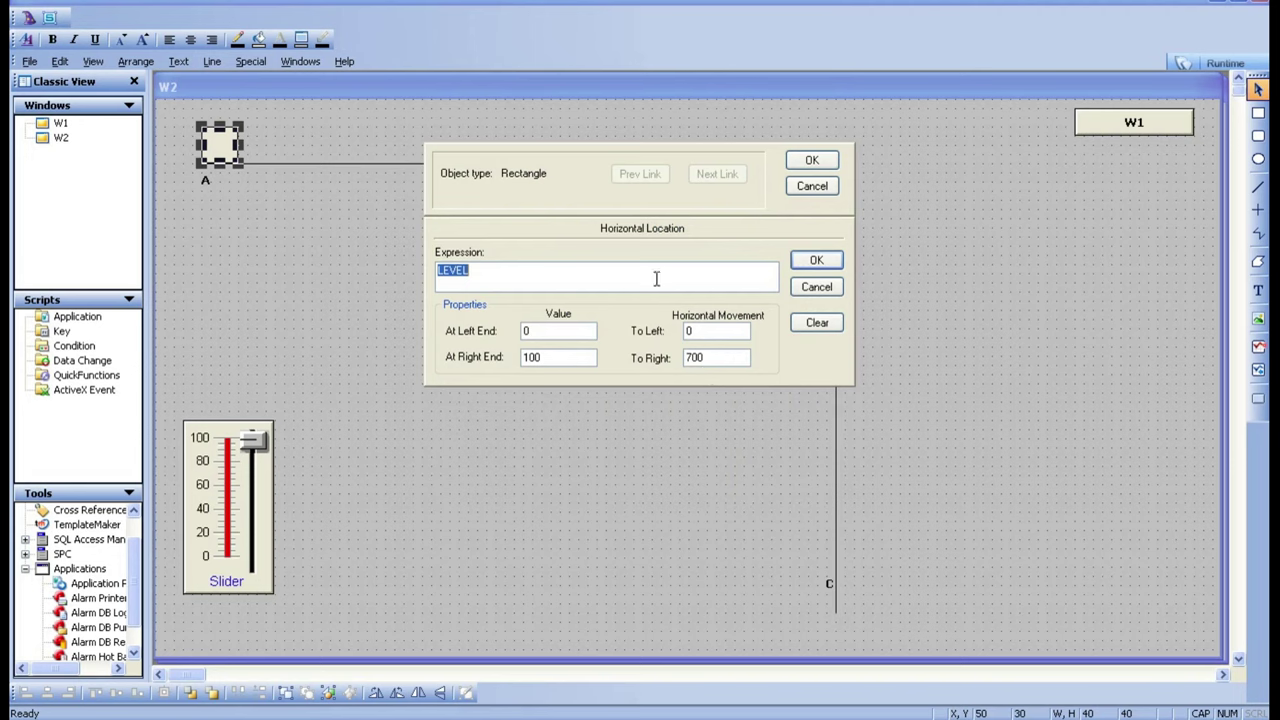
left_click(638, 284)
left_click(815, 261)
left_click(825, 162)
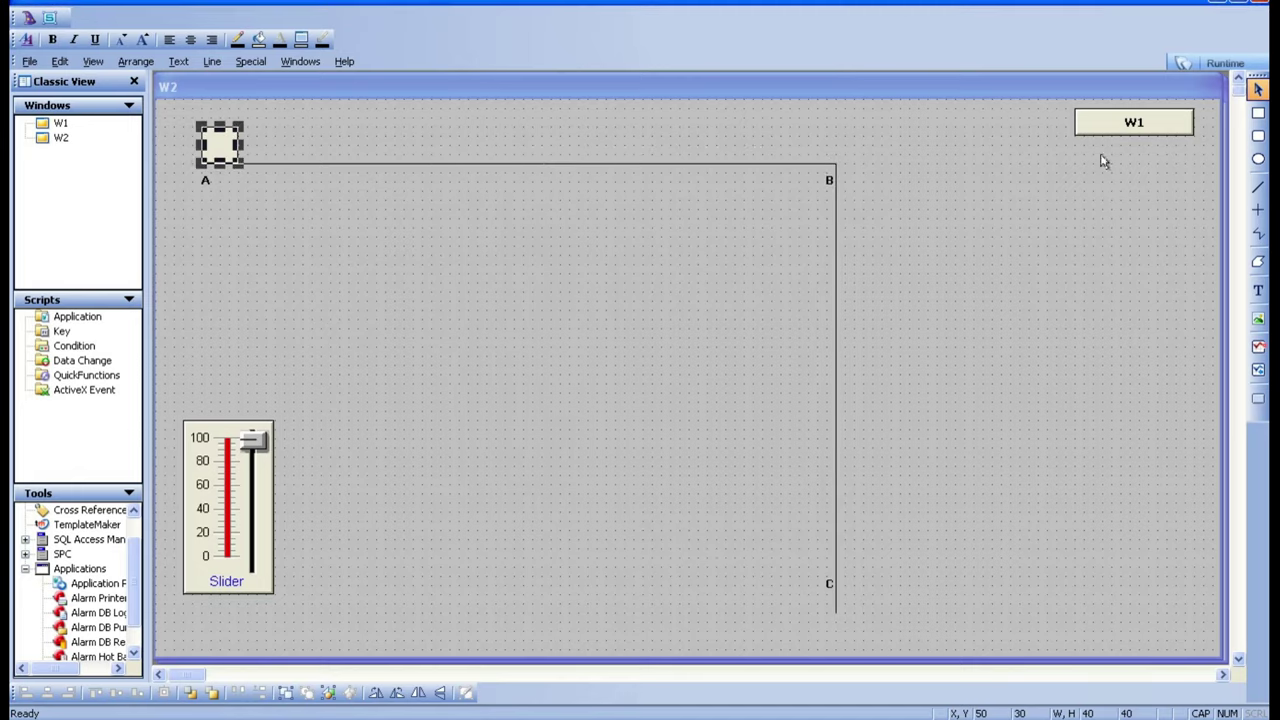
Step: Test the square's travel from A towards B in runtime by raising the W2 slider to 100 and lowering it to 0
left_click(1193, 65)
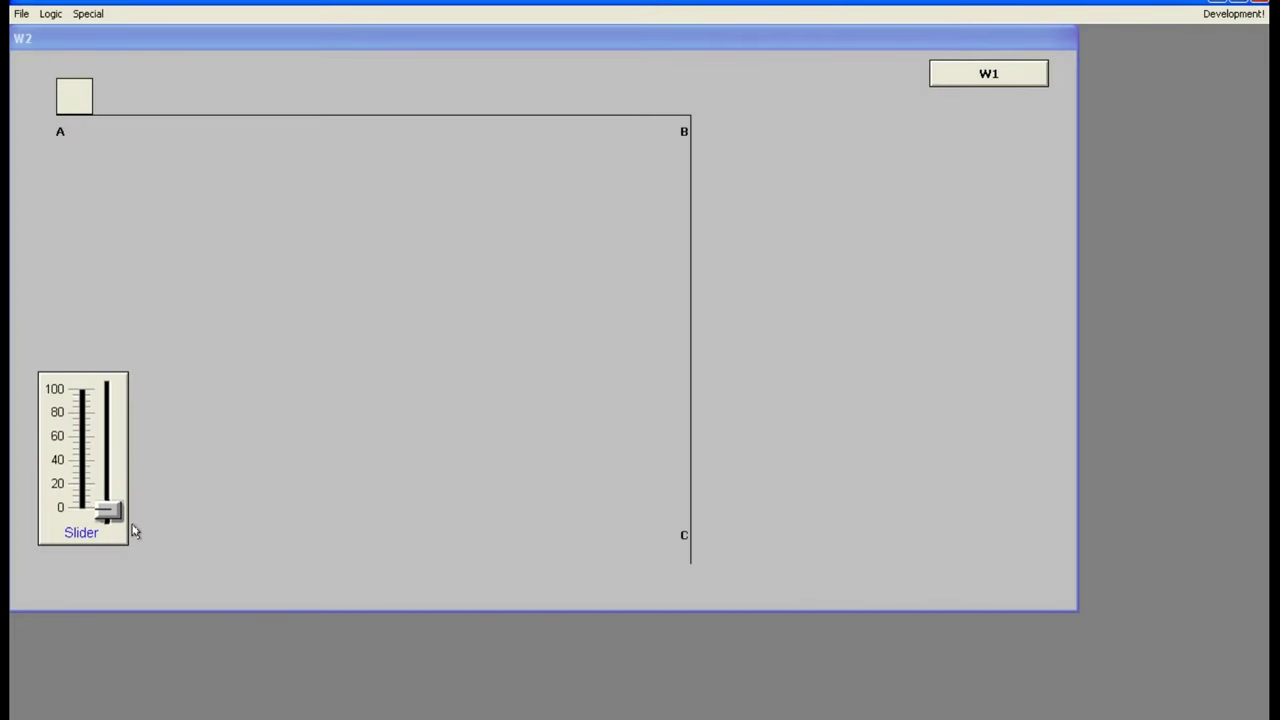
left_click_drag(104, 512, 125, 373)
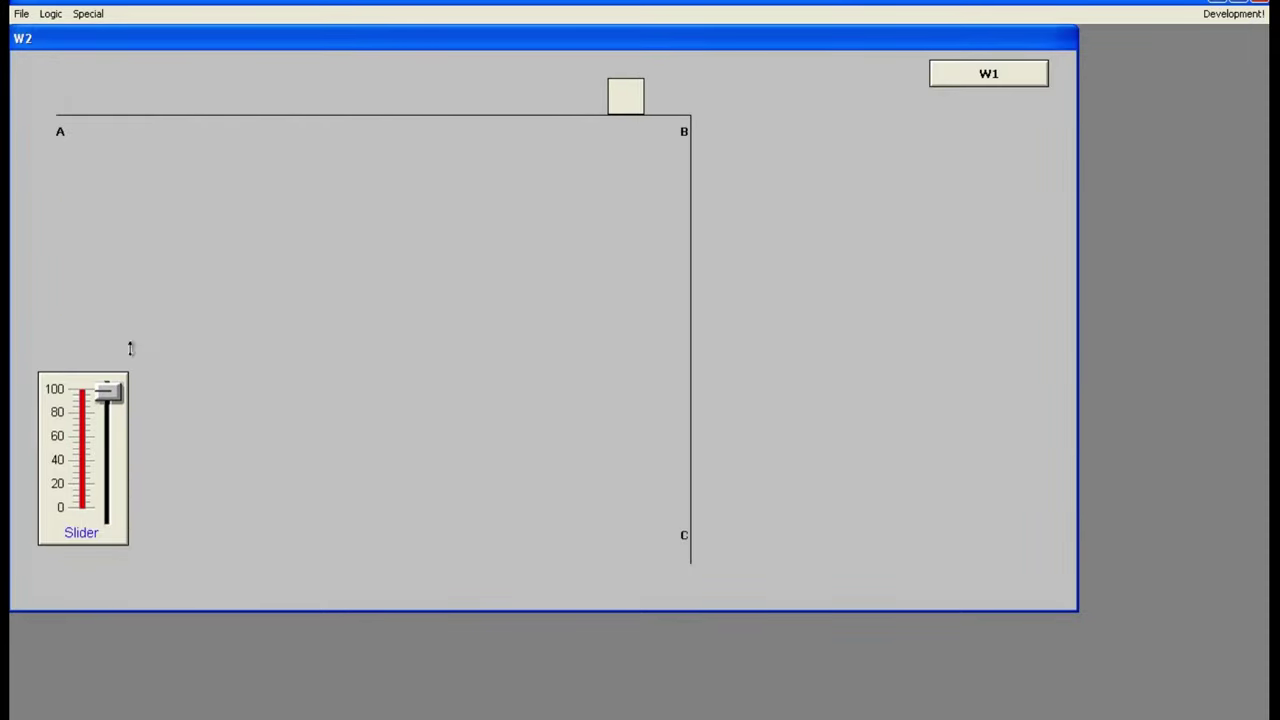
left_click_drag(108, 388, 107, 511)
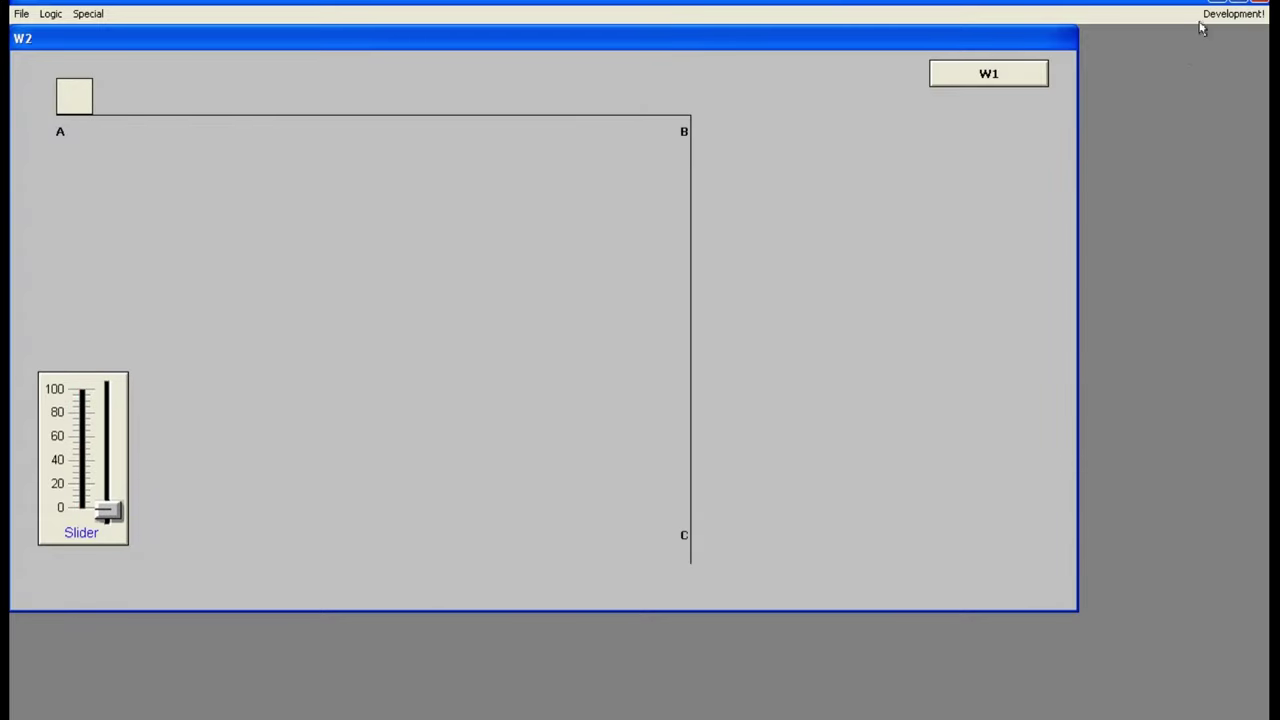
Step: Return to development and draw a 40 by 40 square just beyond B, level with the square at A
left_click(1231, 13)
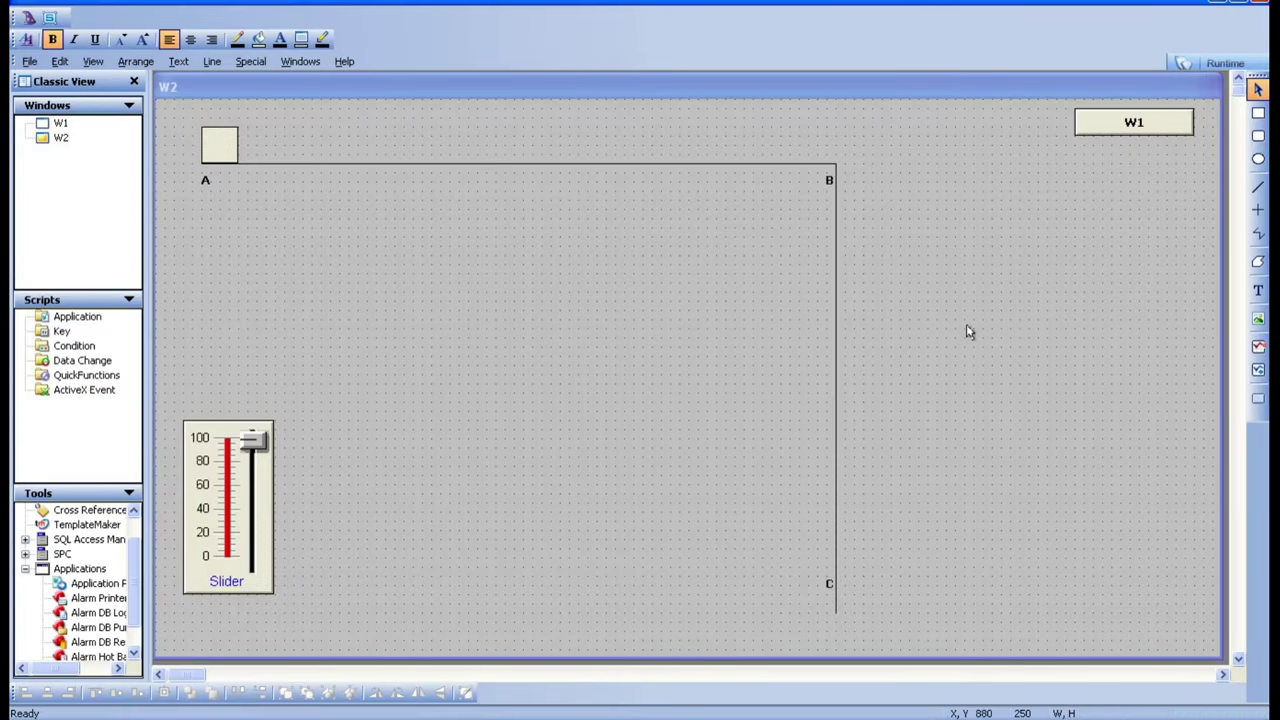
left_click(1257, 114)
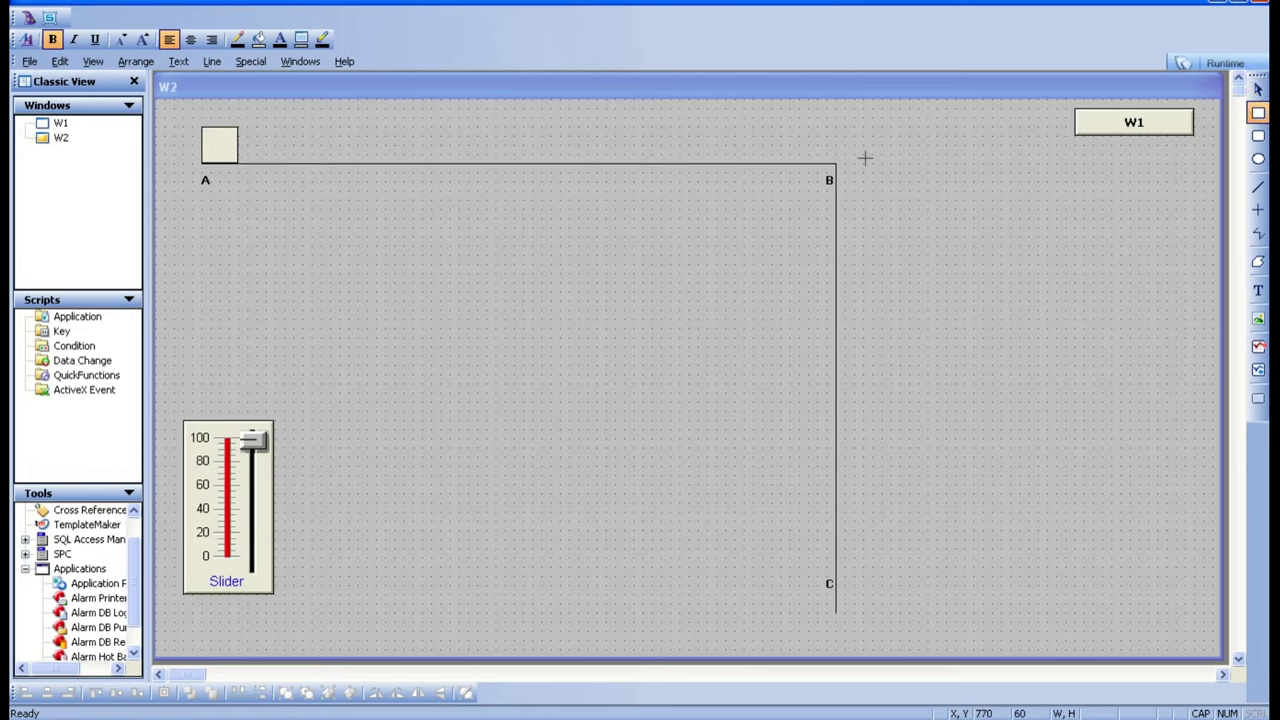
left_click_drag(854, 154, 898, 199)
left_click(923, 231)
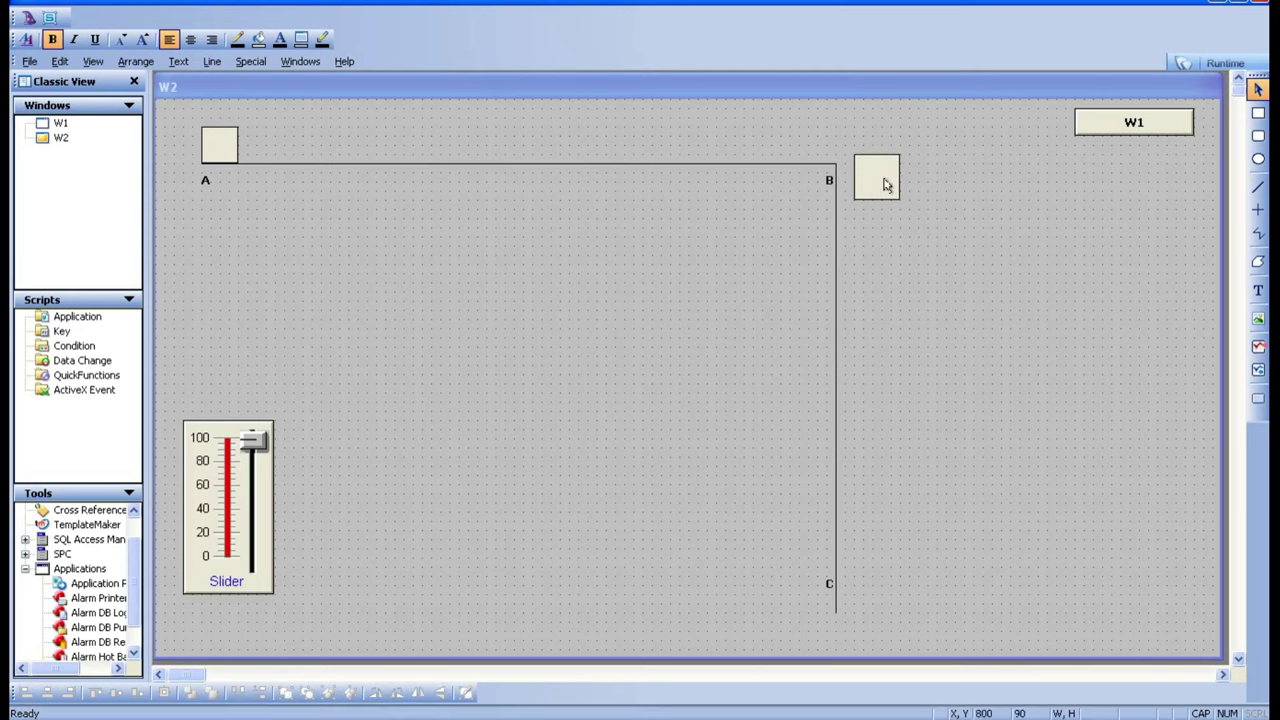
left_click(885, 184)
left_click_drag(893, 160, 854, 150)
left_click(928, 209)
left_click(889, 192)
left_click(870, 207)
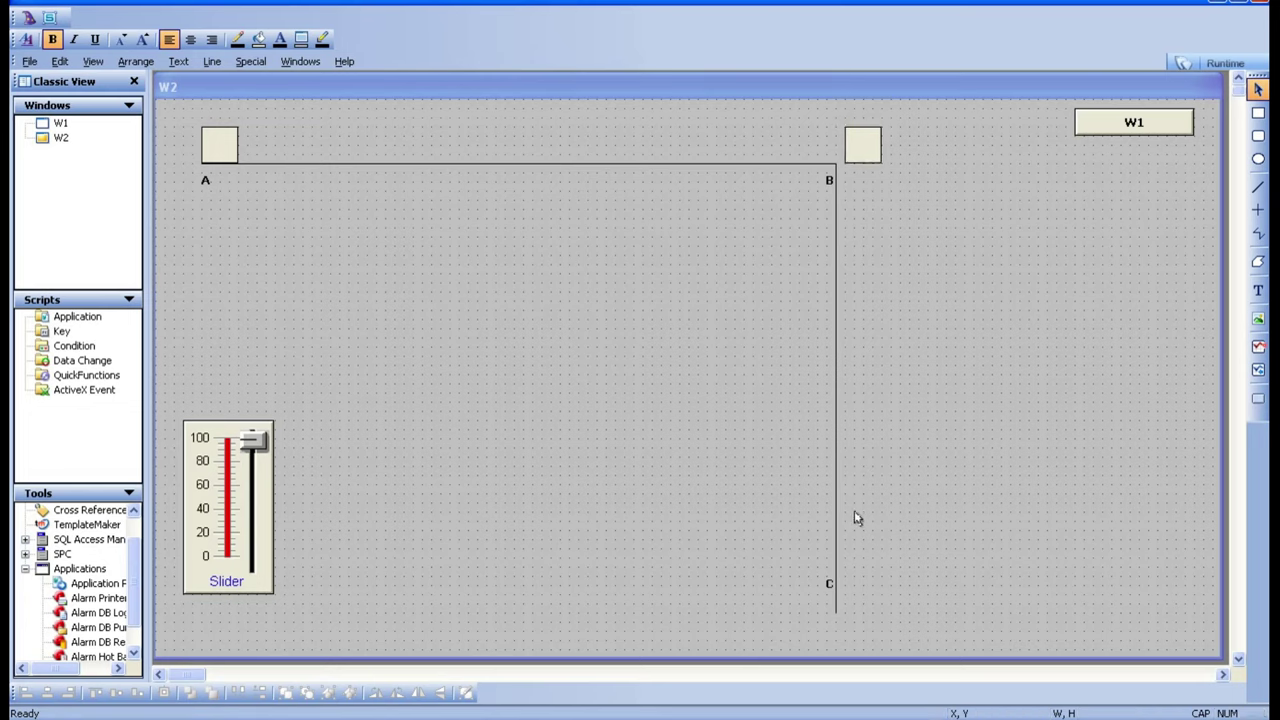
Step: Move the label C to just below the lower end of the vertical line
left_click(829, 586)
left_click_drag(829, 586, 838, 630)
left_click(872, 637)
Step: Give the square beside B a vertical location link on LEVEL, with values 0 at top and 100 at bottom, moving 0 up and 500 down
double_click(869, 143)
left_click(653, 346)
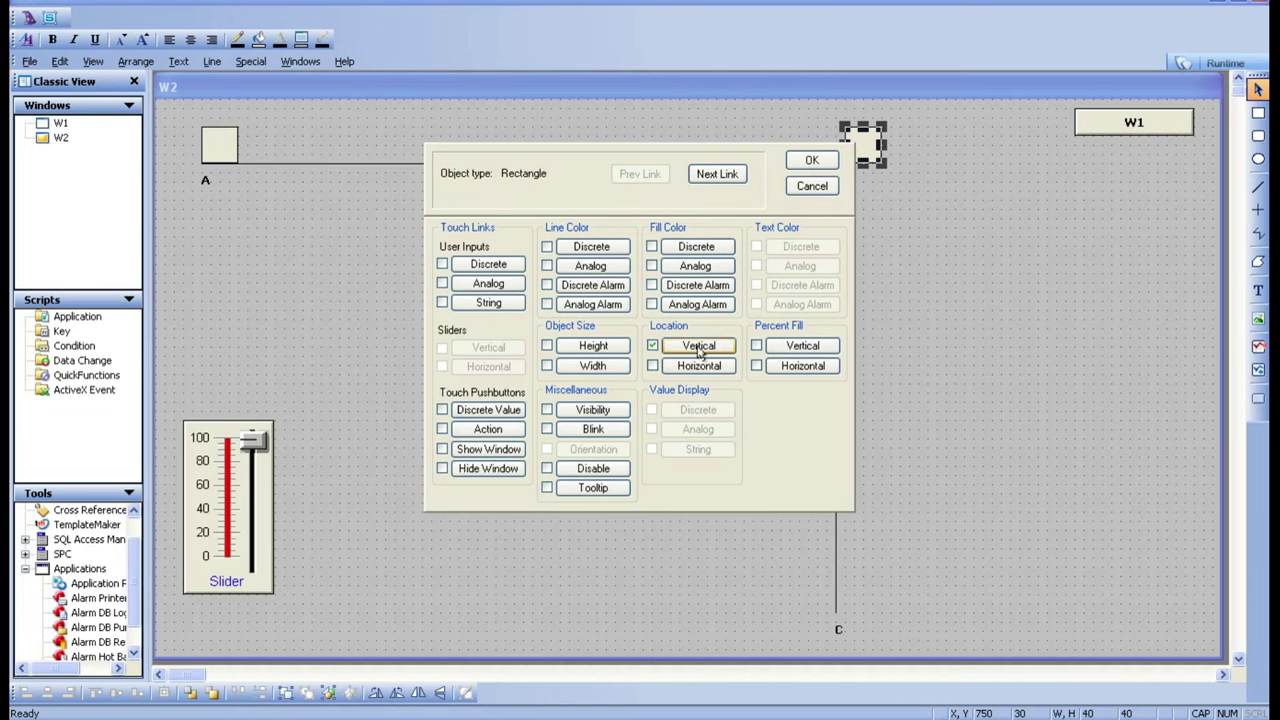
left_click(699, 346)
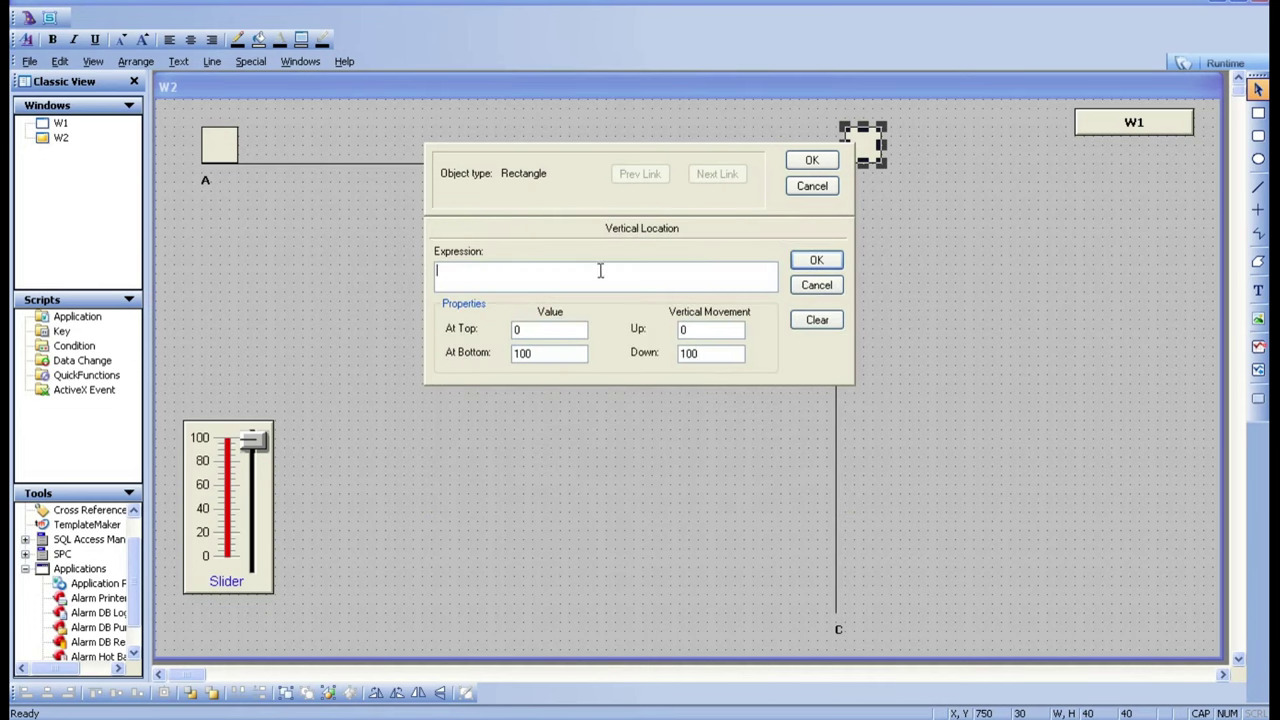
double_click(600, 271)
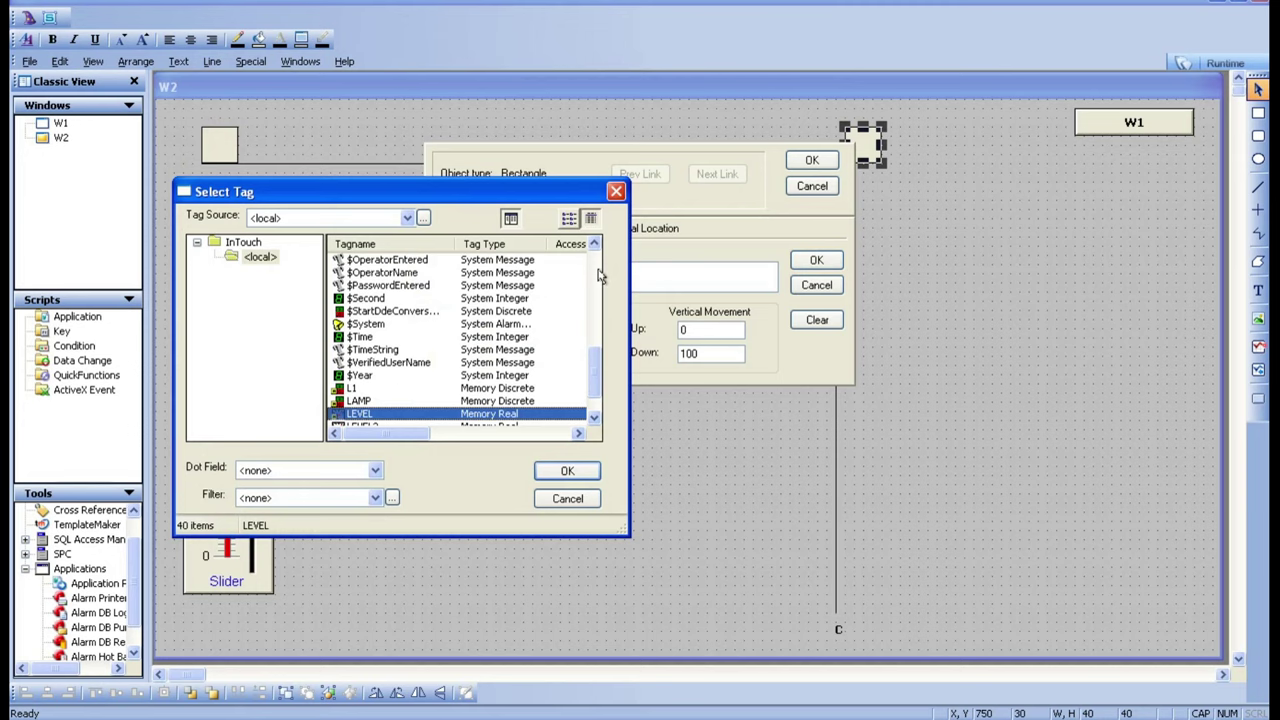
double_click(395, 415)
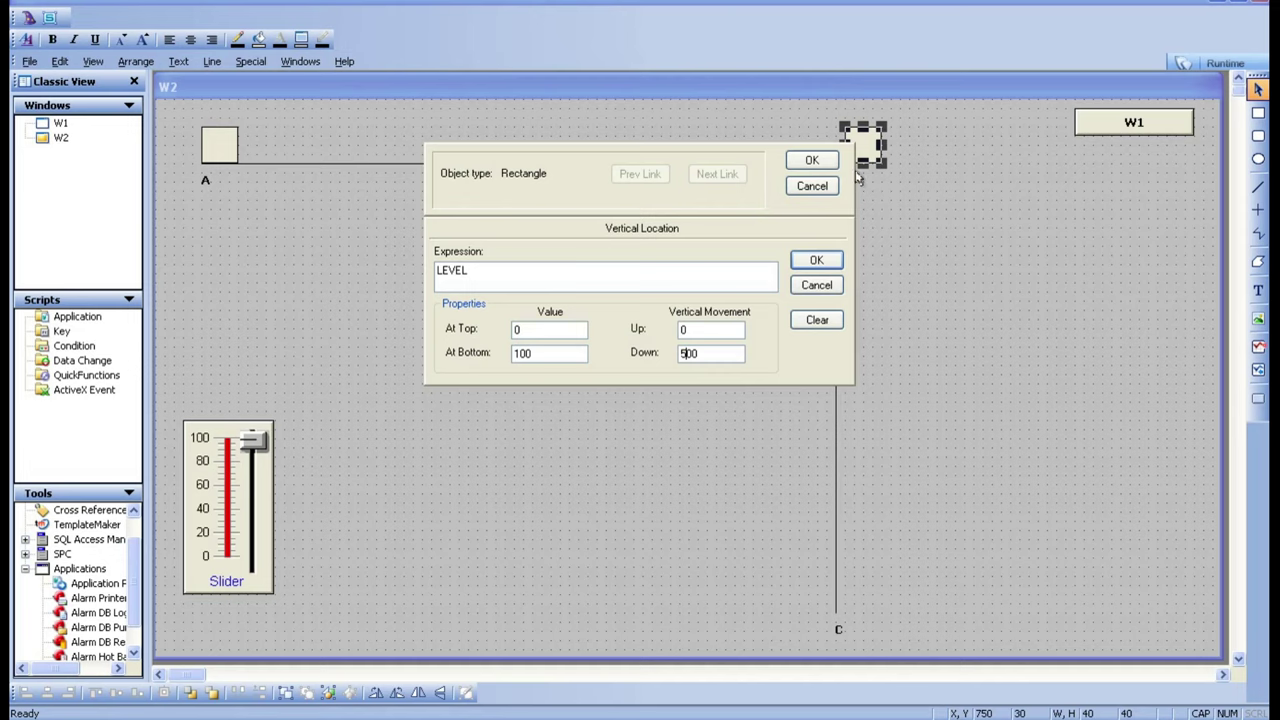
left_click(816, 259)
left_click(816, 162)
left_click(810, 180)
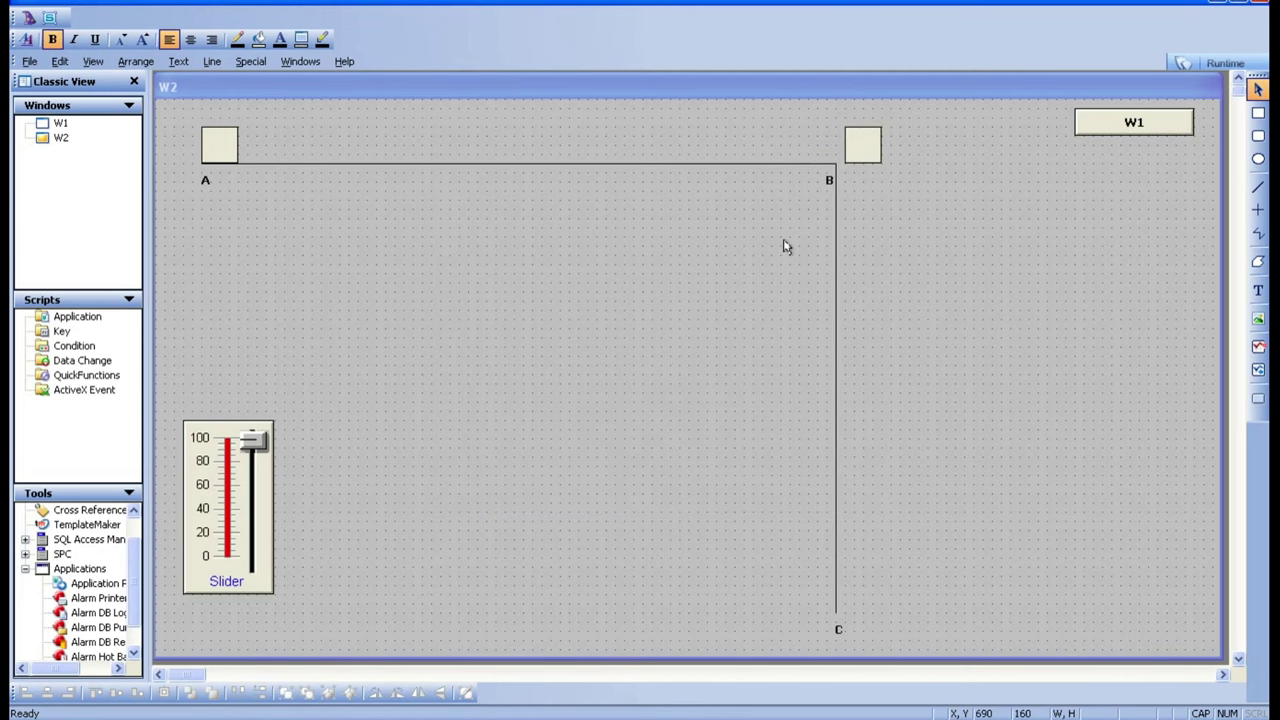
Step: Increase the rightward movement of the square at A in its Horizontal Location link so it travels to the square beside B
double_click(229, 150)
left_click(698, 366)
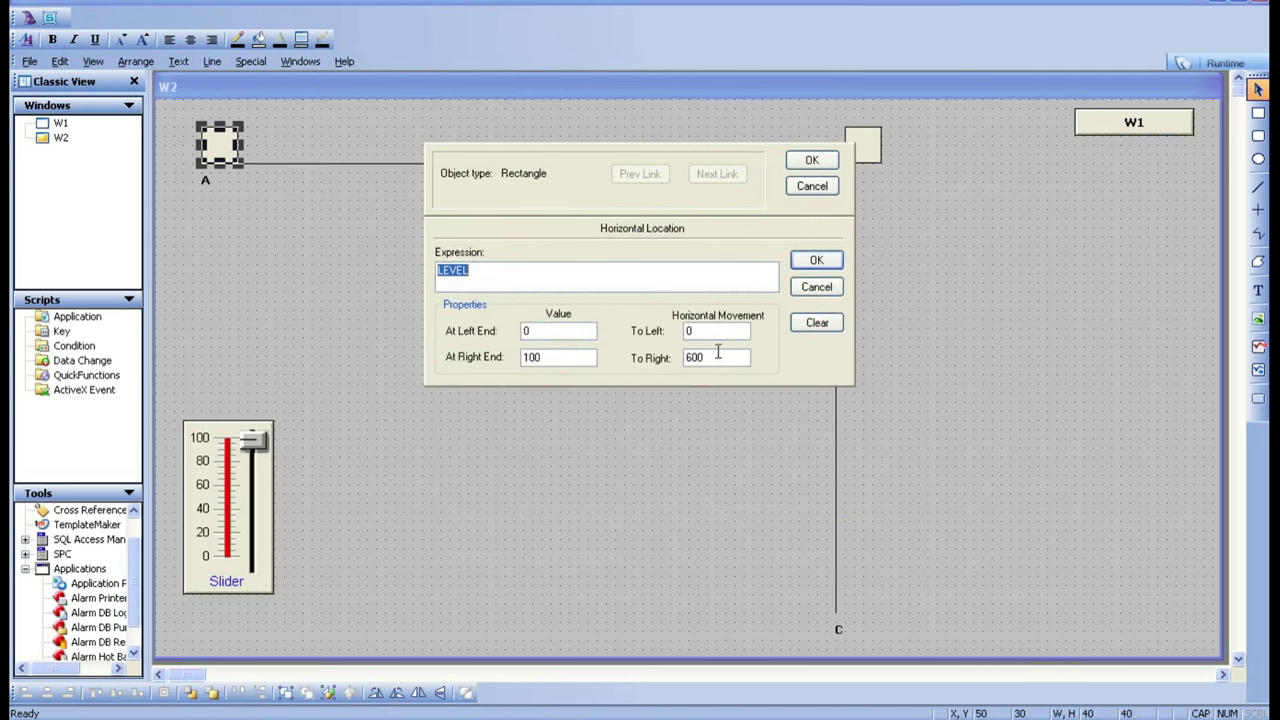
left_click(693, 357)
left_click(815, 262)
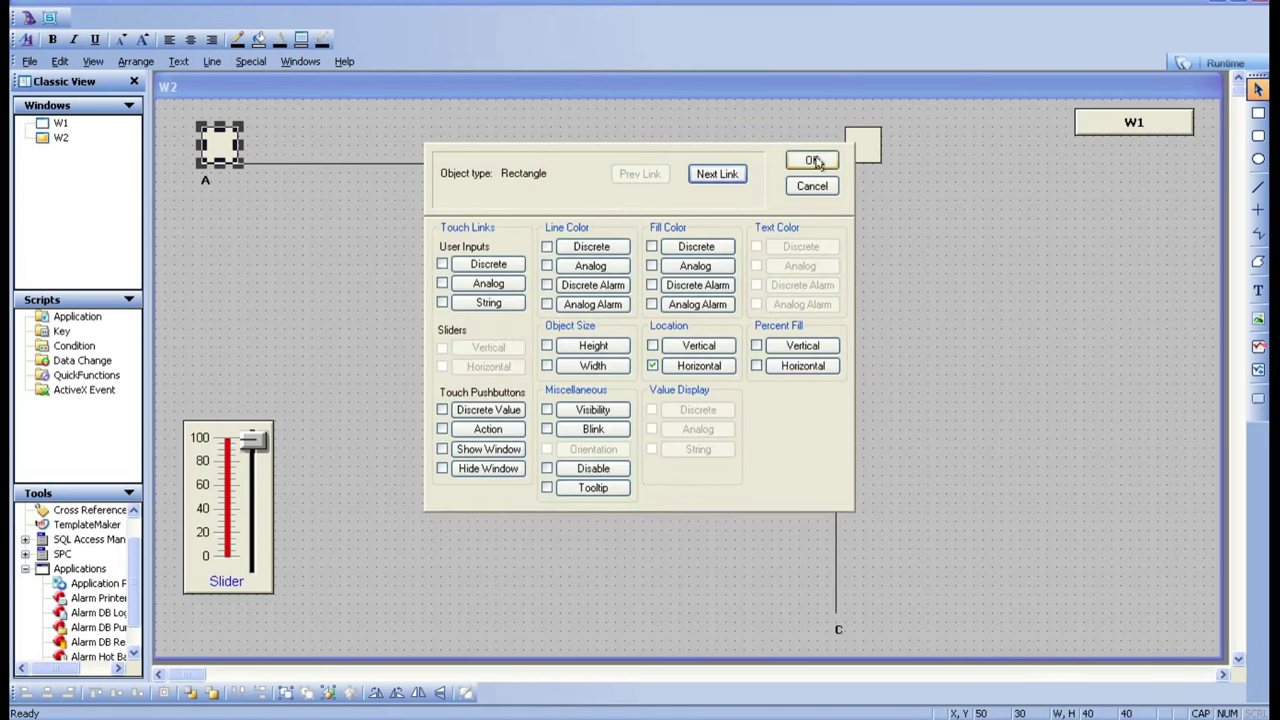
left_click(812, 161)
Step: Test the horizontal and vertical motion of both squares on W2 in runtime by raising the slider to 100 and returning it to 0
left_click(1222, 63)
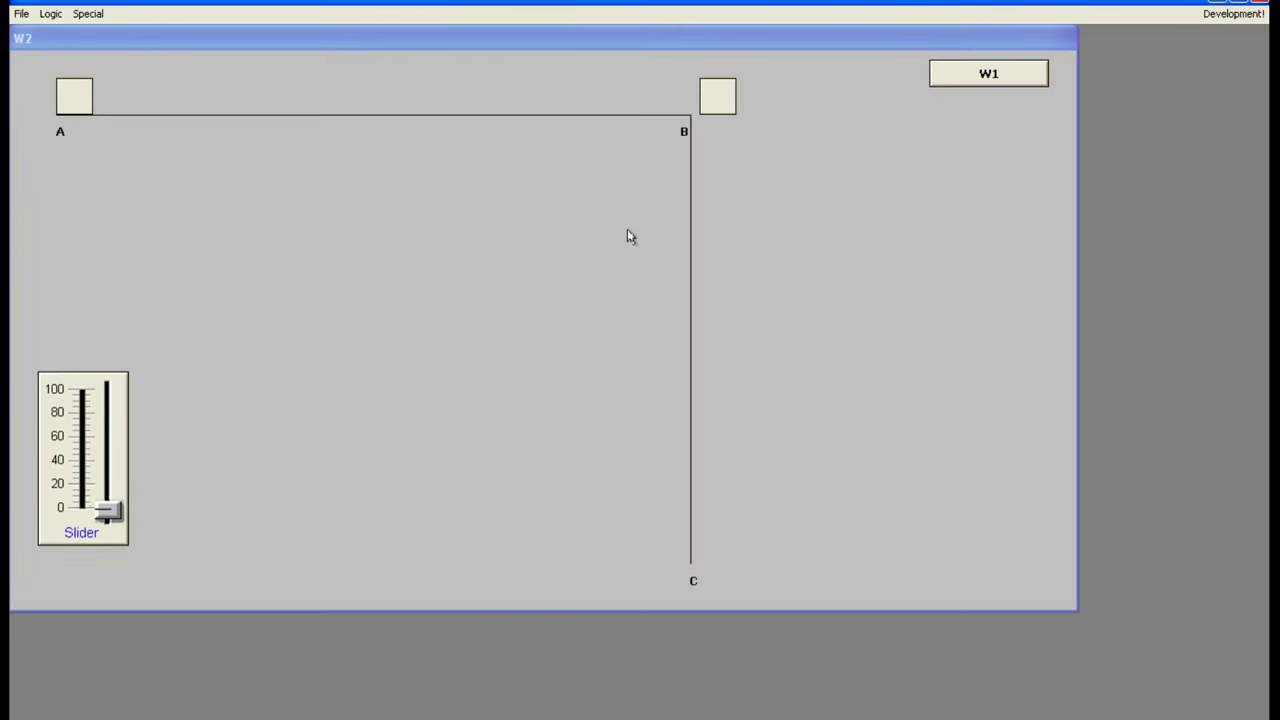
left_click(118, 514)
left_click_drag(98, 518, 97, 372)
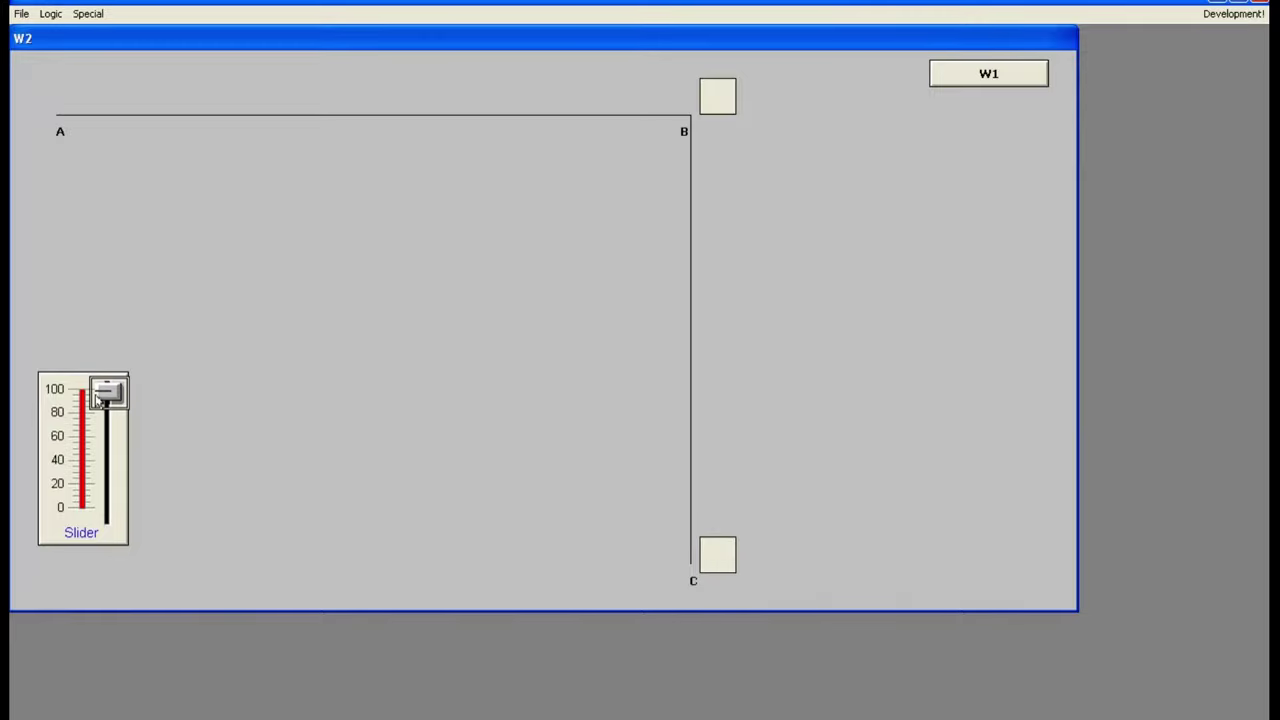
left_click_drag(110, 385, 120, 547)
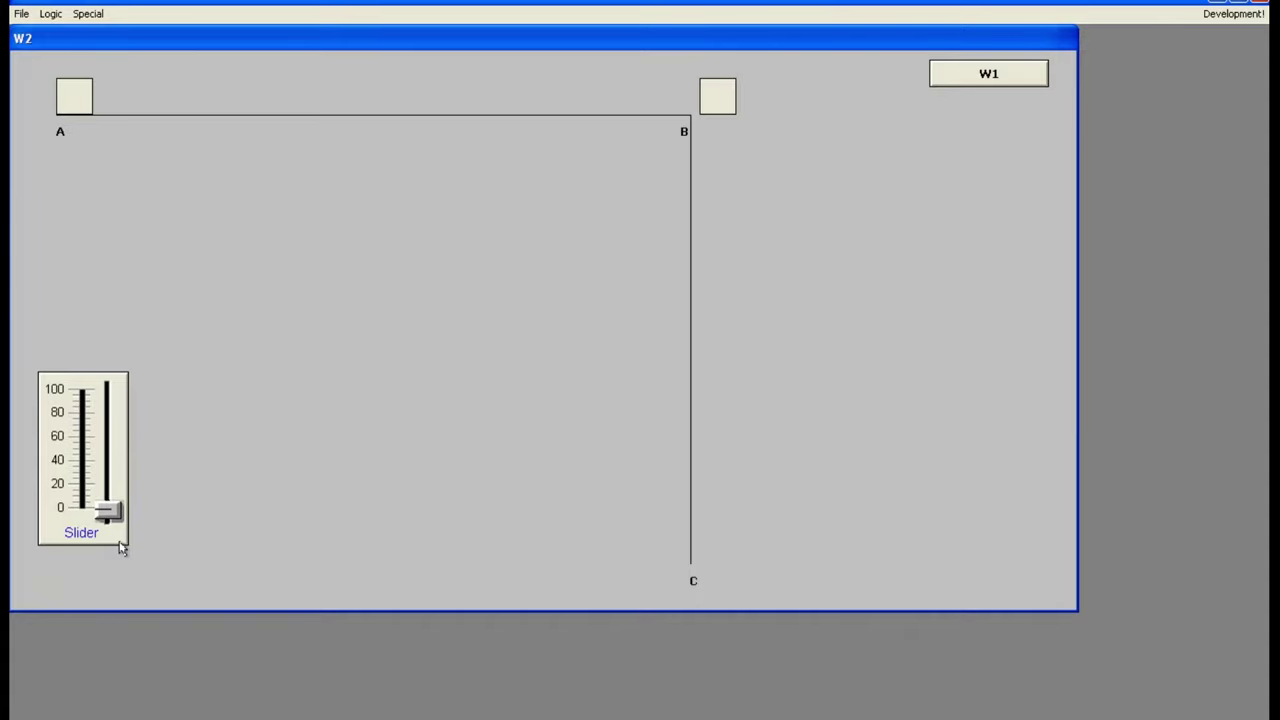
Step: Return to development, duplicate the square beside B and place the copy near C, to the right of the vertical line
left_click(1232, 14)
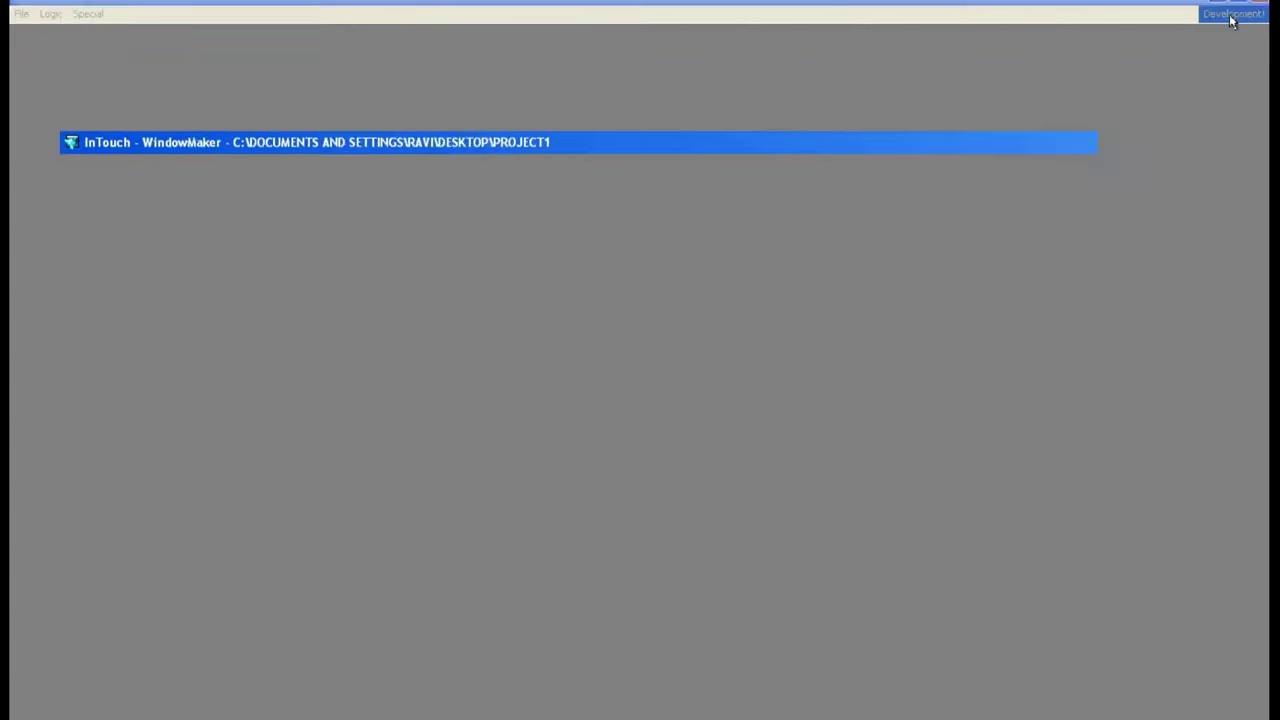
left_click(866, 150)
right_click(866, 150)
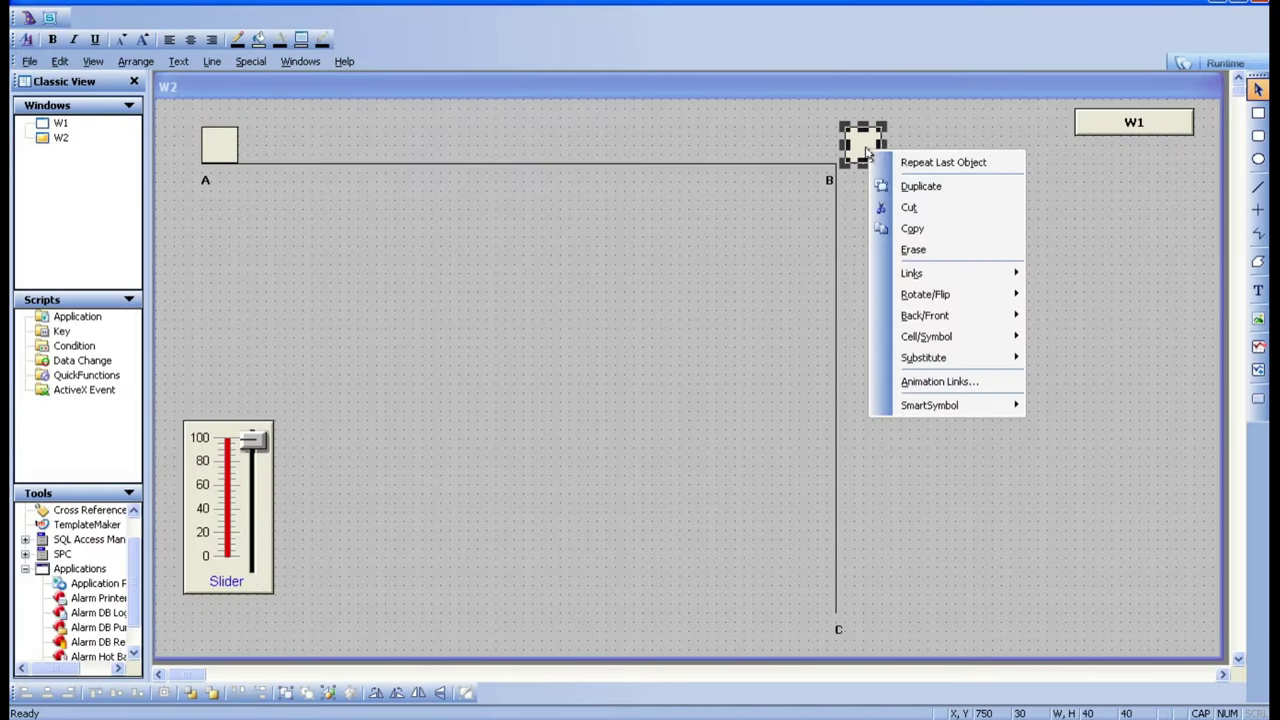
left_click(921, 186)
left_click(916, 297)
left_click_drag(916, 297, 923, 589)
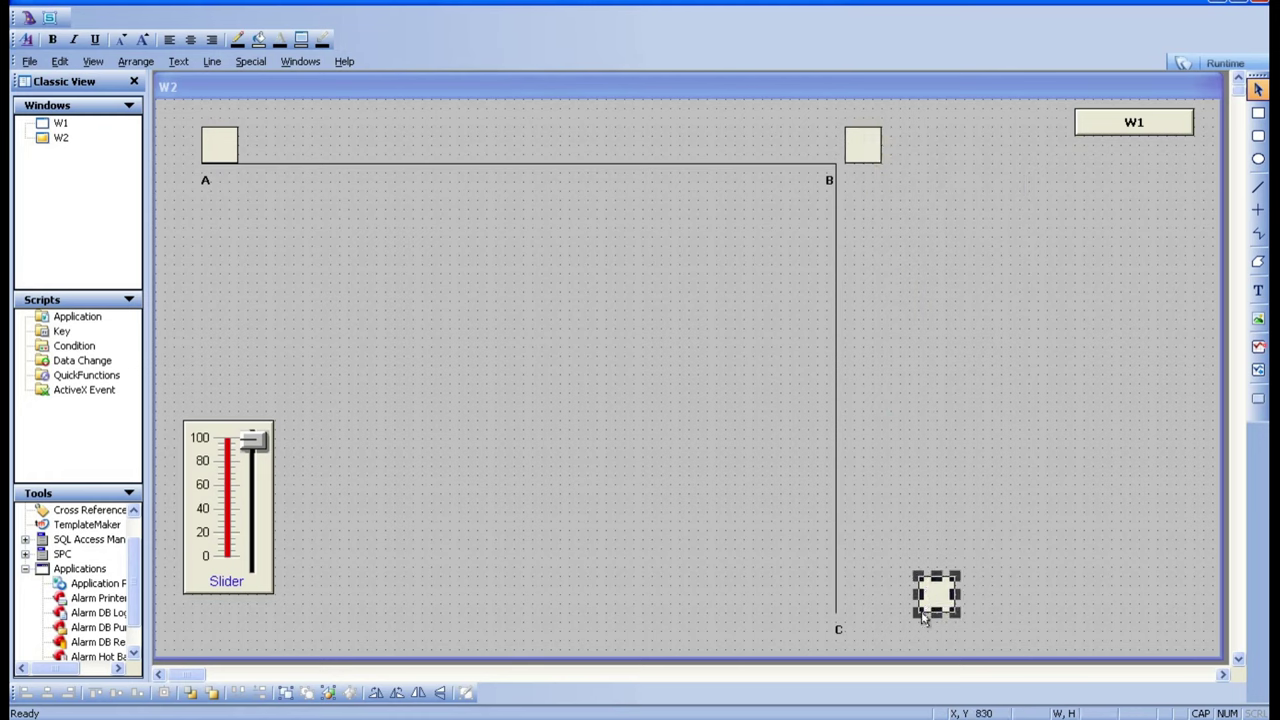
left_click(931, 607)
left_click(1020, 573)
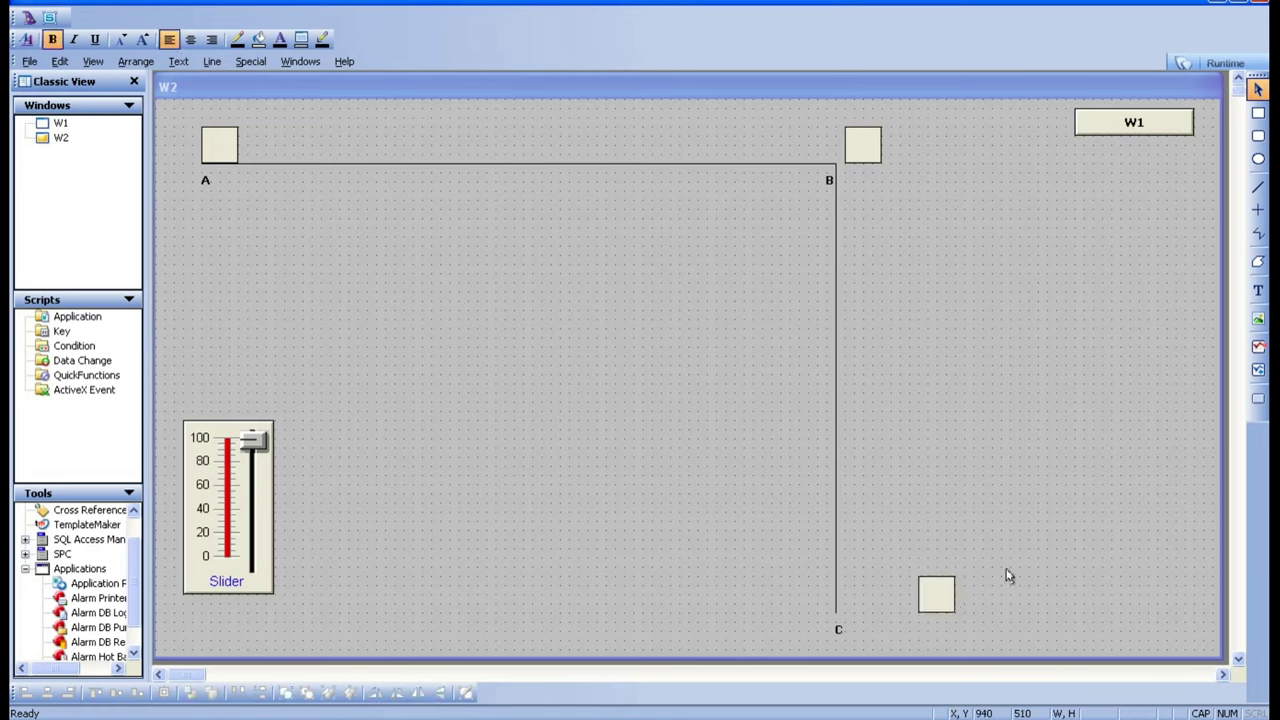
Step: Reverse the copied square's vertical location link on LEVEL: values 100 at top and 0 at bottom, movement 500 up and 0 down
double_click(935, 601)
left_click(708, 348)
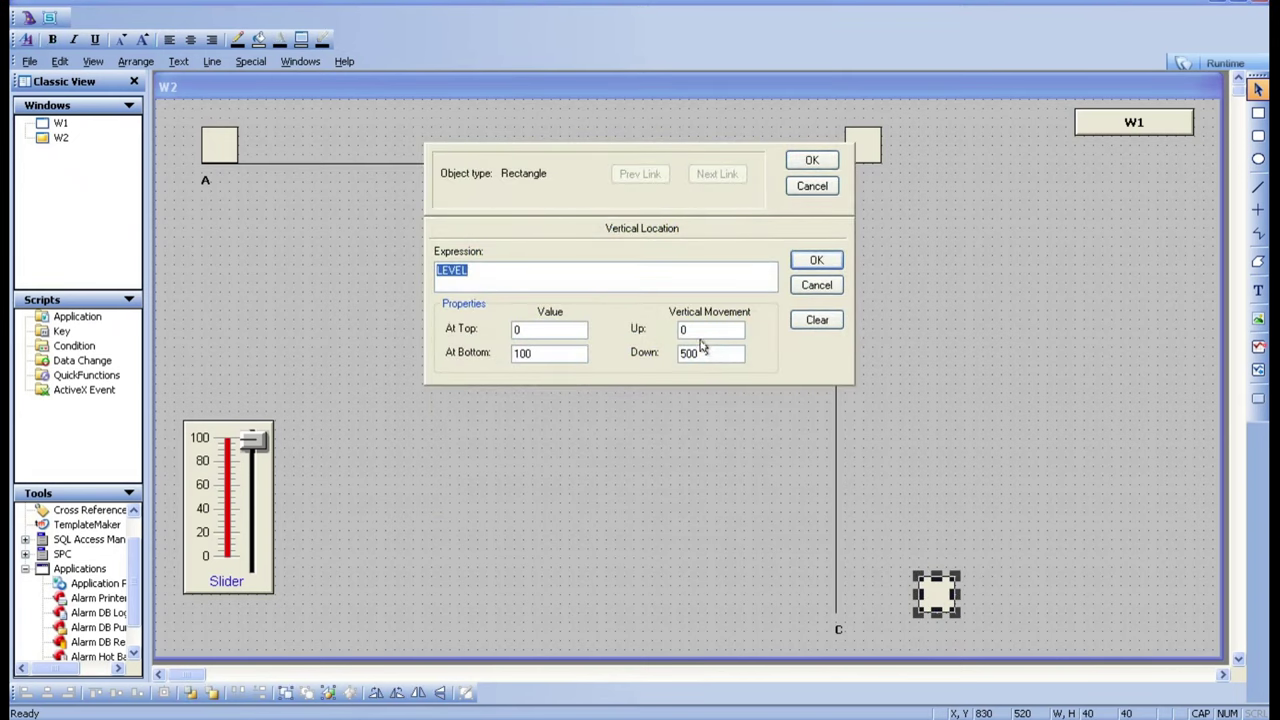
left_click(681, 331)
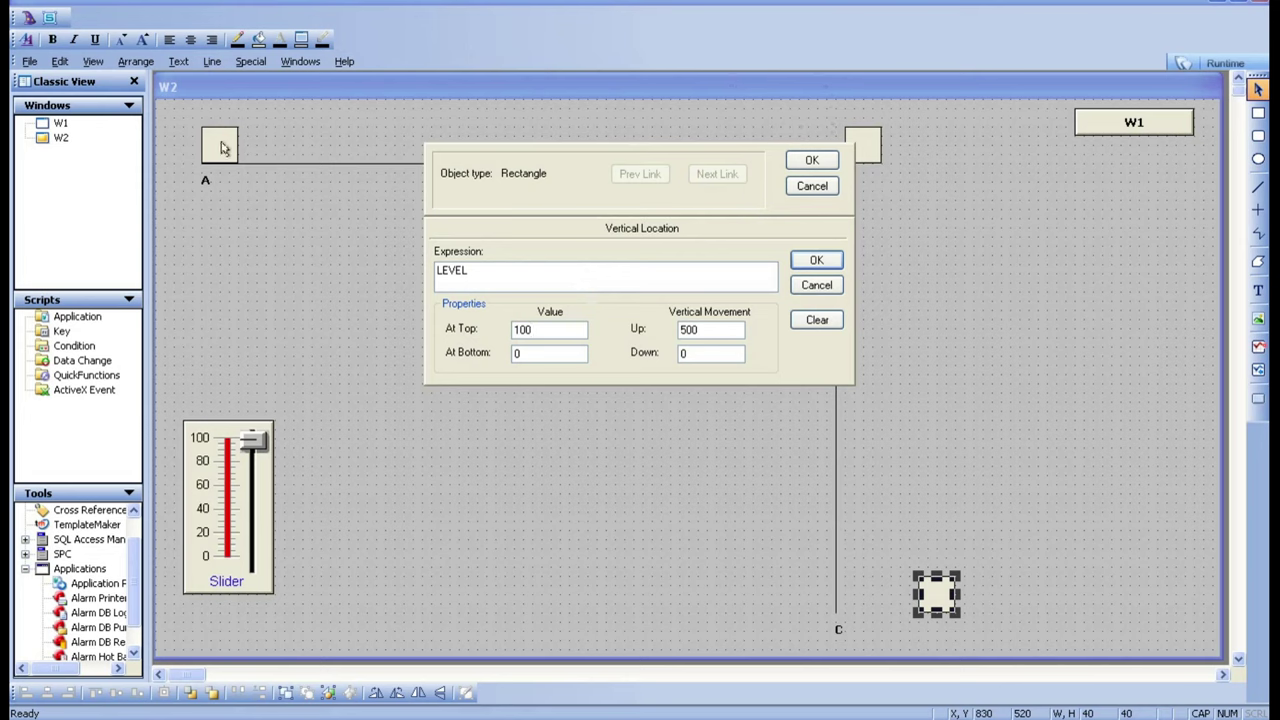
left_click(801, 261)
left_click(812, 160)
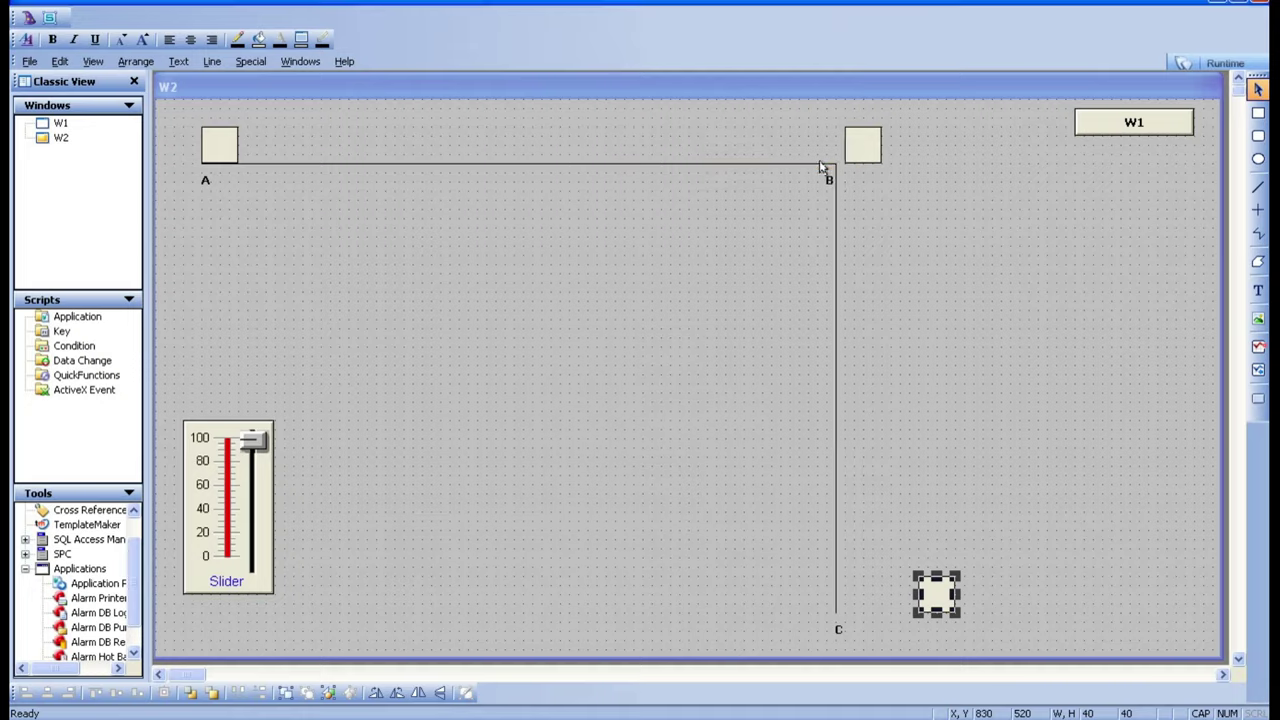
left_click(1097, 354)
Step: Test the motion of all three squares on W2 in runtime by raising the slider to about 45 and lowering it to 0
left_click(1245, 64)
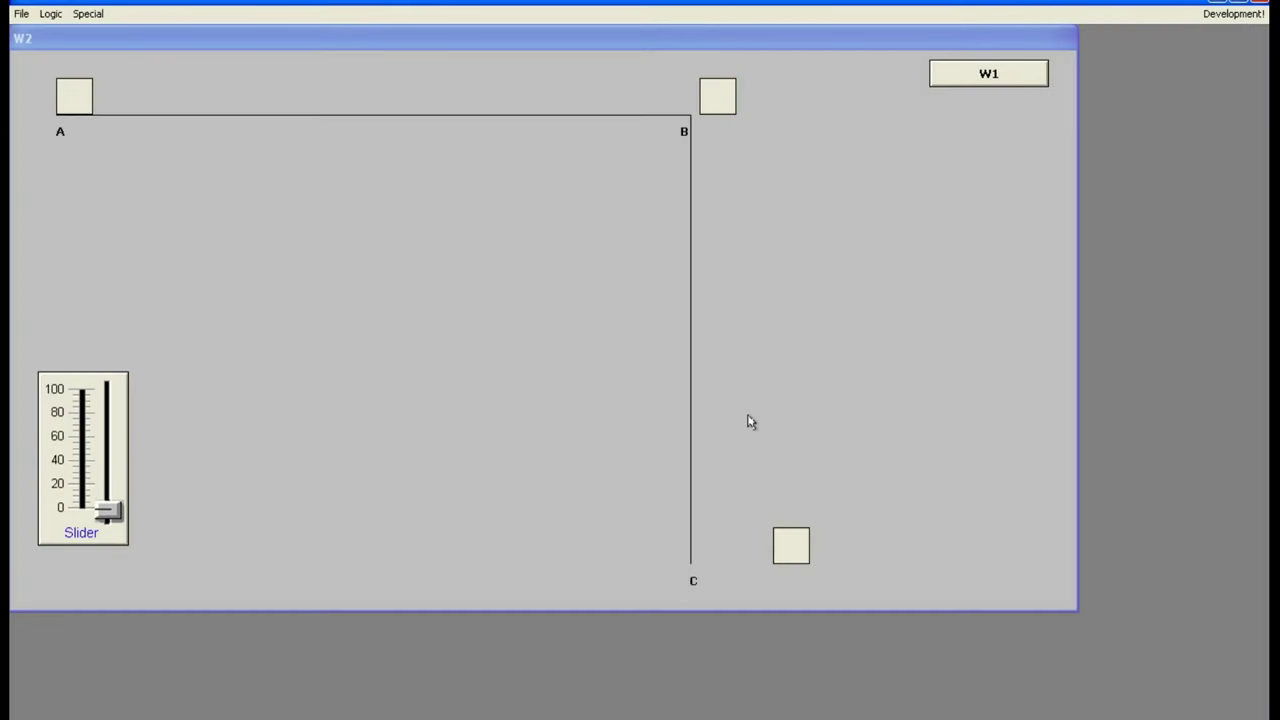
left_click(112, 511)
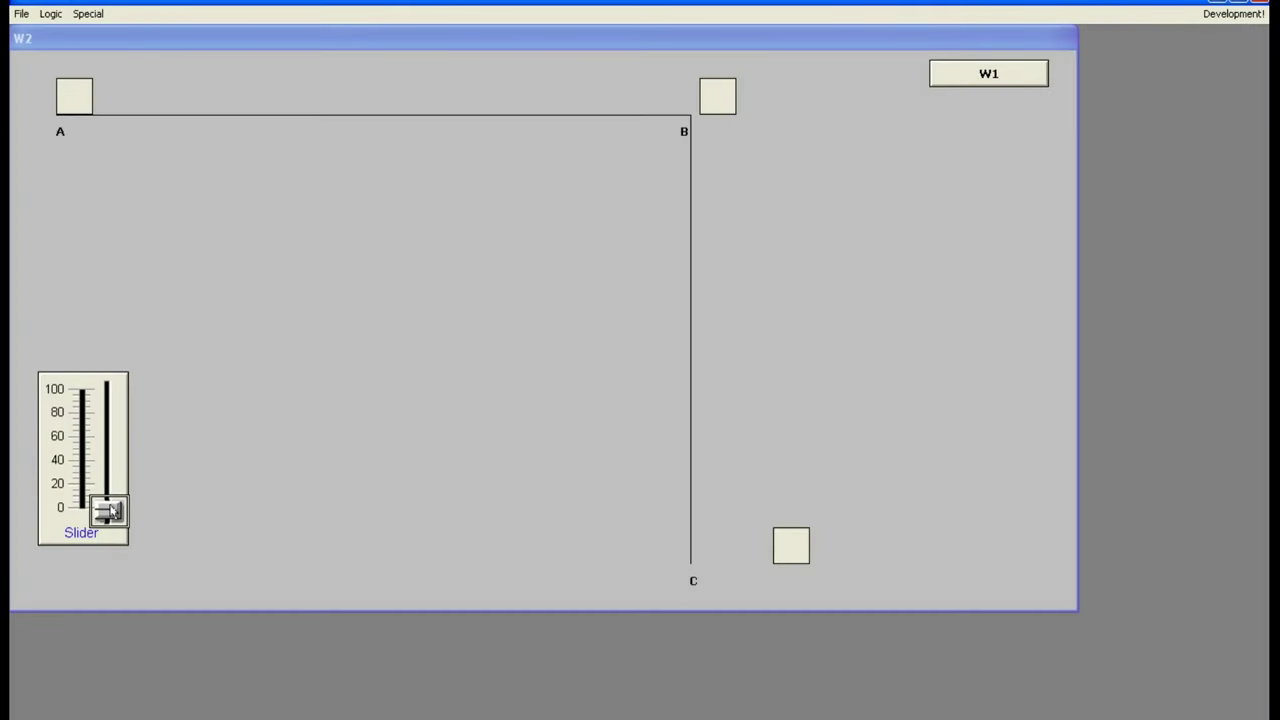
left_click_drag(112, 511, 112, 451)
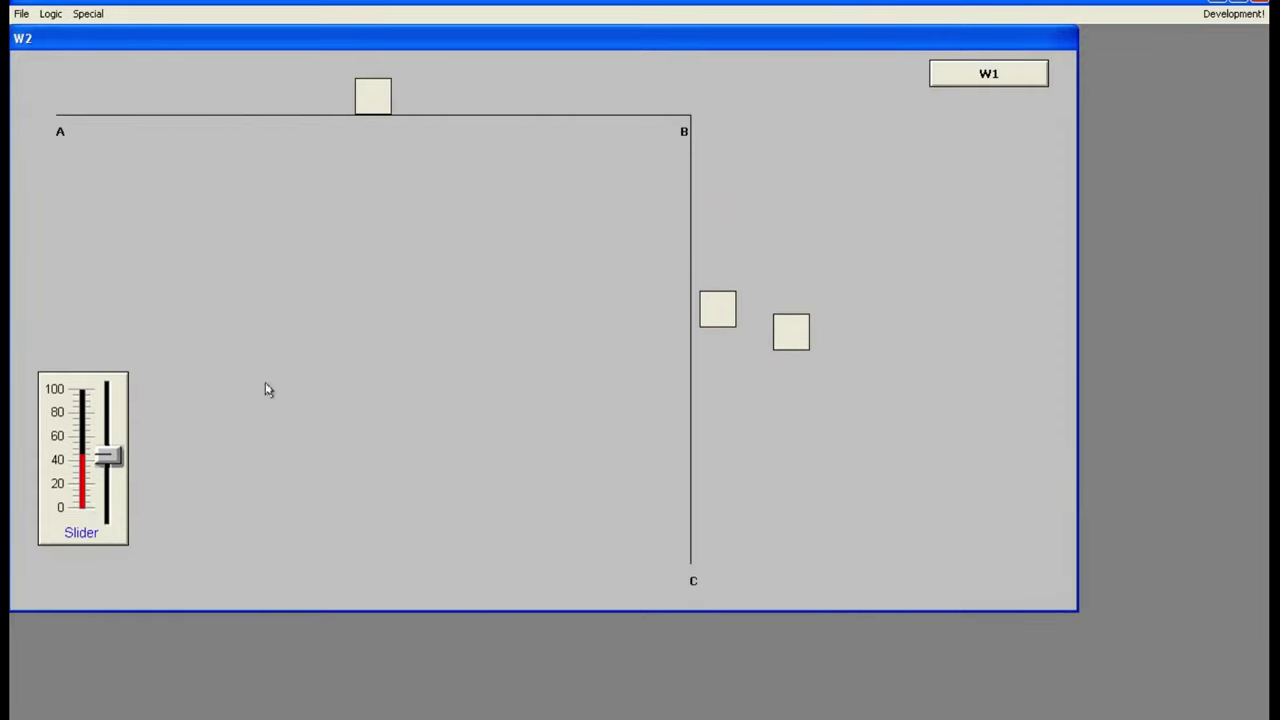
mouse_move(108, 455)
left_mouse_down()
mouse_move(88, 366)
mouse_move(91, 457)
left_mouse_up()
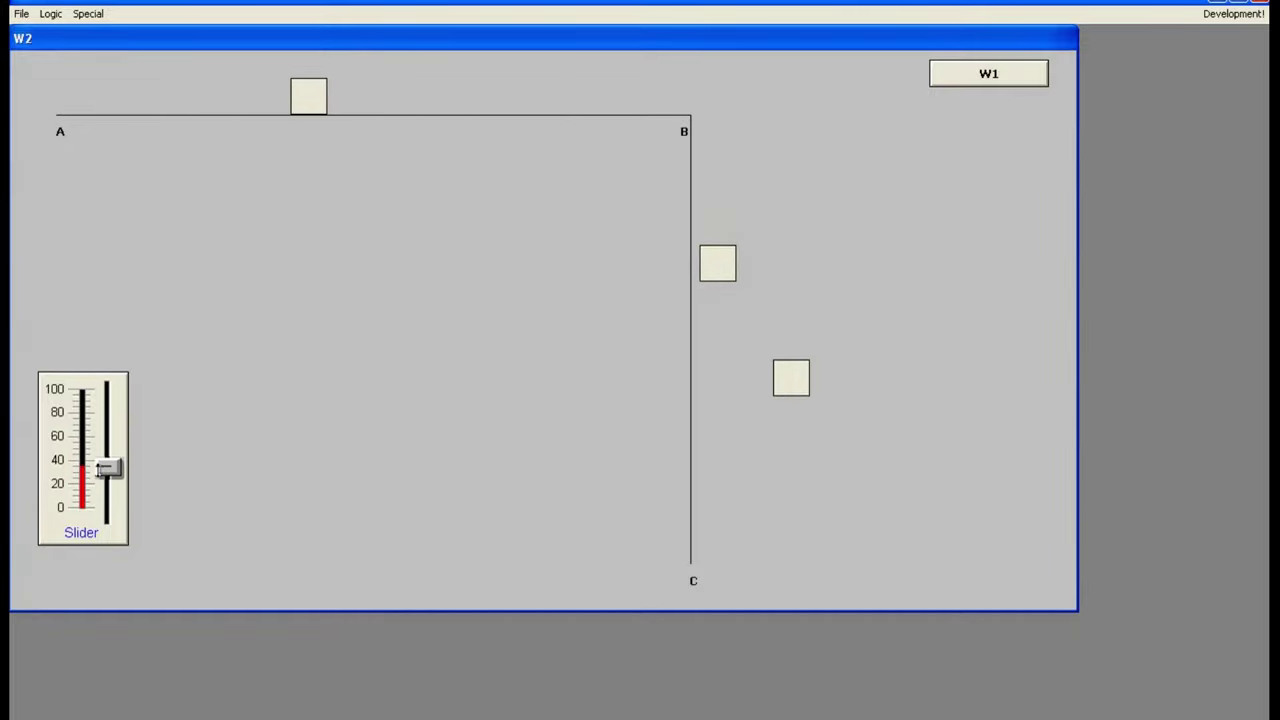
left_click_drag(106, 467, 108, 512)
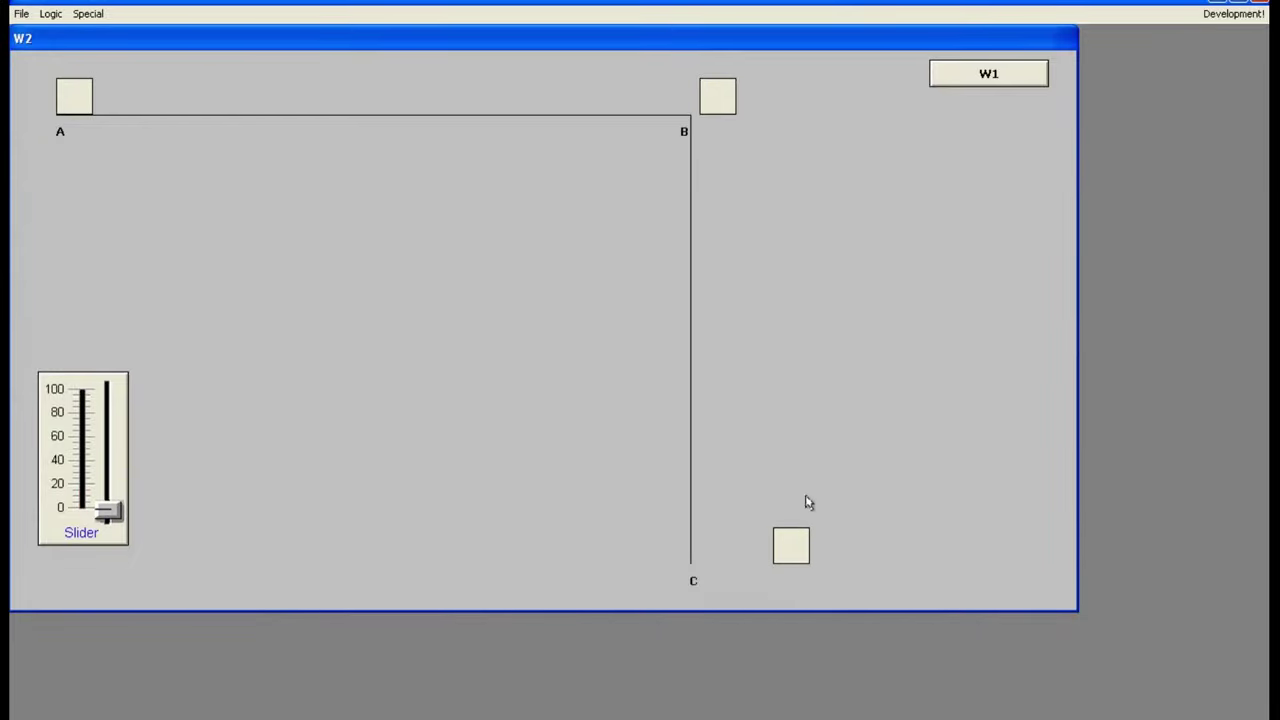
Step: Go to W1, return to development, and move the job-in sensor to the left of the crate, just above the conveyor's housing
left_click(988, 76)
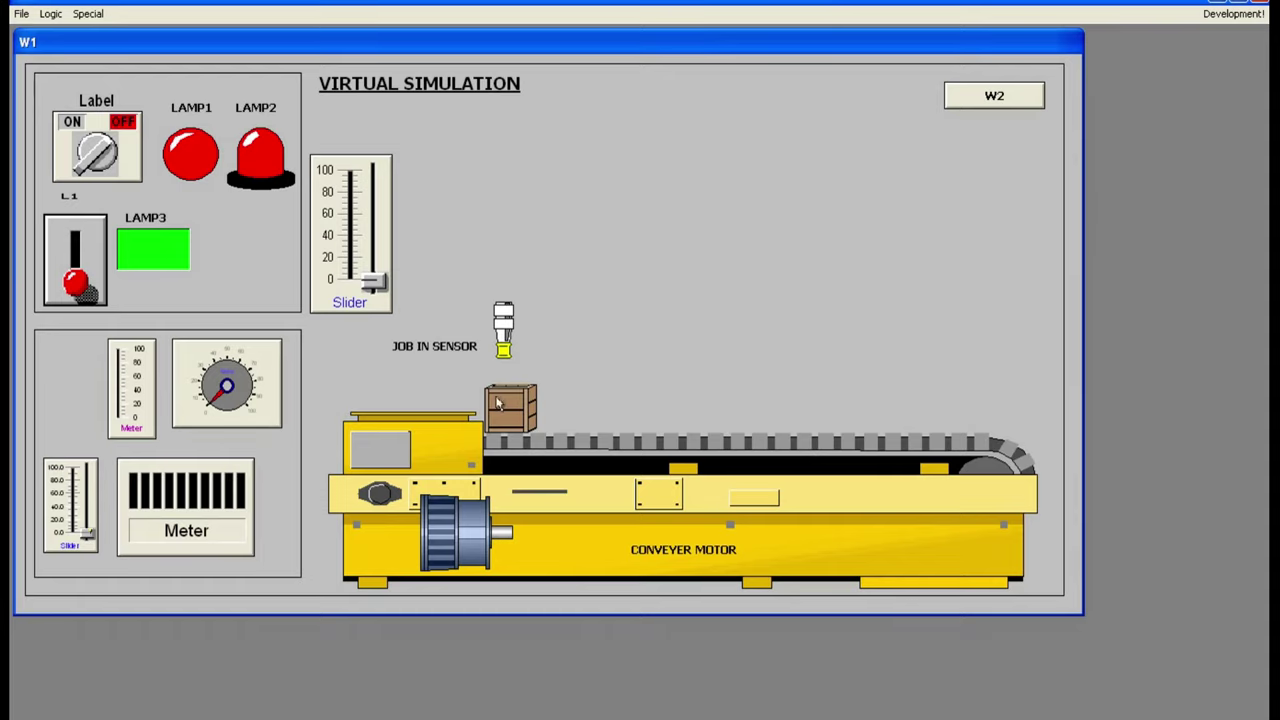
left_click(1224, 14)
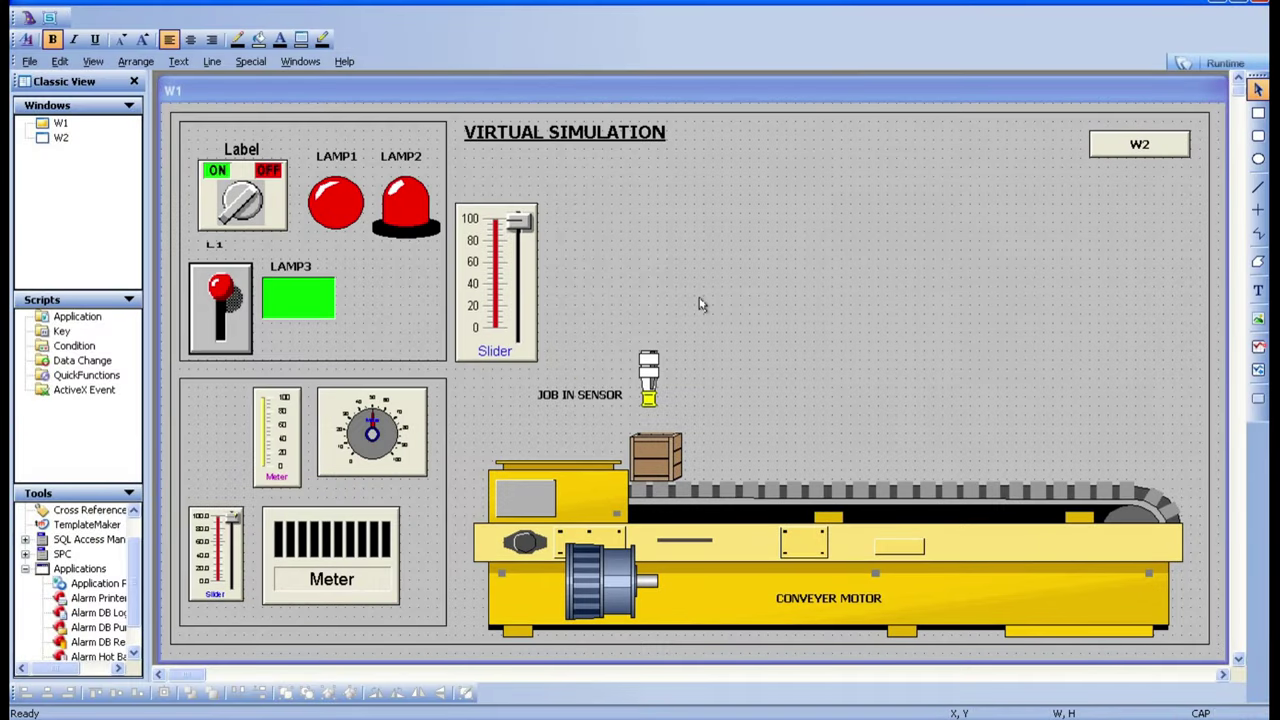
left_click(647, 382)
left_click_drag(647, 382, 584, 426)
left_click(819, 362)
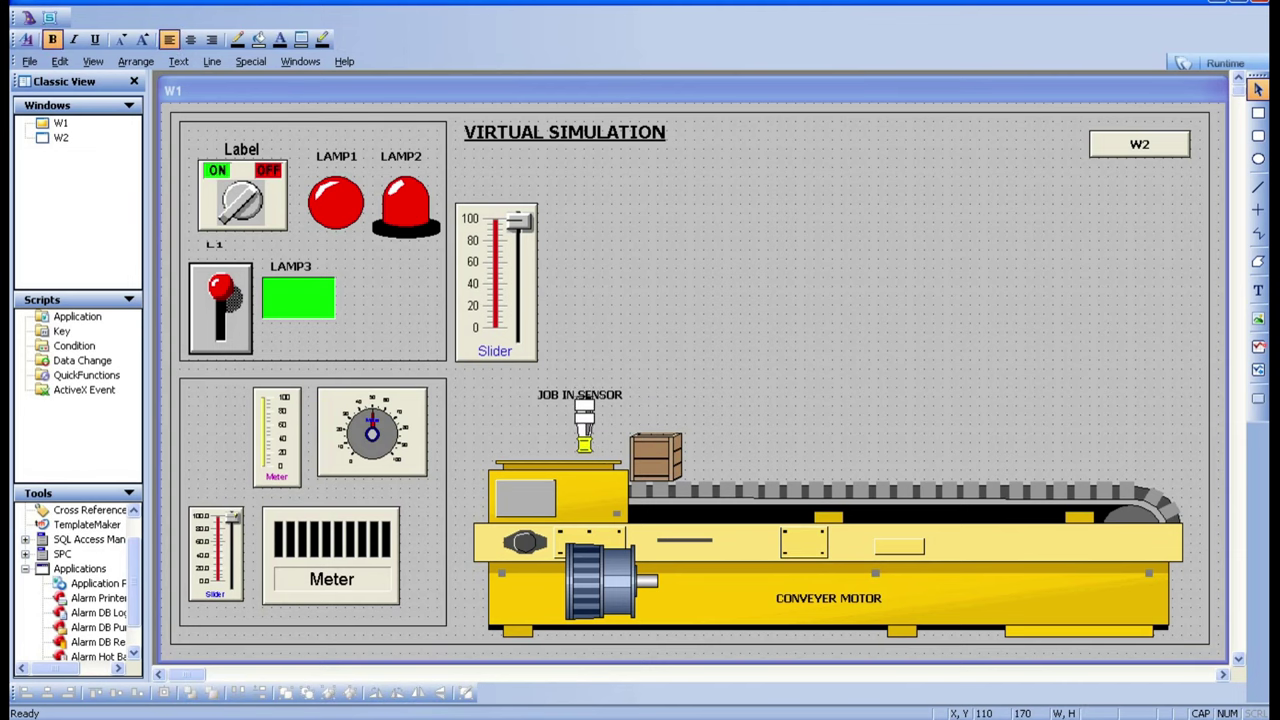
Step: Insert the horizontal conveyor with perspective from Symbol Factory's Conveyors, Misc. category above the yellow conveyor and enlarge it to about 271 by 31
left_click(29, 18)
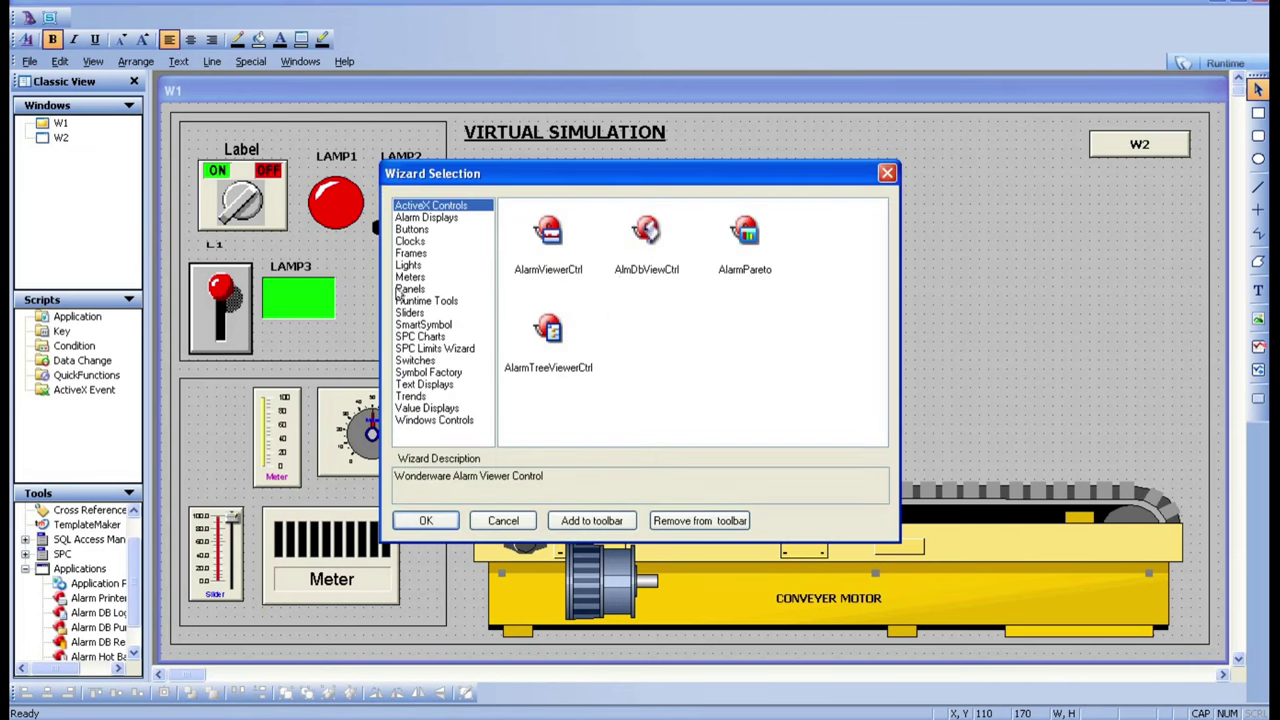
left_click(420, 371)
left_click(556, 256)
left_click(426, 522)
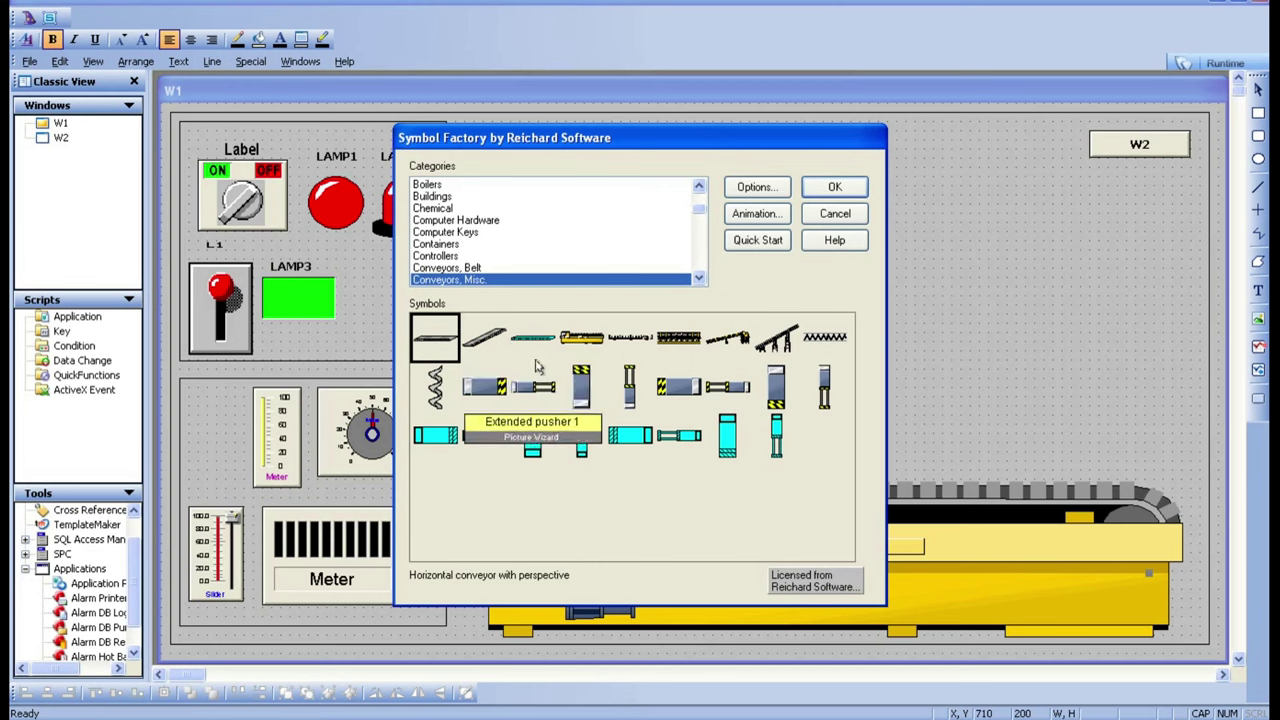
left_click(458, 268)
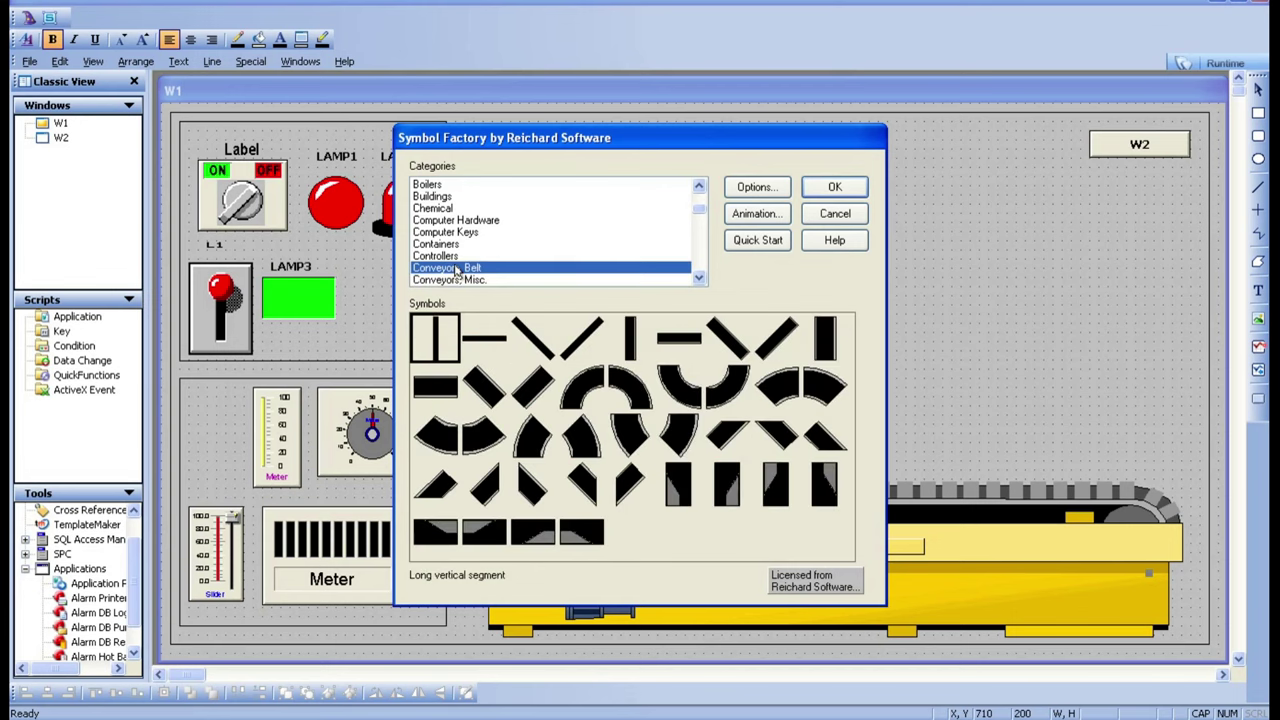
left_click(699, 278)
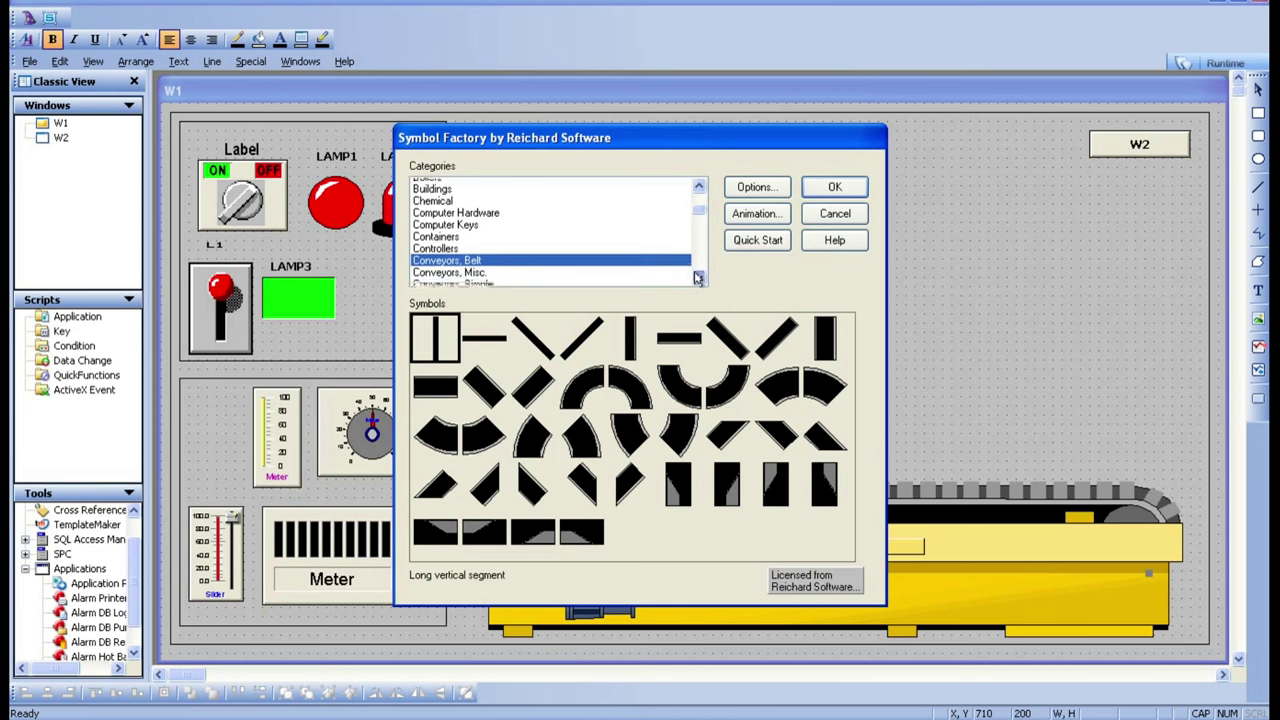
left_click(526, 282)
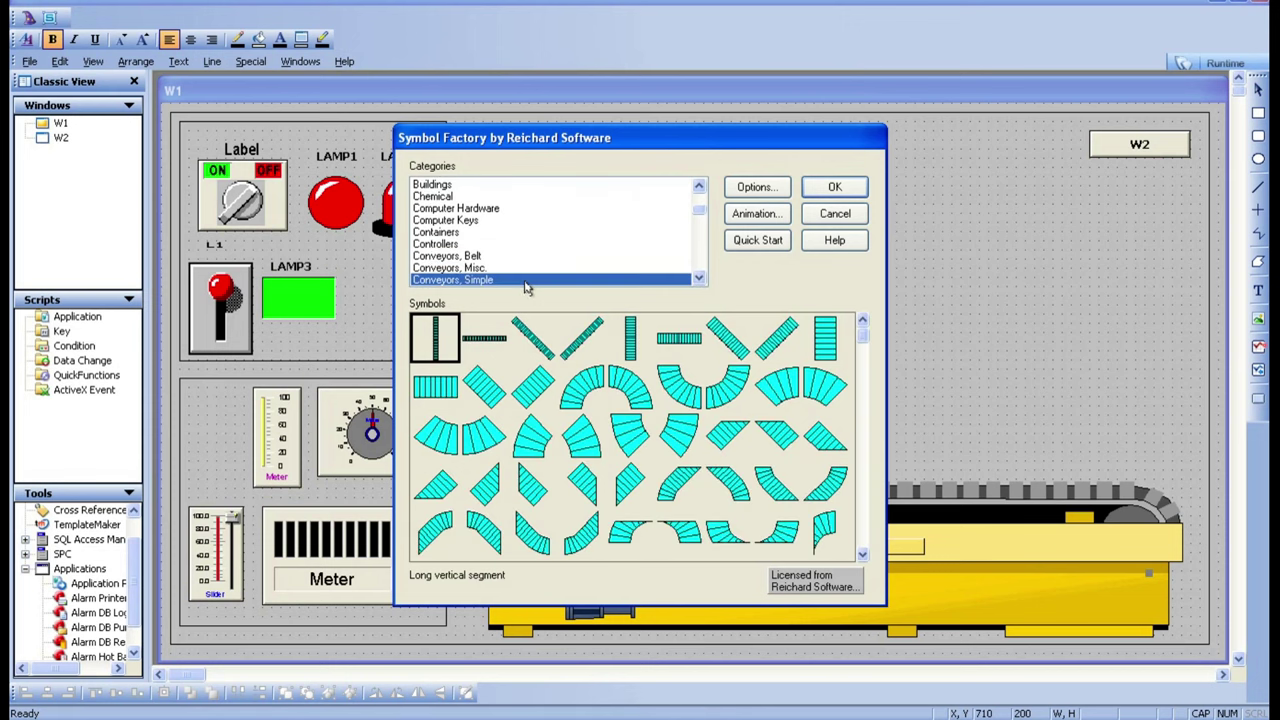
left_click(503, 269)
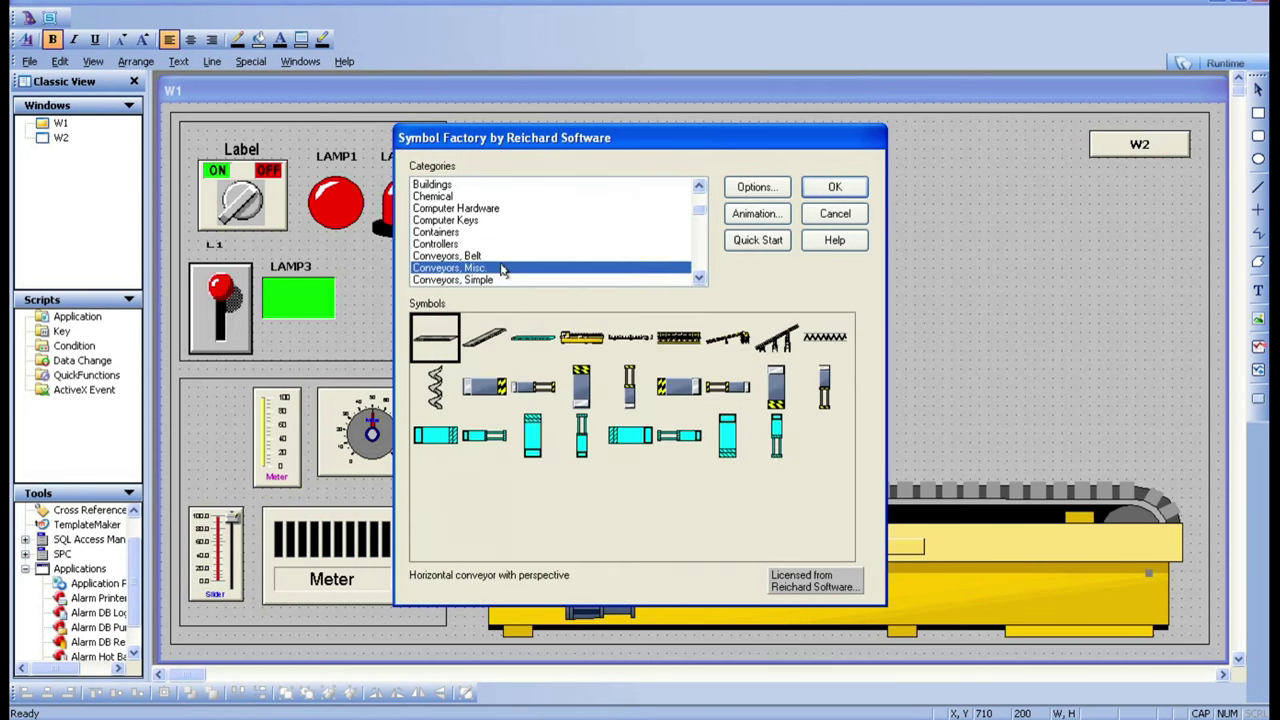
double_click(432, 348)
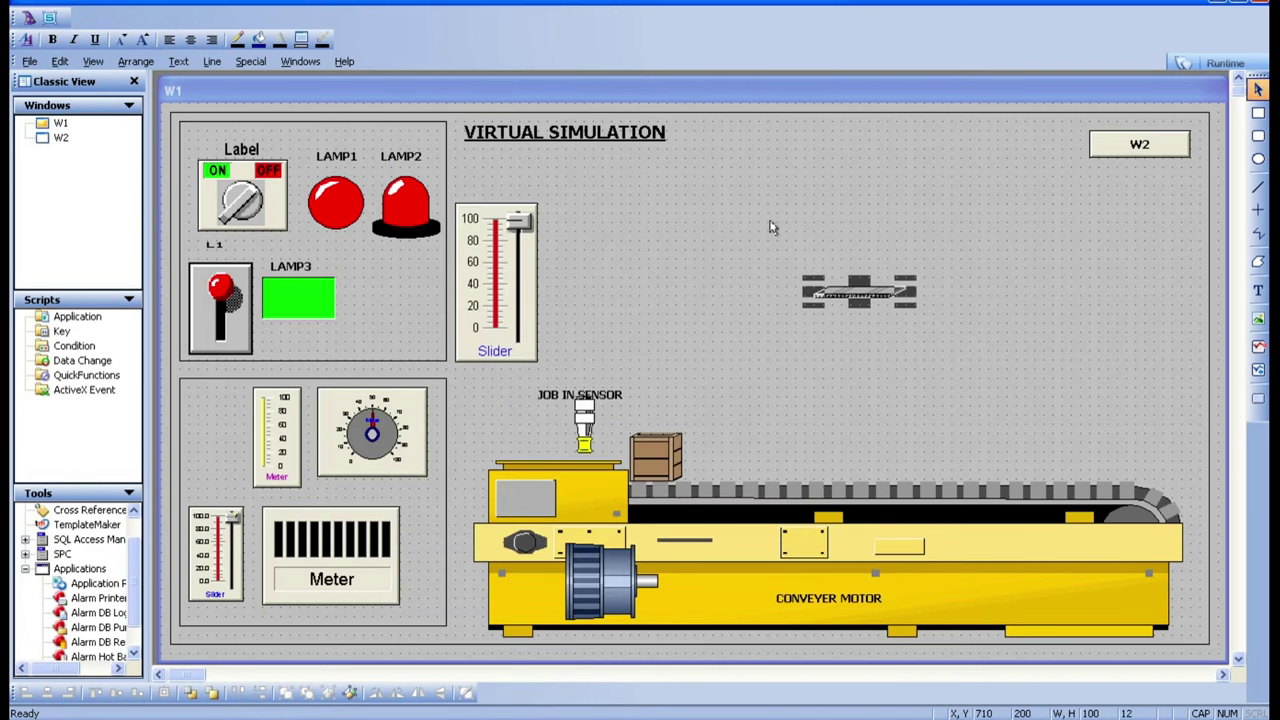
left_click_drag(903, 308, 1056, 311)
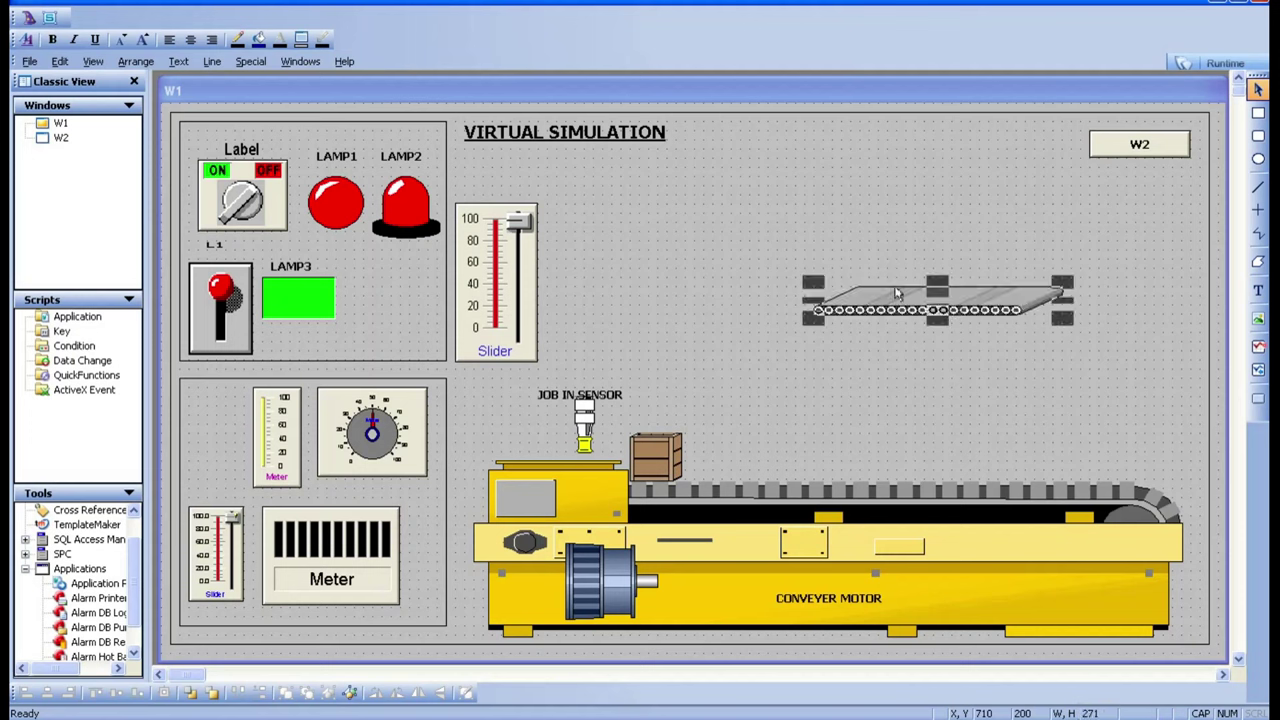
left_click(794, 286)
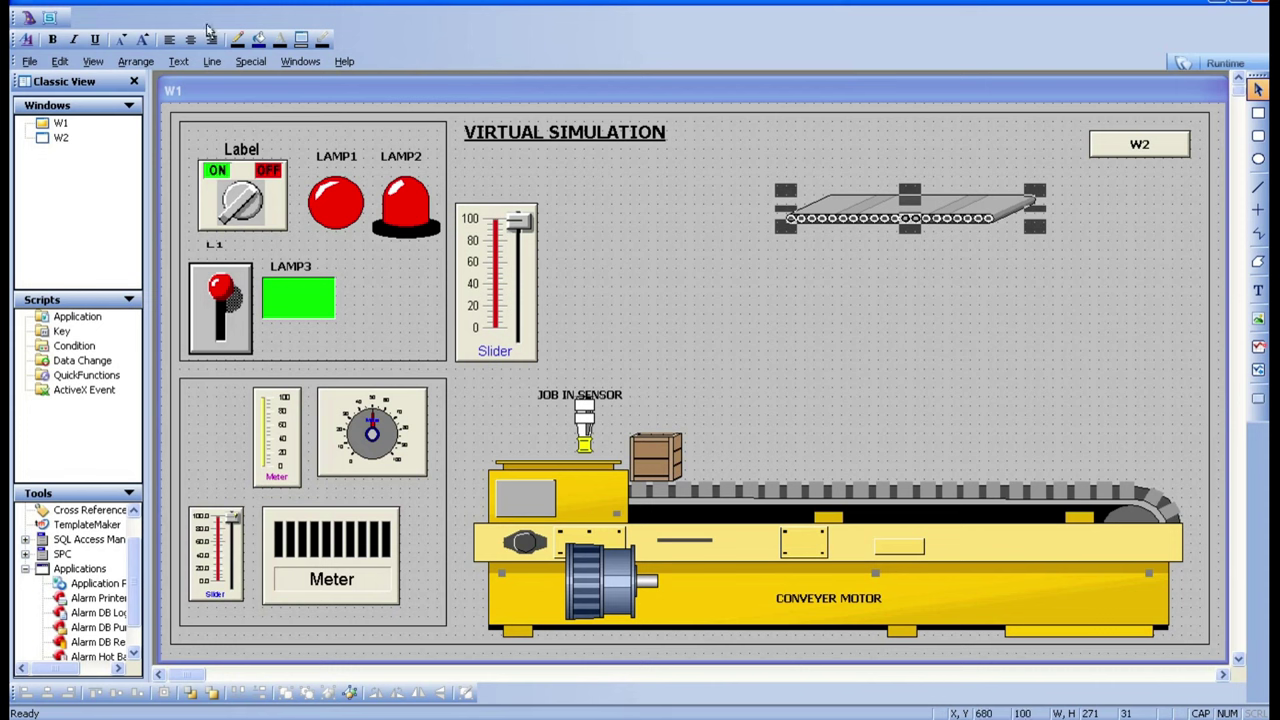
Step: Break the cell of the new conveyor so it can be rotated and flipped
left_click(135, 62)
mouse_move(186, 126)
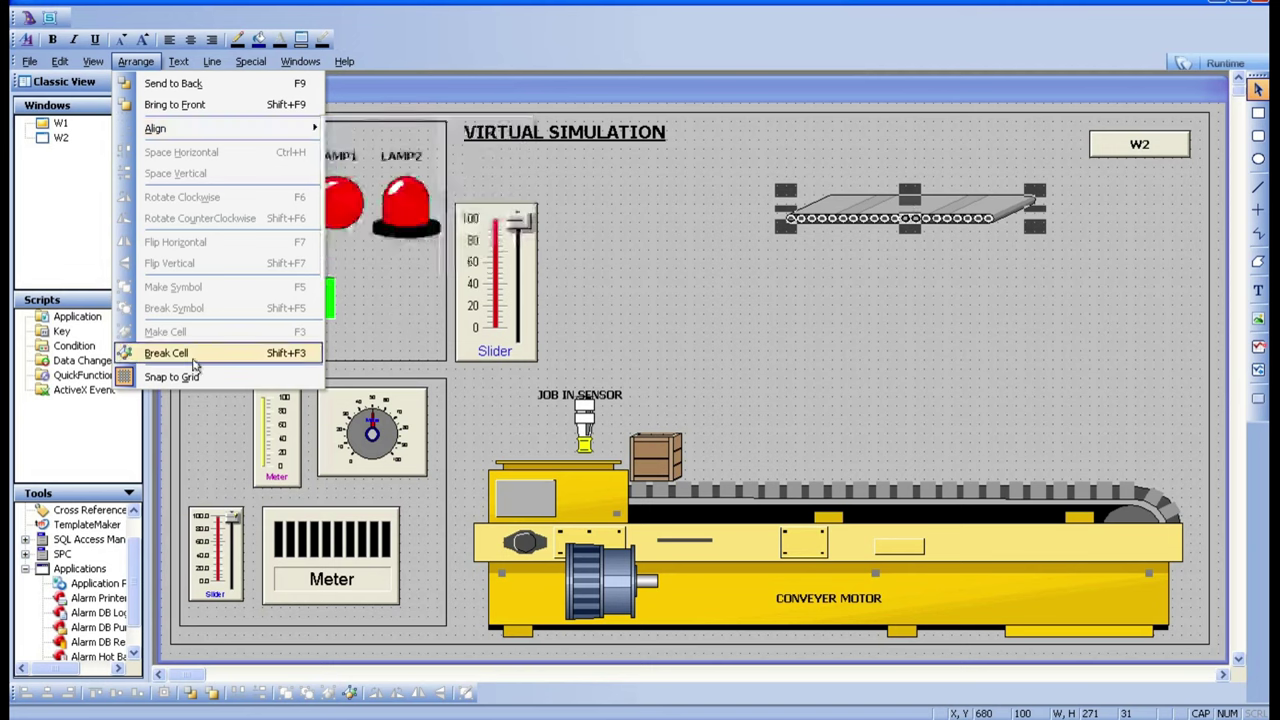
right_click(866, 203)
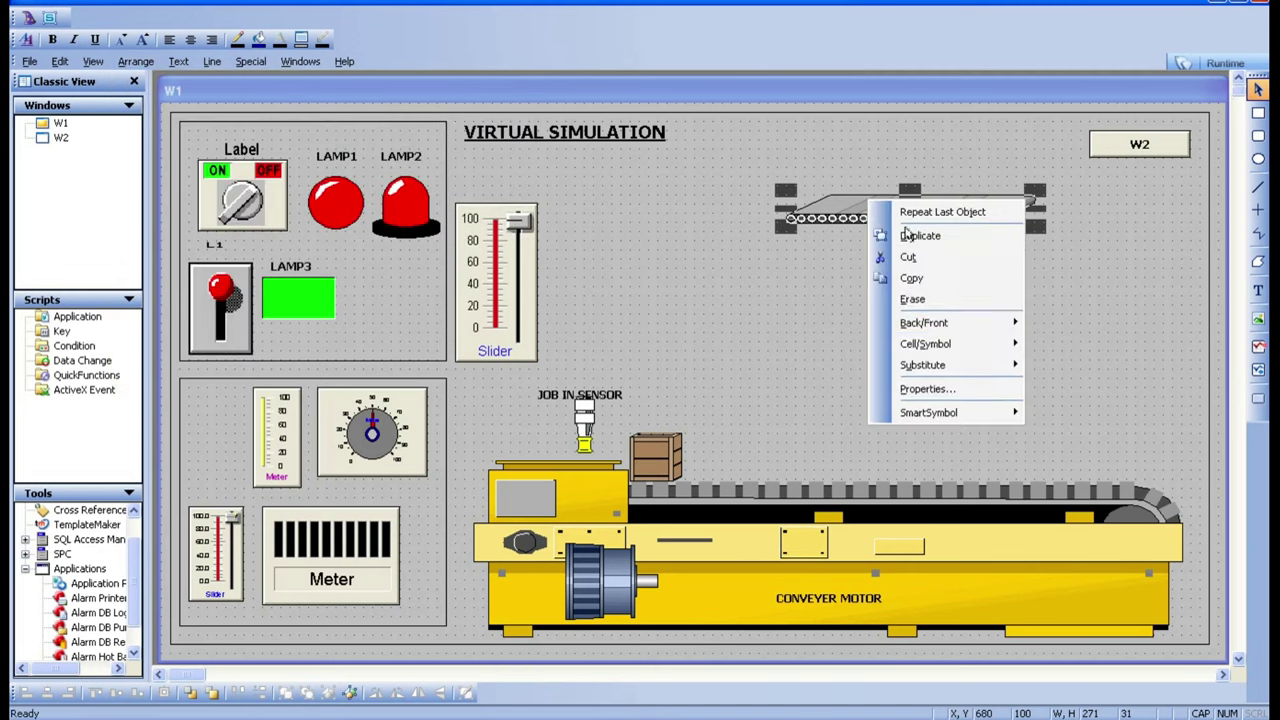
mouse_move(940, 345)
left_click(1078, 365)
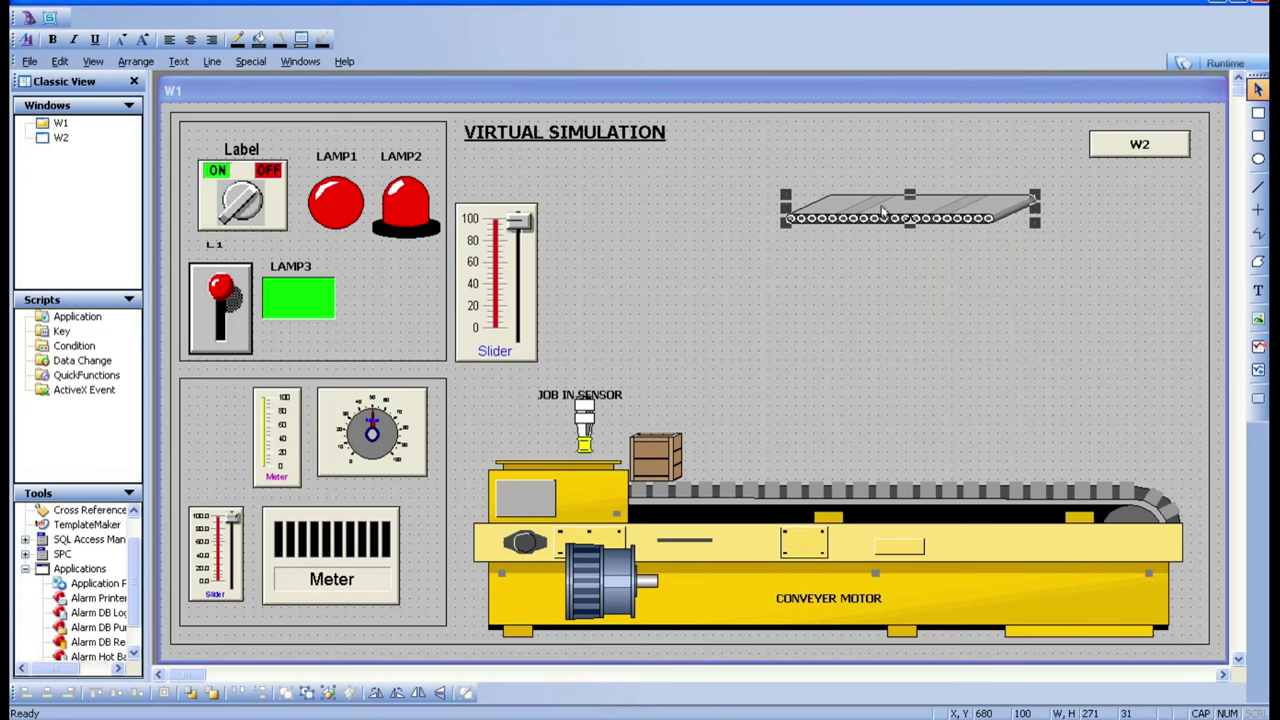
Step: Try flipping the new conveyor vertically and undo the flip
left_click(136, 62)
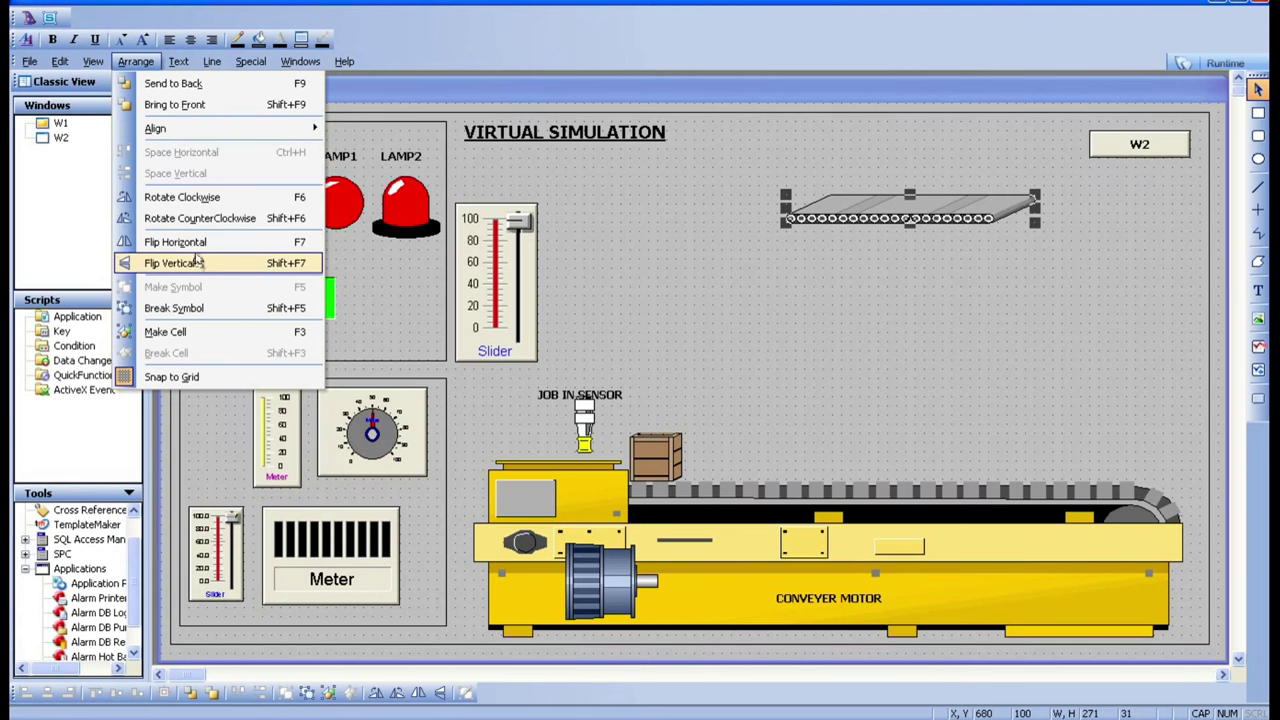
left_click(197, 263)
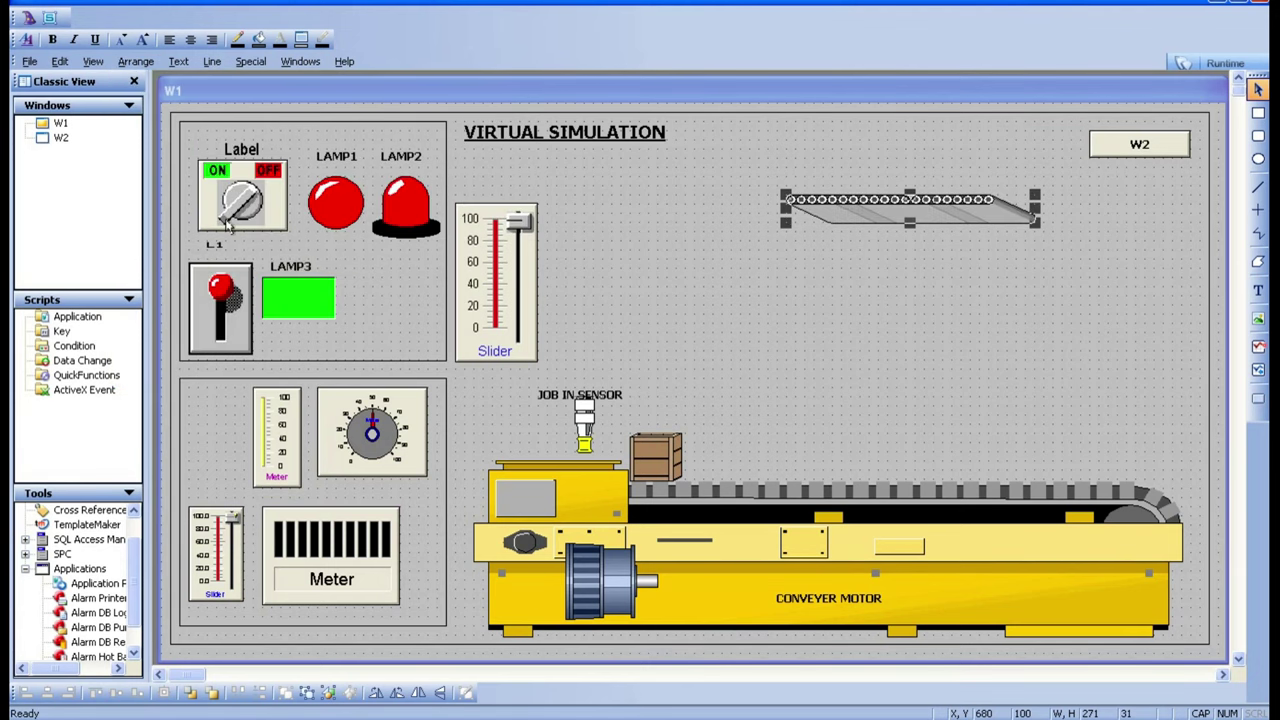
key("ctrl+z")
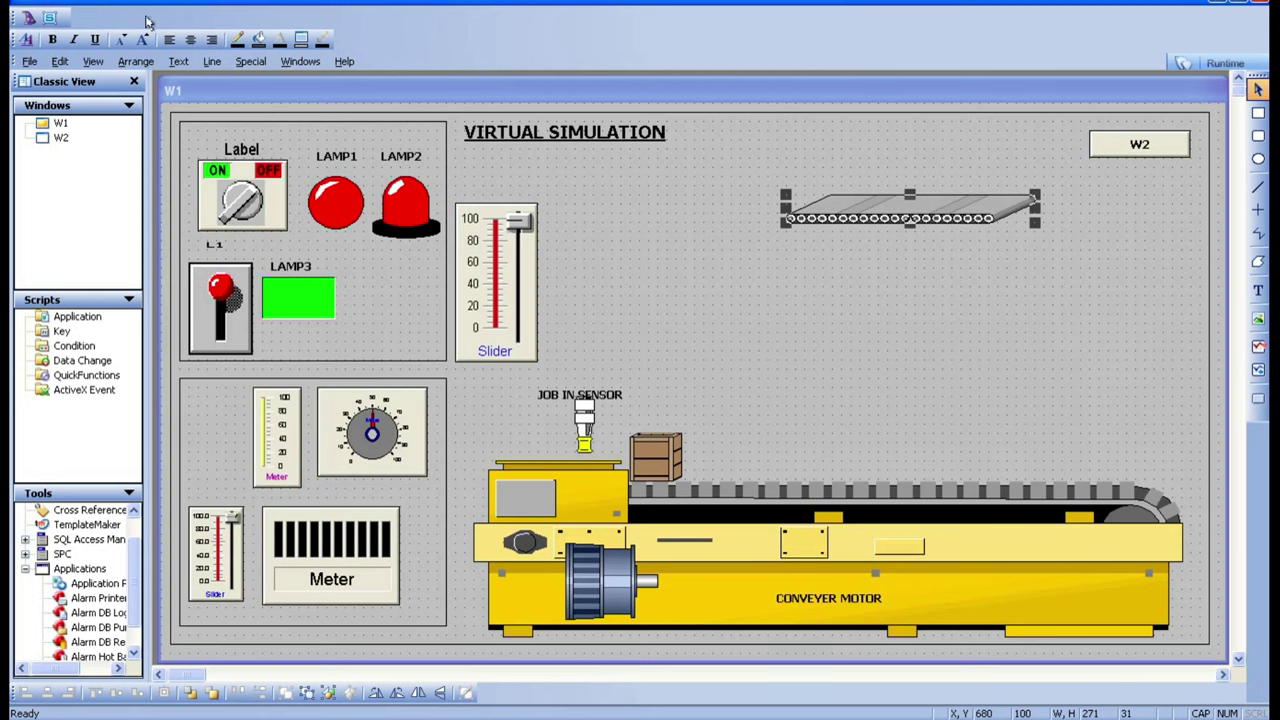
Step: Rotate the new conveyor clockwise and place it upright directly above the crate
left_click(135, 61)
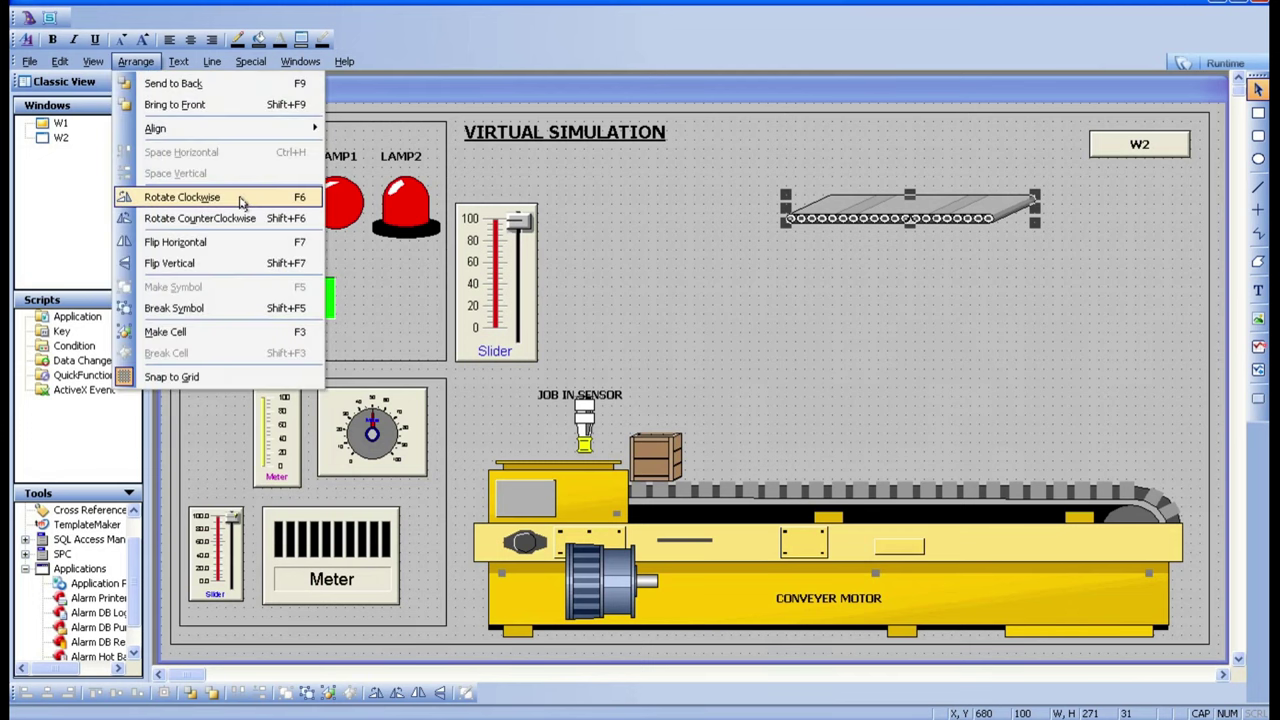
left_click(241, 200)
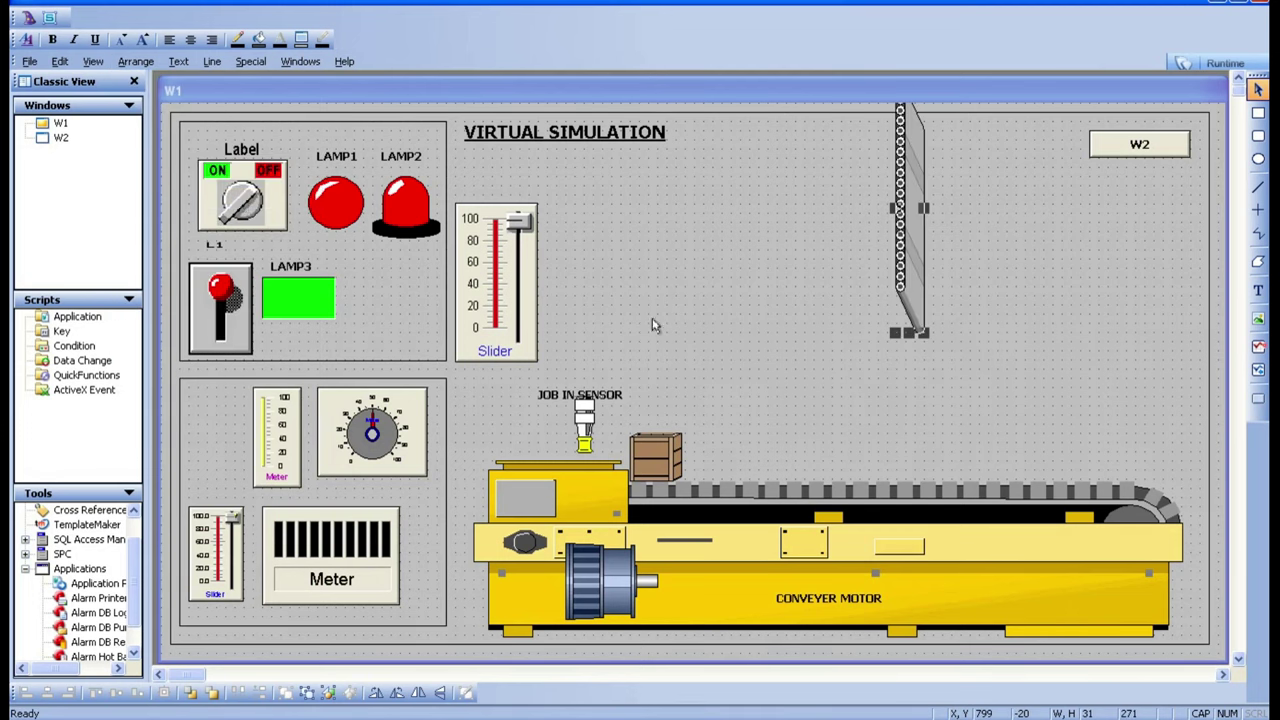
left_click_drag(903, 281, 637, 336)
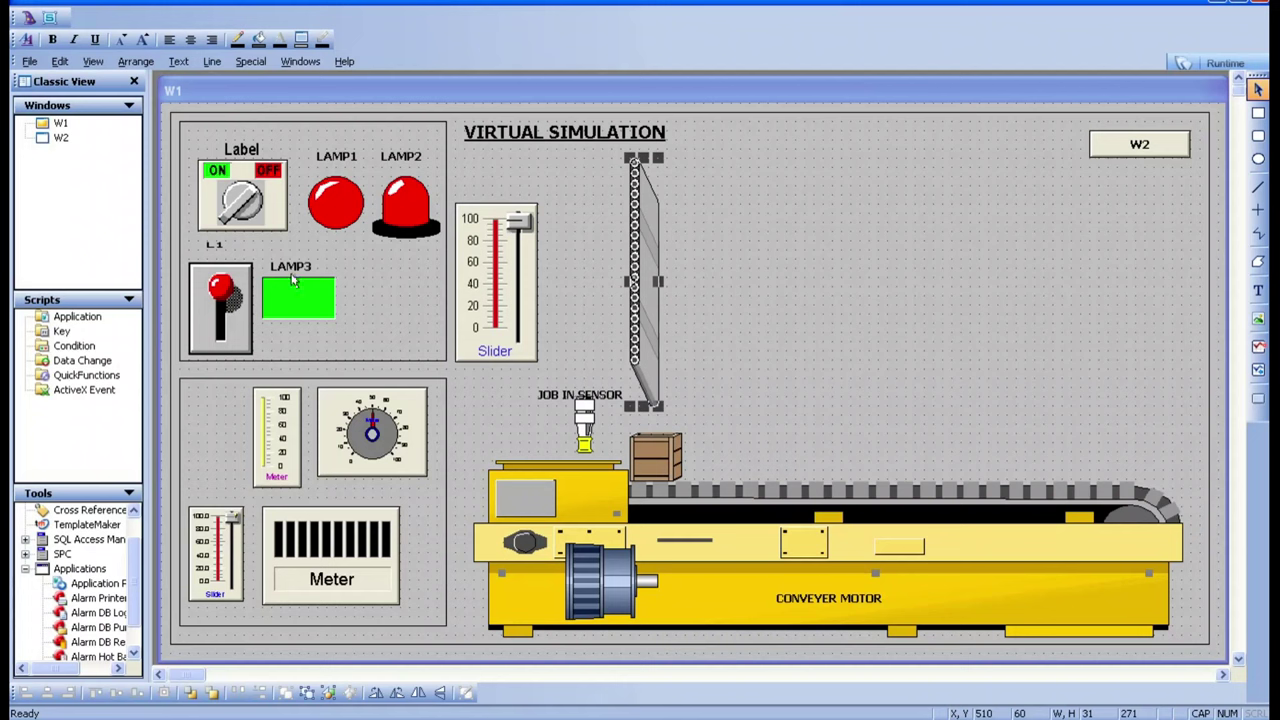
Step: Try flipping the upright conveyor horizontally and flip it back
left_click(136, 61)
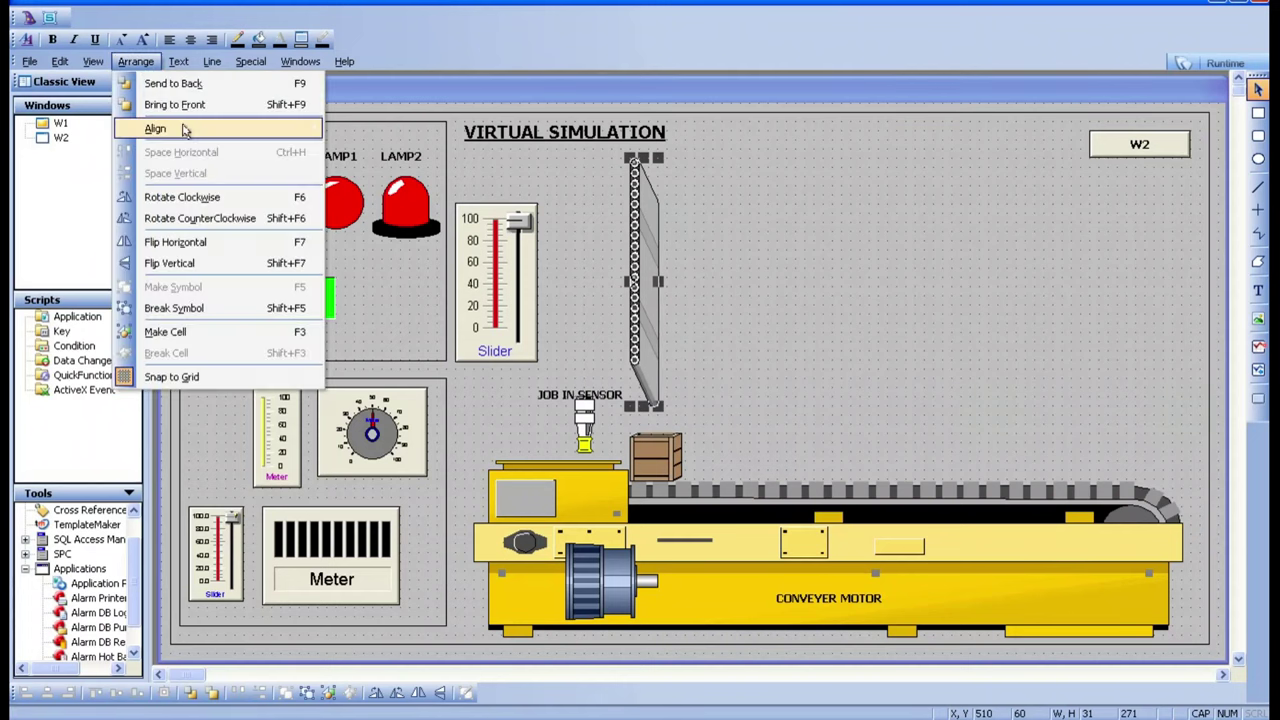
left_click(205, 242)
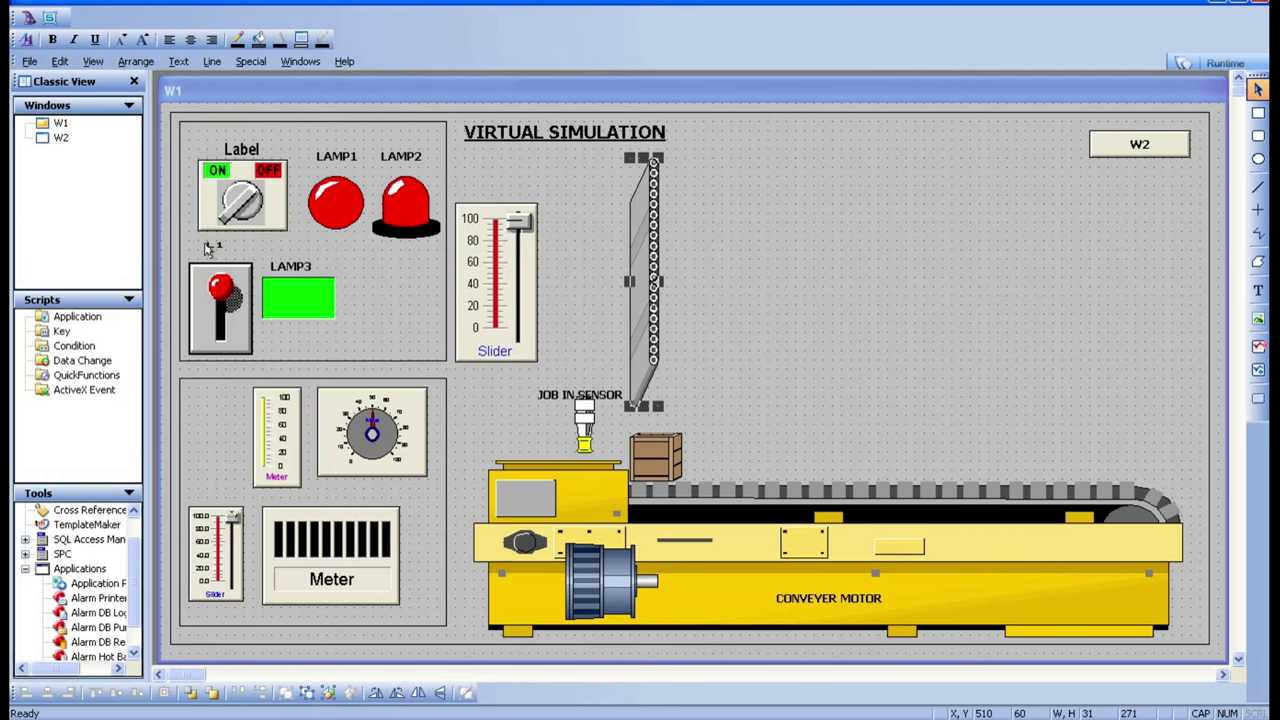
left_click(136, 61)
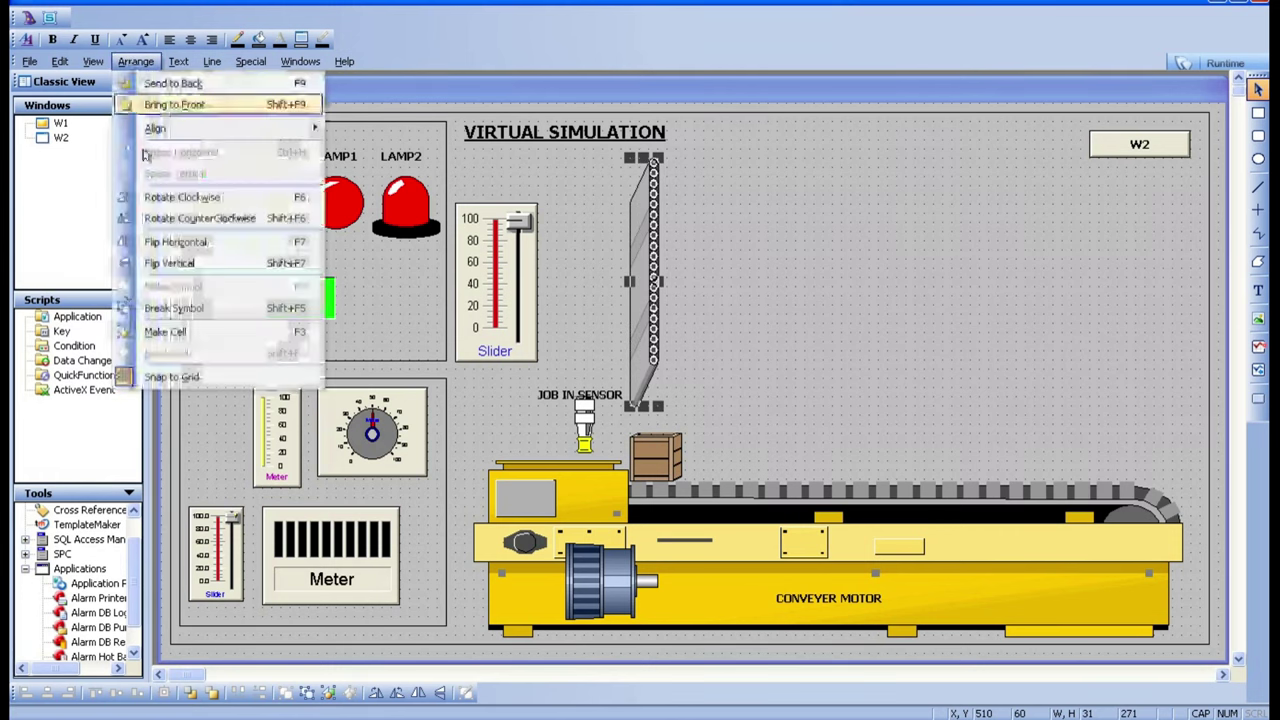
left_click(170, 242)
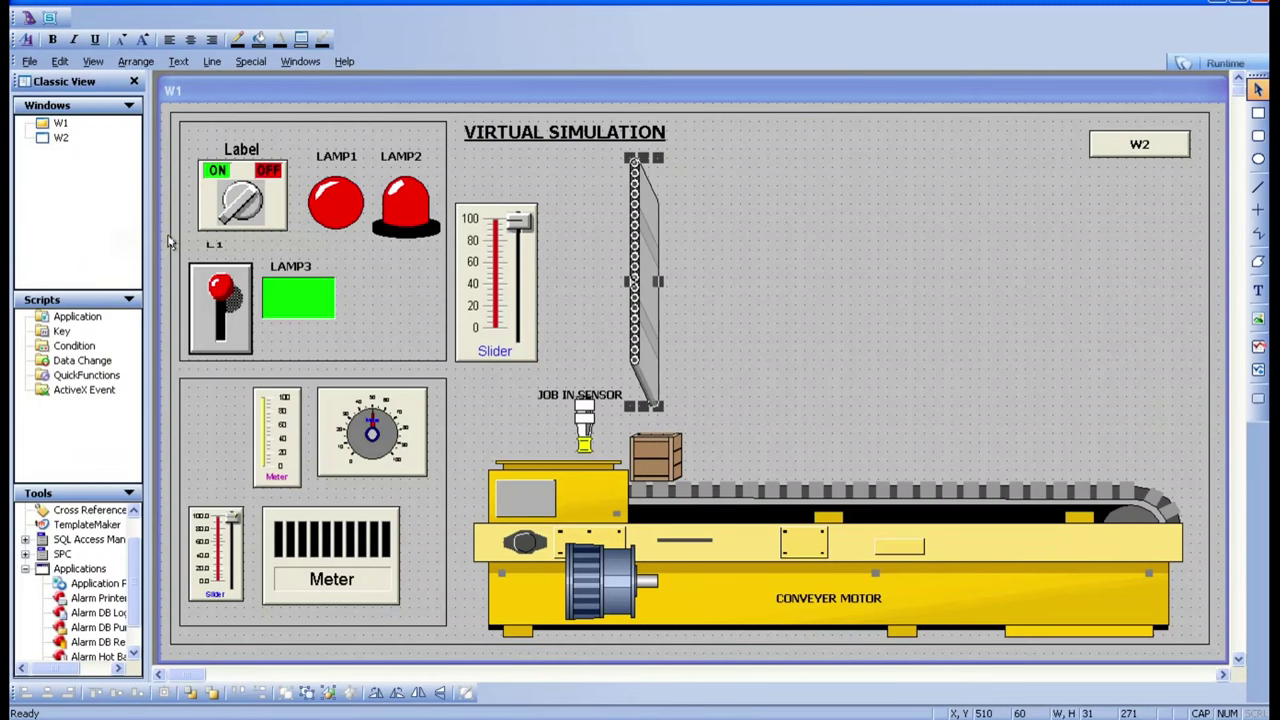
Step: Rotate the upright conveyor counterclockwise and move it above the crate and yellow conveyor, at about X 520, Y 250
left_click(136, 61)
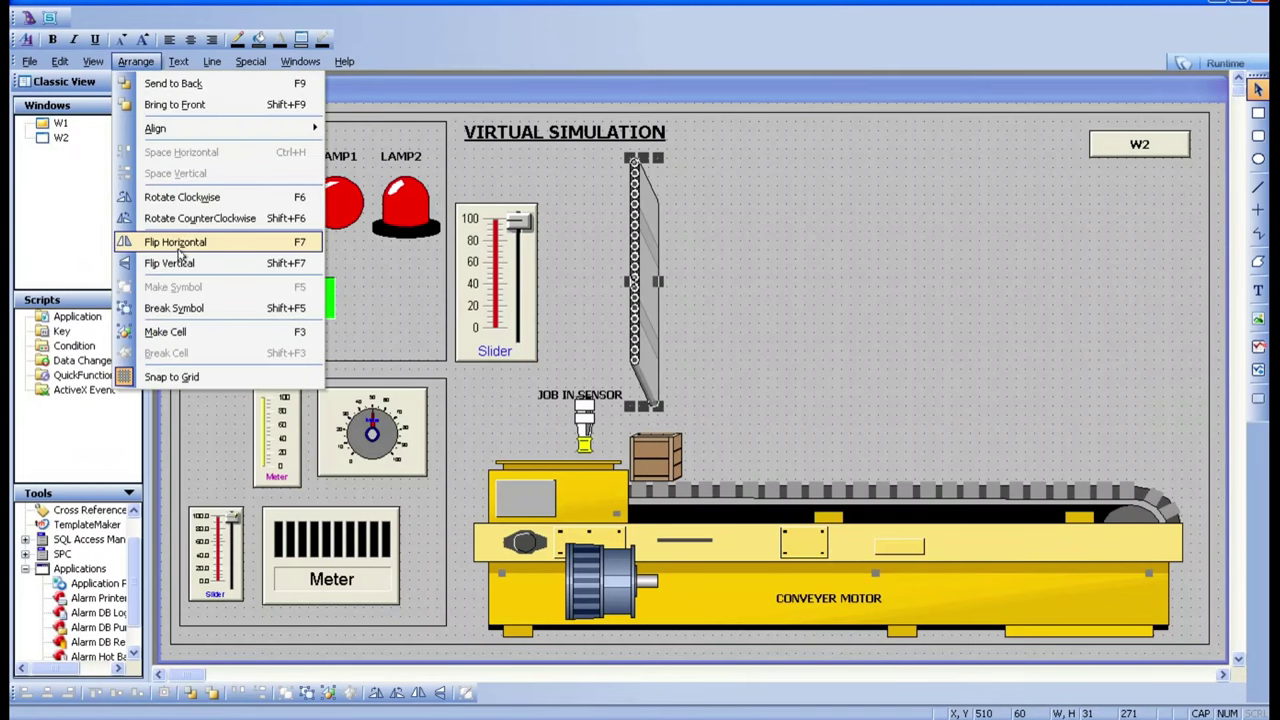
left_click(205, 222)
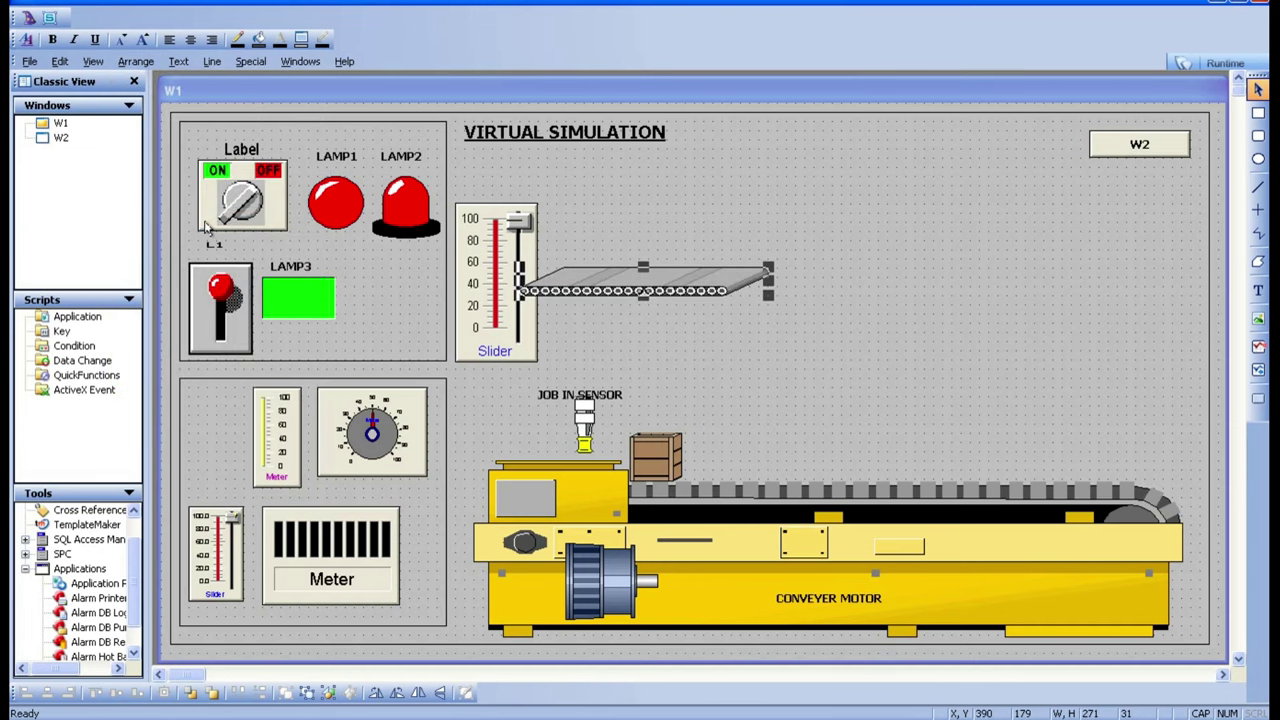
left_click_drag(599, 283, 721, 348)
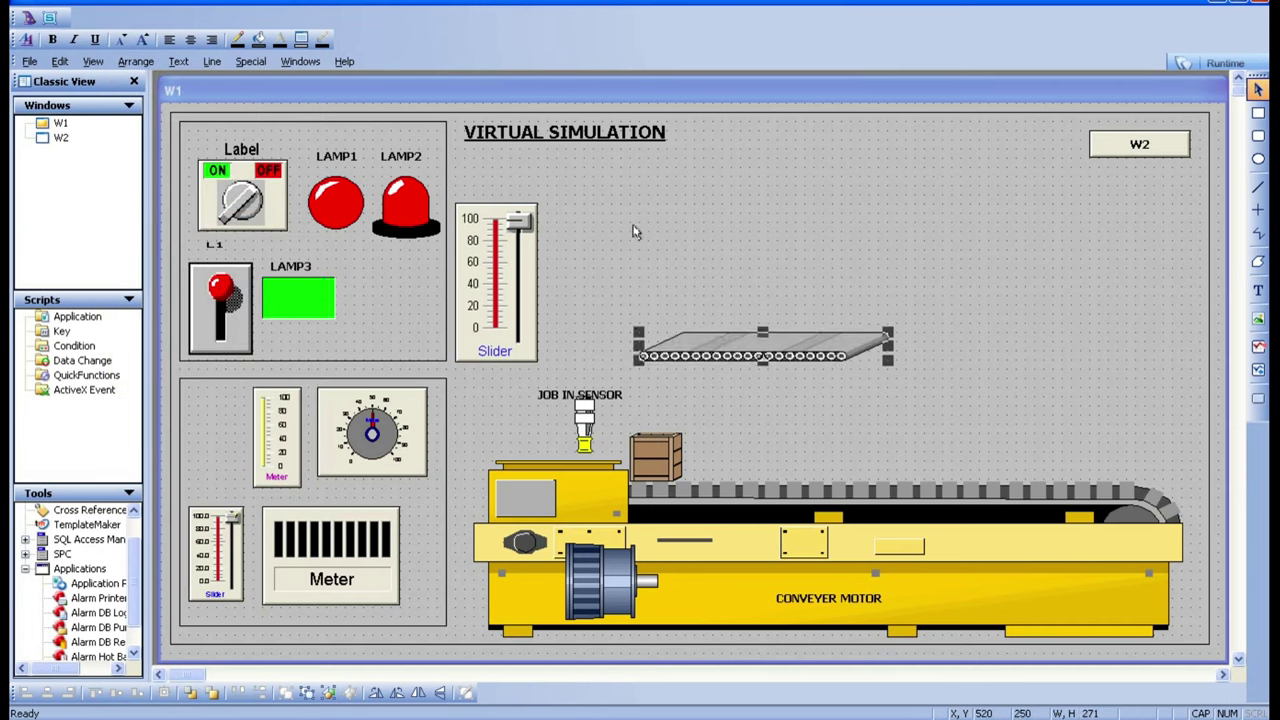
Step: Insert the horizontal zigzag screw conveyor from Symbol Factory's Conveyors, Misc. category and delete the perspective conveyor above the crate
left_click(26, 40)
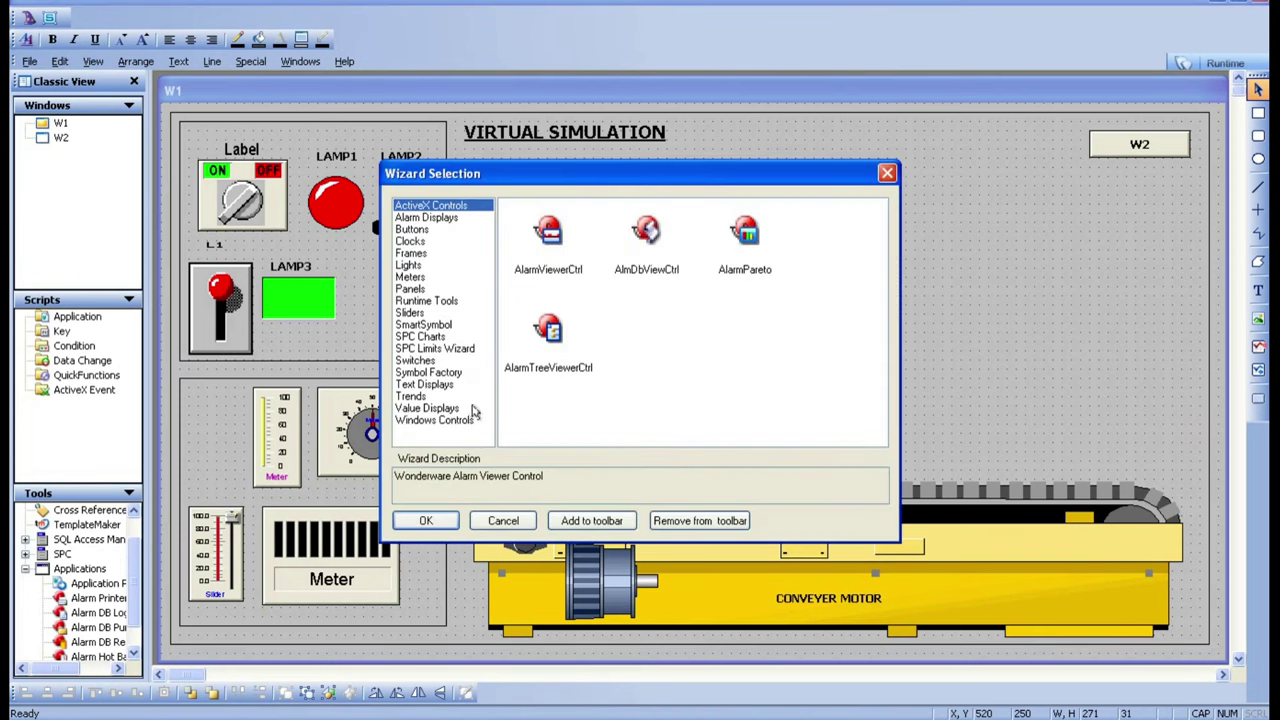
left_click(420, 373)
left_click(550, 258)
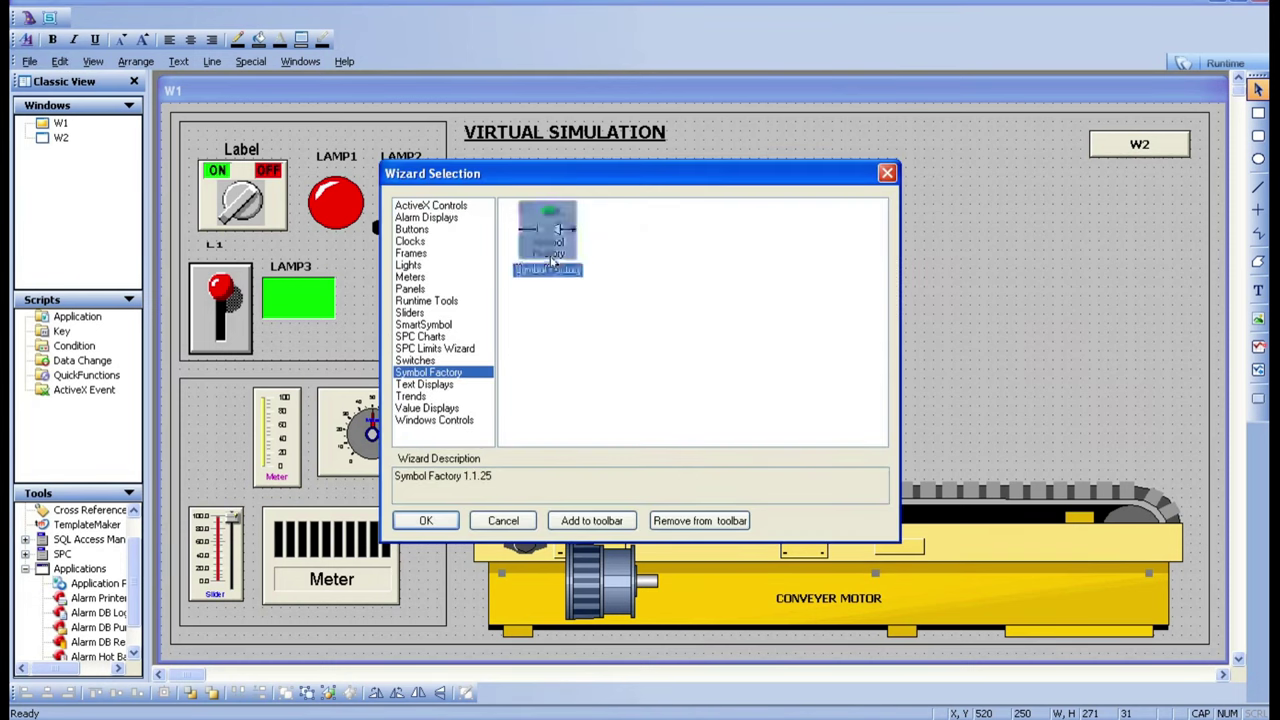
left_click(427, 521)
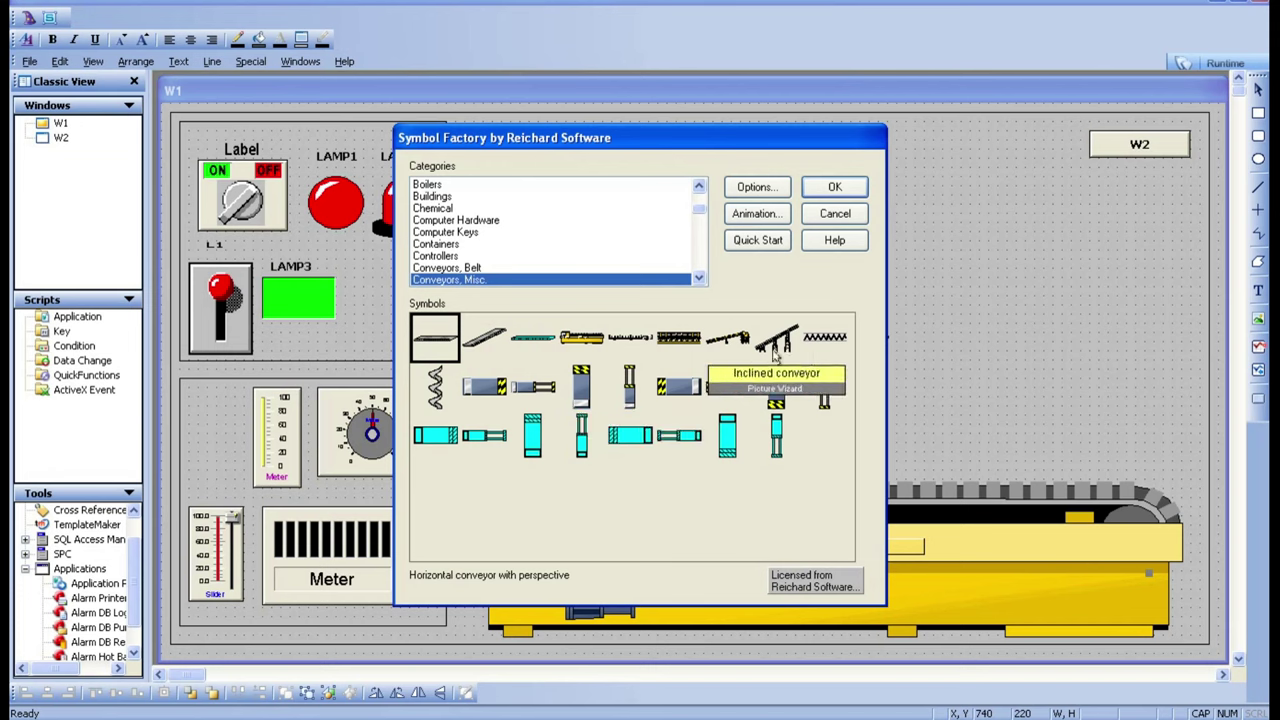
left_click(823, 342)
left_click(836, 188)
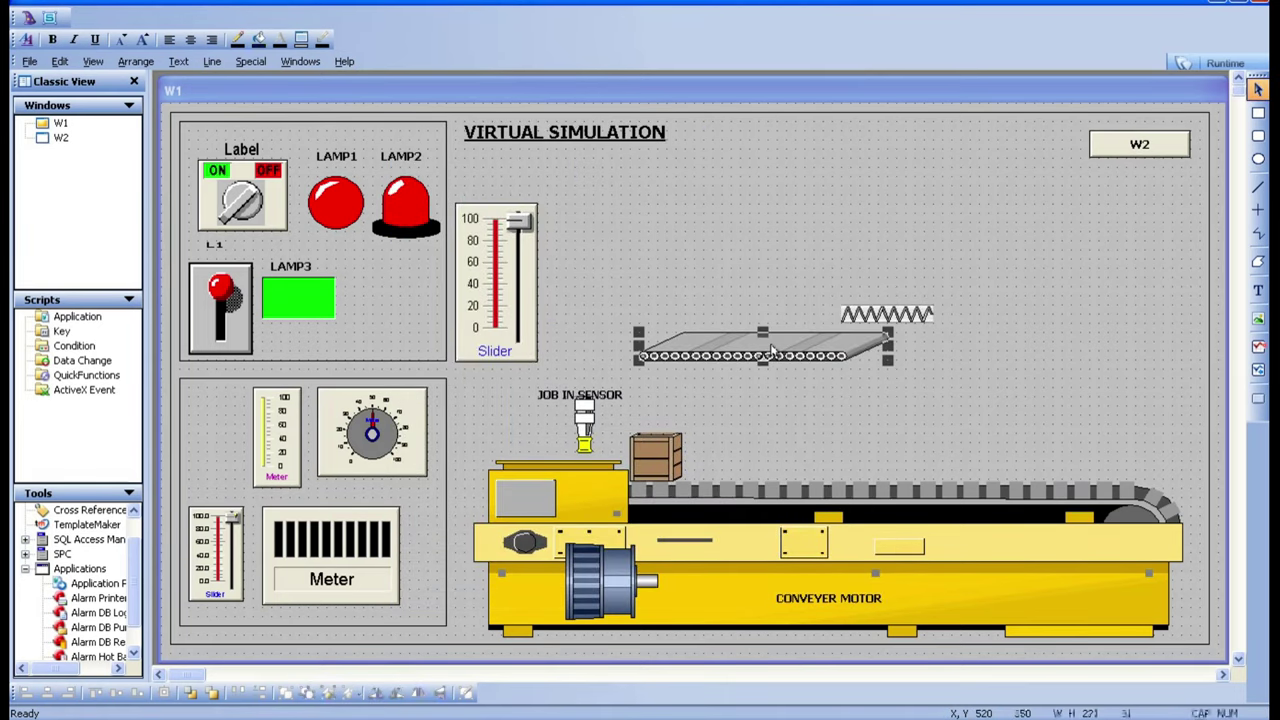
key("Delete")
Step: Break the cell of the new zigzag conveyor symbol
right_click(873, 310)
mouse_move(977, 456)
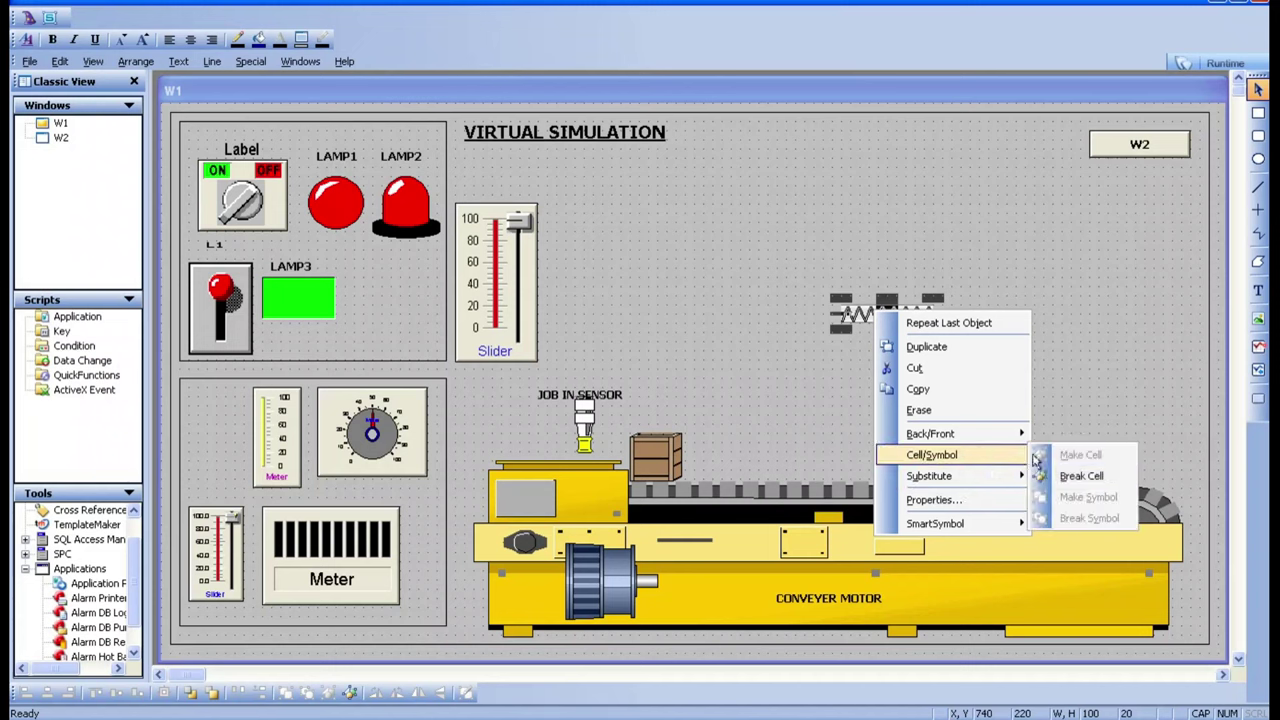
left_click(1051, 476)
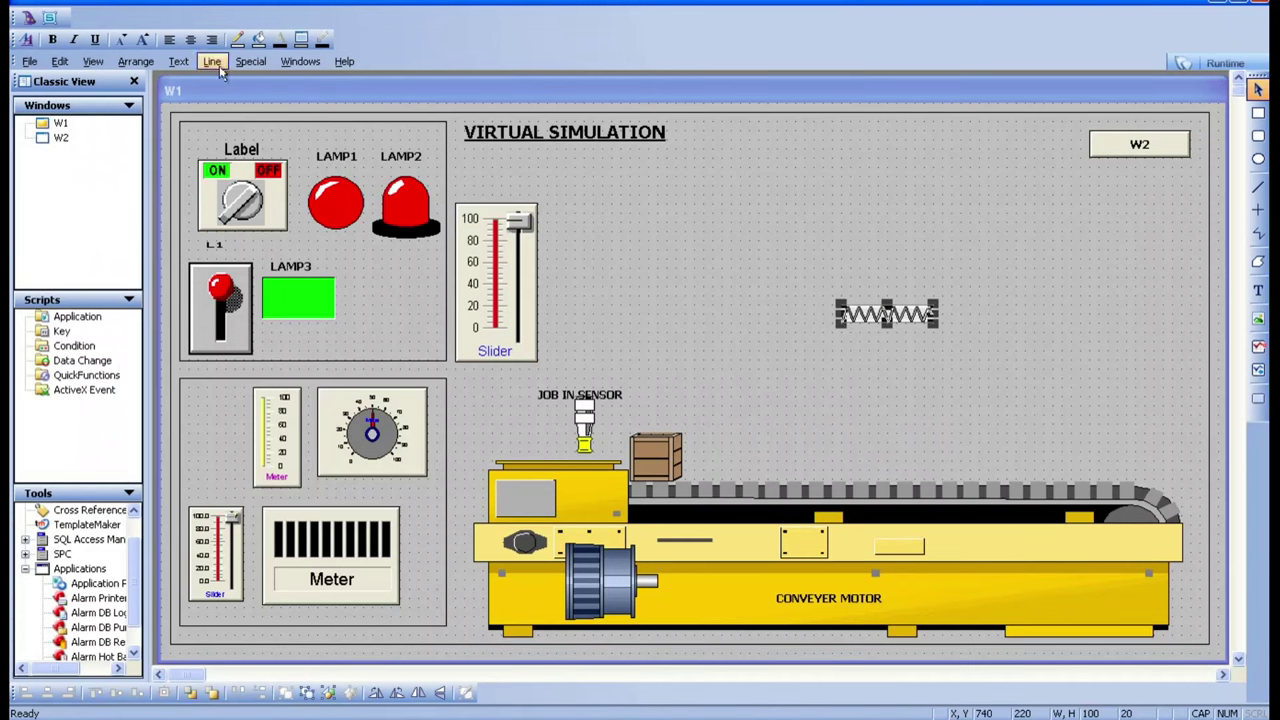
Step: Rotate the zigzag conveyor clockwise and enlarge it above the crate to about 61 by 251 at X 510, Y 80
left_click(136, 61)
left_click(201, 205)
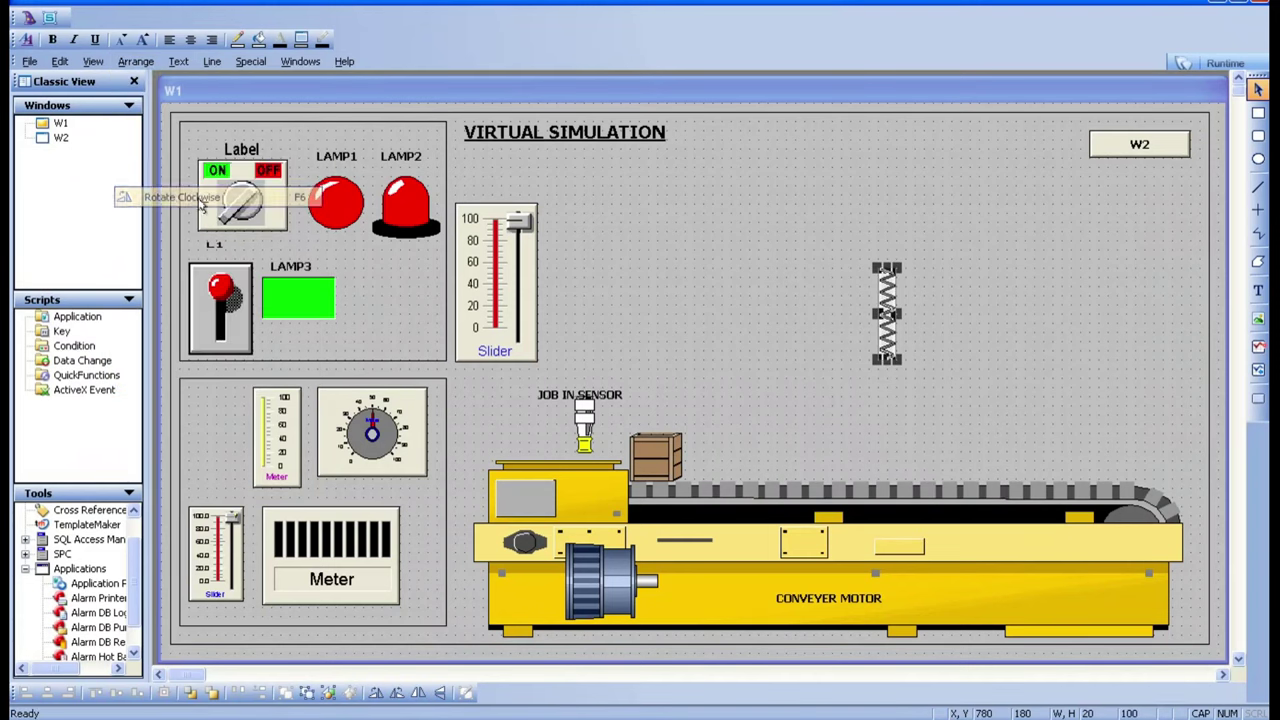
left_click_drag(886, 330, 684, 407)
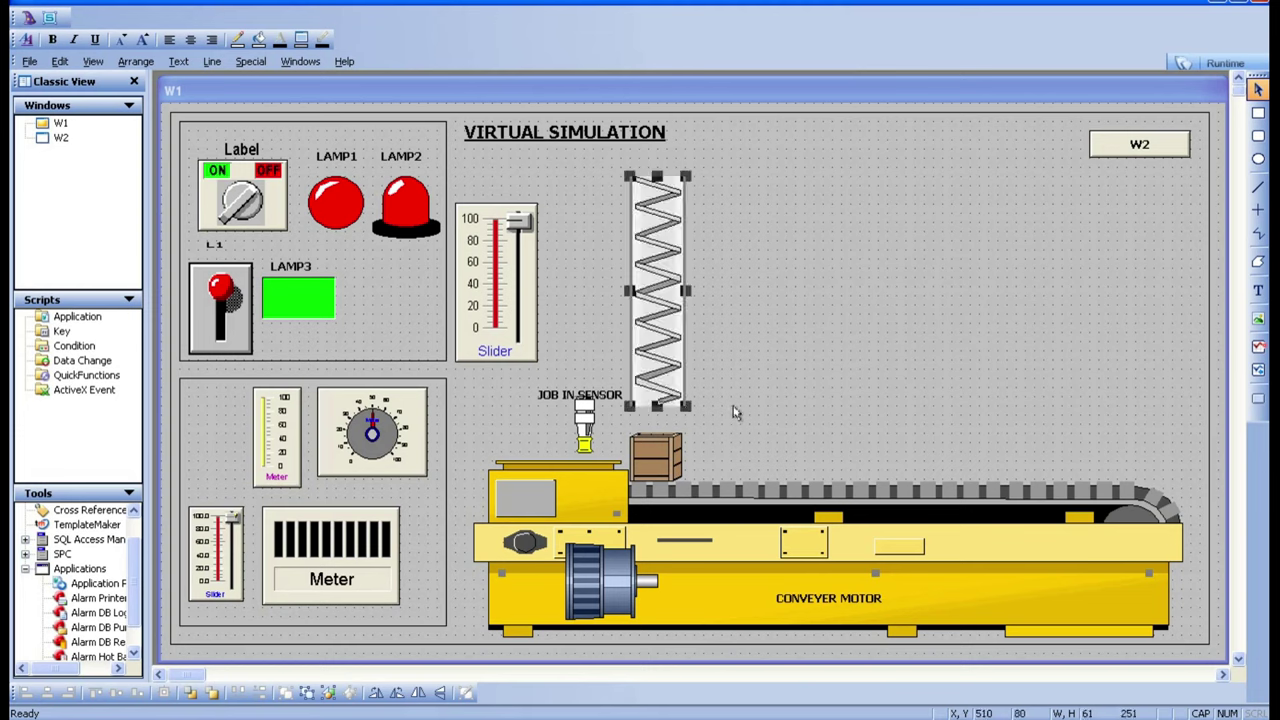
Step: Move the crate to the upper end of the zigzag conveyor, at about X 510, Y 50, and bring it to the front
left_click(643, 463)
left_click_drag(643, 463, 650, 178)
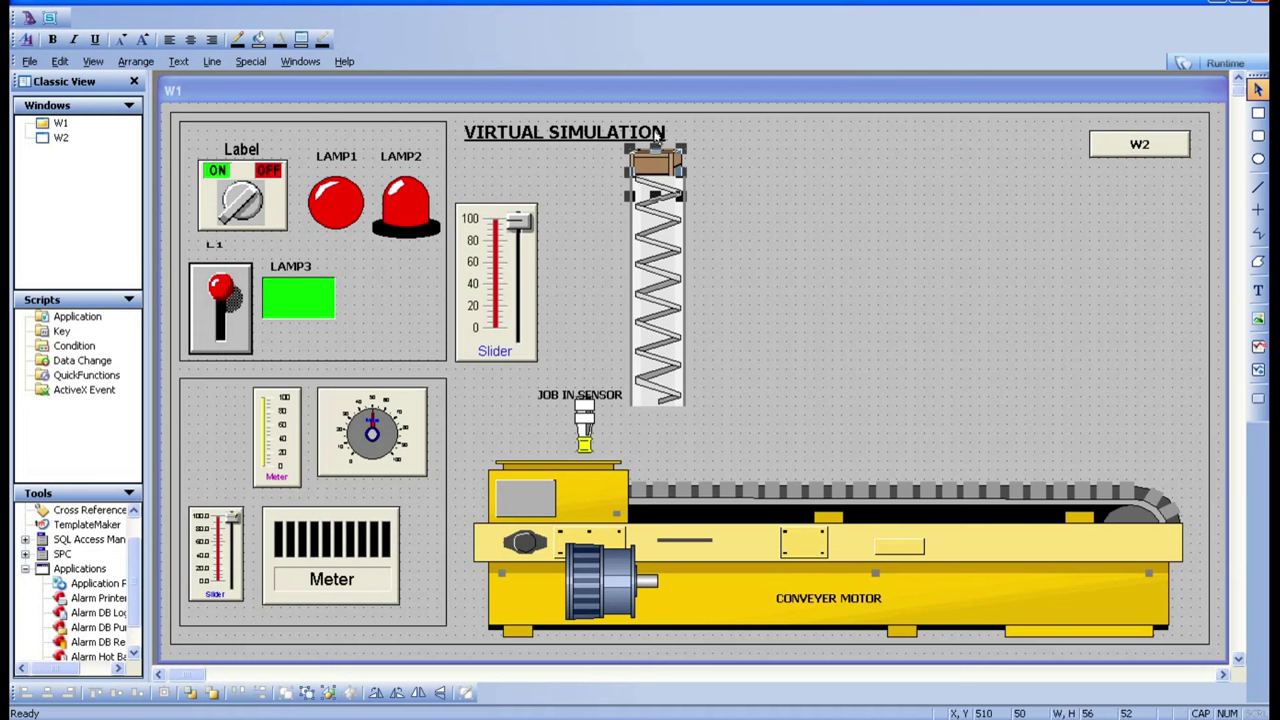
right_click(651, 165)
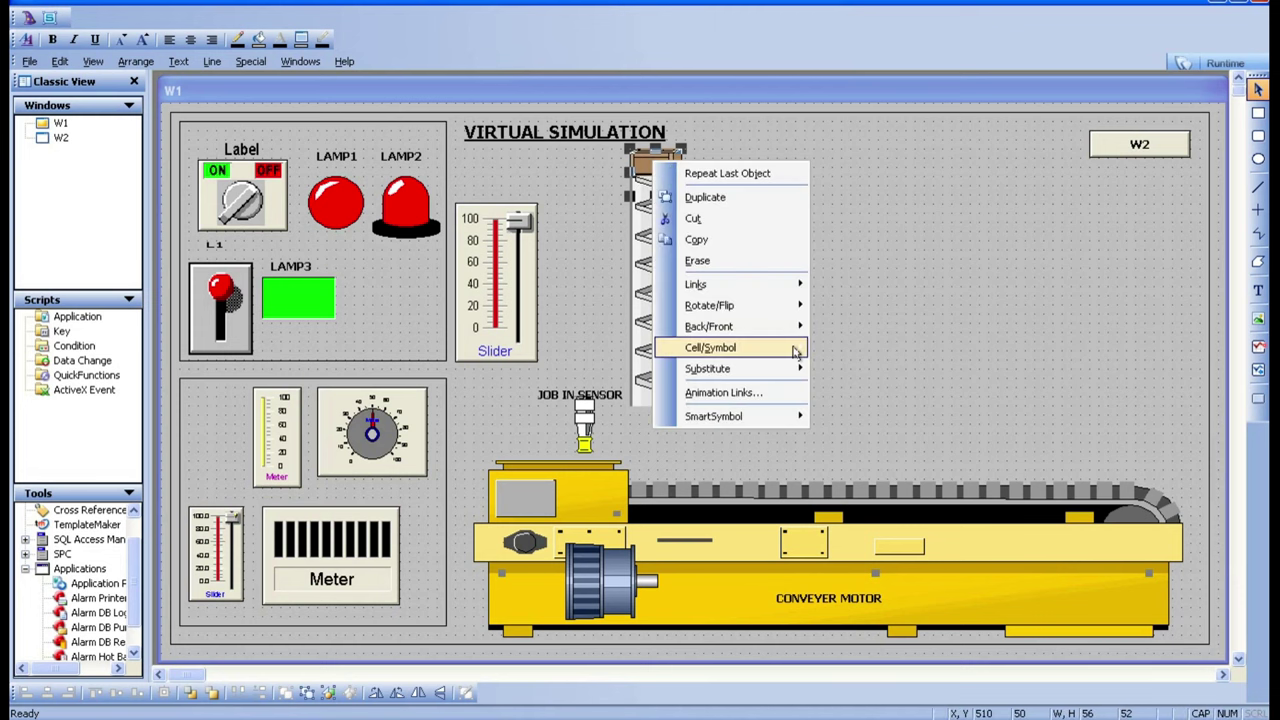
mouse_move(787, 330)
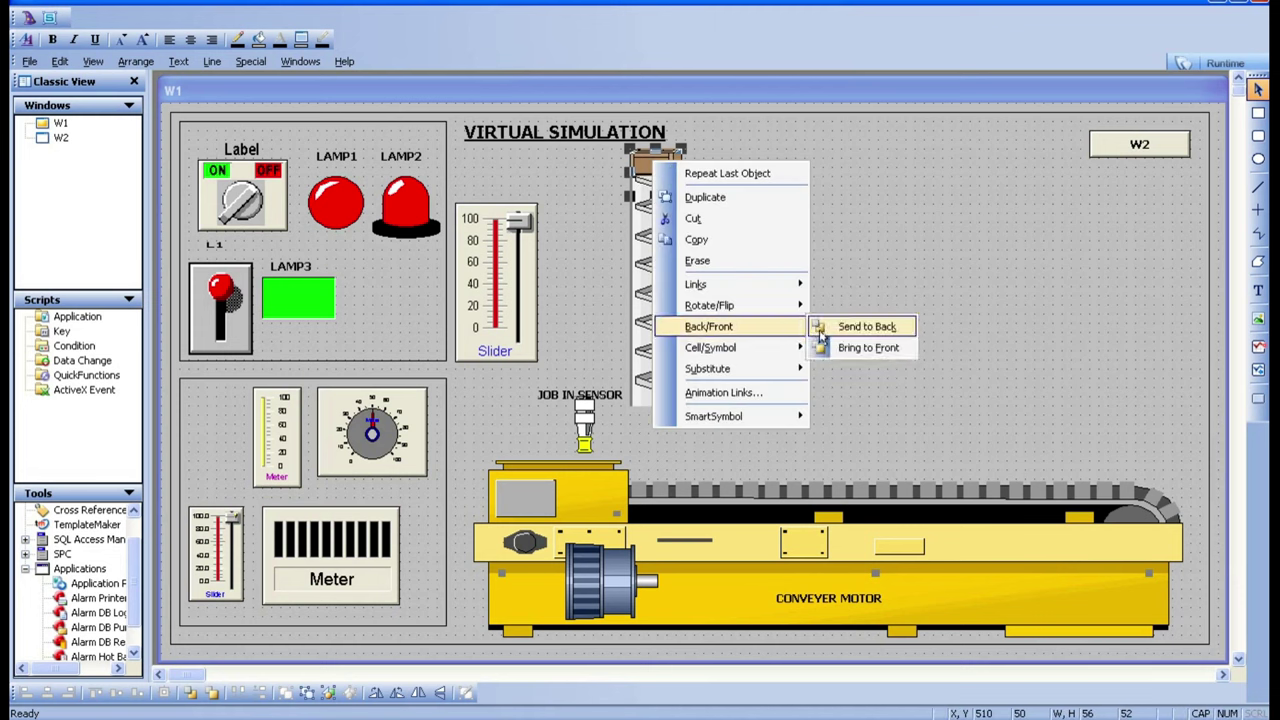
left_click(822, 343)
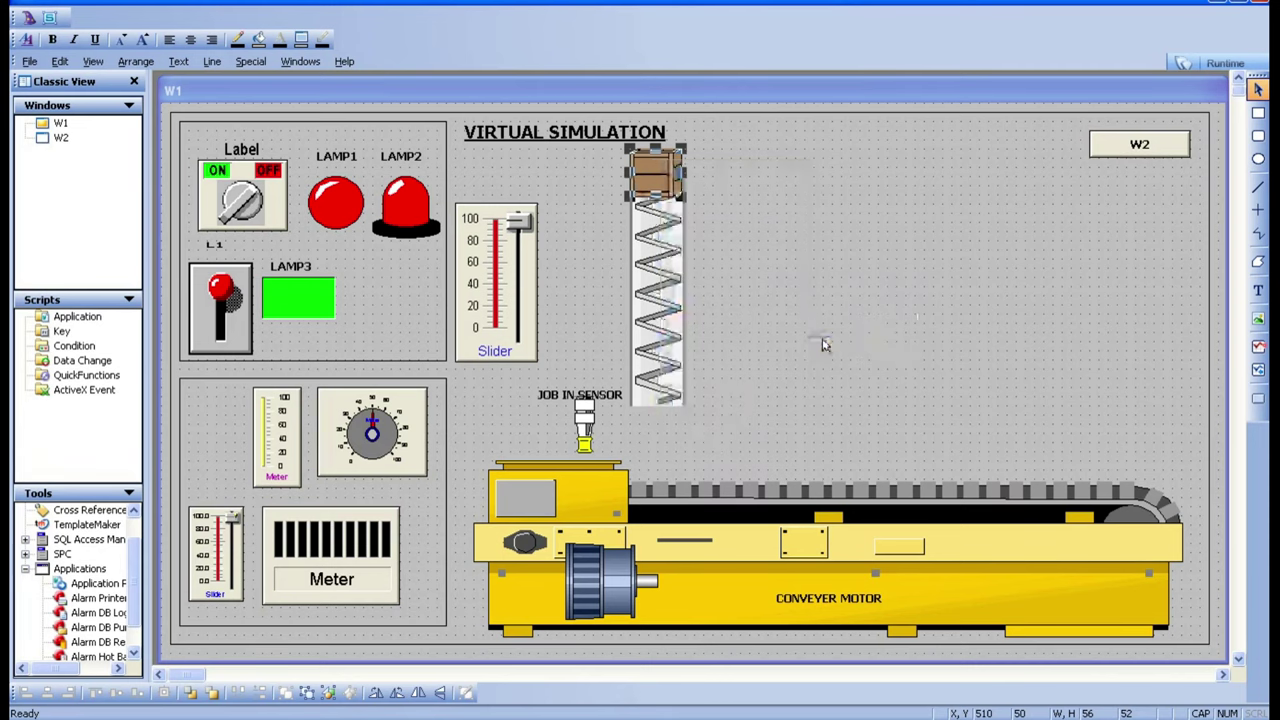
Step: Replace the crate's horizontal location link with a vertical one on LEVEL: value 0 at top, 100 at bottom, up 0, down 500
double_click(654, 178)
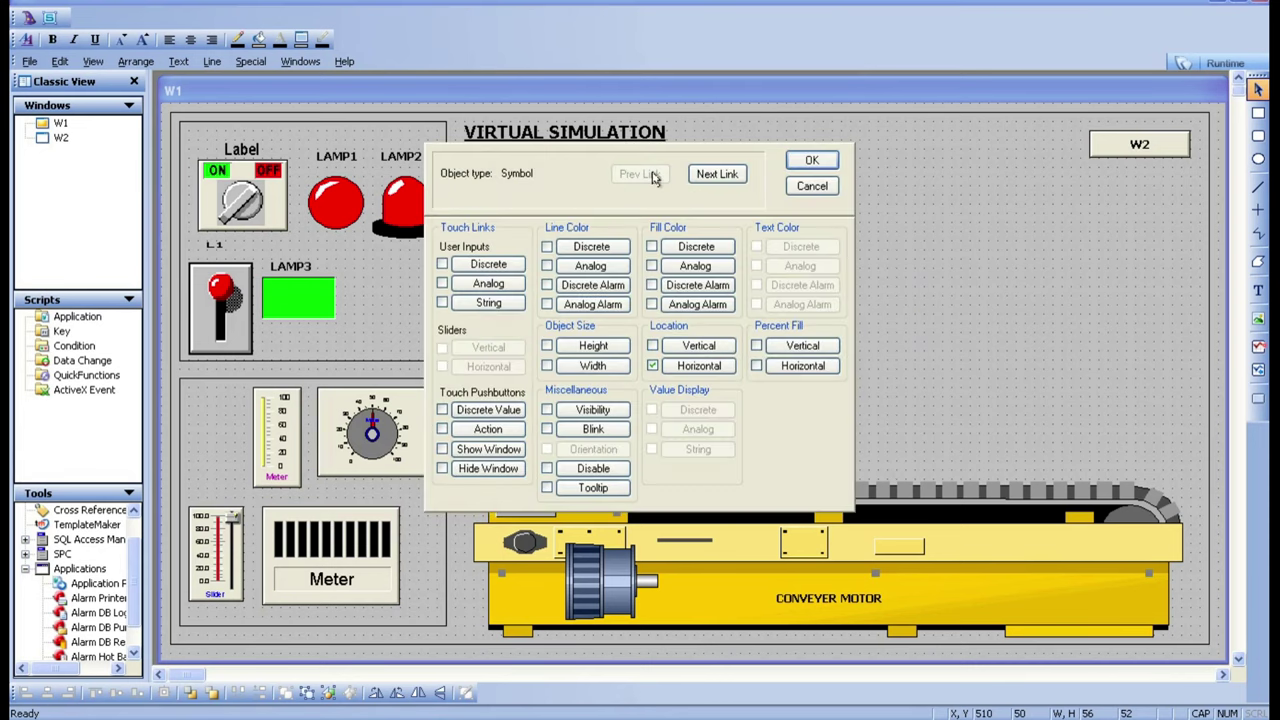
left_click(652, 366)
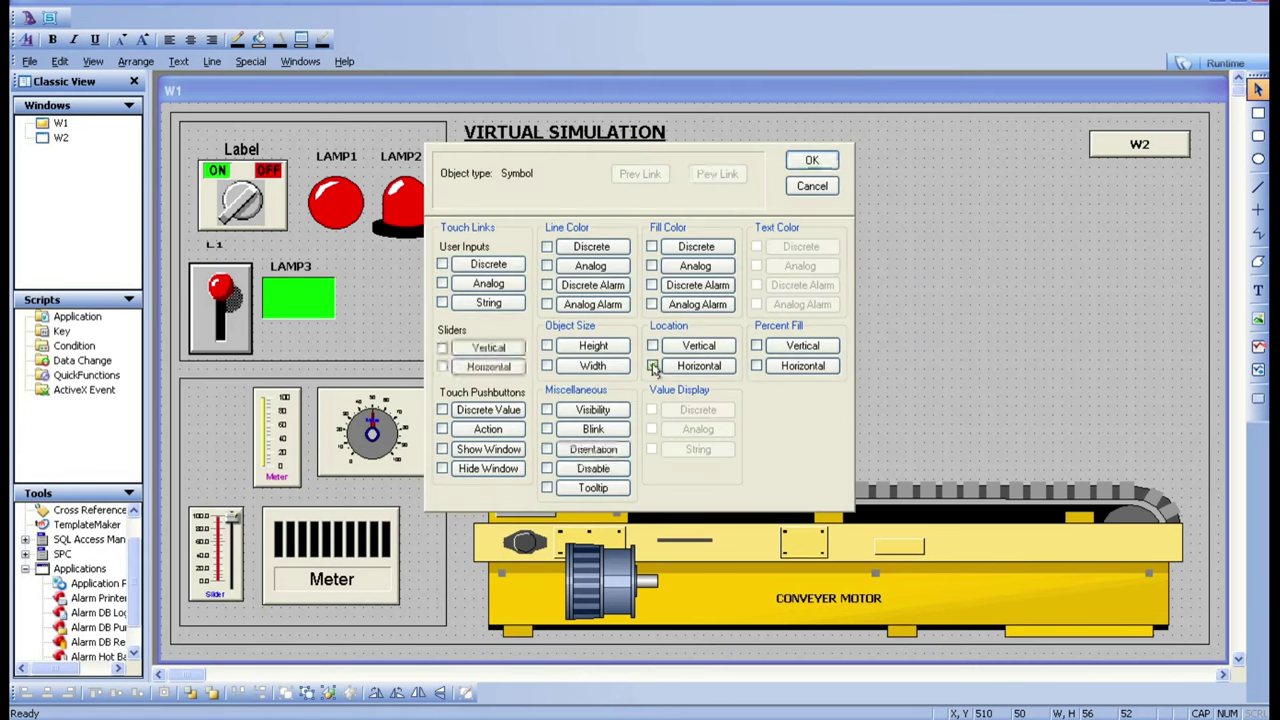
left_click(683, 346)
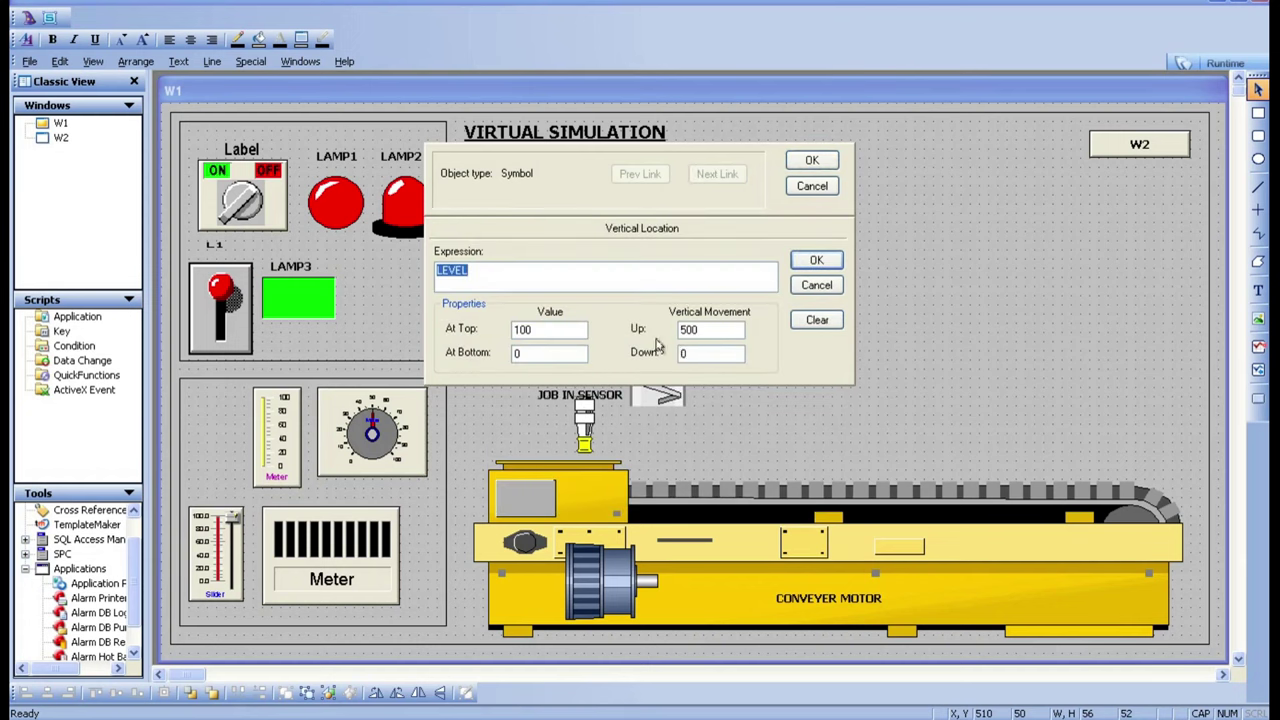
double_click(540, 330)
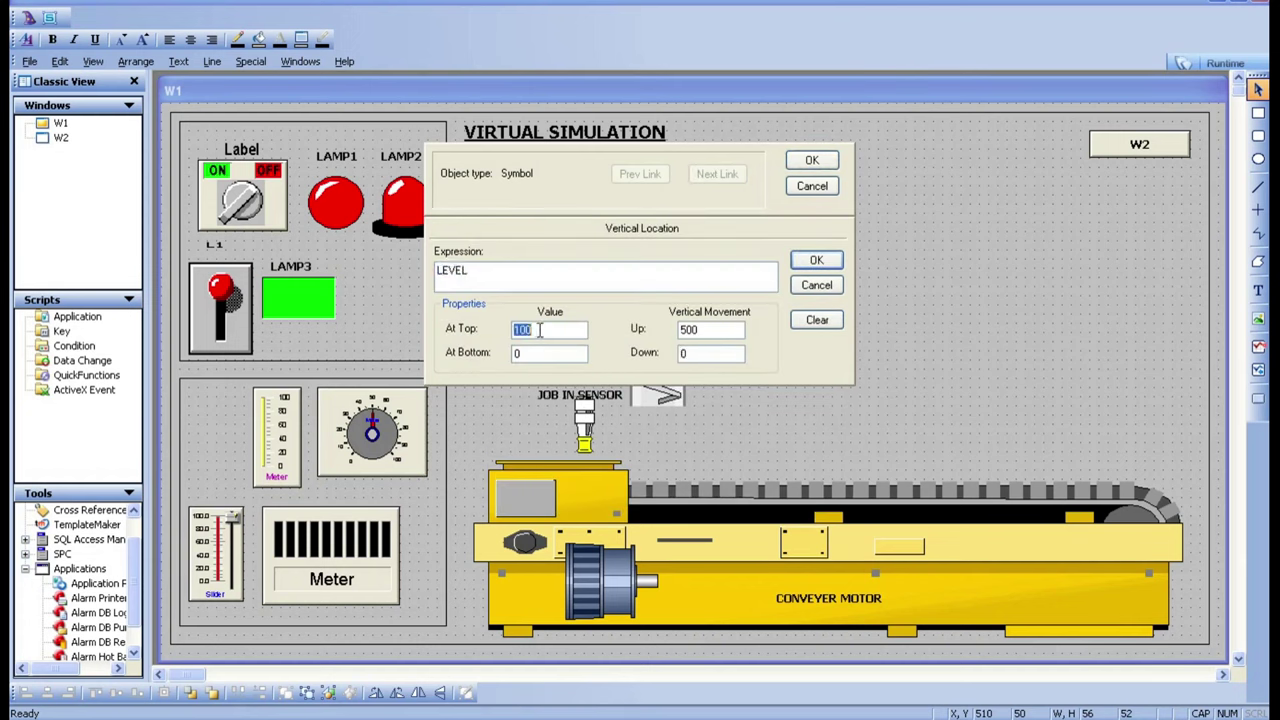
type("0")
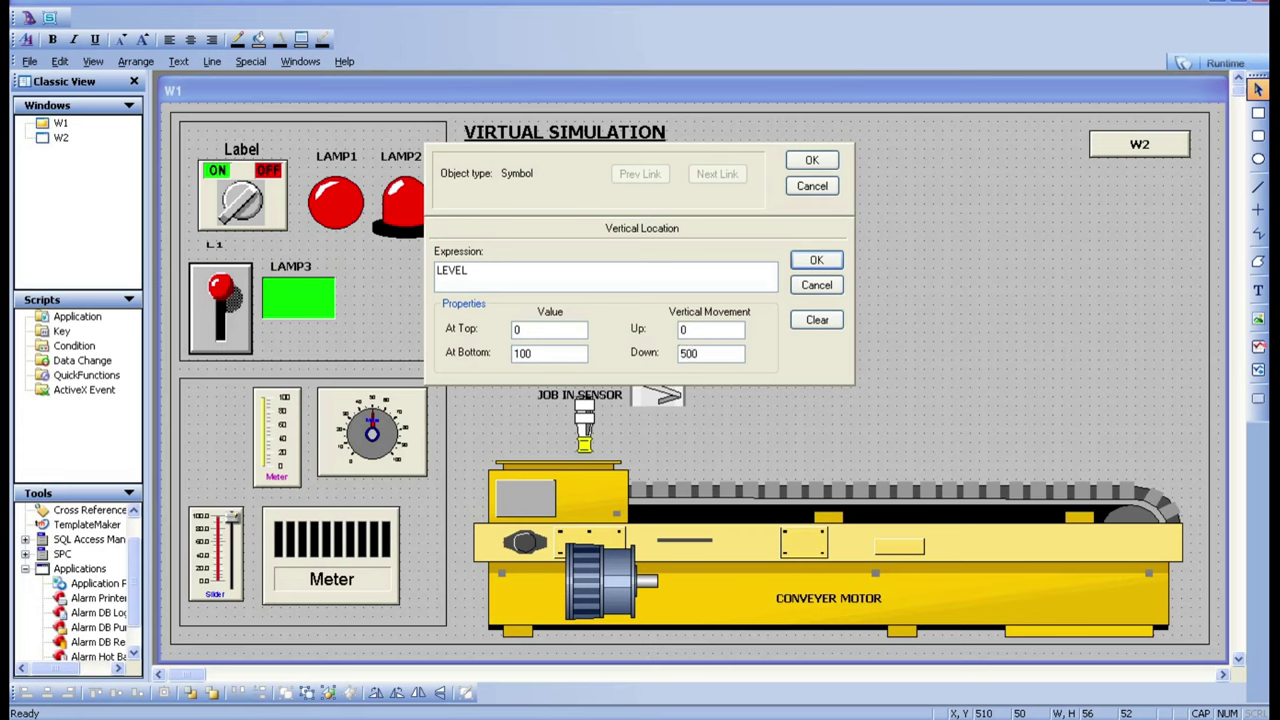
left_click(816, 261)
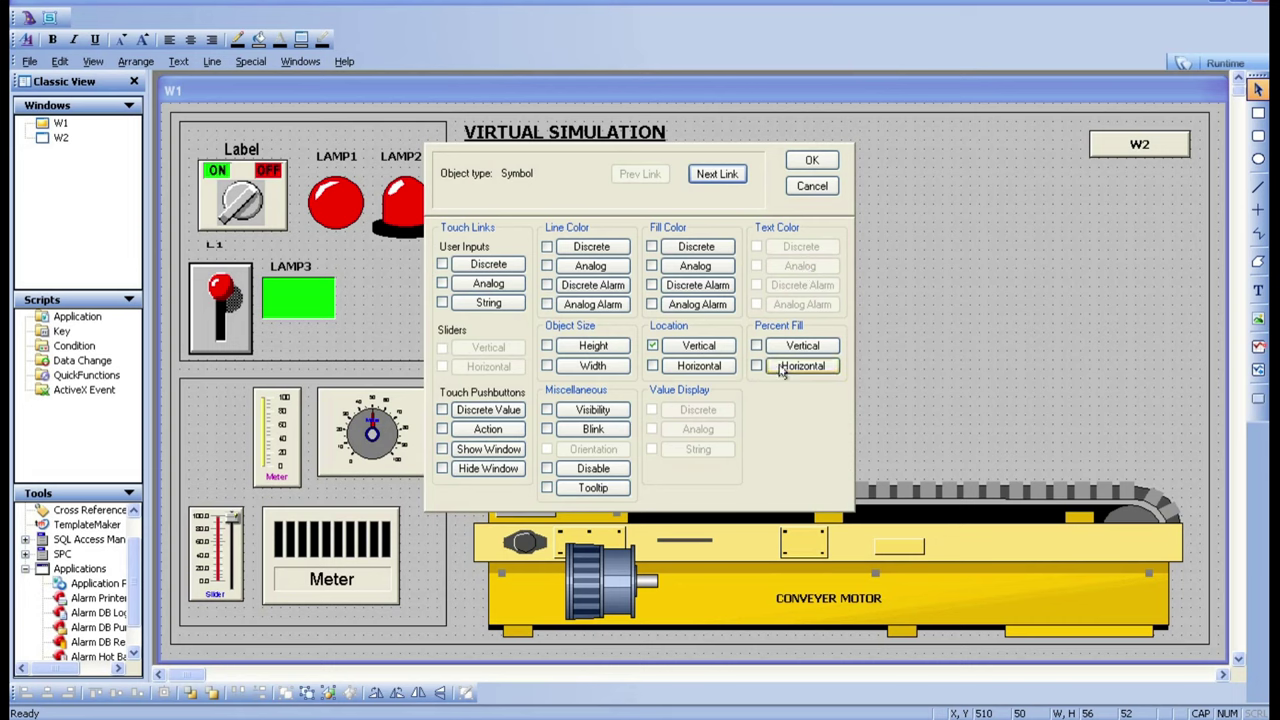
left_click(827, 162)
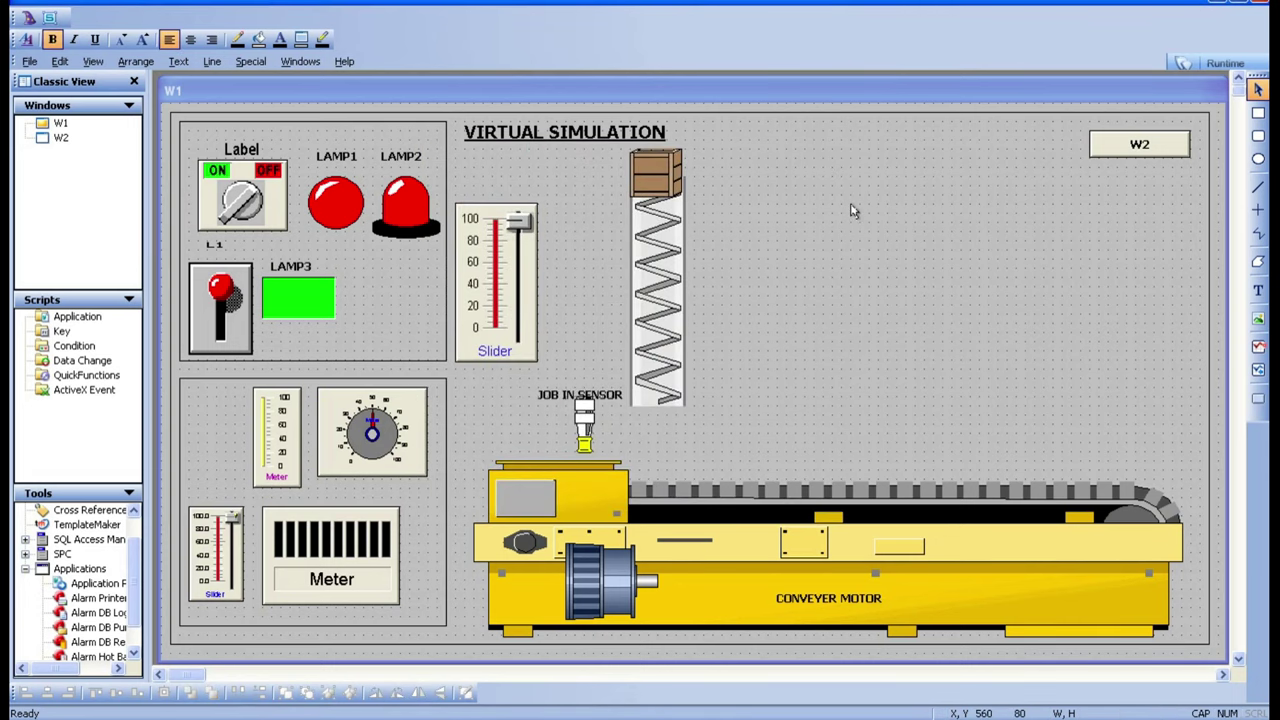
Step: Test the crate's vertical movement in runtime by raising the large slider and lowering it to 0, and return to development
left_click(1223, 63)
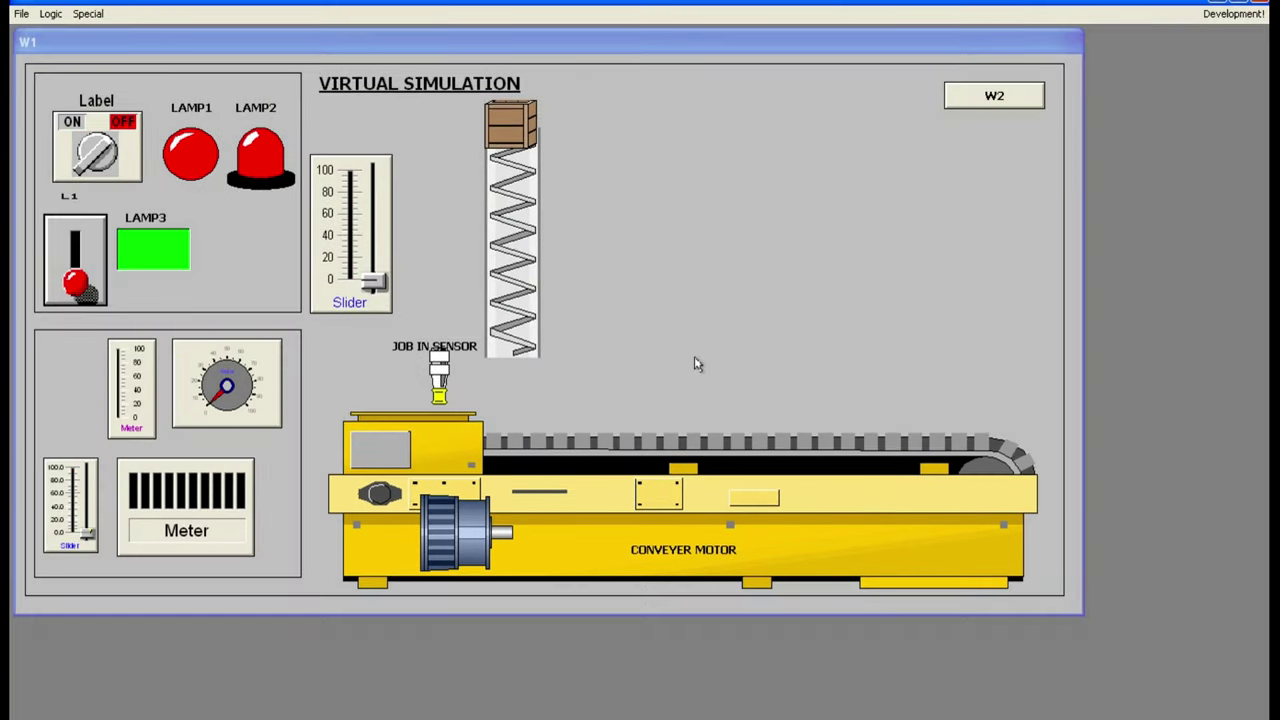
left_click_drag(373, 284, 372, 199)
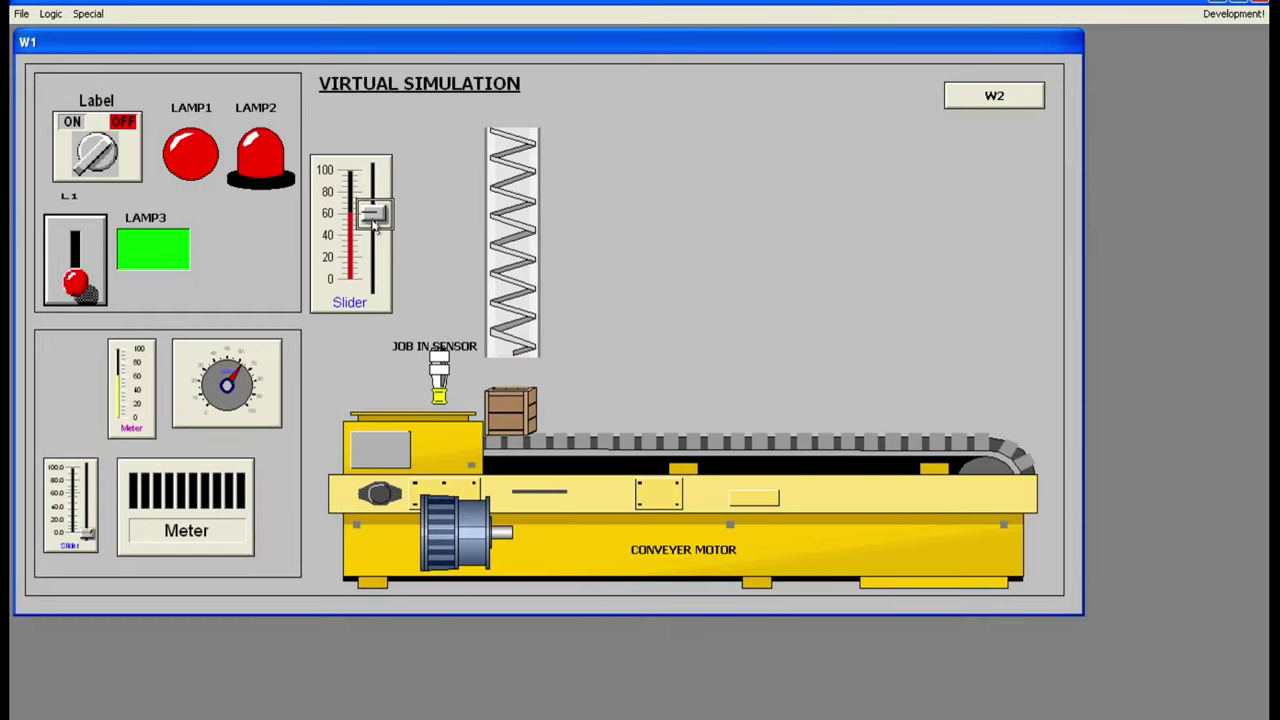
left_click_drag(372, 218, 372, 283)
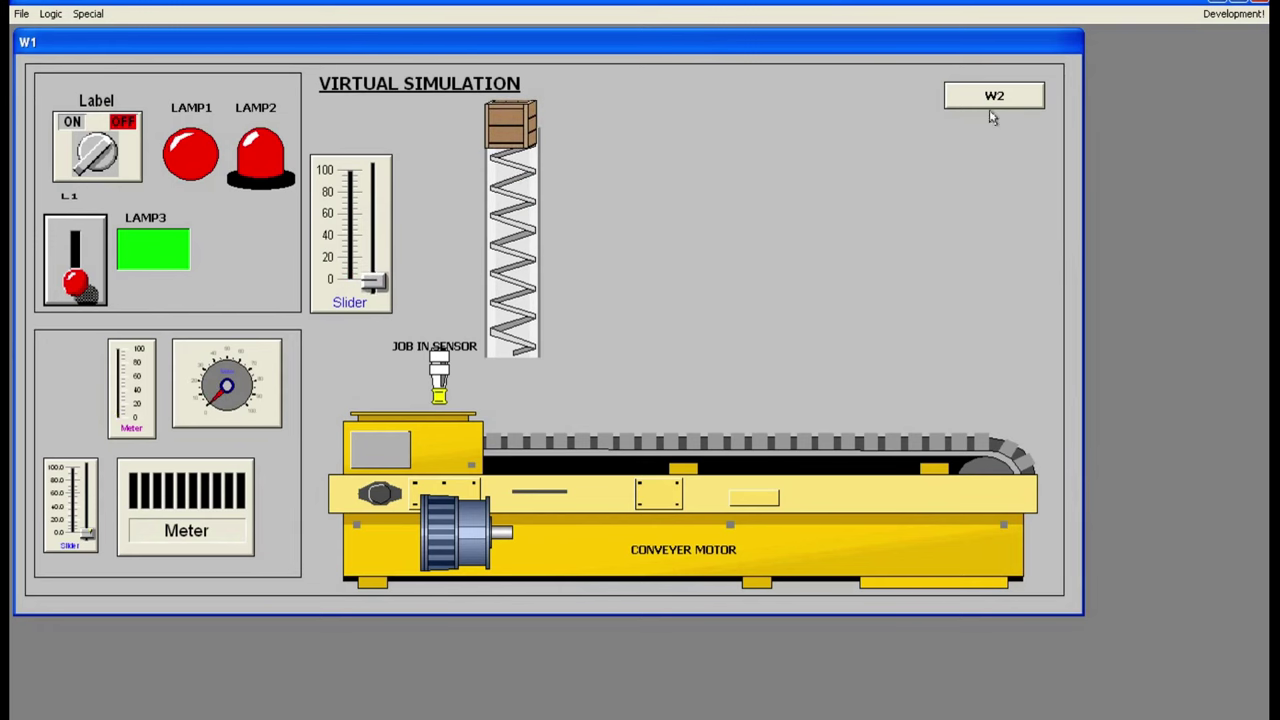
left_click(1230, 14)
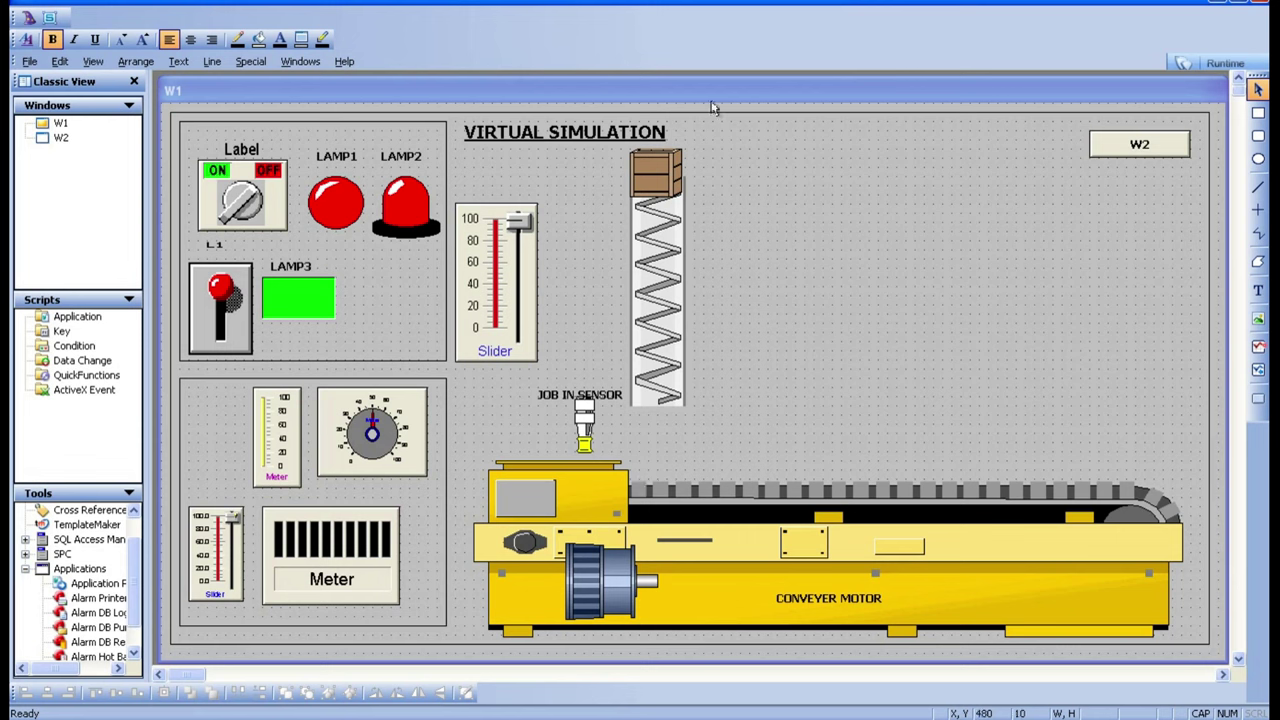
Step: Set the downward movement of the crate's vertical location link to 390
double_click(648, 178)
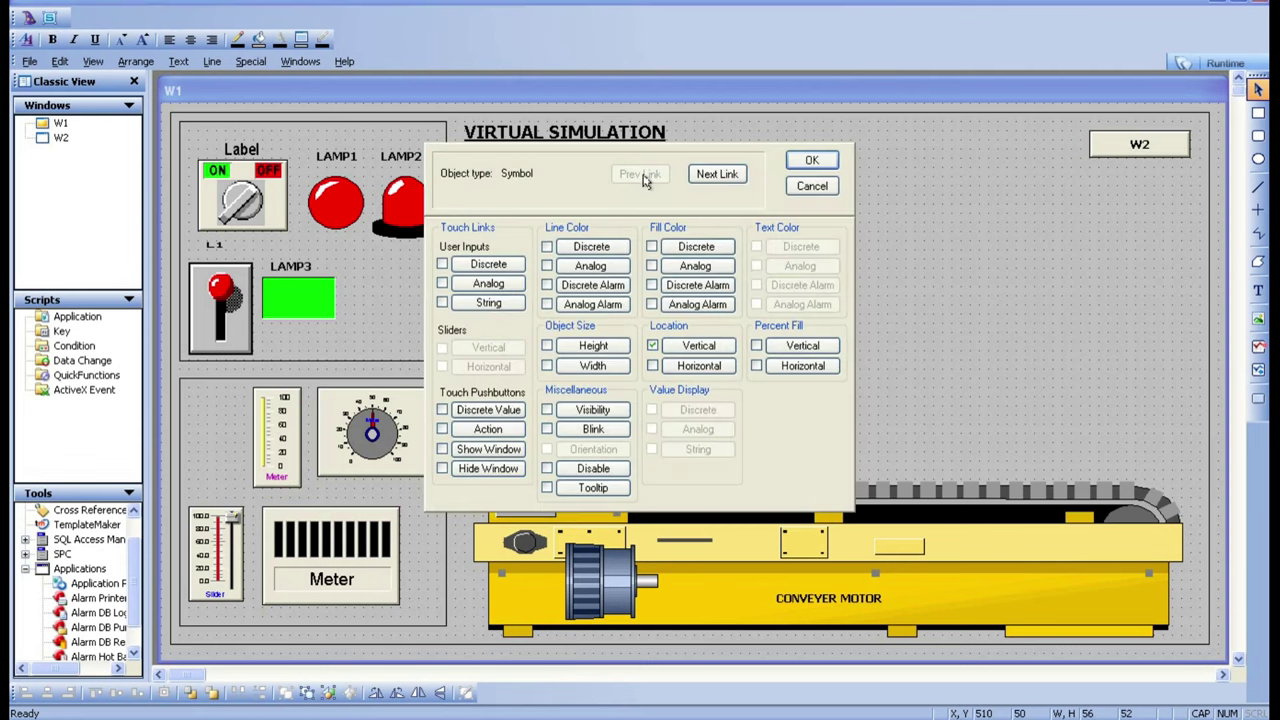
left_click(698, 345)
left_click(686, 356)
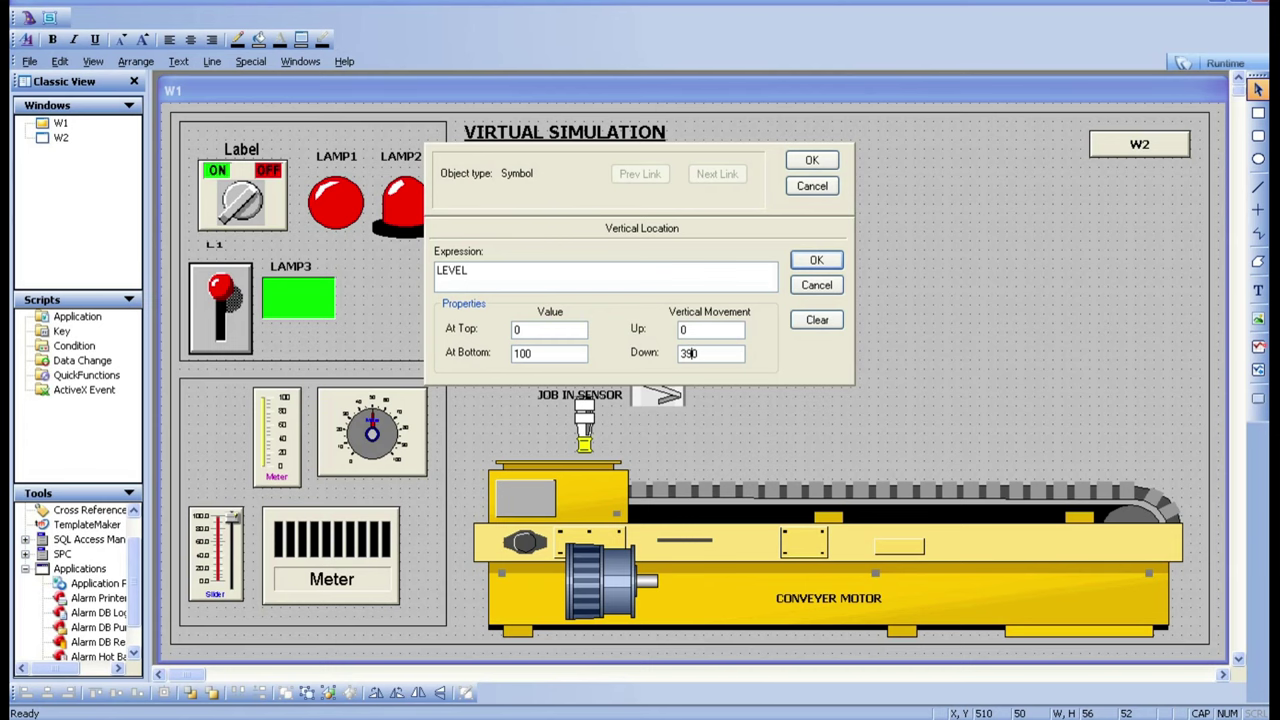
left_click(816, 260)
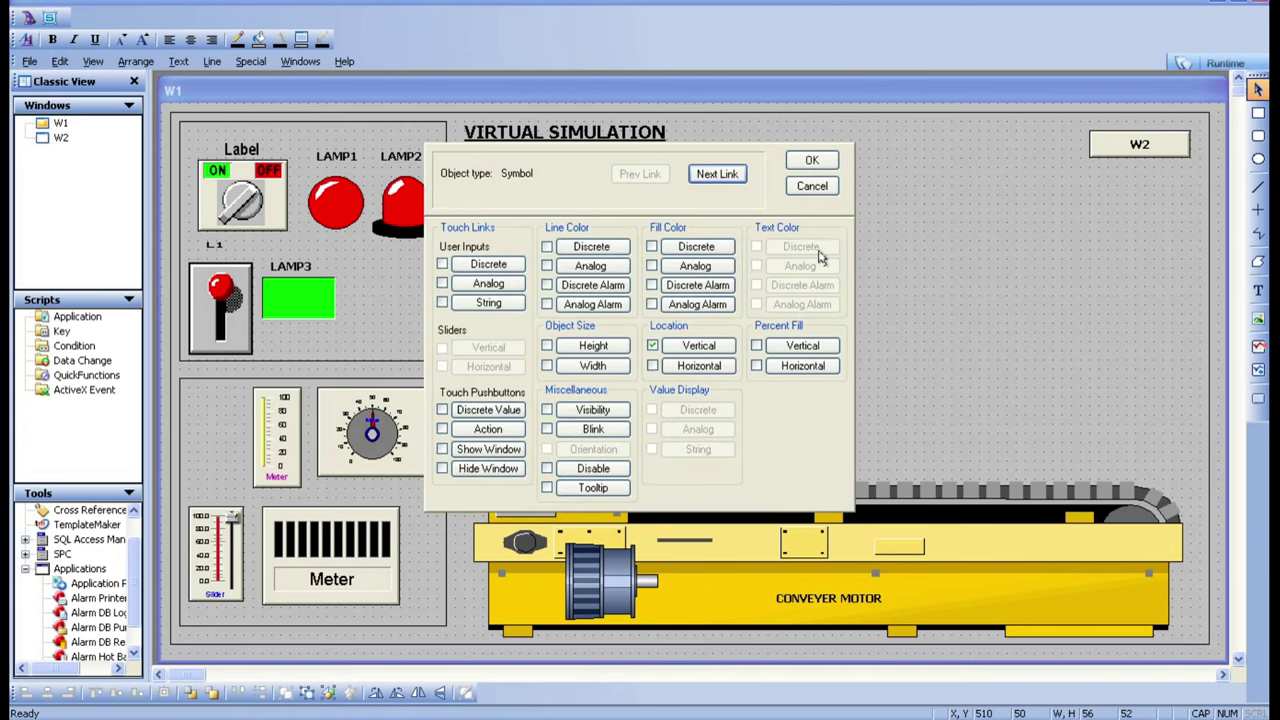
left_click(816, 160)
Step: Check the crate's 390 downward travel in runtime by moving the slider up to about 90 and back to 0, and return to development
left_click(1220, 64)
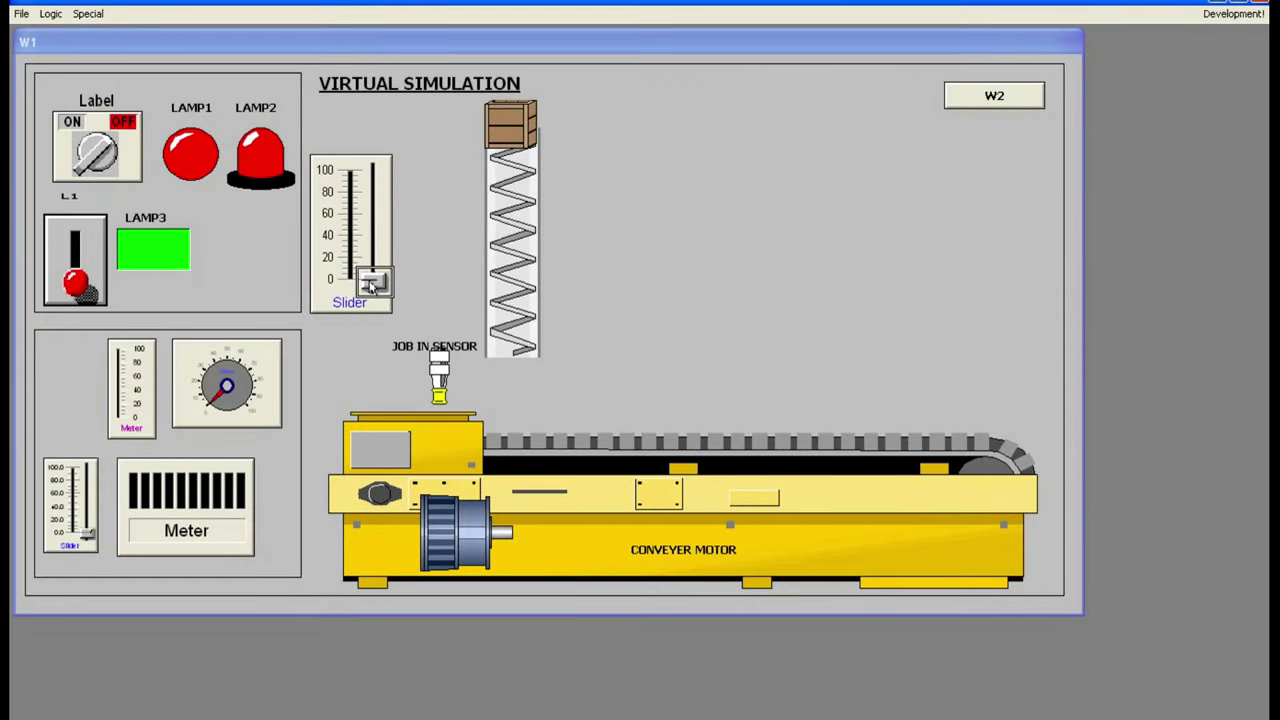
left_click_drag(371, 285, 358, 158)
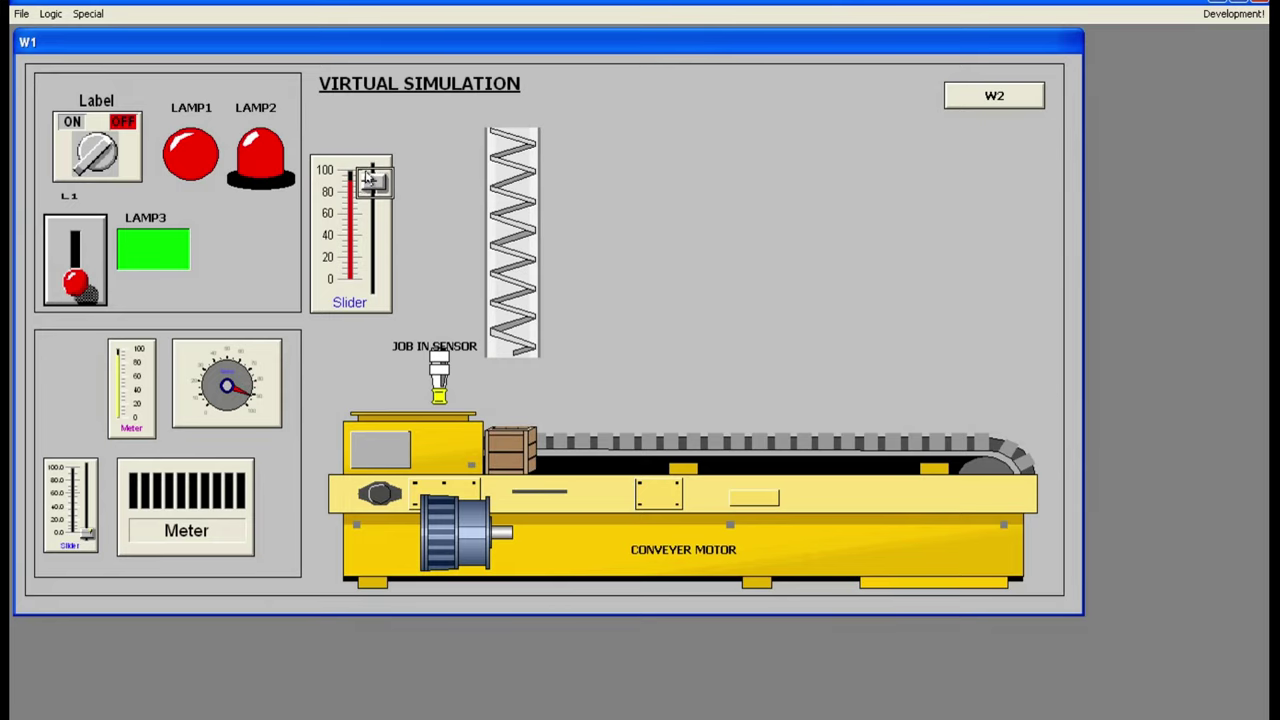
left_click_drag(371, 182, 372, 282)
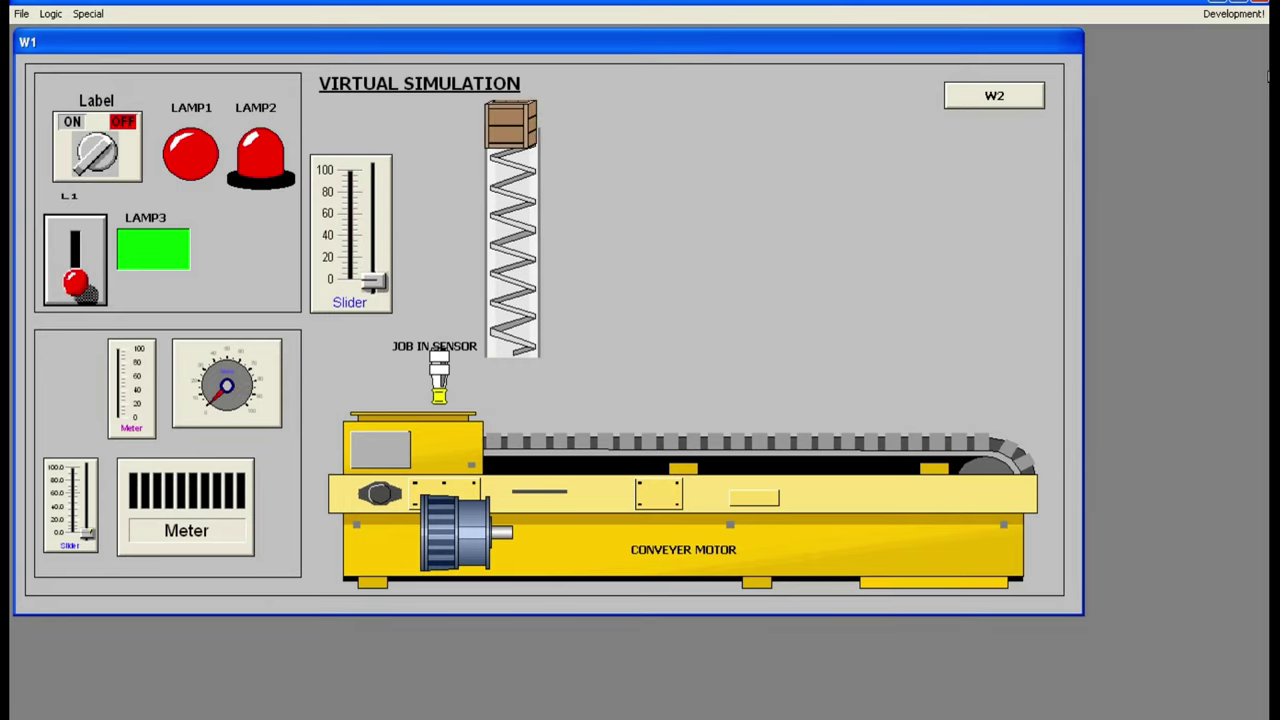
left_click(1234, 18)
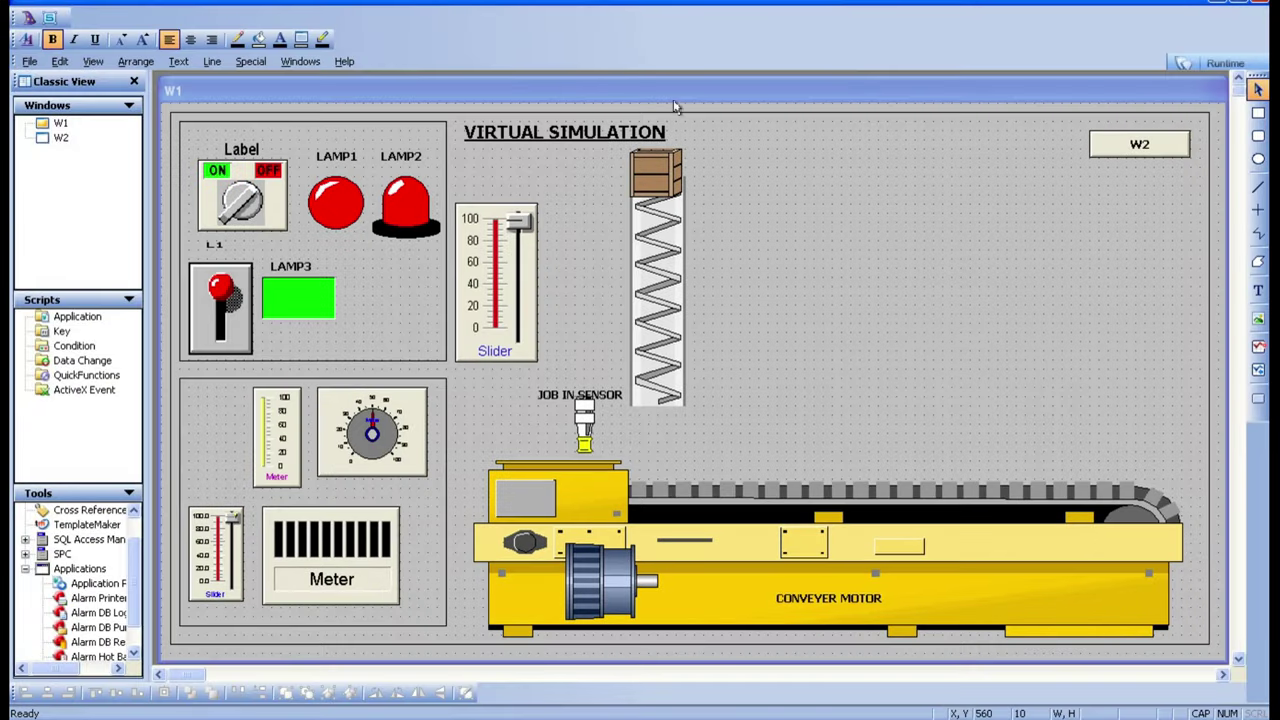
Step: Reduce the downward movement in the crate's vertical location link so the crate stops higher on the yellow conveyor
double_click(655, 172)
left_click(695, 351)
left_click(695, 352)
left_click(688, 353)
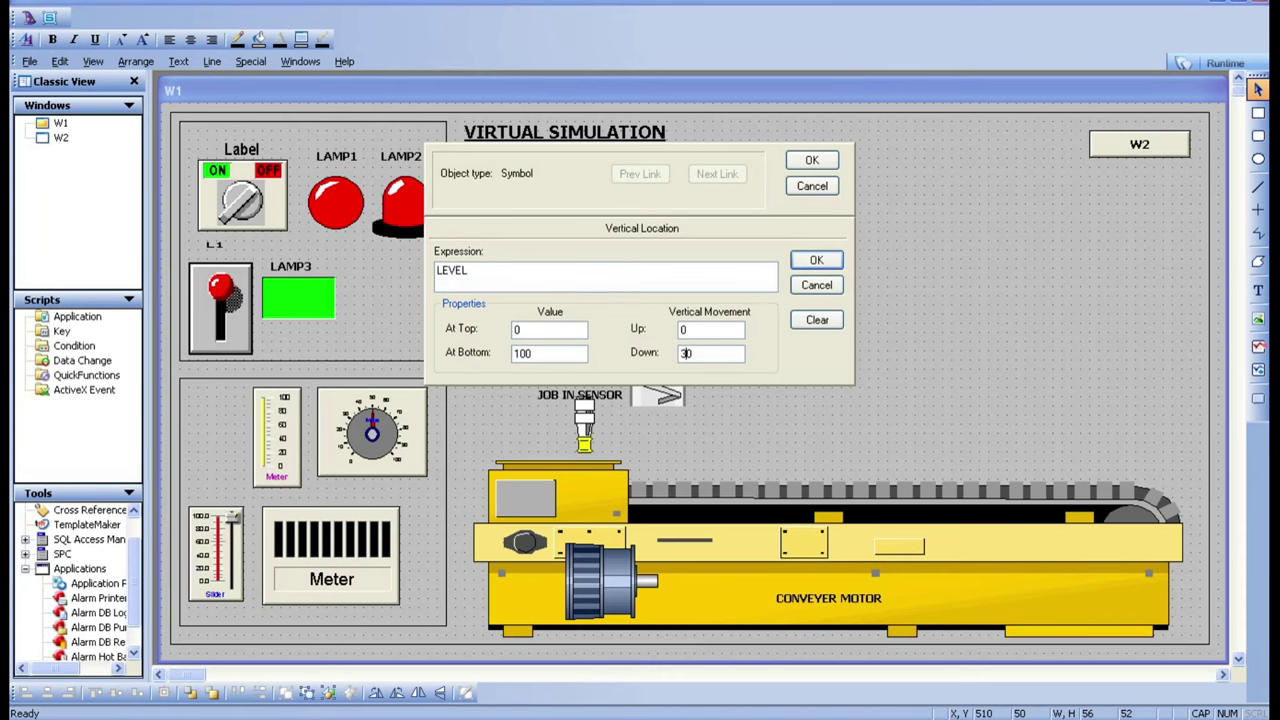
left_click(818, 260)
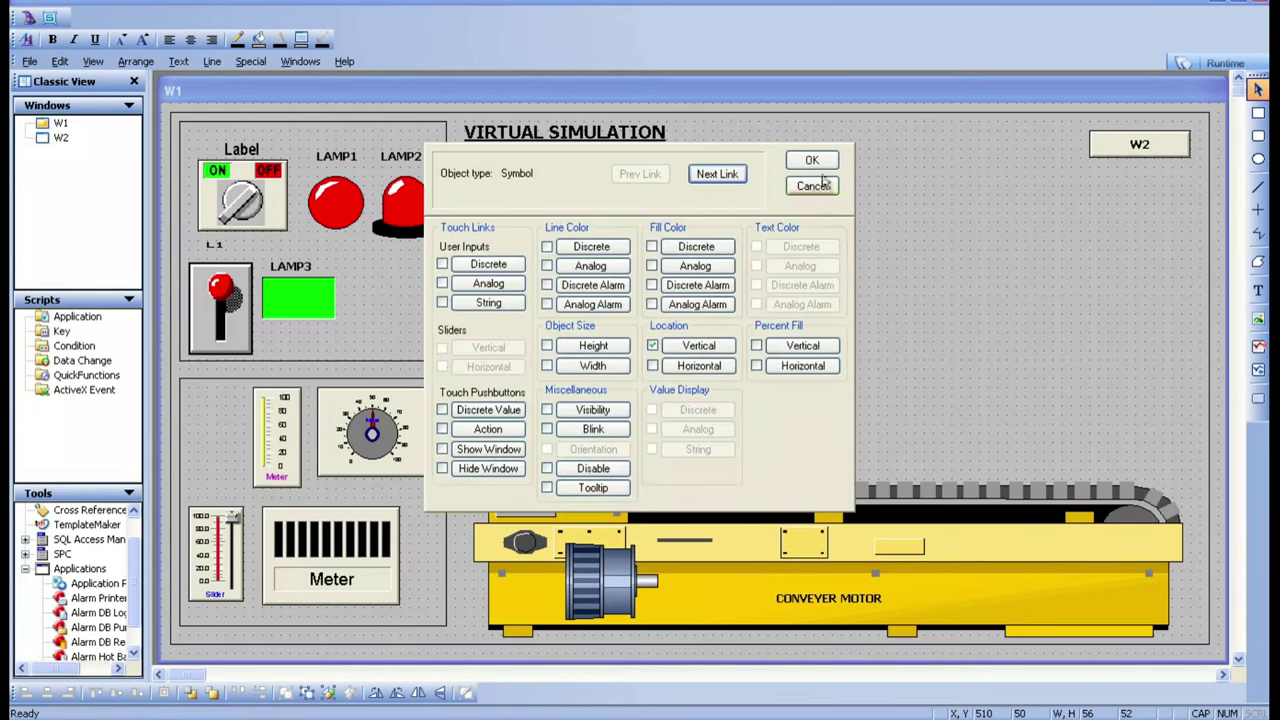
left_click(818, 163)
Step: Run the simulation again and move the large slider up past 90 and back to 0 to check the crate's reduced drop
left_click(1197, 69)
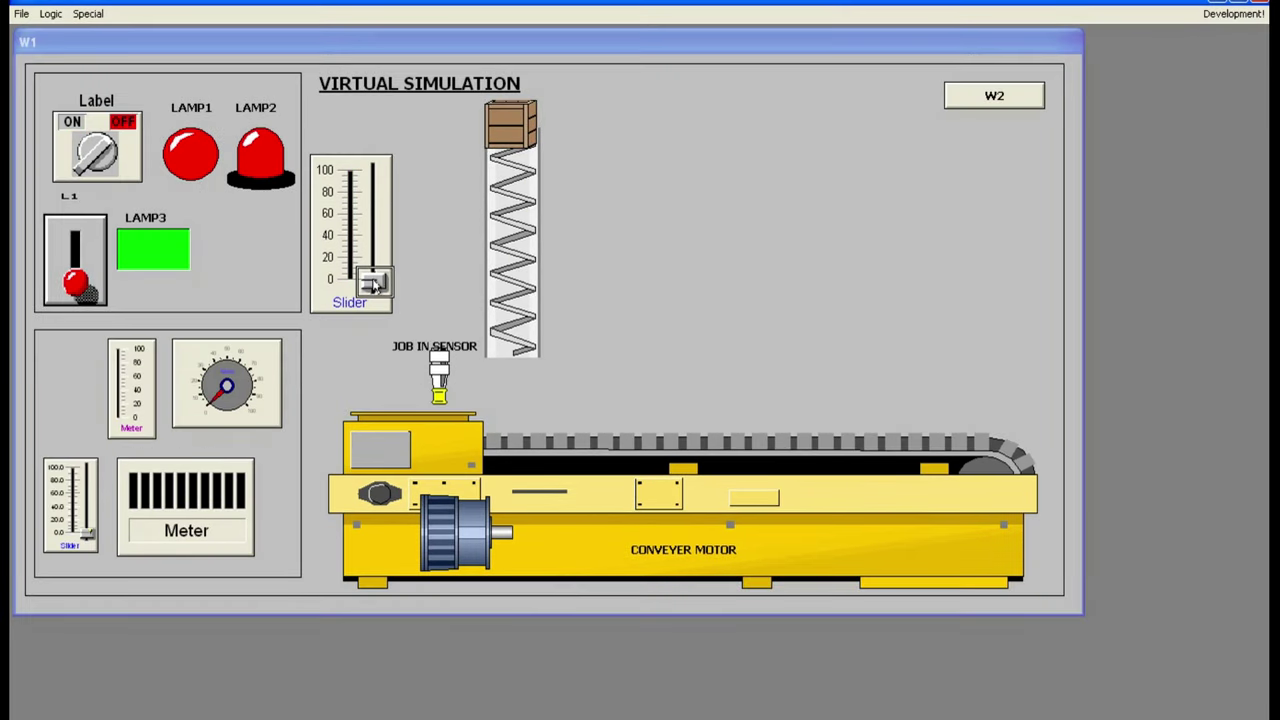
left_click_drag(372, 281, 370, 175)
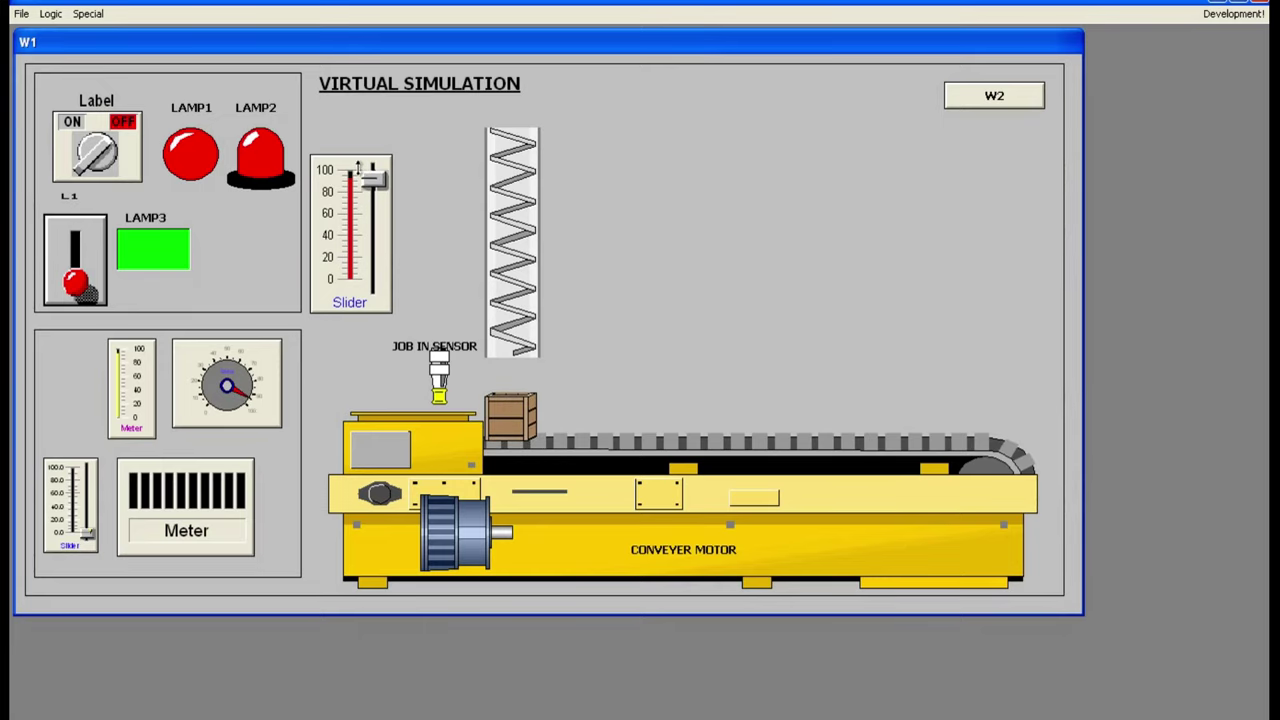
left_click_drag(371, 178, 389, 320)
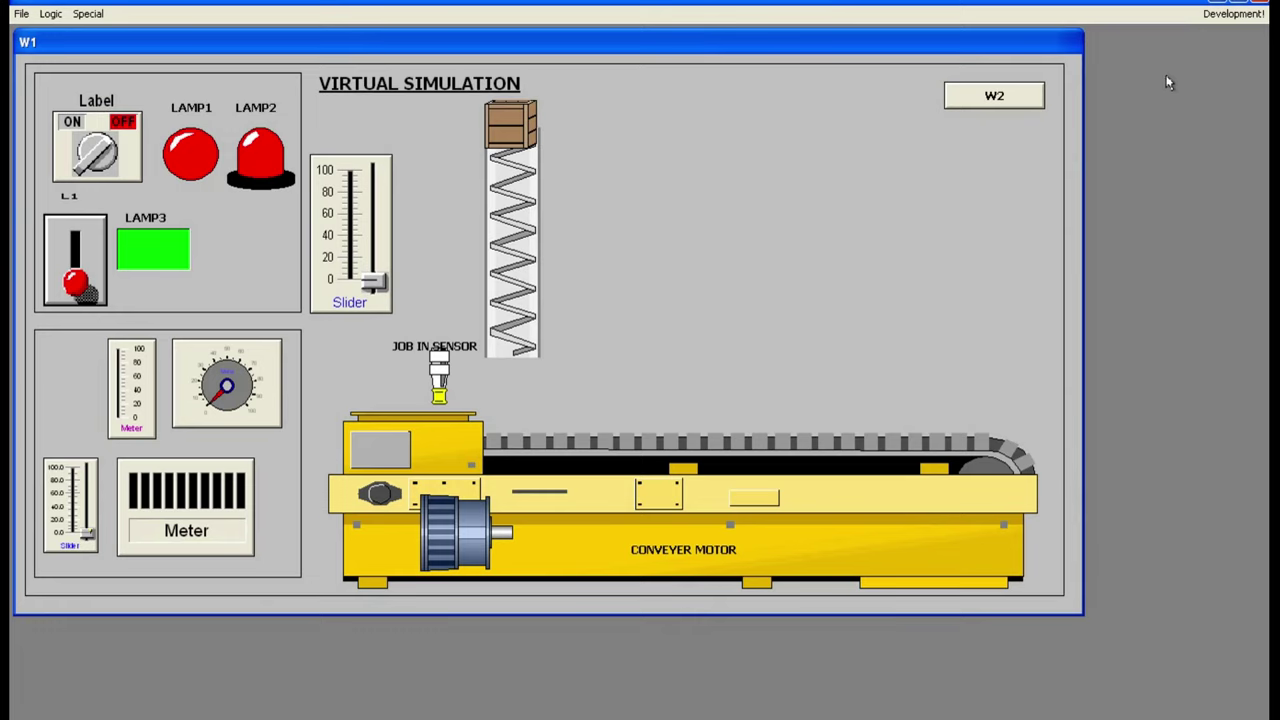
Step: Return to development and further reduce the crate's downward vertical movement so it rests on top of the conveyor belt
left_click(1232, 13)
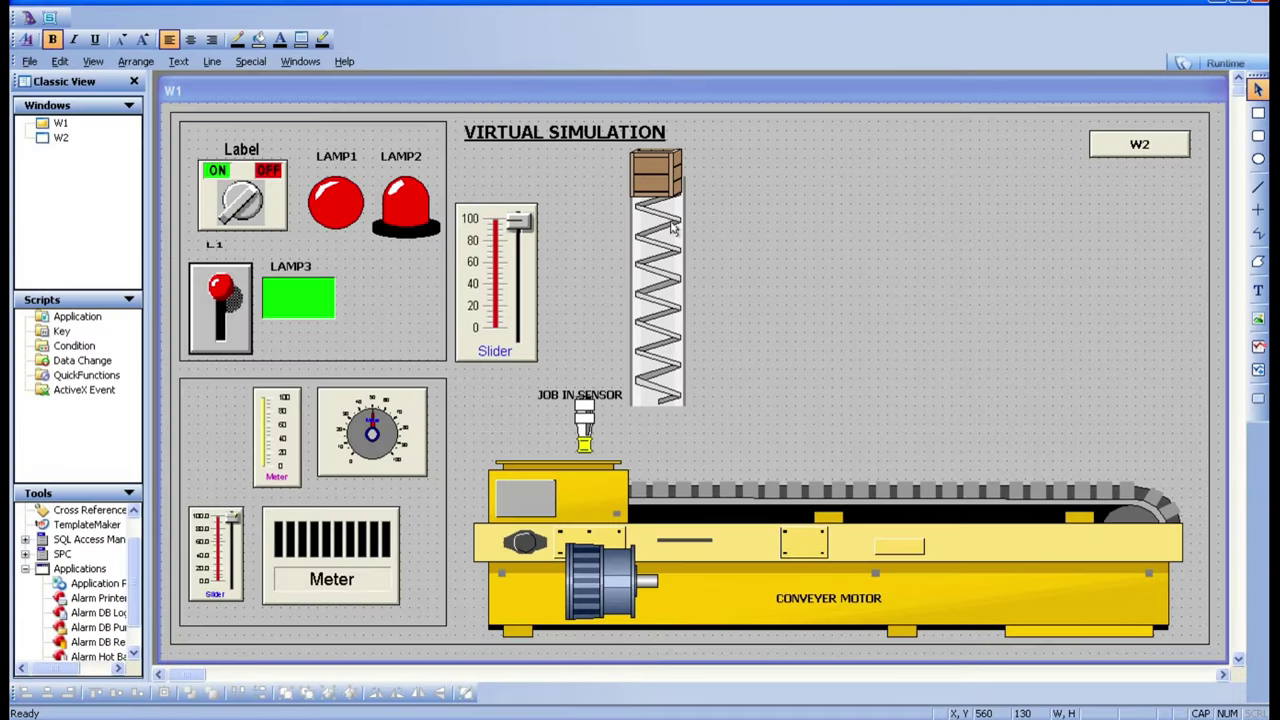
double_click(673, 228)
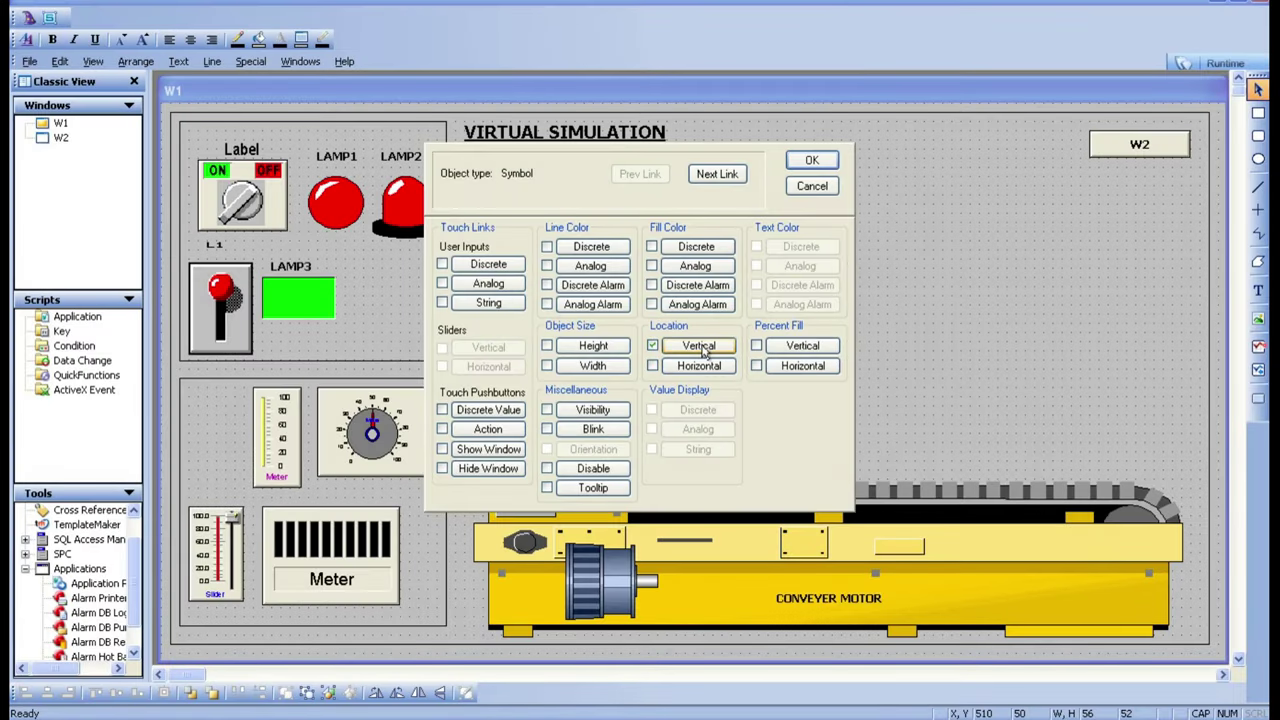
left_click(700, 346)
left_click(689, 355)
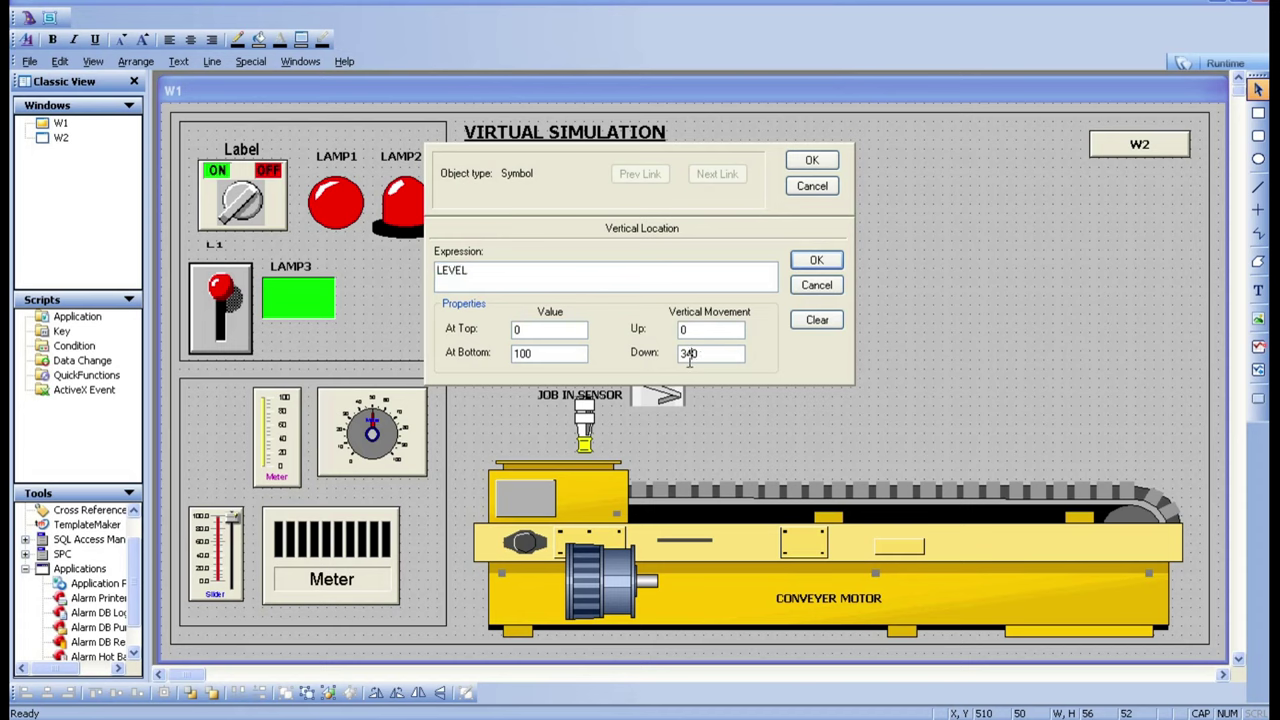
type("20")
left_click(818, 261)
left_click(812, 160)
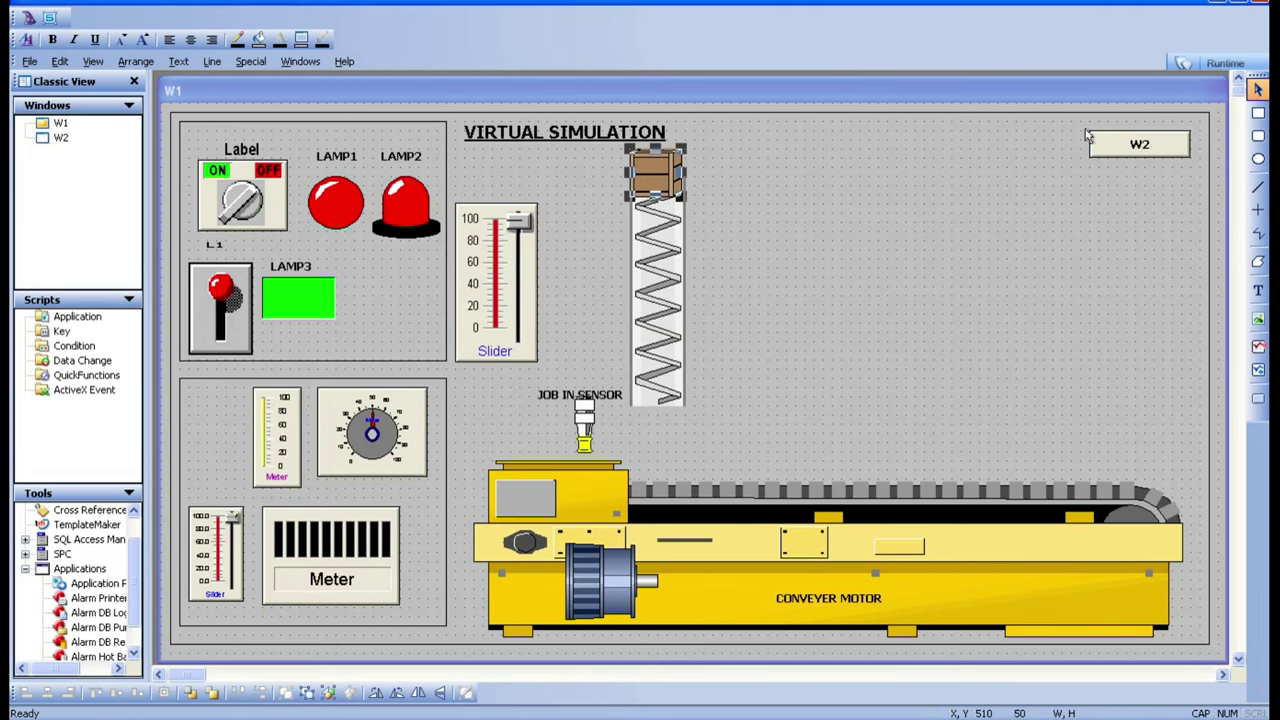
Step: Check the crate's landing on the conveyor in runtime by raising the large slider to 100, and return to development
left_click(1186, 63)
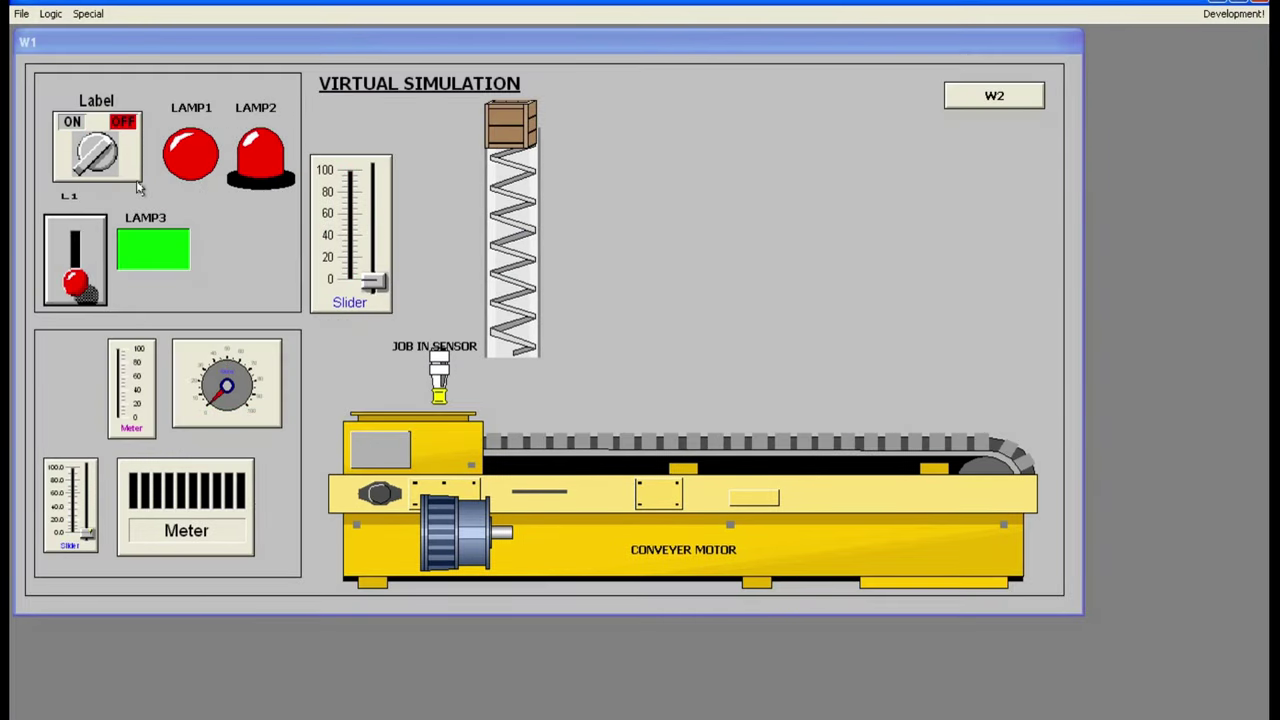
left_click_drag(373, 282, 364, 162)
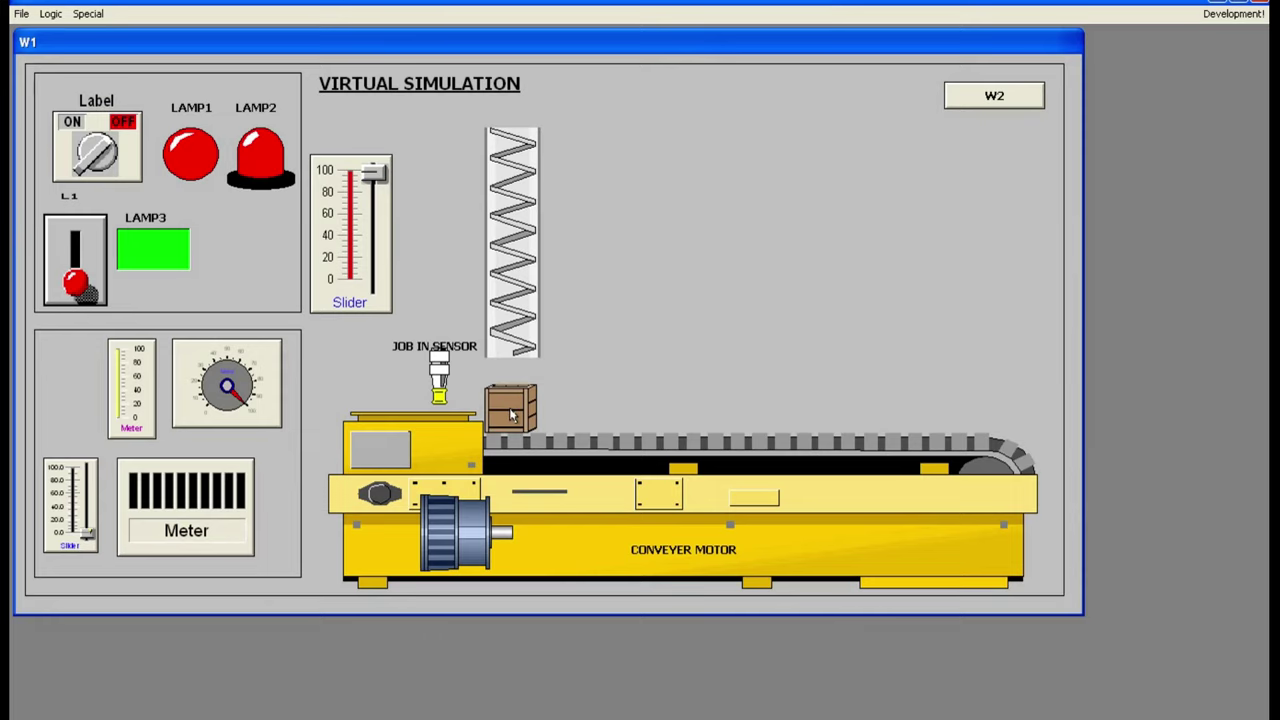
mouse_move(370, 175)
left_mouse_down()
mouse_move(372, 282)
mouse_move(373, 172)
left_mouse_up()
left_click(1233, 13)
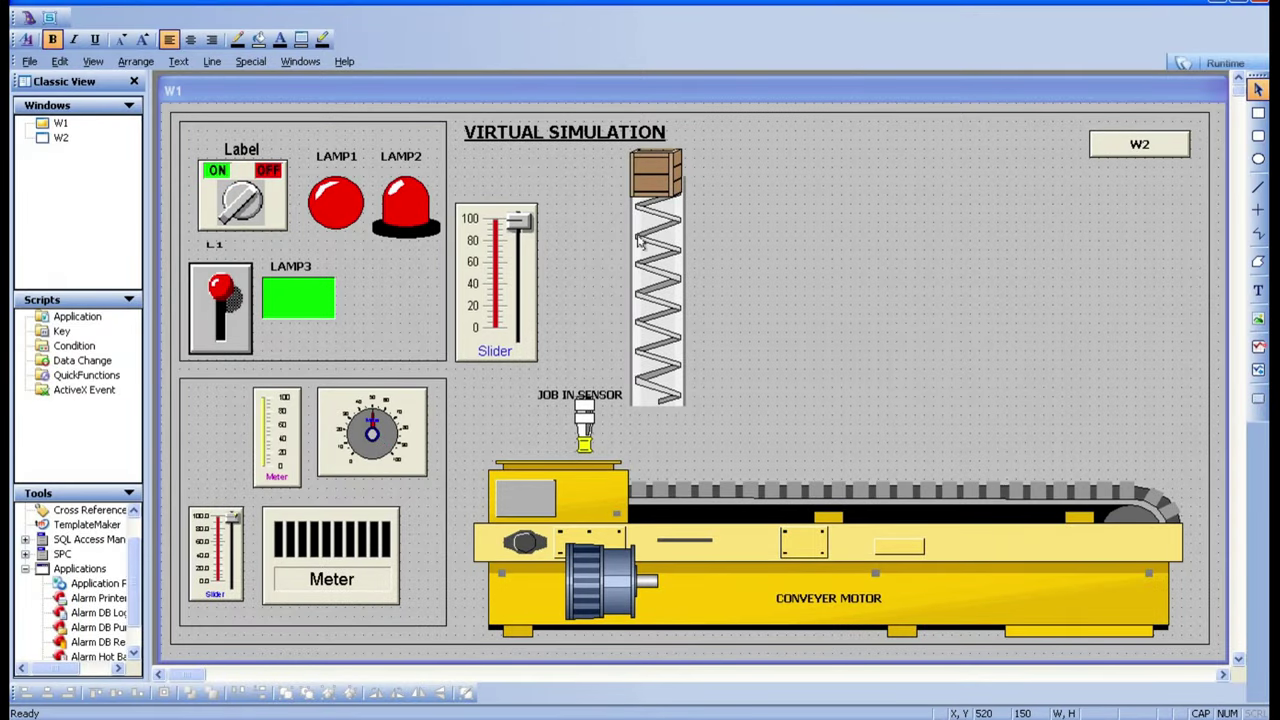
Step: Open window W2 and review the animation links of the square at point A
double_click(61, 139)
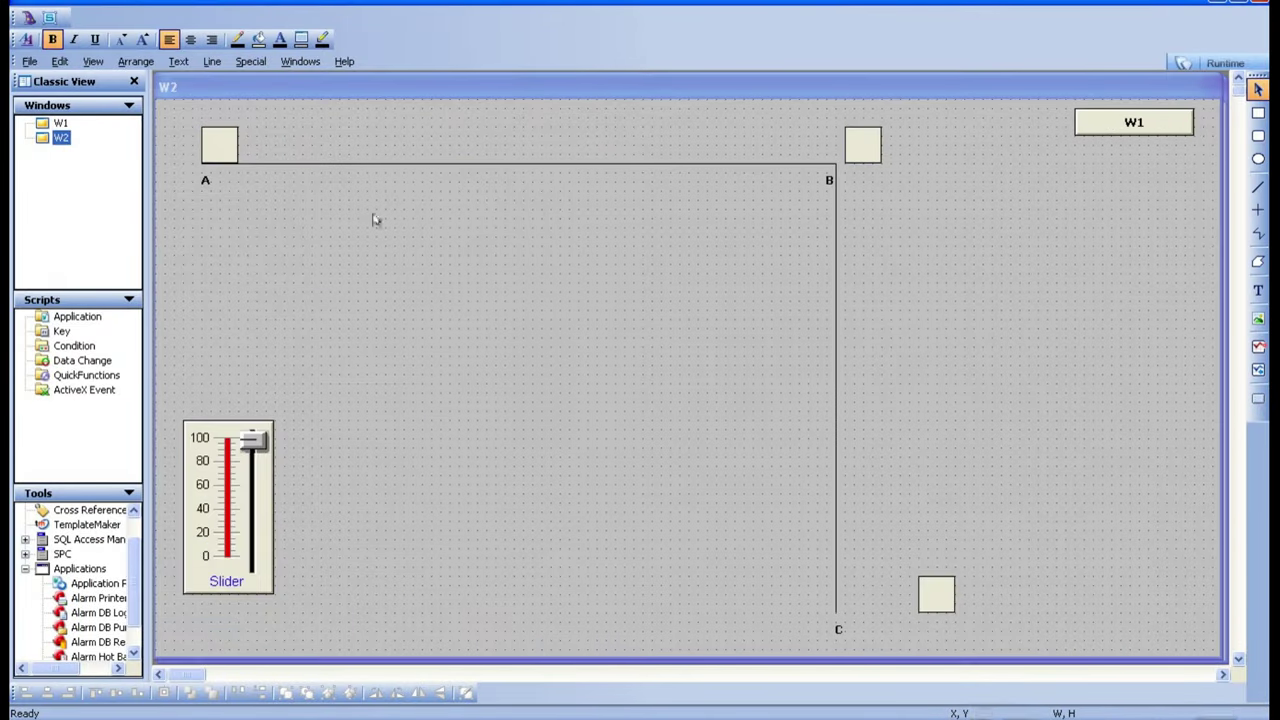
double_click(224, 142)
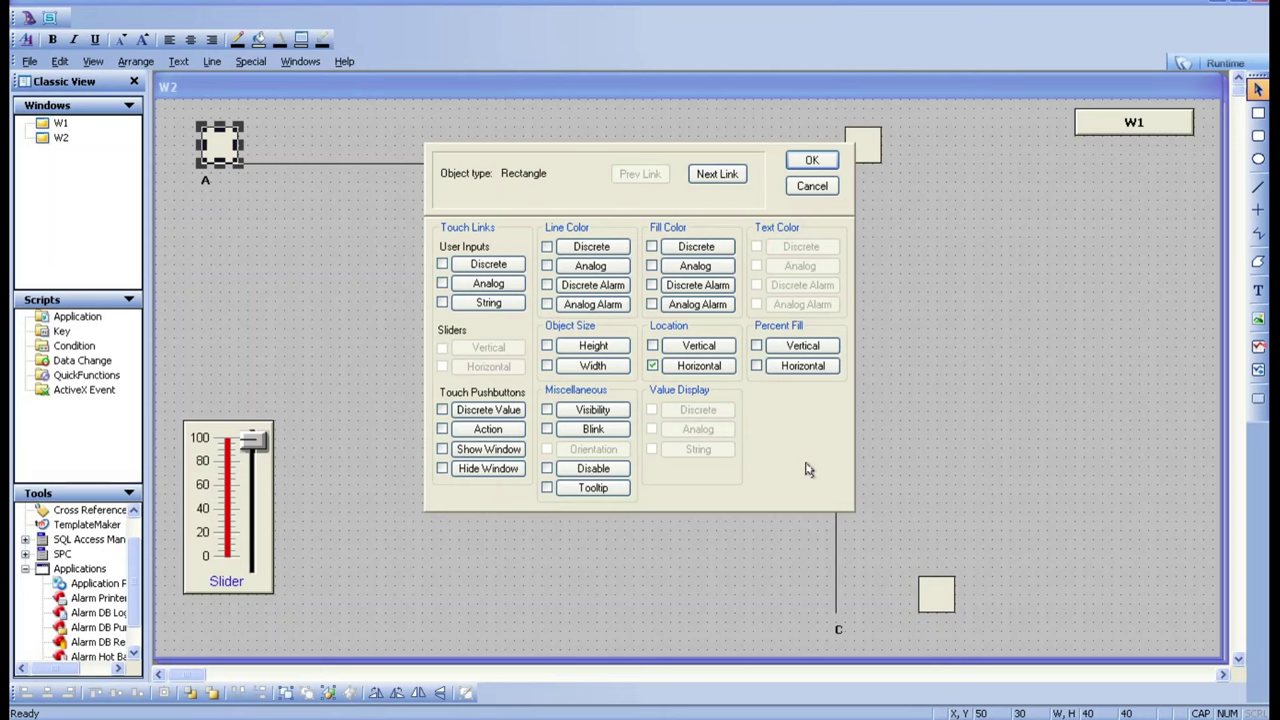
left_click(810, 160)
left_click(1010, 357)
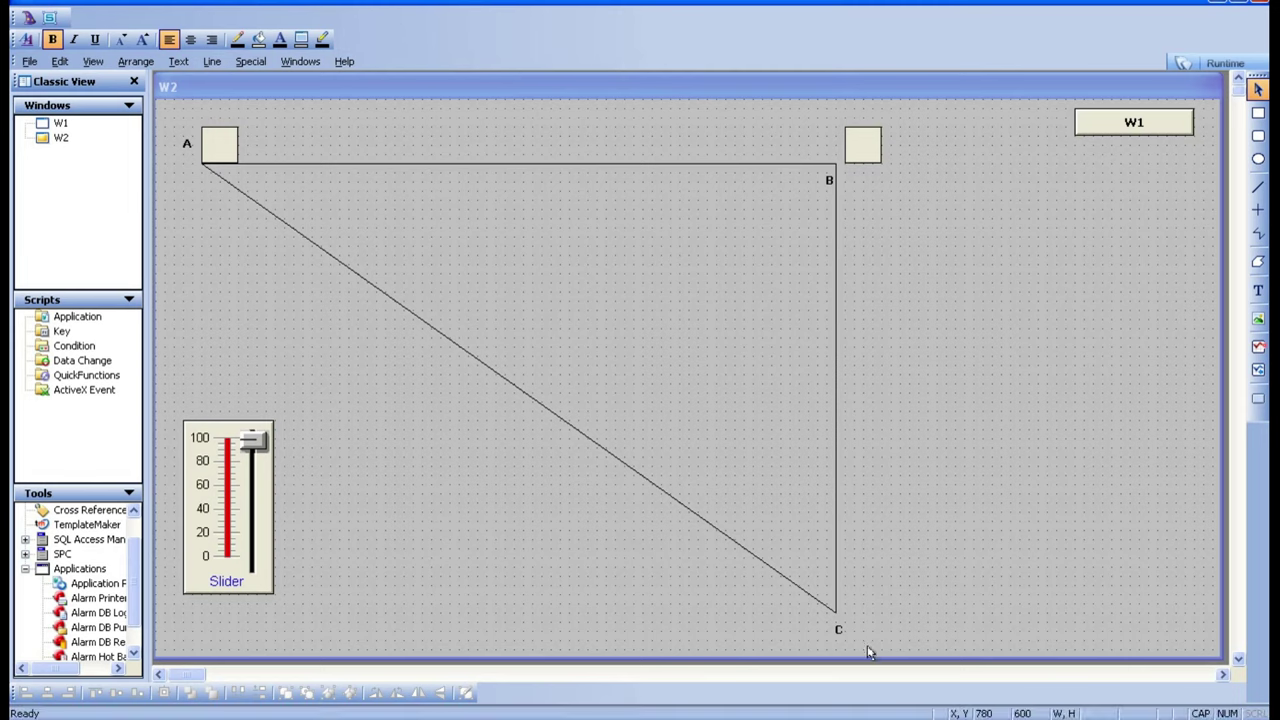
Step: Draw a square of about 40 by 40 just below point A, beside the start of the diagonal line
left_click(1258, 112)
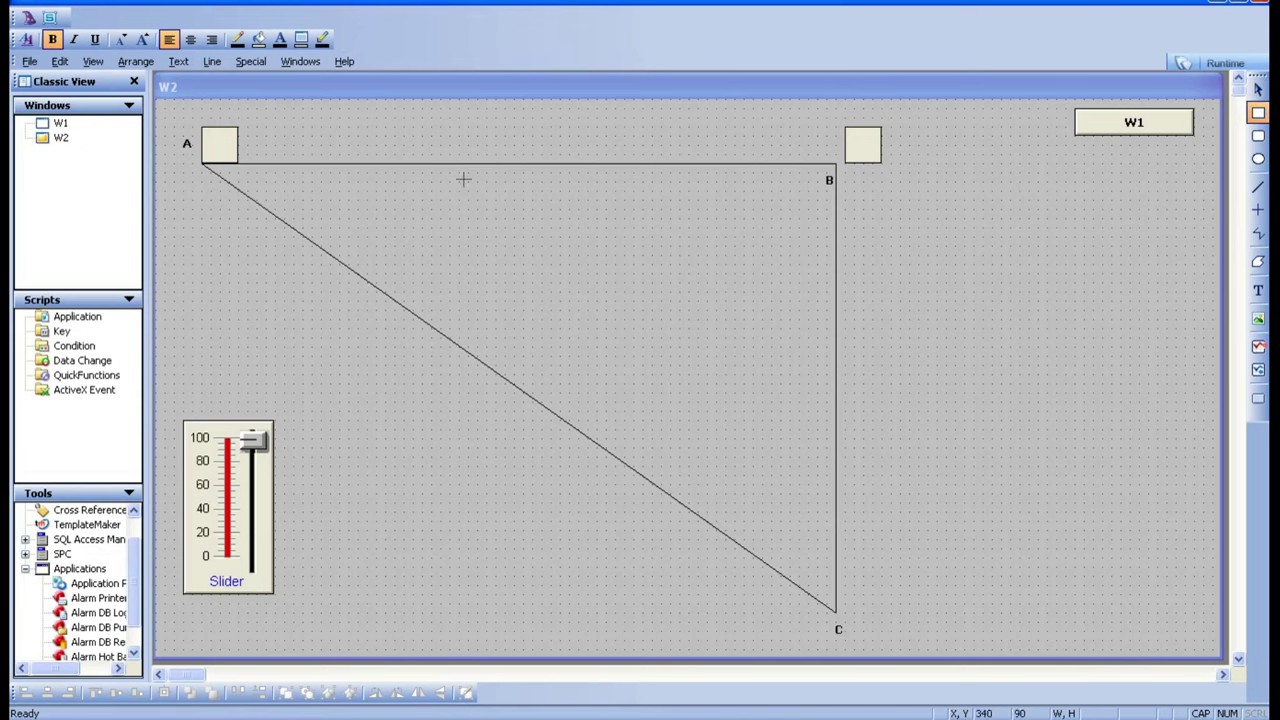
left_click_drag(165, 183, 204, 174)
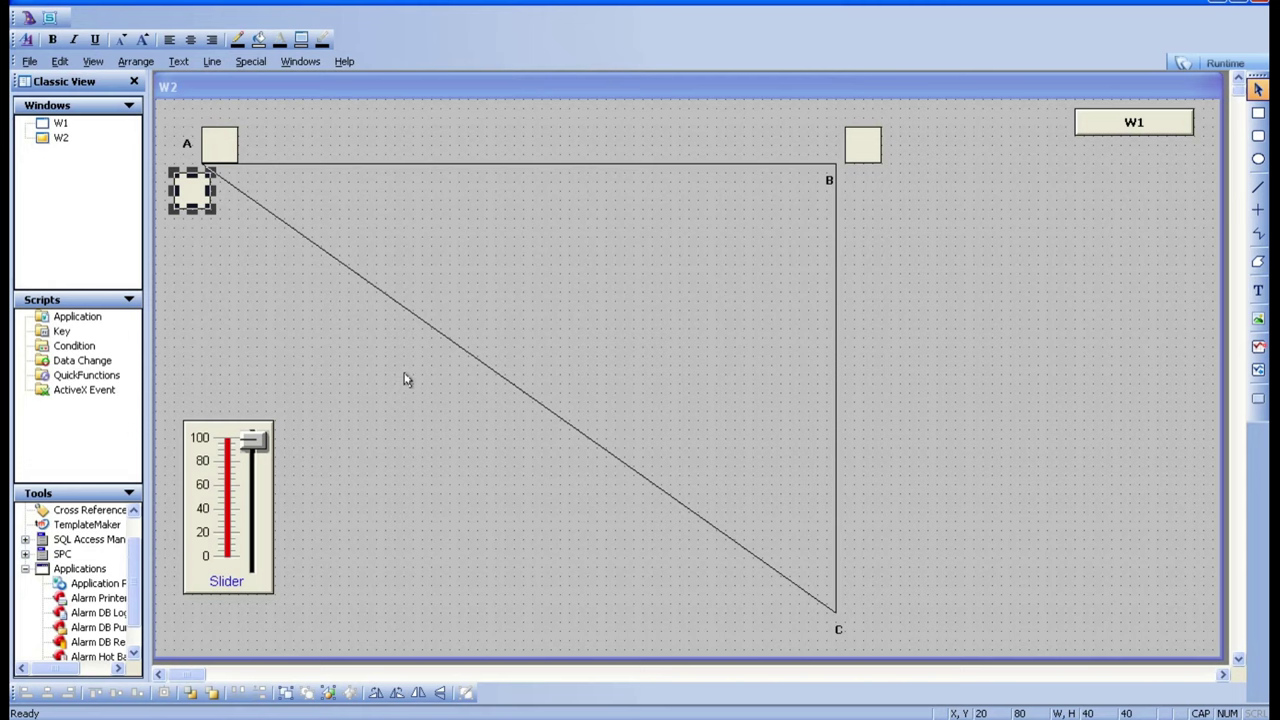
left_click(925, 488)
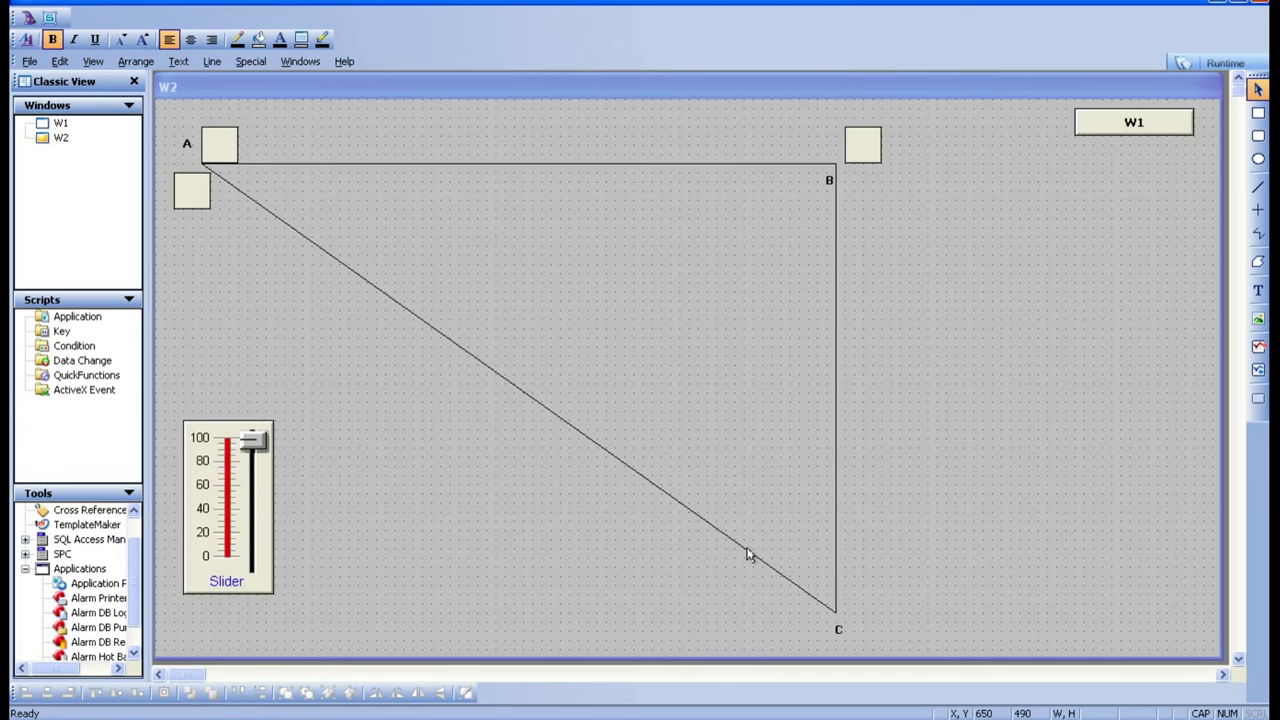
left_click(210, 142)
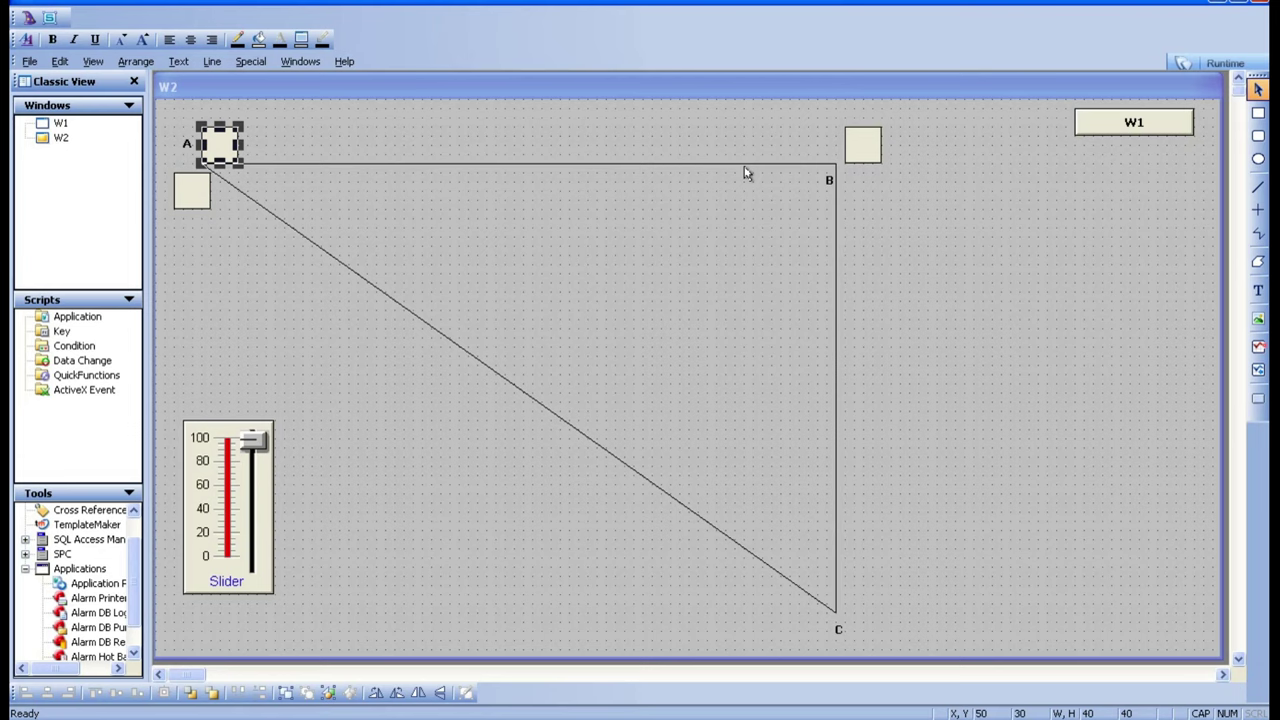
left_click(861, 152)
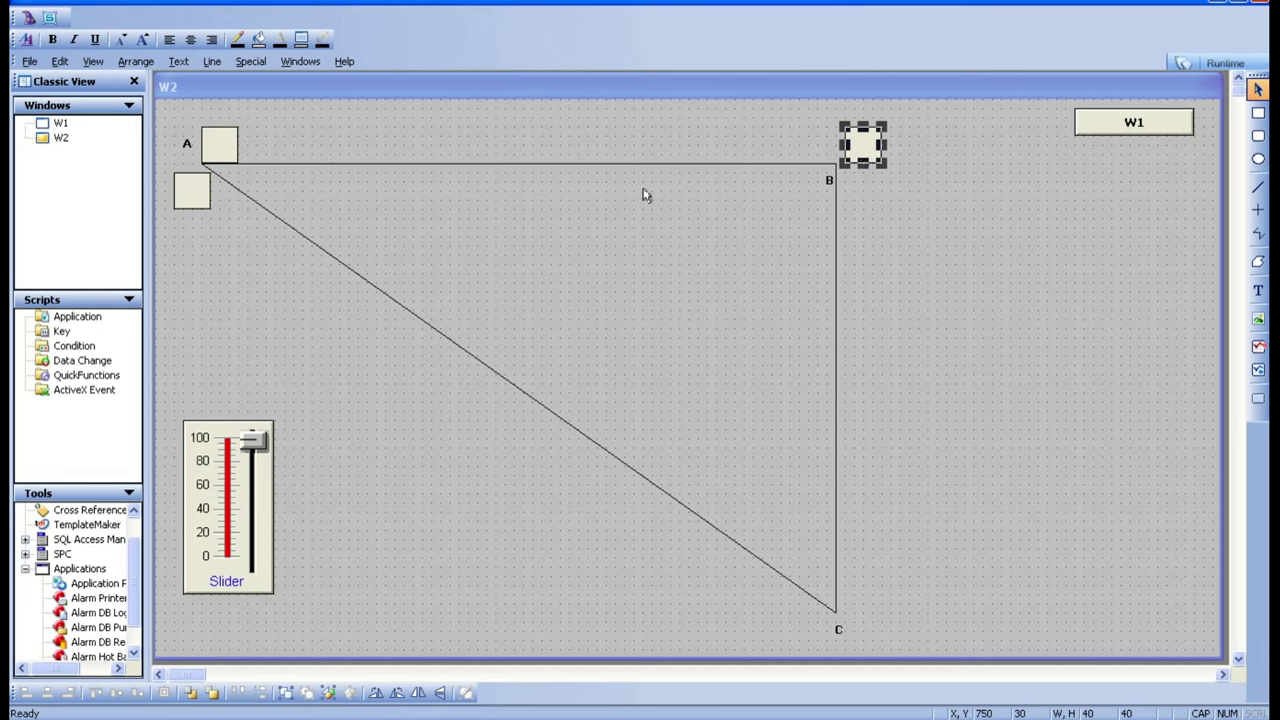
left_click(190, 198)
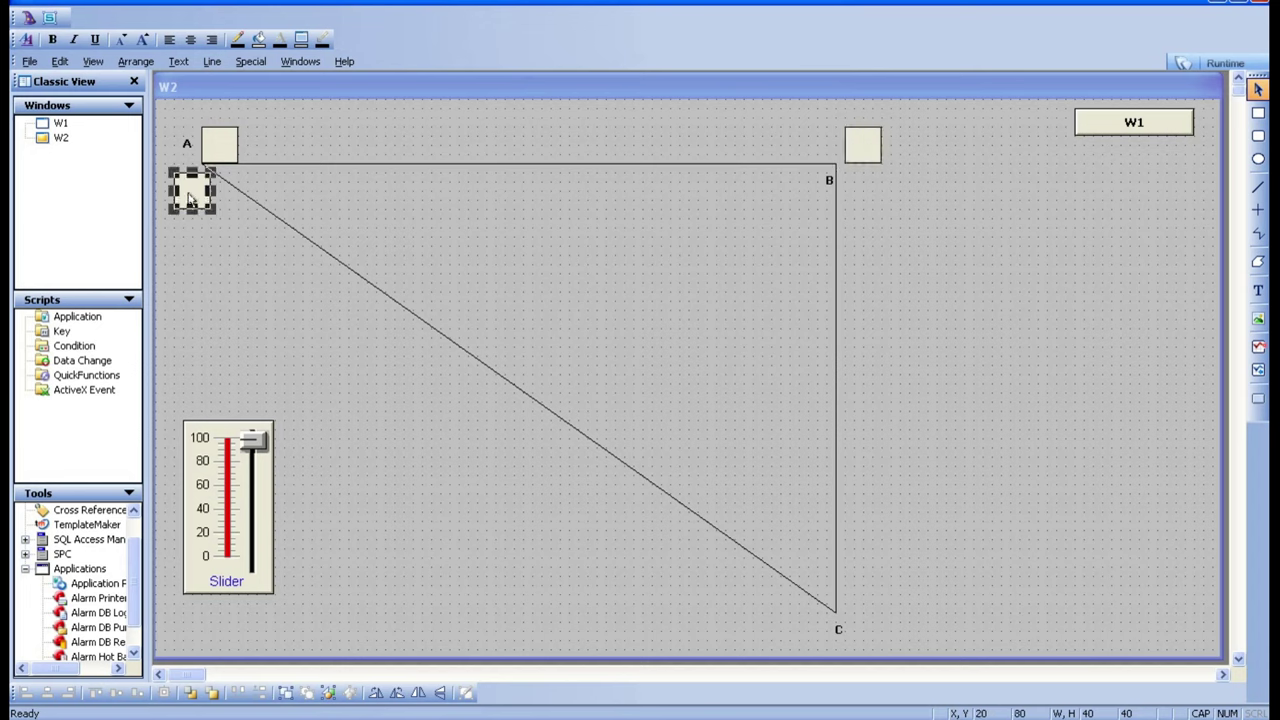
left_click(684, 598)
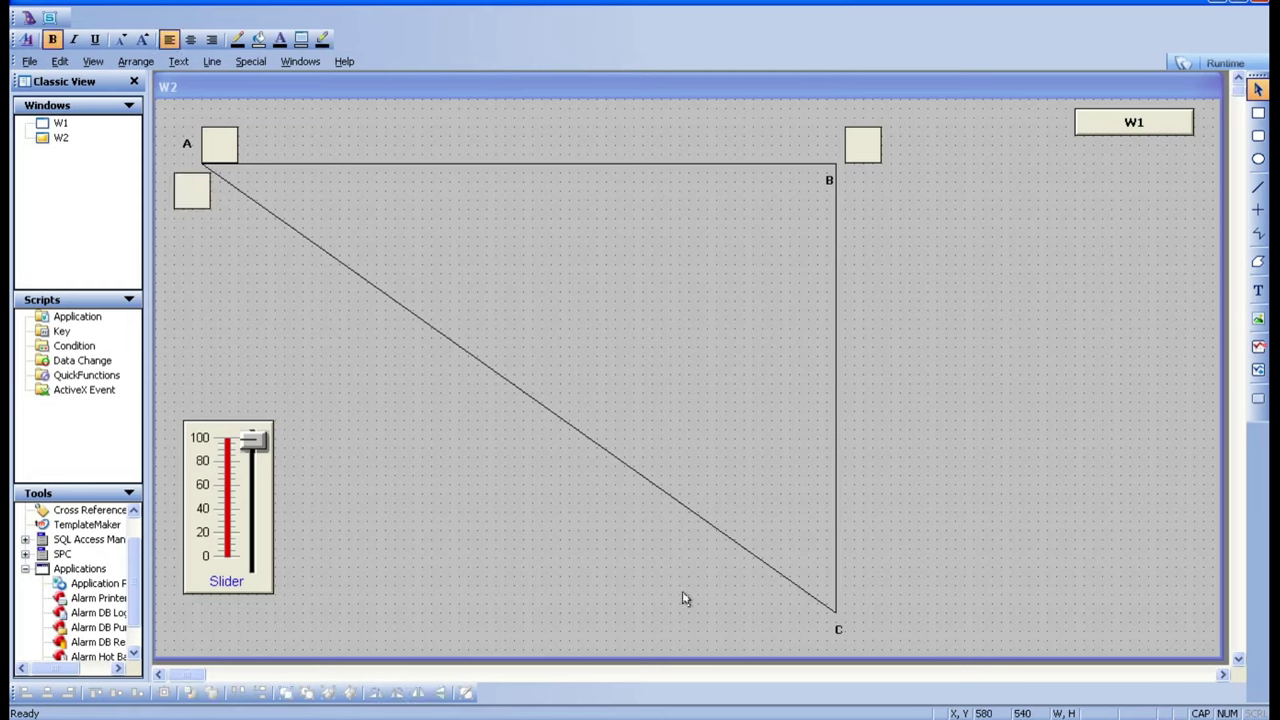
left_click(190, 201)
double_click(190, 201)
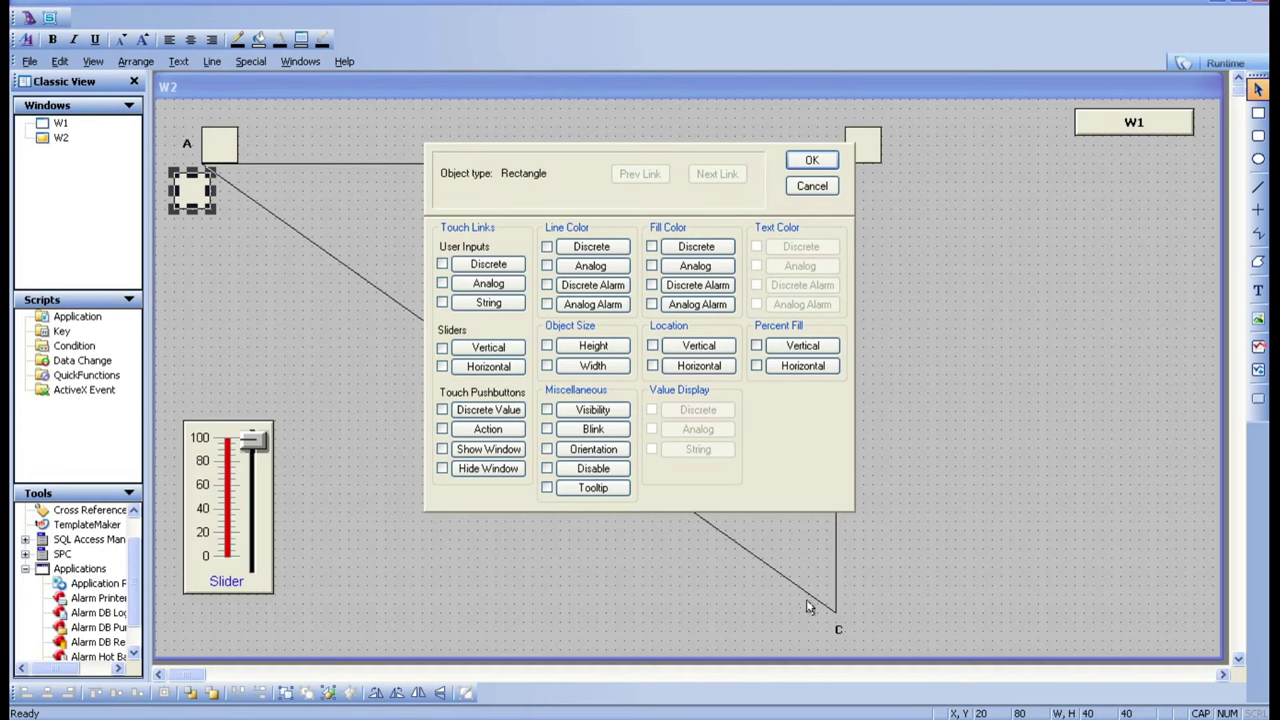
left_click(810, 187)
left_click(943, 397)
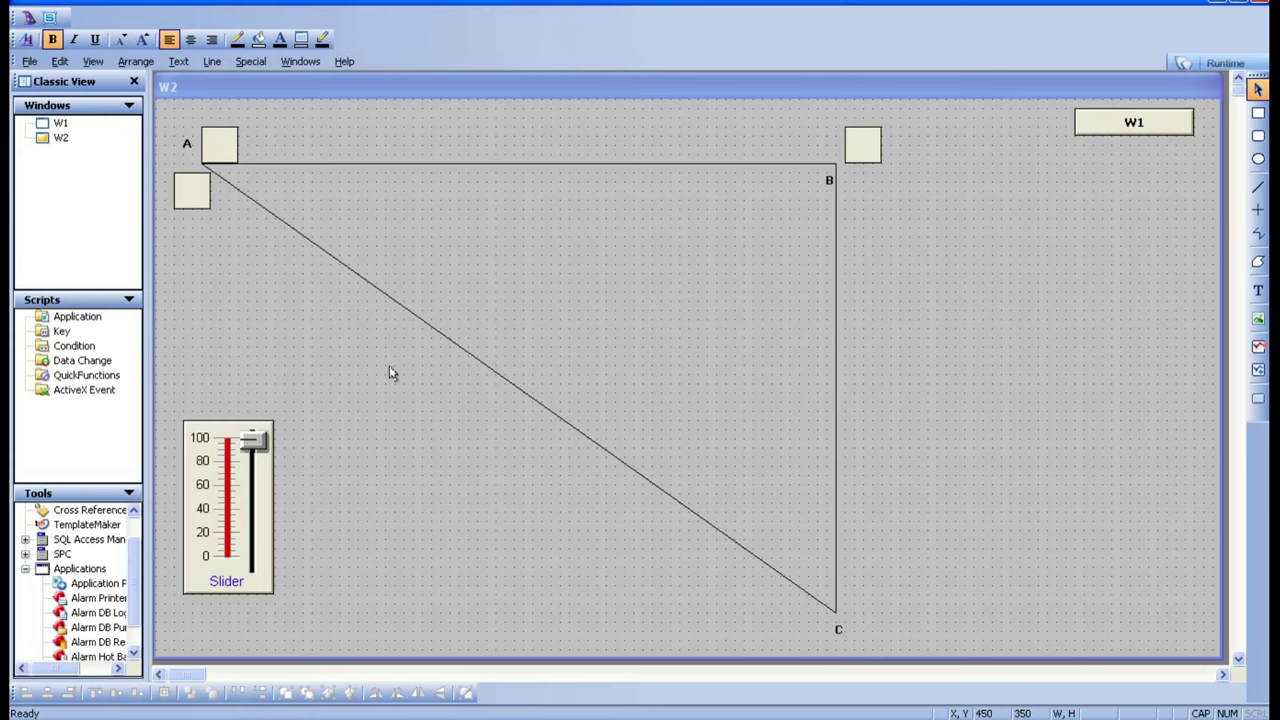
Step: Shift the new square below point A slightly to the left, to about X 10, Y 80
left_click(190, 198)
left_click_drag(189, 198, 184, 192)
left_click(228, 230)
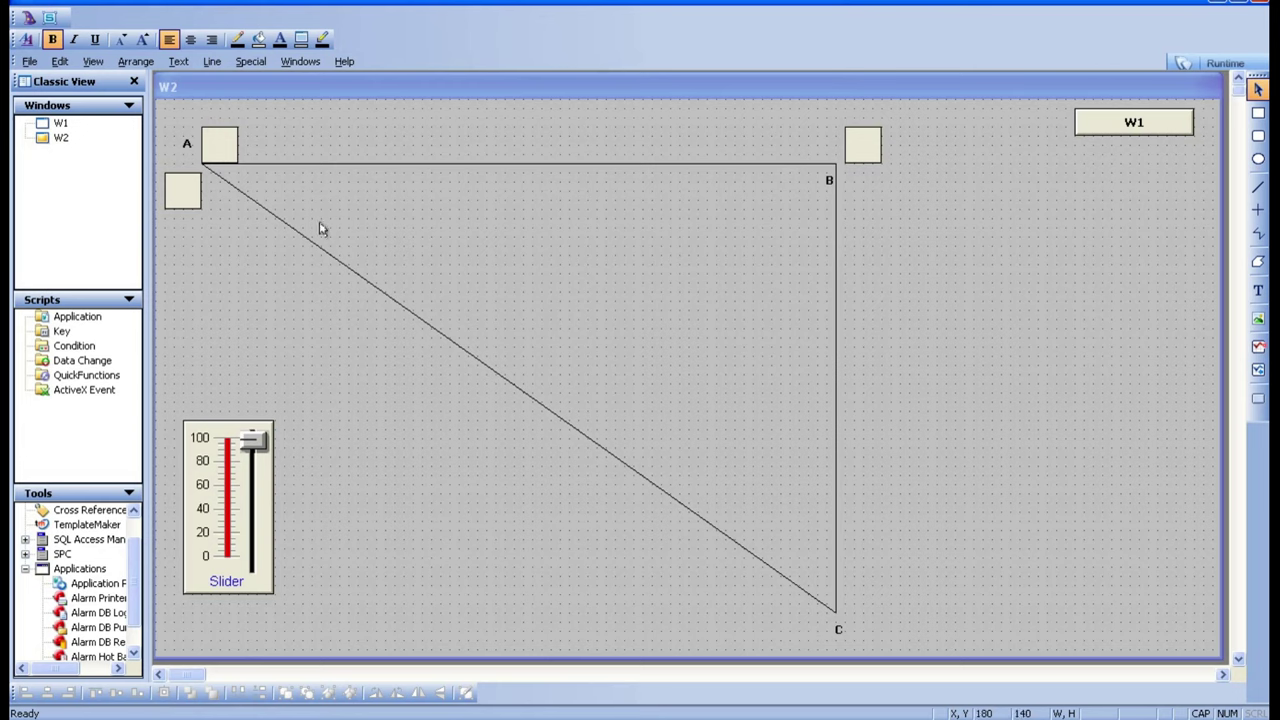
Step: Add a horizontal location link with the LEVEL tag to the square below A, with a movement to the right of 650
left_click(178, 198)
double_click(178, 198)
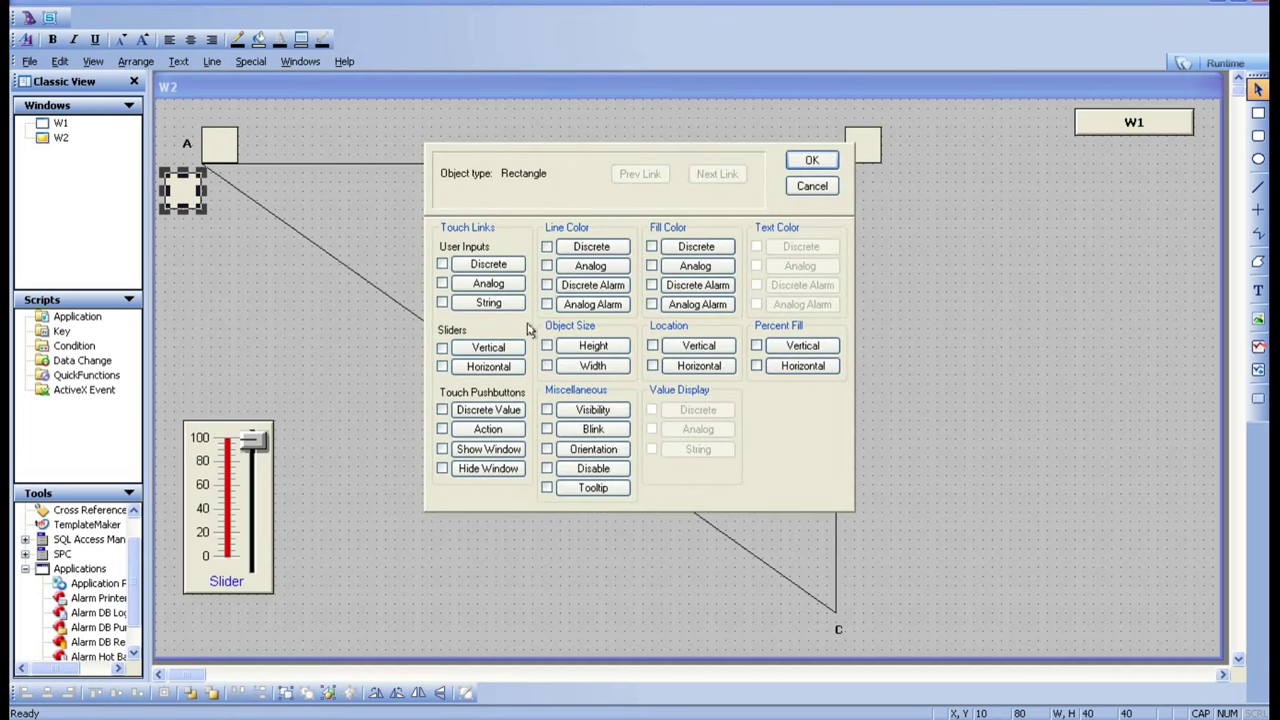
left_click(688, 370)
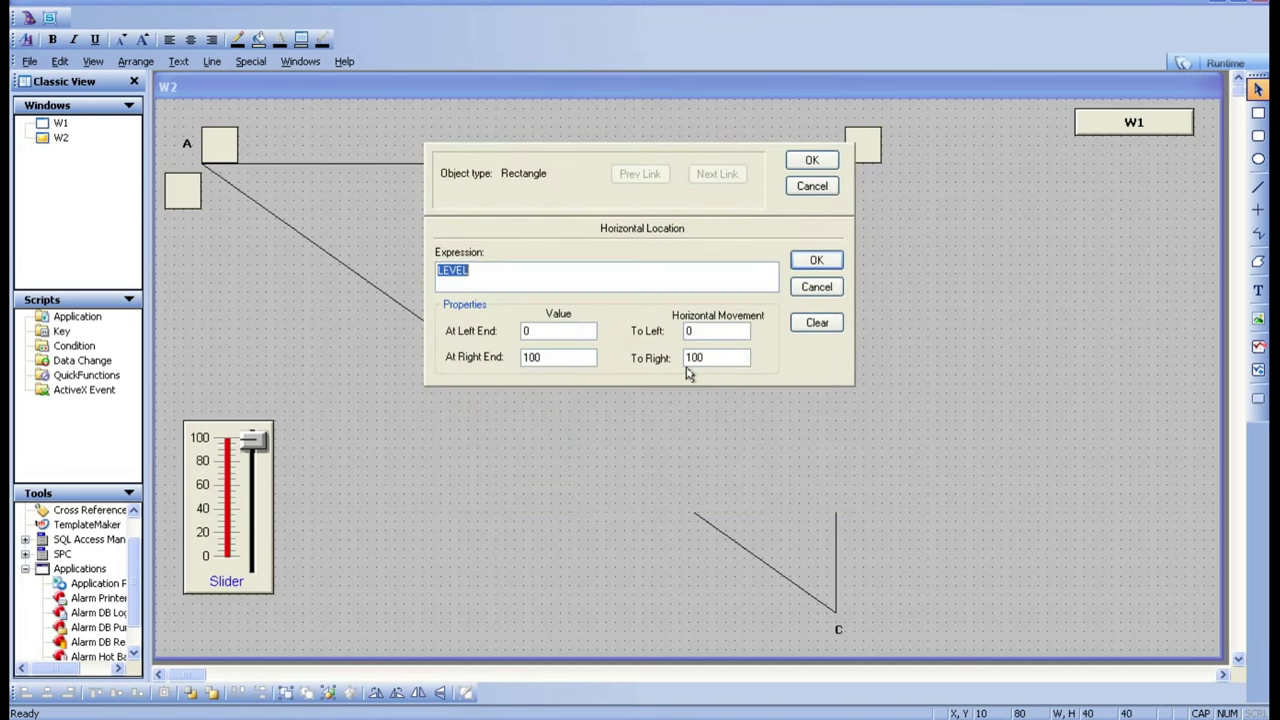
left_click(490, 272)
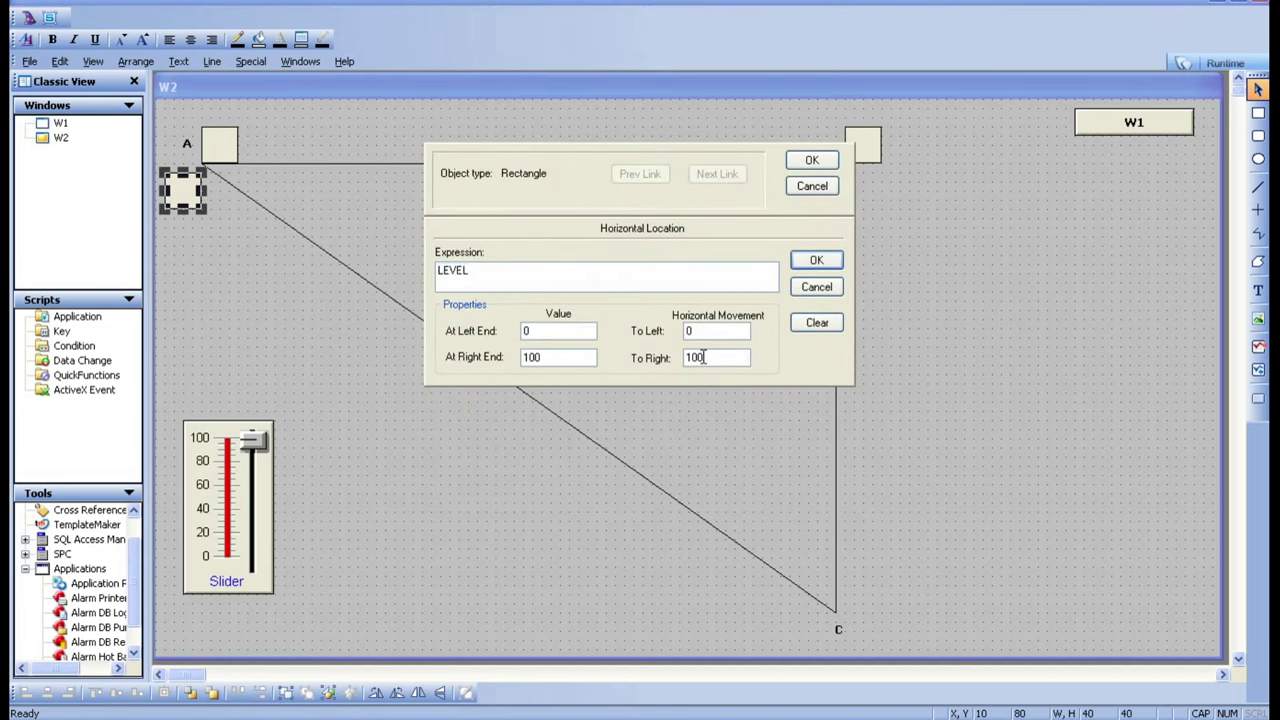
left_click(697, 358)
key("BackSpace")
key("BackSpace")
type("650")
left_click(816, 260)
Step: Add a vertical location link with the LEVEL tag to the same square, with a downward movement of 480
left_click(652, 345)
left_click(681, 347)
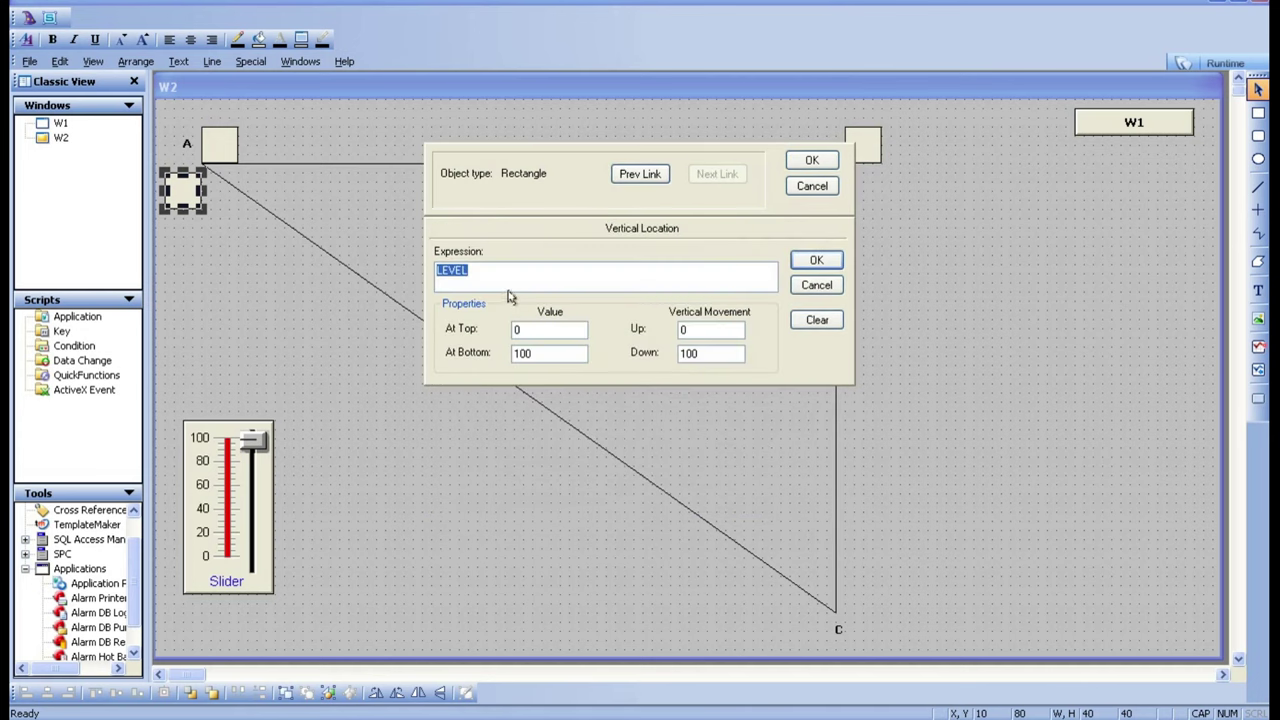
left_click(689, 356)
key("BackSpace")
type("480")
left_click(816, 260)
left_click(812, 160)
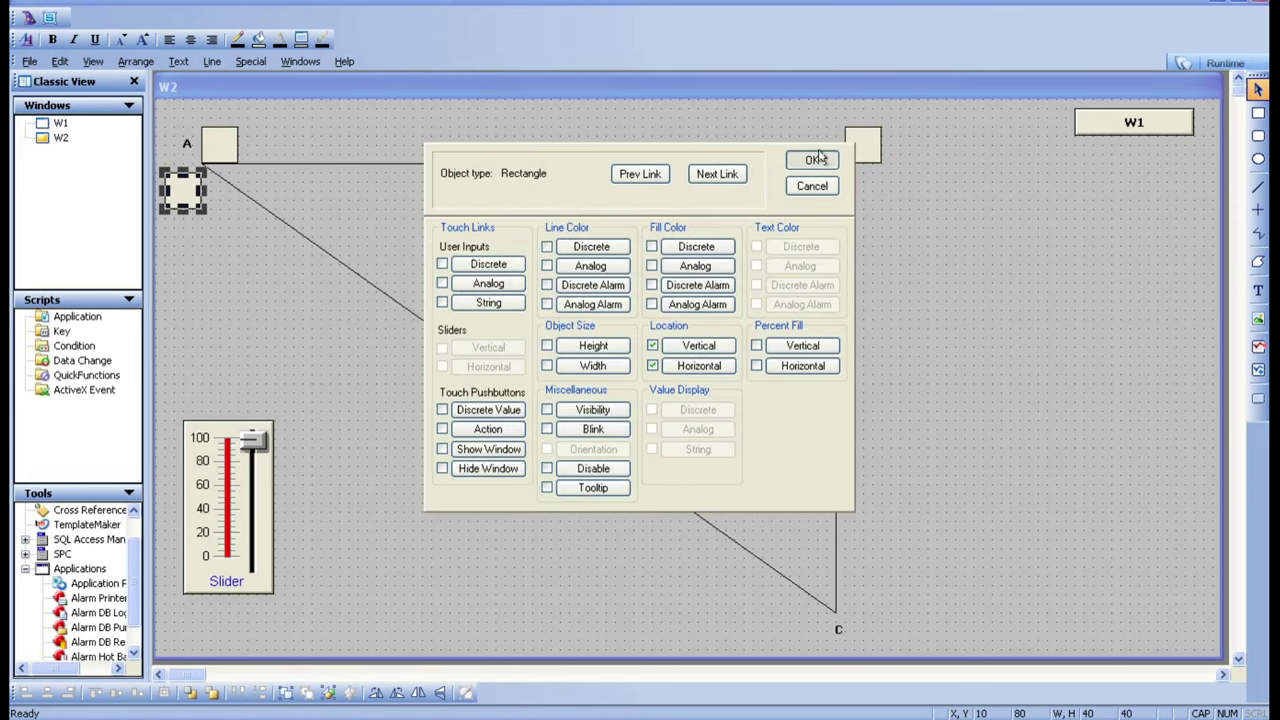
left_click(310, 250)
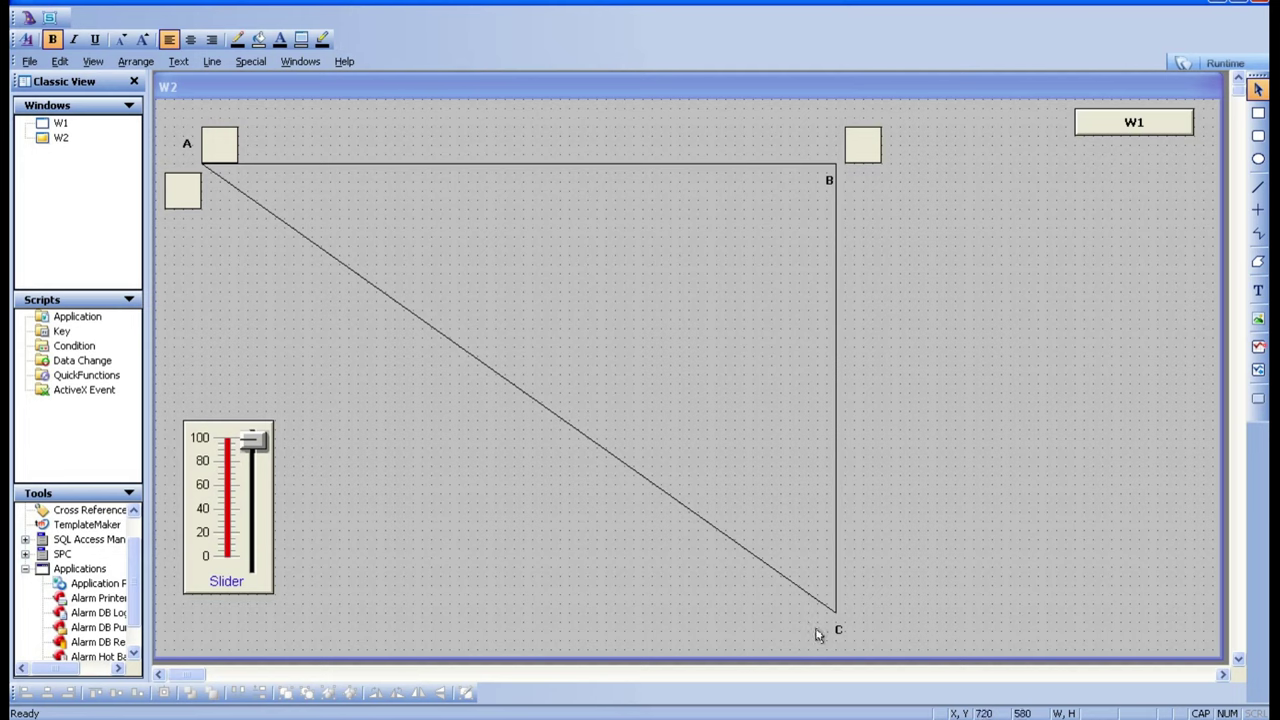
Step: Review the vertical and horizontal location settings of the square below point A
double_click(182, 190)
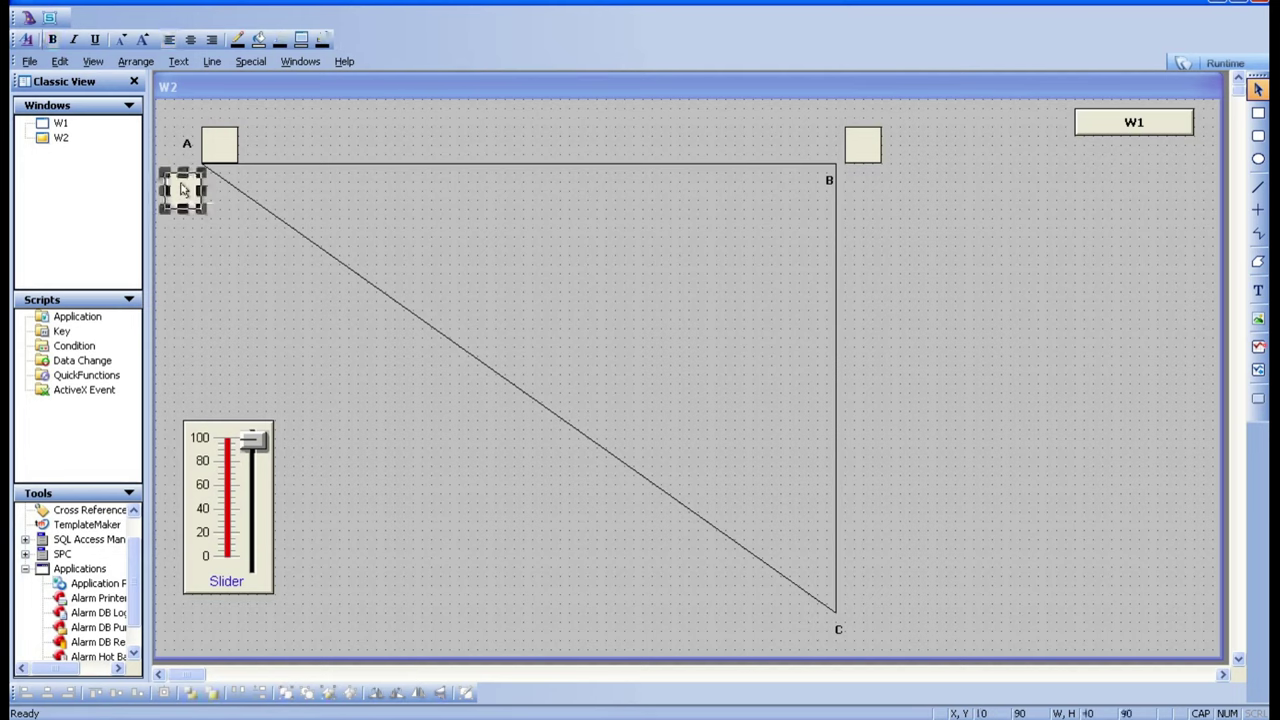
left_click(733, 345)
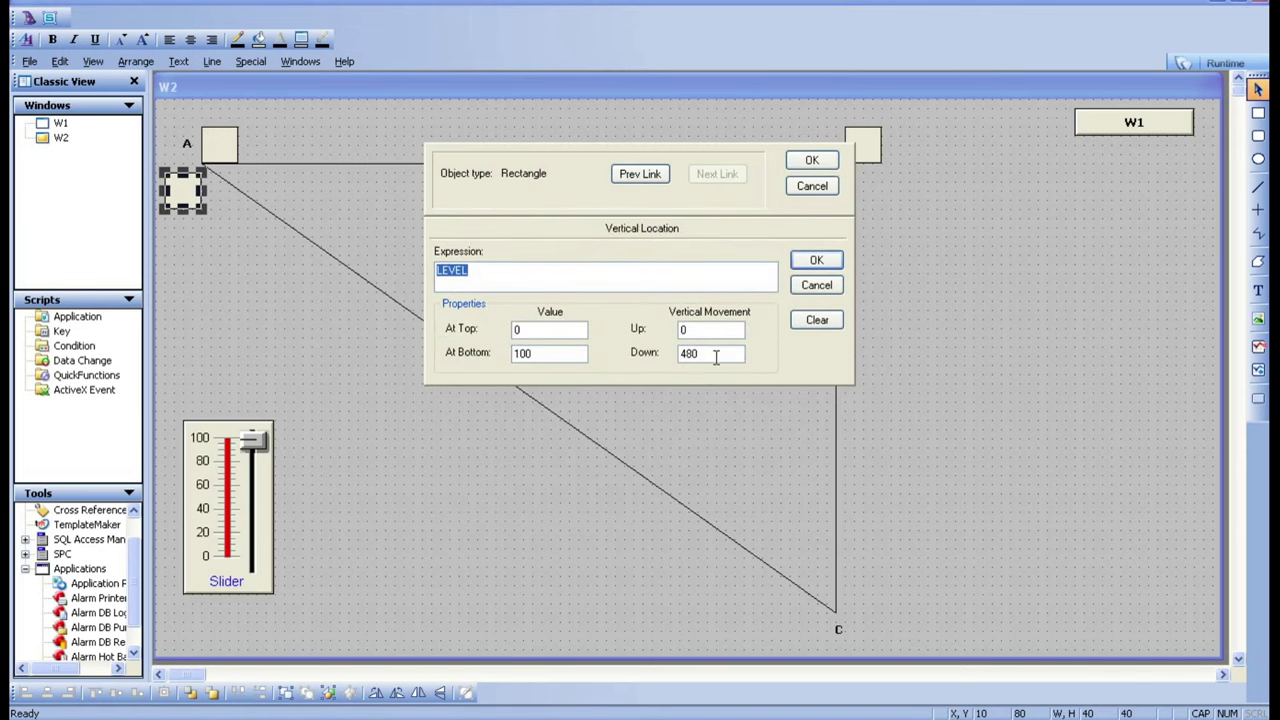
left_click(655, 176)
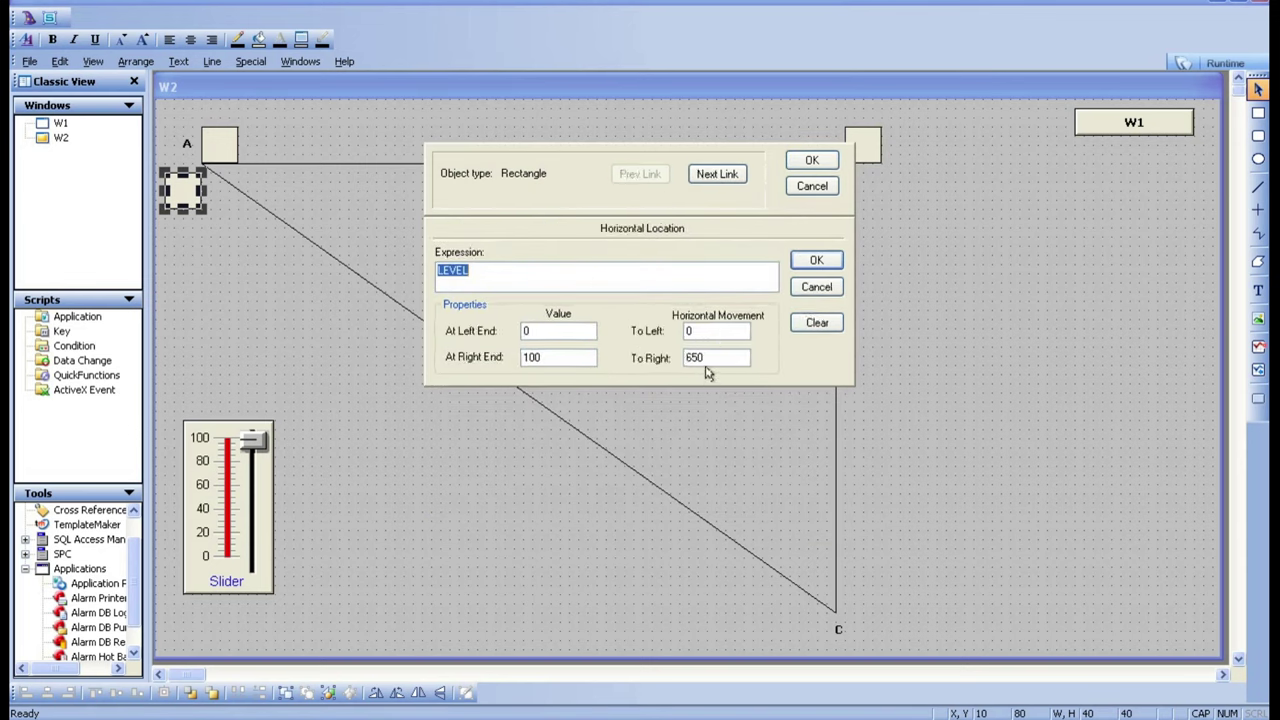
left_click(733, 173)
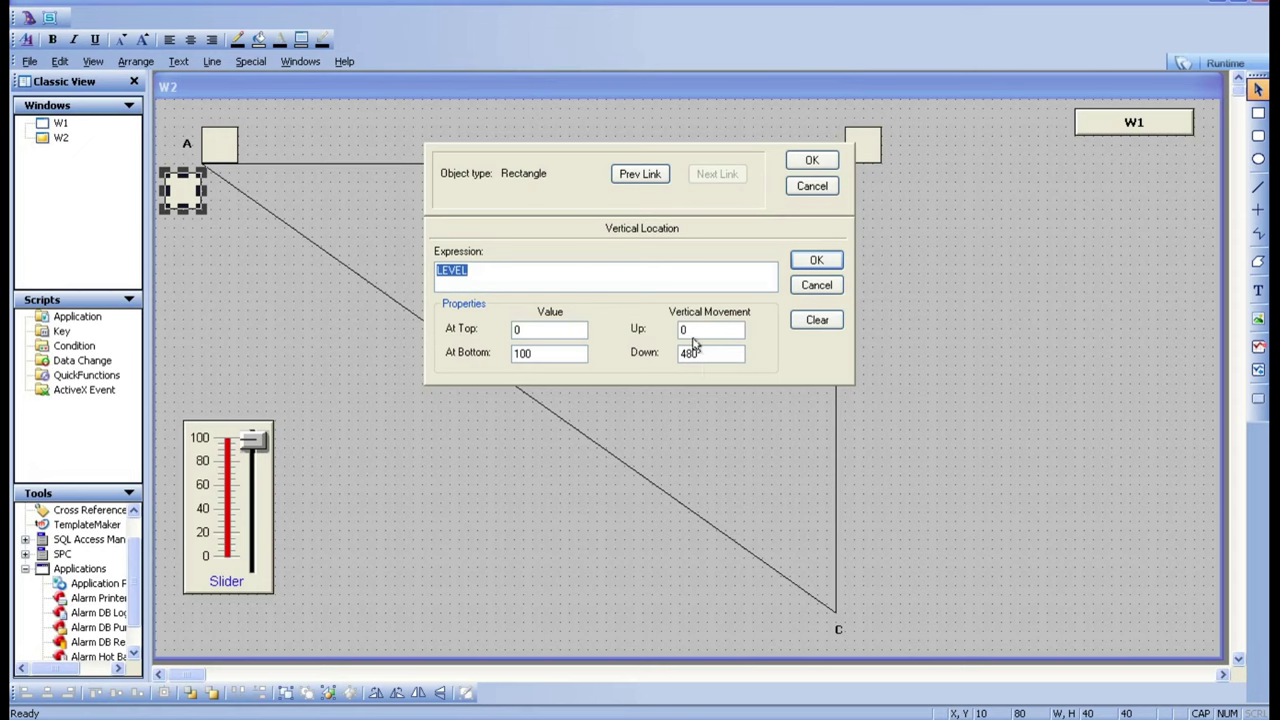
left_click(640, 174)
left_click(720, 174)
left_click(800, 160)
Step: Compare which location links are enabled on the squares at A and B and on the diagonal-moving square
double_click(208, 142)
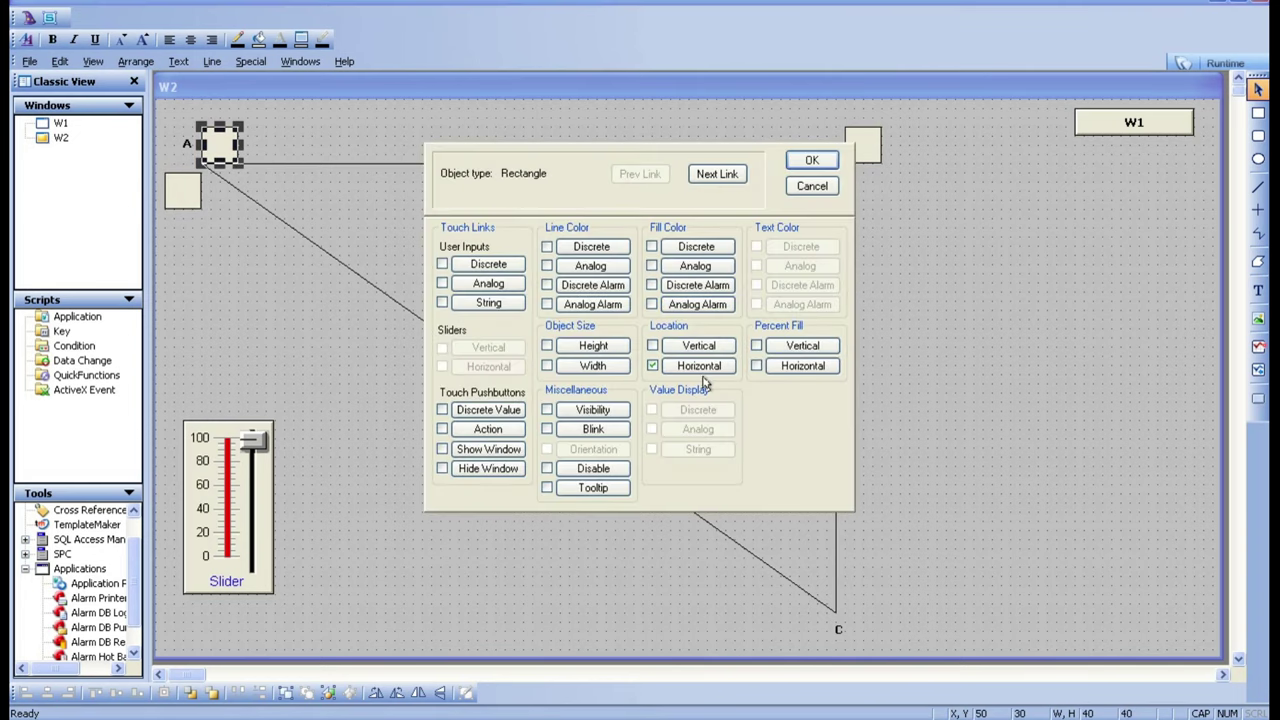
left_click(812, 160)
double_click(853, 148)
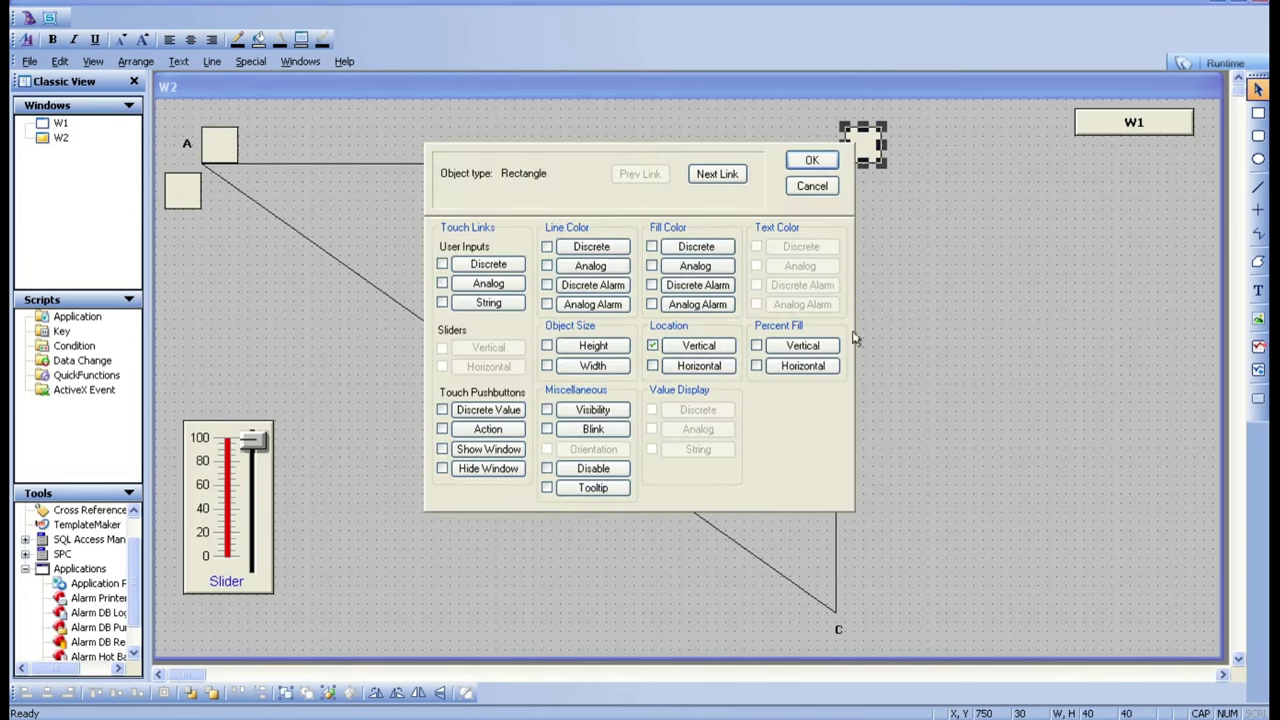
left_click(812, 160)
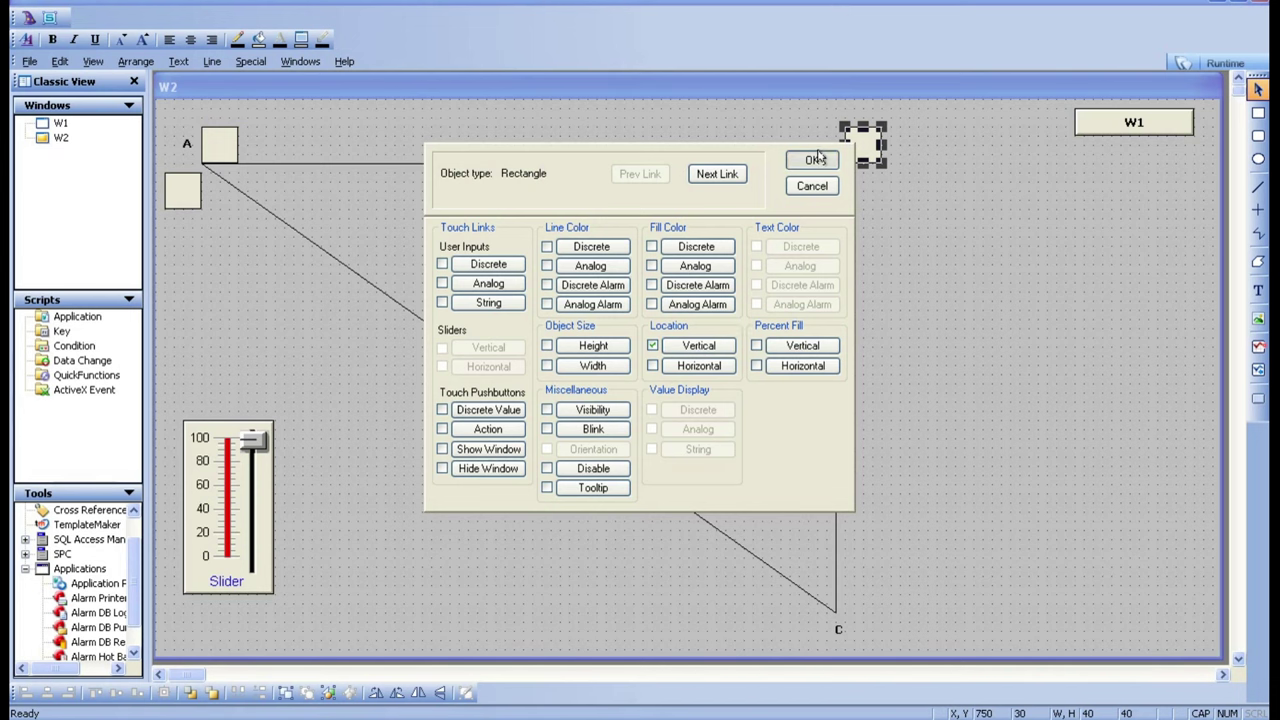
double_click(176, 191)
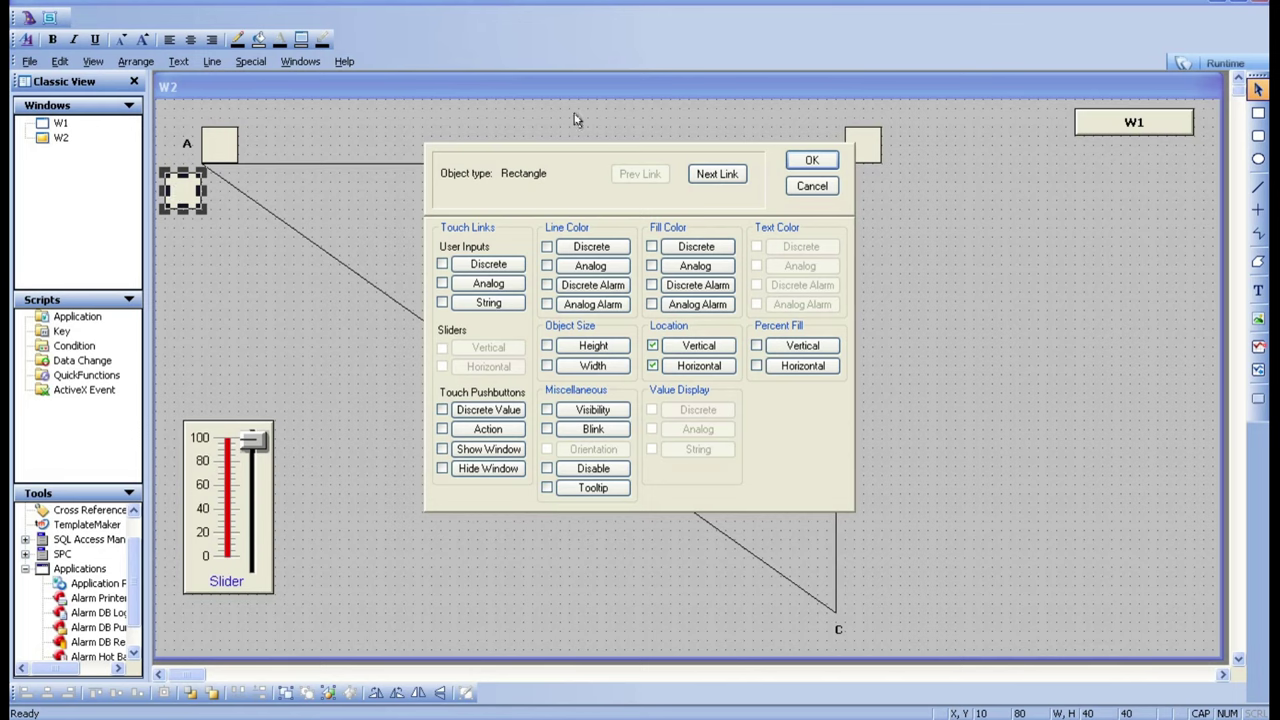
left_click(810, 163)
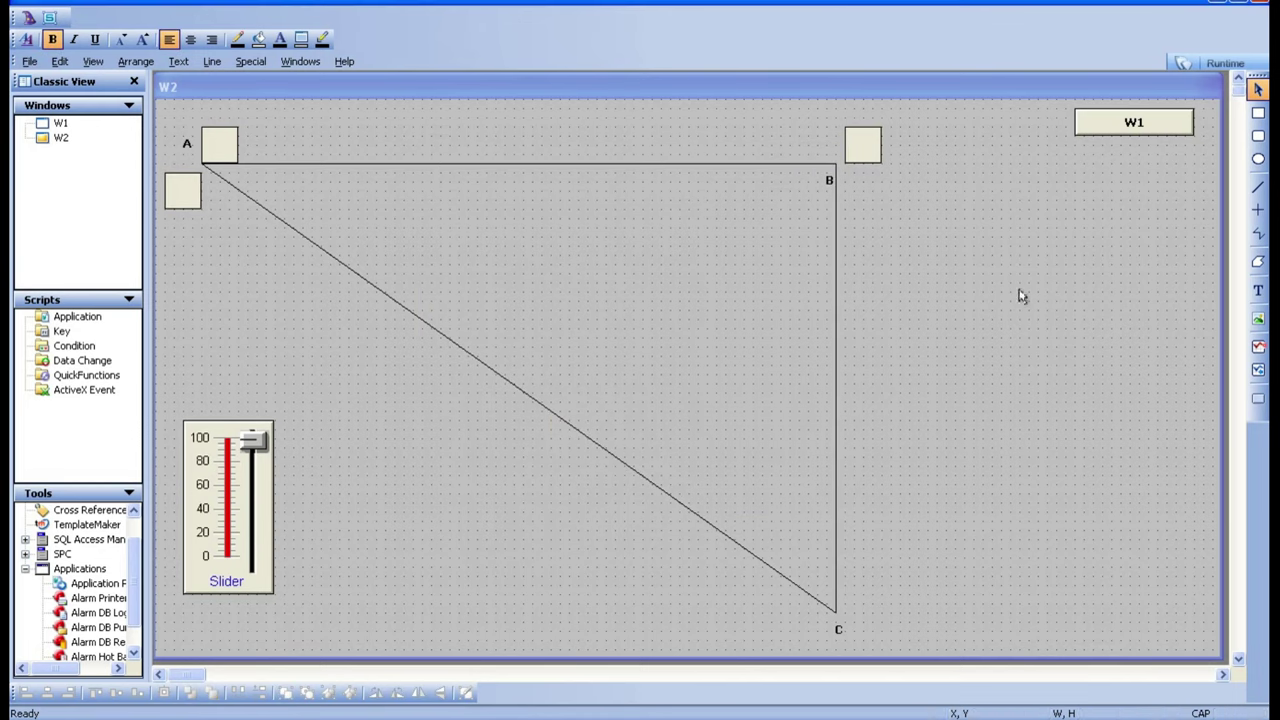
Step: Run W2 and move the slider from 0 to 100 and back to check the three squares' movements
left_click(1225, 63)
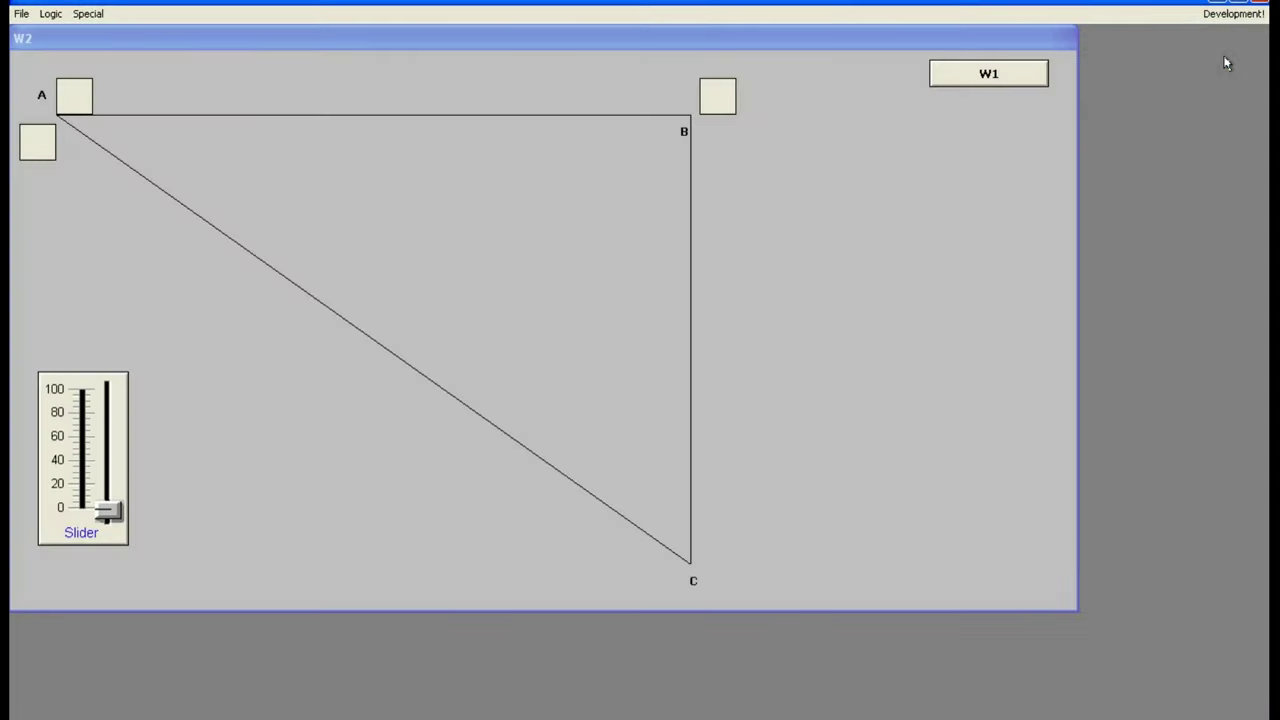
left_click(118, 510)
left_click_drag(118, 507, 98, 360)
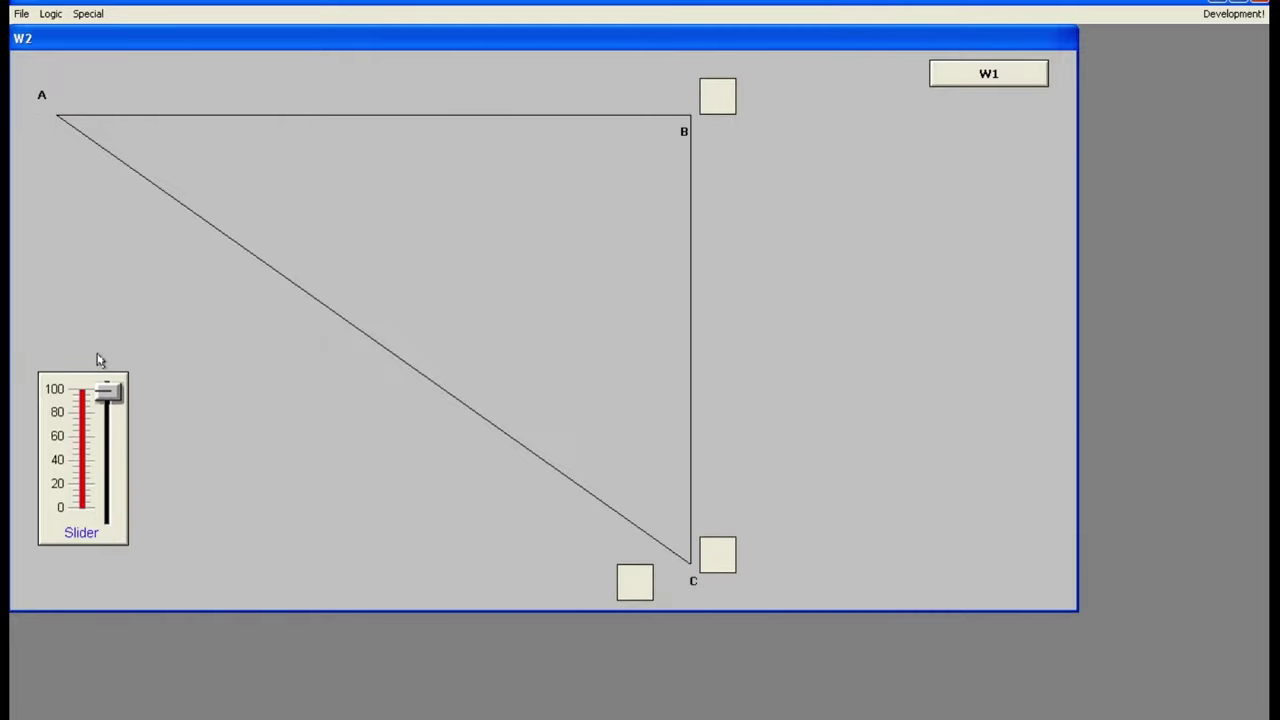
left_click_drag(108, 390, 118, 512)
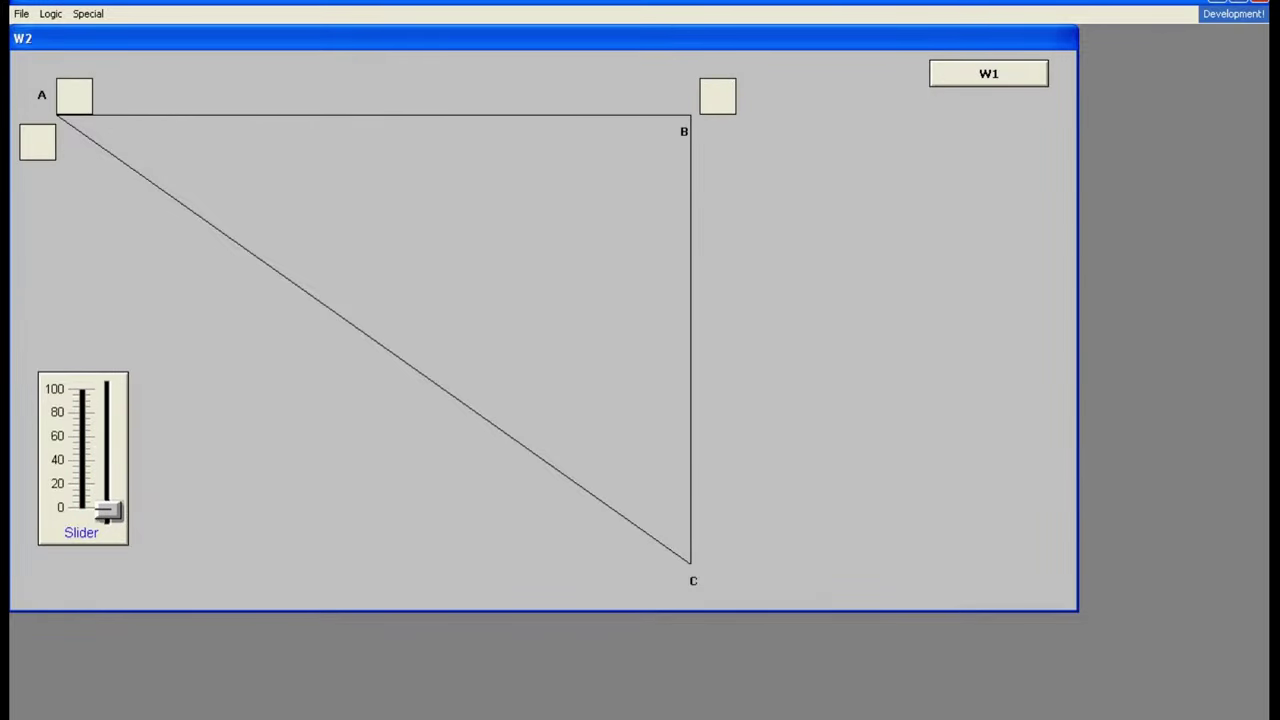
left_click(1236, 16)
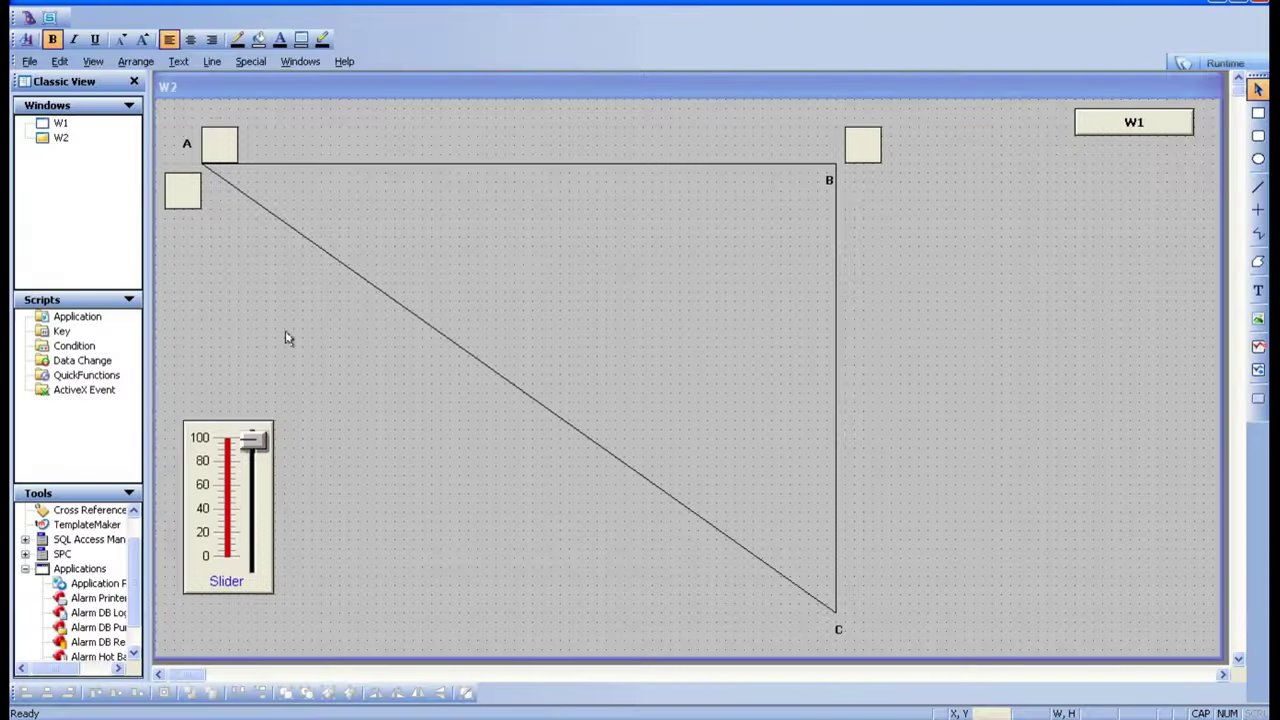
Step: Duplicate the diagonal-moving square below A and place the copy beside point C at X 660, Y 570
left_click(182, 190)
right_click(177, 188)
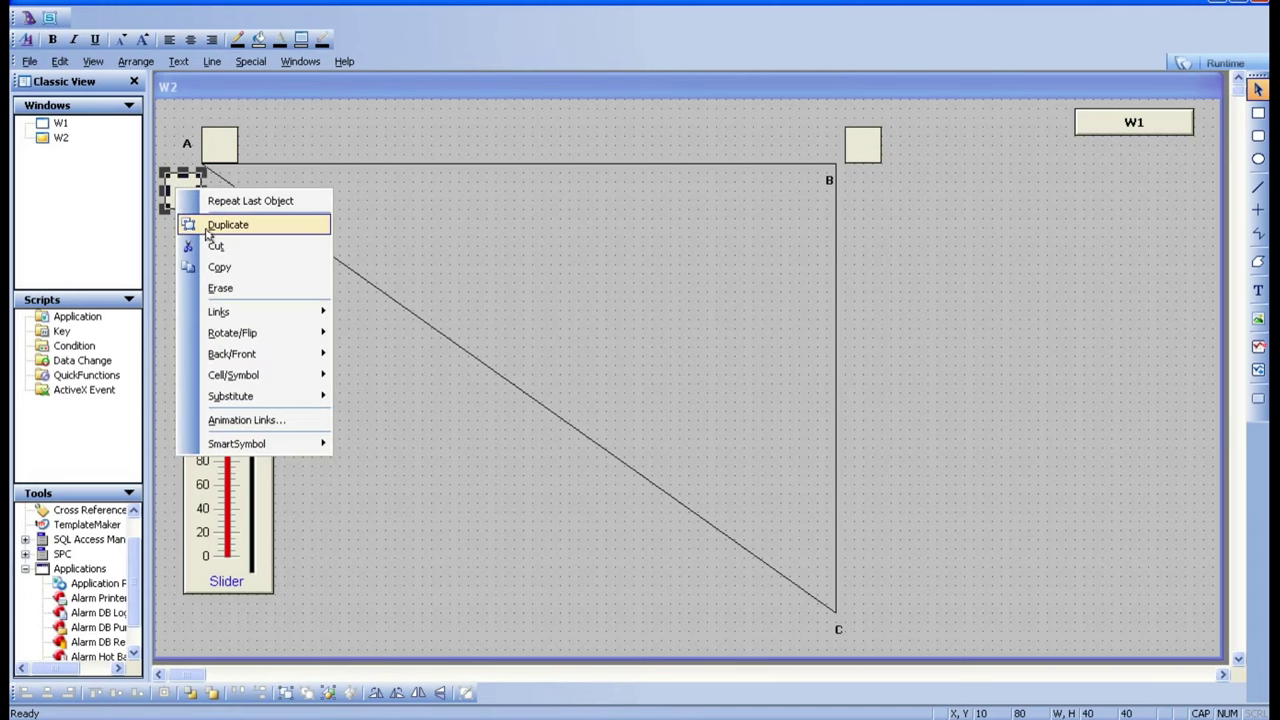
left_click(222, 225)
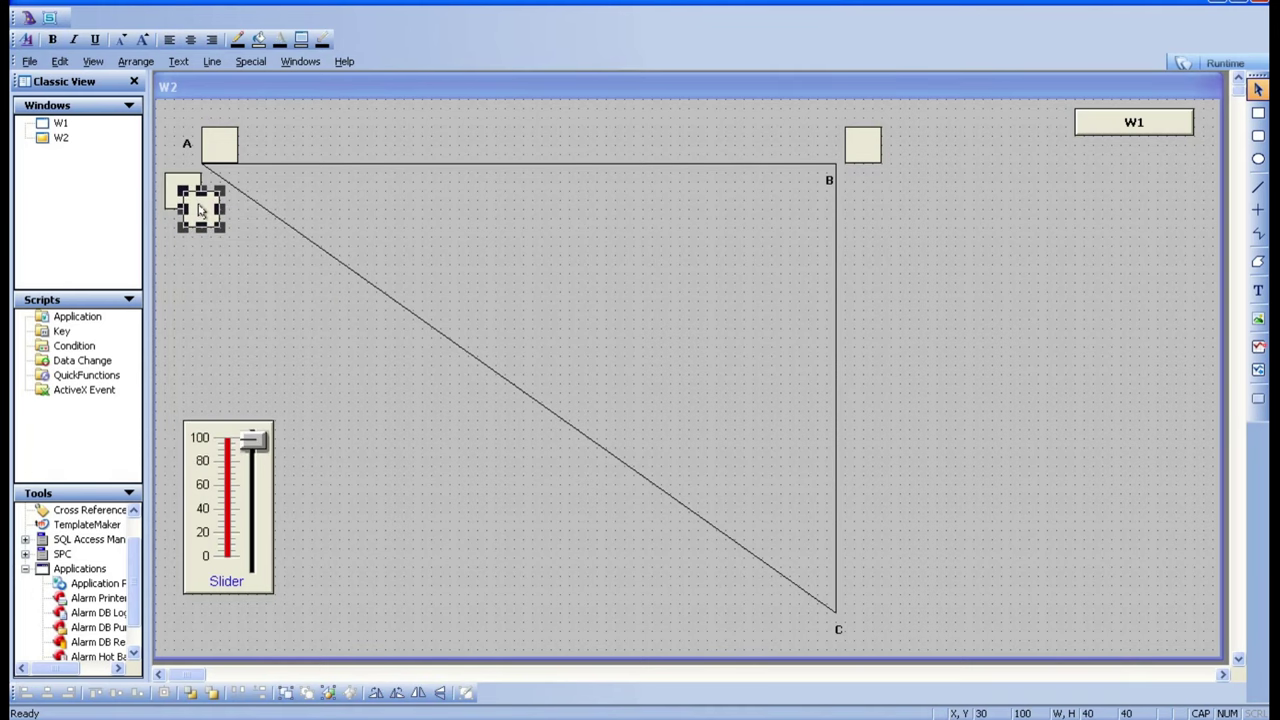
left_click_drag(200, 210, 784, 641)
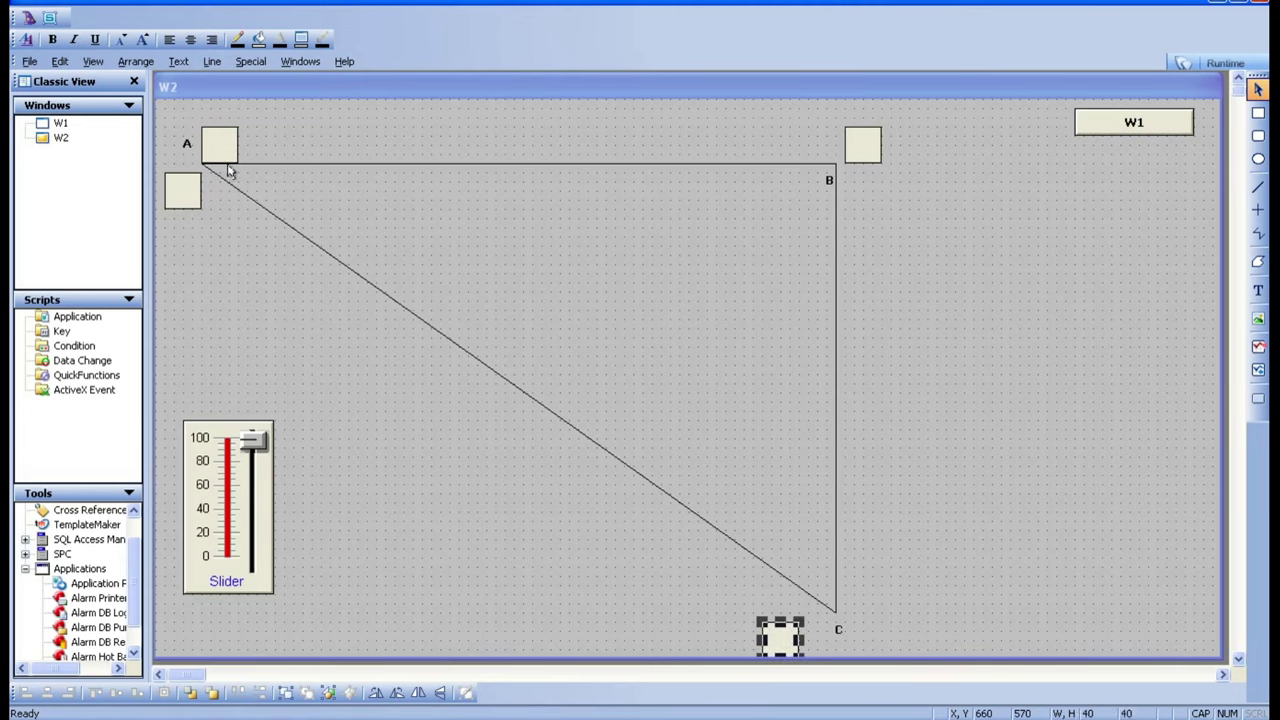
Step: Set the copied square's vertical location to 100 at top and 0 at bottom, with movement 480 up and 0 down
double_click(768, 645)
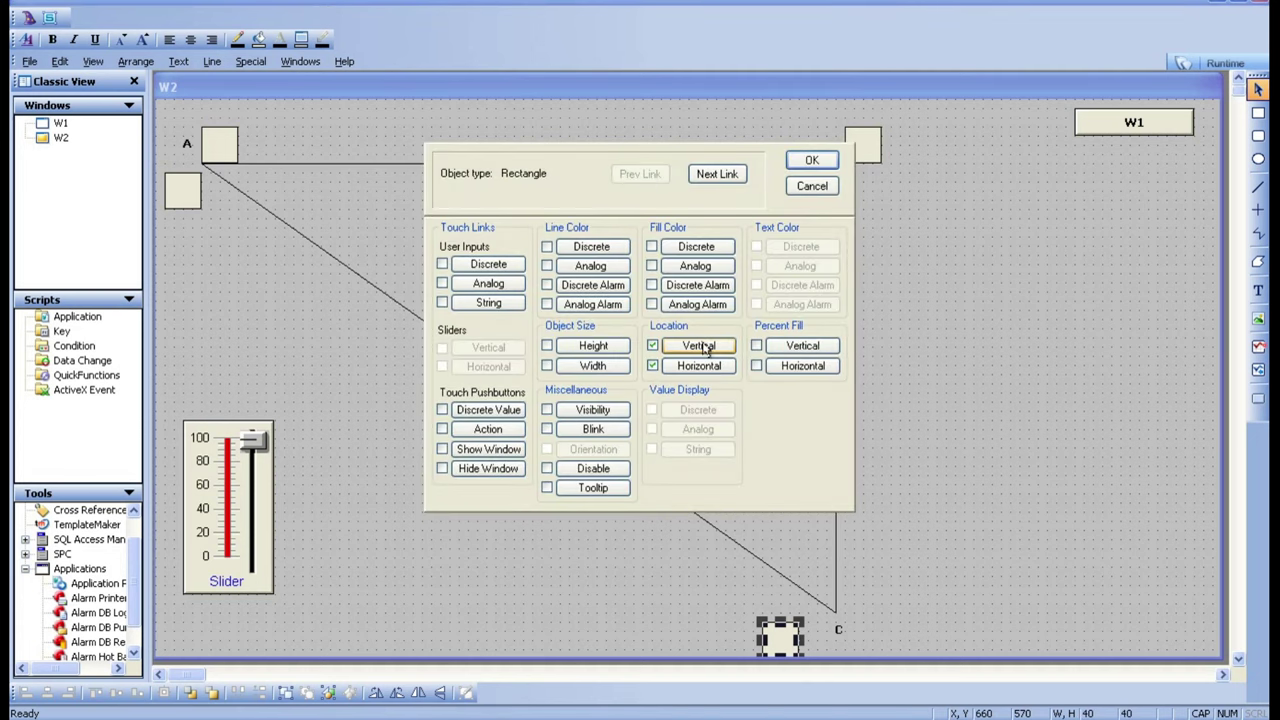
left_click(702, 346)
left_click(516, 330)
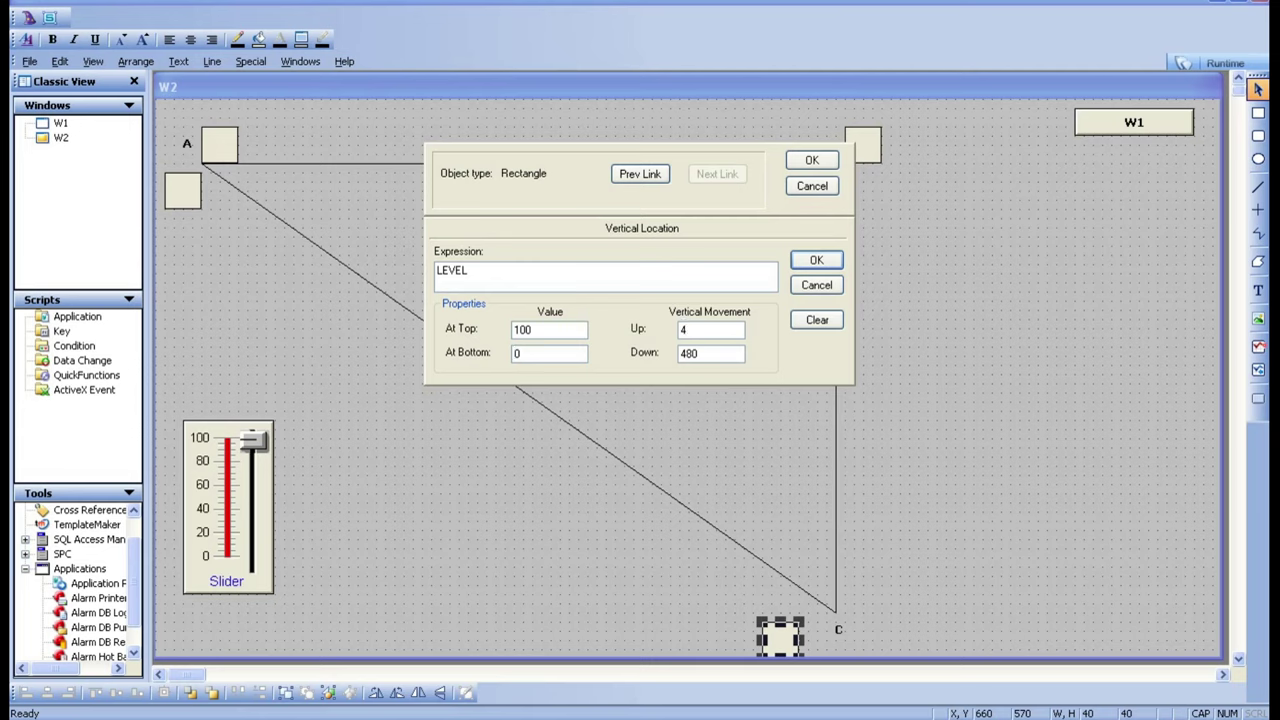
double_click(700, 353)
type("0")
left_click(633, 175)
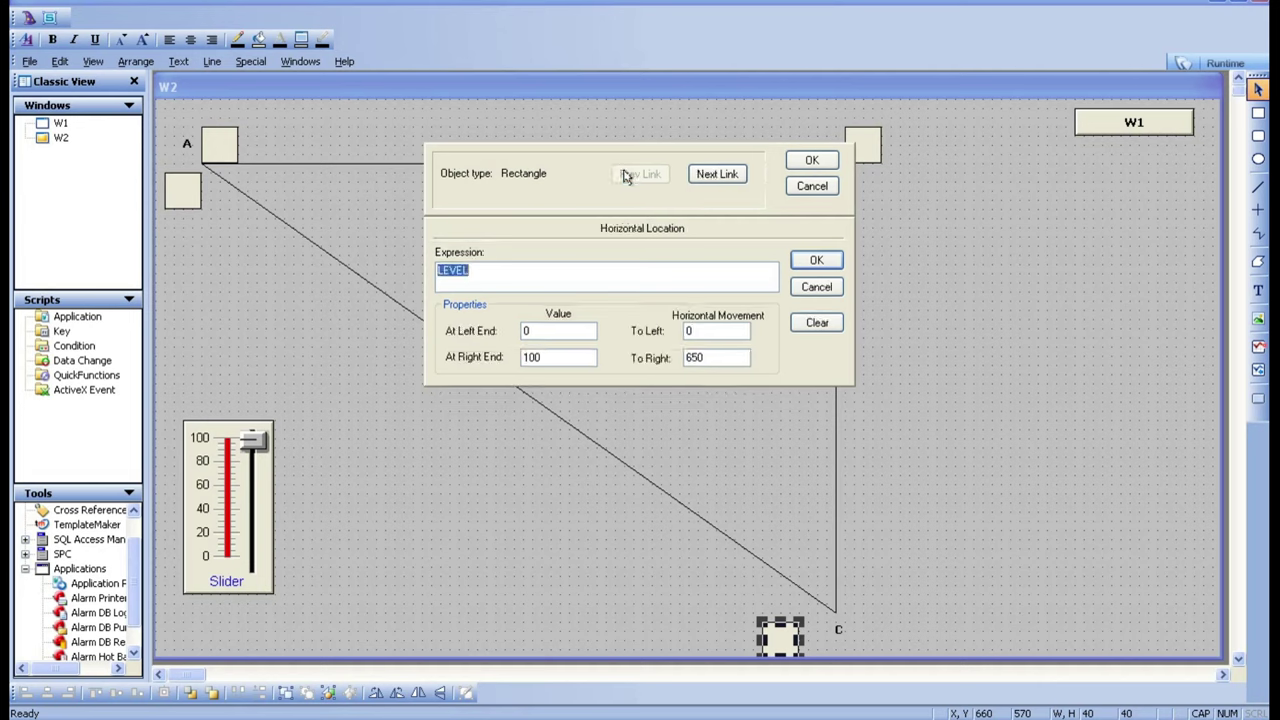
Step: Set the copied square's horizontal location to 100 at left end and 0 at right end, with movement 650 left and 0 right
left_click(688, 331)
double_click(706, 358)
type("0")
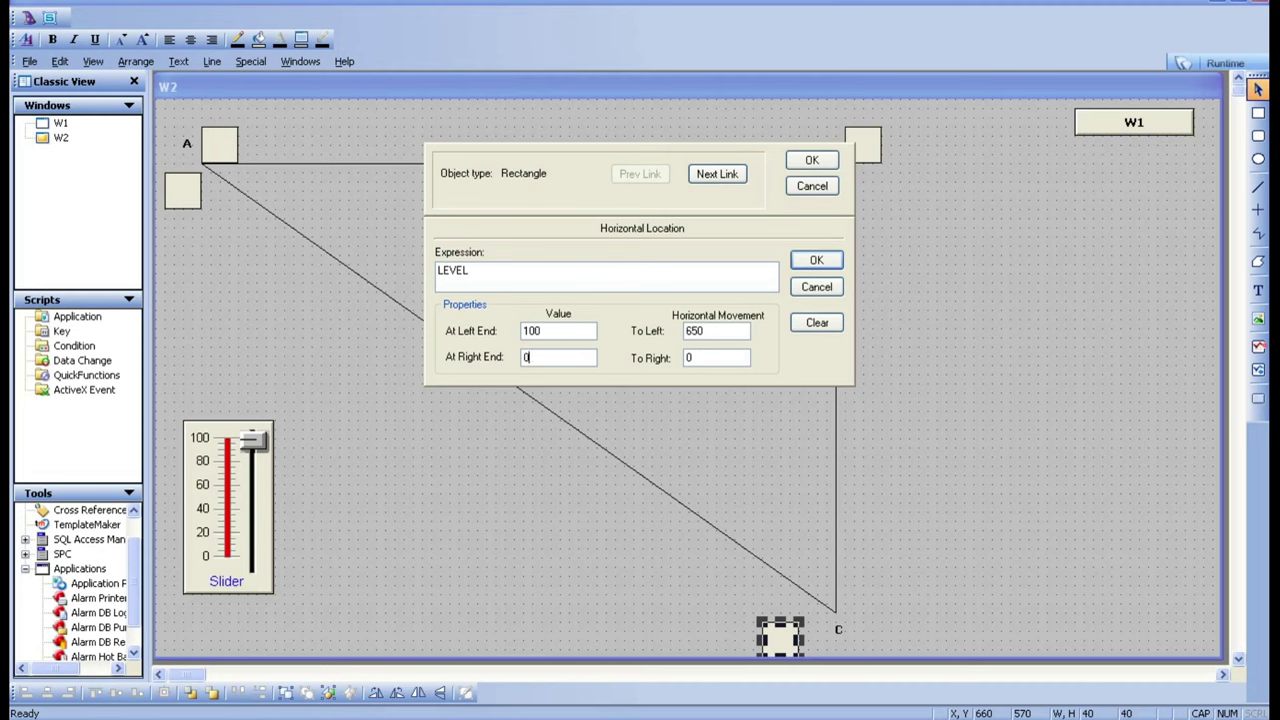
left_click(816, 260)
left_click(811, 161)
left_click(1043, 382)
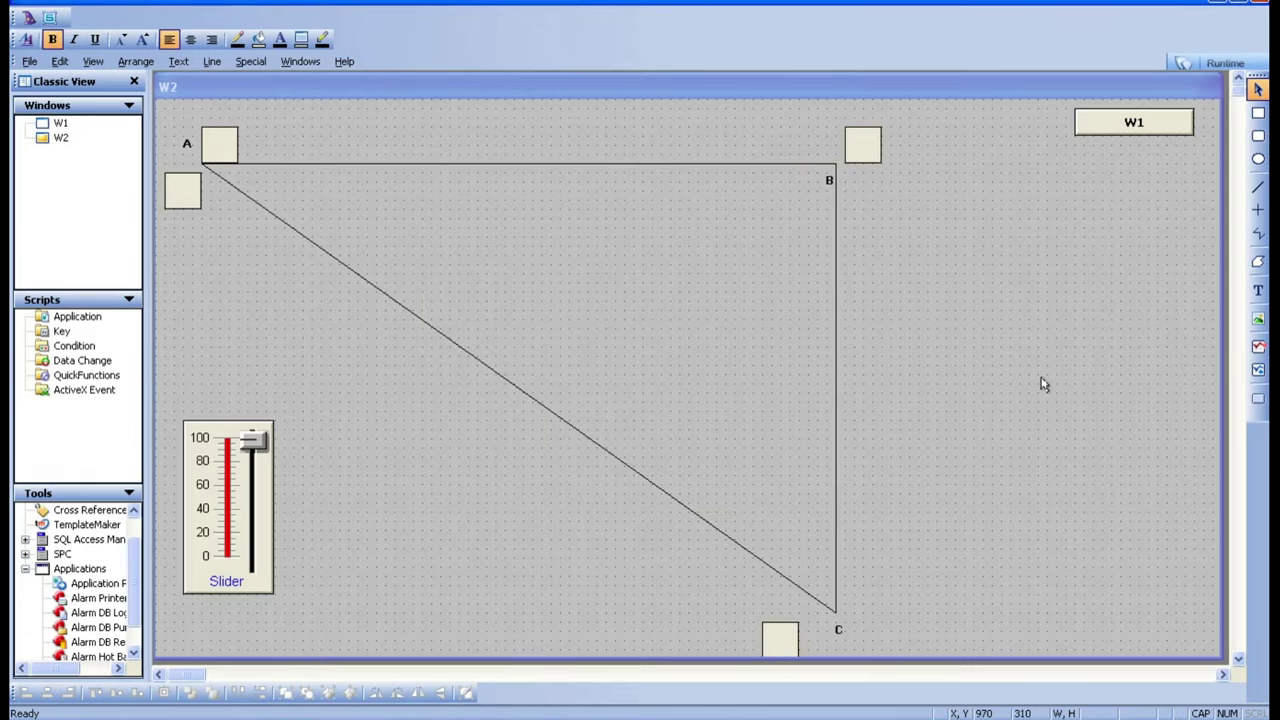
Step: Run W2 and raise the slider to check the reversed diagonal motion of the square near C
left_click(1188, 64)
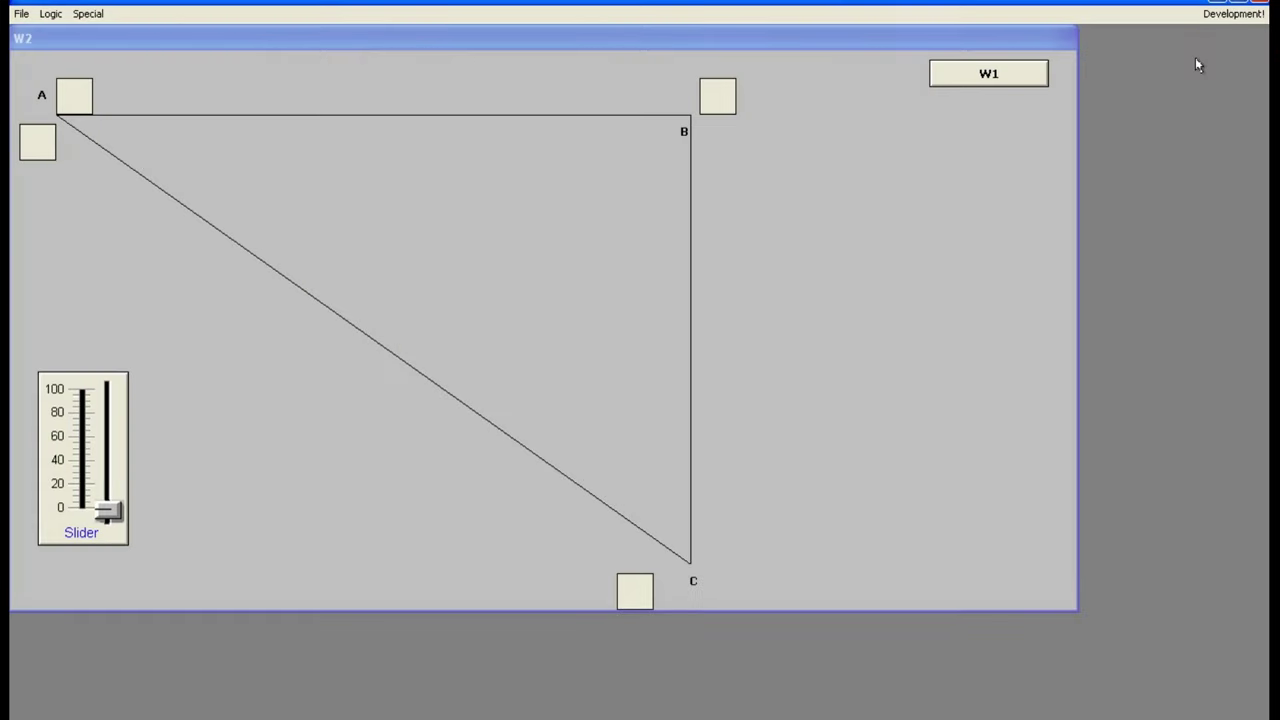
left_click(101, 513)
left_click_drag(101, 513, 100, 487)
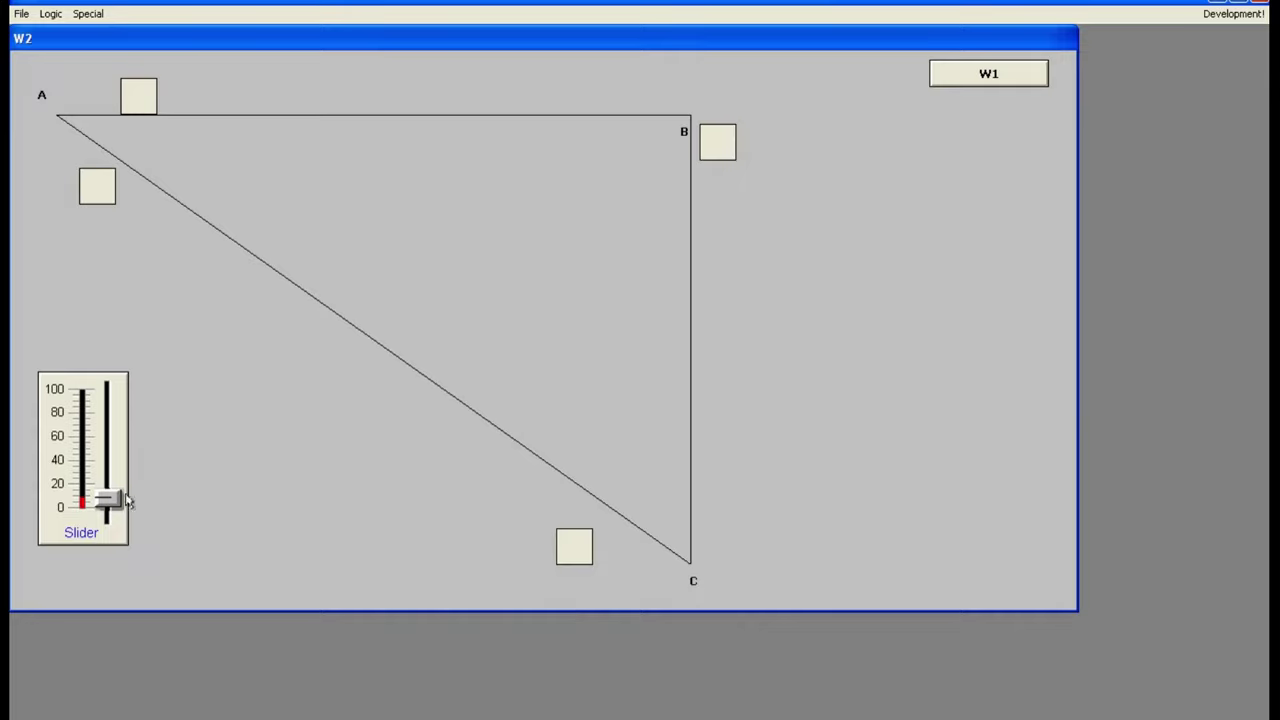
left_click_drag(107, 499, 95, 358)
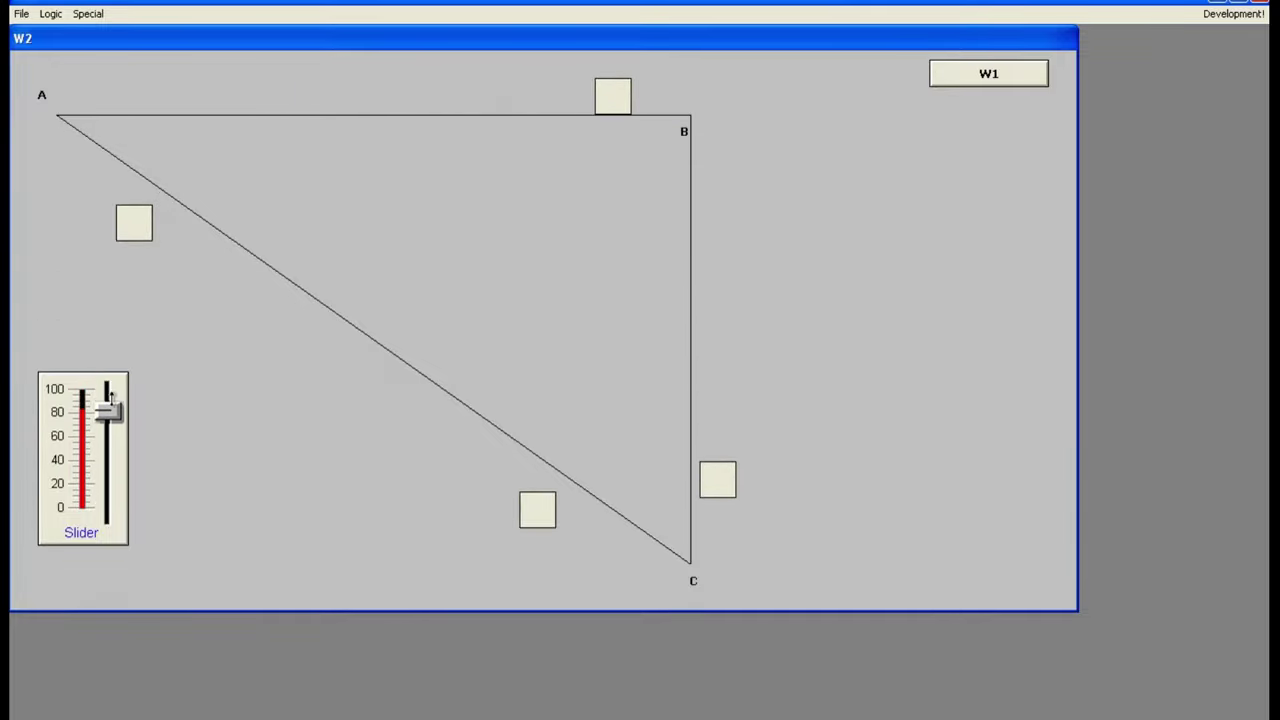
Step: Return to development with window W1 open and insert the Inclined conveyor symbol from the Symbol Factory category Conveyors, Misc
left_click(988, 73)
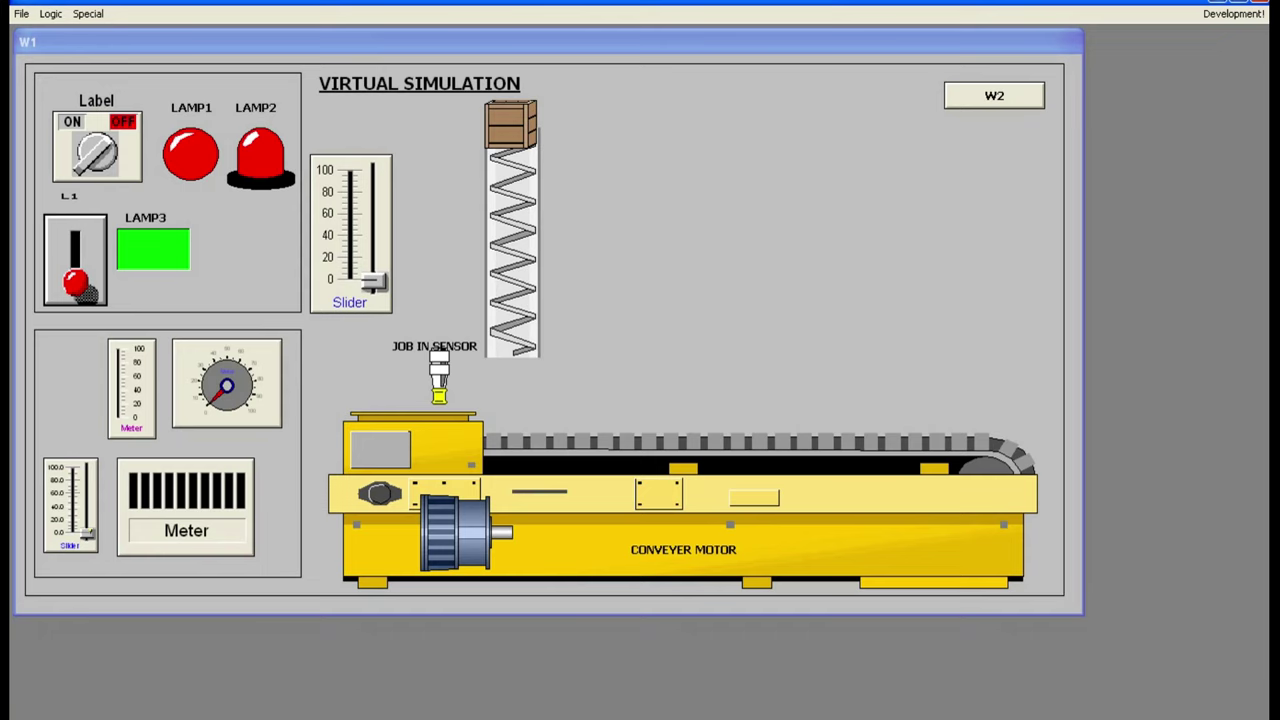
left_click(1230, 13)
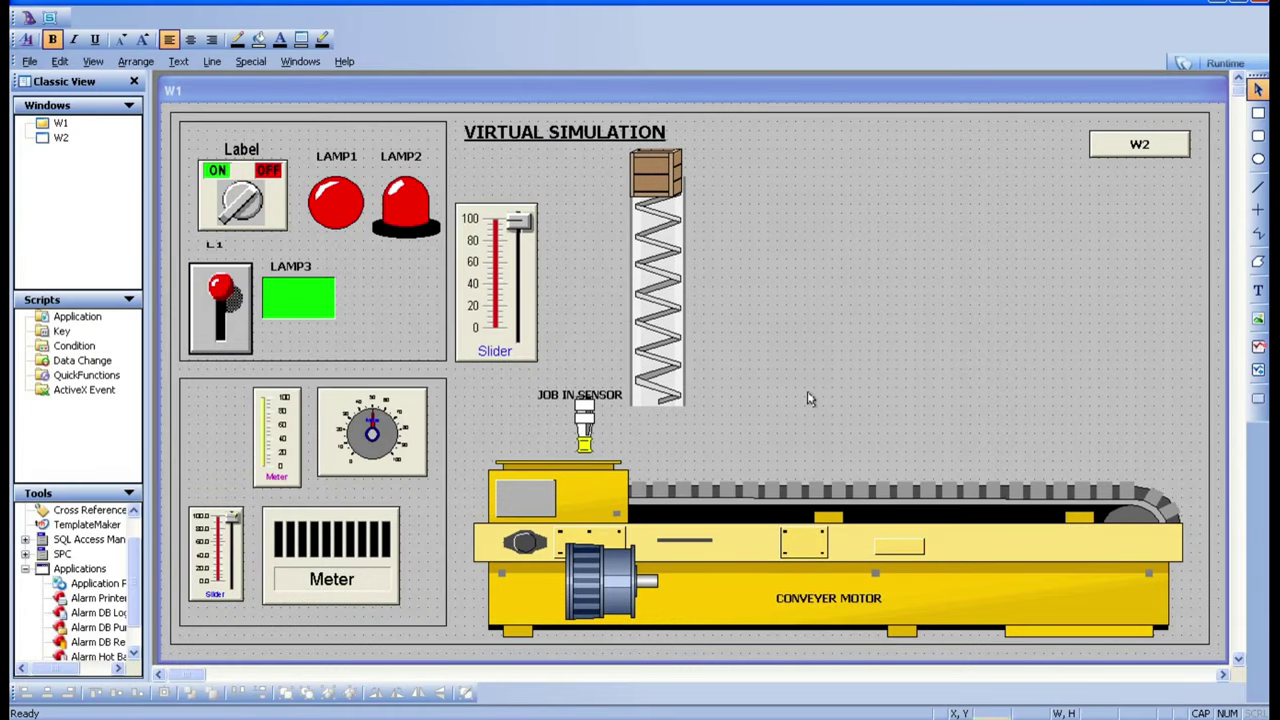
left_click(28, 62)
left_click(28, 18)
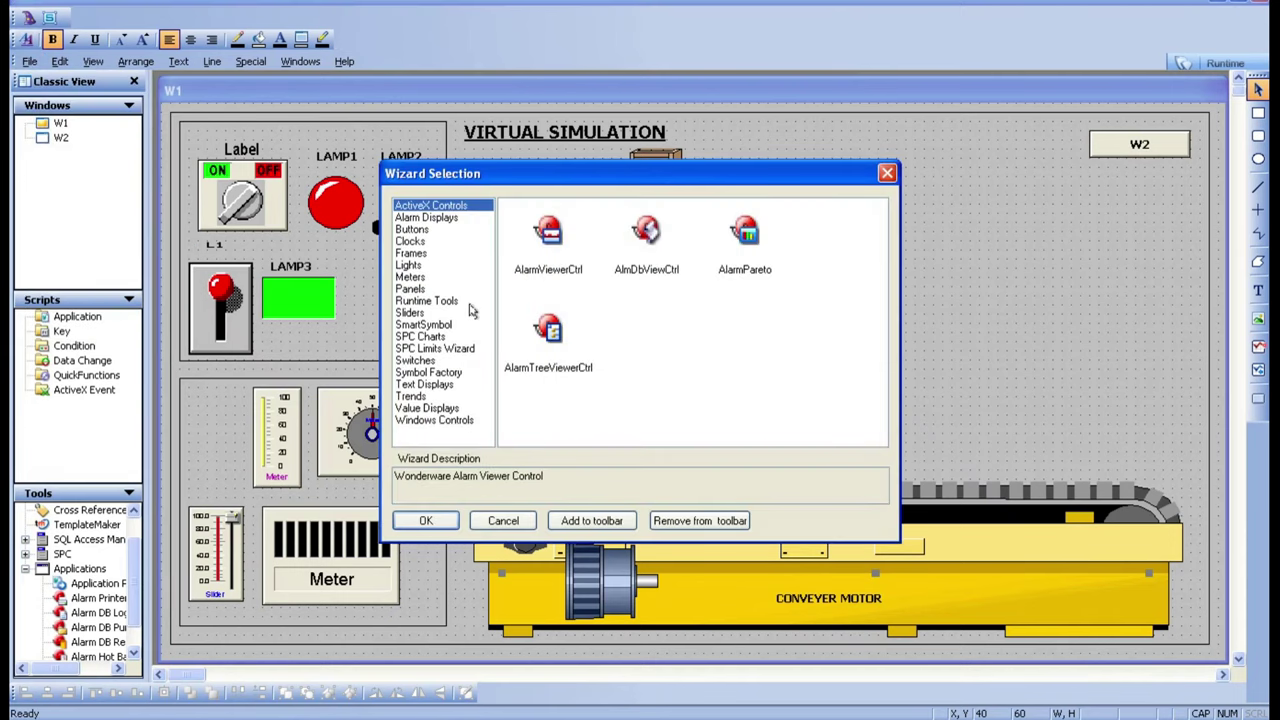
left_click(438, 372)
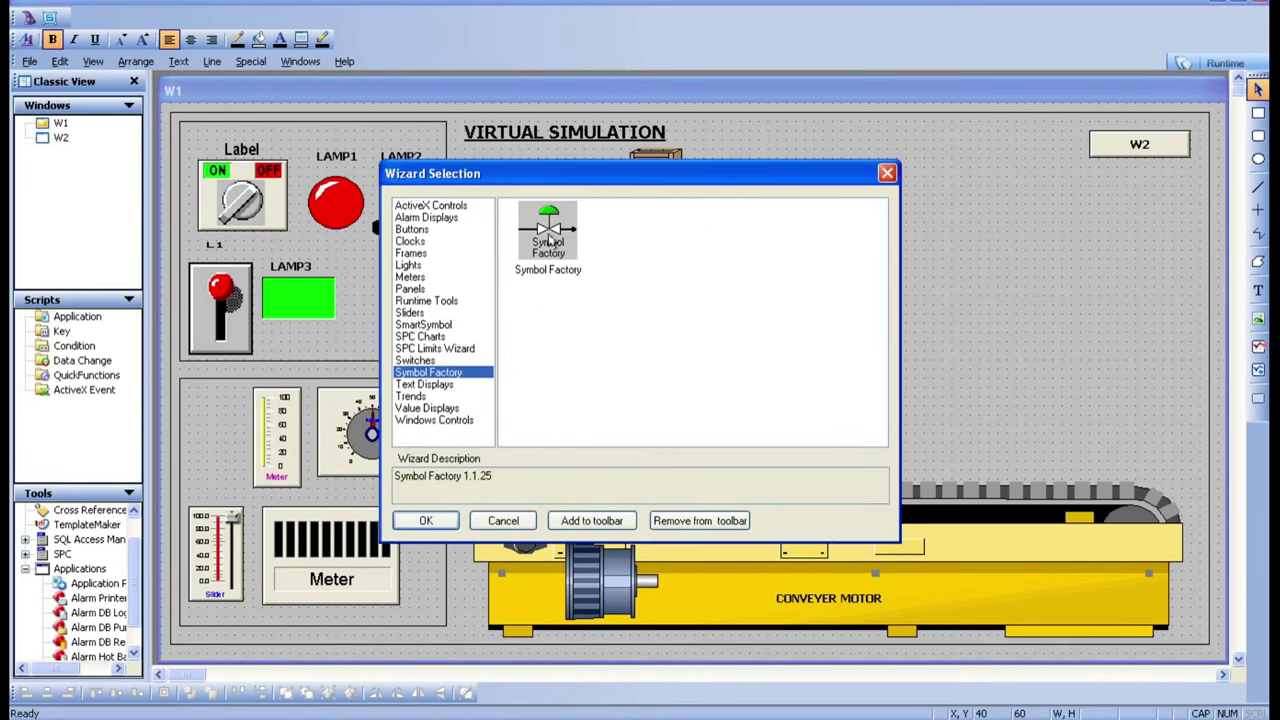
left_click(548, 240)
left_click(410, 524)
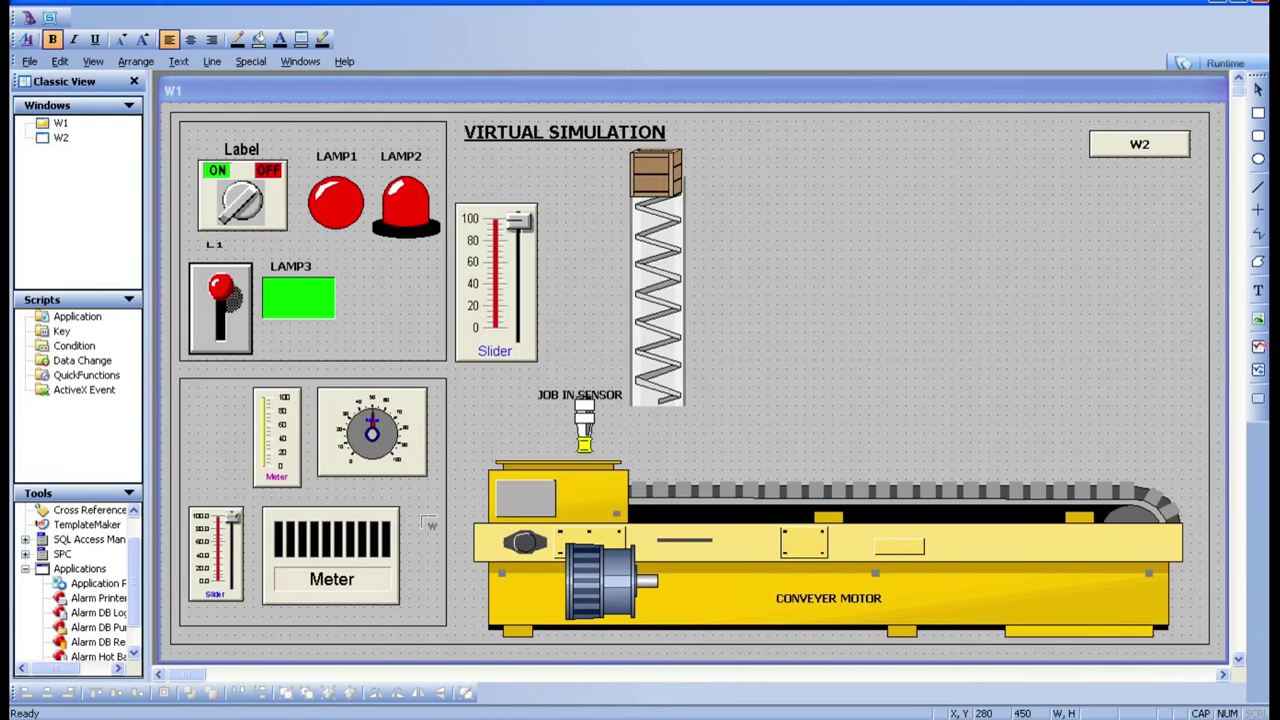
left_click(816, 241)
left_click(780, 345)
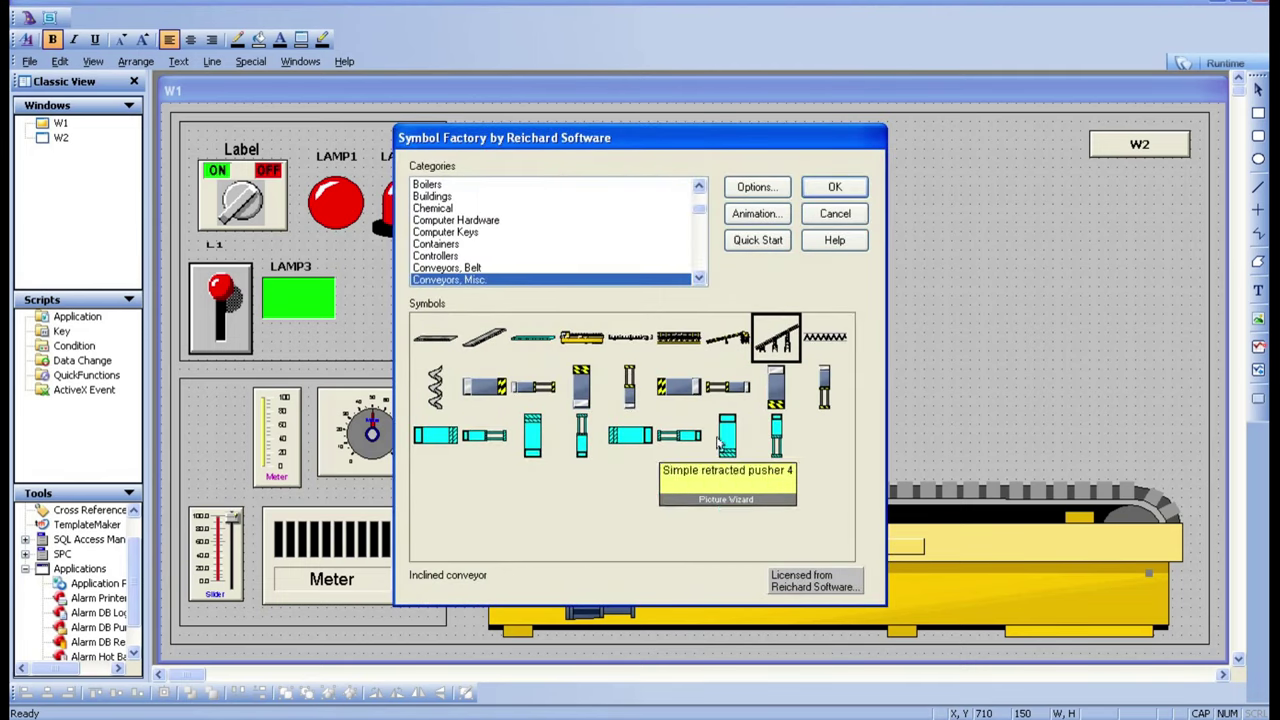
left_click(832, 188)
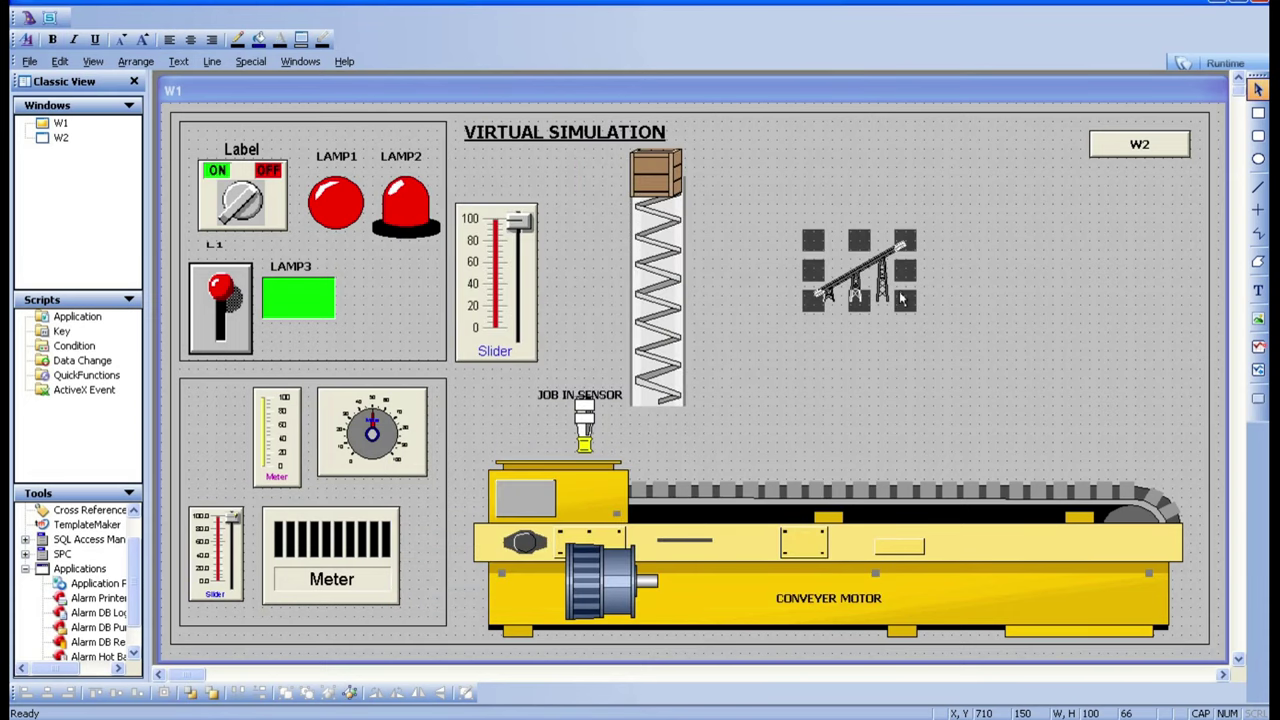
Step: Enlarge the inclined conveyor to about 411 by 291 and position it above the yellow conveyor at X 670, Y 100
left_click_drag(901, 302, 1090, 424)
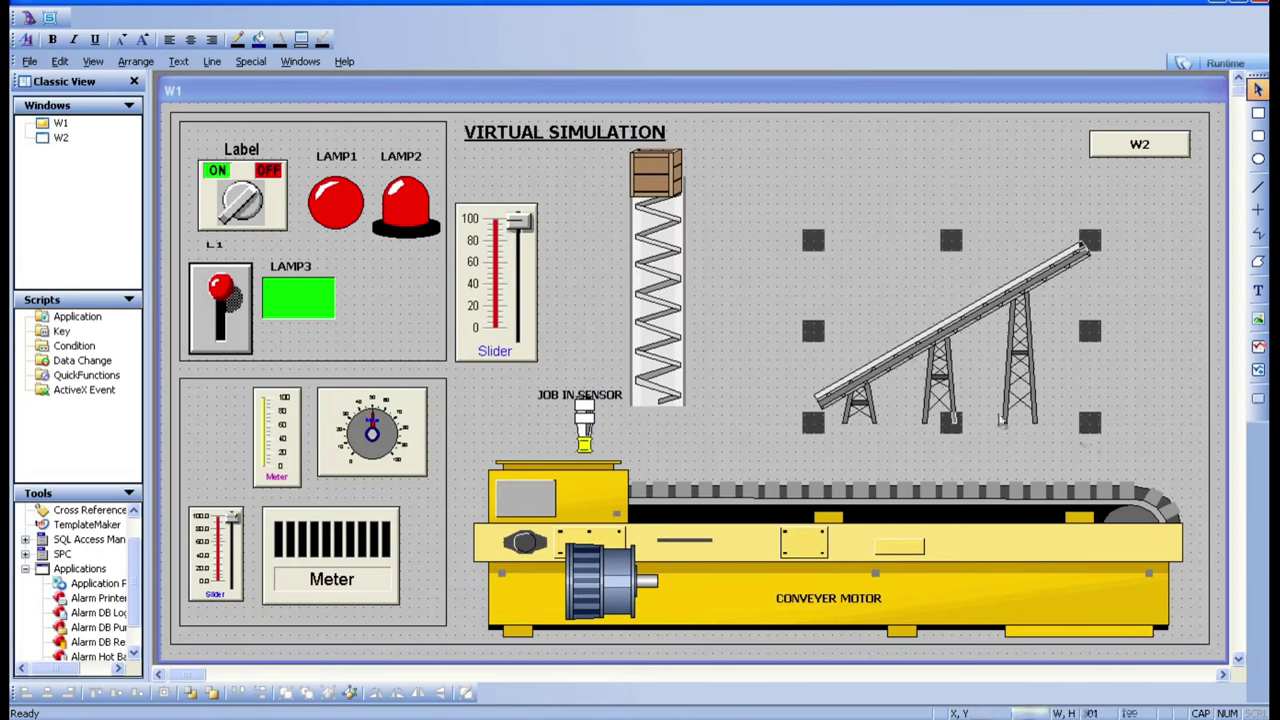
left_click_drag(913, 368, 840, 332)
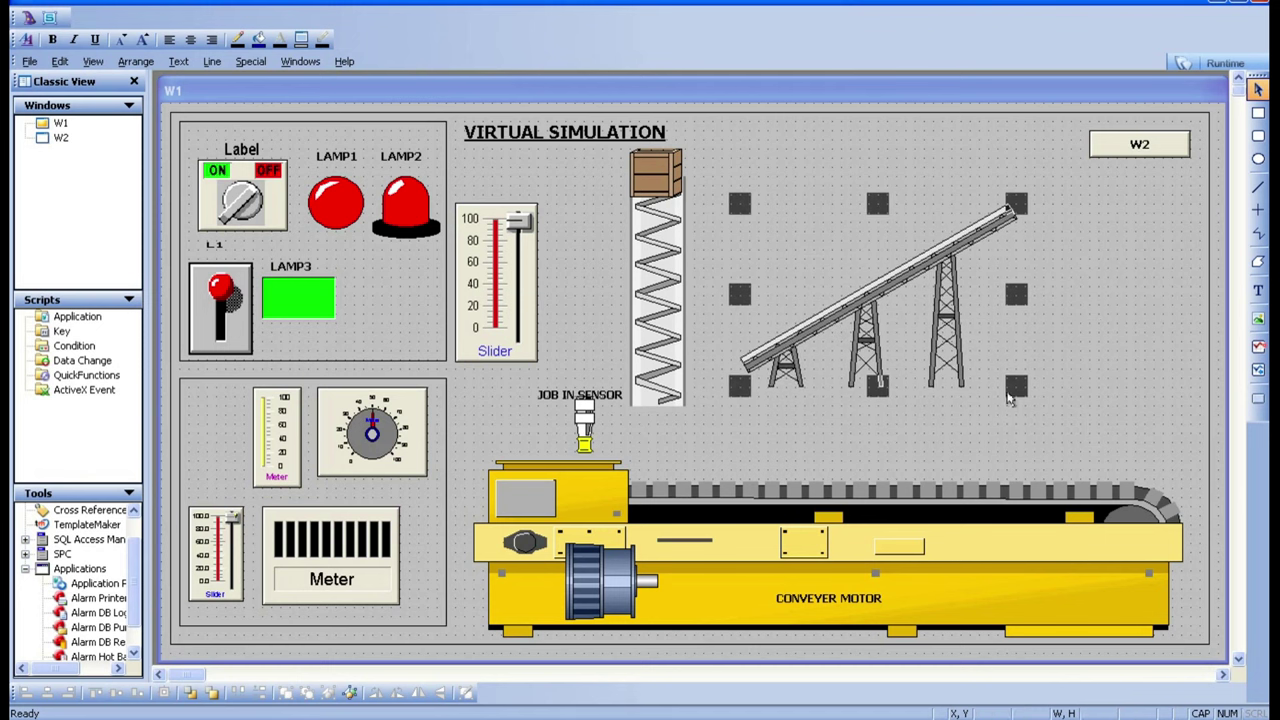
left_click_drag(1021, 393, 1122, 477)
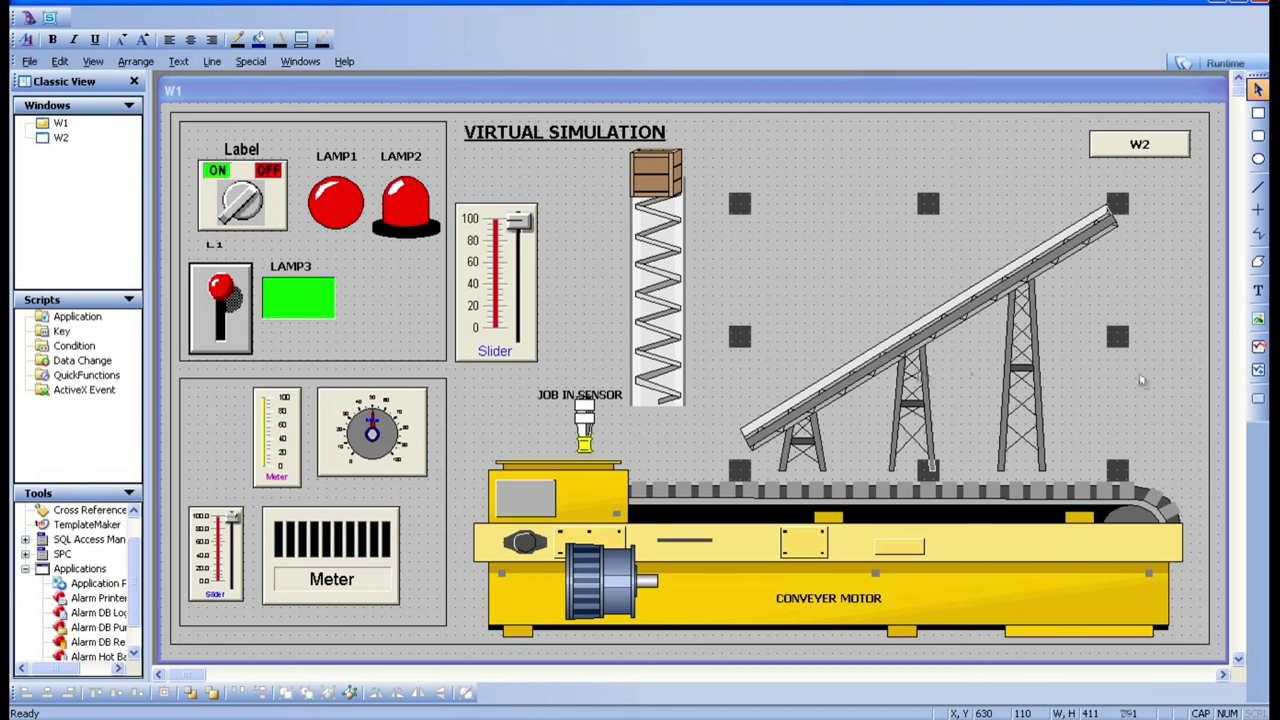
left_click(1177, 400)
left_click(925, 375)
left_click_drag(925, 375, 962, 365)
left_click(1197, 250)
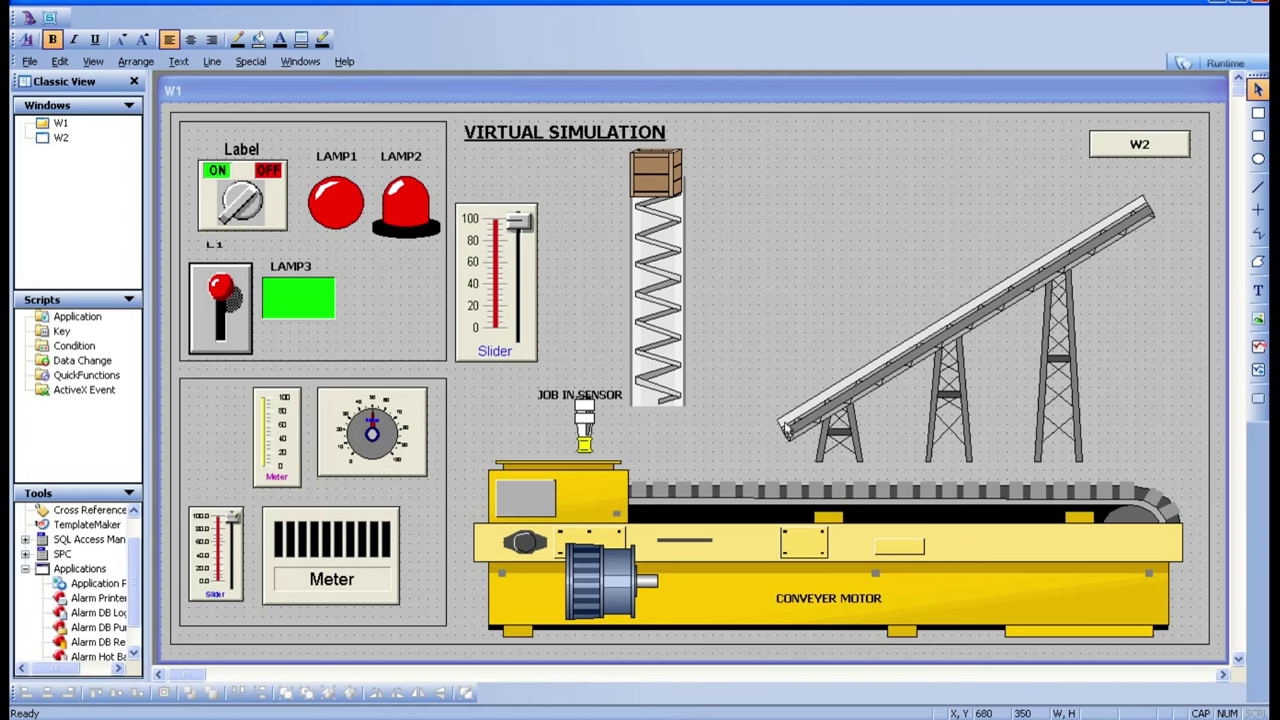
Step: Move the crate from the spiral chute to the upper end of the inclined conveyor
left_click(787, 429)
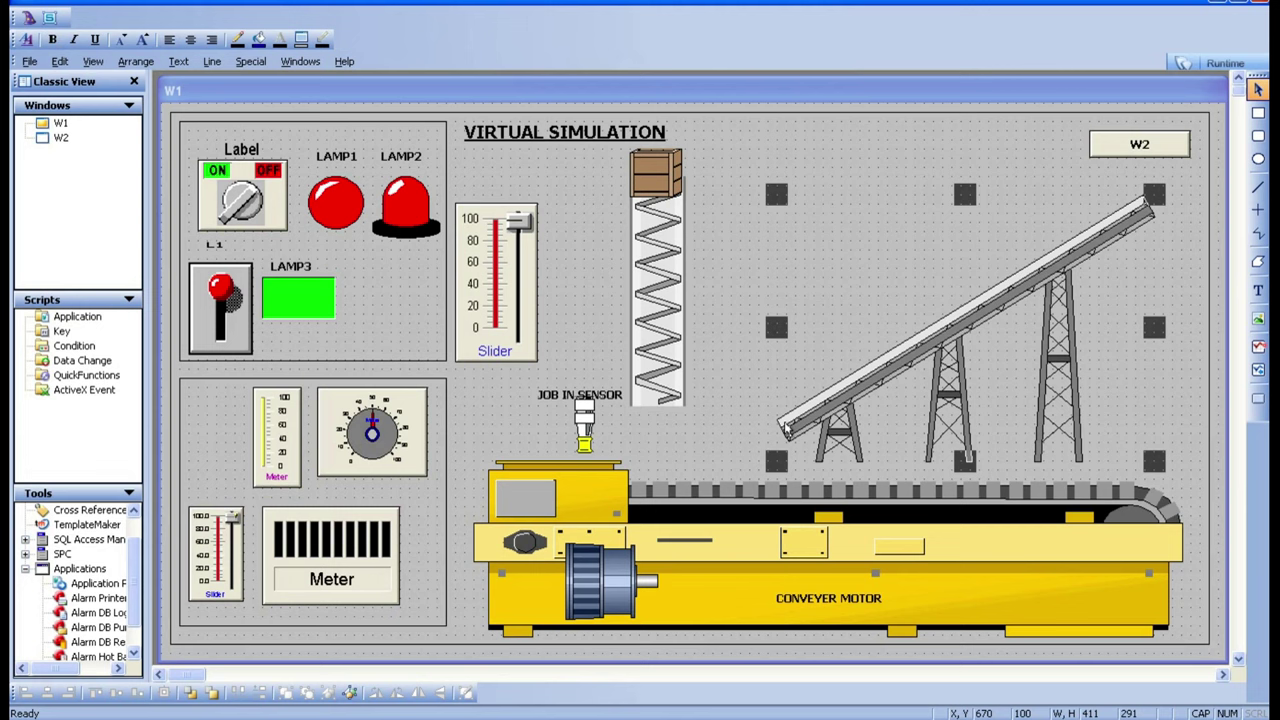
left_click(652, 189)
left_click_drag(652, 189, 1105, 194)
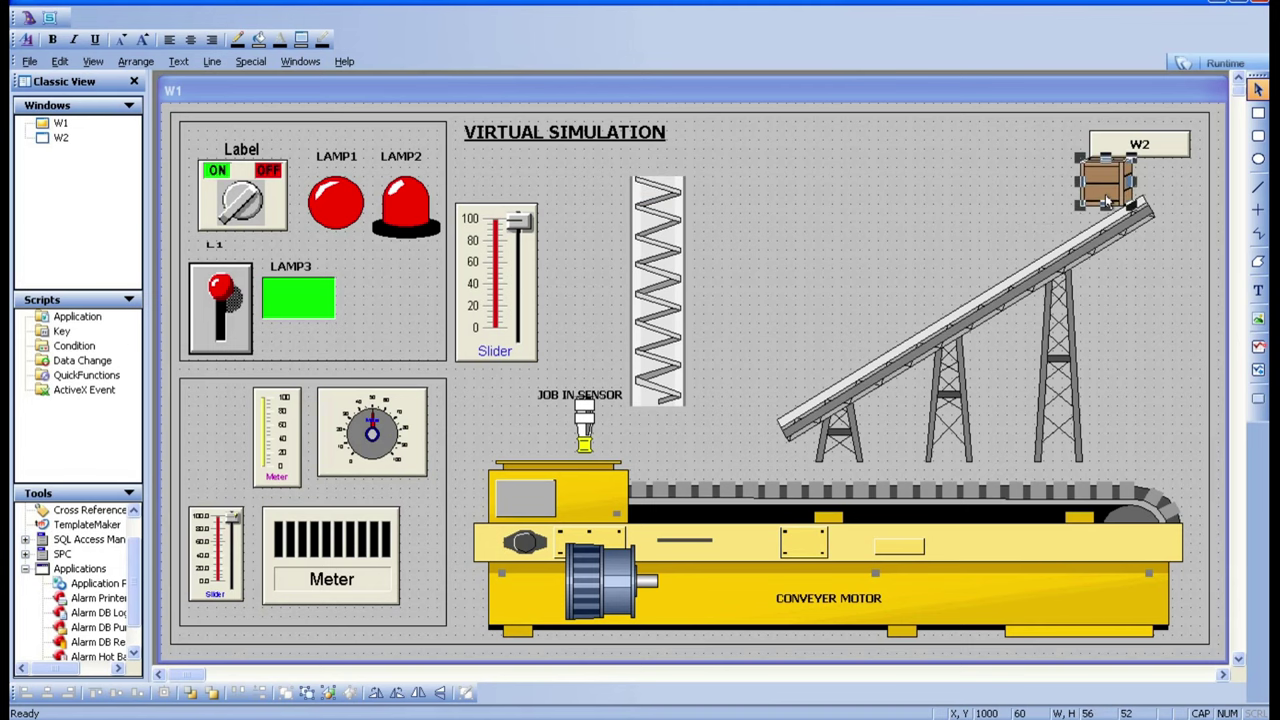
double_click(1107, 202)
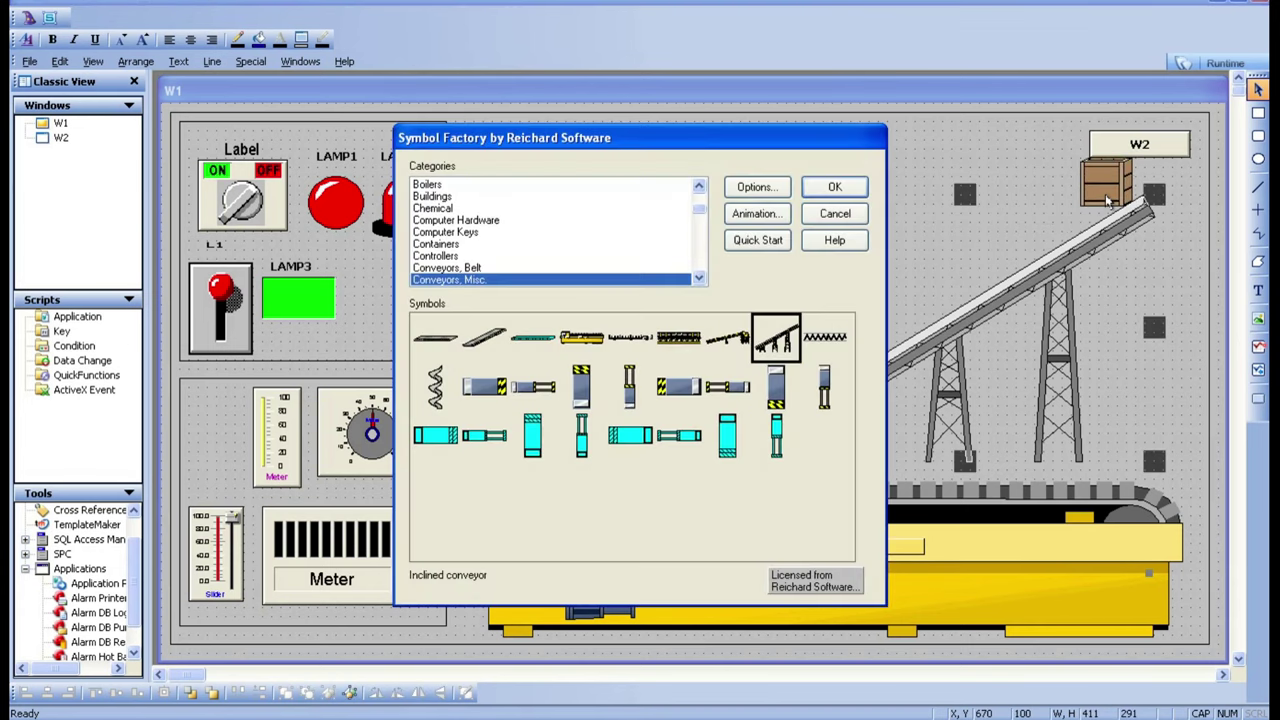
left_click(833, 214)
left_click(898, 185)
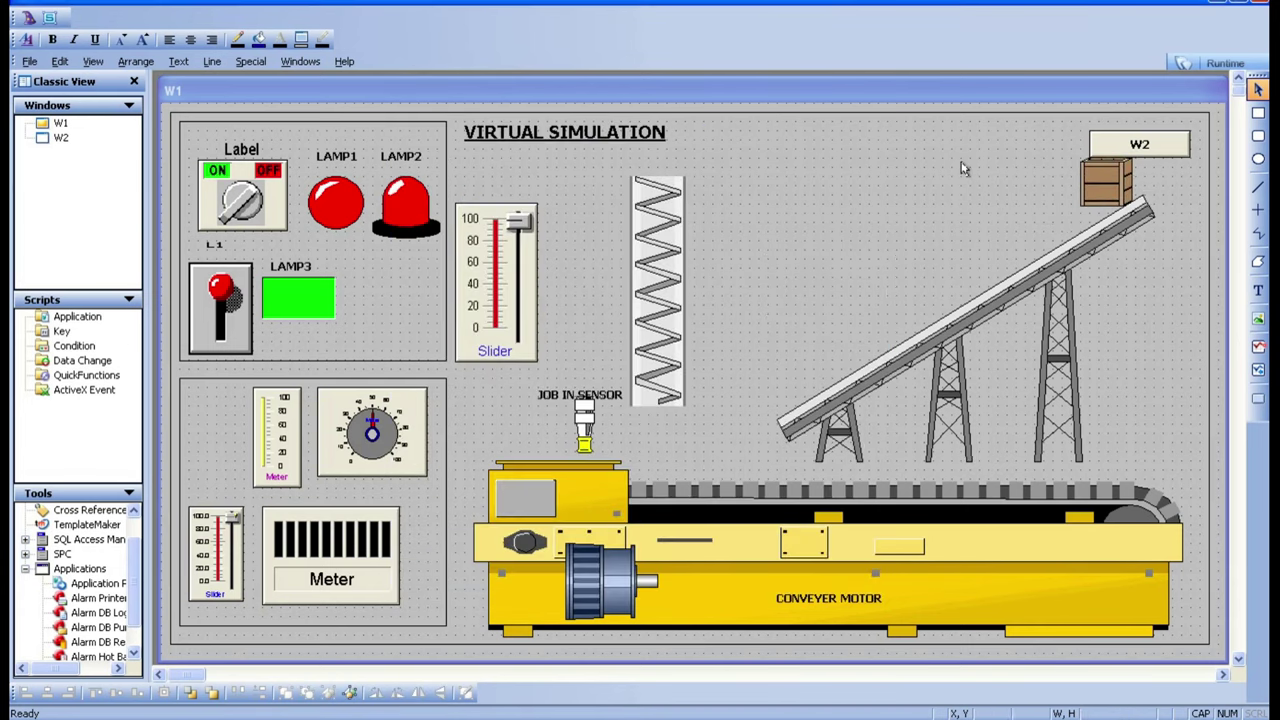
Step: Remove the crate's vertical location link and shift the crate to X 1010, Y 50 above the inclined conveyor's upper end
double_click(1103, 181)
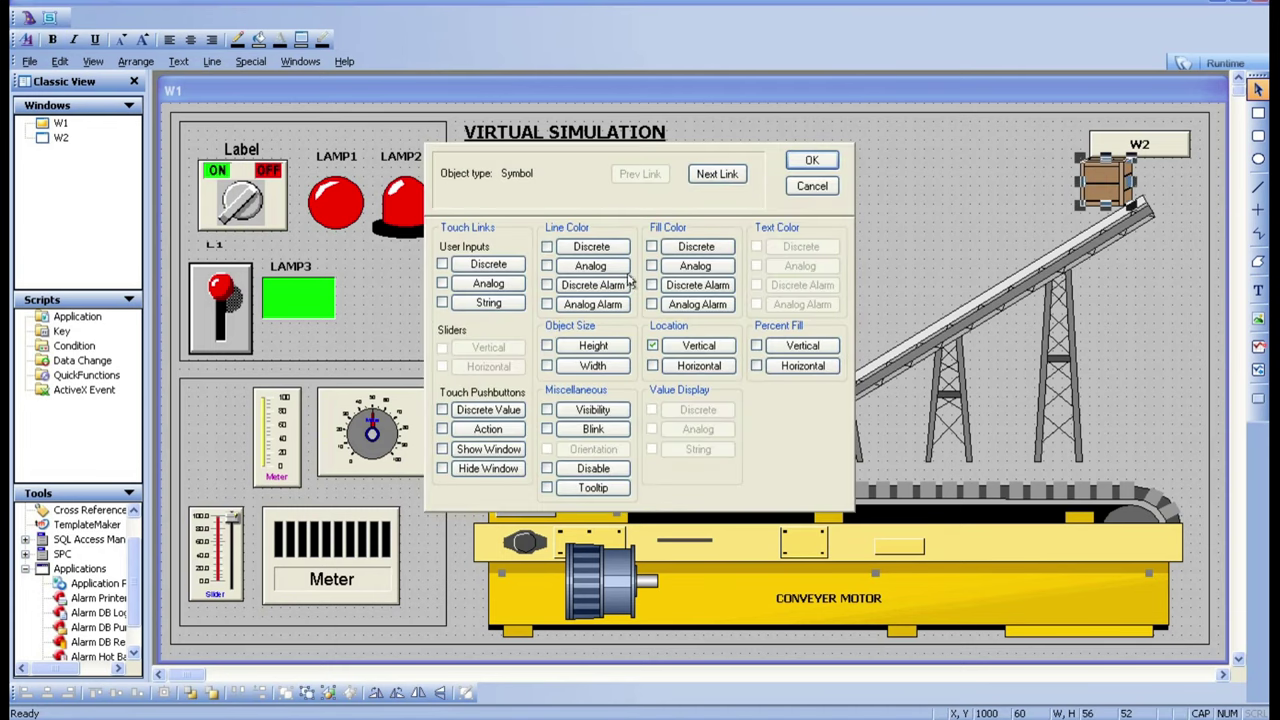
left_click(651, 346)
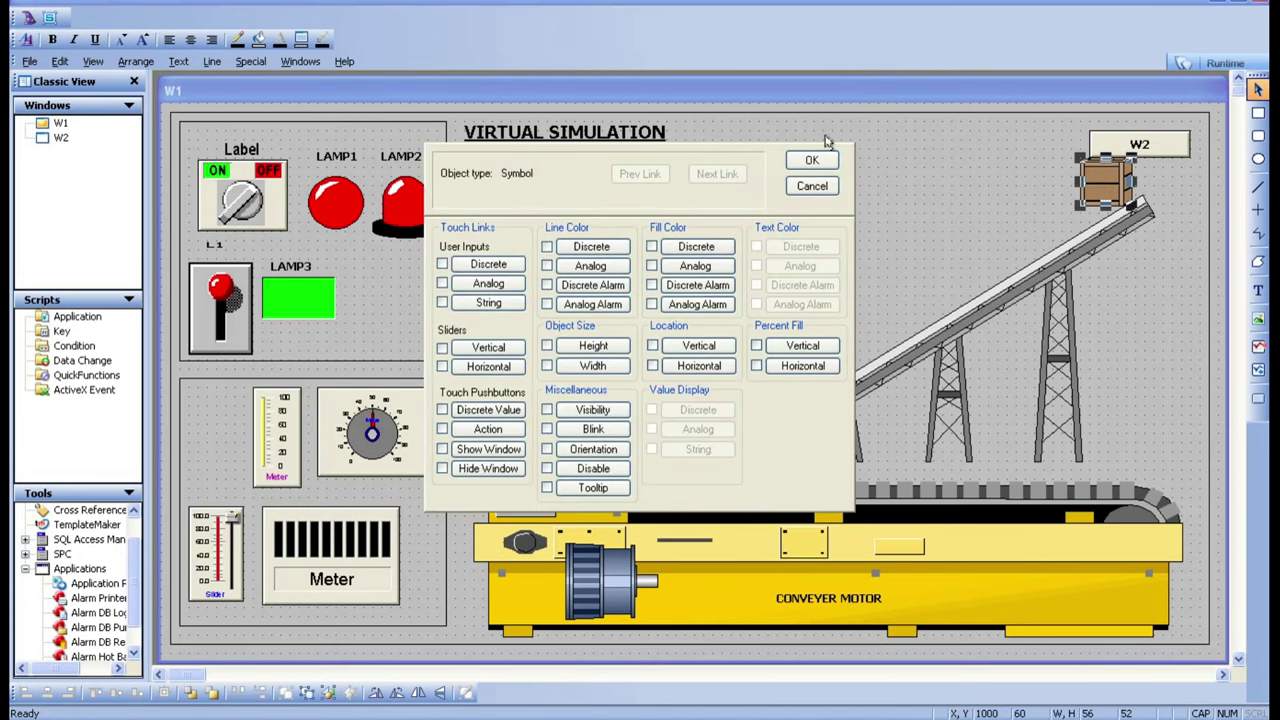
left_click(812, 186)
left_click(1135, 207)
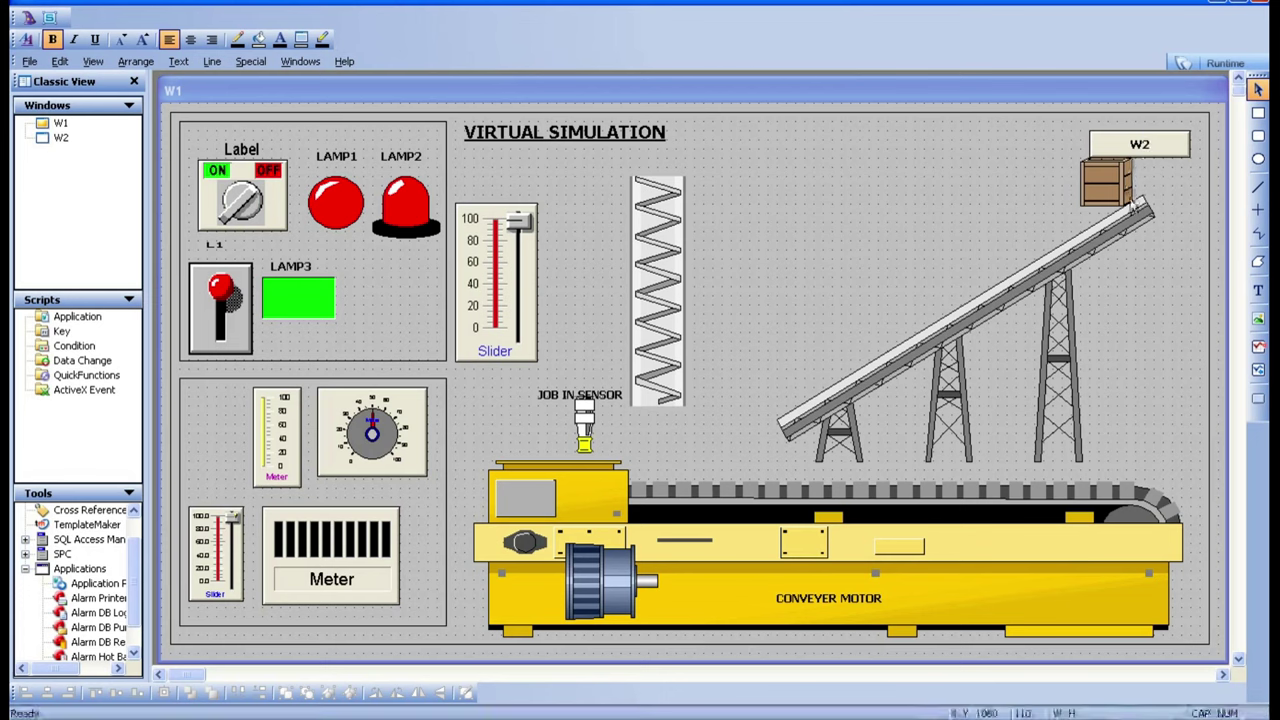
left_click_drag(1110, 188, 1118, 180)
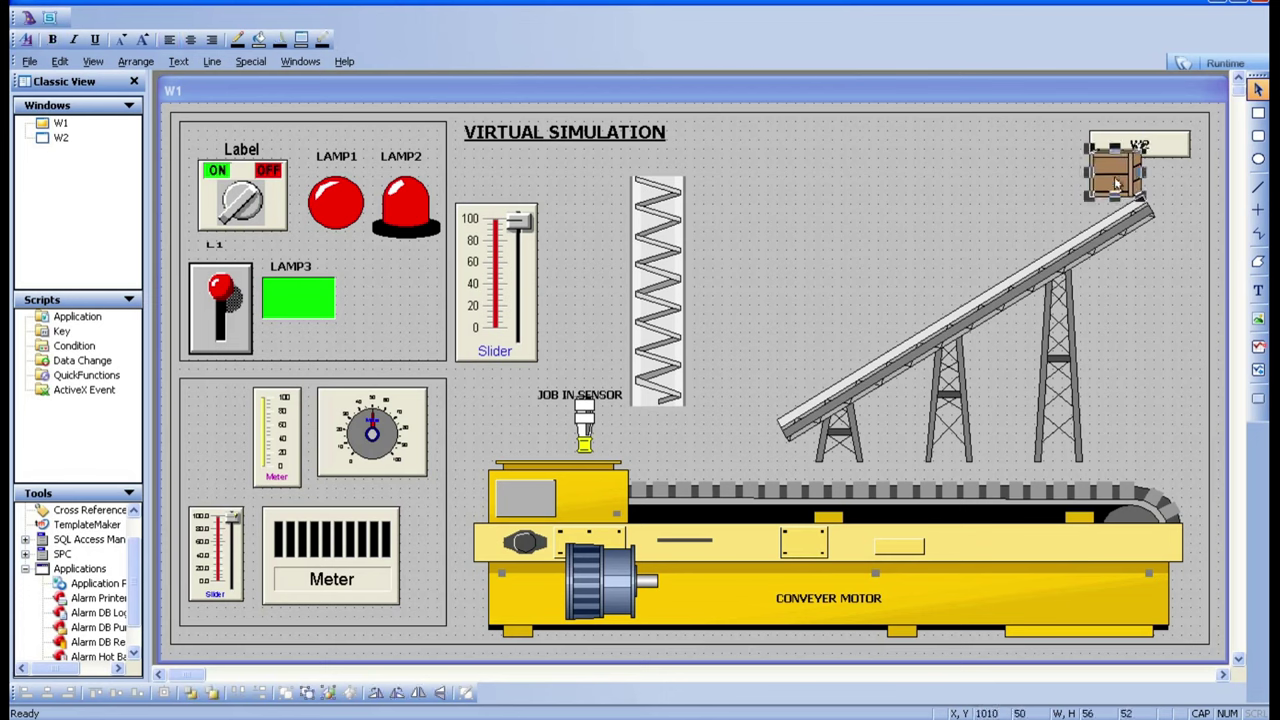
left_click(1174, 255)
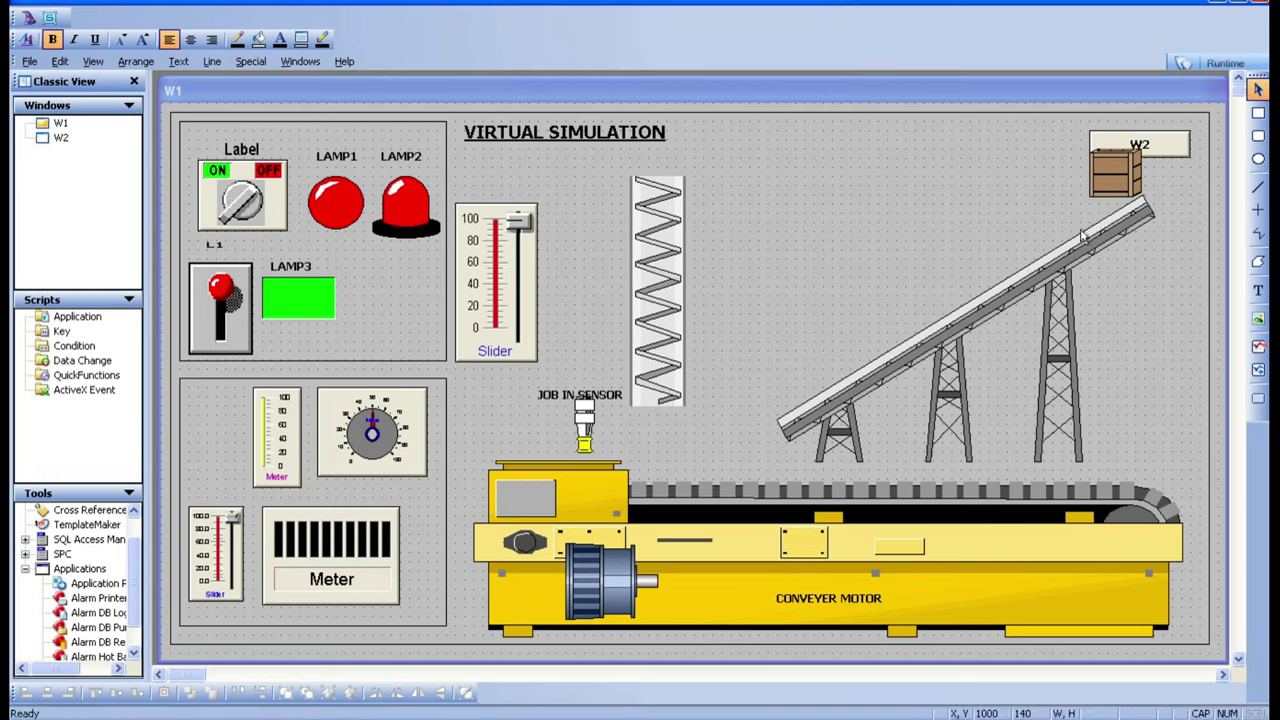
Step: Reposition the inclined conveyor to X 680, Y 100 and place the crate at X 1000, Y 60 above its upper end
left_click_drag(1105, 226, 1073, 197)
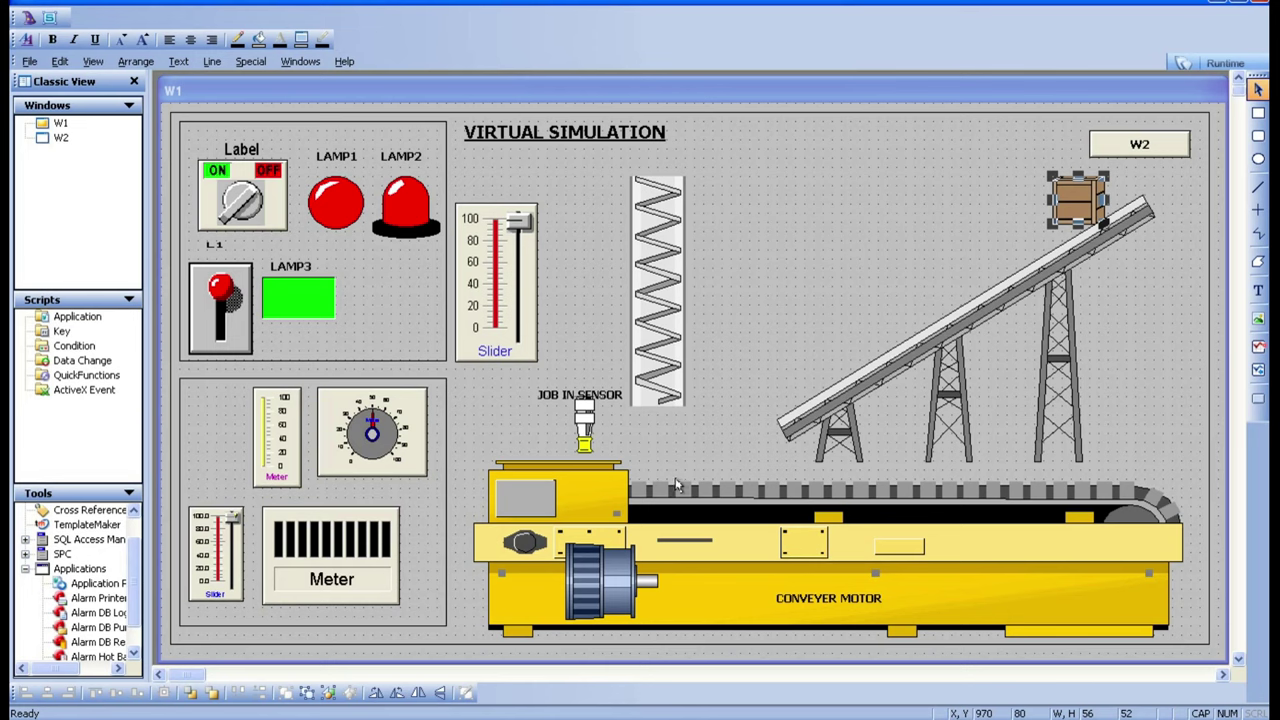
left_click_drag(1075, 200, 1110, 177)
left_click(1095, 183)
left_click(1190, 335)
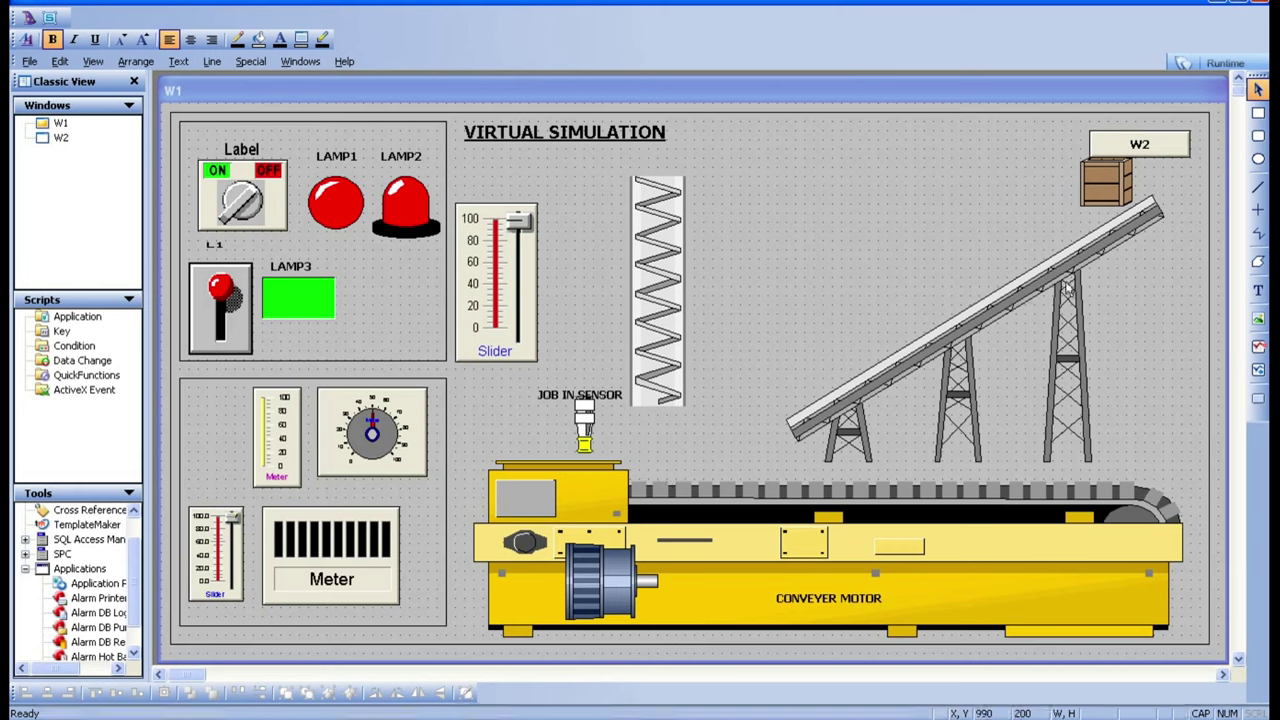
Step: Link the crate's horizontal location to LEVEL, moving 500 to the left at value 100 and 0 to the right at value 0
double_click(1108, 170)
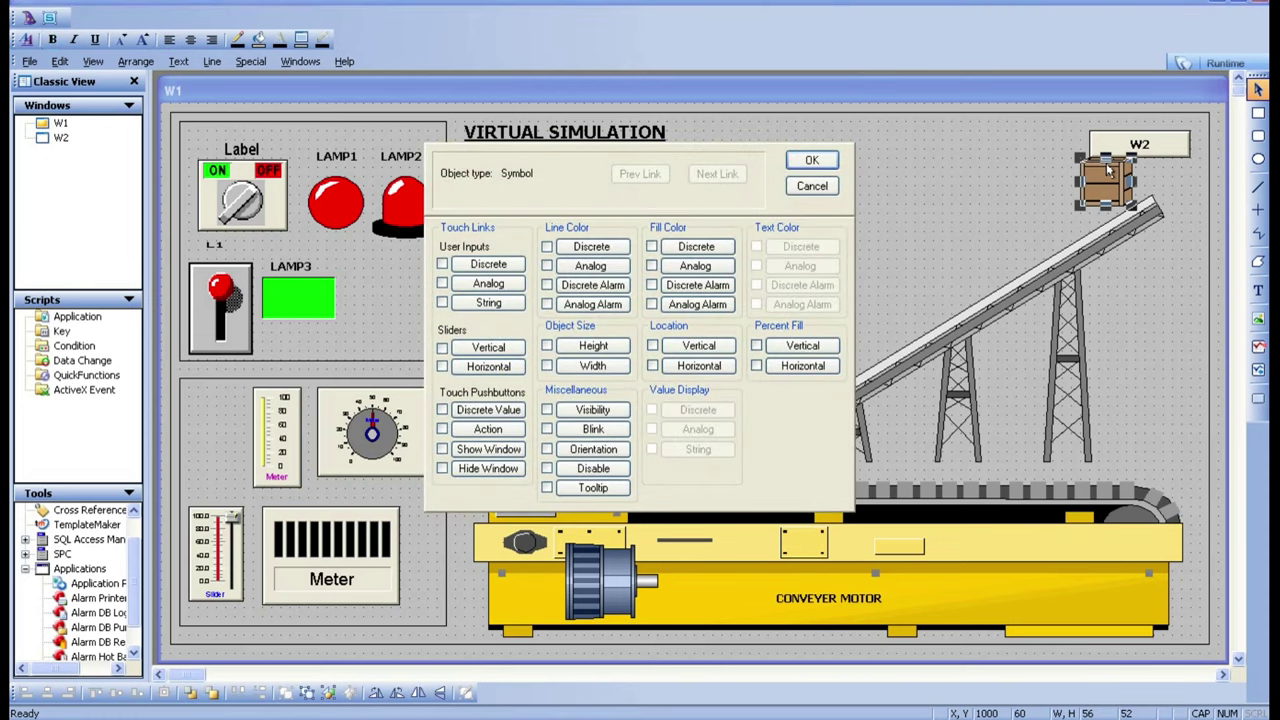
left_click(699, 366)
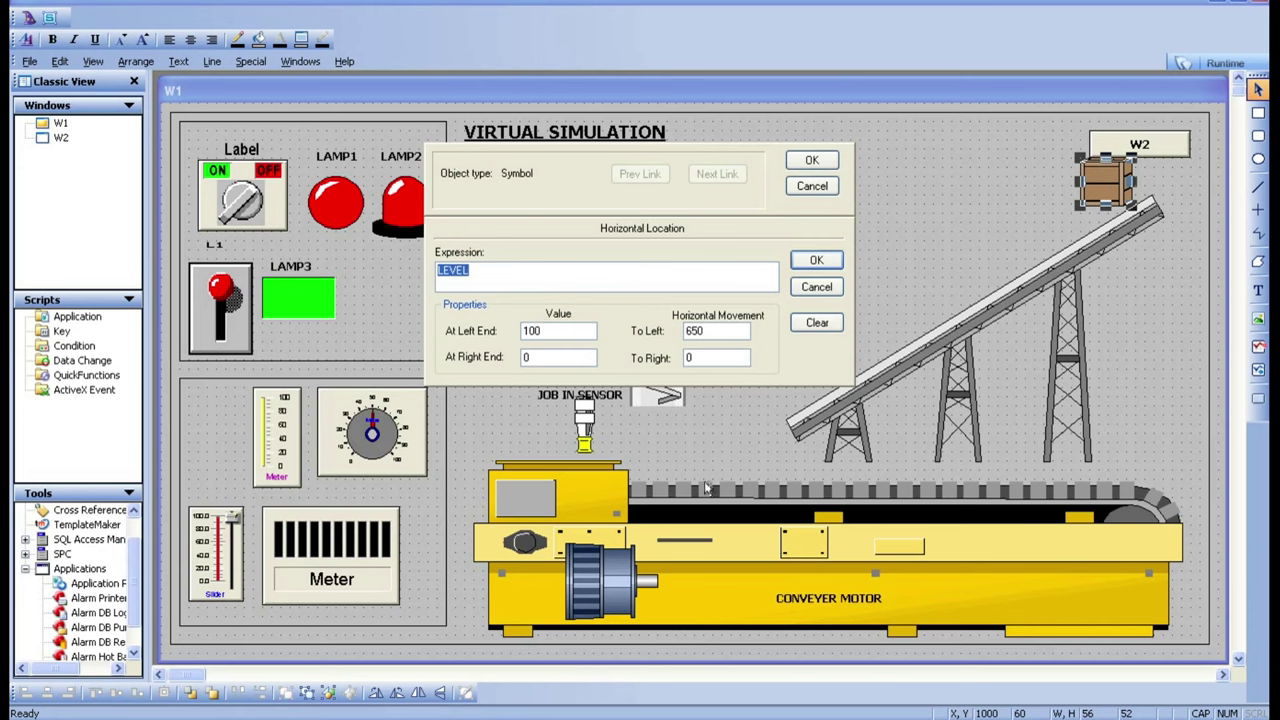
left_click(699, 332)
key("BackSpace")
left_click(812, 266)
Step: Link the crate's vertical location to LEVEL, with top value 0 moving up 0 and bottom value 100 moving down 300
left_click(700, 347)
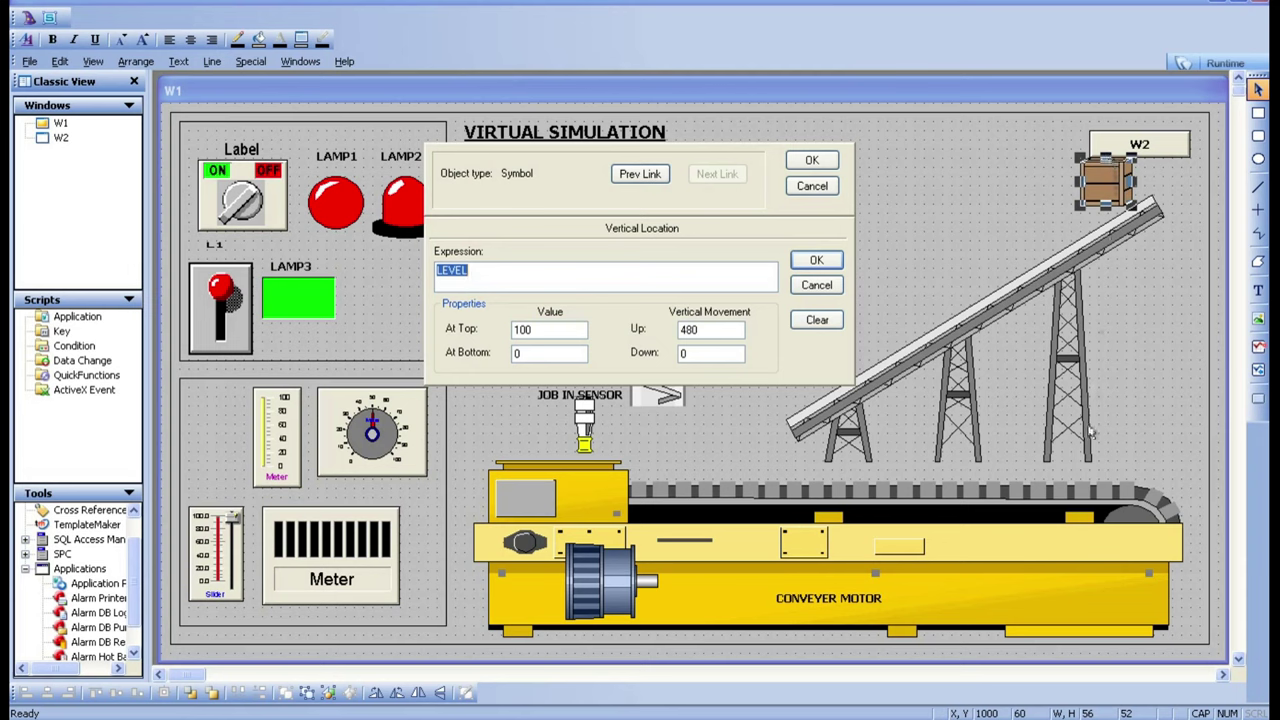
double_click(531, 328)
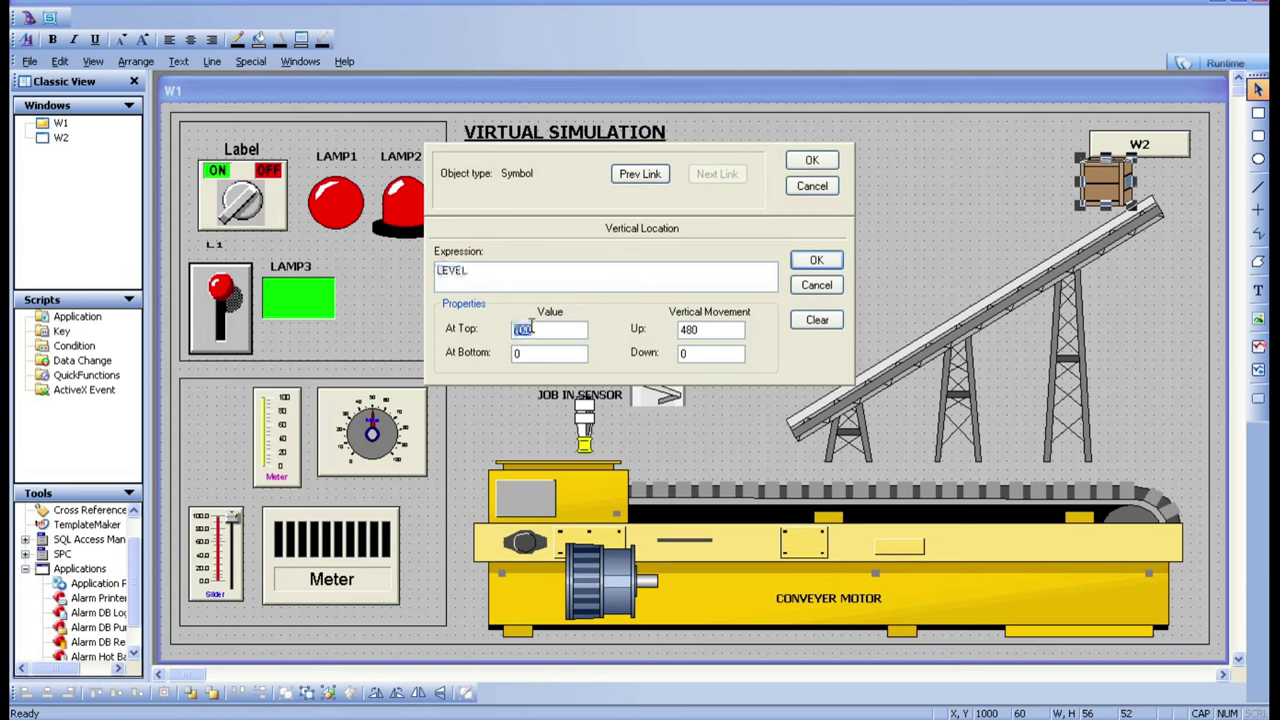
type("0")
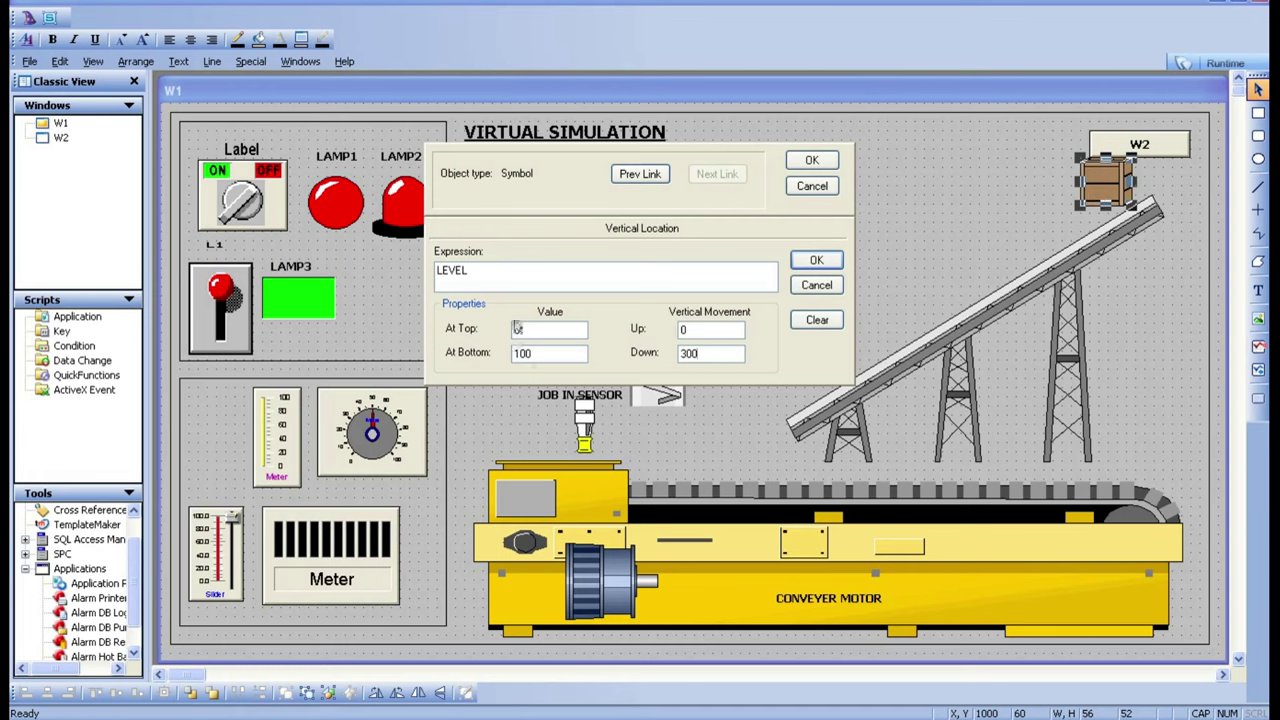
left_click(632, 181)
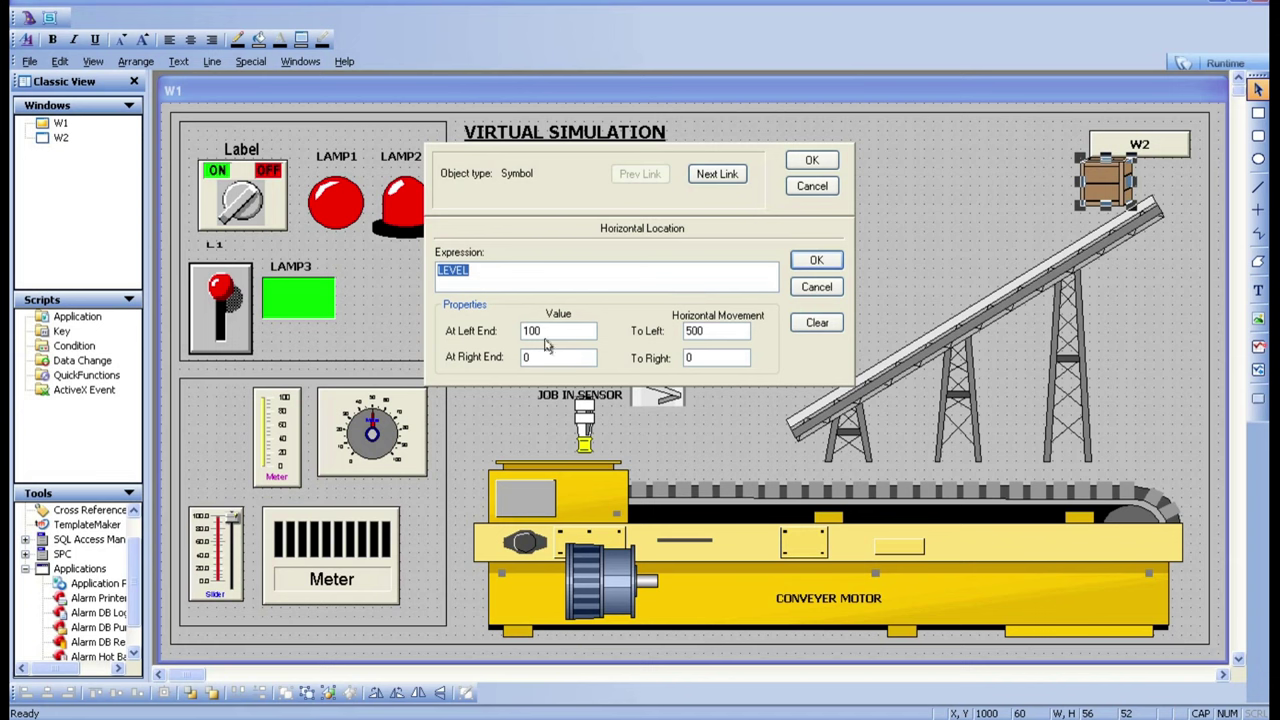
left_click(712, 174)
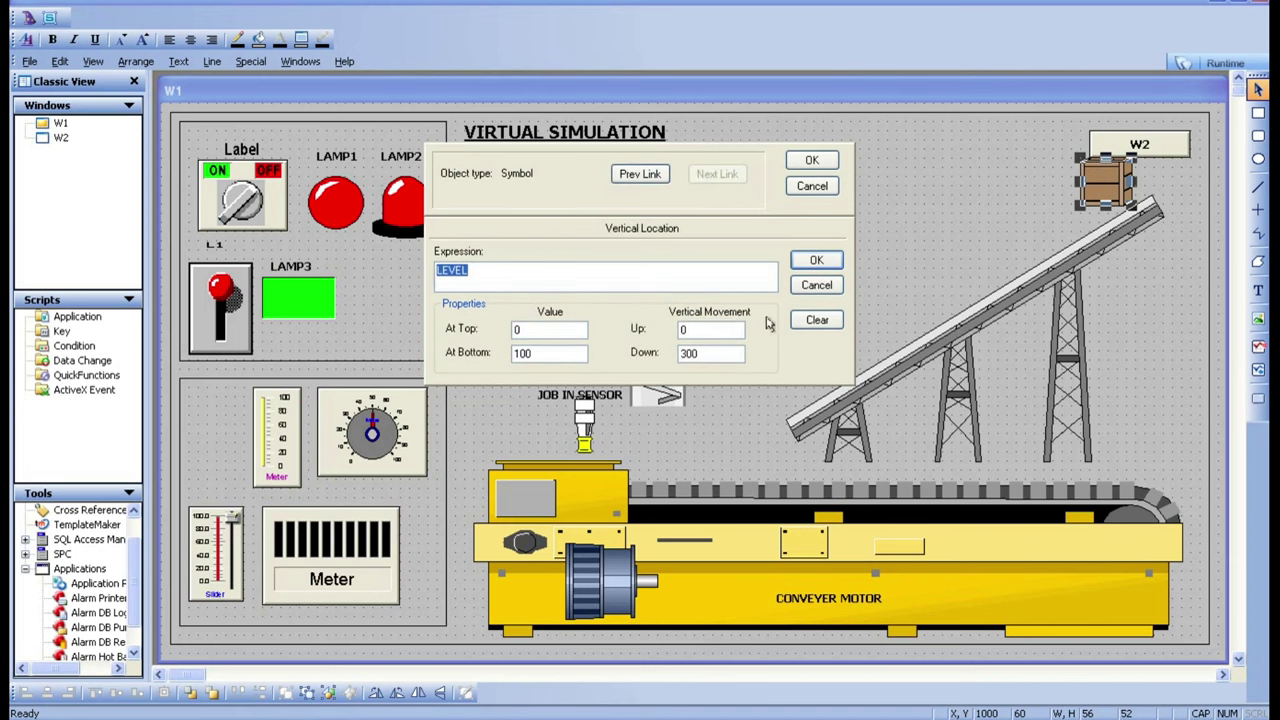
left_click(814, 262)
left_click(810, 164)
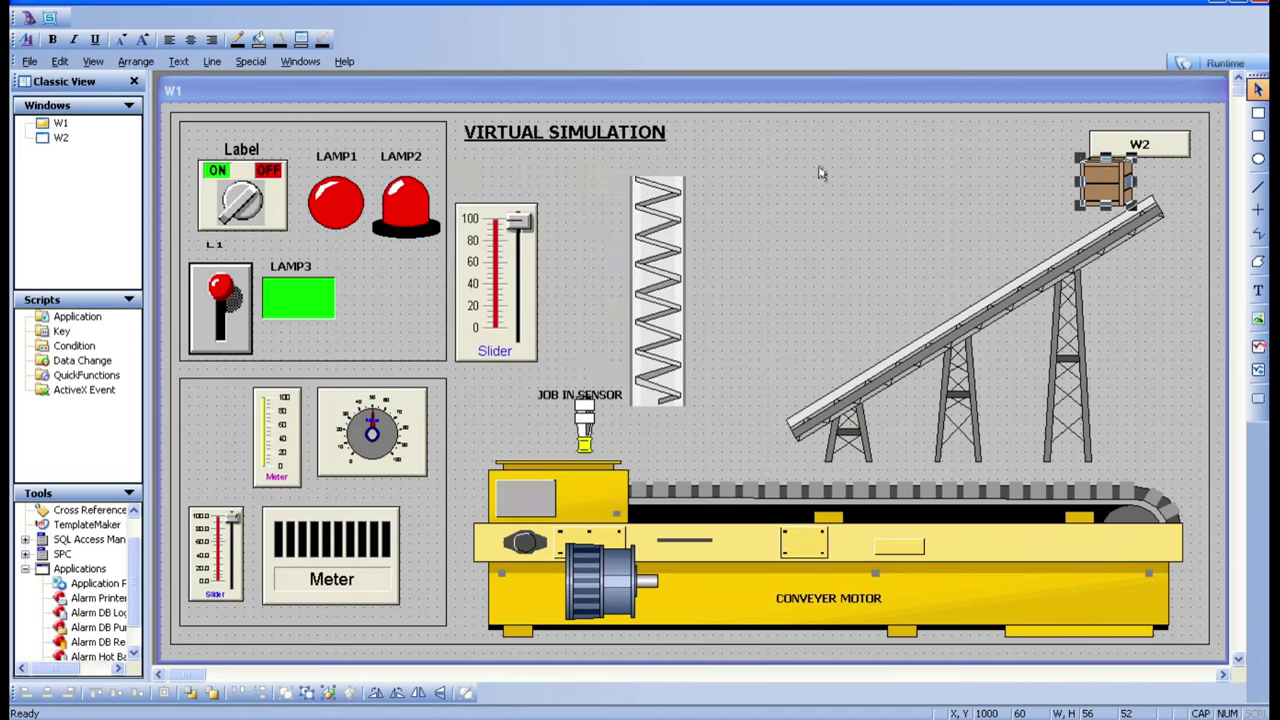
left_click(820, 173)
left_click(1160, 175)
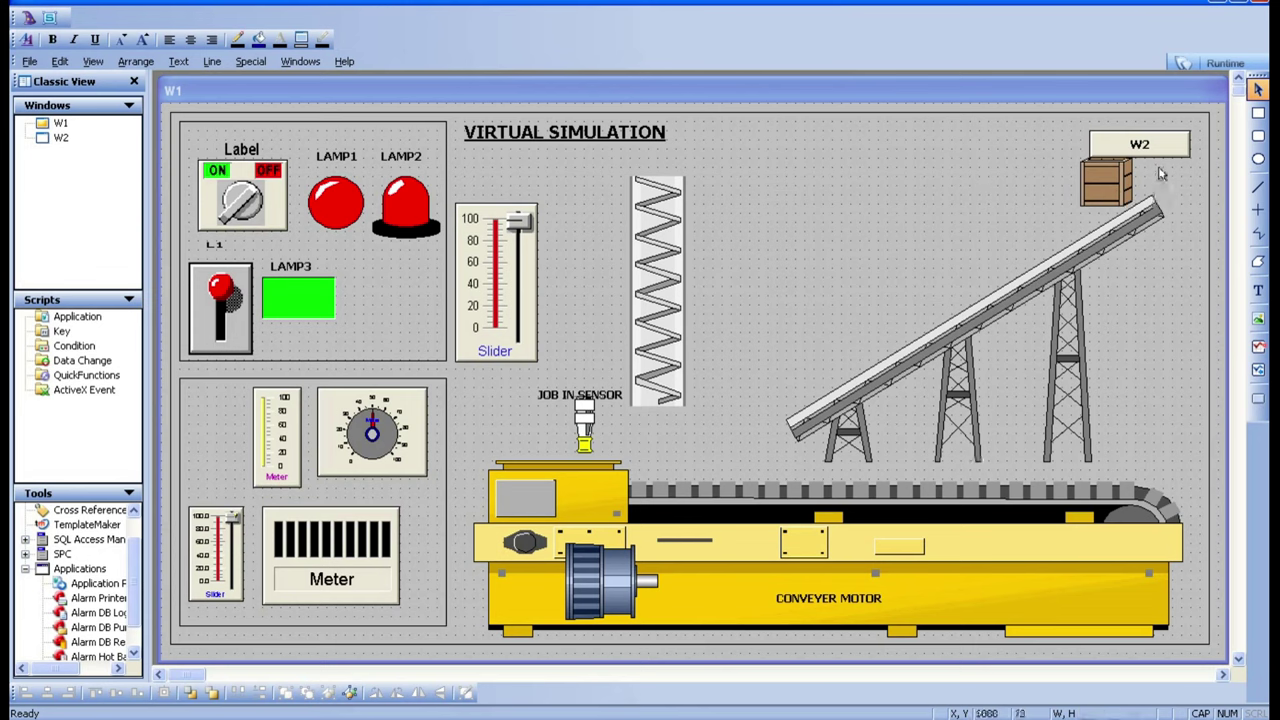
Step: Review the settings of the crate's vertical location link
left_click(1128, 200)
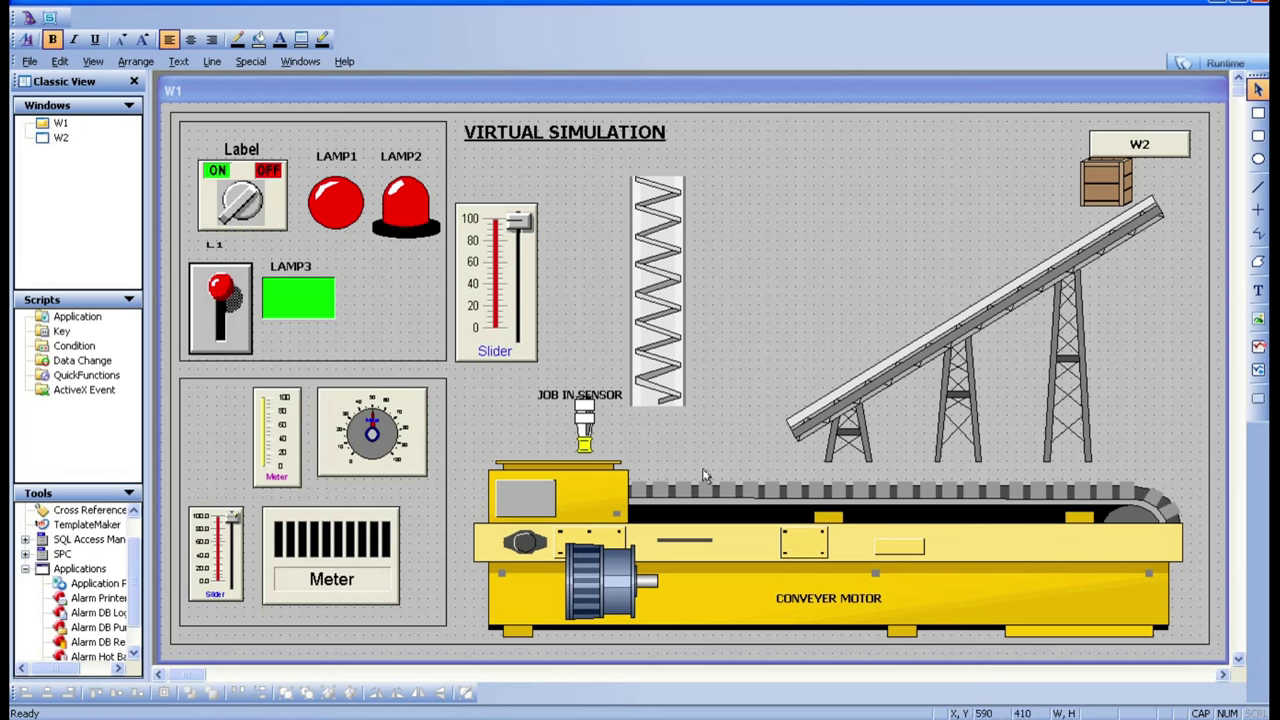
double_click(1106, 184)
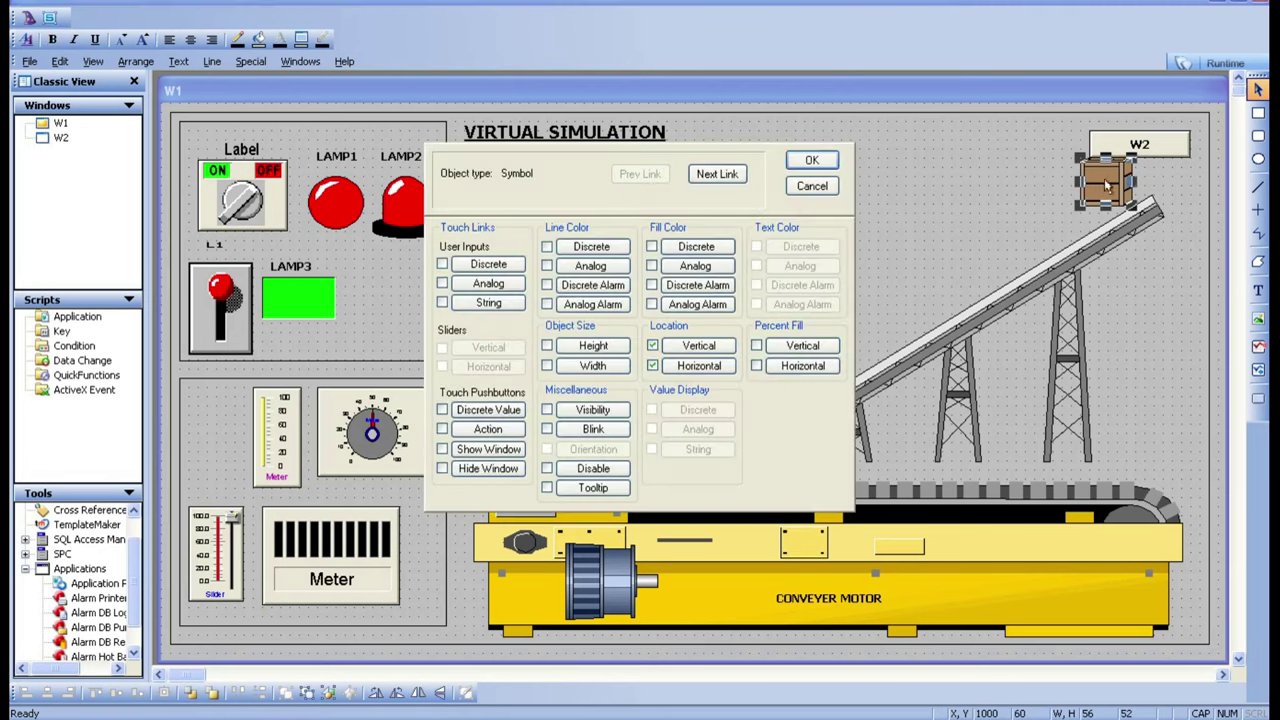
left_click(697, 350)
left_click(817, 262)
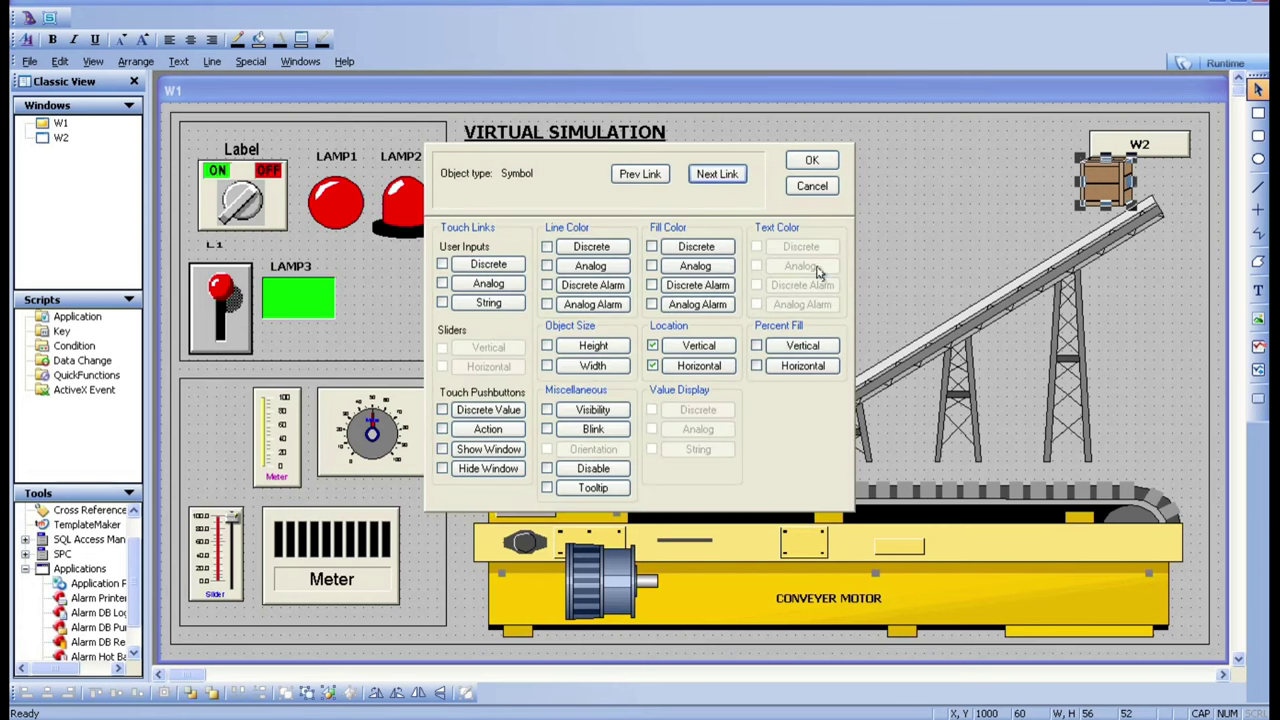
left_click(816, 160)
left_click(855, 164)
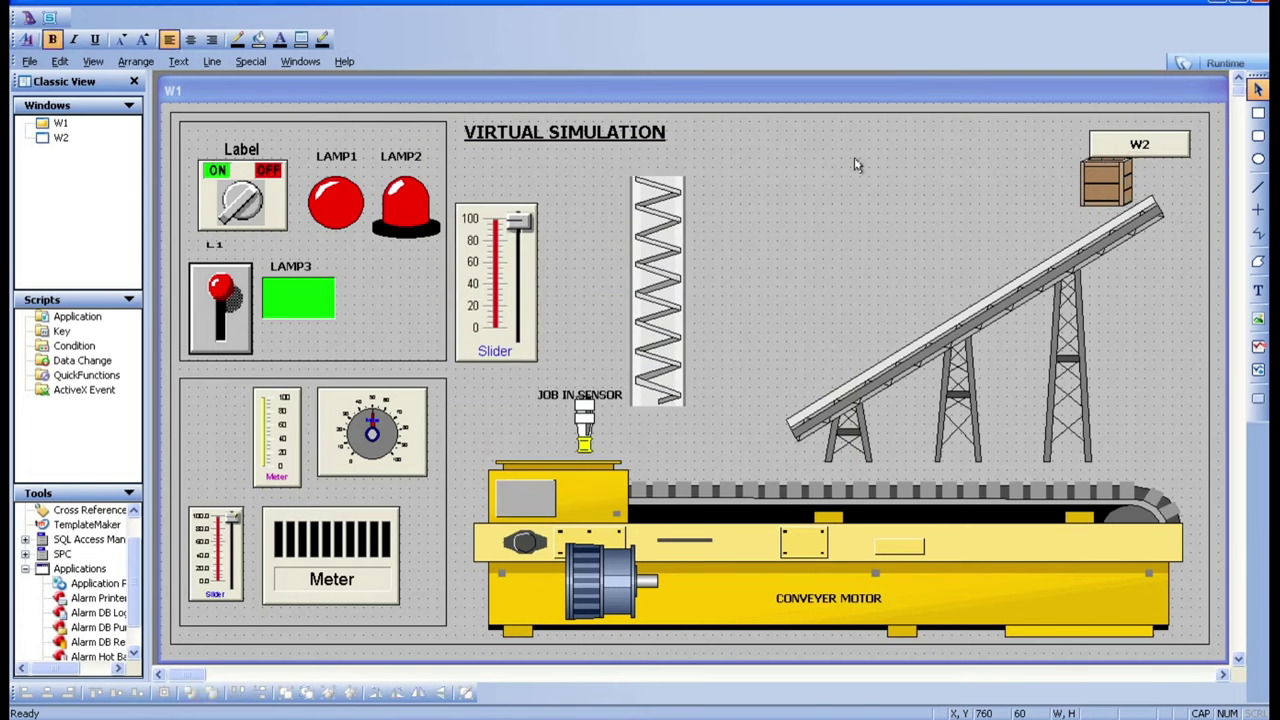
Step: Run the simulation and move the large slider to 100 and back to 0 to test the crate's descent
left_click(1225, 66)
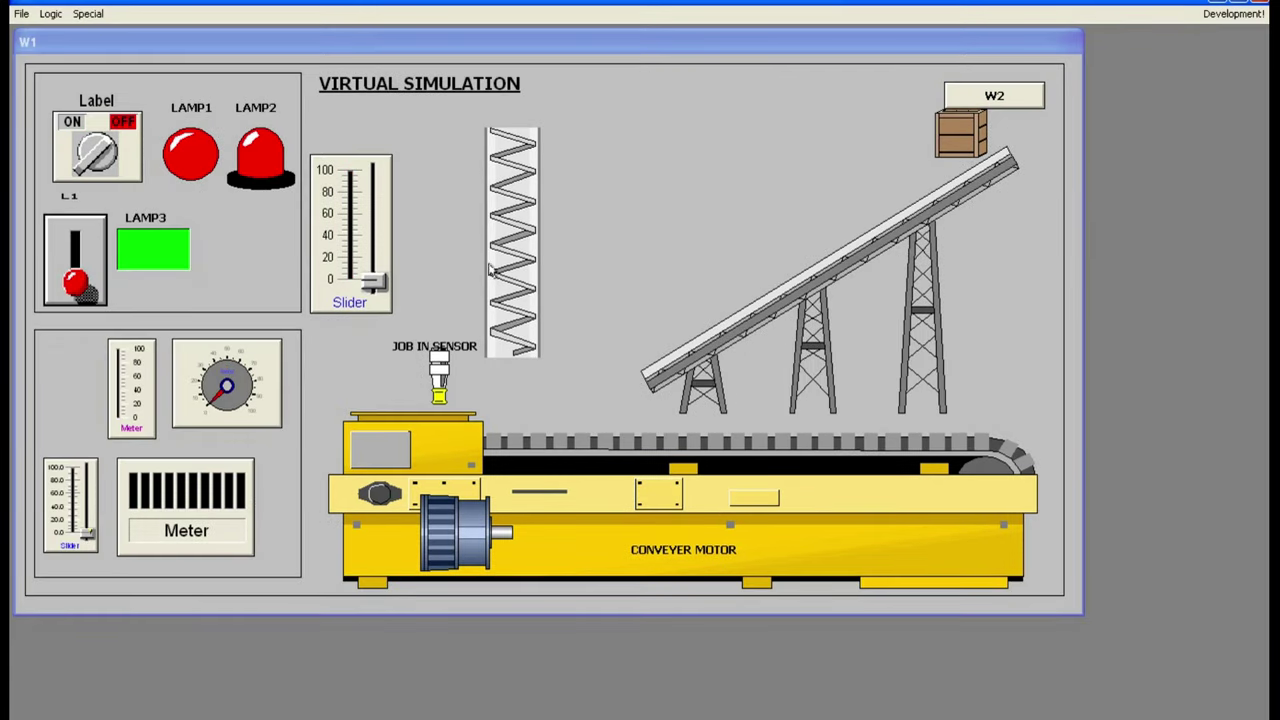
left_click_drag(372, 282, 311, 154)
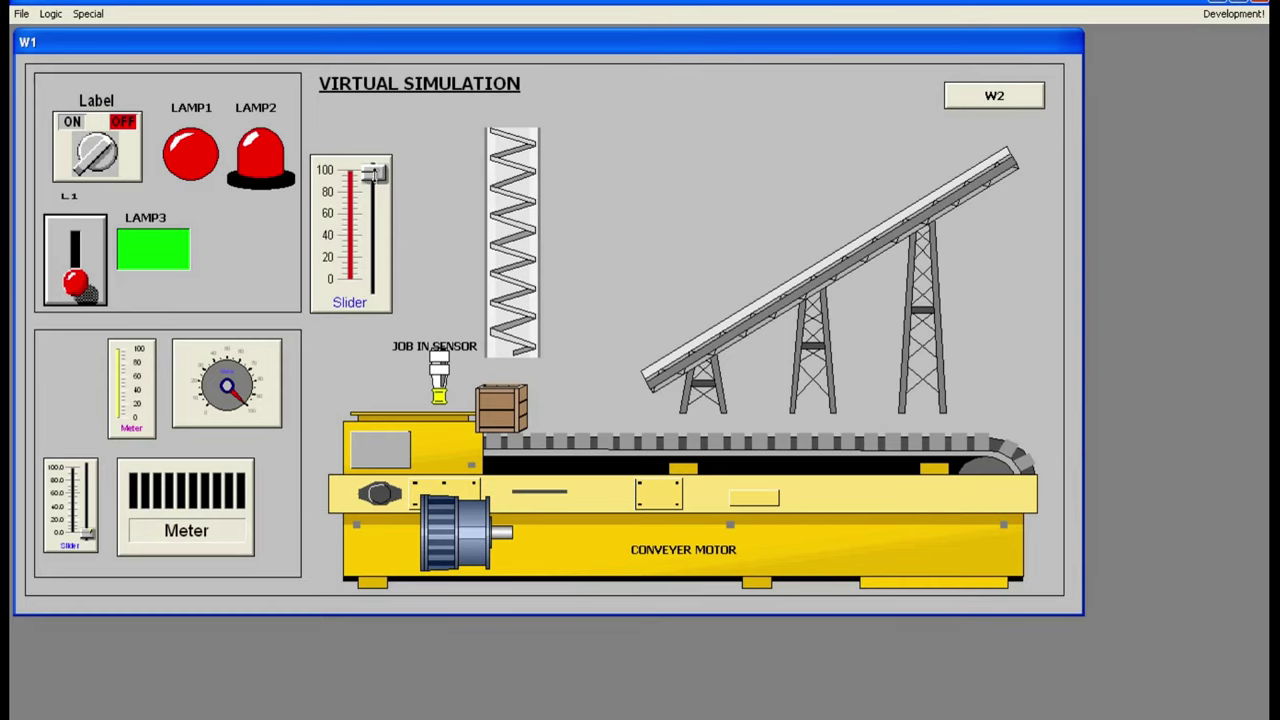
left_click_drag(372, 173, 265, 155)
left_click_drag(372, 176, 374, 285)
Step: Return to development, adjust the crate's leftward travel in its horizontal location link, and start the runtime again
left_click(1210, 14)
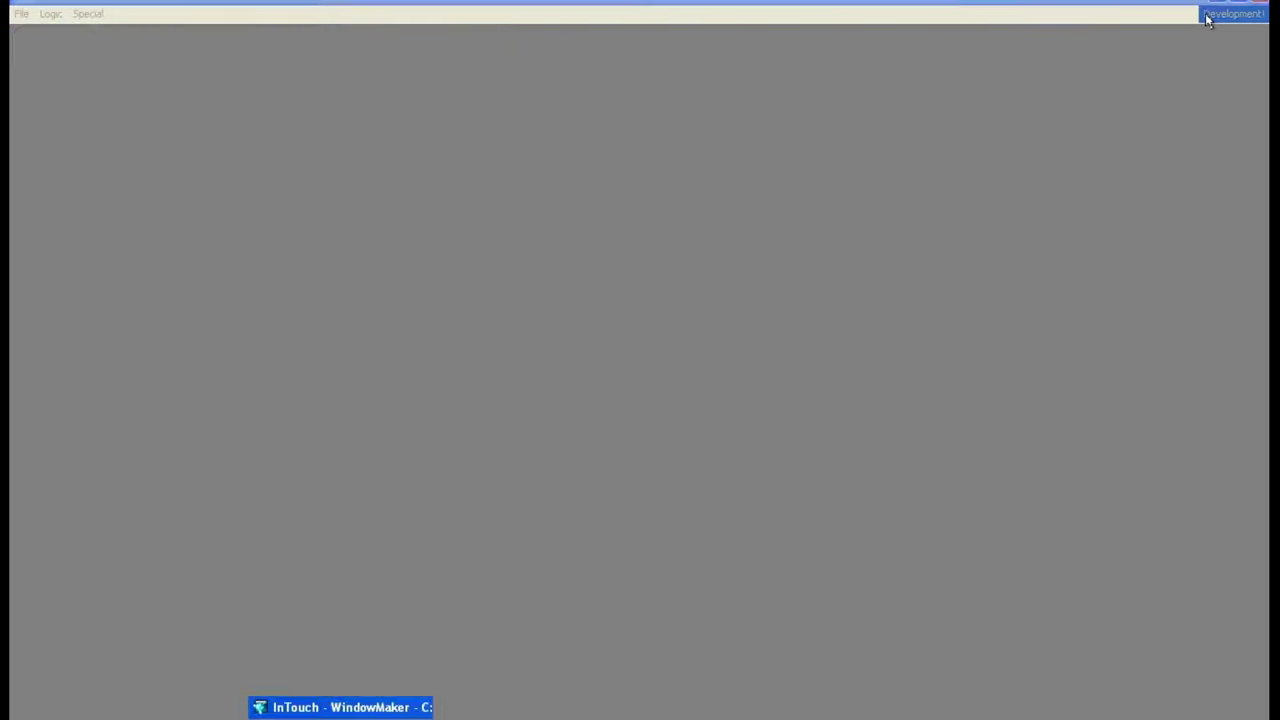
double_click(1118, 210)
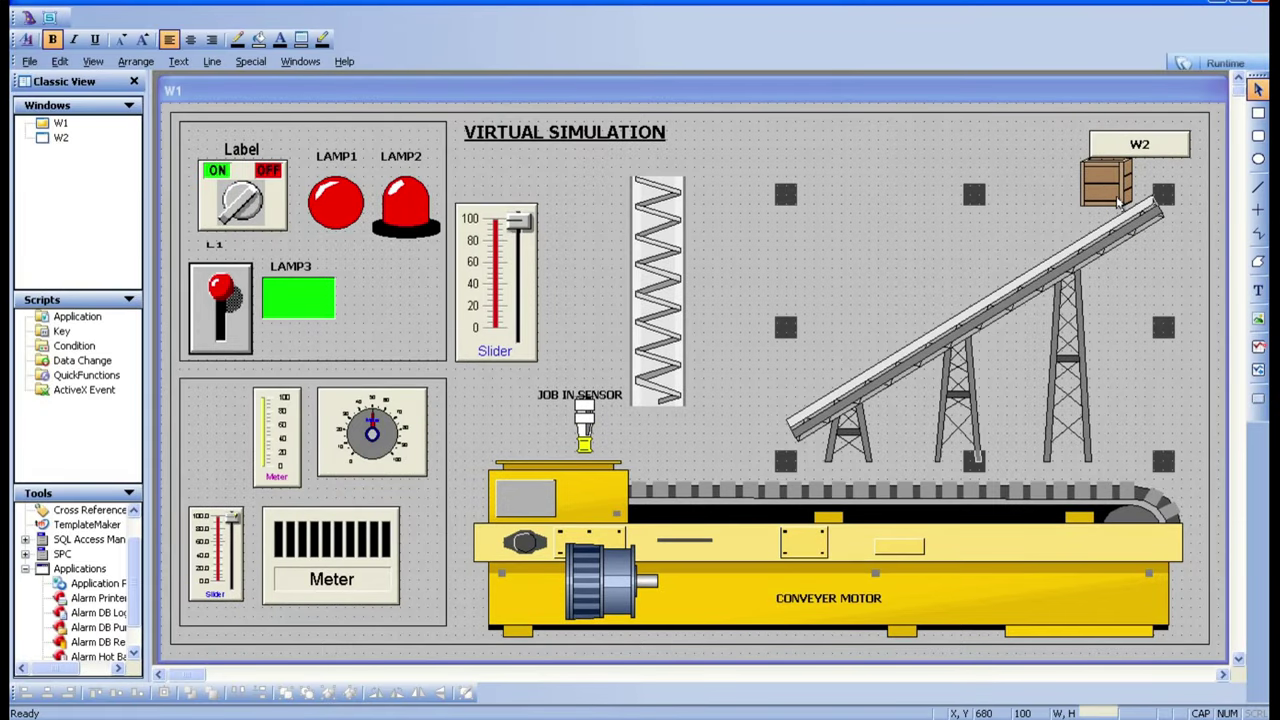
left_click(834, 213)
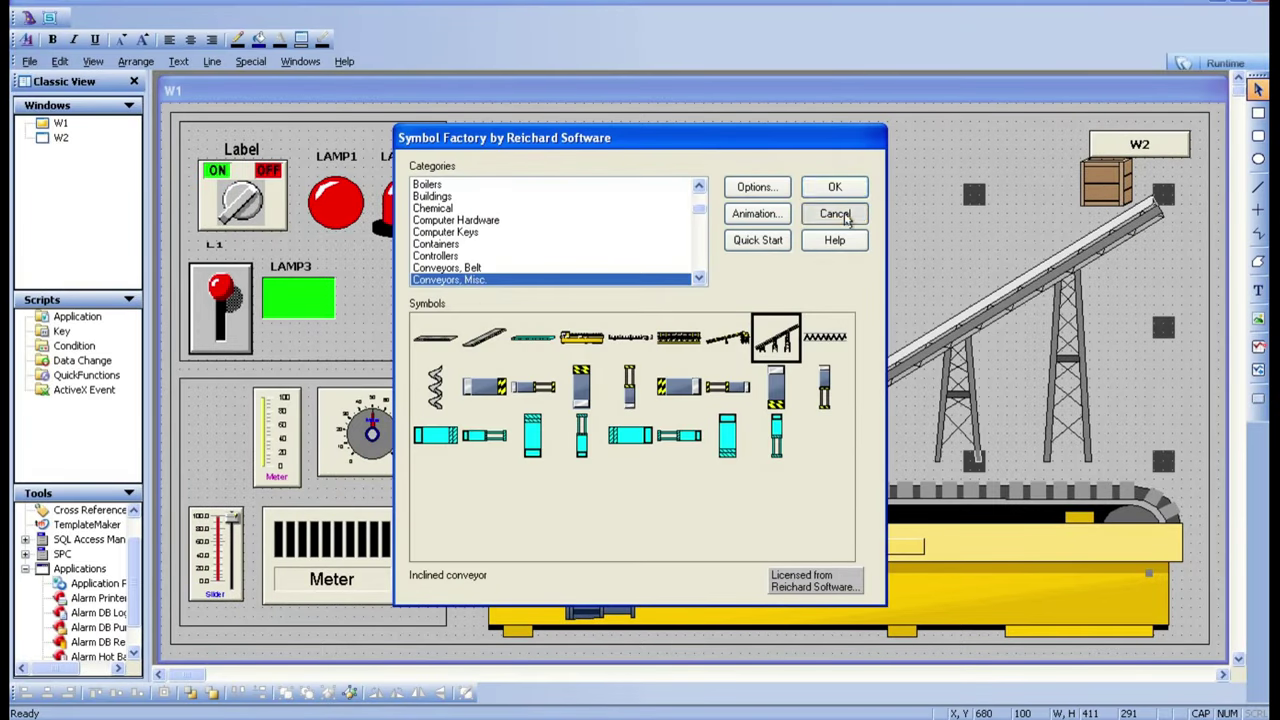
left_click(1108, 172)
double_click(1108, 172)
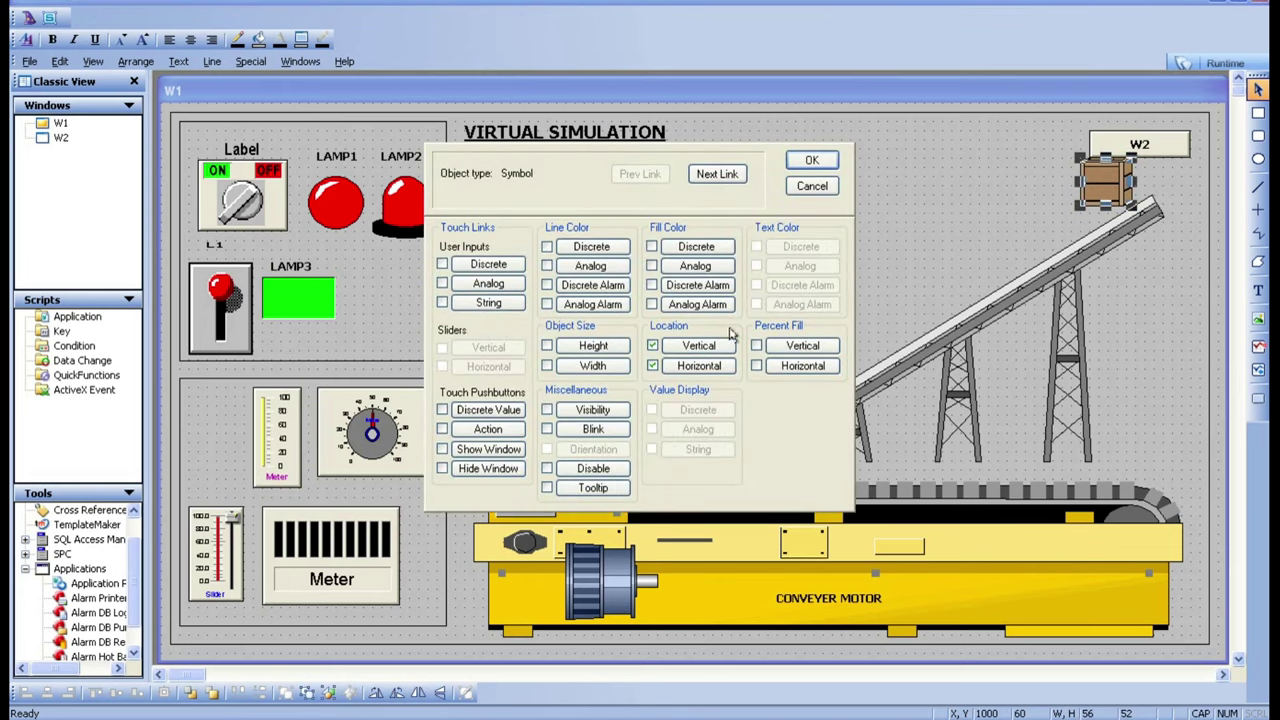
left_click(697, 366)
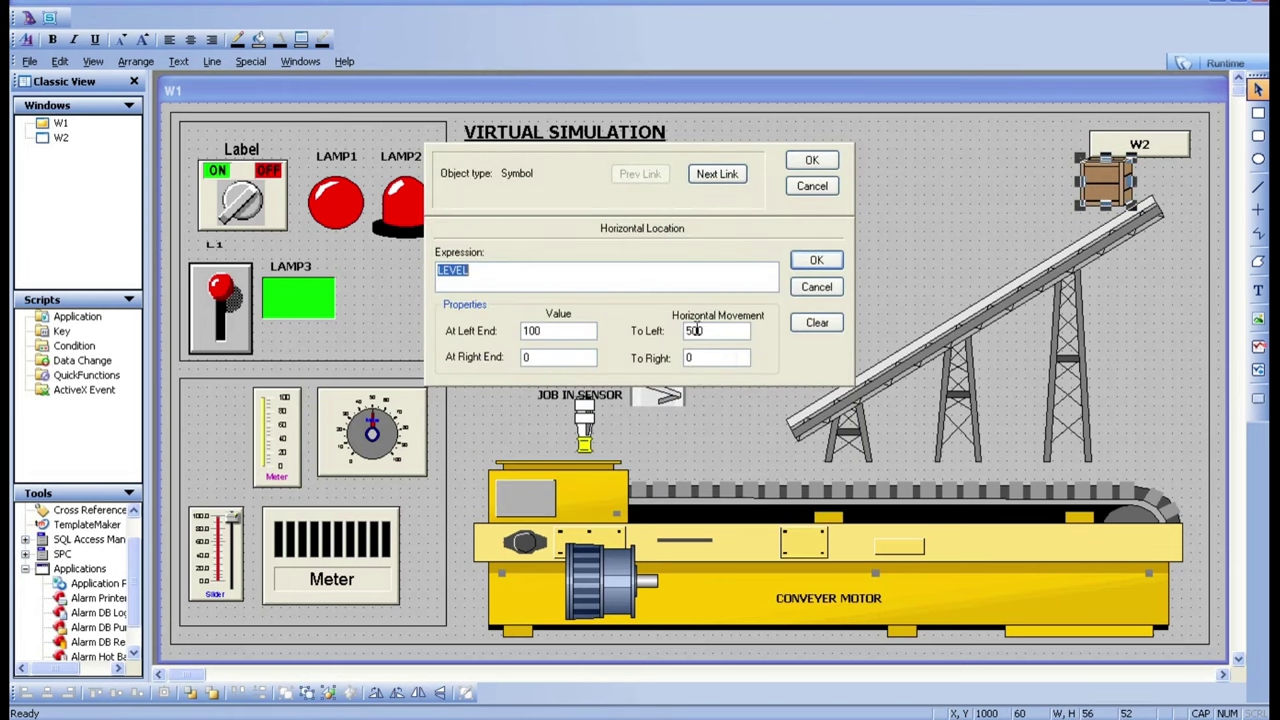
left_click(692, 330)
left_click(812, 261)
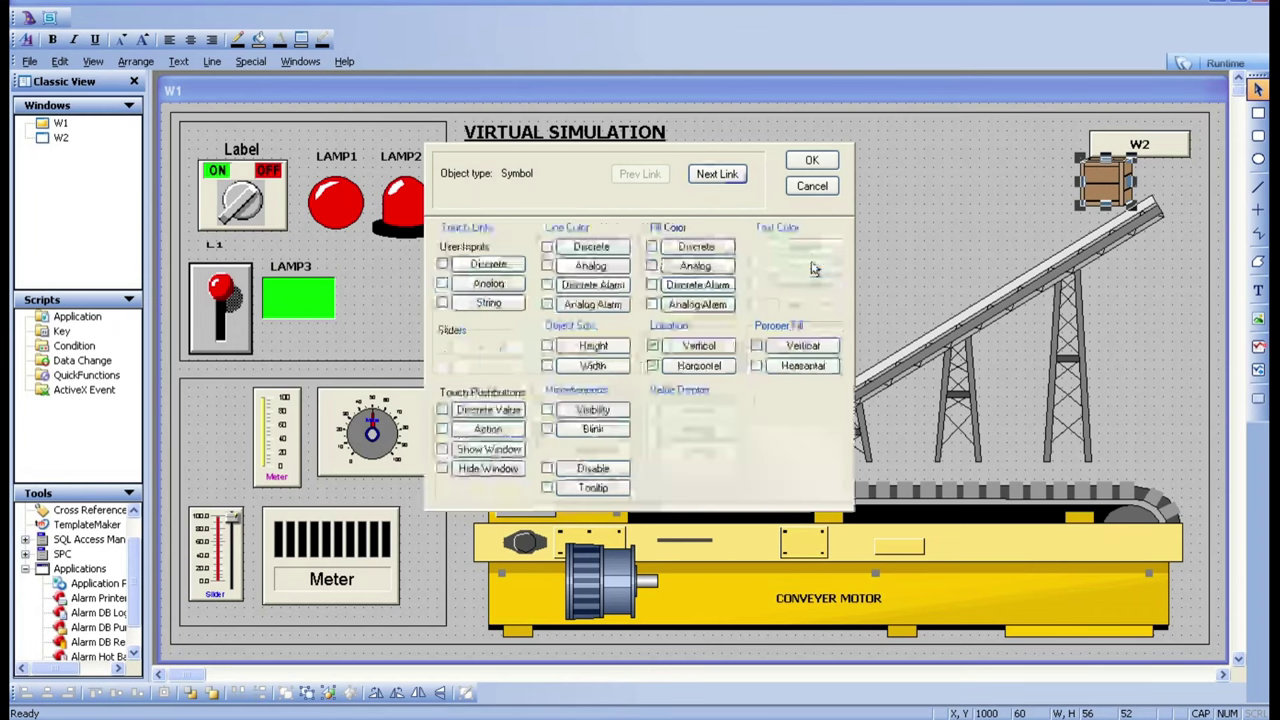
left_click(813, 161)
left_click(1225, 63)
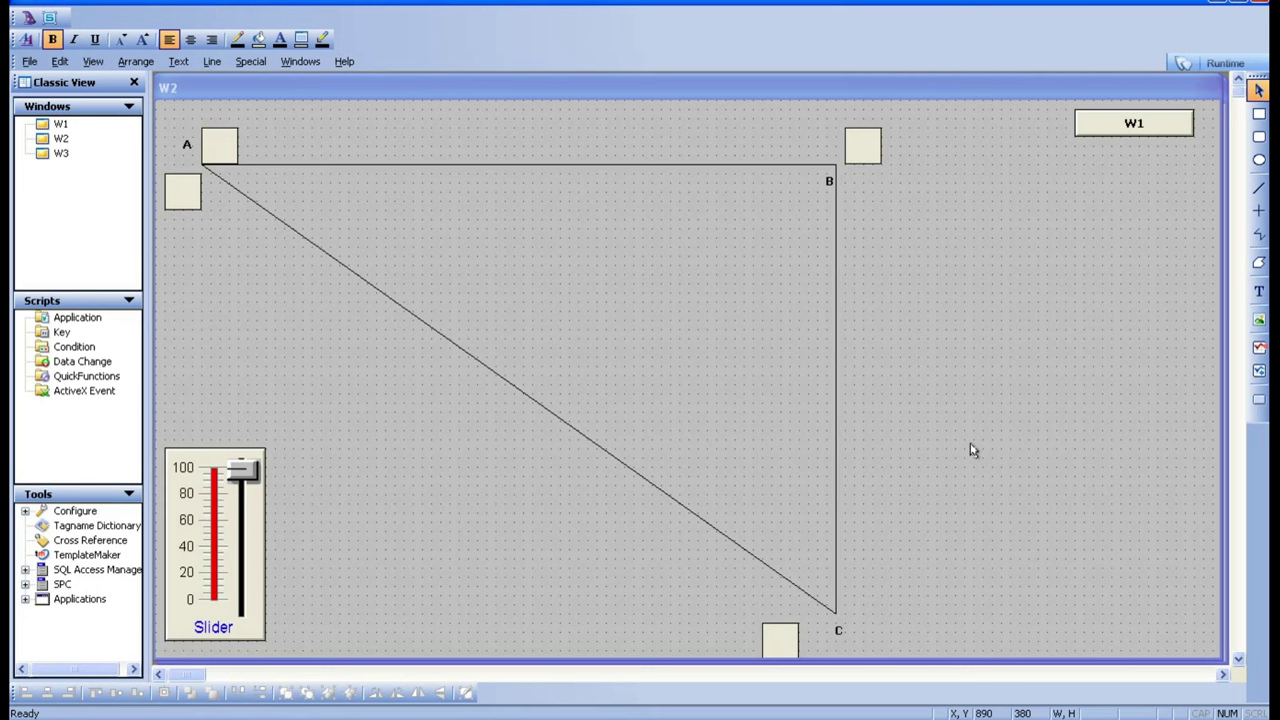
Step: In W2, shift the square beside corner A to X 50, Y 20 and delete the other three squares
left_click(211, 146)
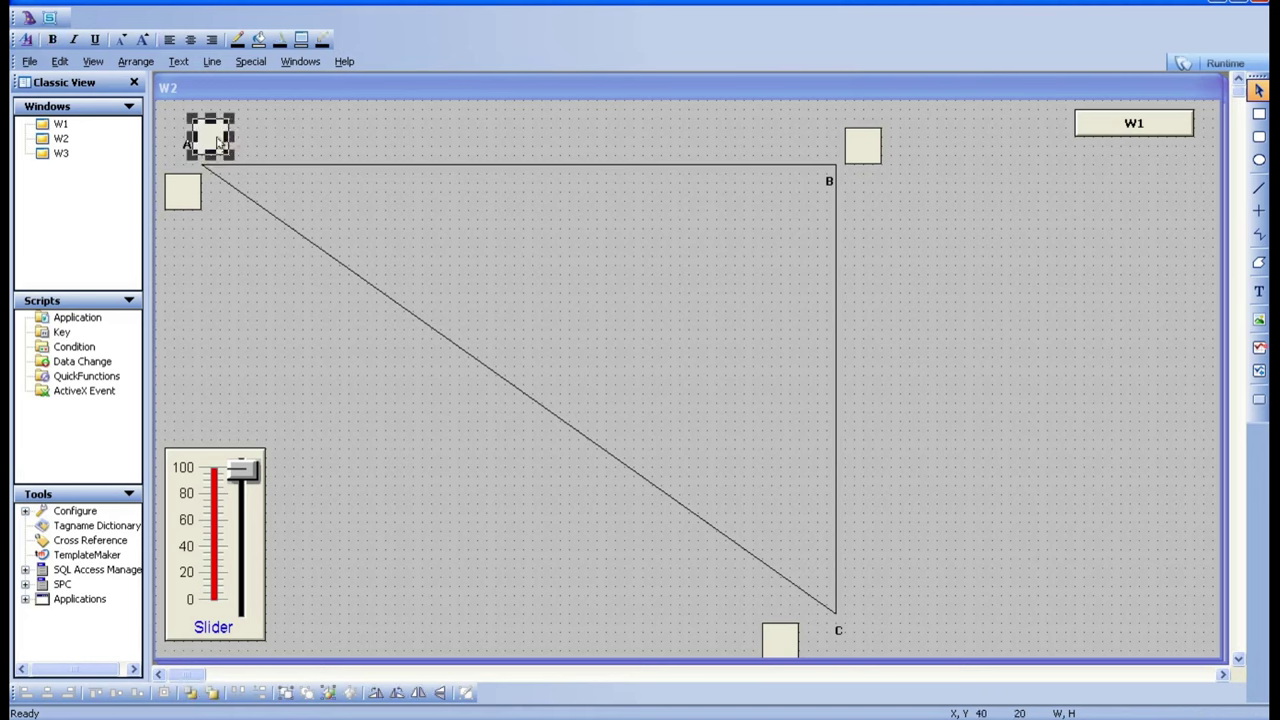
left_click_drag(212, 144, 222, 144)
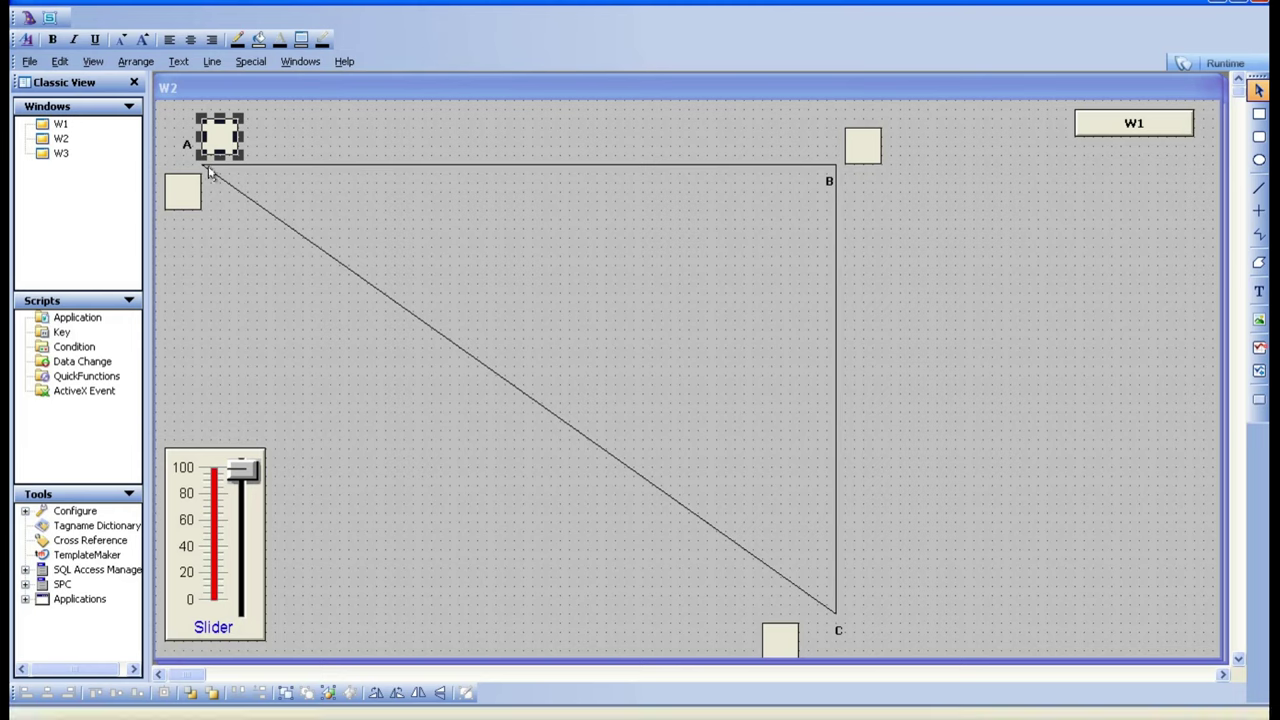
left_click(182, 191)
key("Delete")
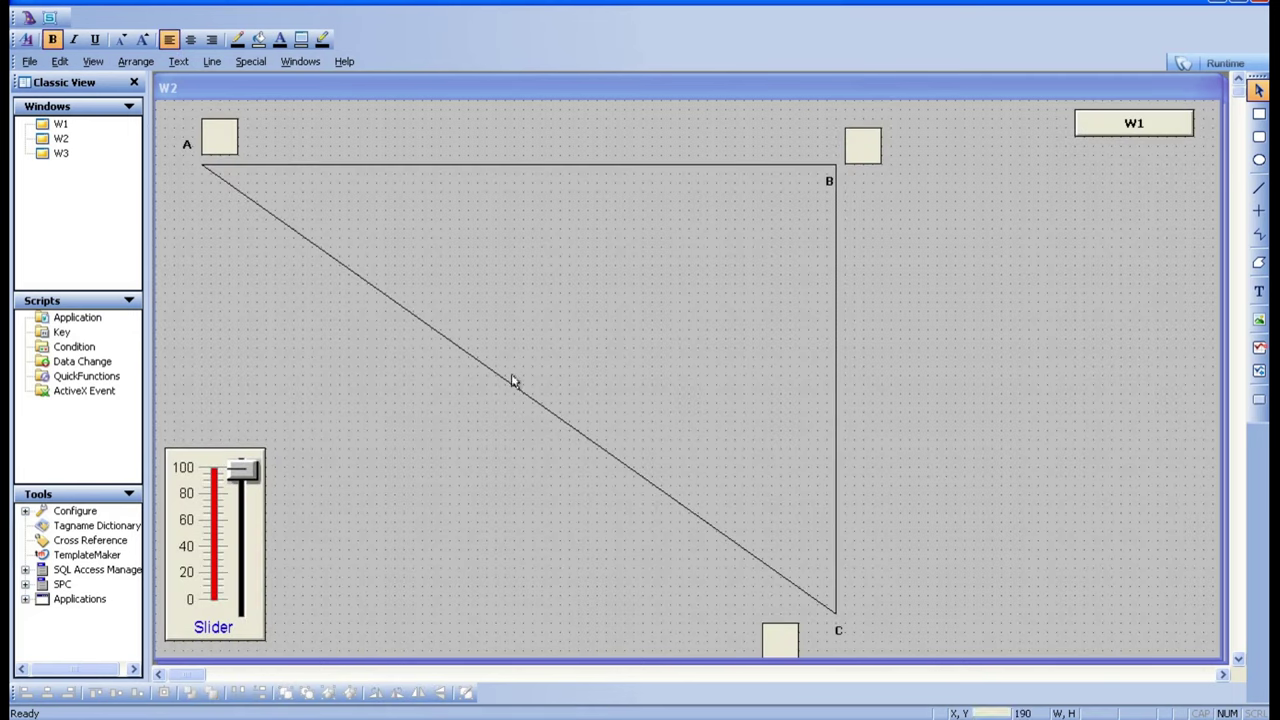
left_click(788, 648)
key("Delete")
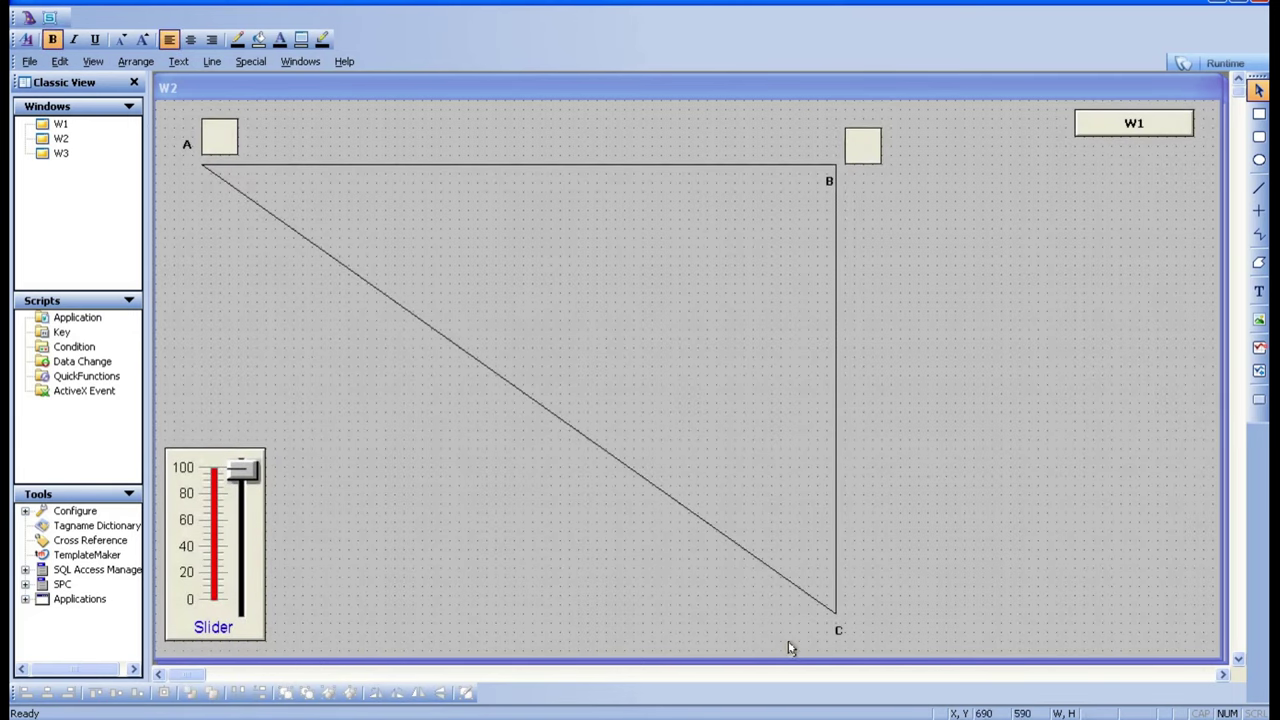
left_click(864, 148)
key("Delete")
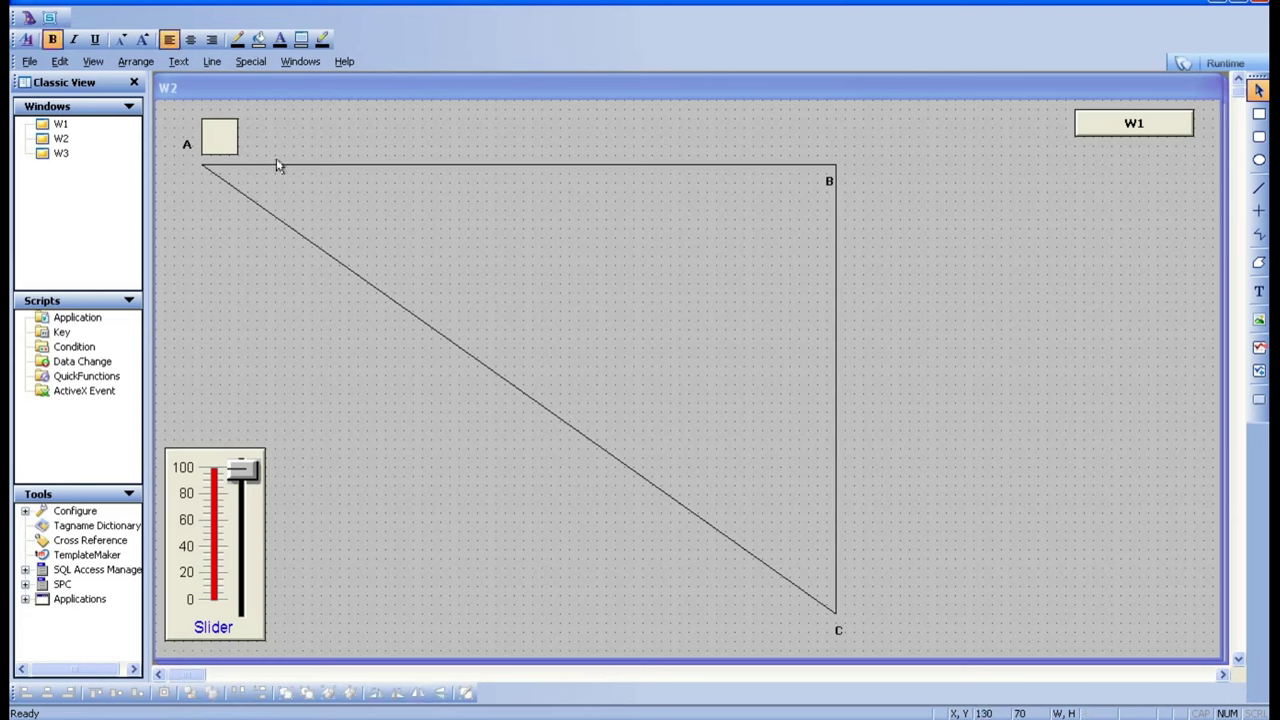
Step: Move the remaining square slightly along line AB to X 60, Y 20
left_click(227, 138)
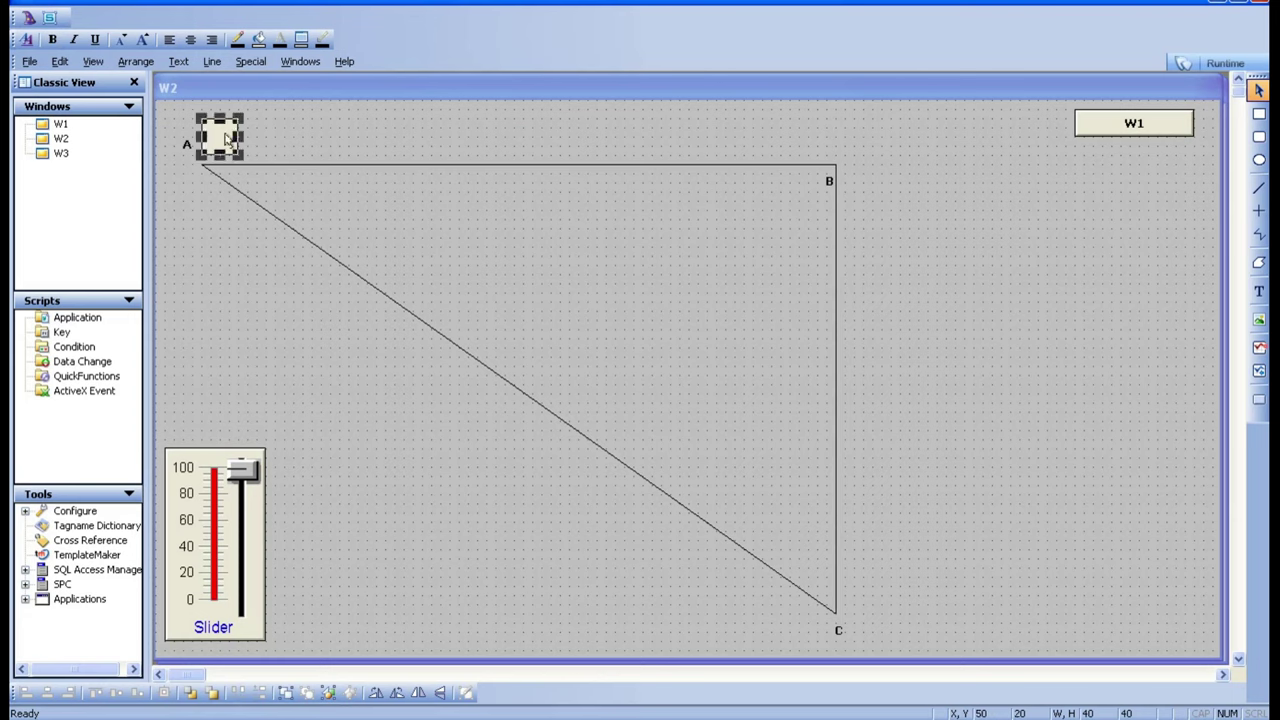
left_click(246, 257)
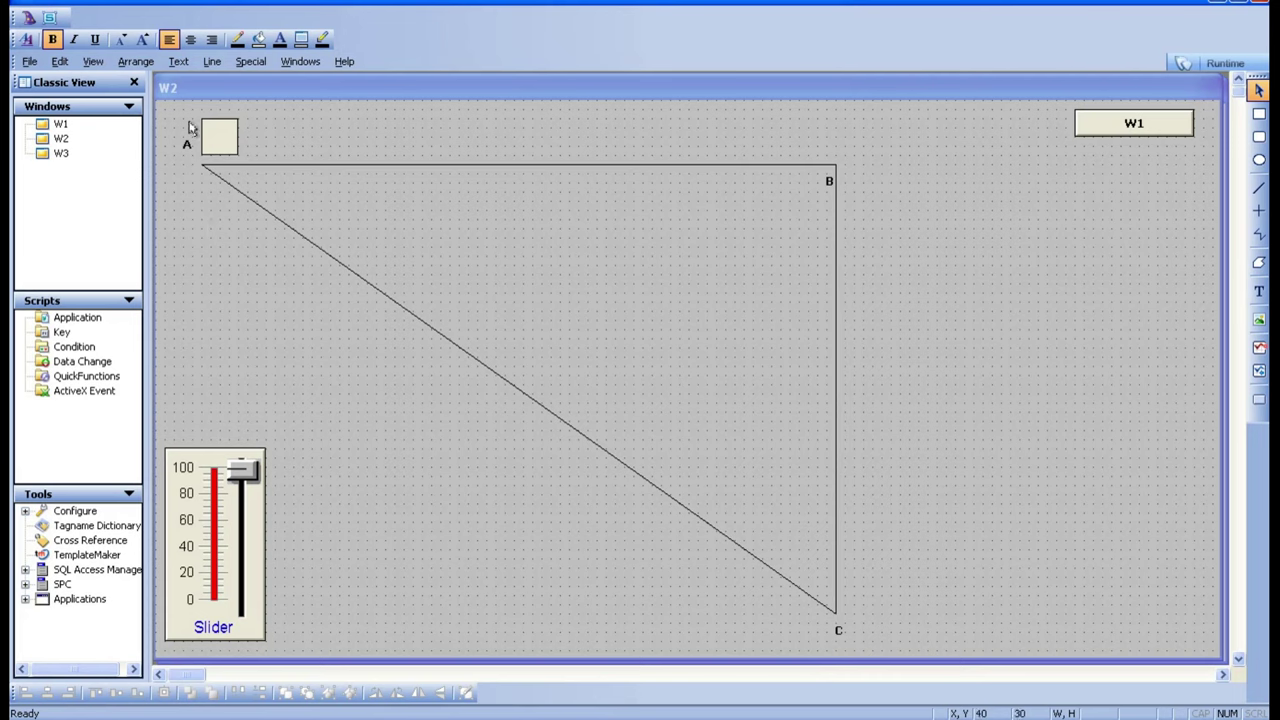
mouse_move(220, 137)
left_mouse_down()
mouse_move(191, 208)
mouse_move(228, 134)
left_mouse_up()
left_click(228, 367)
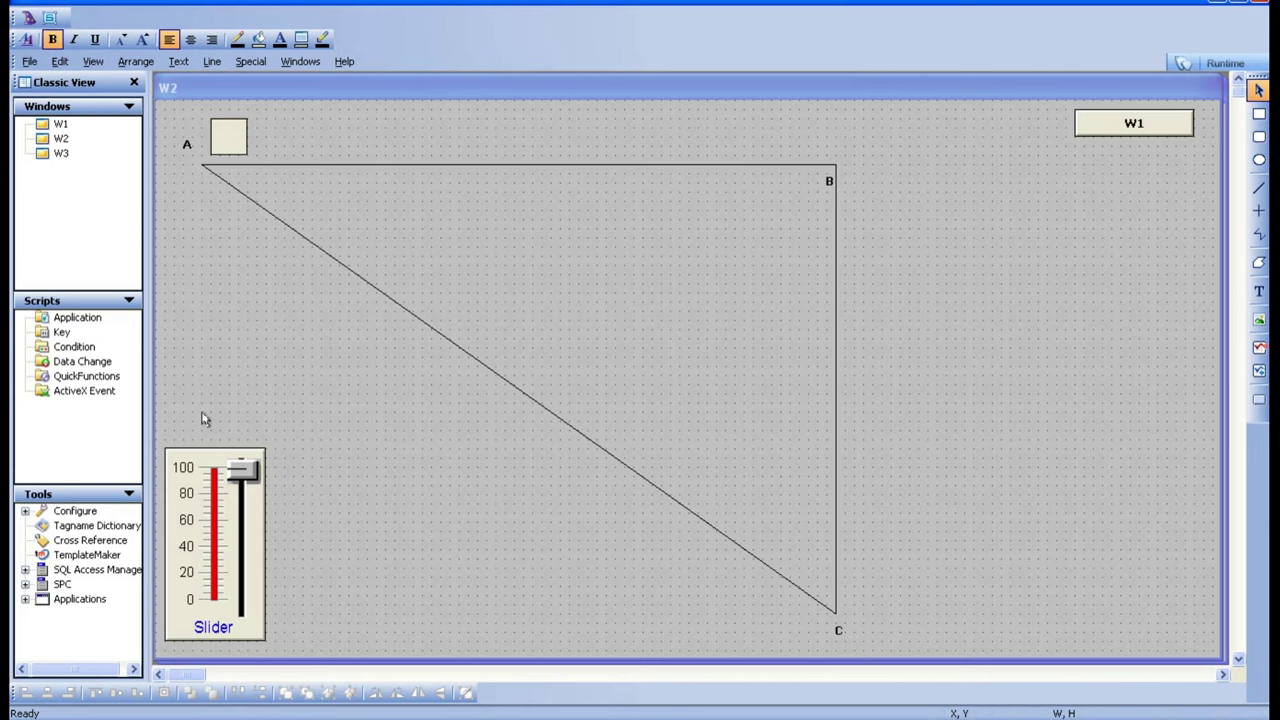
Step: Link the square's horizontal location to LEVEL, with the left-end value at 0 and the right-end value at 30
double_click(232, 137)
left_click(698, 366)
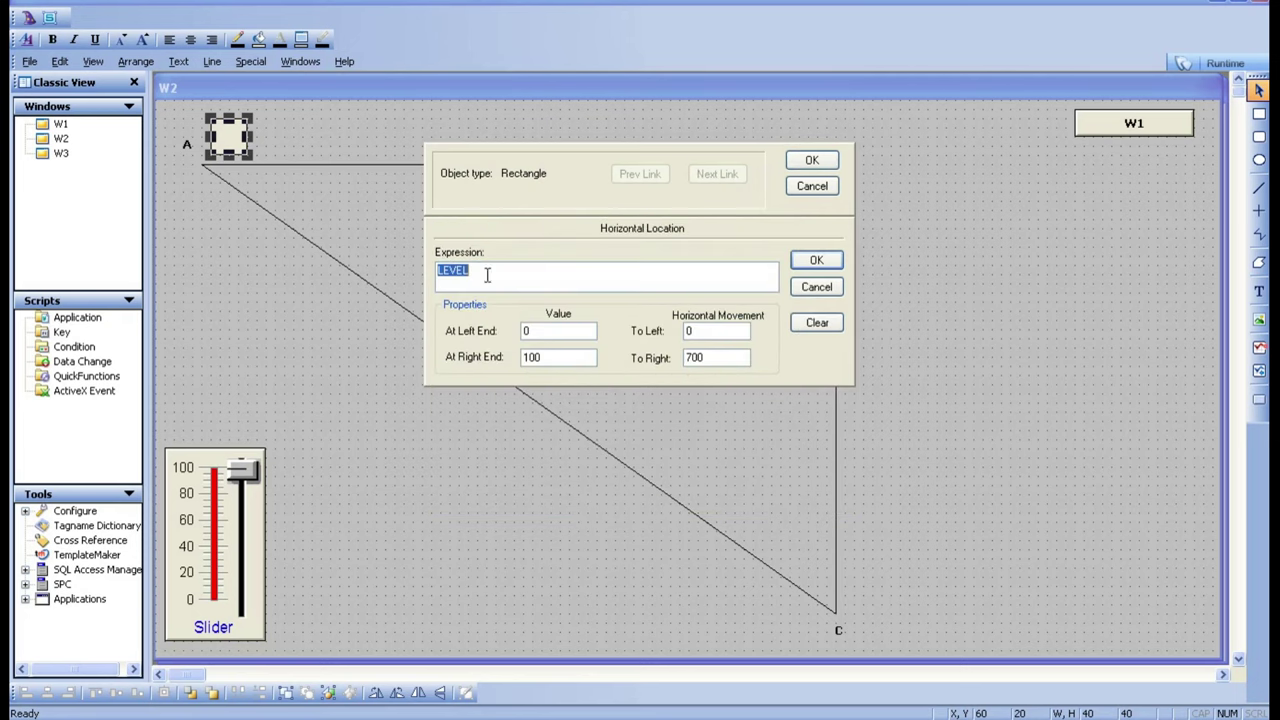
double_click(545, 357)
type("30")
left_click(703, 362)
left_click(816, 261)
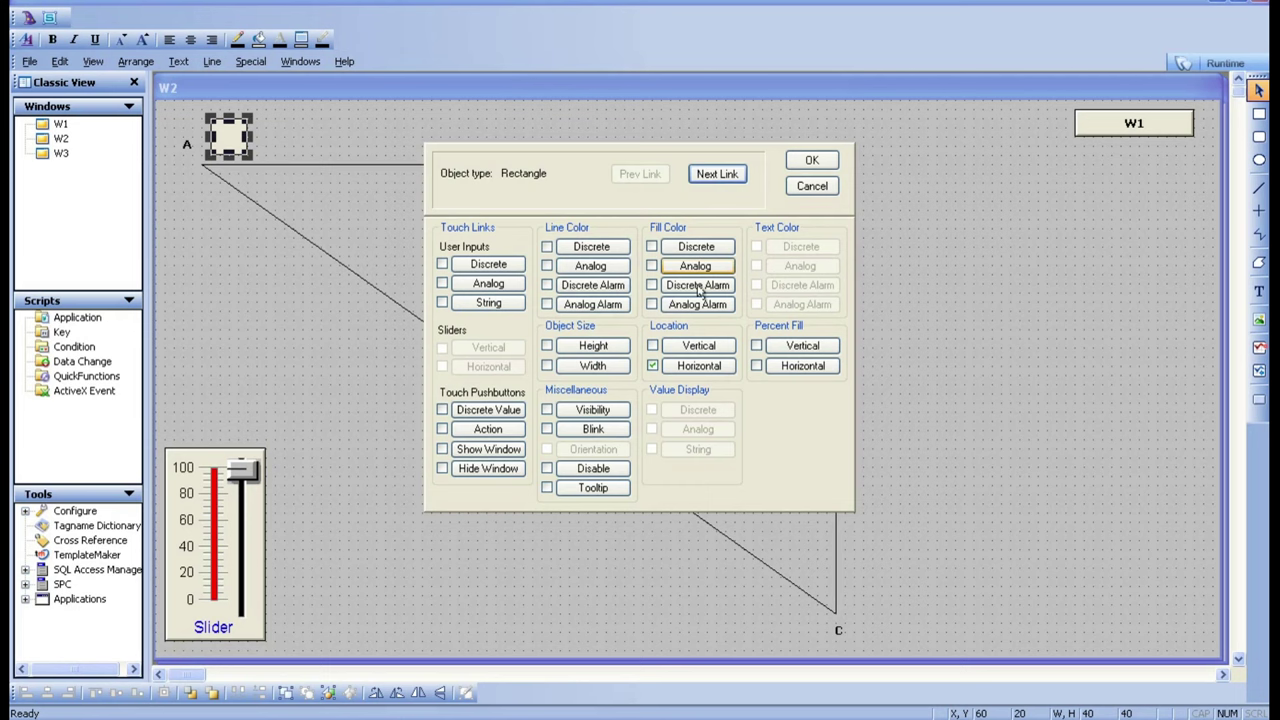
Step: Link the square's vertical location to LEVEL, with the top value at 31 and the bottom value at 60
left_click(690, 345)
double_click(519, 330)
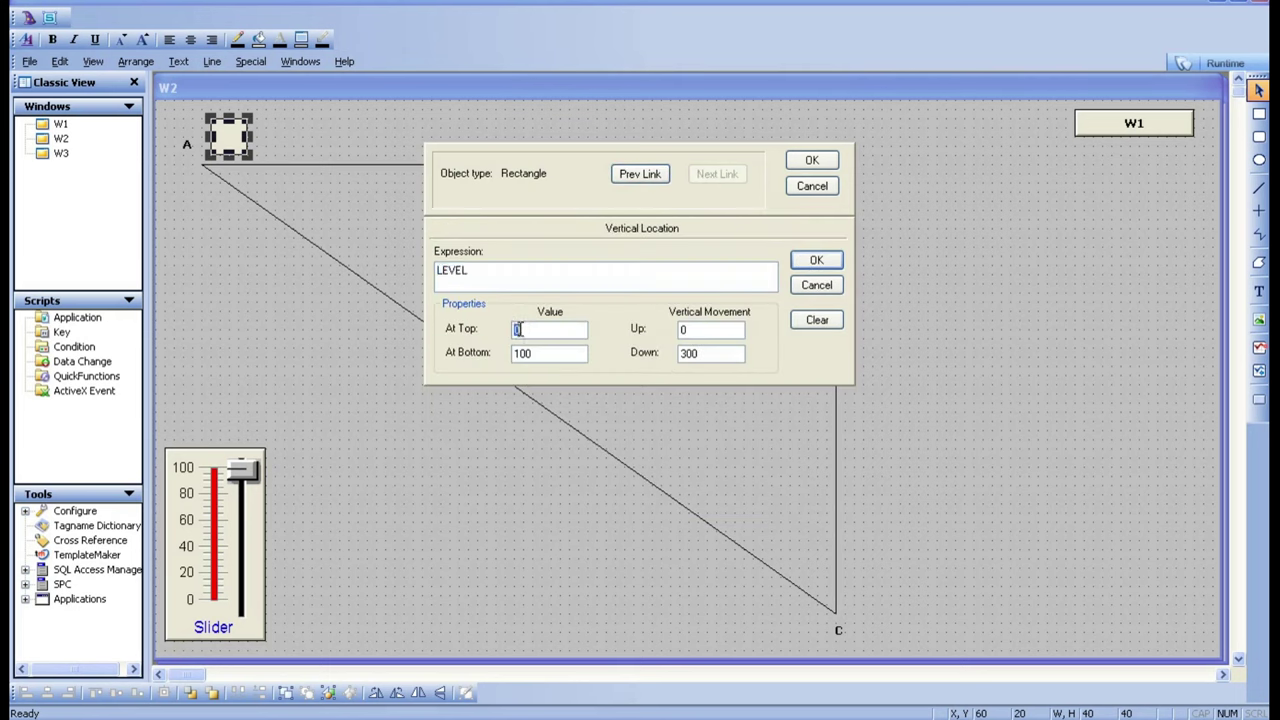
double_click(538, 354)
type("60")
left_click(816, 261)
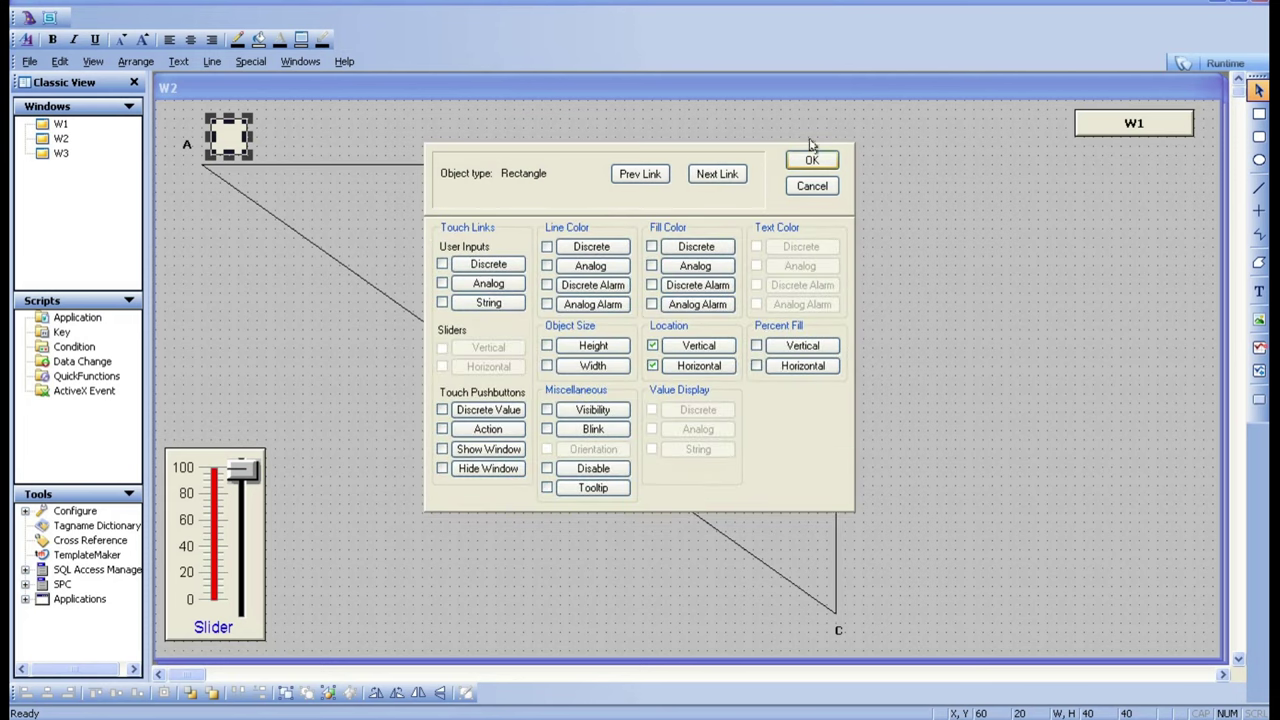
left_click(812, 161)
left_click(926, 295)
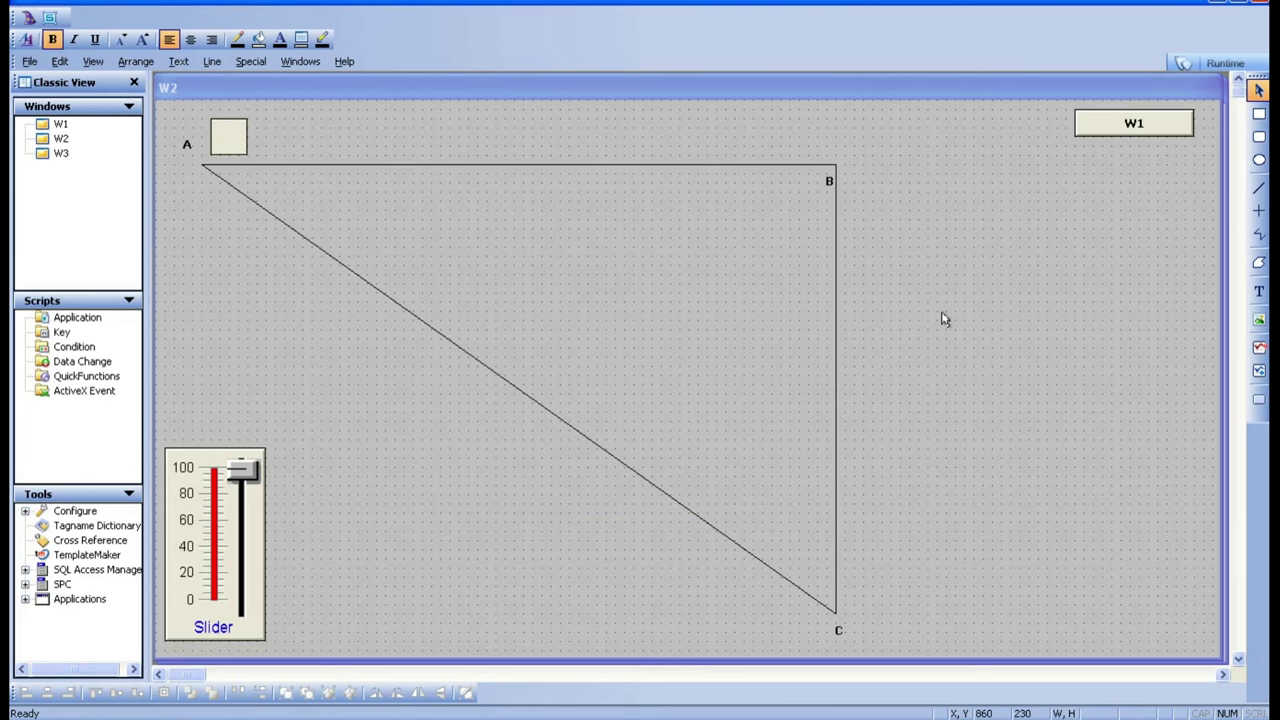
Step: Start the runtime, dismiss the licence notice and go through W1 to window W2
left_click(1217, 62)
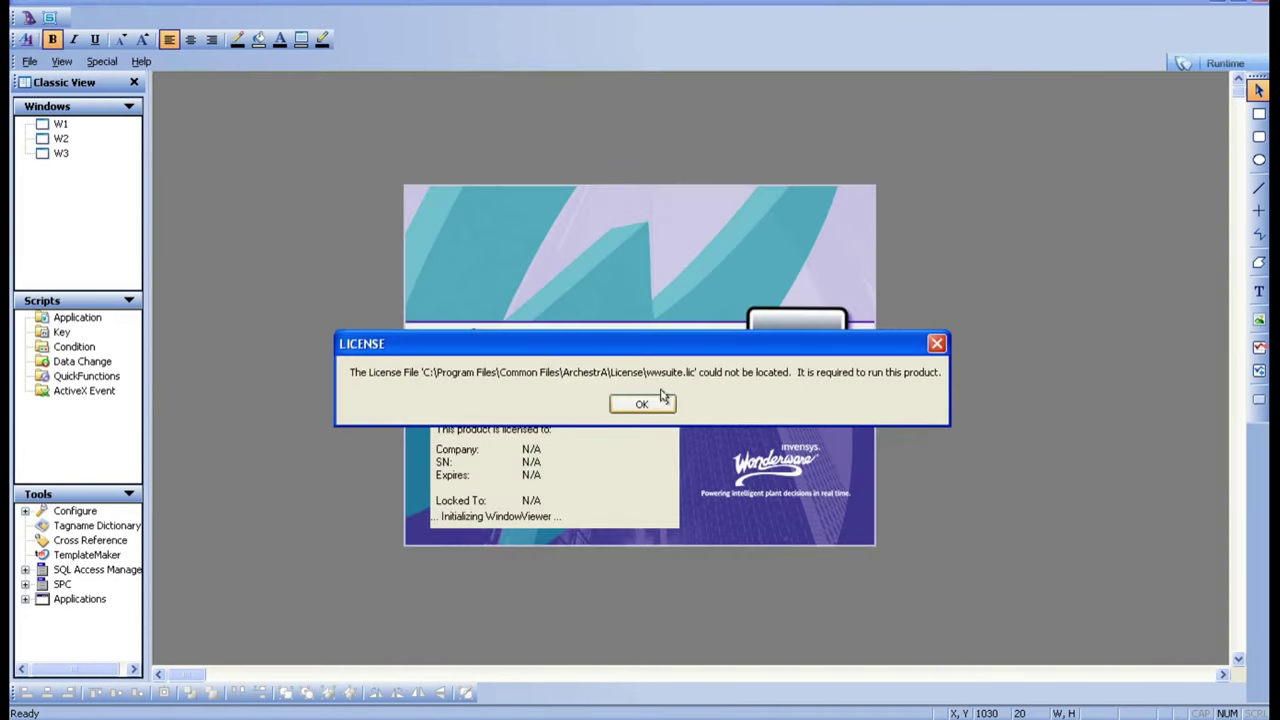
left_click(650, 401)
left_click(740, 411)
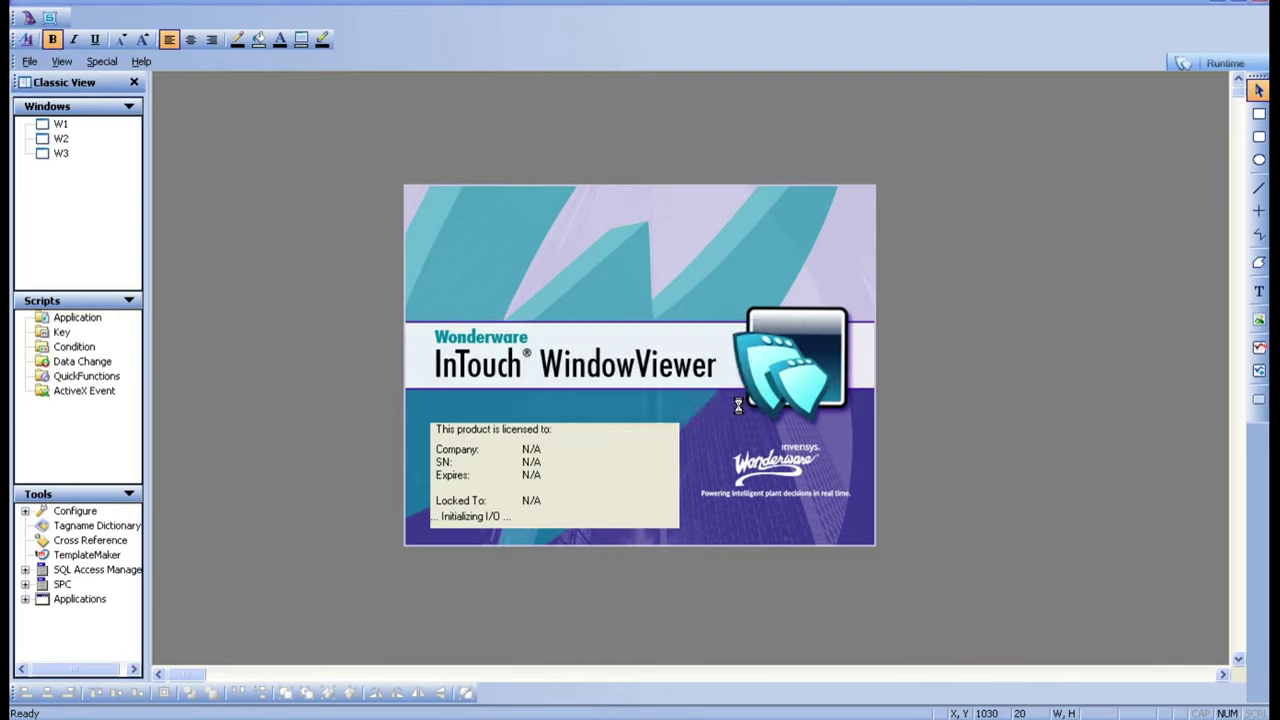
left_click(642, 415)
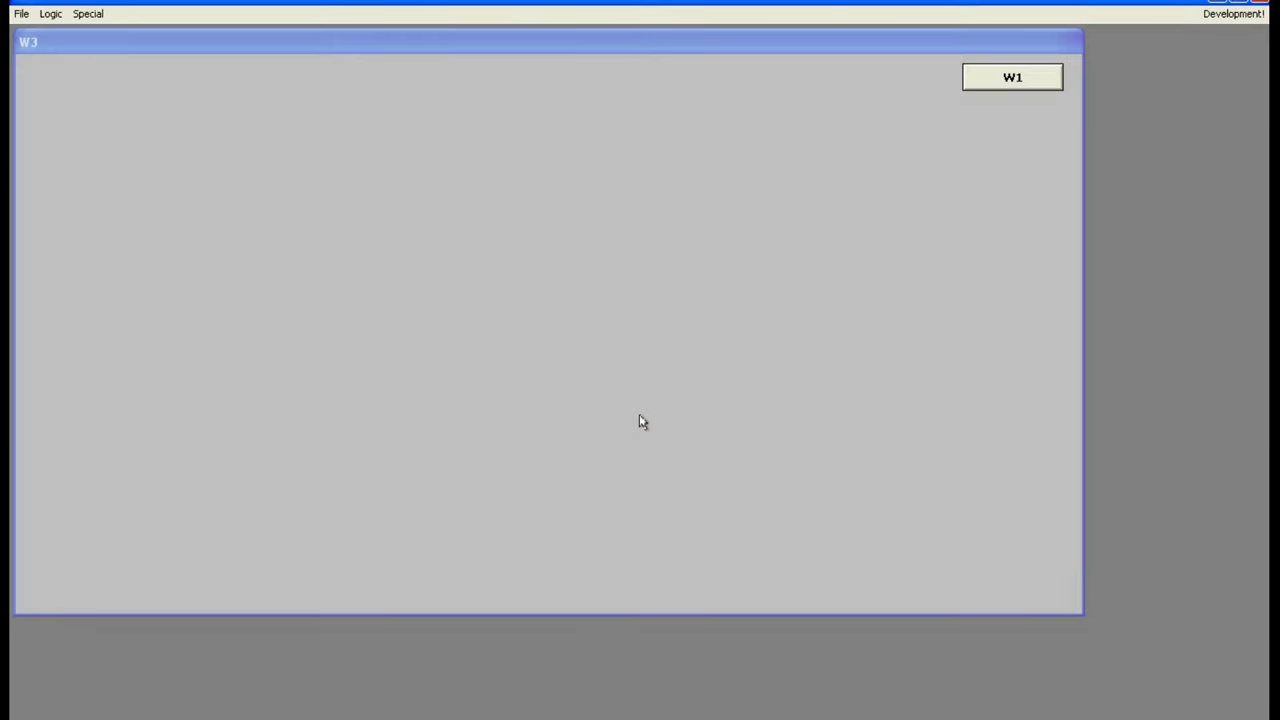
left_click(1015, 77)
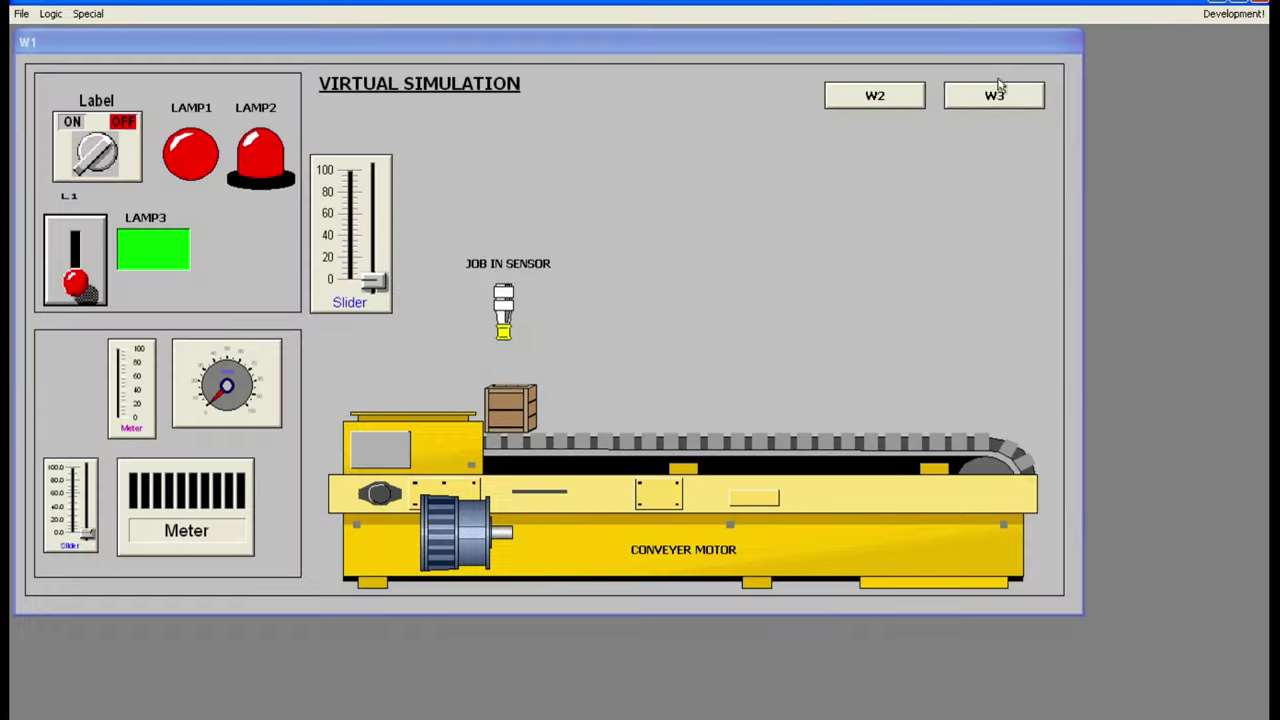
left_click(908, 90)
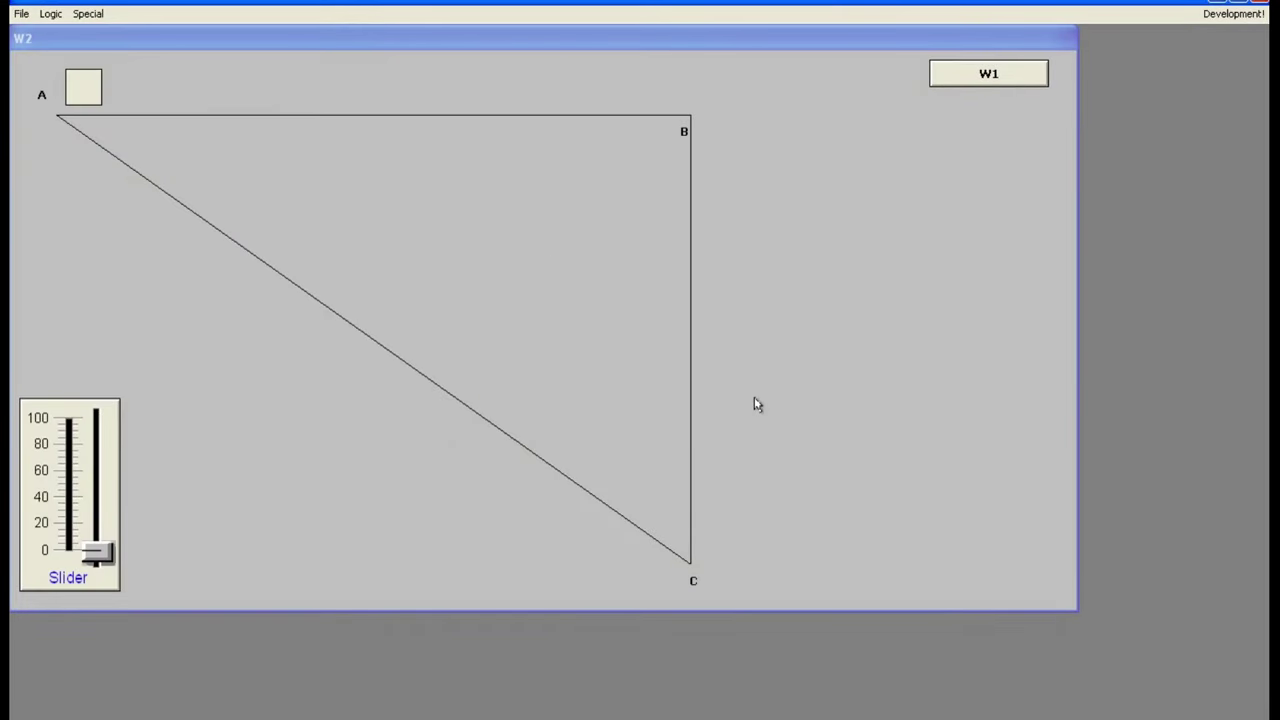
Step: Test the square's travel along AB and BC by raising LEVEL to just under 60 and returning it to 0
left_click(99, 551)
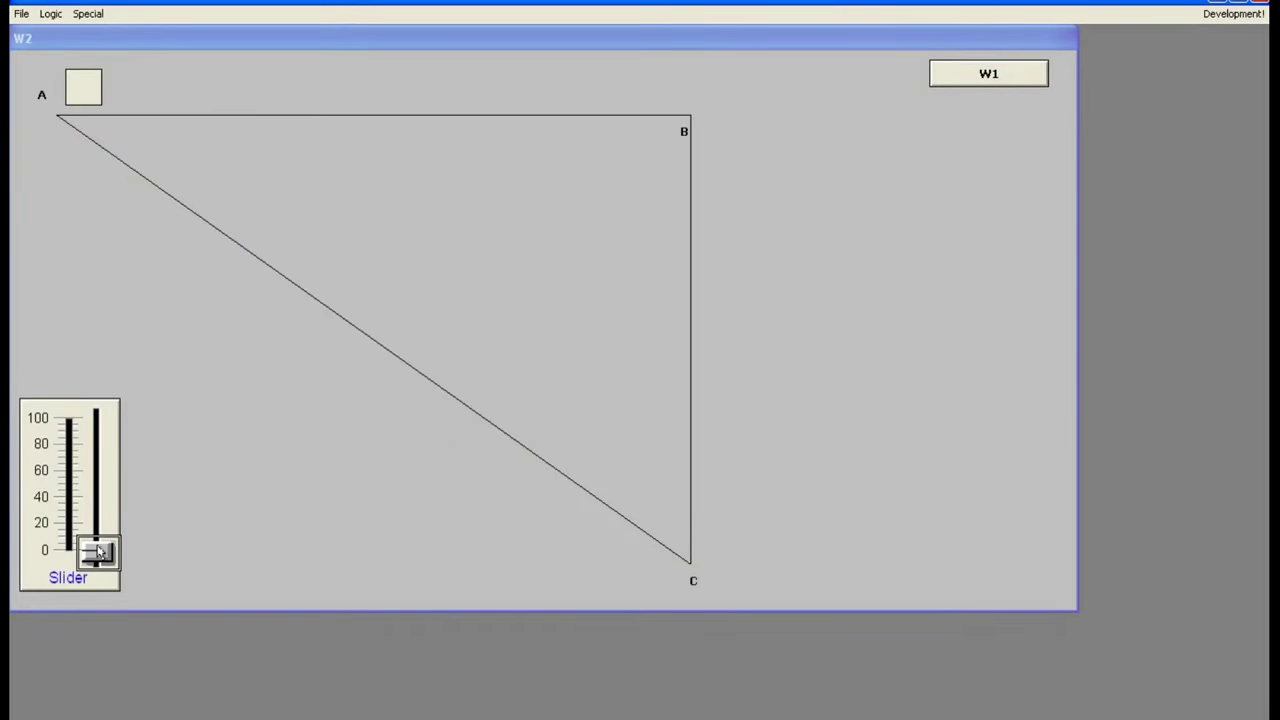
left_click_drag(99, 551, 86, 493)
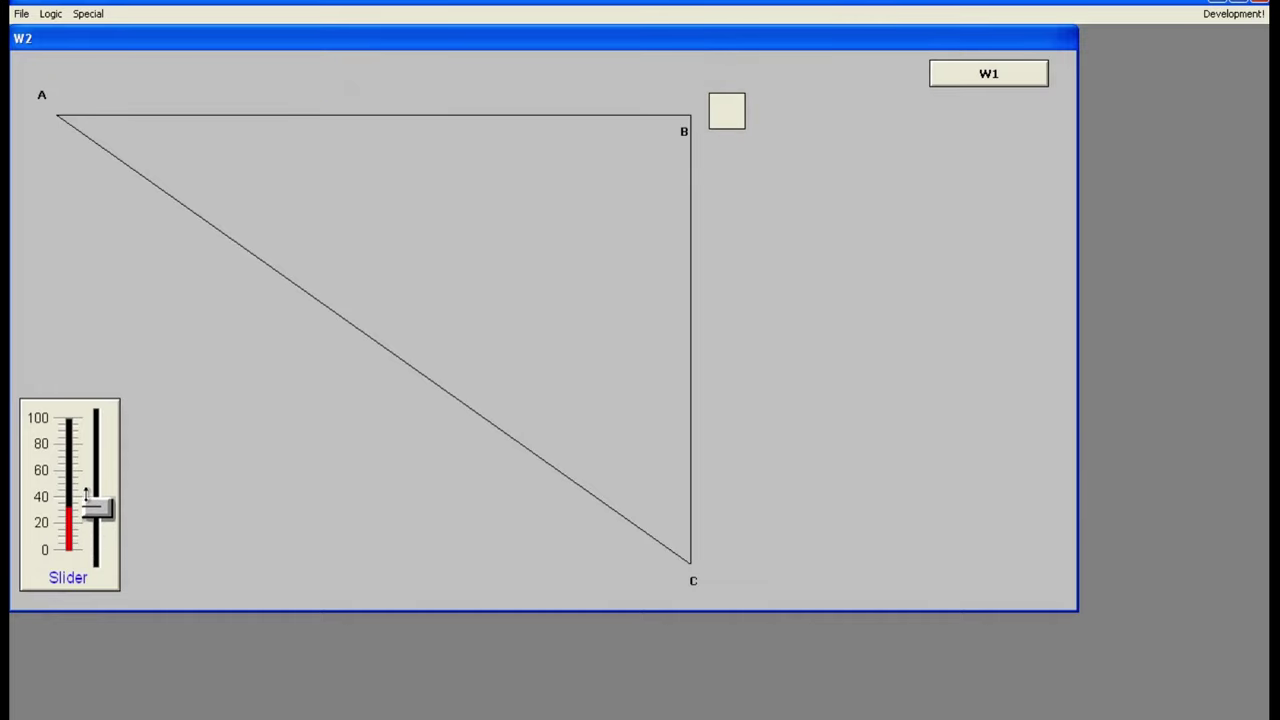
left_click_drag(86, 493, 80, 459)
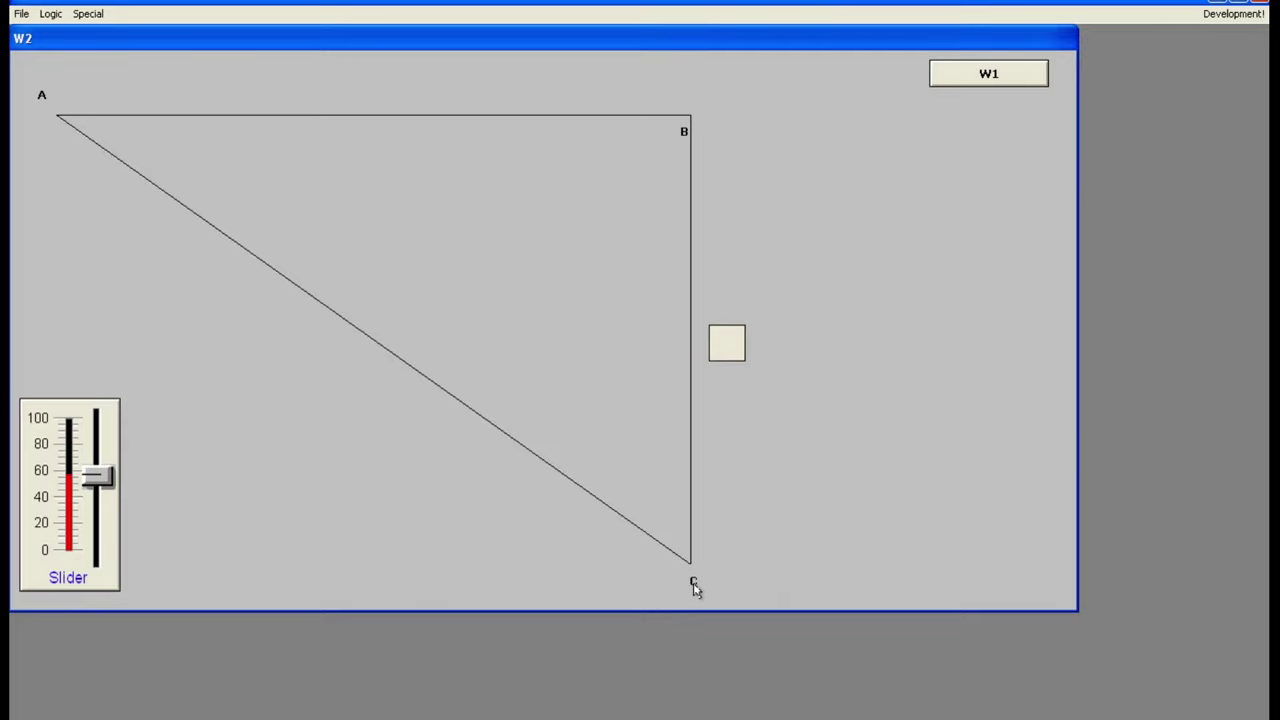
left_click(106, 482)
left_click_drag(99, 479, 106, 597)
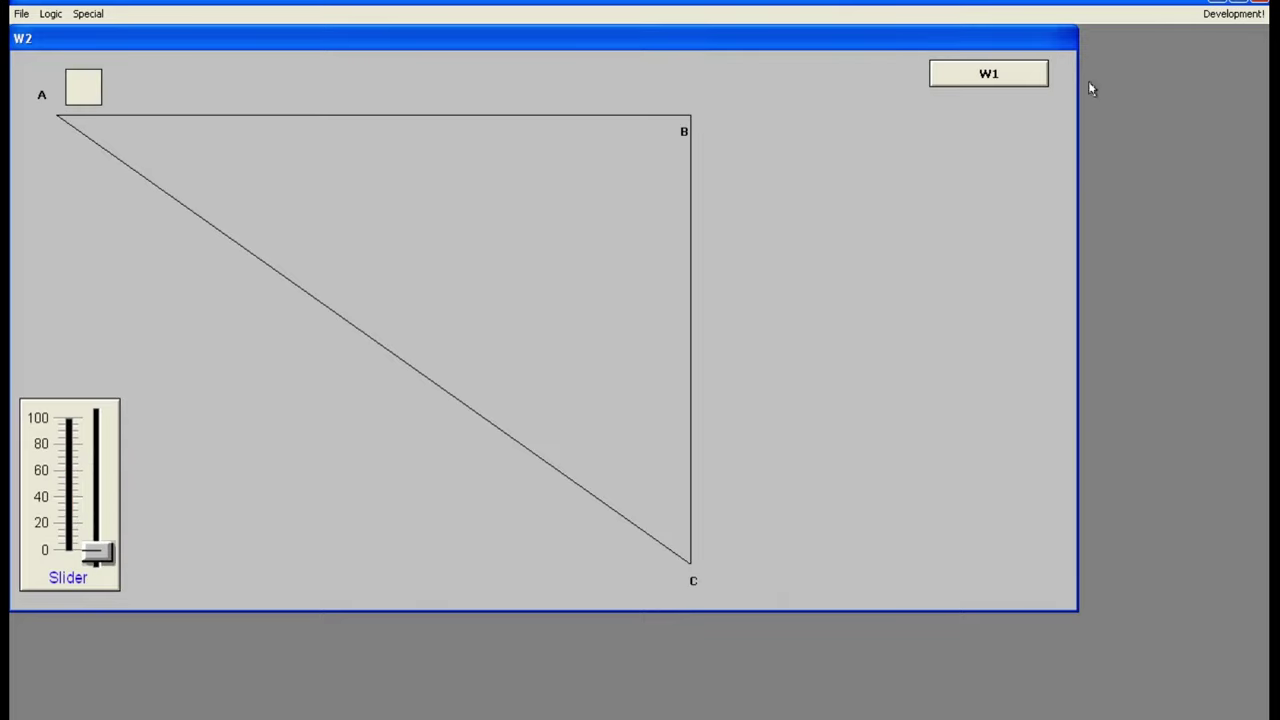
Step: Return to development and set the downward movement in the square's vertical location link to 500
left_click(1232, 13)
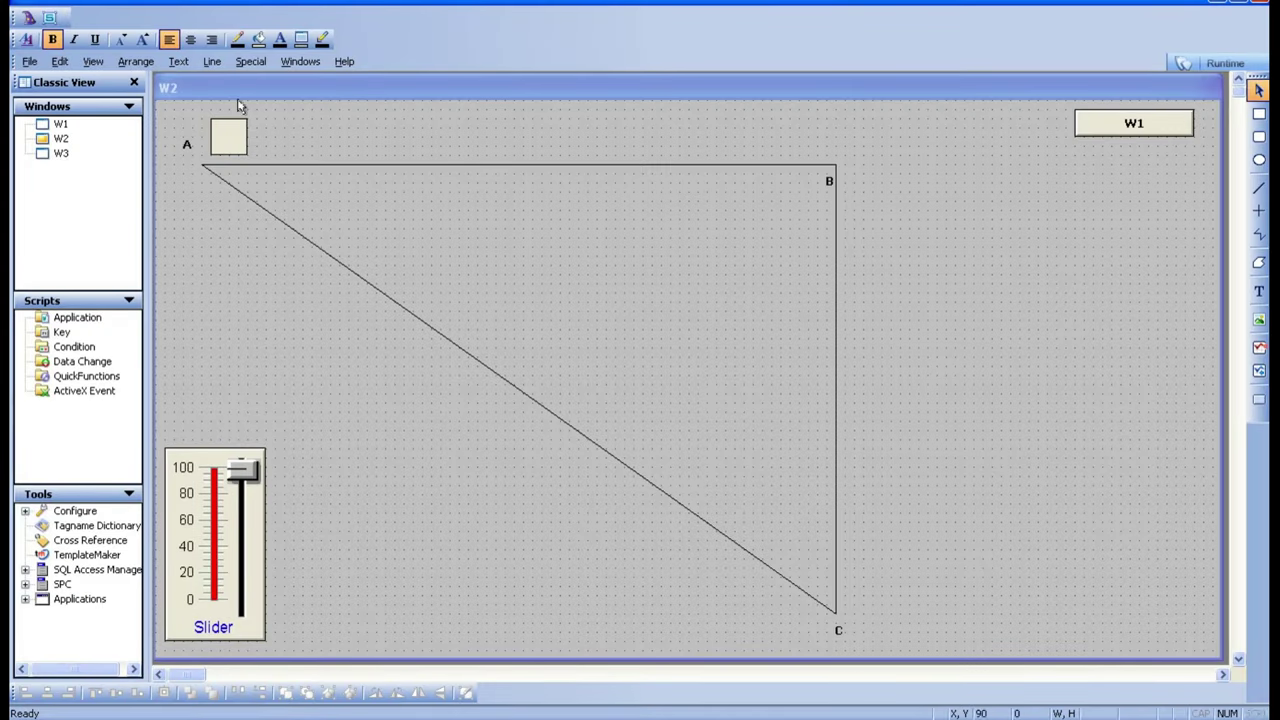
double_click(215, 136)
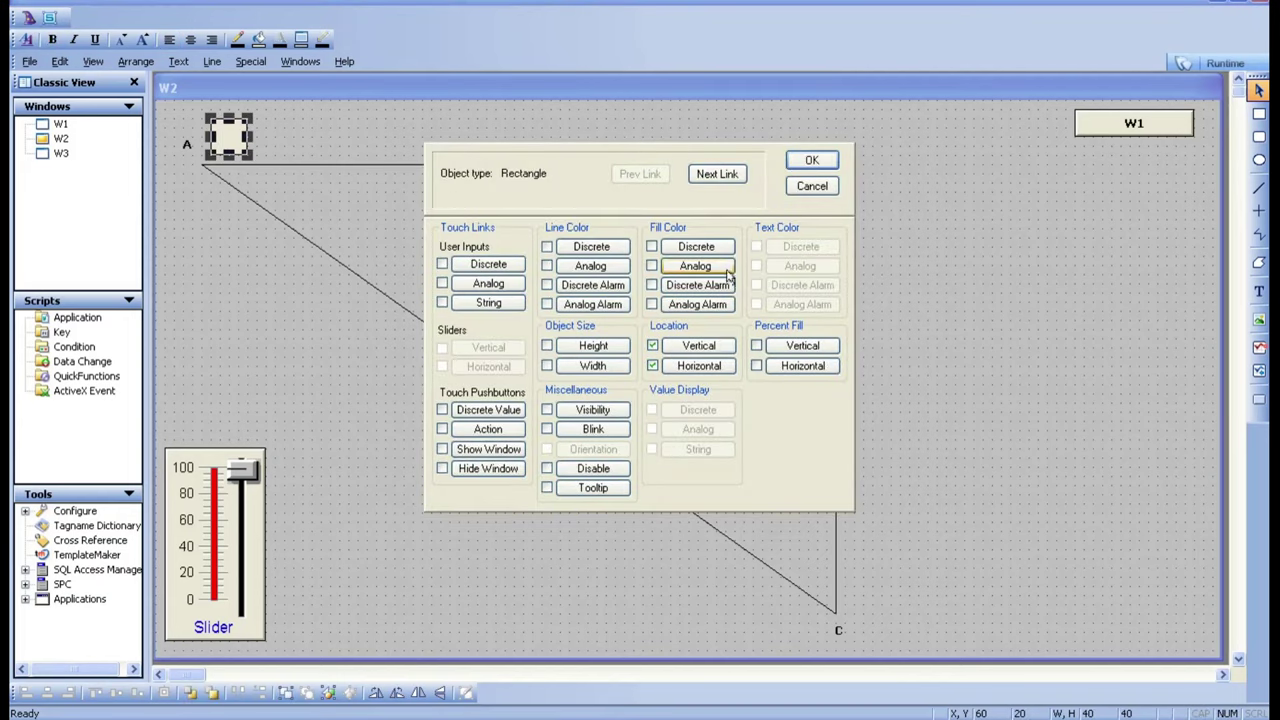
left_click(715, 347)
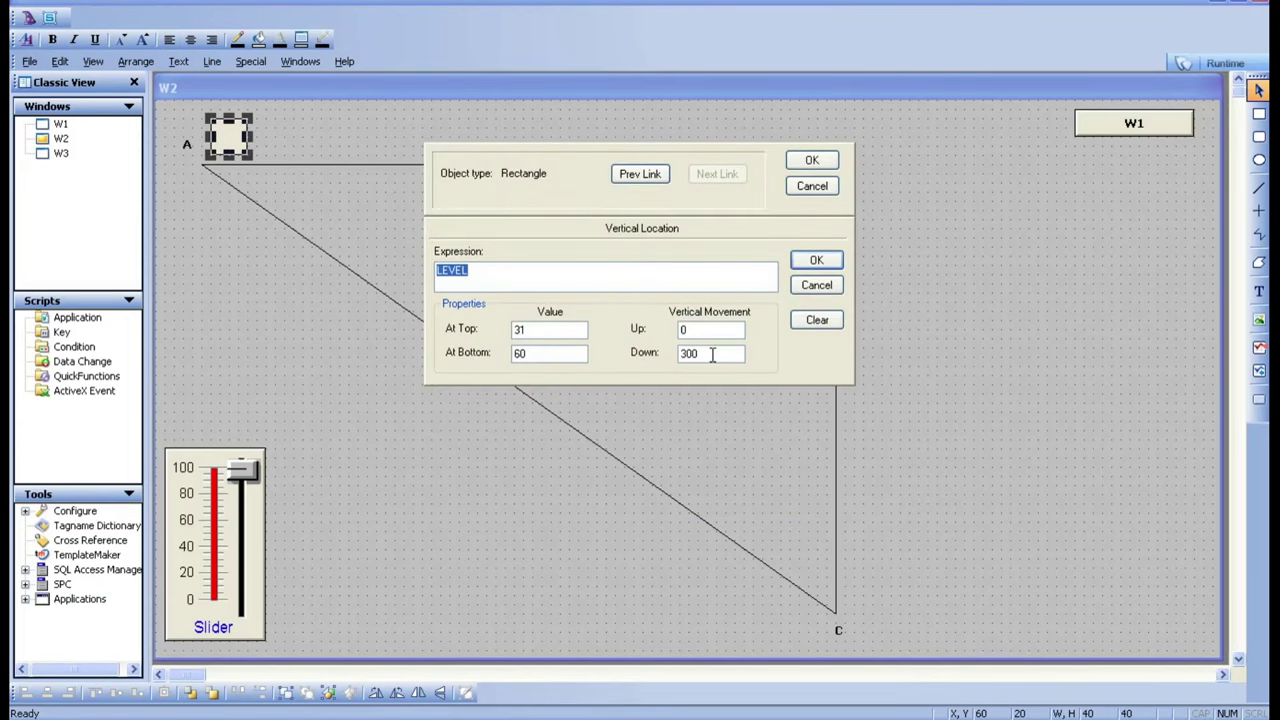
double_click(712, 354)
type("5")
left_click(820, 261)
left_click(813, 162)
Step: Run the window again, raise LEVEL to about 60 to test the square's descent to C, and return it to 0
left_click(1216, 66)
left_click(95, 556)
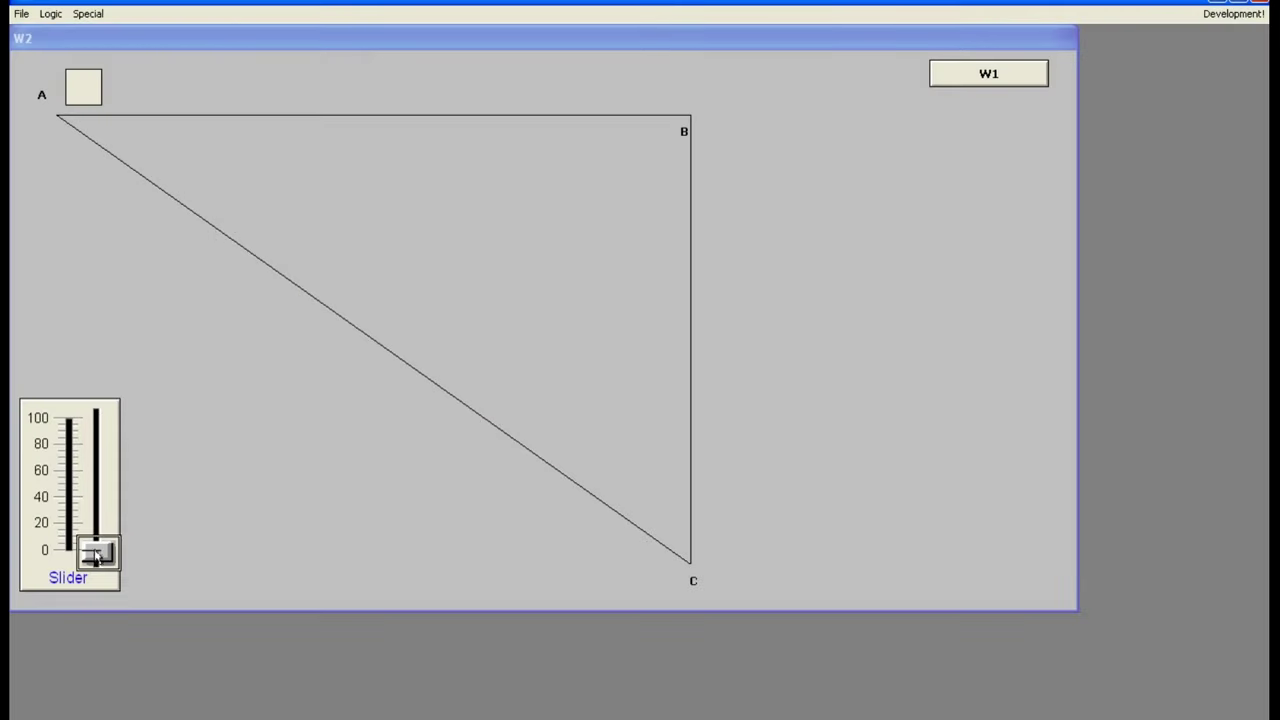
left_click_drag(95, 556, 105, 455)
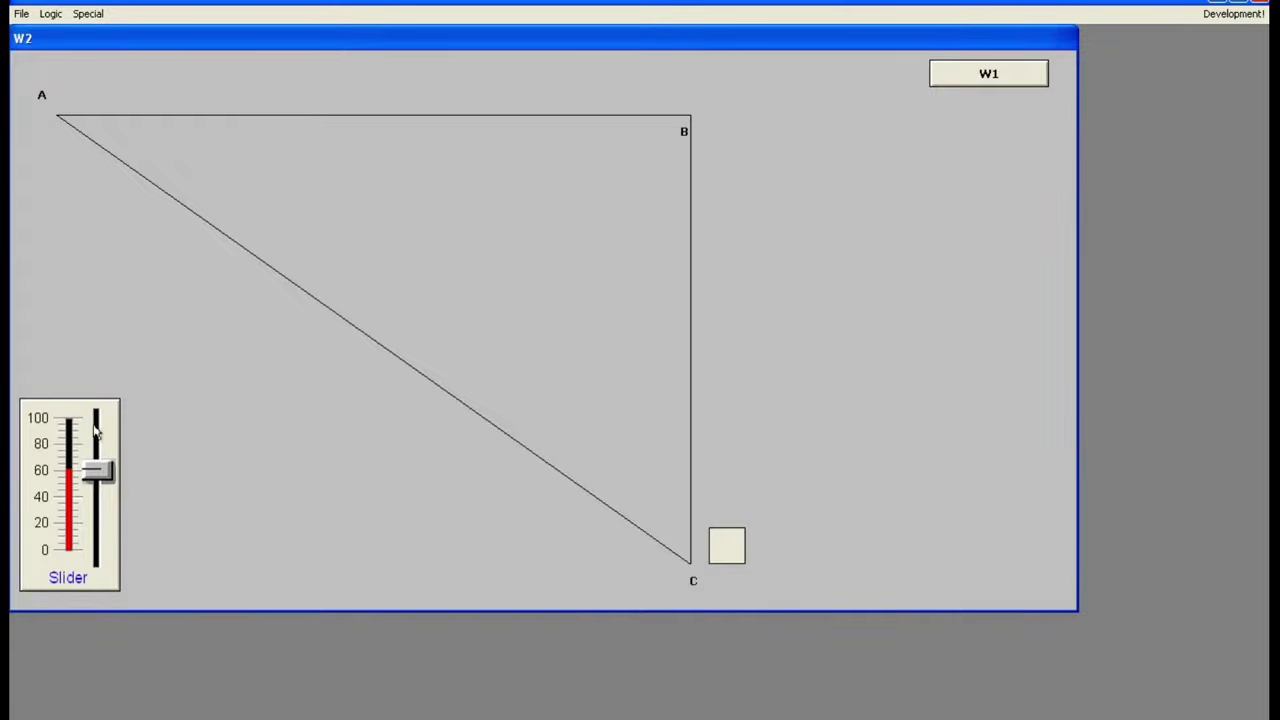
left_click_drag(100, 462, 103, 592)
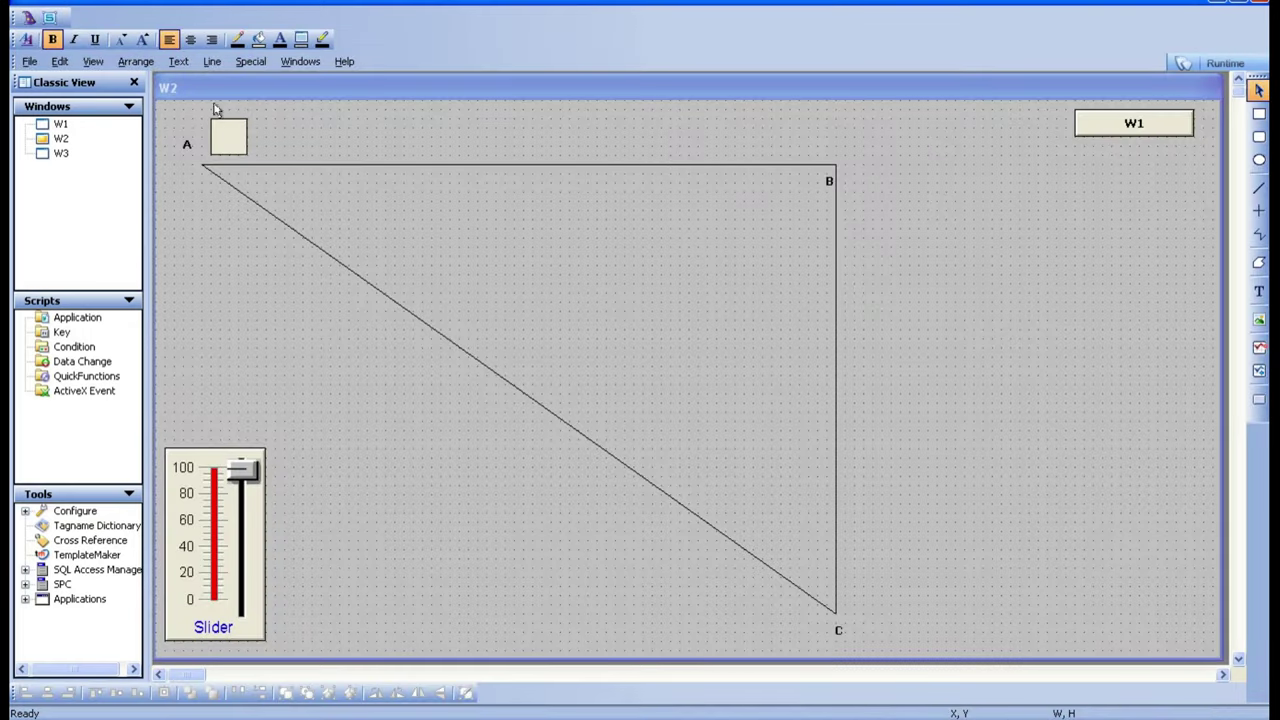
Step: Duplicate the square beside corner A and place the copy beside corner C
double_click(240, 140)
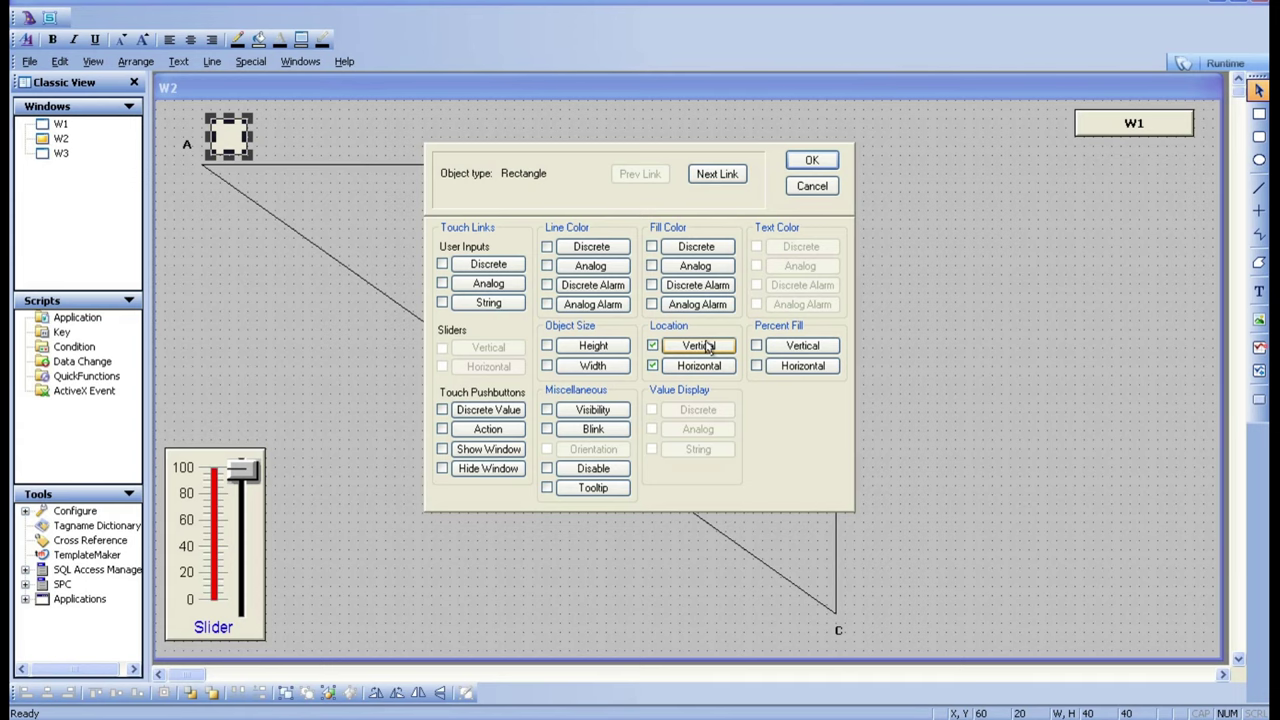
left_click(812, 186)
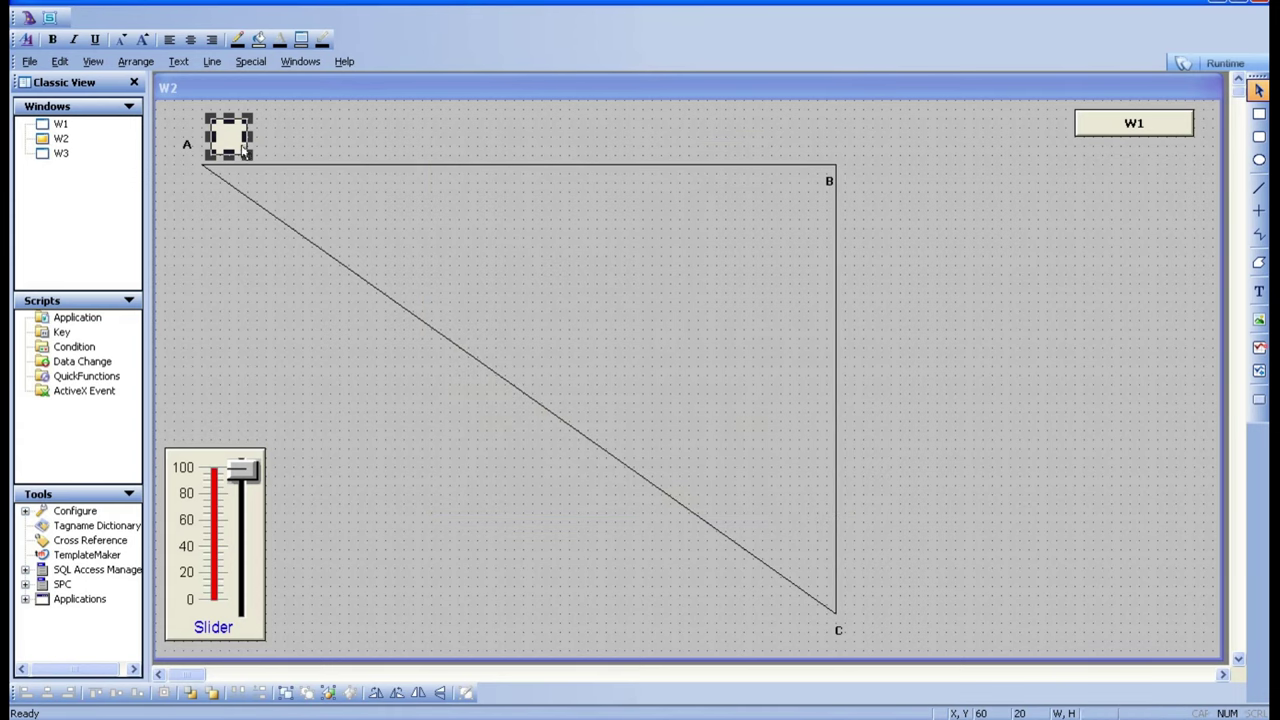
right_click(238, 146)
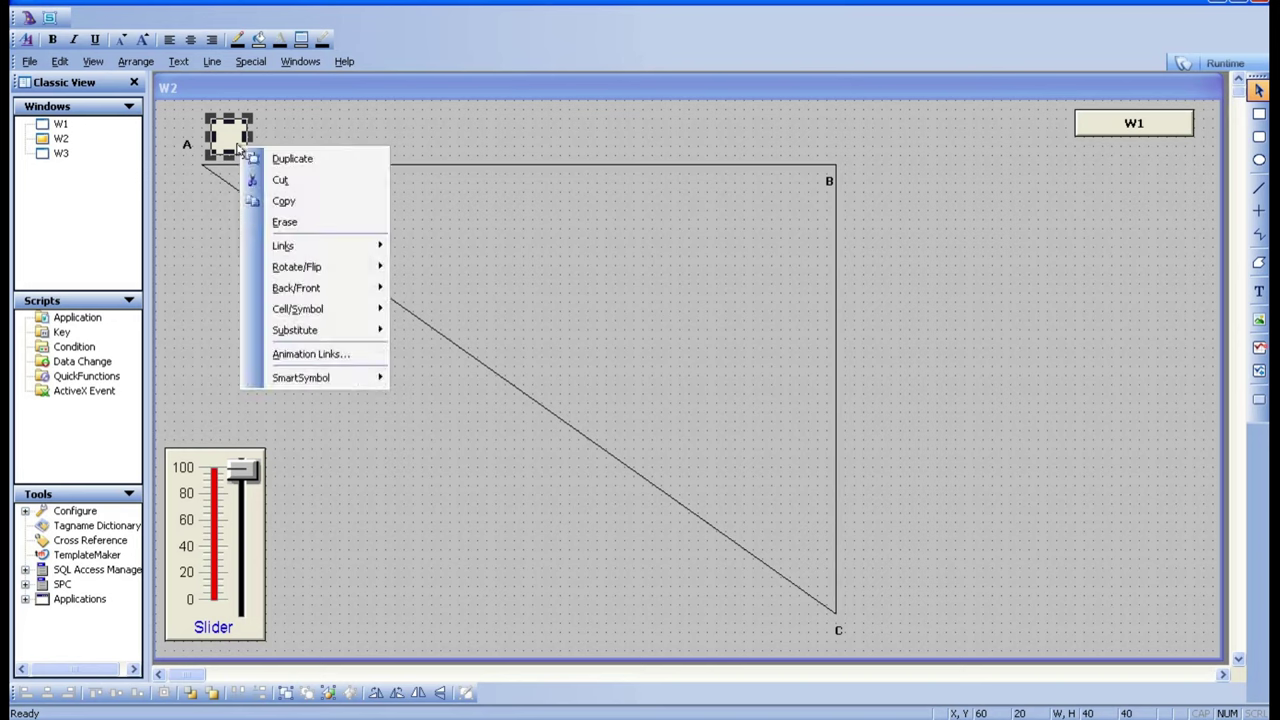
left_click(268, 156)
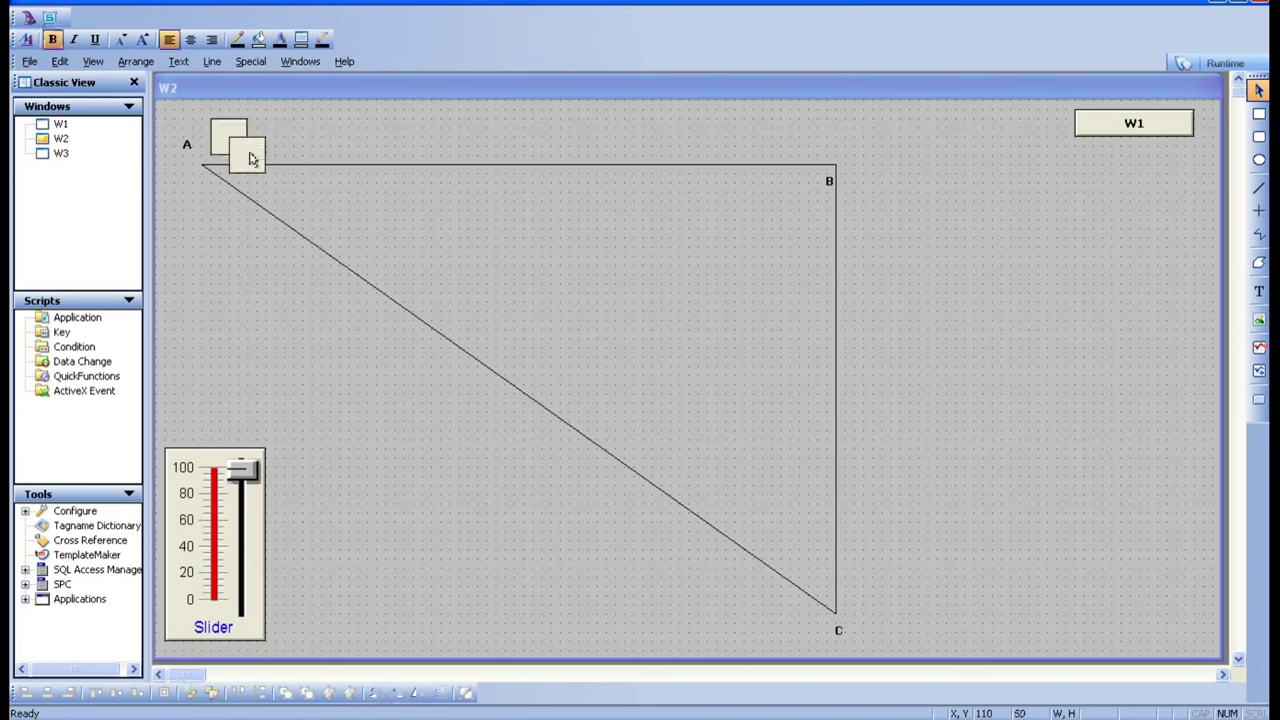
left_click_drag(250, 158, 884, 622)
left_click(967, 625)
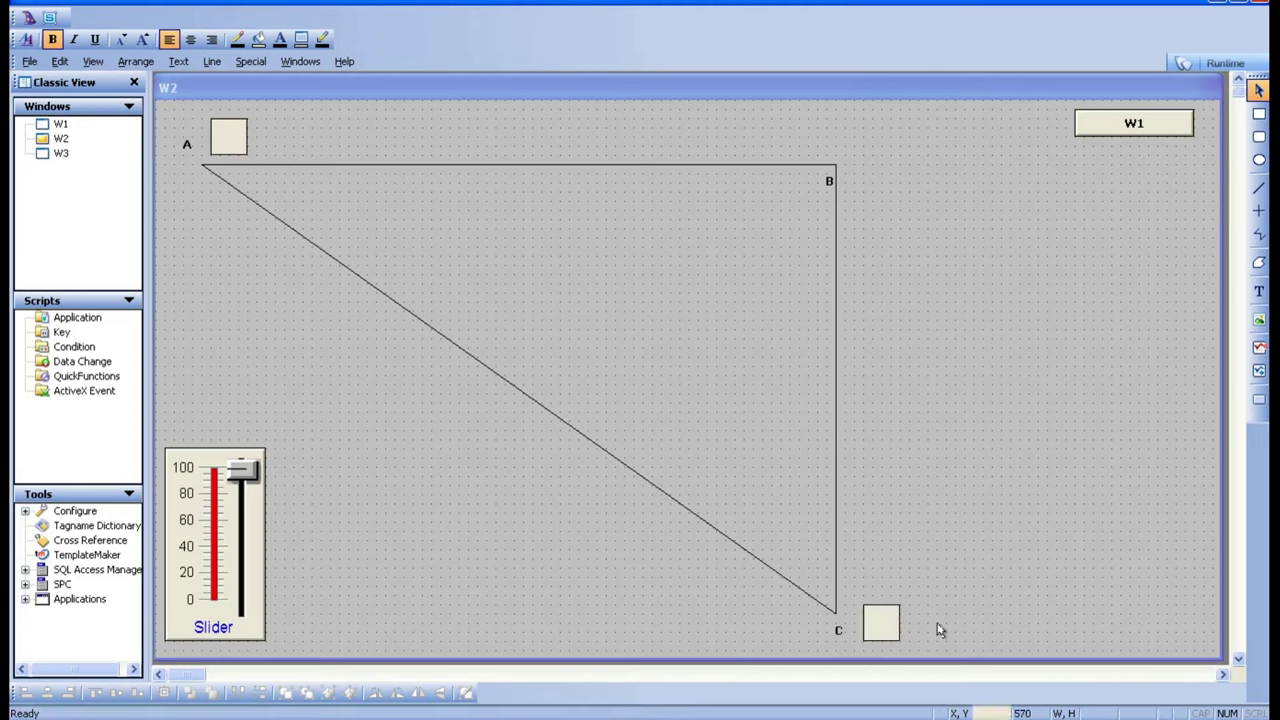
Step: Move the C label inside the triangle's corner and shift the copied square to X 770, Y 560
left_click(838, 634)
left_click_drag(837, 622, 820, 576)
left_click_drag(882, 626, 873, 634)
left_click(982, 606)
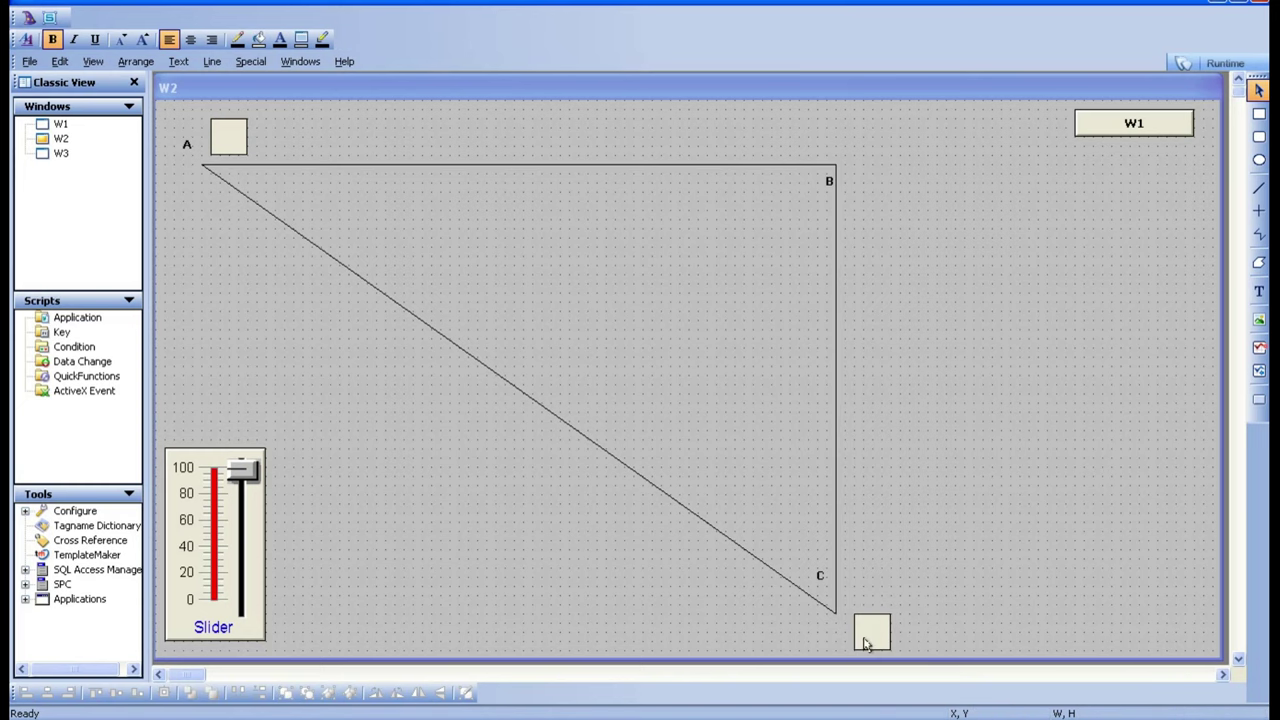
left_click(872, 632)
left_click(967, 593)
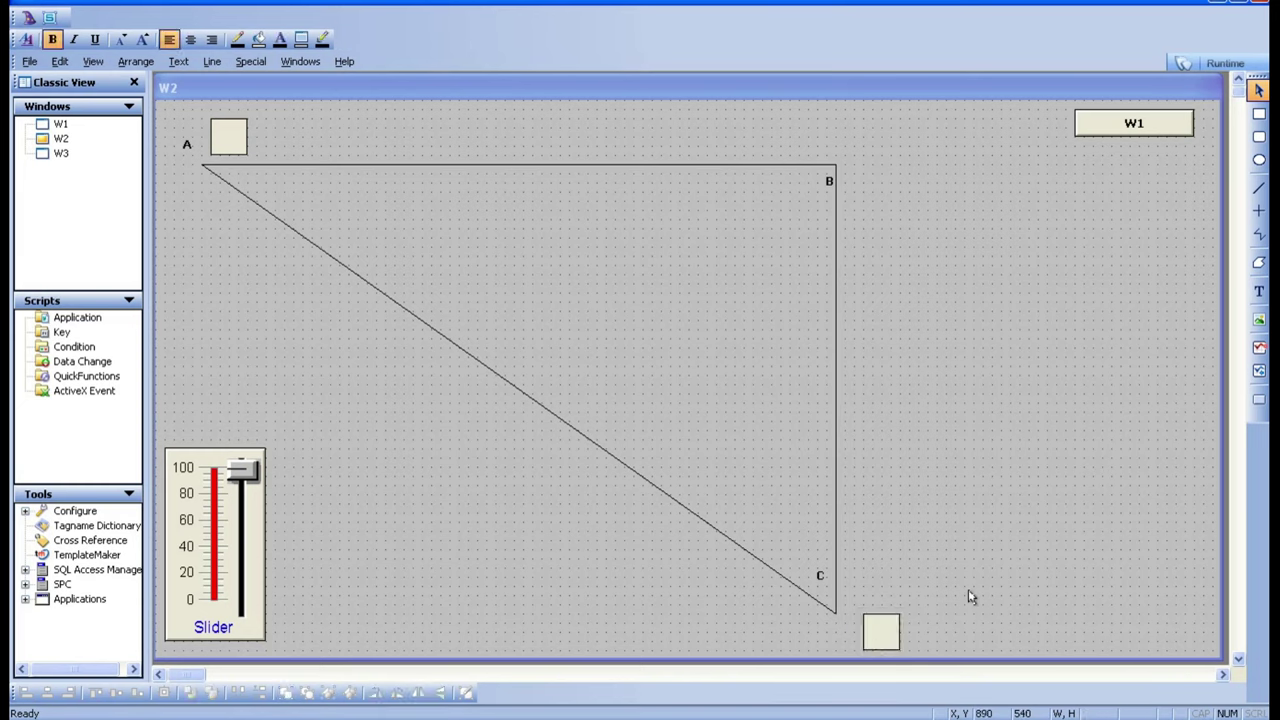
Step: In the horizontal location link of the square beside corner C, set the left-end value to 100 and the right-end value to 61
left_click(222, 140)
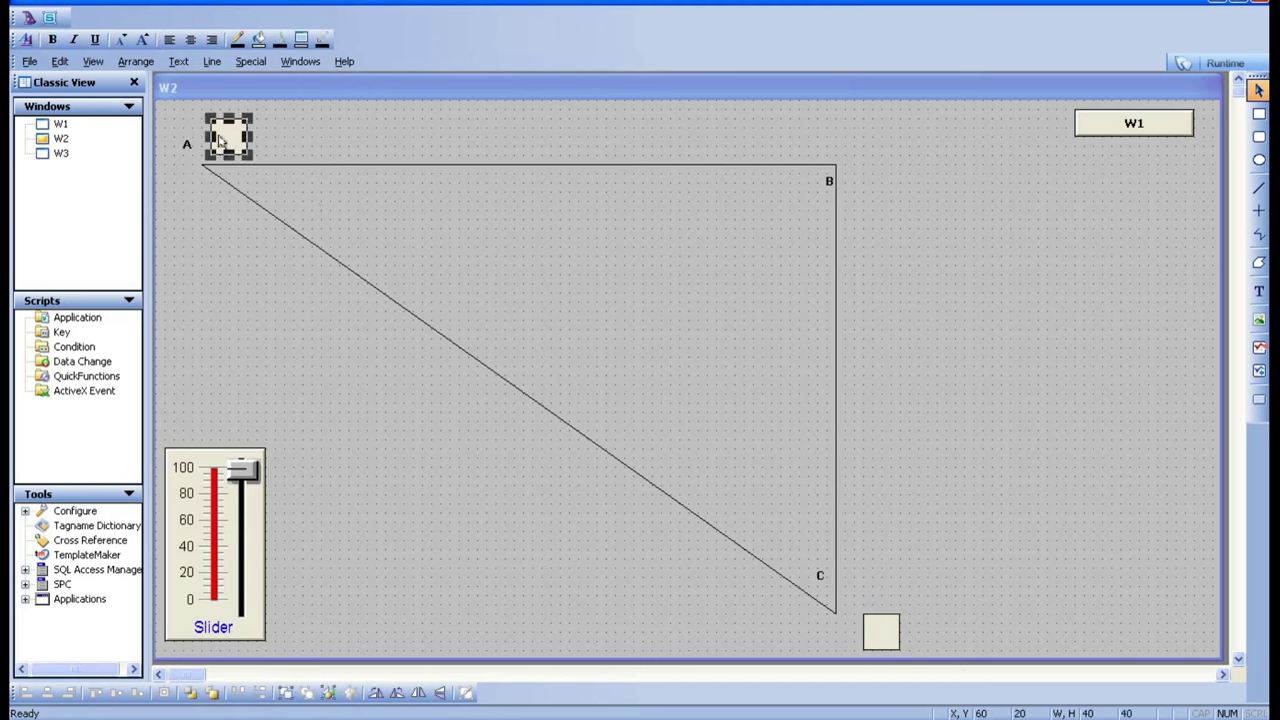
left_click(891, 634)
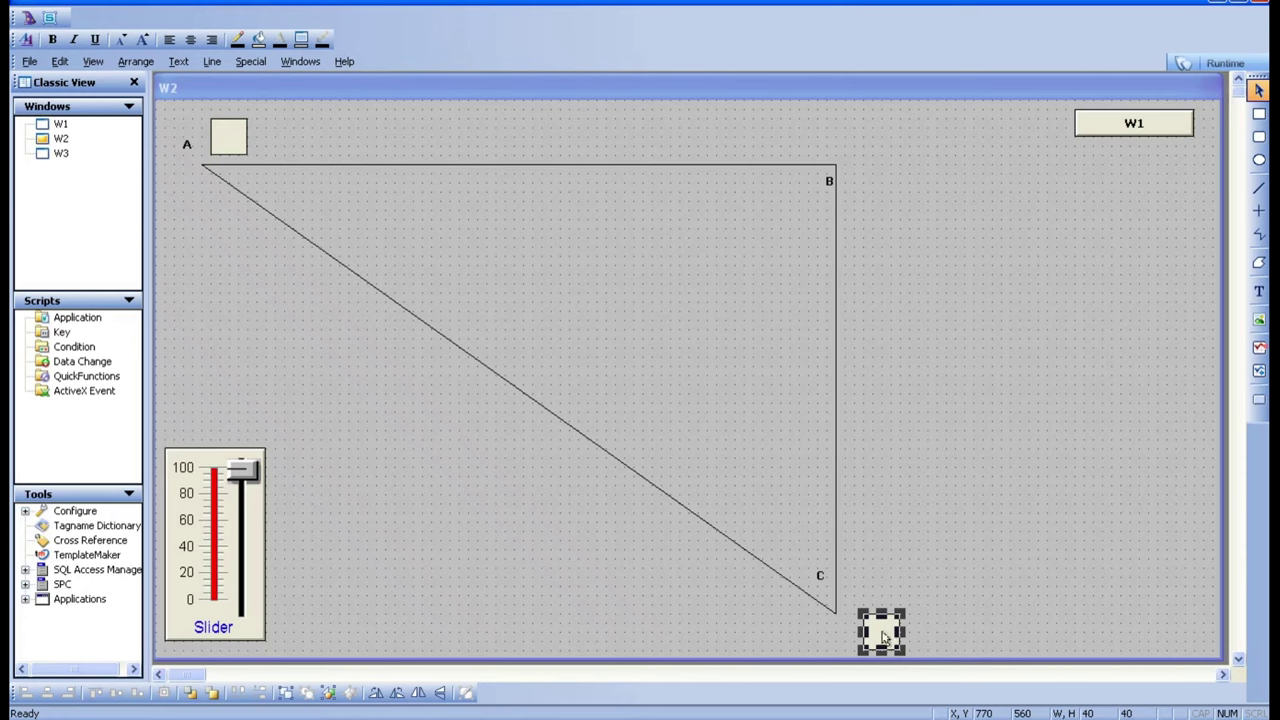
left_click(614, 643)
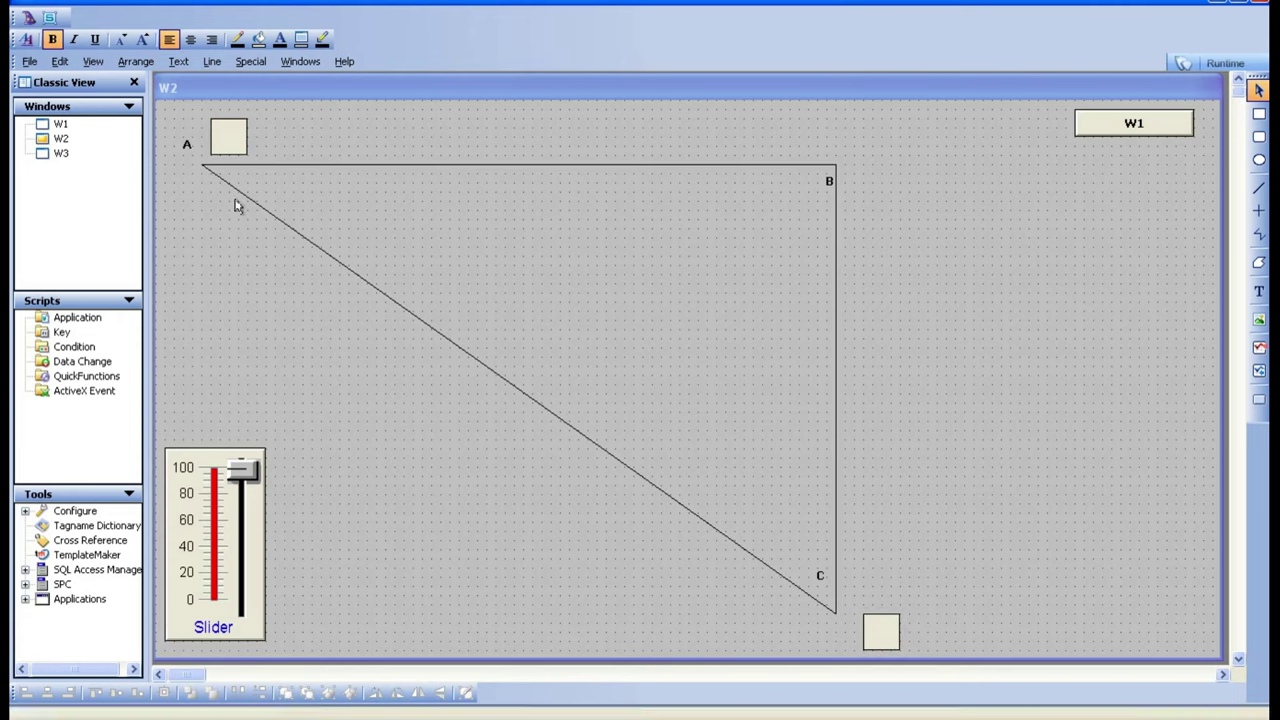
left_click(874, 638)
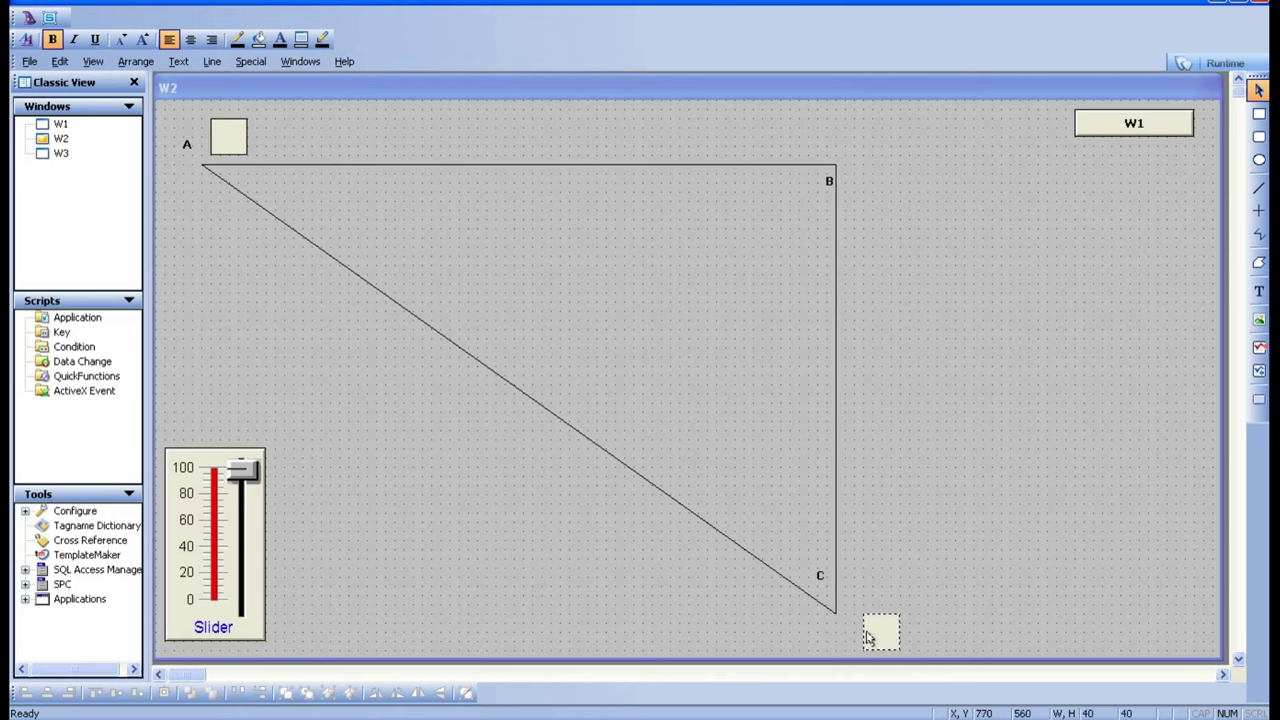
double_click(872, 636)
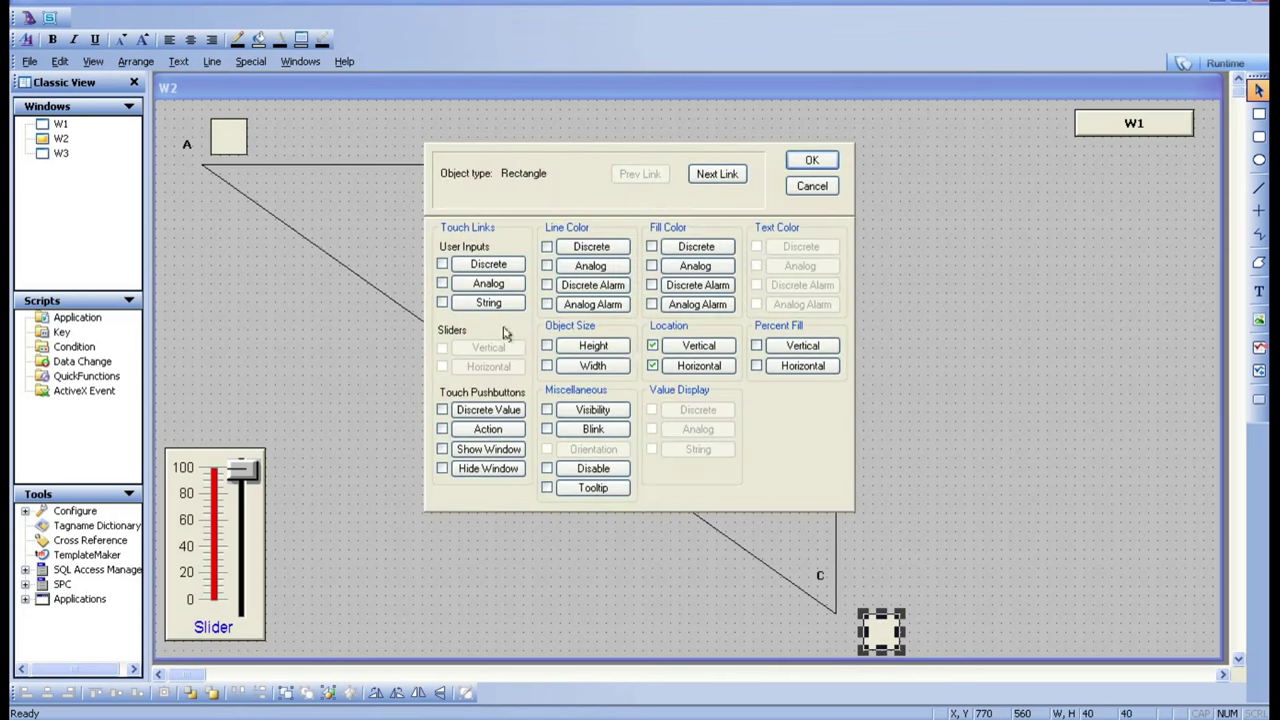
left_click(700, 367)
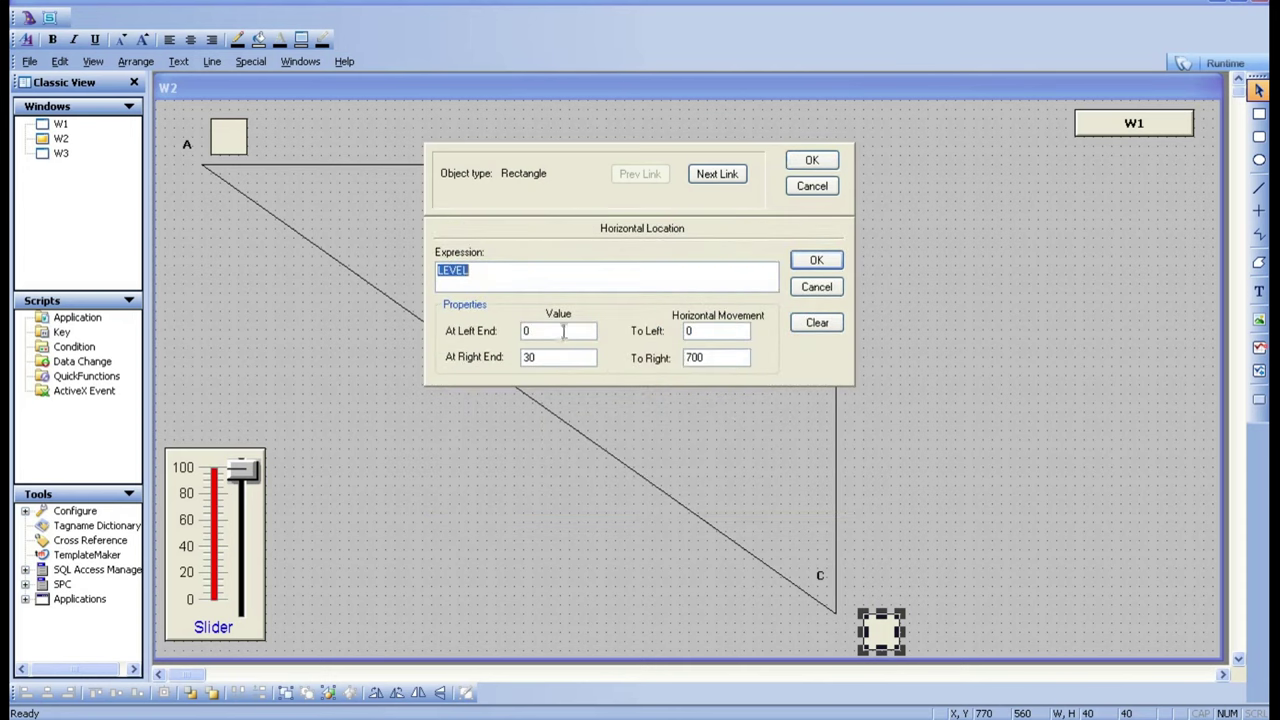
double_click(545, 333)
double_click(545, 357)
type("61000")
double_click(722, 357)
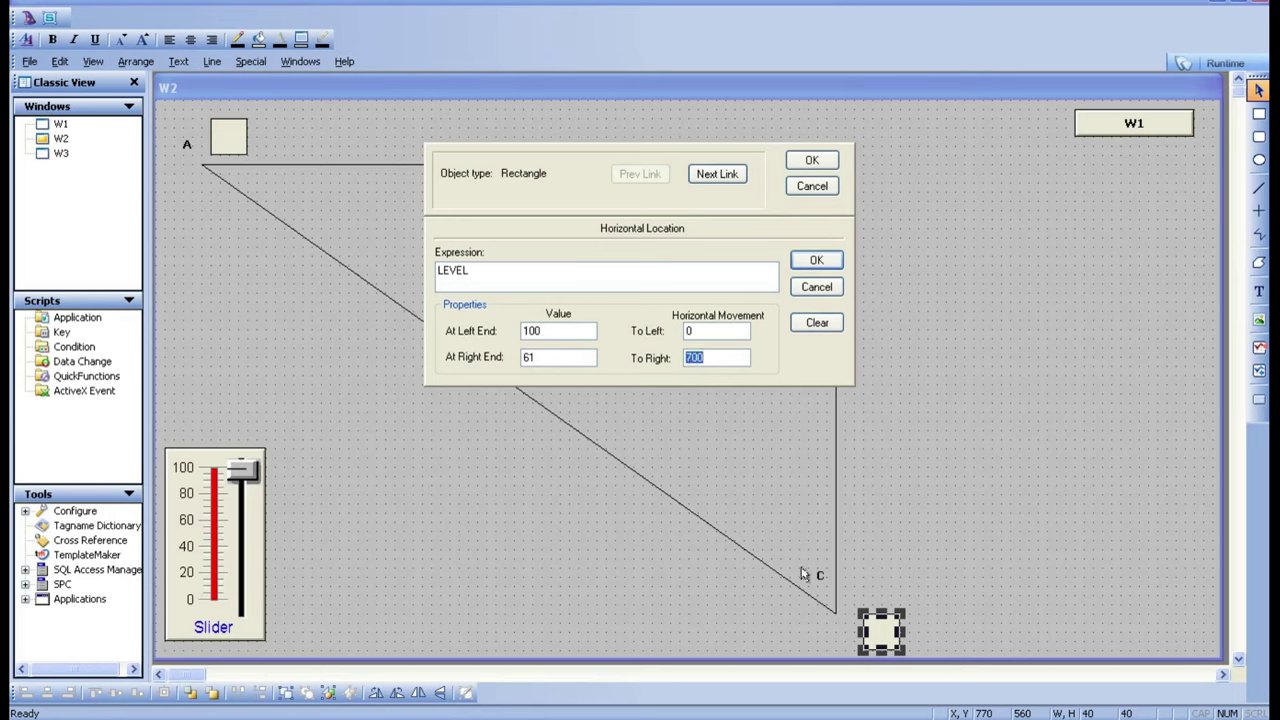
Step: Set the top value in the copied square's vertical location link to 100
left_click(717, 174)
double_click(541, 331)
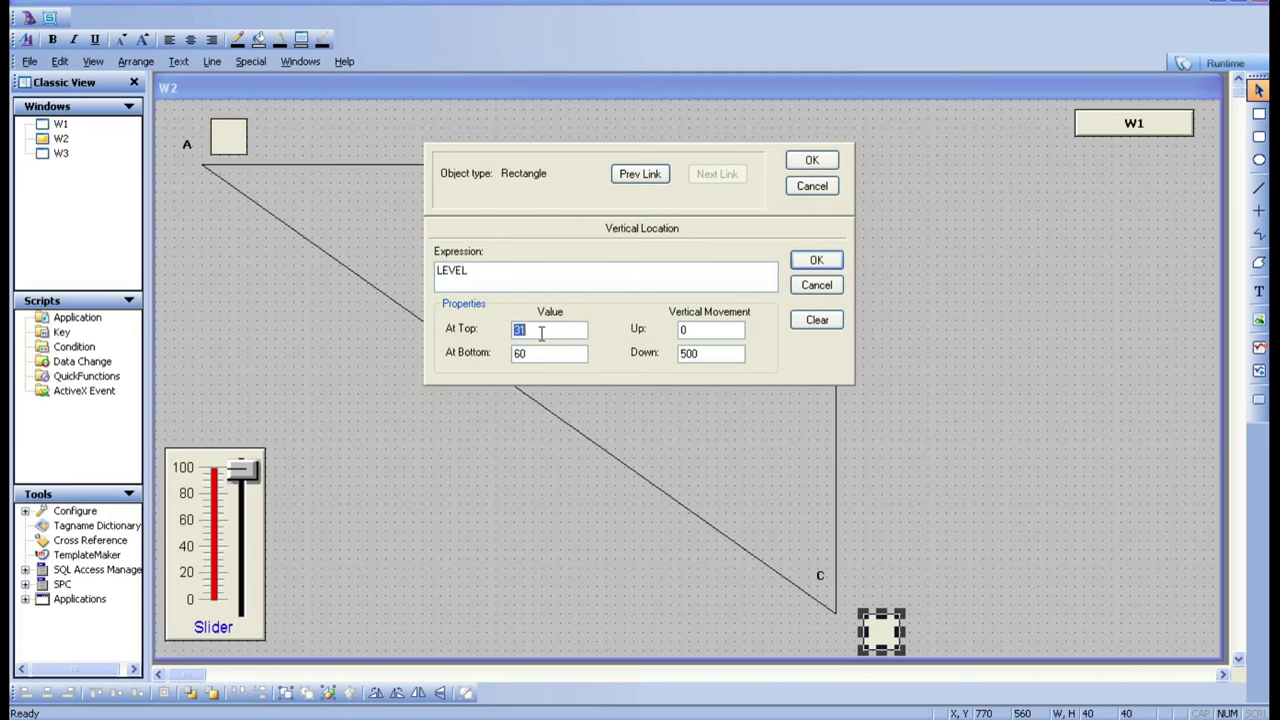
type("100")
left_click(526, 353)
left_click(816, 260)
Step: Set the copied square's vertical movement to 500 up and 0 down
left_click(699, 345)
left_click(700, 329)
double_click(700, 329)
type("500")
double_click(702, 353)
type("0")
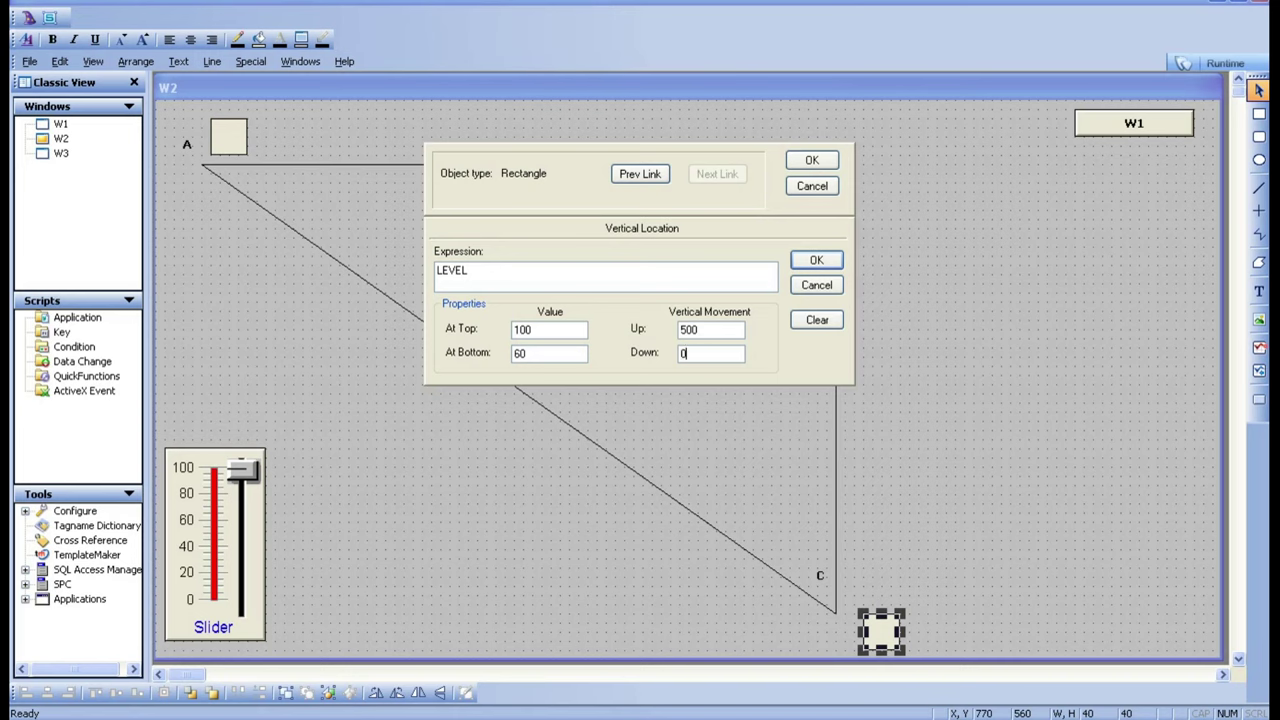
Step: Set the horizontal movement of the square beside corner C to 700 left and 0 right
left_click(640, 174)
left_click(711, 333)
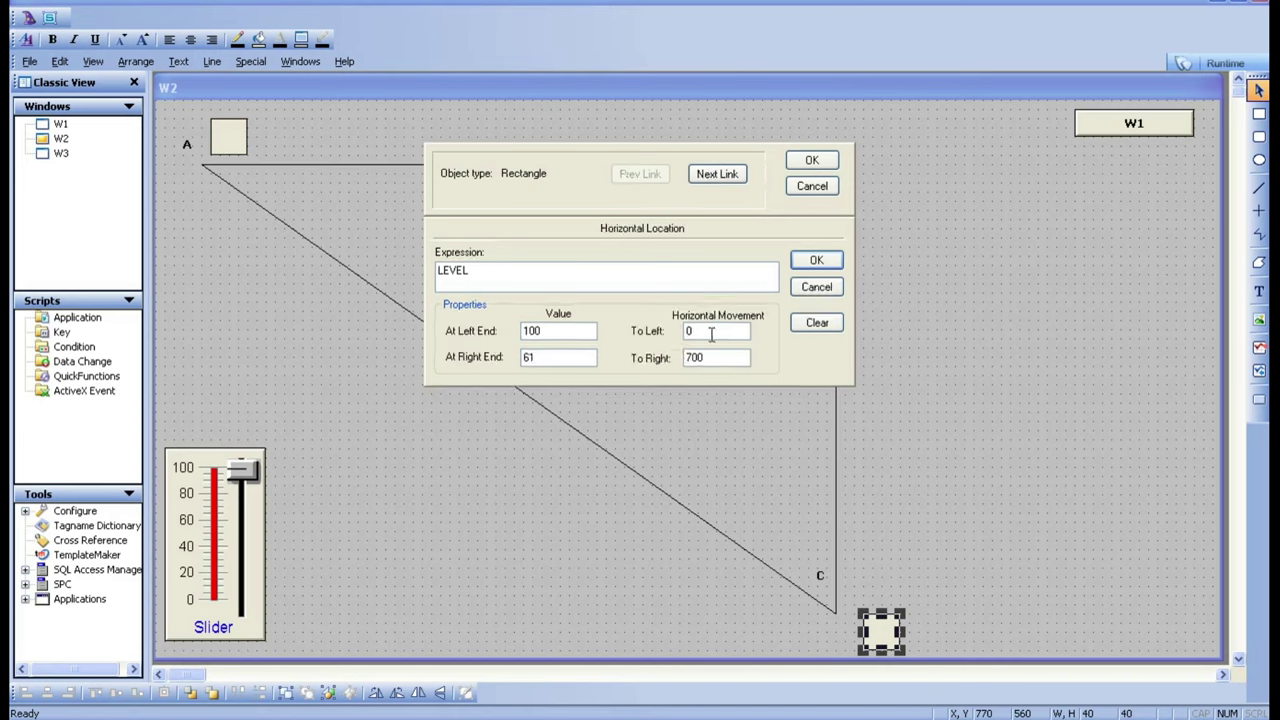
type("700")
left_click(712, 358)
double_click(712, 358)
type("0")
left_click(818, 262)
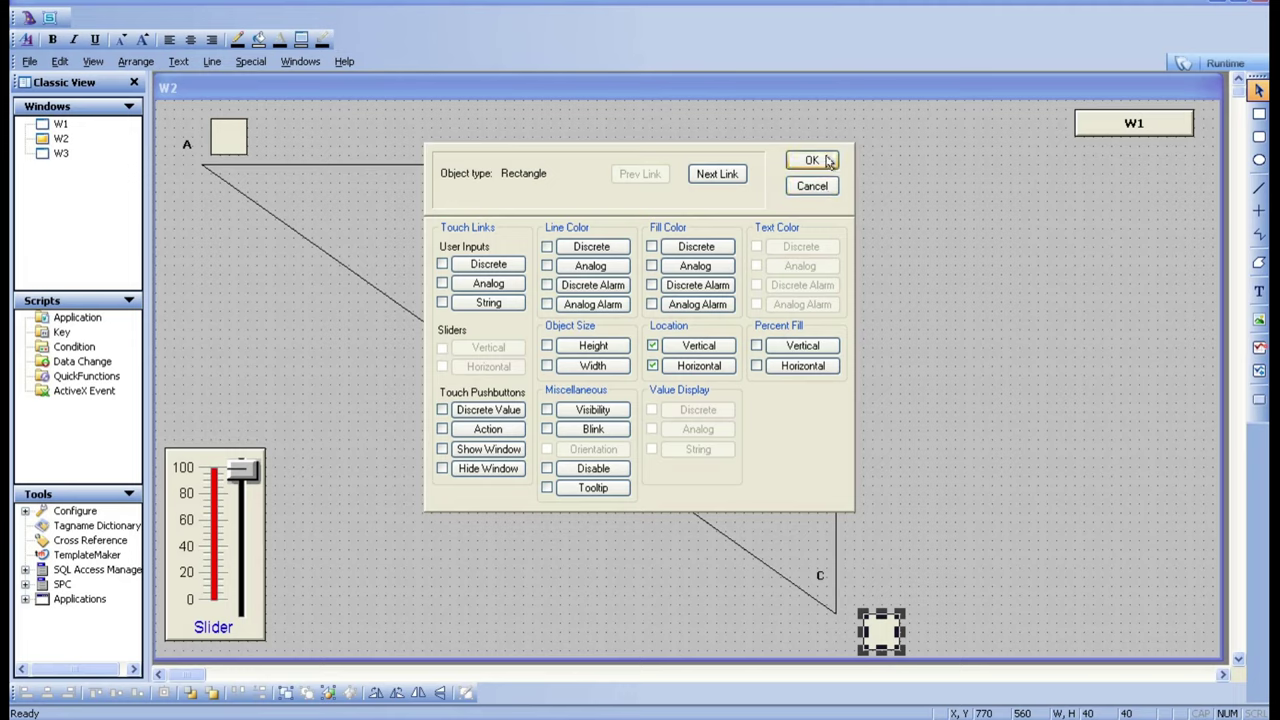
left_click(813, 162)
Step: Run W2, vary the slider across its full range to check both squares' paths, and return to development mode
left_click(1210, 63)
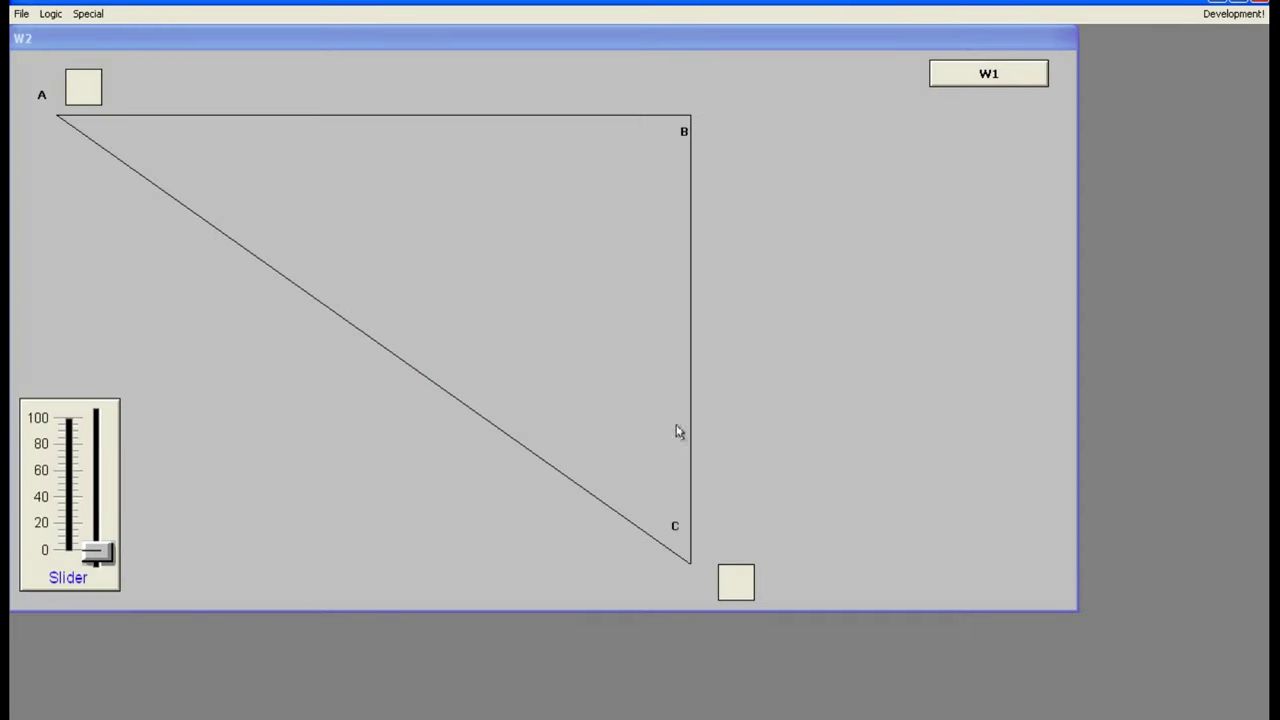
left_click(97, 552)
left_click_drag(97, 552, 100, 410)
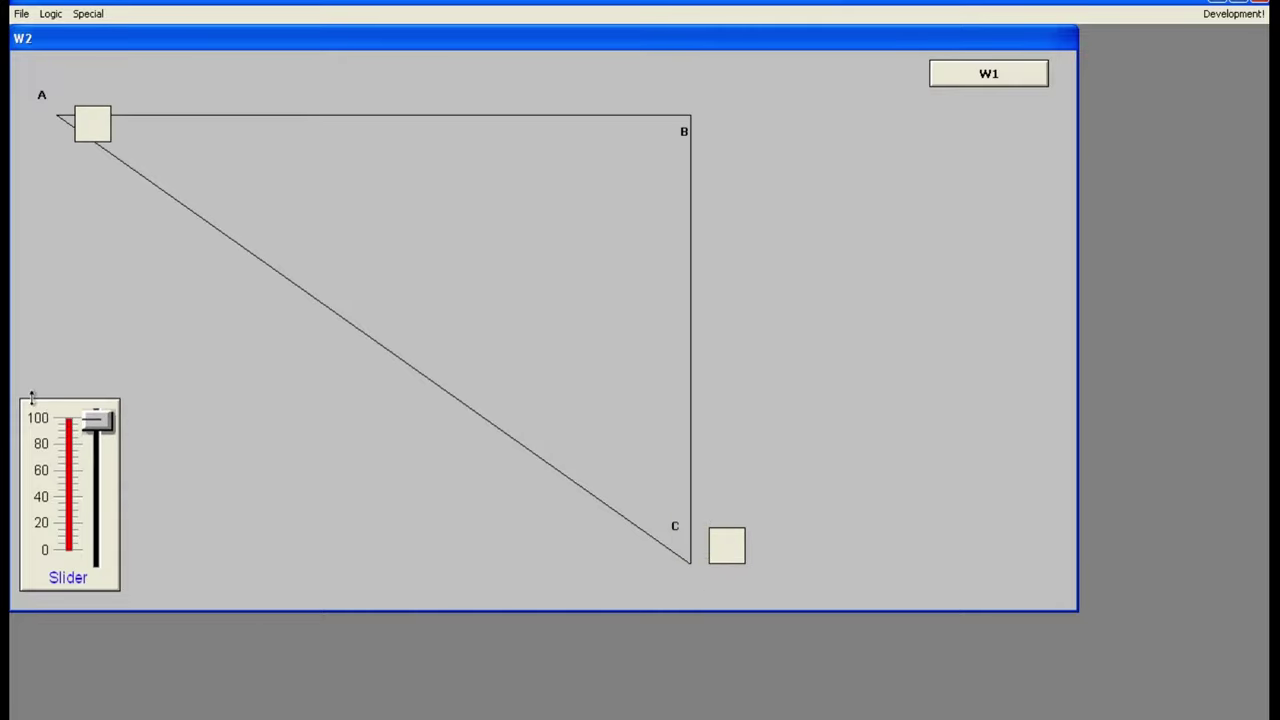
left_click_drag(66, 418, 90, 465)
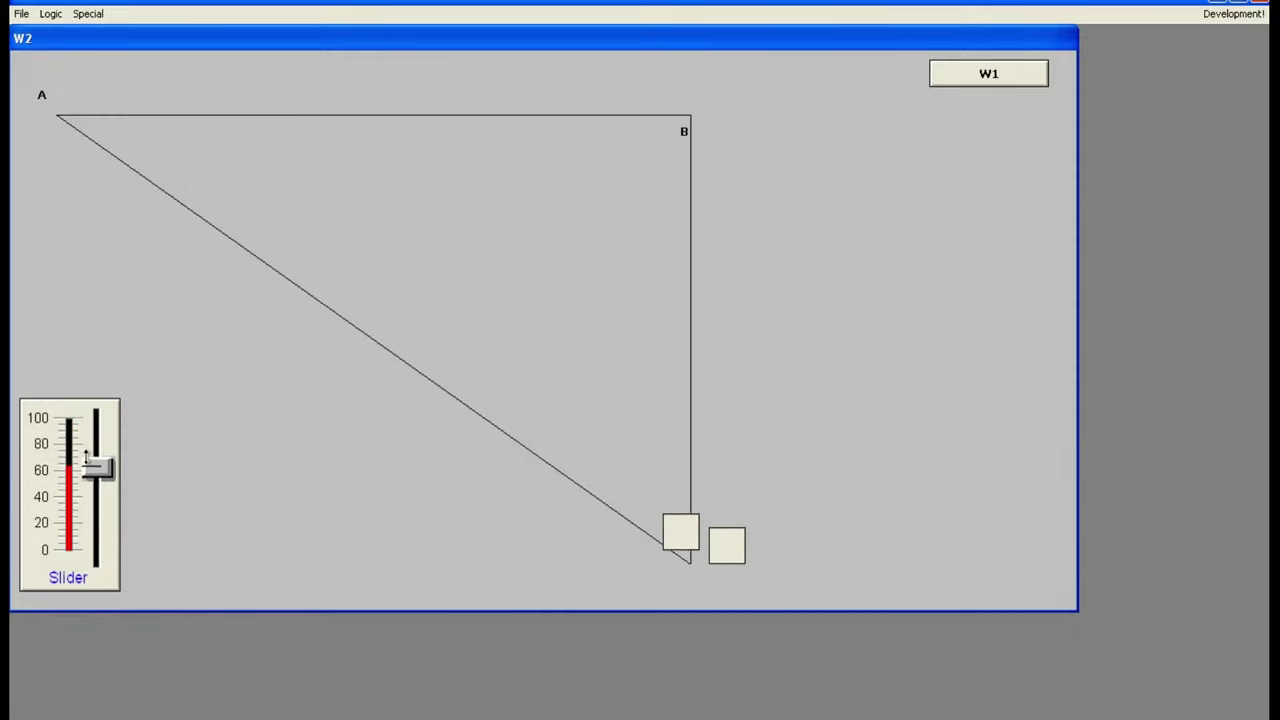
left_click_drag(102, 466, 101, 535)
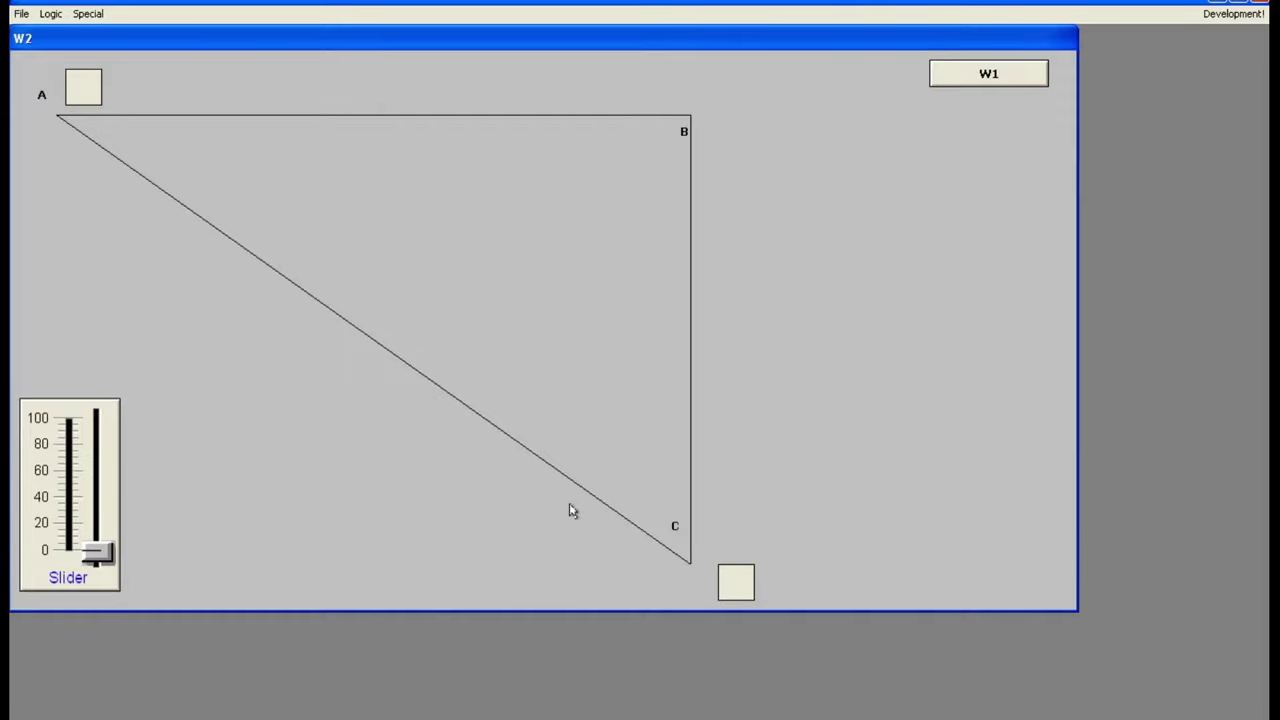
left_click(1236, 13)
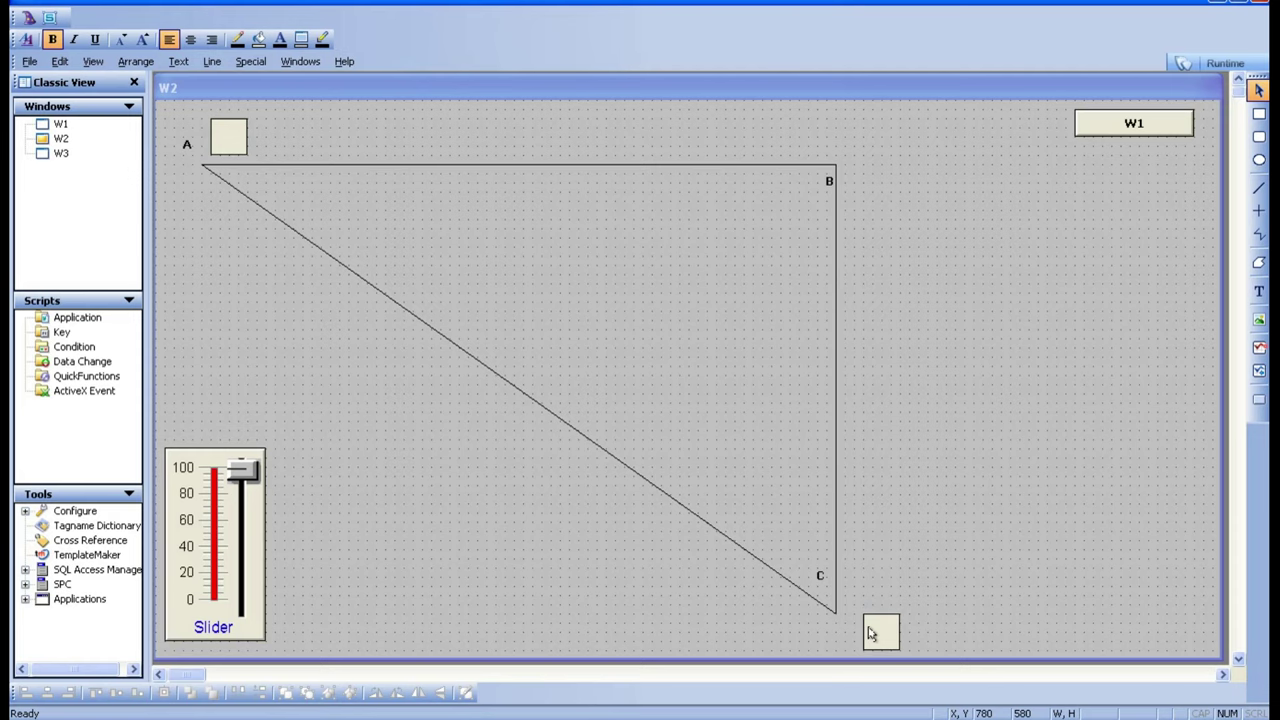
Step: Set the downward movement in the vertical location link of the square beside corner A to 520
left_click(231, 146)
double_click(231, 146)
left_click(697, 349)
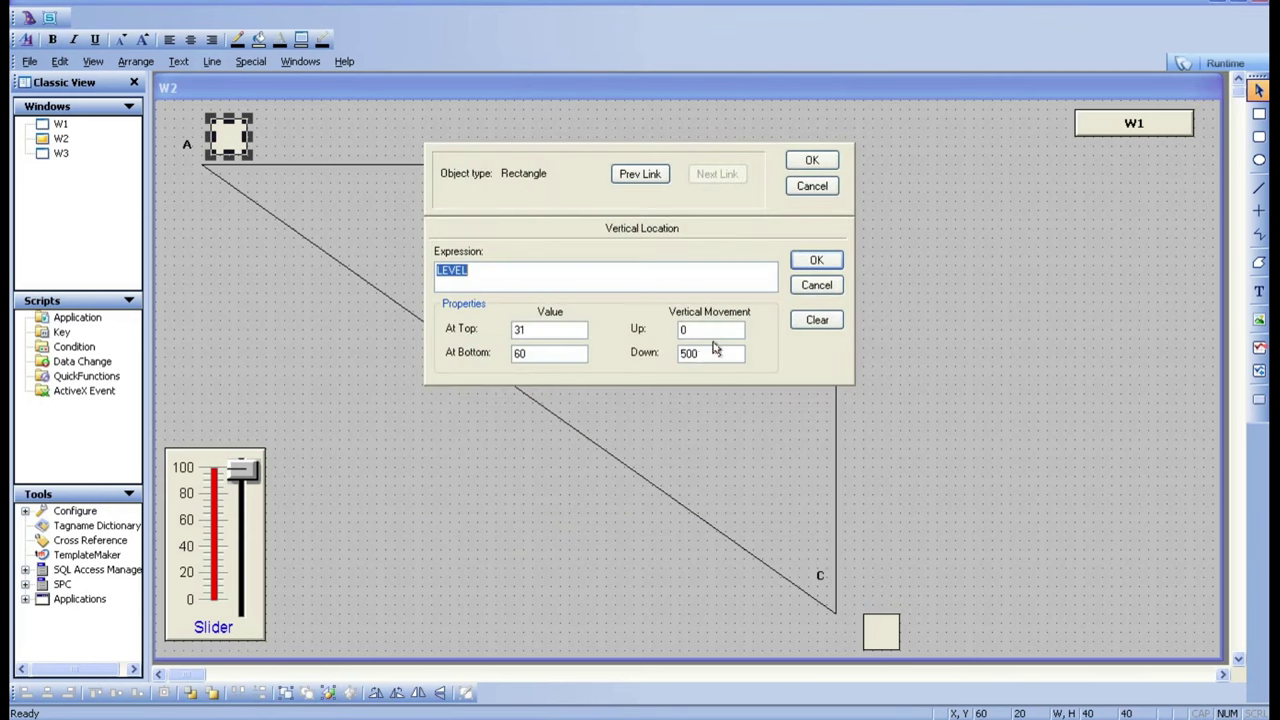
left_click(695, 357)
key("BackSpace")
type("20")
left_click(817, 260)
left_click(811, 160)
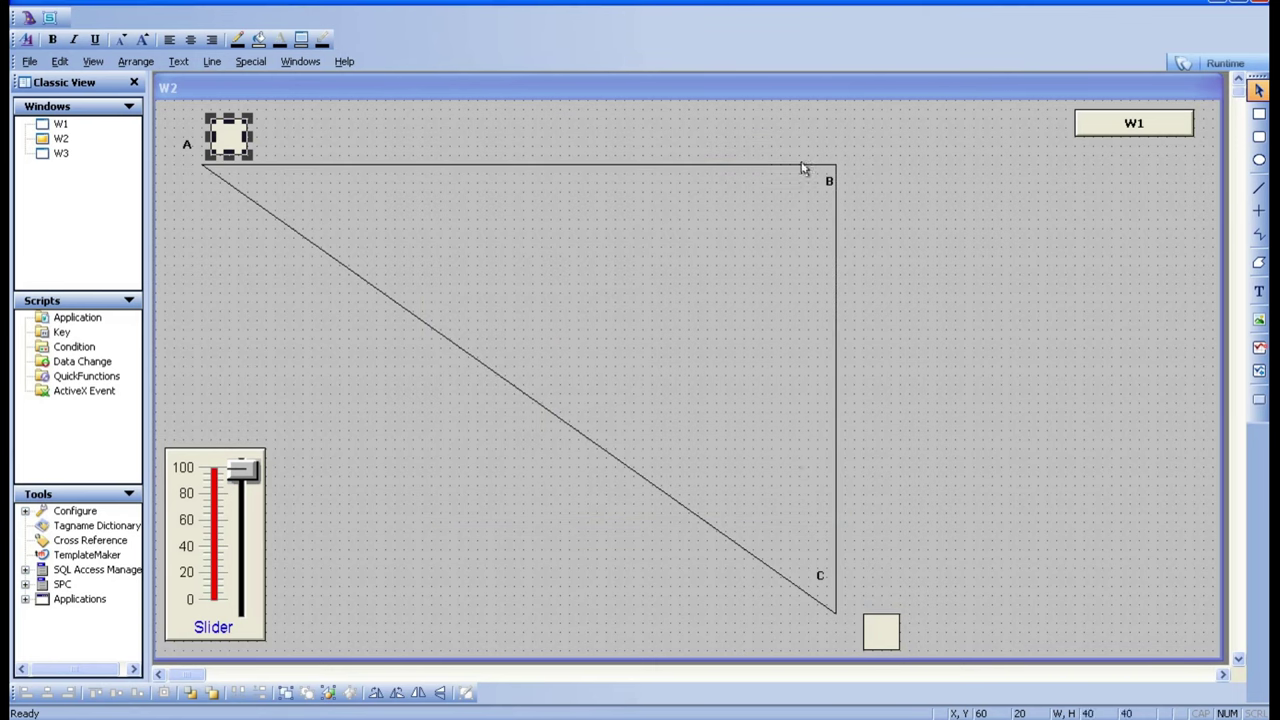
left_click(882, 630)
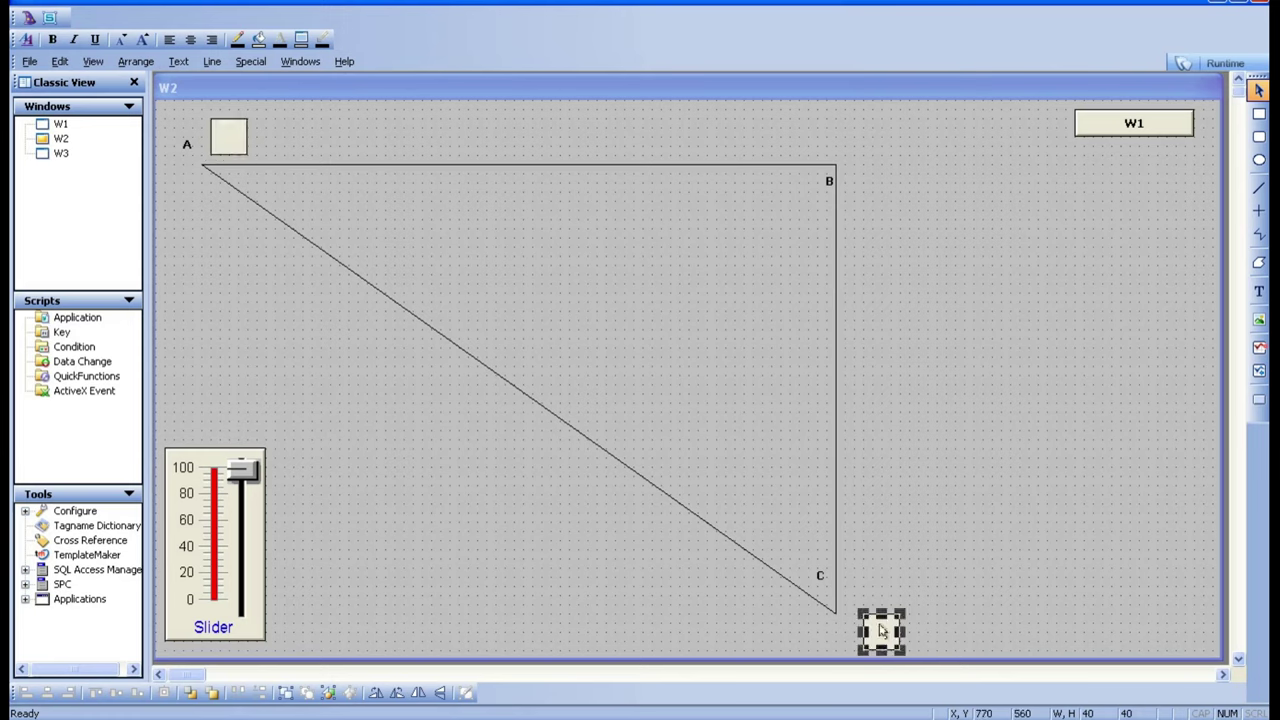
left_click(877, 630)
left_click(930, 630)
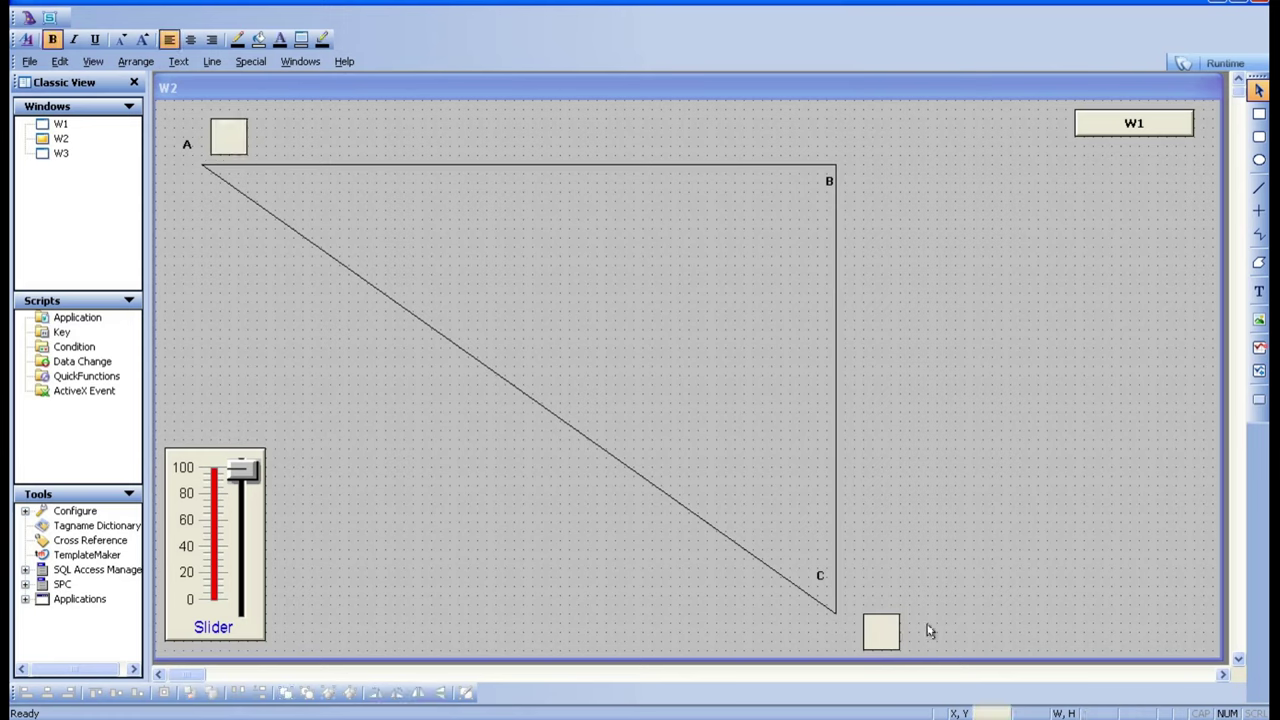
Step: Run W2, compare the squares near corner C with the slider around 60, reset it to 0, and return to development mode
left_click(1219, 63)
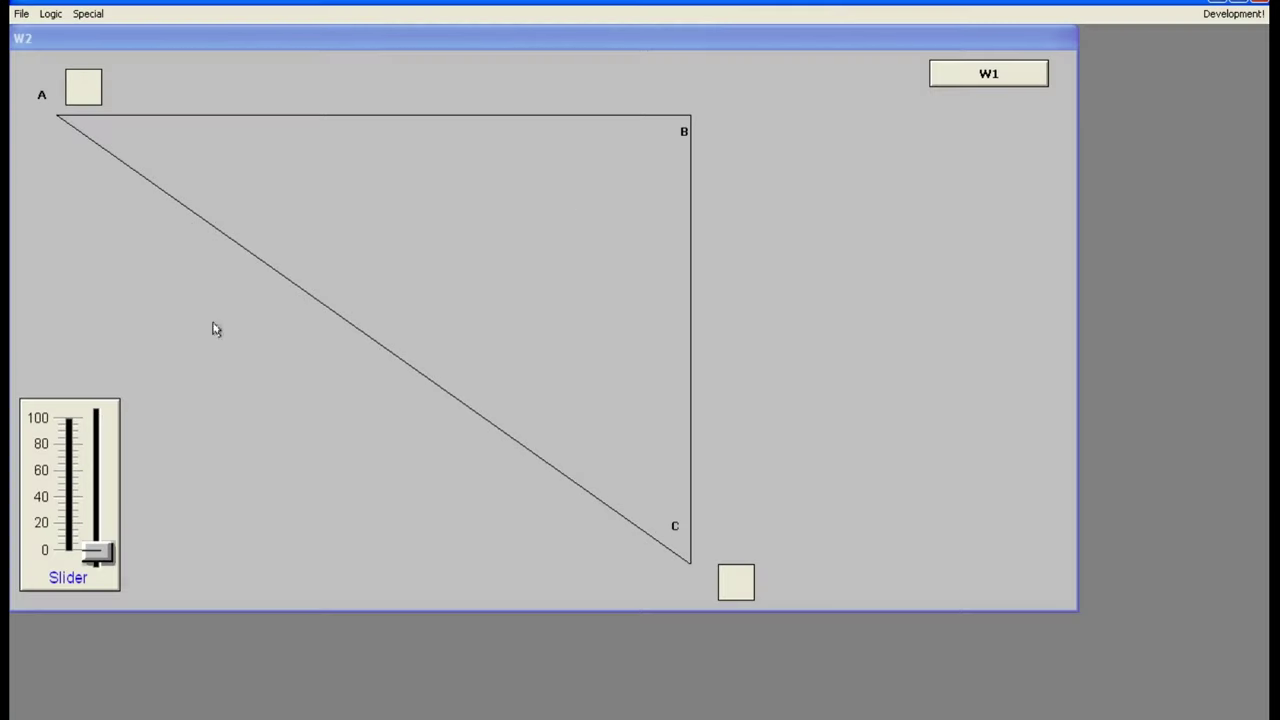
left_click_drag(94, 545, 86, 468)
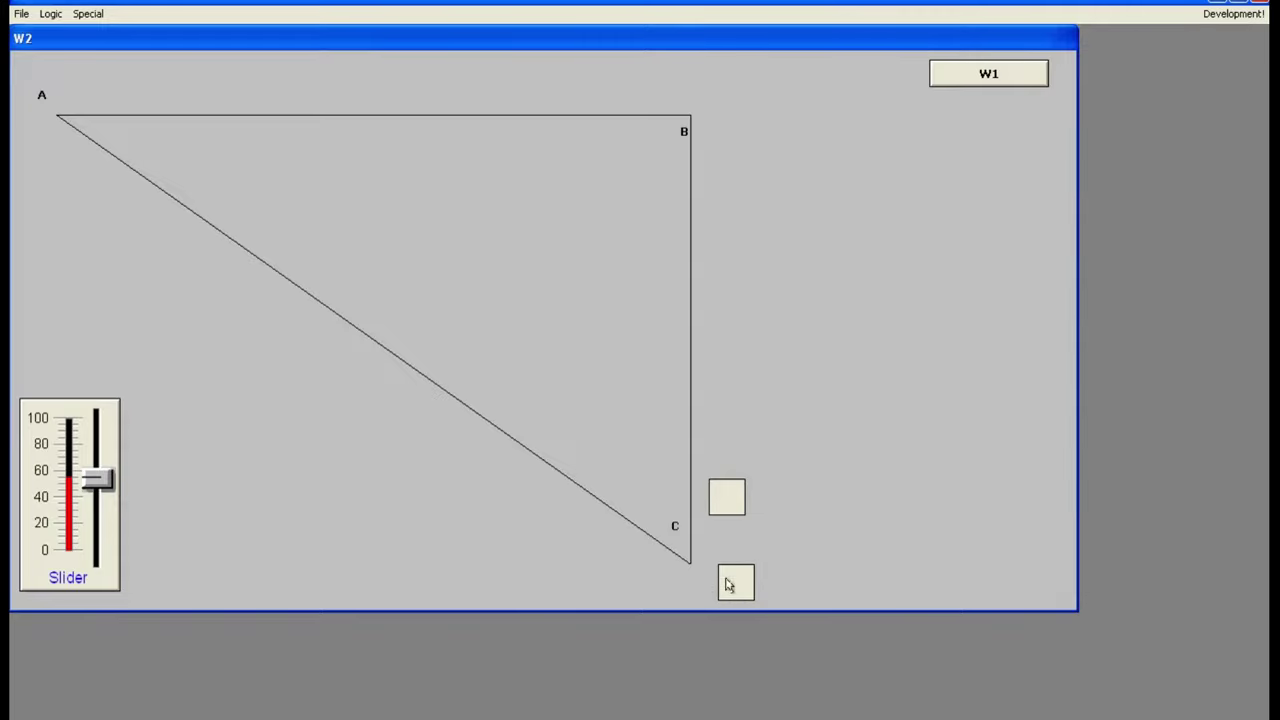
left_click_drag(91, 480, 78, 455)
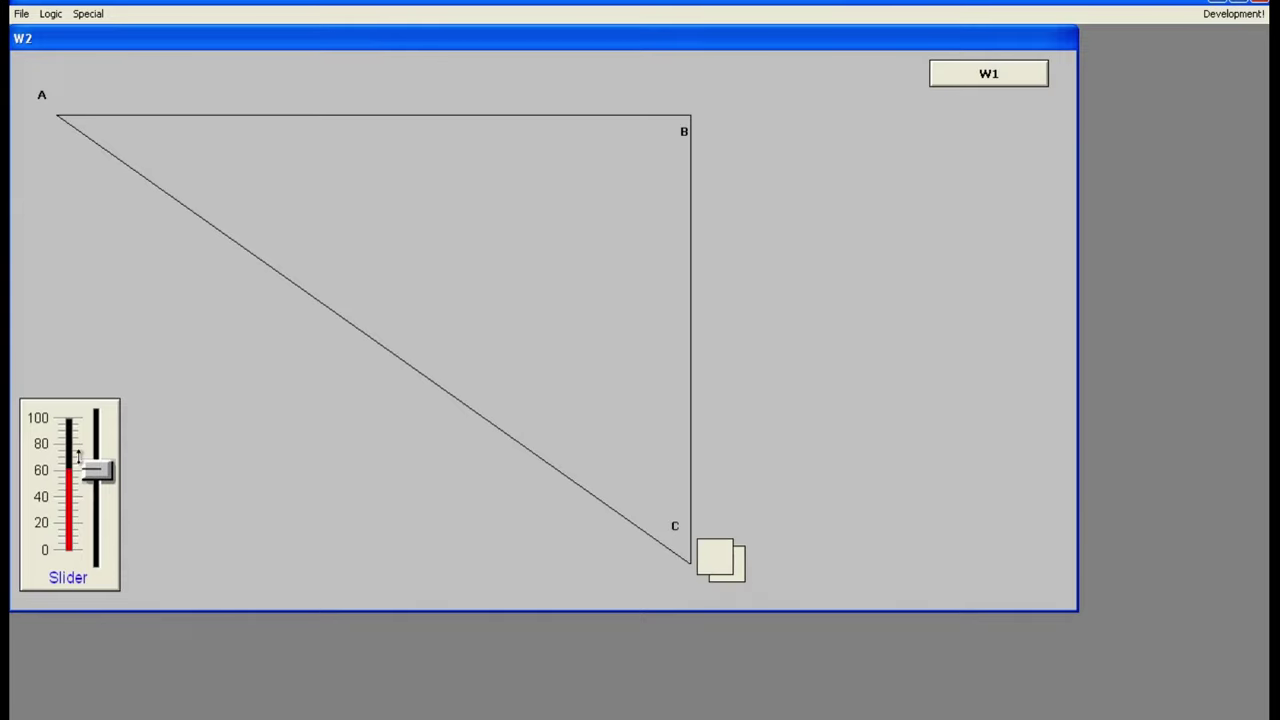
left_click_drag(78, 455, 96, 578)
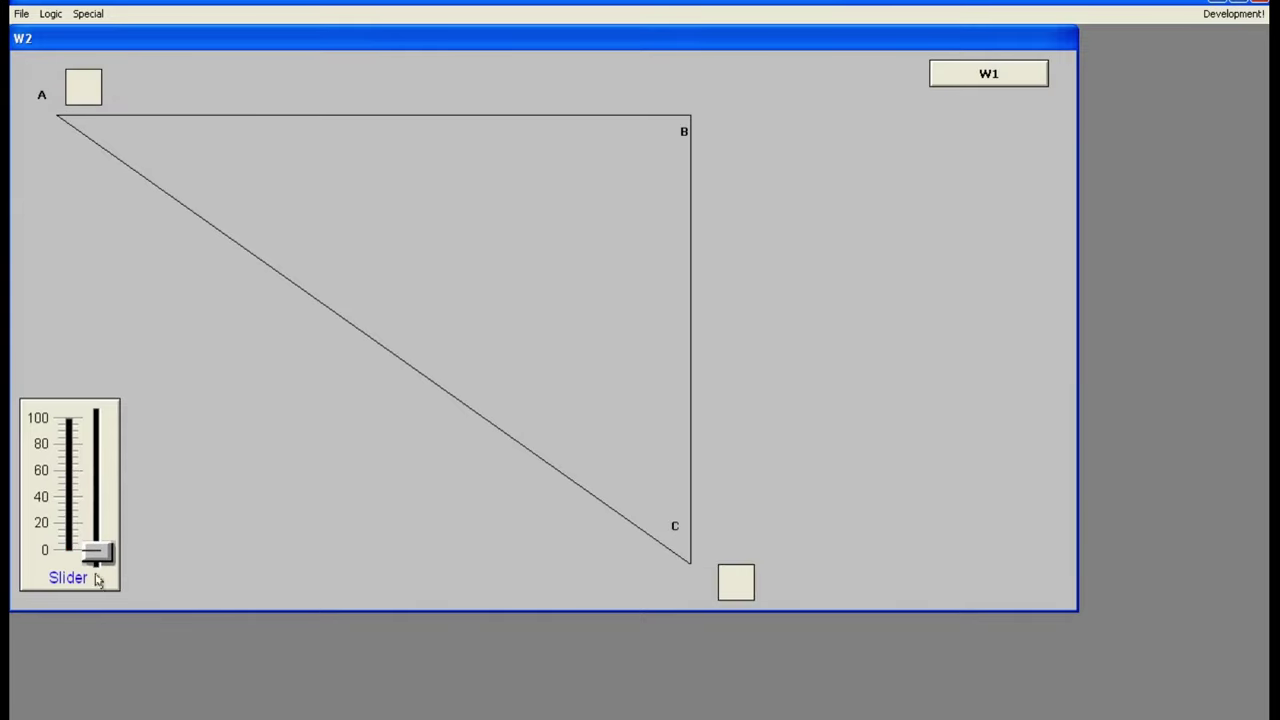
left_click(1232, 14)
Step: Set the downward movement of the square beside corner A to 540 and move the square near C to X 760, Y 570
left_click(212, 143)
double_click(212, 143)
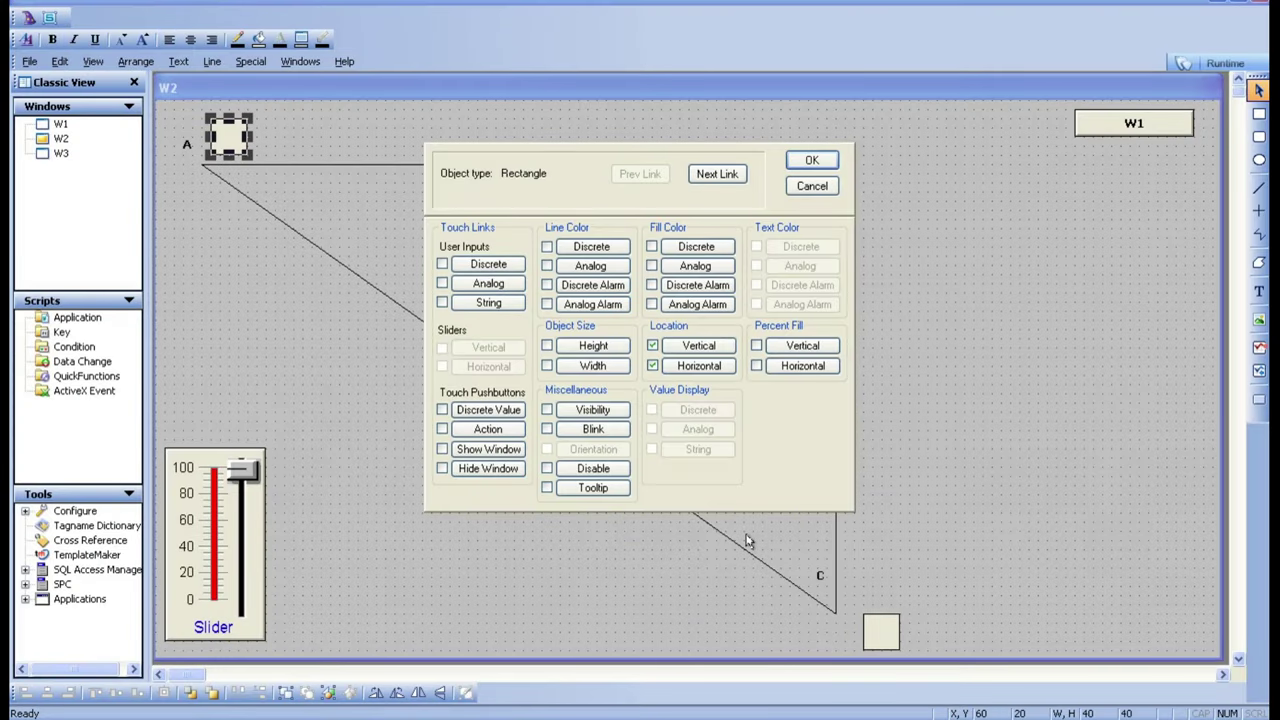
left_click(699, 346)
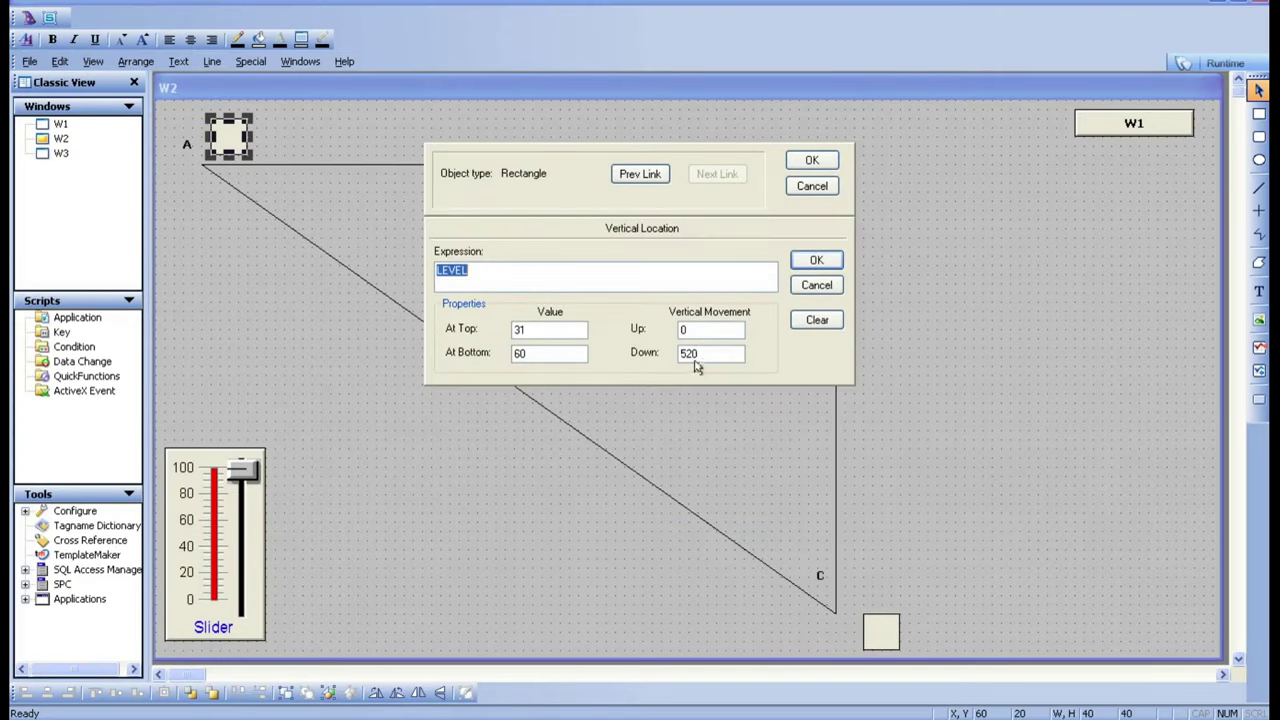
left_click(688, 354)
type("4")
left_click(816, 259)
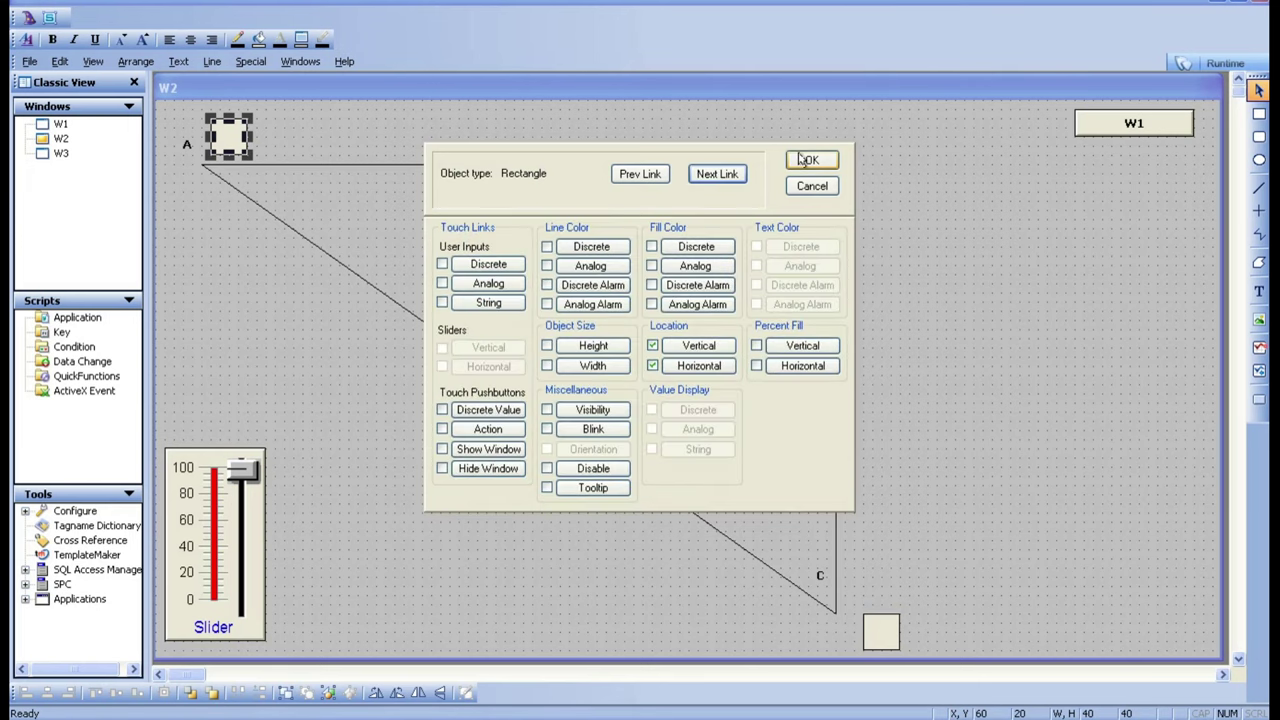
left_click(811, 160)
left_click_drag(872, 630, 857, 634)
left_click(1046, 551)
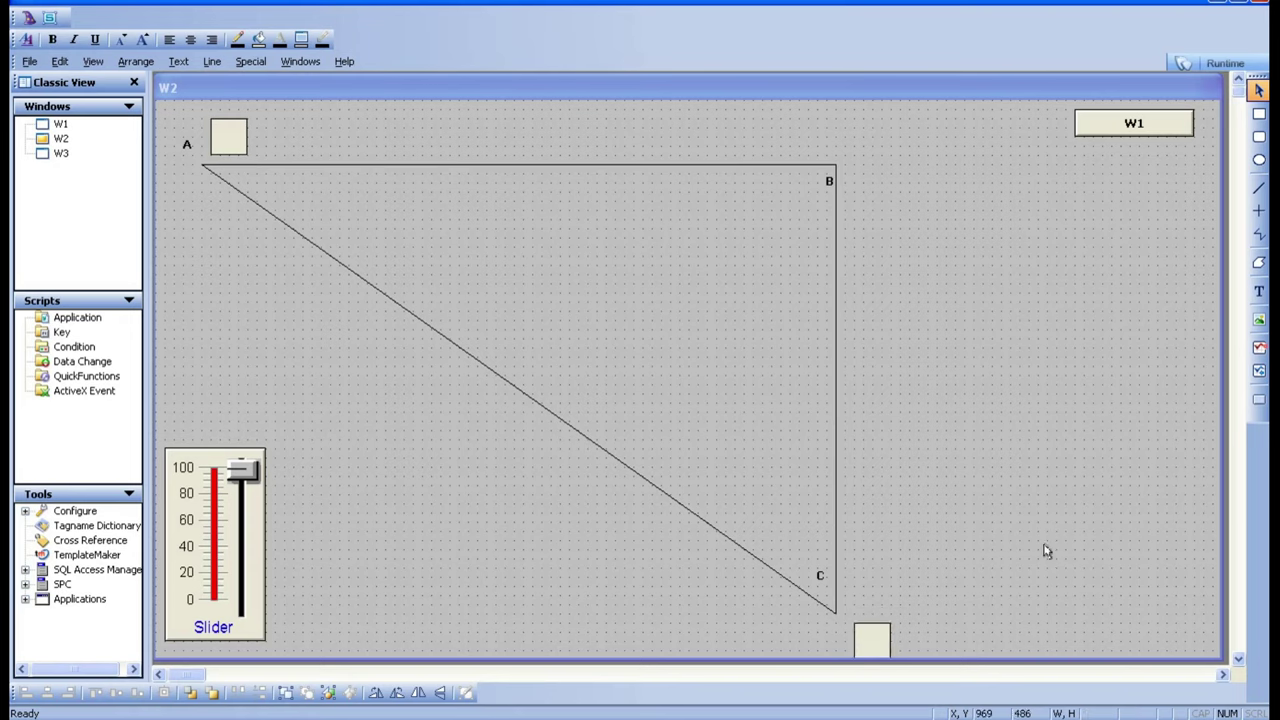
Step: Add a visibility link to the square beside corner A with the expression LEVEL <61 and the visible state On
left_click(226, 153)
double_click(226, 153)
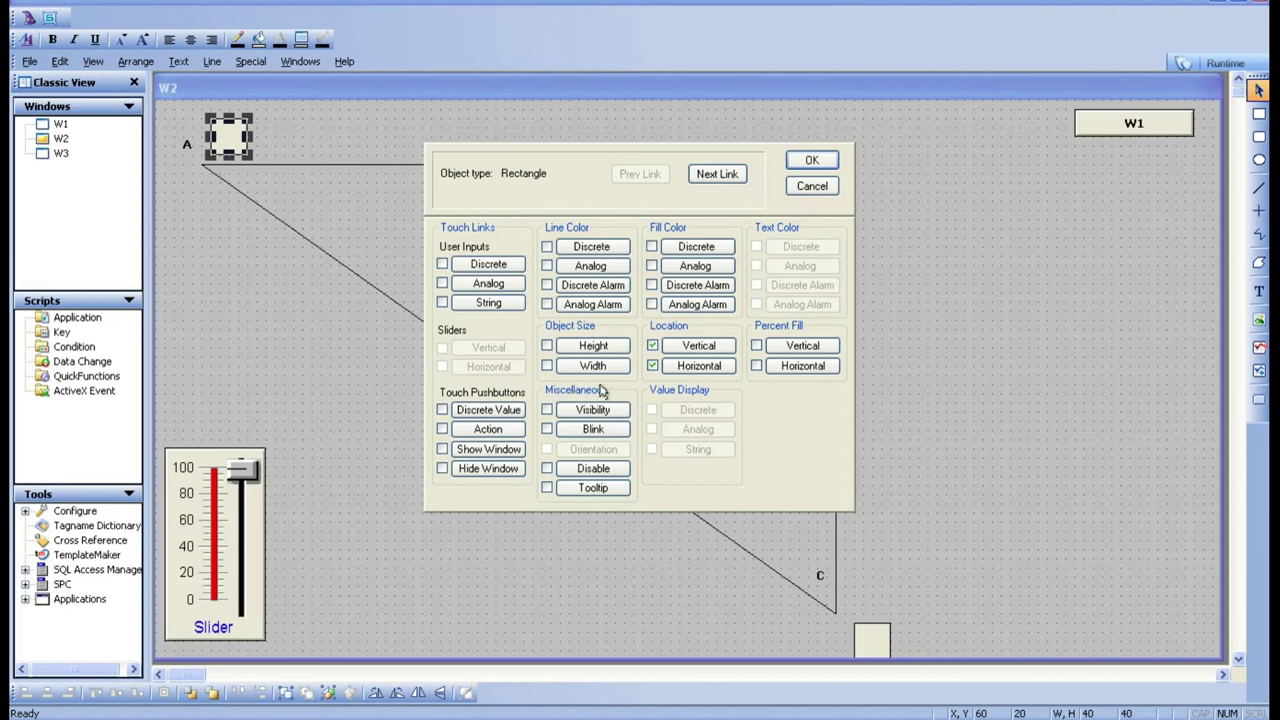
left_click(580, 410)
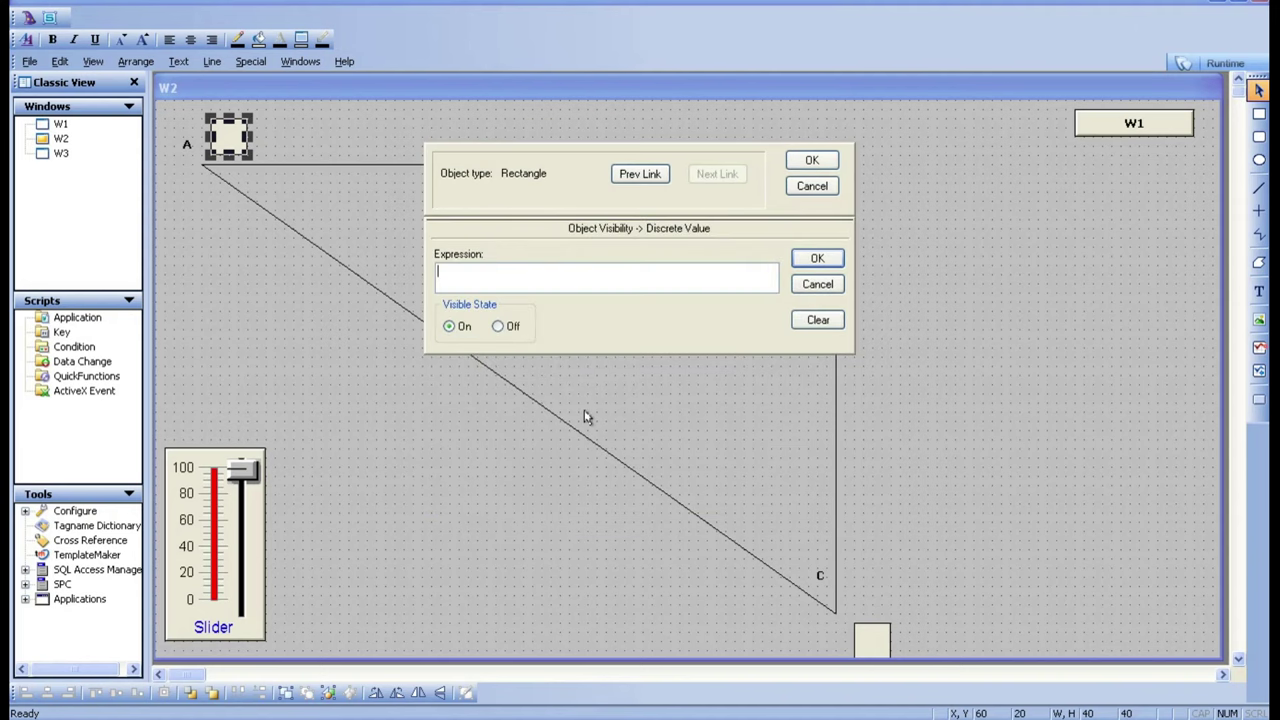
left_click(594, 273)
left_click(465, 330)
type("$ApplicationVersion")
key("BackSpace")
key("BackSpace")
key("BackSpace")
key("BackSpace")
key("BackSpace")
key("BackSpace")
key("BackSpace")
key("BackSpace")
key("BackSpace")
key("BackSpace")
key("BackSpace")
key("BackSpace")
key("BackSpace")
key("BackSpace")
key("BackSpace")
key("BackSpace")
key("BackSpace")
key("BackSpace")
double_click(485, 279)
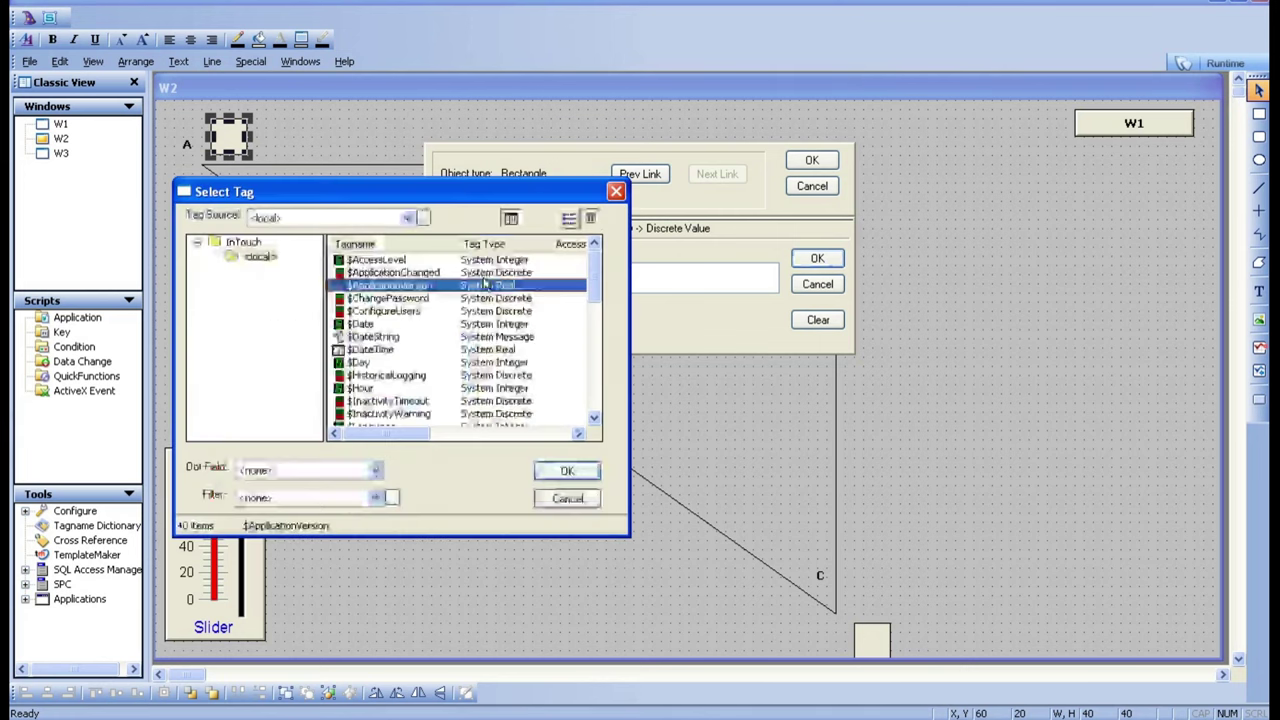
scroll(590, 415, "down", 7)
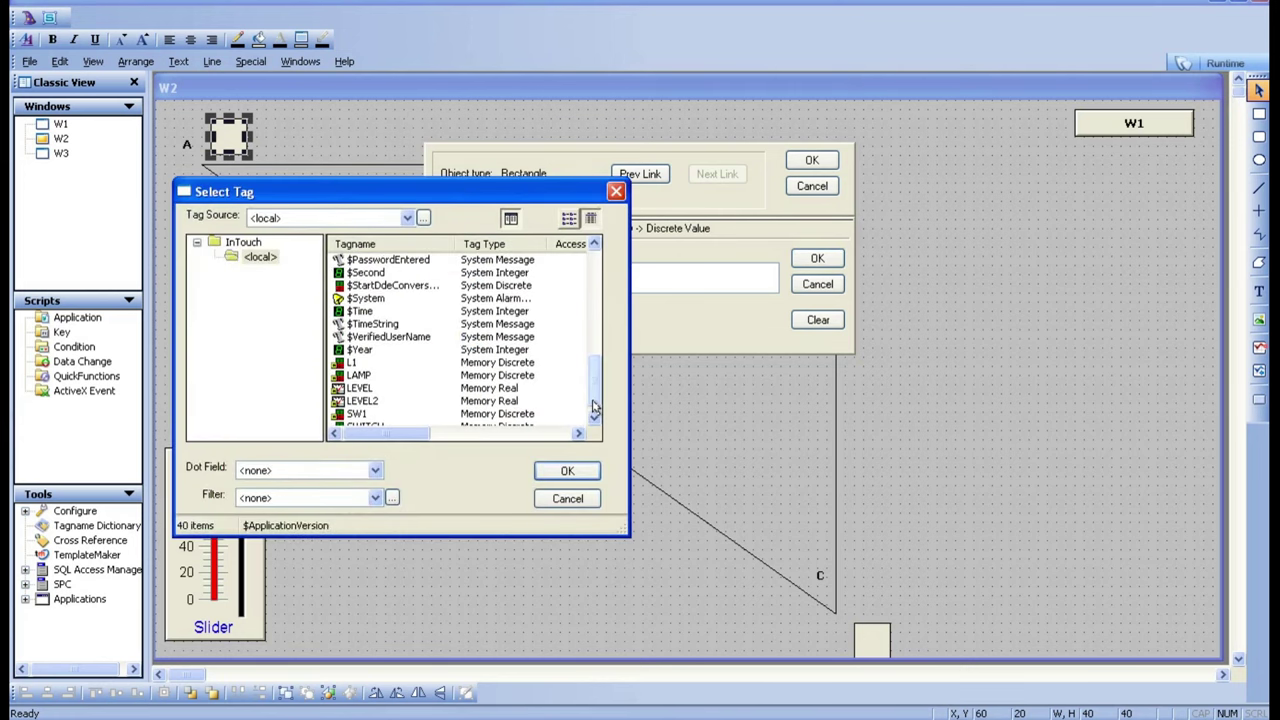
double_click(380, 389)
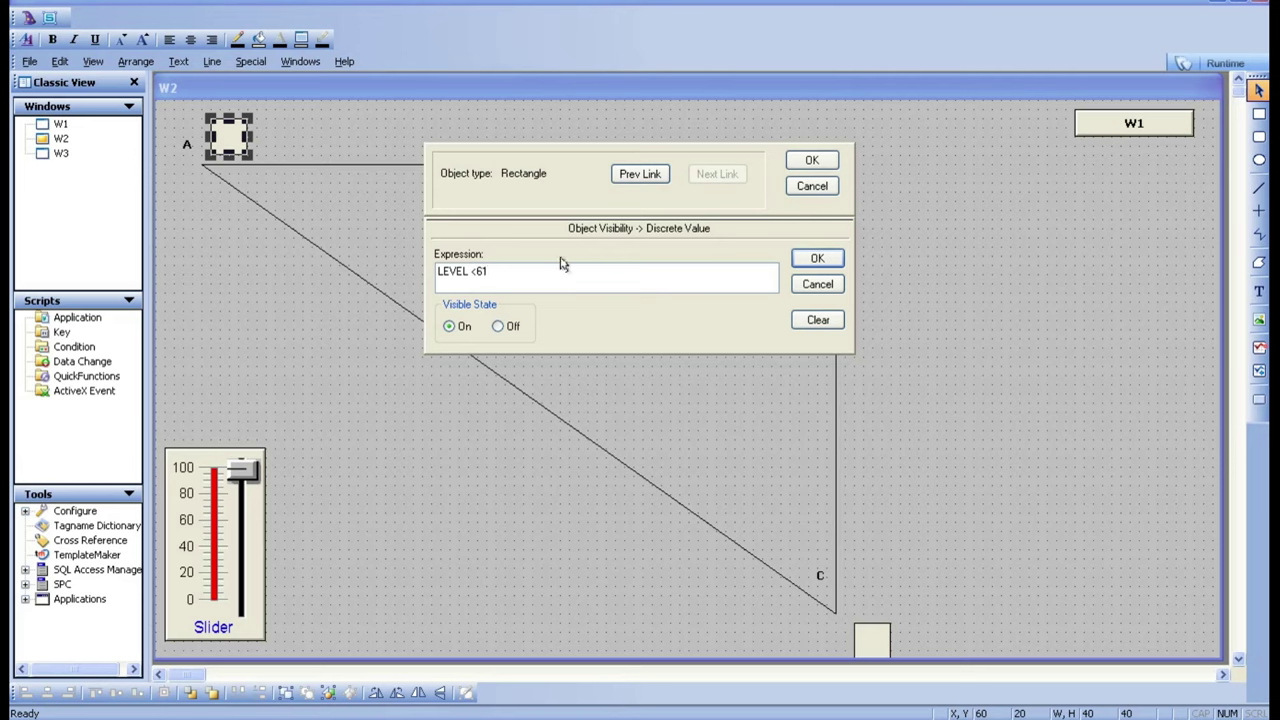
left_click(820, 258)
left_click(813, 162)
left_click(948, 290)
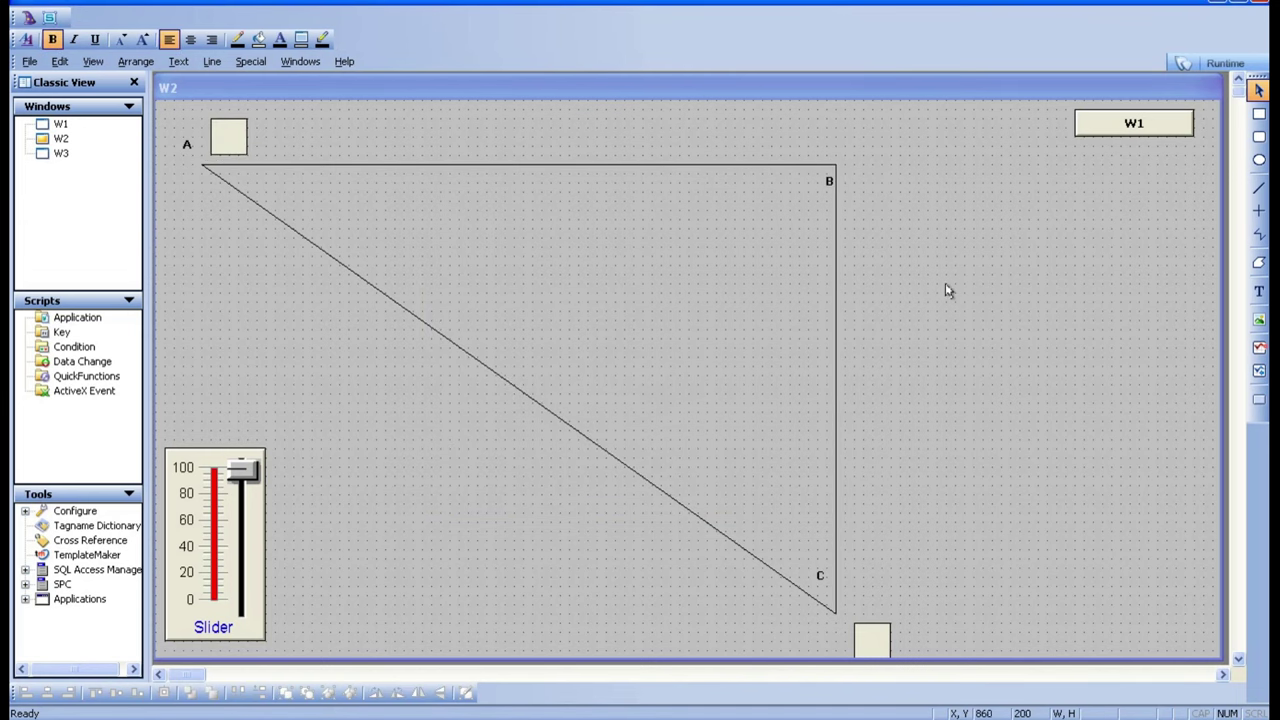
Step: Run W2, test the first square's visibility at slider levels around 60, reset the slider to 0, and return to development mode
left_click(1227, 64)
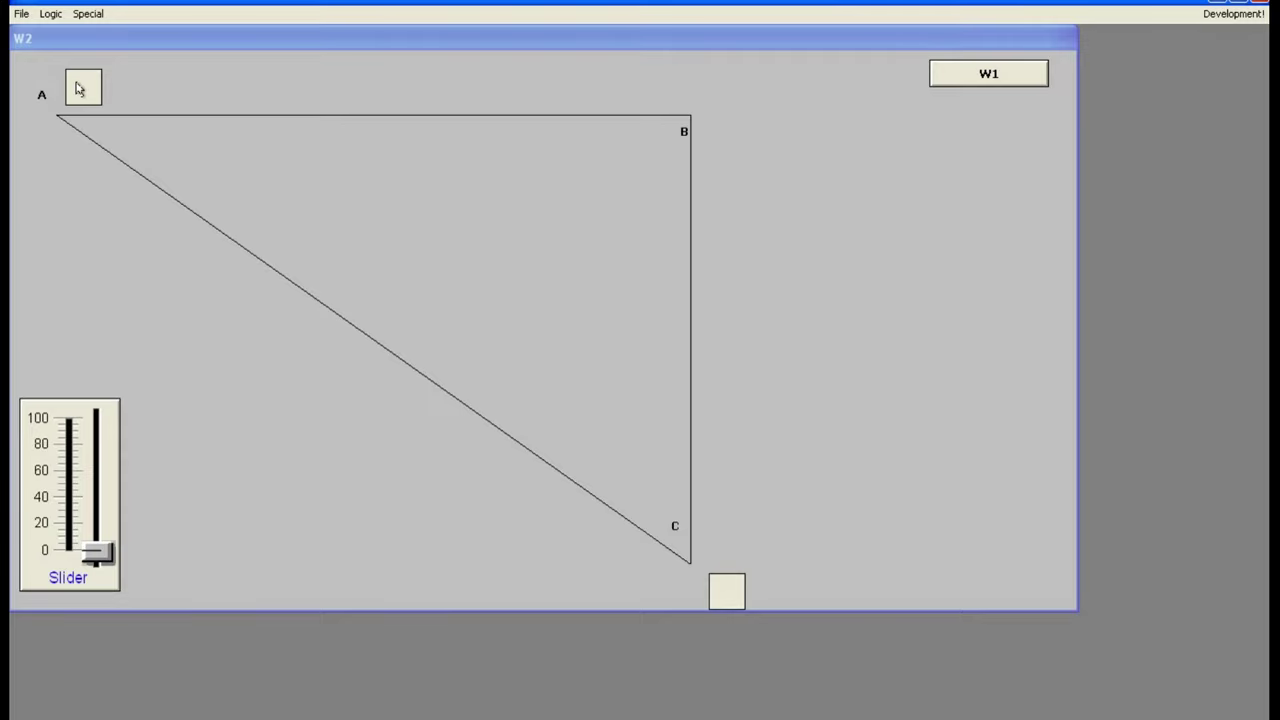
left_click_drag(97, 549, 90, 455)
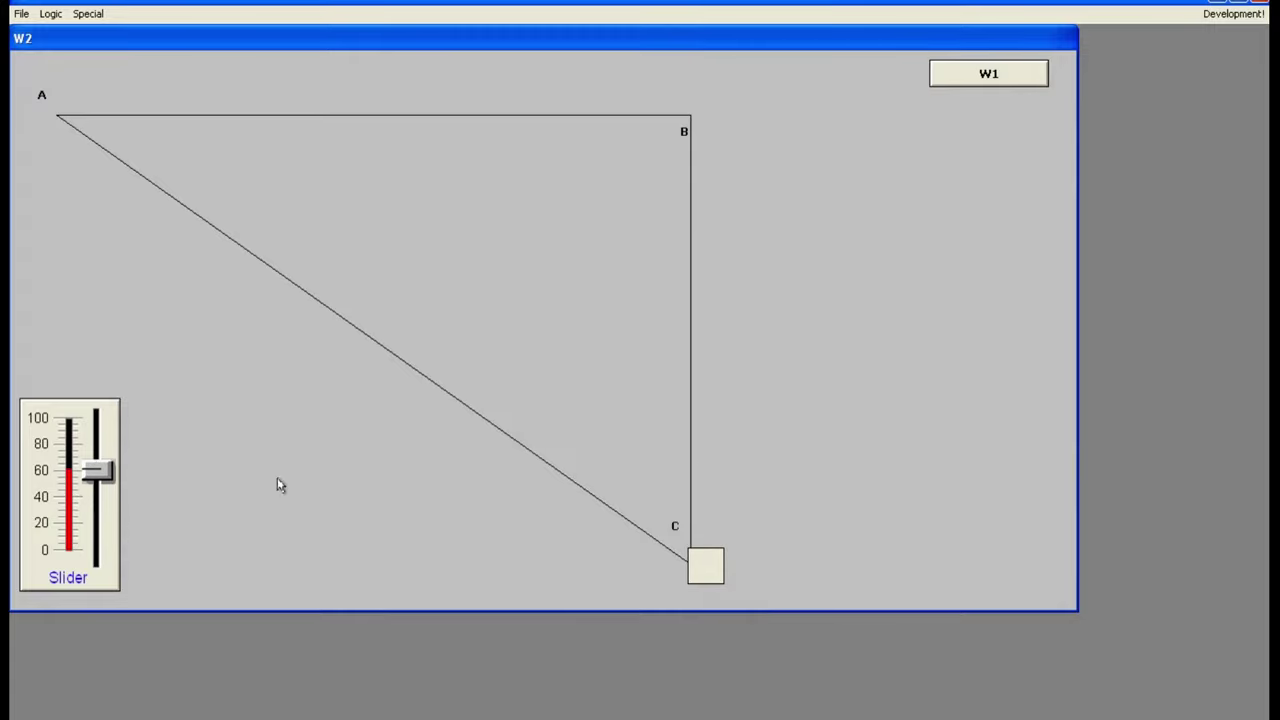
left_click_drag(103, 466, 103, 454)
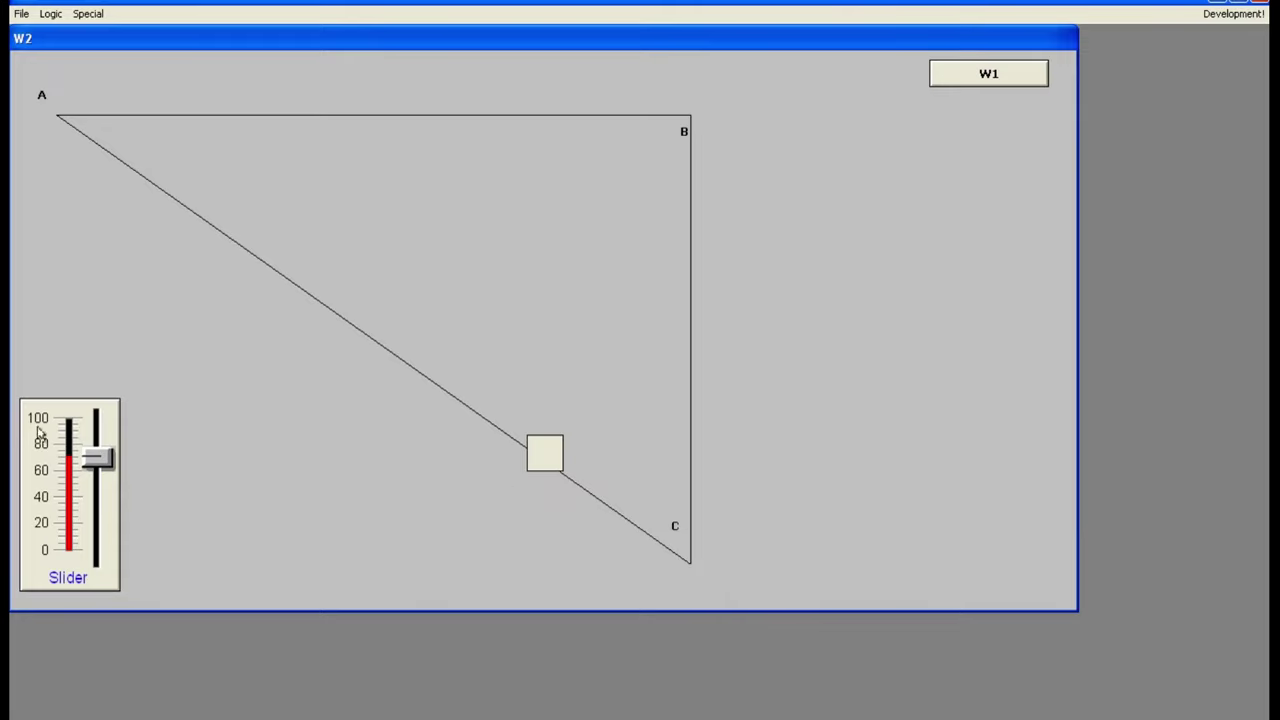
mouse_move(97, 457)
left_mouse_down()
mouse_move(87, 396)
mouse_move(98, 458)
left_mouse_up()
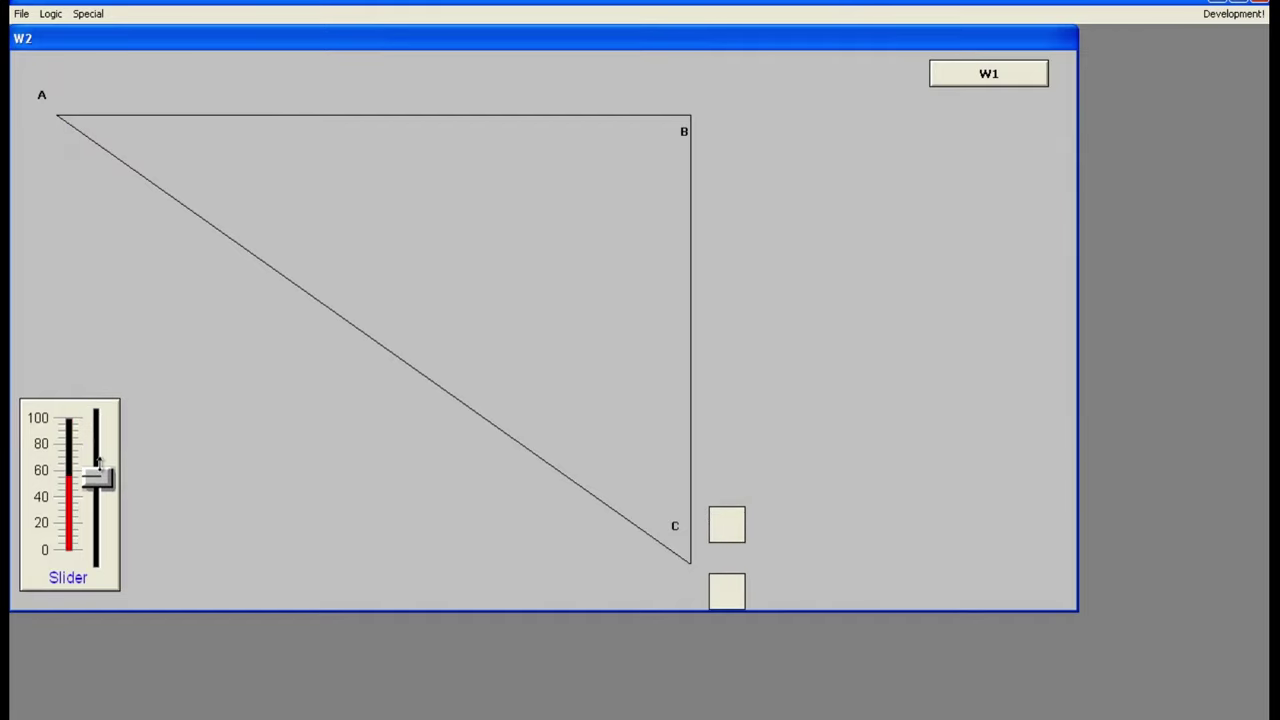
left_click_drag(99, 462, 98, 486)
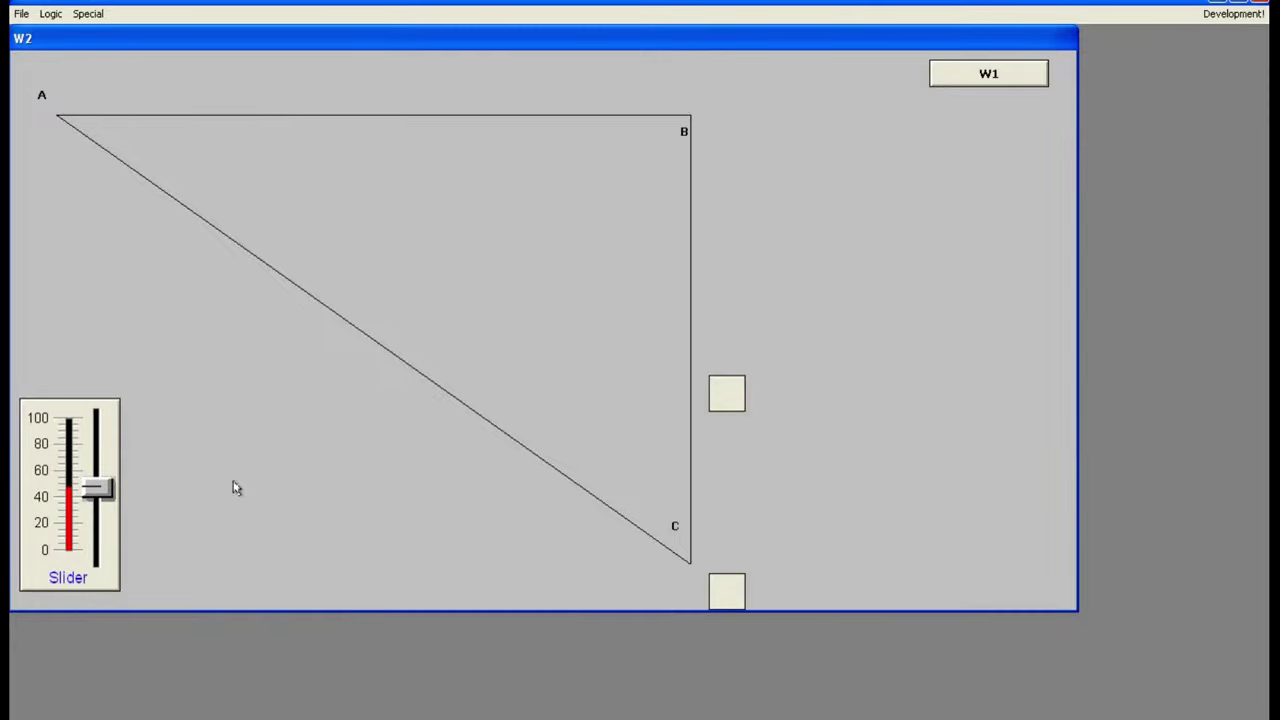
left_click_drag(104, 486, 109, 575)
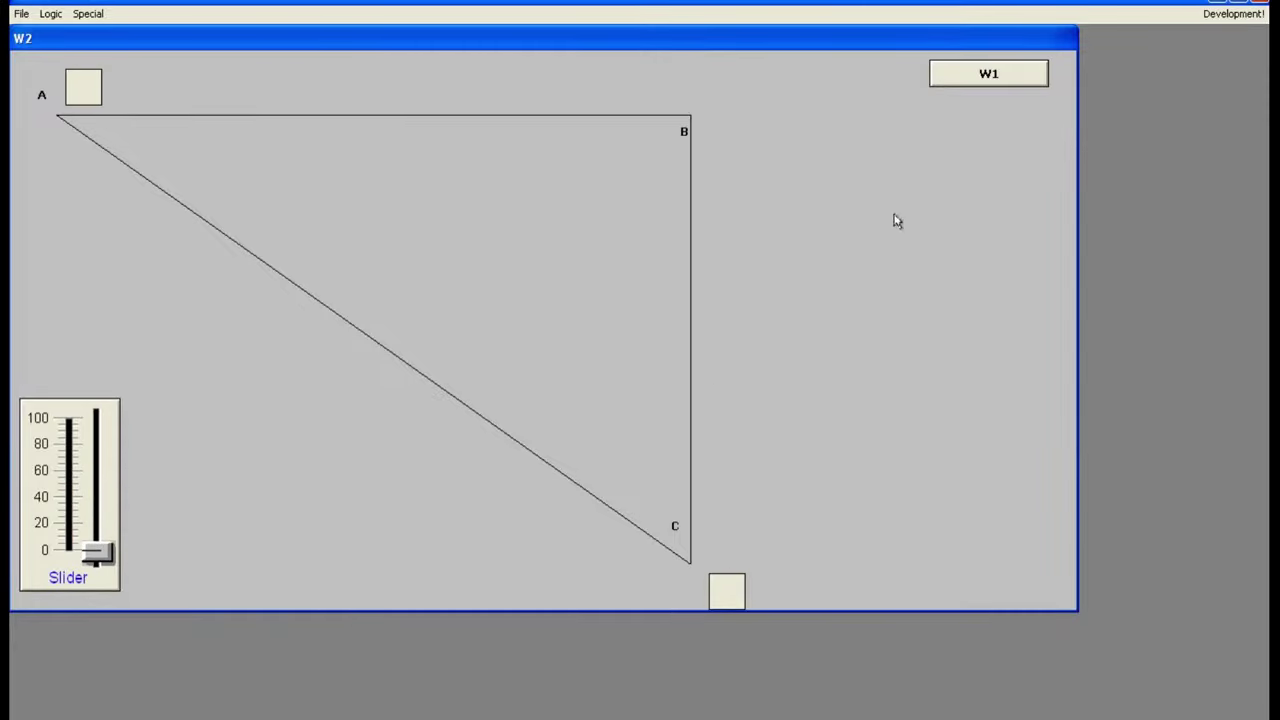
left_click(1233, 13)
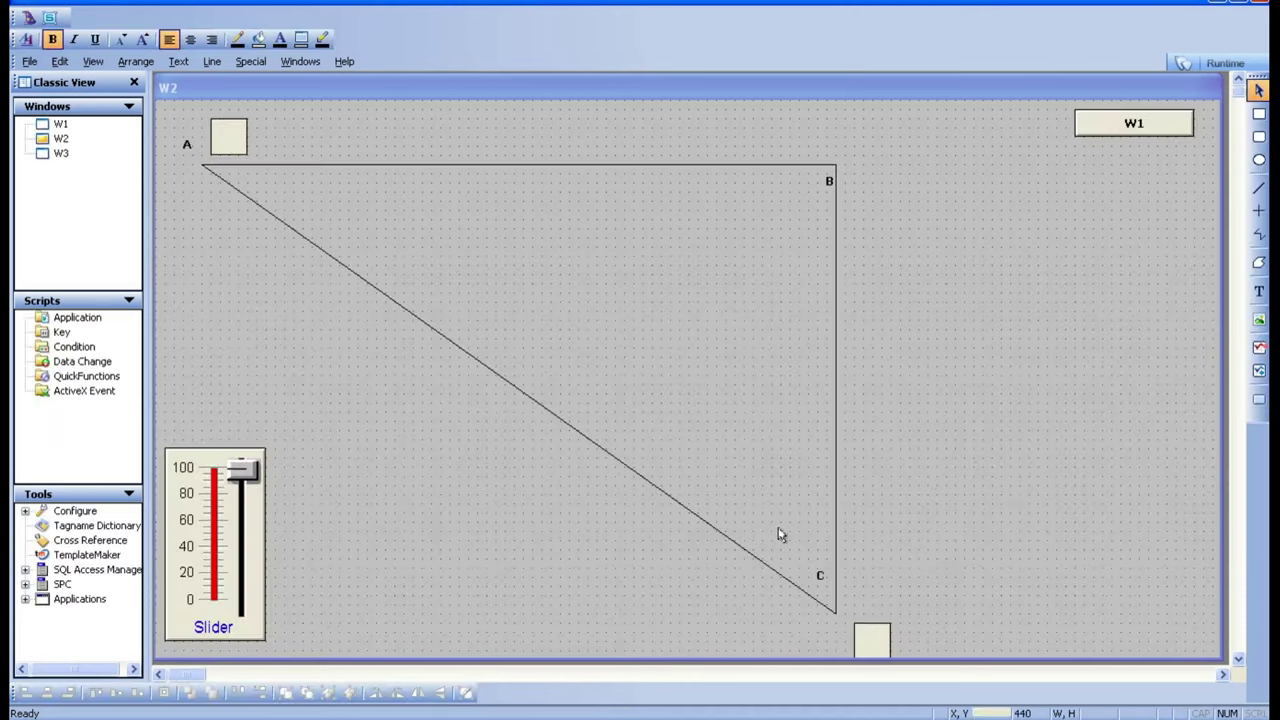
Step: Add a visibility link to the square beside corner C with the expression LEVEL >60 and the visible state On
double_click(869, 643)
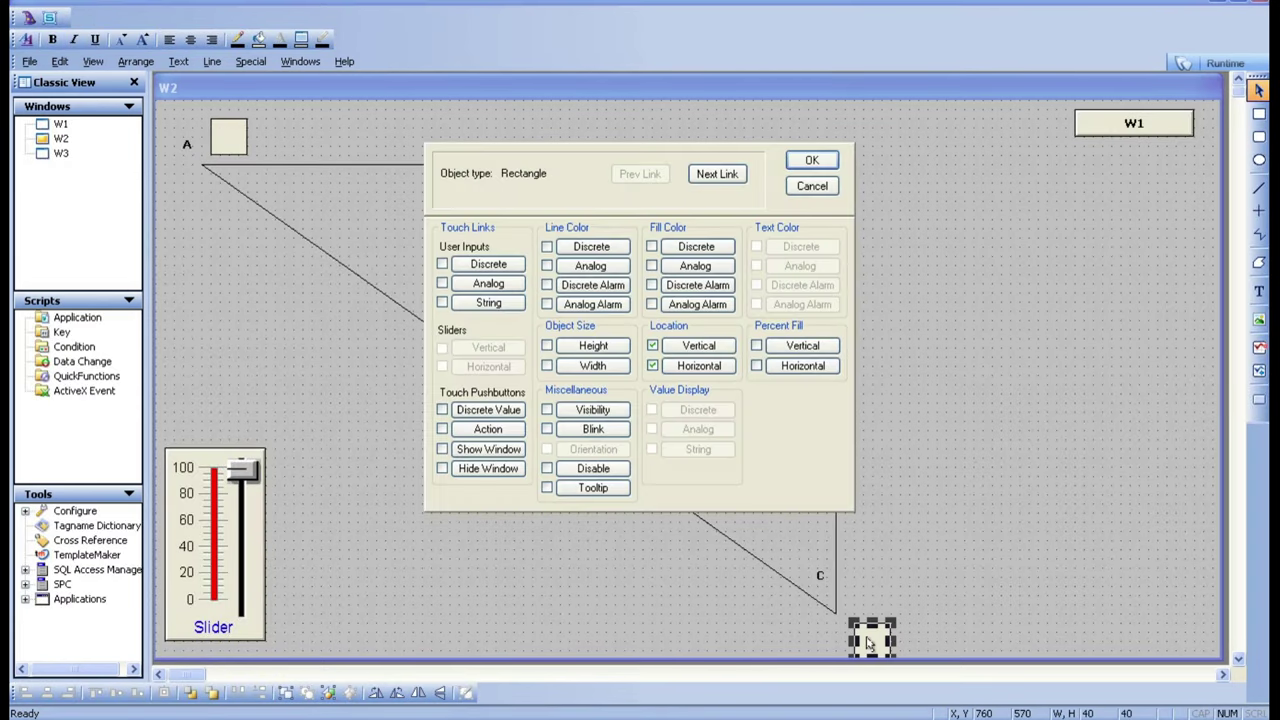
left_click(605, 411)
left_click(517, 275)
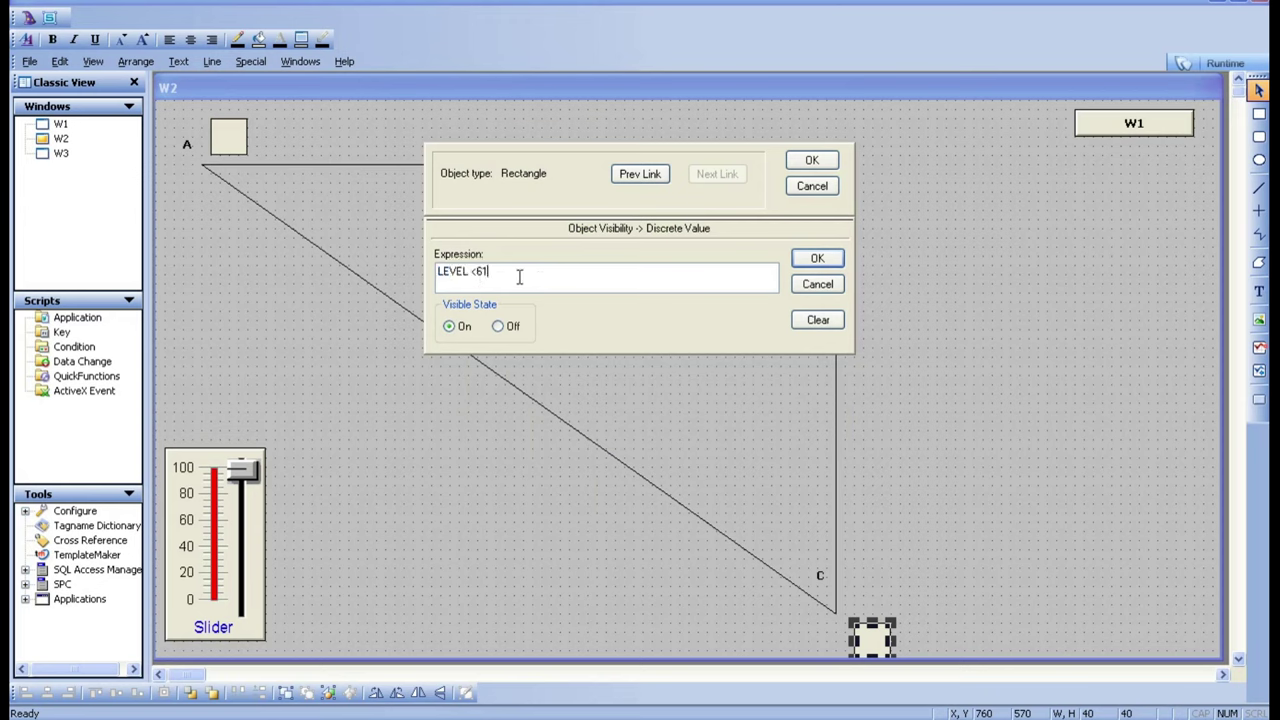
double_click(478, 271)
type(">60")
left_click(816, 258)
left_click(816, 161)
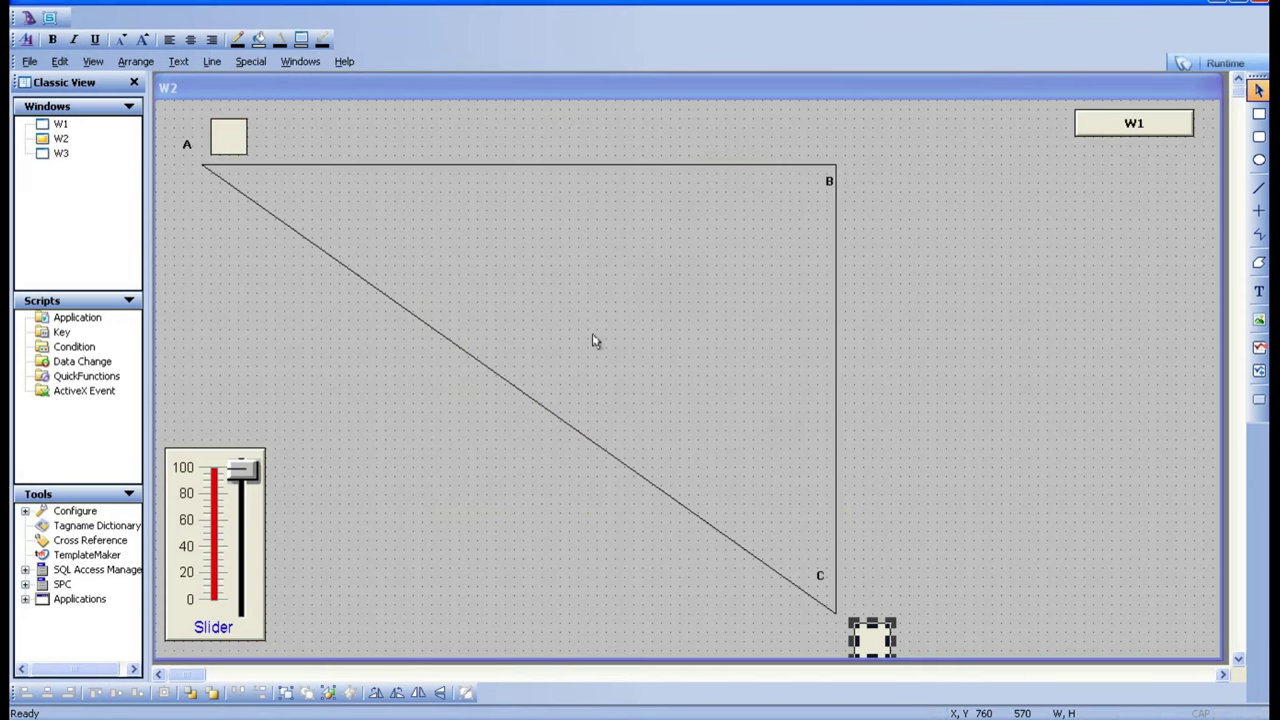
Step: Run W2, test both squares by moving the slider from 0 to 100 and back to 0, and return to development mode
left_click(1230, 65)
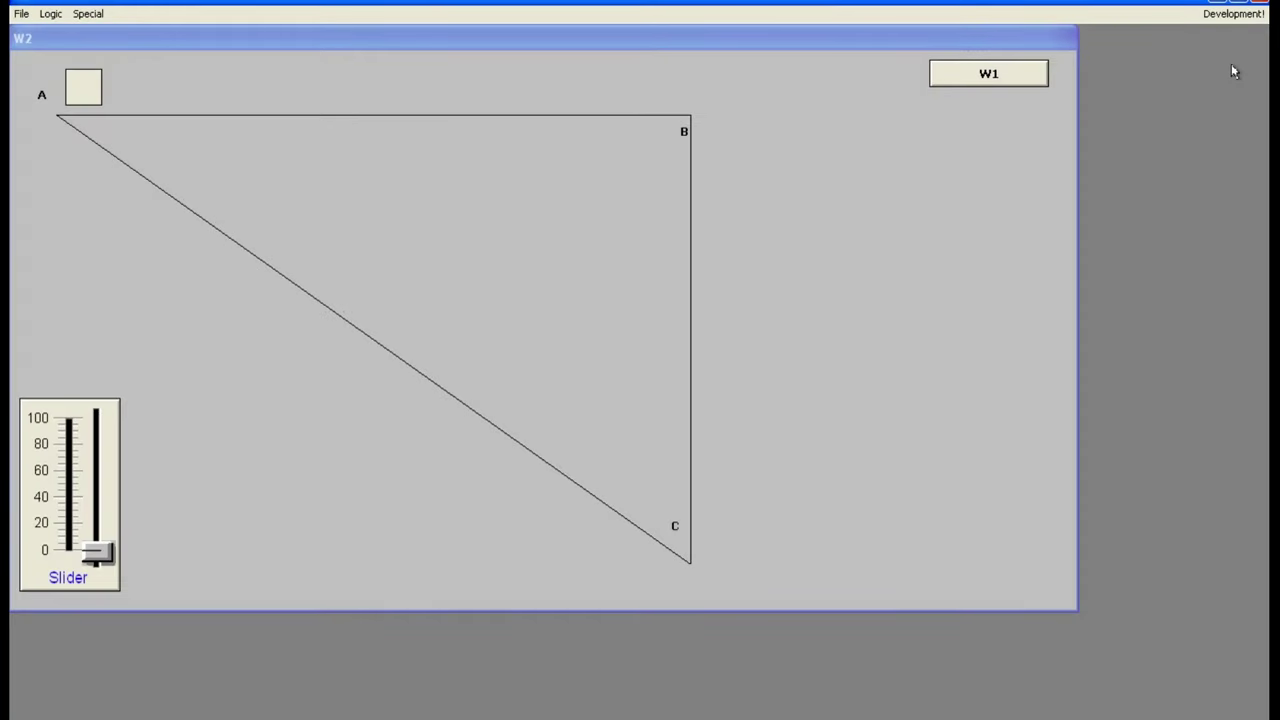
left_click(105, 551)
left_click(103, 547)
left_click_drag(103, 541, 27, 379)
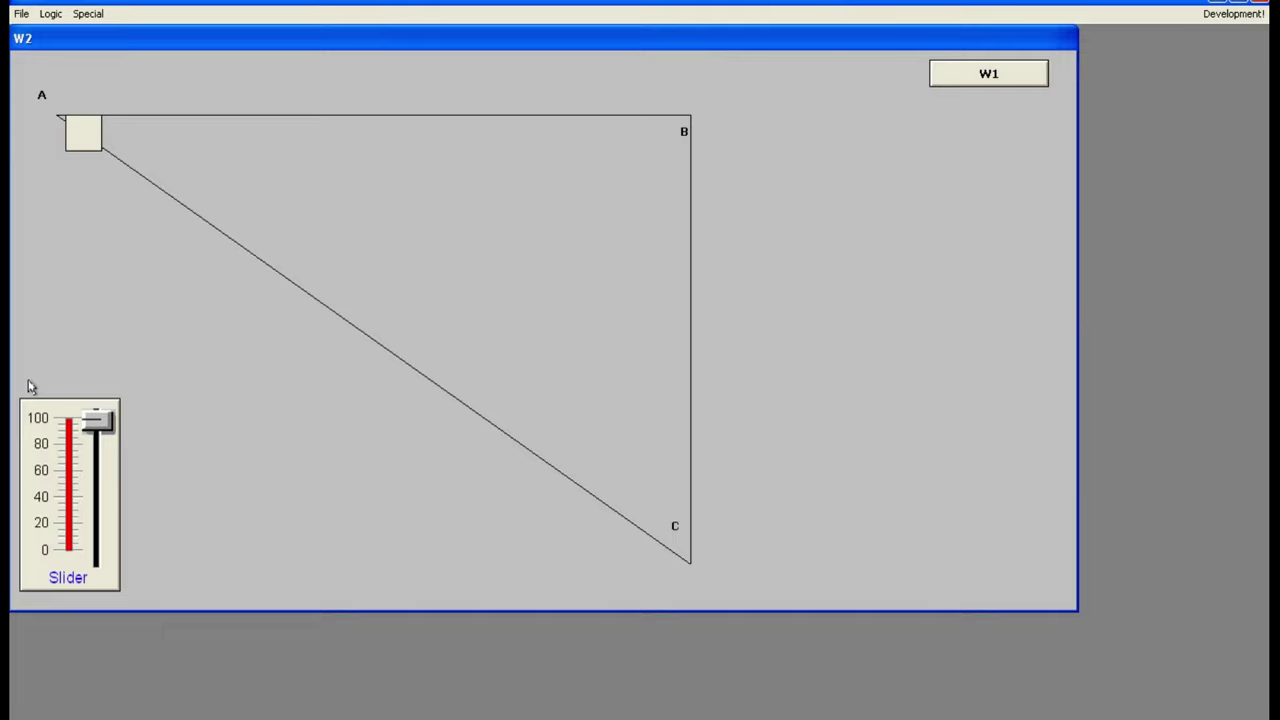
left_click_drag(100, 420, 101, 575)
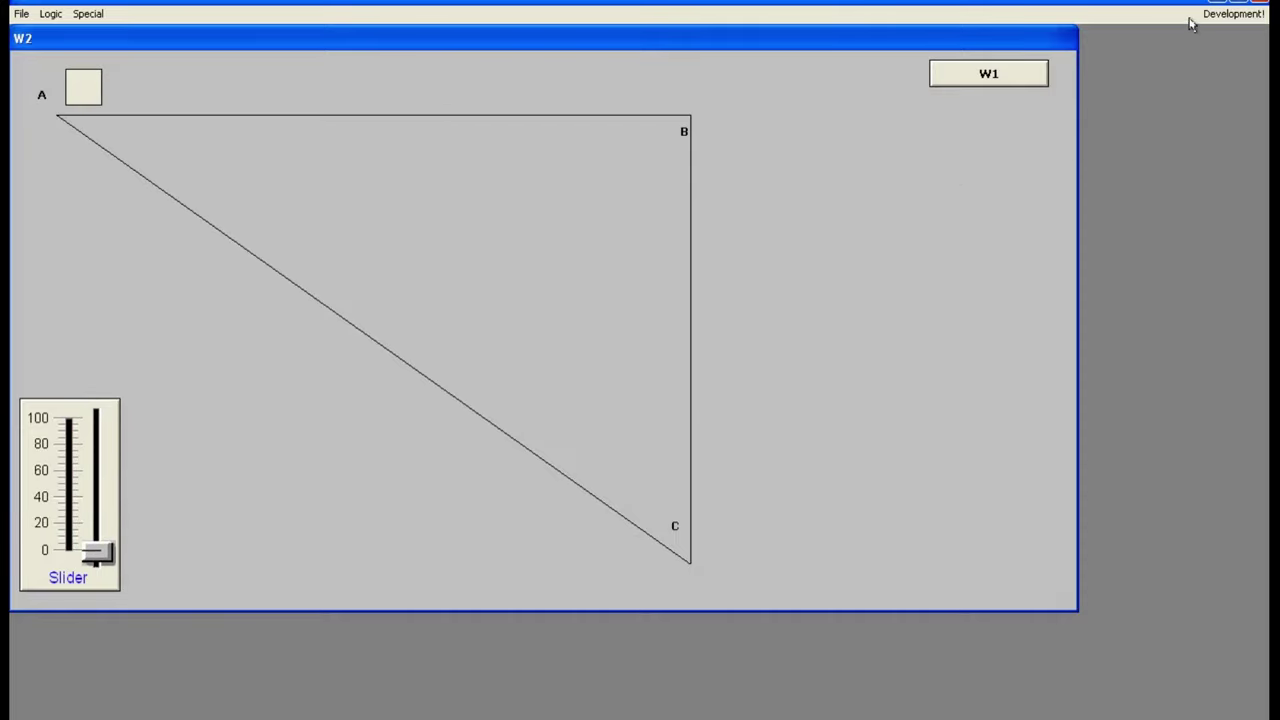
left_click(1221, 15)
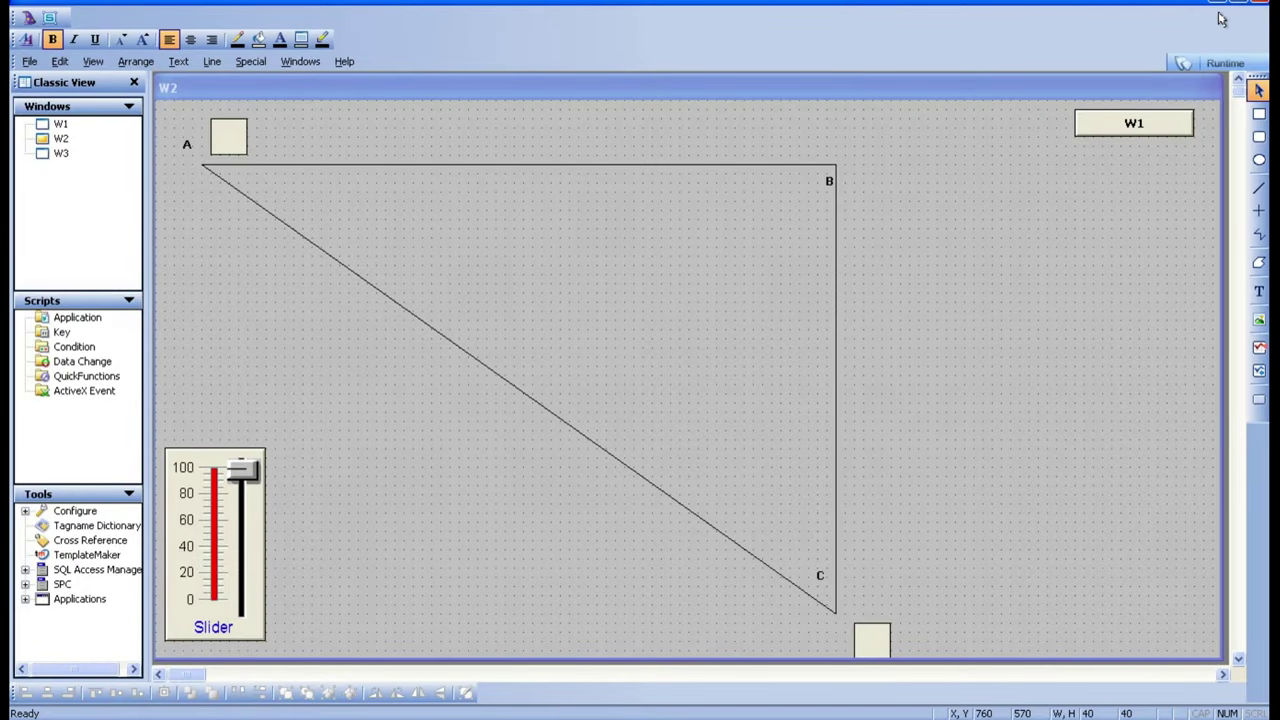
Step: Change the visibility link of the square beside corner A to the expression LEVEL >61 with the visible state Off
double_click(224, 142)
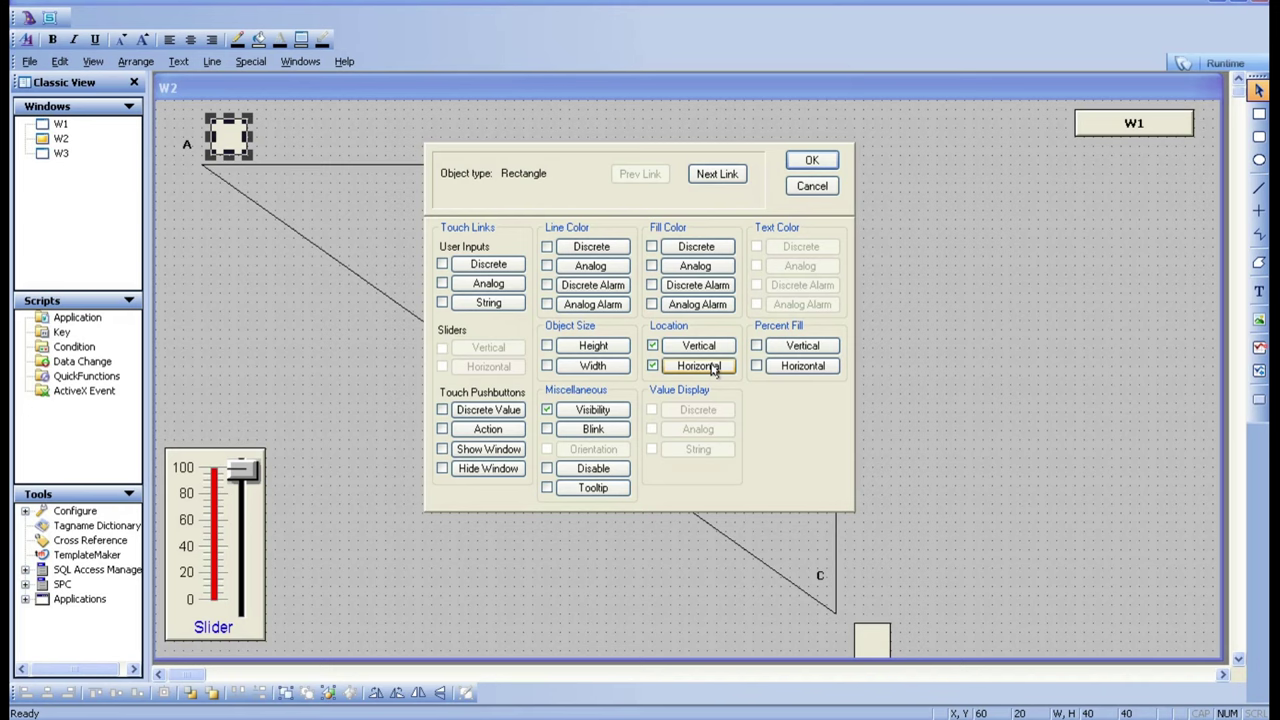
left_click(598, 412)
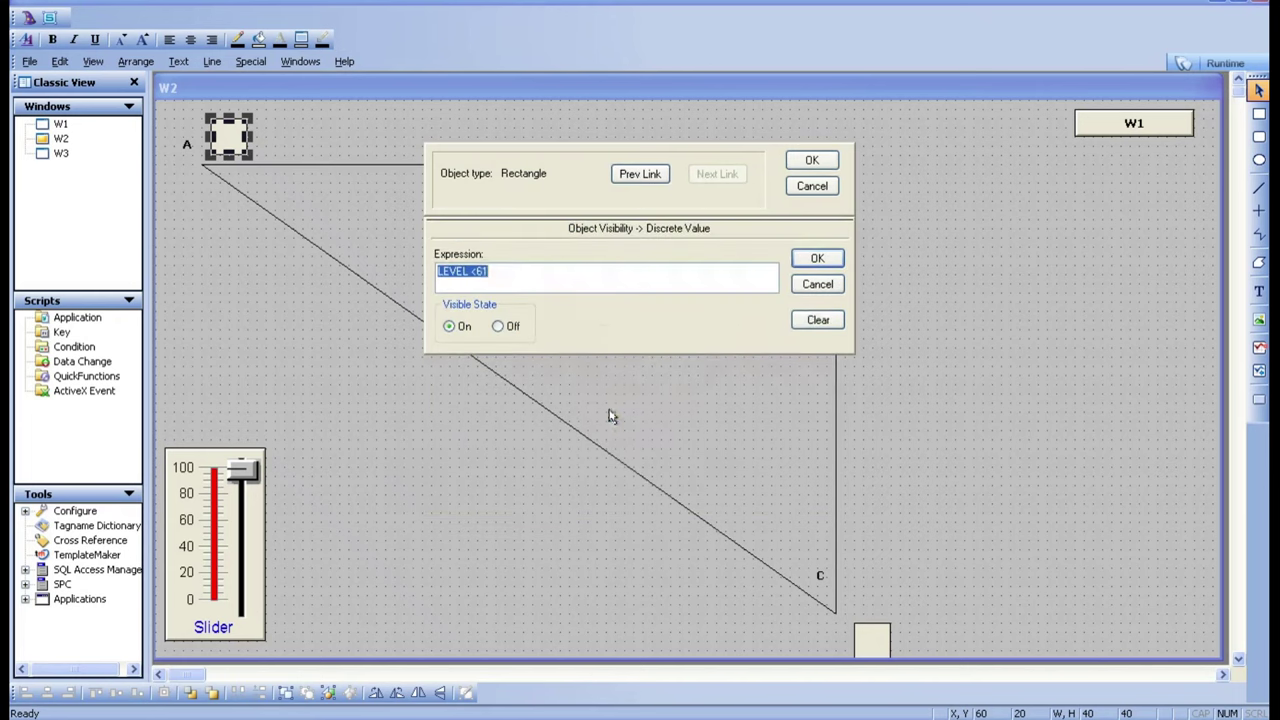
left_click(537, 271)
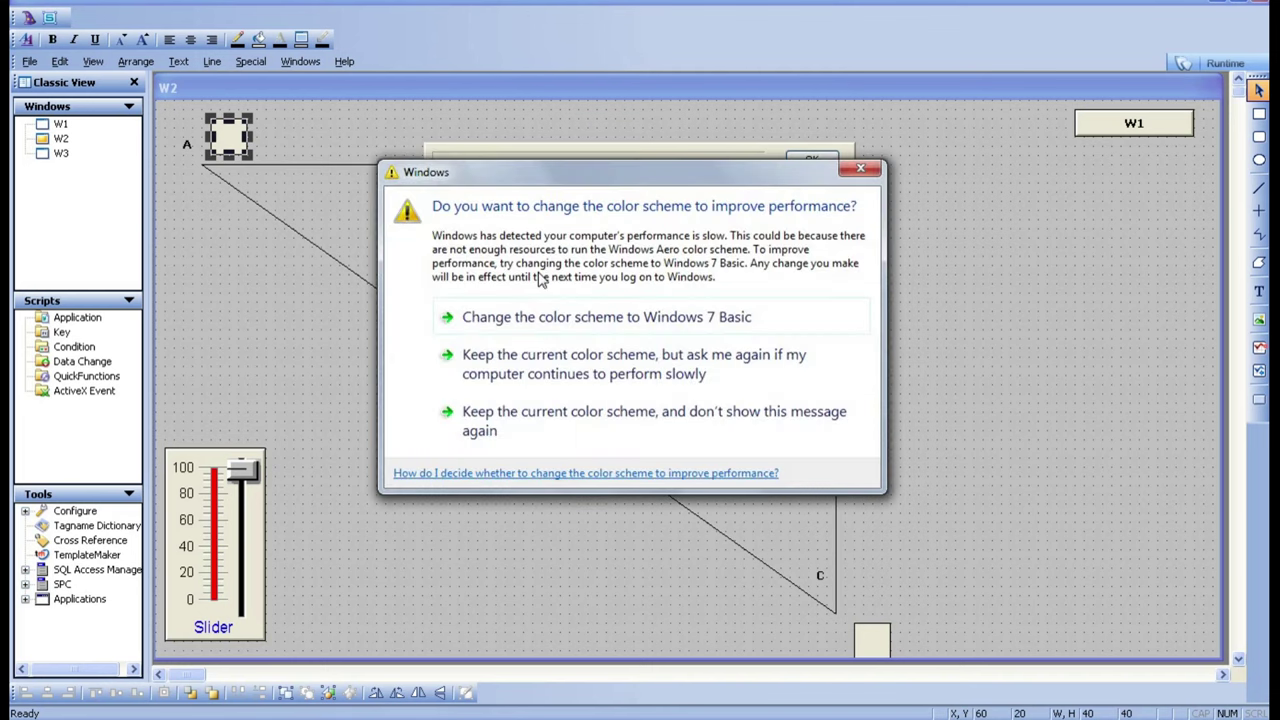
left_click(602, 442)
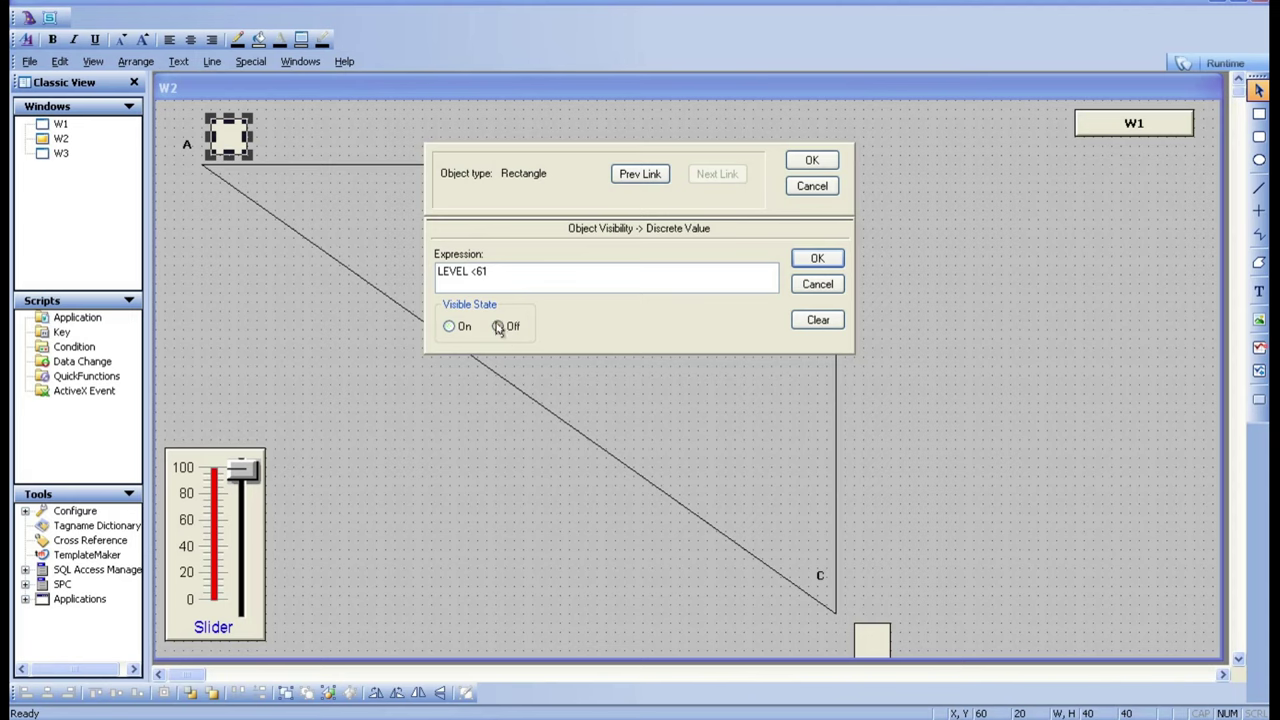
left_click(498, 327)
left_click(476, 272)
key("BackSpace")
type(">")
left_click(838, 261)
left_click(814, 161)
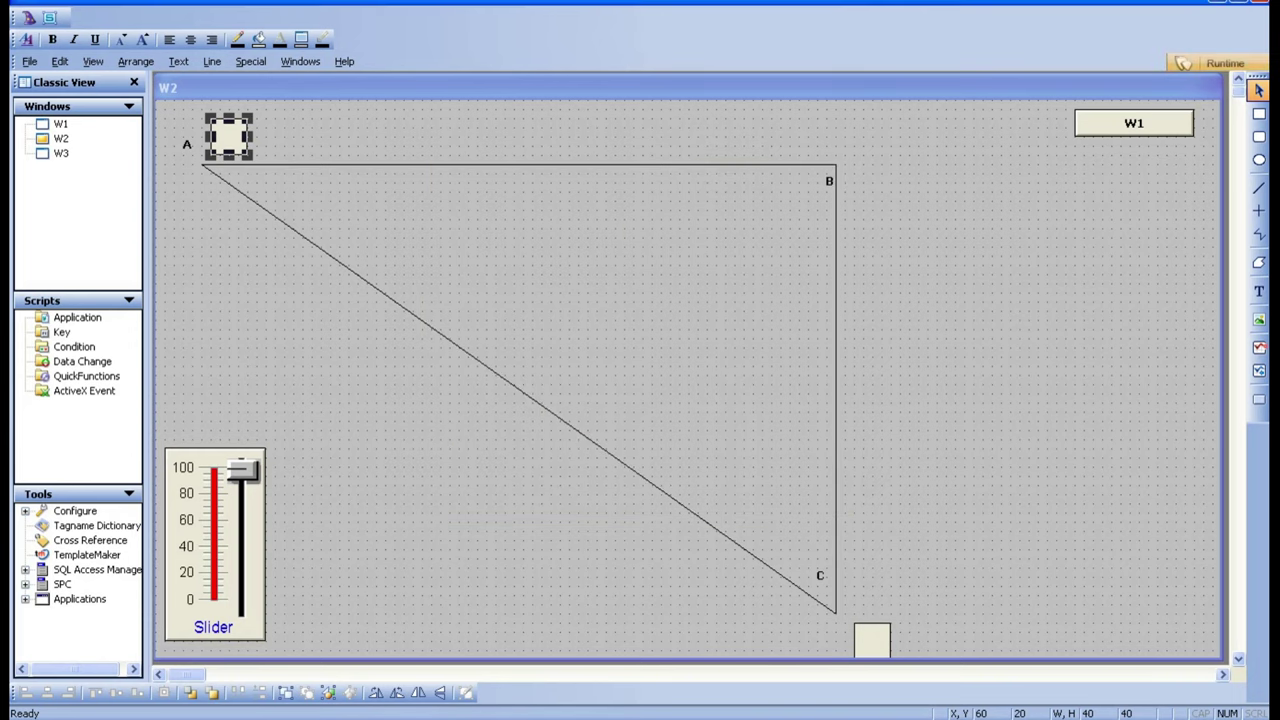
Step: Test the revised visibility on W2 in runtime, and reopen the visibility link of corner A's square in development mode
left_click(1215, 65)
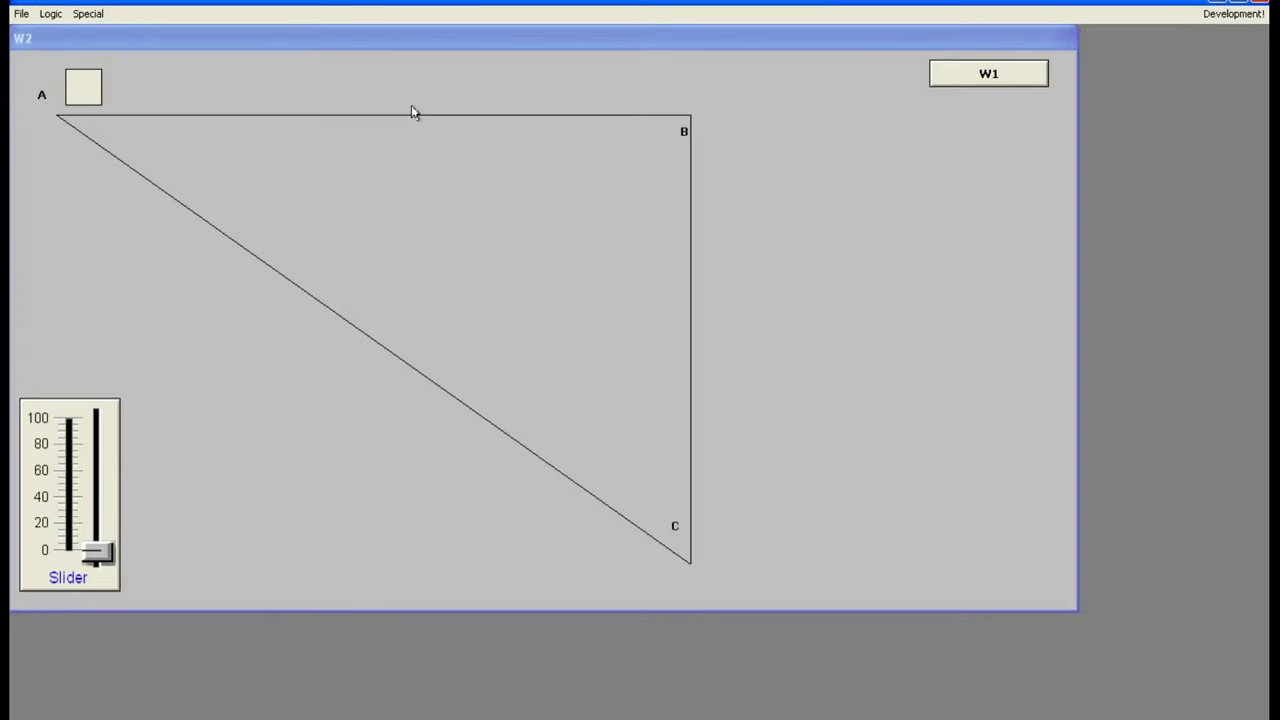
left_click(100, 545)
mouse_move(100, 545)
left_mouse_down()
mouse_move(106, 487)
mouse_move(88, 434)
mouse_move(85, 471)
mouse_move(74, 450)
mouse_move(80, 552)
left_mouse_up()
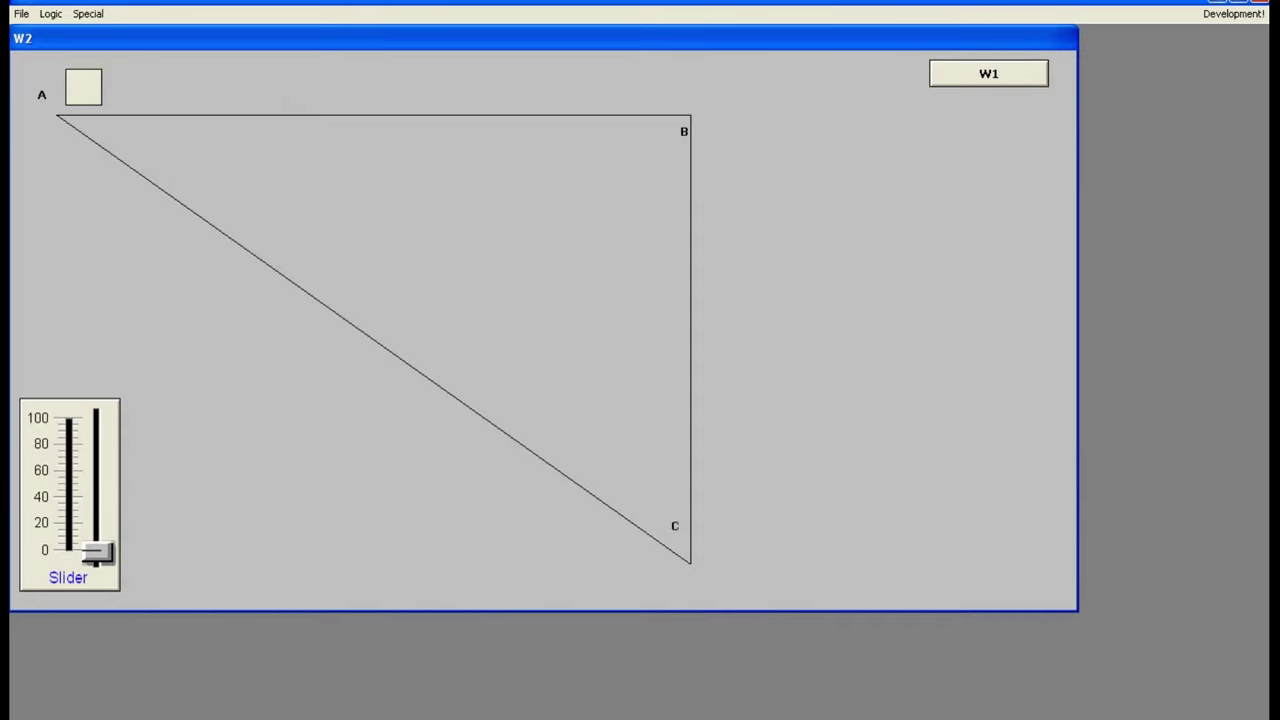
left_click(1233, 13)
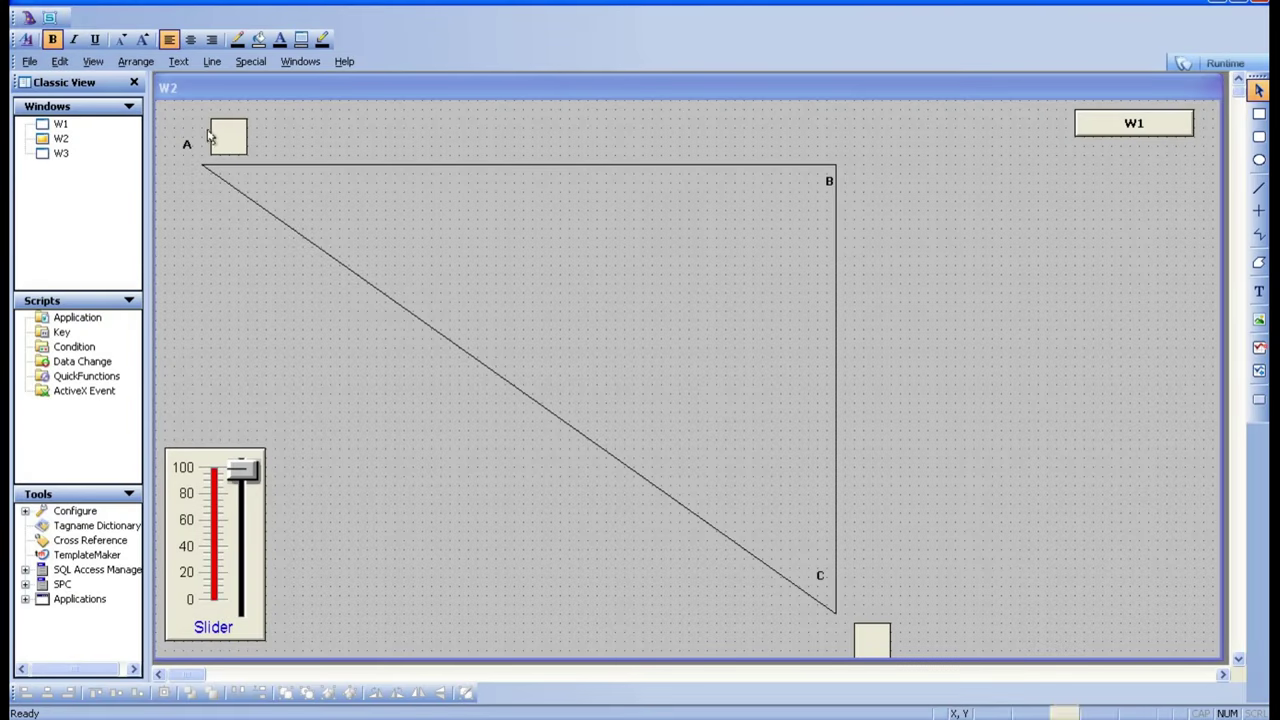
double_click(210, 137)
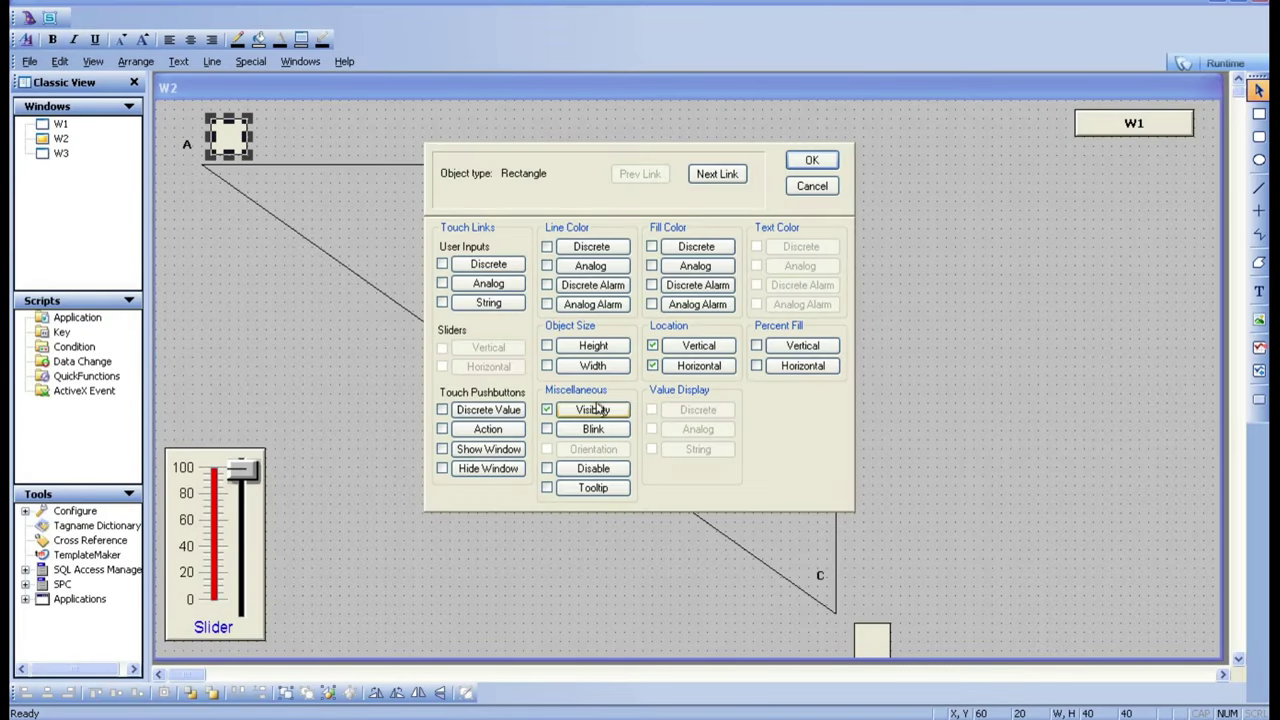
left_click(592, 410)
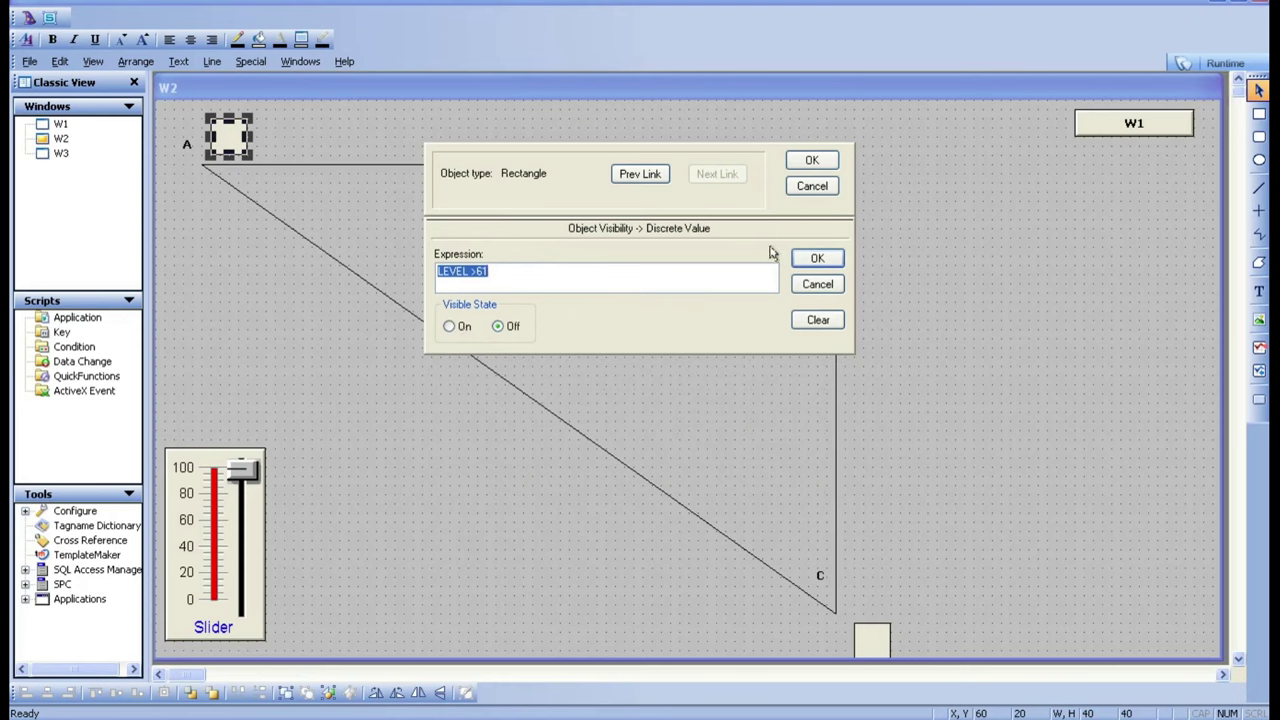
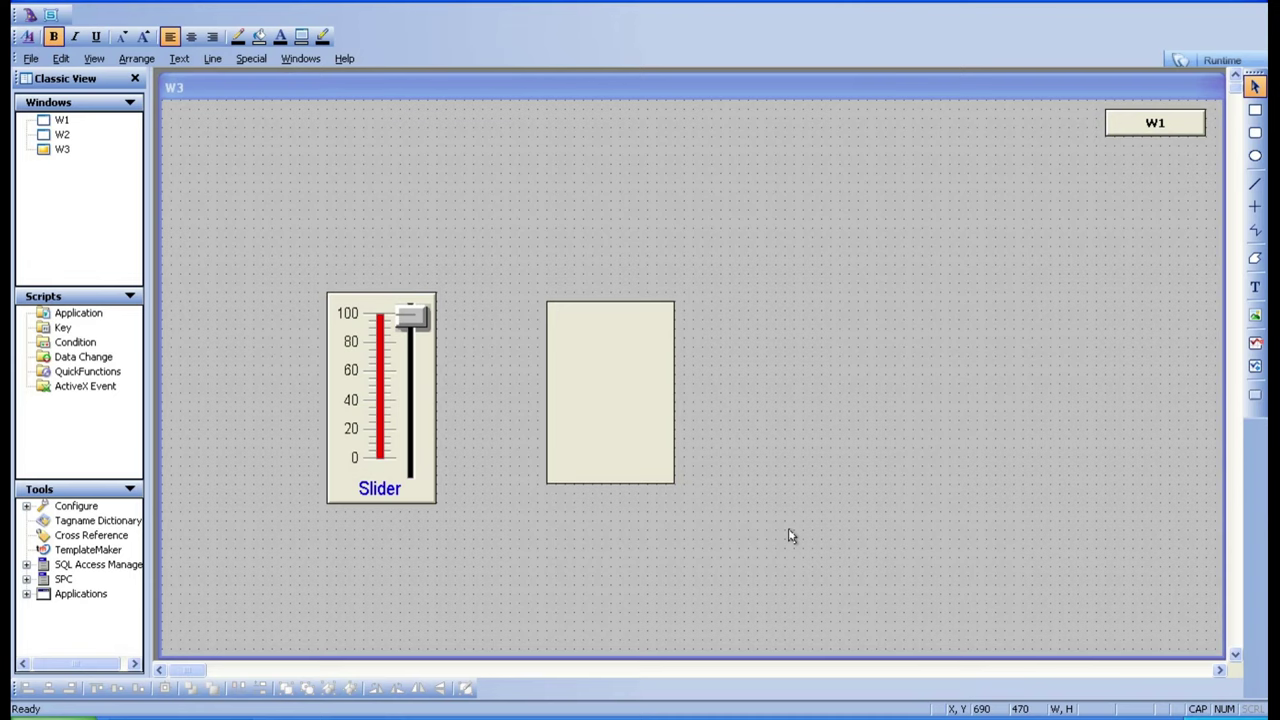
Step: Resize the rectangle on W3 to 270 wide by 170 high and move it to X 450, Y 170
left_click(662, 394)
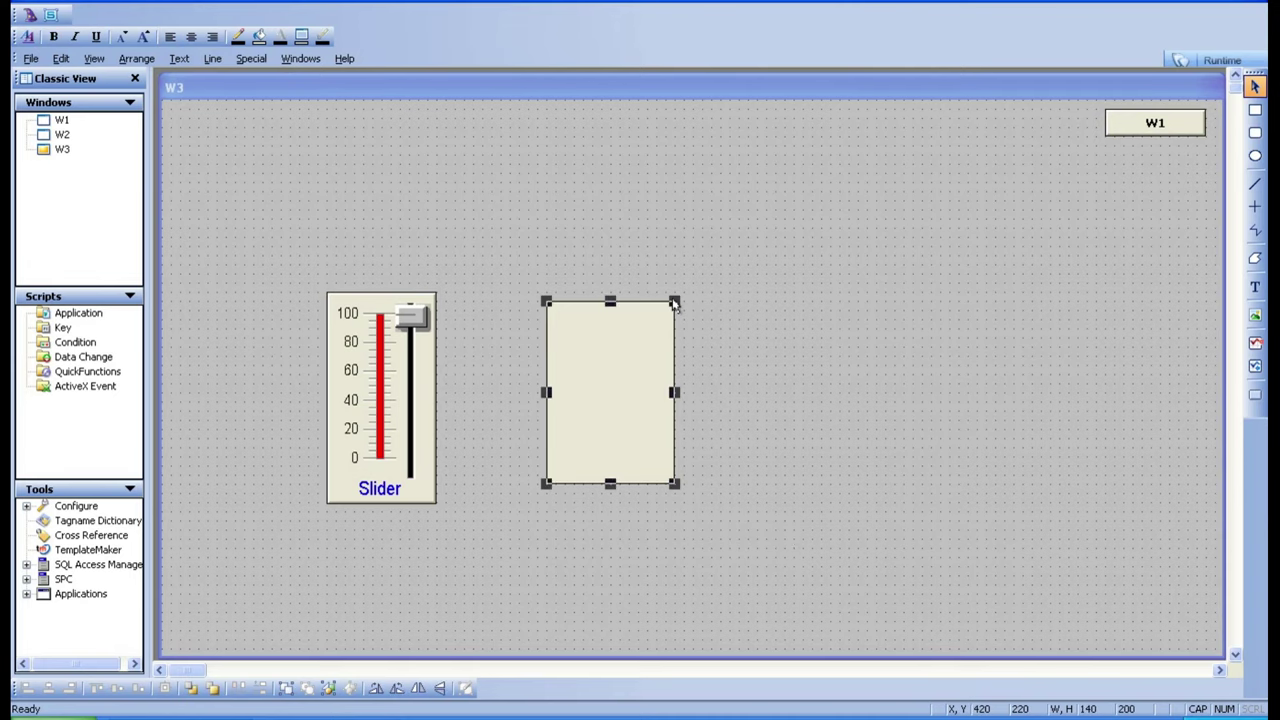
left_click_drag(675, 305, 793, 328)
left_click(850, 435)
left_click_drag(709, 434, 737, 360)
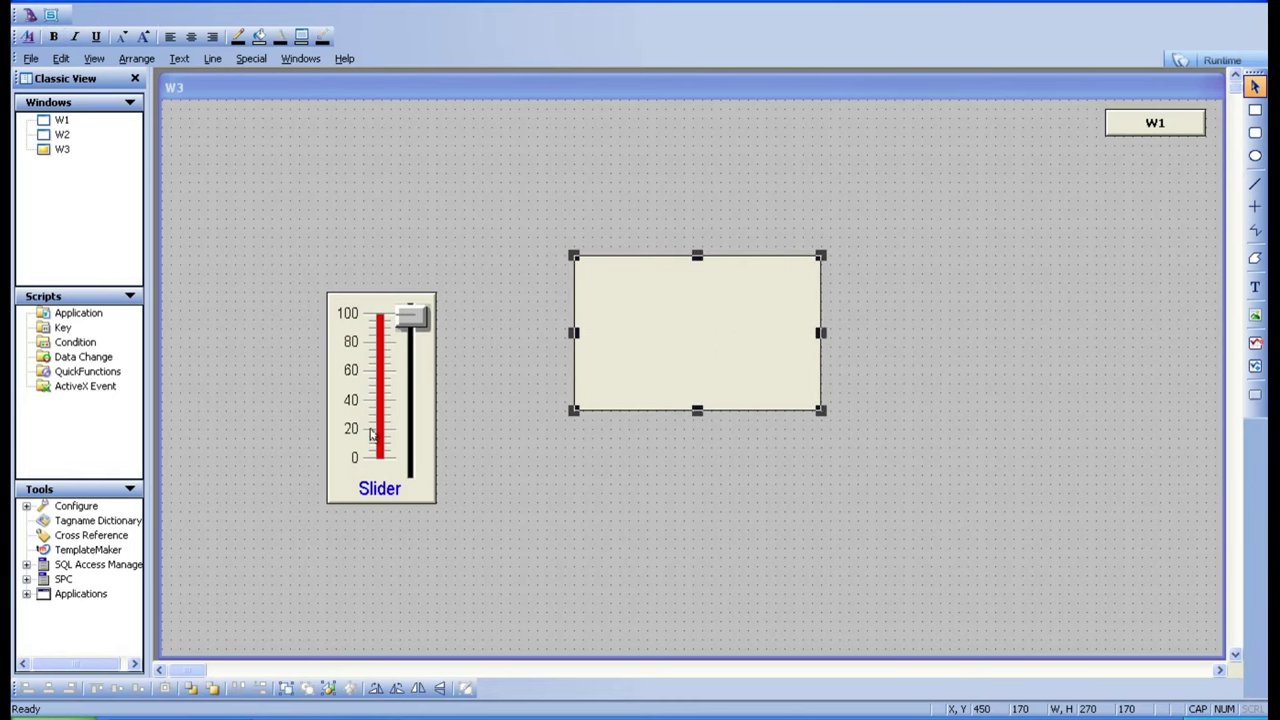
left_click(373, 437)
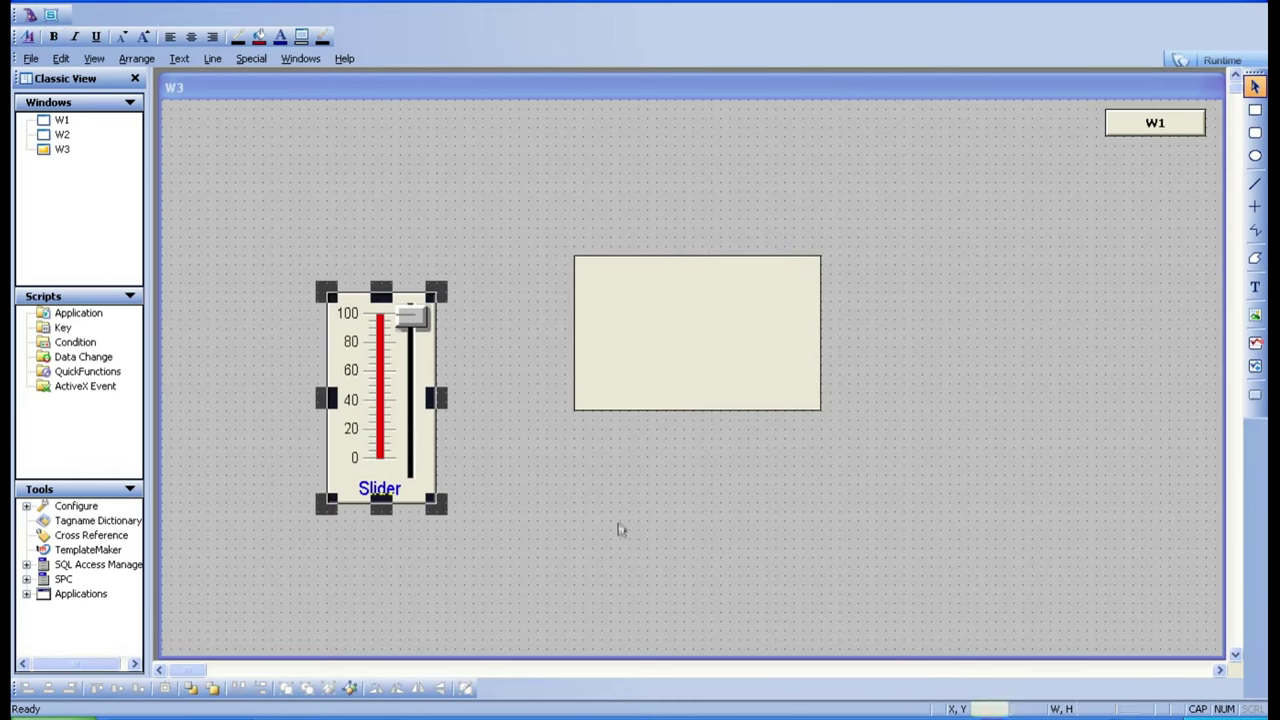
left_click(660, 542)
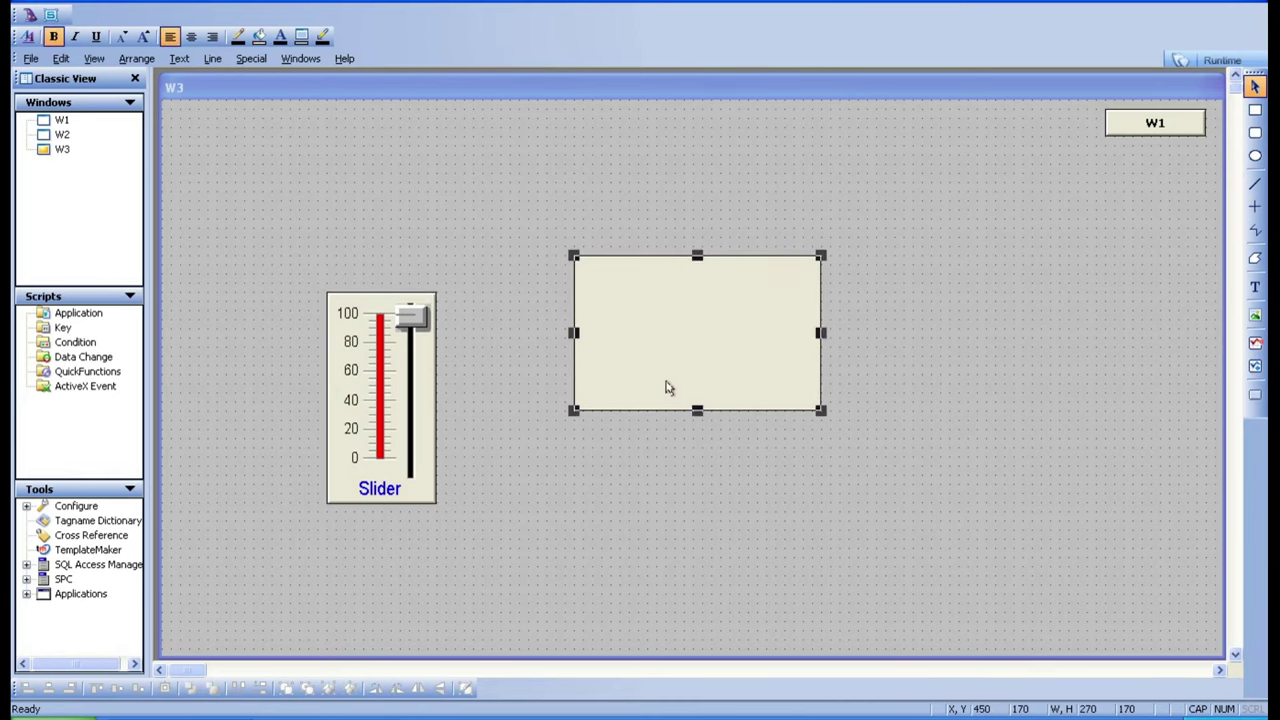
Step: Add an object height link to the W3 rectangle with the tag LEVEL, a 0 to 100 value range and the Bottom anchor
double_click(669, 388)
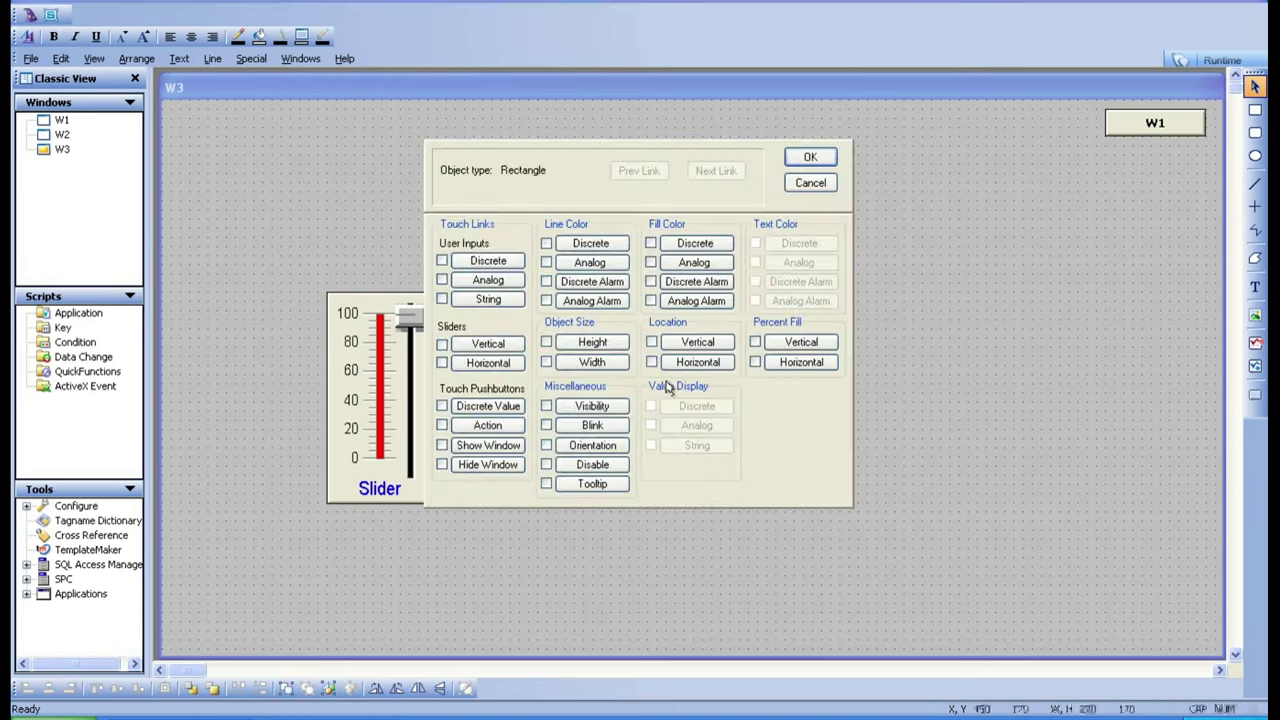
left_click(594, 344)
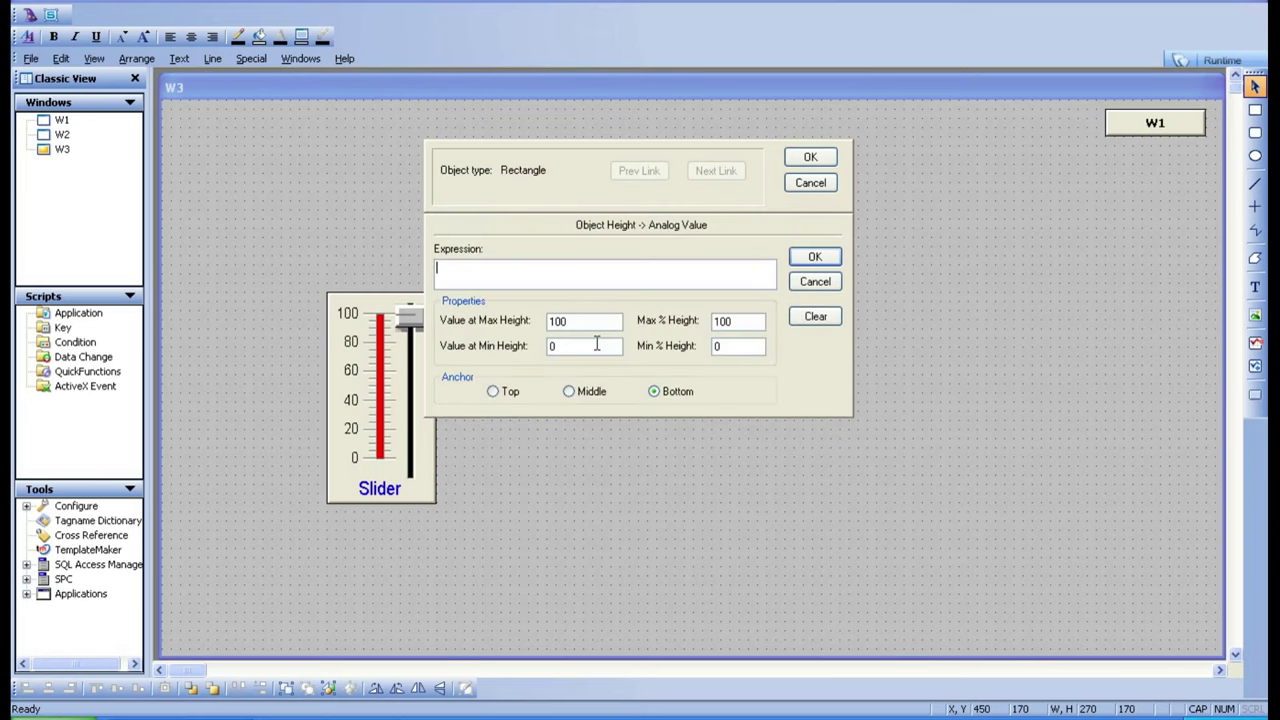
double_click(498, 276)
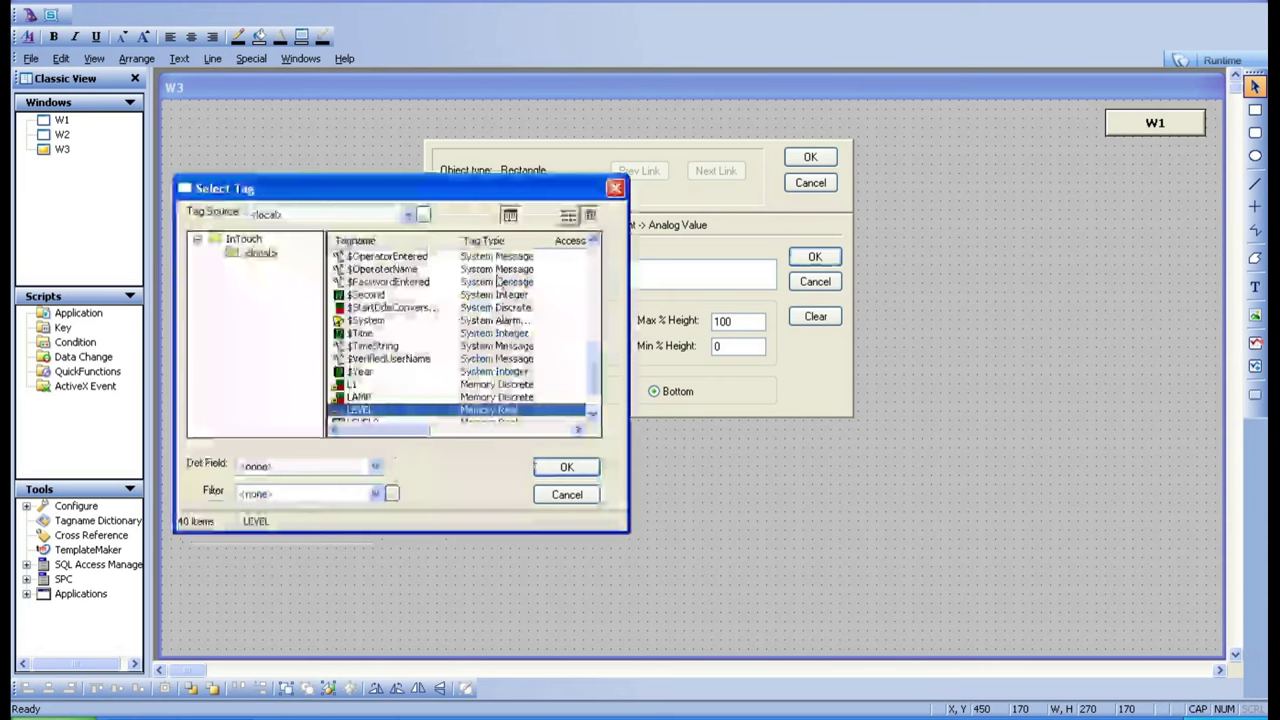
double_click(349, 410)
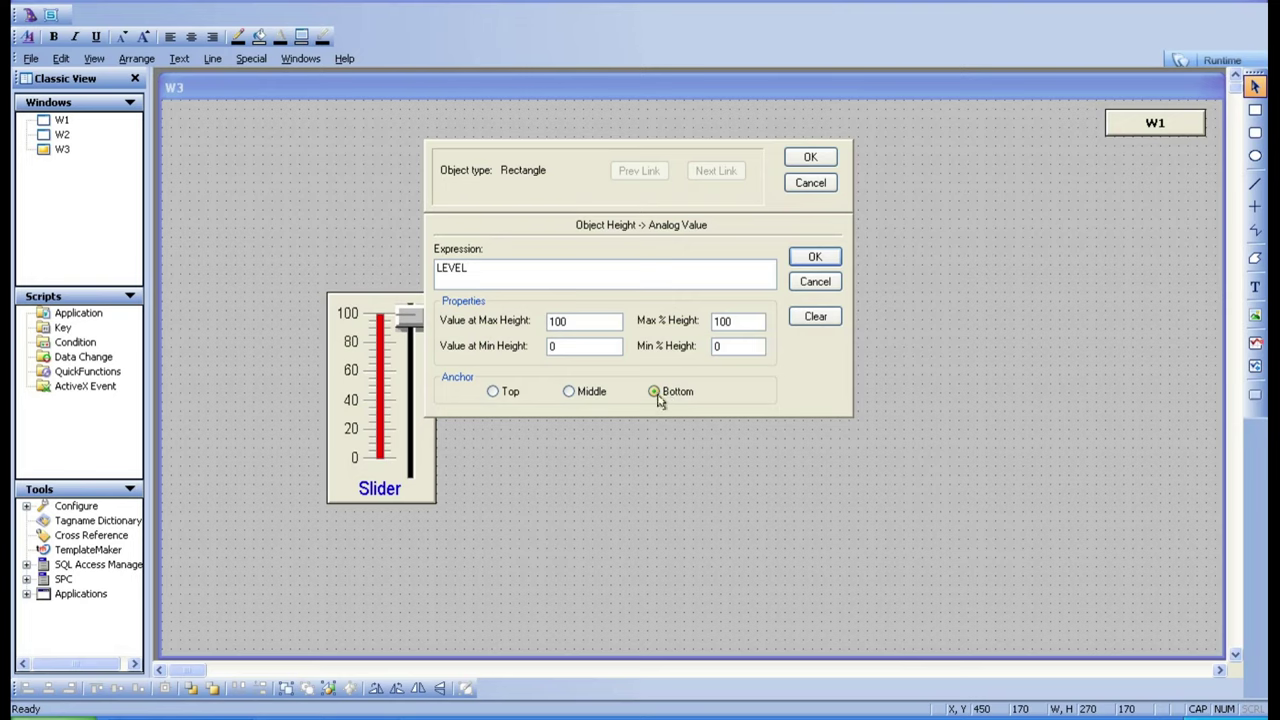
left_click(805, 260)
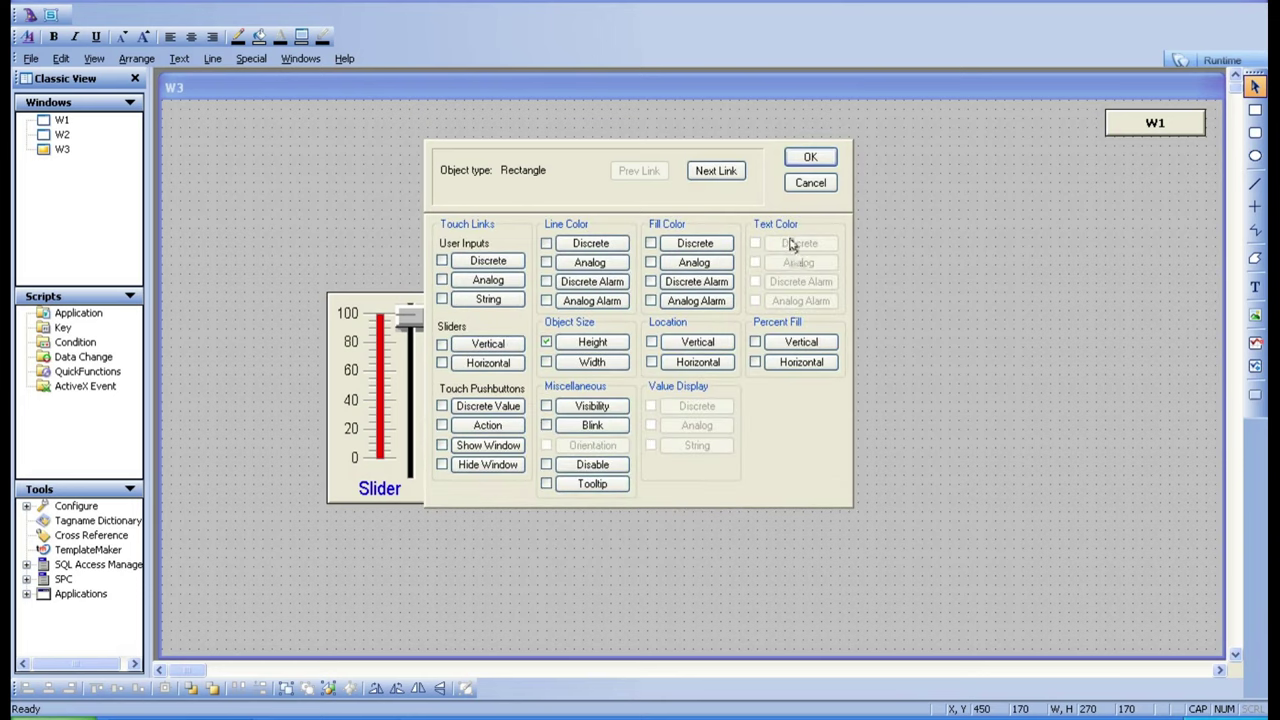
left_click(822, 158)
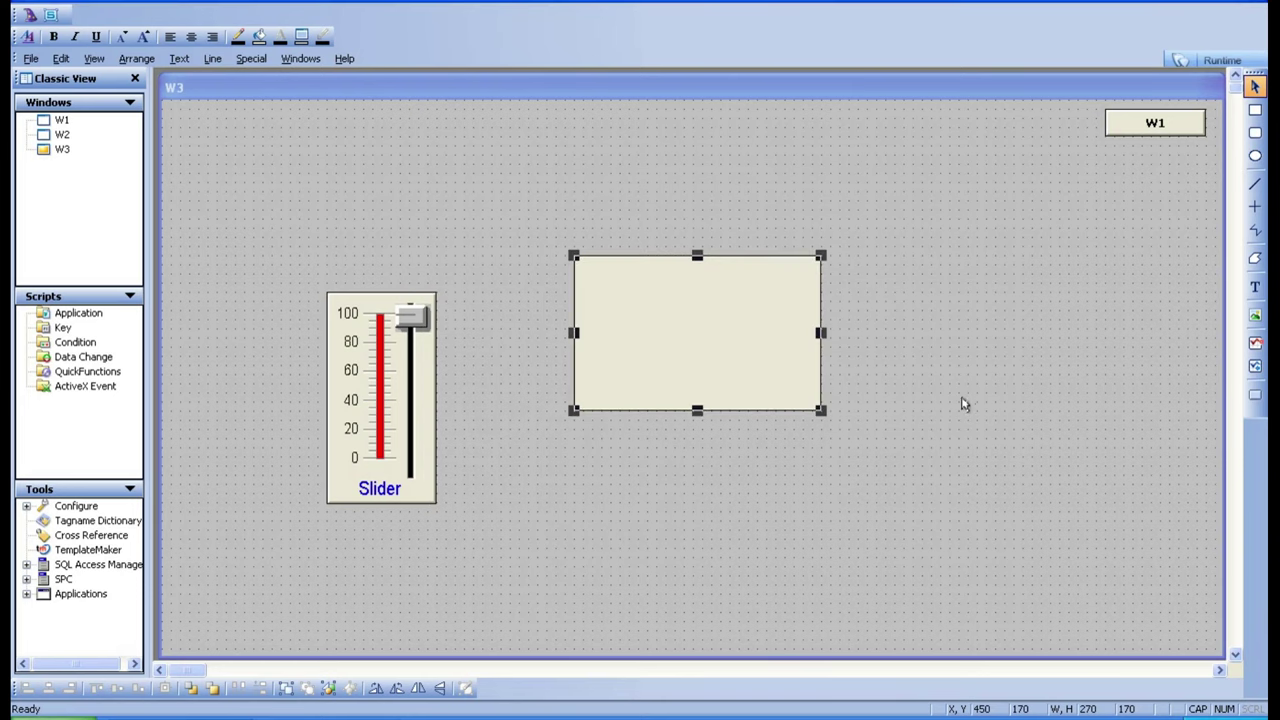
Step: Run W3, test the rectangle's height across the slider's 0 to 100 range, reset the slider to 0, and return to development mode
left_click(963, 403)
left_click(1183, 60)
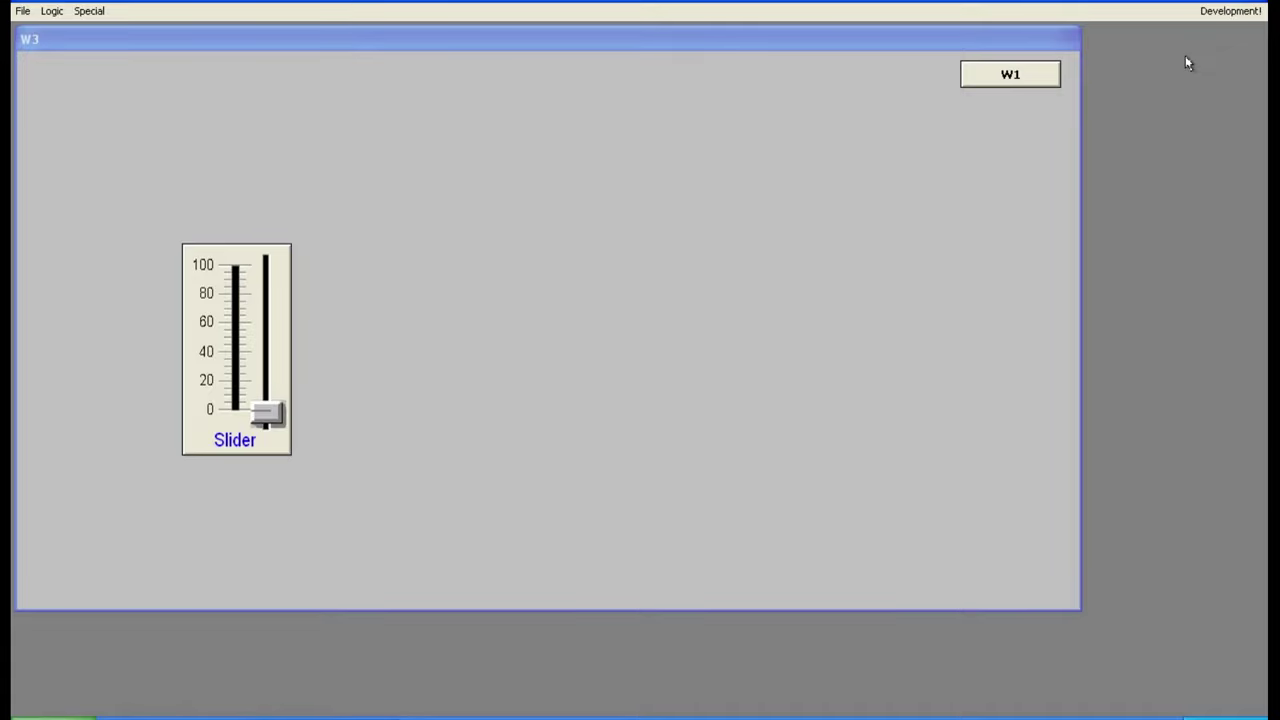
left_click(278, 413)
left_click_drag(277, 398, 276, 388)
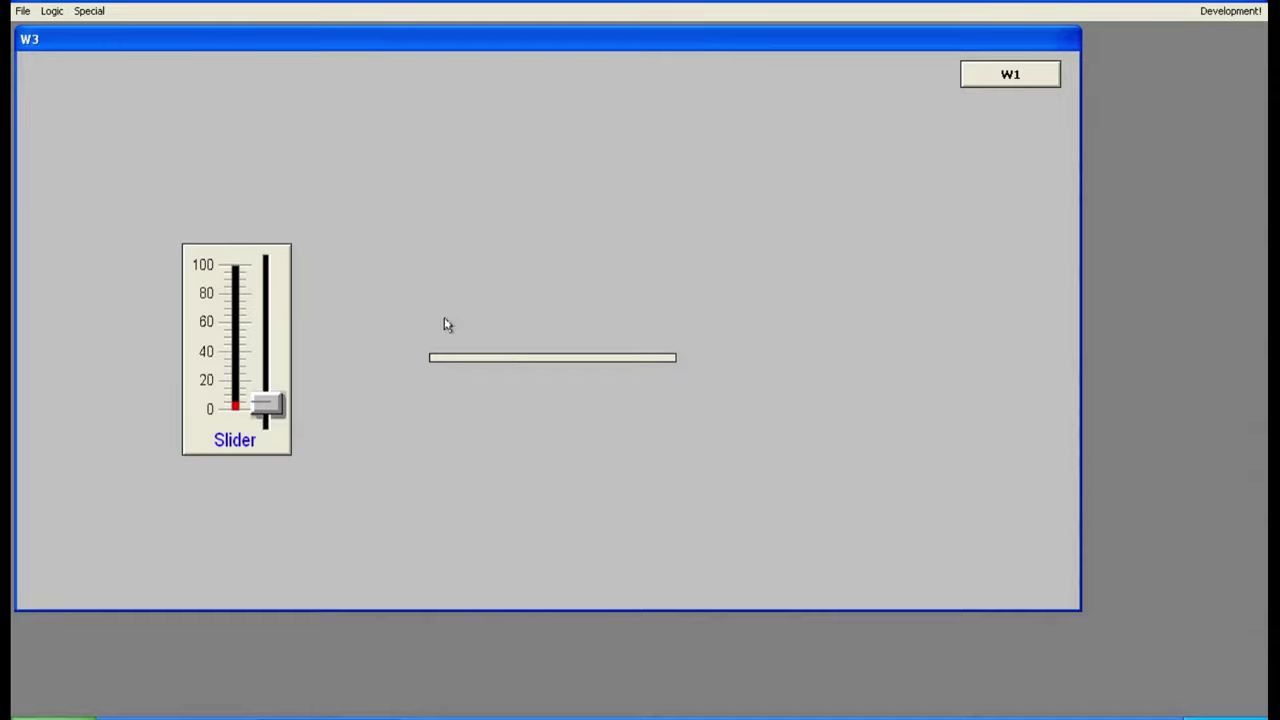
left_click_drag(265, 412, 261, 234)
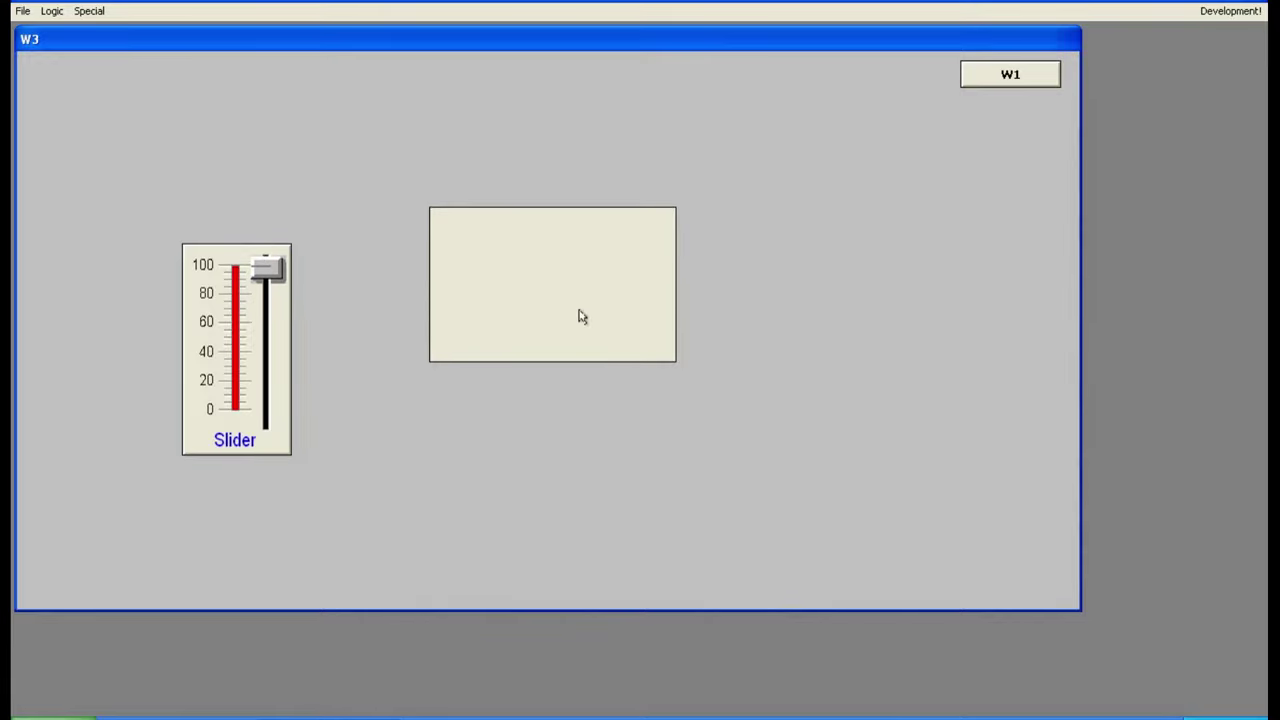
left_click_drag(266, 253, 270, 410)
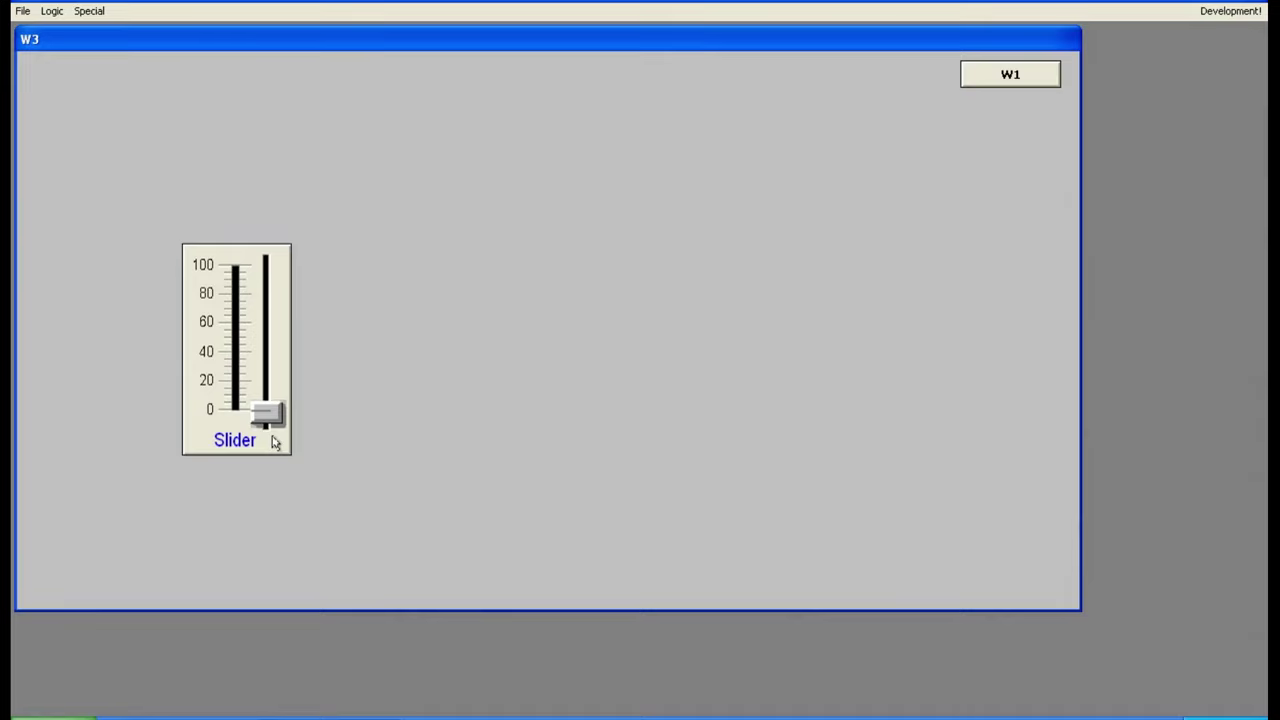
mouse_move(266, 412)
left_mouse_down()
mouse_move(277, 234)
mouse_move(275, 432)
left_mouse_up()
left_click(1228, 12)
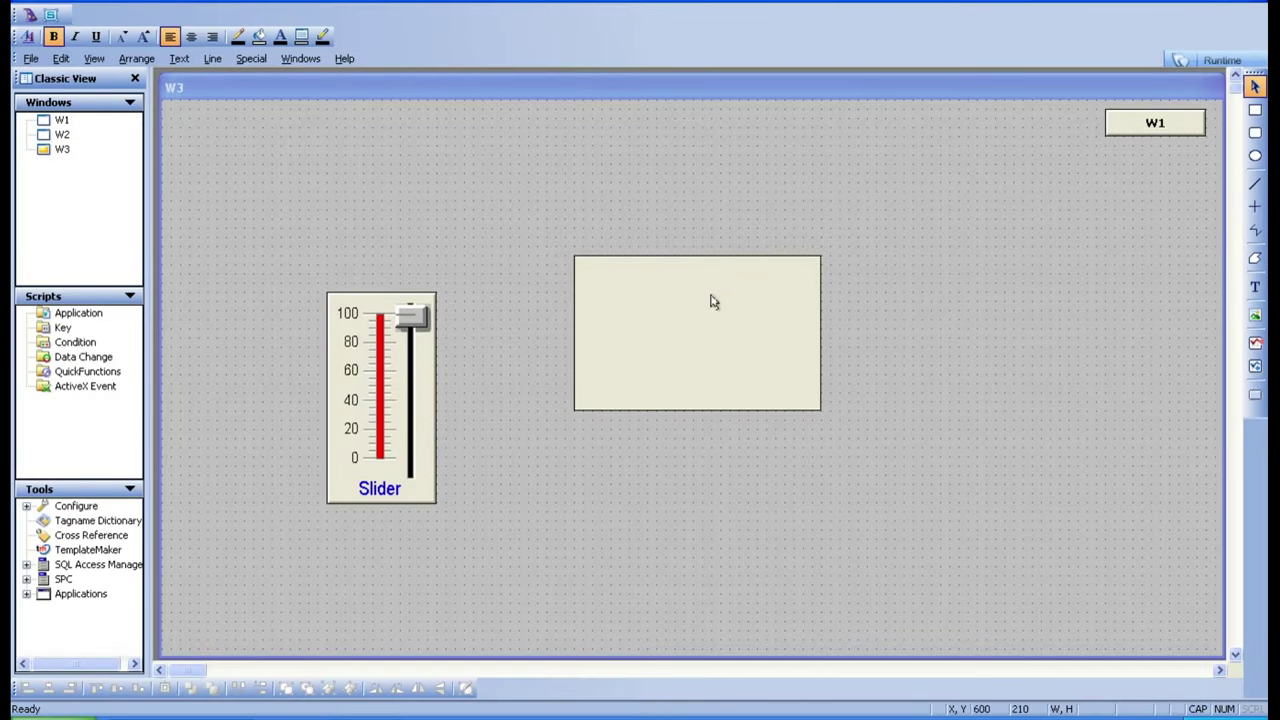
Step: Change the anchor of the W3 rectangle's height link to Middle
left_click(712, 301)
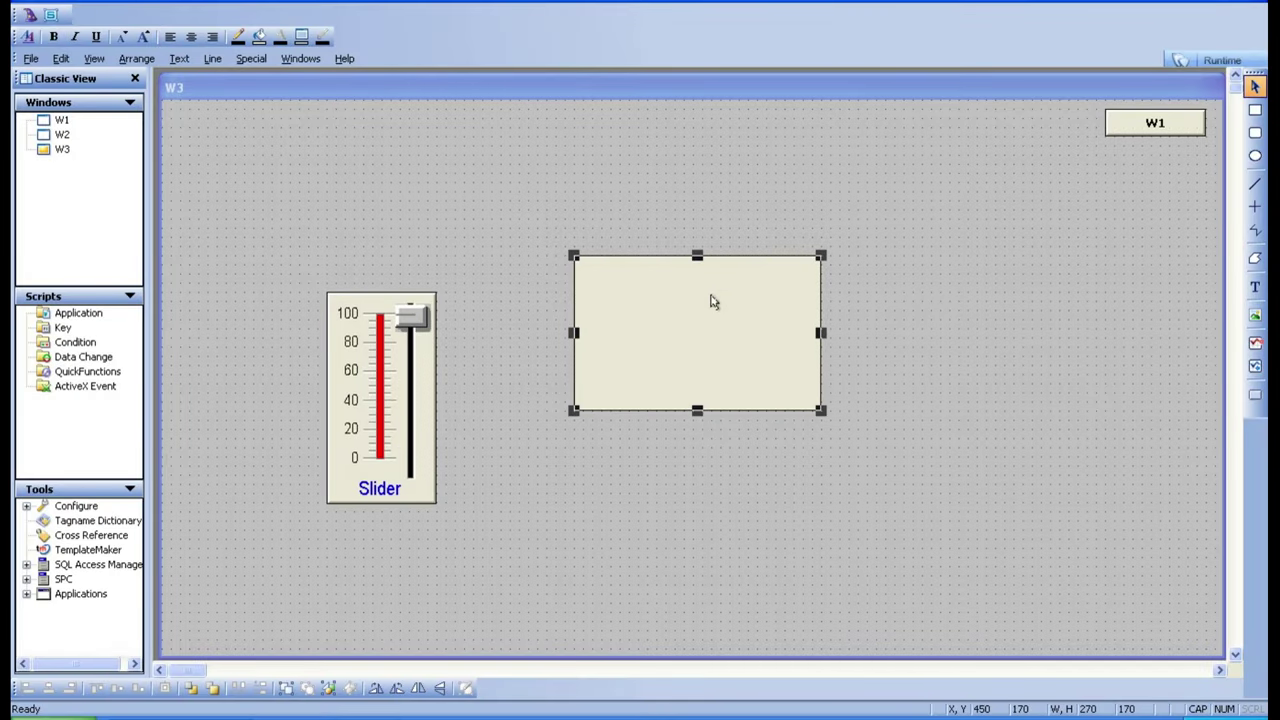
double_click(712, 301)
left_click(614, 344)
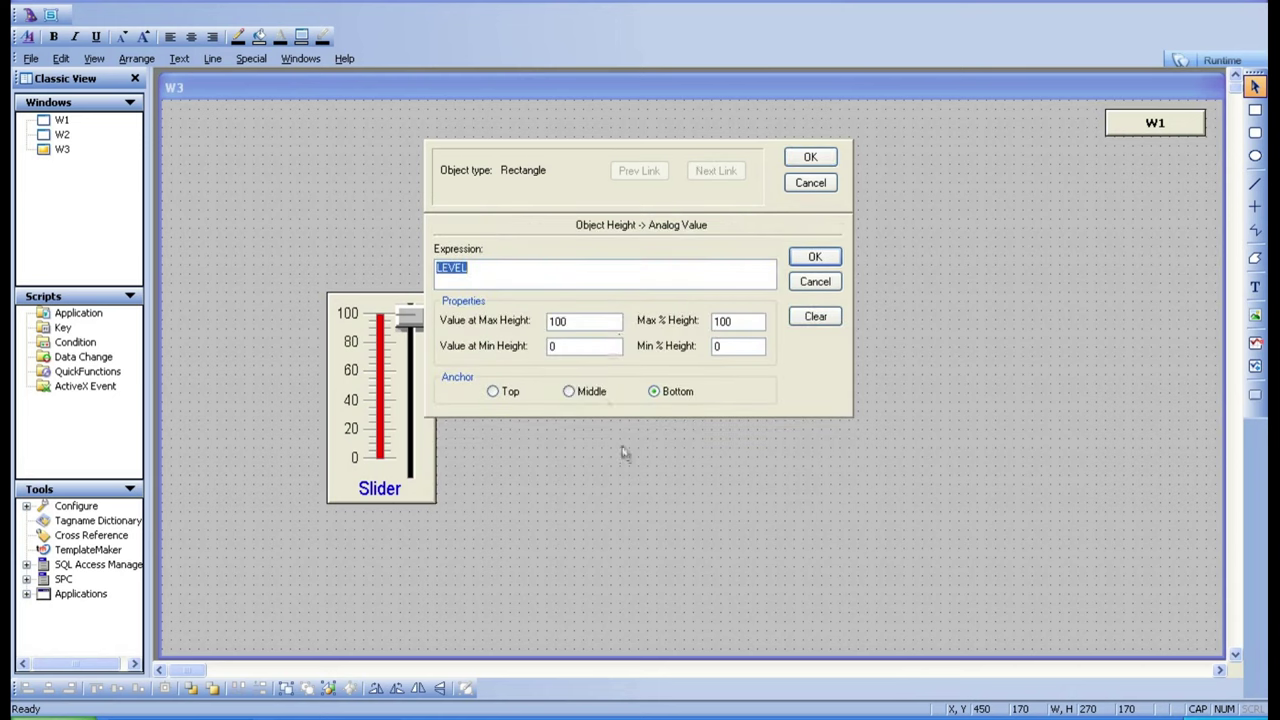
left_click(591, 392)
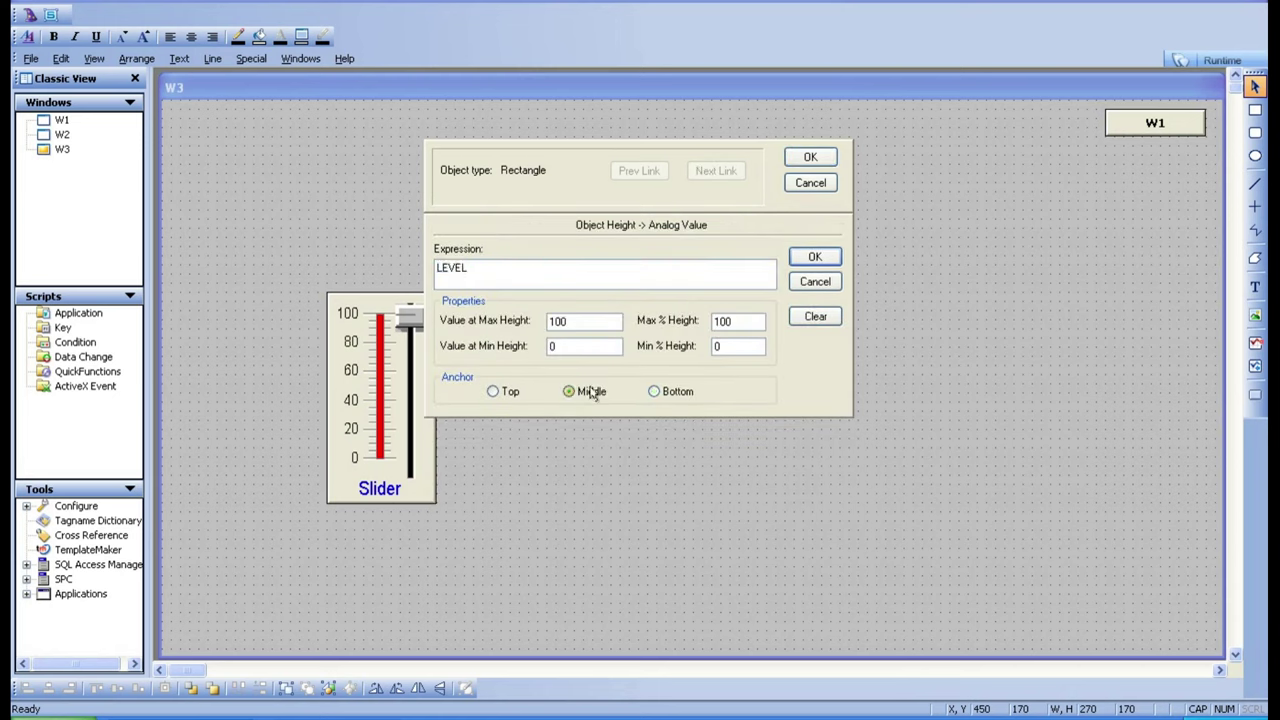
left_click(808, 257)
left_click(810, 157)
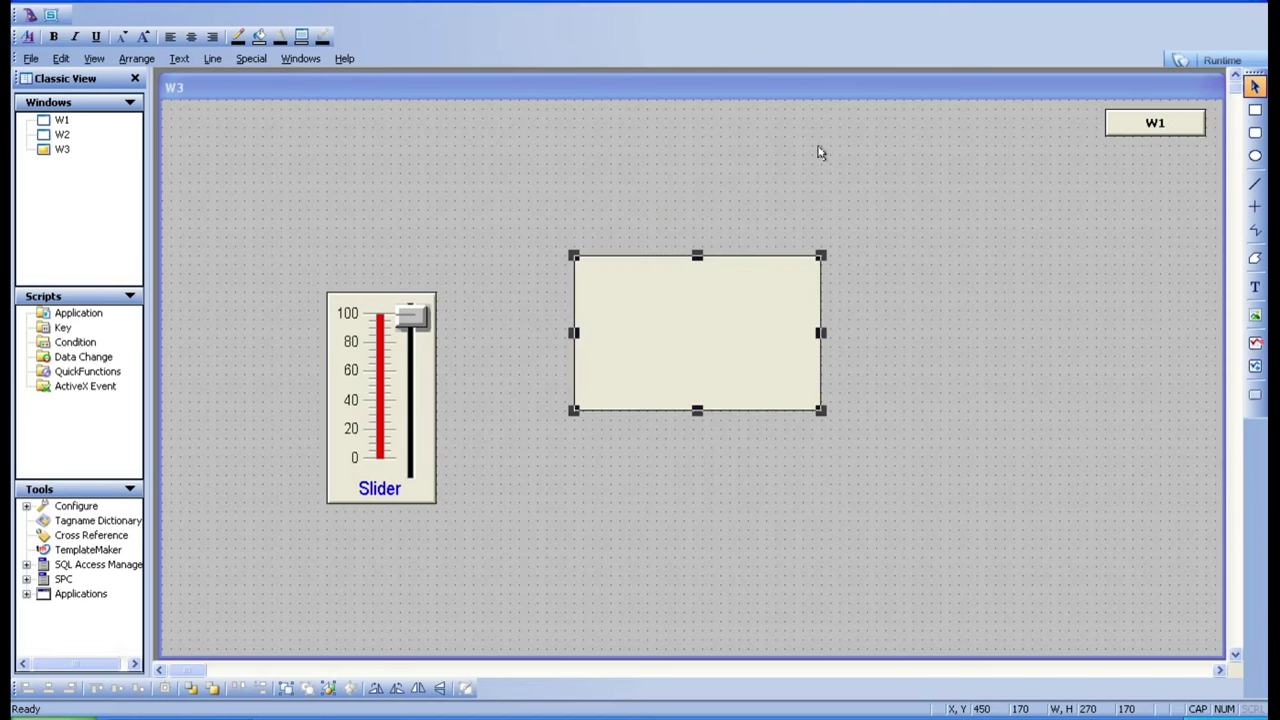
Step: Duplicate the W3 rectangle and place the copy directly below the original at X 450, Y 380
right_click(621, 317)
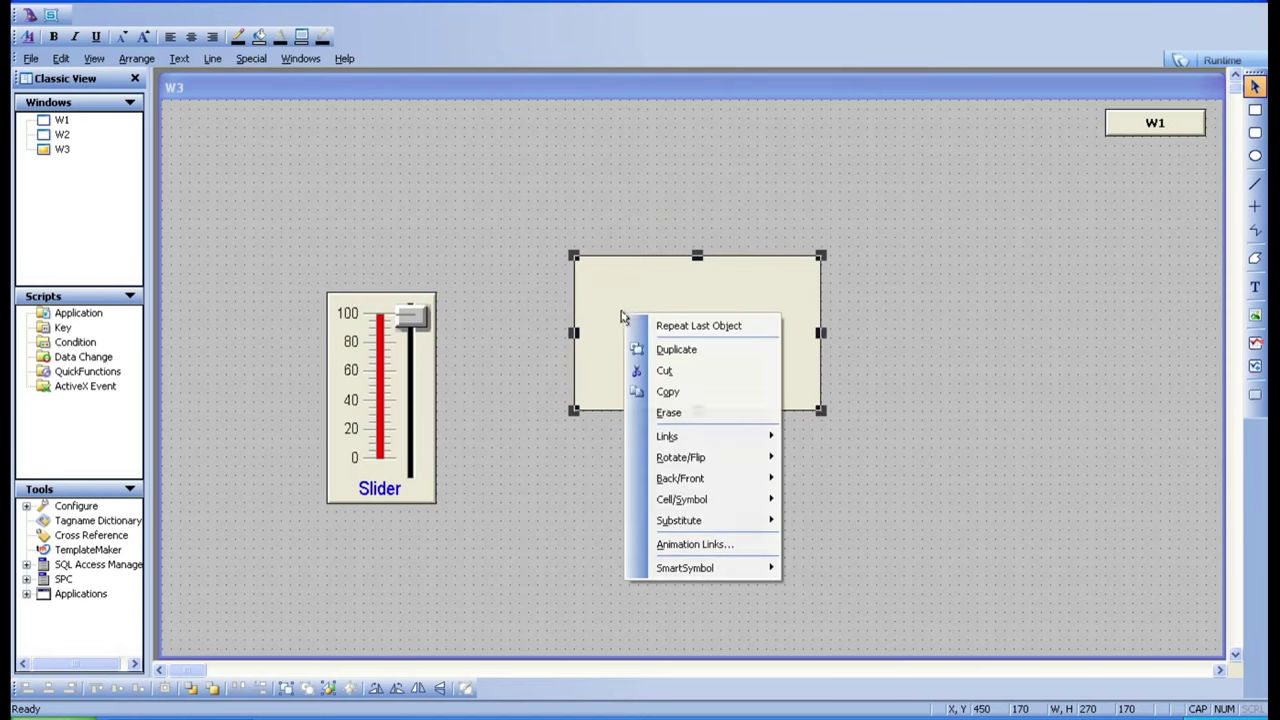
left_click(703, 355)
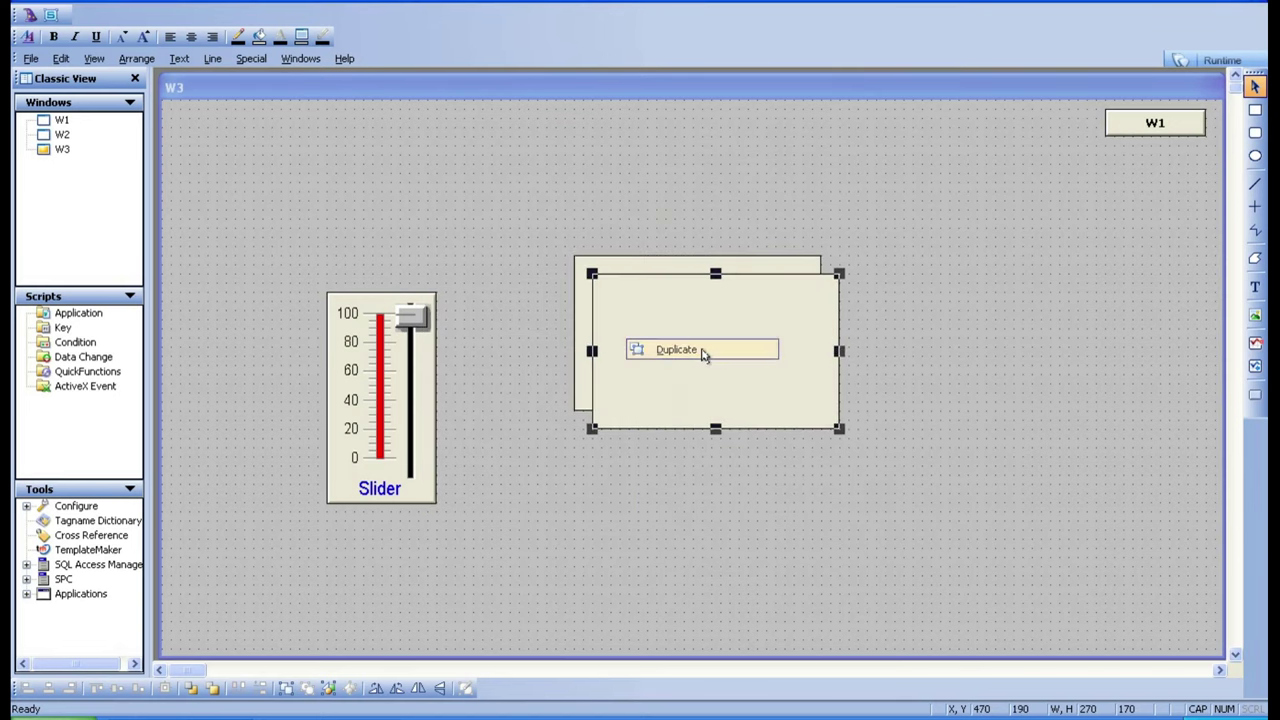
left_click_drag(700, 351, 677, 526)
Step: Change the anchor of the lower rectangle's object height link to Top
double_click(677, 526)
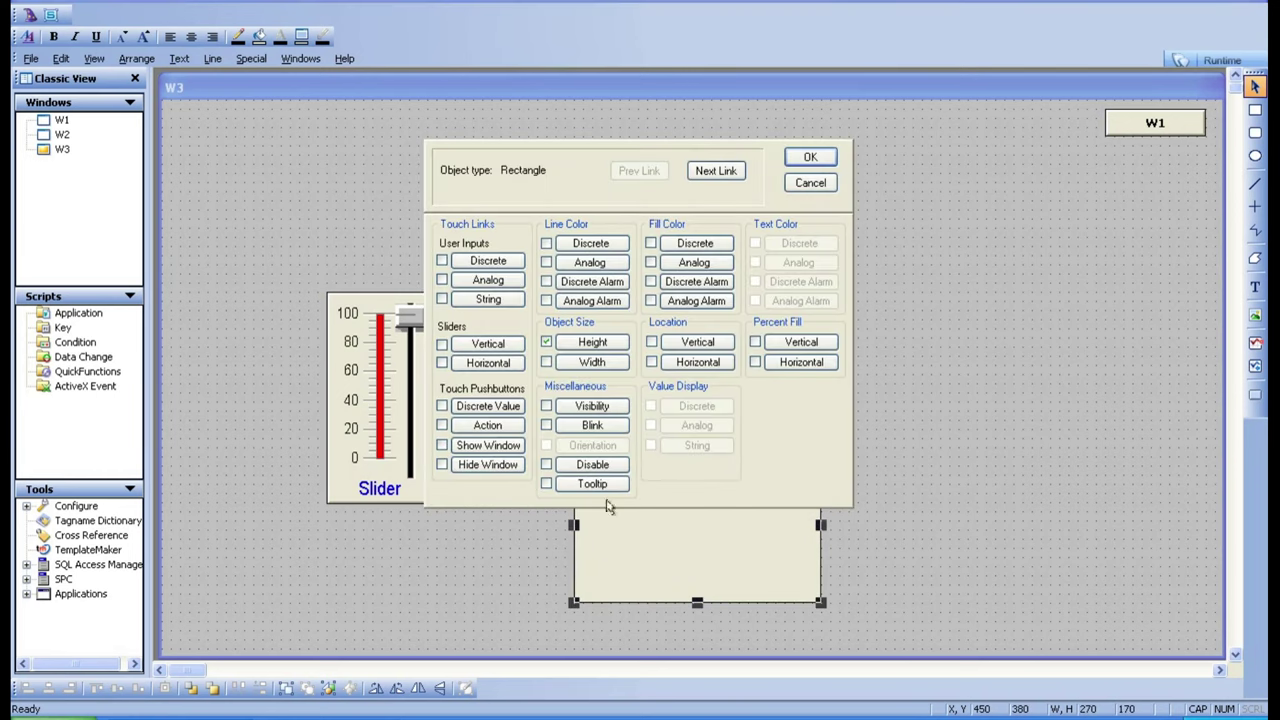
left_click(590, 342)
left_click(503, 394)
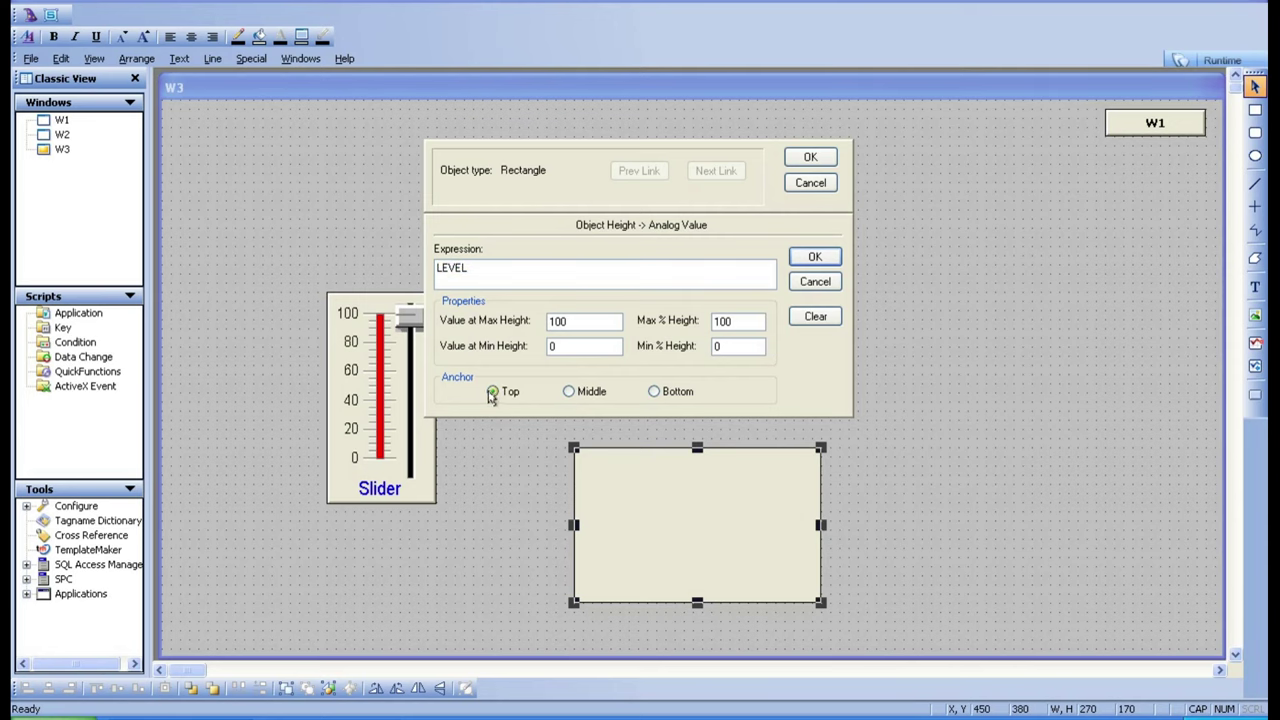
left_click(818, 258)
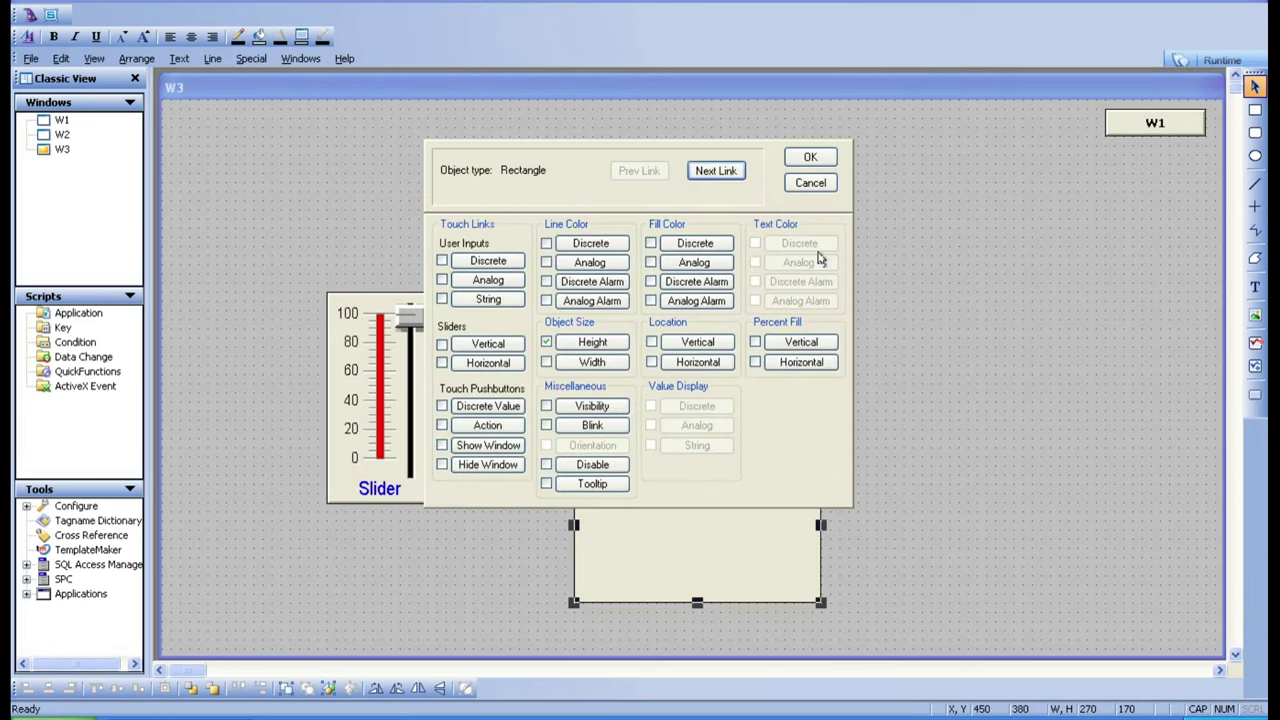
left_click(818, 158)
Step: Run W3, compare both rectangles' height changes across the slider's 0 to 100 range, reset the slider to 0, and return to development mode
left_click(1203, 62)
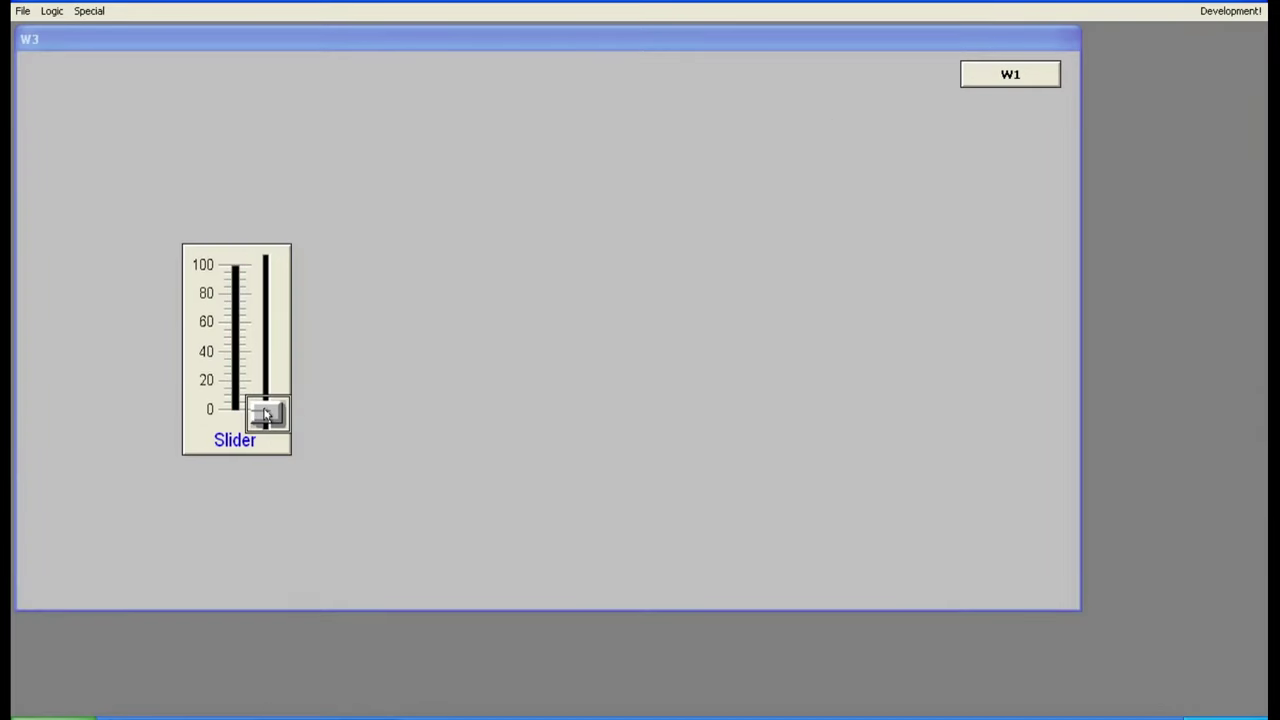
left_click_drag(265, 414, 265, 388)
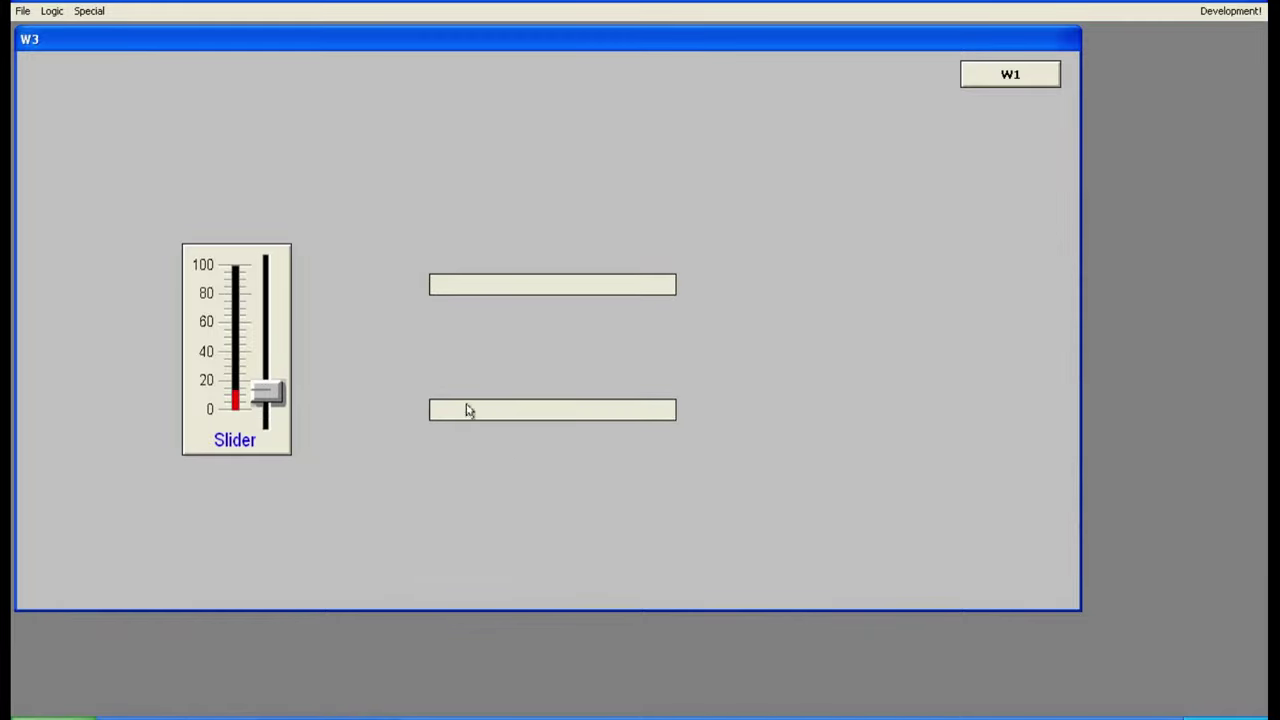
left_click_drag(266, 391, 265, 312)
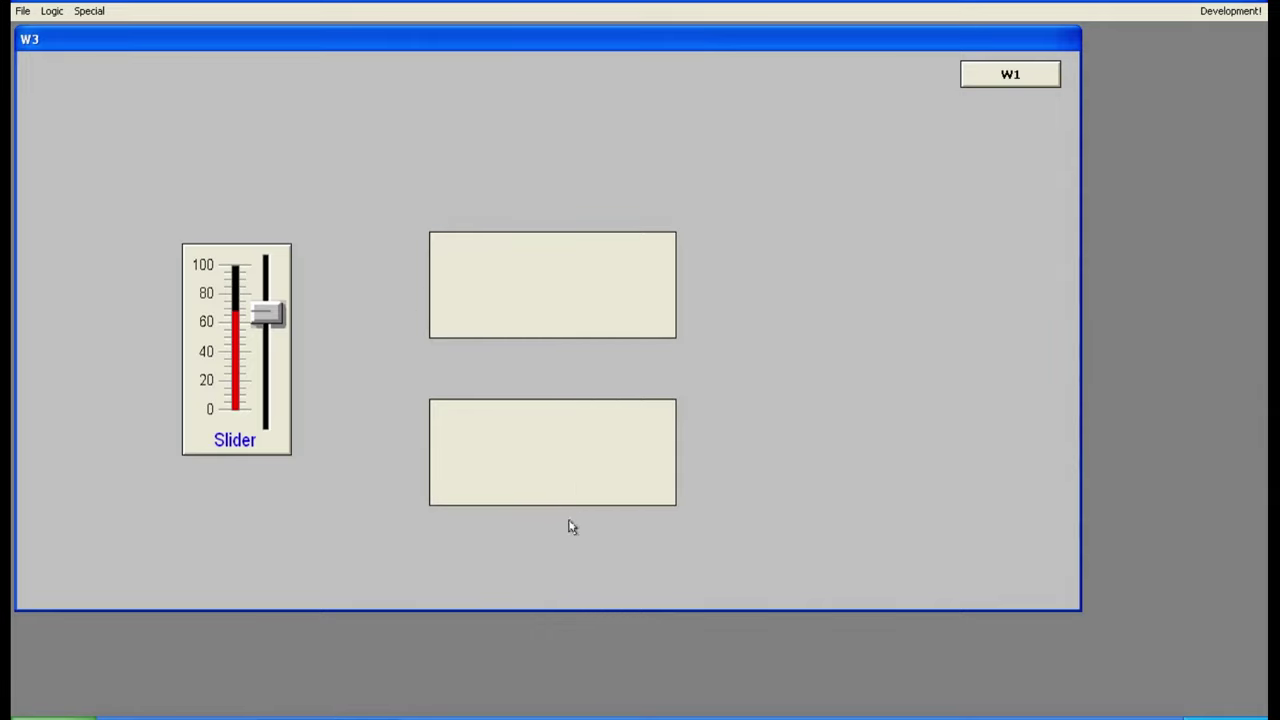
left_click(267, 310)
left_click_drag(269, 290, 271, 209)
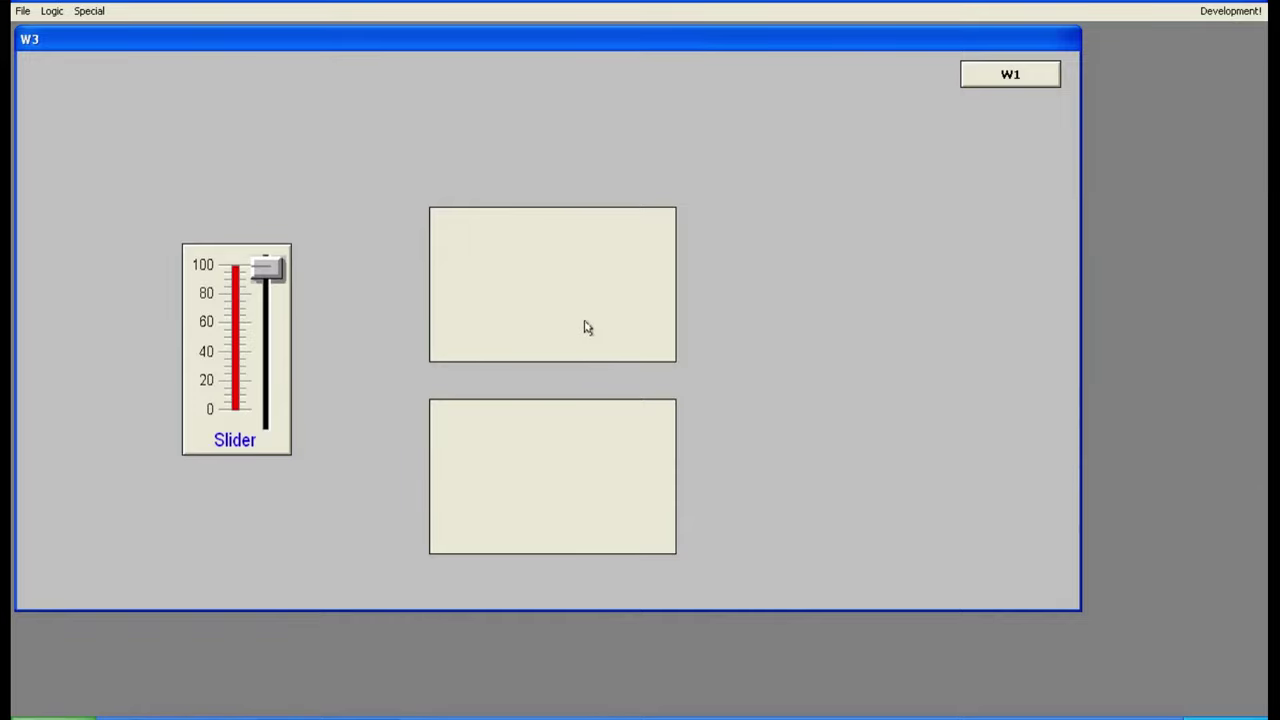
left_click_drag(266, 267, 258, 290)
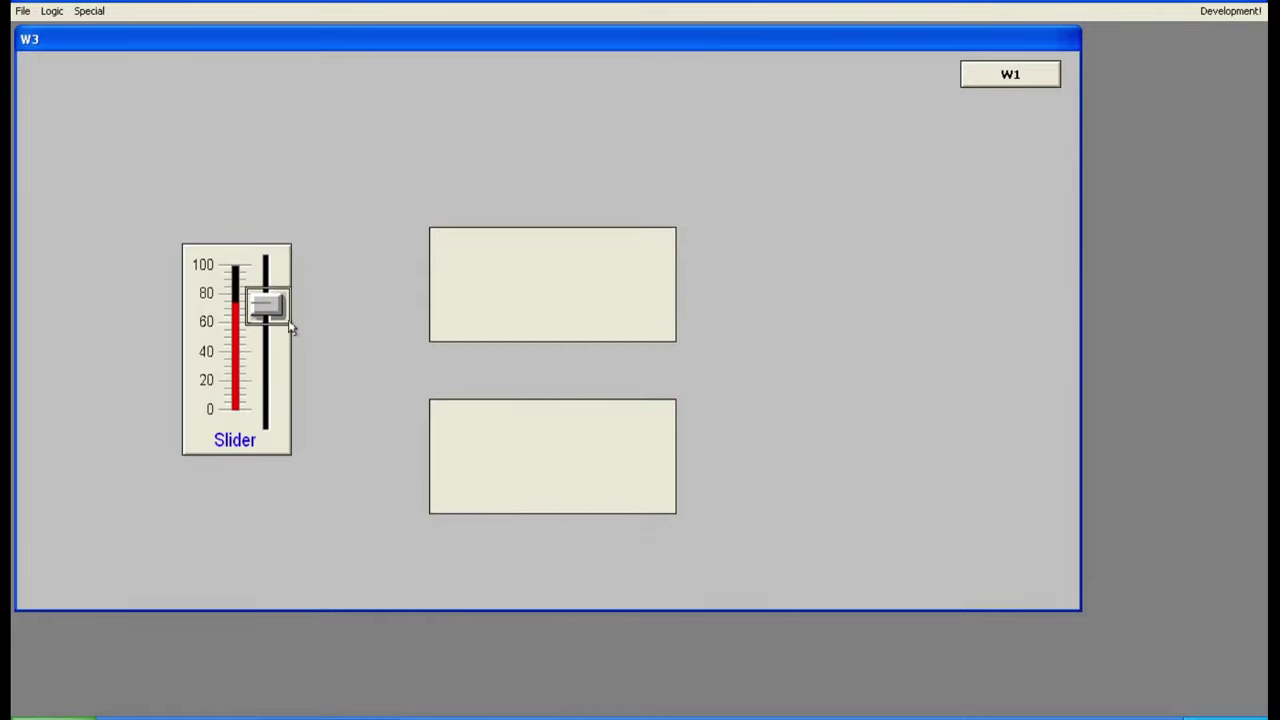
left_click_drag(277, 312, 277, 359)
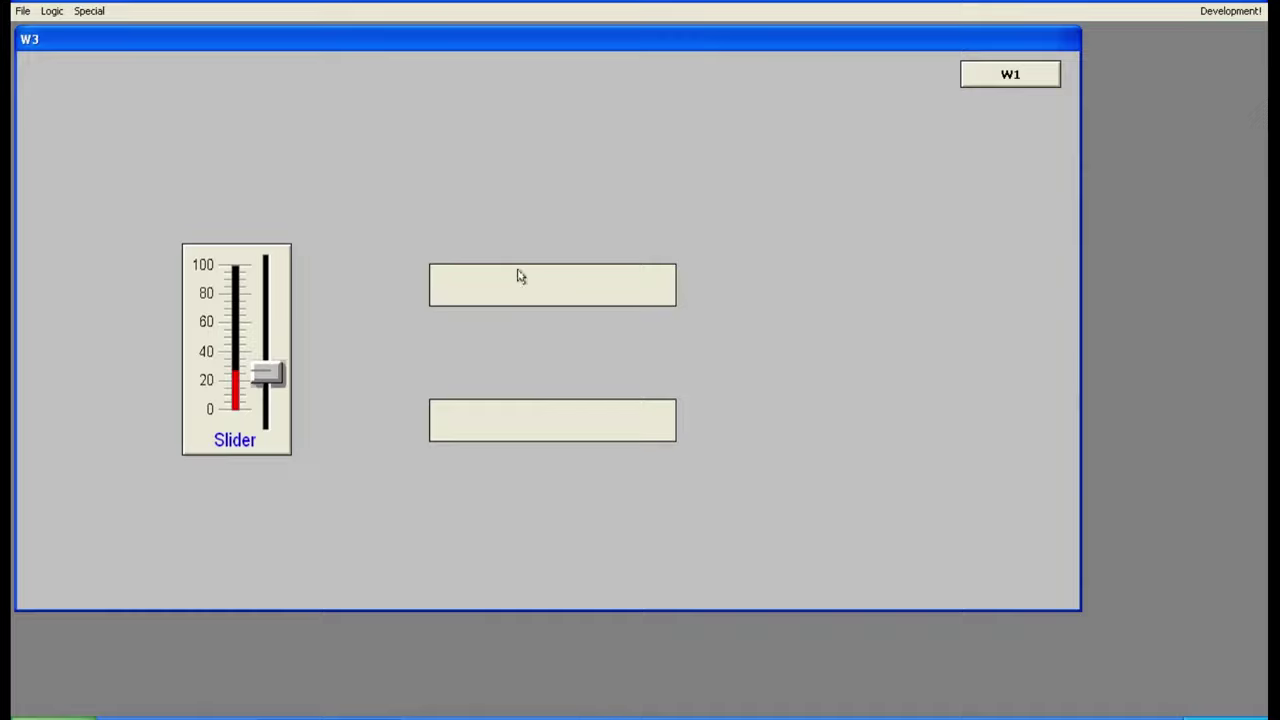
left_click_drag(258, 374, 277, 446)
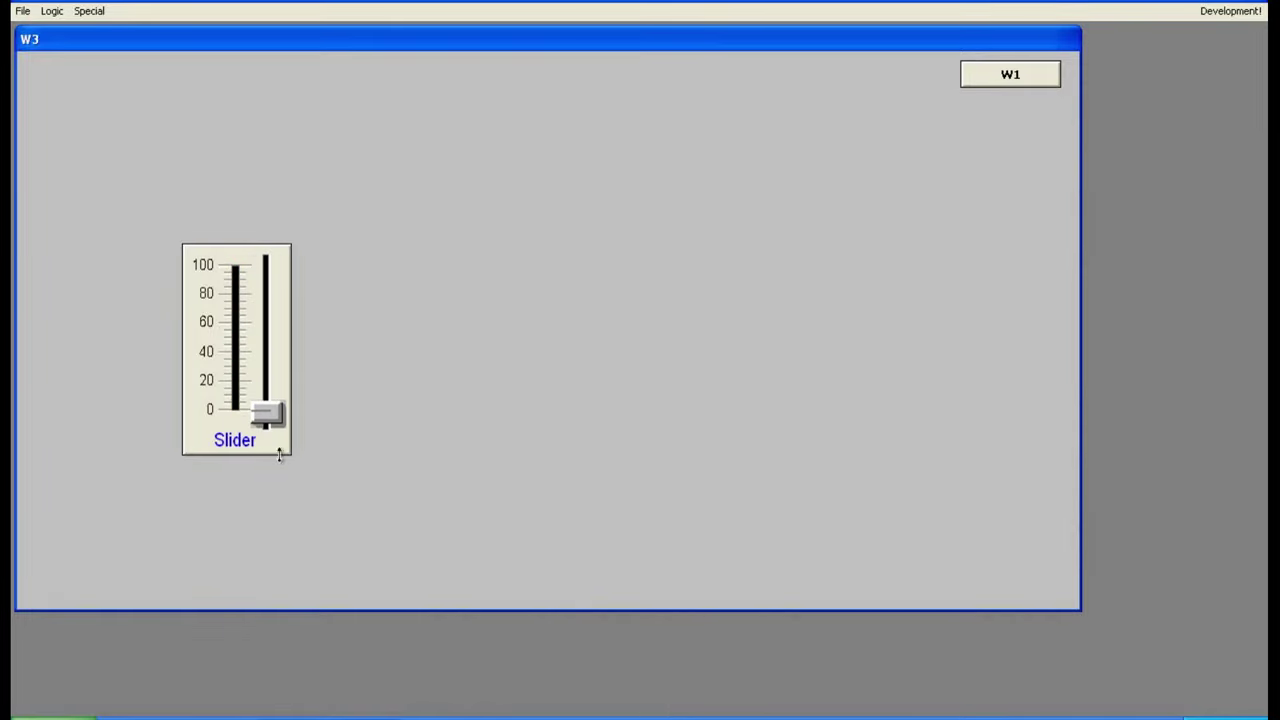
left_click(1228, 11)
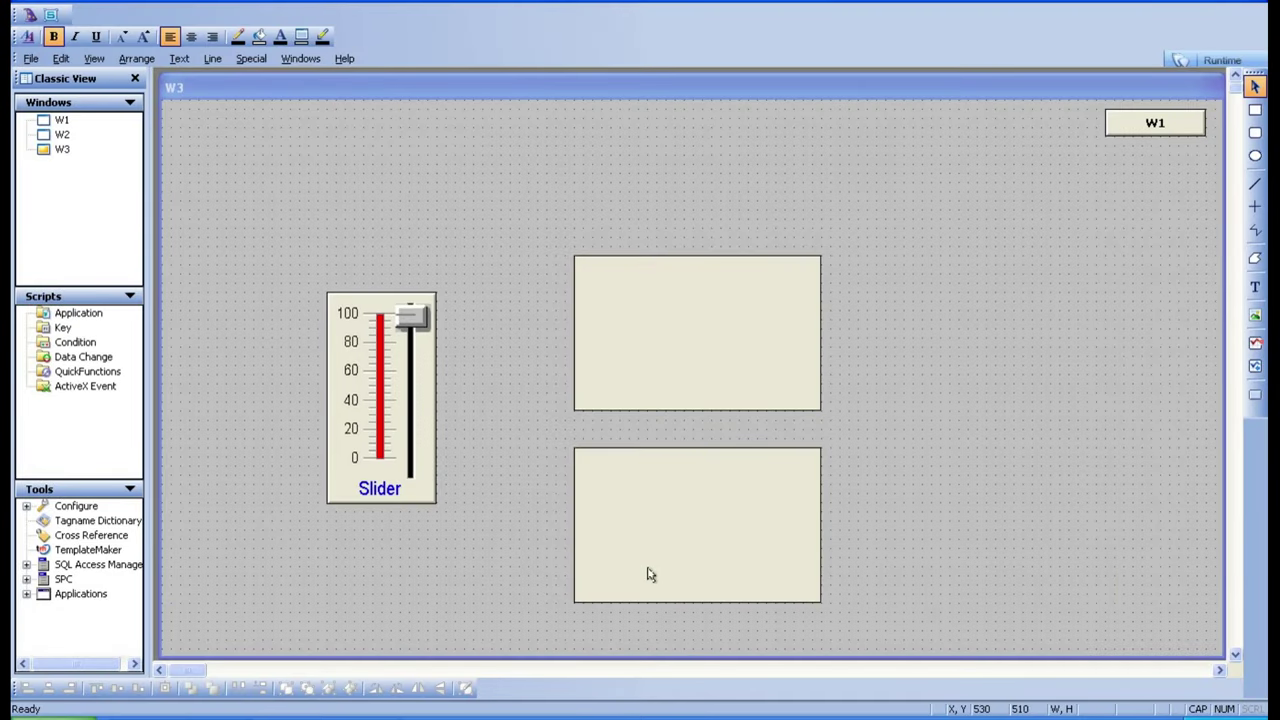
Step: Delete the lower rectangle from W3
left_click(648, 574)
key("Delete")
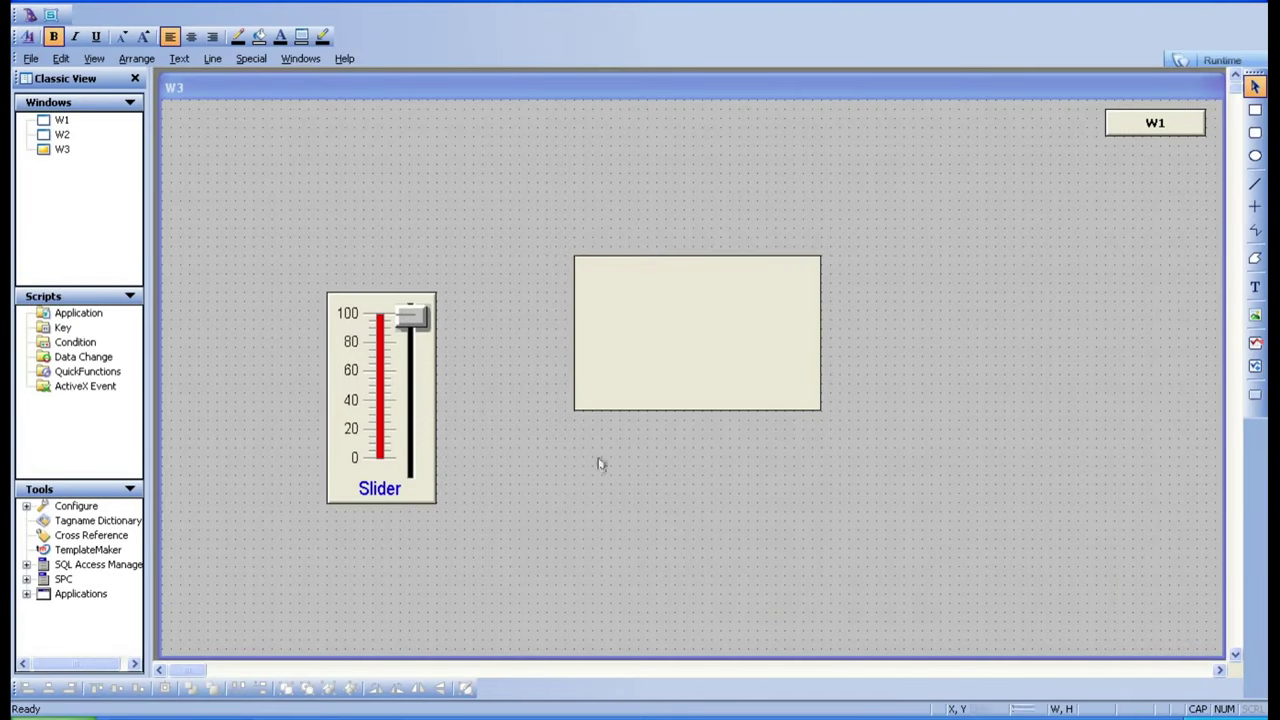
Step: Replace the W3 rectangle's height link with an object width link using the tag LEVEL, a 0 to 100 value range and the Left anchor
double_click(646, 349)
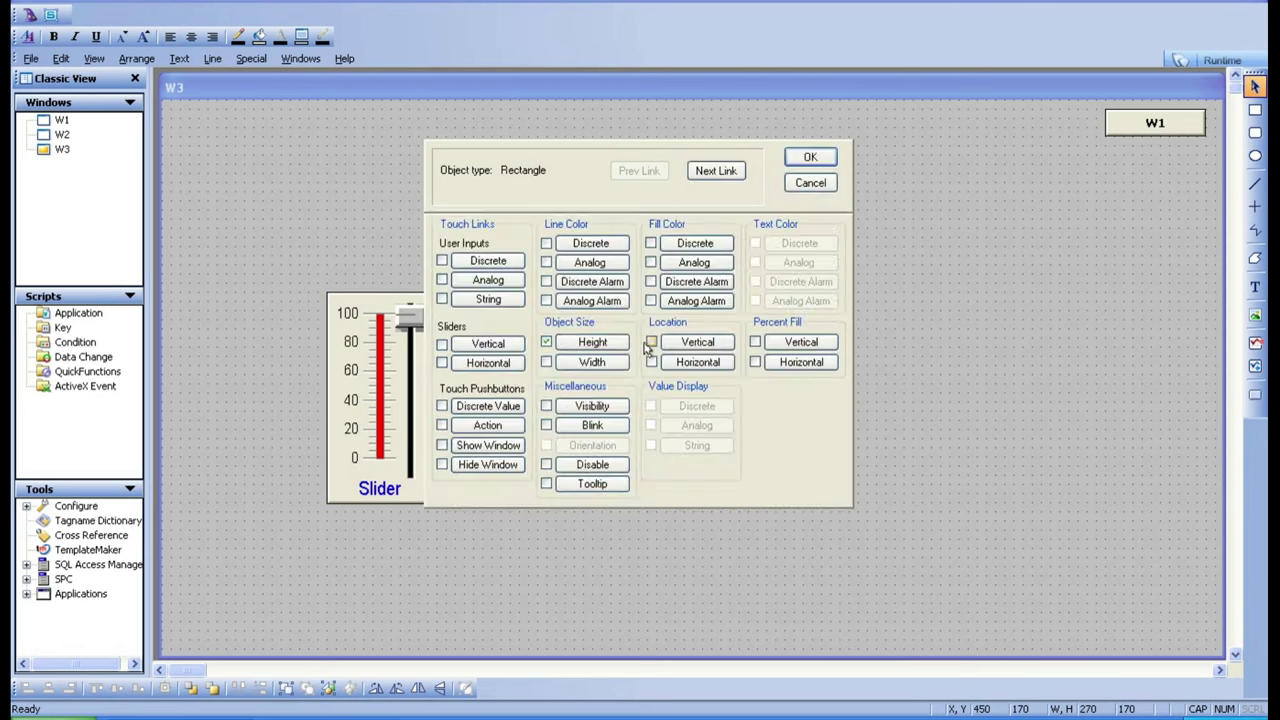
left_click(546, 362)
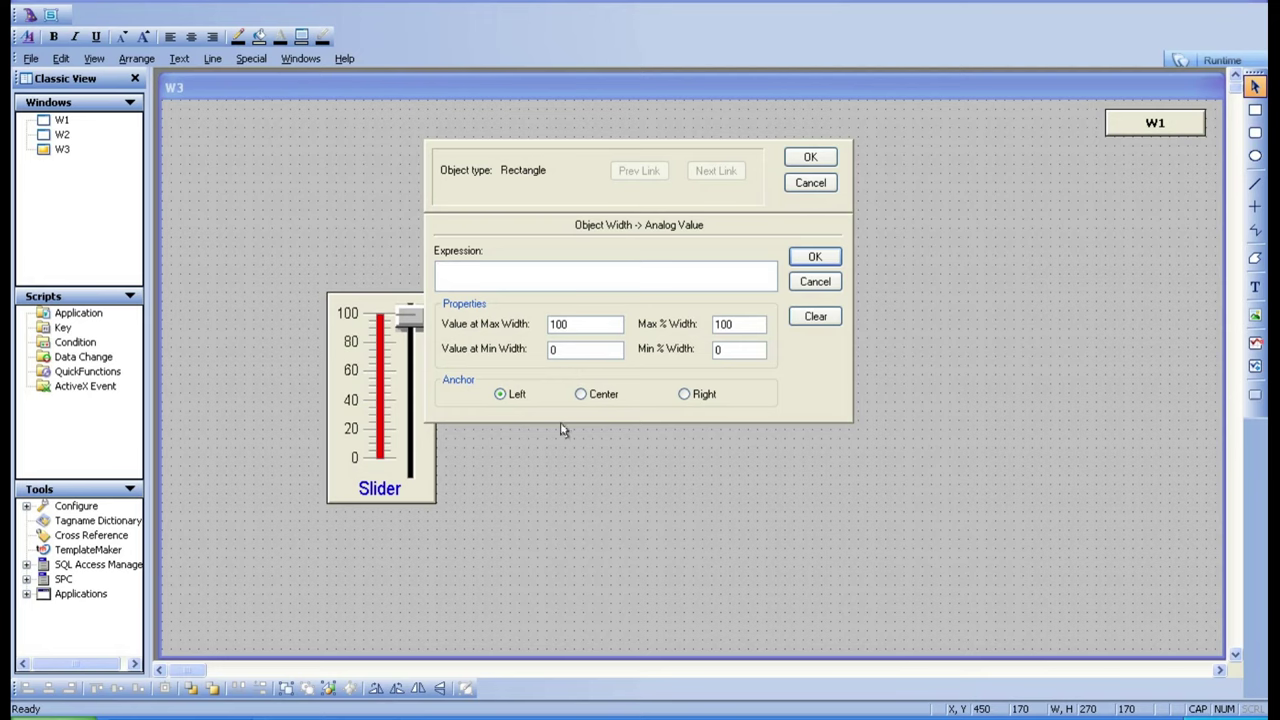
double_click(550, 280)
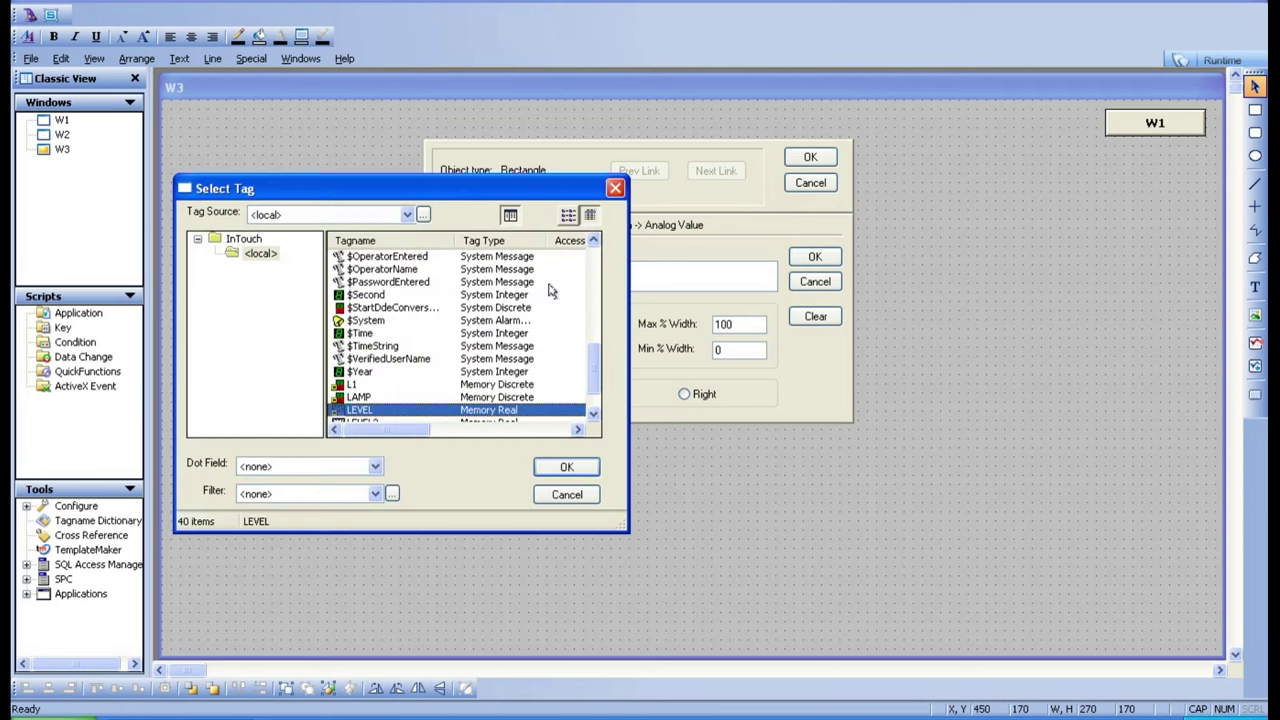
double_click(352, 414)
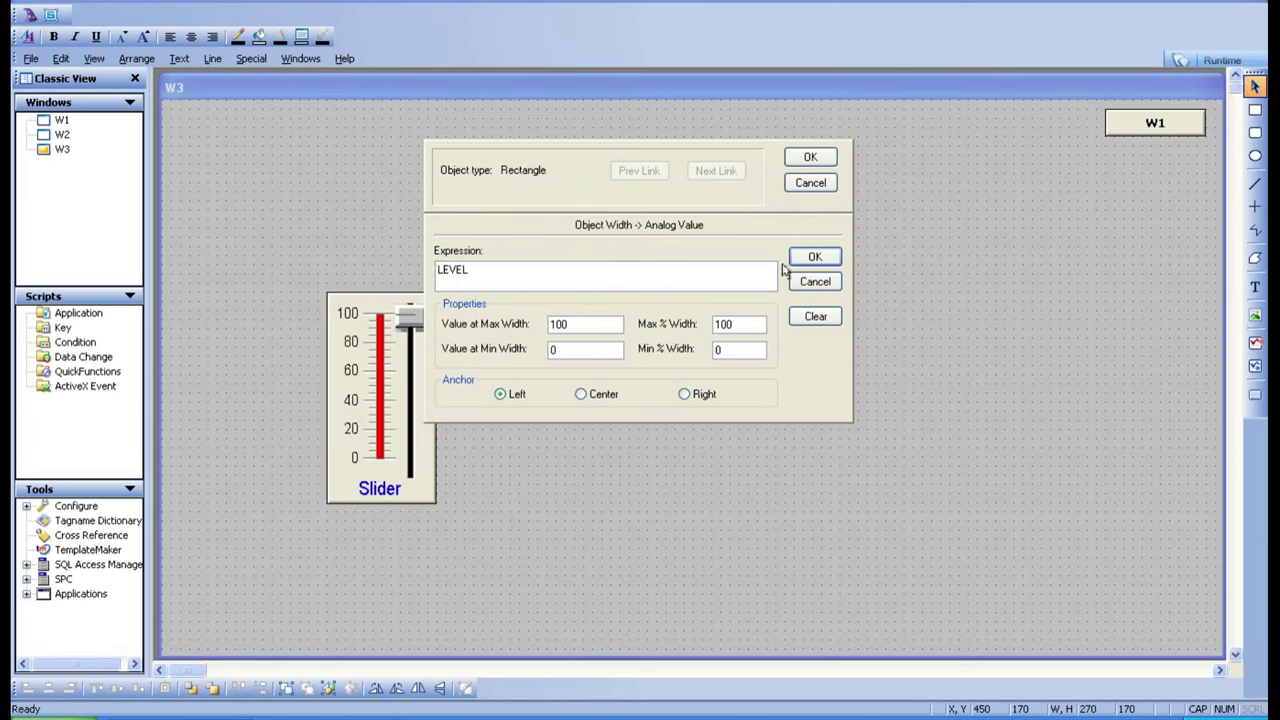
left_click(816, 257)
left_click(810, 158)
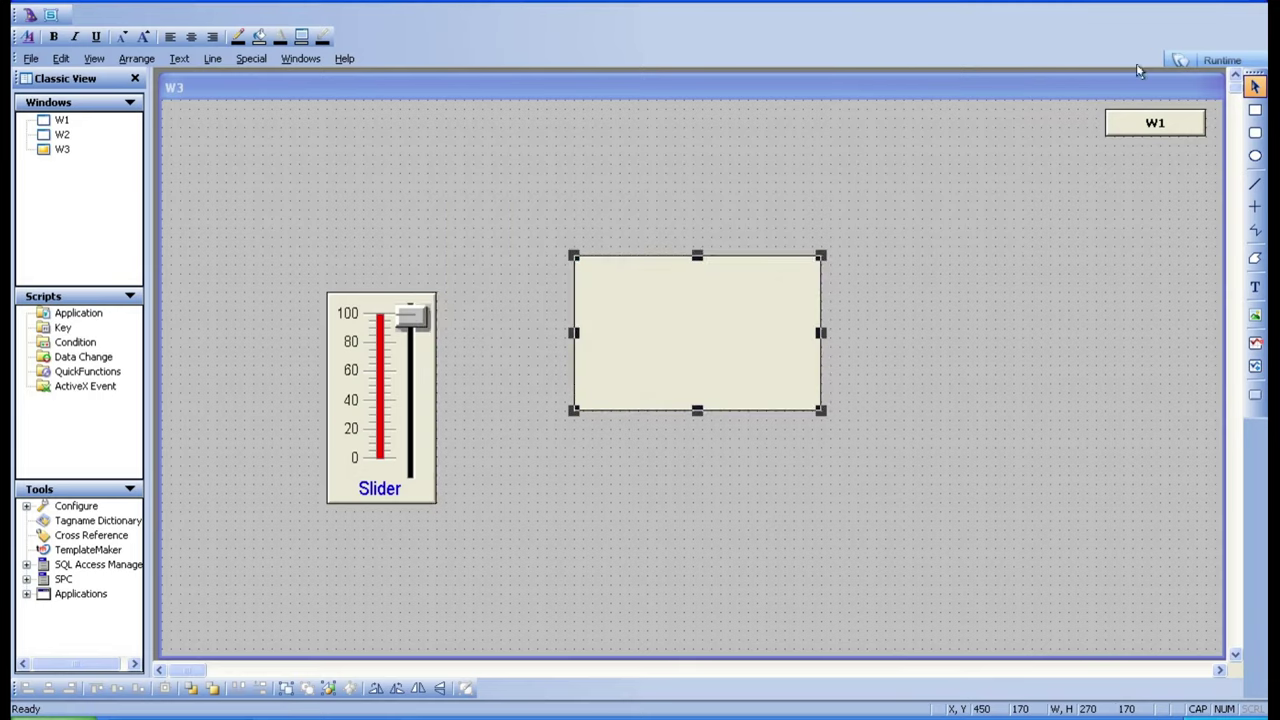
Step: Run W3, test the rectangle's width by raising the slider, reset the slider to 0, and return to development mode
left_click(1207, 60)
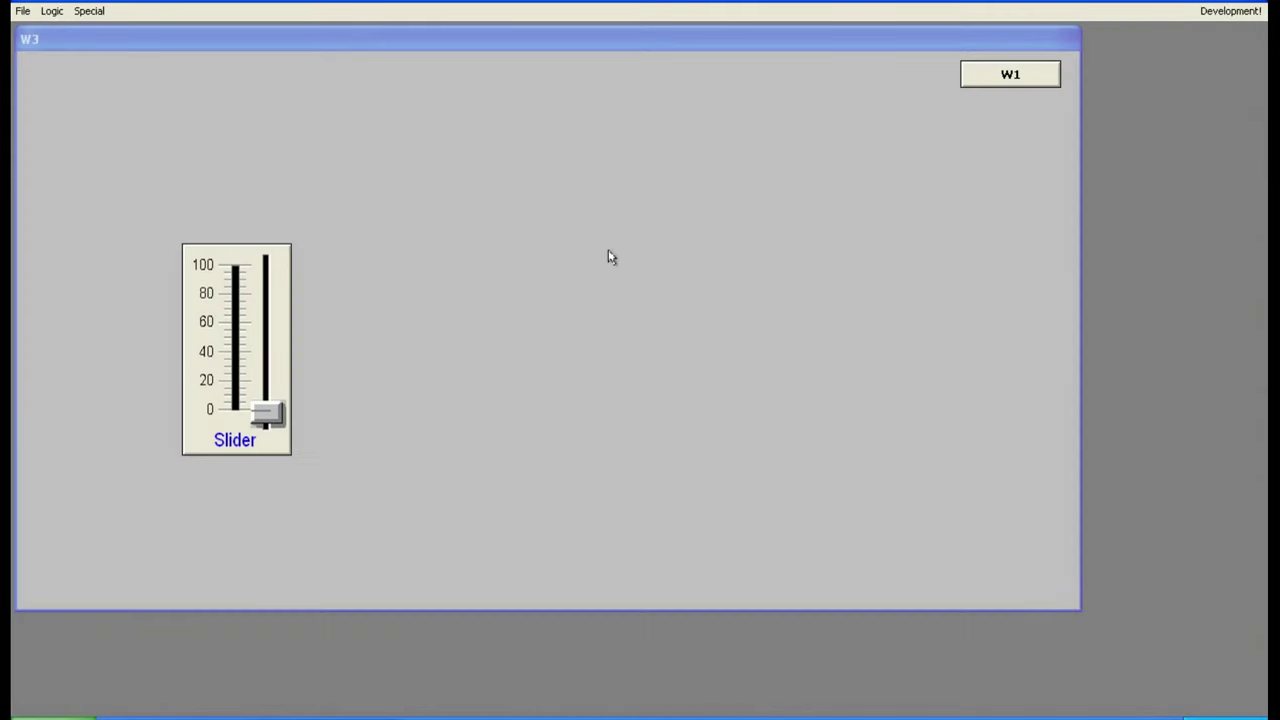
left_click(270, 413)
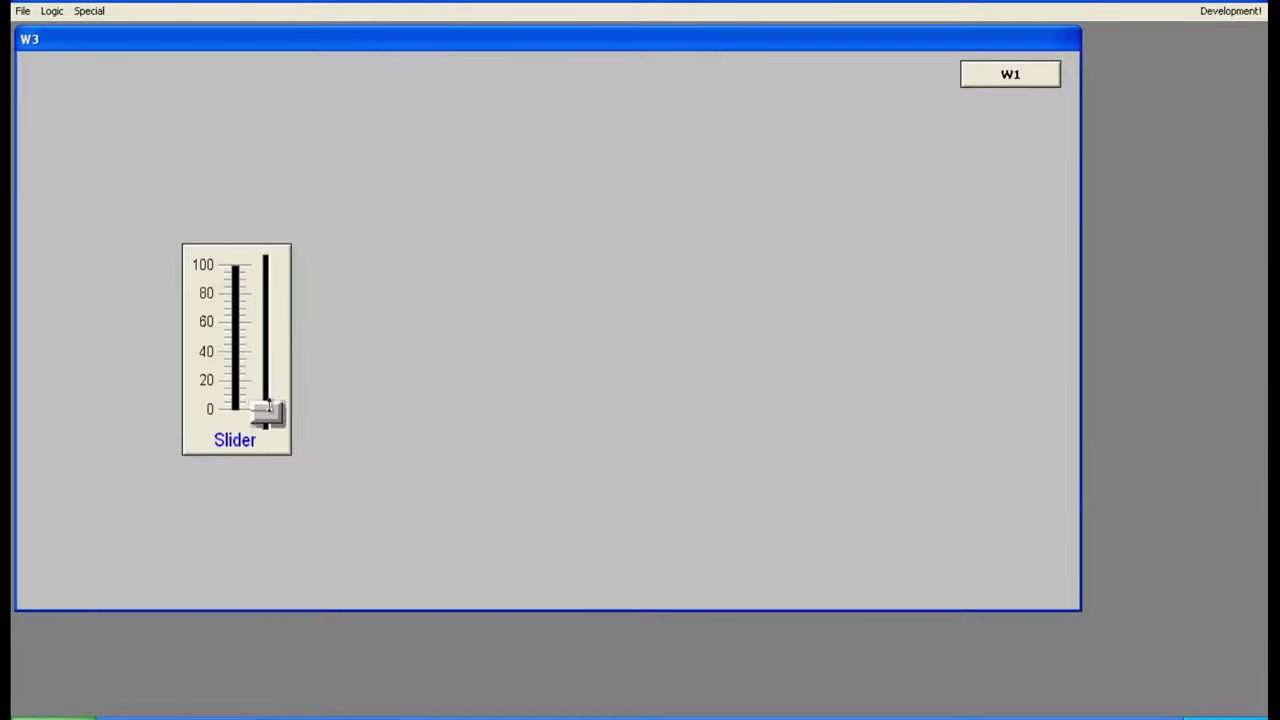
left_click_drag(268, 400, 266, 285)
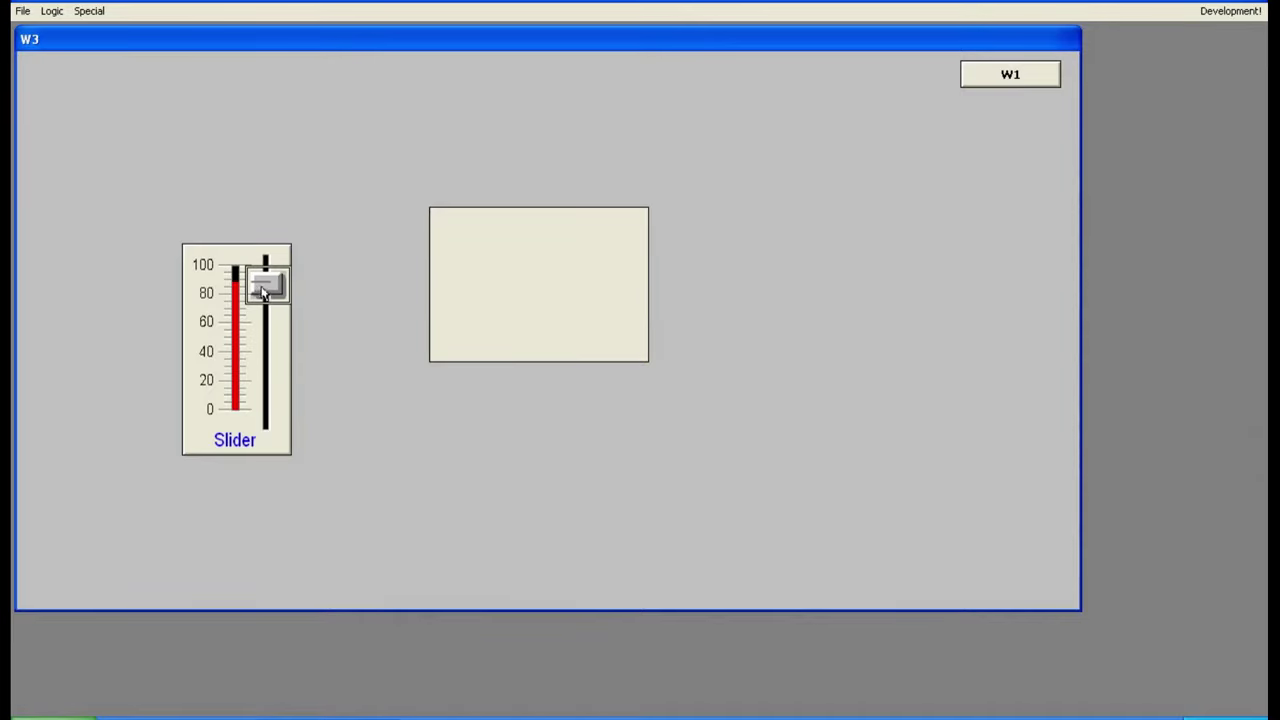
left_click_drag(266, 286, 288, 471)
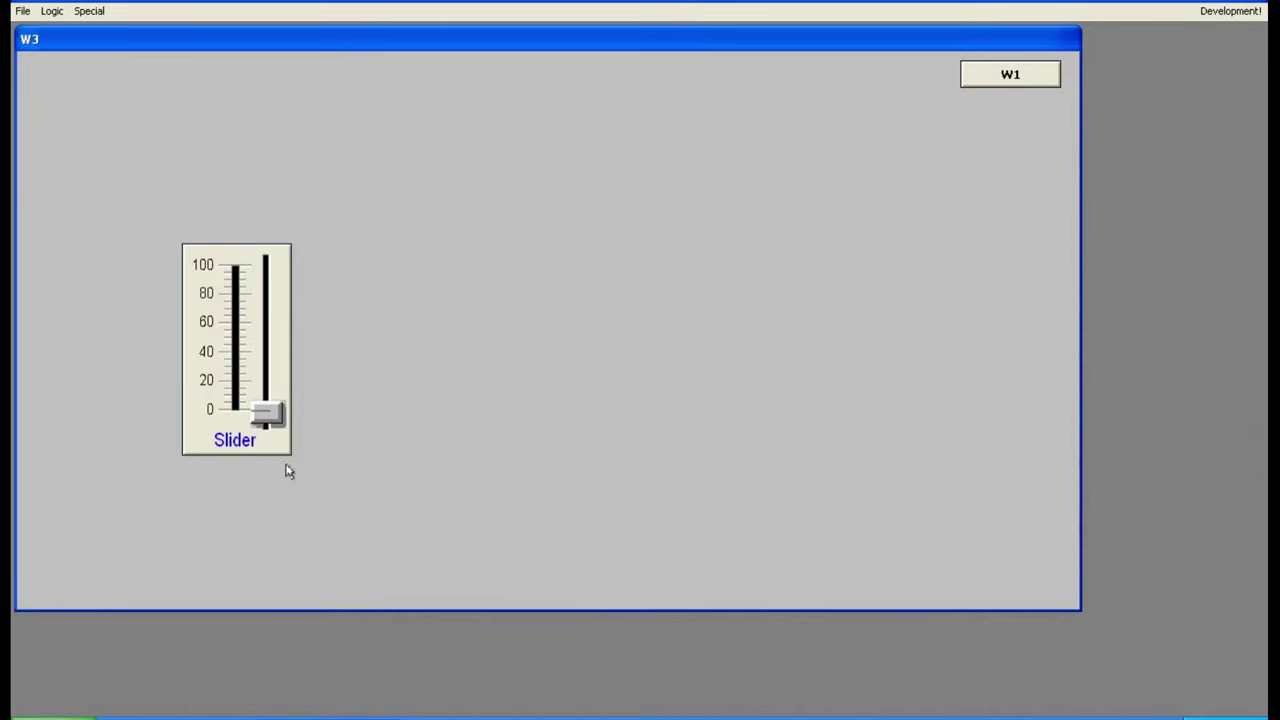
left_click(1230, 18)
Step: Change the anchor of the W3 rectangle's width link to Center
double_click(687, 351)
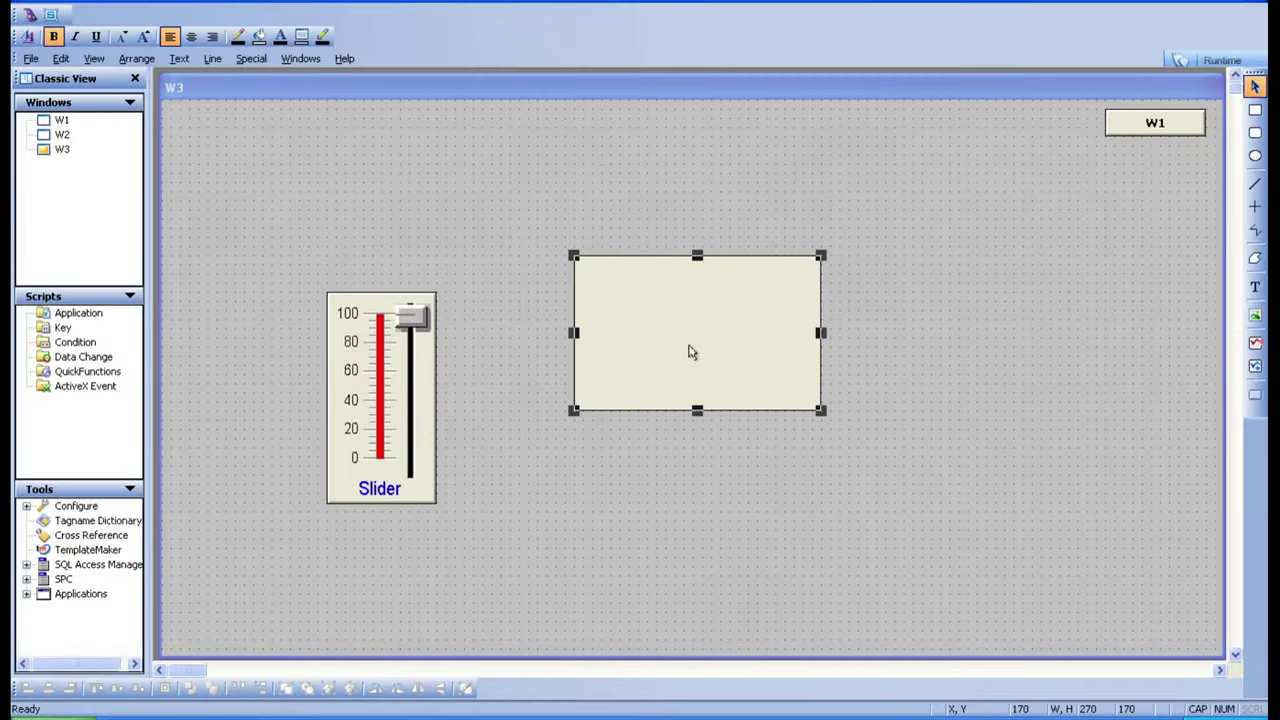
left_click(600, 362)
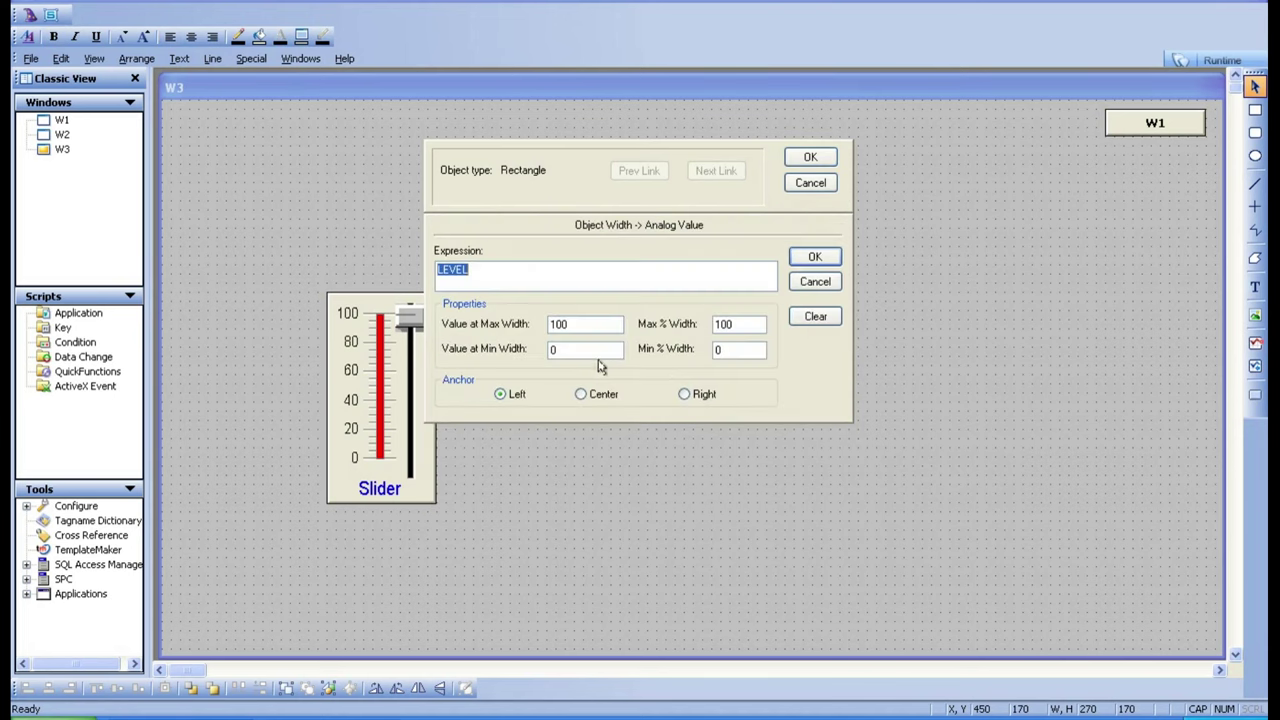
left_click(589, 396)
left_click(815, 257)
left_click(813, 157)
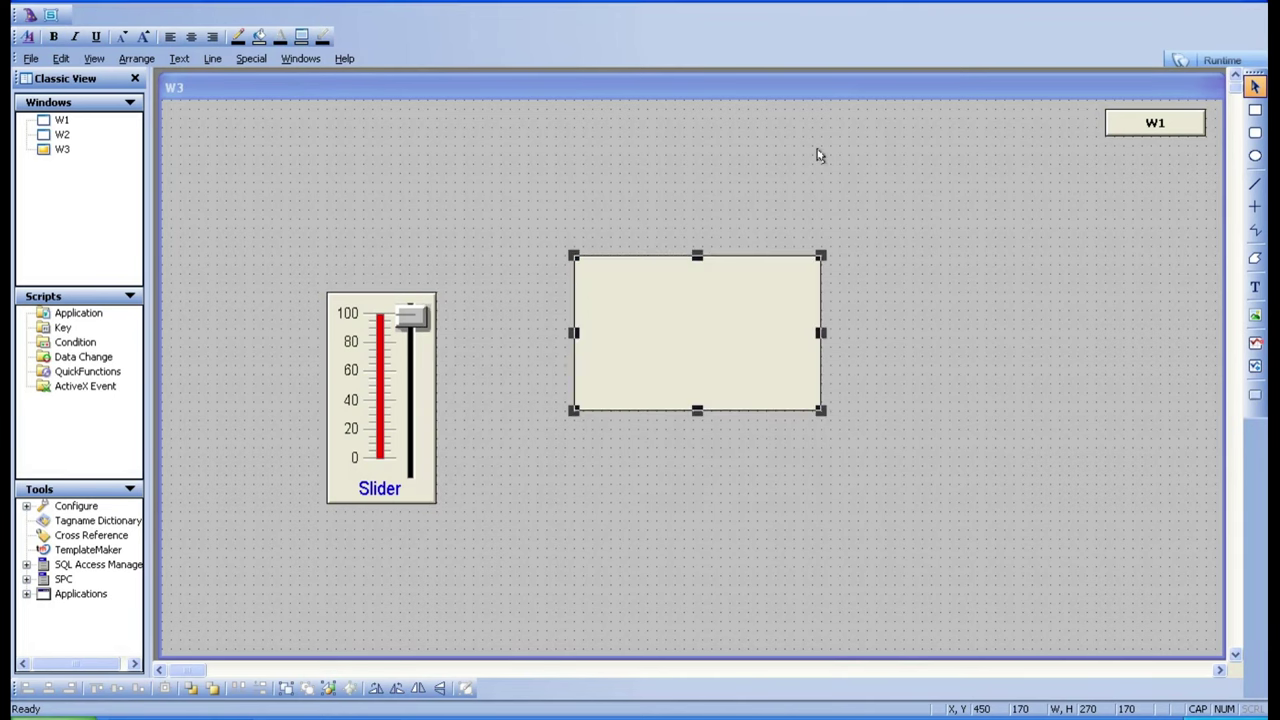
Step: Run W3 and raise the slider to about 30 to test the center-anchored rectangle's width
left_click(1220, 61)
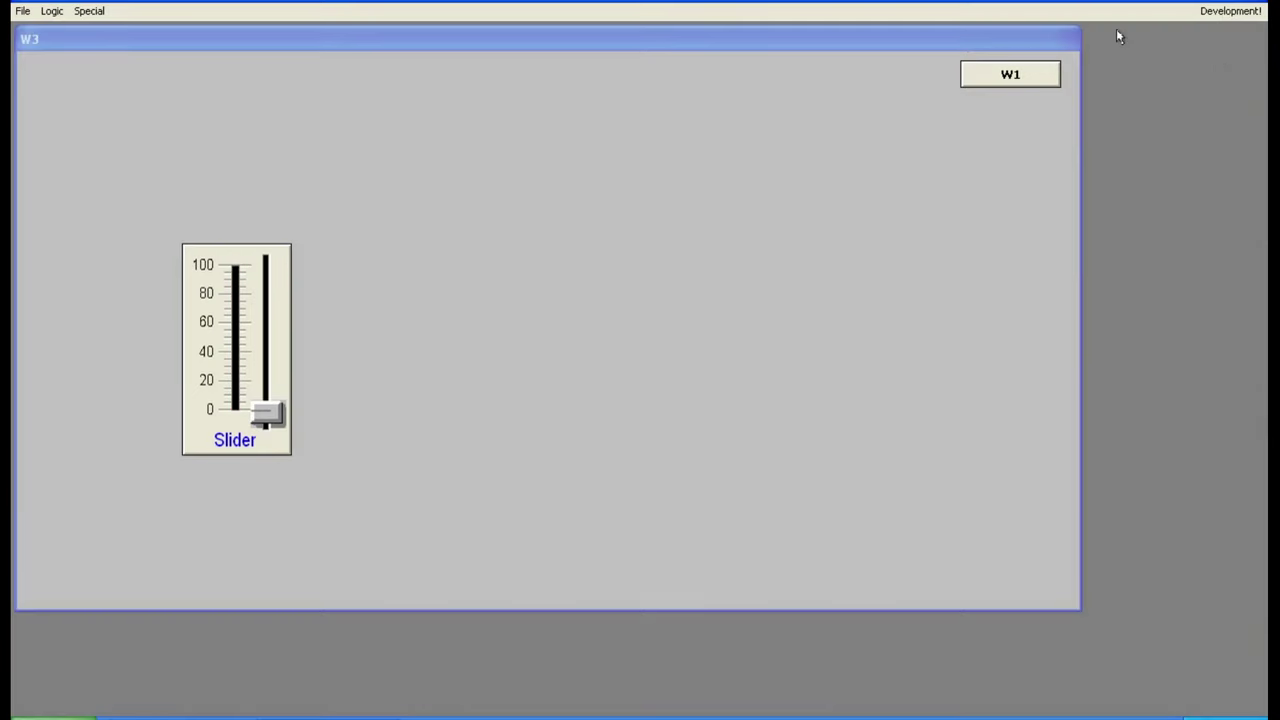
left_click(260, 417)
left_click_drag(260, 410, 272, 360)
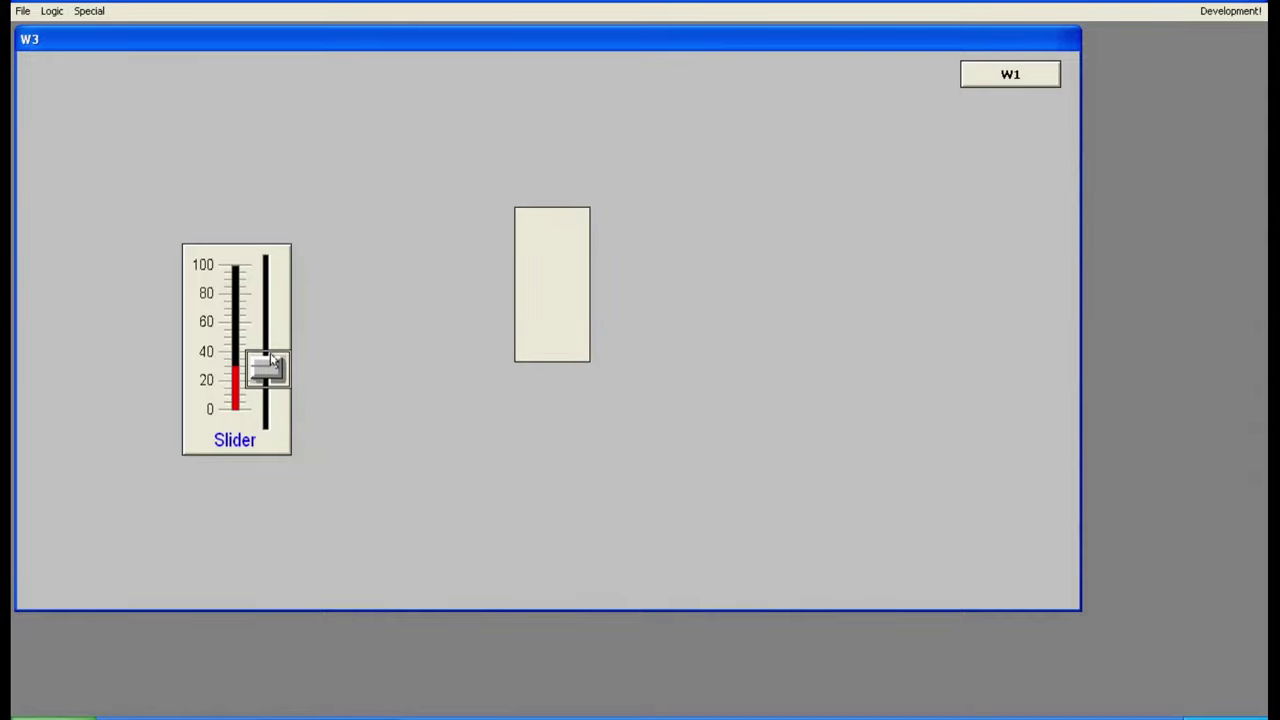
Step: Lower the runtime slider to 0 and return to development mode
left_click_drag(272, 360, 267, 485)
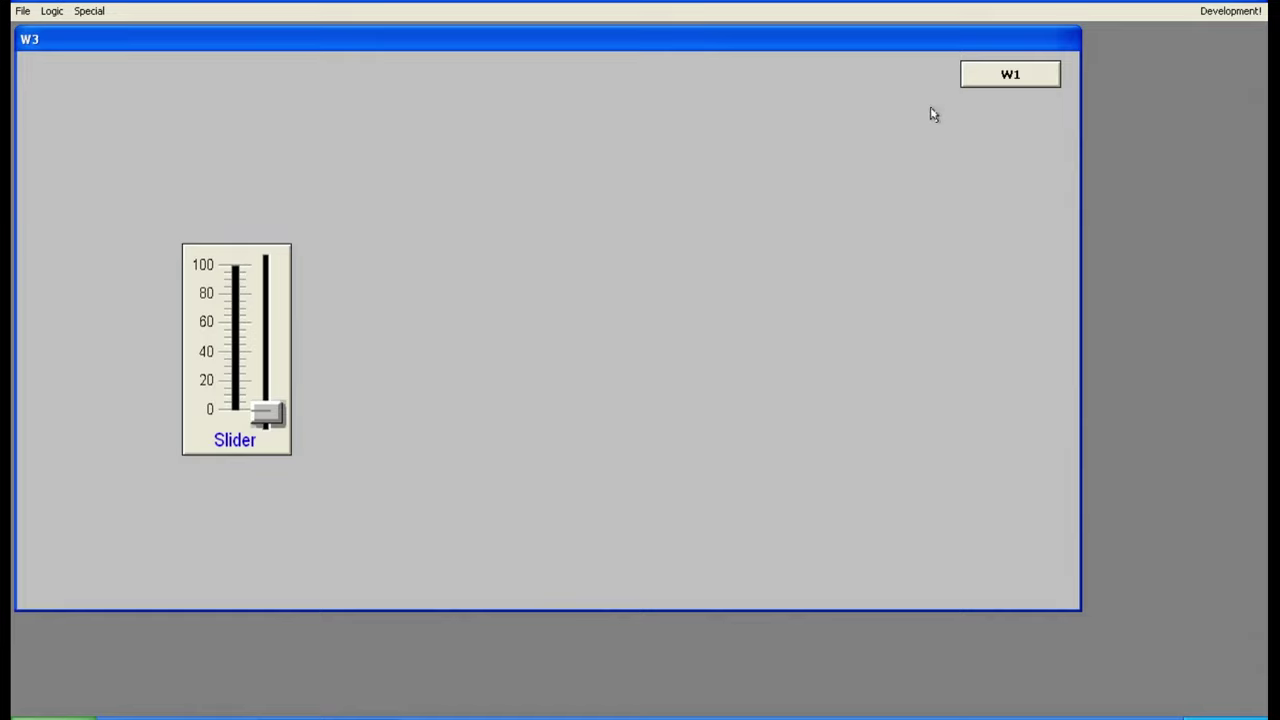
left_click(1230, 11)
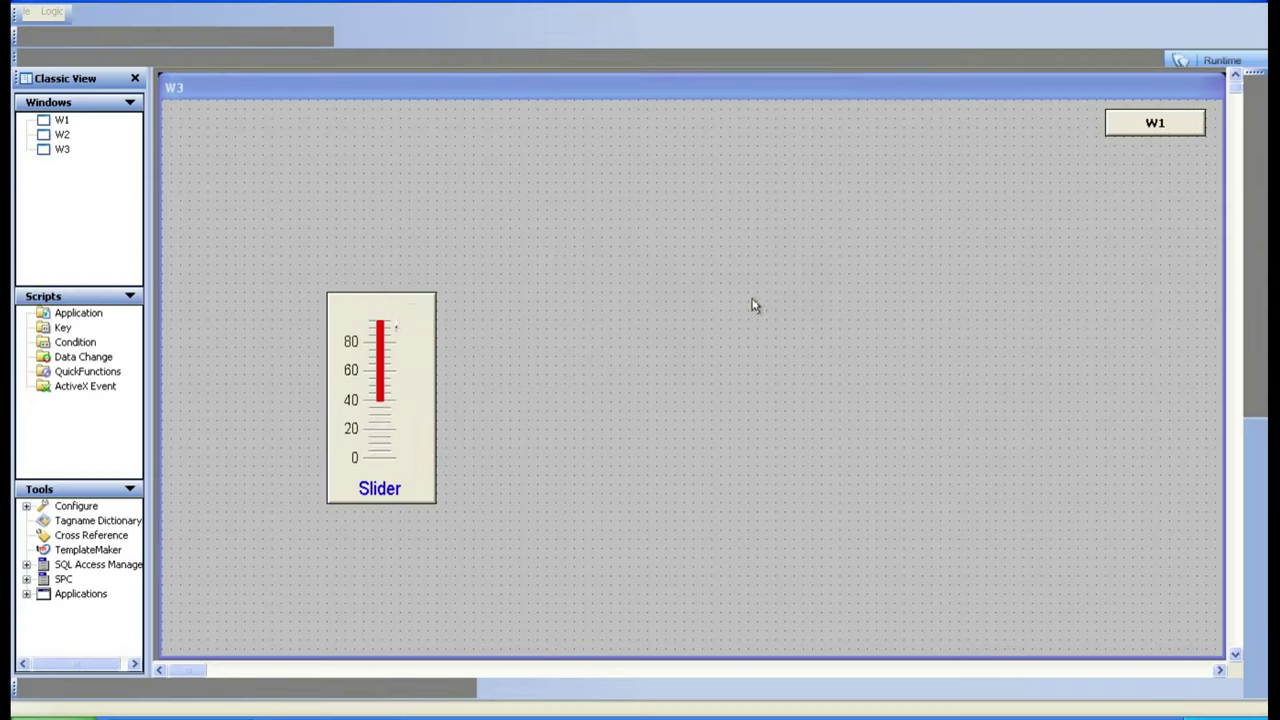
Step: Change the anchor of the rectangle's width animation link to Right
double_click(683, 343)
left_click(592, 362)
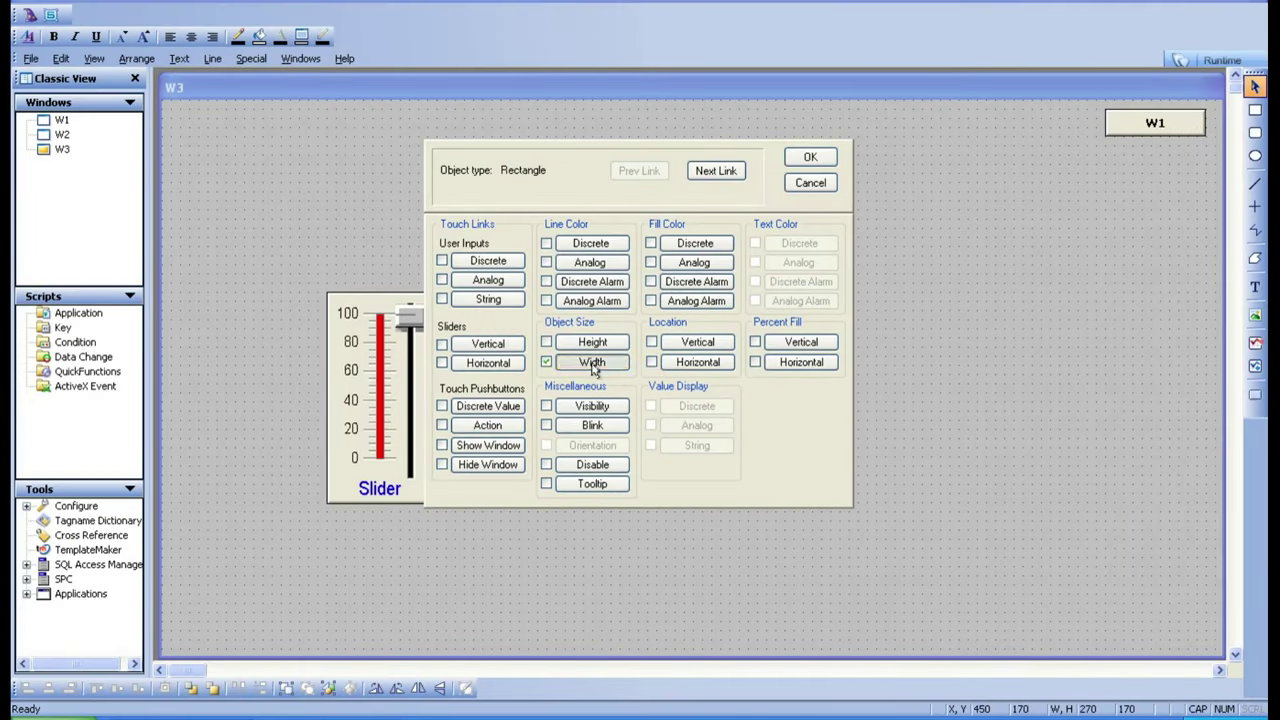
left_click(684, 395)
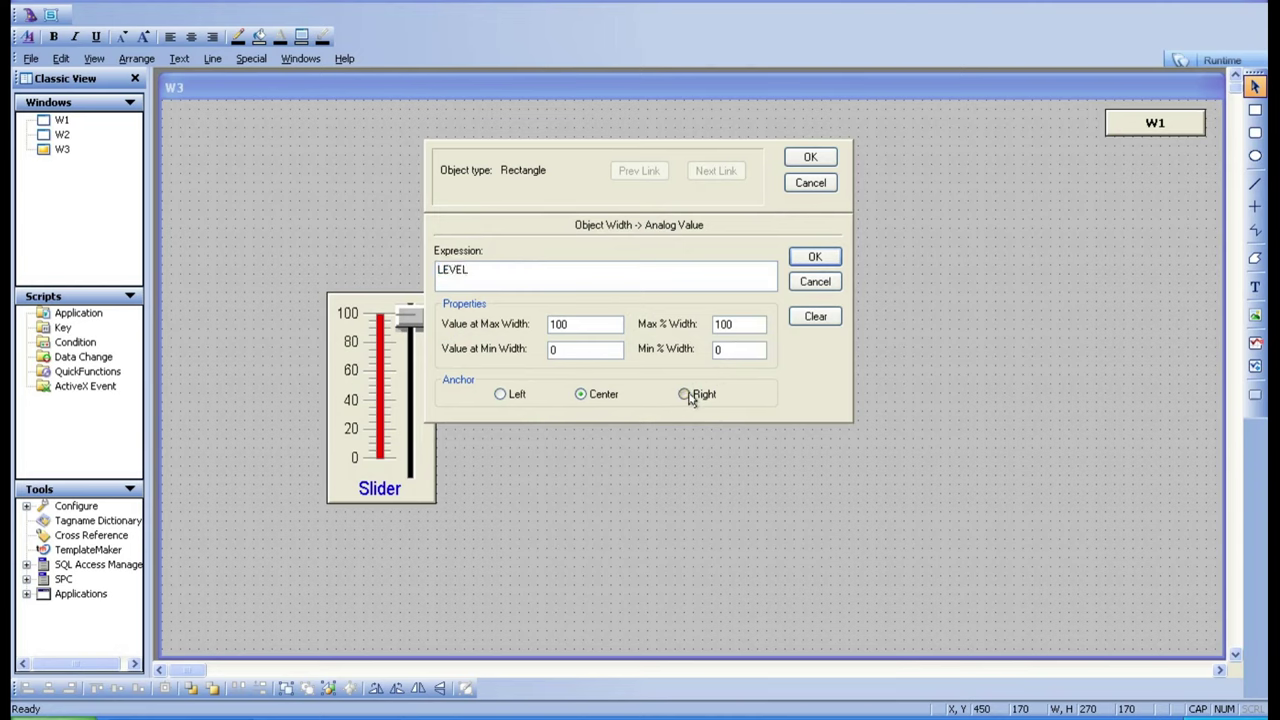
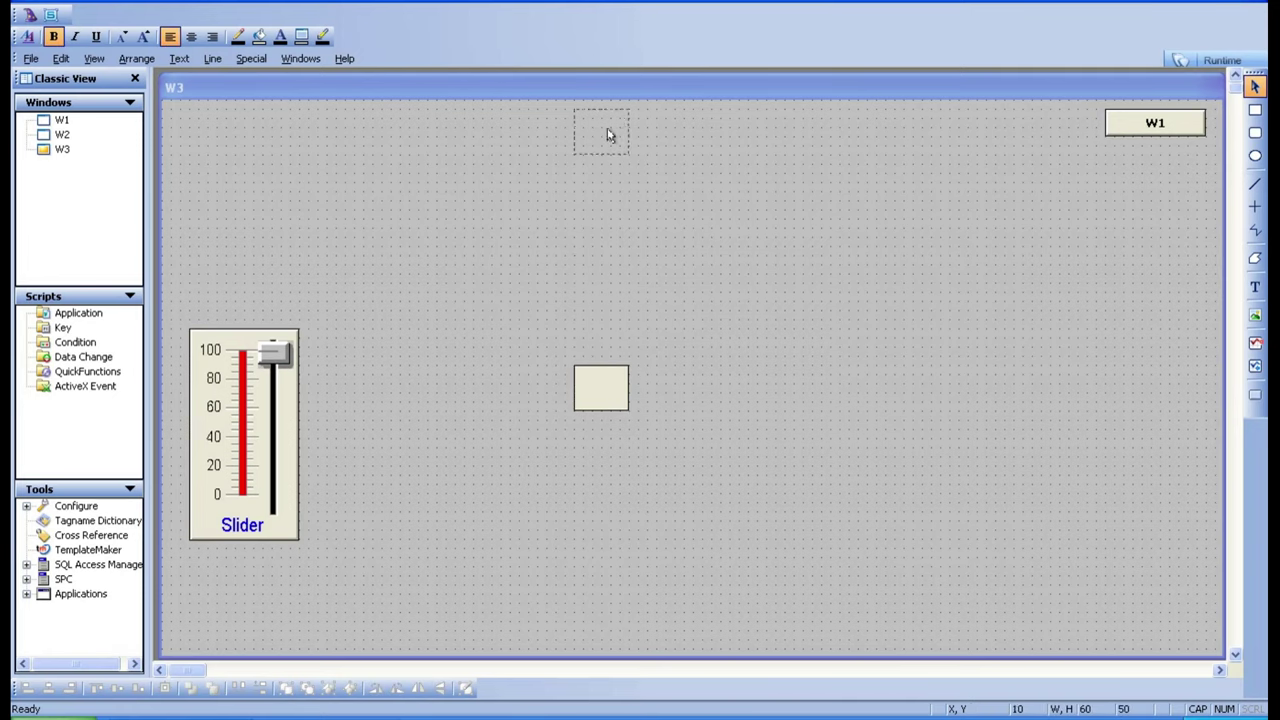
Step: Draw a vertical line about 200 high at X 390, Y 20, and a second line slanting down-left from its lower end
left_click(1200, 224)
left_click(1255, 183)
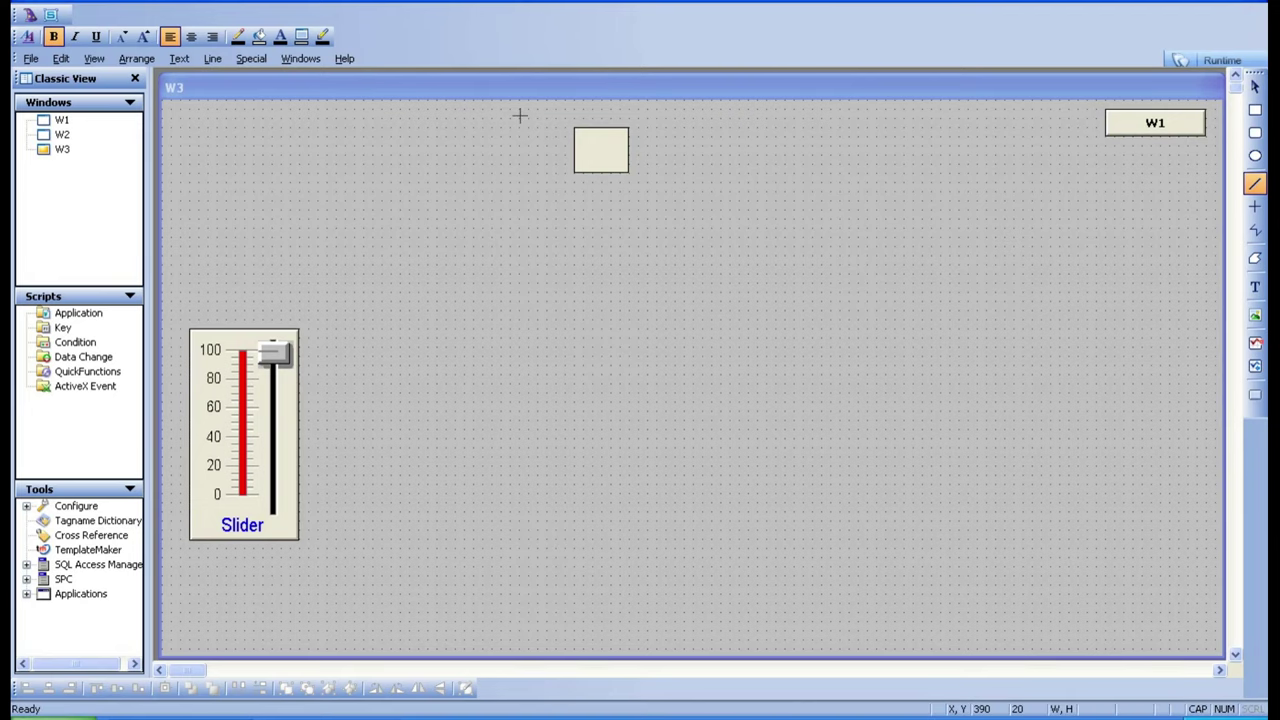
left_click_drag(519, 116, 519, 301)
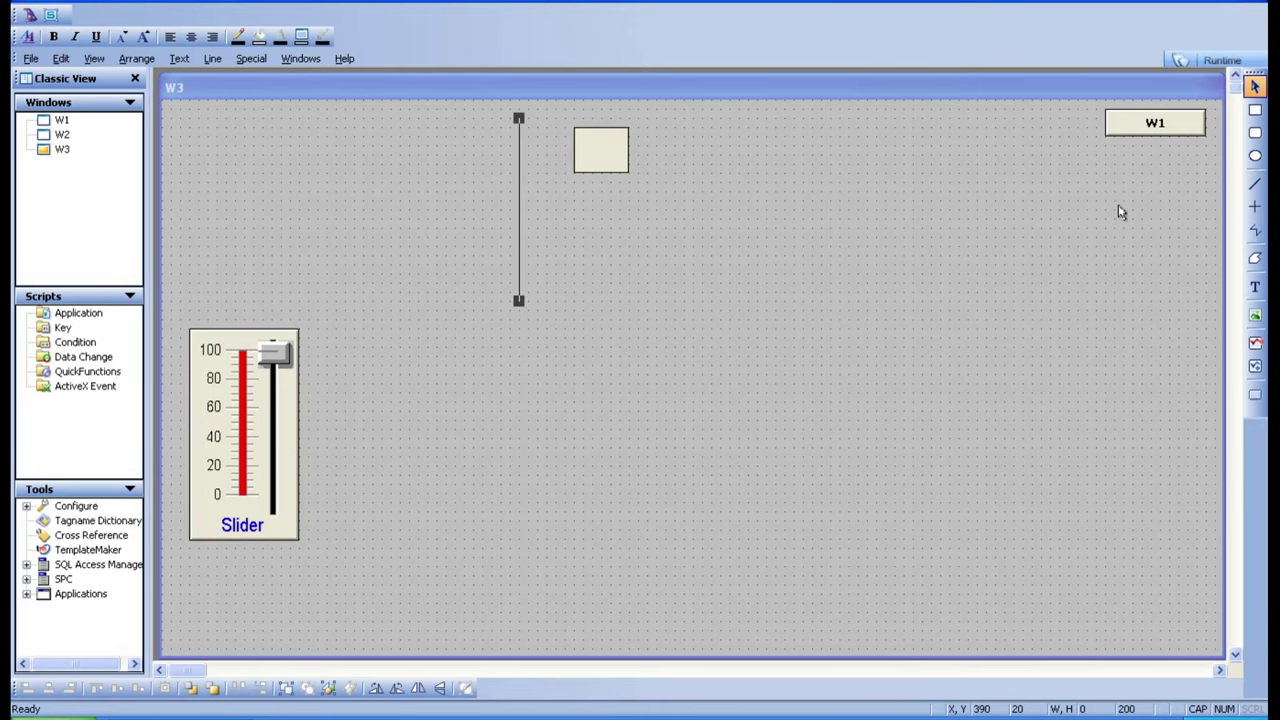
left_click(1255, 183)
left_click_drag(519, 300, 420, 628)
left_click(747, 512)
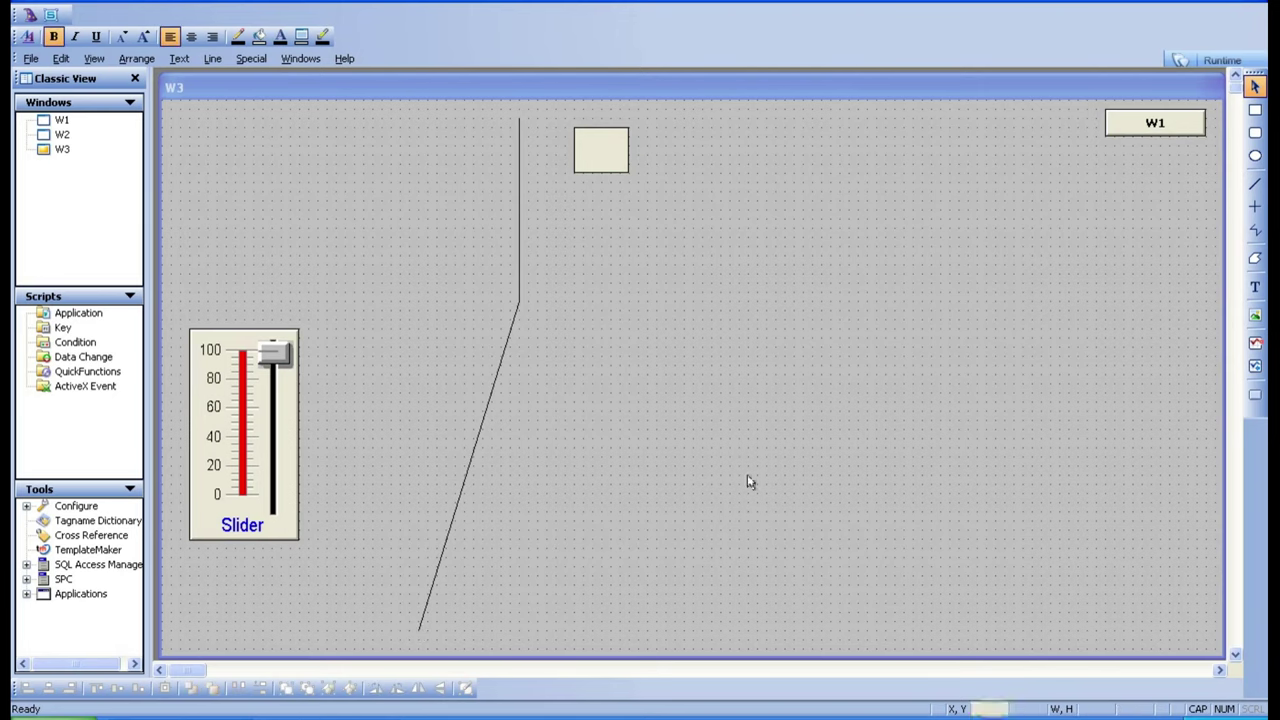
Step: Draw a matching vertical line about 200 high at X 540, Y 20, and a second line slanting down-right from its lower end
left_click(1255, 183)
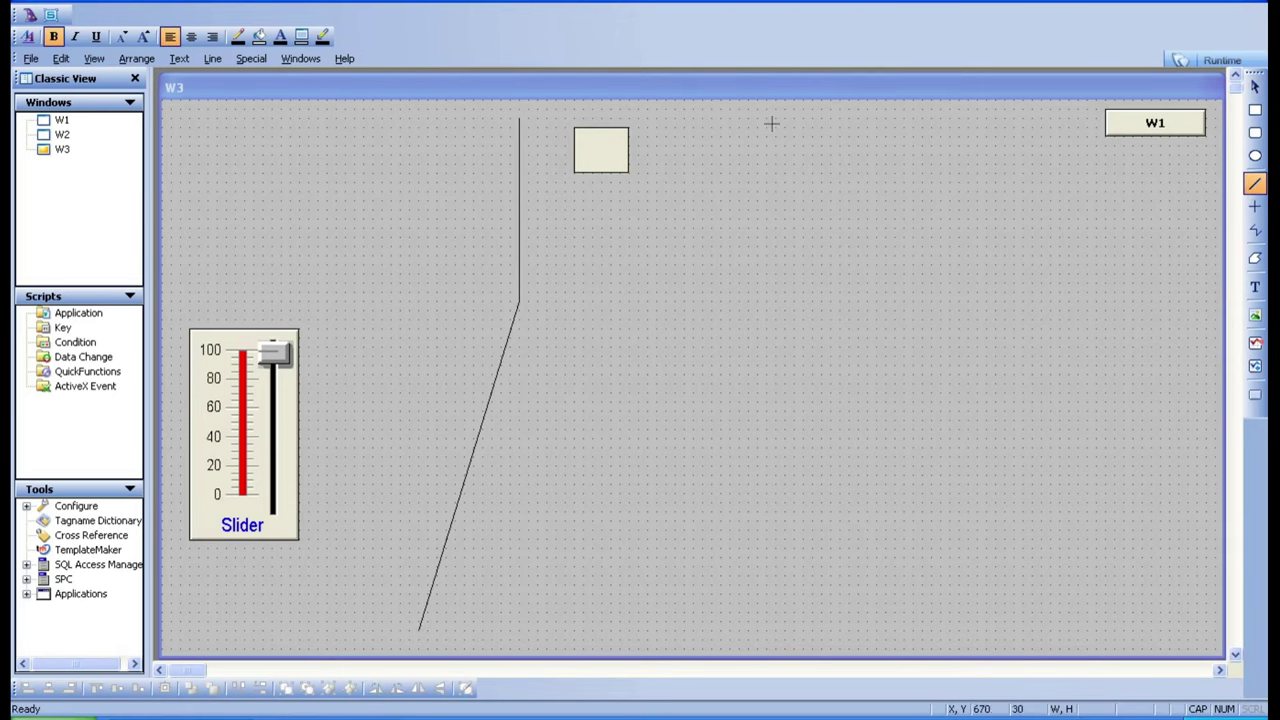
left_click_drag(656, 120, 656, 300)
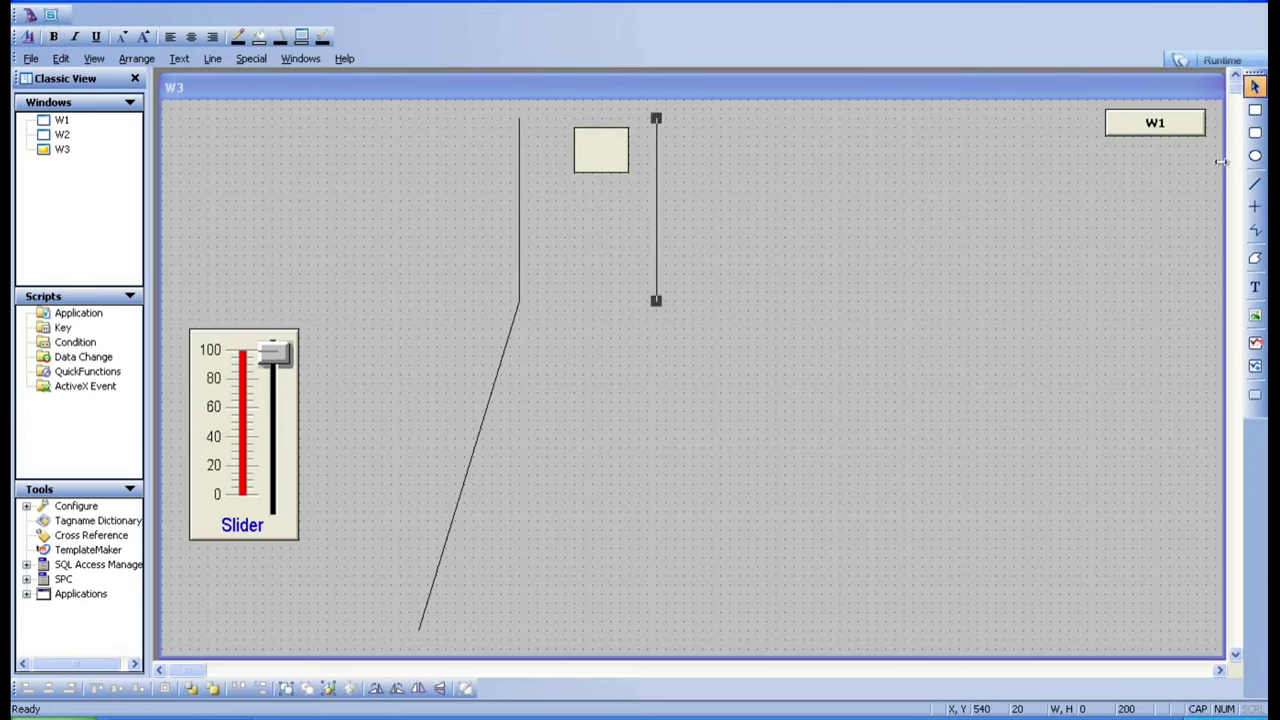
left_click(1252, 184)
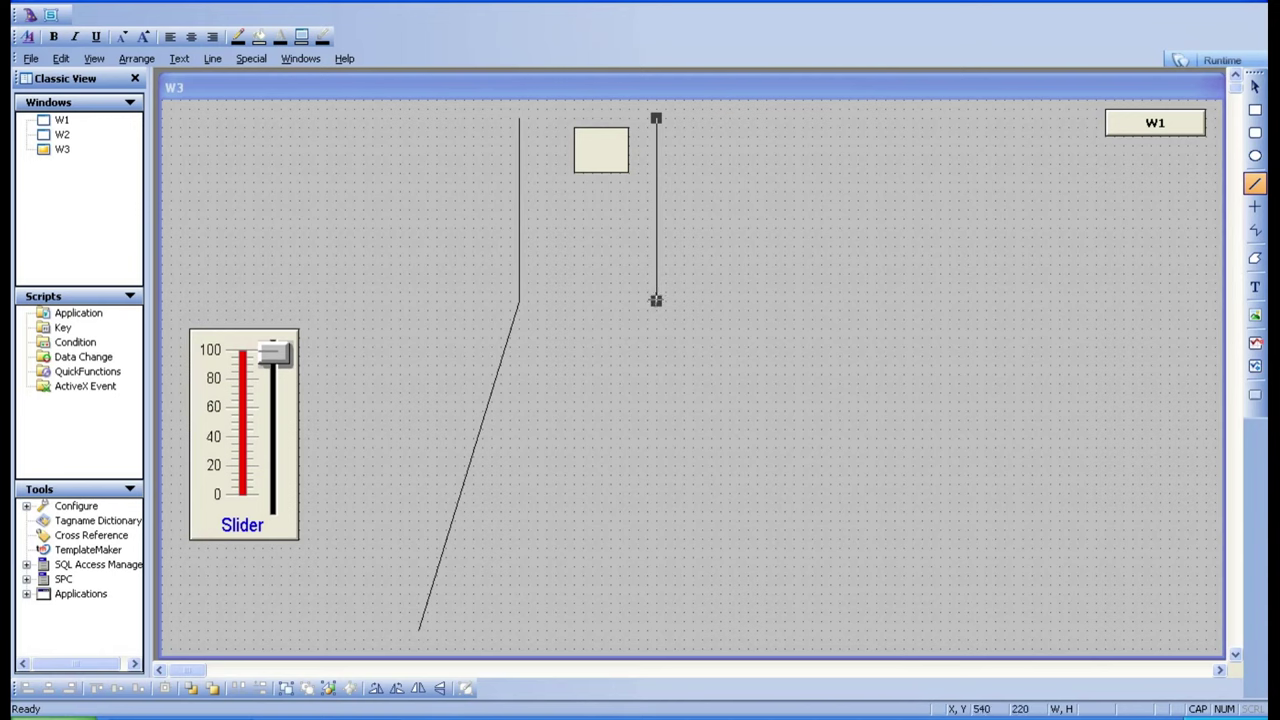
left_click_drag(656, 300, 786, 626)
left_click(879, 522)
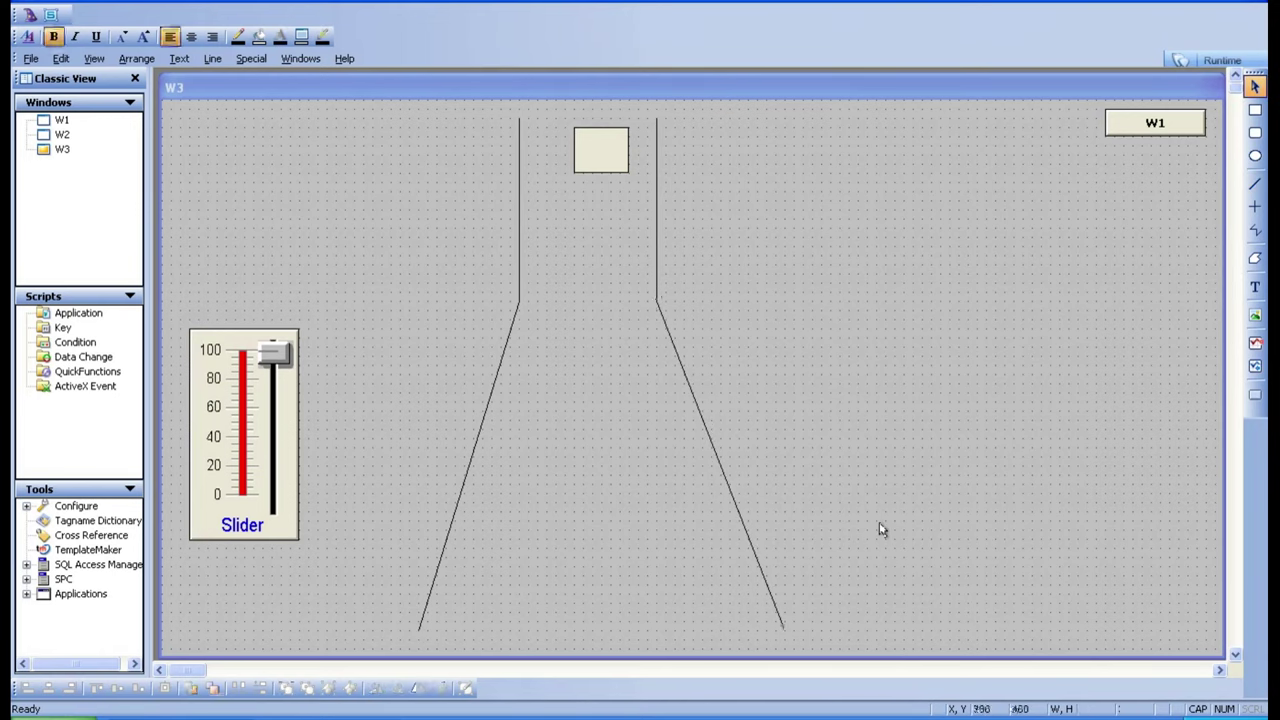
Step: Move the small rectangle between the vertical lines to X 440, Y 10, and add the text YOU ARE HERE between the slanted lines' lower ends
left_click_drag(603, 160, 591, 143)
left_click(879, 281)
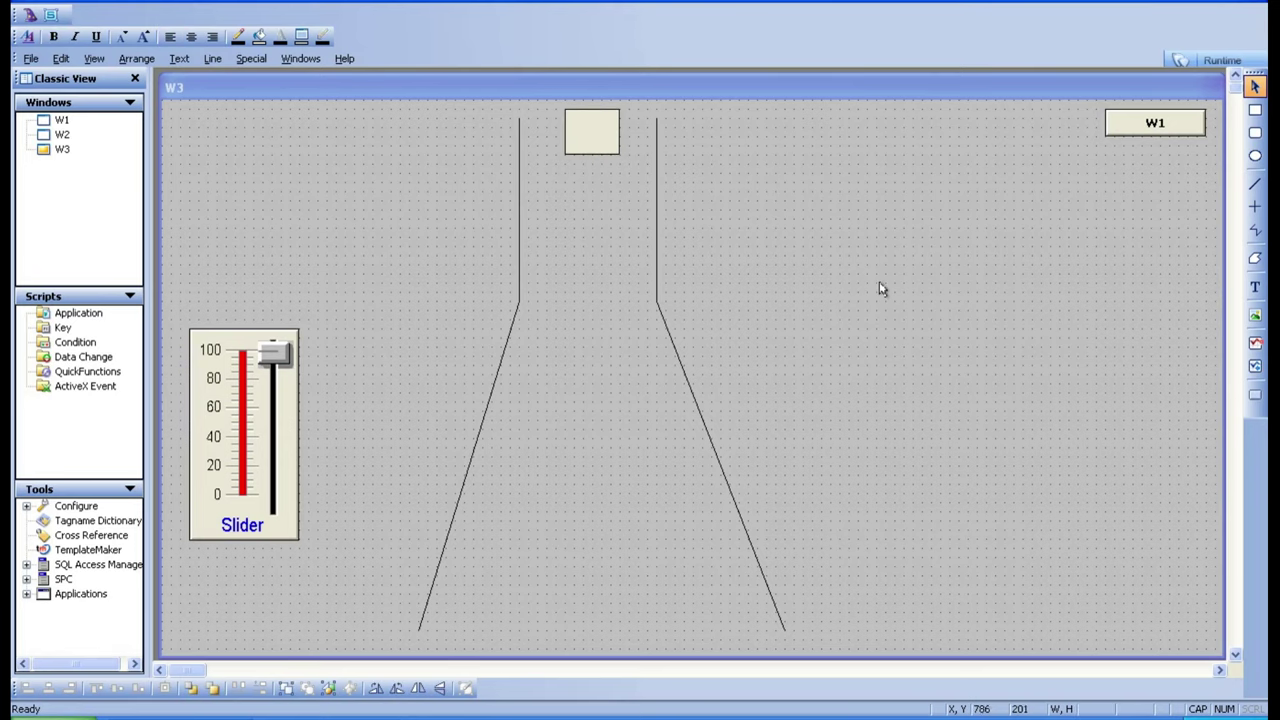
left_click(1255, 287)
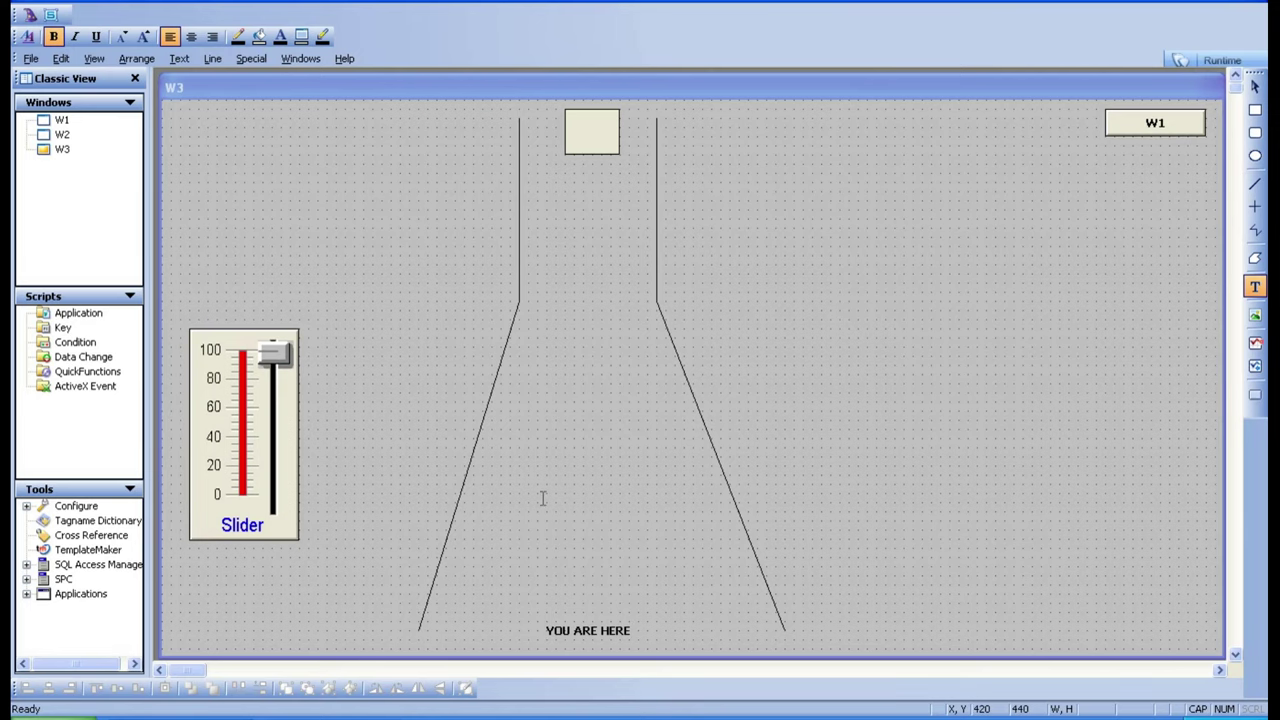
key("Escape")
left_click(916, 386)
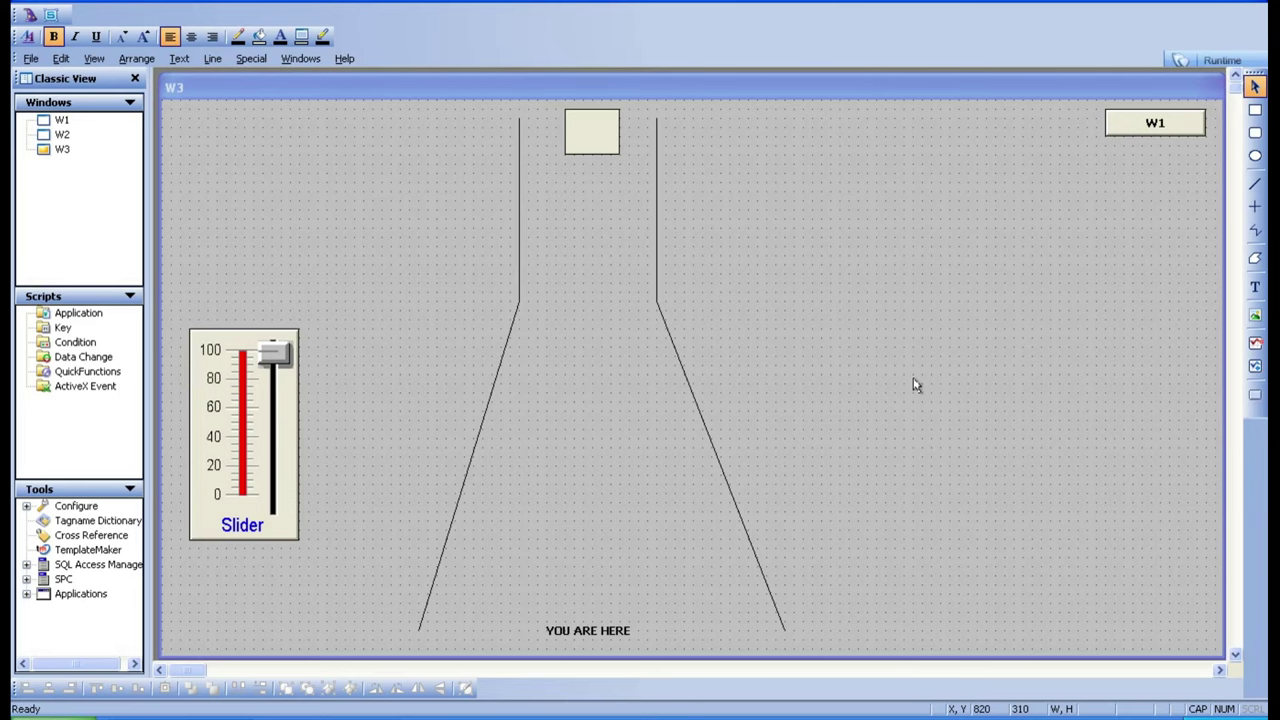
Step: Give the small rectangle a vertical location link on LEVEL with value 0 at top and 100 at bottom
left_click(612, 142)
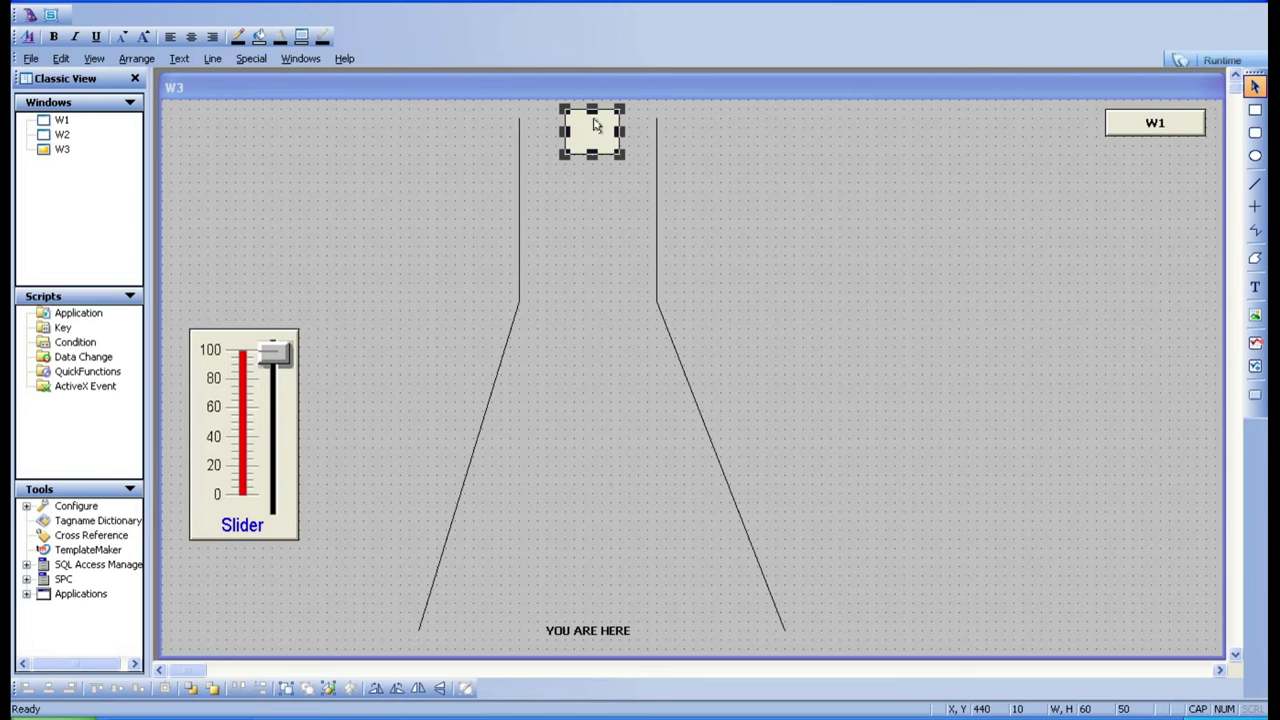
left_click(743, 234)
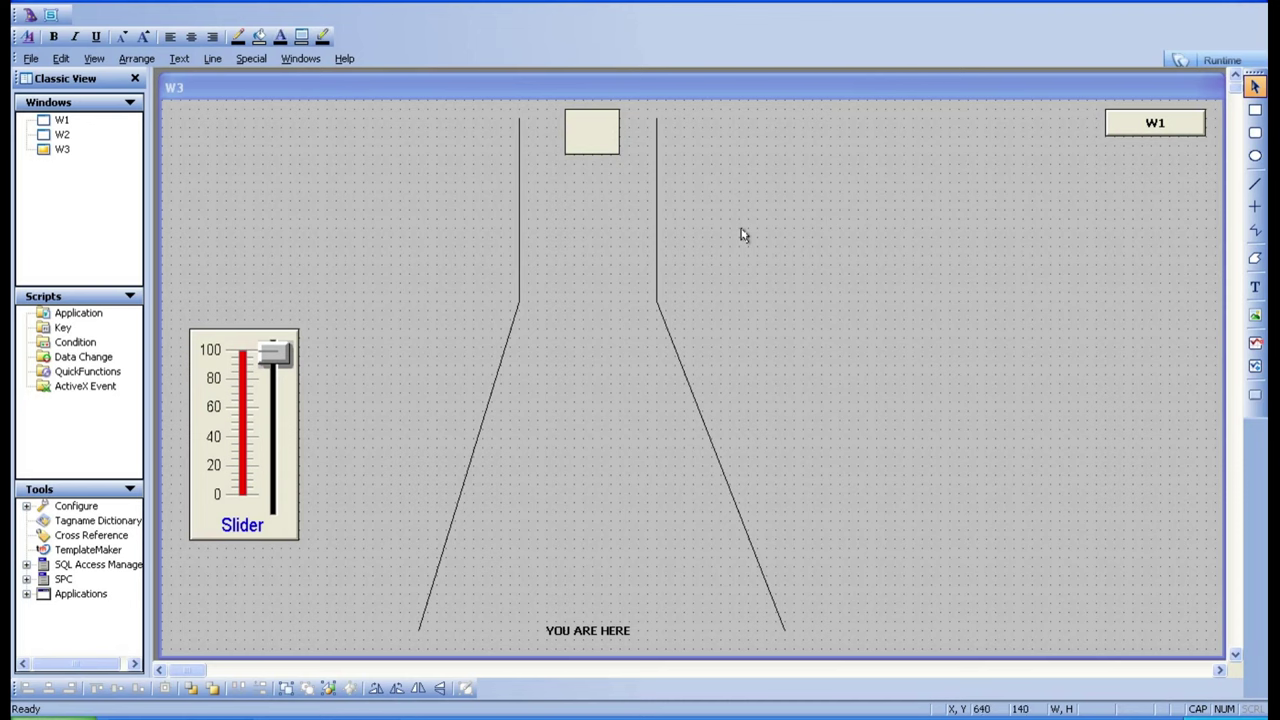
double_click(590, 142)
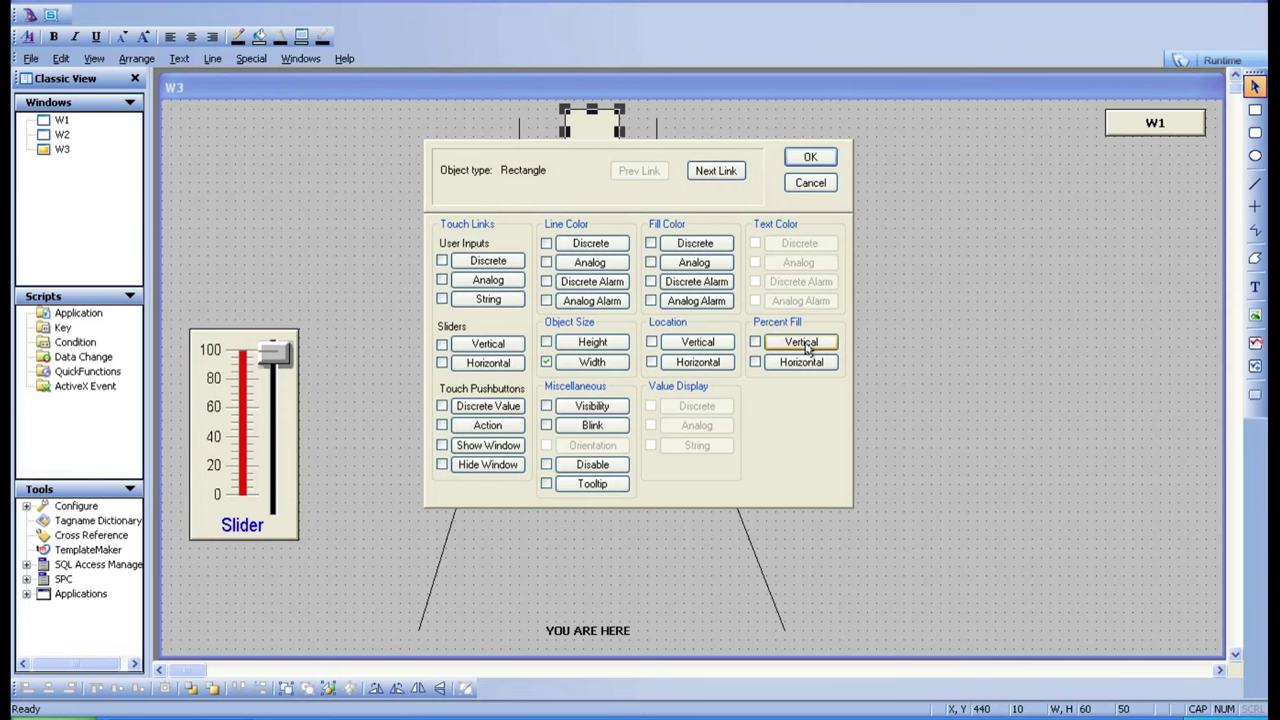
left_click(698, 343)
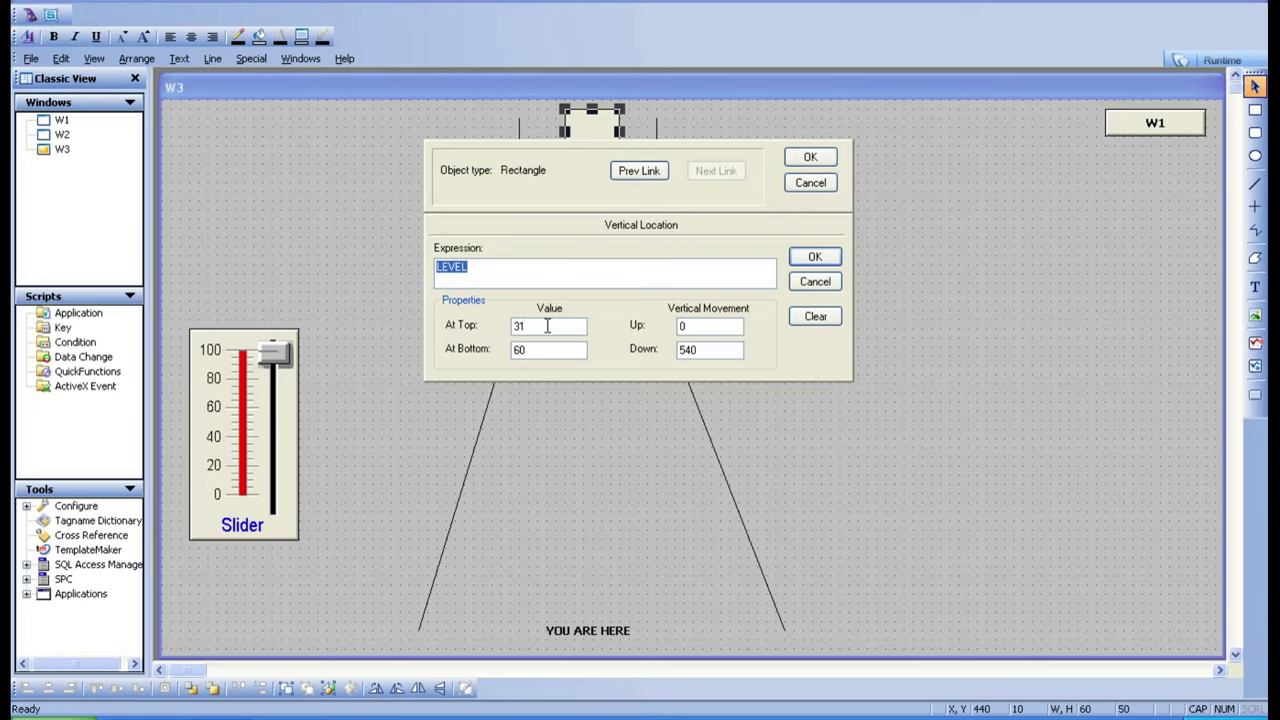
double_click(547, 326)
type("0")
type("10")
key("Tab")
double_click(707, 353)
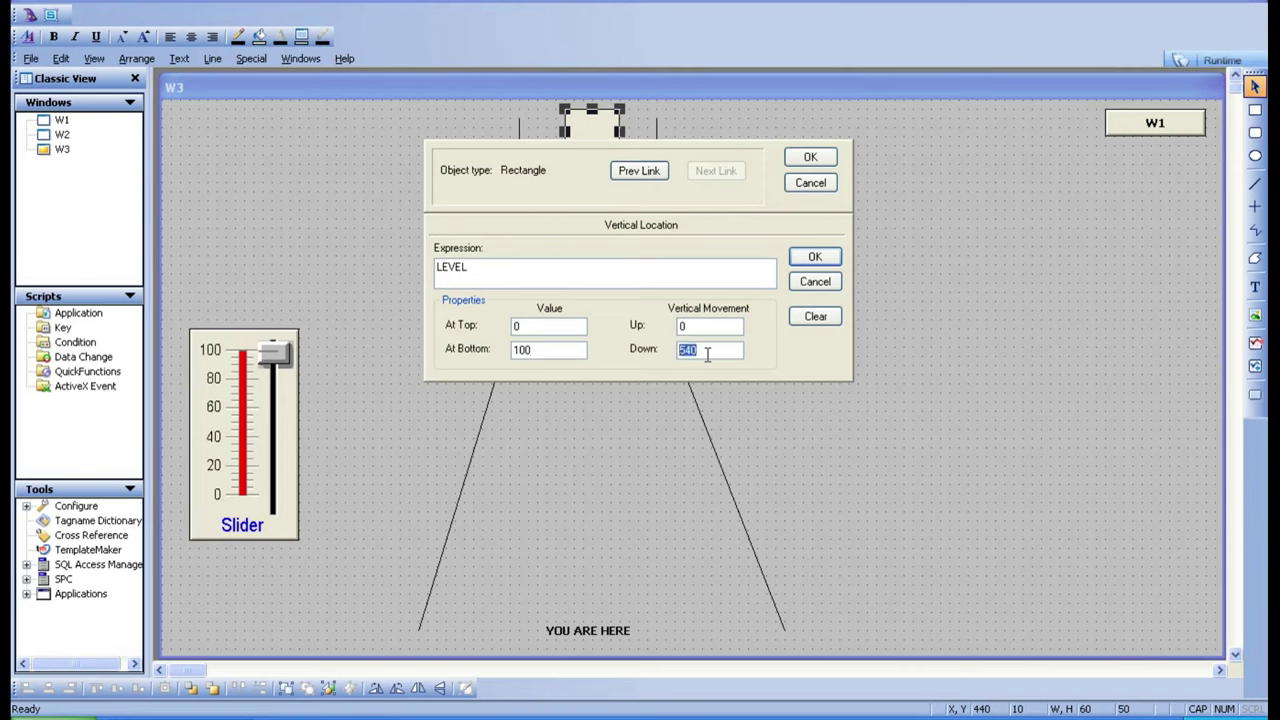
left_click(820, 259)
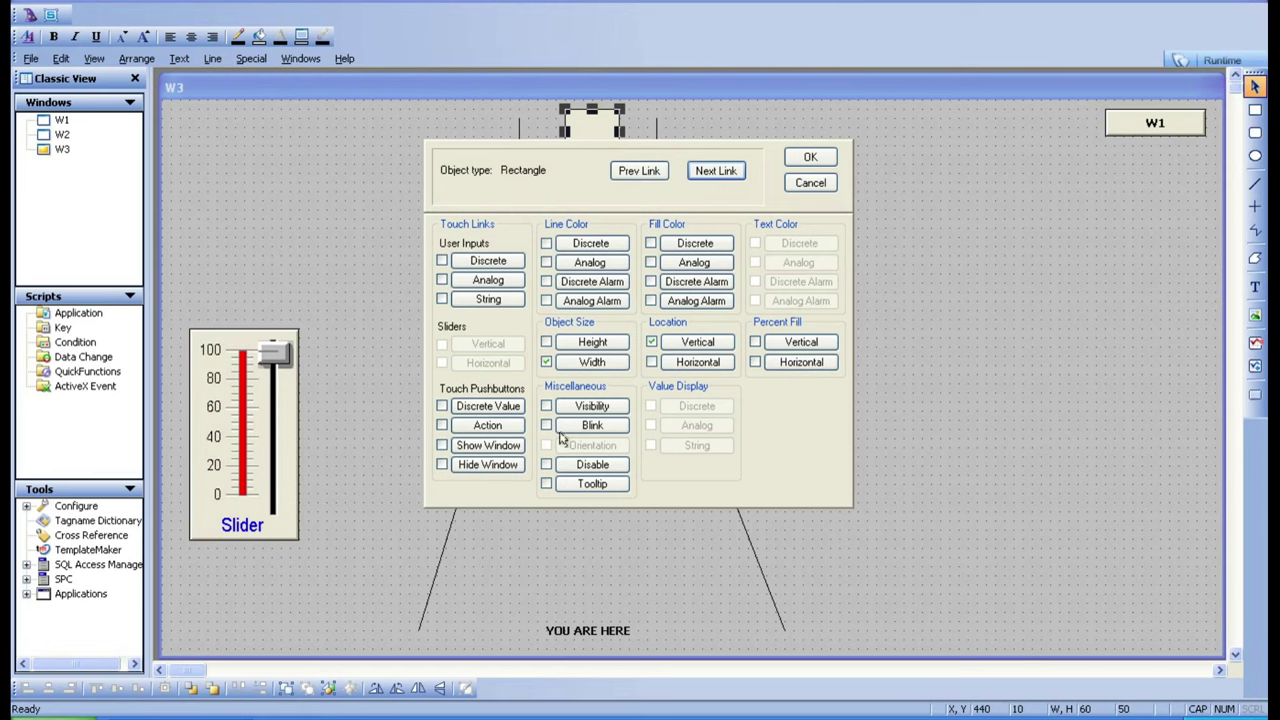
Step: Disable the rectangle's width link and enable a height link on LEVEL anchored at Middle
left_click(546, 362)
left_click(546, 342)
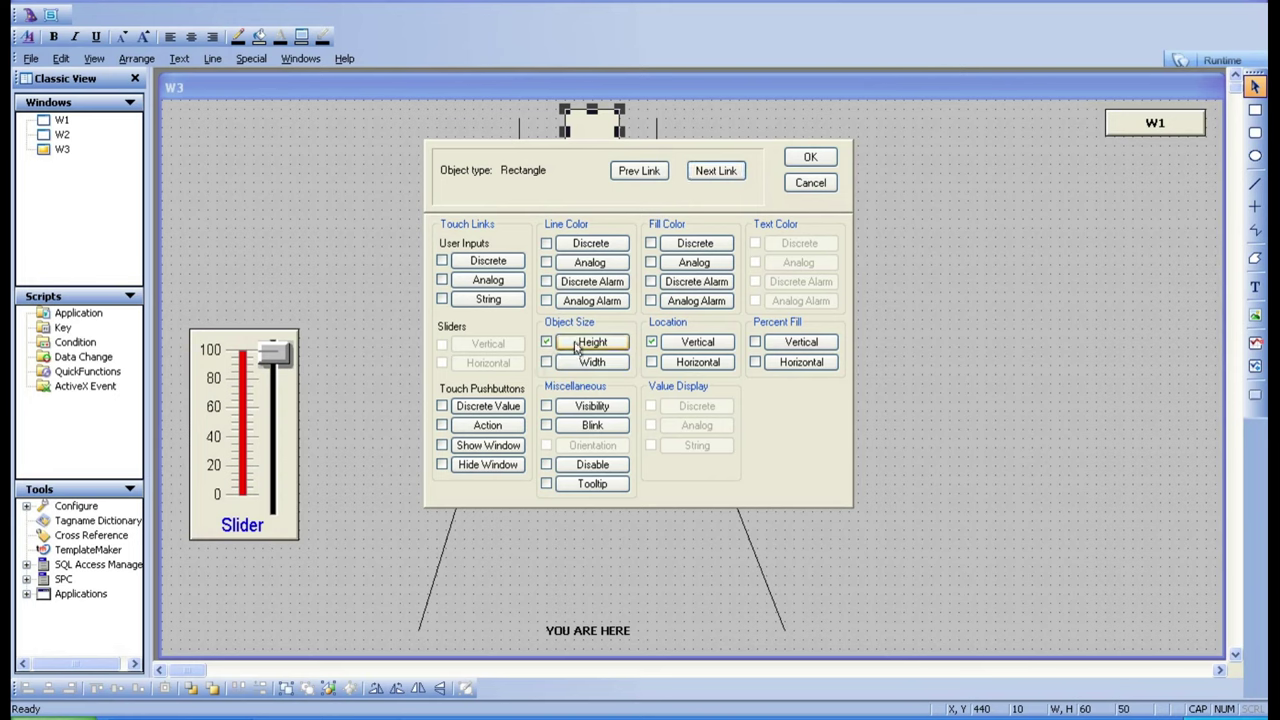
left_click(592, 342)
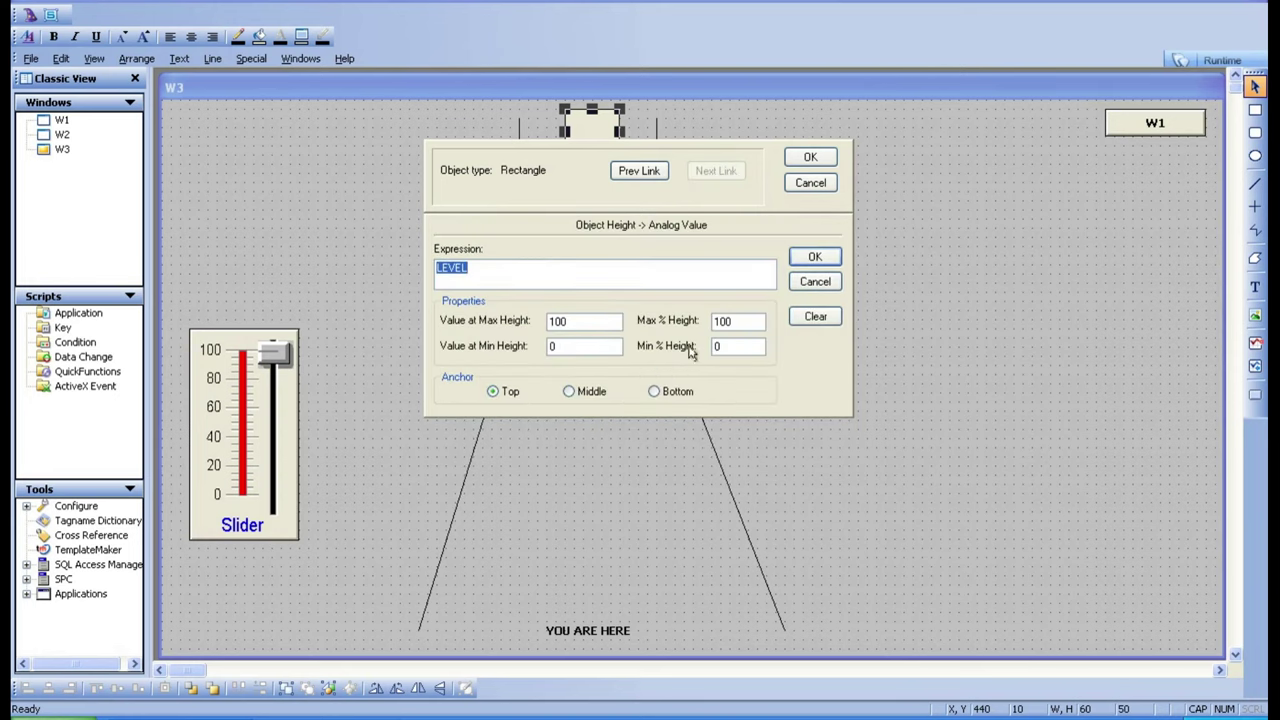
left_click(590, 393)
left_click(808, 258)
left_click(815, 156)
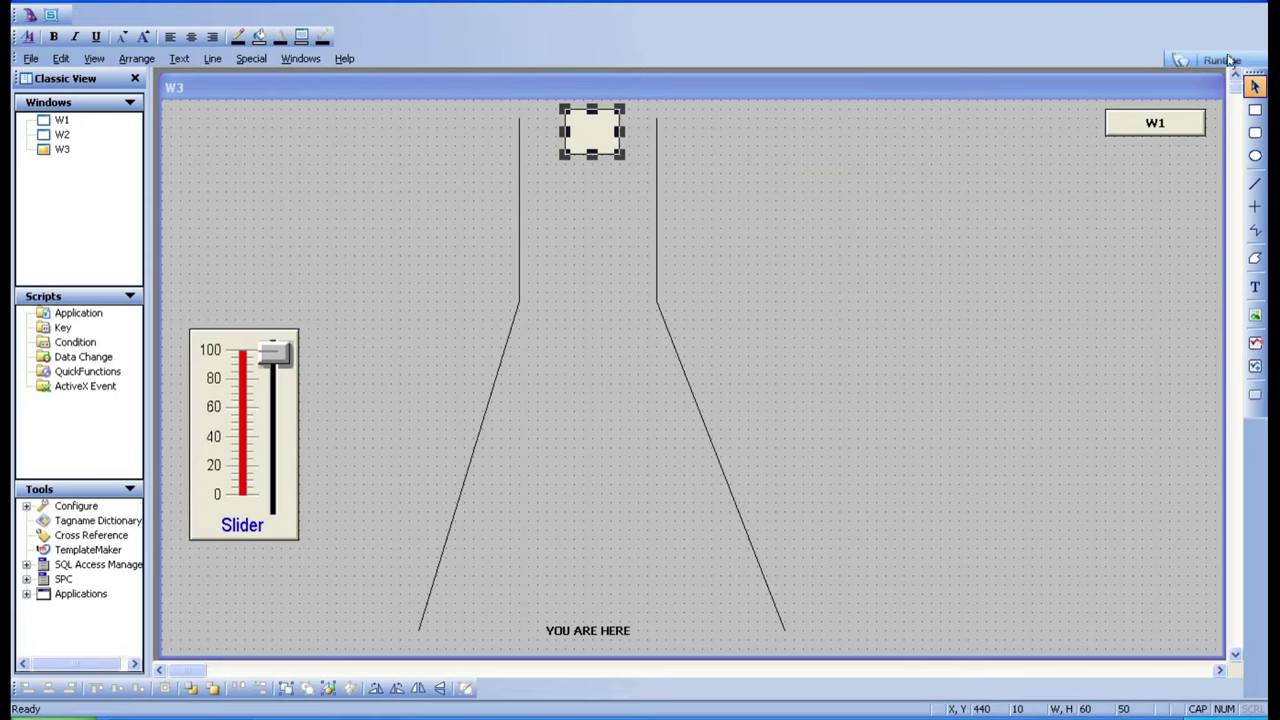
Step: Test the rectangle's height and vertical movement in runtime using the slider, and return to development mode
left_click(1226, 62)
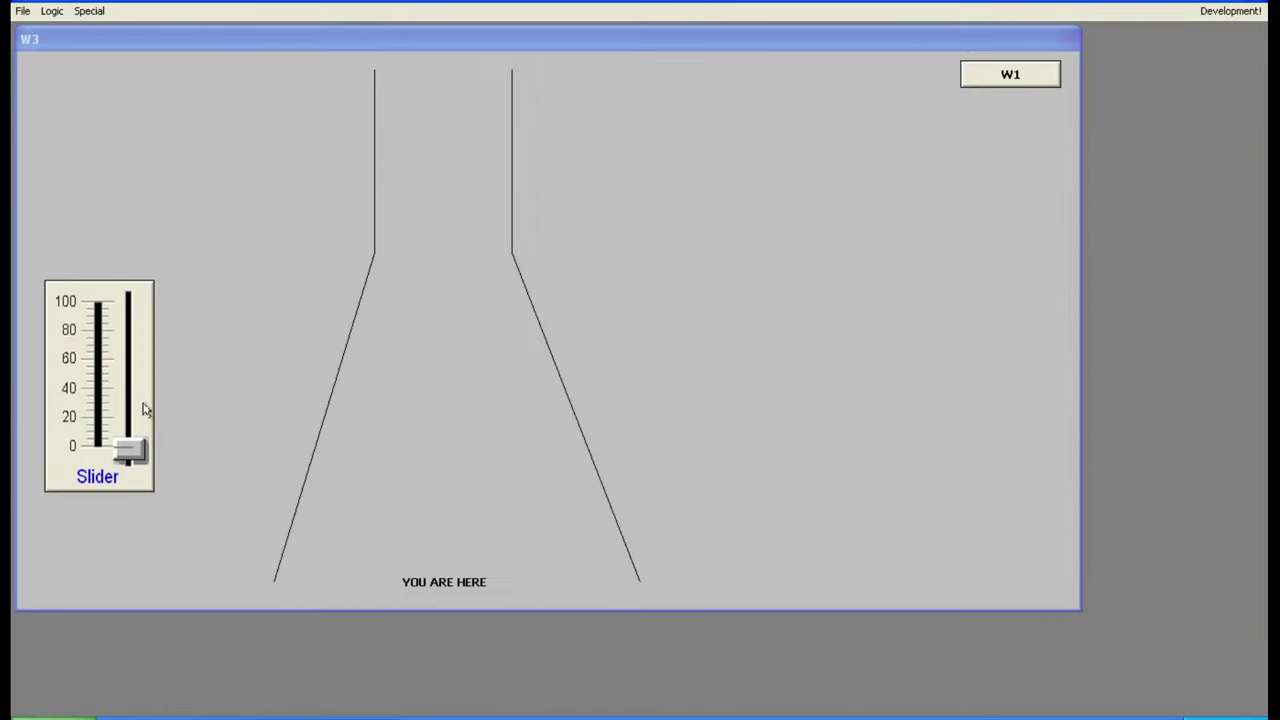
left_click(127, 447)
left_click(126, 445)
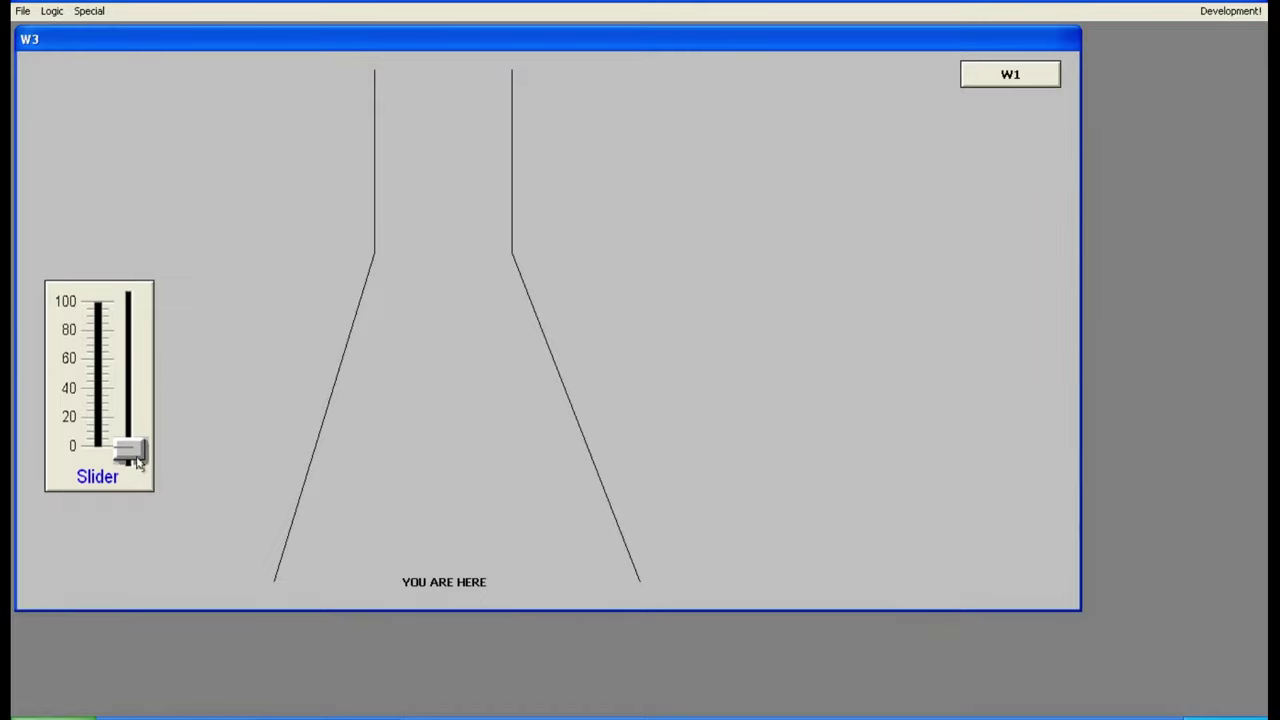
mouse_move(129, 447)
left_mouse_down()
mouse_move(136, 416)
mouse_move(97, 263)
mouse_move(112, 452)
left_mouse_up()
left_click(1230, 11)
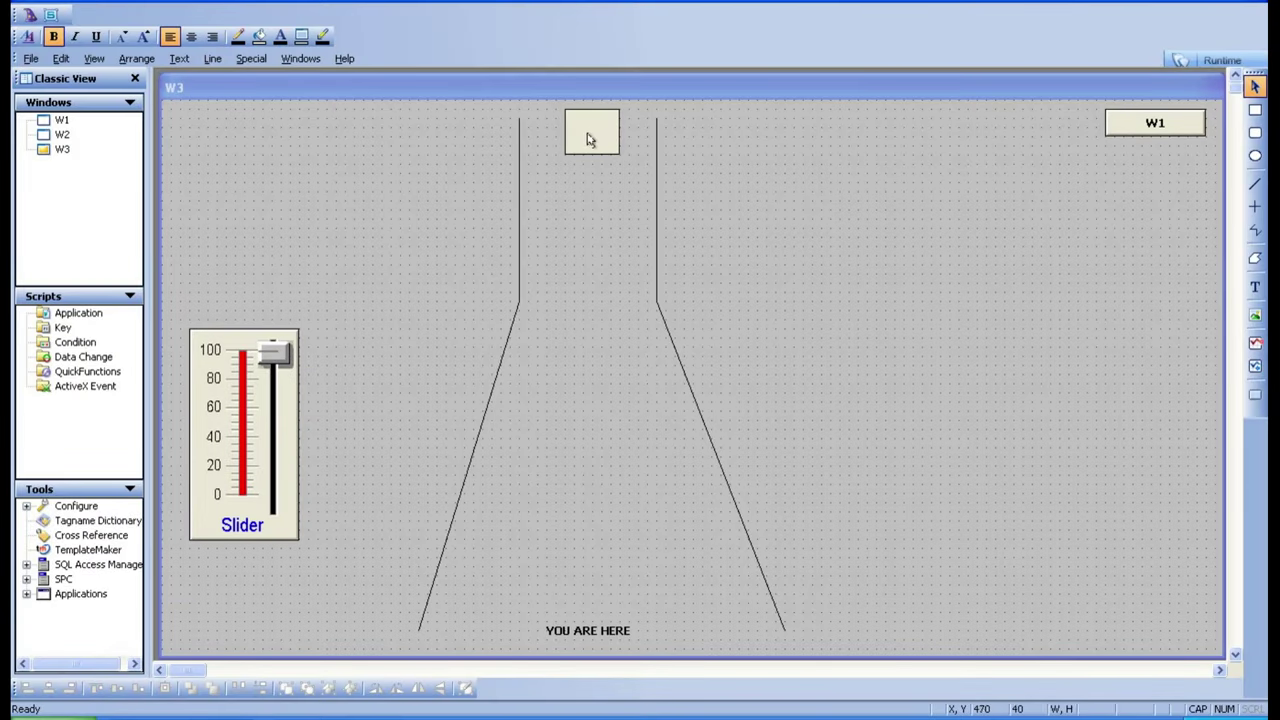
Step: Enable the rectangle's width link alongside its height link
double_click(588, 140)
left_click(546, 341)
left_click(546, 361)
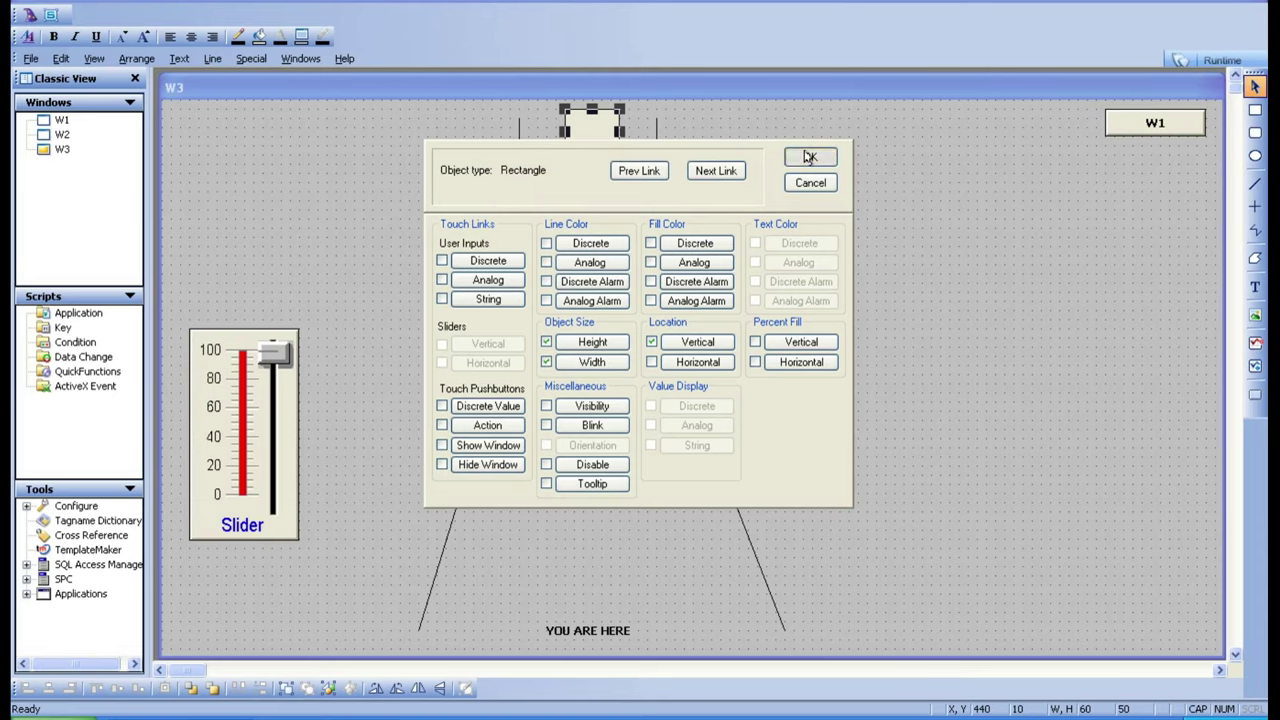
left_click(810, 157)
Step: Test the combined size and location animation in runtime with the slider, and go back to development mode
left_click(1205, 61)
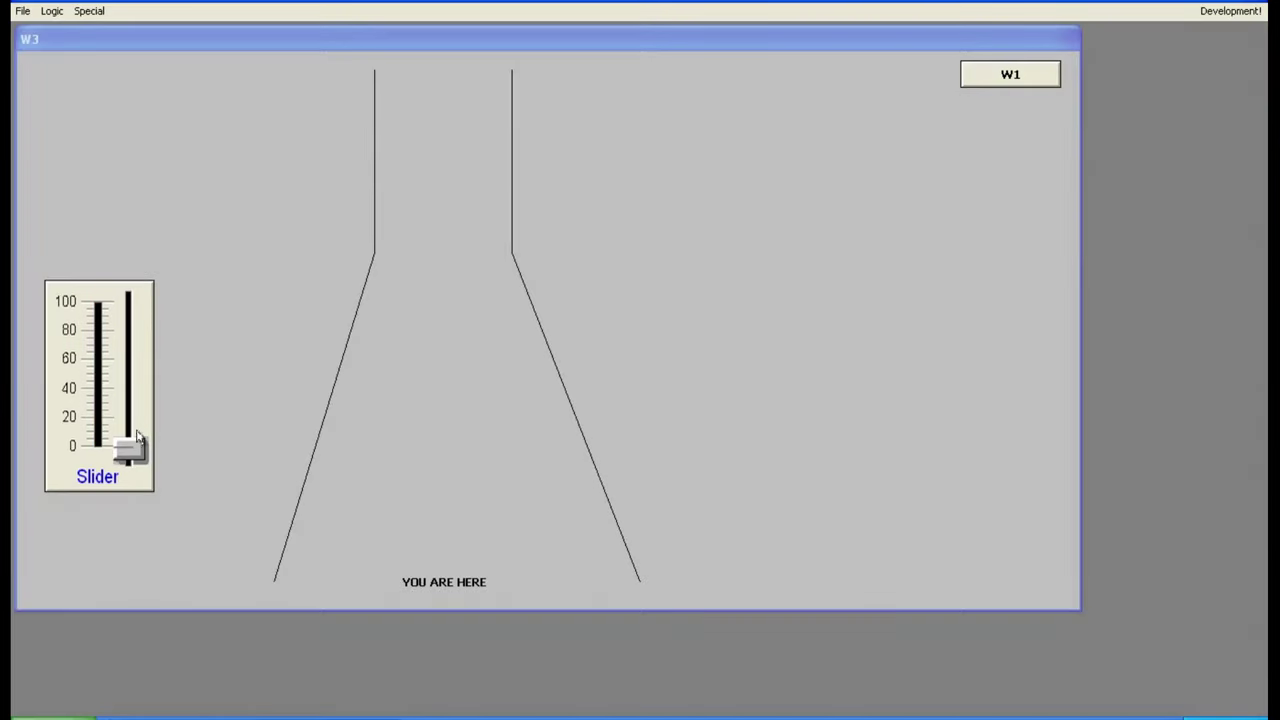
mouse_move(137, 438)
left_mouse_down()
mouse_move(123, 278)
mouse_move(132, 455)
left_mouse_up()
left_click(1230, 11)
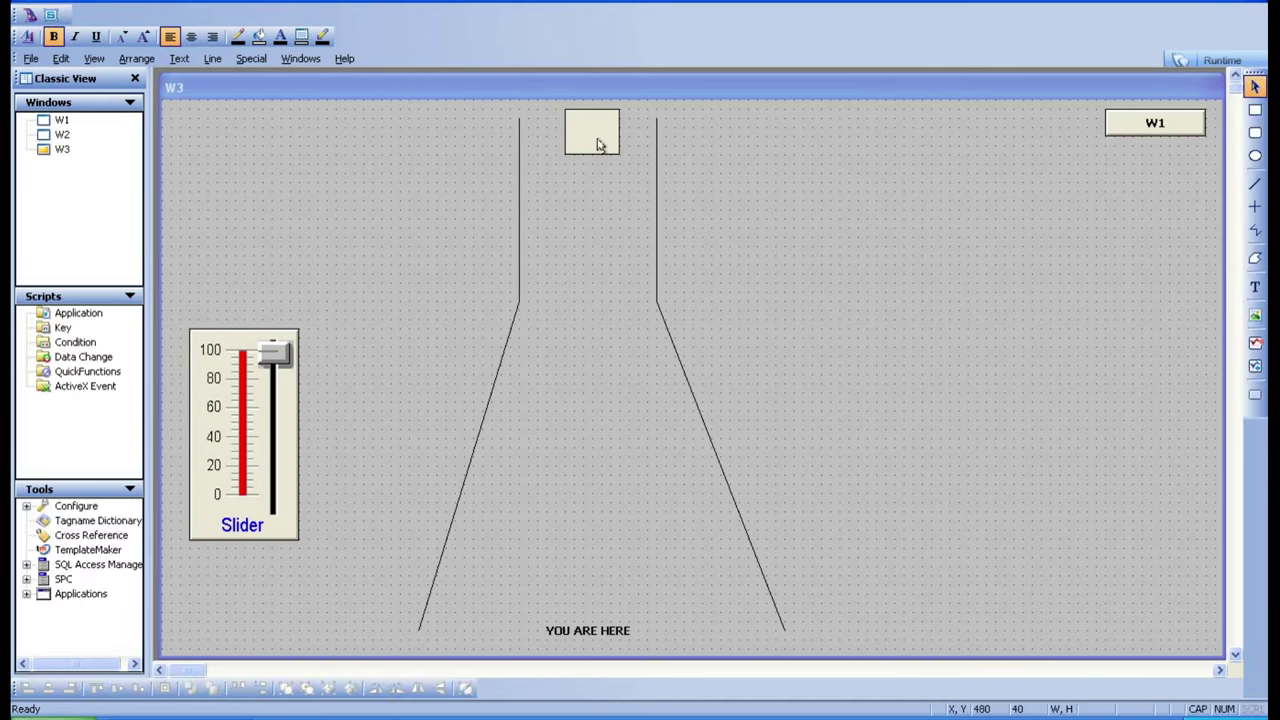
Step: Turn the rectangle's width link back on and set the height link's Value at Min Height to 1
double_click(591, 128)
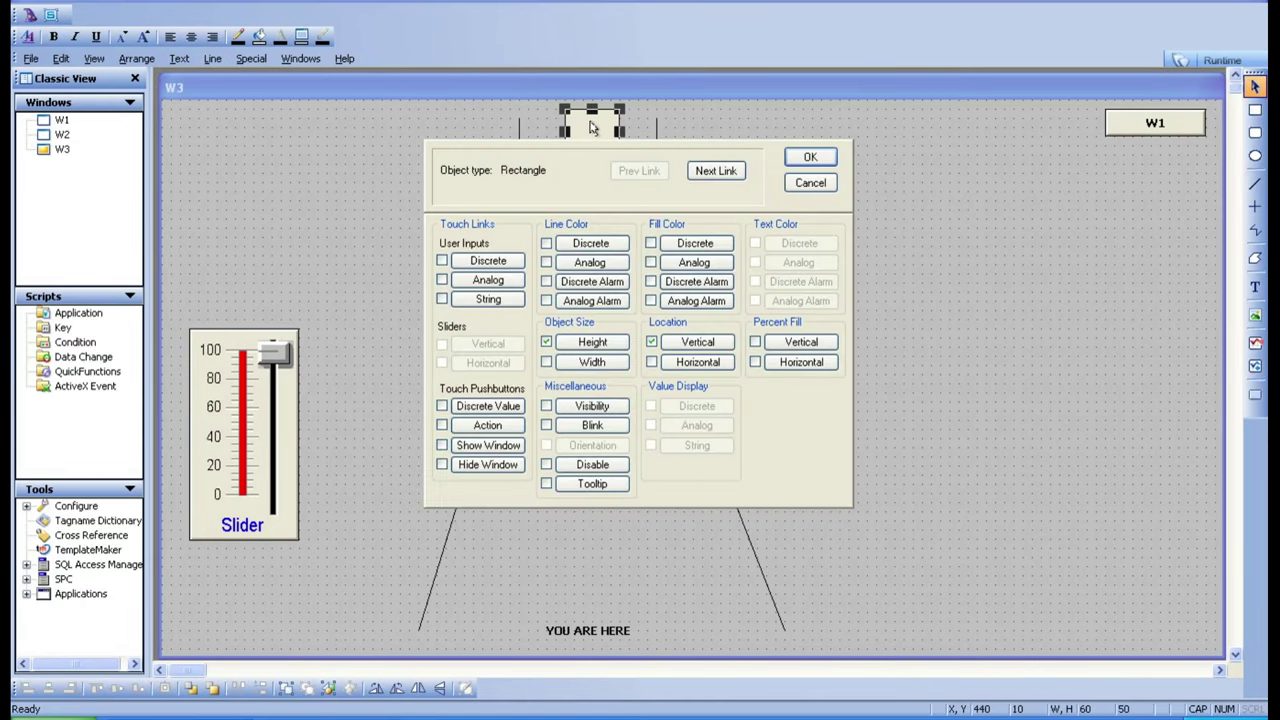
left_click(547, 361)
left_click(589, 343)
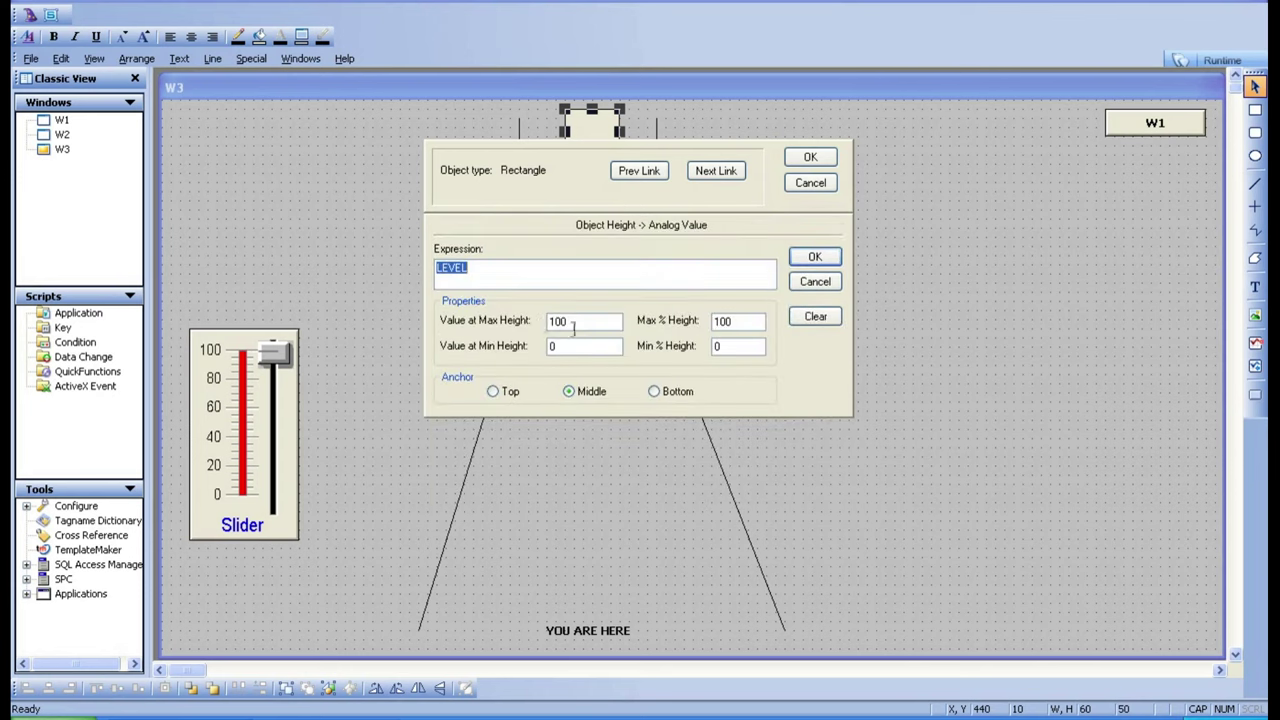
double_click(565, 347)
type("1")
left_click(815, 257)
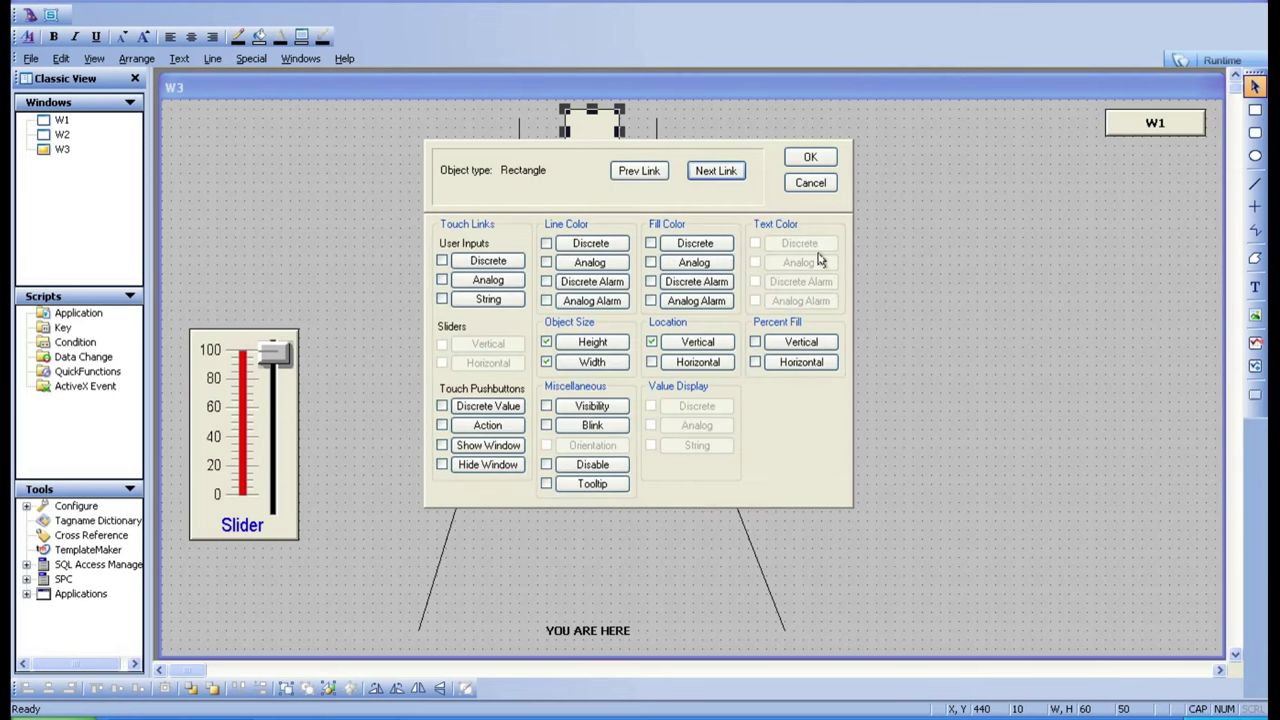
Step: Set the width link's Value at Min Width to 1 and Max % Width to 100, and go back to the height link
left_click(591, 362)
left_click(577, 350)
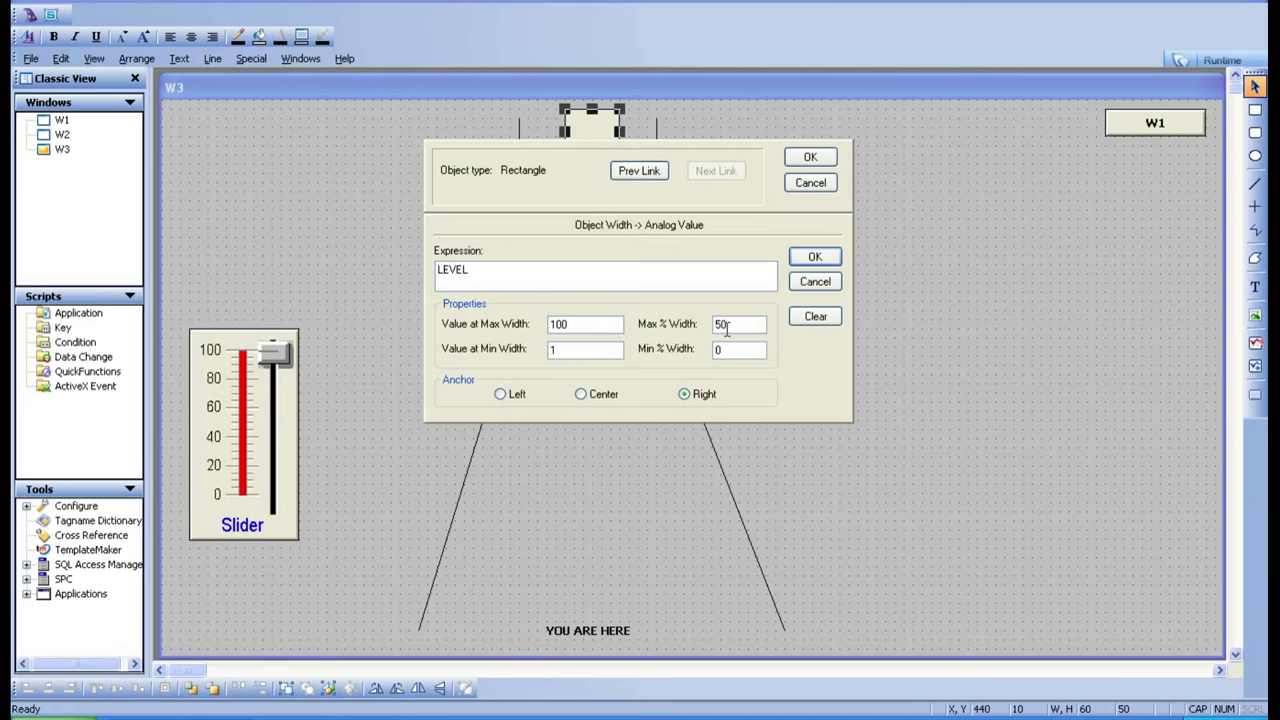
type("100")
left_click(618, 168)
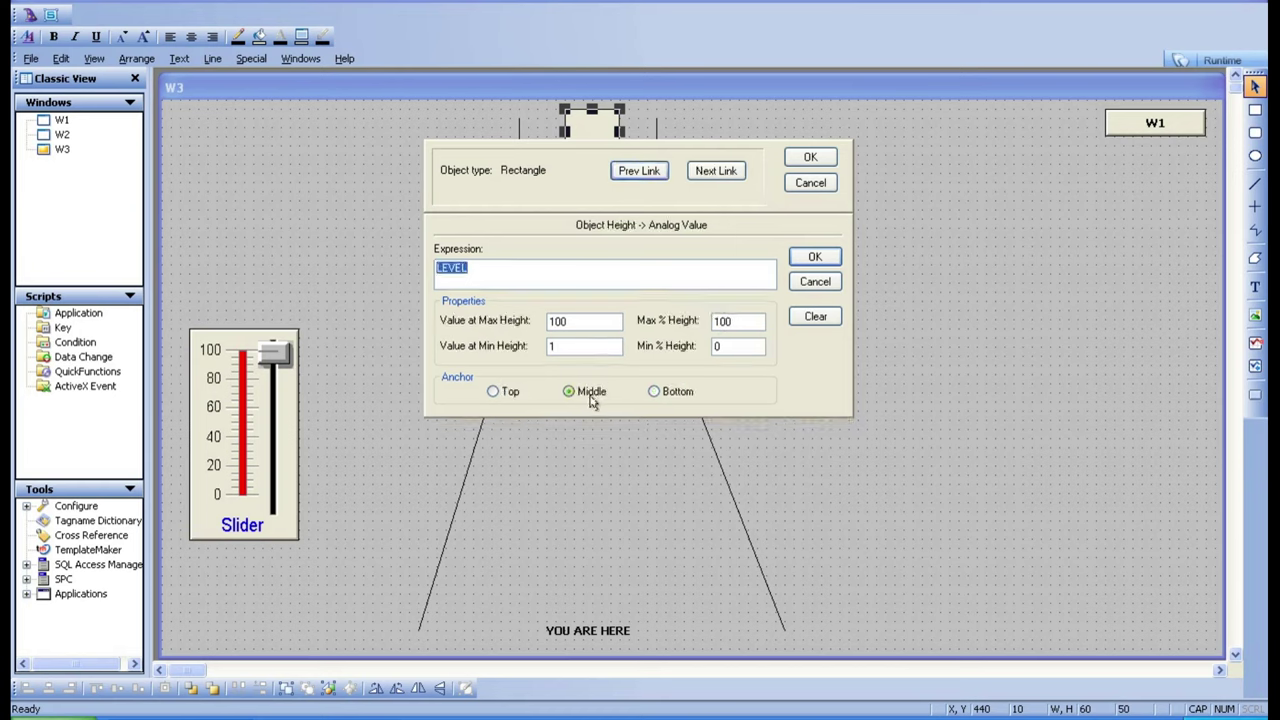
Step: Accept the rectangle's links, test its movement and growth in runtime over the slider's full range, and return to development mode
left_click(830, 258)
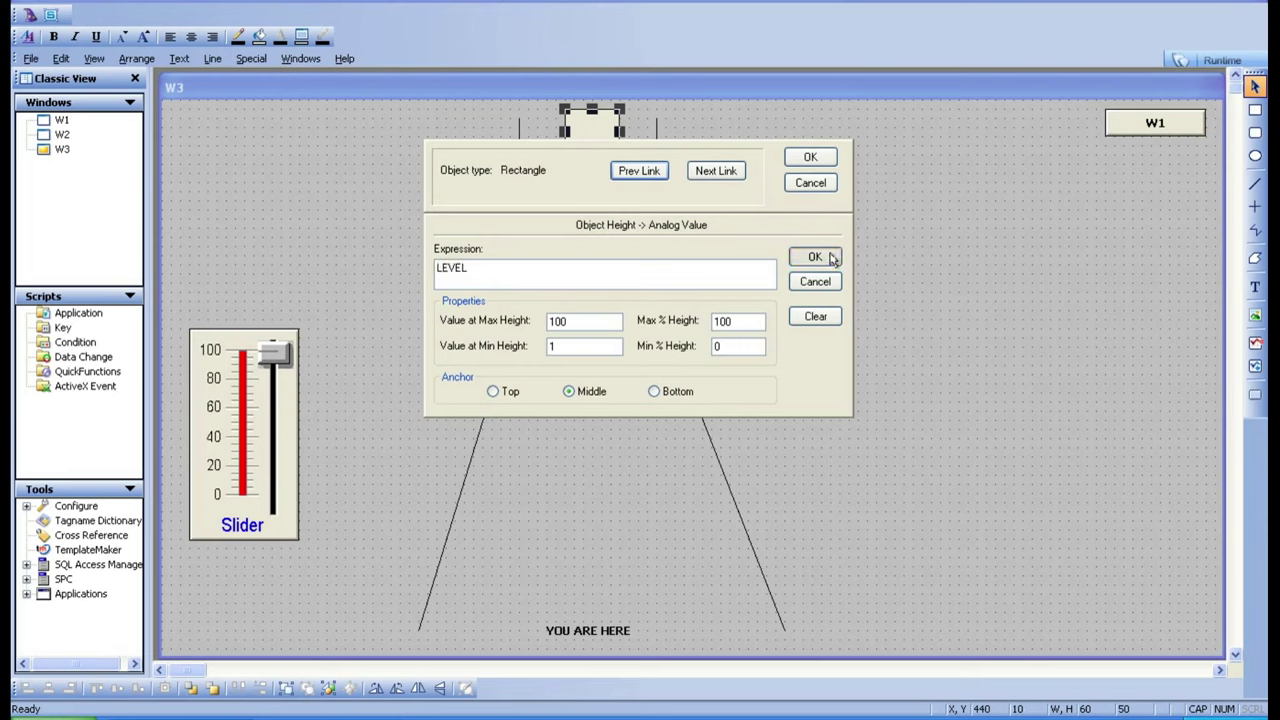
left_click(815, 157)
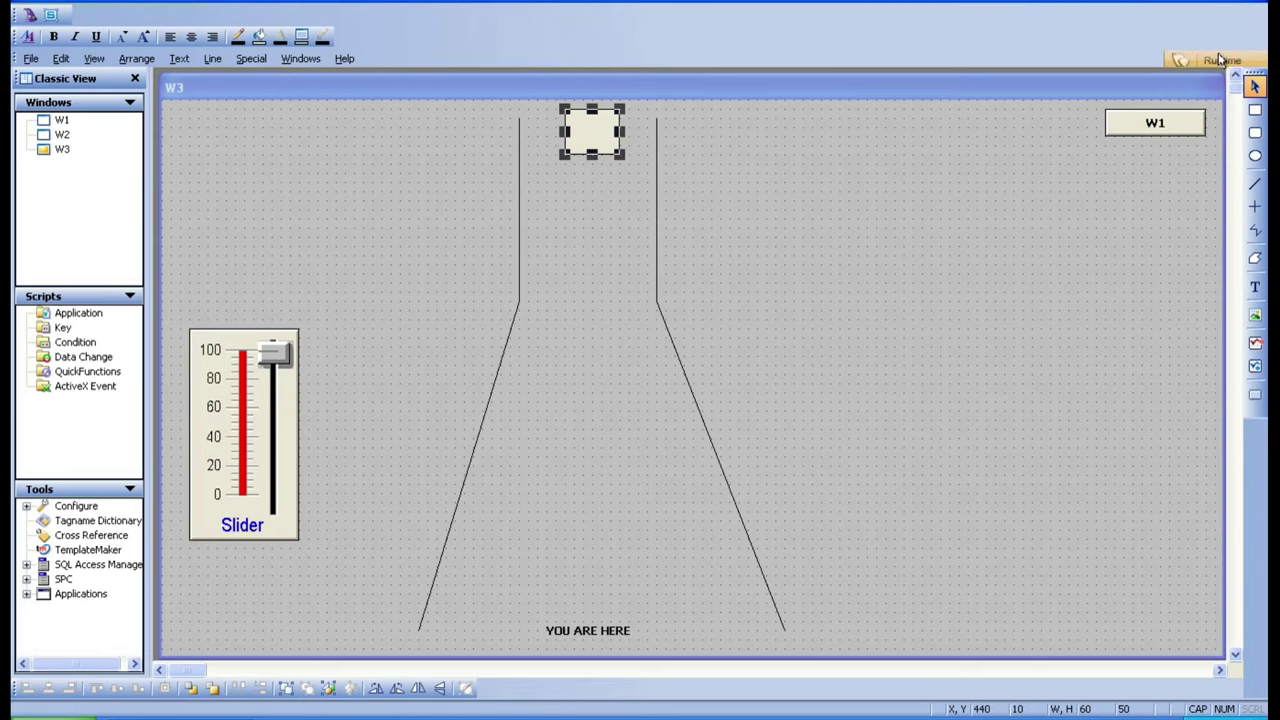
left_click(1220, 60)
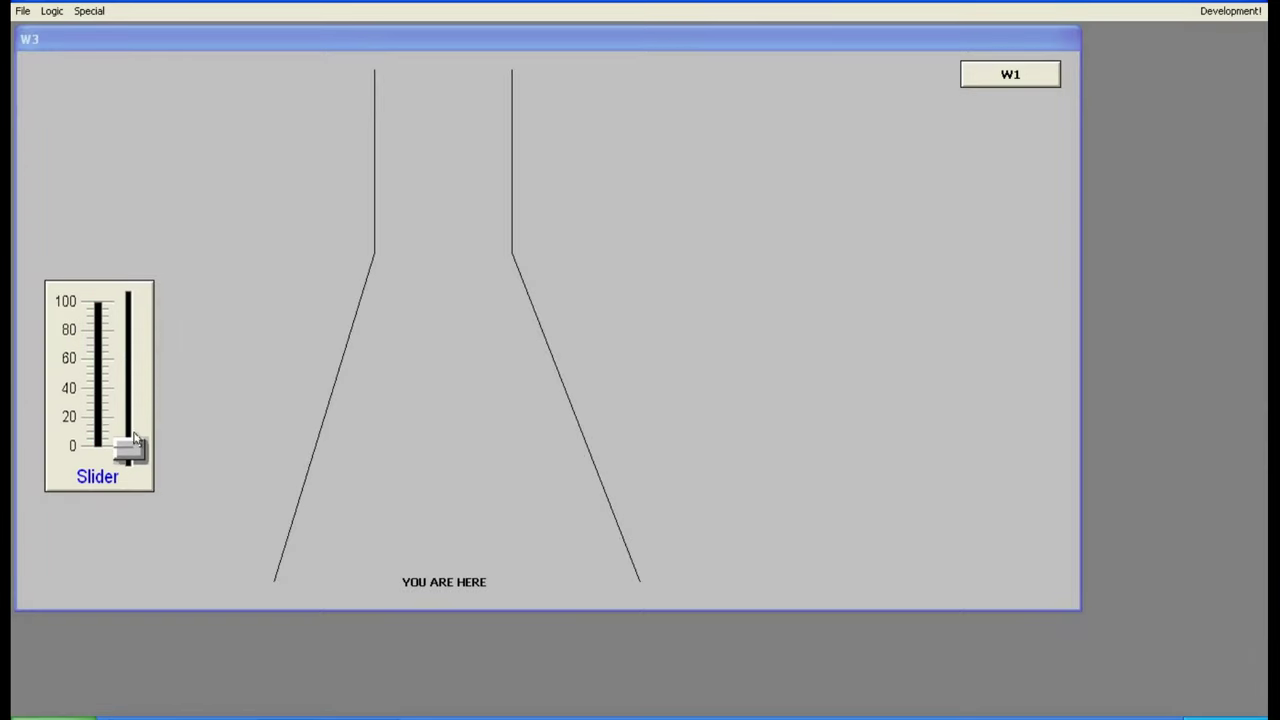
left_click_drag(133, 452, 133, 417)
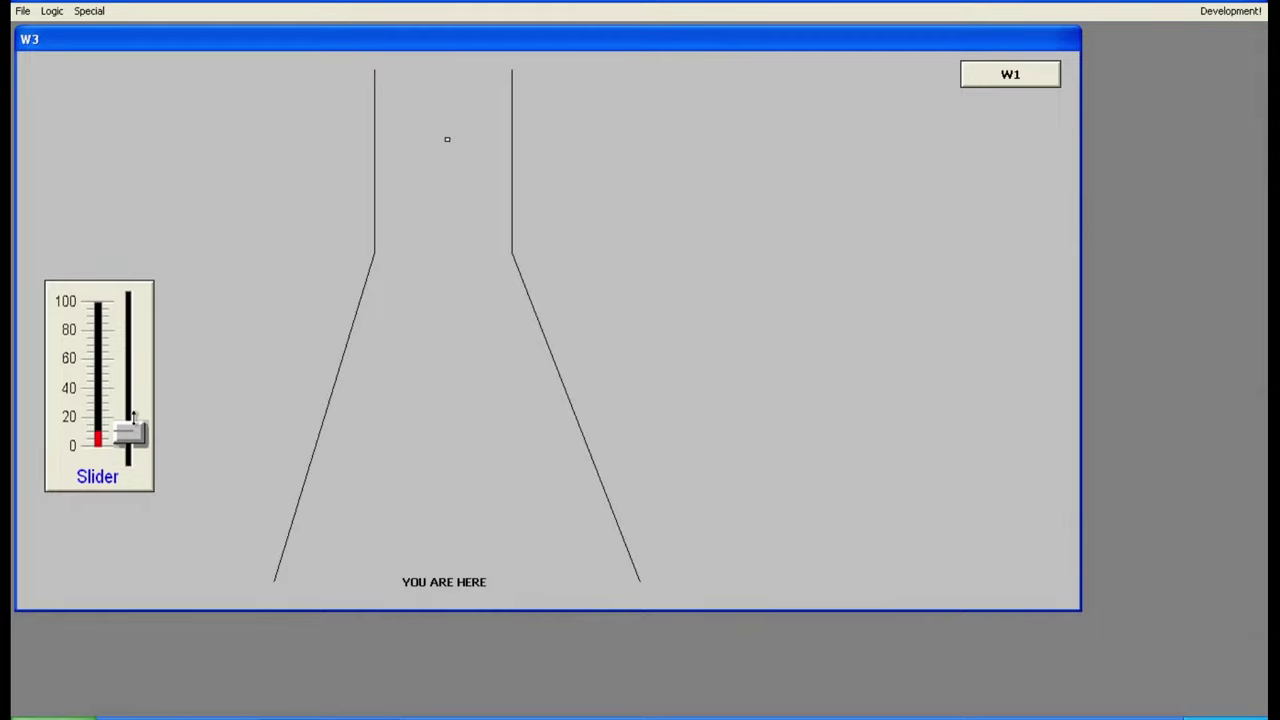
left_click_drag(133, 417, 106, 284)
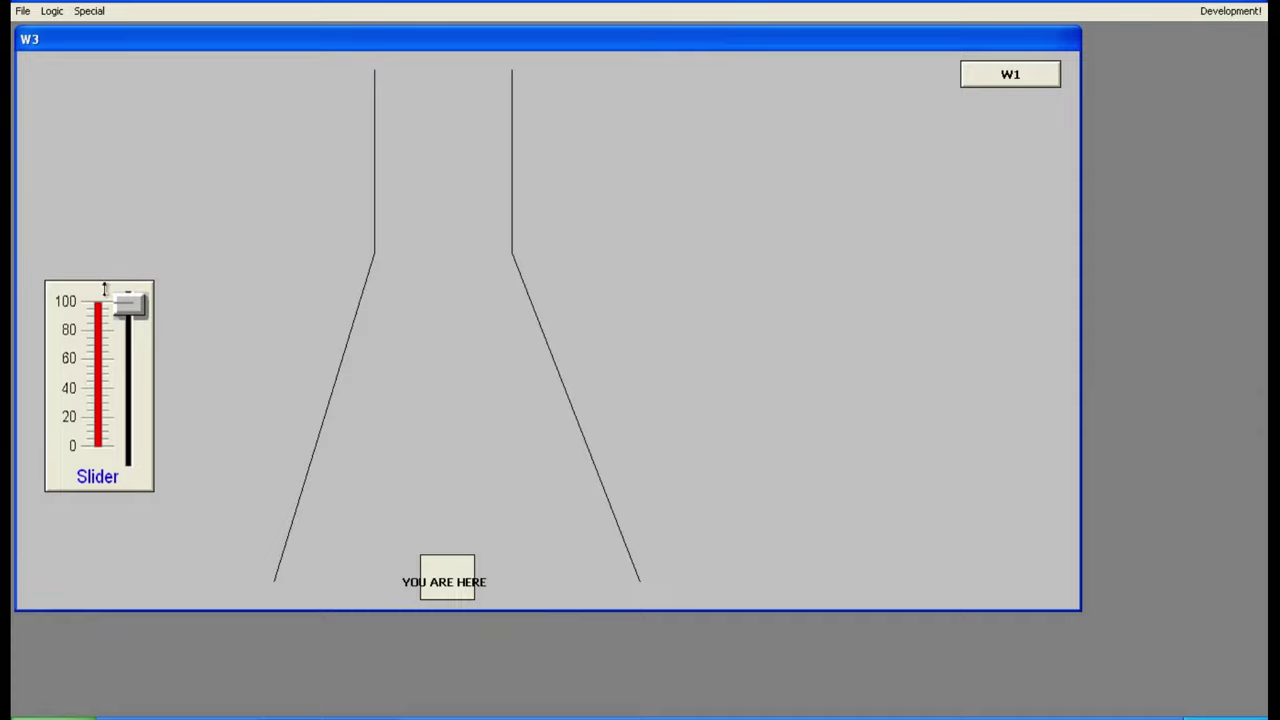
mouse_move(128, 305)
left_mouse_down()
mouse_move(130, 448)
mouse_move(113, 300)
left_mouse_up()
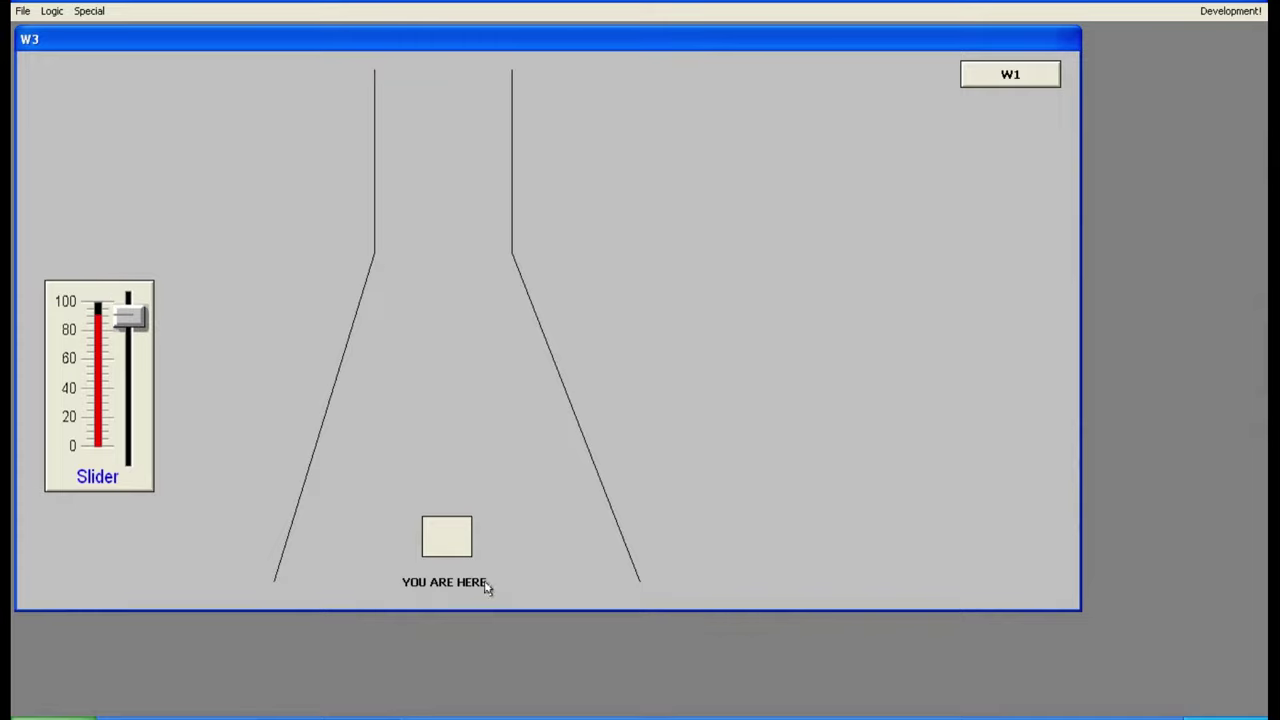
mouse_move(137, 314)
left_mouse_down()
mouse_move(140, 428)
mouse_move(126, 305)
left_mouse_up()
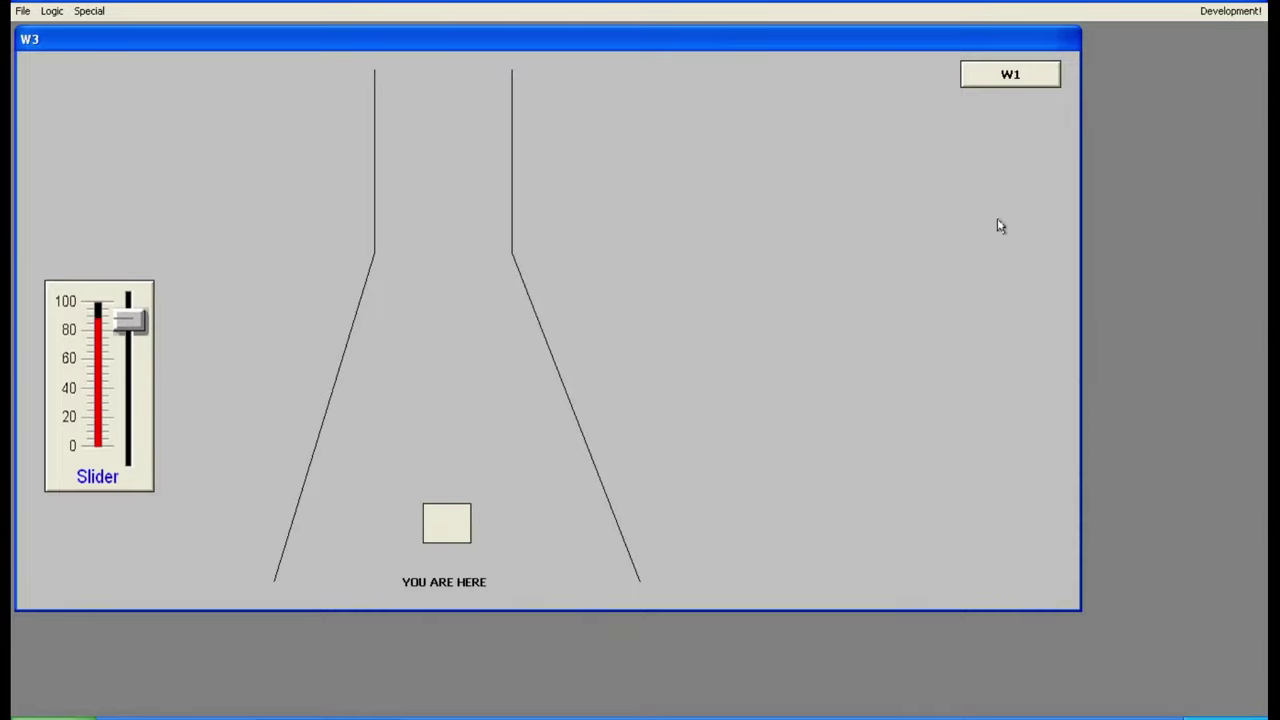
left_click_drag(128, 320, 138, 495)
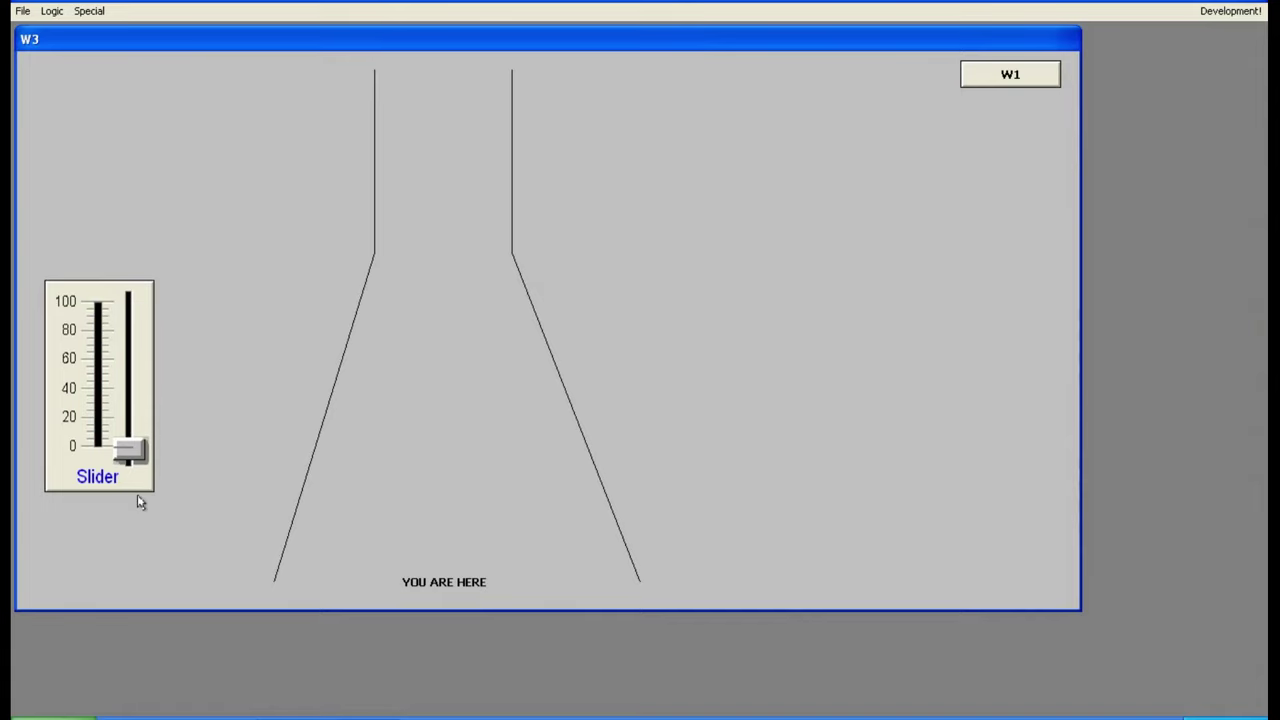
left_click(1230, 11)
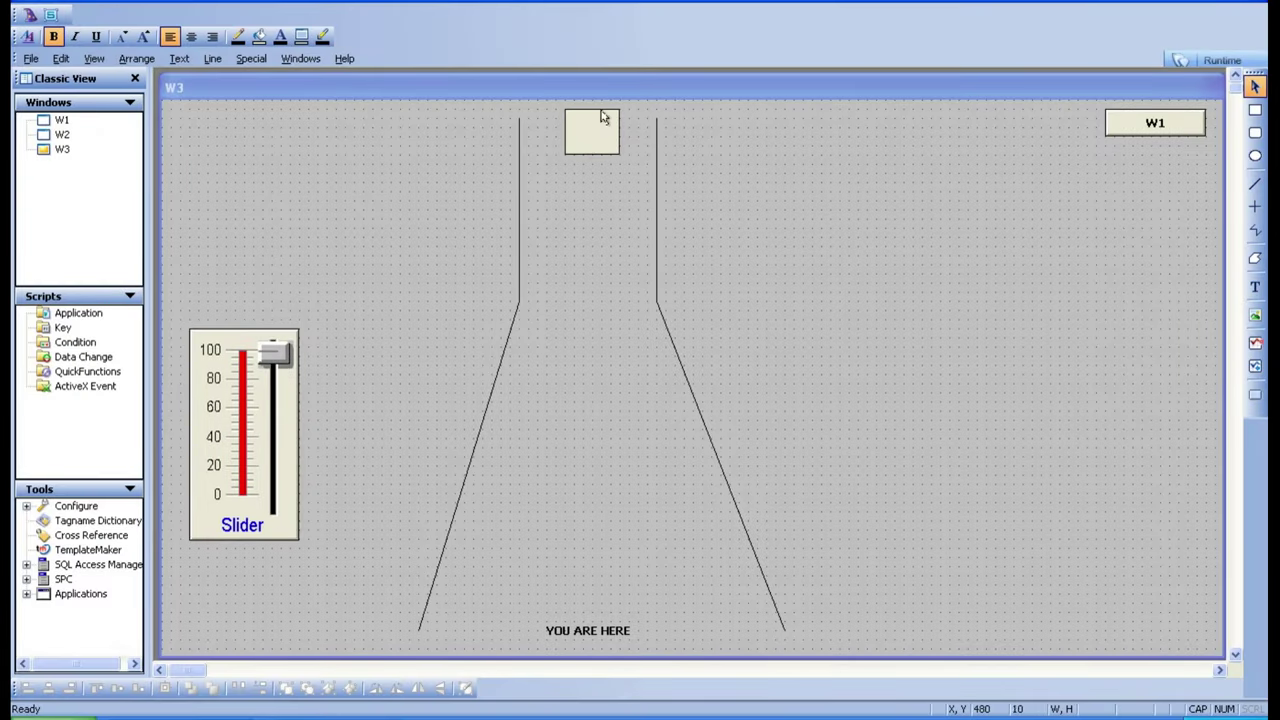
Step: Review which animation links are enabled on the rectangle and close them without changes
double_click(600, 118)
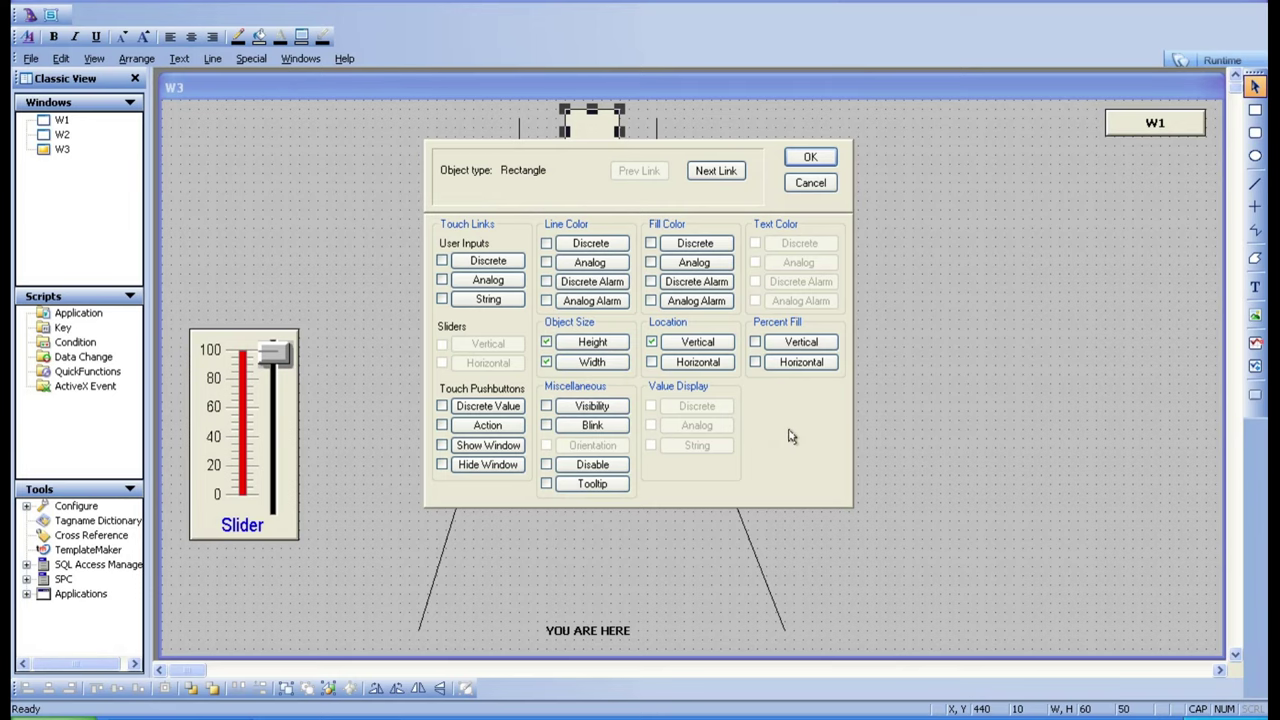
left_click(810, 183)
left_click(897, 393)
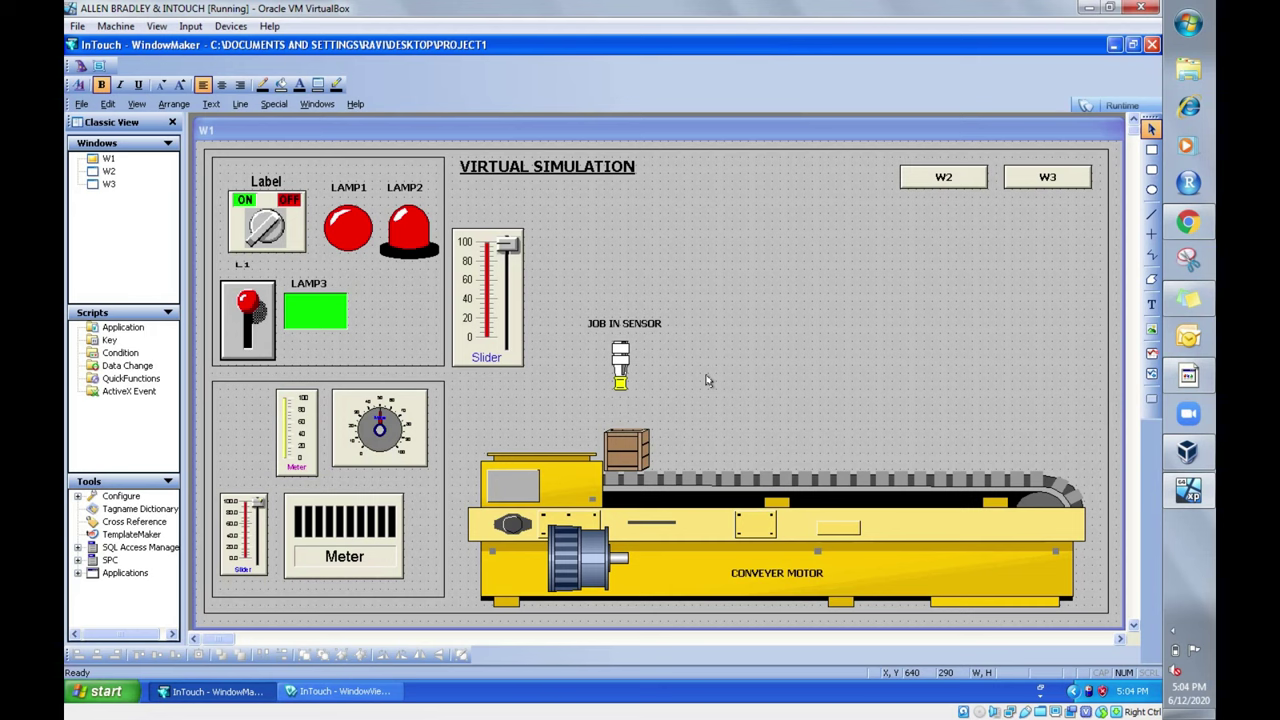
Step: Check LAMP1's expression and blink settings in window W1, and close them unchanged
left_click(350, 230)
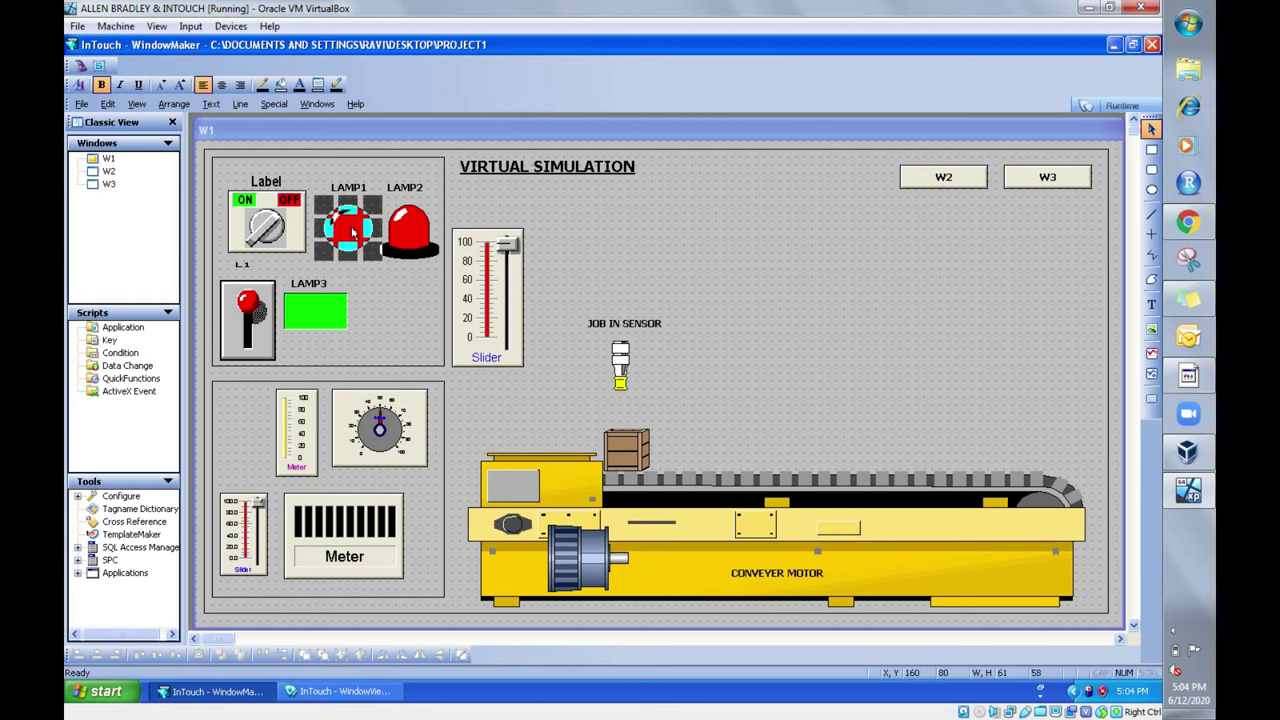
double_click(352, 232)
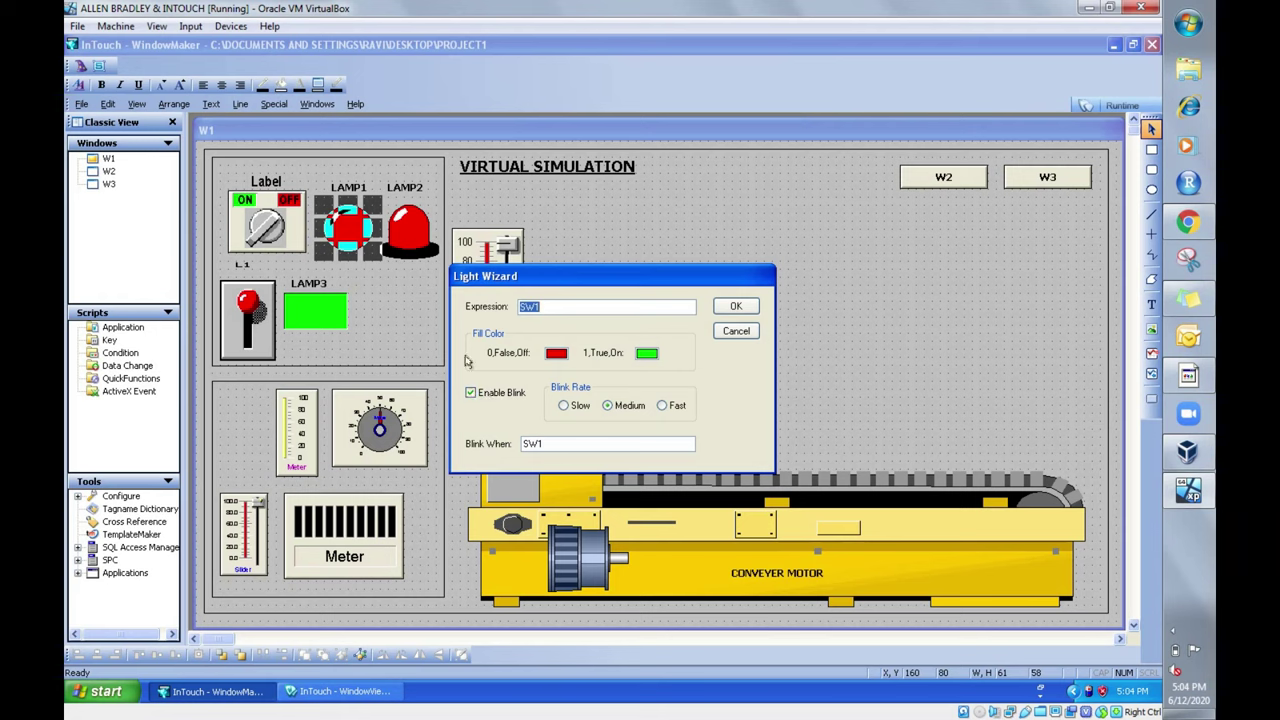
left_click(564, 311)
left_click(736, 306)
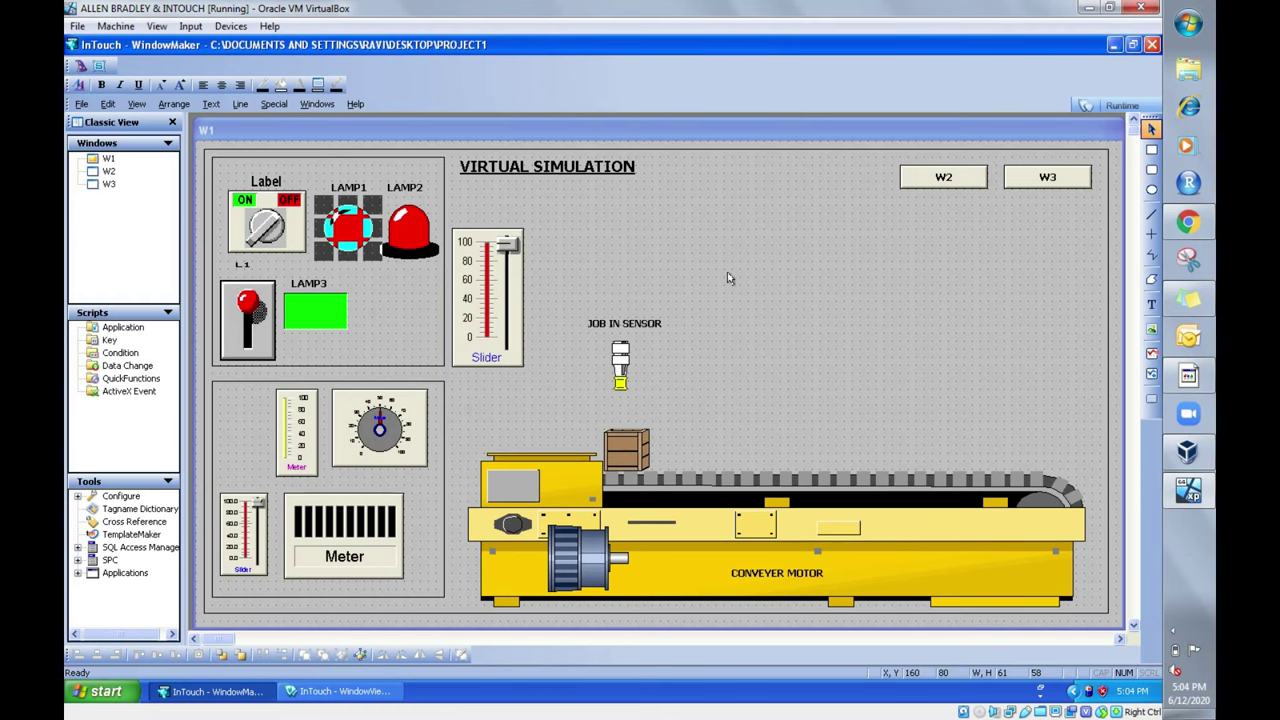
left_click(728, 276)
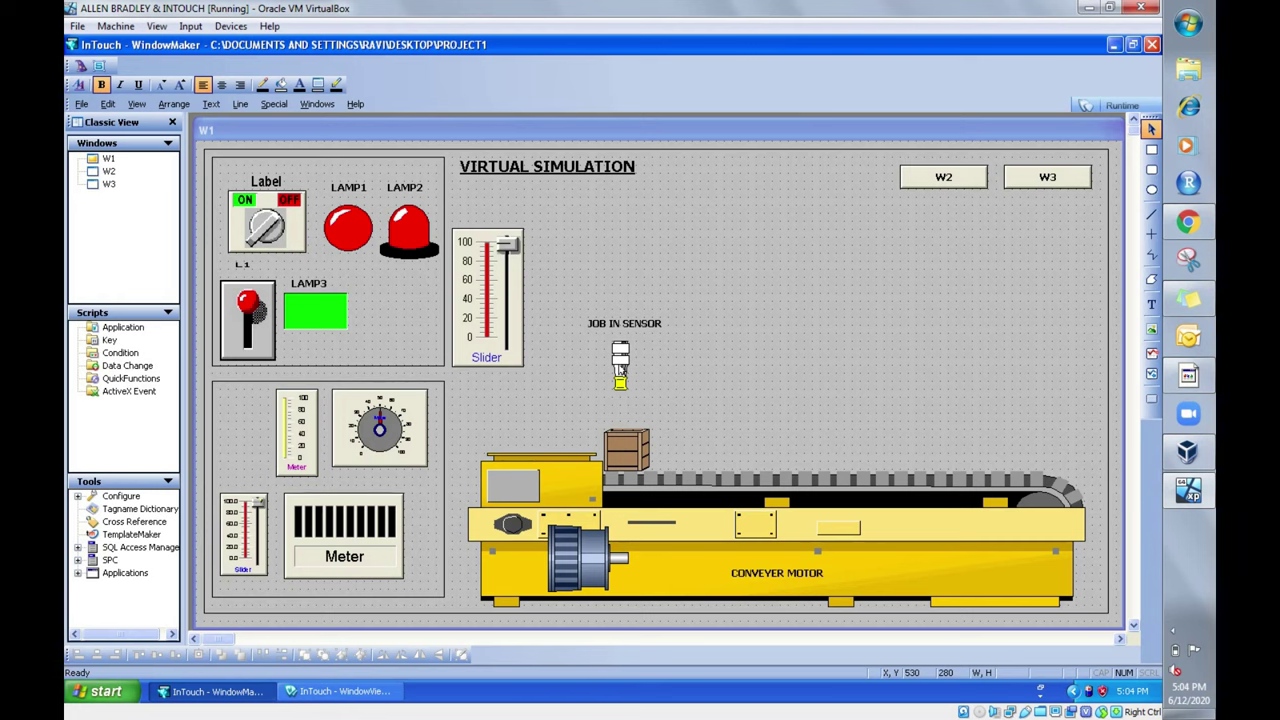
Step: Move the ON/OFF selector switch out of the lamp panel to just above the JOB IN SENSOR label
left_click(277, 230)
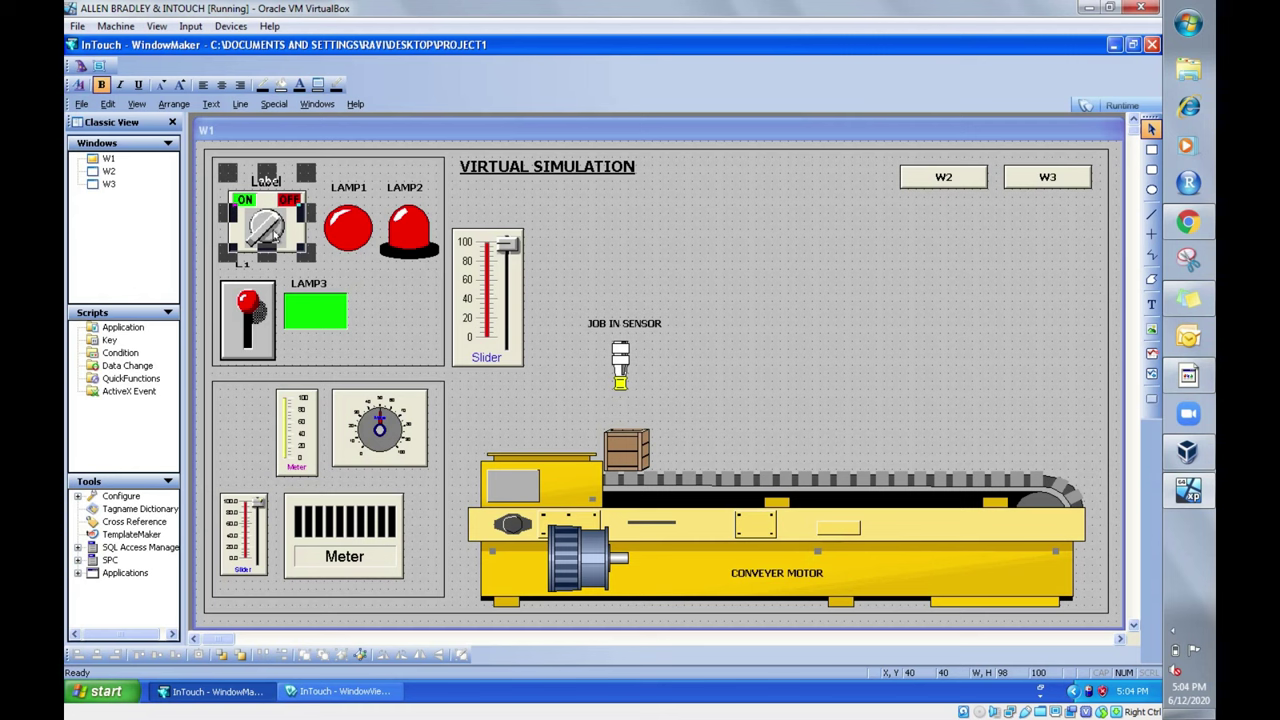
left_click_drag(277, 230, 616, 277)
left_click(749, 294)
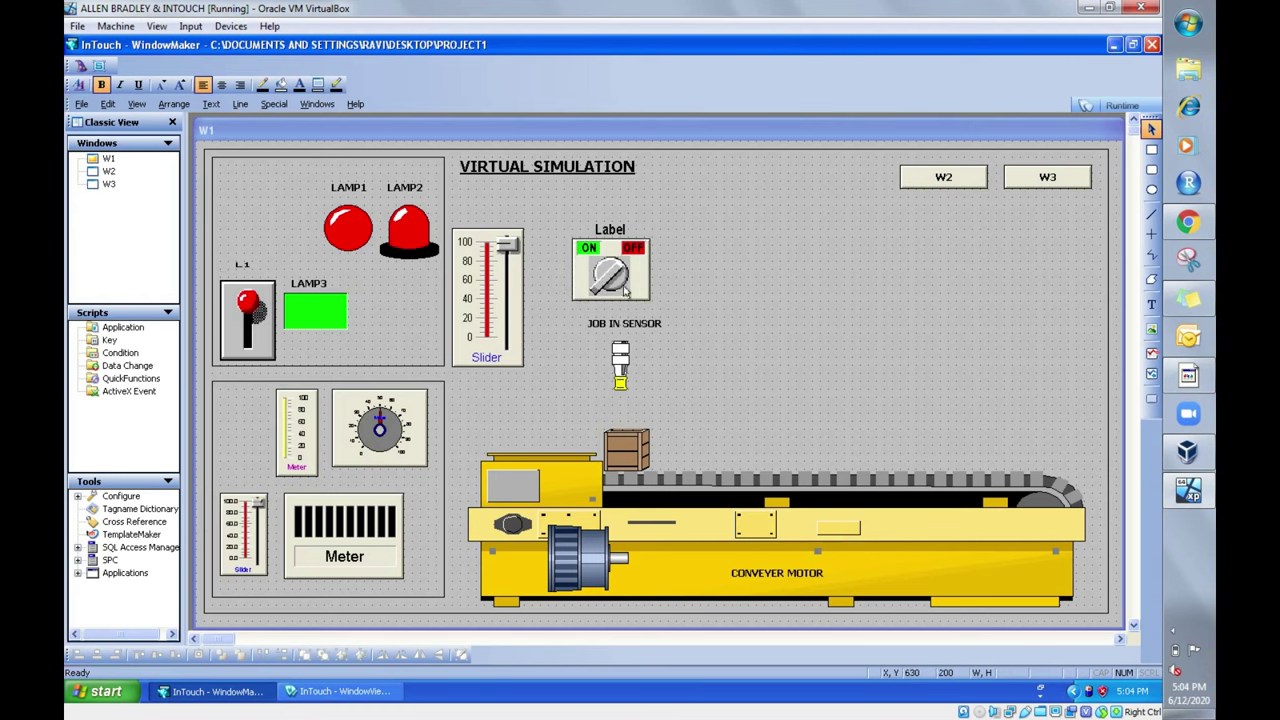
left_click(616, 282)
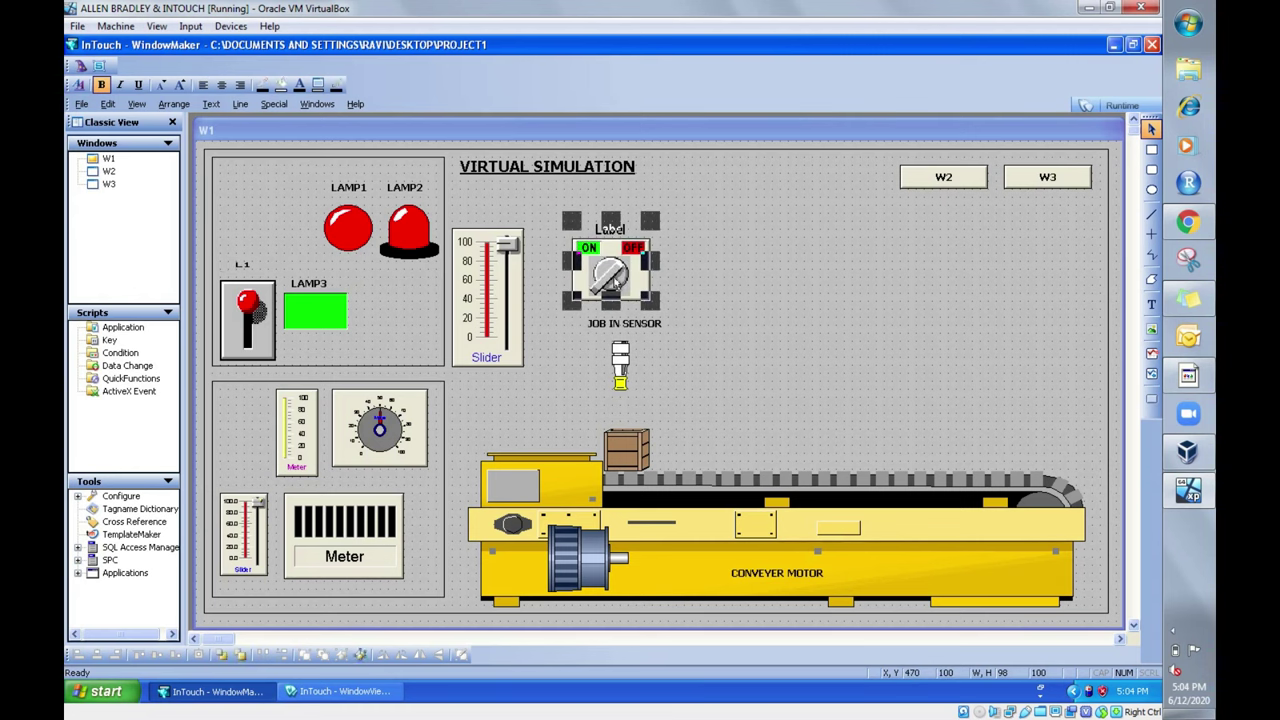
left_click(621, 362)
left_click(729, 387)
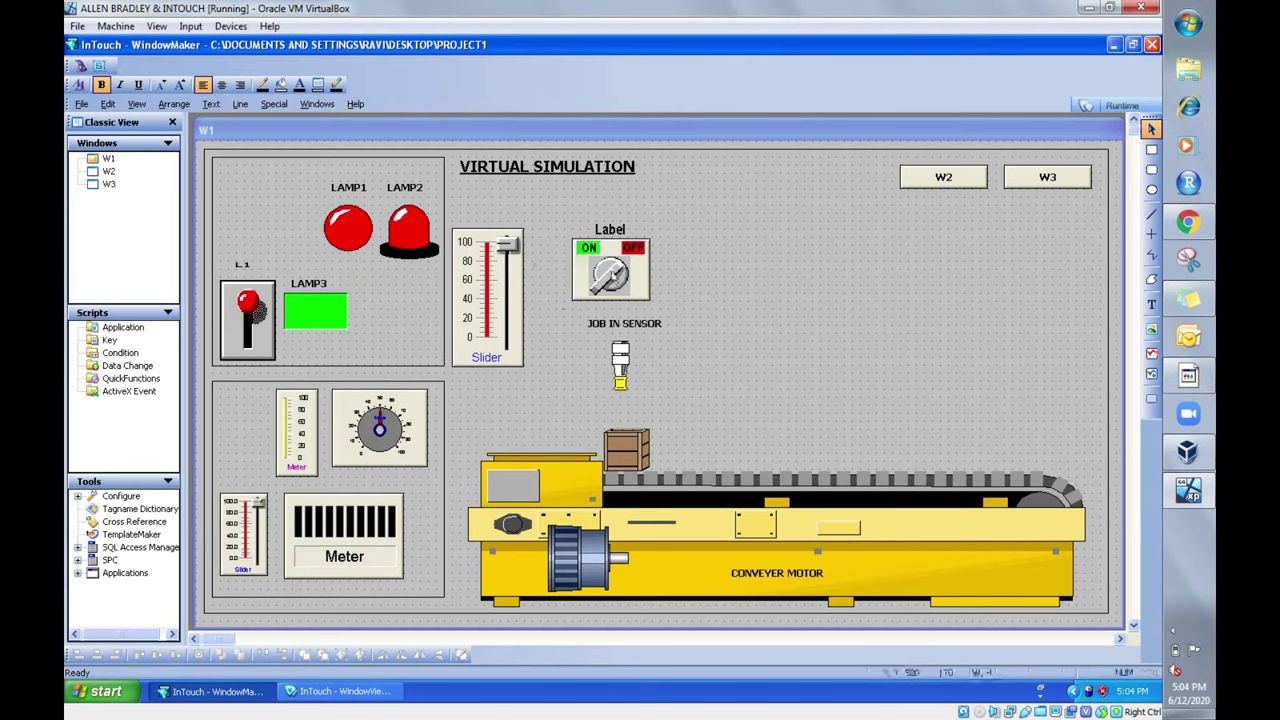
Step: Check the tagname assigned to the moved selector switch and close its settings
double_click(606, 276)
left_click(554, 318)
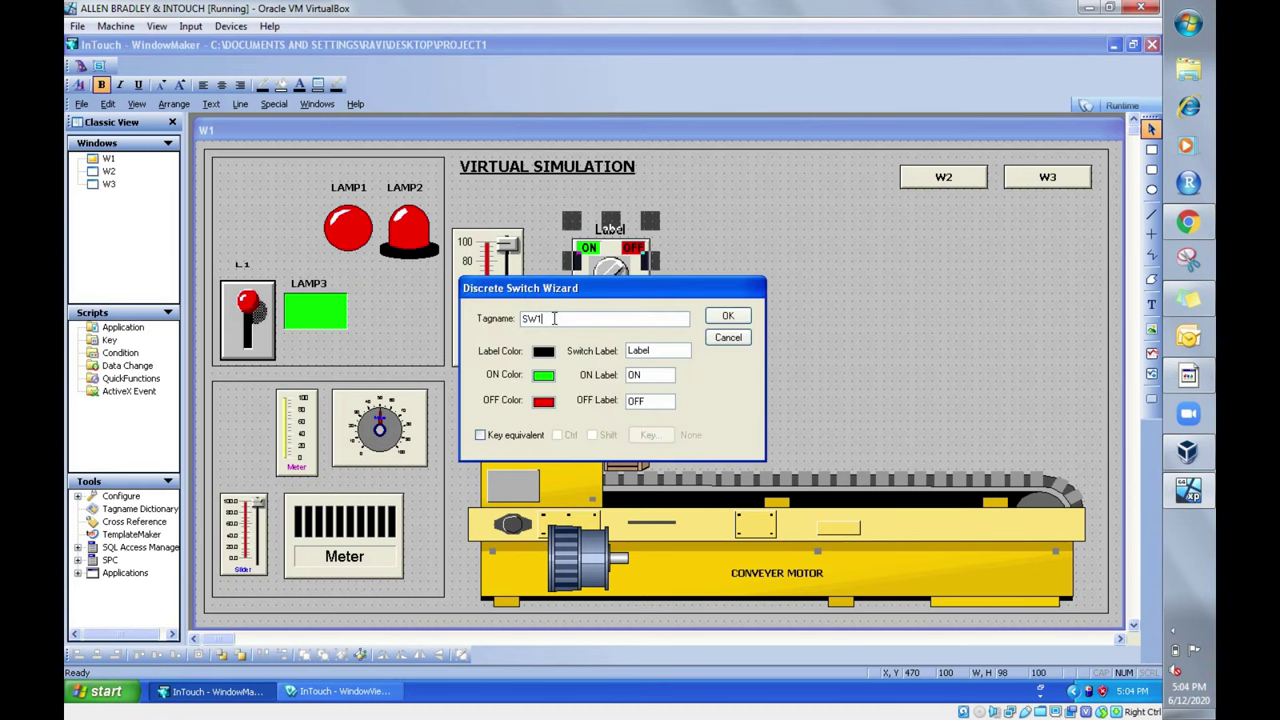
left_click(721, 314)
left_click(721, 312)
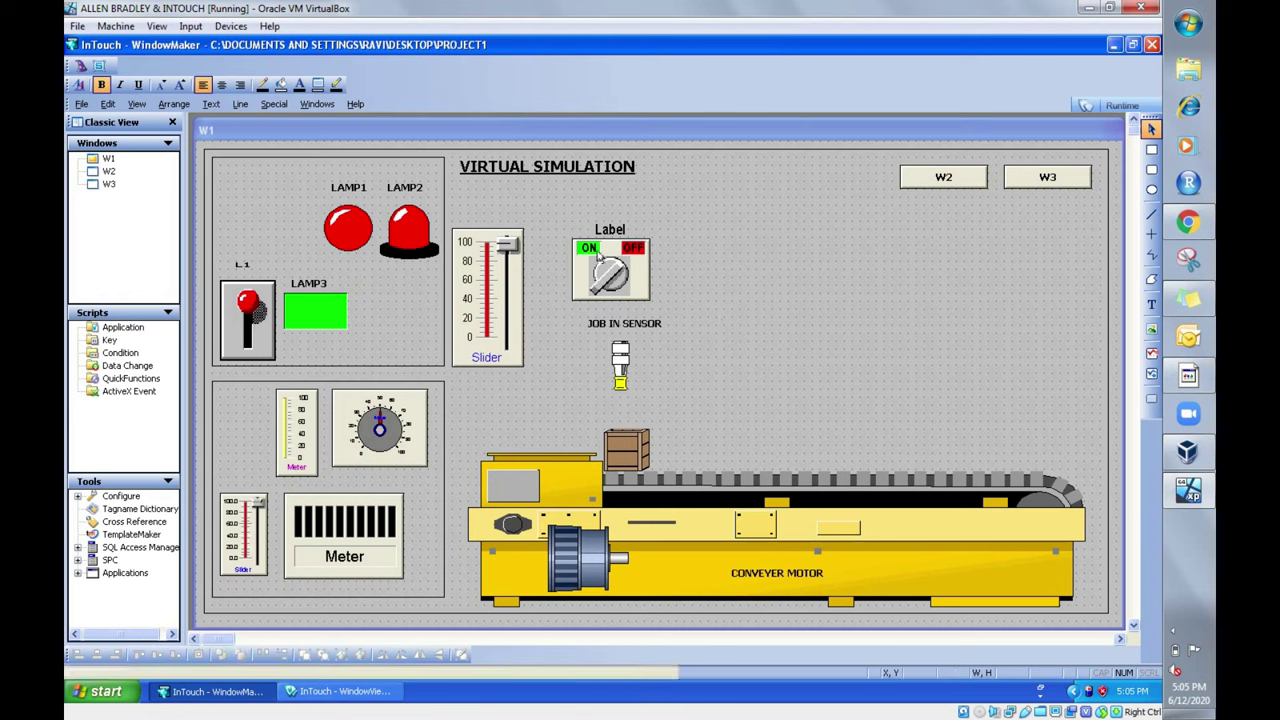
Step: Add a blink link to the JOB IN SENSOR symbol that blinks visibly with attributes when tag SW1 is on
double_click(620, 367)
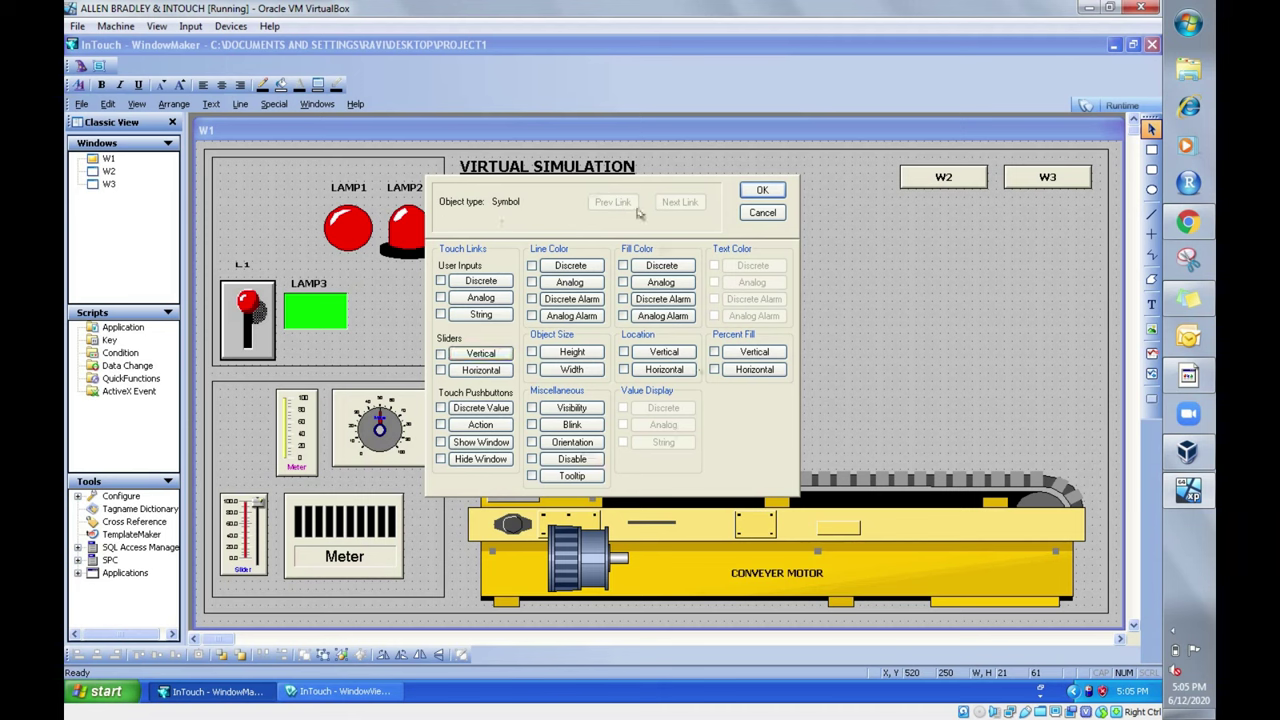
left_click(572, 425)
key("Delete")
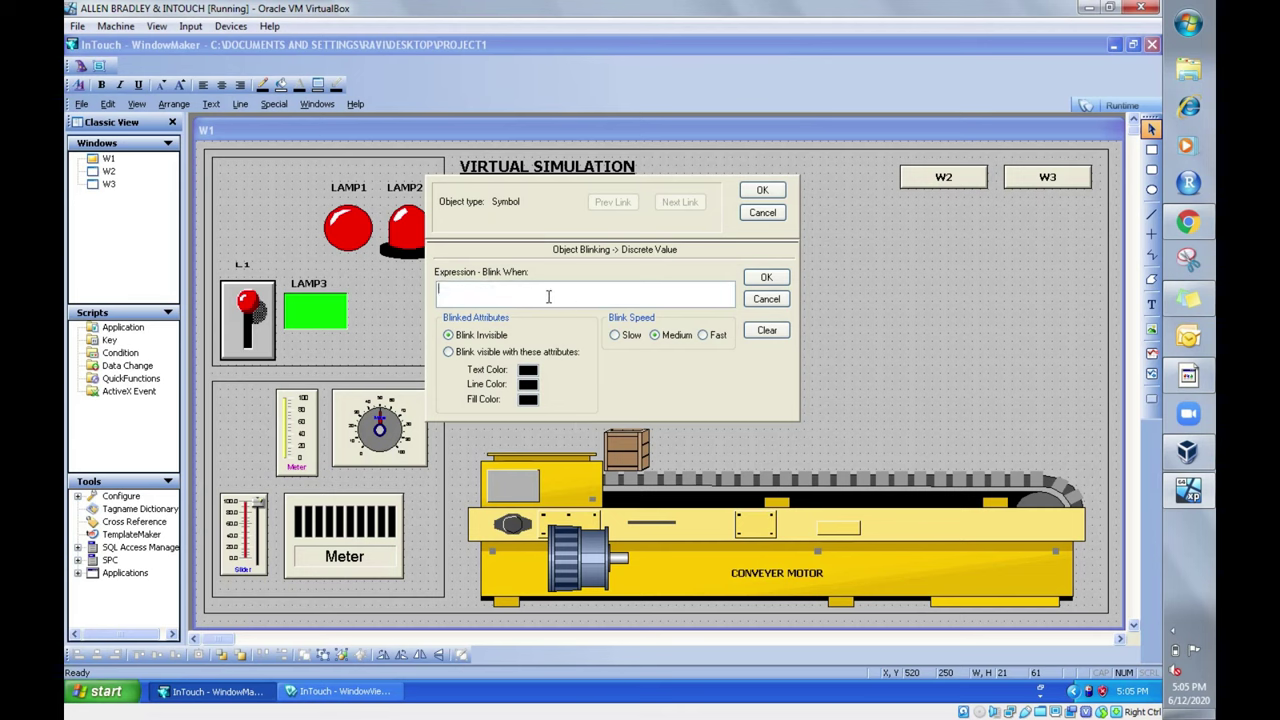
left_click(448, 352)
double_click(495, 294)
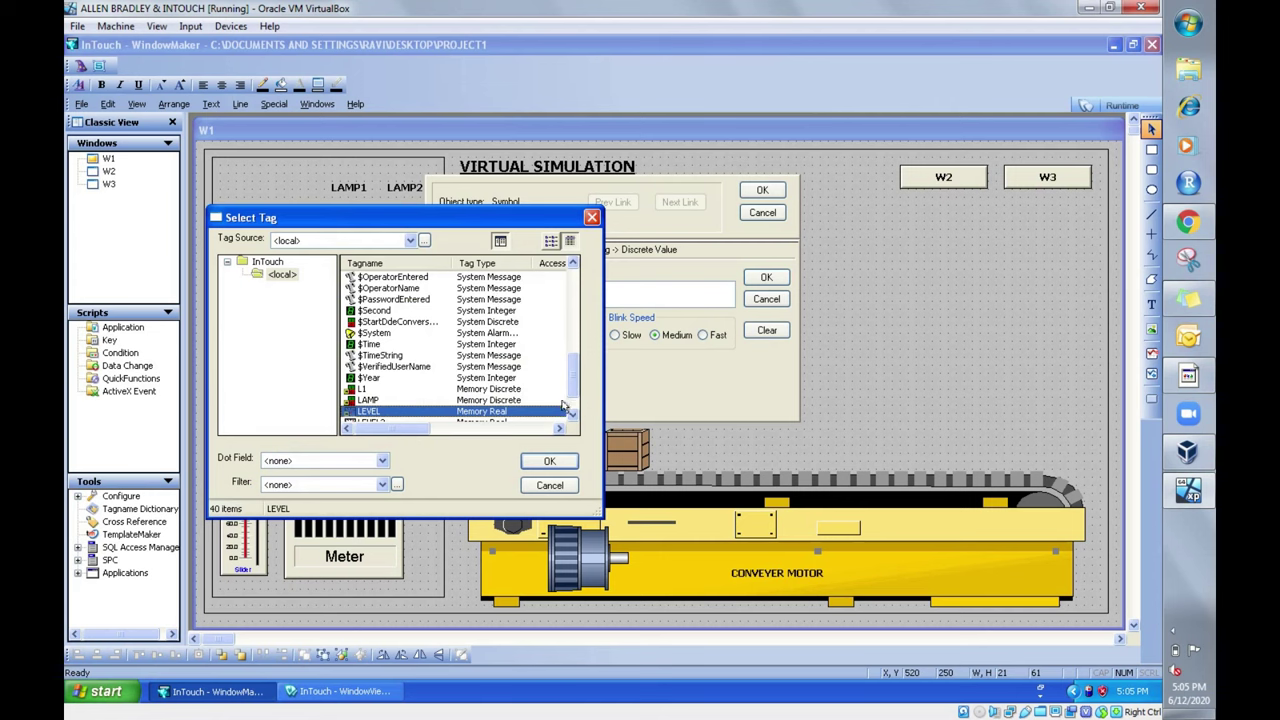
scroll(575, 410, "down", 1)
double_click(468, 403)
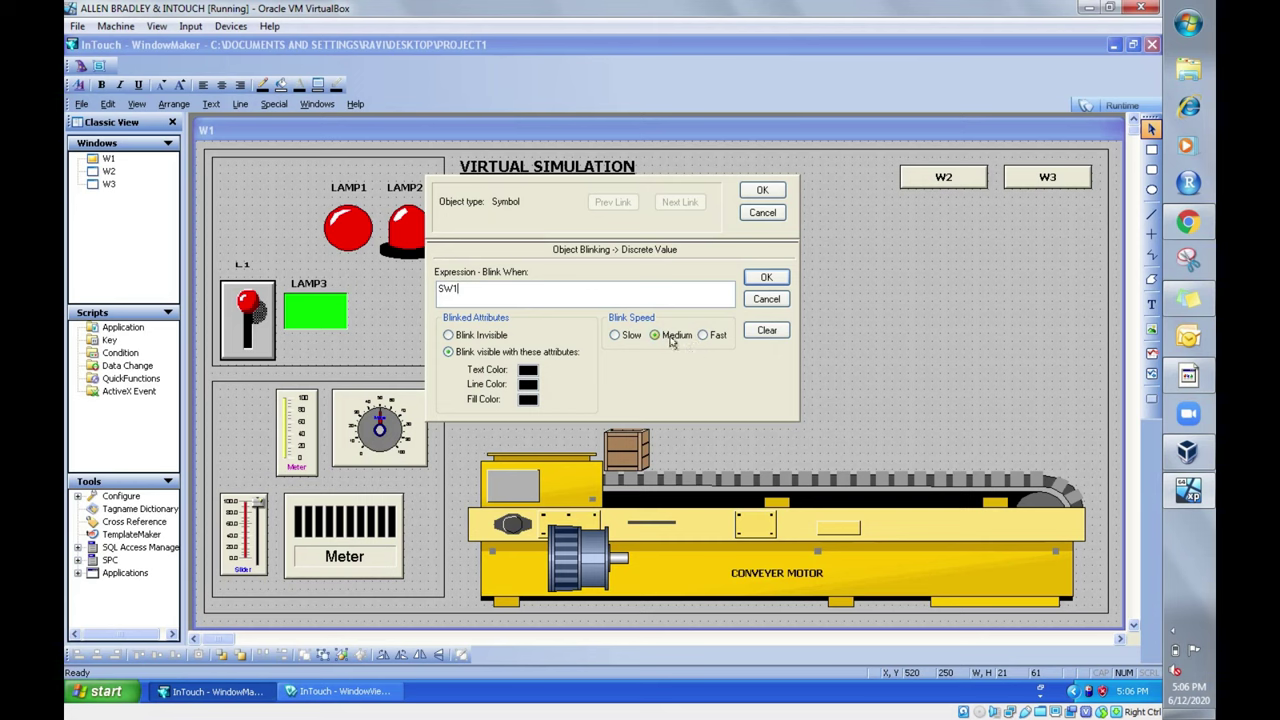
Step: Set the sensor's blink speed to Fast and accept its animation links
left_click(704, 336)
left_click(764, 279)
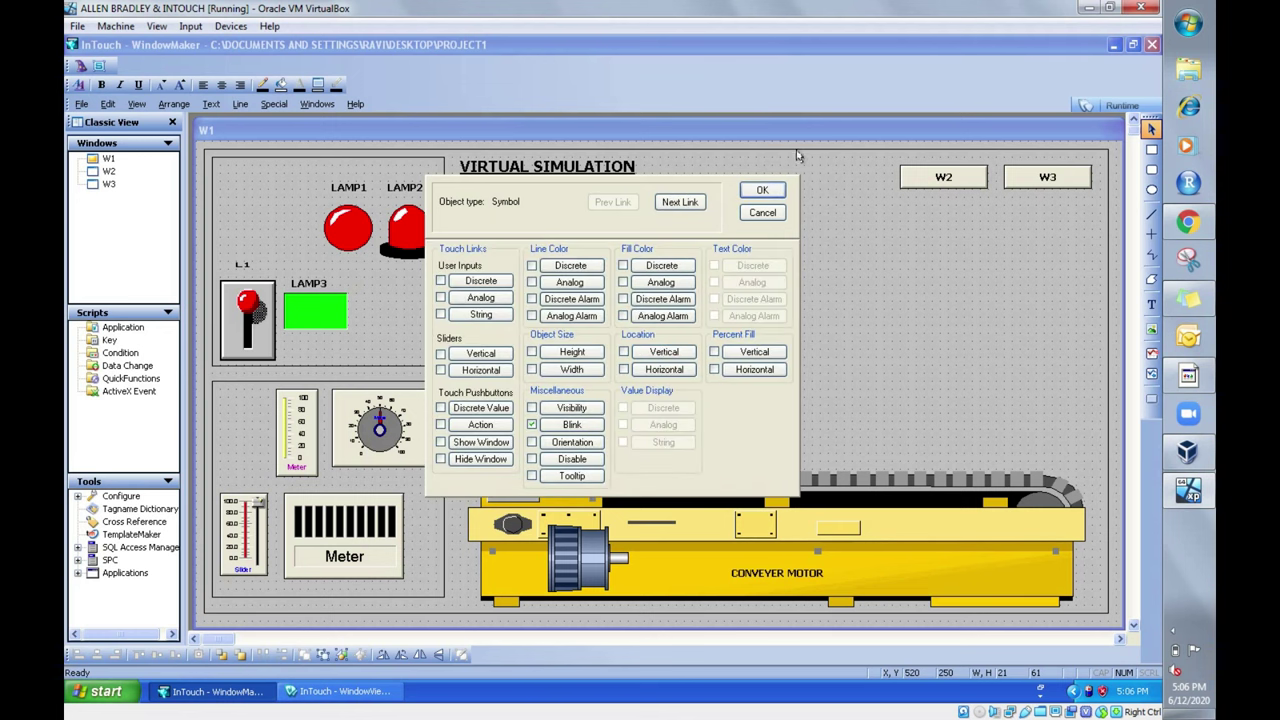
left_click(763, 190)
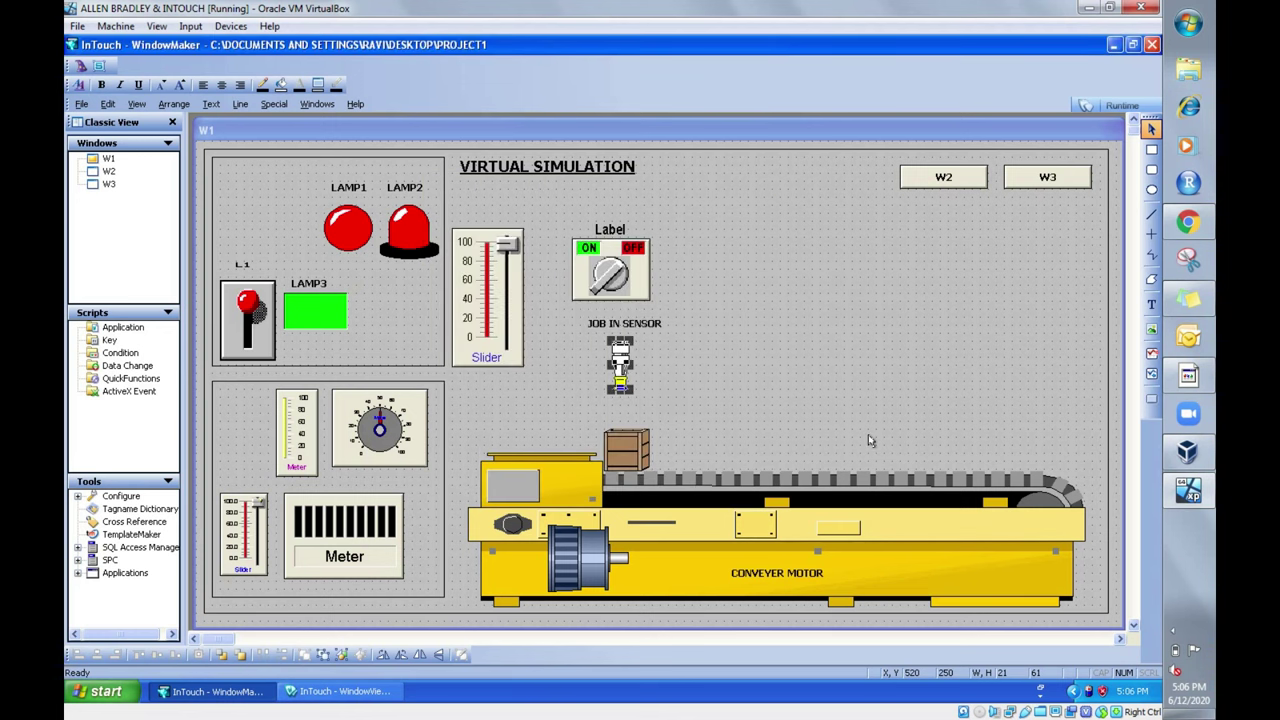
left_click(869, 437)
Step: Test the sensor's blinking in runtime by switching the selector on and off, and return to development mode
left_click(1117, 105)
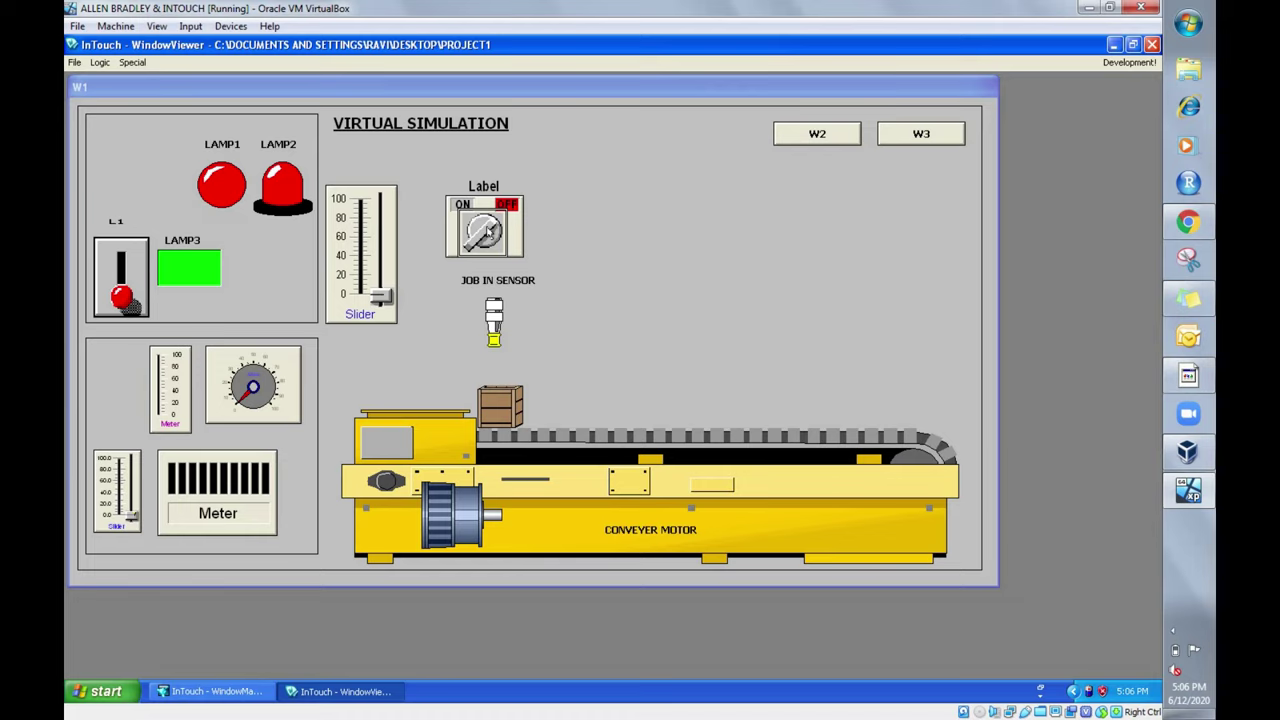
left_click(483, 235)
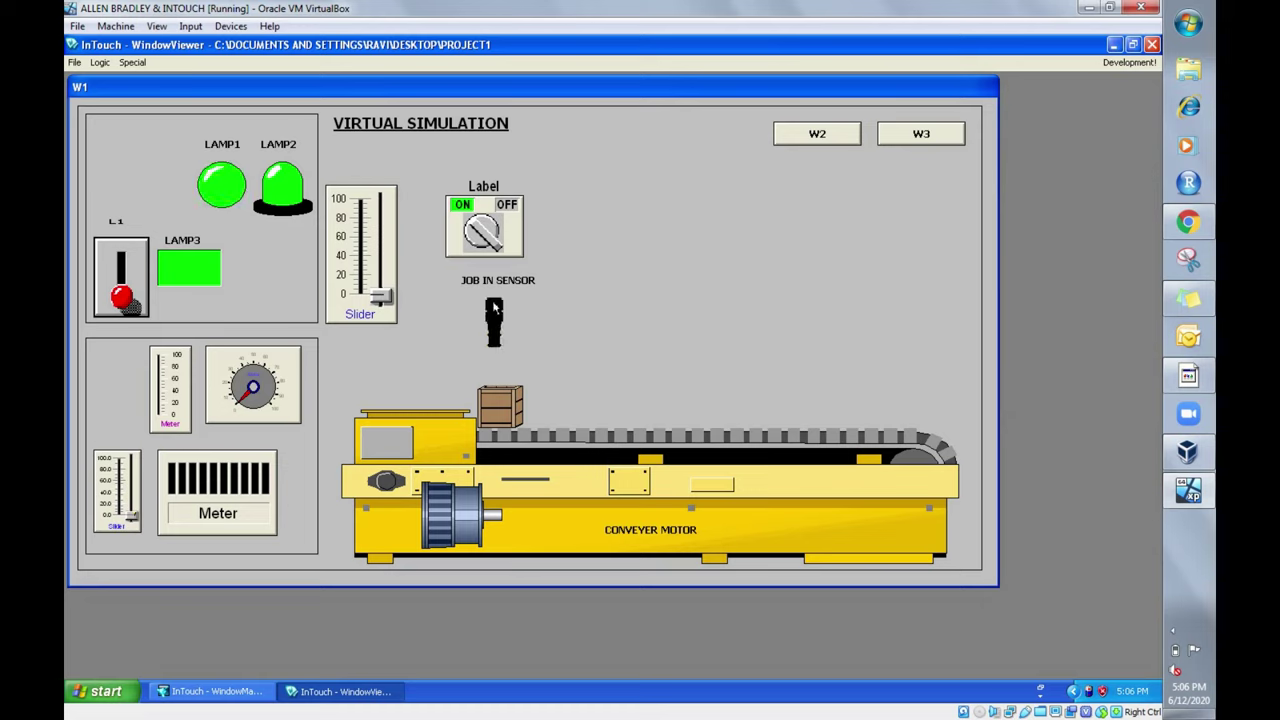
left_click(482, 242)
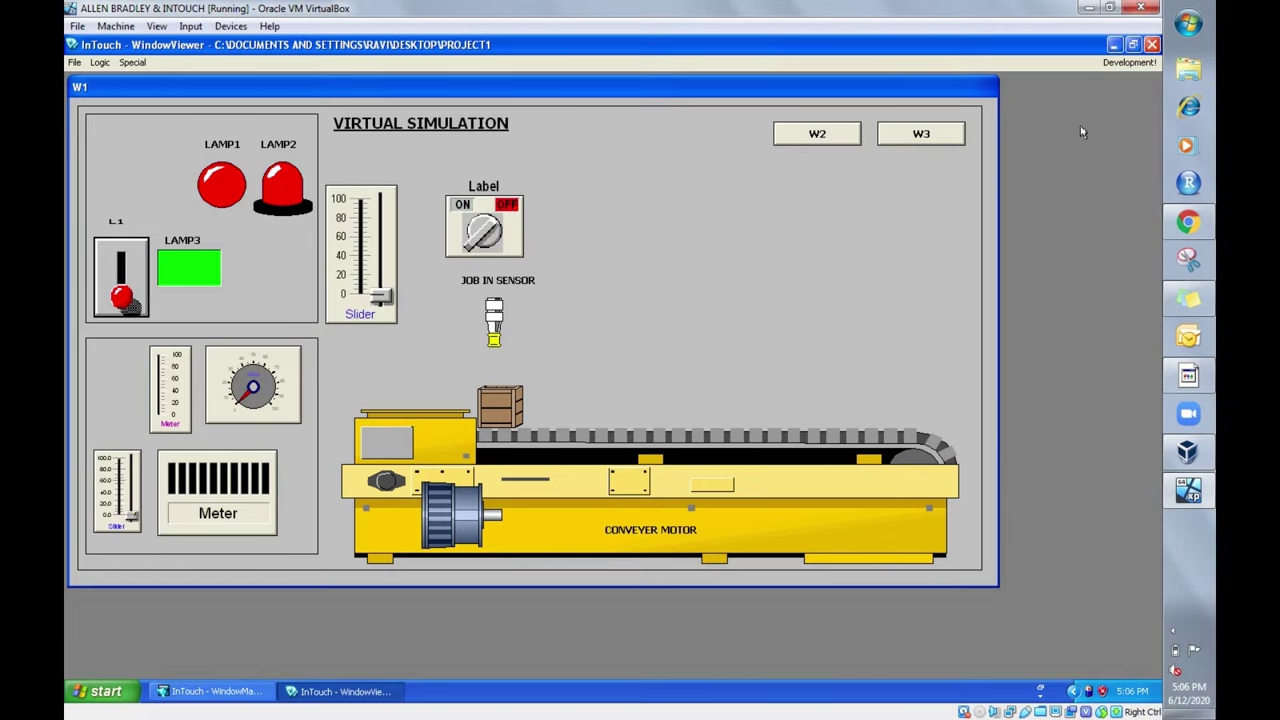
left_click(1128, 63)
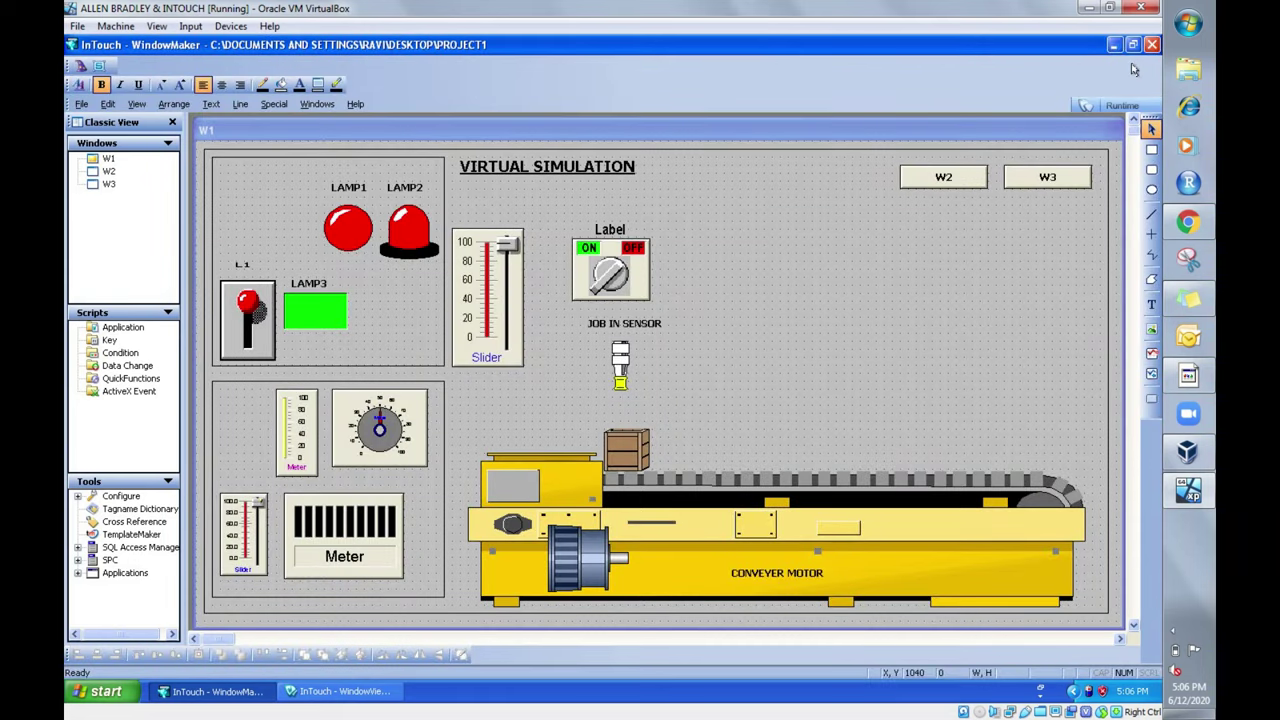
Step: Set the JOB IN SENSOR's blink fill color to cyan and blink speed to Medium, and accept its animation links
double_click(619, 368)
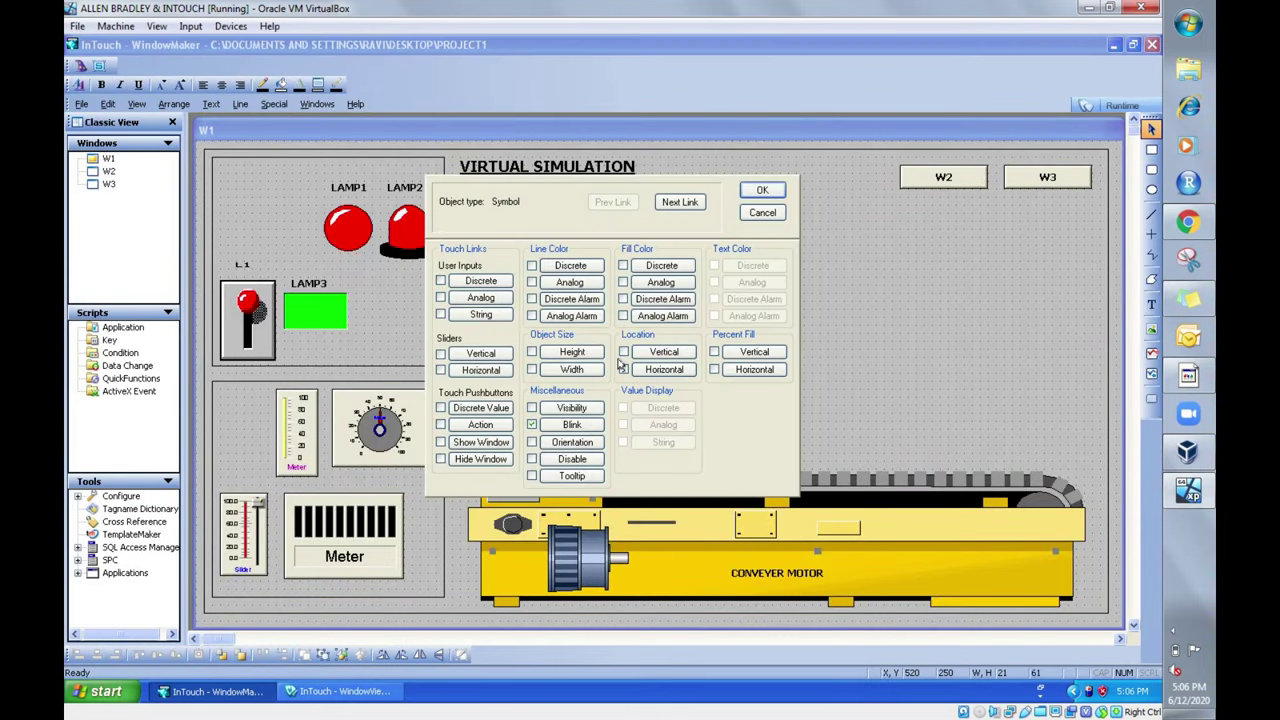
left_click(572, 425)
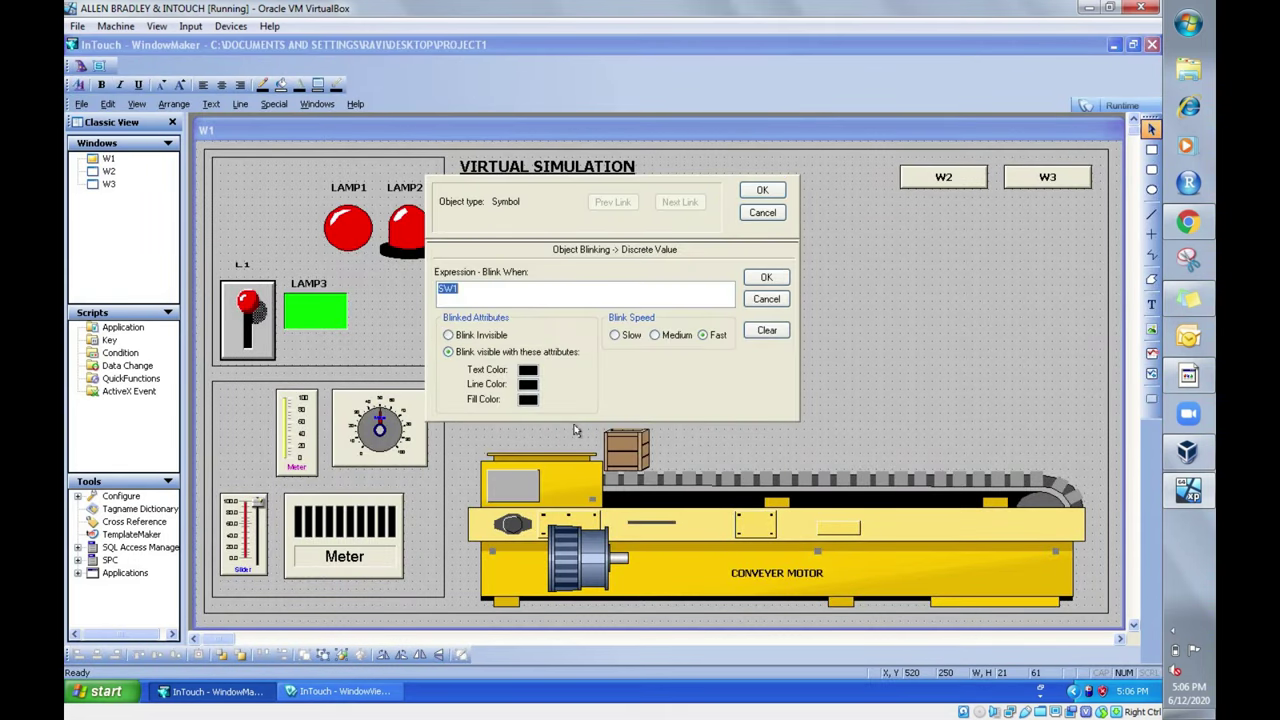
left_click(527, 400)
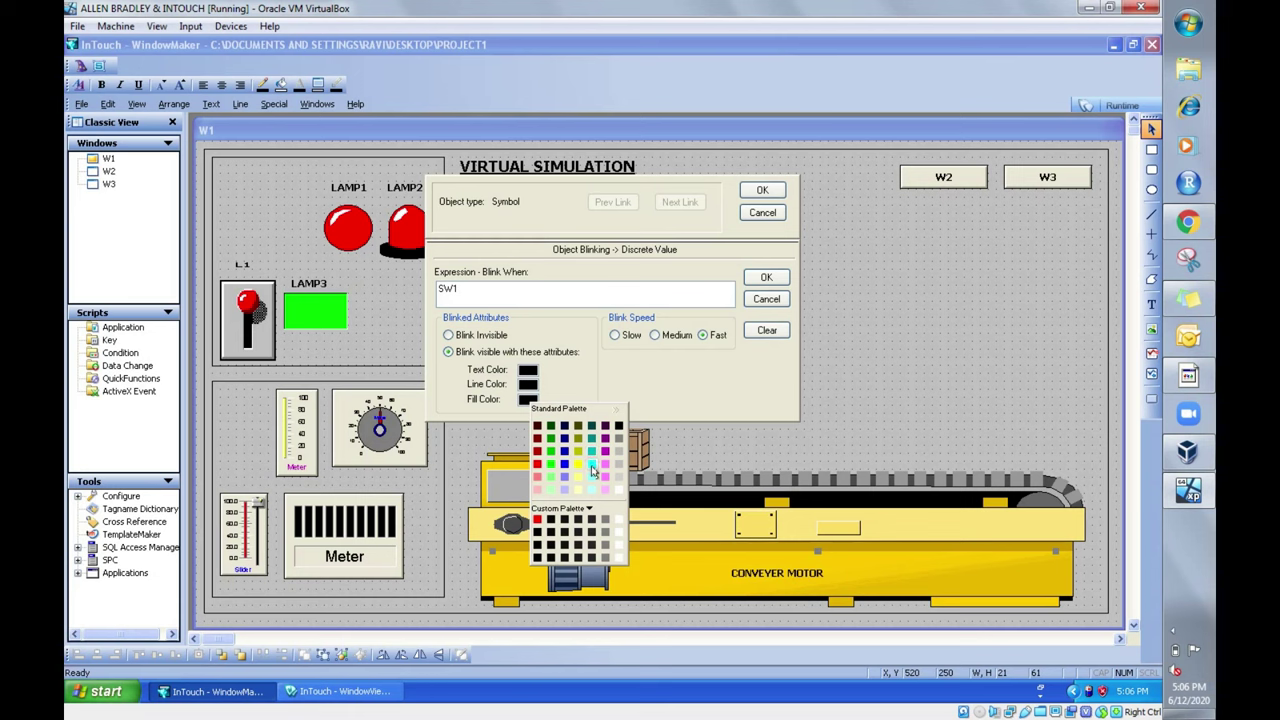
left_click(591, 463)
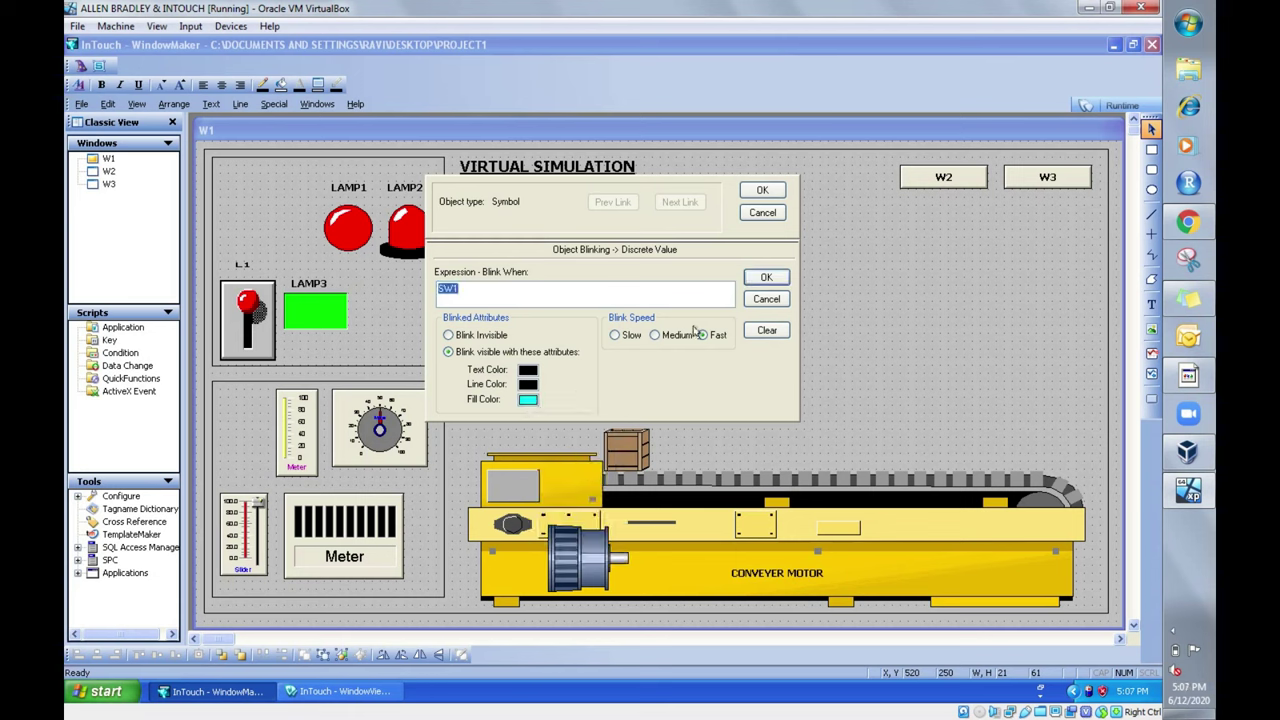
left_click(655, 335)
left_click(767, 278)
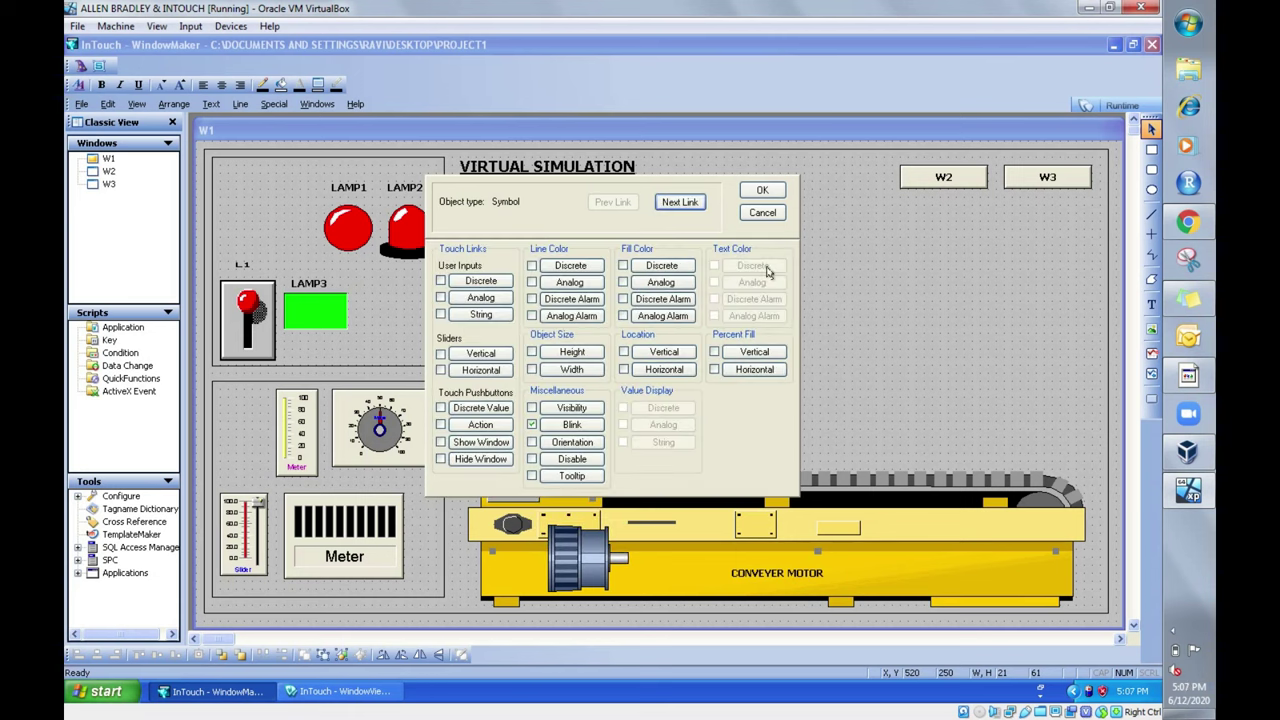
left_click(762, 190)
Step: Test the sensor's cyan blinking in runtime with the selector switched on, and return to development mode
left_click(1110, 105)
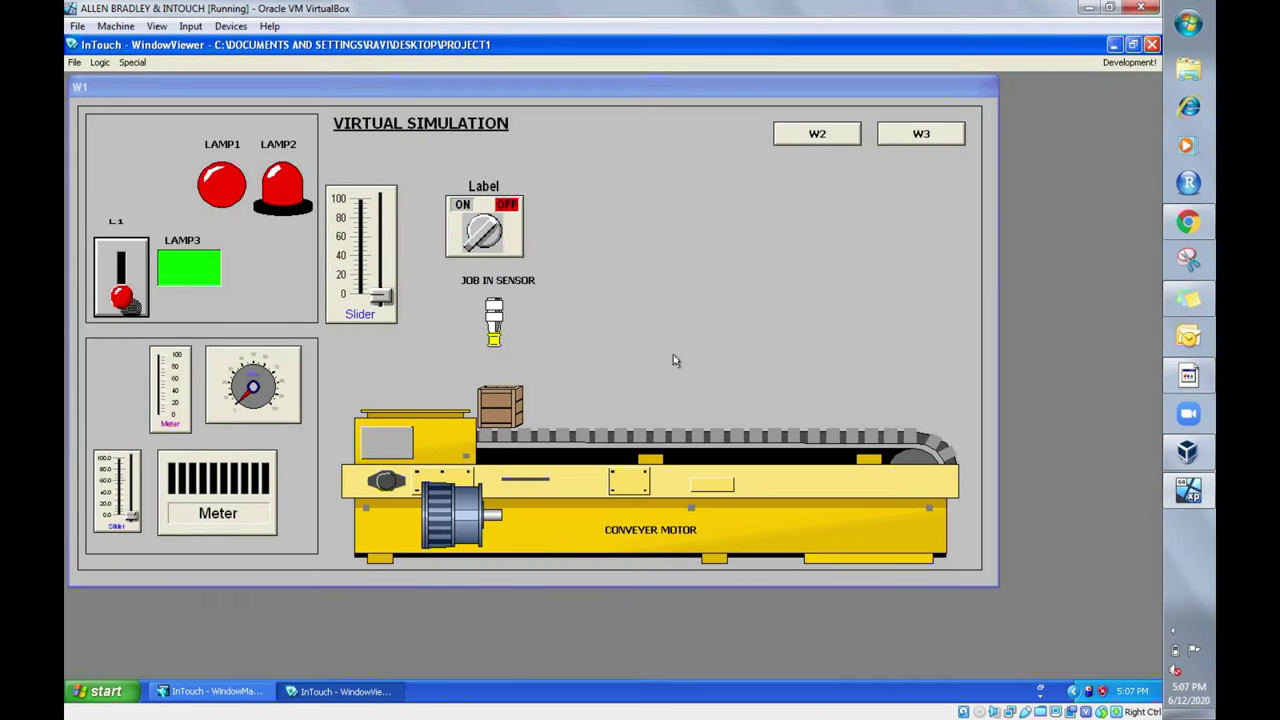
left_click(483, 230)
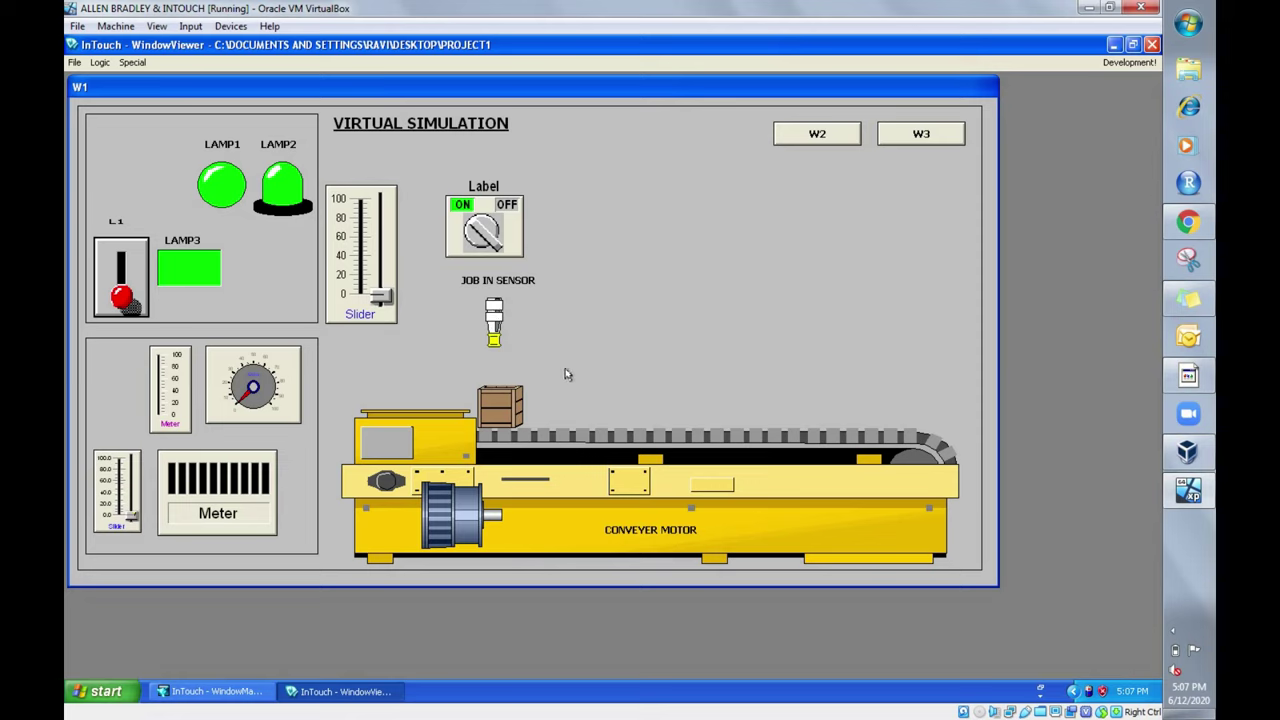
left_click(458, 215)
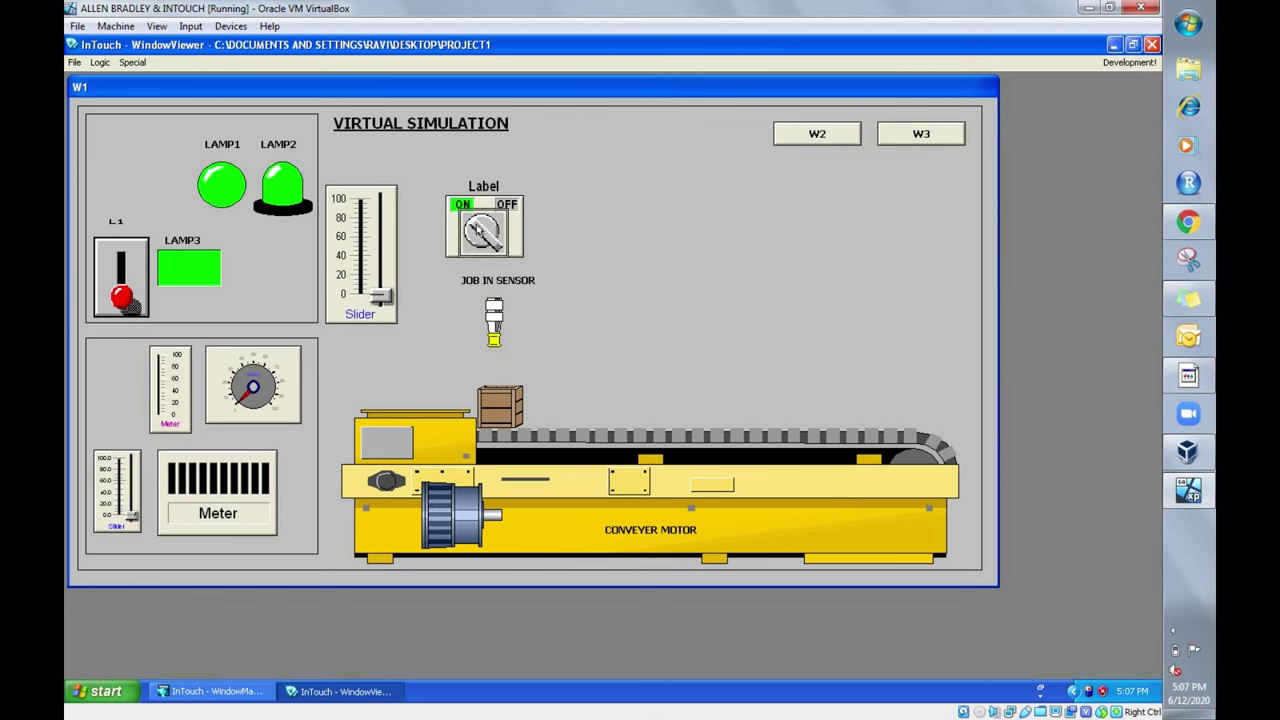
left_click(1129, 62)
Step: Change the JOB IN SENSOR's blinked attribute to Blink Invisible and accept its animation links
left_click(619, 358)
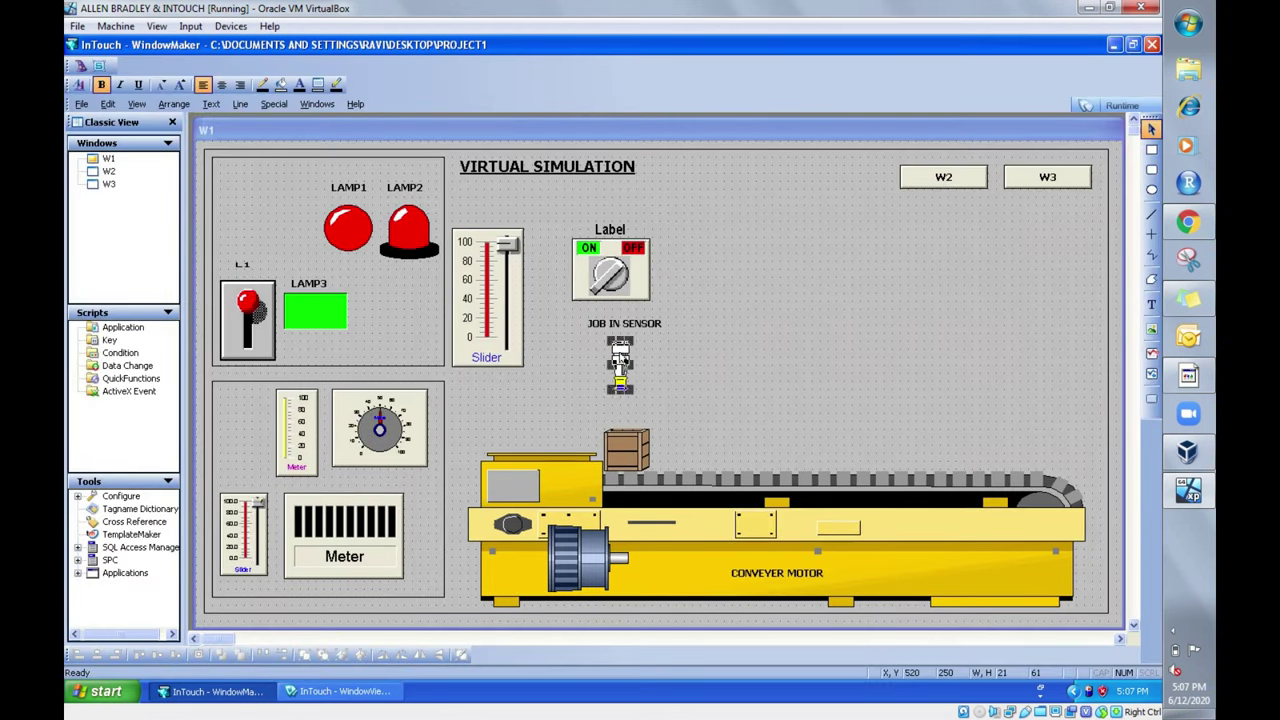
double_click(619, 358)
left_click(585, 430)
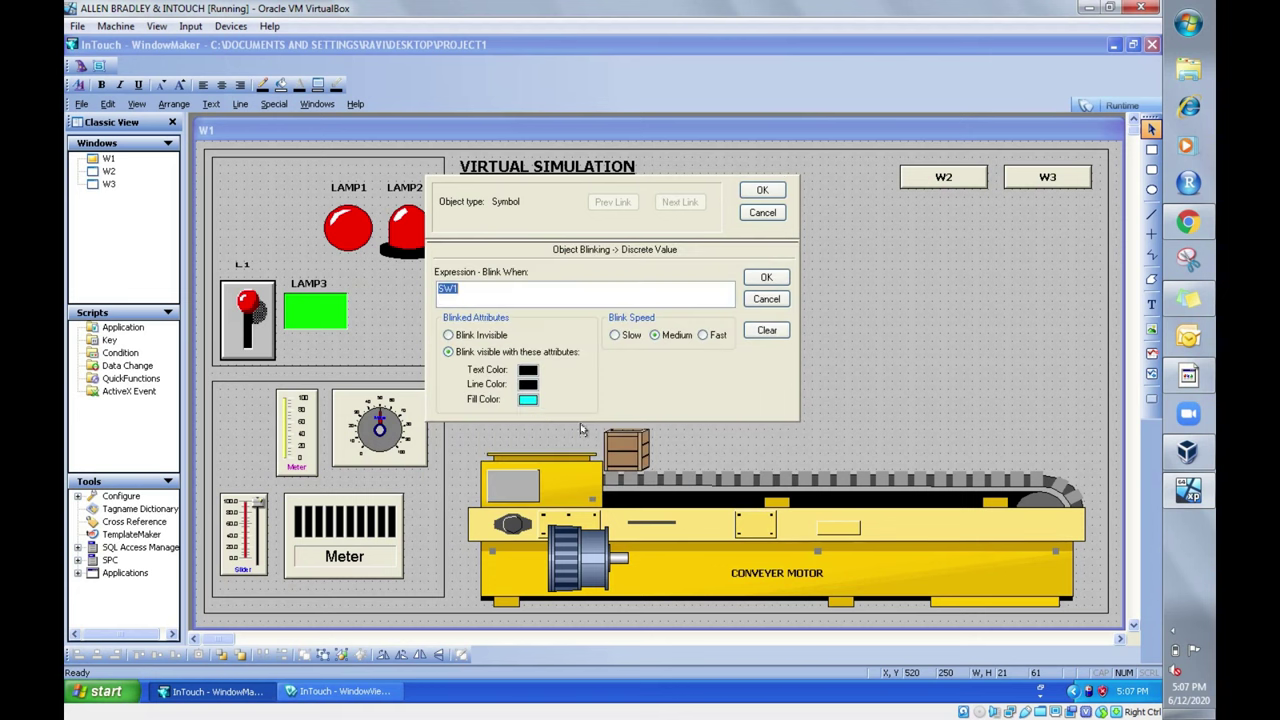
left_click(450, 336)
left_click(765, 277)
left_click(762, 191)
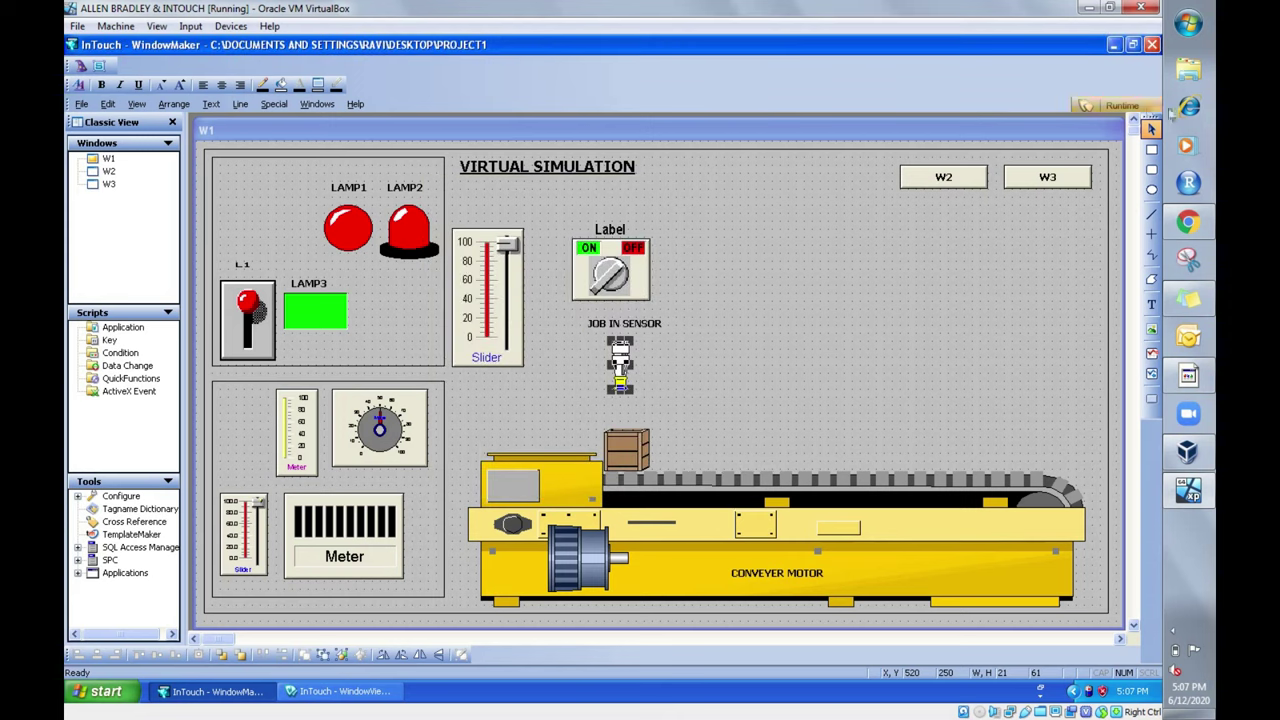
Step: Watch the sensor's invisible blinking in runtime, switch the selector off, and return to development mode
left_click(1122, 105)
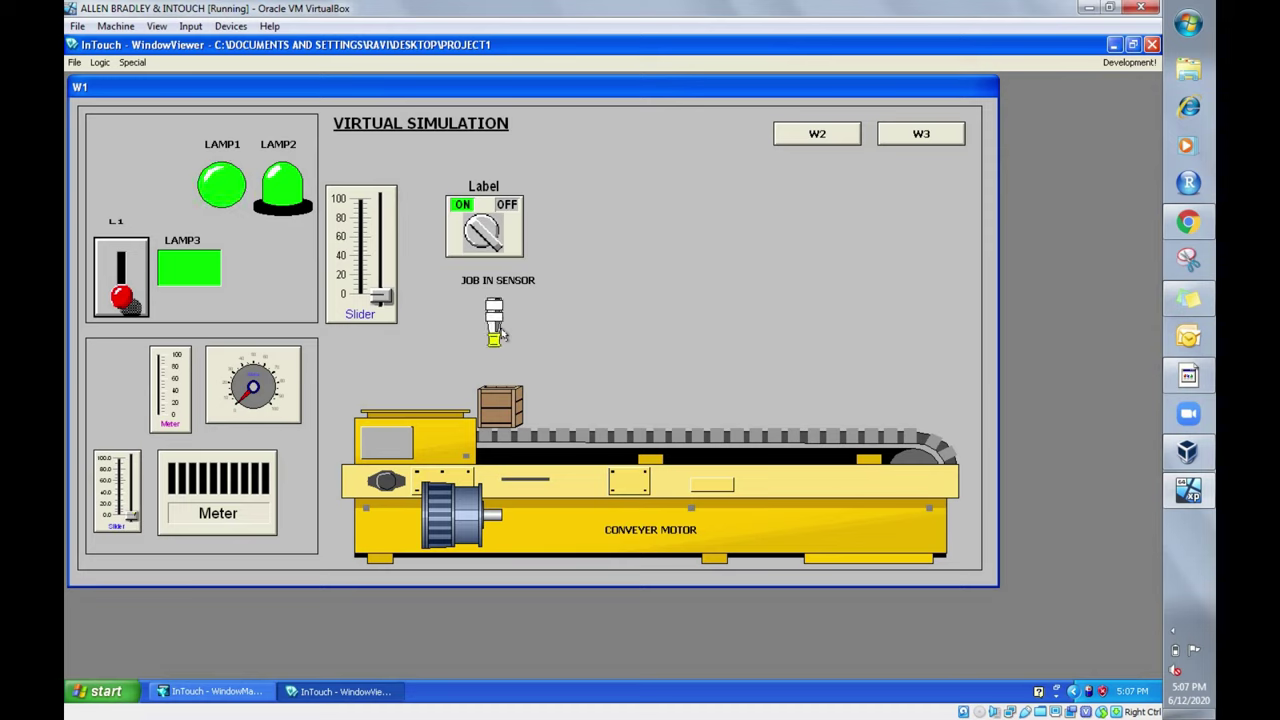
left_click(485, 238)
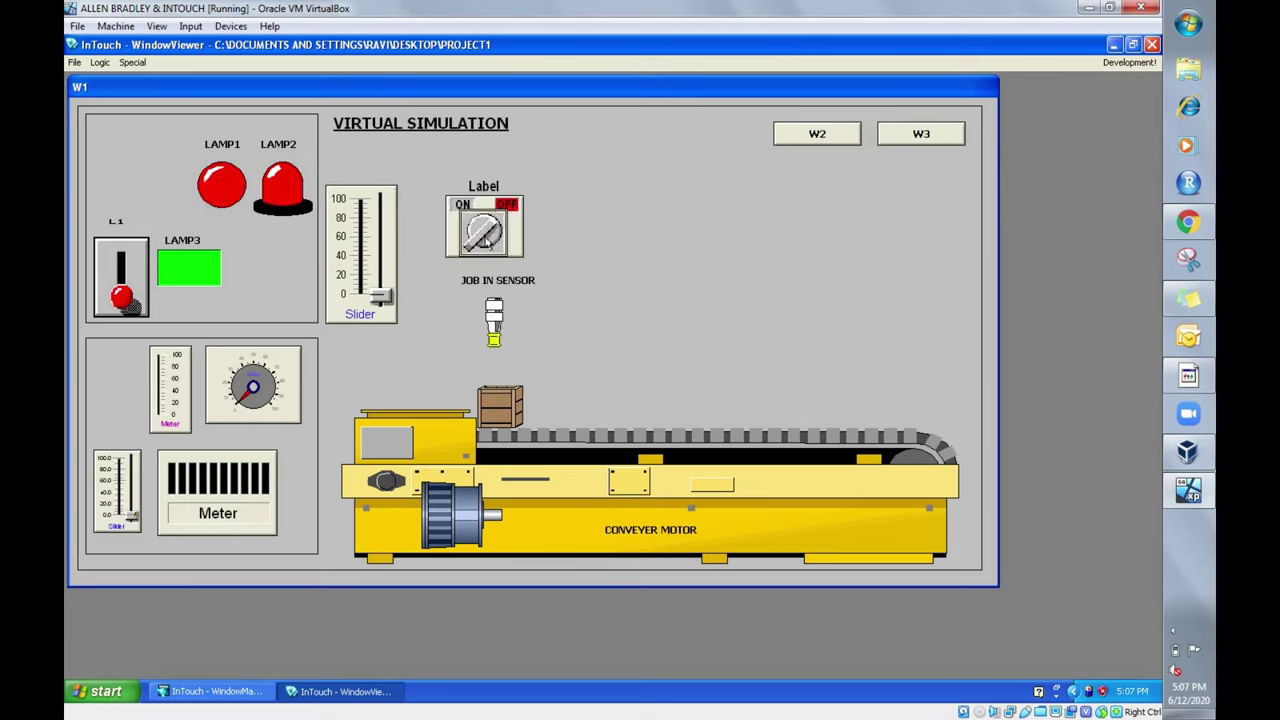
left_click(1128, 63)
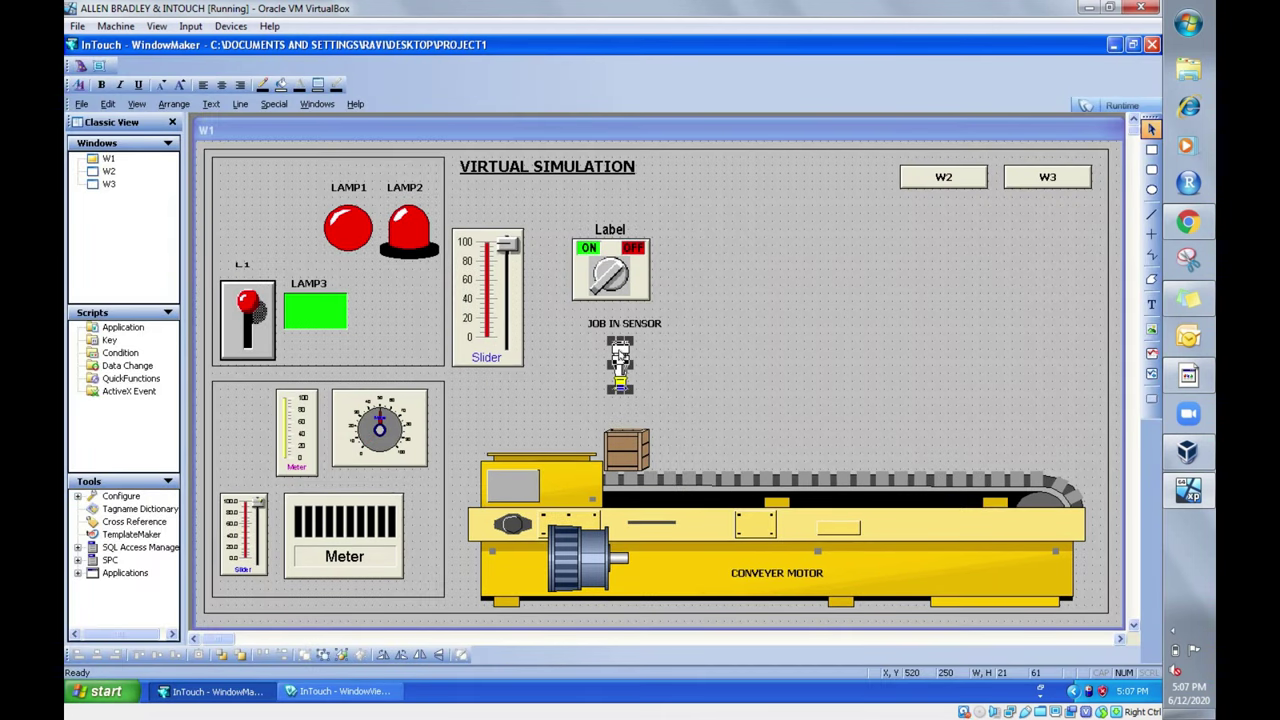
Step: Review the blink expression of the JOB IN SENSOR and cancel out of its animation links
double_click(619, 355)
left_click(571, 425)
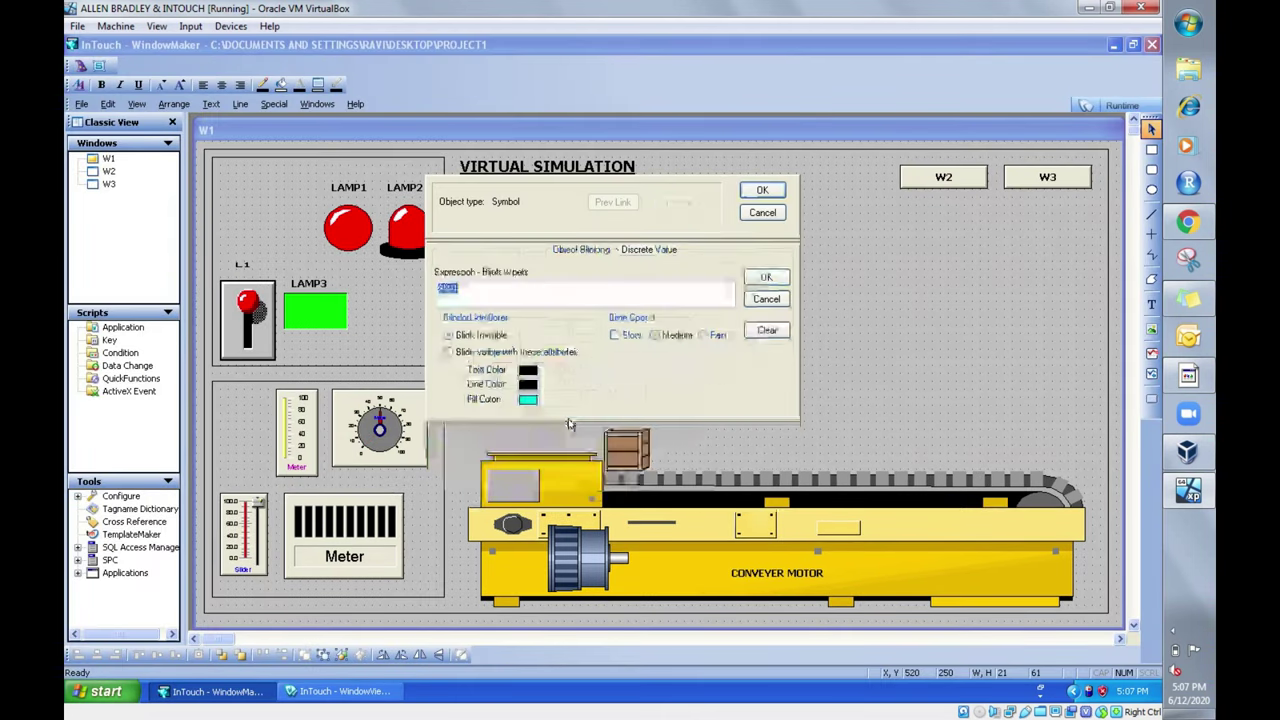
left_click(471, 297)
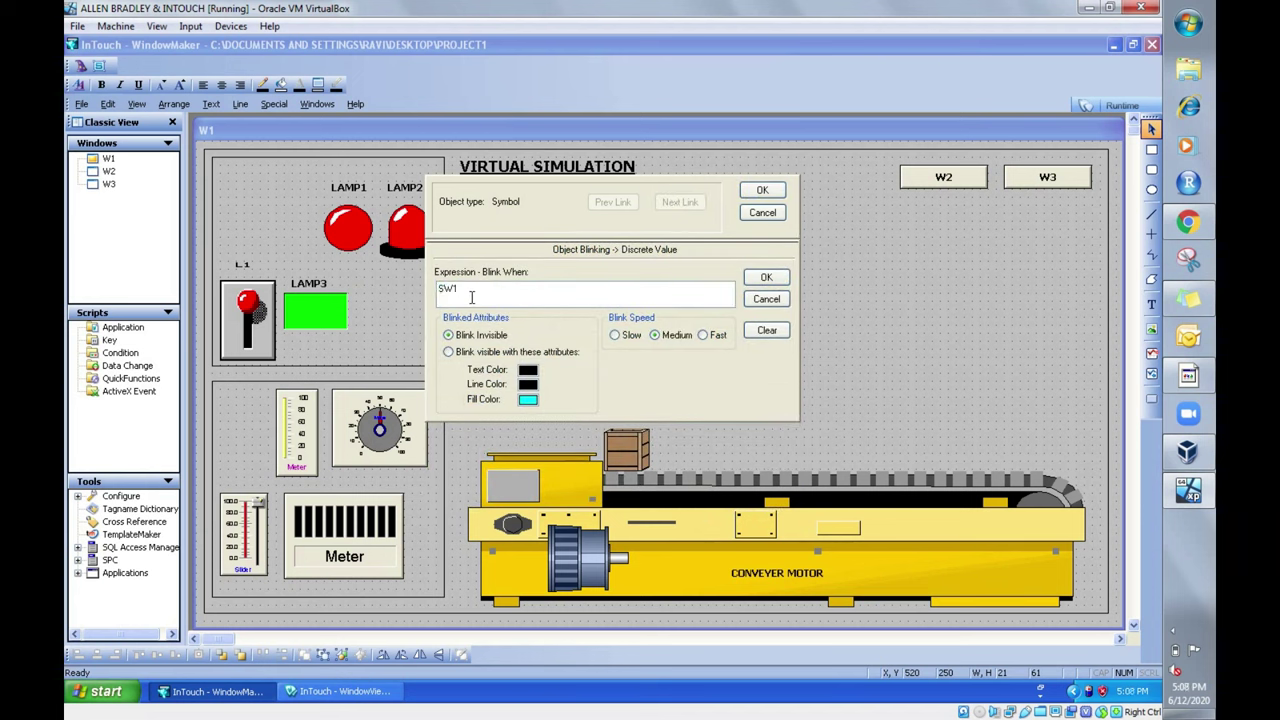
left_click(763, 299)
left_click(763, 213)
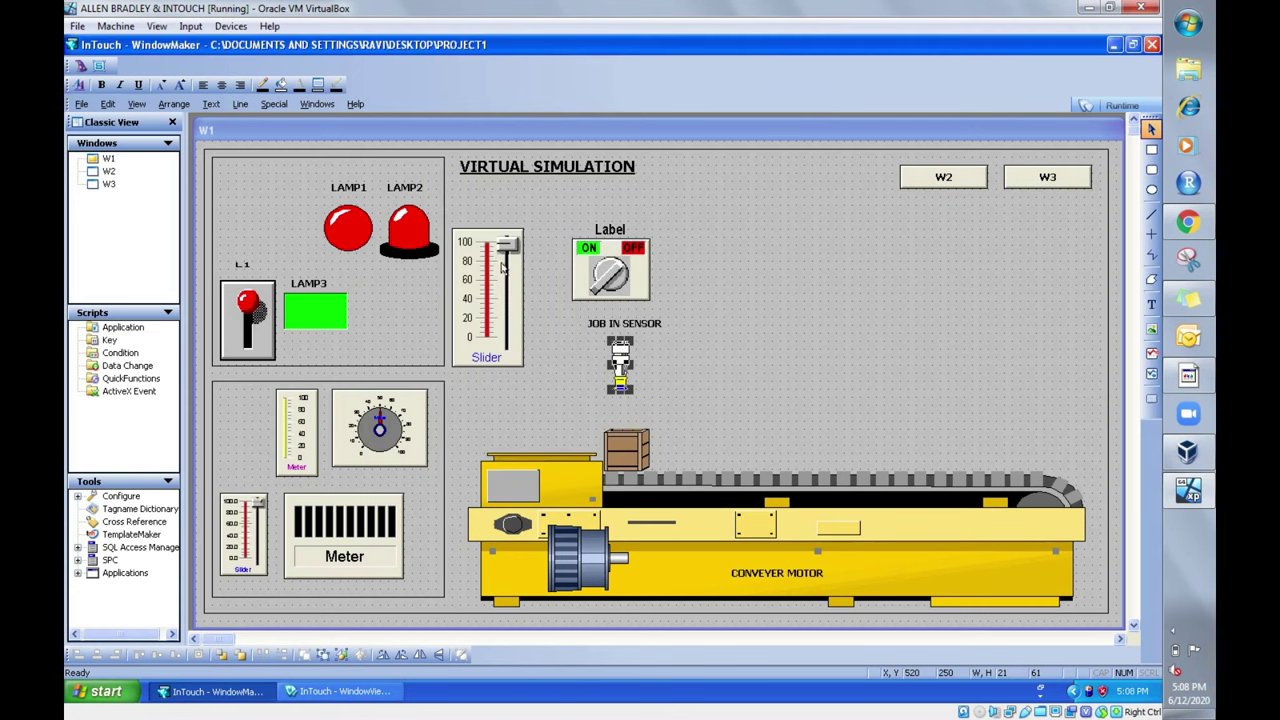
Step: Move the selector switch into the lamp panel beside LAMP1, and the large slider down and closer to the JOB IN SENSOR
left_click(716, 400)
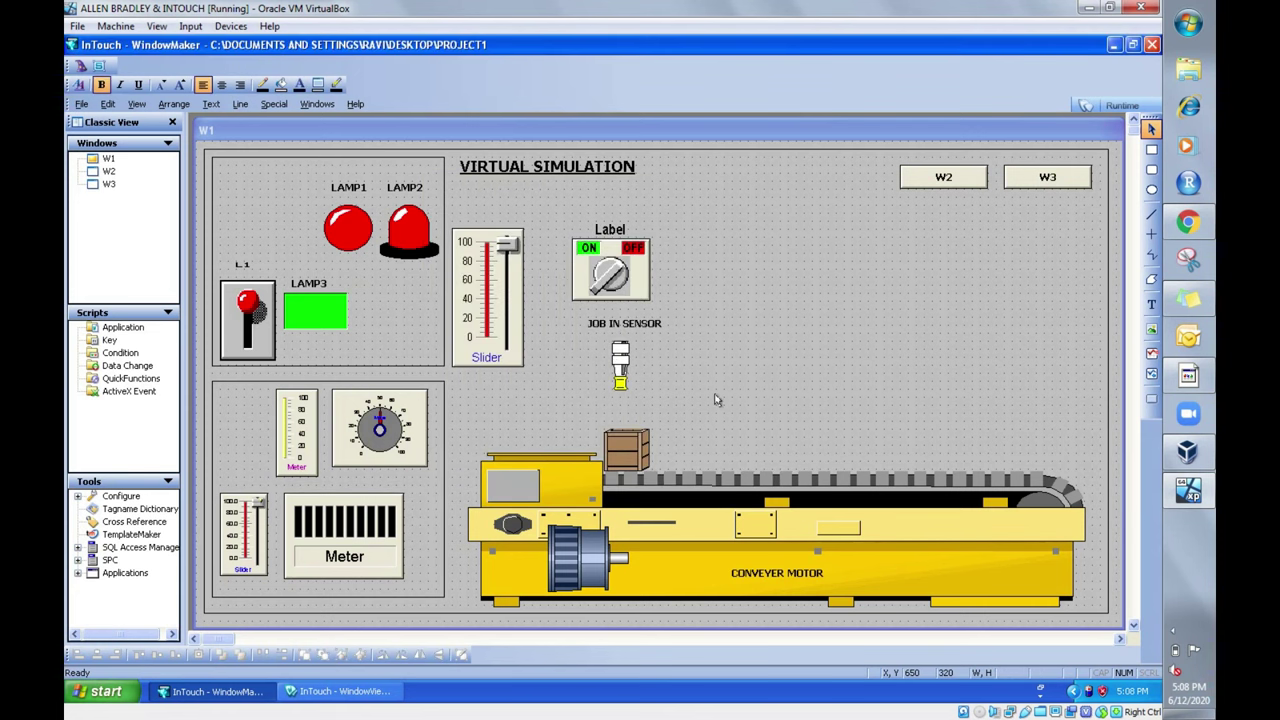
left_click(608, 266)
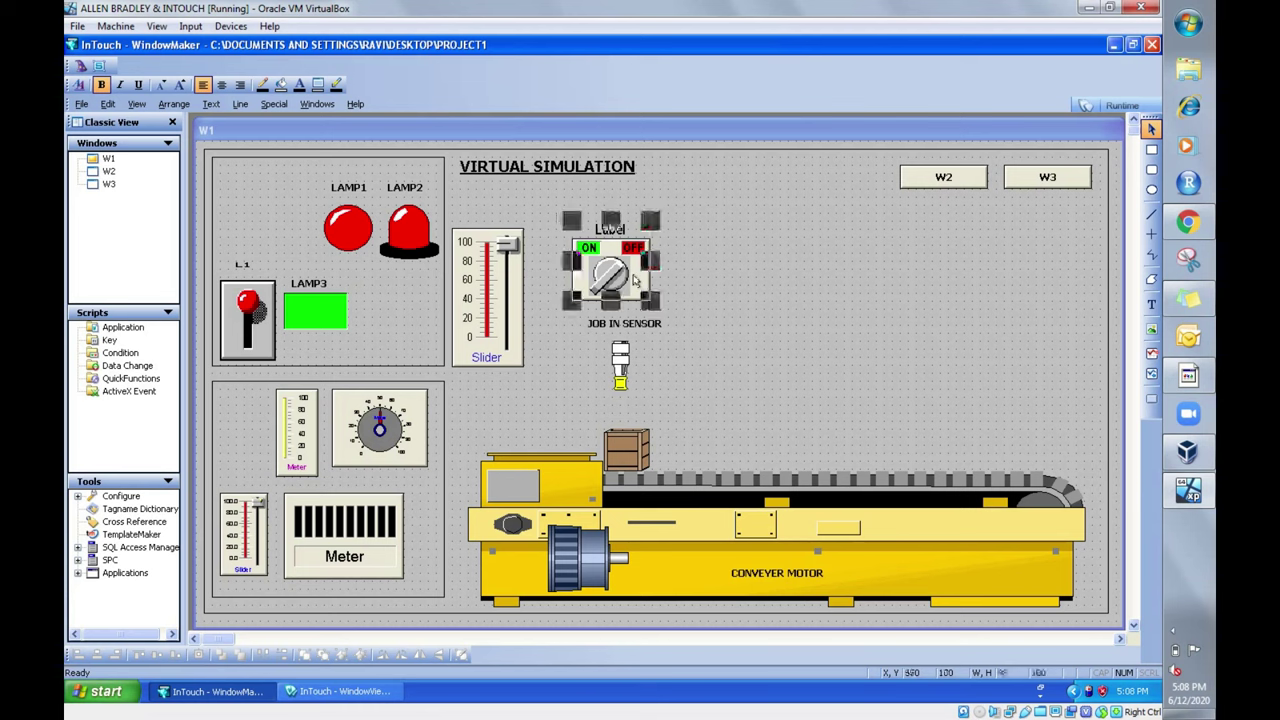
left_click(280, 226)
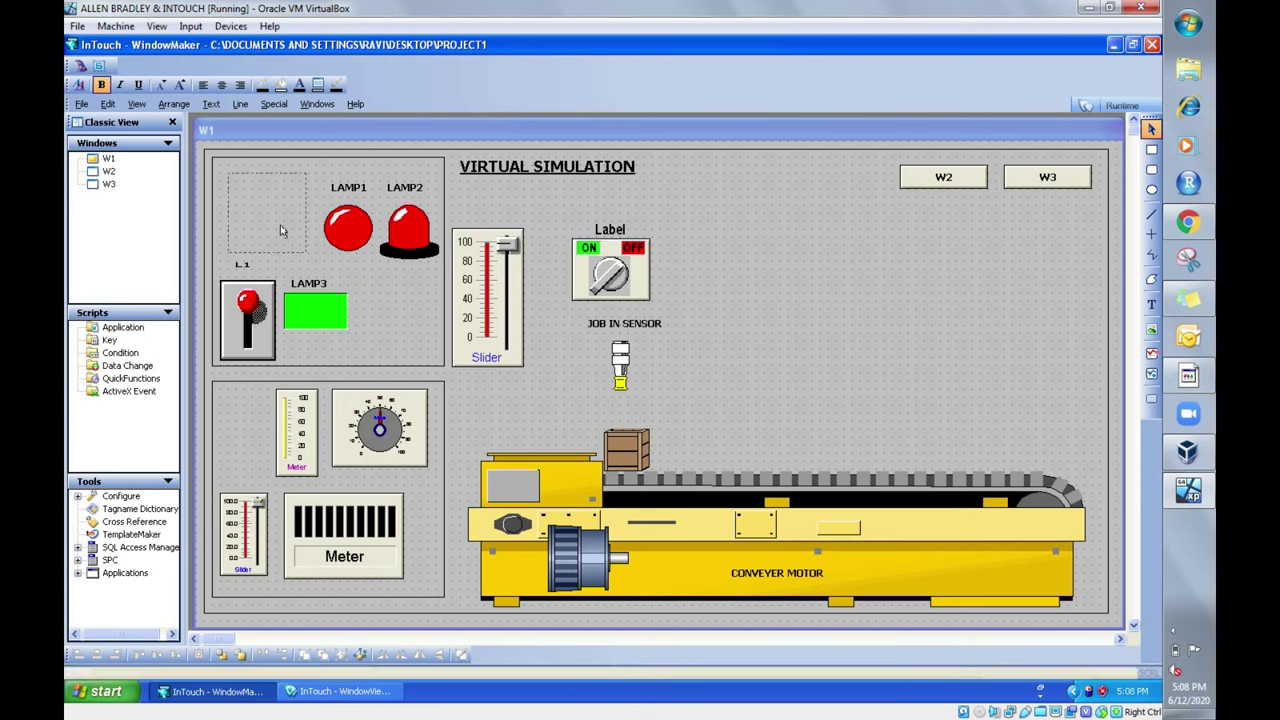
left_click_drag(283, 230, 283, 230)
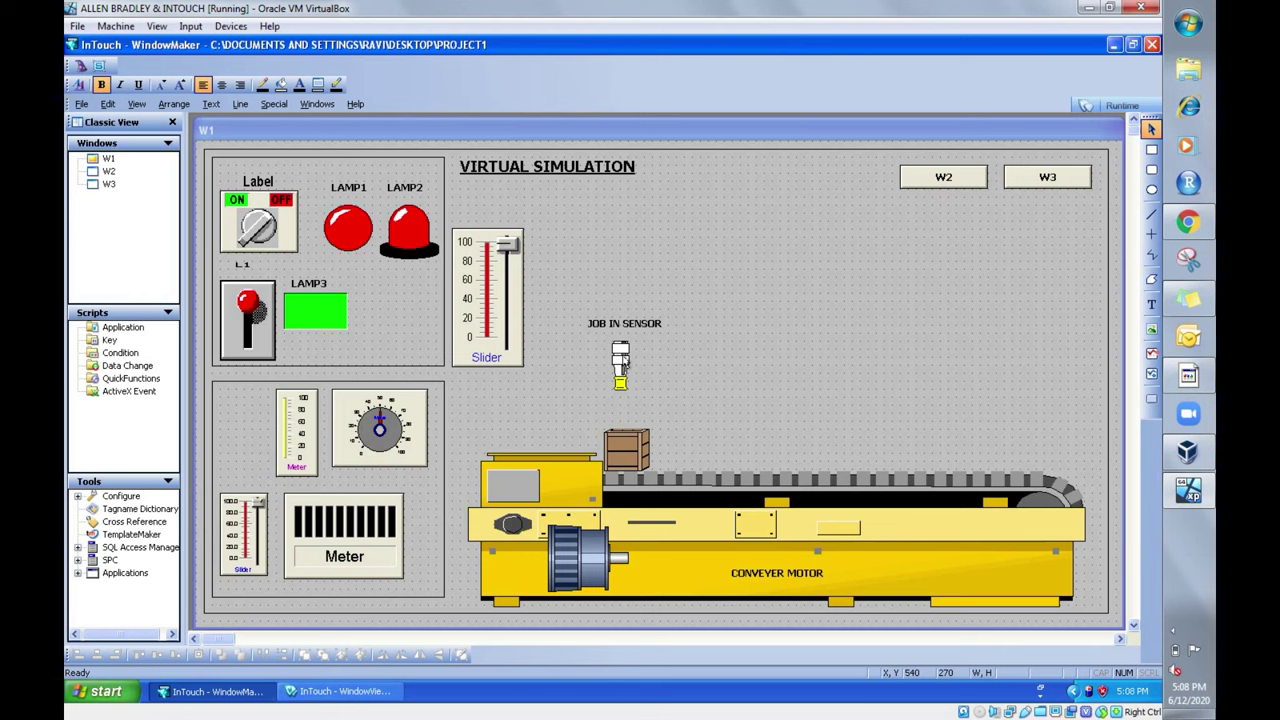
left_click_drag(508, 337, 541, 380)
left_click(772, 393)
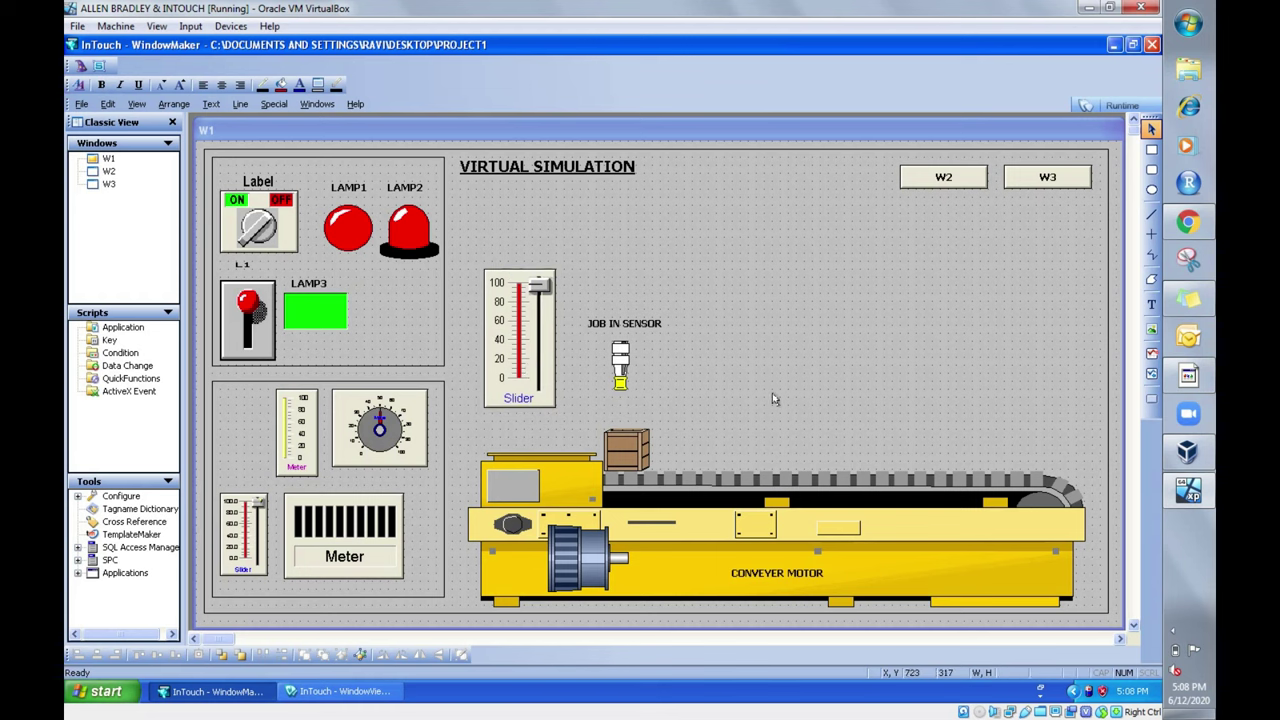
Step: Check the tag and movement range of the crate's horizontal location link and close its animation links
double_click(632, 455)
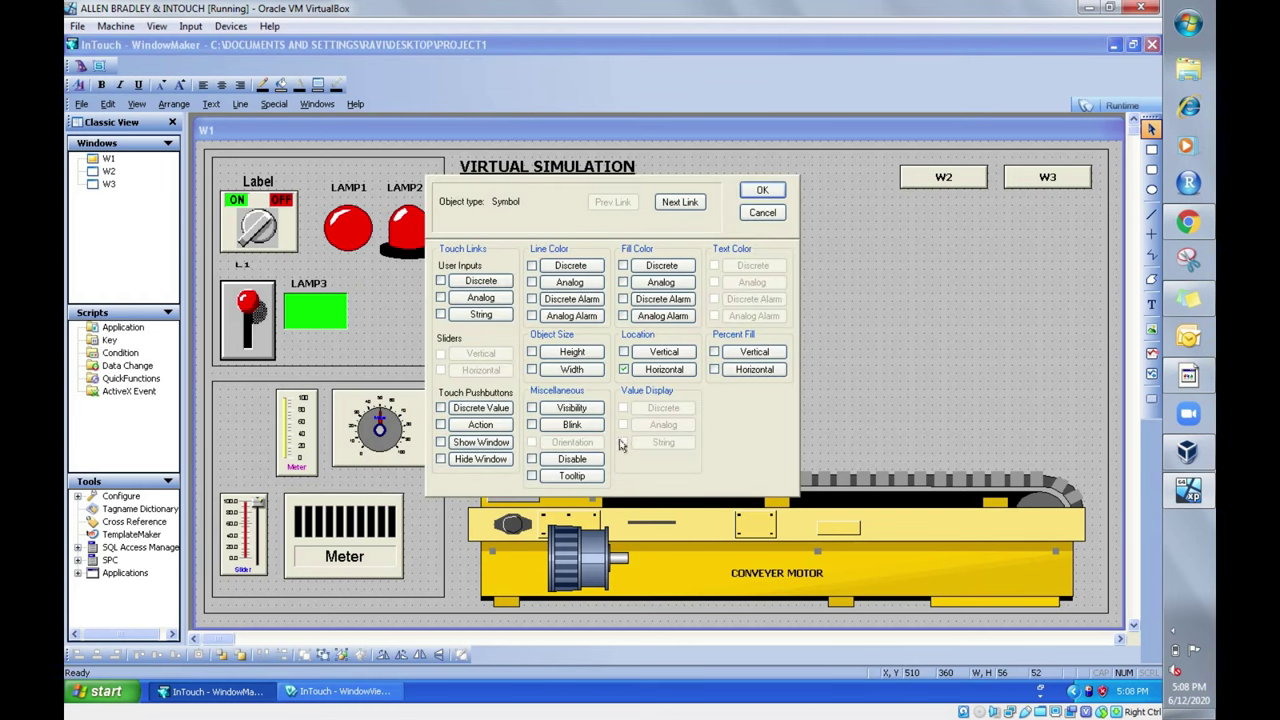
left_click(678, 371)
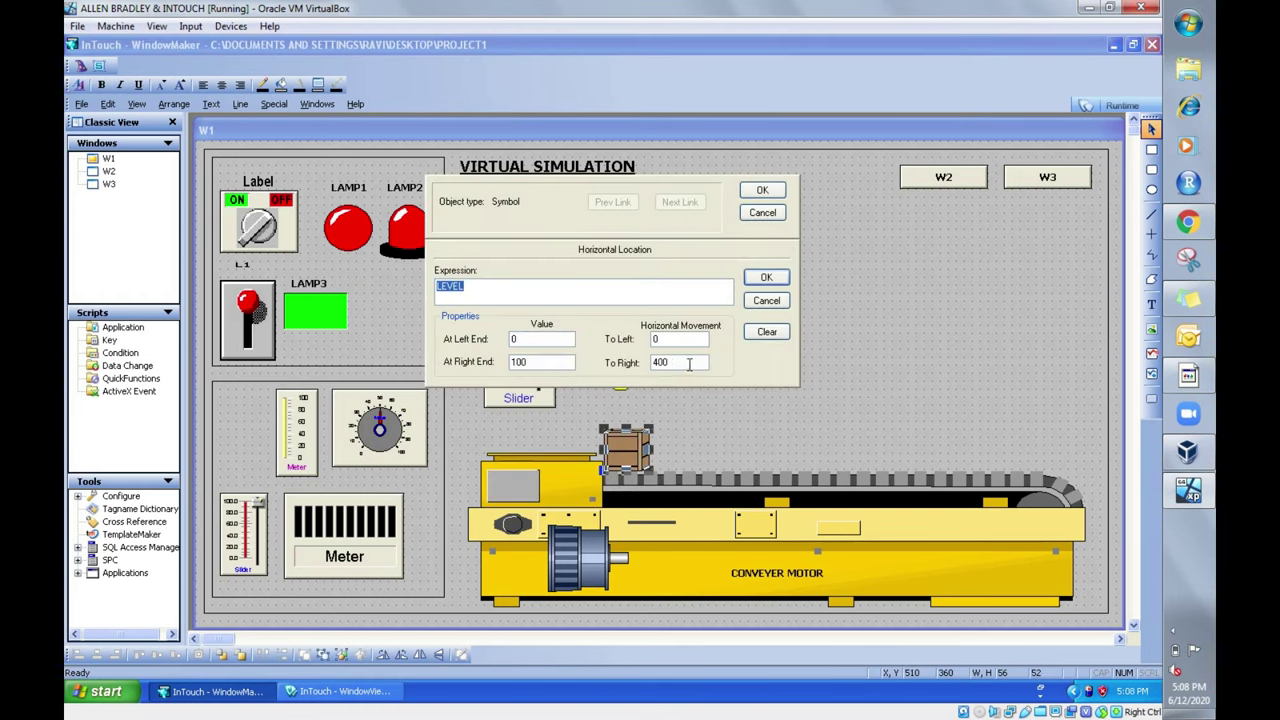
left_click(765, 278)
left_click(762, 190)
left_click(692, 418)
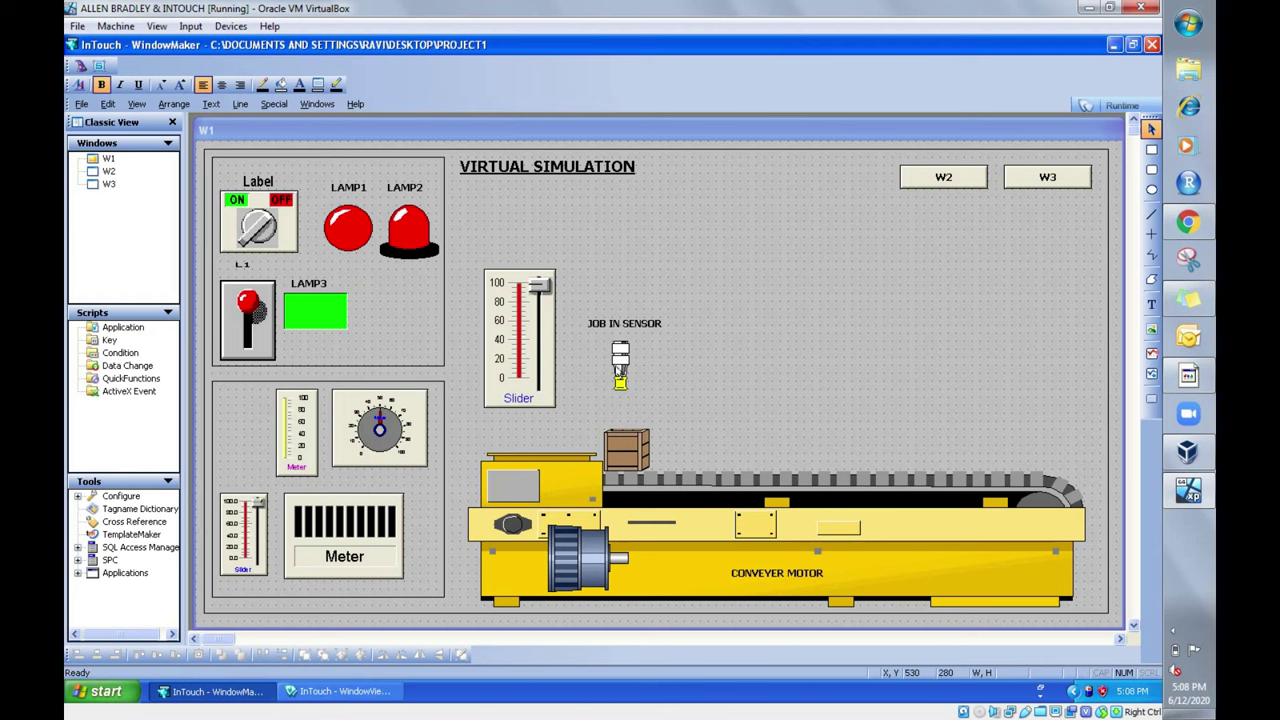
Step: Make the JOB IN SENSOR blink visibly with attributes when LEVEL<10, choosing the LEVEL tag for the expression, and accept its animation links
double_click(621, 370)
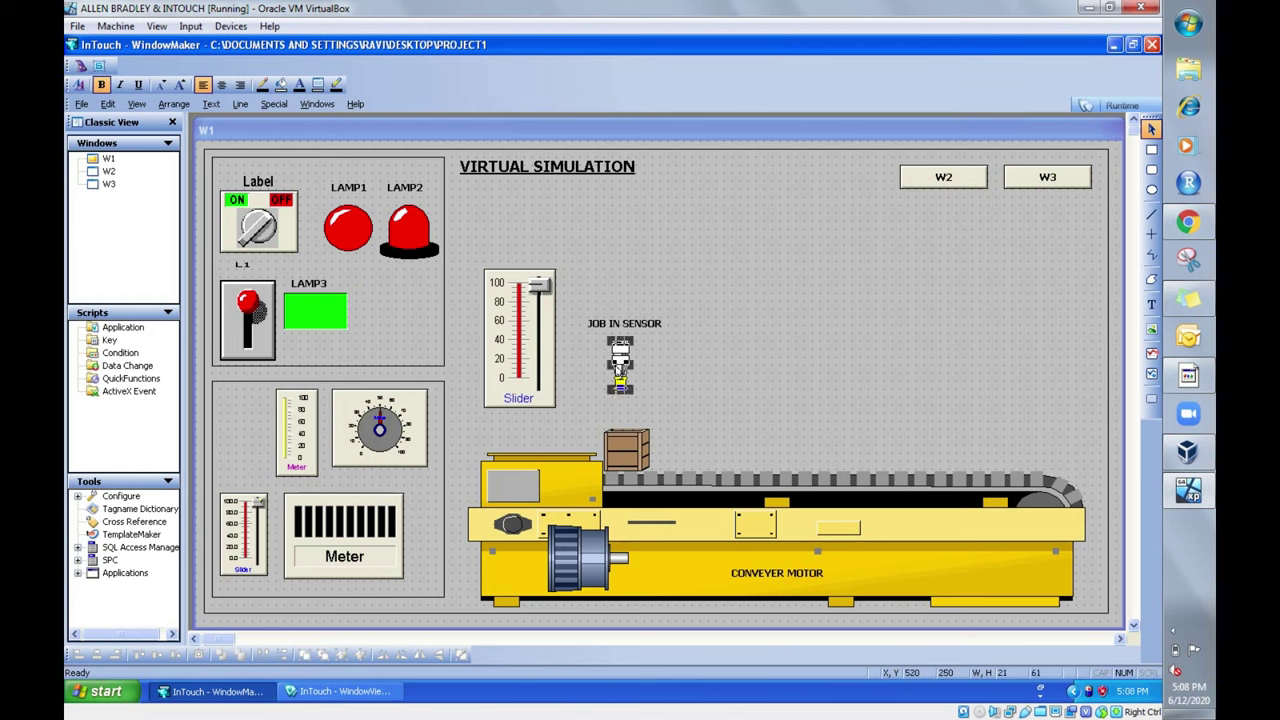
left_click(568, 428)
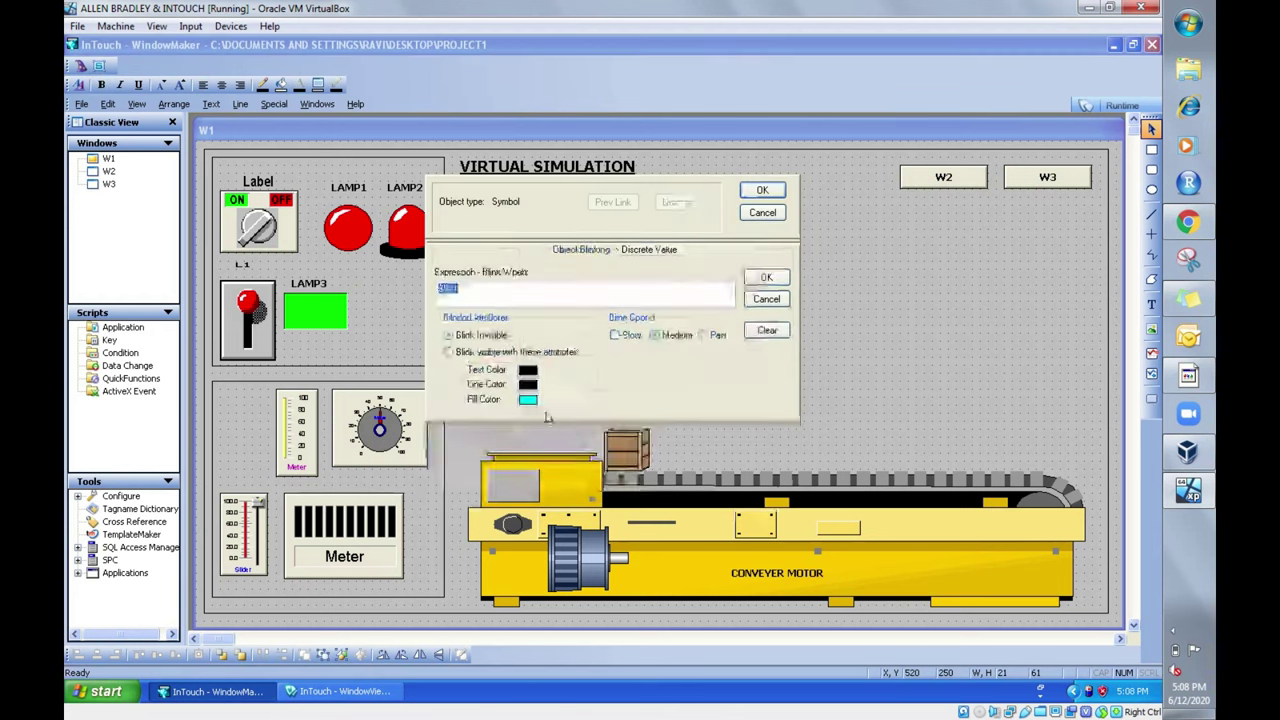
key("BackSpace")
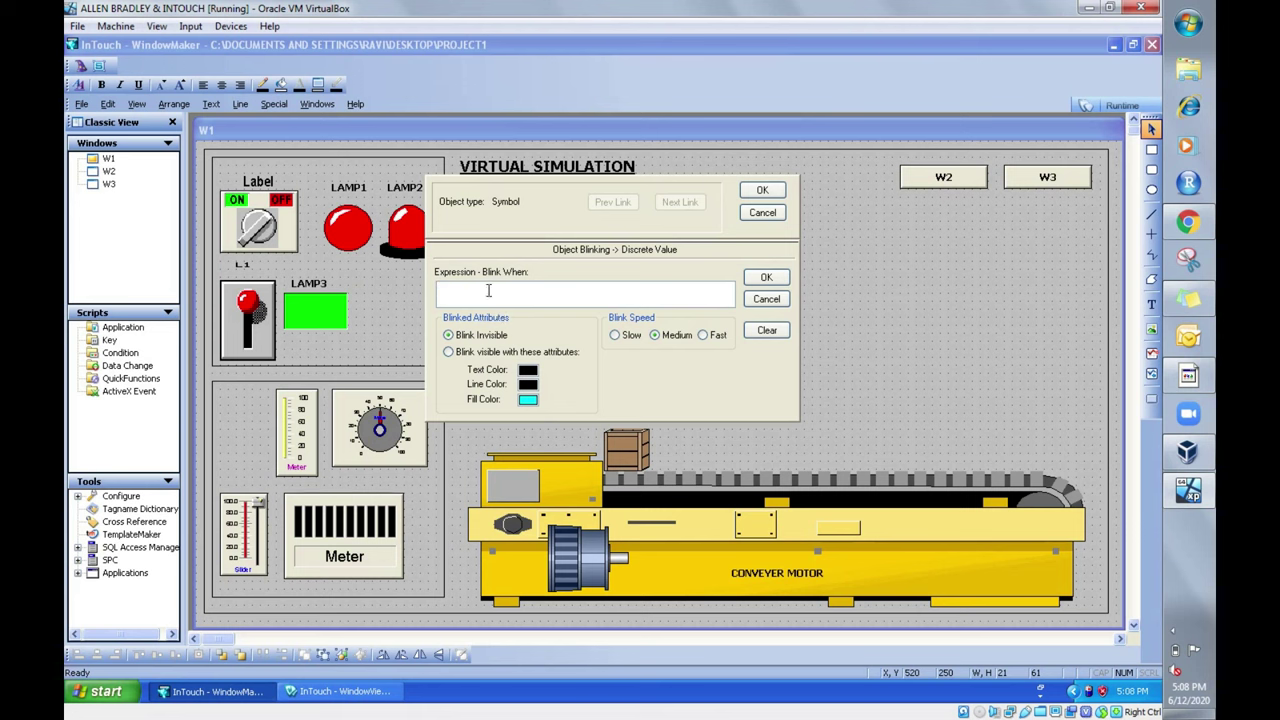
double_click(488, 290)
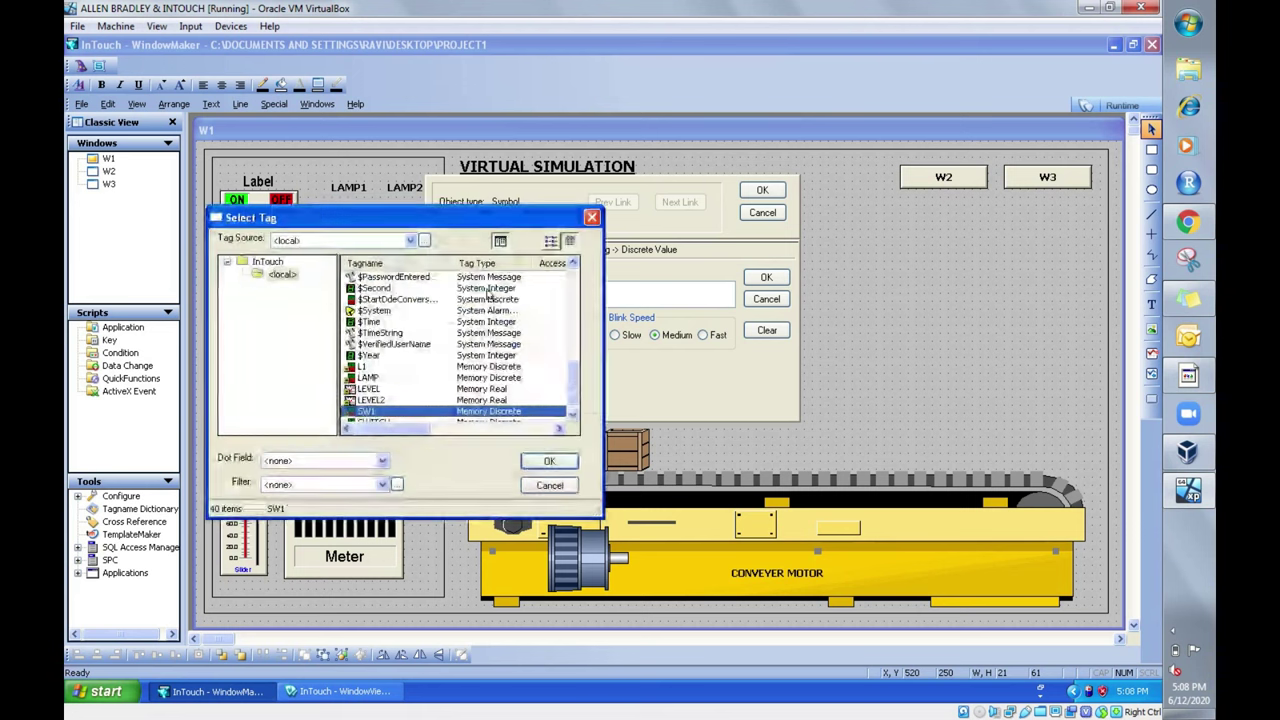
left_click(573, 415)
double_click(470, 378)
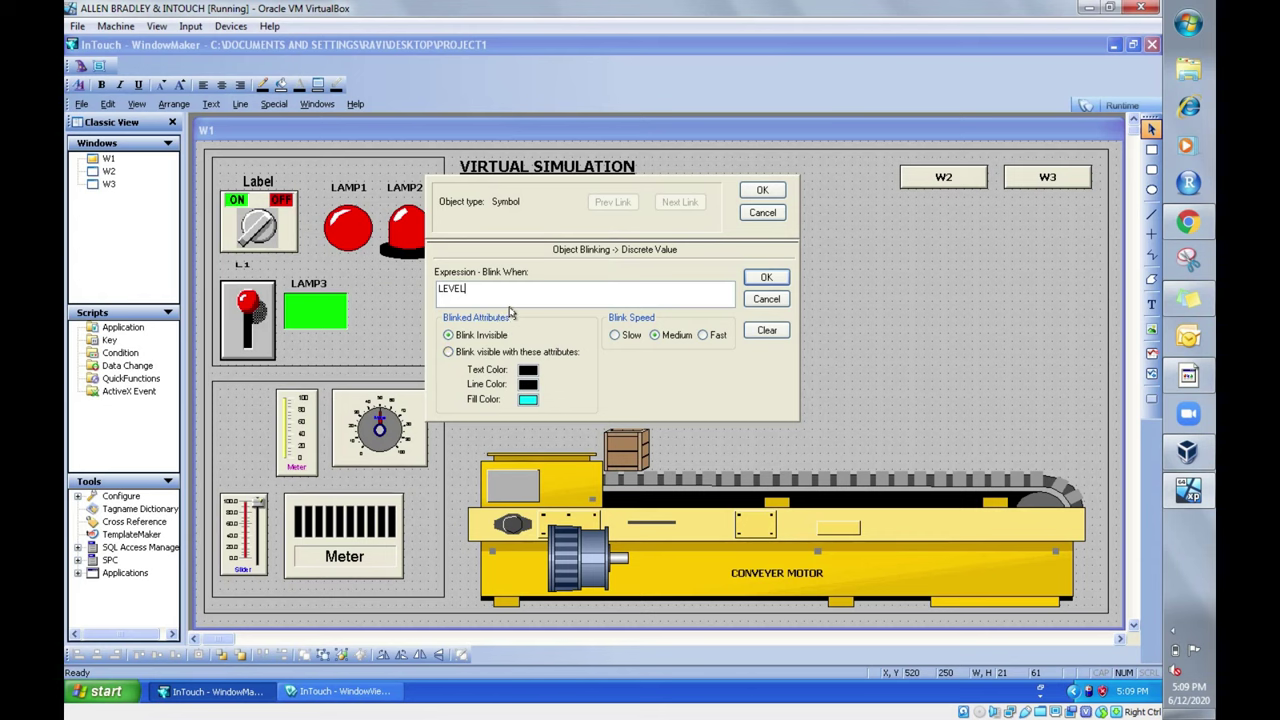
type("<10")
left_click(454, 353)
left_click(763, 283)
left_click(762, 190)
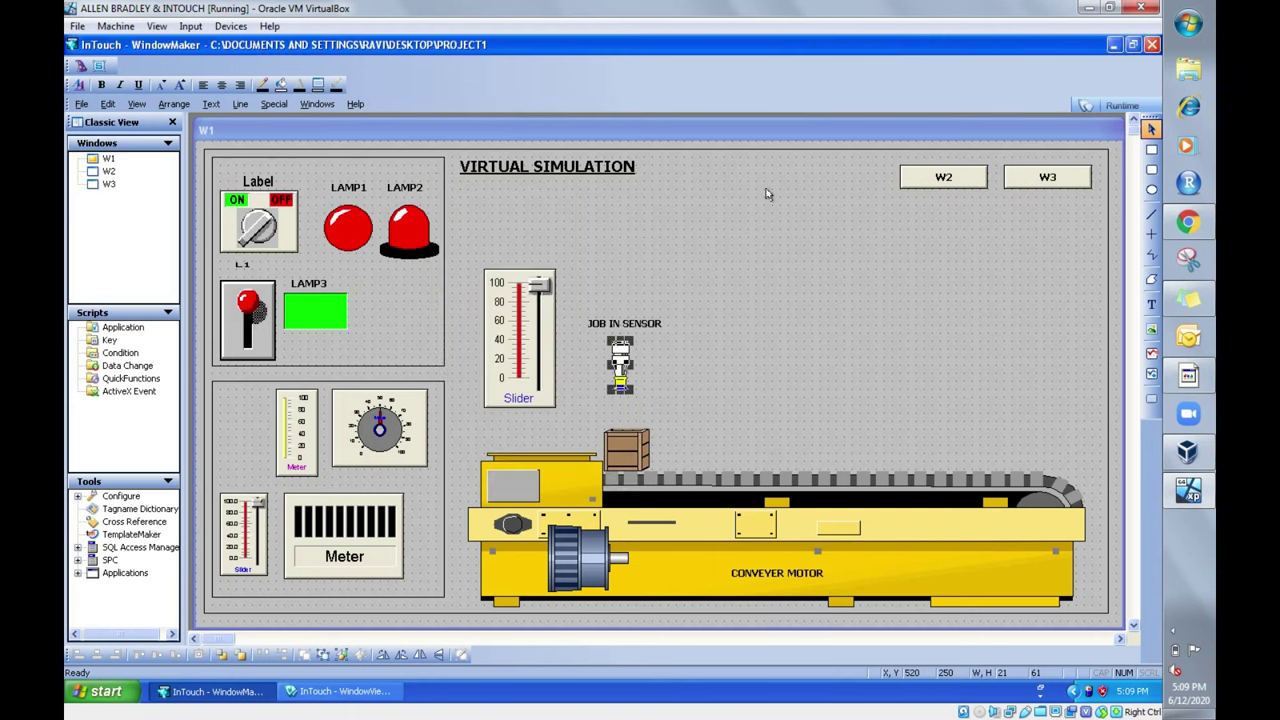
Step: Test the crate and sensor in runtime by raising the large slider to 100 and lowering it back to 0
left_click(1096, 108)
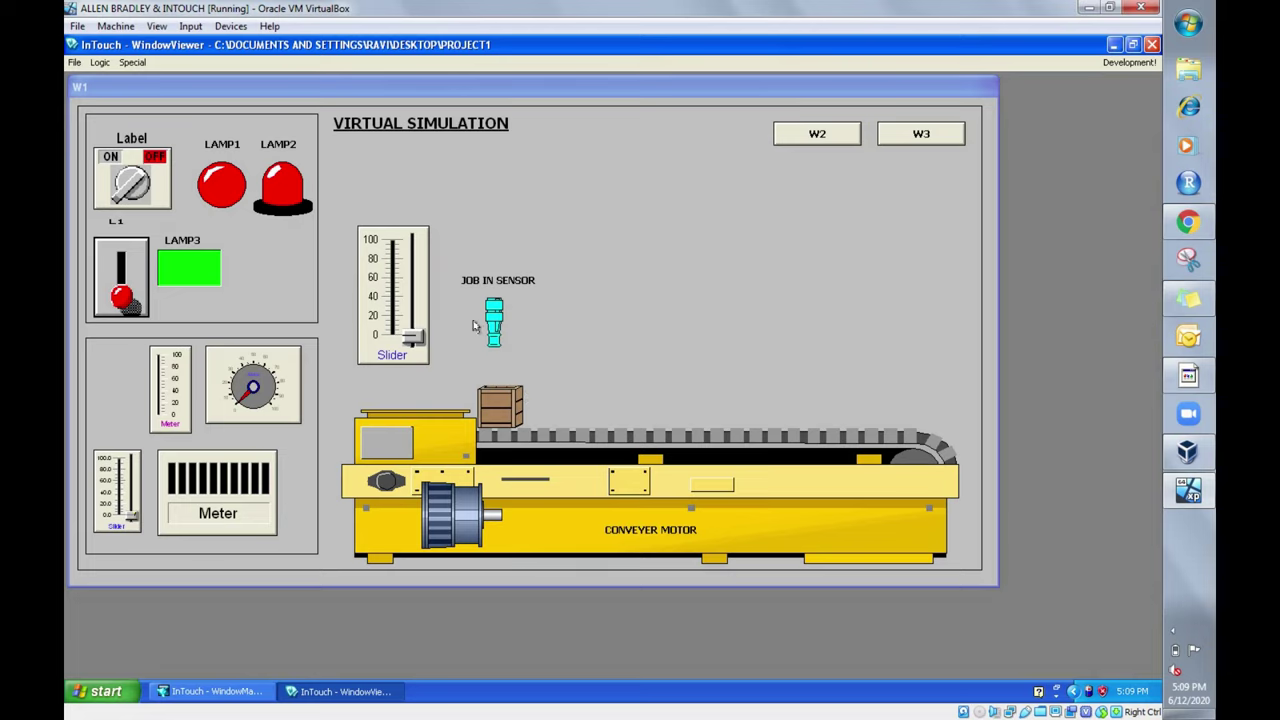
left_click(408, 334)
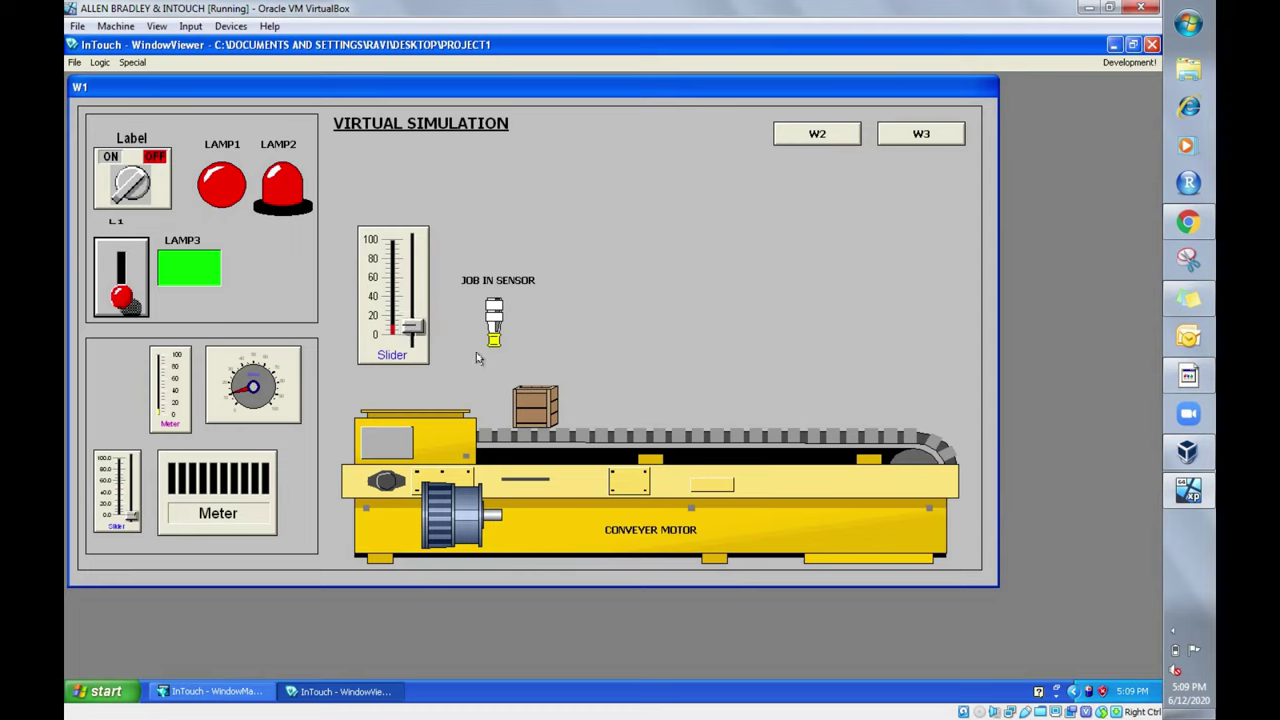
left_click_drag(414, 328, 424, 217)
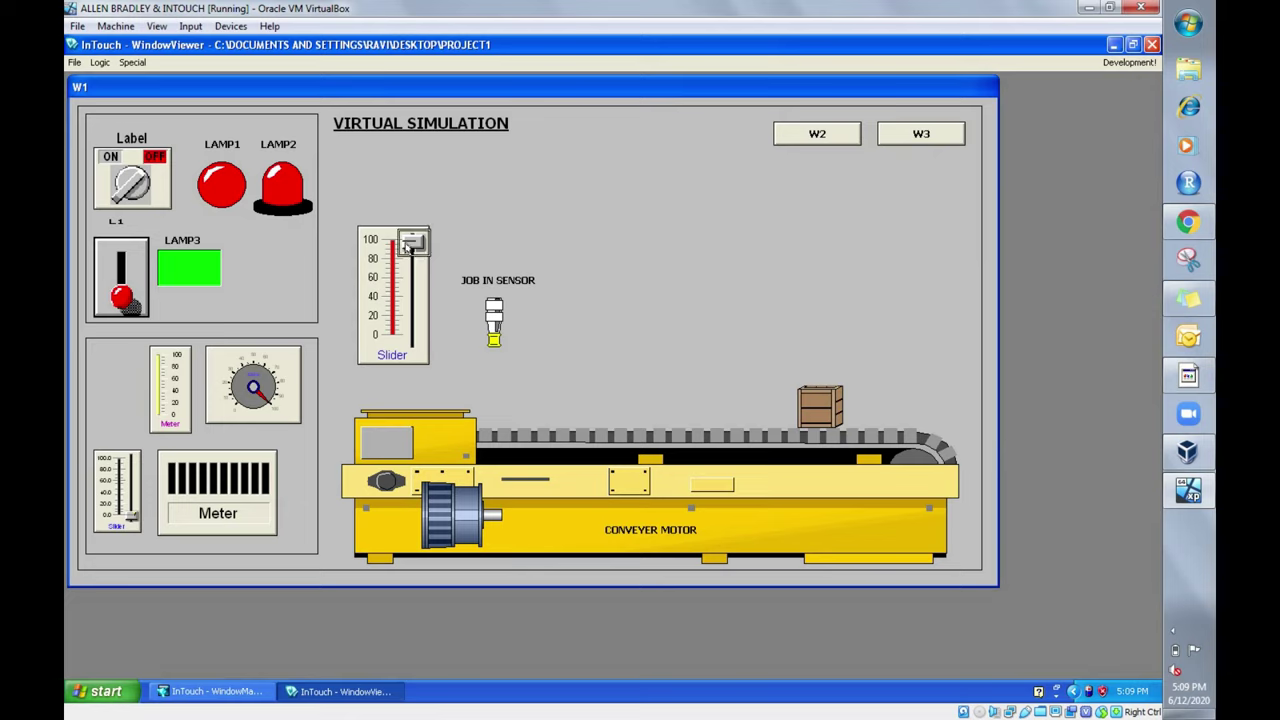
left_click_drag(410, 246, 411, 340)
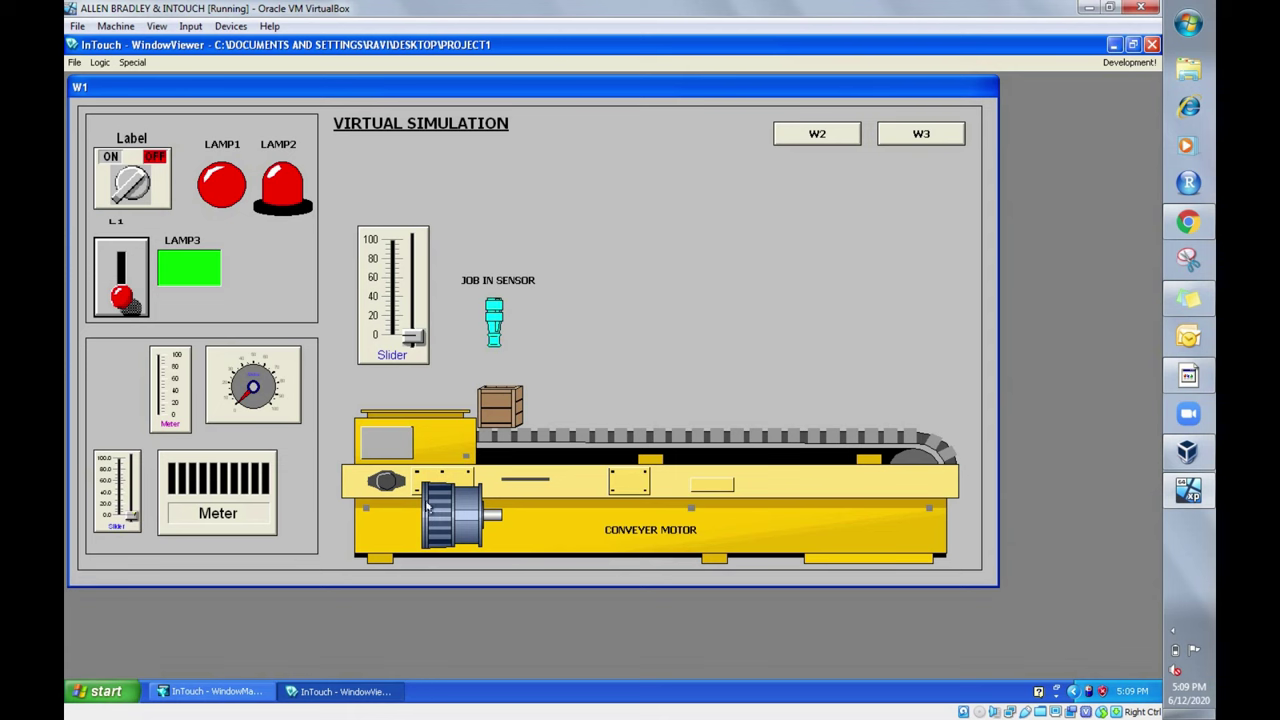
Step: Return to development mode, duplicate the JOB IN SENSOR symbol and place the copy above the far end of the conveyor
left_click(1130, 62)
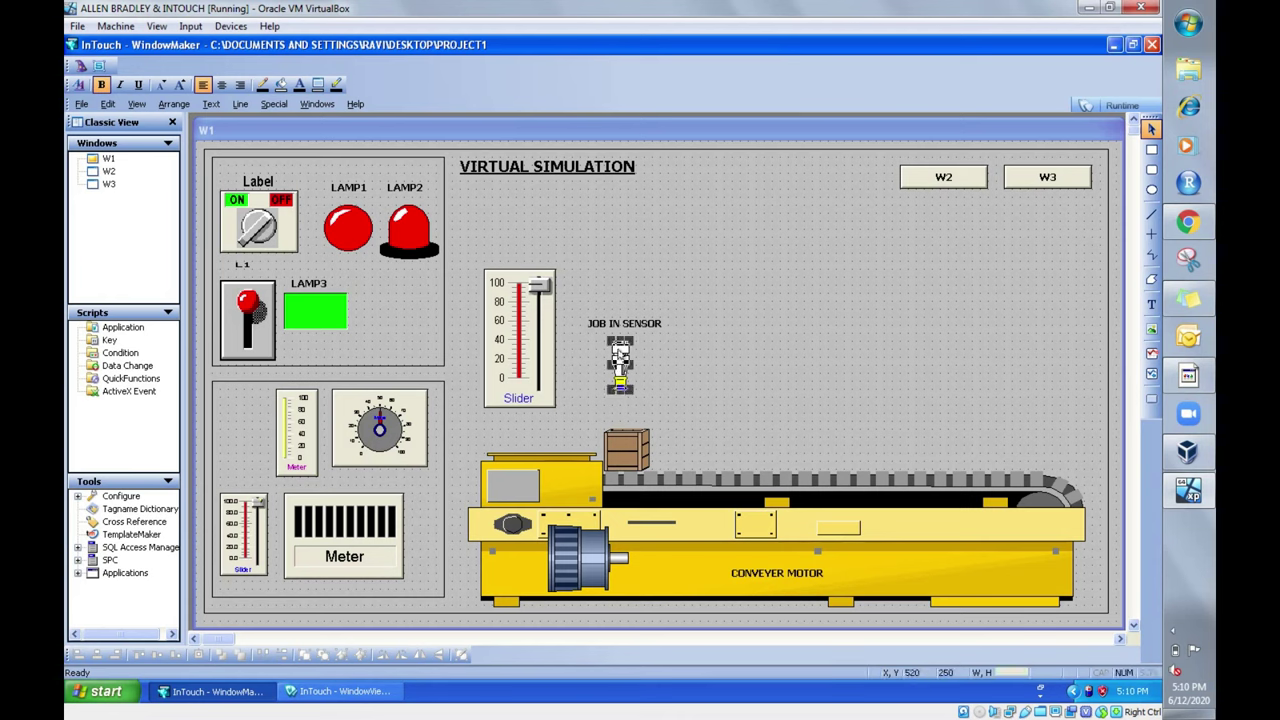
right_click(621, 352)
left_click(662, 361)
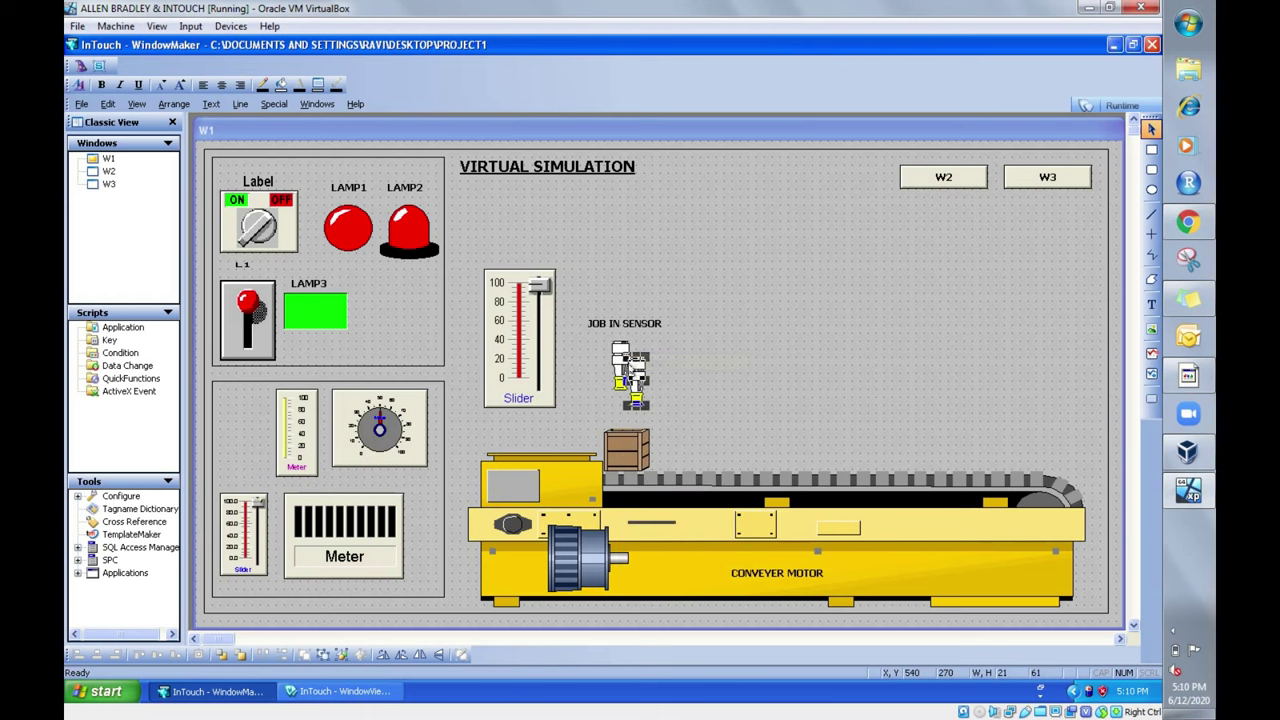
left_click_drag(629, 379, 1035, 365)
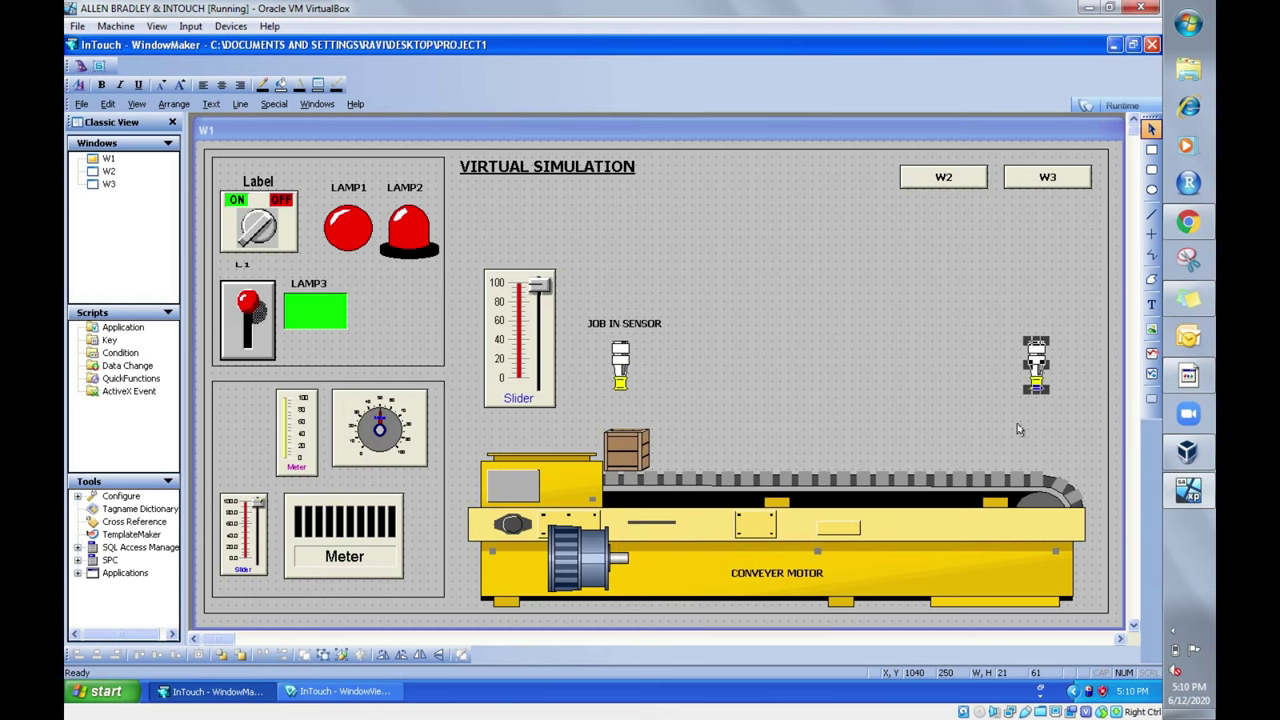
Step: Add the text label JOB OUT SENSOR above the duplicated sensor
left_click(1151, 304)
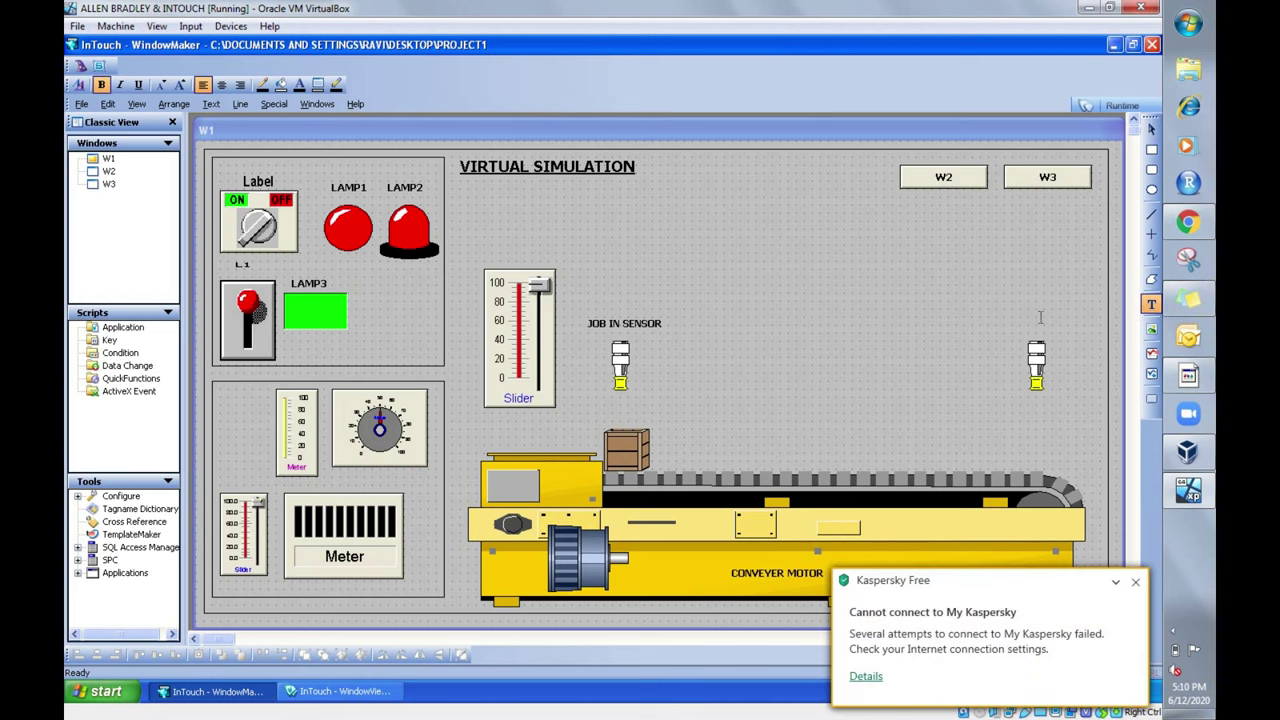
left_click(1013, 332)
type("JOB OUT SENSOR")
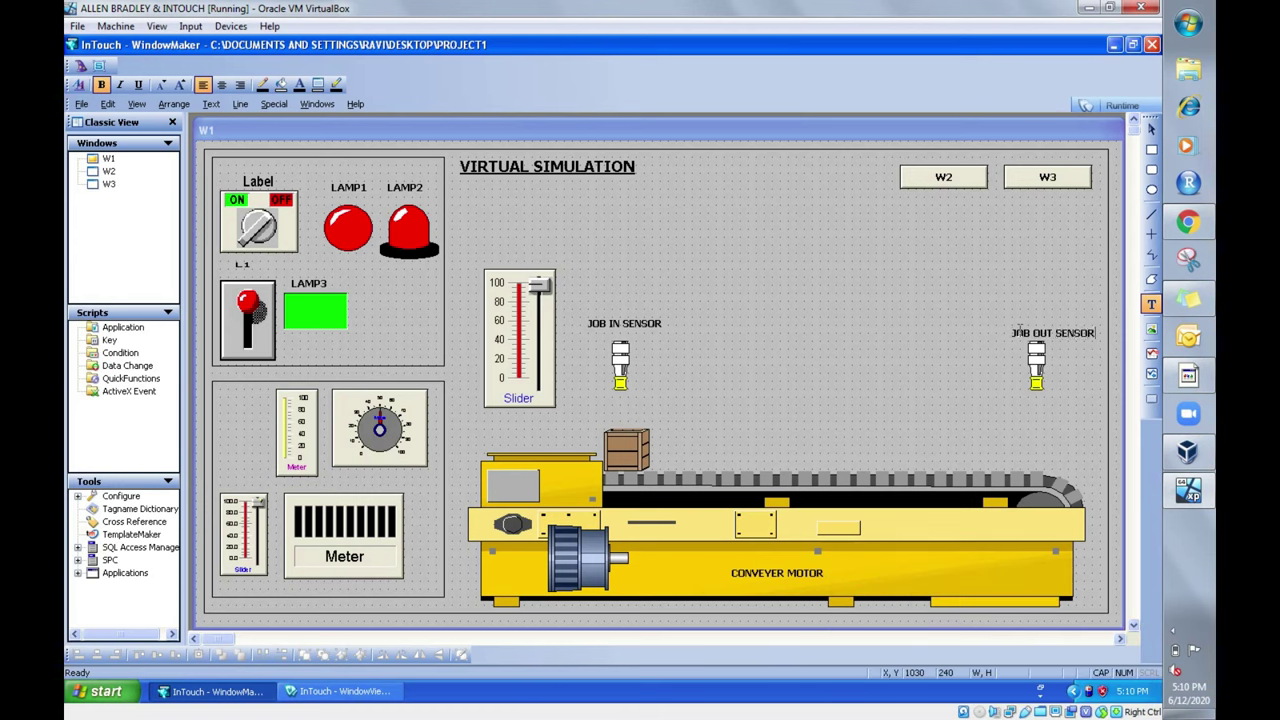
left_click(1089, 390)
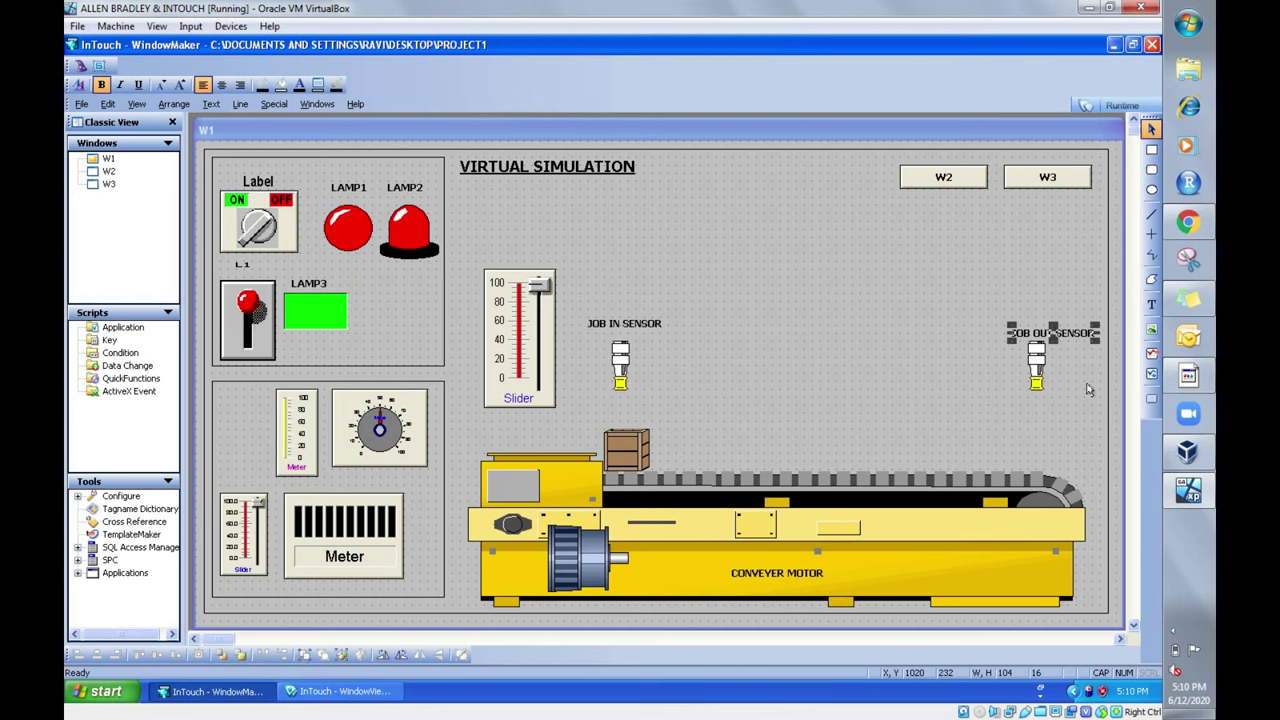
left_click(903, 352)
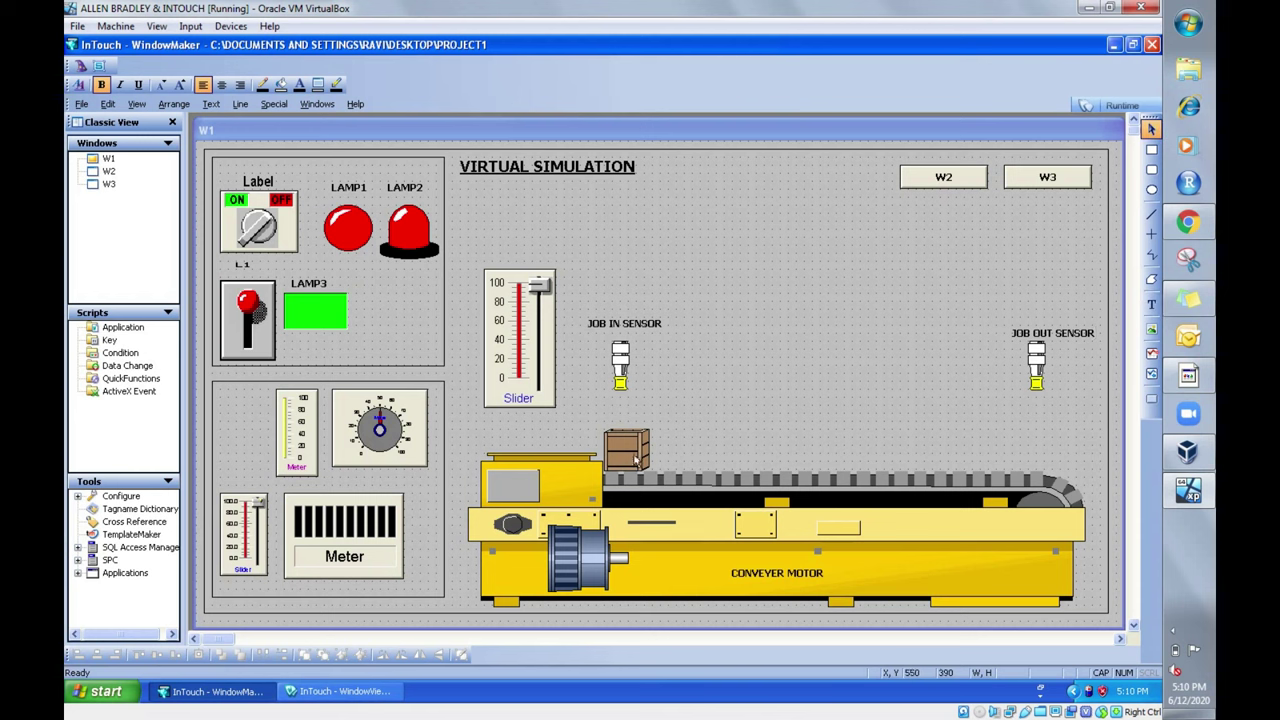
Step: Set the crate's horizontal location movement to the right to 500 and accept its animation links
double_click(635, 459)
left_click(676, 363)
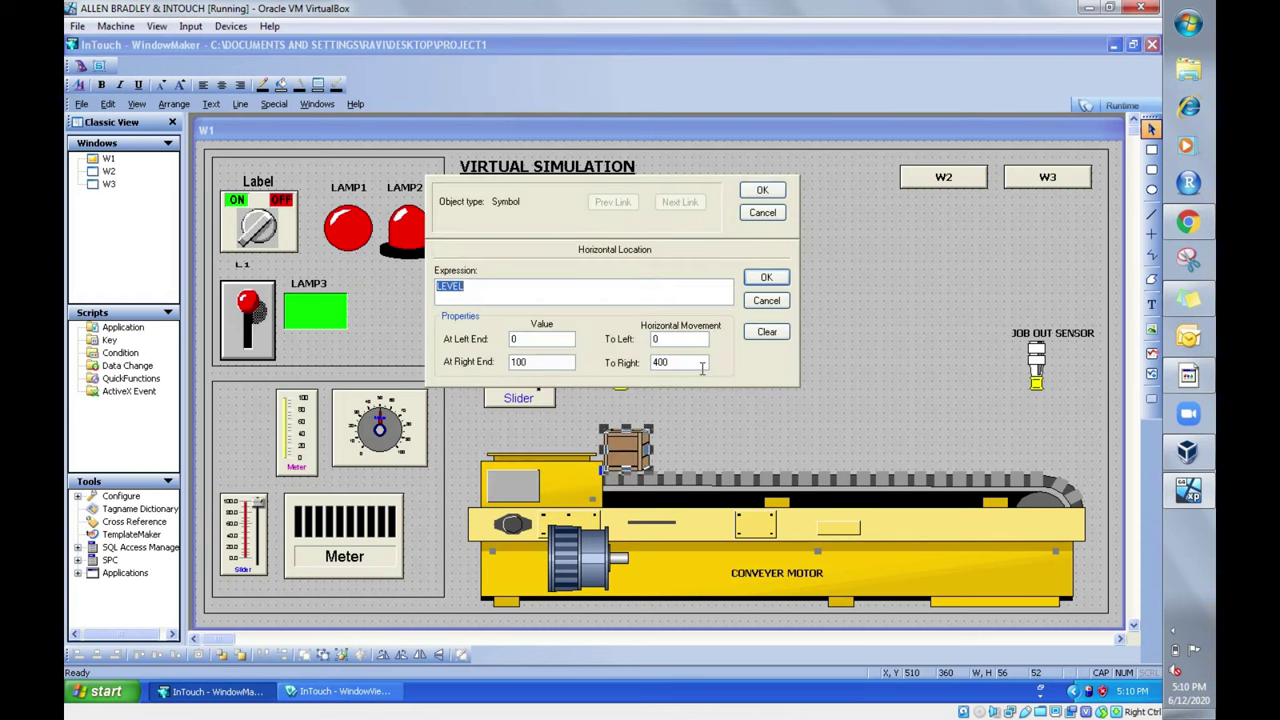
double_click(678, 366)
type("500")
left_click(779, 274)
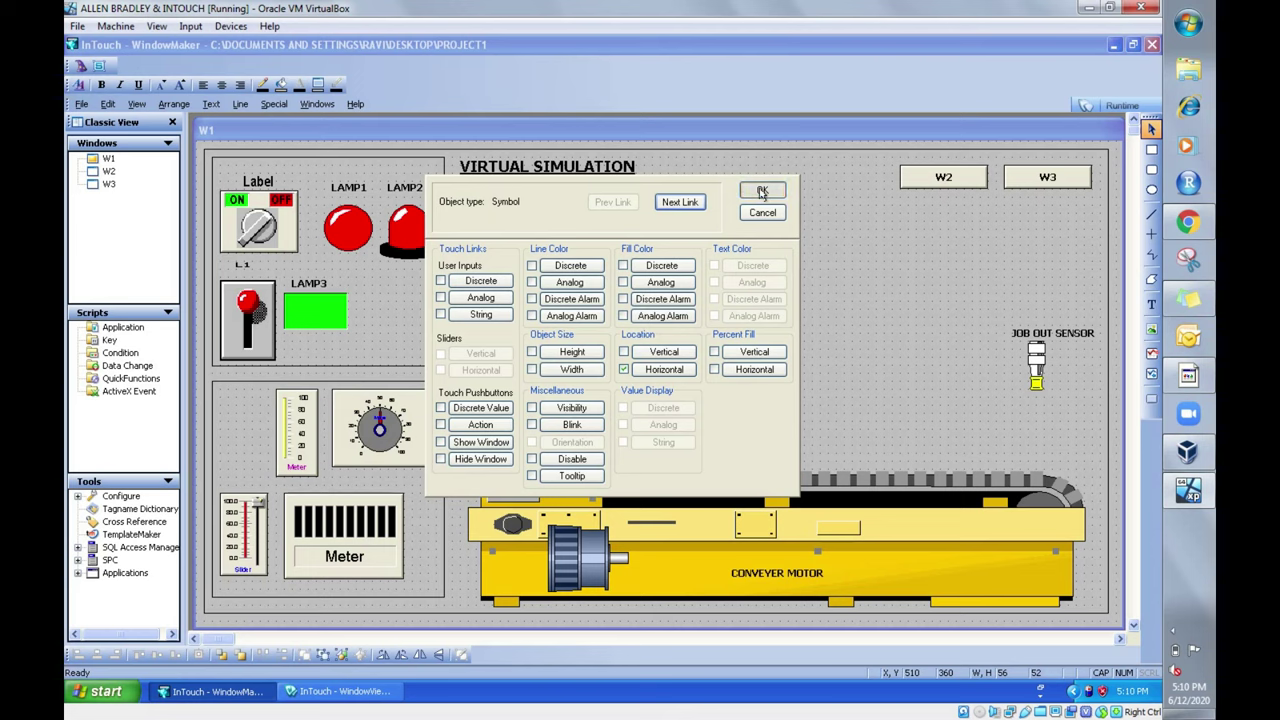
left_click(762, 192)
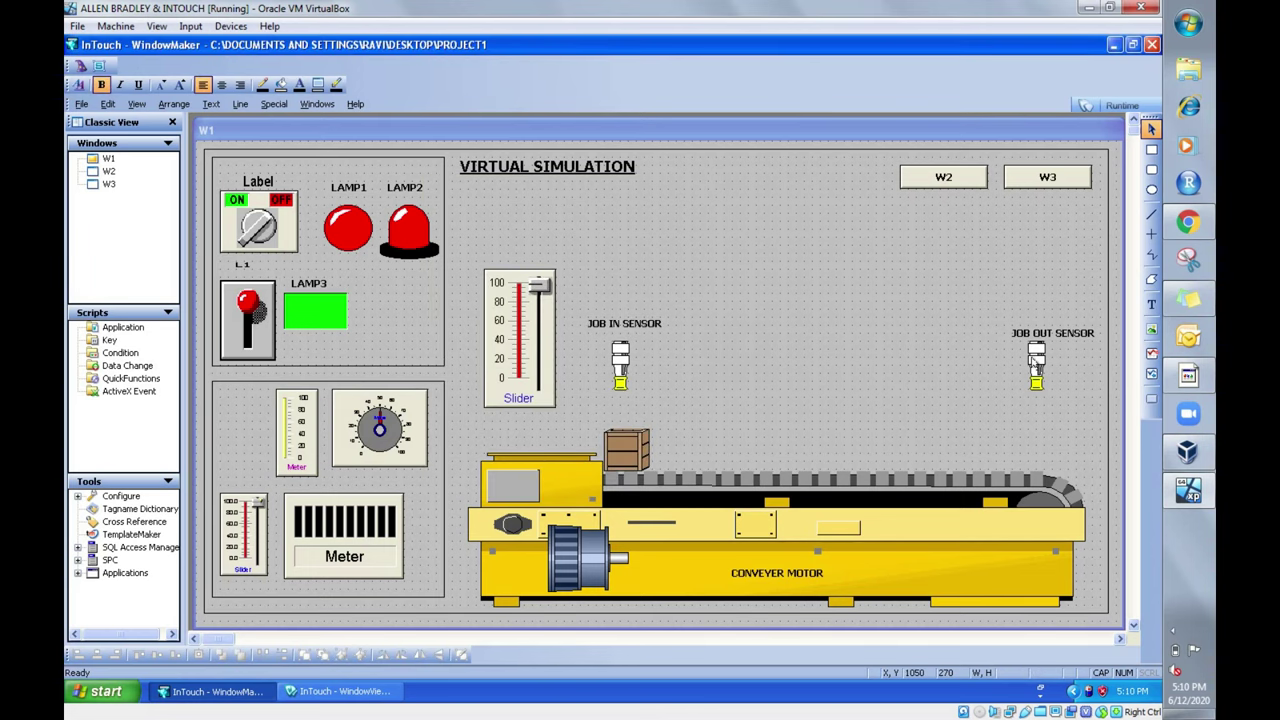
Step: Change the JOB OUT SENSOR's blink expression to LEVEL >90 and accept its animation links
double_click(1035, 363)
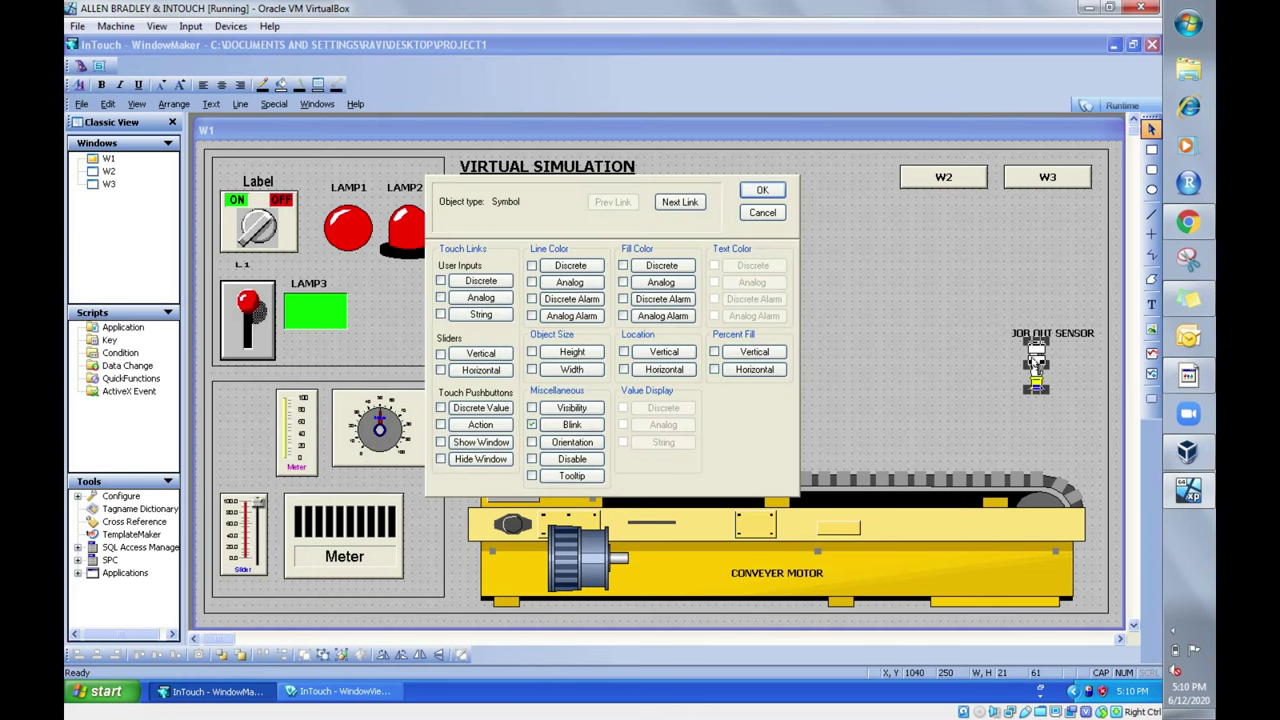
left_click(587, 428)
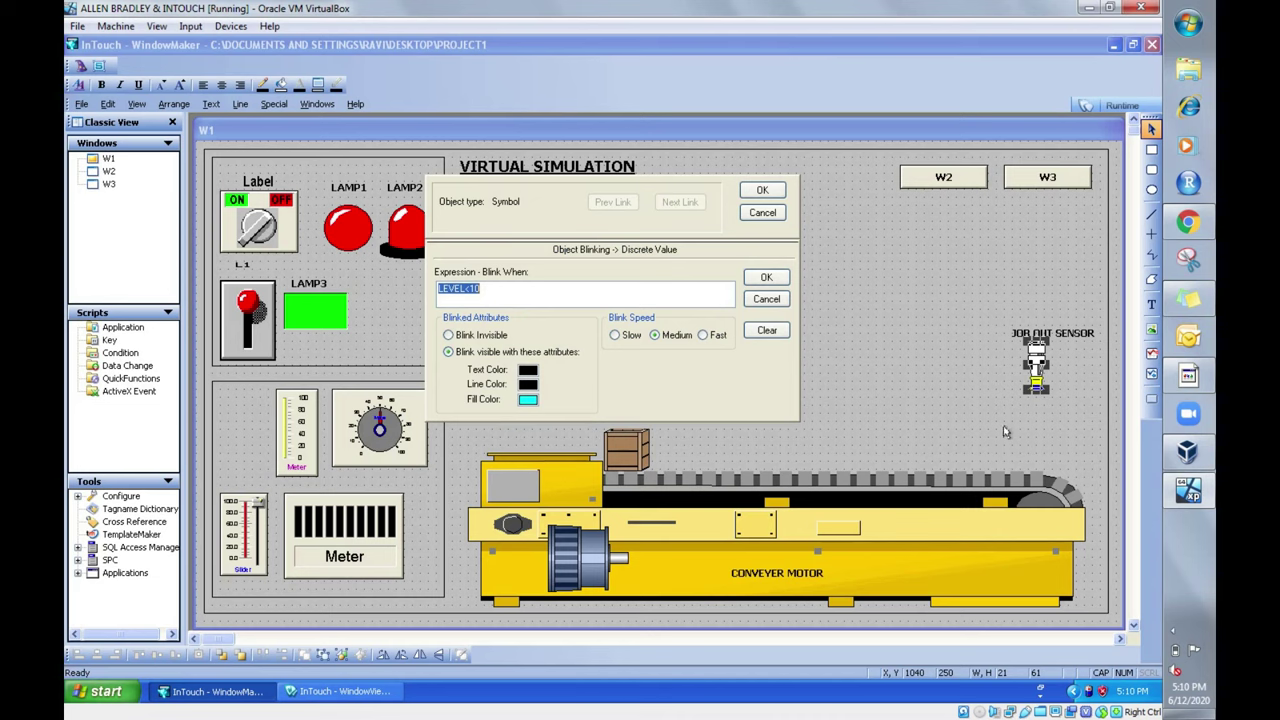
left_click(472, 288)
left_click(766, 277)
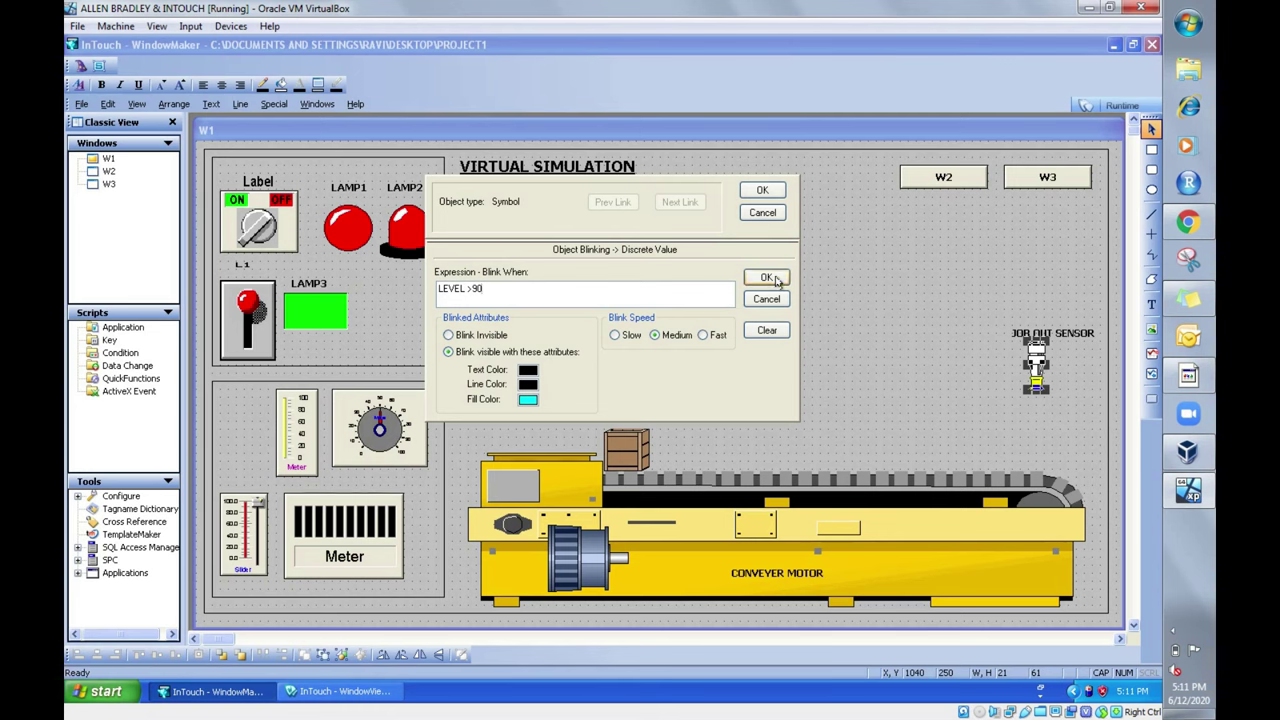
left_click(763, 190)
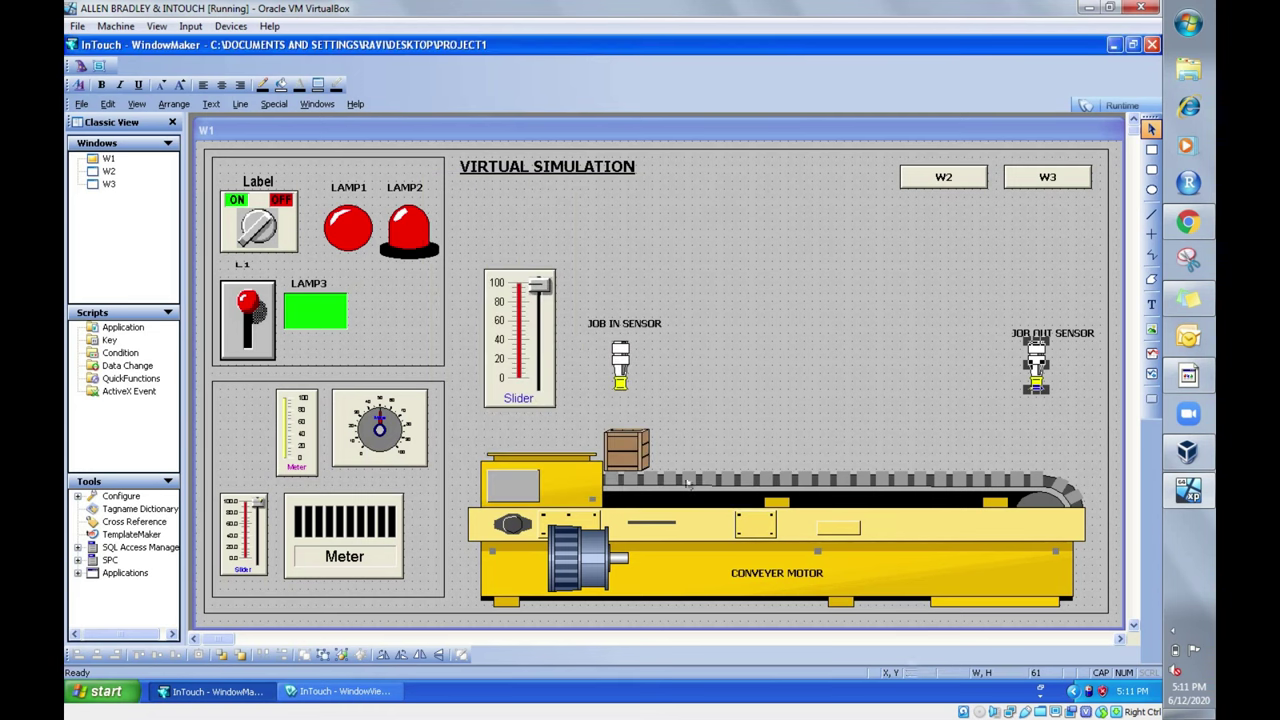
Step: Give the conveyor motor a visible blink link driven by a LEVEL greater-than expression and accept its animation links
left_click(563, 575)
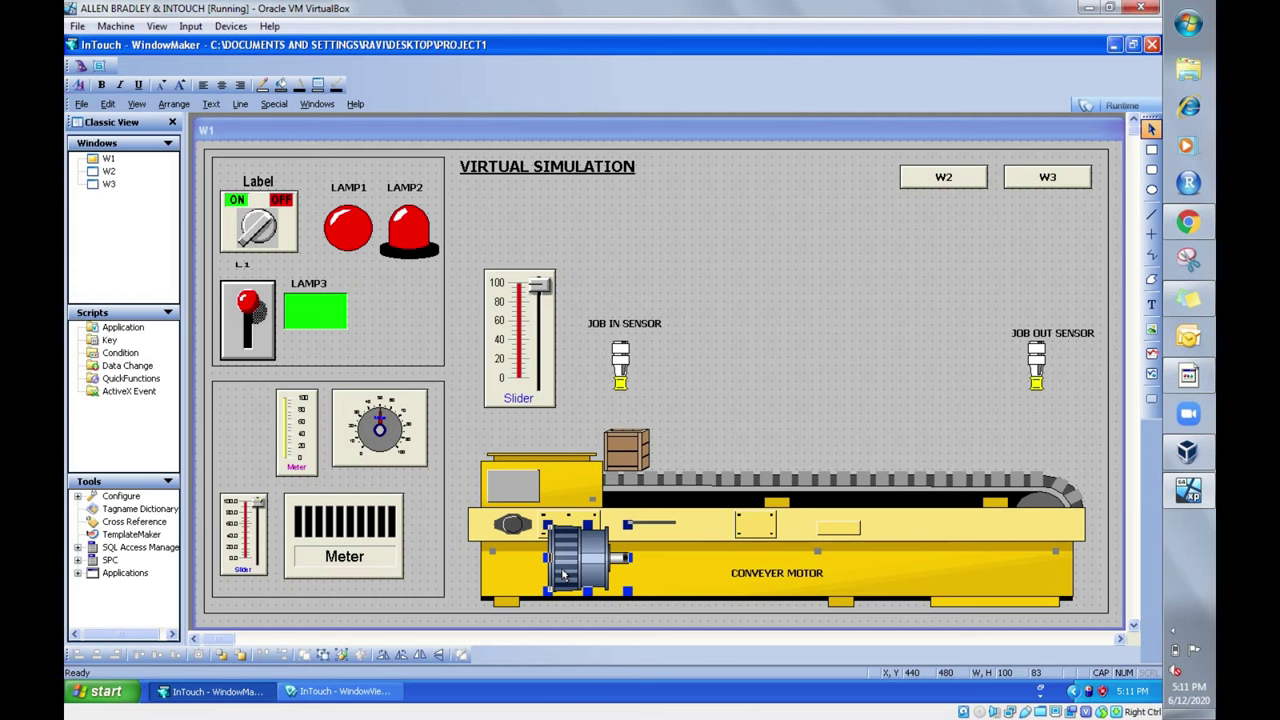
double_click(563, 575)
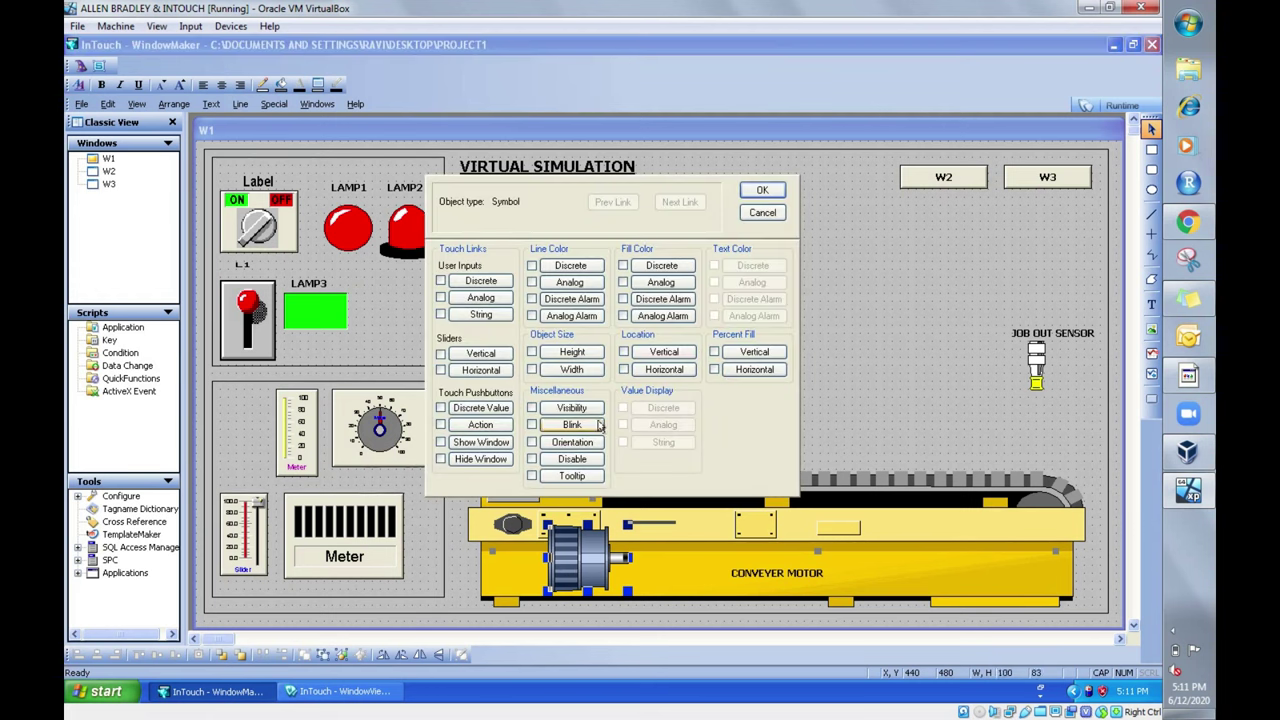
left_click(596, 425)
left_click(530, 298)
key("BackSpace")
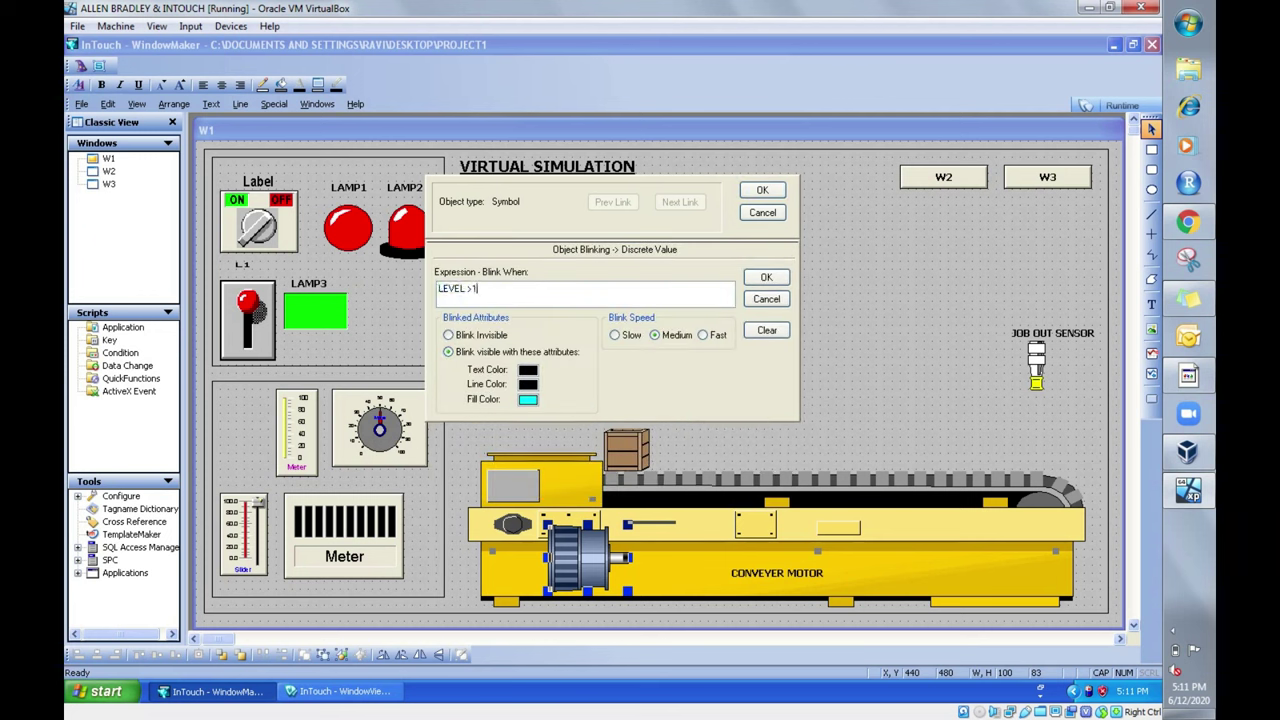
key("BackSpace")
left_click(762, 280)
left_click(762, 190)
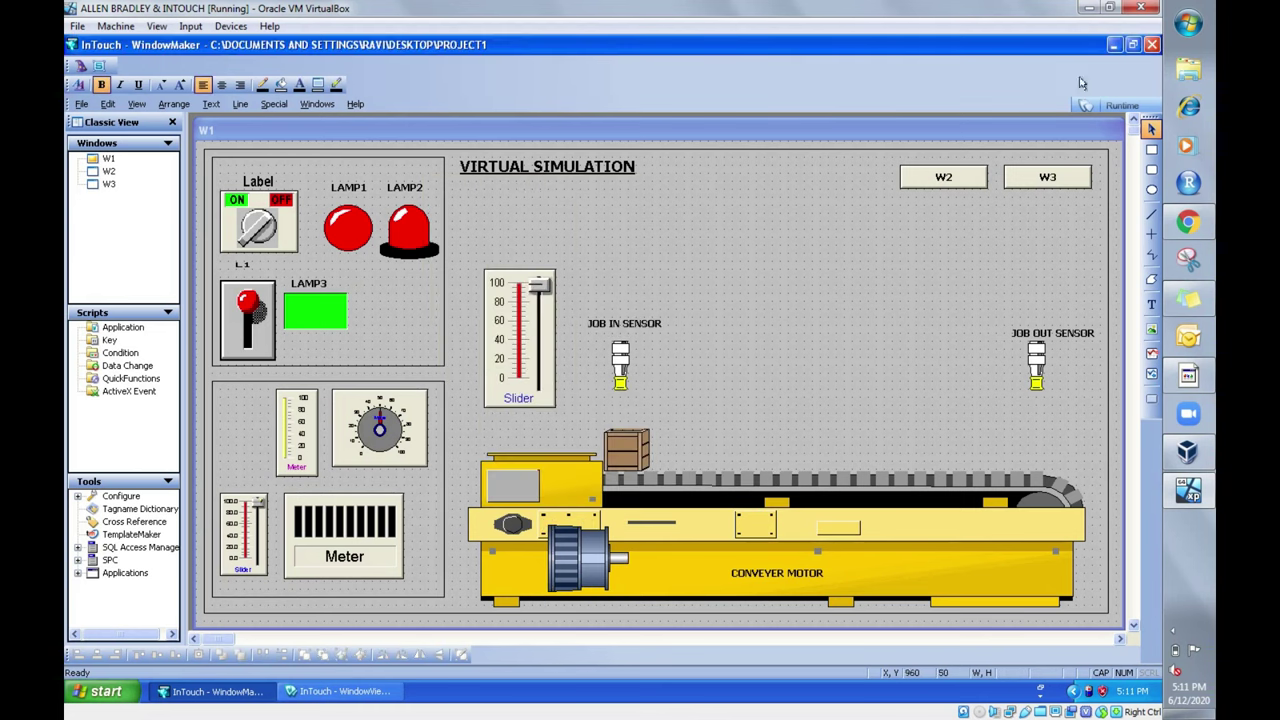
Step: Test the crate, both sensors and the motor in runtime by raising the large slider in stages to near 100, lowering it to 0, and return to development
left_click(1104, 102)
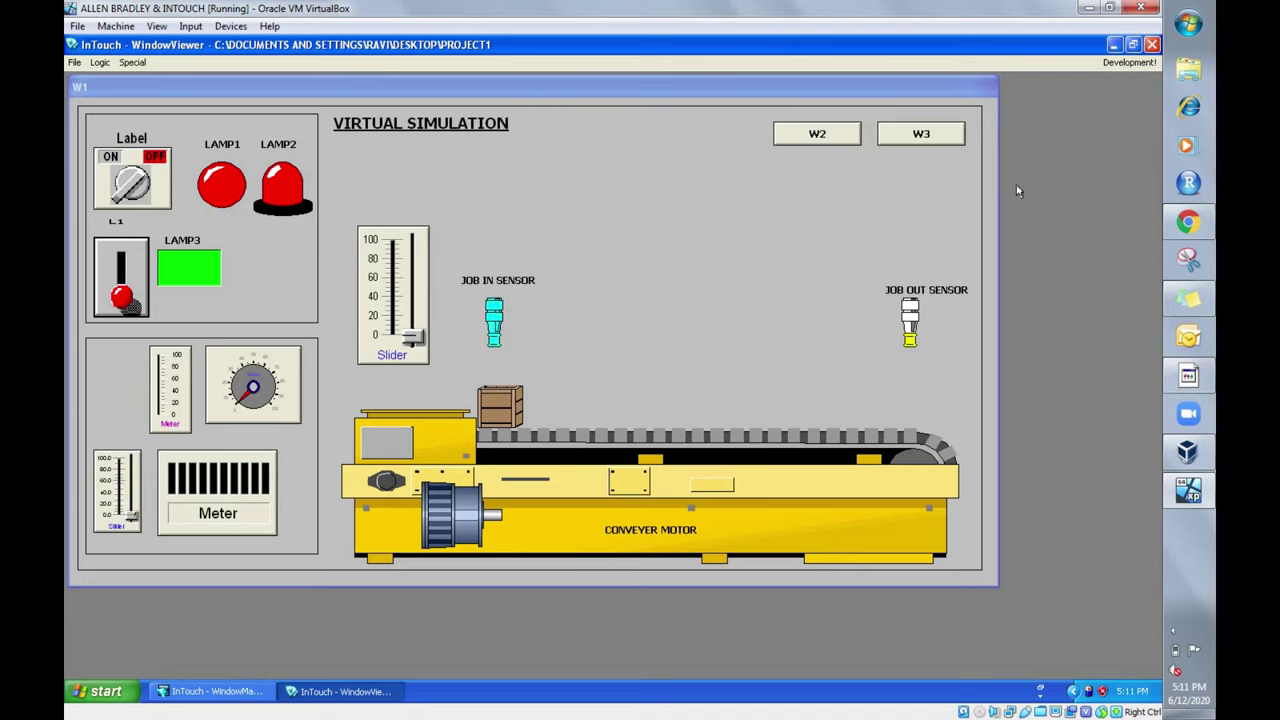
left_click(410, 338)
left_click_drag(409, 338, 409, 320)
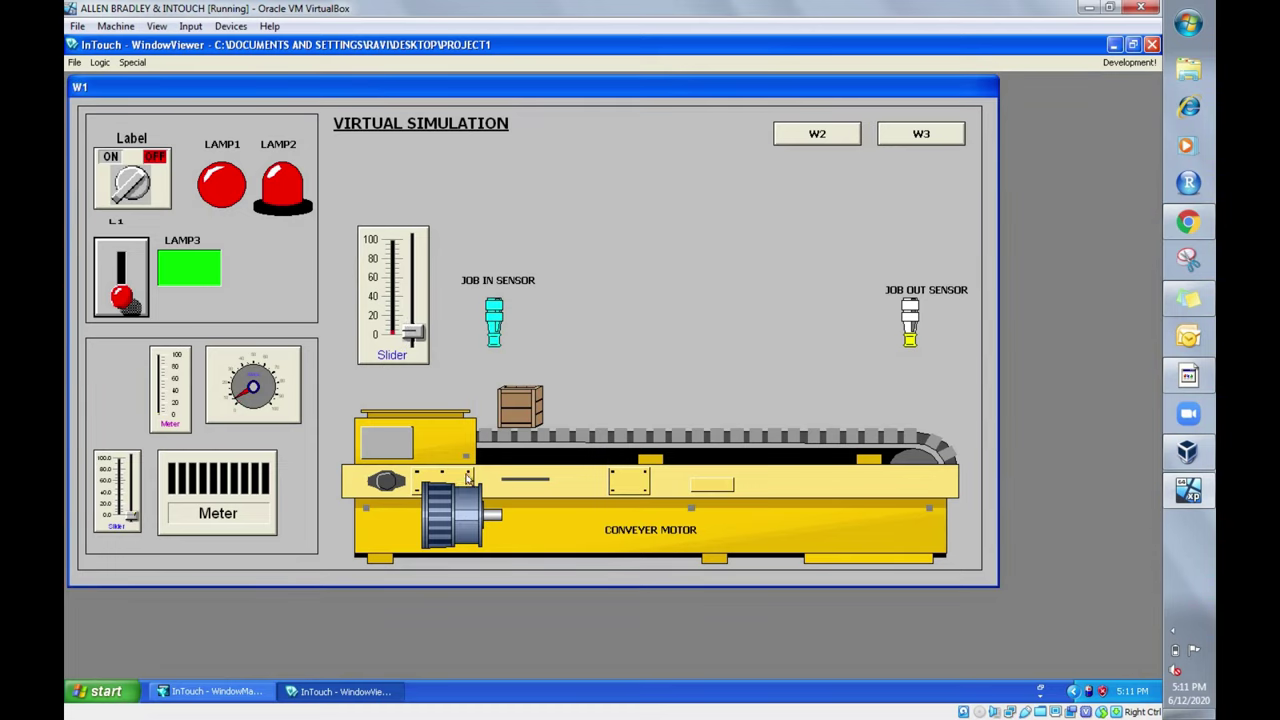
left_click_drag(402, 331, 411, 308)
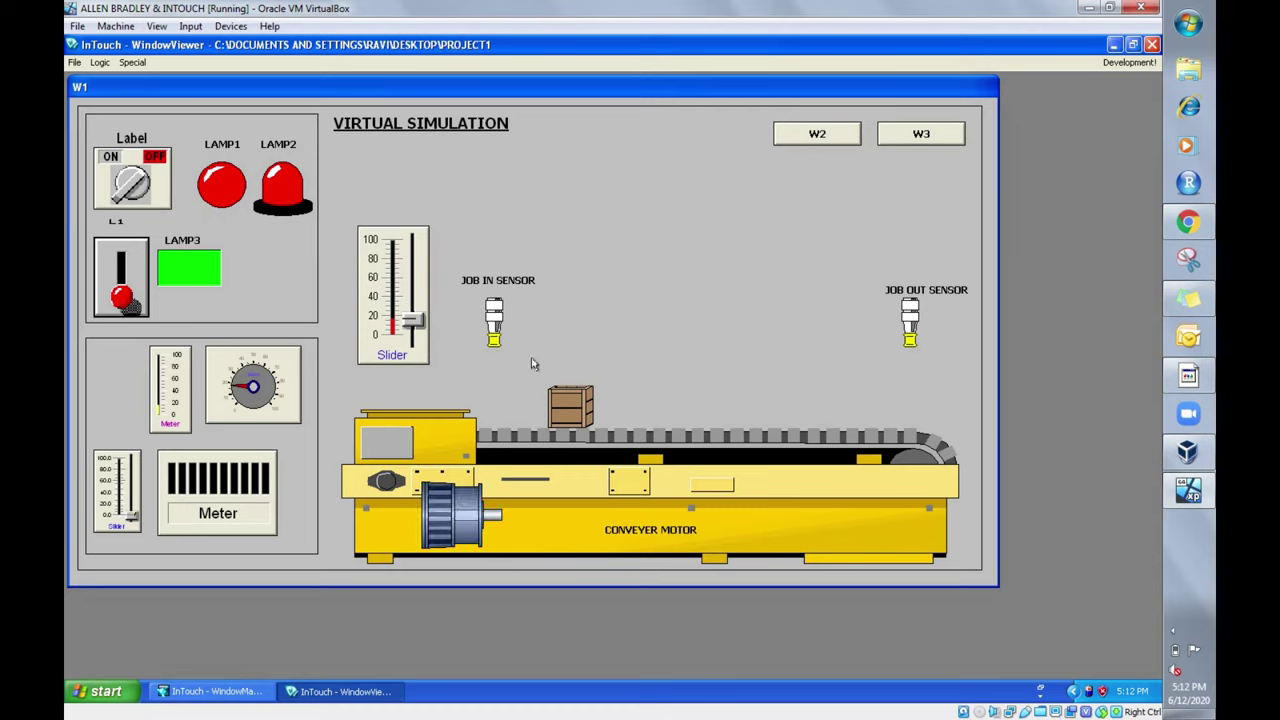
left_click_drag(411, 320, 418, 238)
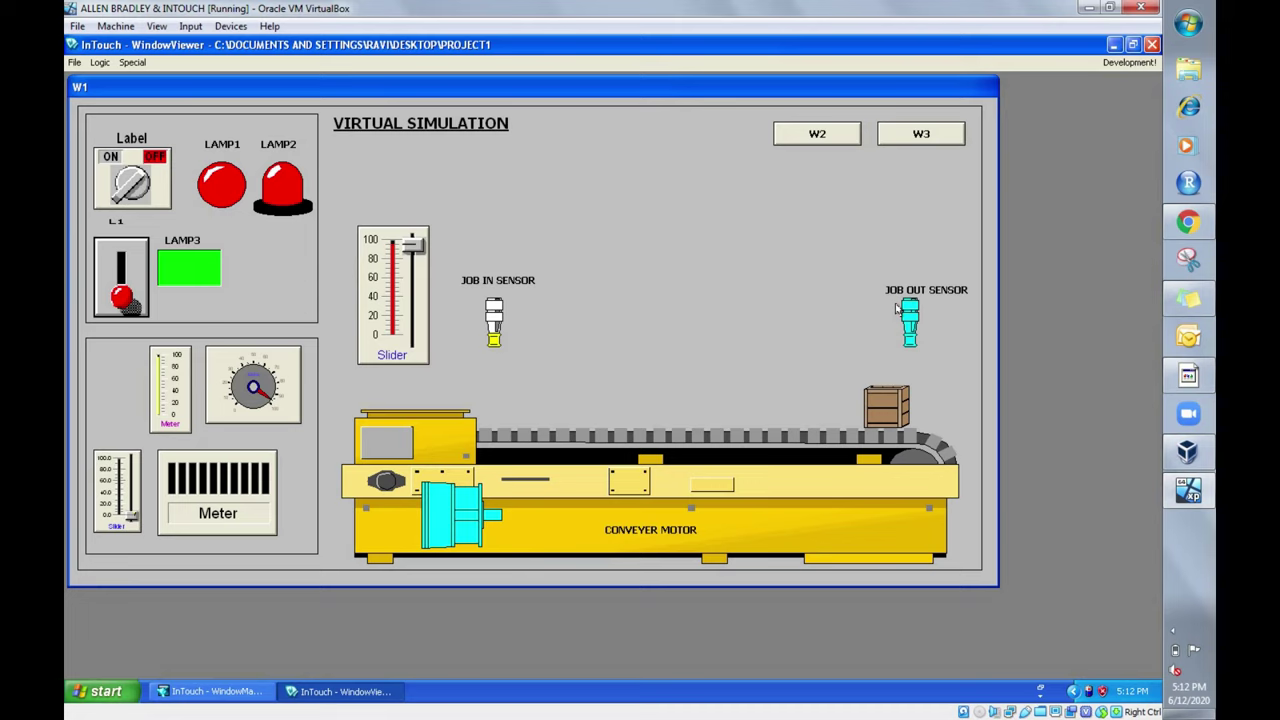
left_click(413, 248)
left_click_drag(413, 248, 413, 338)
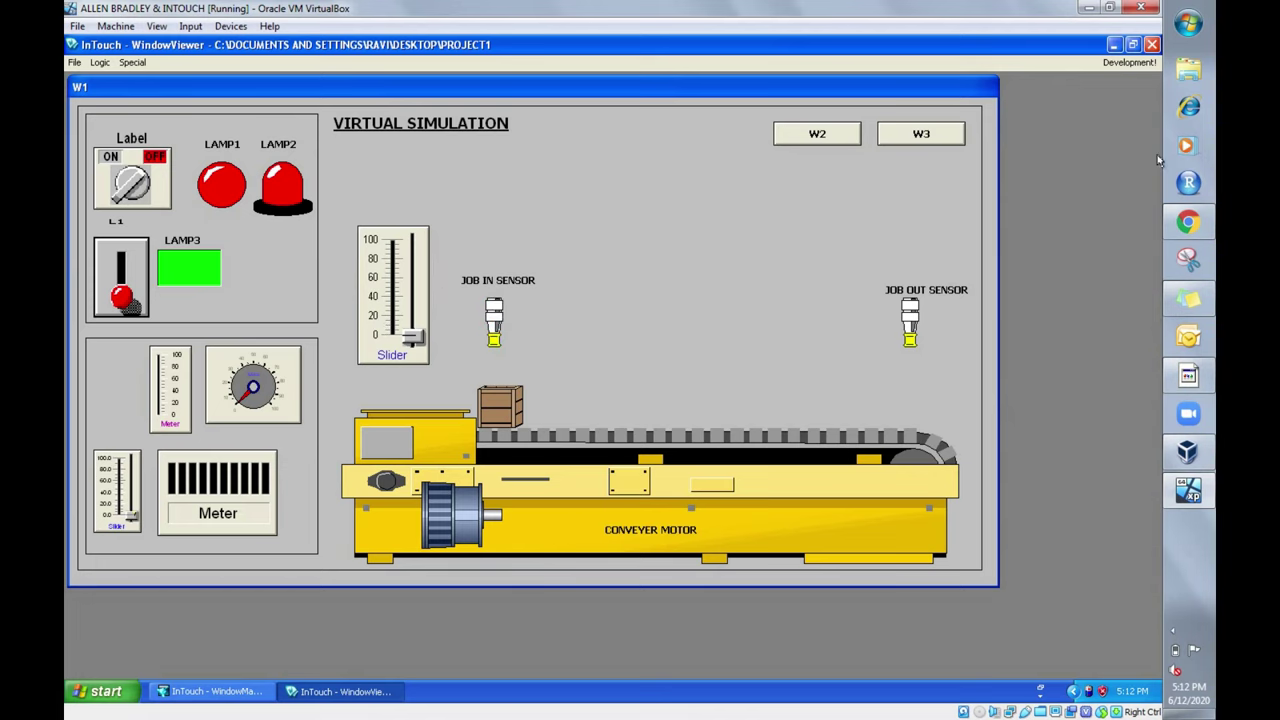
left_click(1112, 64)
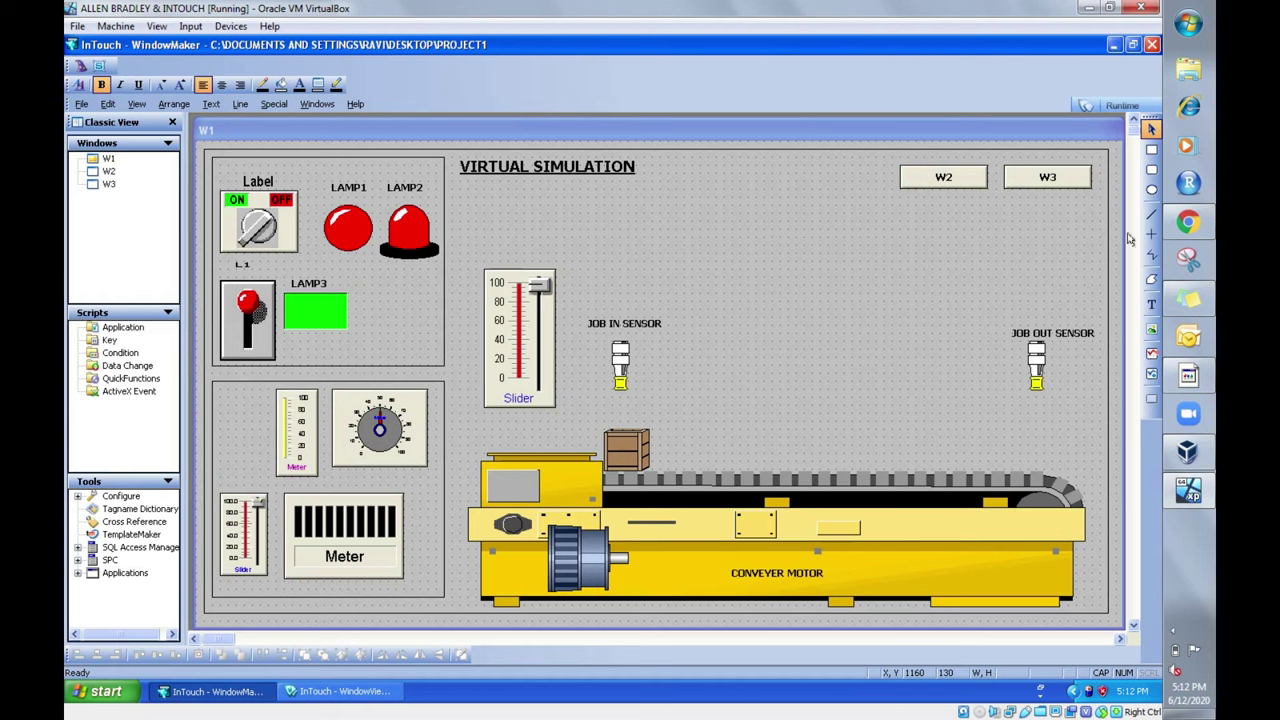
left_click(1151, 189)
left_click_drag(766, 293, 806, 312)
double_click(783, 303)
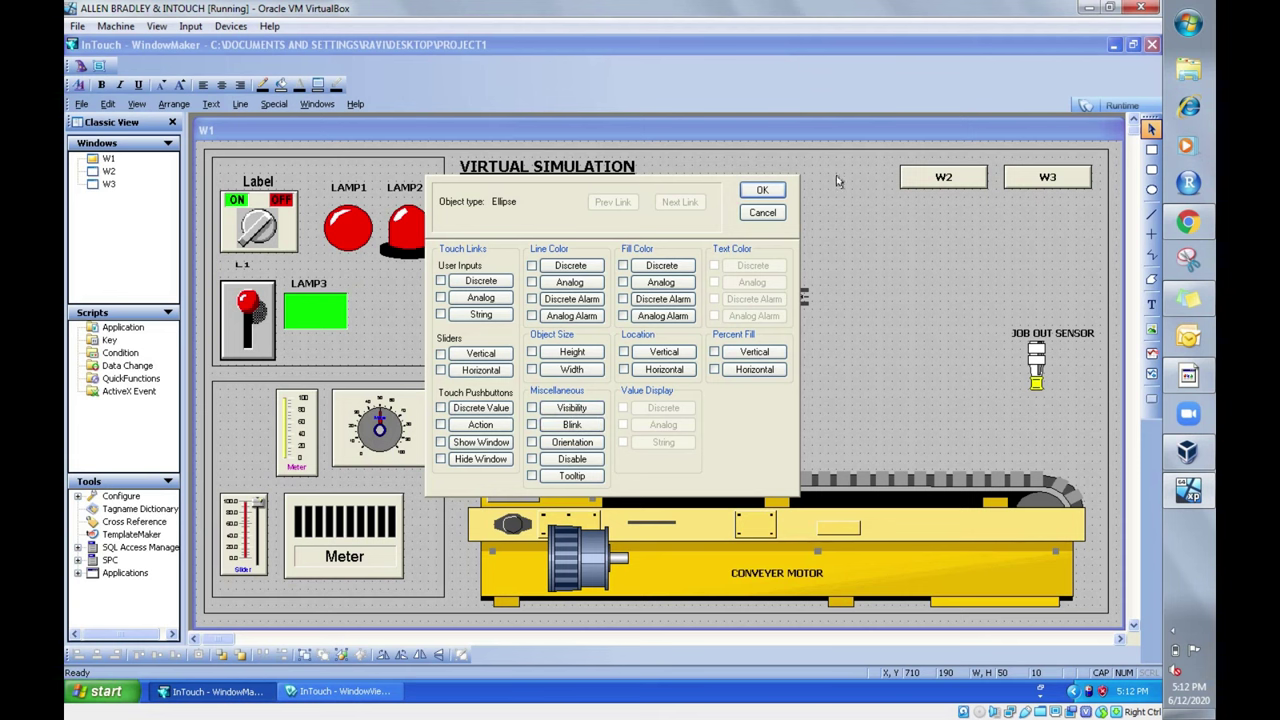
left_click(764, 212)
left_click(784, 297)
key("Delete")
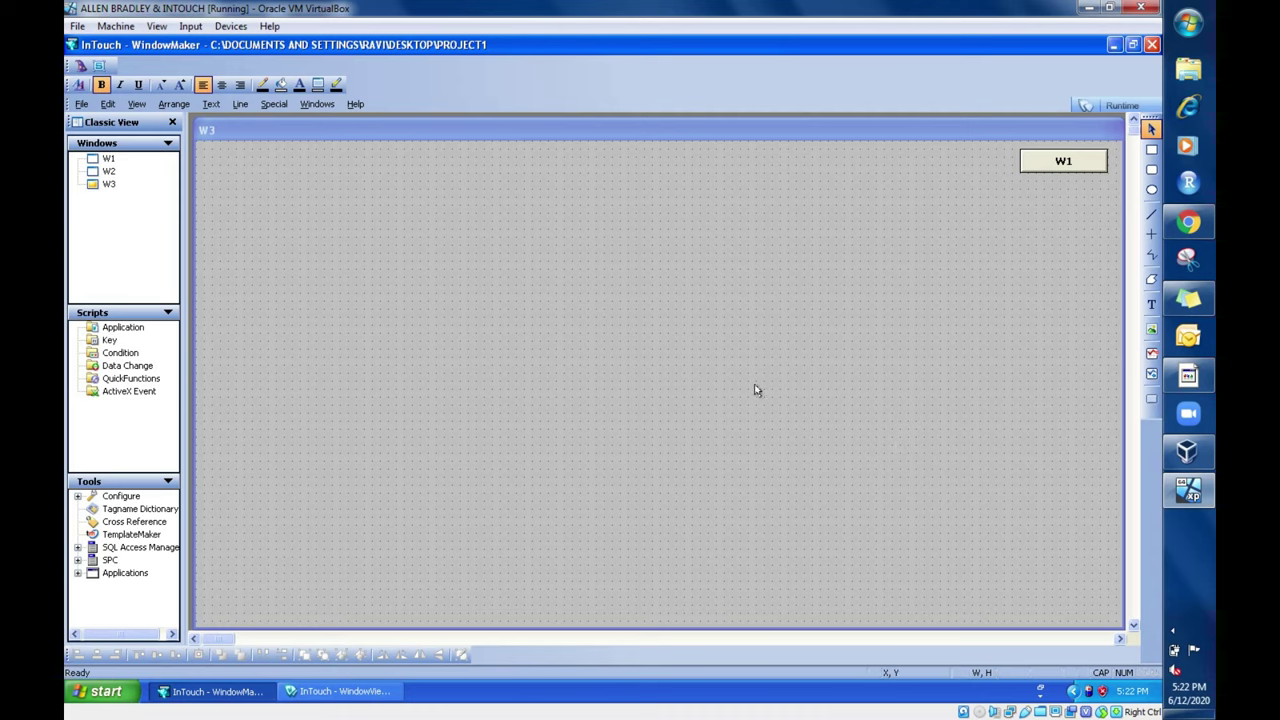
Step: Draw a tall, narrow vertical rectangle about 10 wide and 360 high in the middle of window W3
left_click(1151, 149)
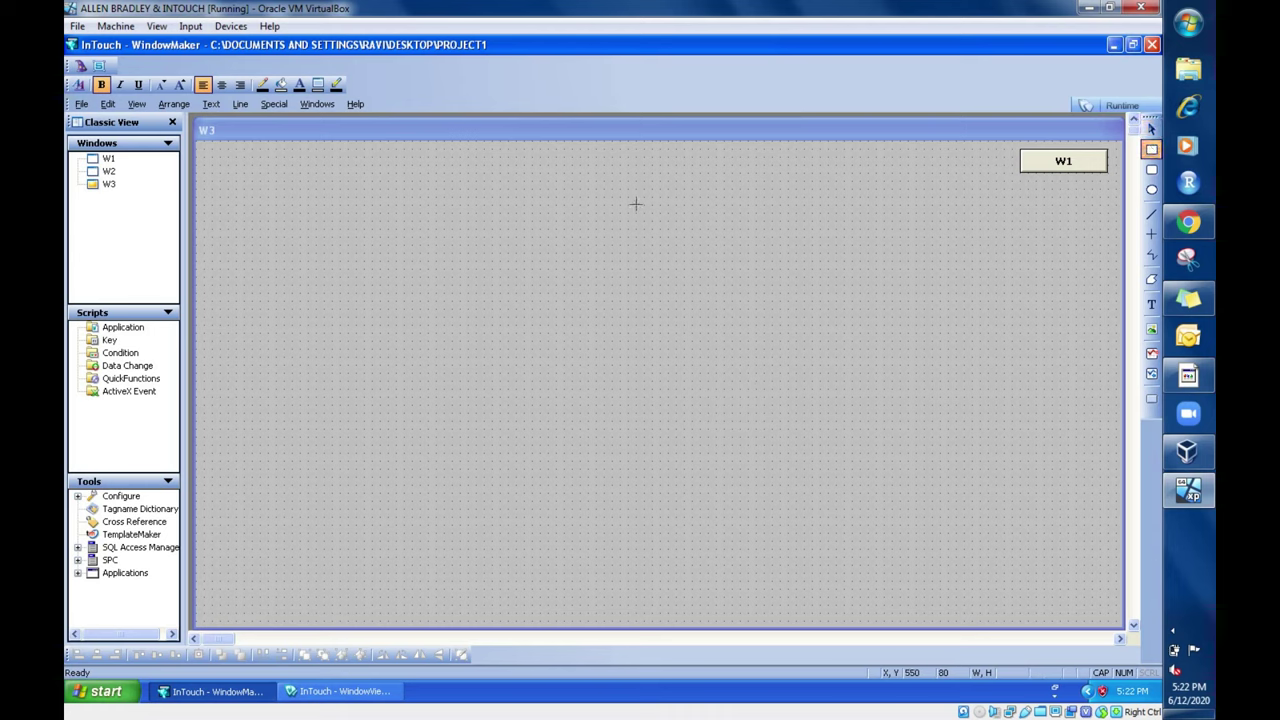
left_click_drag(617, 214, 614, 501)
left_click(649, 355)
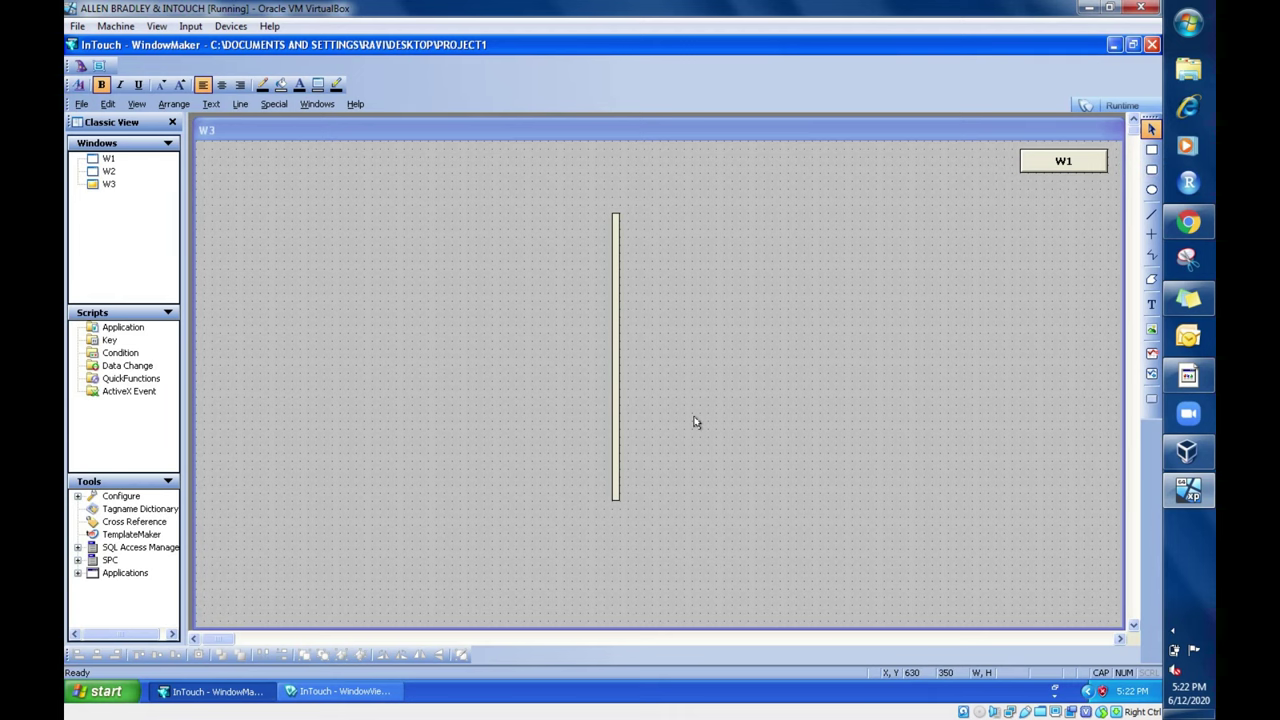
Step: Copy the large slider from window W1 into W3 and place it well to the left of the rectangle
double_click(108, 160)
left_click(524, 358)
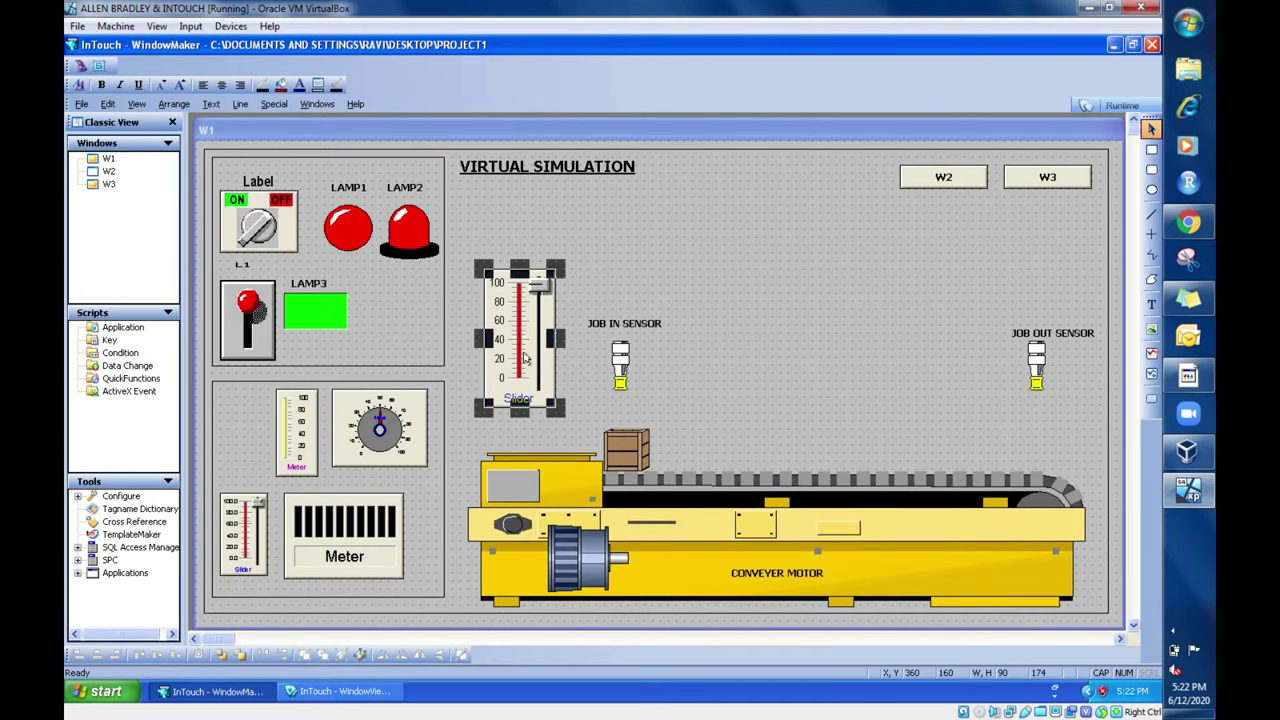
double_click(108, 184)
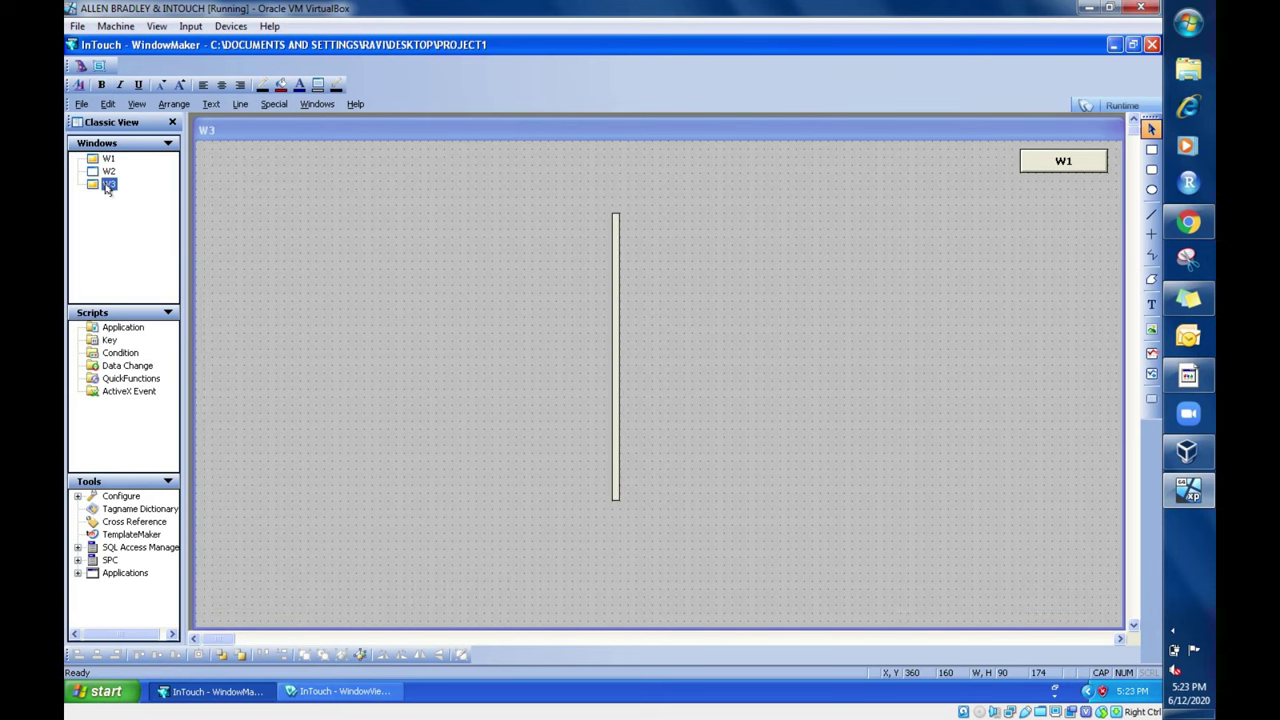
left_click(476, 241)
left_click_drag(492, 283, 261, 247)
left_click(381, 339)
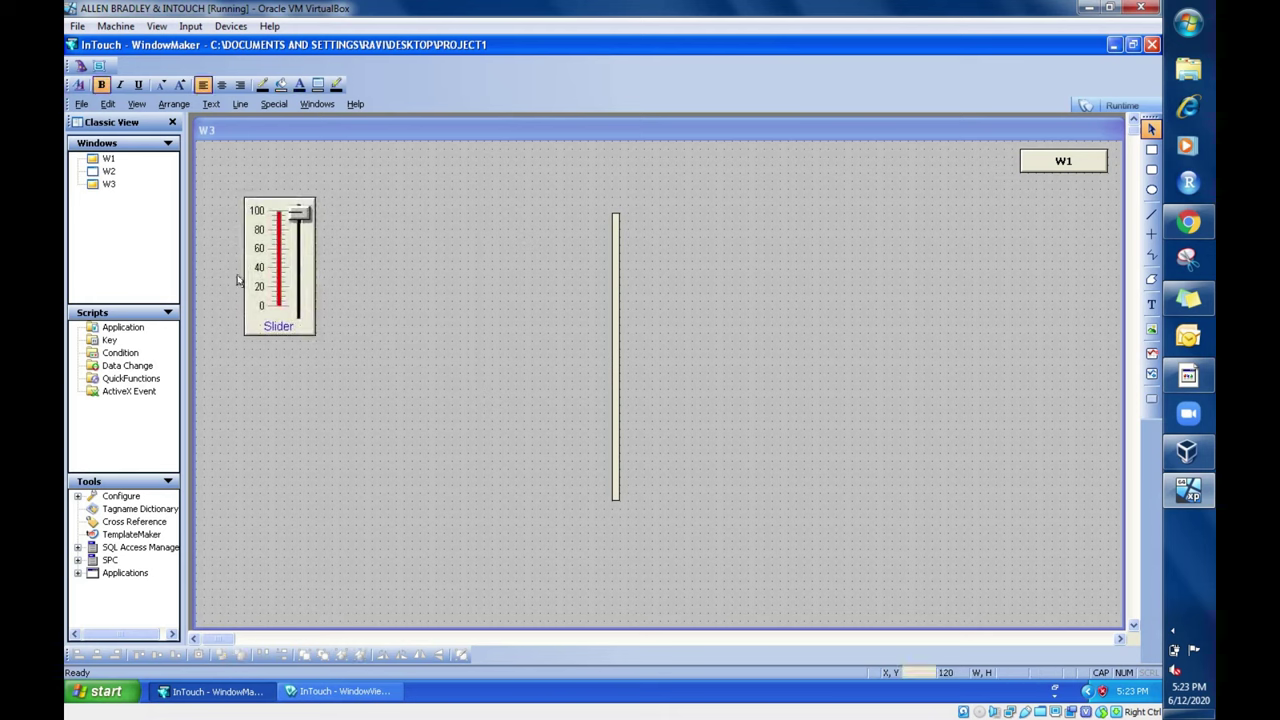
Step: Give the vertical rectangle in W3 an orientation link on LEVEL, keeping 0–100 mapped to 0–360 rotation, and accept its links
double_click(615, 412)
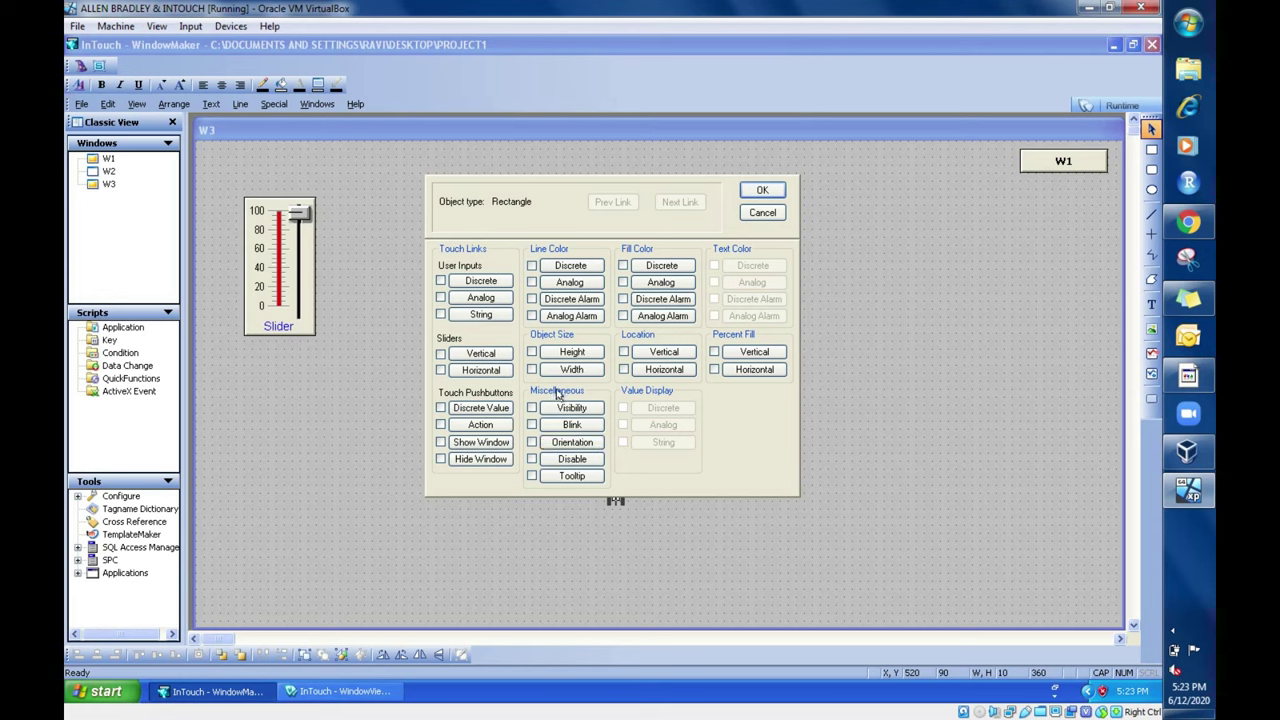
left_click(562, 445)
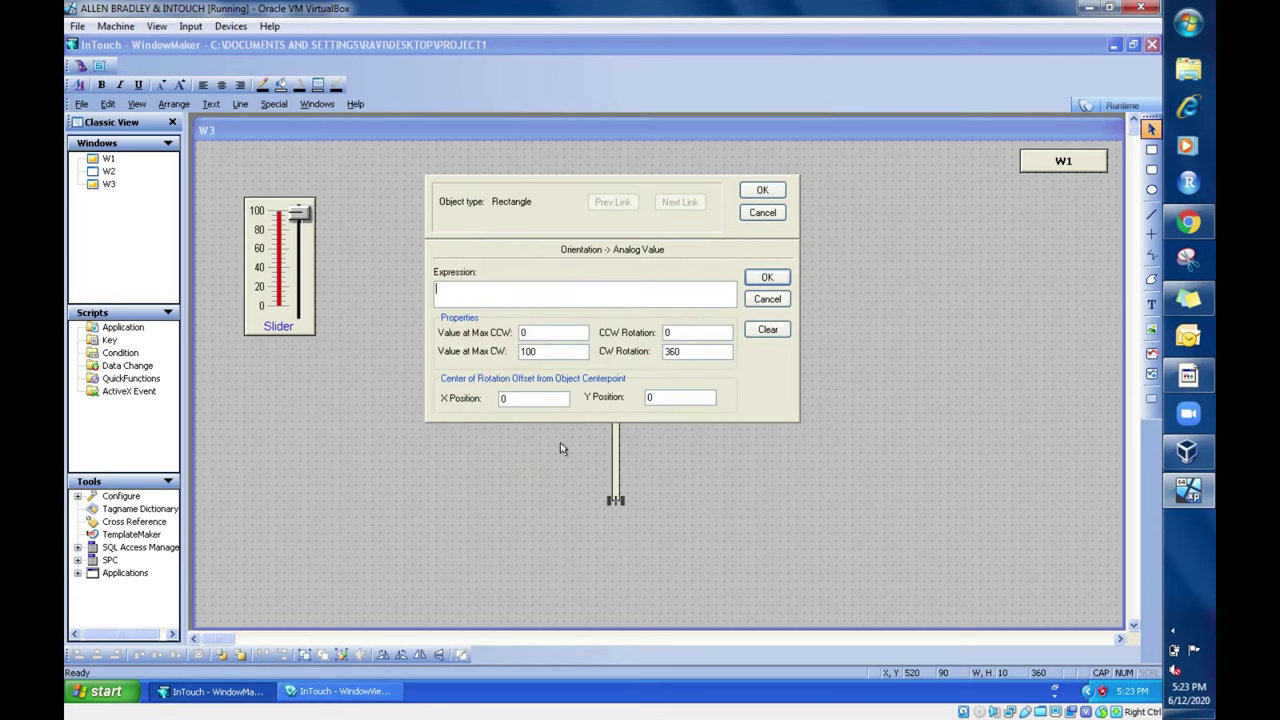
double_click(511, 291)
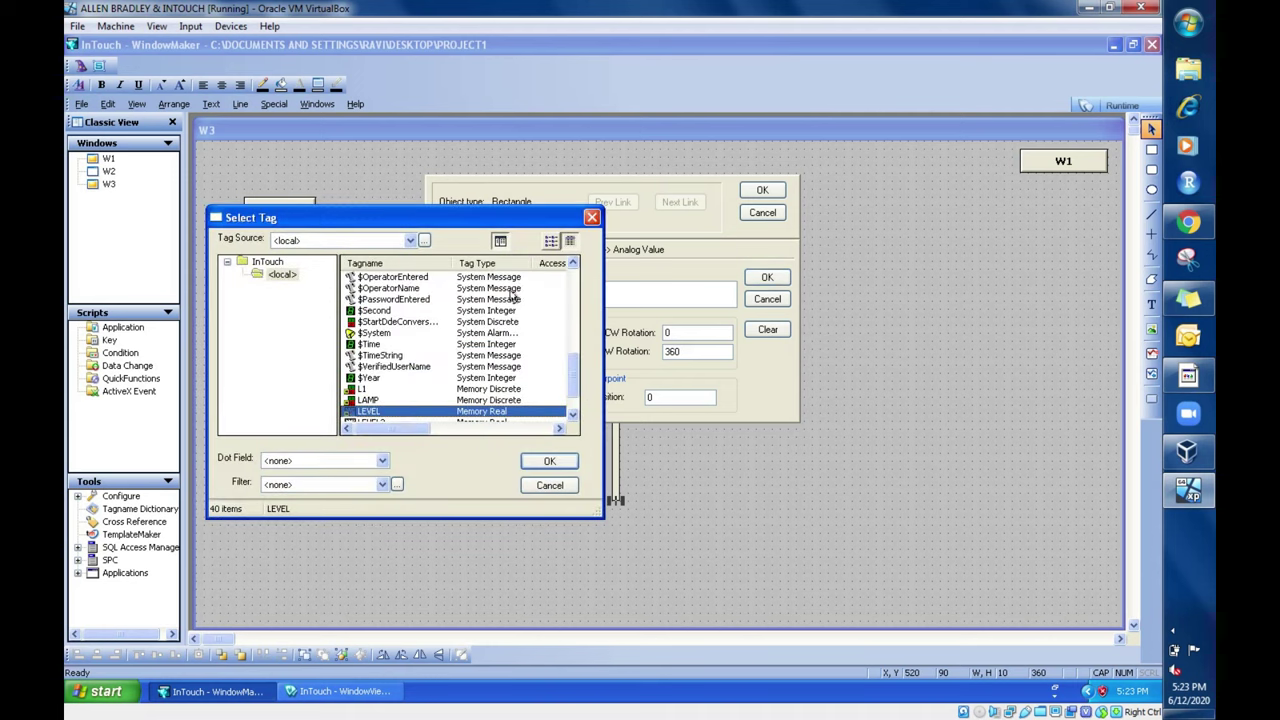
double_click(405, 412)
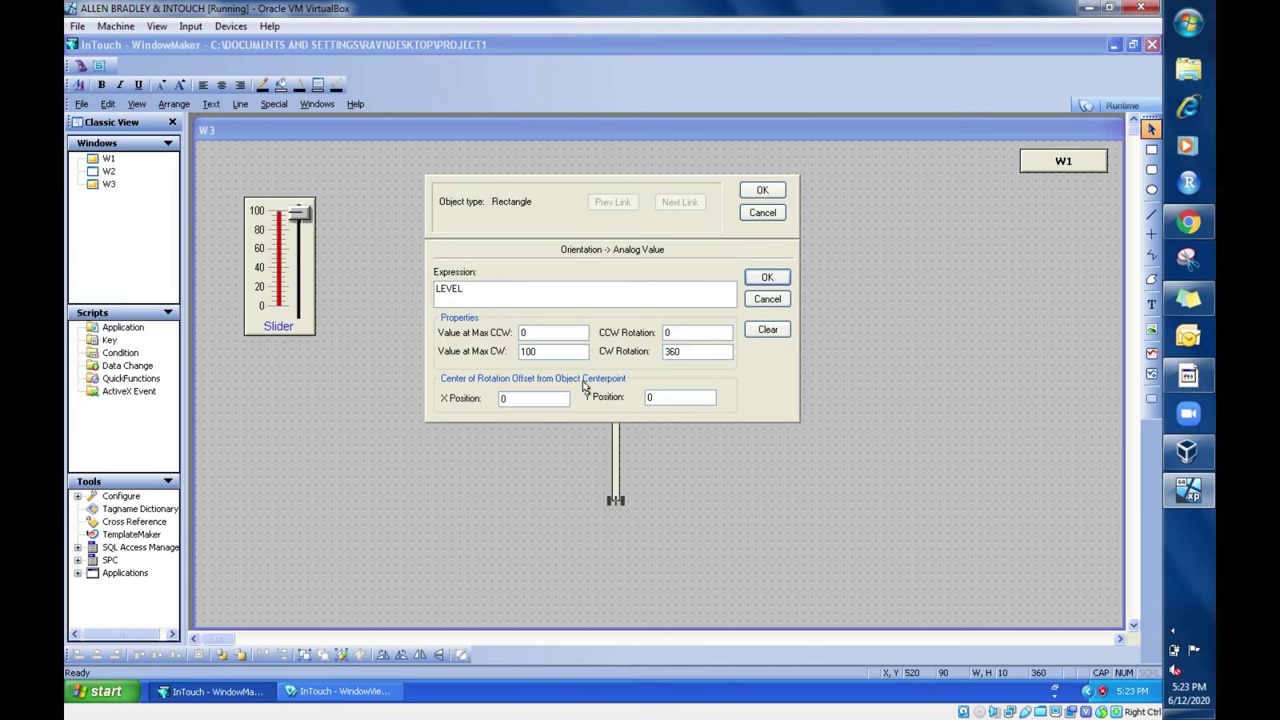
left_click(767, 280)
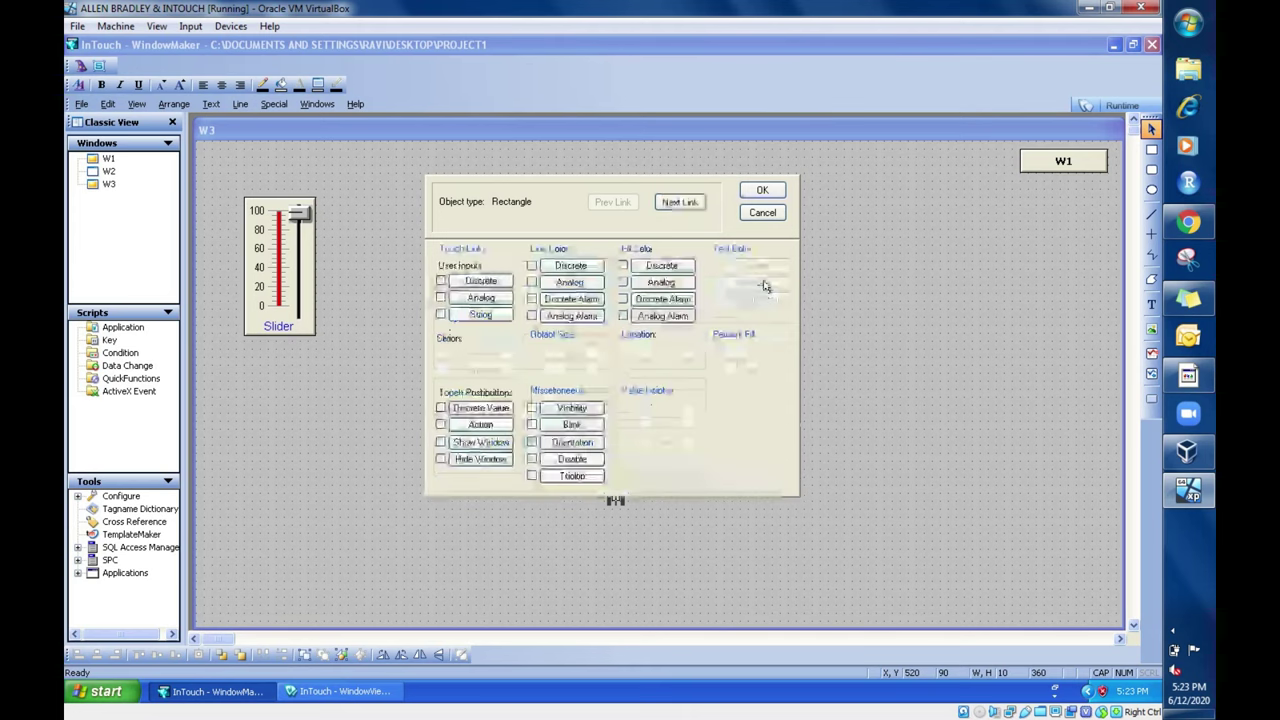
left_click(770, 189)
Step: Test the rectangle's rotation in runtime by raising the slider in stages to about 50 and 100, then lowering it to about 85
left_click(1128, 102)
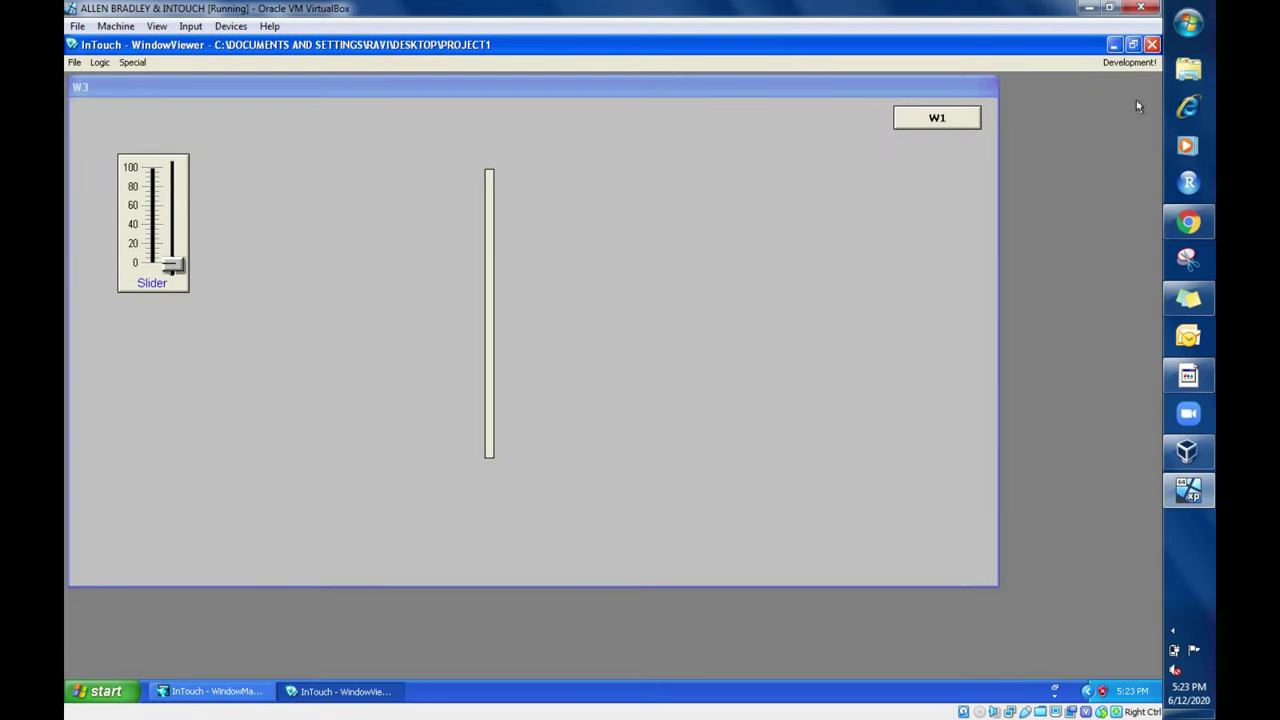
left_click(172, 267)
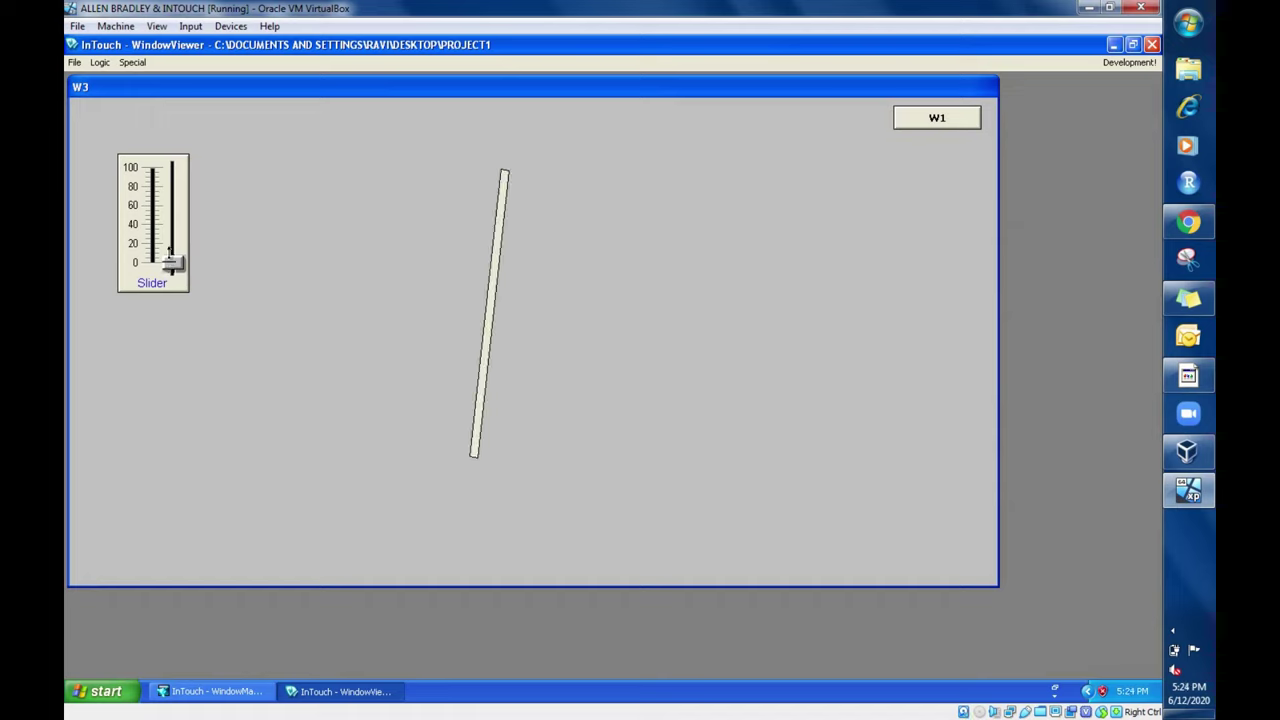
left_click_drag(169, 251, 163, 205)
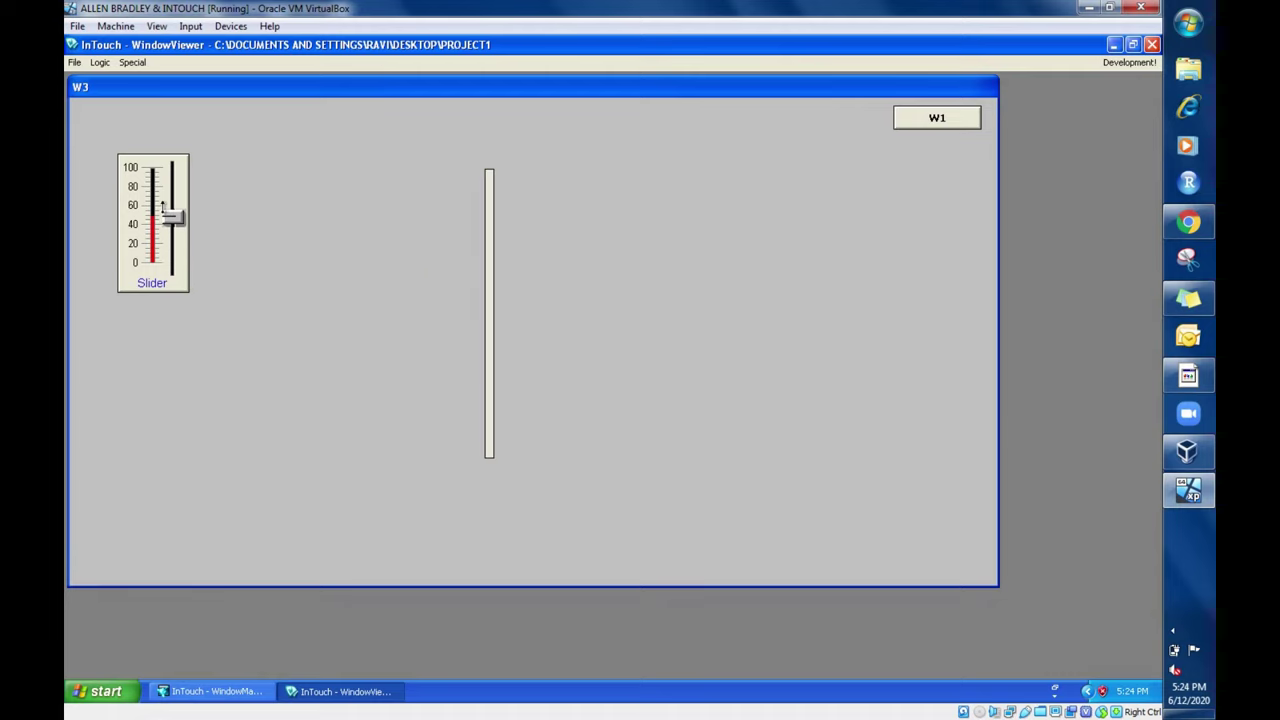
left_click_drag(163, 206, 152, 150)
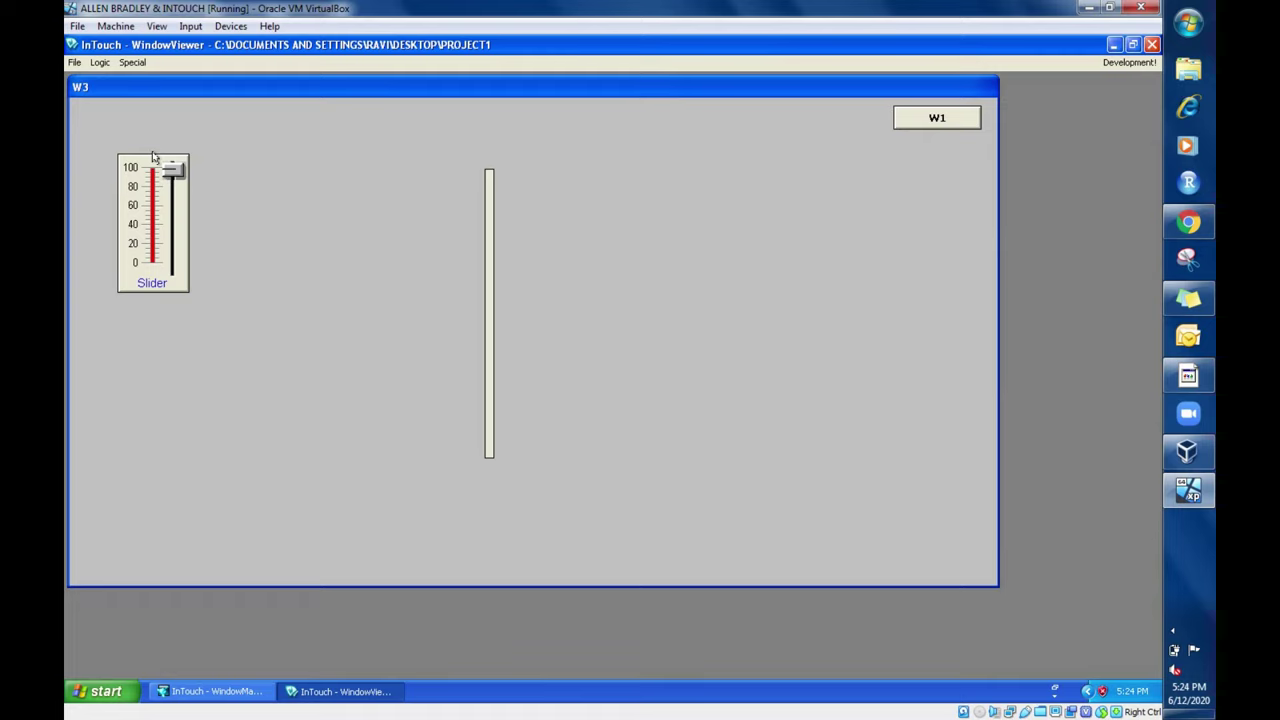
mouse_move(172, 167)
left_mouse_down()
mouse_move(176, 263)
mouse_move(177, 147)
mouse_move(175, 173)
left_mouse_up()
left_click_drag(172, 166, 172, 172)
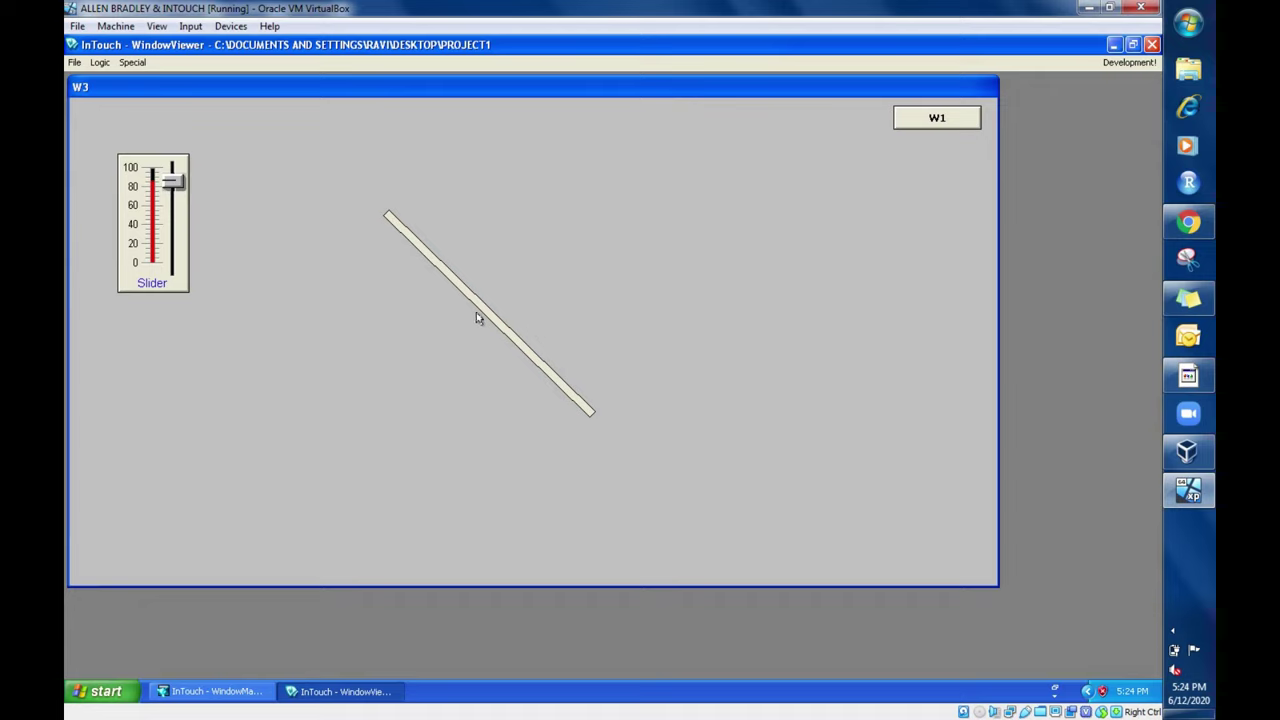
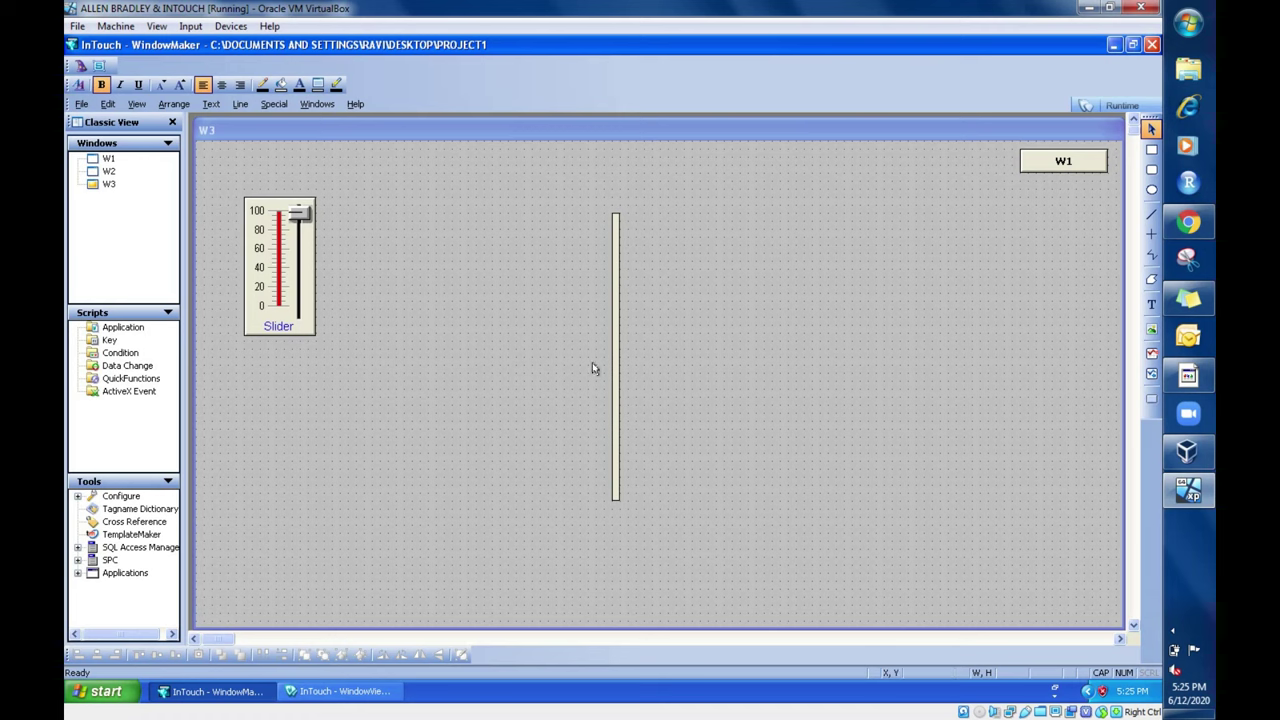
Step: Move the vertical rectangle towards the right edge of W3 and draw a crossing vertical and horizontal line in the middle
left_click_drag(617, 360, 1048, 390)
left_click(998, 422)
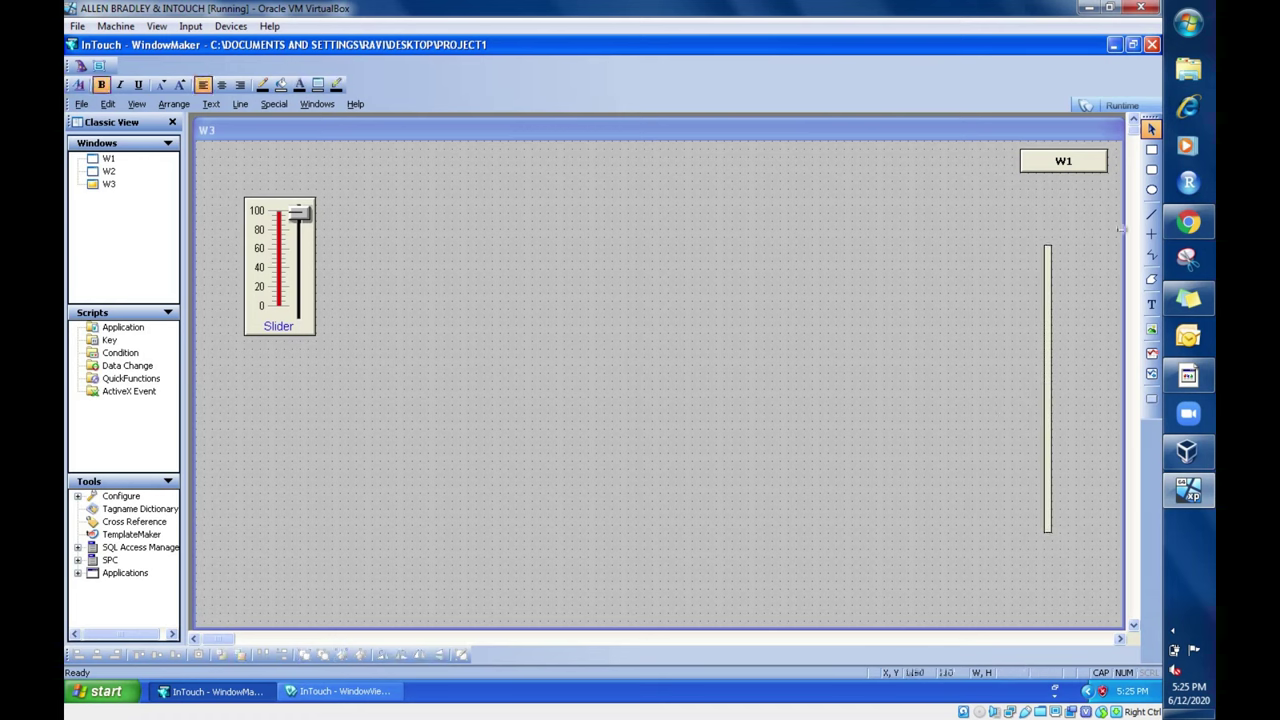
left_click(1151, 233)
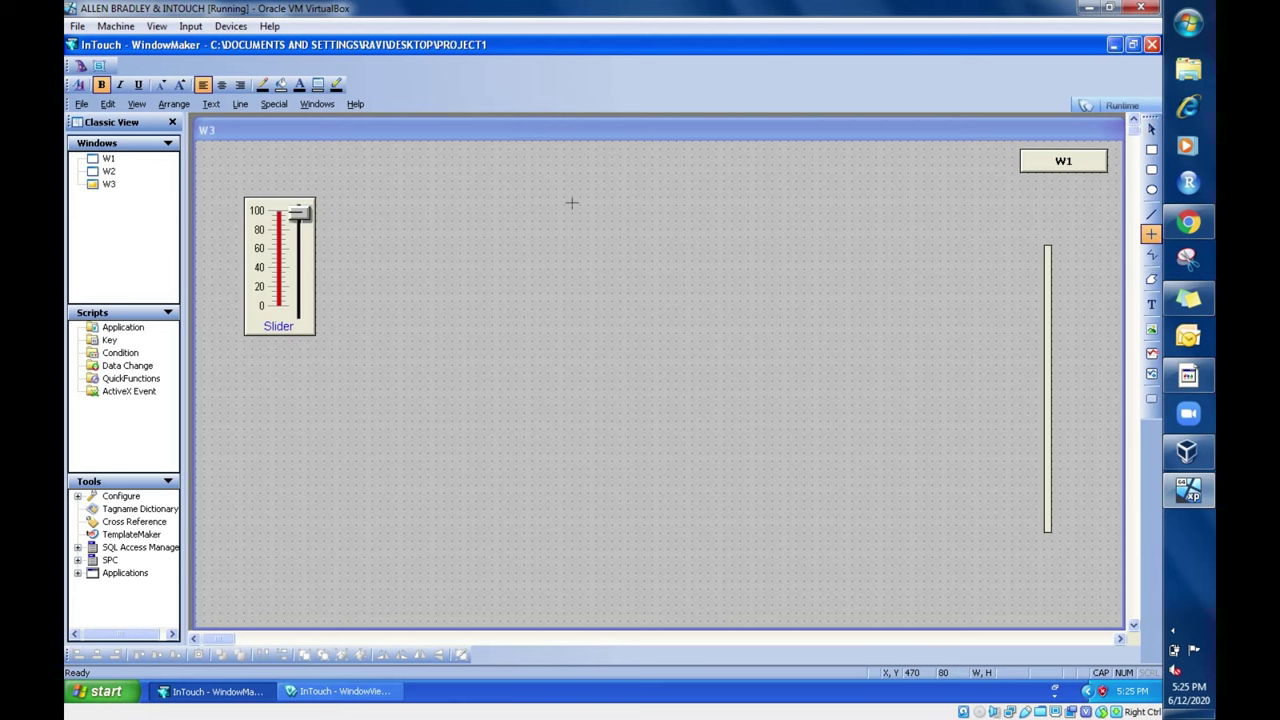
left_click_drag(572, 292, 591, 557)
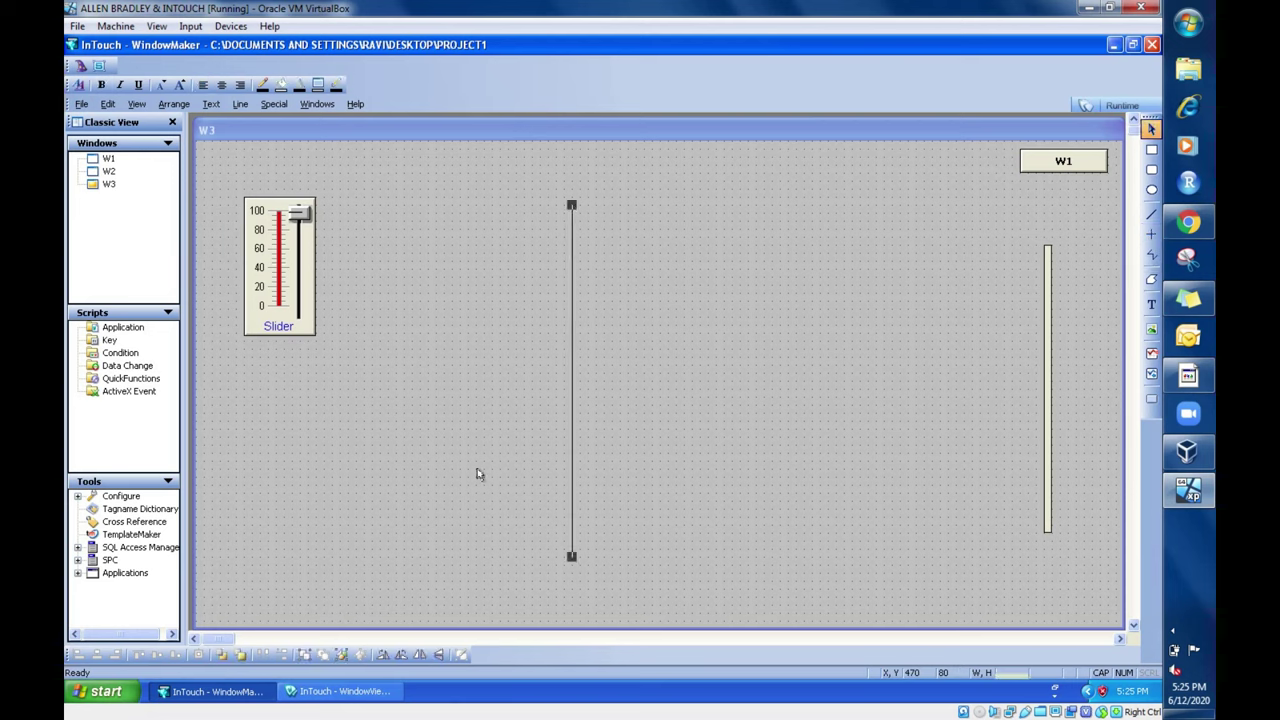
left_click(419, 390)
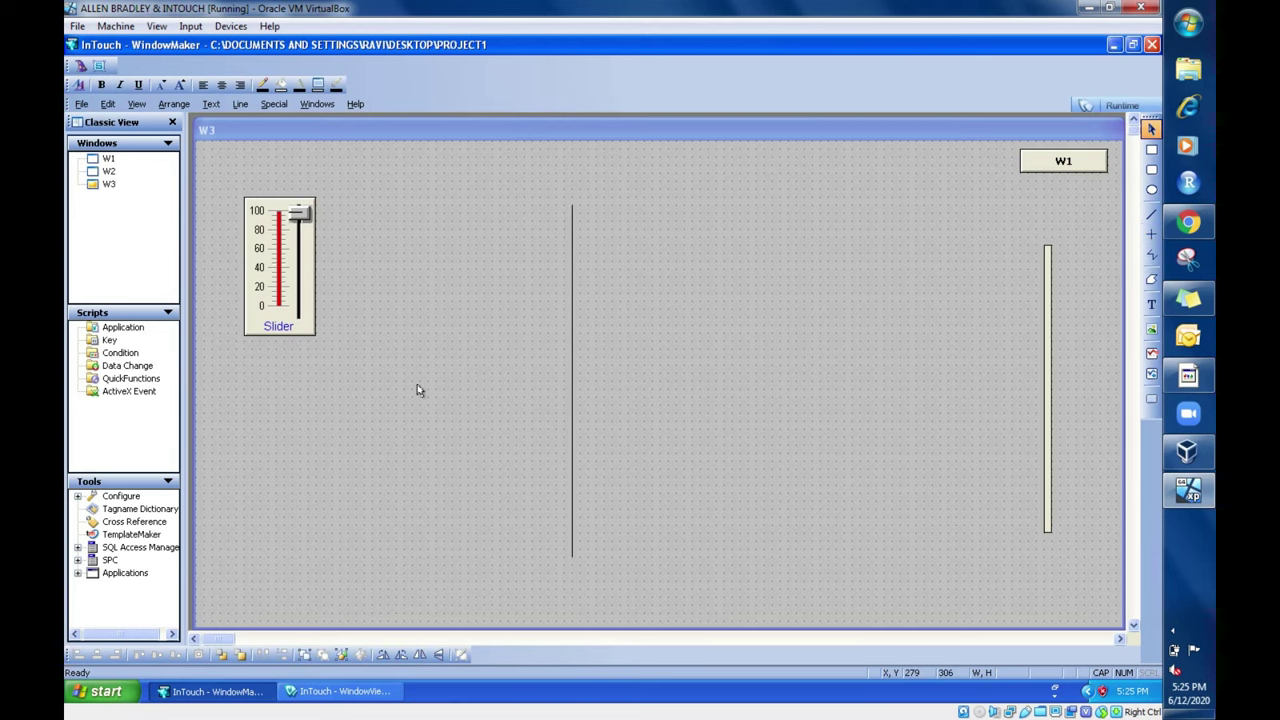
left_click(1151, 233)
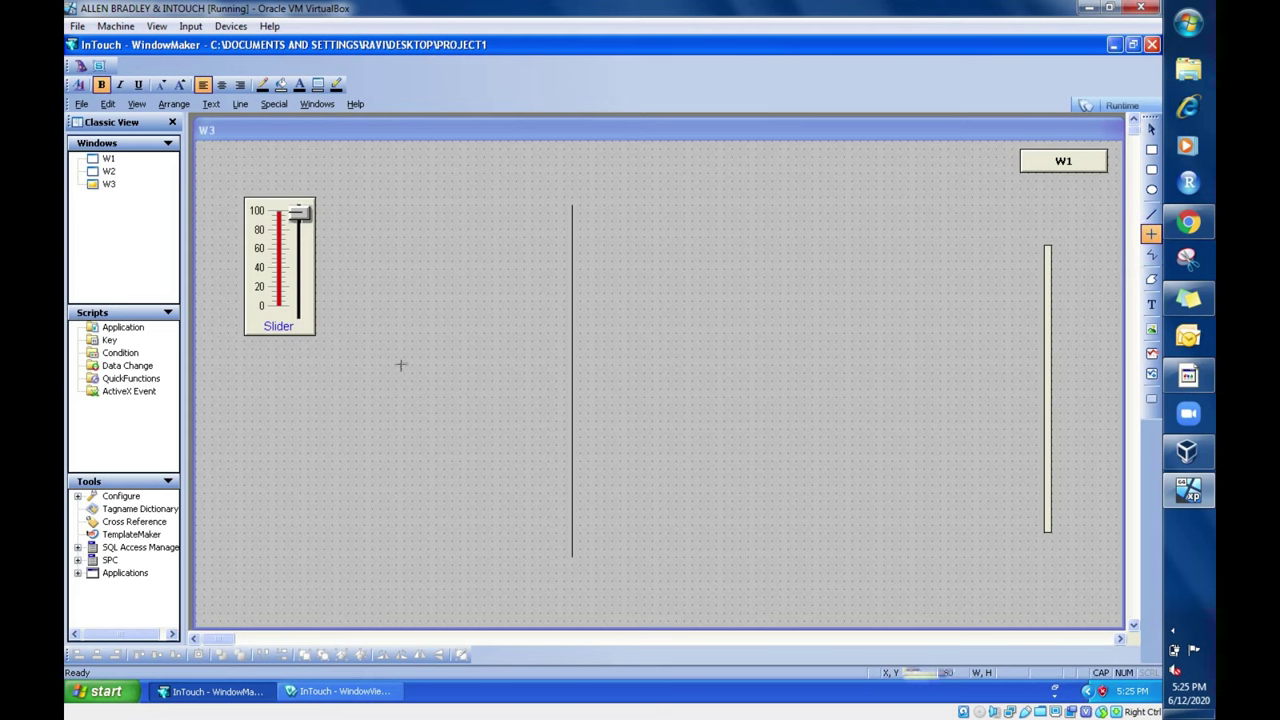
left_click_drag(375, 364, 819, 370)
left_click(815, 461)
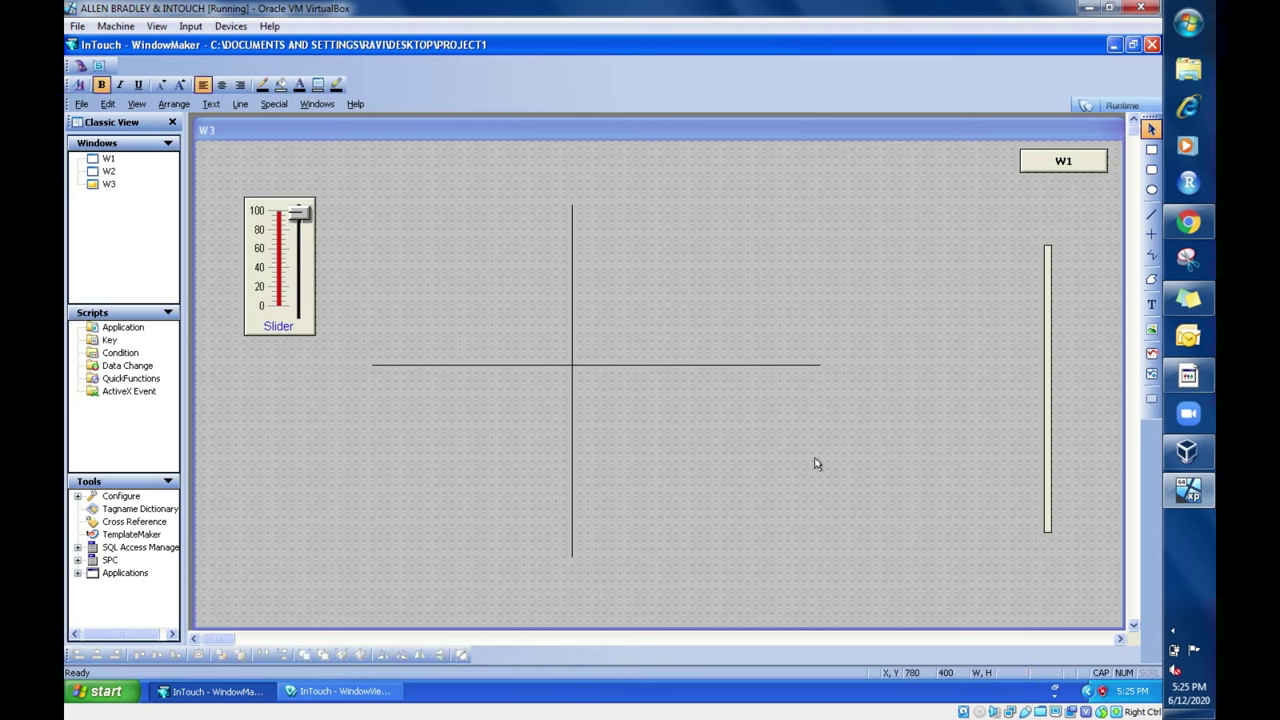
Step: Draw a thin horizontal rectangle about 410 wide and 10 high along the horizontal line, roughly centred on the line crossing
left_click(1151, 149)
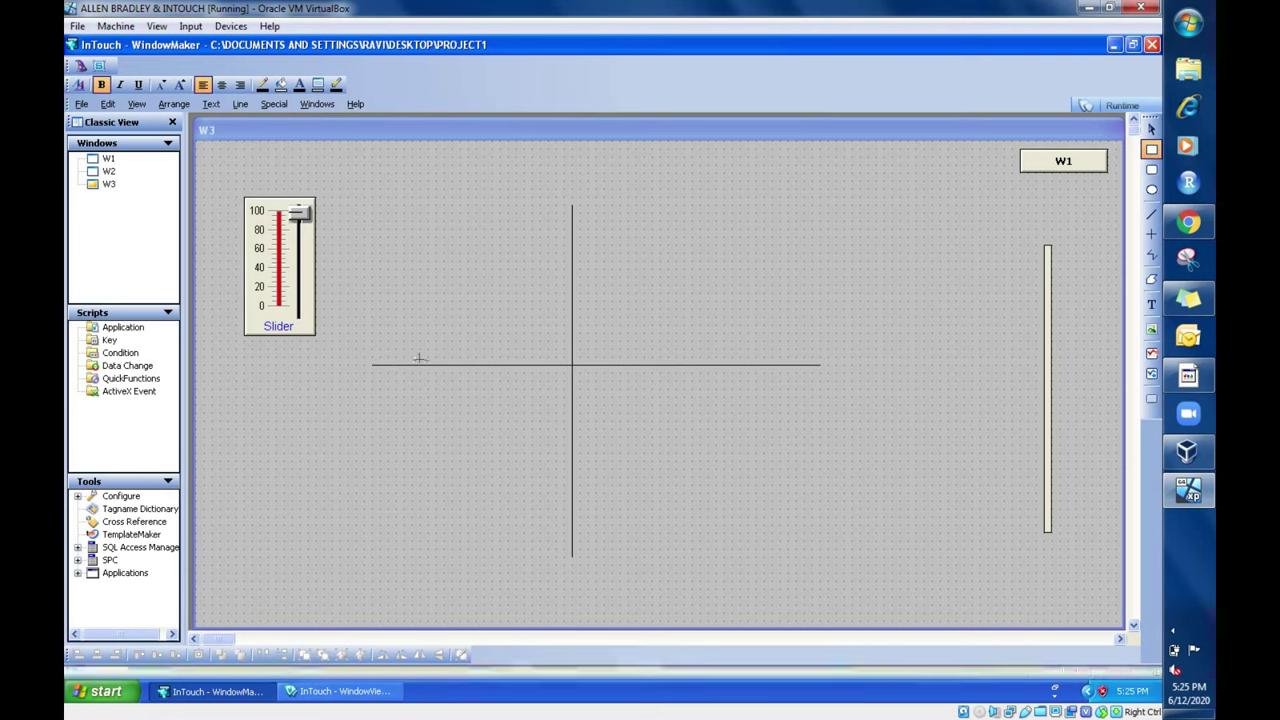
left_click_drag(420, 358, 747, 372)
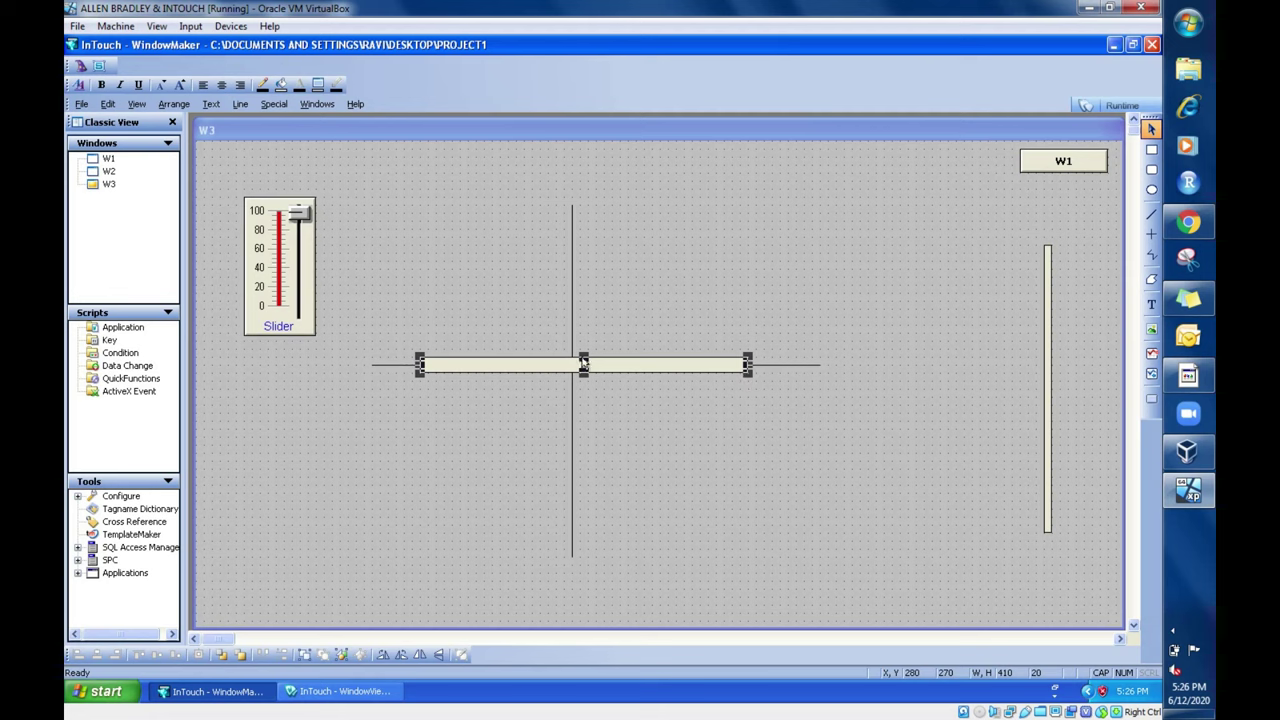
left_click_drag(585, 361, 585, 366)
left_click(627, 440)
left_click(603, 370)
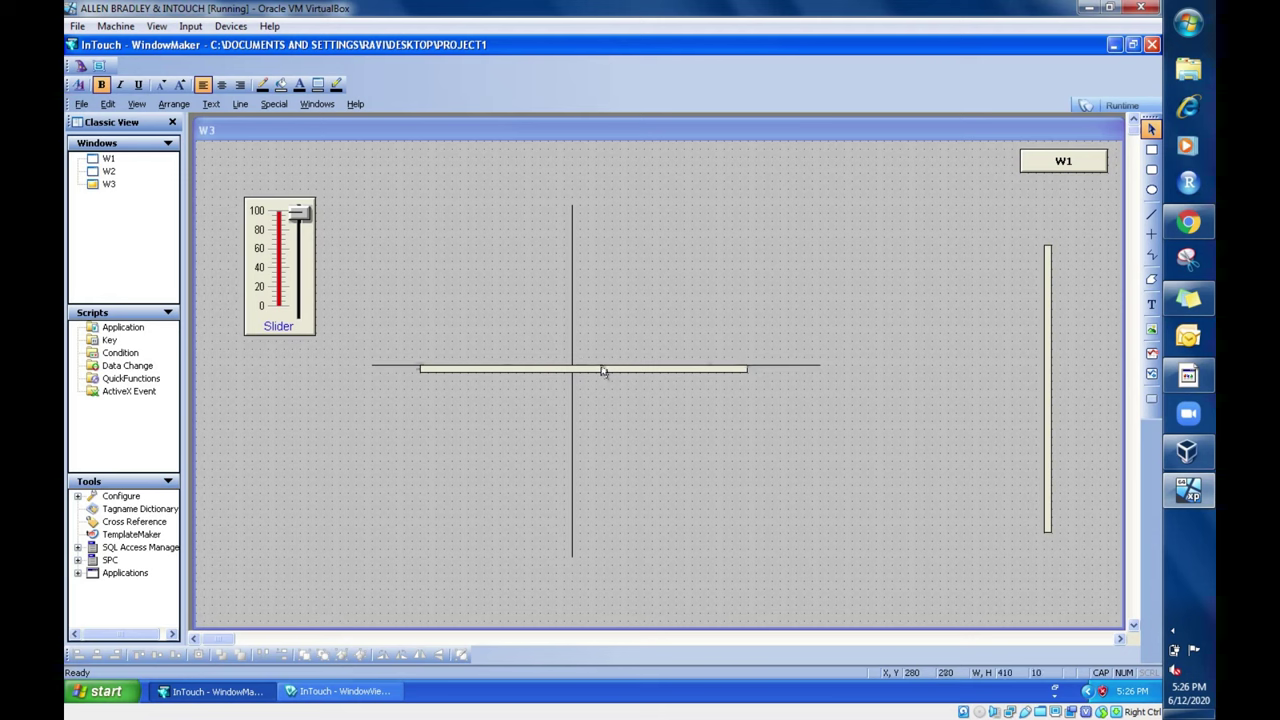
left_click_drag(600, 371, 594, 372)
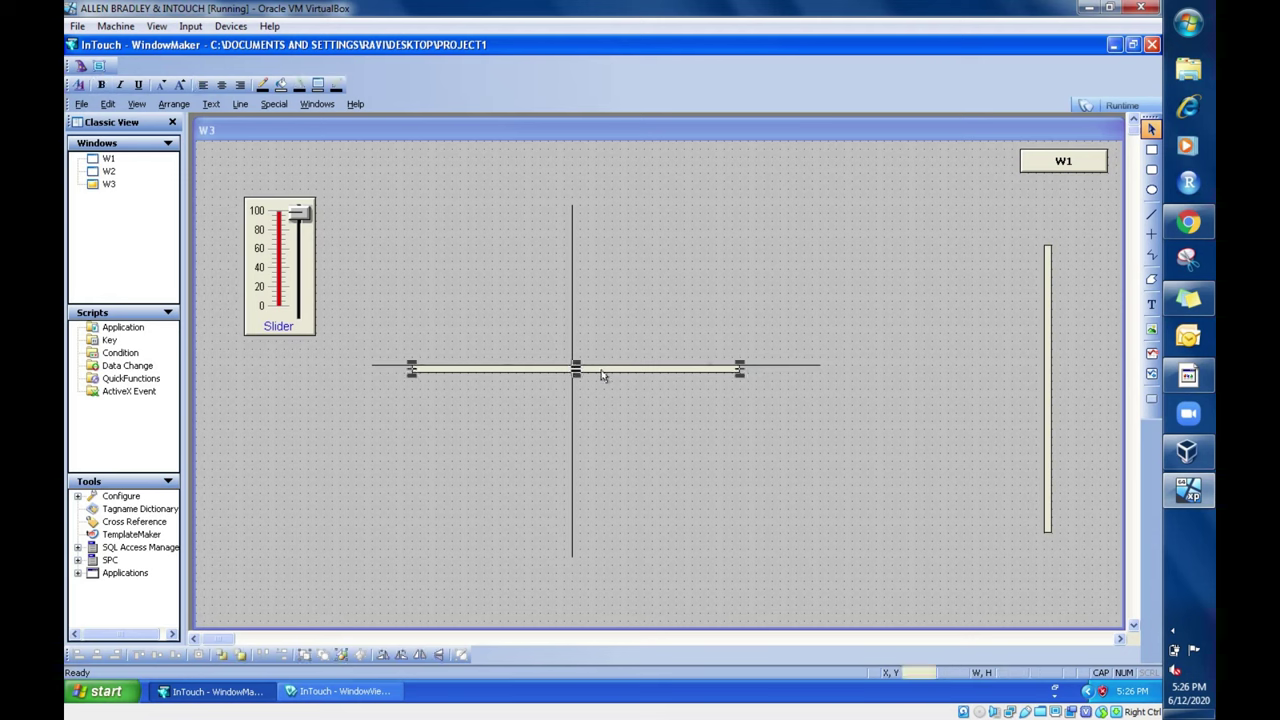
left_click_drag(600, 373, 597, 374)
left_click(604, 374)
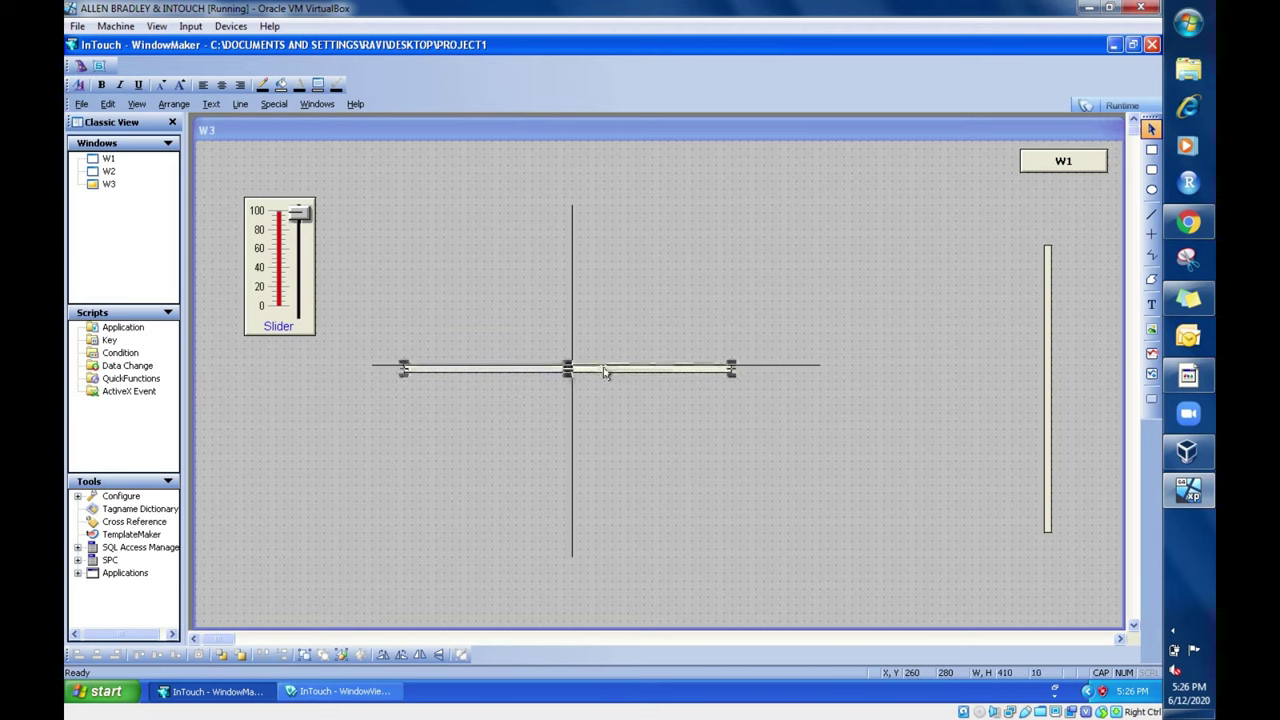
left_click(628, 393)
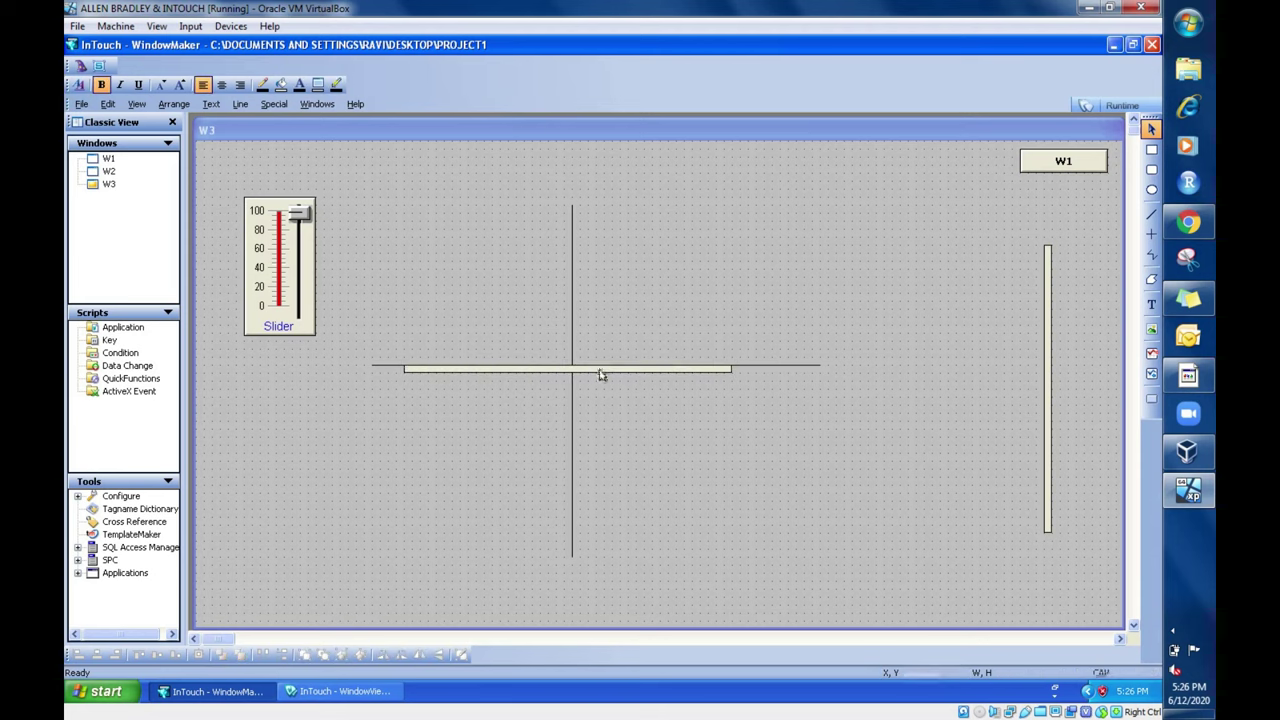
Step: Give the horizontal rectangle an orientation link on LEVEL with 100 at 360 clockwise rotation and zero centre offset, and accept its links
double_click(600, 372)
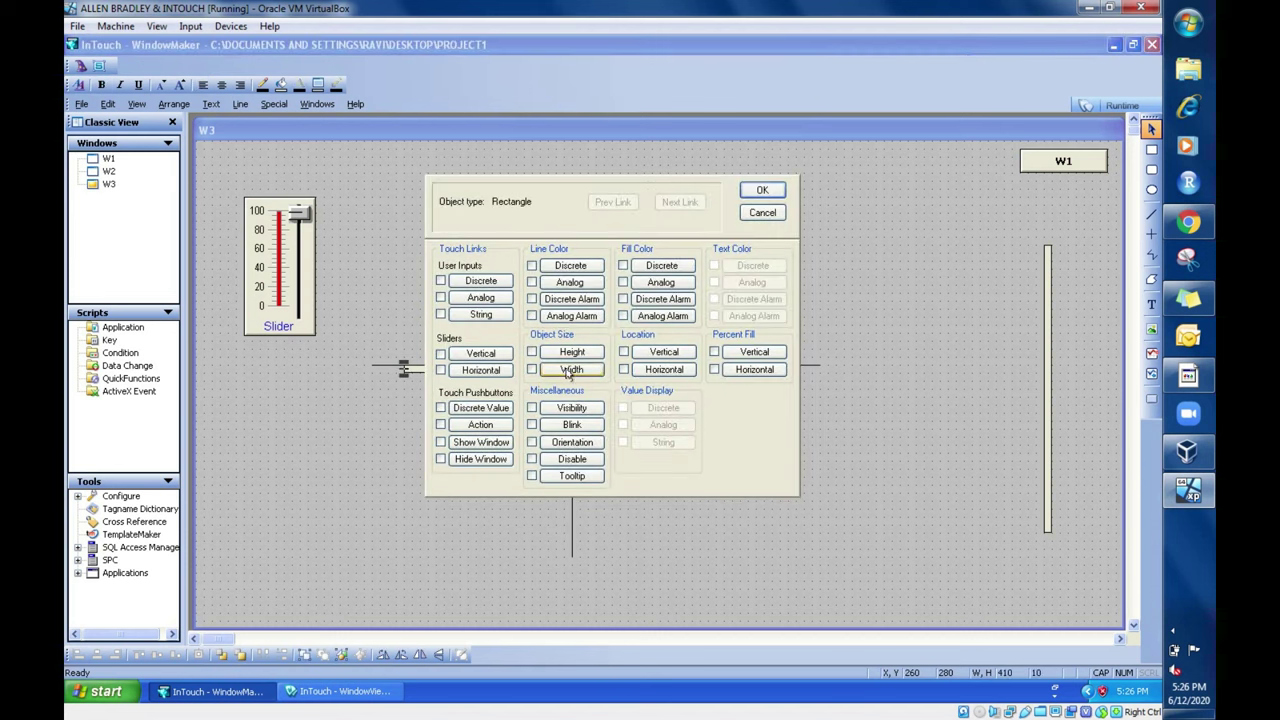
left_click(564, 444)
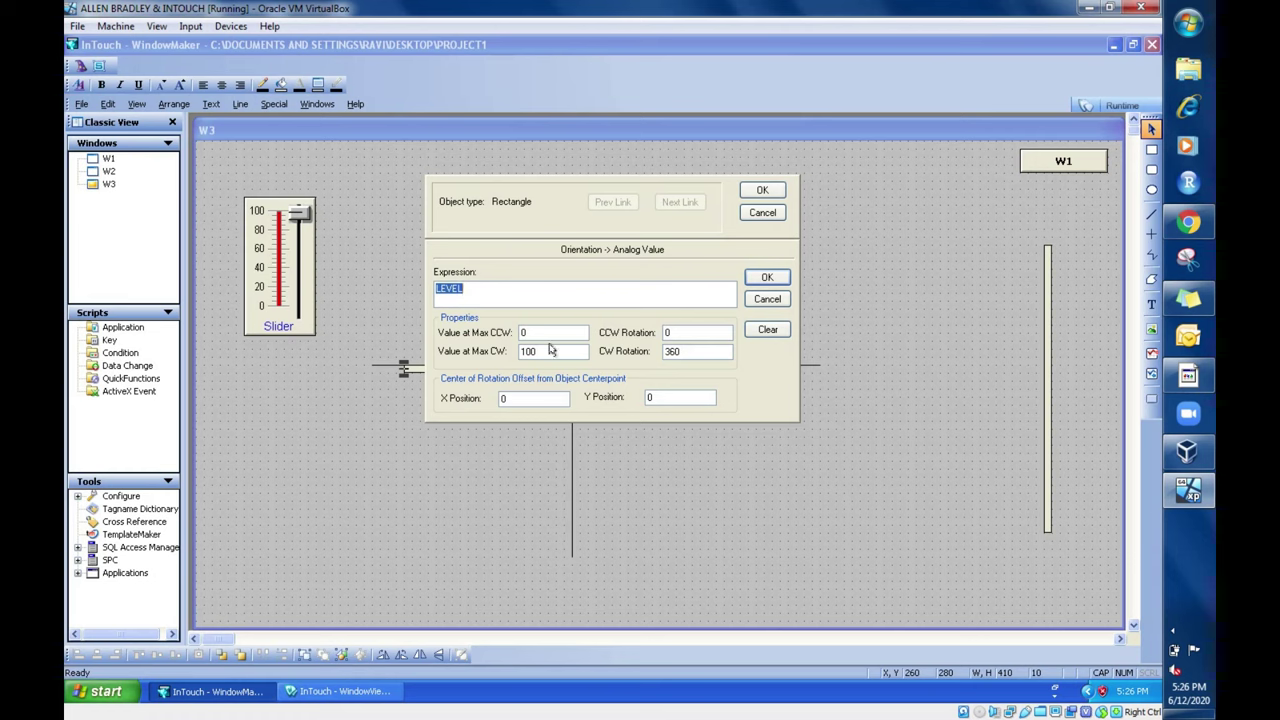
left_click(681, 351)
left_click(504, 399)
left_click(767, 277)
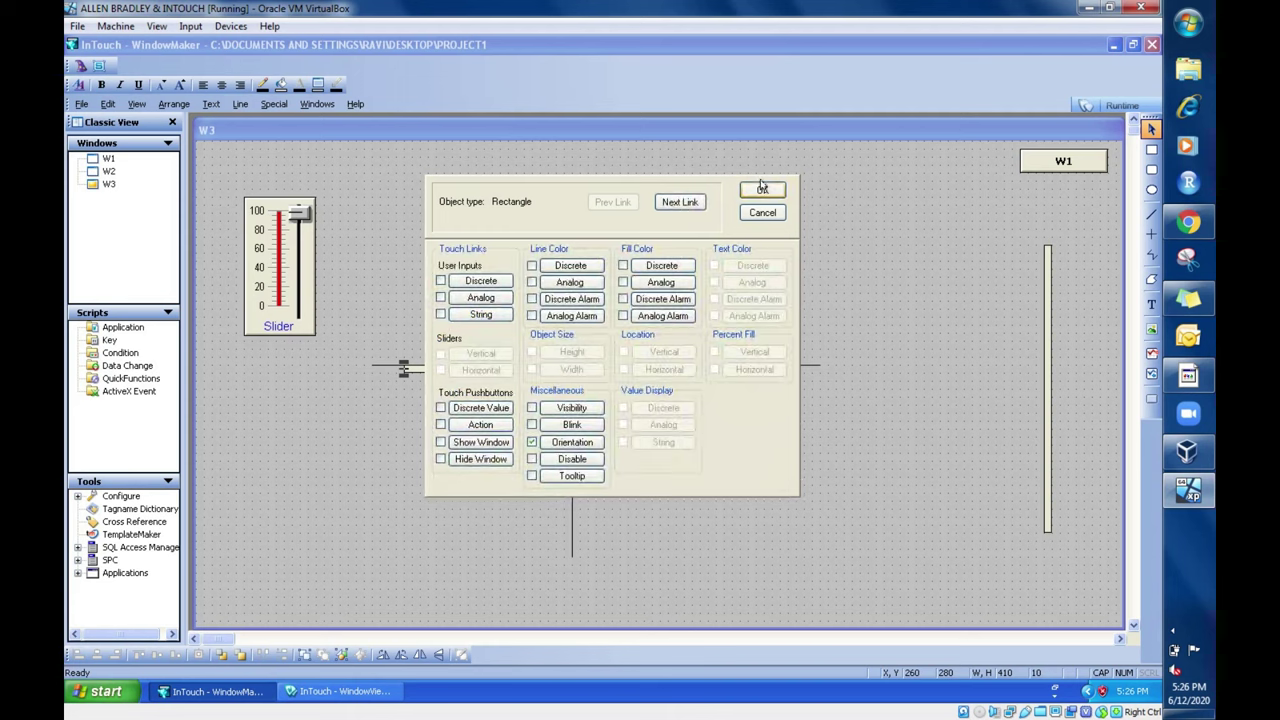
left_click(762, 189)
left_click(689, 443)
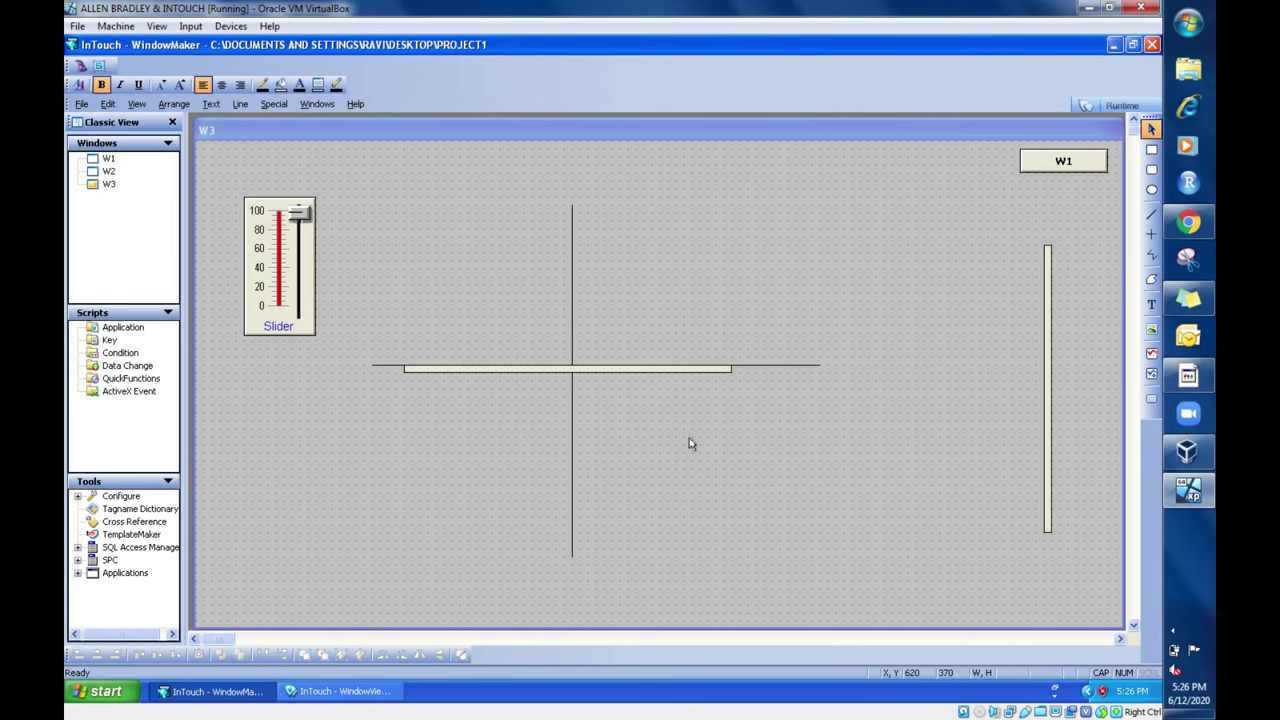
Step: Test the horizontal rectangle's rotation around the crossing lines in runtime by raising the slider in stages to about 65 and lowering it to 0
left_click(1122, 106)
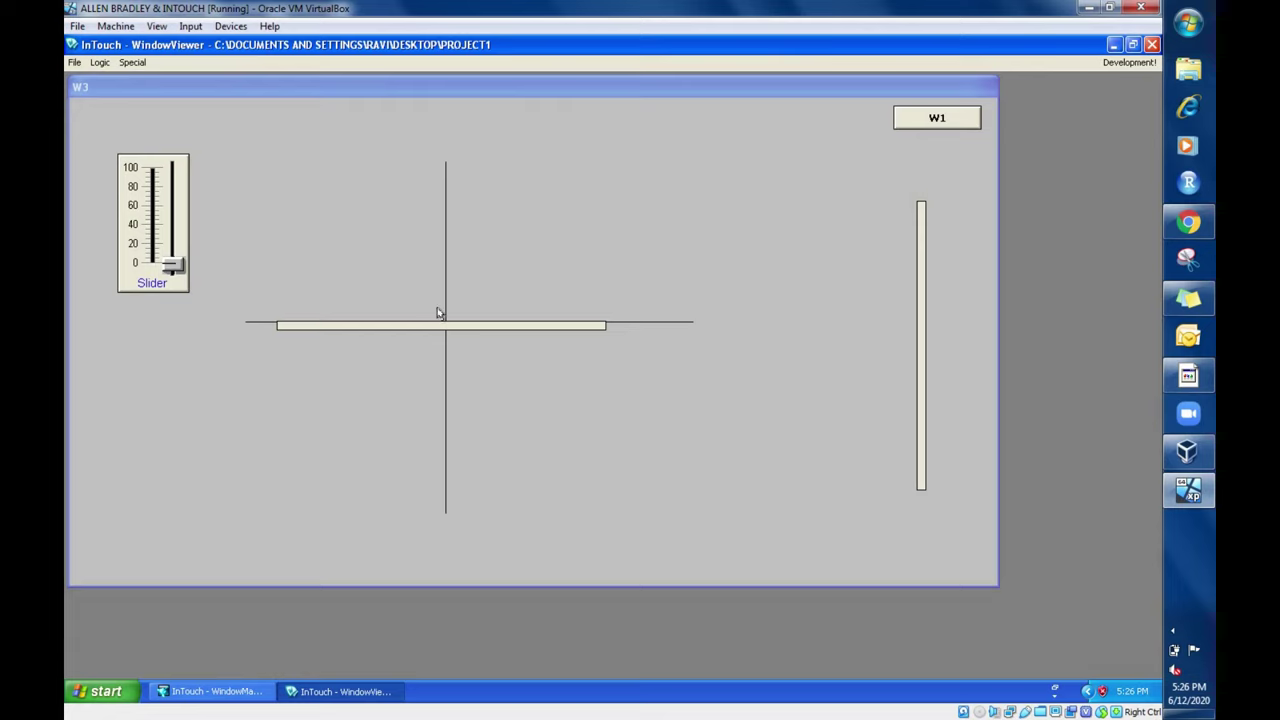
left_click_drag(172, 263, 172, 248)
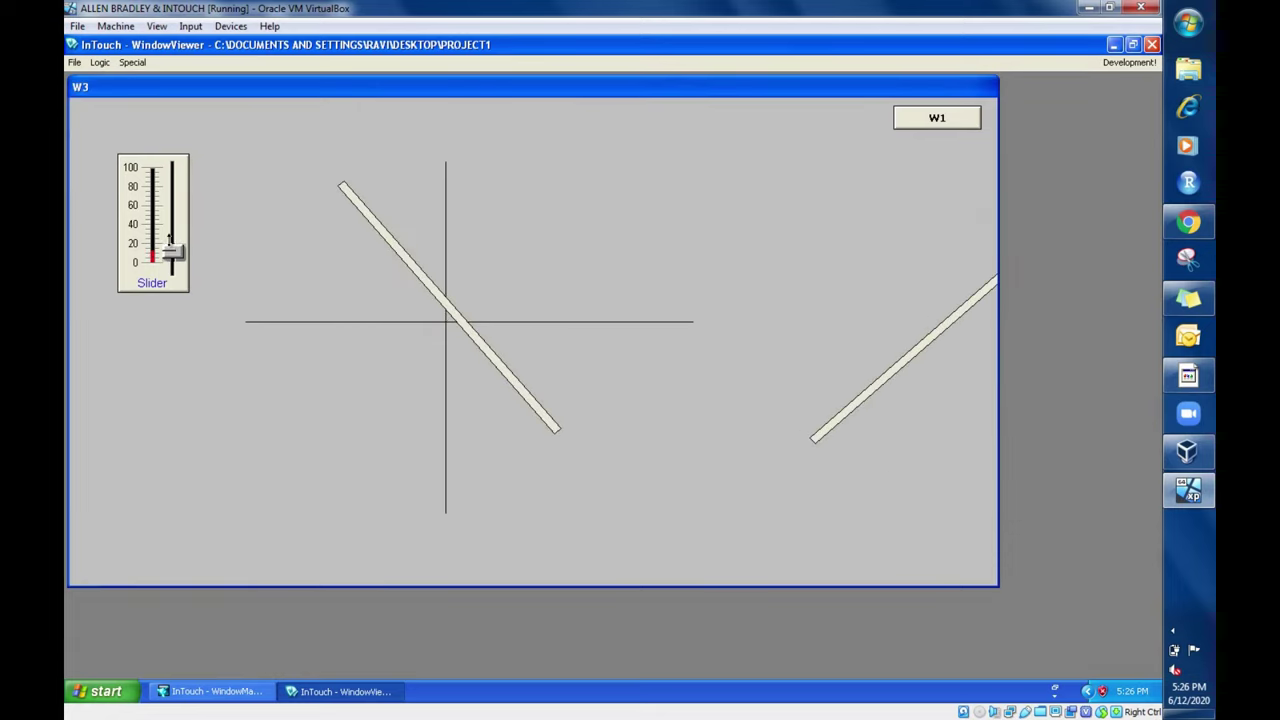
left_click_drag(171, 241, 161, 228)
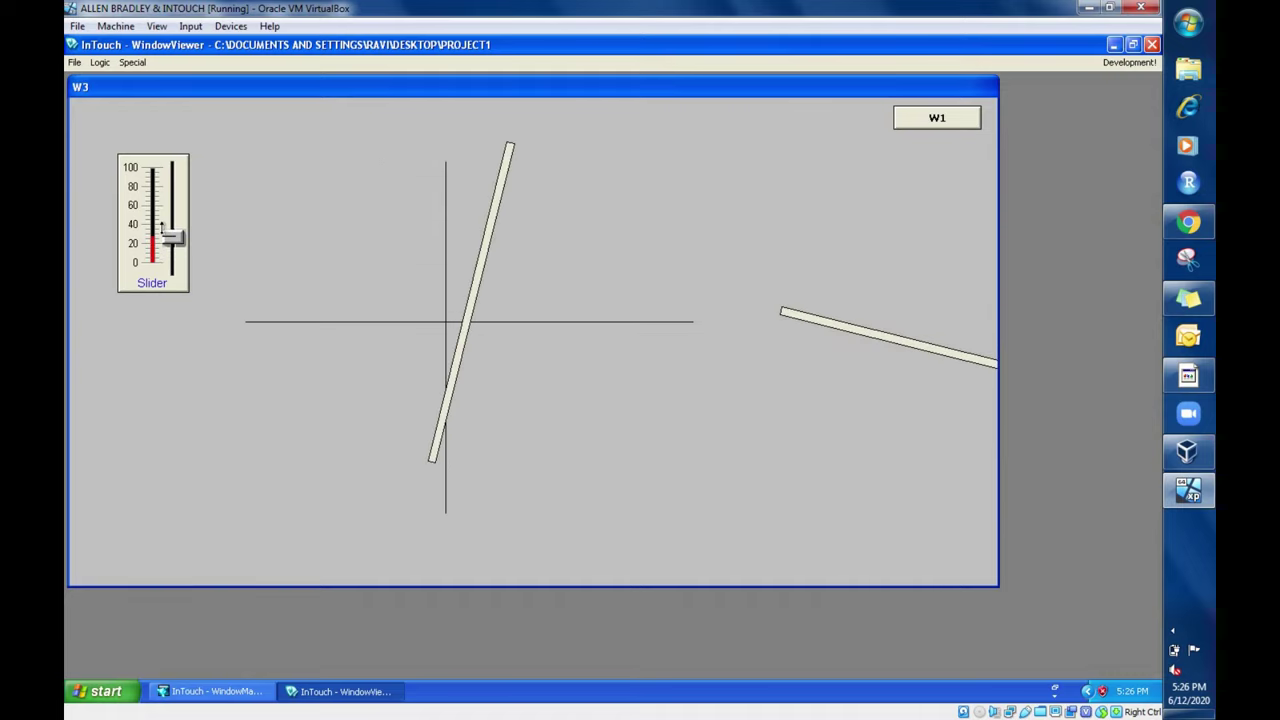
left_click_drag(161, 228, 160, 191)
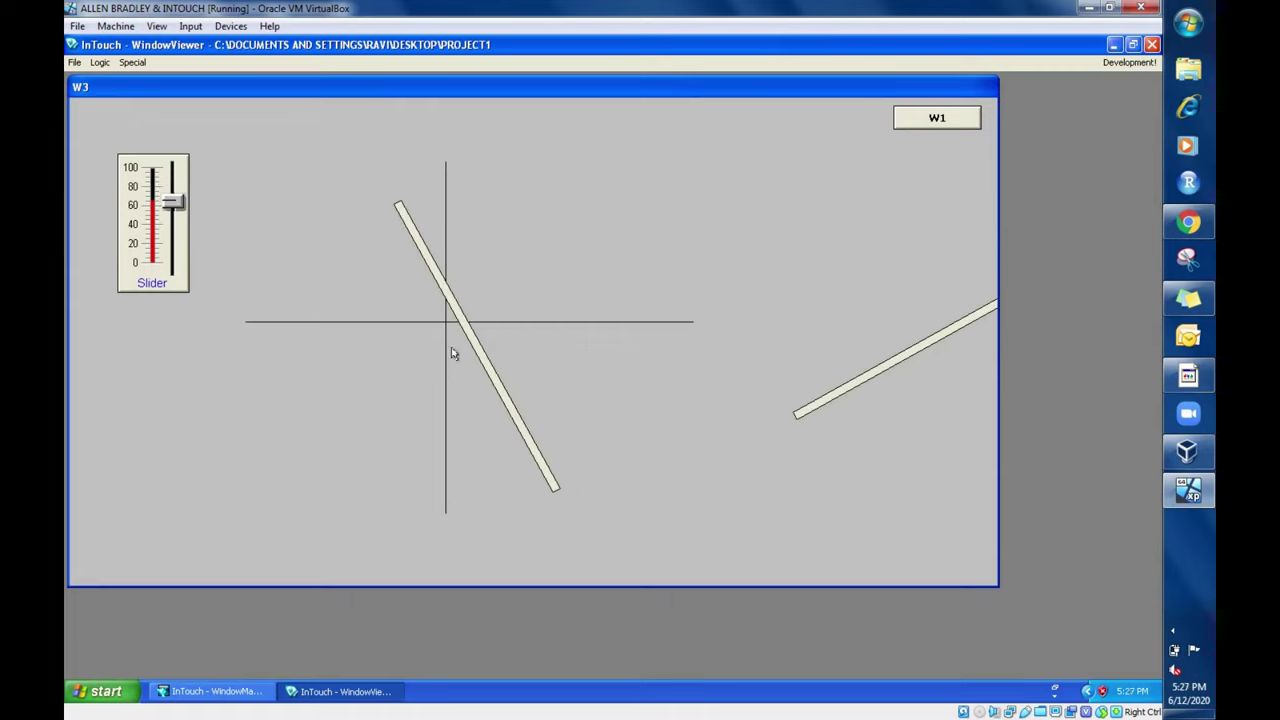
left_click_drag(174, 201, 195, 261)
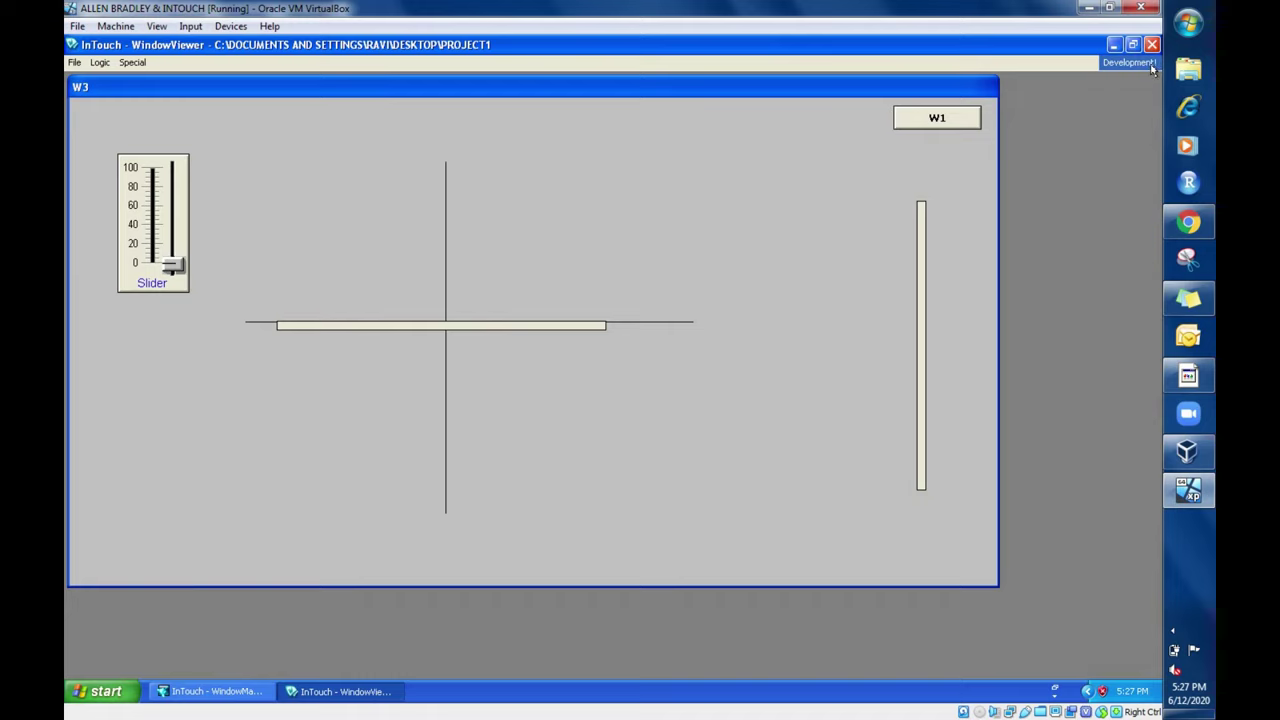
Step: Return to development and delete the vertical rectangle near the right edge of W3
left_click(1152, 68)
left_click(1046, 376)
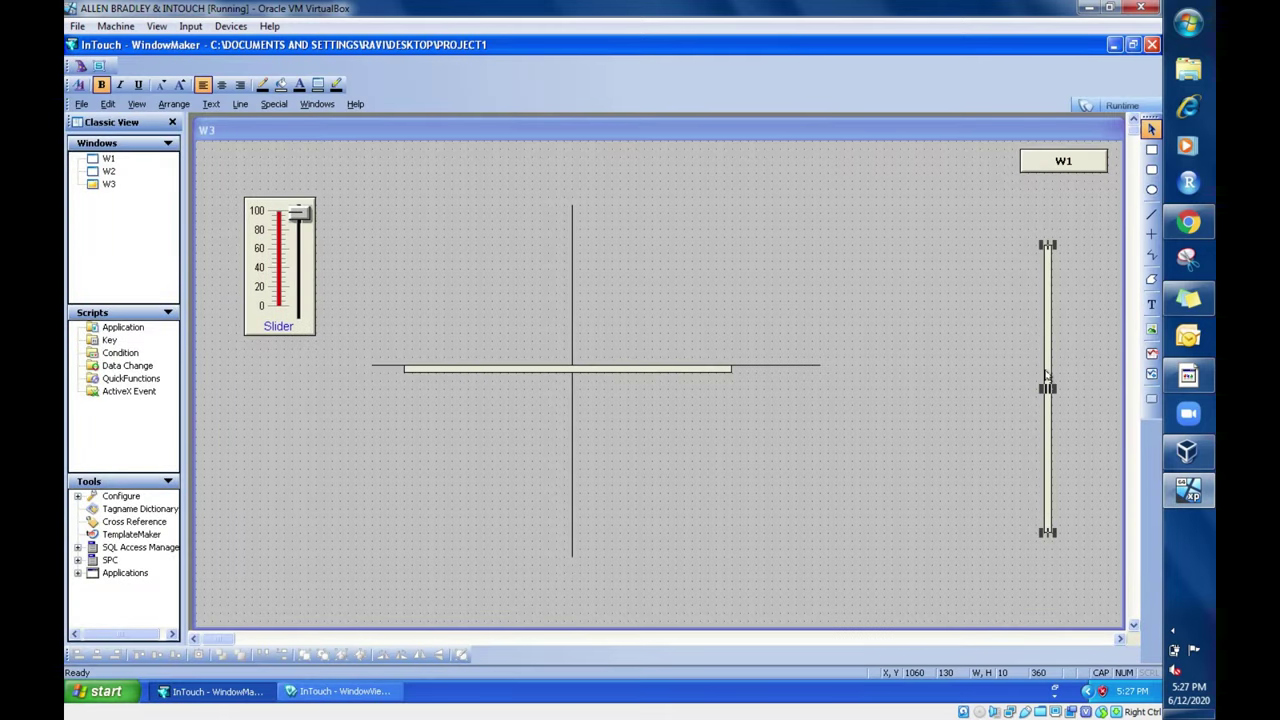
key("Delete")
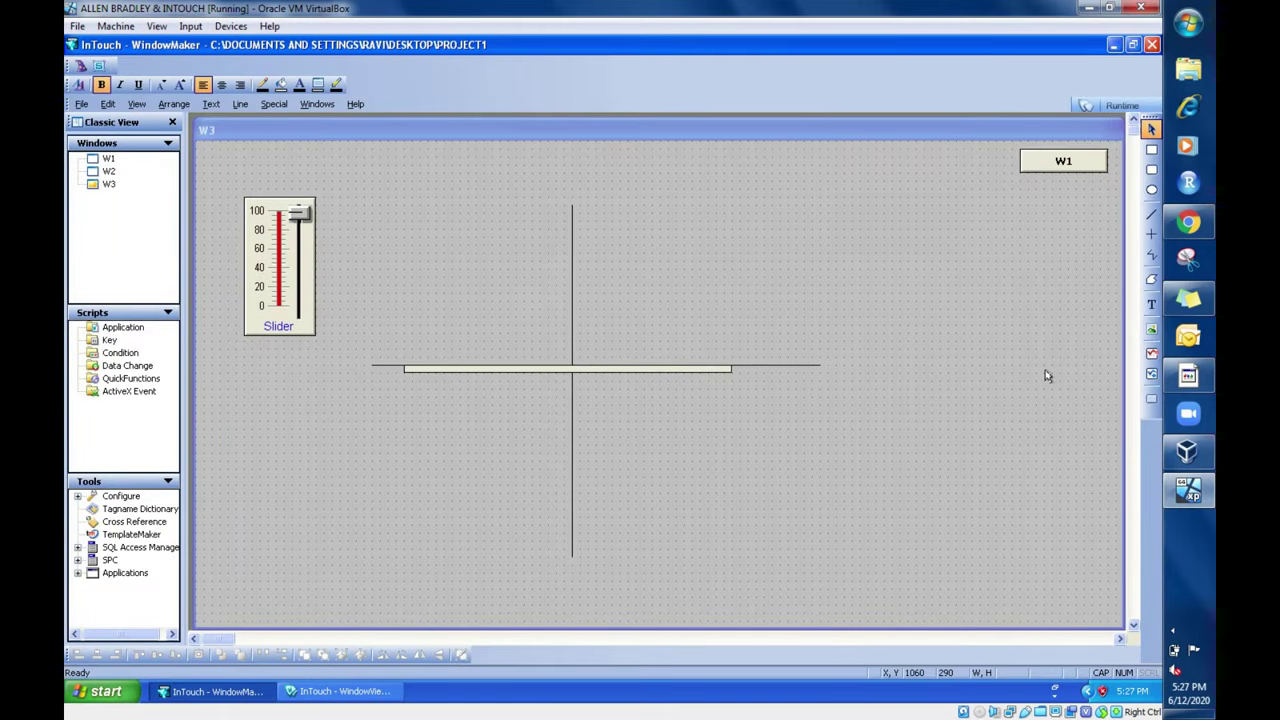
Step: Check the centre-of-rotation offset in the horizontal rectangle's orientation link on LEVEL and accept its links
double_click(587, 368)
left_click(576, 445)
left_click(510, 398)
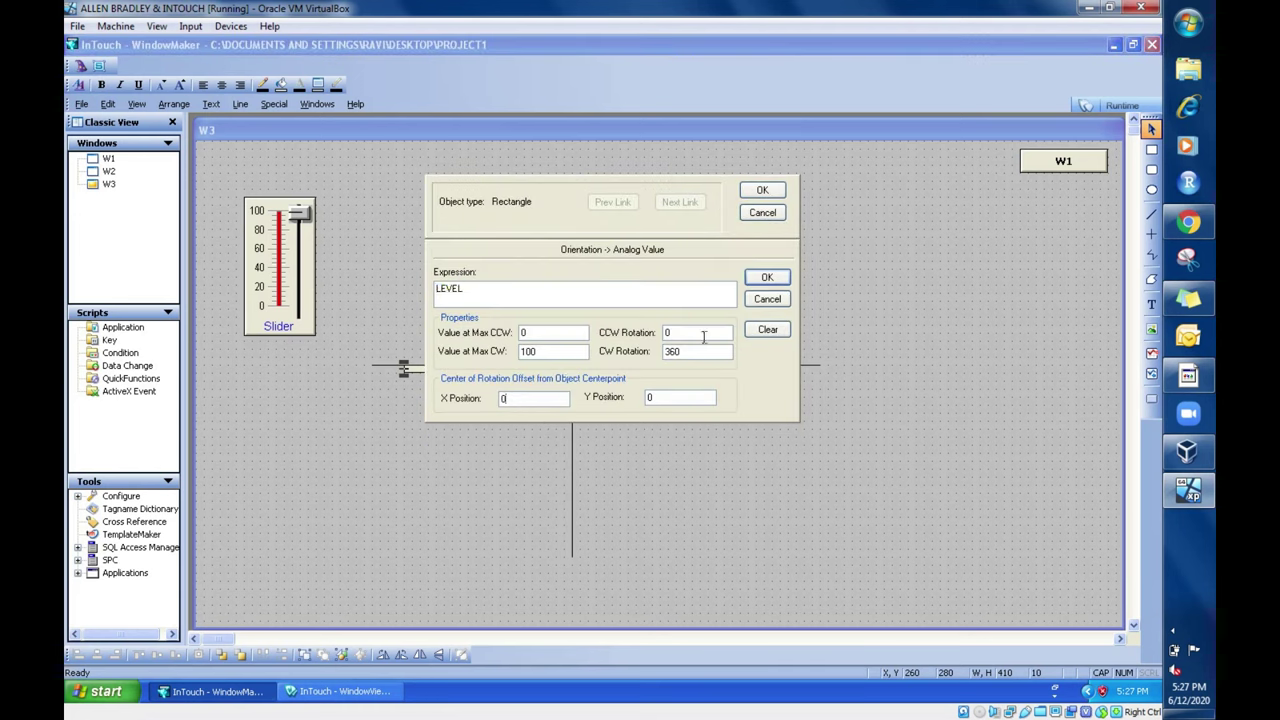
left_click(766, 277)
left_click(762, 190)
Step: Test the horizontal rectangle's rotation in runtime by raising the slider to about 15 and lowering it to 0, and return to development
left_click(1118, 105)
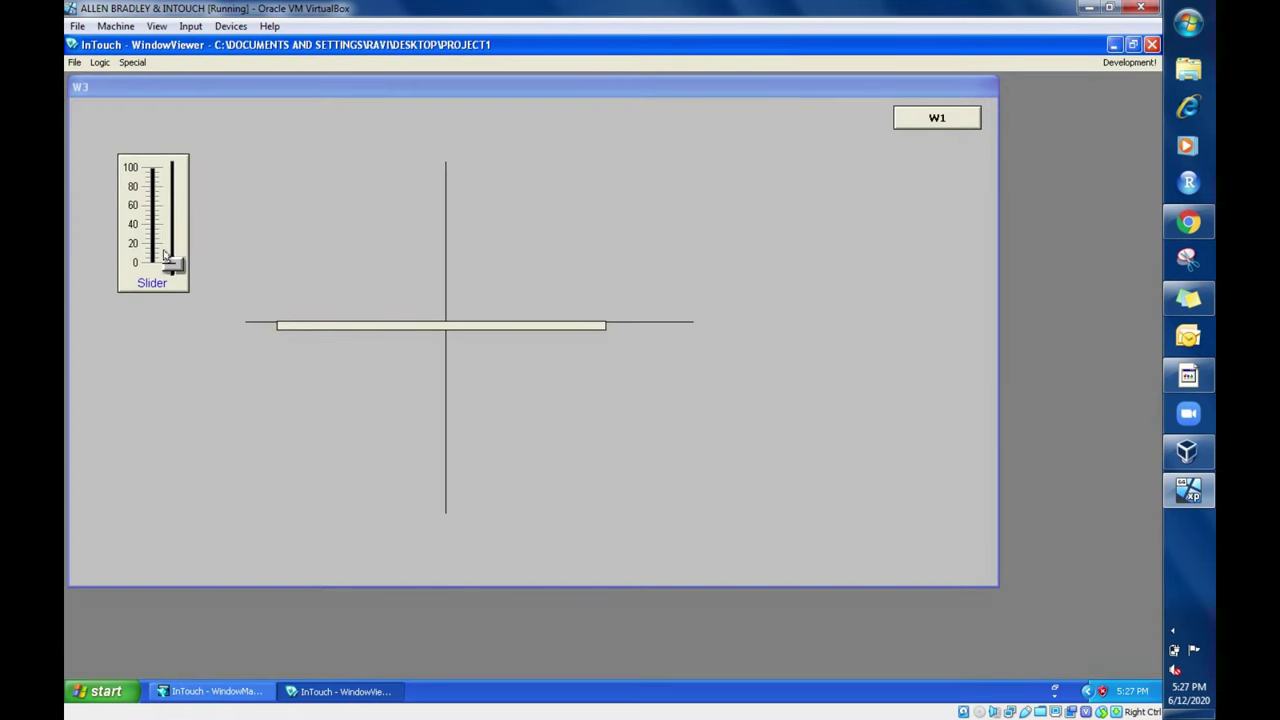
mouse_move(170, 262)
left_mouse_down()
mouse_move(170, 237)
mouse_move(170, 250)
left_mouse_up()
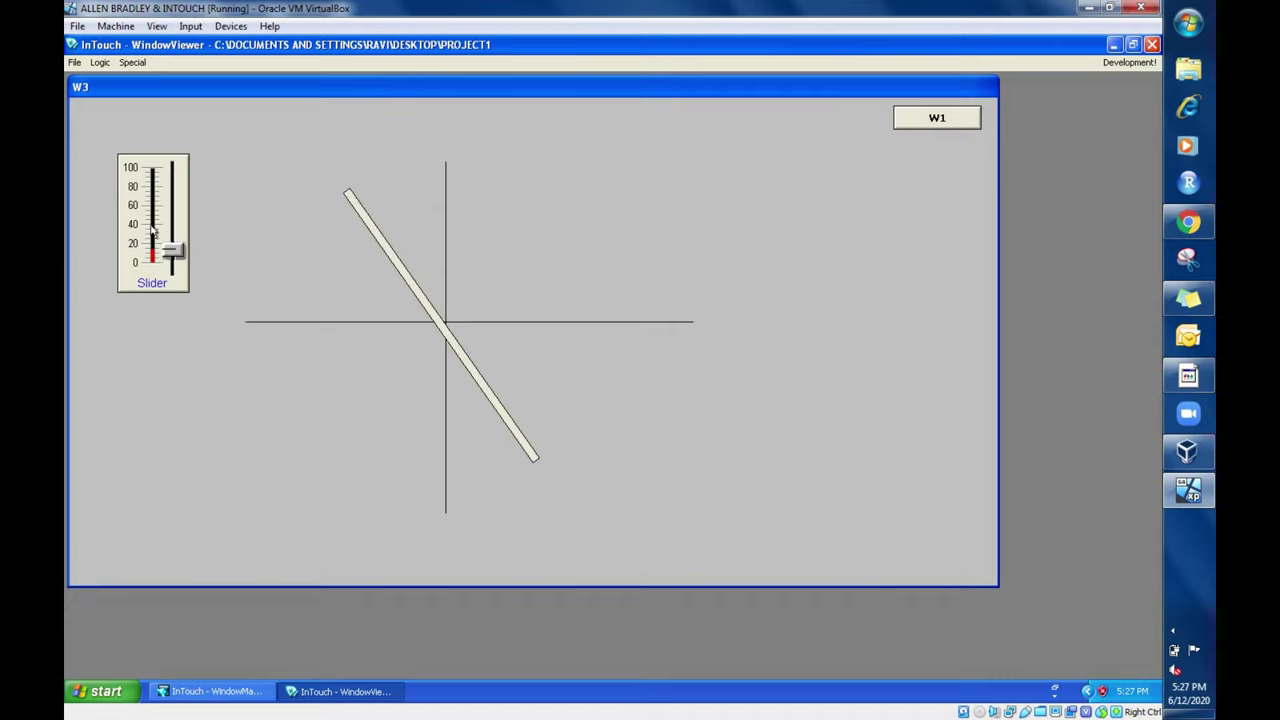
mouse_move(170, 248)
left_mouse_down()
mouse_move(180, 200)
mouse_move(174, 266)
left_mouse_up()
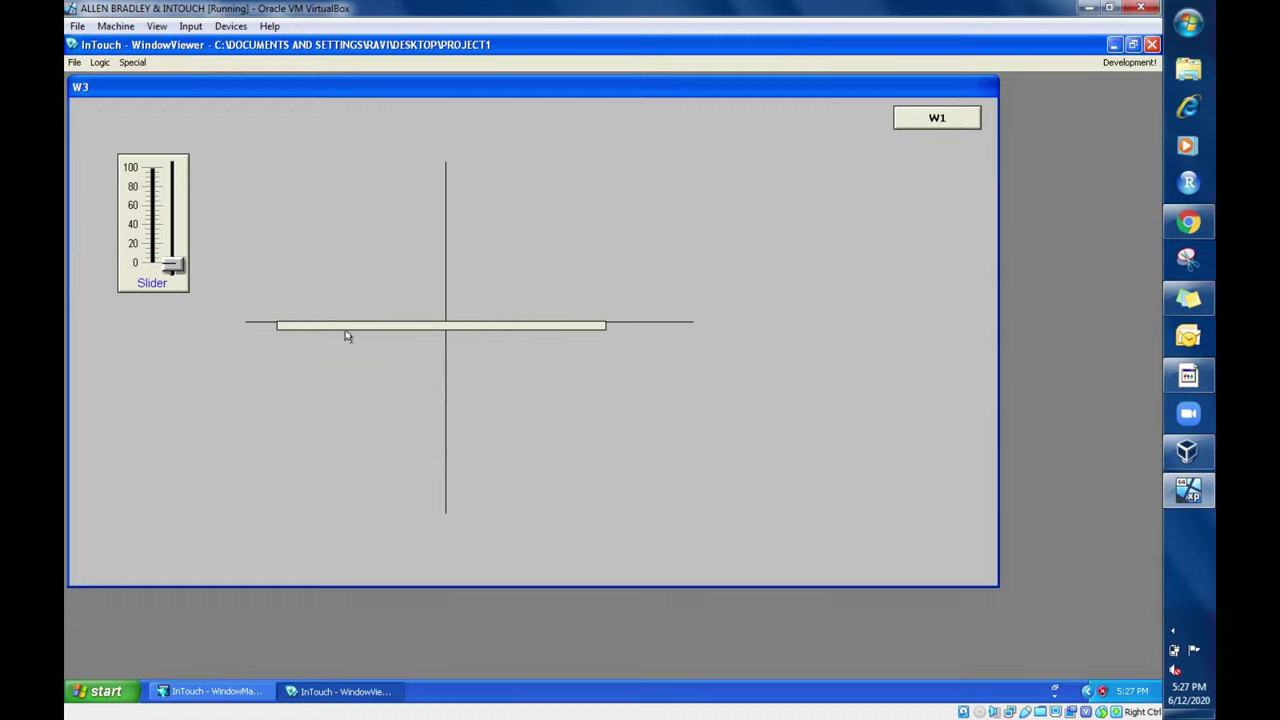
left_click(1140, 64)
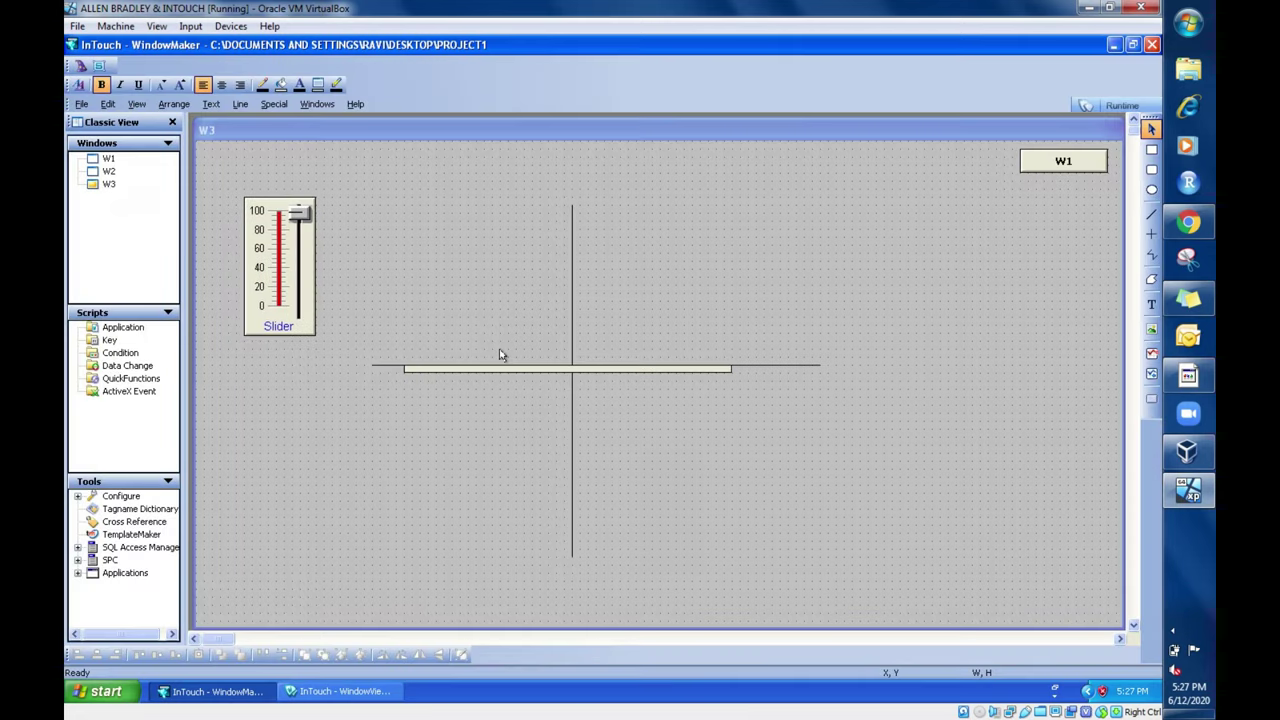
Step: Set the X position of the horizontal rectangle's centre-of-rotation offset to -50 in its orientation link and accept its links
double_click(497, 369)
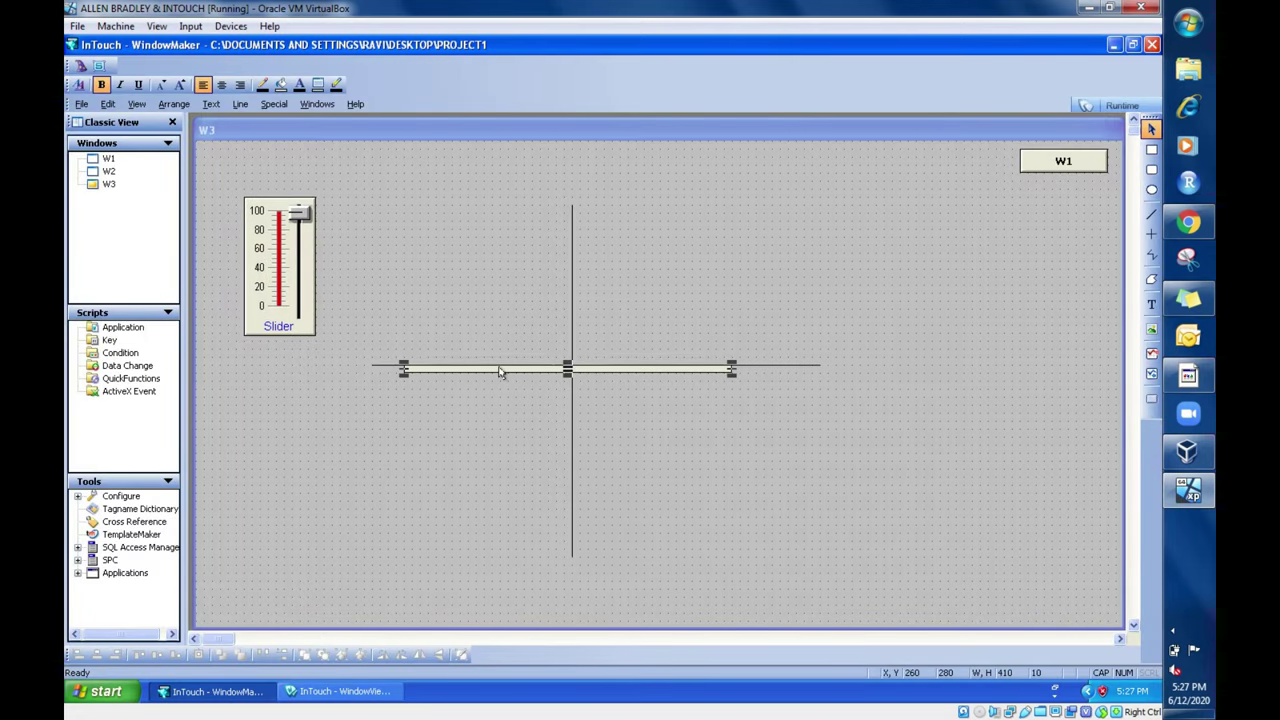
left_click(571, 442)
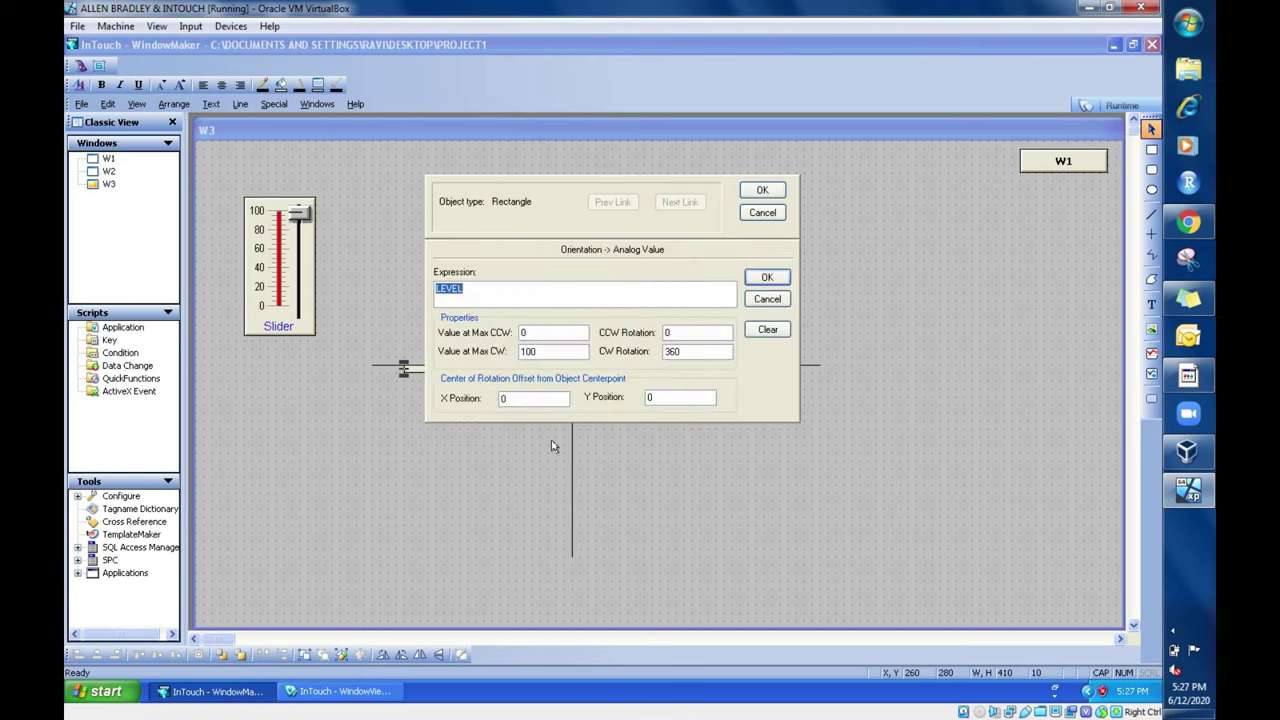
left_click(503, 398)
type("-5")
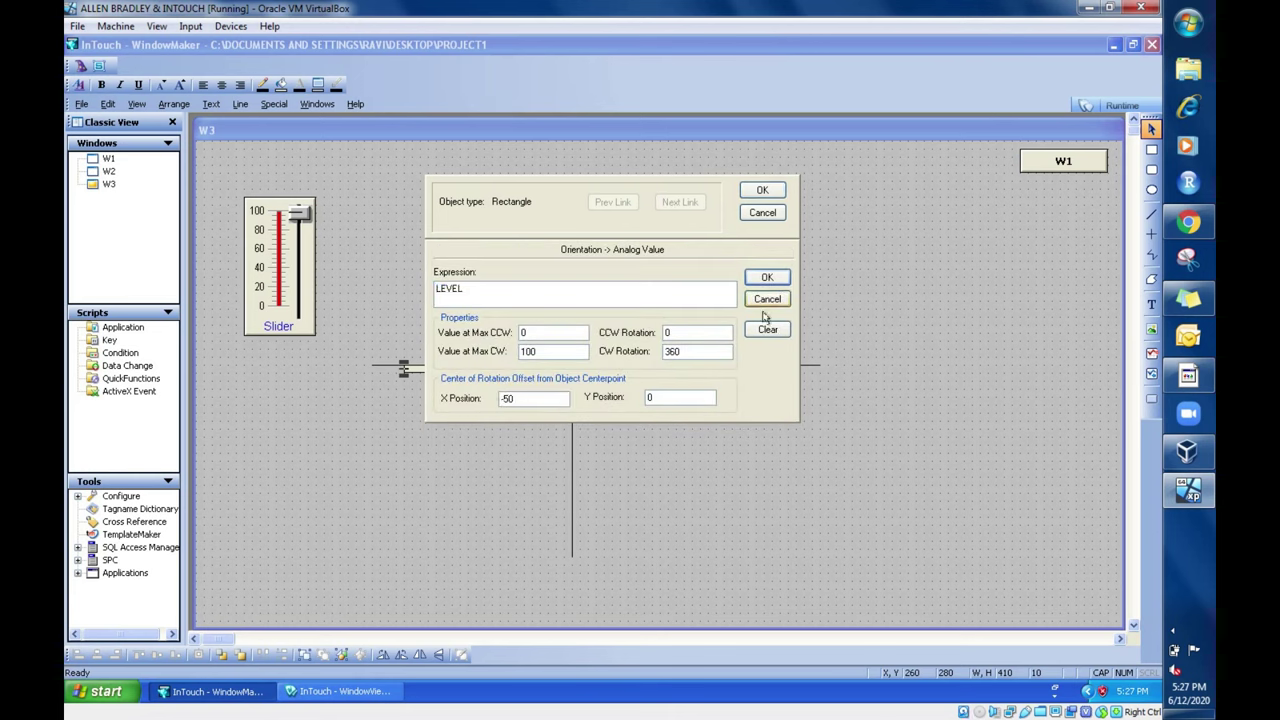
left_click(766, 278)
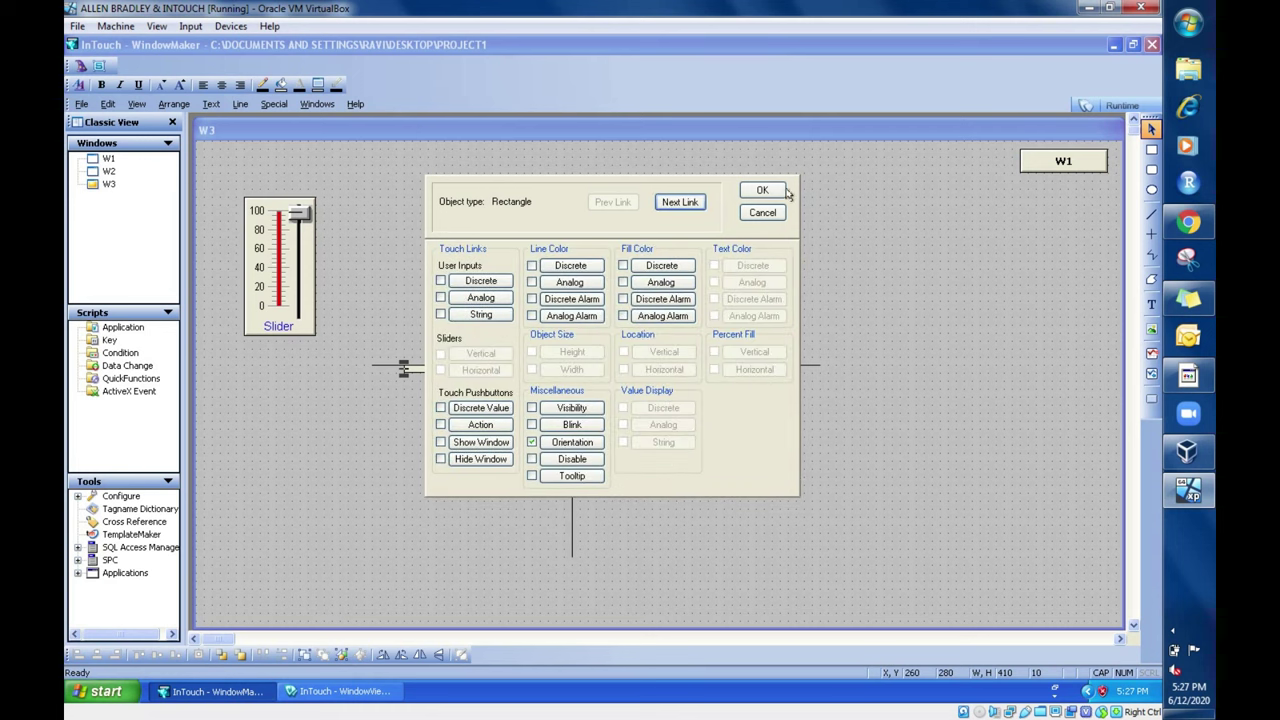
left_click(766, 191)
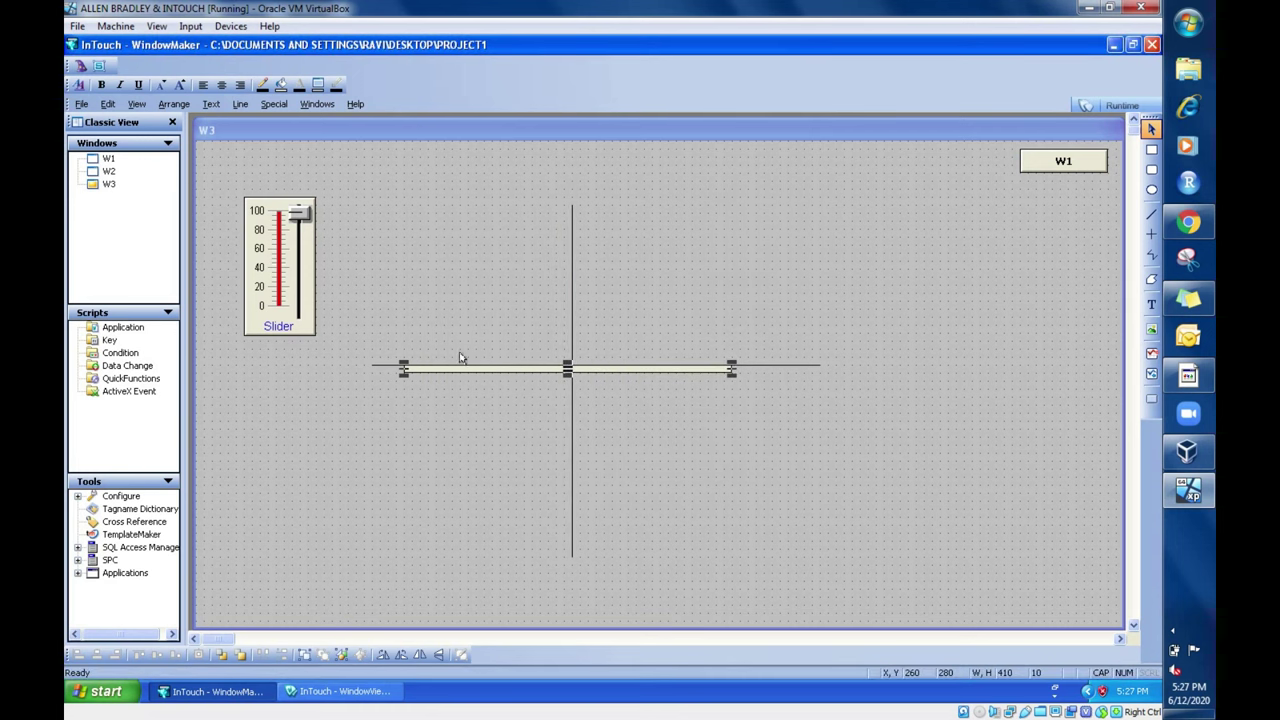
Step: Test the horizontal rectangle's X-offset rotation in runtime by moving the slider and bringing it back to 0, and return to development
left_click(1122, 105)
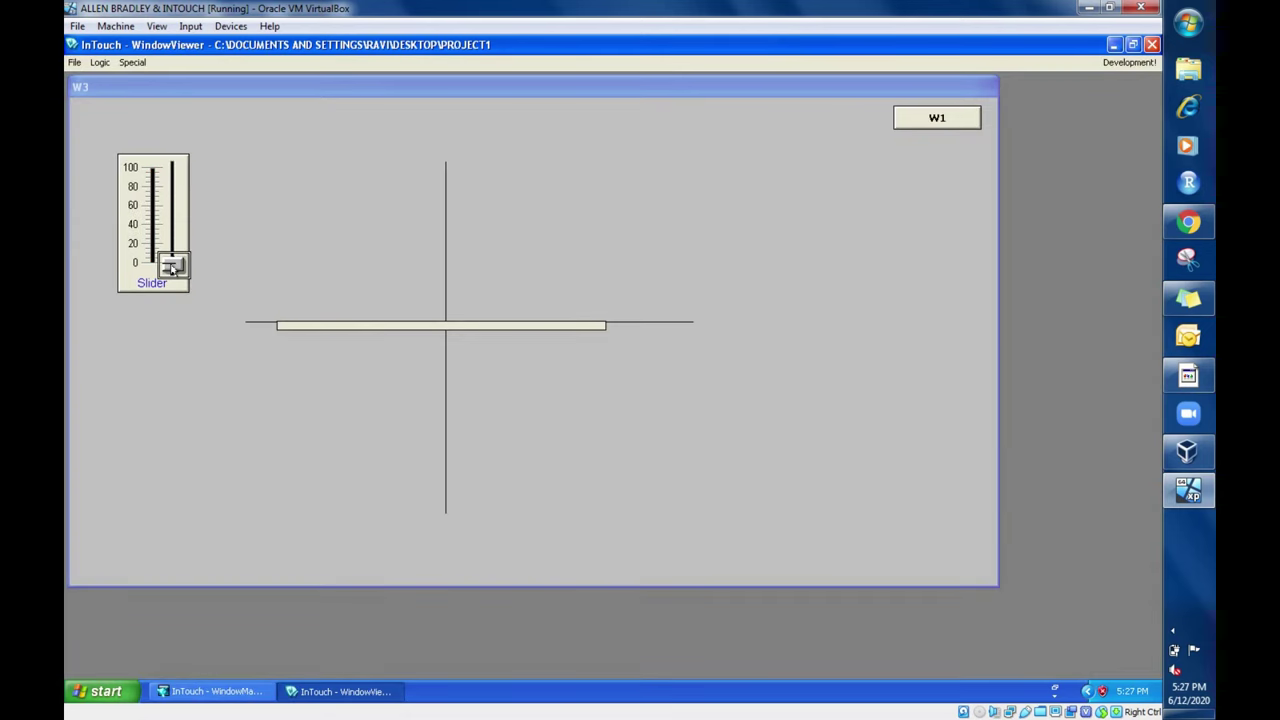
left_click_drag(170, 262, 202, 264)
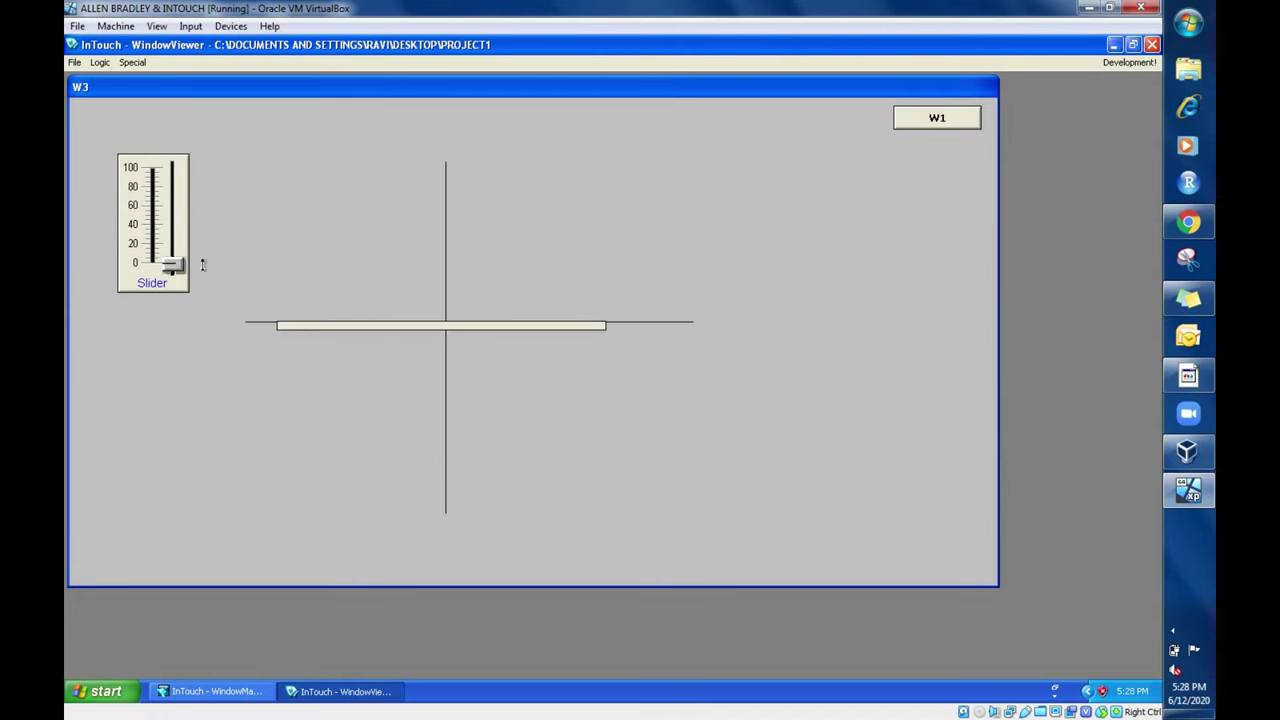
left_click(1121, 62)
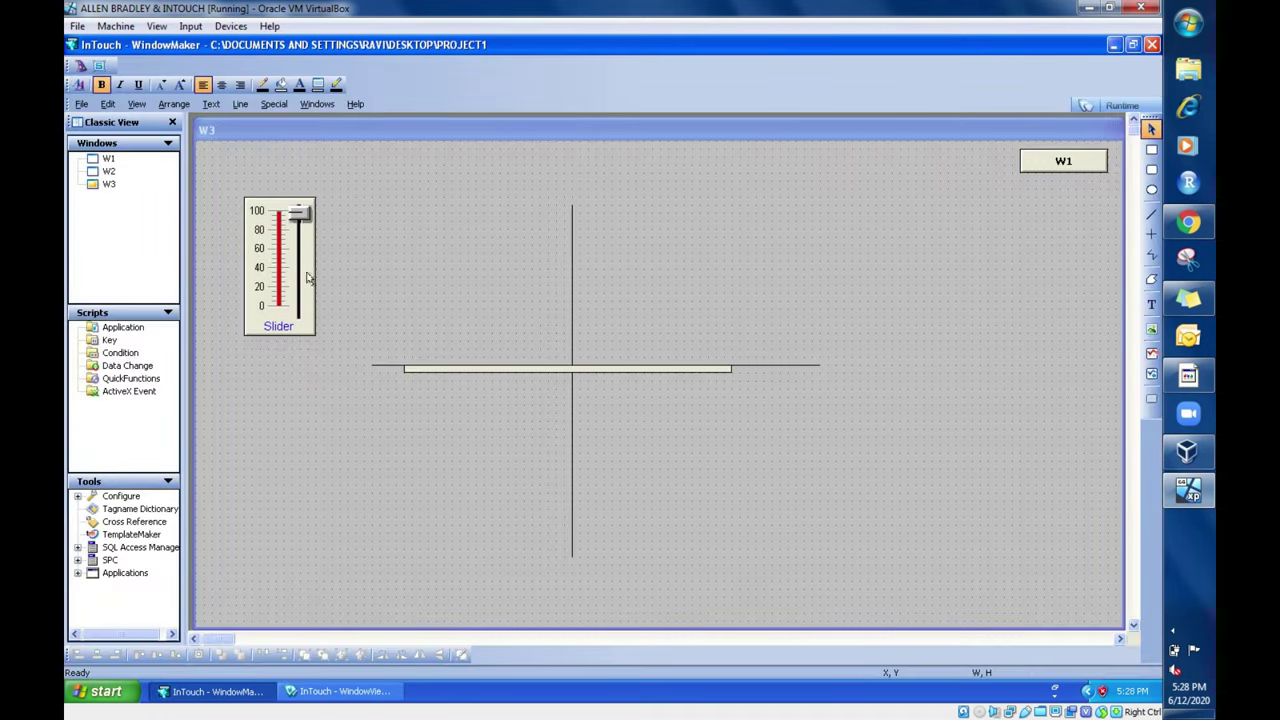
Step: Set the horizontal rectangle's centre-of-rotation offset to X 0 and Y 80 in its orientation link and accept its links
double_click(473, 370)
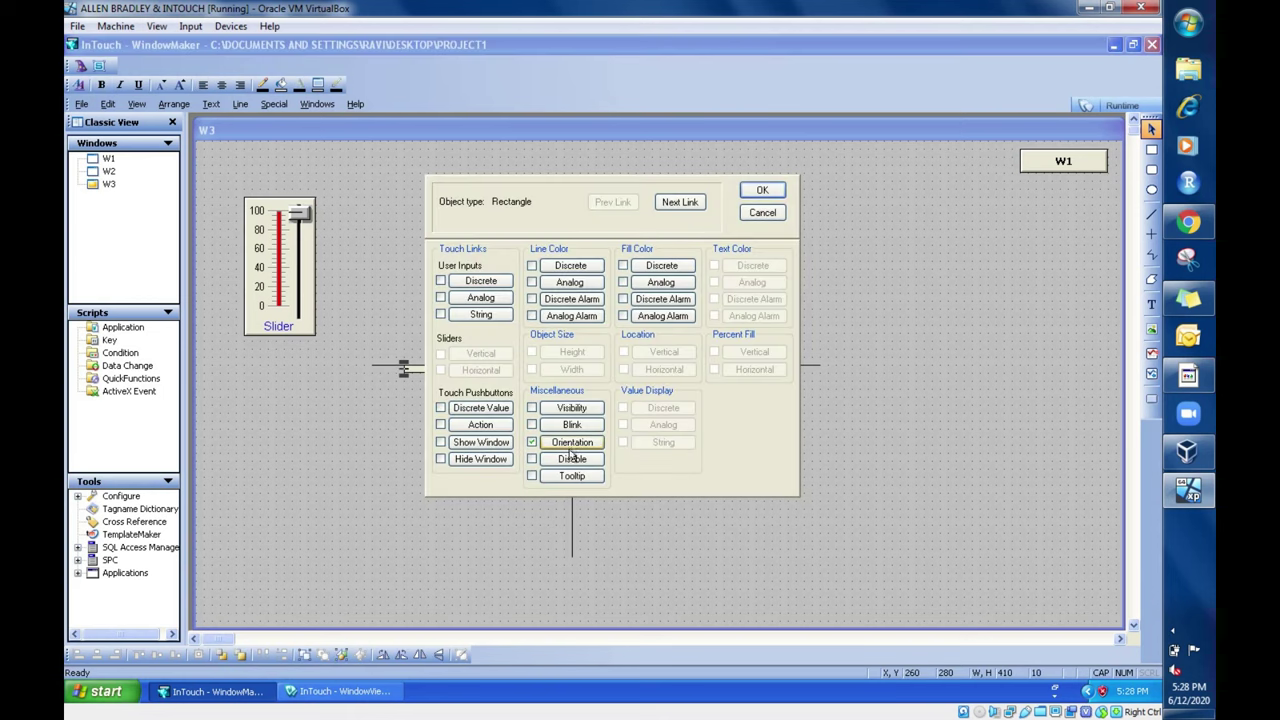
left_click(572, 445)
double_click(510, 398)
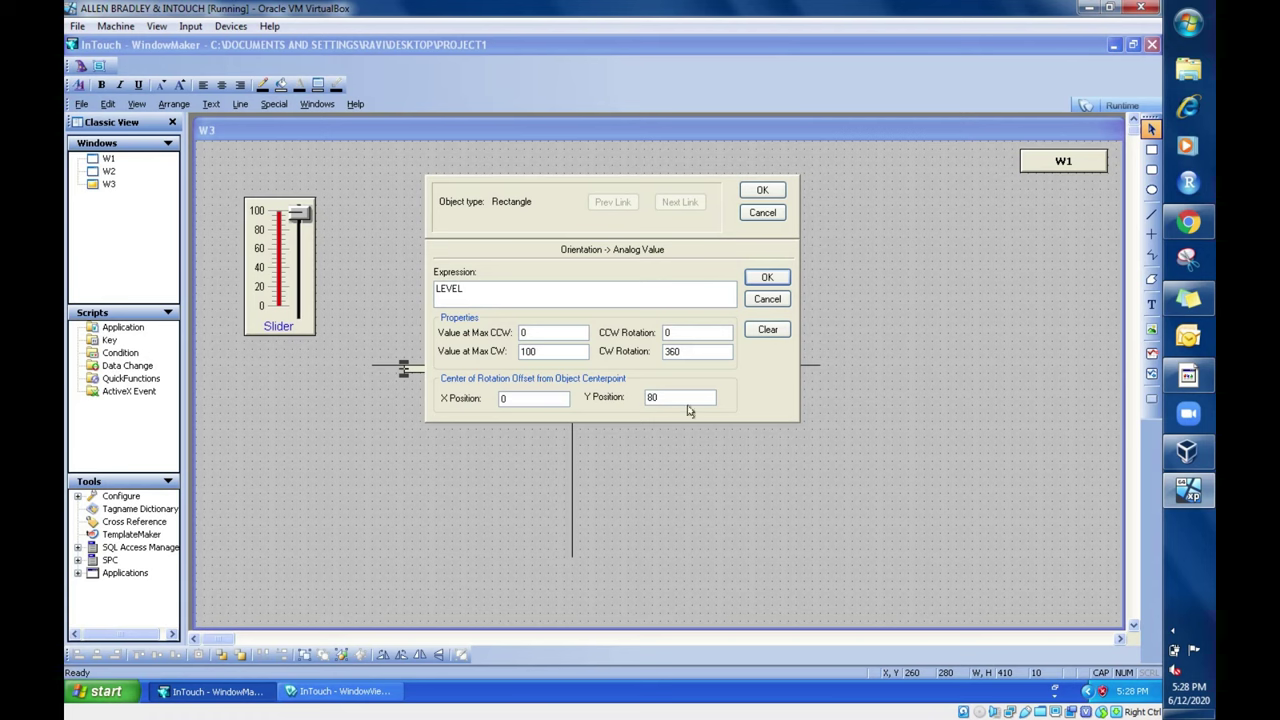
left_click(767, 279)
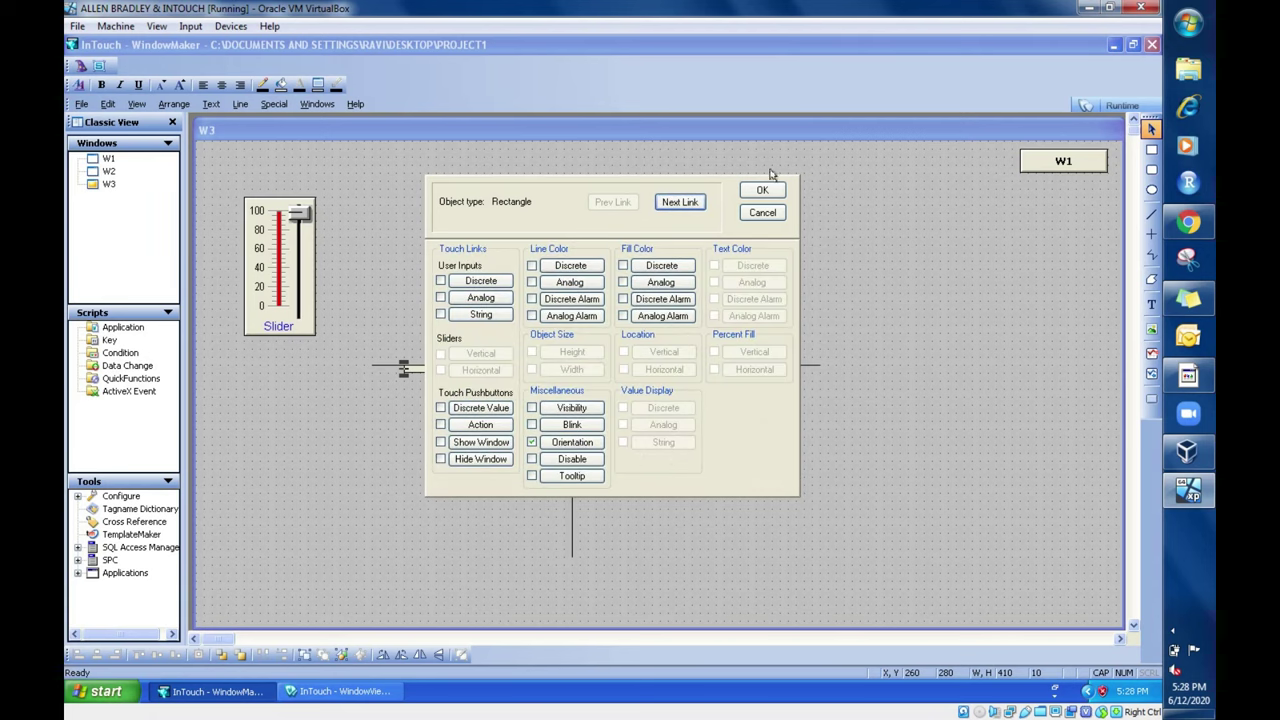
left_click(762, 190)
Step: Test the Y-offset rotation in runtime by raising the slider to about 85 and lowering it to 0, and return to development
left_click(1113, 105)
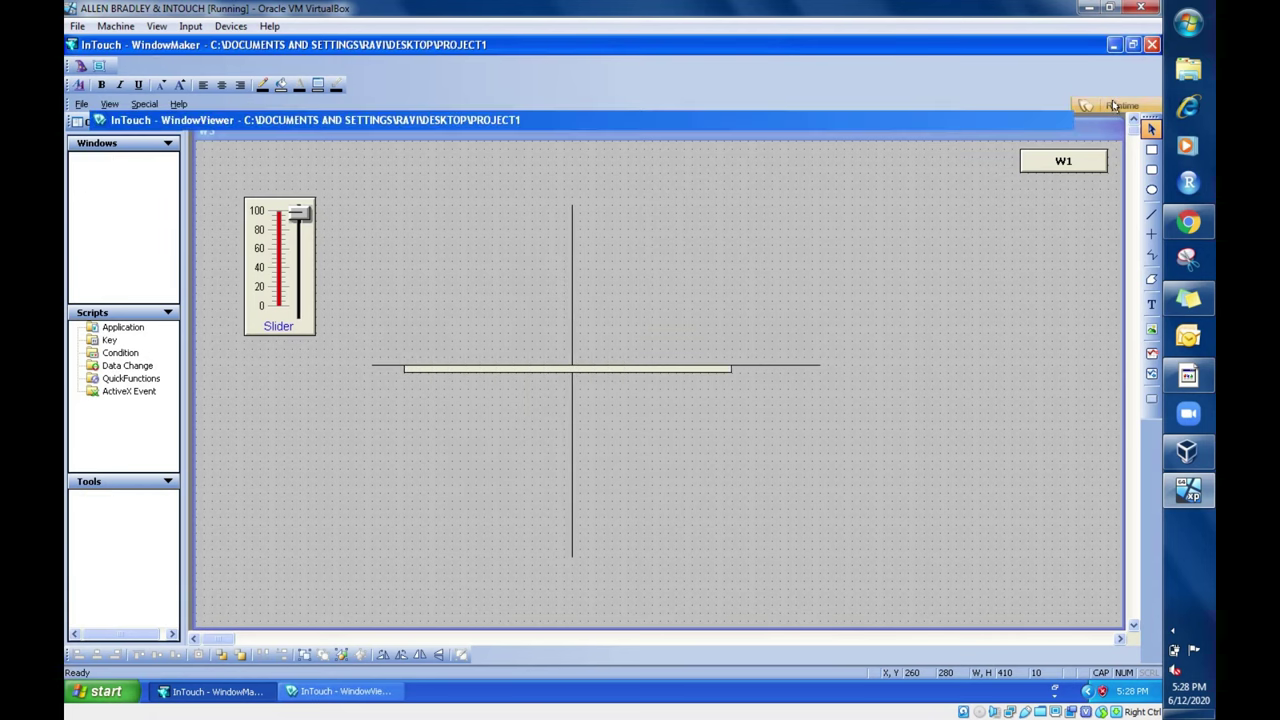
left_click_drag(174, 266, 184, 179)
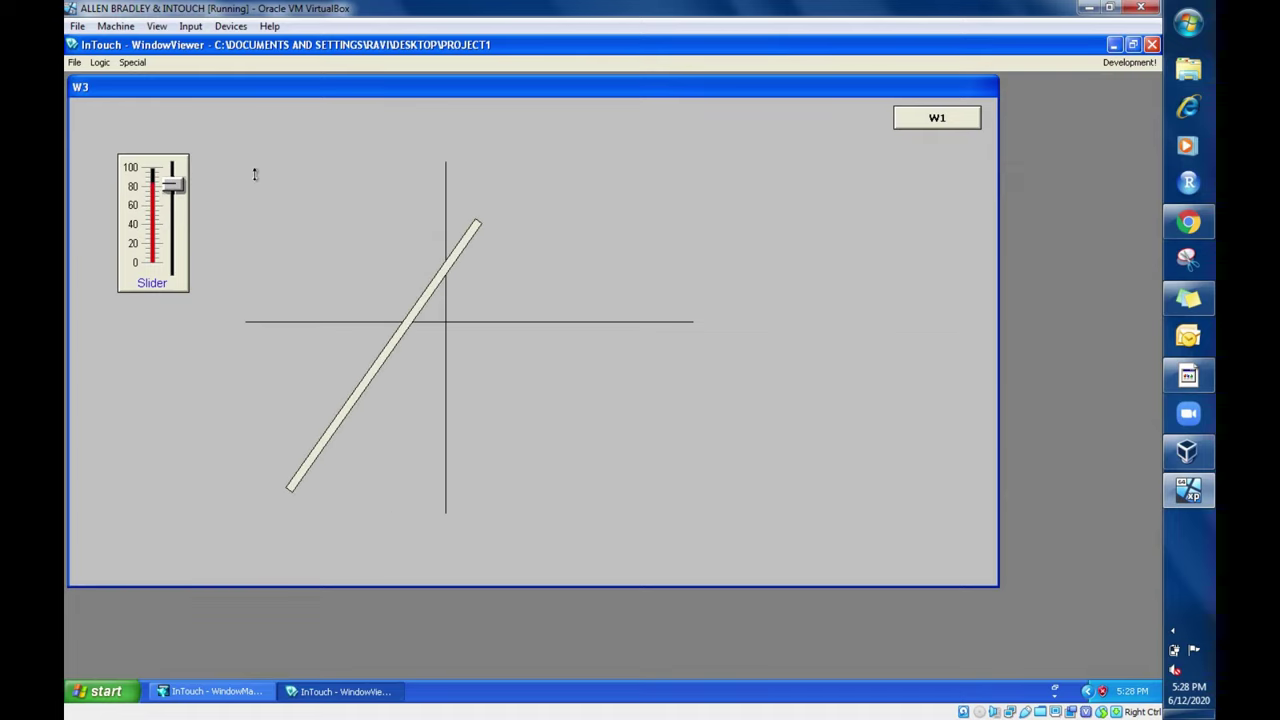
left_click_drag(278, 183, 306, 265)
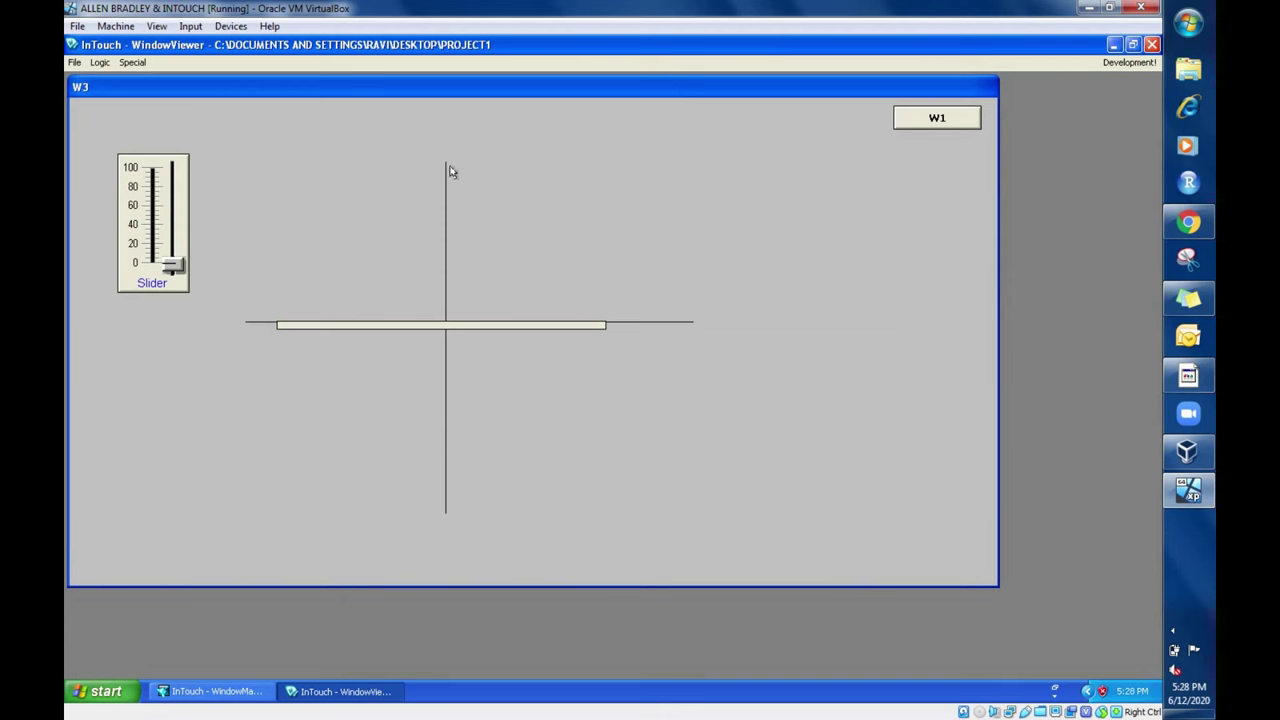
left_click(1096, 62)
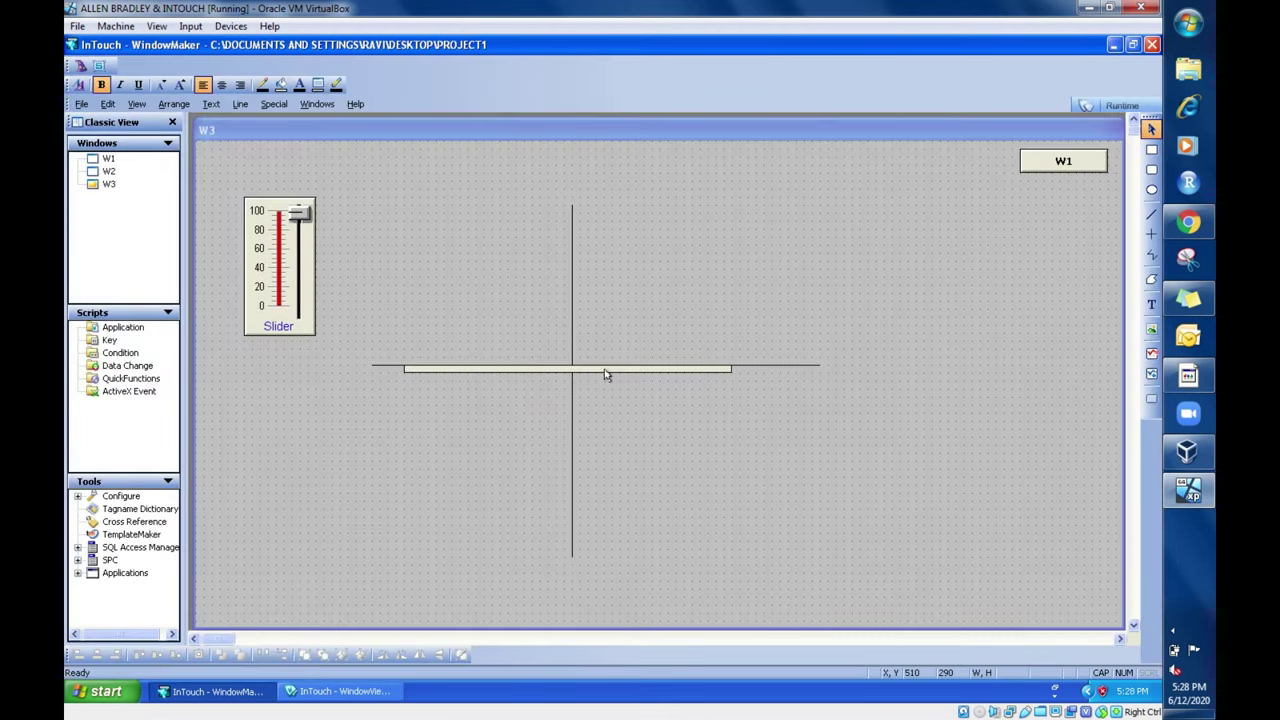
Step: Rotate the horizontal rectangle clockwise so that it stands upright along the vertical line
left_click(604, 372)
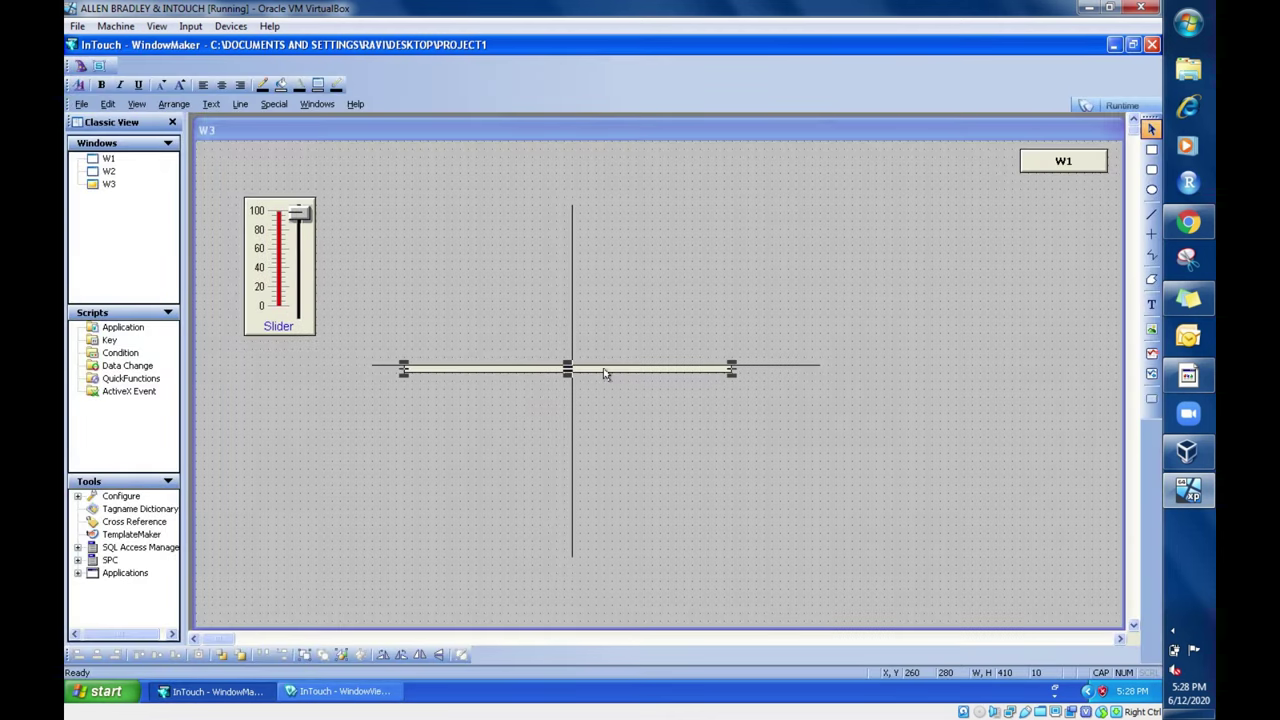
left_click(174, 104)
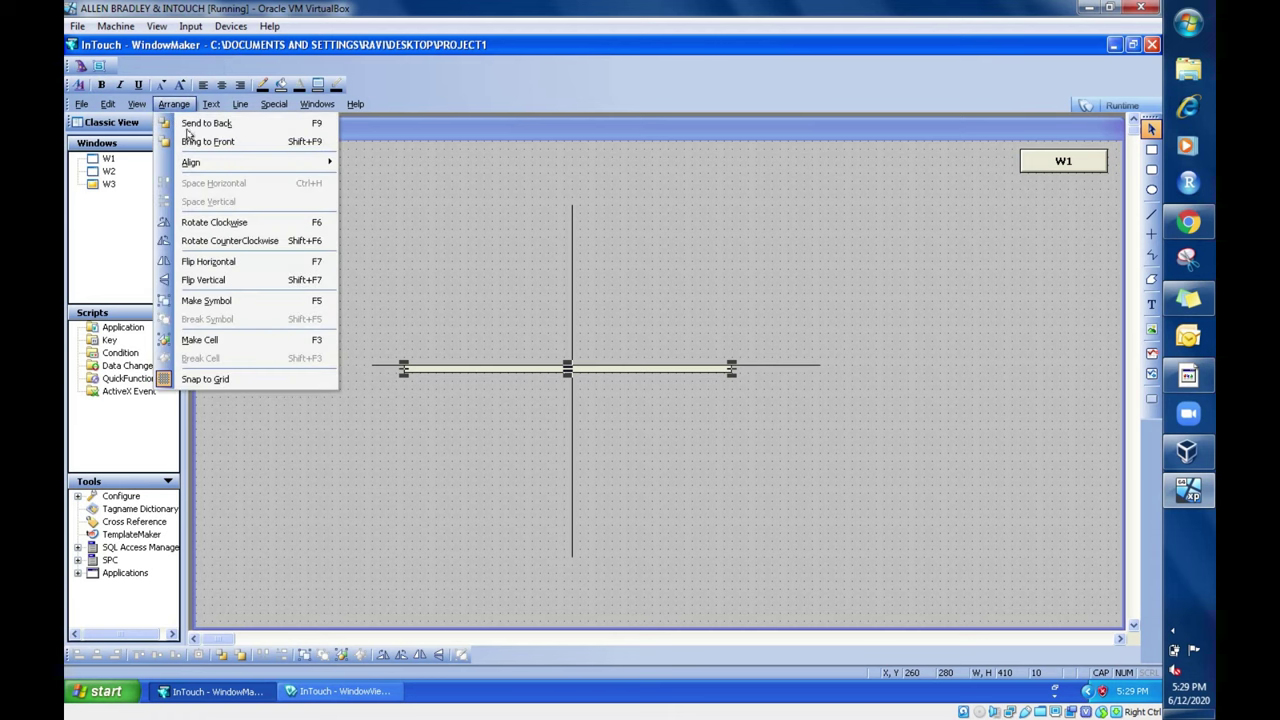
left_click(234, 226)
left_click(633, 450)
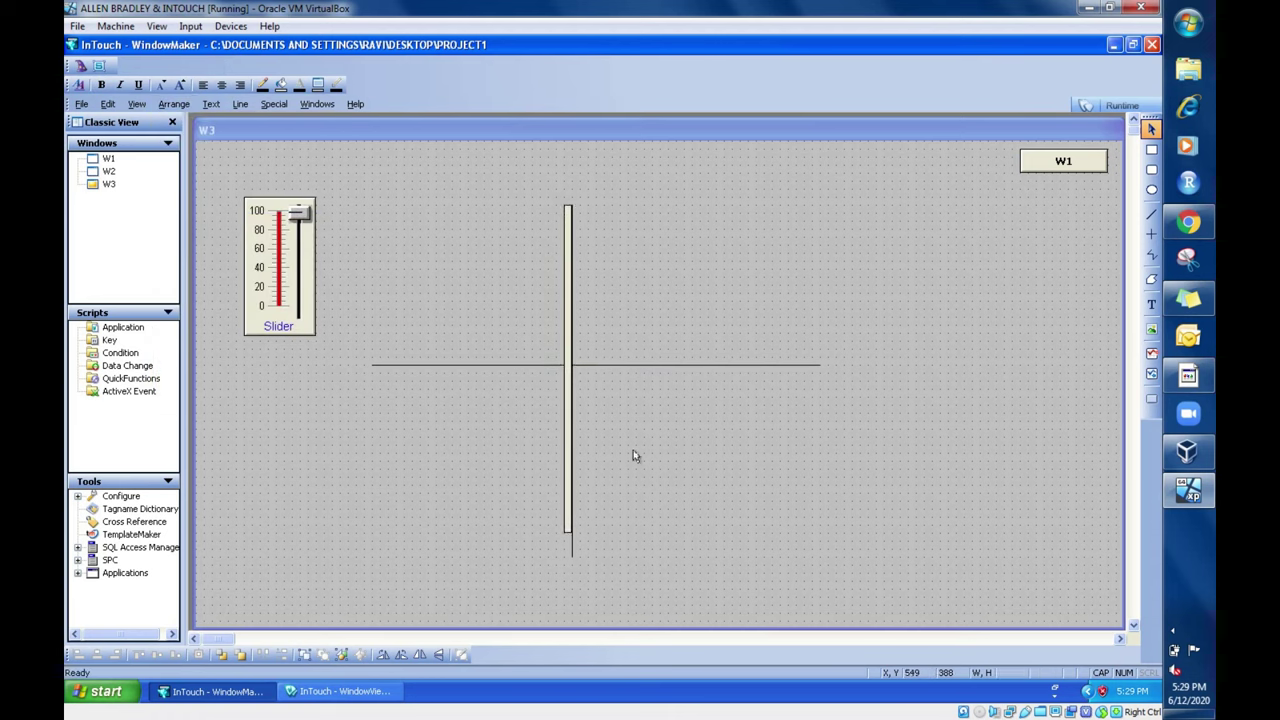
left_click(567, 377)
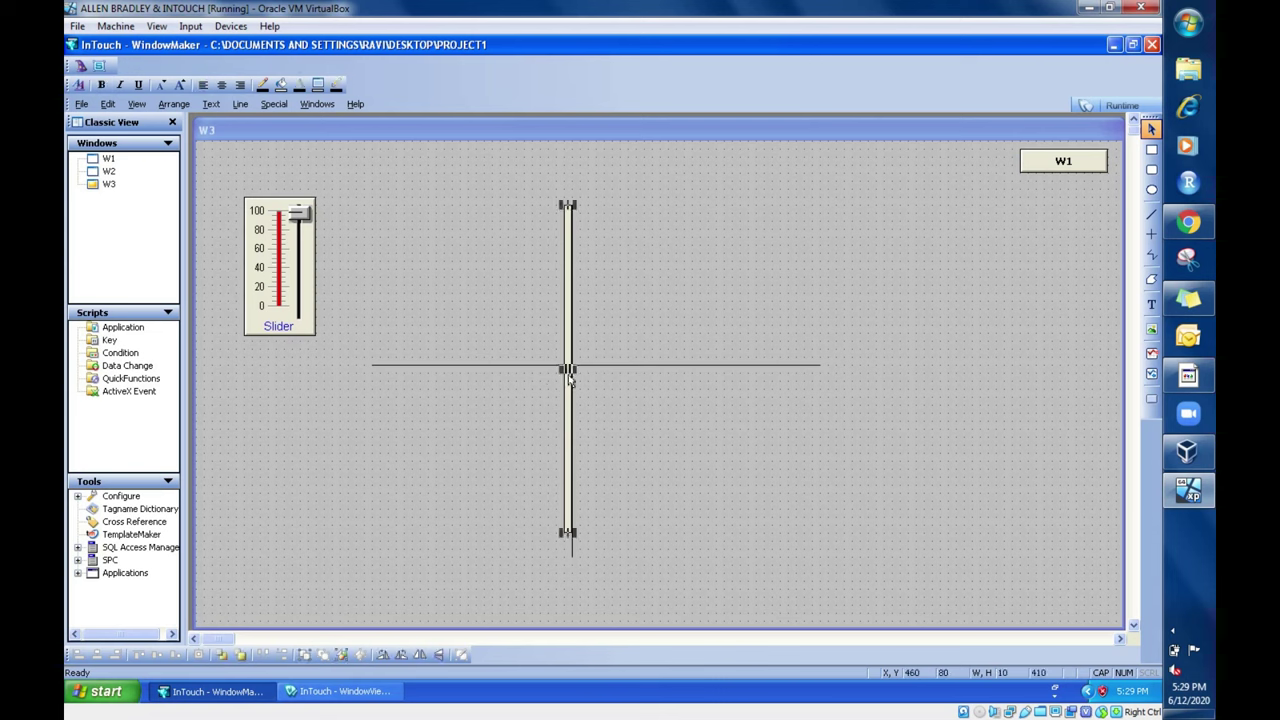
left_click(628, 487)
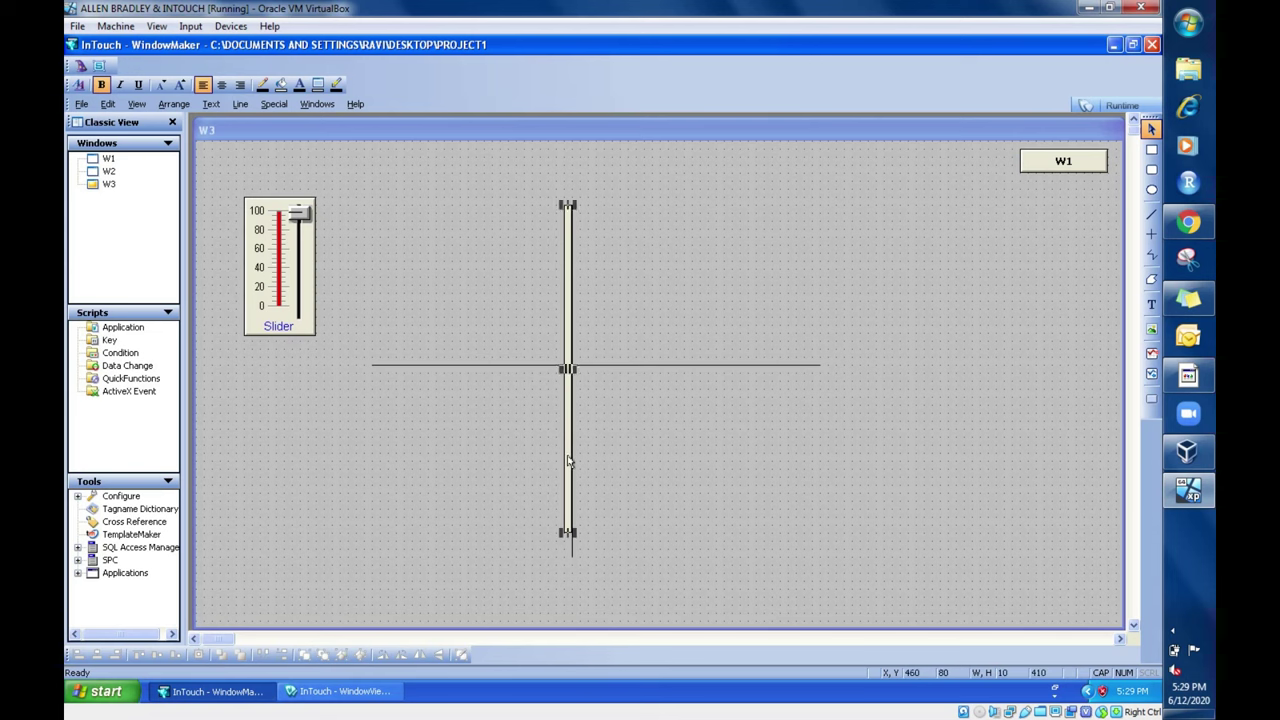
Step: Set the upright rectangle's centre-of-rotation offset to X 0 and Y 80 in its orientation link and accept its links
double_click(568, 461)
left_click(572, 443)
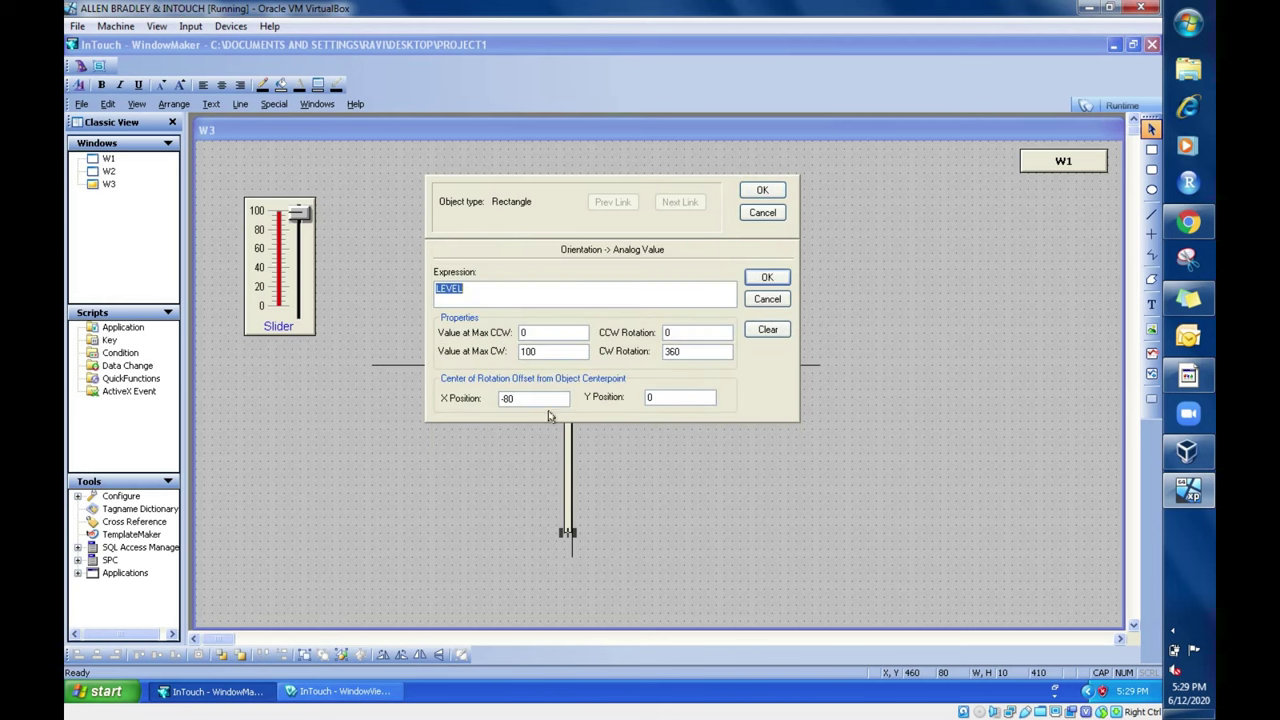
left_click(536, 398)
key("BackSpace")
type("80")
left_click(767, 279)
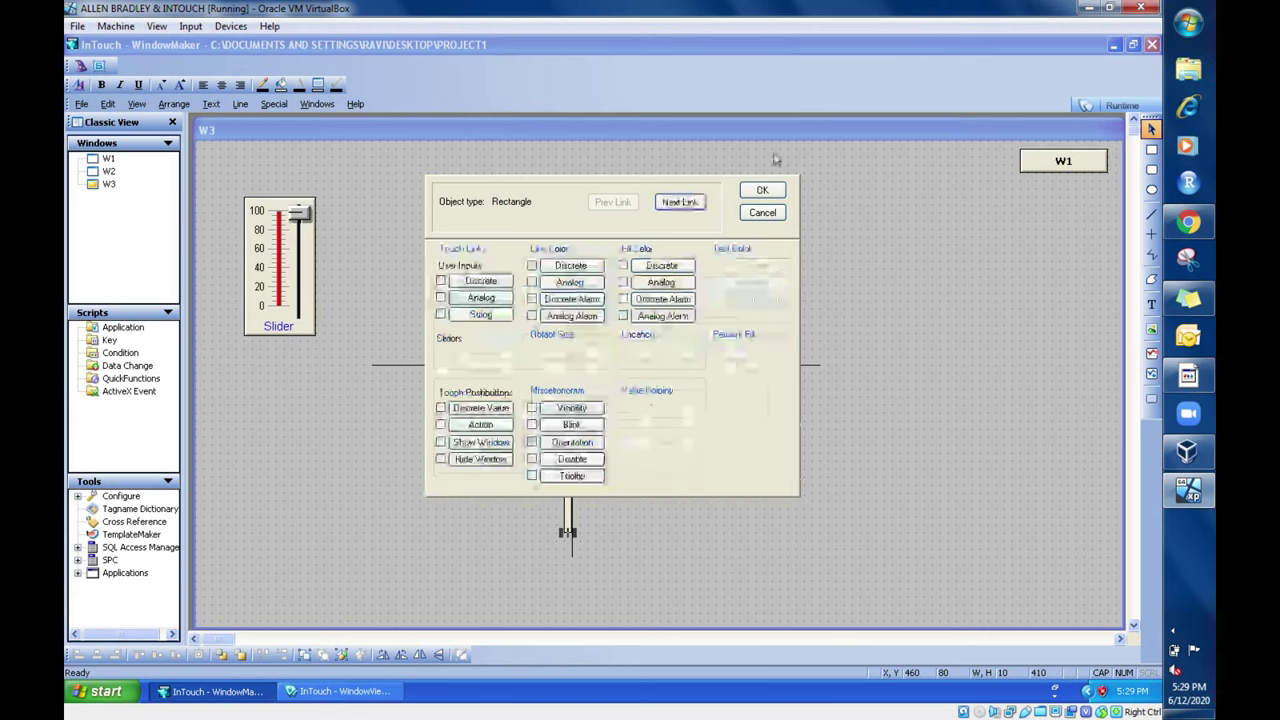
left_click(767, 190)
Step: Test the upright rectangle's rotation in runtime with the slider at about 12, 100 and 0, and return to development
left_click(1109, 106)
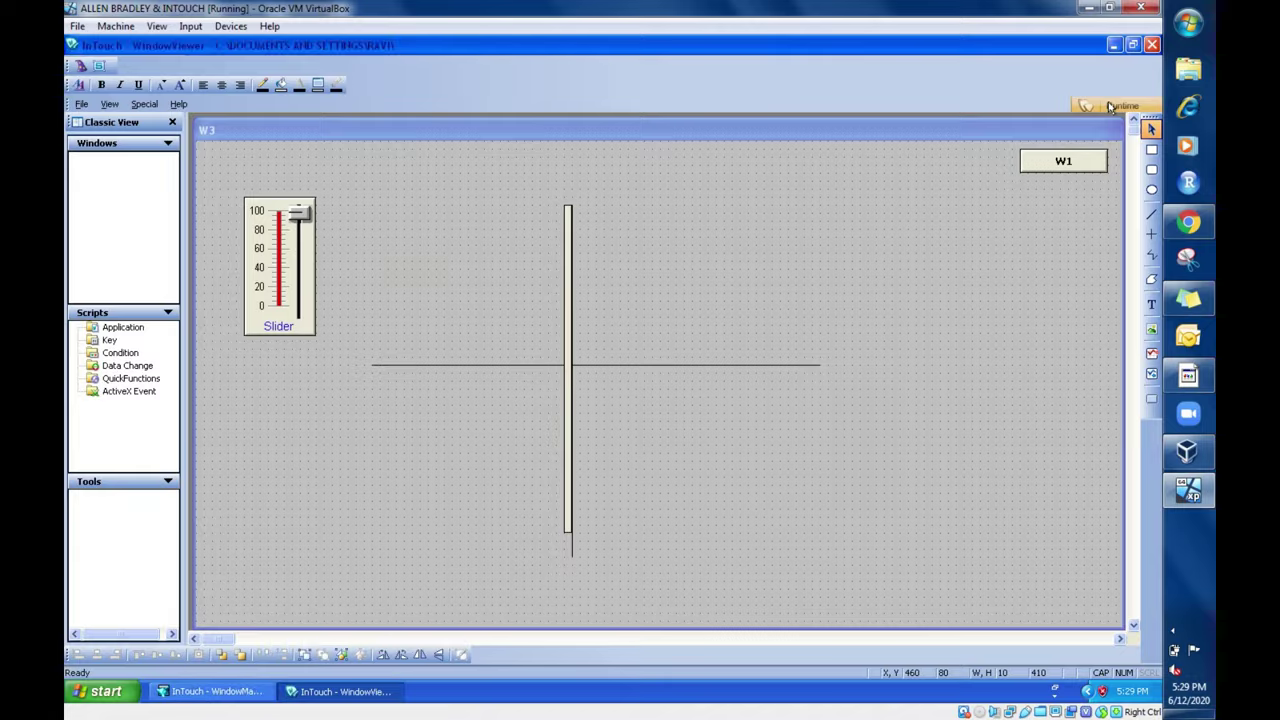
left_click_drag(172, 262, 172, 252)
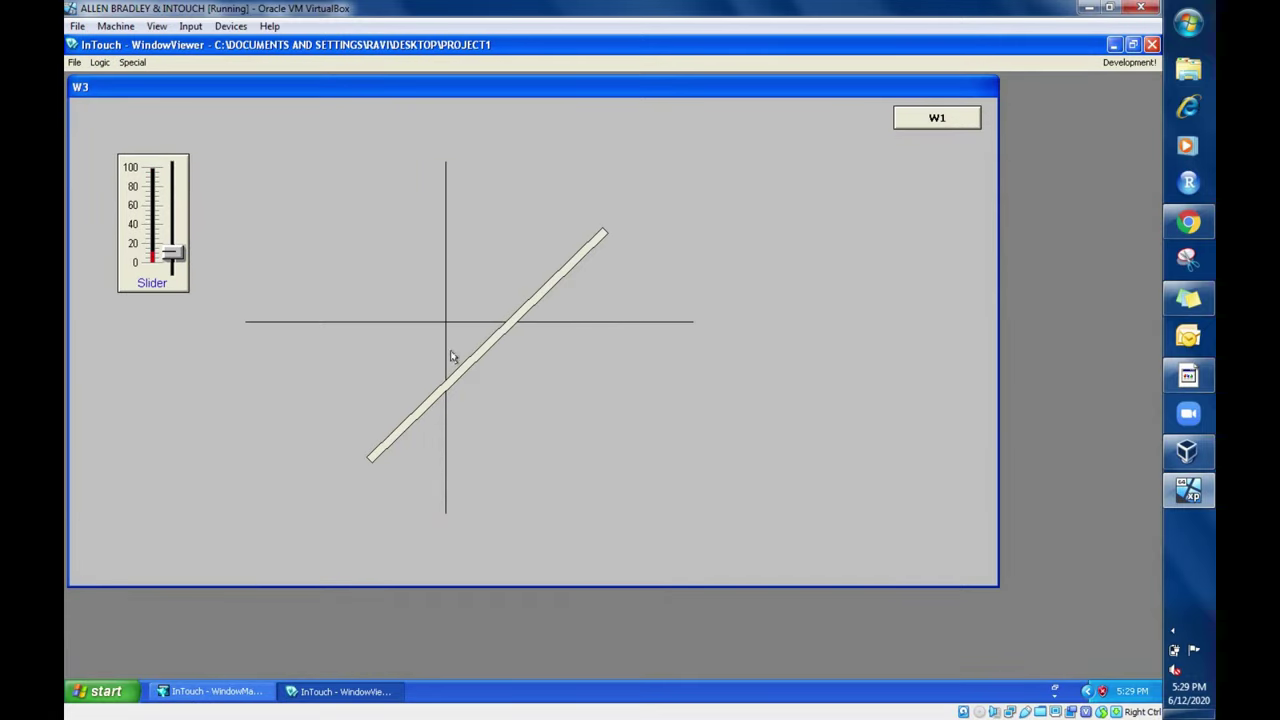
left_click_drag(171, 251, 171, 158)
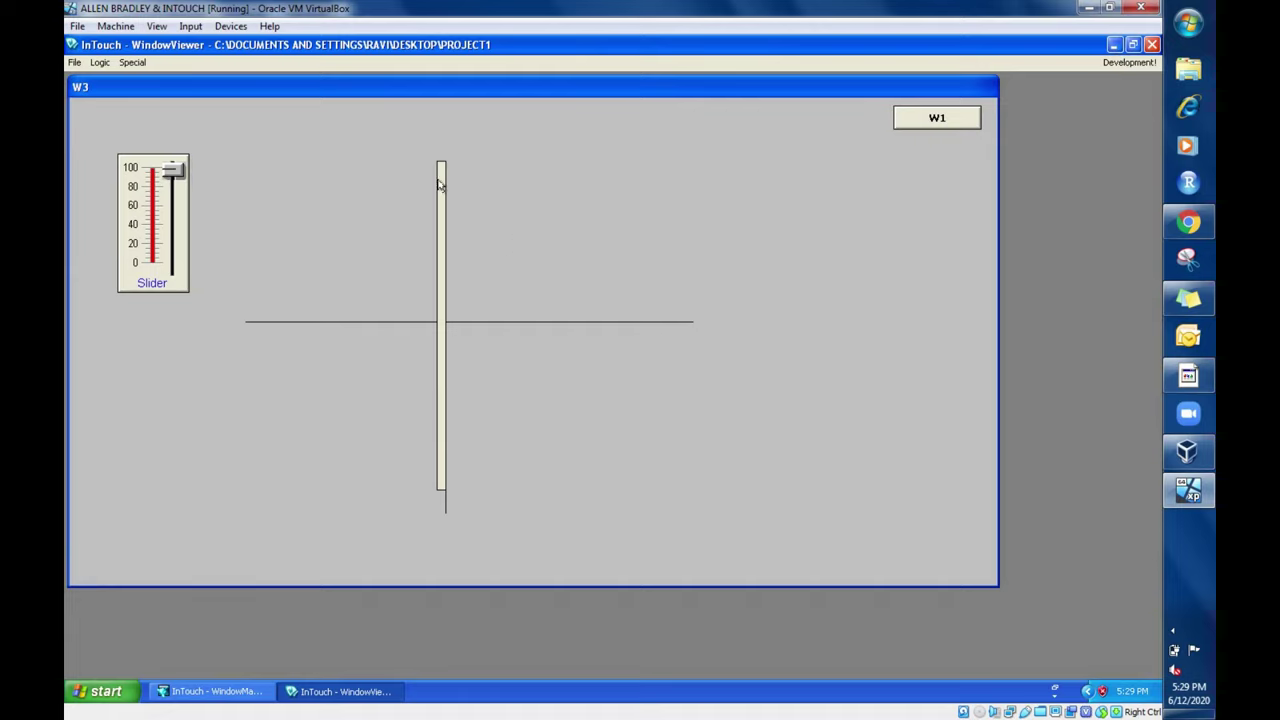
left_click_drag(171, 171, 173, 266)
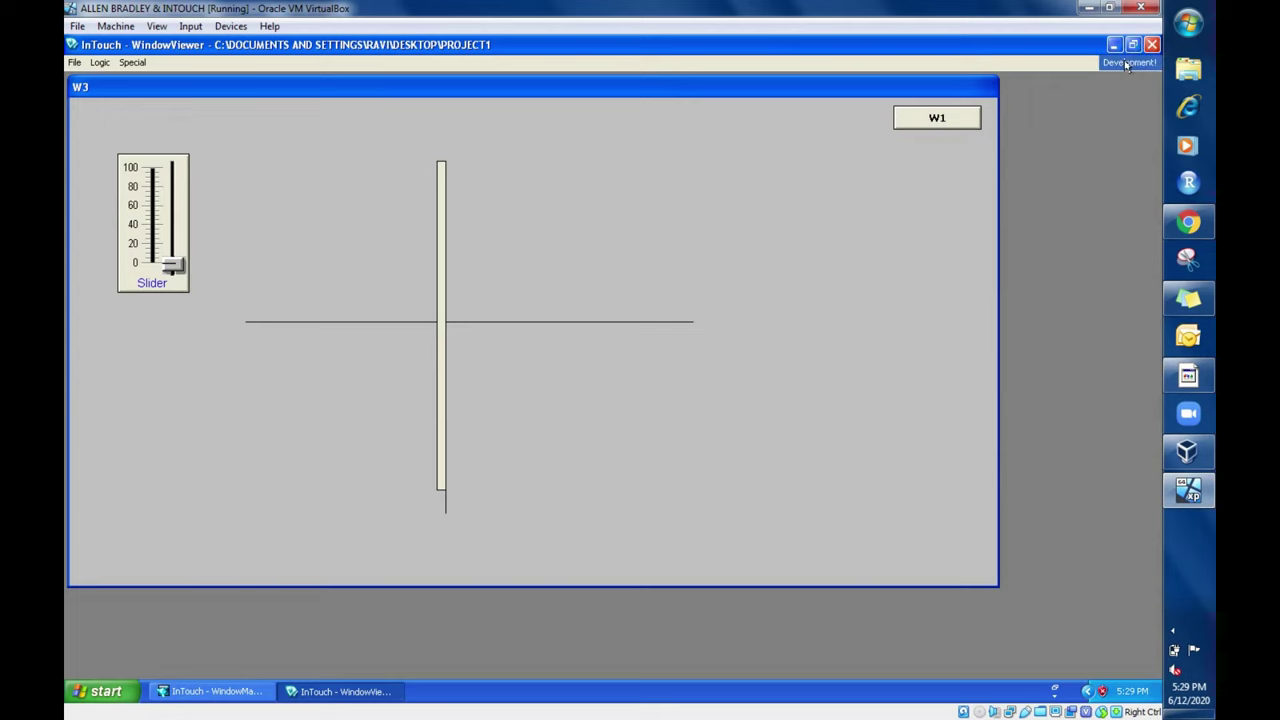
left_click(1126, 63)
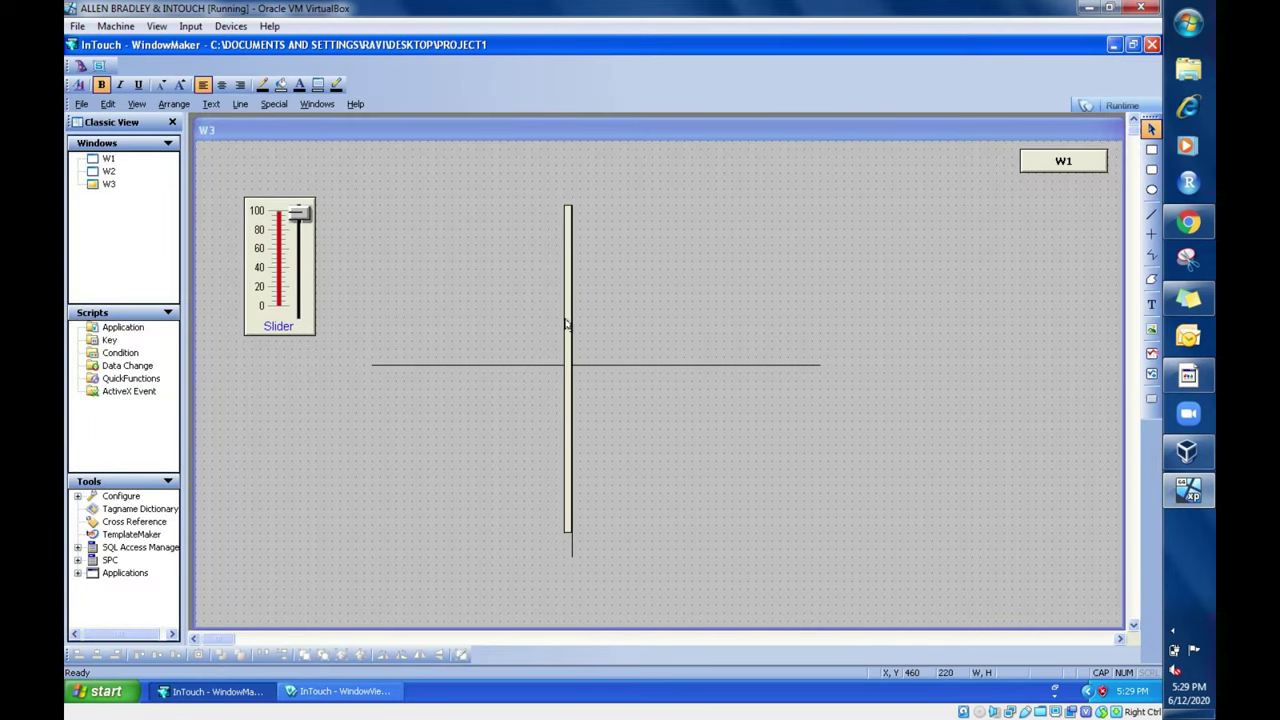
Step: Set the Y position of the upright rectangle's centre-of-rotation offset to -80, accept its links and switch to runtime
double_click(563, 335)
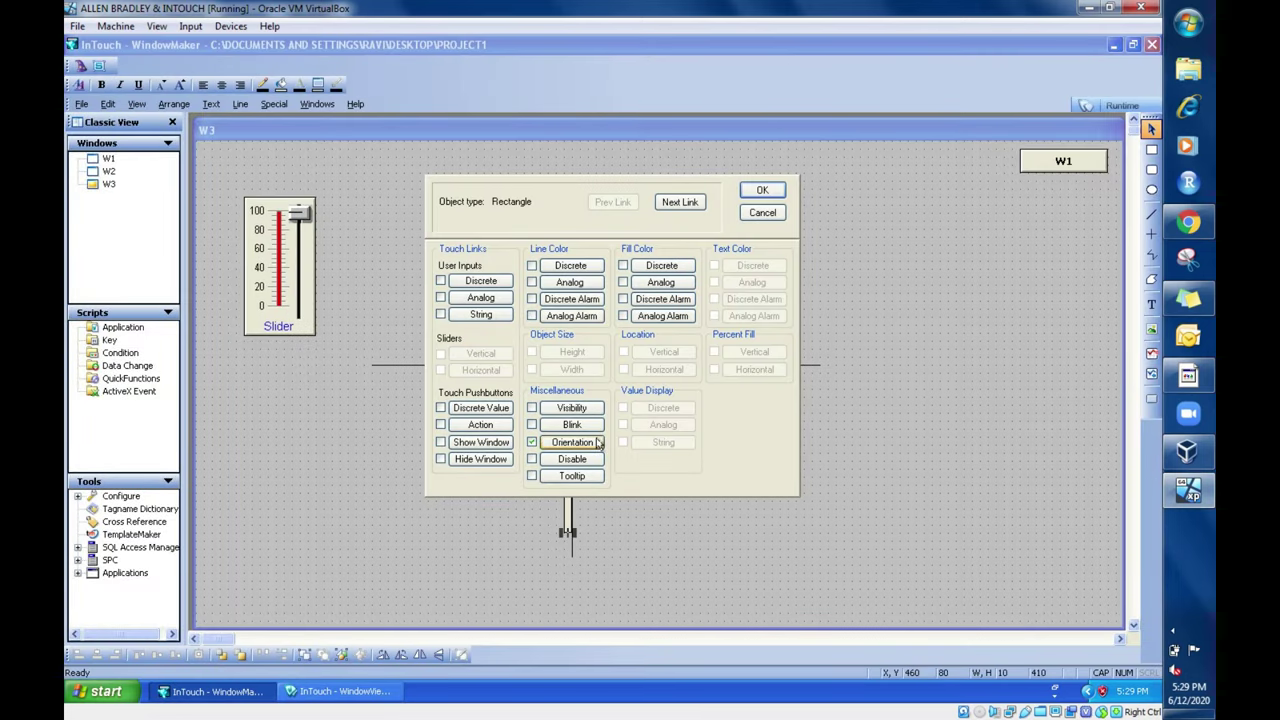
left_click(597, 442)
left_click(651, 398)
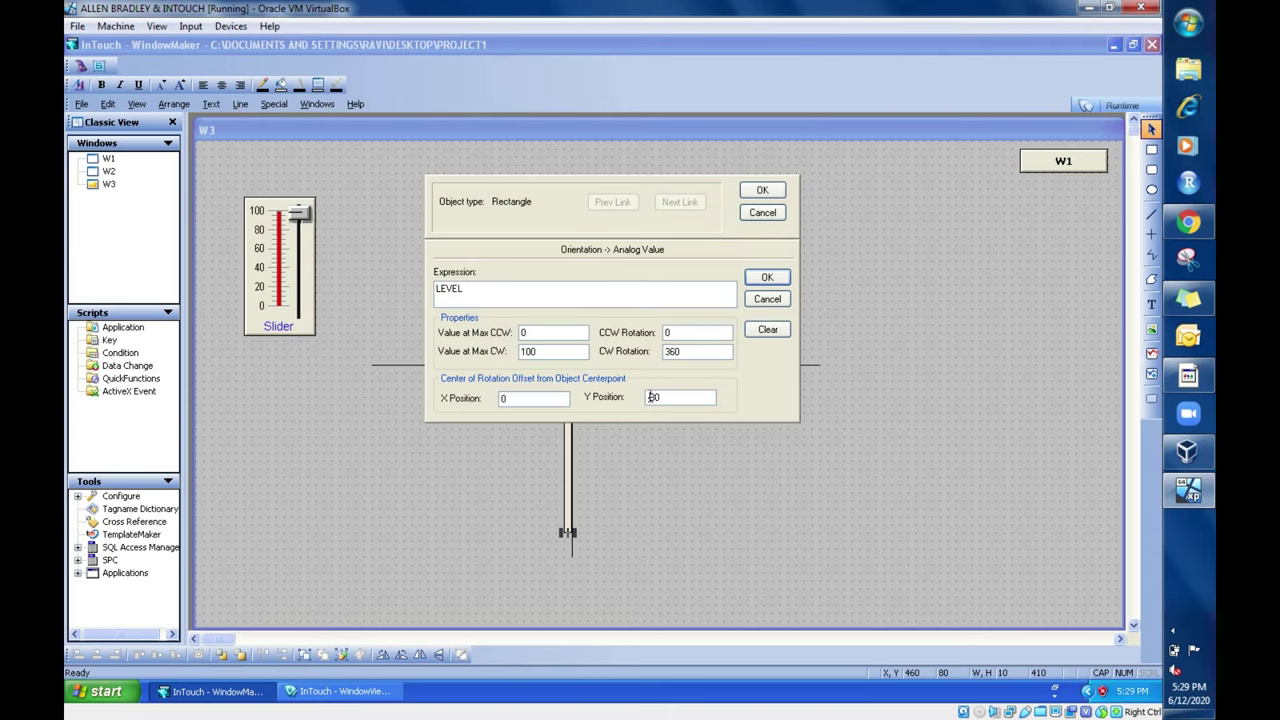
left_click(767, 277)
left_click(778, 195)
left_click(1120, 105)
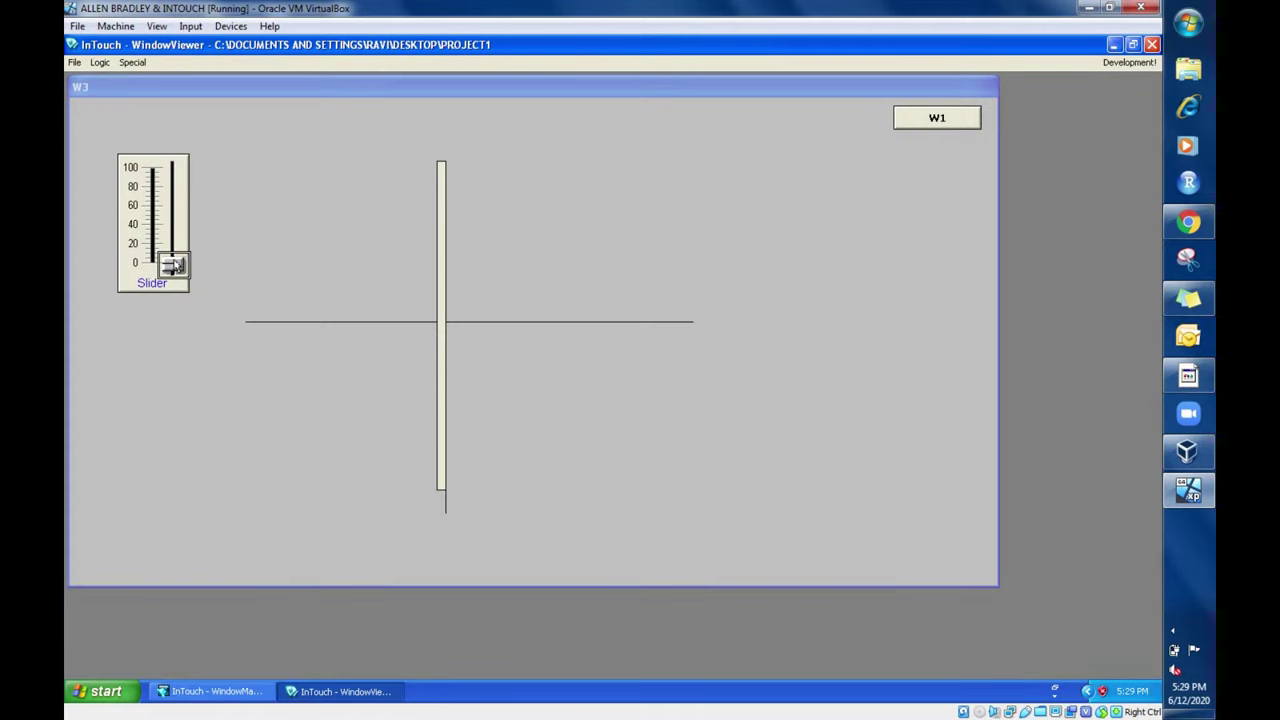
Step: Test the upright rectangle's rotation in runtime with the slider at about 30 and back at 0, and return to development
left_click_drag(173, 262, 174, 234)
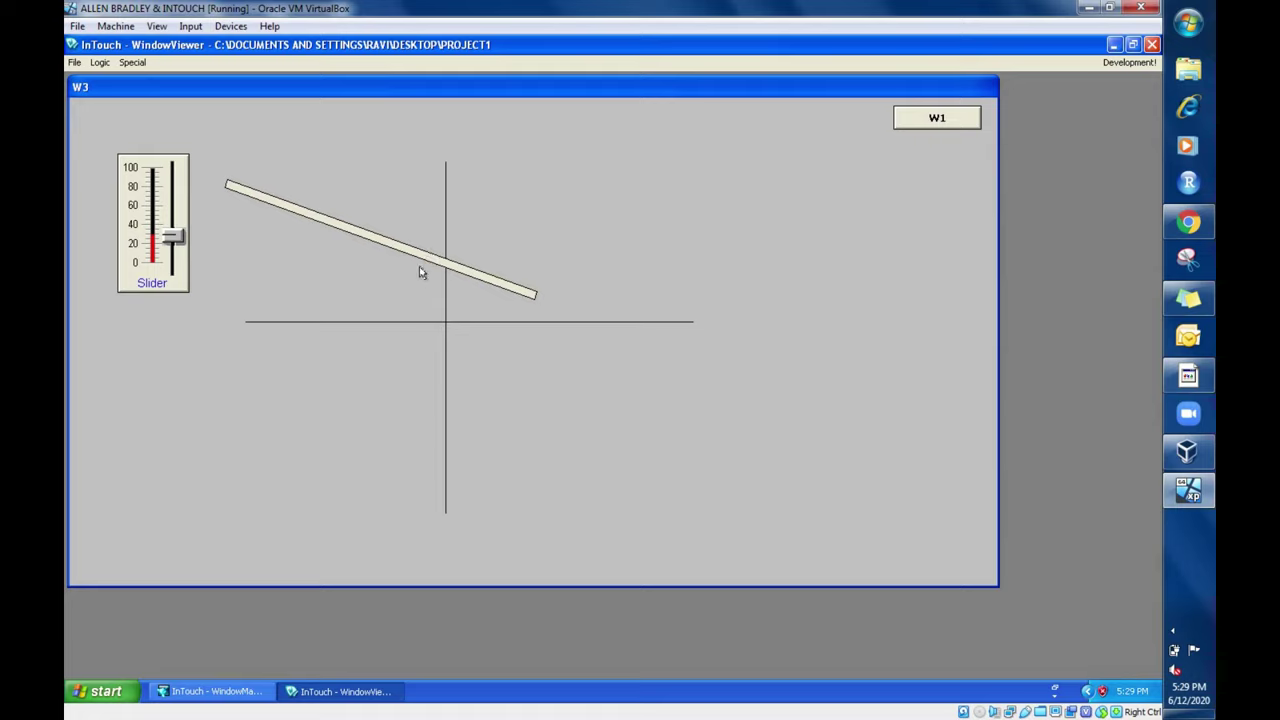
left_click_drag(173, 234, 172, 266)
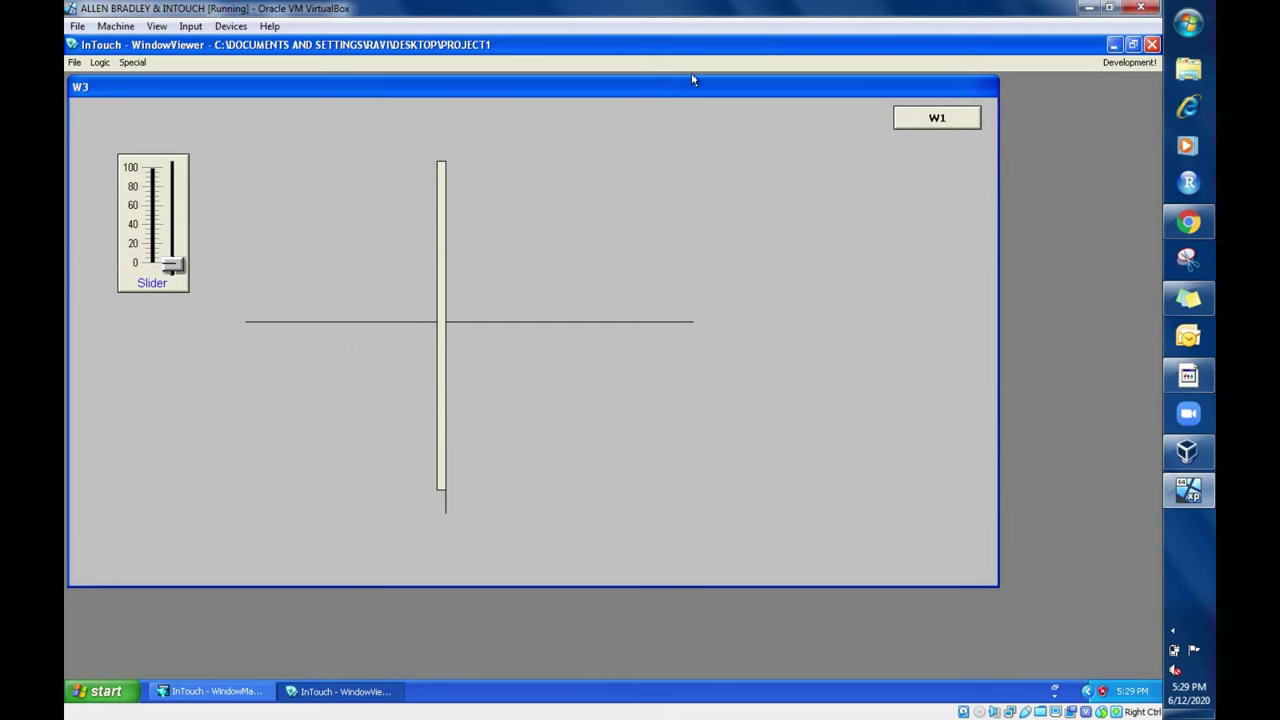
left_click(1116, 63)
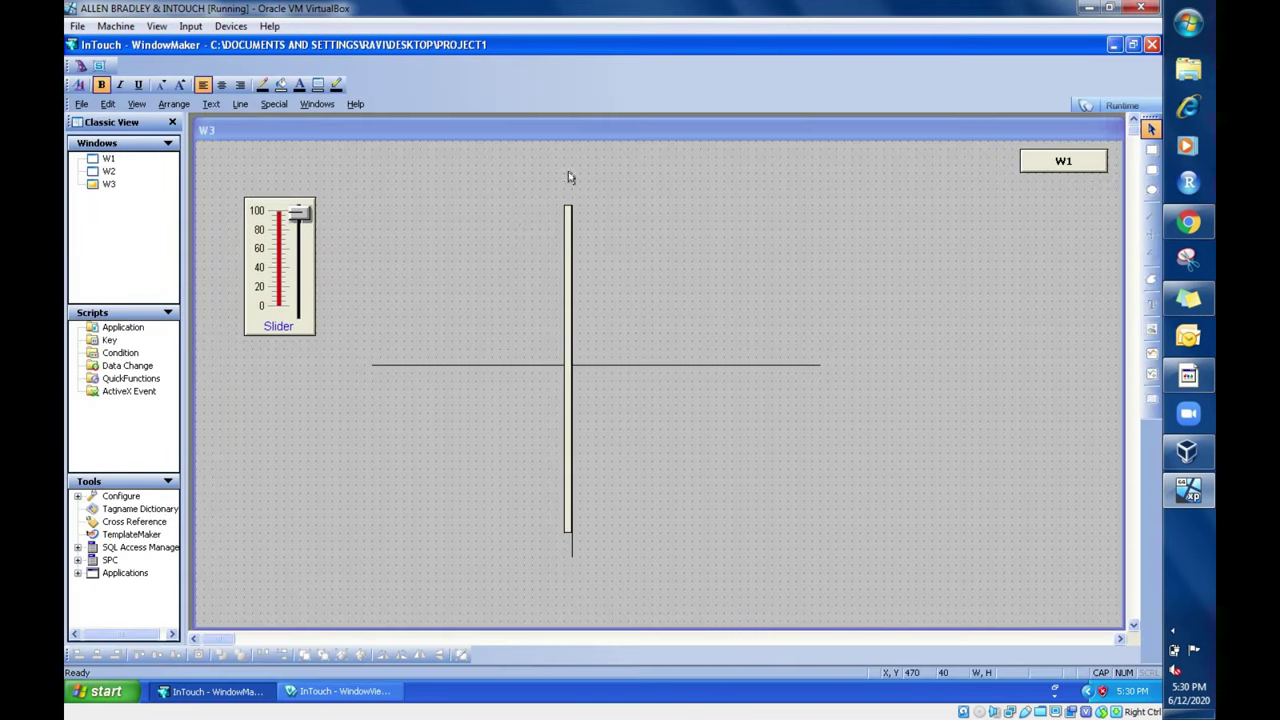
Step: Change the clockwise rotation in the upright rectangle's orientation link, accept its links and switch to runtime
double_click(569, 345)
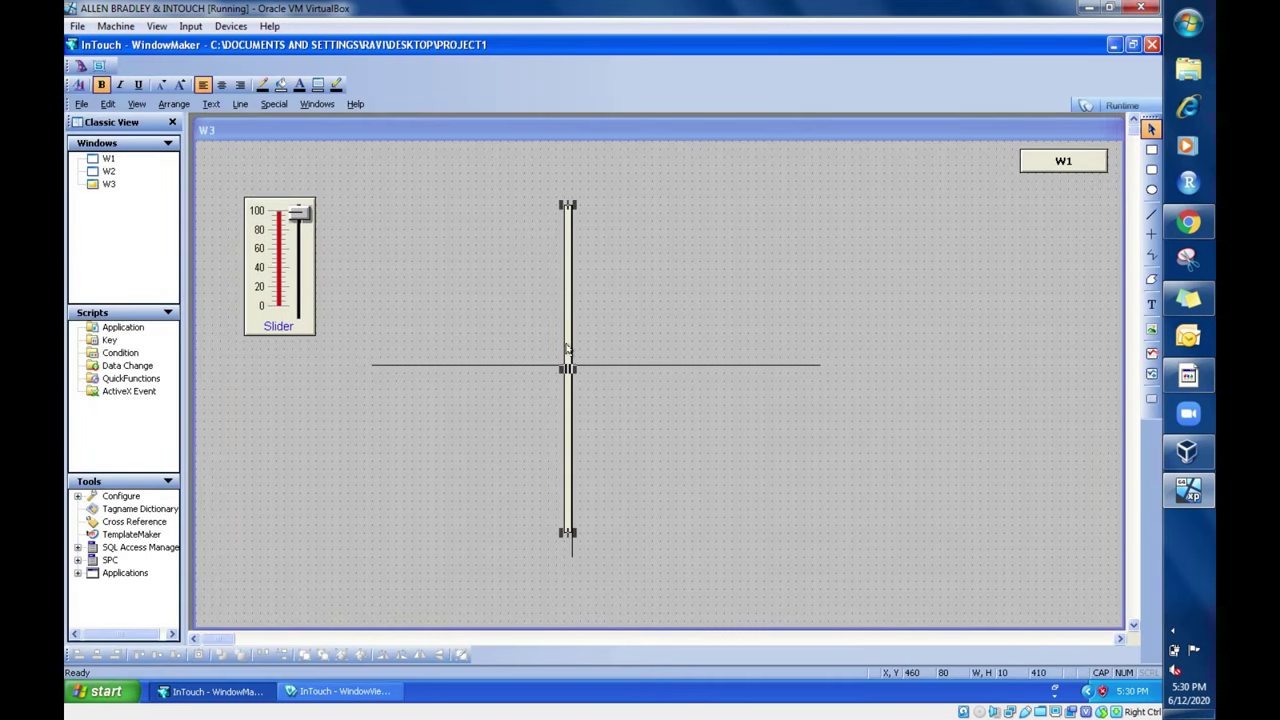
left_click(575, 446)
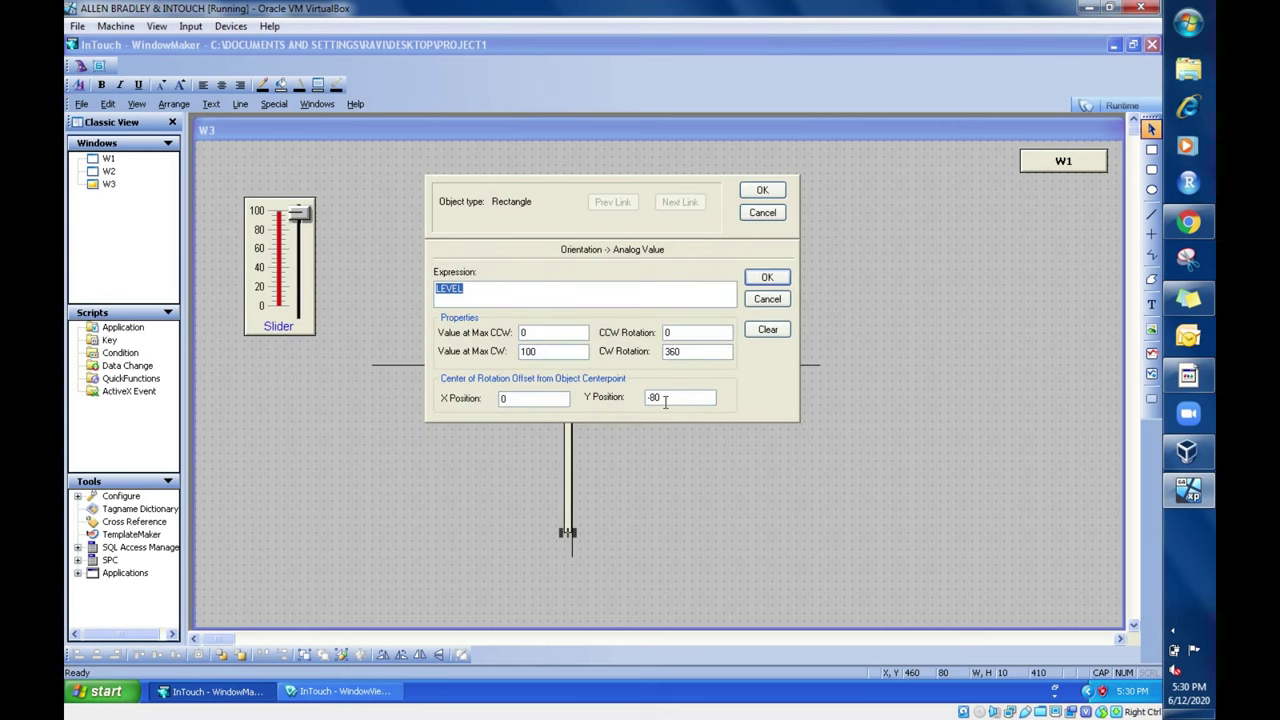
left_click(665, 397)
double_click(701, 350)
type("1")
left_click(767, 277)
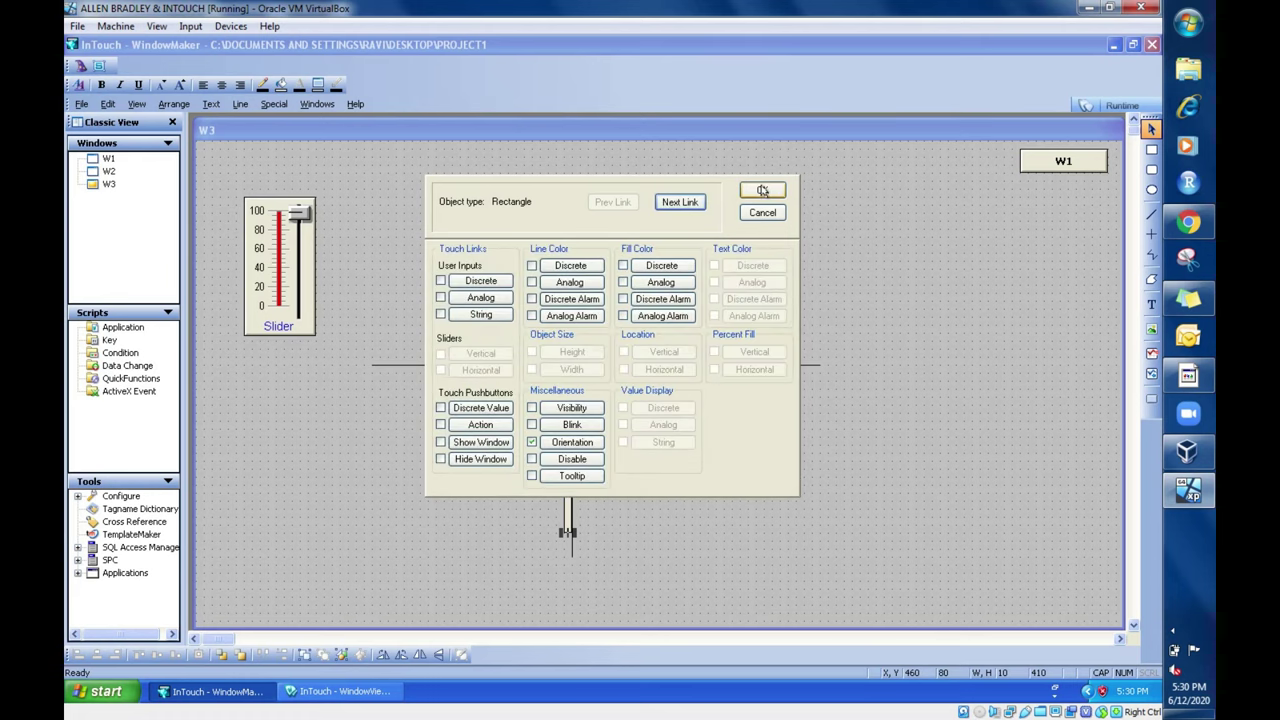
left_click(761, 189)
left_click(1114, 105)
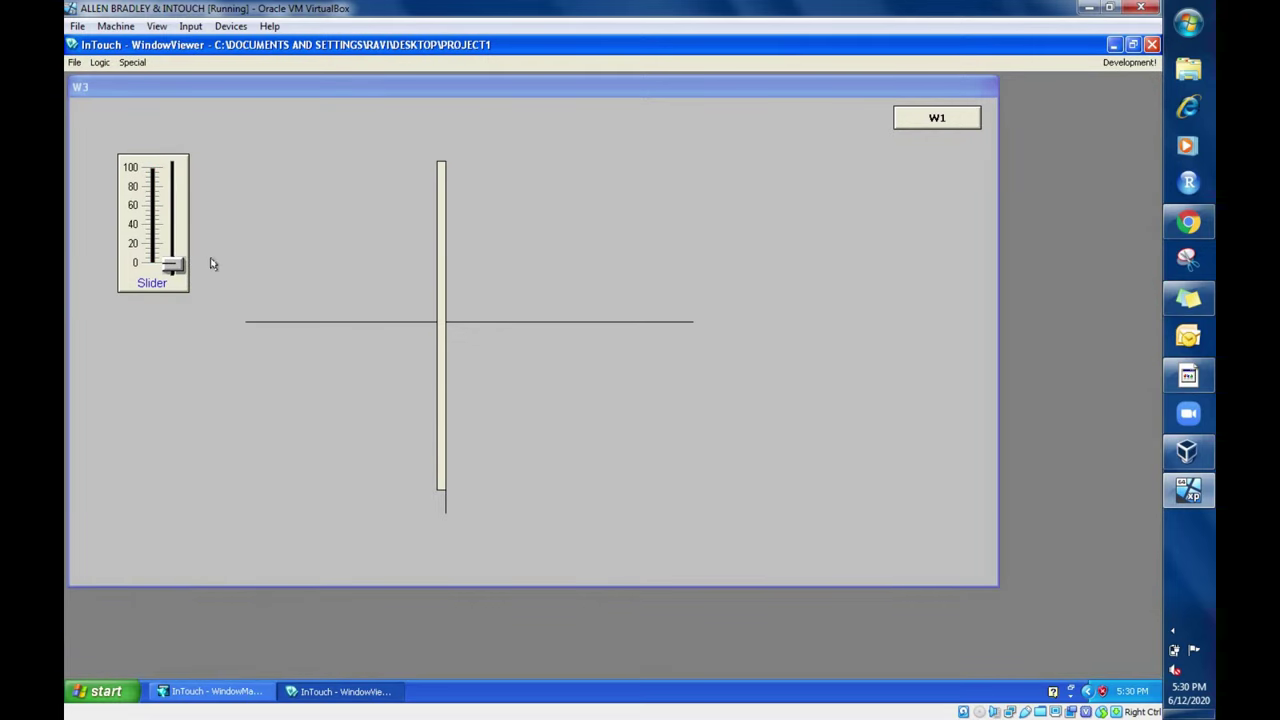
Step: Test the upright rectangle's new rotation in runtime by moving the slider to 100 and back to 0 twice, and return to development
left_click(172, 265)
left_click_drag(172, 265, 166, 160)
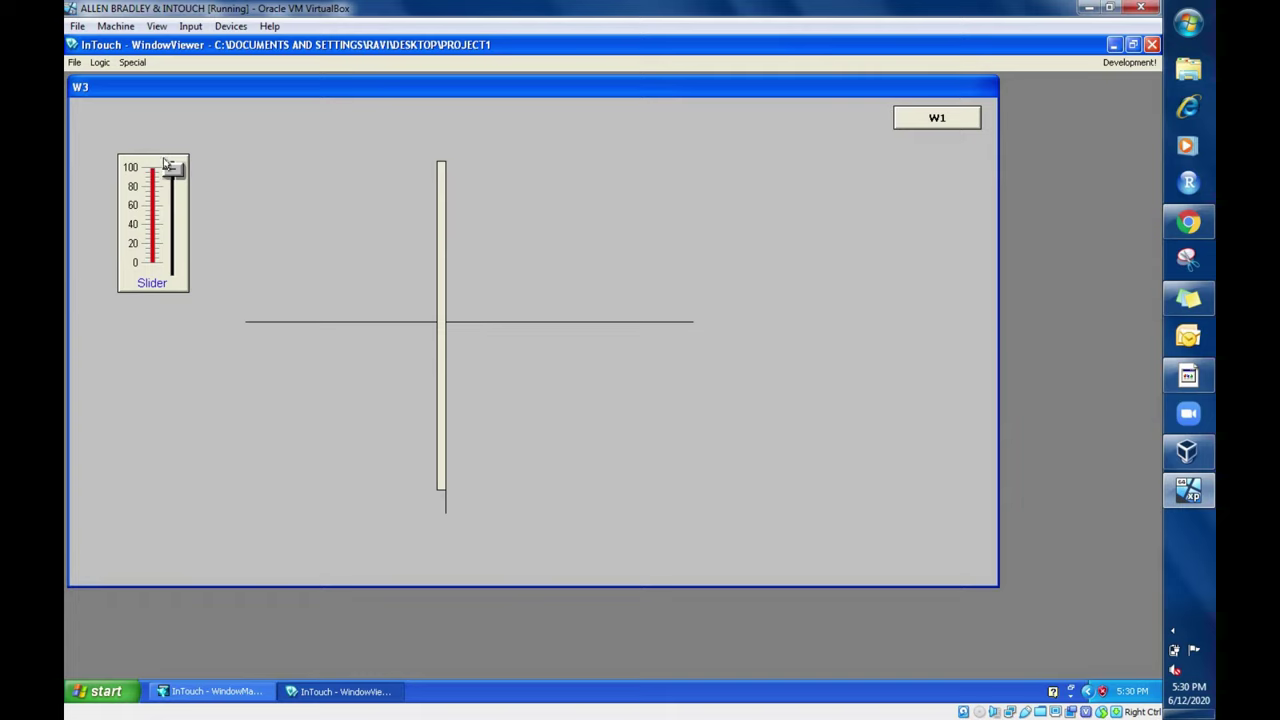
left_click_drag(172, 168, 183, 316)
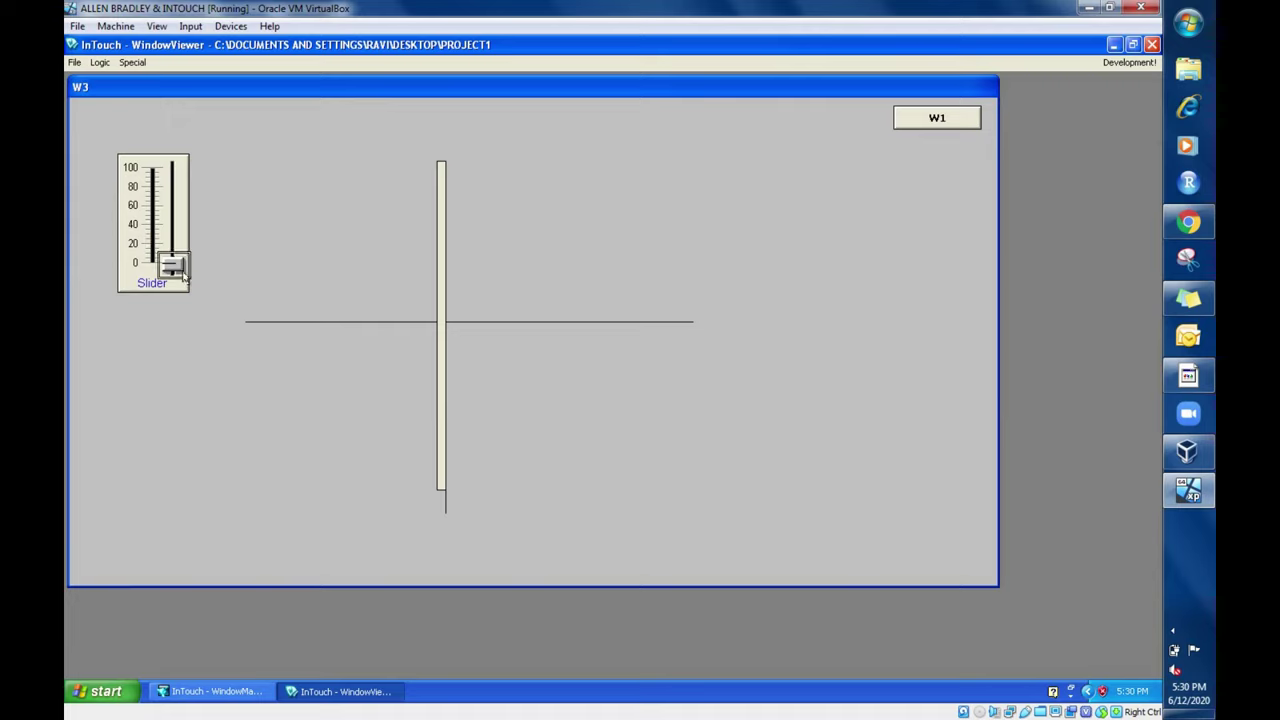
left_click_drag(172, 262, 143, 125)
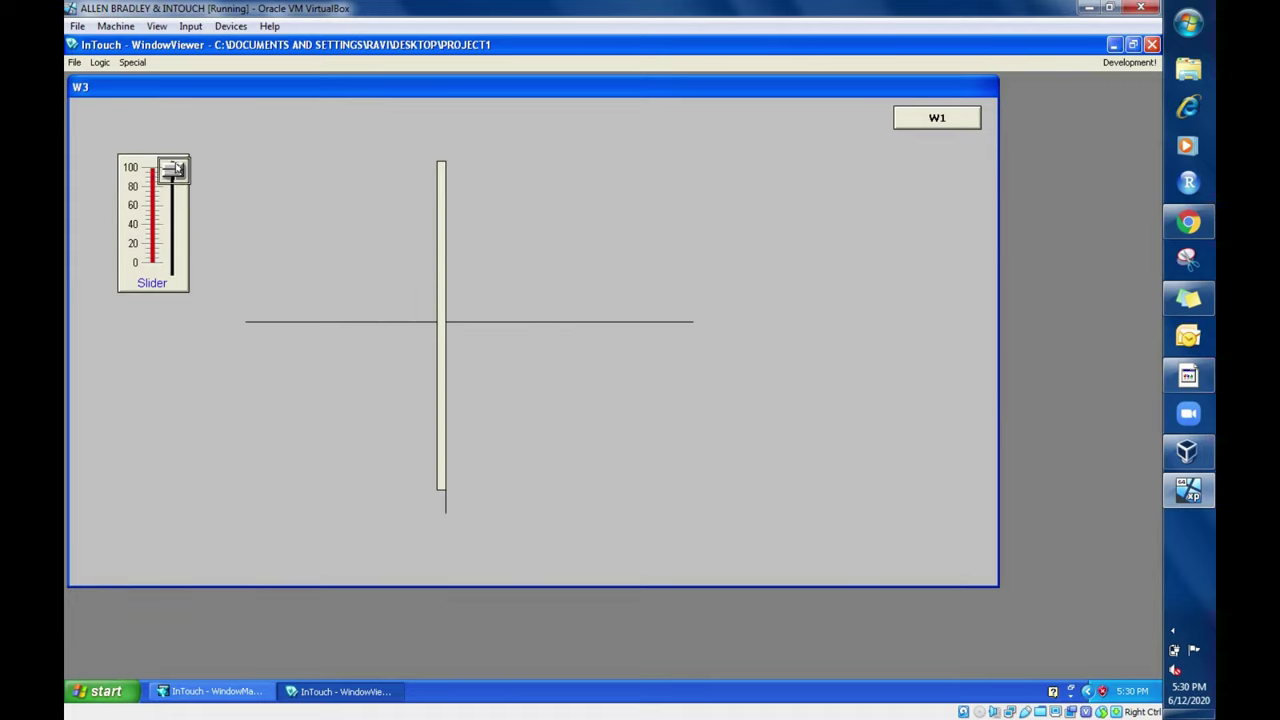
left_click_drag(171, 170, 169, 297)
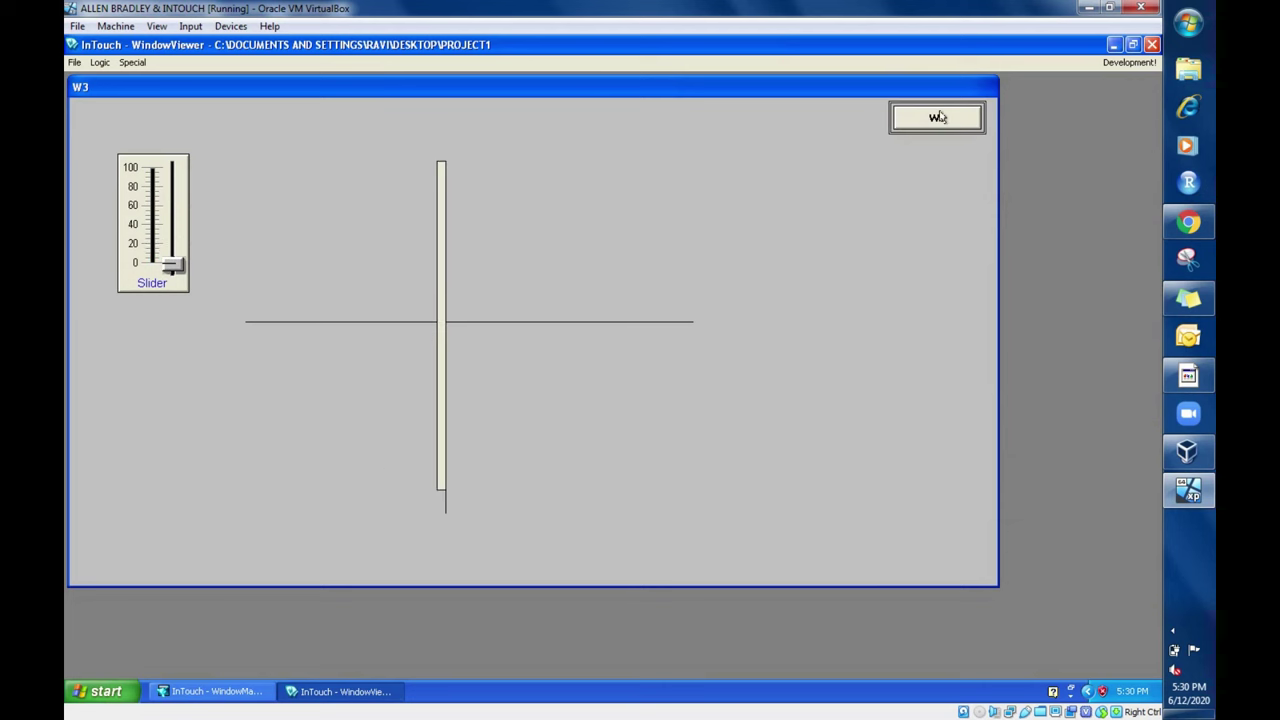
left_click(1108, 63)
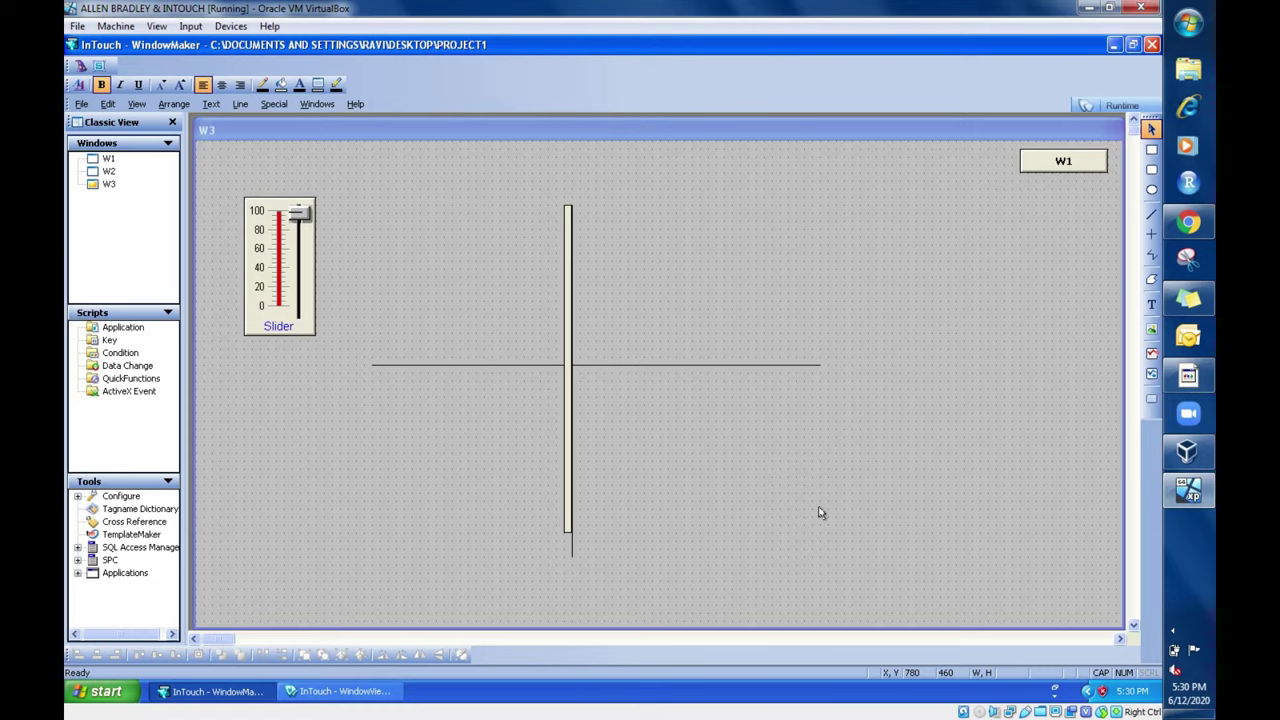
left_click(1190, 567)
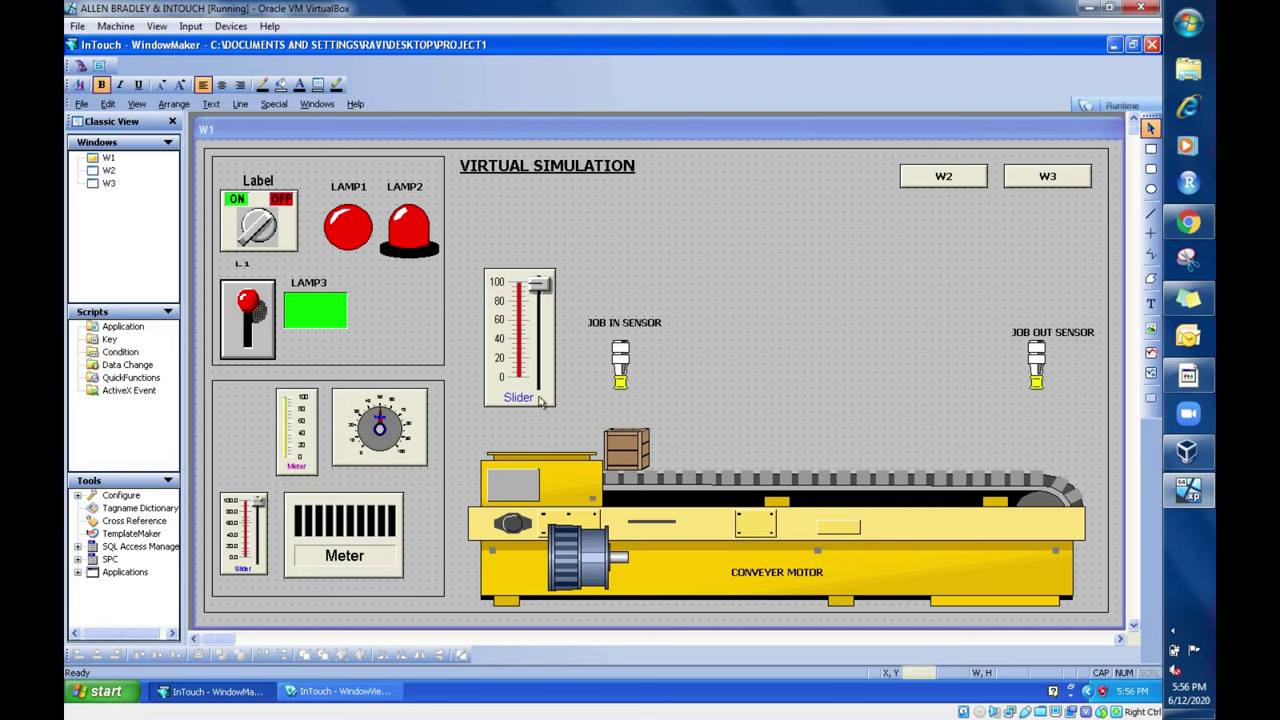
Step: Look at the animation link choices of W1's JOB IN SENSOR, including Disable, and leave them without changes
double_click(620, 372)
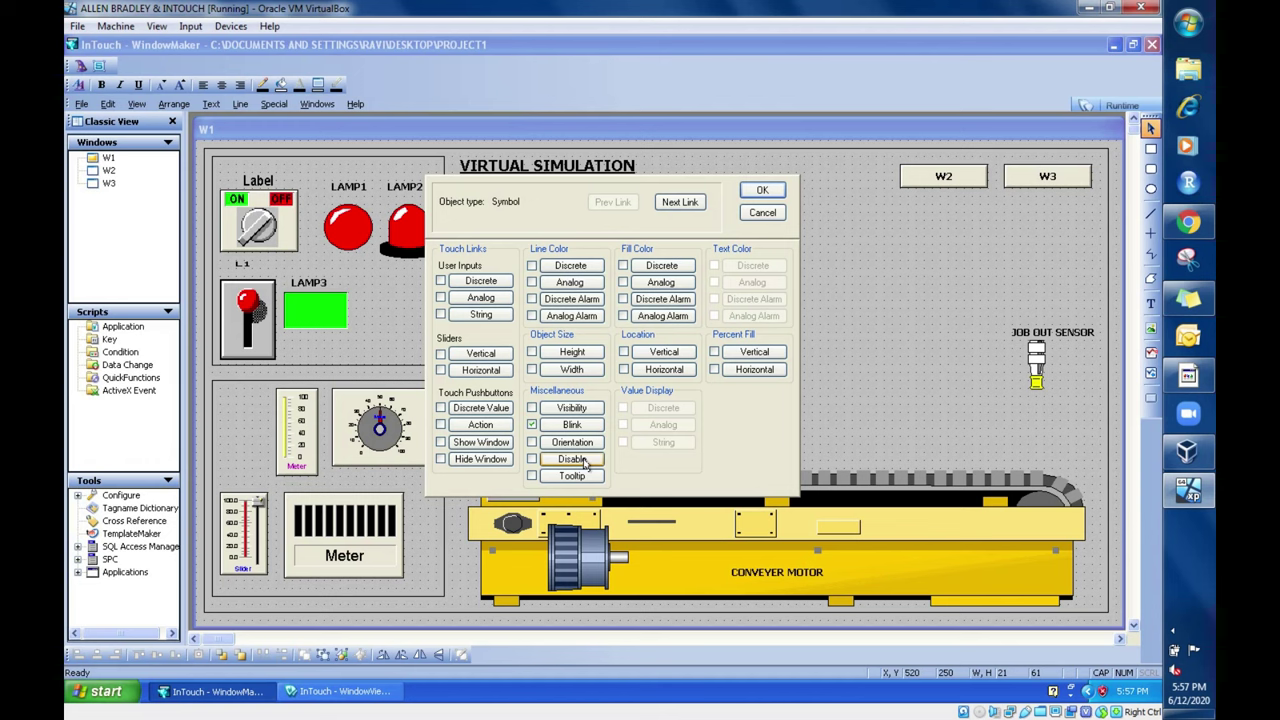
left_click(763, 212)
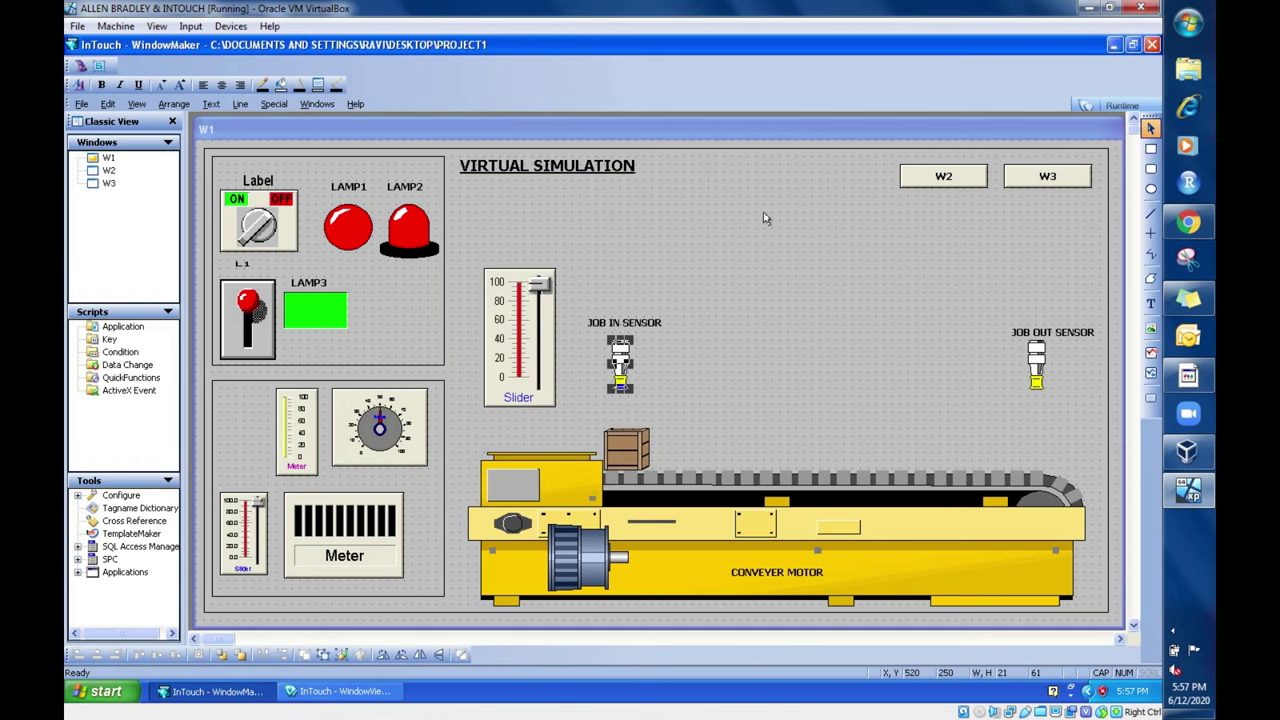
left_click(777, 290)
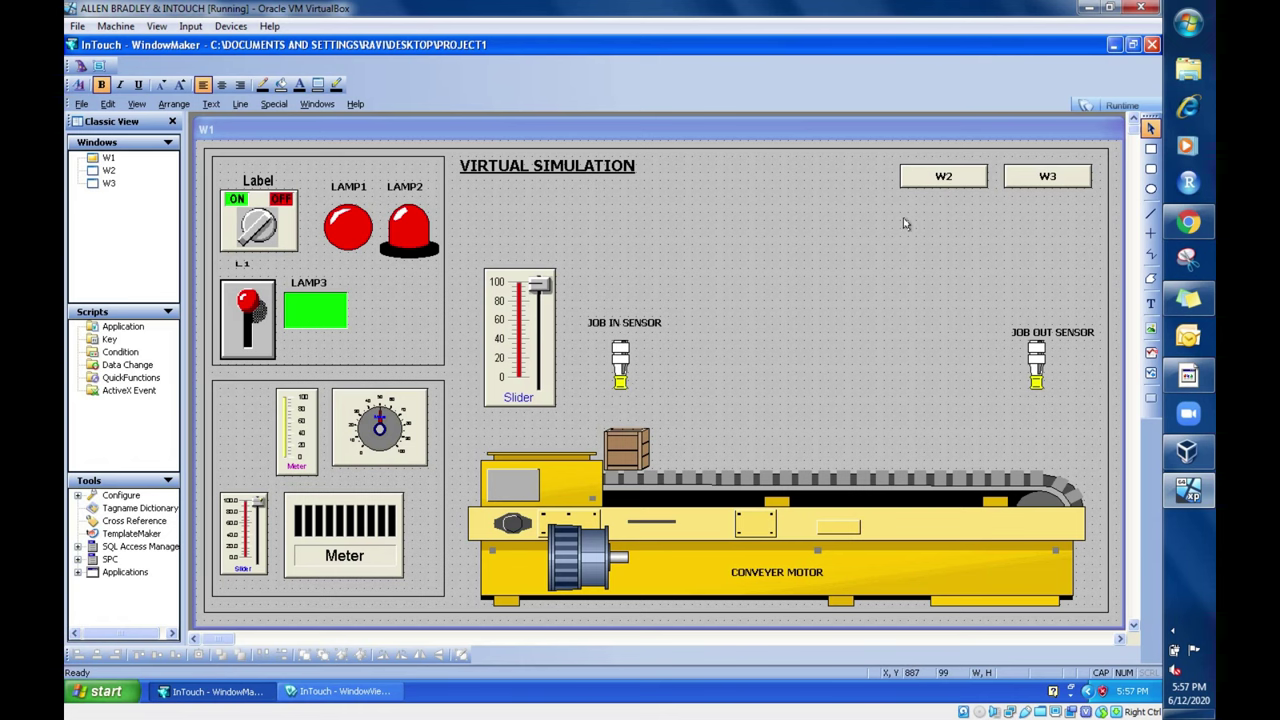
Step: Test the W2 window button in runtime by opening W2 and returning to W1, and go back to development
left_click(1118, 104)
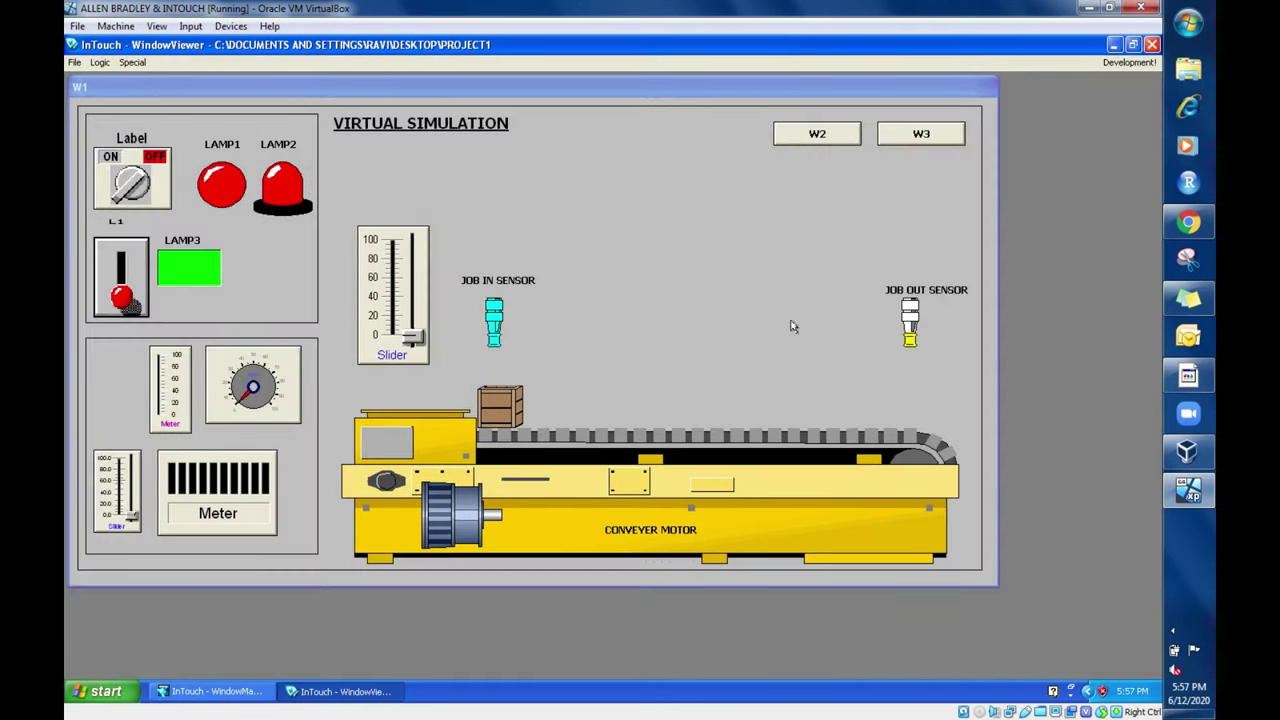
left_click(820, 133)
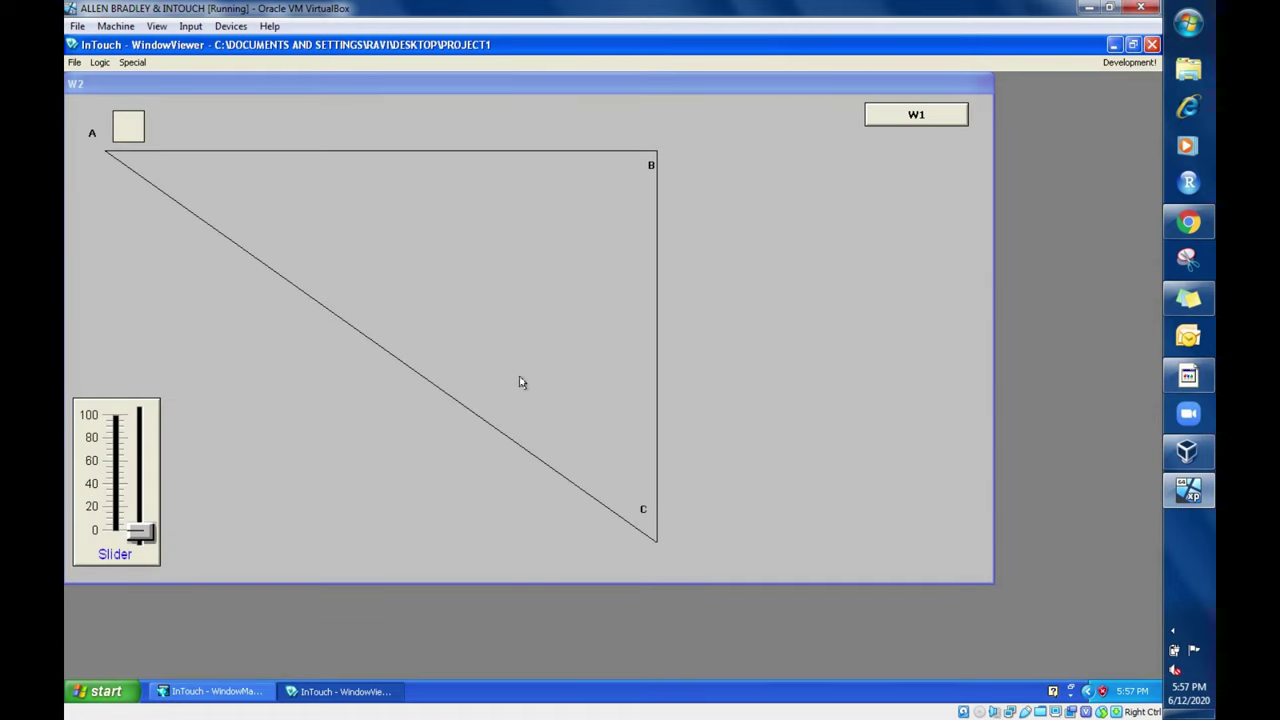
left_click(906, 127)
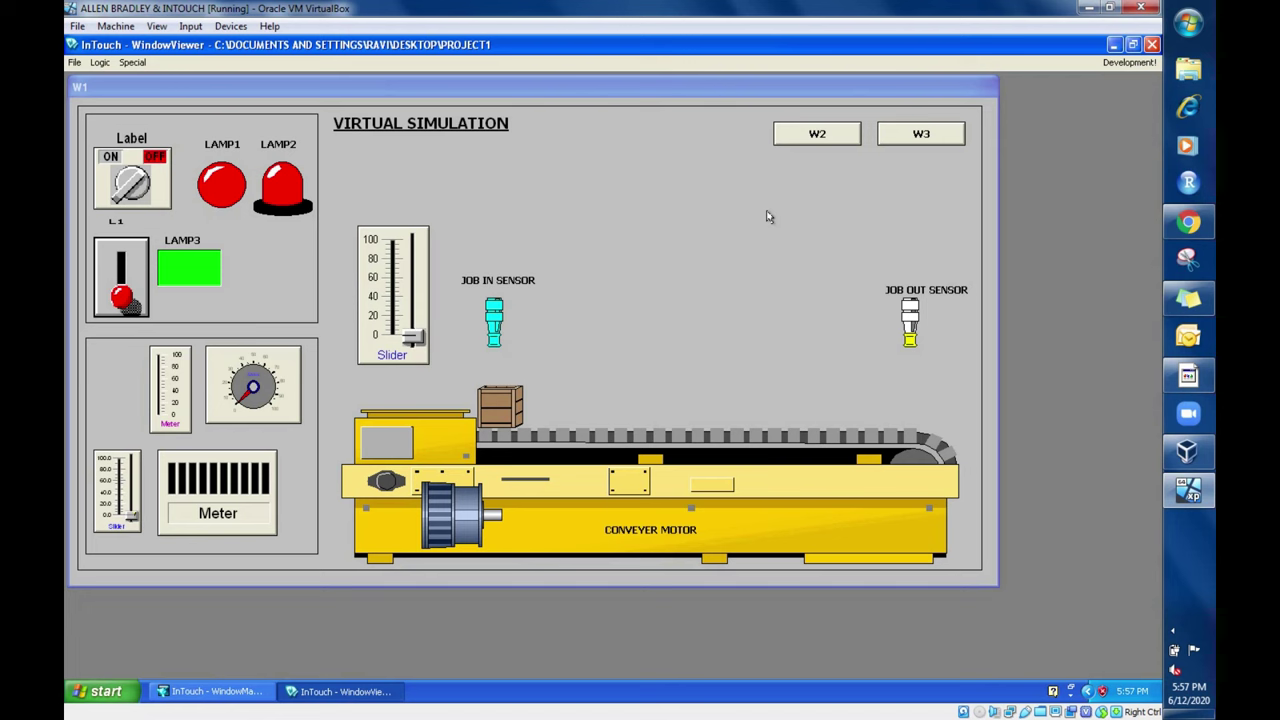
left_click(1130, 62)
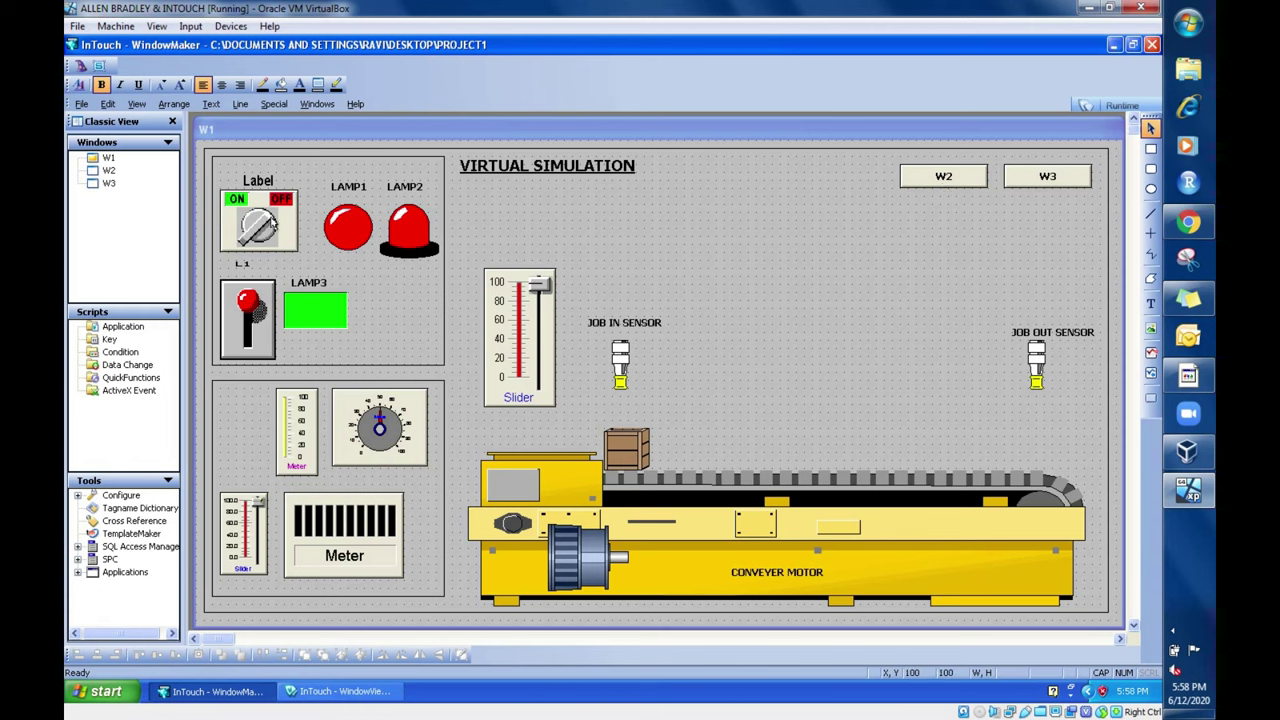
Step: Move the ON/OFF rotary switch out of the lamp panel to the free area beside the W2 button and check its tagname
left_click_drag(270, 225, 759, 214)
left_click(845, 372)
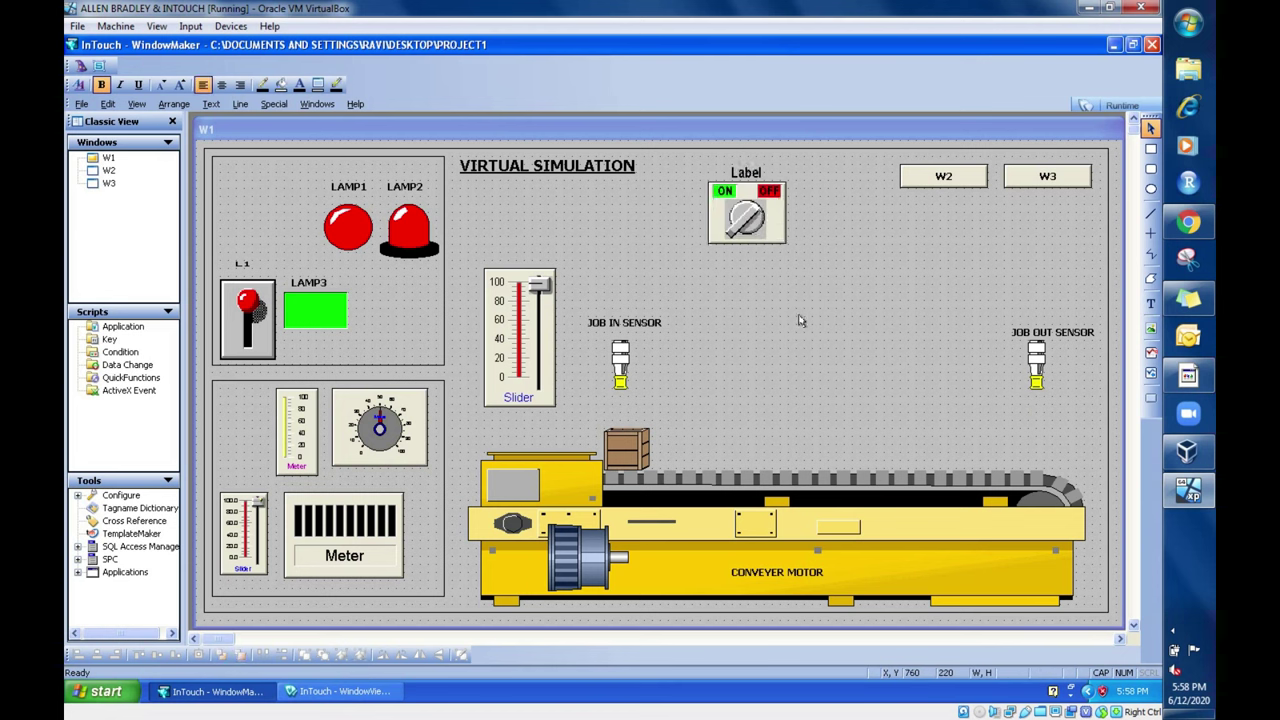
double_click(785, 236)
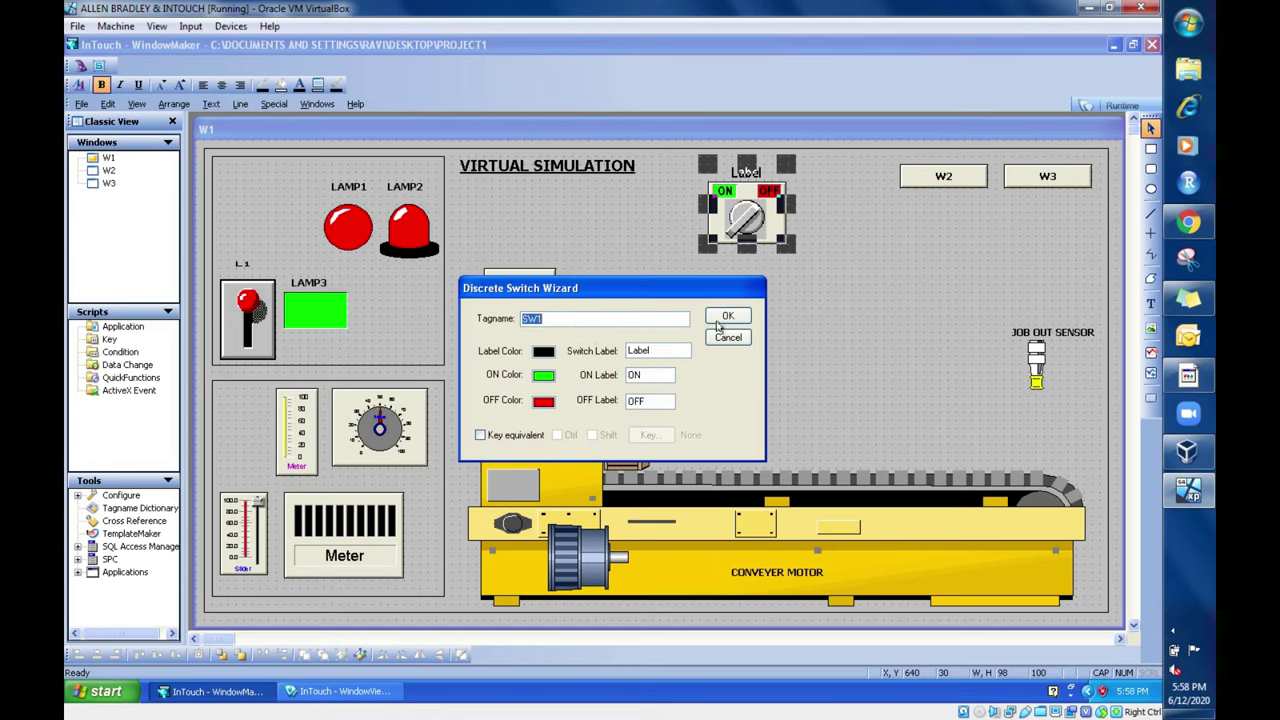
left_click(730, 318)
left_click(852, 374)
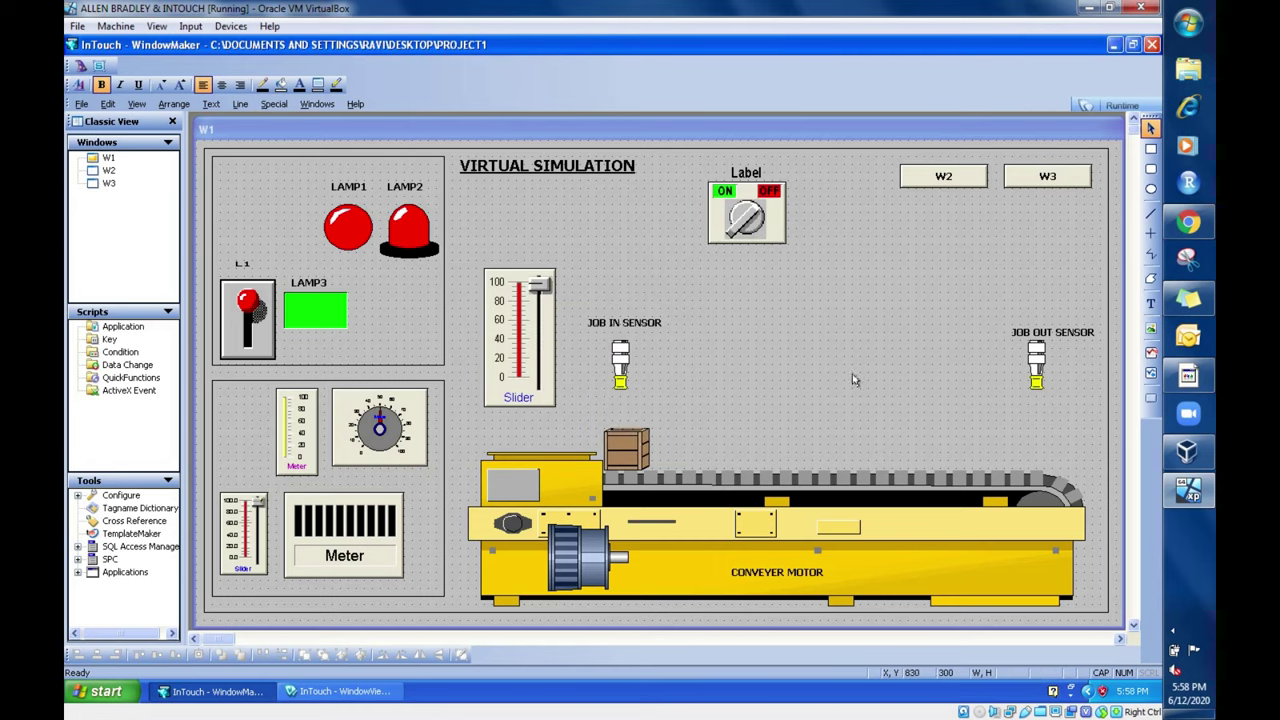
Step: Give the W2 button a Disable link with the expression SW1 and the disabled state On, and accept its links
double_click(936, 181)
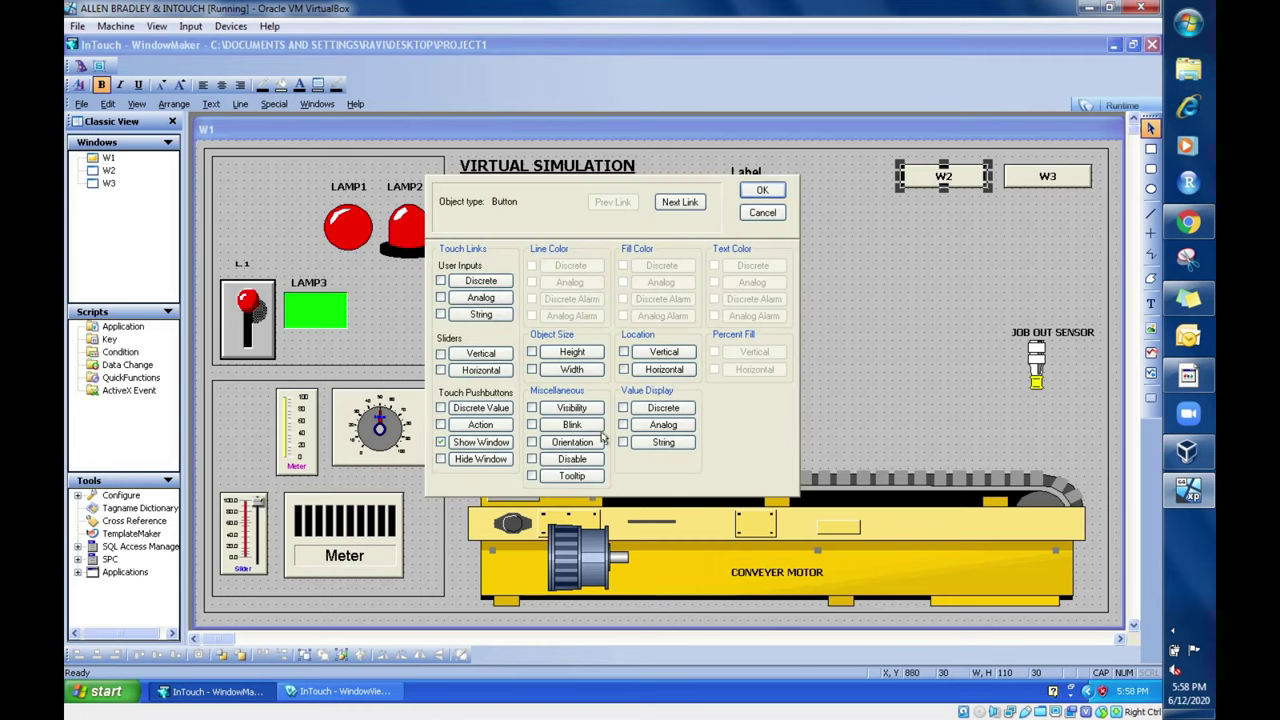
left_click(560, 463)
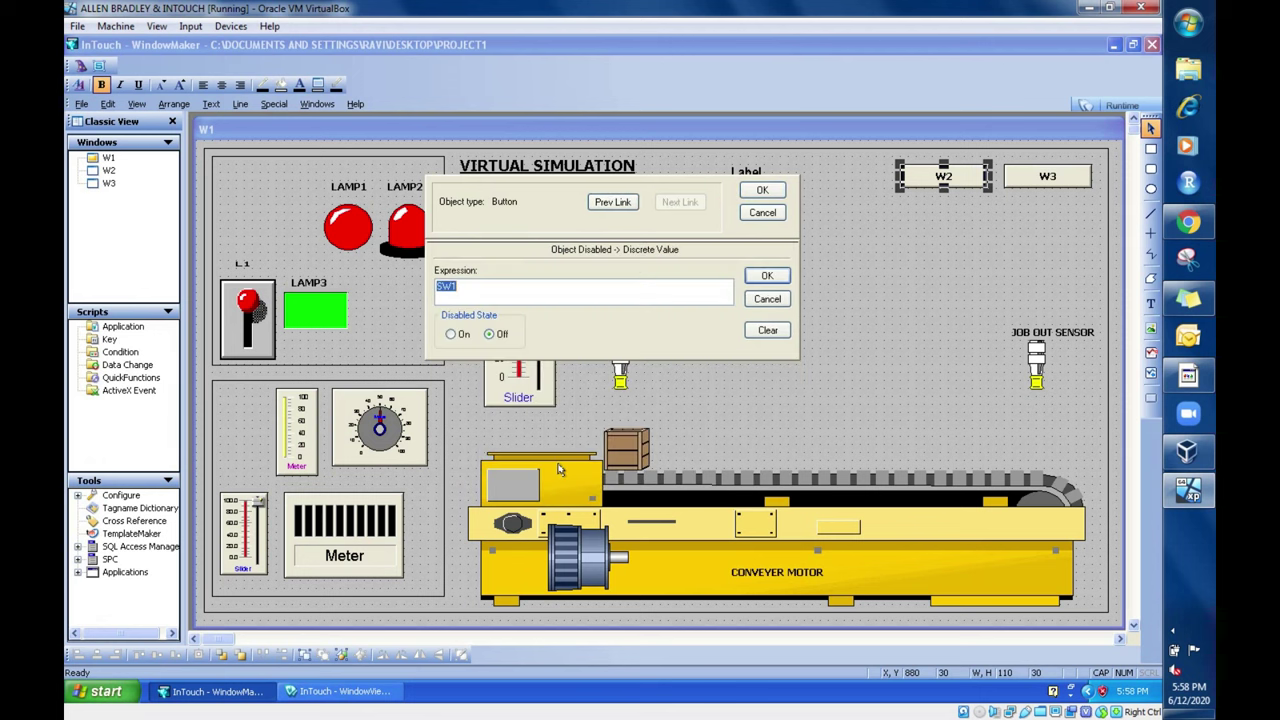
double_click(470, 292)
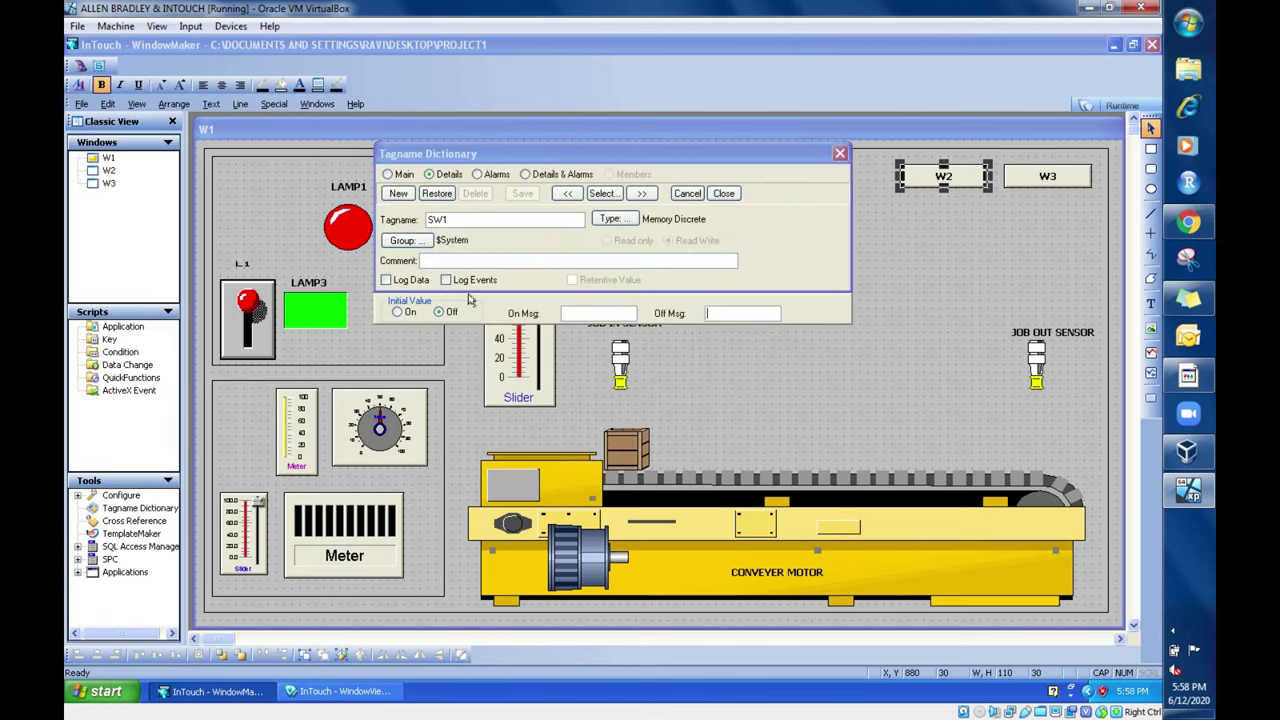
left_click(690, 195)
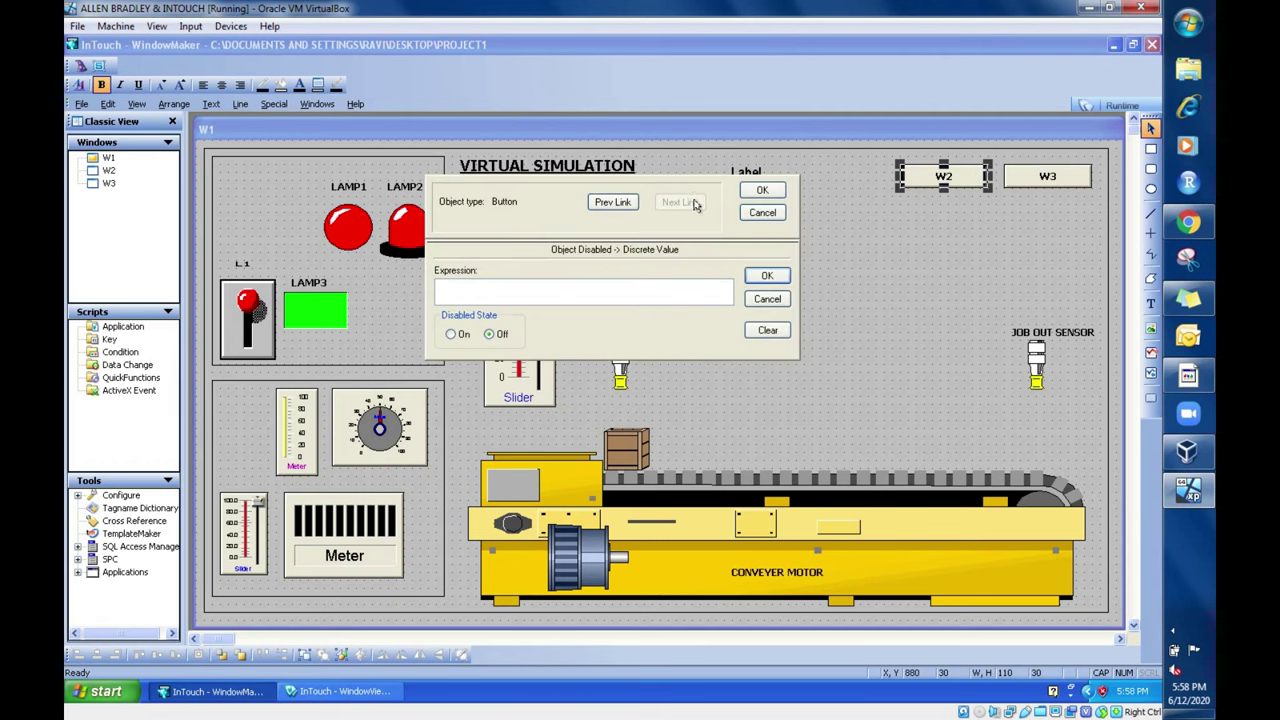
double_click(640, 285)
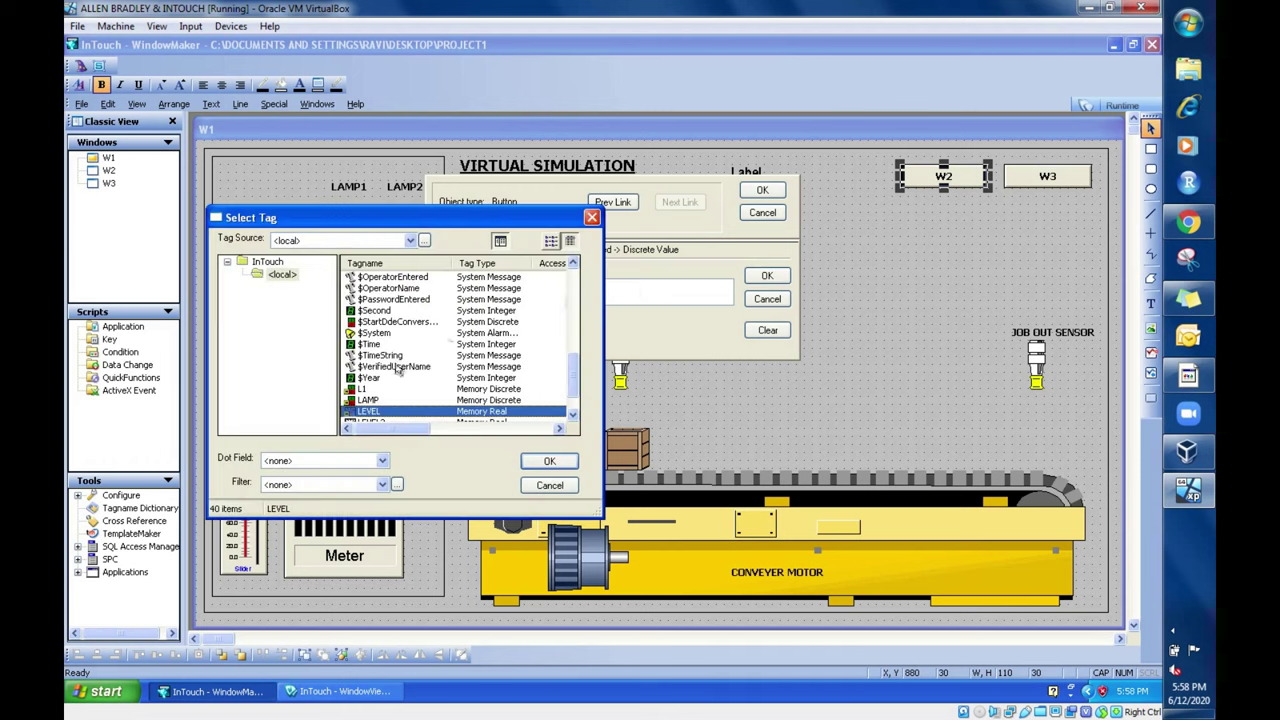
scroll(573, 410, "down", 3)
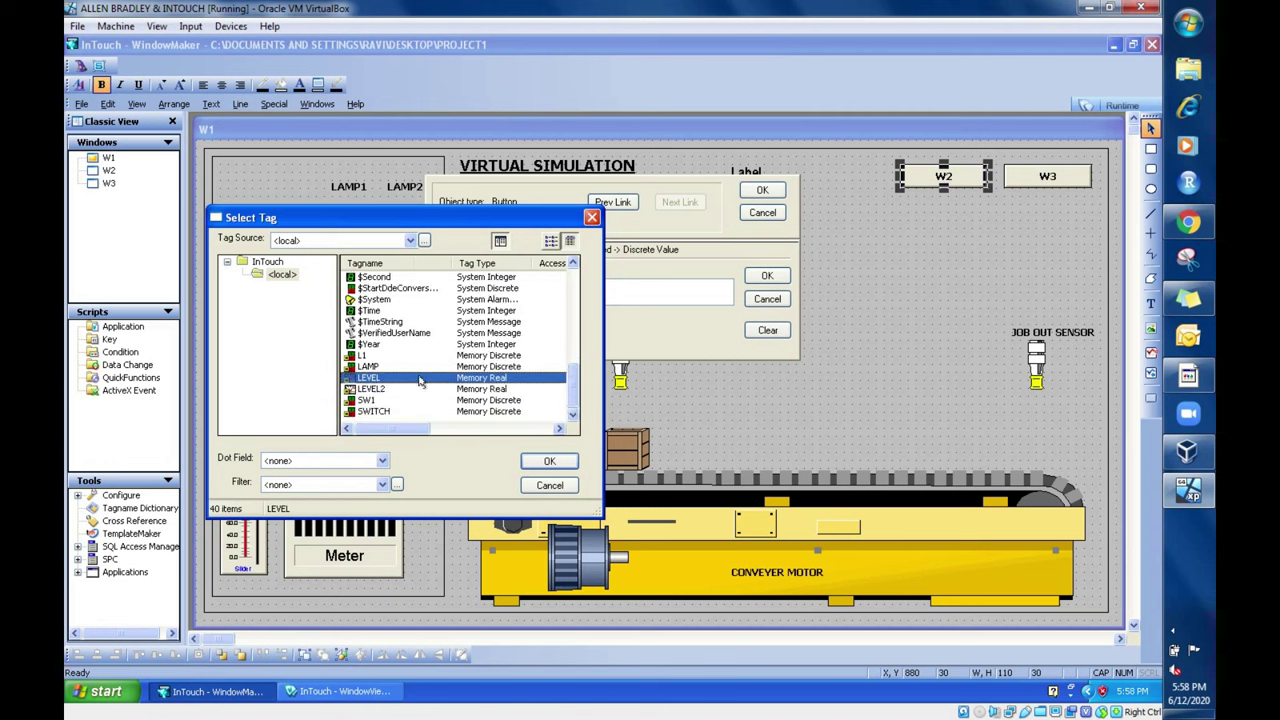
double_click(393, 400)
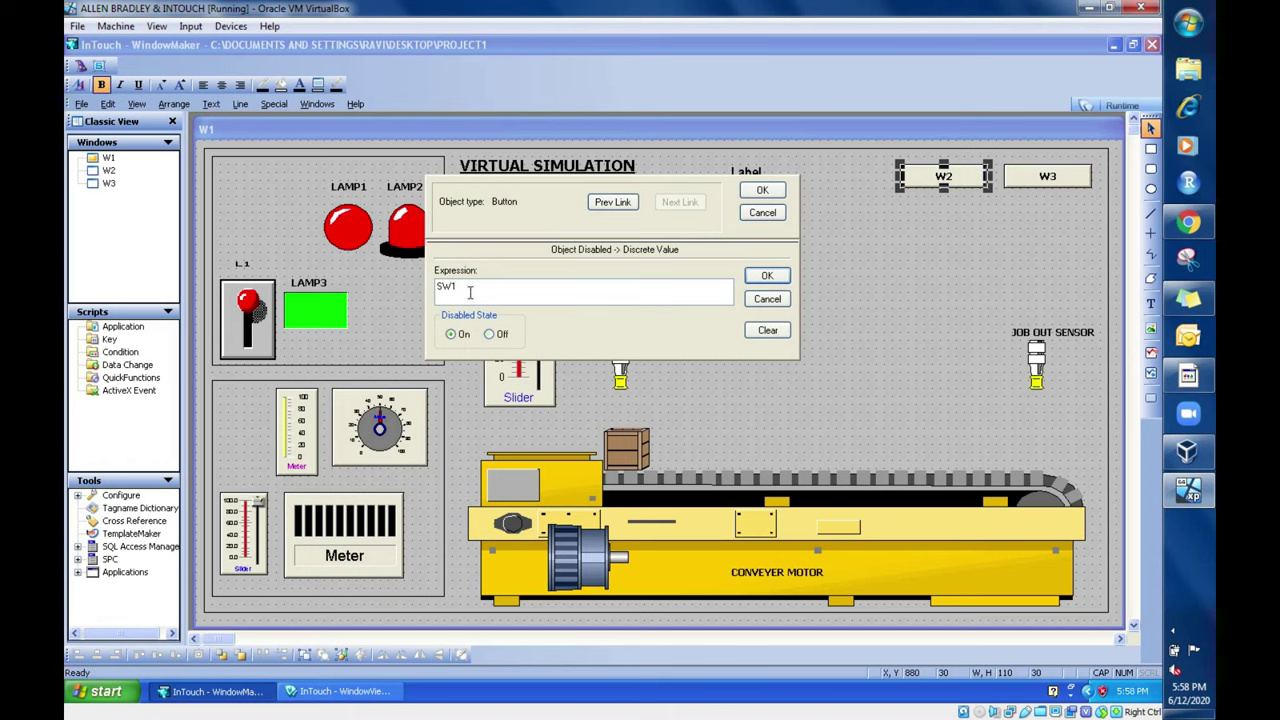
left_click(766, 276)
left_click(761, 191)
left_click(851, 257)
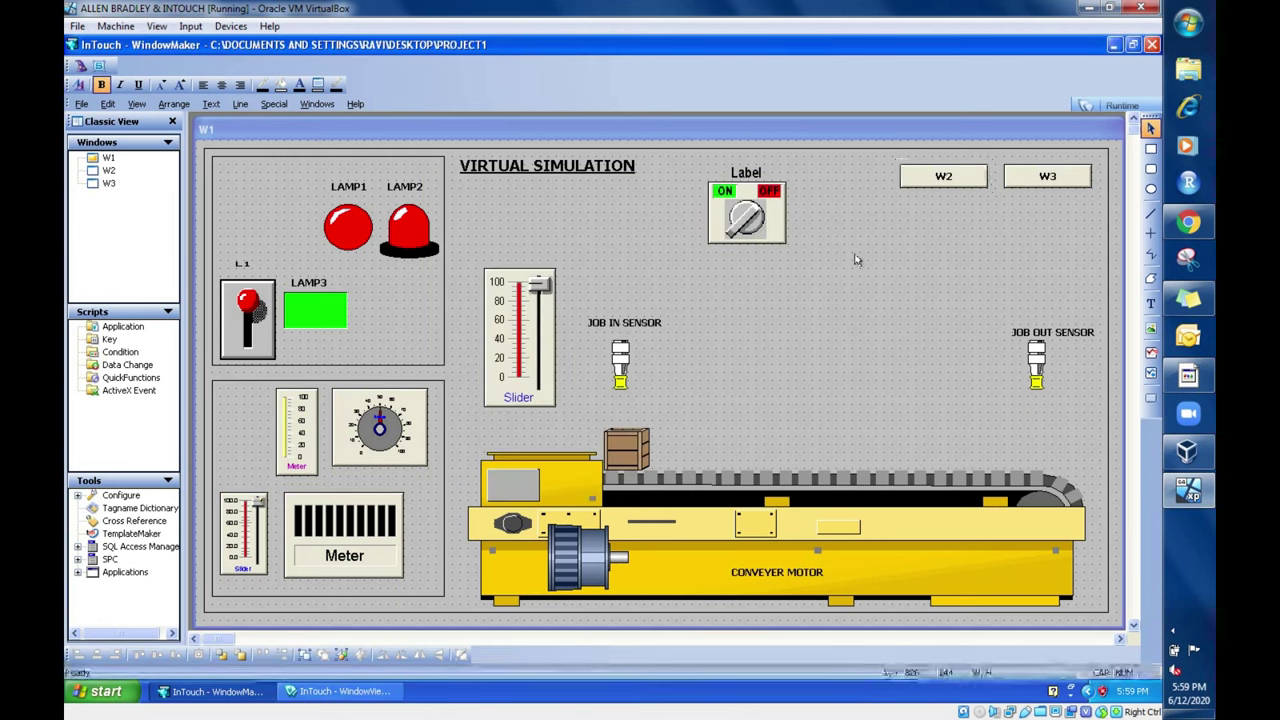
Step: Test the W2 button in runtime while the rotary switch is off by opening W2 and returning to W1
left_click(1116, 107)
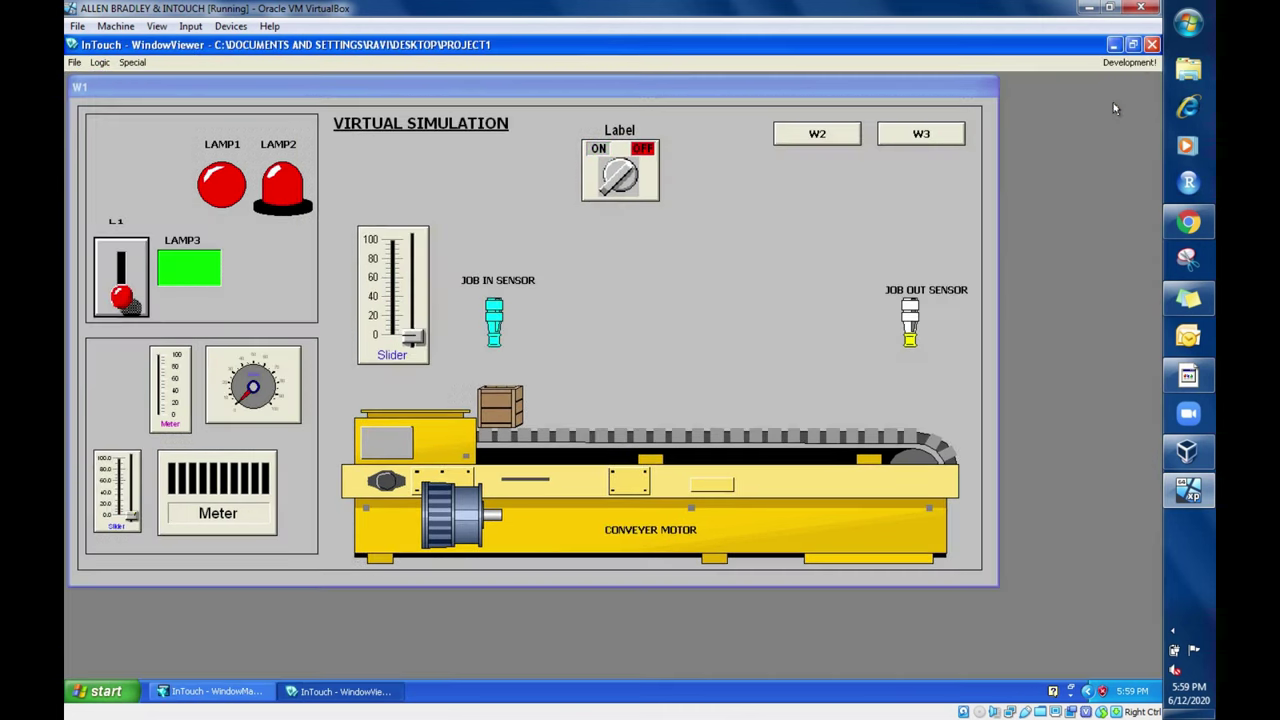
left_click(819, 135)
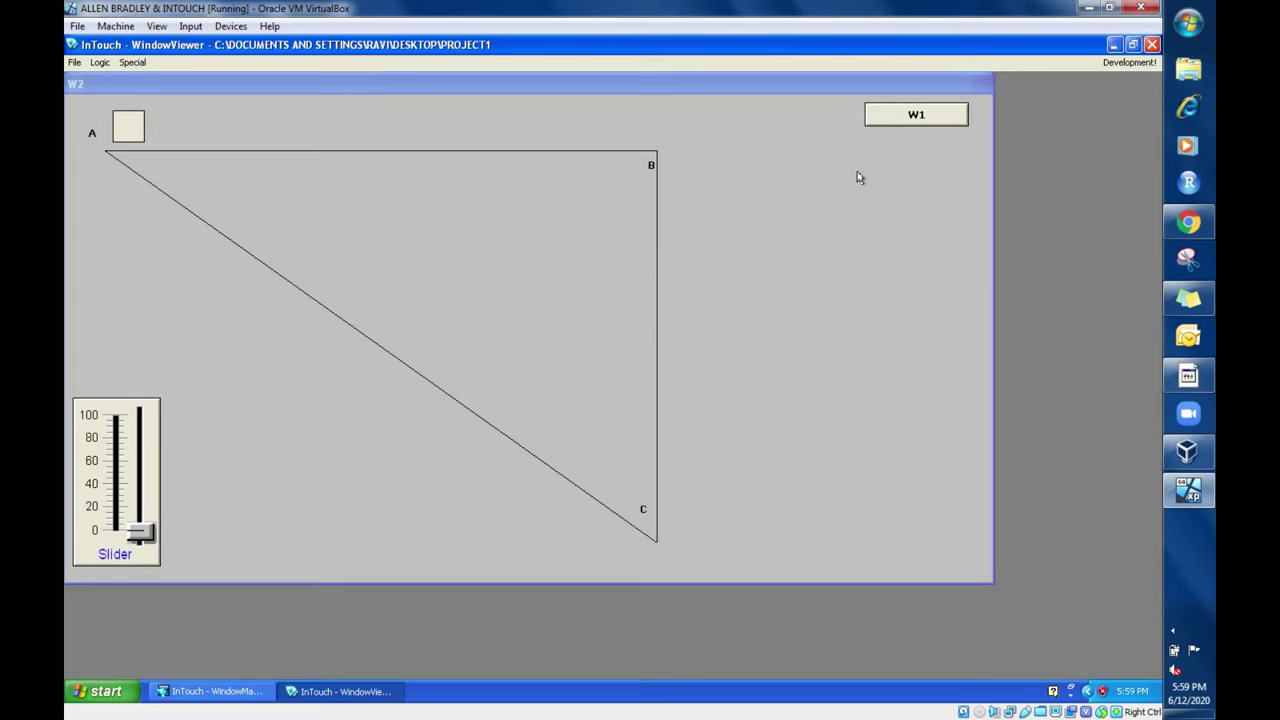
left_click(916, 115)
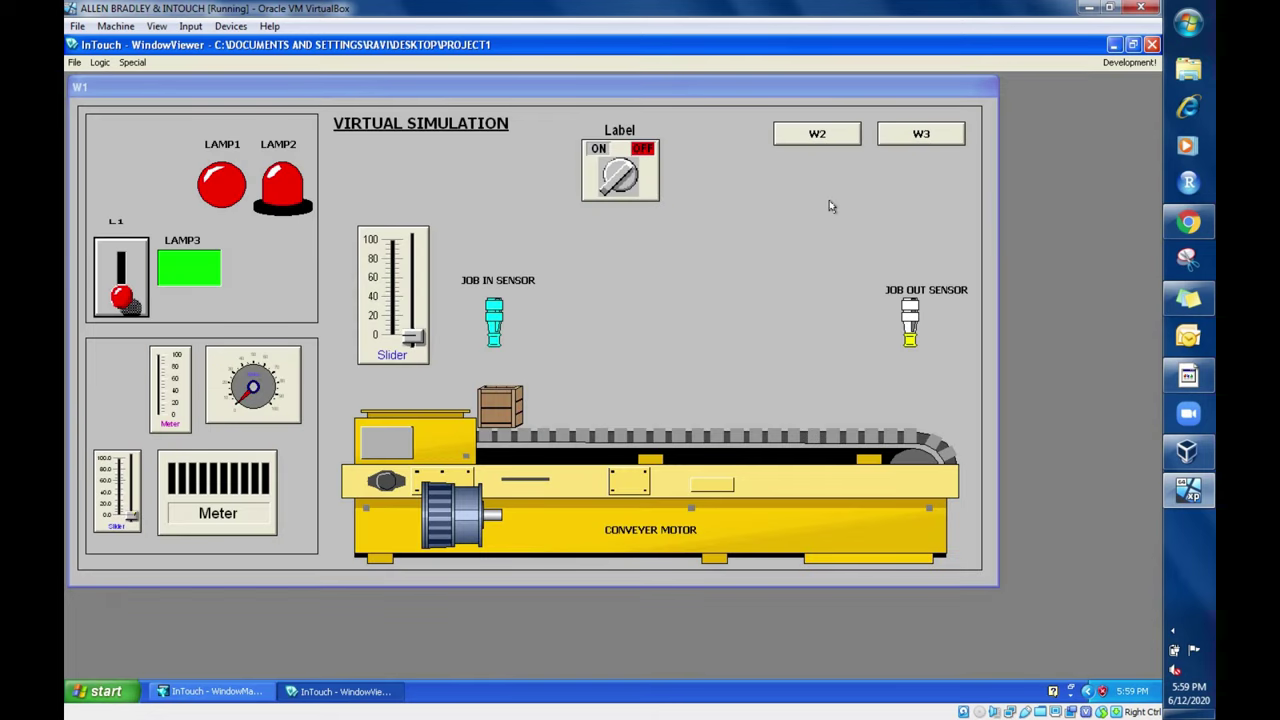
Step: Turn the rotary switch on in runtime to test the W2 button's Disable link, and open W3 and return to W1
left_click(620, 167)
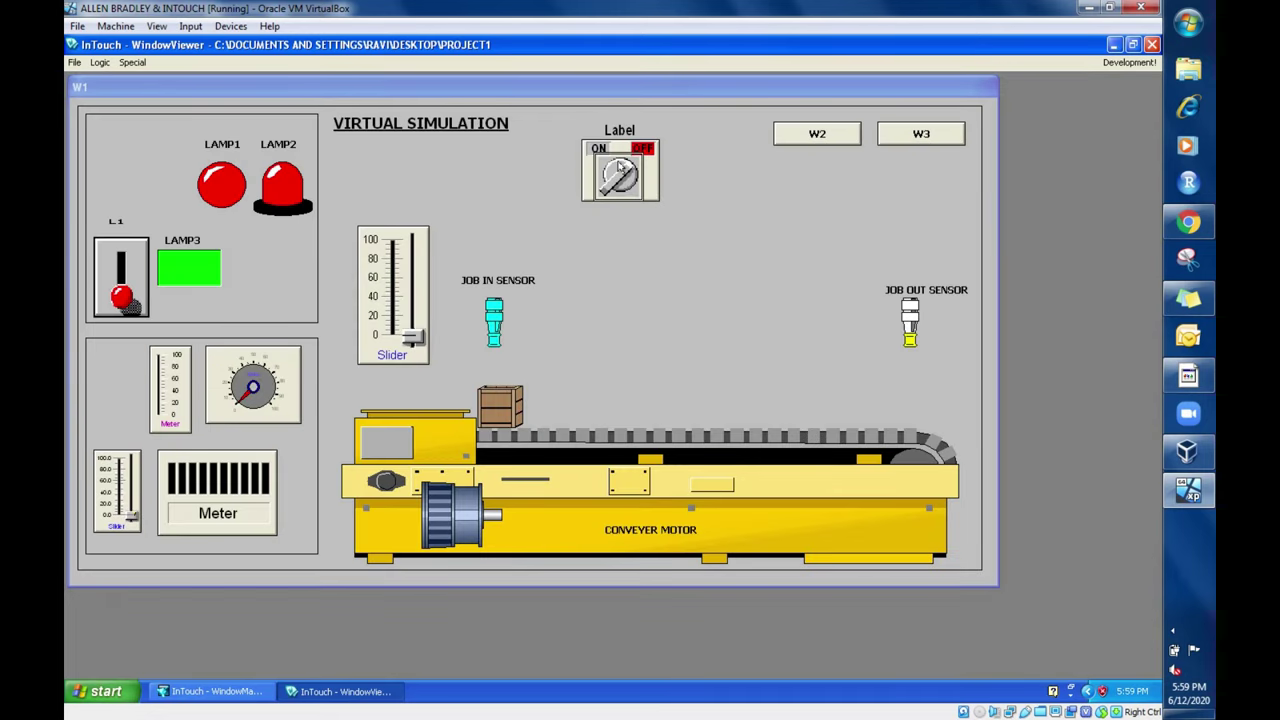
left_click(620, 170)
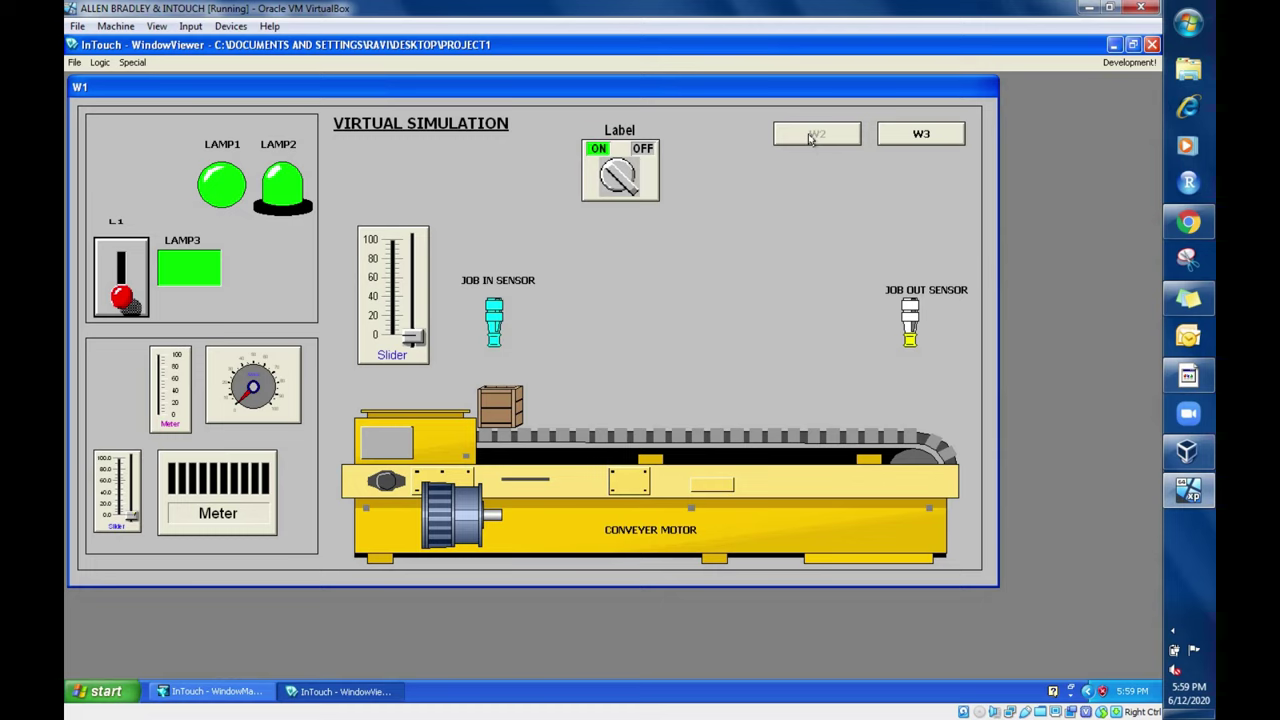
left_click(895, 137)
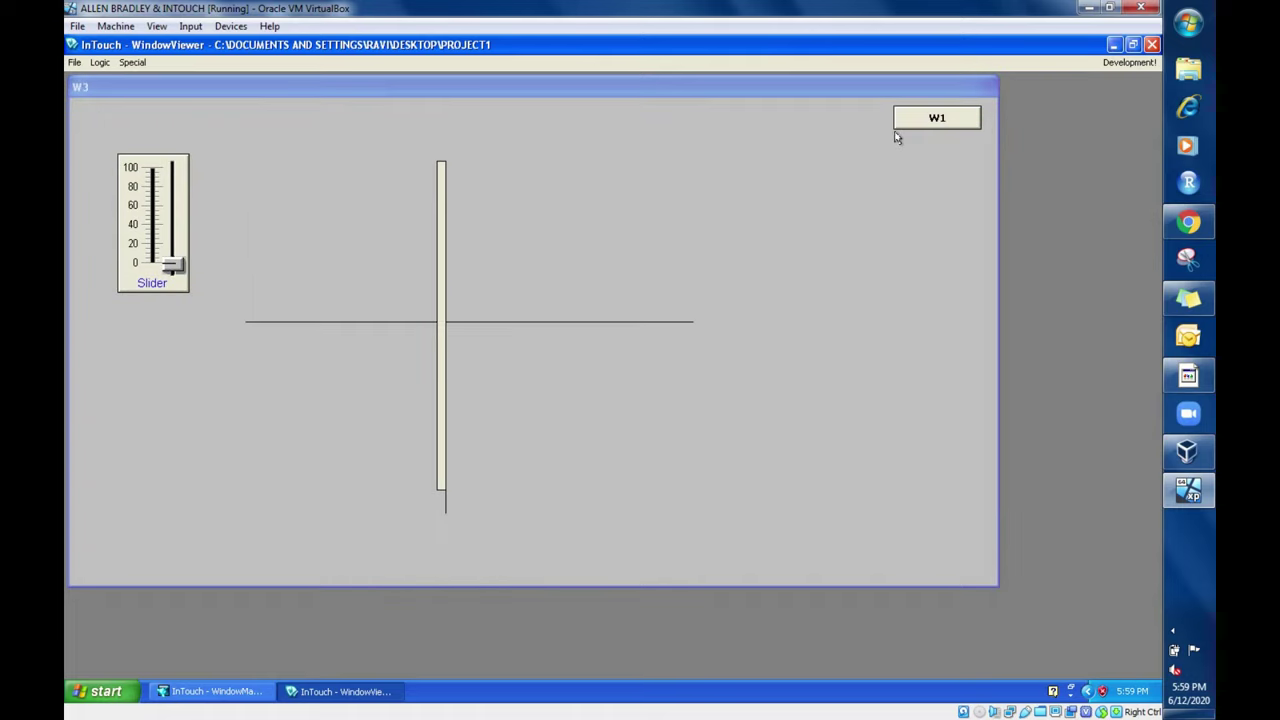
left_click(922, 122)
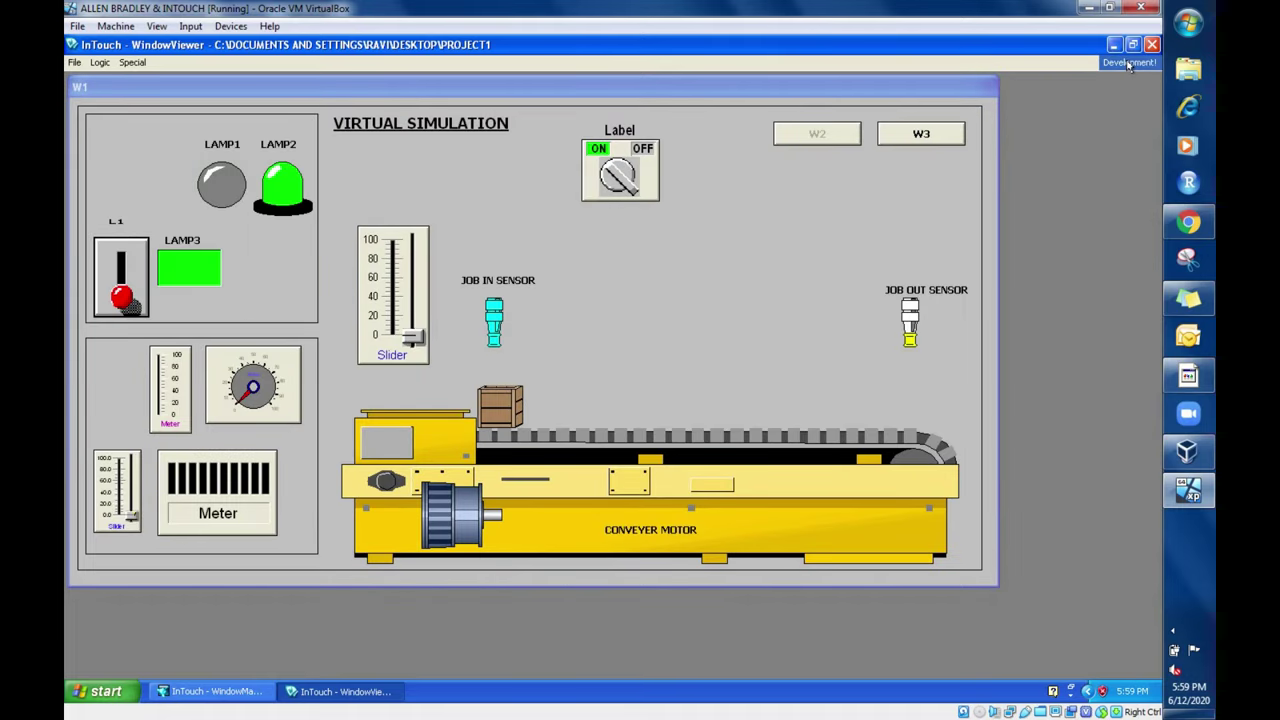
Step: Test the W2 button again with the rotary switch off by opening W2 and returning to W1, and go back to development
left_click(866, 120)
left_click(820, 138)
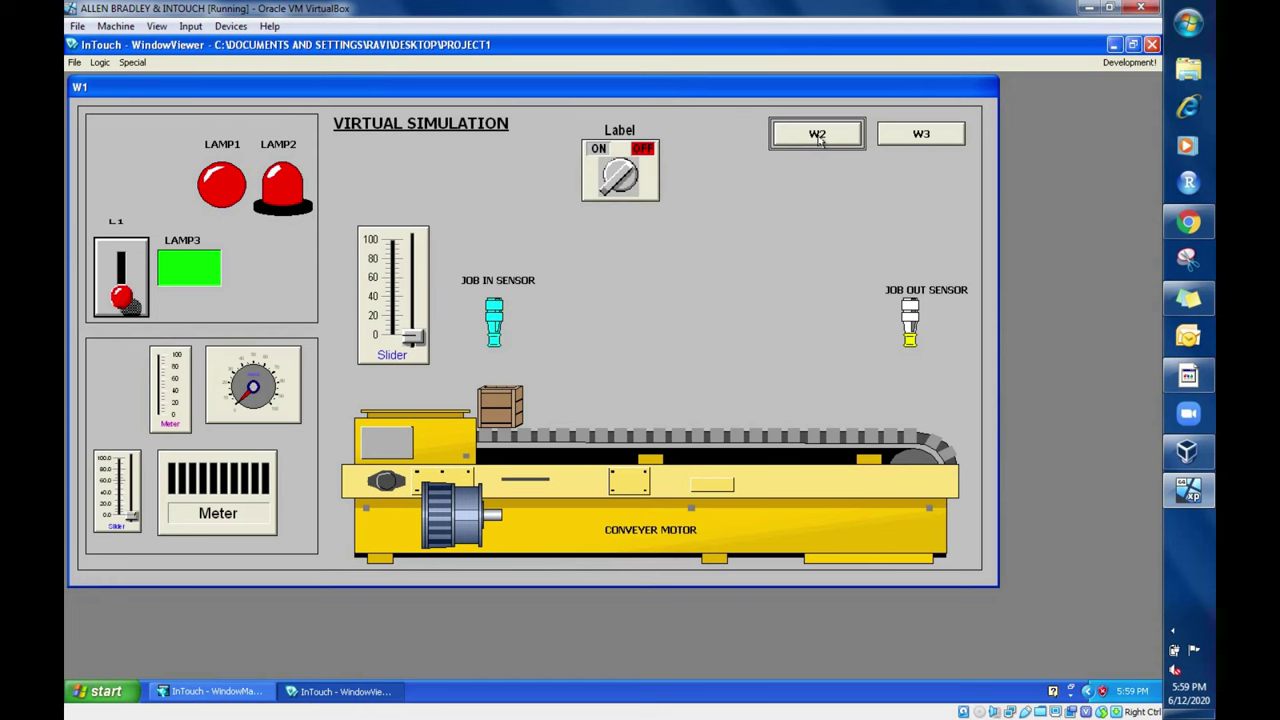
left_click(890, 112)
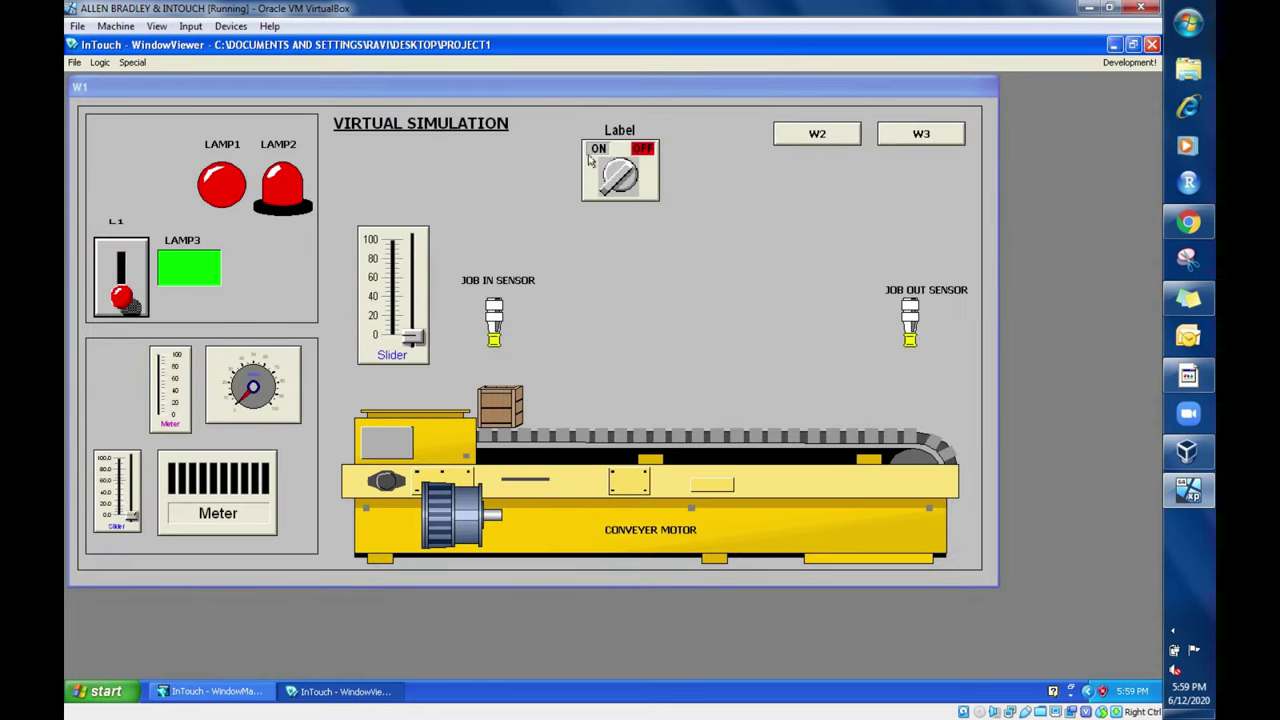
left_click(1116, 62)
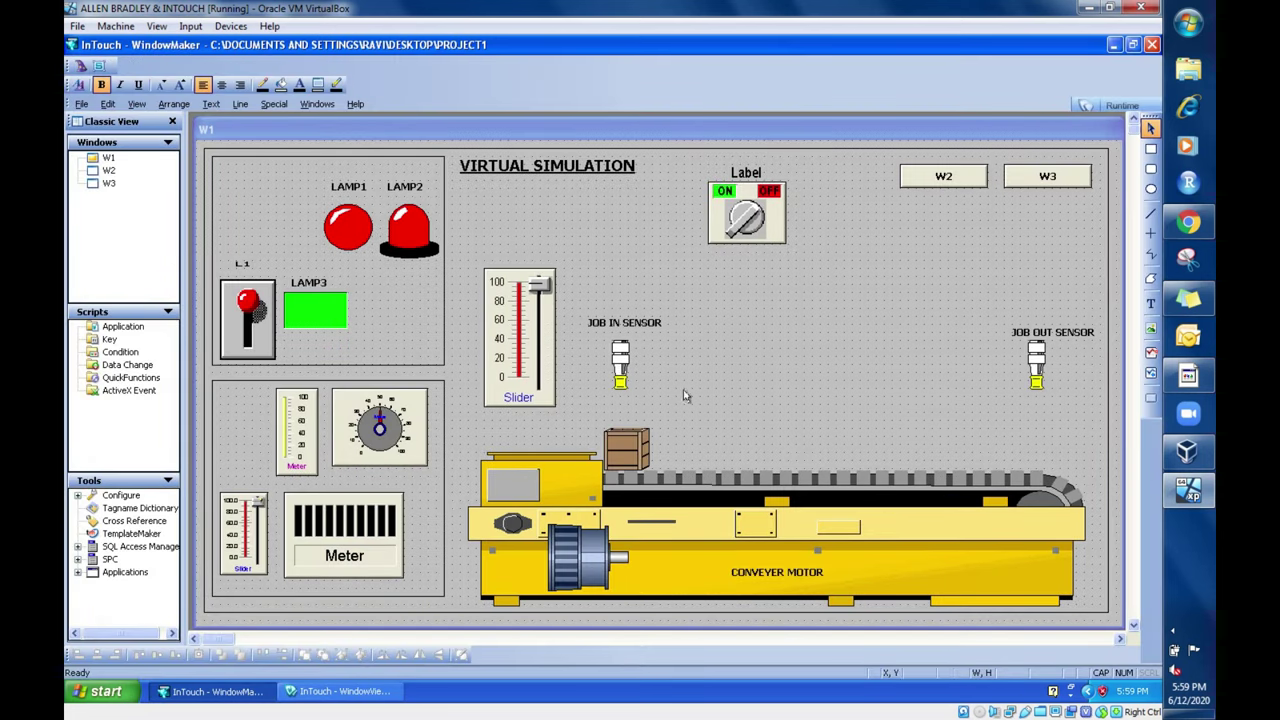
Step: Give the JOB IN SENSOR symbol a Disable link with the expression SW1 and disabled state On, and switch off its Blink link
double_click(620, 368)
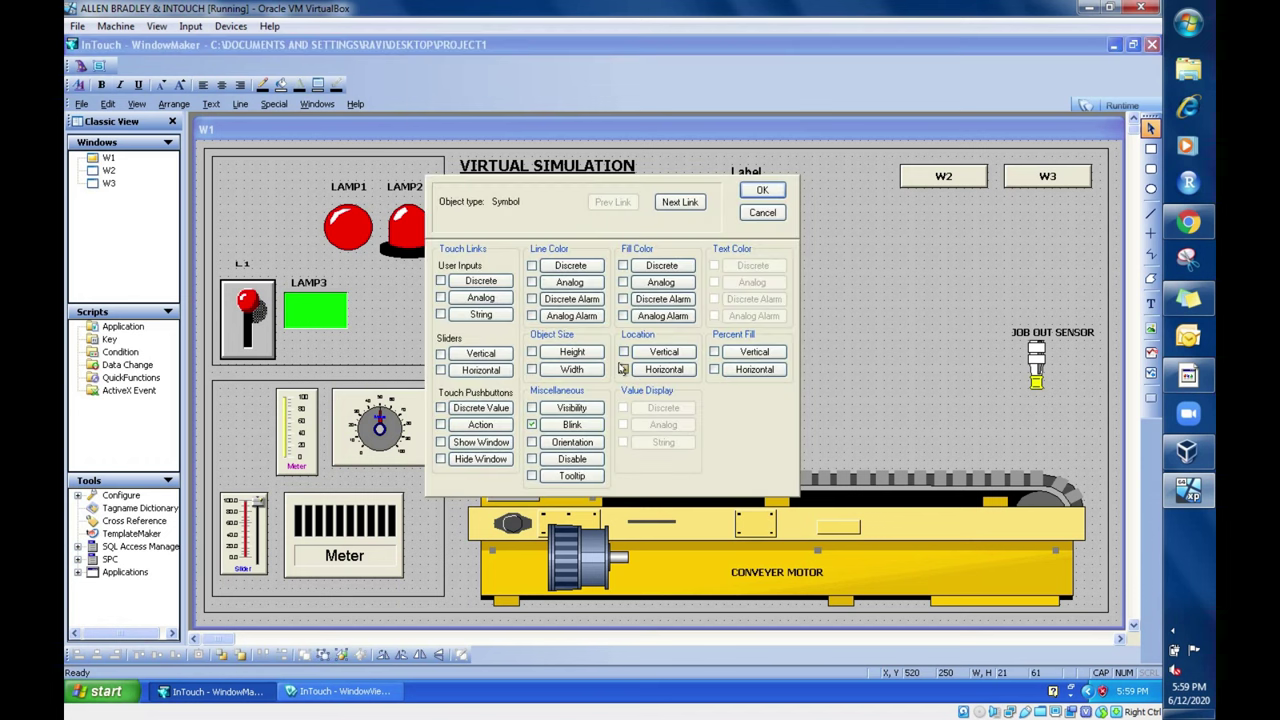
left_click(573, 461)
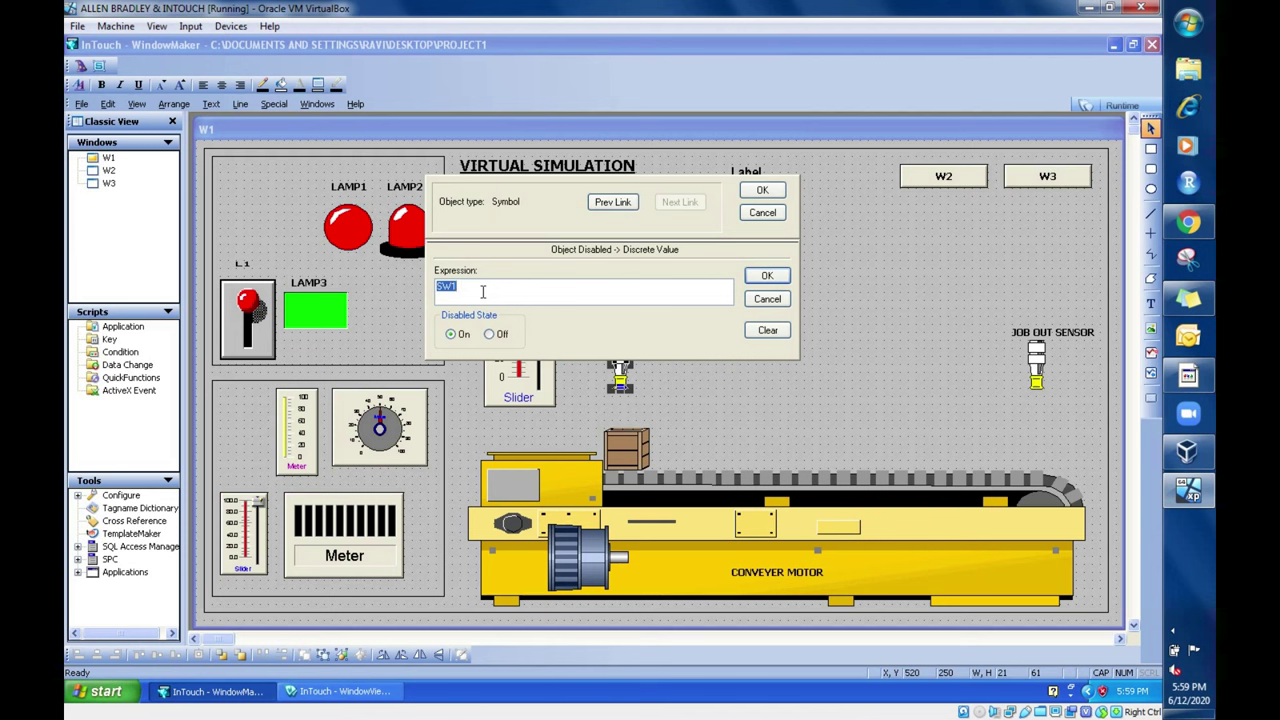
left_click(750, 276)
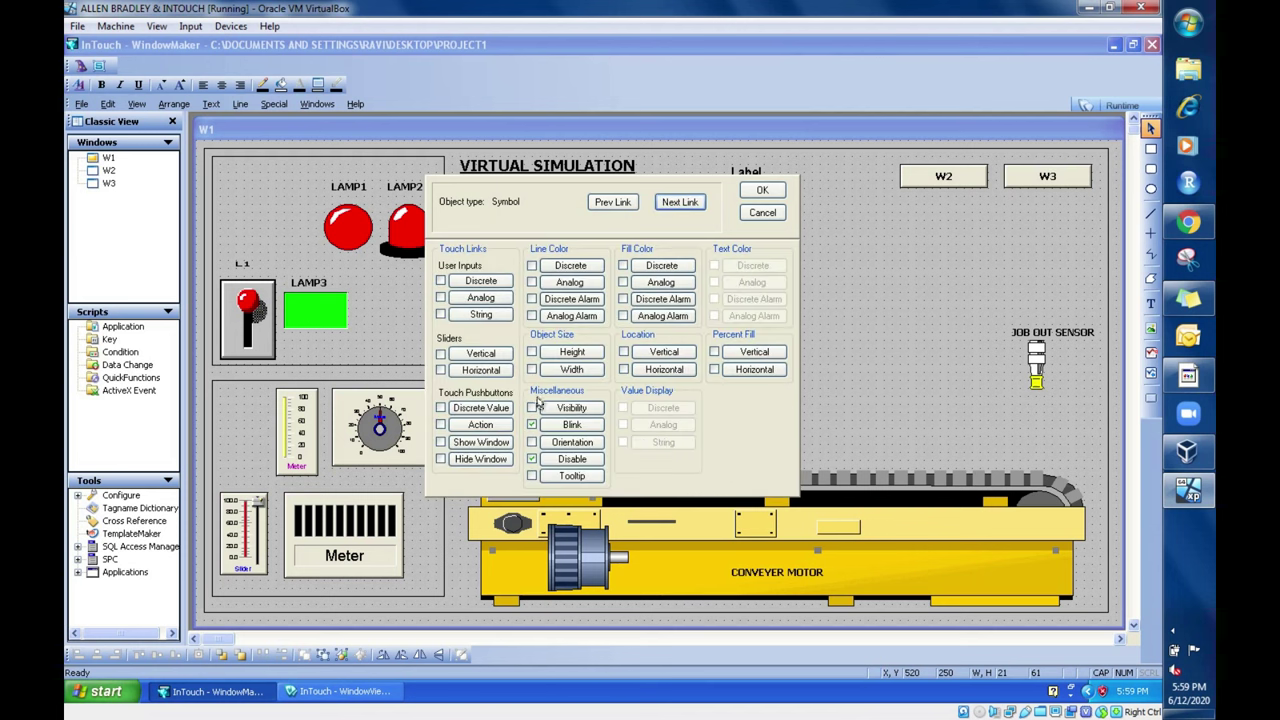
left_click(531, 424)
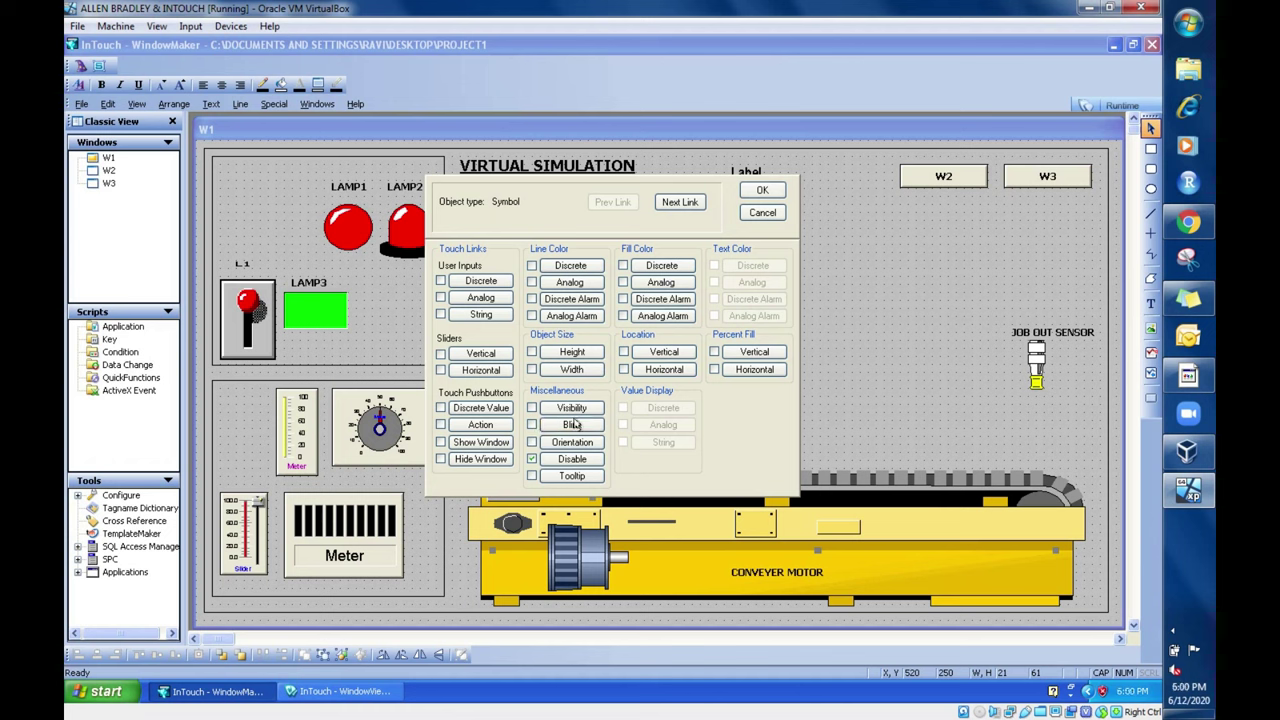
left_click(763, 191)
left_click(764, 192)
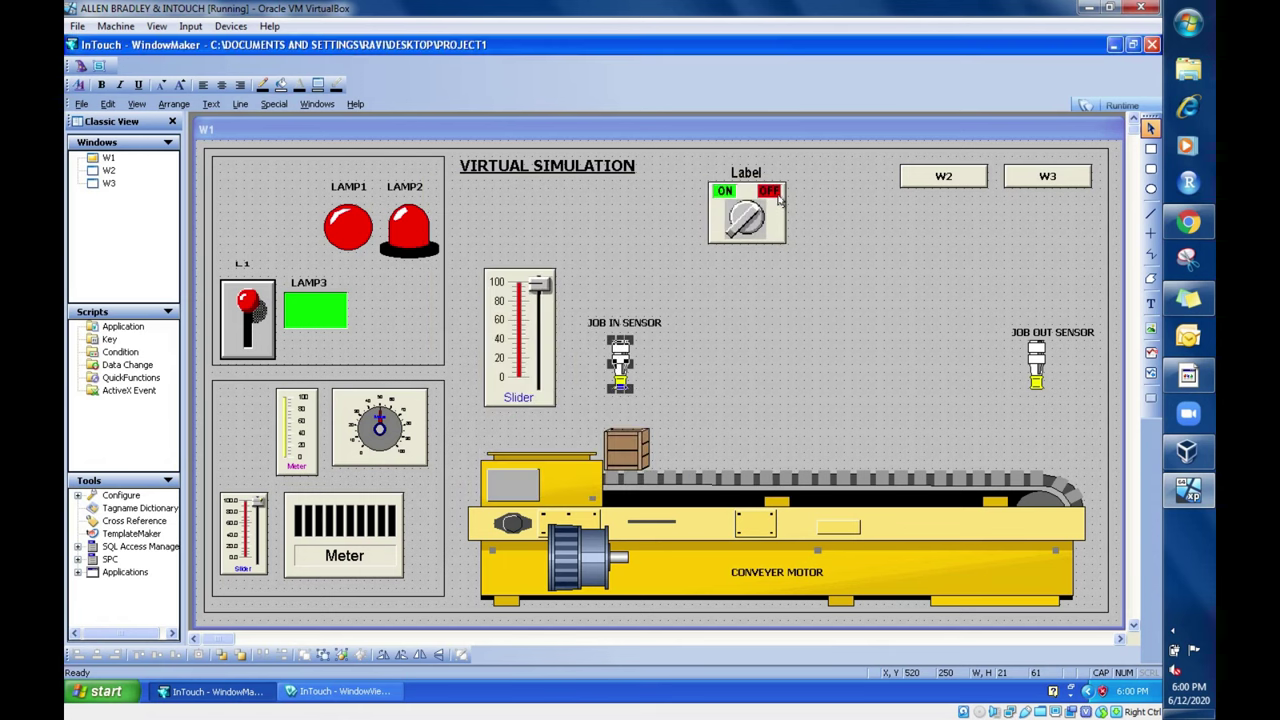
left_click(784, 350)
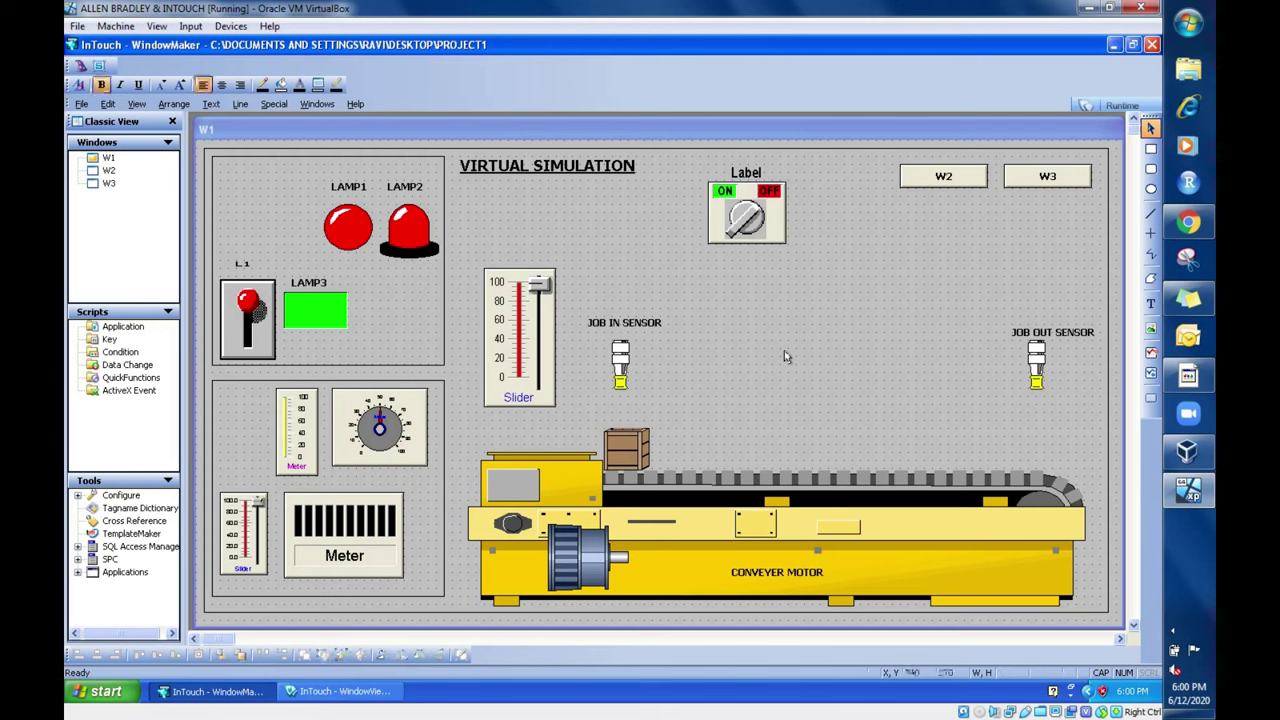
Step: Test the rotary switch on and off in runtime with the JOB IN SENSOR and the W2 button, and go back to development
left_click(1121, 106)
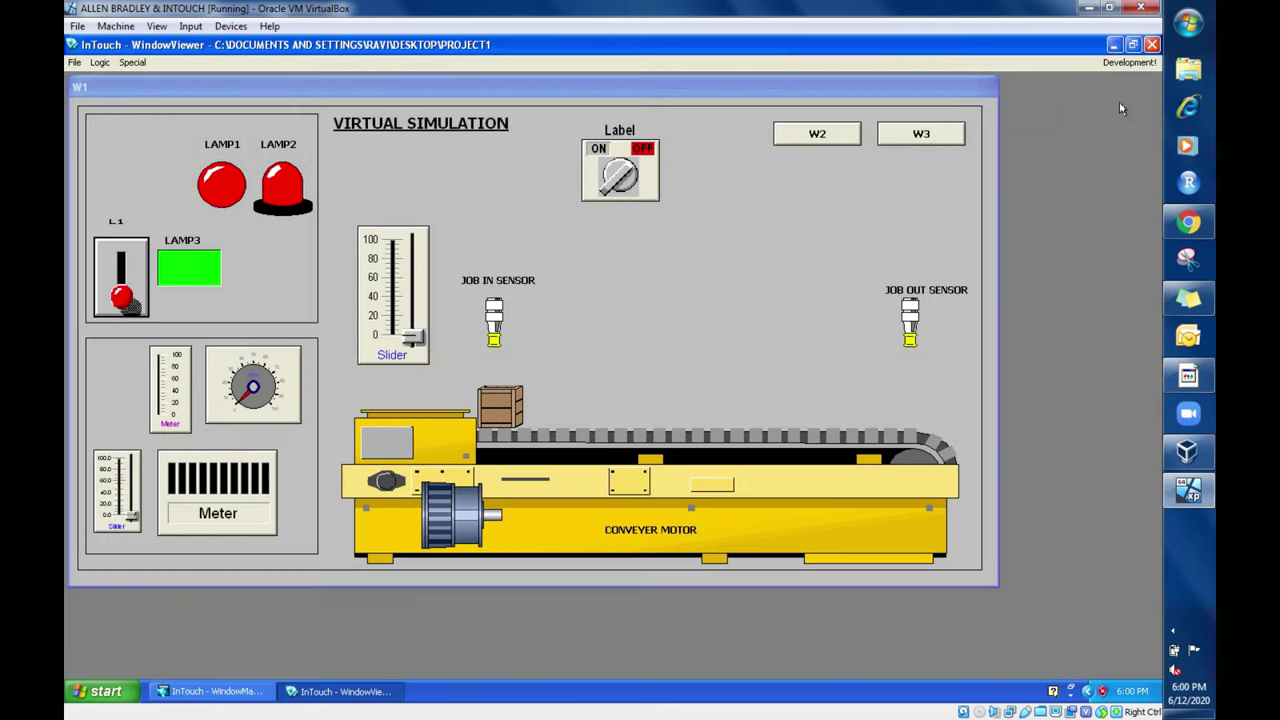
left_click(620, 178)
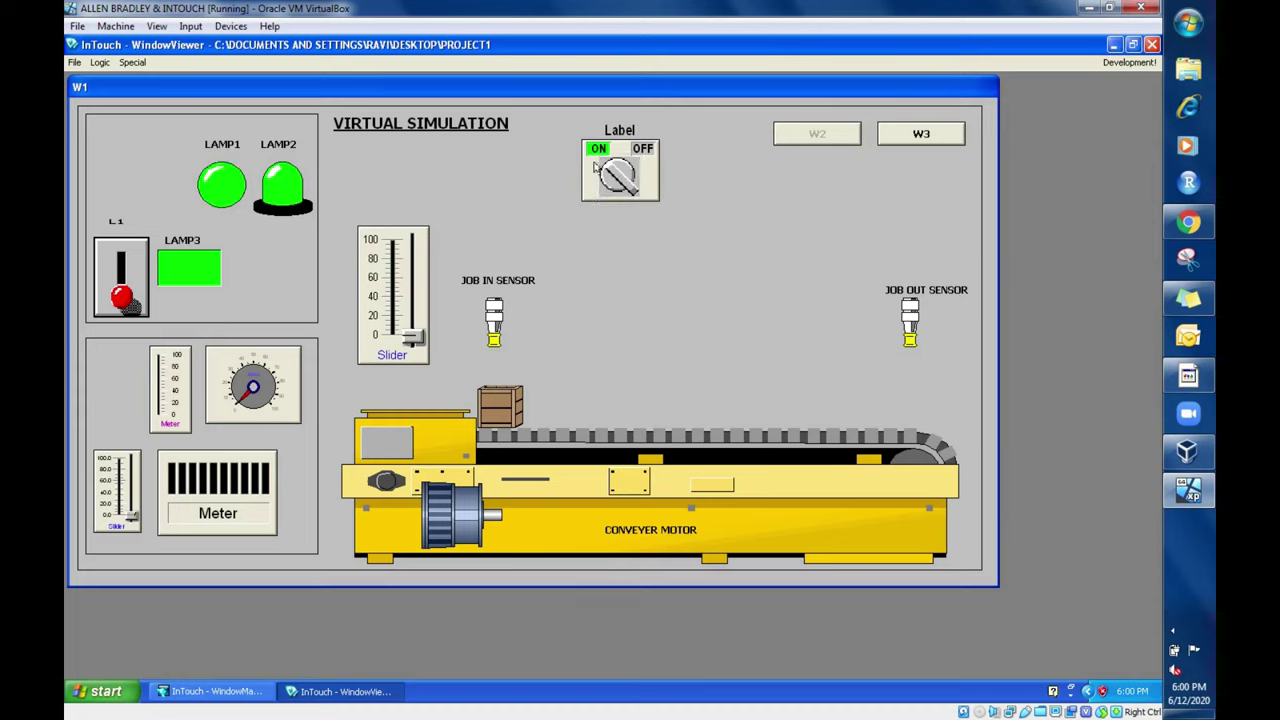
left_click(619, 177)
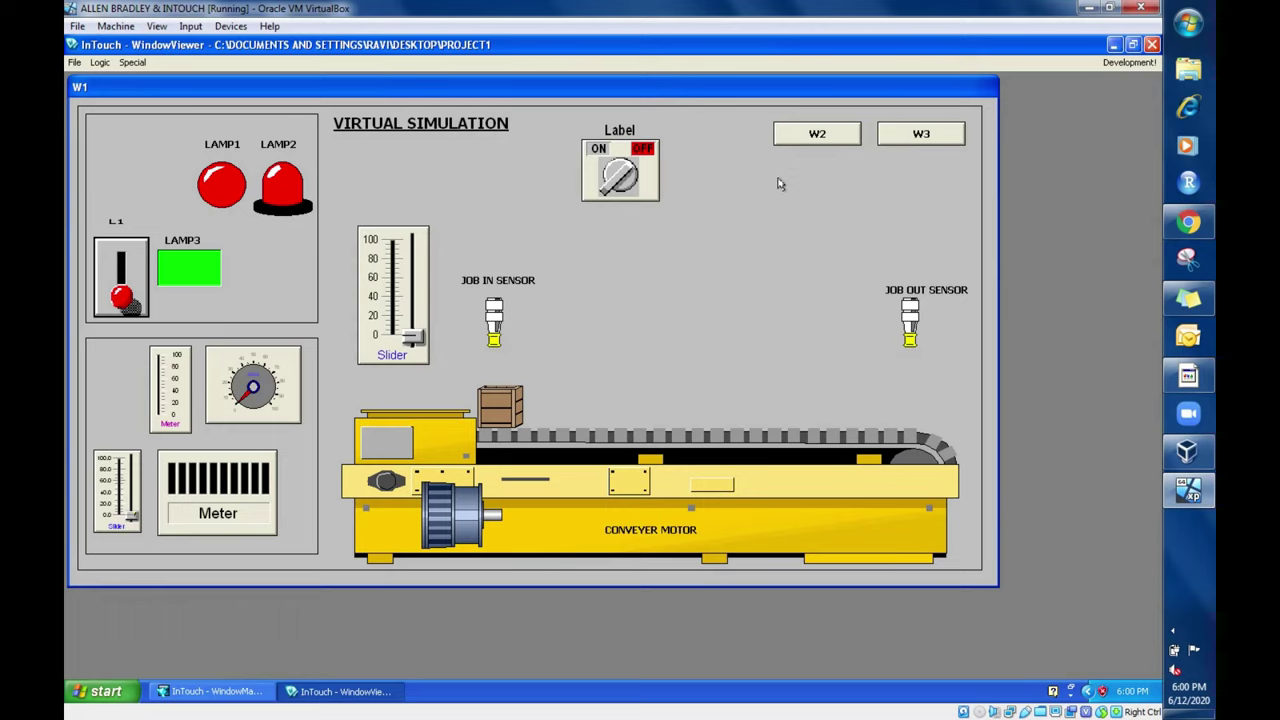
left_click(826, 128)
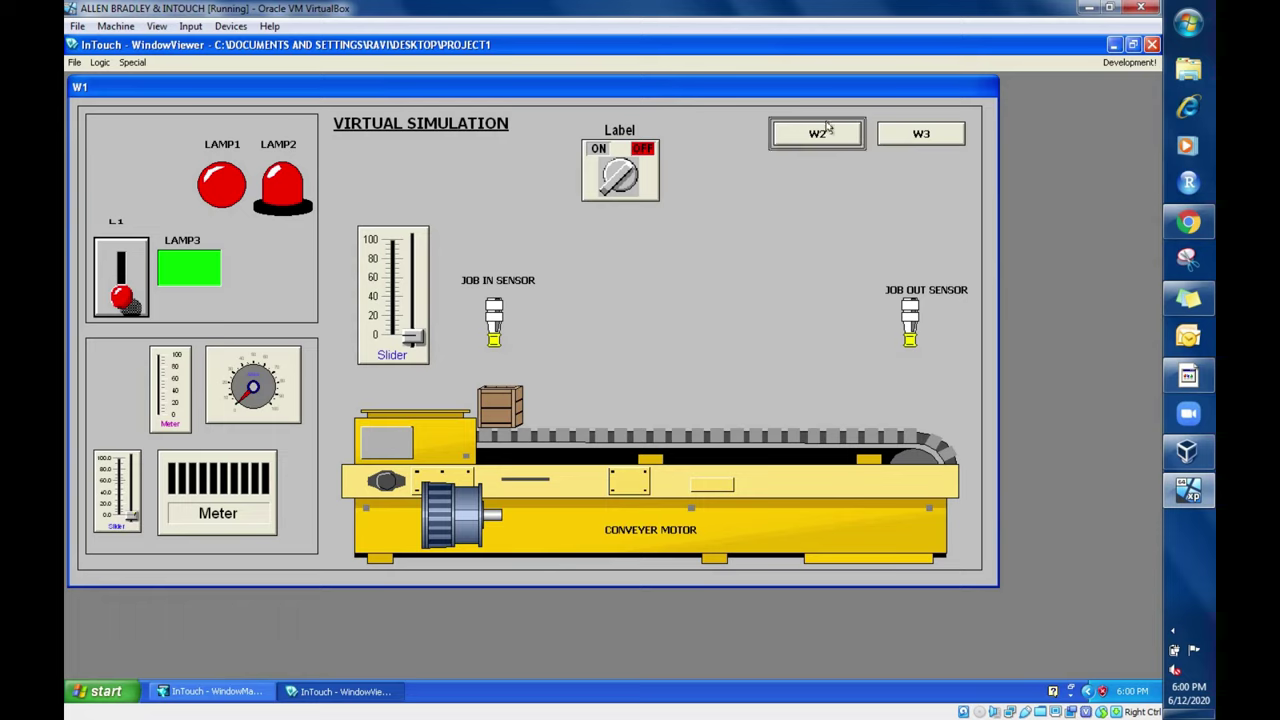
left_click(818, 138)
key("Tab")
key("Tab")
key("Tab")
left_click(806, 140)
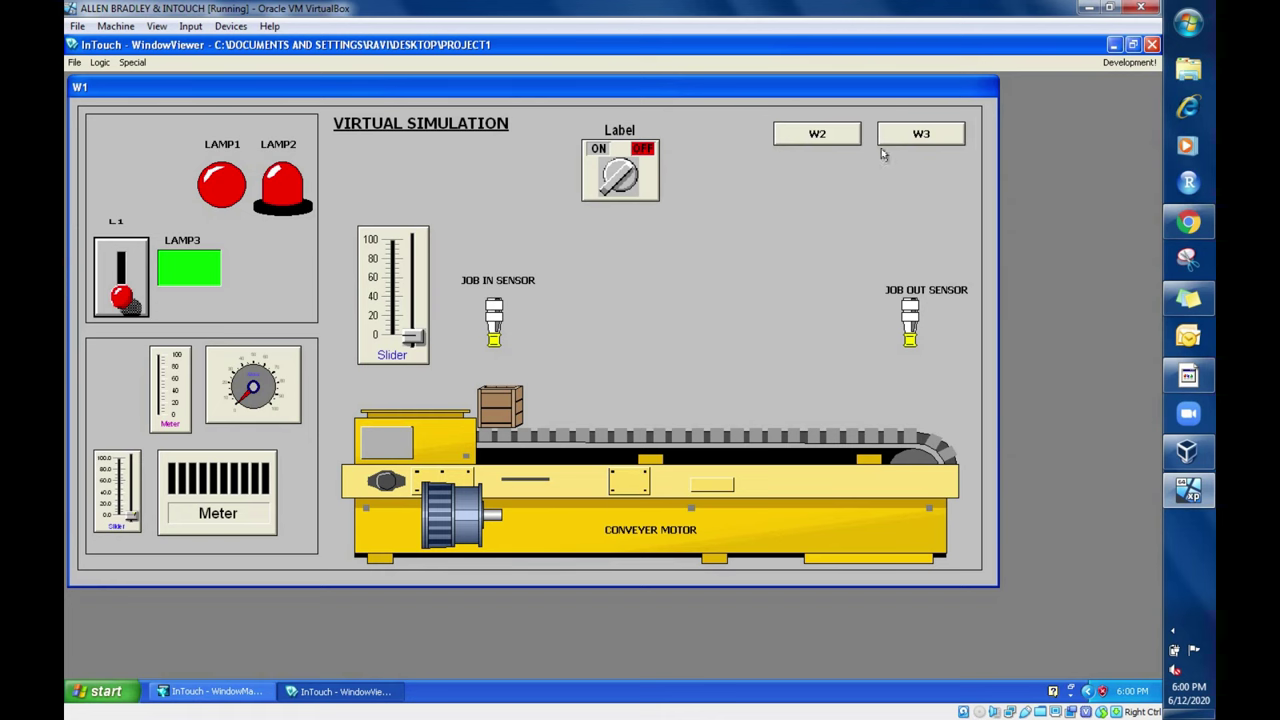
left_click(1129, 62)
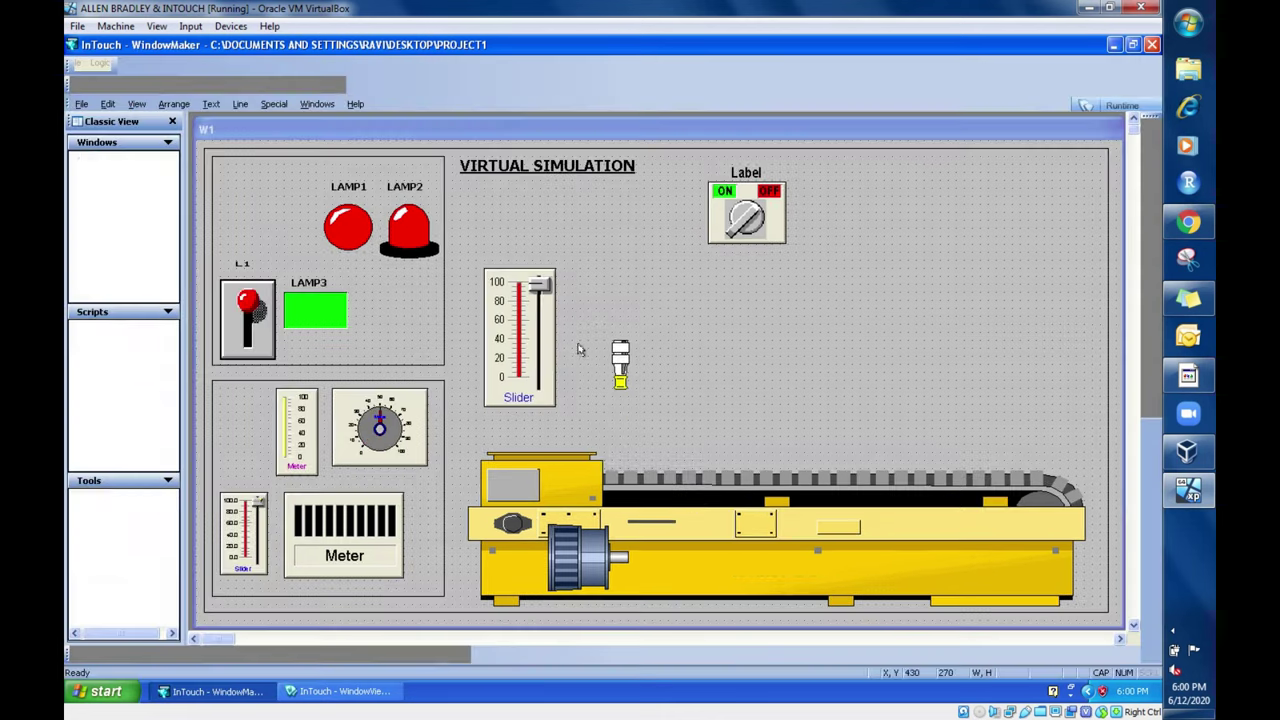
Step: Review the JOB IN SENSOR's links, test it in runtime with the level slider and the rotary switch, and return to development
double_click(614, 393)
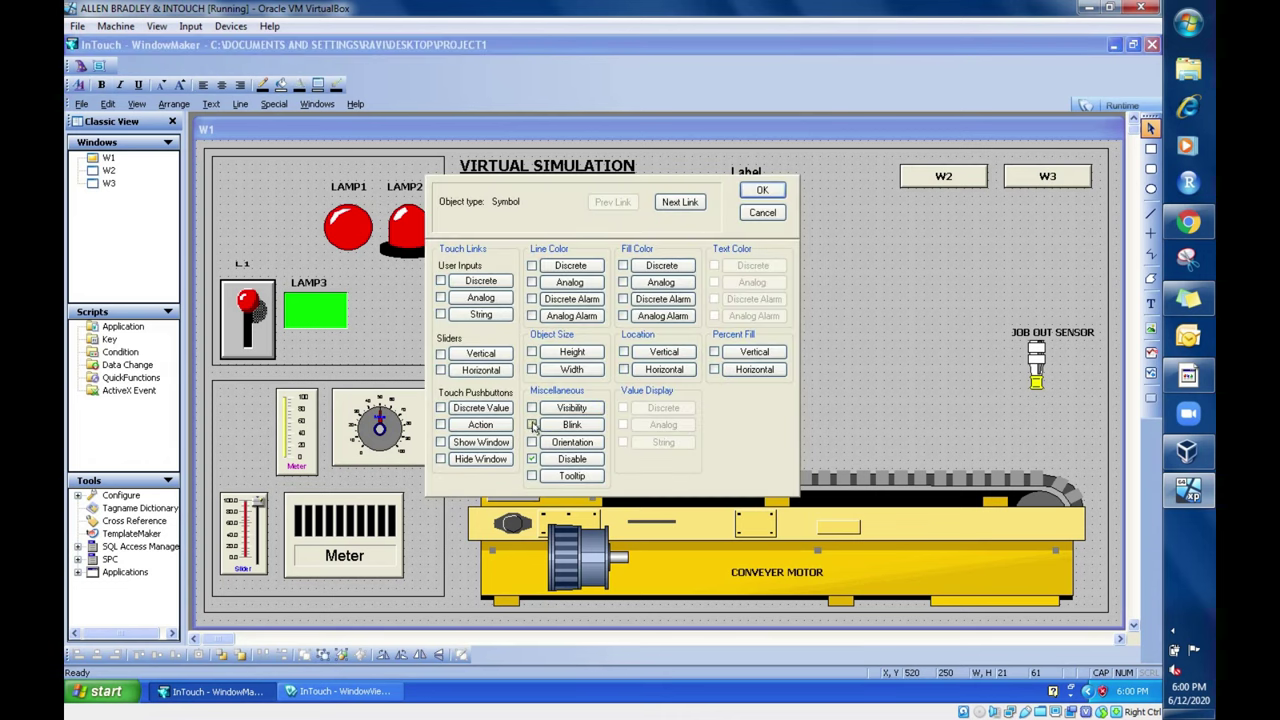
left_click(766, 191)
left_click(1097, 105)
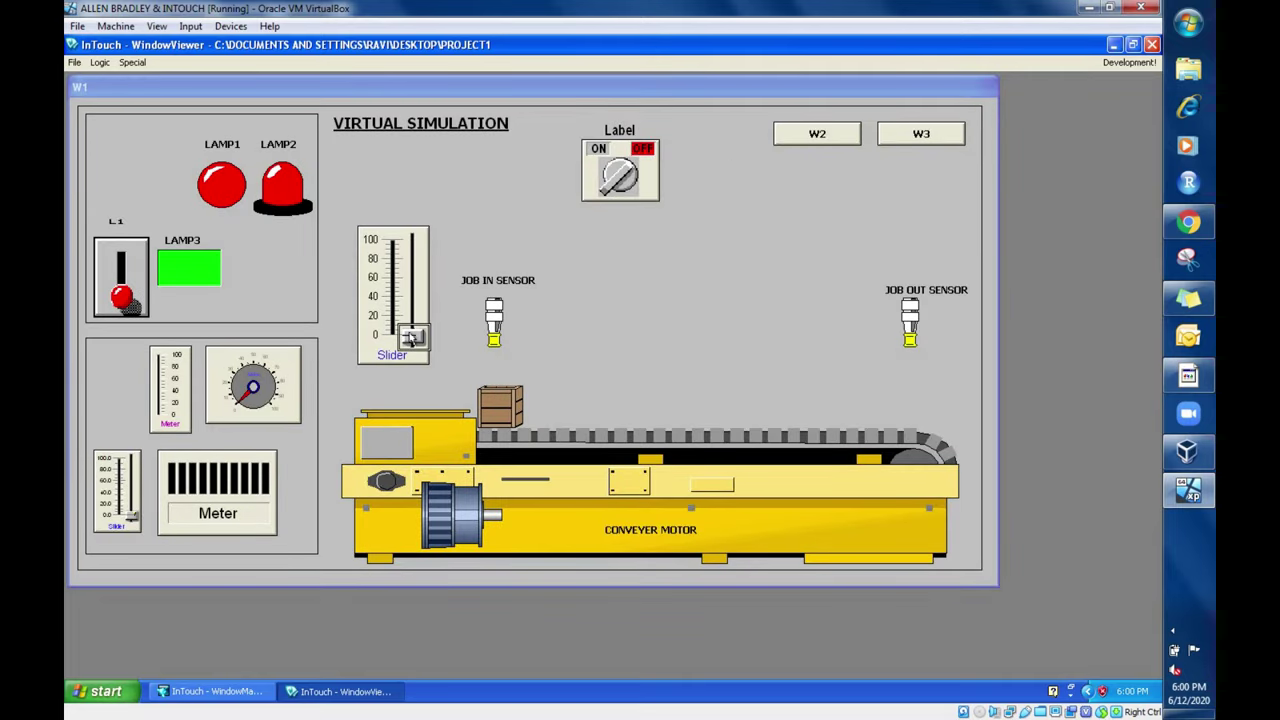
mouse_move(411, 338)
left_mouse_down()
mouse_move(409, 312)
mouse_move(409, 358)
left_mouse_up()
left_click(615, 172)
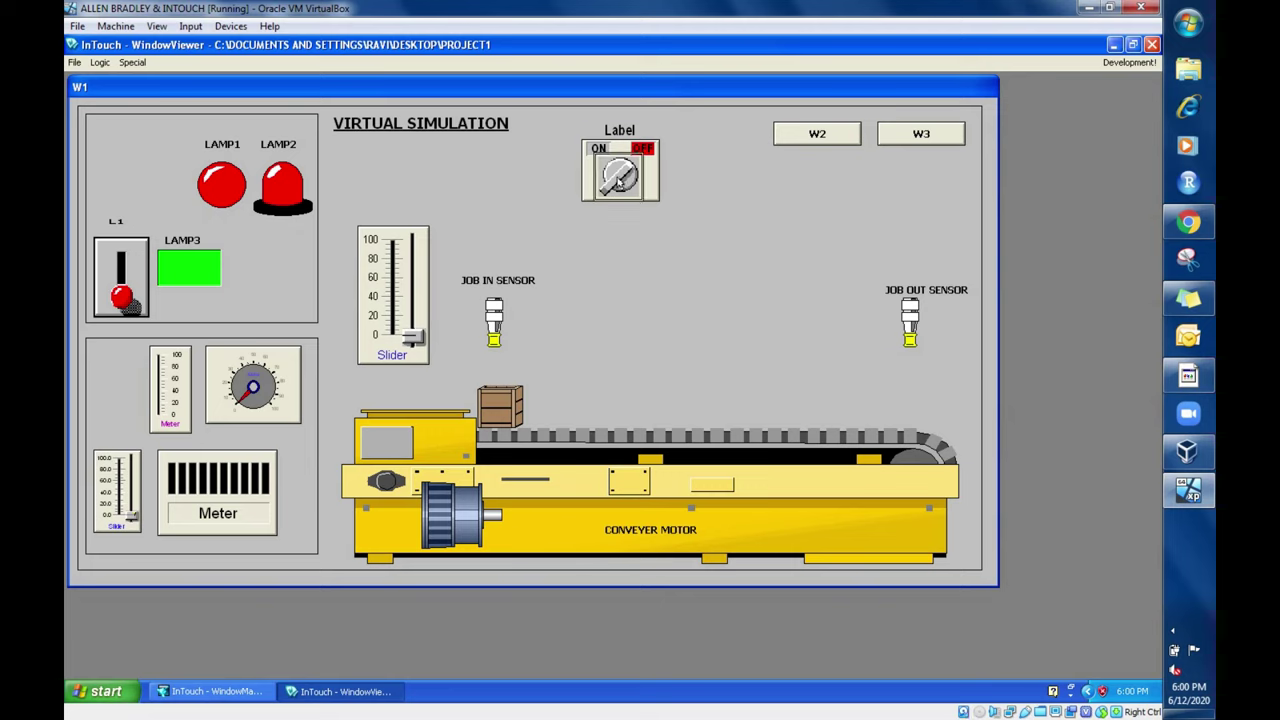
left_click(408, 340)
left_click_drag(407, 328, 410, 338)
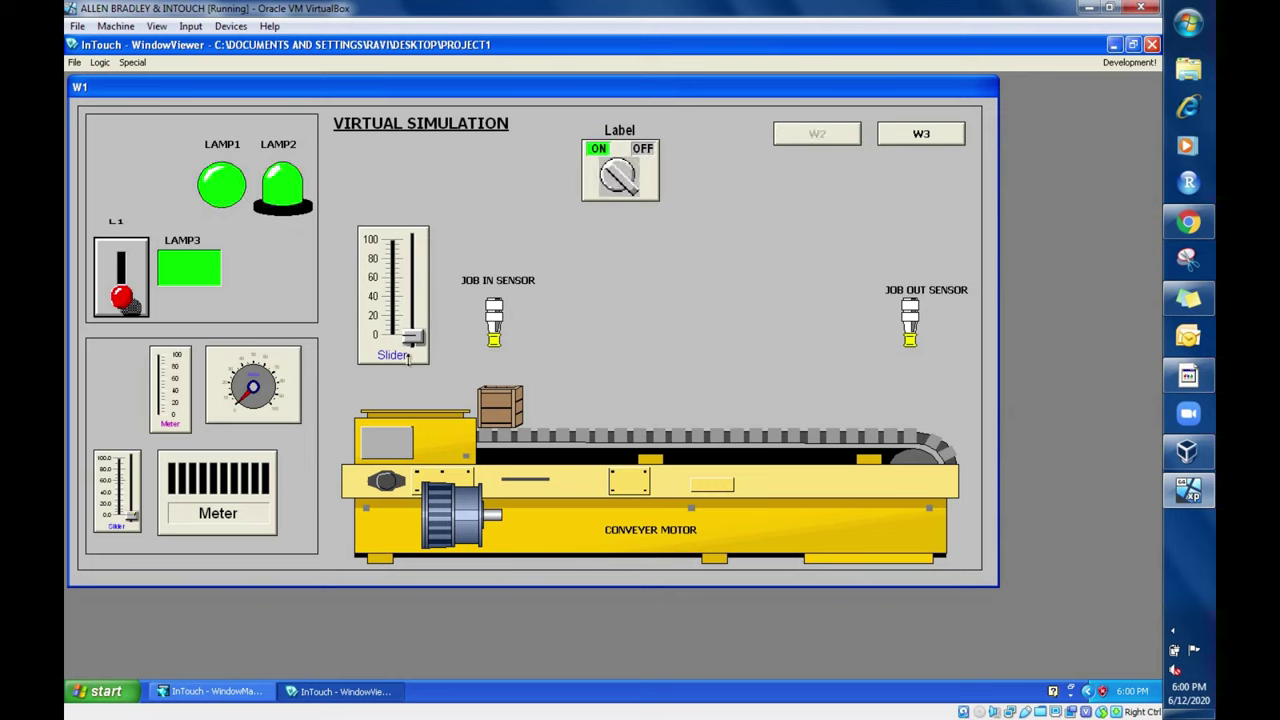
left_click(620, 176)
left_click(1130, 63)
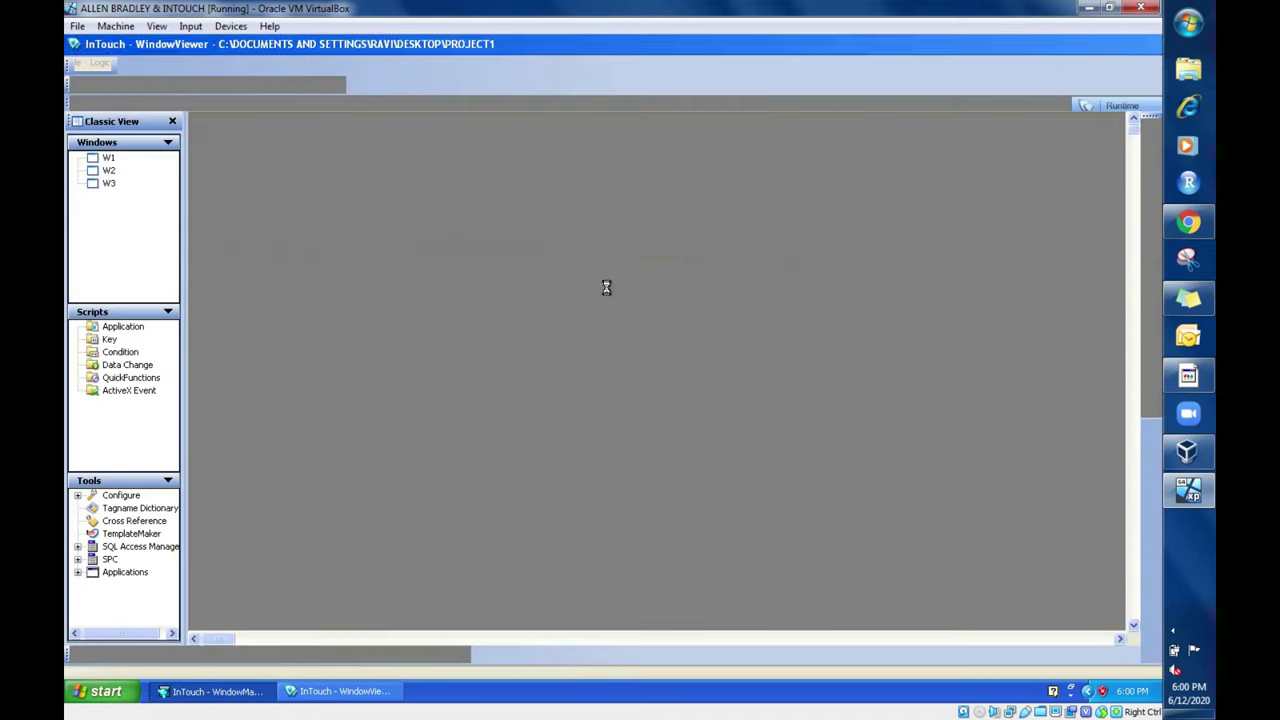
Step: Re-enable the JOB IN SENSOR's Blink link with the expression LEVEL >0 at medium speed, and check W1 briefly in runtime
left_click(620, 362)
double_click(620, 362)
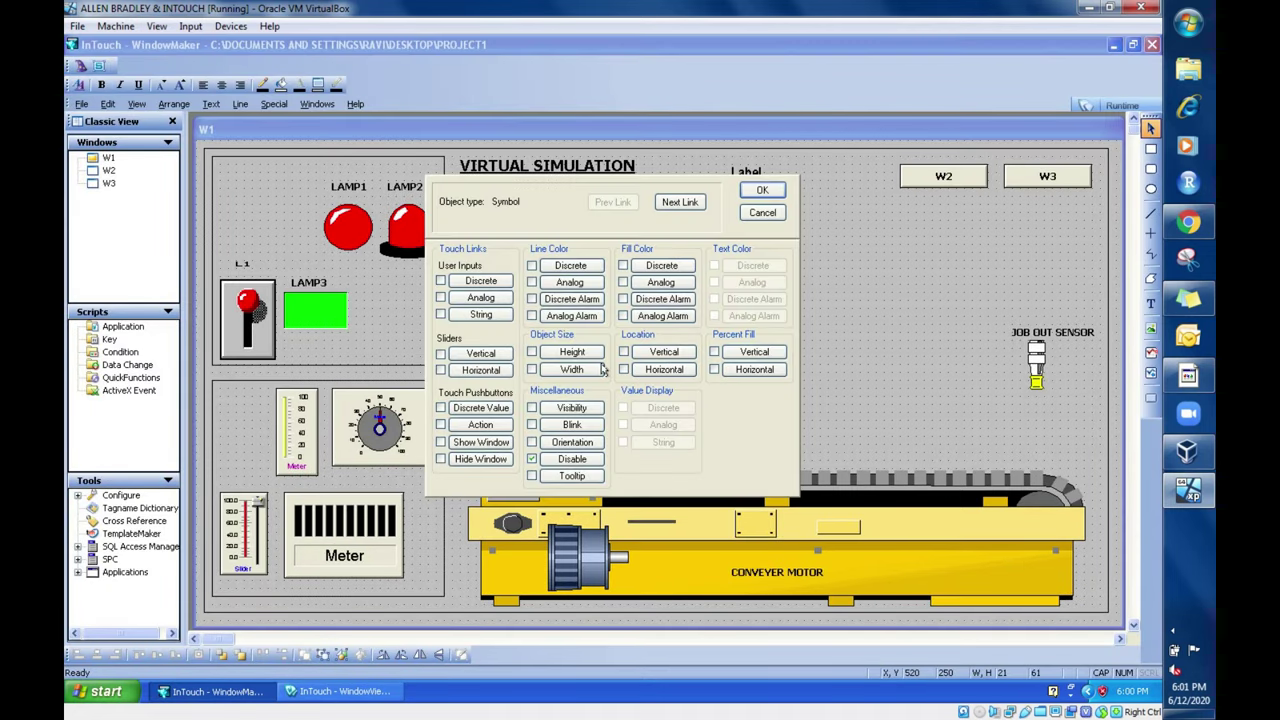
left_click(532, 425)
left_click(551, 426)
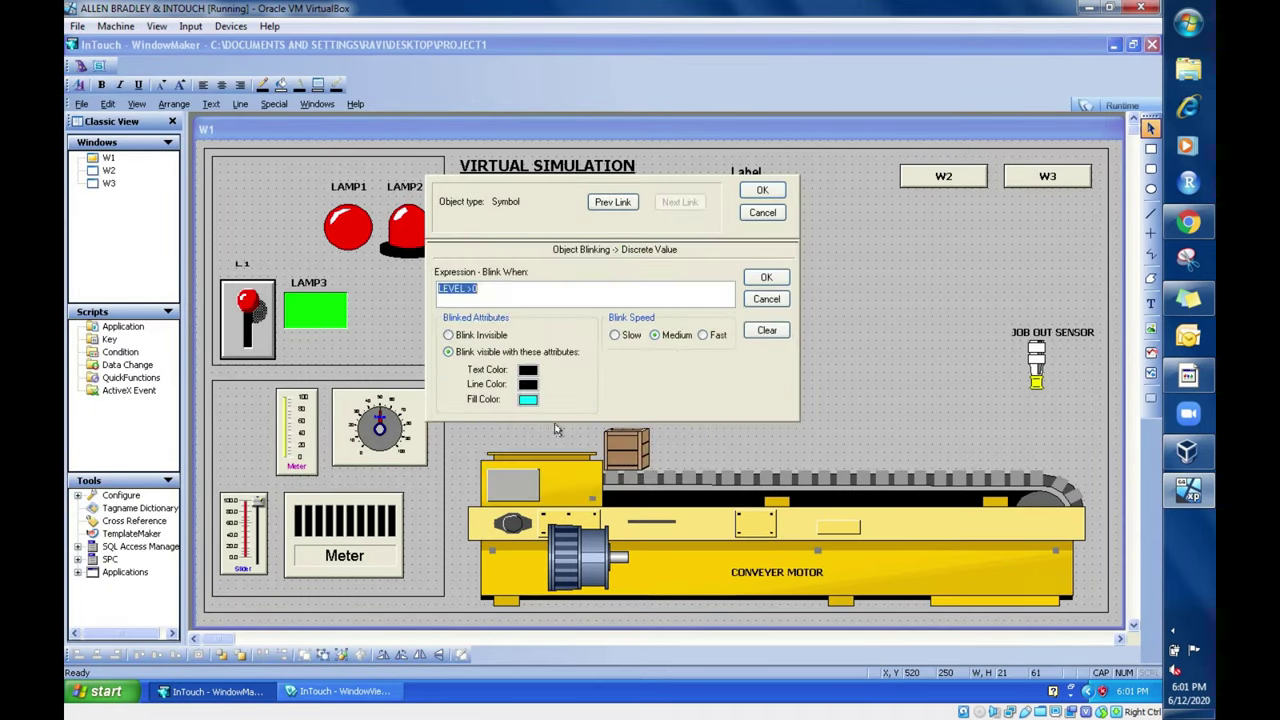
left_click(760, 276)
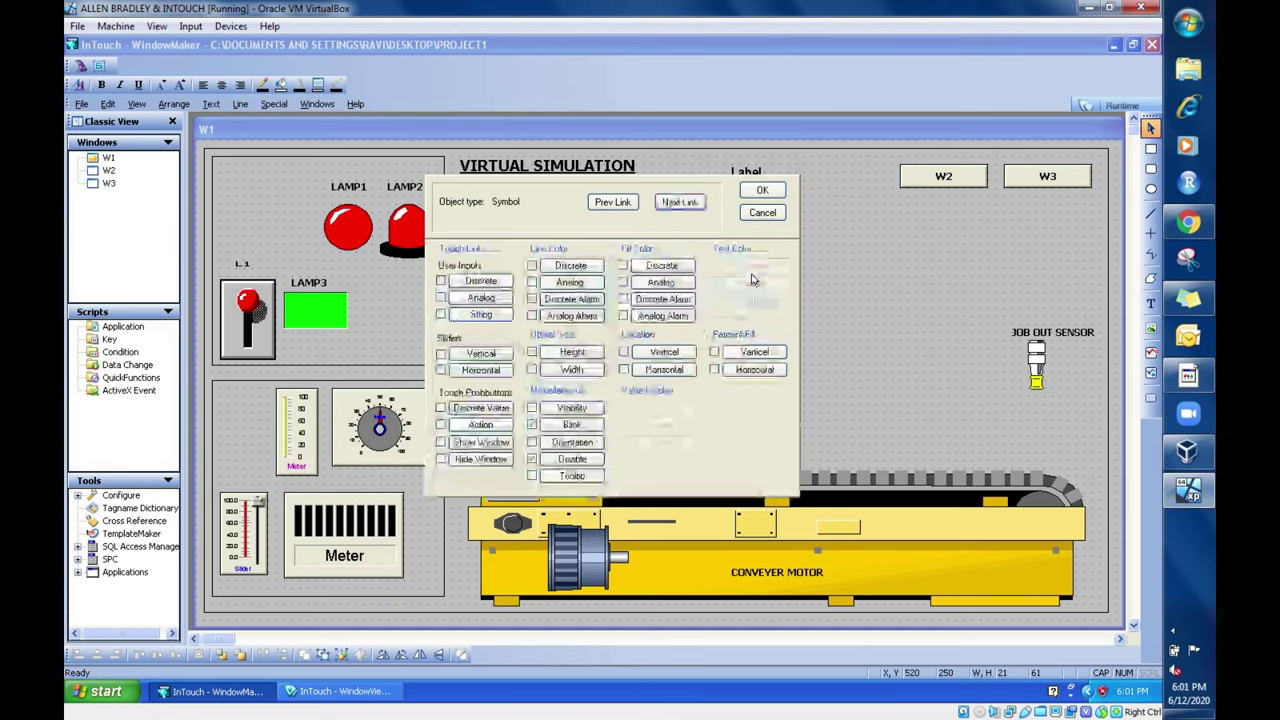
left_click(760, 192)
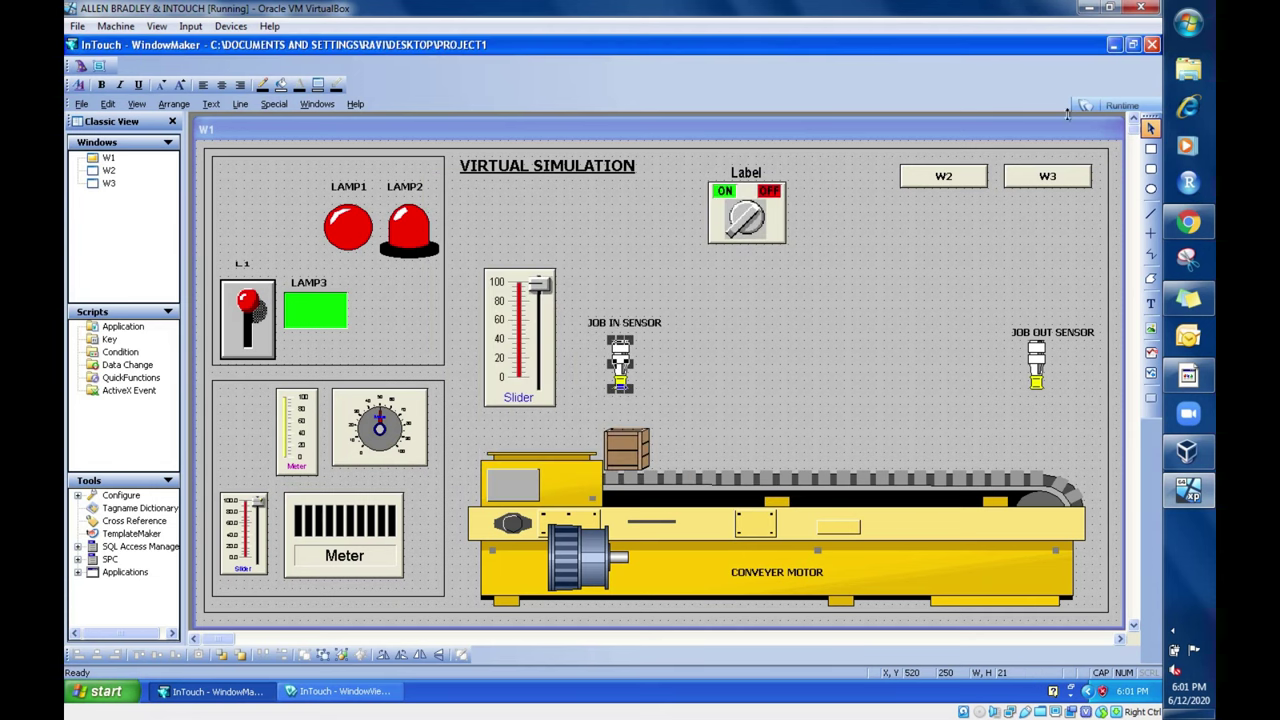
left_click(1095, 108)
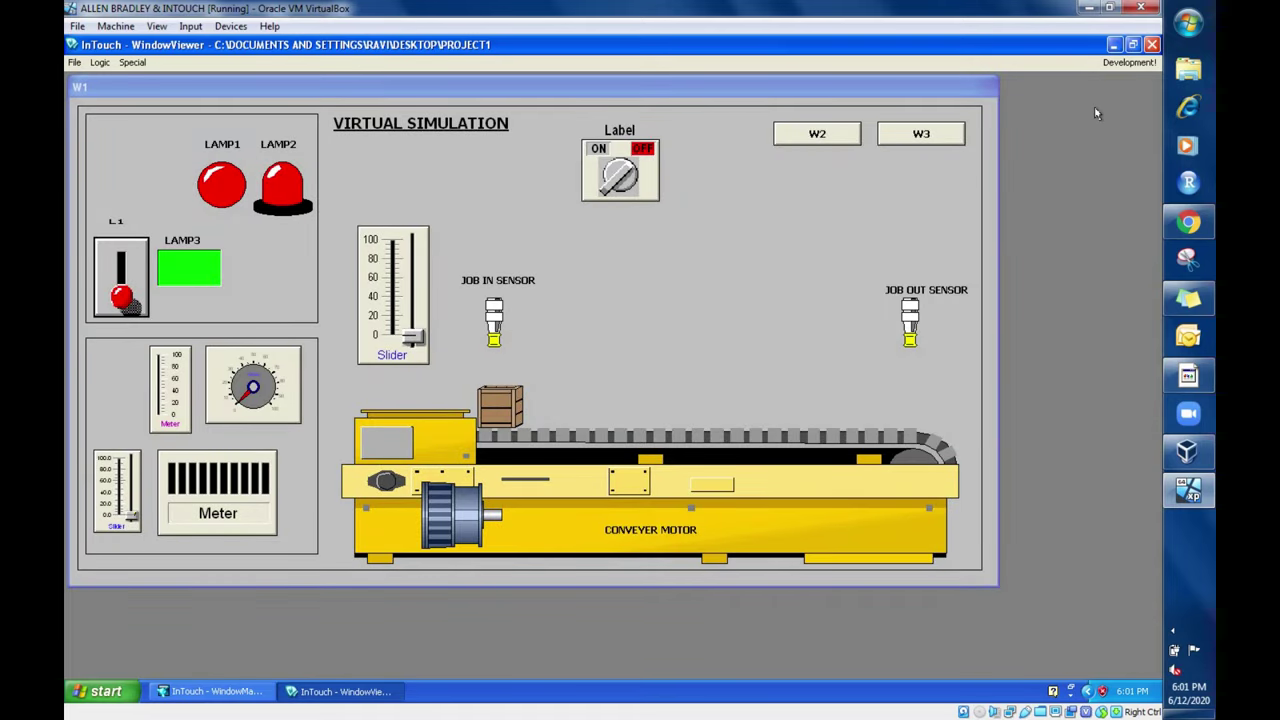
left_click(1129, 62)
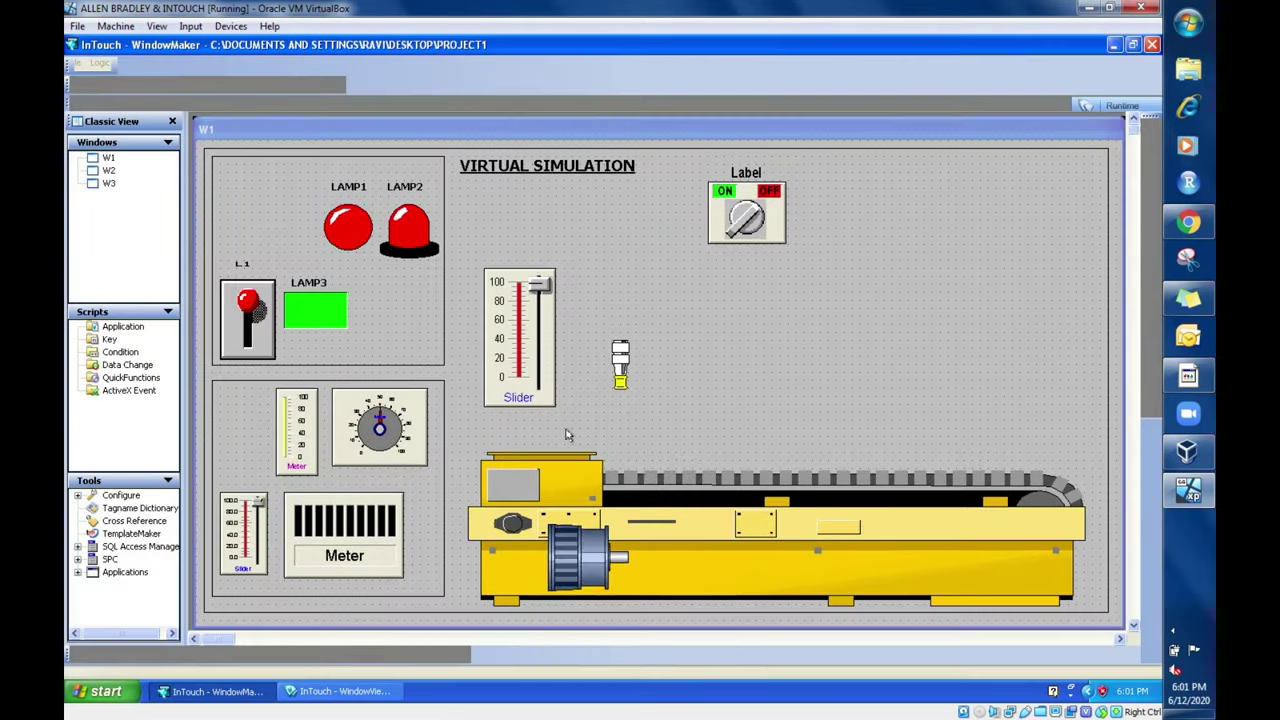
Step: Check the expression, attributes and speed of the JOB IN SENSOR's Blink link, and accept its links
double_click(620, 350)
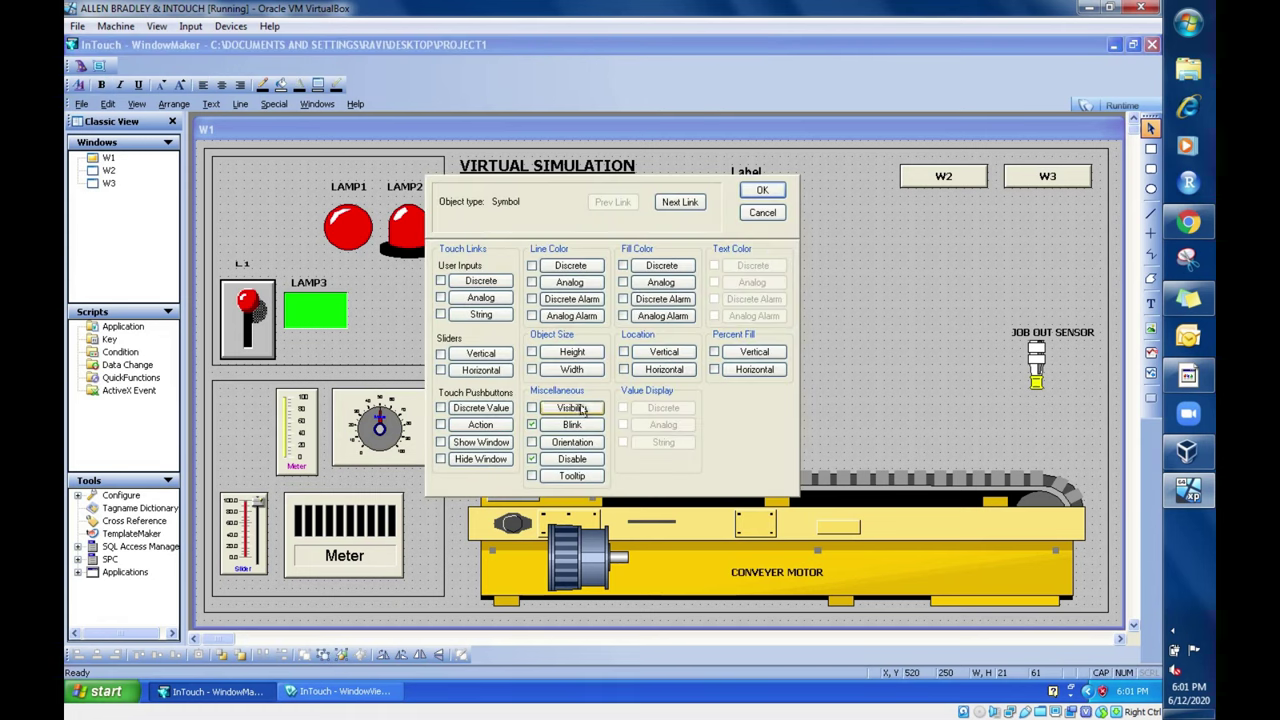
left_click(560, 425)
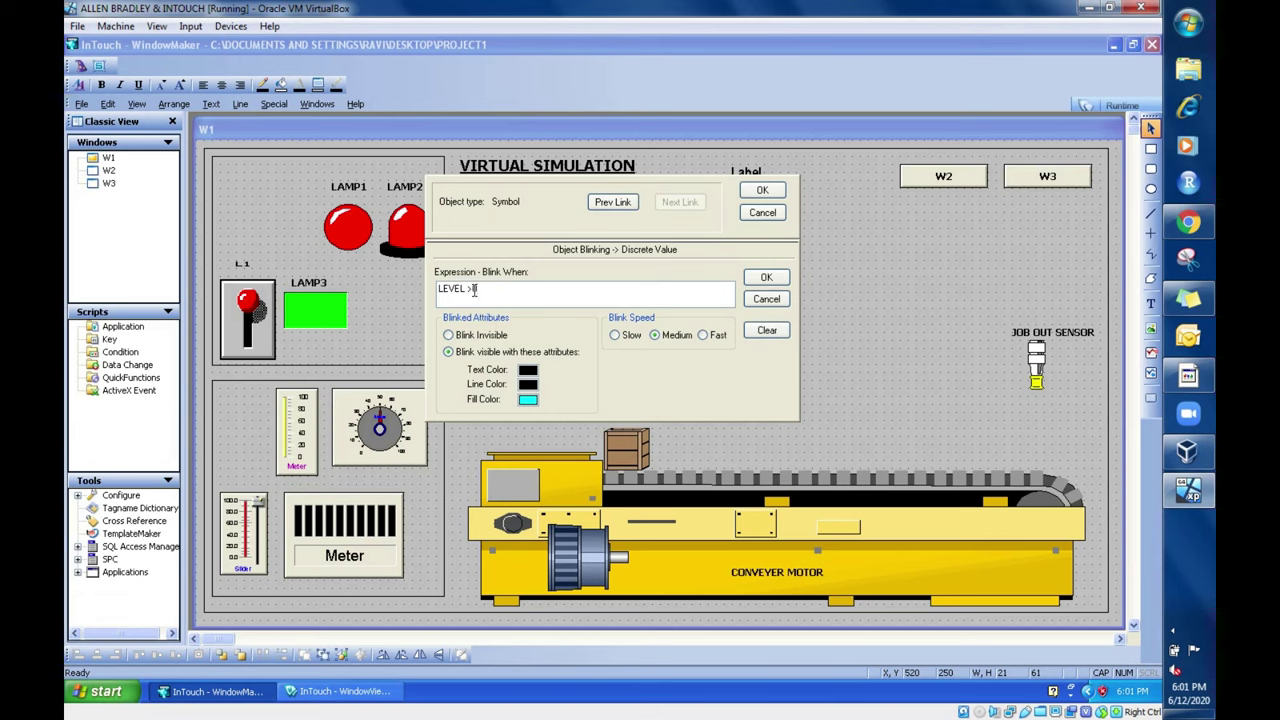
left_click(765, 277)
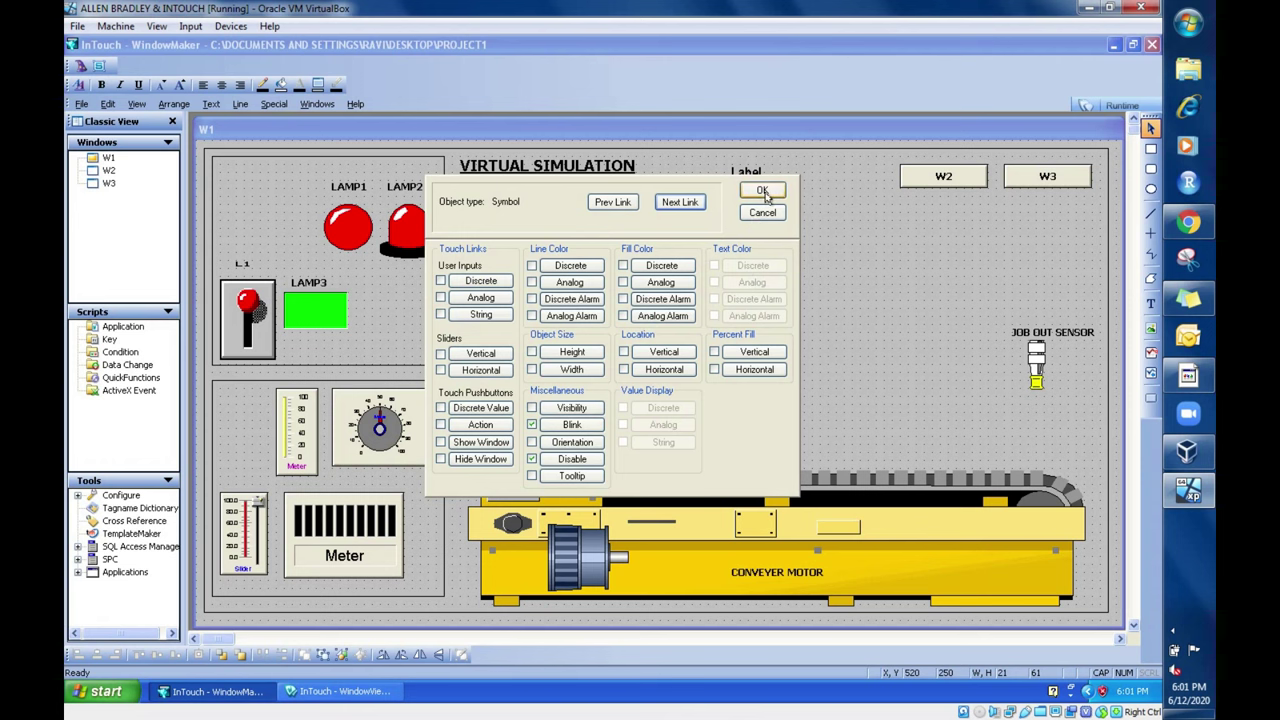
left_click(763, 192)
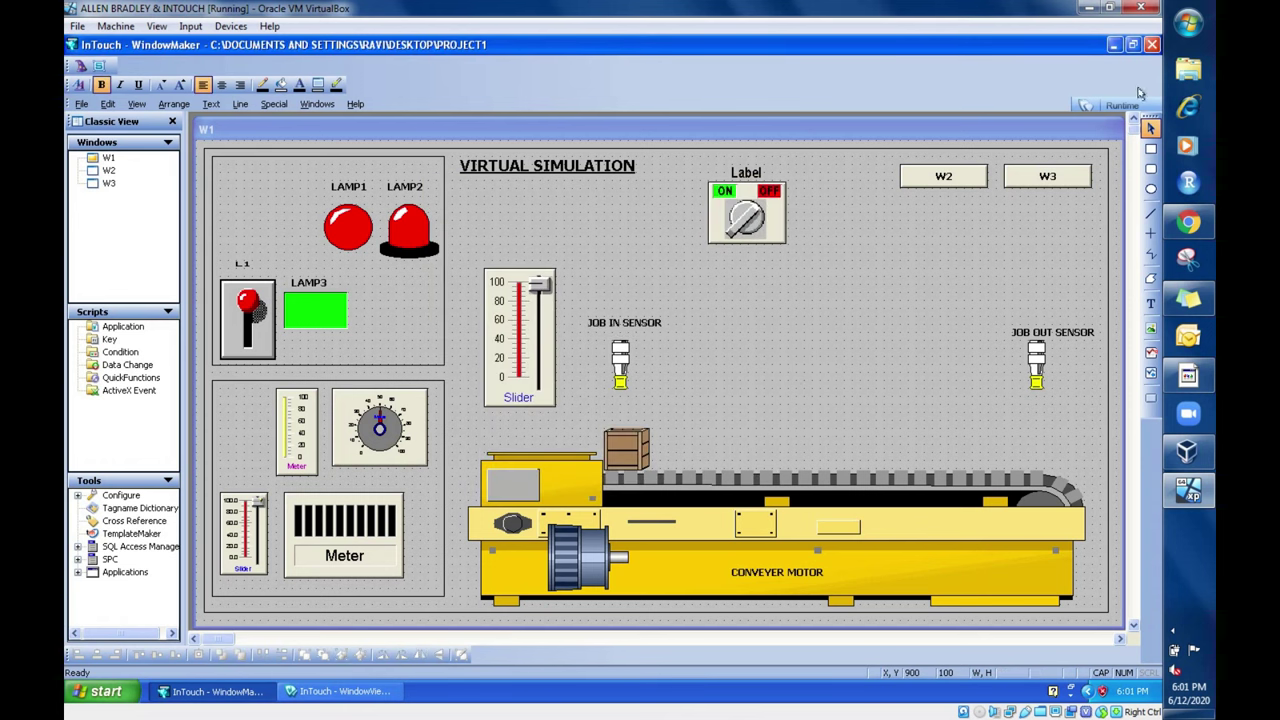
Step: Test the JOB IN SENSOR in runtime by raising the level slider and toggling the rotary switch, reset the slider to 0, and return to development
left_click(1124, 108)
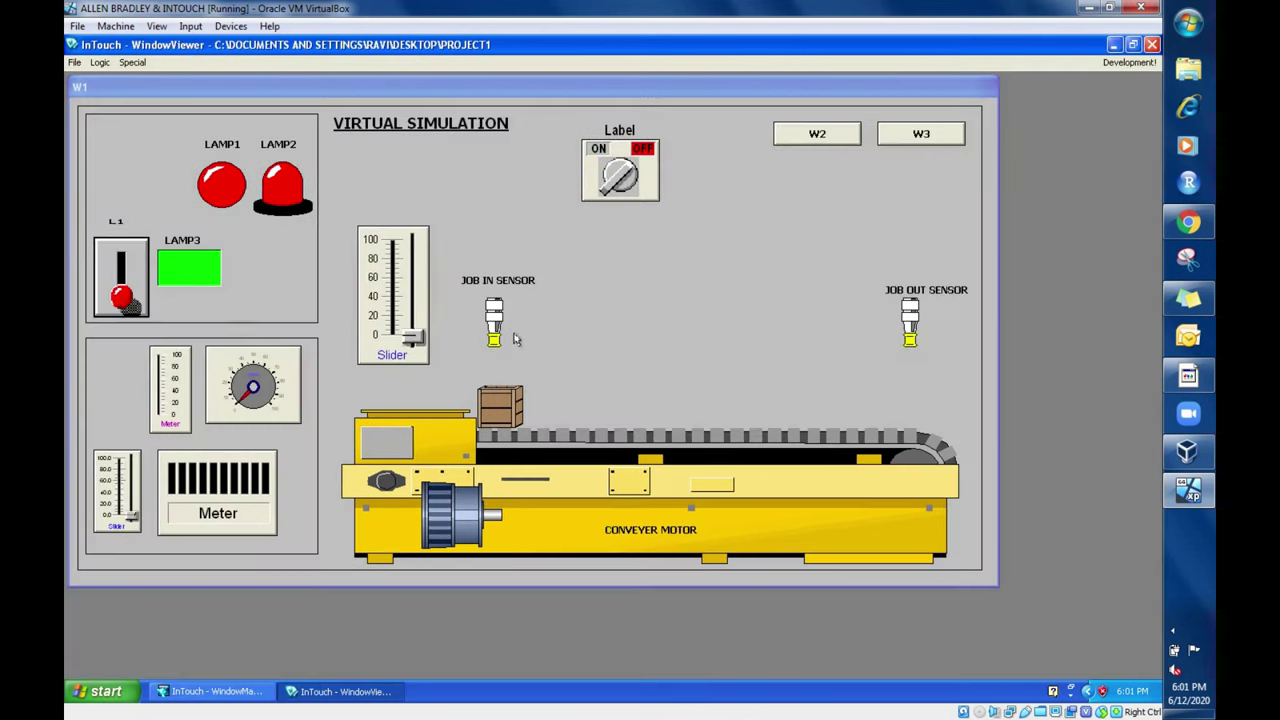
left_click_drag(404, 328, 409, 326)
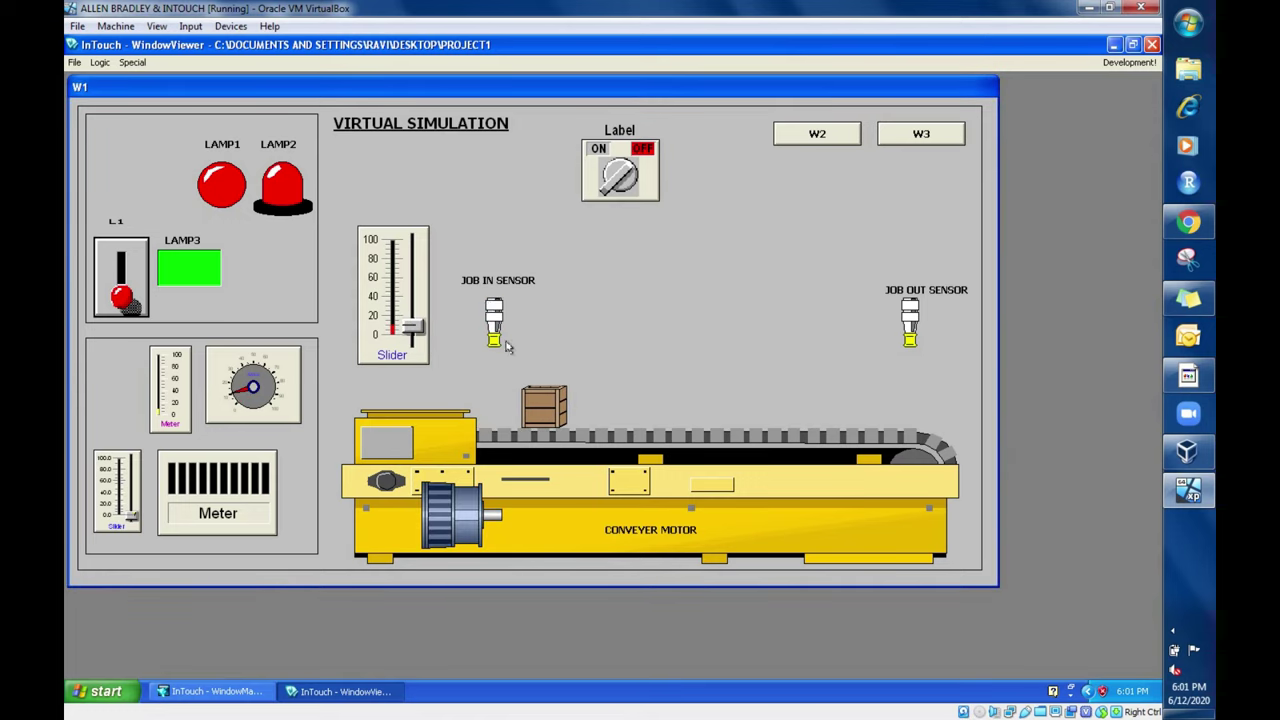
left_click(652, 145)
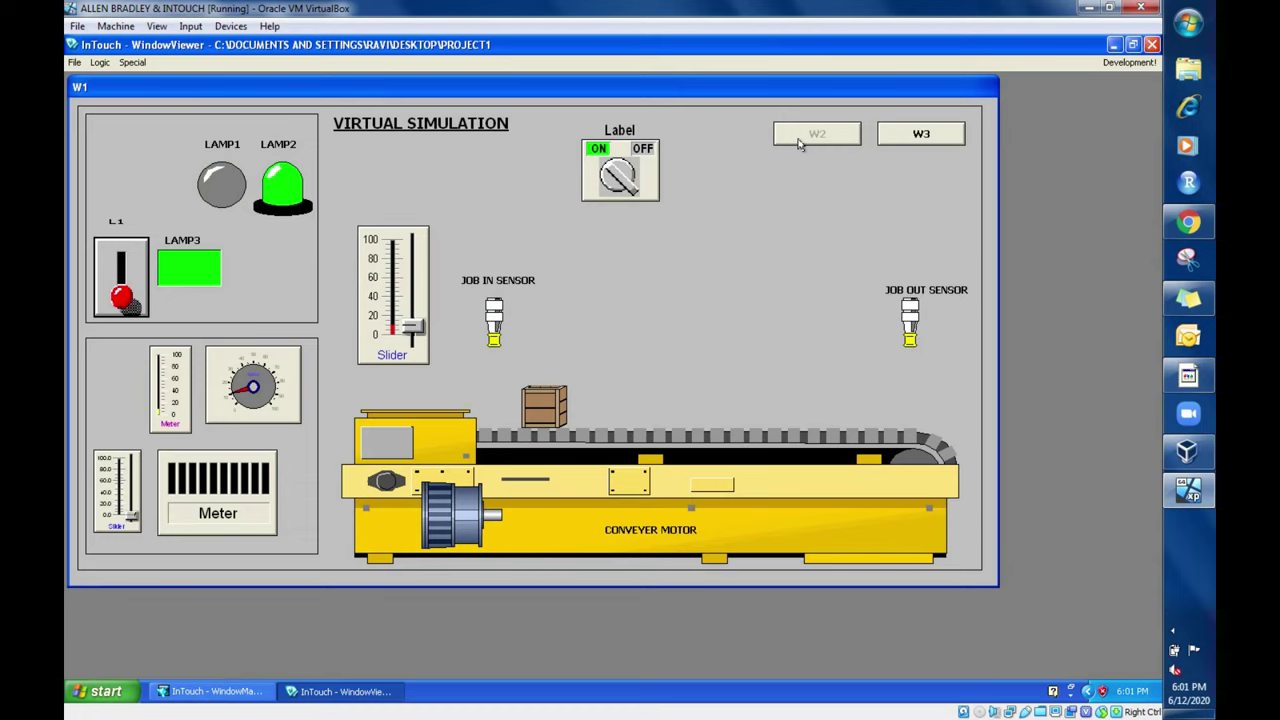
left_click(626, 177)
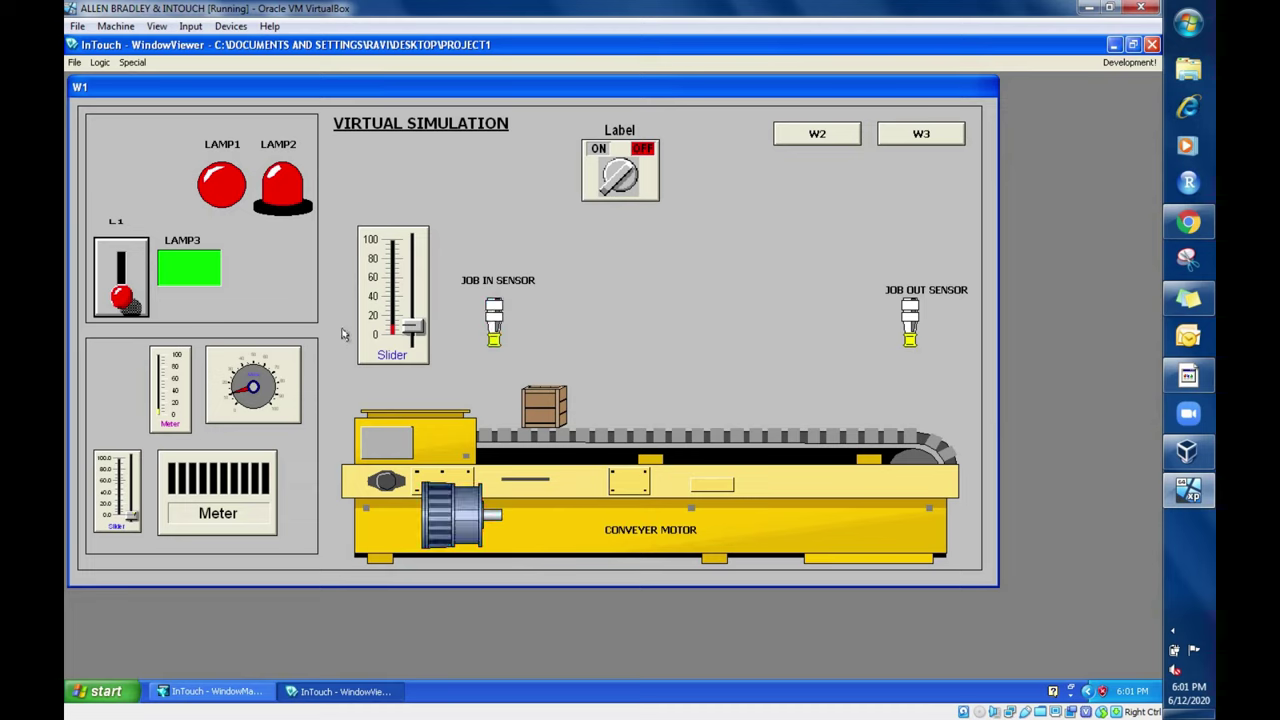
left_click_drag(413, 327, 413, 339)
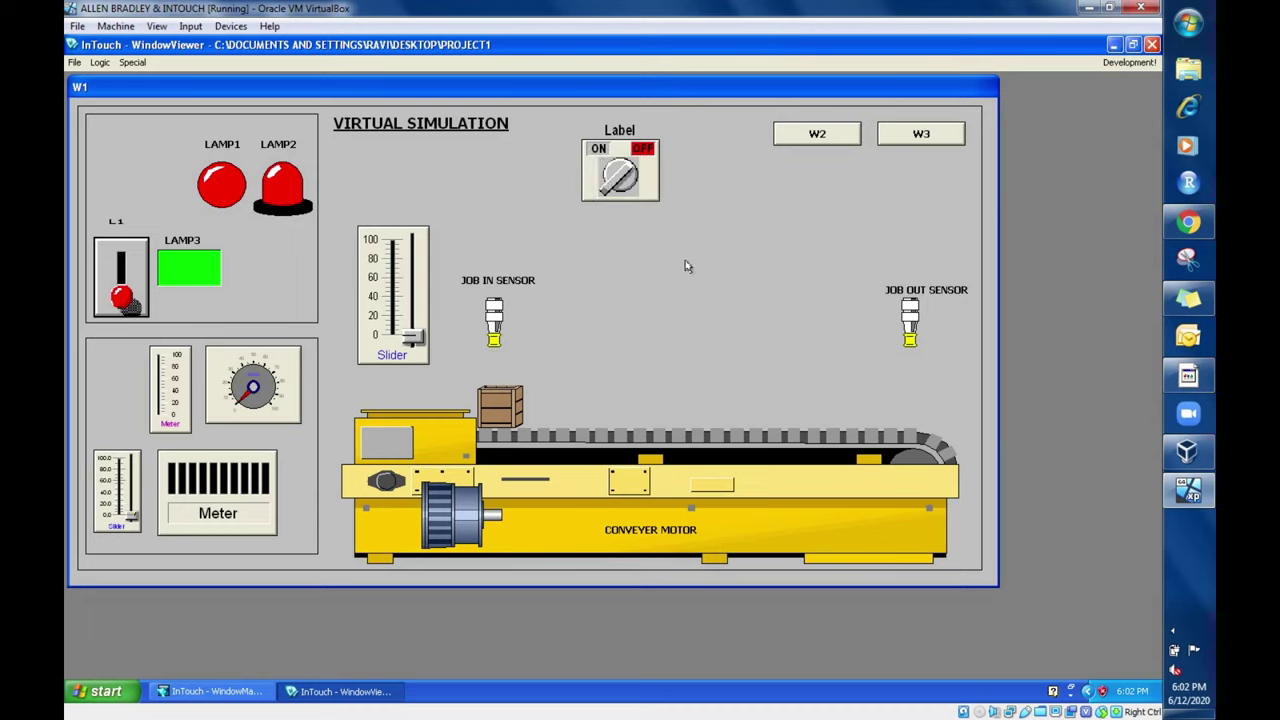
left_click(1128, 62)
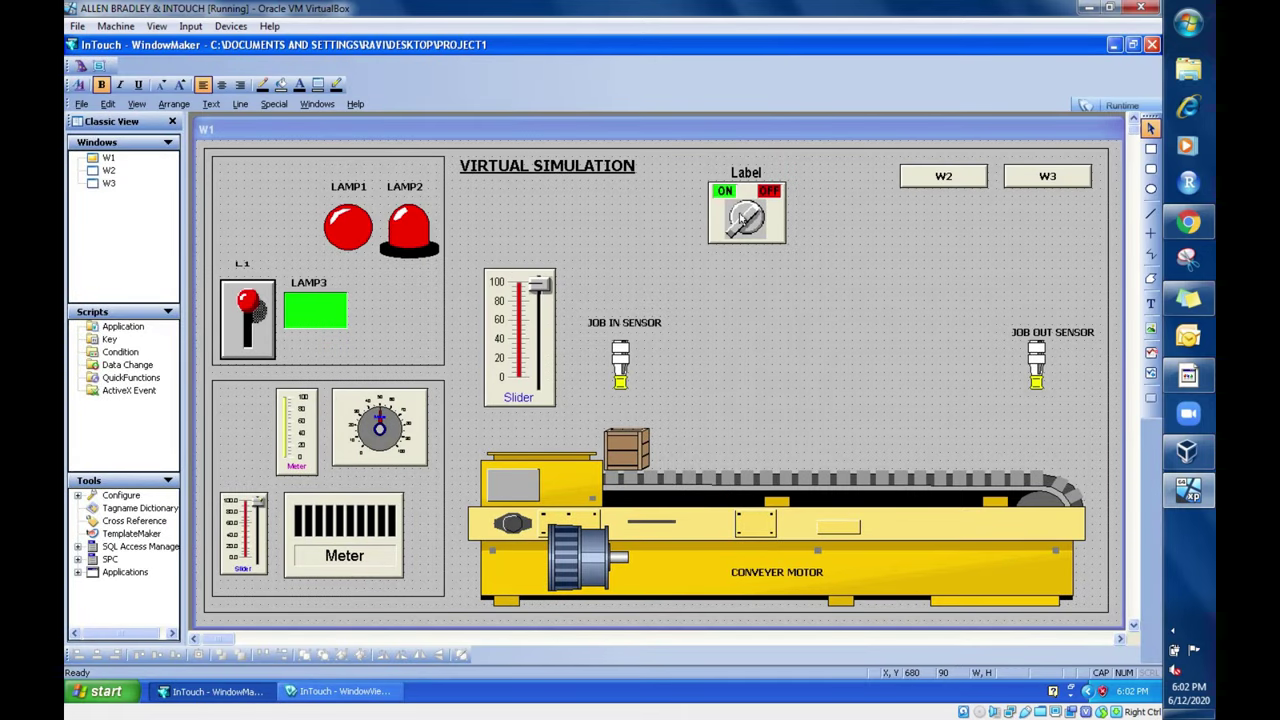
Step: Check the LEVEL slider's wizard settings, and break its cell into separate objects
double_click(538, 353)
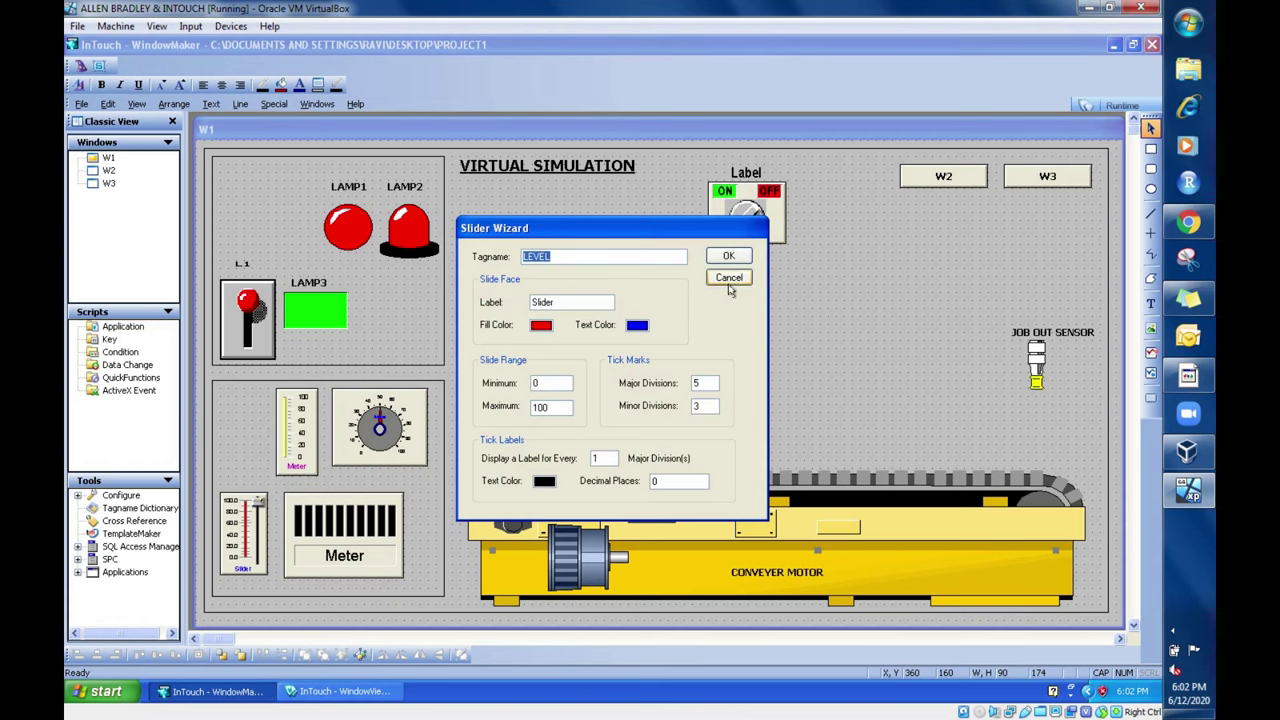
left_click(729, 282)
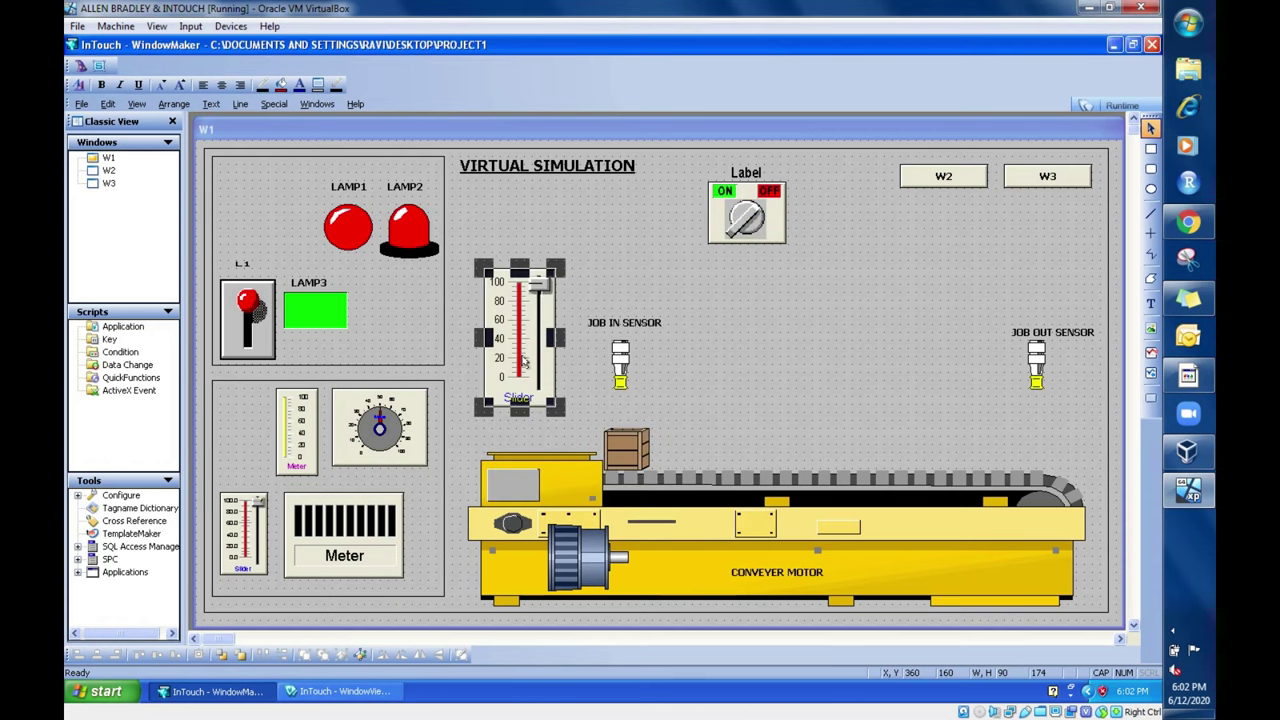
double_click(522, 362)
left_click(722, 278)
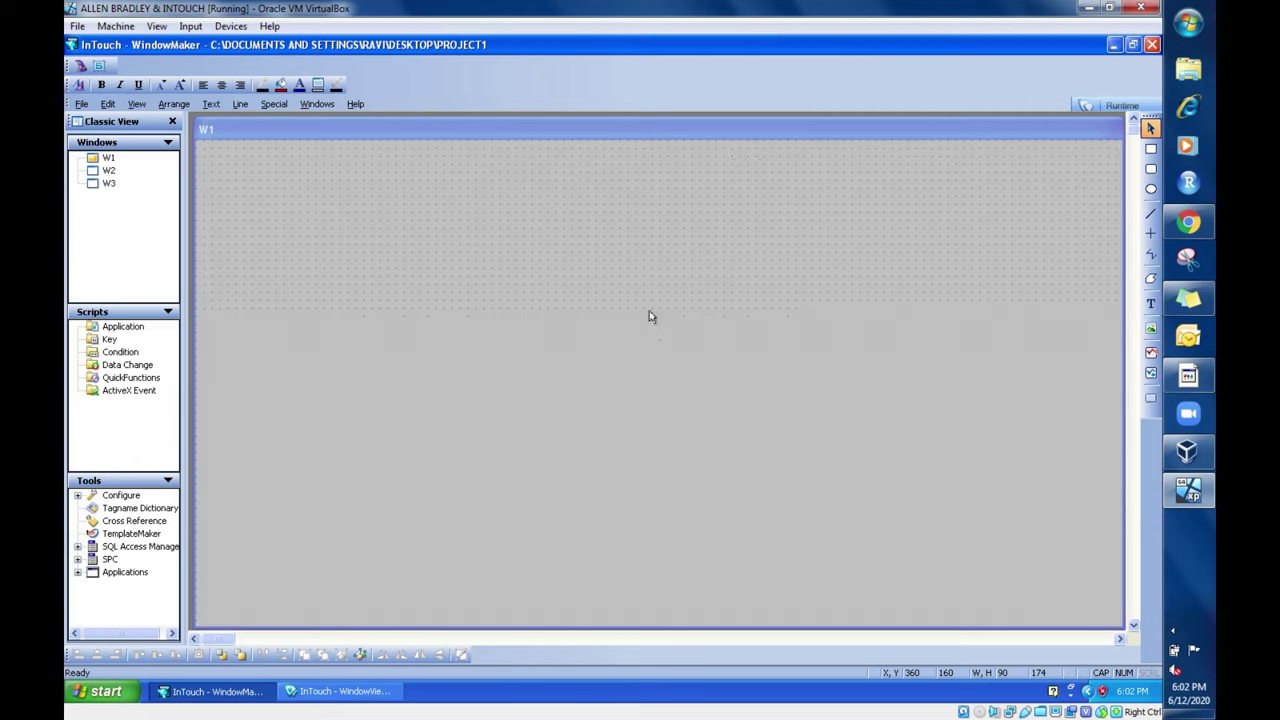
right_click(528, 342)
mouse_move(593, 478)
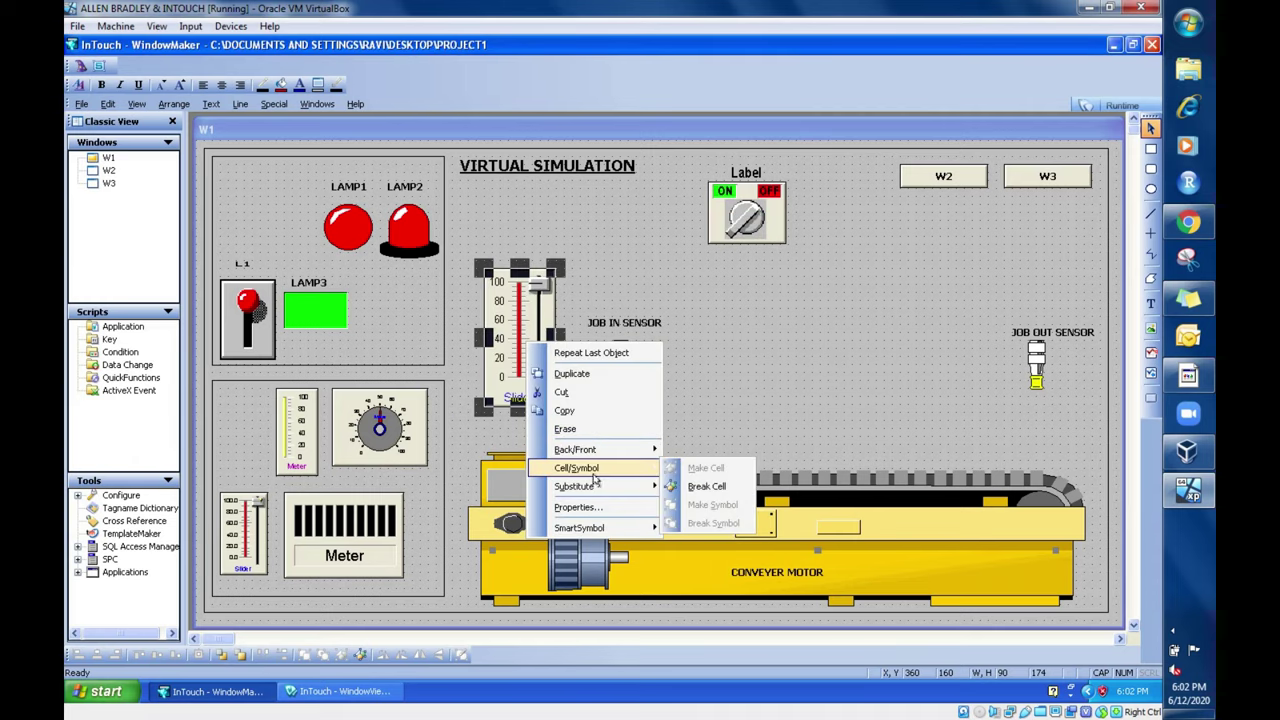
left_click(688, 486)
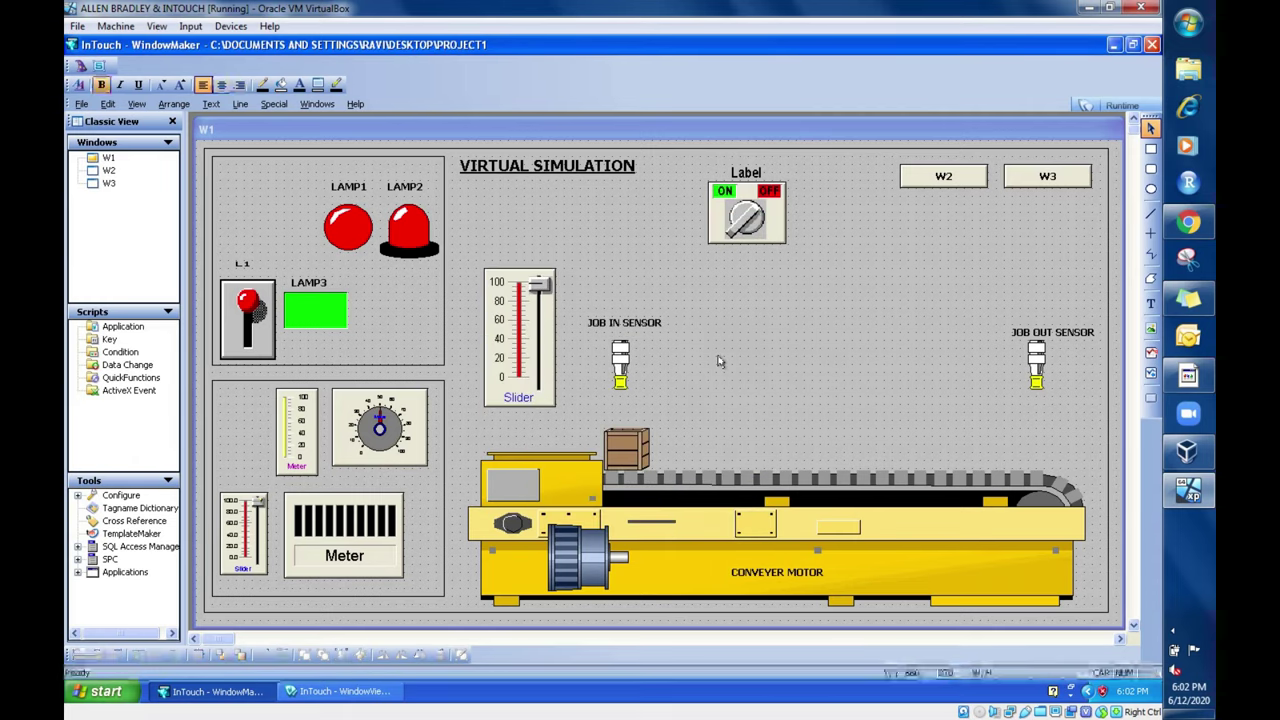
Step: Give the LEVEL slider's handle a Disable link with the expression SW1 and disabled state On
double_click(538, 288)
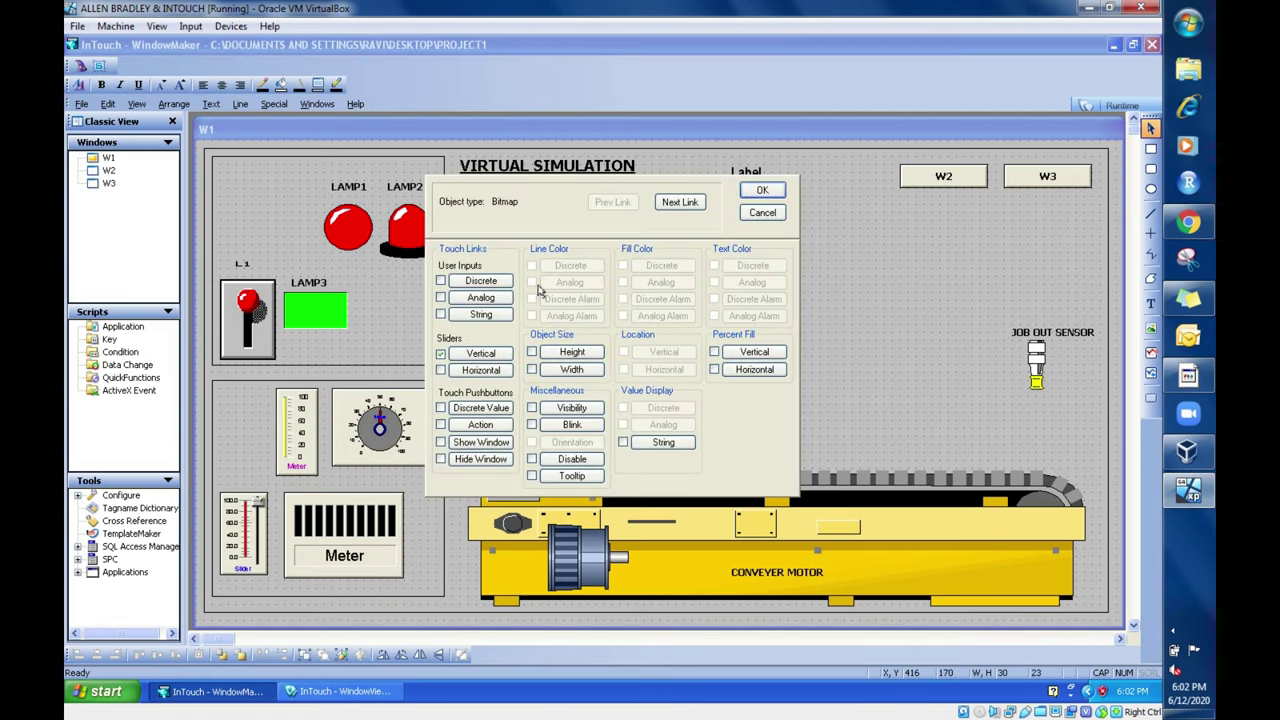
left_click(588, 458)
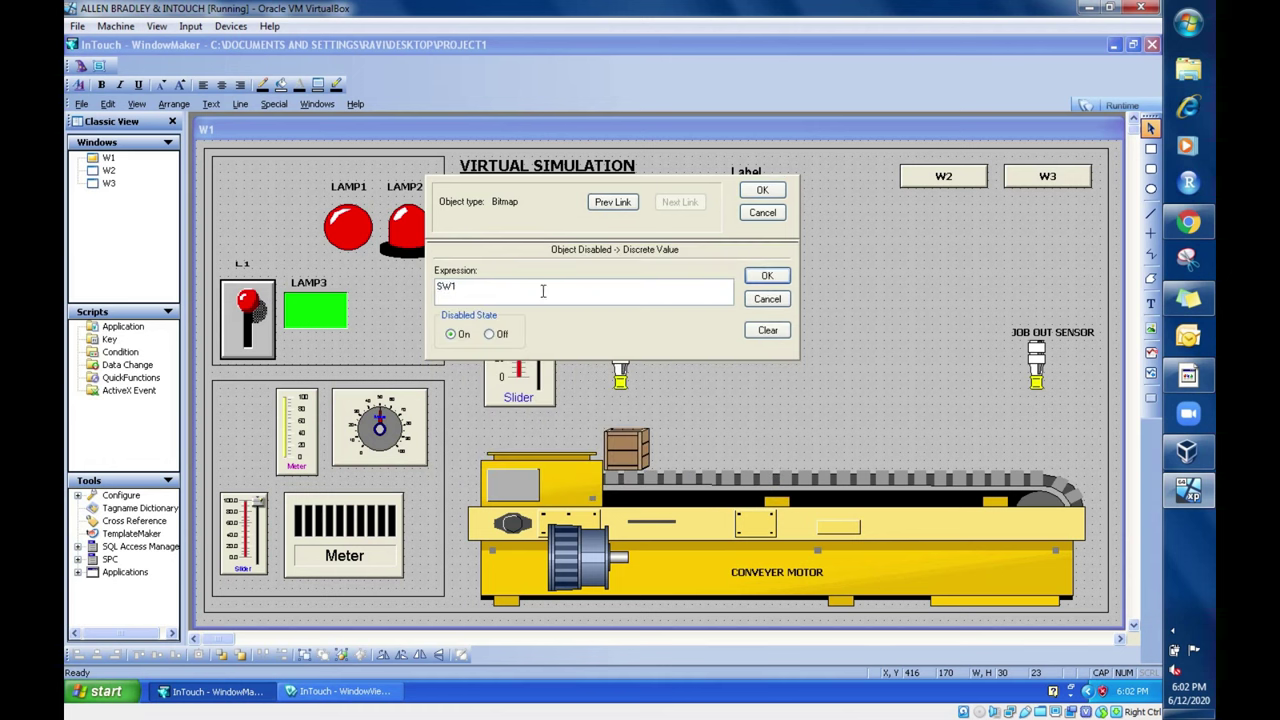
left_click(779, 278)
left_click(760, 191)
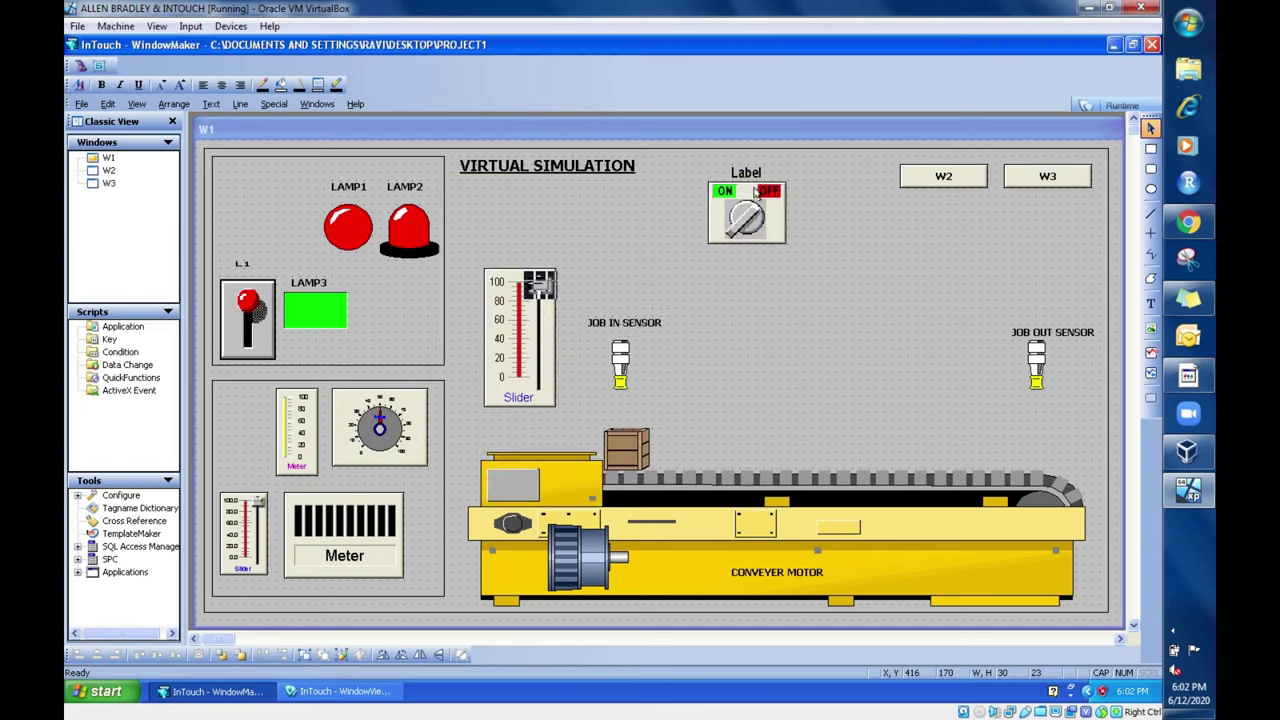
Step: Test the LEVEL slider in runtime with the rotary switch on and off, lower it to 0, and return to development
left_click(1118, 105)
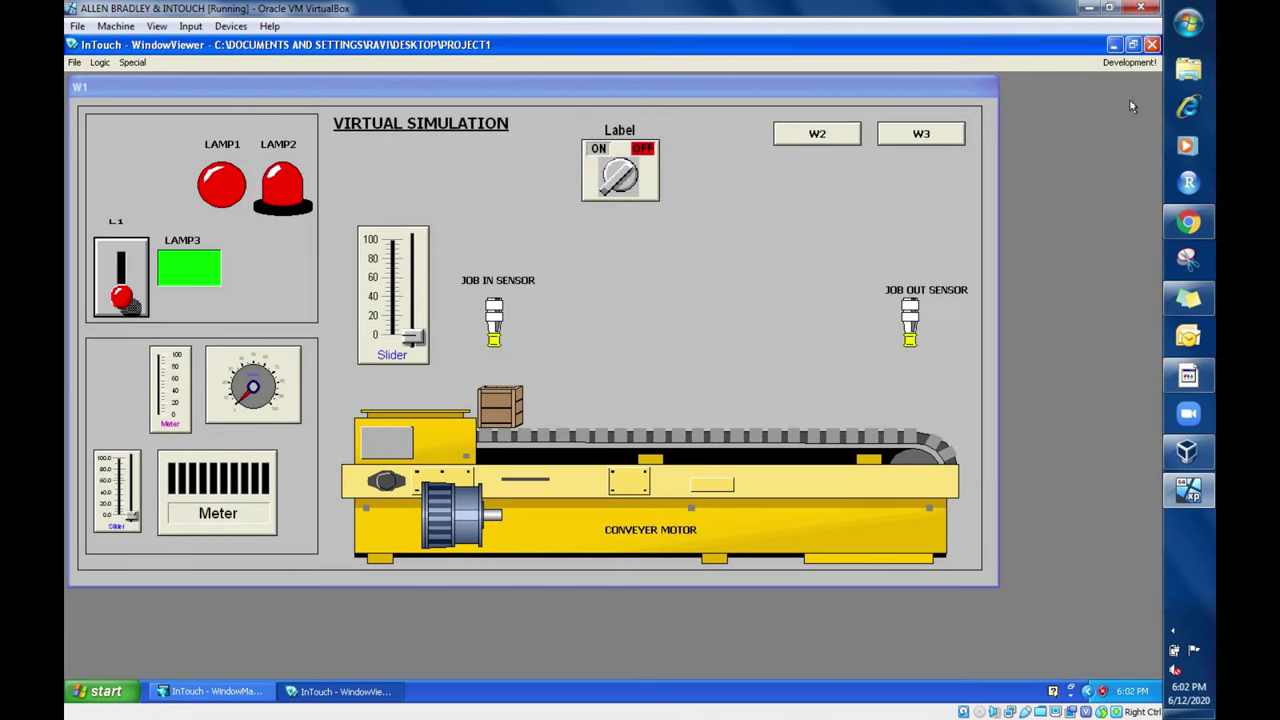
mouse_move(413, 338)
left_mouse_down()
mouse_move(413, 285)
mouse_move(413, 313)
left_mouse_up()
left_click(621, 178)
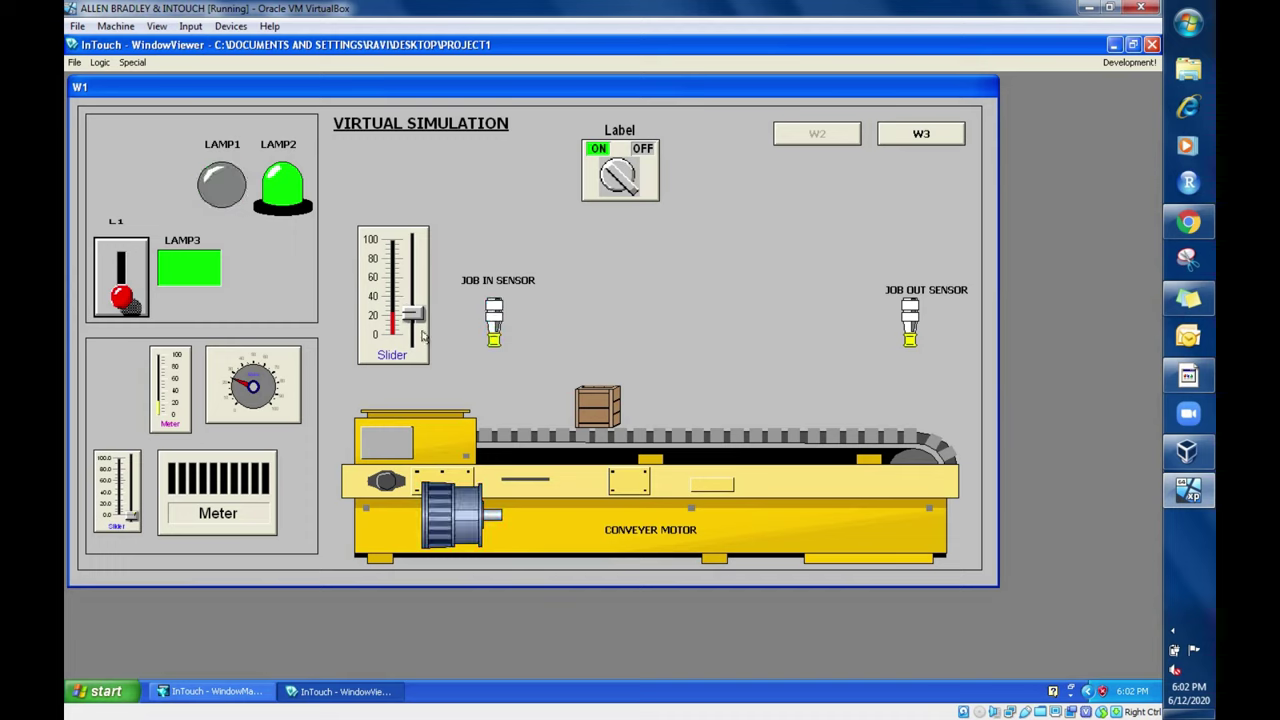
left_click_drag(410, 314, 409, 266)
left_click(620, 175)
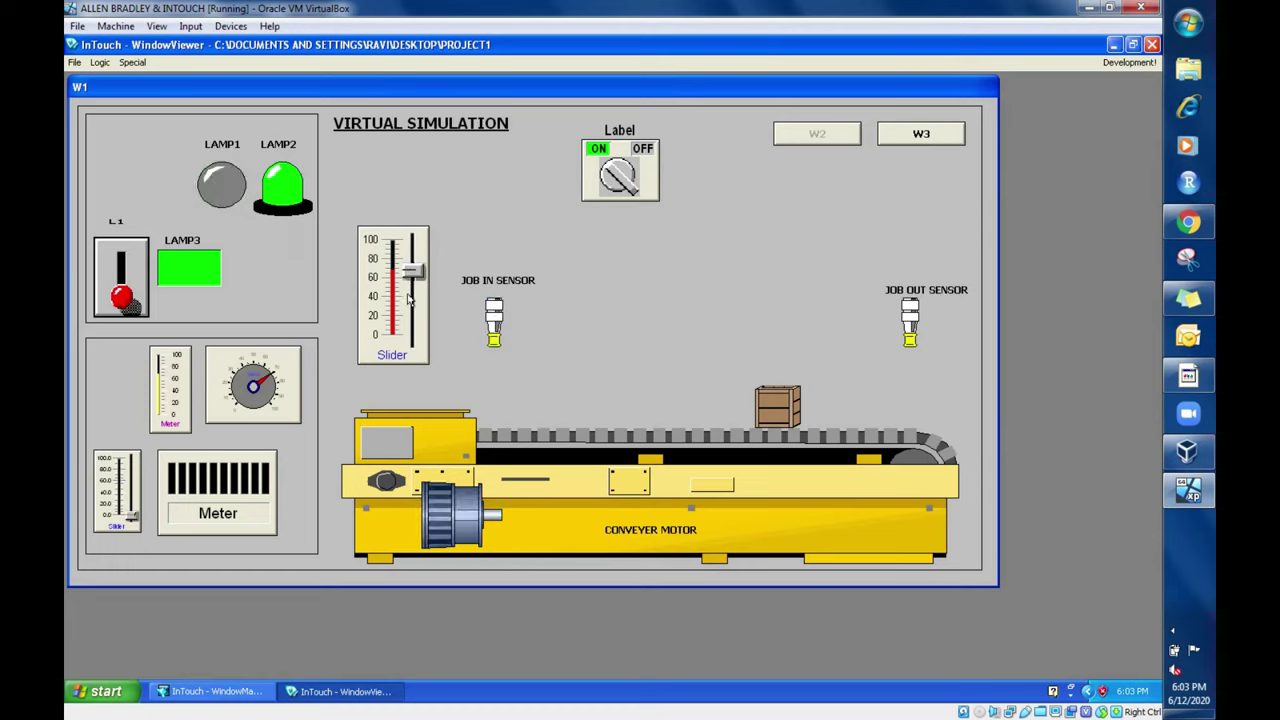
left_click(630, 173)
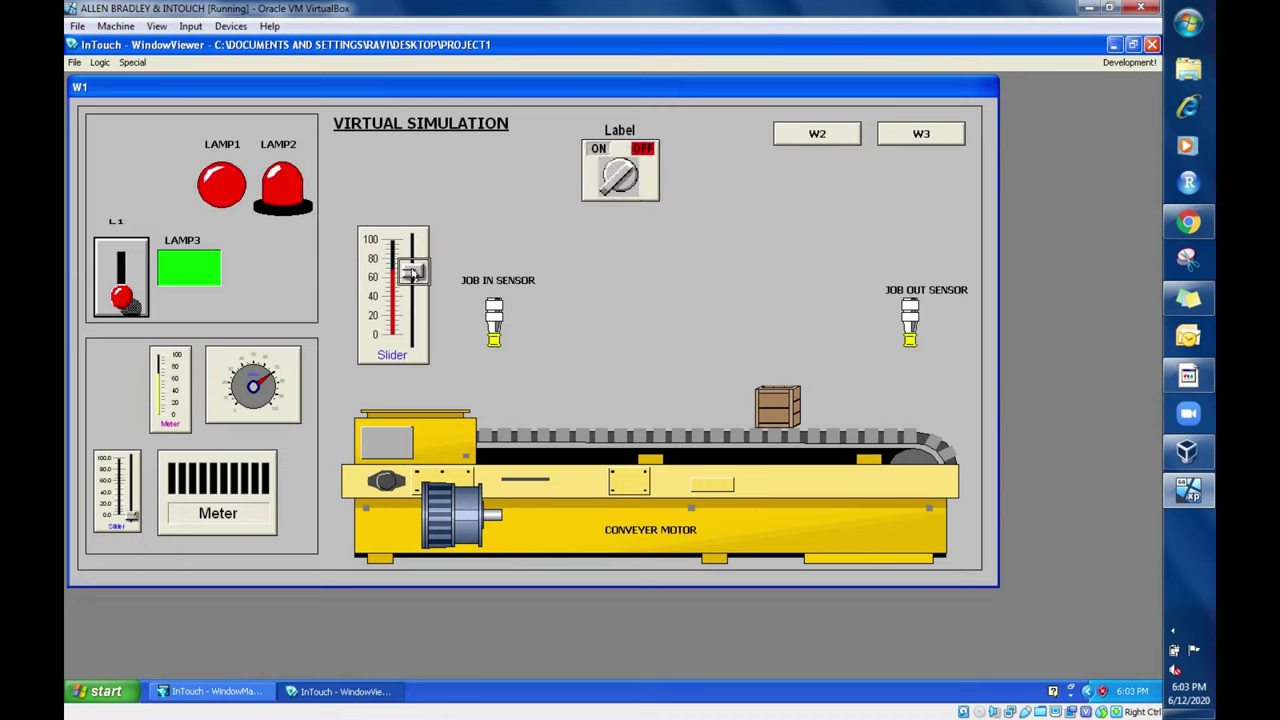
left_click_drag(411, 271, 410, 332)
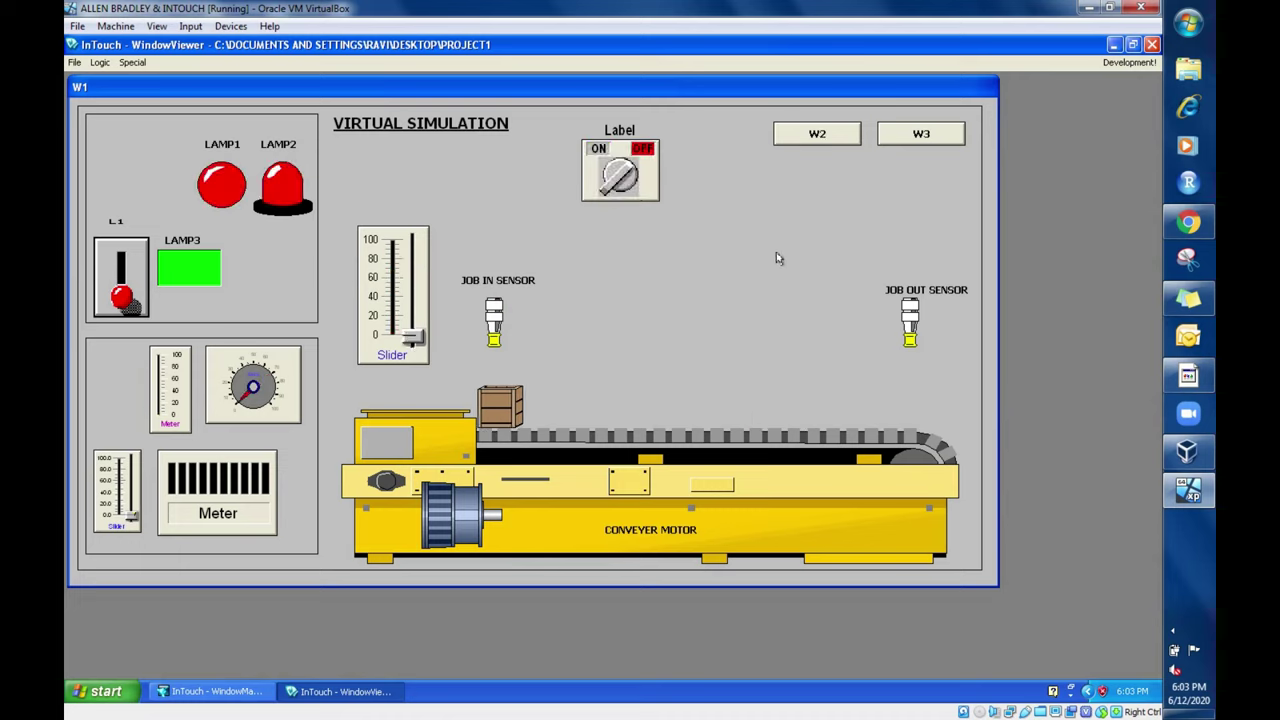
left_click(1127, 62)
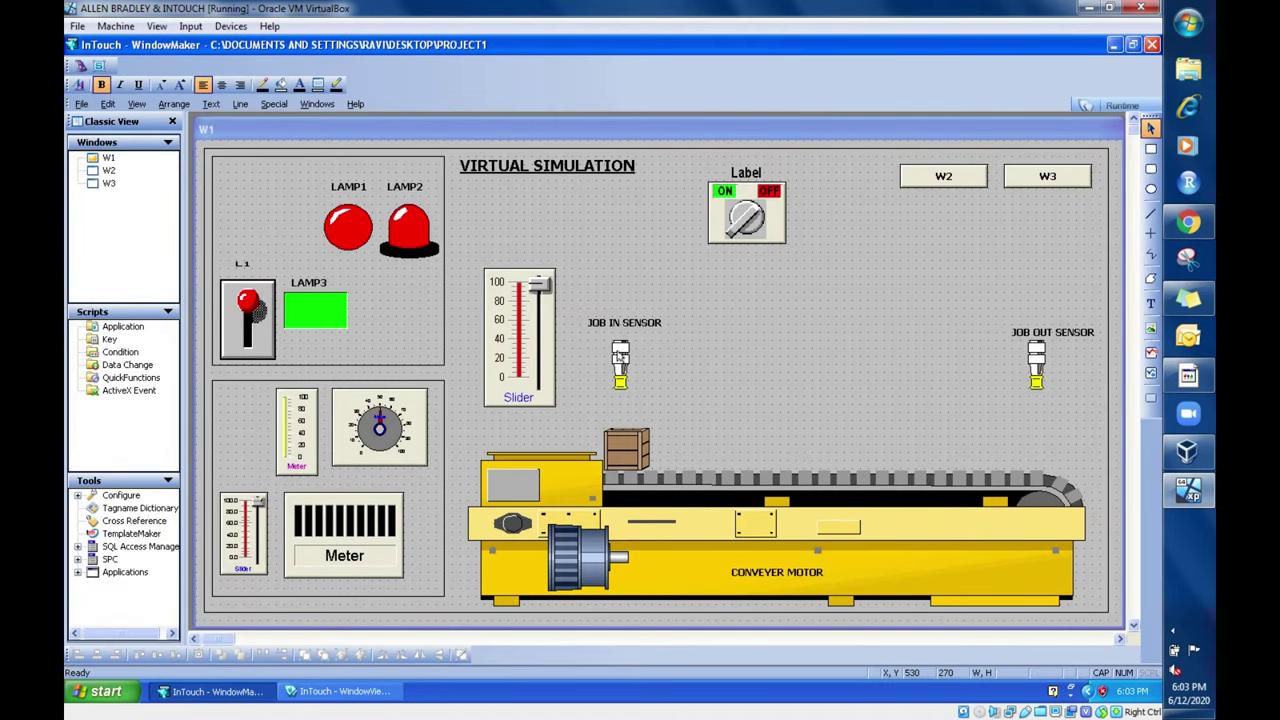
Step: Look over the JOB IN SENSOR's available animation links, and close them without changes
double_click(620, 356)
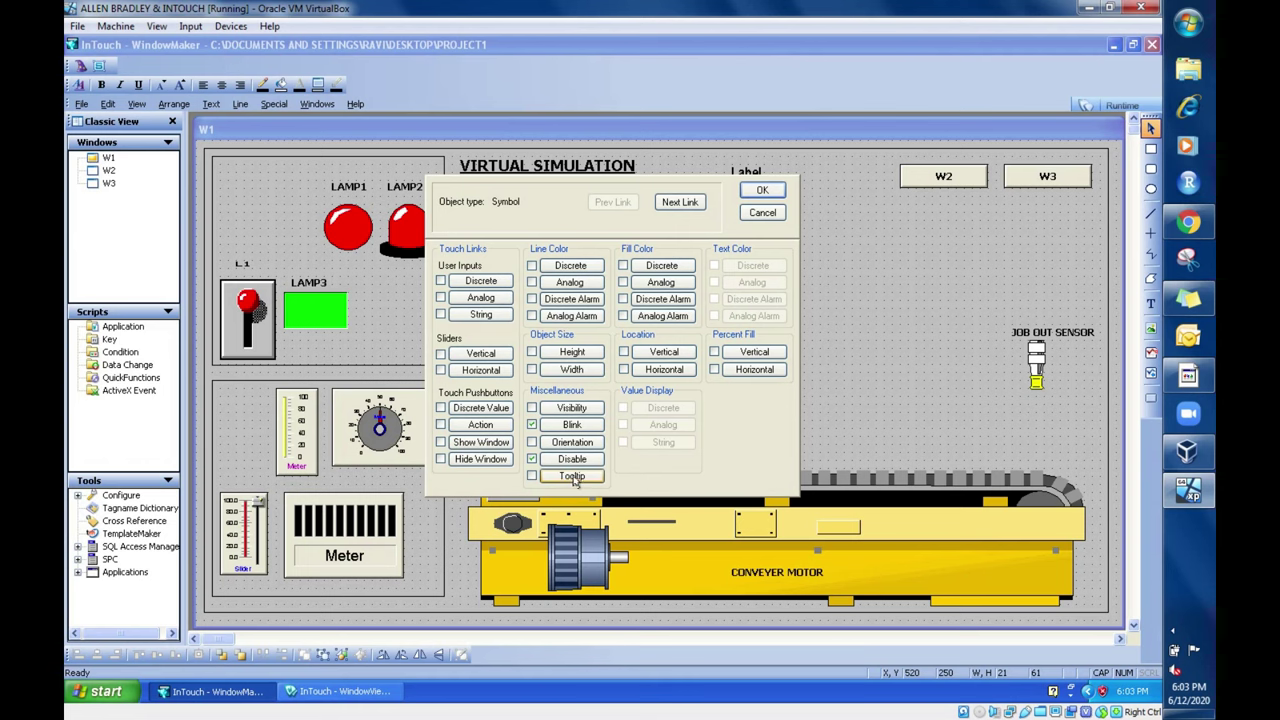
left_click(762, 212)
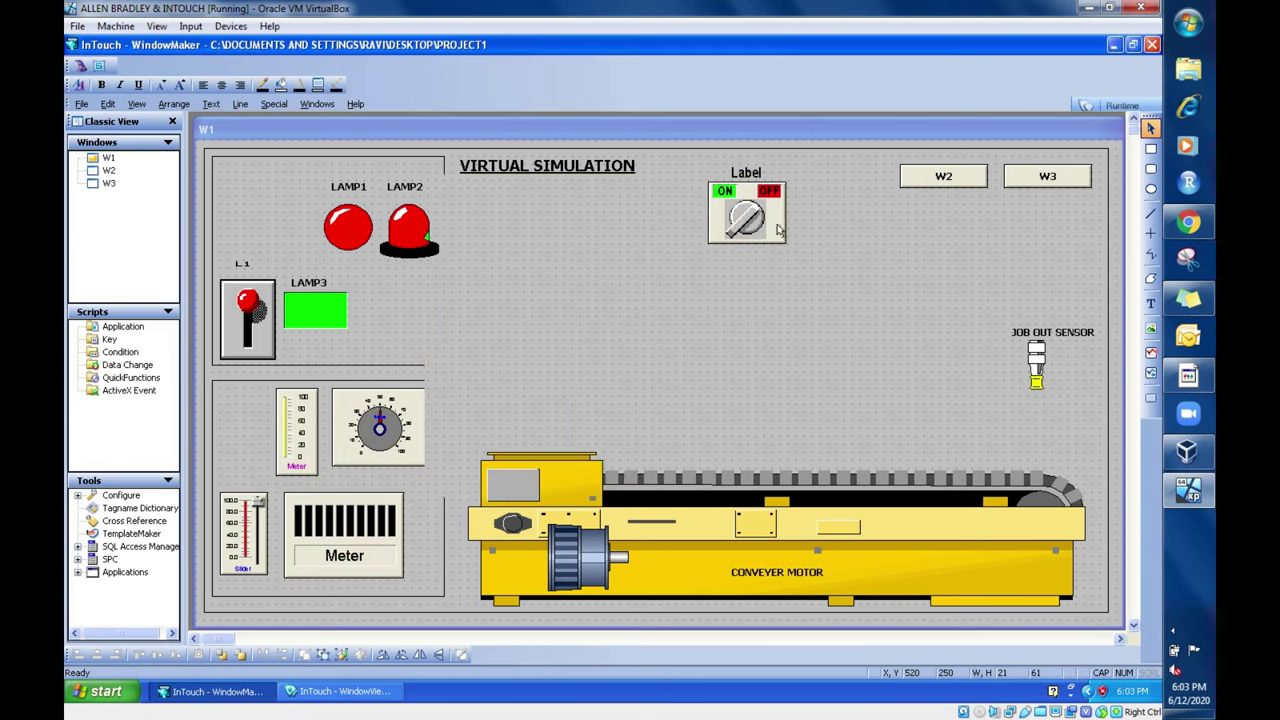
left_click(1181, 528)
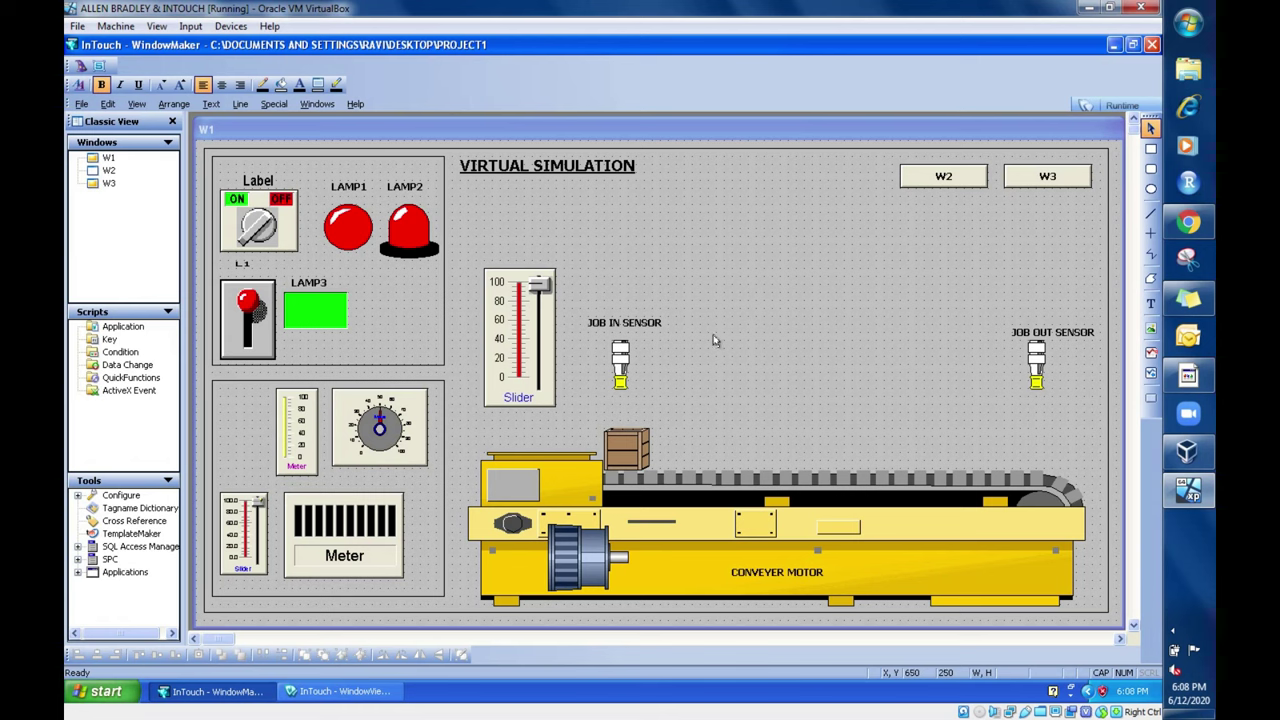
Step: Give the JOB IN SENSOR symbol a Tooltip link with the static text JOB IN SENSOR
double_click(621, 355)
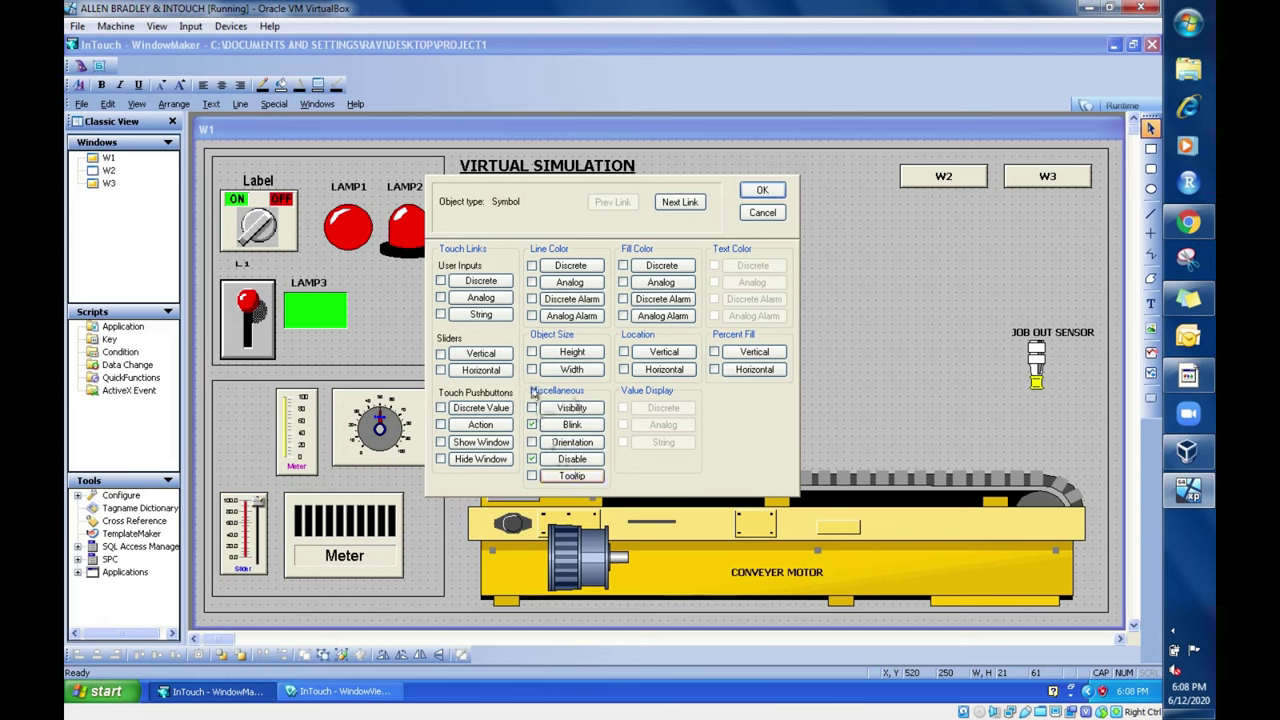
left_click(572, 477)
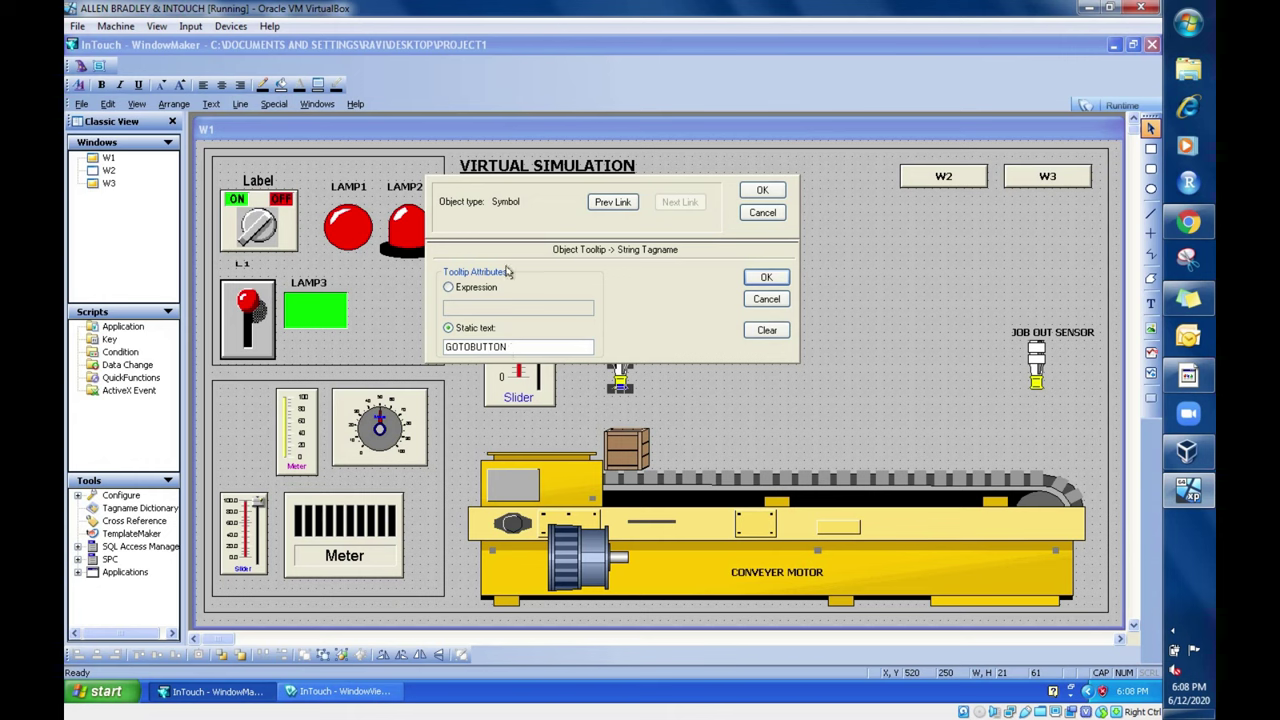
double_click(516, 342)
key("BackSpace")
type("JOB IN SENSOR")
left_click(768, 279)
left_click(763, 191)
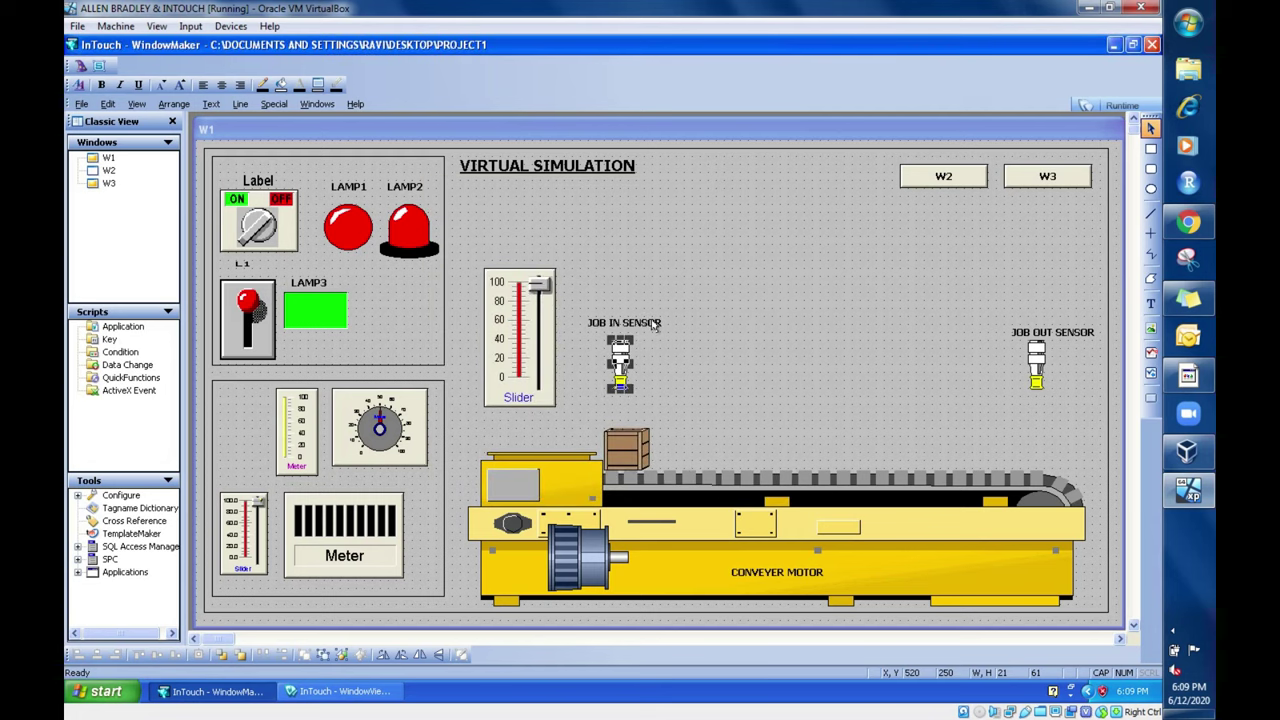
Step: Delete the JOB IN SENSOR and JOB OUT SENSOR text labels above the two sensors
key("Delete")
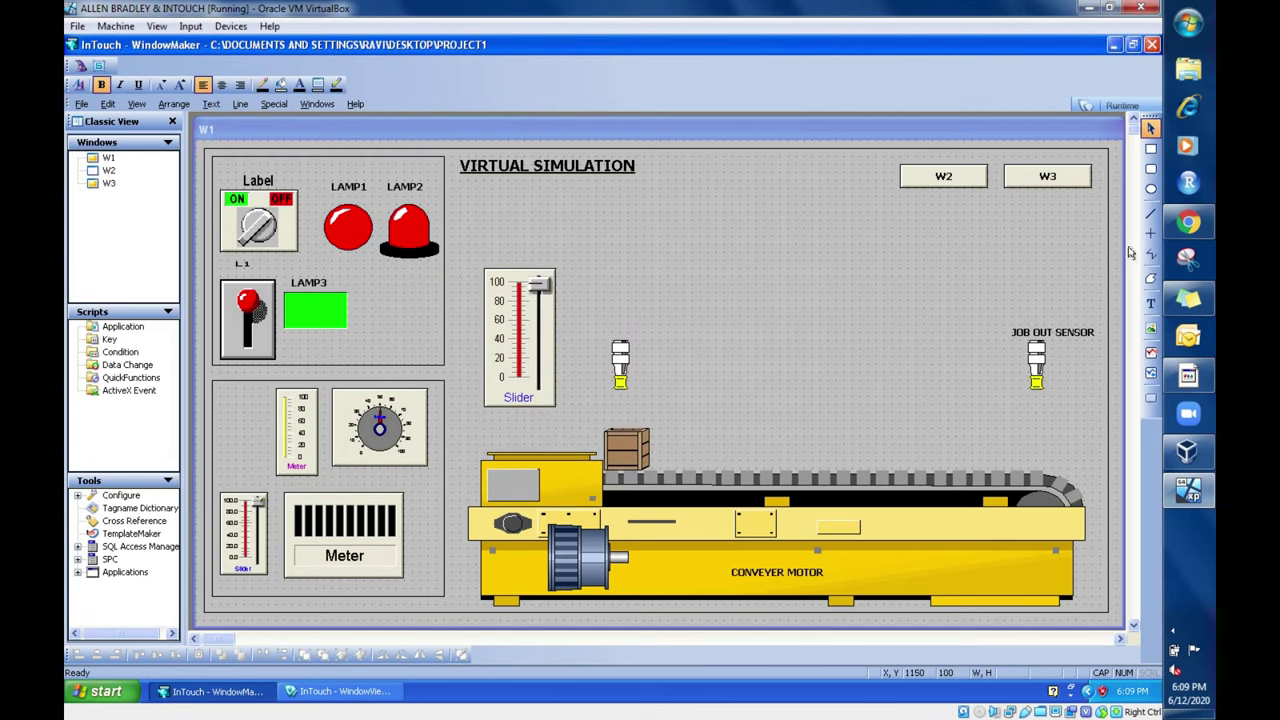
left_click(1053, 332)
key("Delete")
Step: Give the sensor at the conveyor's exit end a Tooltip link with the static text JOB OUT SENSOR
double_click(1036, 366)
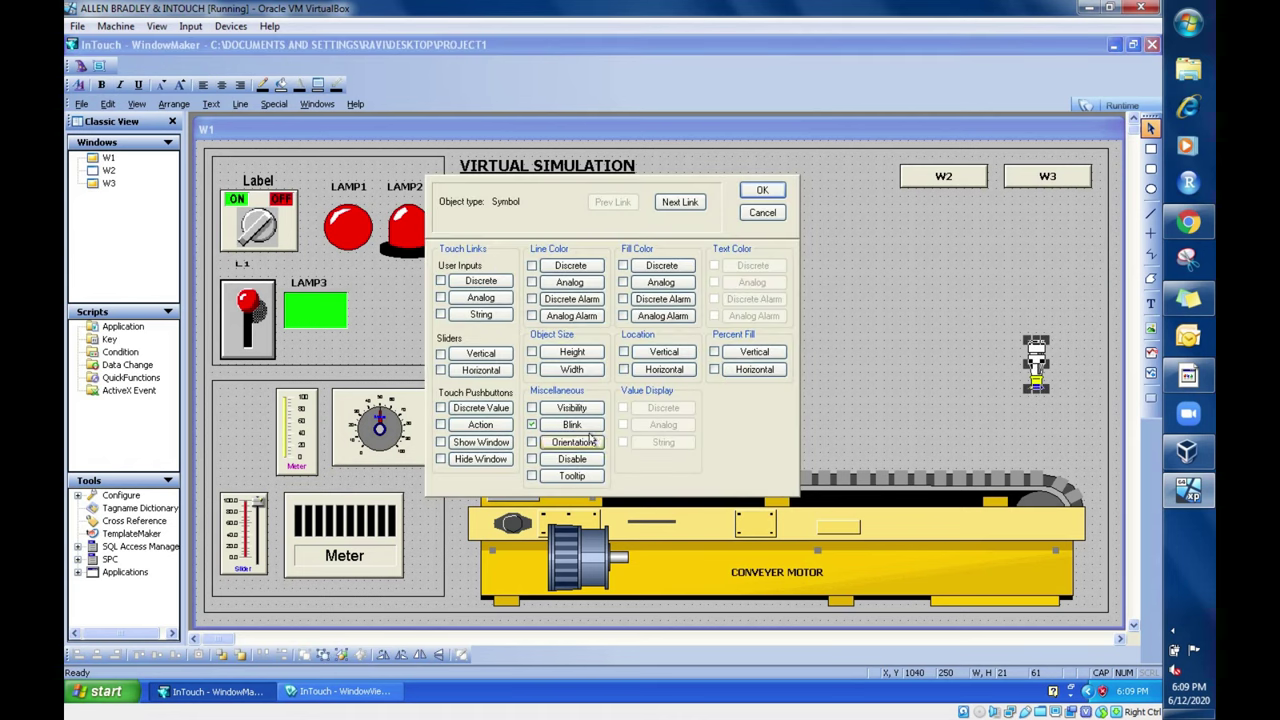
left_click(572, 476)
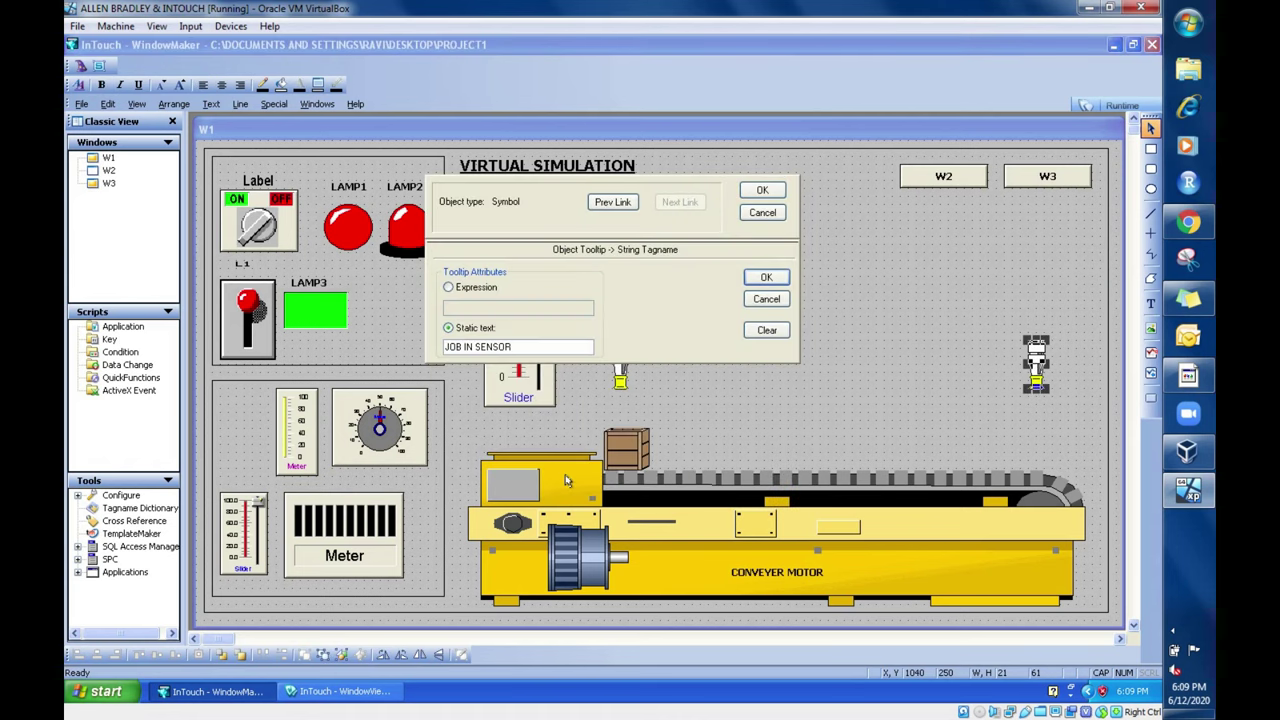
double_click(470, 346)
key("BackSpace")
type("OUT")
left_click(758, 282)
left_click(762, 191)
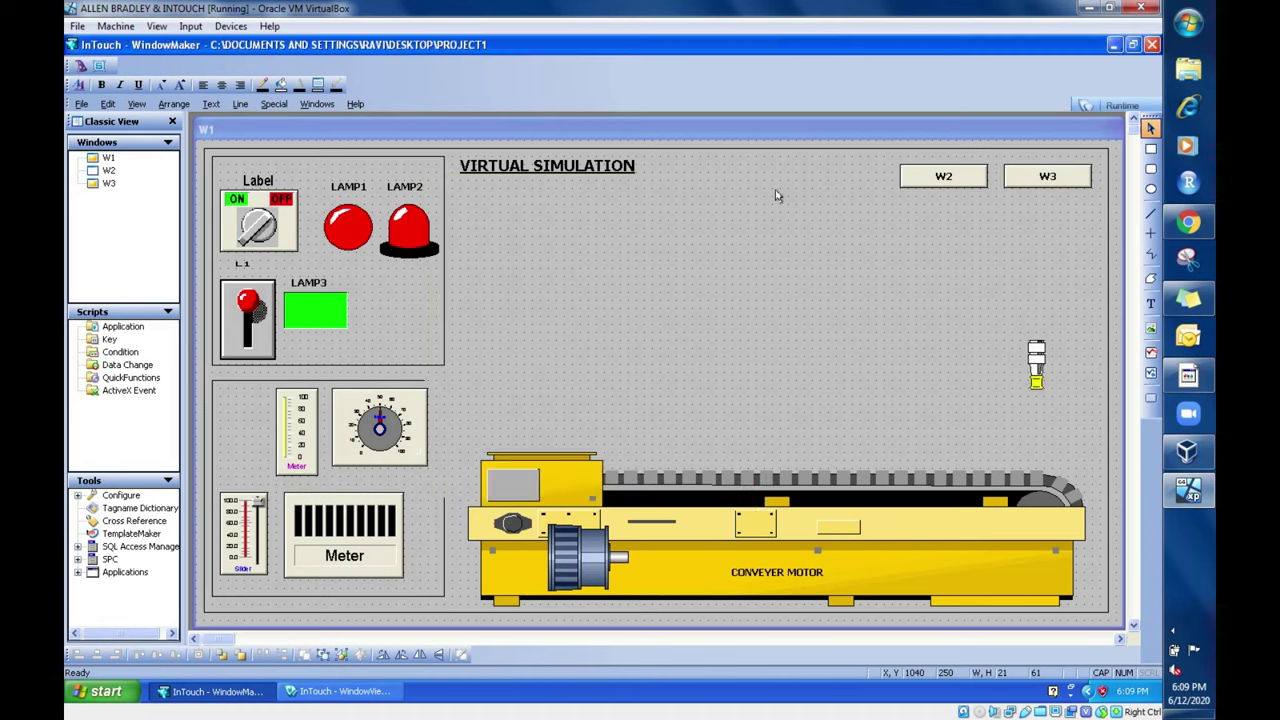
Step: Give the wooden crate symbol on the conveyor a Tooltip link with the static text OBJECT
double_click(626, 459)
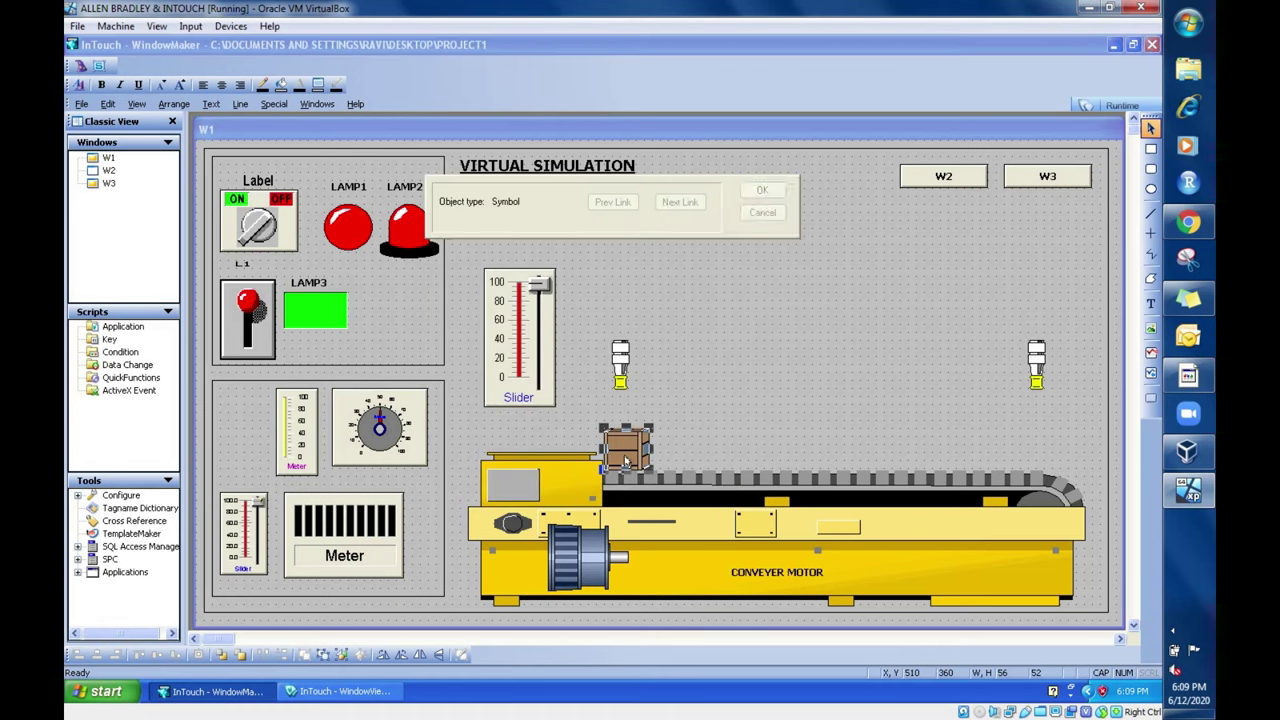
left_click(540, 456)
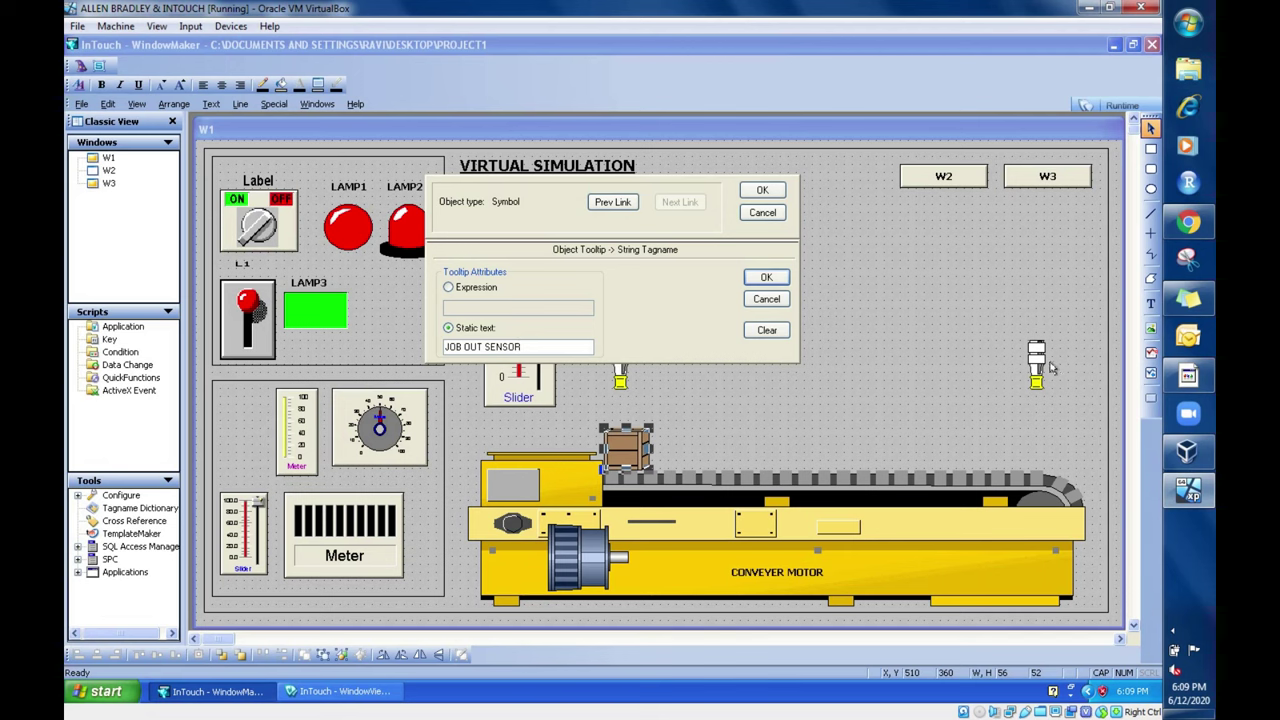
double_click(523, 344)
key("BackSpace")
key("BackSpace")
key("BackSpace")
key("BackSpace")
key("BackSpace")
key("BackSpace")
key("BackSpace")
key("BackSpace")
key("BackSpace")
type("0BJECT")
left_click(766, 278)
left_click(762, 190)
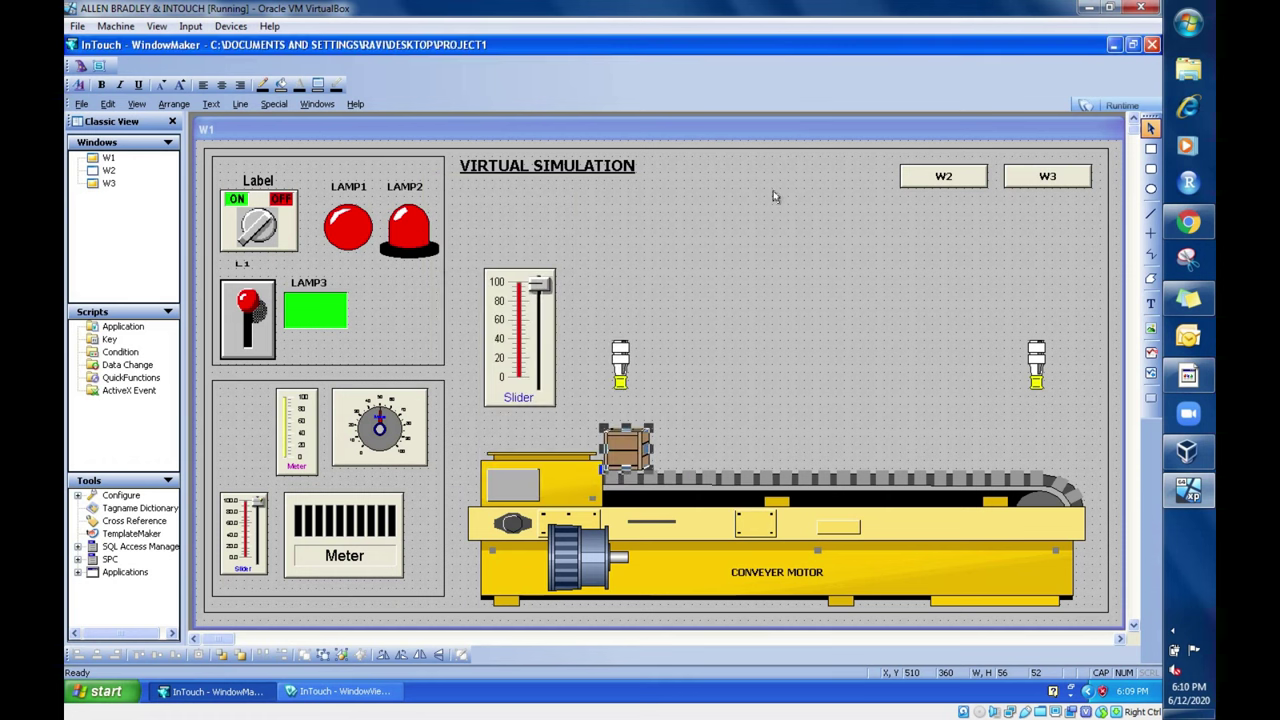
Step: Give the W2 button a Tooltip link with the static text GOTO BUTTON
double_click(937, 182)
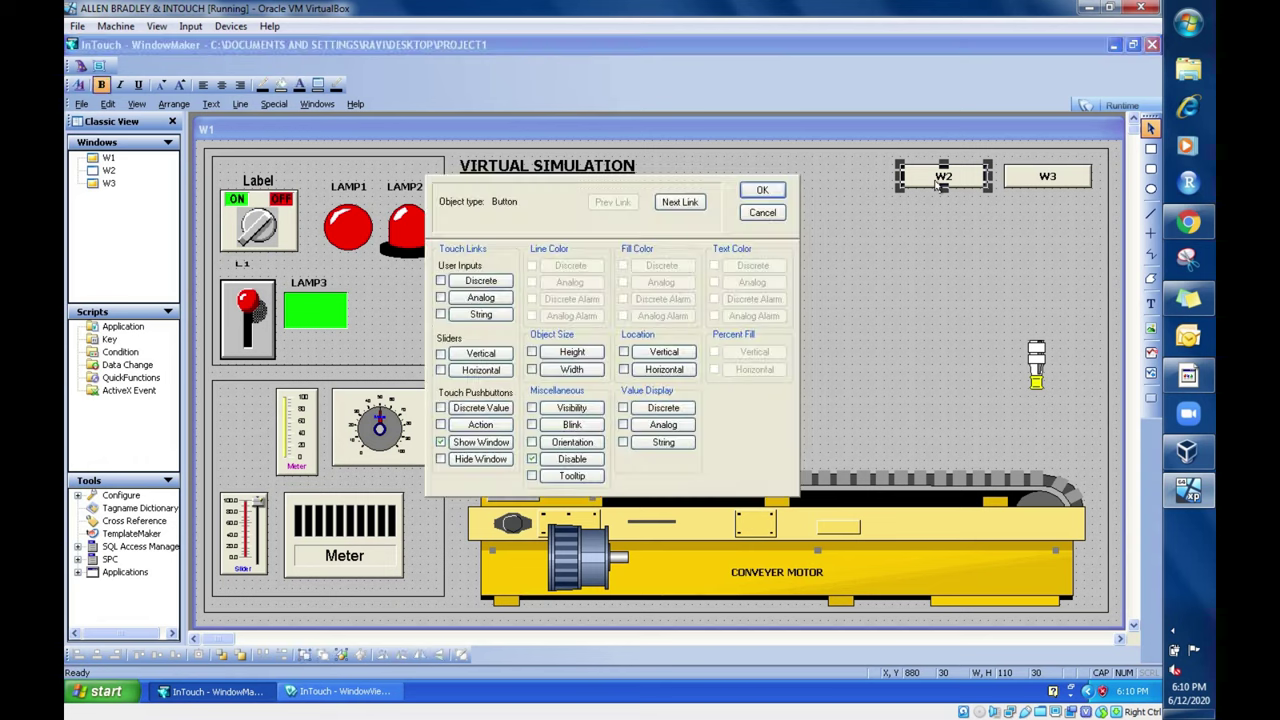
left_click(567, 477)
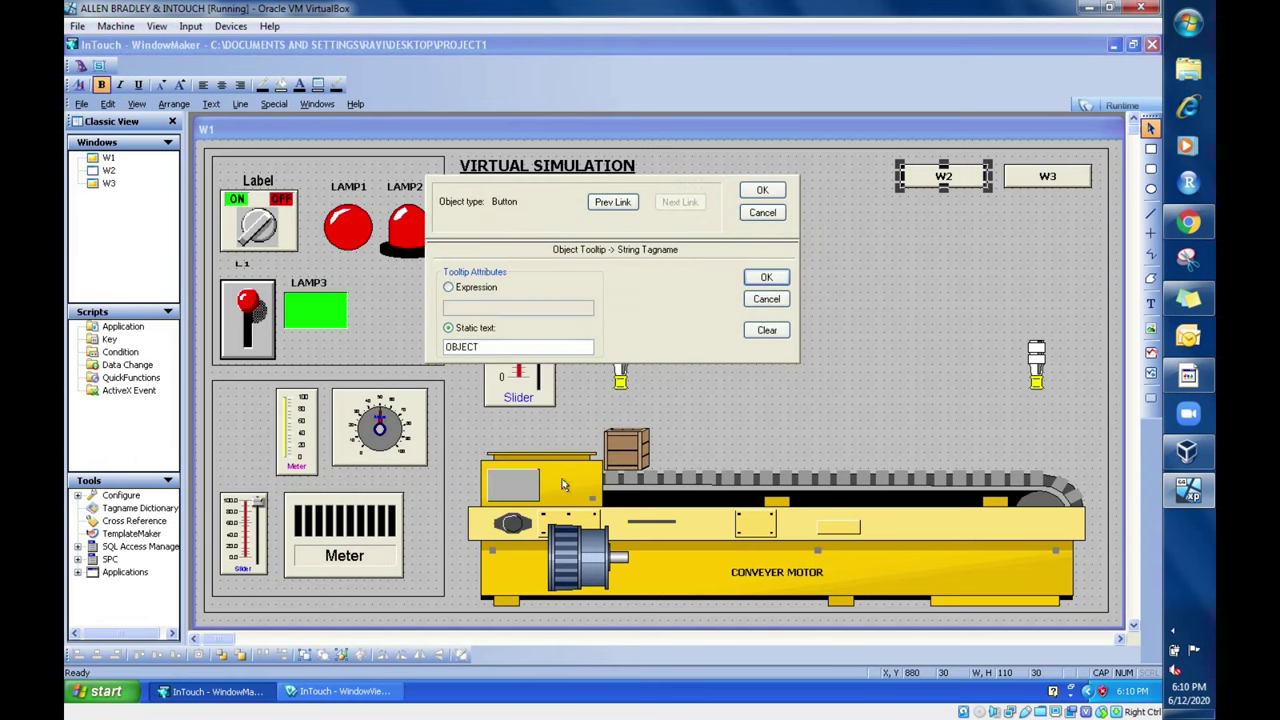
double_click(490, 345)
type("GOTO BUTTON")
left_click(766, 278)
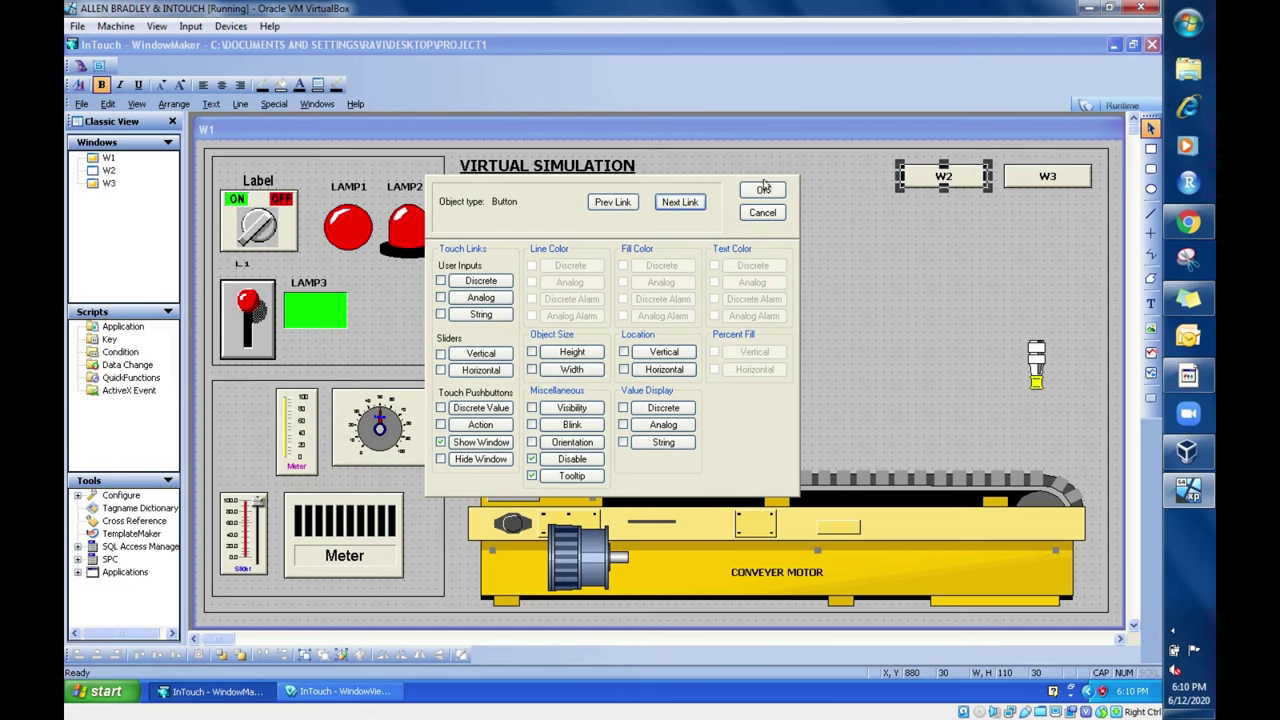
left_click(763, 188)
Step: Break the LAMP2 cell apart so its dome symbol can be given its own animation link
left_click(538, 333)
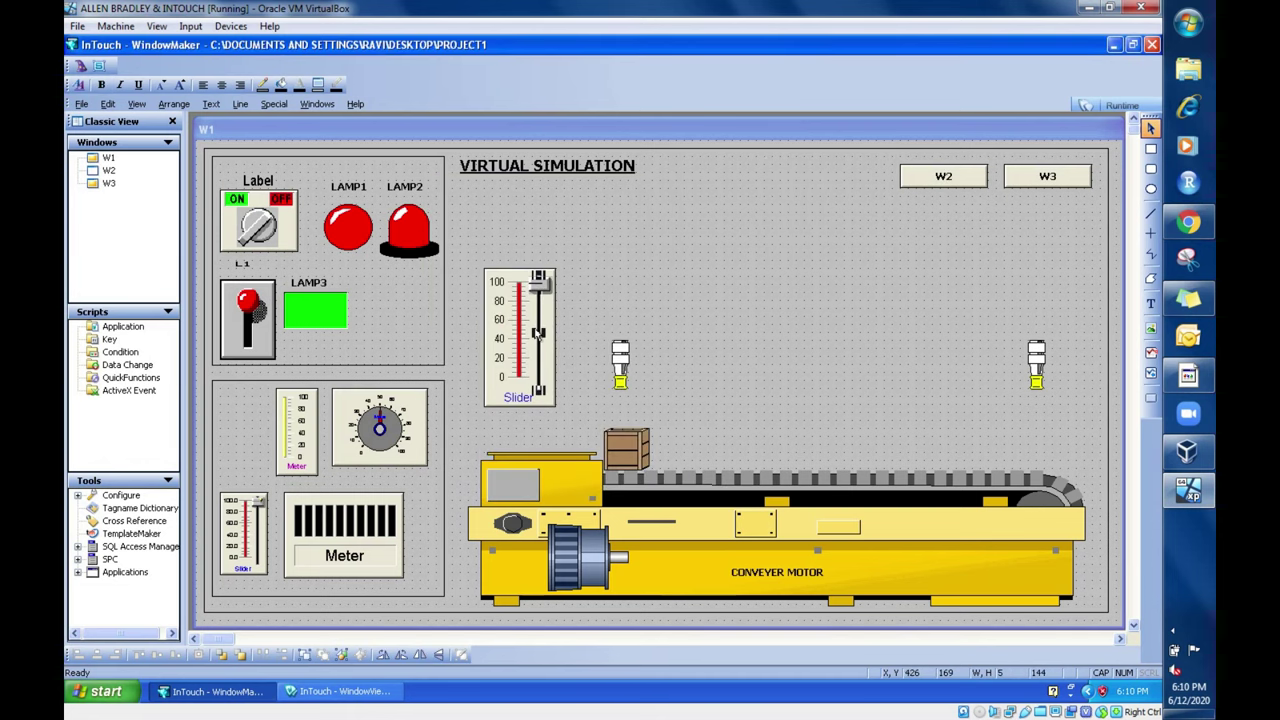
left_click(531, 201)
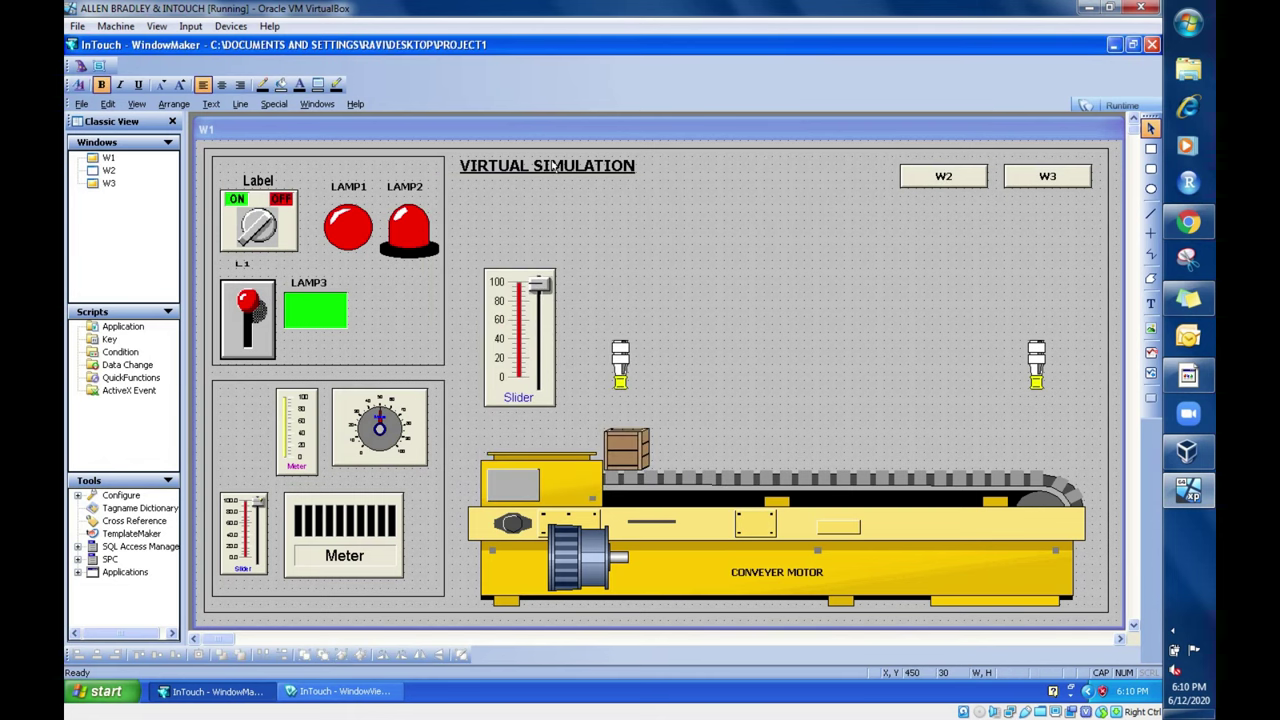
double_click(410, 230)
left_click(738, 331)
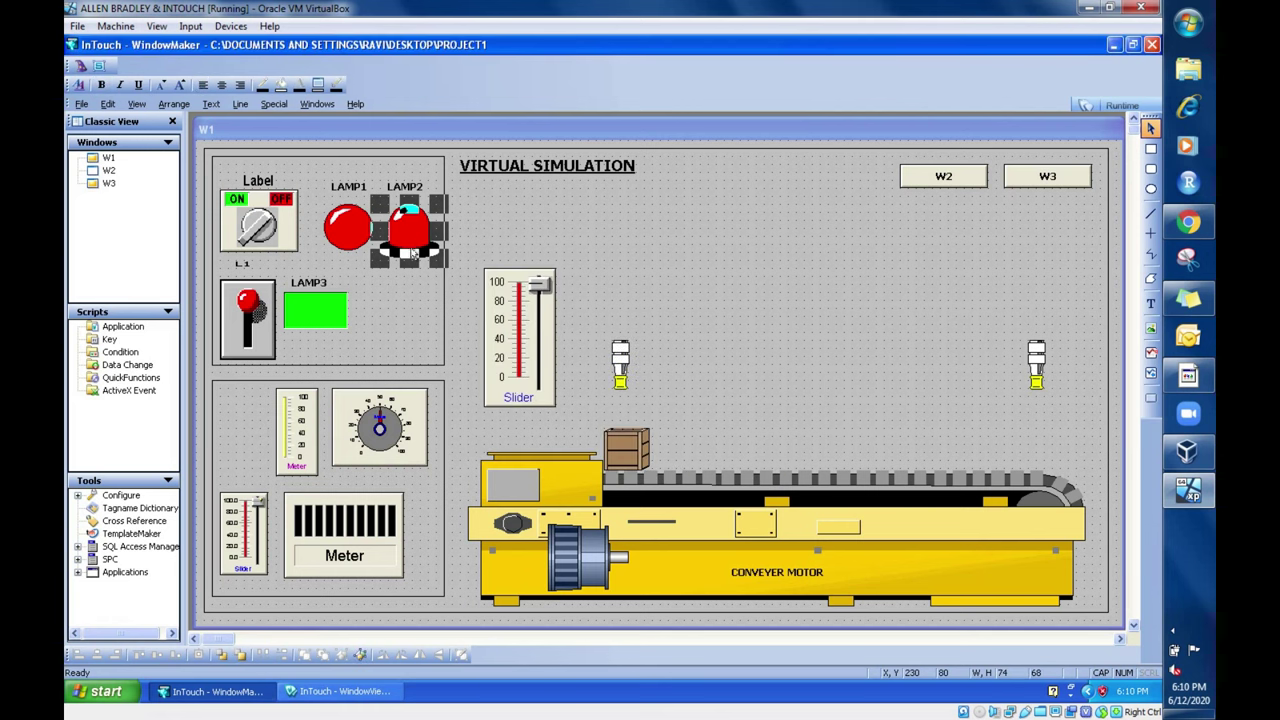
right_click(406, 236)
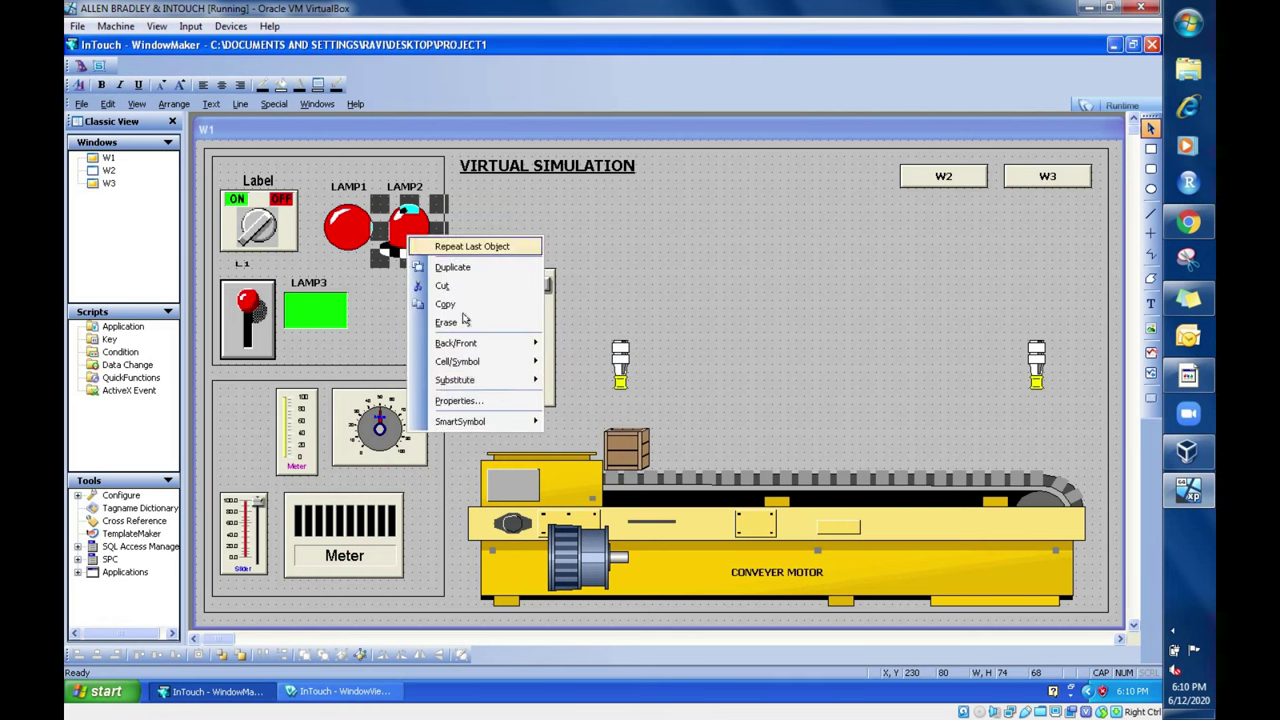
mouse_move(534, 362)
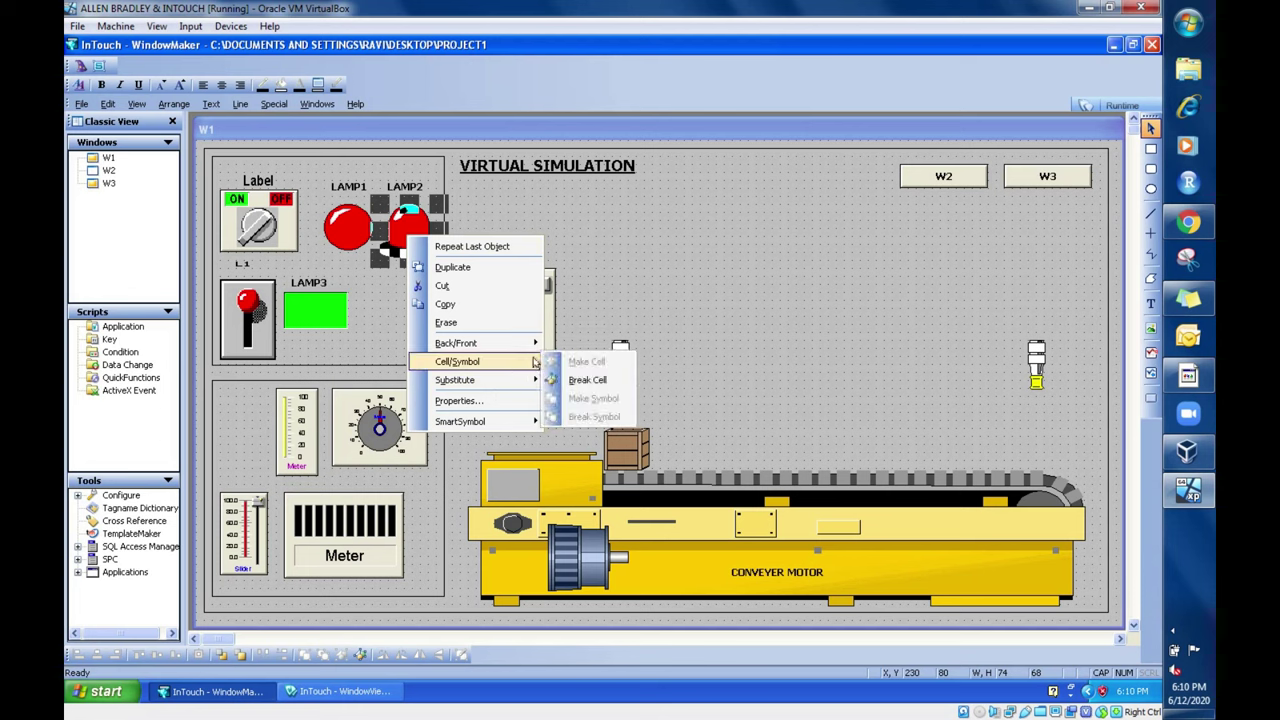
left_click(587, 380)
Step: Give LAMP2's red dome symbol a Tooltip link with the static text LAMP
double_click(406, 236)
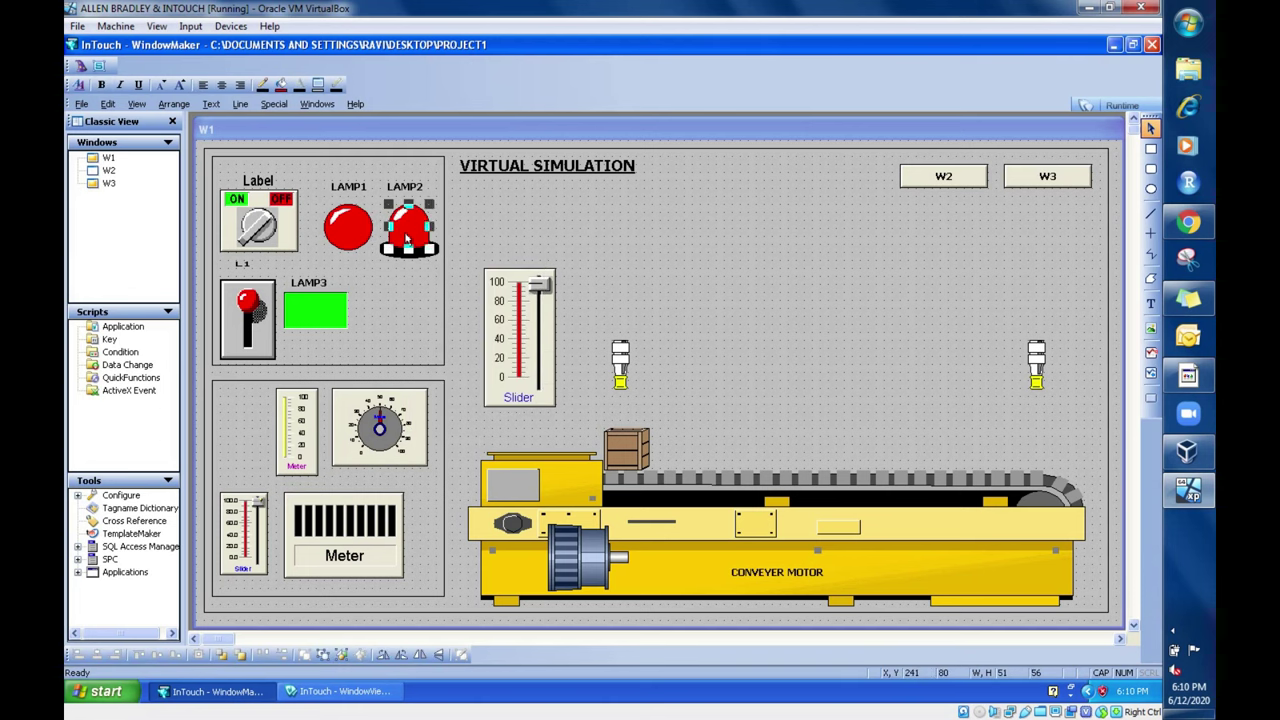
left_click(570, 476)
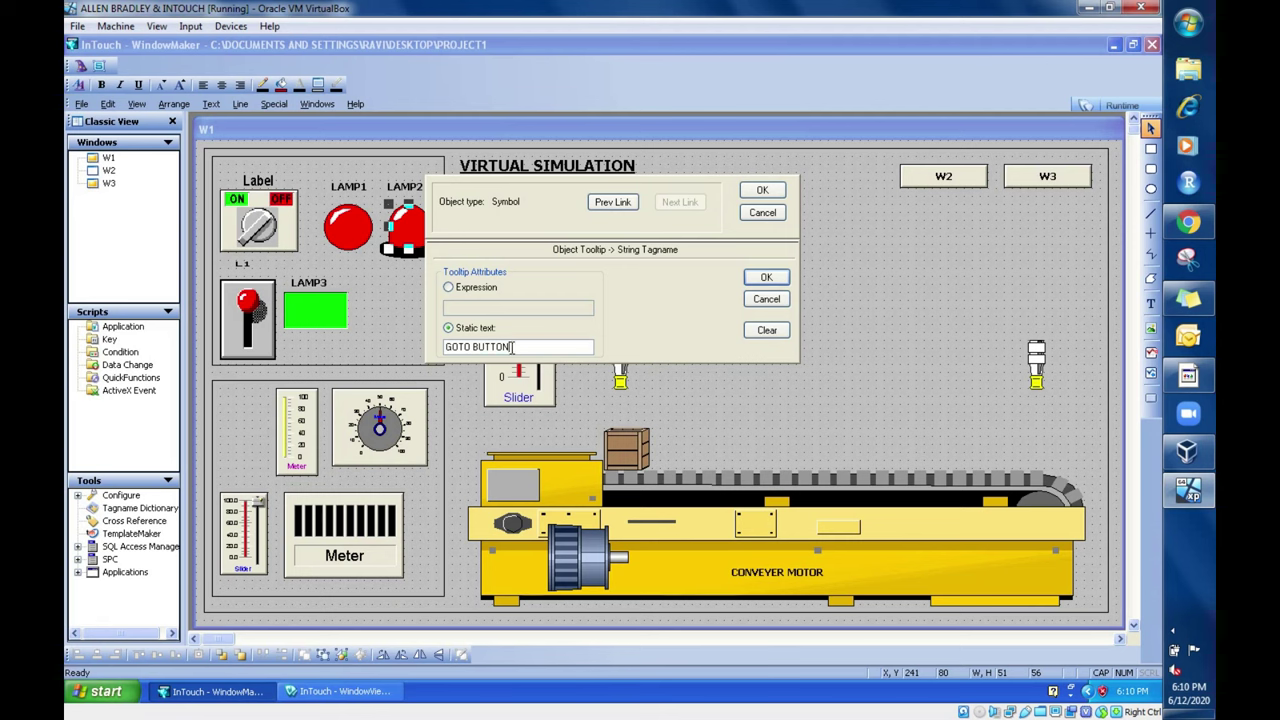
key("BackSpace")
key("BackSpace")
key("BackSpace")
key("BackSpace")
key("BackSpace")
key("BackSpace")
key("BackSpace")
key("BackSpace")
key("BackSpace")
key("BackSpace")
type("LAMP")
left_click(766, 277)
left_click(762, 190)
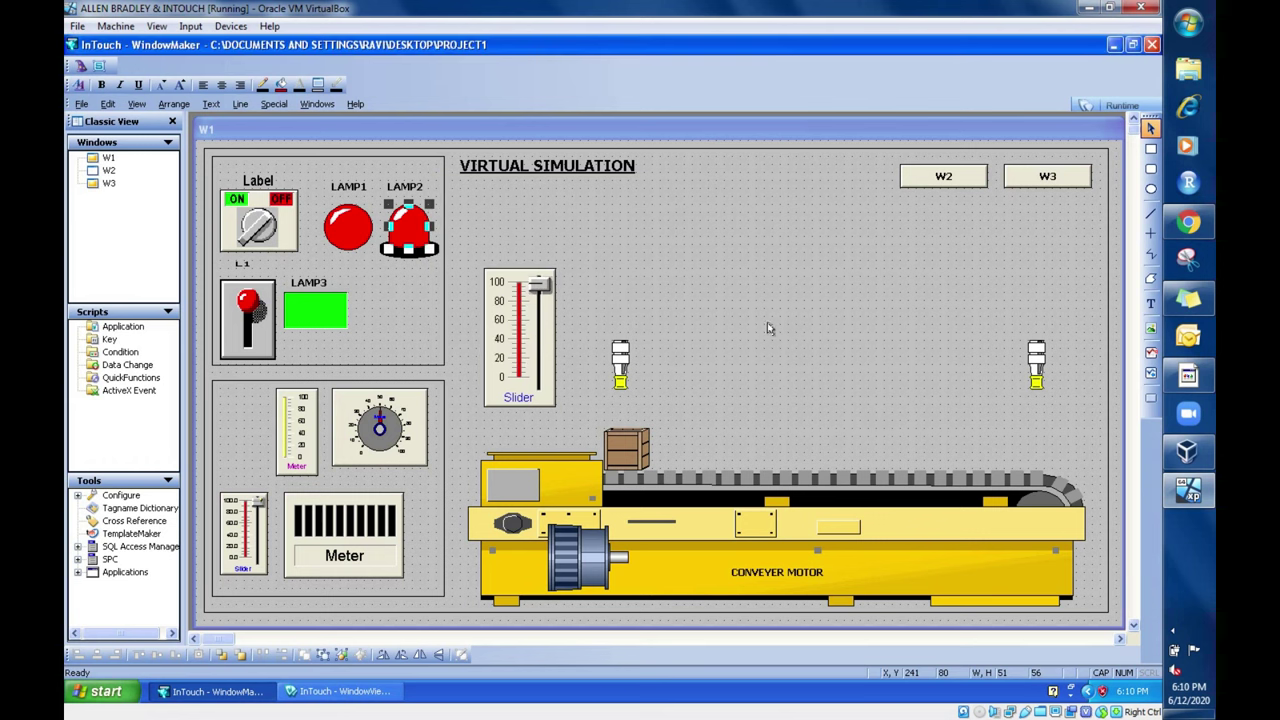
left_click(757, 216)
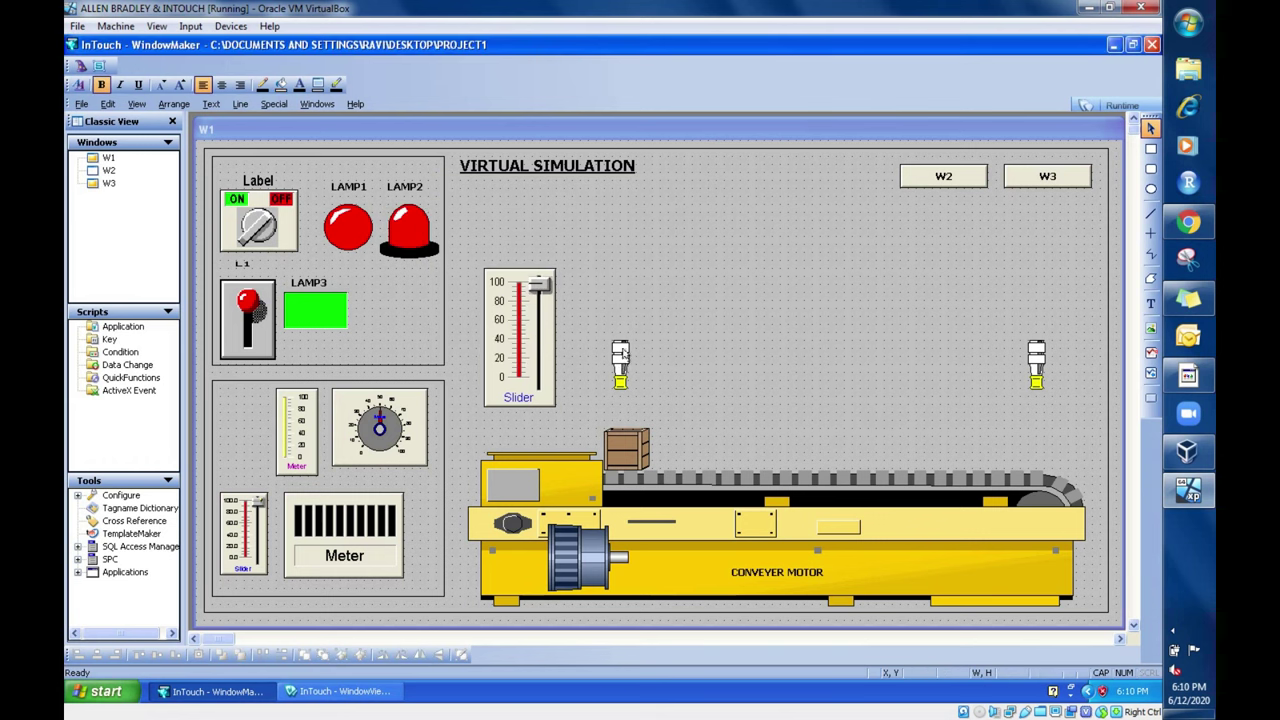
Step: Switch to the runtime and go from window W3 to W1 to check the tooltips
left_click(1109, 106)
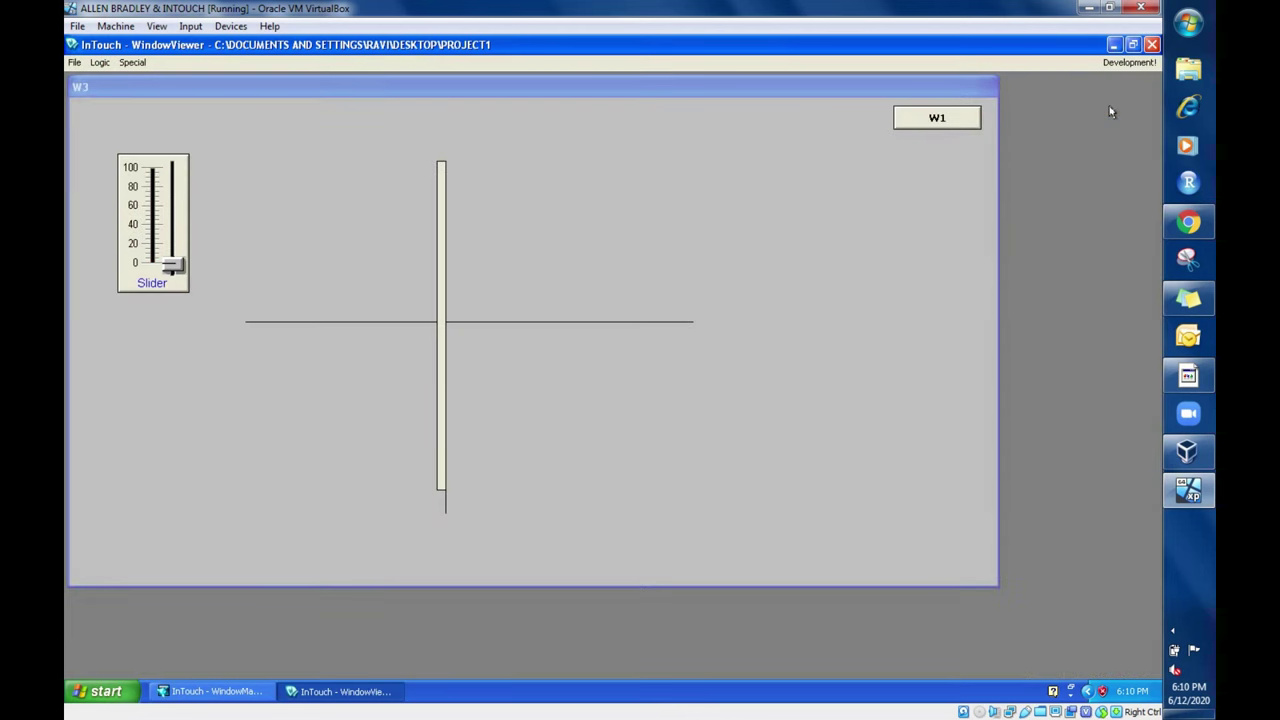
left_click(940, 118)
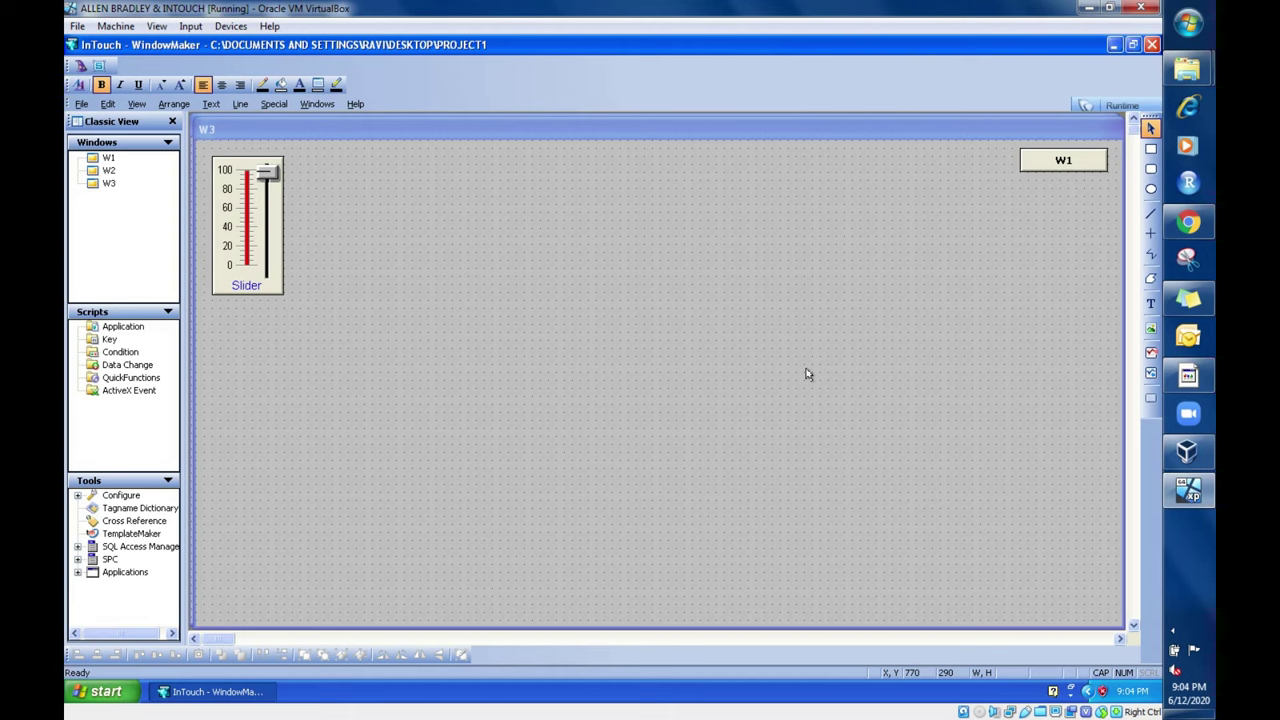
Step: Draw a rectangle about 180 by 240 in the middle of W3, and move and enlarge the slider beside it
left_click(1150, 150)
left_click_drag(532, 285, 675, 475)
left_click(247, 225)
left_click_drag(328, 400, 340, 378)
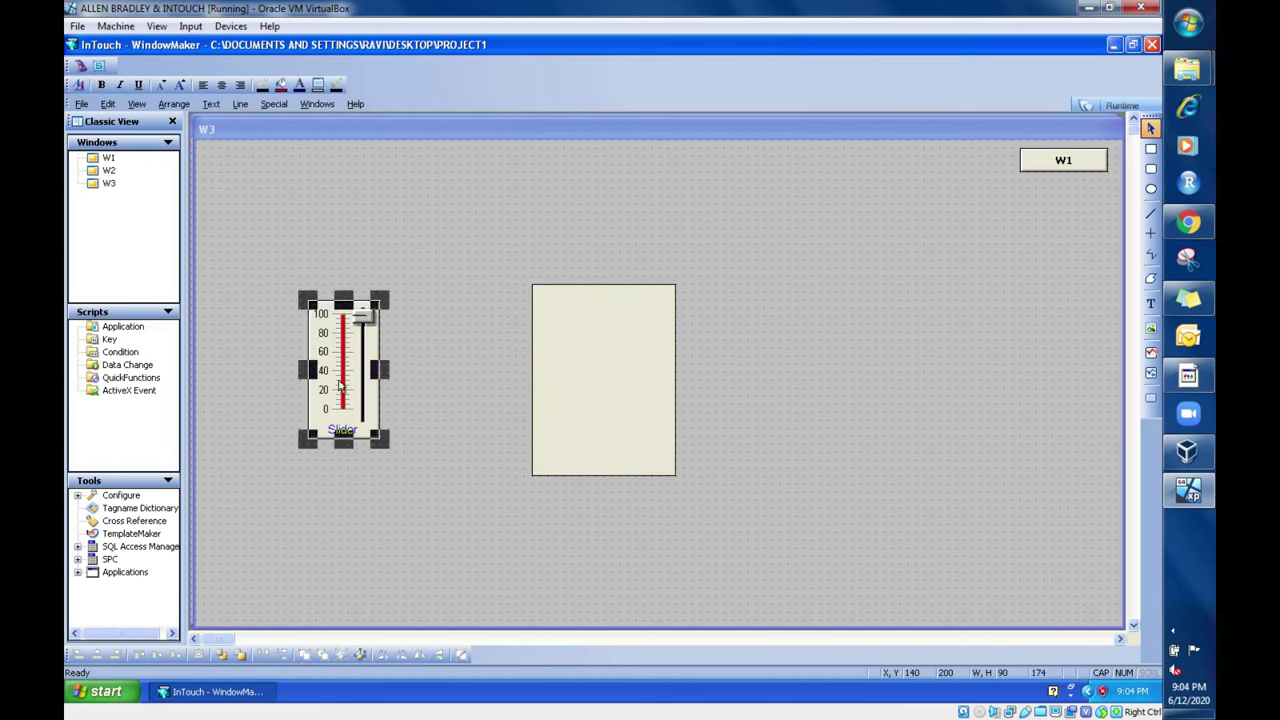
mouse_move(373, 447)
left_mouse_down()
mouse_move(400, 471)
mouse_move(372, 434)
left_mouse_up()
left_click(434, 480)
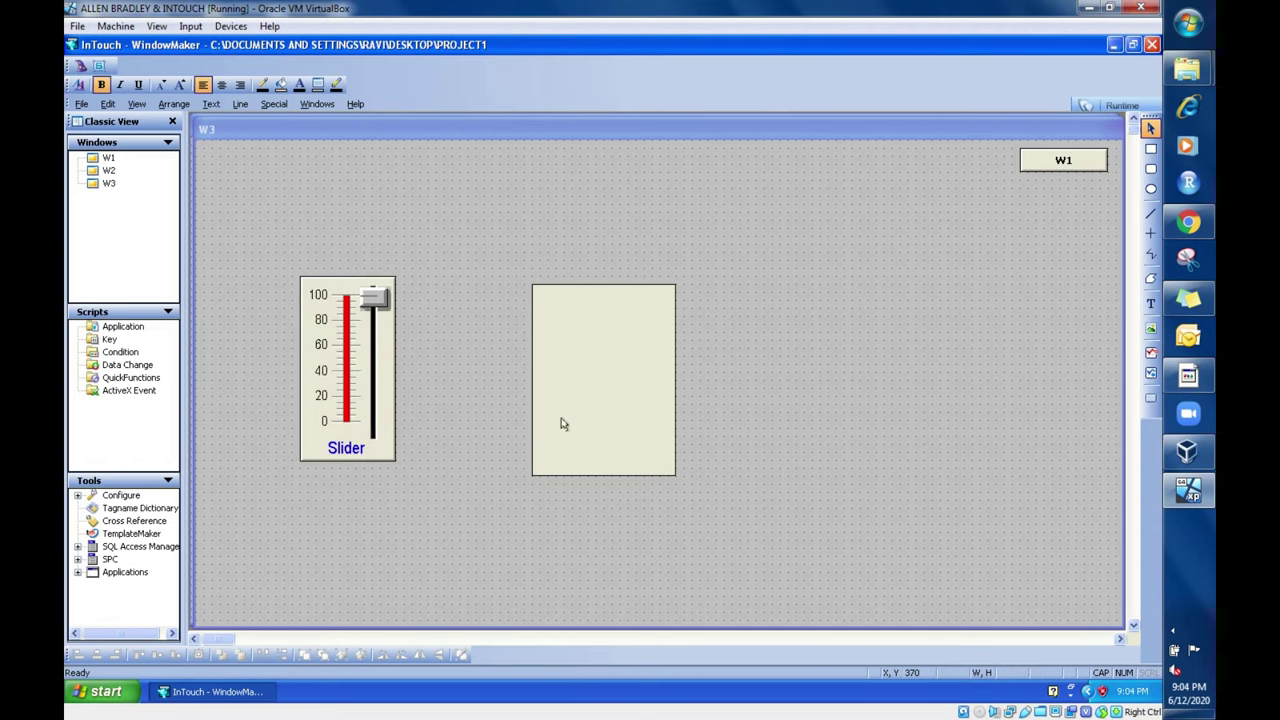
Step: Give the rectangle a vertical Percent Fill link driven by the LEVEL tag
double_click(636, 402)
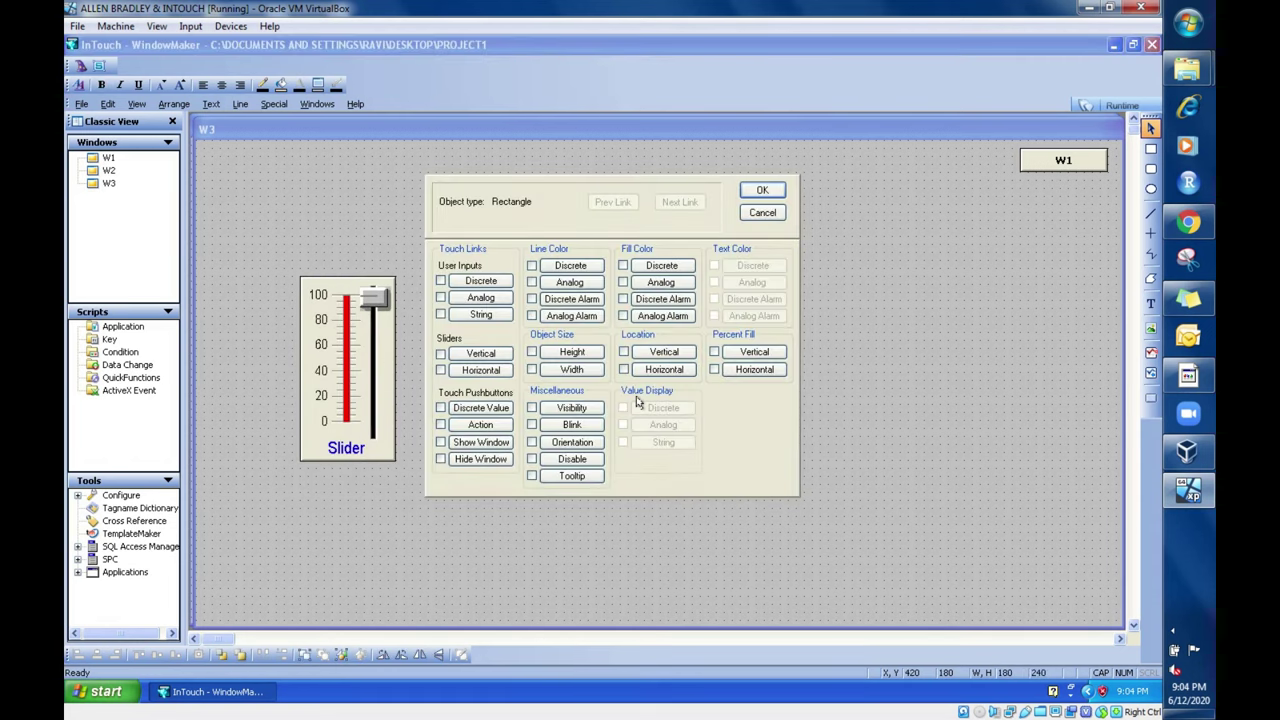
left_click(743, 356)
left_click(764, 350)
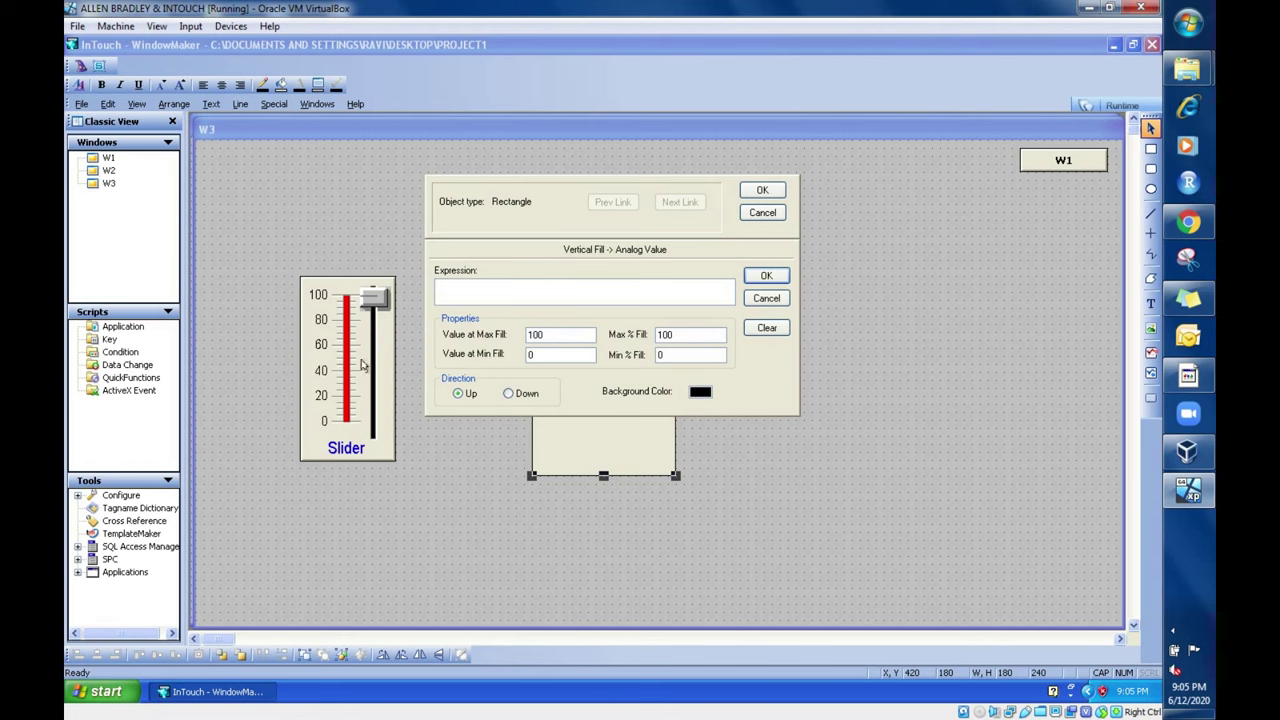
double_click(460, 290)
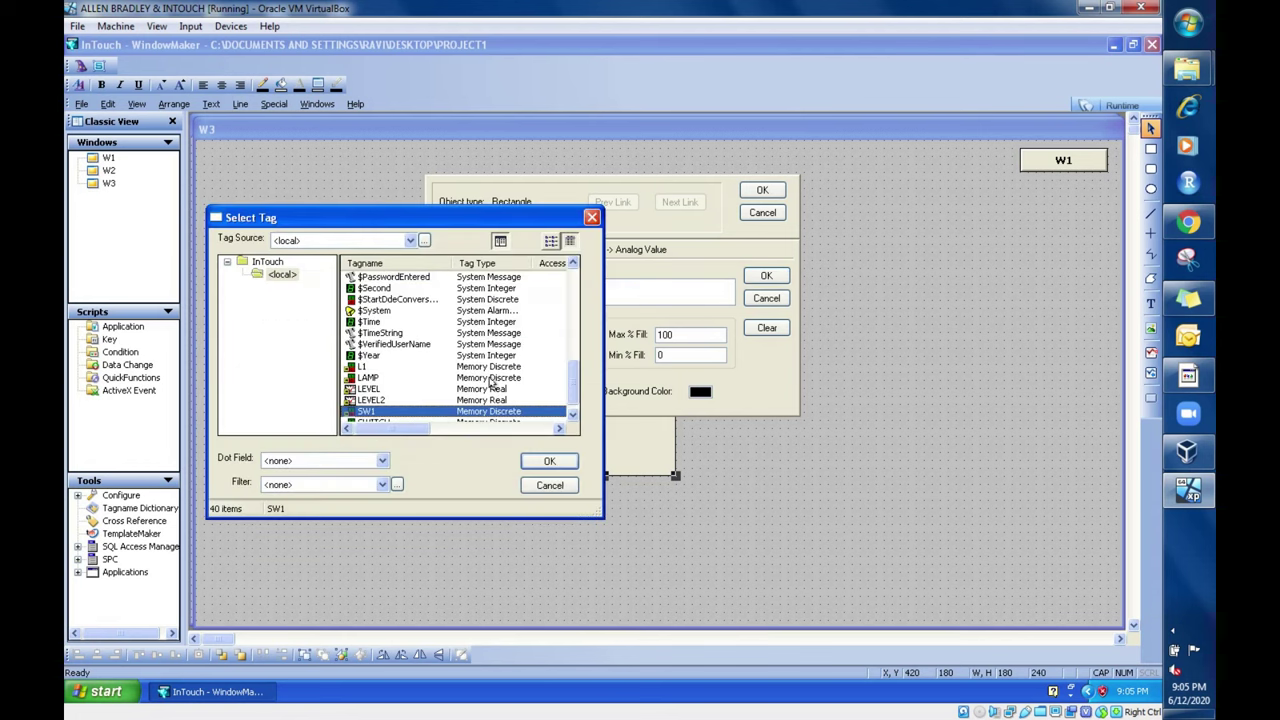
double_click(372, 390)
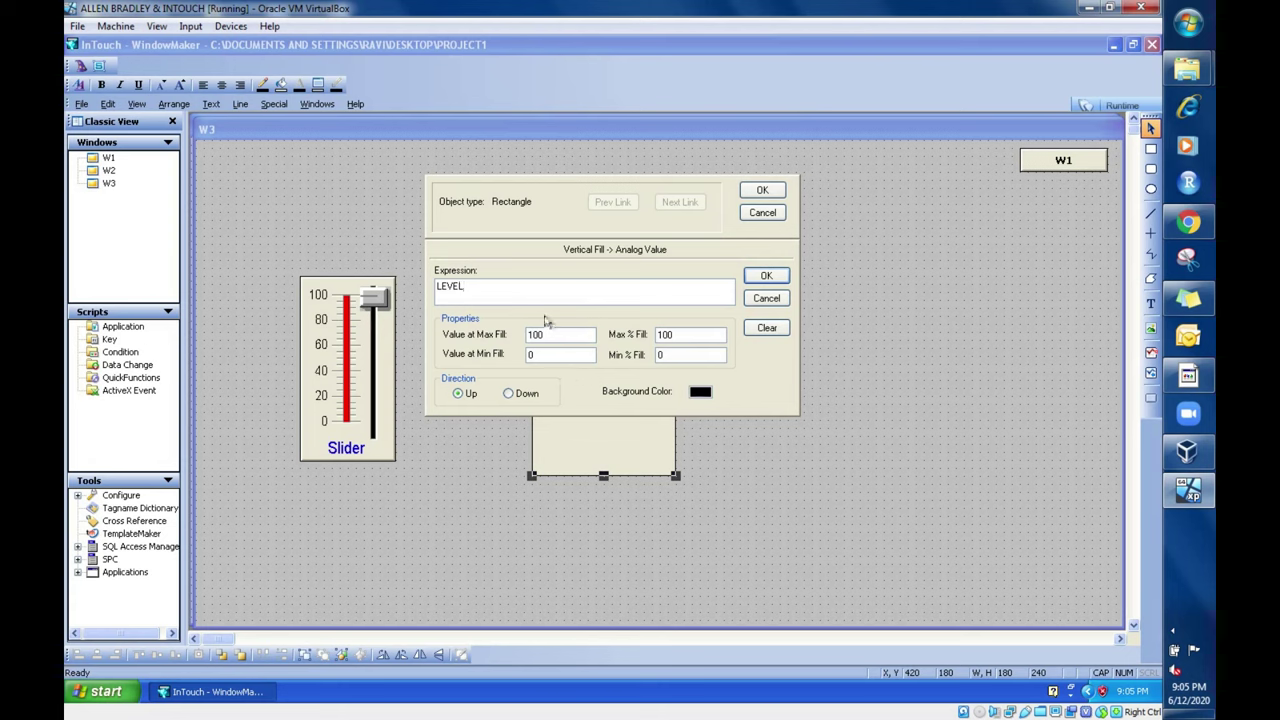
left_click(764, 276)
left_click(762, 190)
left_click(938, 404)
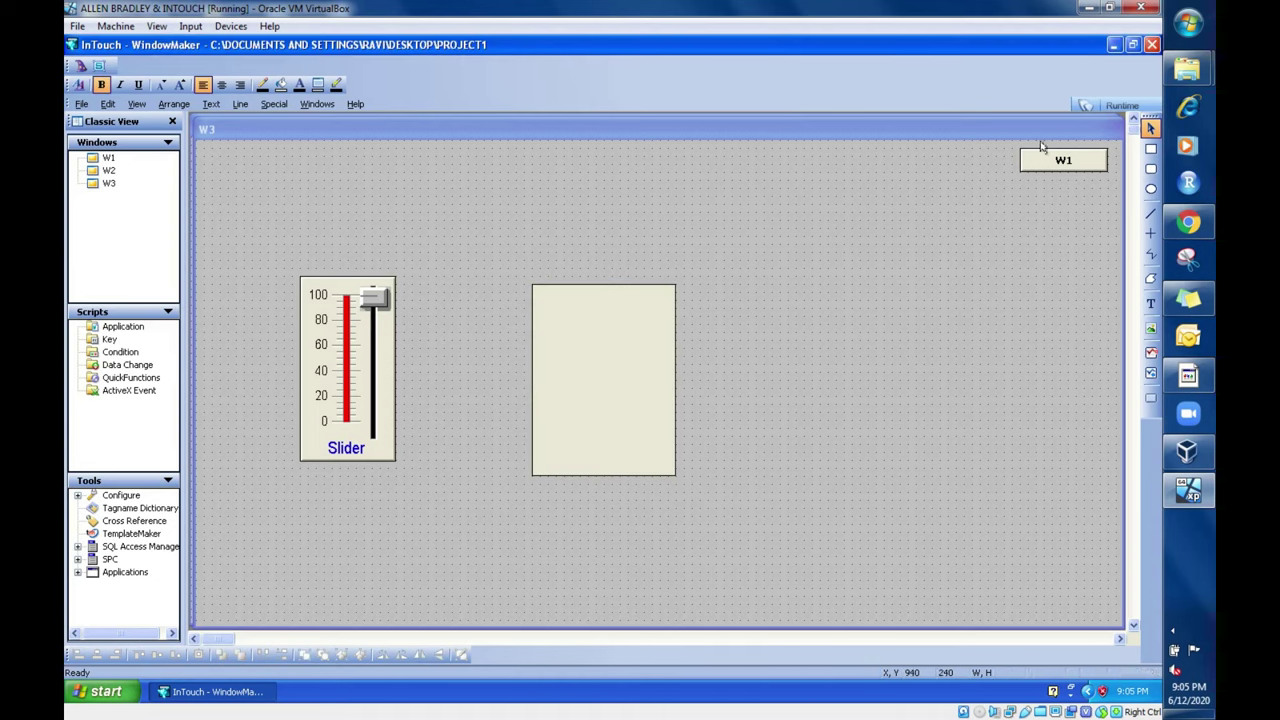
Step: Test the rectangle's fill in the runtime by moving the slider to 100 and back to 0, and return to development
left_click(1110, 106)
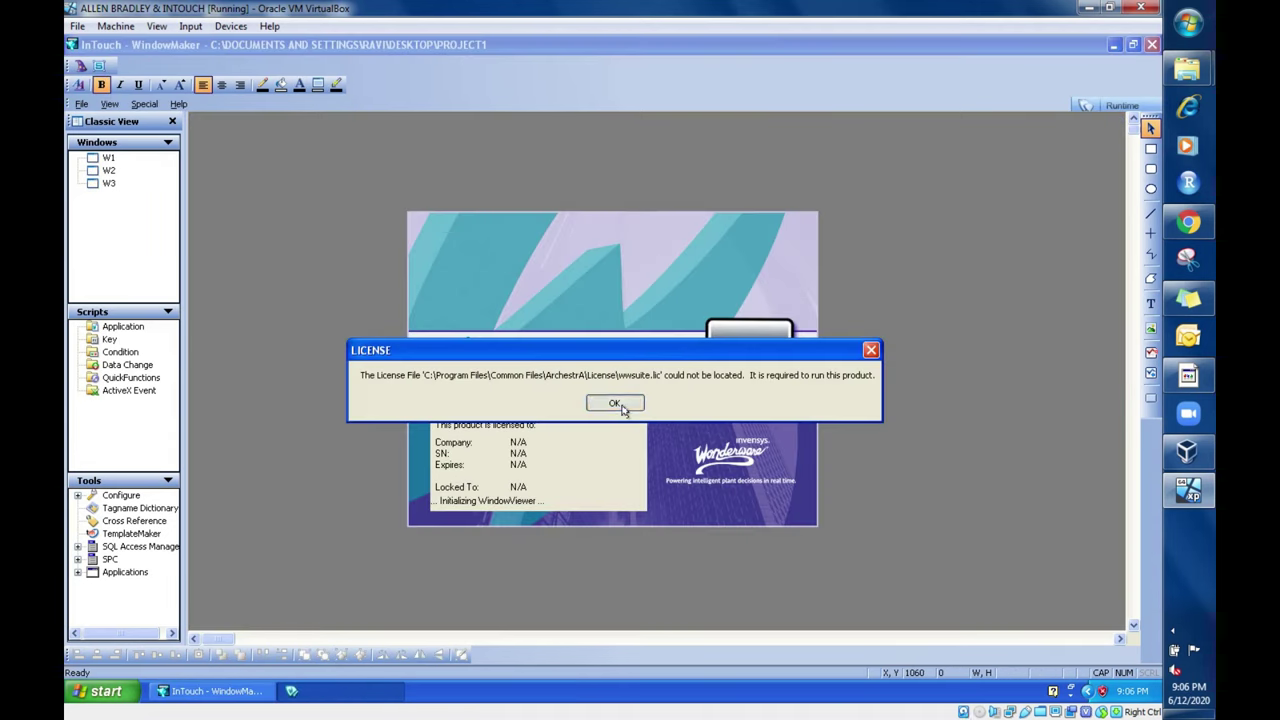
left_click(616, 404)
left_click(681, 408)
left_click(641, 409)
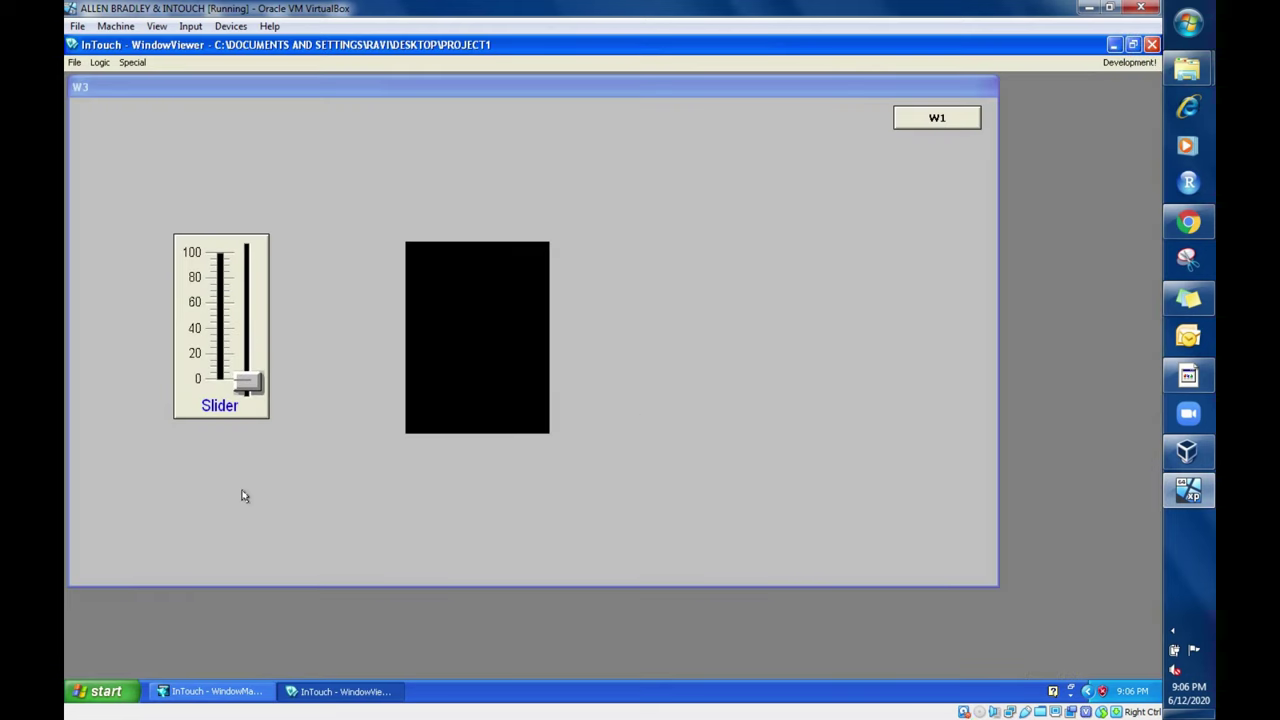
left_click(241, 384)
left_click_drag(240, 376, 257, 233)
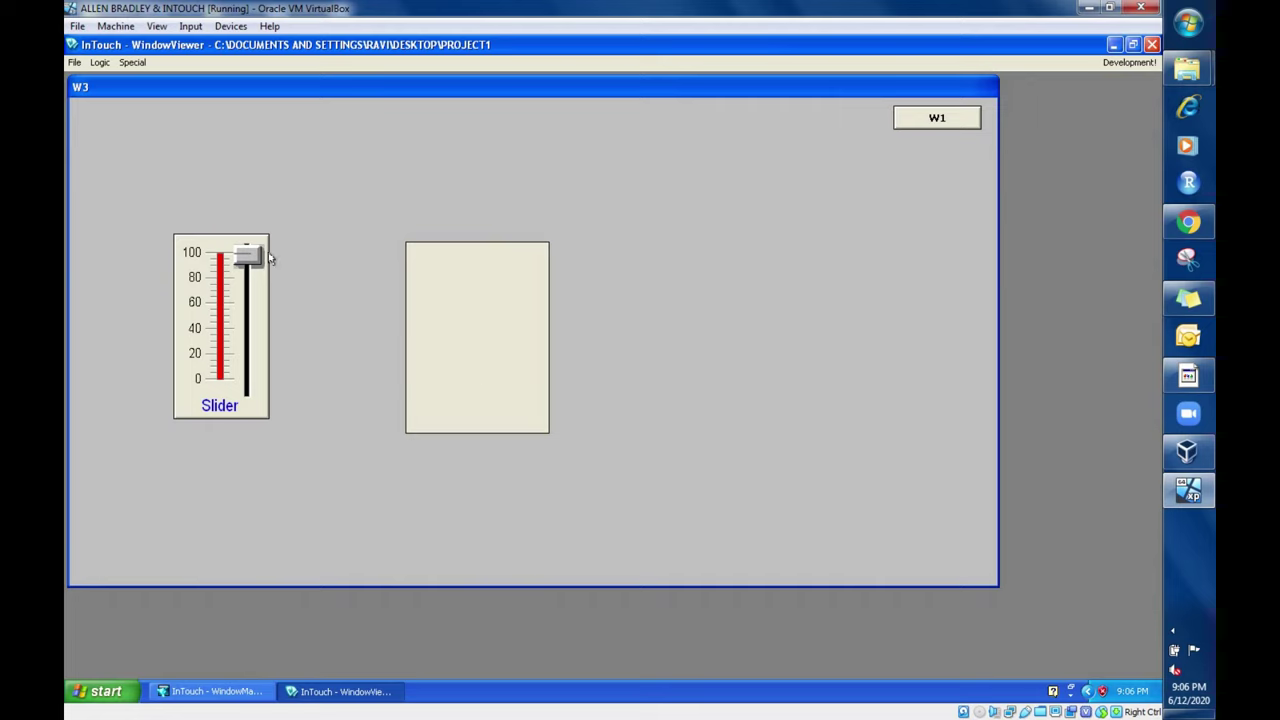
left_click_drag(248, 252, 251, 403)
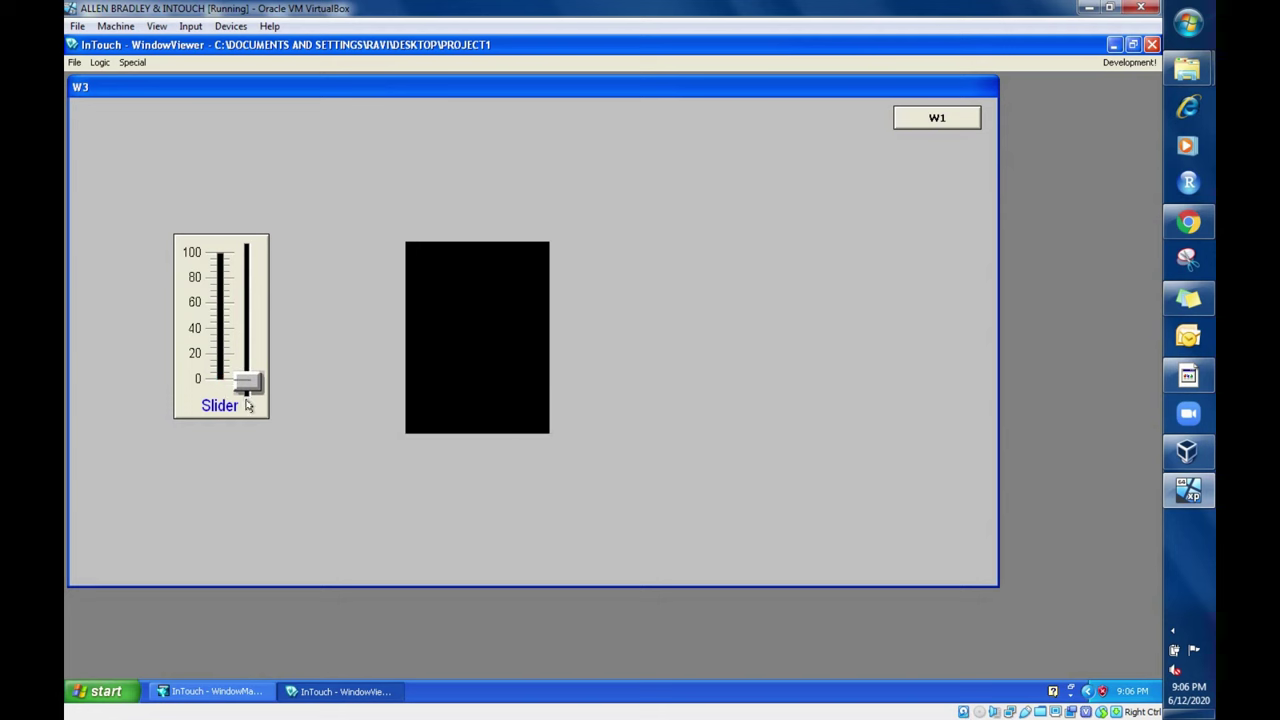
left_click(1132, 64)
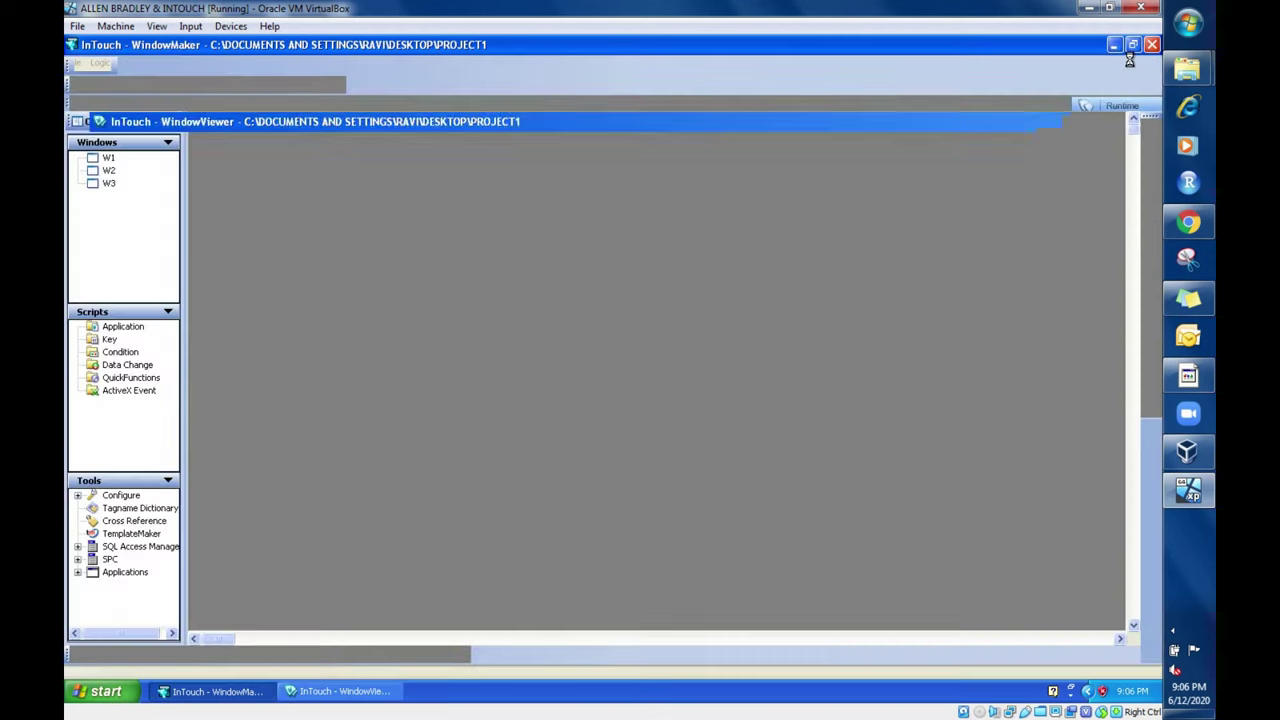
Step: Set the direction of the rectangle's vertical fill link to Down
left_click(561, 352)
double_click(561, 352)
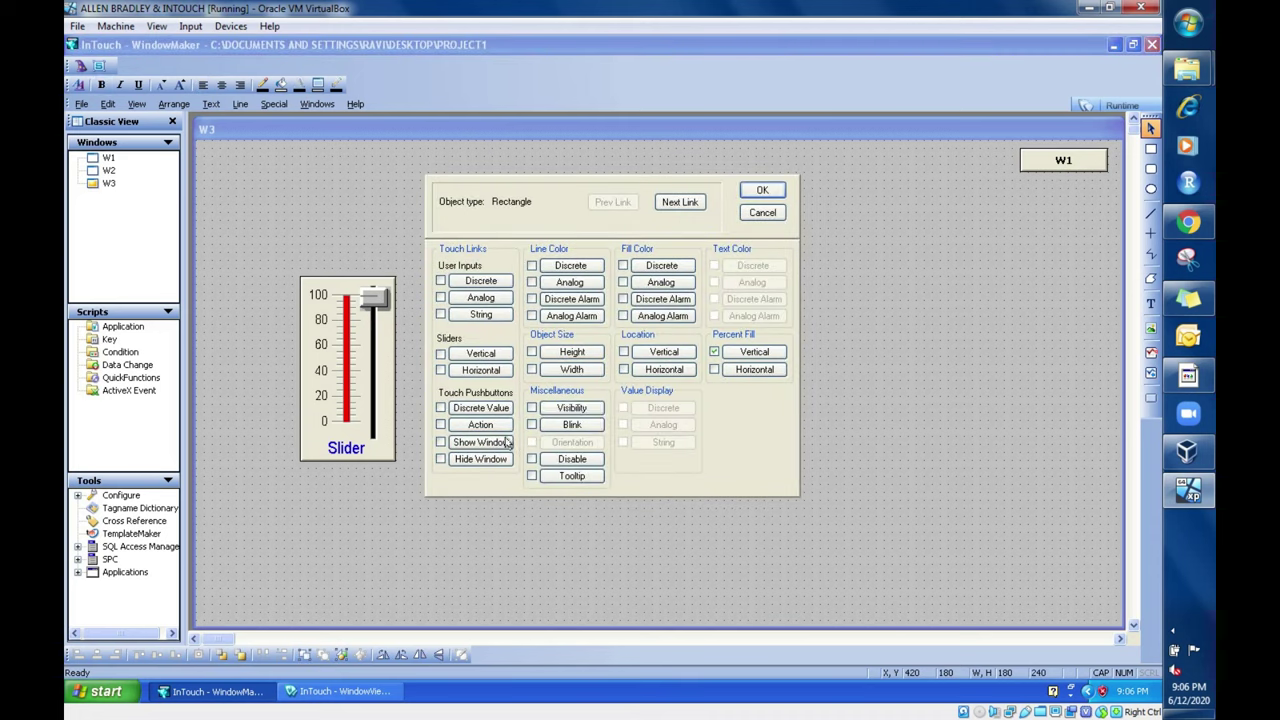
left_click(755, 353)
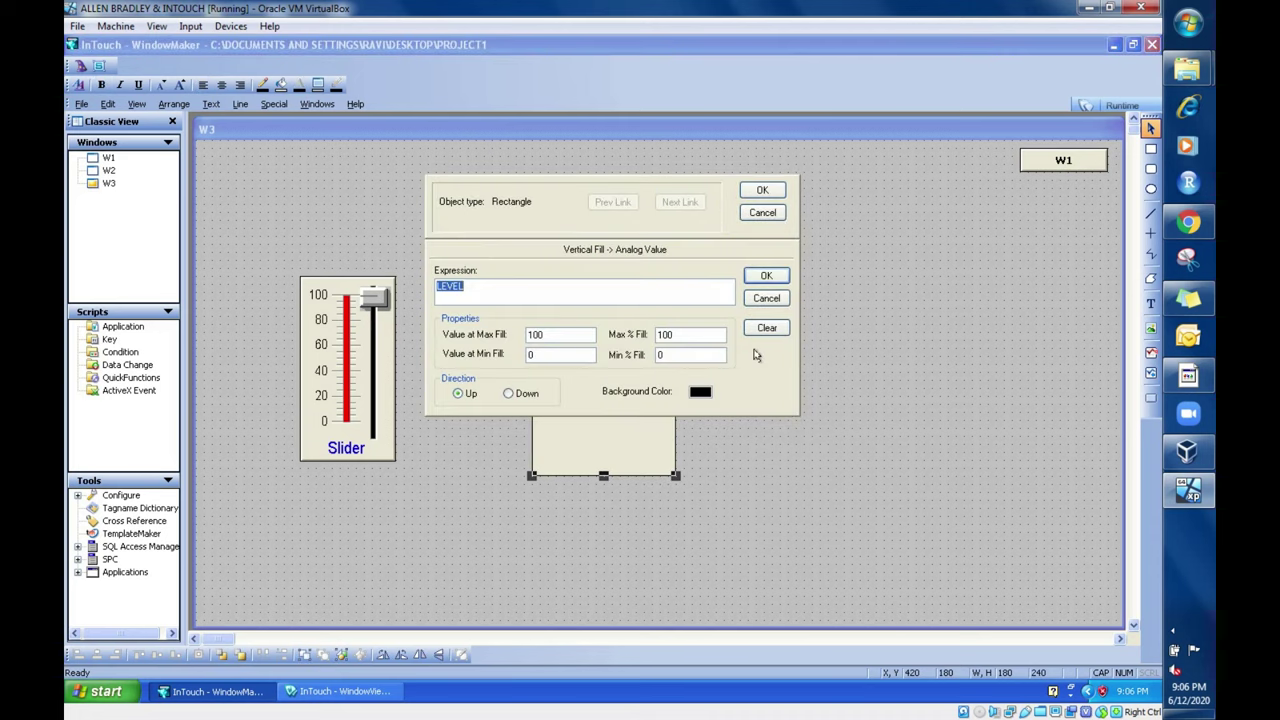
left_click(522, 394)
left_click(777, 277)
left_click(760, 192)
Step: Test the downward fill in the runtime by moving the slider to about 60 and back to 0, and return to development
left_click(1127, 103)
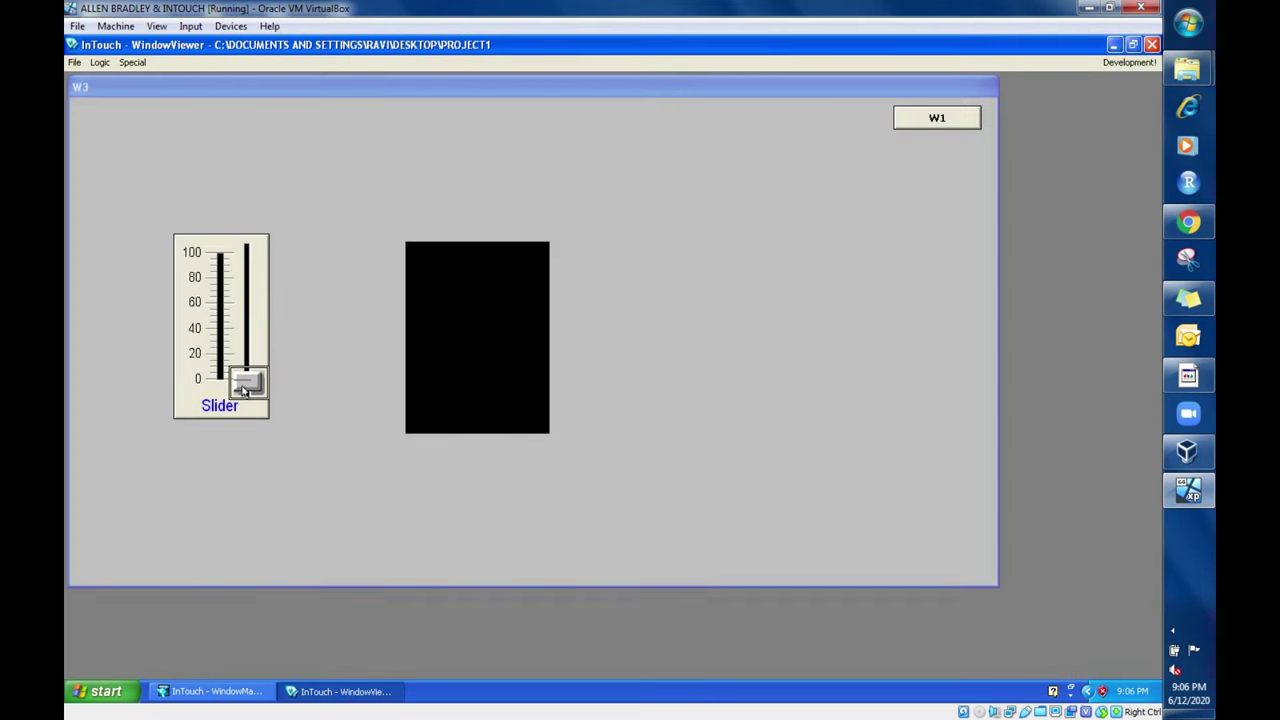
left_click_drag(243, 390, 241, 300)
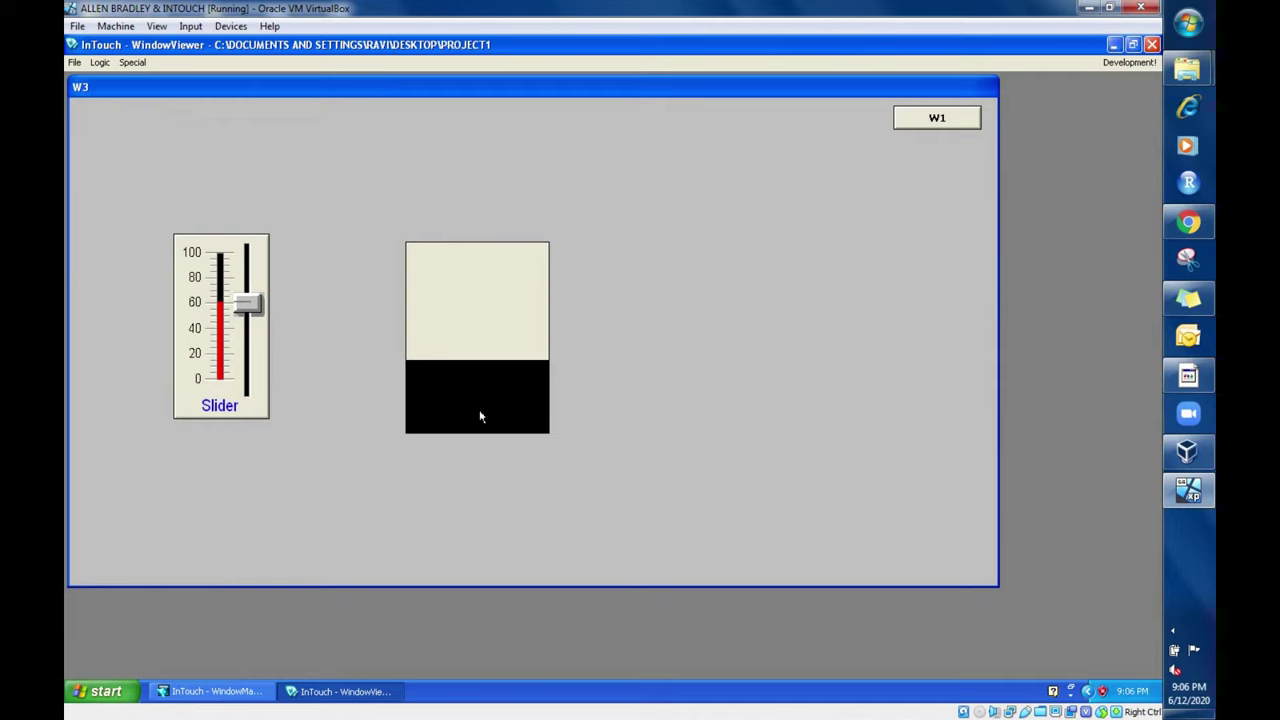
left_click_drag(248, 303, 241, 384)
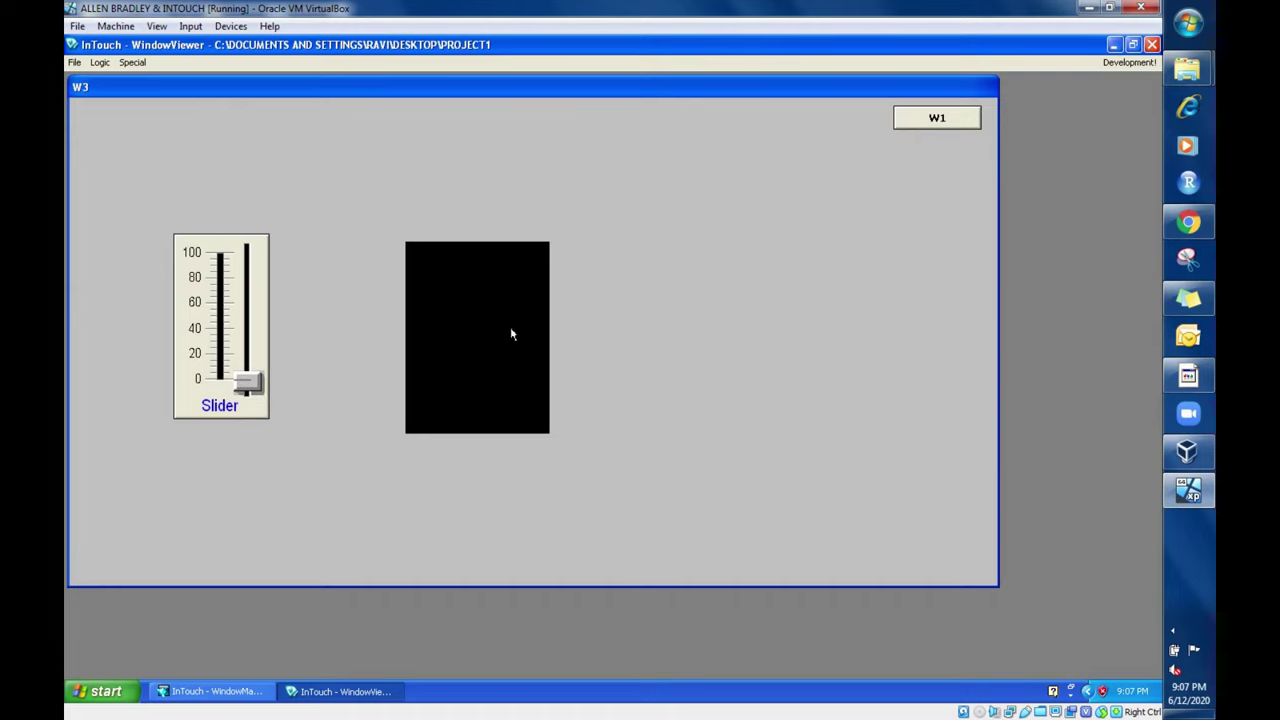
left_click(240, 384)
mouse_move(240, 384)
left_mouse_down()
mouse_move(218, 238)
mouse_move(247, 381)
left_mouse_up()
left_click(1150, 62)
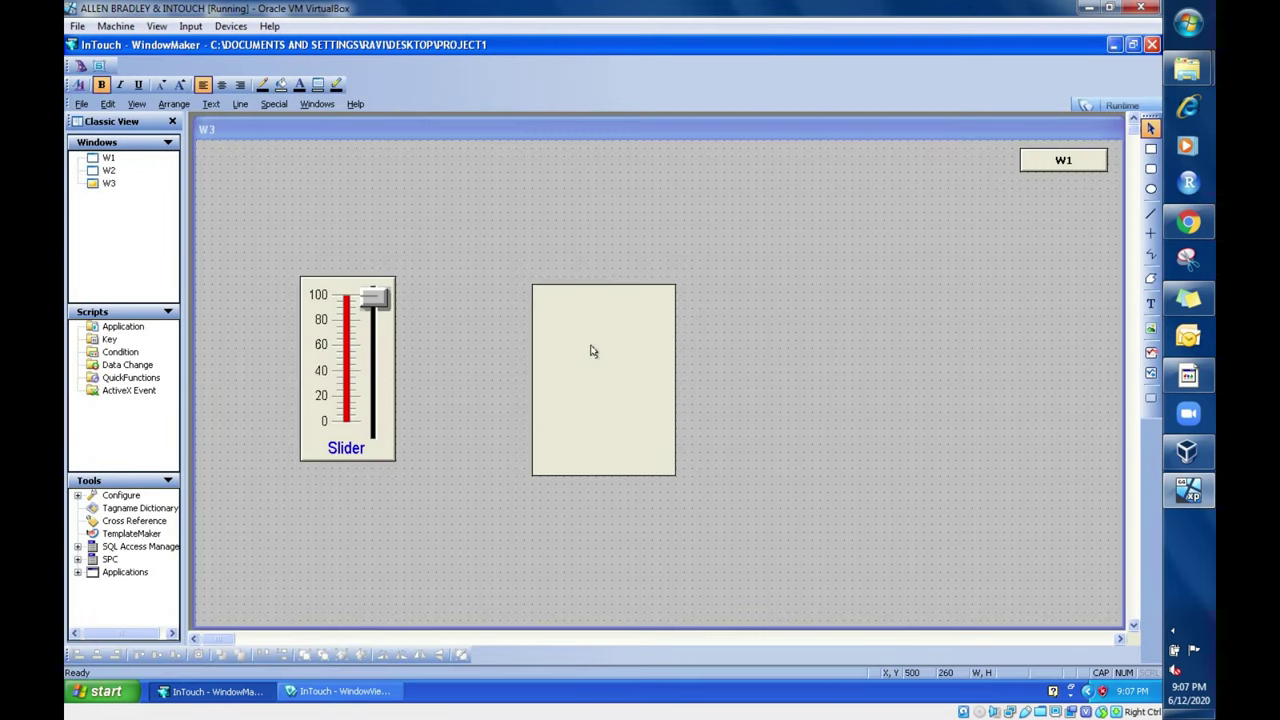
Step: Set the maximum fill percentage of the rectangle's vertical fill link to 50
double_click(590, 351)
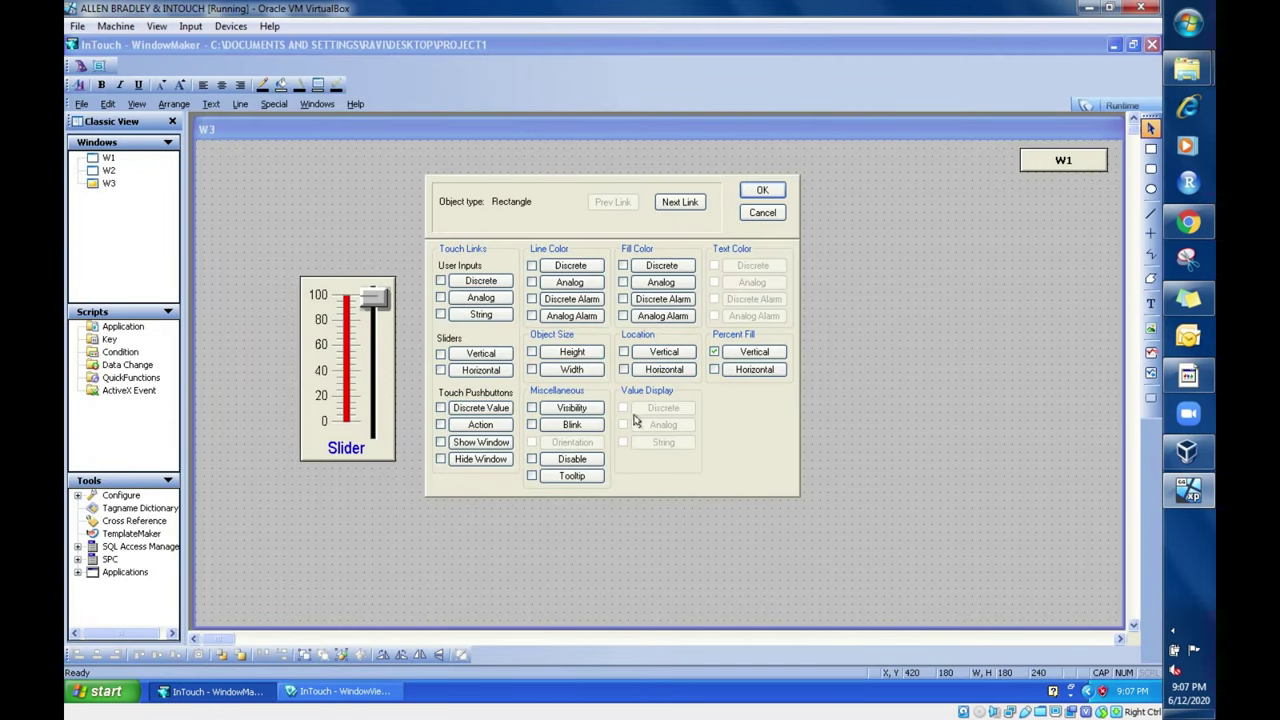
left_click(765, 355)
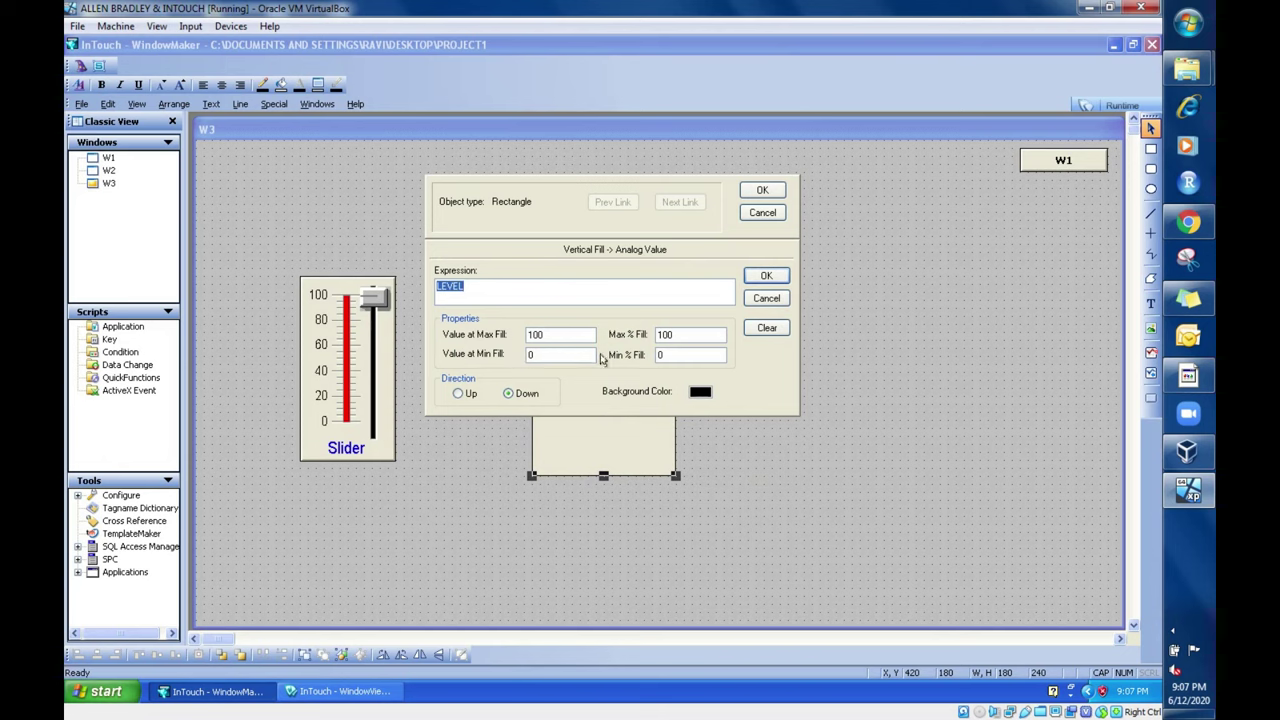
double_click(679, 338)
type("50")
left_click(766, 275)
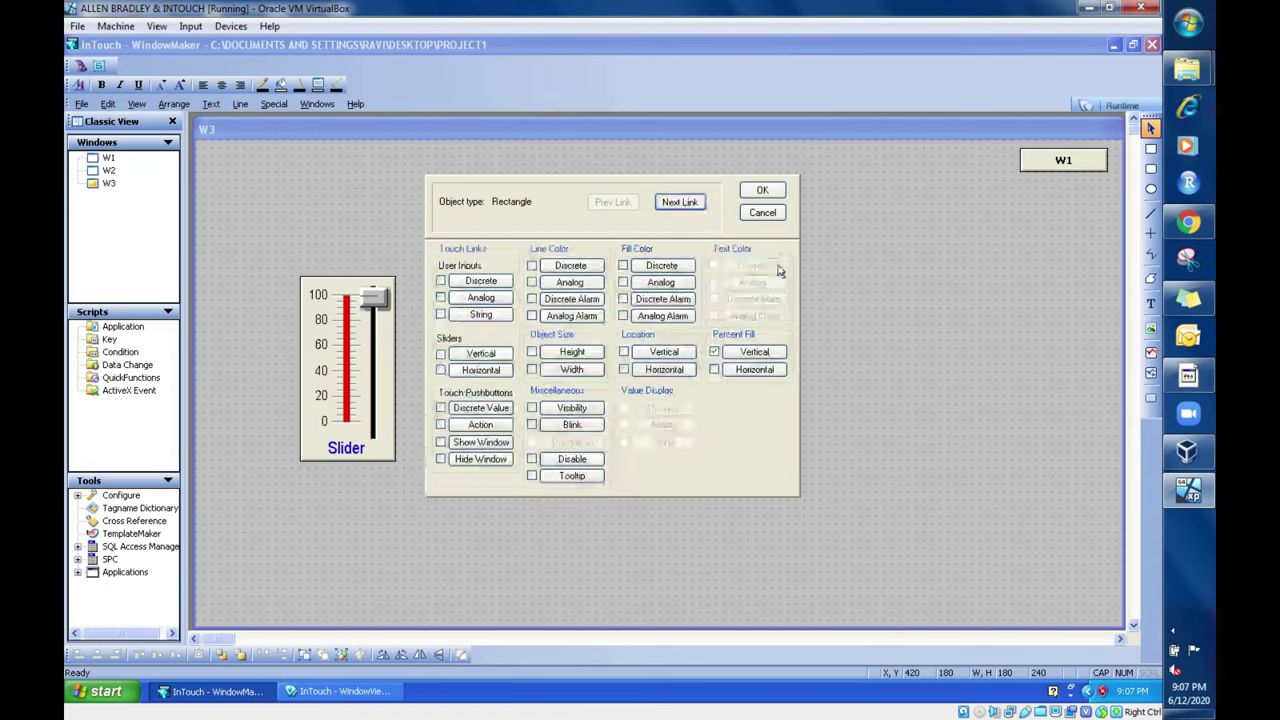
left_click(762, 190)
Step: Test the half-limited vertical fill in the runtime by moving the slider to 100 and back to 0, and return to development
left_click(1125, 107)
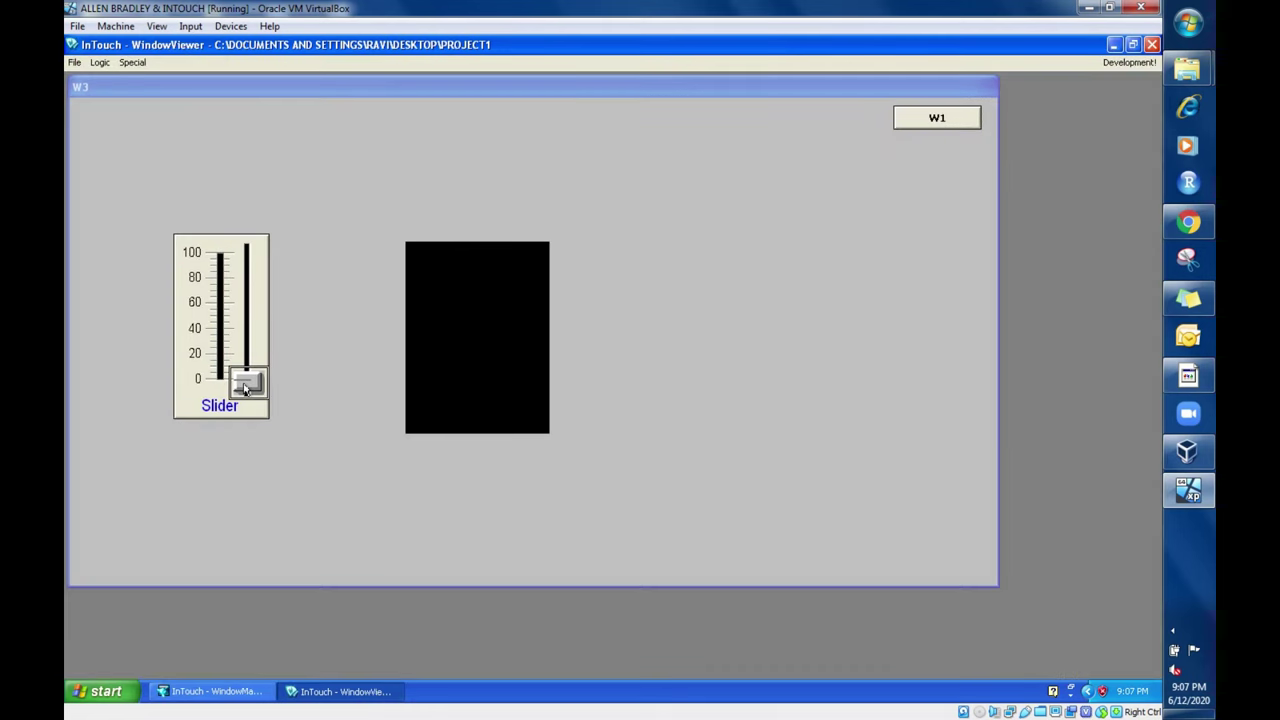
left_click_drag(245, 388, 240, 231)
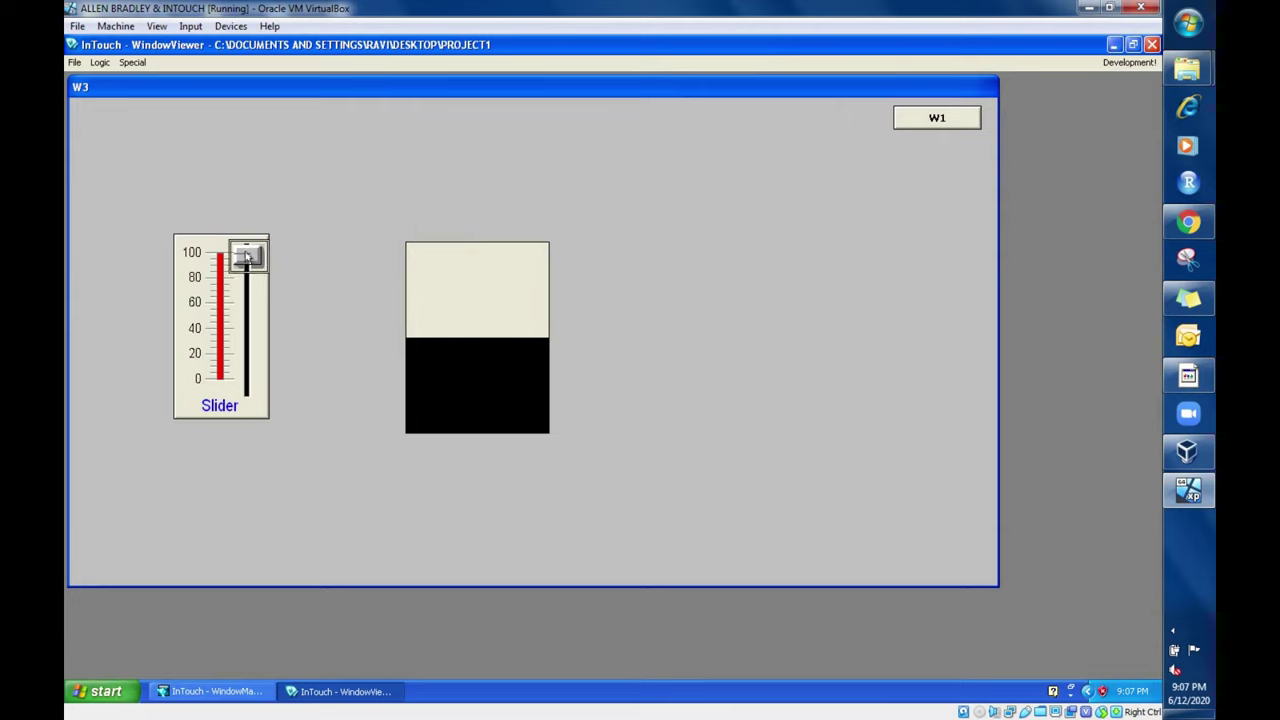
left_click_drag(246, 257, 249, 382)
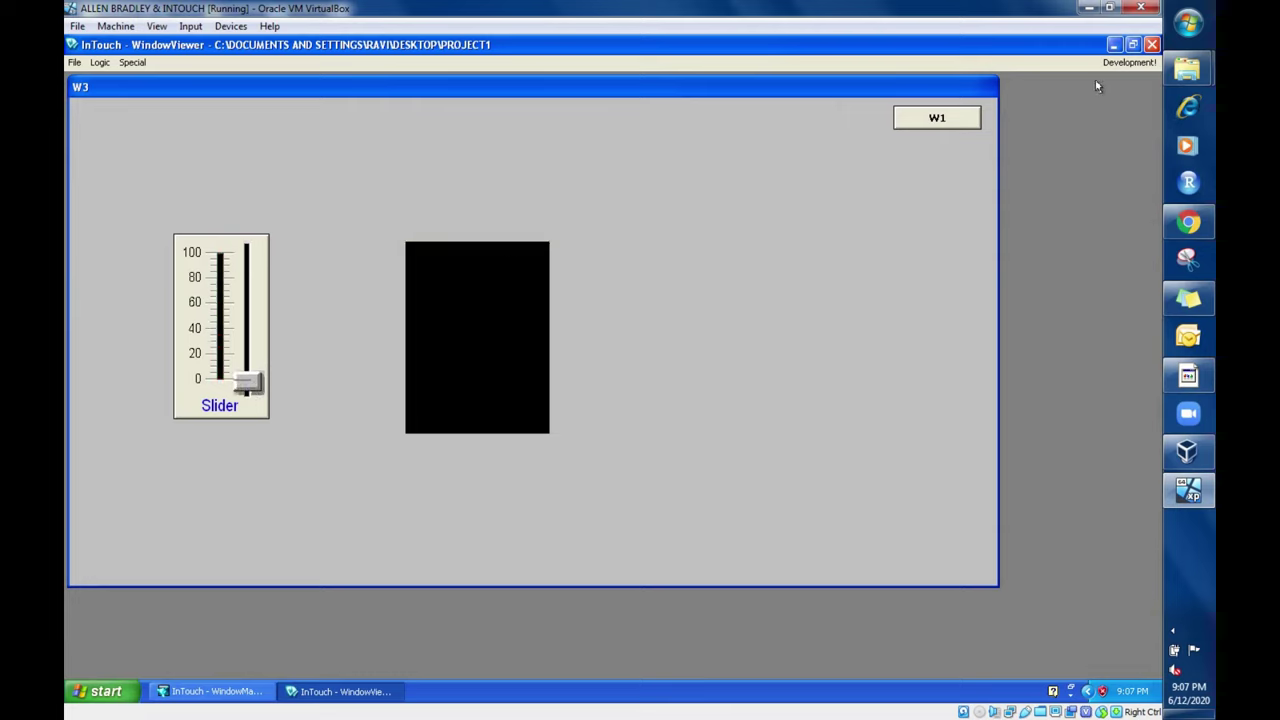
left_click(1127, 62)
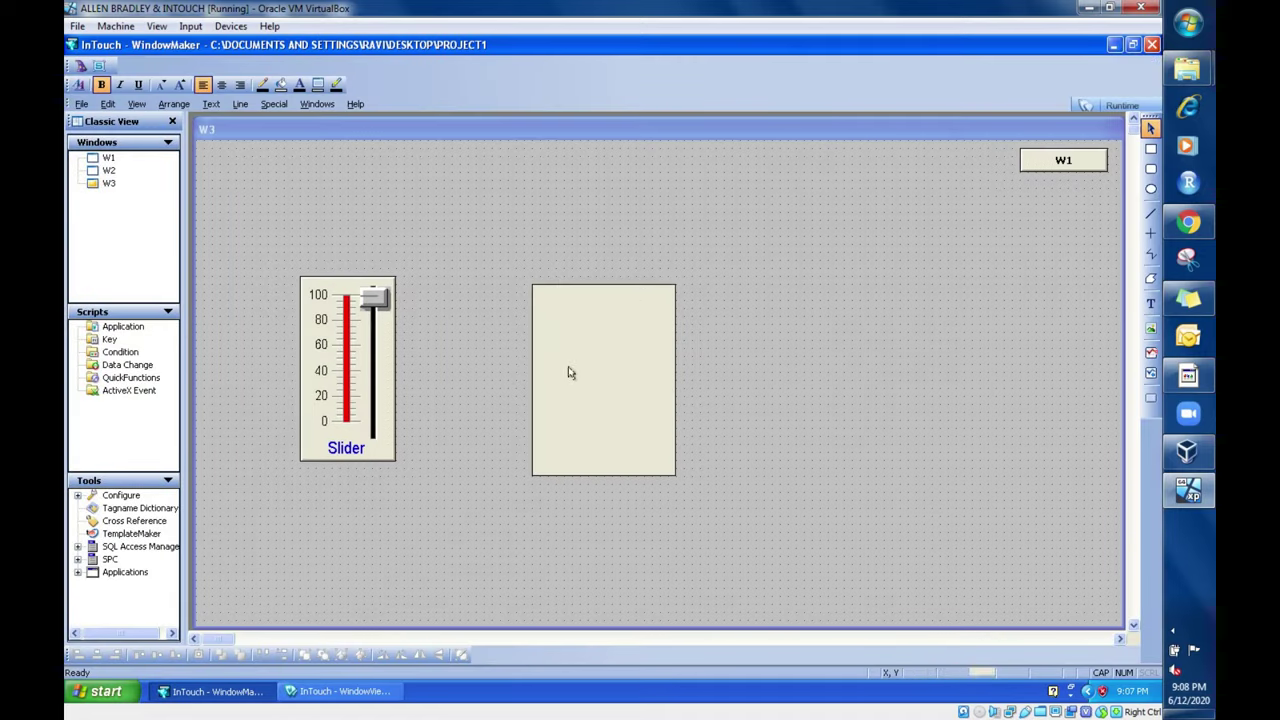
Step: Set the background color of the rectangle's vertical fill link to yellow
double_click(596, 365)
left_click(750, 358)
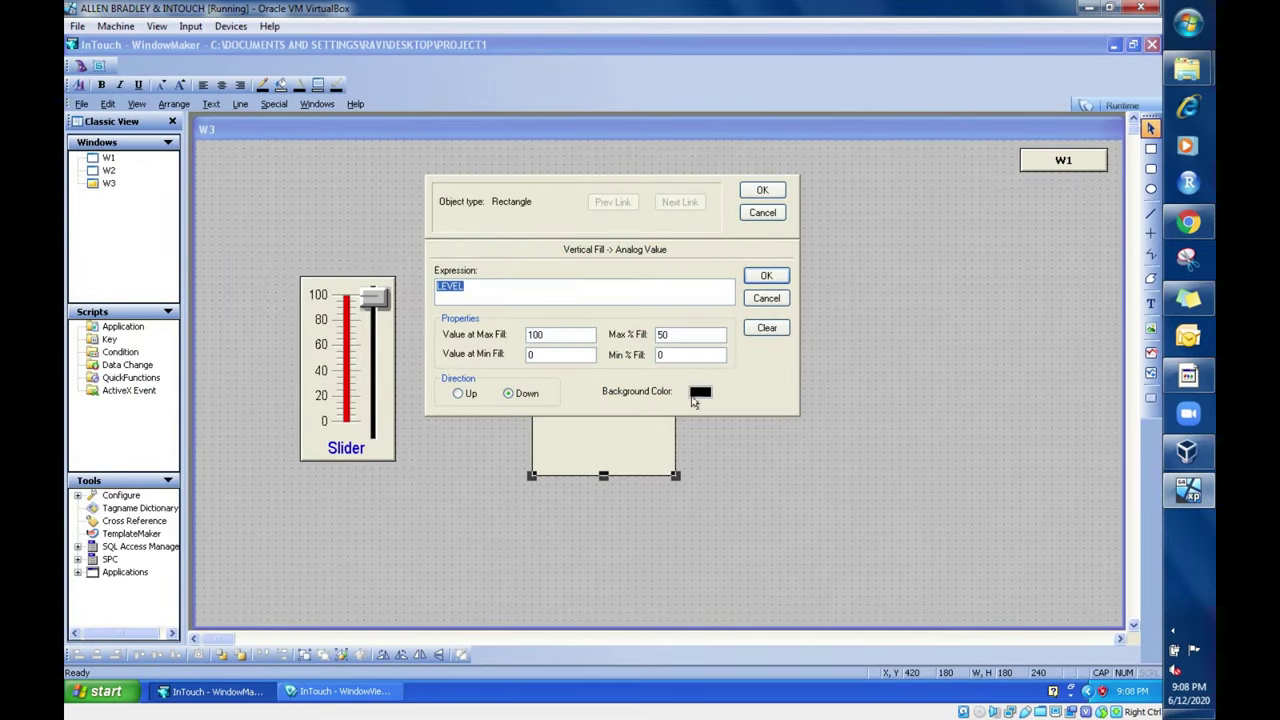
left_click(700, 392)
left_click(750, 454)
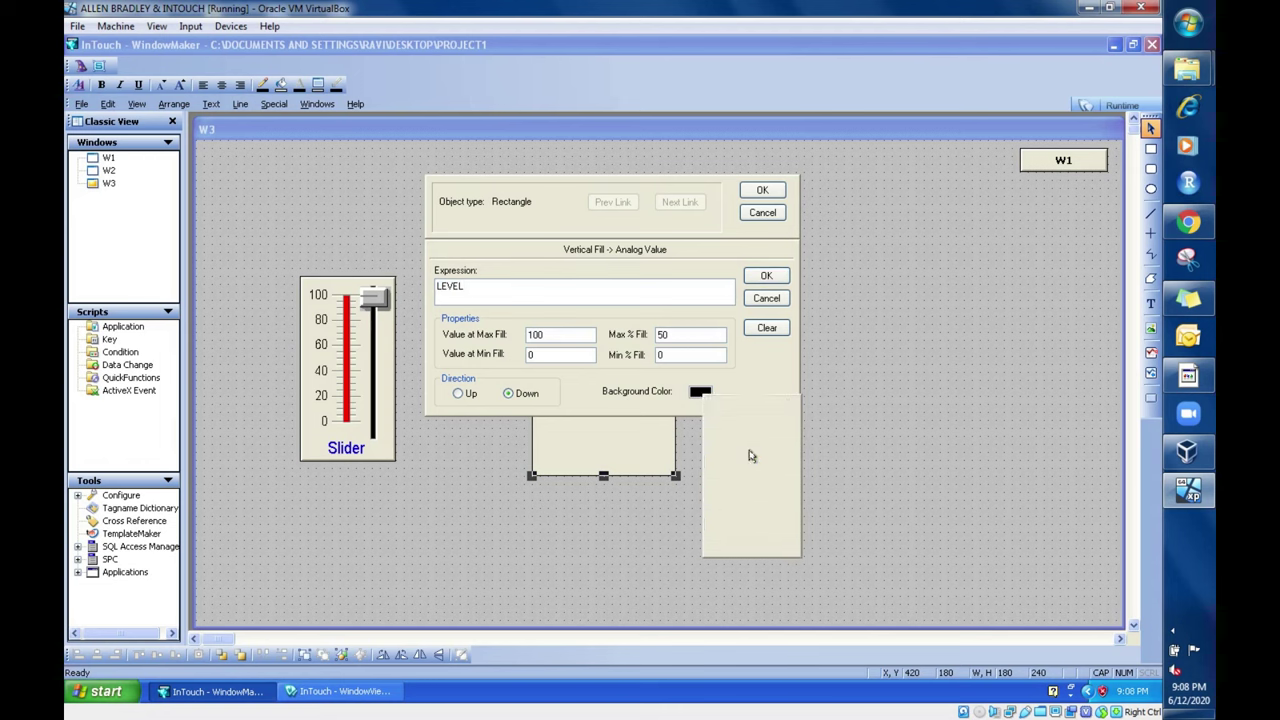
left_click(766, 277)
left_click(762, 190)
Step: Test the fill with the yellow background in the runtime using the slider, leave it at 0, and return to development
left_click(1110, 100)
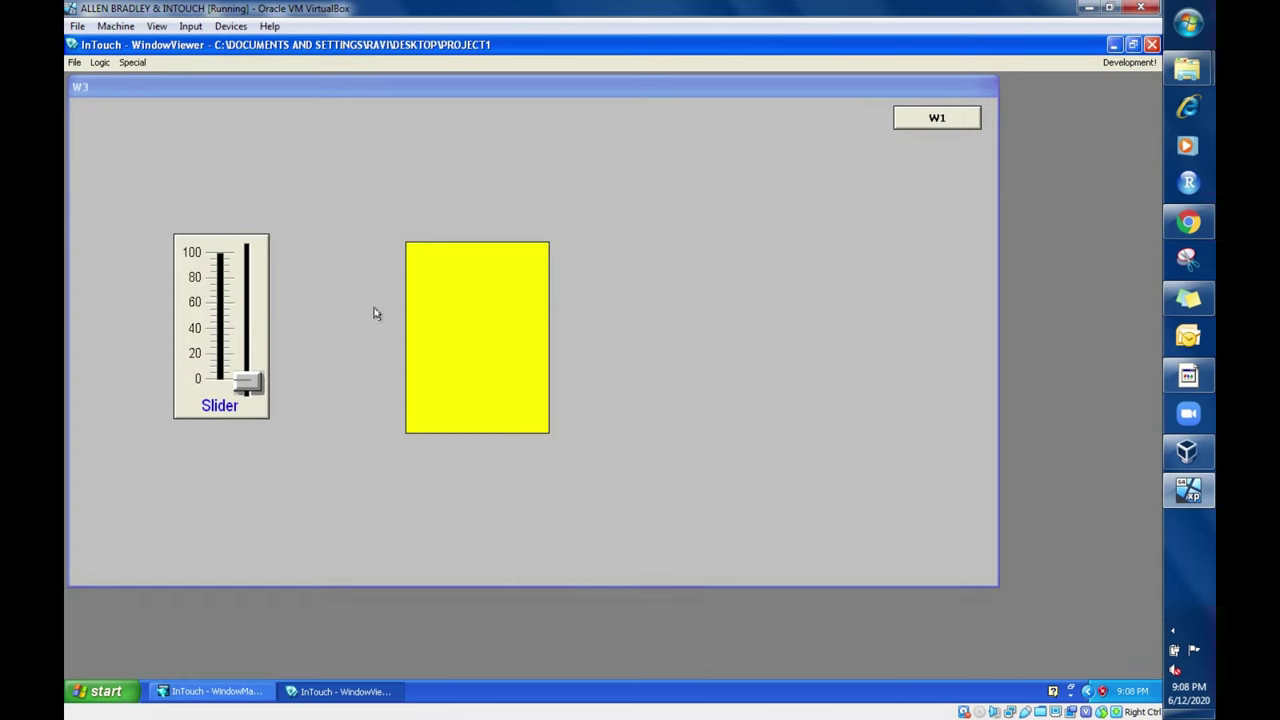
left_click(251, 380)
left_click_drag(251, 380, 257, 480)
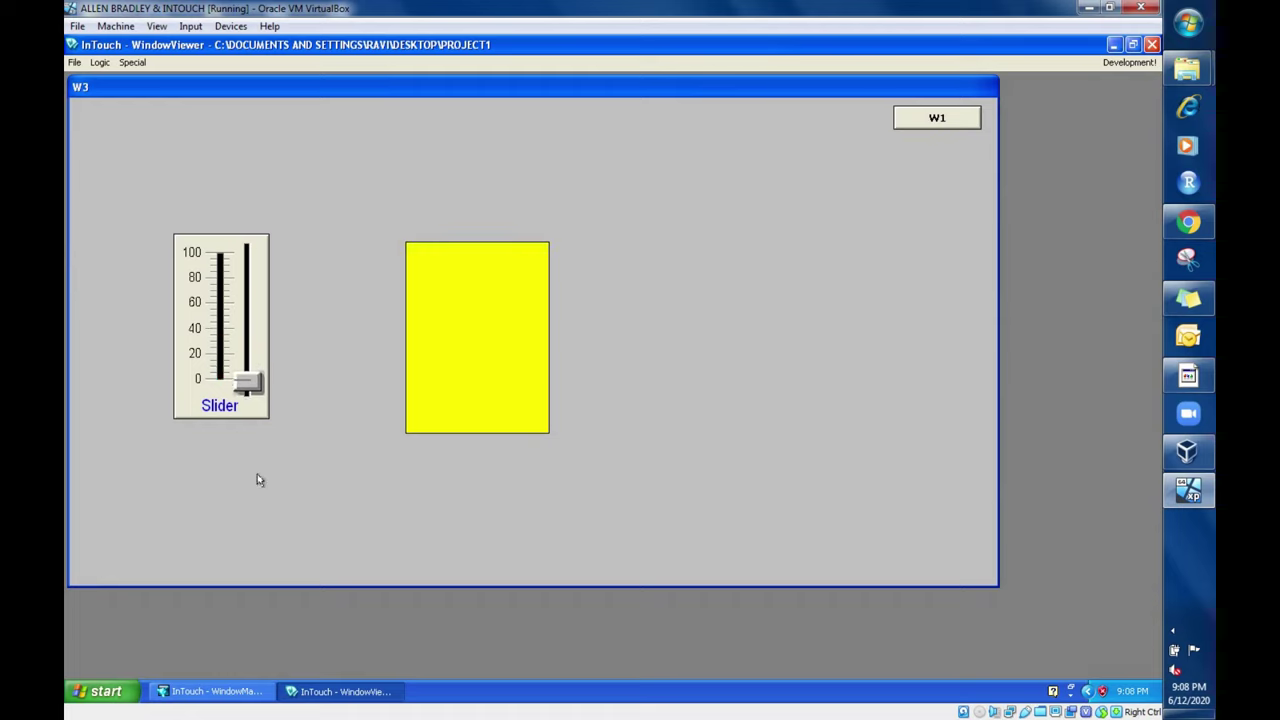
left_click(1118, 64)
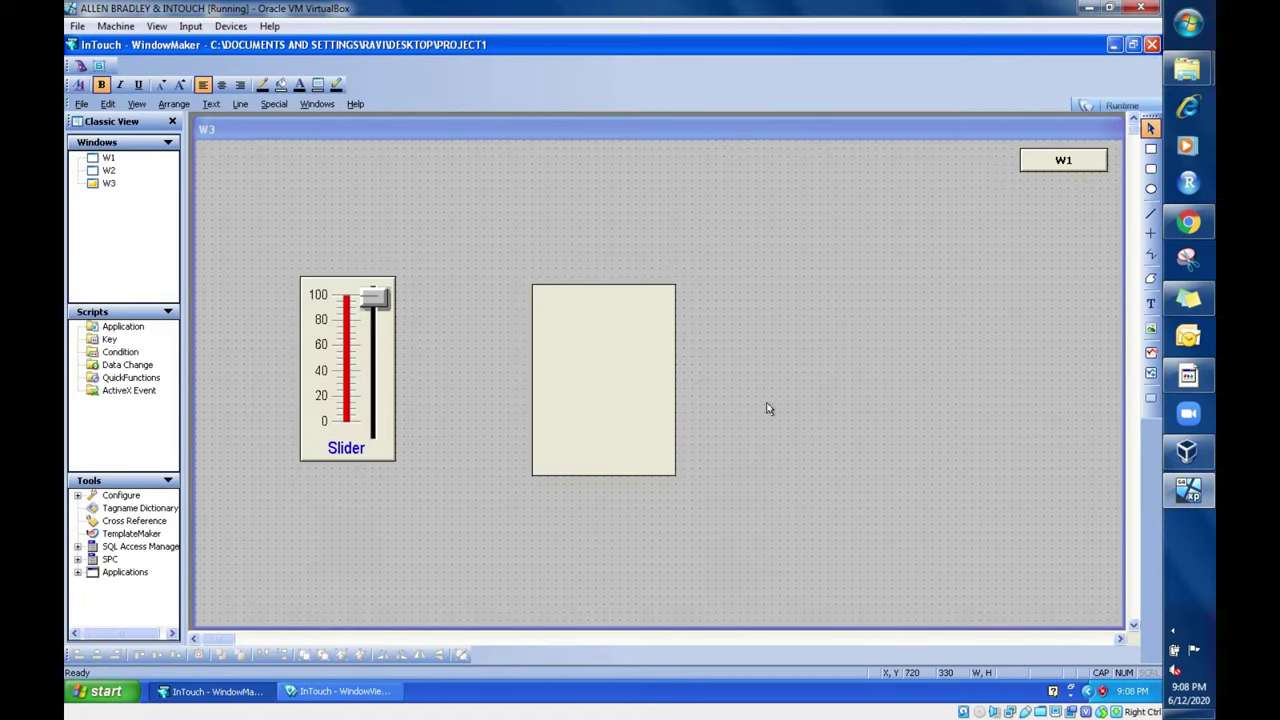
Step: Replace the rectangle's vertical fill link with a horizontal Percent Fill link driven by the LEVEL tag, with direction Right
double_click(577, 386)
left_click(715, 352)
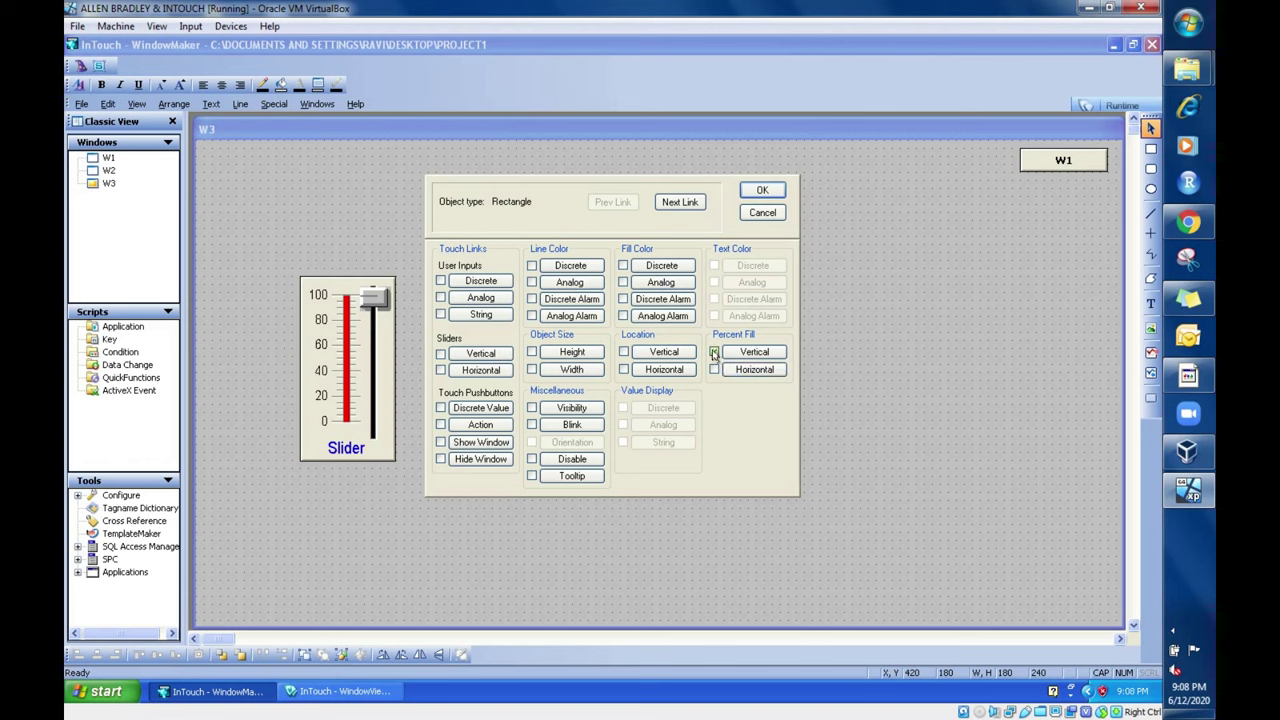
left_click(714, 352)
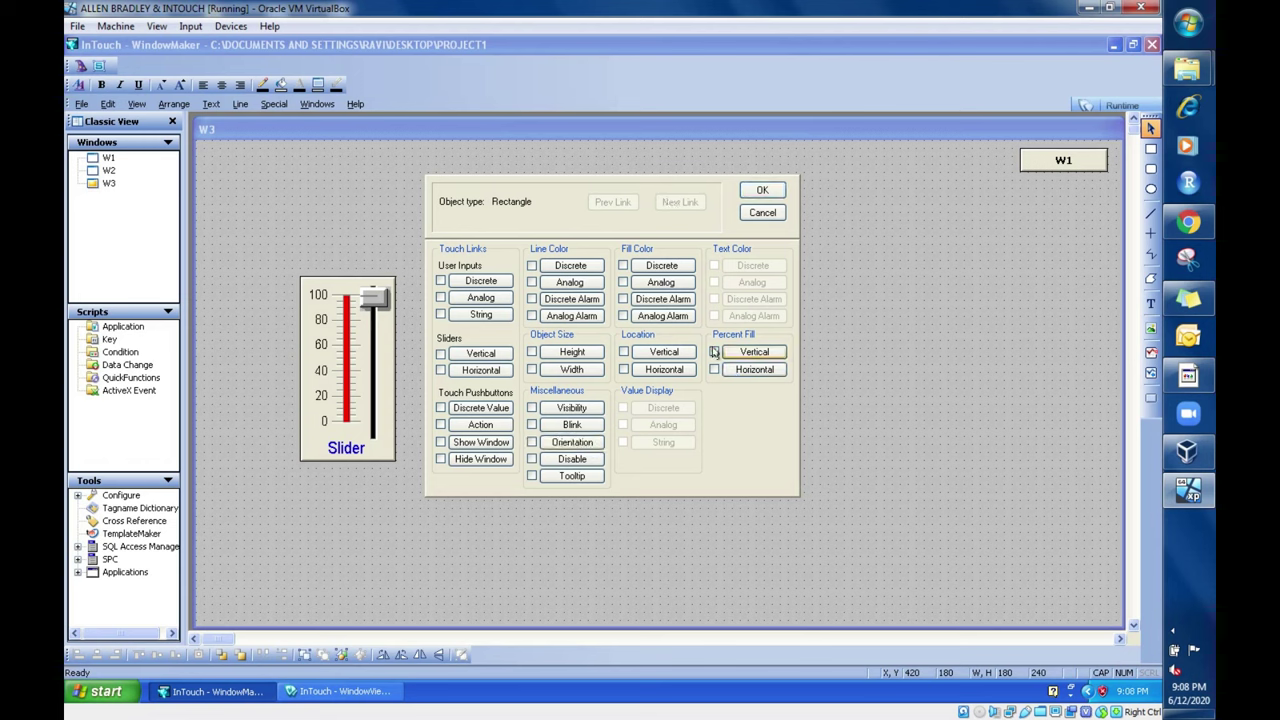
left_click(714, 370)
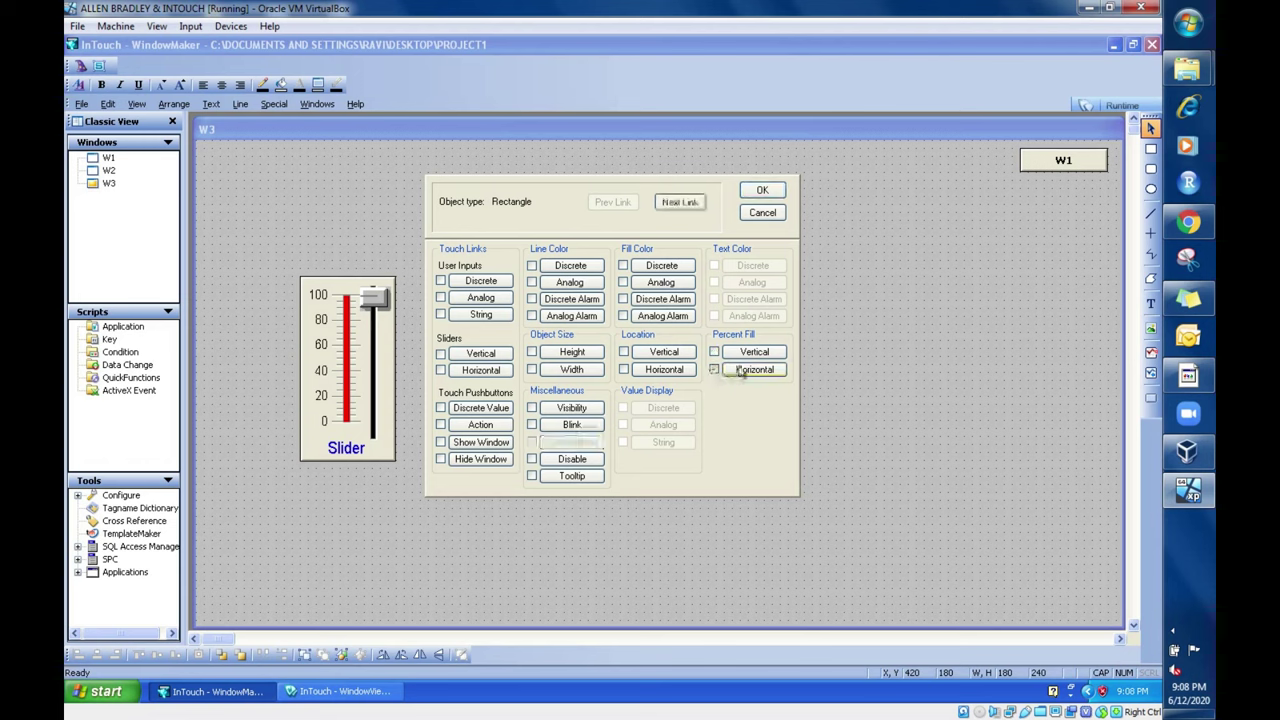
left_click(740, 370)
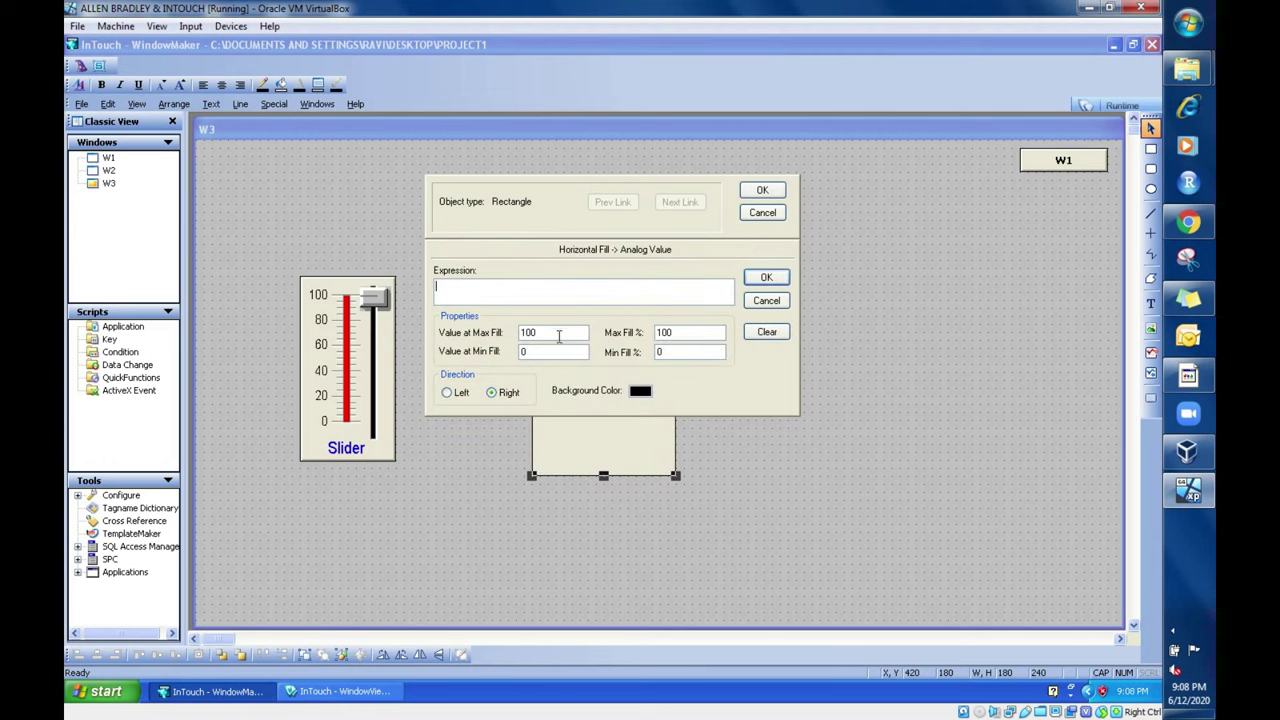
double_click(534, 285)
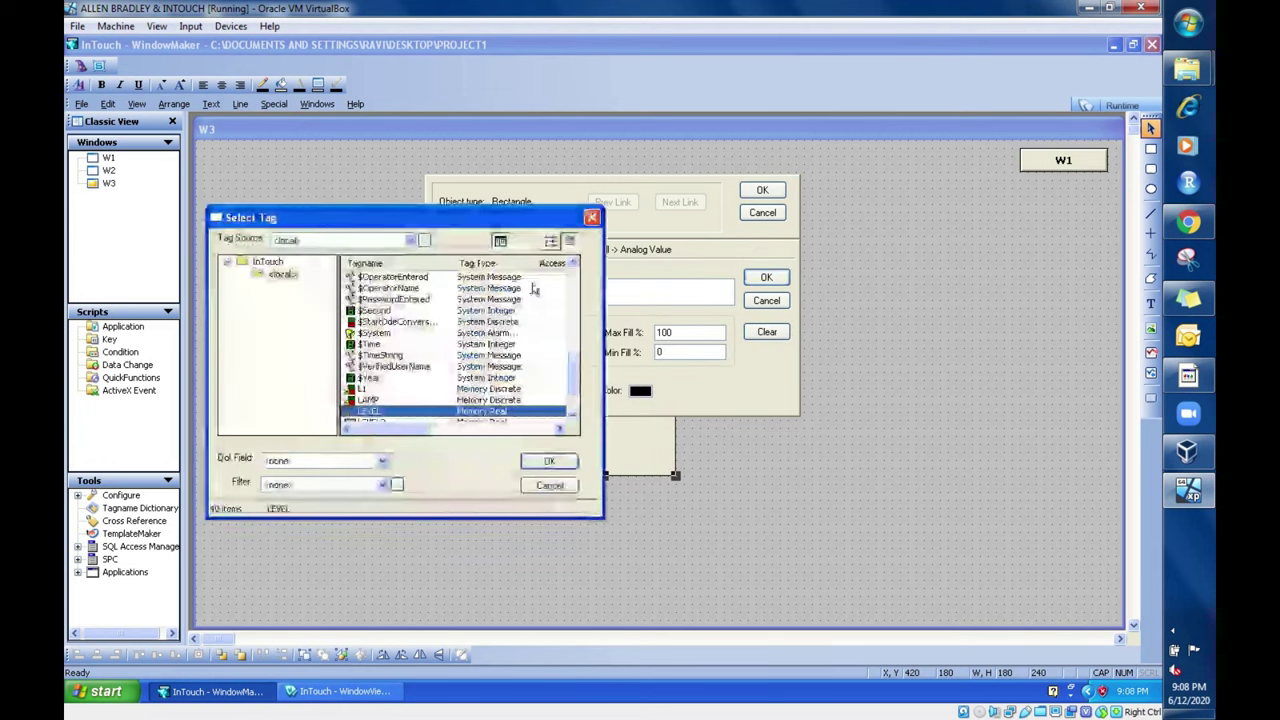
double_click(493, 413)
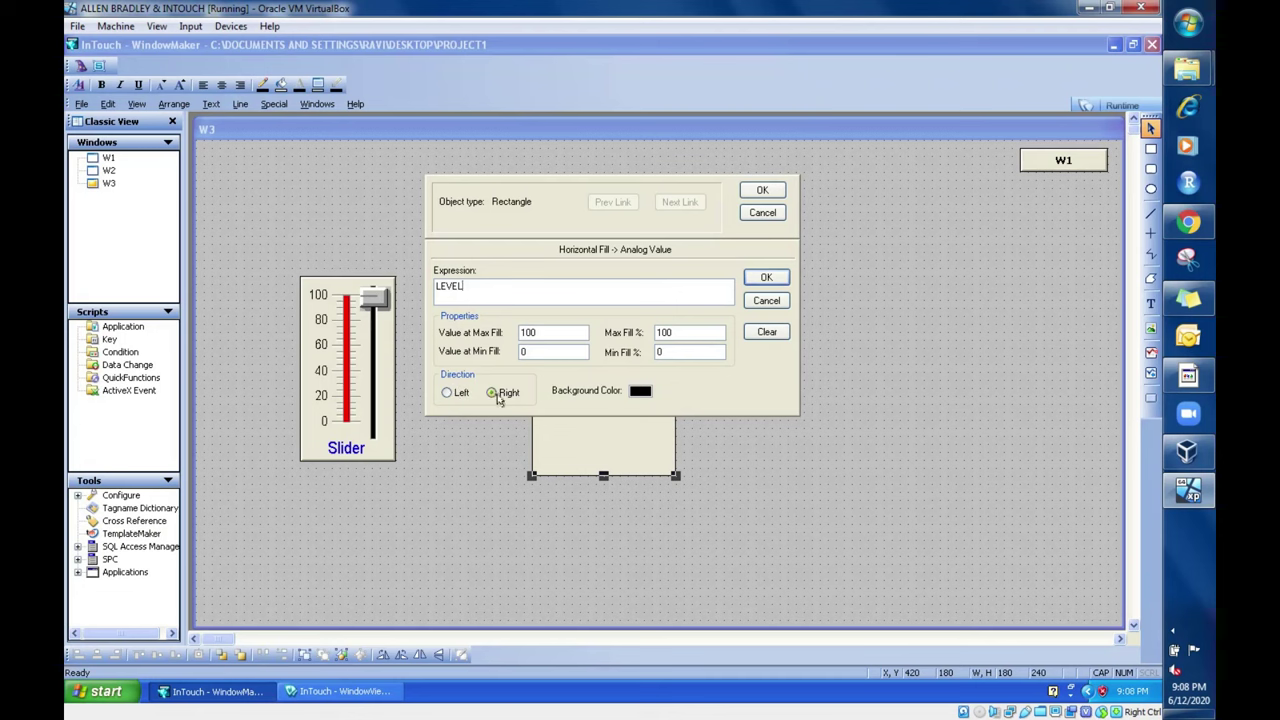
left_click(770, 278)
left_click(762, 192)
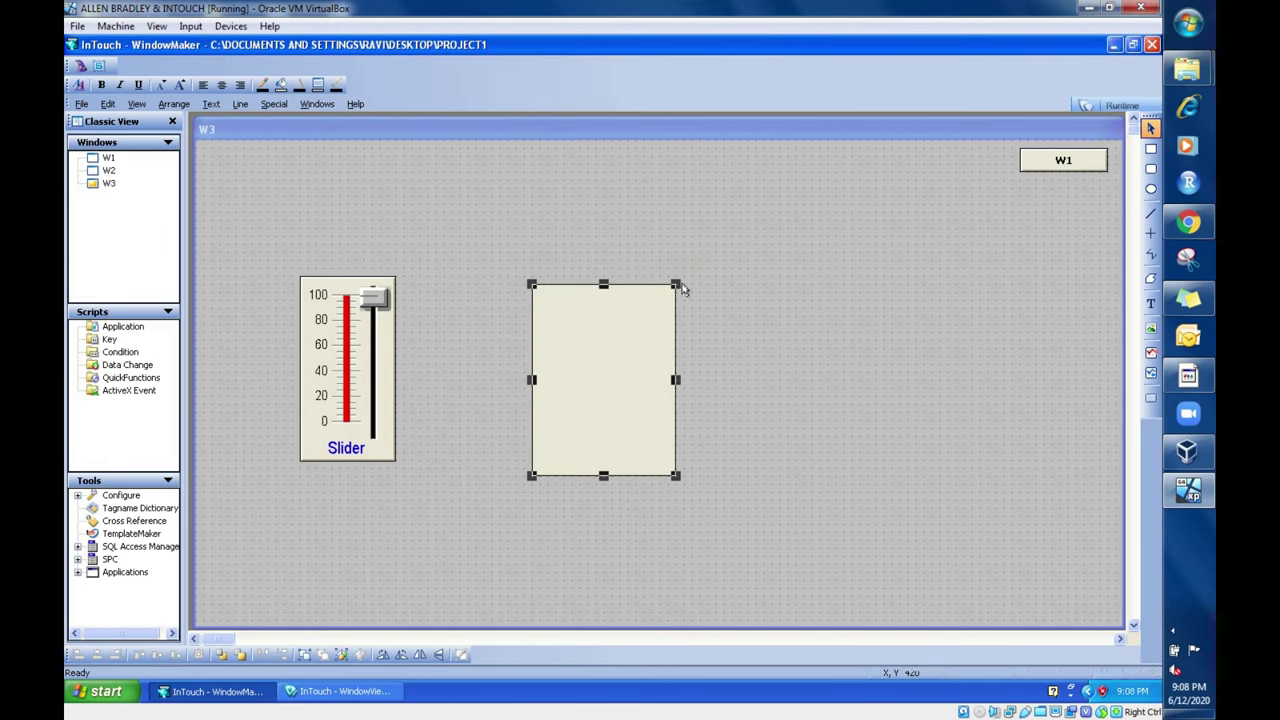
Step: Test the rightward fill in the runtime by moving the slider to about 25 and back to 0, and return to development
left_click(1120, 106)
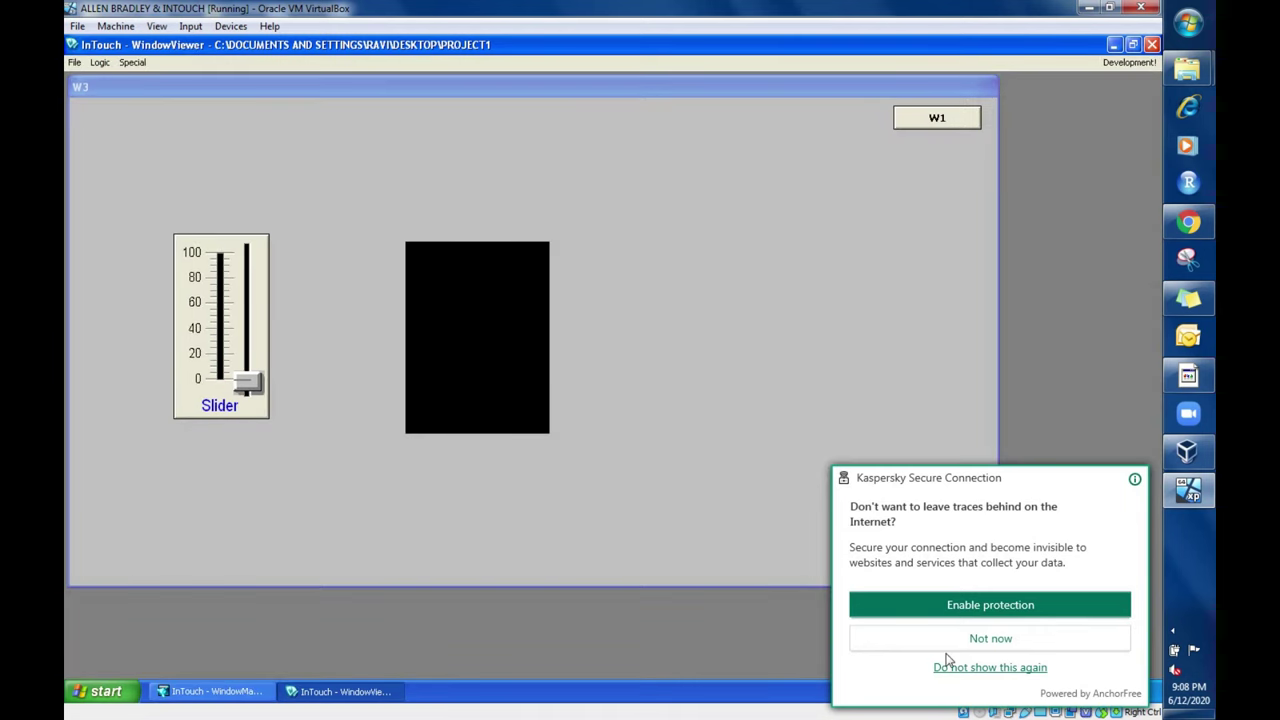
left_click(957, 648)
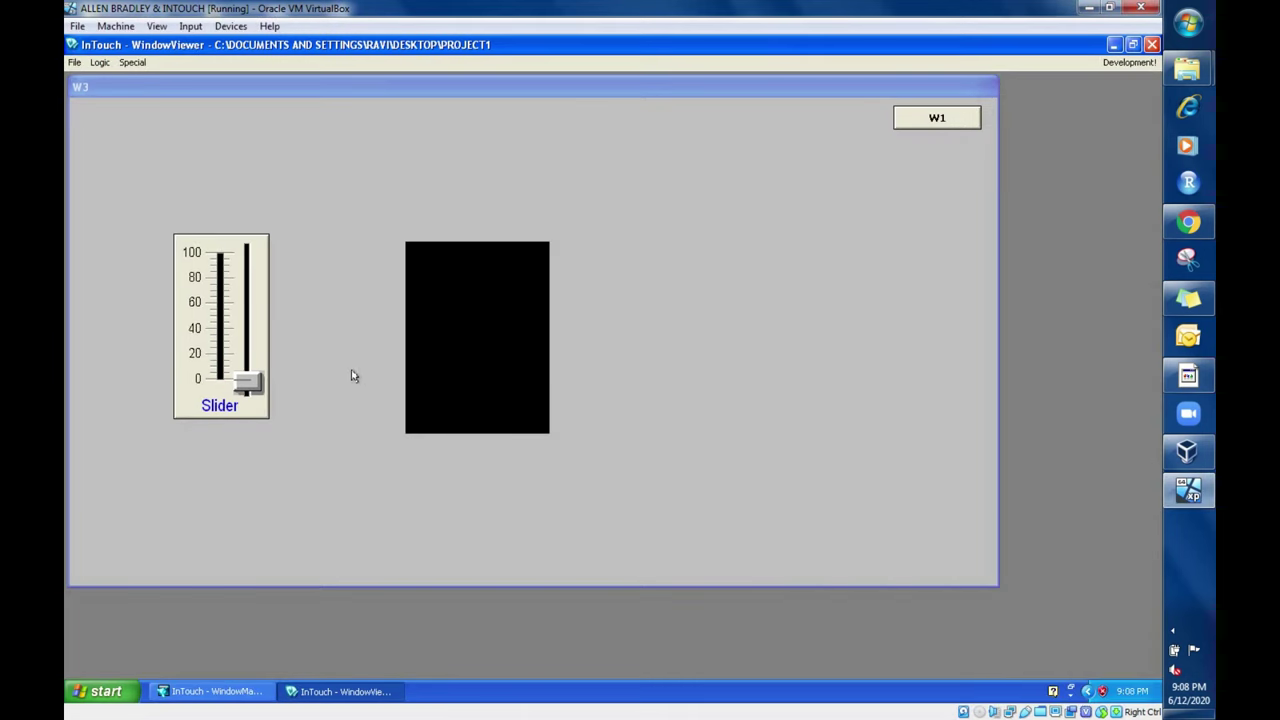
left_click_drag(254, 386, 250, 350)
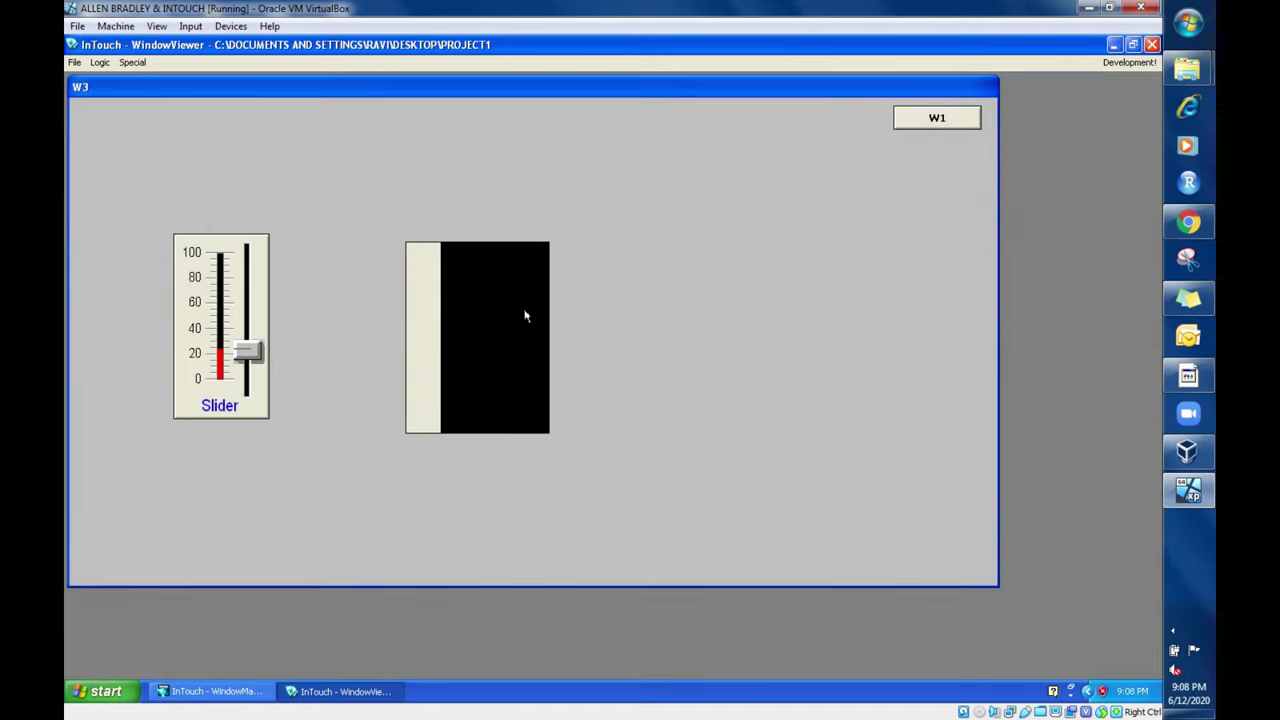
mouse_move(236, 350)
left_mouse_down()
mouse_move(234, 223)
mouse_move(237, 367)
left_mouse_up()
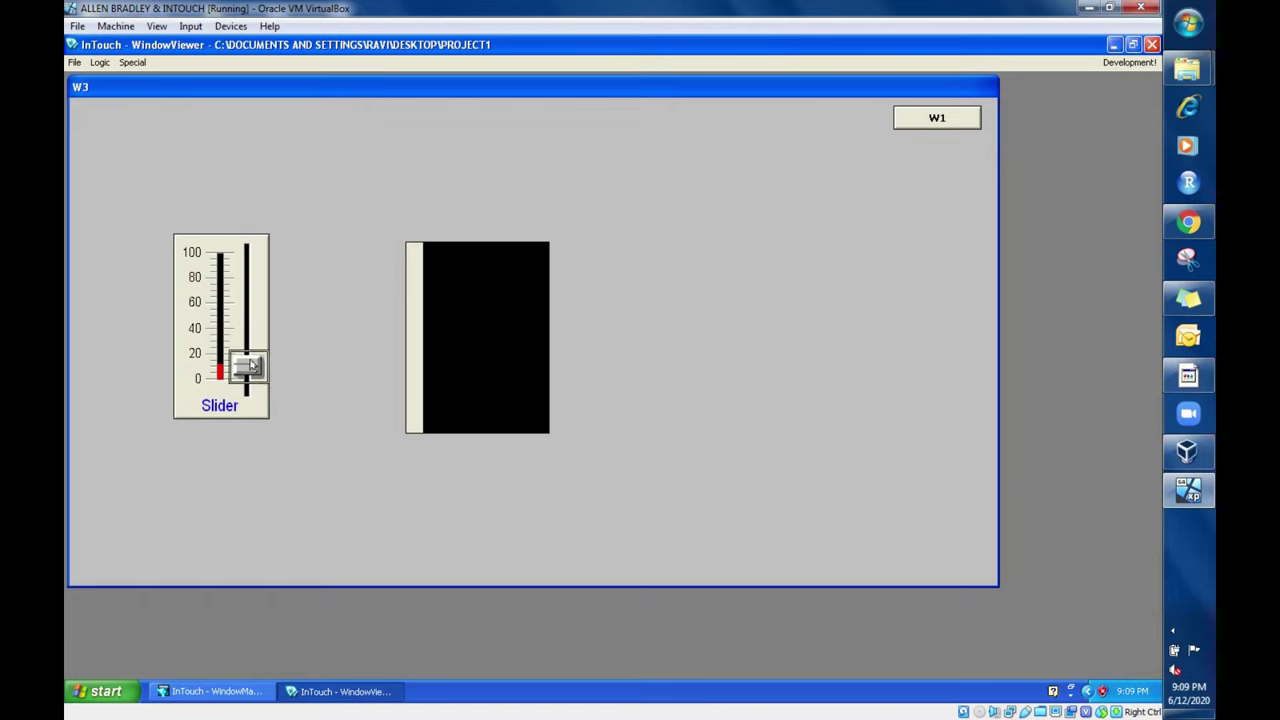
mouse_move(248, 362)
left_mouse_down()
mouse_move(249, 378)
mouse_move(259, 243)
mouse_move(248, 380)
left_mouse_up()
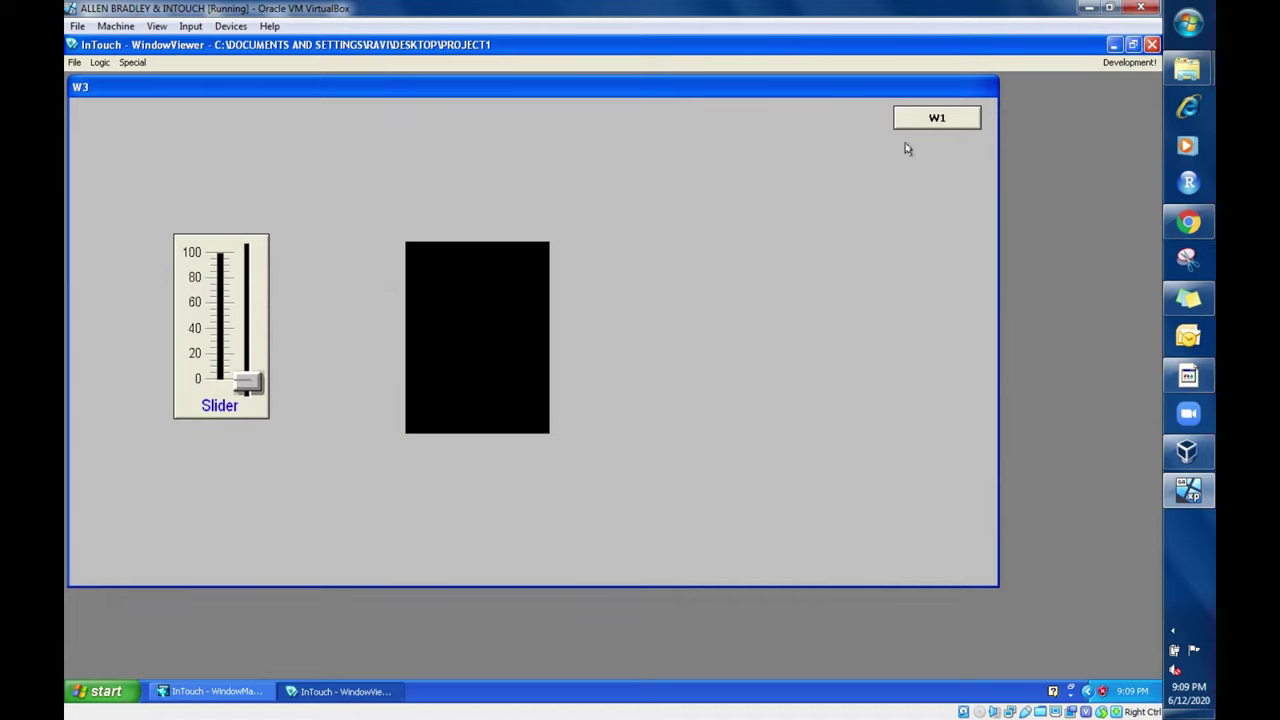
left_click(1140, 63)
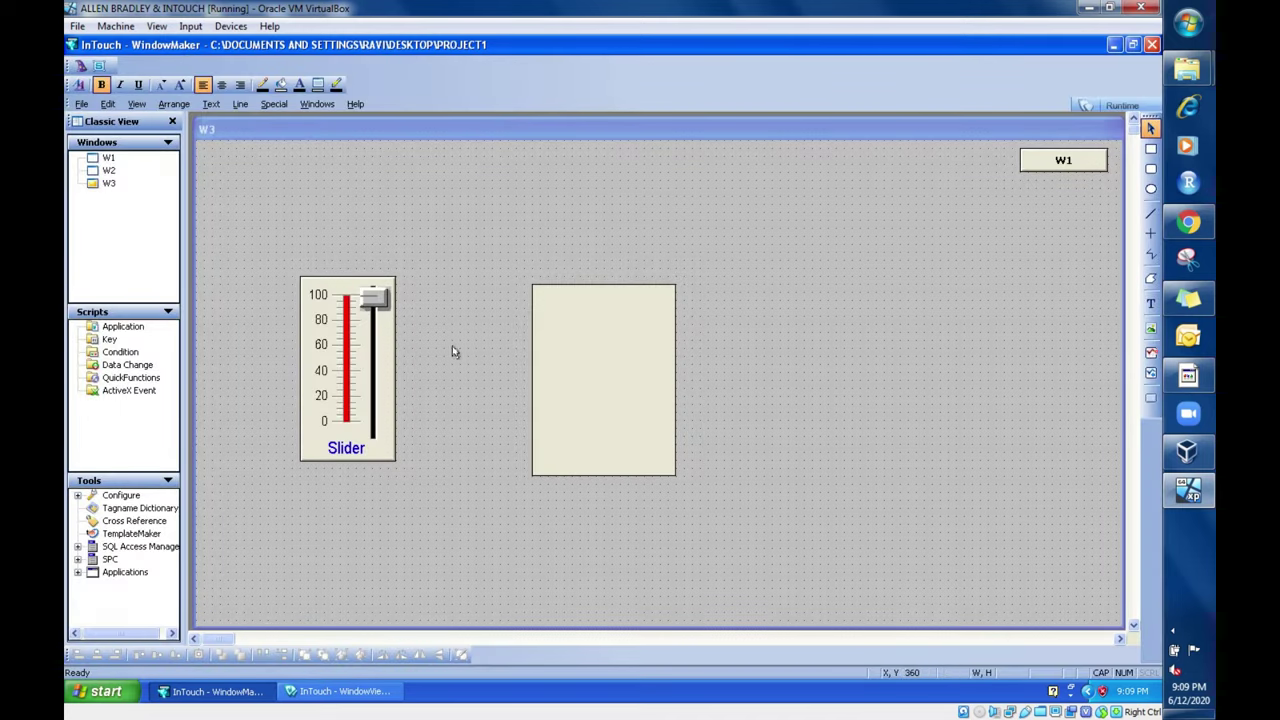
Step: Set the direction of the rectangle's horizontal fill link to Left
double_click(627, 358)
left_click(755, 369)
left_click(448, 394)
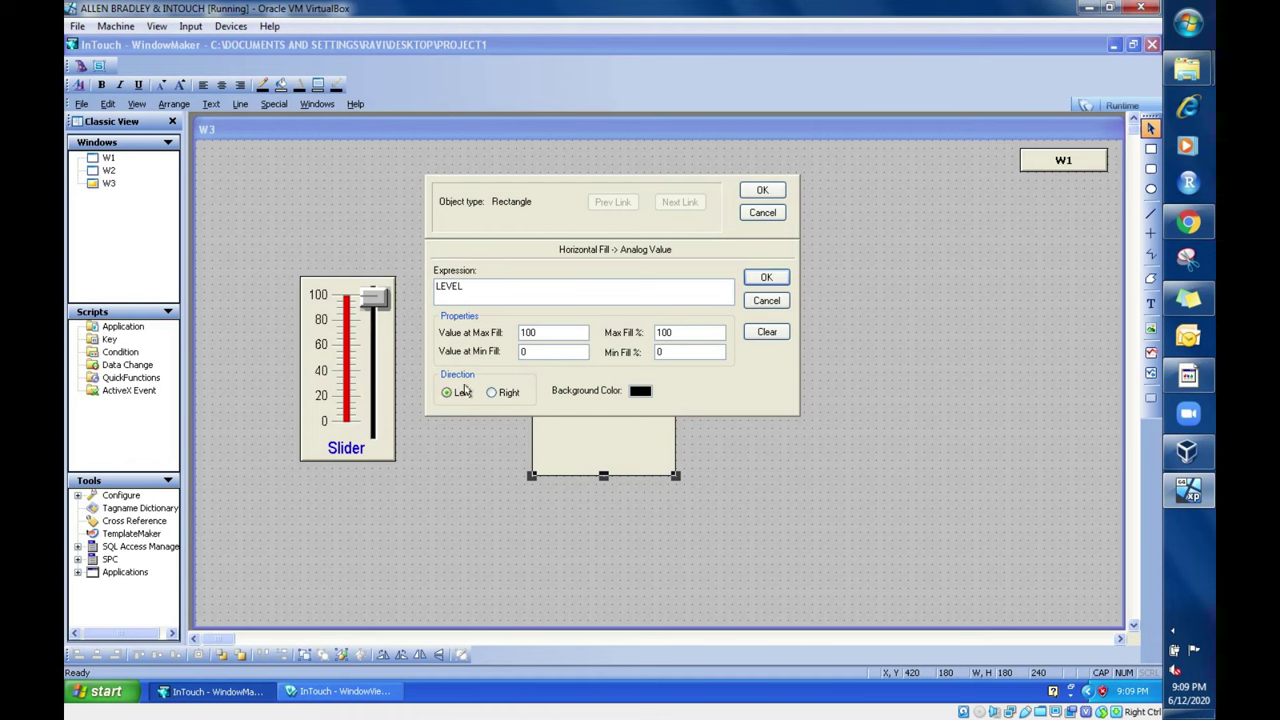
left_click(768, 280)
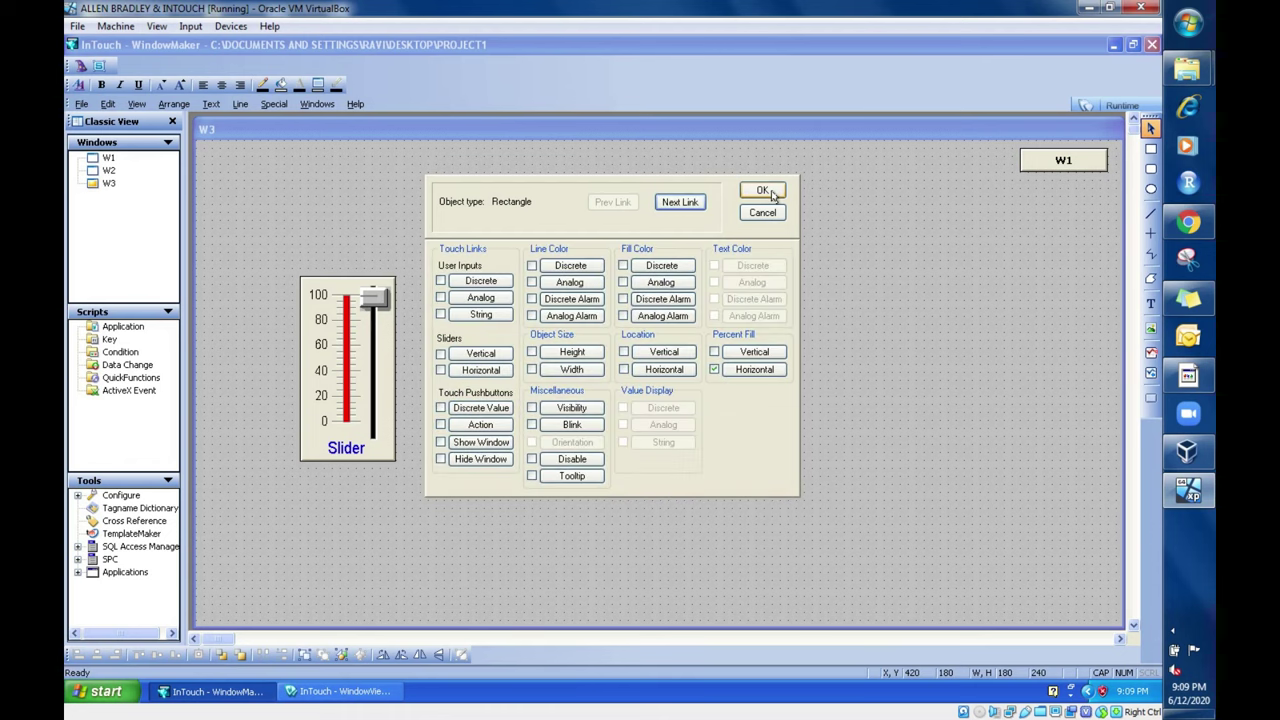
left_click(762, 190)
Step: Test the leftward horizontal fill in the runtime with the slider, and return to development
left_click(1122, 103)
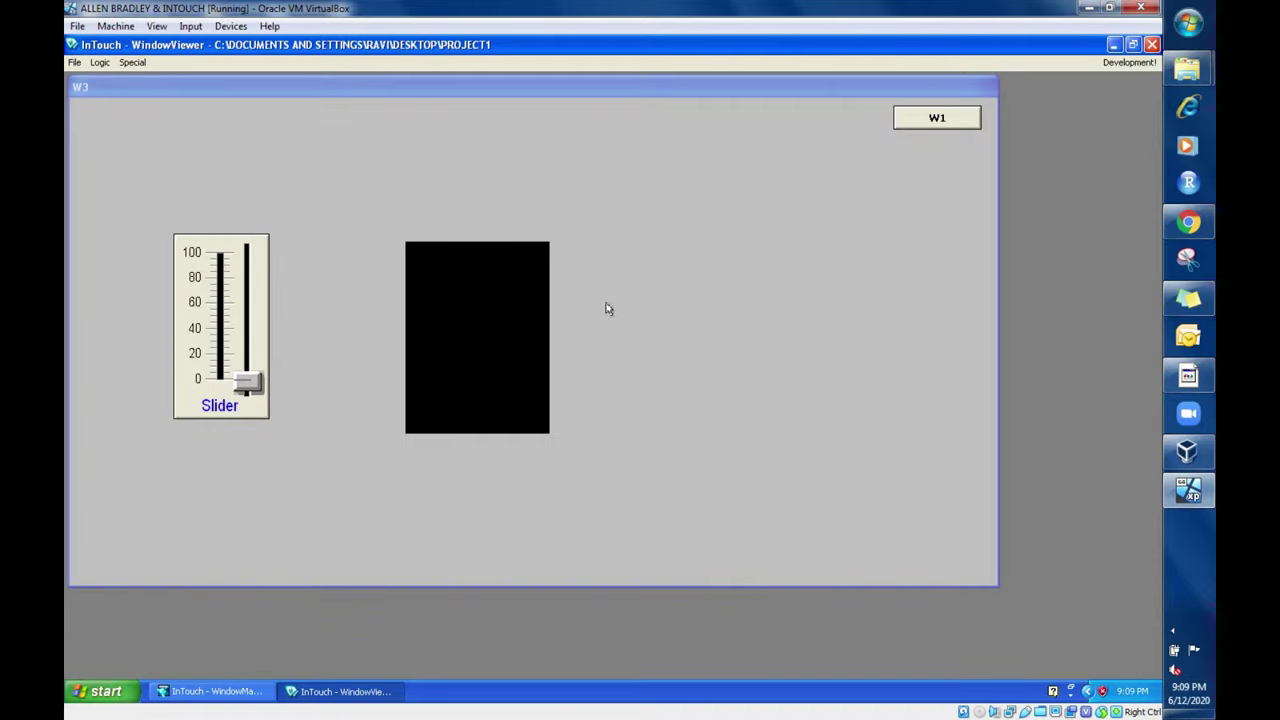
left_click_drag(255, 383, 242, 446)
left_click(1126, 62)
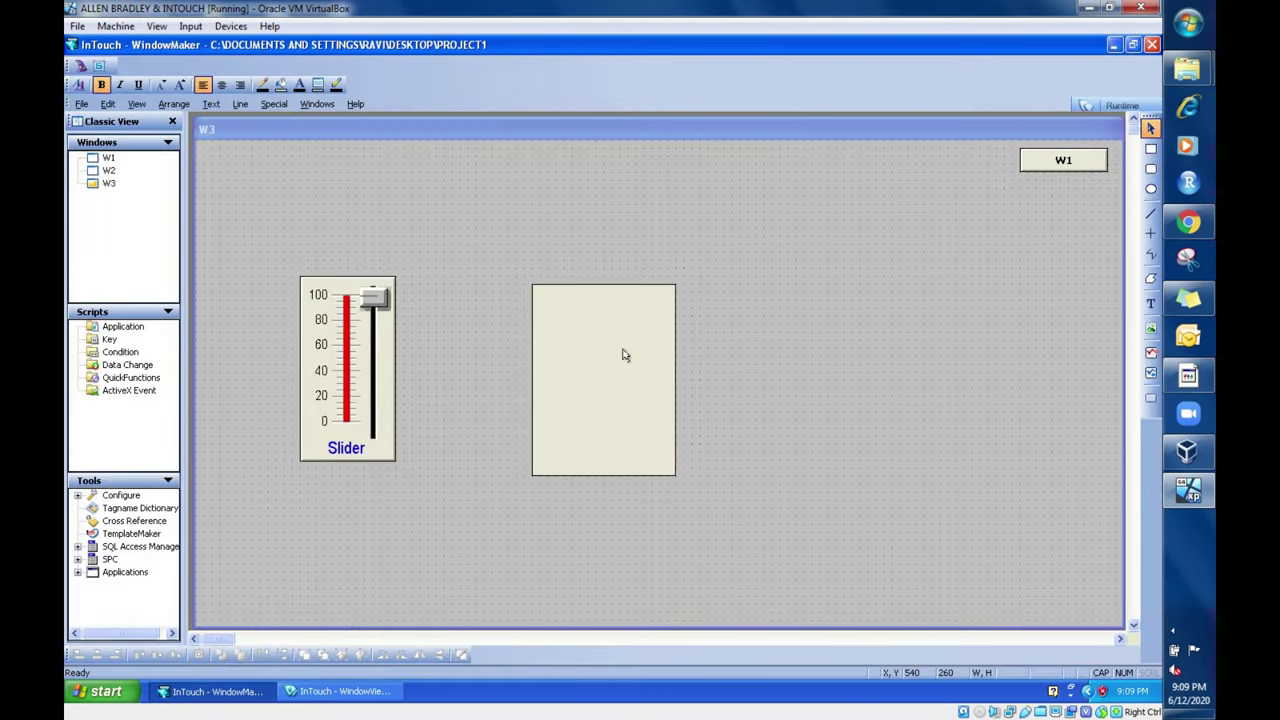
Step: Set the maximum fill percentage of the rectangle's horizontal fill link to 25
double_click(623, 355)
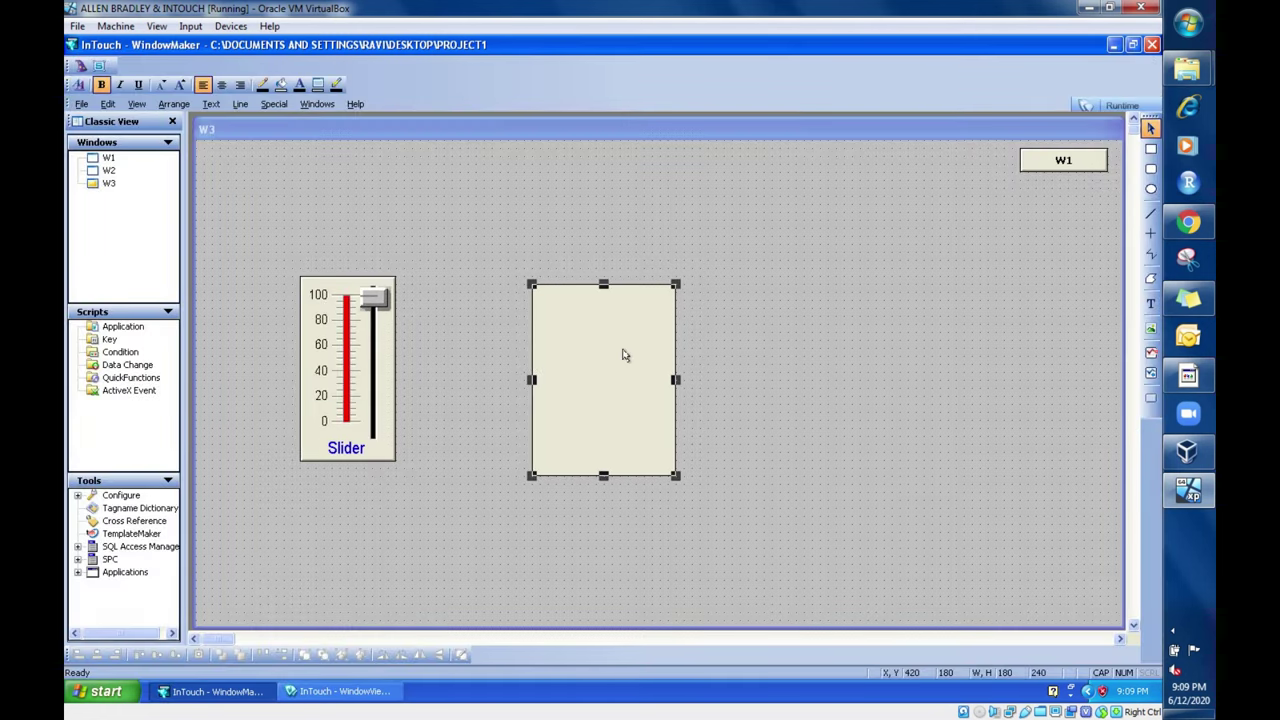
left_click(771, 373)
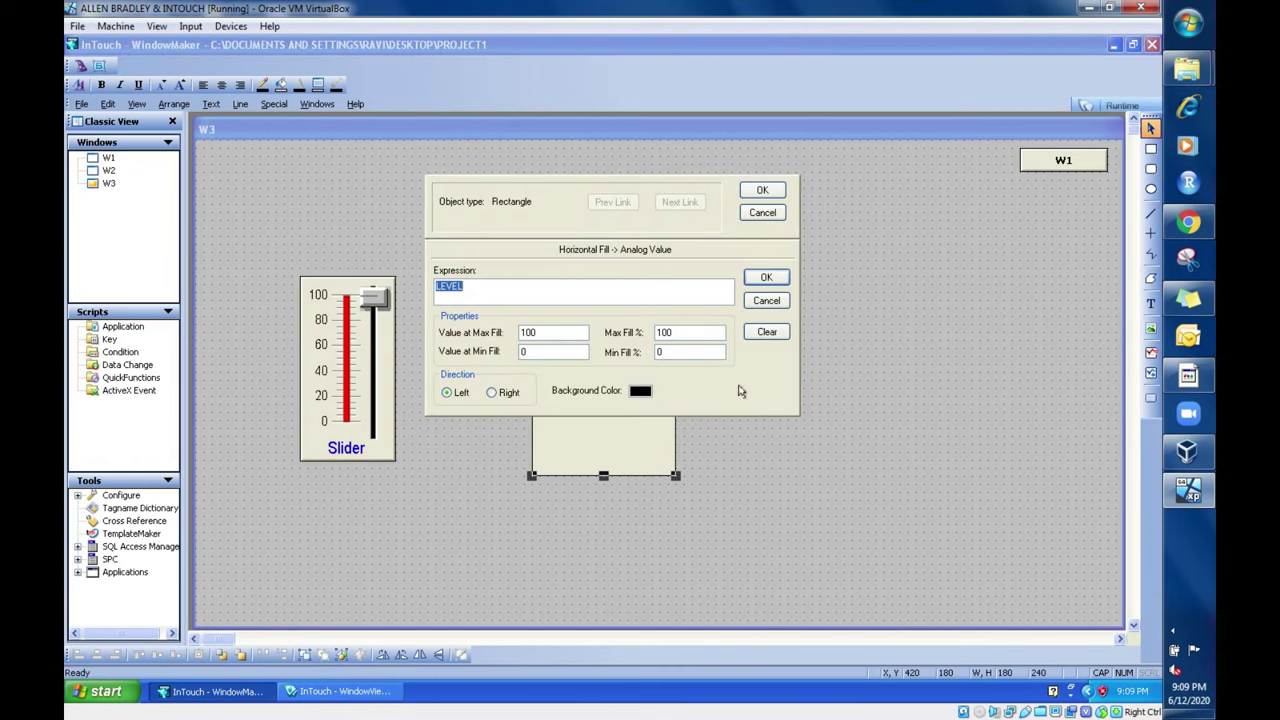
double_click(680, 335)
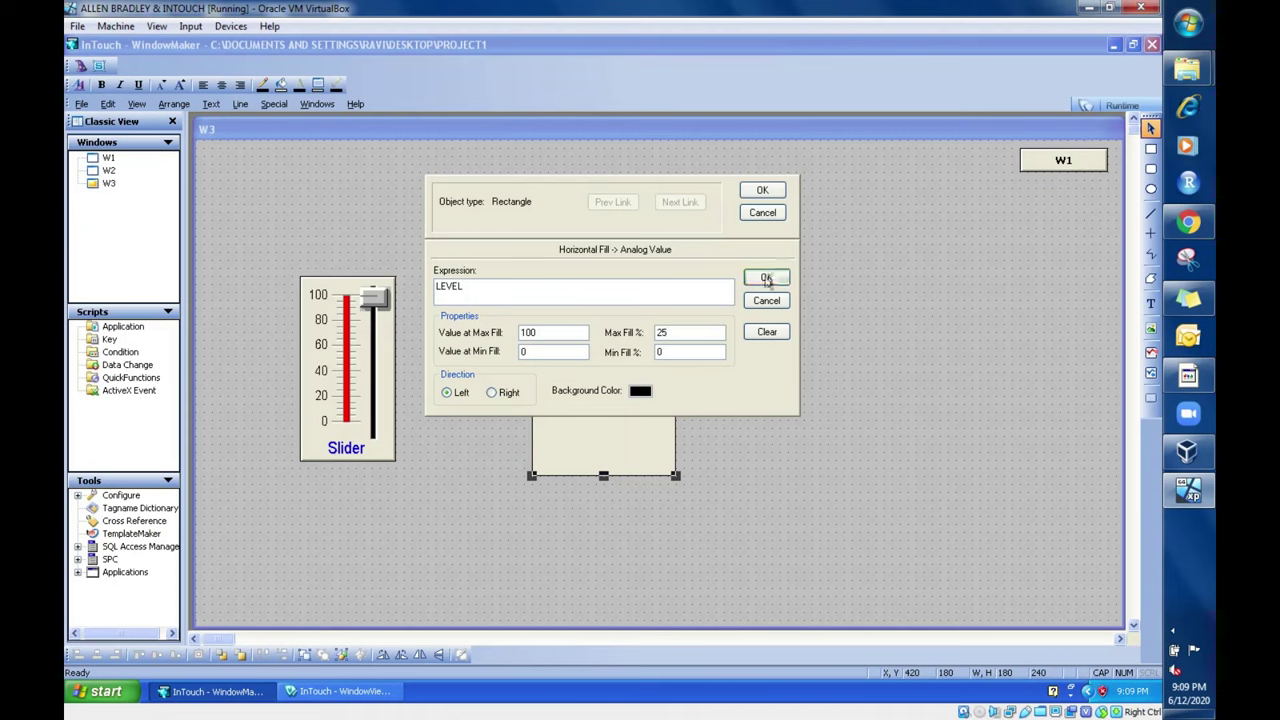
left_click(766, 280)
left_click(764, 191)
Step: Test the 25 percent horizontal fill limit in the runtime by moving the slider to 100 and back to 0, and return to development
left_click(1115, 108)
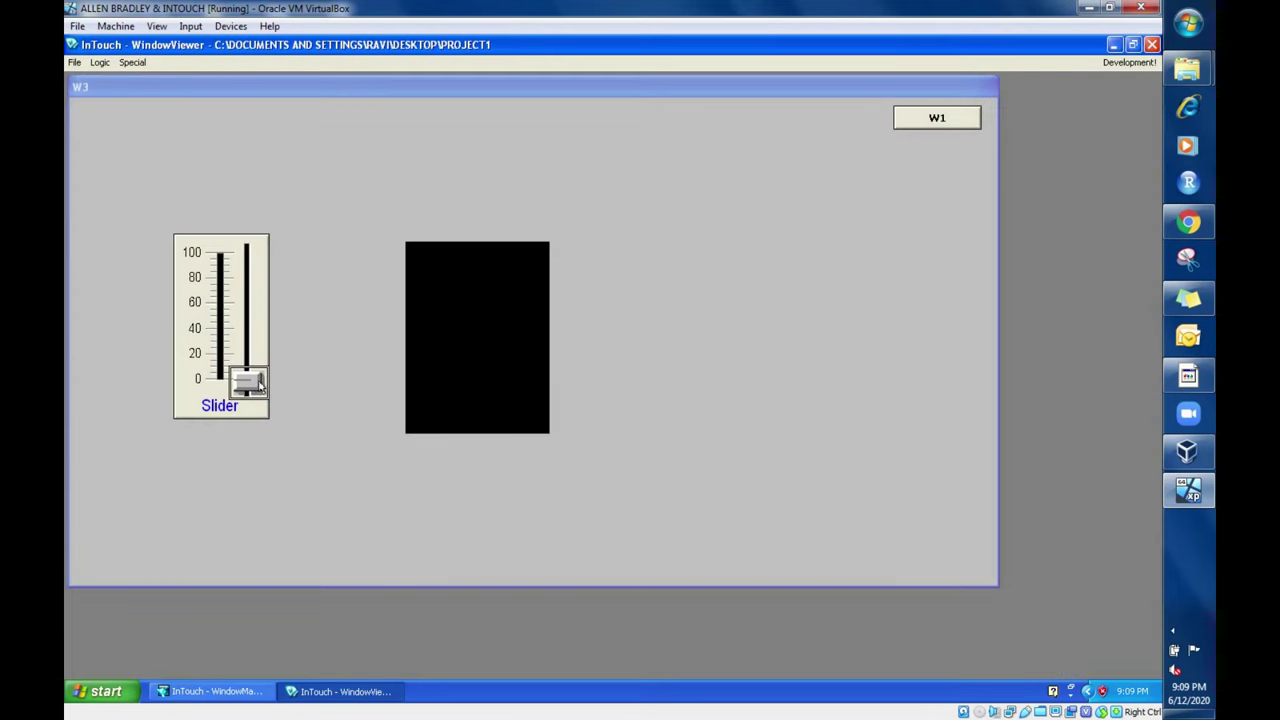
left_click_drag(255, 381, 245, 237)
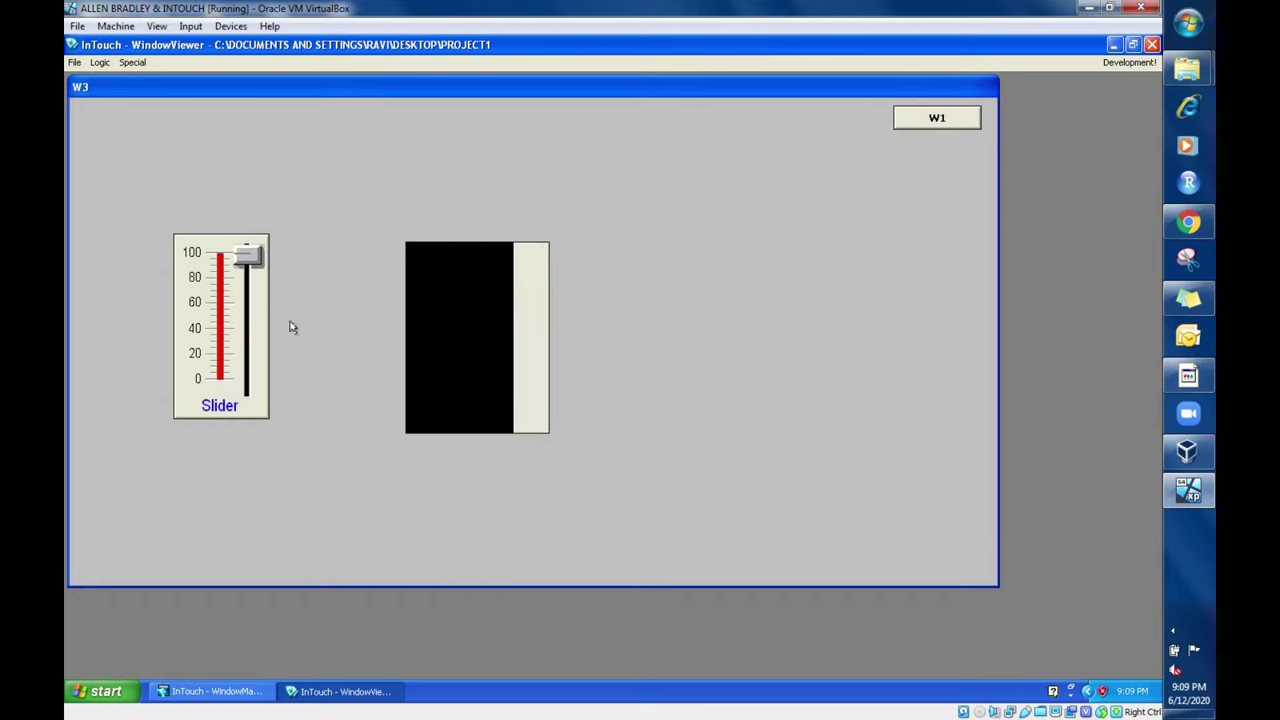
left_click_drag(249, 257, 251, 381)
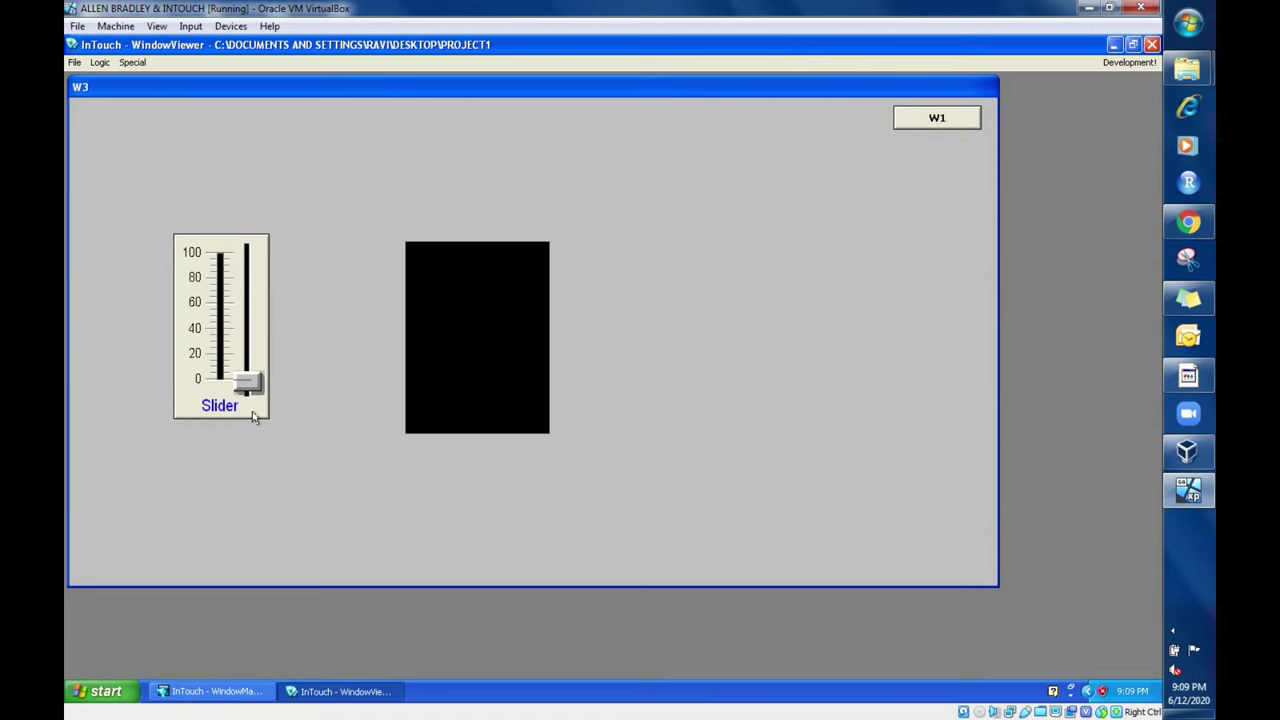
left_click(1132, 62)
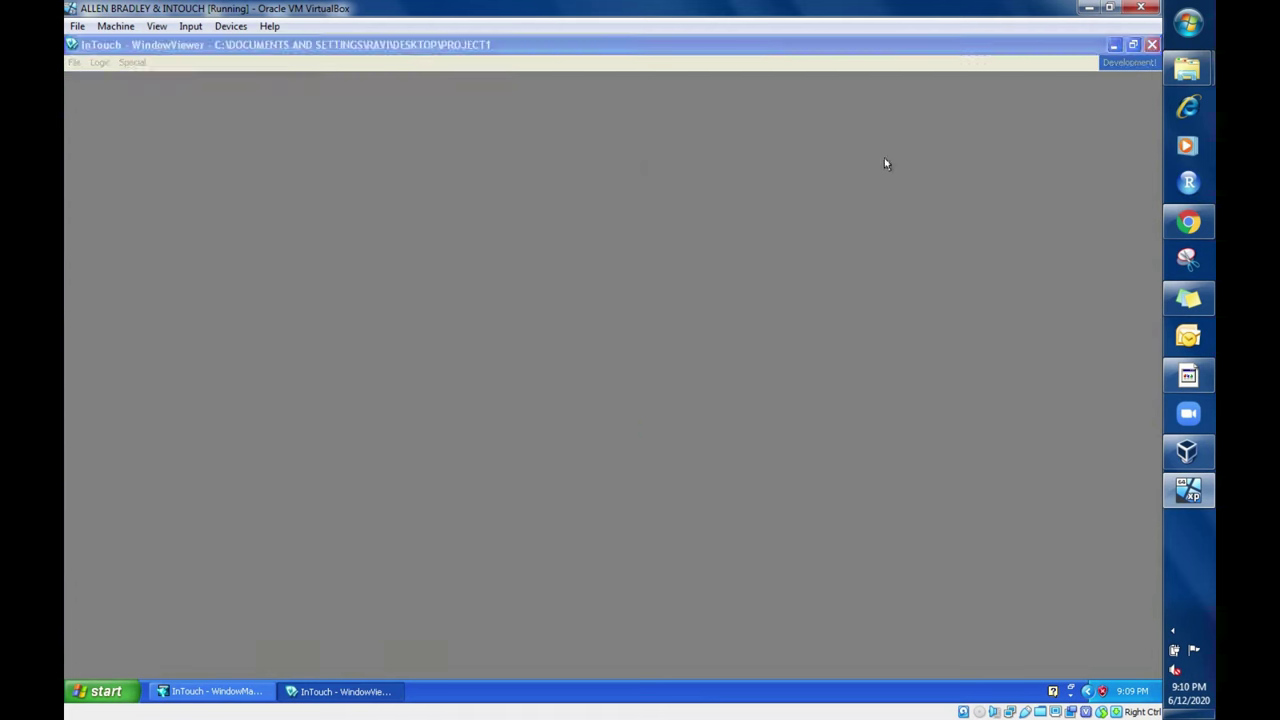
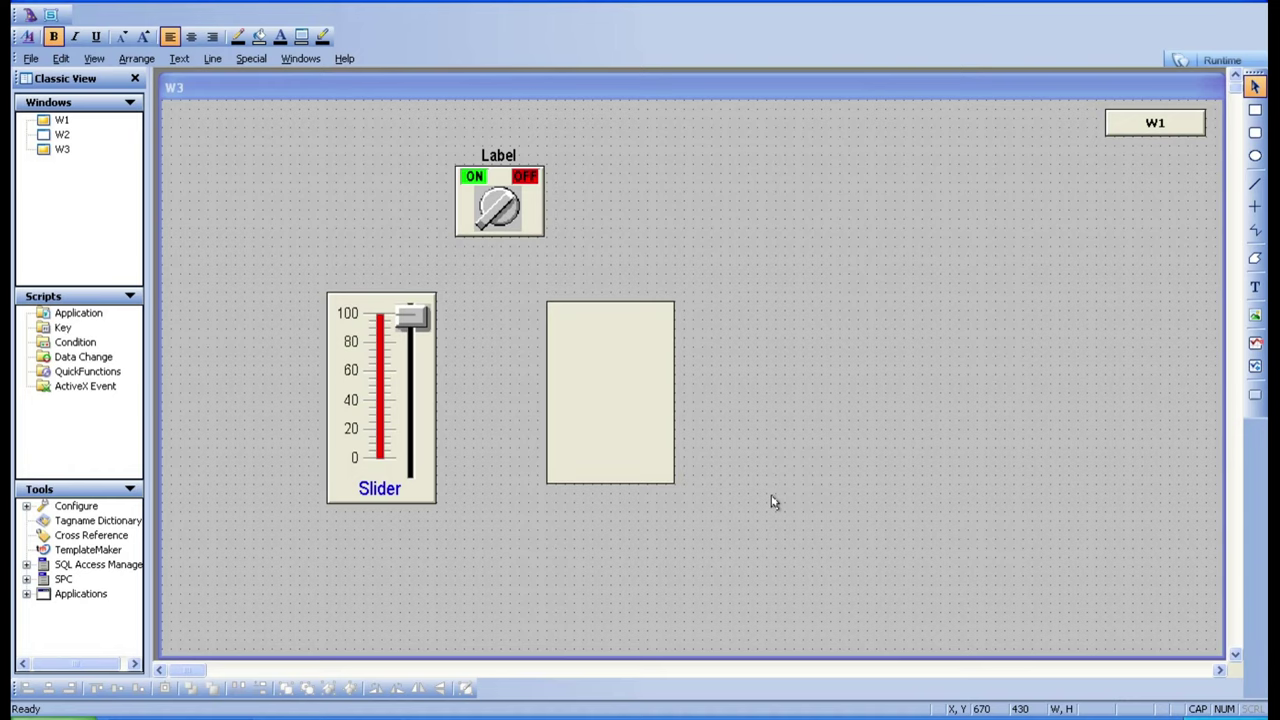
double_click(606, 380)
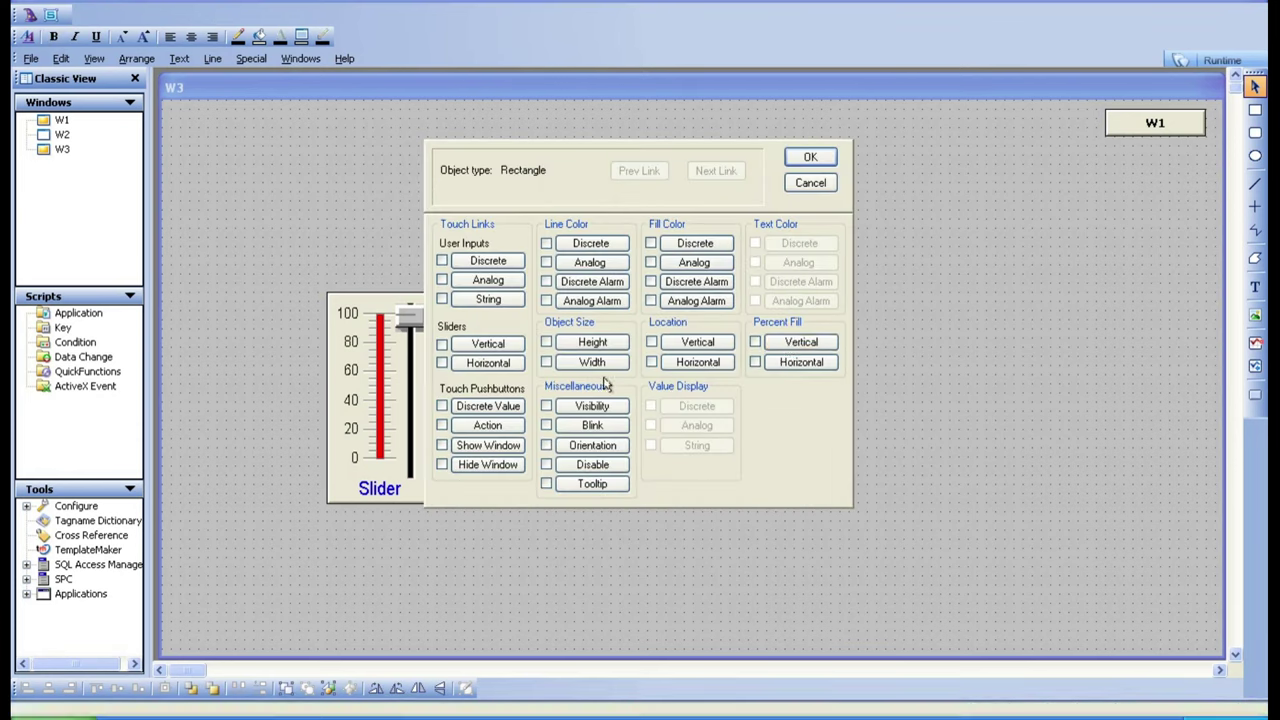
left_click(795, 366)
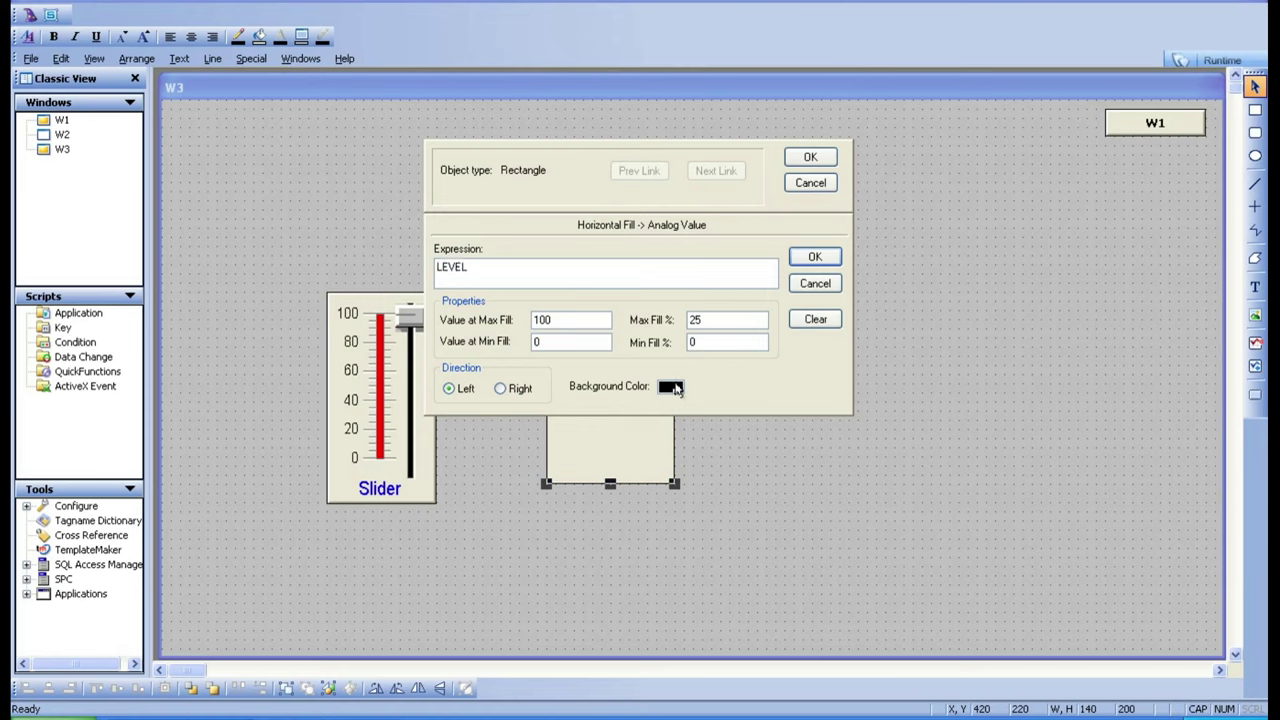
left_click(675, 388)
left_click(611, 415)
left_click(815, 283)
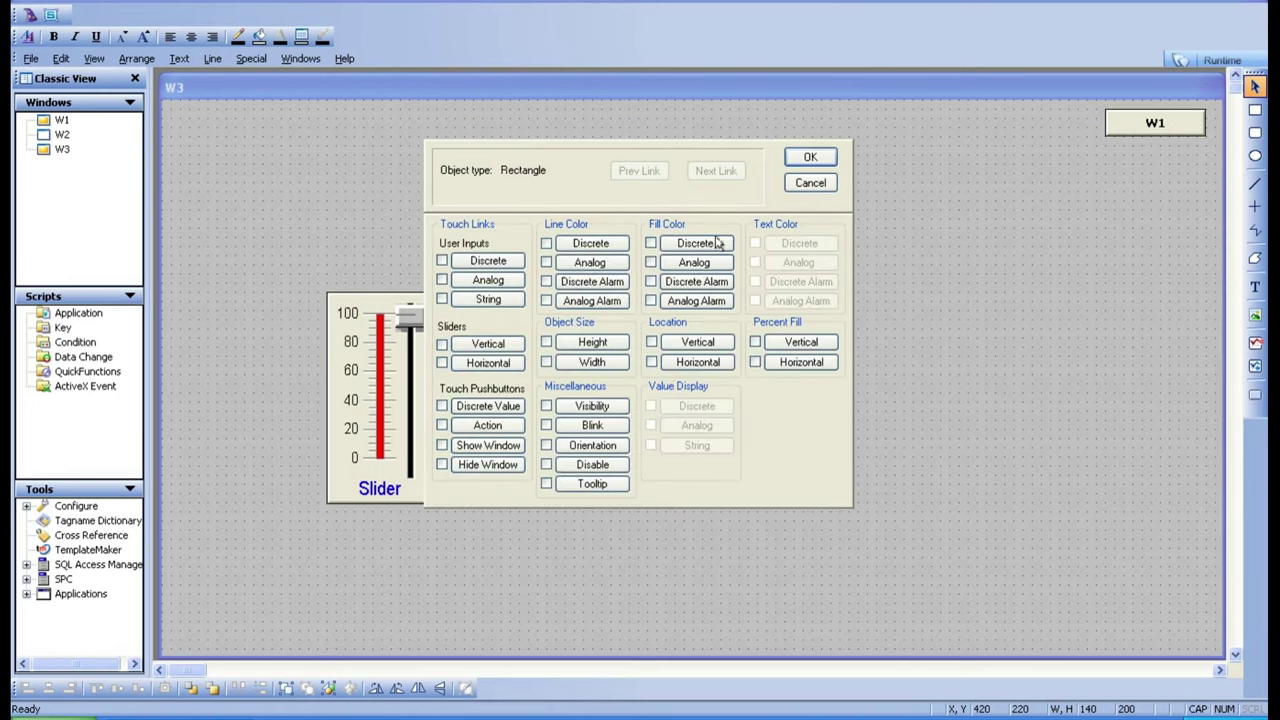
left_click(815, 183)
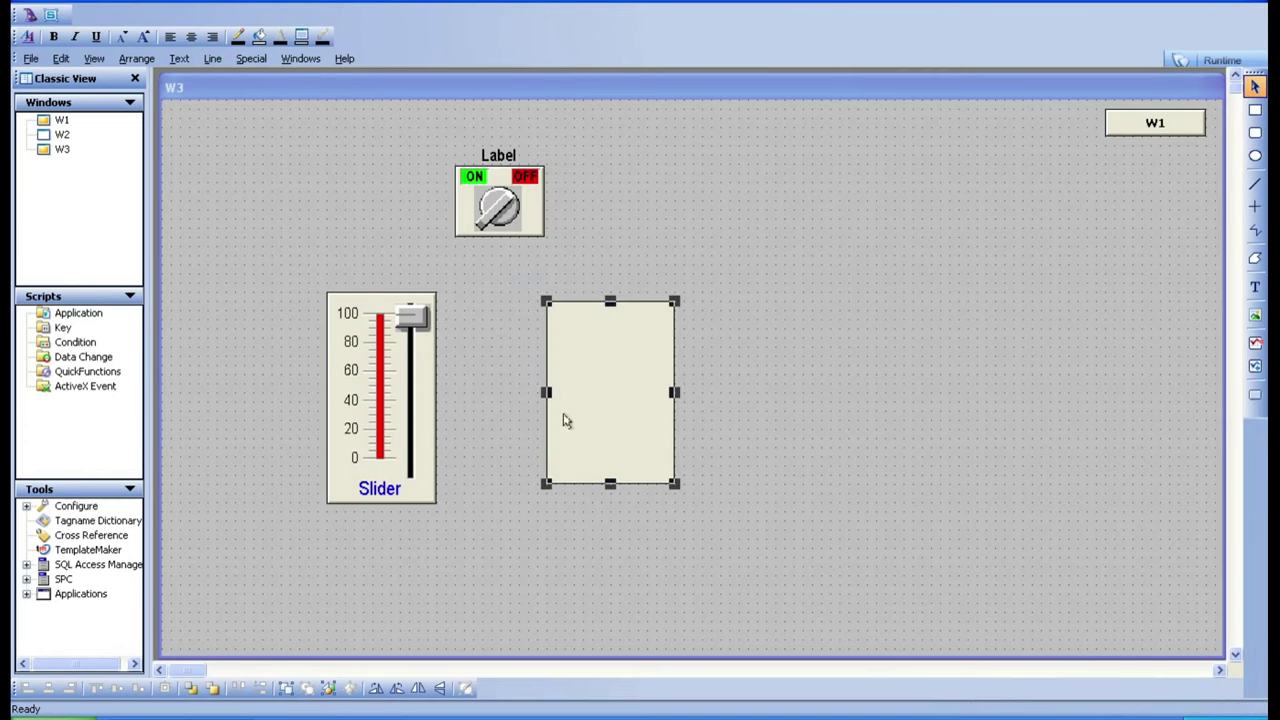
double_click(630, 449)
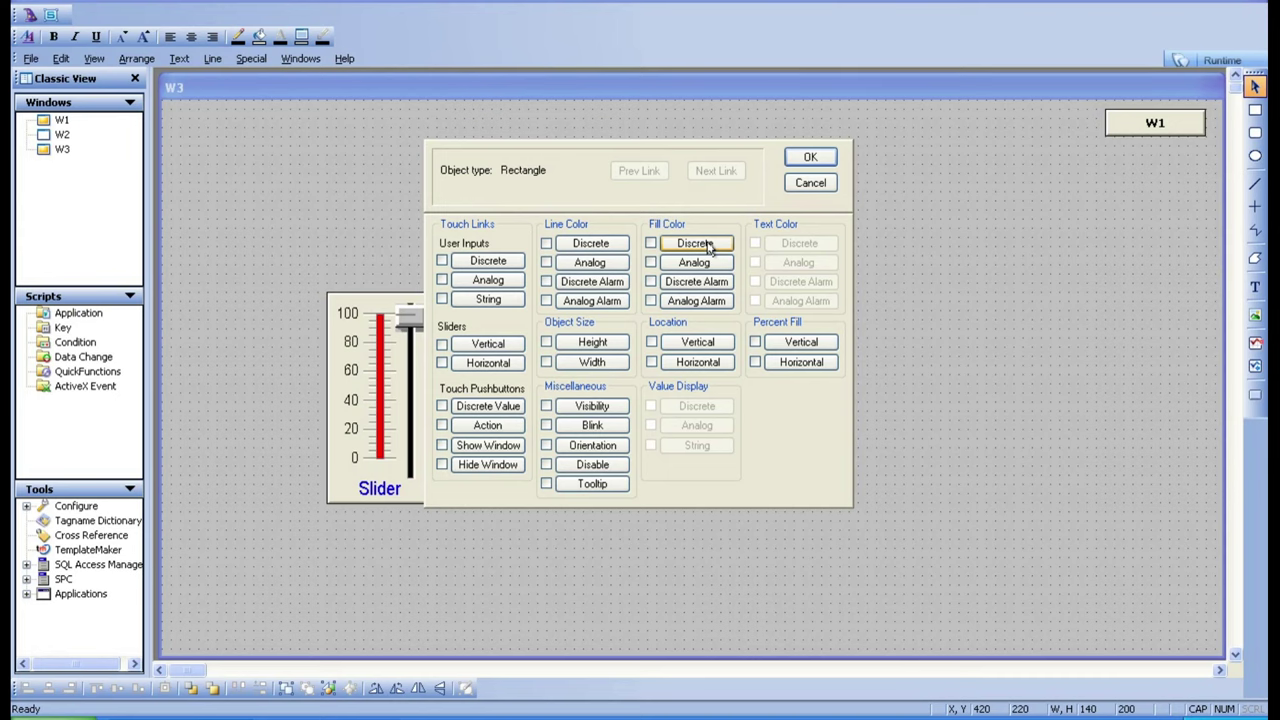
left_click(828, 186)
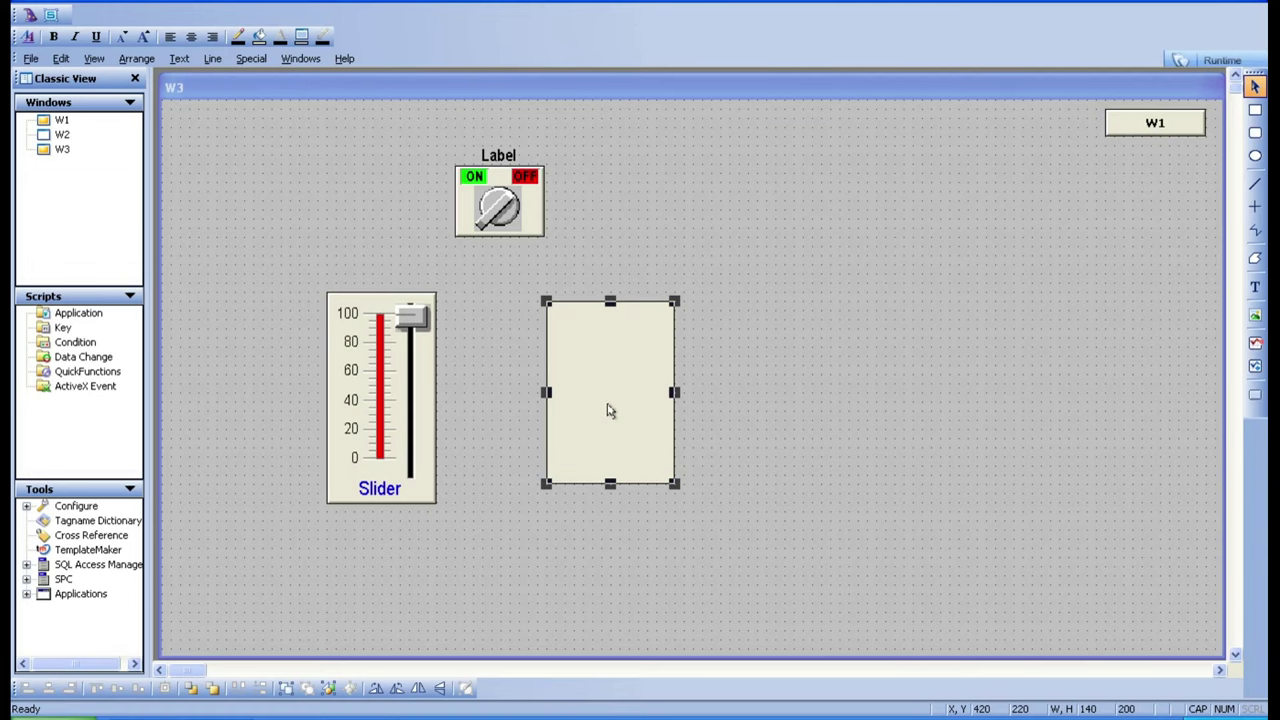
Step: Open the rectangle's discrete fill color link and assign the tag SW1 as its expression
double_click(610, 411)
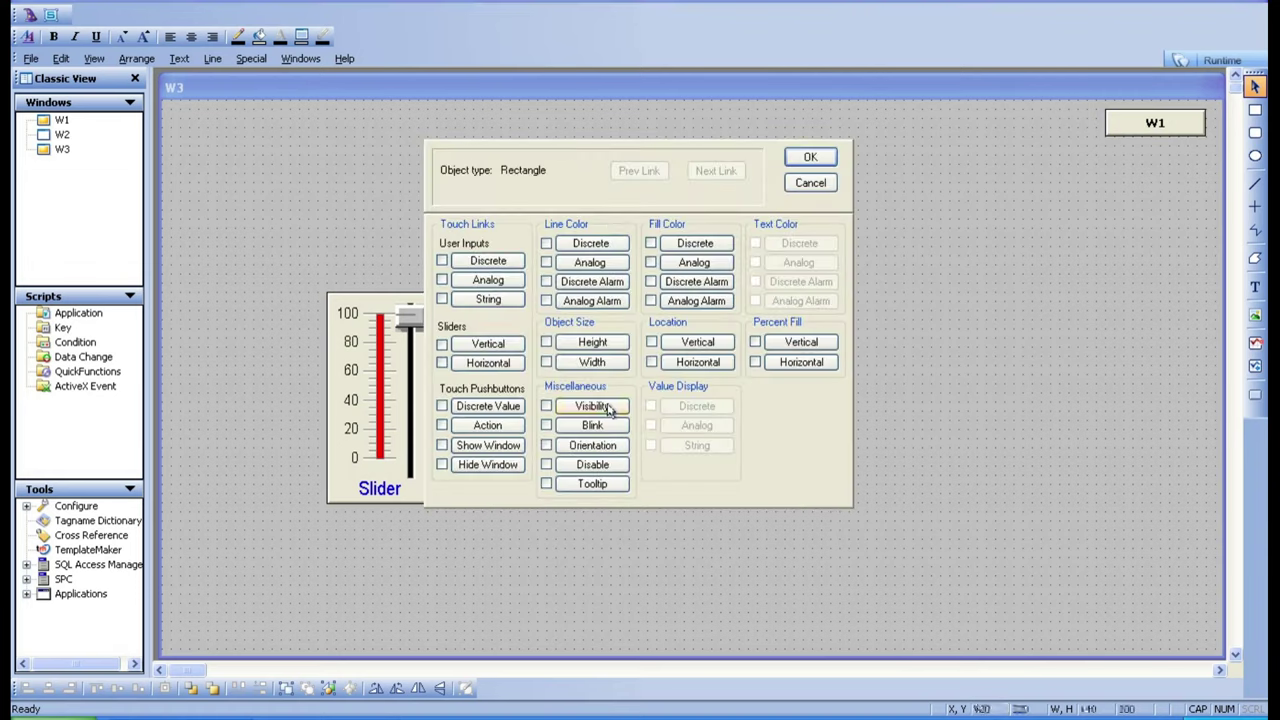
left_click(697, 246)
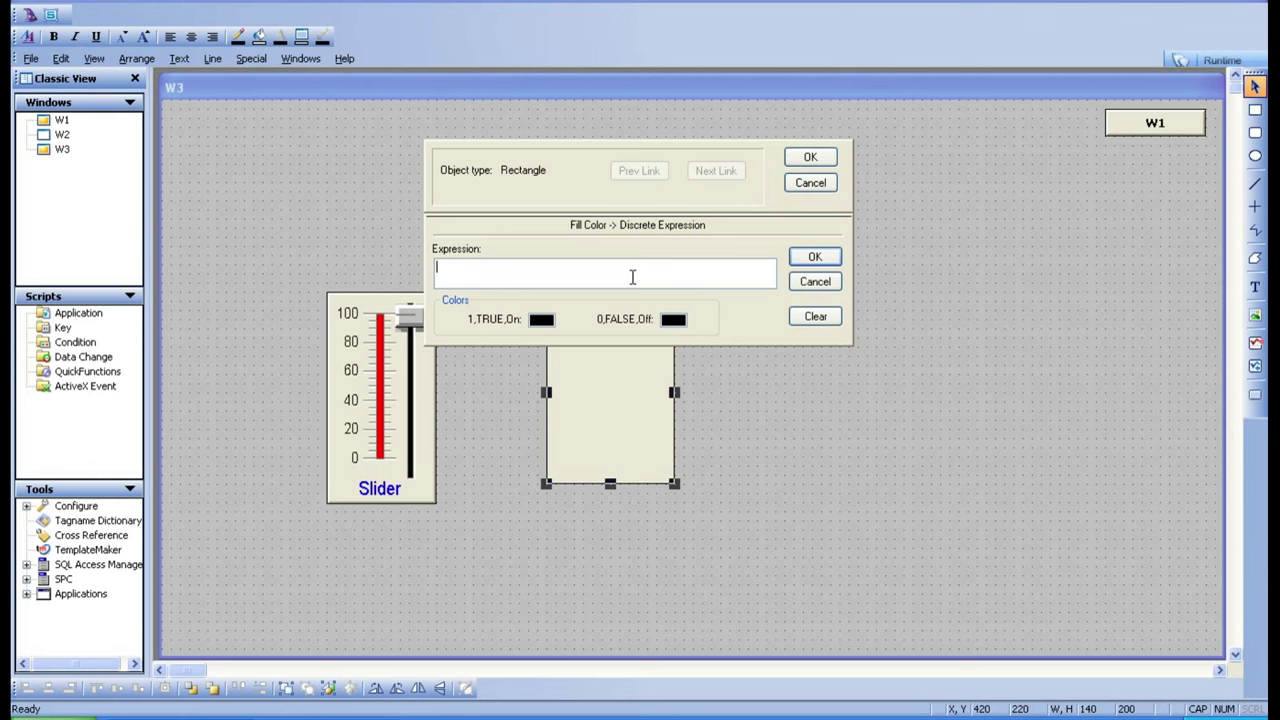
left_click(830, 284)
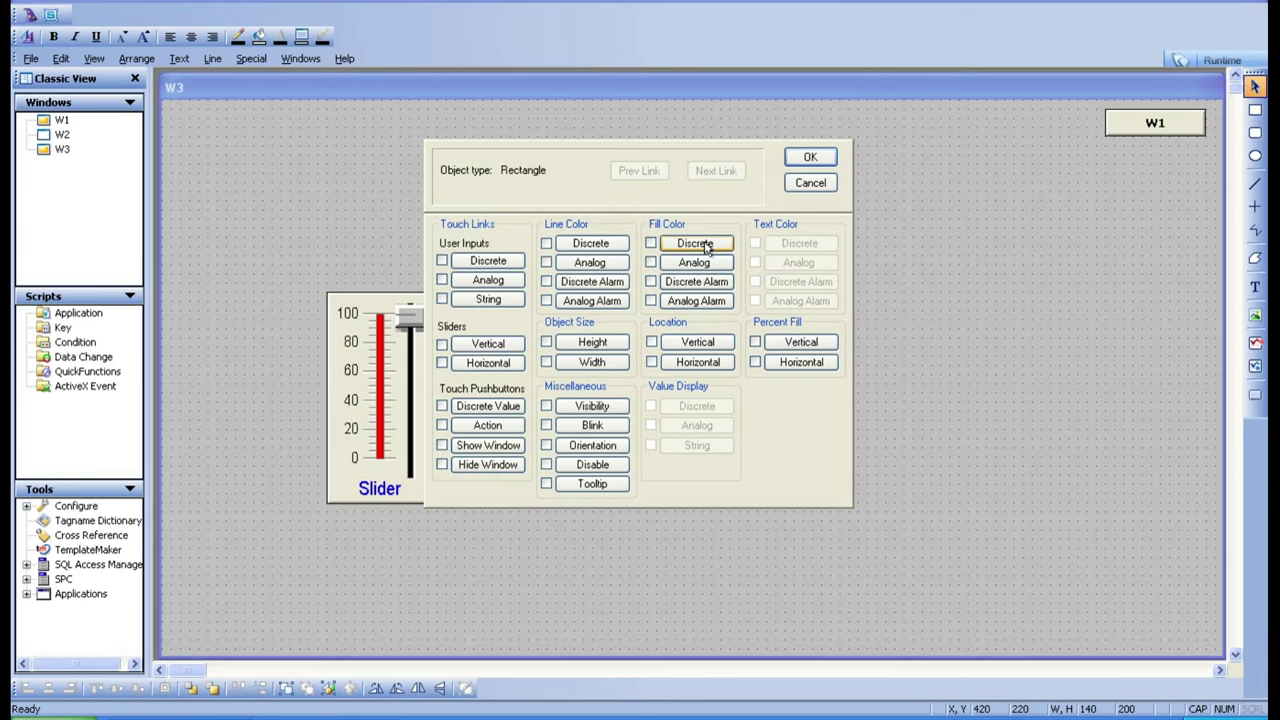
left_click(697, 244)
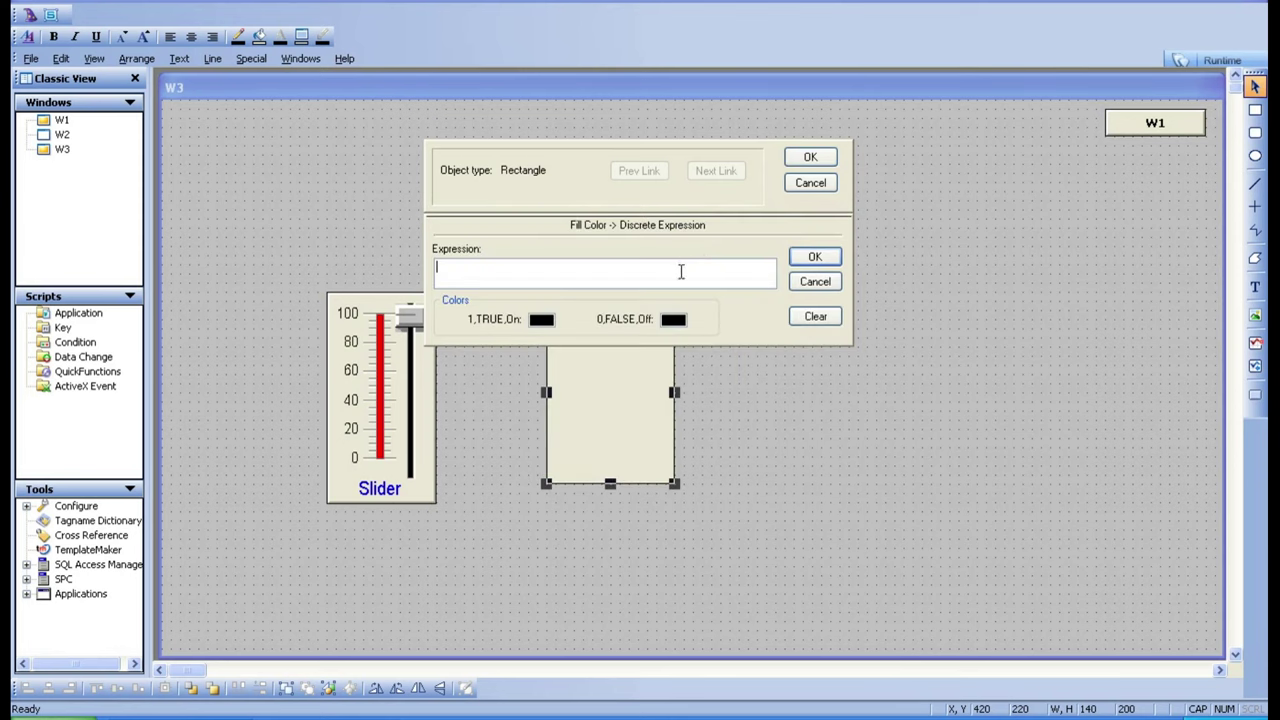
double_click(680, 272)
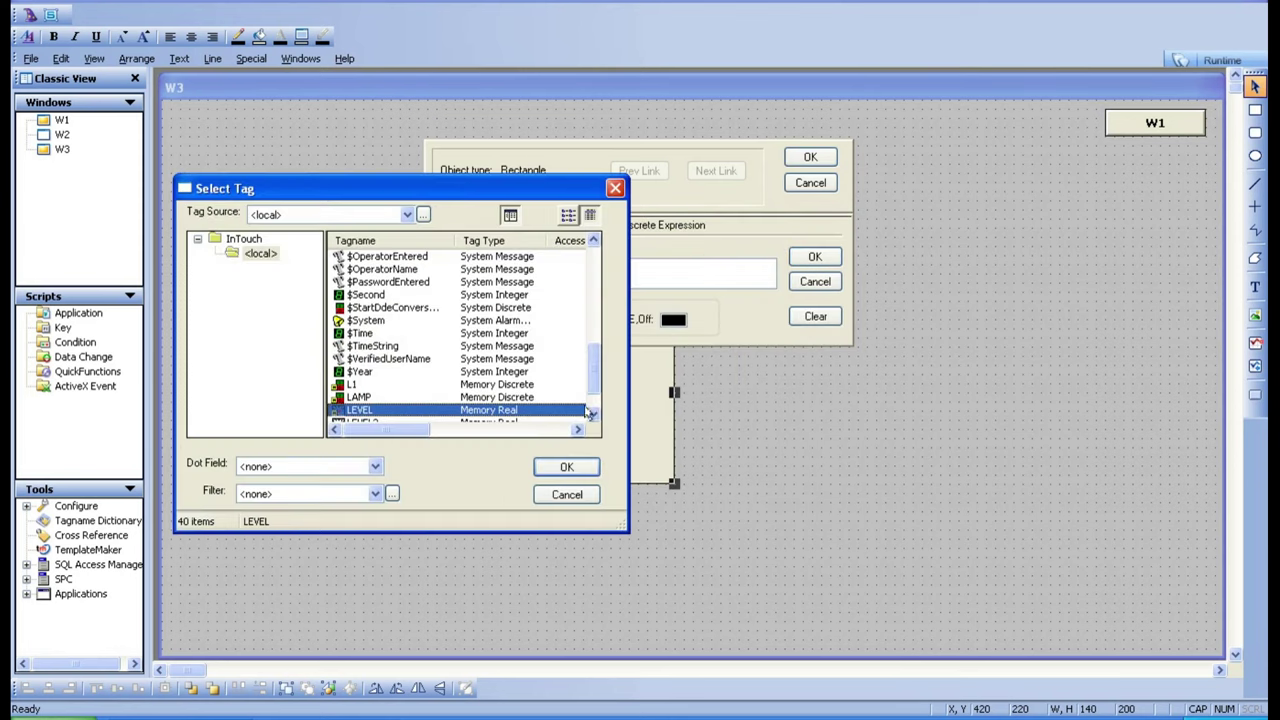
scroll(593, 410, "down", 1)
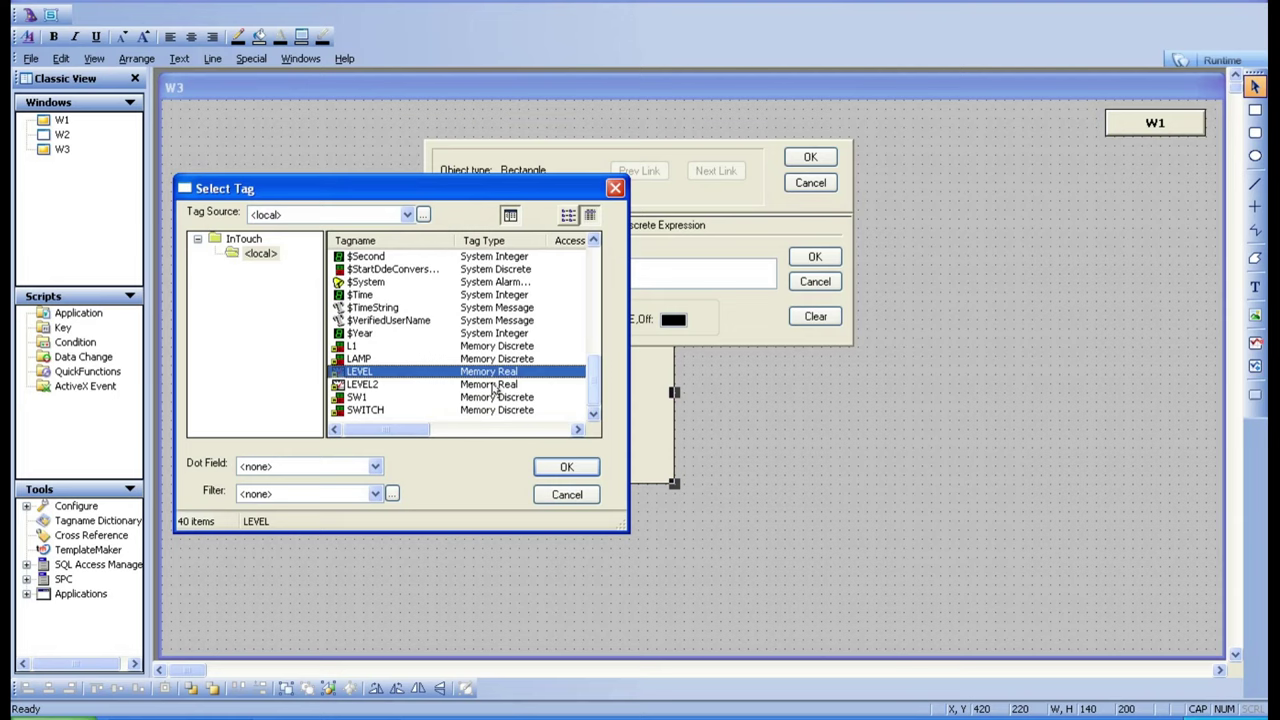
double_click(351, 398)
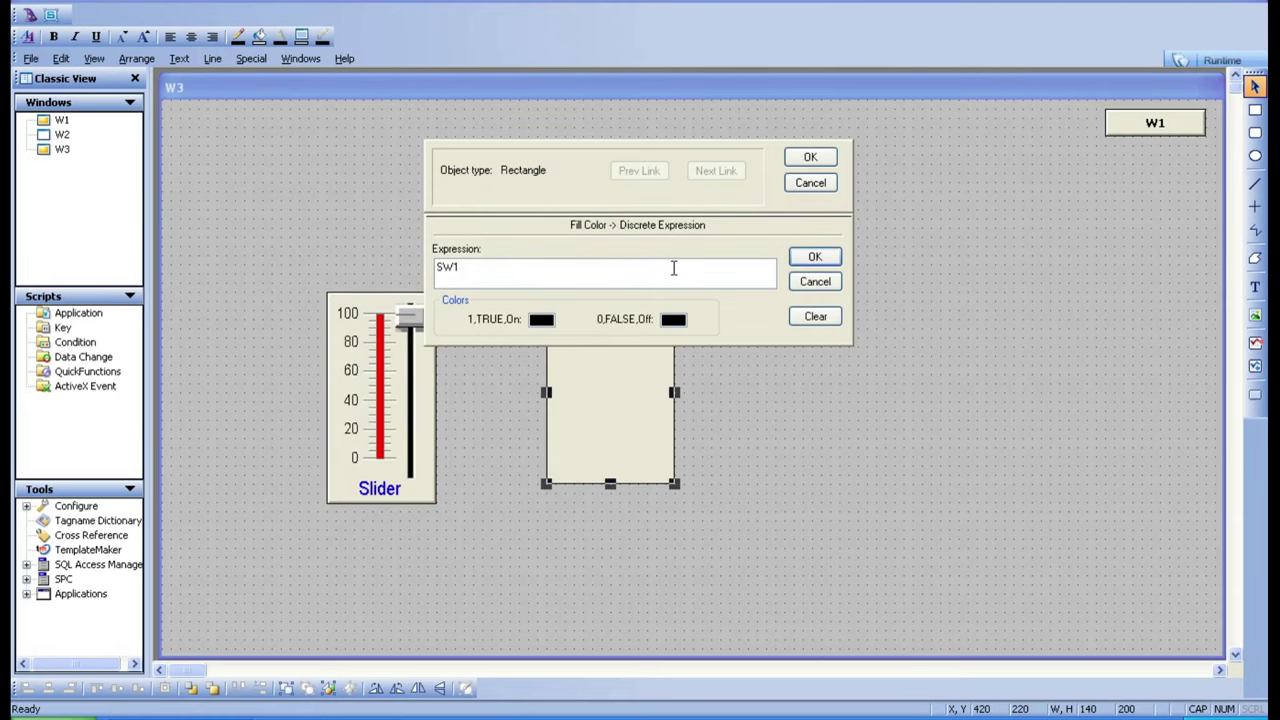
Step: Set the discrete fill color to green for On and red for Off, and apply the link to the rectangle
left_click(538, 320)
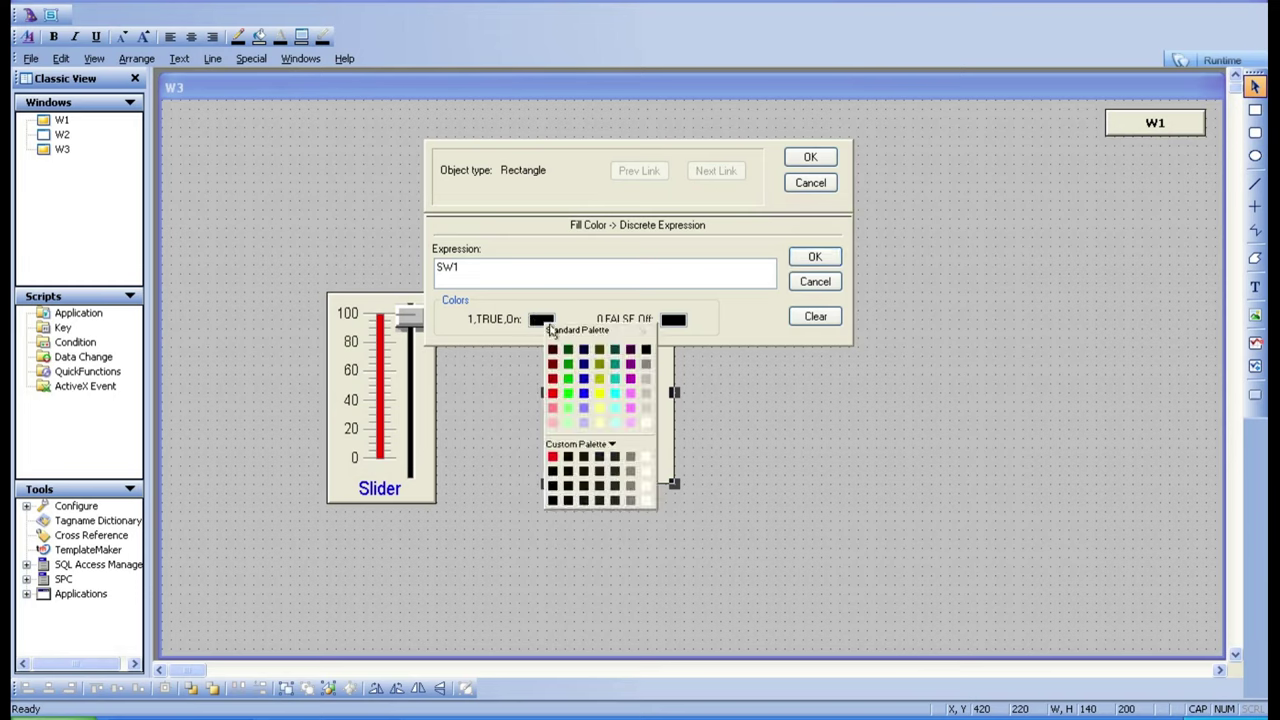
left_click(553, 393)
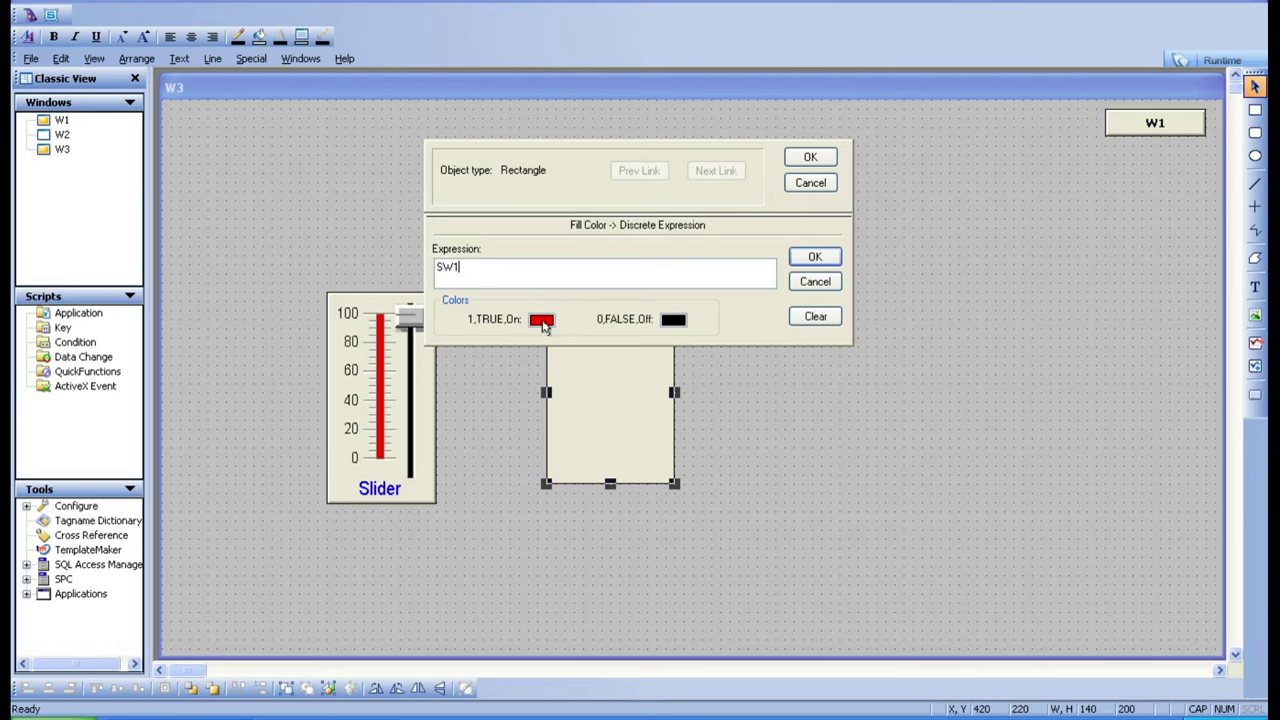
left_click(543, 323)
left_click(568, 393)
left_click(673, 319)
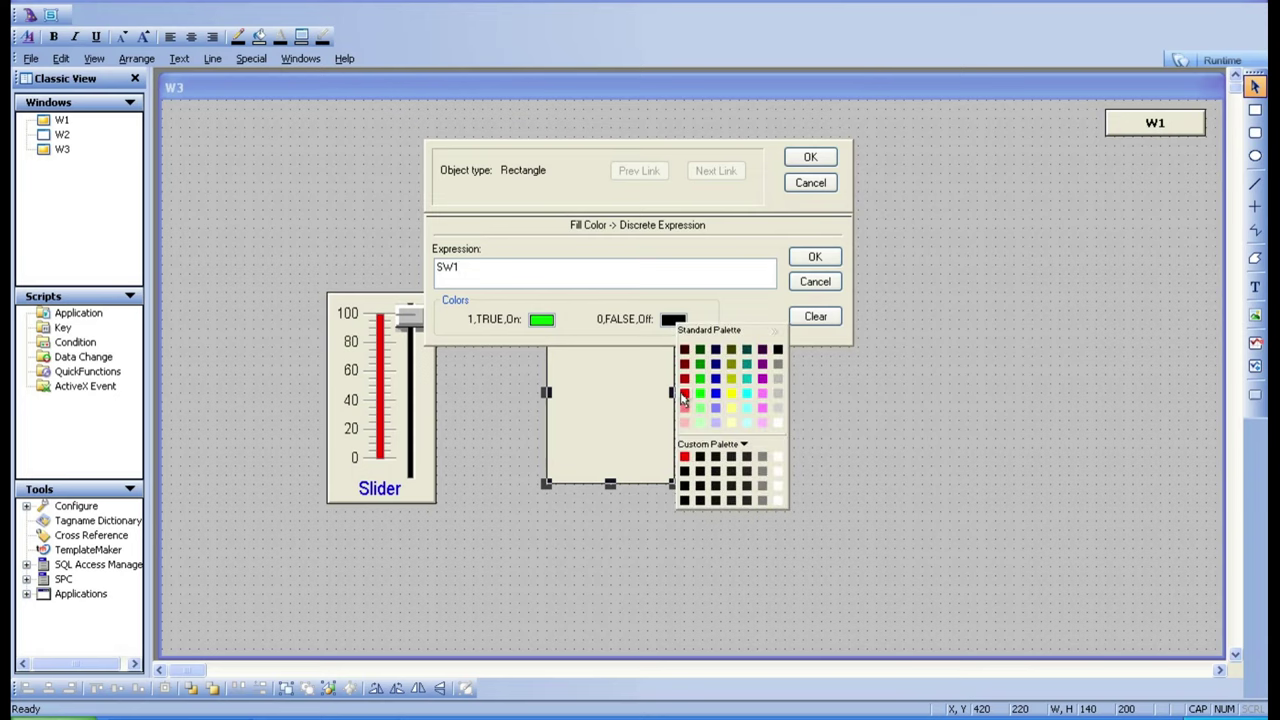
left_click(680, 400)
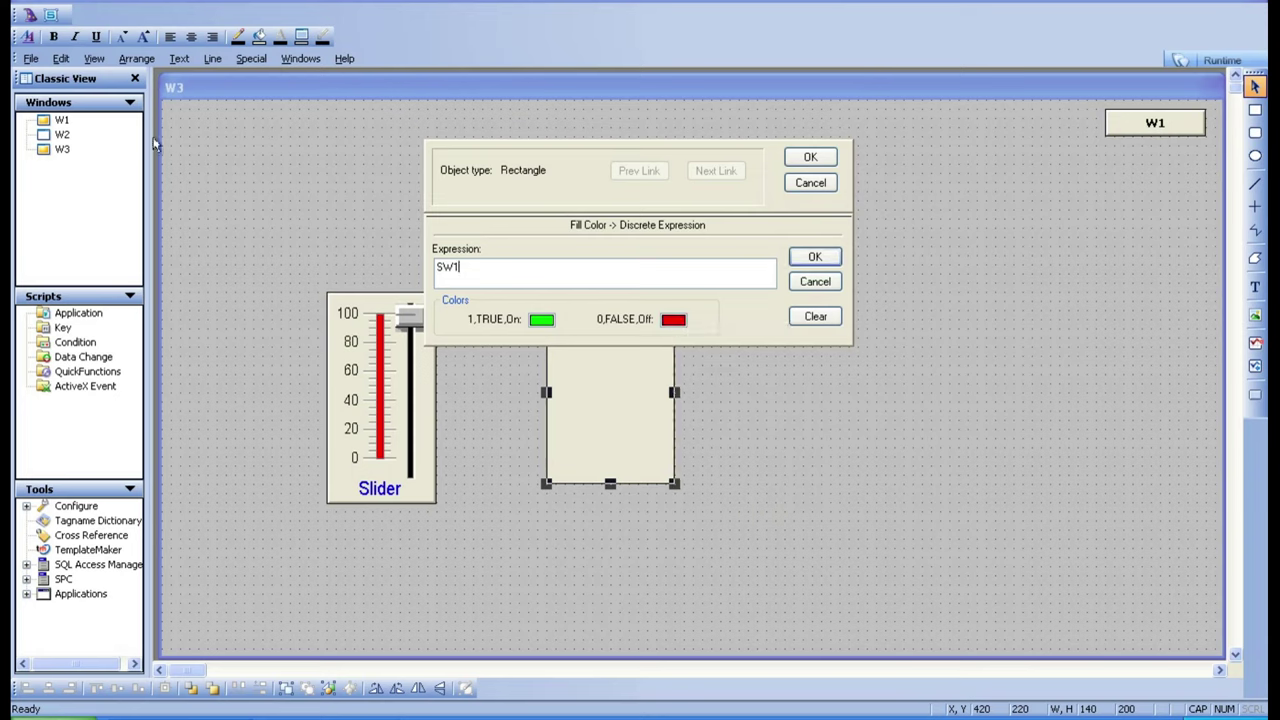
left_click(815, 257)
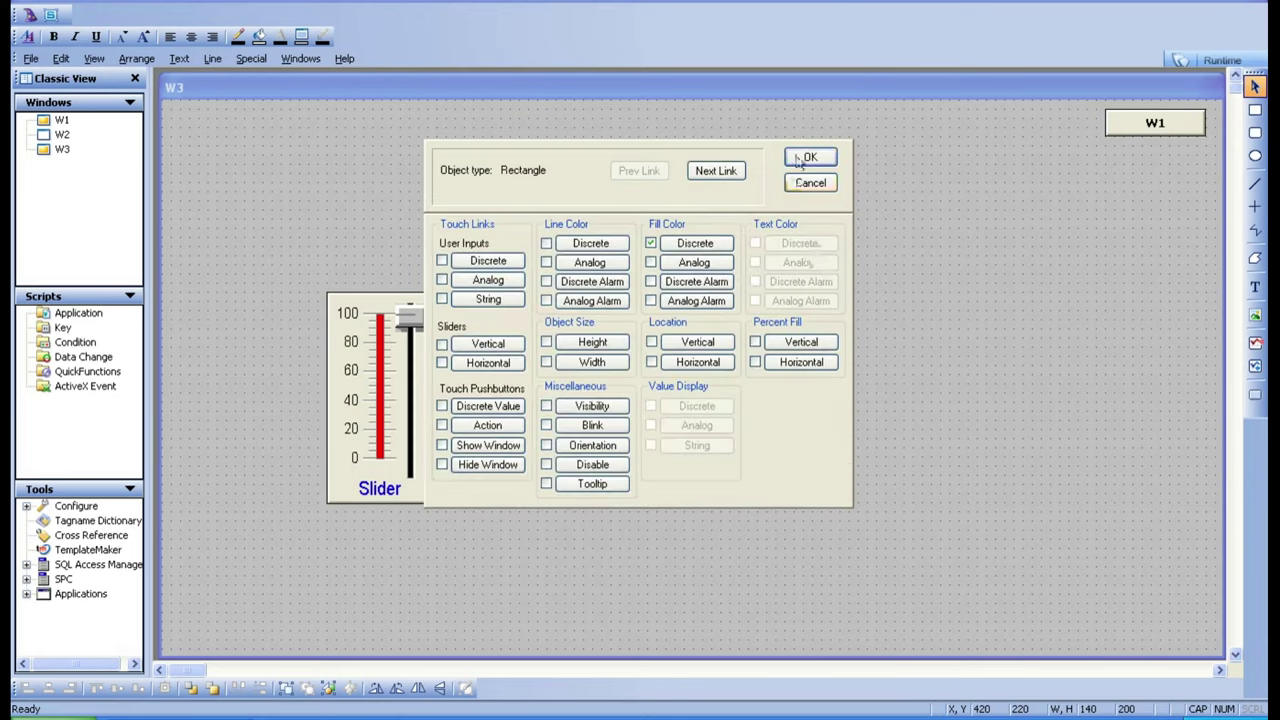
left_click(810, 160)
Step: Check the LAMP3 light settings in window W1 and the rectangle's animation links in window W3
double_click(56, 120)
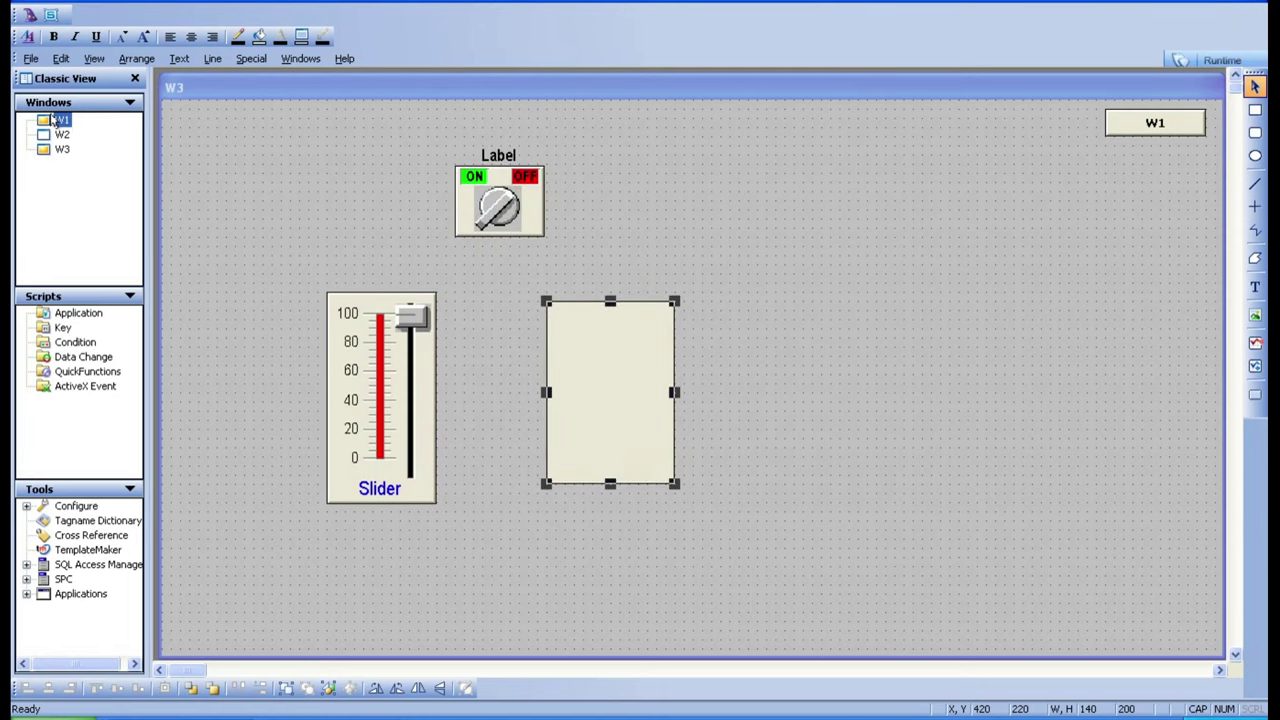
double_click(304, 295)
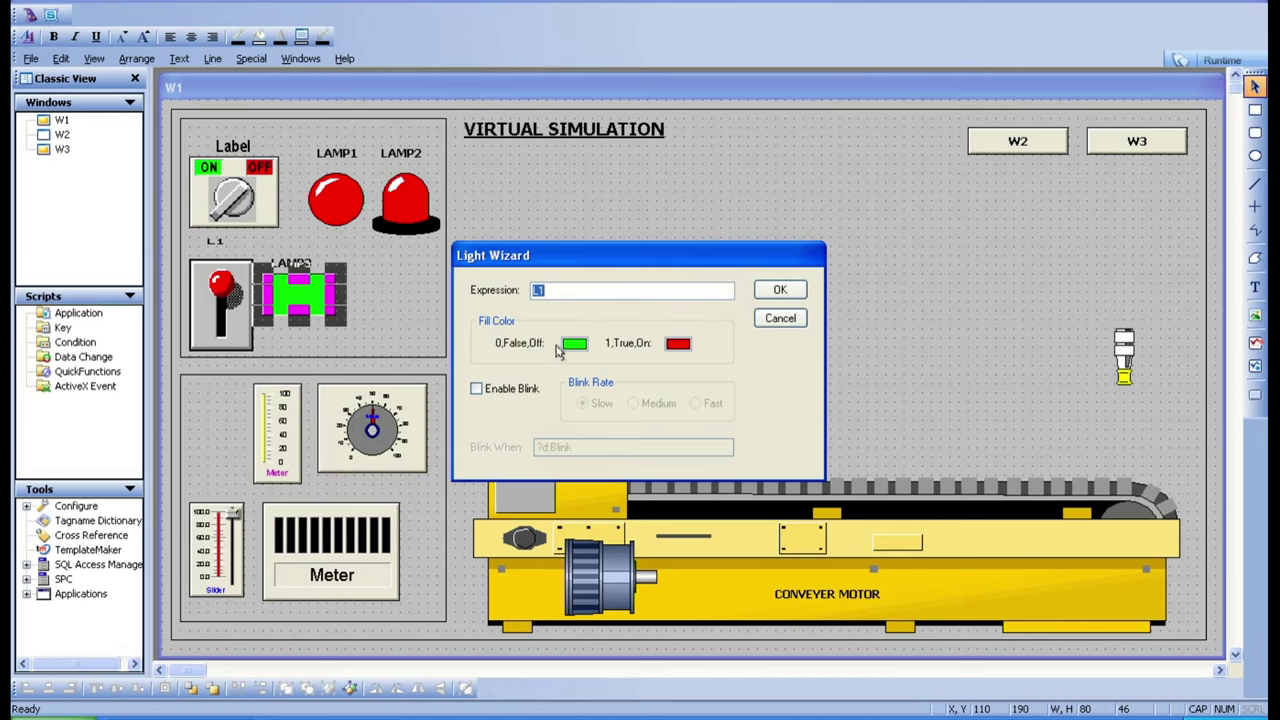
left_click(778, 320)
double_click(62, 149)
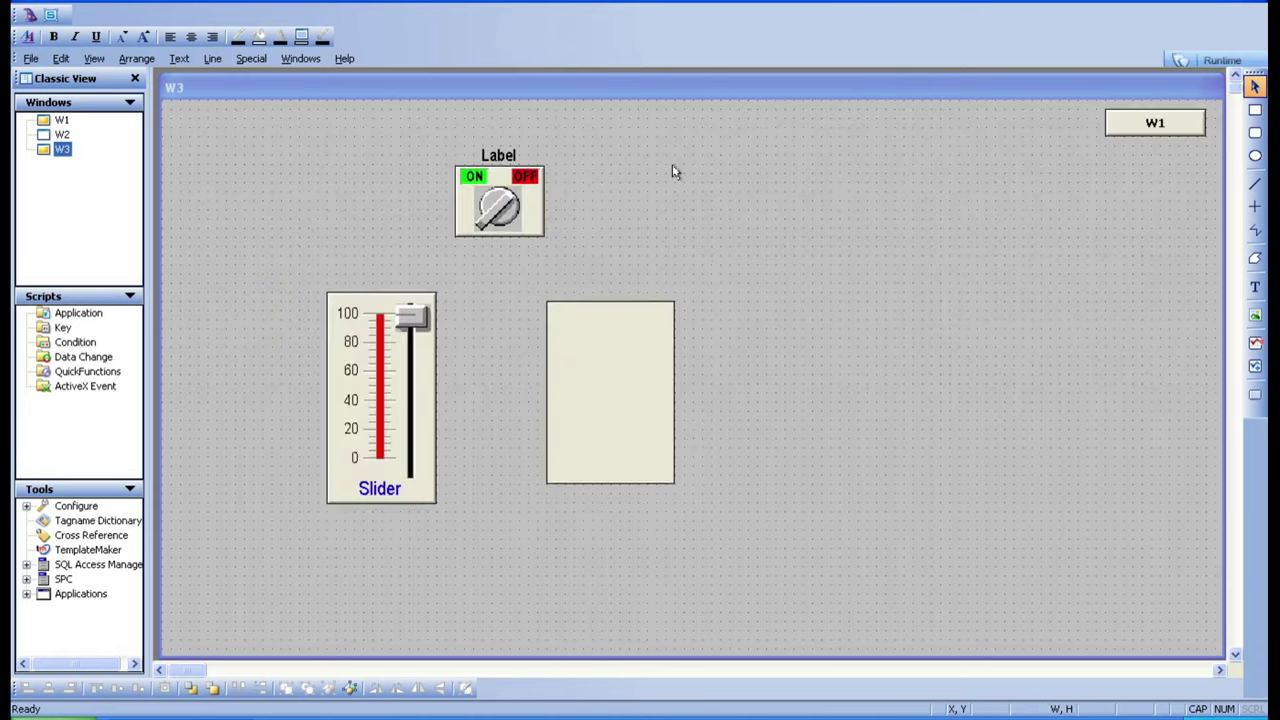
double_click(591, 400)
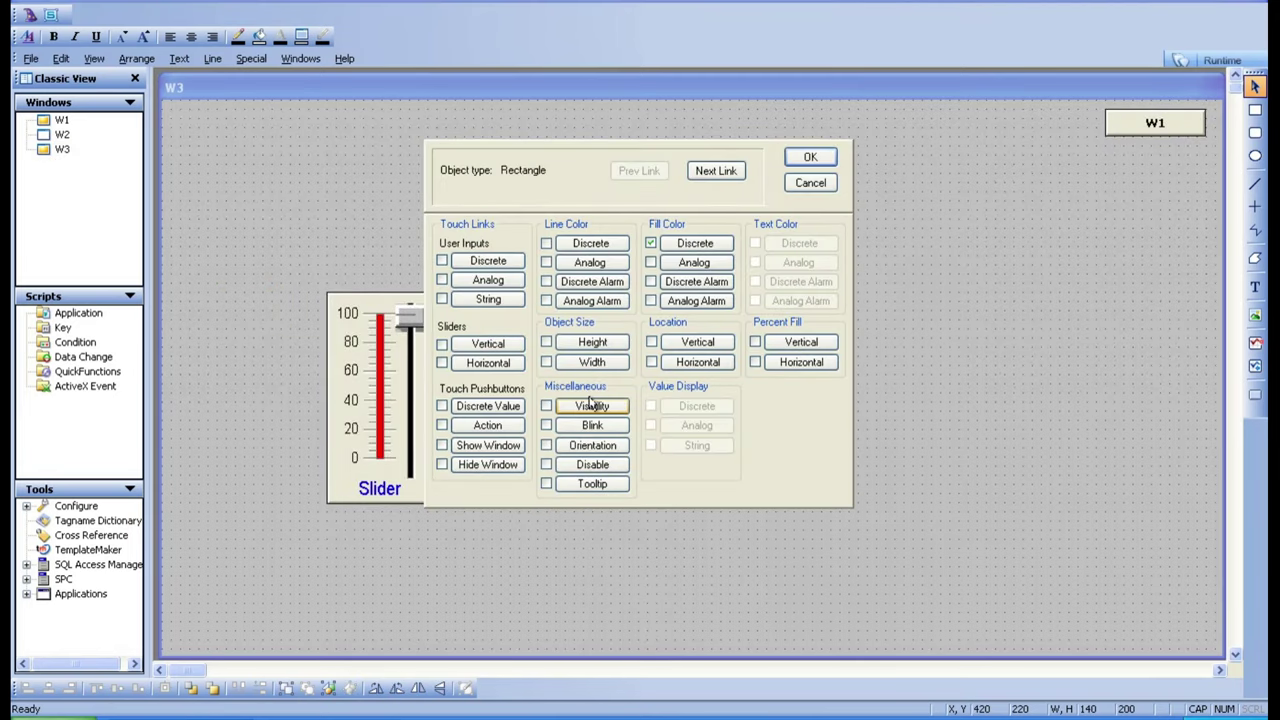
left_click(809, 158)
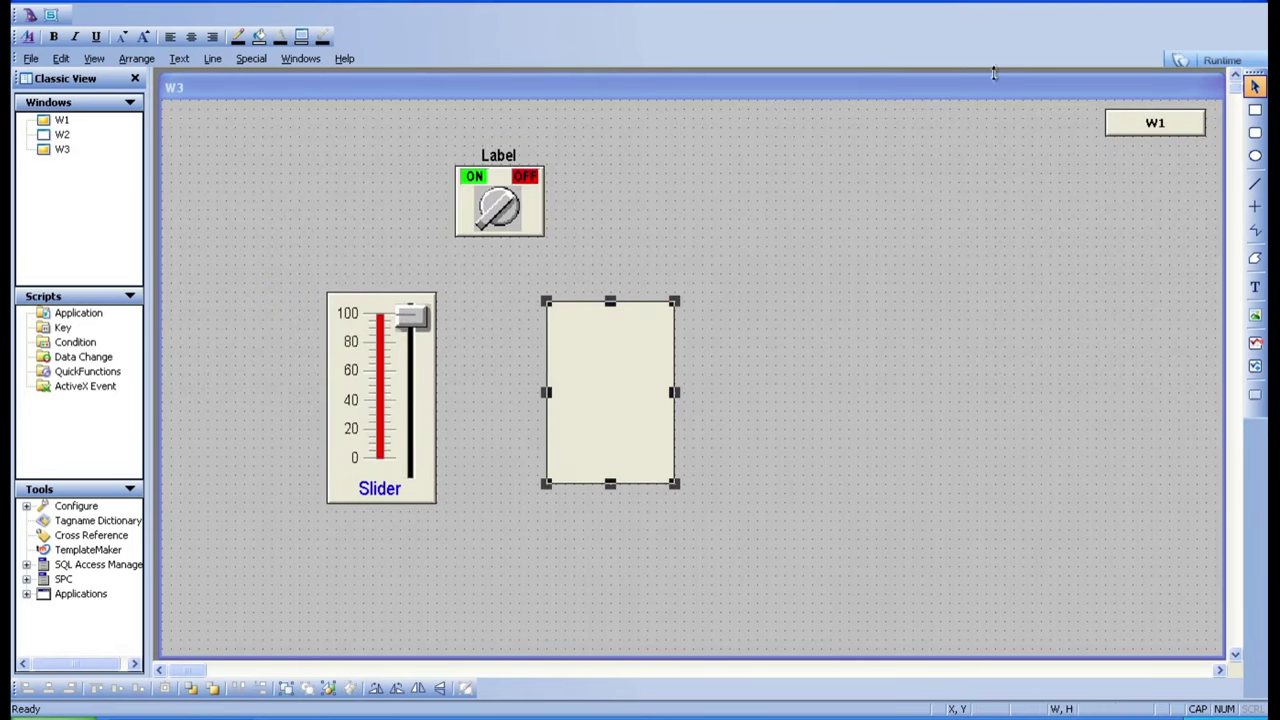
Step: Run the application and toggle the selector switch in W3 to test the rectangle's fill color
left_click(1198, 61)
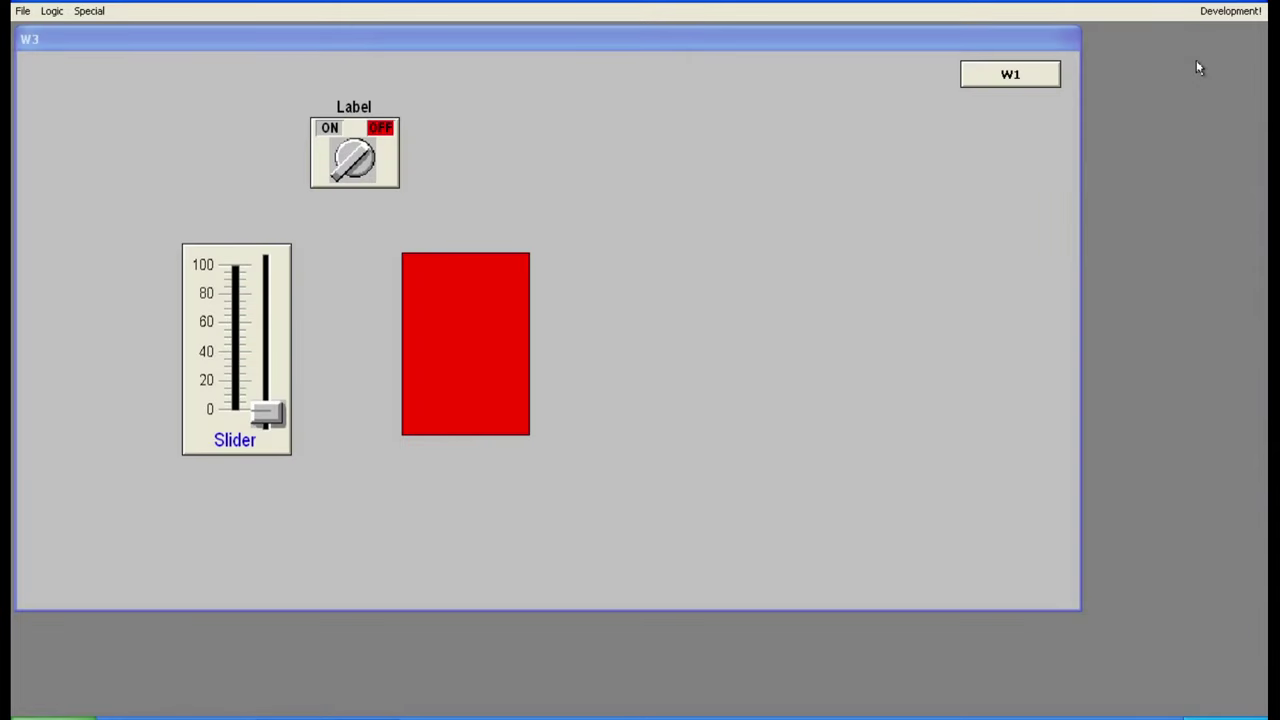
left_click(358, 162)
left_click(358, 162)
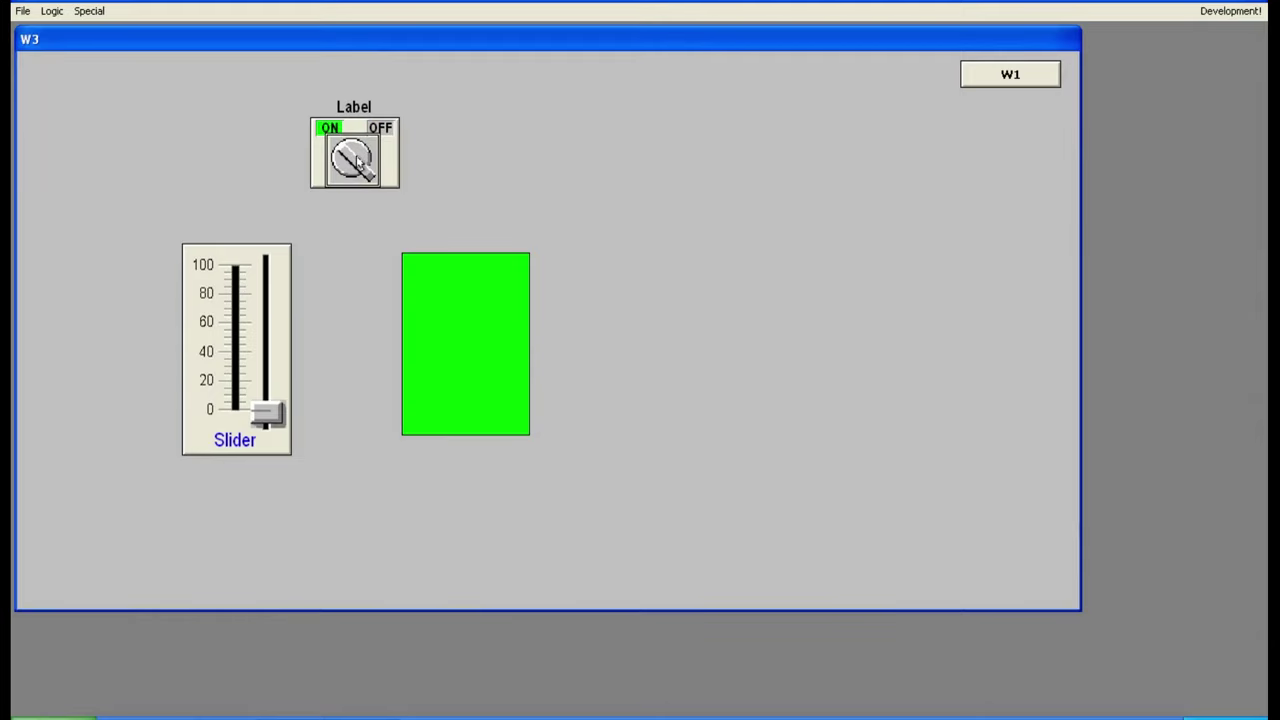
left_click(358, 162)
left_click(358, 162)
Step: Go to window W1 in runtime and toggle its ON/OFF selector switch to test the lamps
left_click(1010, 65)
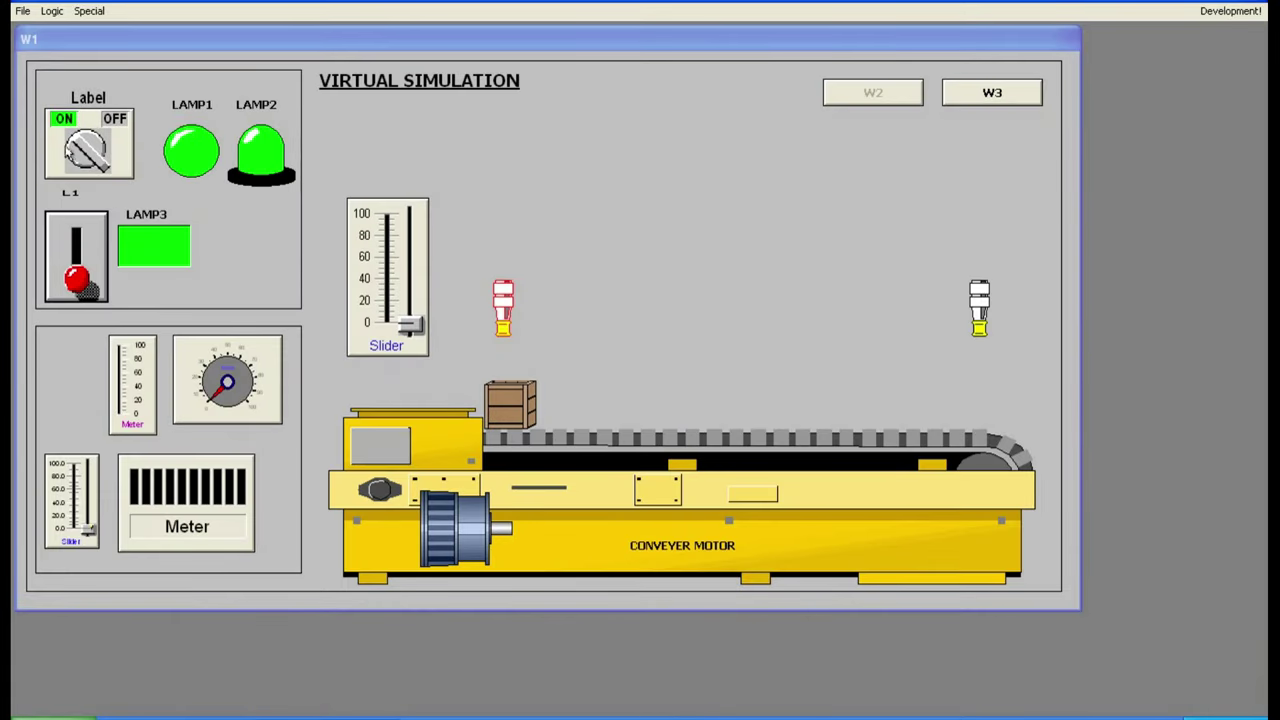
left_click(72, 158)
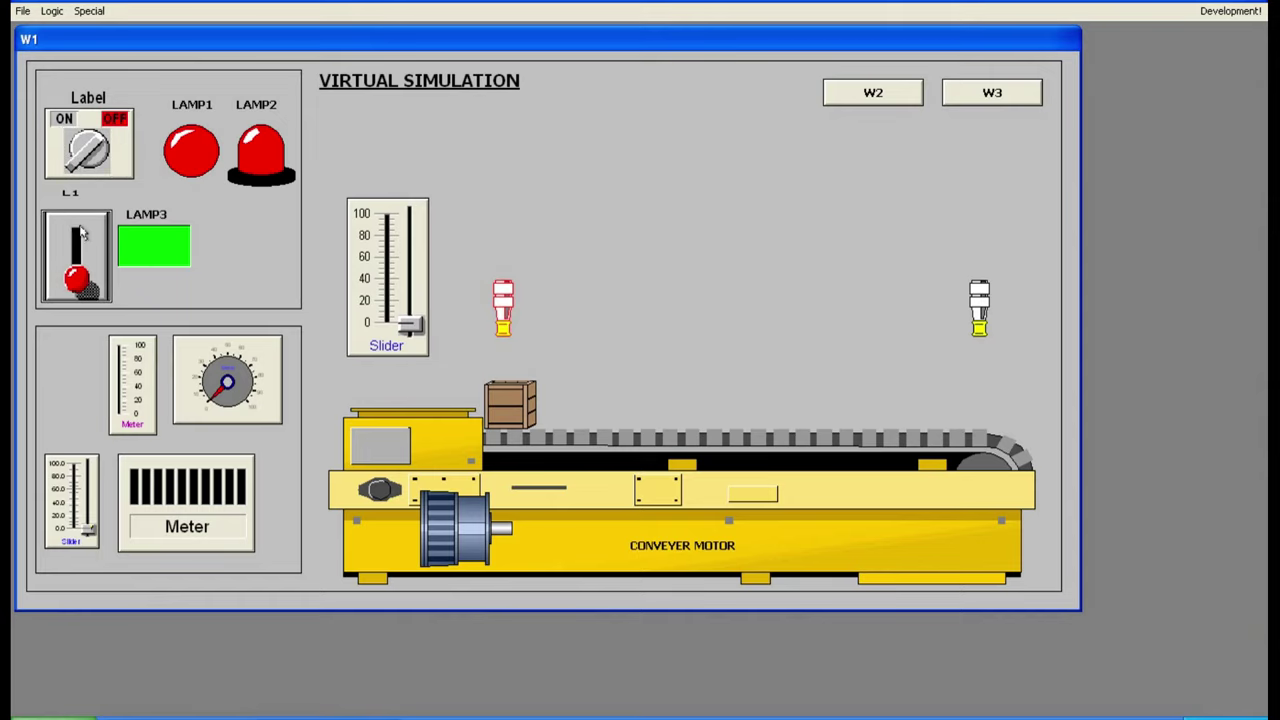
left_click(89, 150)
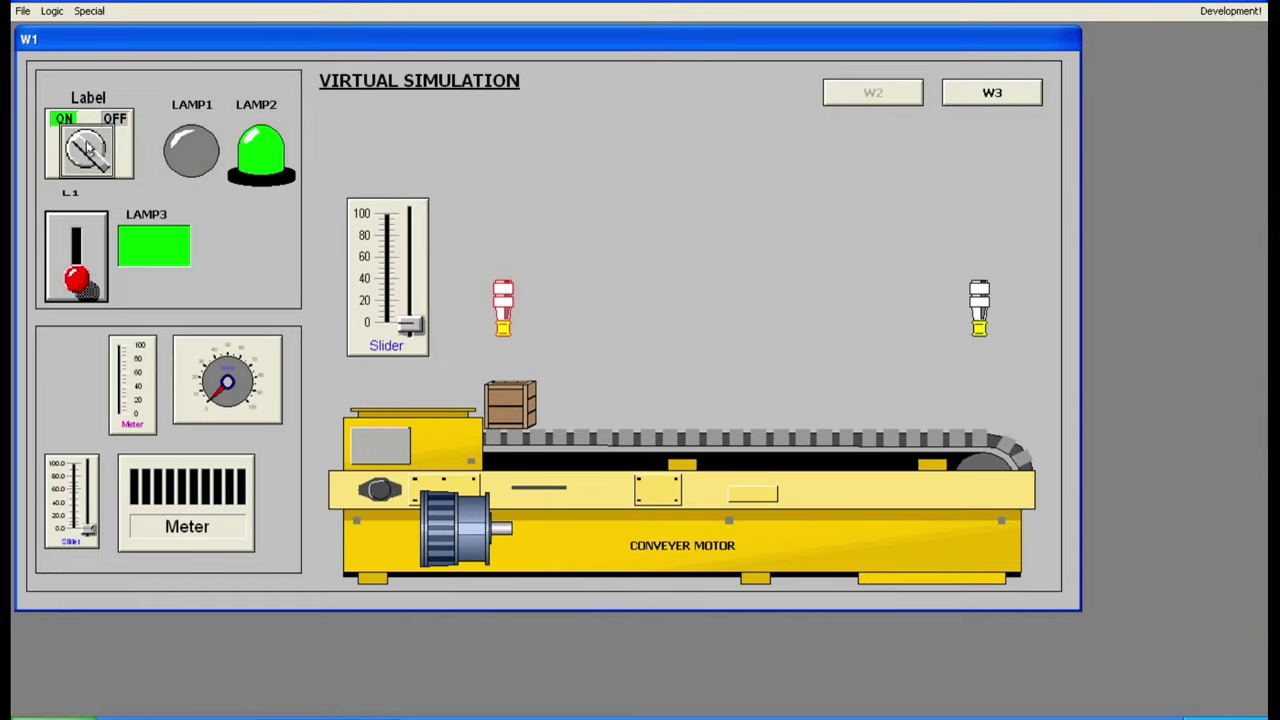
left_click(89, 150)
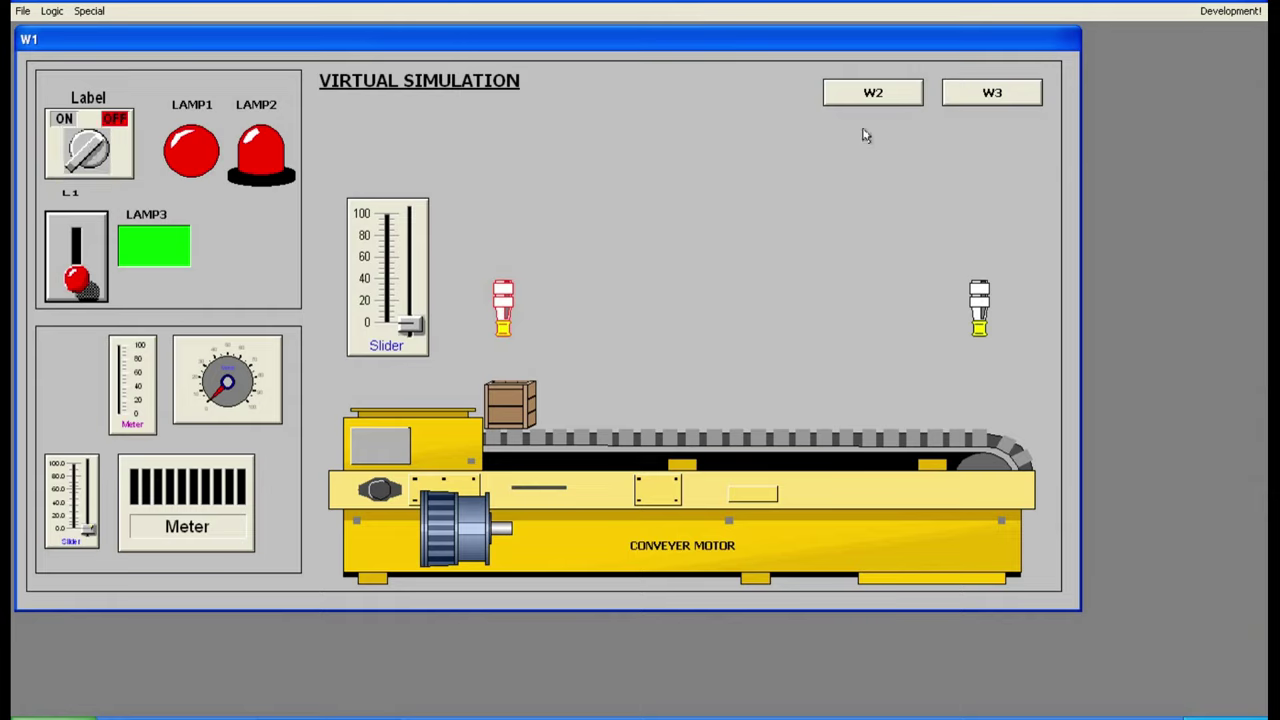
Step: Return to window W3 in runtime and toggle the selector switch repeatedly to recheck the rectangle's color change
left_click(980, 93)
left_click(345, 175)
left_click(345, 175)
left_click(345, 175)
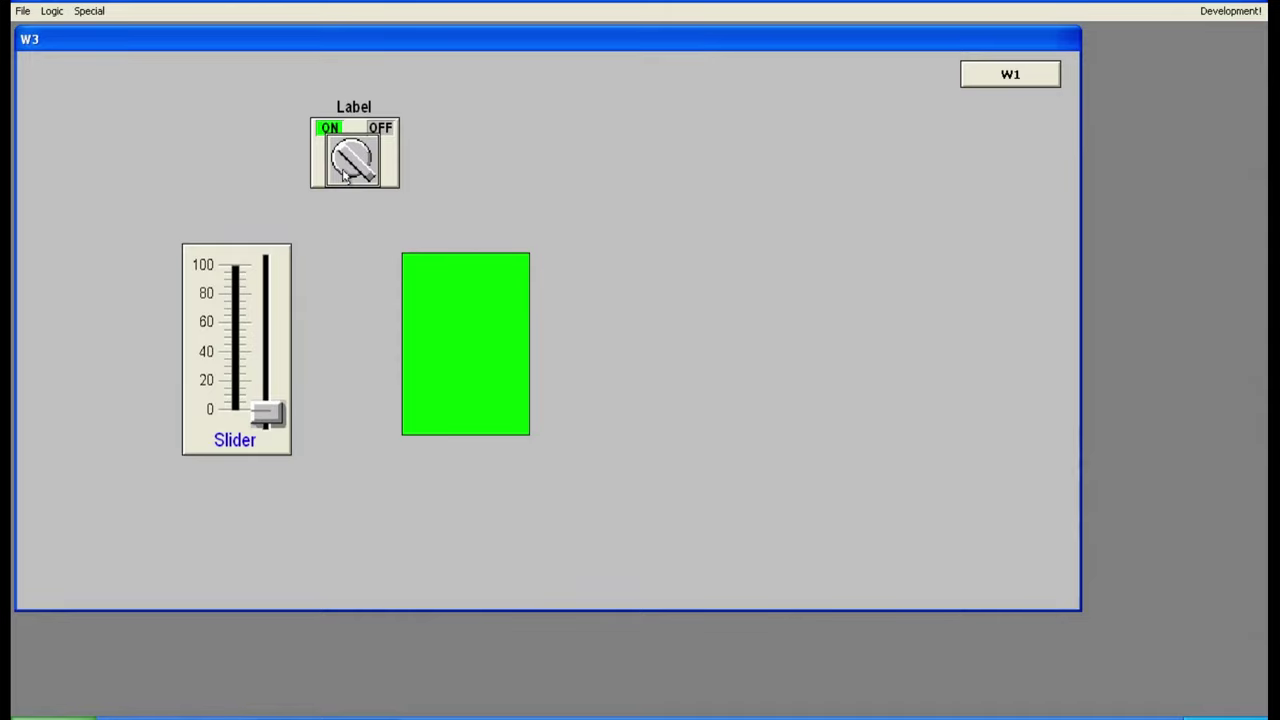
left_click(345, 175)
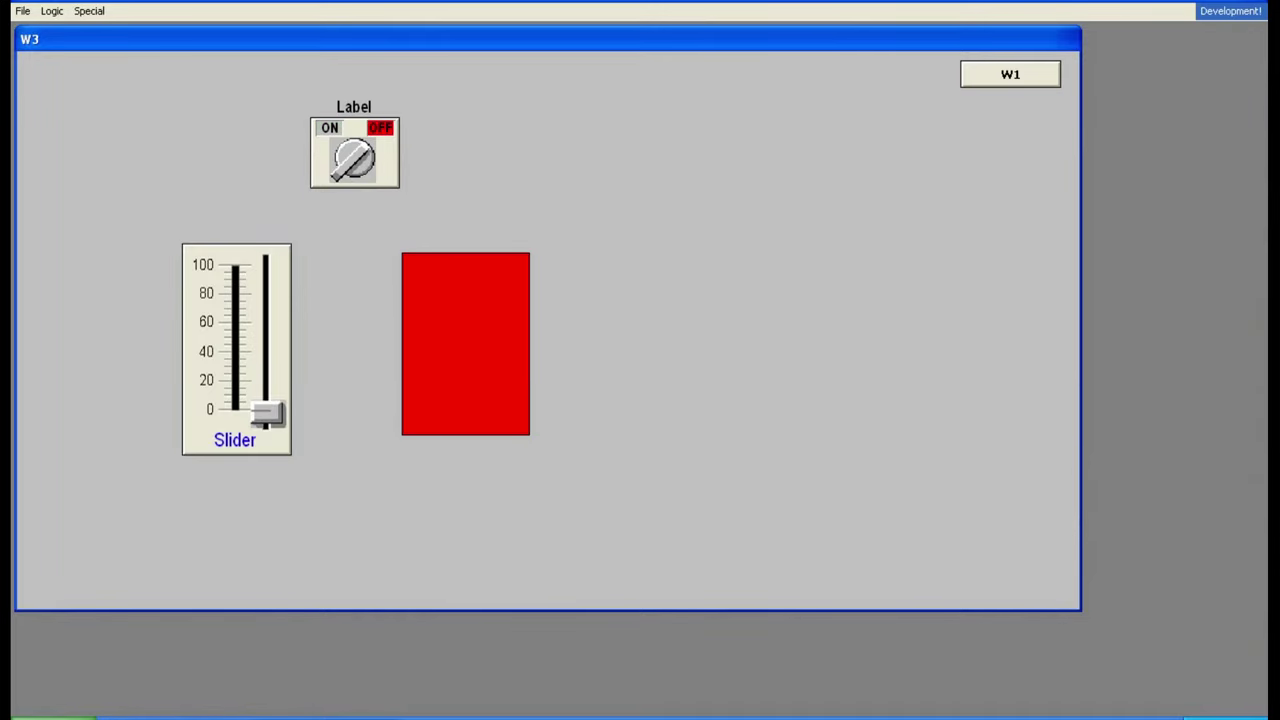
Step: Return to development mode and remove the discrete fill color link from the rectangle in W3
left_click(1230, 11)
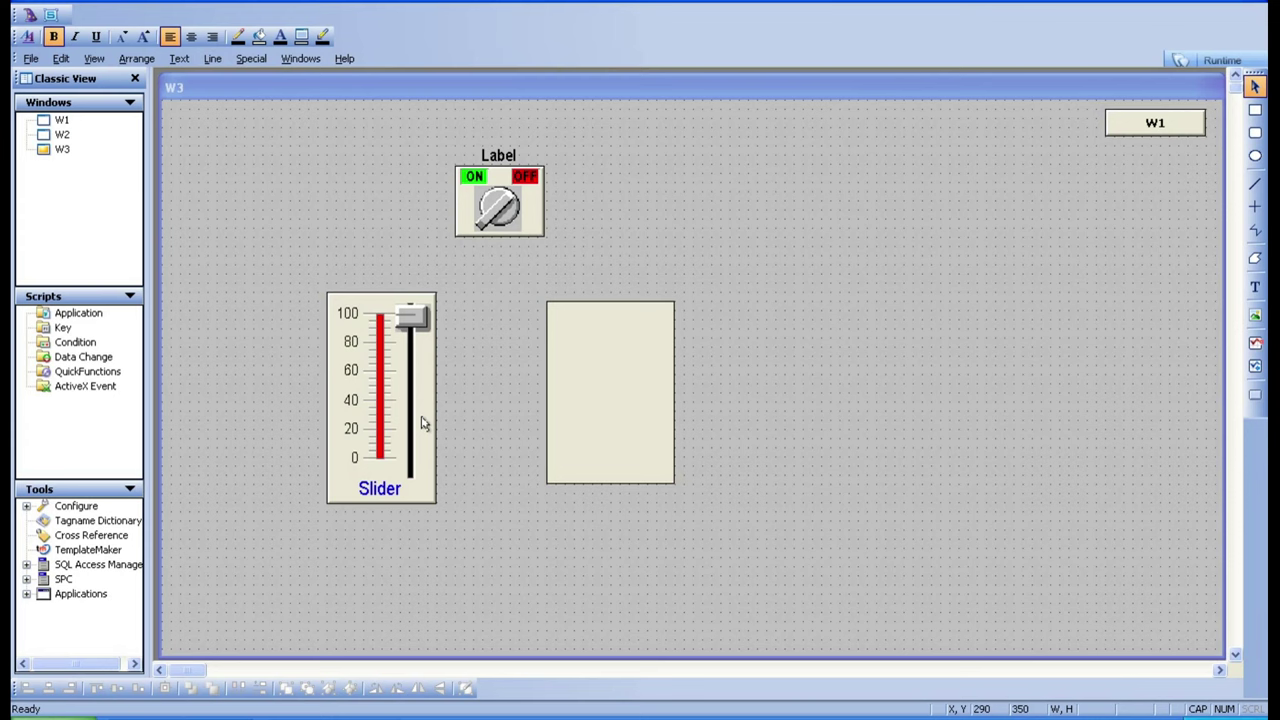
double_click(646, 429)
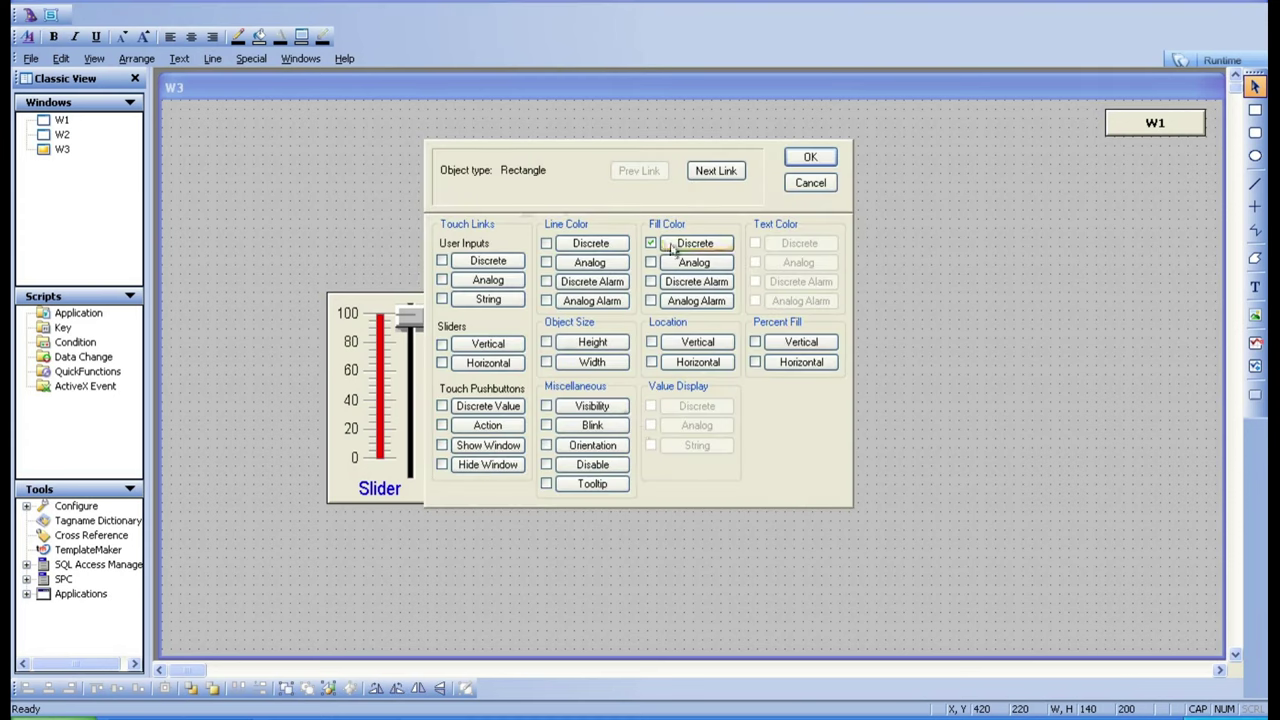
left_click(651, 244)
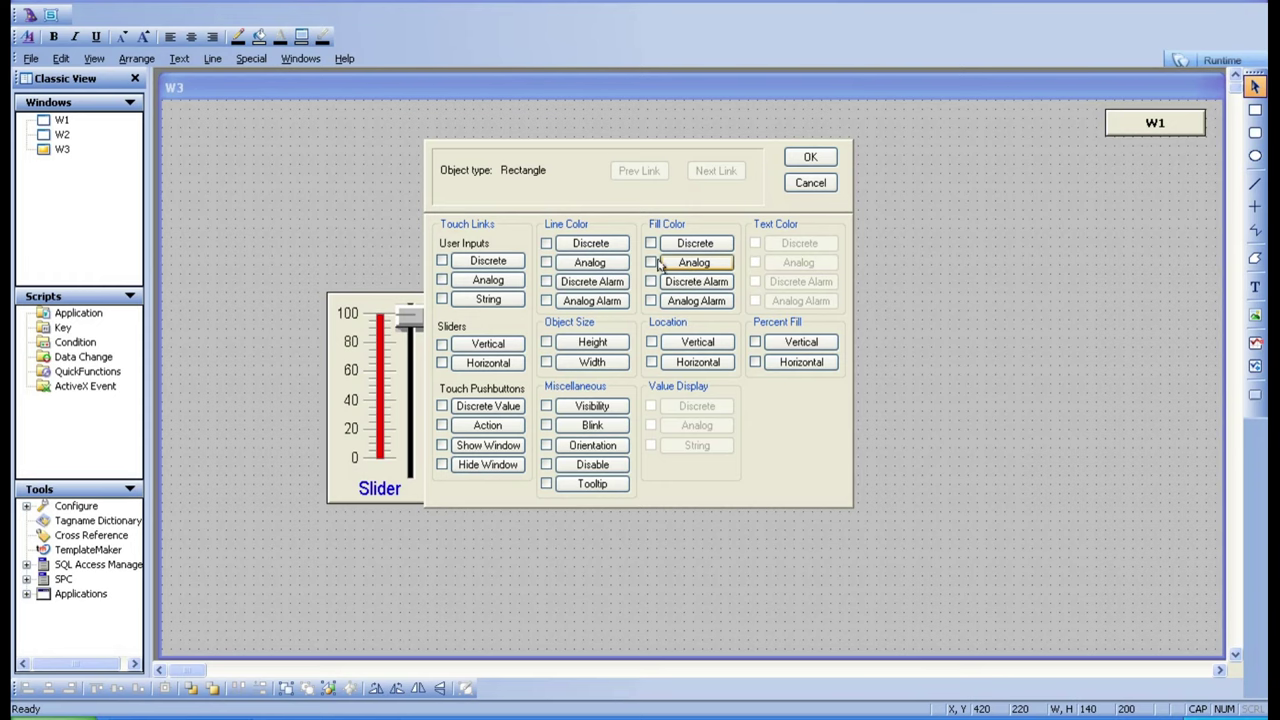
Step: Enable an analog fill color link on the rectangle and use the LEVEL tag as its expression
left_click(651, 262)
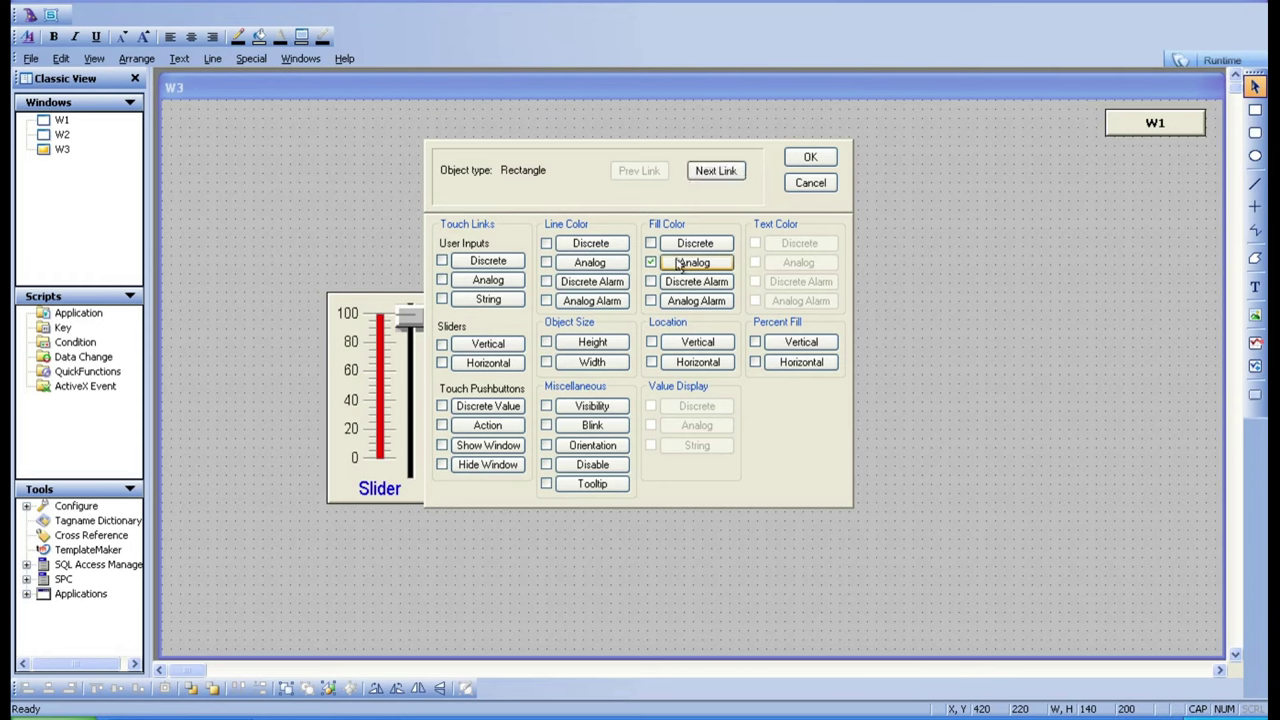
left_click(678, 263)
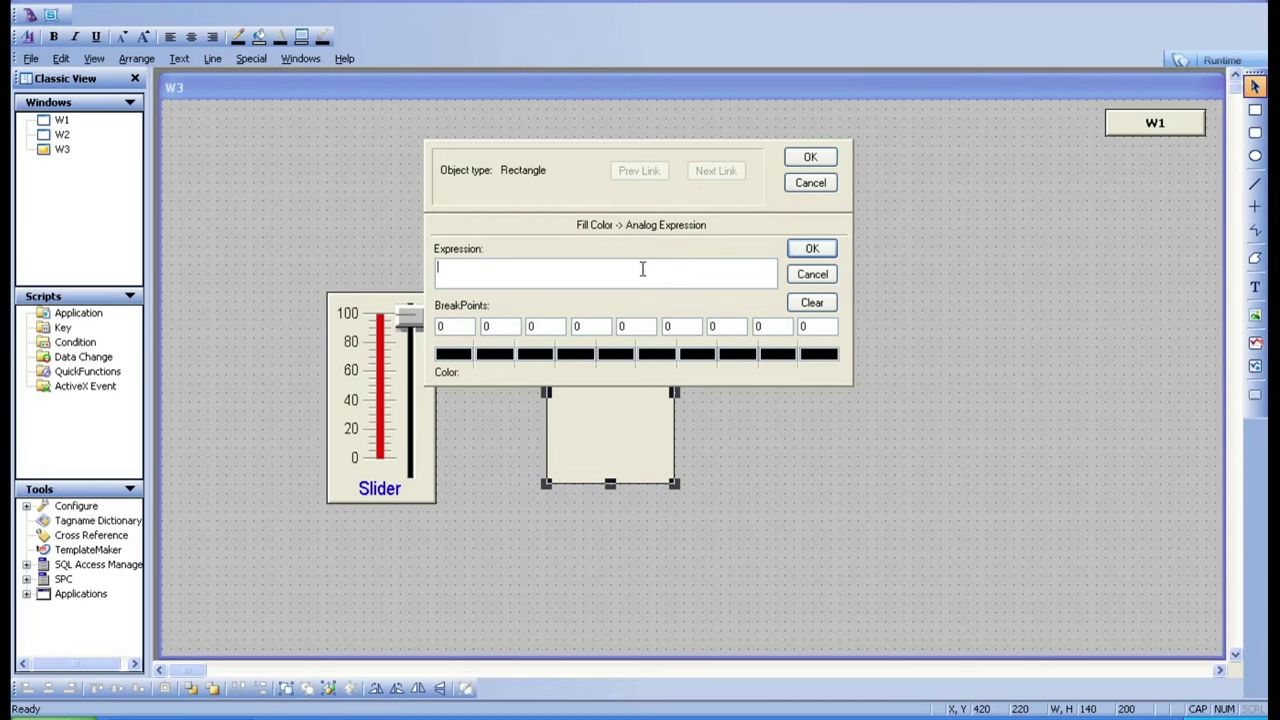
double_click(643, 269)
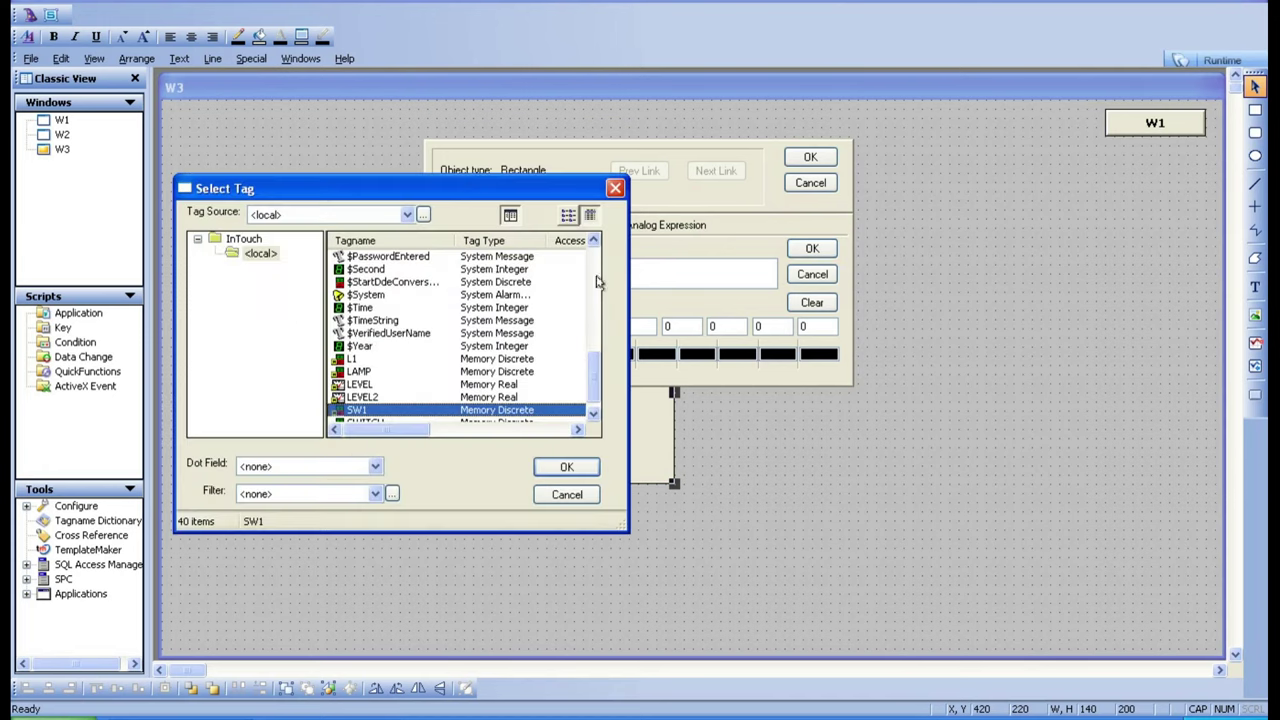
double_click(358, 385)
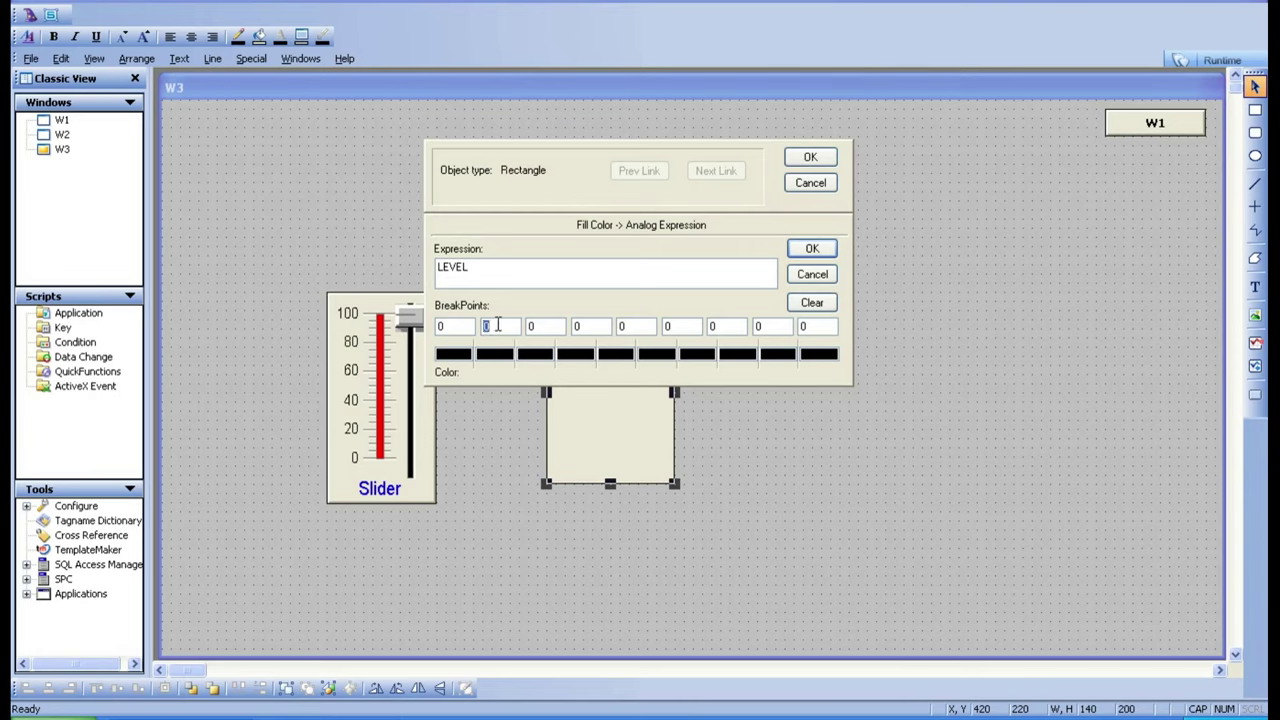
Step: Set the second breakpoint to 10 and make the first fill color red and the second bright green
type("1")
left_click(453, 356)
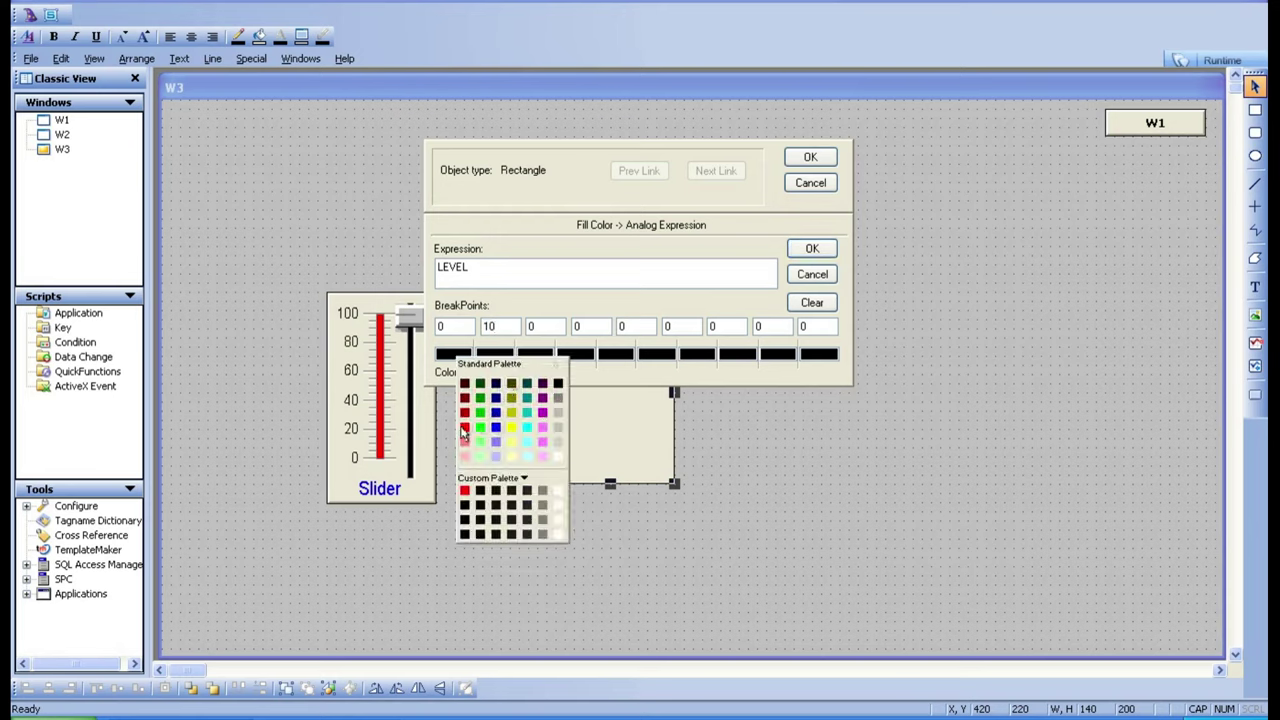
left_click(464, 428)
left_click(501, 354)
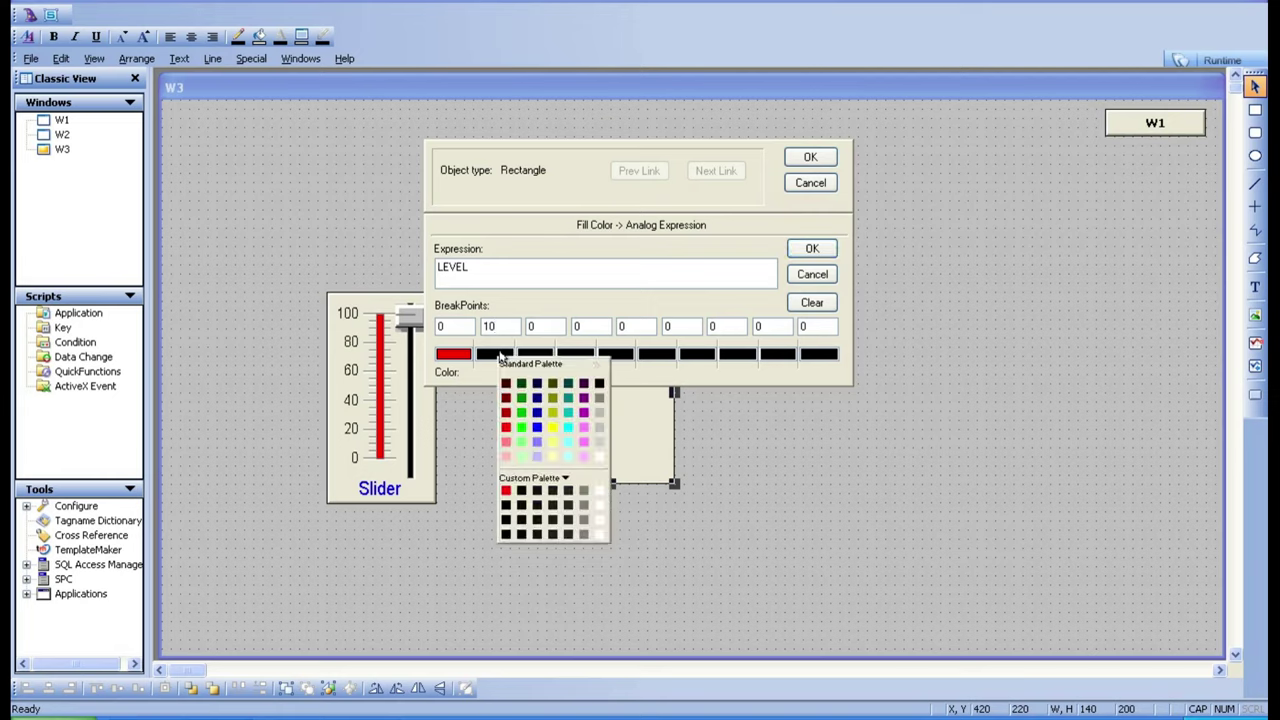
left_click(520, 428)
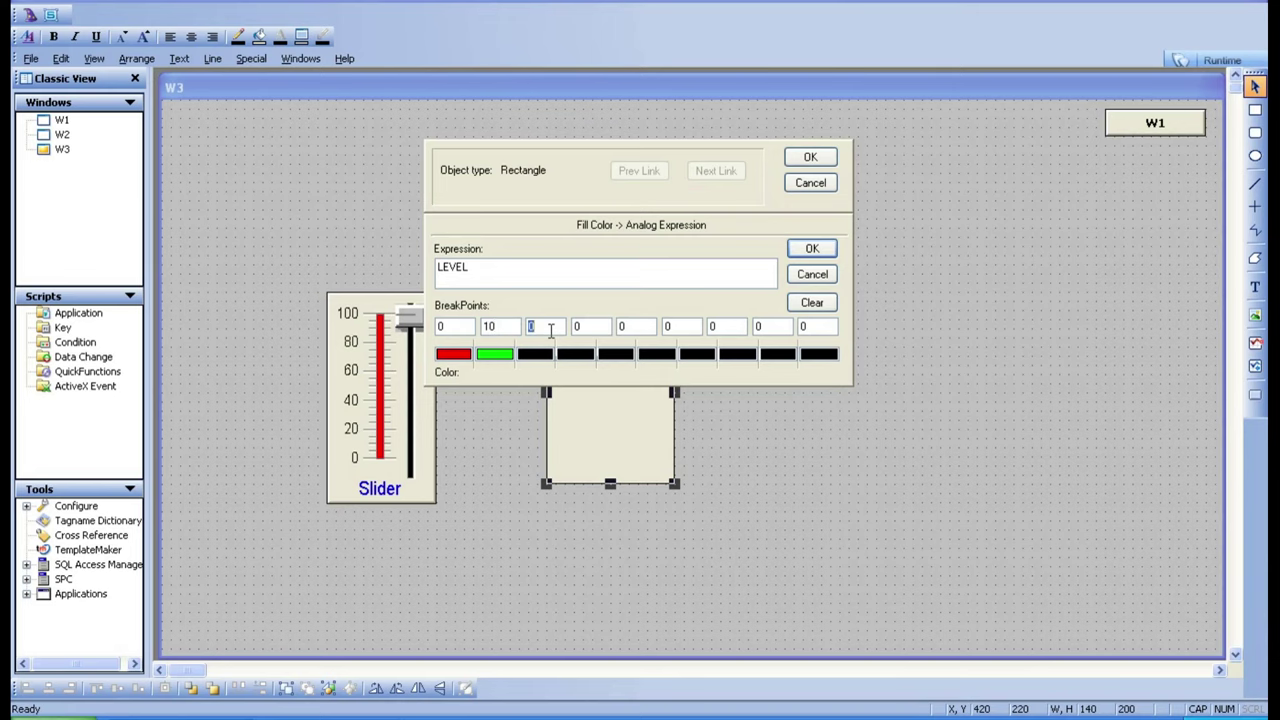
Step: Set the remaining fill color breakpoints to 20, 30, 50, 60, 80, 90 and 100
type("20")
left_click(575, 328)
type("30")
left_click(620, 328)
type("50")
left_click(665, 329)
type("60")
left_click(712, 326)
type("8")
left_click(757, 326)
type("9")
left_click(803, 326)
type("100")
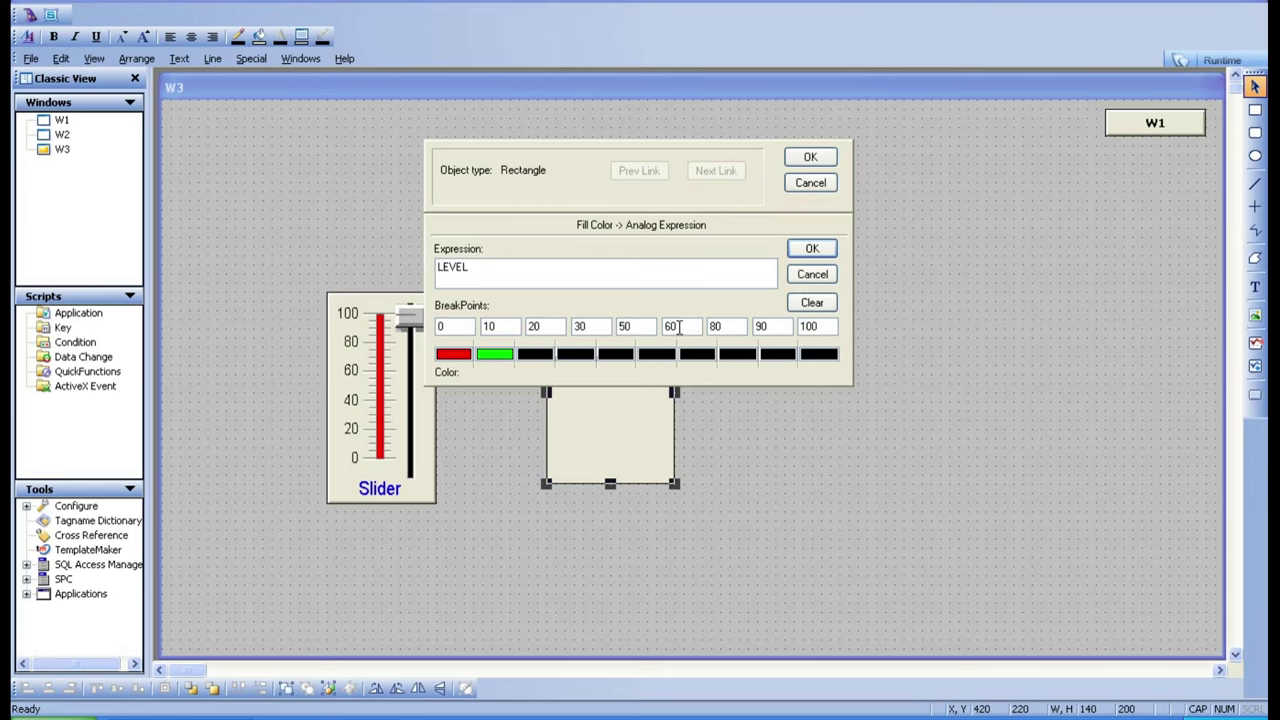
Step: Set the third to sixth fill colors to dark yellow, cyan, purple and pale yellow
left_click(543, 354)
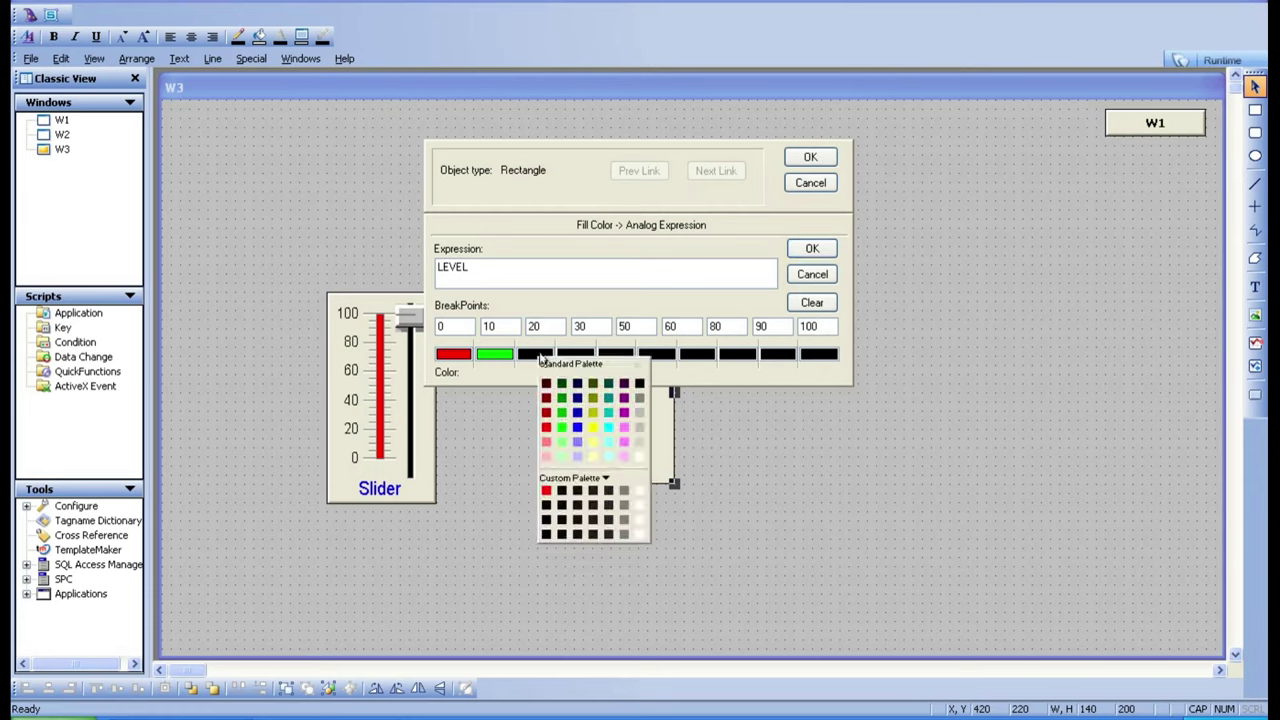
left_click(592, 413)
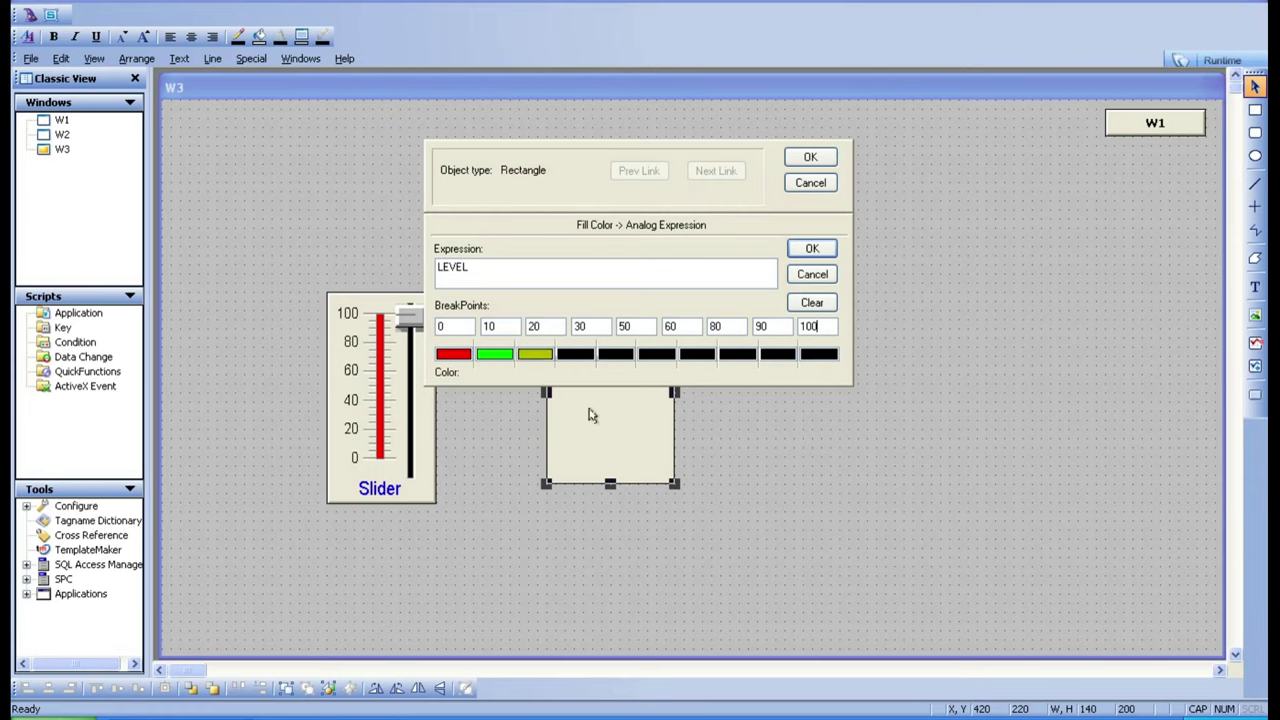
left_click(575, 356)
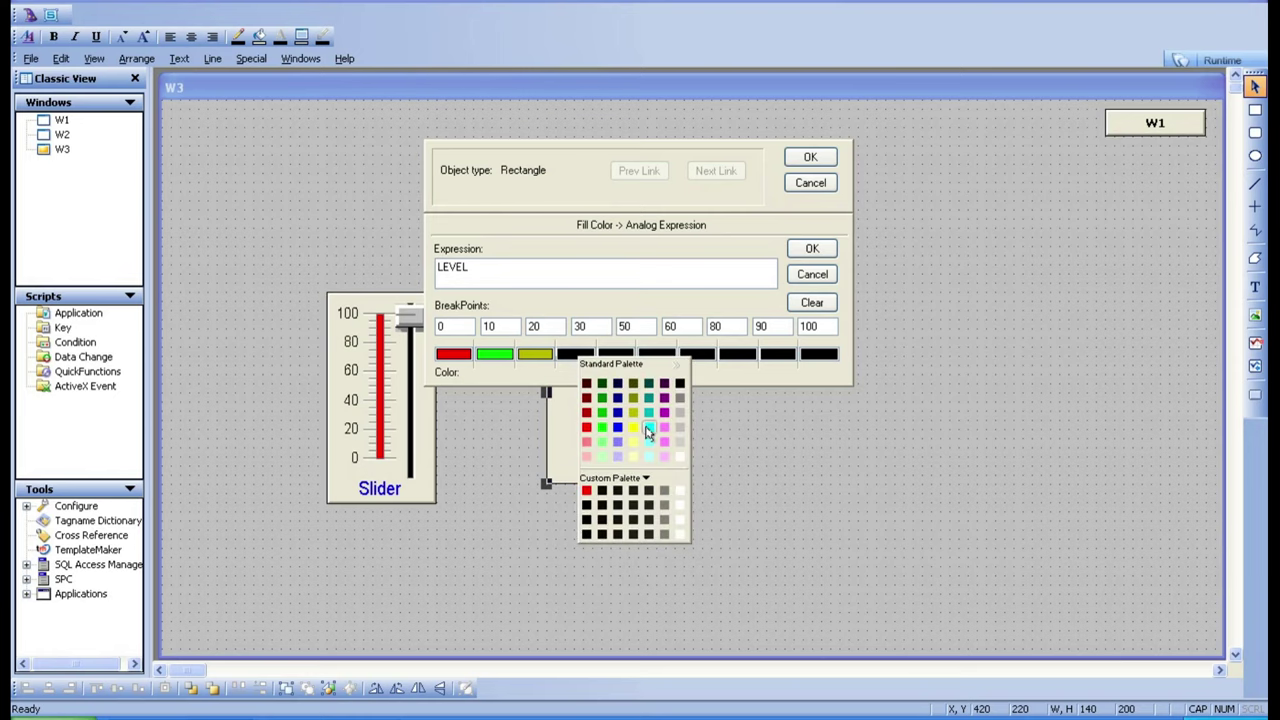
left_click(647, 430)
left_click(613, 355)
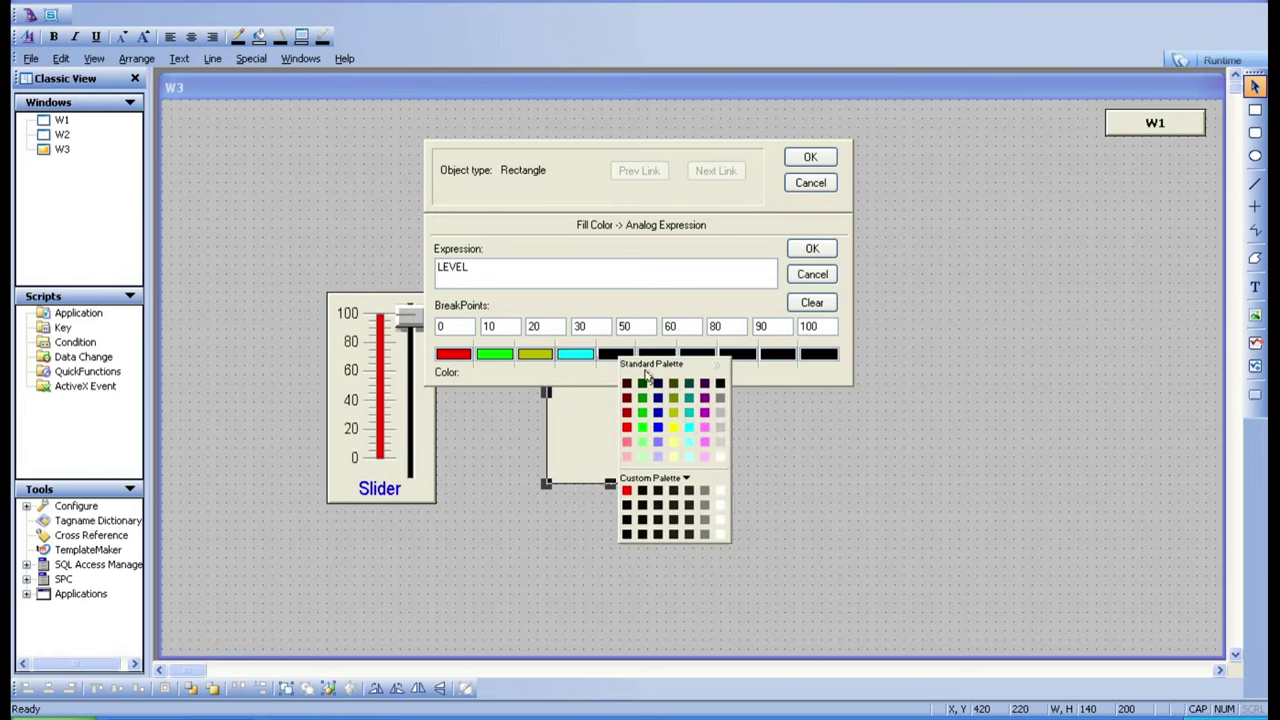
left_click(708, 399)
left_click(670, 355)
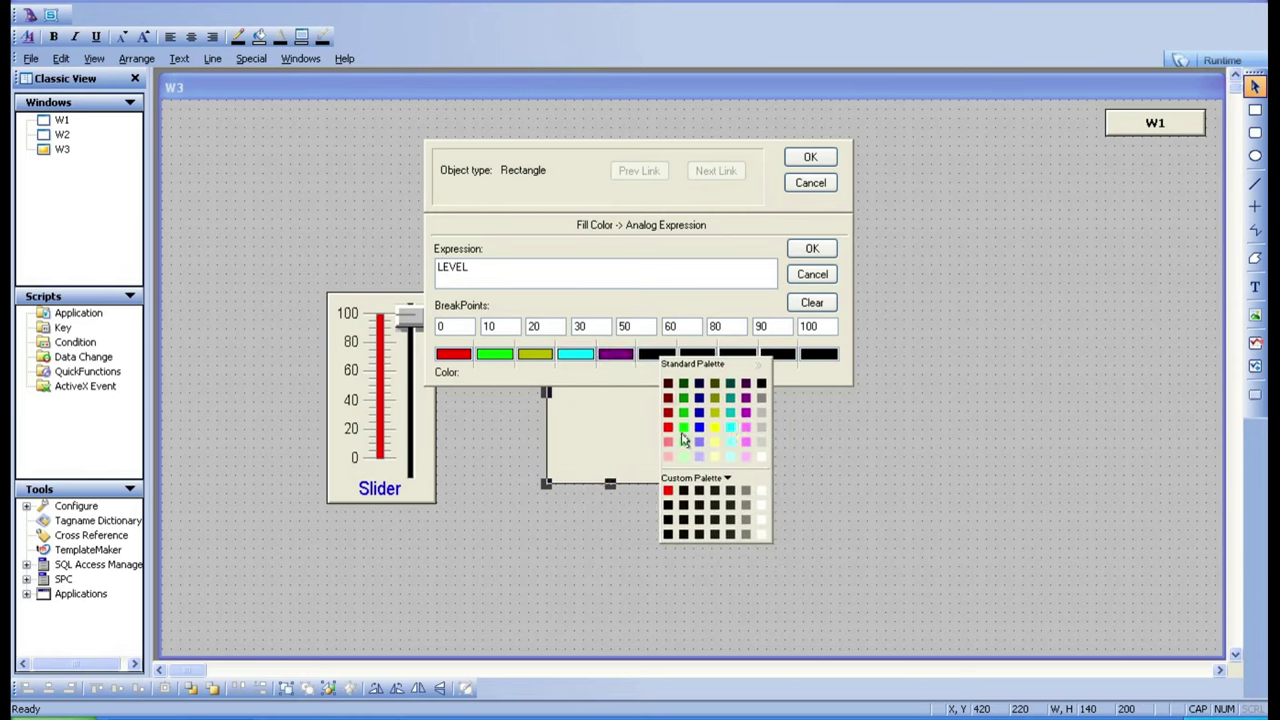
left_click(714, 456)
Step: Set the seventh to tenth fill colors to light green, blue, pink and bright green, and apply the link to the rectangle
left_click(698, 358)
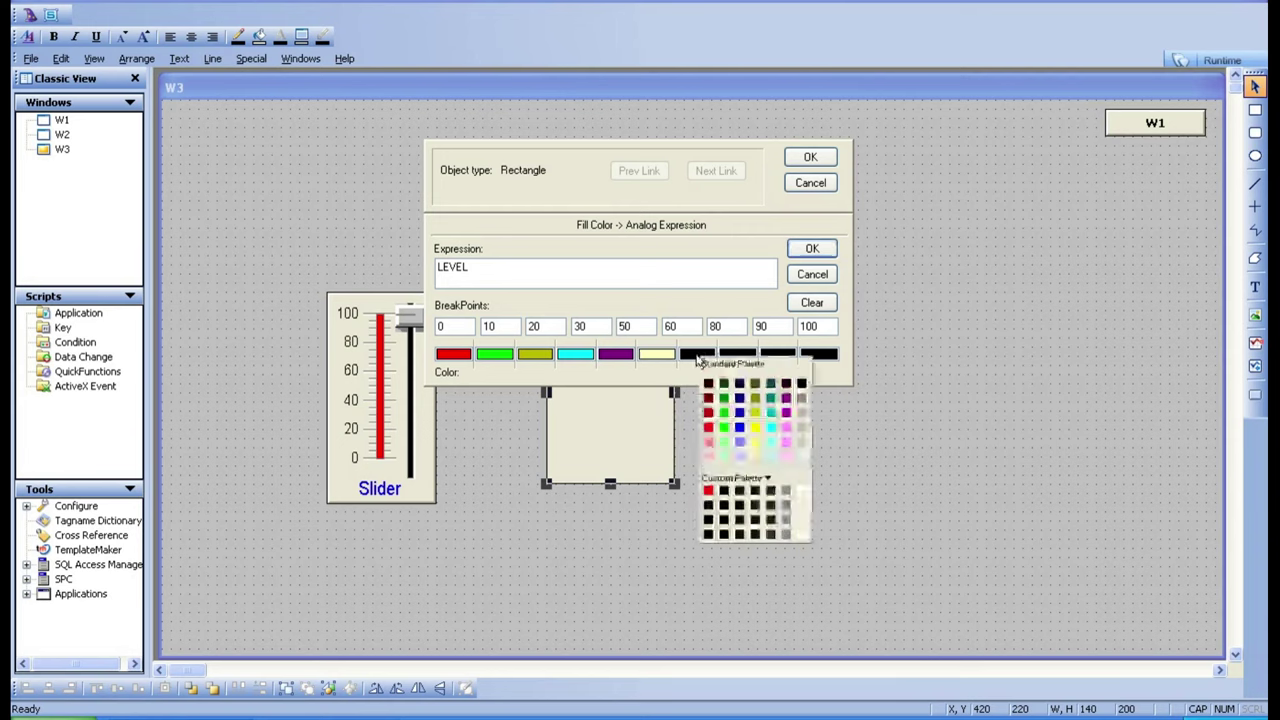
left_click(724, 442)
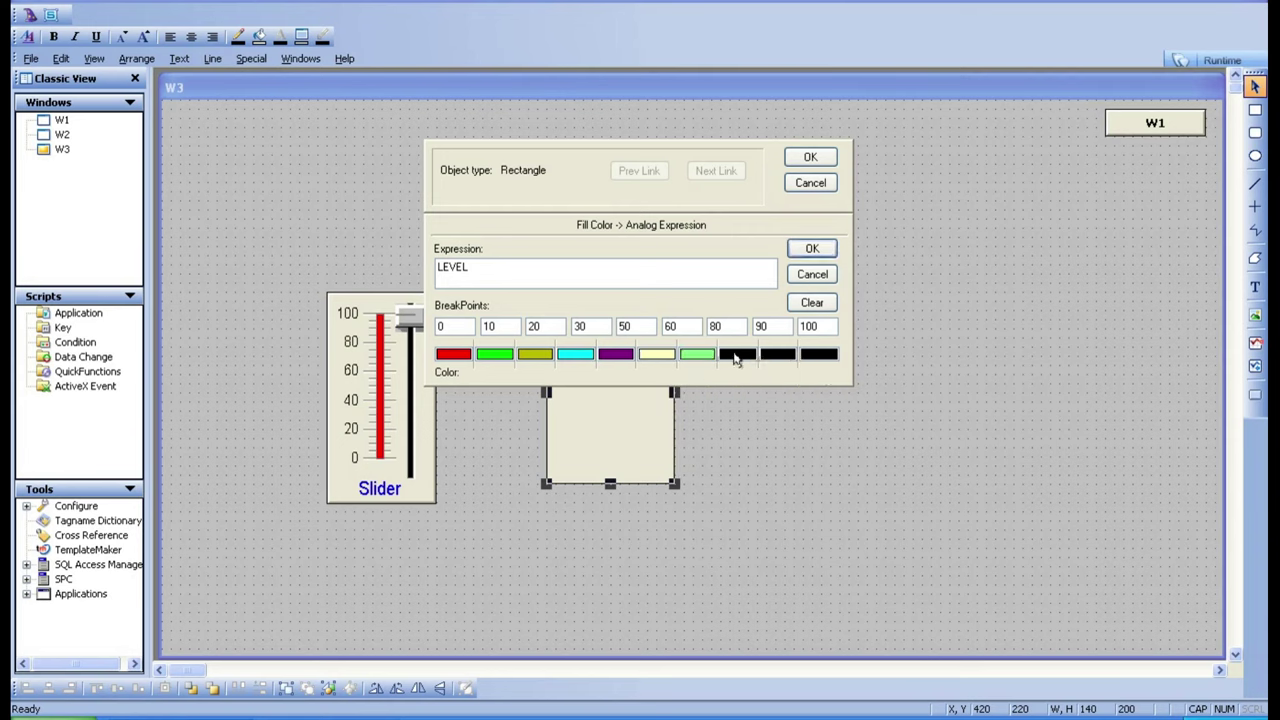
left_click(736, 356)
left_click(776, 428)
left_click(777, 357)
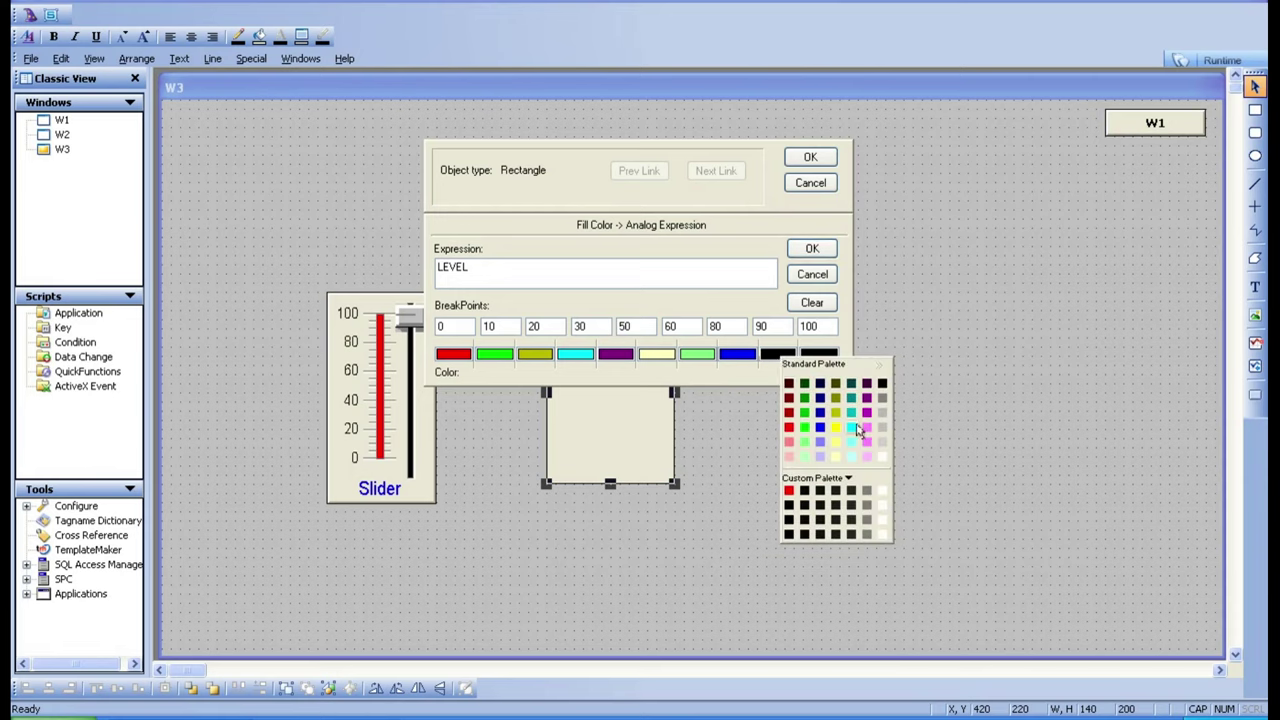
left_click(865, 440)
left_click(818, 356)
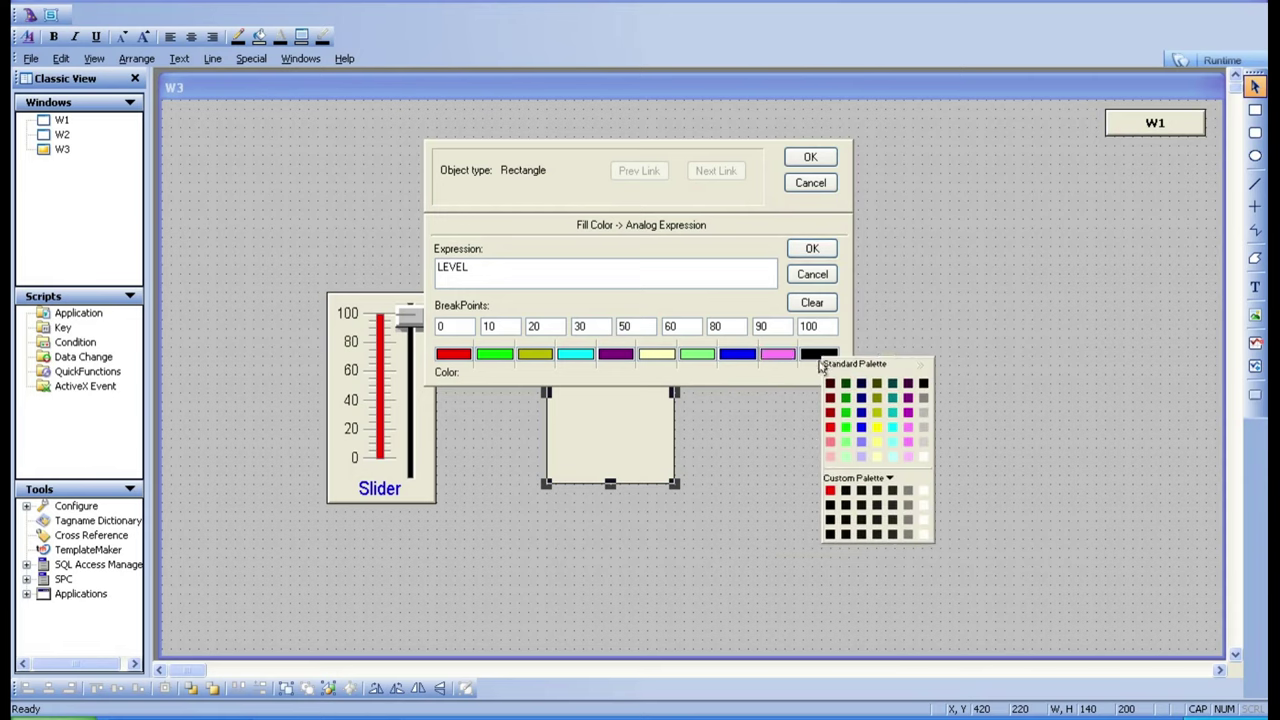
left_click(846, 433)
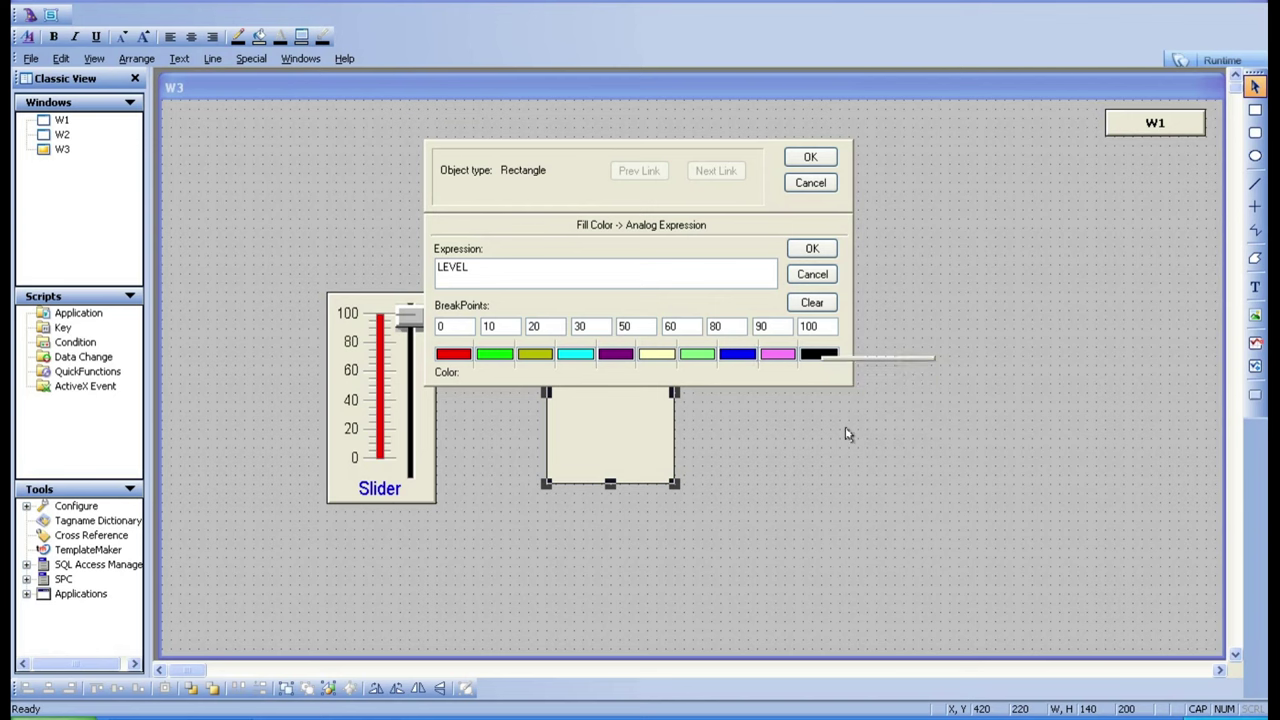
left_click(820, 248)
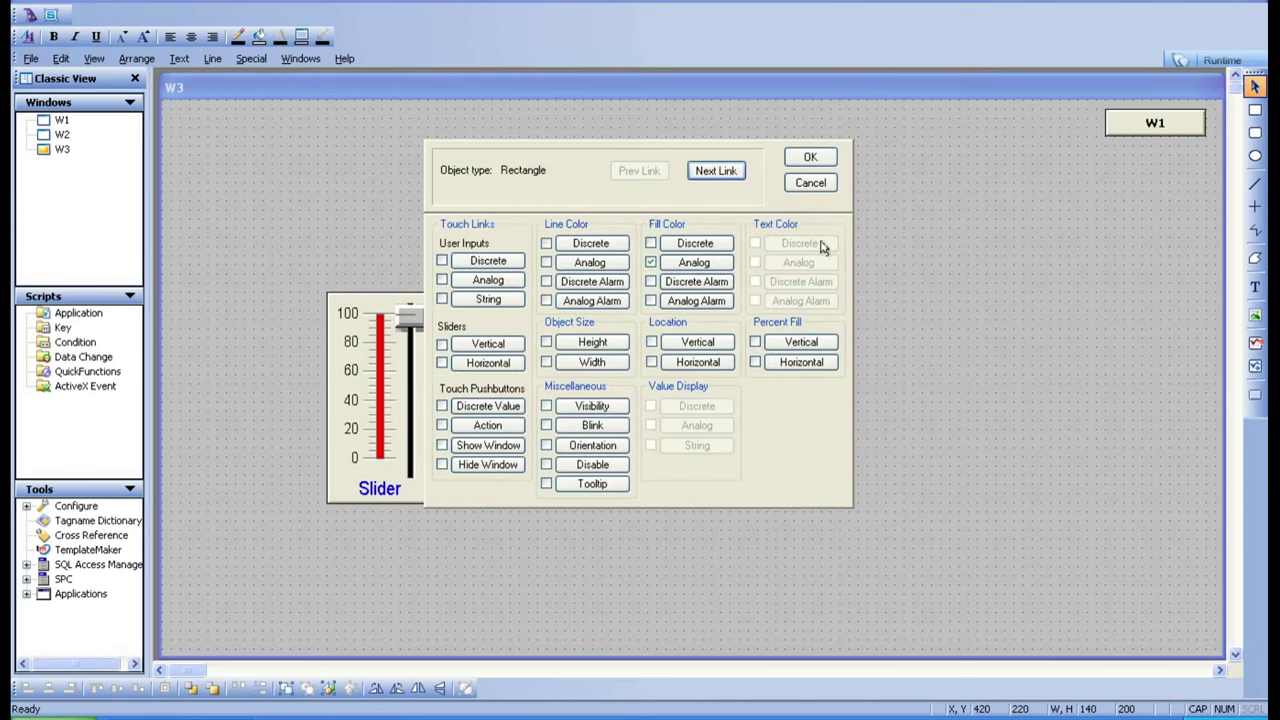
left_click(811, 158)
left_click(826, 206)
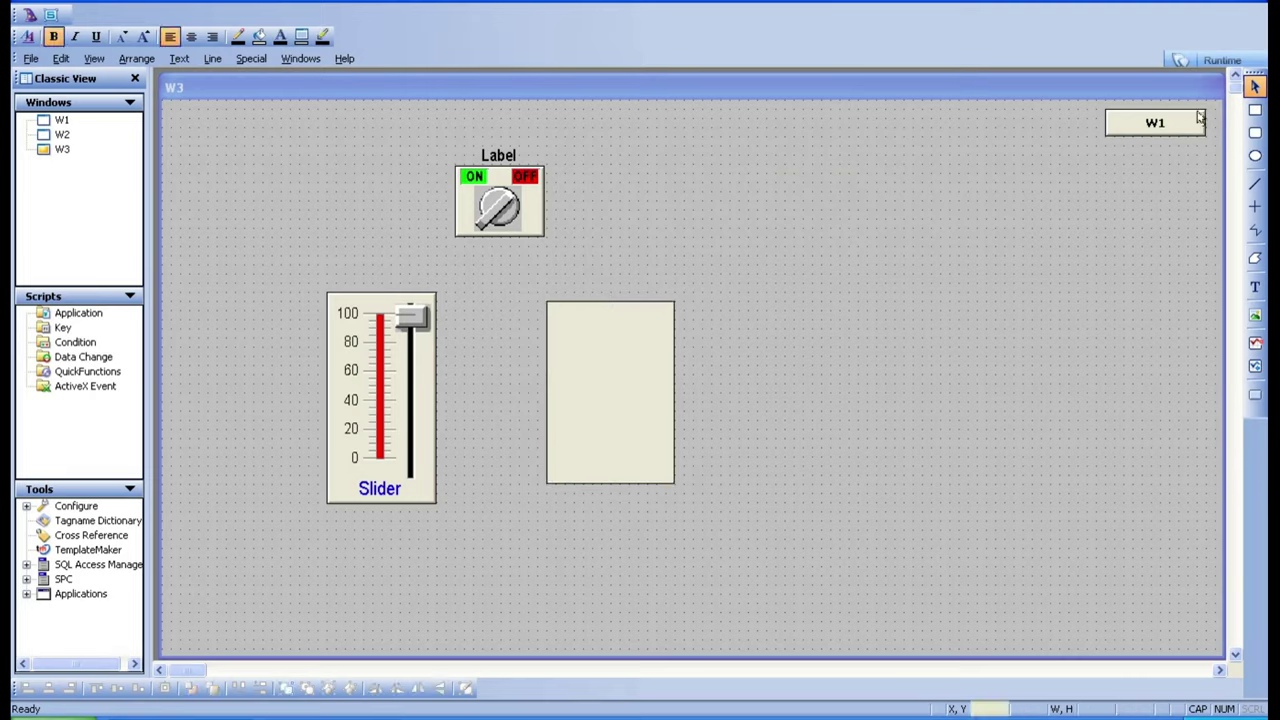
Step: Run the application and raise the slider in W3 gradually to about 20 to test the rectangle's fill color changes
left_click(1222, 62)
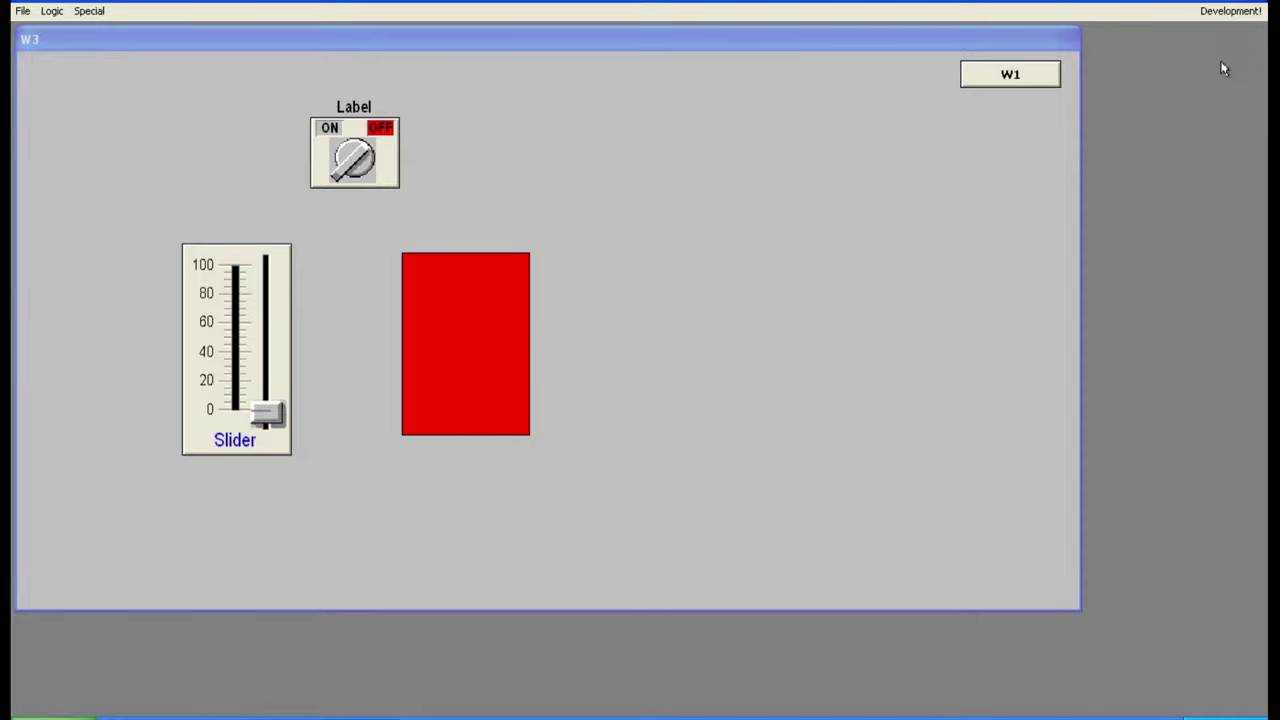
left_click(270, 408)
left_click_drag(270, 405, 269, 378)
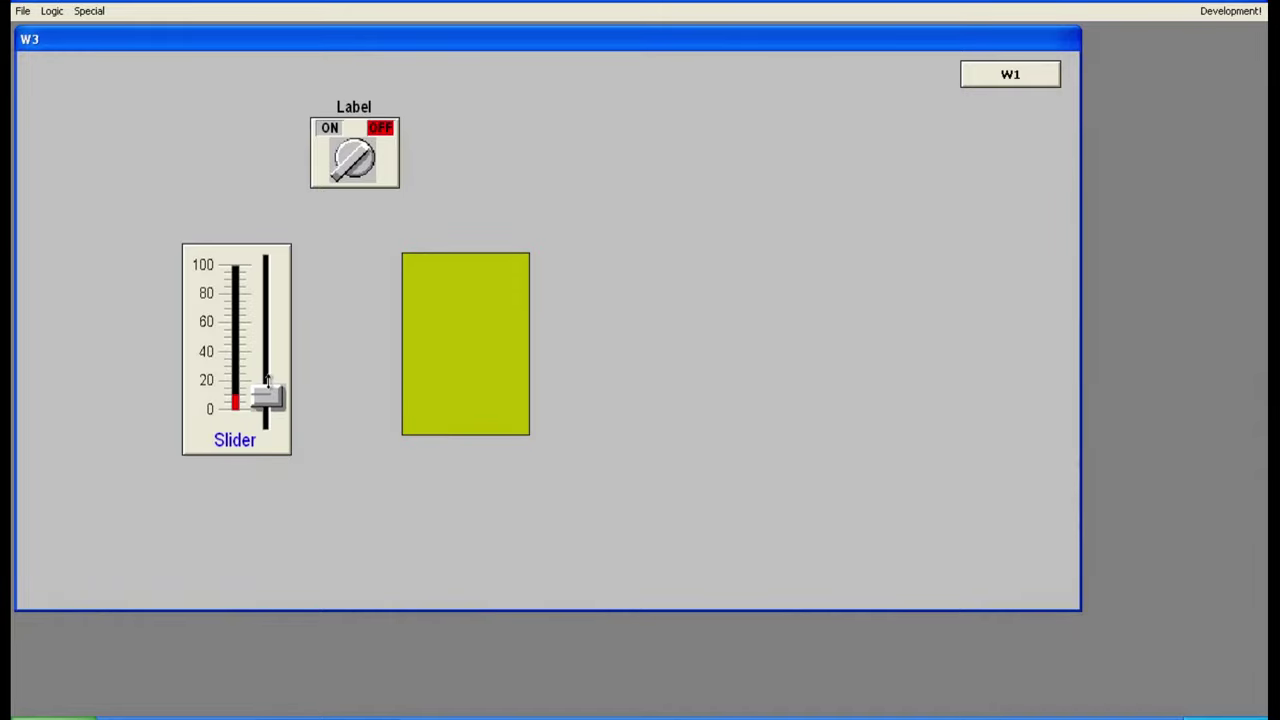
left_click_drag(268, 380, 265, 368)
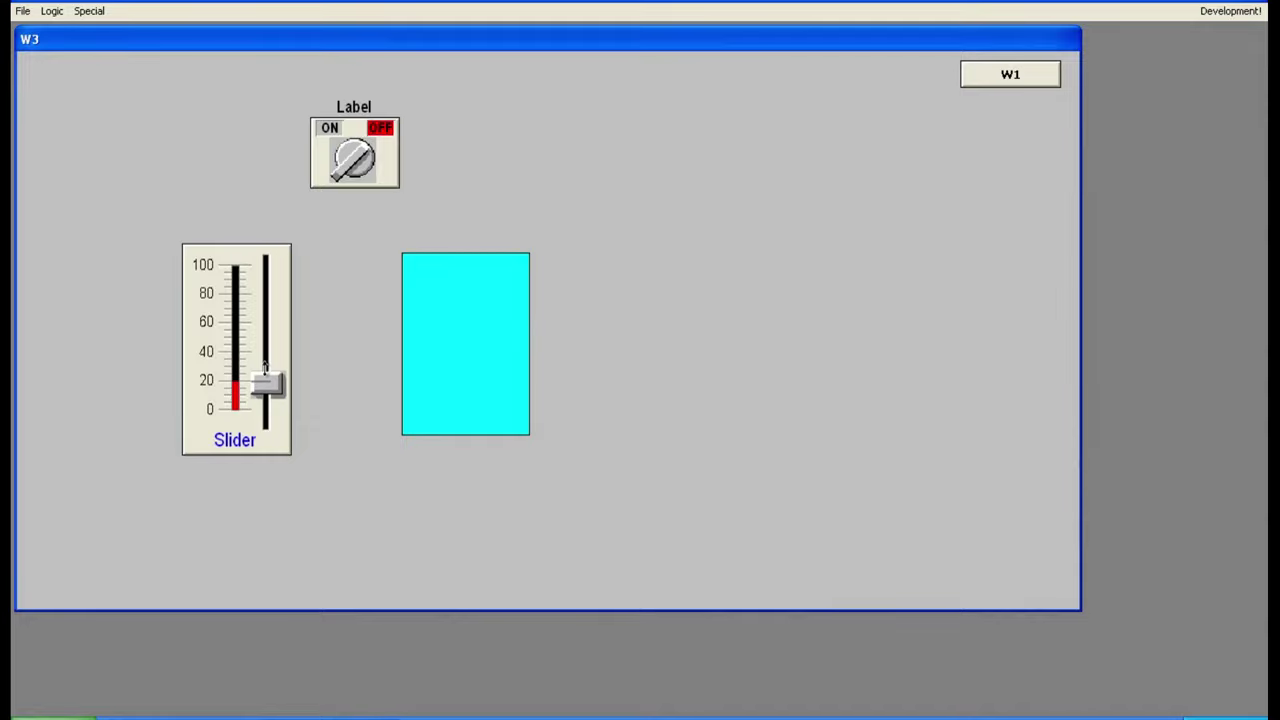
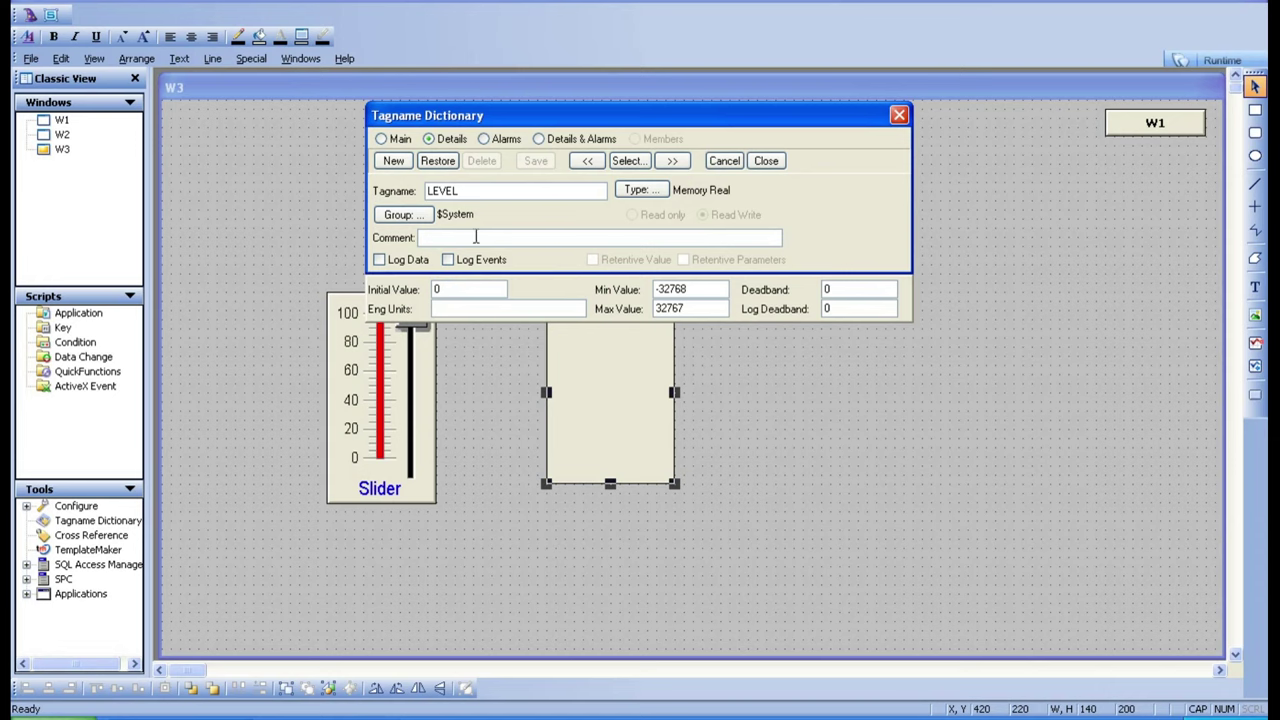
Step: Dismiss the LEVEL tag definition, set the rectangle's vertical percent fill to 100 maximum % fill with a white background, and apply it
left_click(726, 164)
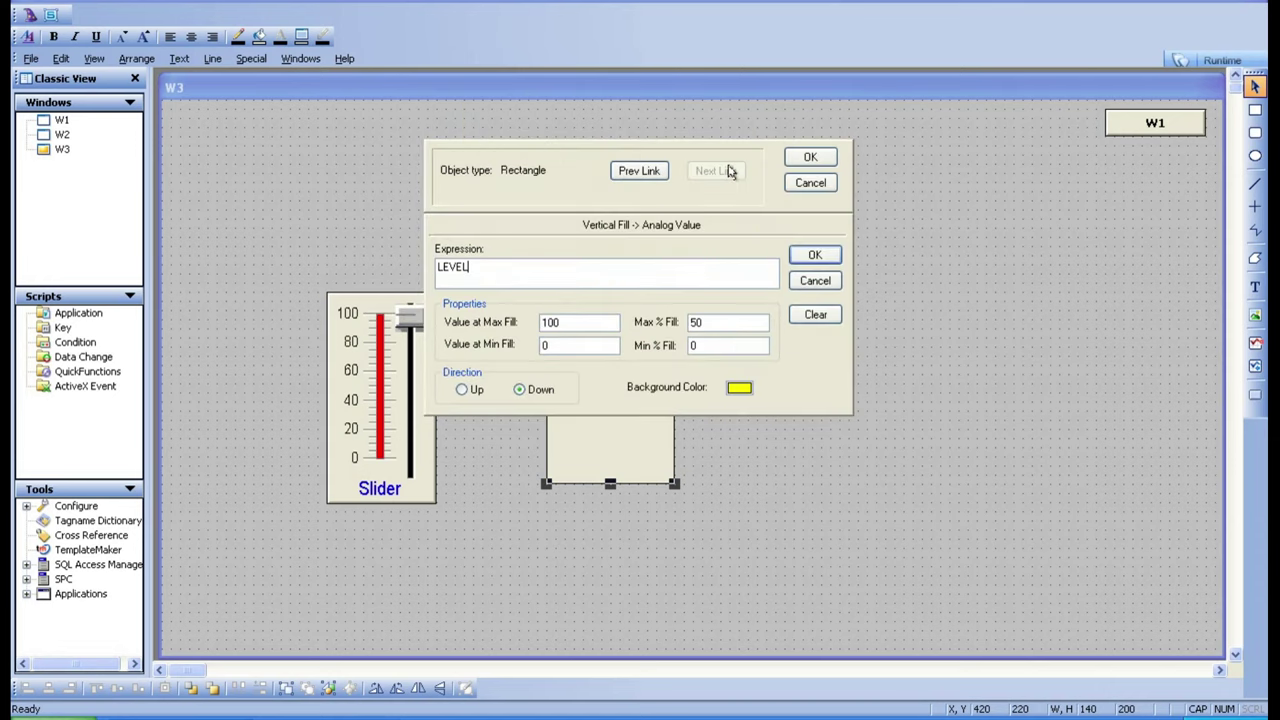
left_click(519, 264)
left_click(741, 389)
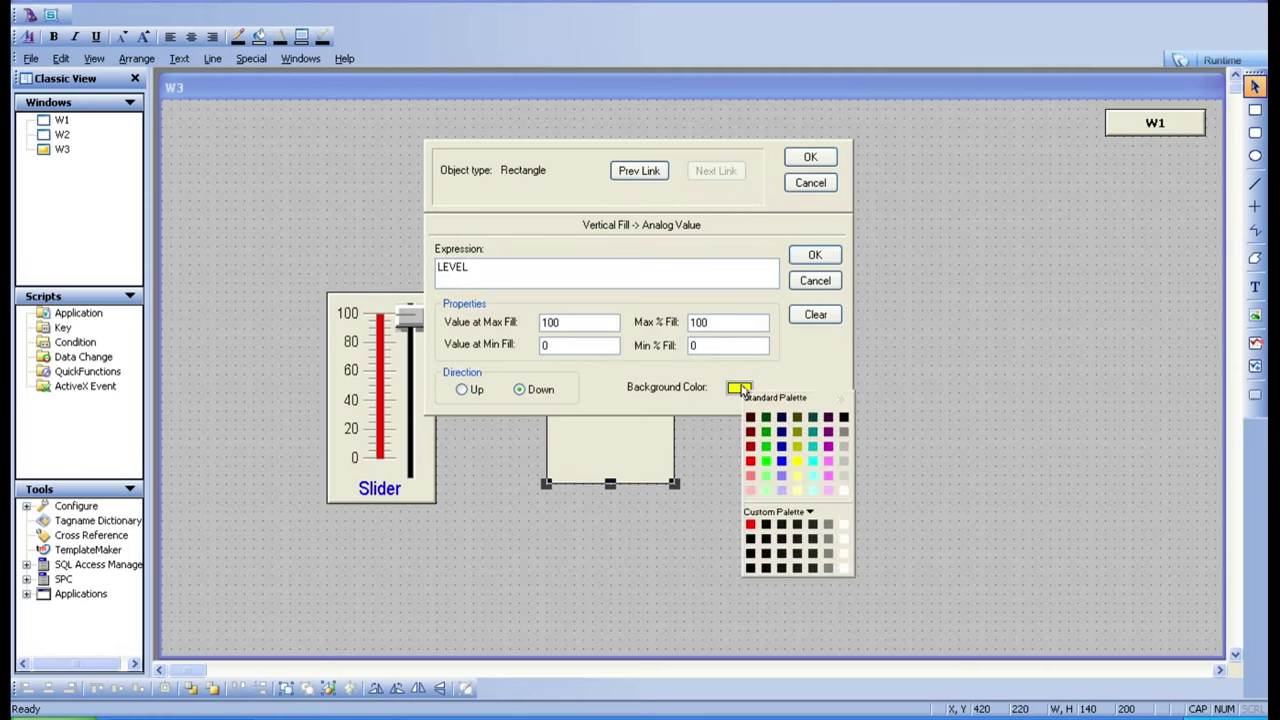
left_click(841, 489)
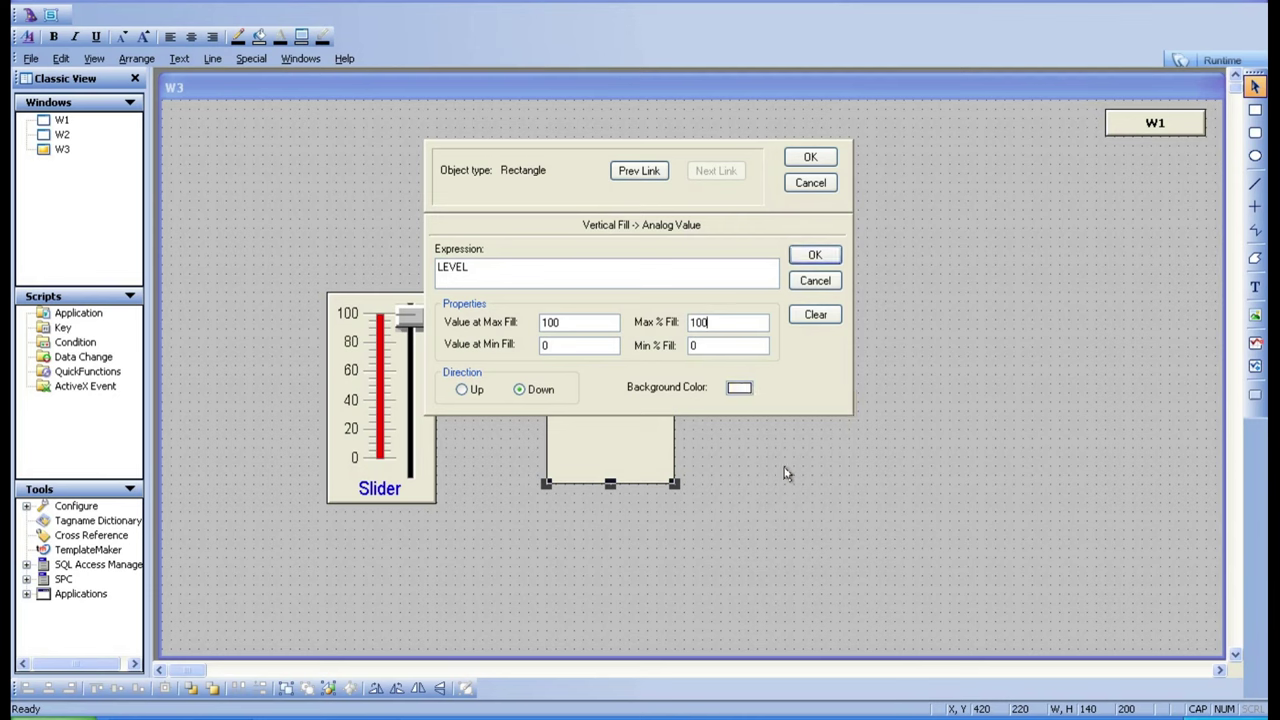
left_click(815, 256)
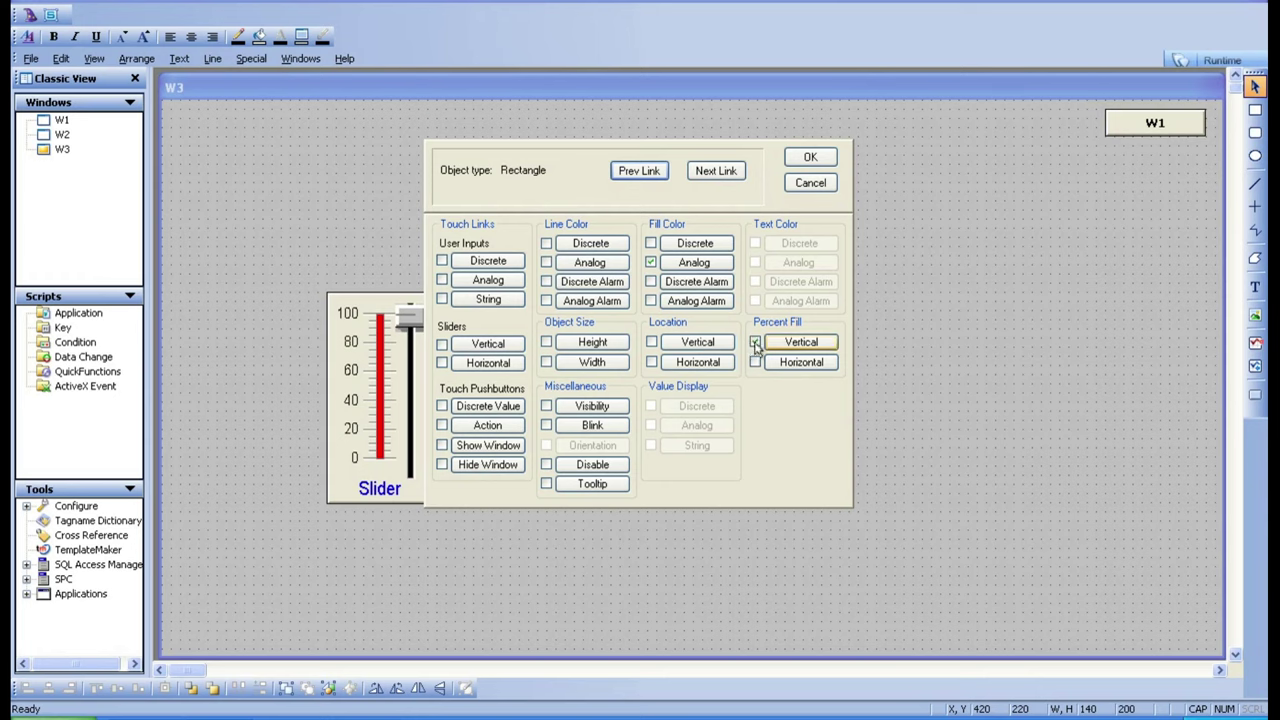
left_click(810, 157)
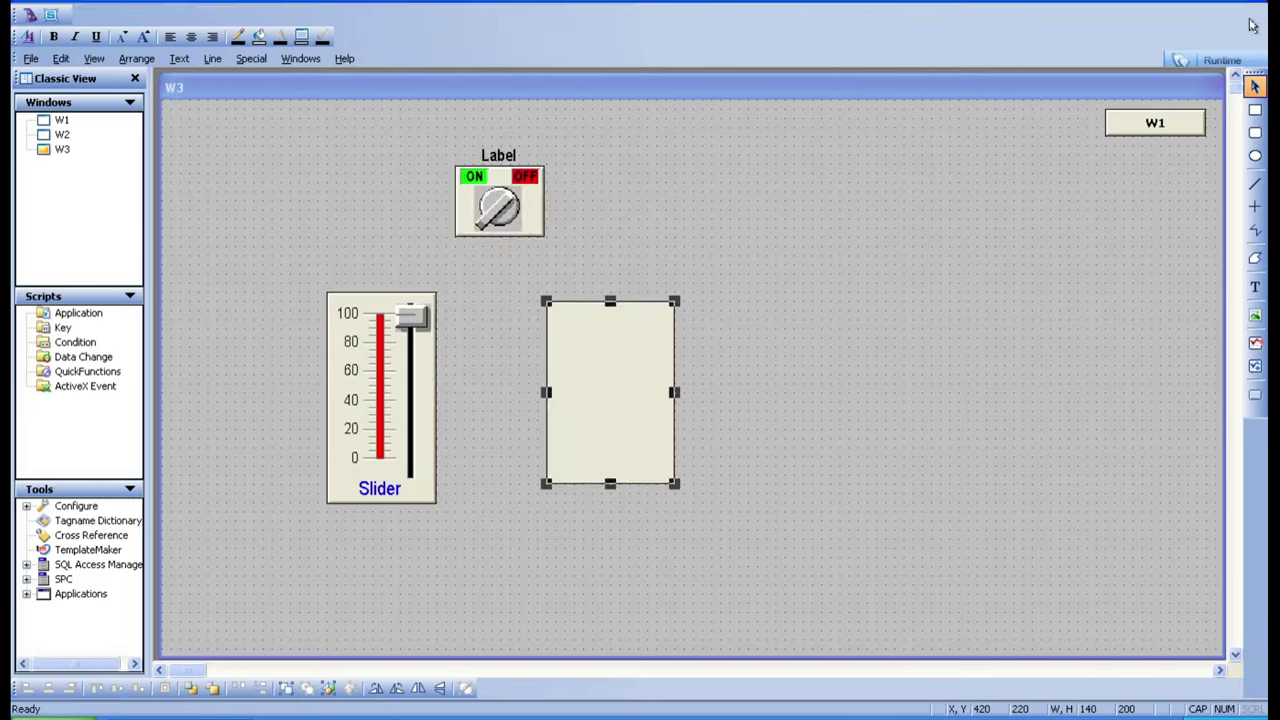
Step: Run the application and move the W3 slider up in stages and back to 0 to test the rectangle's downward fill
left_click(1220, 61)
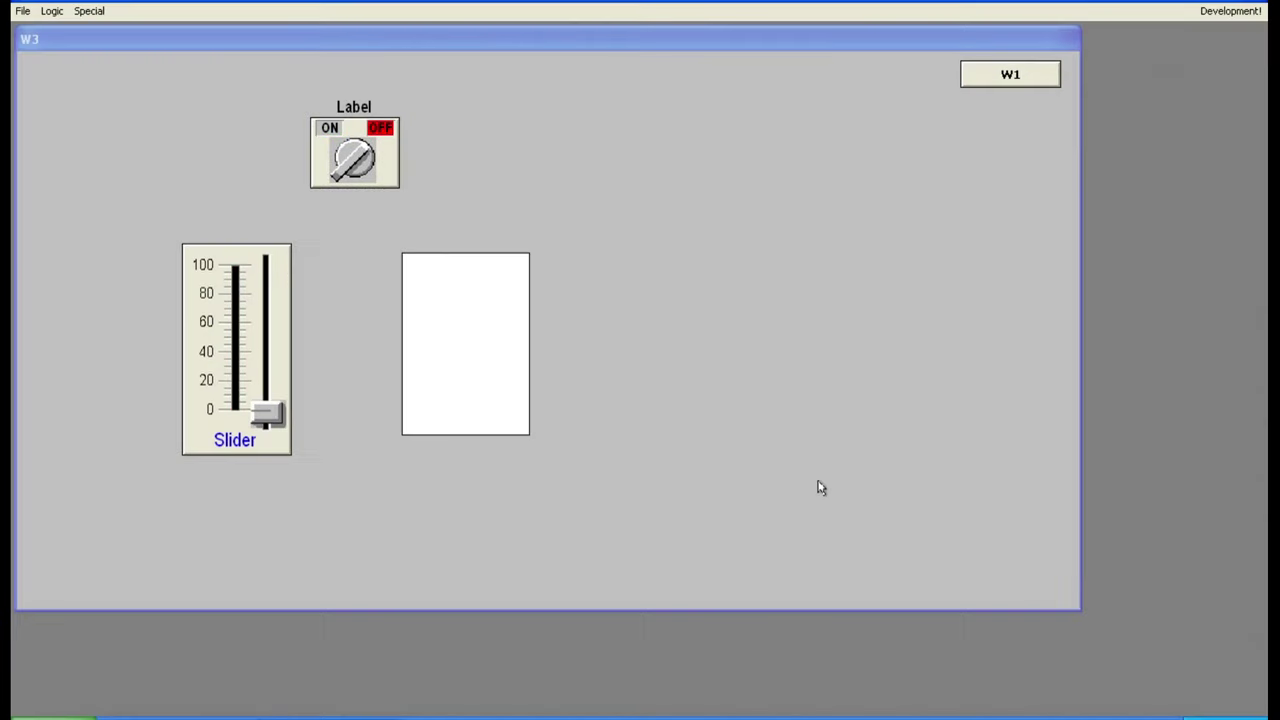
left_click(256, 412)
left_click_drag(254, 400, 254, 390)
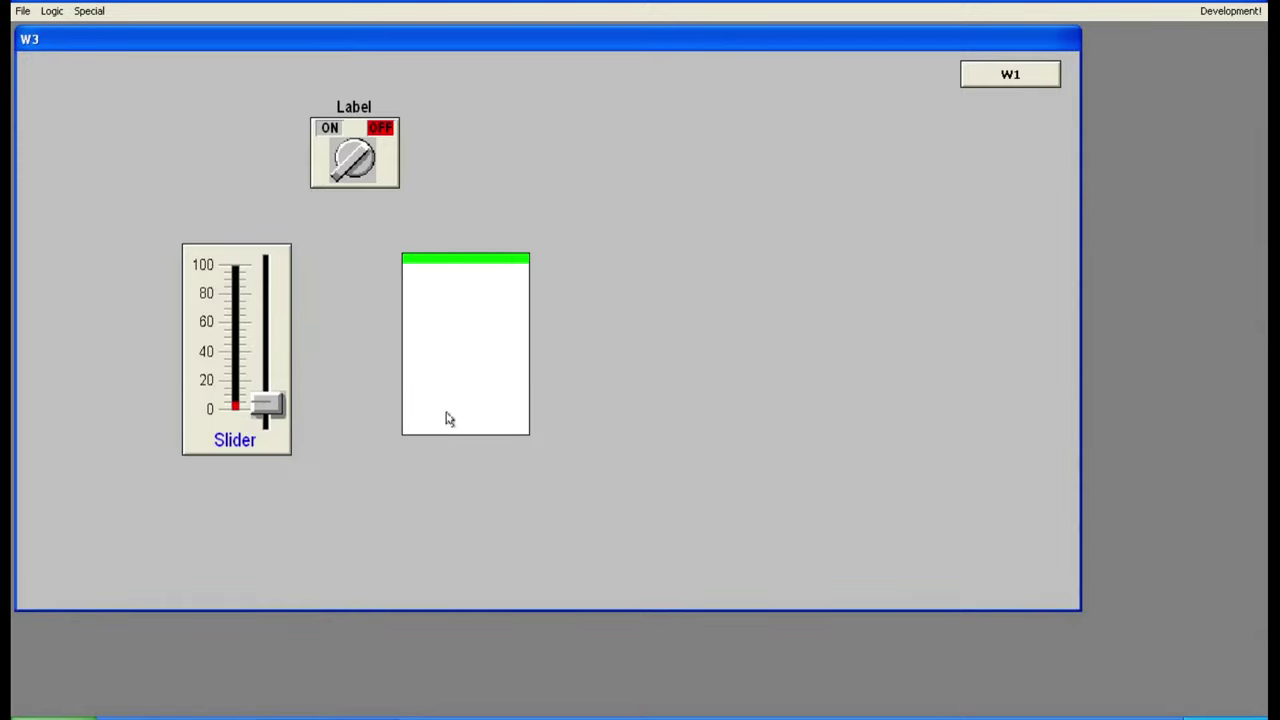
left_click(266, 403)
left_click_drag(266, 405, 258, 347)
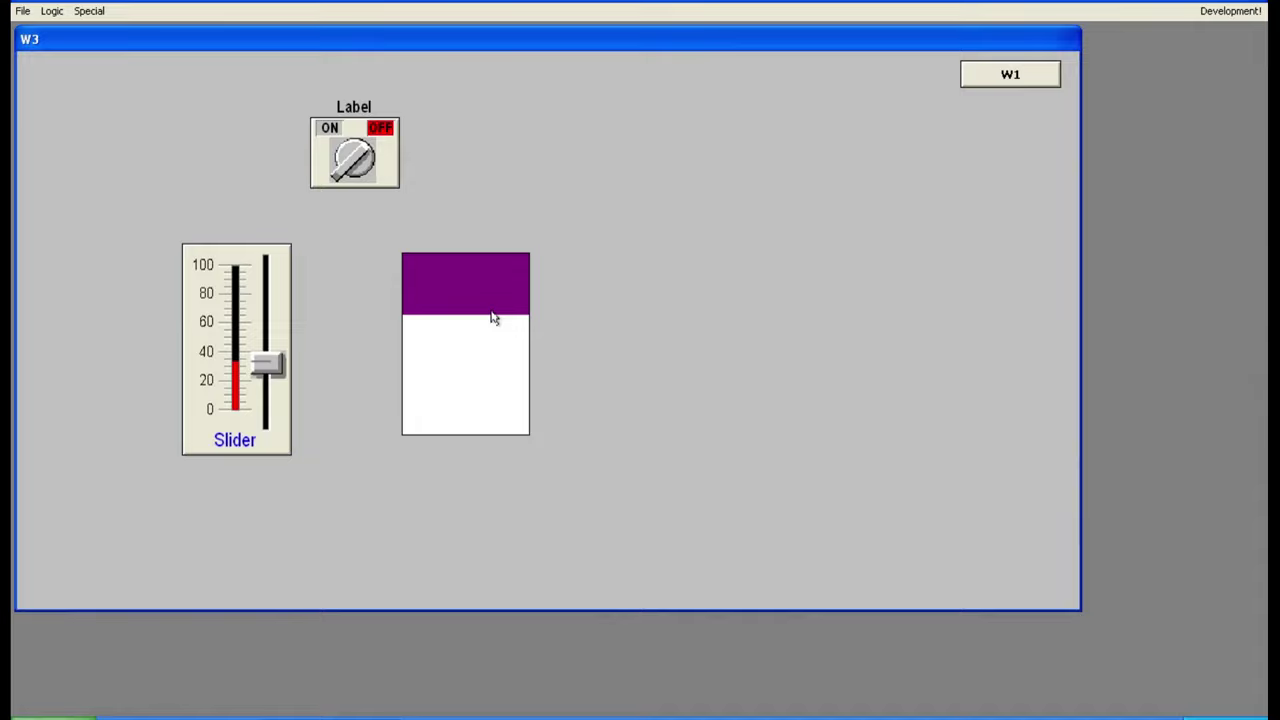
left_click_drag(267, 360, 268, 410)
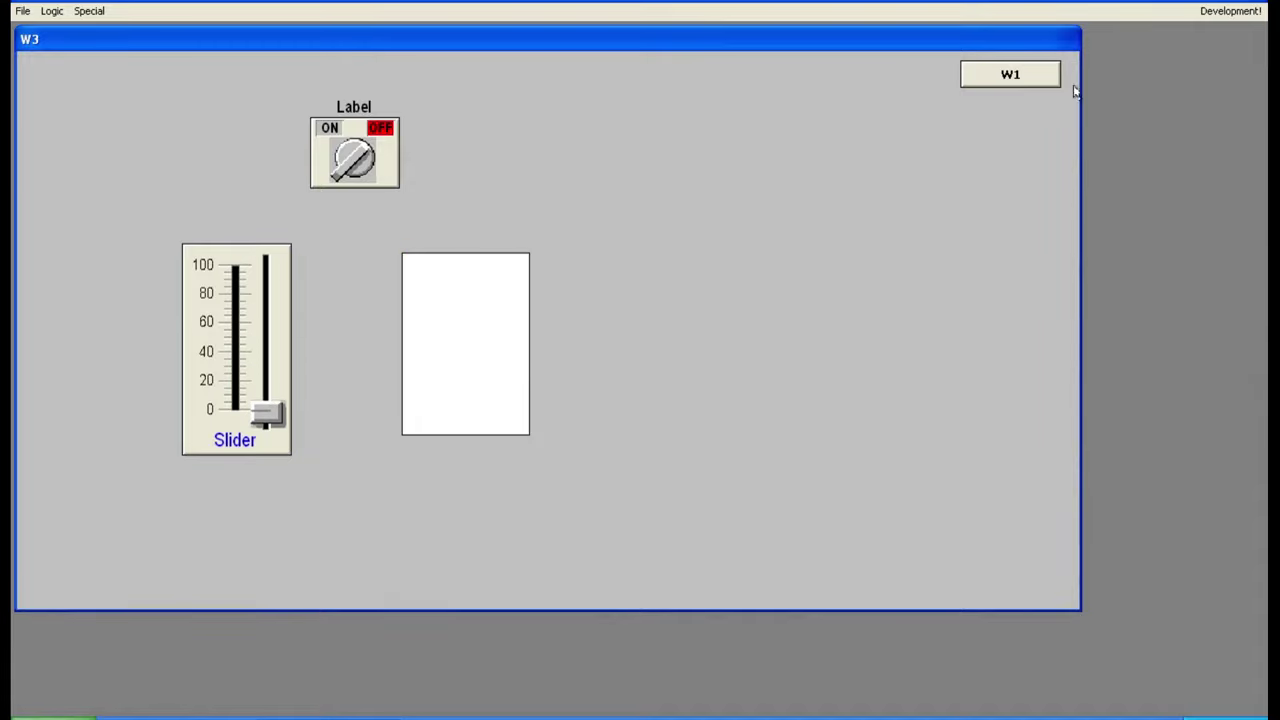
Step: Return to development and set the fill direction of the rectangle's vertical percent fill link to Up
left_click(1212, 12)
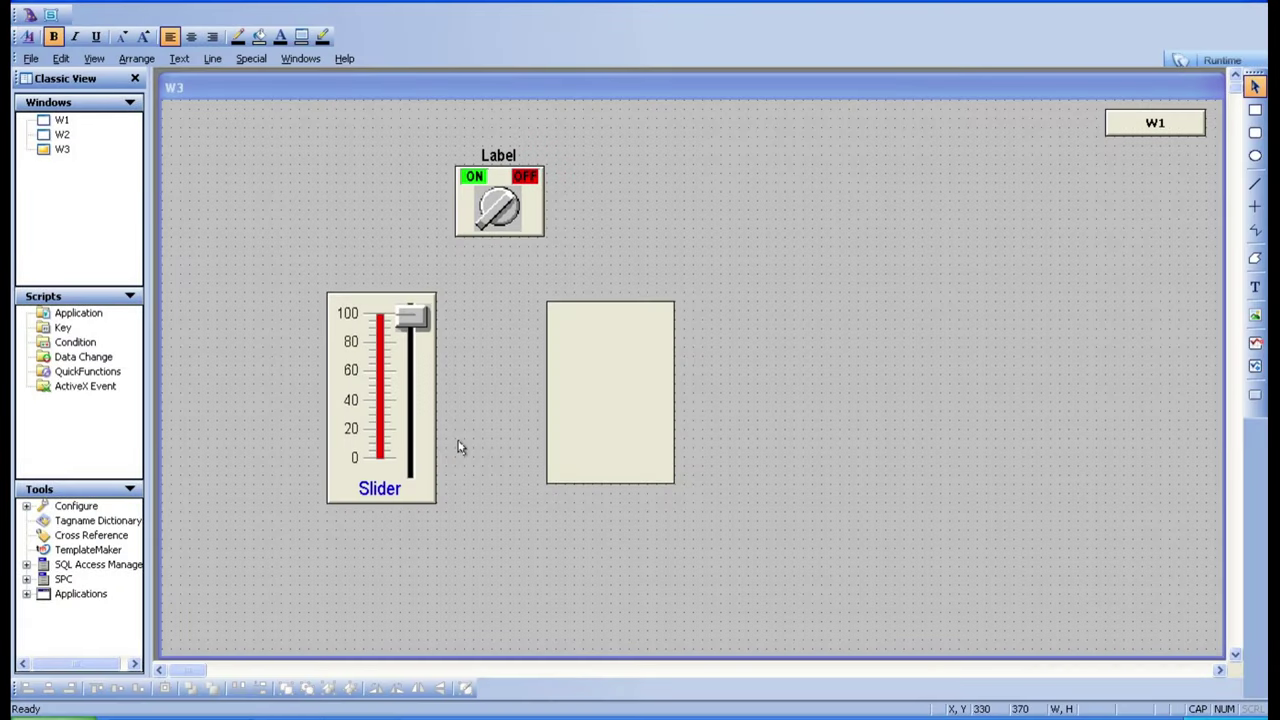
double_click(610, 457)
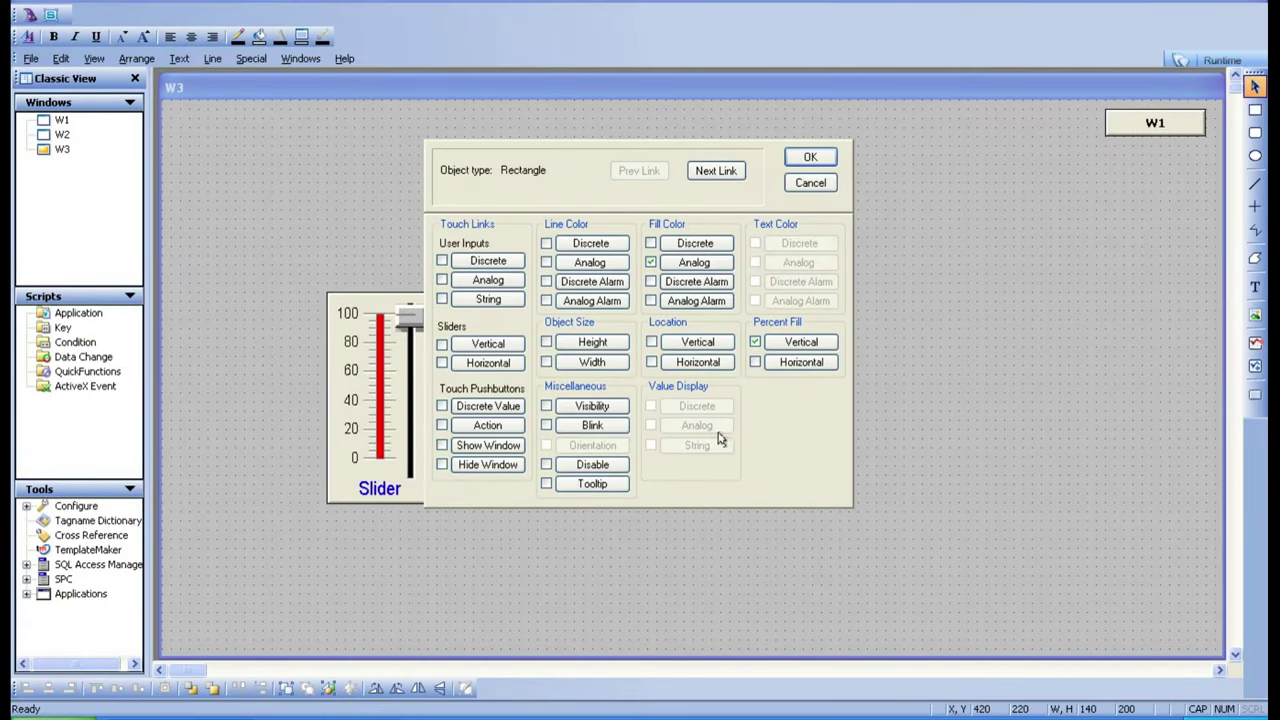
left_click(800, 342)
left_click(461, 390)
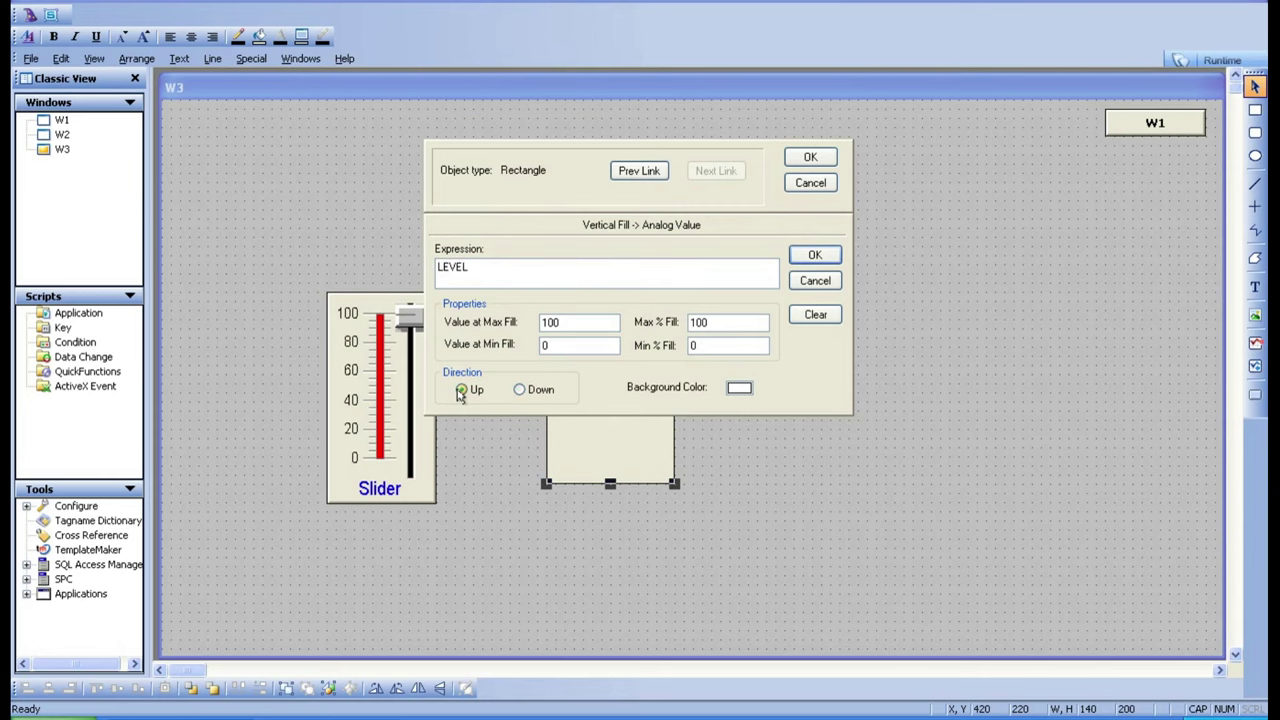
left_click(813, 257)
left_click(818, 157)
Step: Move the rectangle in W3 to about X 760, Y 250, clear of the slider
left_click(817, 357)
left_click_drag(576, 386, 888, 414)
left_click(1061, 472)
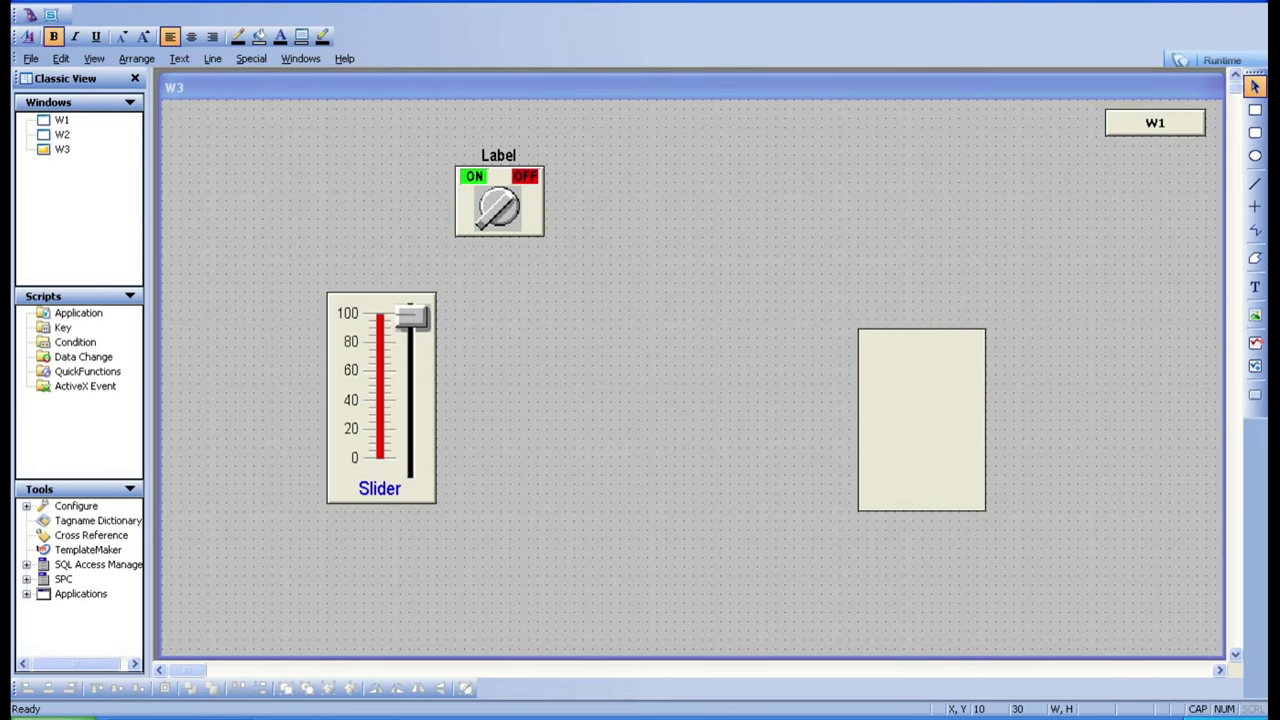
Step: Start adding a Symbol Factory wizard to W3 at about X 480, Y 160 and bring up its symbol library
left_click(27, 15)
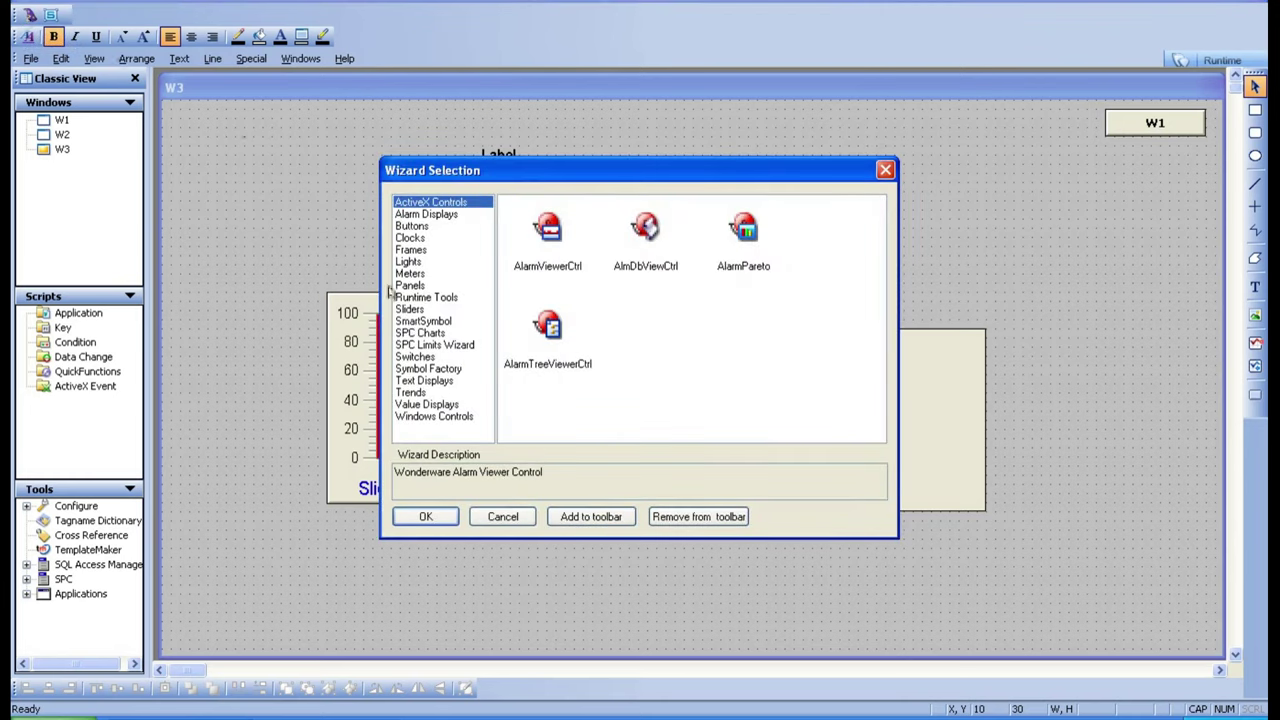
left_click(432, 370)
left_click(540, 248)
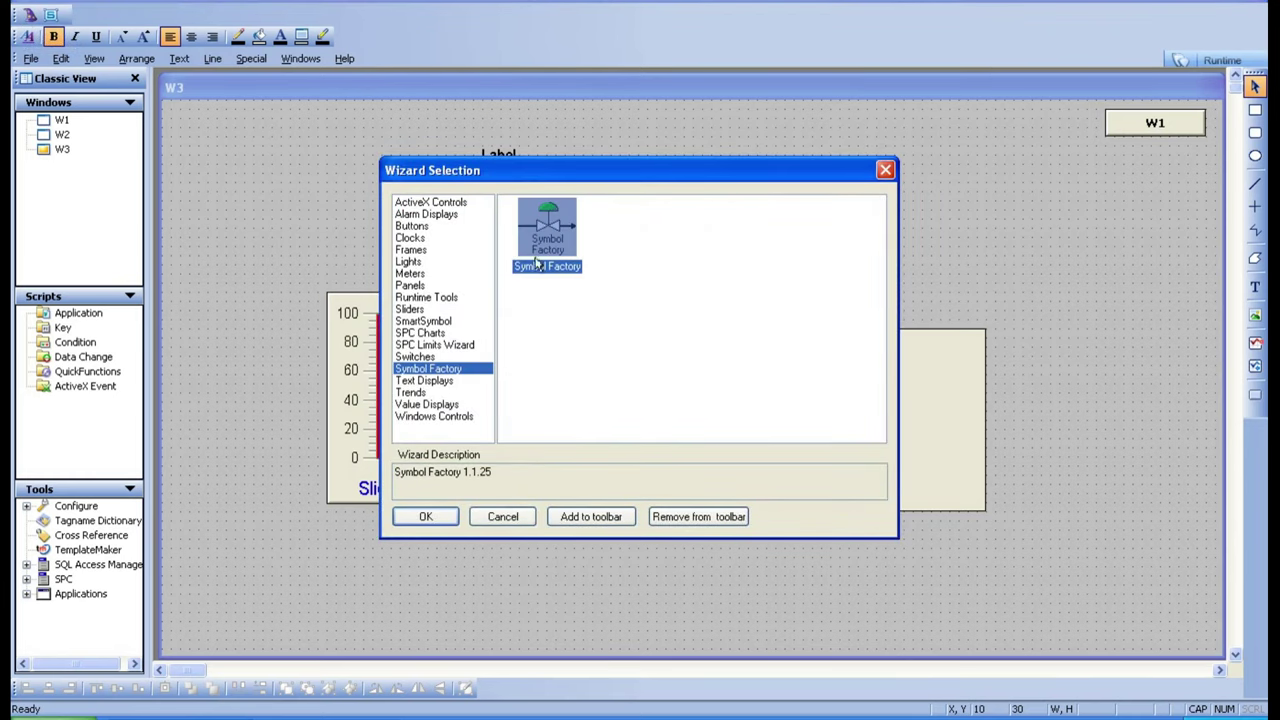
left_click(428, 517)
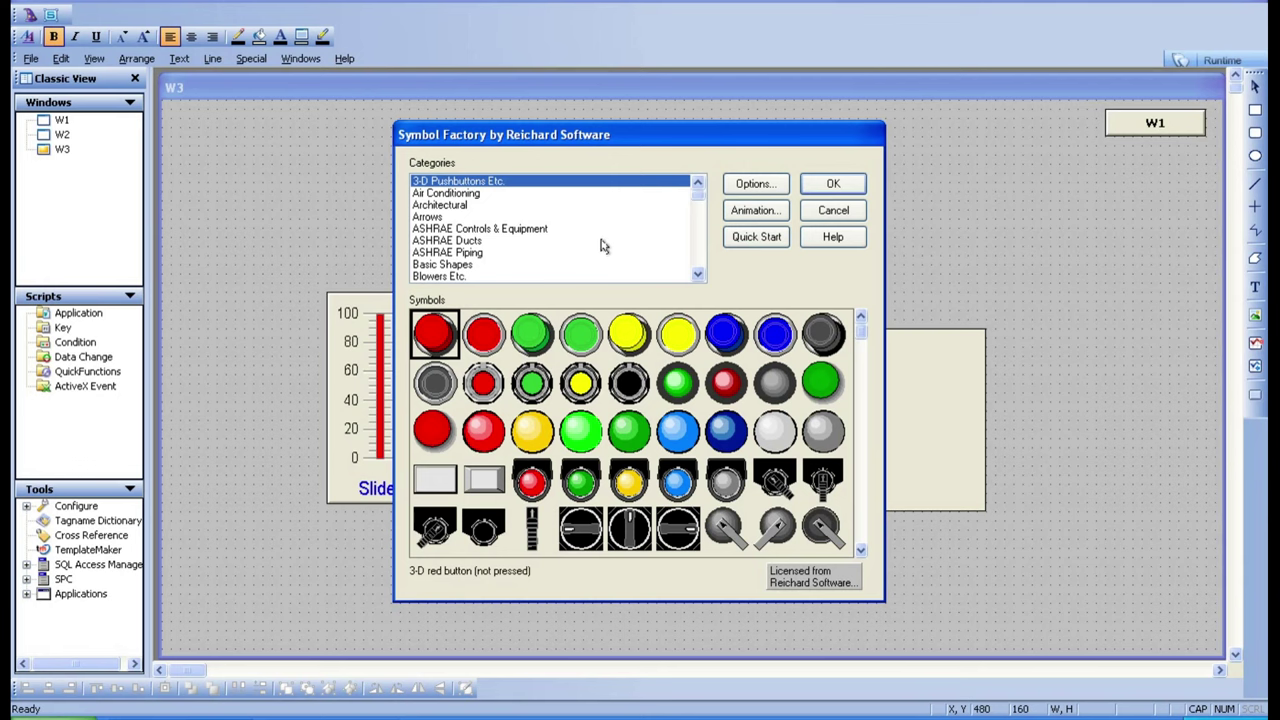
Step: Insert the 90° curve 2 symbol from the Pipes category and fit it, reduced in size, onto the rectangle's top edge
left_click(698, 258)
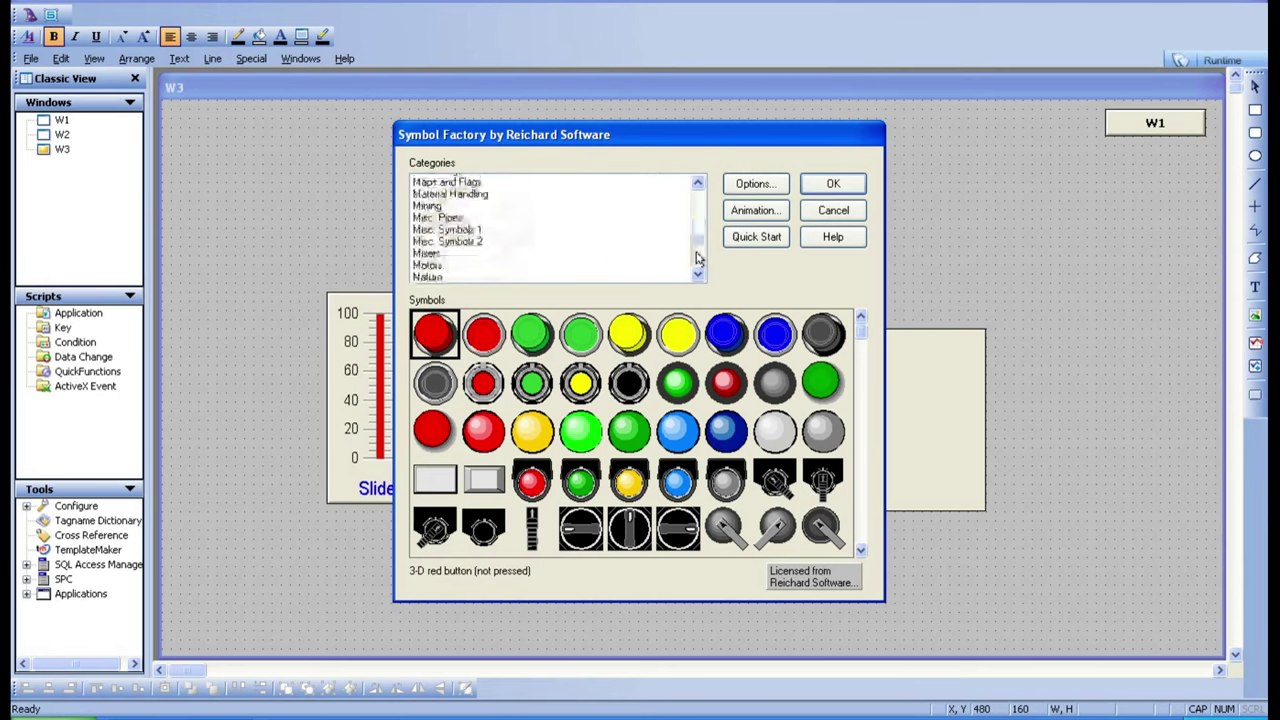
left_click(446, 266)
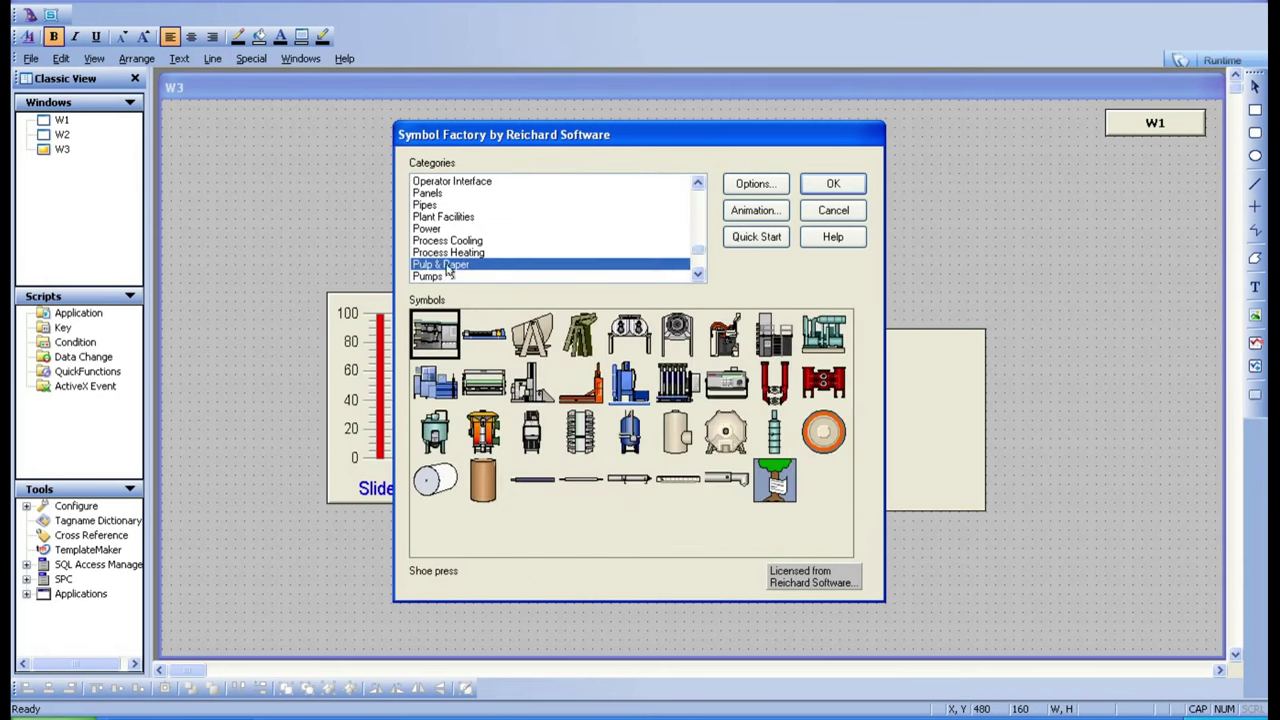
left_click(700, 275)
left_click(700, 275)
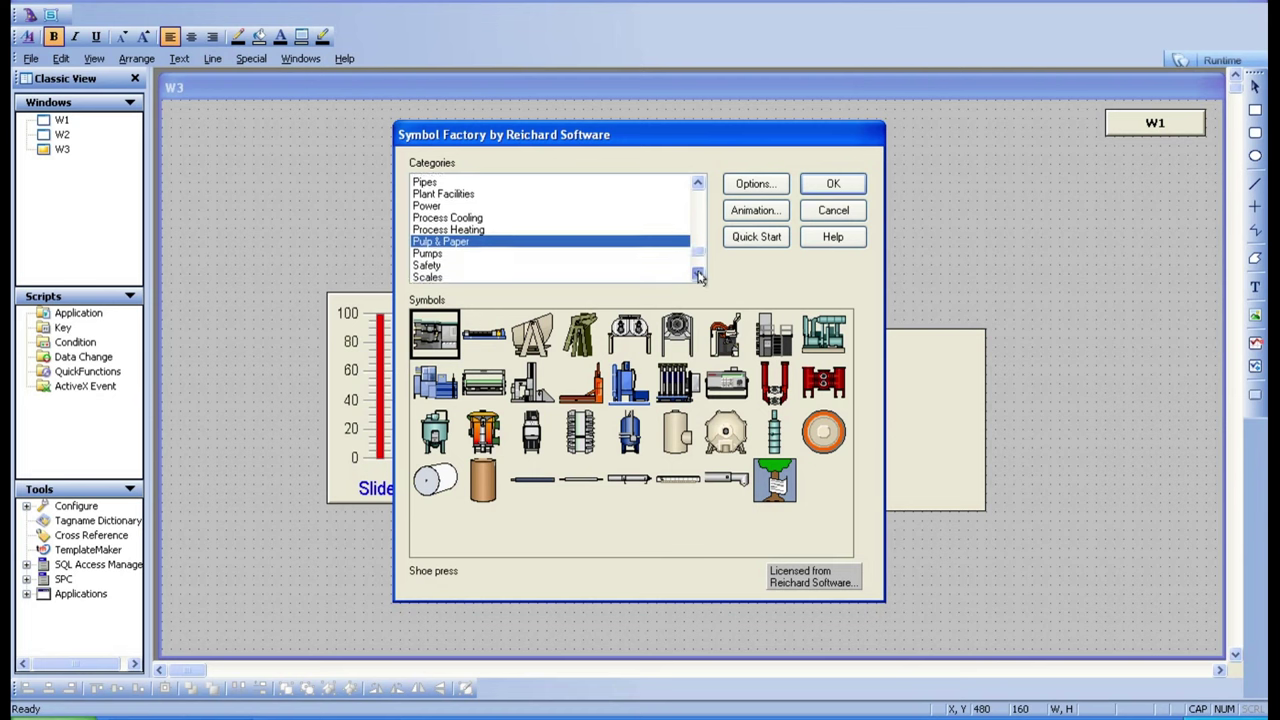
left_click(427, 185)
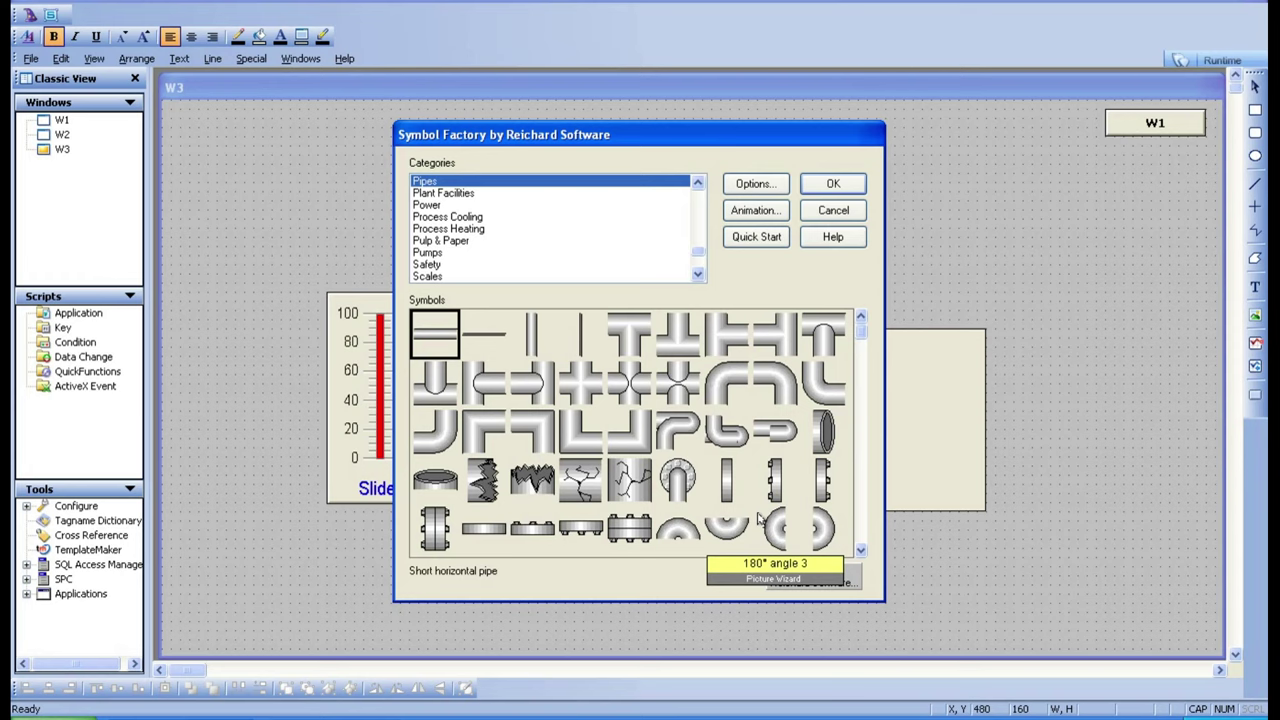
left_click(774, 384)
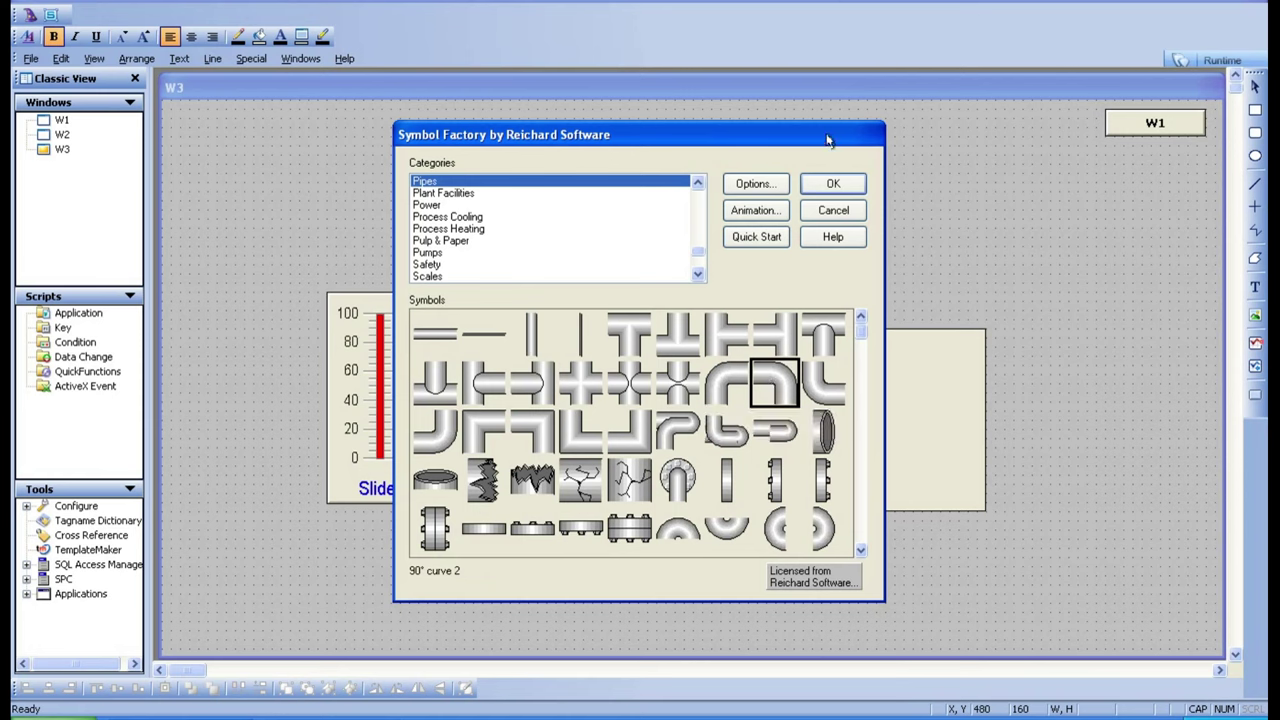
left_click(833, 184)
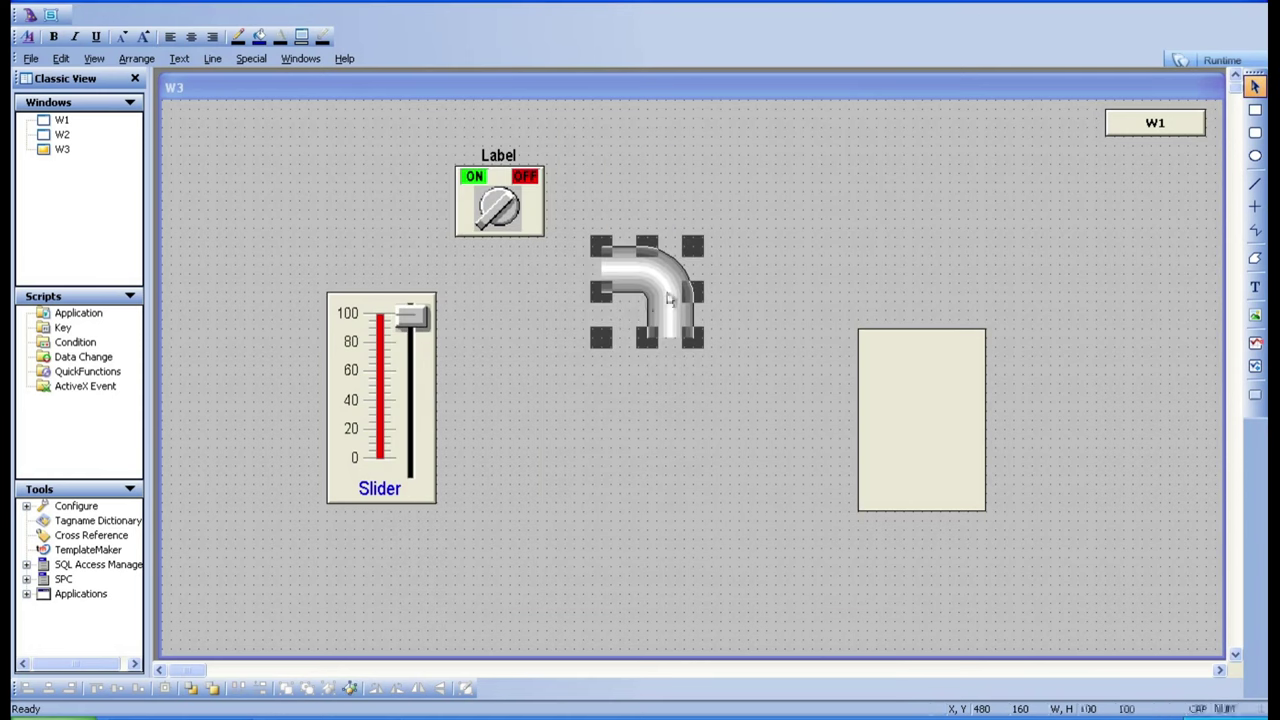
left_click_drag(668, 298, 882, 290)
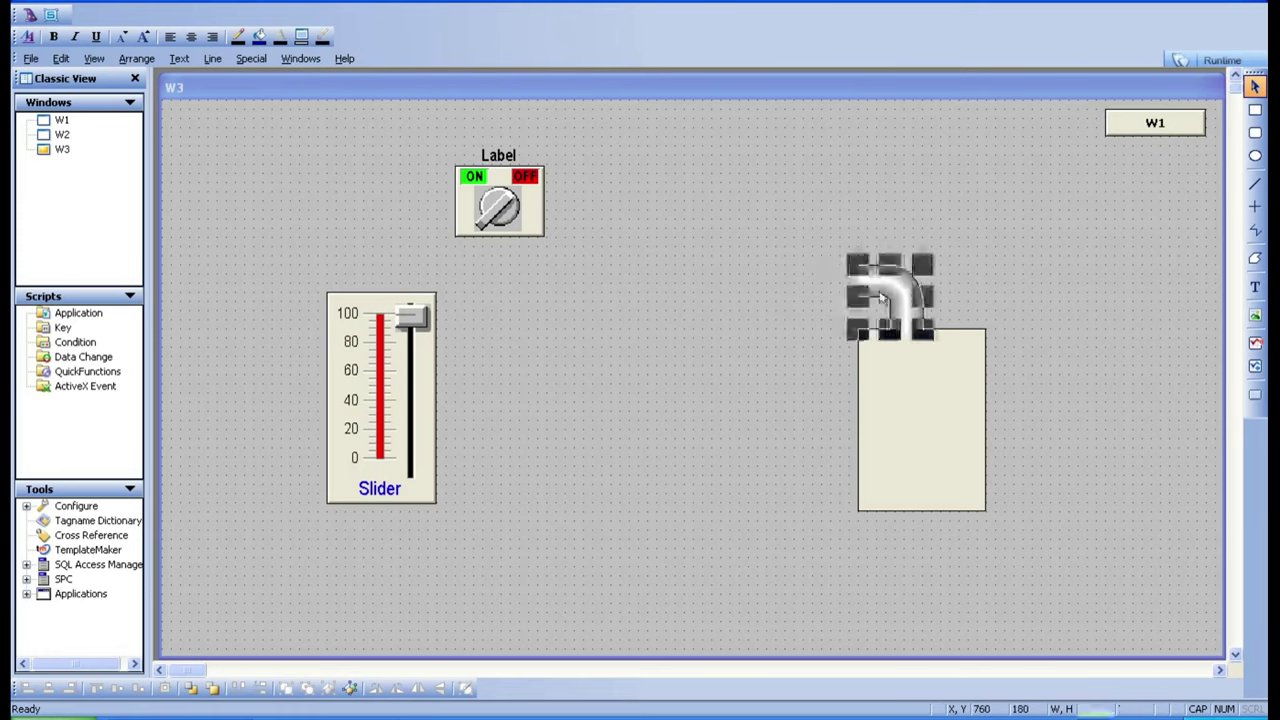
left_click(749, 414)
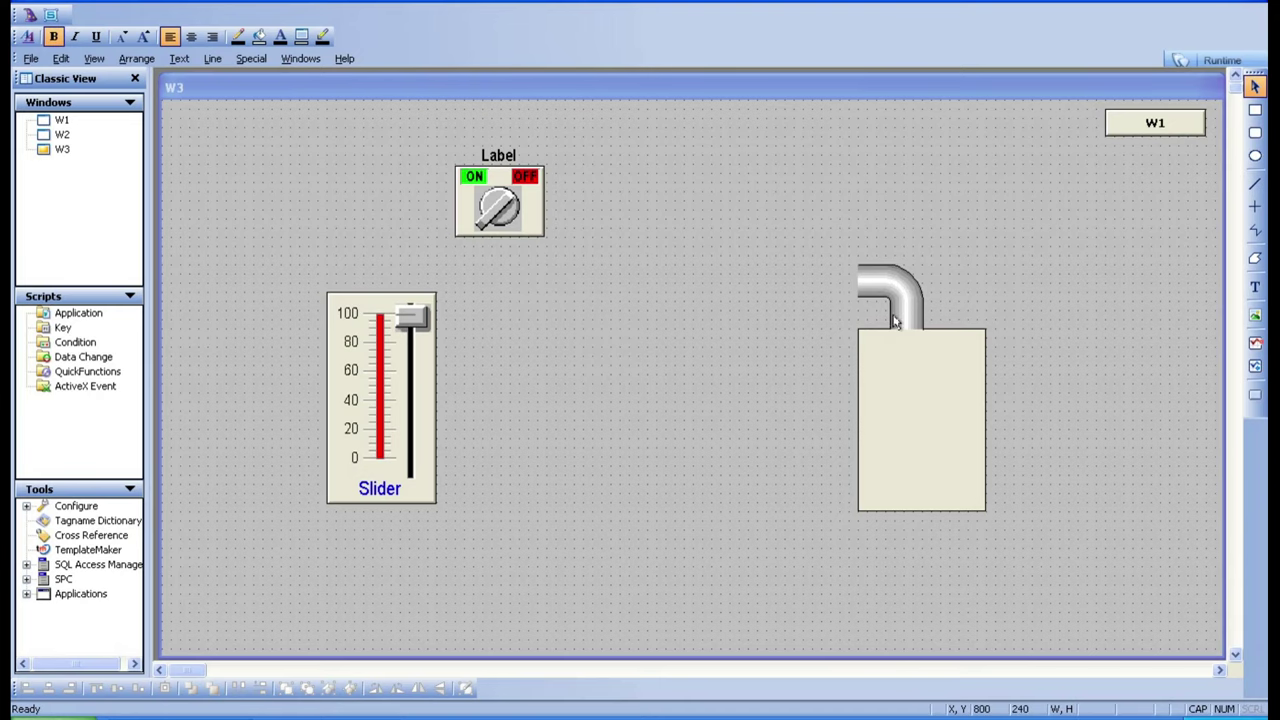
Step: Run the application and move the W3 slider to about 70, up to 100 and back to 0 to test the upward fill
left_click(1218, 61)
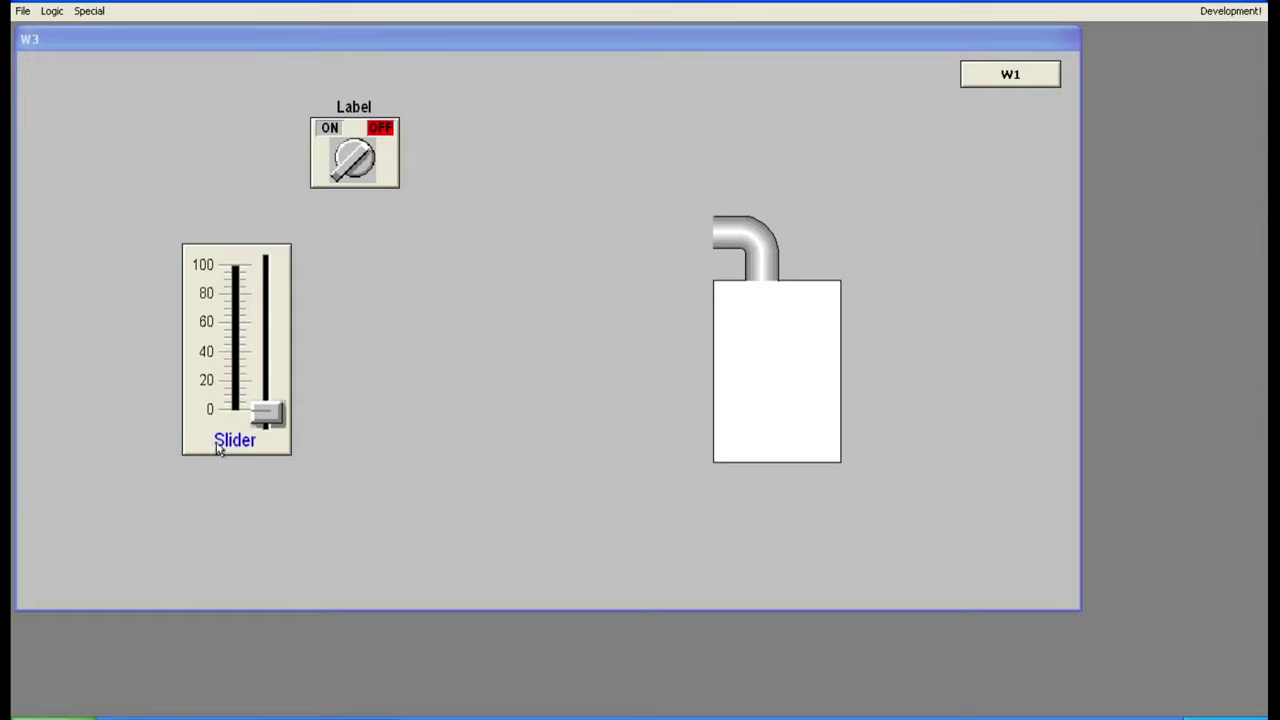
left_click_drag(268, 414, 270, 295)
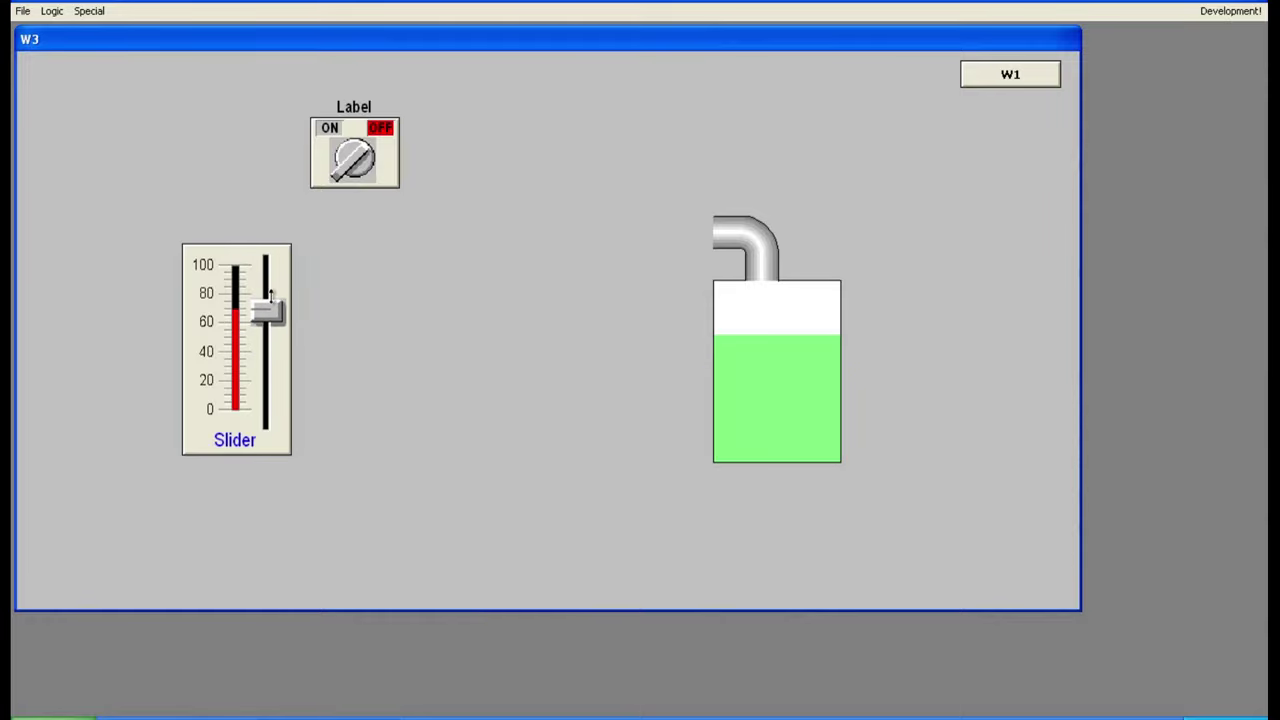
left_click_drag(270, 295, 255, 250)
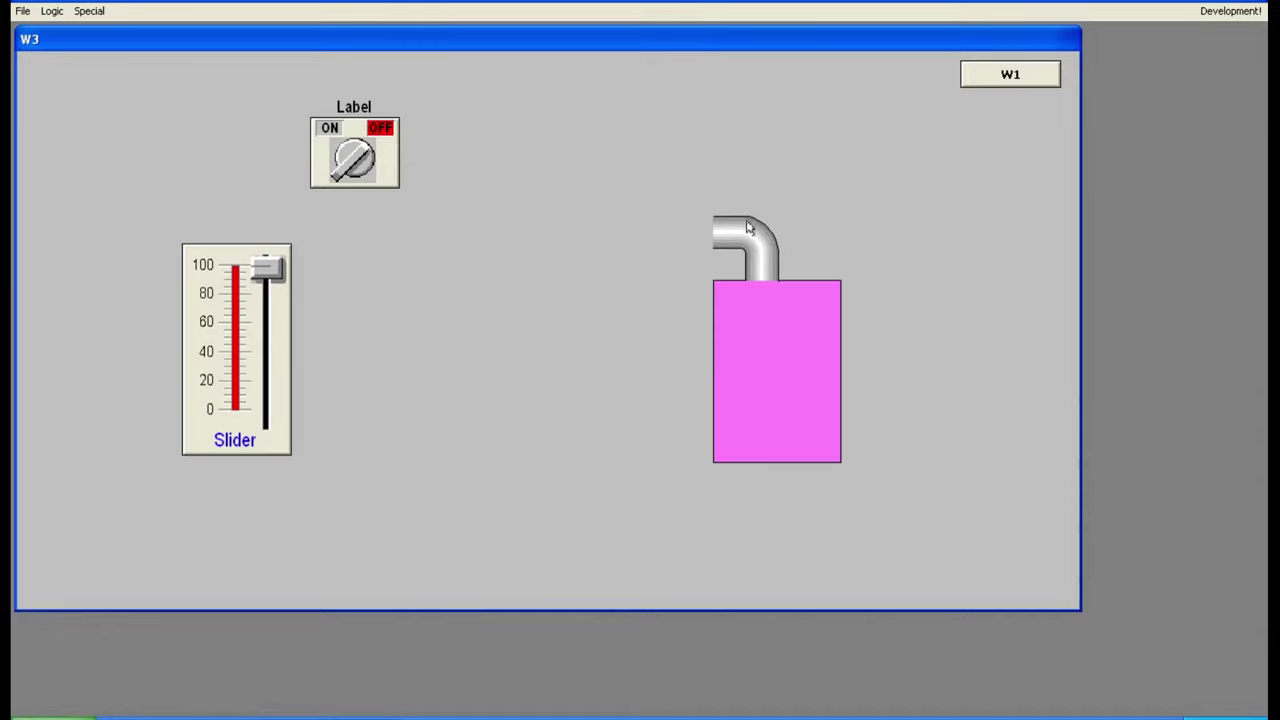
left_click_drag(262, 268, 276, 455)
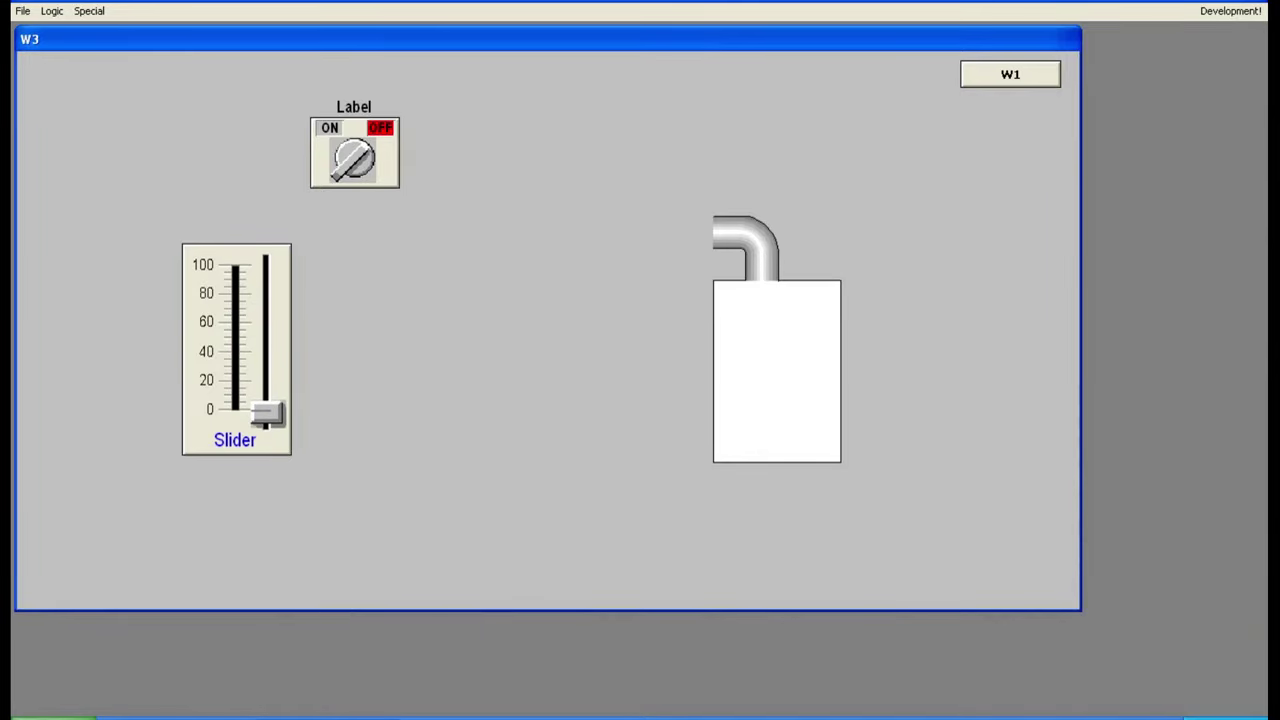
Step: Return to development and open the rectangle's percent fill link settings
left_click(1230, 11)
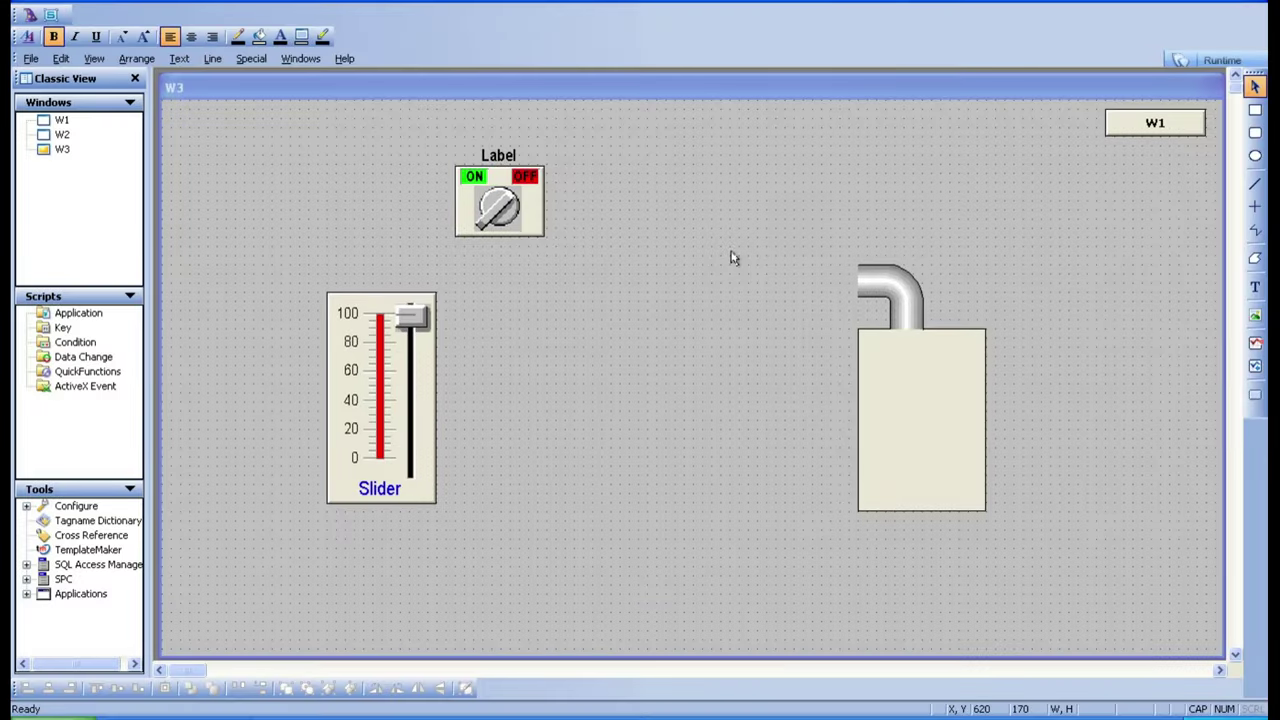
double_click(931, 429)
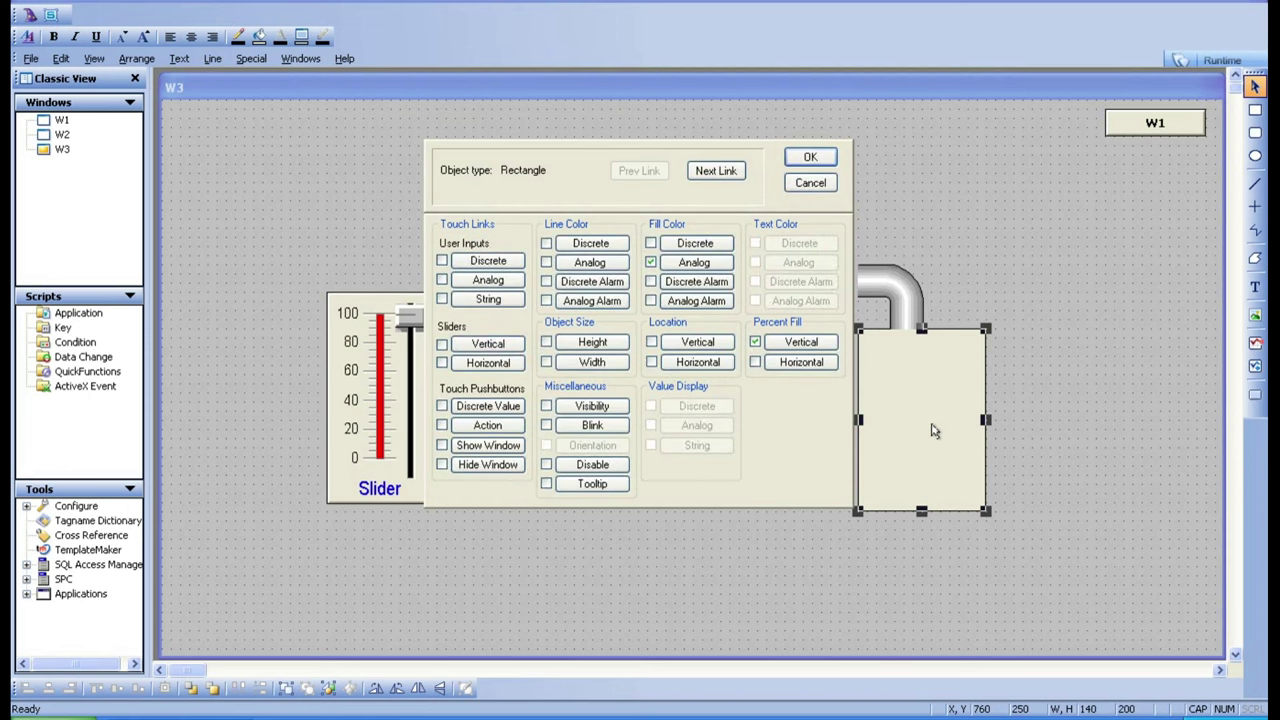
left_click(790, 345)
left_click(810, 364)
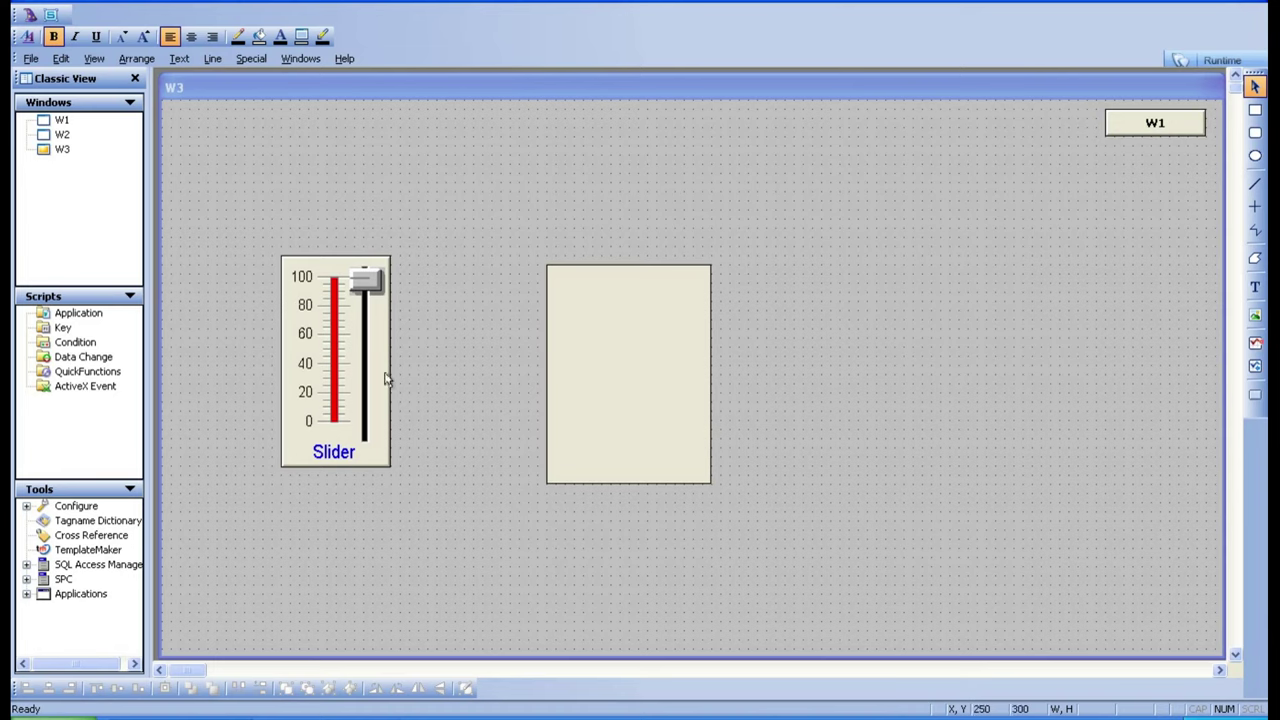
Step: Align the slider's top edge with the rectangle's and place a Knob Switch from the Switches wizards above the slider
left_click_drag(369, 390, 415, 400)
left_click(424, 513)
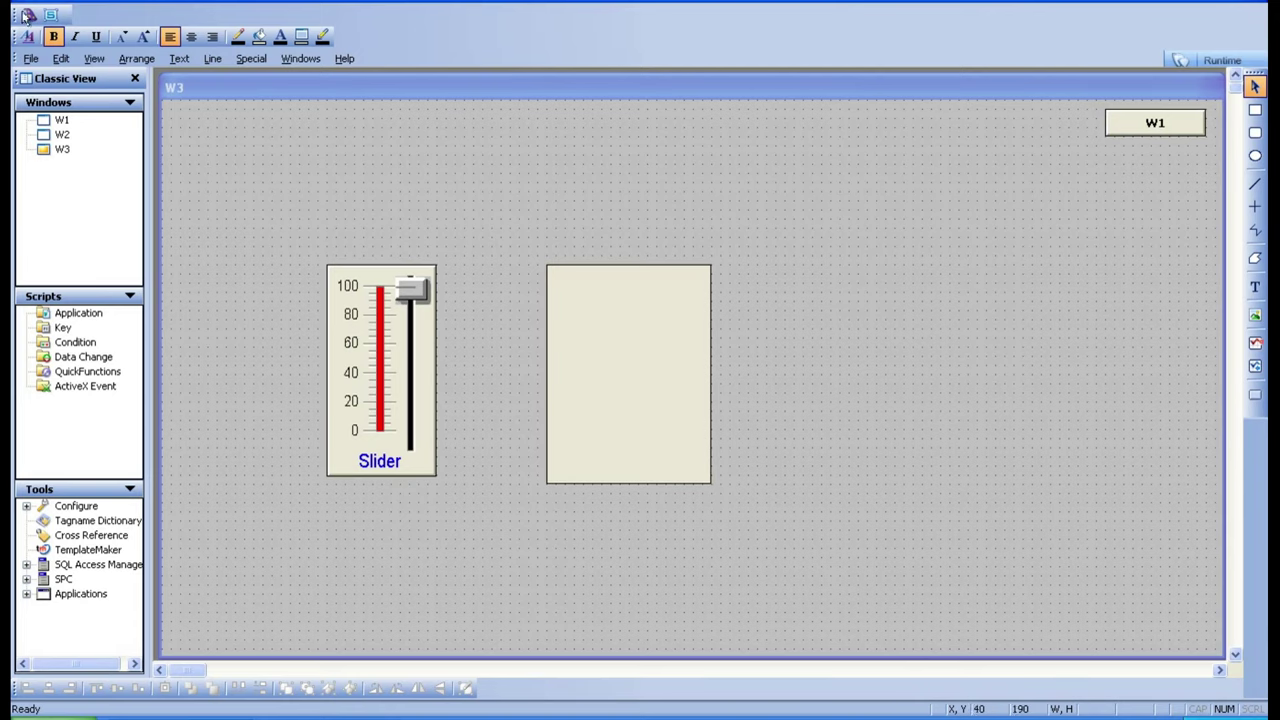
left_click(26, 15)
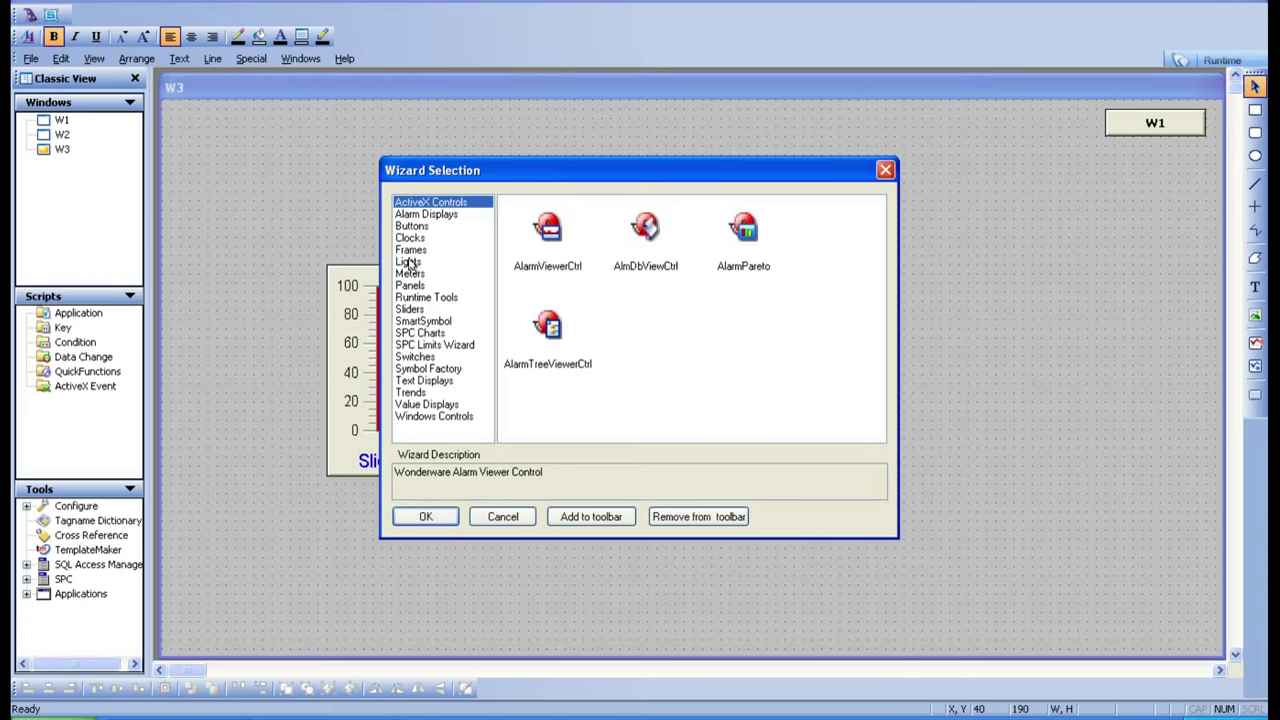
left_click(414, 356)
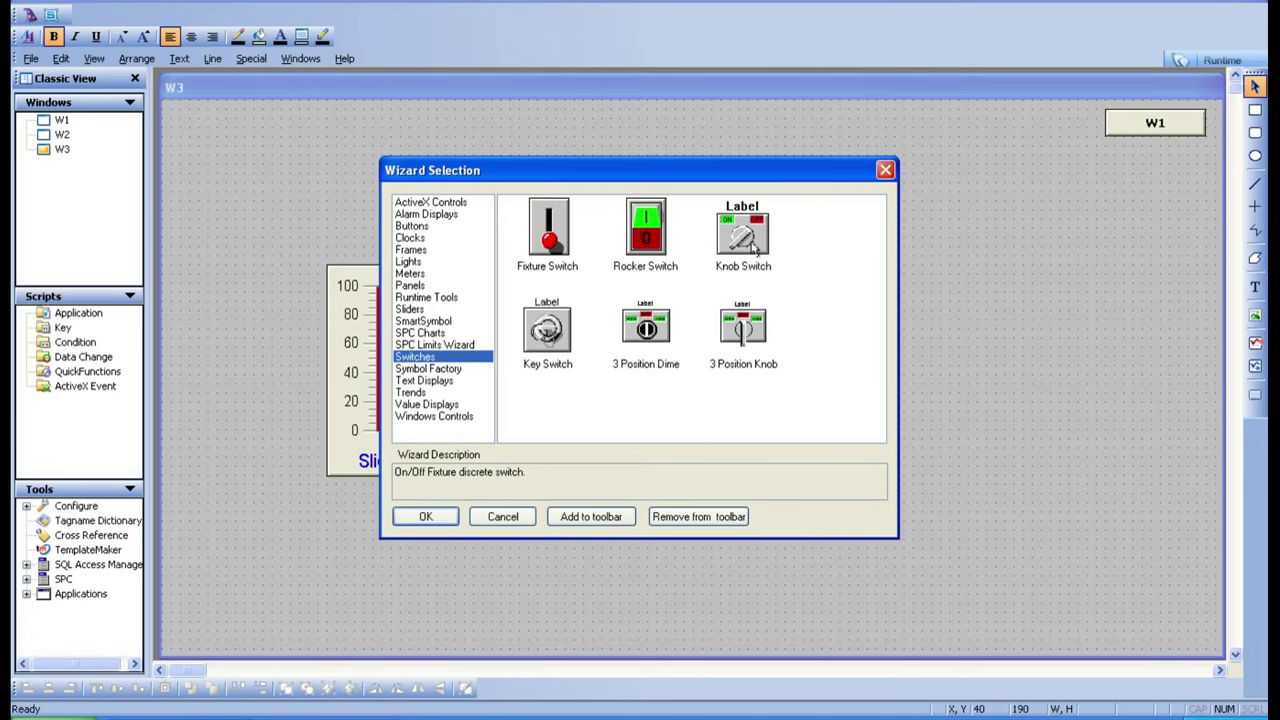
double_click(758, 246)
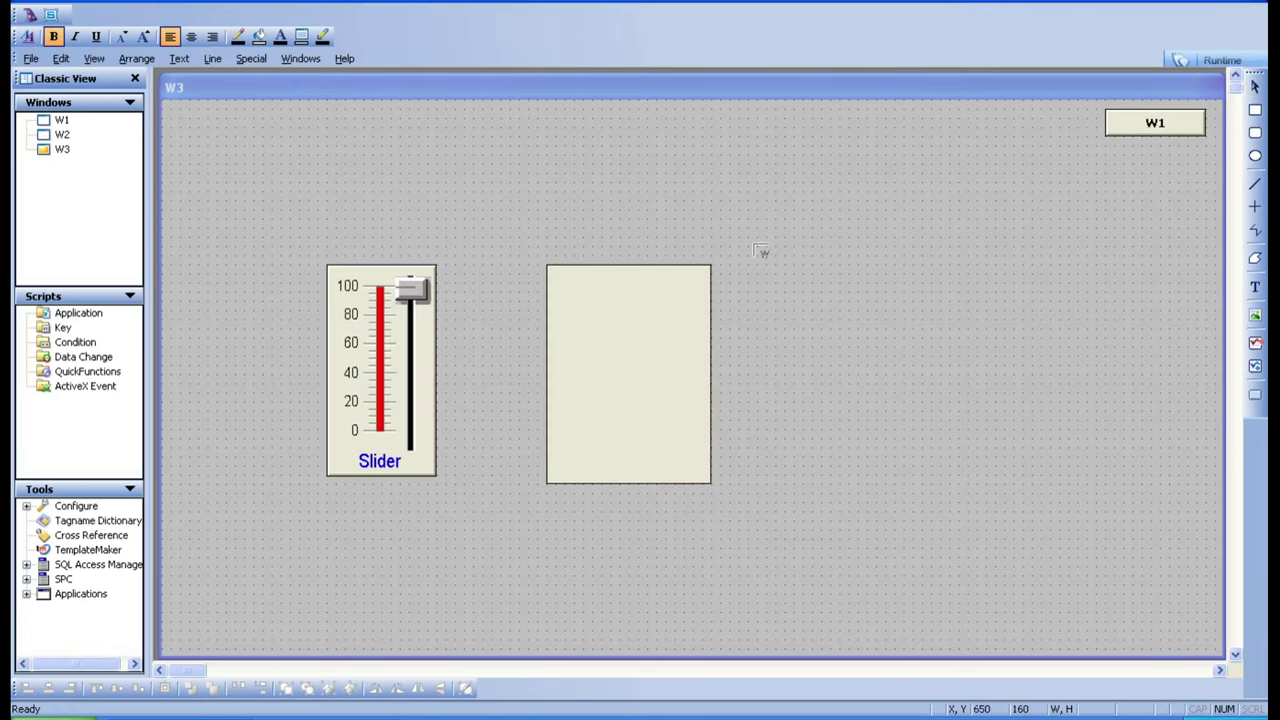
left_click(452, 150)
Step: Assign the discrete tag starting with "sw" to the knob switch, keep its default labels and colors, and dismiss the Kaspersky notification
double_click(483, 197)
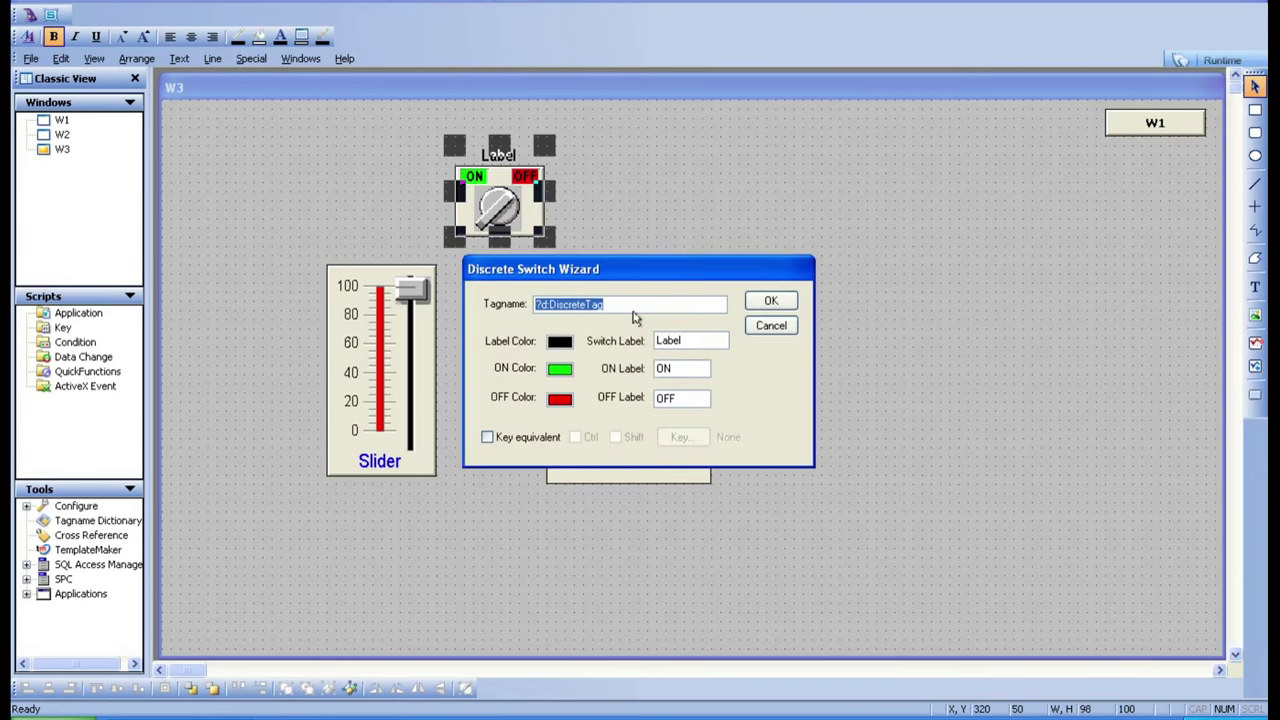
key("BackSpace")
type("sw")
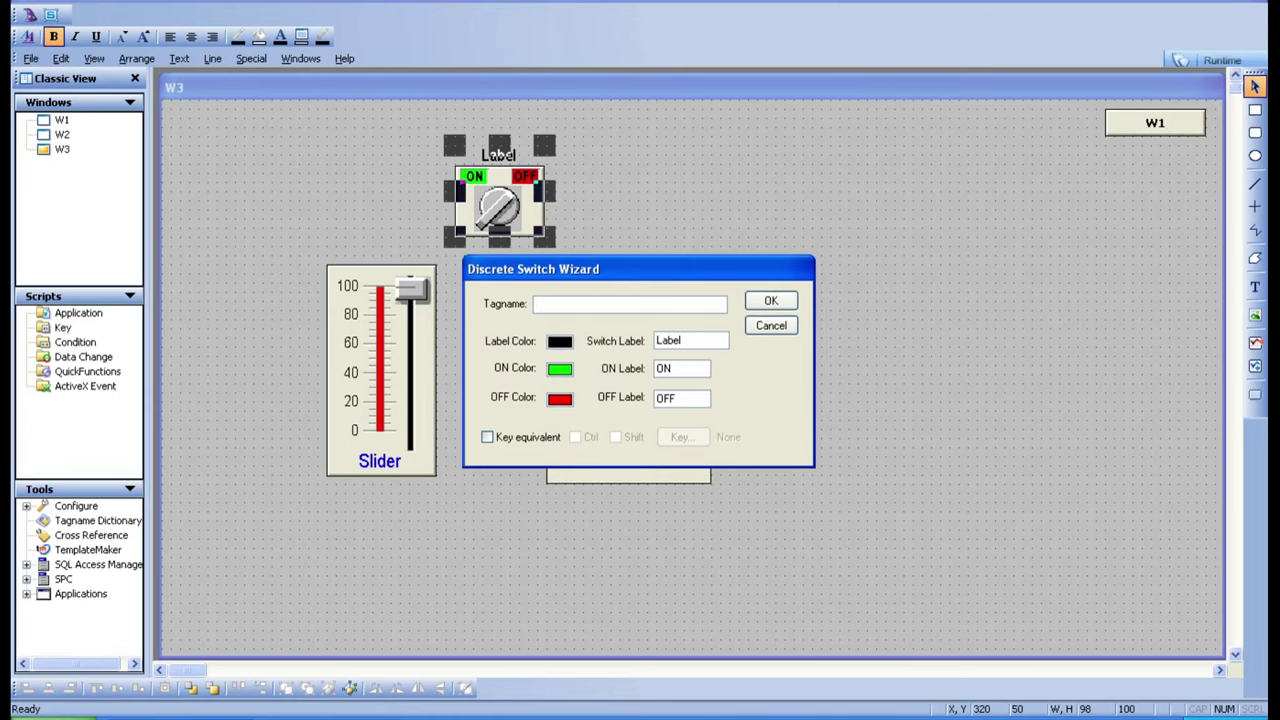
left_click(771, 301)
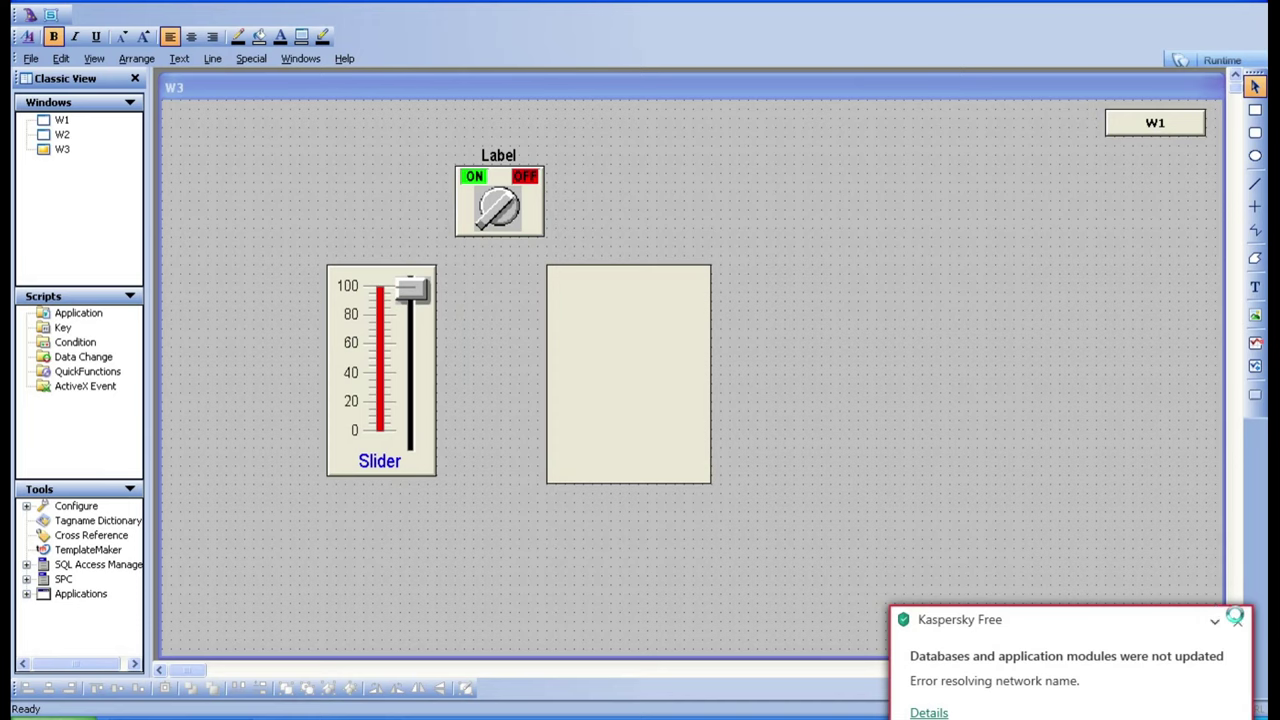
left_click(1237, 621)
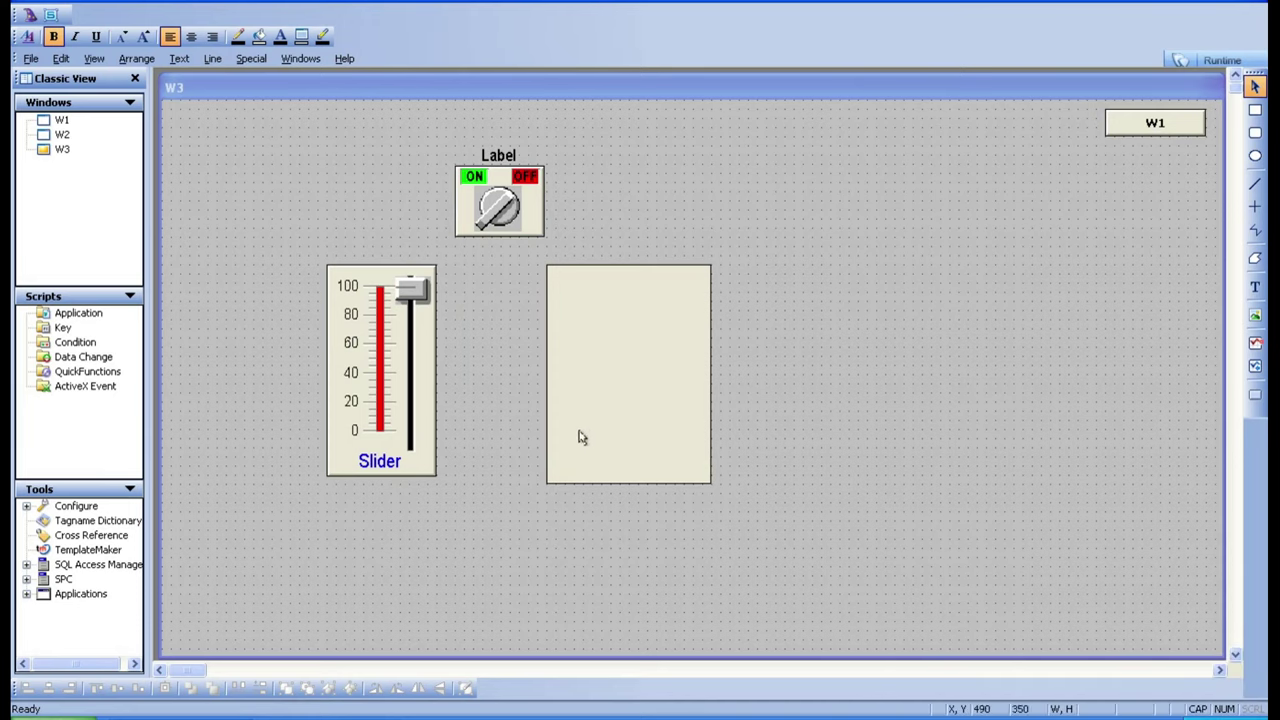
Step: Open the rectangle's discrete line color link and choose the local tag SW1 as its expression
double_click(619, 357)
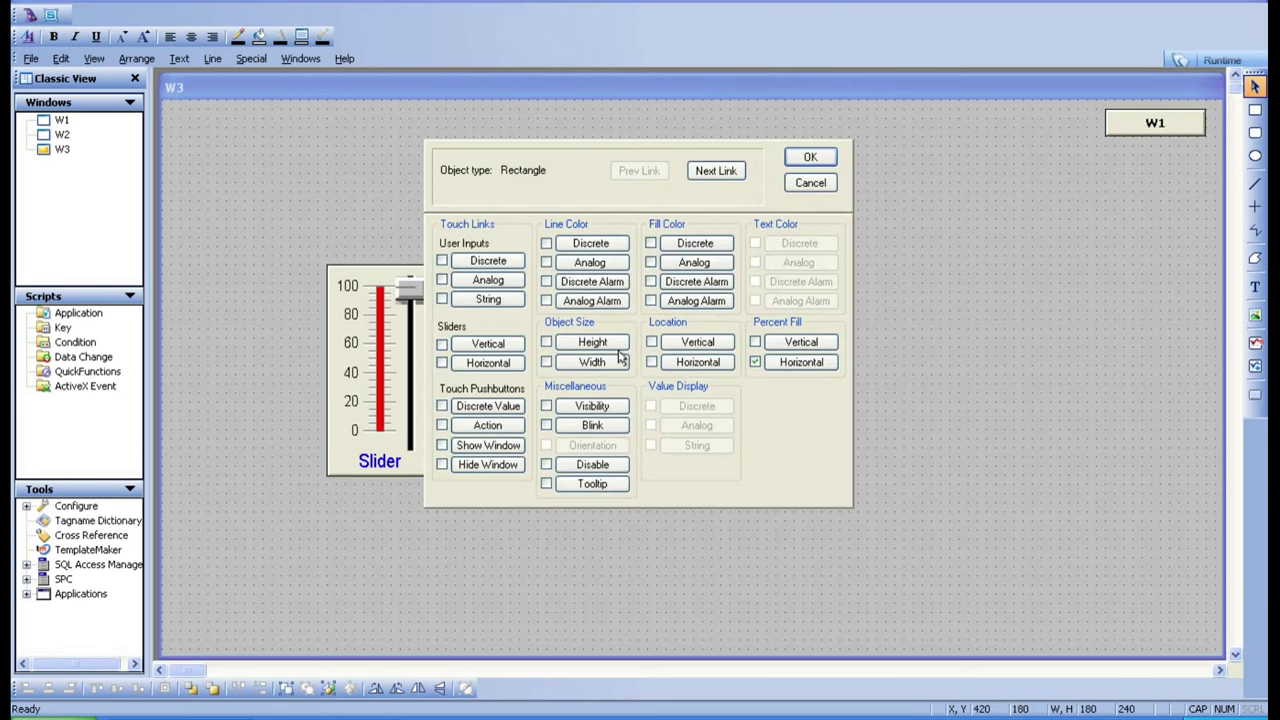
left_click(590, 244)
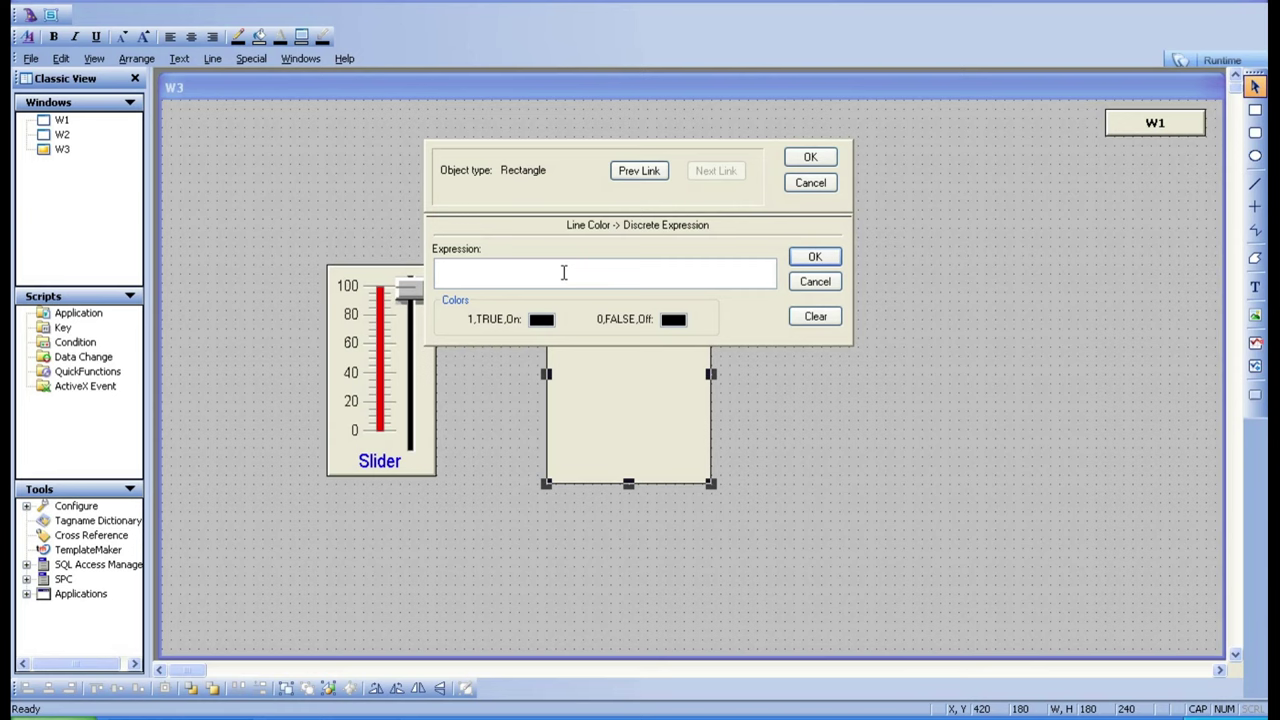
double_click(563, 272)
left_click(568, 269)
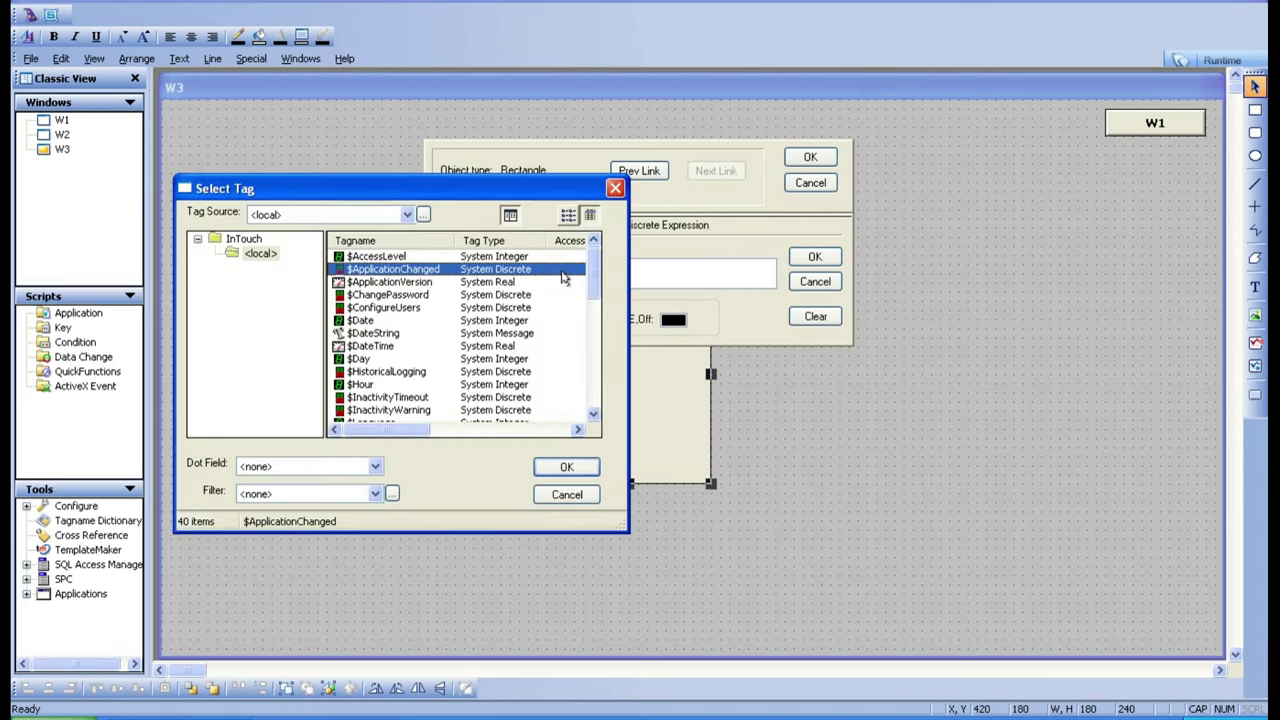
left_click_drag(591, 287, 590, 450)
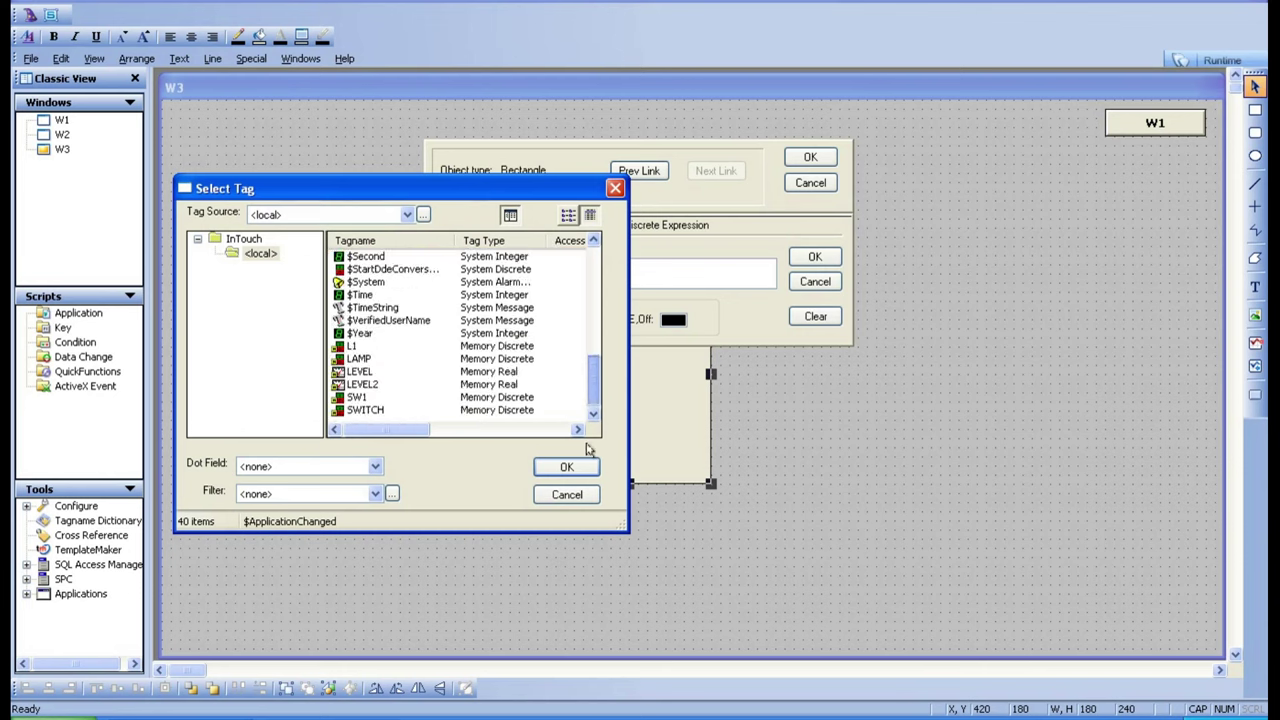
double_click(391, 403)
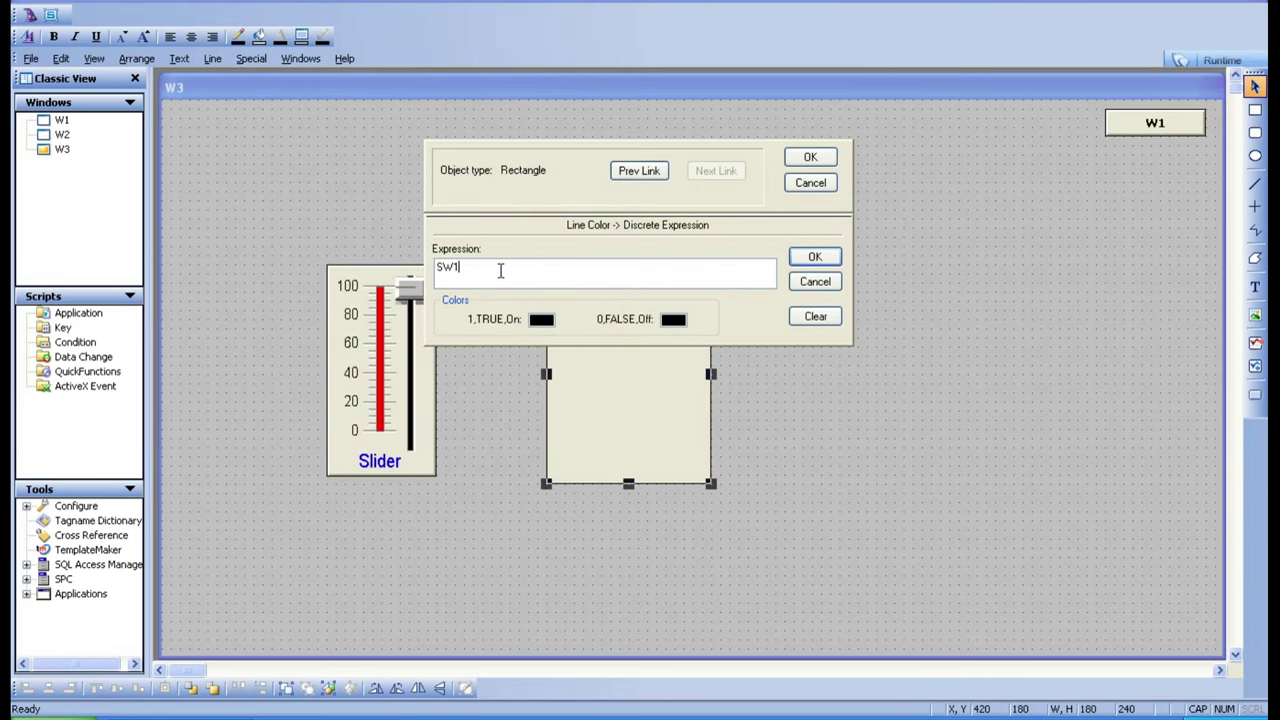
Step: Set the rectangle's discrete line color to green for on and red for off, and confirm the animation links
left_click(540, 321)
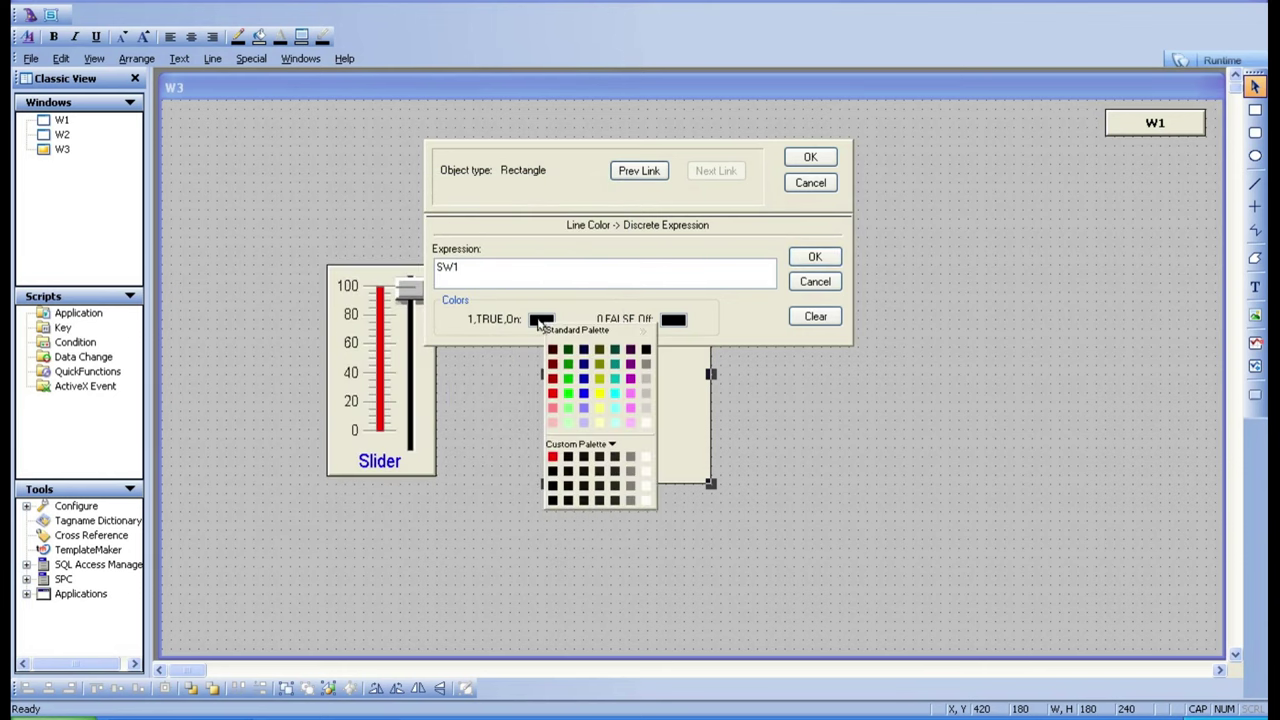
left_click(567, 393)
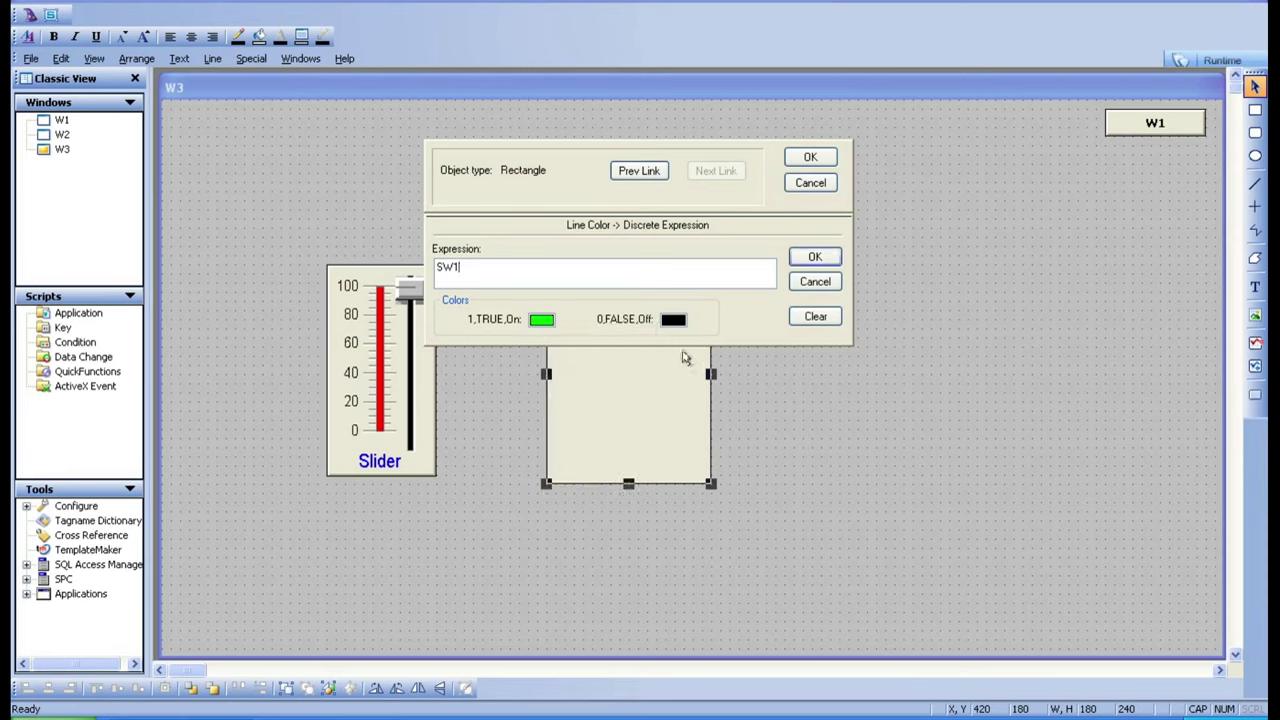
left_click(676, 320)
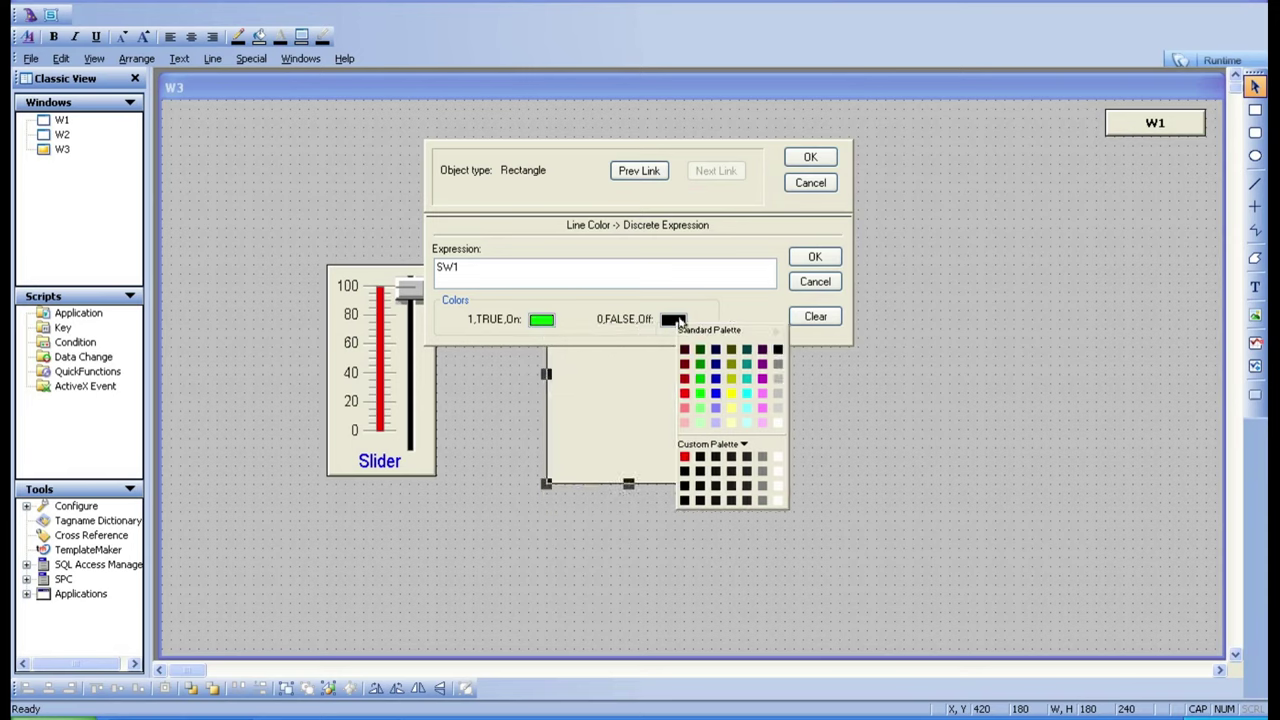
left_click(684, 394)
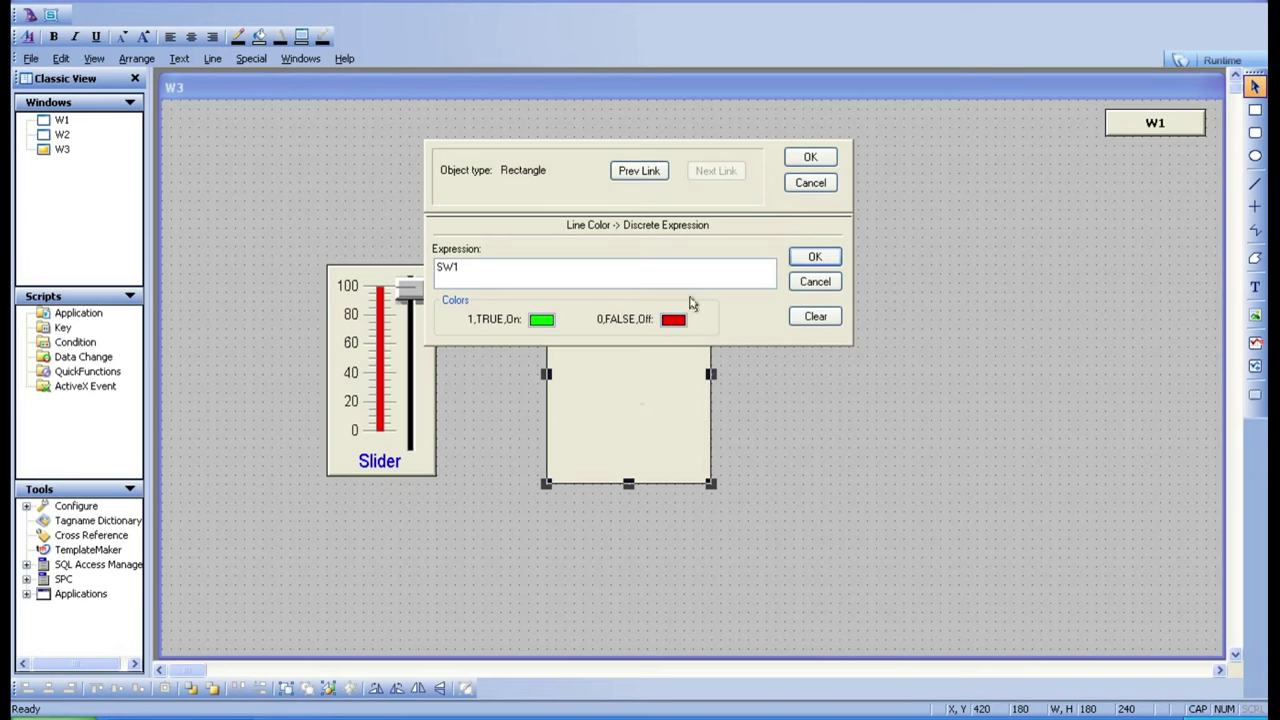
left_click(813, 259)
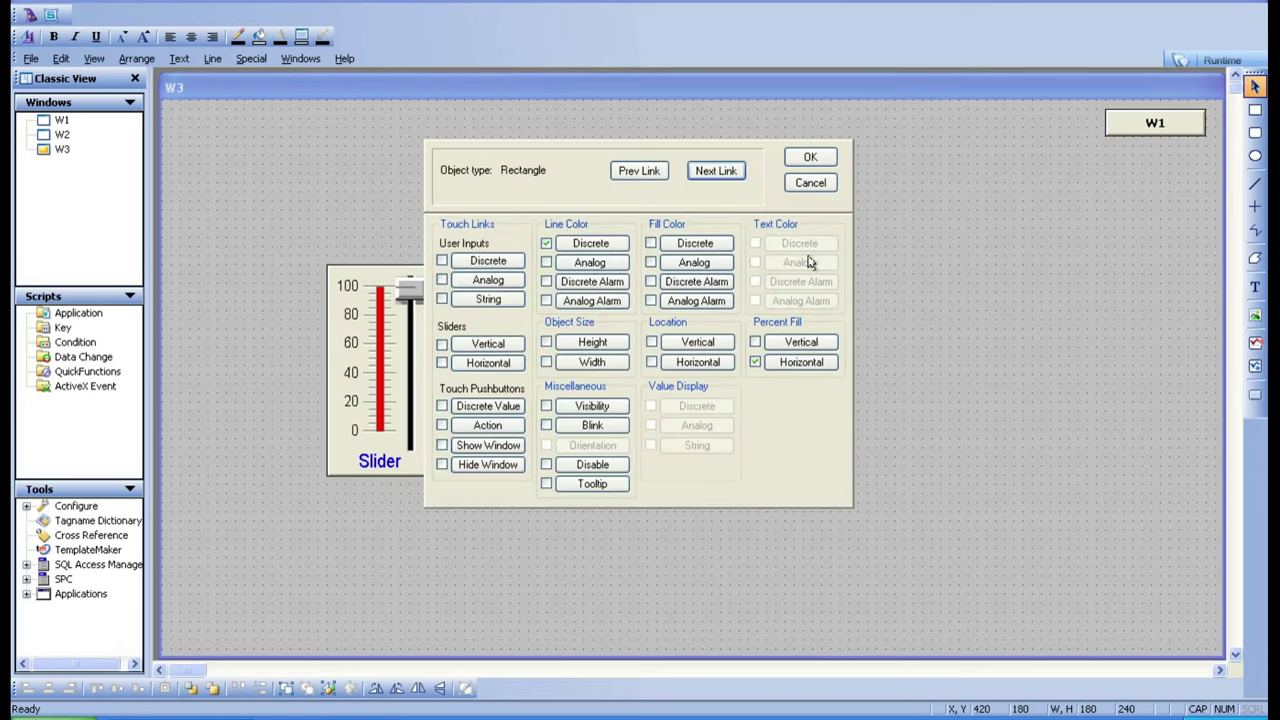
left_click(811, 157)
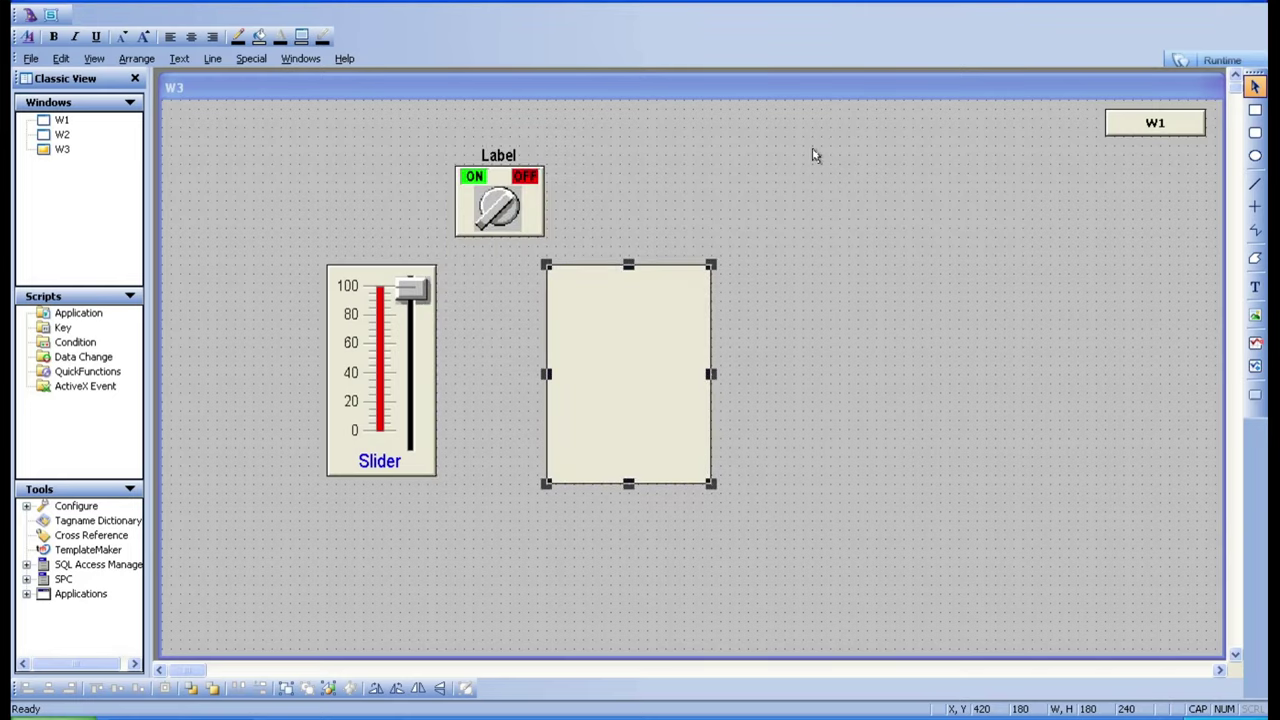
left_click(813, 155)
Step: Switch to runtime and toggle the knob switch repeatedly to test the rectangle's line color
left_click(1210, 60)
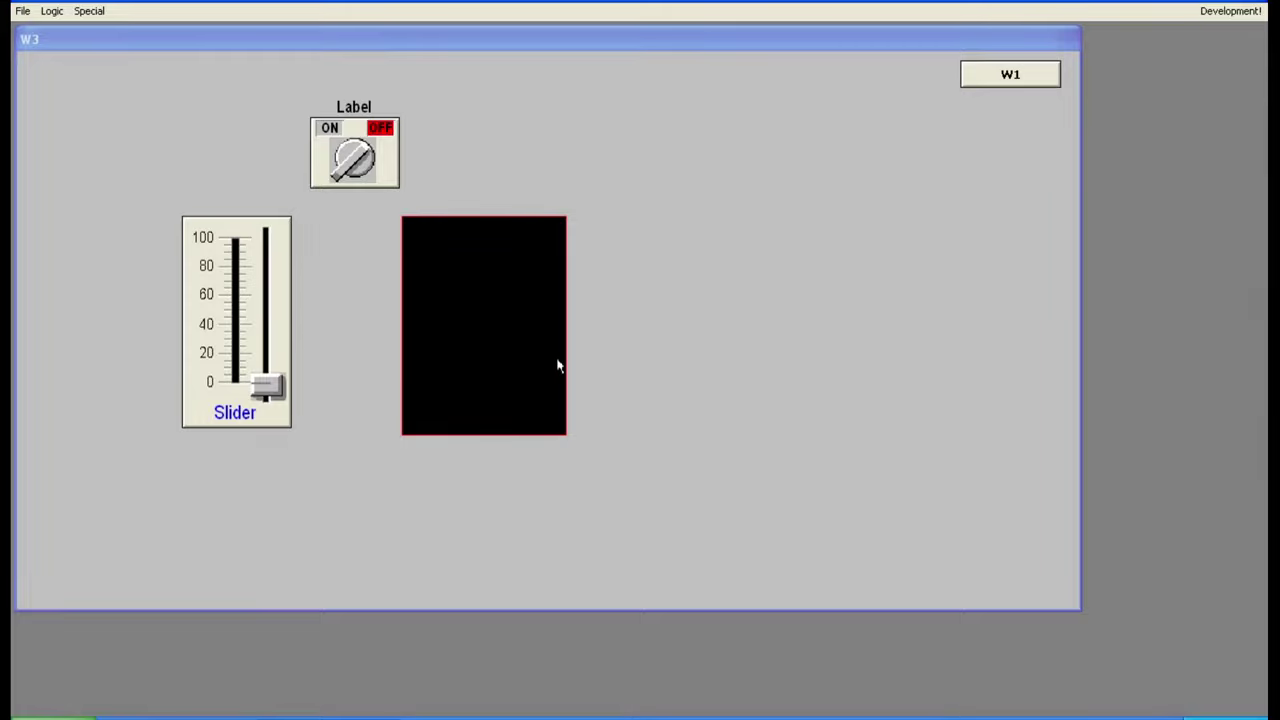
left_click(351, 132)
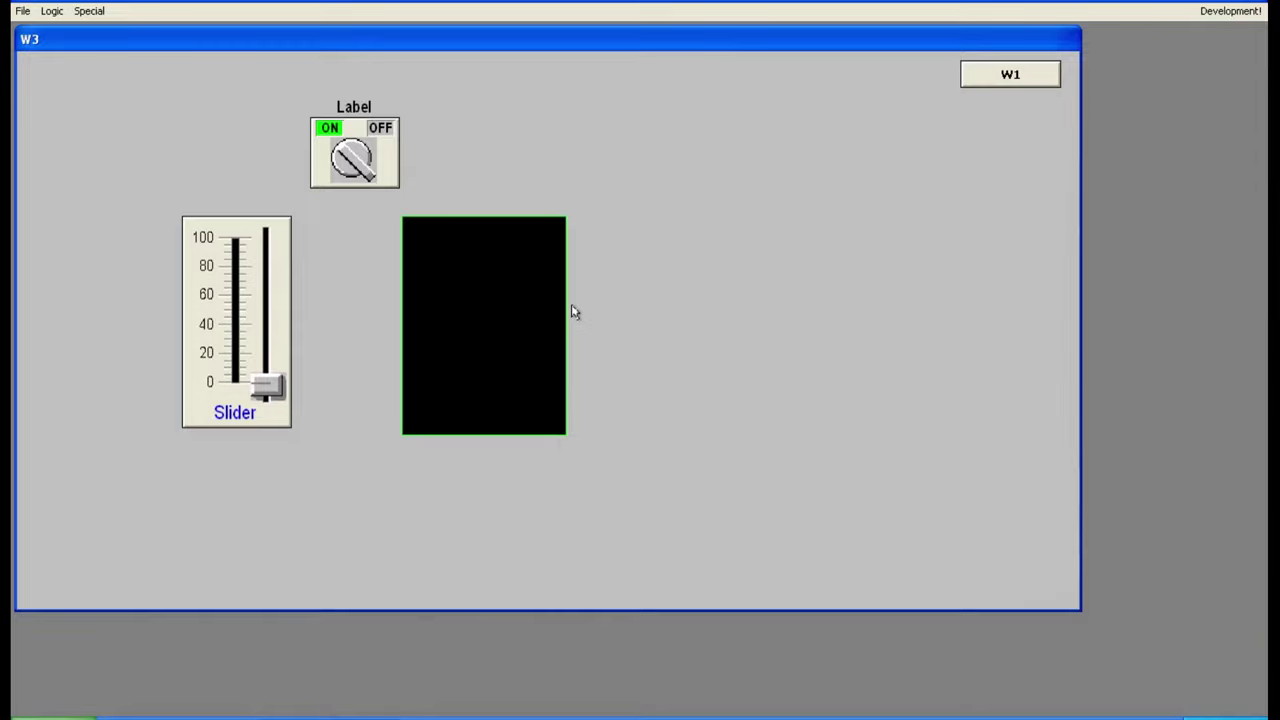
left_click(353, 157)
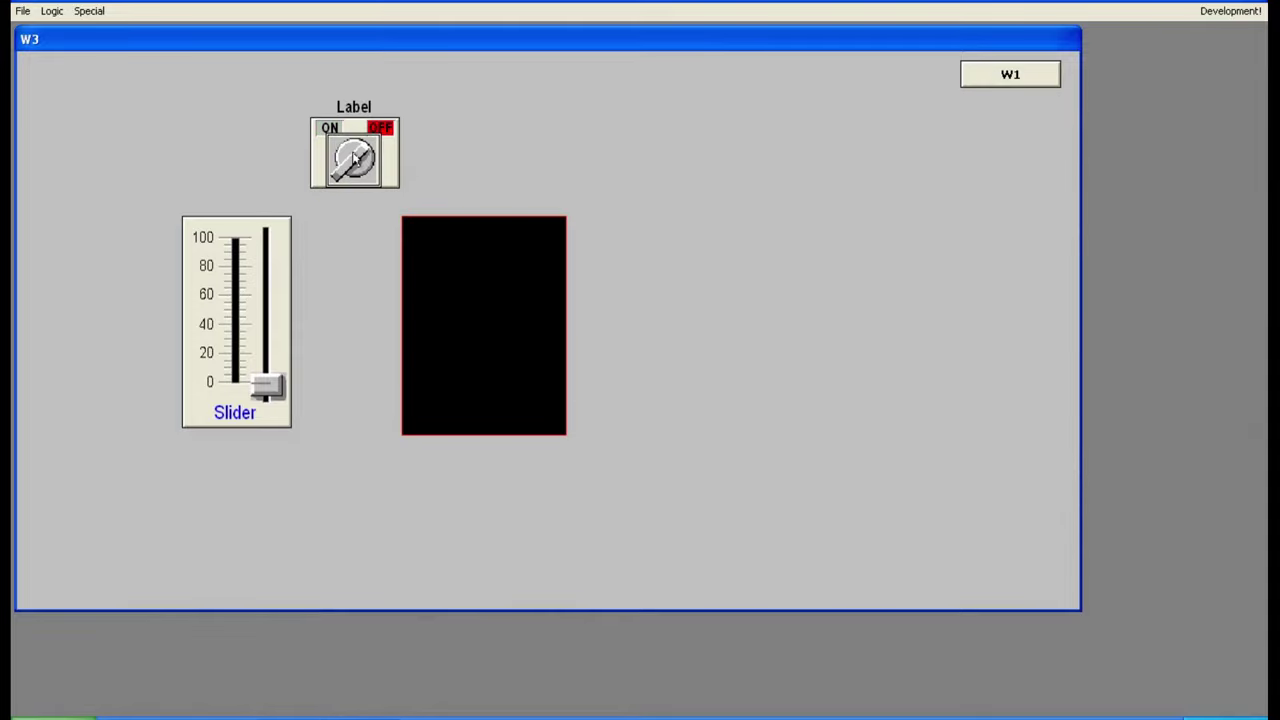
left_click(353, 160)
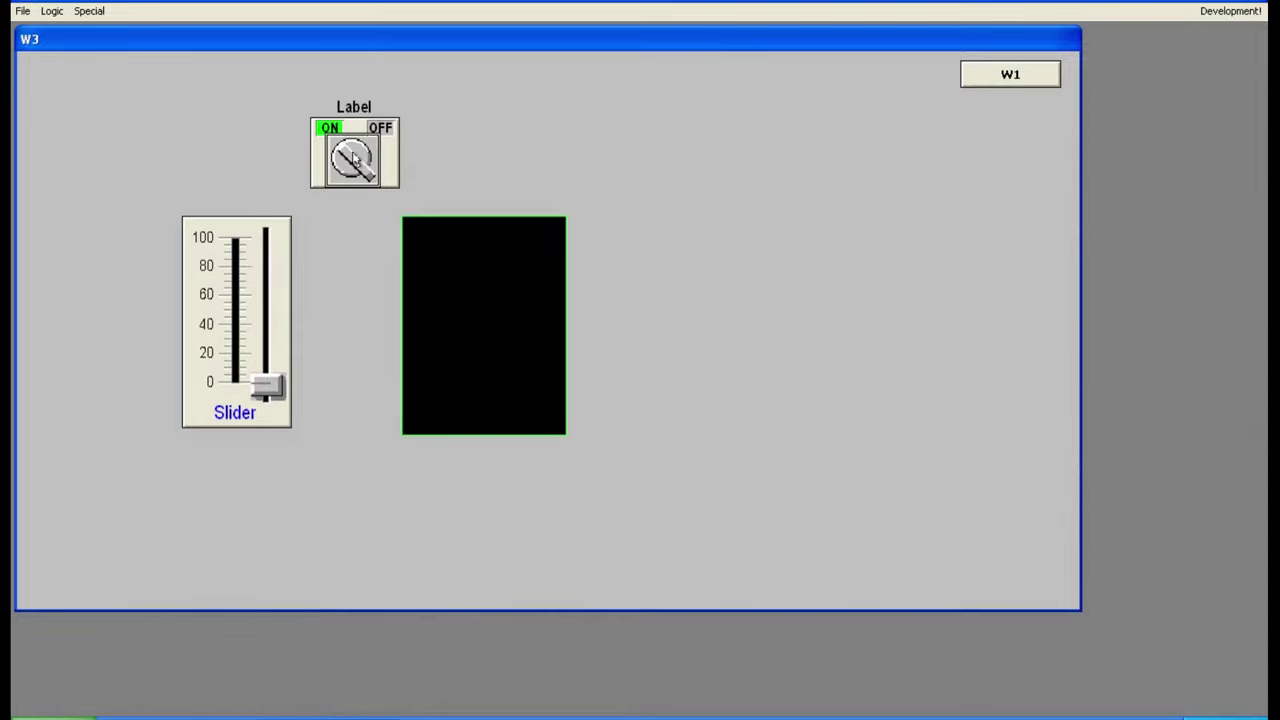
left_click(353, 158)
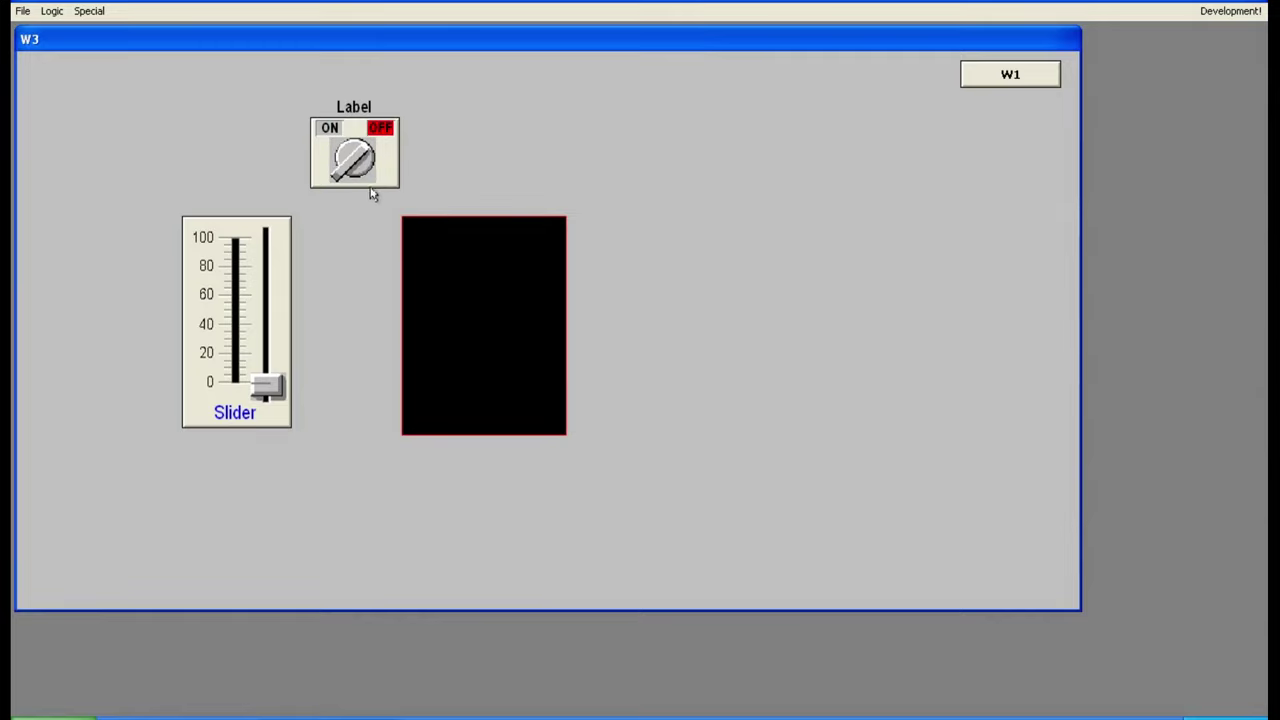
left_click(355, 160)
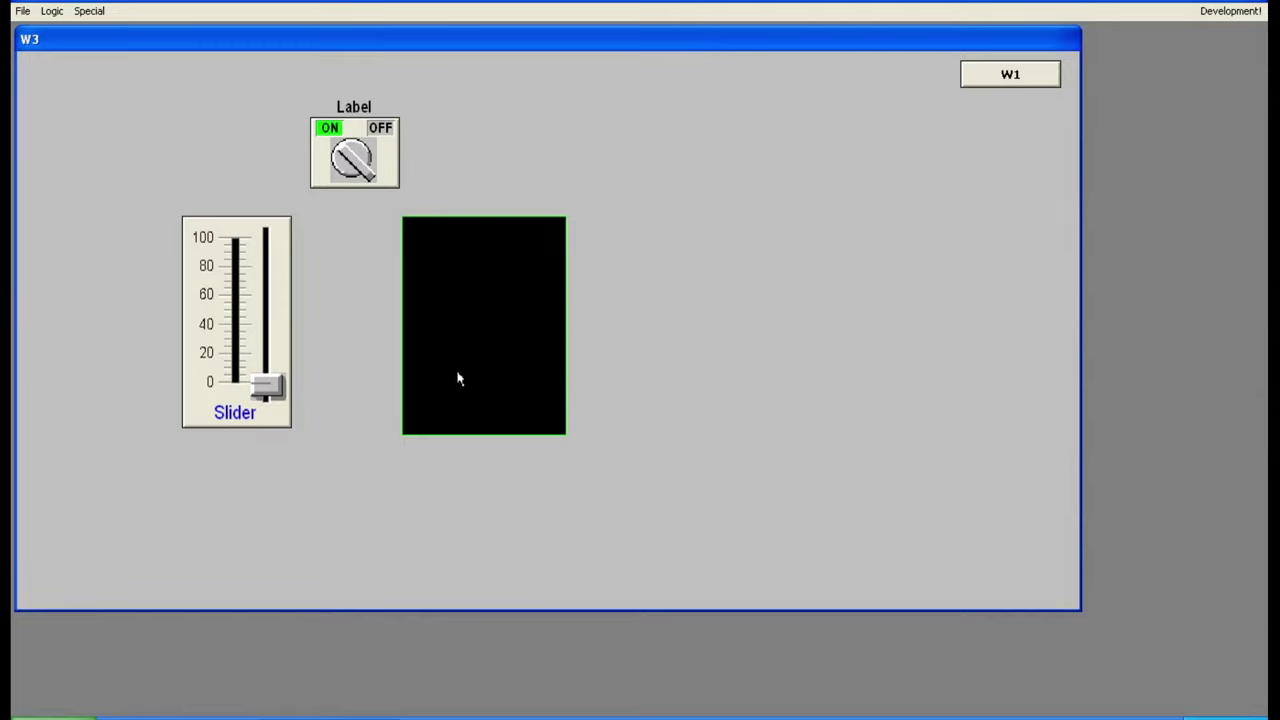
Step: Raise the slider and return it to 0, and toggle the knob switch again to compare their effects on the rectangle
left_click(267, 387)
left_click_drag(270, 345, 294, 440)
left_click(341, 150)
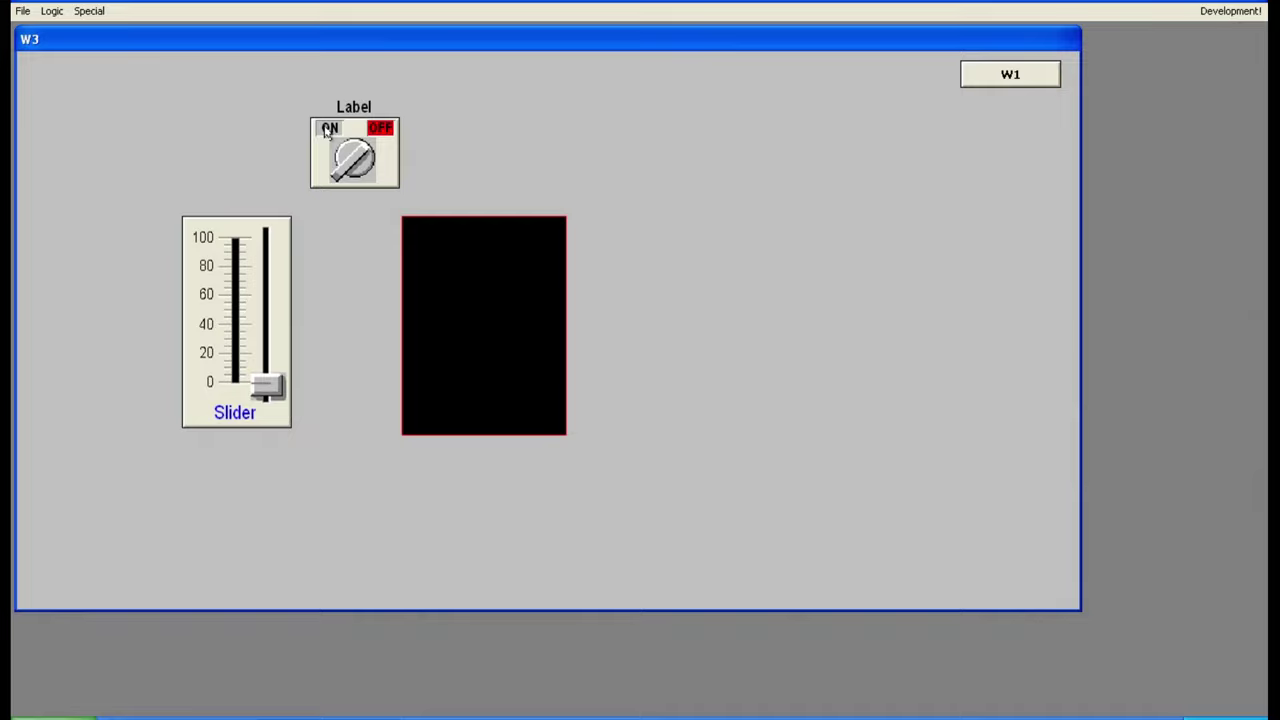
left_click(340, 158)
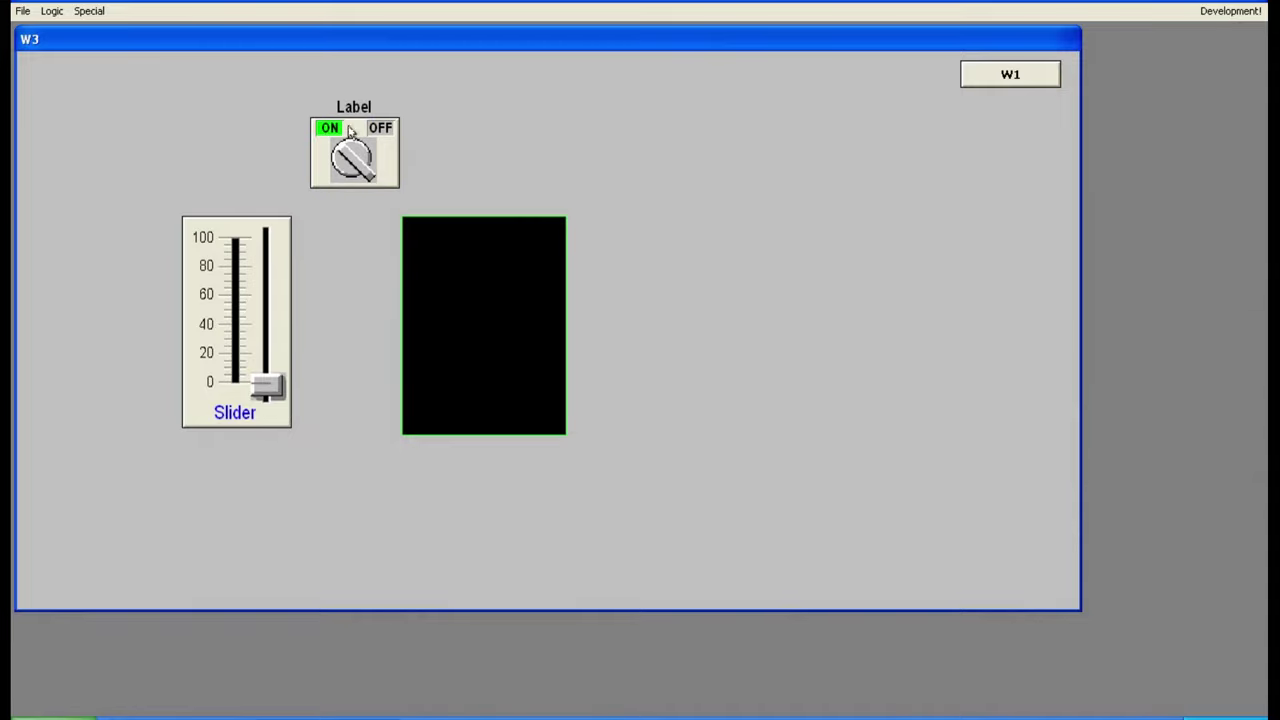
left_click(349, 150)
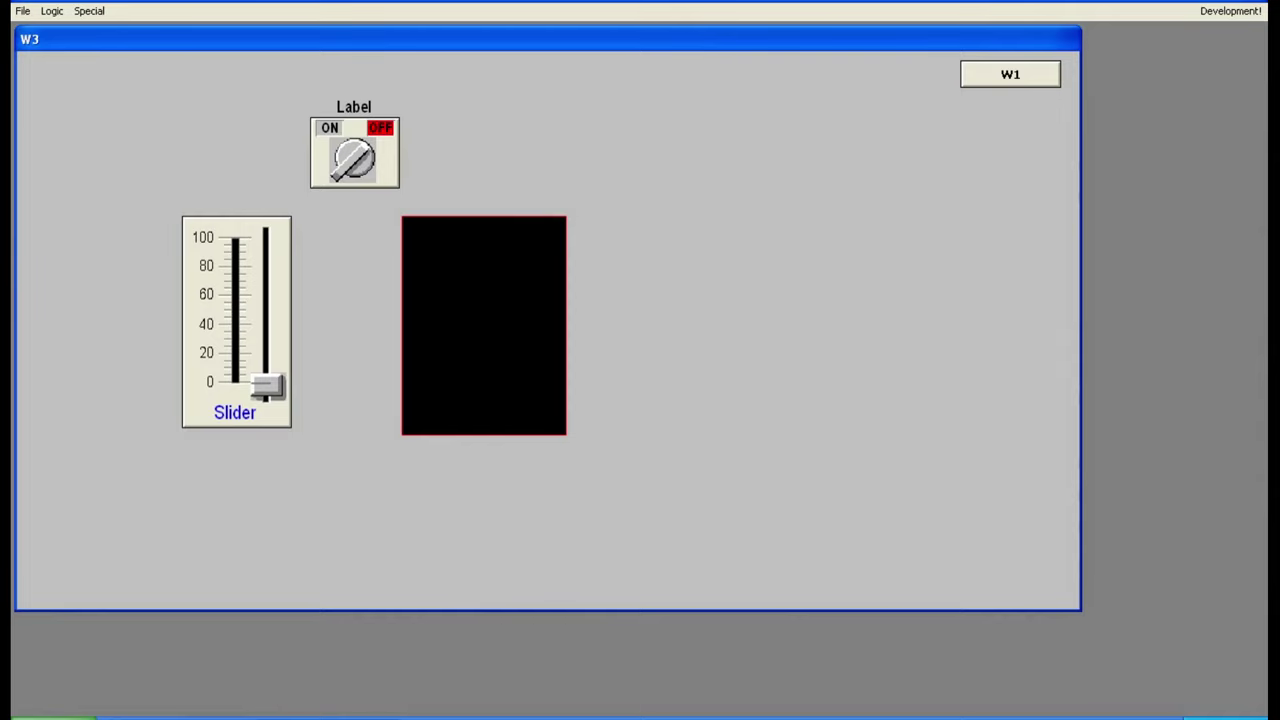
Step: Return to development and review the rectangle's discrete line color expression and colors without changing them
left_click(1232, 12)
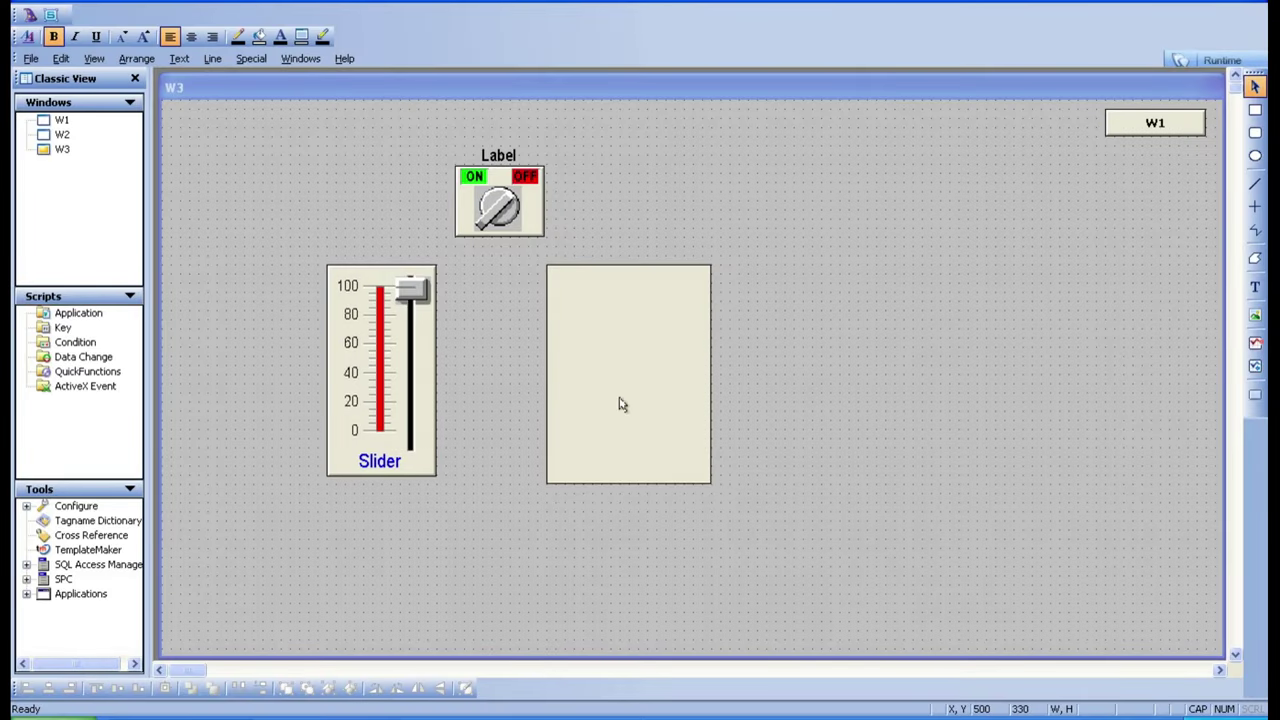
double_click(620, 404)
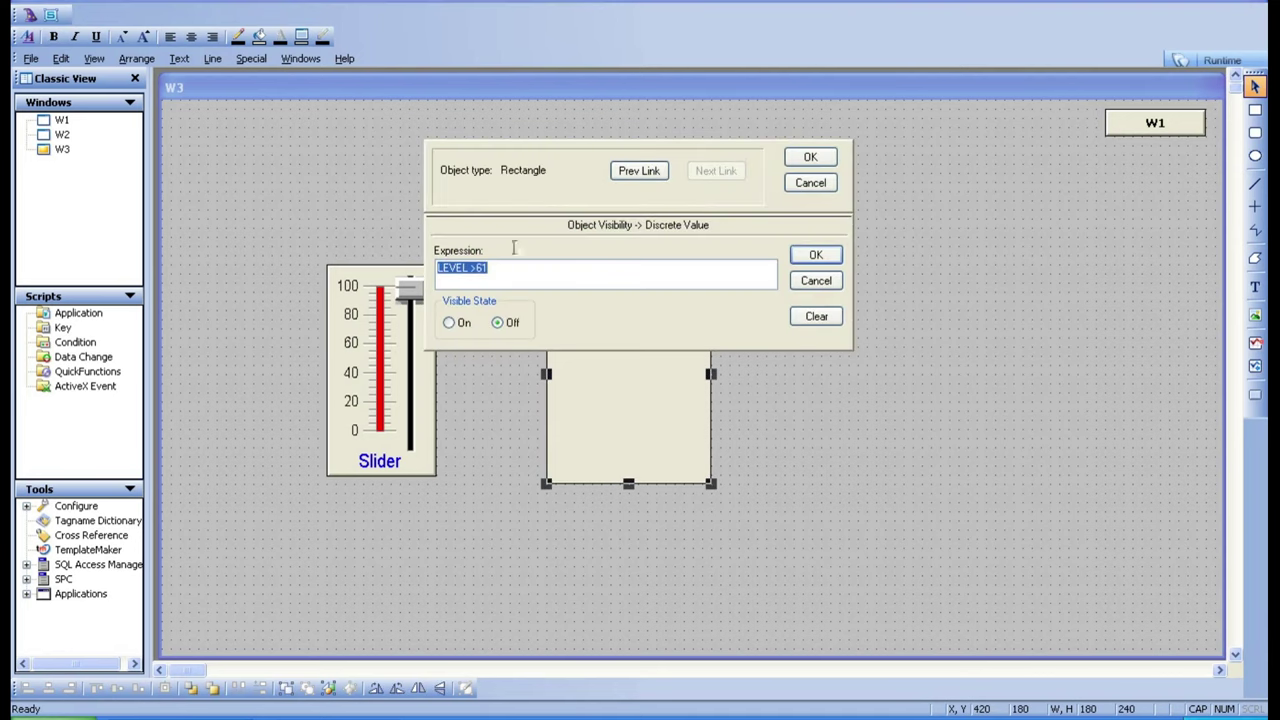
left_click(812, 281)
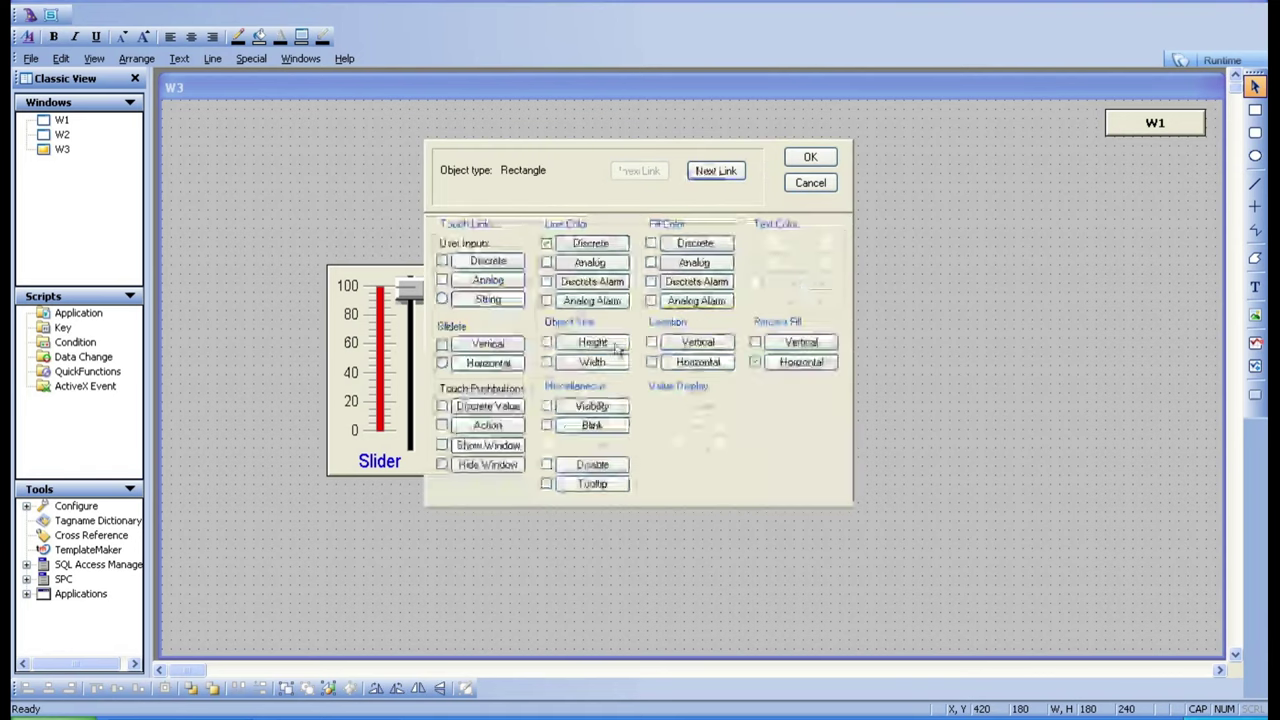
left_click(590, 243)
left_click(547, 278)
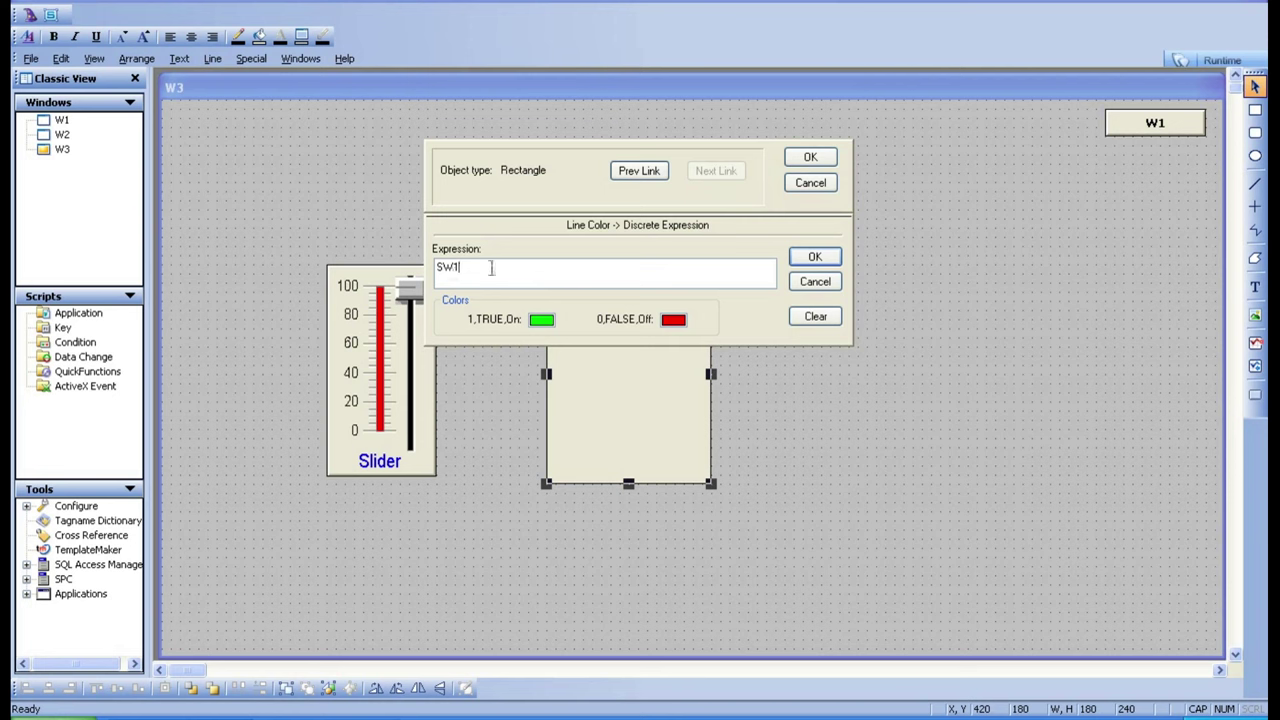
left_click(815, 281)
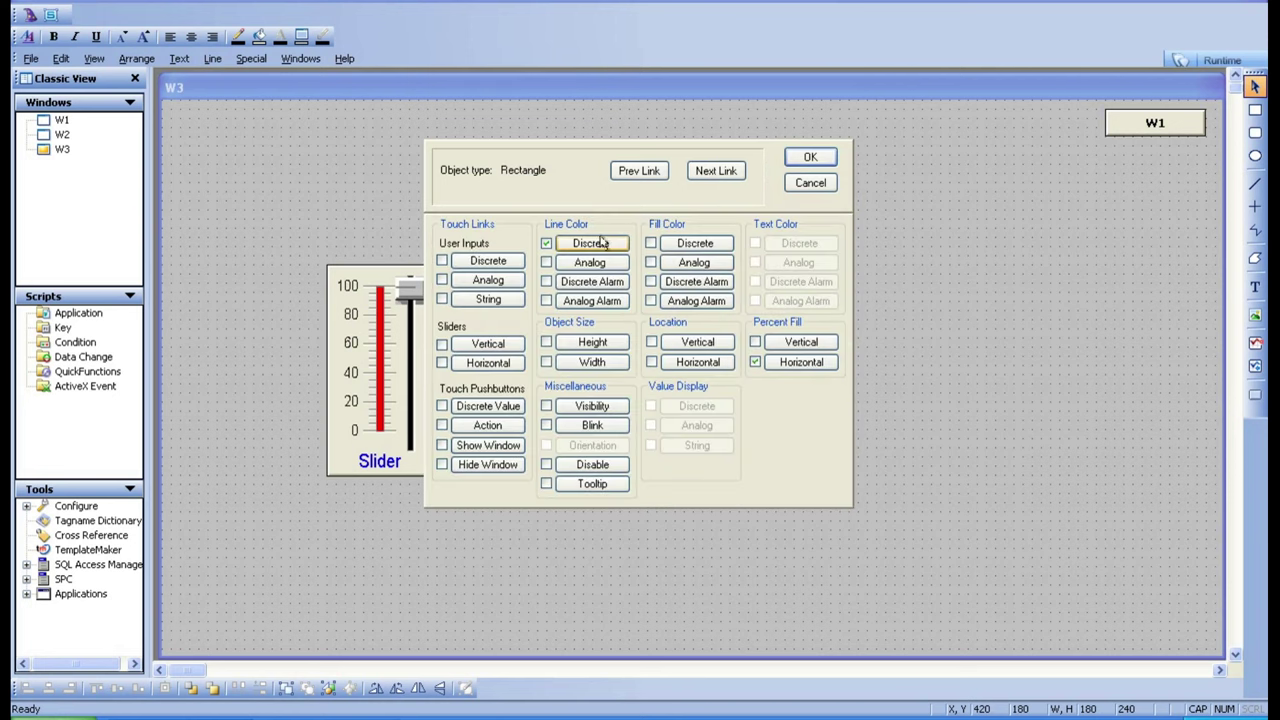
left_click(546, 243)
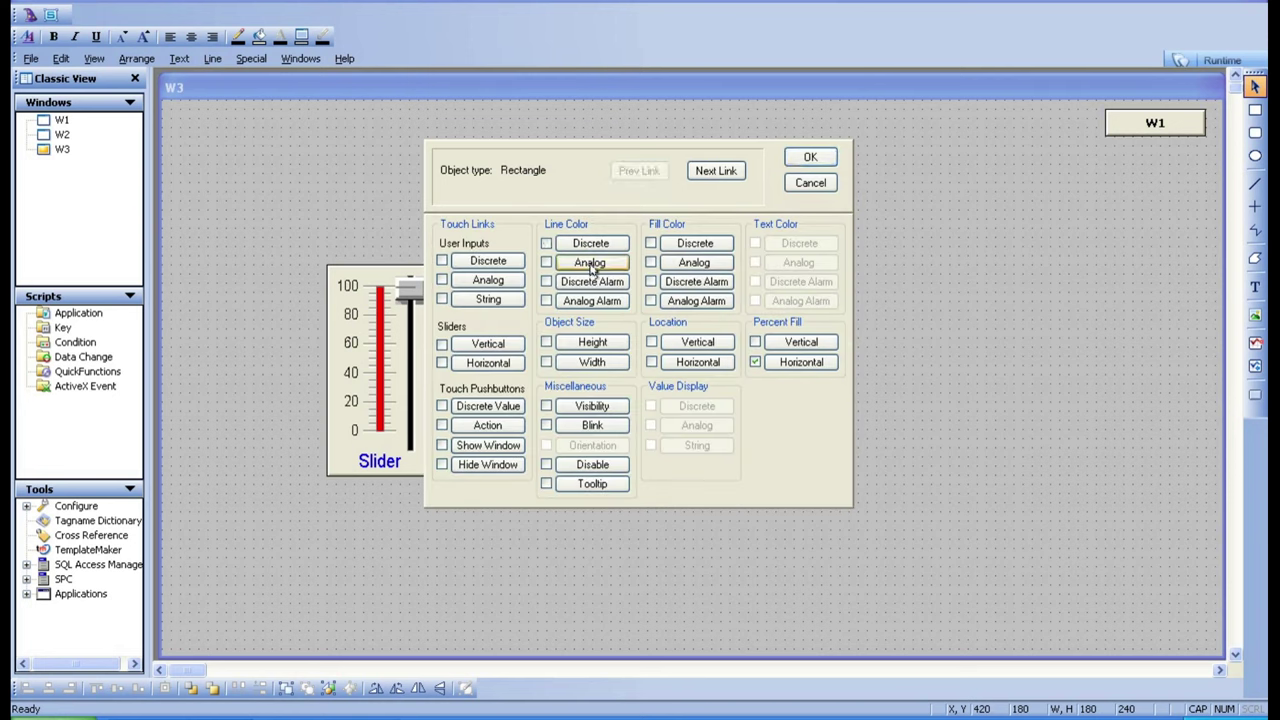
left_click(590, 263)
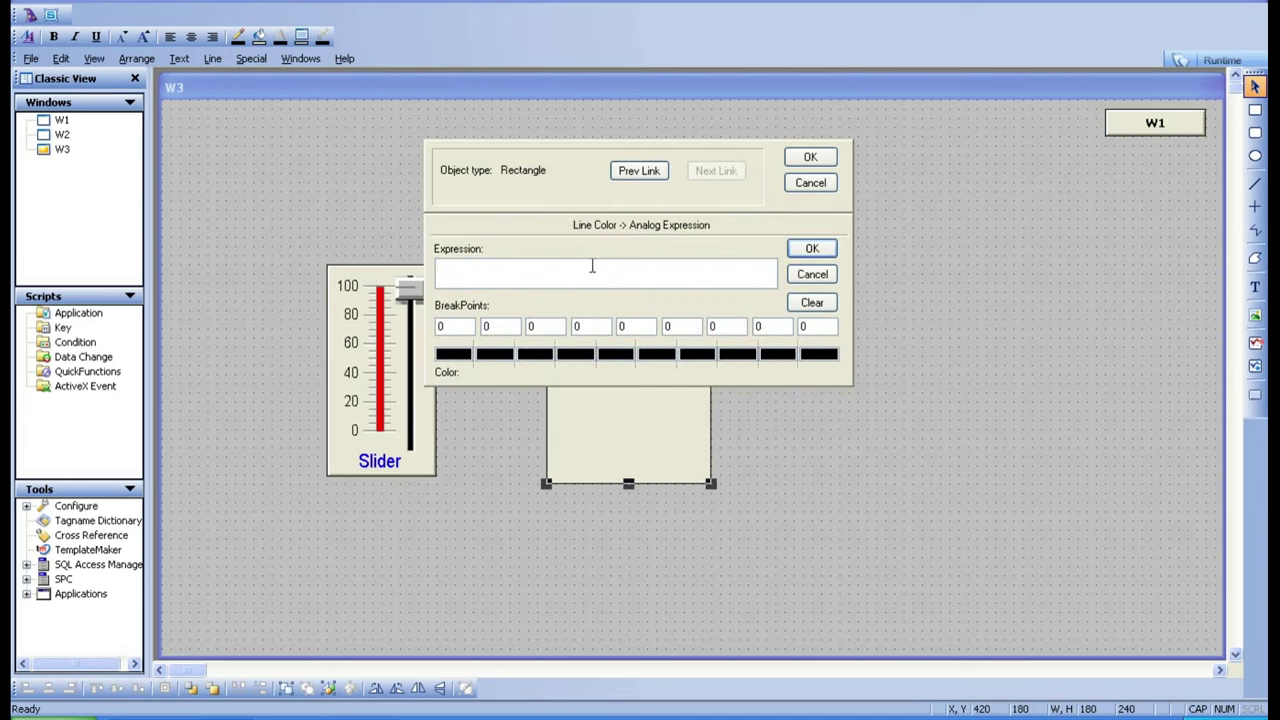
double_click(513, 272)
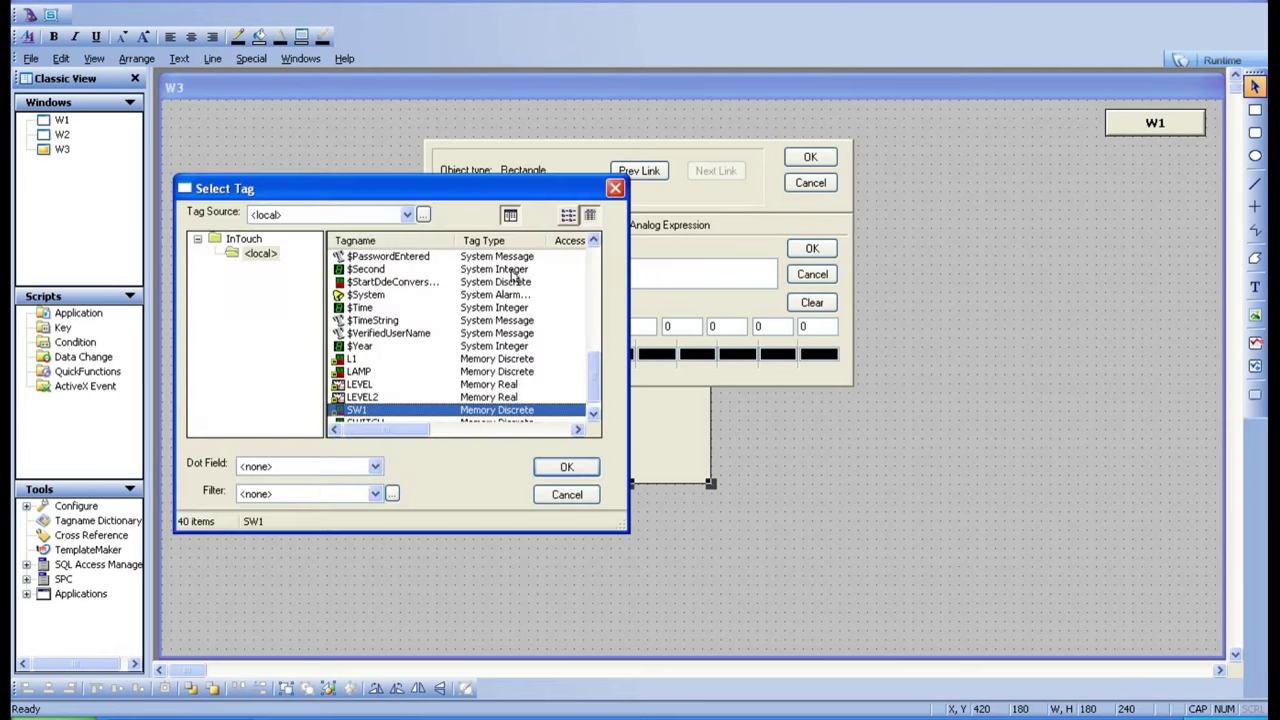
double_click(435, 386)
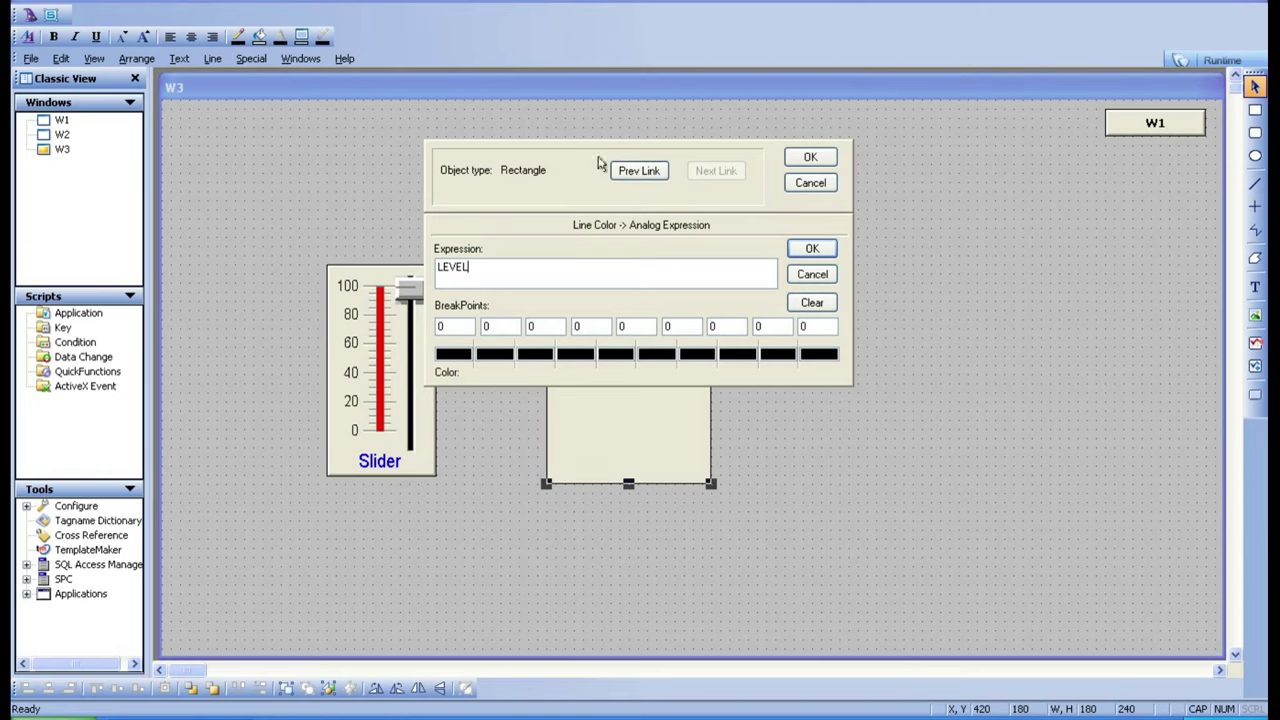
left_click(639, 170)
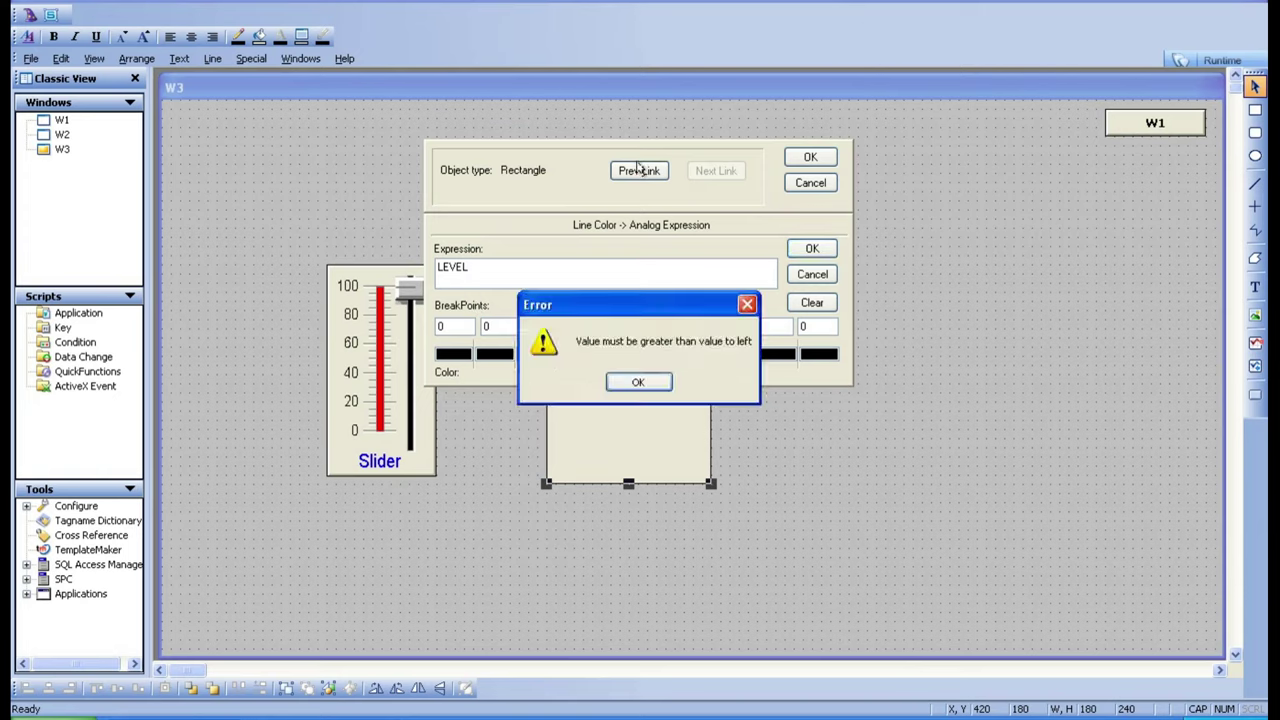
left_click(640, 384)
left_click(646, 176)
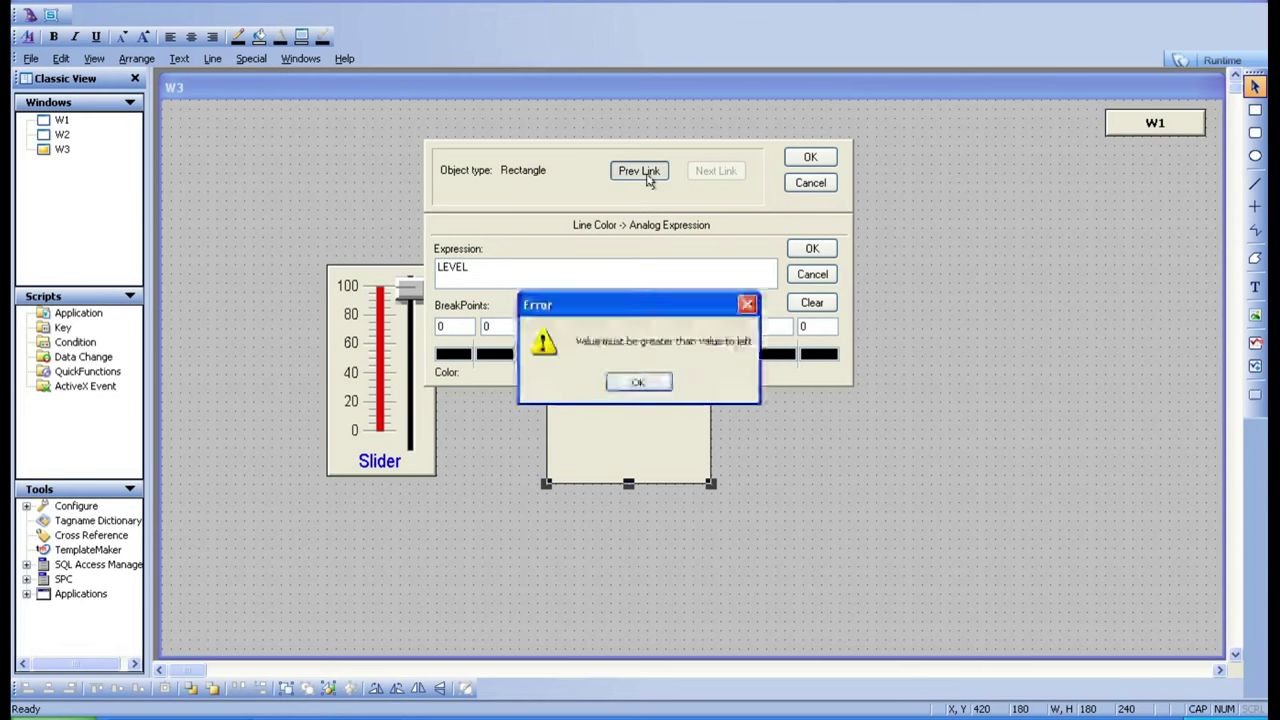
left_click(650, 382)
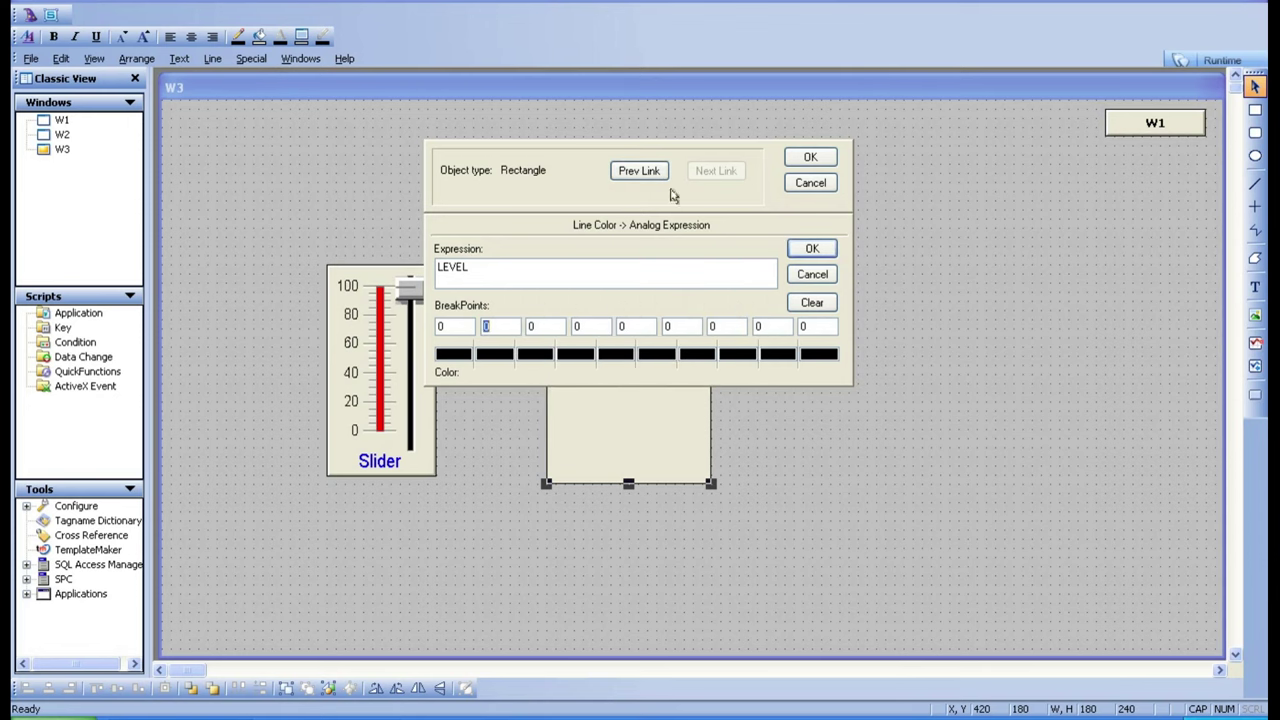
left_click(810, 182)
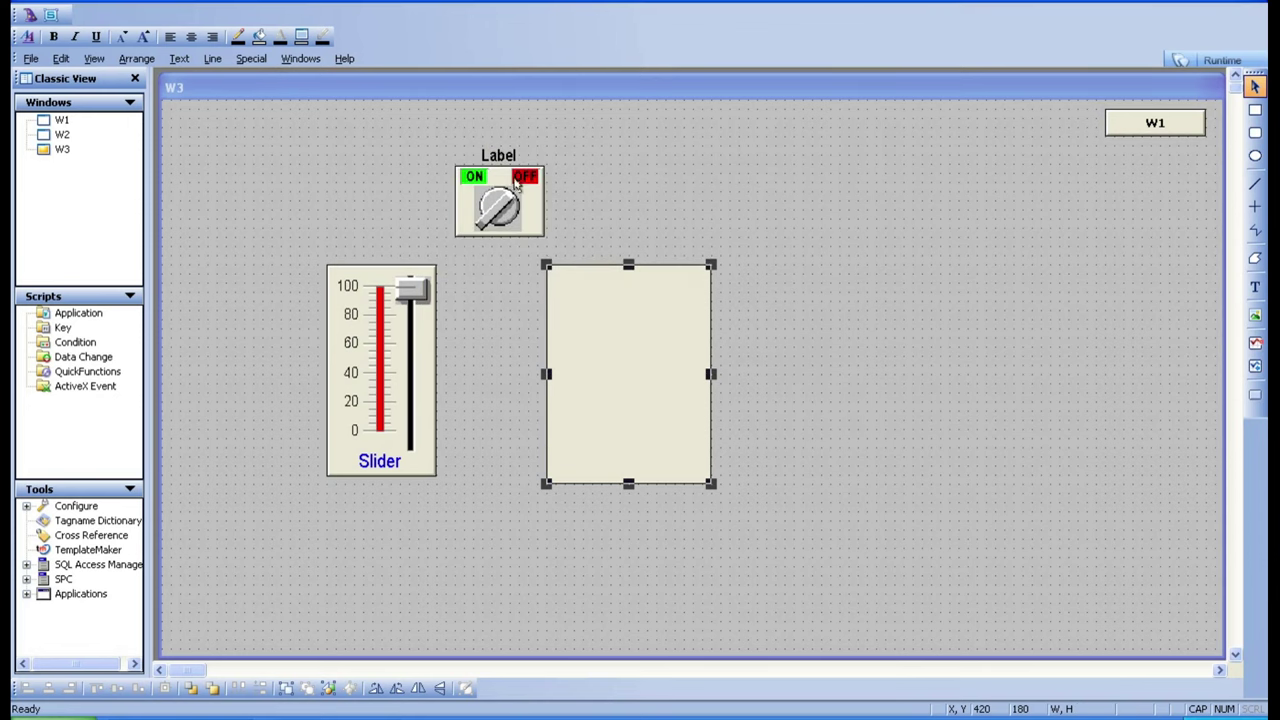
double_click(643, 371)
left_click(571, 241)
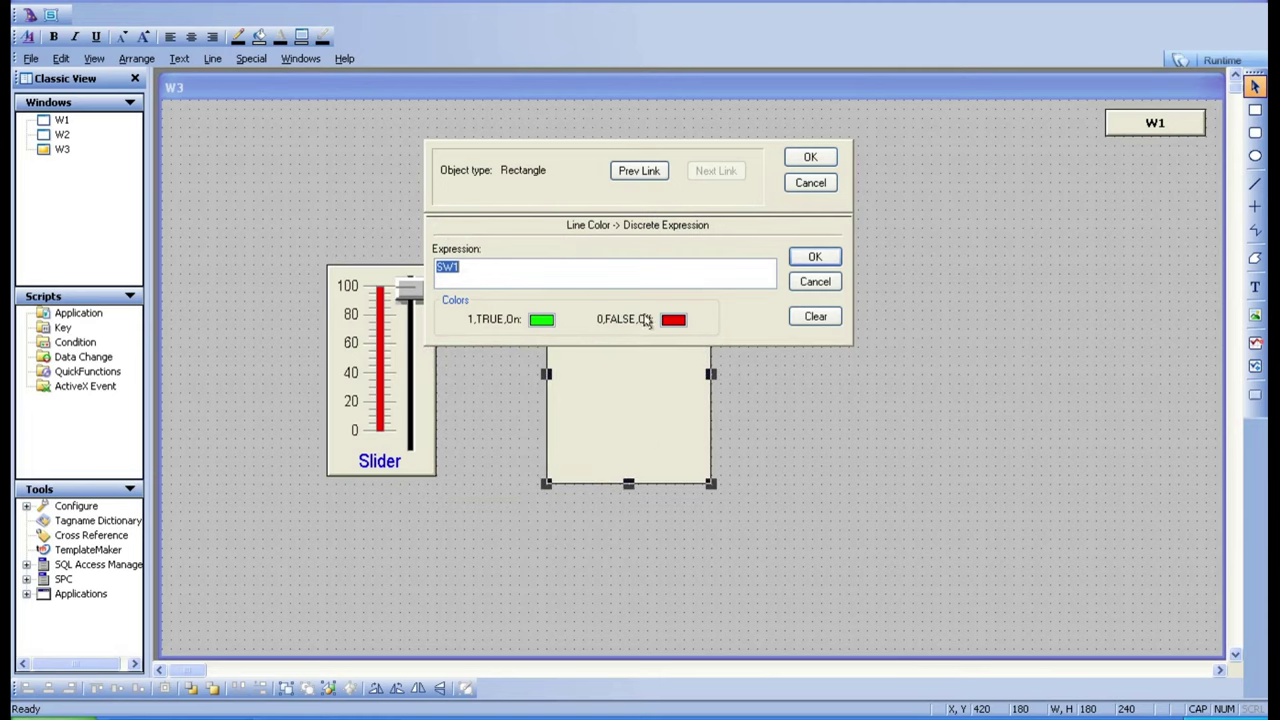
left_click(810, 182)
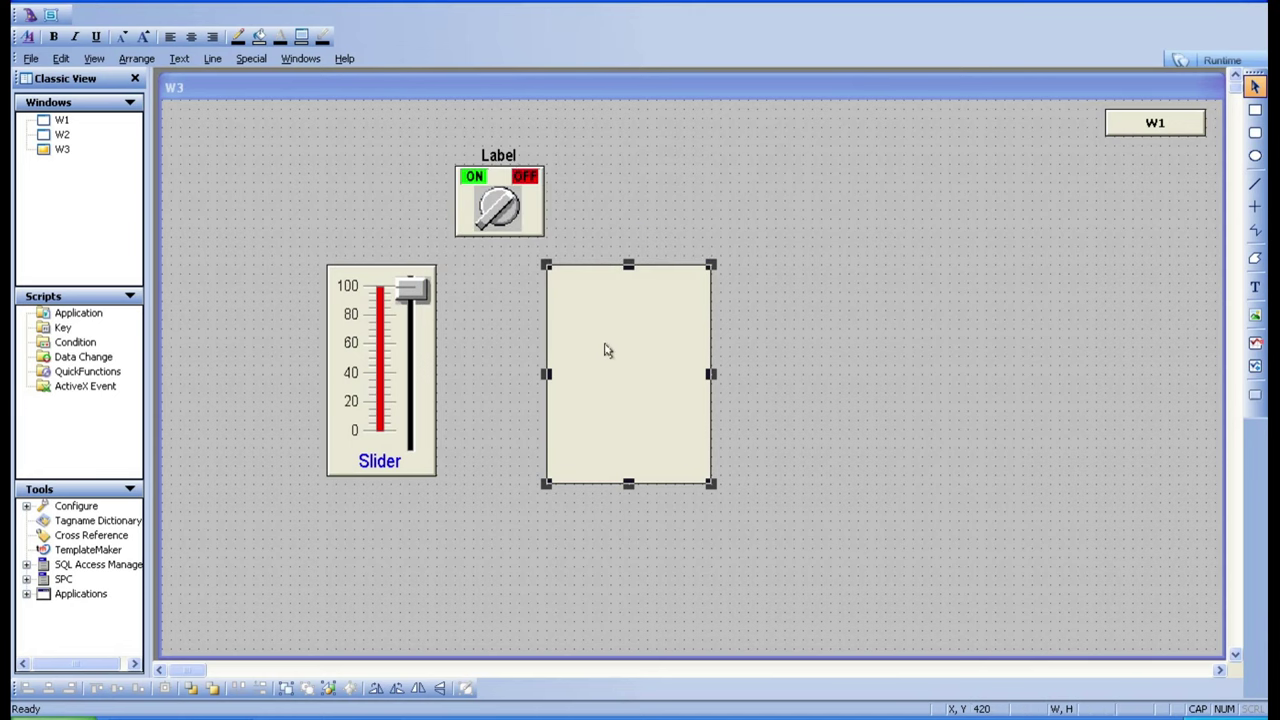
Step: Add an analog line color link to the rectangle using tag LEVEL, with breakpoints 0, 10, 20, 30, 40, 50, 80, 90 and 100
double_click(605, 350)
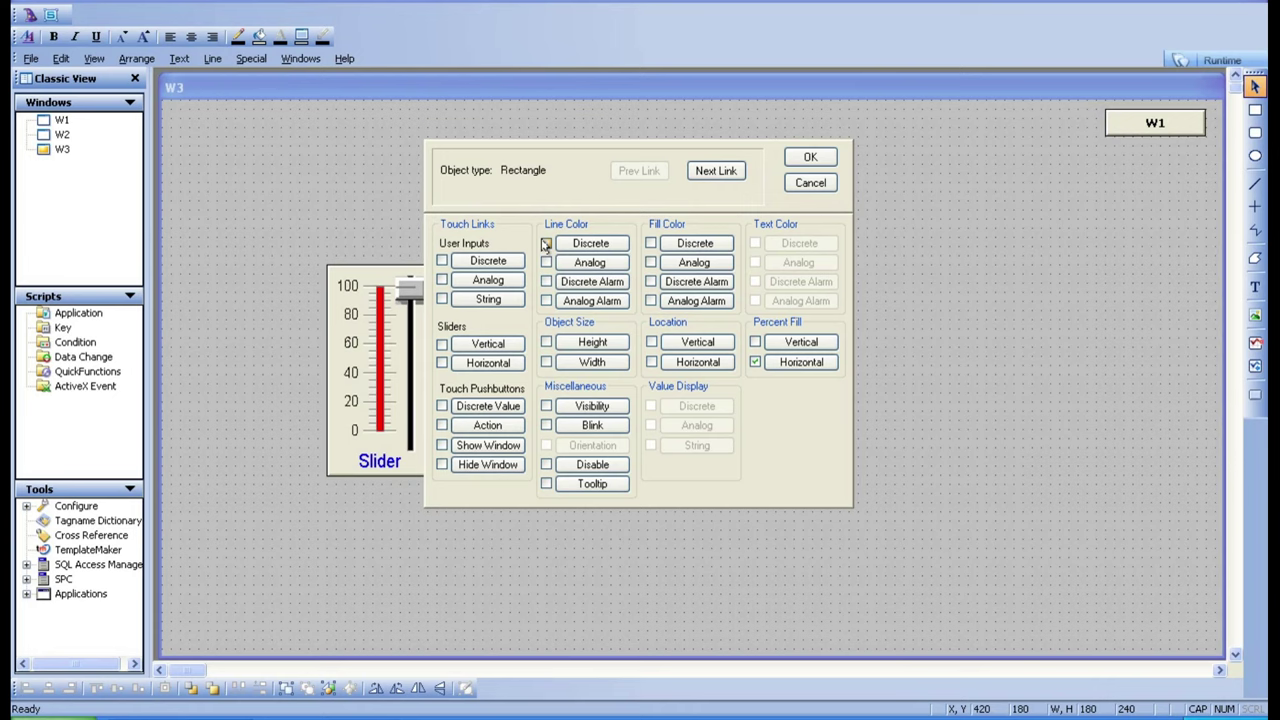
left_click(546, 262)
left_click(578, 263)
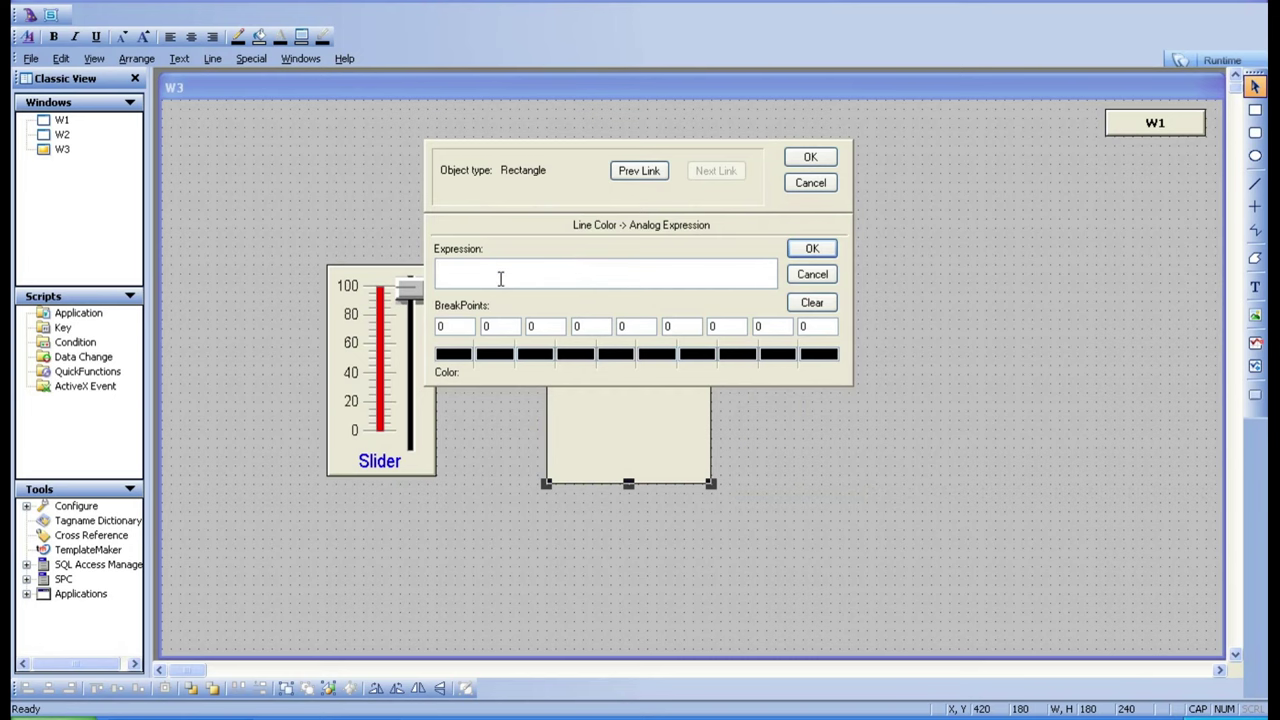
double_click(501, 277)
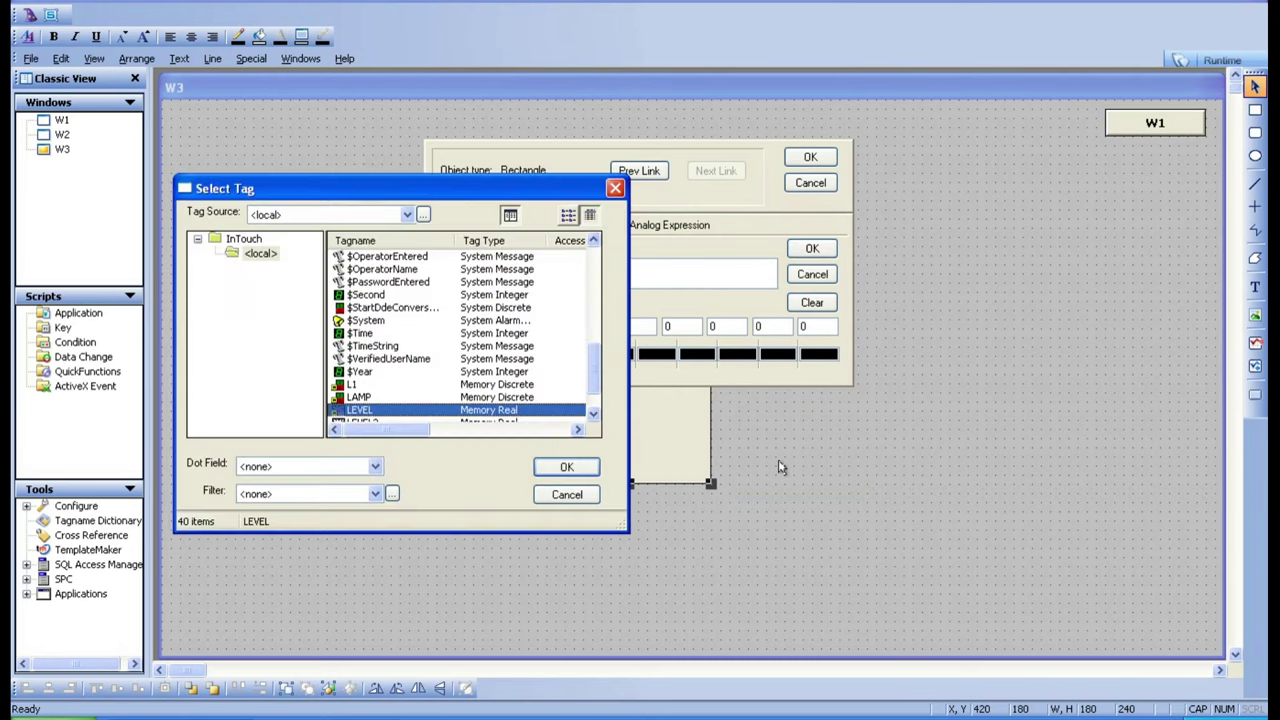
double_click(524, 412)
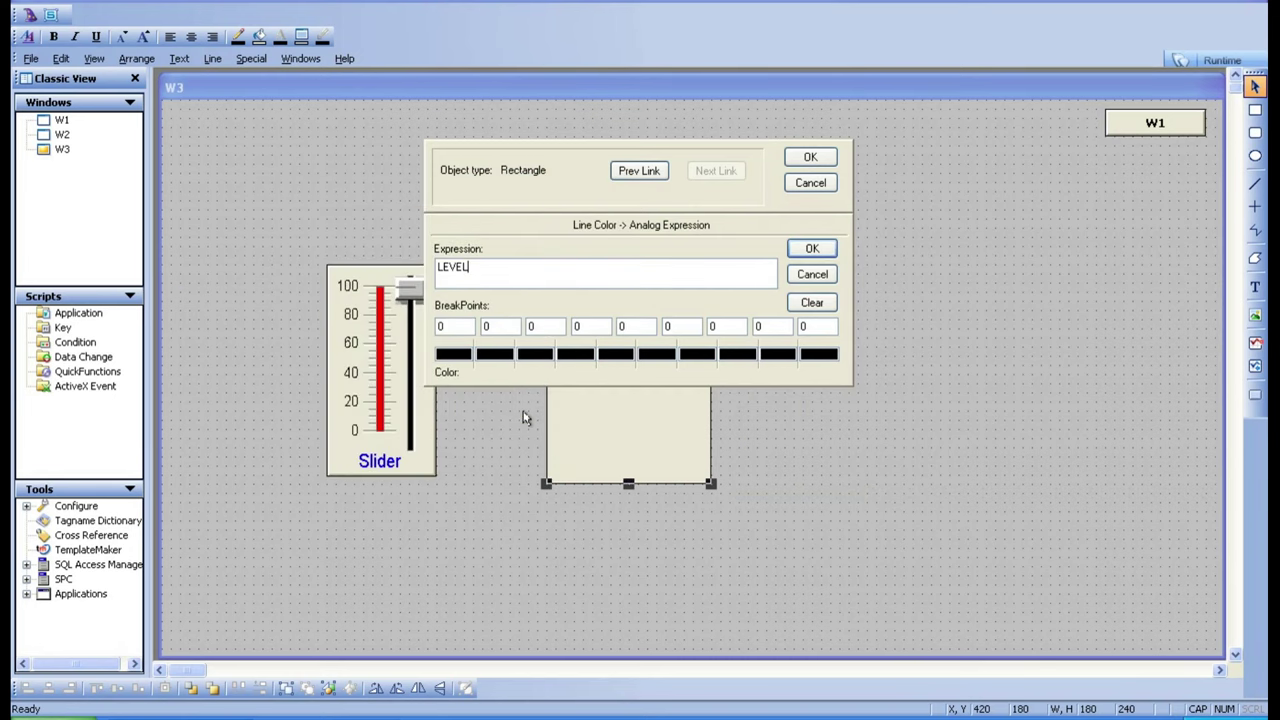
left_click(455, 354)
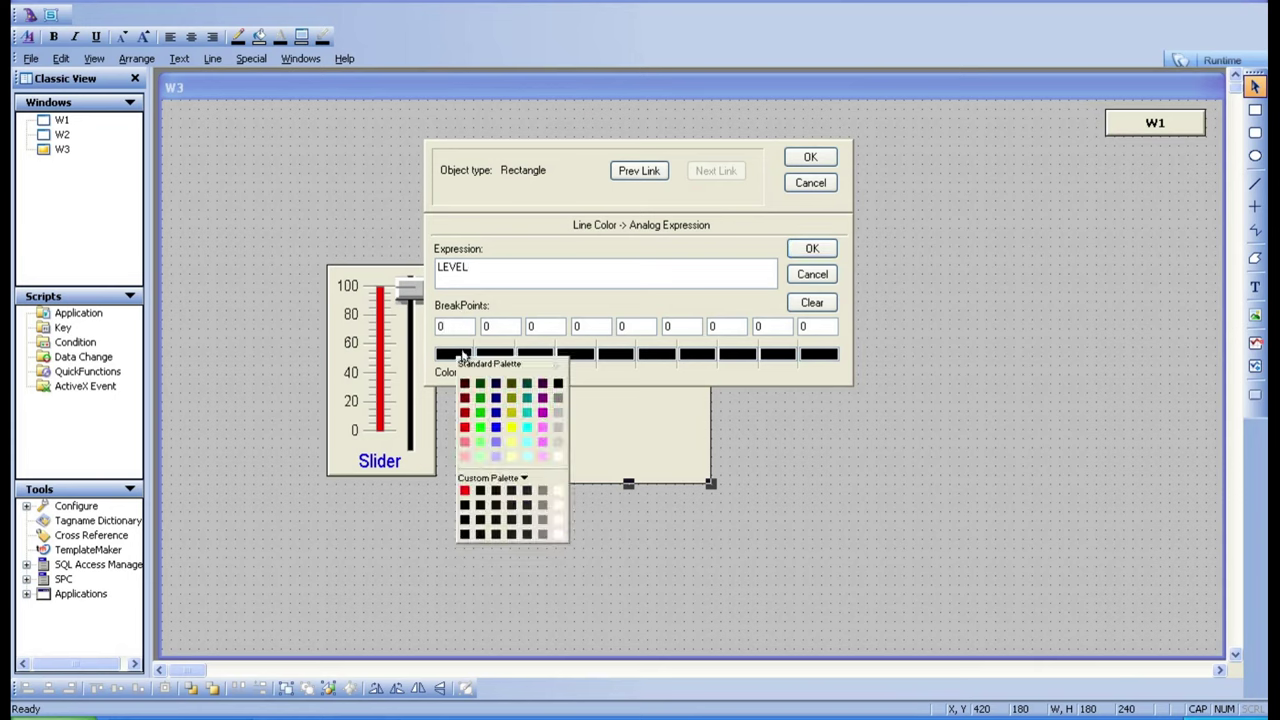
left_click(496, 330)
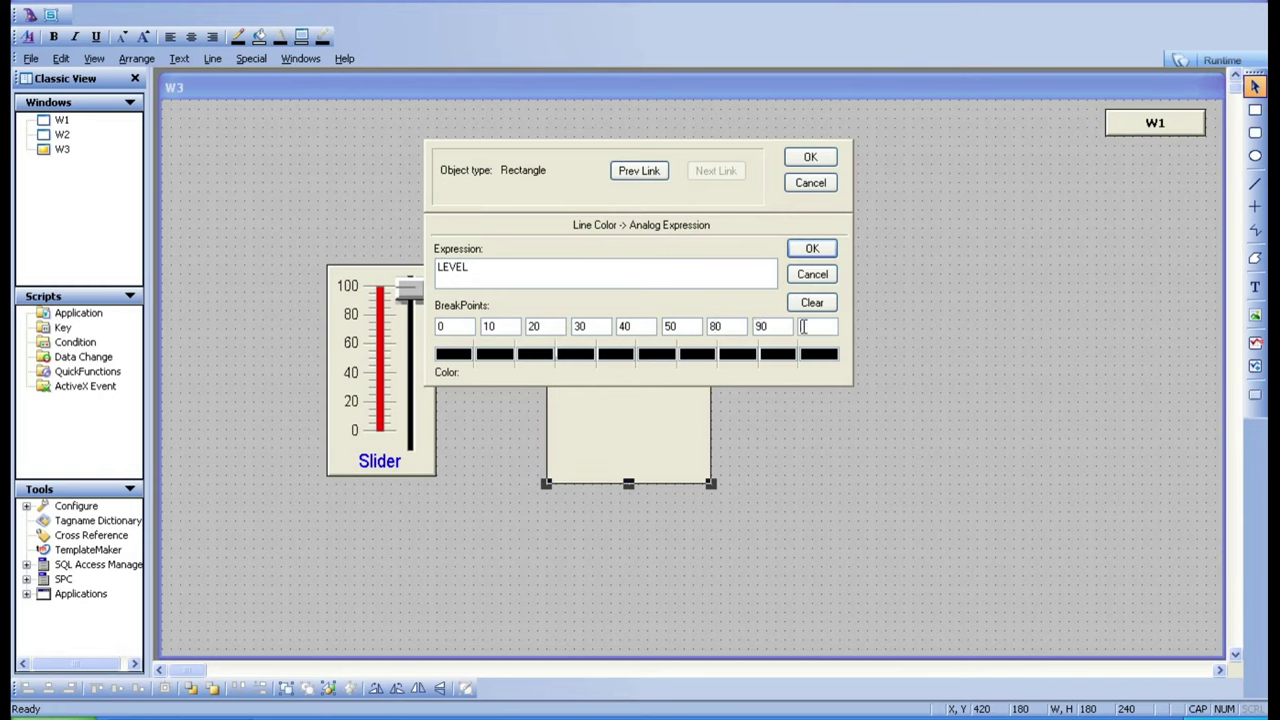
Step: Set the first five analog line colors to red, bright green, purple, dark blue and dark red, in that order
left_click(452, 354)
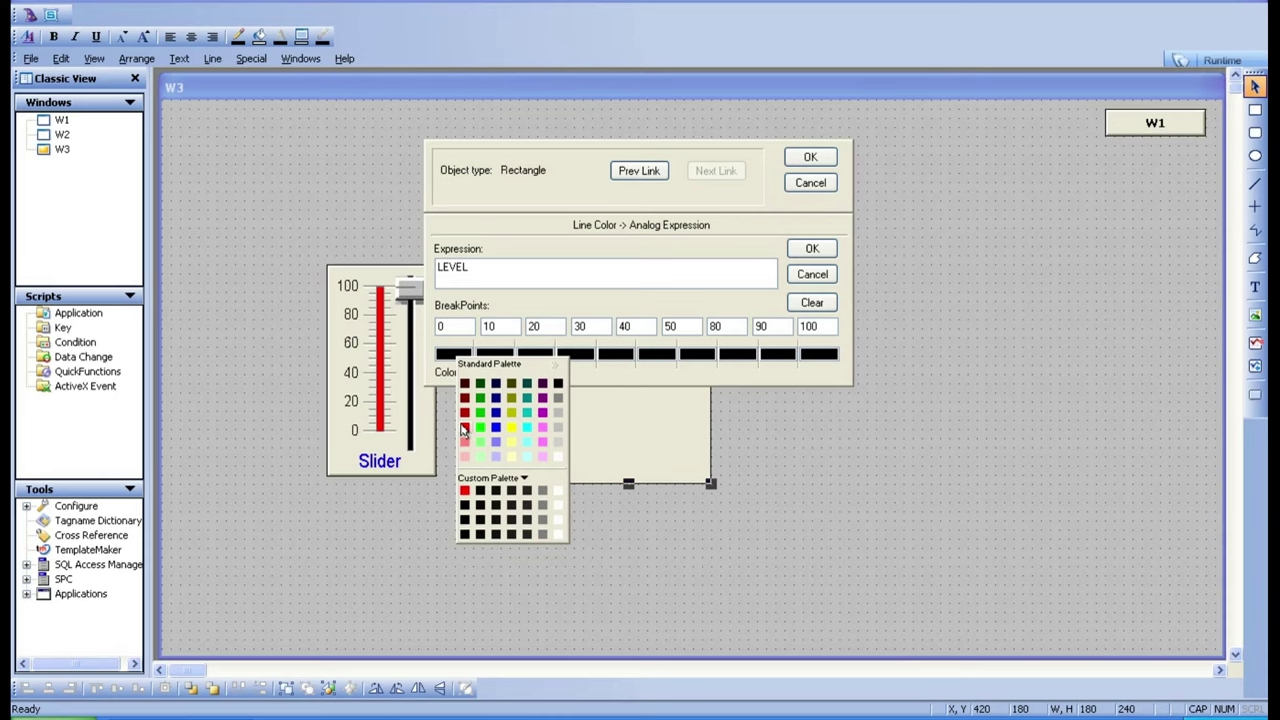
left_click(463, 428)
left_click(495, 356)
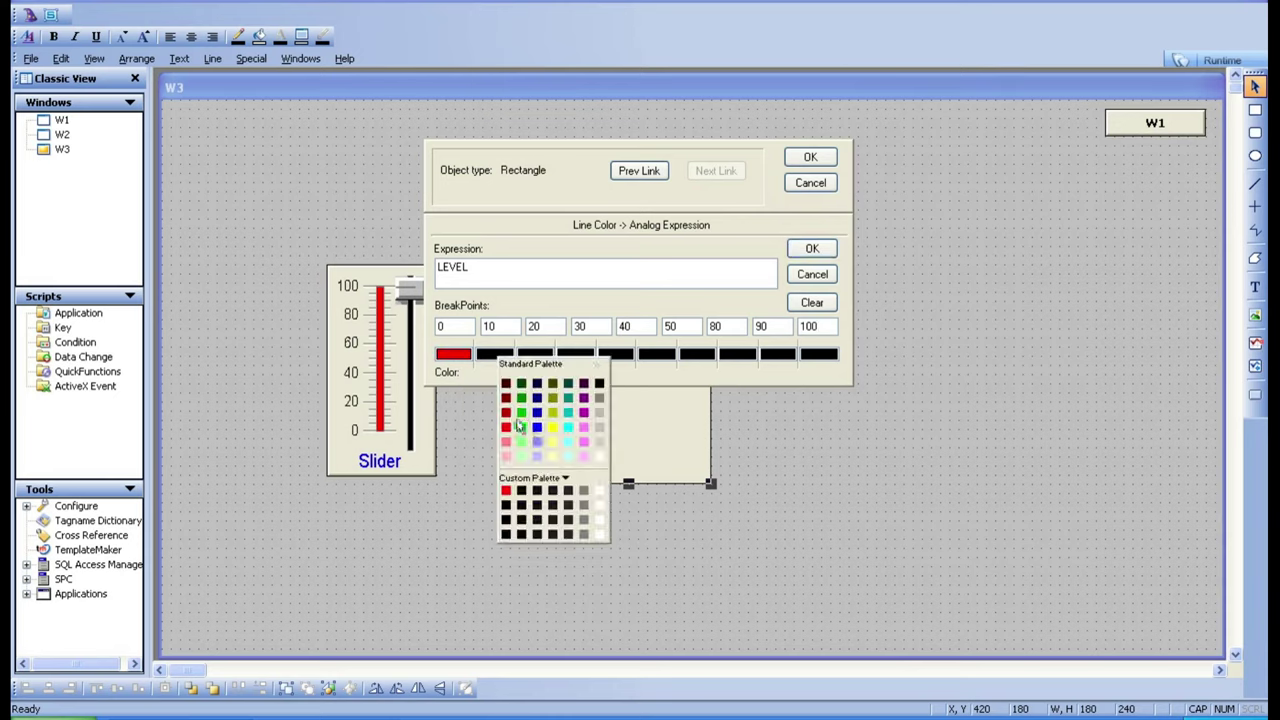
left_click(520, 427)
left_click(541, 358)
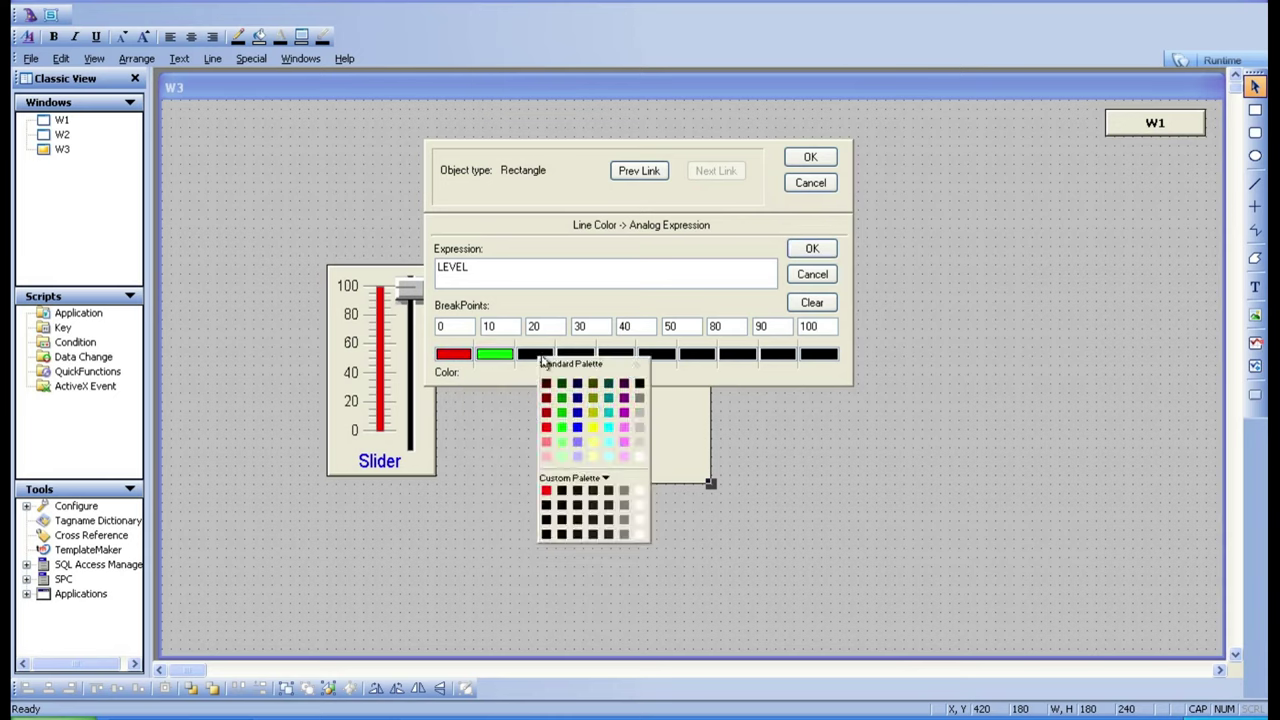
left_click(610, 398)
left_click(580, 357)
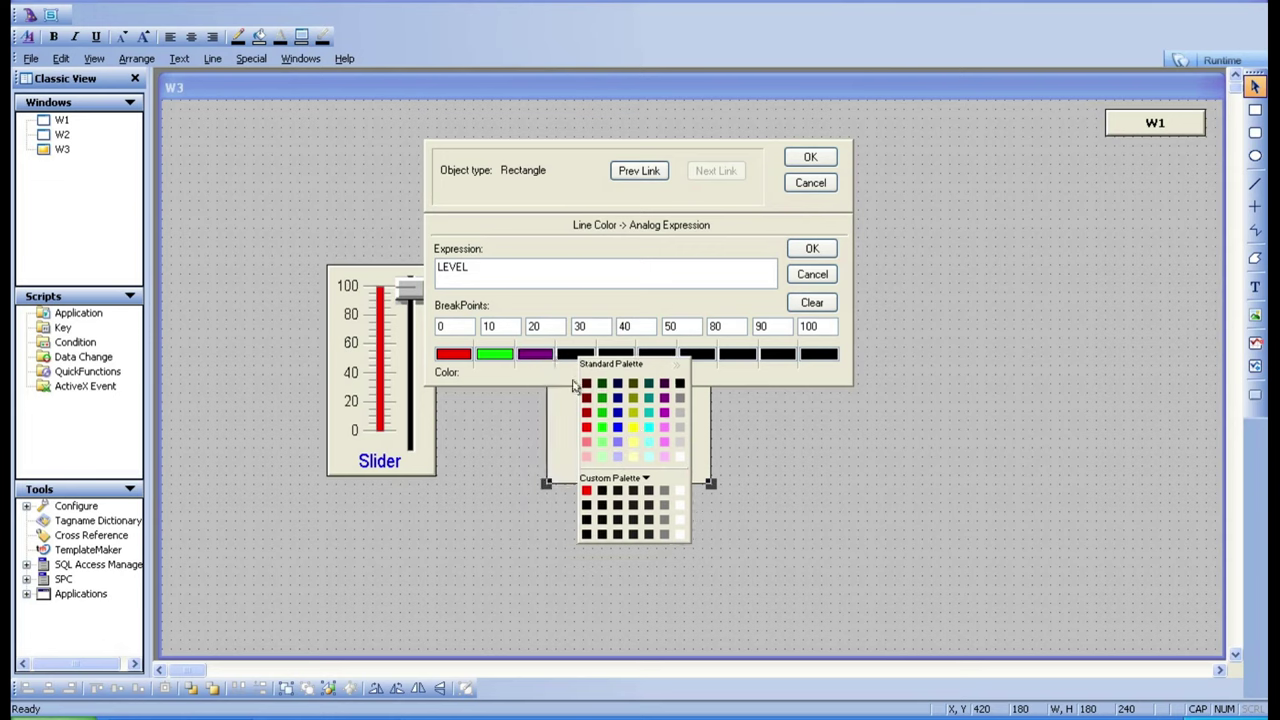
left_click(617, 418)
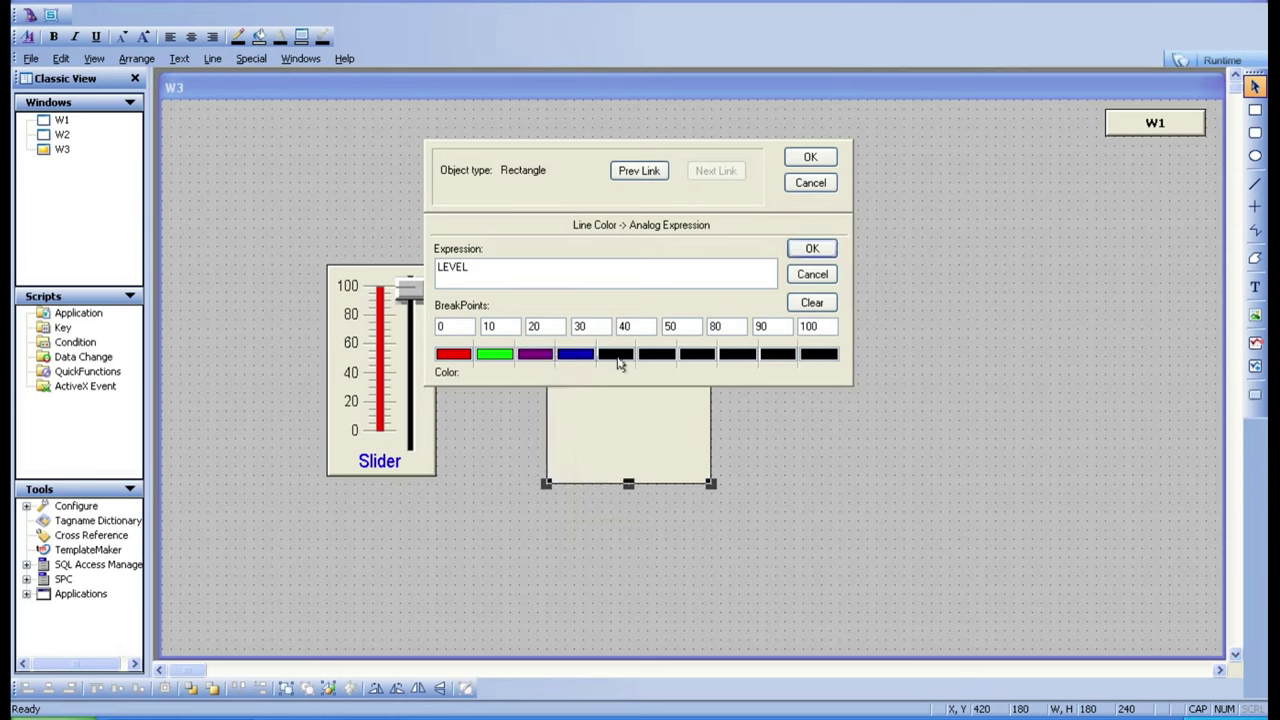
left_click(620, 358)
left_click(627, 418)
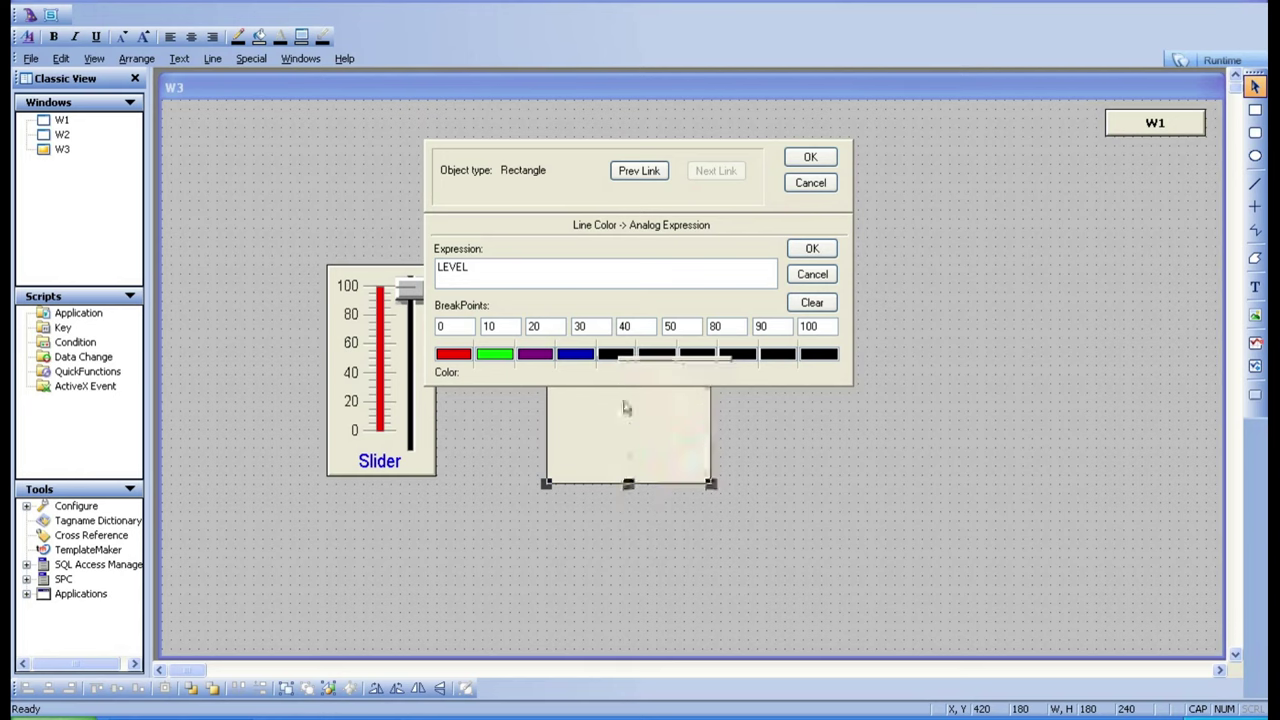
Step: Set the remaining five line colors to green, light violet, cyan, teal and bright green, and confirm the rectangle's animation links
left_click(658, 360)
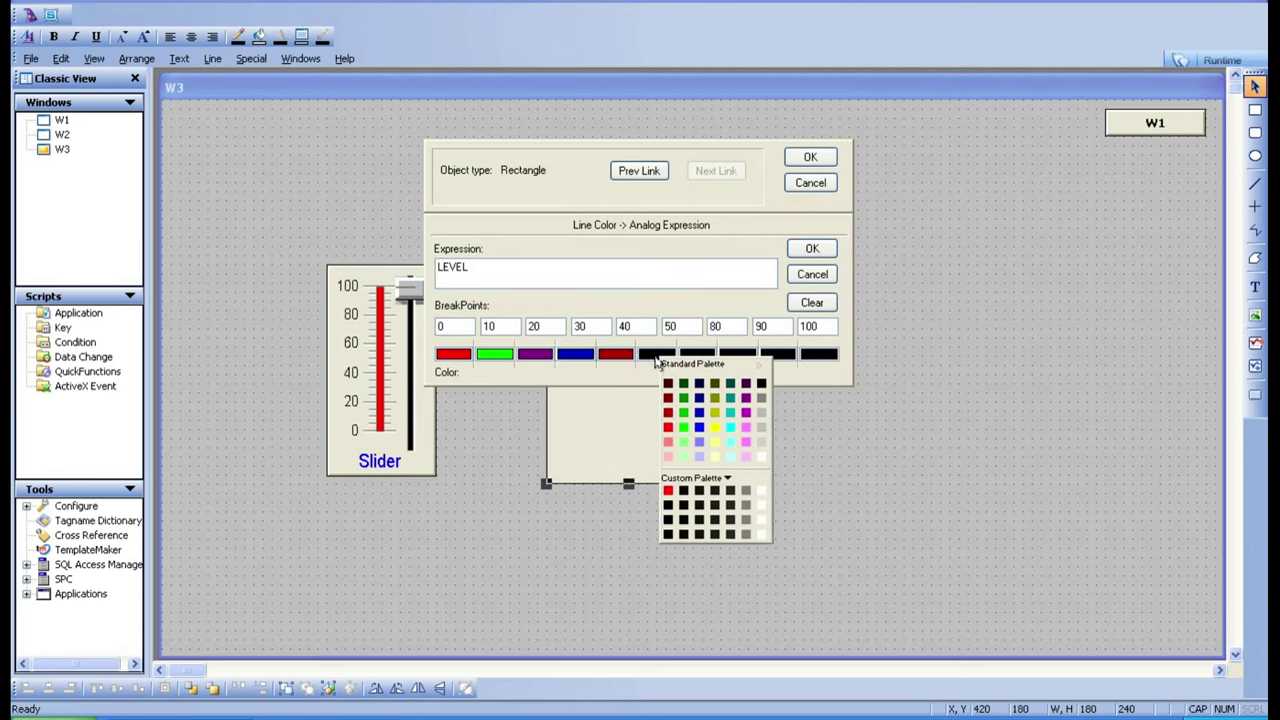
left_click(683, 427)
left_click(700, 356)
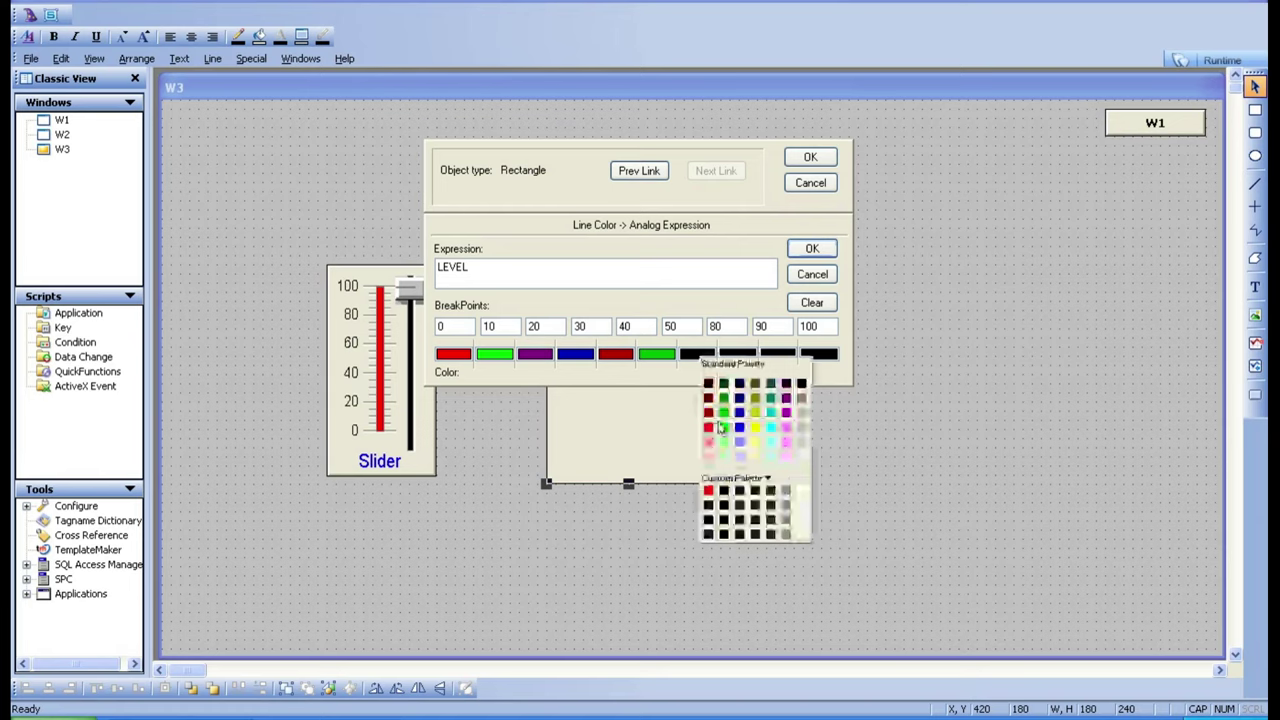
left_click(741, 447)
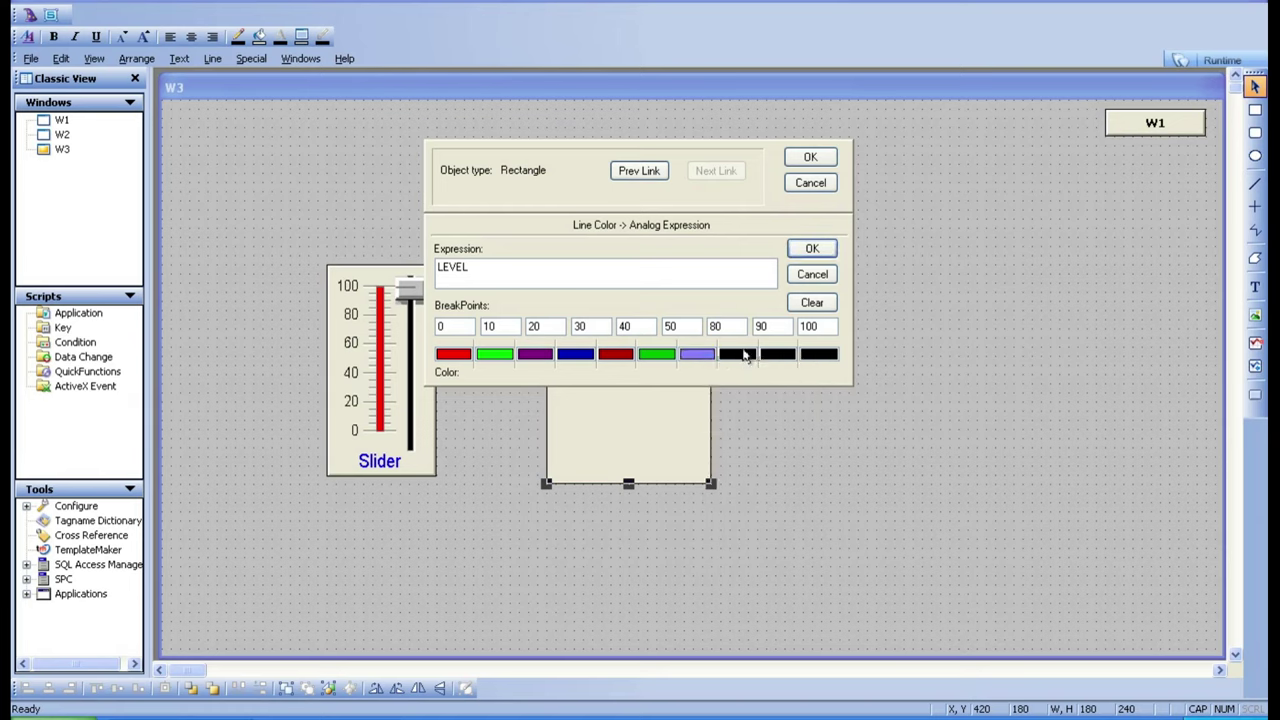
left_click(743, 355)
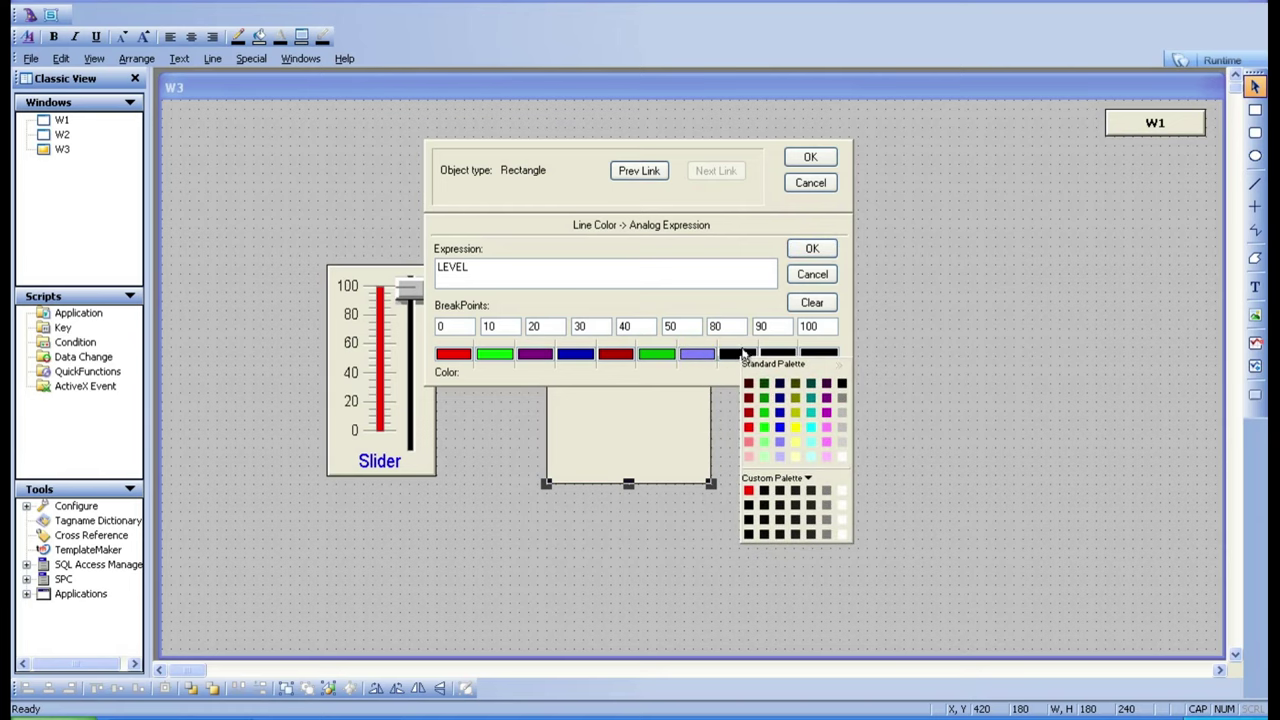
left_click(811, 428)
left_click(778, 357)
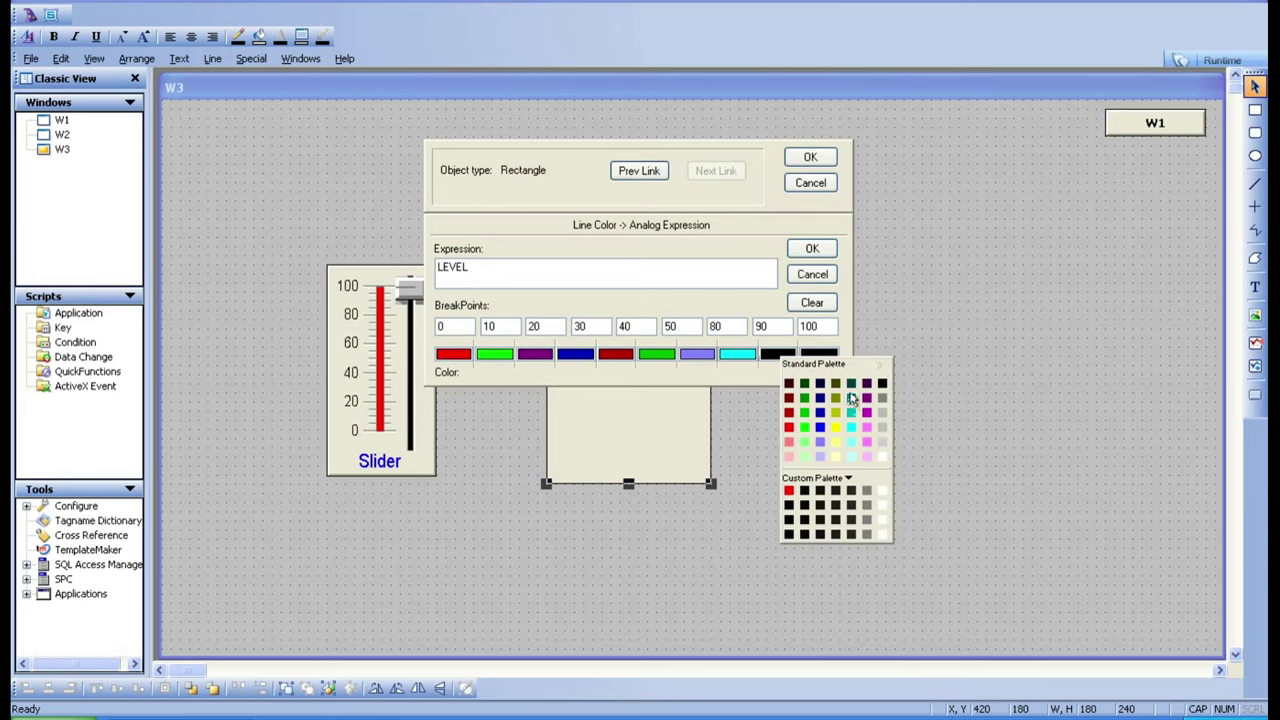
left_click(851, 399)
left_click(827, 360)
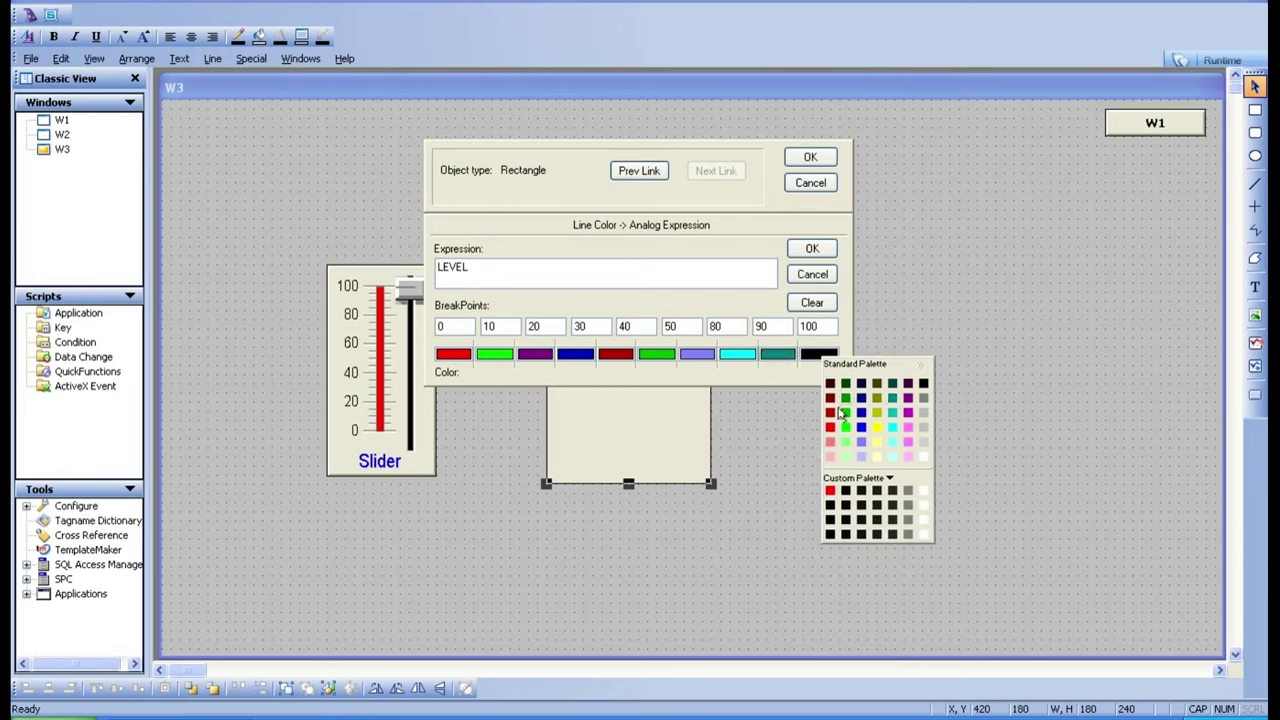
left_click(846, 432)
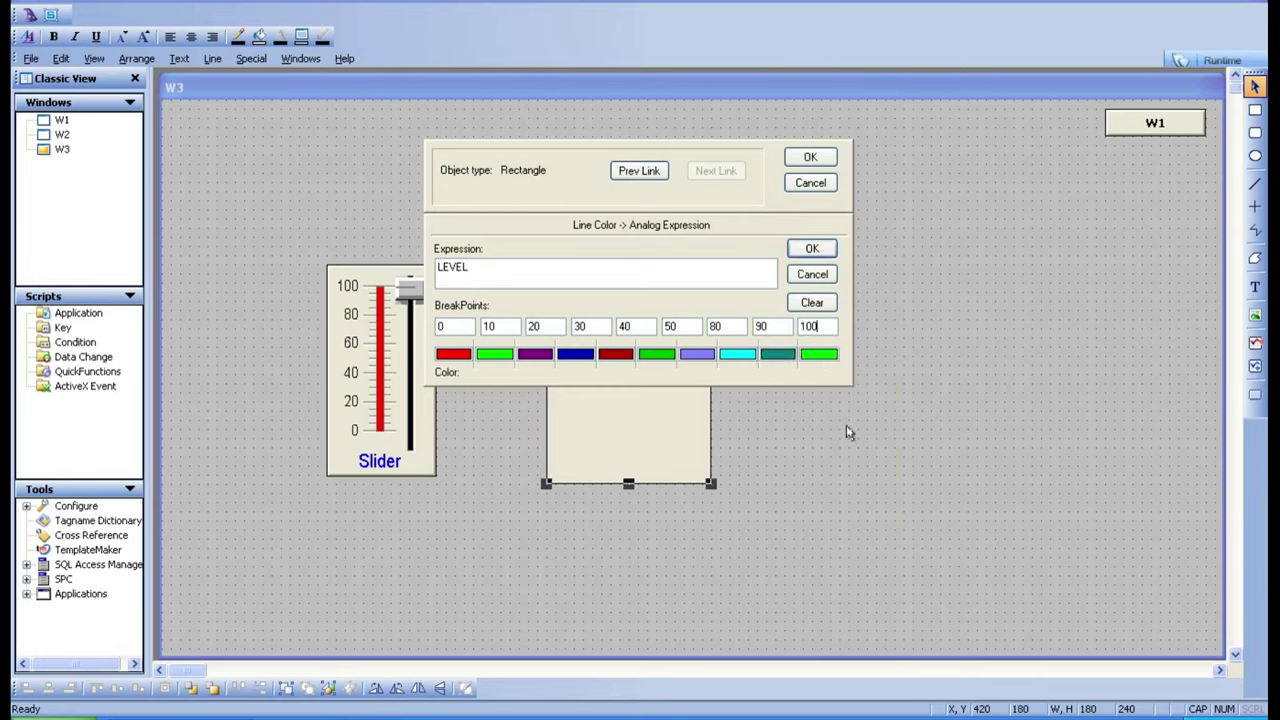
left_click(812, 248)
left_click(810, 157)
Step: Switch to runtime and raise the slider slightly, returning it to 0, to test the rectangle's analog line color
left_click(1215, 59)
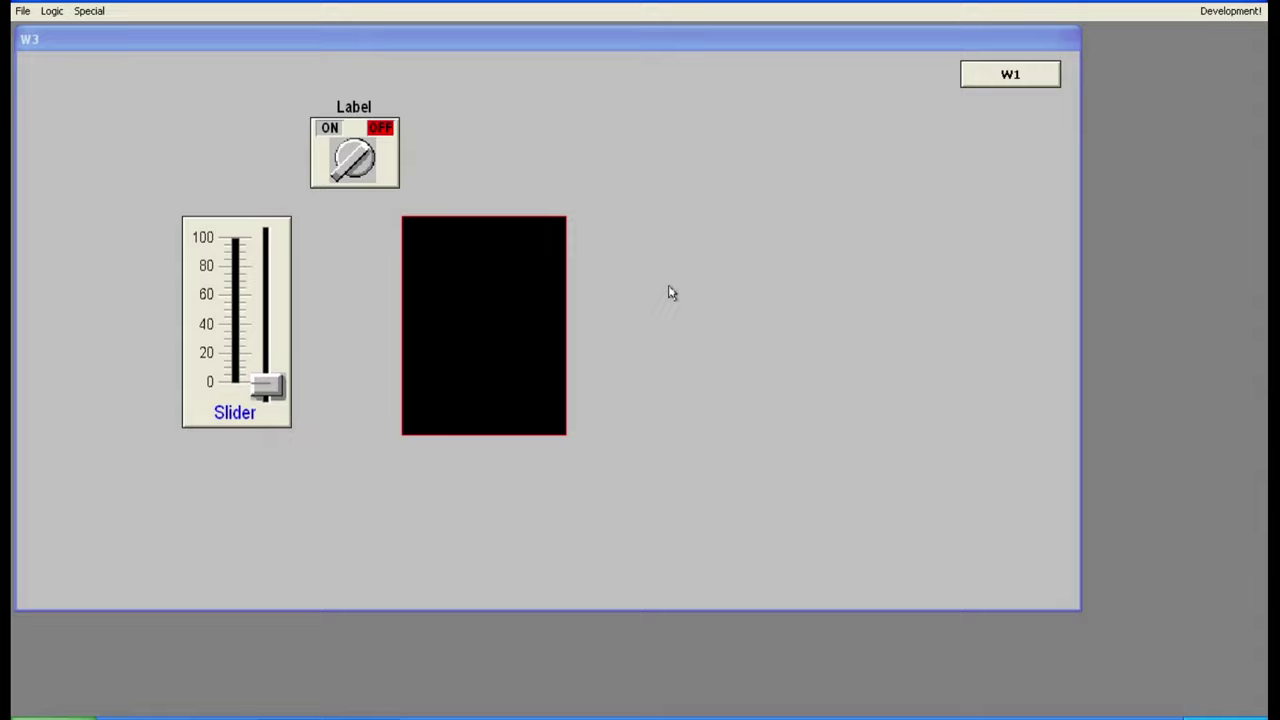
left_click(268, 380)
left_click_drag(268, 374, 268, 368)
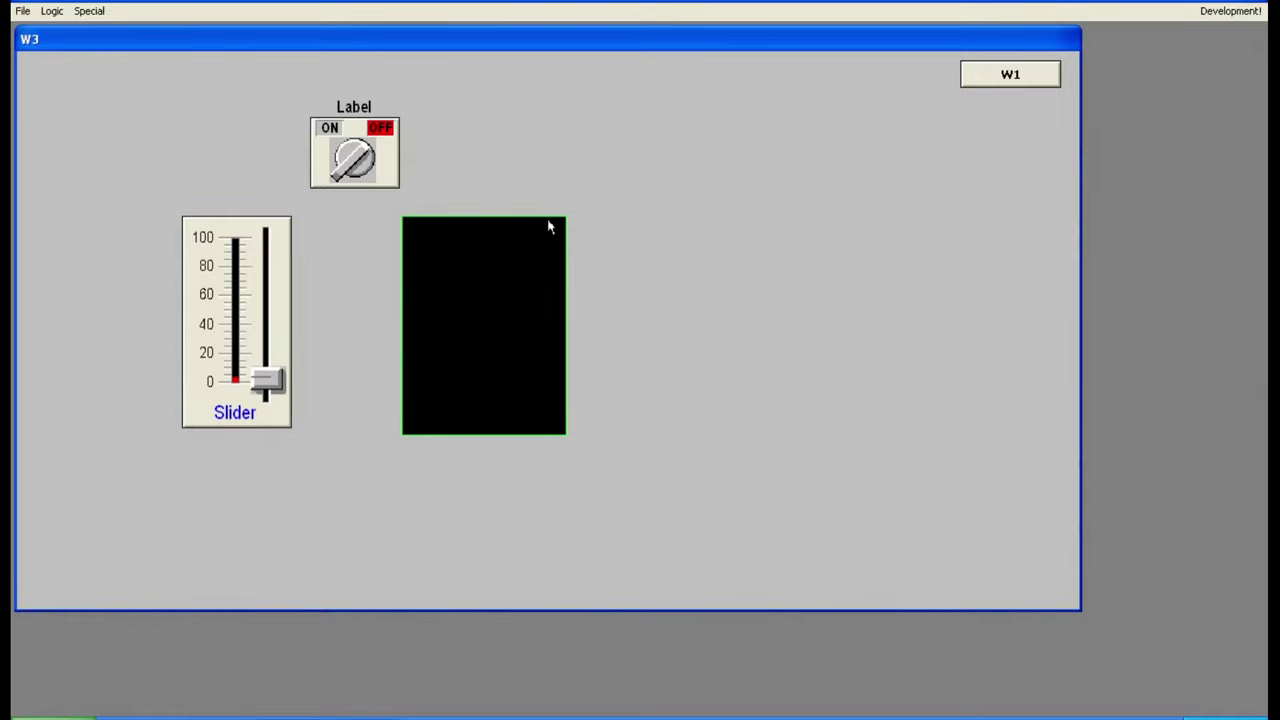
mouse_move(263, 385)
left_mouse_down()
mouse_move(261, 296)
mouse_move(268, 386)
left_mouse_up()
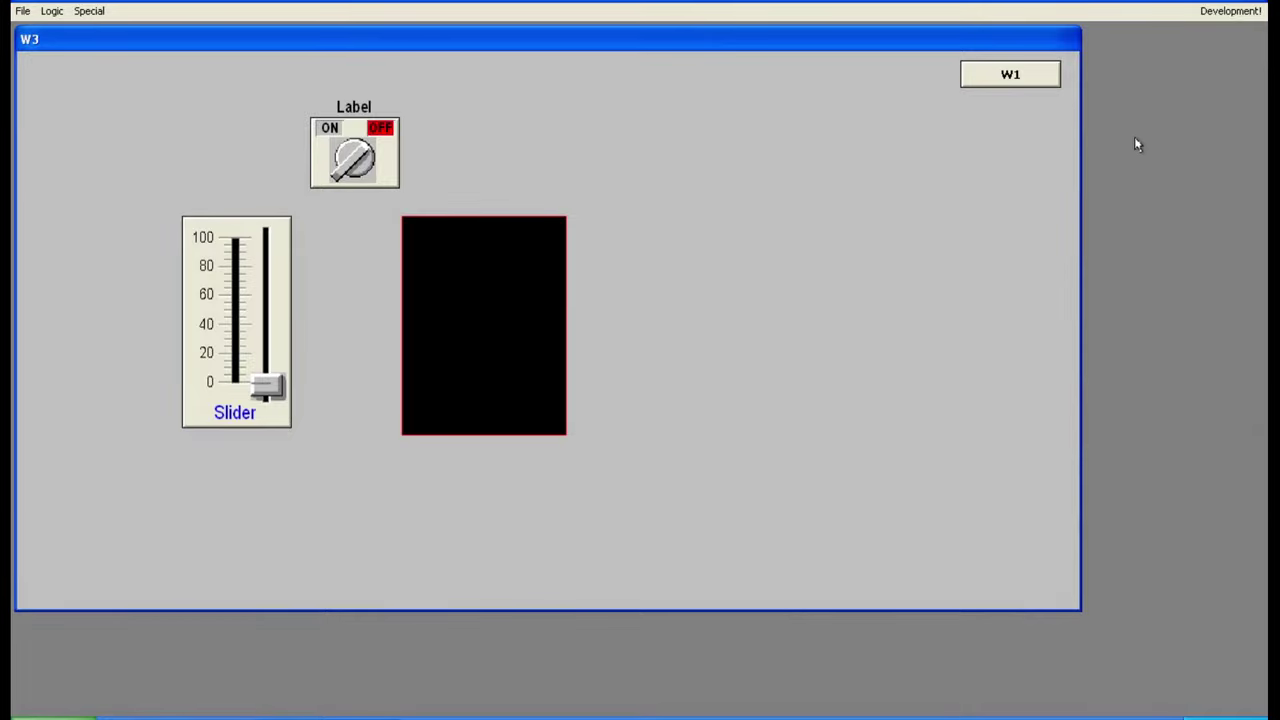
Step: Return to development and remove the horizontal percent fill link from the rectangle
left_click(1230, 12)
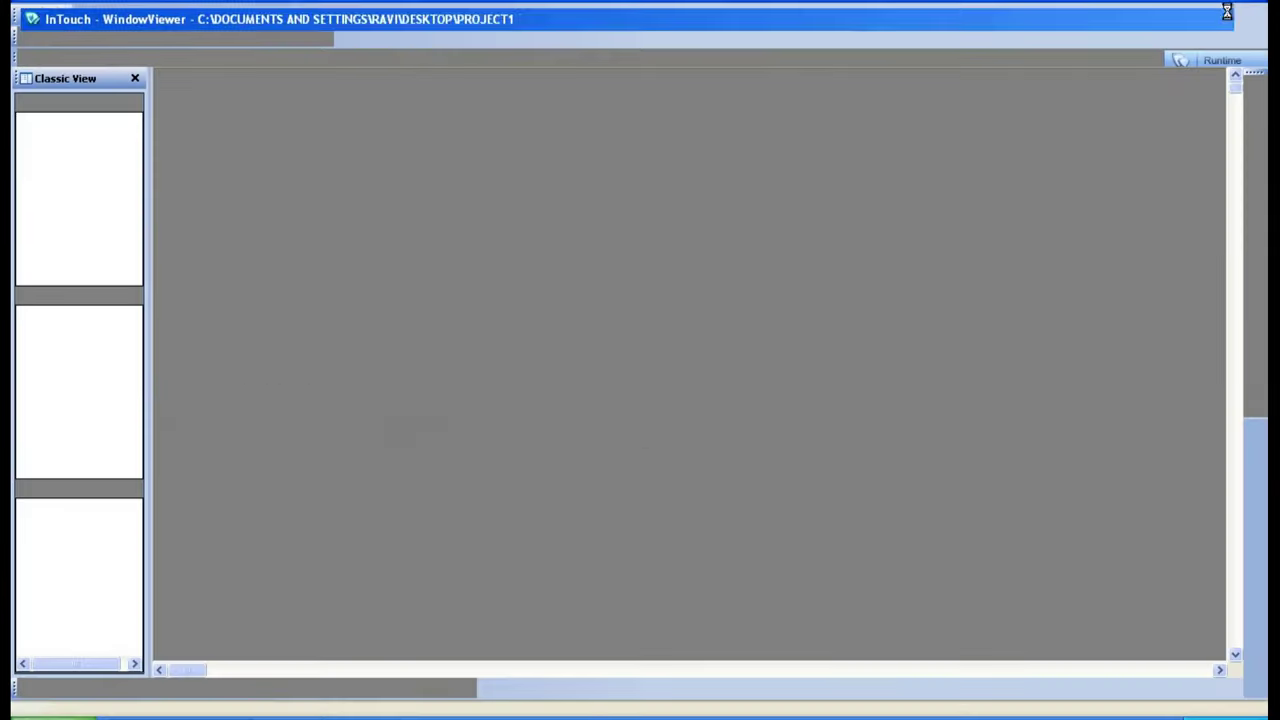
double_click(648, 380)
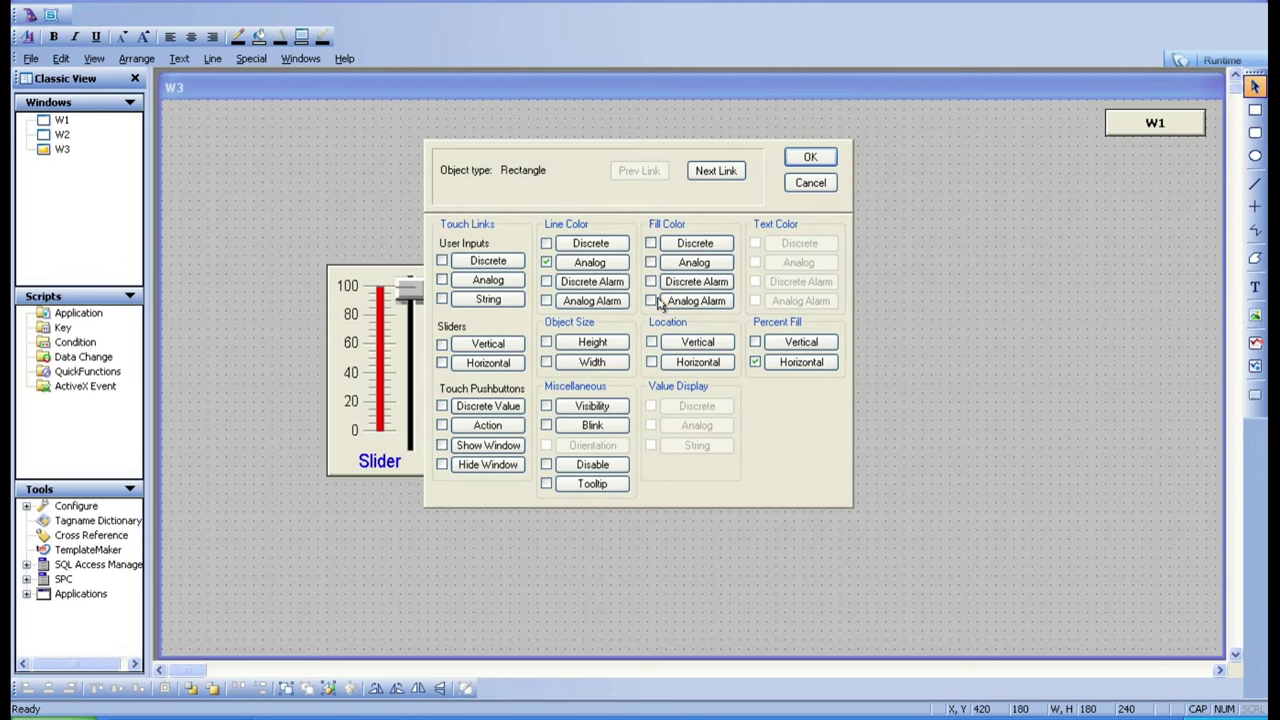
left_click(755, 362)
left_click(812, 157)
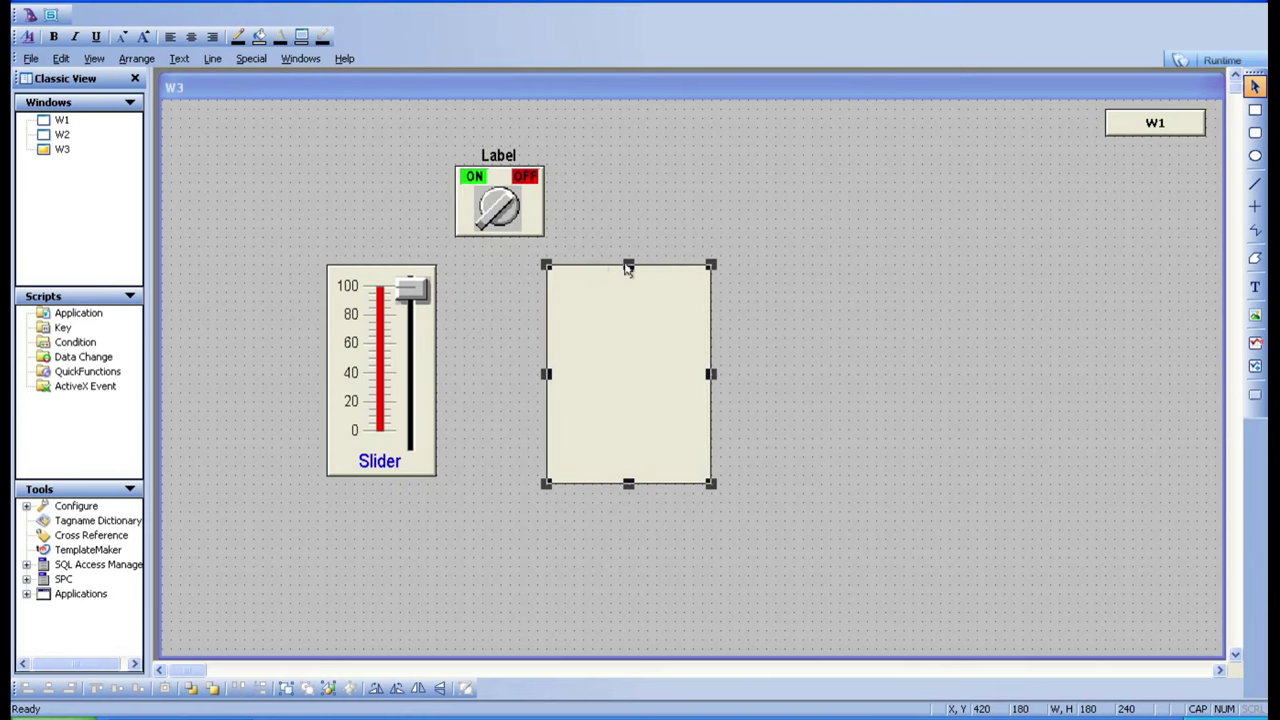
Step: Shrink the rectangle to 60 wide by 40 high and check its animation links without changing them
left_click_drag(628, 267, 626, 447)
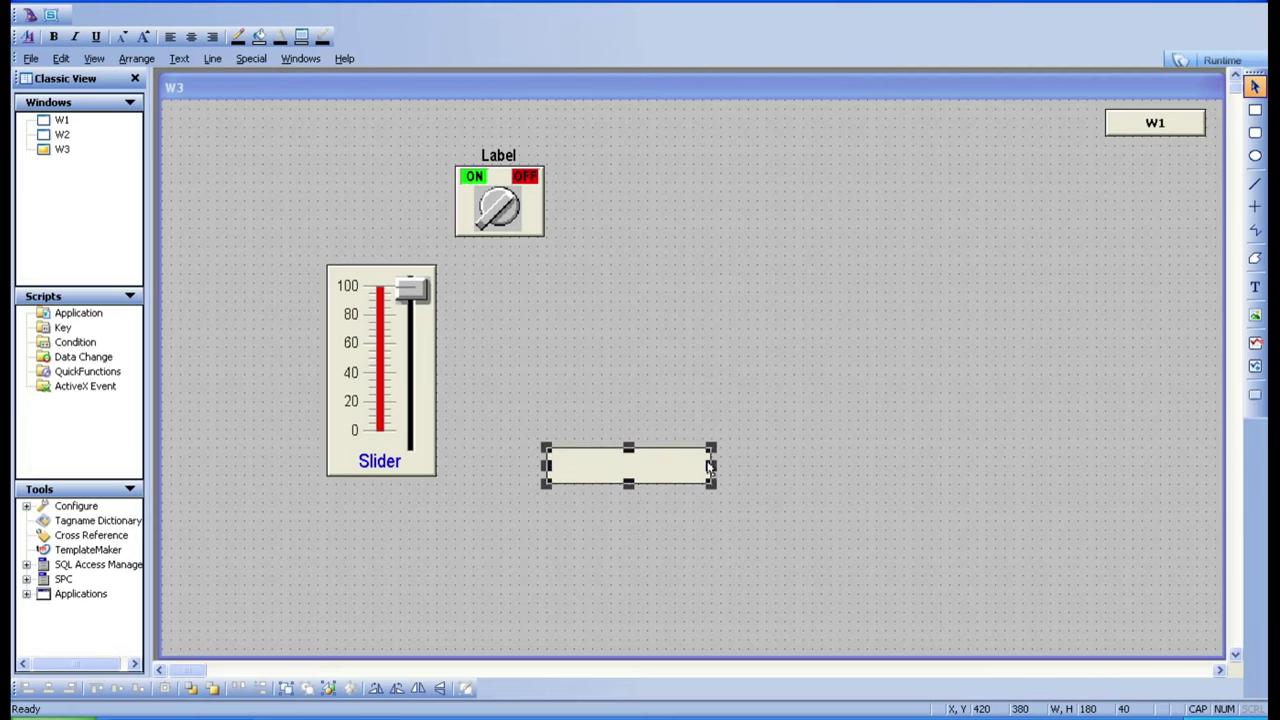
left_click_drag(710, 466, 603, 465)
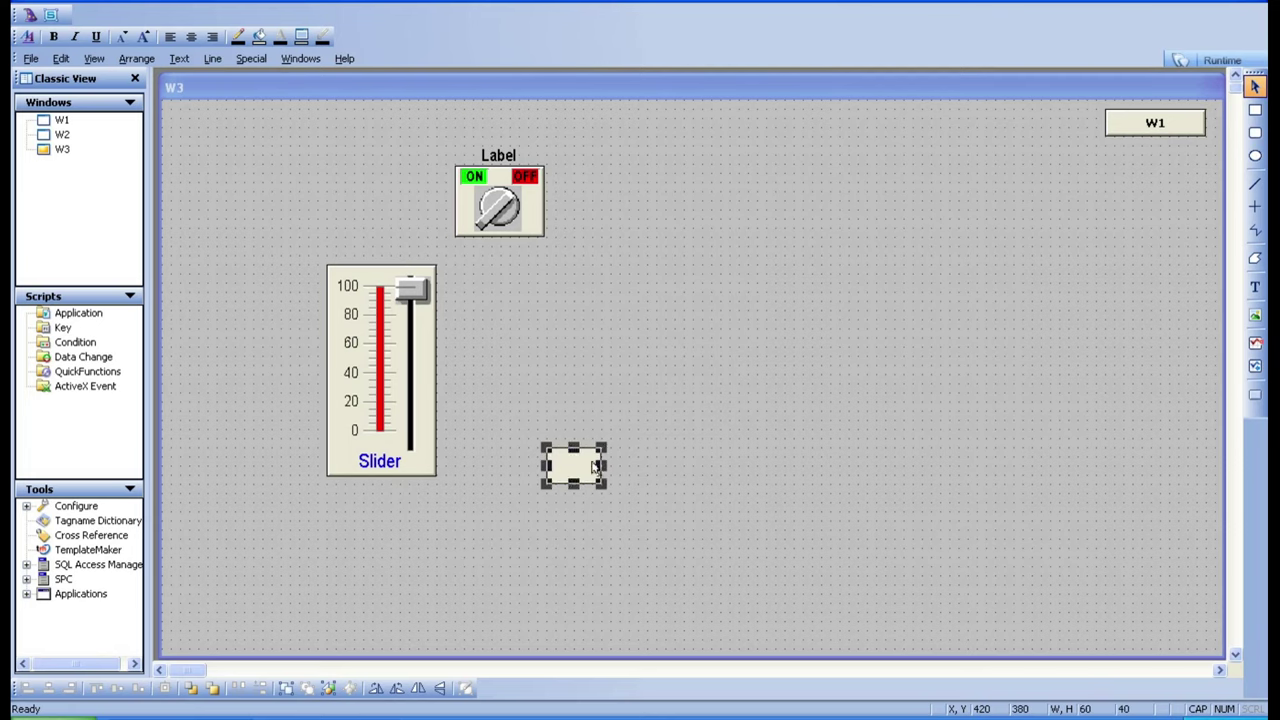
double_click(578, 470)
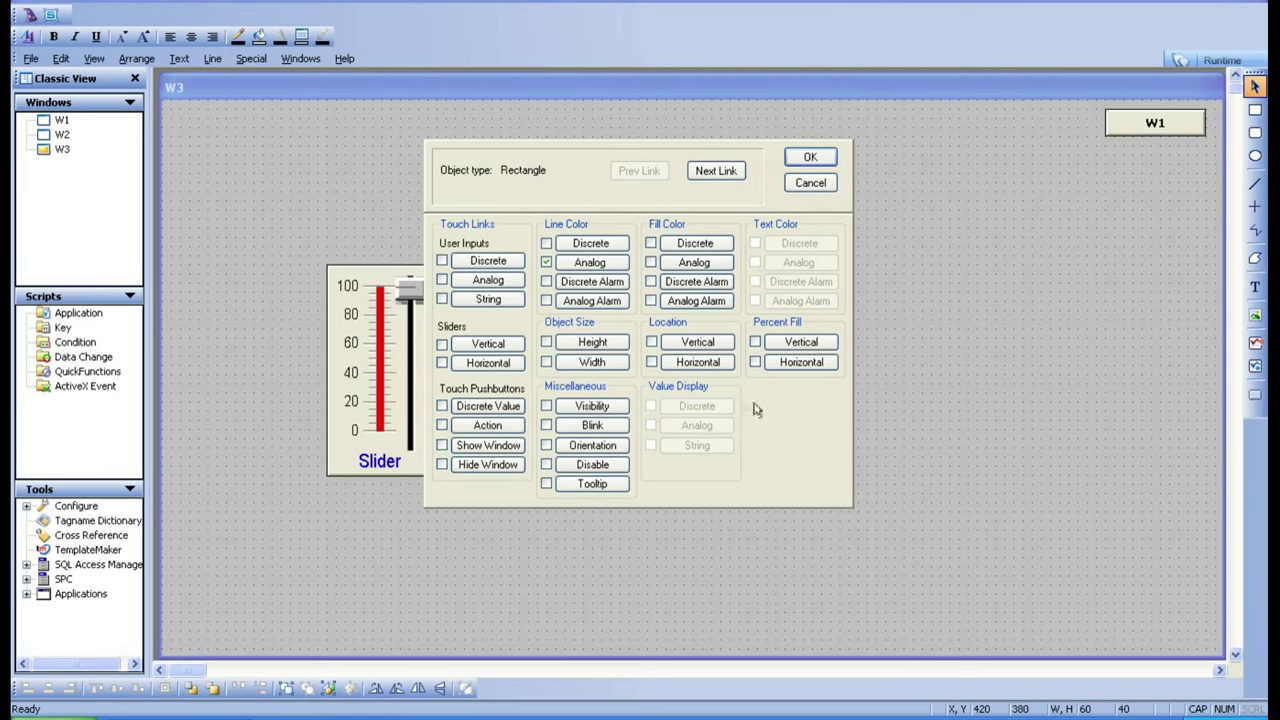
left_click(810, 183)
Step: Switch to runtime and move the slider up to about 90 and back to 0 to test the small rectangle's line color
left_click(1222, 61)
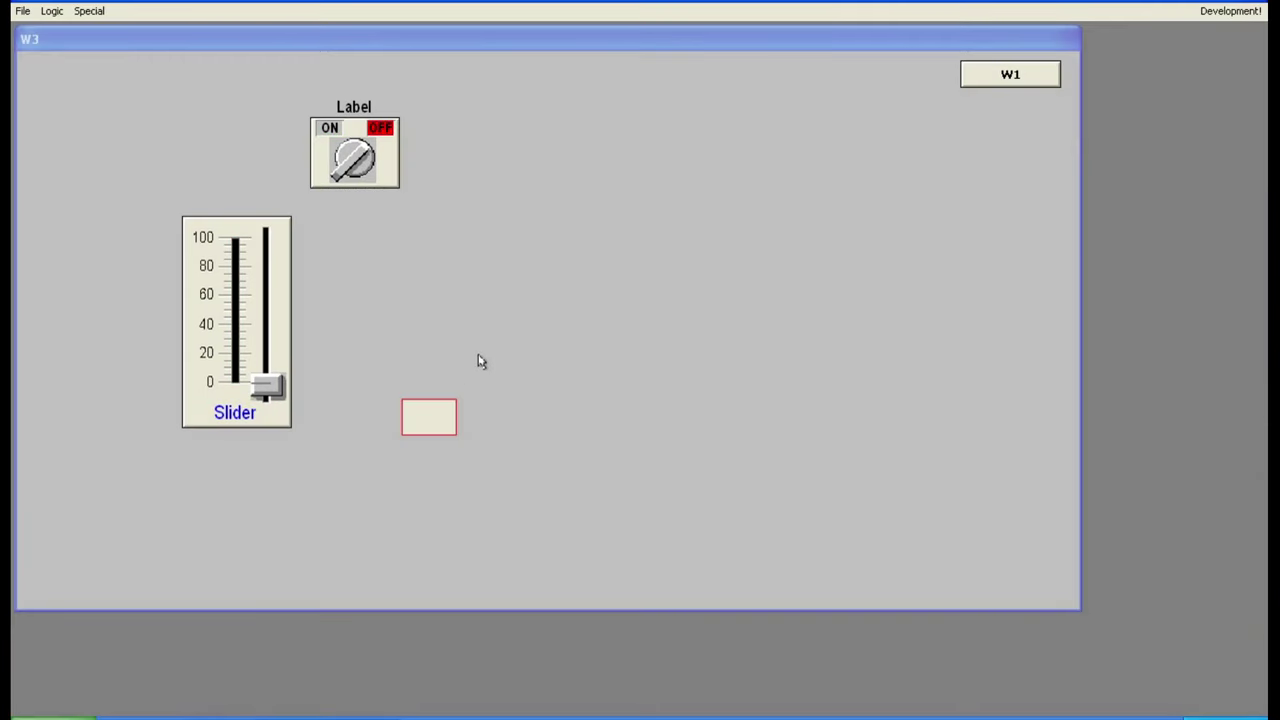
left_click(266, 380)
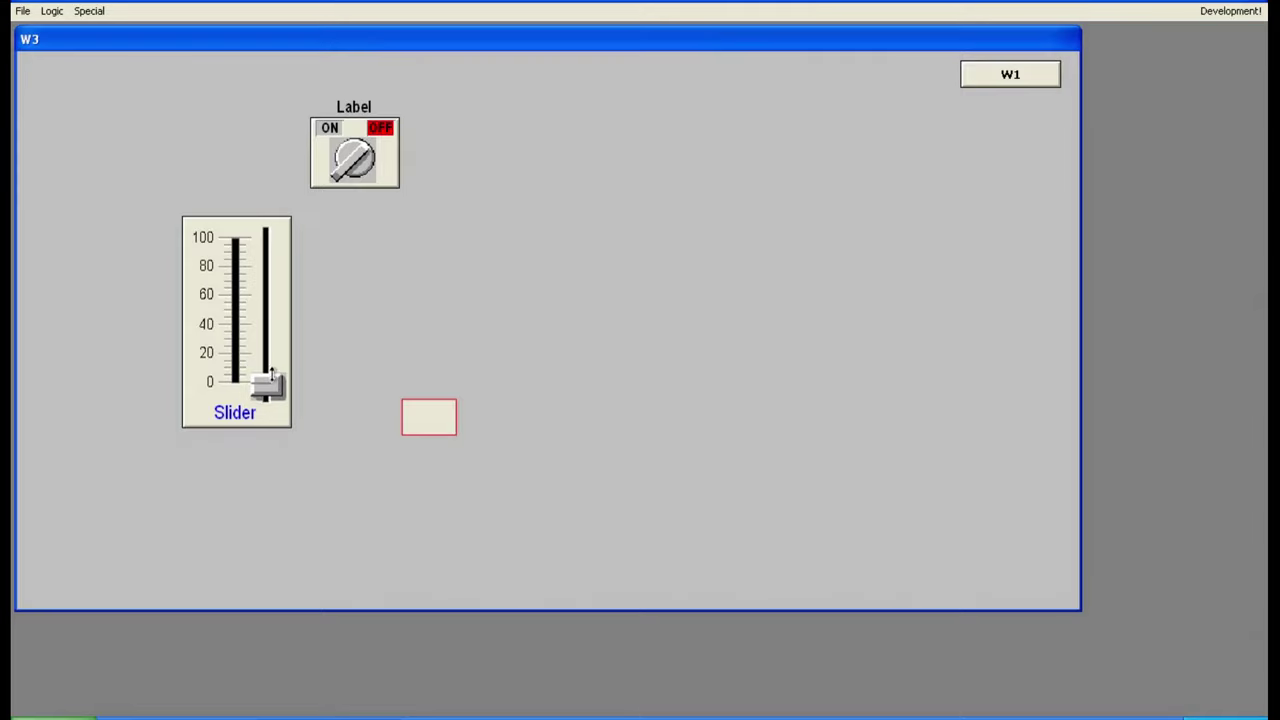
left_click_drag(268, 362, 257, 236)
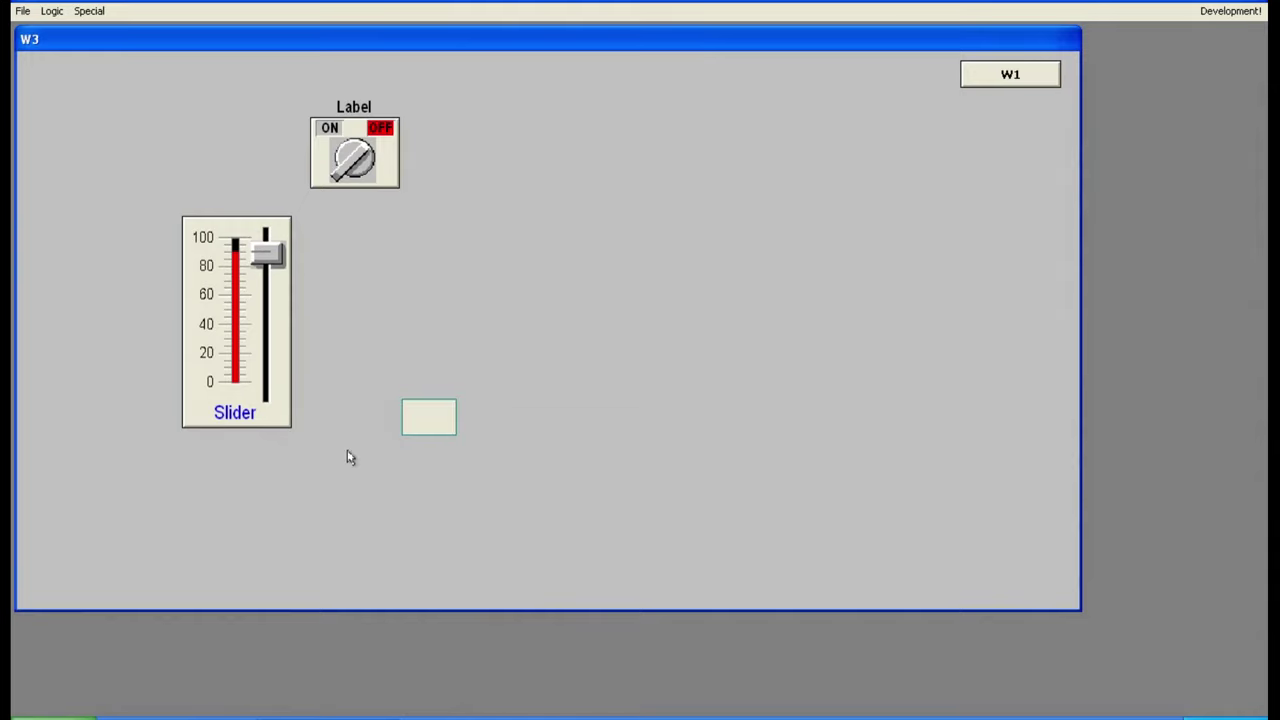
left_click(266, 247)
left_click_drag(266, 250, 278, 378)
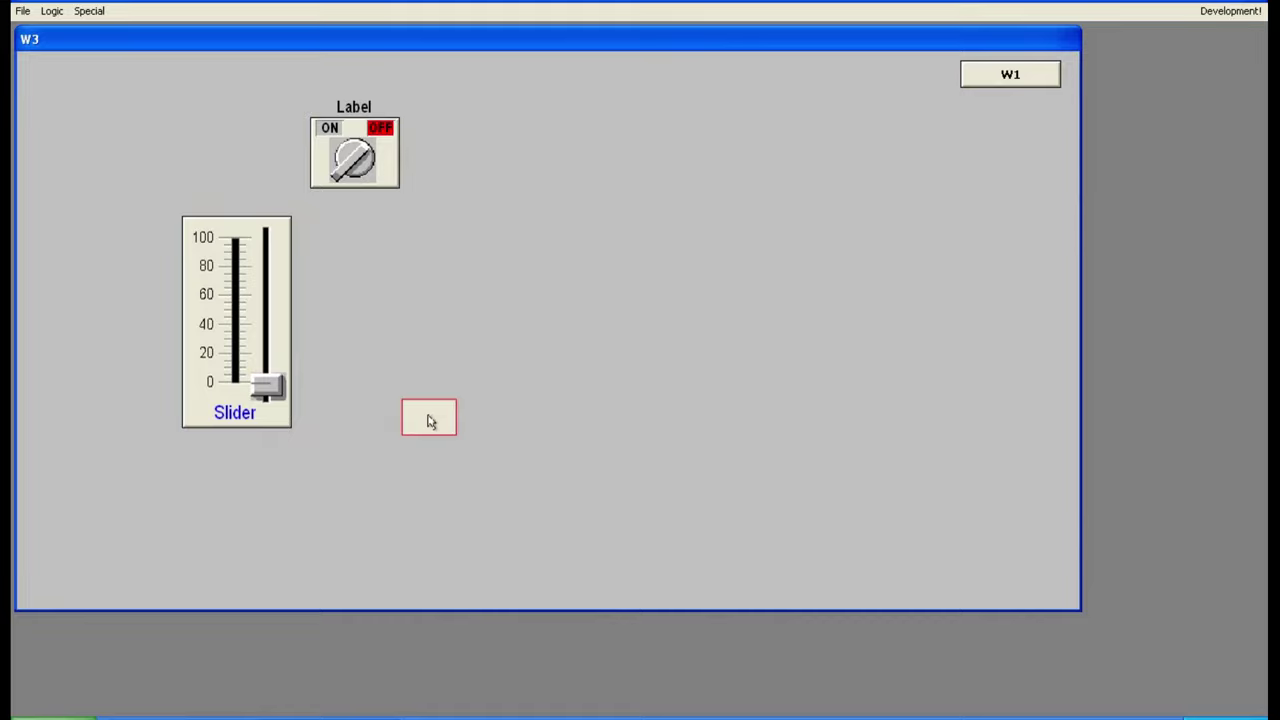
mouse_move(277, 386)
left_mouse_down()
mouse_move(286, 265)
mouse_move(287, 393)
left_mouse_up()
mouse_move(268, 388)
left_mouse_down()
mouse_move(261, 360)
mouse_move(266, 392)
left_mouse_up()
Step: Return to development and open window W1
left_click(1230, 11)
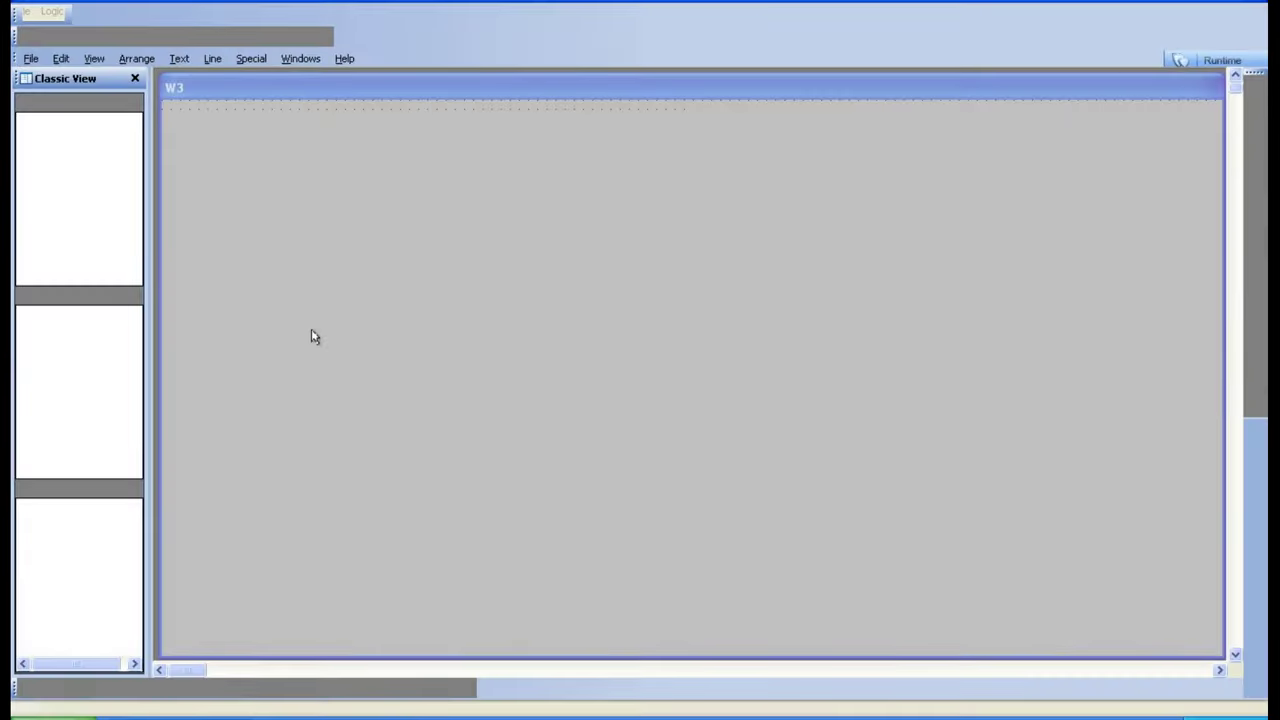
double_click(61, 134)
double_click(61, 119)
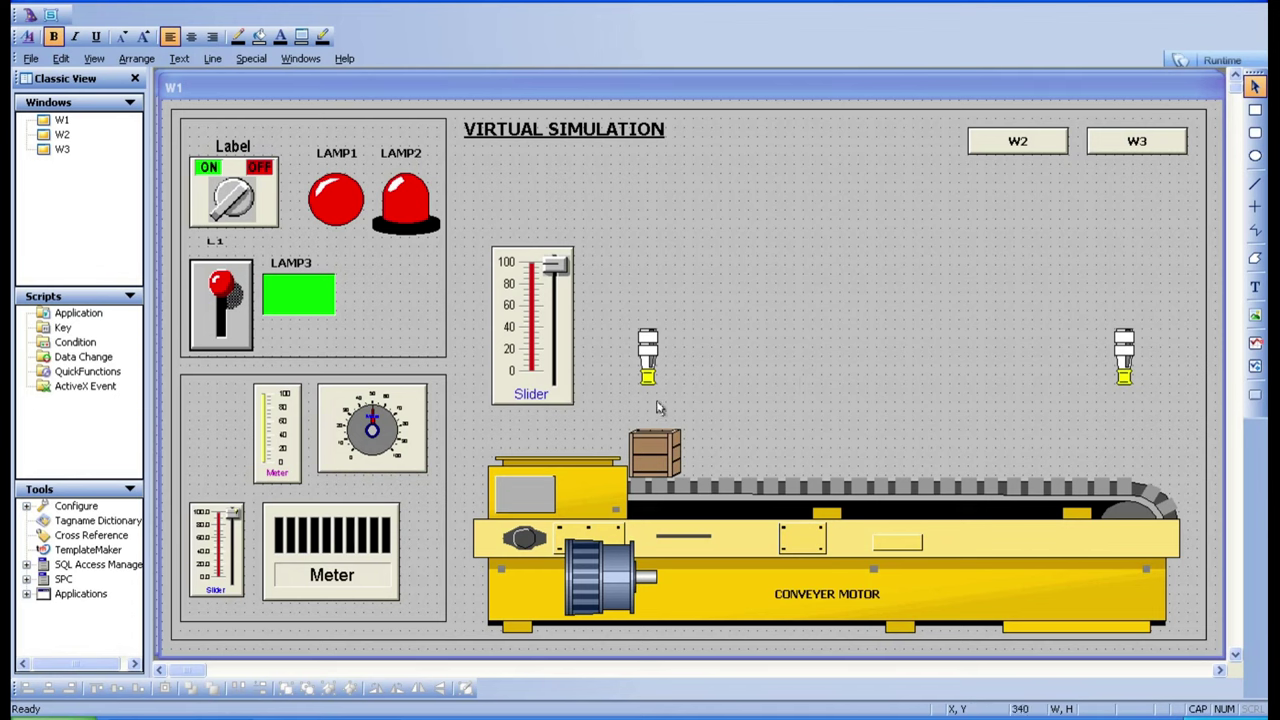
Step: Check the animation links of the sensor symbol above the crate without changing them
double_click(646, 356)
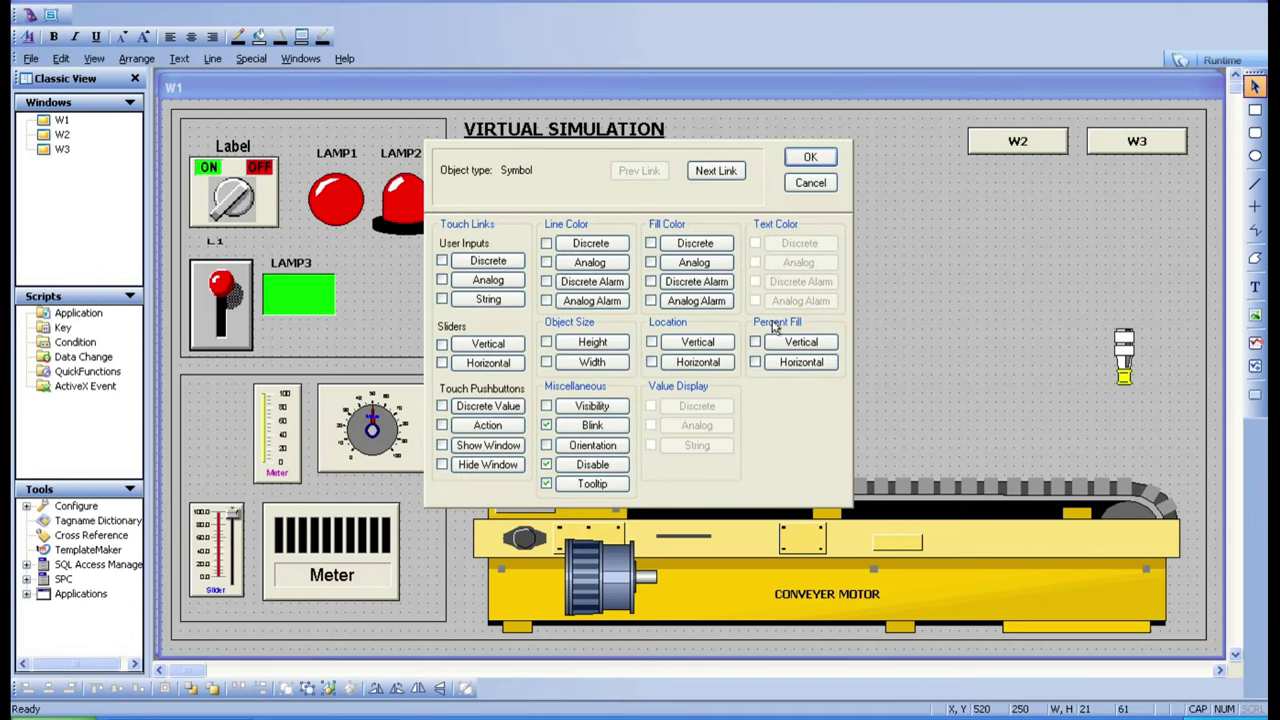
left_click(815, 183)
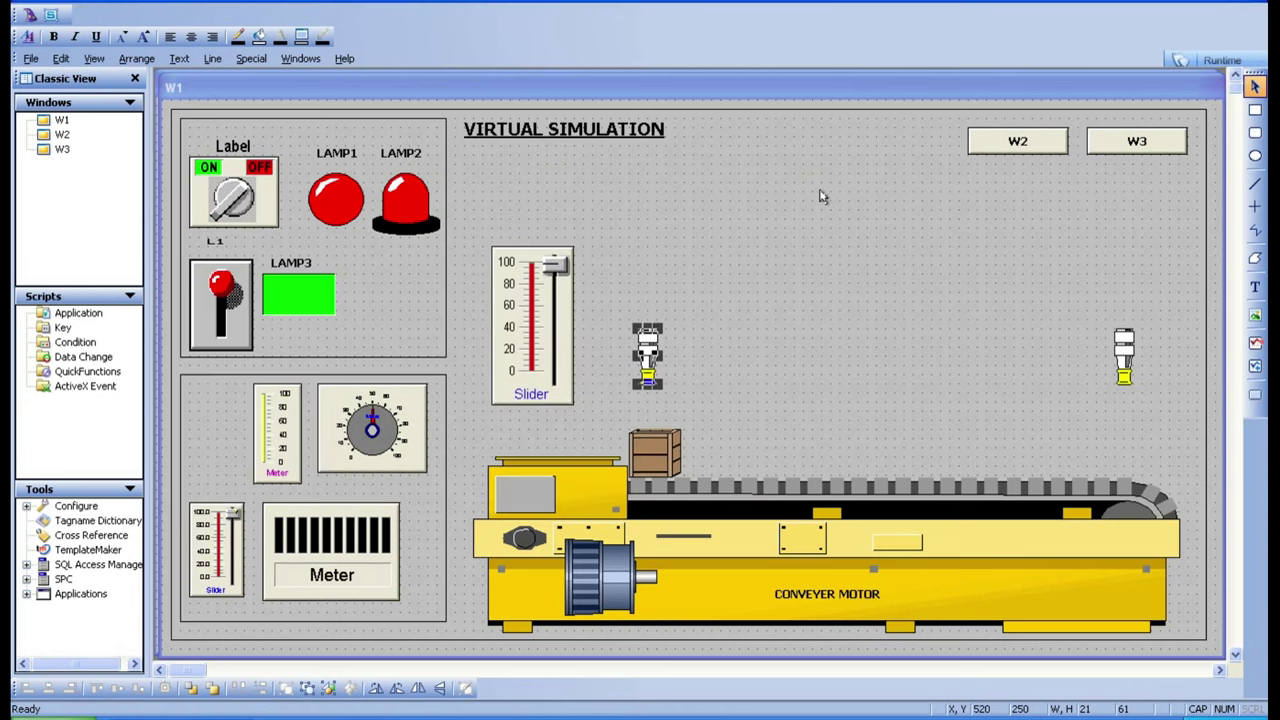
left_click(755, 246)
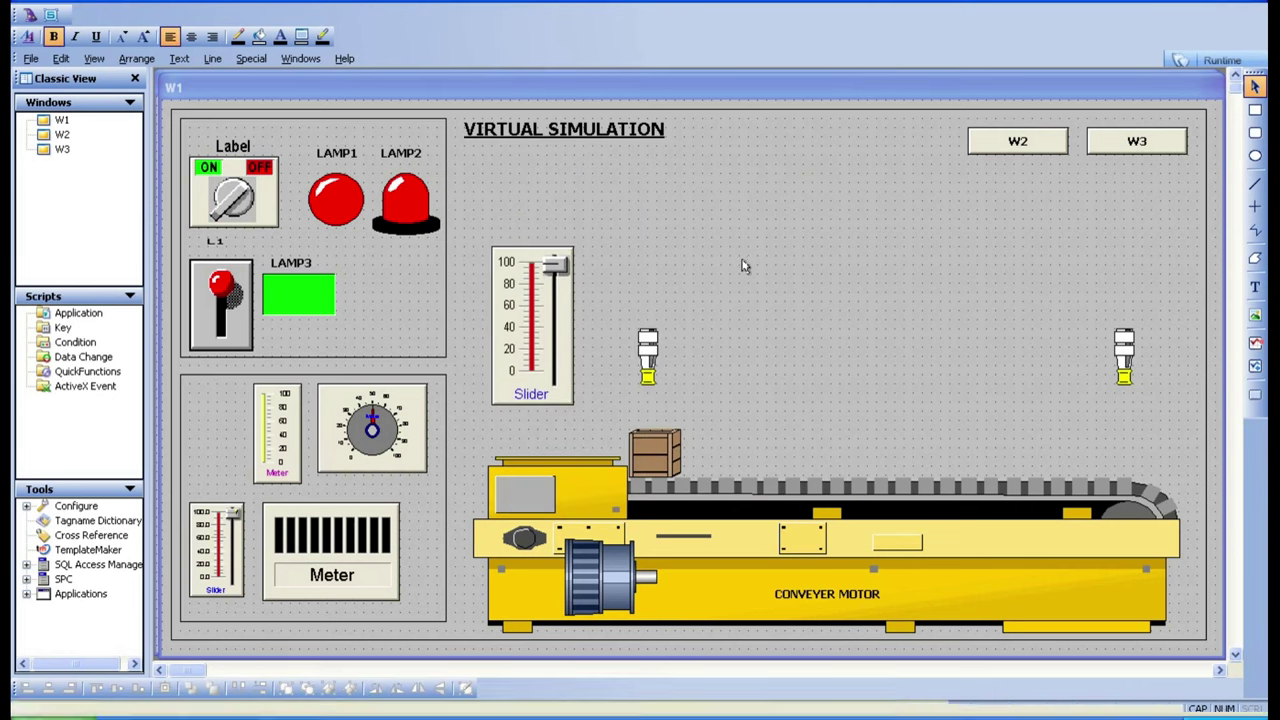
Step: Give the sensor above the crate a discrete line color link on SW1, green for on and red for off
double_click(650, 350)
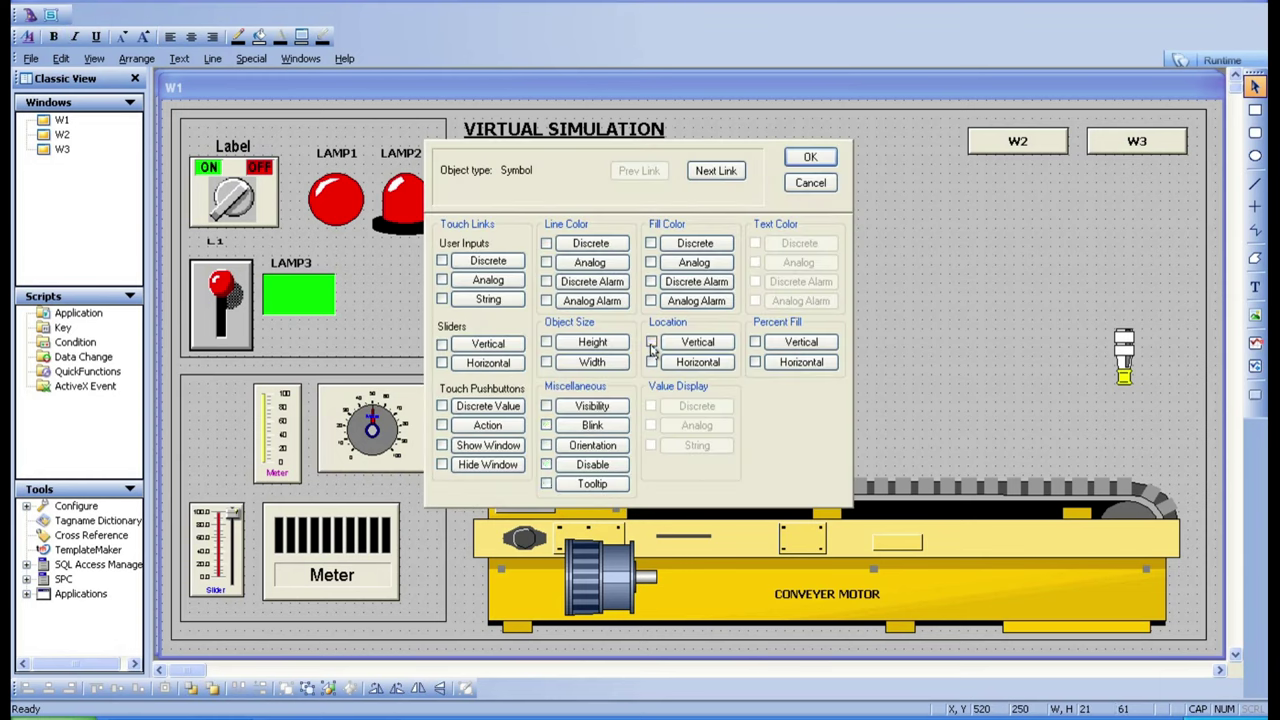
left_click(588, 243)
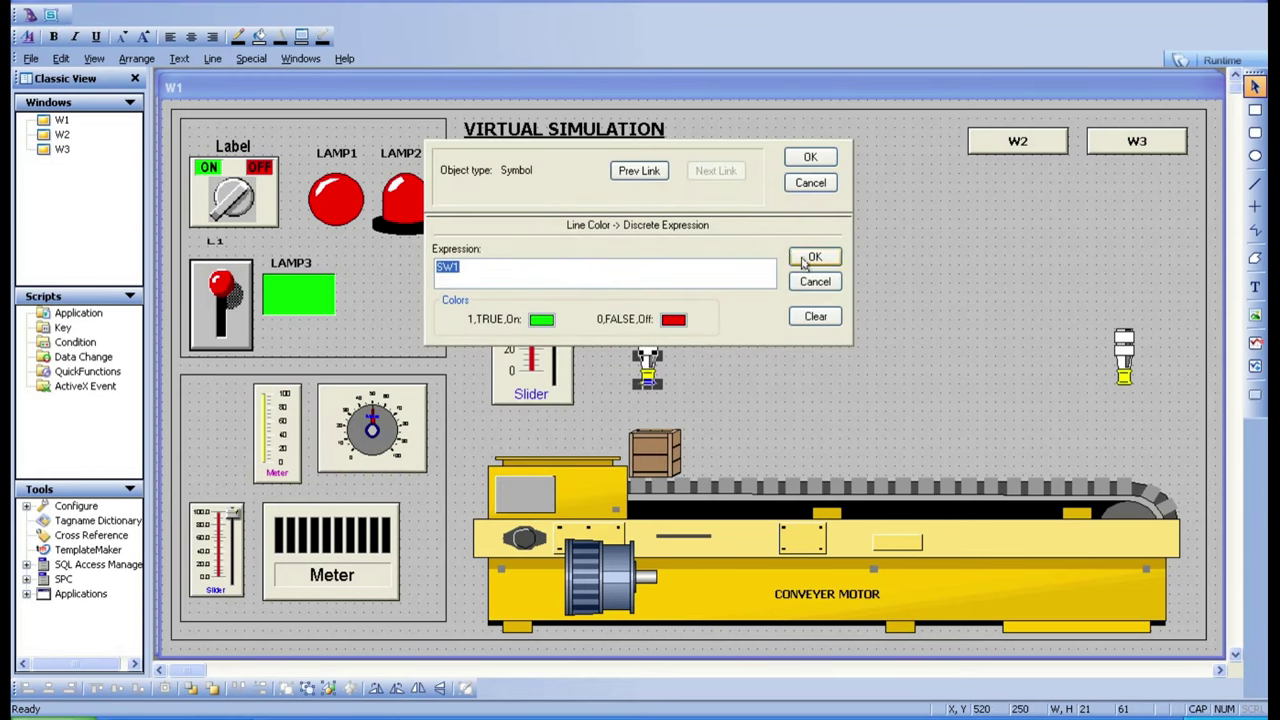
left_click(810, 258)
left_click(810, 160)
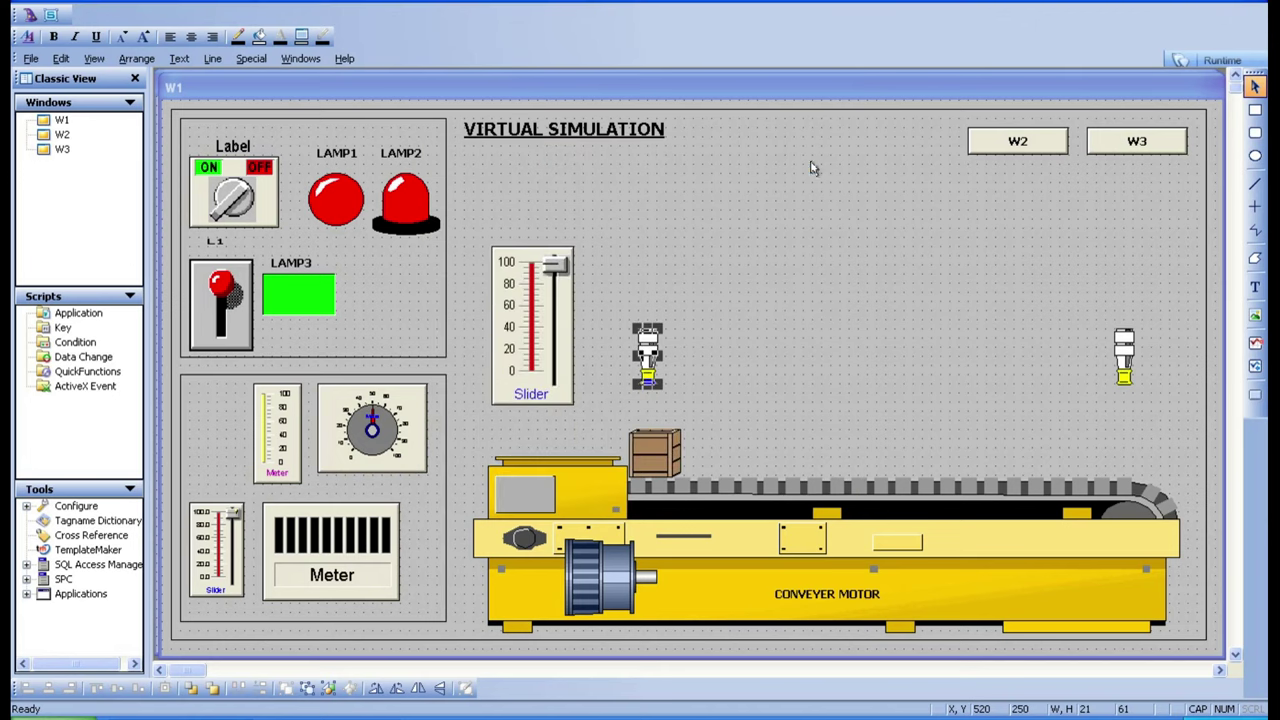
Step: Switch to runtime, go to window W1 and turn the selector switch on and off to test the sensor's line color
left_click(1222, 61)
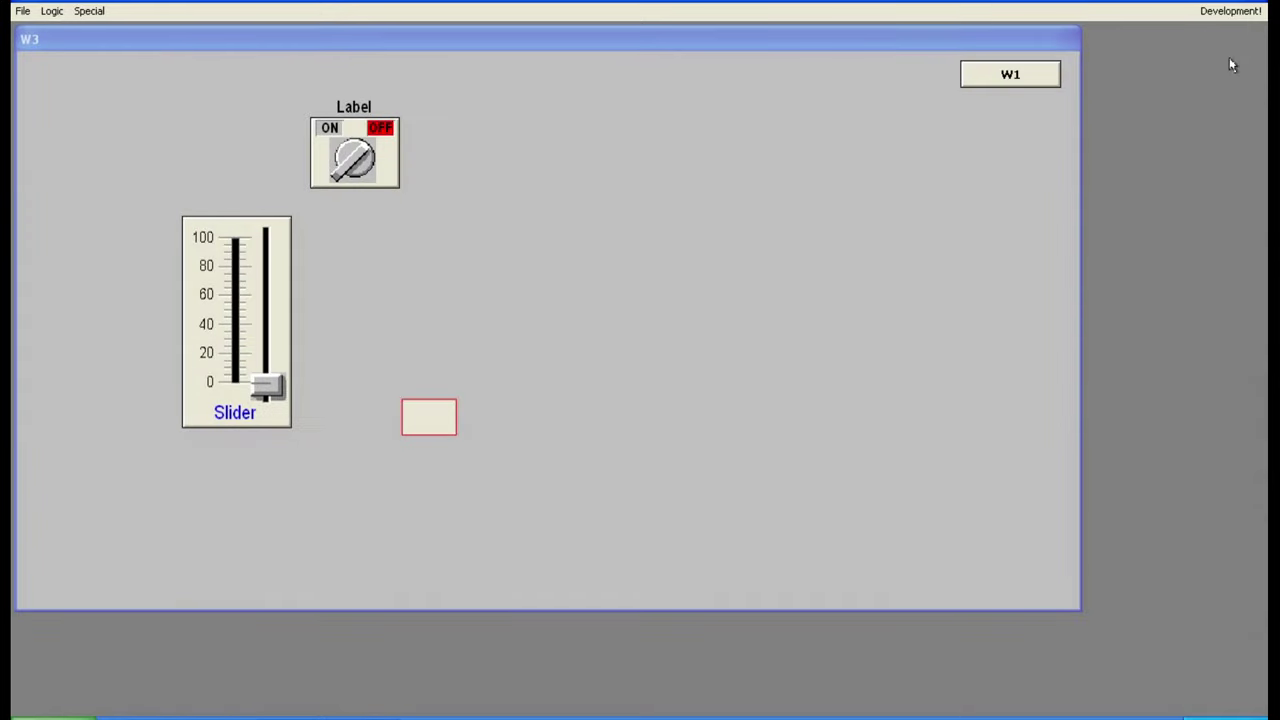
left_click(1044, 77)
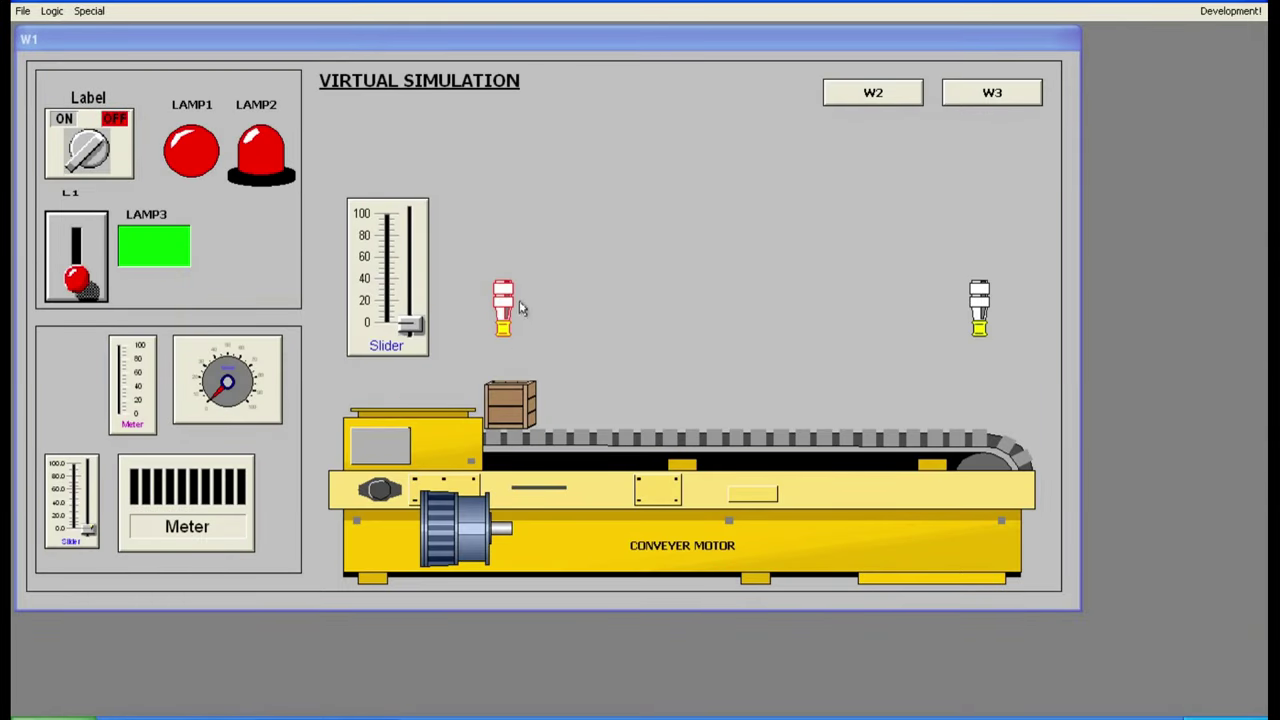
left_click(87, 150)
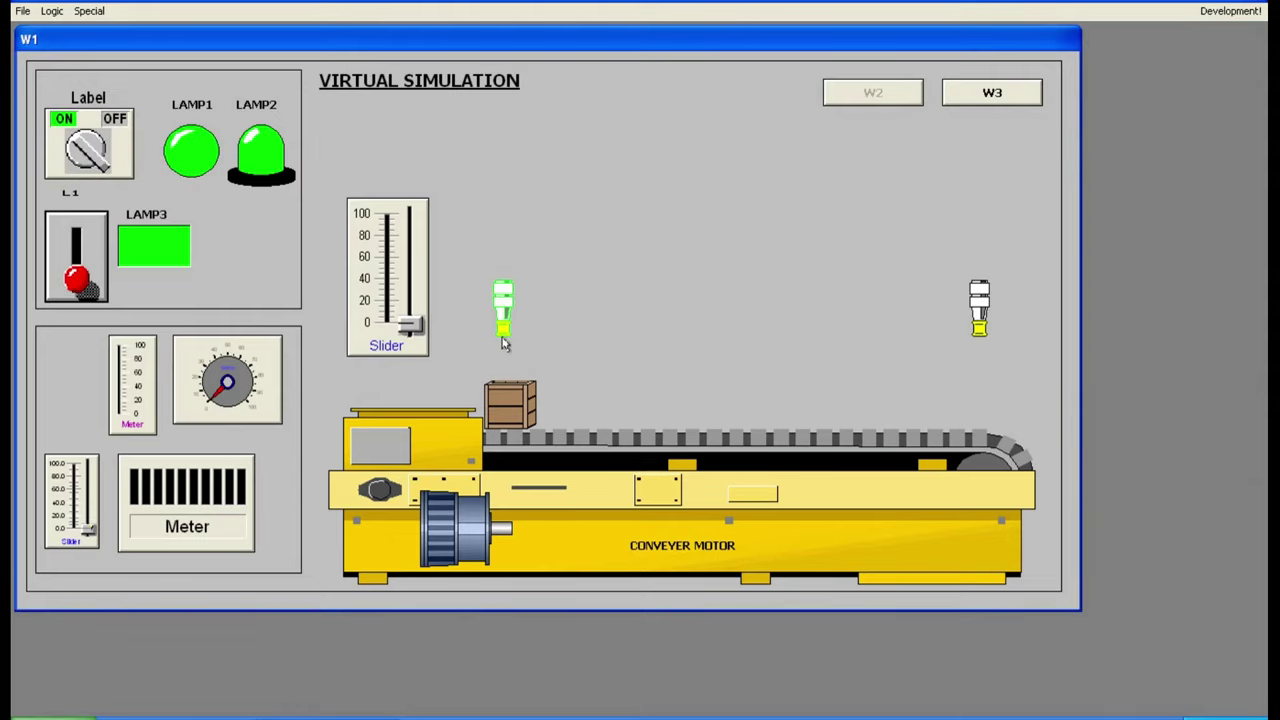
left_click(95, 162)
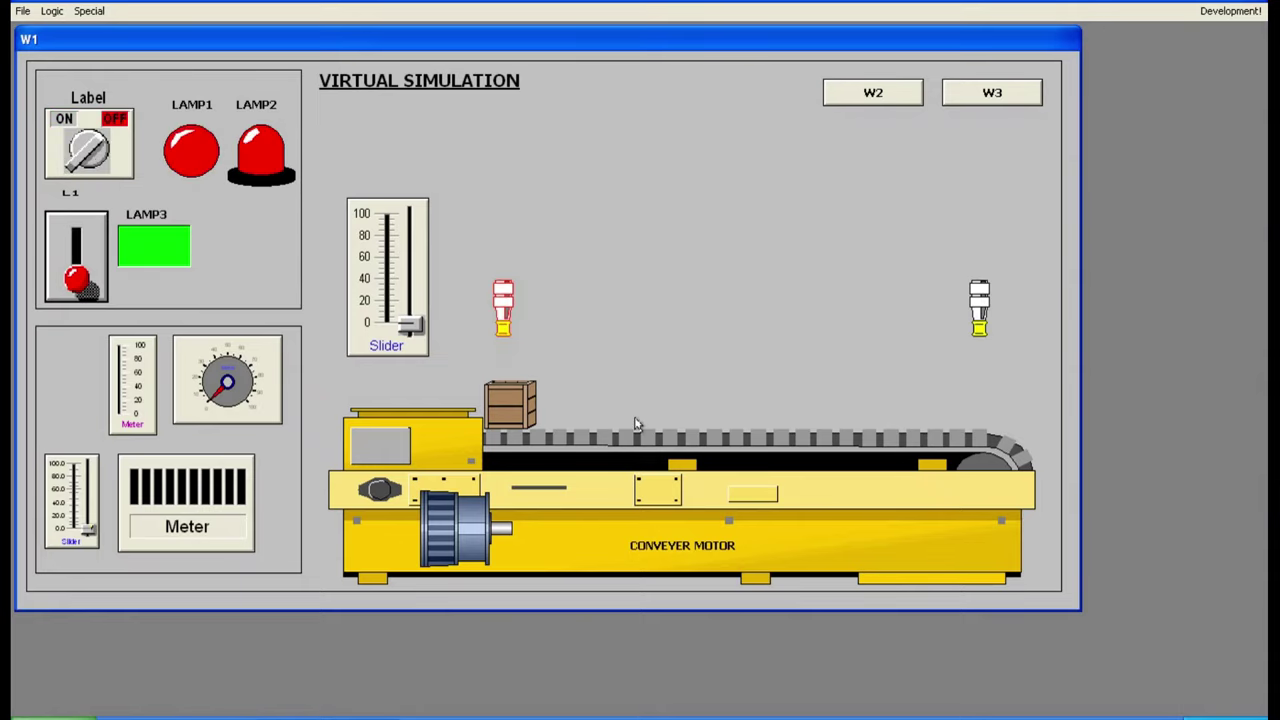
Step: Return to development and replace the sensor's discrete line color link with an analog one on LEVEL, keeping the offered breakpoints and colors
left_click(1228, 11)
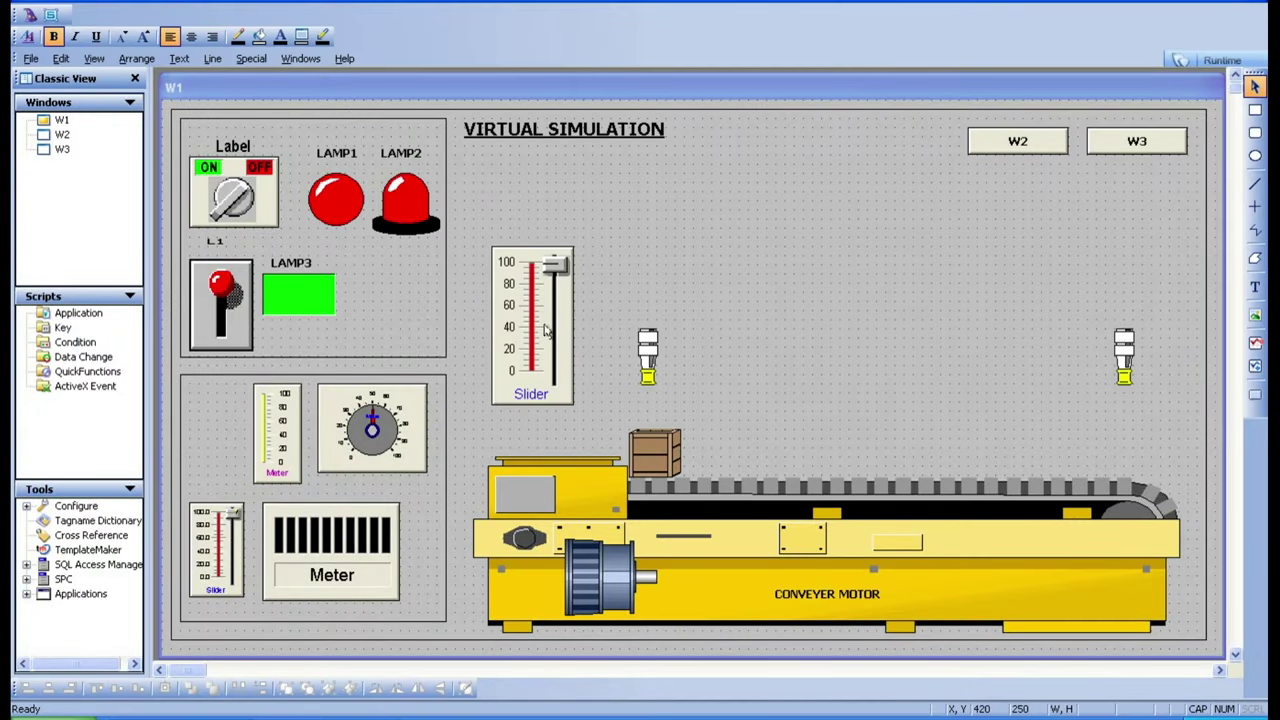
double_click(645, 350)
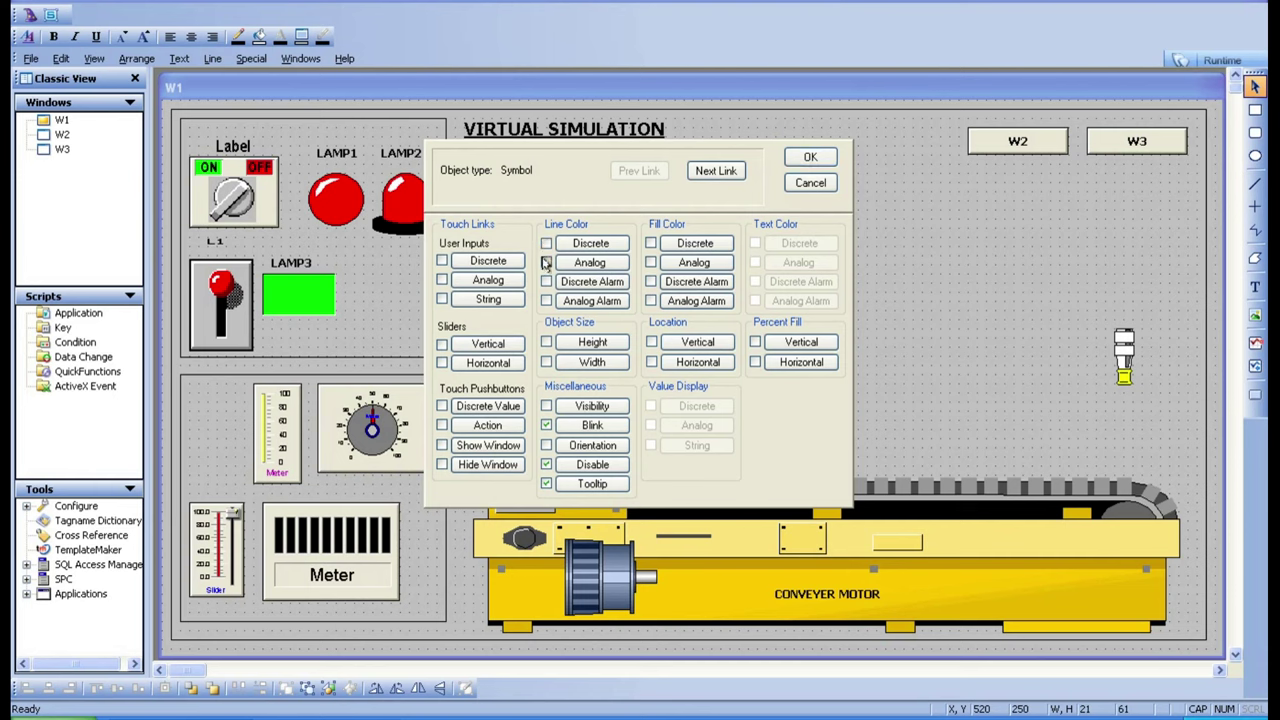
left_click(546, 262)
left_click(590, 262)
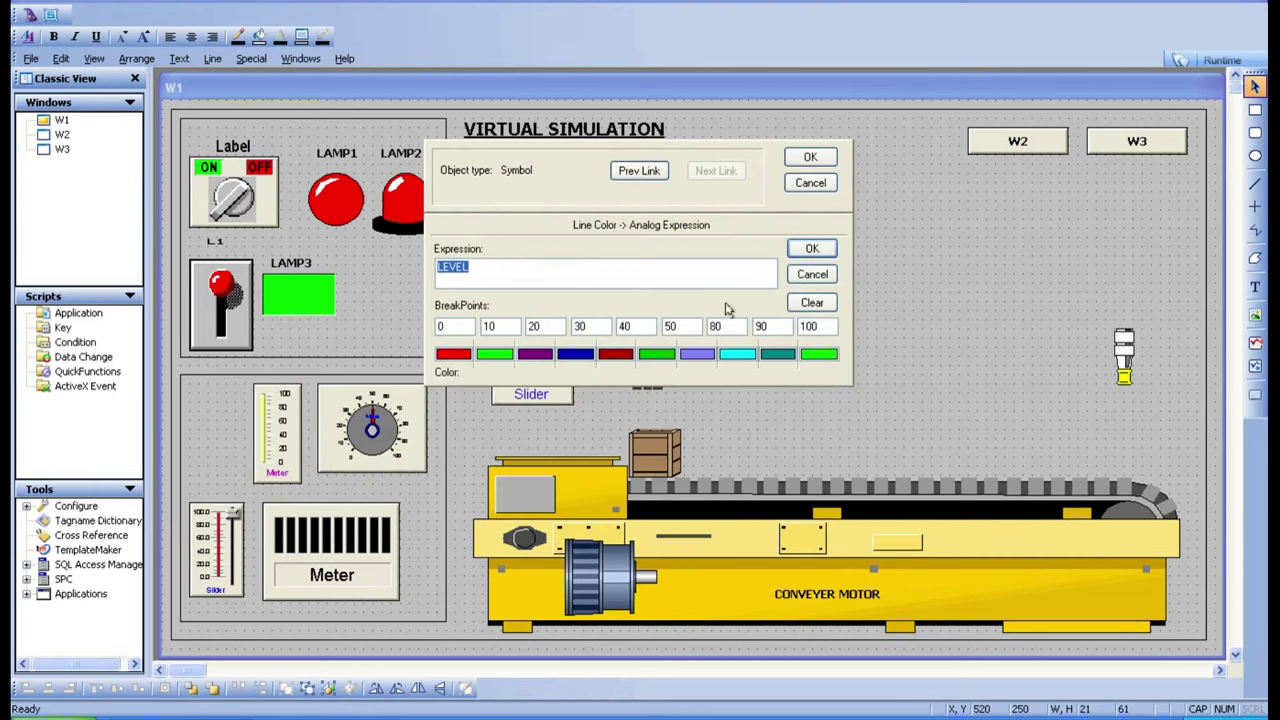
left_click(816, 250)
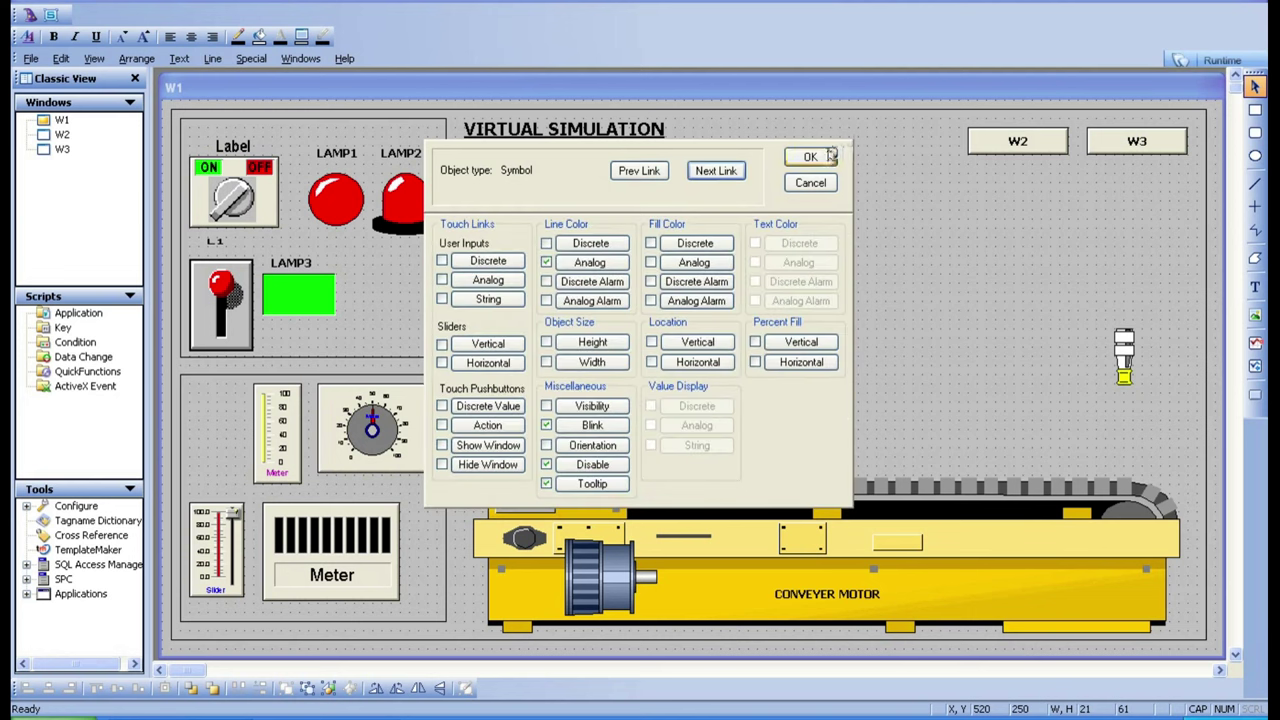
left_click(831, 155)
Step: Test the sensor's analog line color in runtime by raising the slider to about 45 and back to 0, then return to development
left_click(1218, 60)
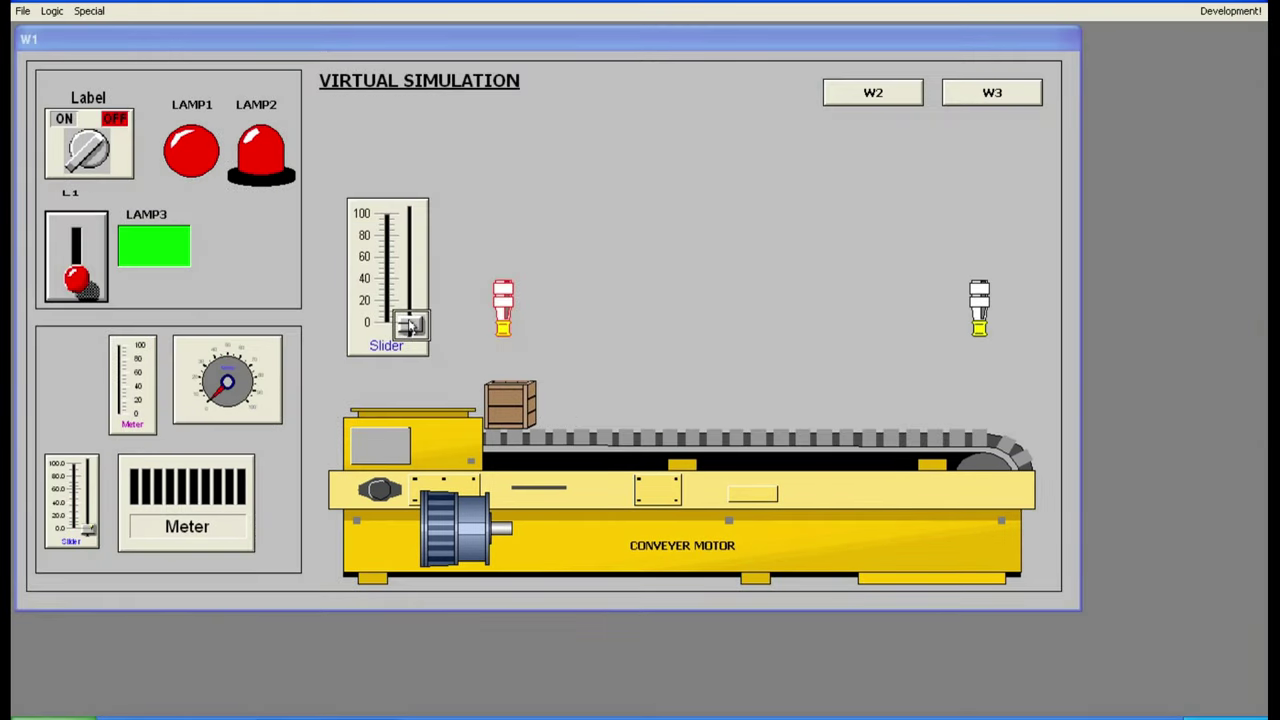
left_click(410, 326)
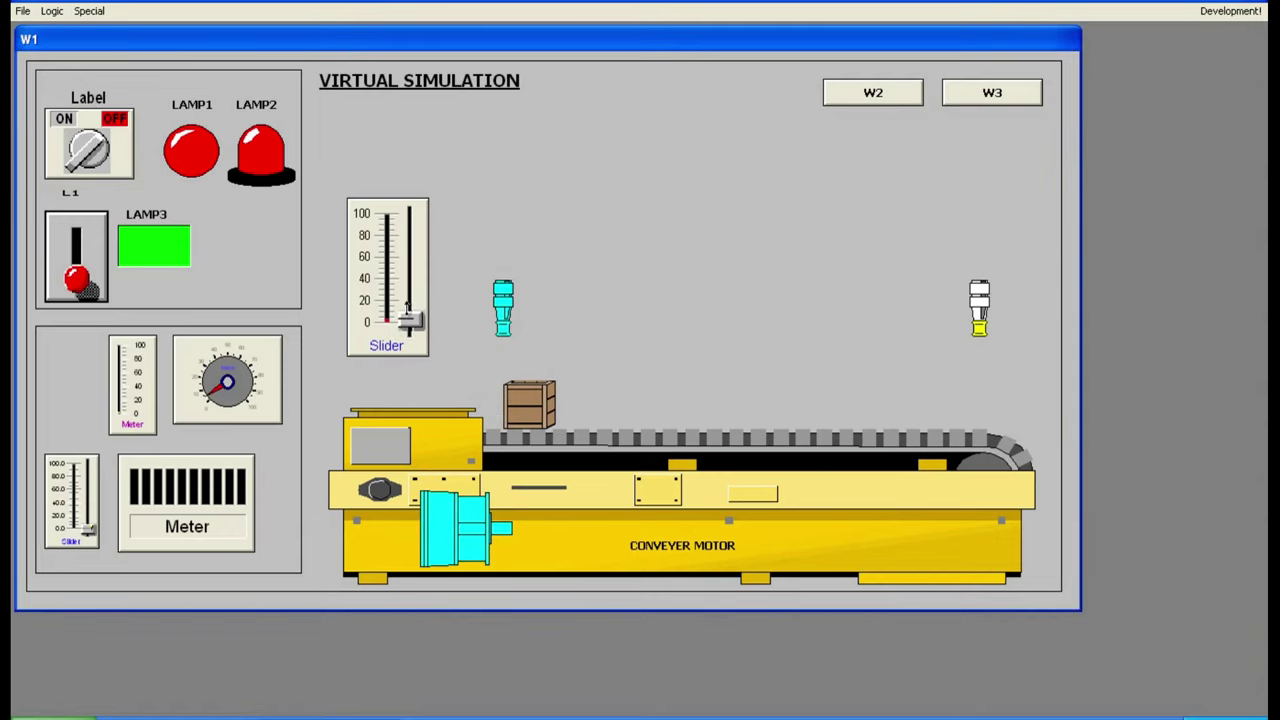
left_click_drag(407, 310, 404, 276)
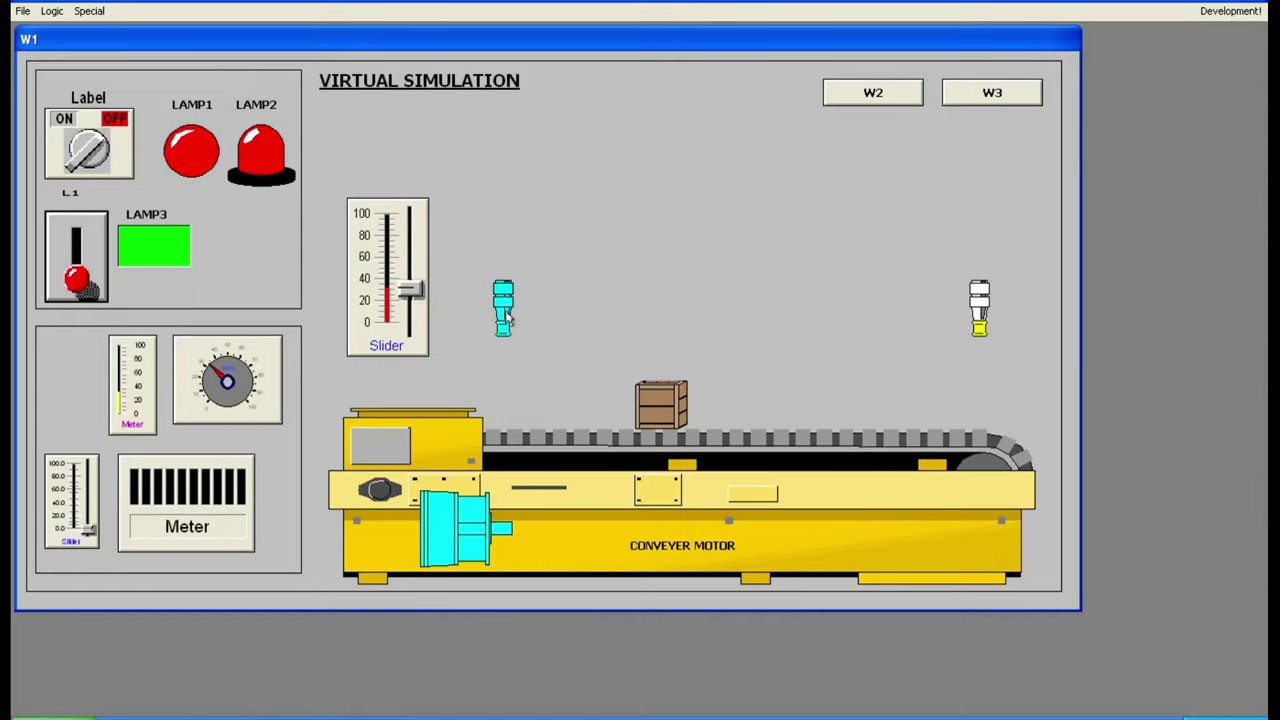
left_click_drag(418, 289, 416, 279)
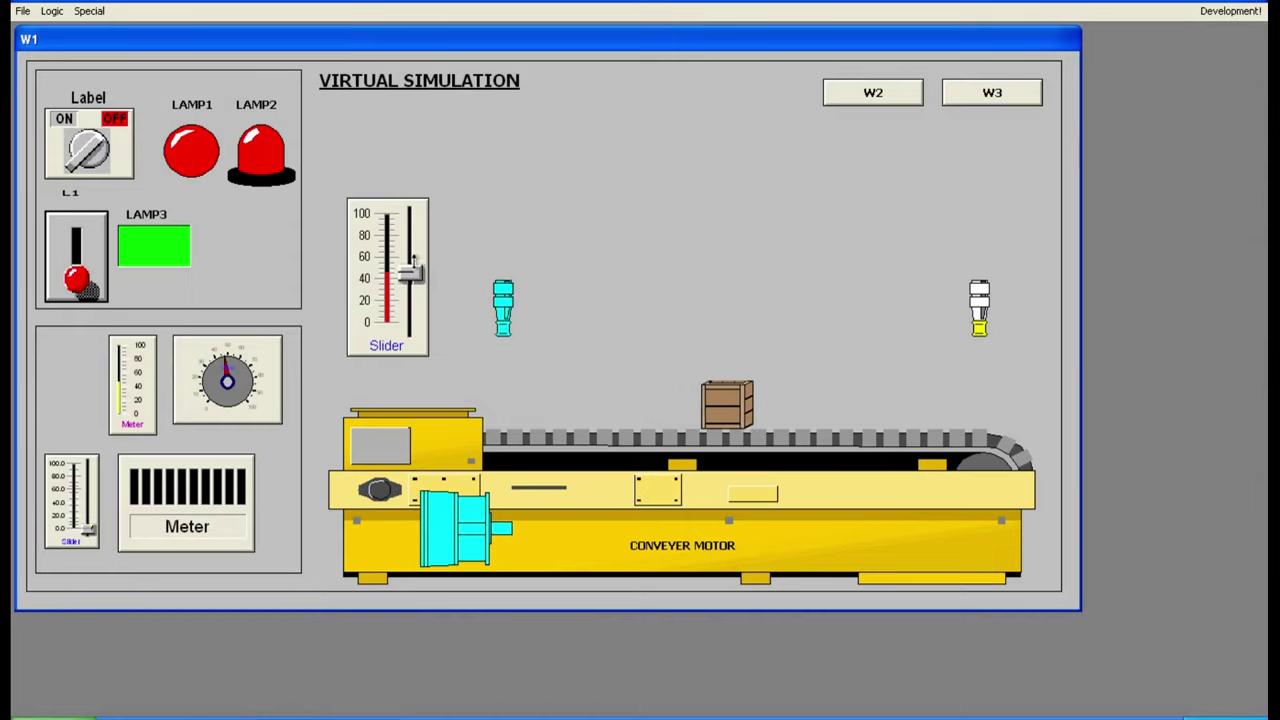
left_click(409, 262)
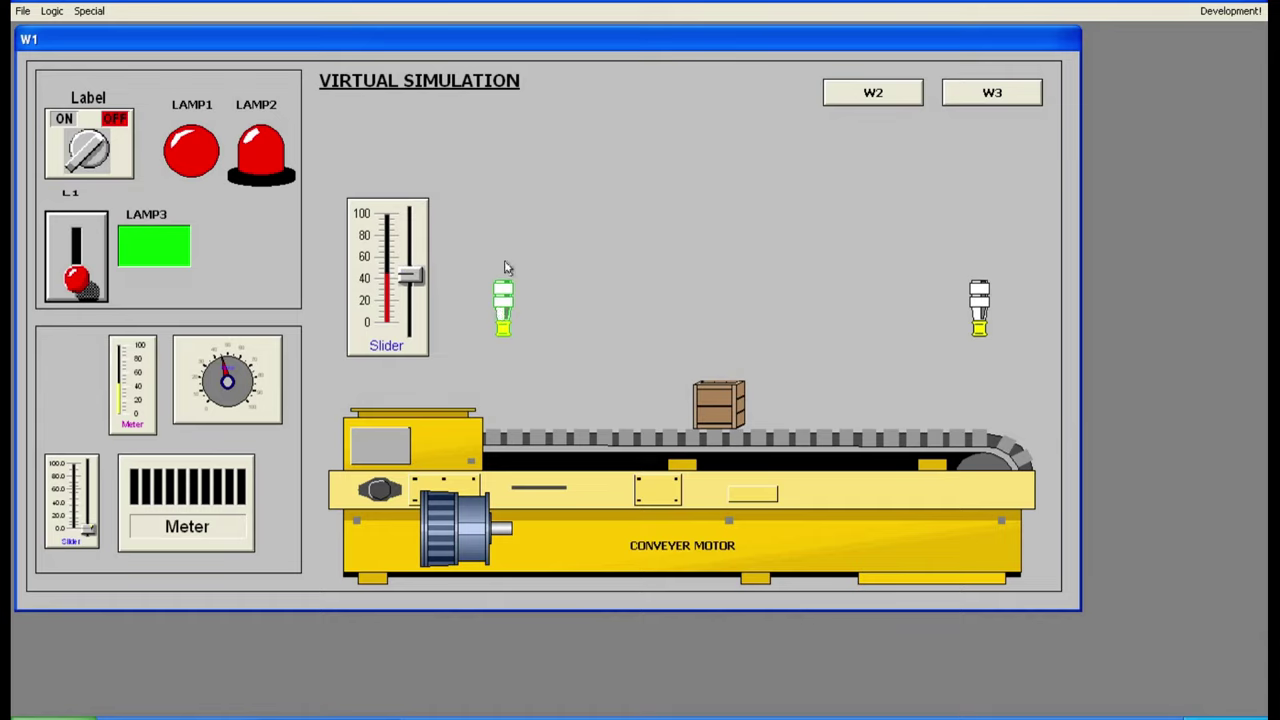
left_click_drag(408, 262, 416, 360)
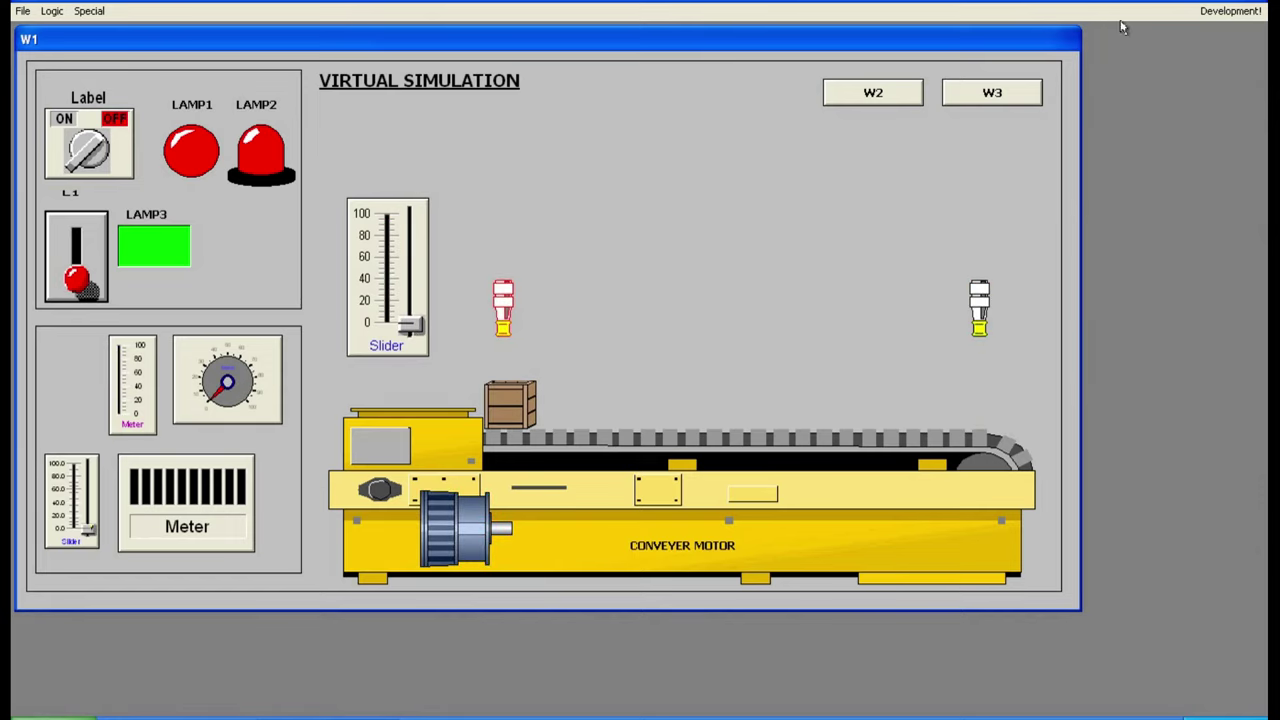
left_click(1230, 11)
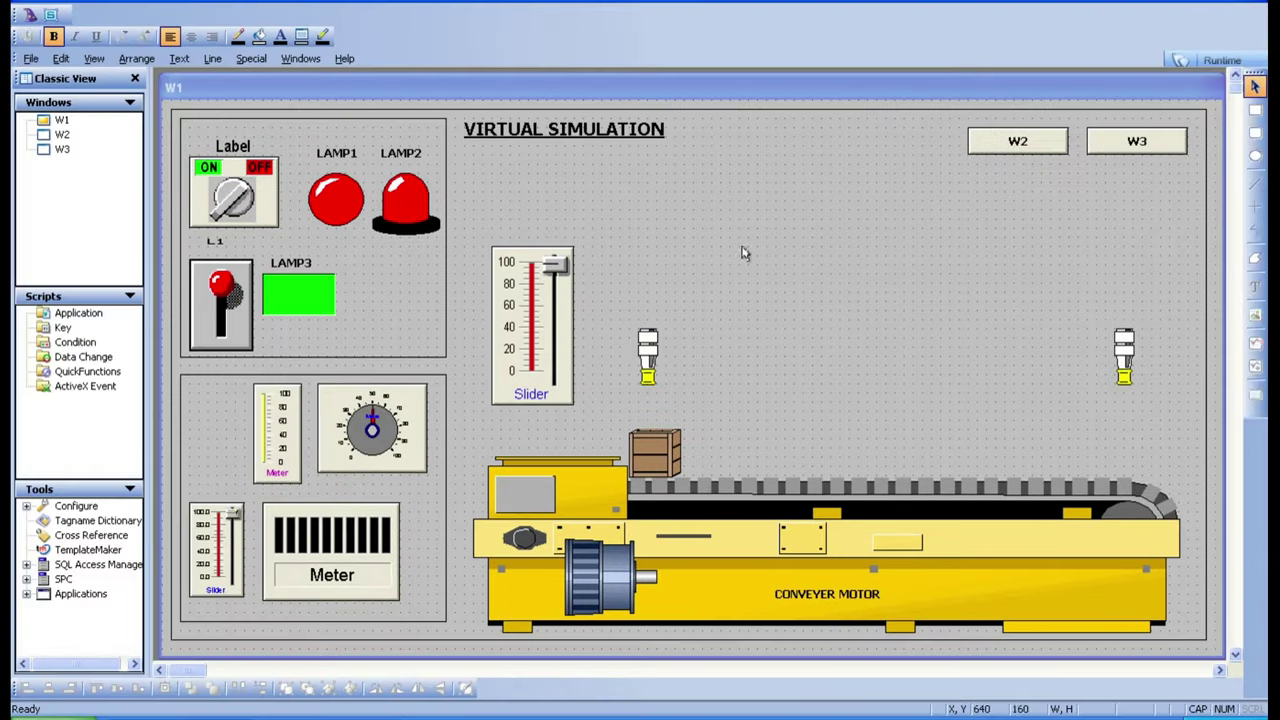
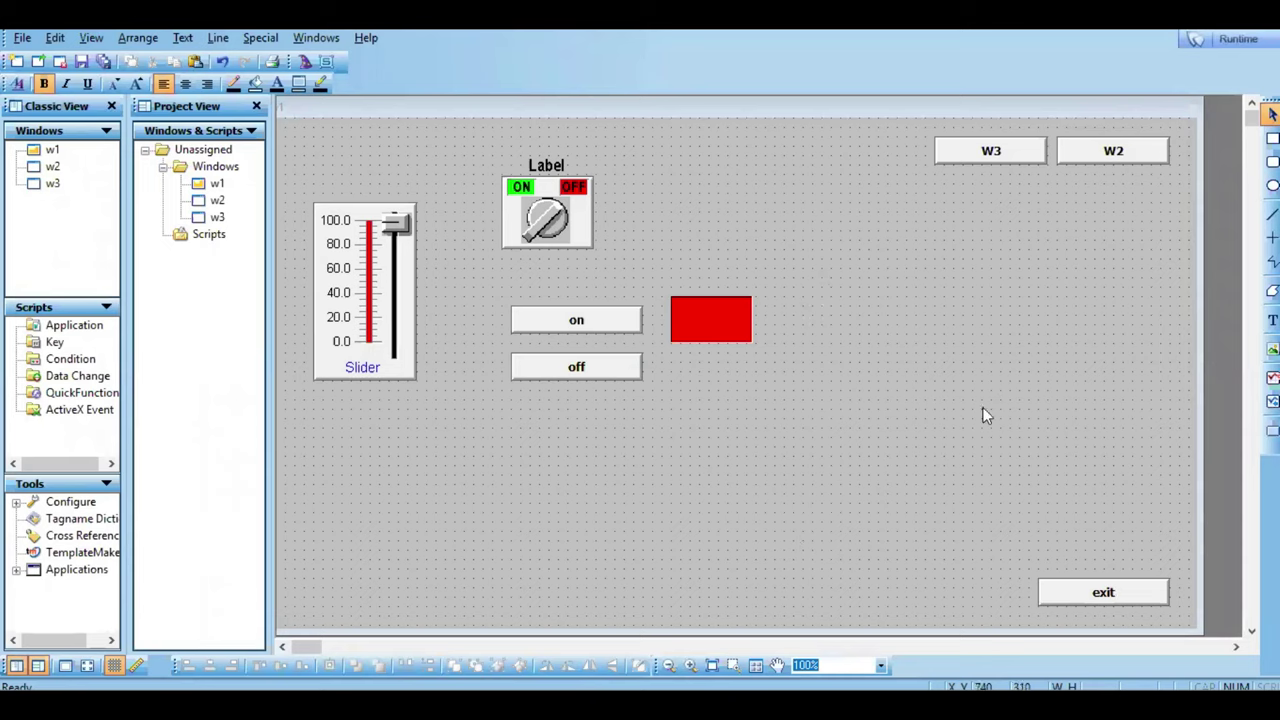
Step: Add the text "Switch status" beside the selector switch in window w1
left_click(1271, 320)
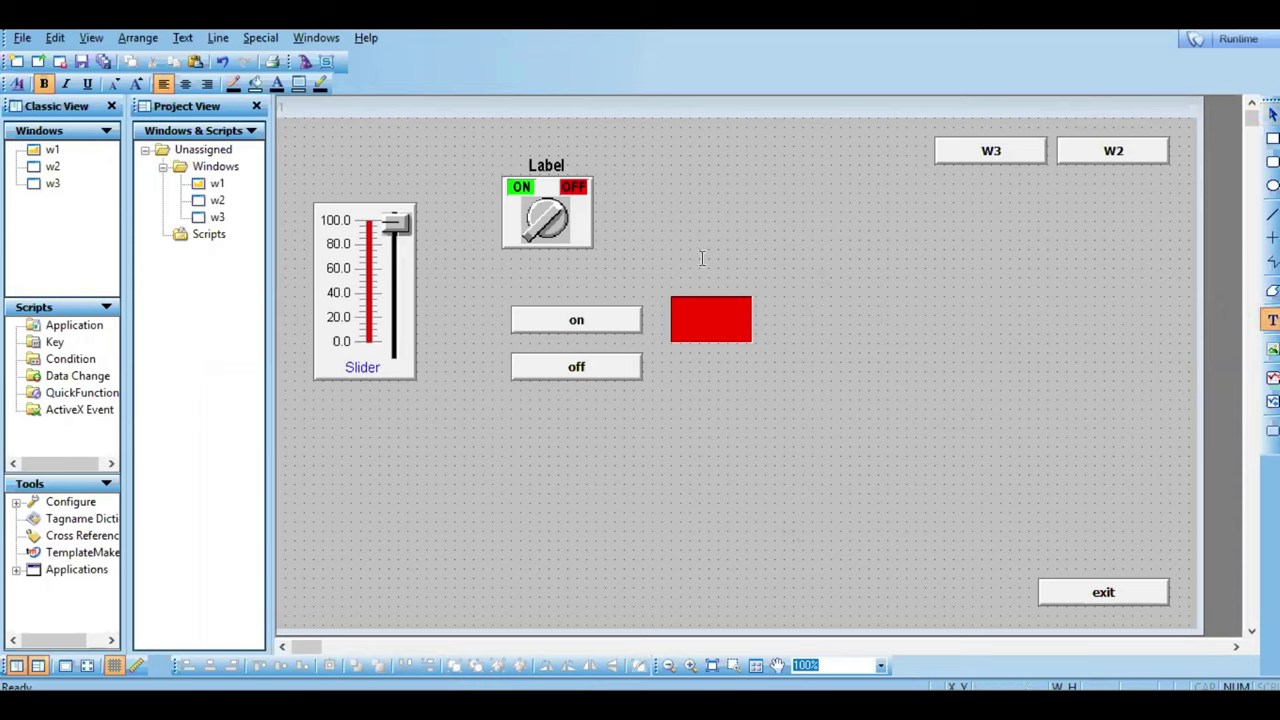
left_click(655, 213)
type("w")
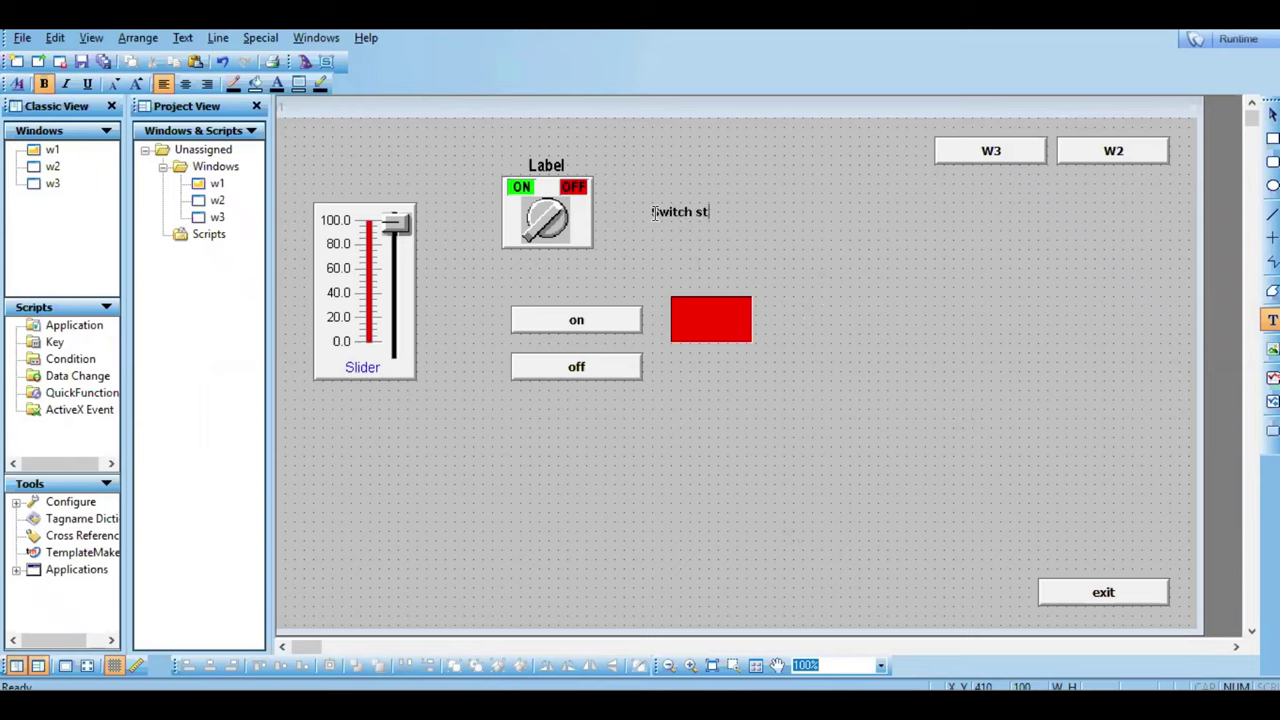
type("witch status")
Step: Enlarge the "Switch status" text to about 180 wide by 58 high
left_click(689, 208)
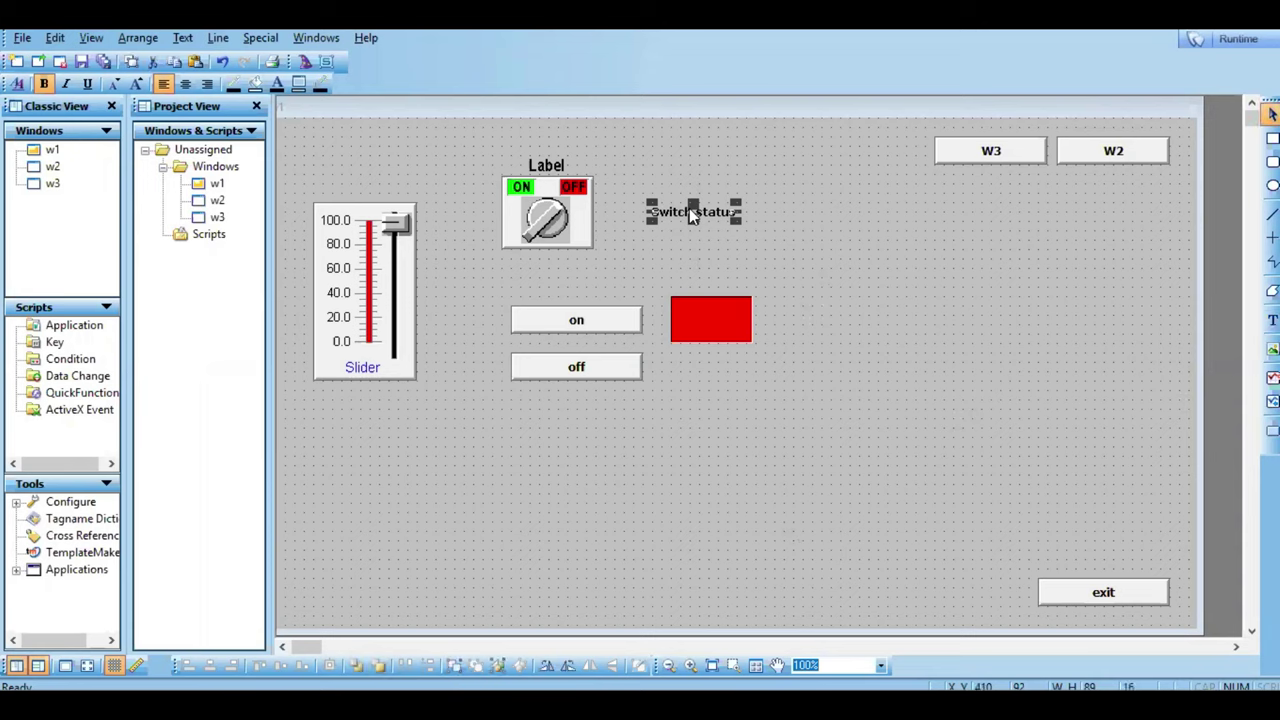
left_click_drag(736, 222, 822, 259)
left_click_drag(697, 233, 687, 197)
left_click(698, 267)
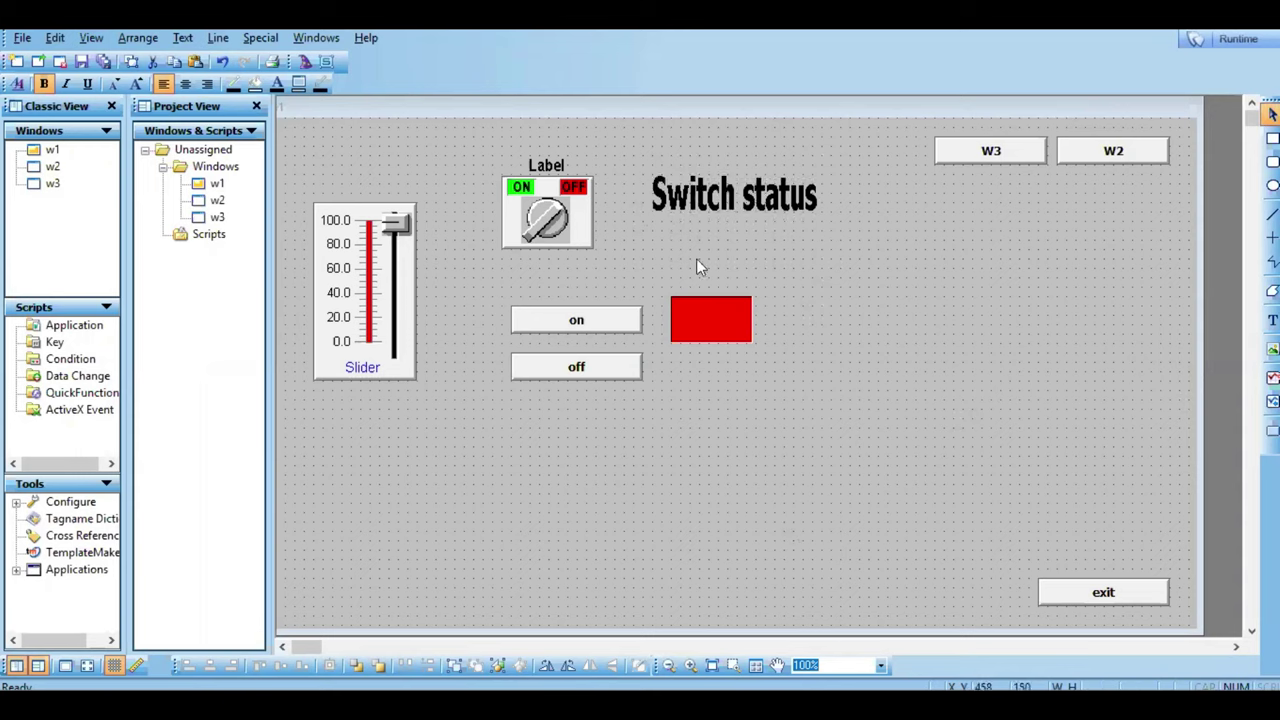
left_click(715, 205)
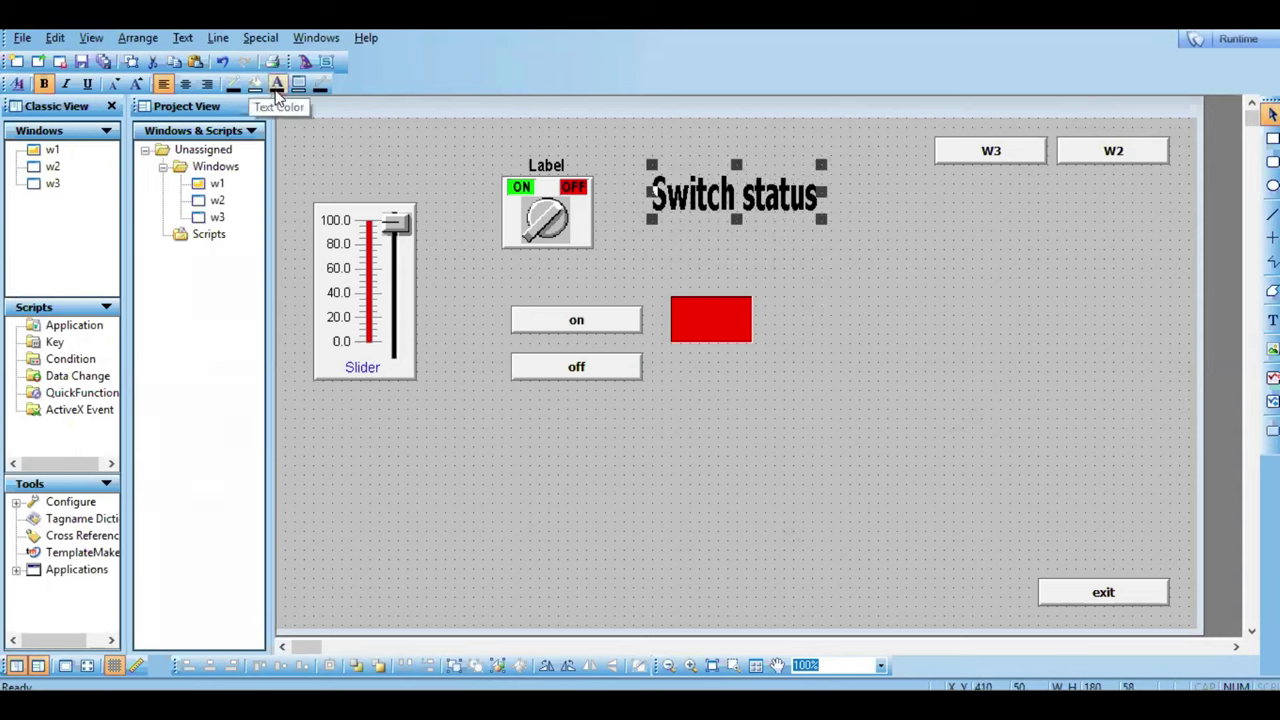
left_click(757, 503)
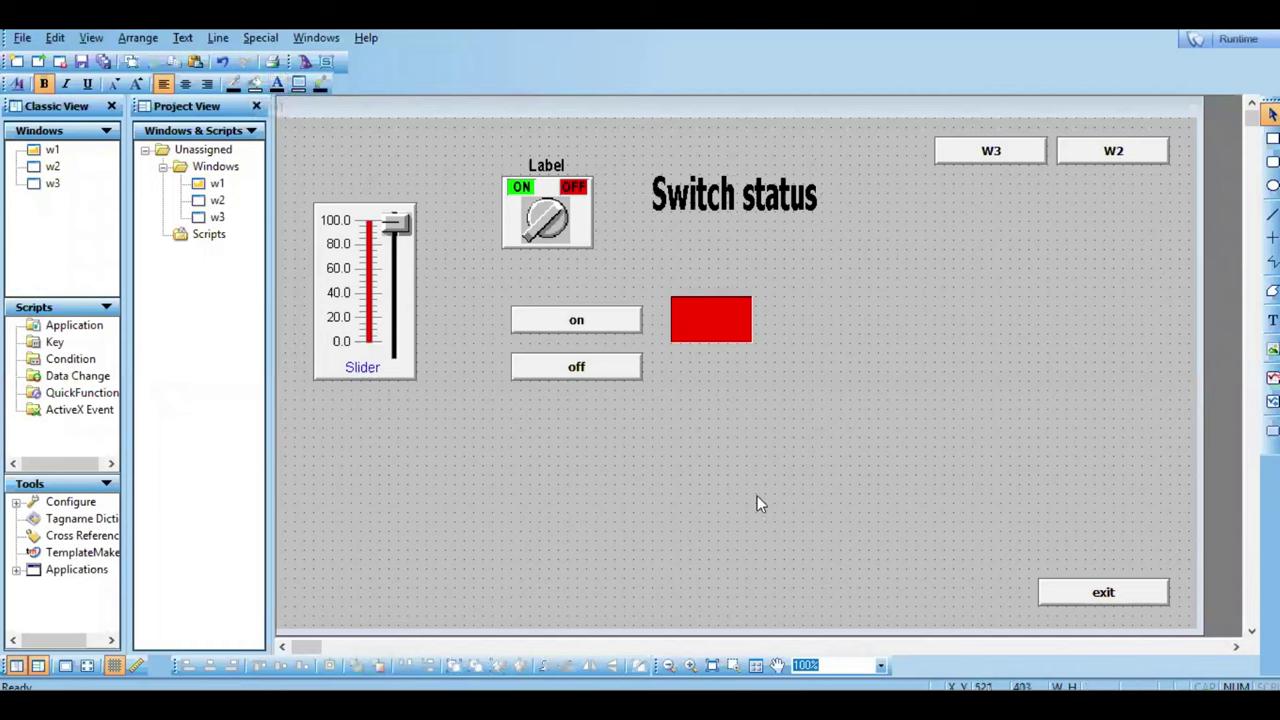
double_click(744, 205)
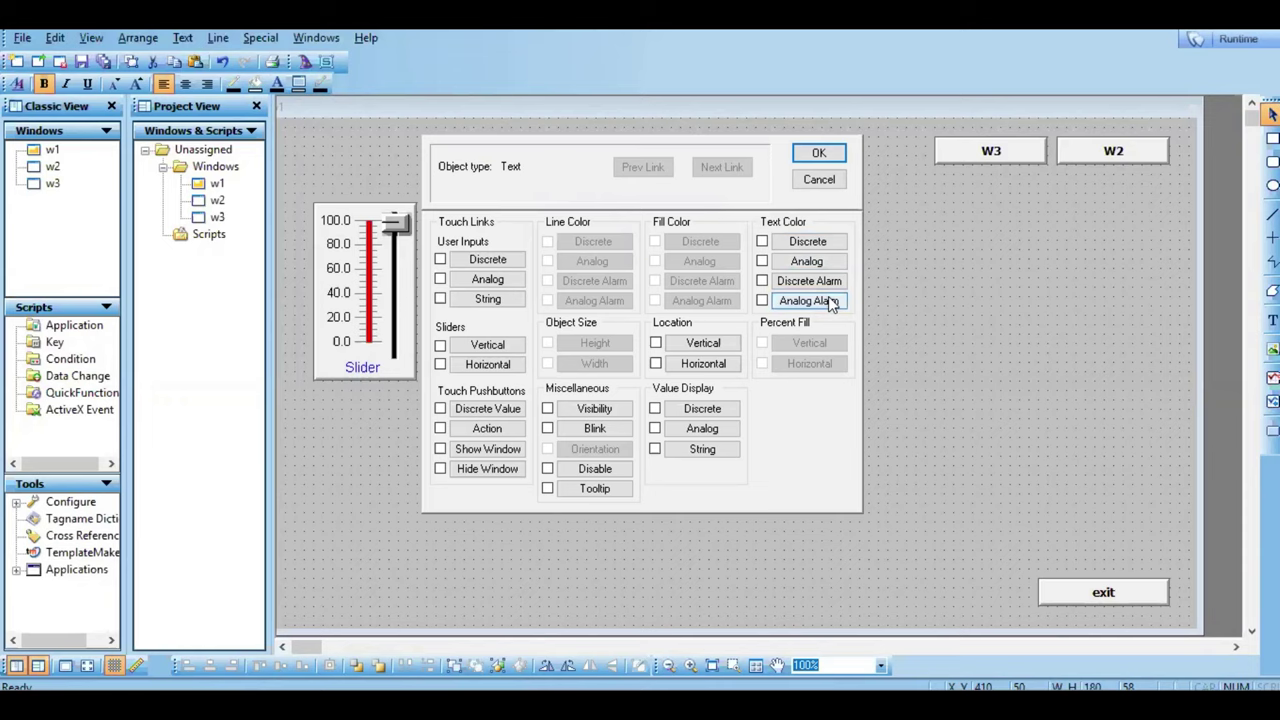
left_click(805, 243)
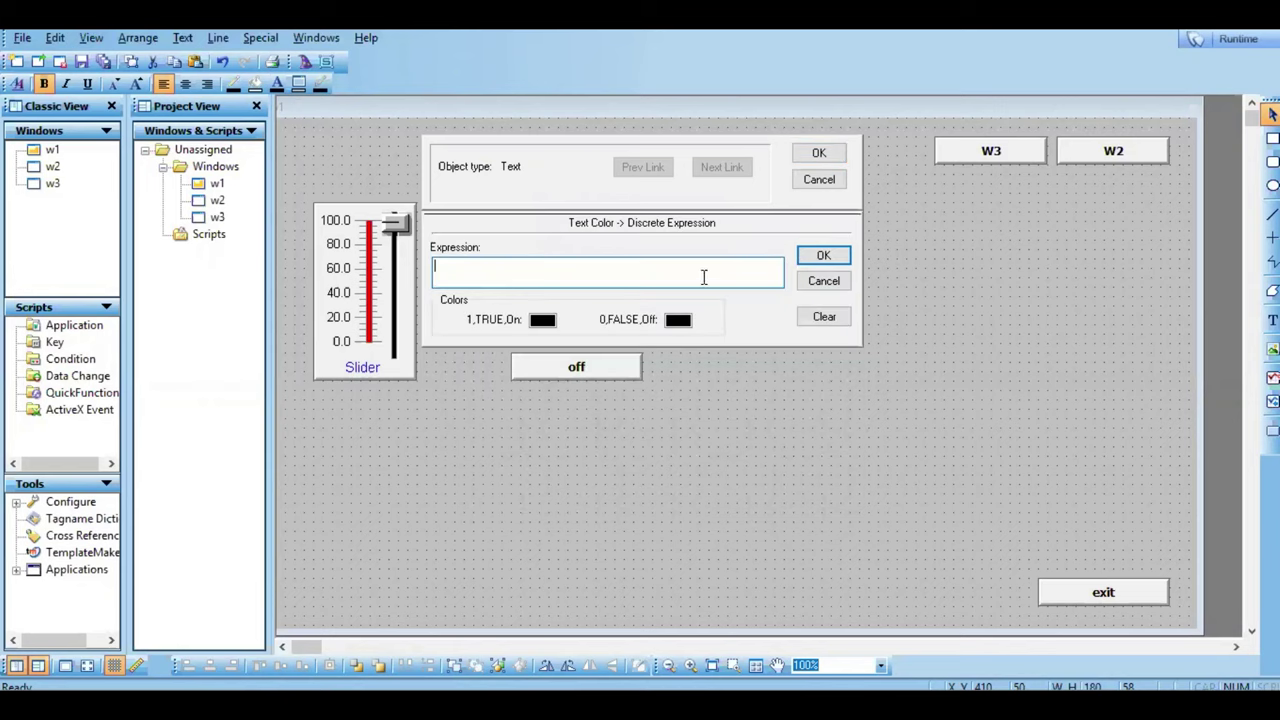
left_click(555, 167)
left_click(818, 181)
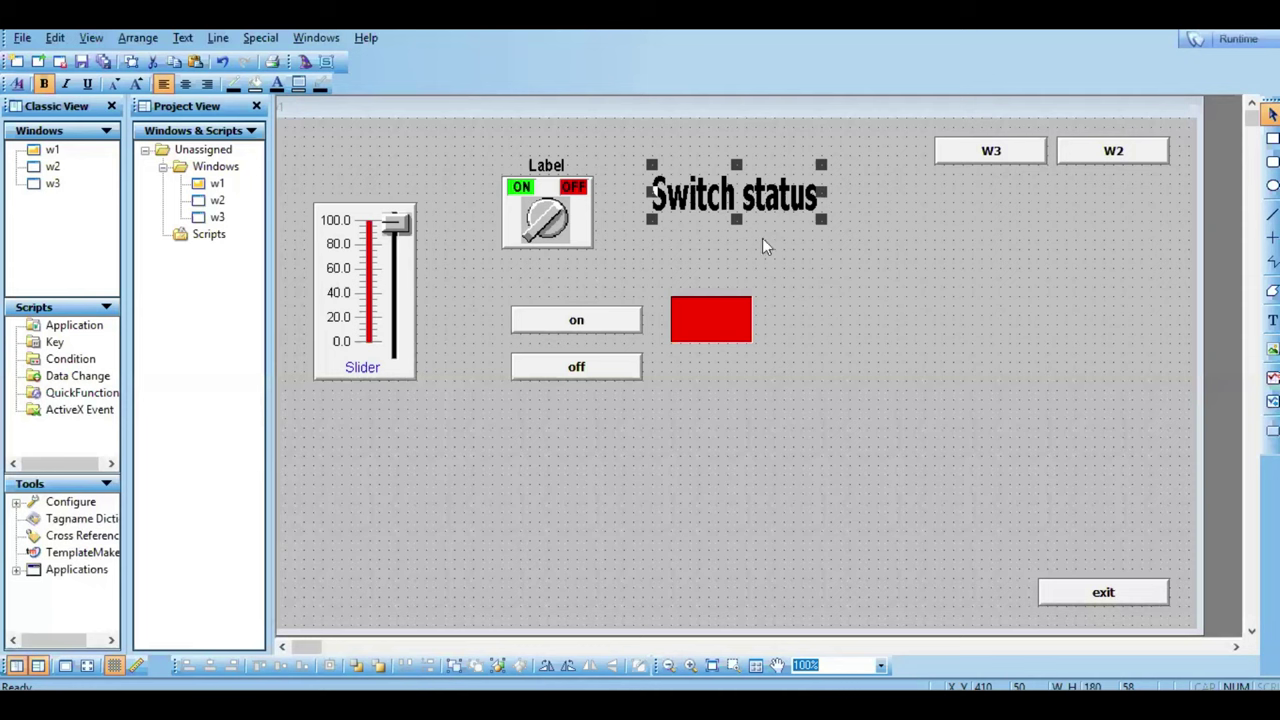
Step: Give the "Switch status" text a discrete text color link on sw1, with green for on and red for off
double_click(768, 200)
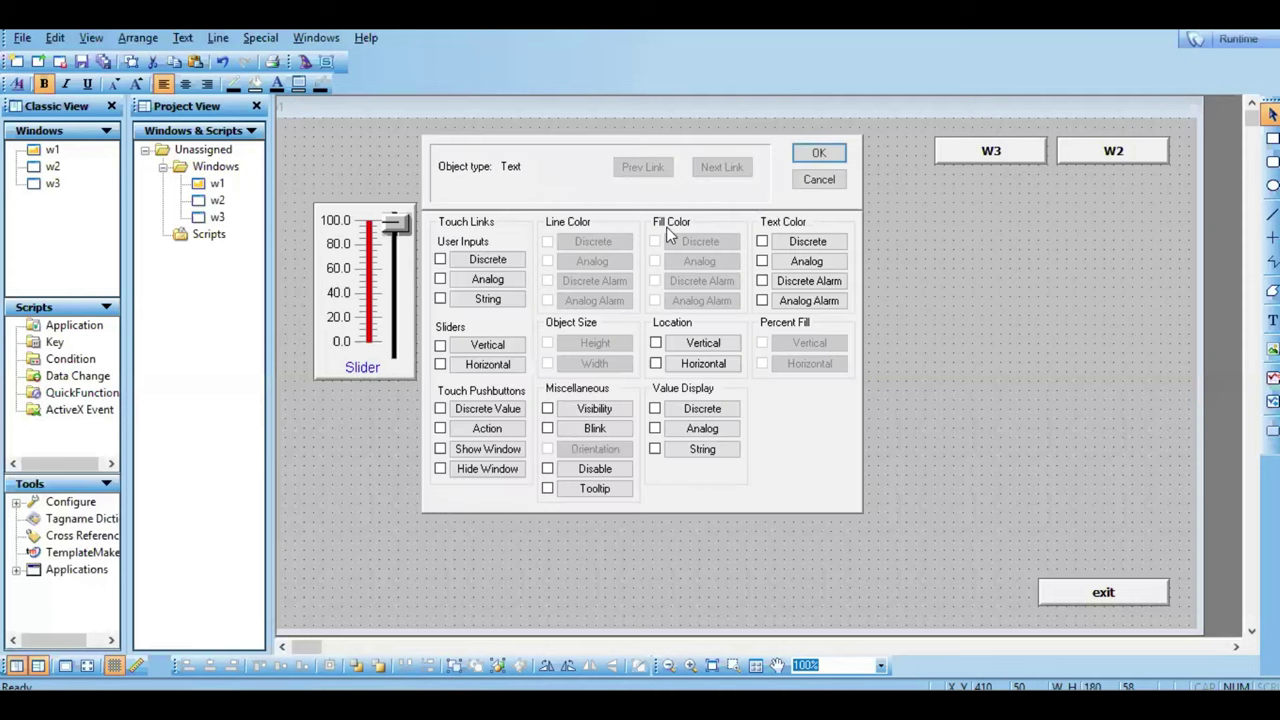
left_click(830, 243)
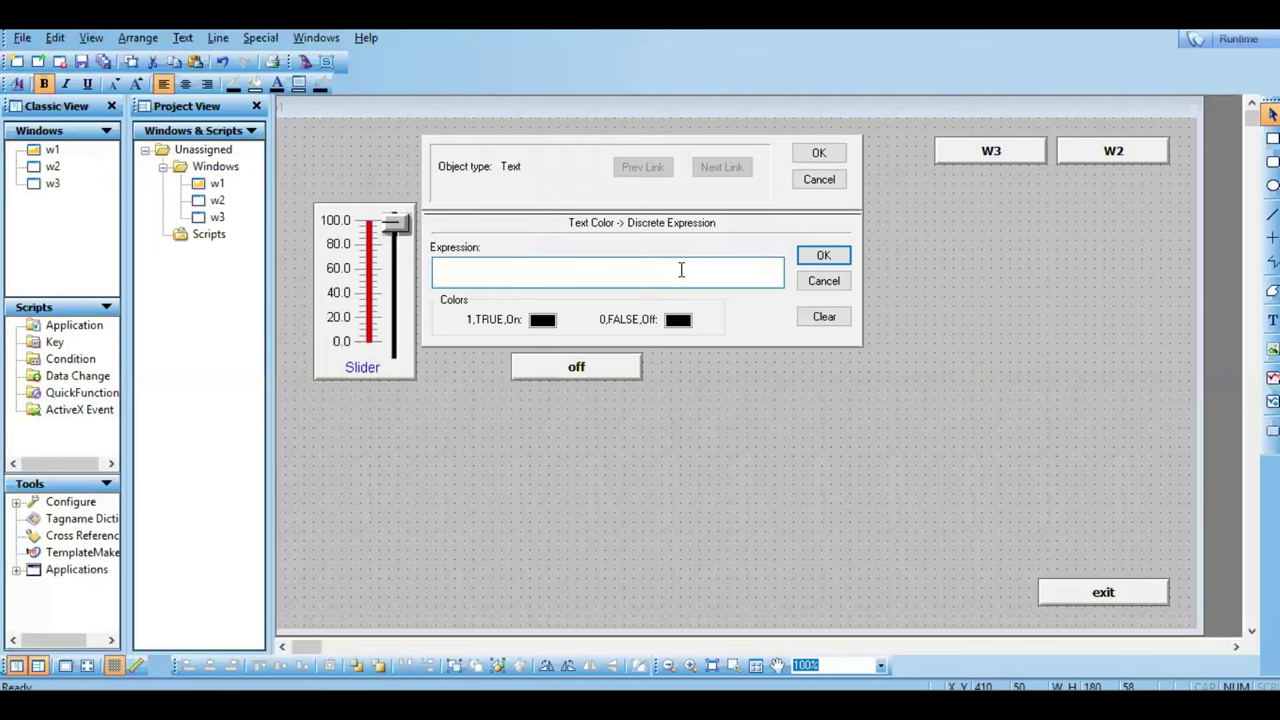
double_click(681, 270)
double_click(572, 236)
left_click(543, 320)
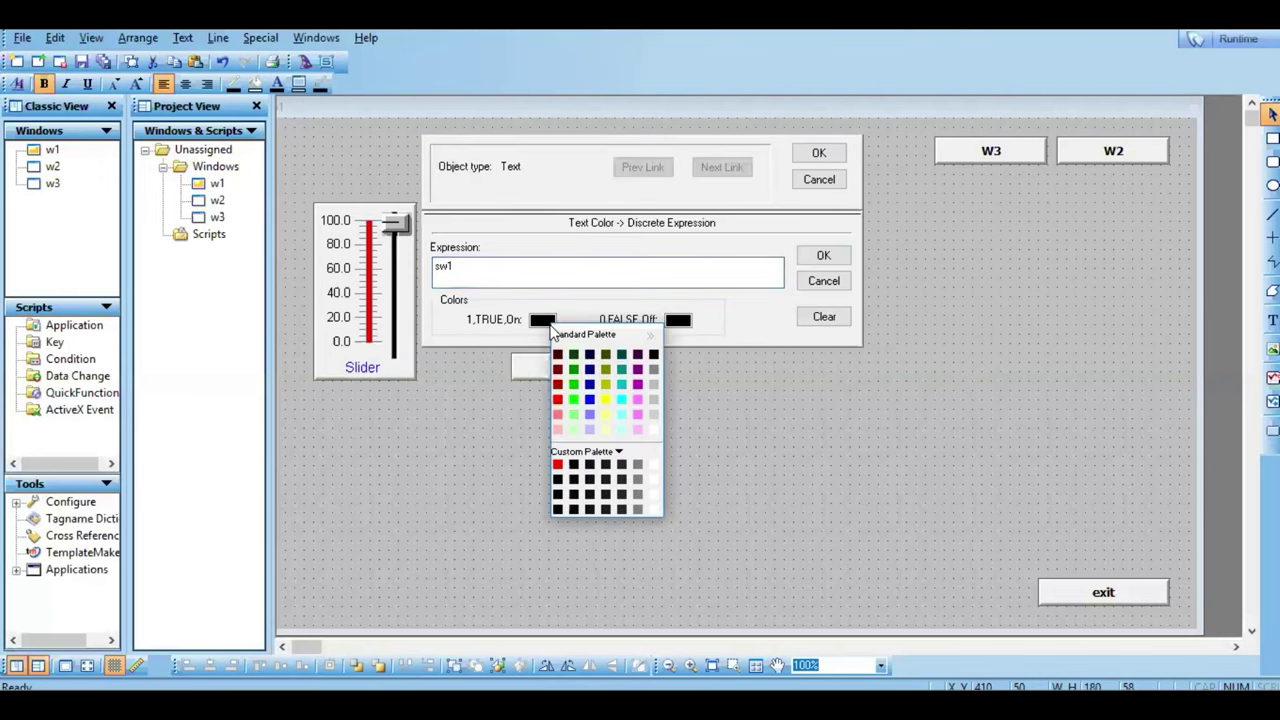
left_click(573, 400)
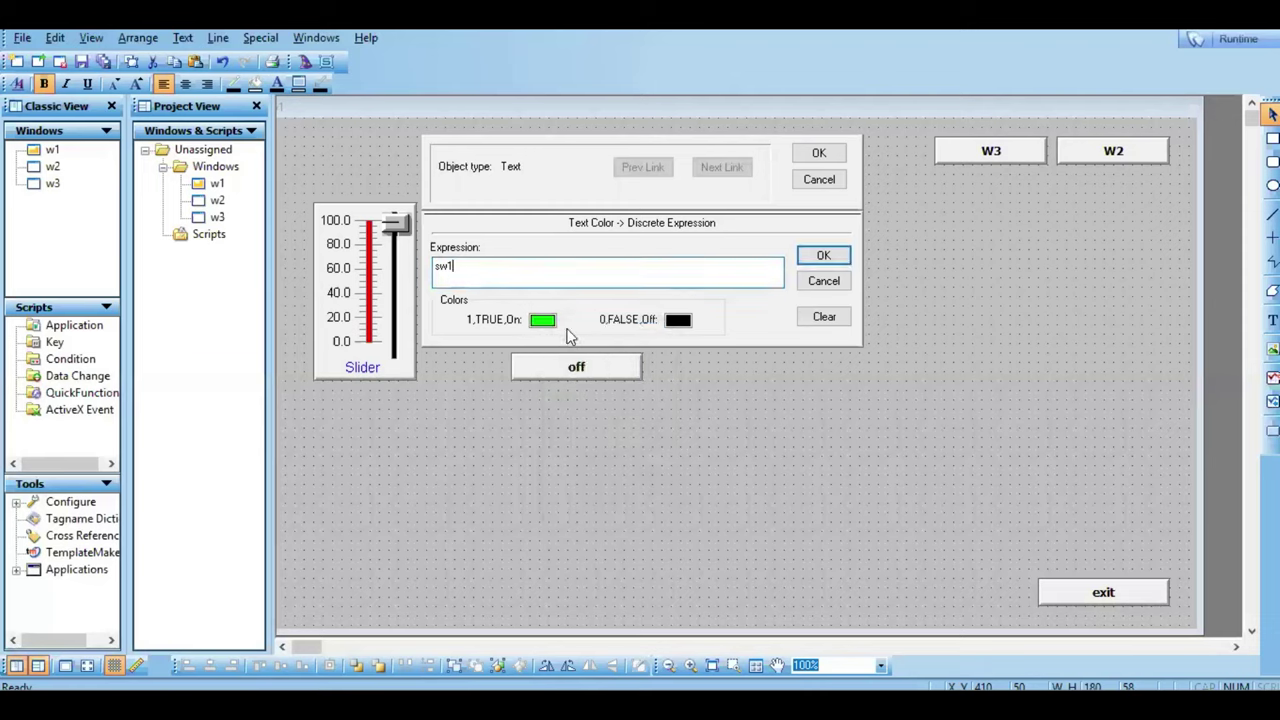
left_click(680, 321)
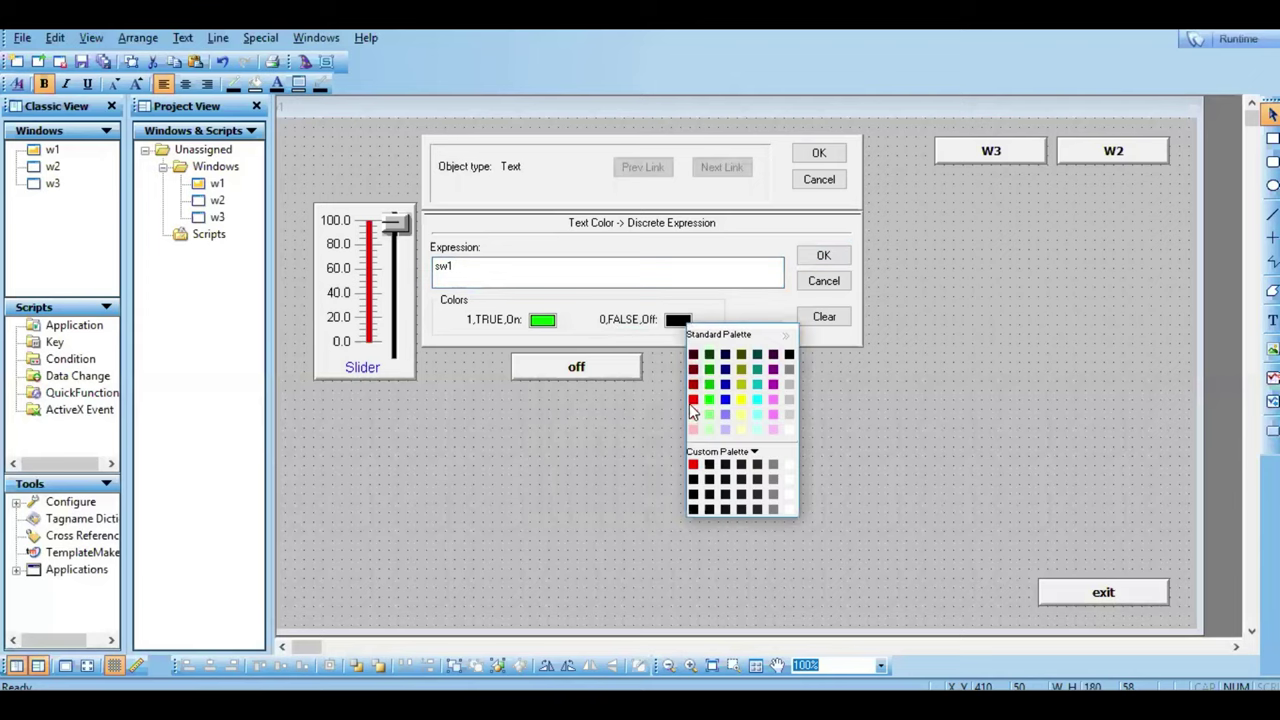
left_click(692, 401)
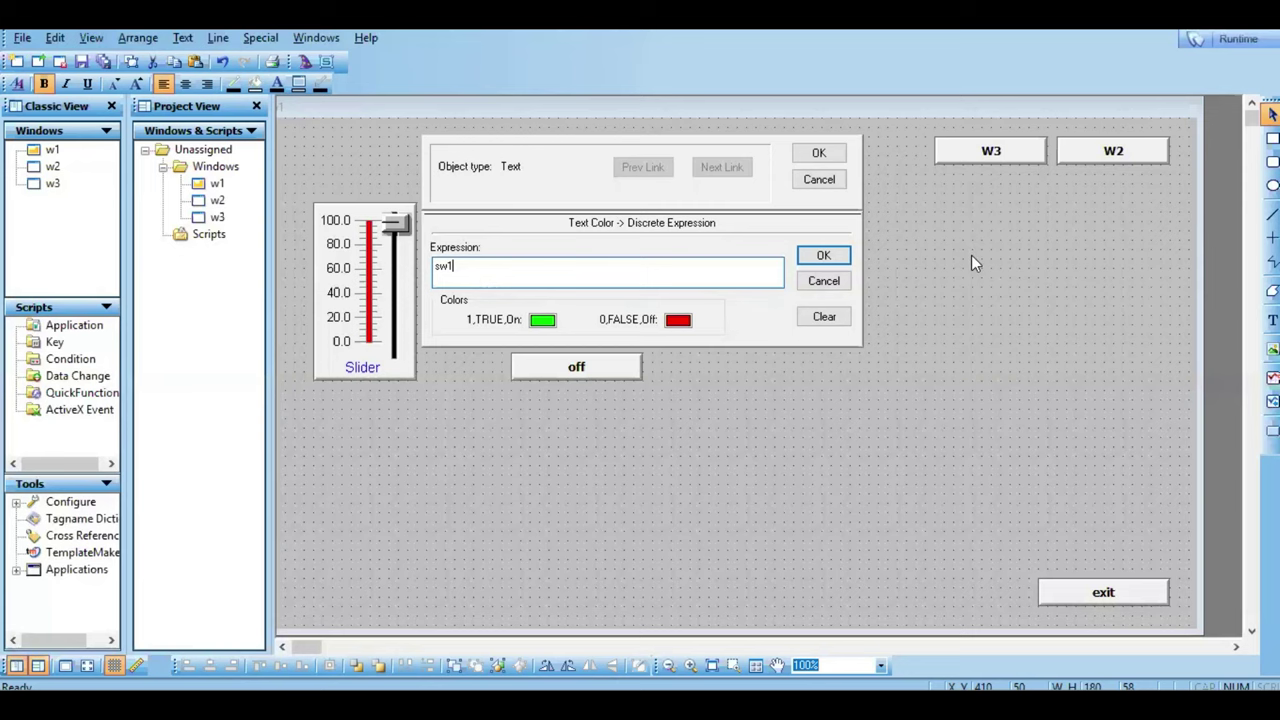
left_click(838, 259)
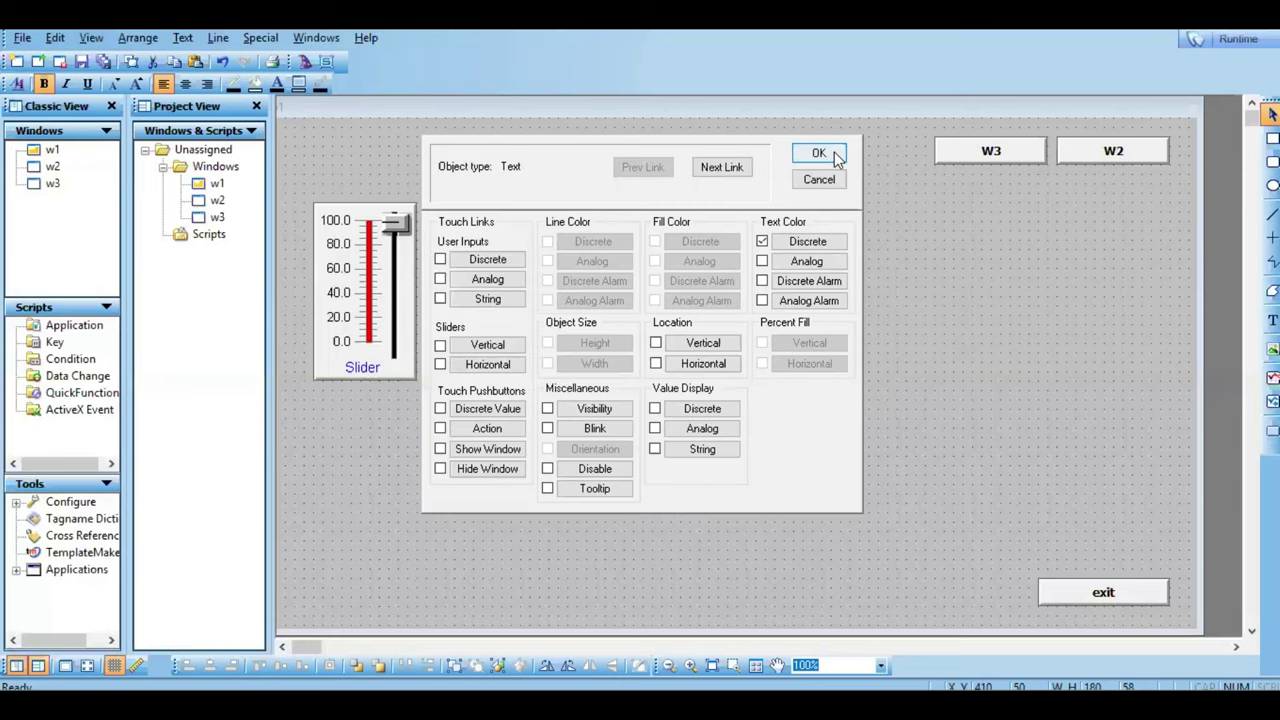
left_click(818, 152)
left_click(964, 309)
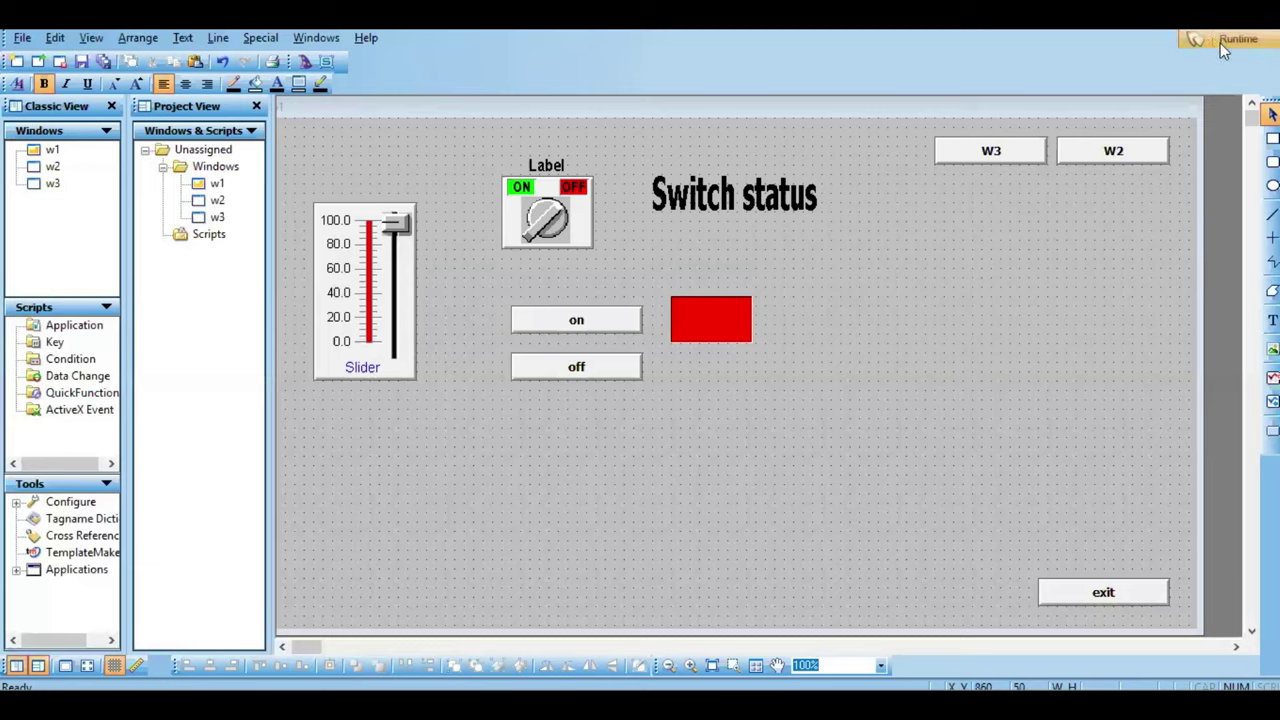
Step: Test the discrete text color in runtime by turning the selector switch on and off, and return to development
left_click(1220, 44)
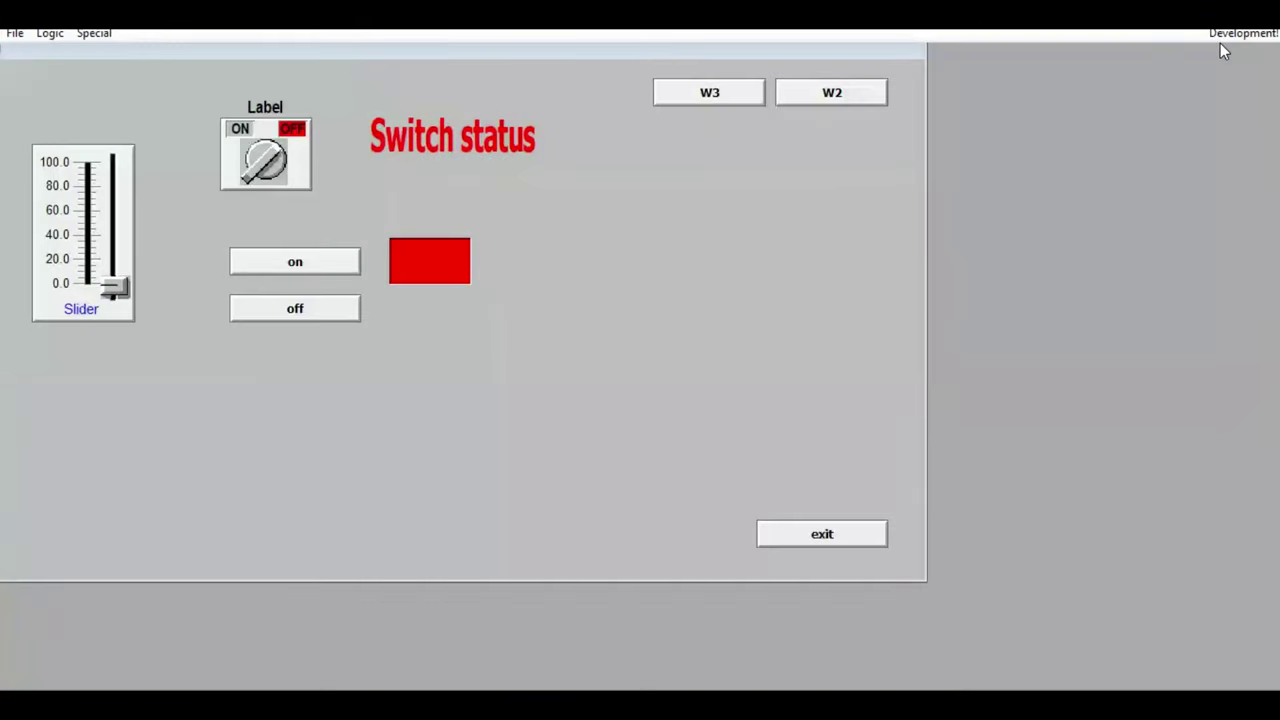
left_click(262, 170)
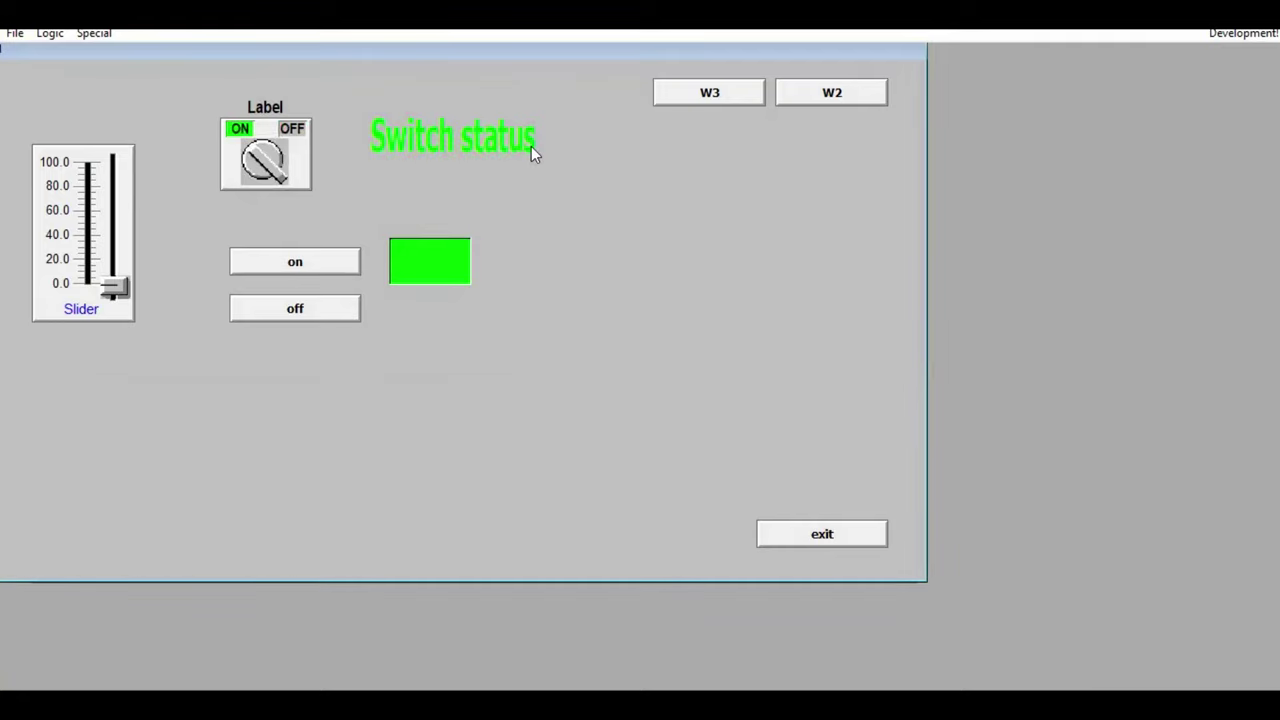
left_click(264, 170)
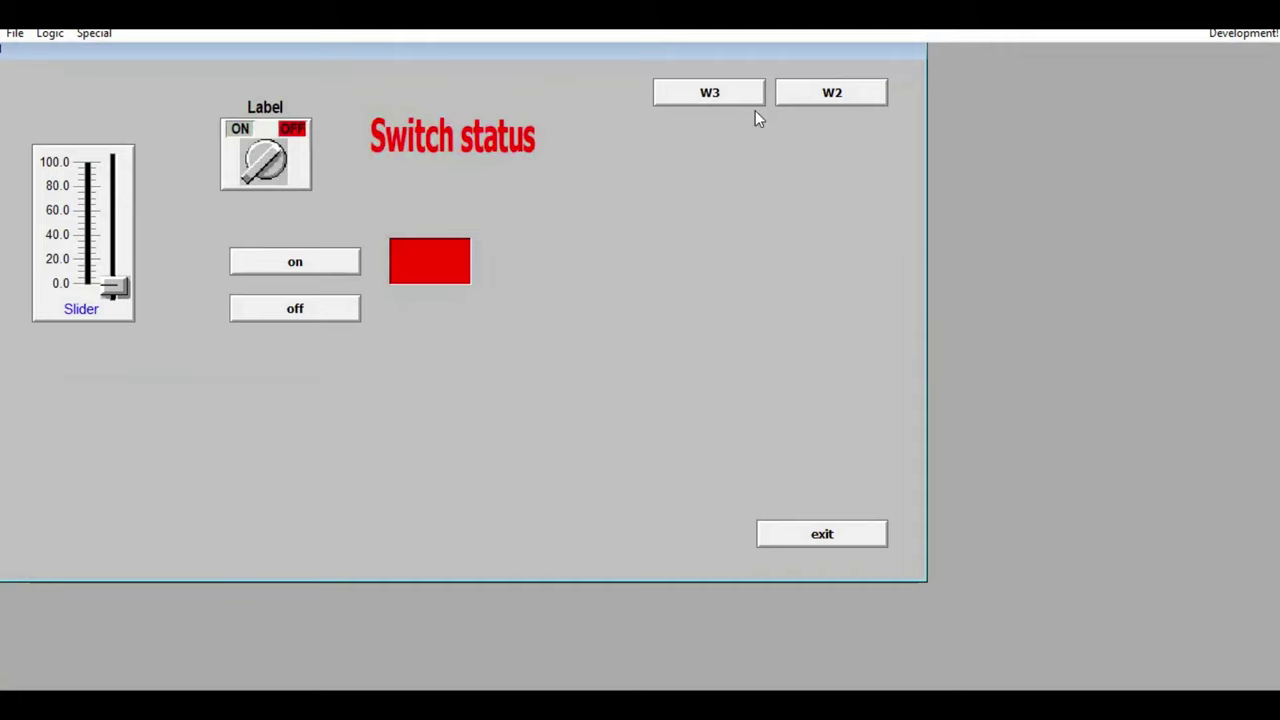
left_click(1250, 36)
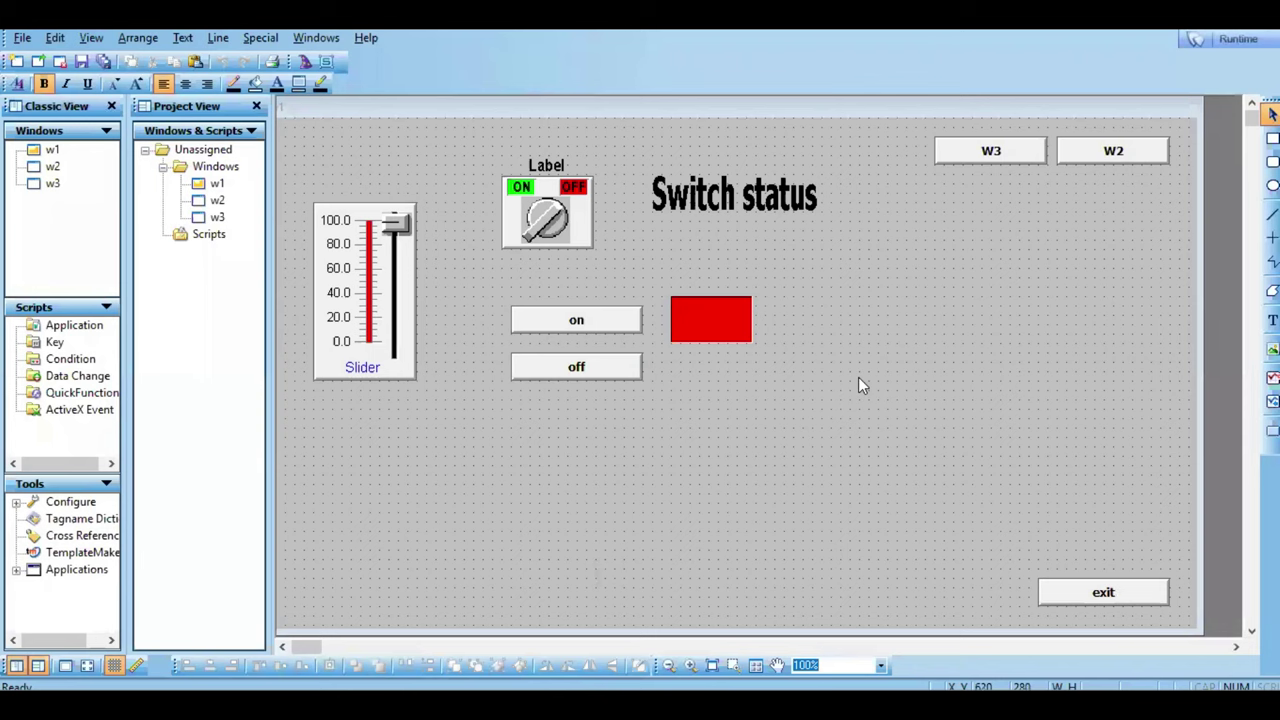
Step: Replace the "Switch status" text's discrete text color link with an analog one using the slider tag as its expression
double_click(748, 194)
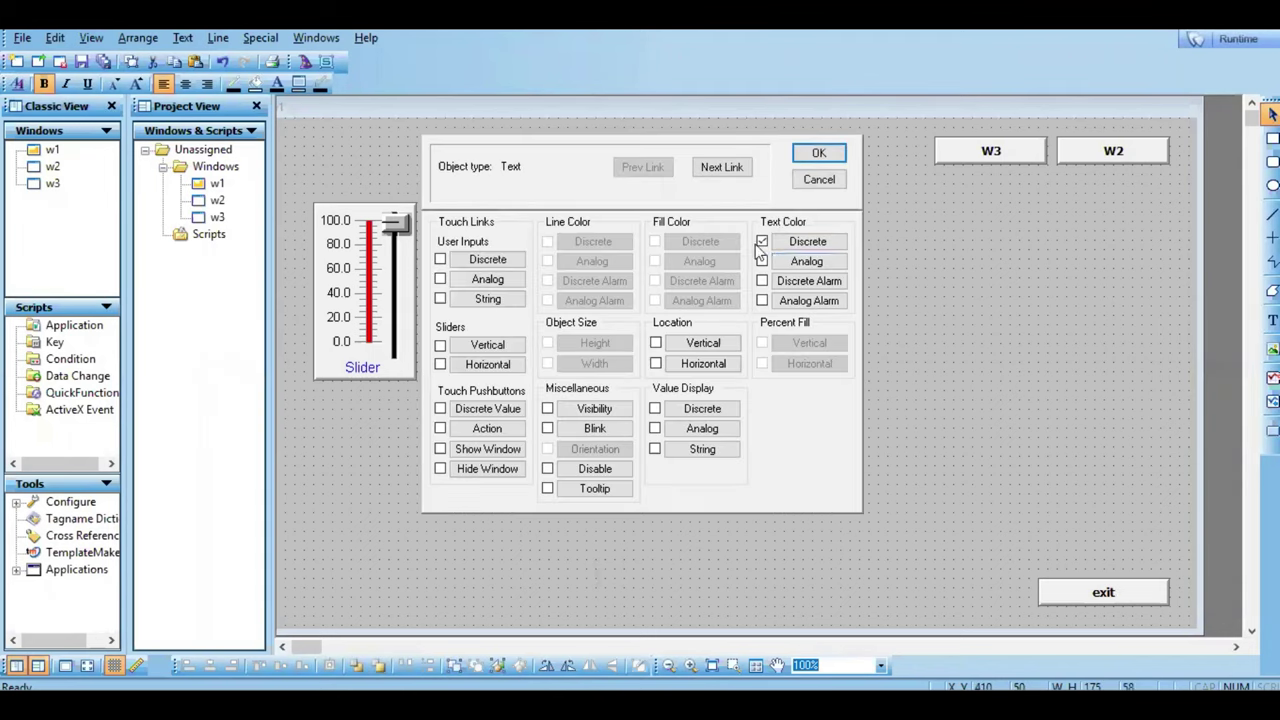
left_click(762, 241)
left_click(762, 261)
left_click(786, 263)
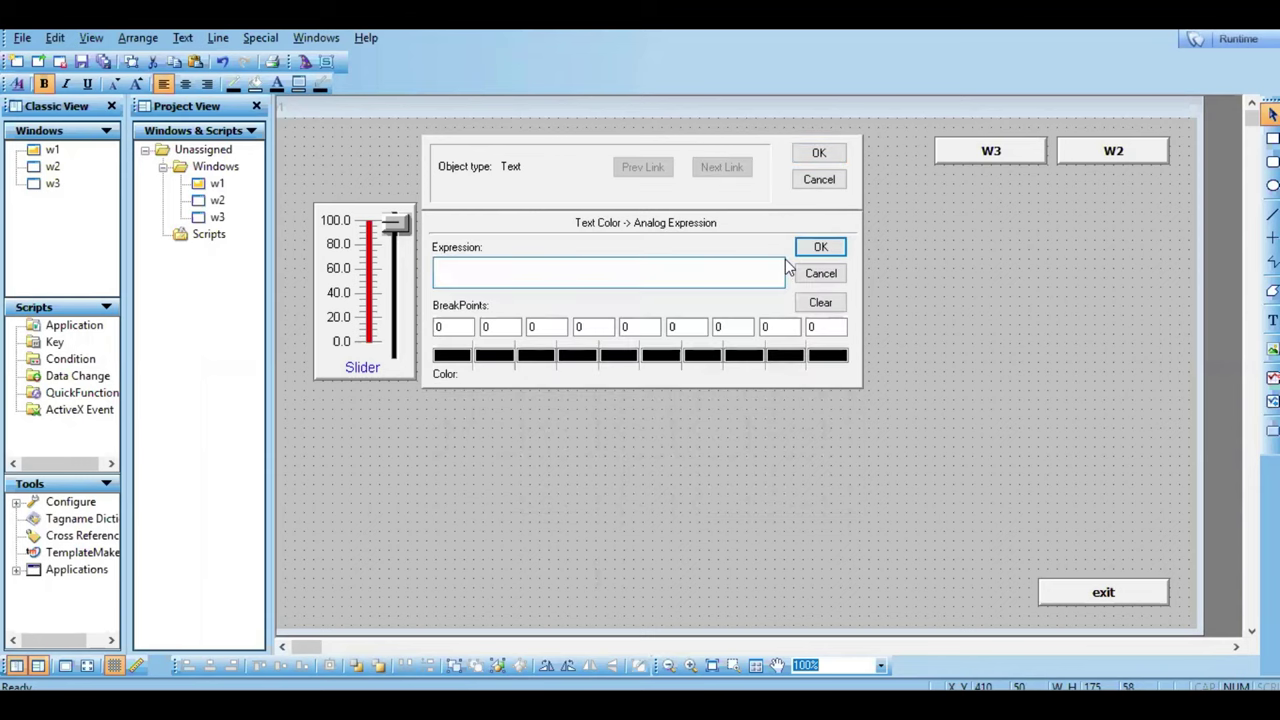
double_click(702, 266)
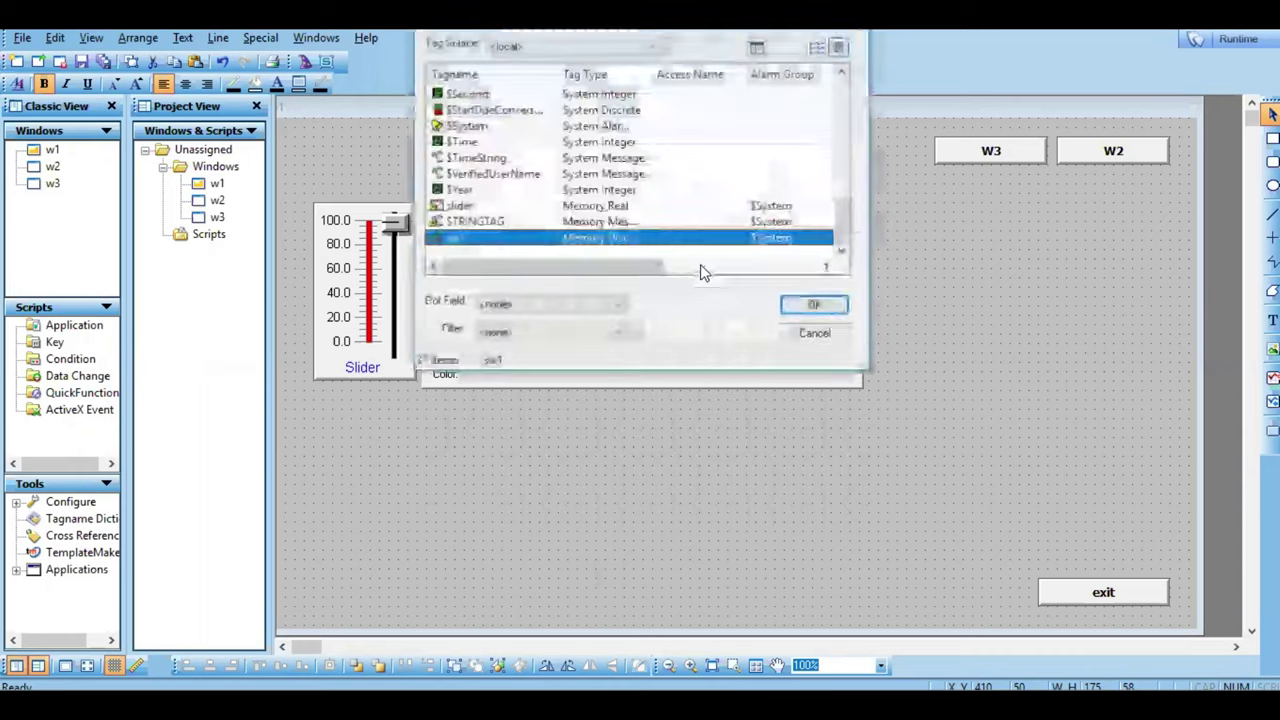
left_click(618, 206)
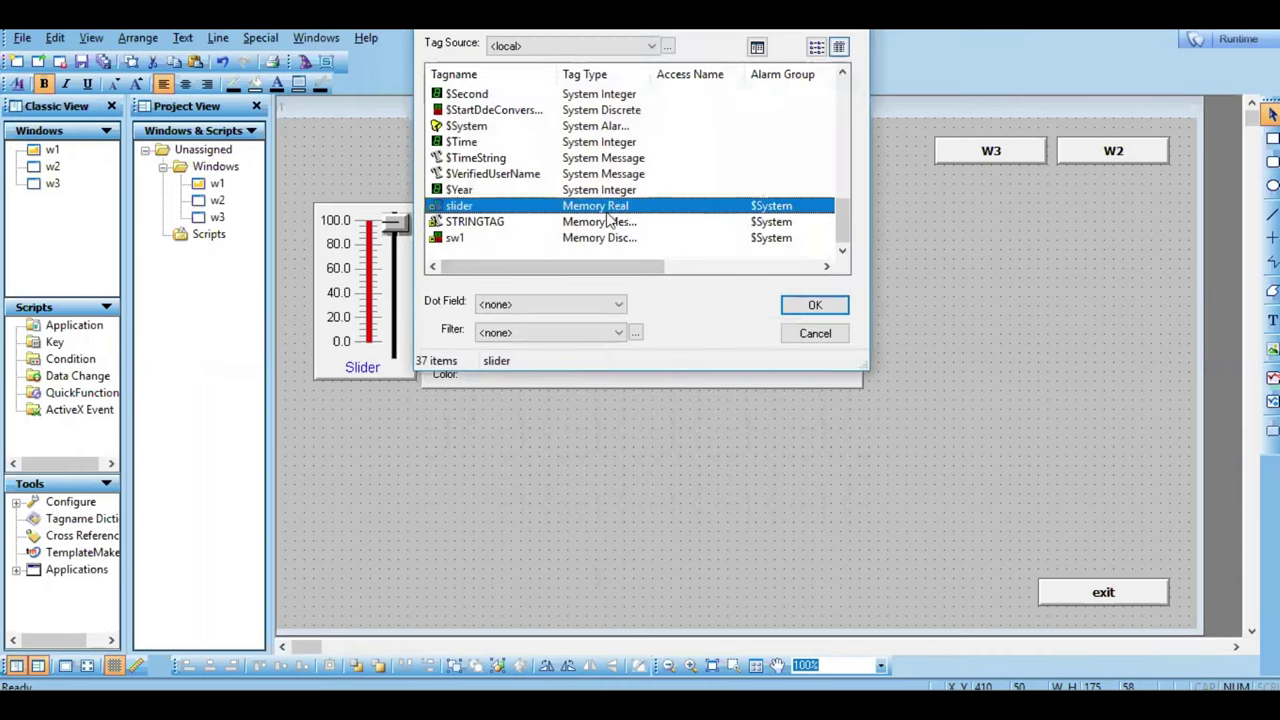
left_click(810, 305)
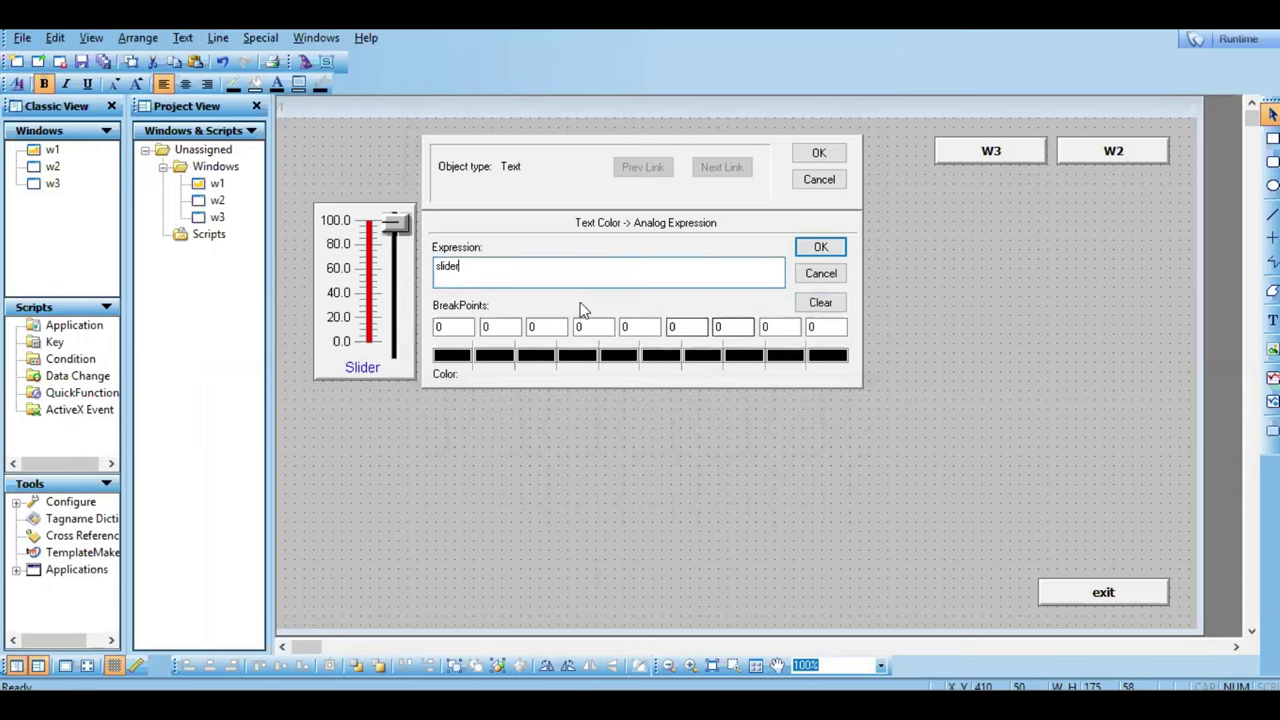
Step: Set the second to fifth analog text colors to teal, blue, dark green and bright green
left_click(503, 327)
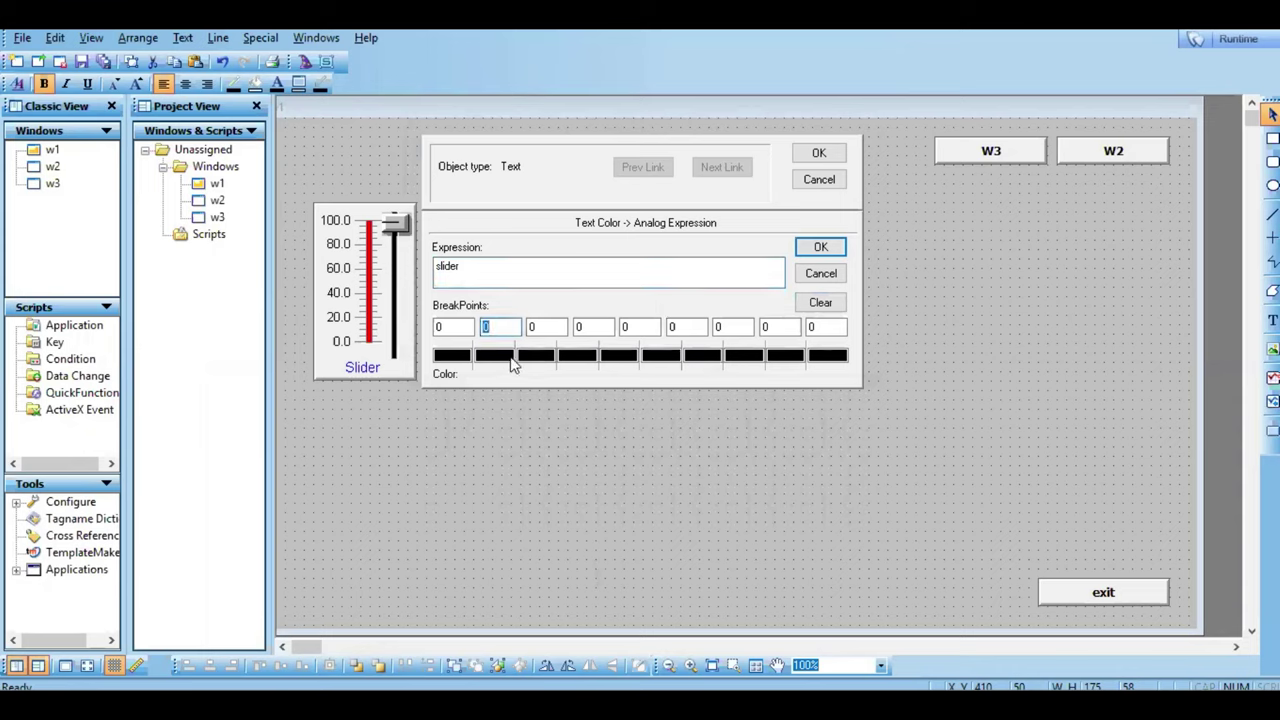
left_click(512, 358)
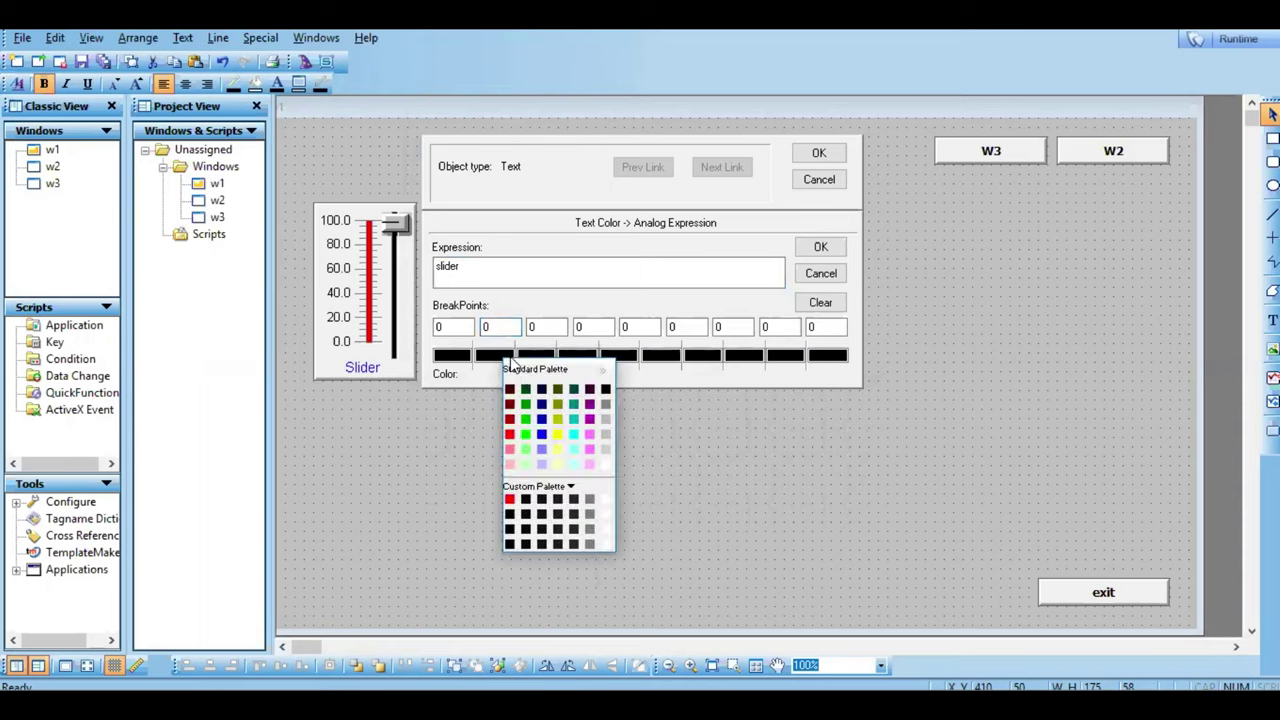
left_click(573, 420)
left_click(547, 360)
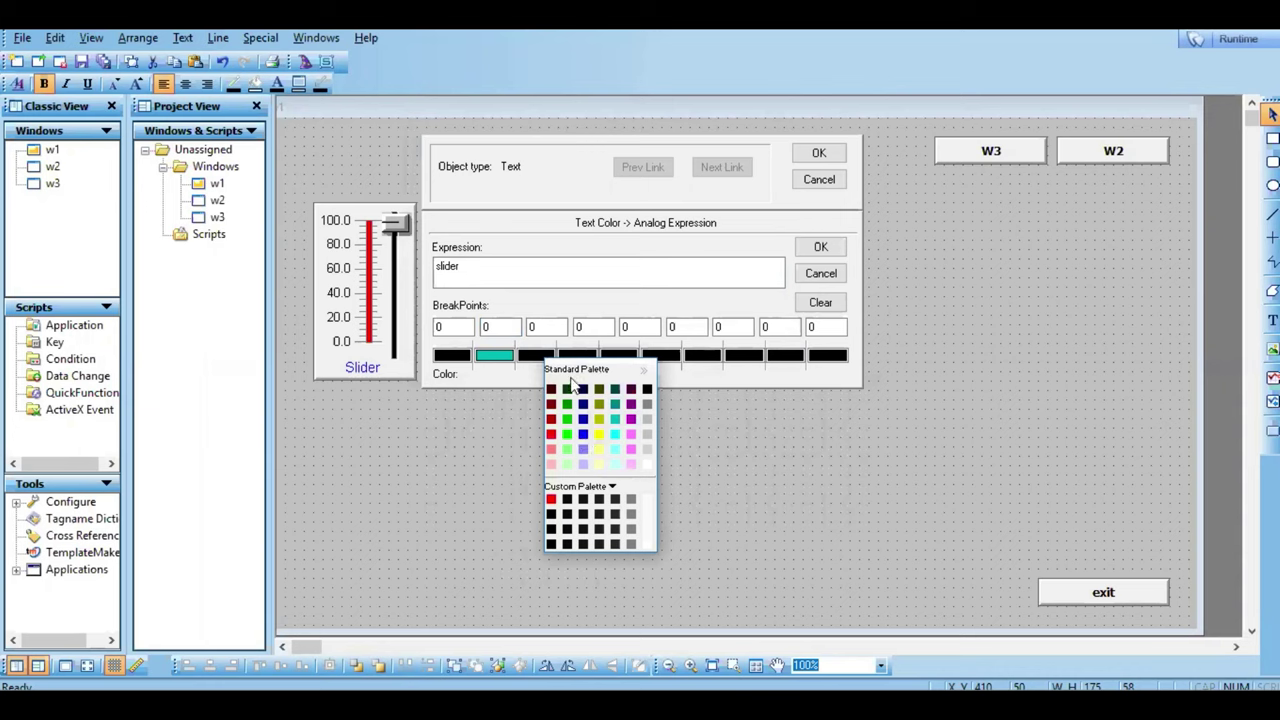
left_click(580, 434)
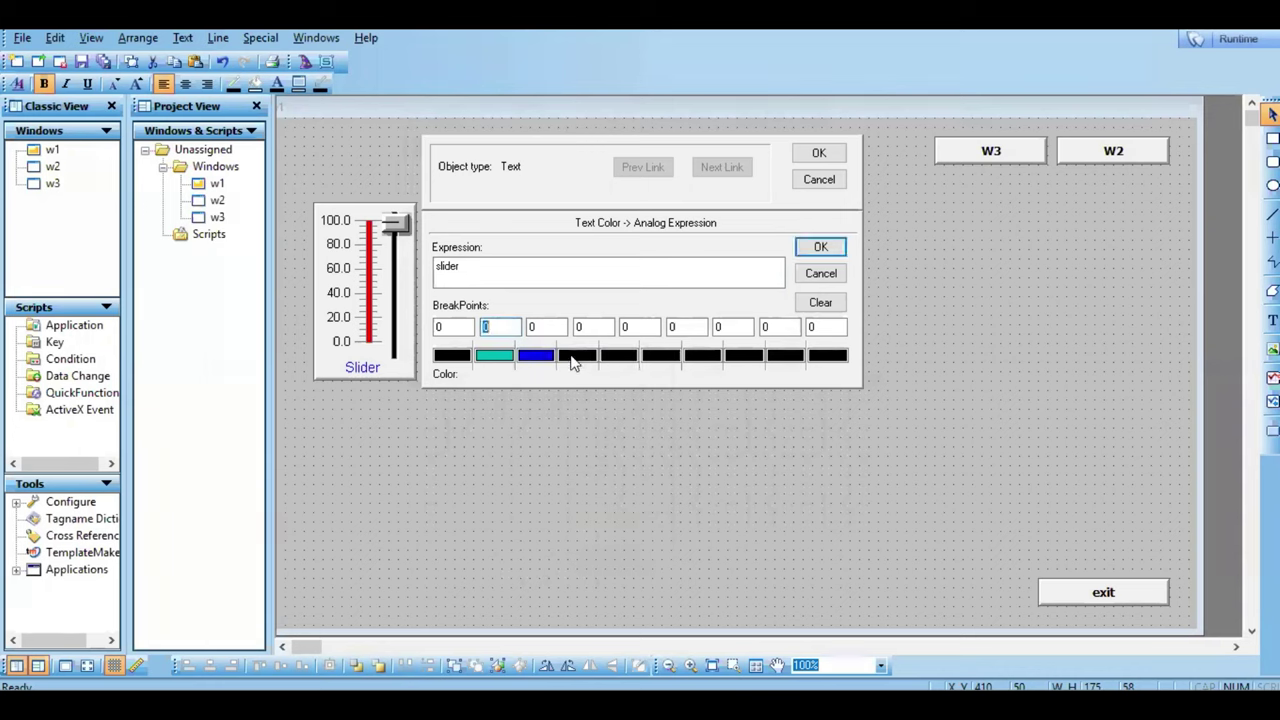
left_click(575, 358)
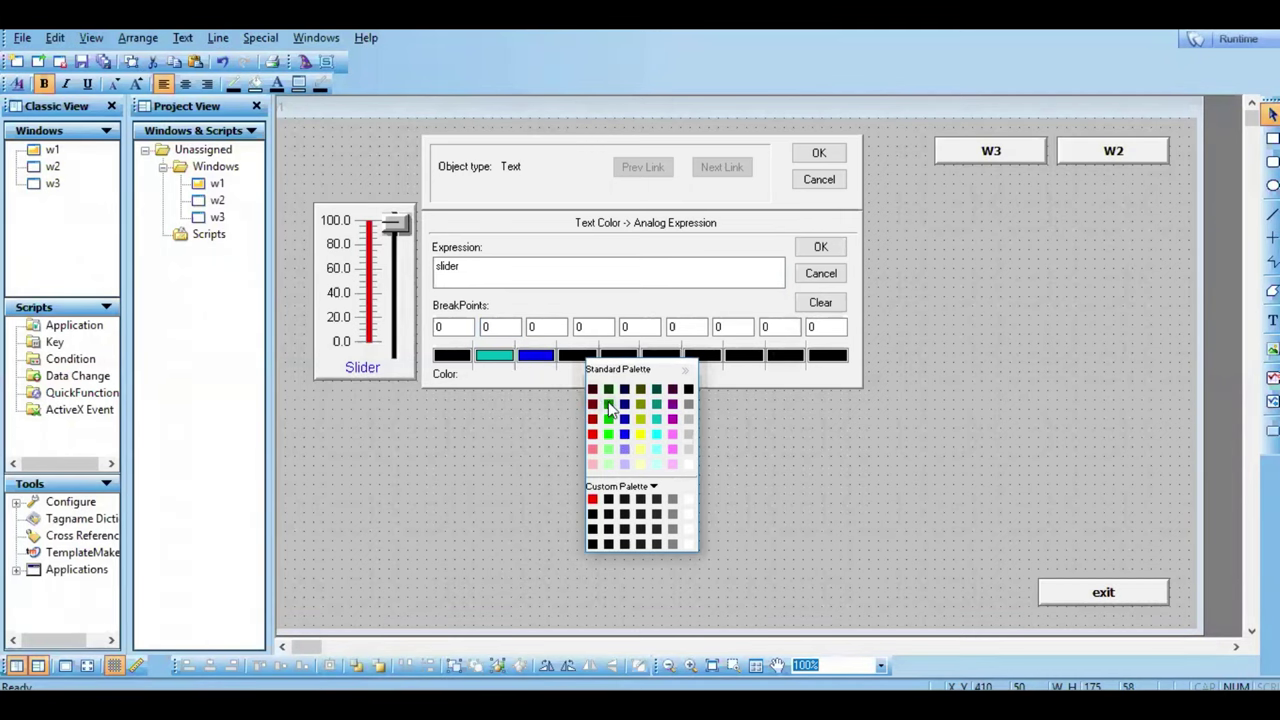
left_click(609, 404)
left_click(621, 360)
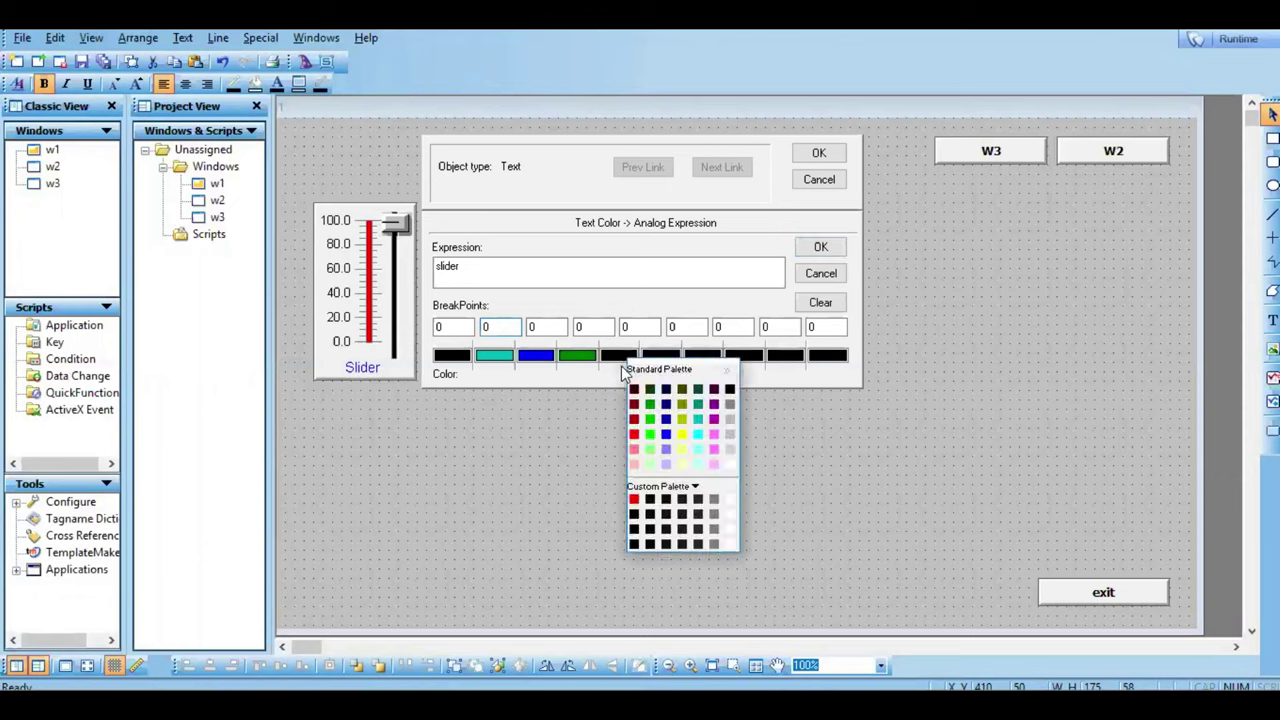
left_click(648, 436)
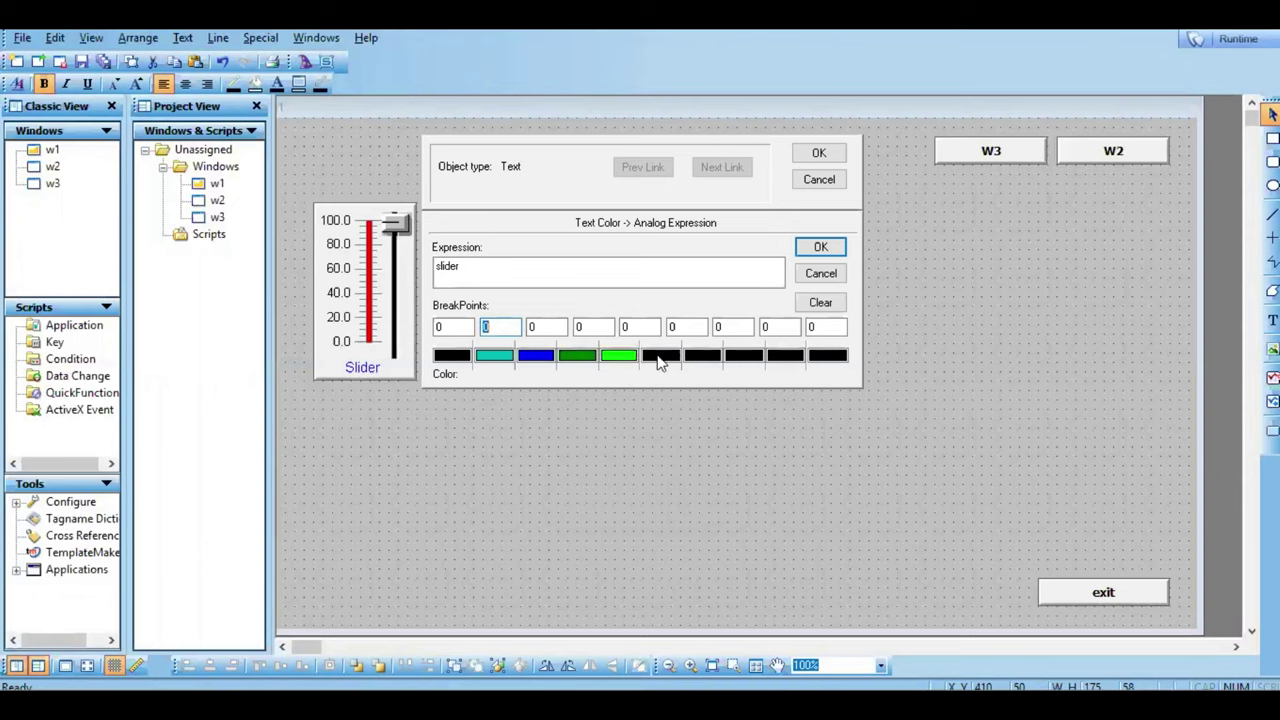
Step: Set the sixth to tenth analog text colors to magenta, red, pink, dark purple and red, and the first color to red
left_click(660, 357)
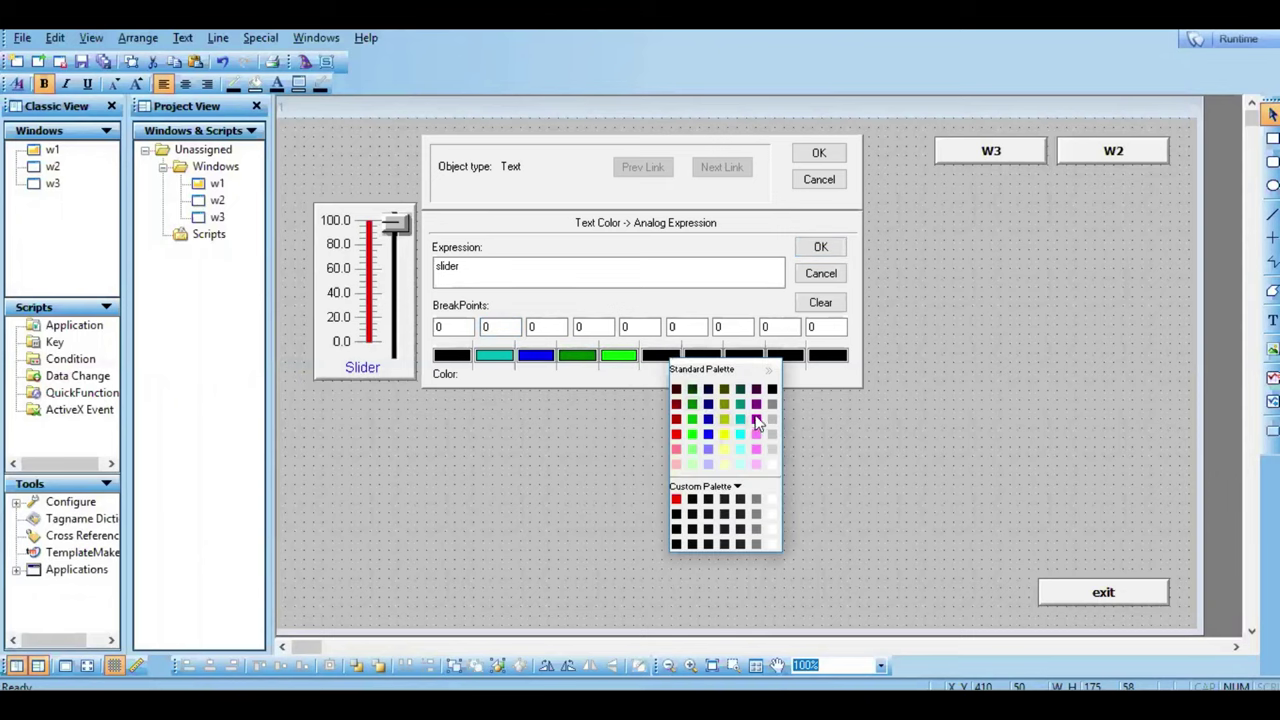
left_click(756, 419)
left_click(704, 357)
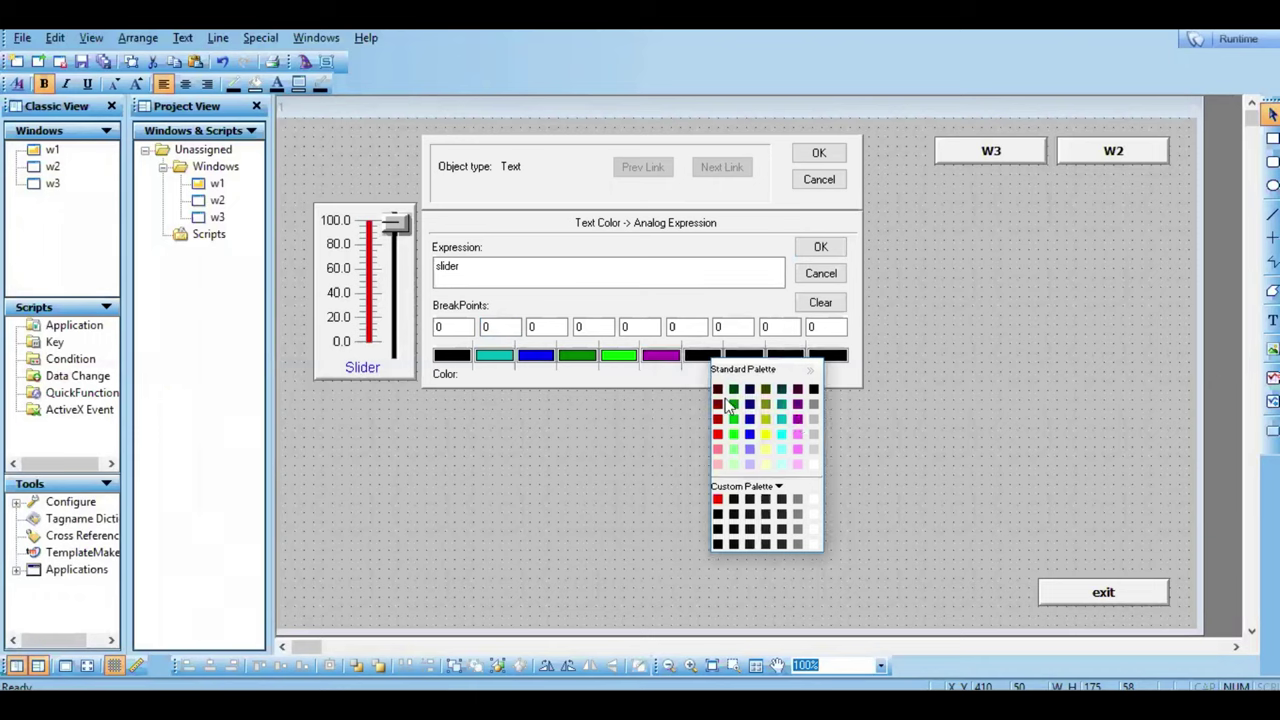
left_click(717, 434)
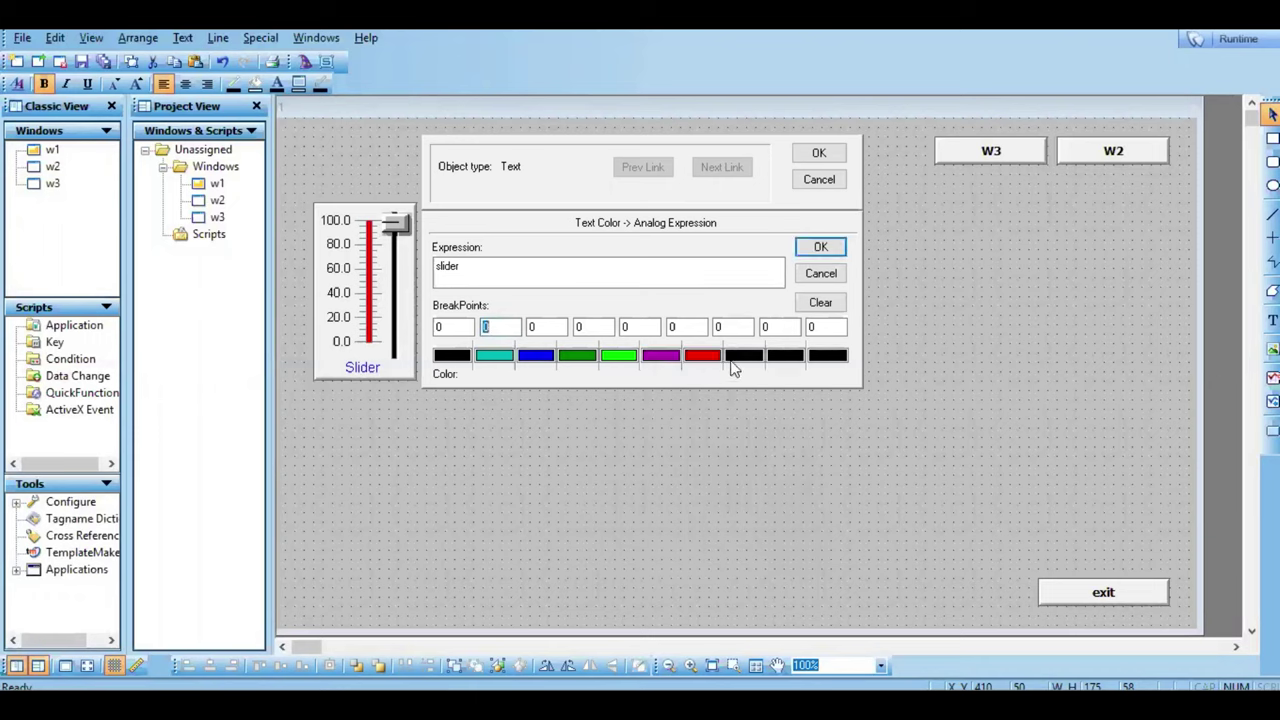
left_click(741, 360)
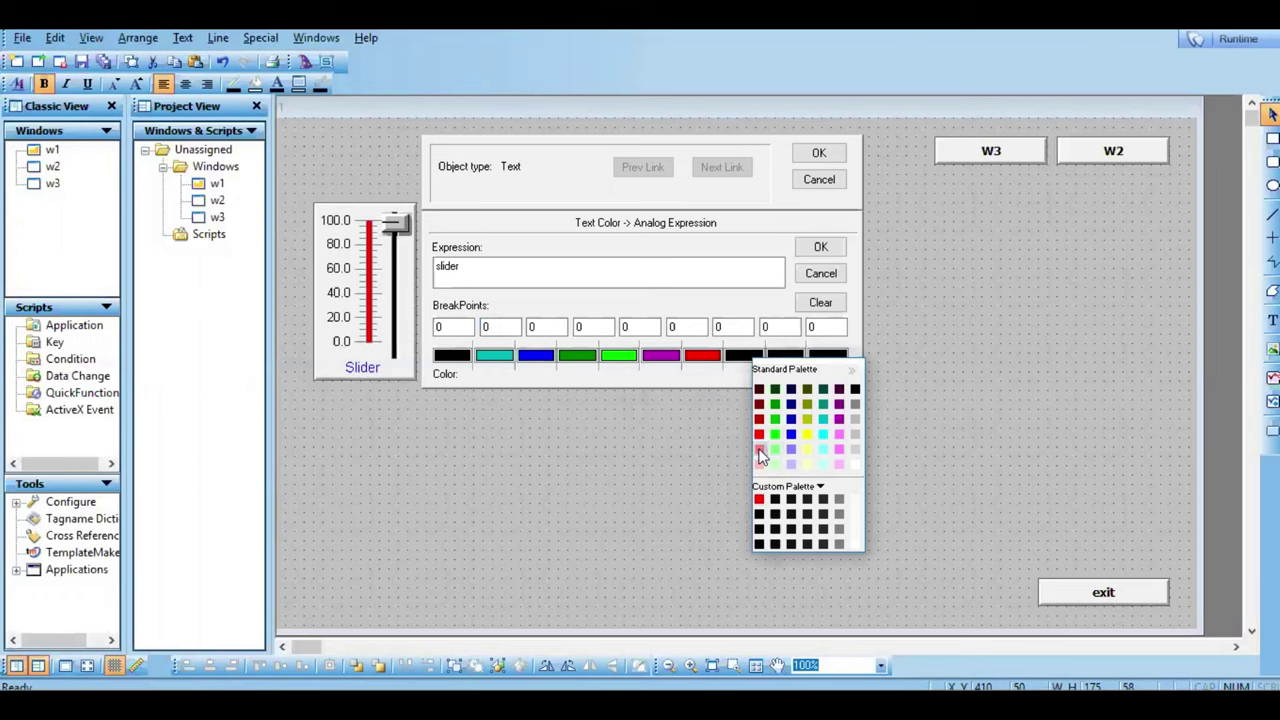
left_click(759, 450)
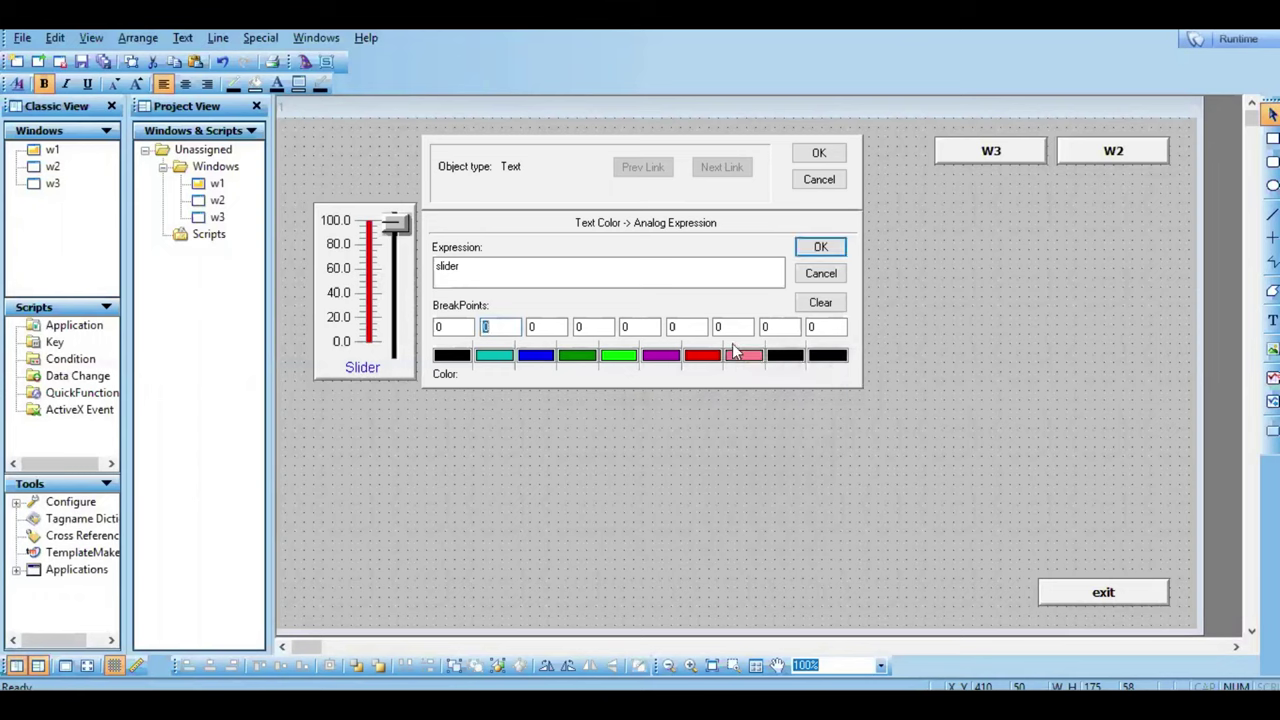
left_click(795, 358)
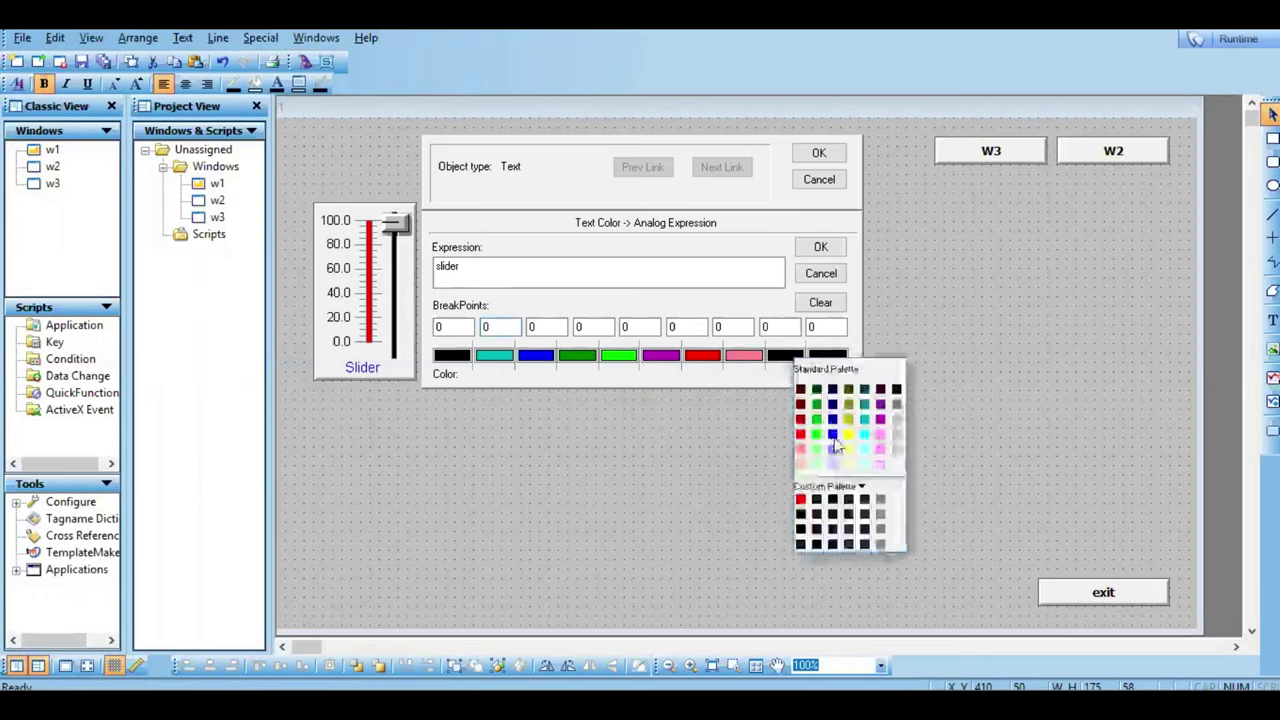
left_click(881, 404)
left_click(836, 357)
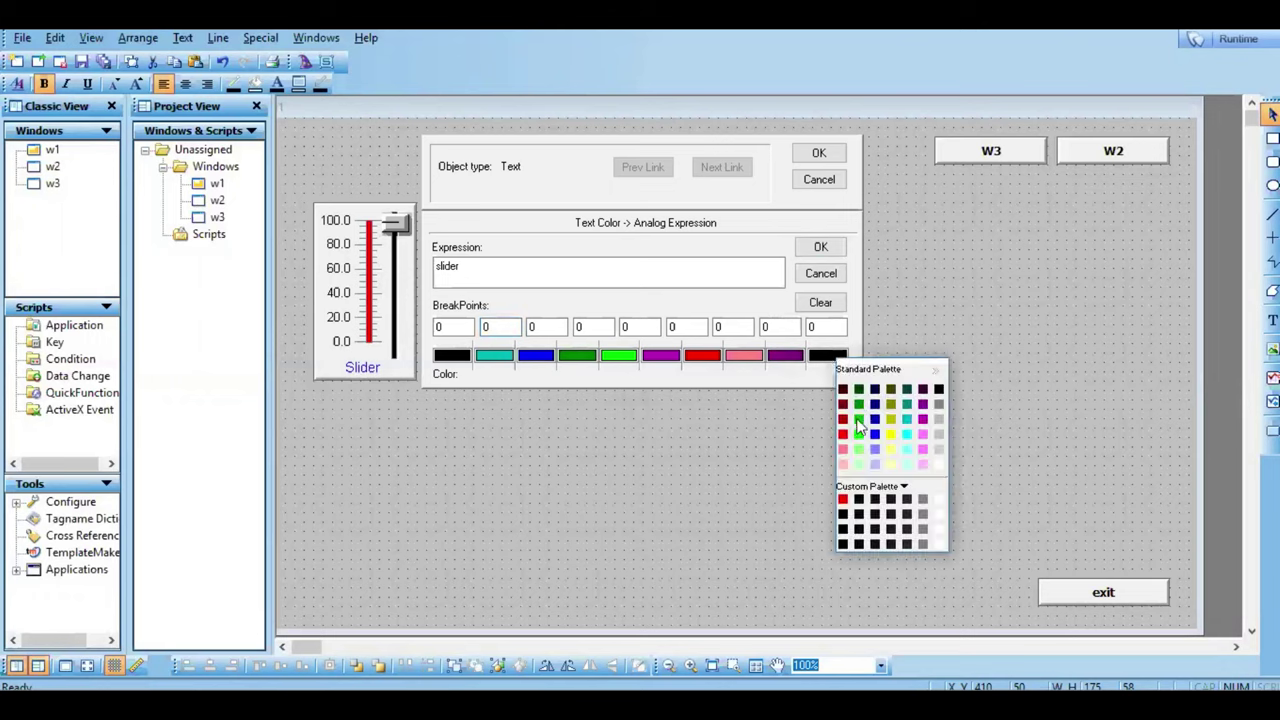
left_click(843, 433)
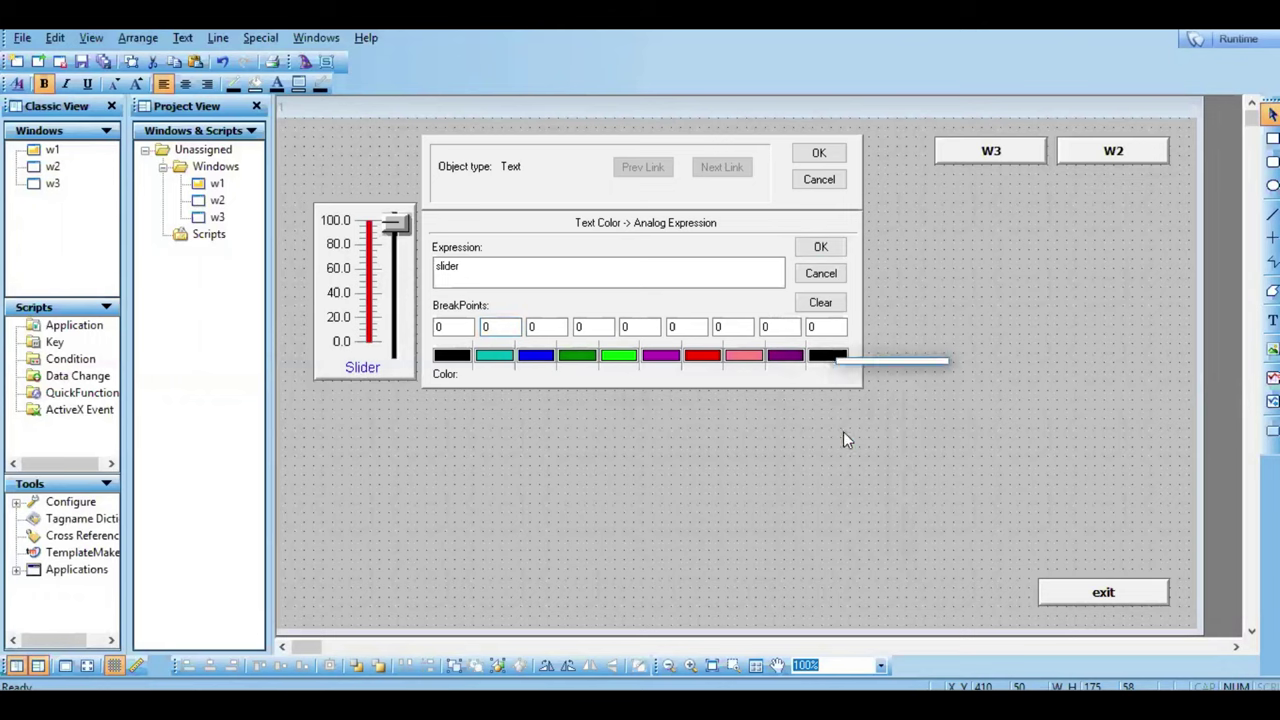
left_click(450, 357)
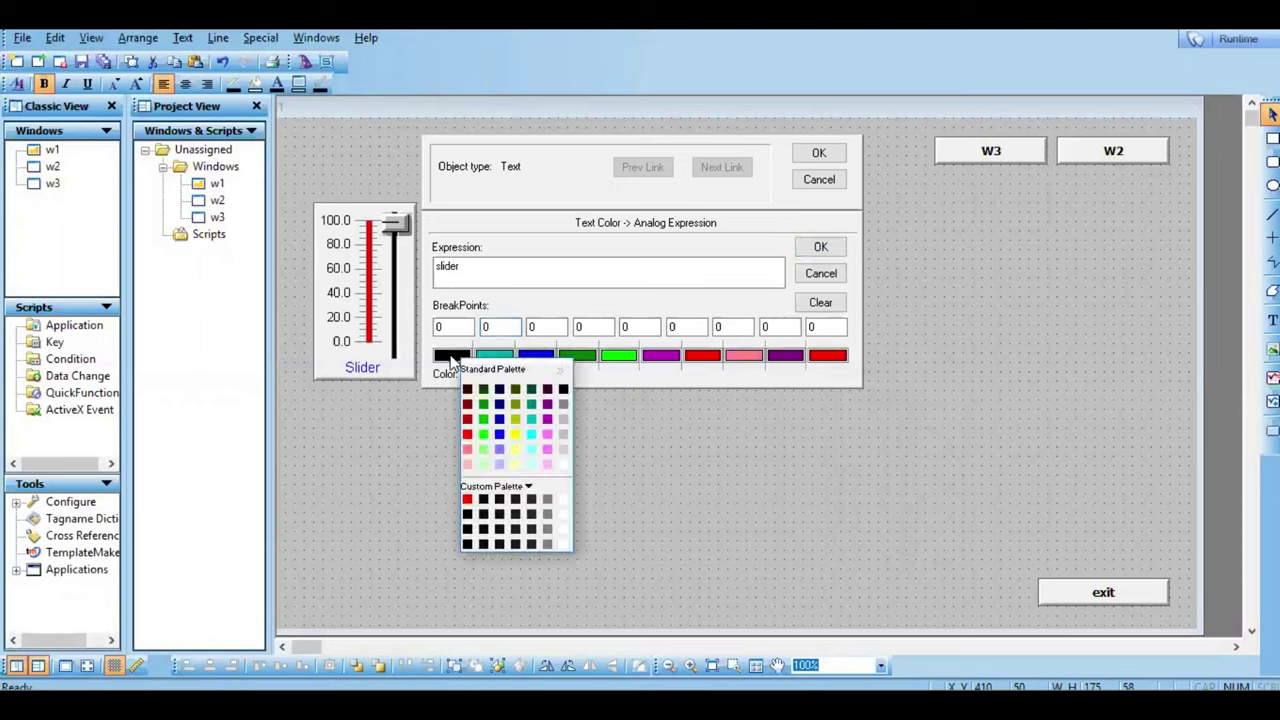
left_click(468, 434)
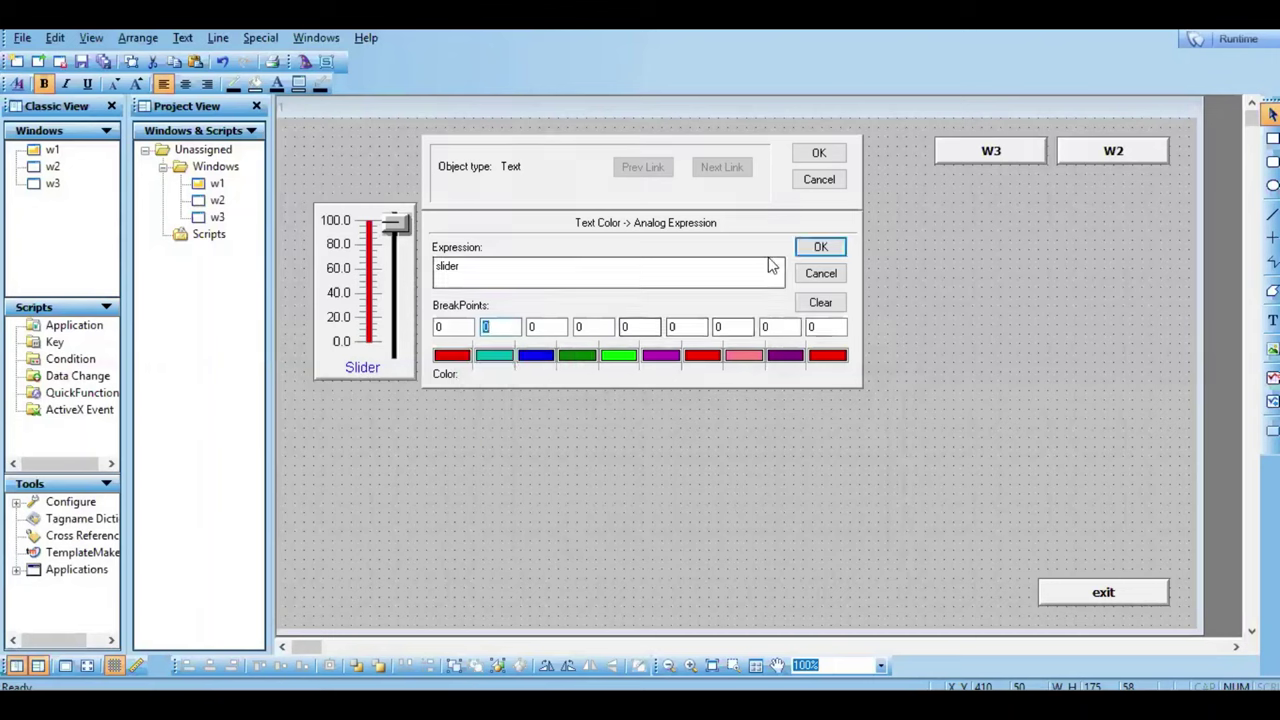
Step: Set the second to fifth breakpoints of the analog text color link to 10, 20, 30 and 40
type("10")
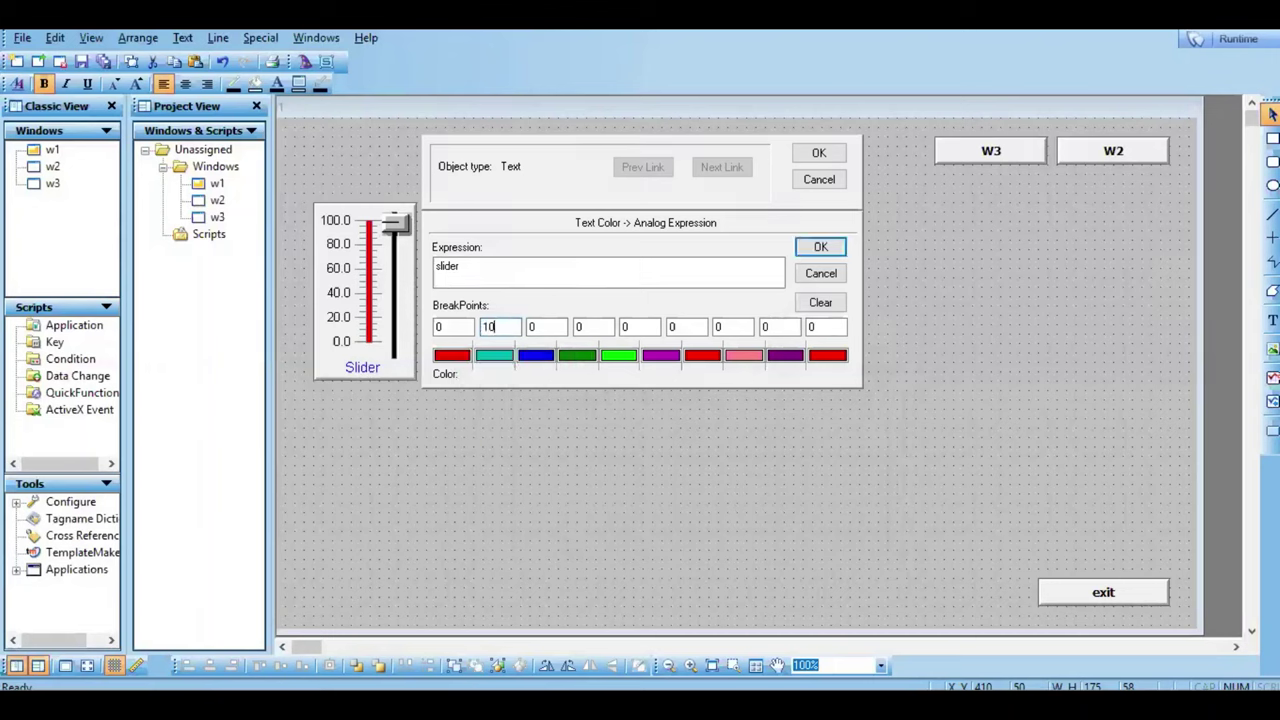
left_click(549, 327)
double_click(549, 327)
type("2")
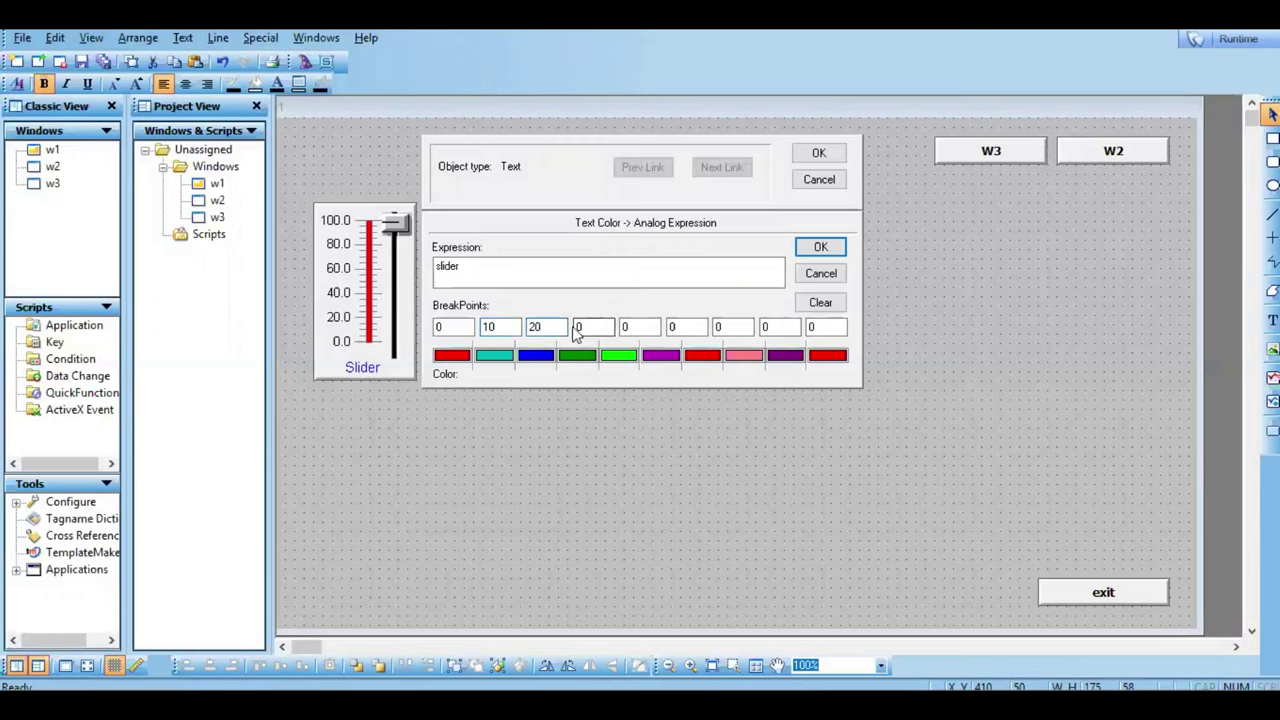
left_click(577, 327)
double_click(577, 327)
type("30")
left_click(622, 327)
double_click(622, 327)
type("40")
Step: Set the sixth to ninth breakpoints to 50, 80, 90 and 100, and apply the analog text color link
double_click(671, 327)
type("50")
double_click(718, 327)
type("80")
double_click(766, 328)
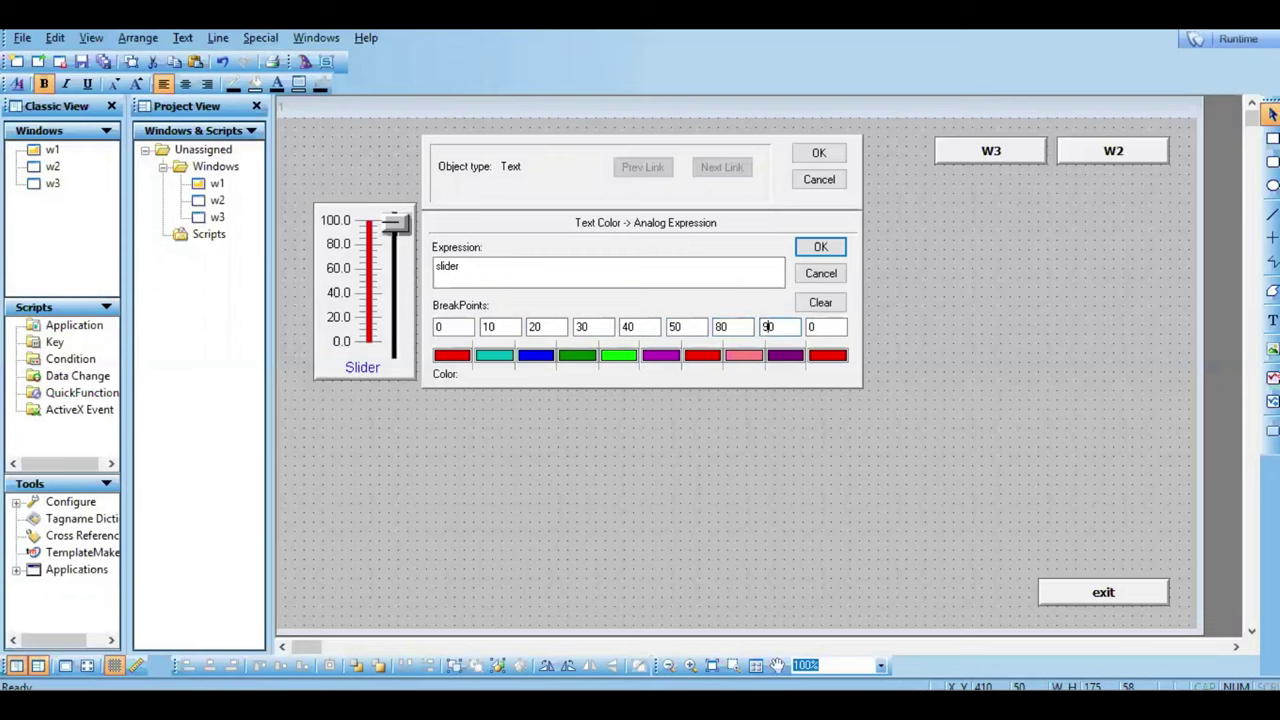
left_click(811, 331)
type("100")
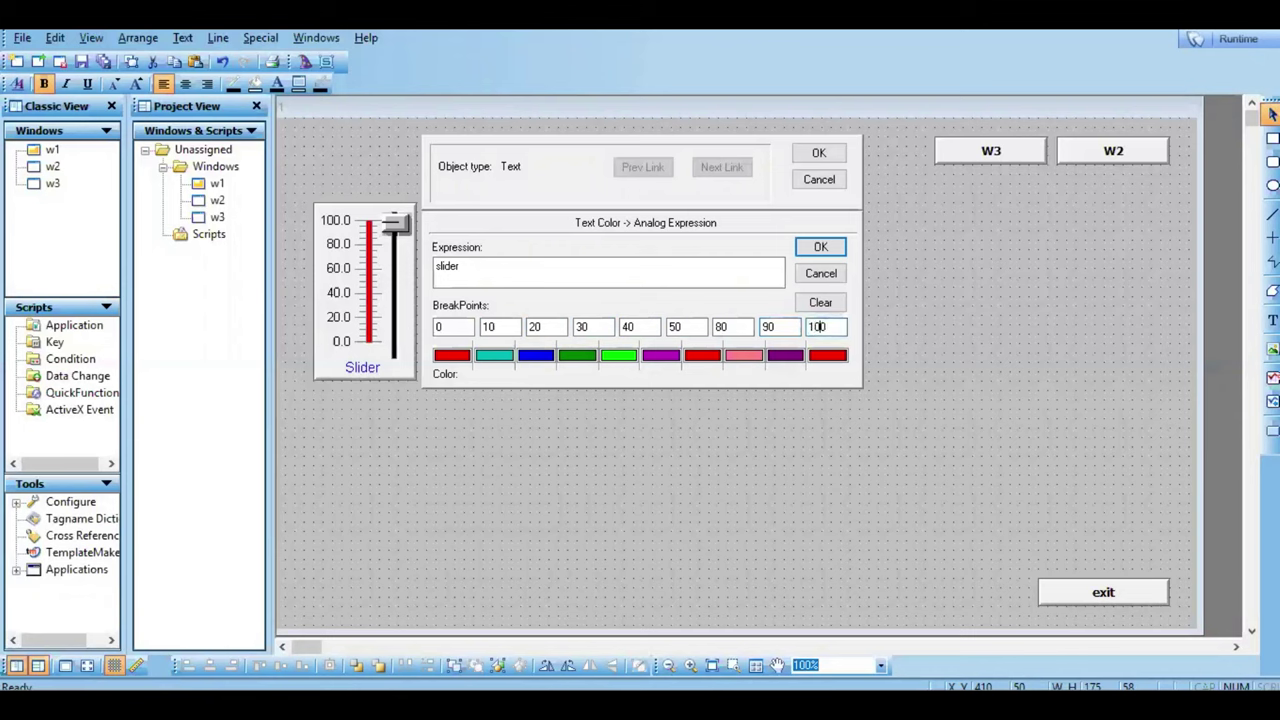
left_click(821, 247)
left_click(820, 155)
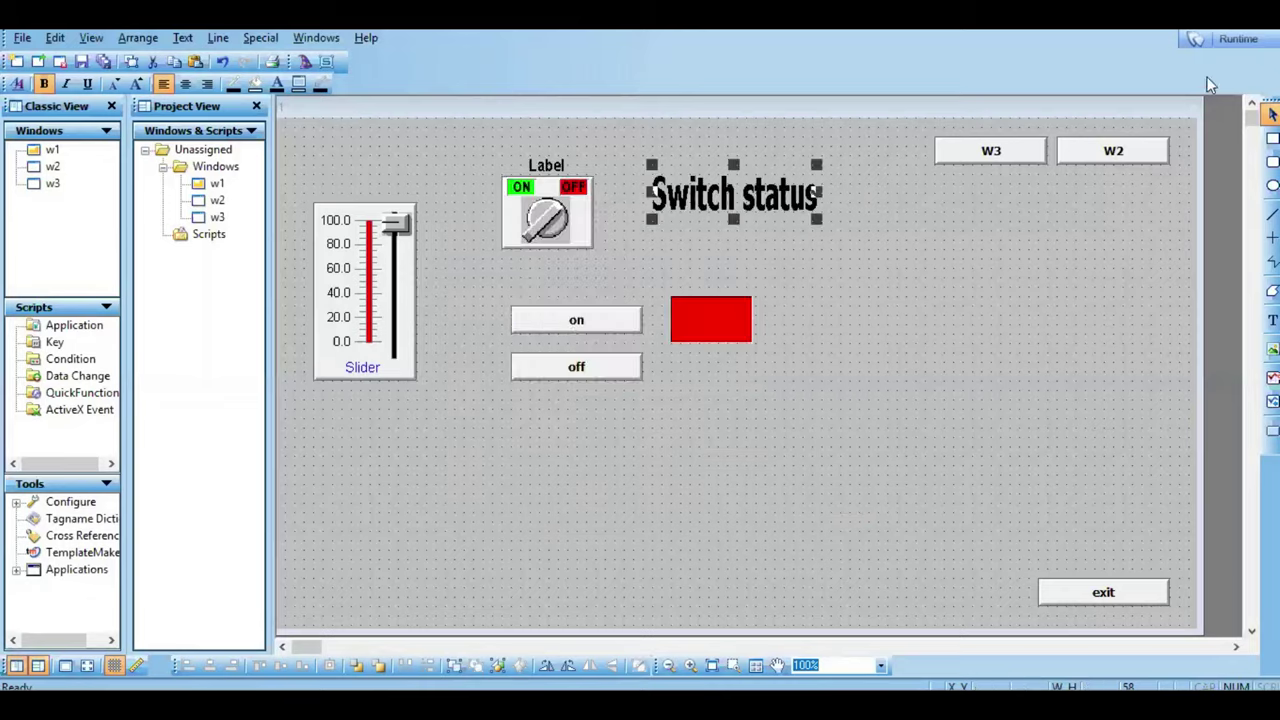
Step: Test the analog text color in runtime by moving the slider up to 100 and back to 0, and return to development
left_click(1237, 40)
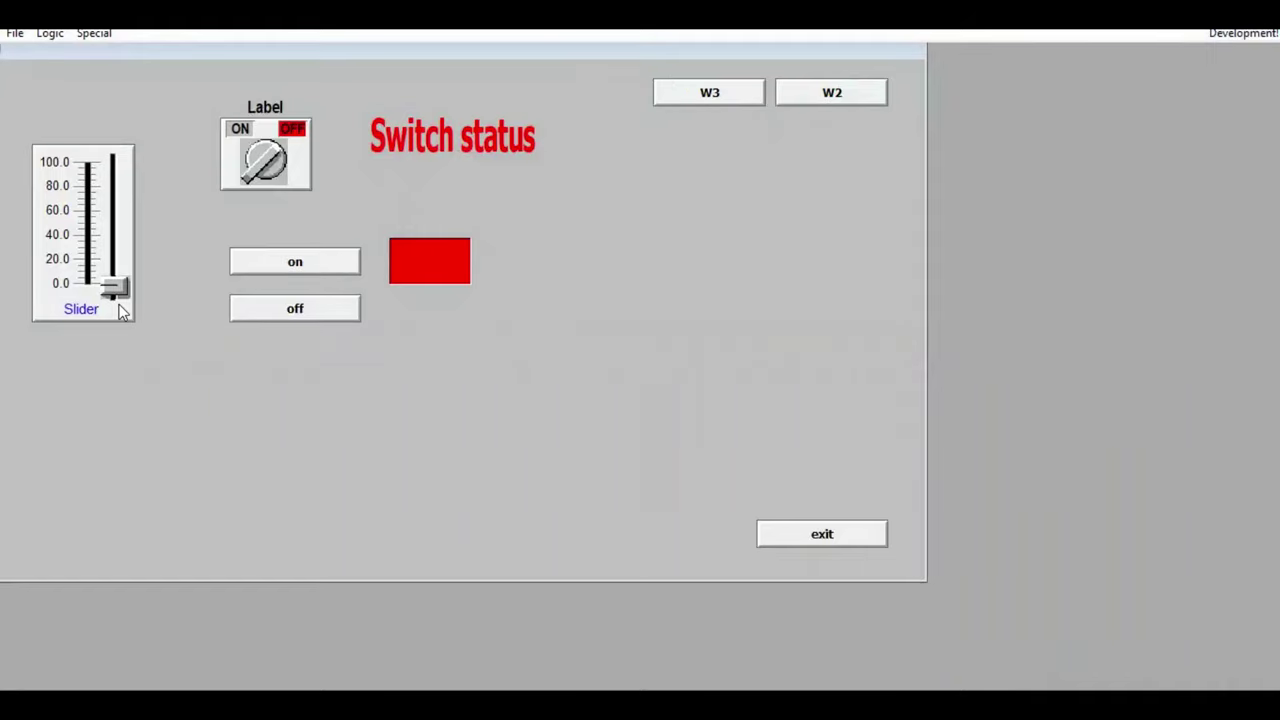
left_click_drag(122, 300, 115, 160)
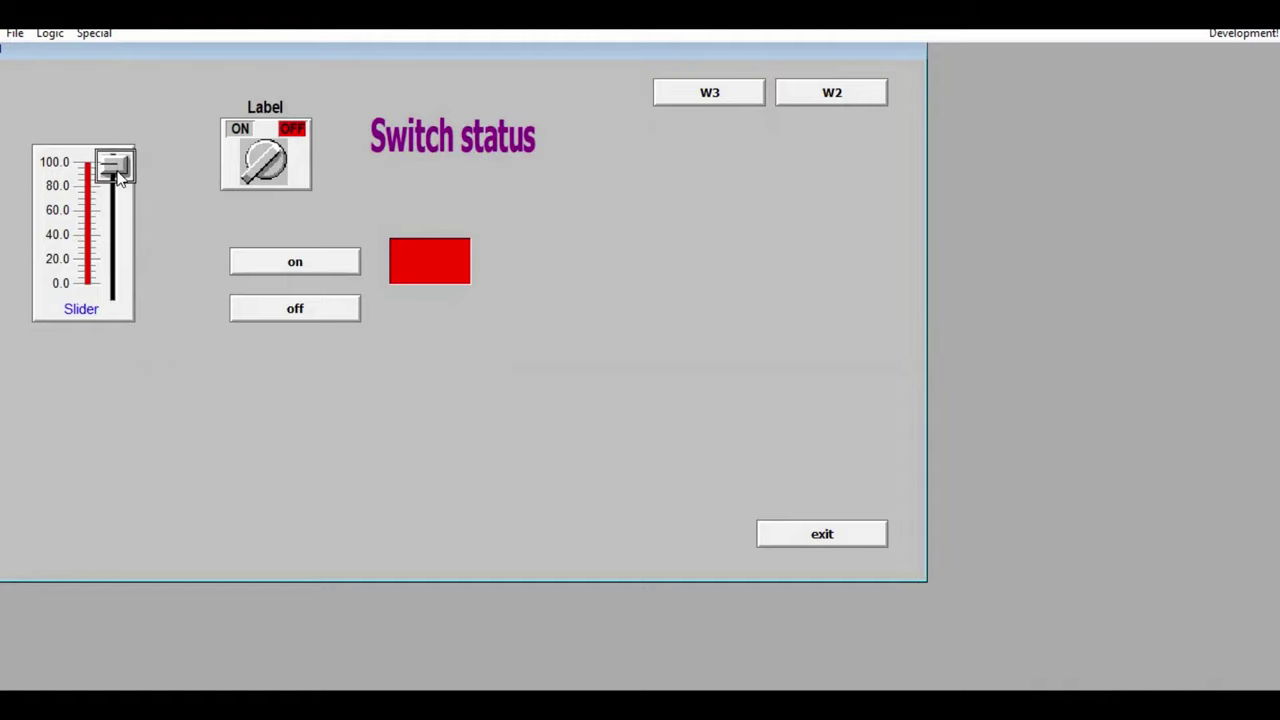
left_click_drag(118, 172, 135, 377)
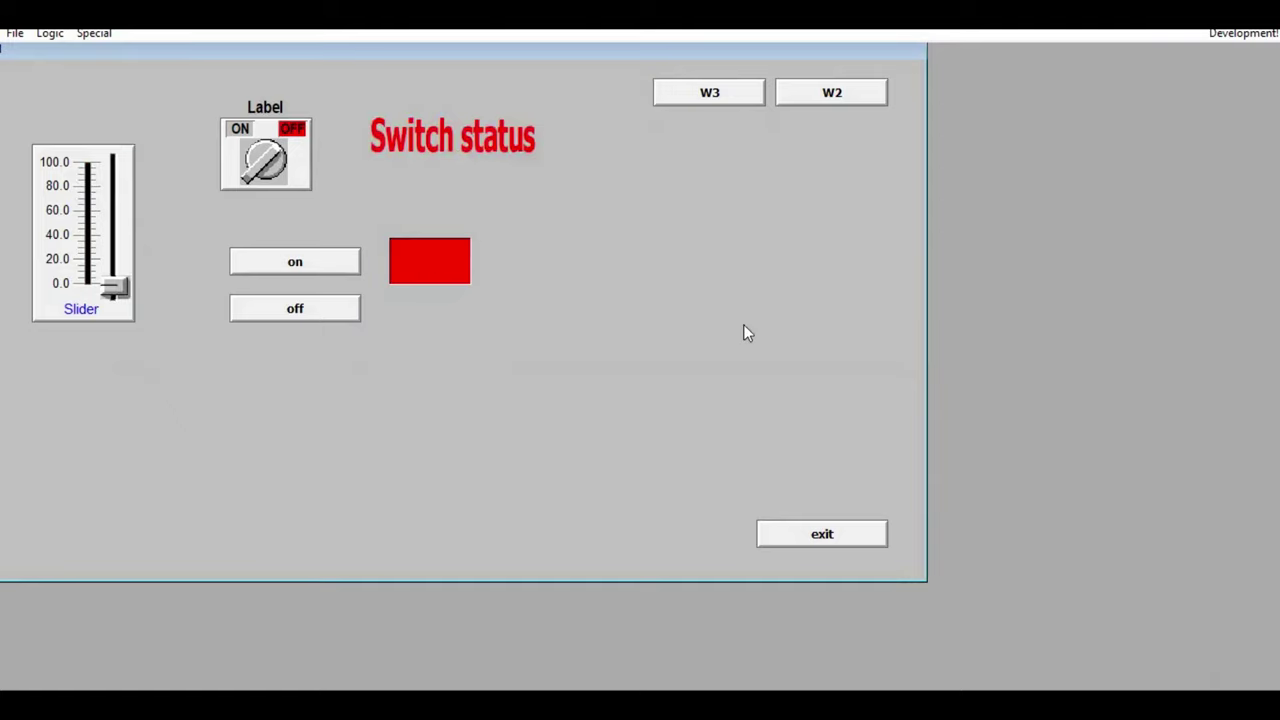
left_click(1250, 38)
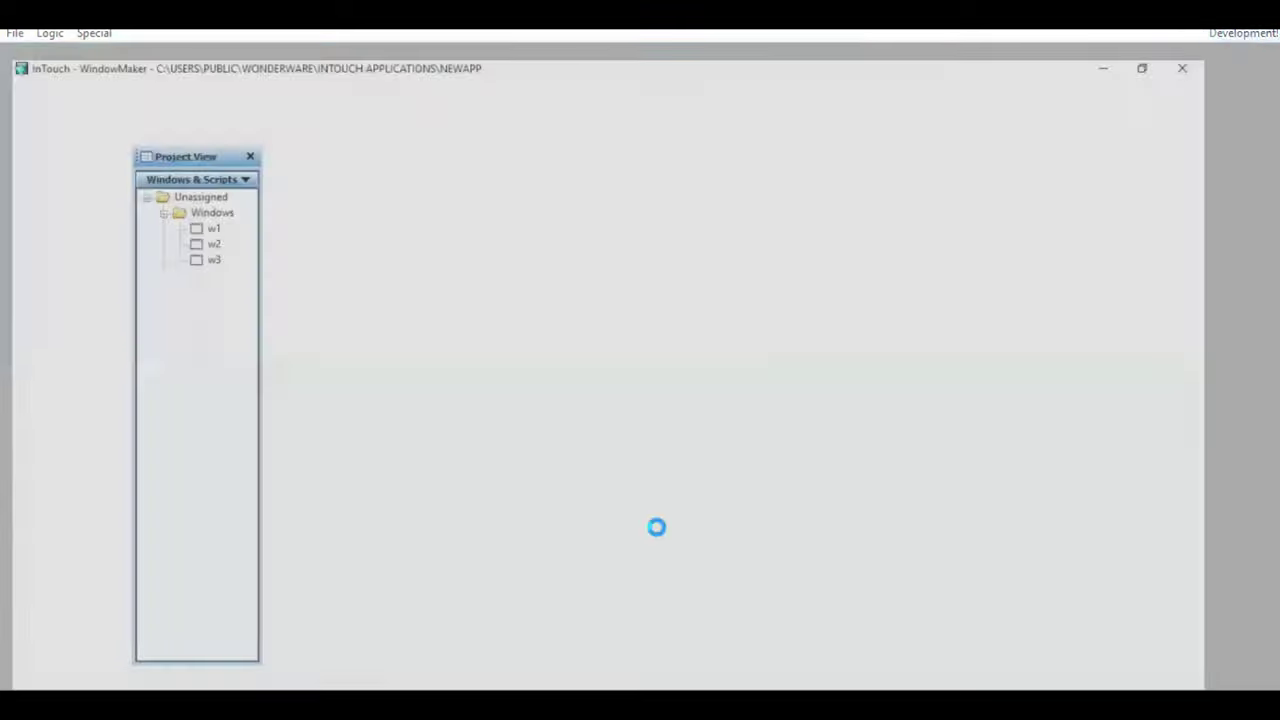
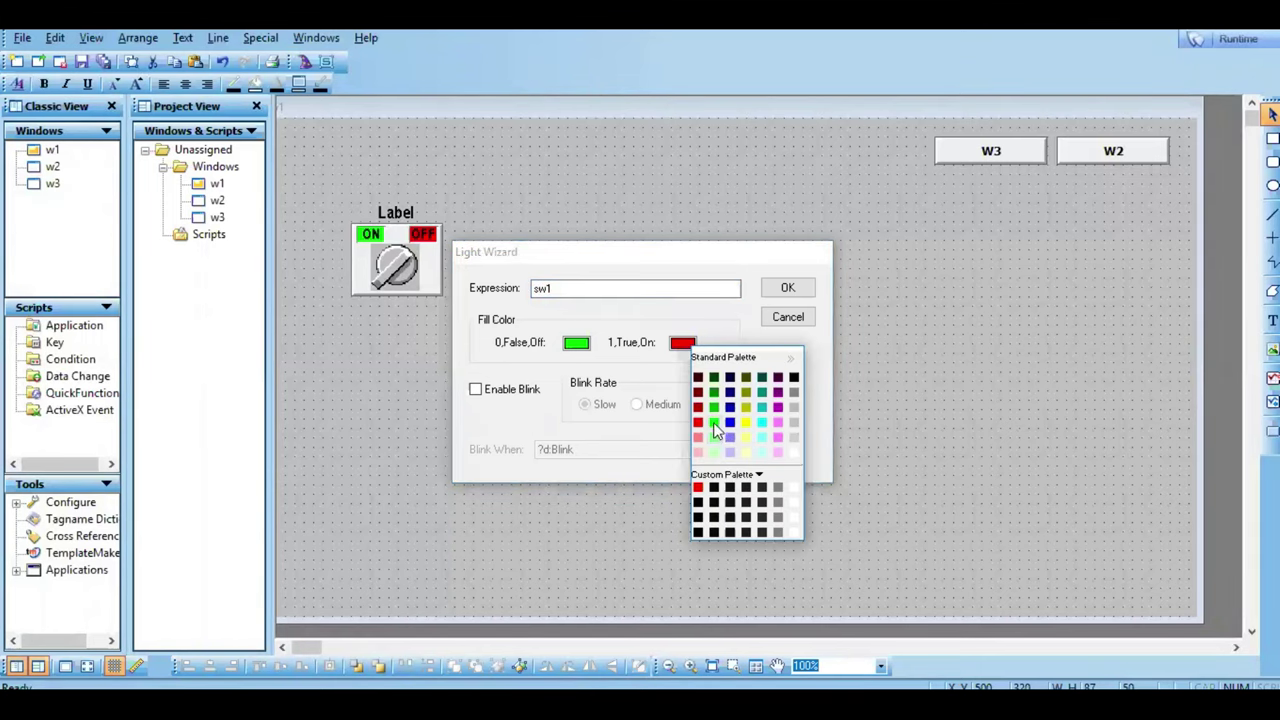
Step: Set the sw1 light's on color to green and its off color to red
left_click(713, 423)
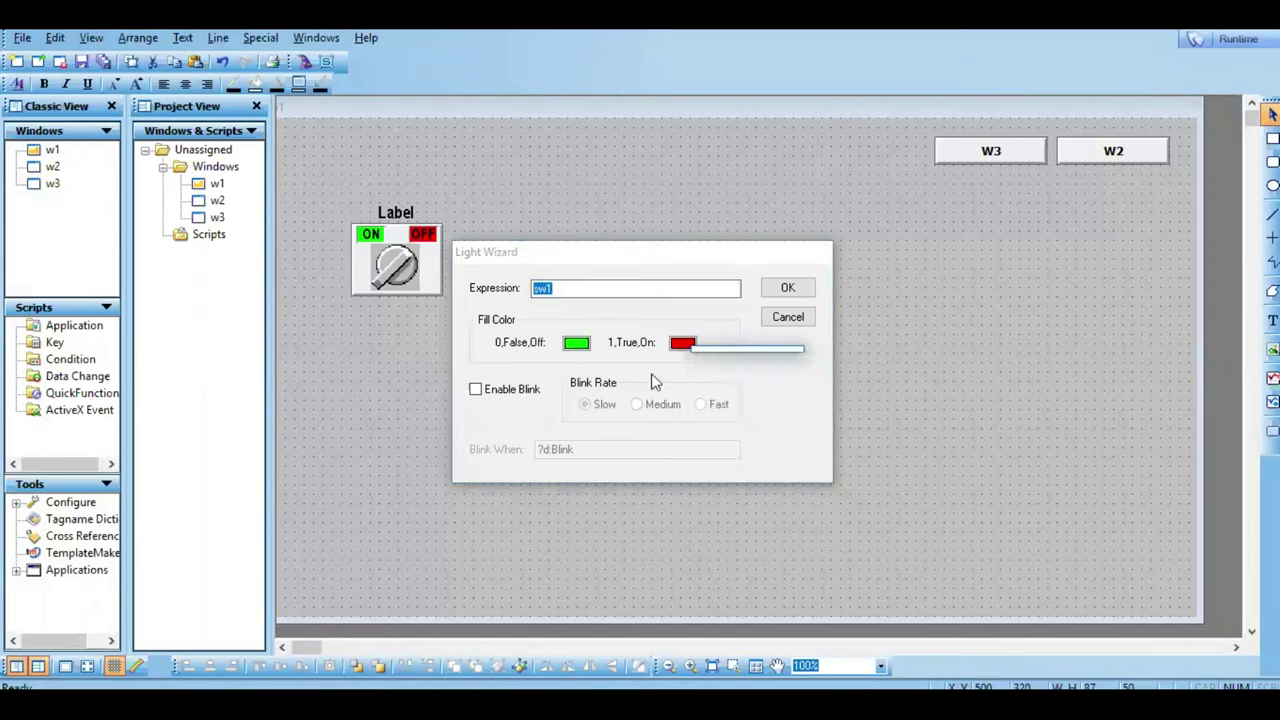
left_click(576, 346)
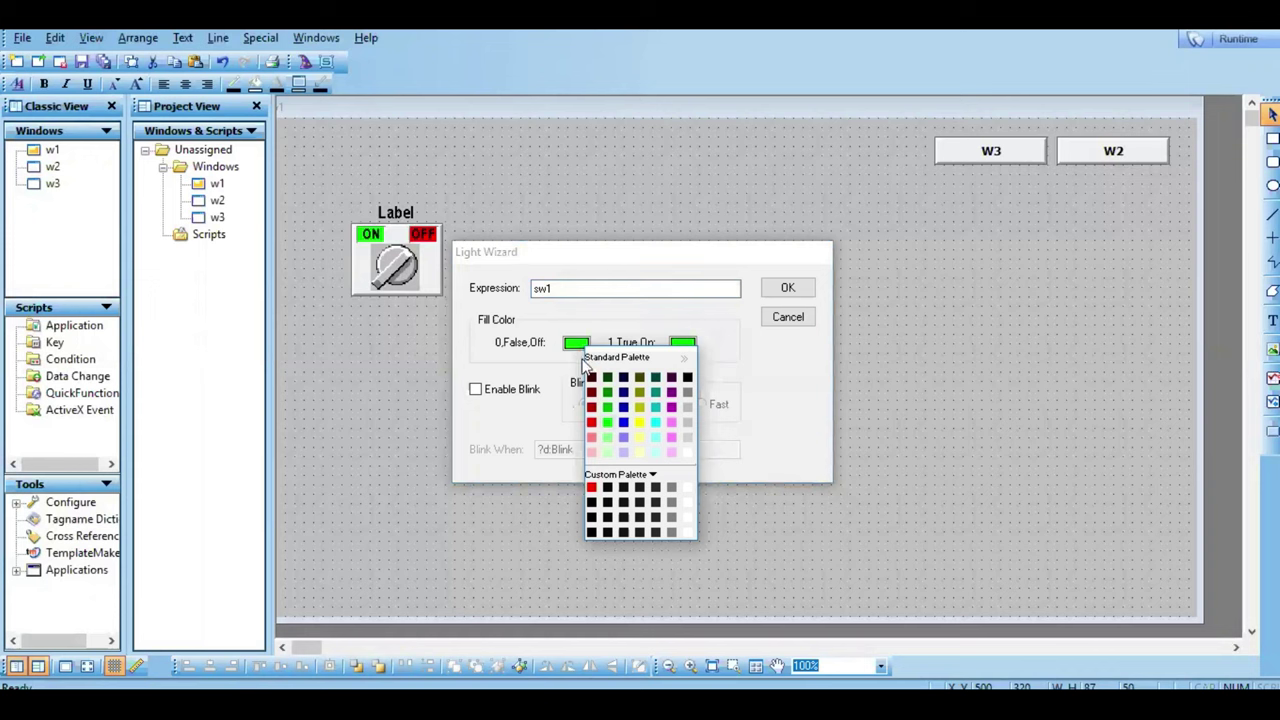
left_click(596, 427)
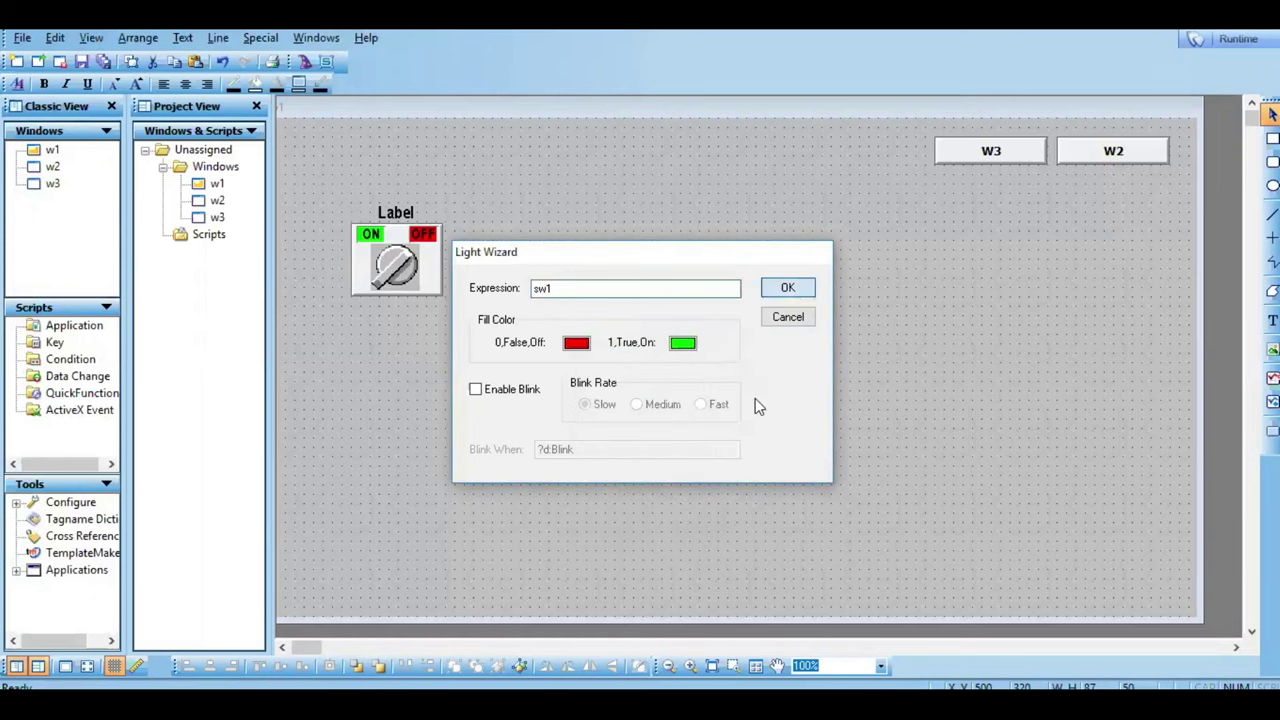
key("Return")
left_click(719, 577)
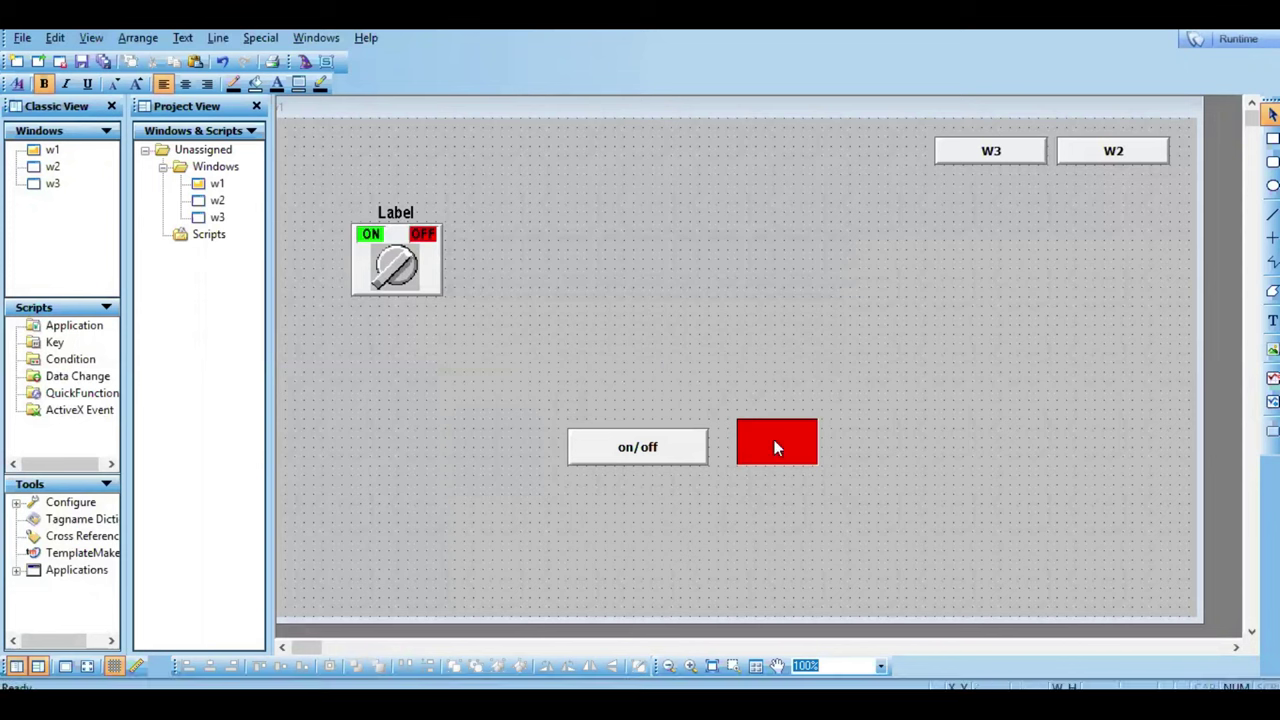
Step: Review the on/off button's discrete user input link settings and close them without changes
left_click(650, 444)
double_click(648, 444)
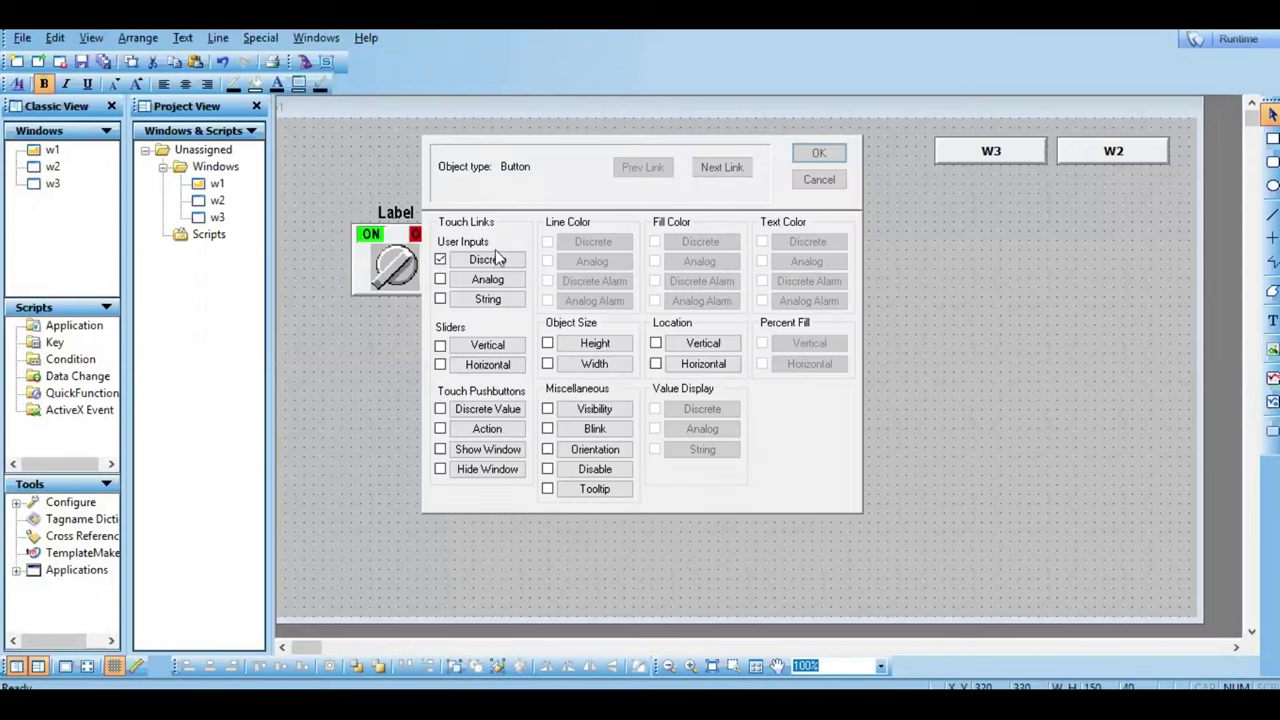
left_click(490, 260)
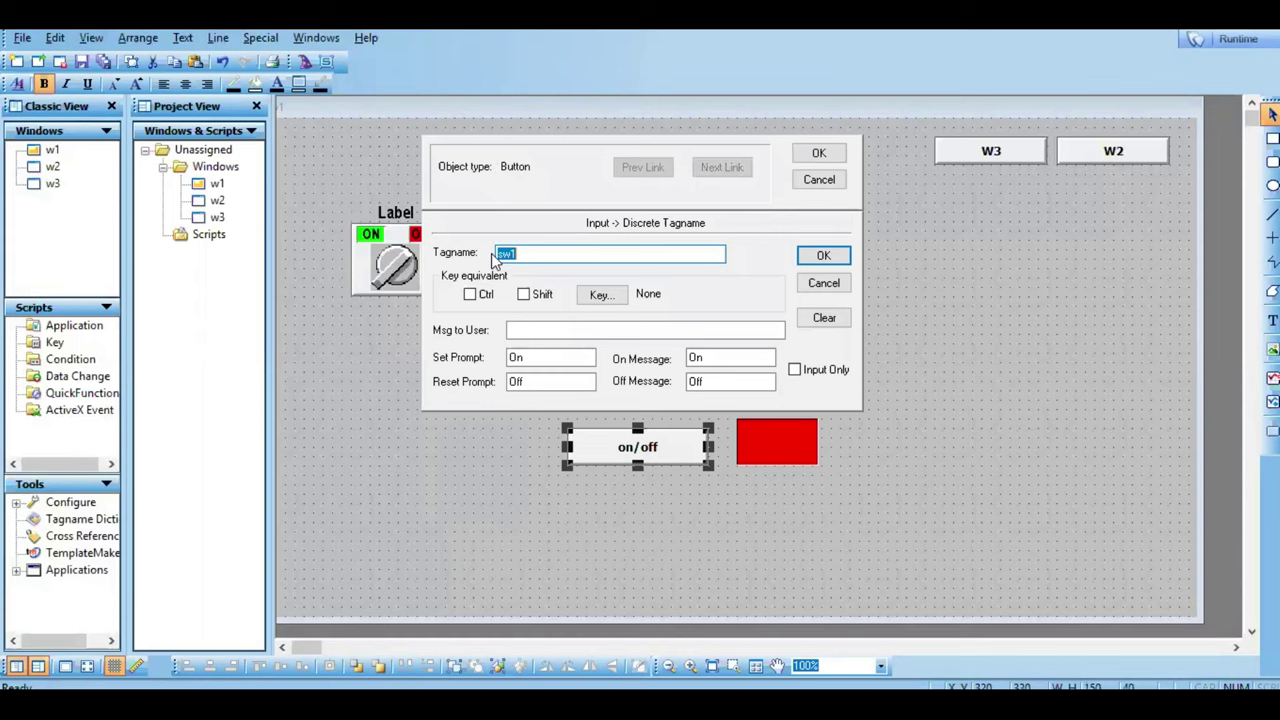
left_click(824, 283)
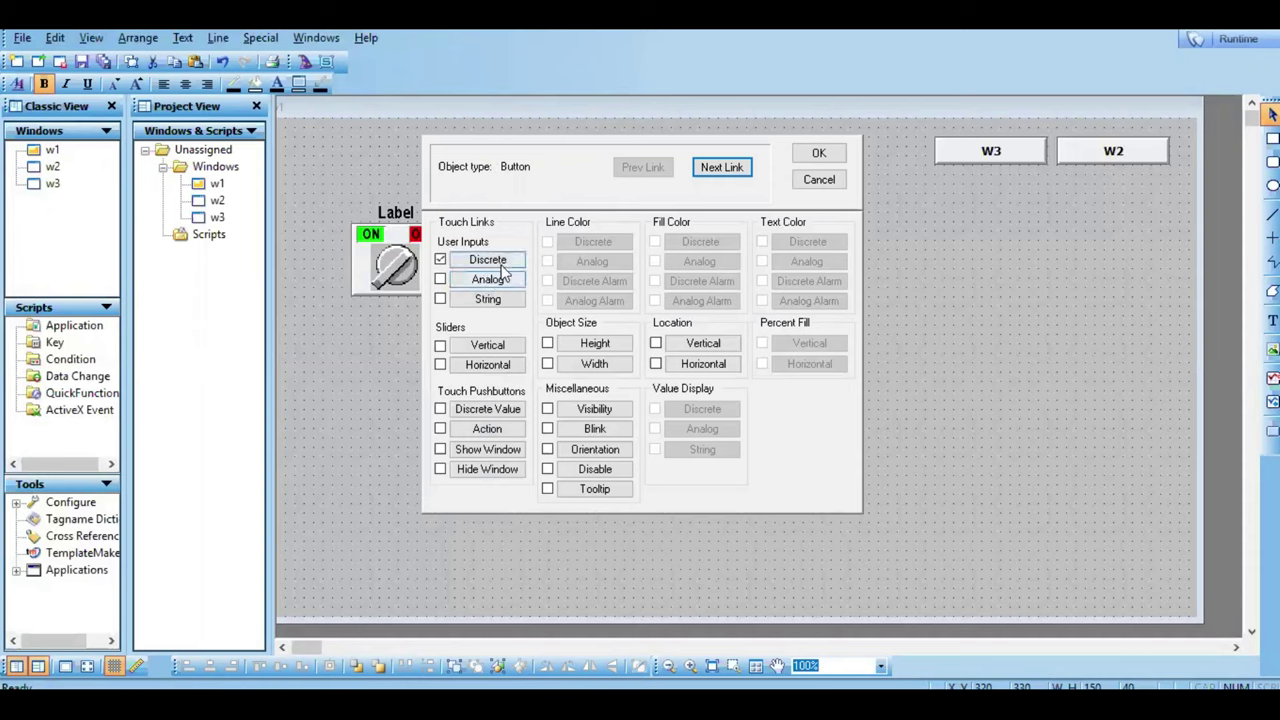
left_click(490, 260)
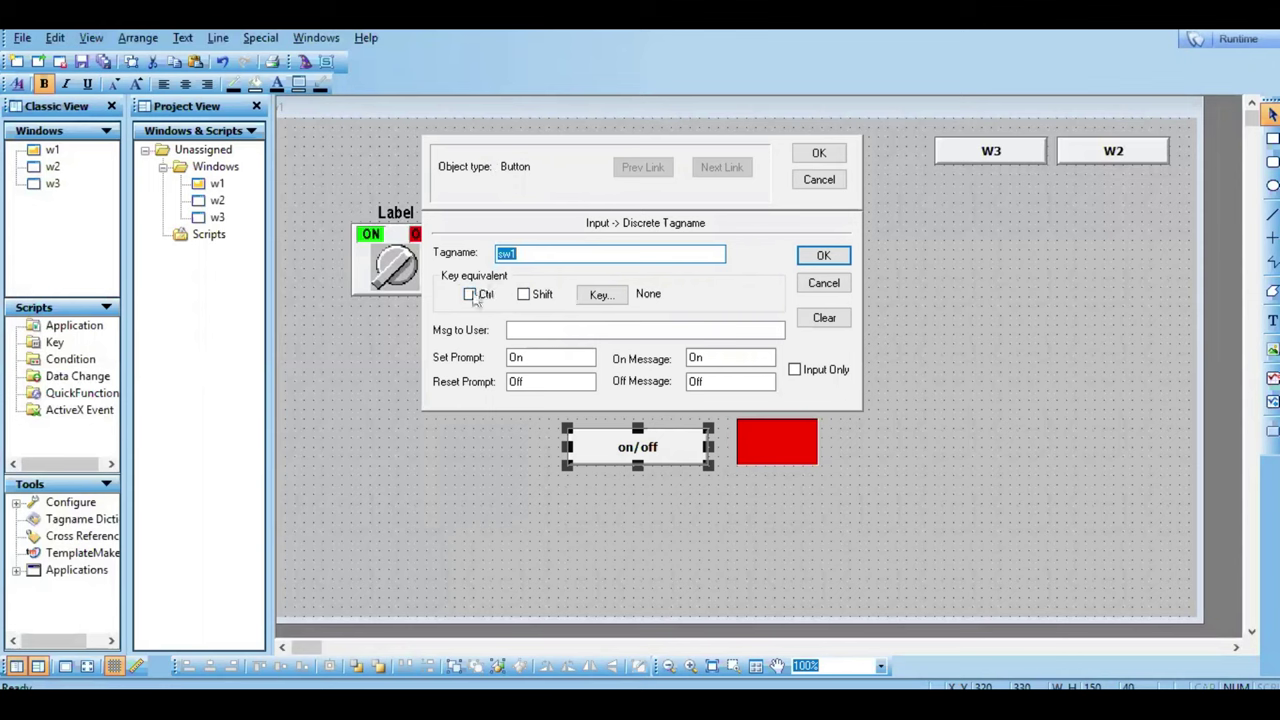
left_click(820, 180)
Step: Try the on/off button's discrete input in runtime and return to development
left_click(1240, 40)
left_click(1253, 42)
left_click(395, 394)
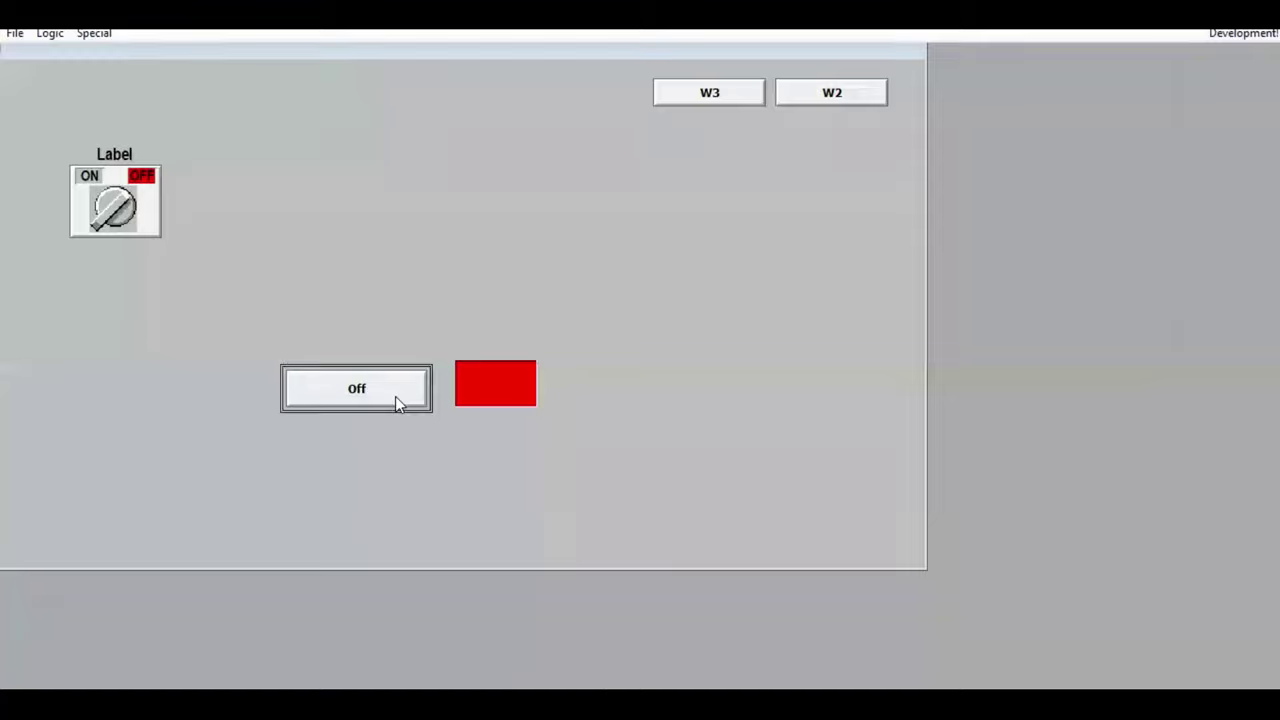
left_click_drag(363, 445, 468, 388)
left_click(468, 388)
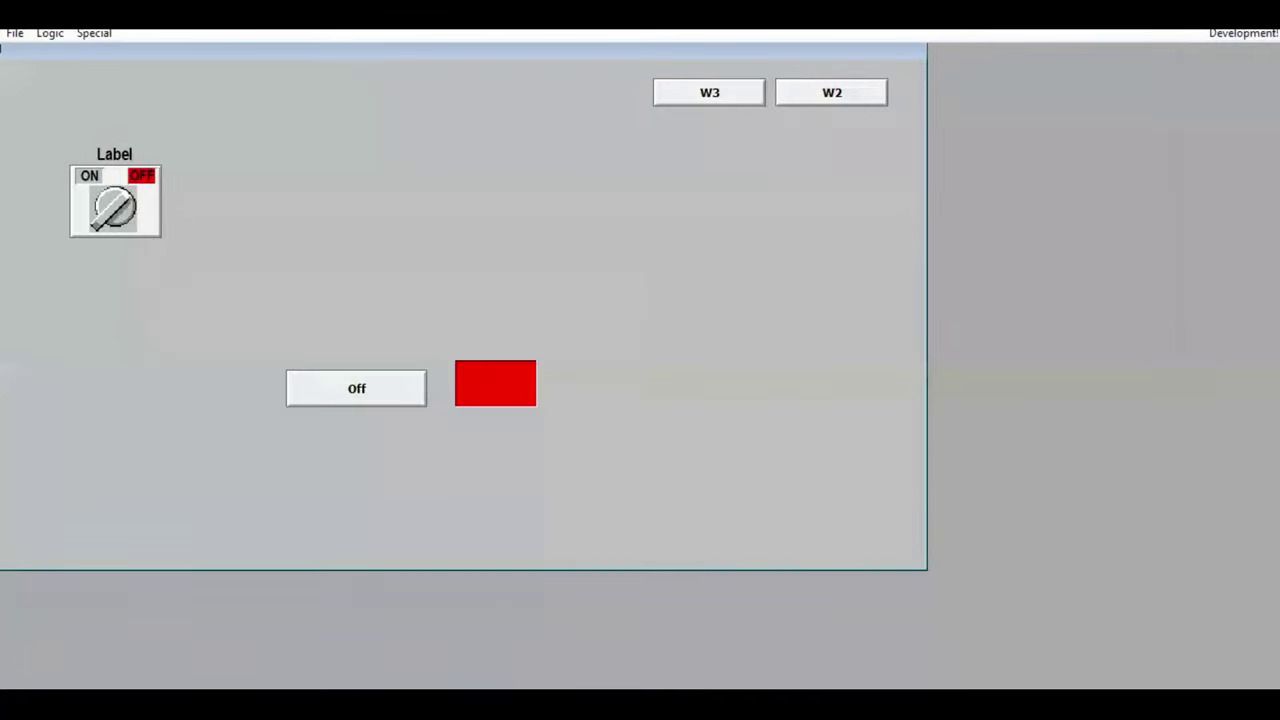
left_click(1250, 34)
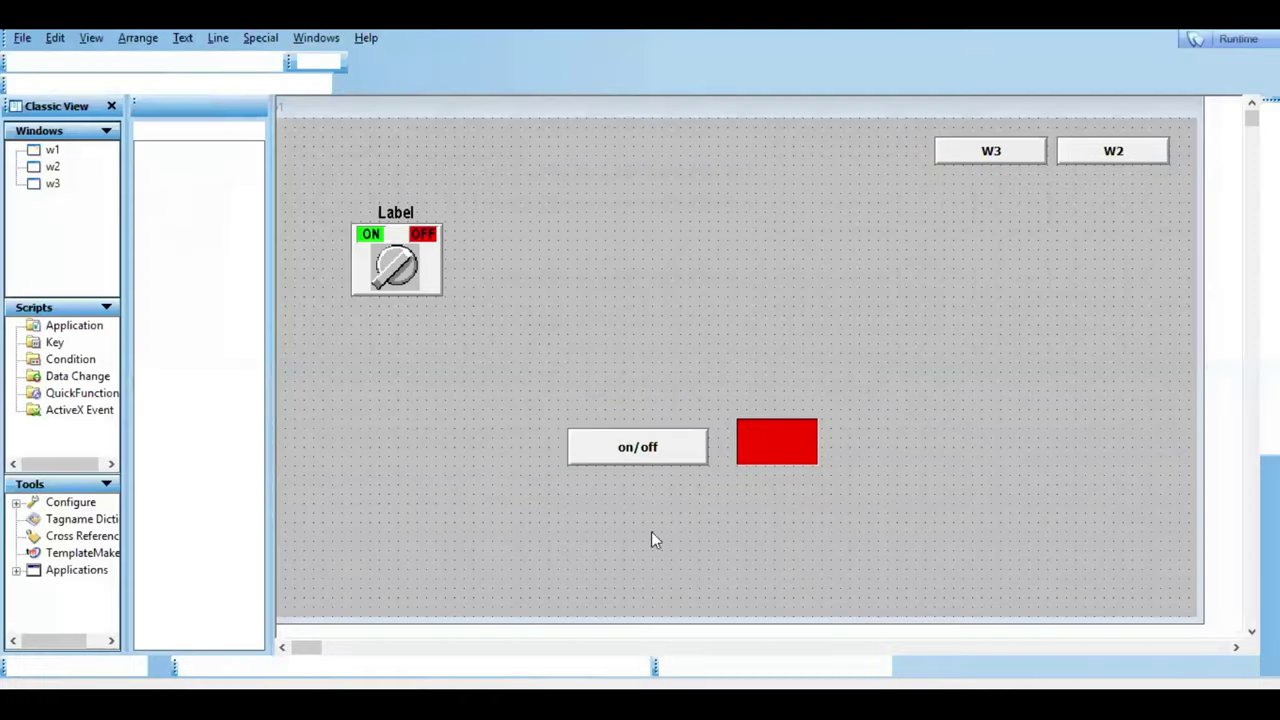
Step: Assign 1 as the key equivalent in the on/off button's discrete user input link
double_click(678, 451)
left_click(496, 264)
left_click(489, 261)
left_click(610, 296)
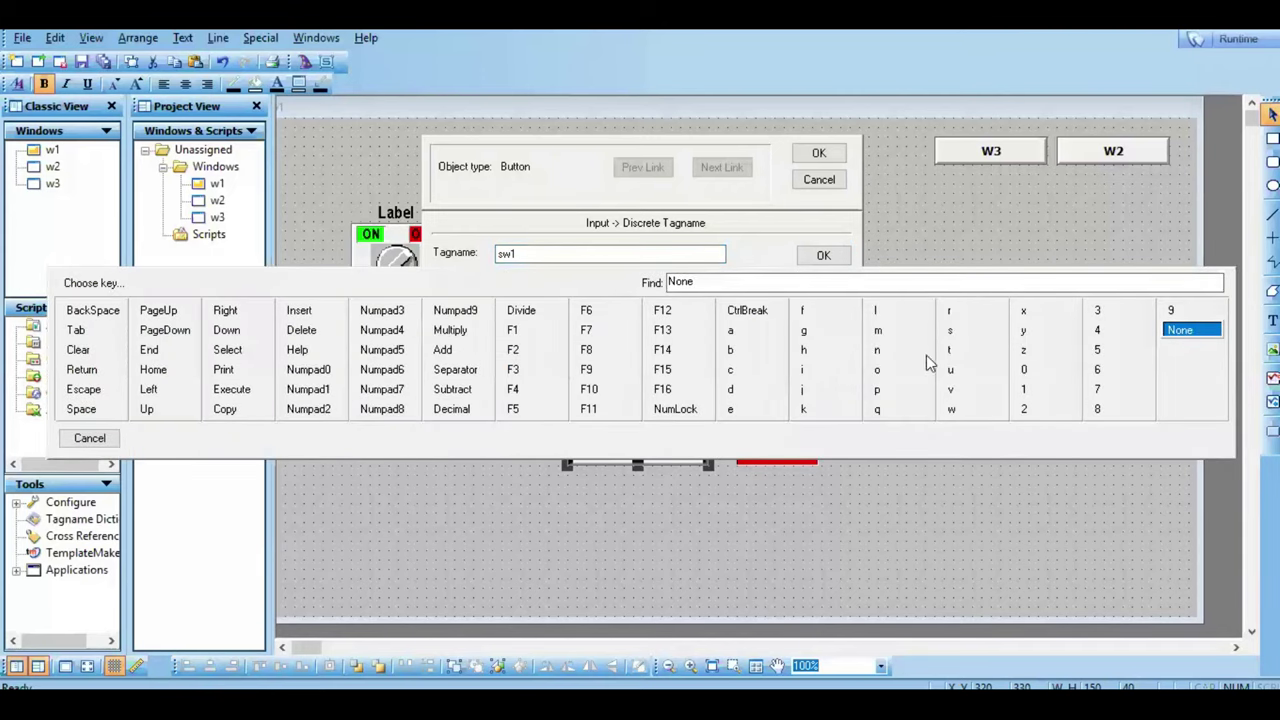
left_click(1028, 389)
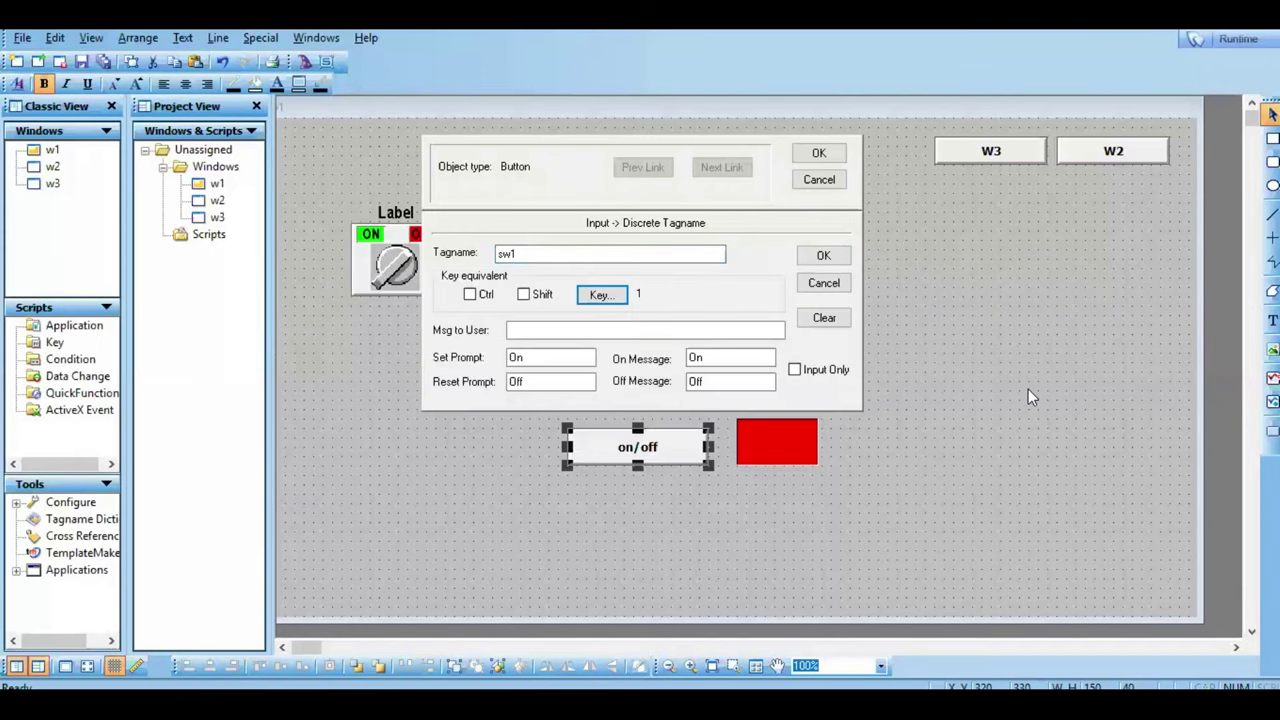
left_click(612, 295)
left_click(835, 258)
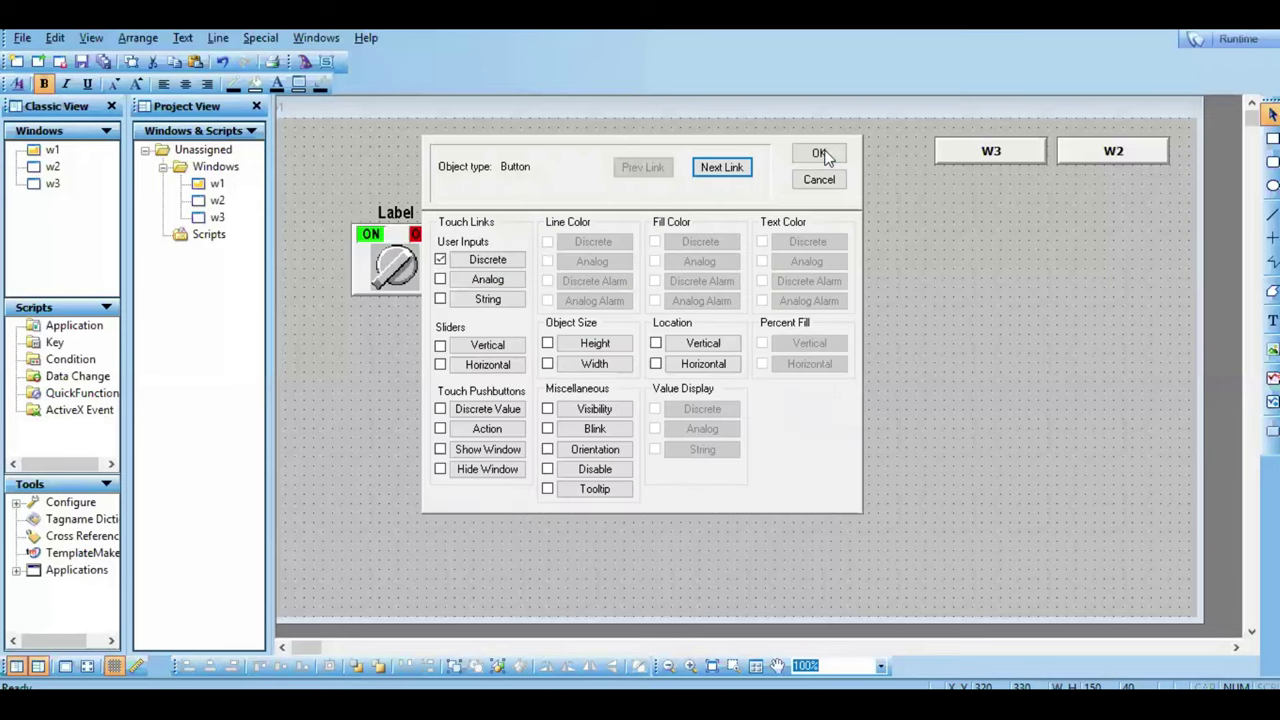
left_click(826, 156)
Step: Test the key equivalent in runtime by setting sw1 on and off through the input prompt, and return to development
left_click(1238, 39)
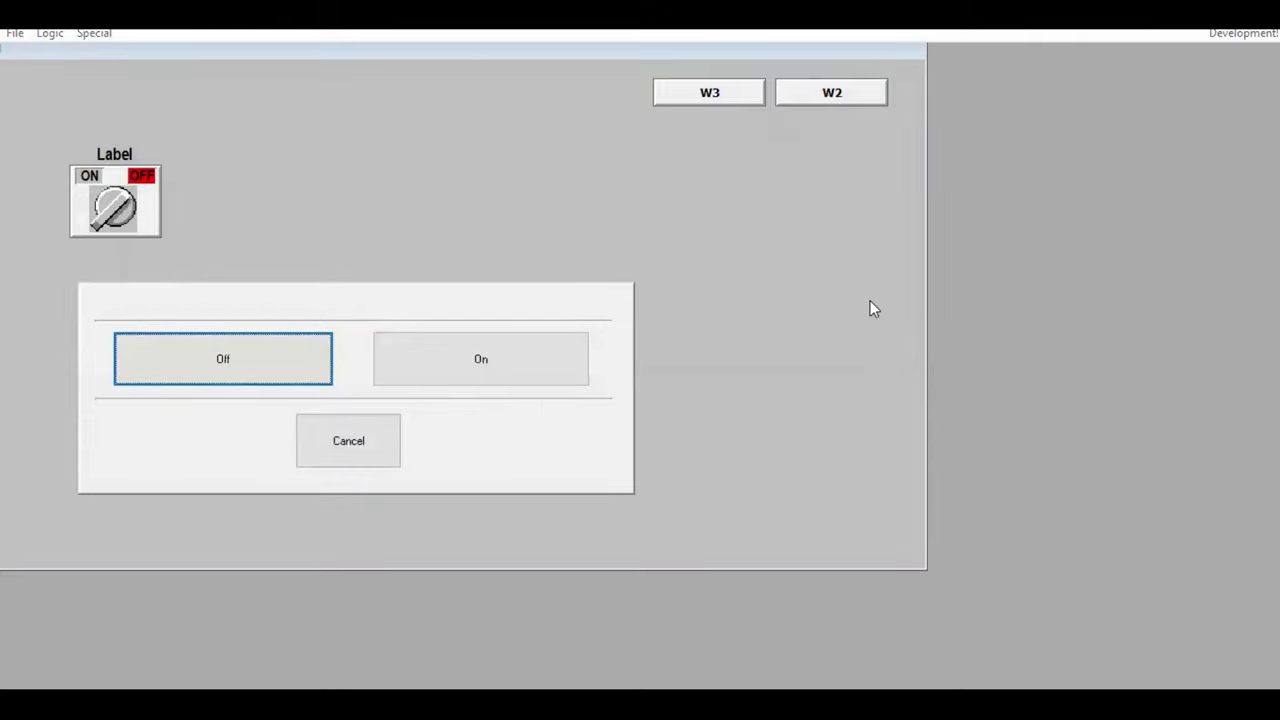
left_click(470, 365)
left_click(392, 399)
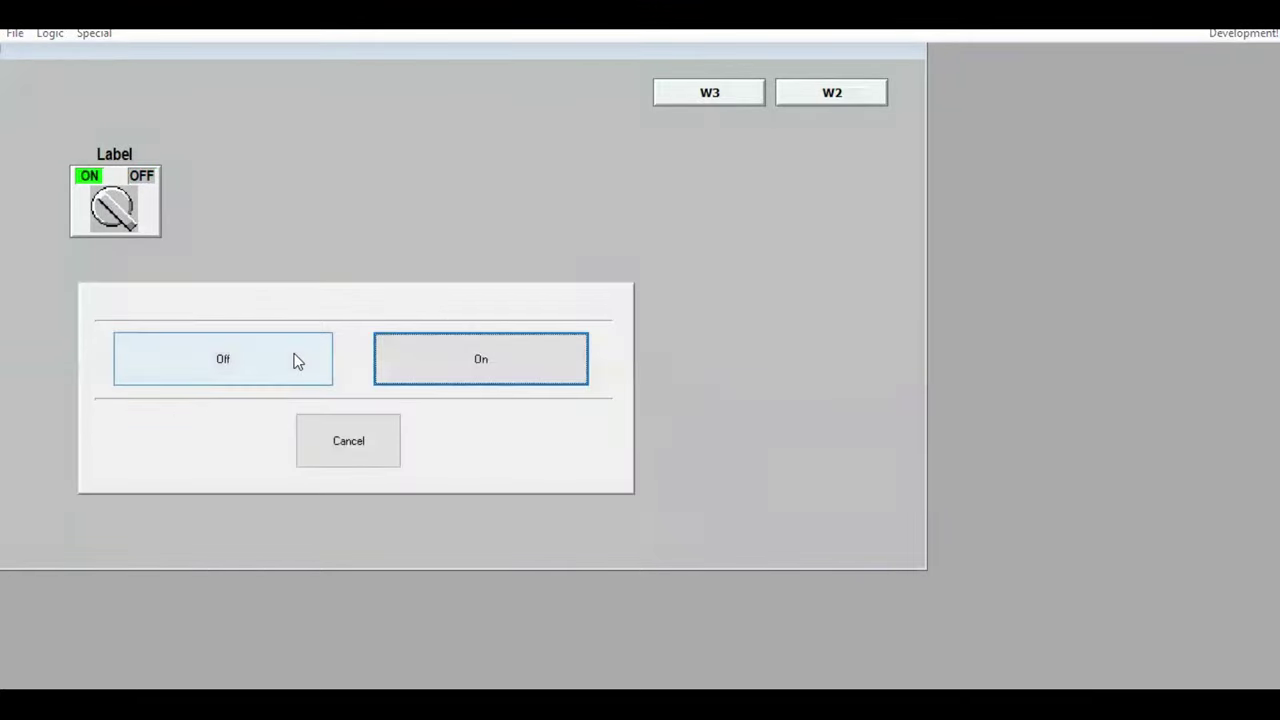
left_click(294, 360)
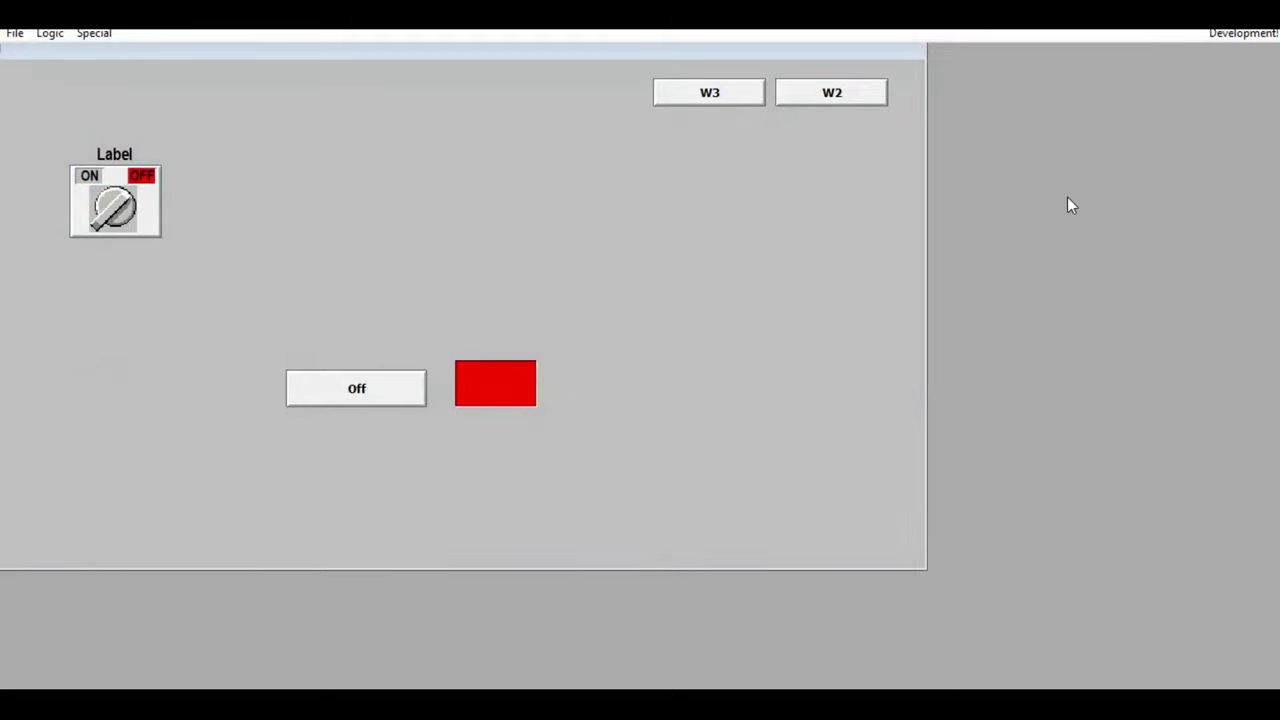
left_click(1230, 33)
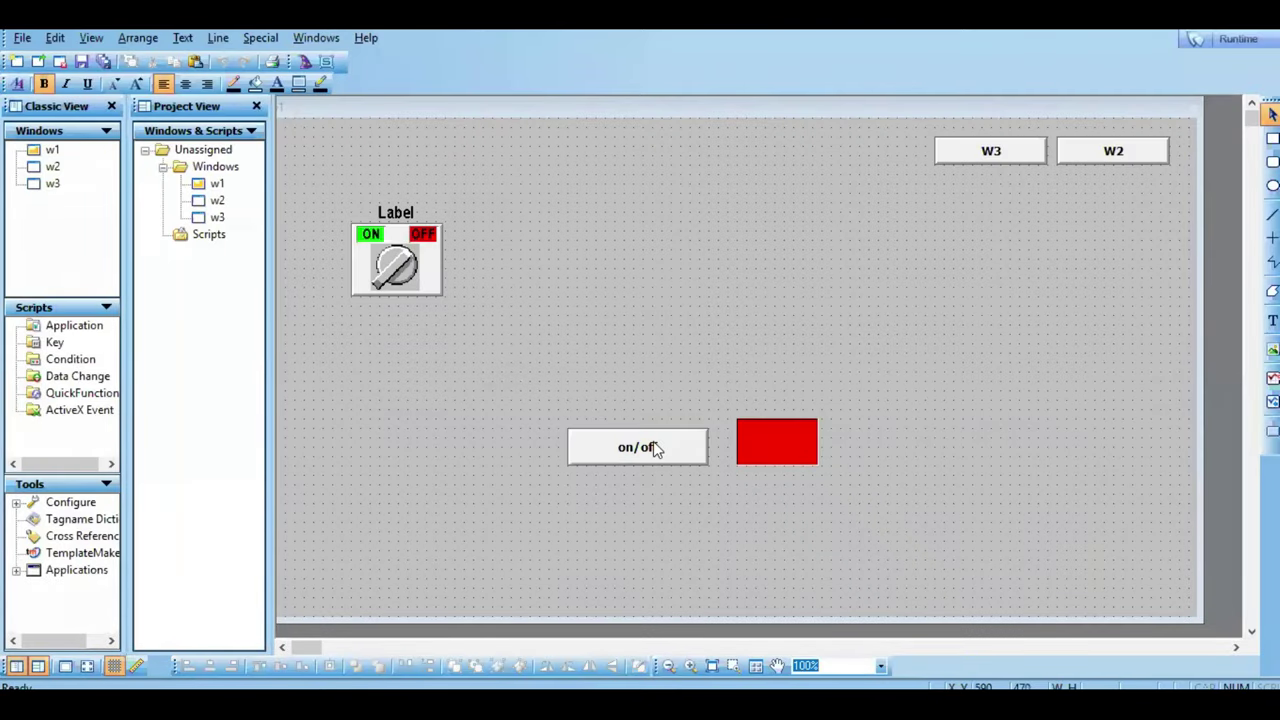
Step: Set the on/off button's discrete input message to user to "welcome" and check the prompt in runtime
double_click(655, 449)
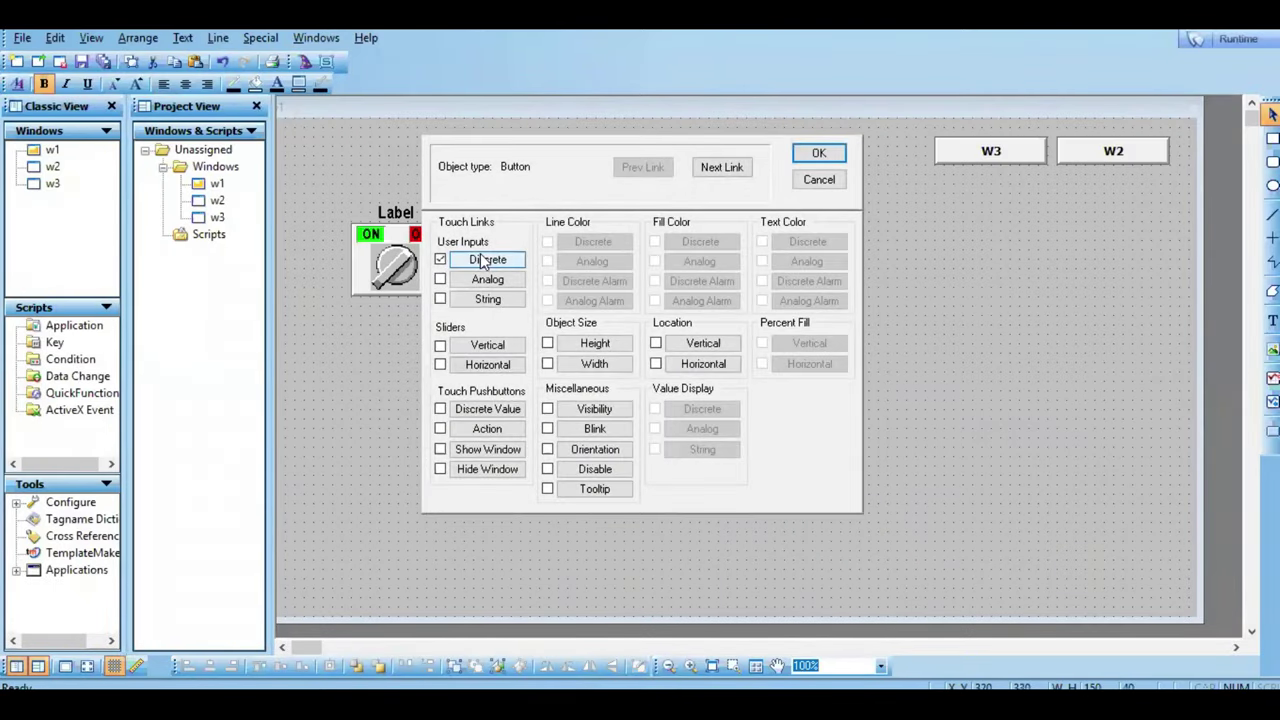
left_click(496, 258)
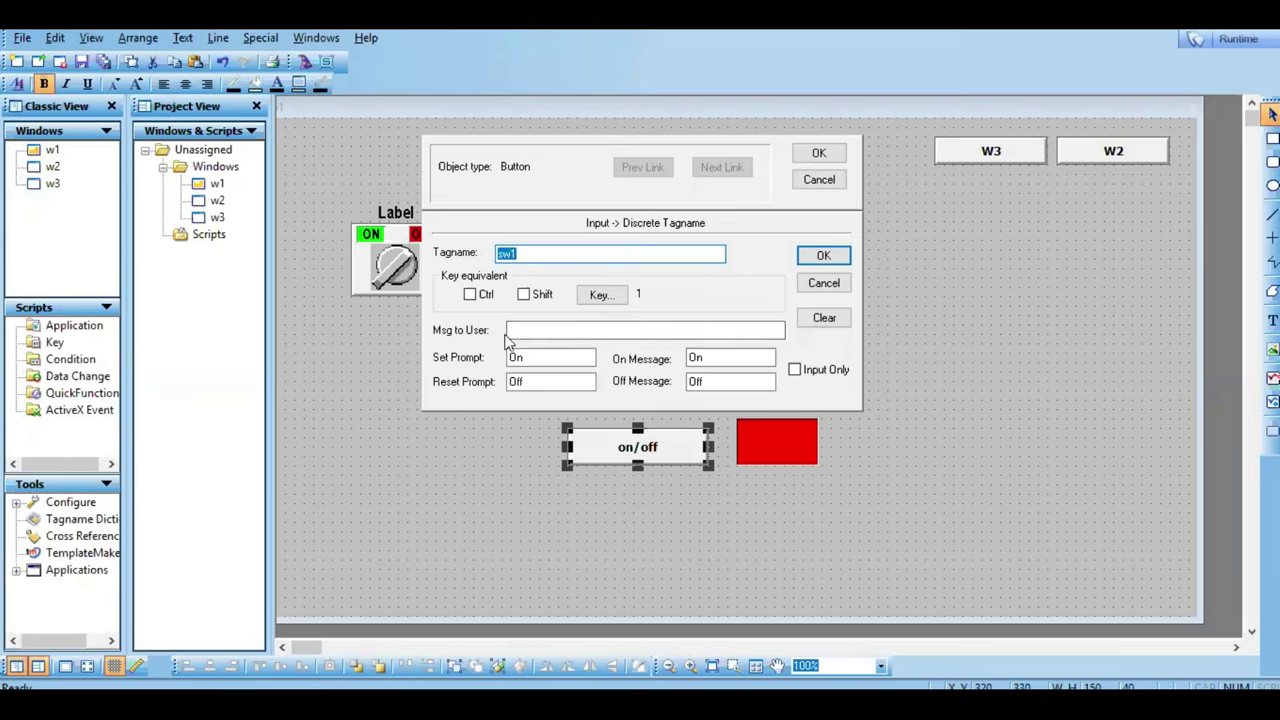
left_click(539, 334)
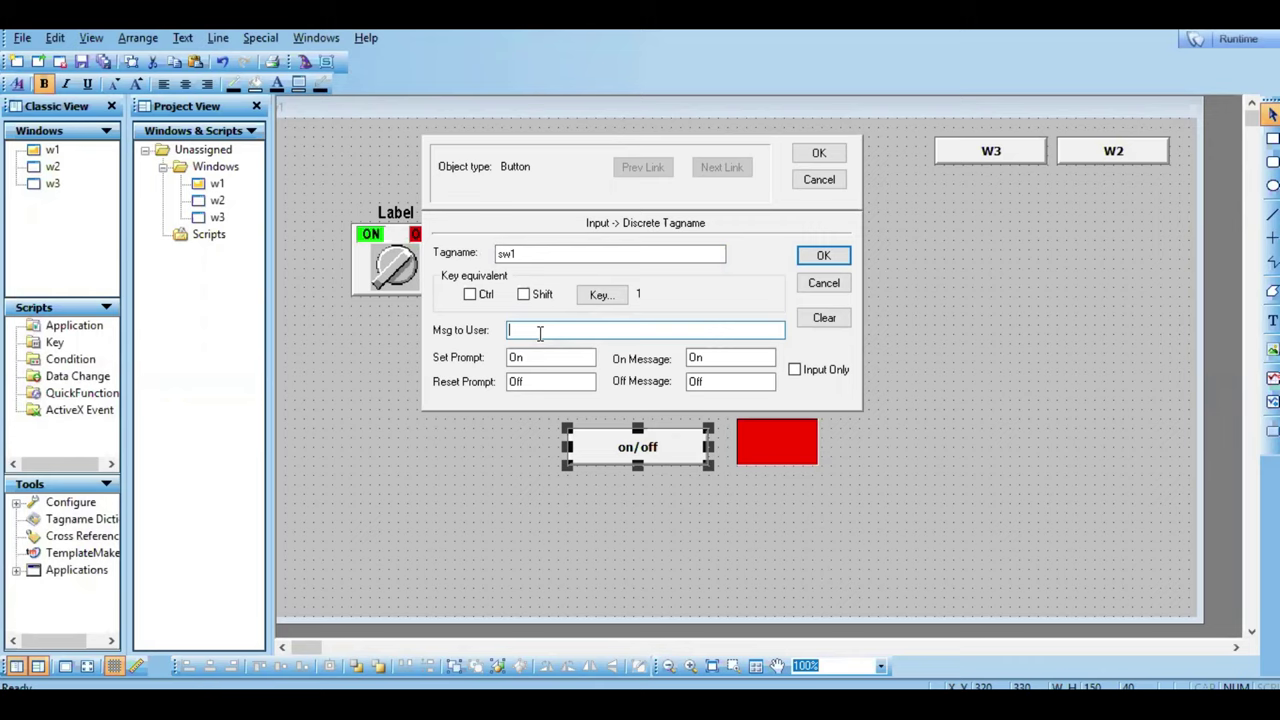
type("welcome")
left_click(823, 256)
left_click(819, 155)
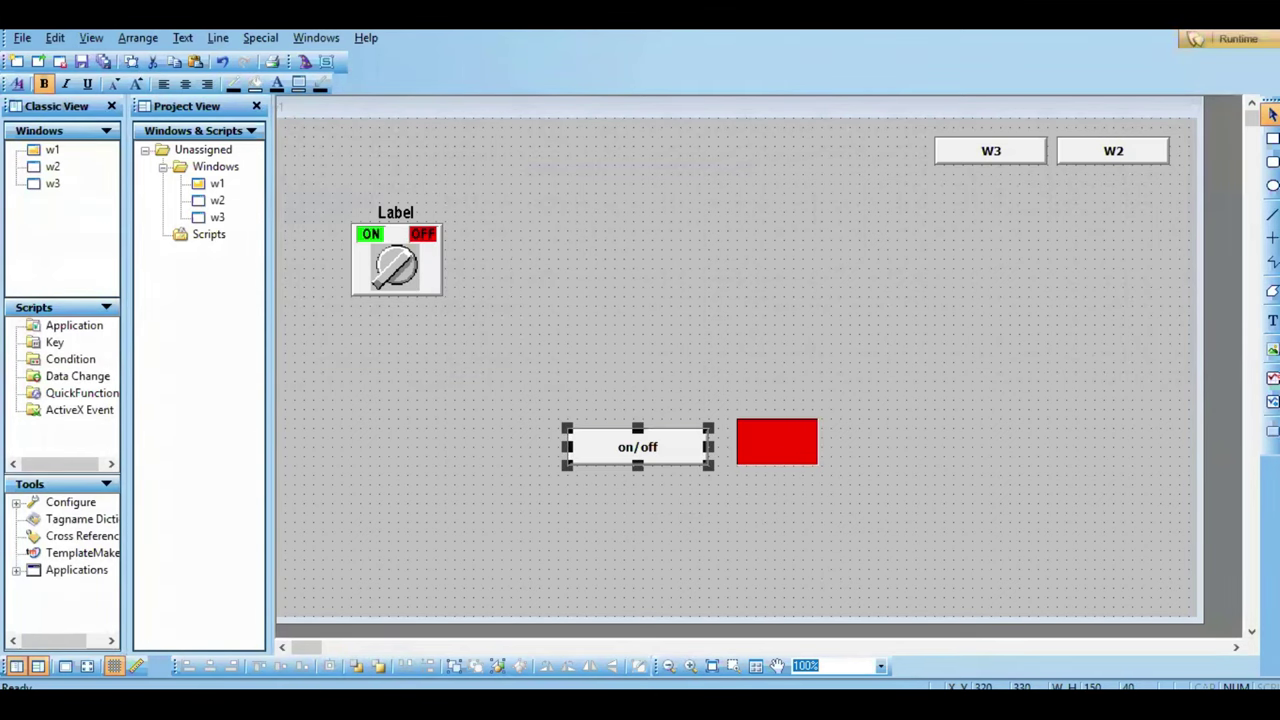
left_click(1213, 42)
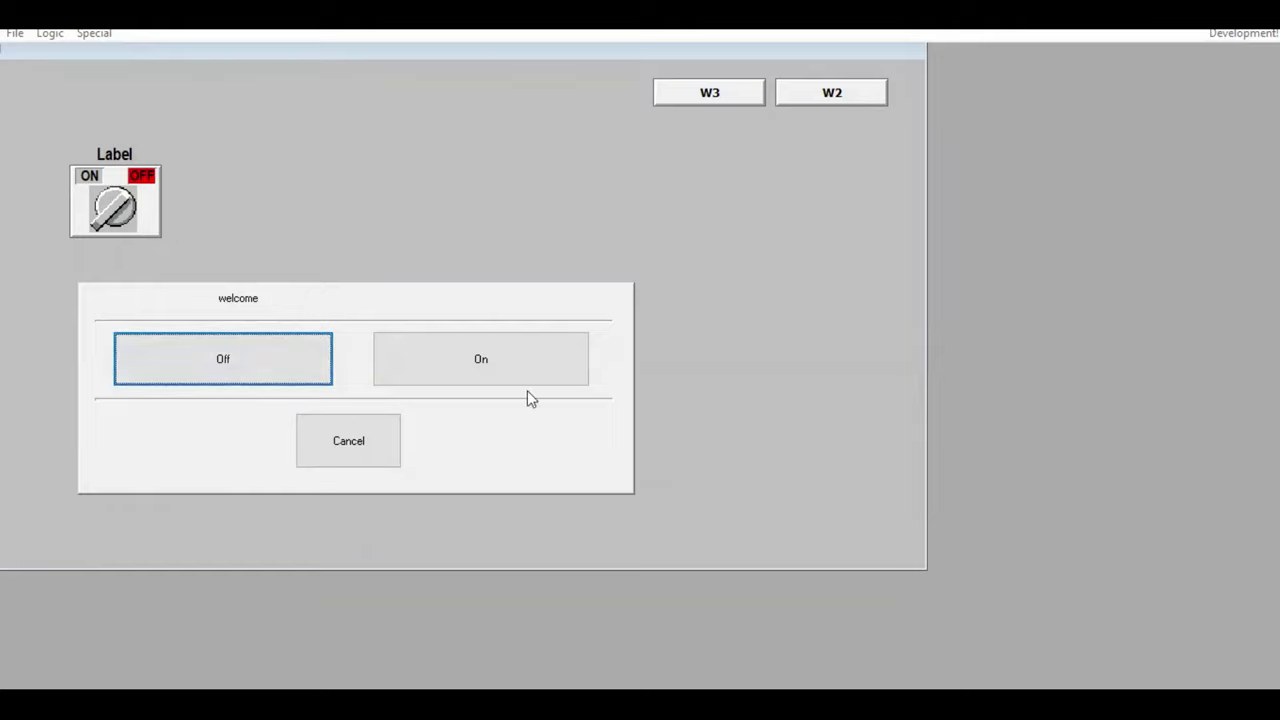
left_click(1250, 38)
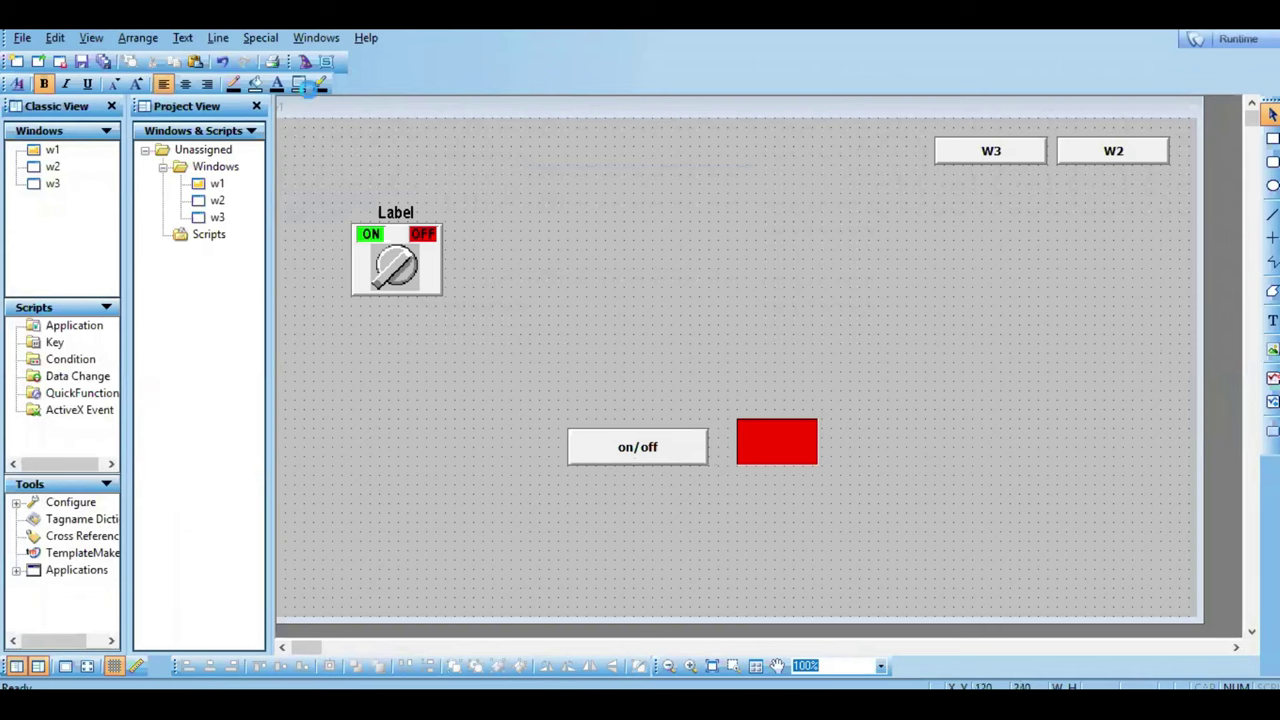
Step: Place a Vertical Slider wizard in w1 between the ON/OFF switch and the open area above the on/off button
left_click(304, 62)
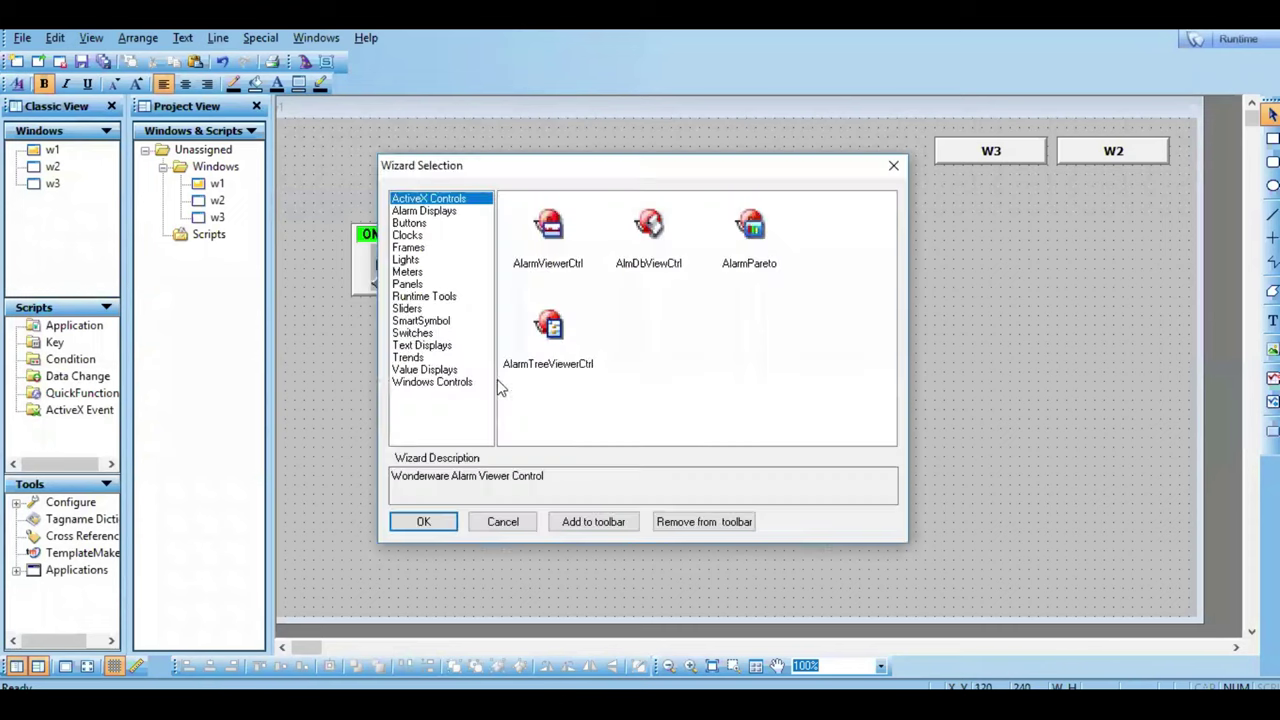
left_click(412, 309)
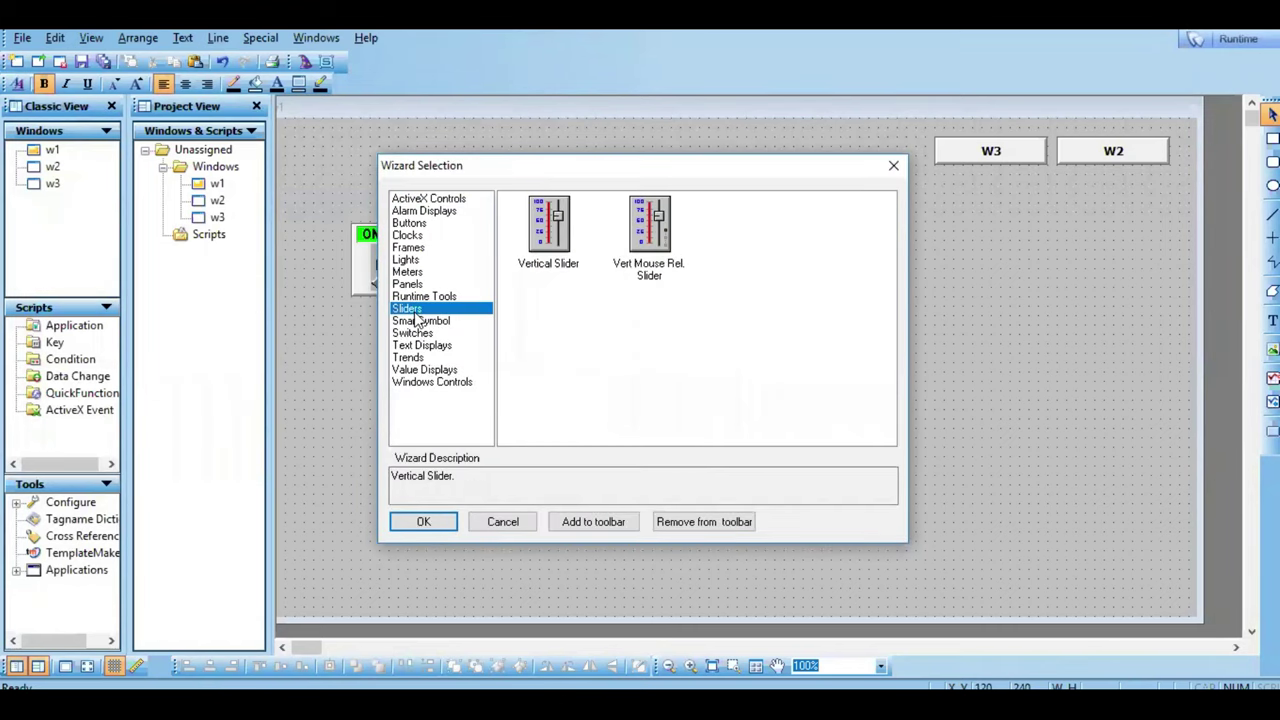
left_click(557, 237)
left_click(422, 521)
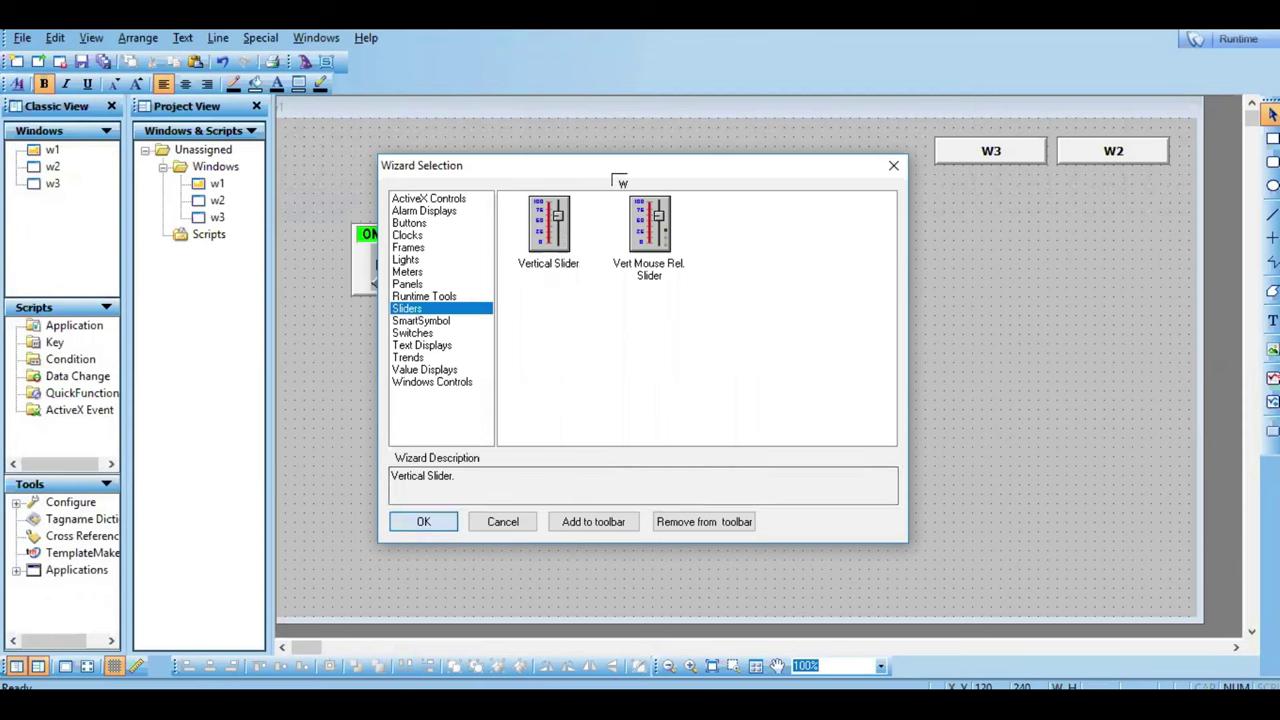
left_click(558, 204)
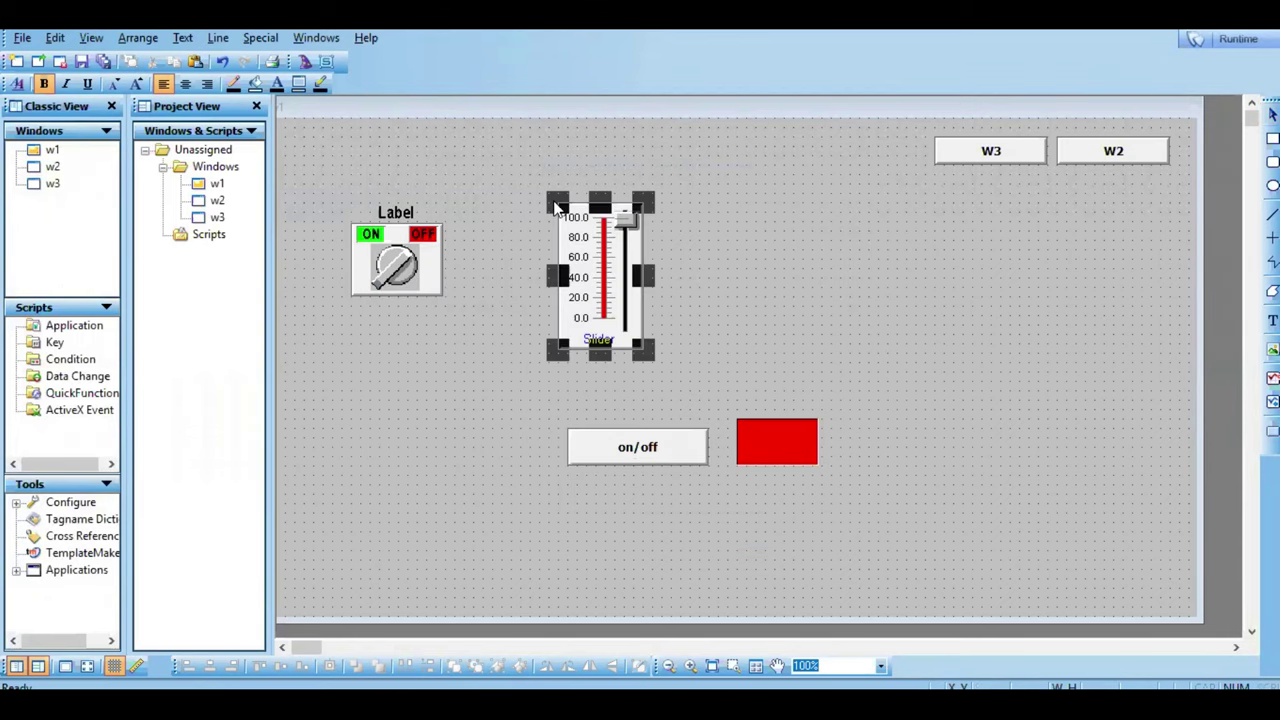
left_click(418, 472)
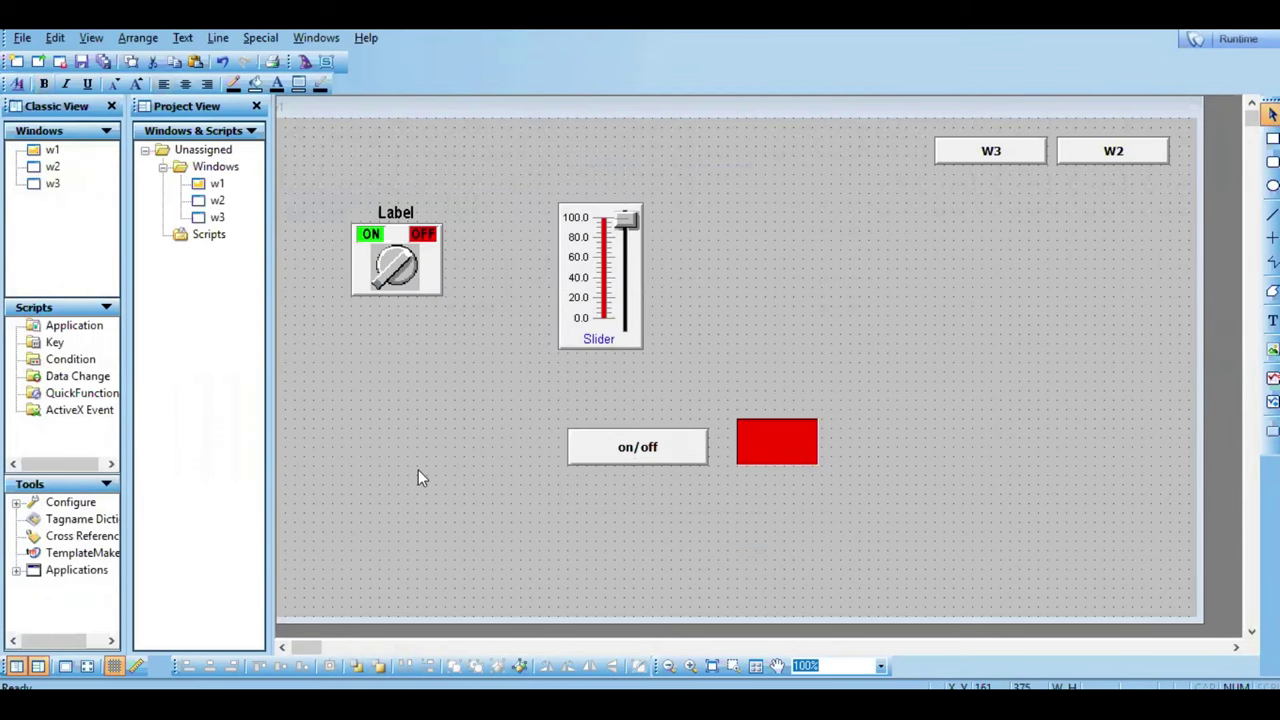
left_click(307, 64)
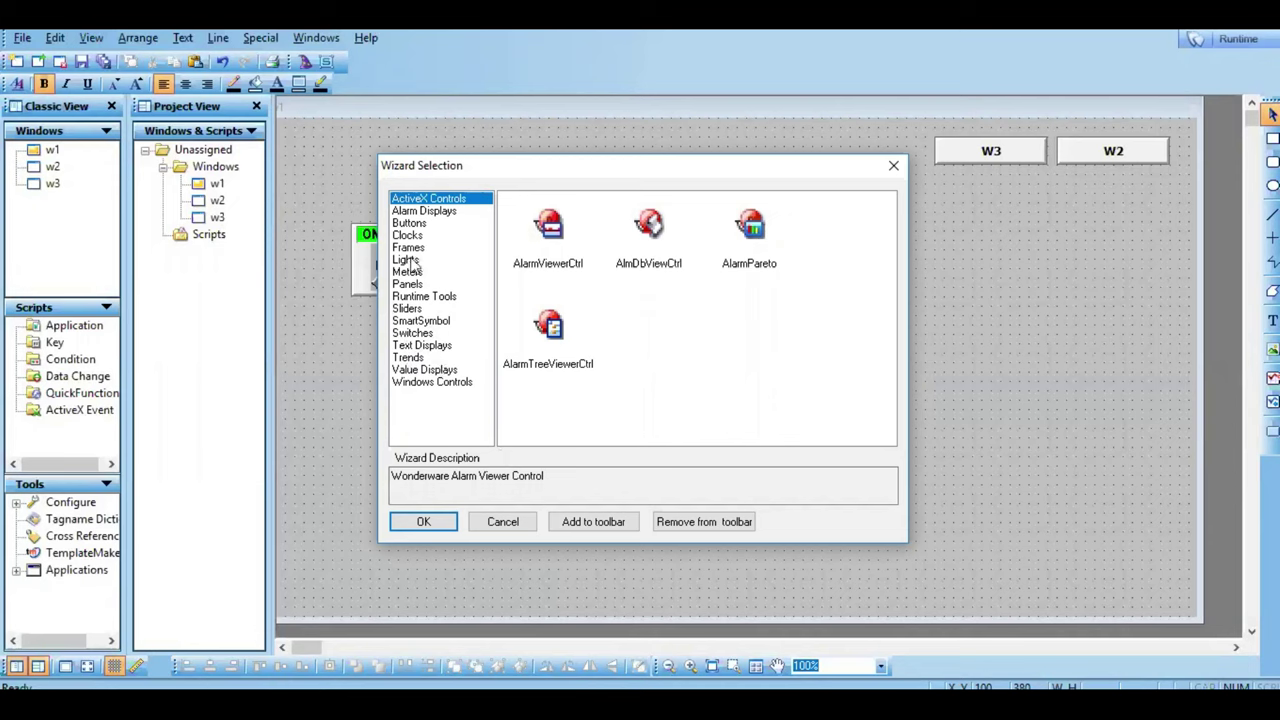
left_click(411, 224)
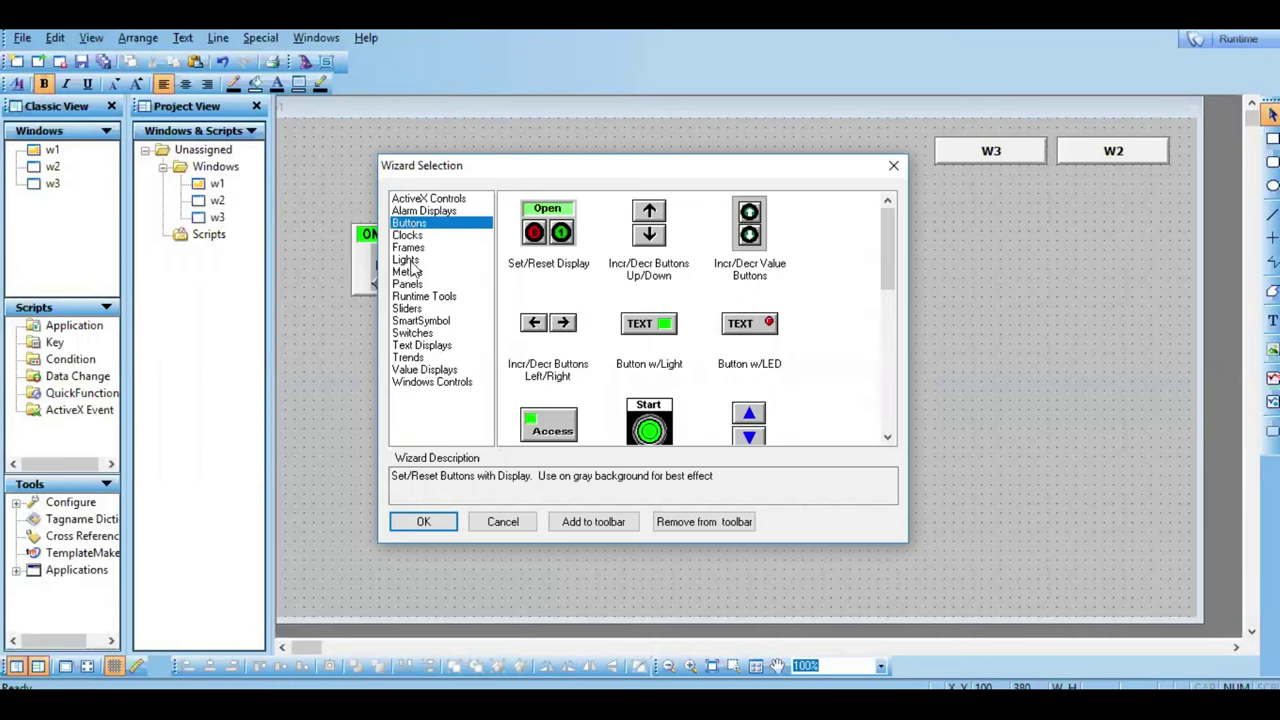
left_click(410, 261)
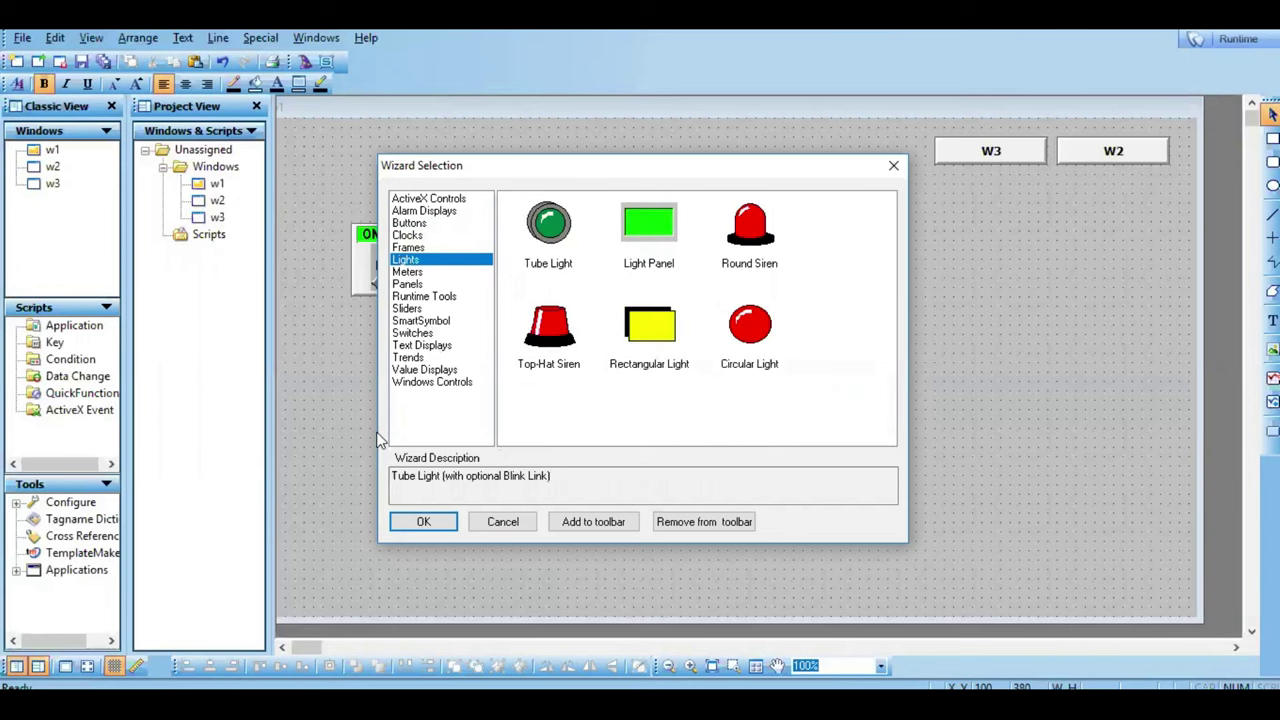
left_click(503, 522)
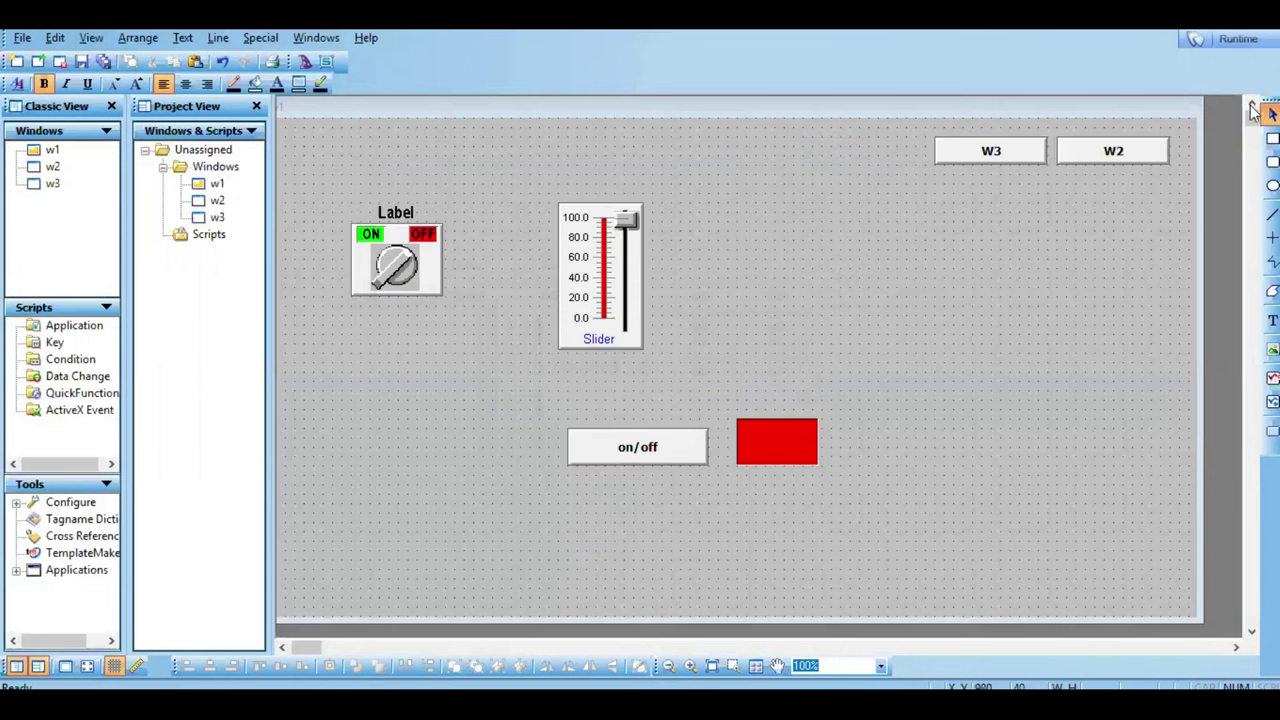
Step: Draw a rectangle about 170 by 190 just to the right of the slider
left_click(1268, 139)
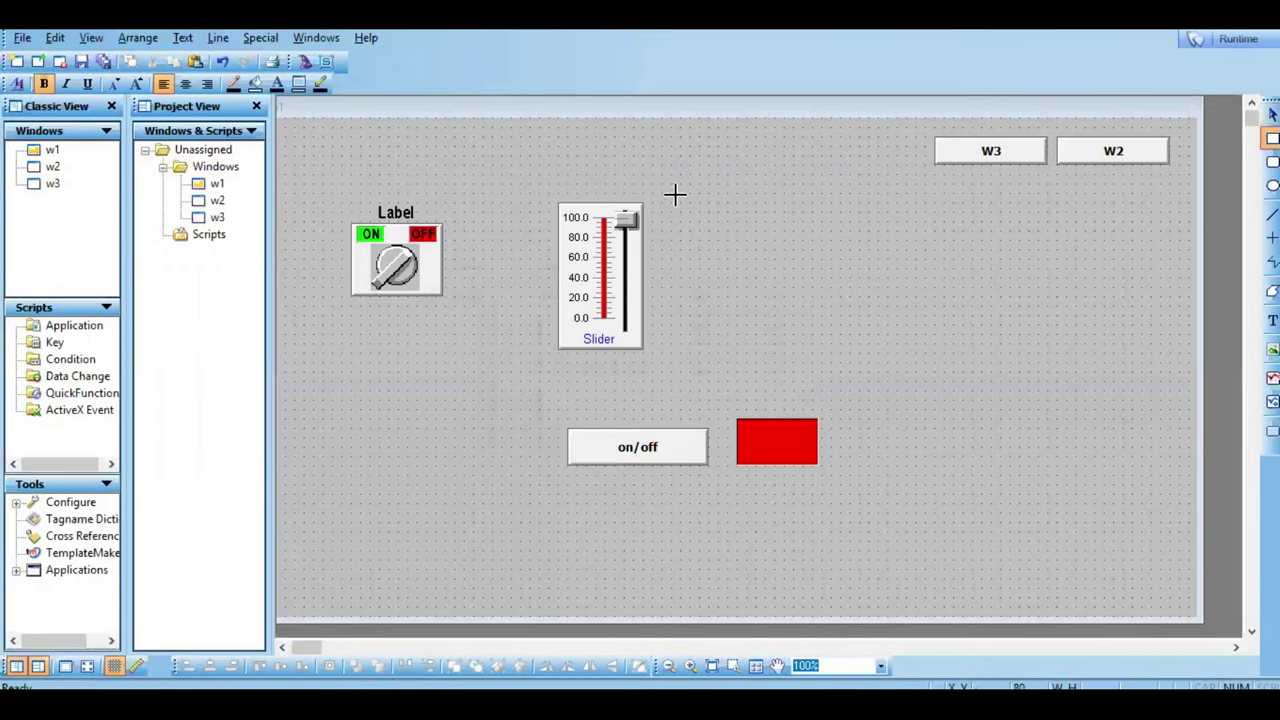
left_click_drag(816, 283, 830, 371)
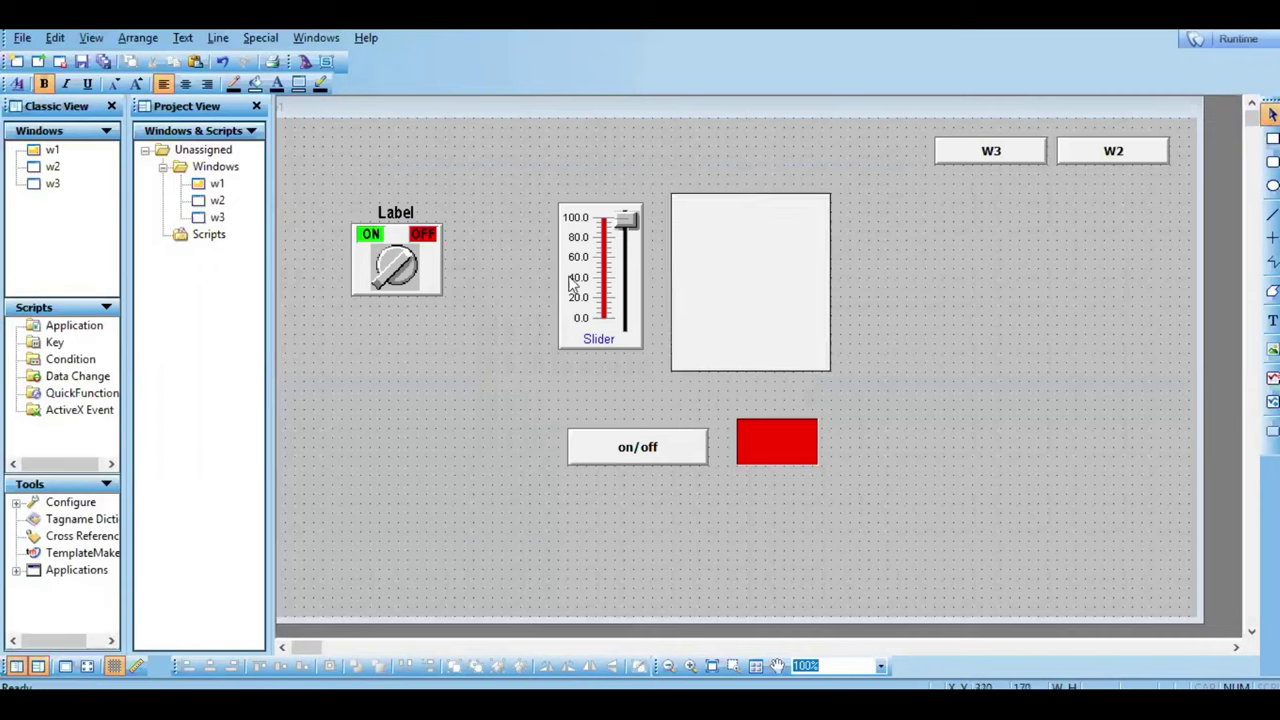
Step: Assign the tagname slider to the slider wizard and define it as a Memory Real tag
double_click(620, 290)
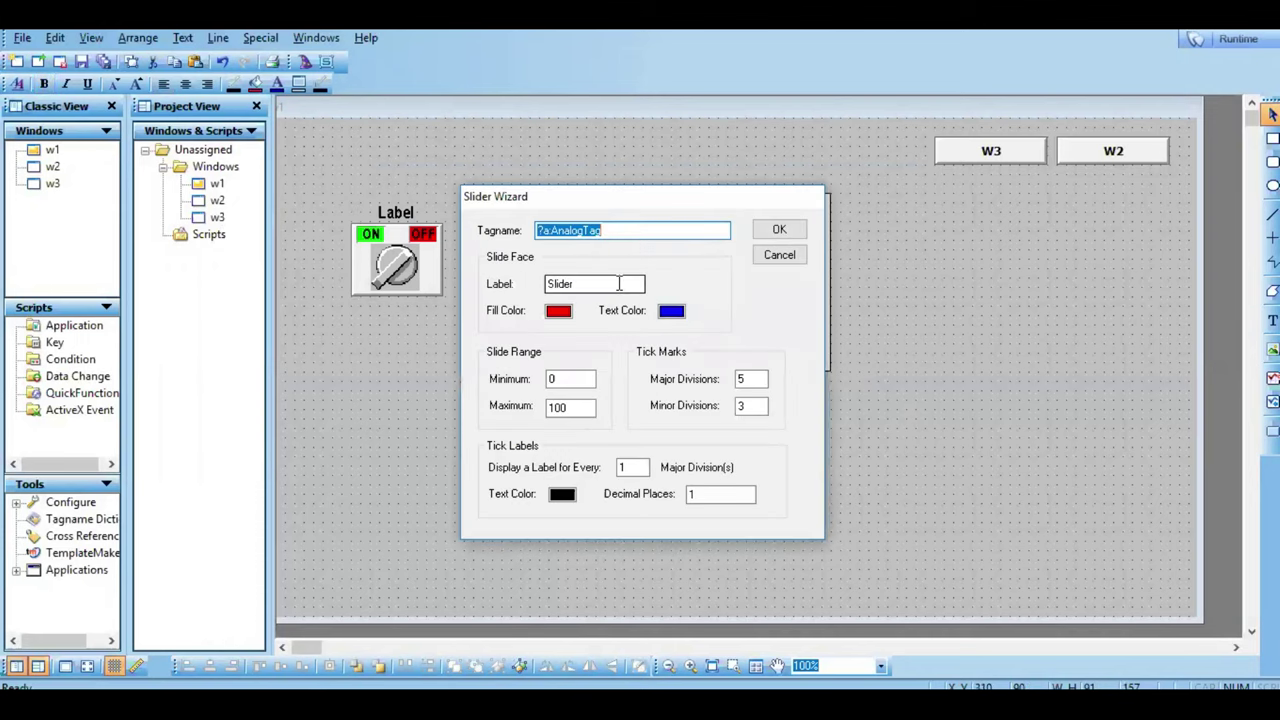
type("slider")
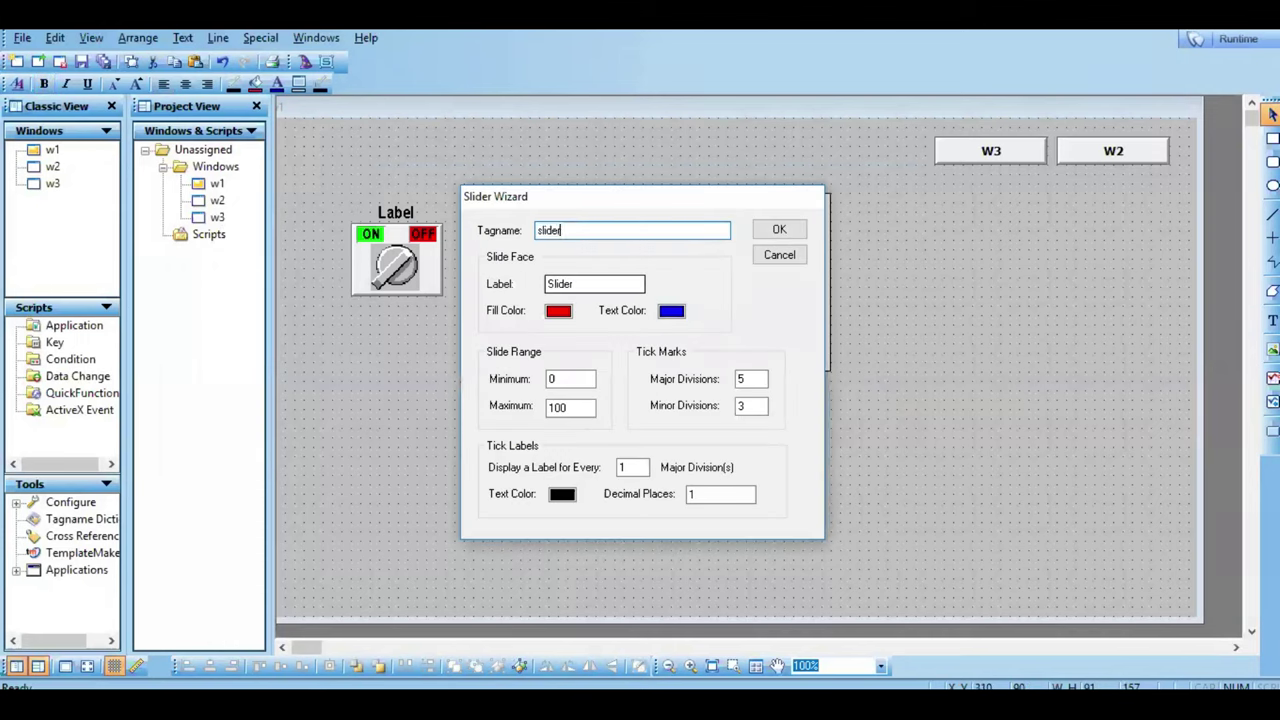
key("Return")
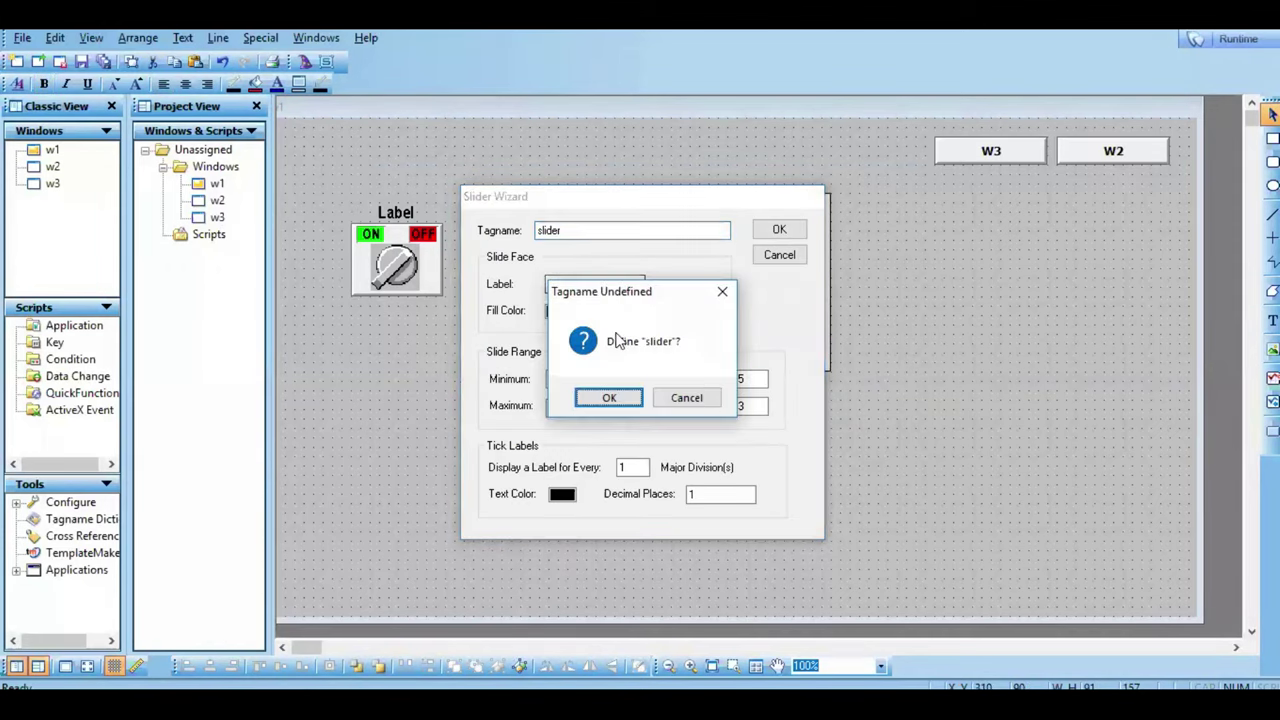
left_click(609, 398)
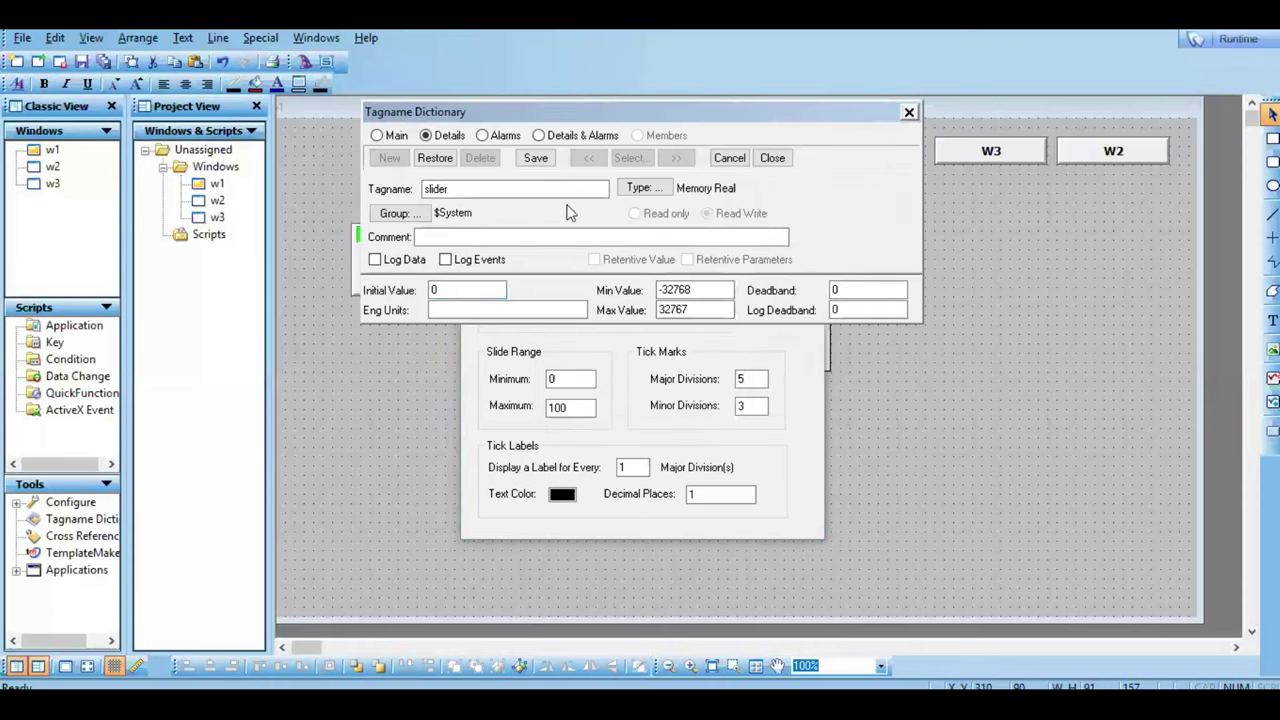
left_click(536, 157)
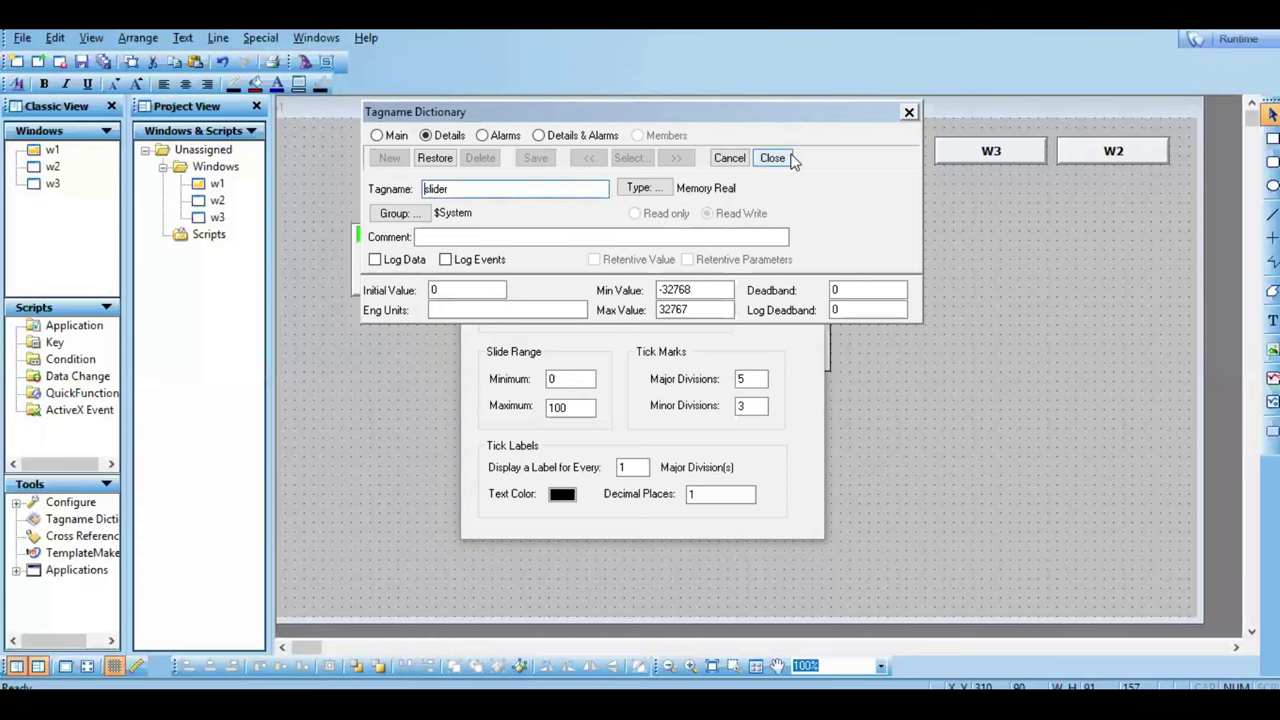
left_click(790, 159)
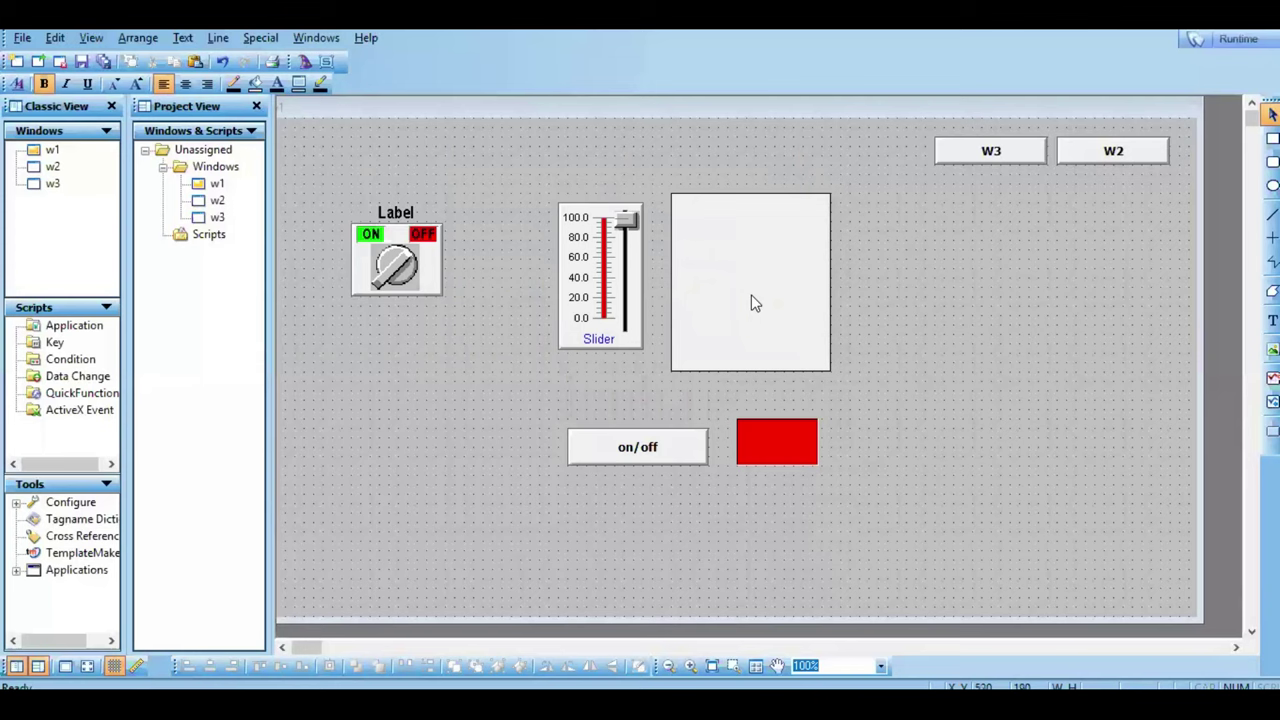
Step: Give the new rectangle a vertical percent fill link driven by the slider tag, filling upward from 0 to 100
double_click(751, 294)
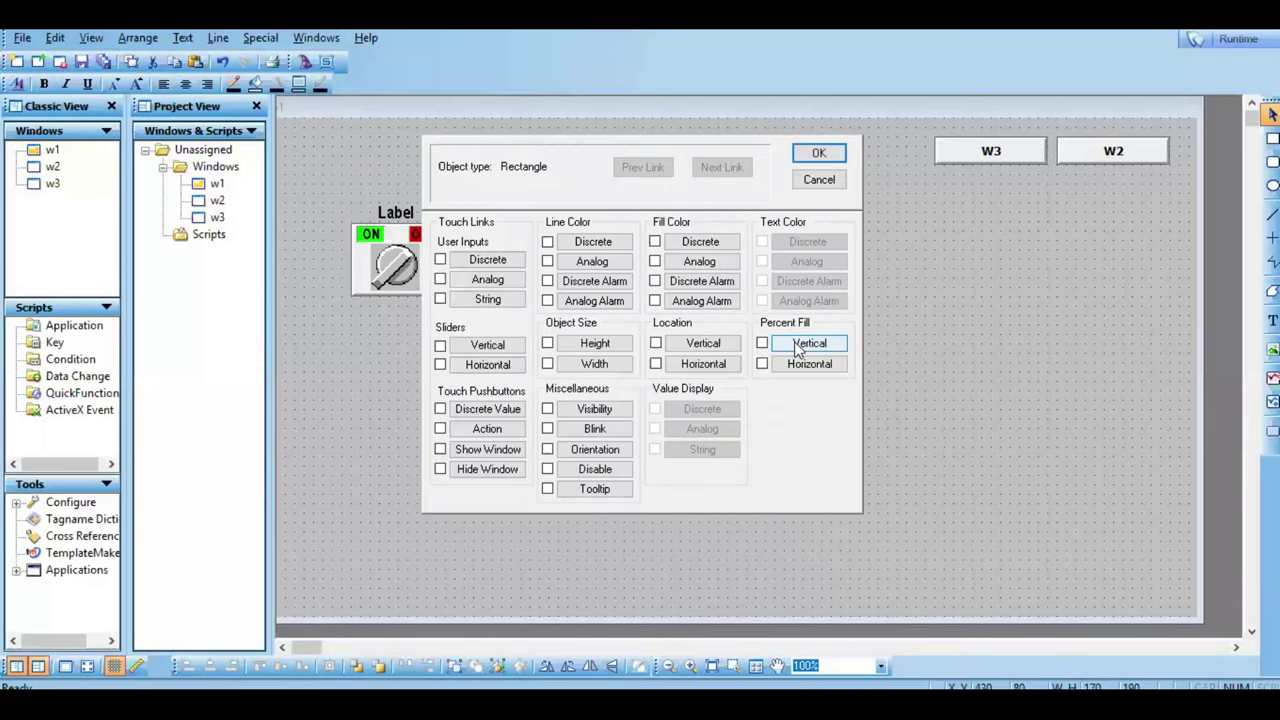
left_click(806, 344)
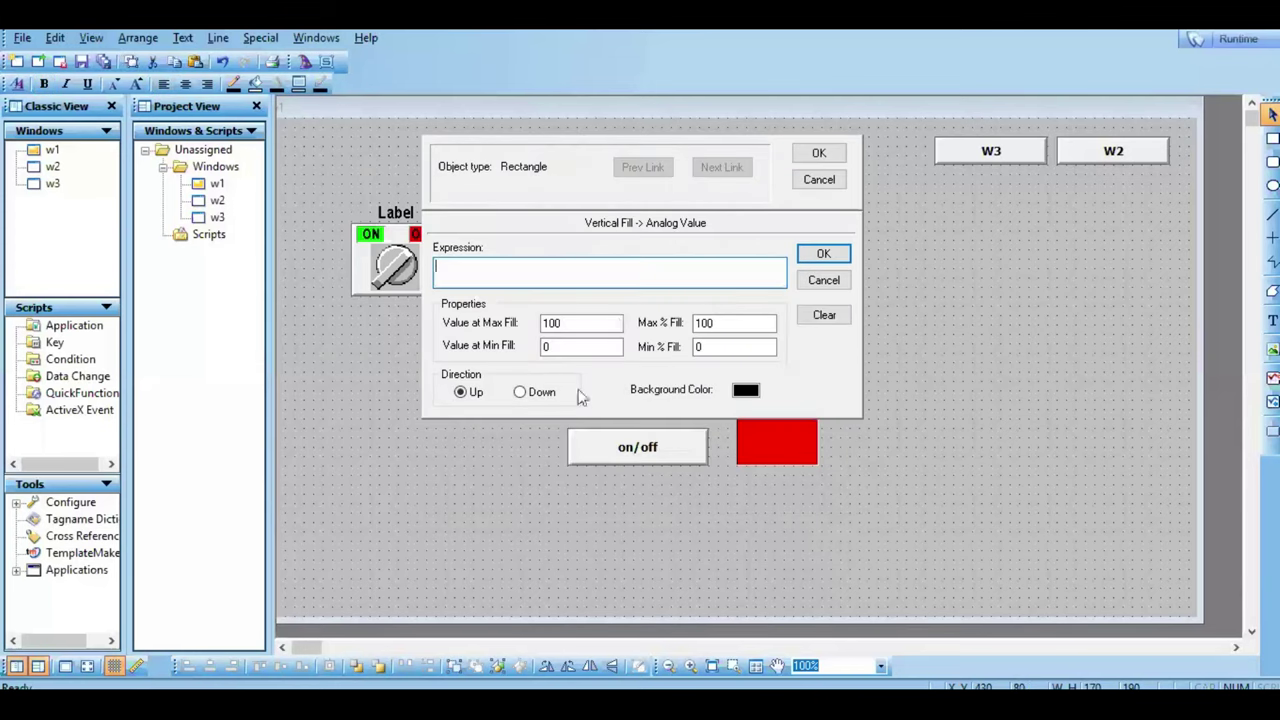
double_click(553, 270)
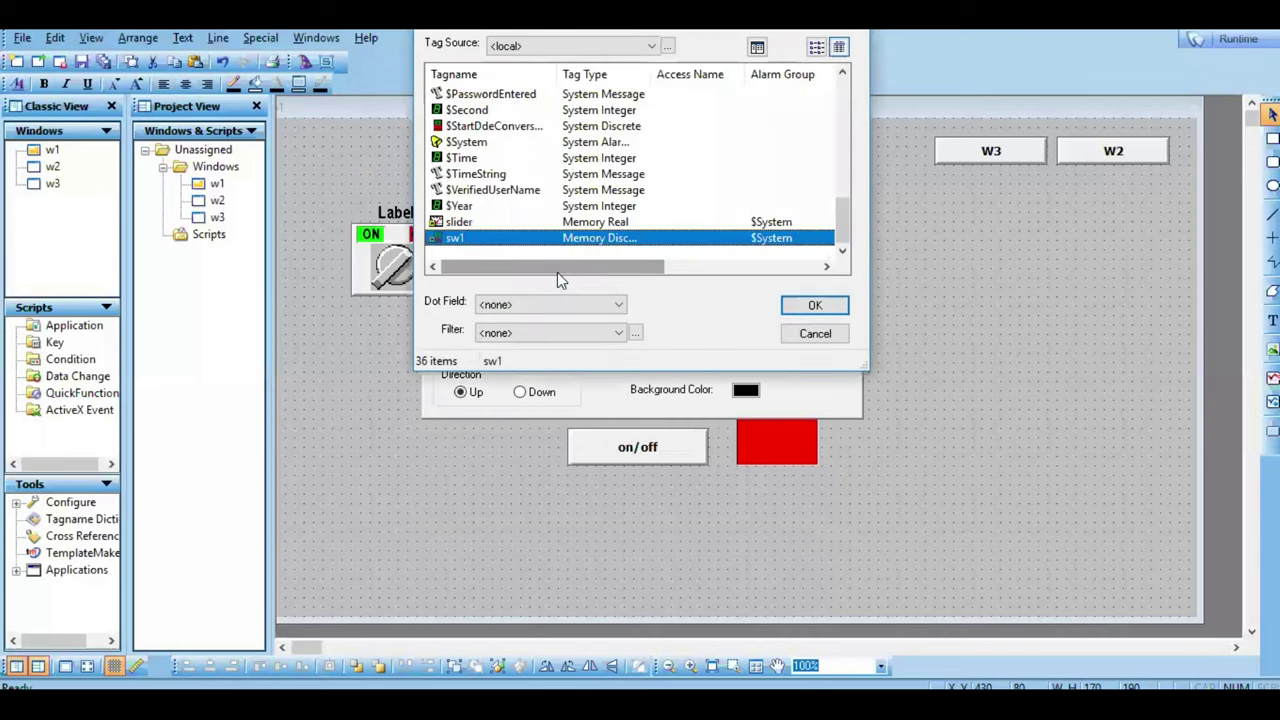
double_click(578, 223)
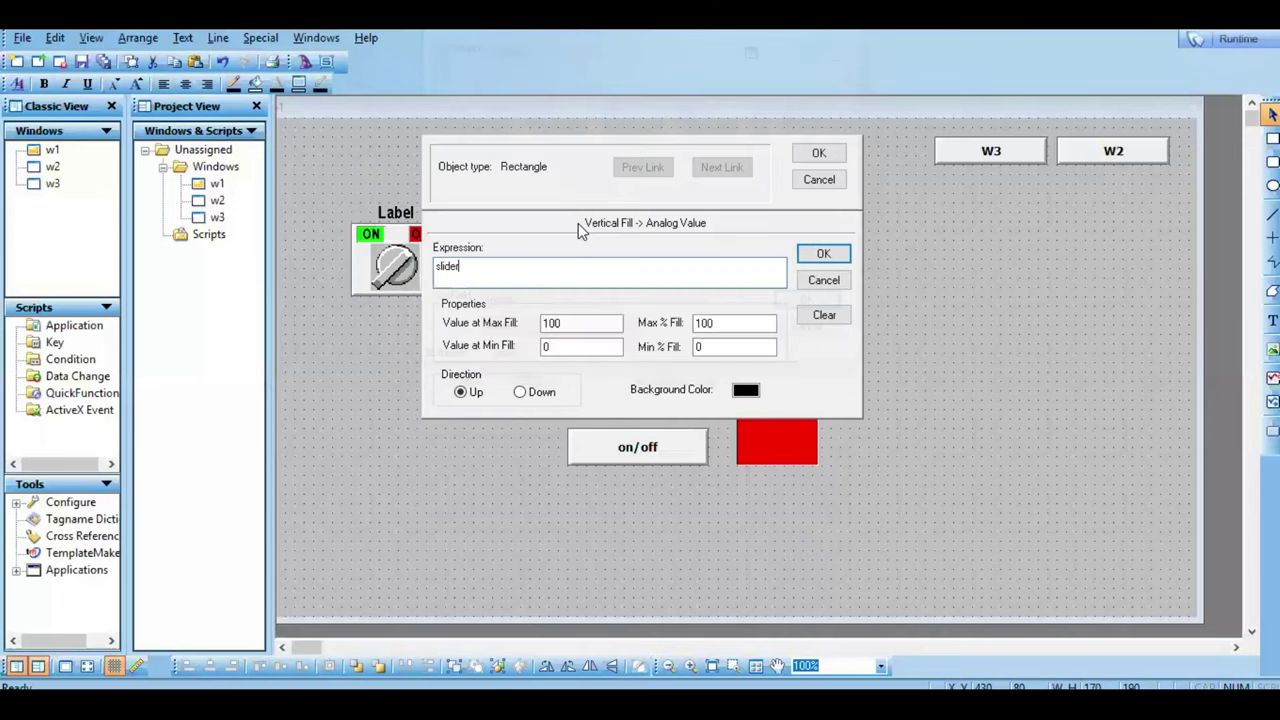
left_click(836, 257)
left_click(816, 156)
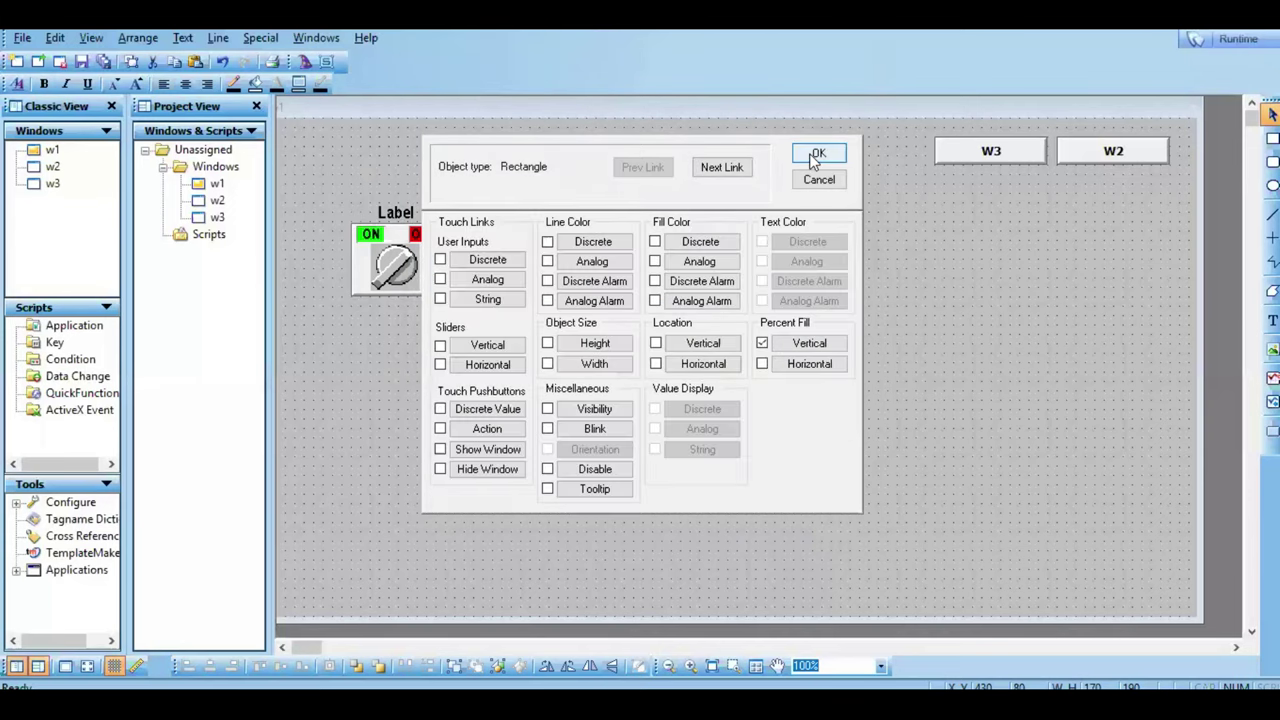
left_click(926, 415)
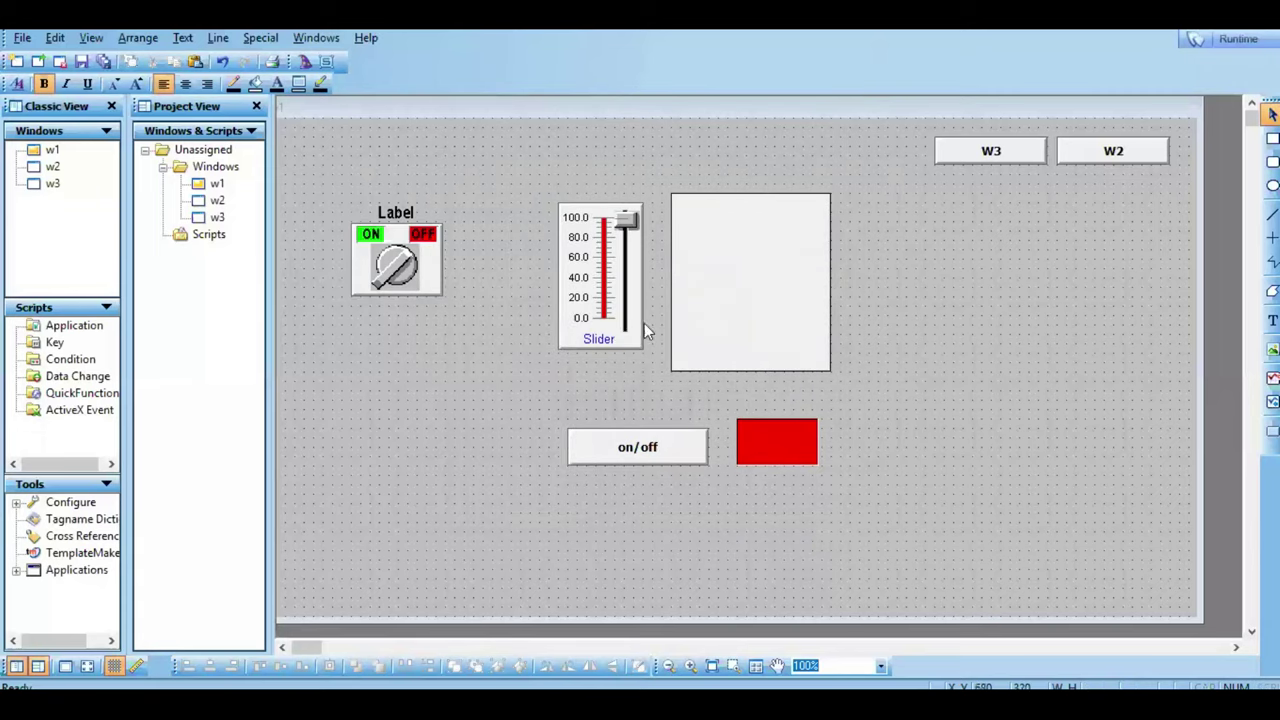
Step: Move the slider about 40 further left of the rectangle and enlarge it to about 110 by 190
left_click(636, 322)
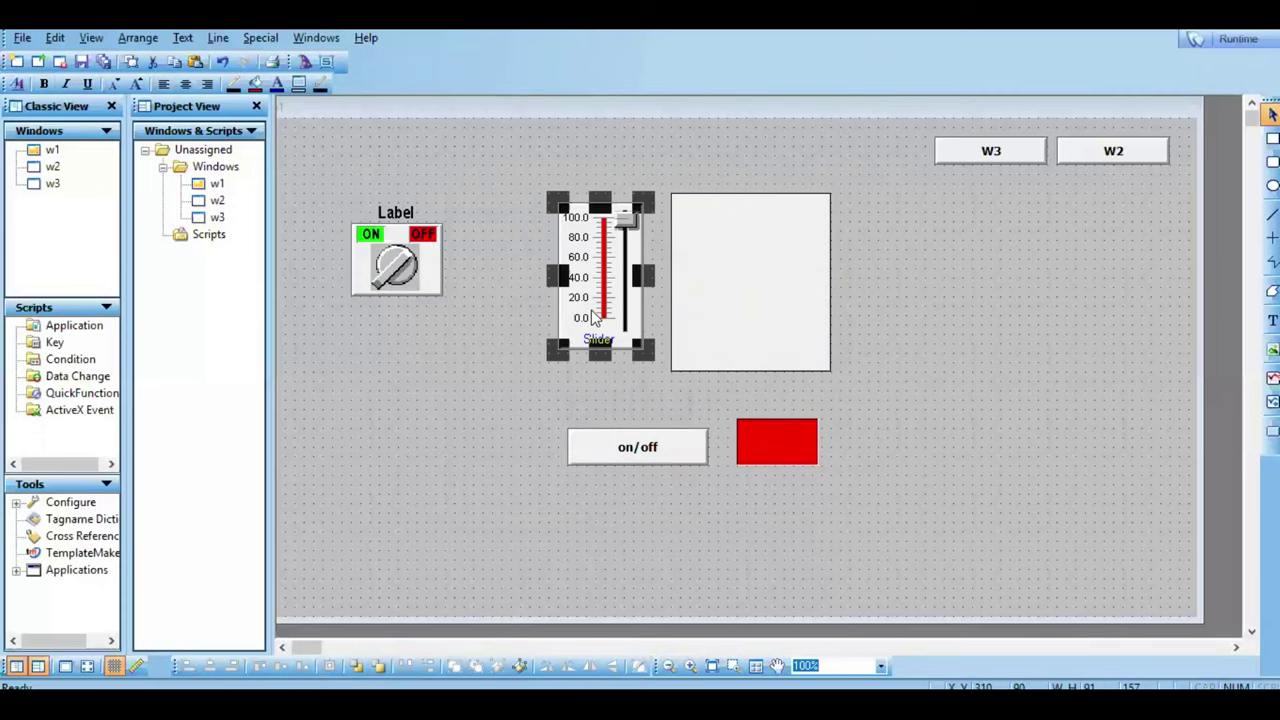
left_click_drag(563, 320, 525, 320)
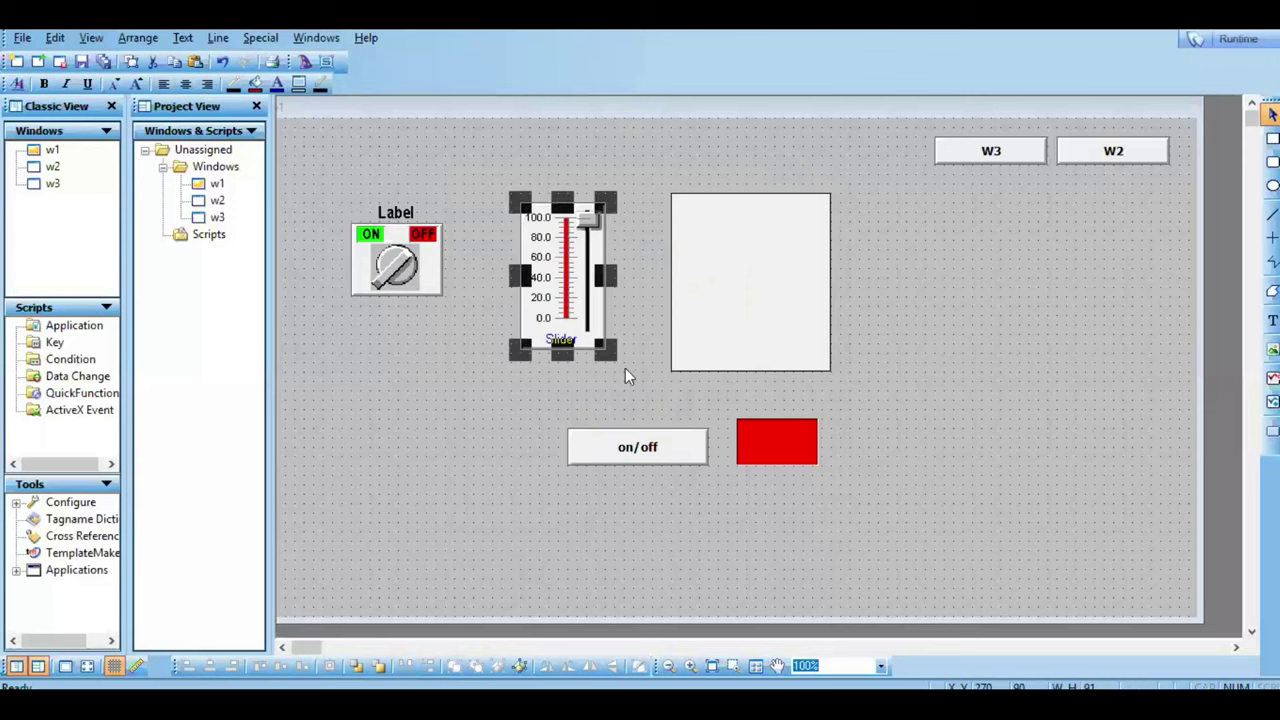
left_click(621, 370)
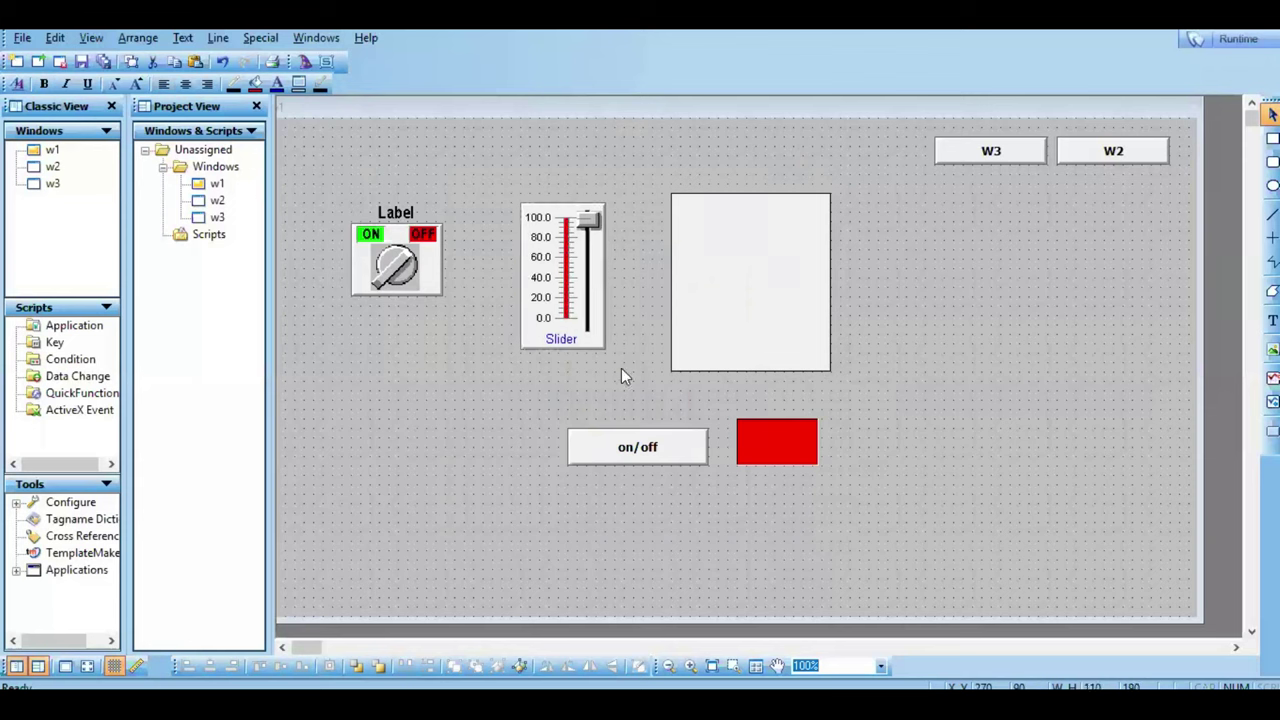
left_click(621, 375)
double_click(651, 462)
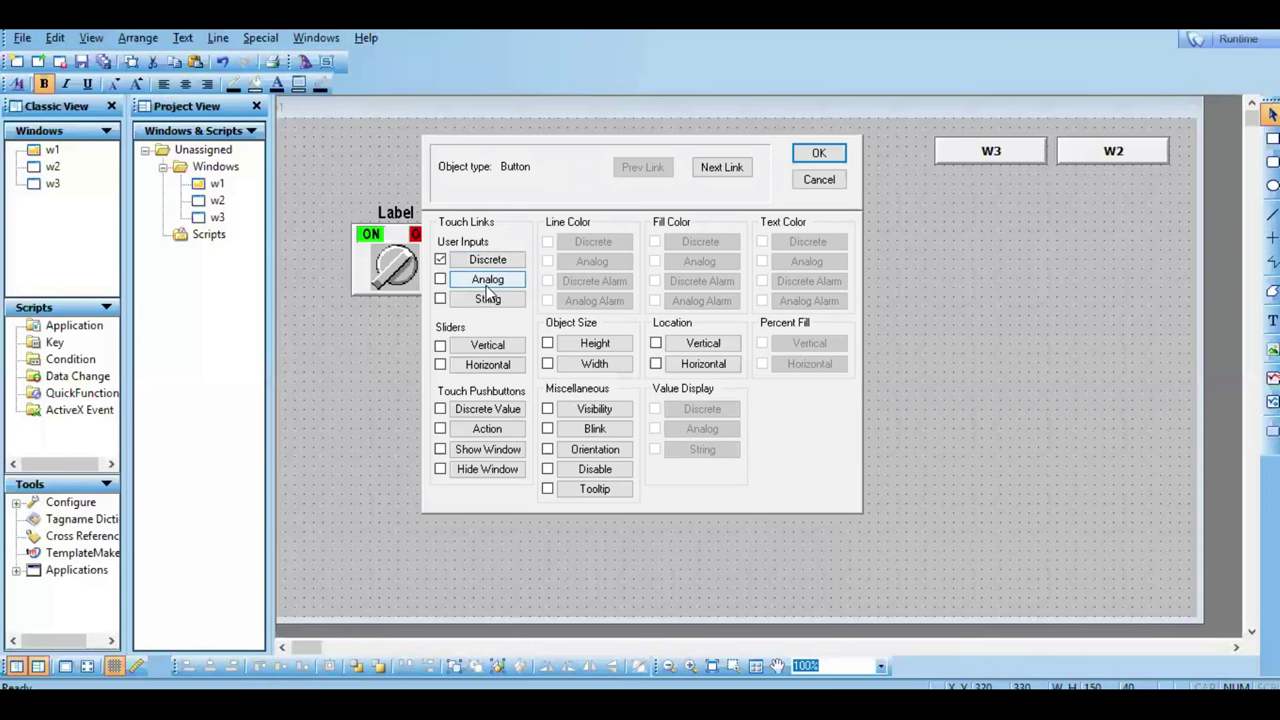
left_click(818, 180)
left_click(548, 320)
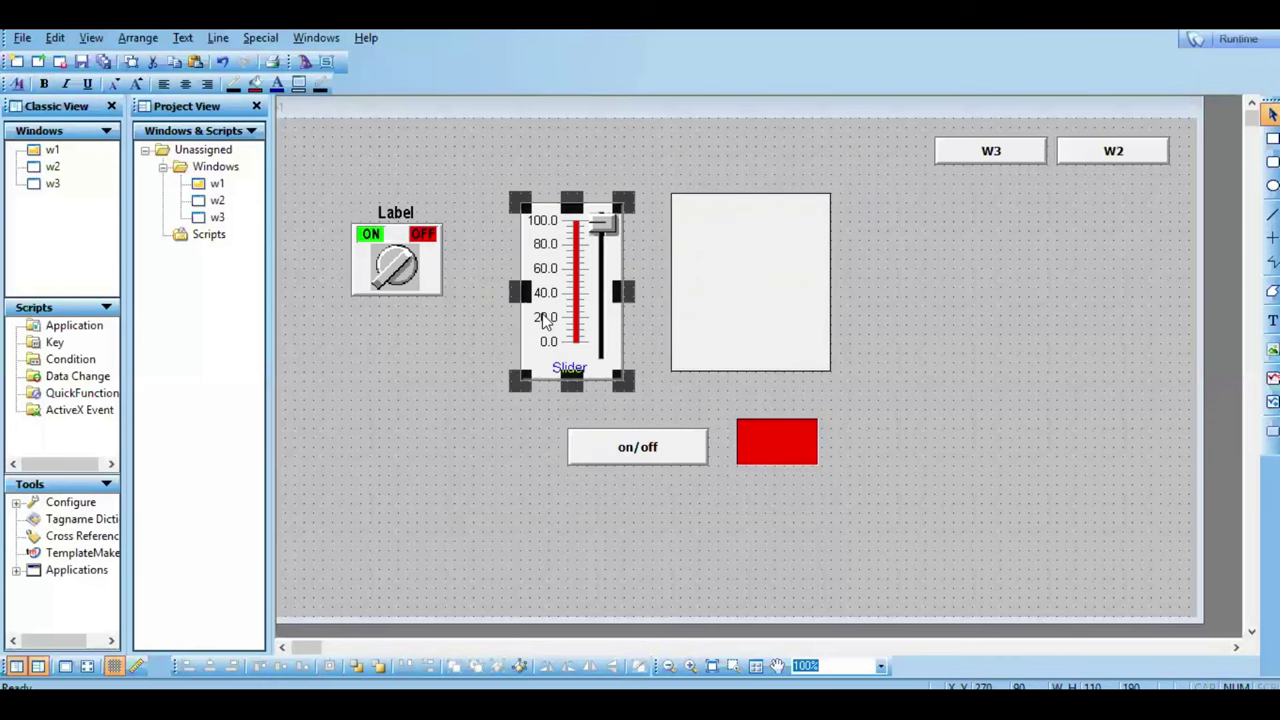
double_click(544, 318)
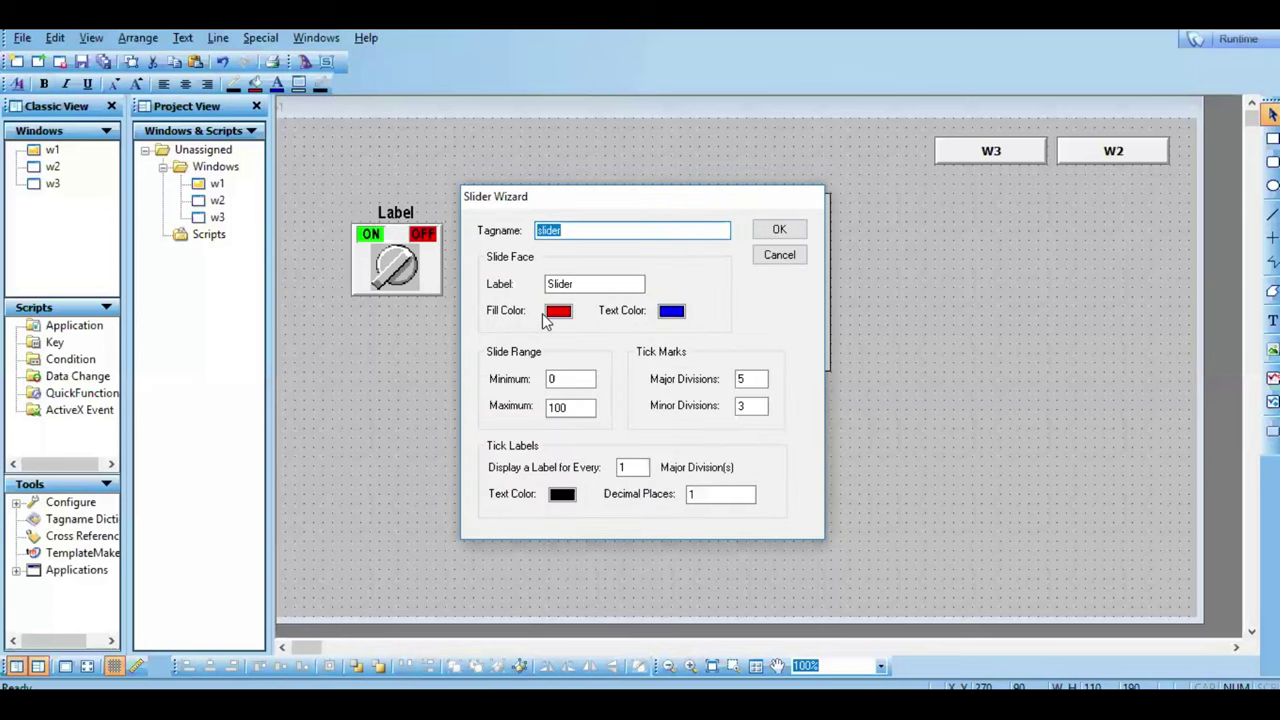
left_click(772, 256)
Step: Break the slider's cell into its separate component objects
right_click(566, 308)
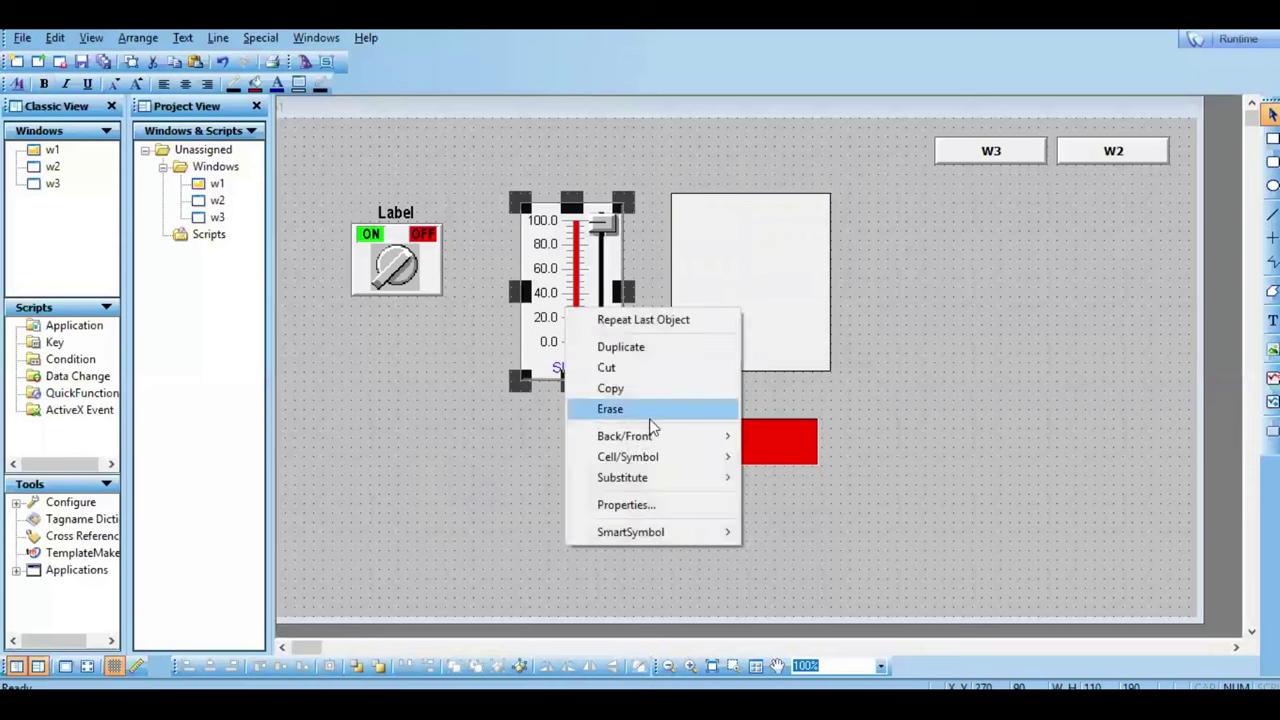
mouse_move(724, 460)
left_click(793, 478)
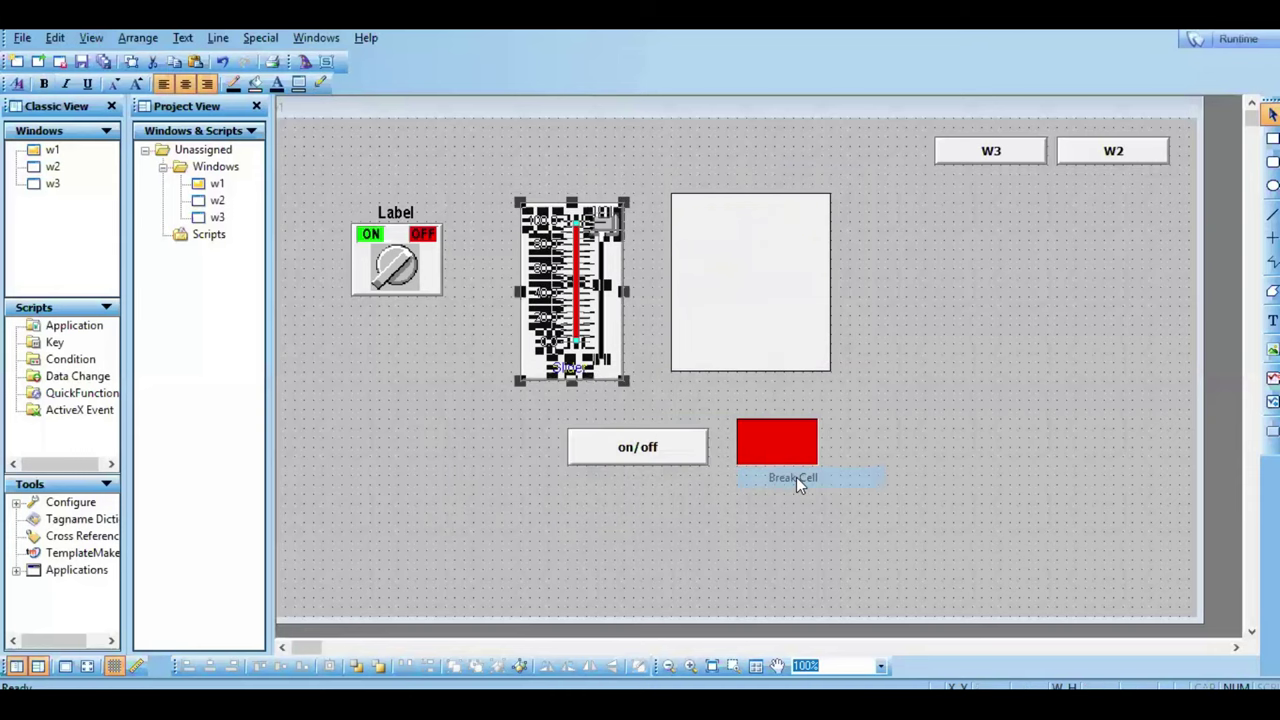
left_click(1003, 410)
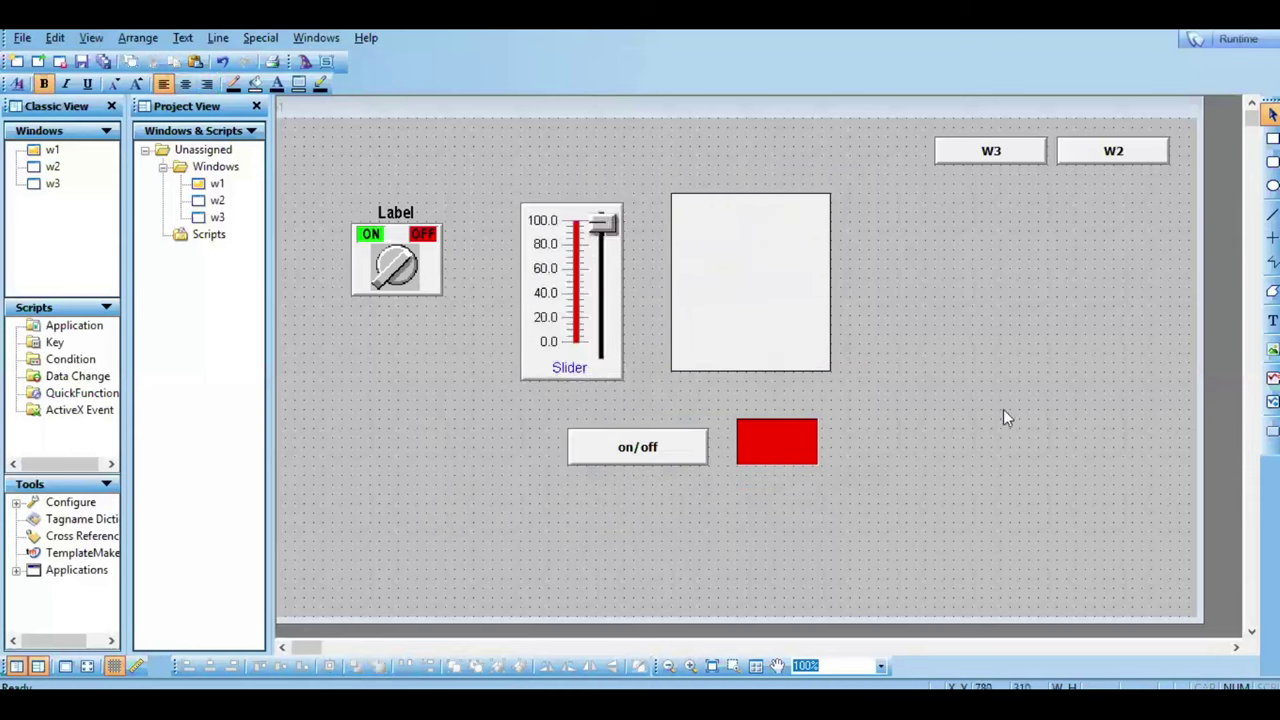
Step: Replace the slider knob's vertical slider link with an analog user input link on the tagname slider
left_click(606, 223)
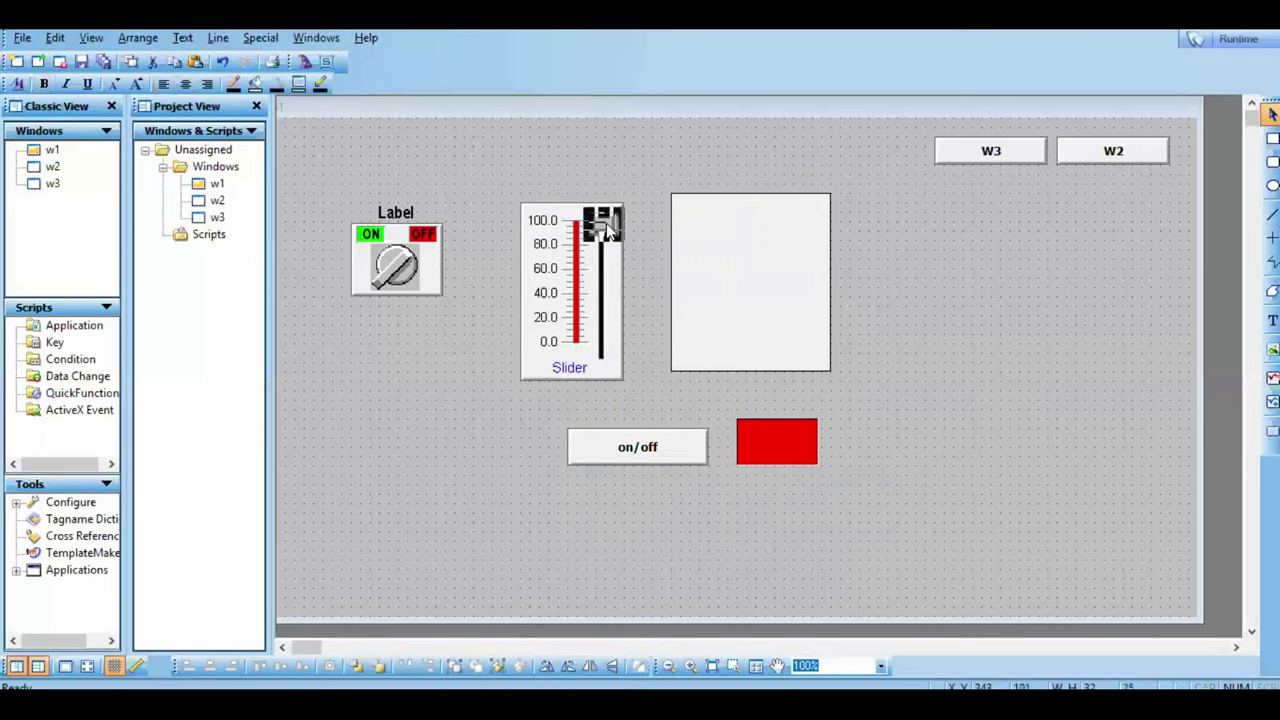
double_click(610, 228)
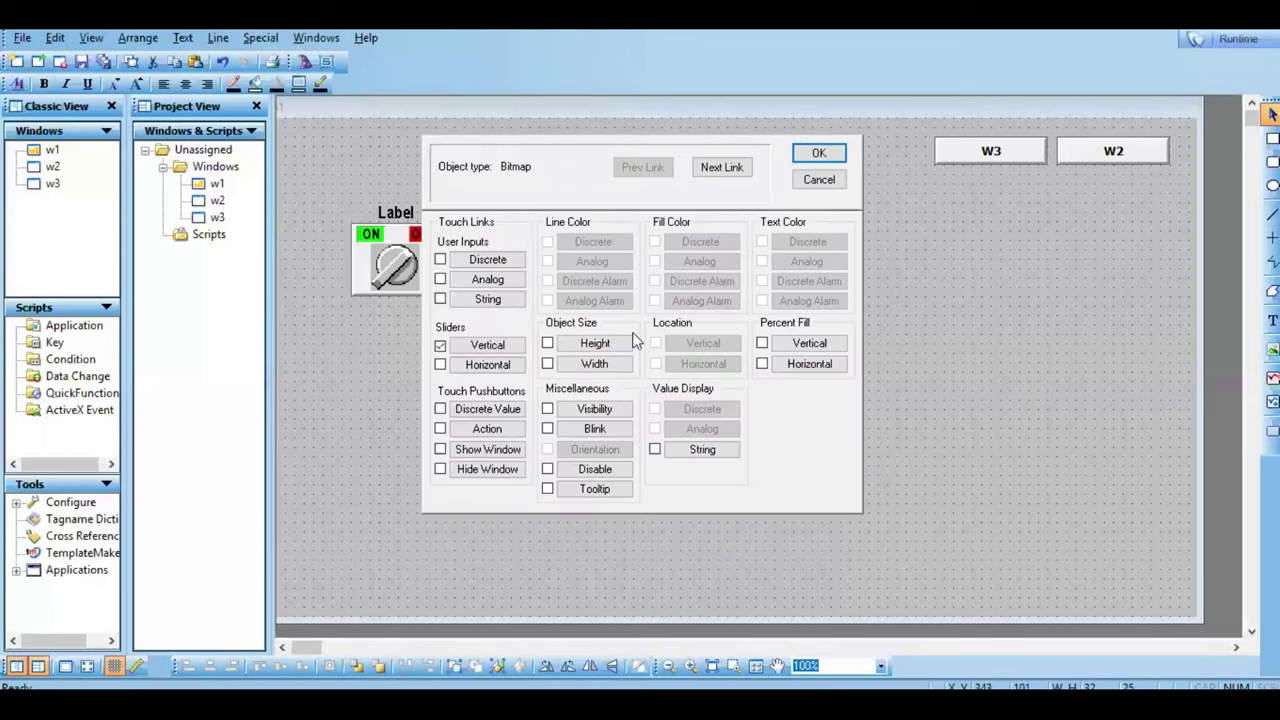
left_click(441, 279)
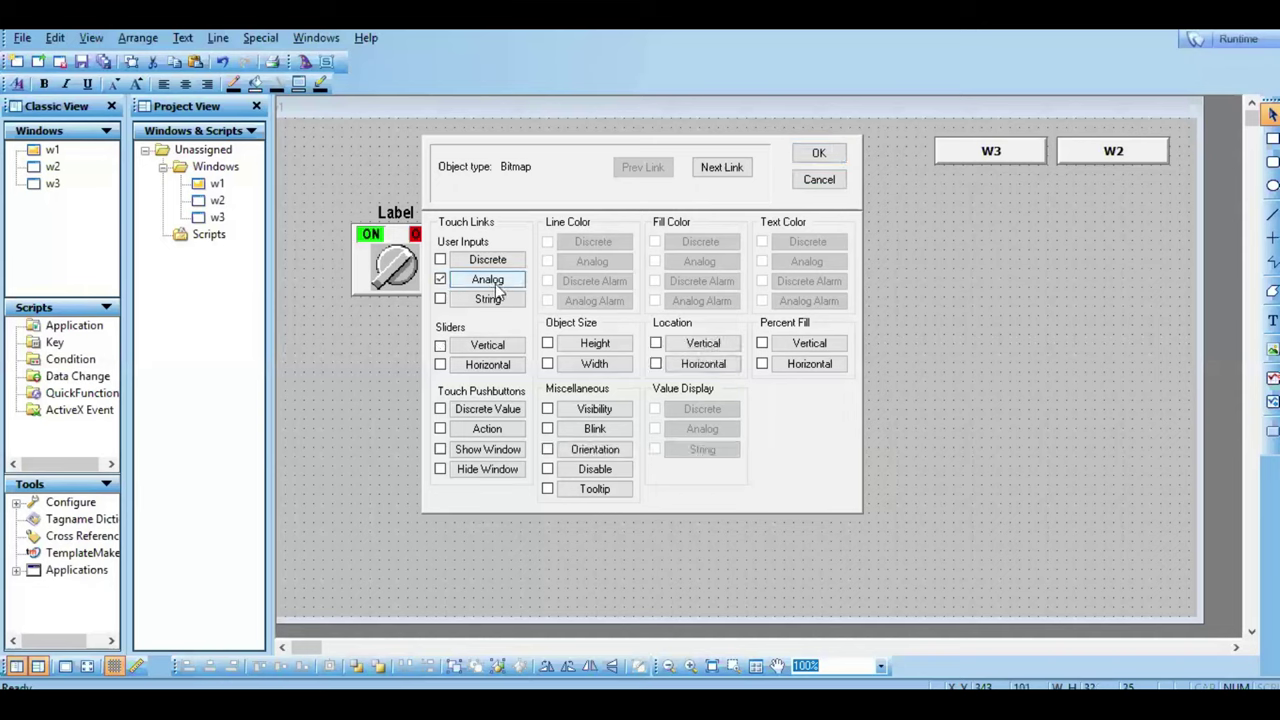
left_click(495, 283)
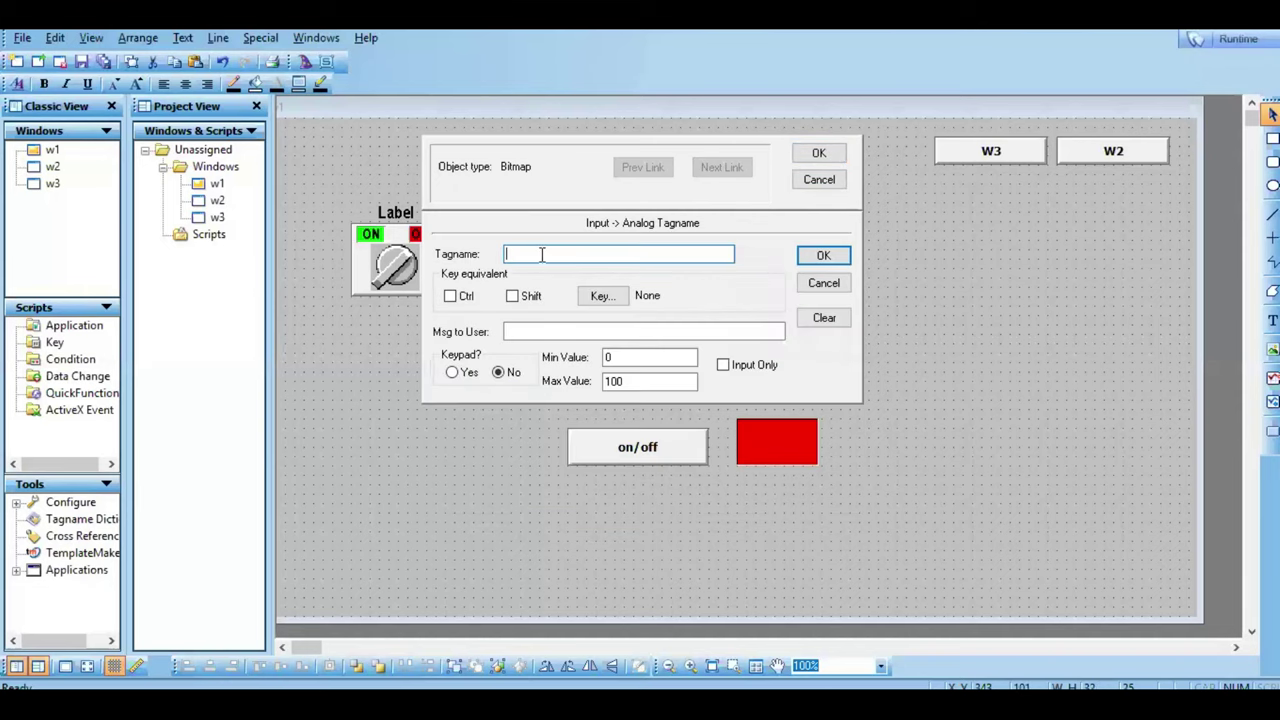
double_click(541, 254)
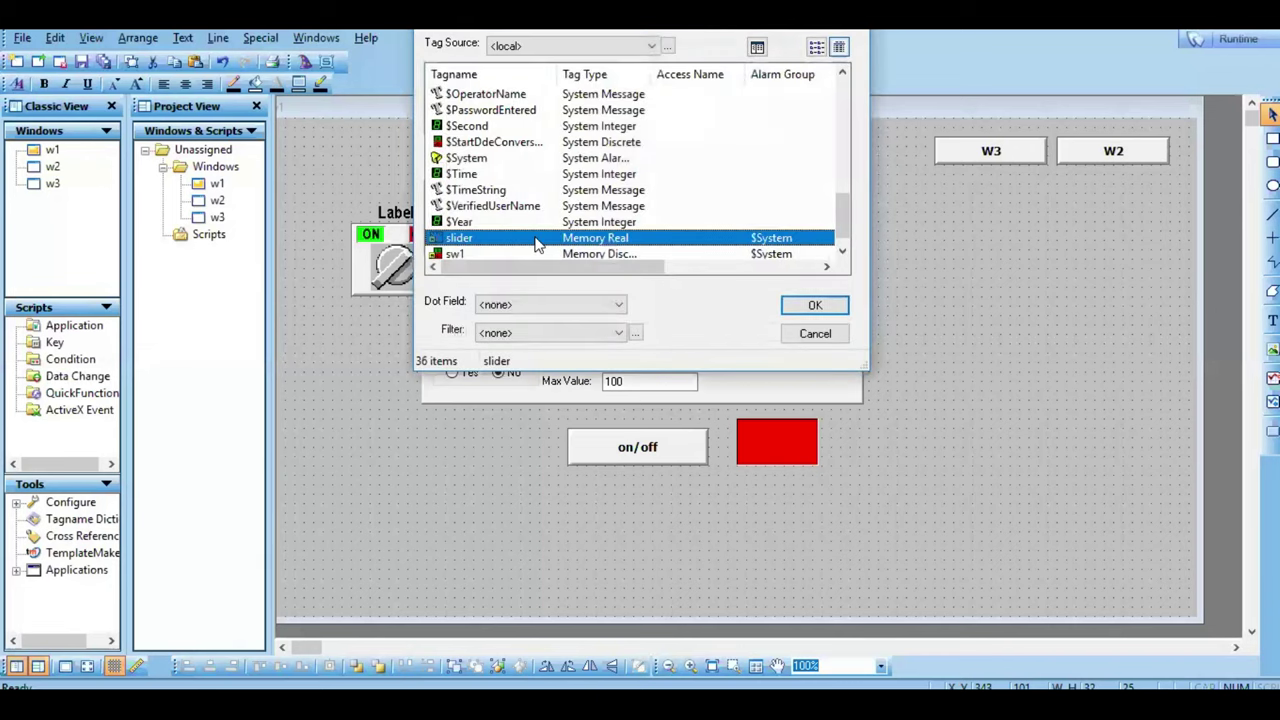
double_click(539, 240)
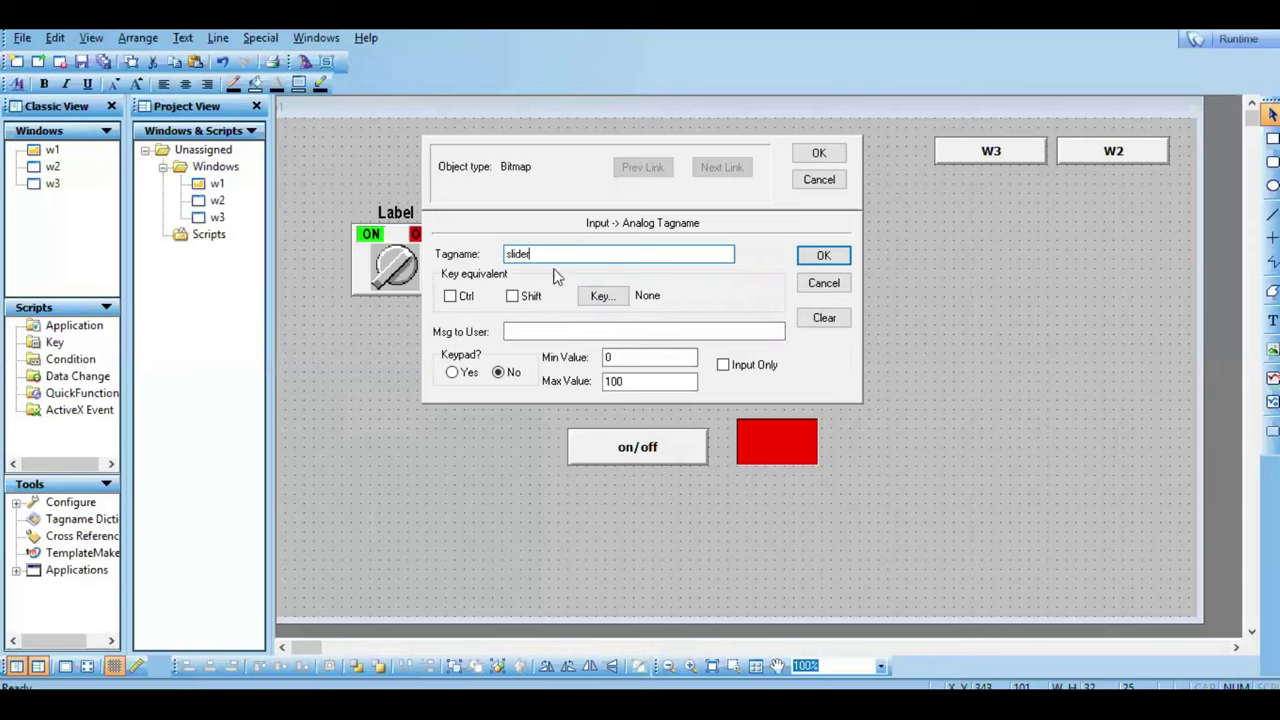
left_click(836, 259)
left_click(819, 154)
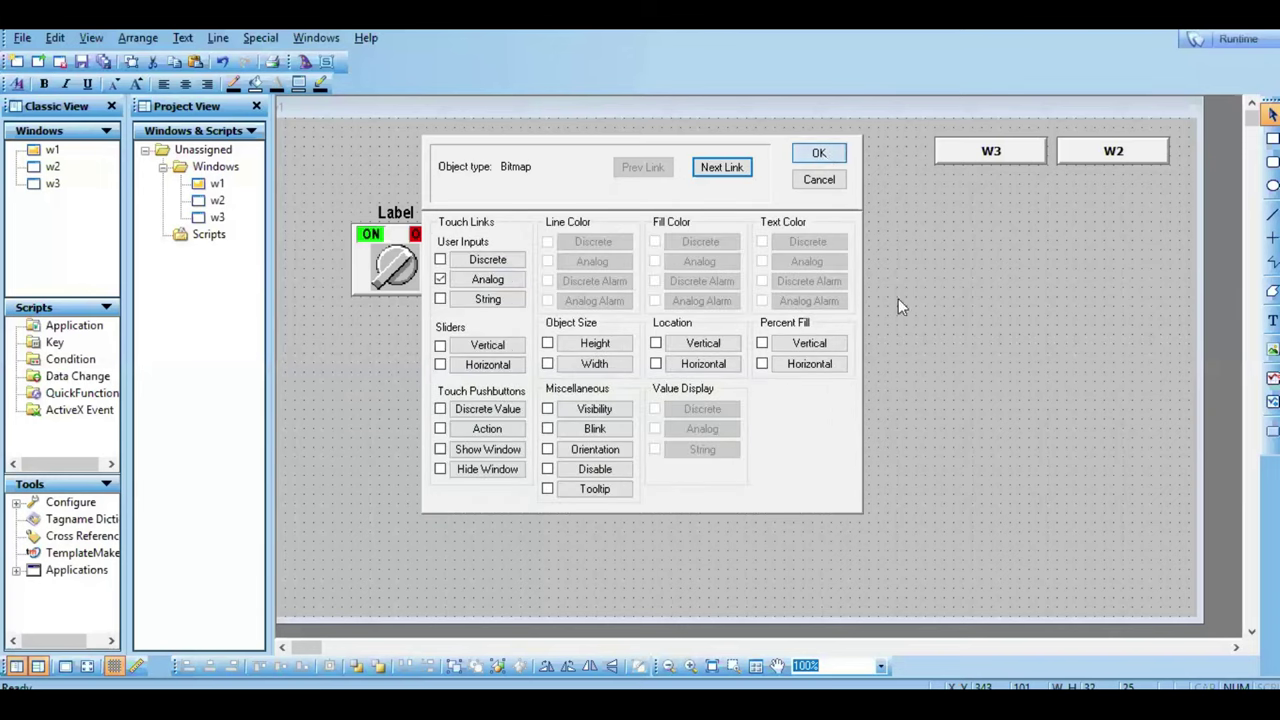
left_click(1228, 38)
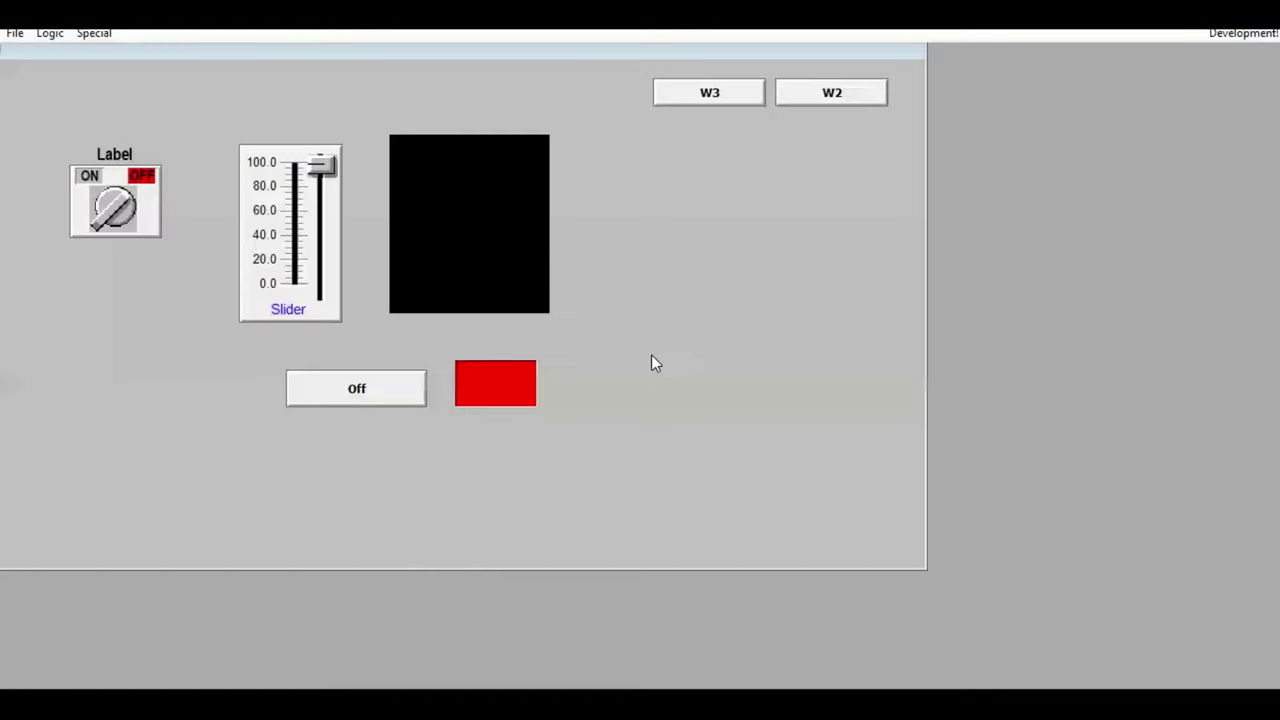
left_click(868, 88)
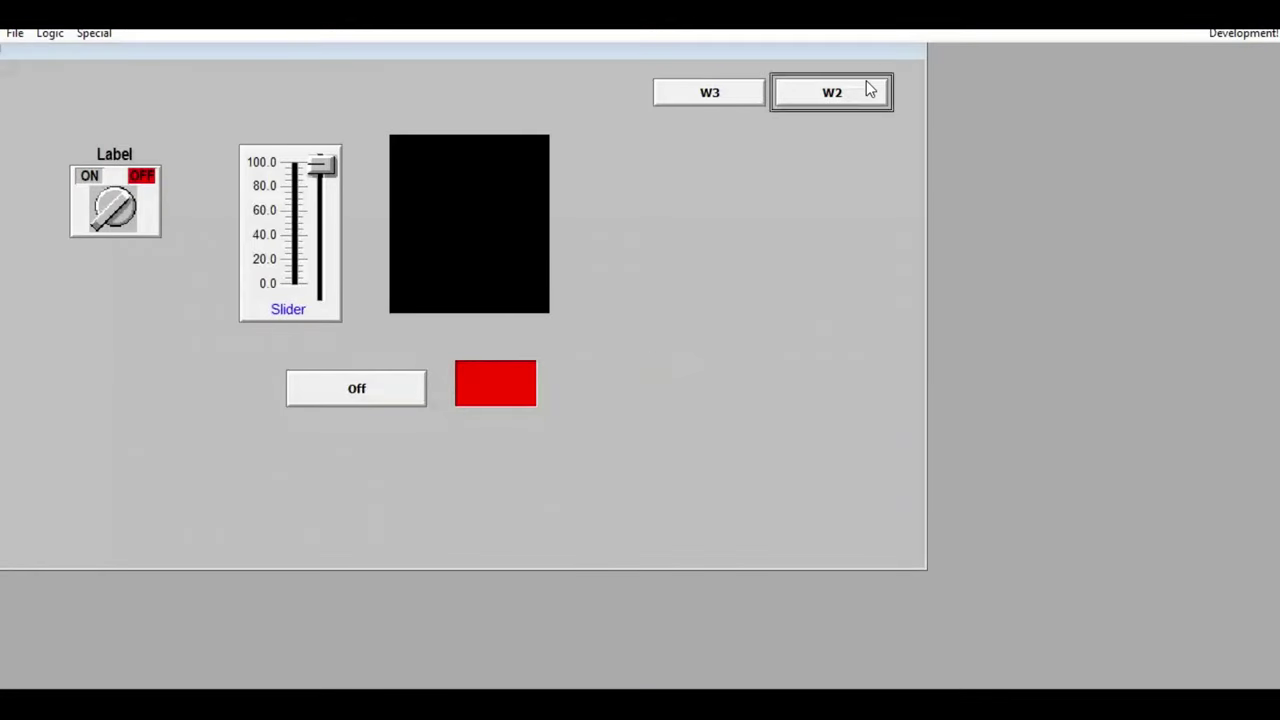
left_click(1243, 38)
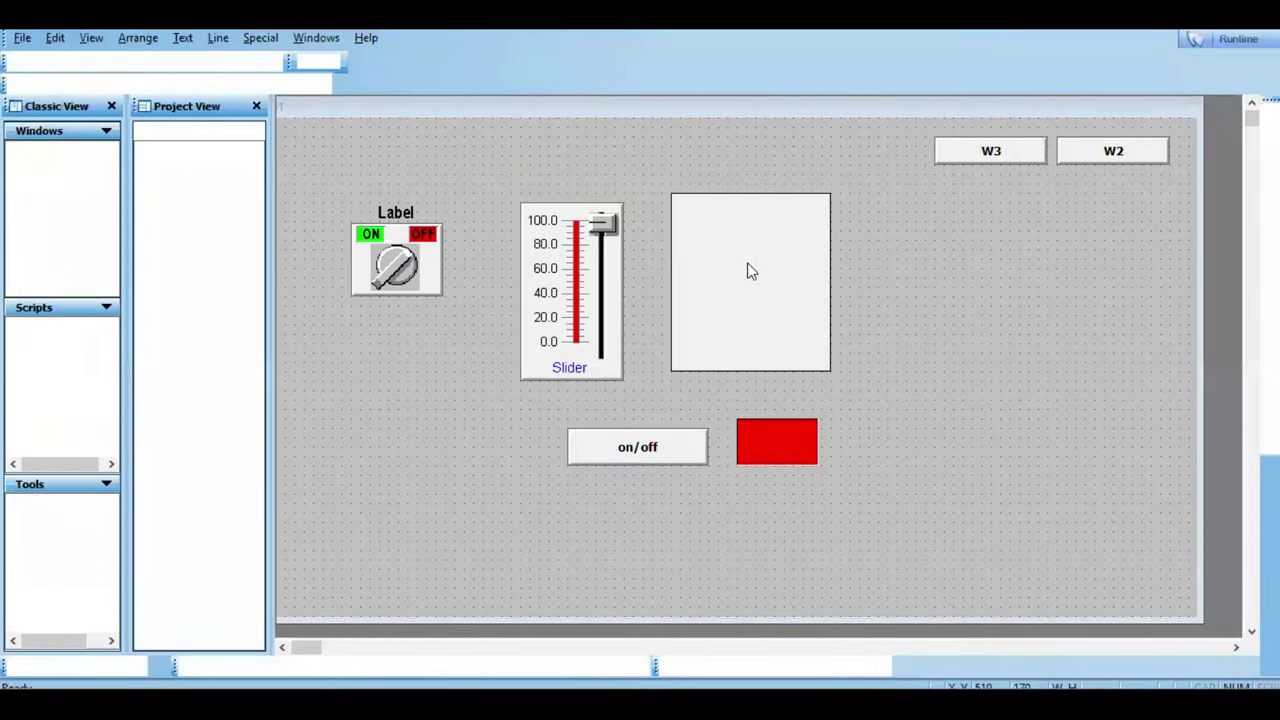
Step: Test the knob's analog input in runtime by entering 70 and then 100
left_click(1248, 46)
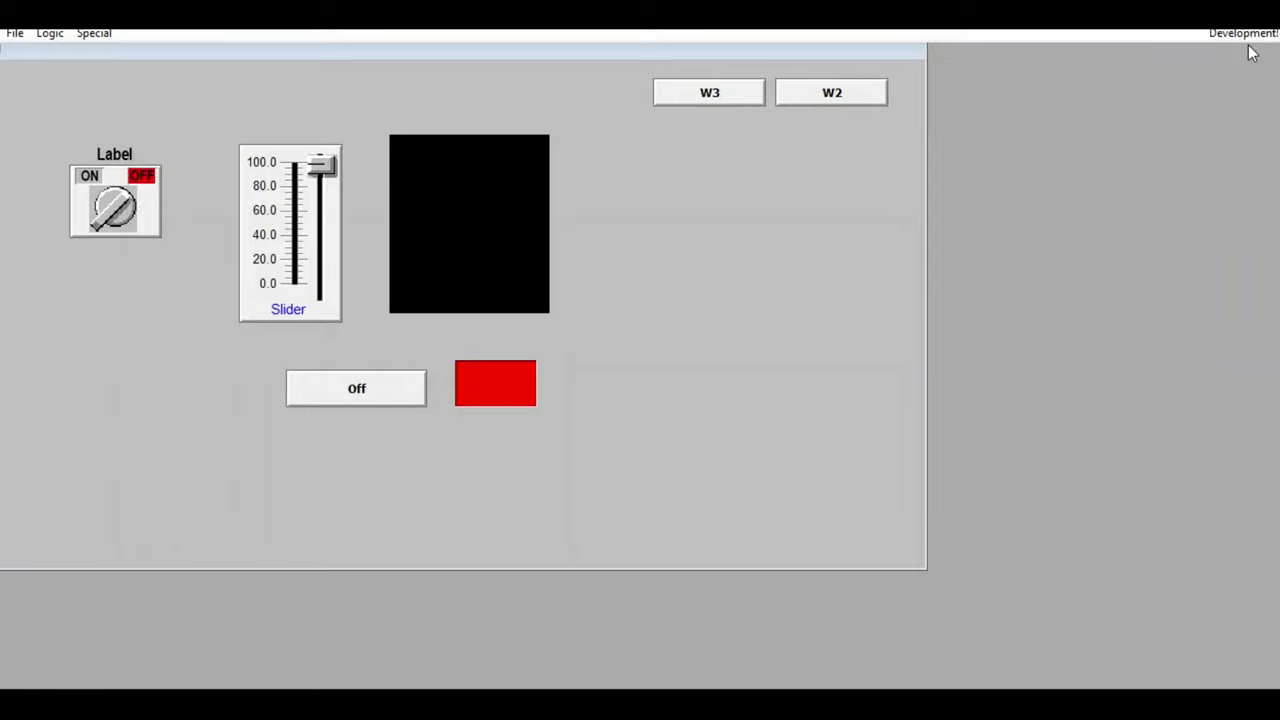
left_click(323, 168)
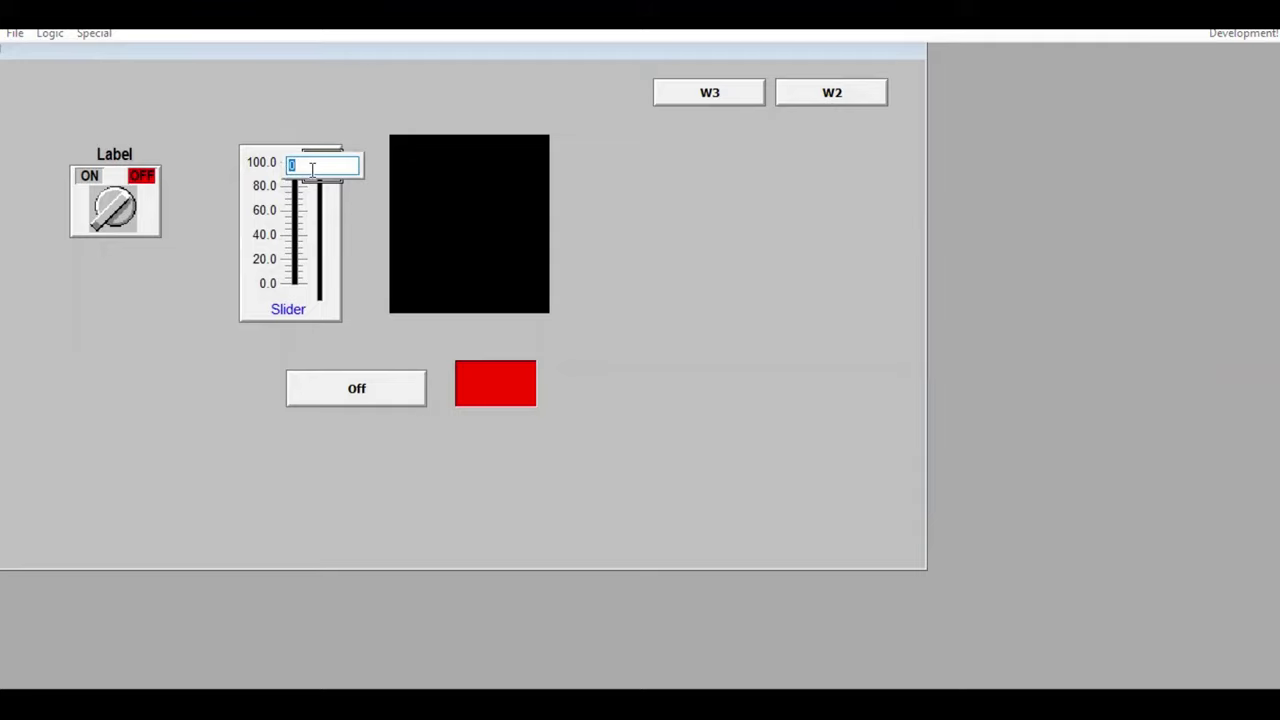
type("70")
key("Return")
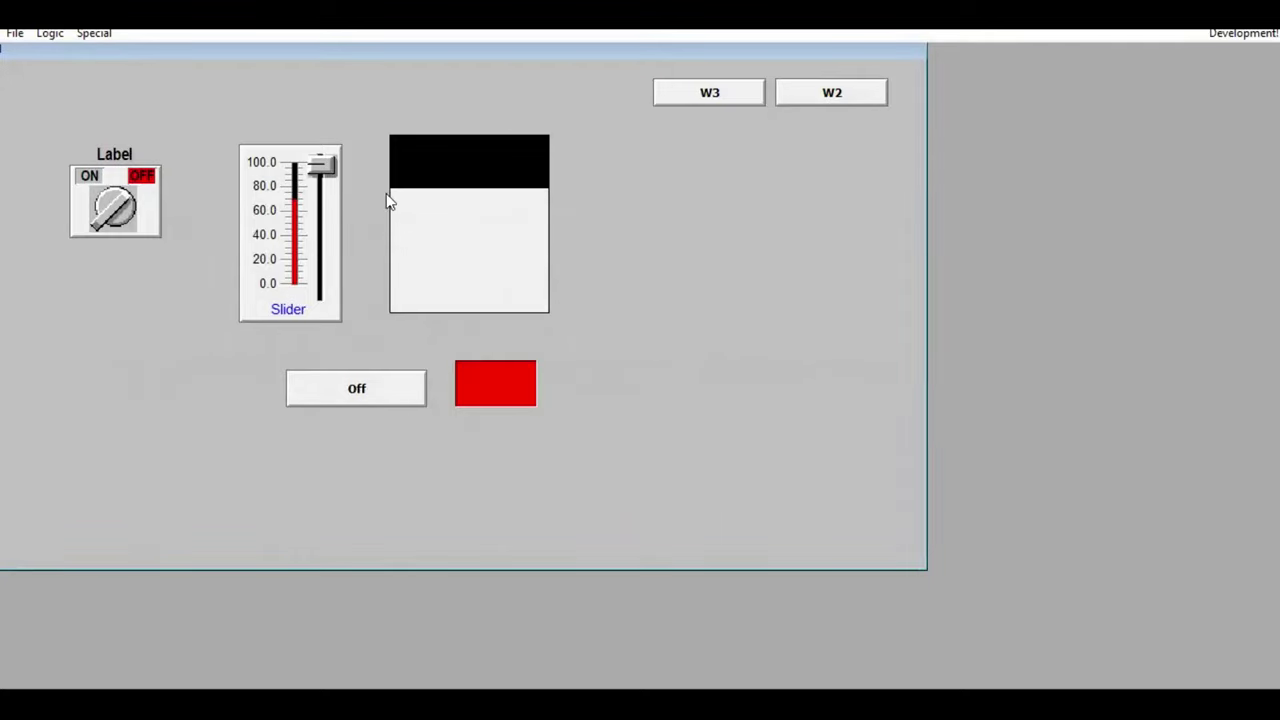
left_click(322, 168)
type("100")
key("Return")
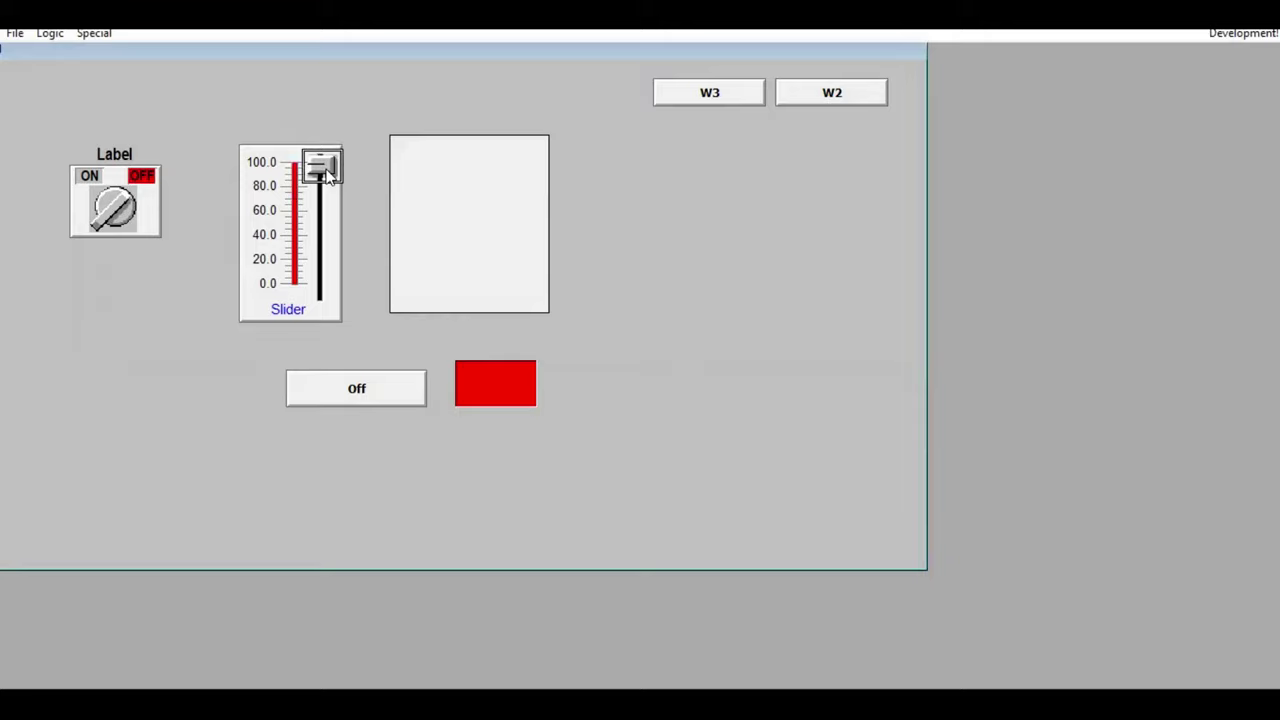
Step: Compare the knob's value entry box with the on/off button's input dialog, dismissing both without a change
left_click(322, 168)
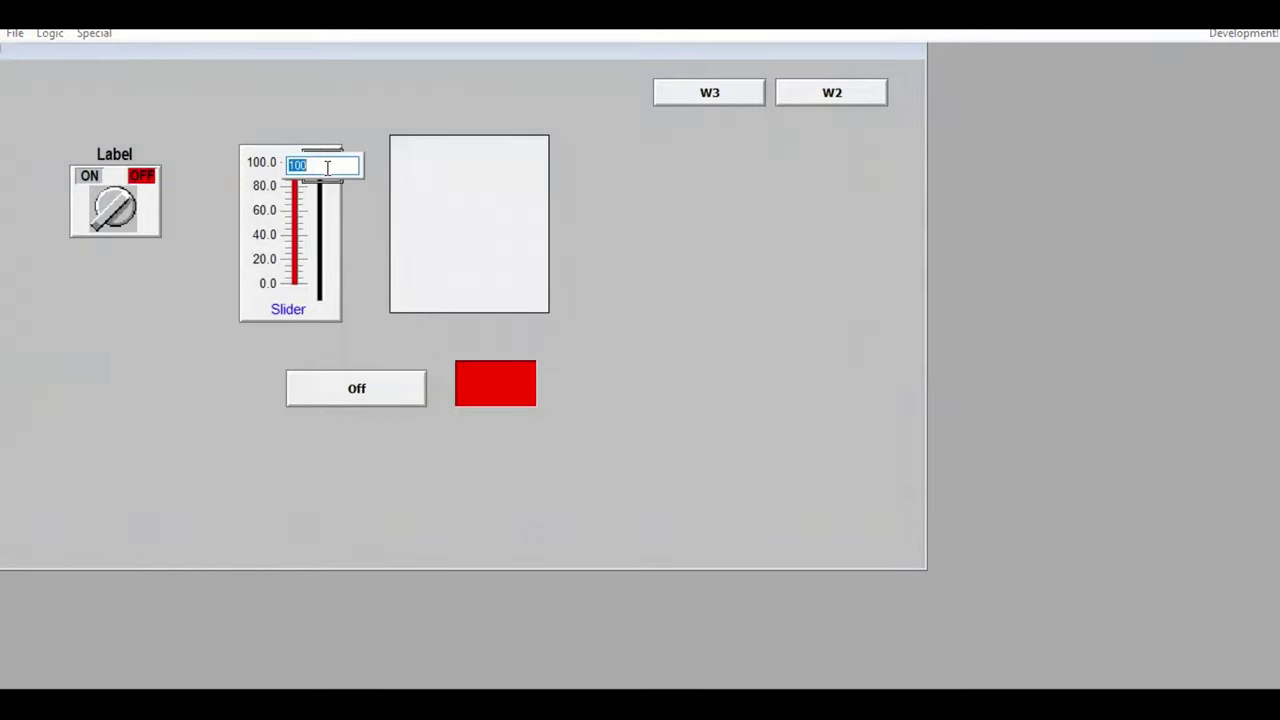
left_click(392, 398)
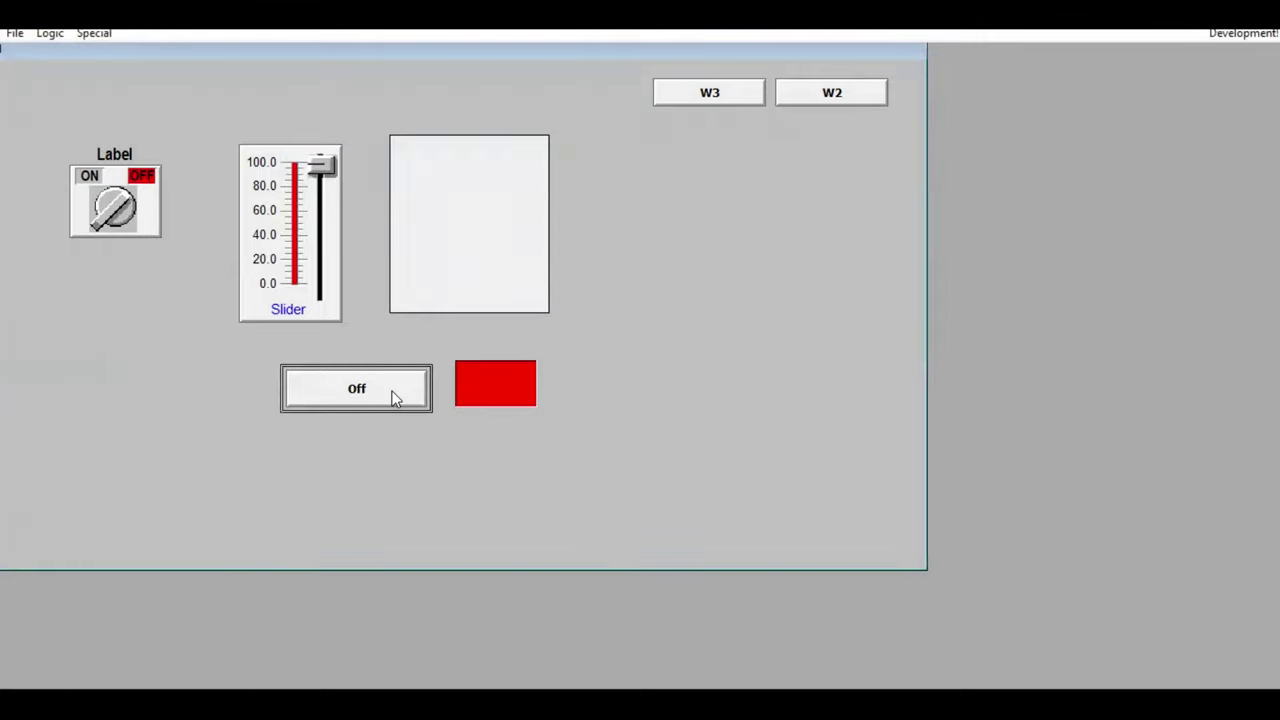
left_click(392, 398)
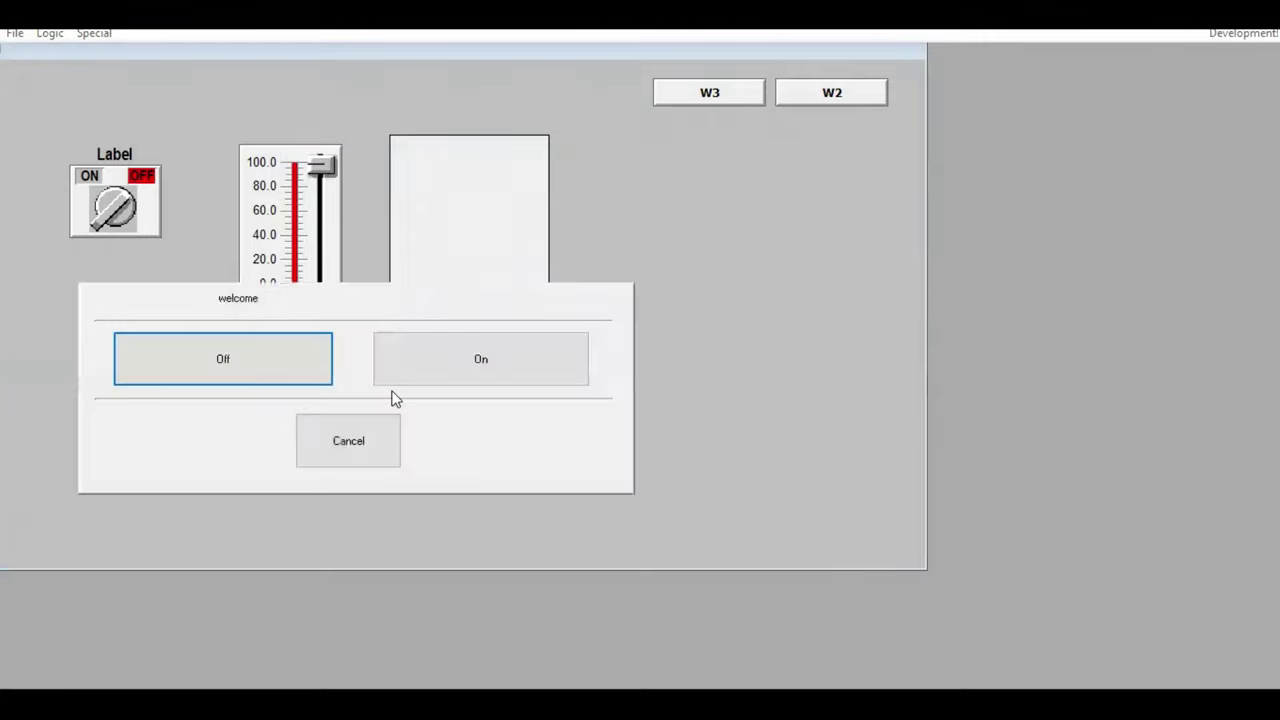
left_click(346, 450)
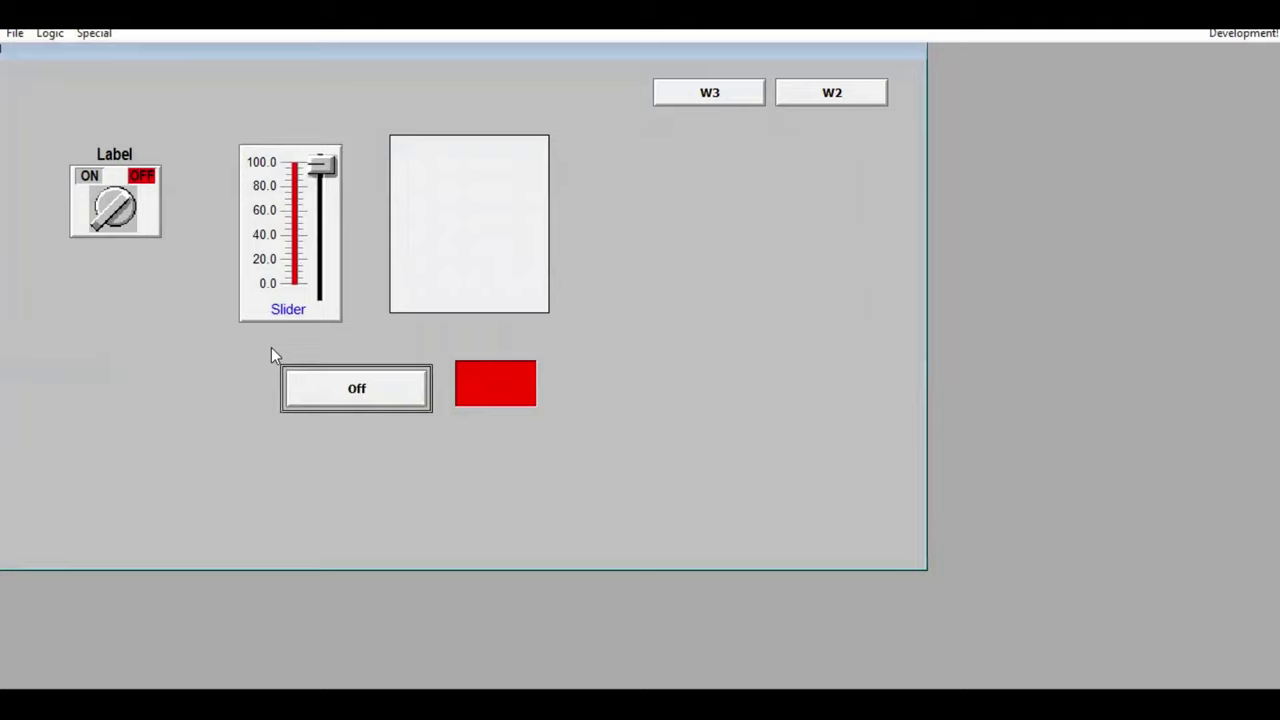
Step: Test the slider knob's analog input again by entering 67 and then 0
left_click(325, 170)
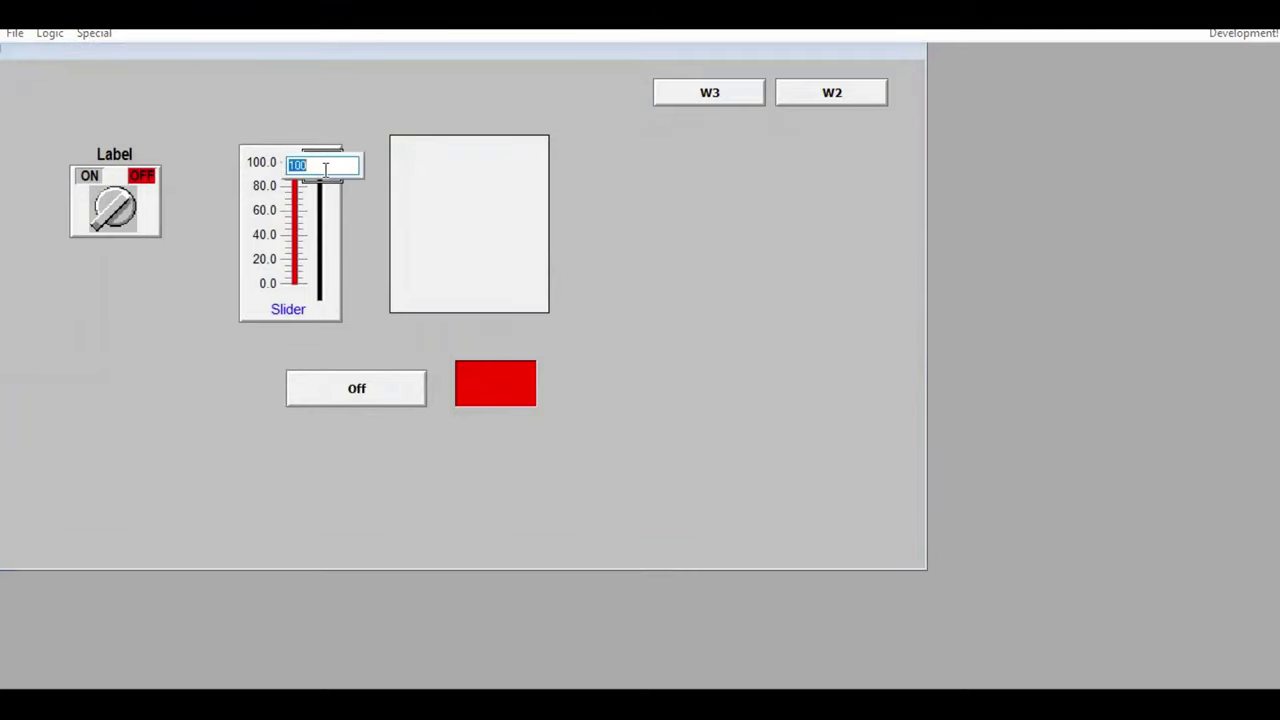
type("75")
key("Return")
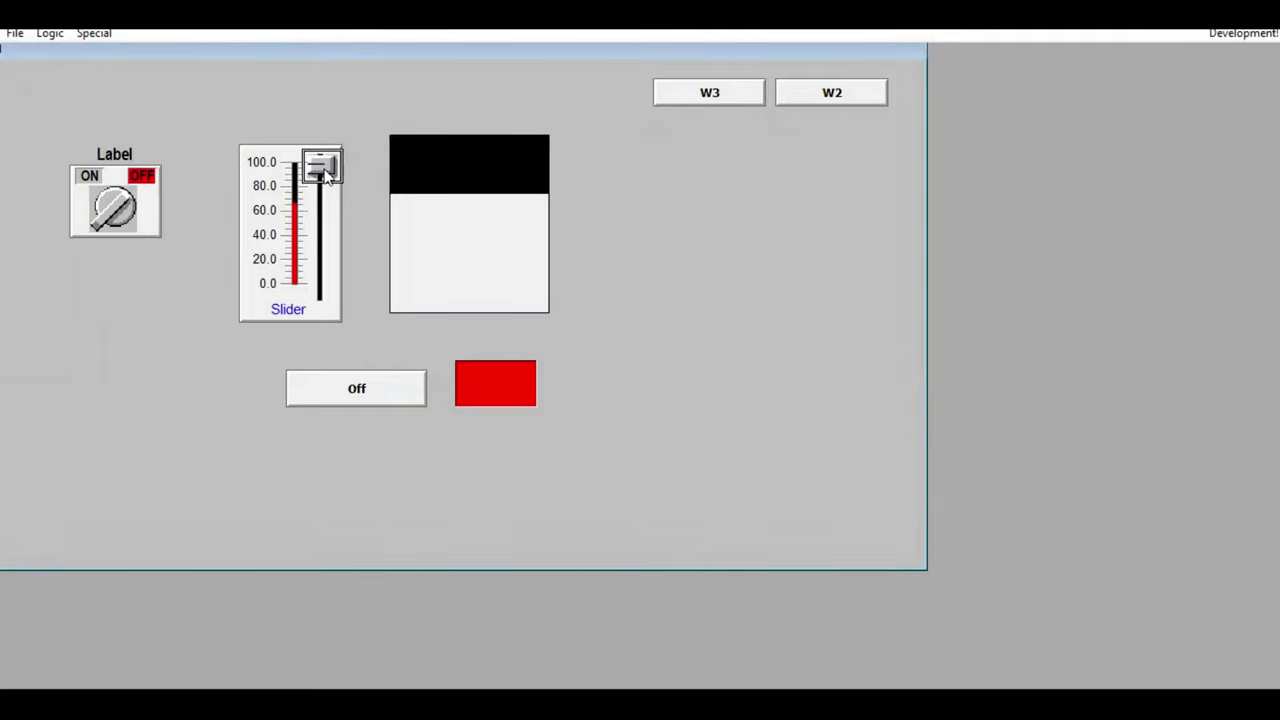
left_click(323, 168)
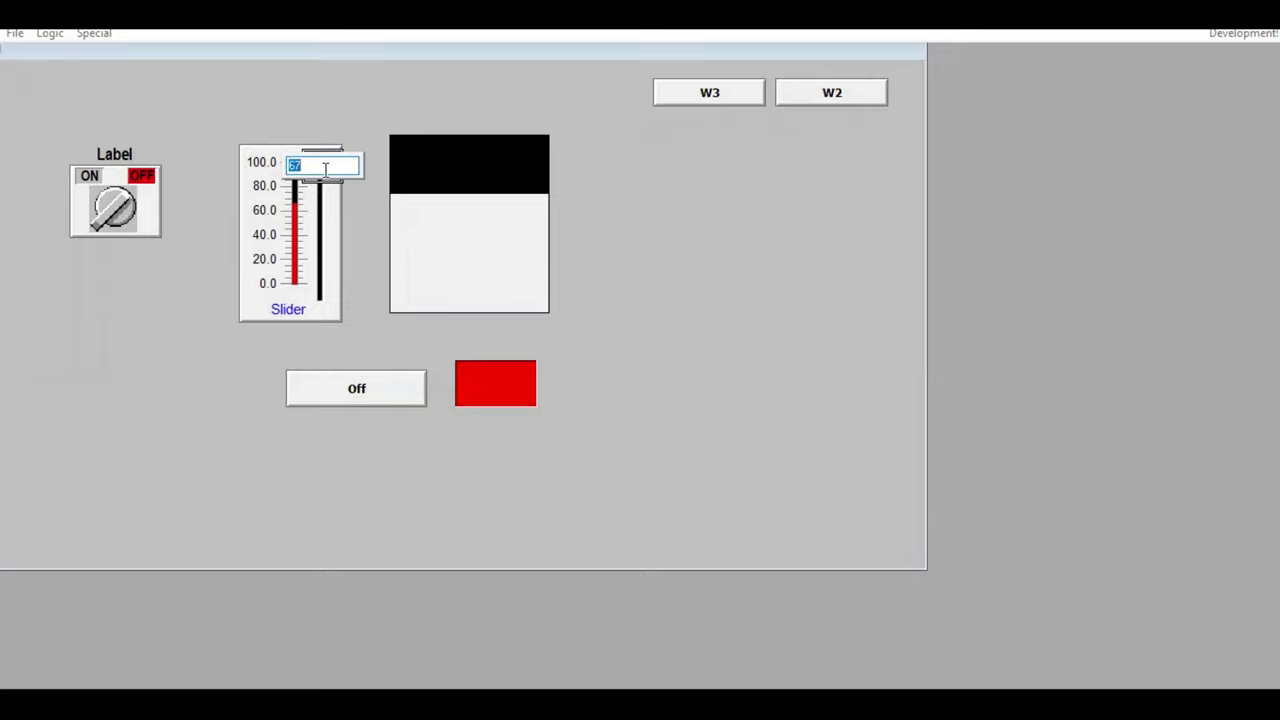
left_click(341, 250)
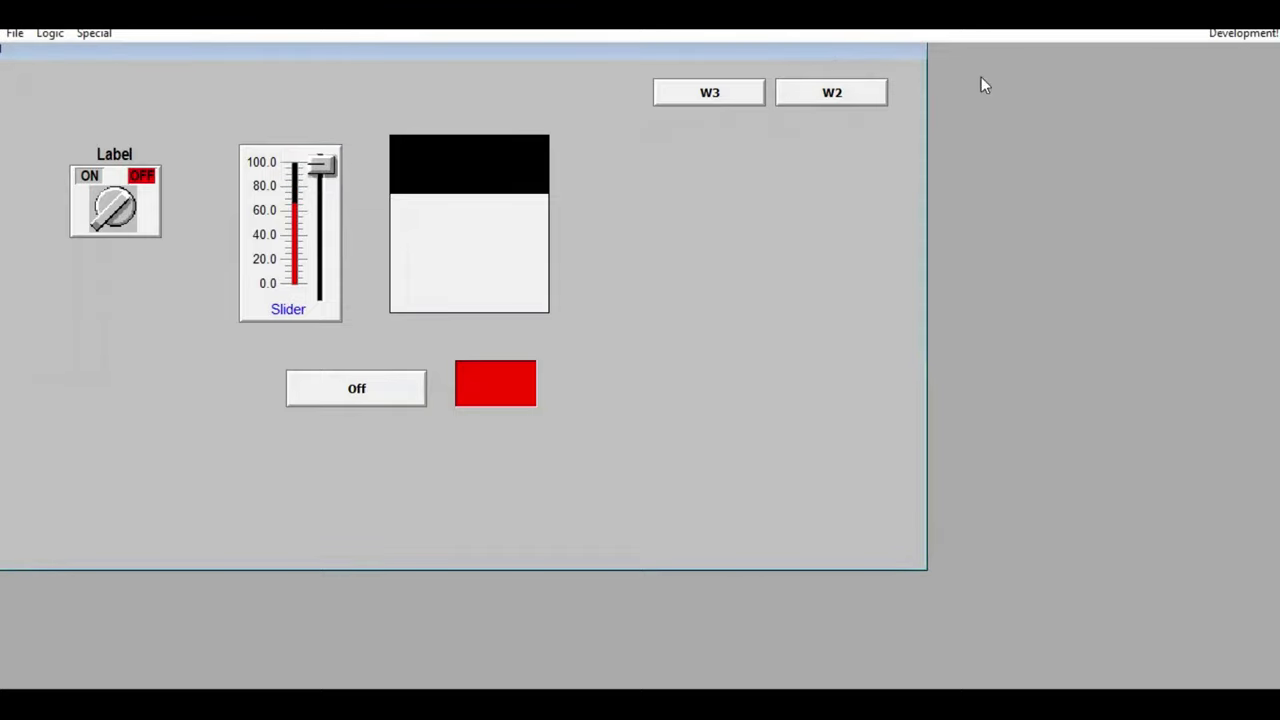
left_click(322, 165)
type("0")
key("Return")
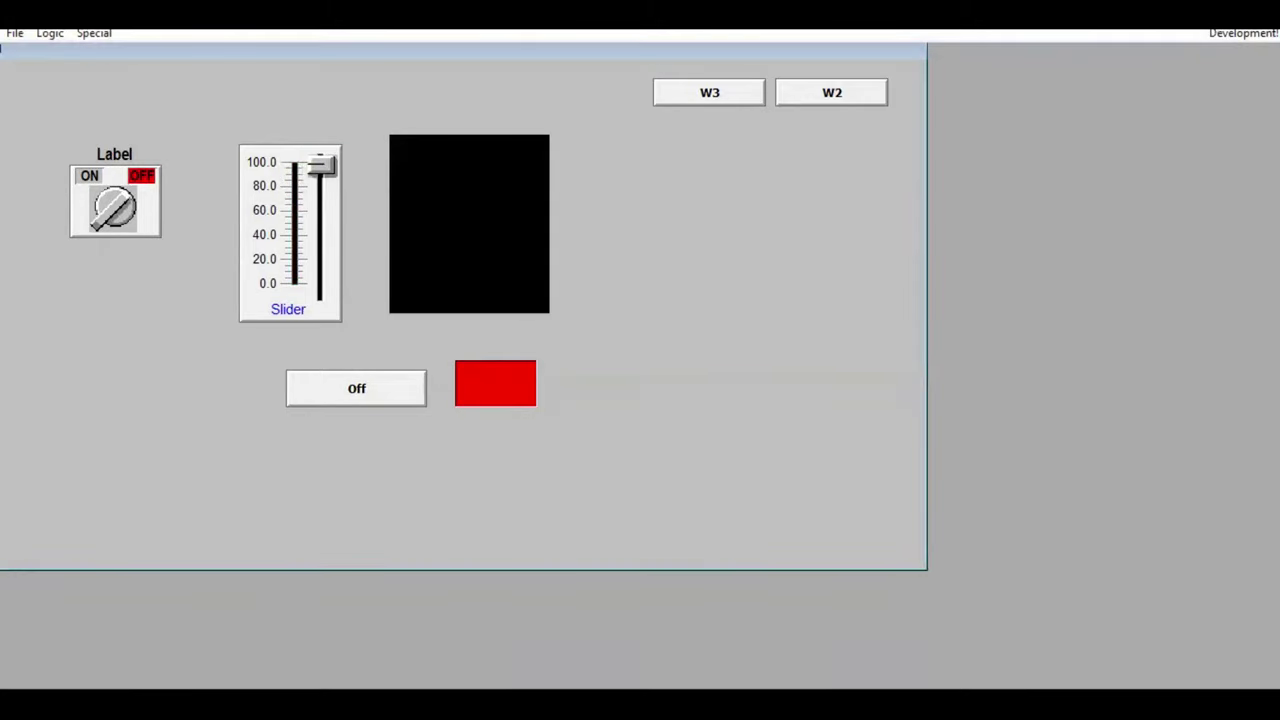
Step: Return to development and give the knob's analog input the key equivalent 2, the user message ENTER THE VALUE and an enabled keypad
left_click(1255, 34)
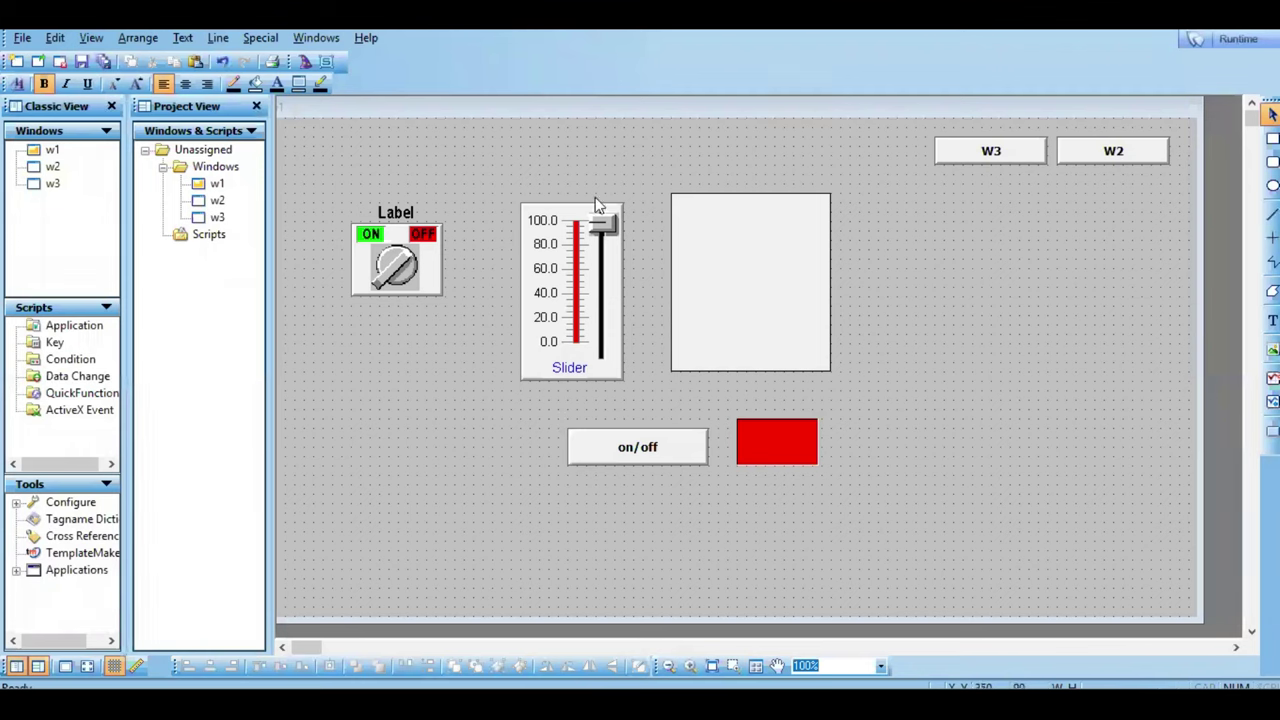
double_click(606, 225)
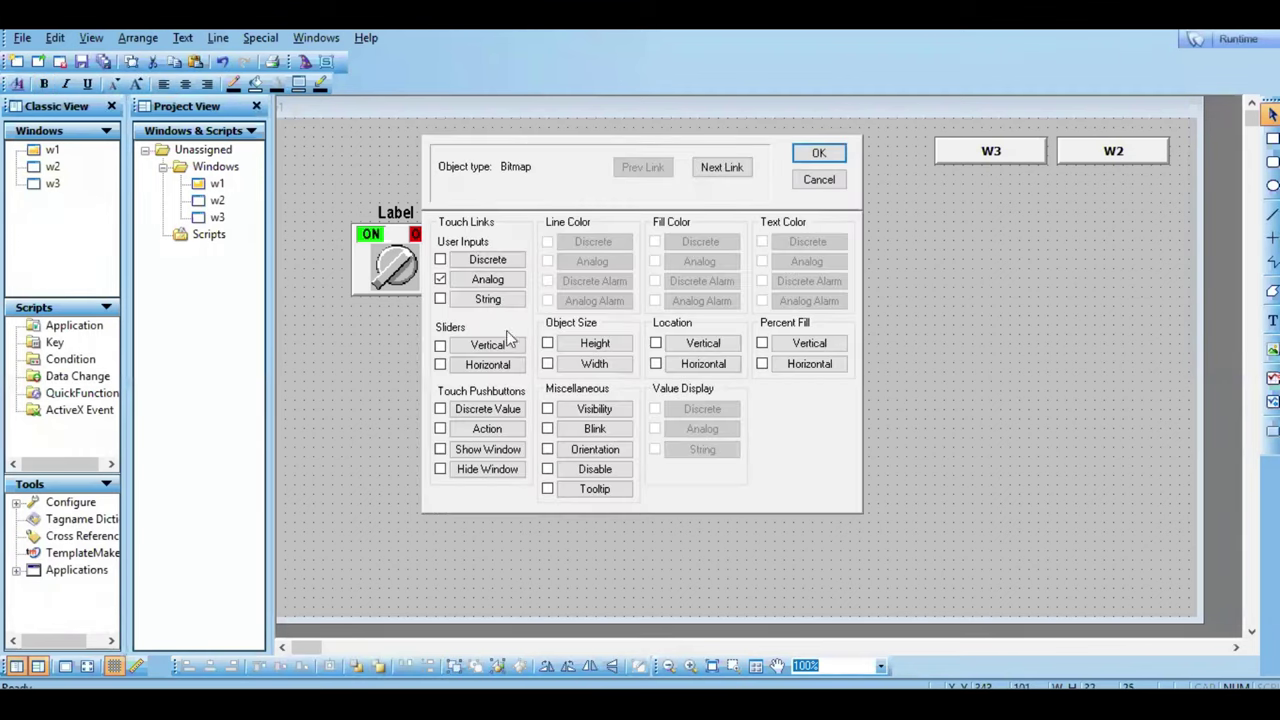
left_click(487, 279)
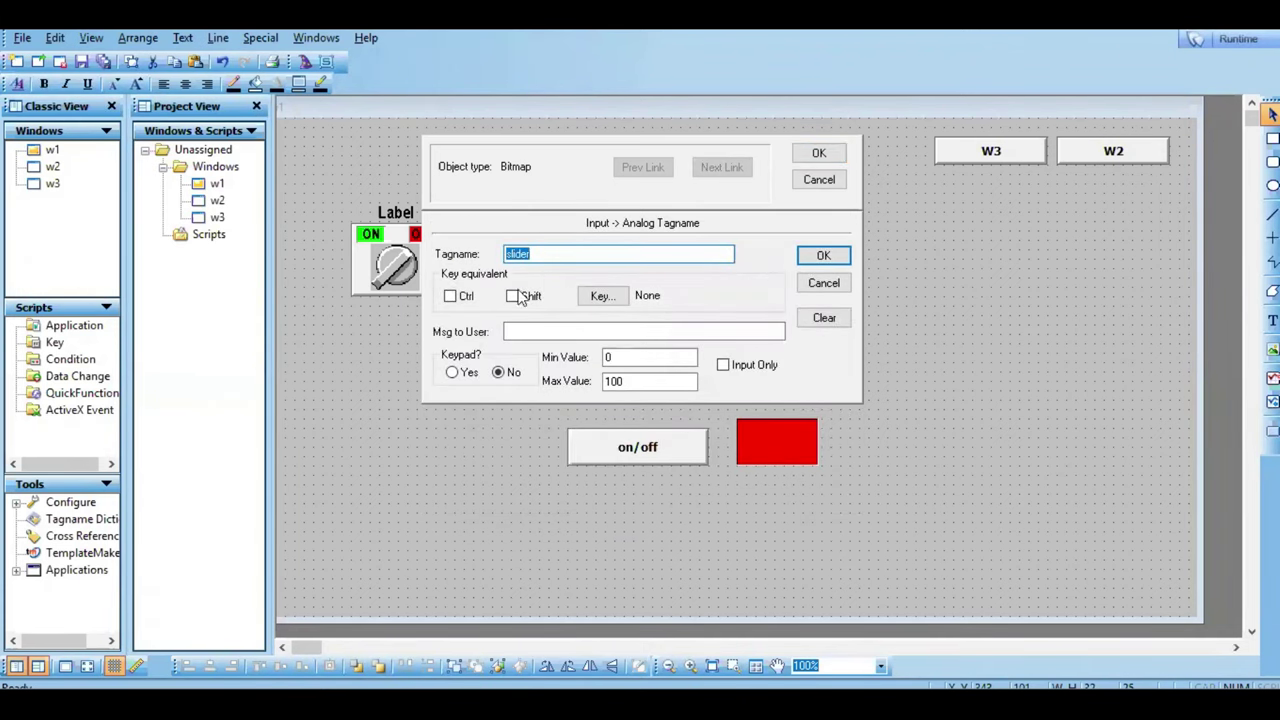
left_click(616, 298)
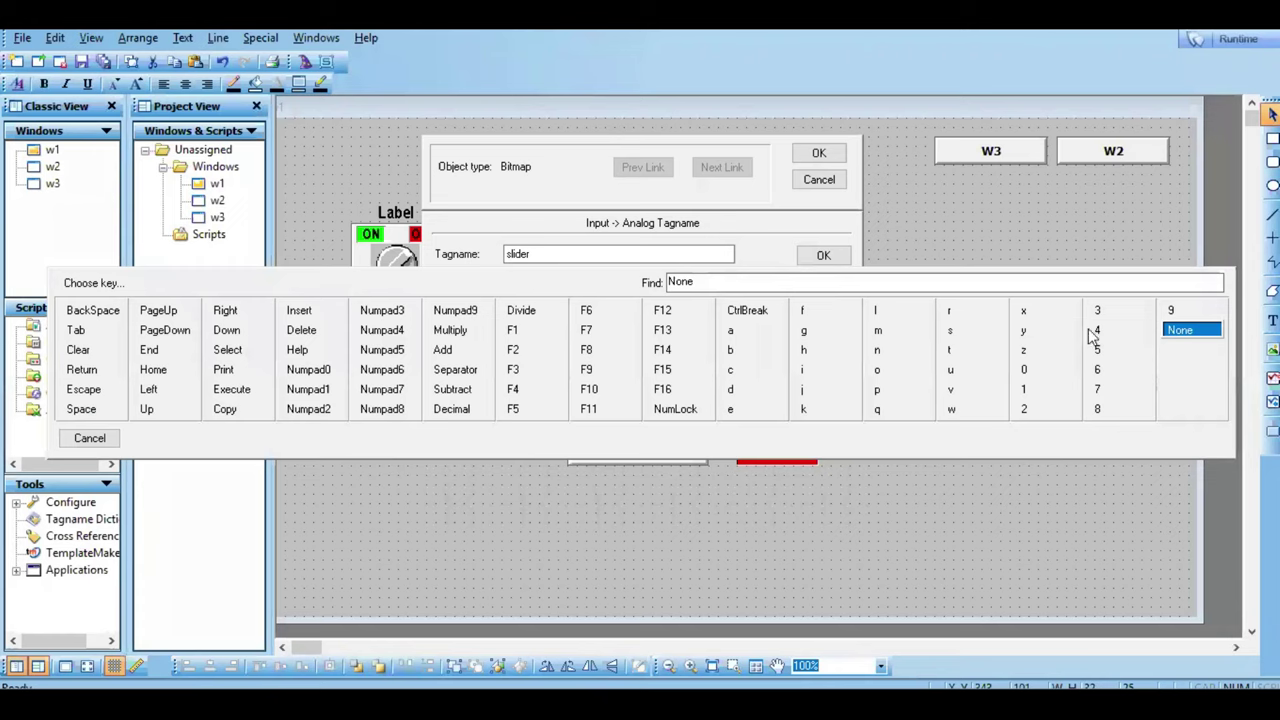
left_click(1024, 409)
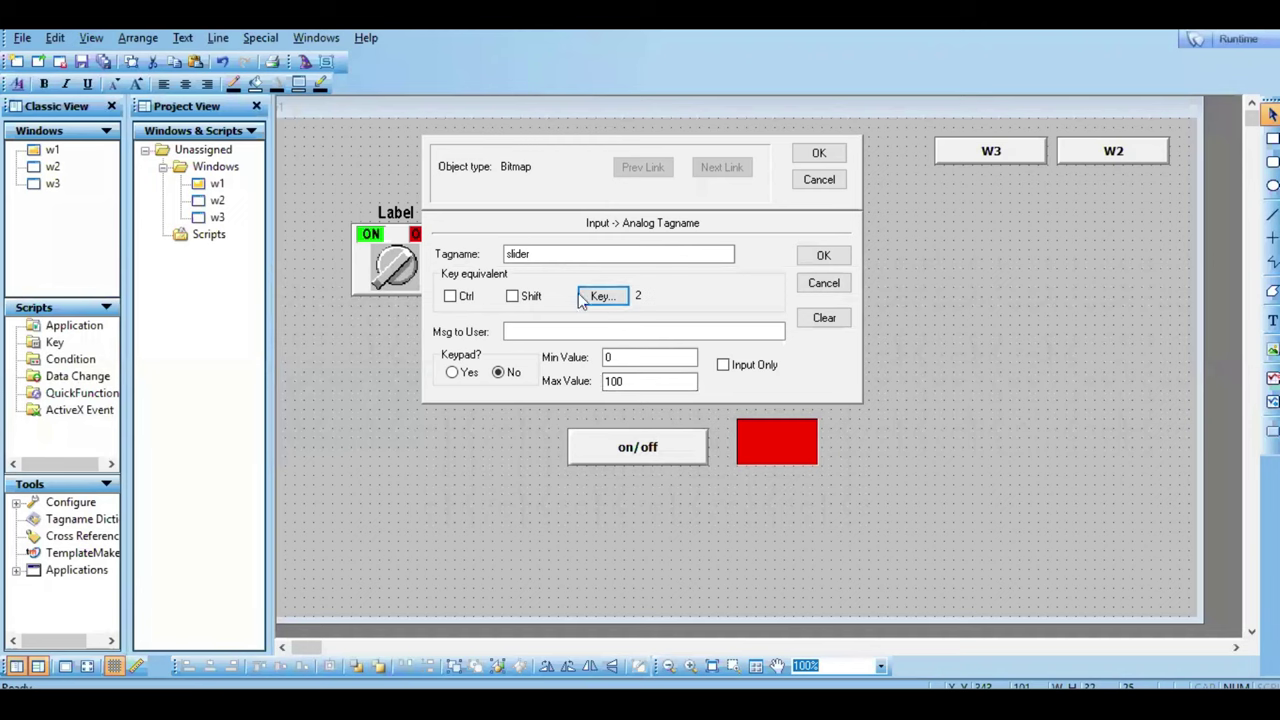
left_click(557, 329)
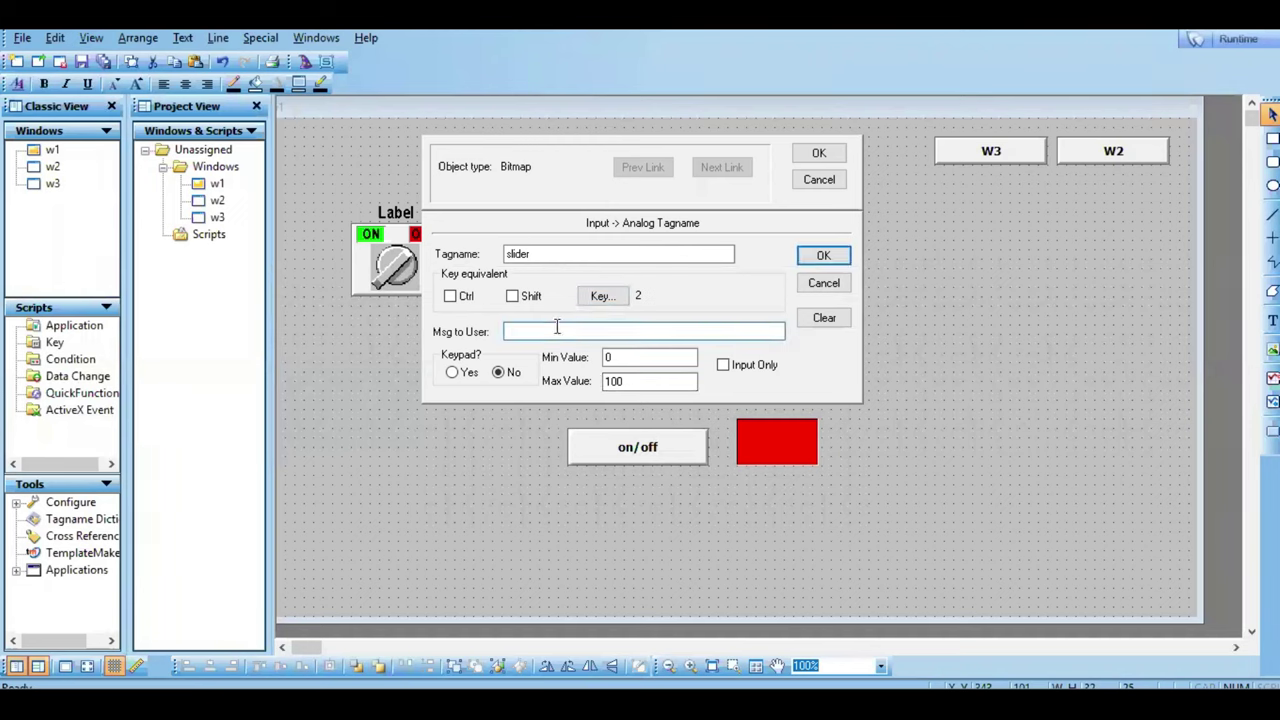
type("ENTER THE VALUE")
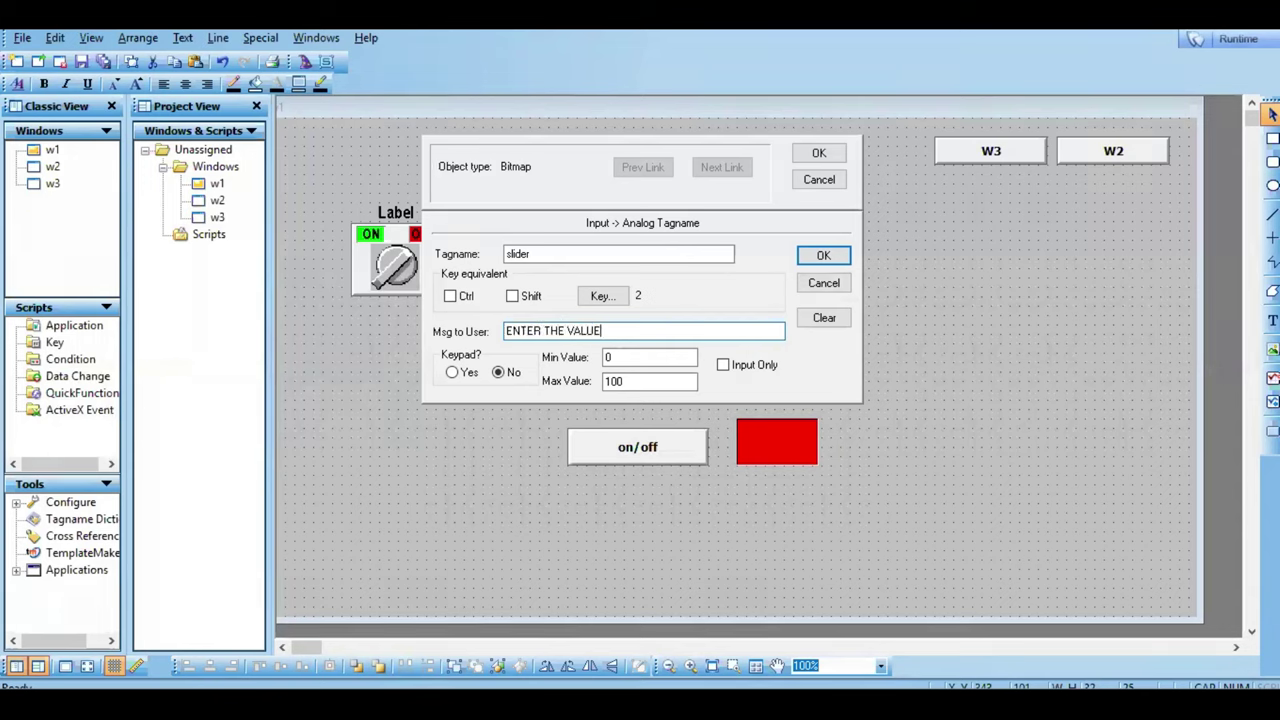
left_click(453, 373)
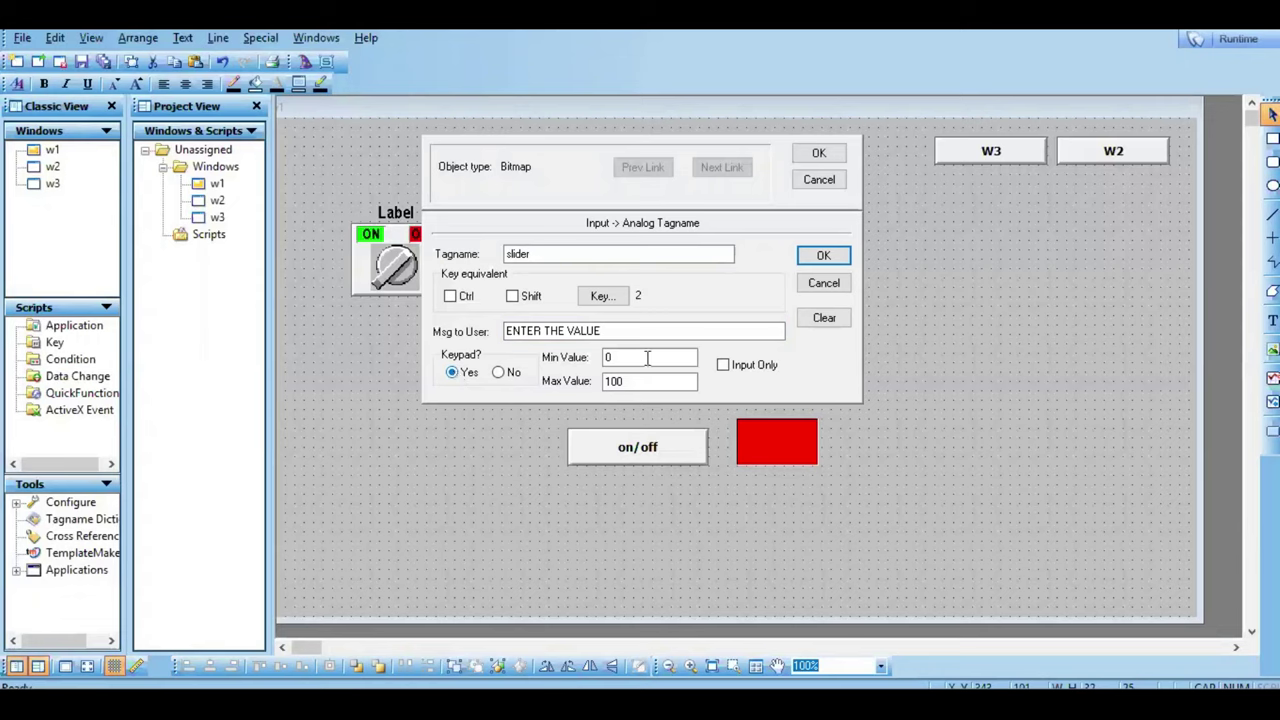
left_click(624, 381)
left_click(838, 257)
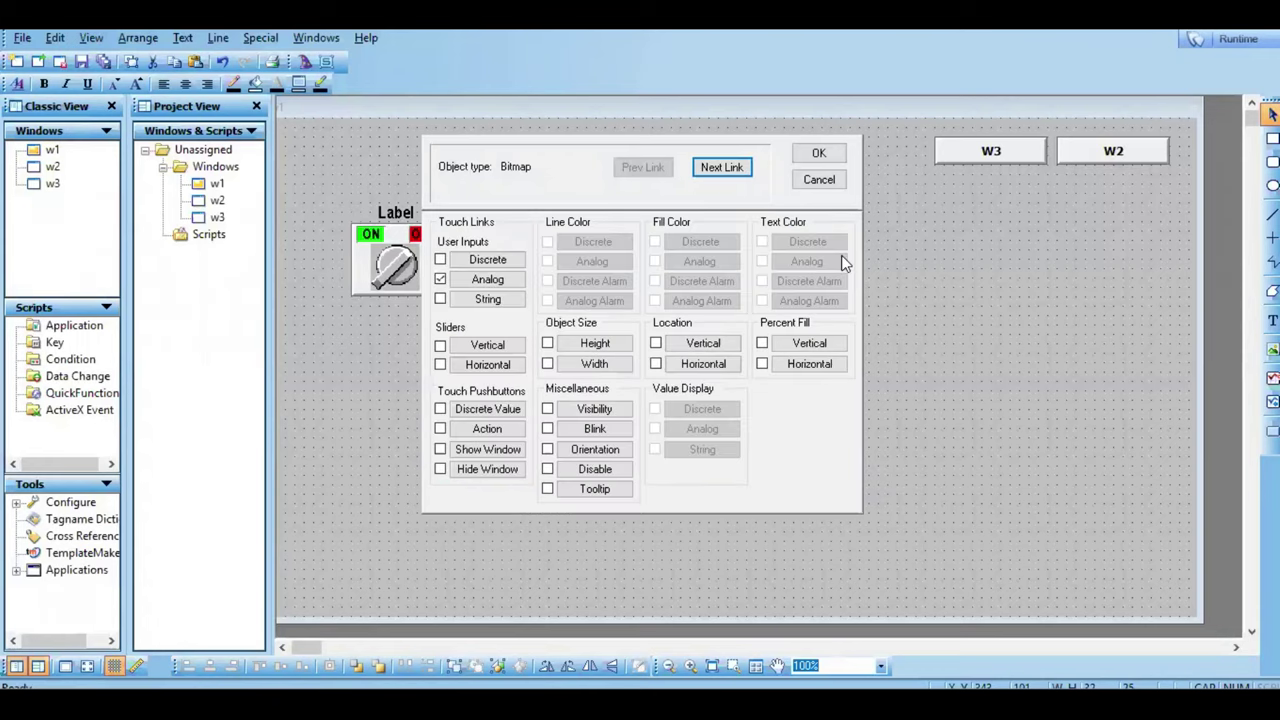
left_click(818, 153)
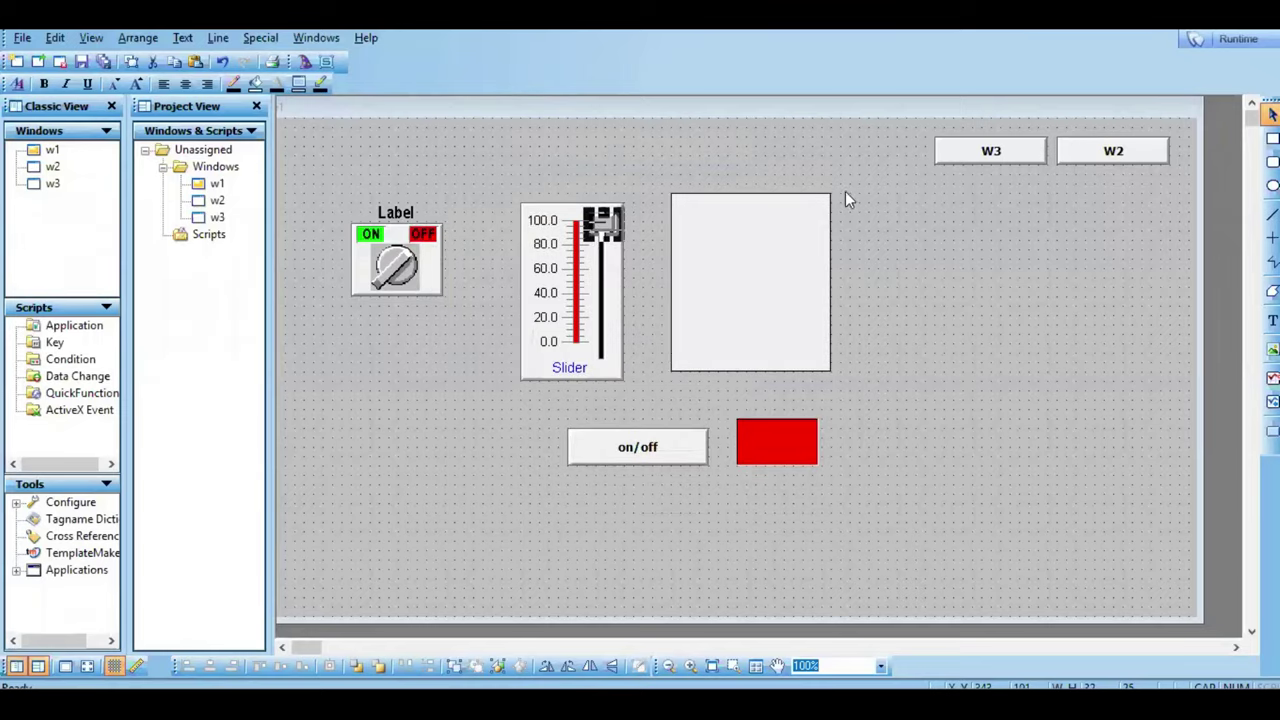
Step: Switch to runtime and check that the knob's keypad and the on/off input dialog open, dismissing each without a change
left_click(1220, 41)
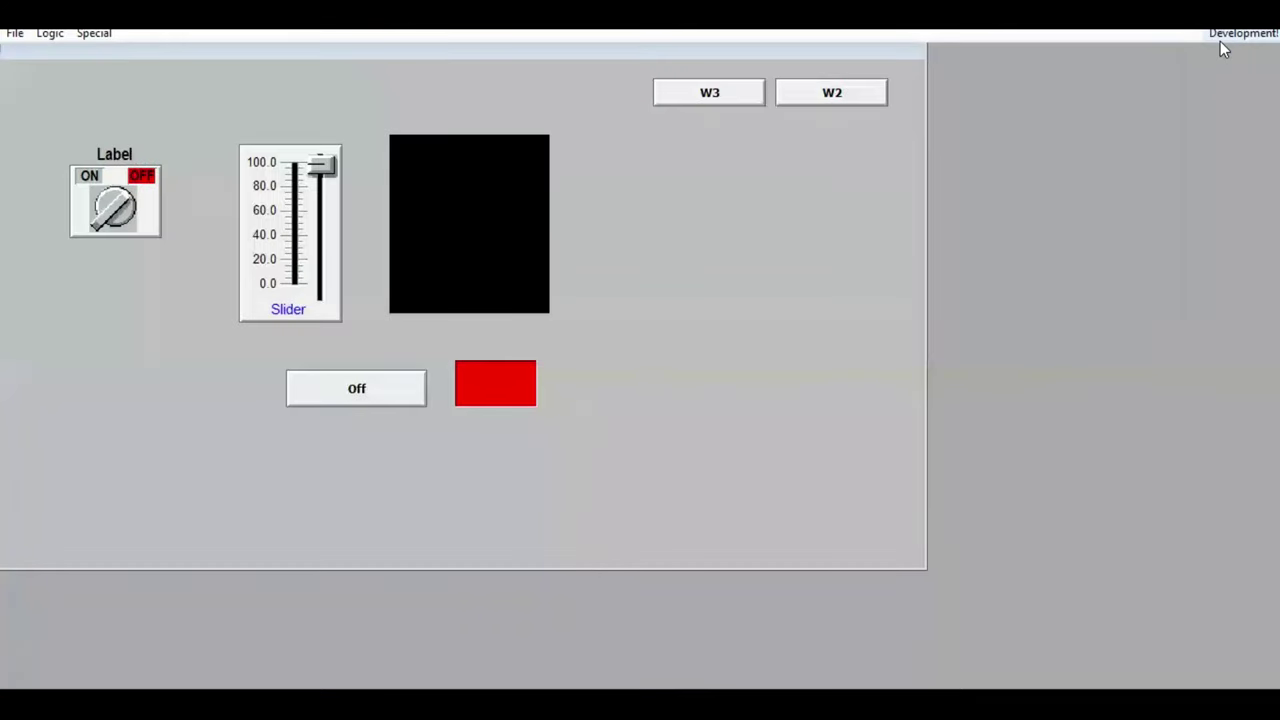
left_click(322, 170)
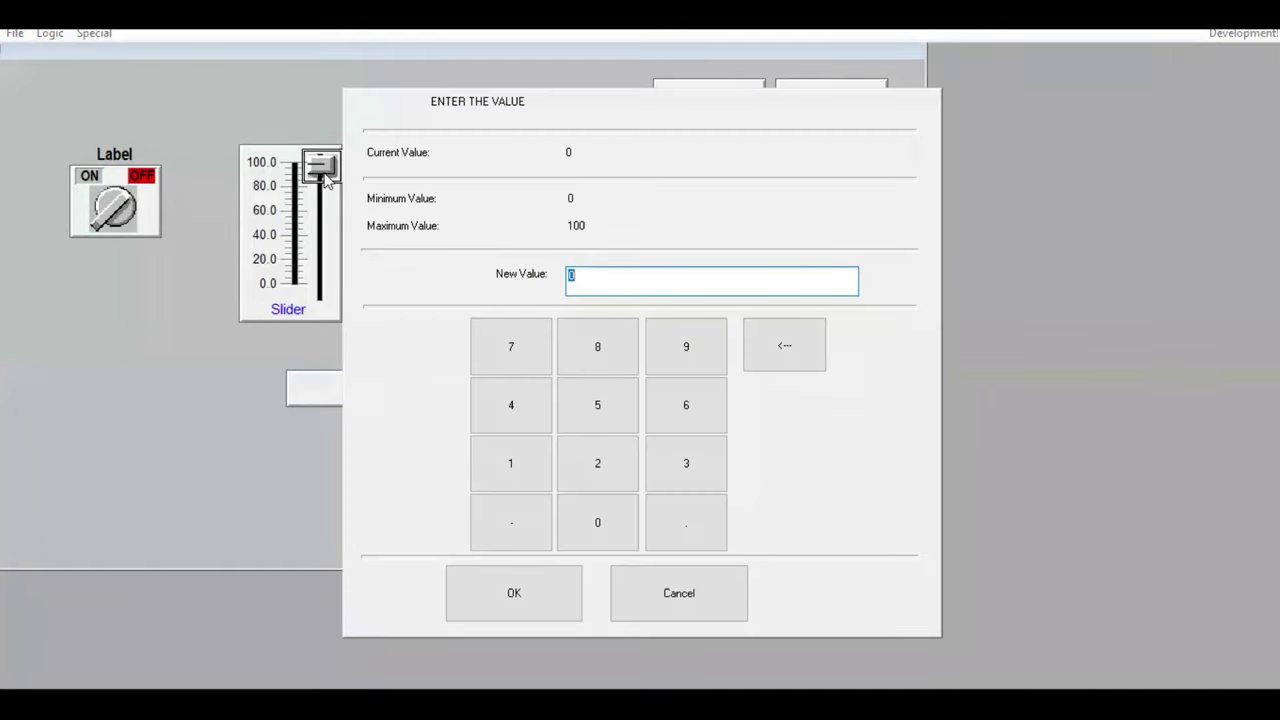
left_click(674, 591)
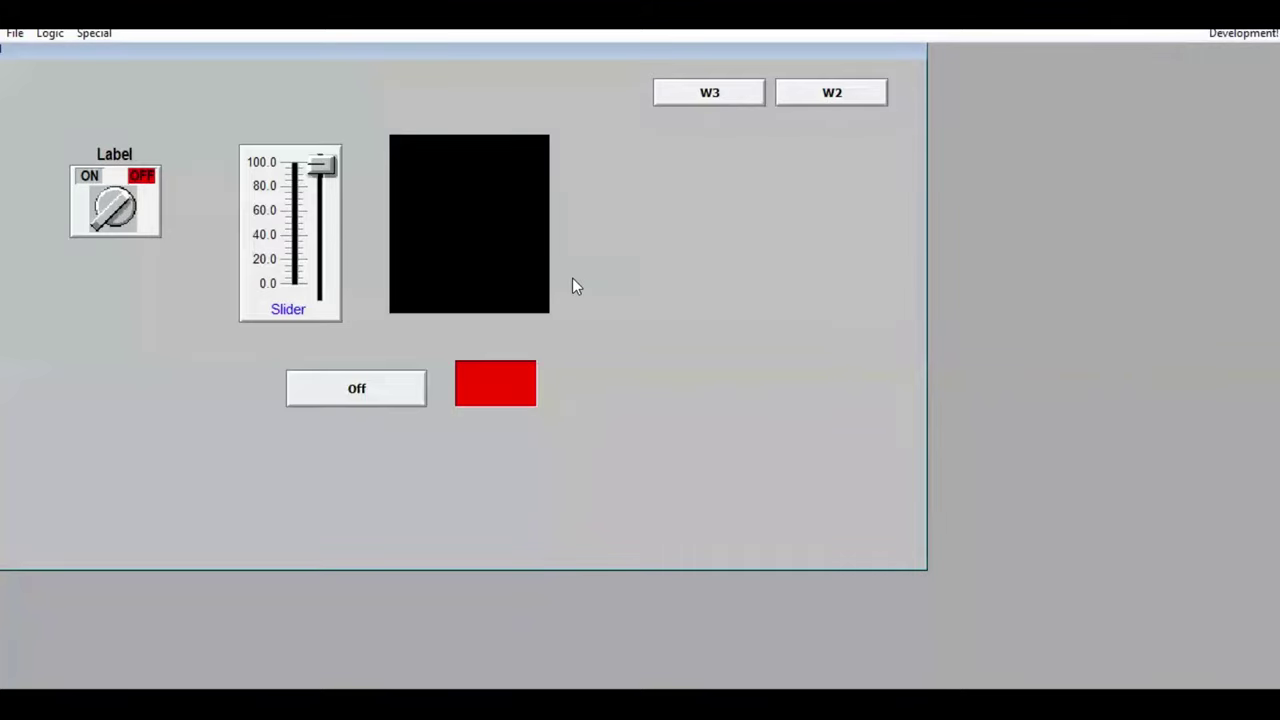
left_click(572, 283)
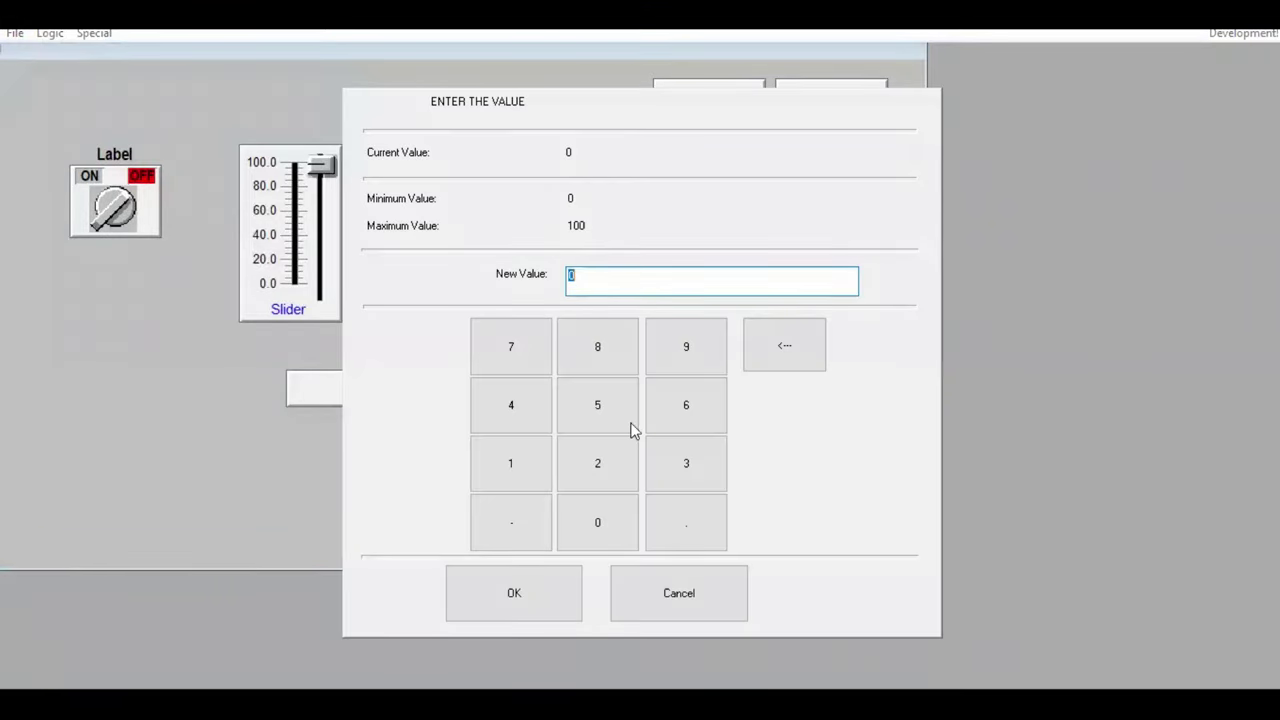
left_click(715, 612)
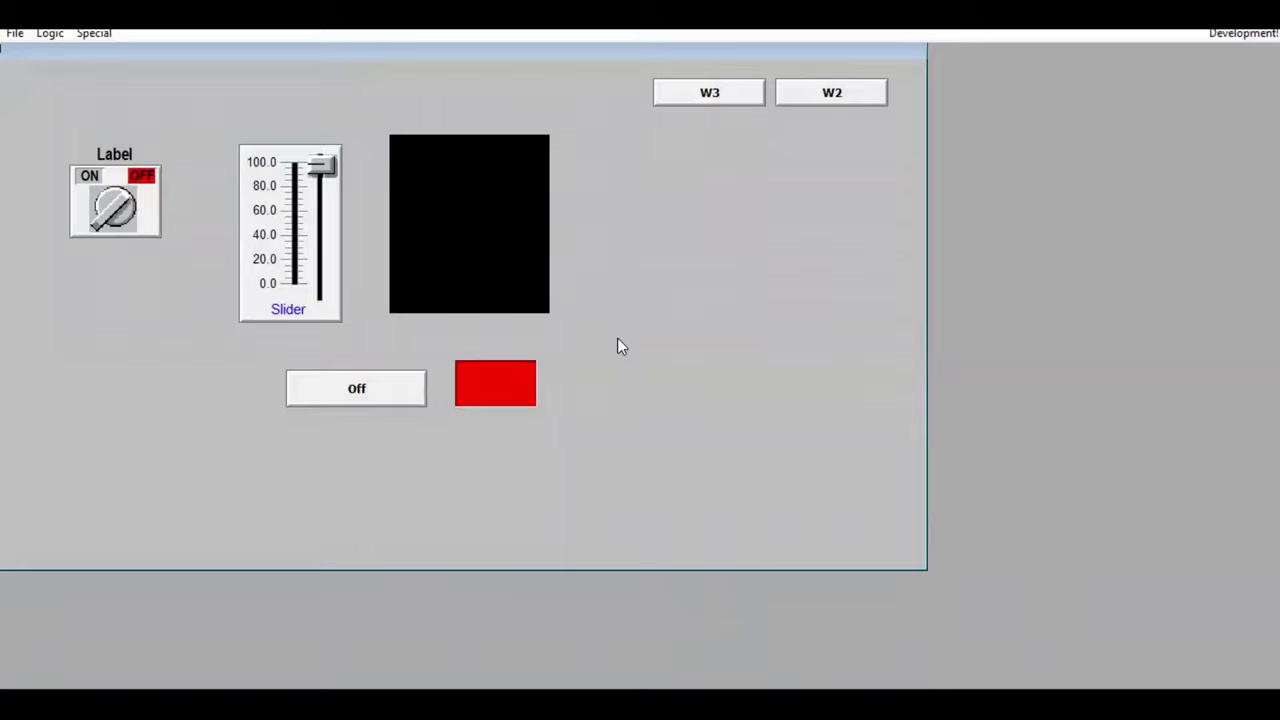
left_click(618, 340)
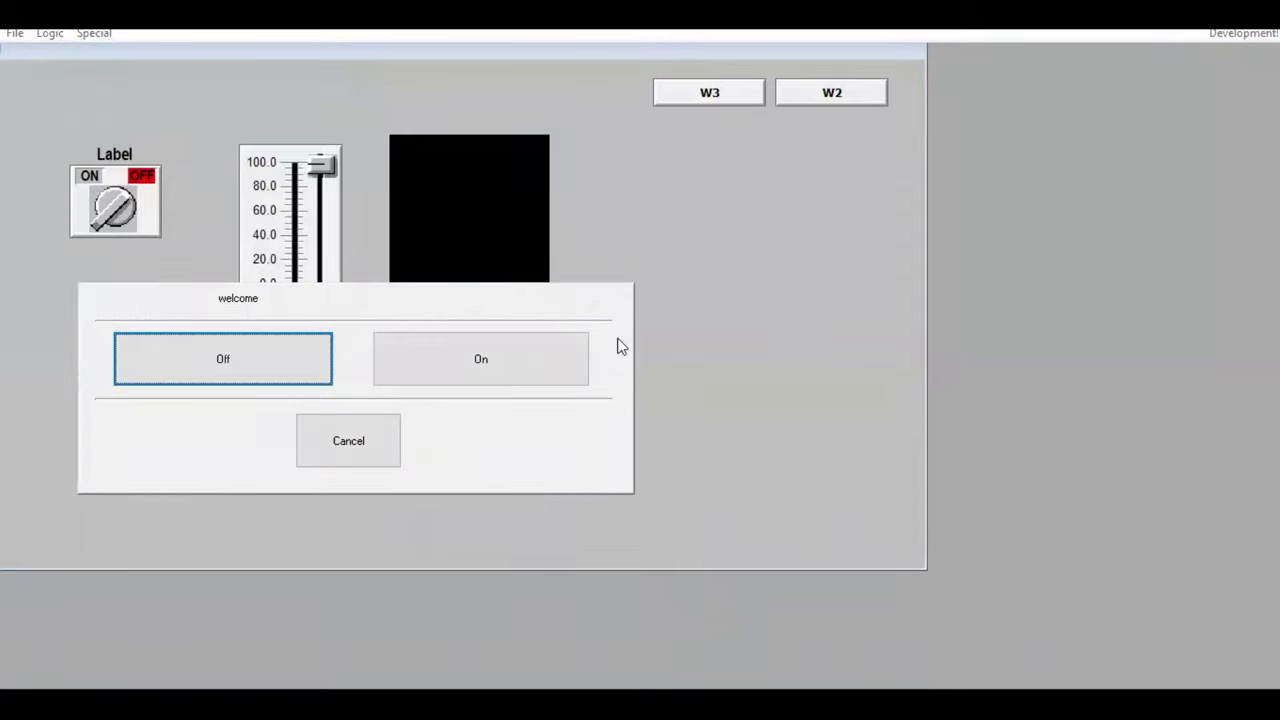
left_click(364, 468)
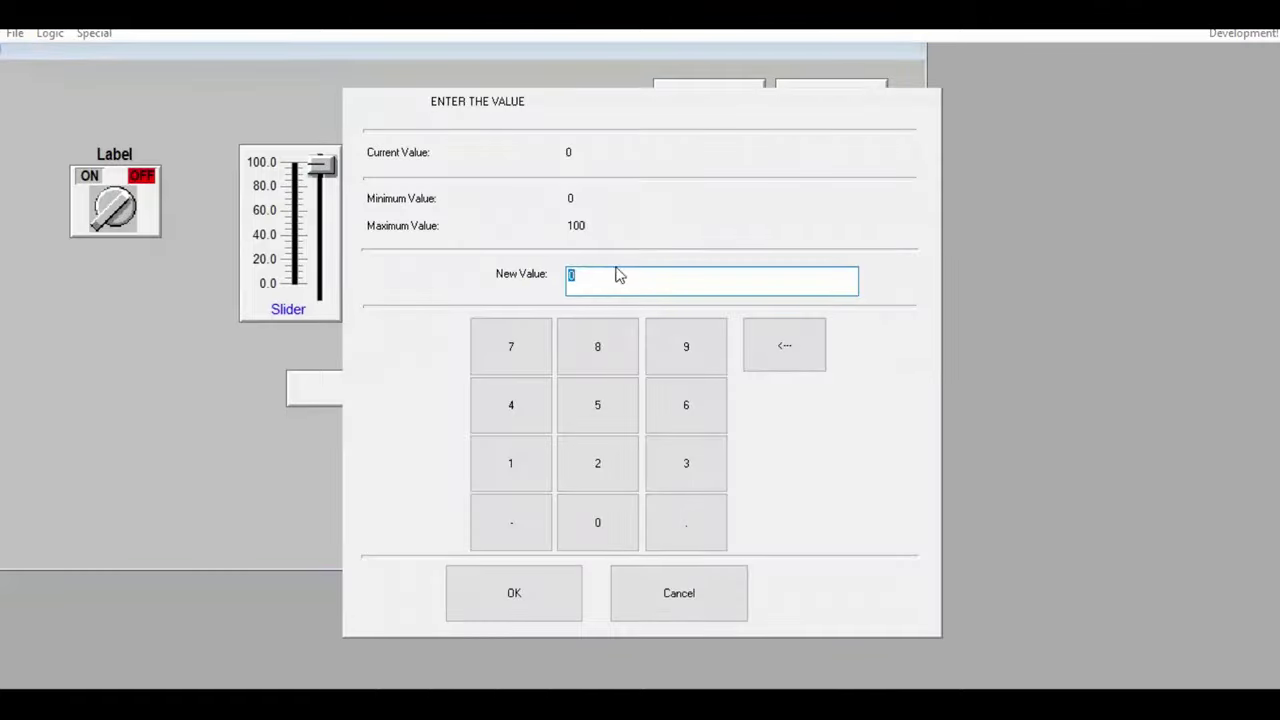
Step: Test the slider knob's keypad input by entering a new value and then setting it back to 0
type("70")
key("Return")
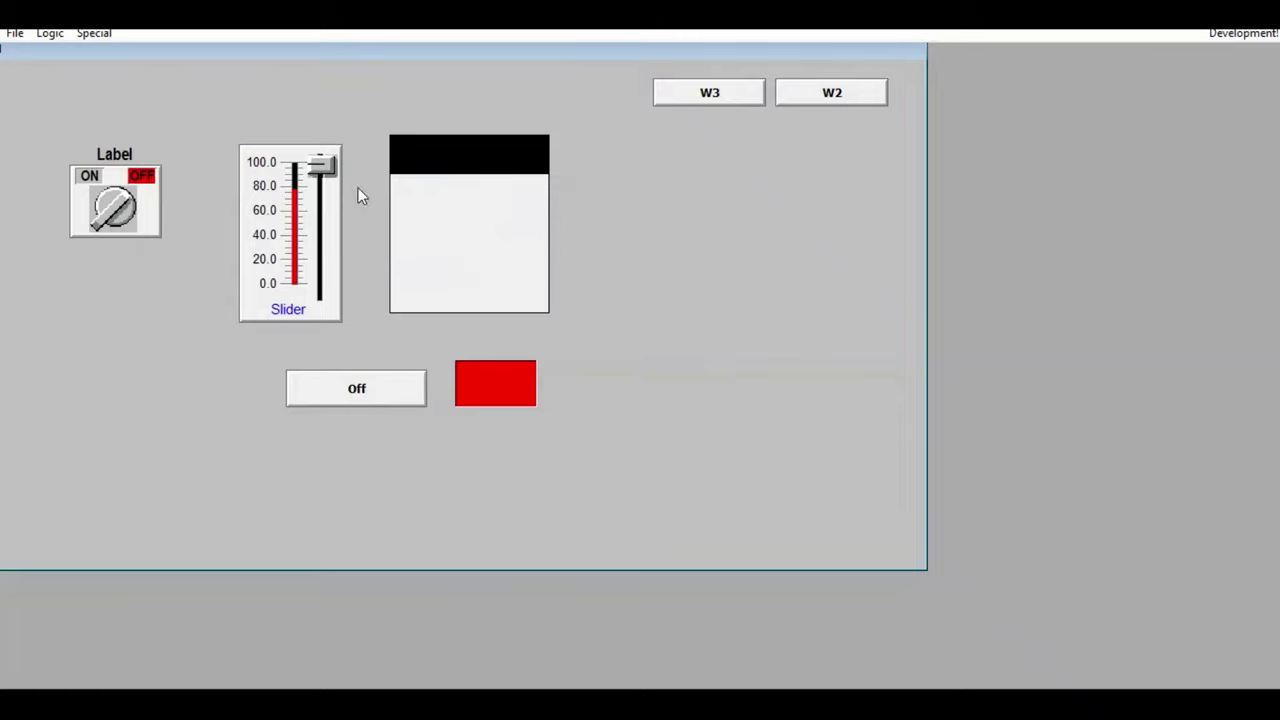
left_click(318, 168)
left_click(634, 428)
key("Return")
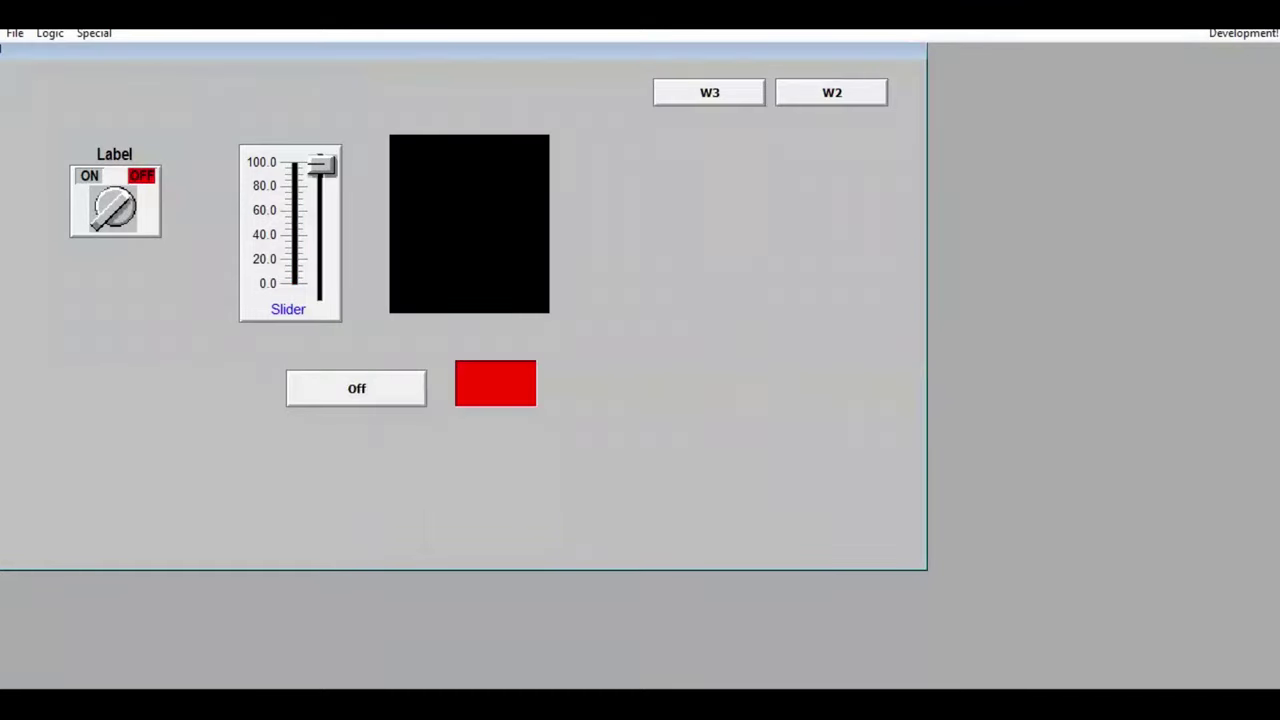
Step: Return to development and review the on/off button's animation links, leaving them unchanged
left_click(1240, 36)
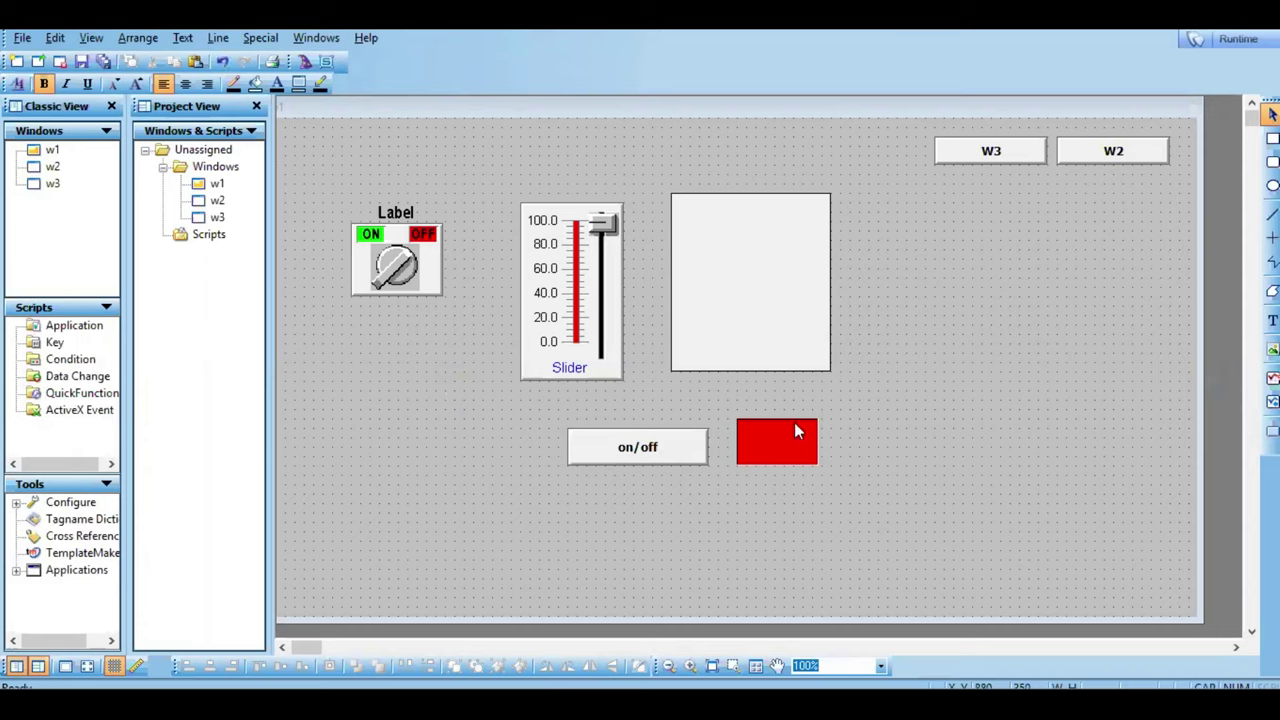
double_click(706, 454)
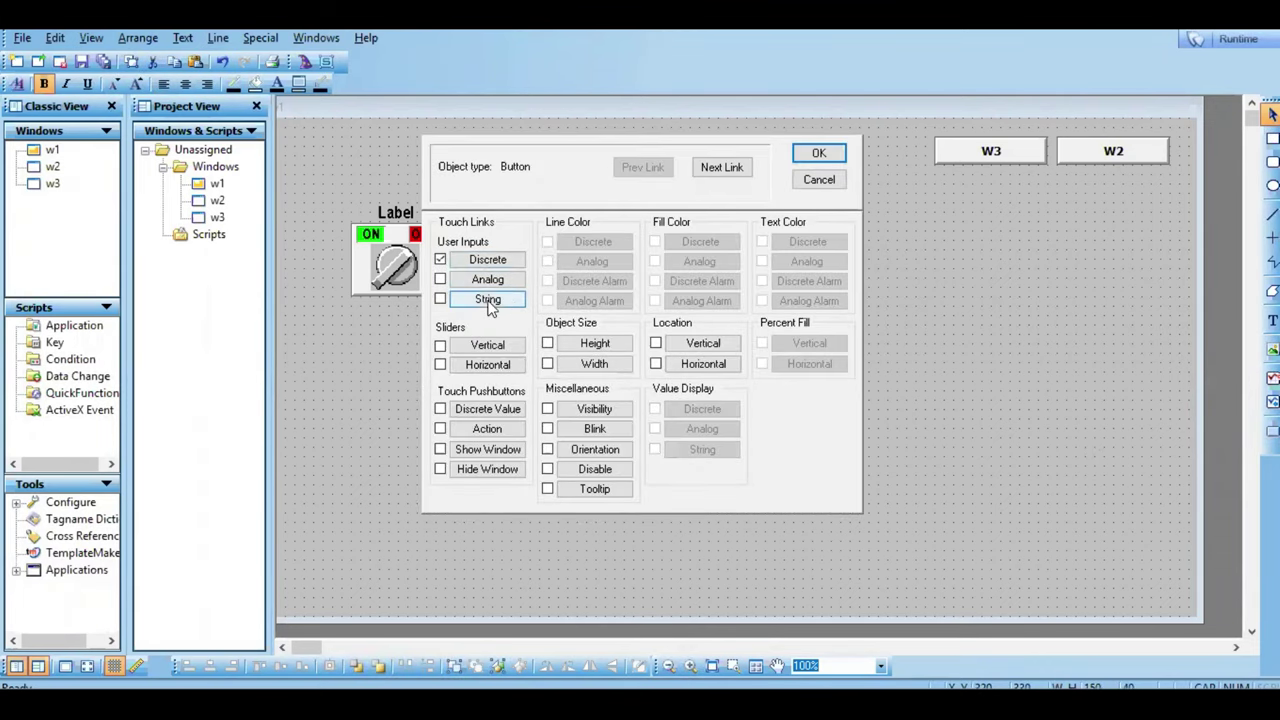
left_click(818, 180)
left_click(975, 370)
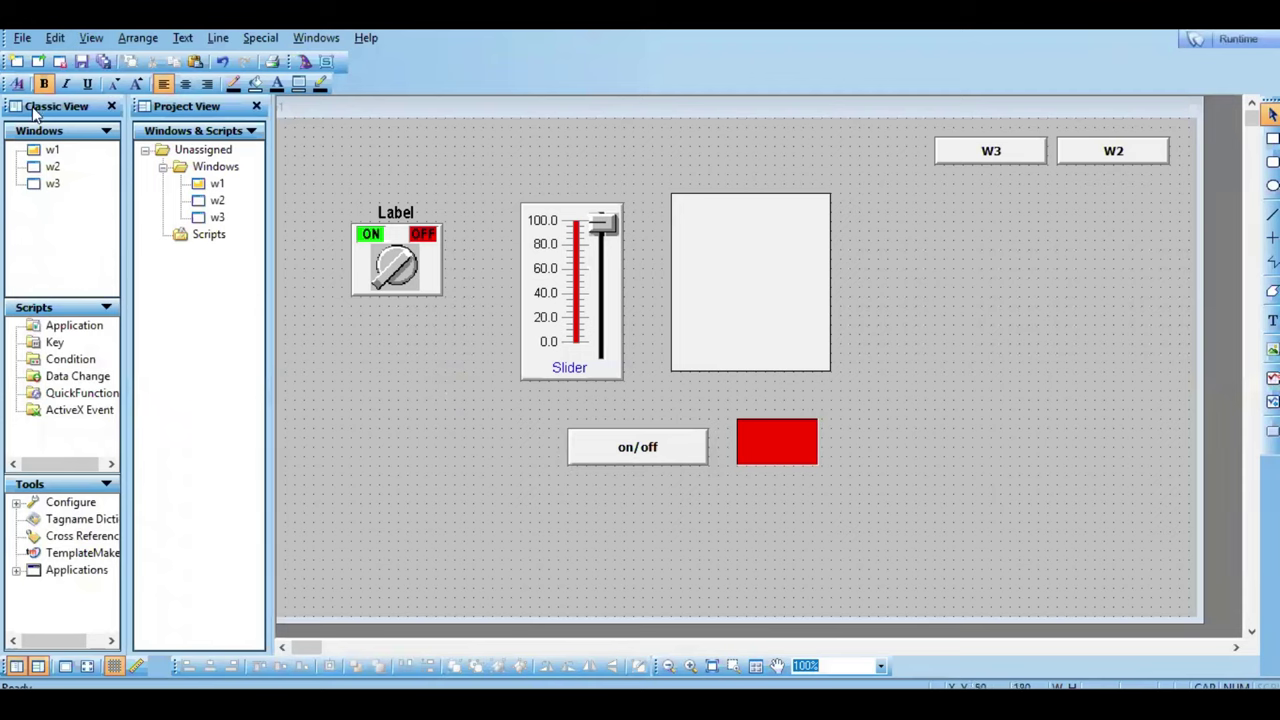
Step: Place a Message Tag Display wizard from the Text Displays category in the empty area beside the large rectangle
left_click(306, 62)
left_click(424, 346)
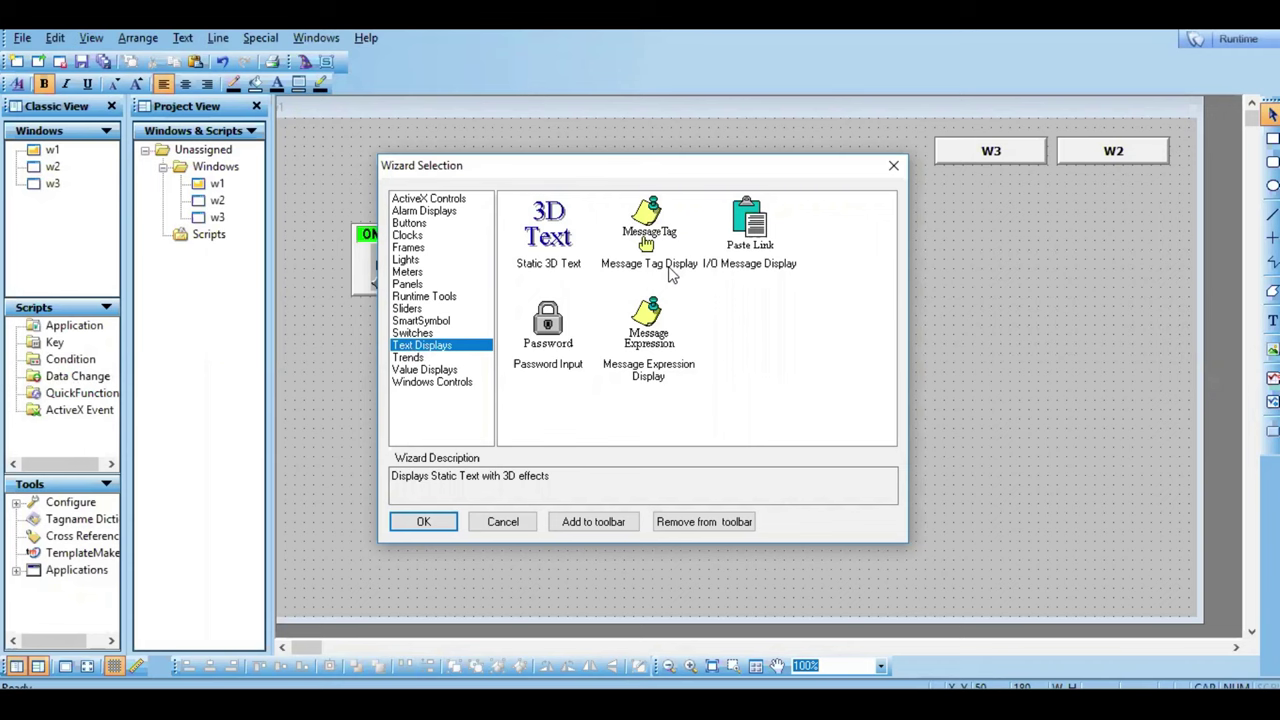
left_click(670, 268)
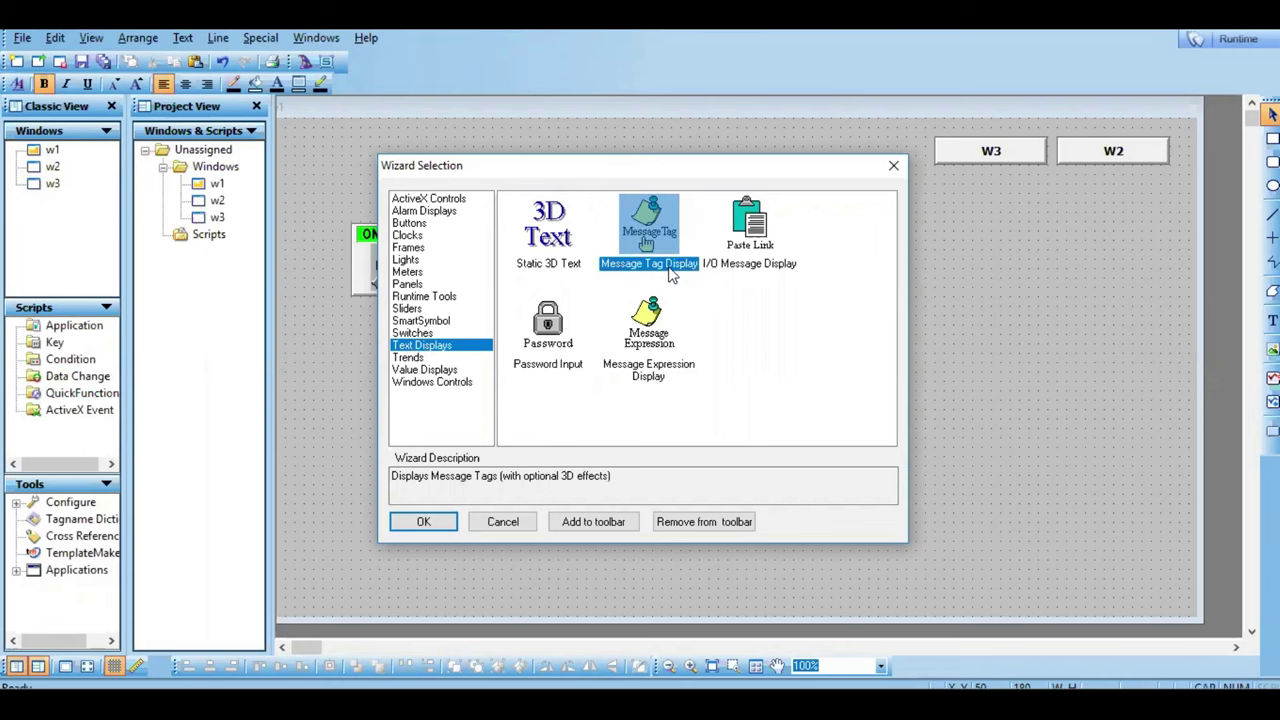
left_click(424, 524)
left_click(928, 298)
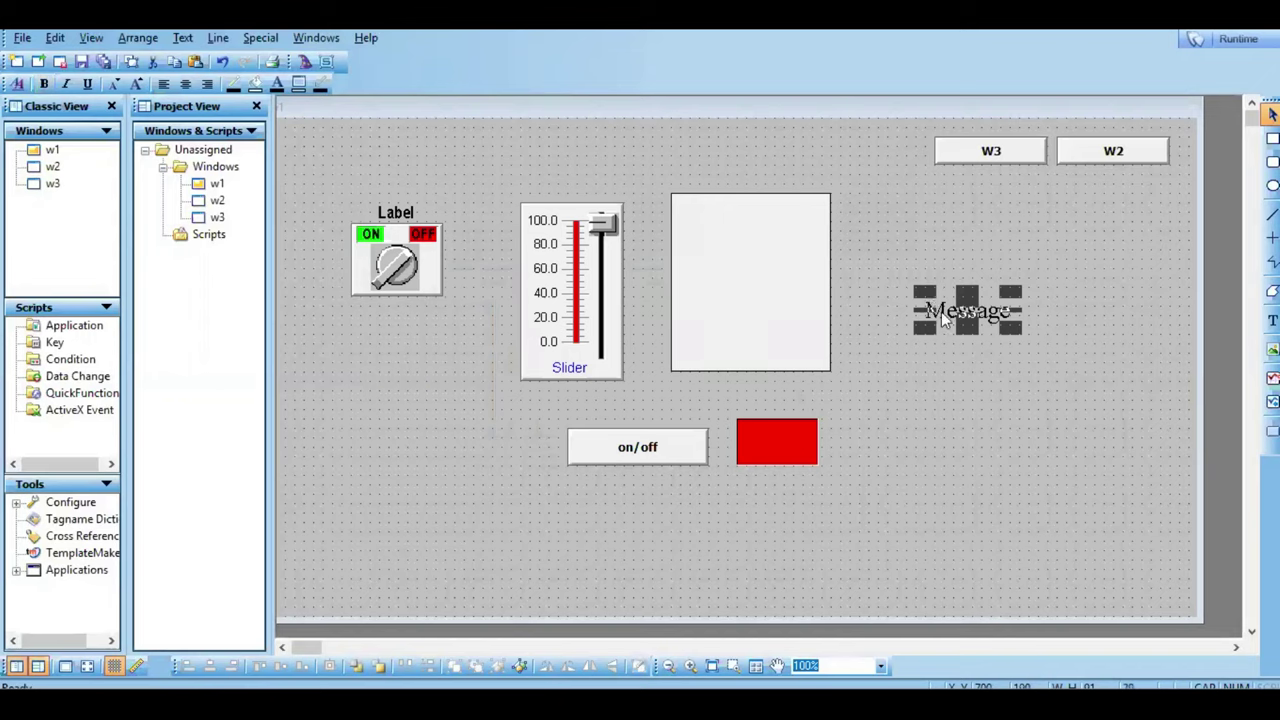
Step: Assign the tagname STRINGTAG to the message display and define it as a Memory Message tag
double_click(941, 311)
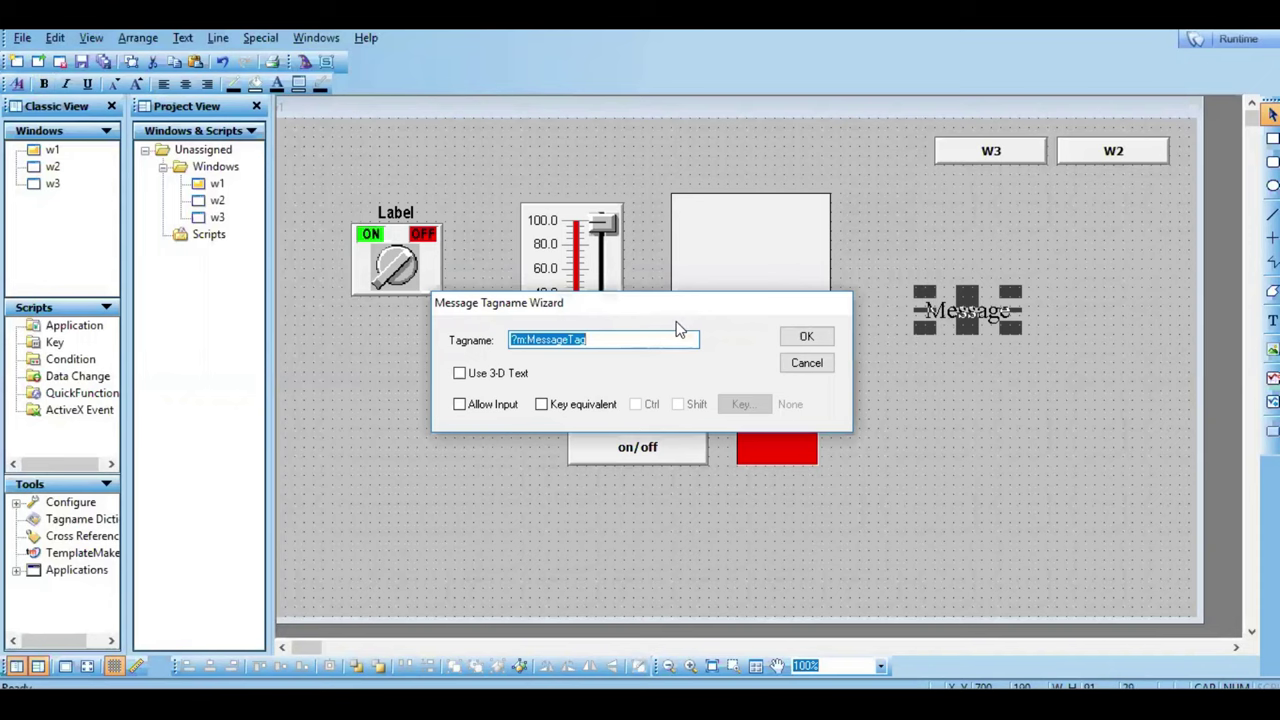
type("ST")
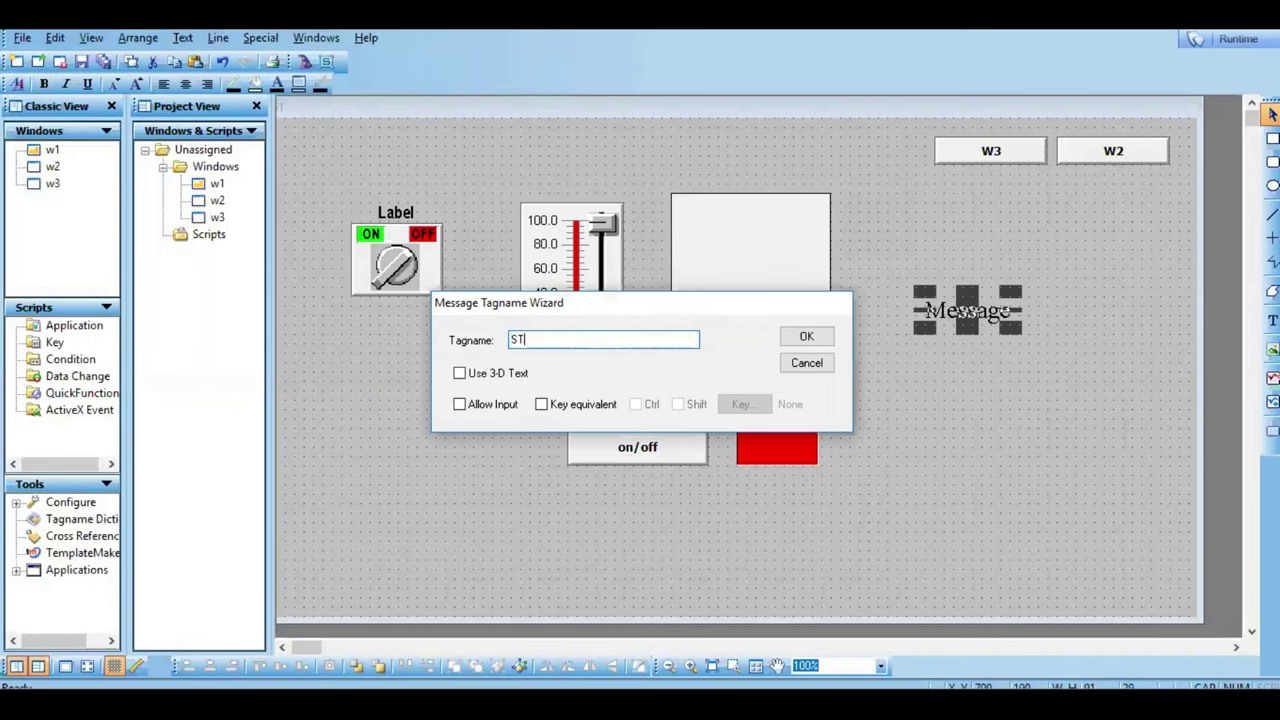
type("RINGTAG")
key("Return")
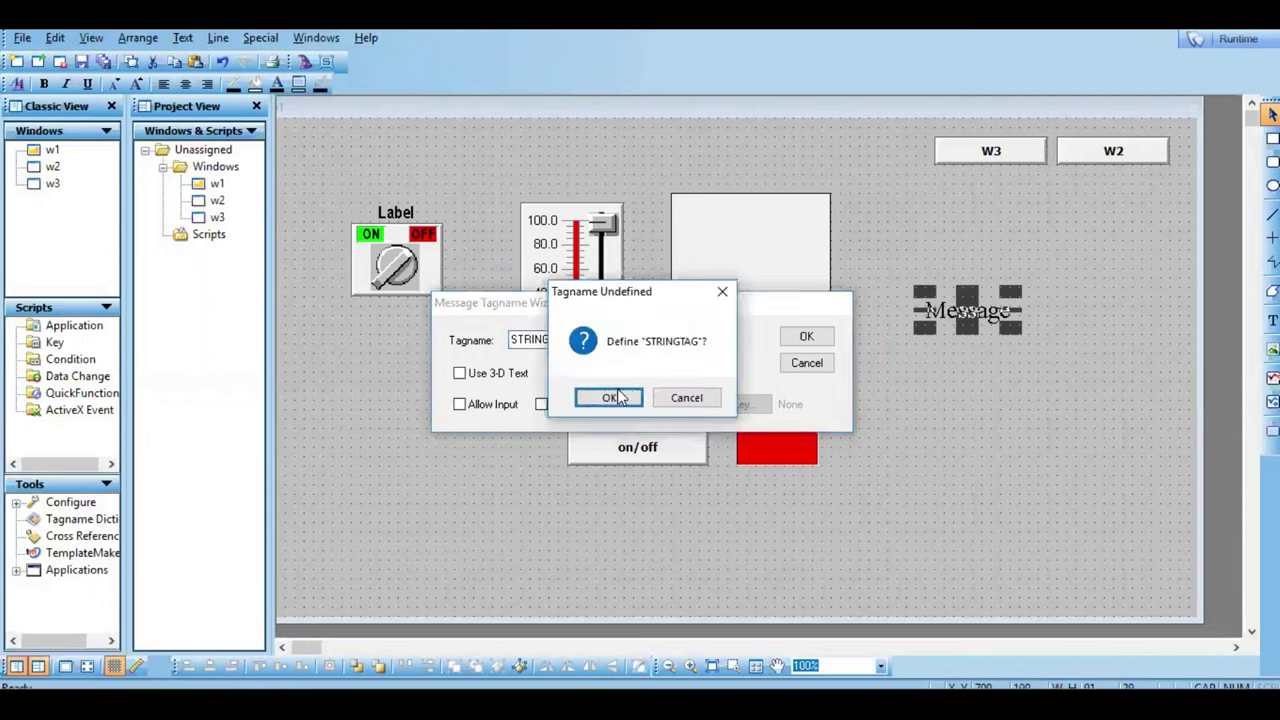
left_click(609, 398)
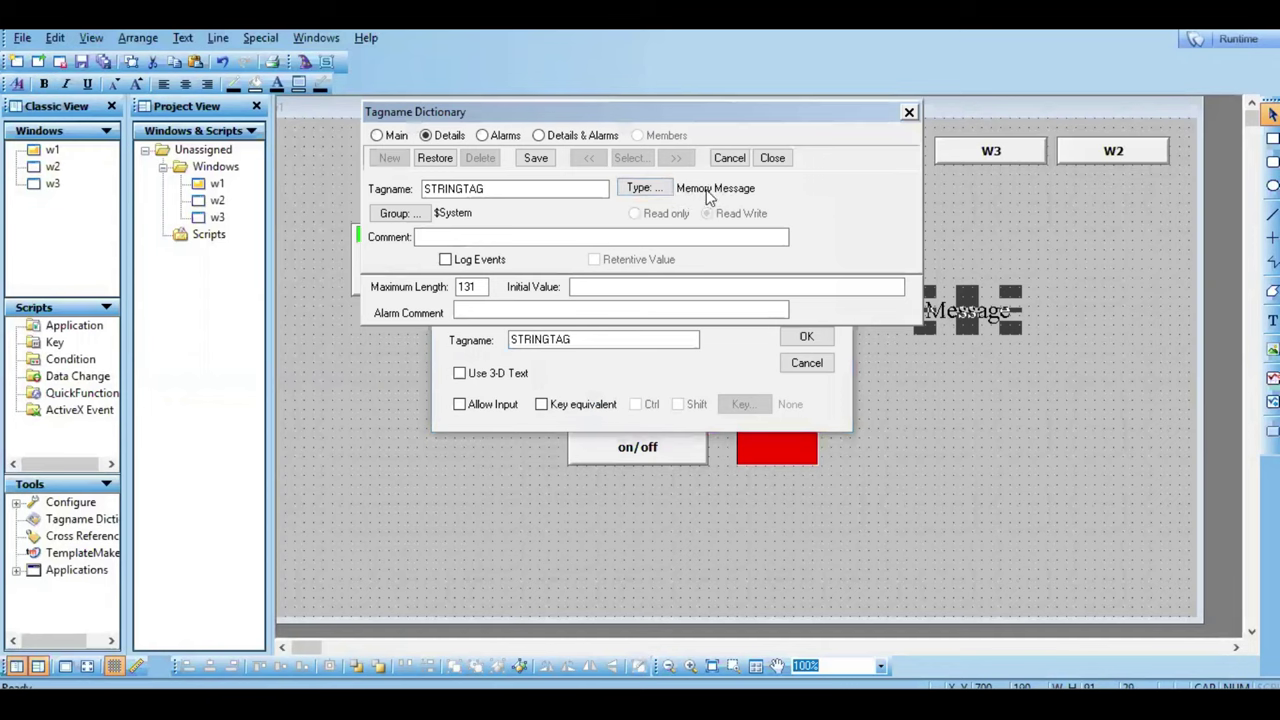
left_click(530, 158)
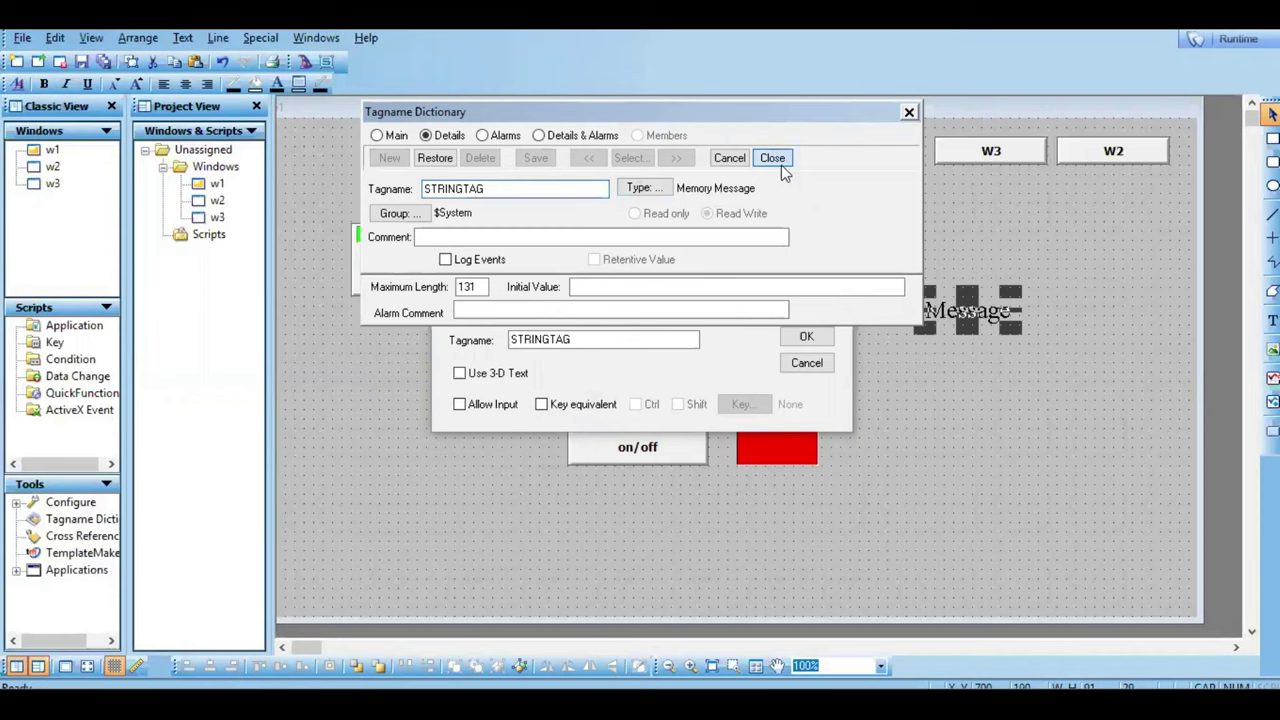
left_click(781, 163)
left_click(971, 454)
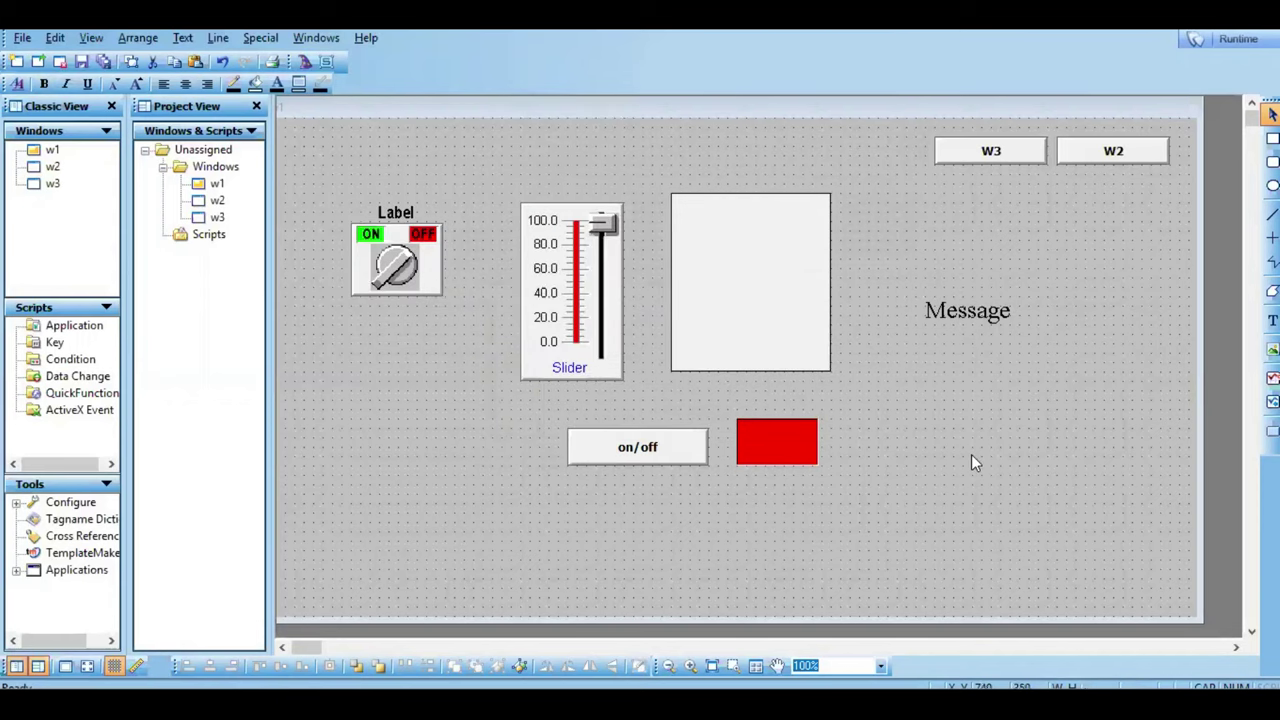
Step: Review the message display's tagname and input settings, dismissing them without a change
double_click(977, 313)
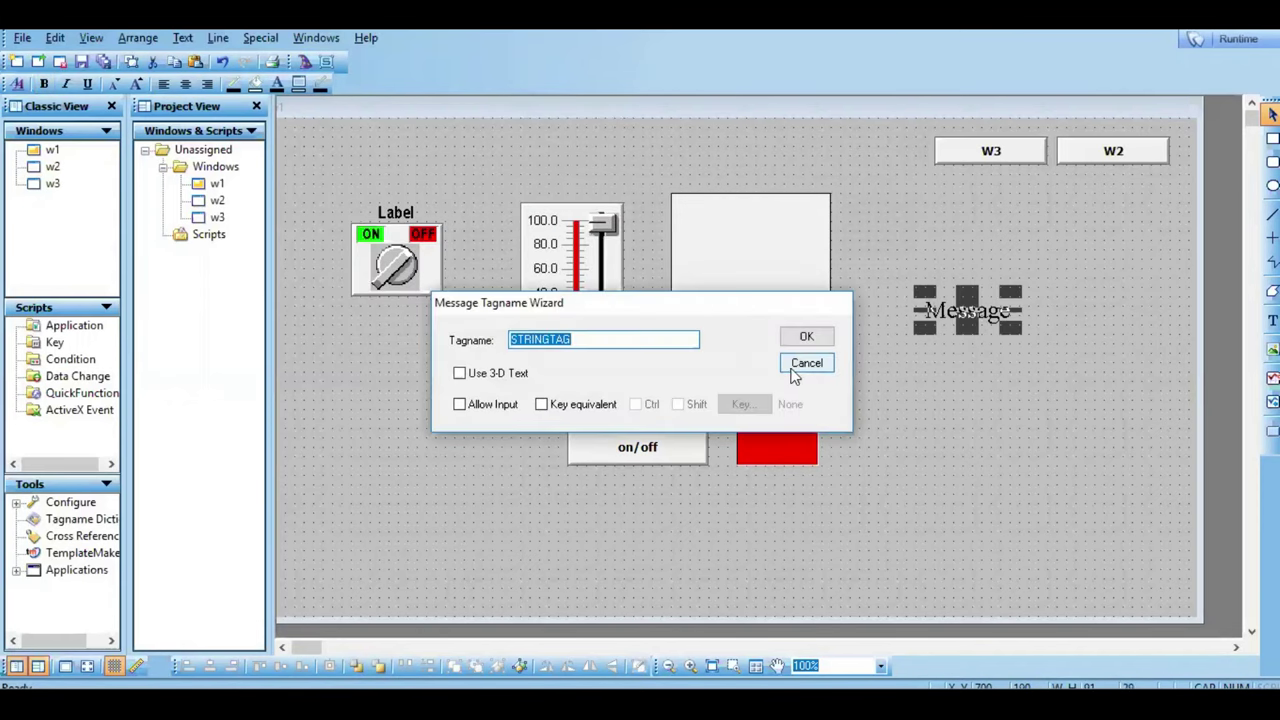
left_click_drag(808, 364, 1035, 420)
key("Escape")
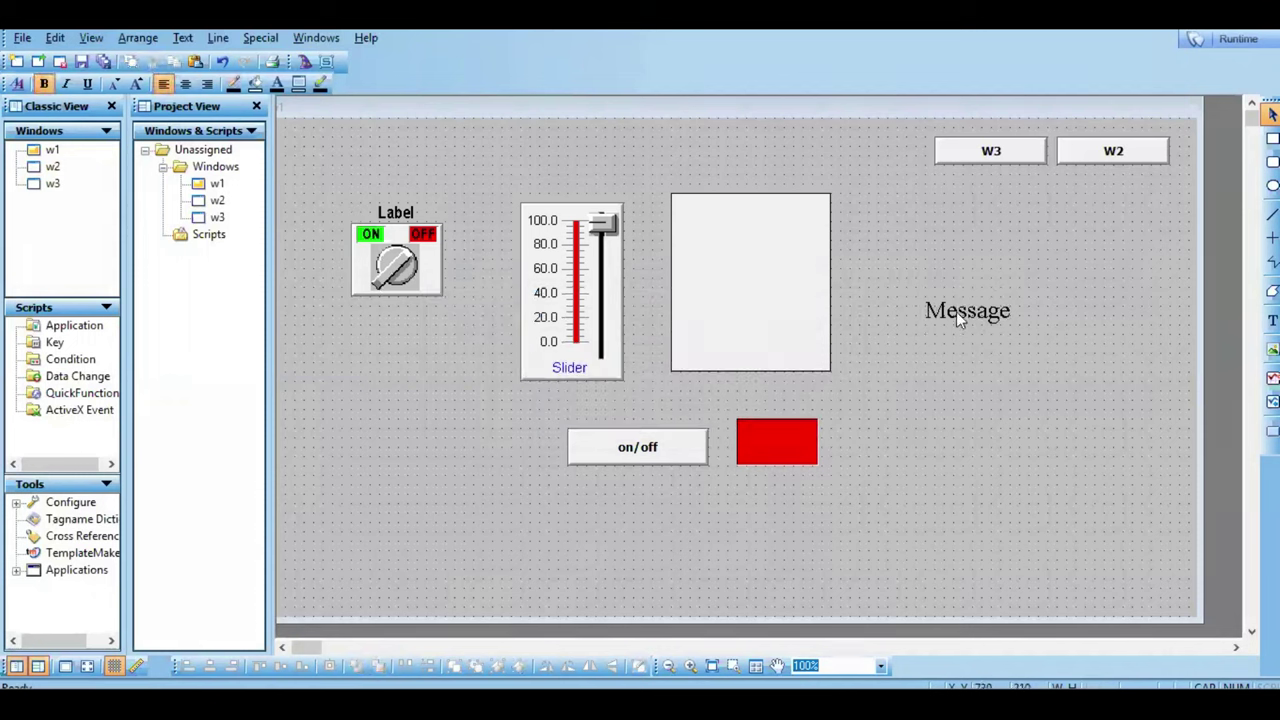
Step: Add a ### text object just below the Message display
left_click(1271, 320)
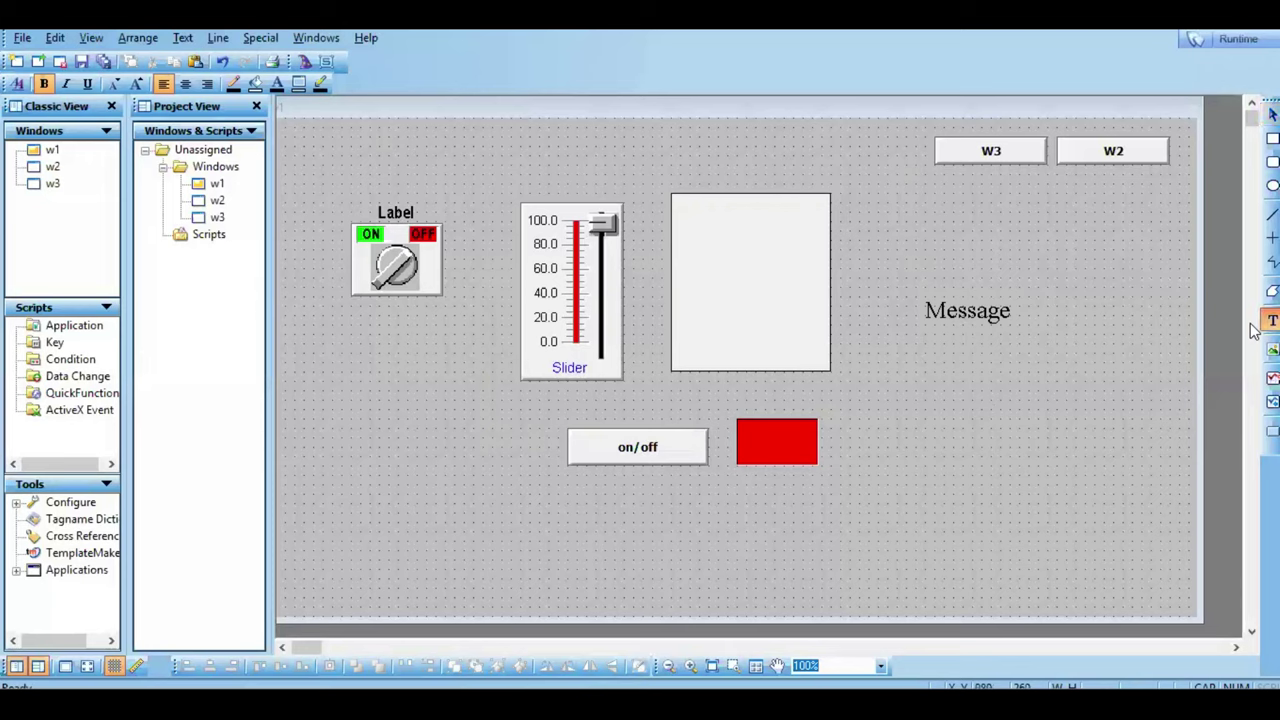
left_click(942, 345)
type("###")
key("Escape")
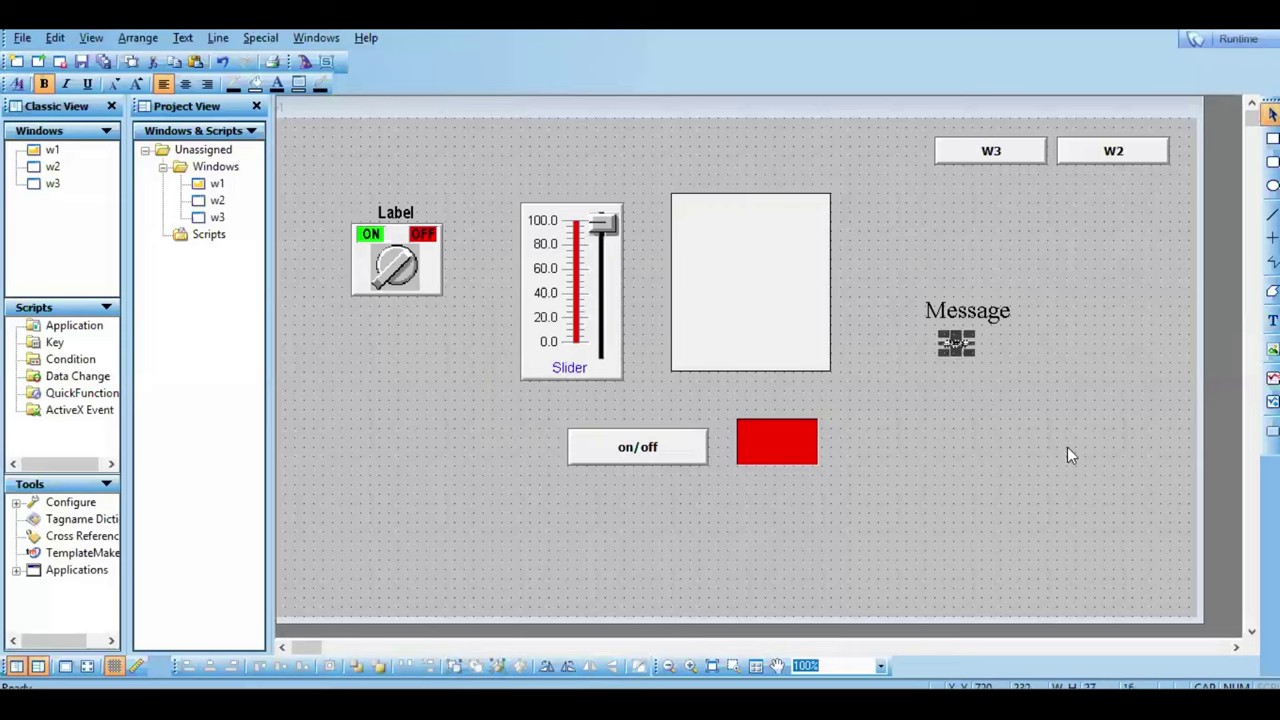
Step: Enable a string user input link on the ### text and assign it the tag STRINGTAG
double_click(954, 343)
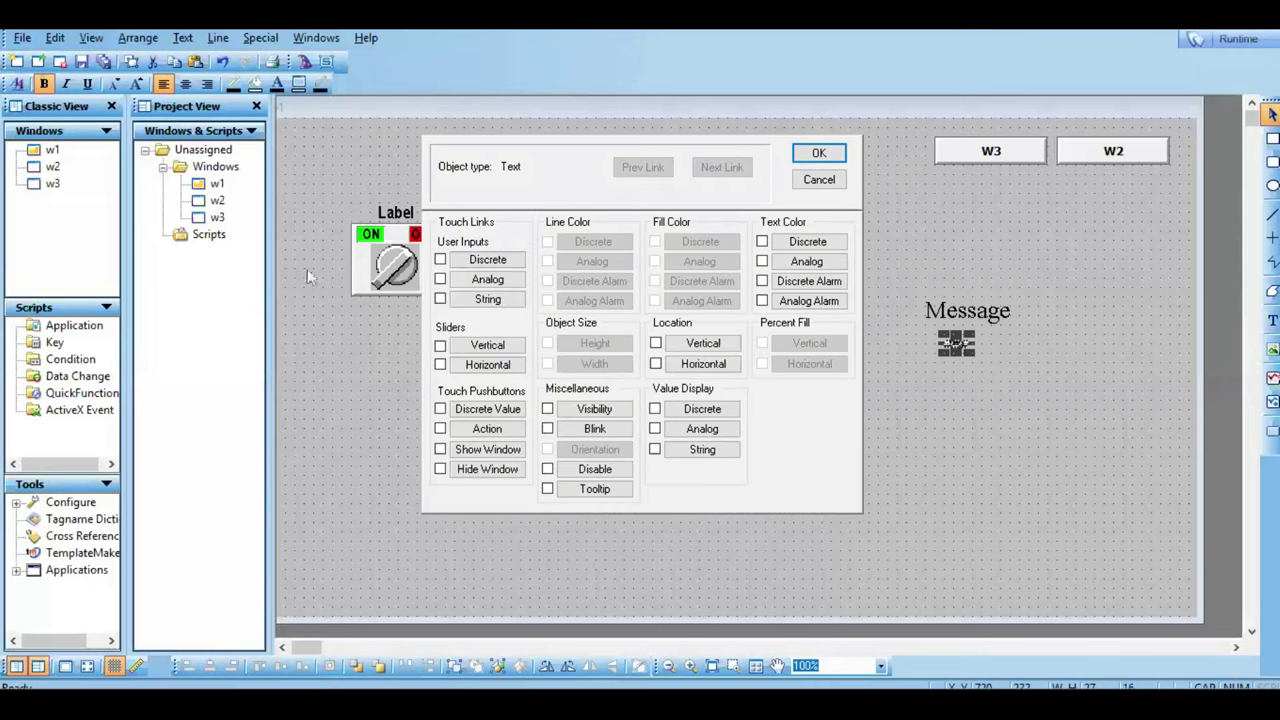
left_click(440, 300)
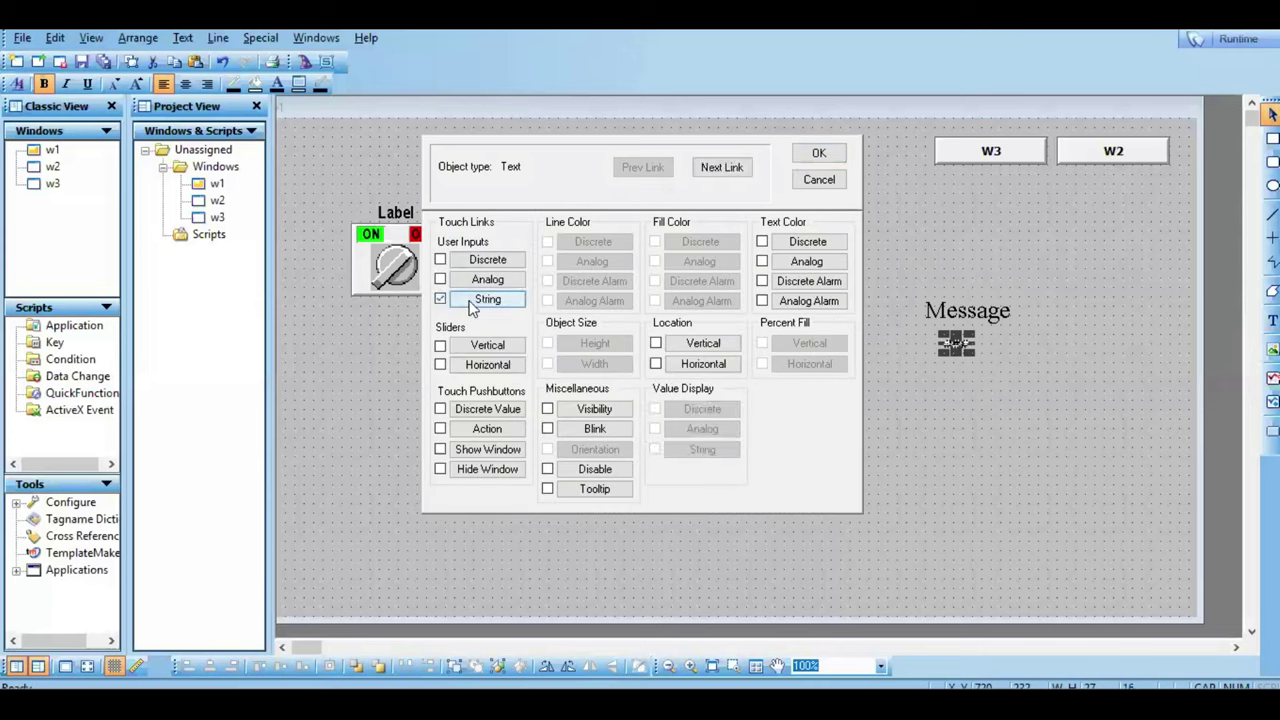
left_click(475, 302)
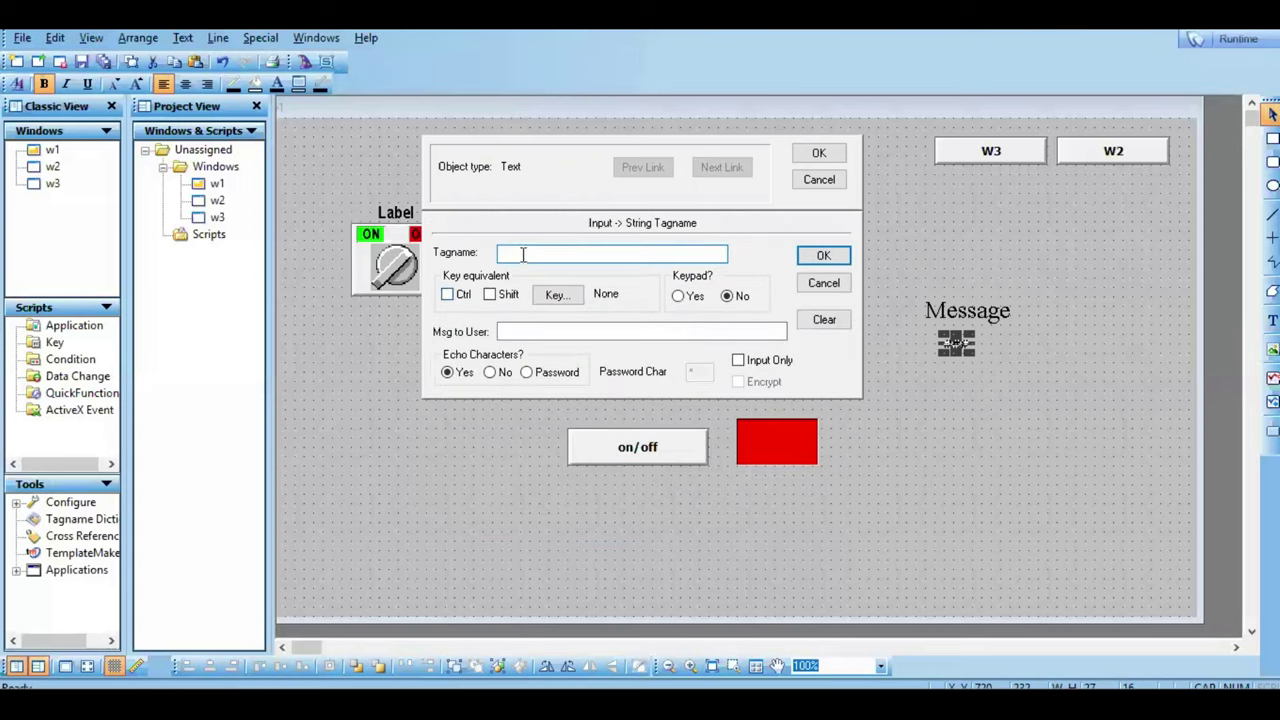
double_click(522, 254)
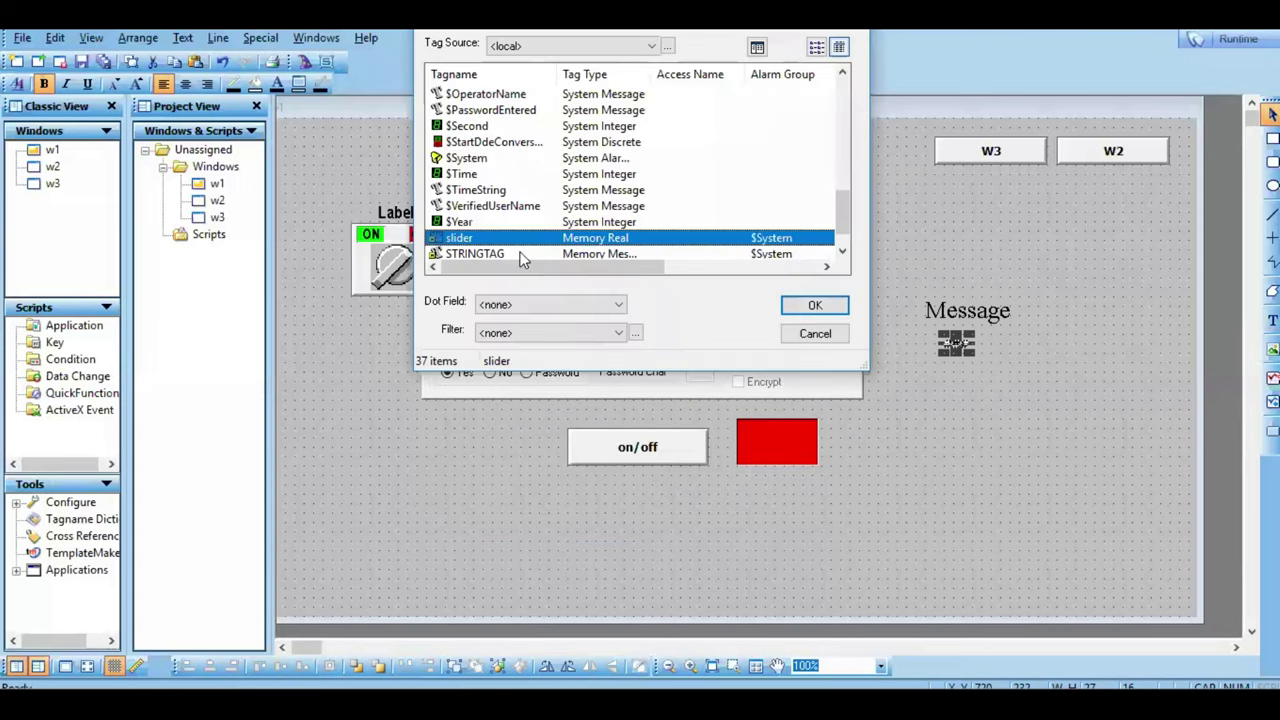
left_click(514, 253)
double_click(514, 253)
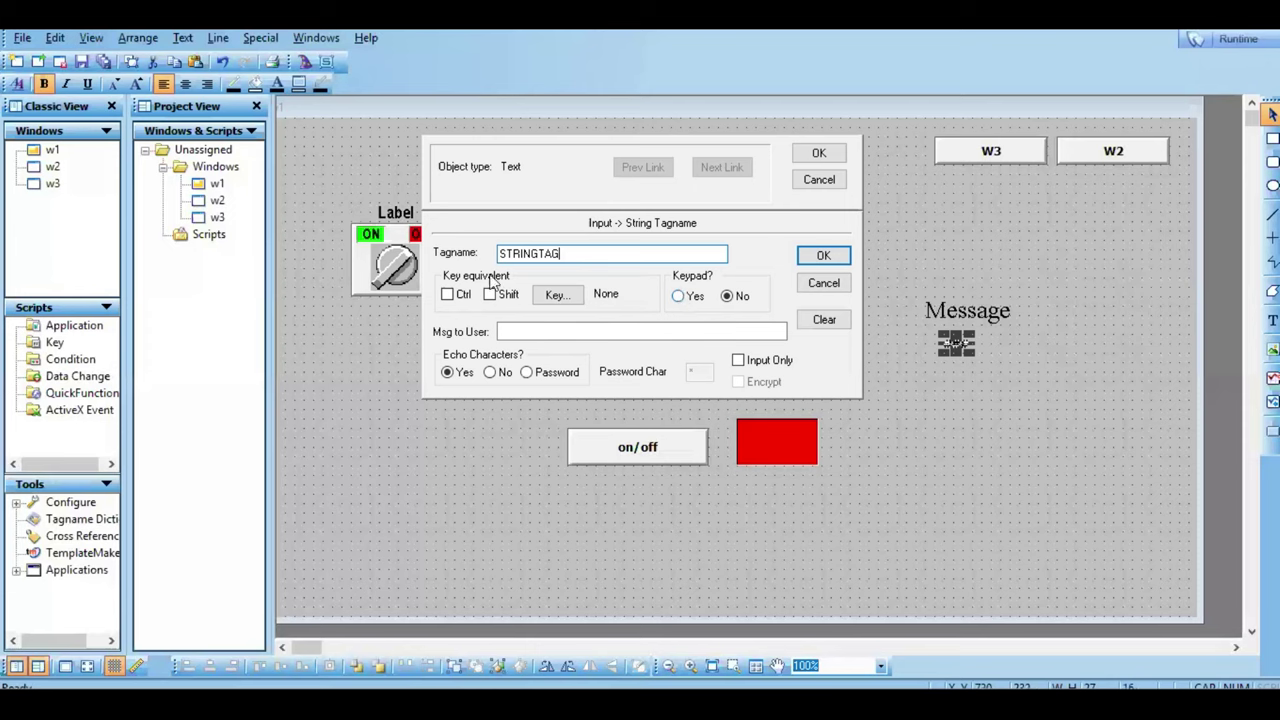
Step: Give the ### text's string input the key equivalent 3 and an enabled keypad, and apply the links
left_click(568, 296)
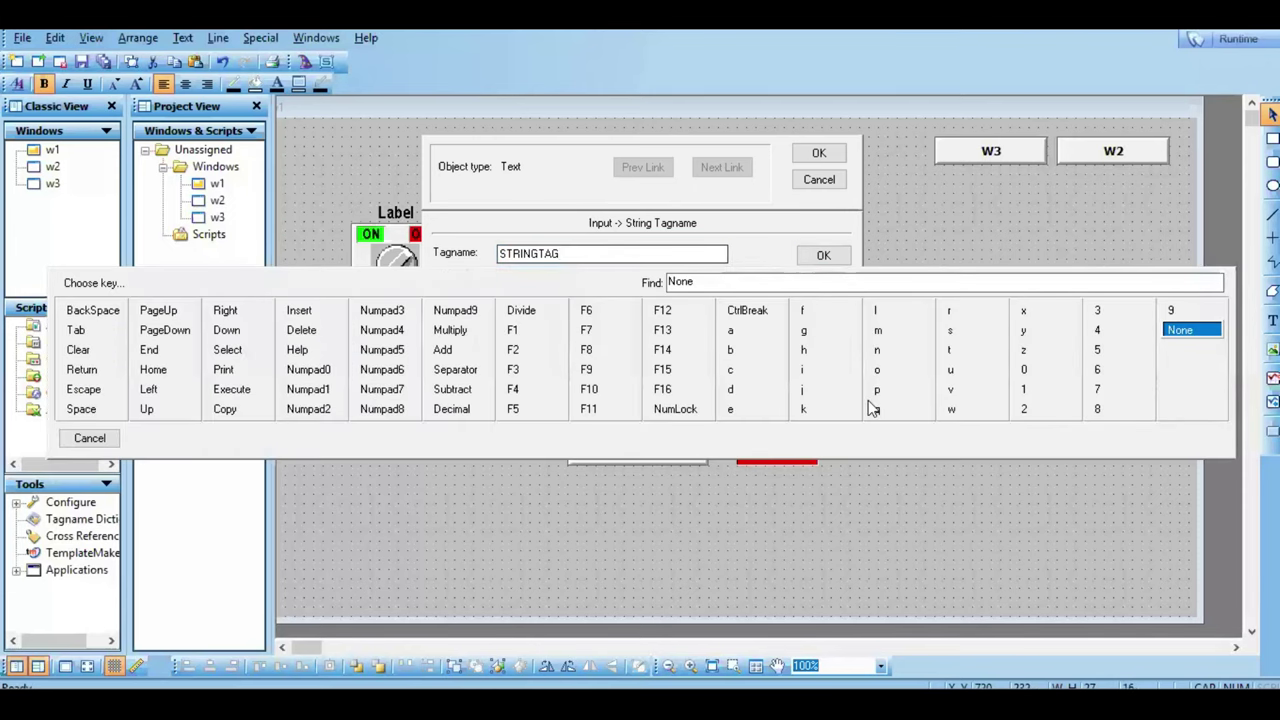
double_click(1101, 318)
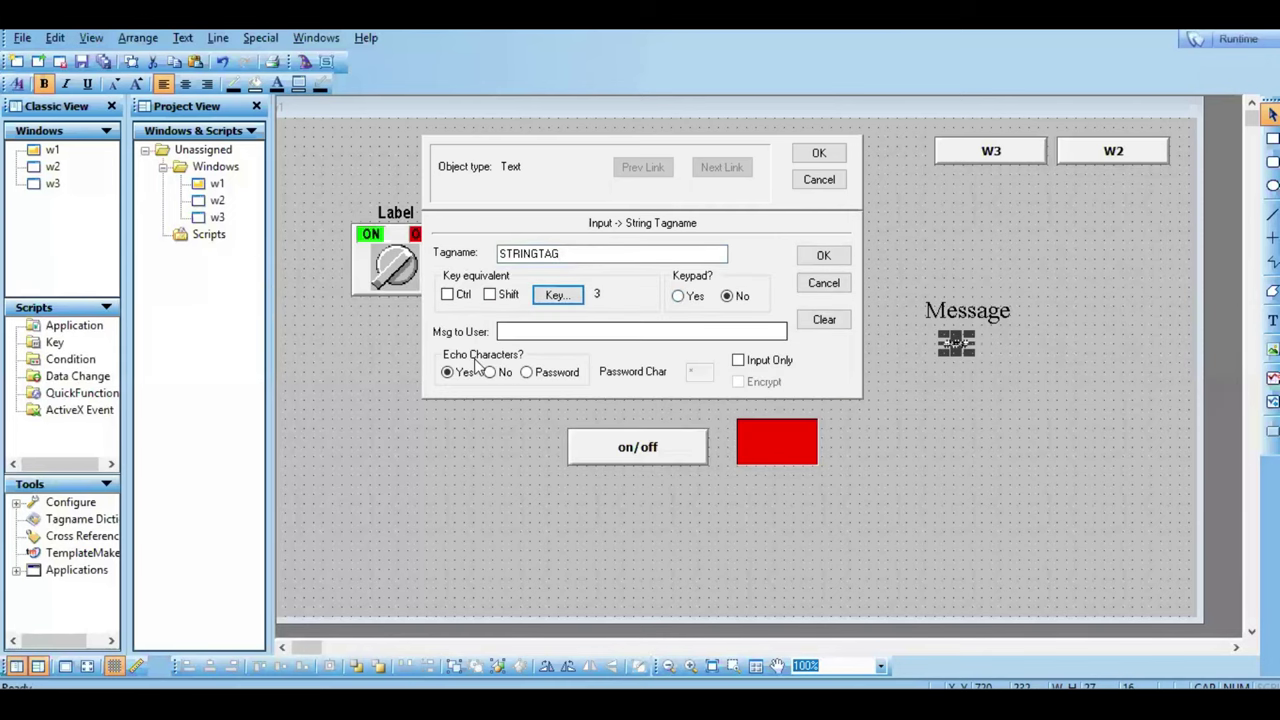
left_click(679, 297)
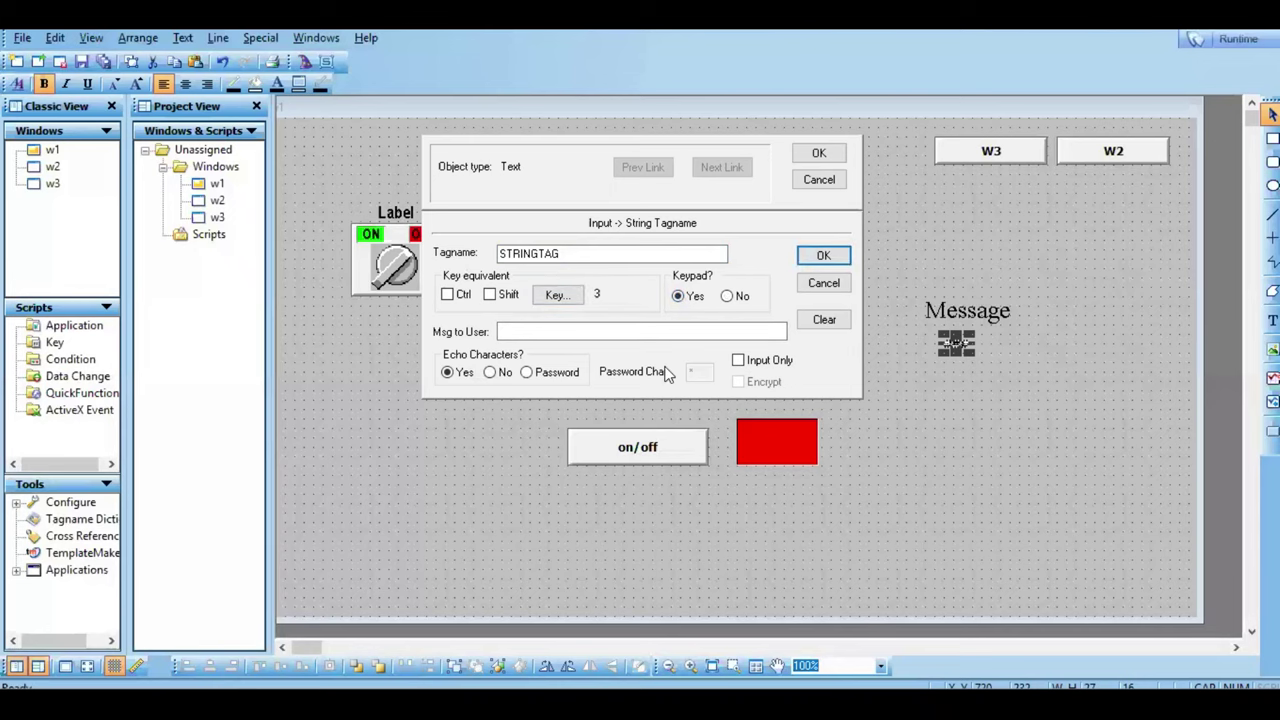
left_click(820, 257)
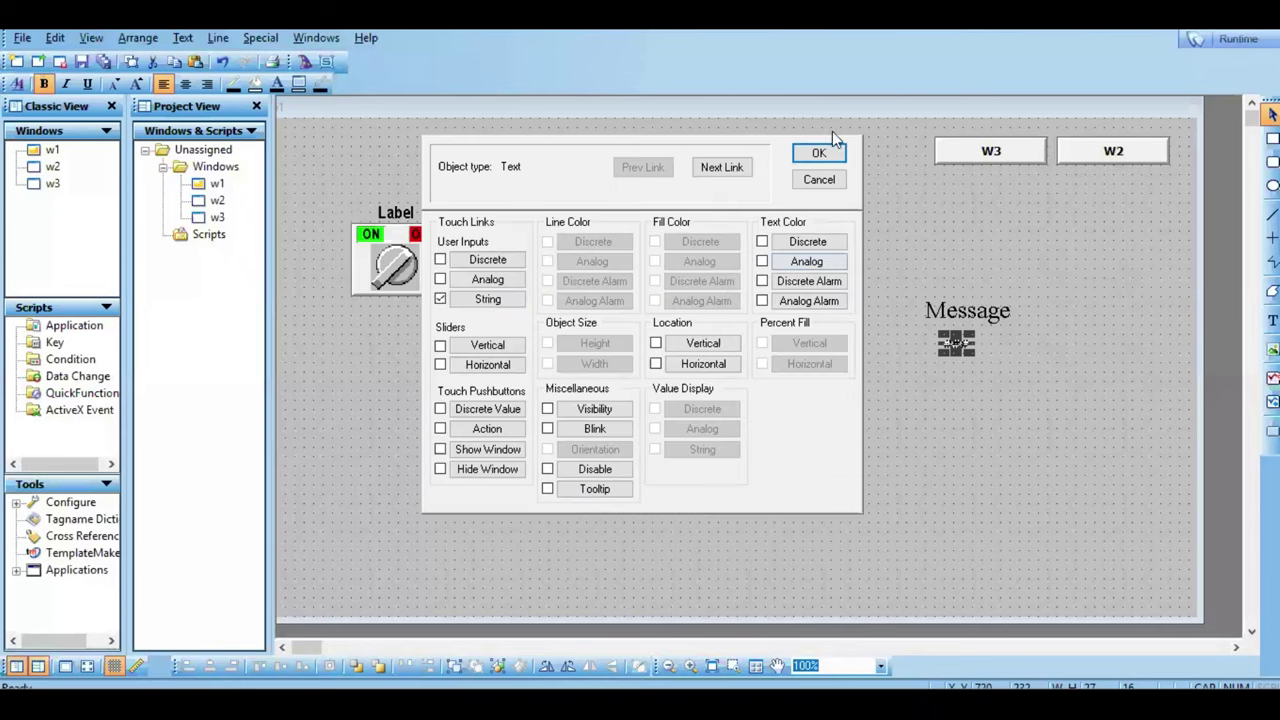
left_click(819, 153)
Step: Switch to runtime, open the string input's on-screen keyboard and enter intouc
left_click(1235, 41)
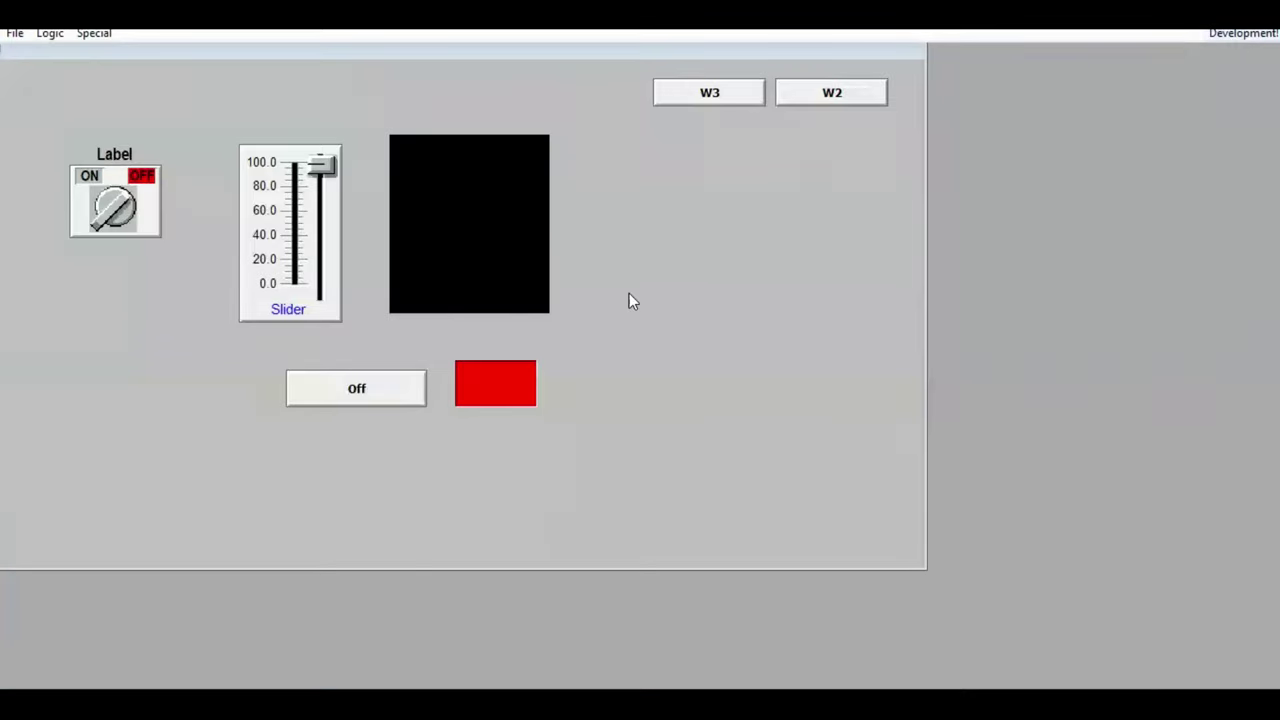
left_click(725, 345)
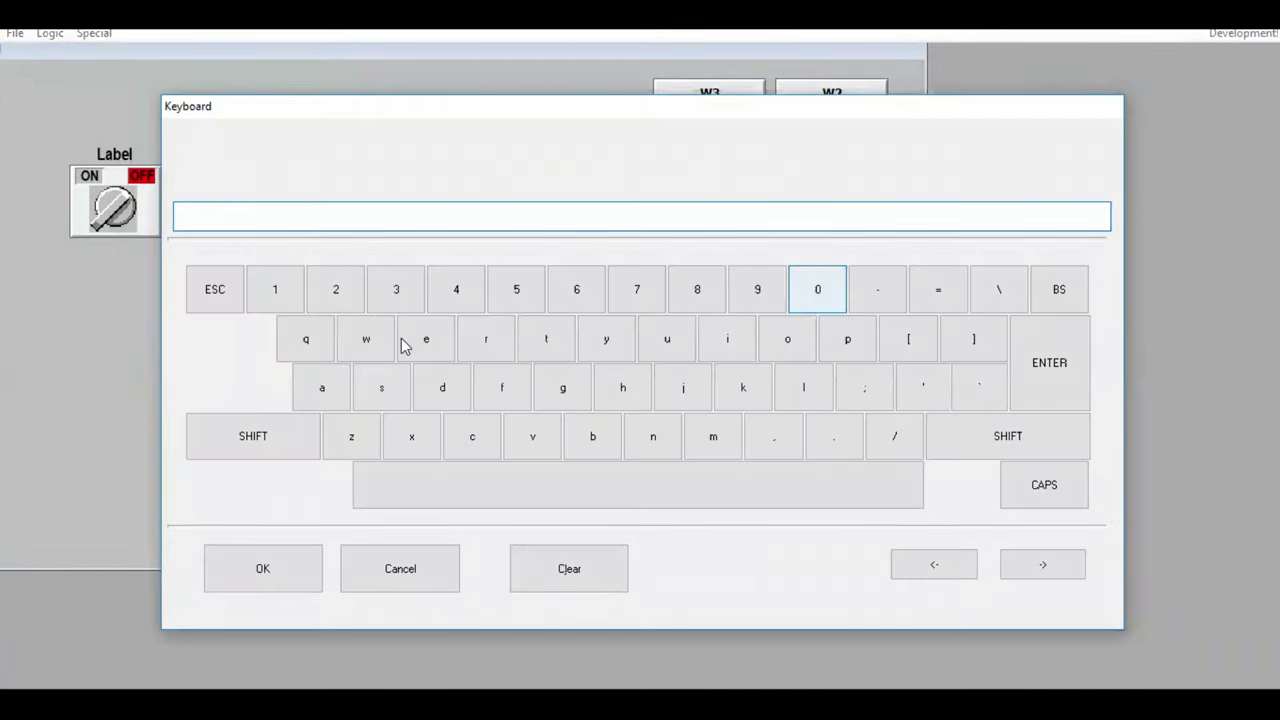
left_click(726, 348)
left_click(657, 450)
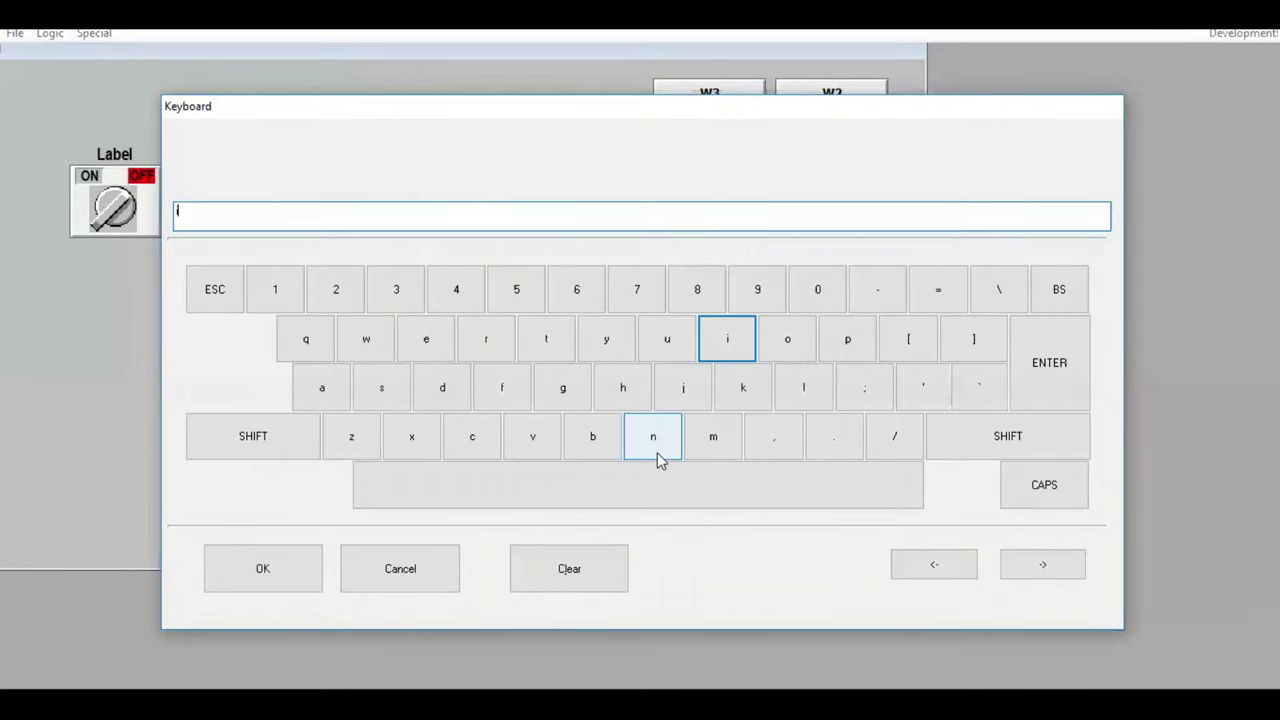
left_click(544, 337)
left_click(787, 340)
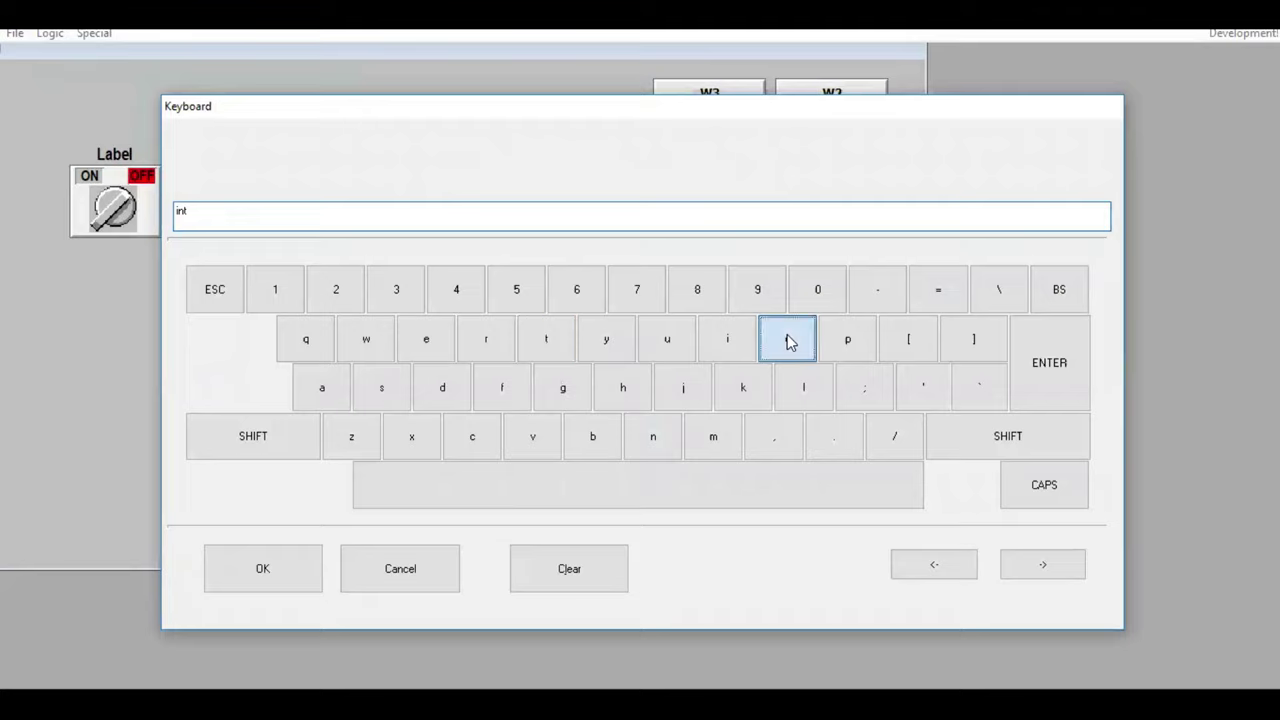
left_click(651, 341)
left_click(474, 445)
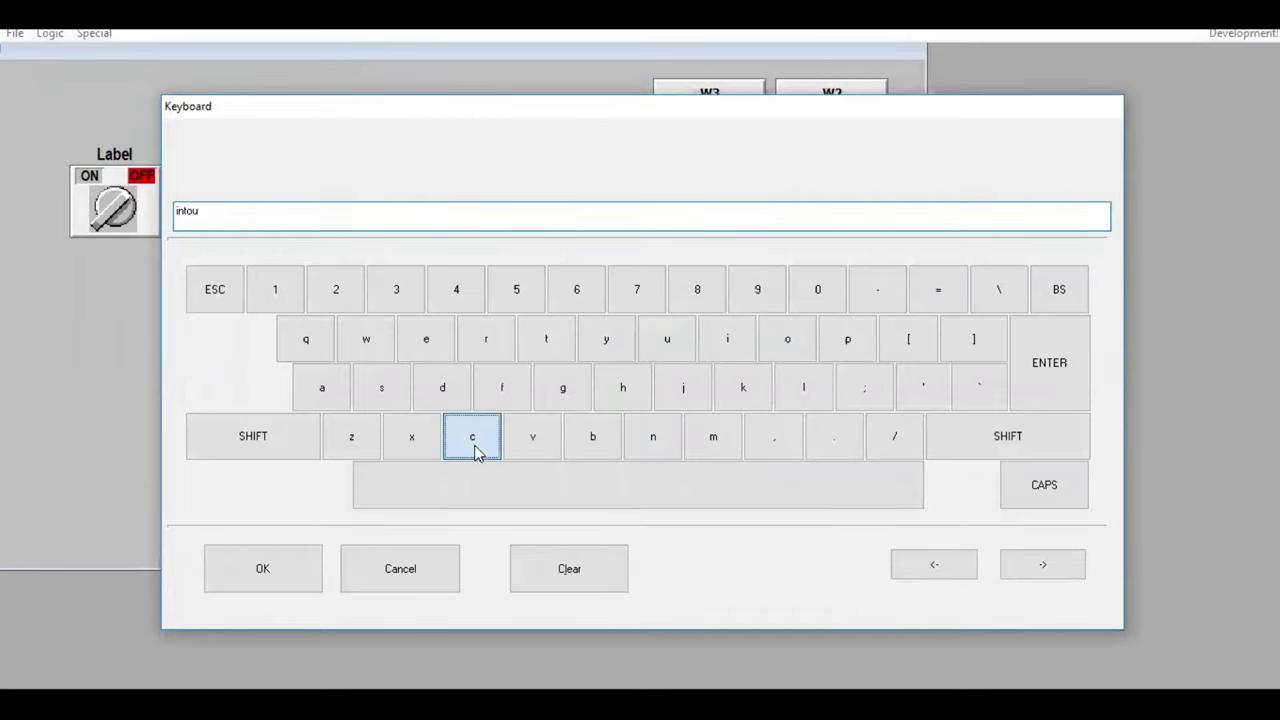
Step: Complete the message text entry as "intouch" in the running window and confirm it
left_click(622, 393)
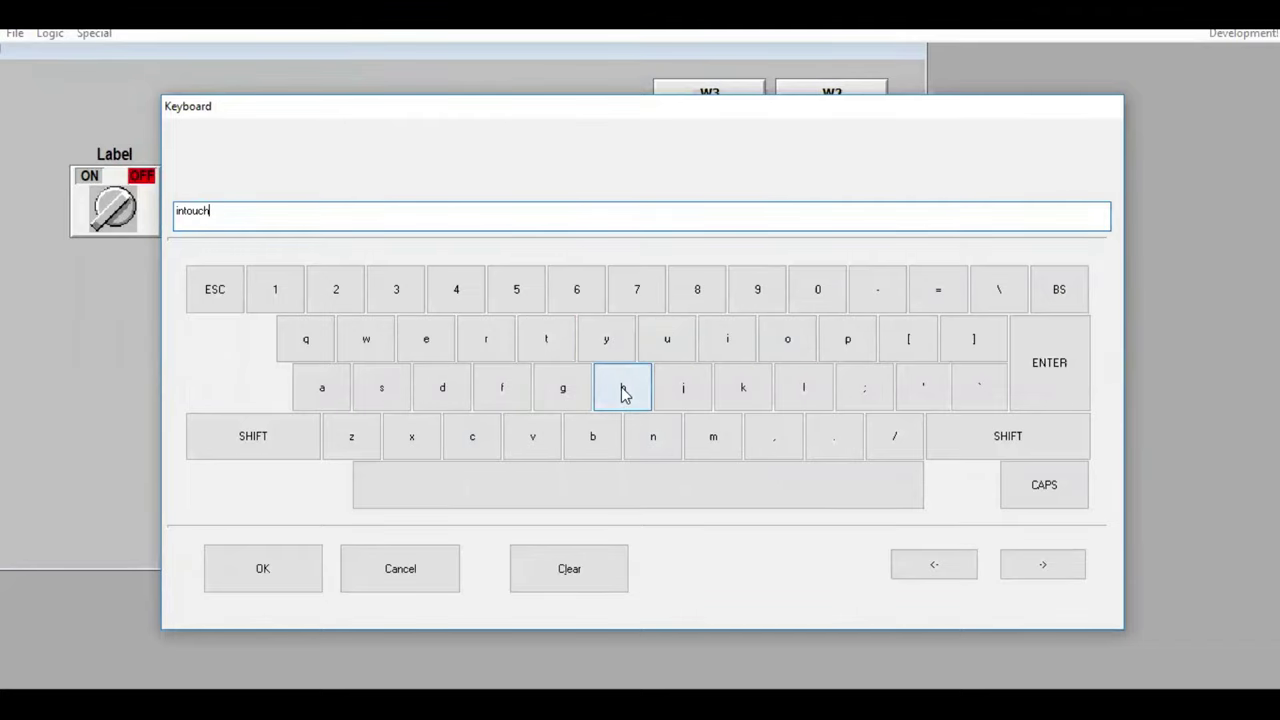
left_click(309, 565)
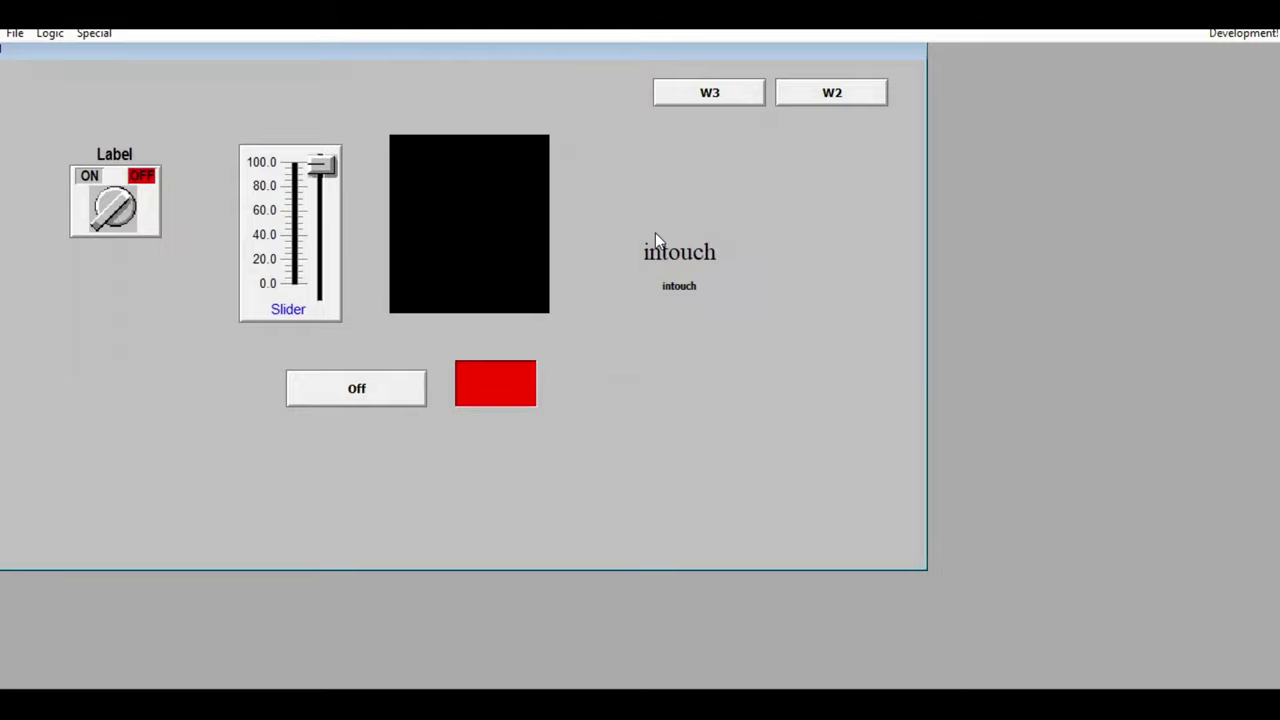
Step: Change the message text to "uyt" in the running window and return to development mode
left_click(655, 232)
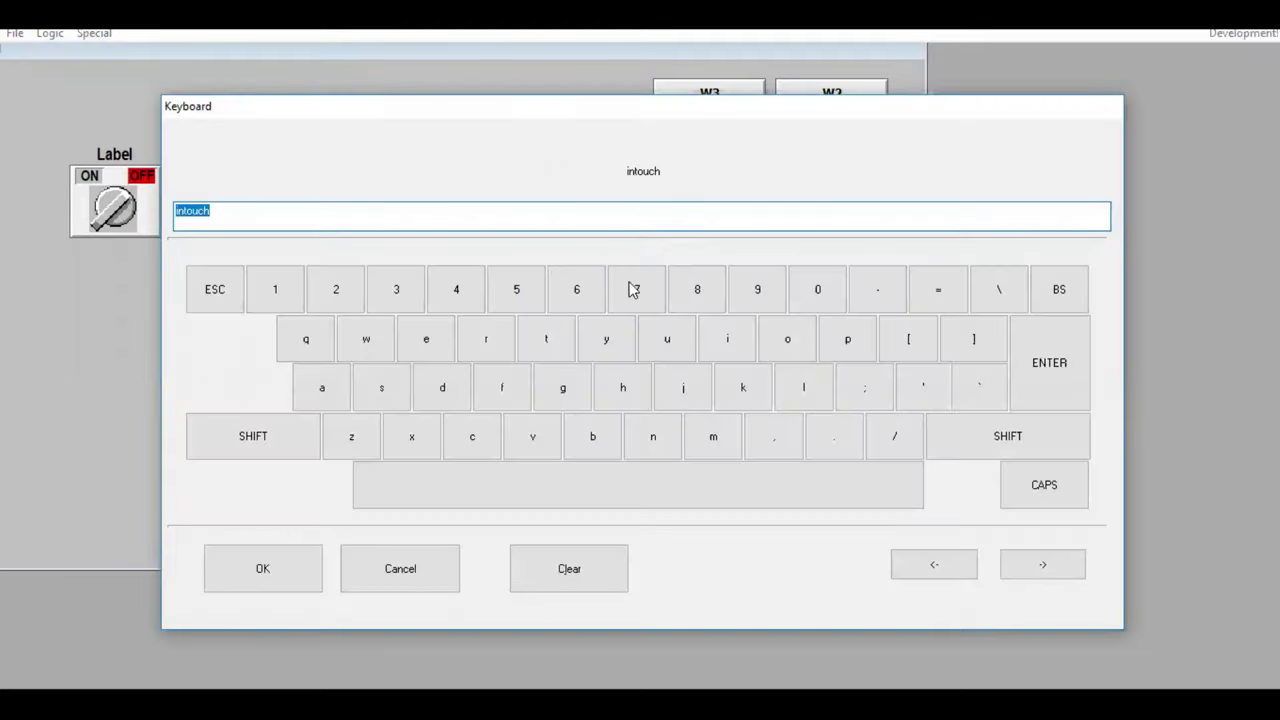
left_click(651, 353)
left_click(618, 350)
left_click(552, 350)
left_click(275, 565)
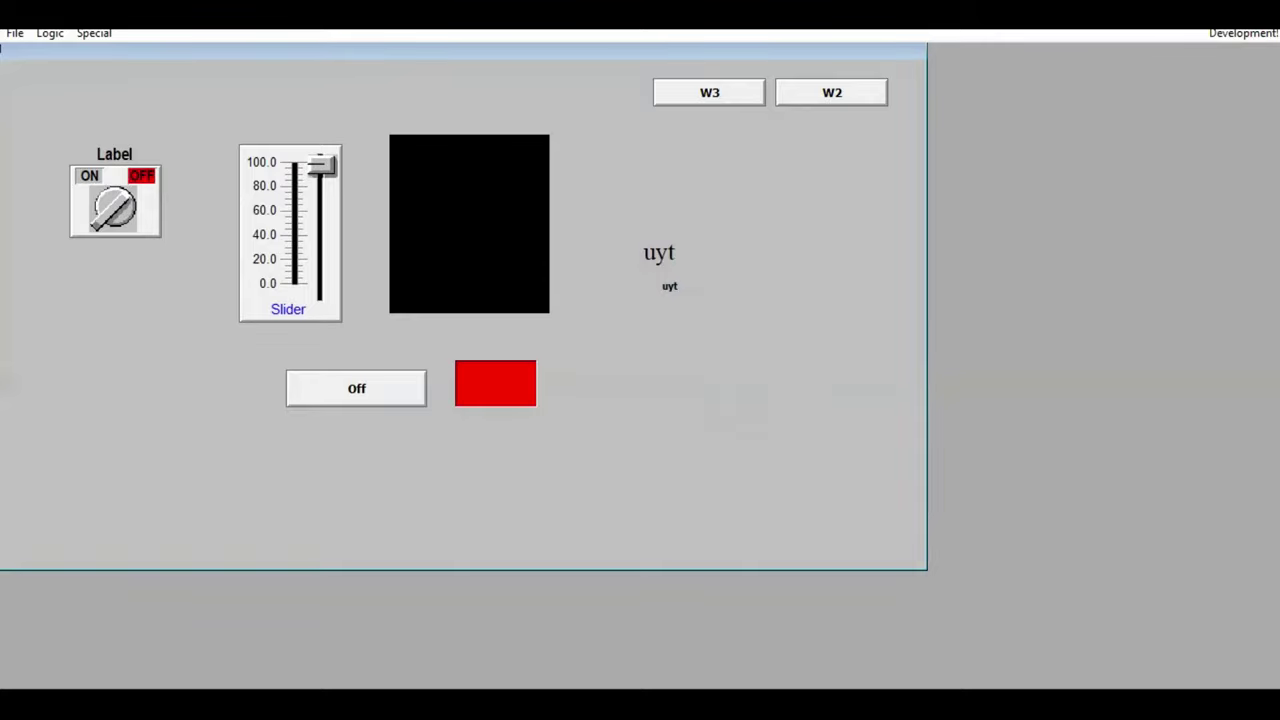
left_click(1250, 35)
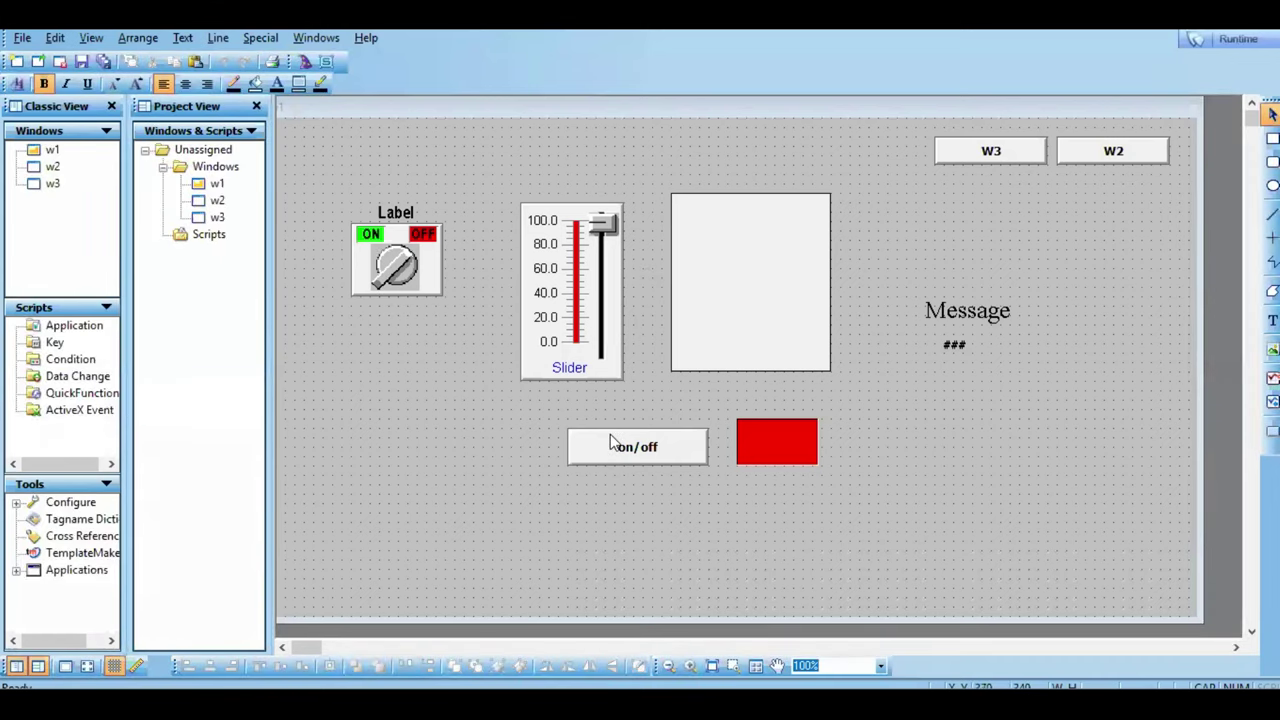
Step: Inspect the animation links of the on/off button, then close them without applying changes
double_click(612, 443)
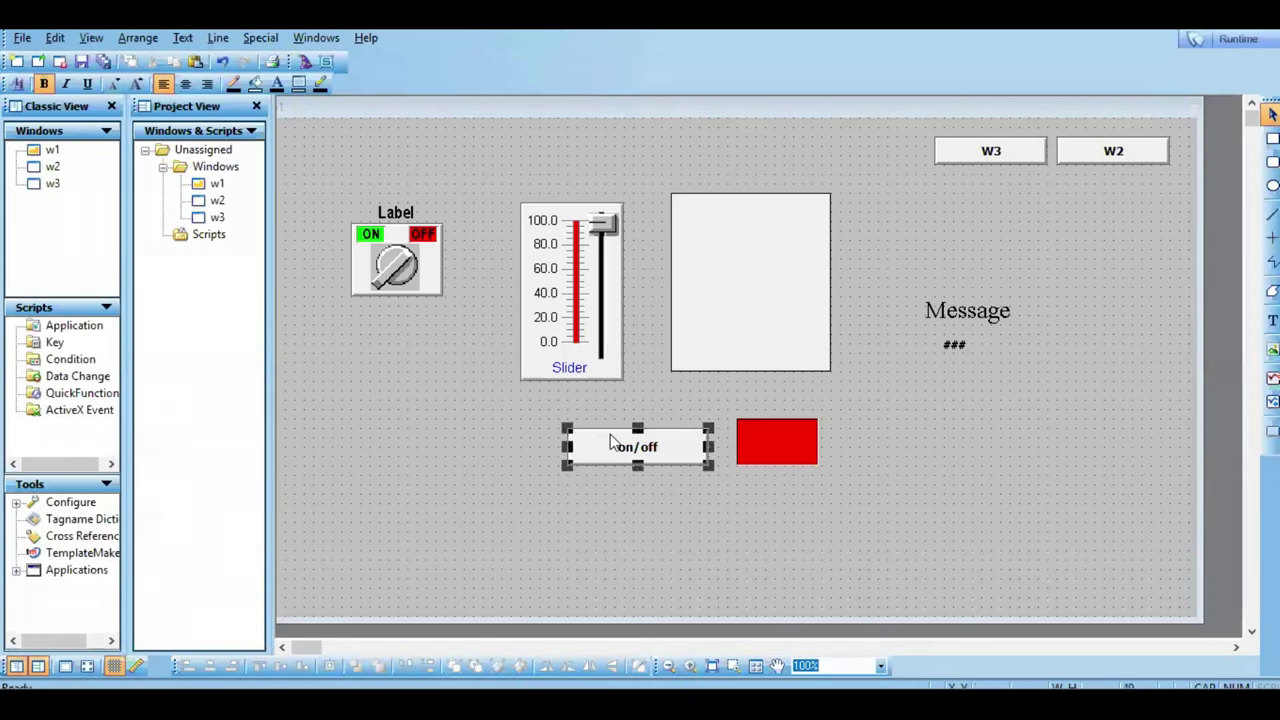
left_click(441, 259)
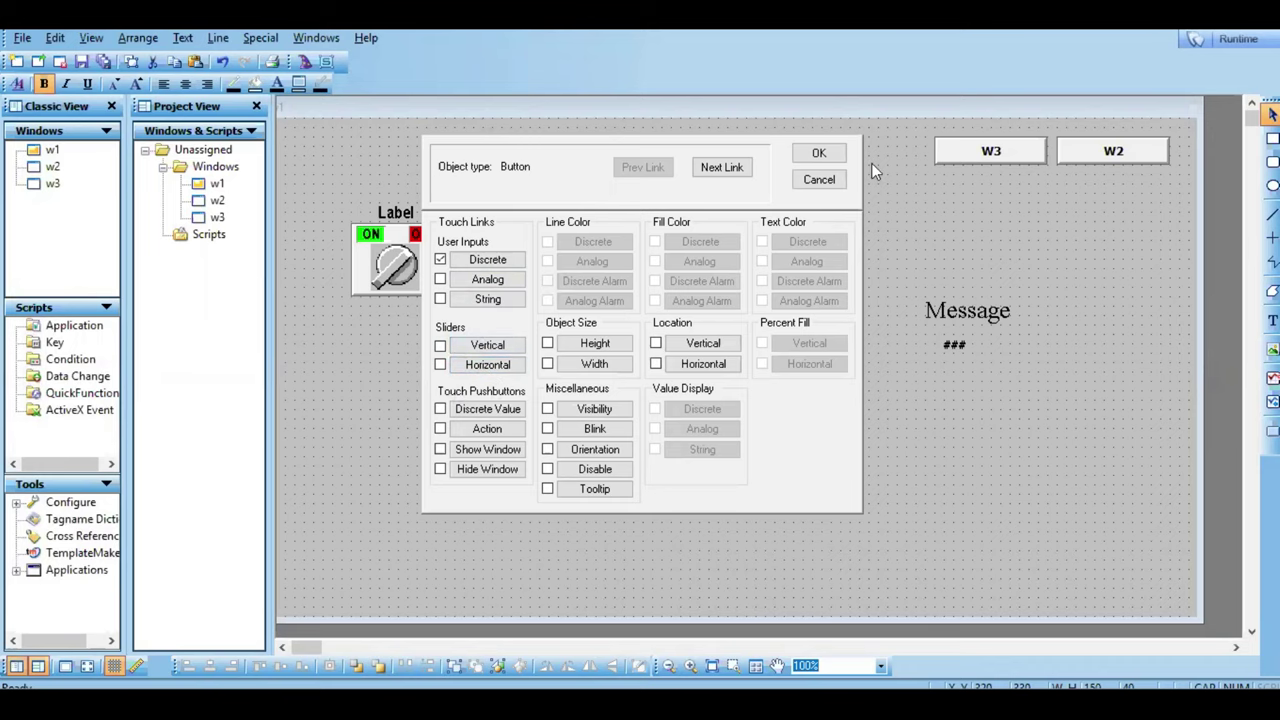
left_click(819, 179)
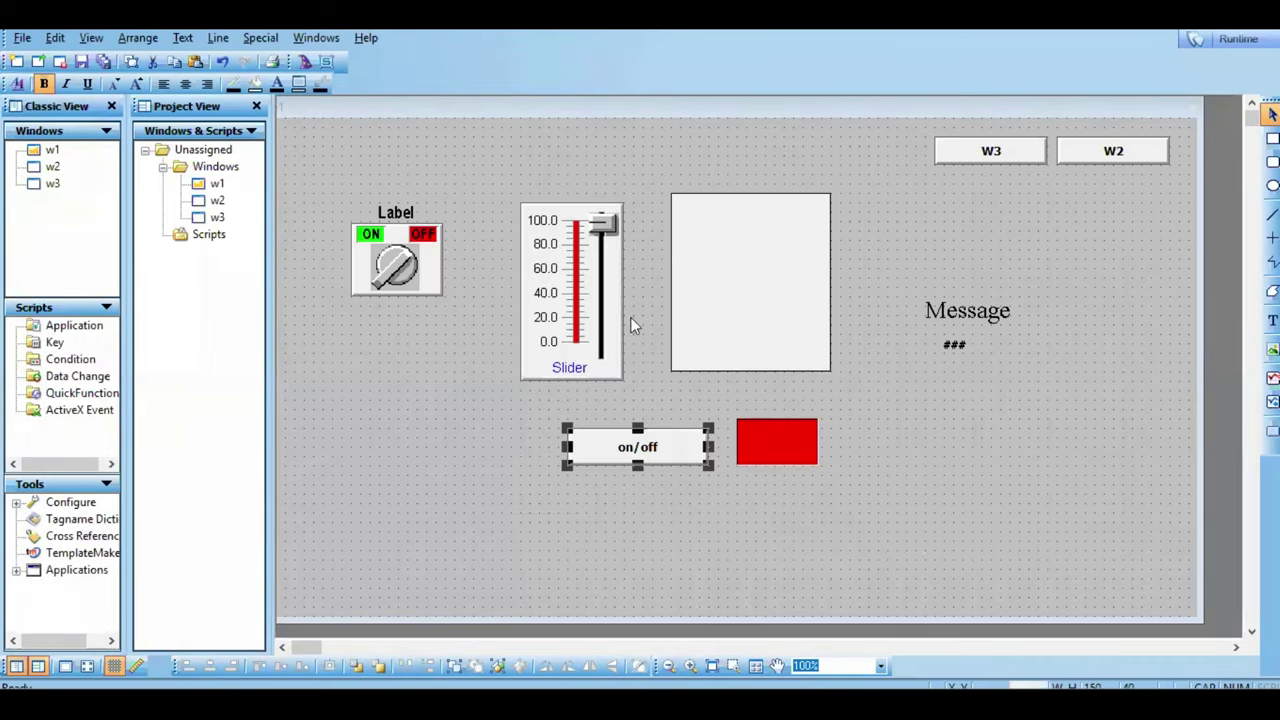
left_click(949, 510)
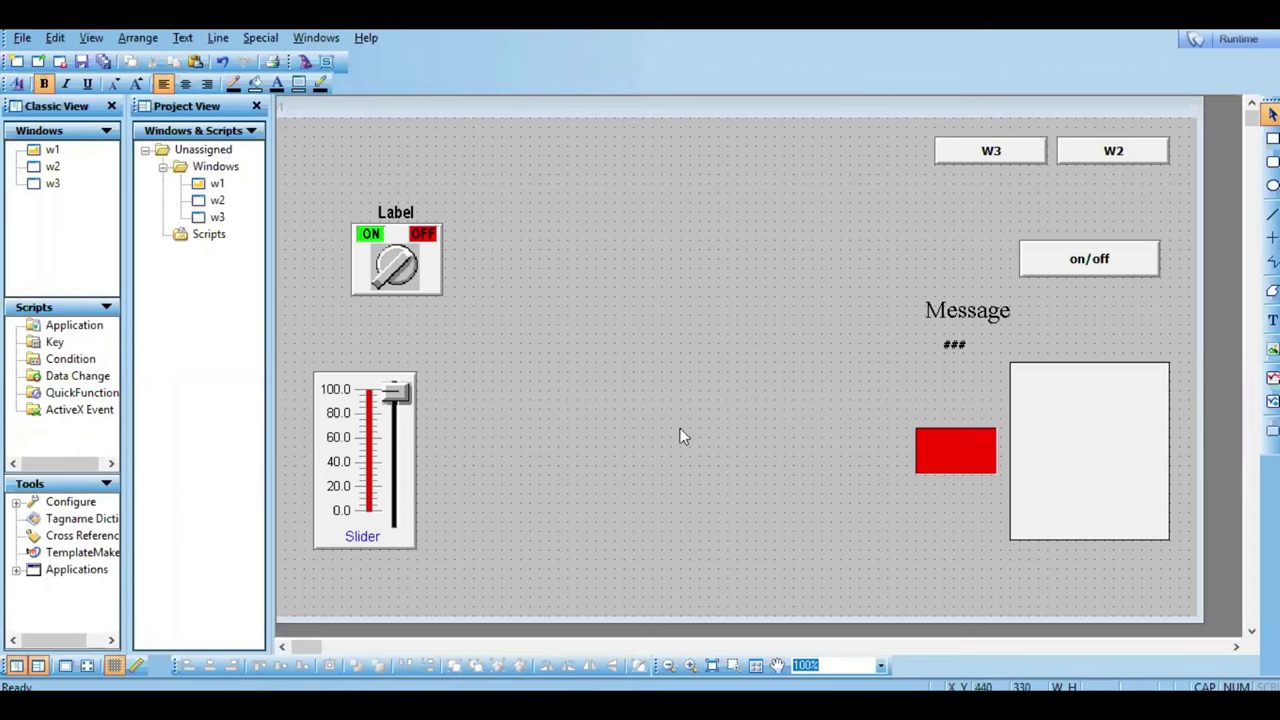
Step: Draw a small rectangle about 70 by 30 in the empty area beside the slider
left_click(1272, 138)
left_click_drag(501, 450, 563, 474)
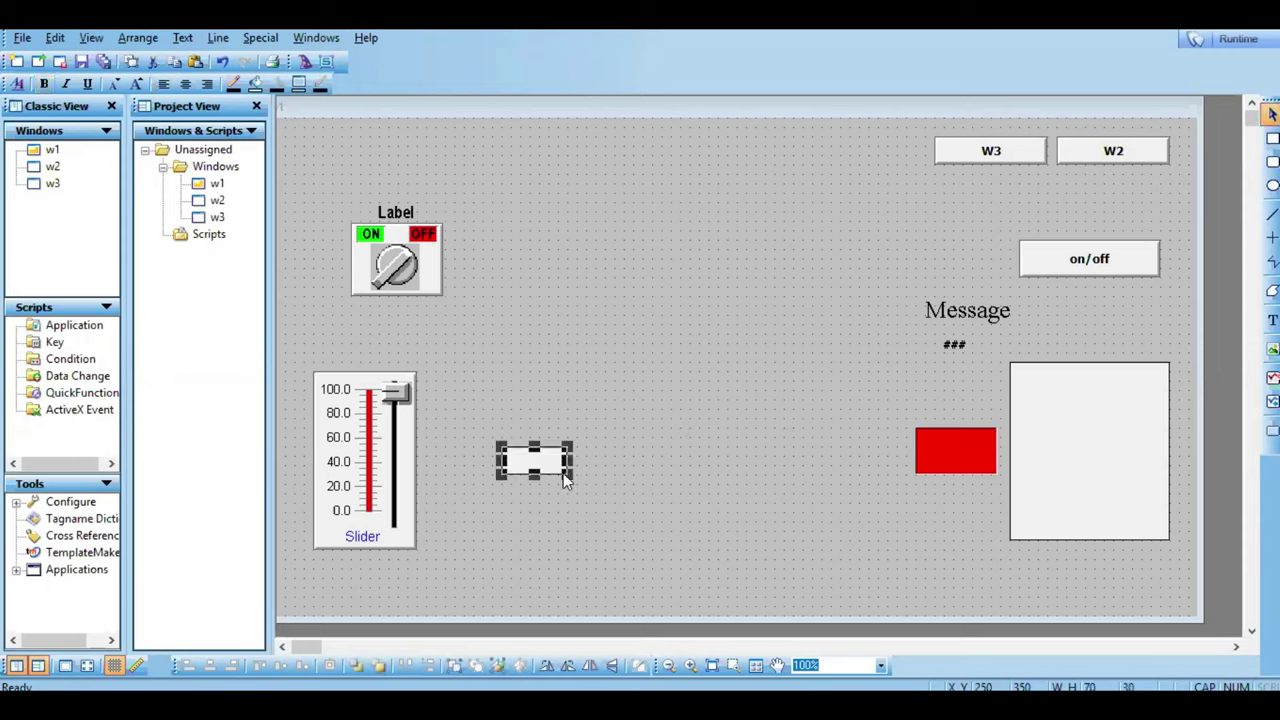
left_click(573, 514)
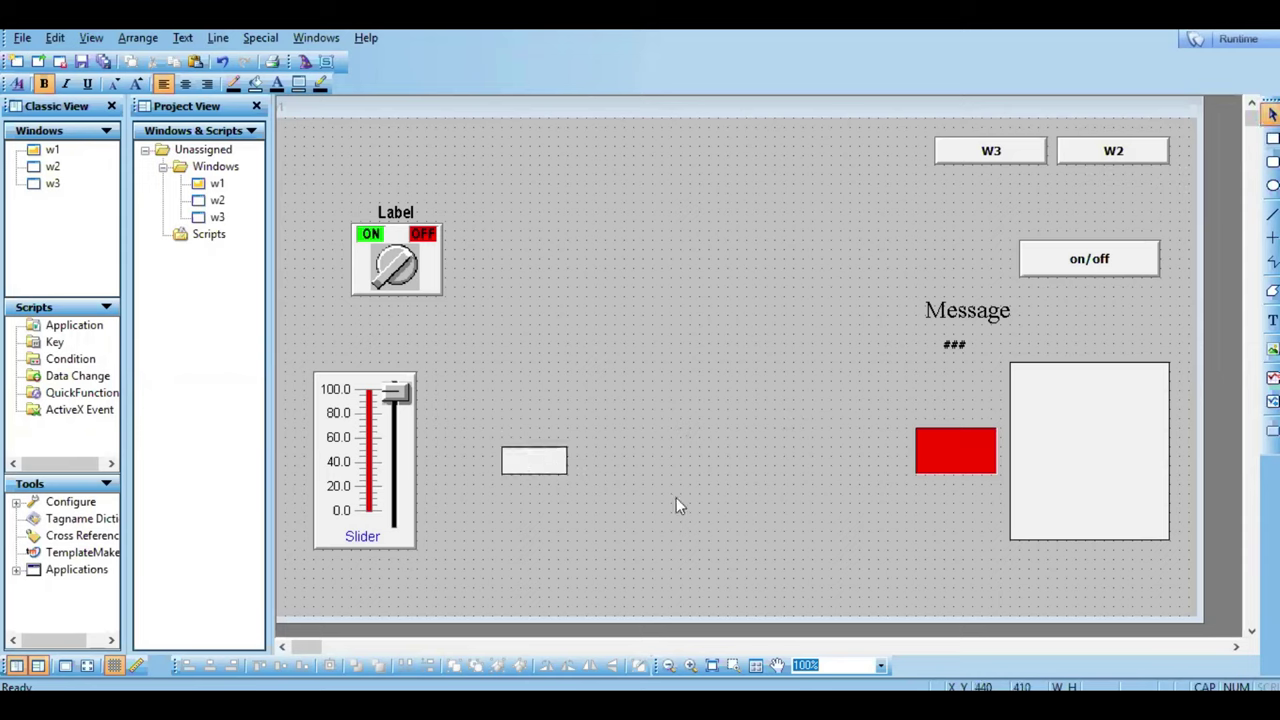
left_click(396, 400)
double_click(396, 400)
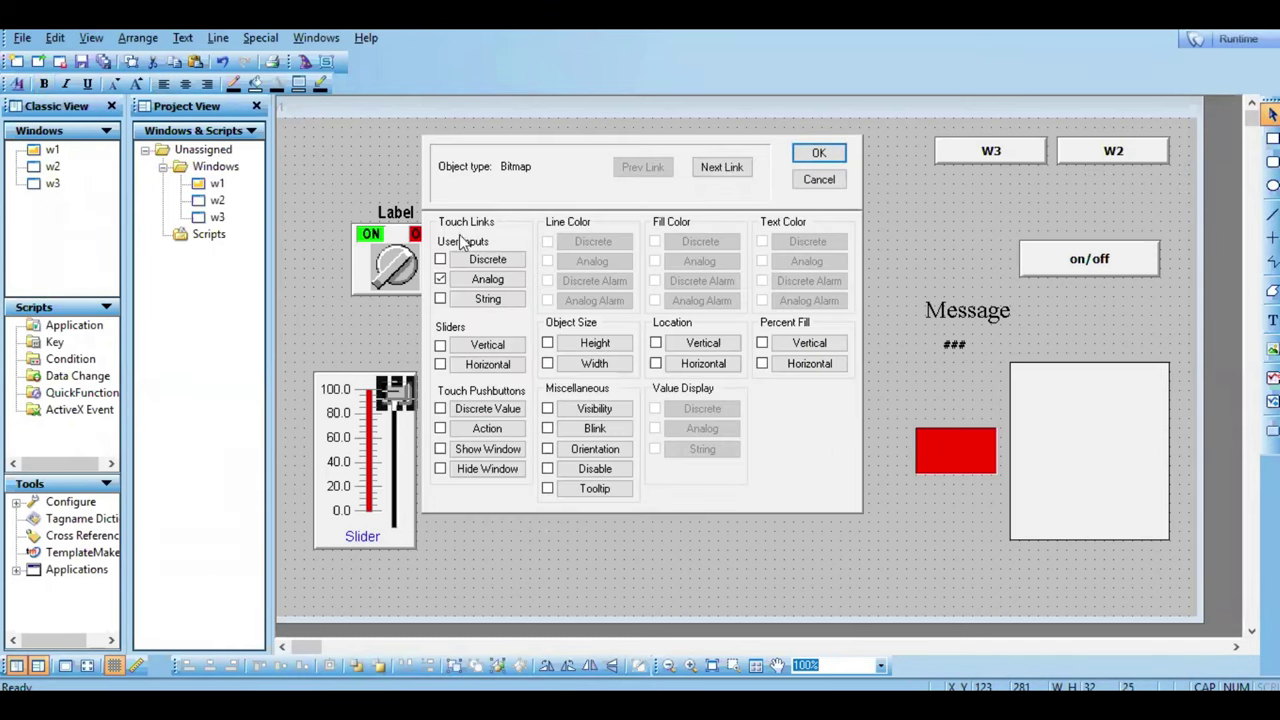
left_click(440, 279)
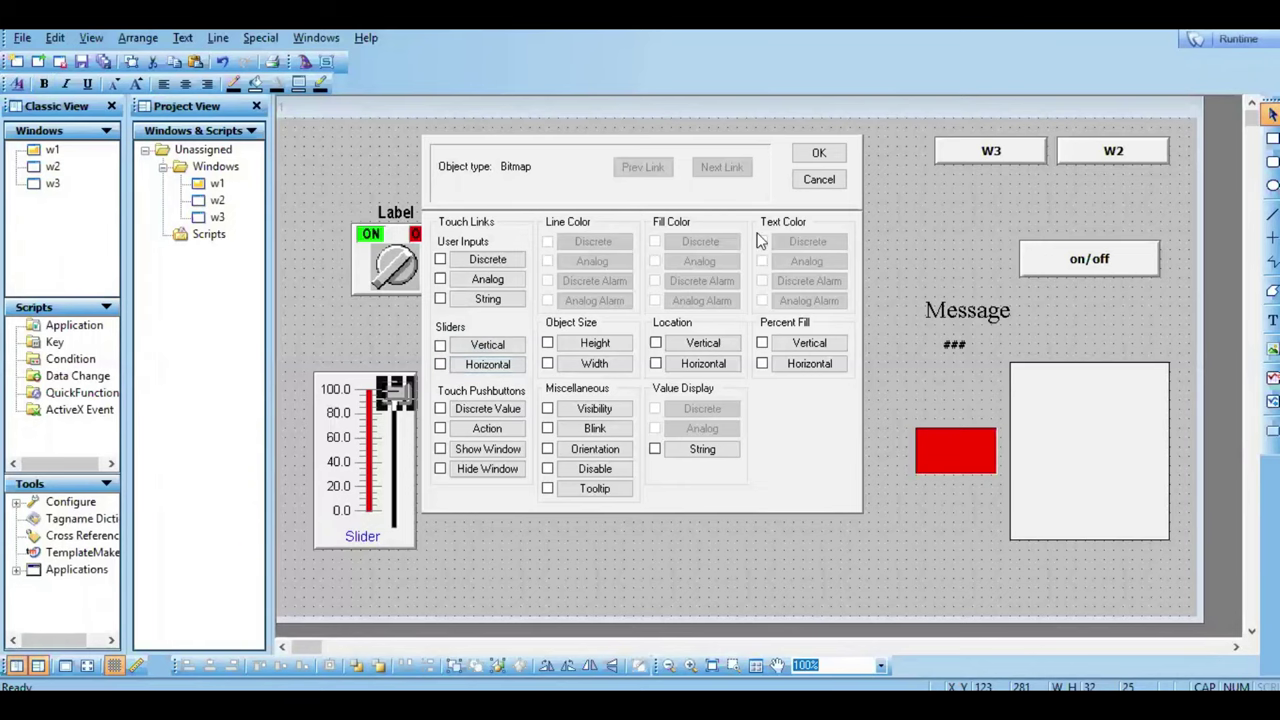
left_click(818, 180)
left_click(417, 604)
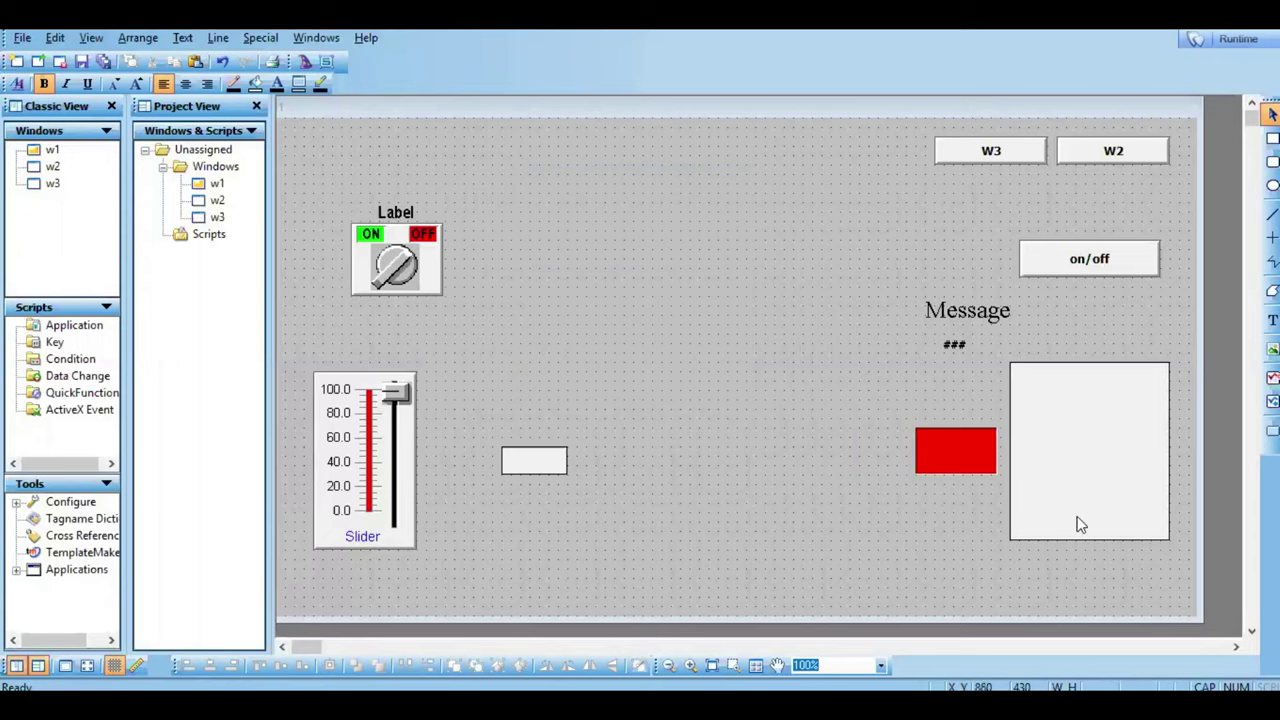
Step: Move the large rectangle beside the small one and open its analog fill color link
left_click_drag(1080, 524, 683, 532)
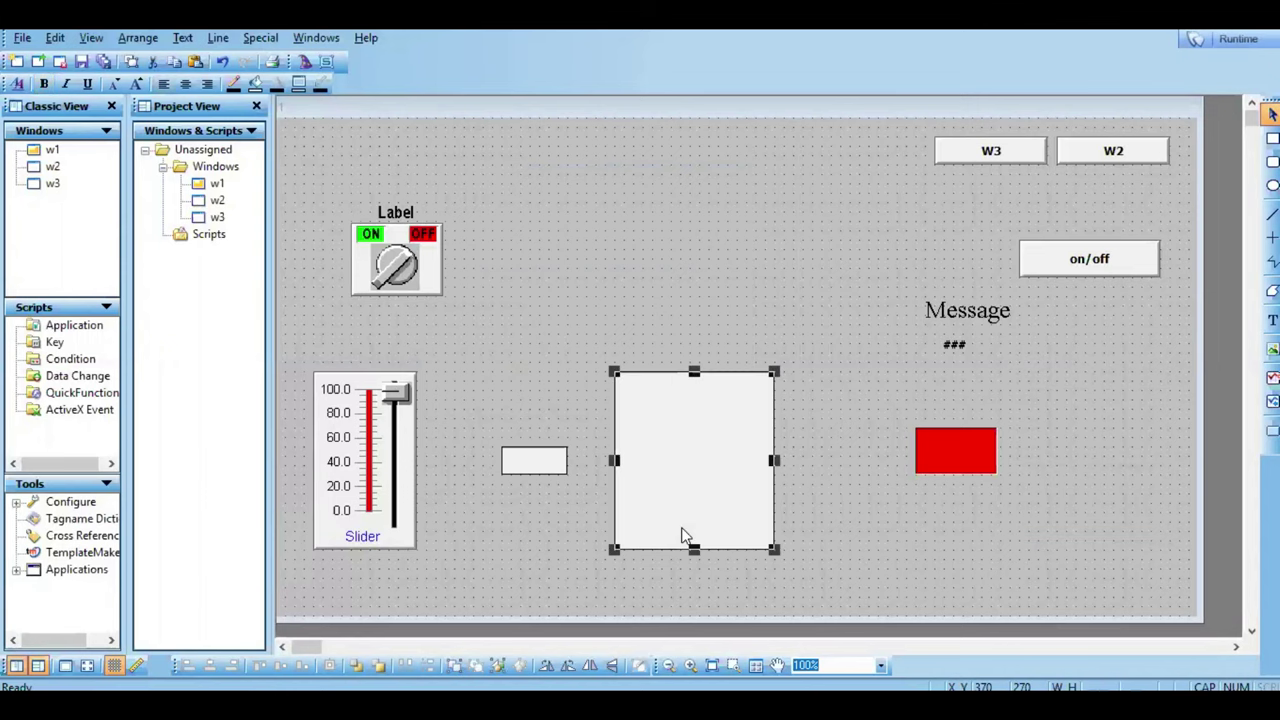
double_click(683, 535)
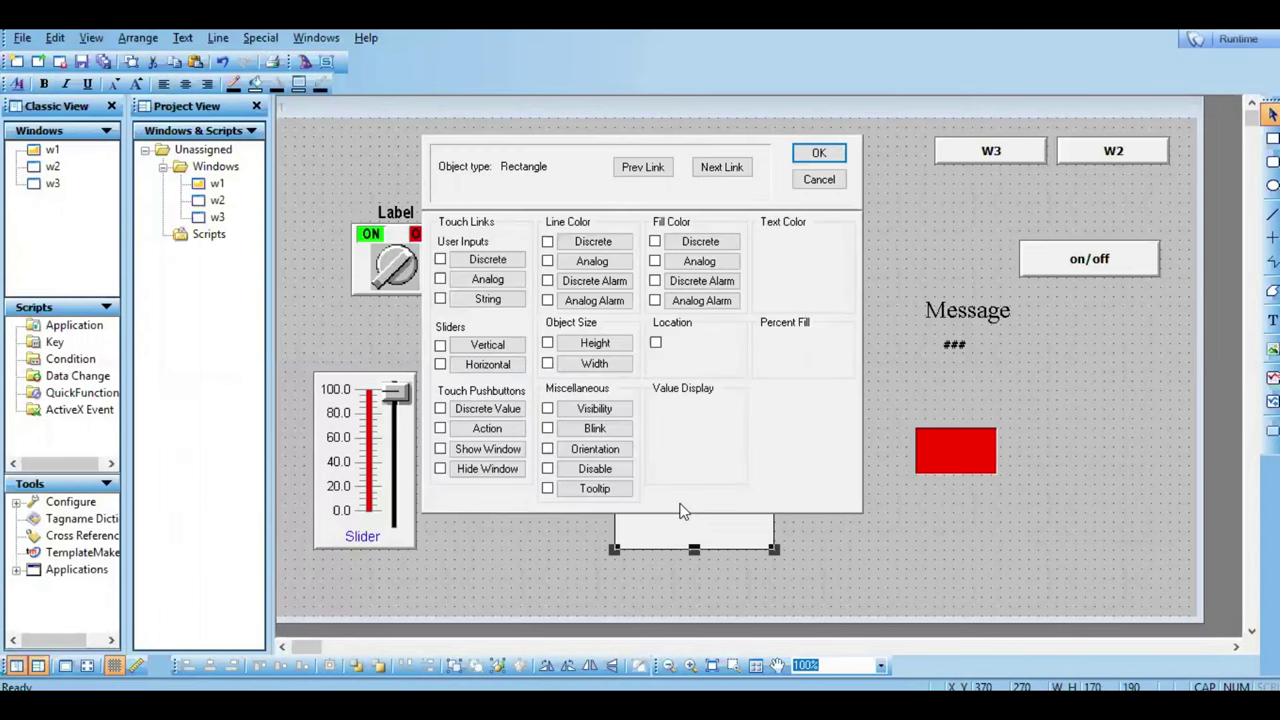
left_click(655, 261)
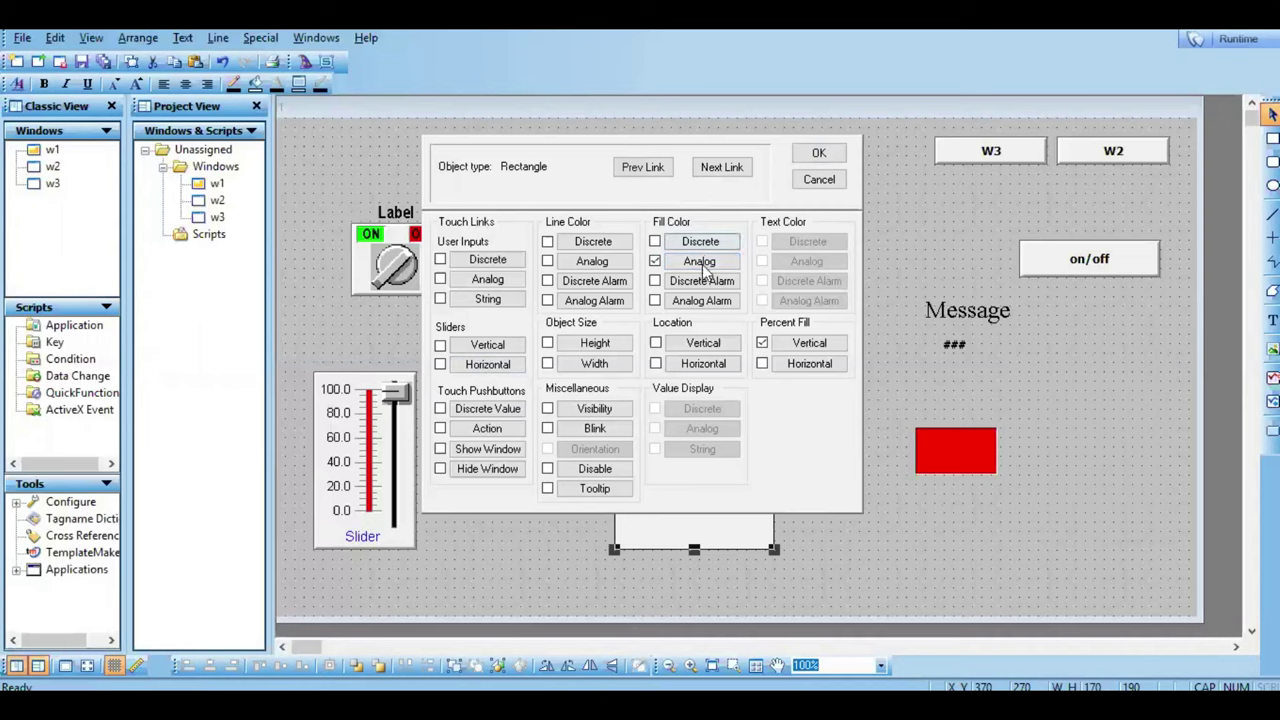
left_click(700, 262)
Step: Set the fill color break points to 10, 20, 30, 50, 70, 80, 90 and 100, with the slider tag as the expression
double_click(496, 334)
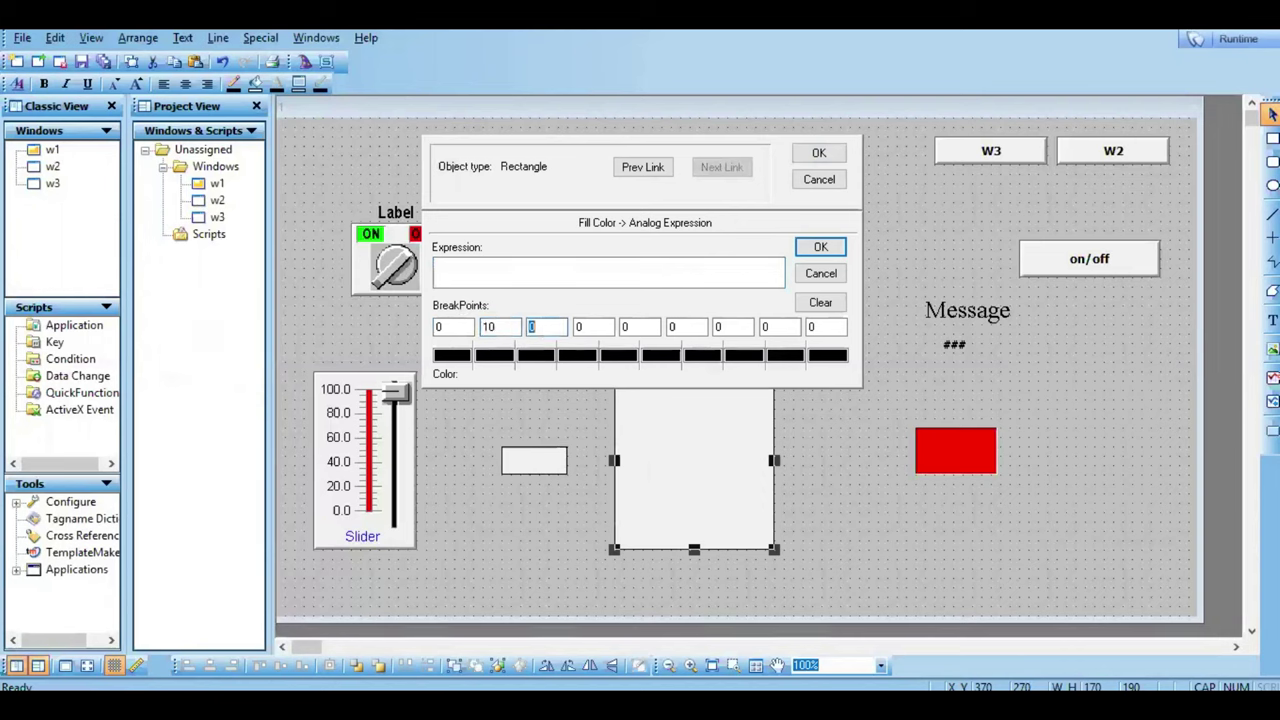
double_click(579, 331)
type("3")
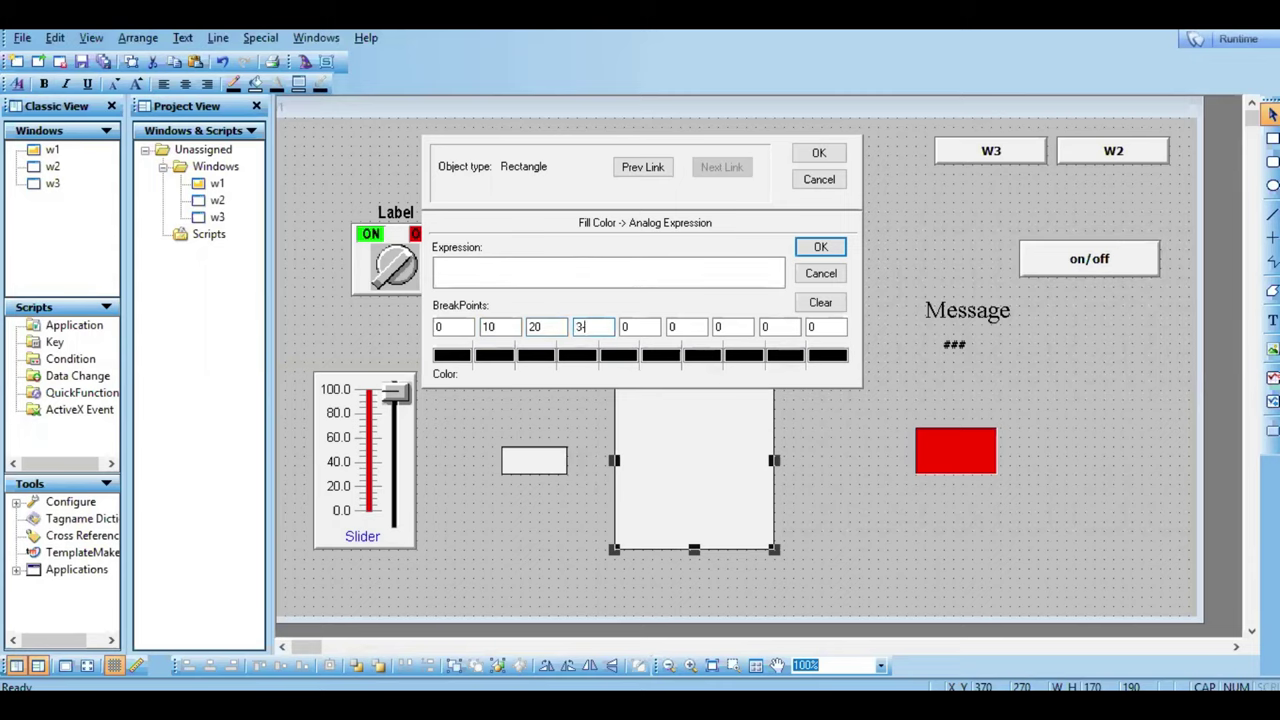
double_click(643, 326)
left_click(686, 327)
left_click(731, 326)
left_click(764, 327)
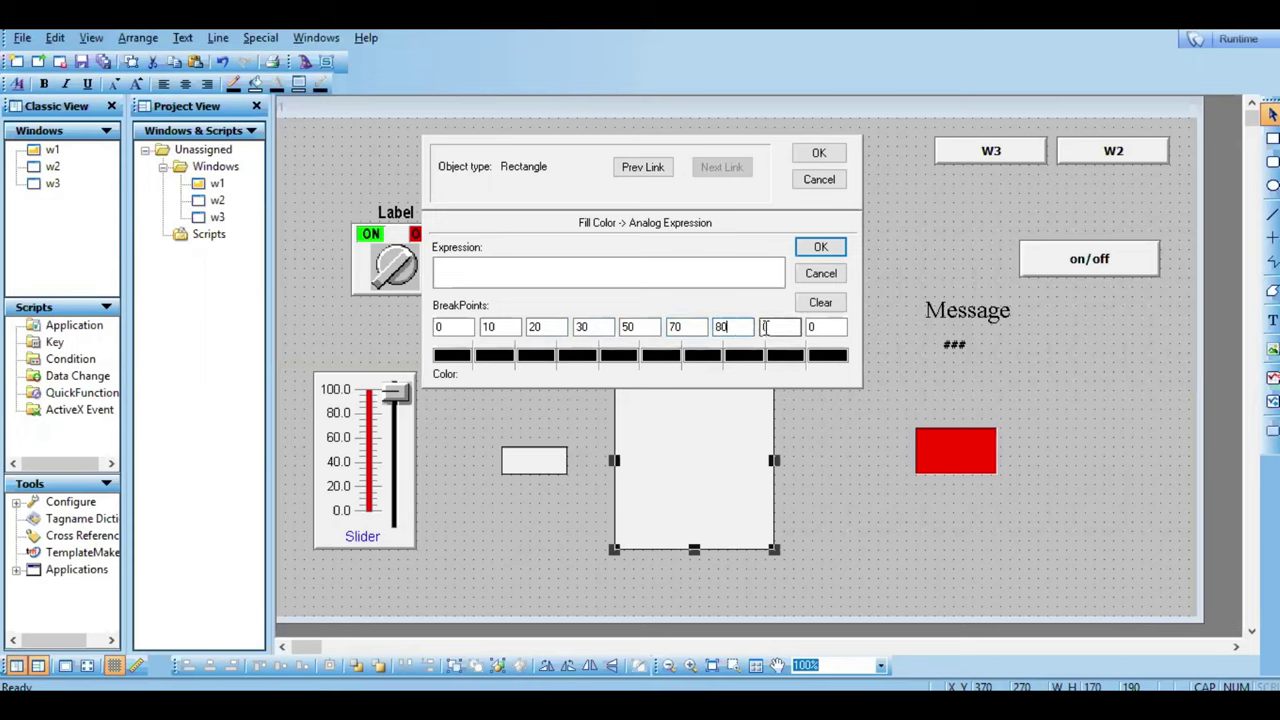
left_click(812, 326)
type("100")
double_click(535, 262)
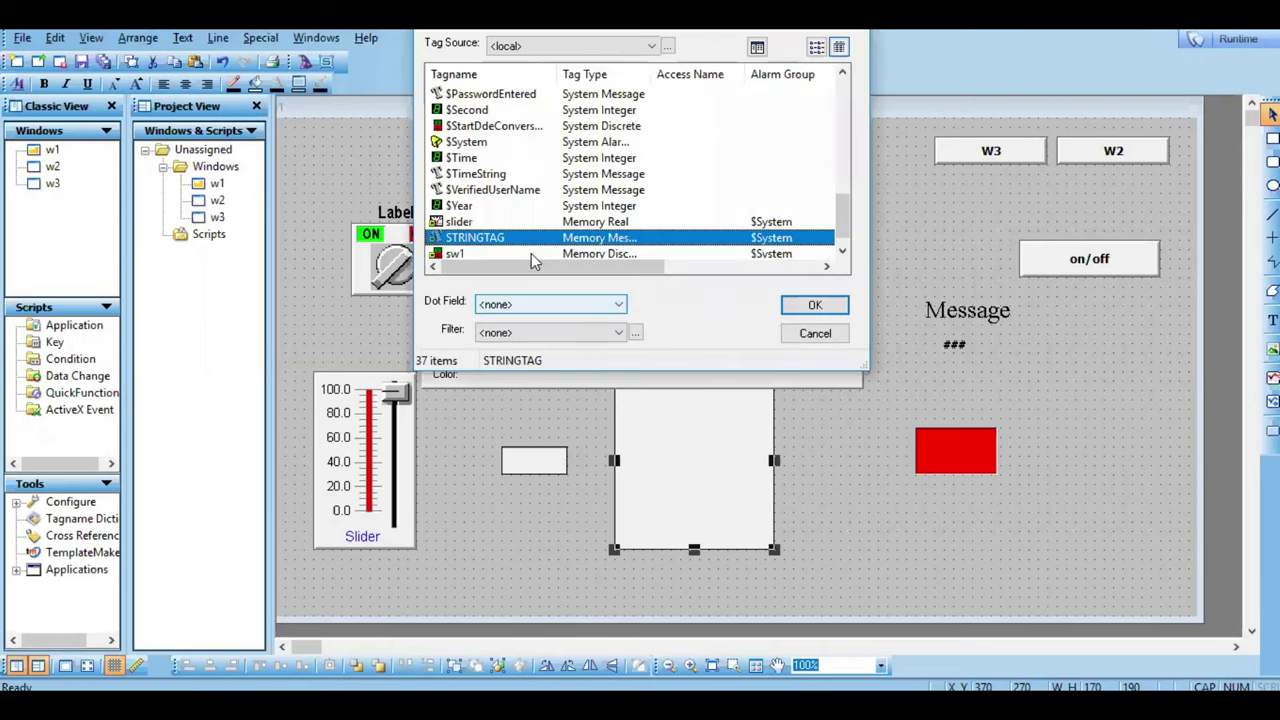
double_click(519, 222)
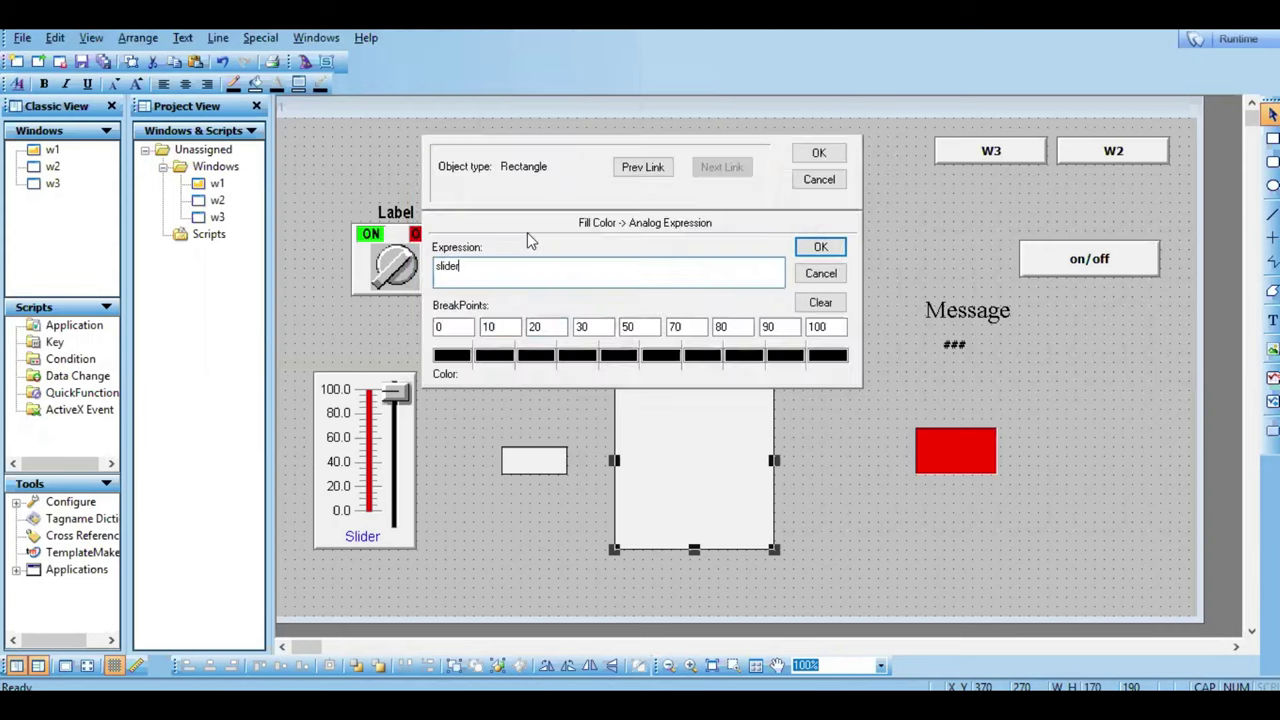
Step: Set all ten color ranges of the large rectangle's analog fill color to blue
left_click(494, 358)
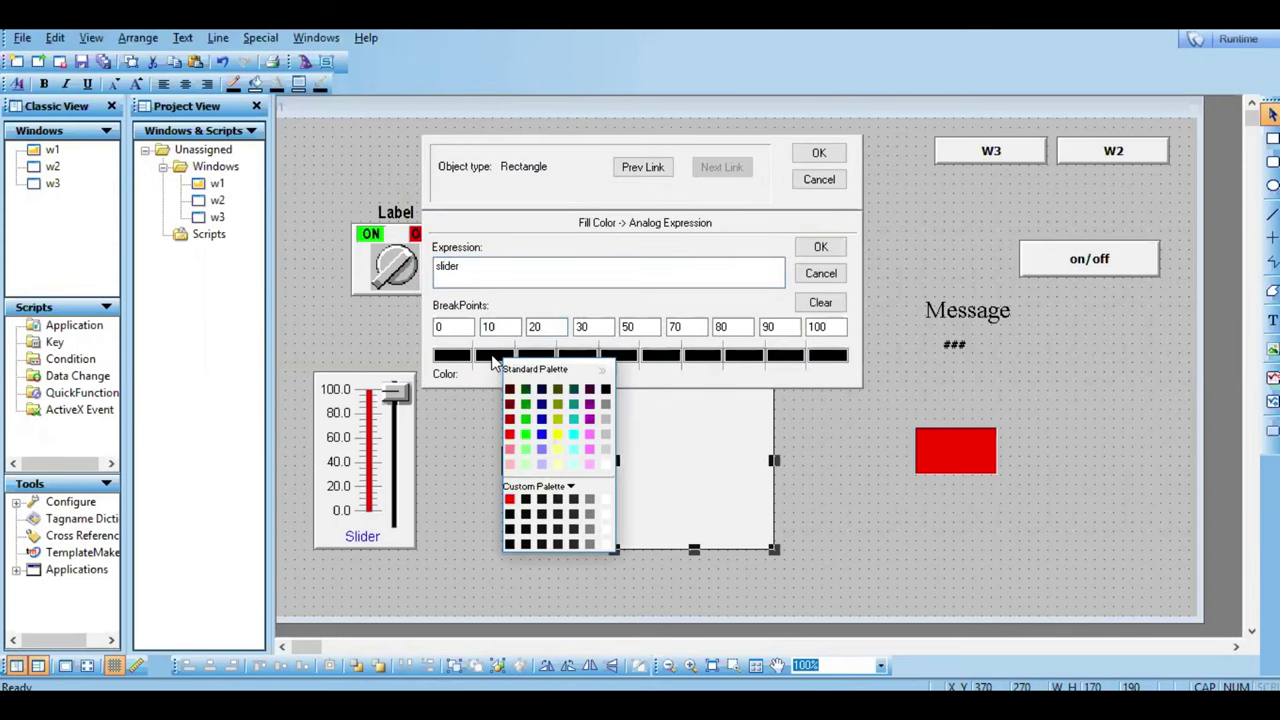
left_click(540, 436)
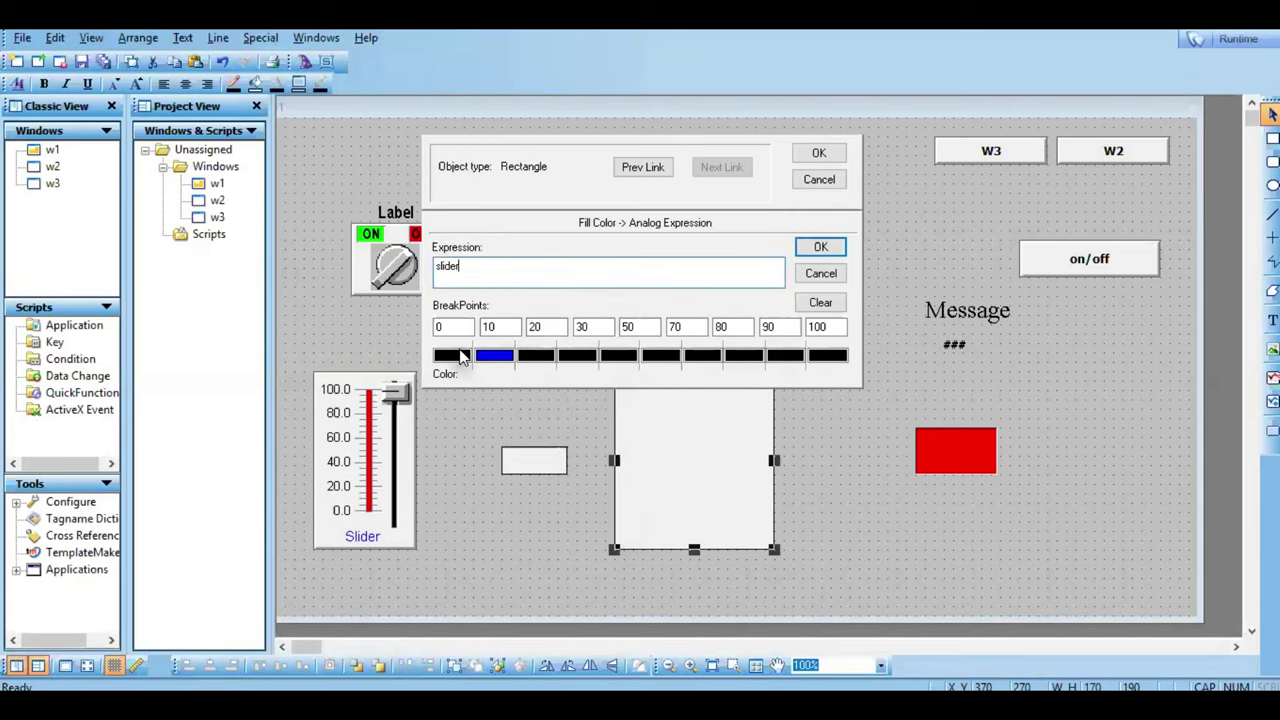
left_click(462, 357)
left_click(499, 435)
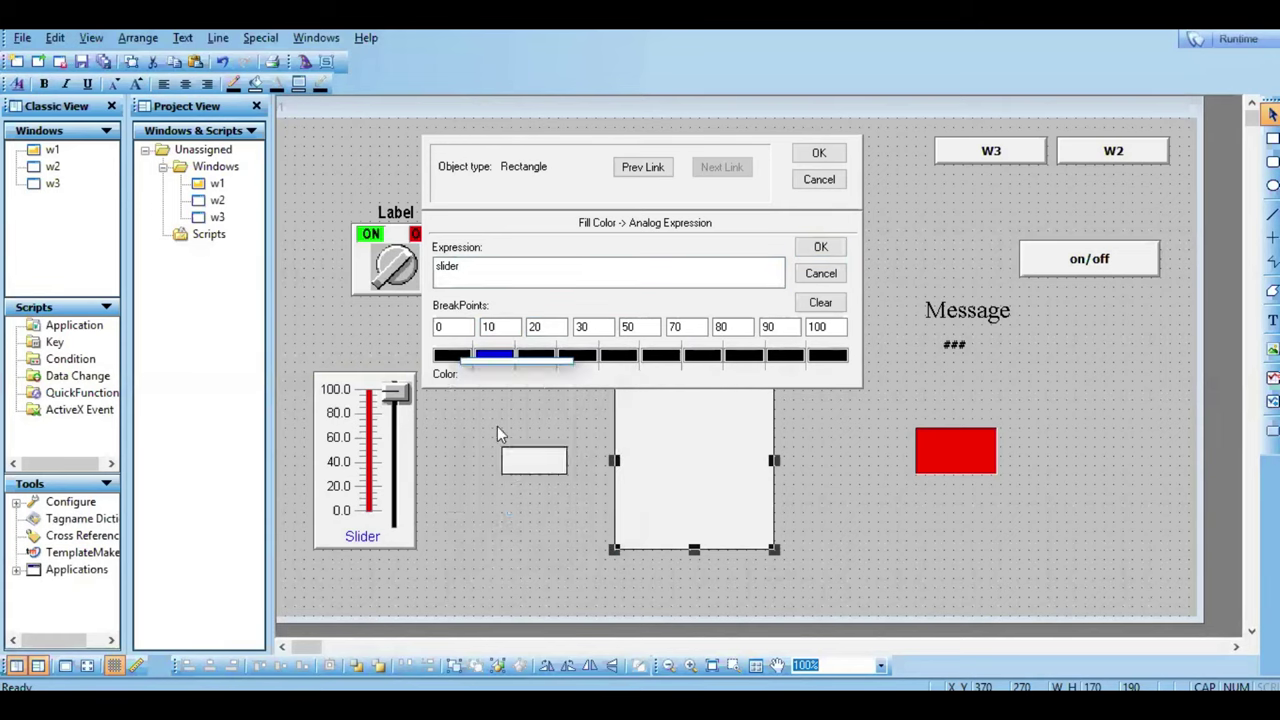
left_click(537, 360)
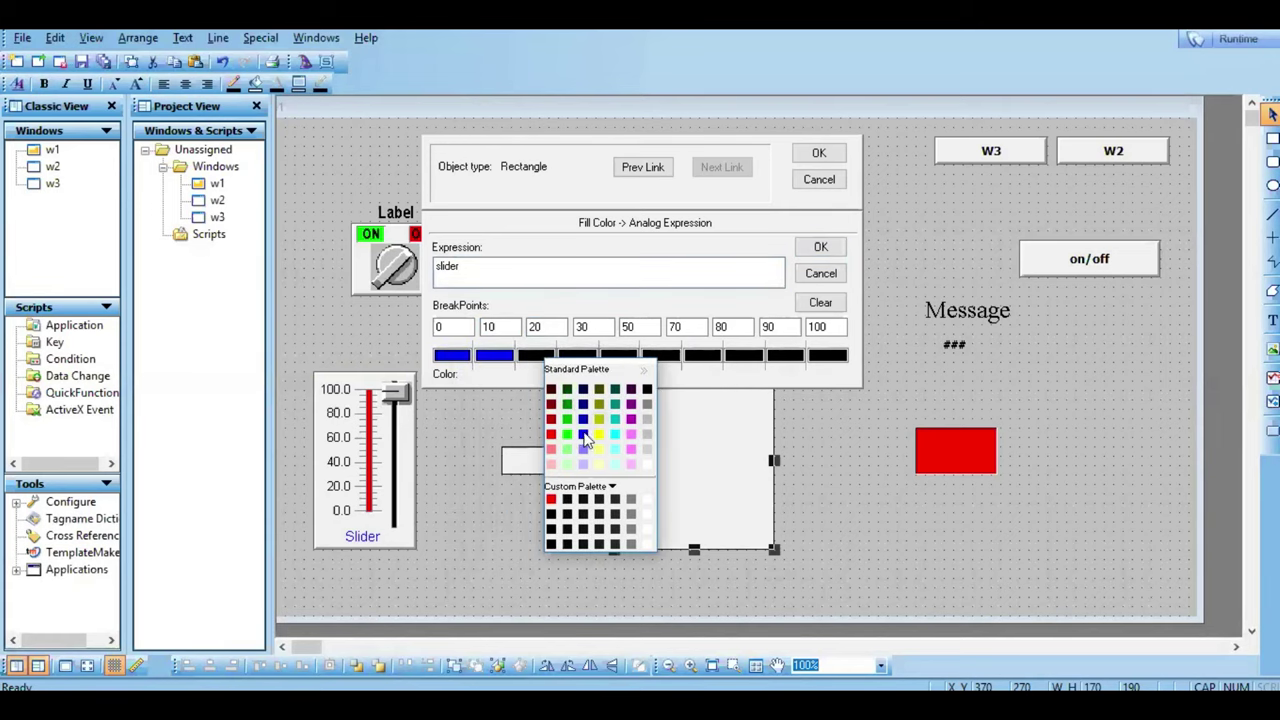
left_click(584, 436)
left_click(580, 358)
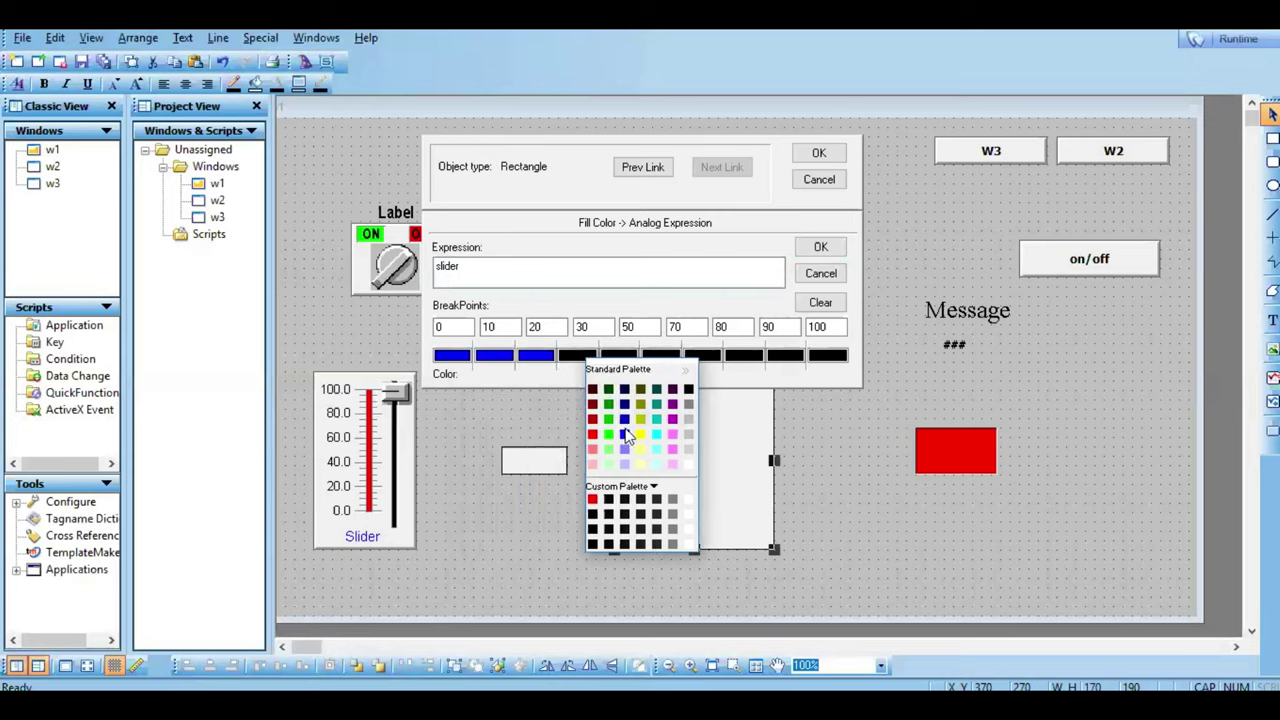
left_click(626, 437)
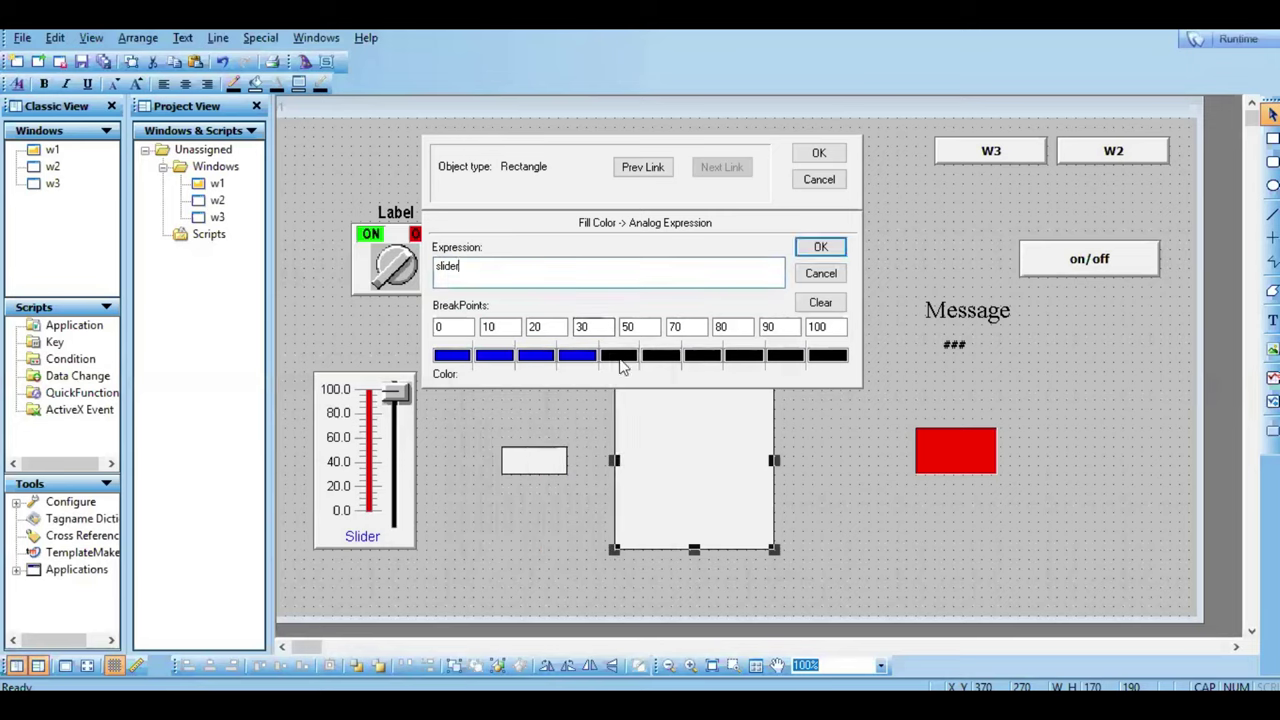
left_click(622, 358)
left_click(667, 437)
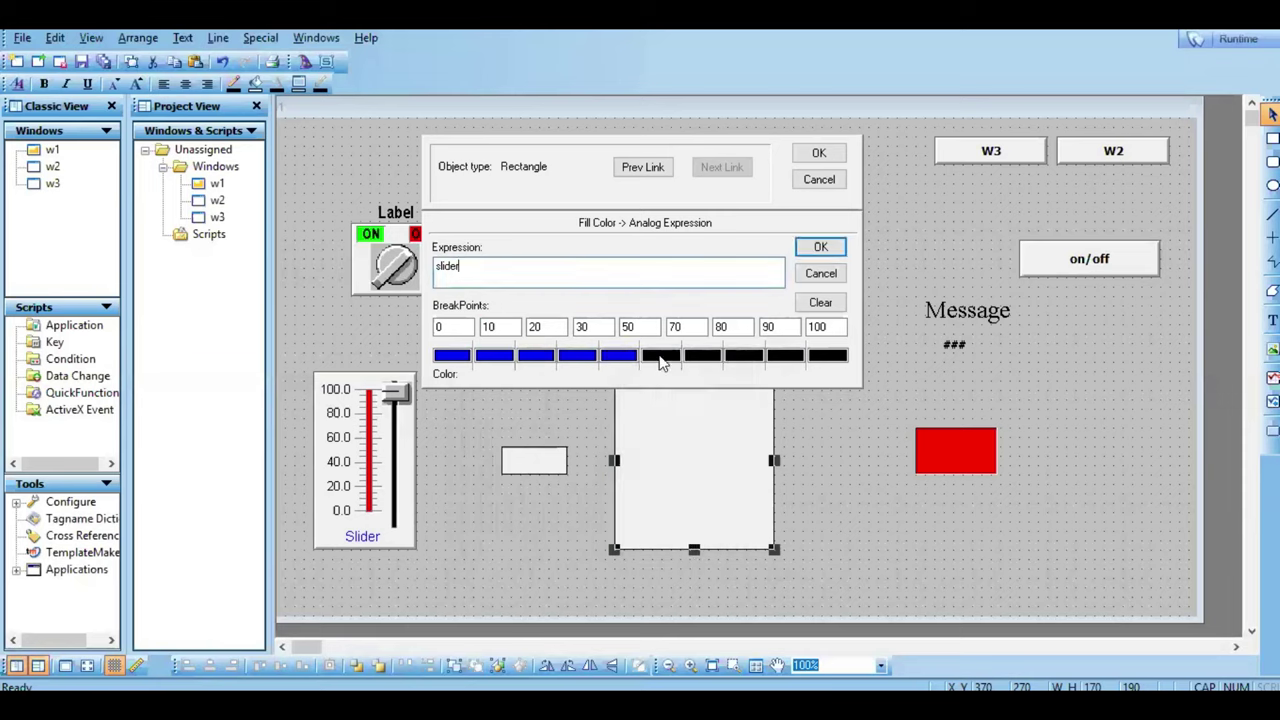
left_click(660, 355)
left_click(712, 440)
left_click(705, 356)
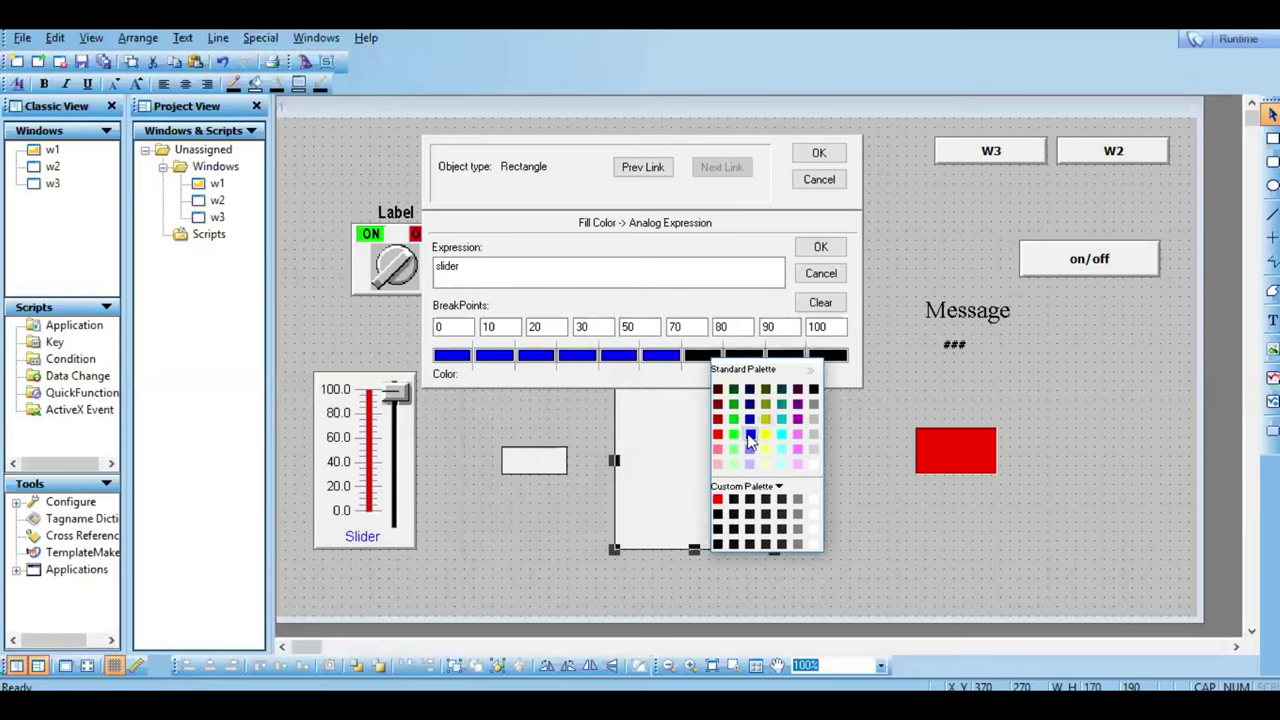
left_click(749, 436)
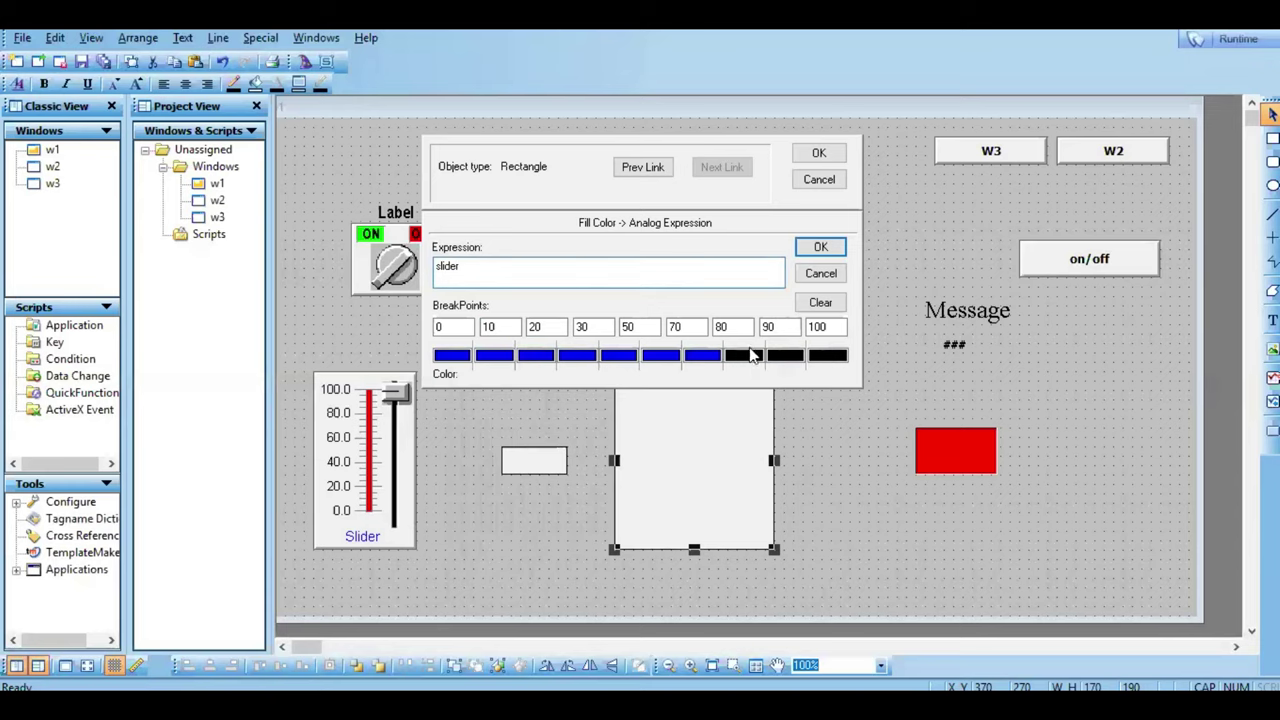
left_click(752, 356)
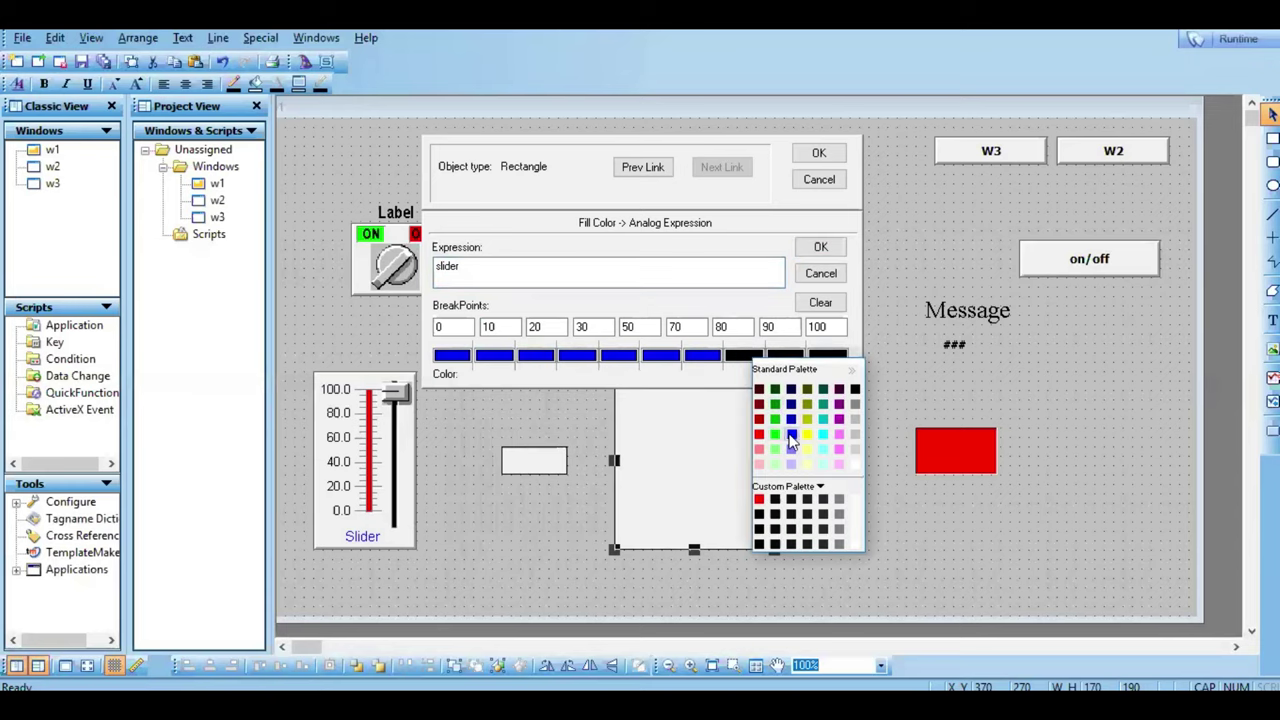
left_click(790, 437)
left_click(794, 356)
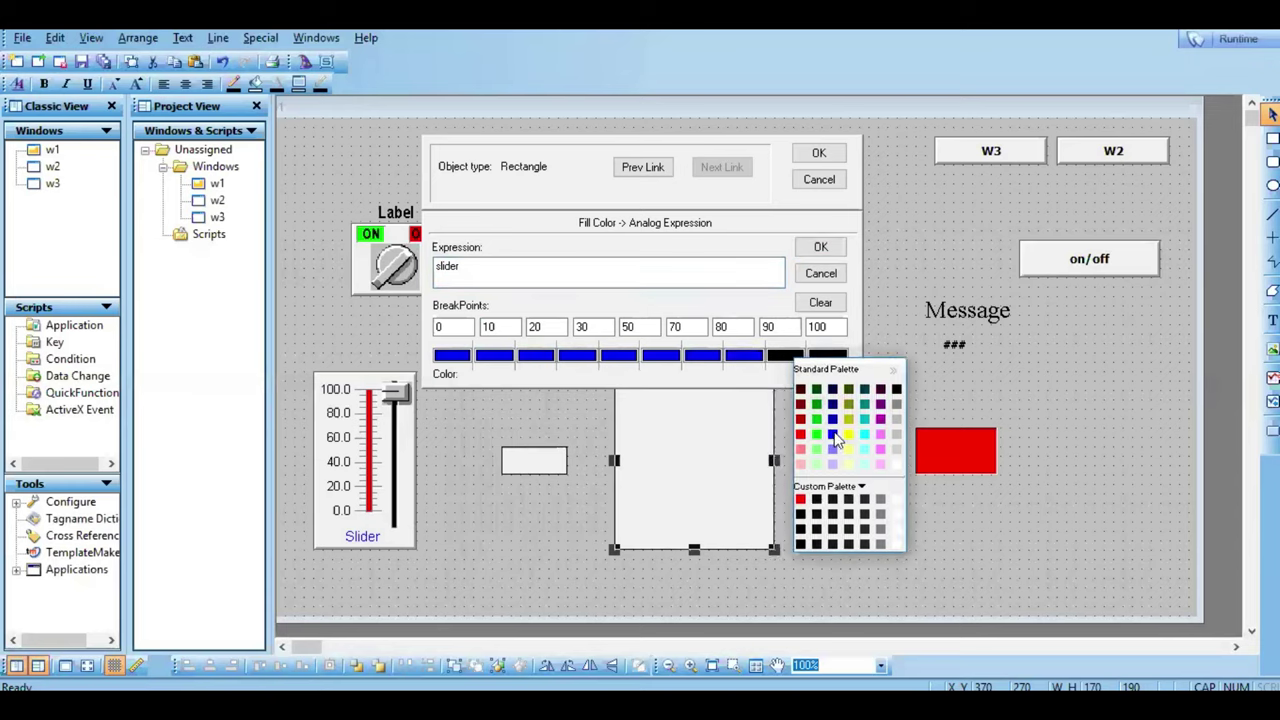
left_click(834, 436)
left_click(828, 356)
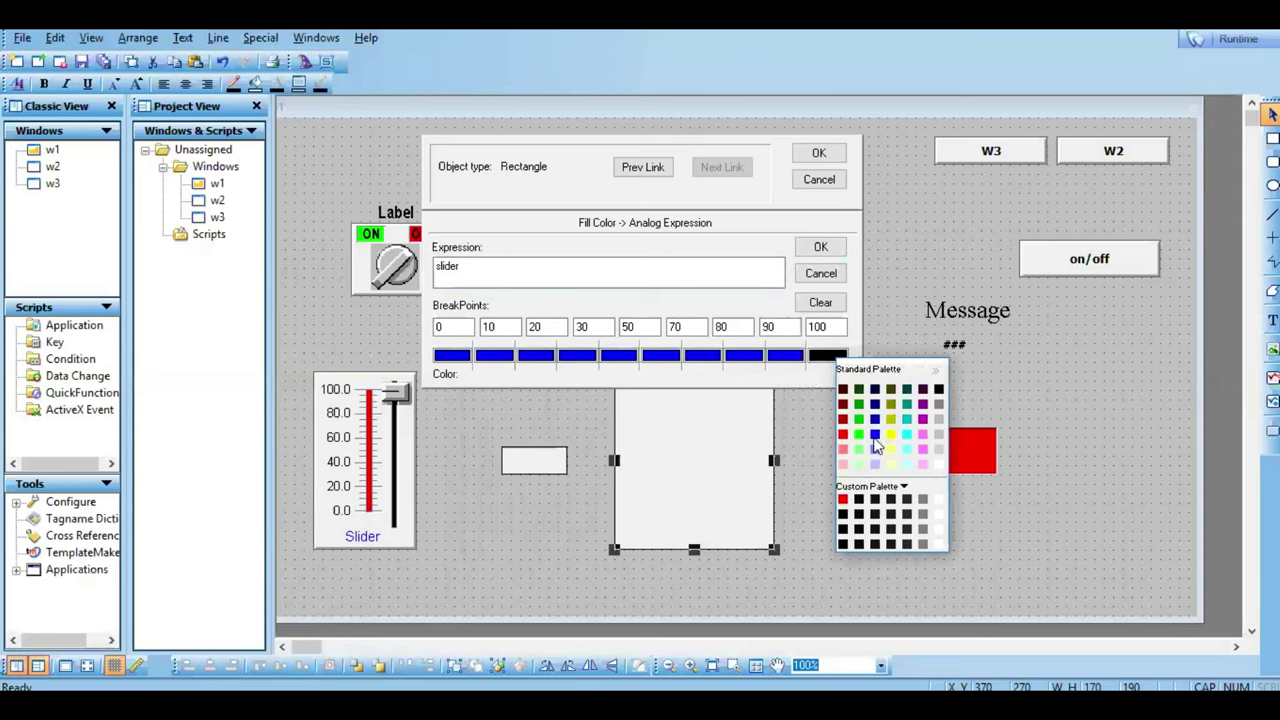
left_click(875, 437)
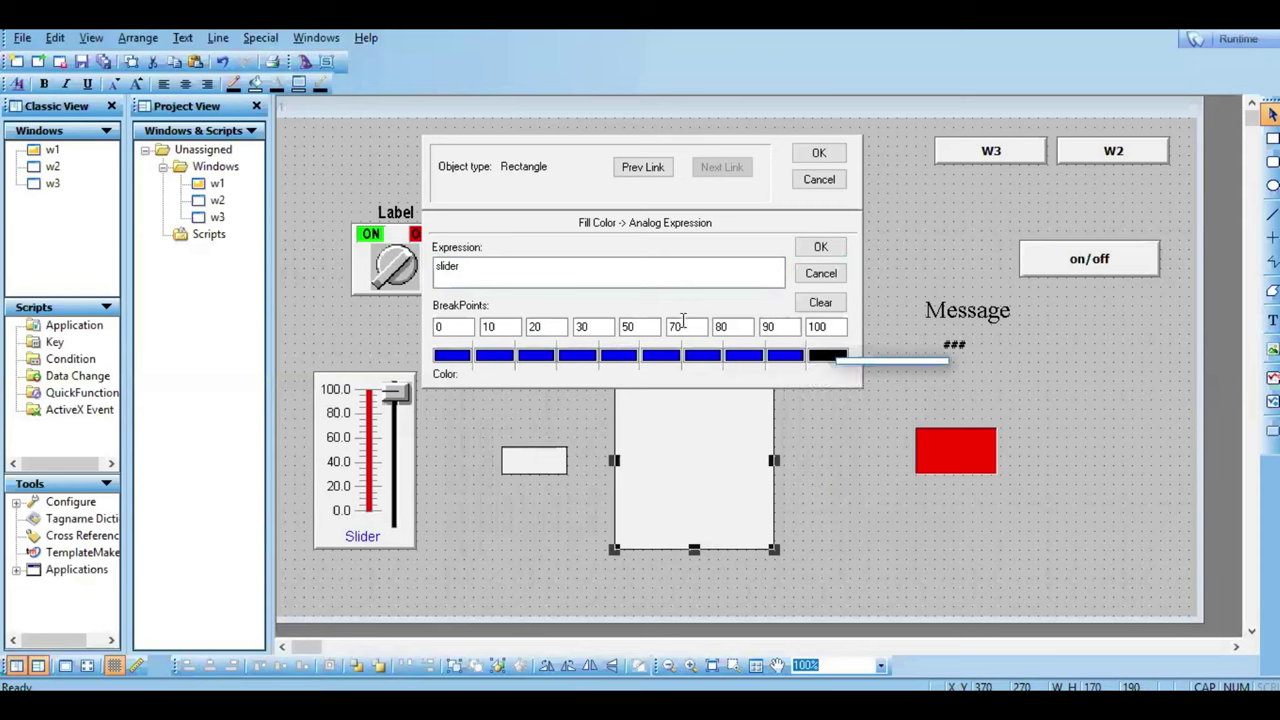
Step: Apply the large rectangle's analog fill color link and close its animation link settings
left_click(819, 249)
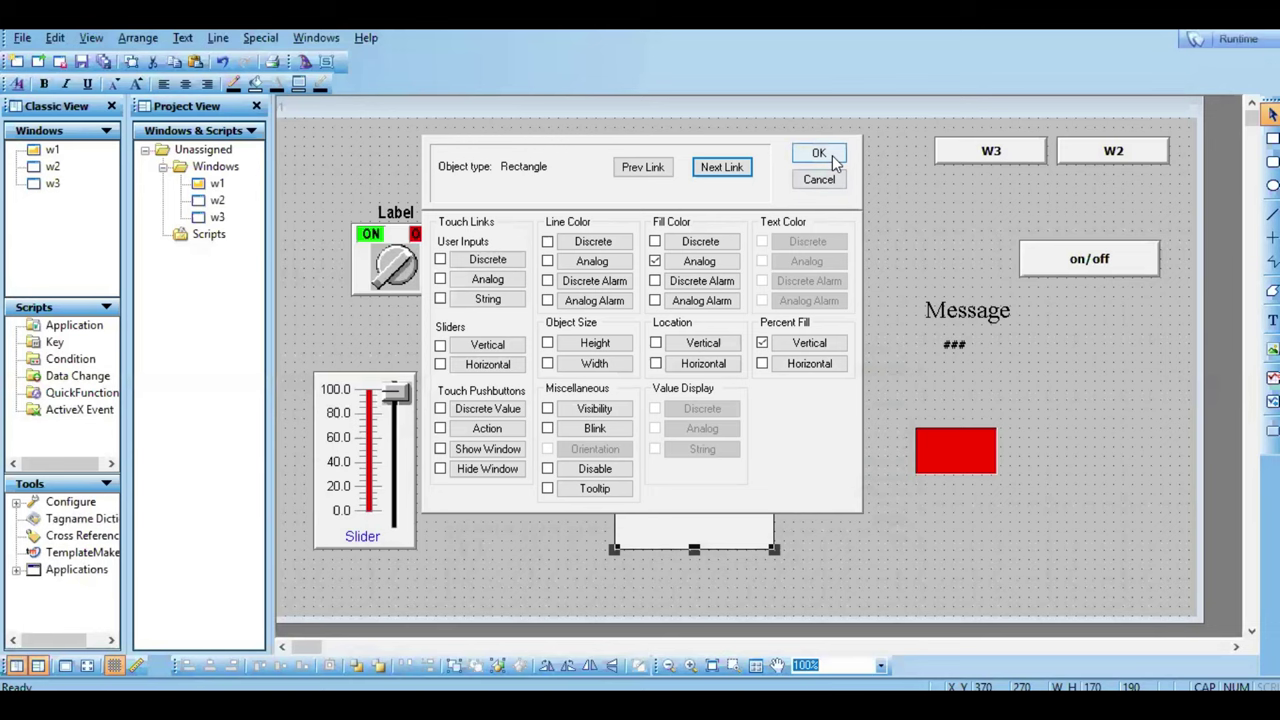
left_click(833, 160)
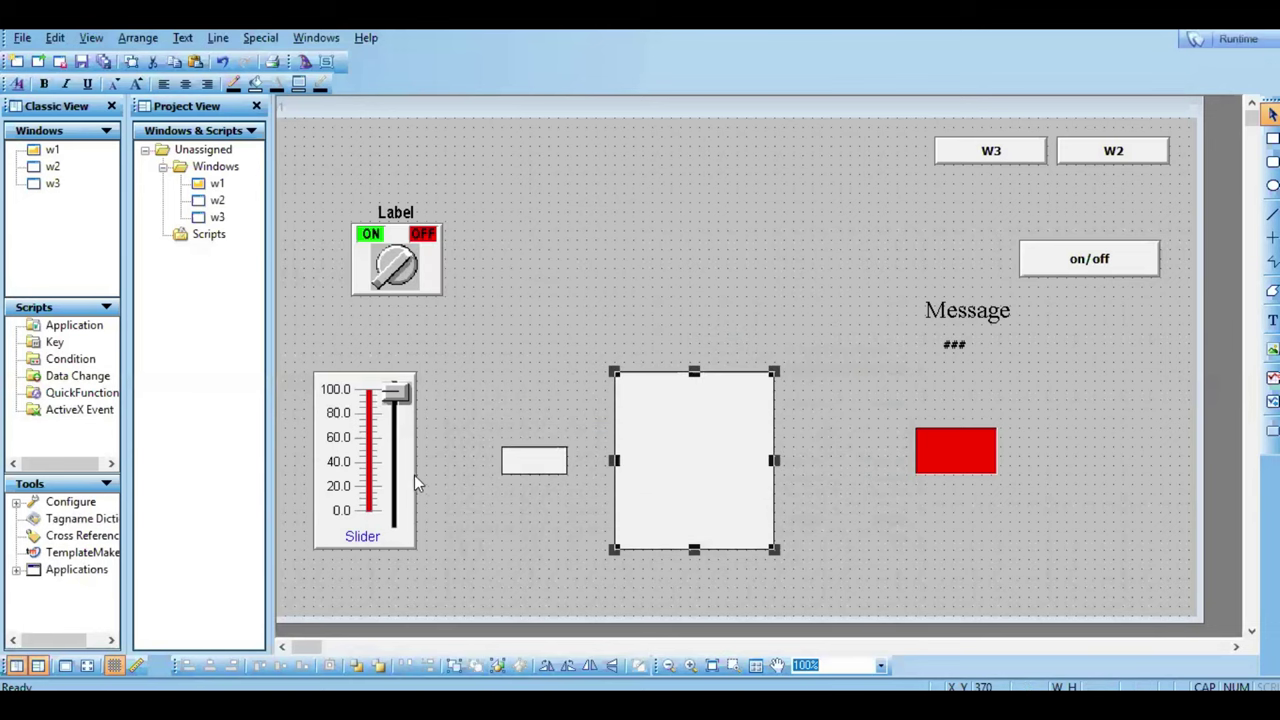
Step: Check the animation links of the existing slider's knob and of its background panel, leaving them unchanged
double_click(400, 393)
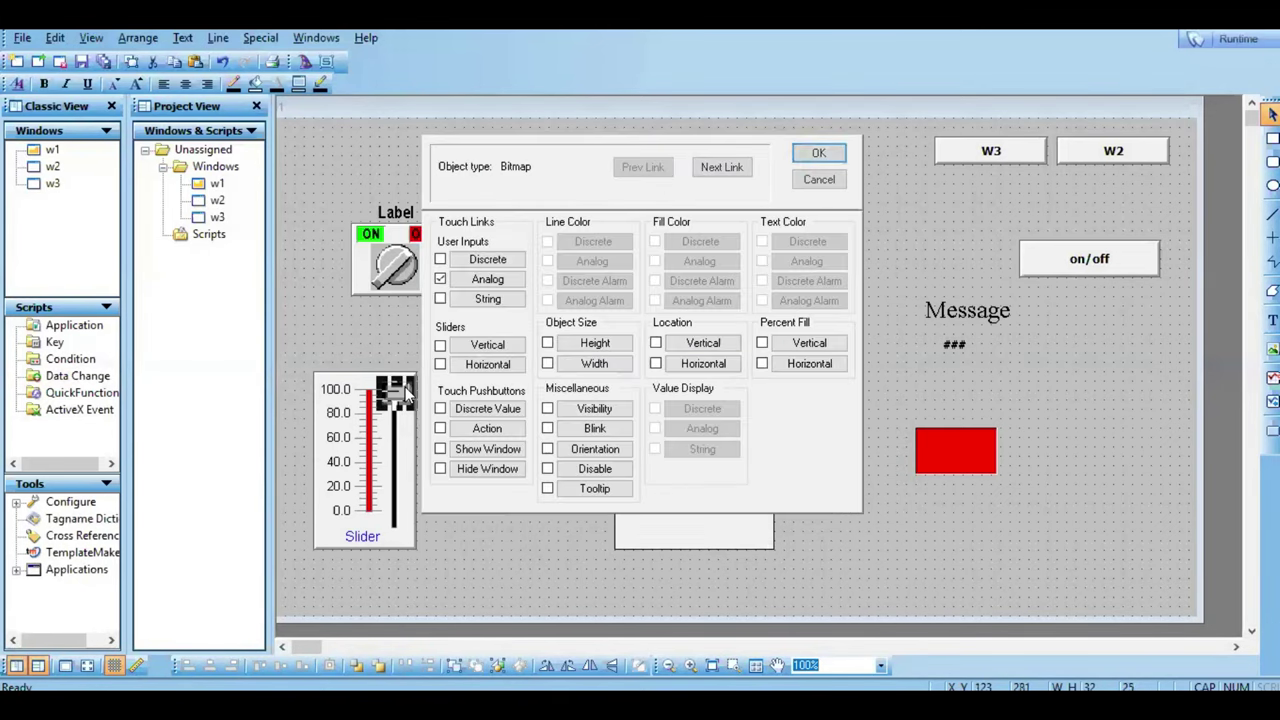
left_click(819, 181)
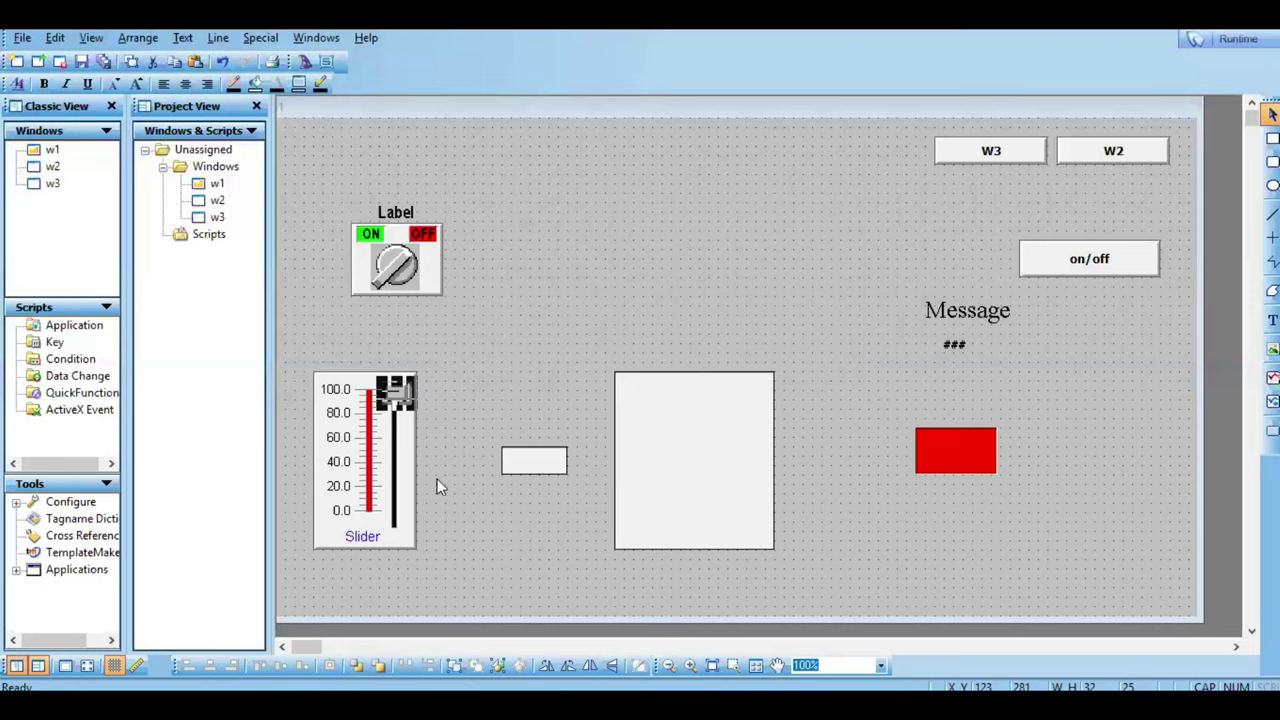
double_click(410, 543)
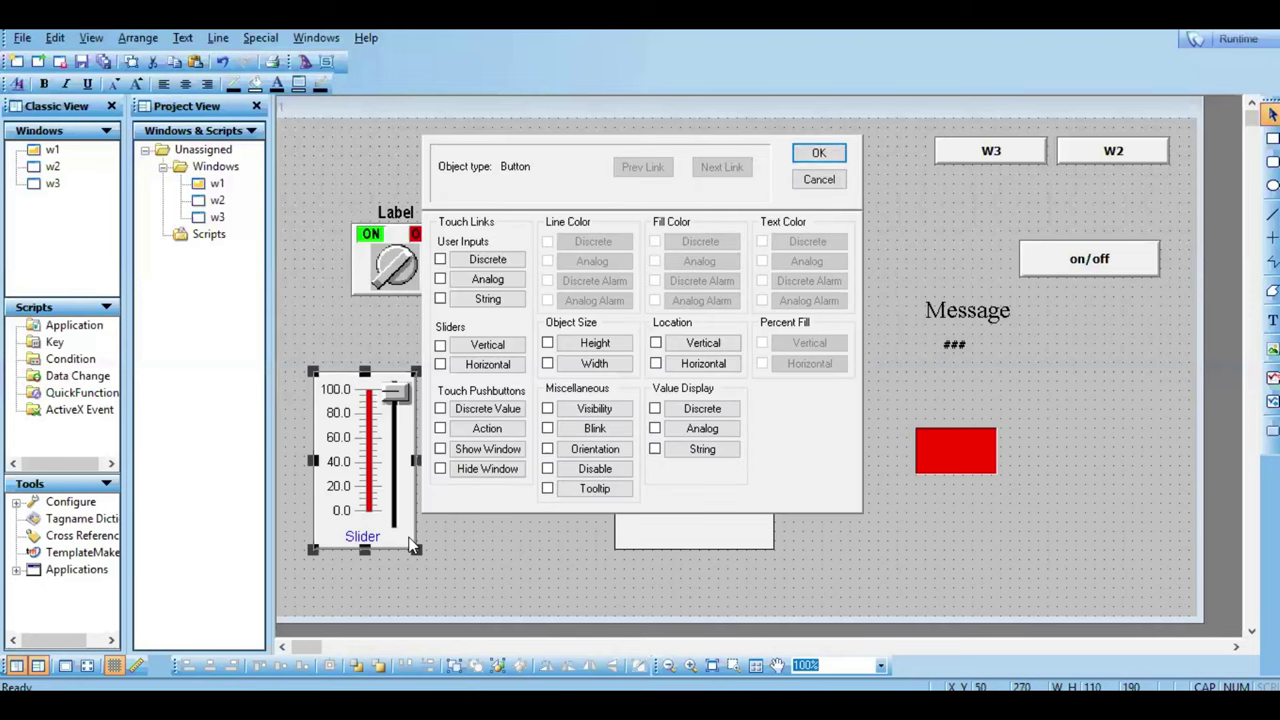
left_click(819, 180)
left_click(283, 437)
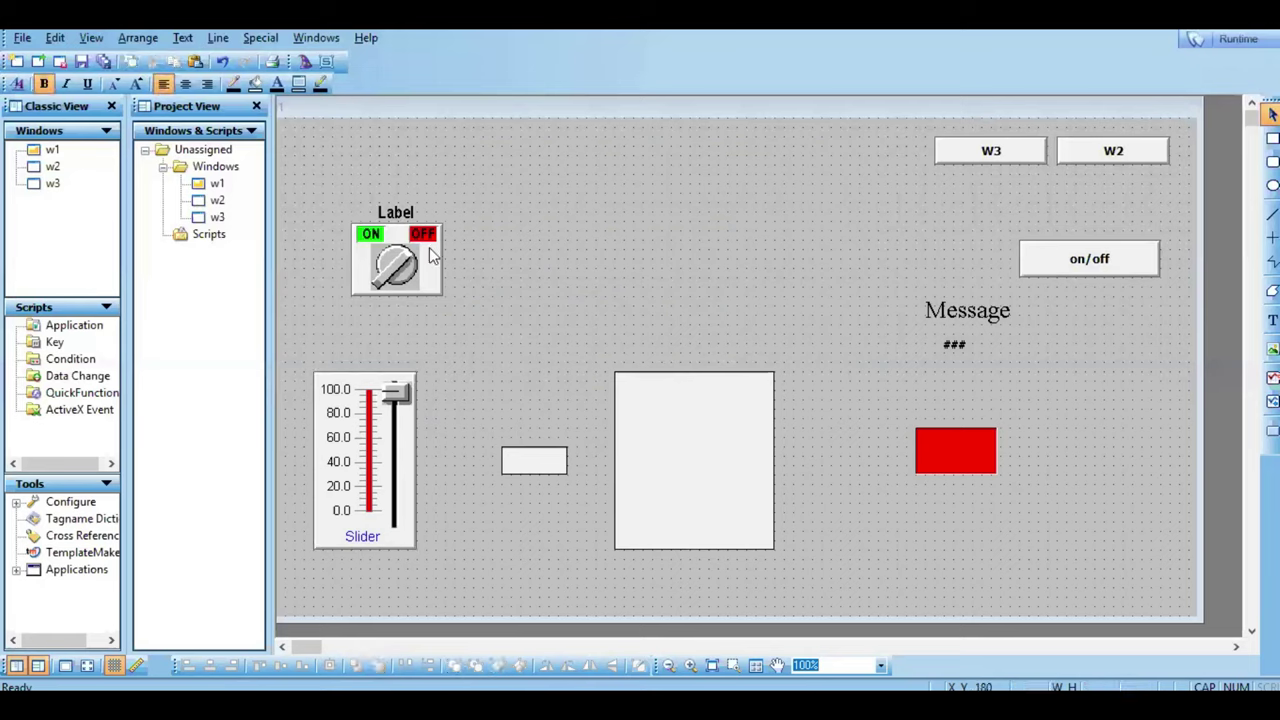
left_click(396, 393)
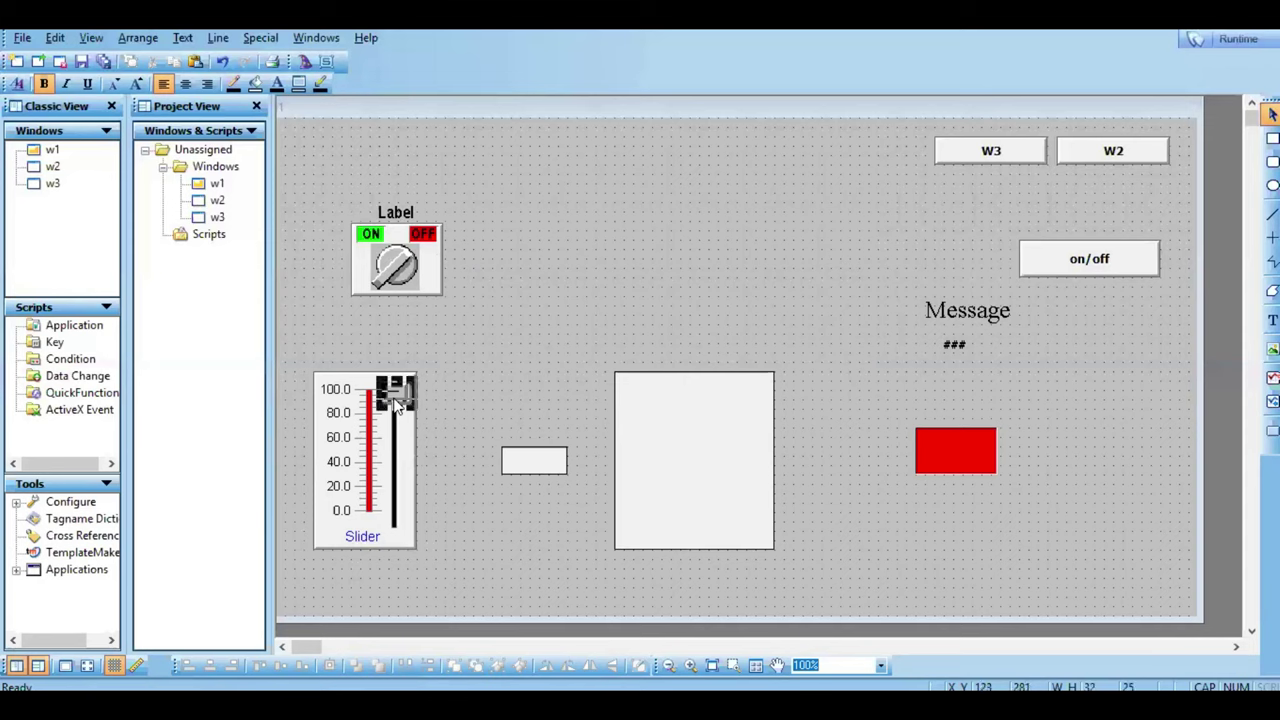
left_click(367, 478)
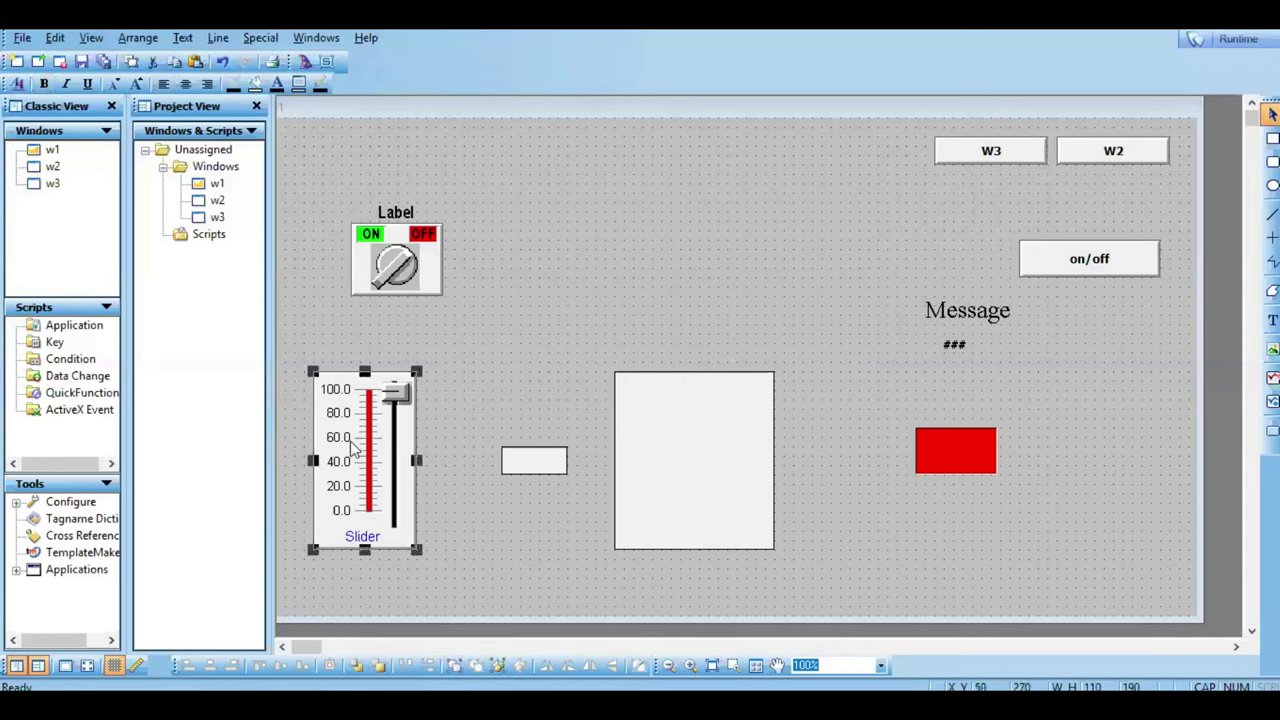
left_click(482, 353)
Step: Place a second slider from the Sliders wizard category in the empty area beside the ON/OFF switch
left_click(306, 62)
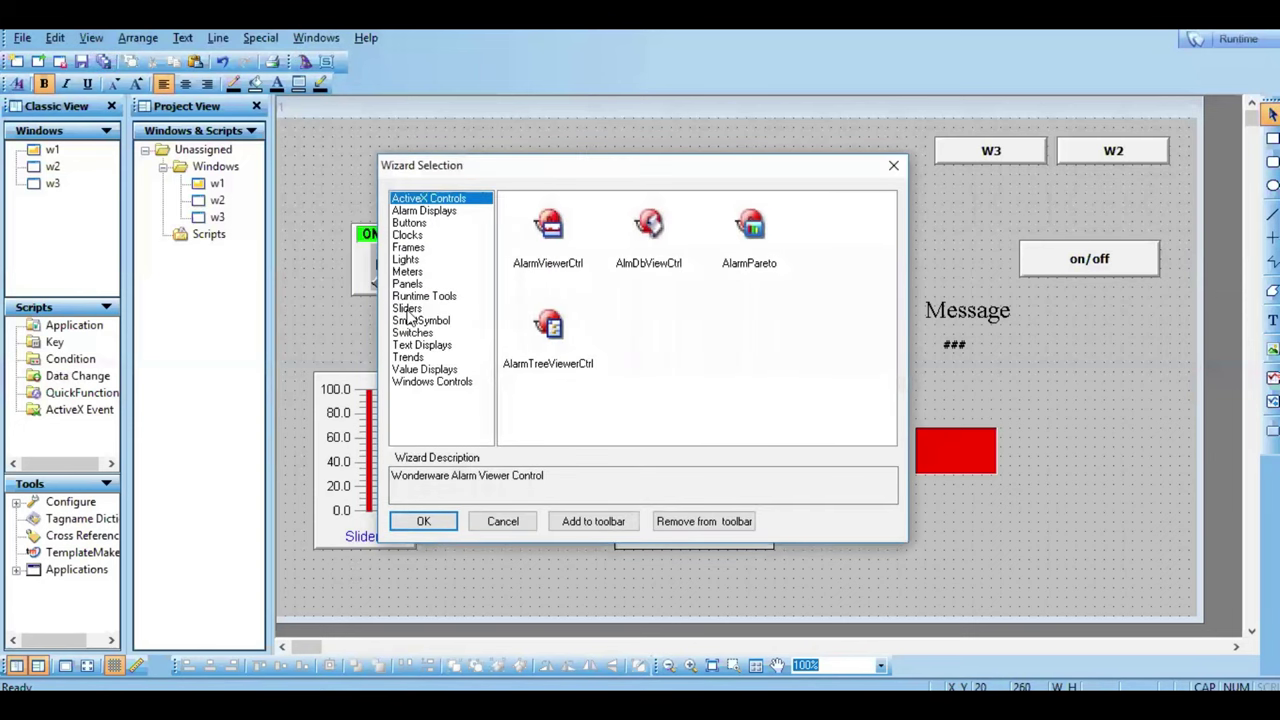
left_click(407, 309)
double_click(563, 223)
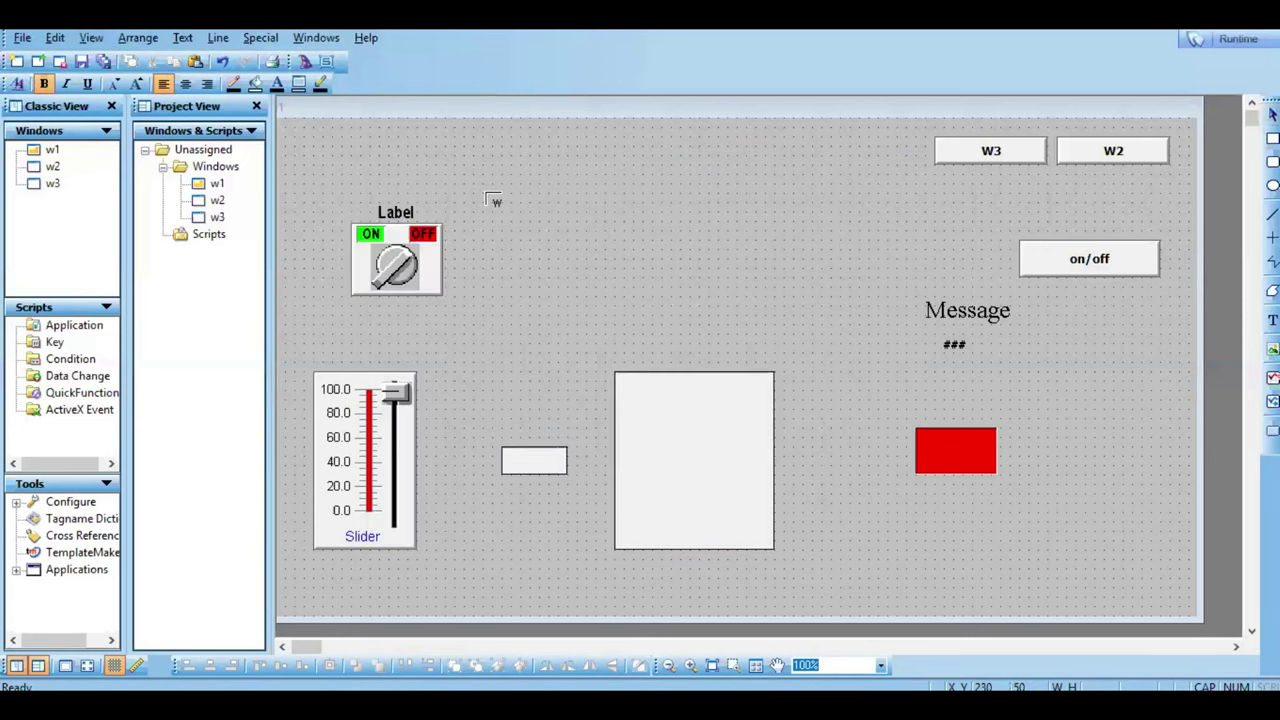
left_click(480, 191)
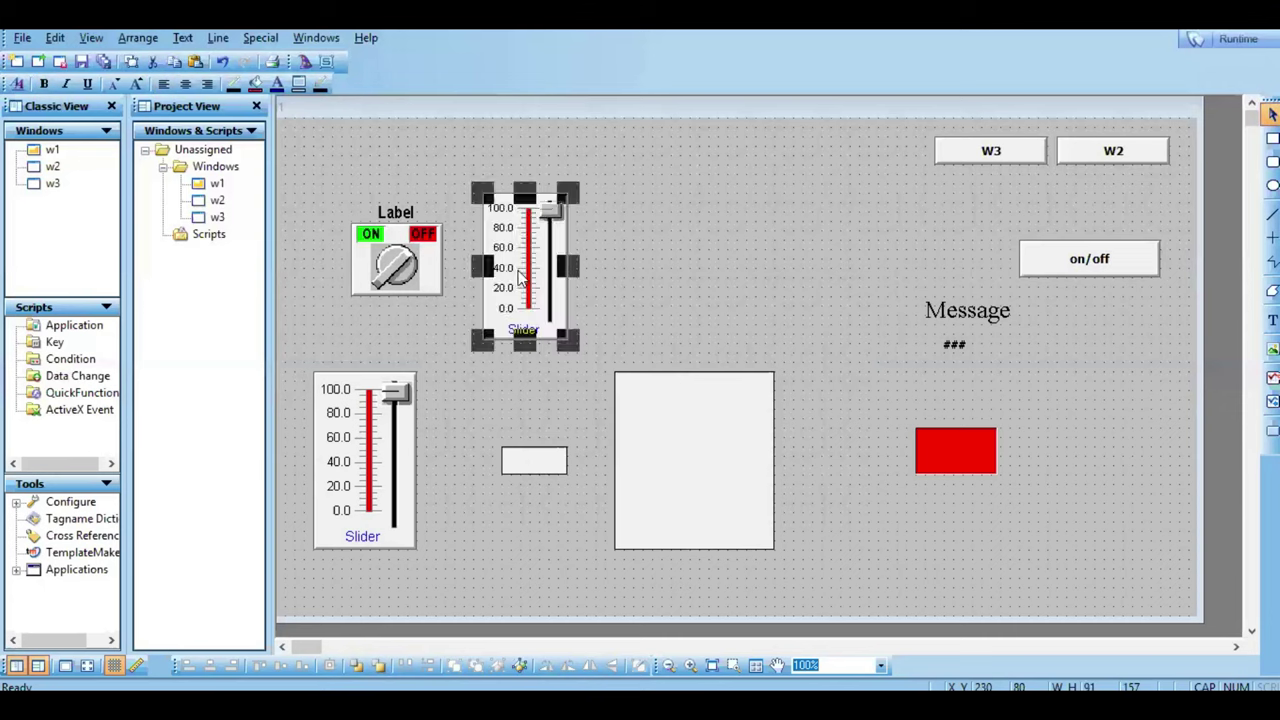
Step: Assign the slider tag to the newly placed slider
double_click(519, 278)
key("BackSpace")
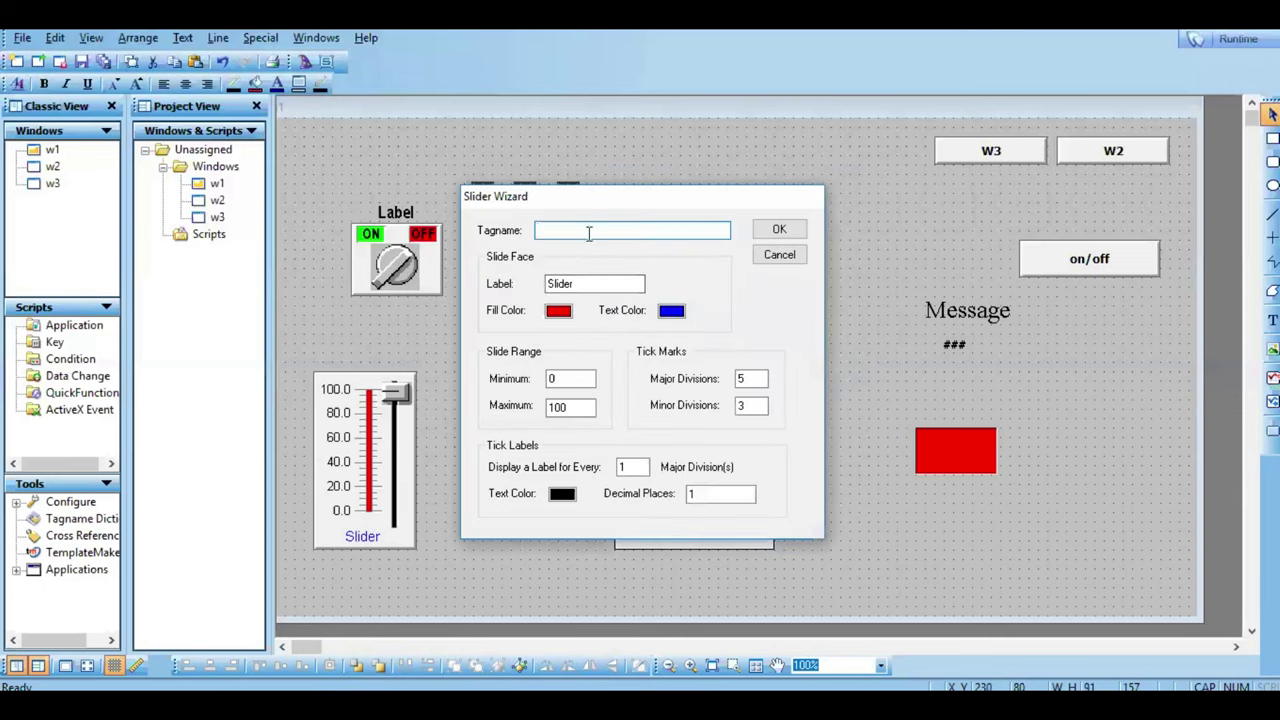
double_click(589, 231)
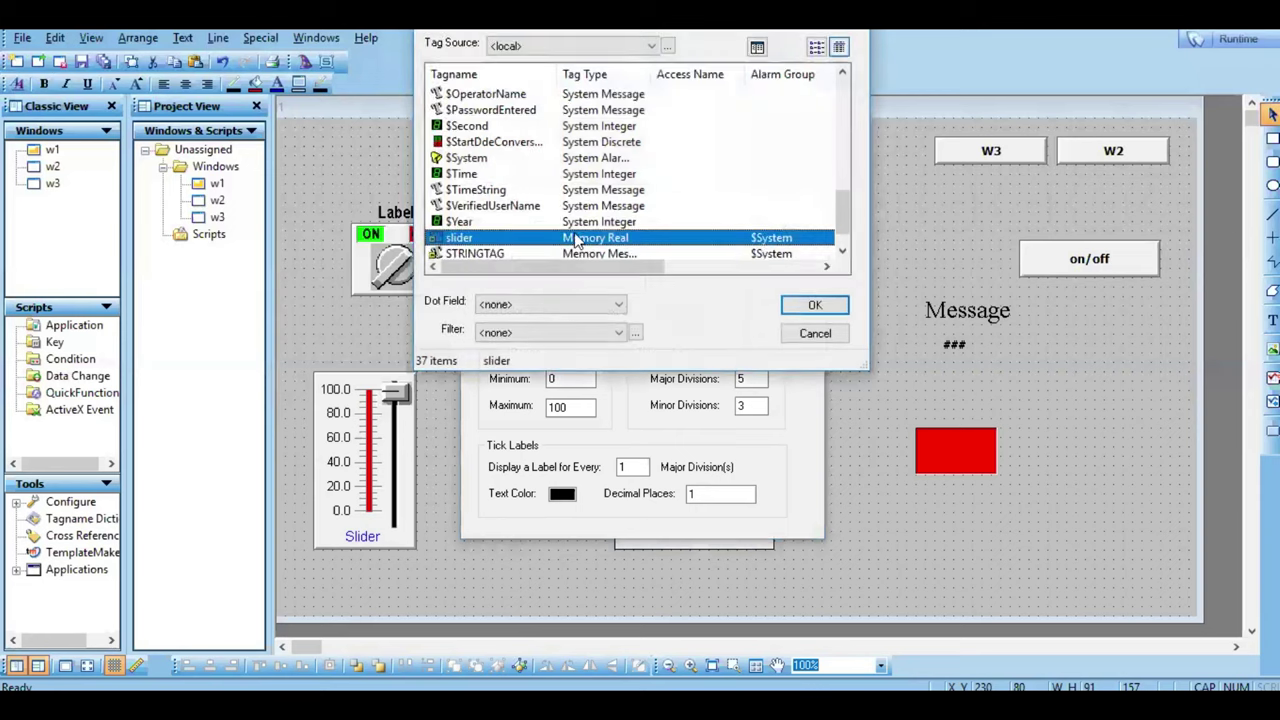
double_click(574, 234)
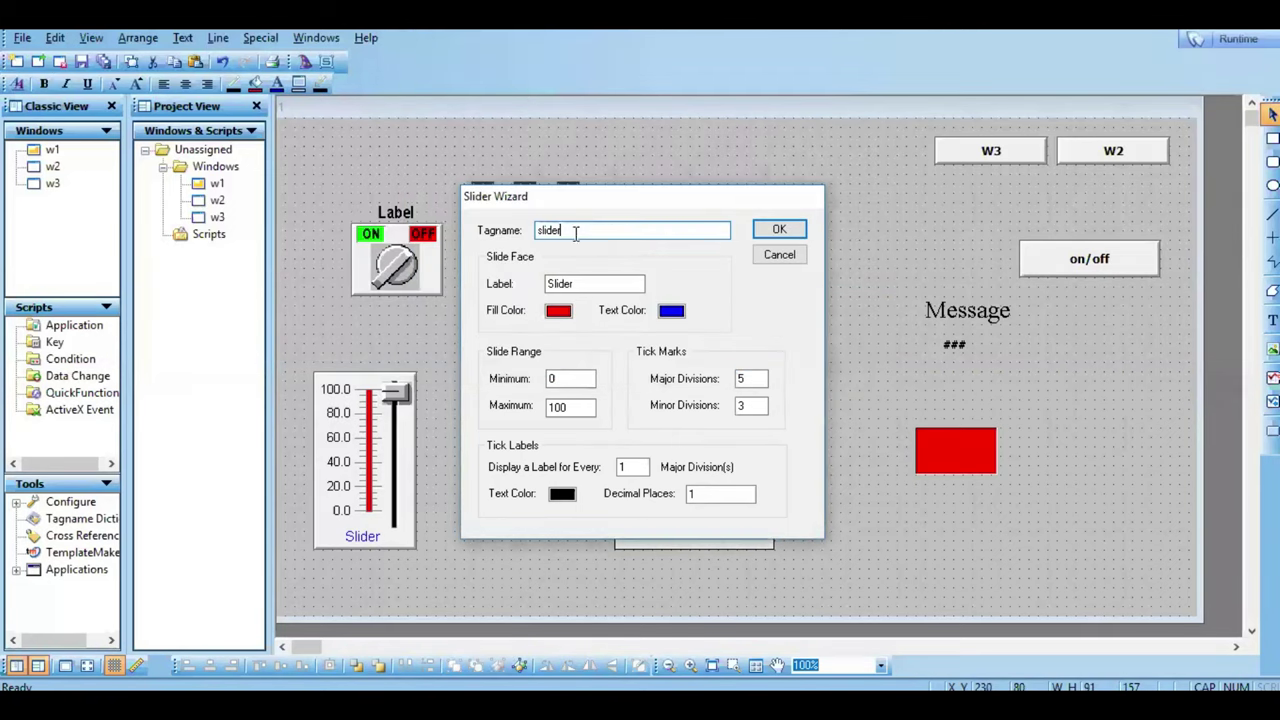
left_click(779, 229)
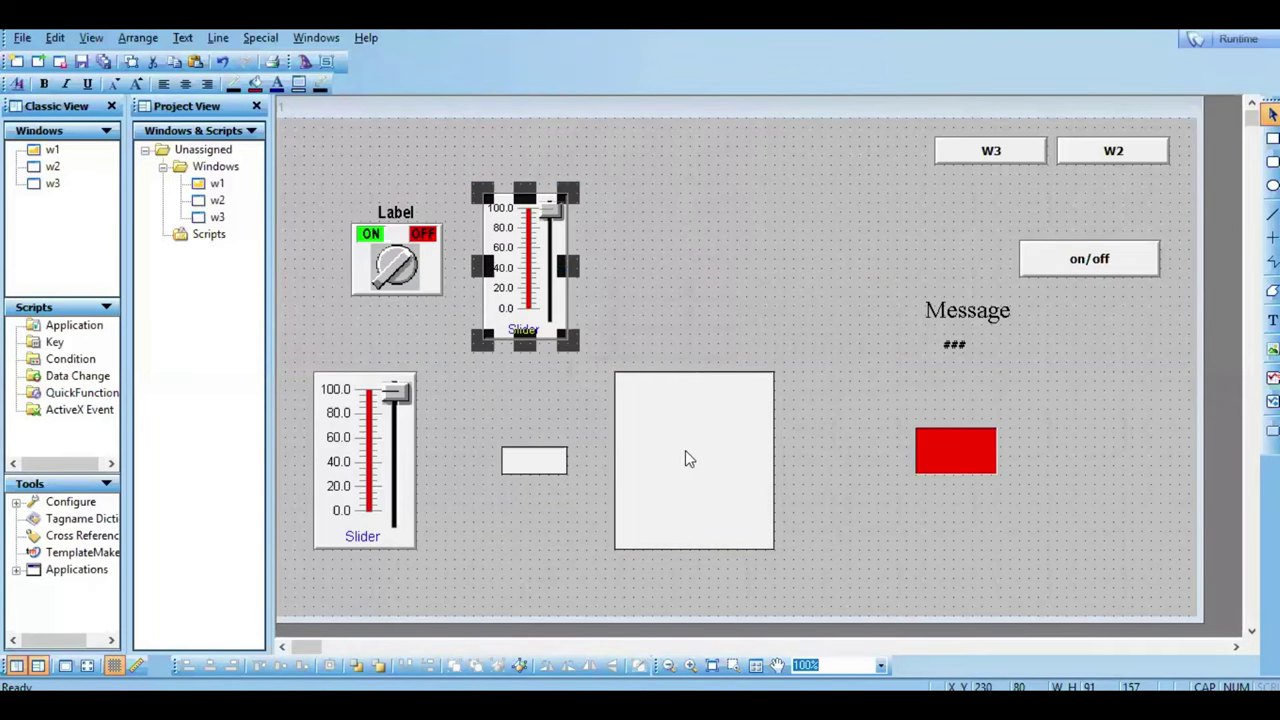
left_click(685, 452)
left_click(667, 294)
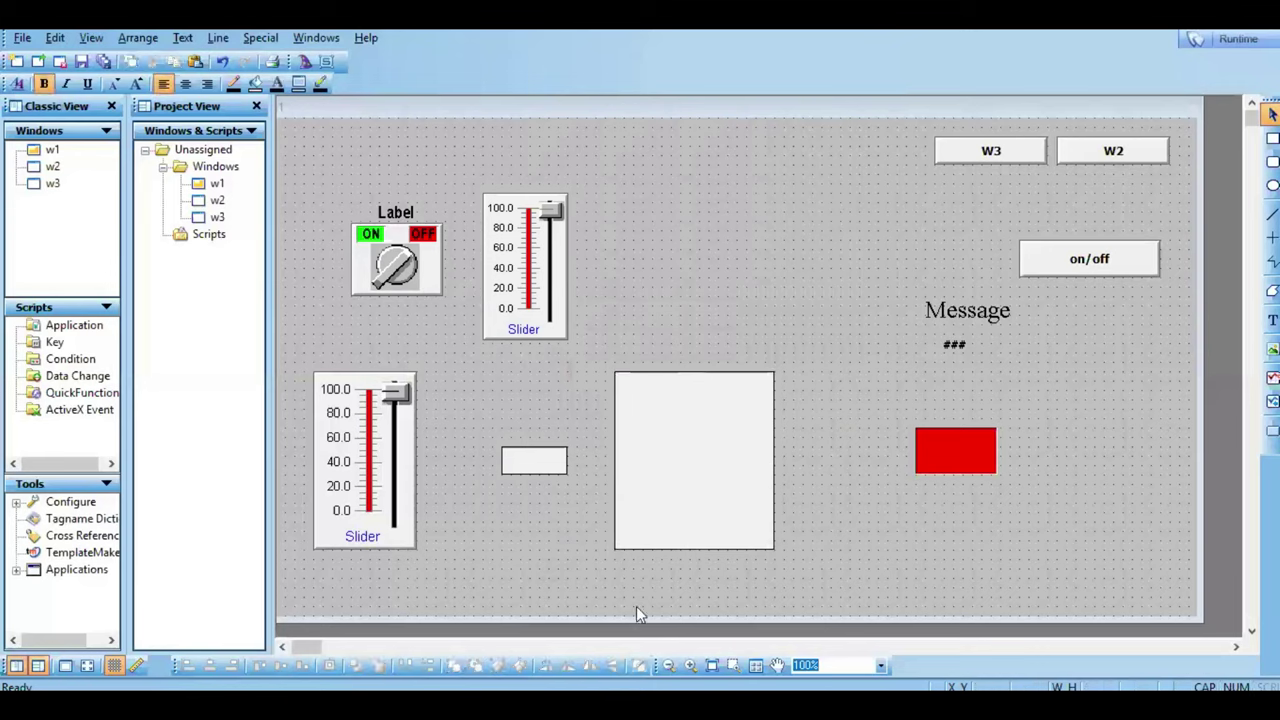
Step: Move the ON/OFF switch below the on/off button, the new slider above the older one, and the large rectangle beside the red one
left_click_drag(391, 262, 824, 260)
left_click_drag(497, 287, 354, 292)
left_click_drag(725, 508, 850, 524)
left_click_drag(846, 288, 1151, 383)
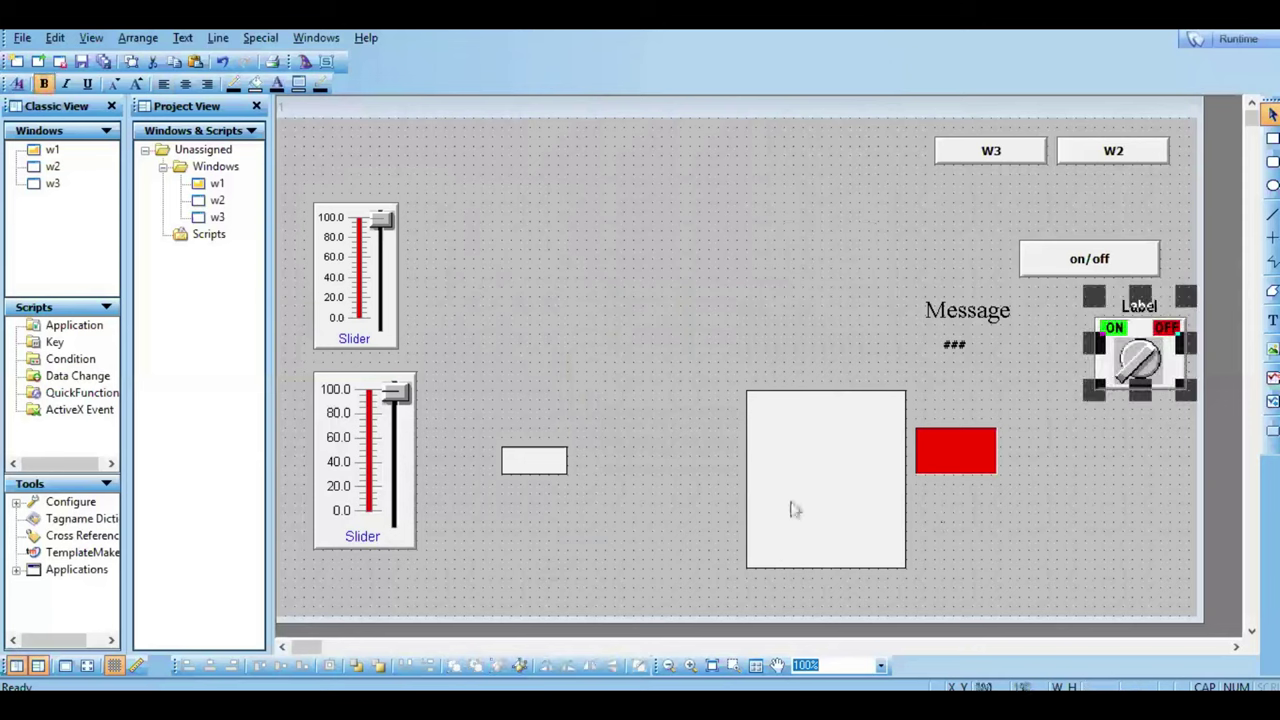
Step: Move the small rectangle up into the empty area beside the new slider
left_click_drag(525, 465, 591, 258)
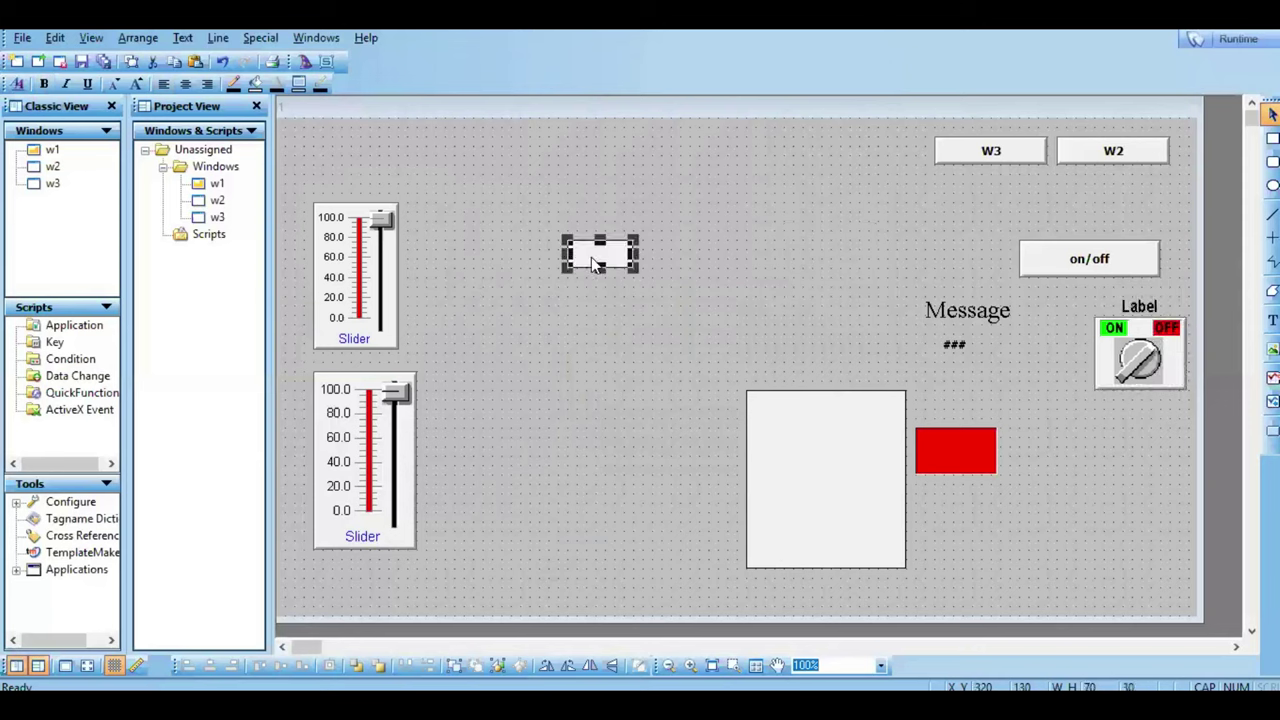
left_click(518, 257)
left_click_drag(598, 260, 598, 280)
left_click(559, 334)
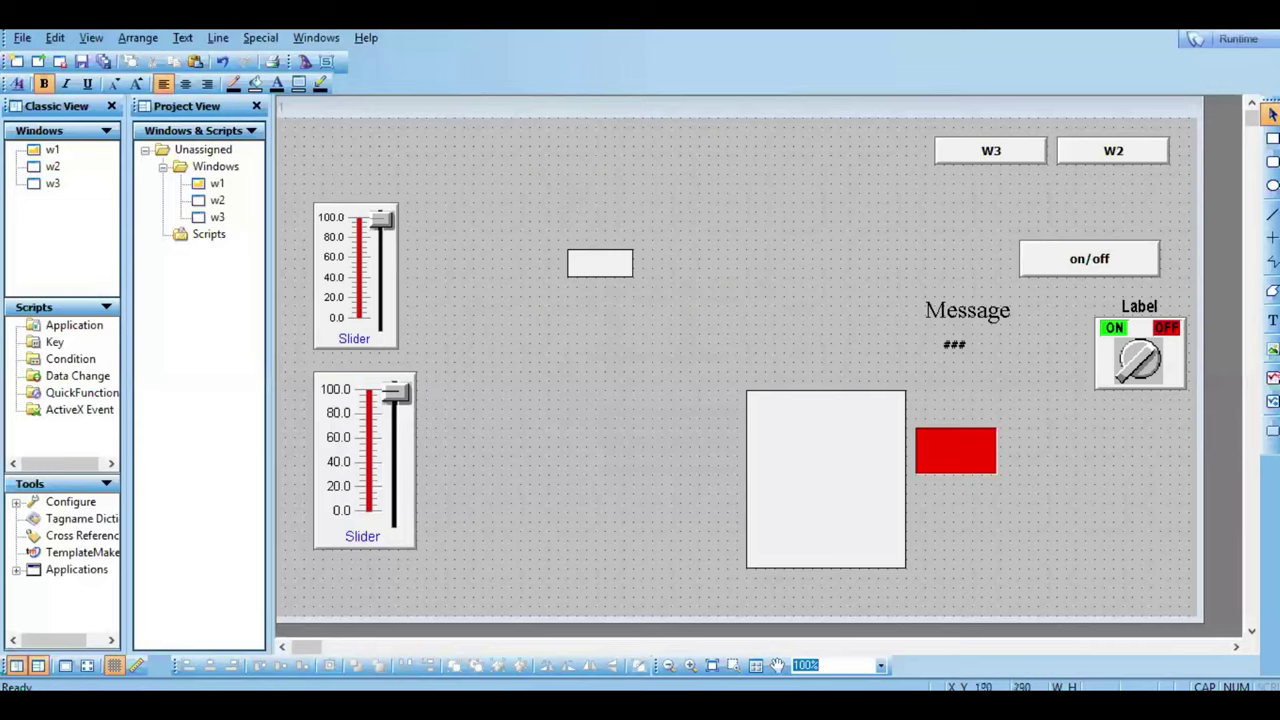
Step: Test the new slider in runtime by moving its knob up and back to 0, and return to development
left_click(1199, 39)
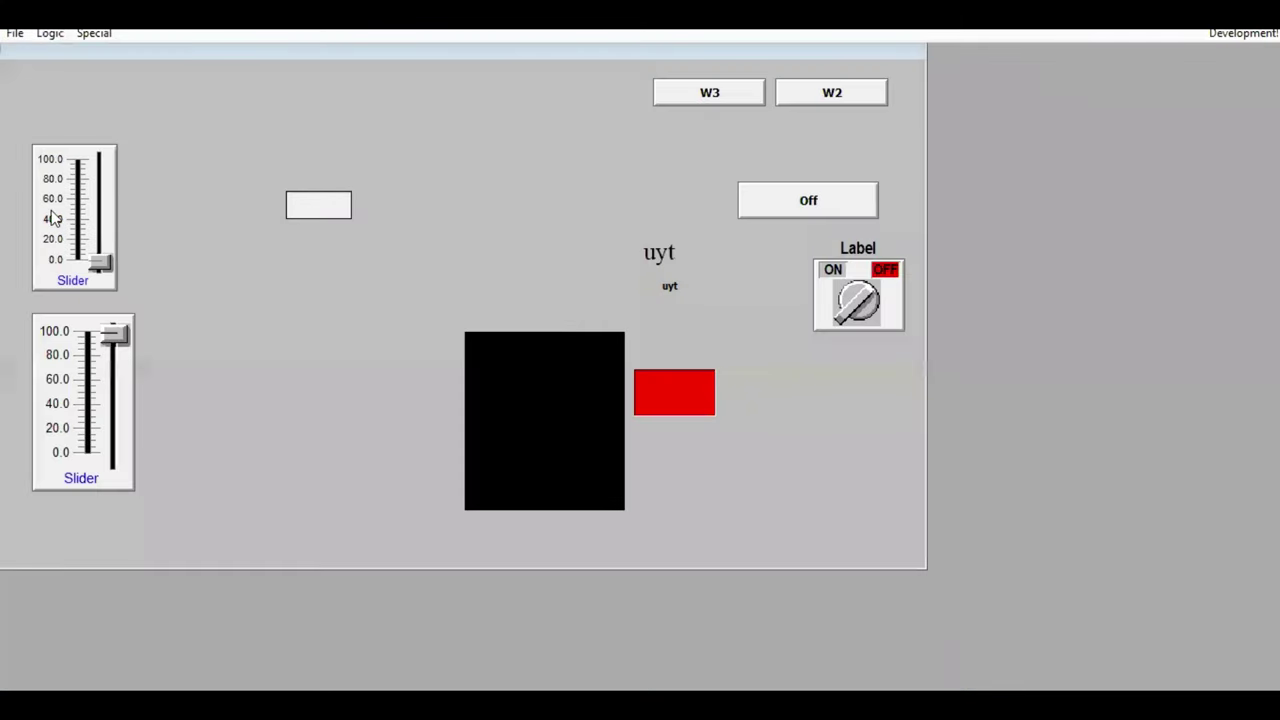
left_click(102, 263)
left_click_drag(103, 263, 101, 212)
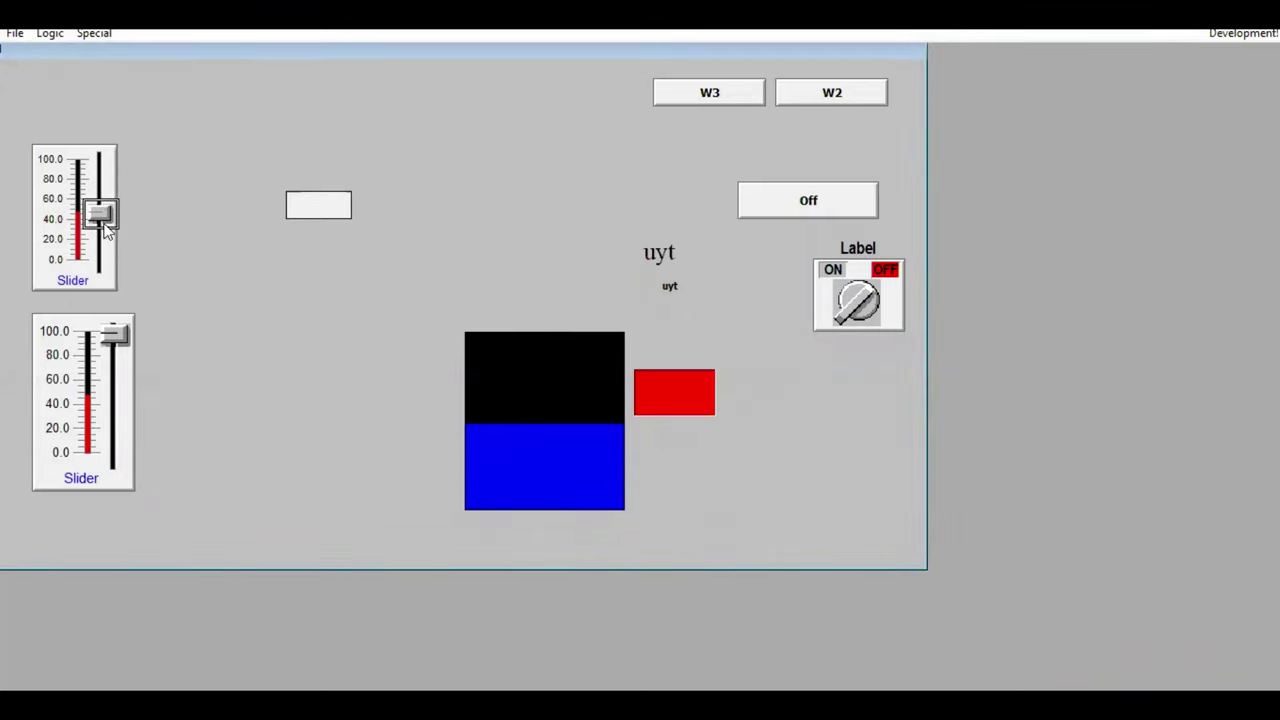
left_click_drag(97, 172, 113, 283)
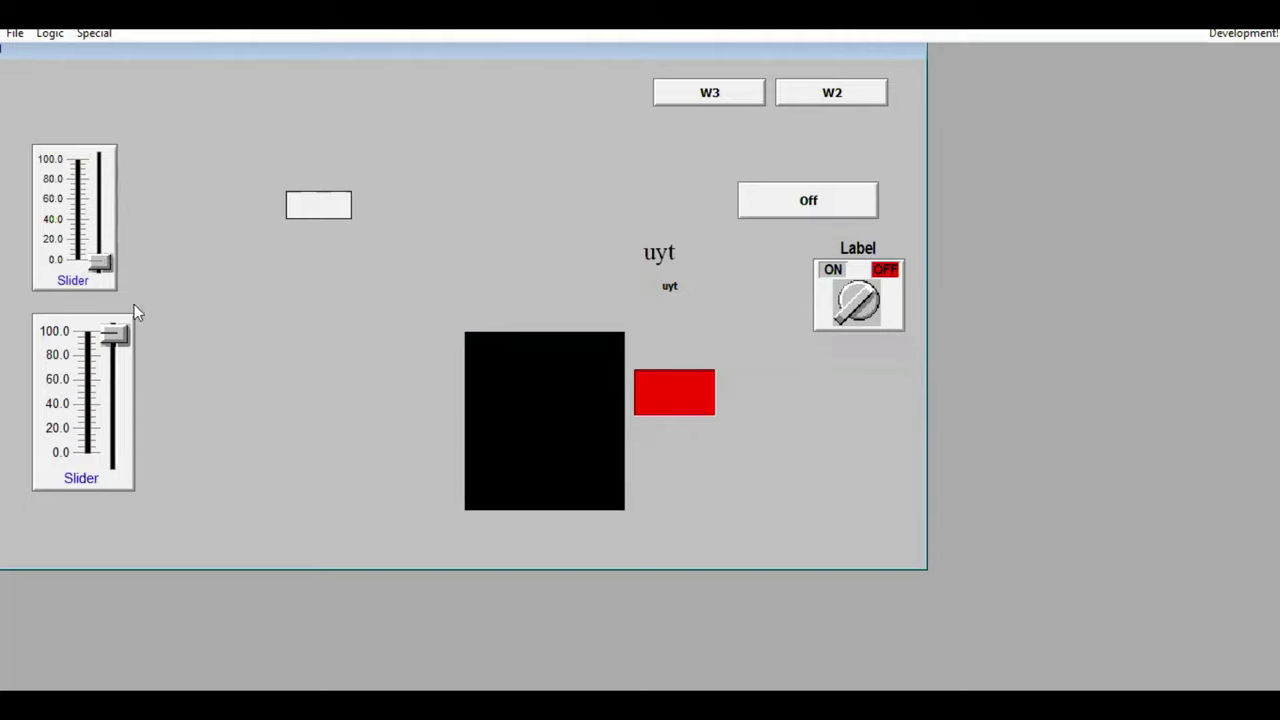
left_click(103, 264)
mouse_move(105, 265)
left_mouse_down()
mouse_move(104, 193)
mouse_move(109, 285)
left_mouse_up()
left_click(1238, 36)
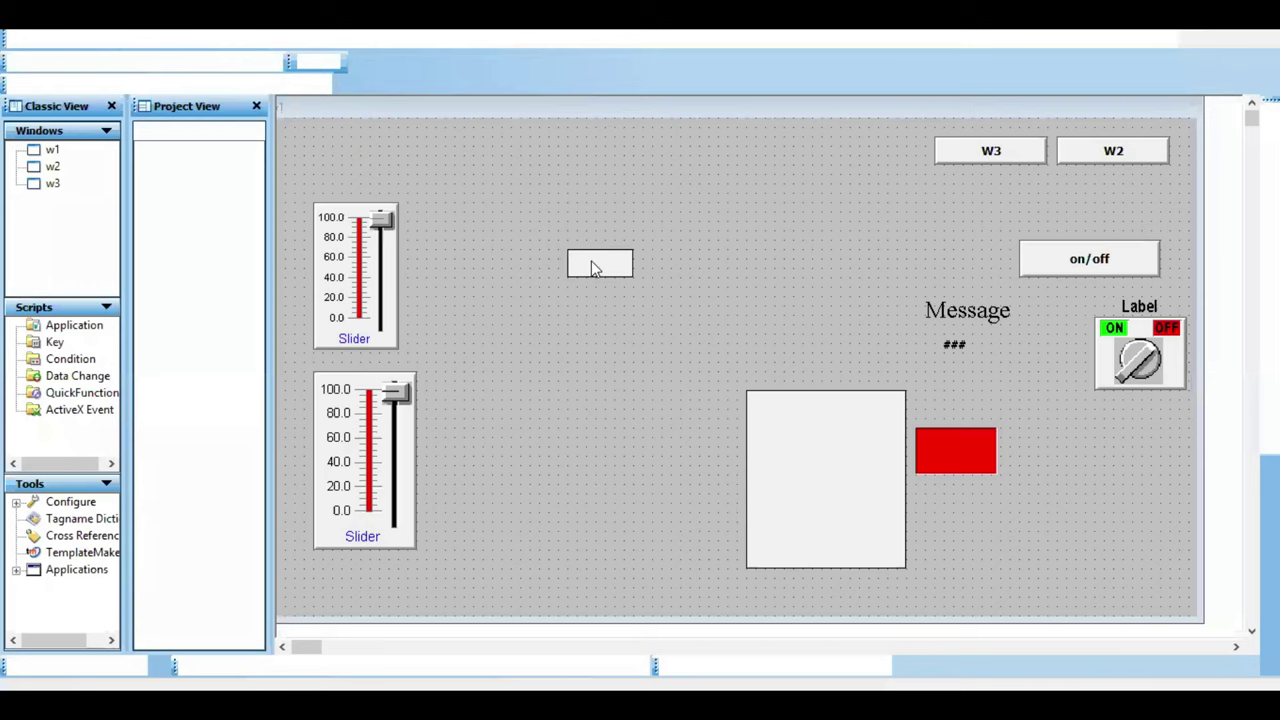
Step: Shift the small rectangle slightly and give it a vertical slider touch link using the slider tag
left_click_drag(609, 266, 630, 272)
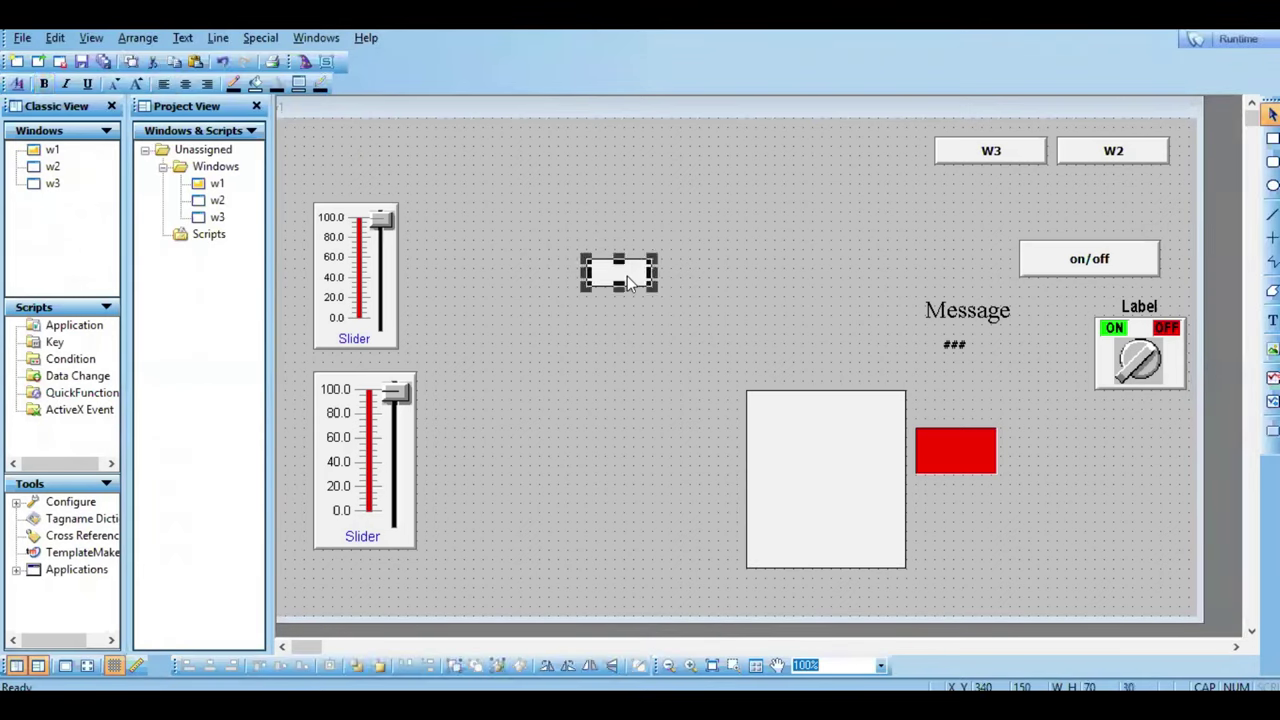
double_click(628, 280)
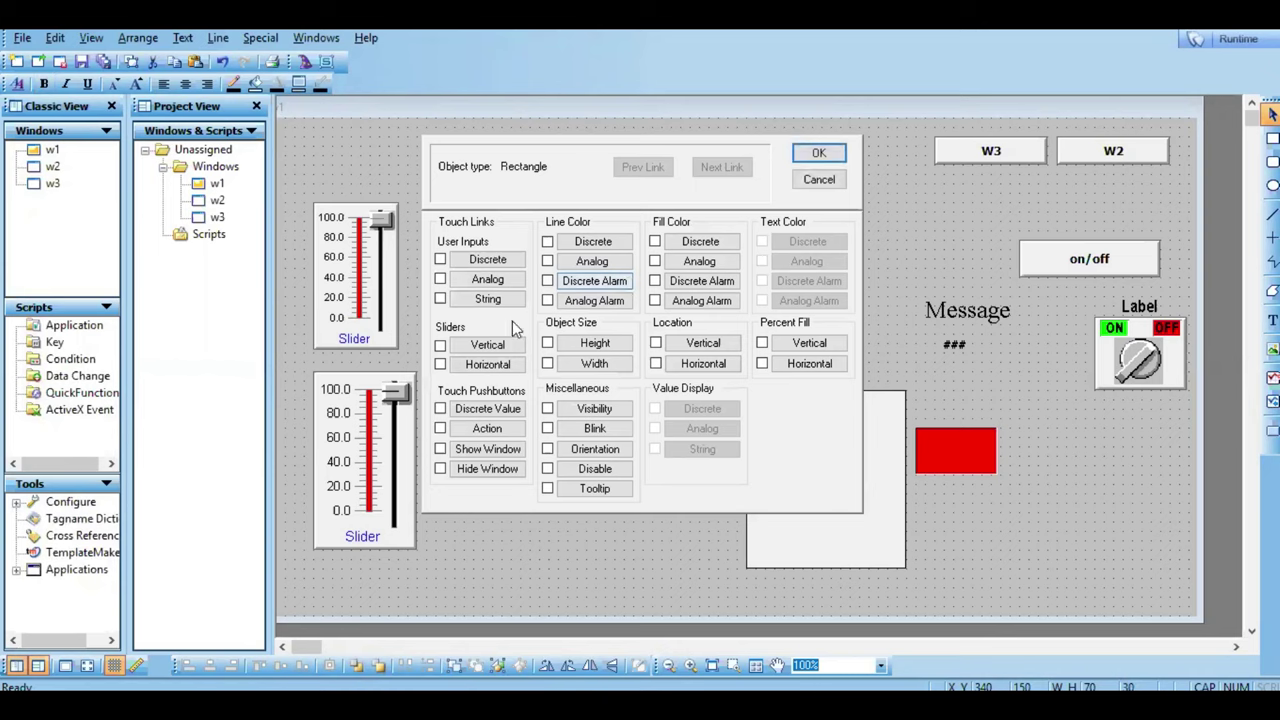
left_click(441, 345)
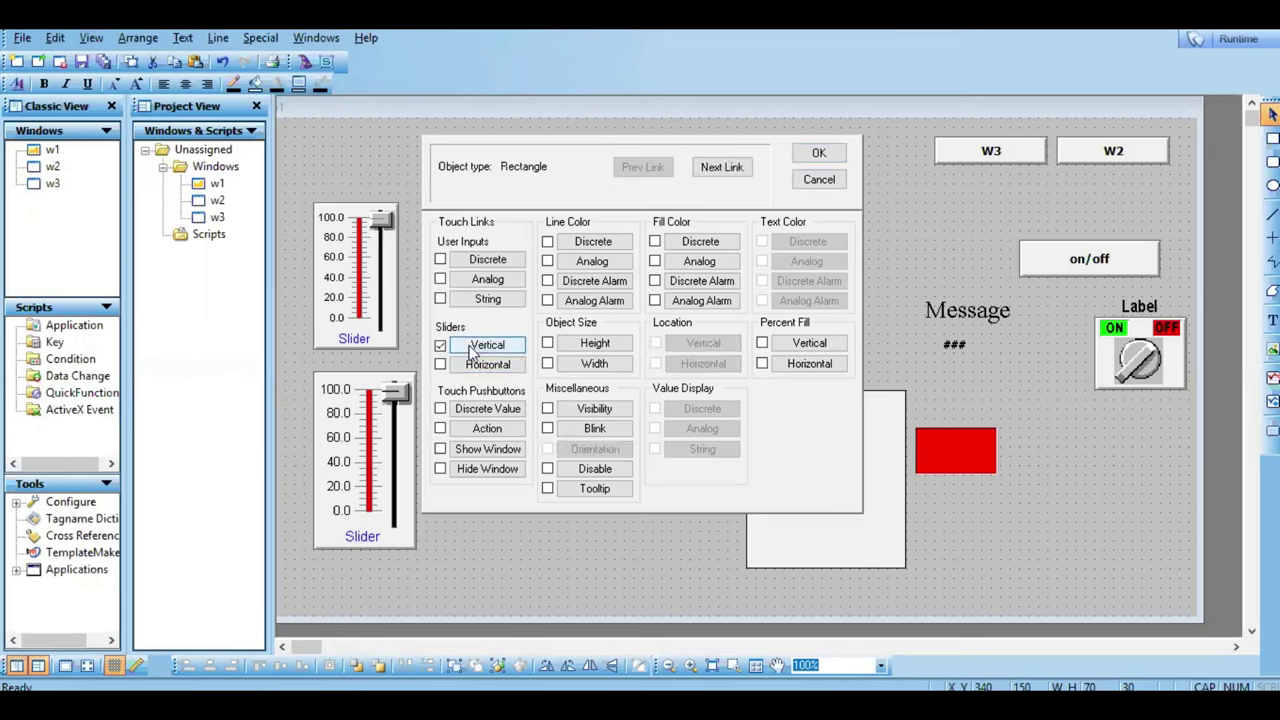
left_click(474, 349)
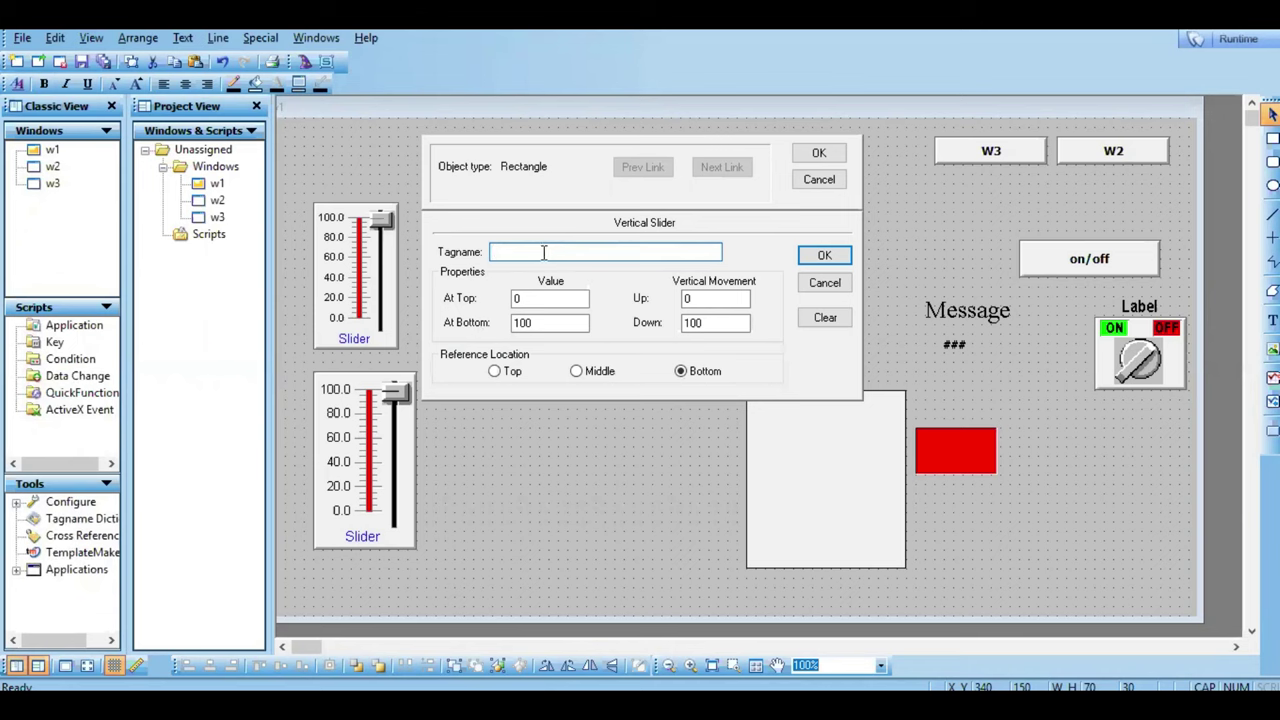
double_click(542, 253)
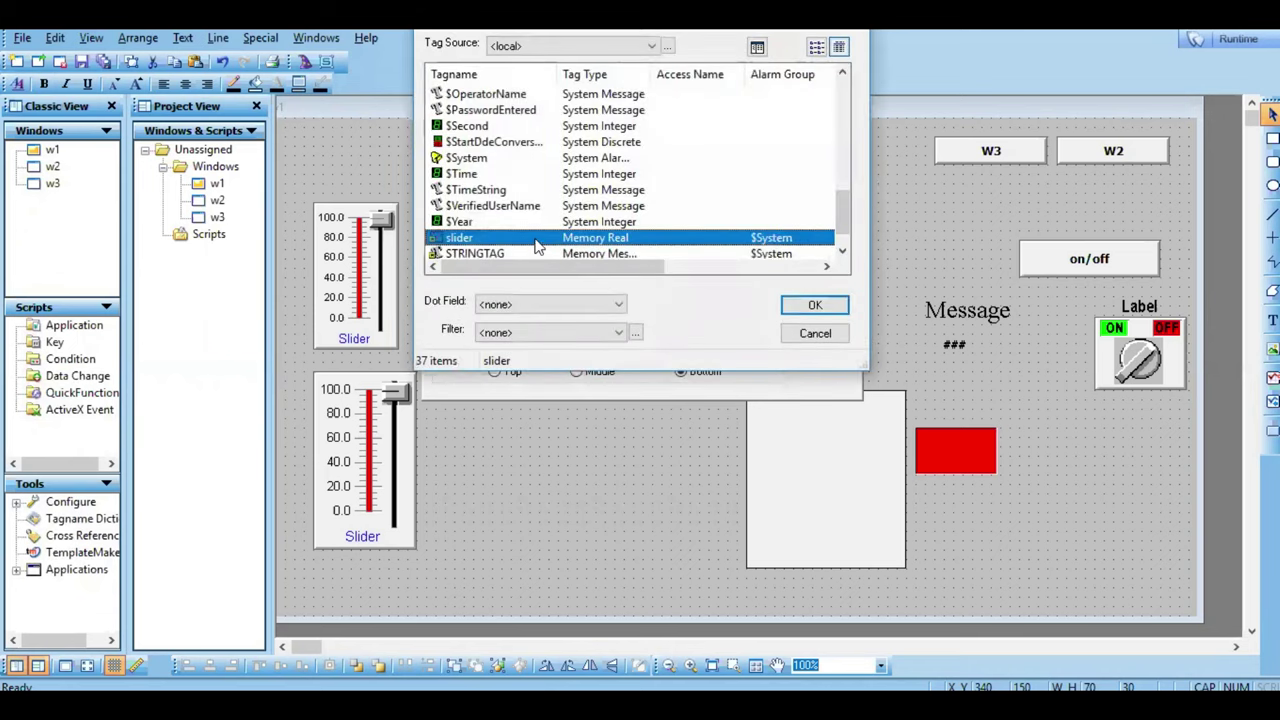
double_click(537, 240)
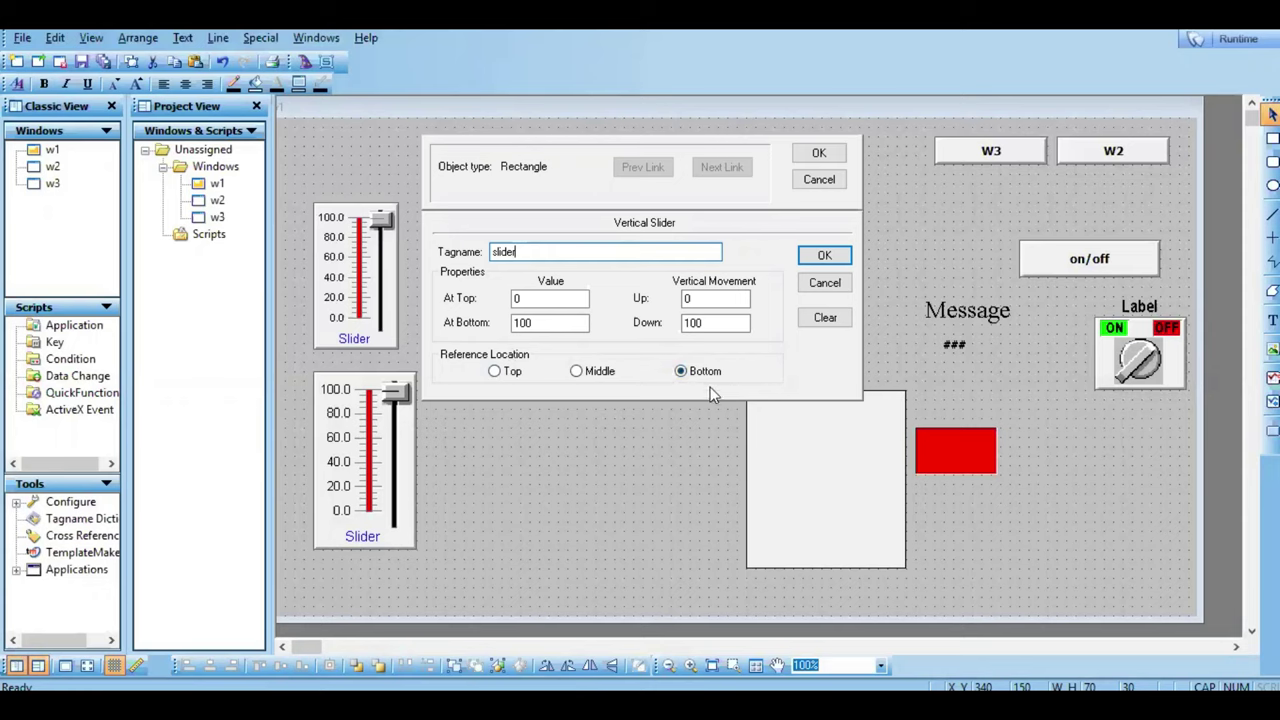
left_click(823, 257)
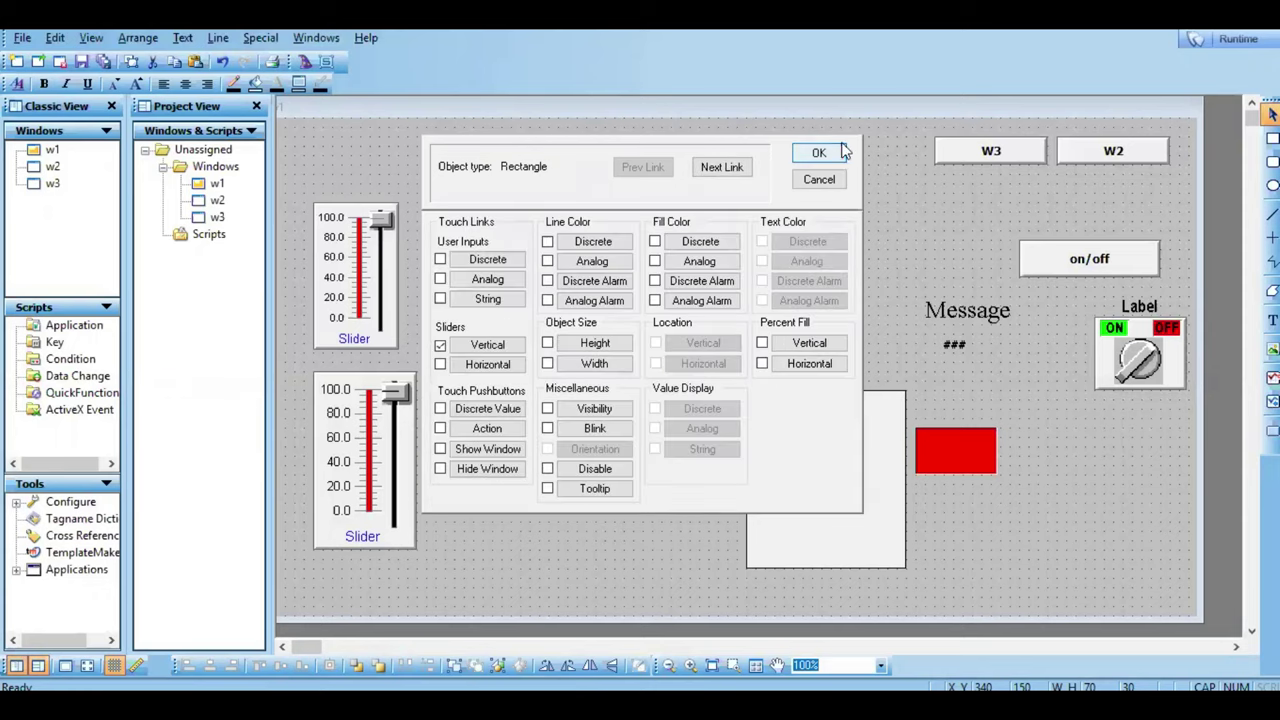
left_click(819, 152)
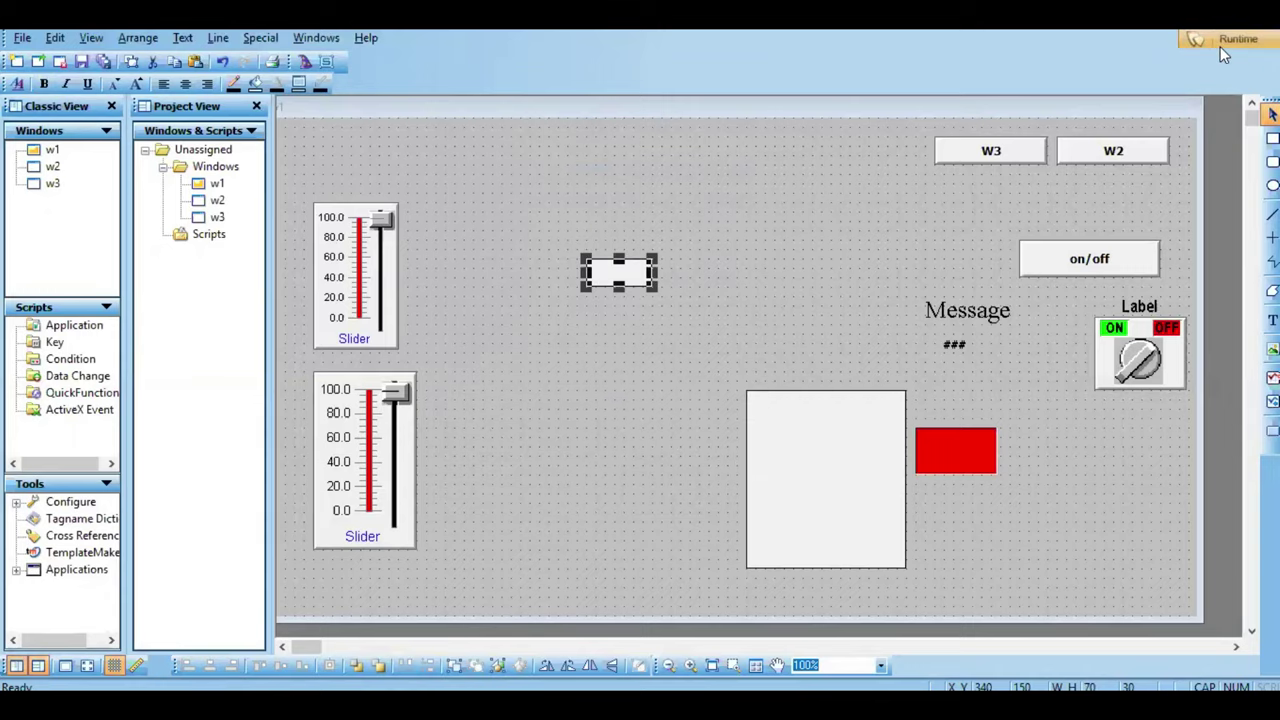
Step: Test the small rectangle's vertical slider link in runtime by moving it down and back up
left_click(1220, 46)
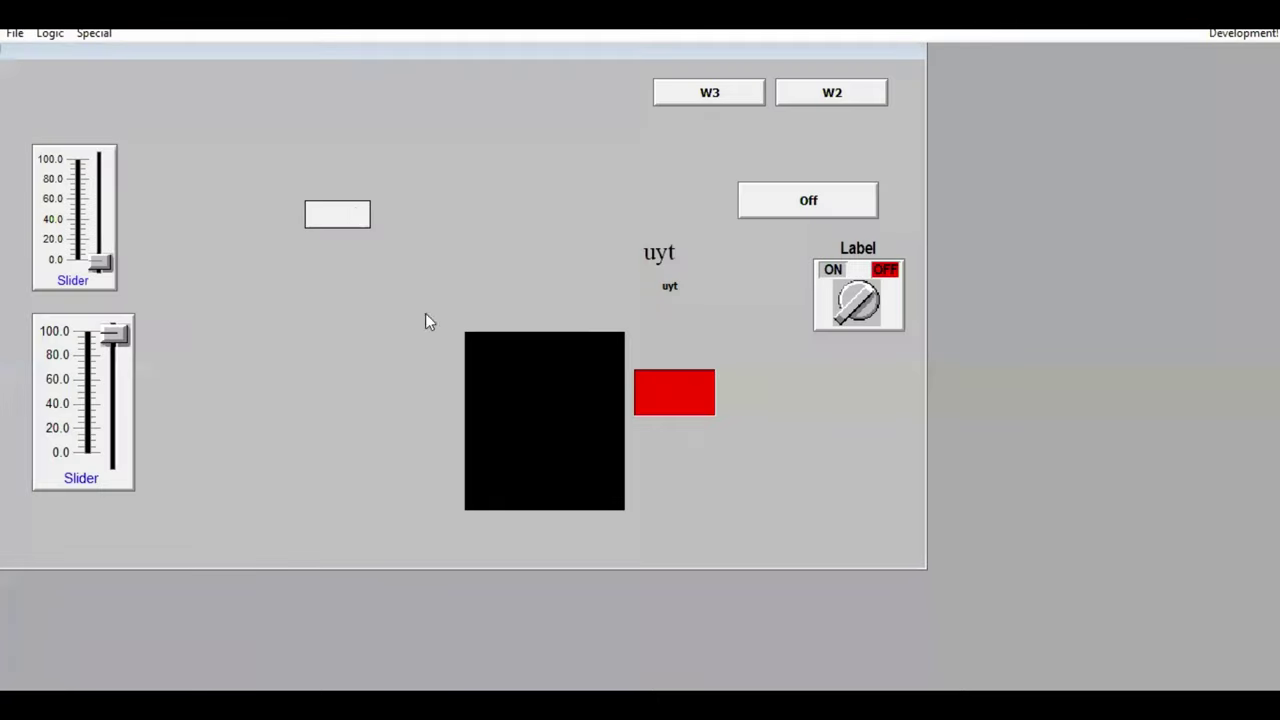
left_click(330, 218)
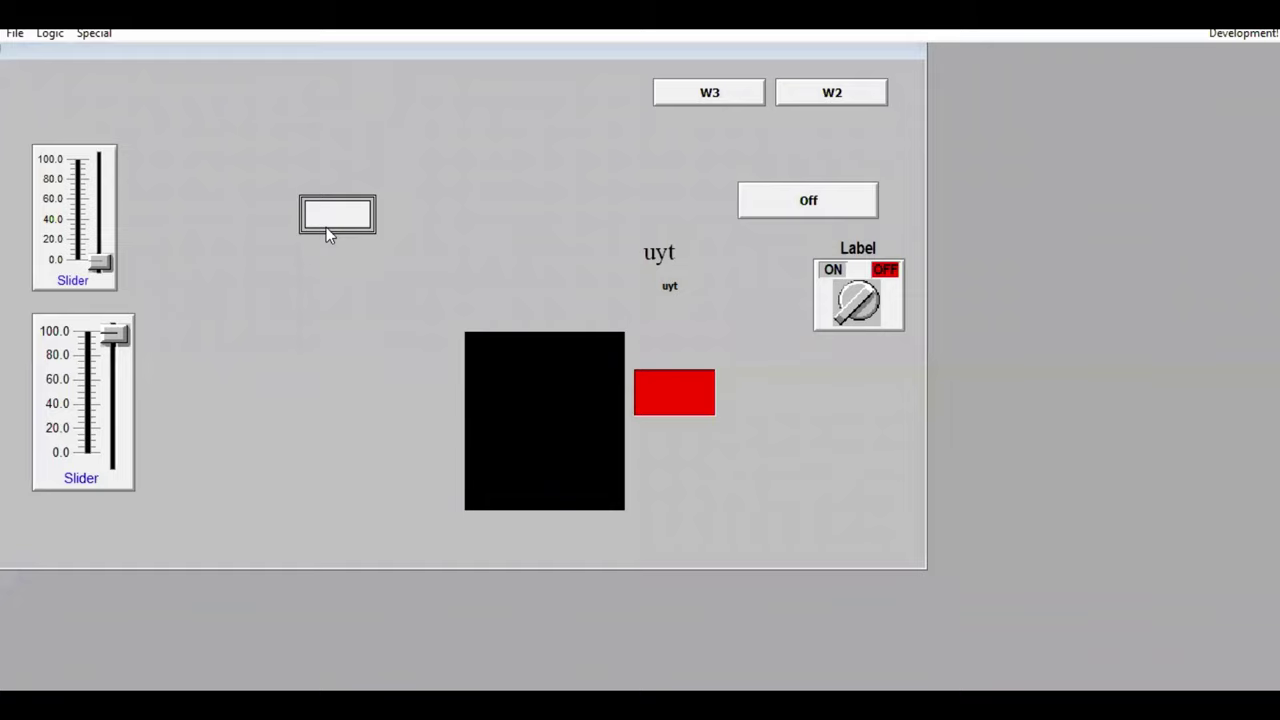
left_click_drag(323, 214, 326, 381)
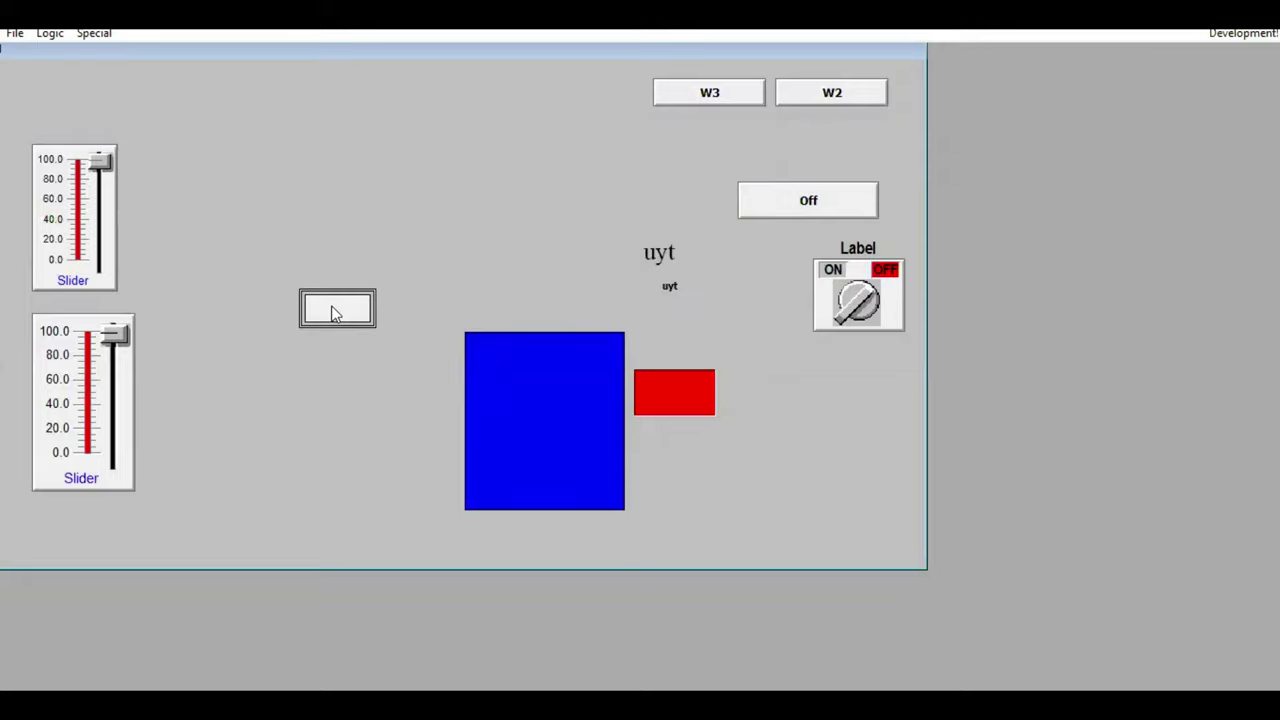
left_click_drag(334, 307, 334, 214)
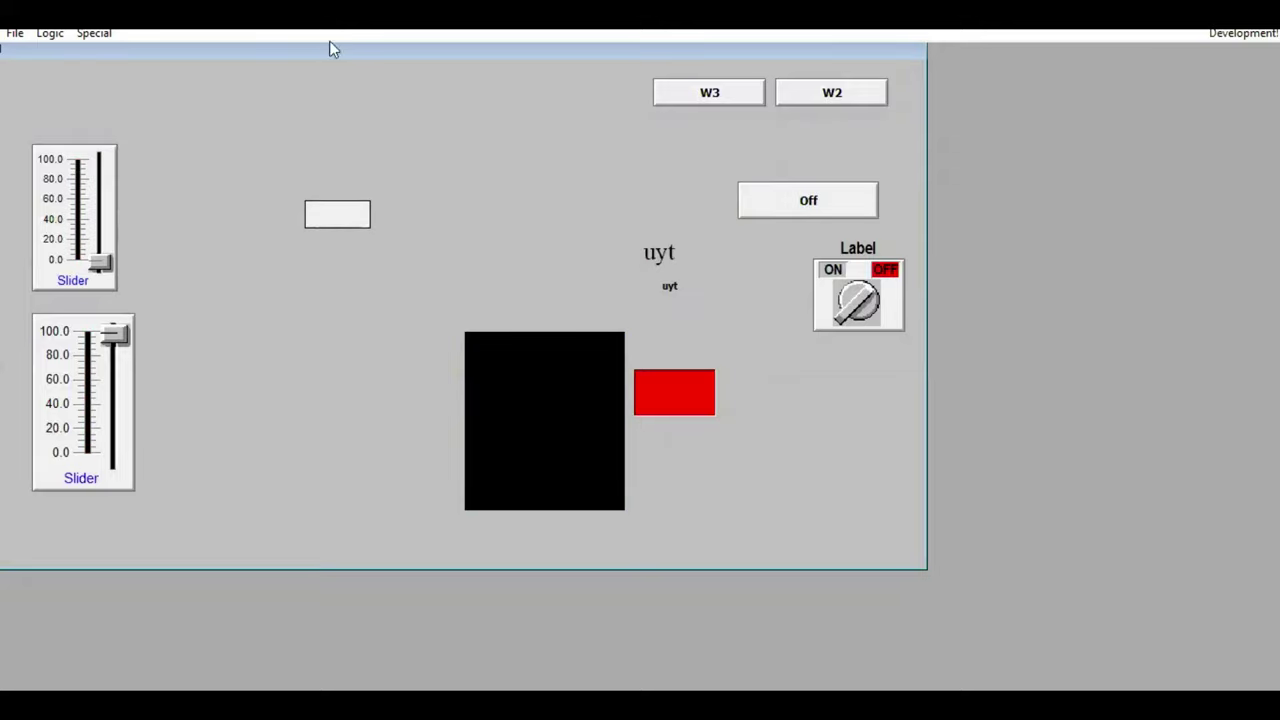
Step: Try moving the small rectangle in runtime once more and return to development
left_click_drag(372, 218, 356, 224)
left_click(1250, 36)
Step: Set the reference location of the small rectangle's vertical slider link to Top
left_click(617, 280)
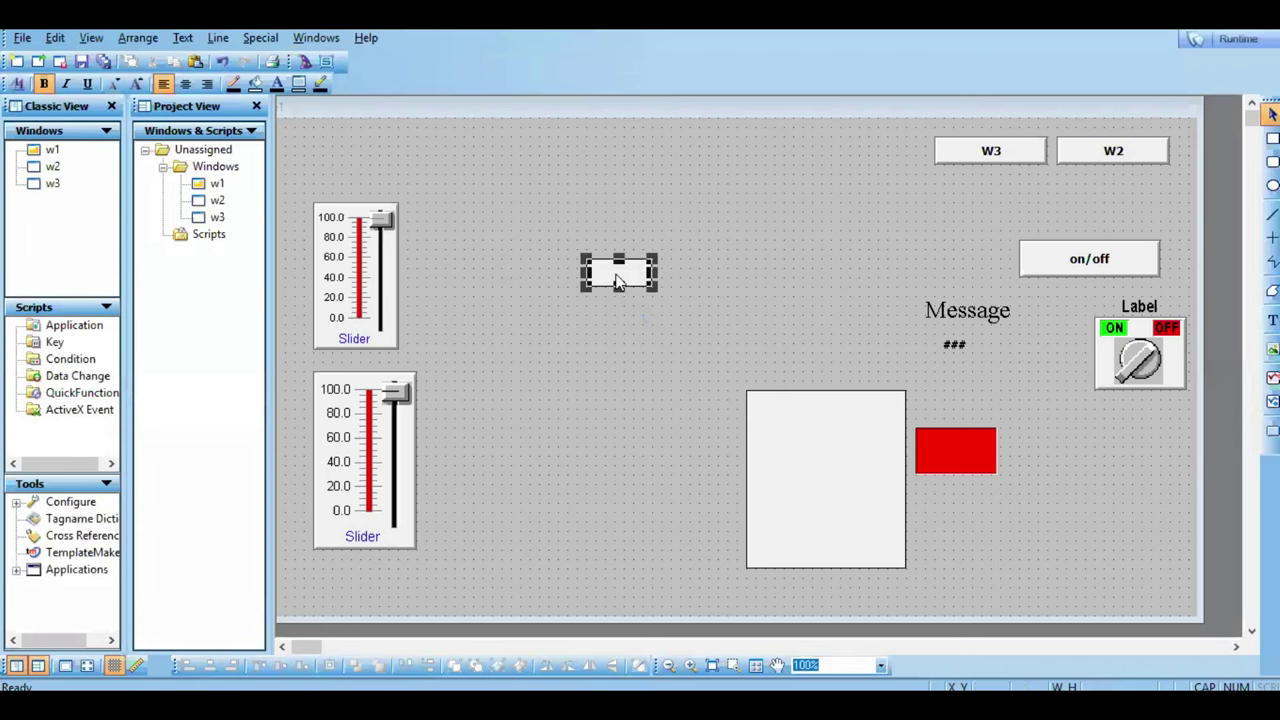
double_click(617, 271)
left_click(443, 340)
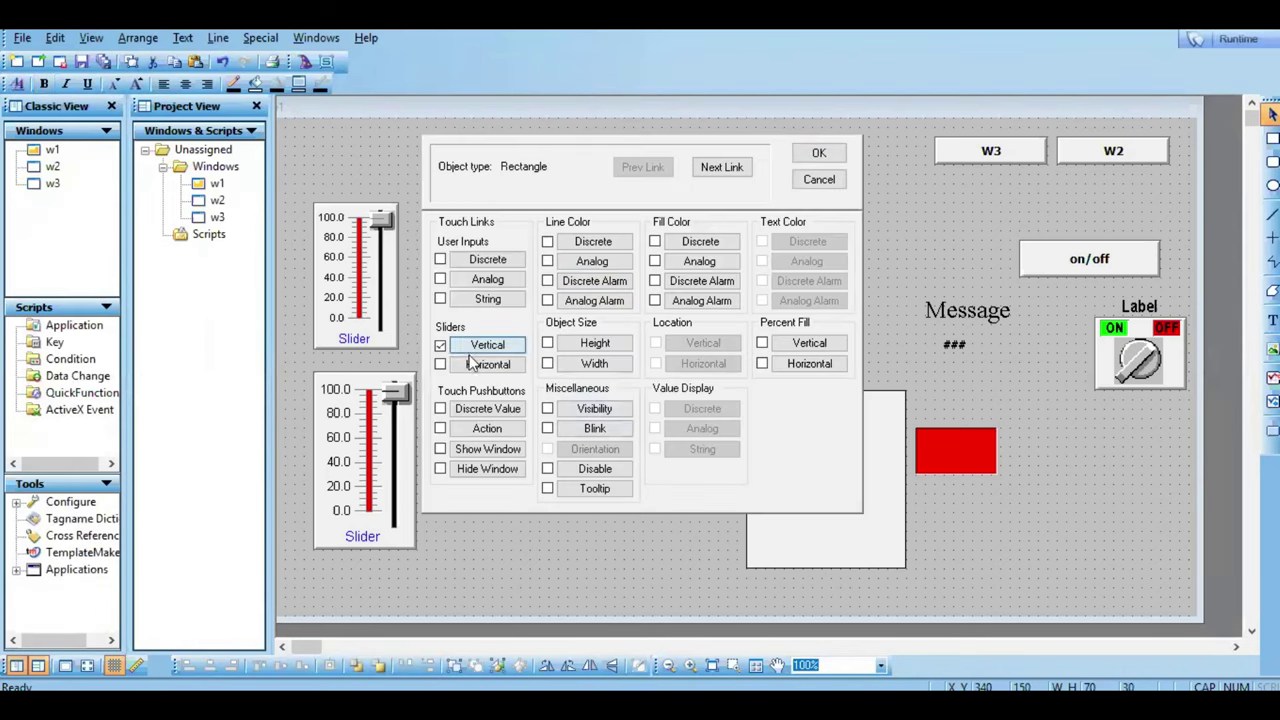
left_click(490, 341)
left_click(495, 371)
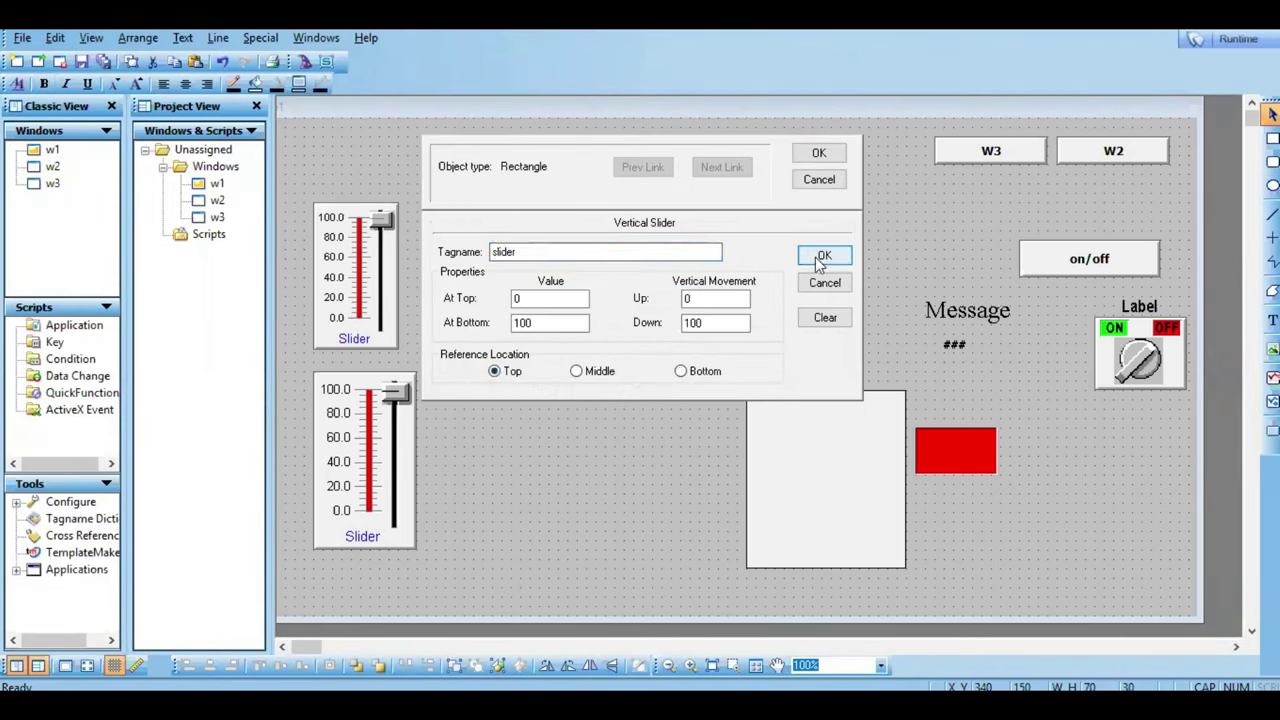
left_click(822, 256)
left_click(818, 152)
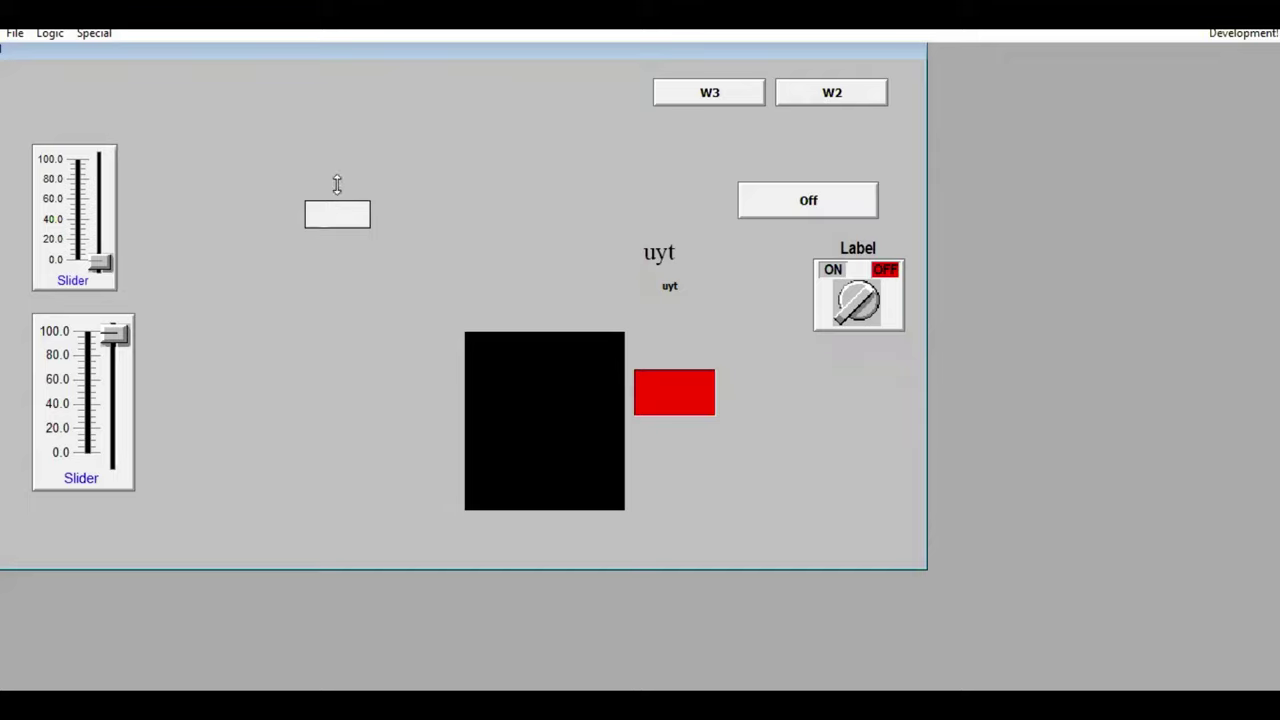
Step: Test the small rectangle in runtime by pulling it upward, and return to development
left_click_drag(334, 205, 354, 107)
left_click(1246, 34)
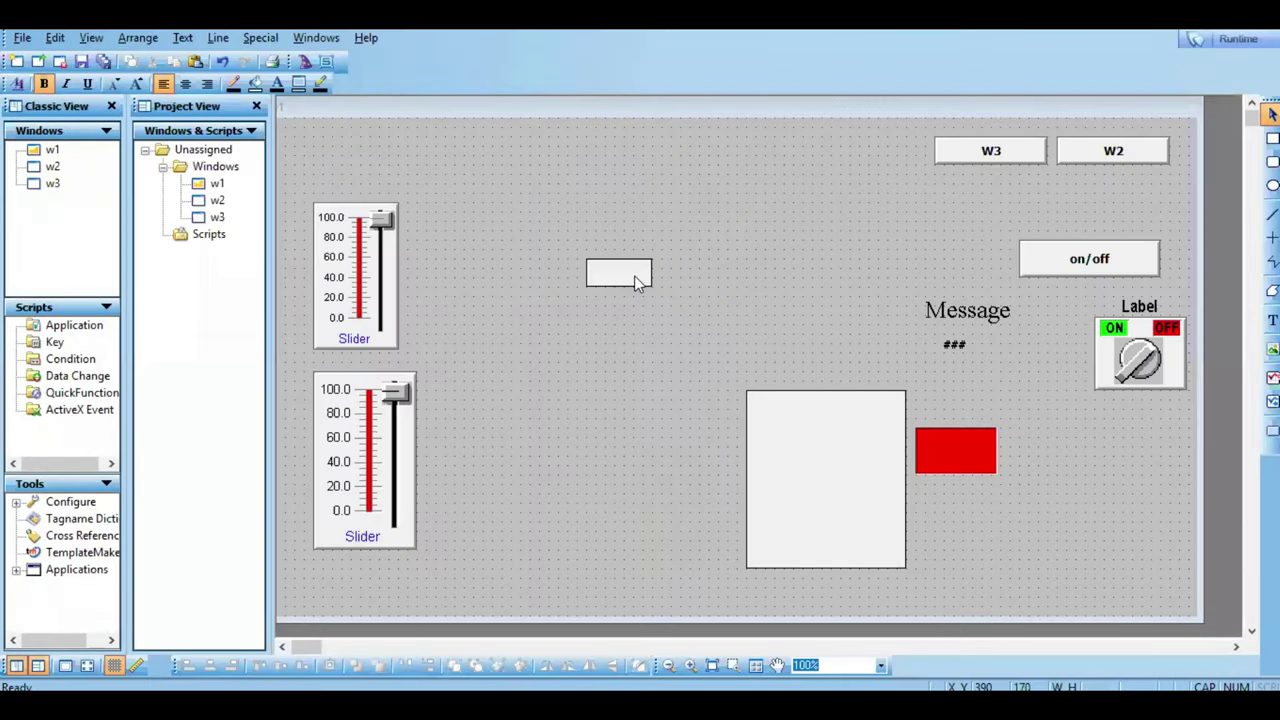
Step: Set the small rectangle's vertical slider link to 100 at top and 0 at bottom, with vertical movement 100 up and 0 down
double_click(634, 275)
left_click(478, 345)
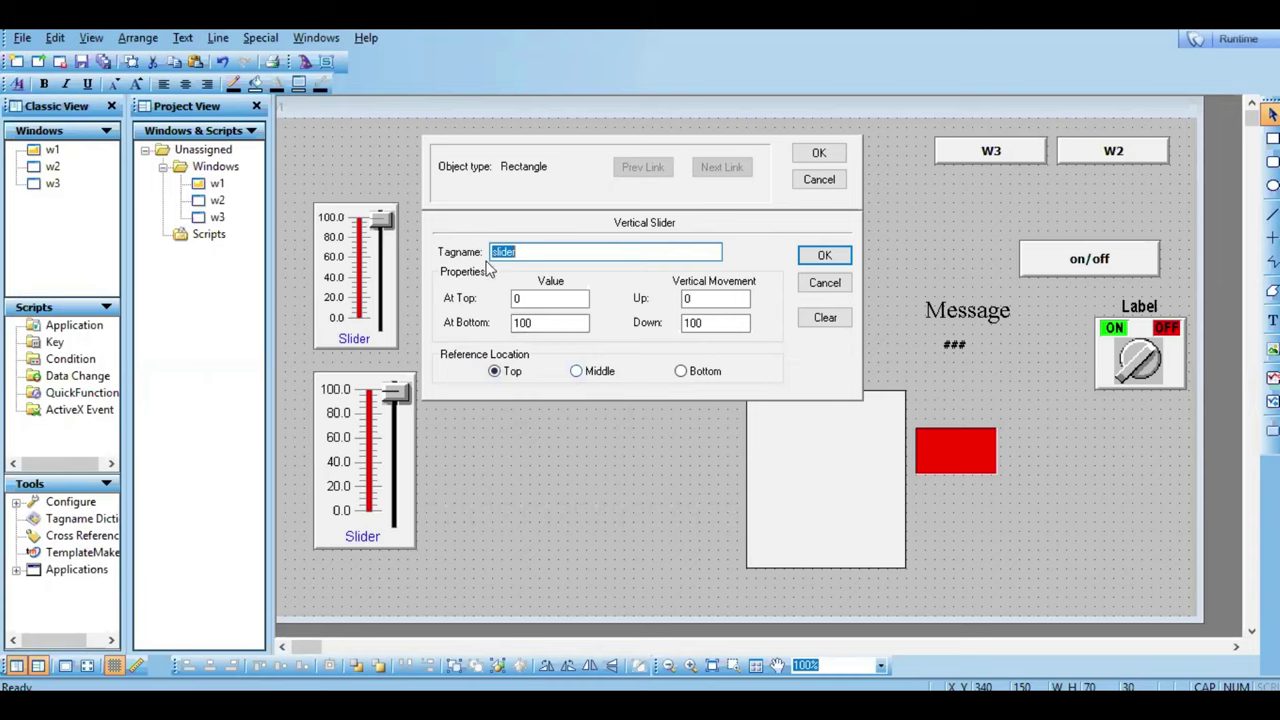
left_click(680, 371)
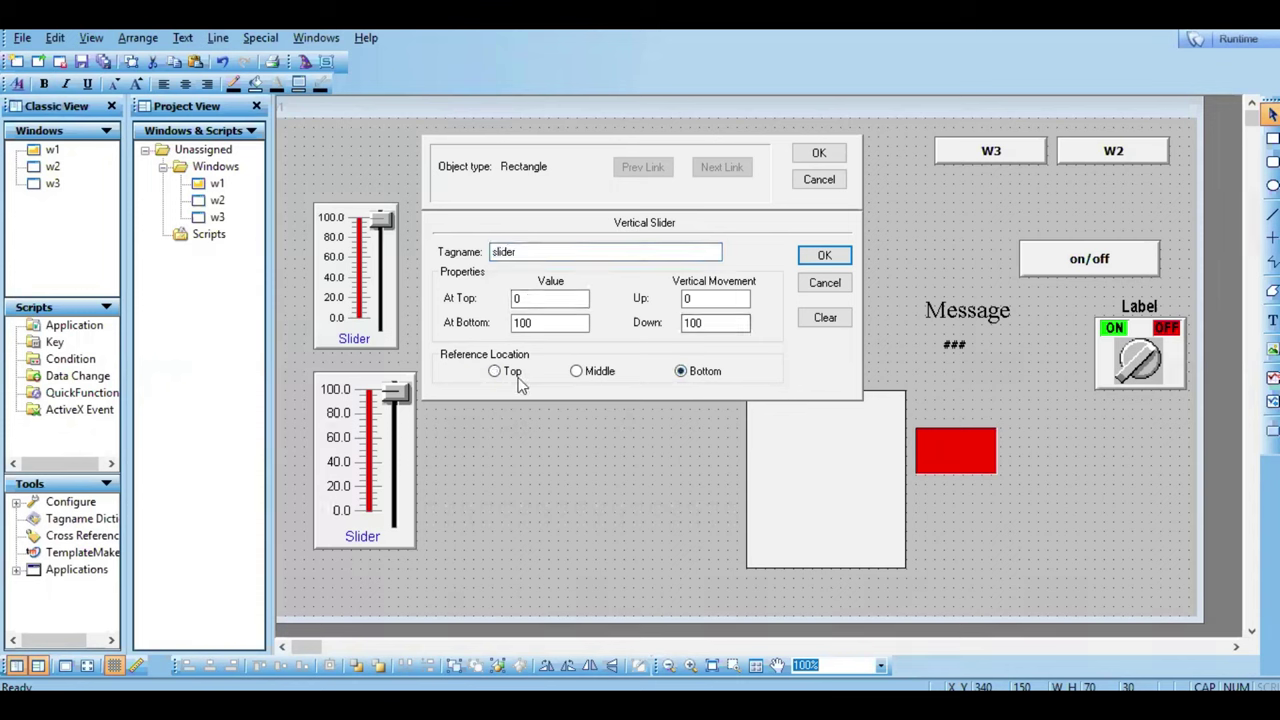
double_click(547, 301)
type("100")
double_click(521, 322)
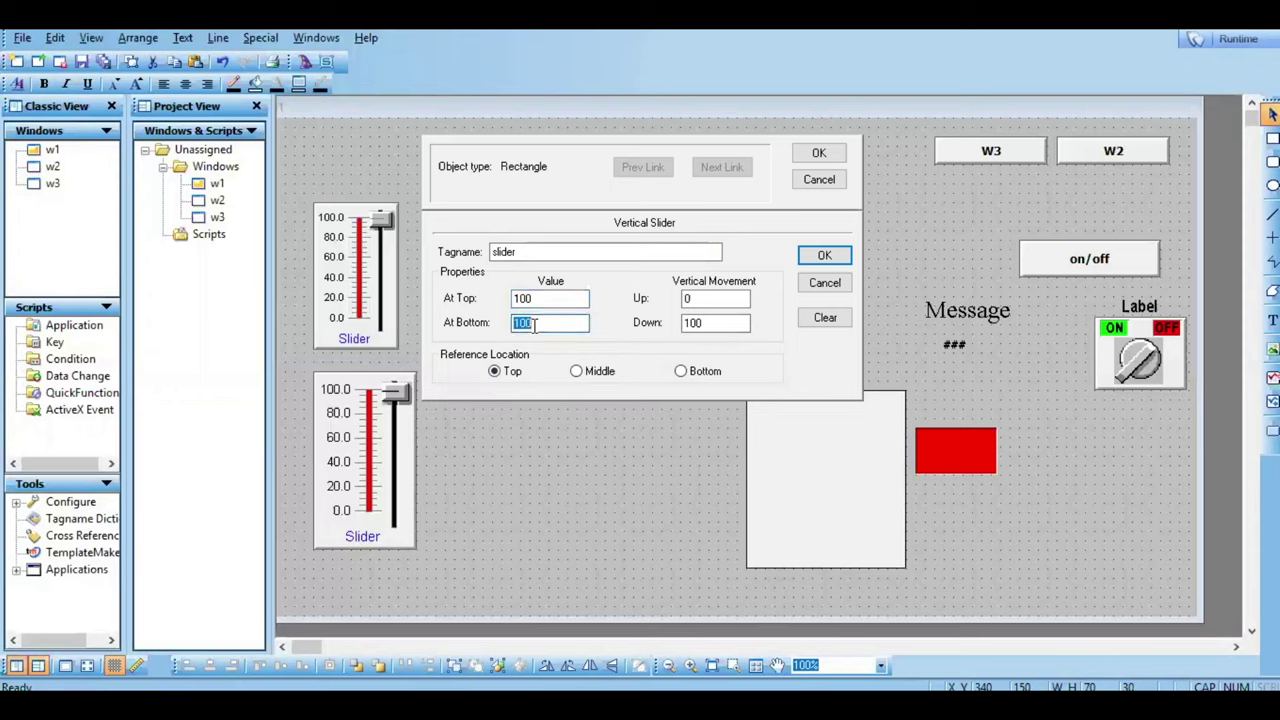
type("0")
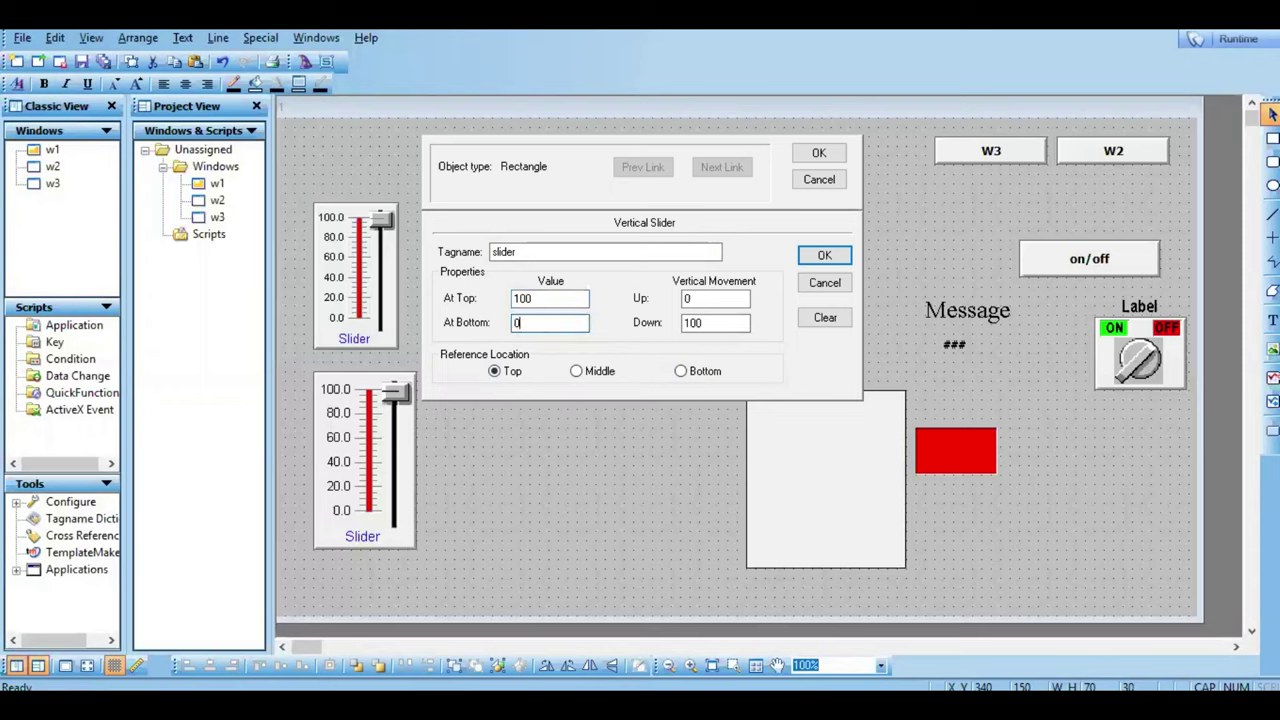
double_click(685, 299)
left_click(698, 323)
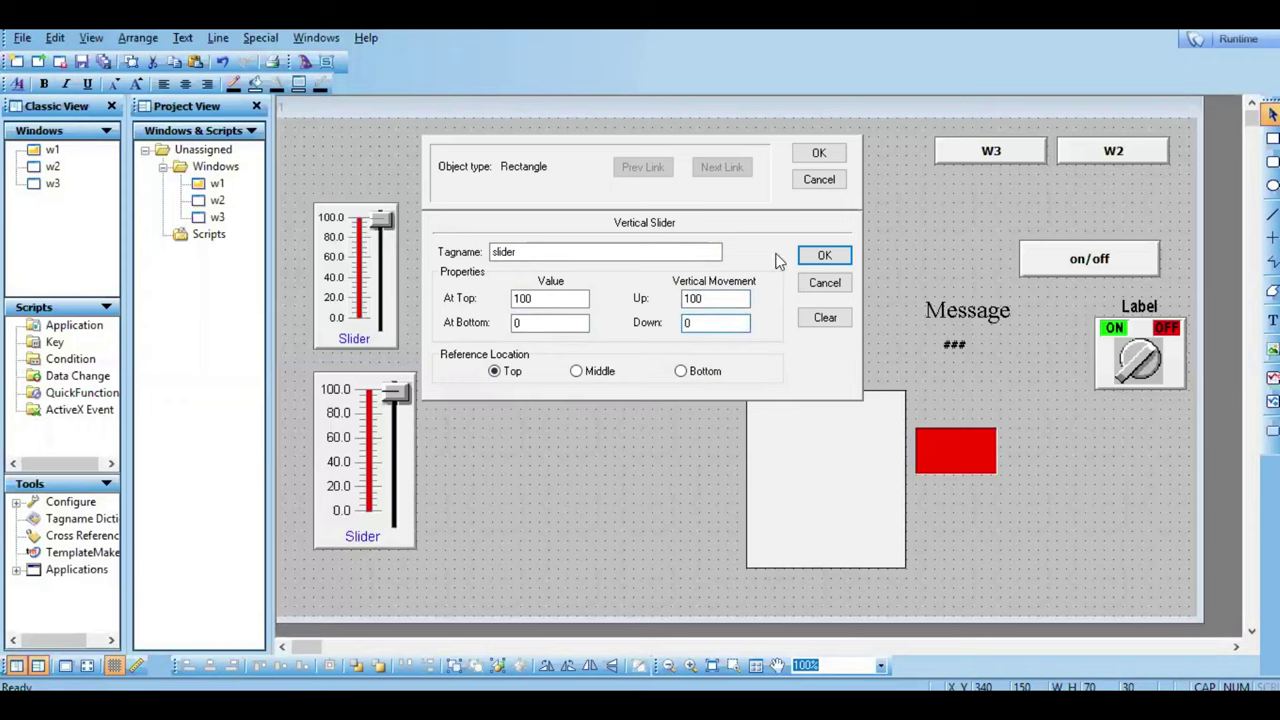
left_click(822, 255)
left_click(818, 153)
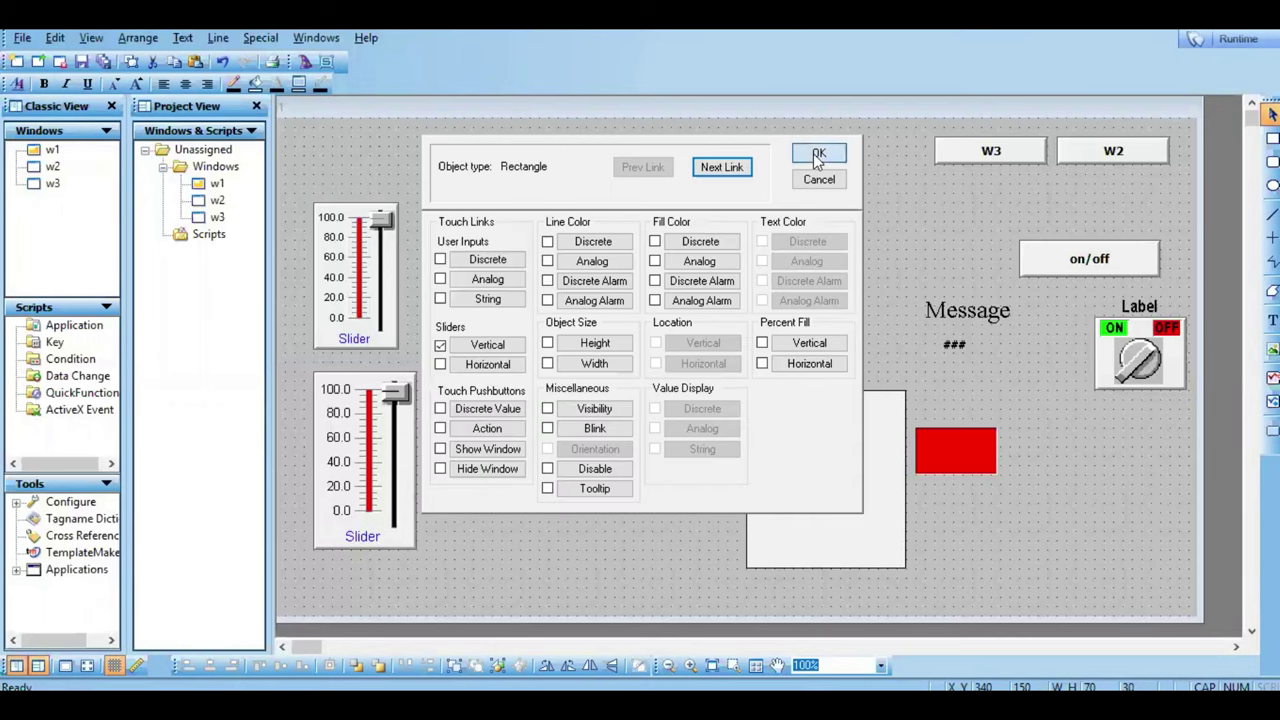
Step: Test the reversed vertical slider link in runtime by pulling the small rectangle downward, and return to development
left_click(1225, 40)
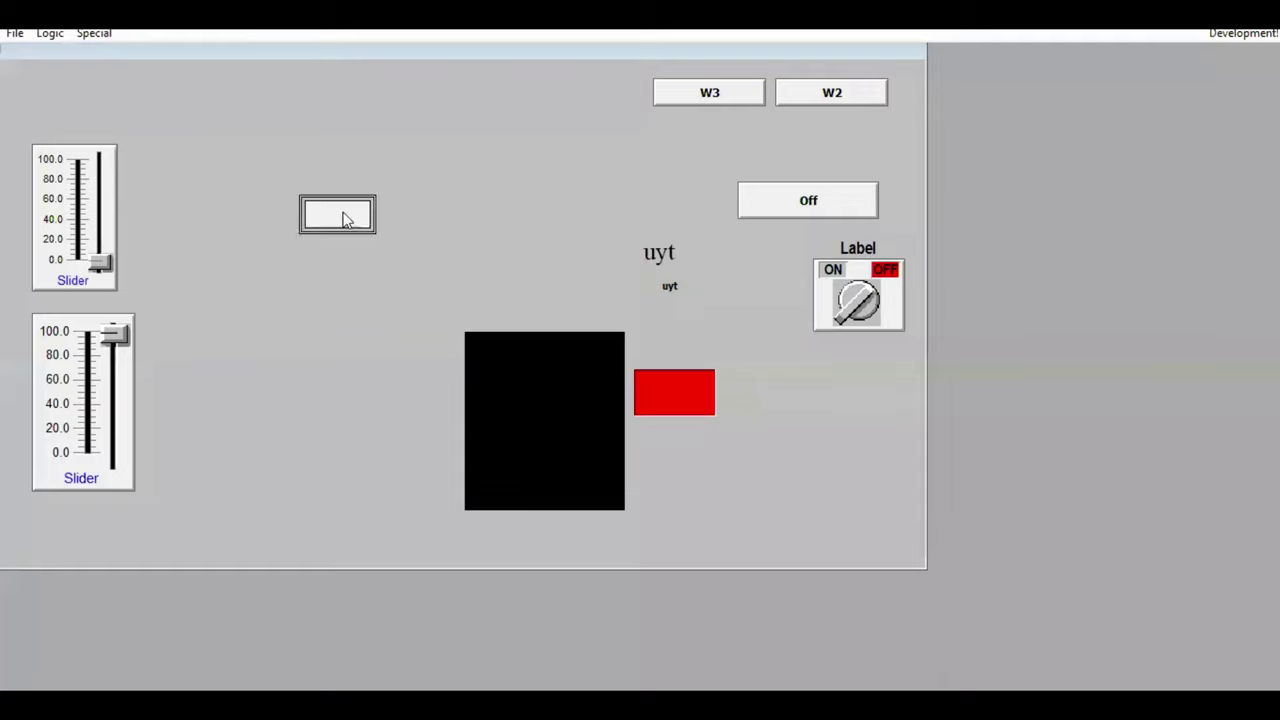
left_click_drag(343, 219, 346, 349)
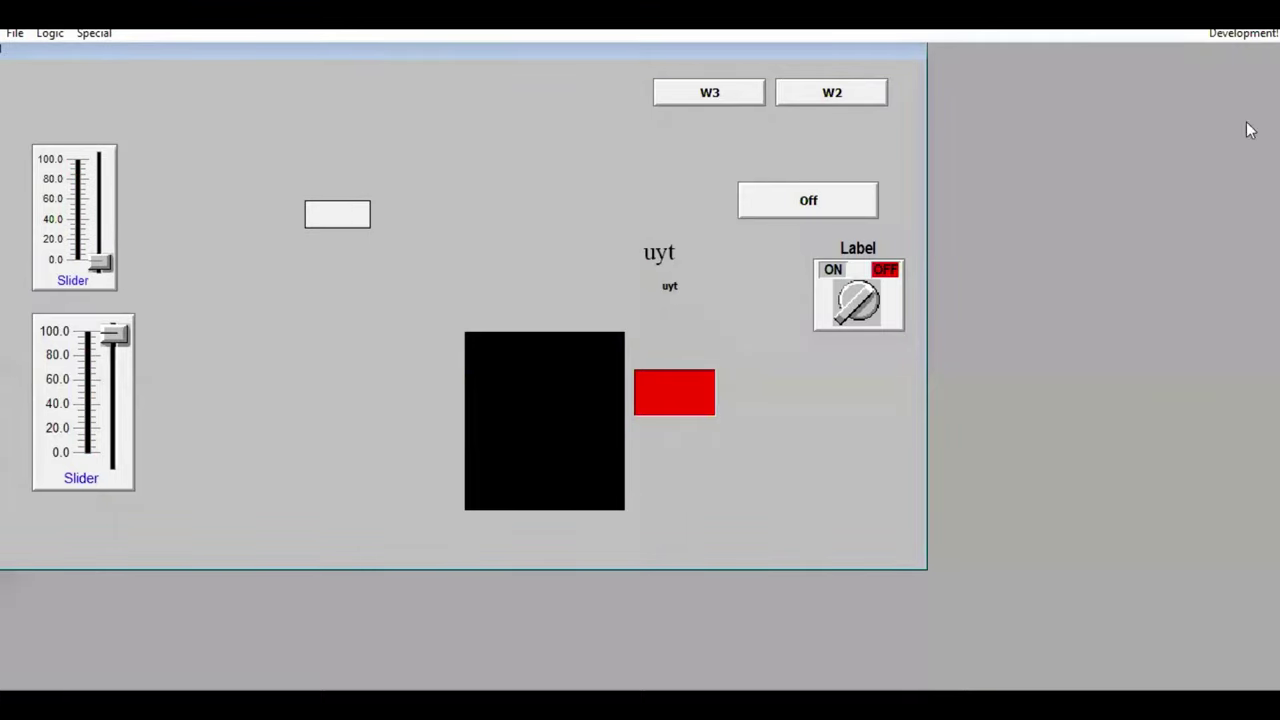
left_click(1244, 36)
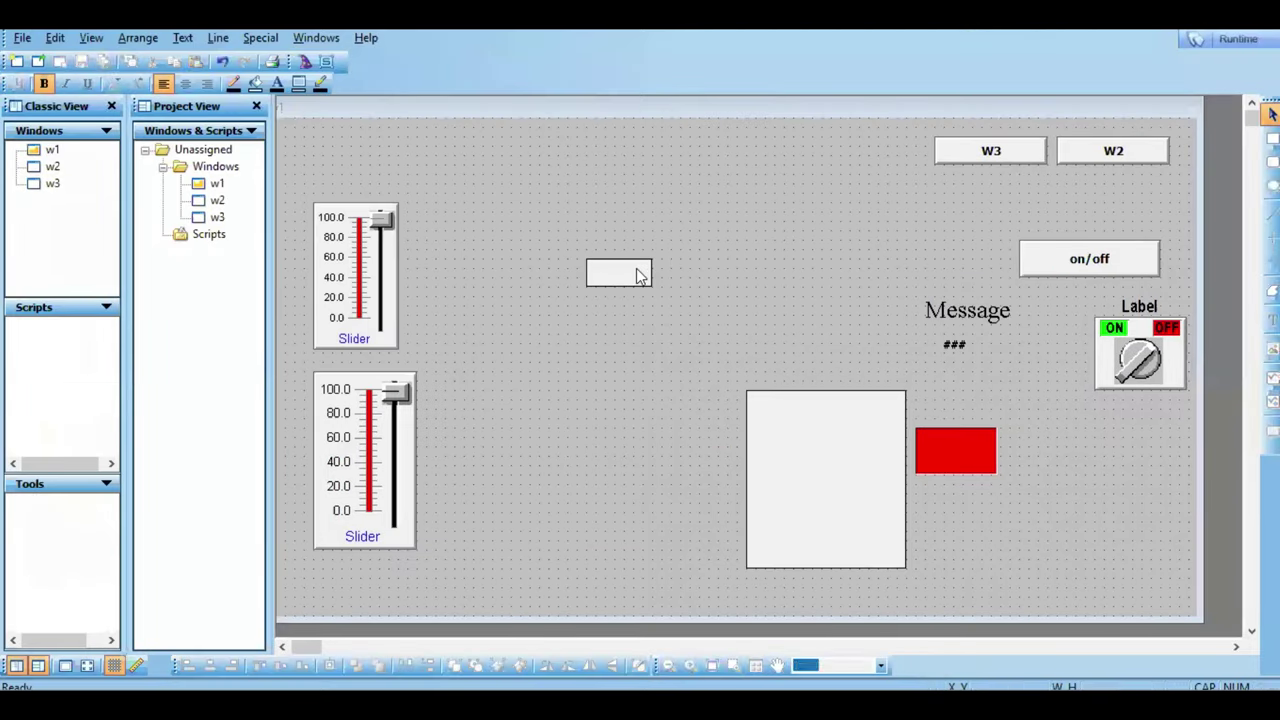
Step: Replace the small rectangle's vertical slider link with a horizontal one using the slider tag and the Left reference location
double_click(637, 272)
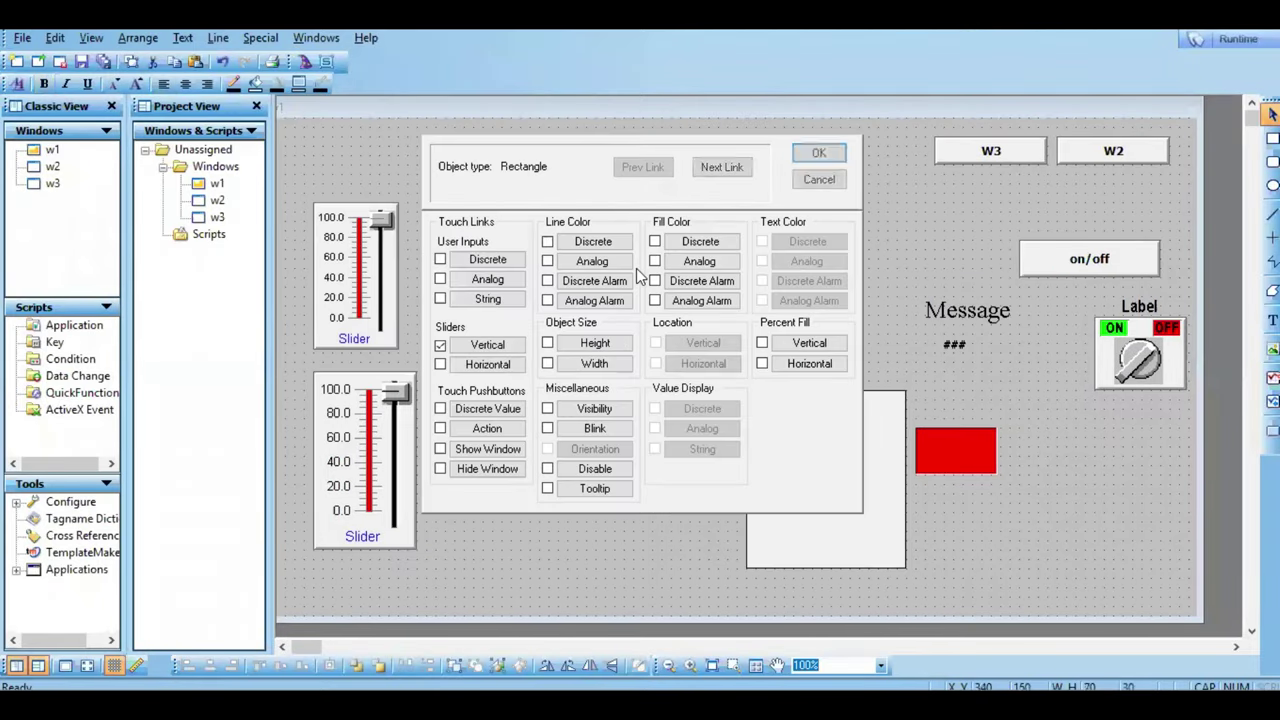
left_click(441, 345)
left_click(441, 365)
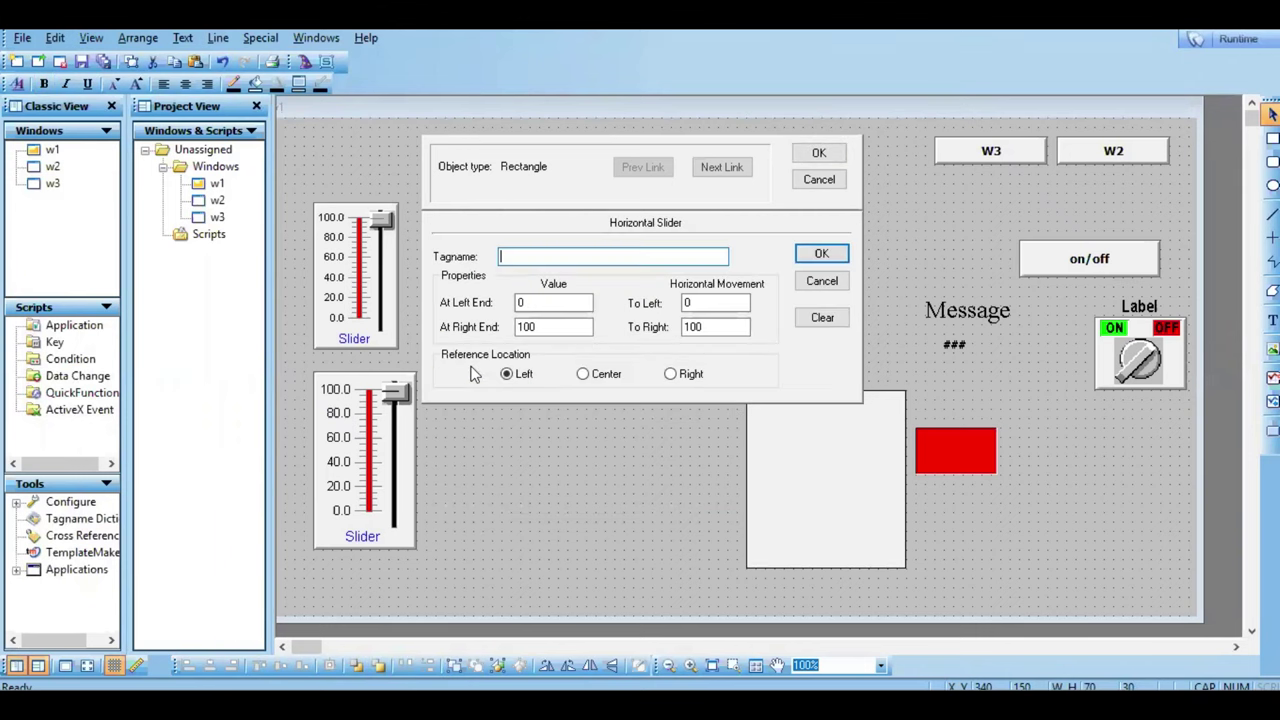
double_click(580, 258)
key("Return")
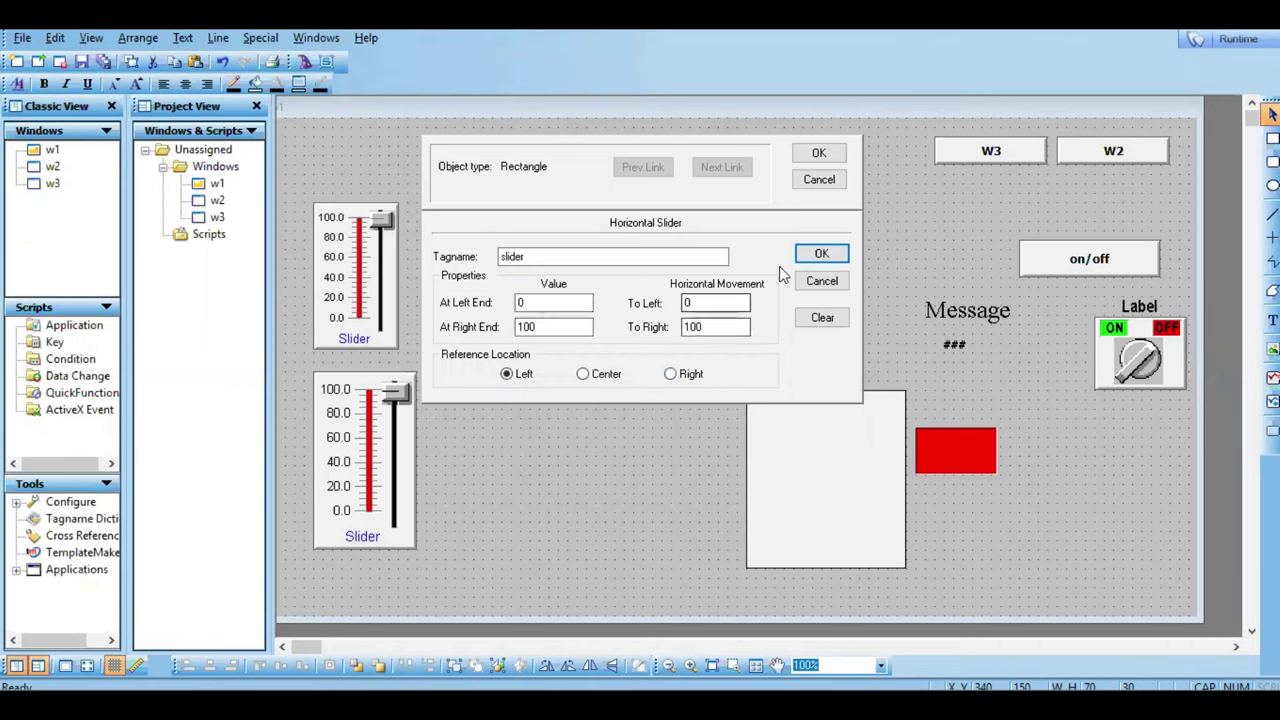
left_click(821, 253)
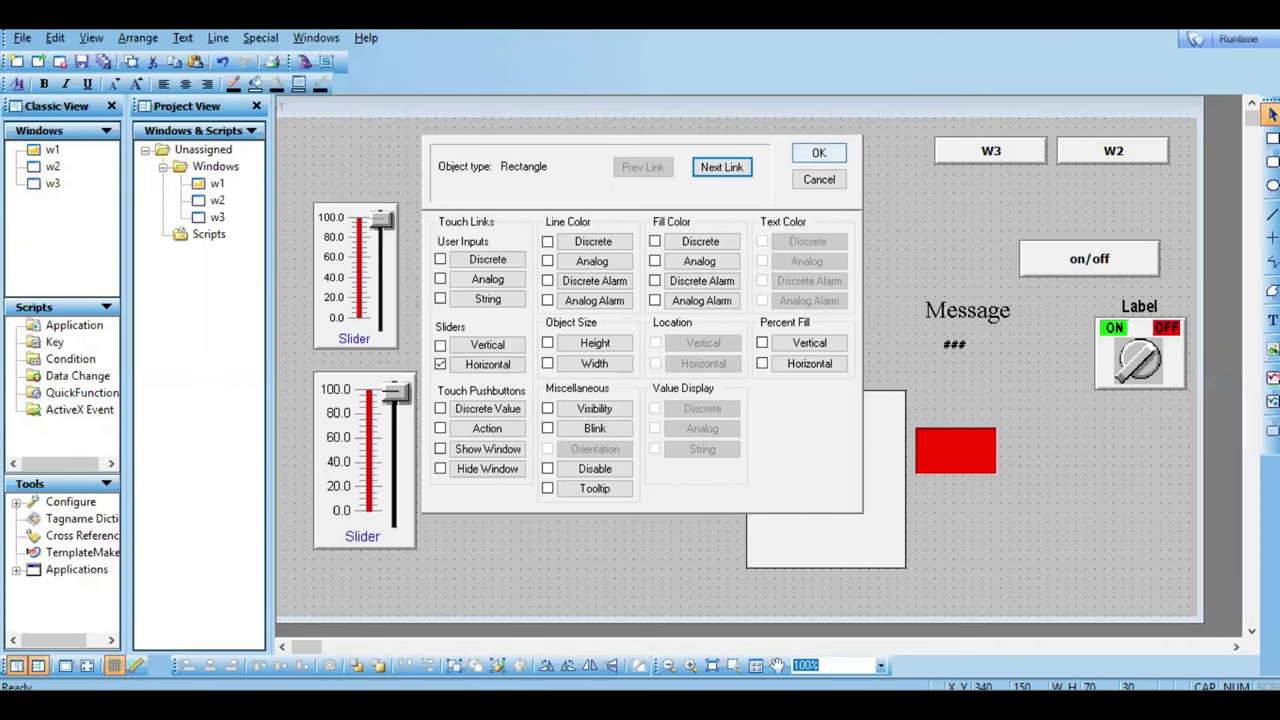
left_click(820, 152)
Step: Test the horizontal slider link in runtime by moving the small rectangle right and back left, and return to development
left_click(1233, 40)
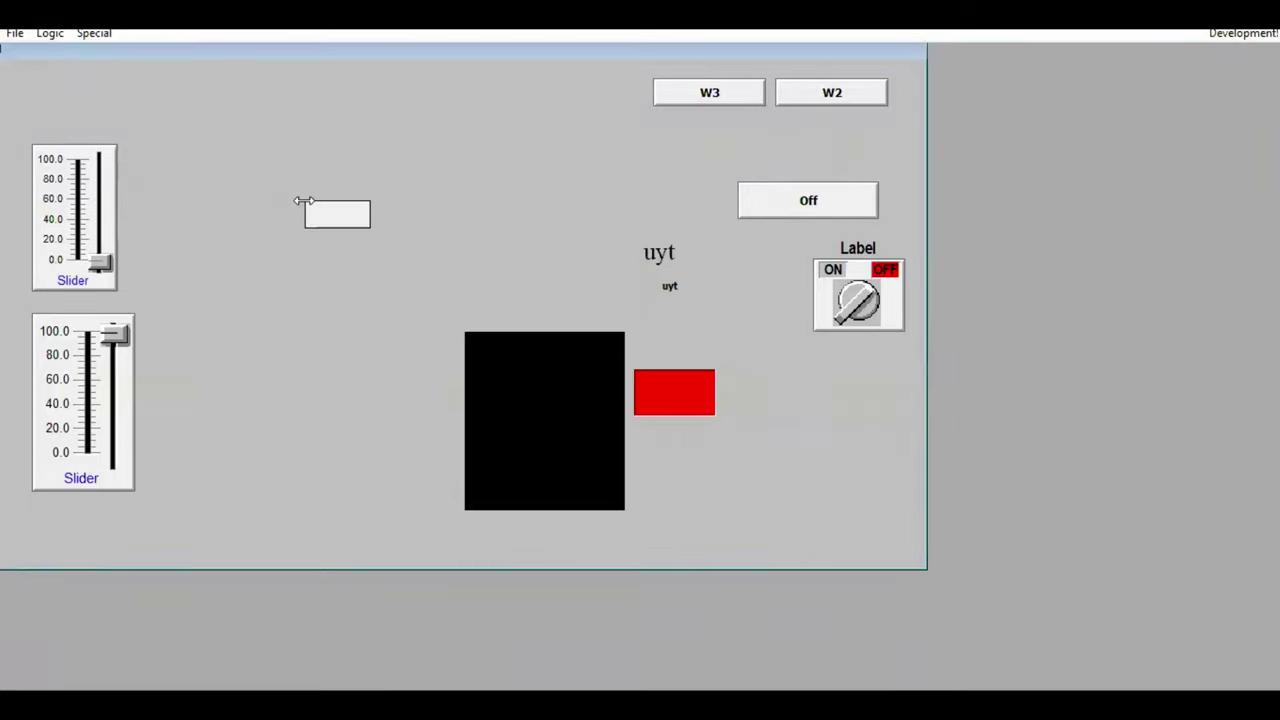
left_click_drag(303, 209, 514, 203)
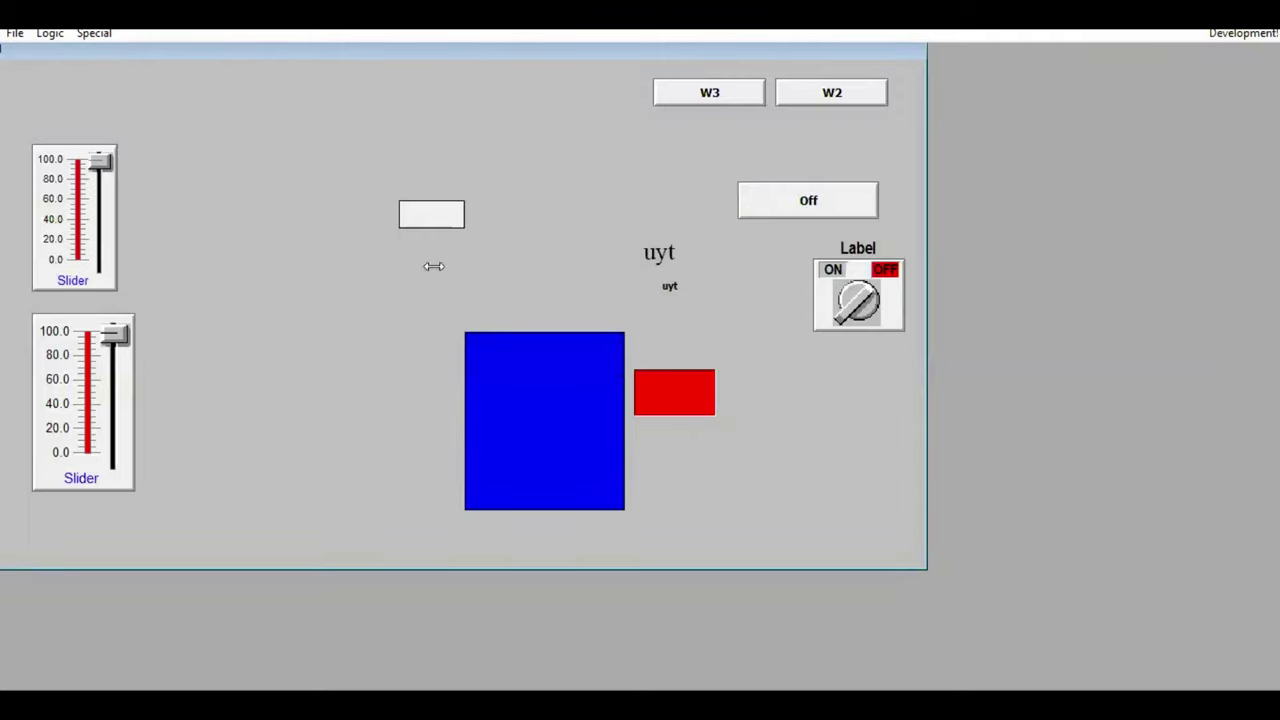
left_click_drag(443, 208, 272, 221)
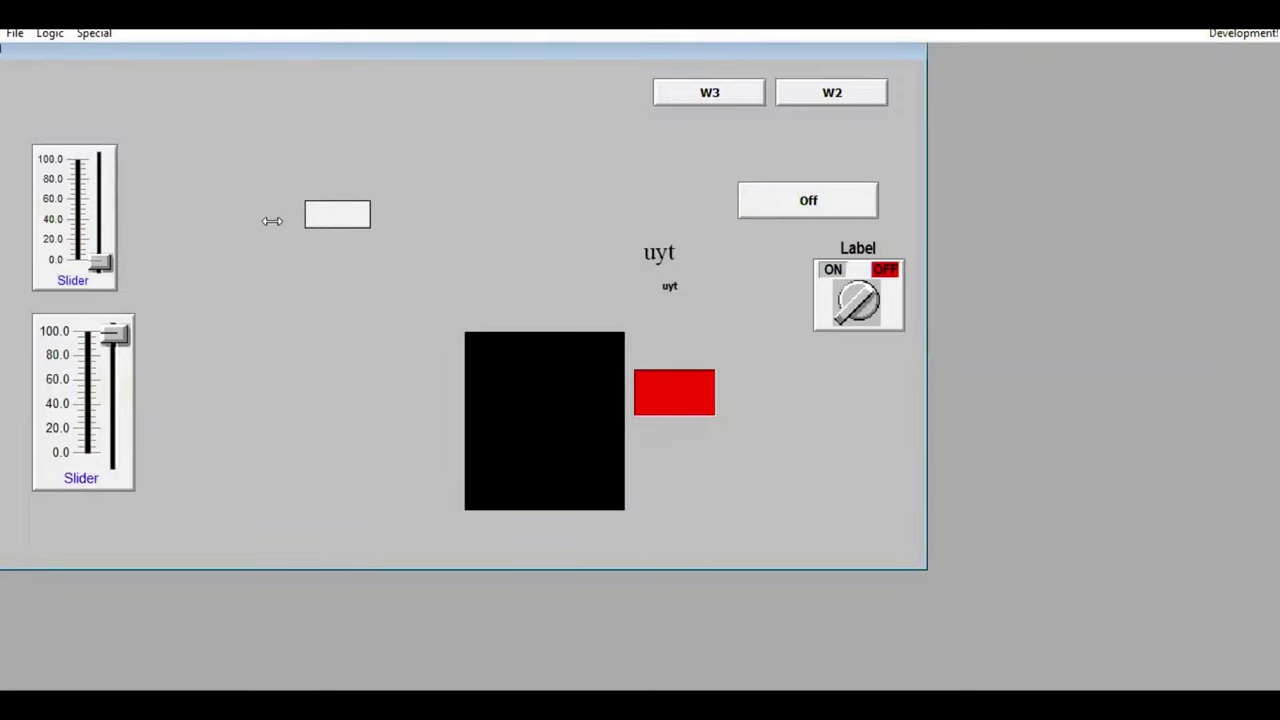
left_click(1242, 35)
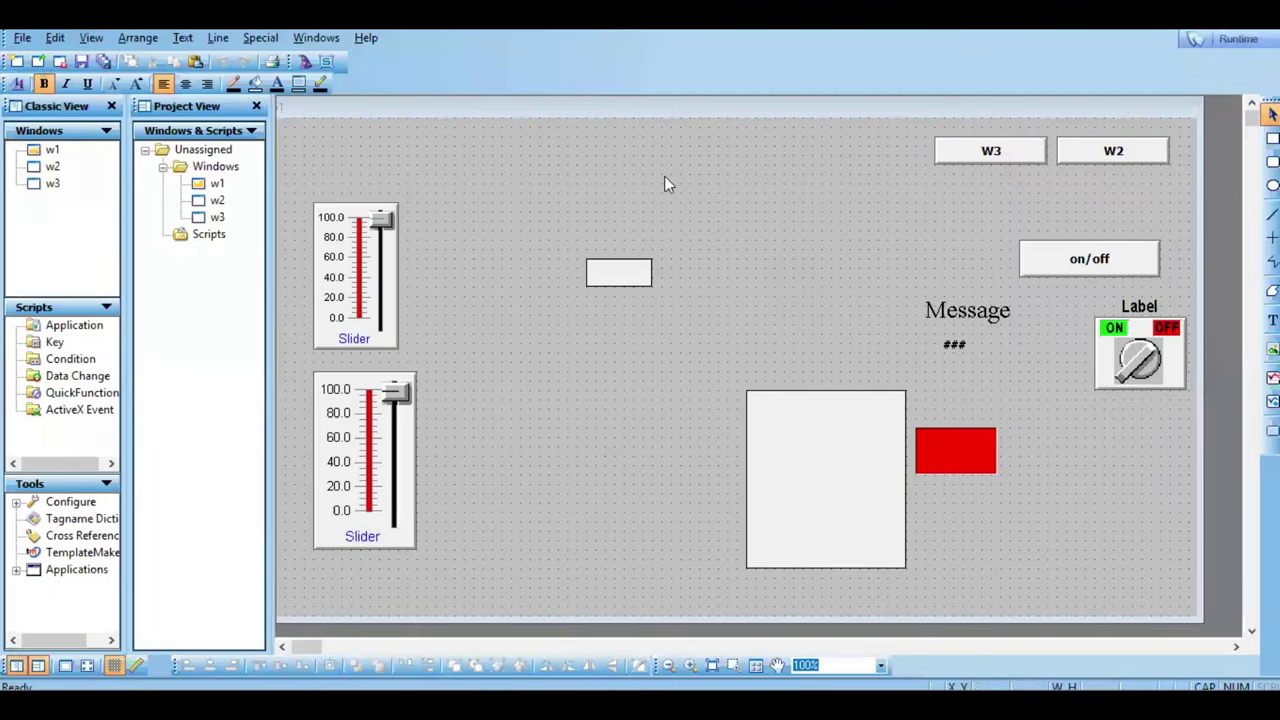
Step: Set the reference location of the small rectangle's horizontal slider link to Center
double_click(640, 270)
left_click(505, 372)
left_click(608, 374)
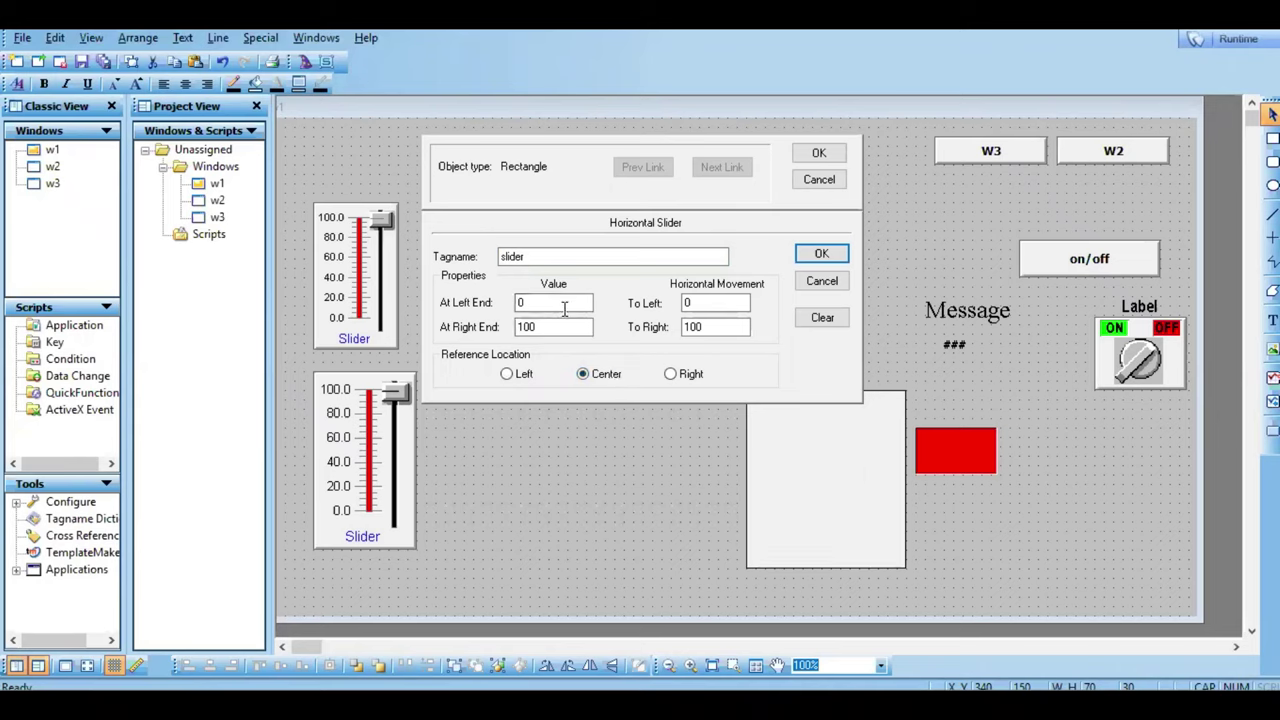
left_click(735, 327)
left_click(820, 254)
left_click(824, 157)
Step: Test the small rectangle's center-referenced horizontal slider link in runtime, and return to development
left_click(1210, 44)
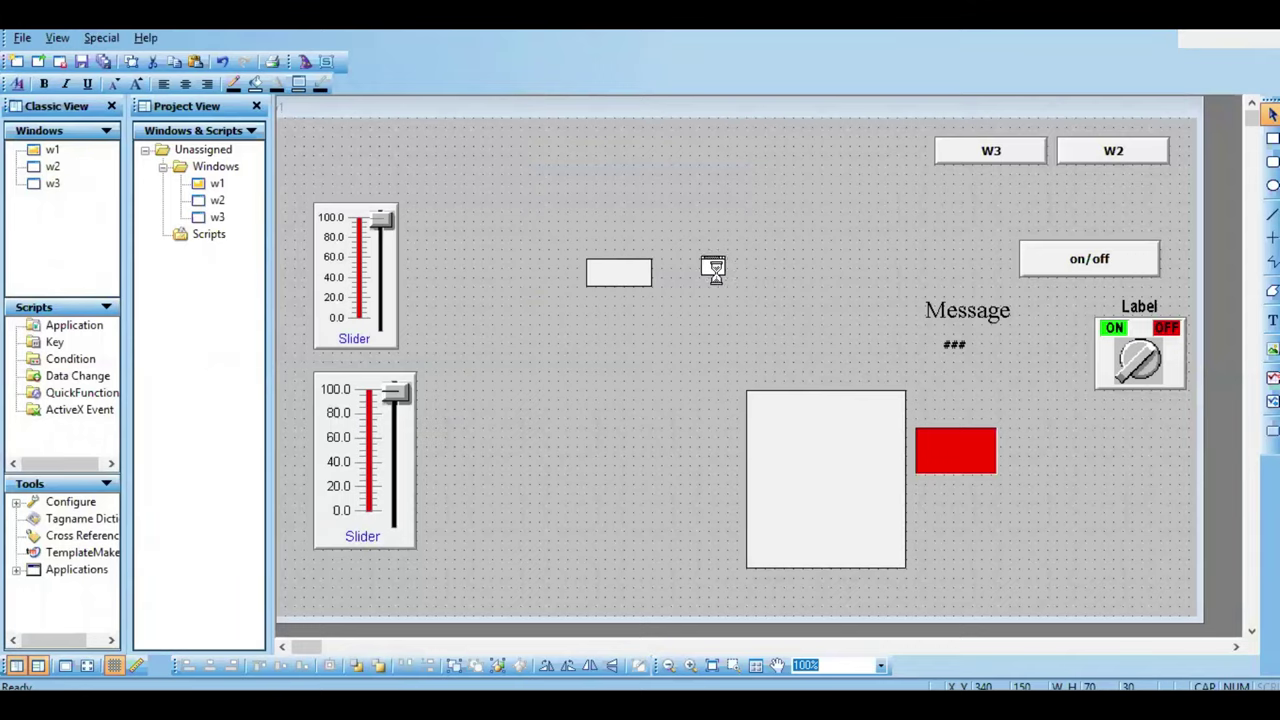
left_click(350, 228)
left_click_drag(337, 221, 266, 227)
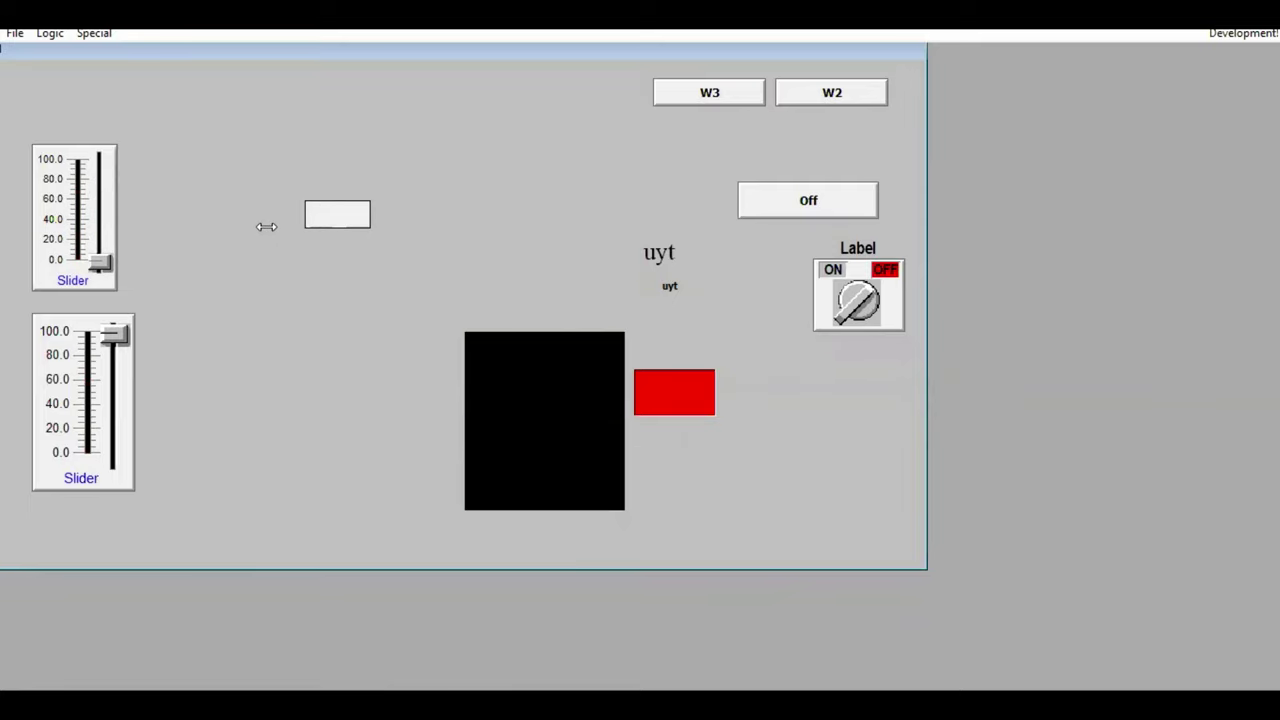
left_click(1243, 34)
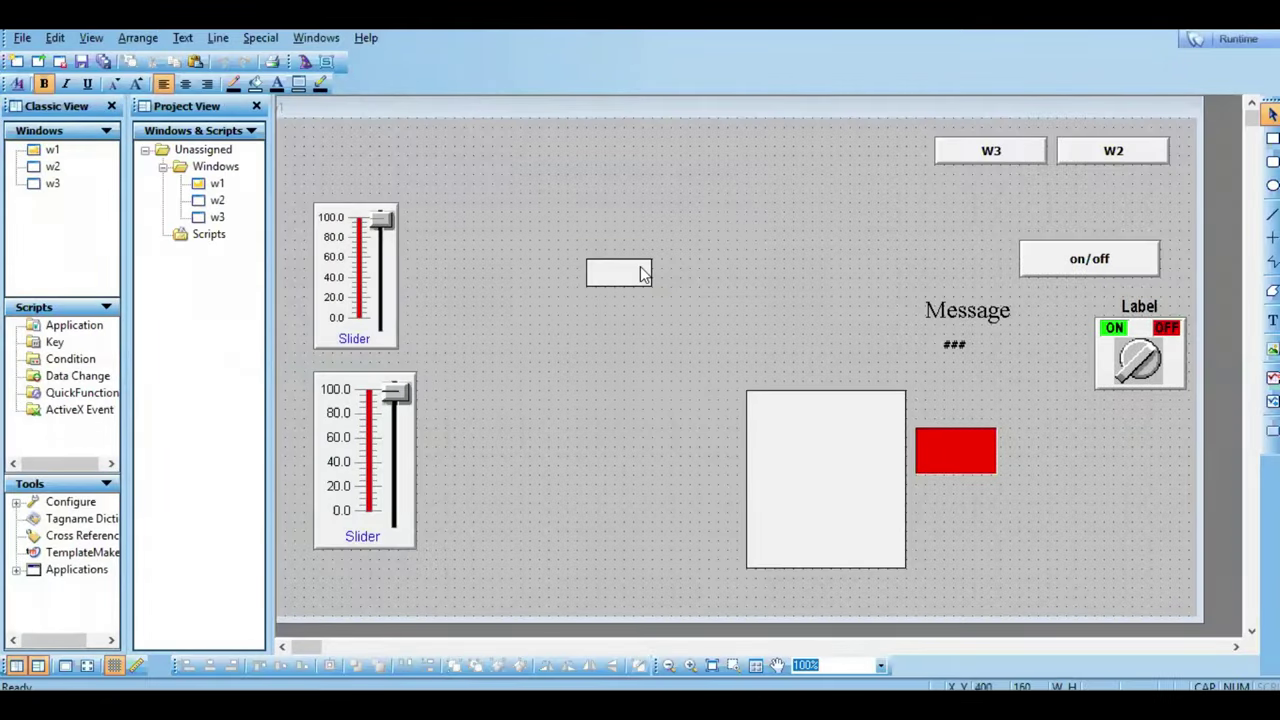
Step: Try switching the small rectangle to a vertical slider link with the Middle reference location, and discard the link changes
double_click(640, 272)
left_click(440, 345)
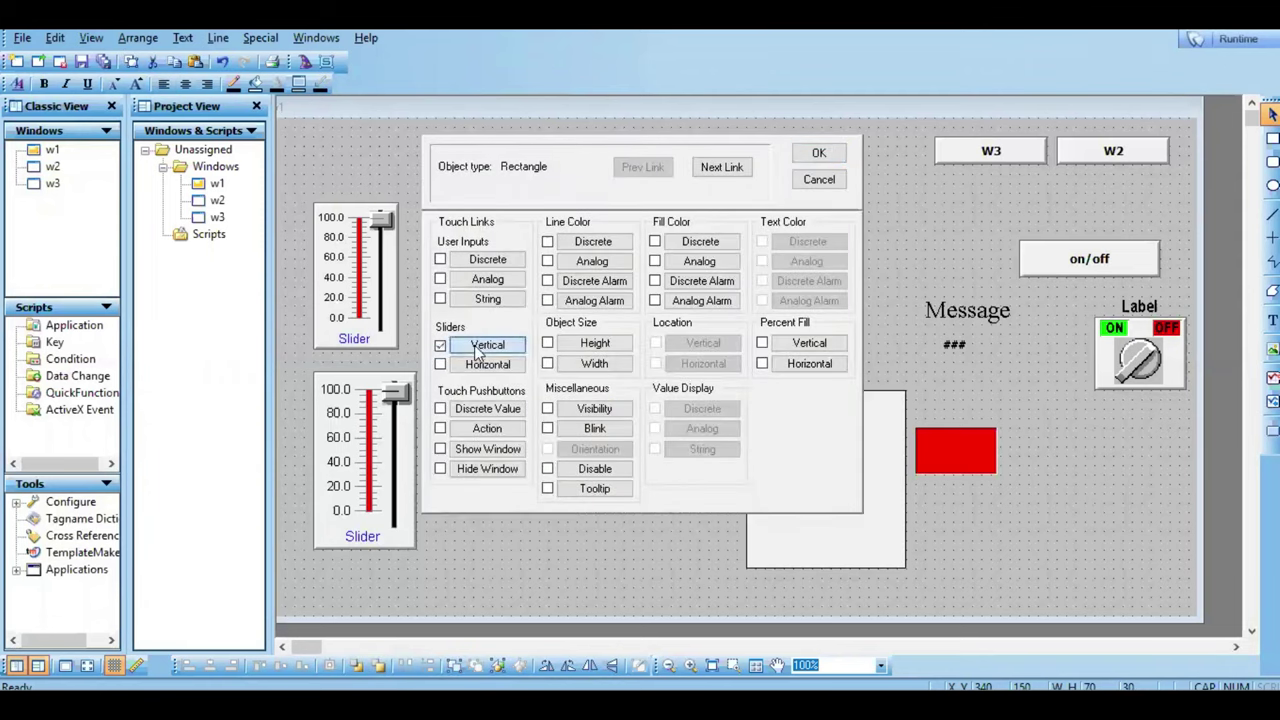
left_click(488, 344)
left_click(599, 373)
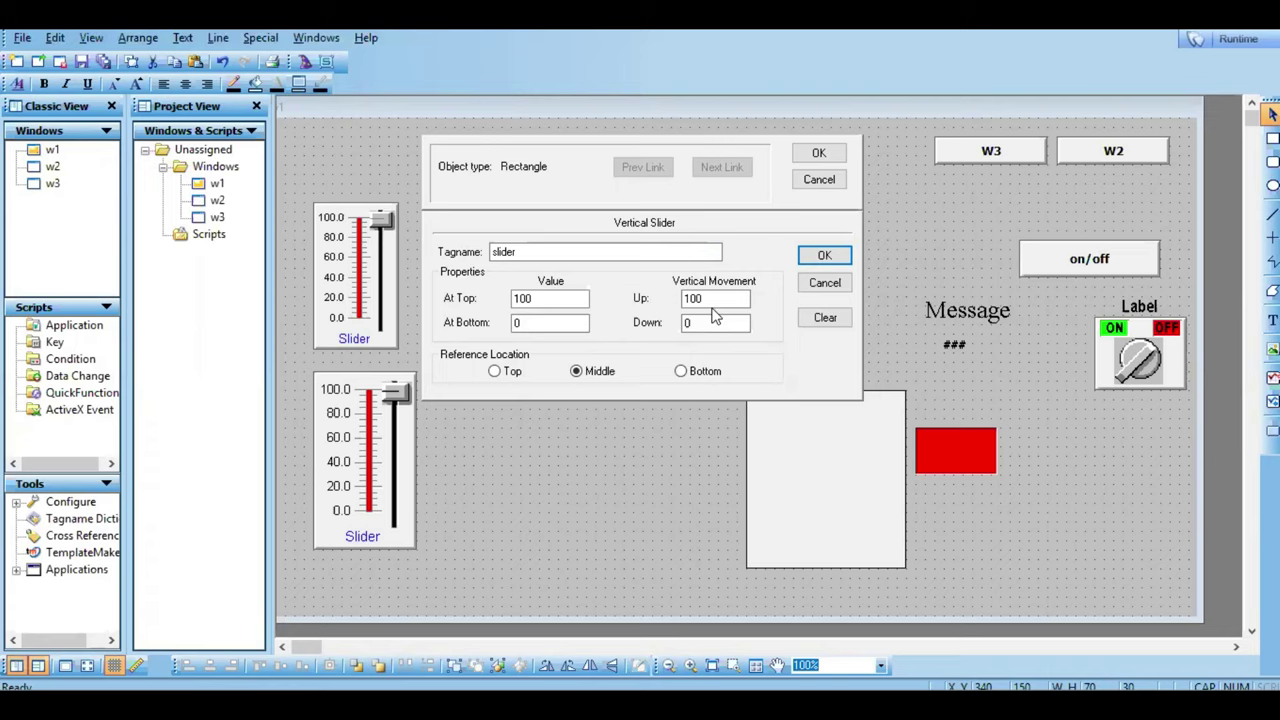
left_click(824, 255)
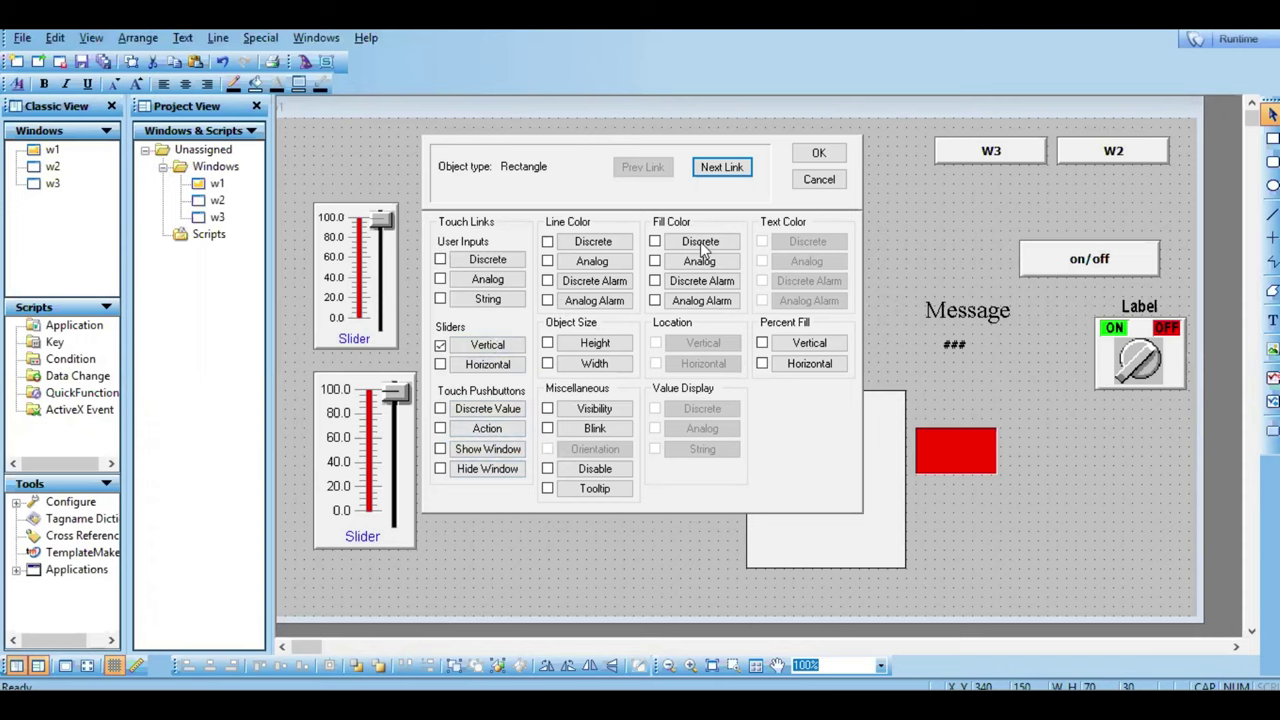
left_click(845, 180)
left_click(847, 180)
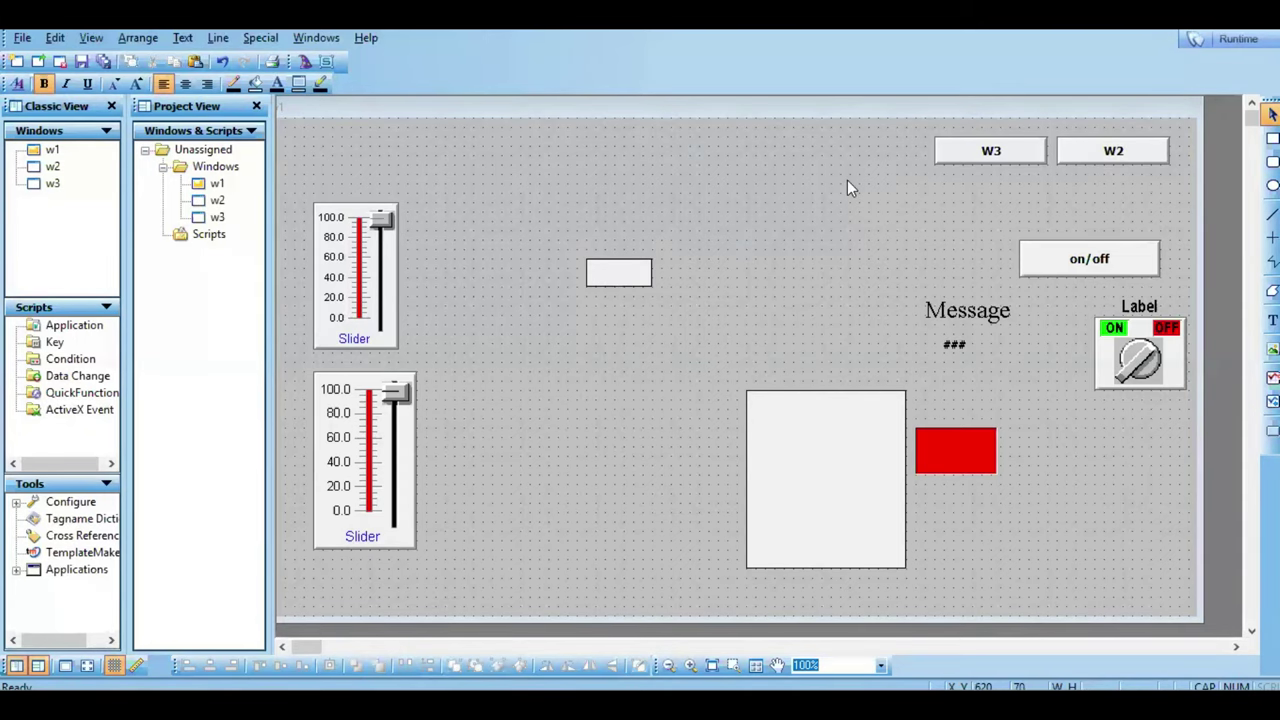
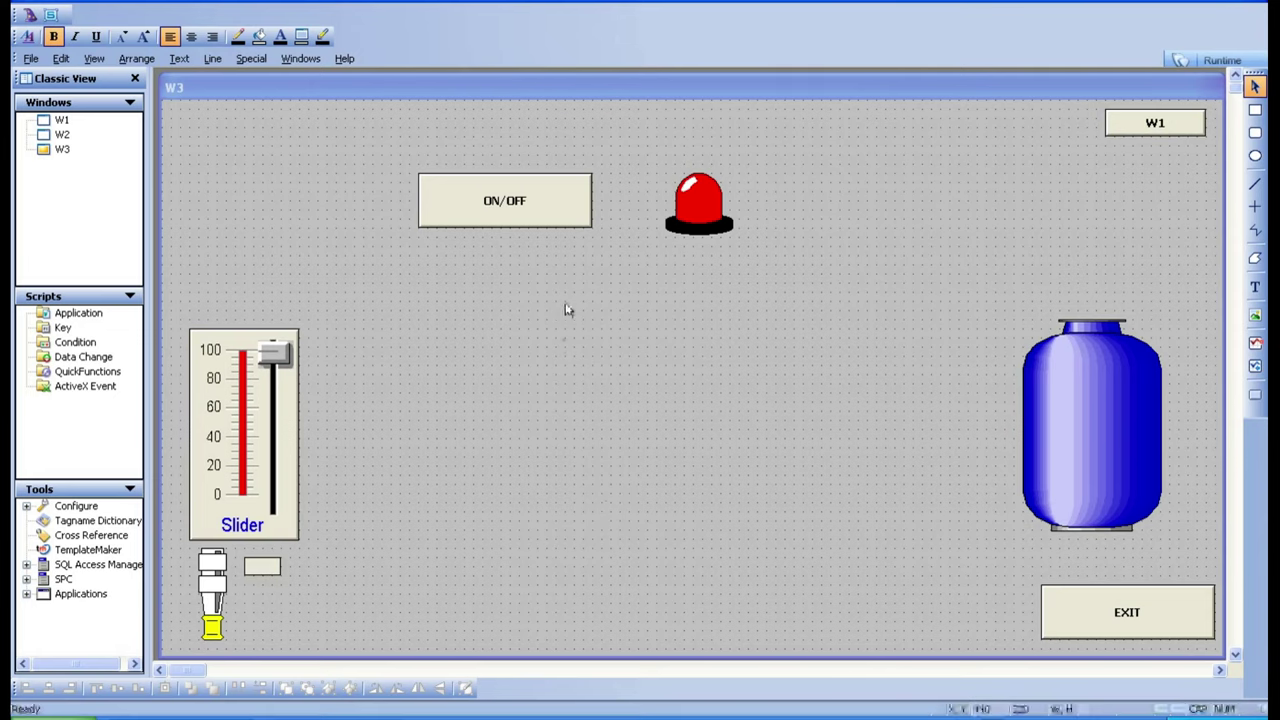
Step: Review the animation links of the ON/OFF button in window W3, close them without changes, and select the blue tank
double_click(516, 206)
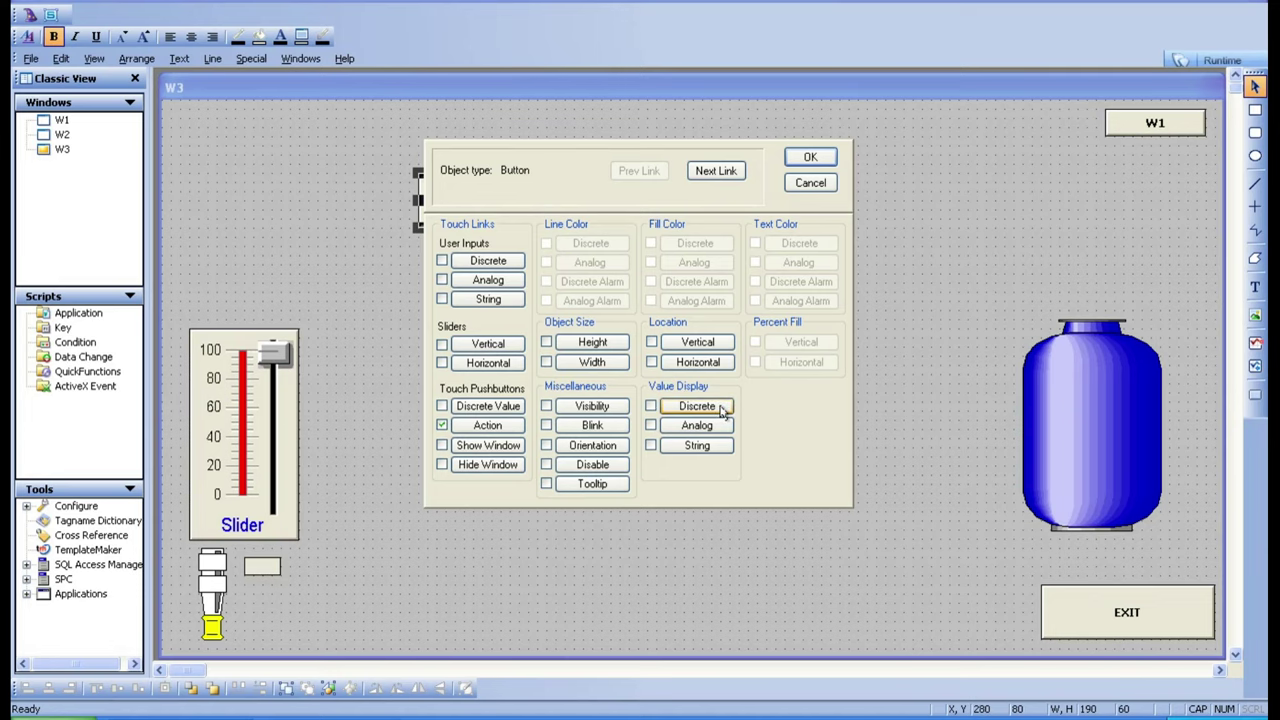
left_click(811, 184)
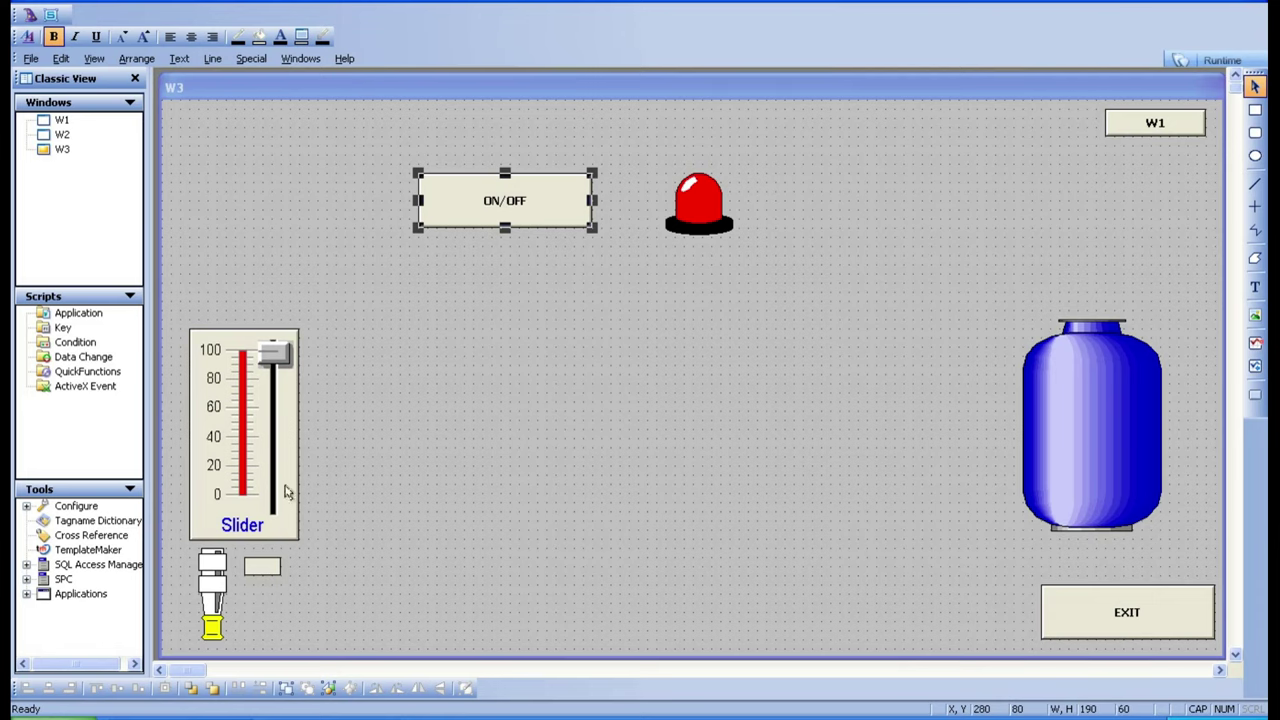
left_click(418, 522)
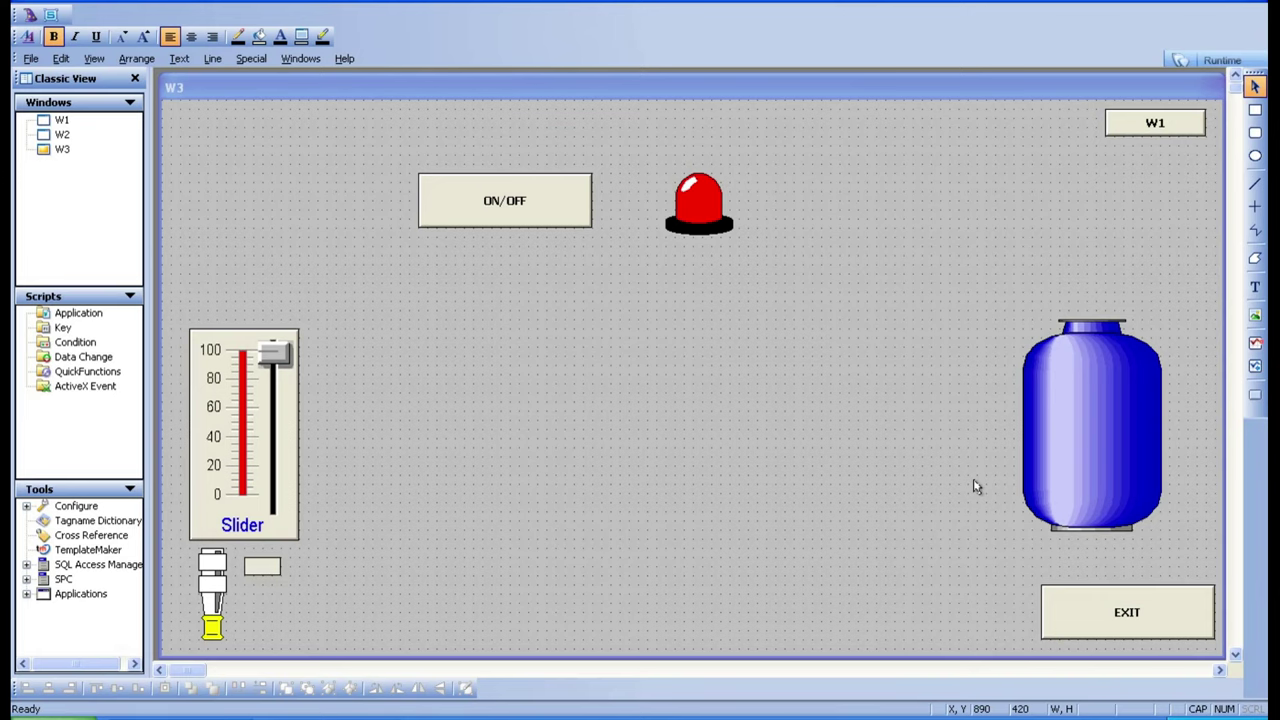
left_click(1109, 453)
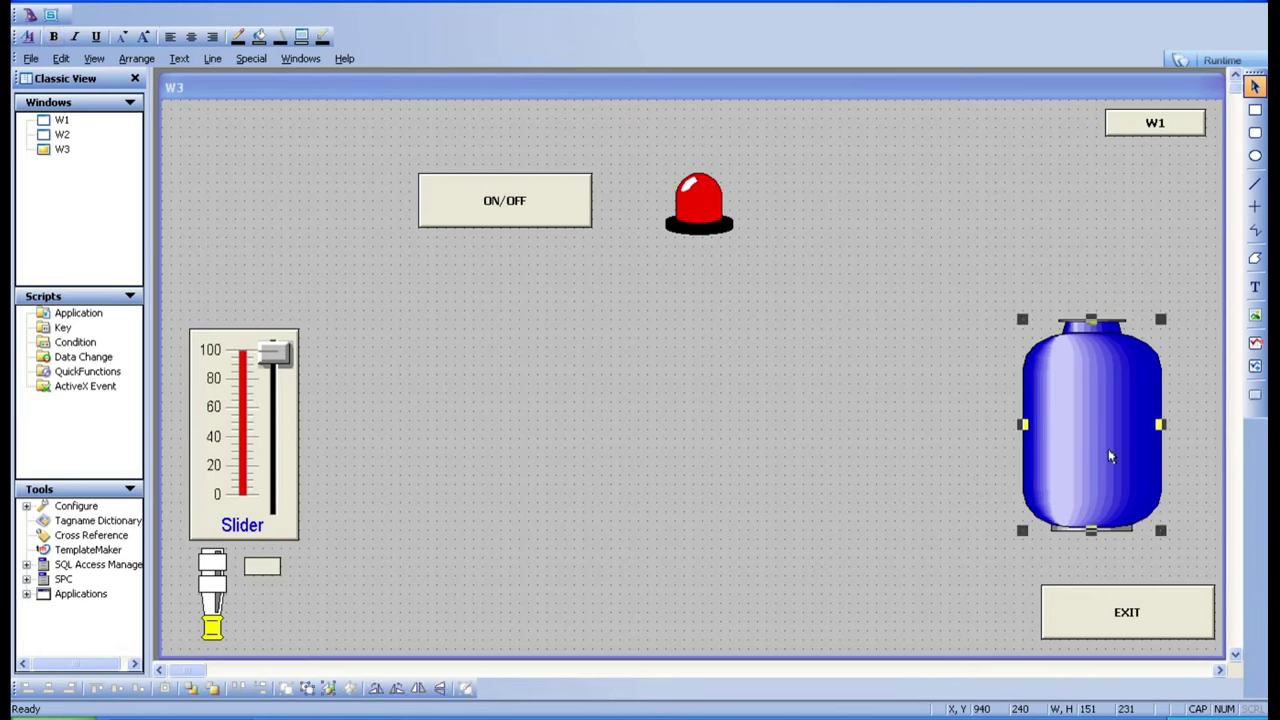
Step: Move the blue tank beside the slider and add the text ### next to the tank's lower right side
left_click_drag(1109, 456, 532, 464)
left_click(657, 500)
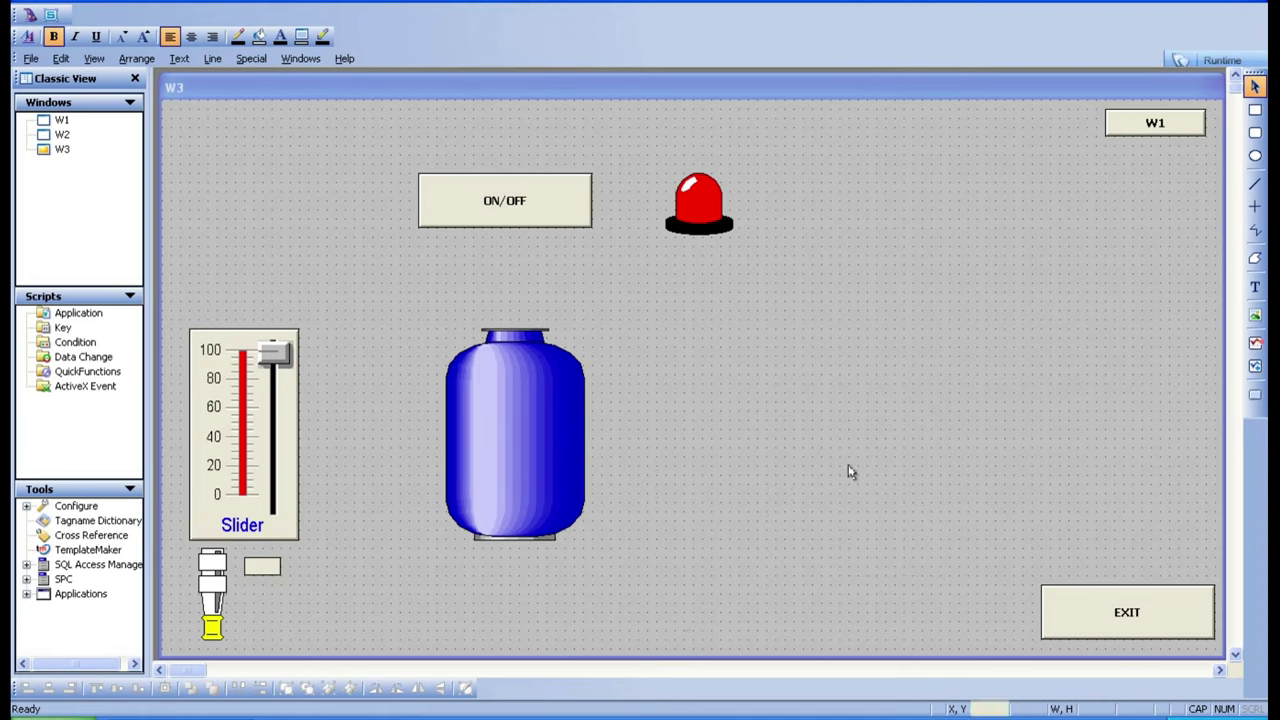
left_click(1253, 288)
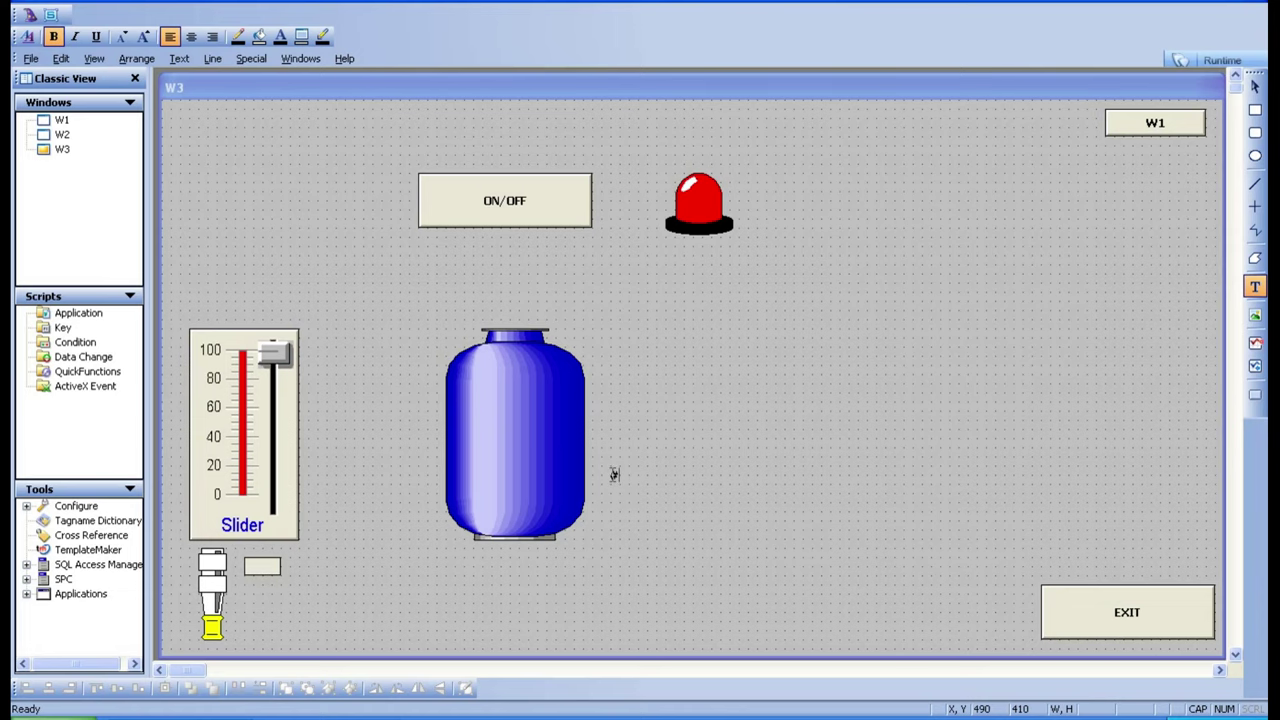
left_click(690, 526)
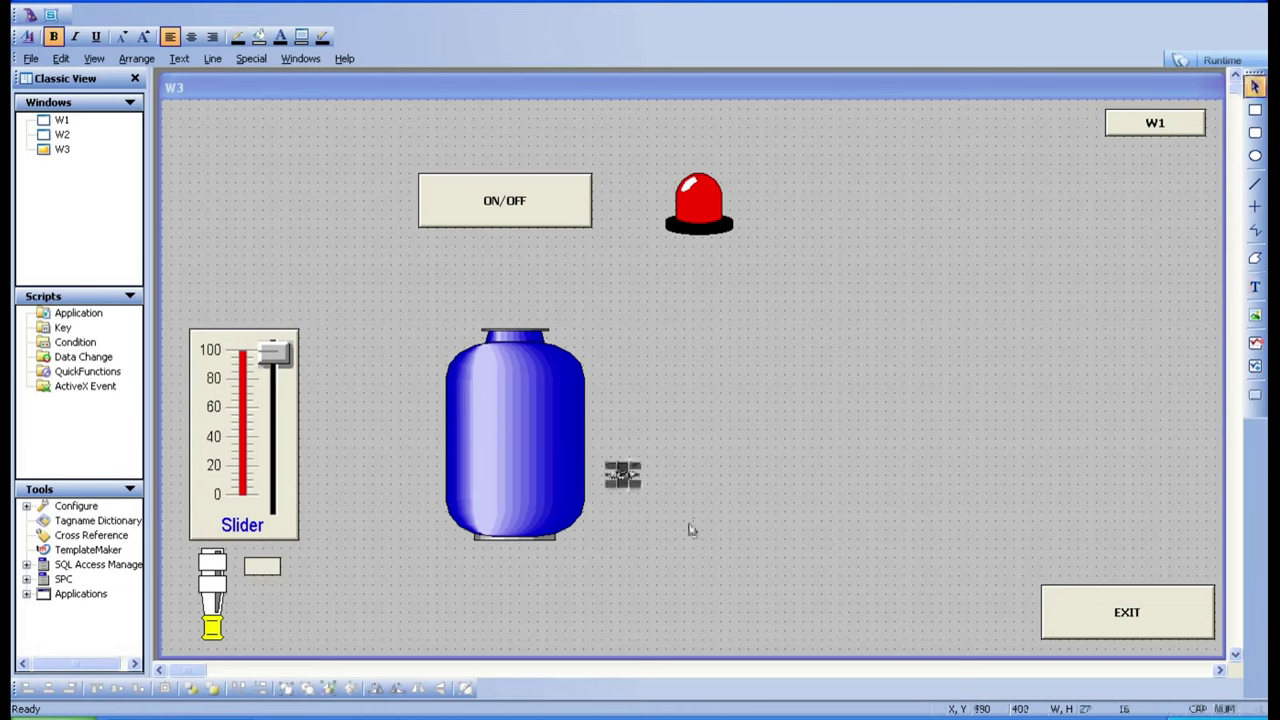
left_click(669, 534)
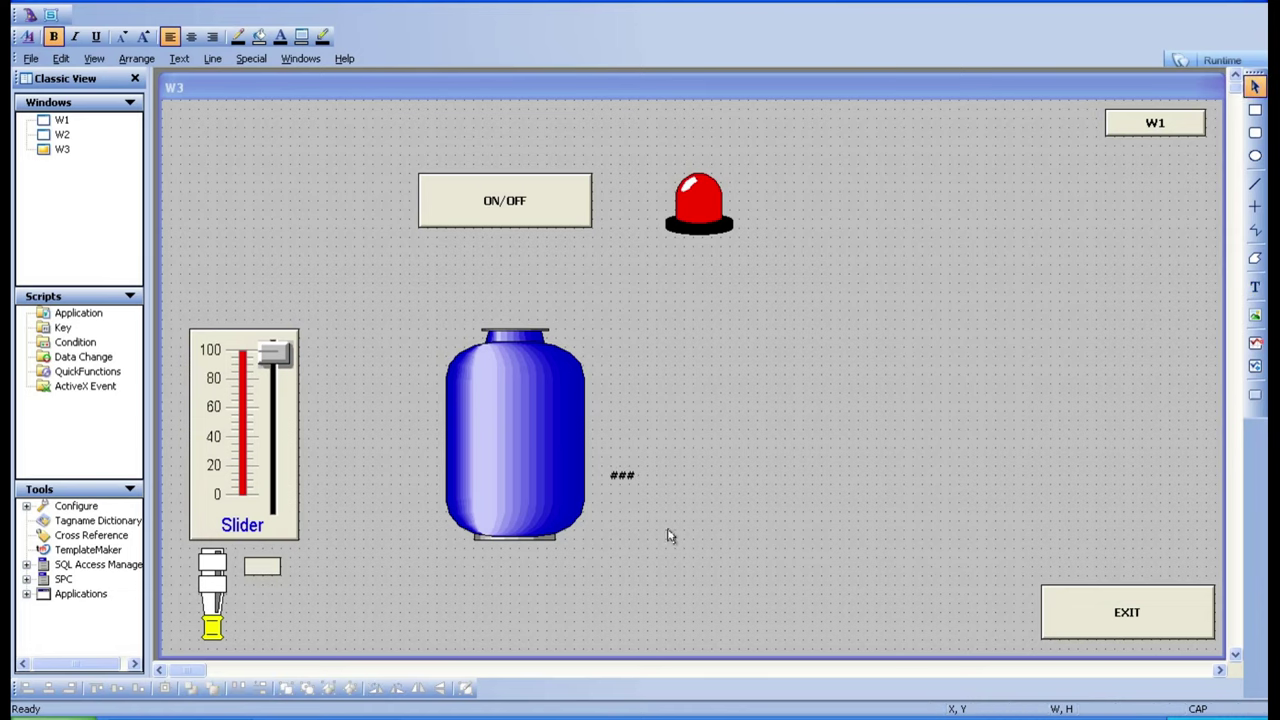
Step: Give the ### text beside the tank an analog value display link with the expression LEVEL
double_click(624, 478)
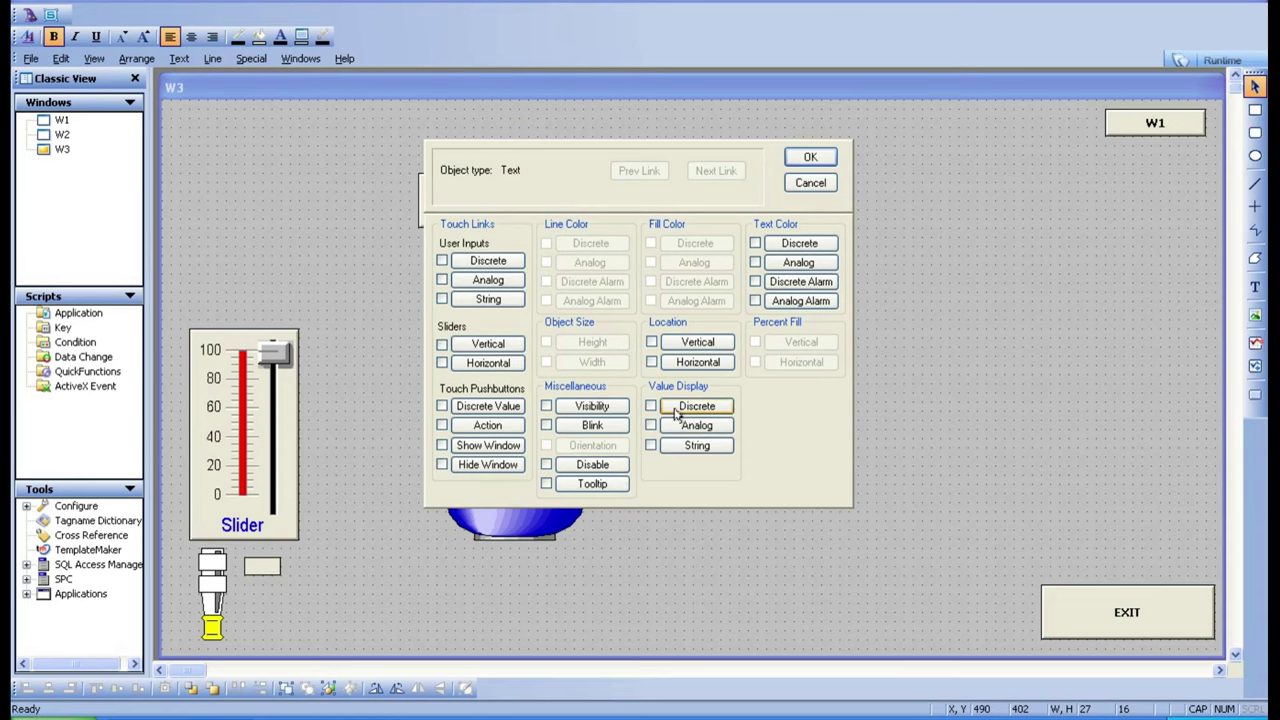
left_click(677, 432)
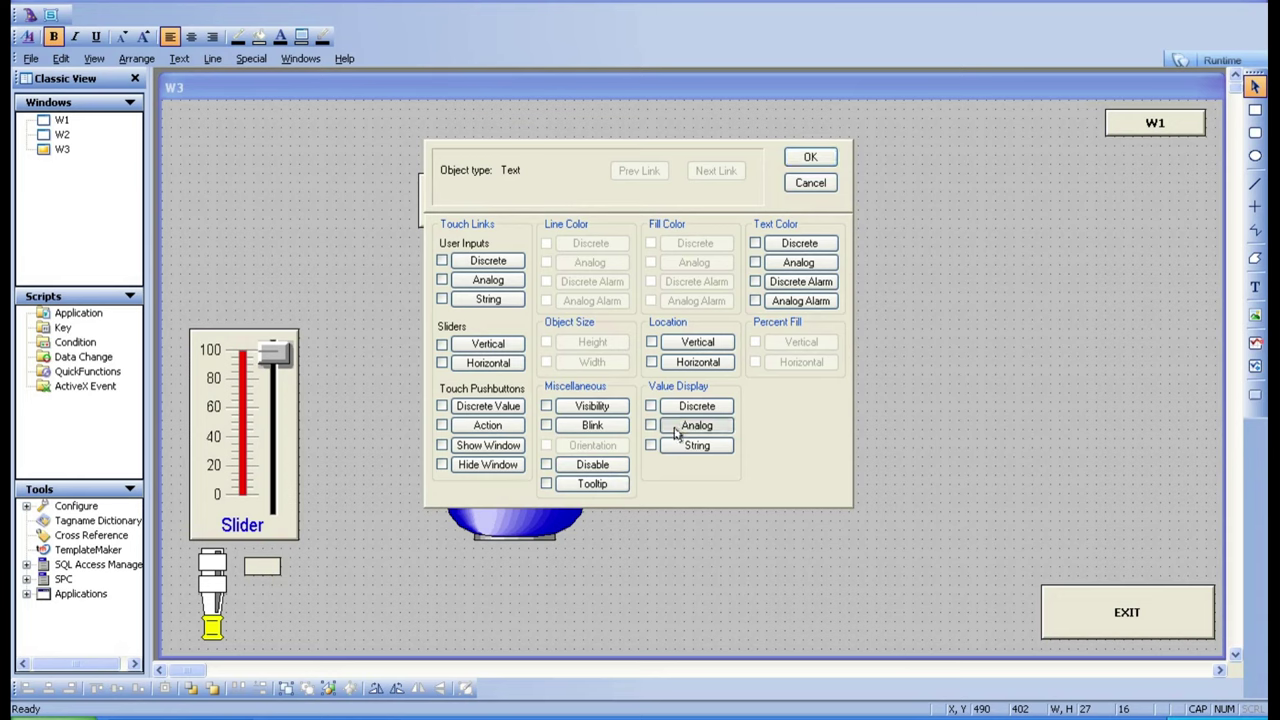
double_click(497, 278)
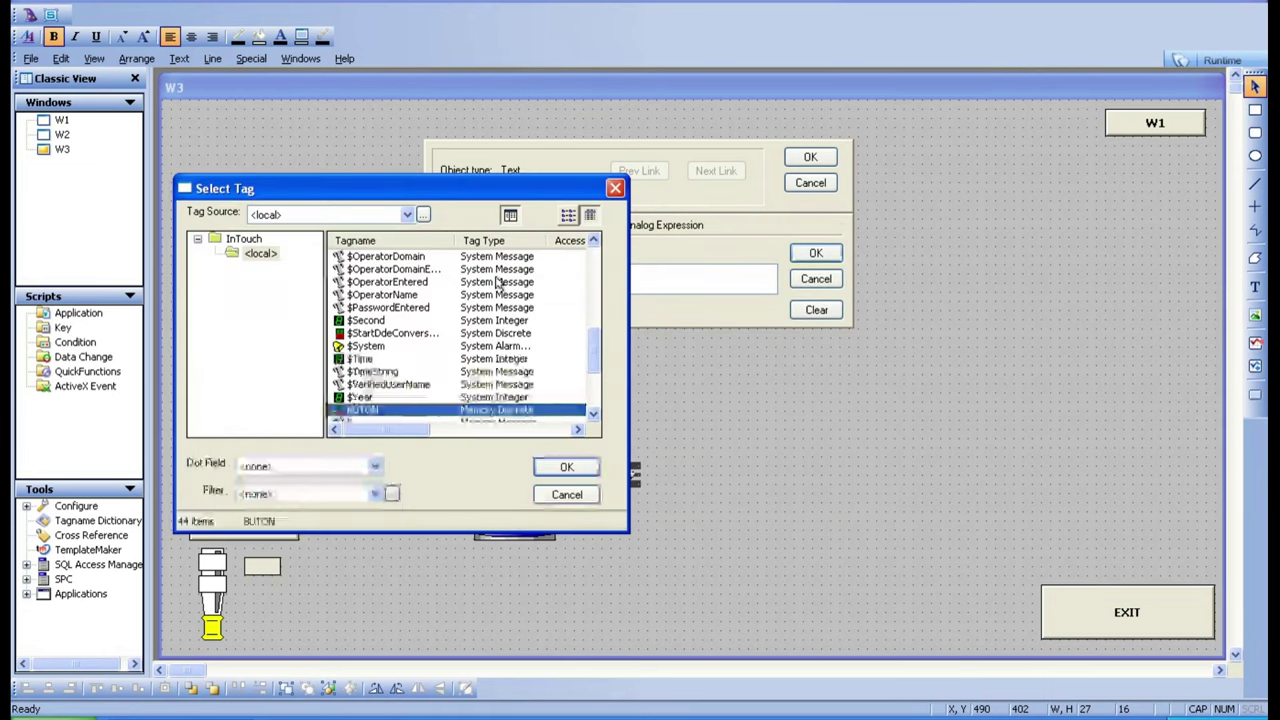
left_click(593, 395)
double_click(371, 347)
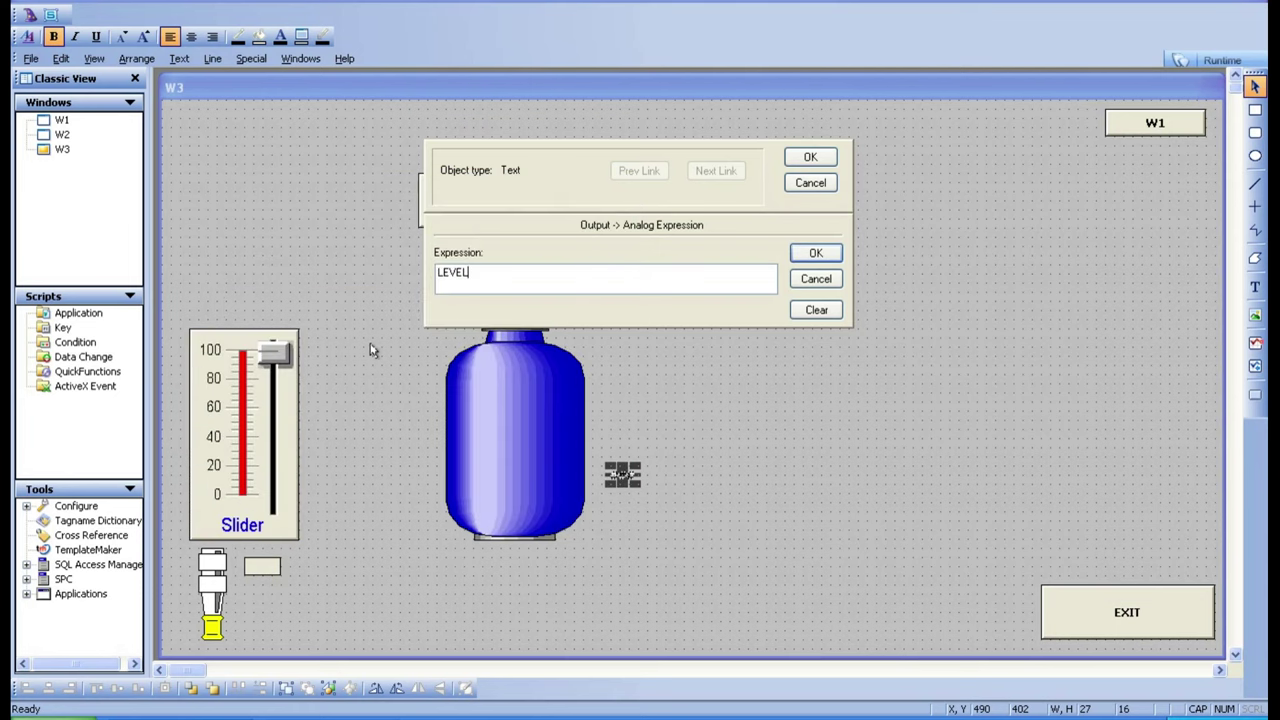
left_click(820, 256)
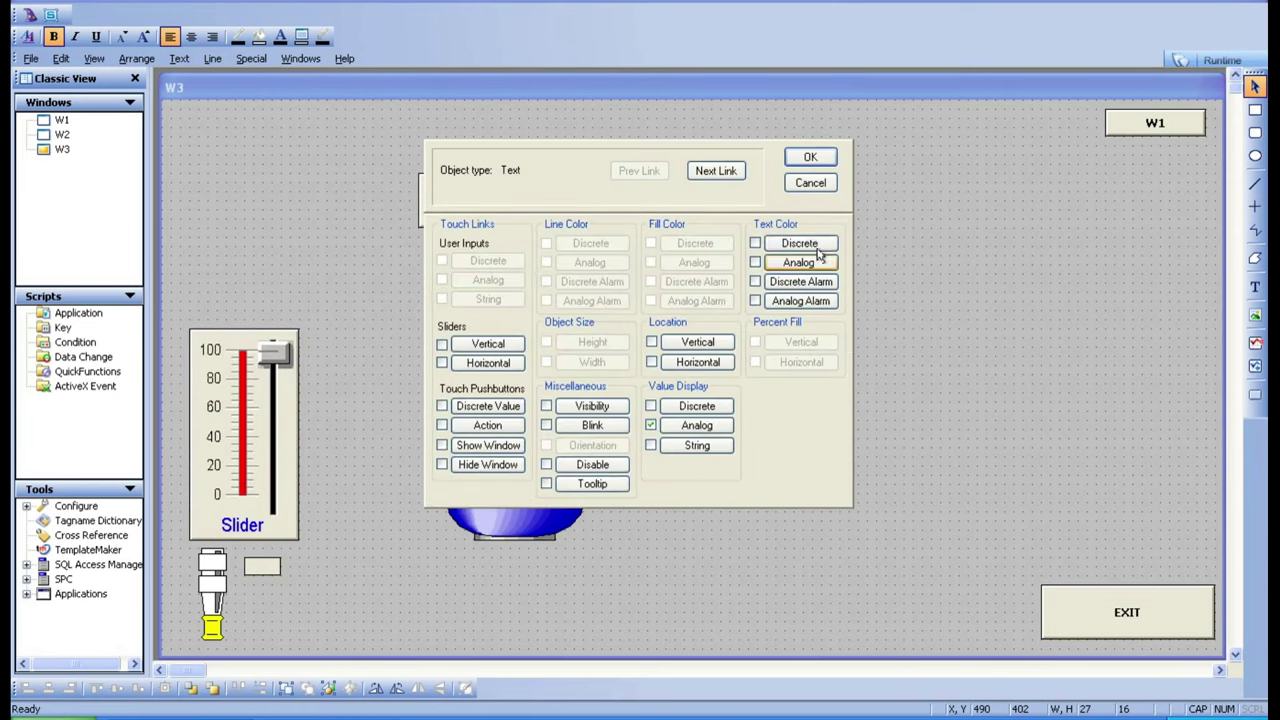
left_click(822, 157)
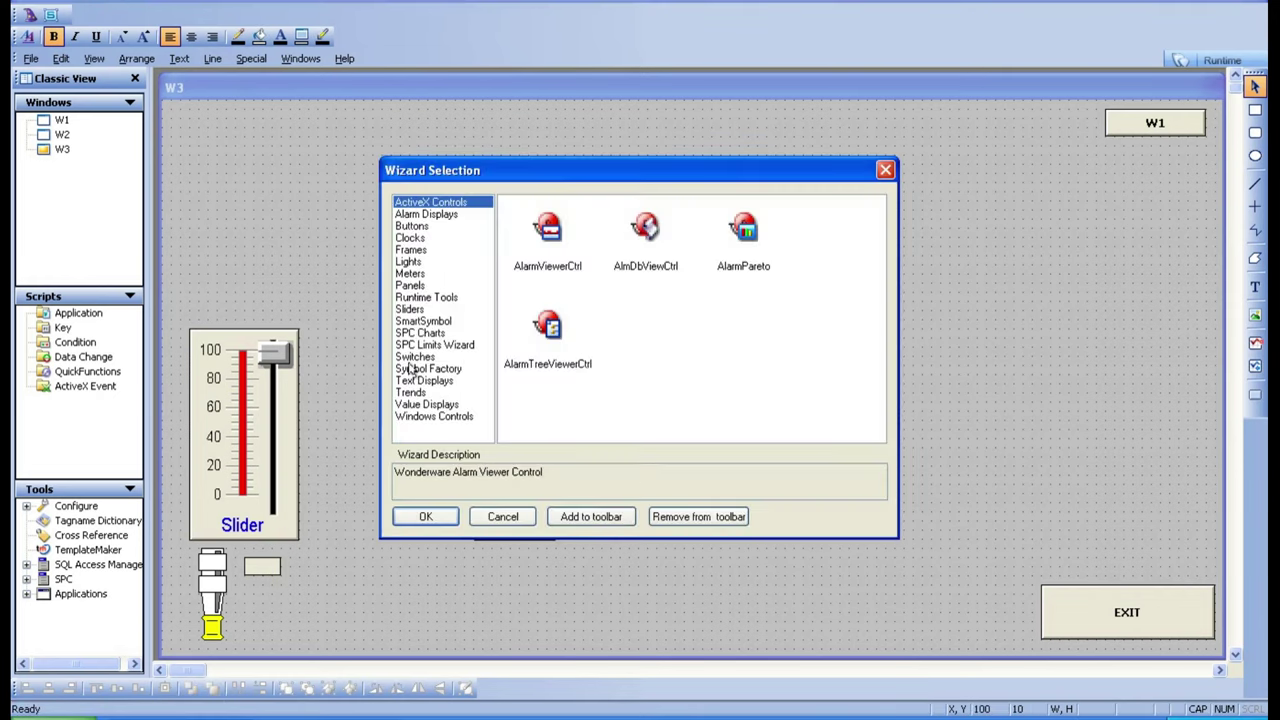
Step: Insert a Knob Switch from the Switches wizards below and to the right of the red lamp, and assign it the tagname SW1
left_click(414, 357)
left_click(742, 240)
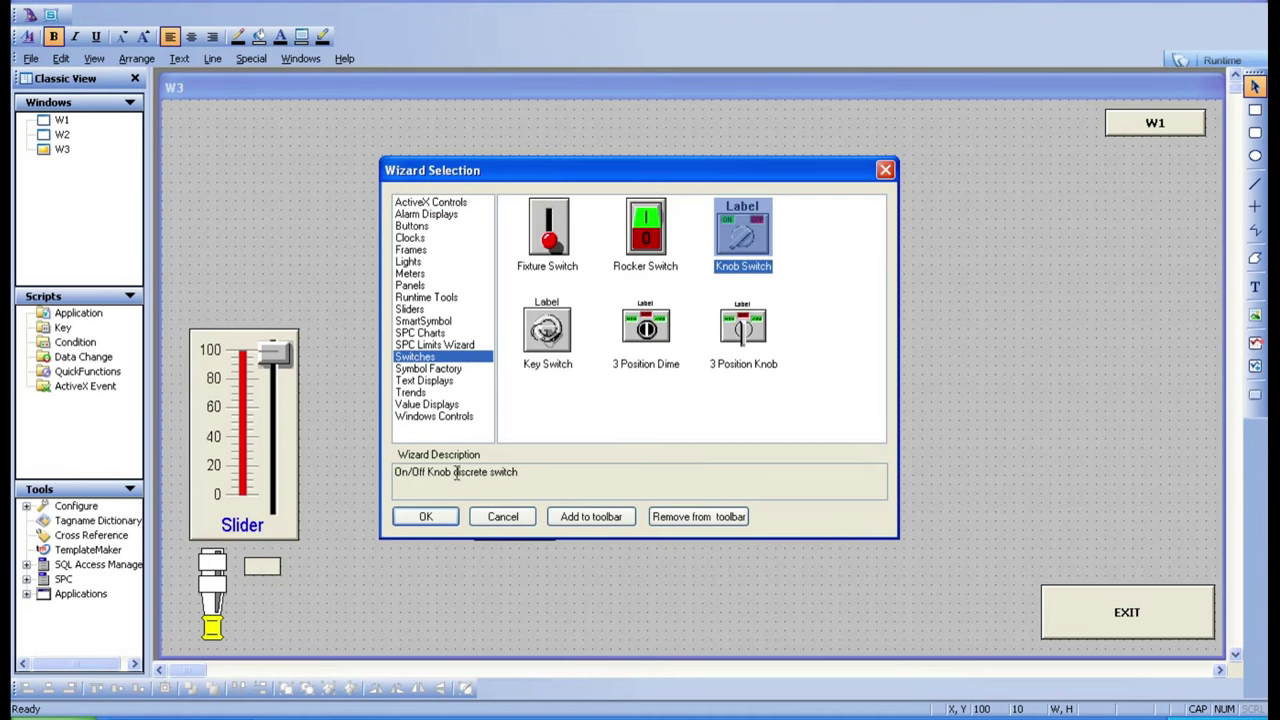
left_click(426, 516)
left_click(790, 305)
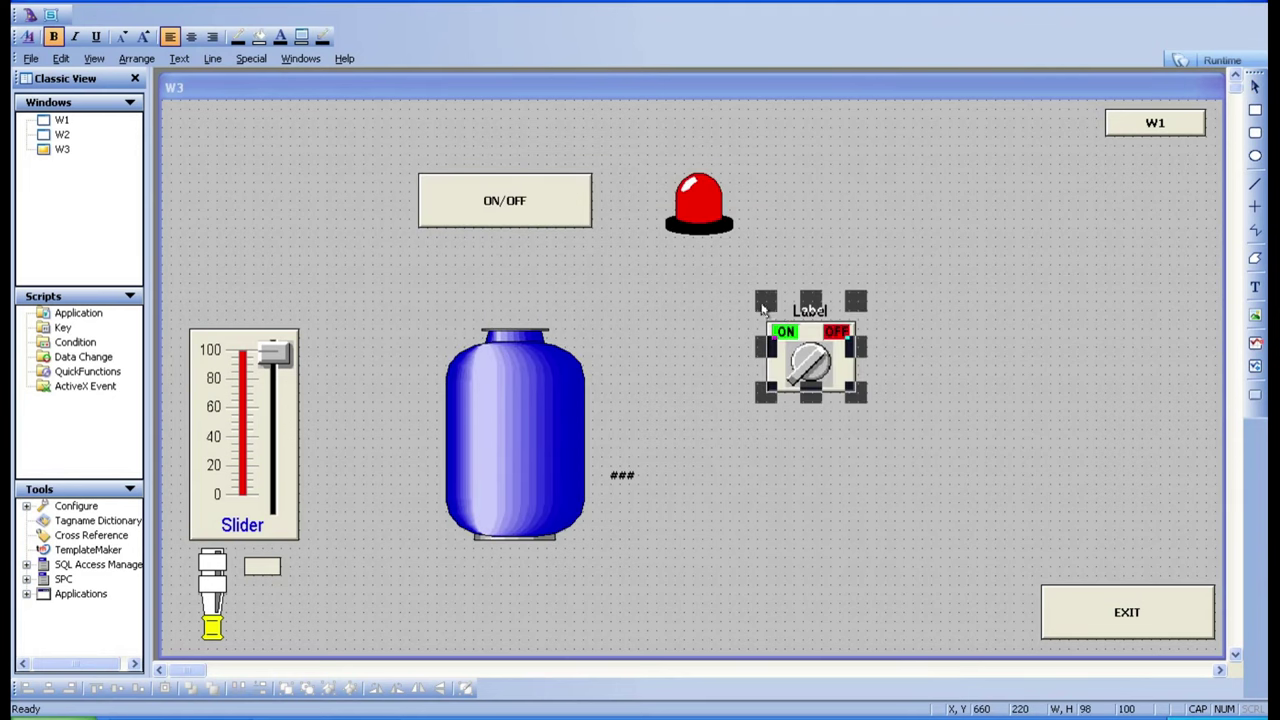
double_click(792, 330)
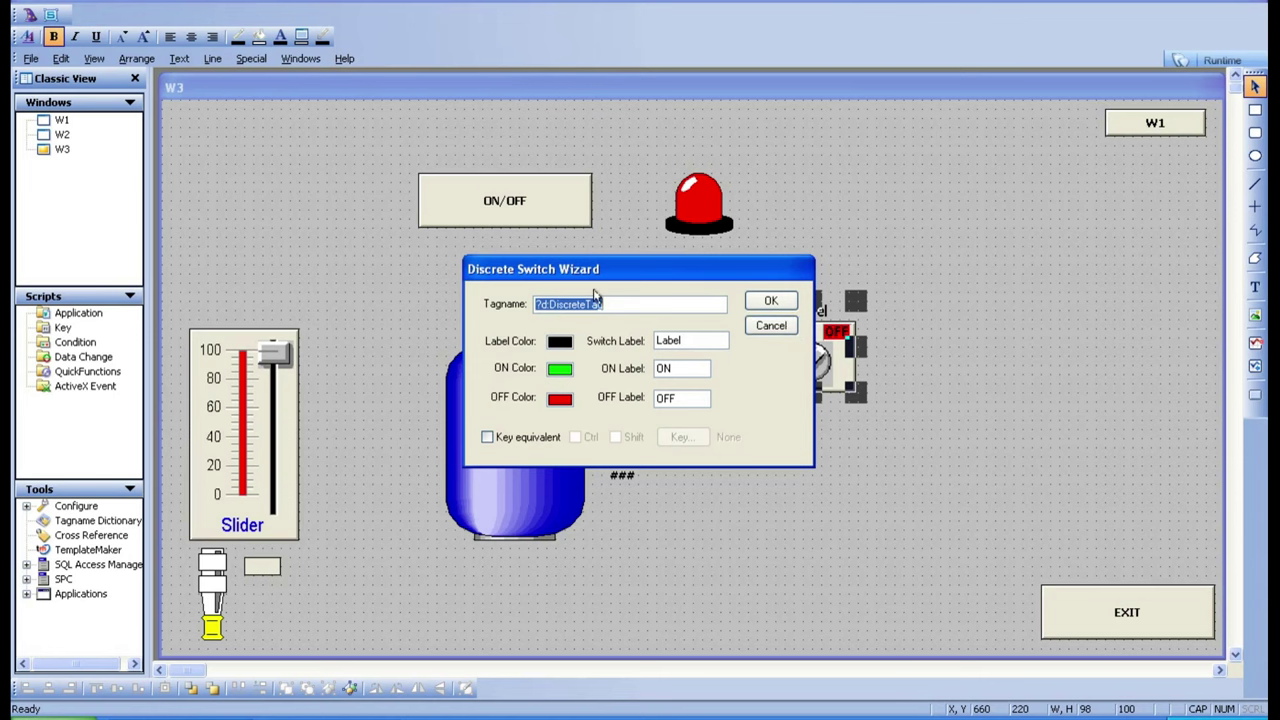
key("BackSpace")
type("SW1")
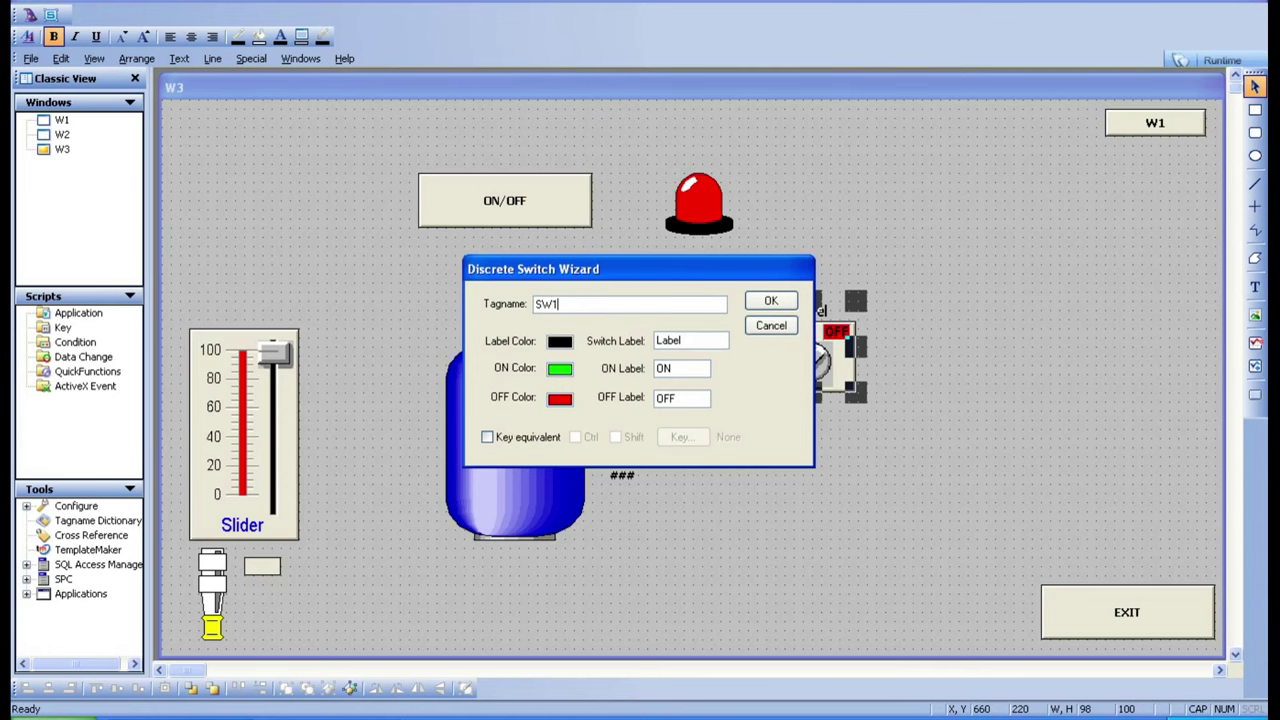
left_click(771, 301)
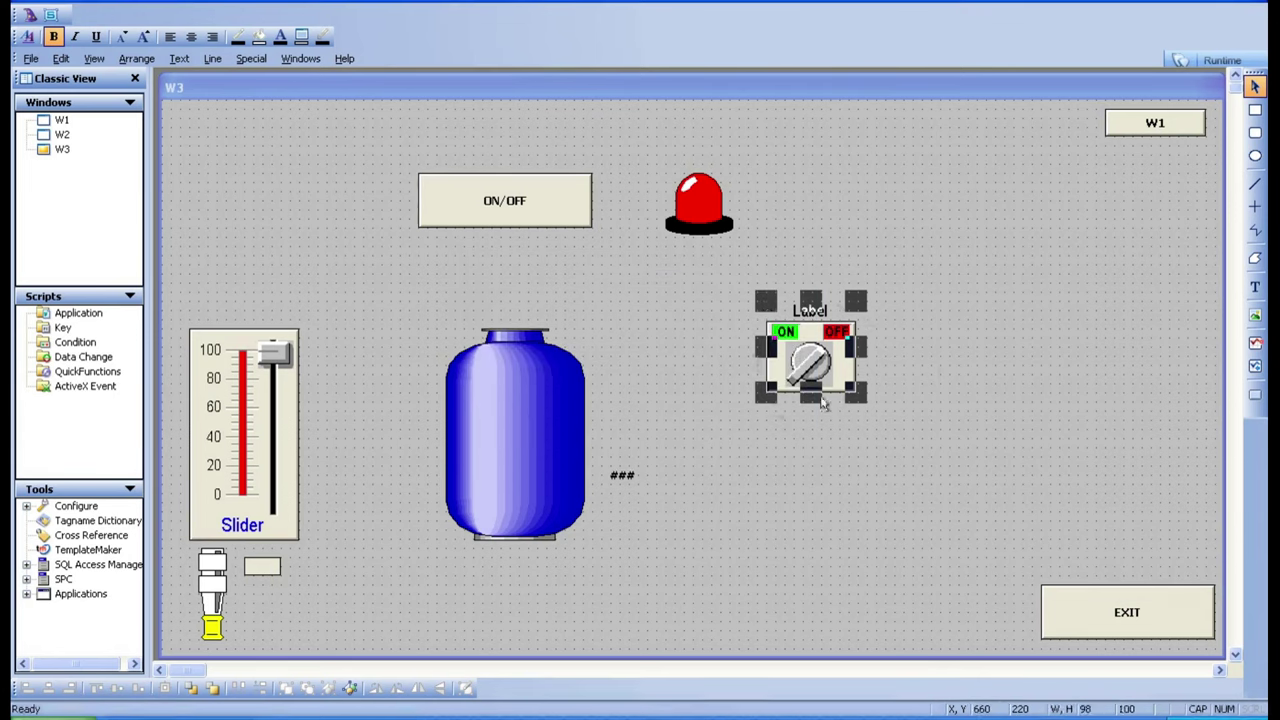
left_click(976, 421)
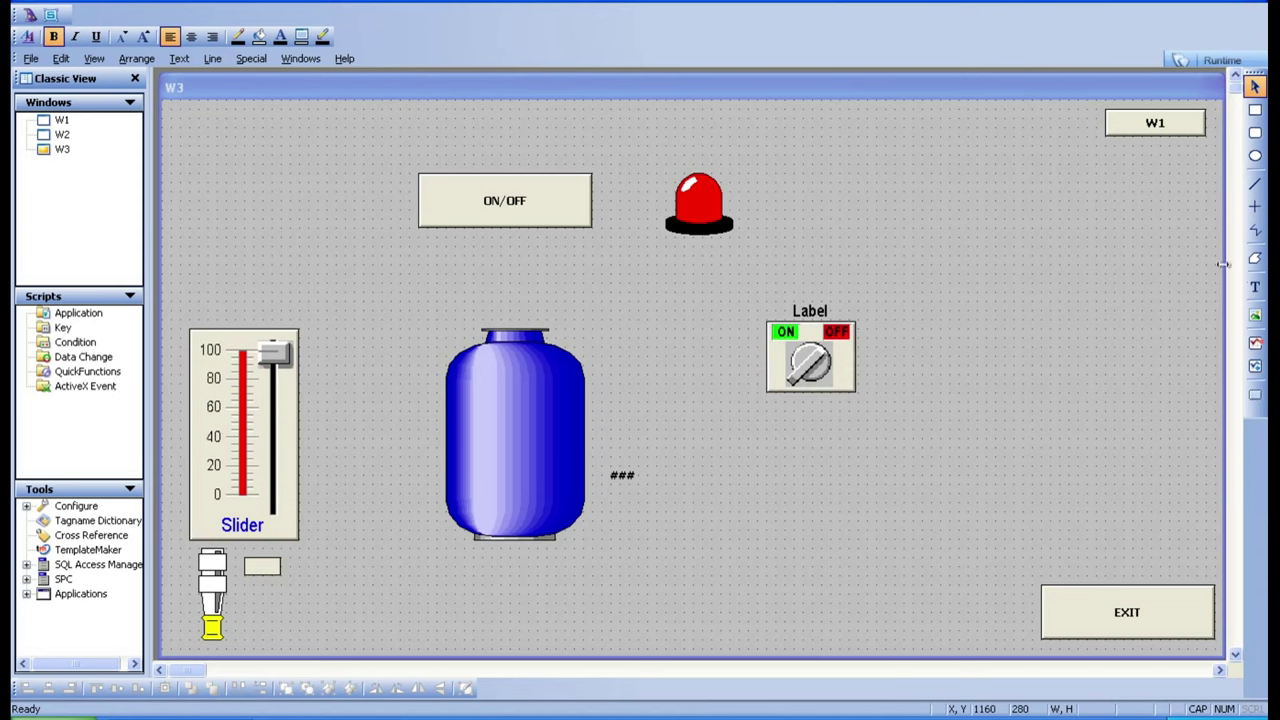
Step: Add ### text beside the knob switch and give it a discrete value display link for SW1 with messages ON and OFF
left_click(1255, 287)
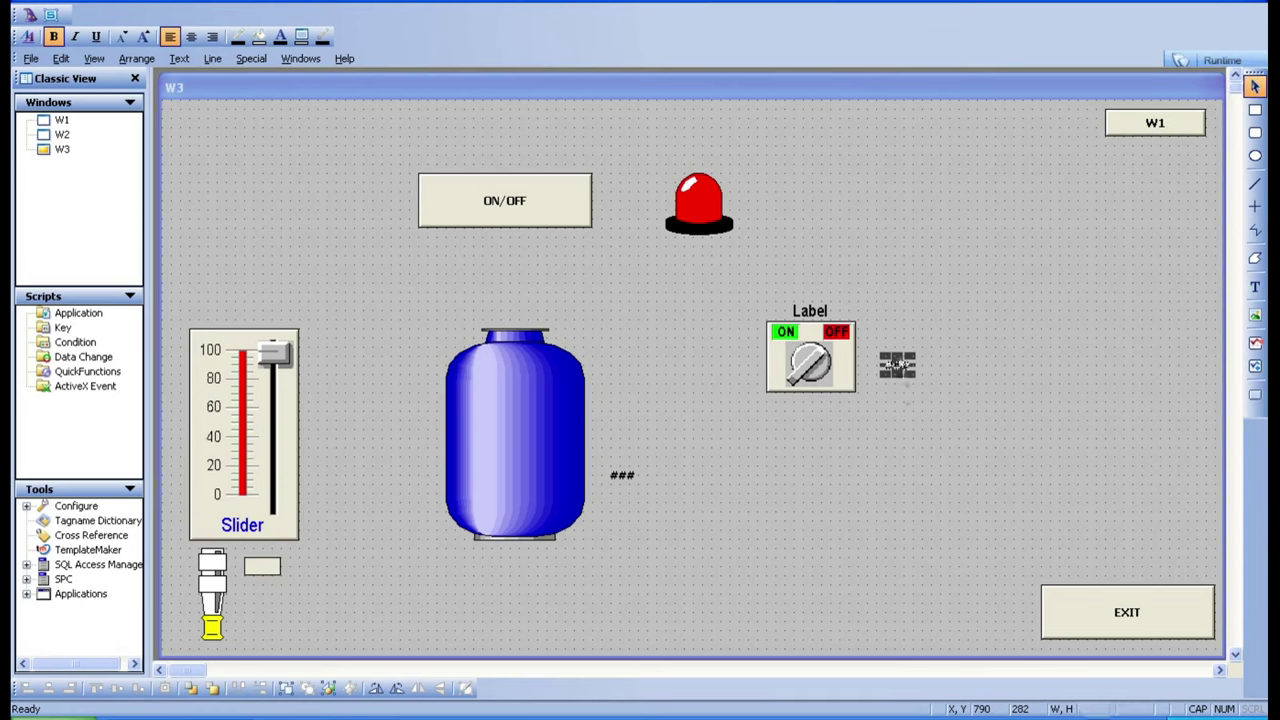
double_click(897, 368)
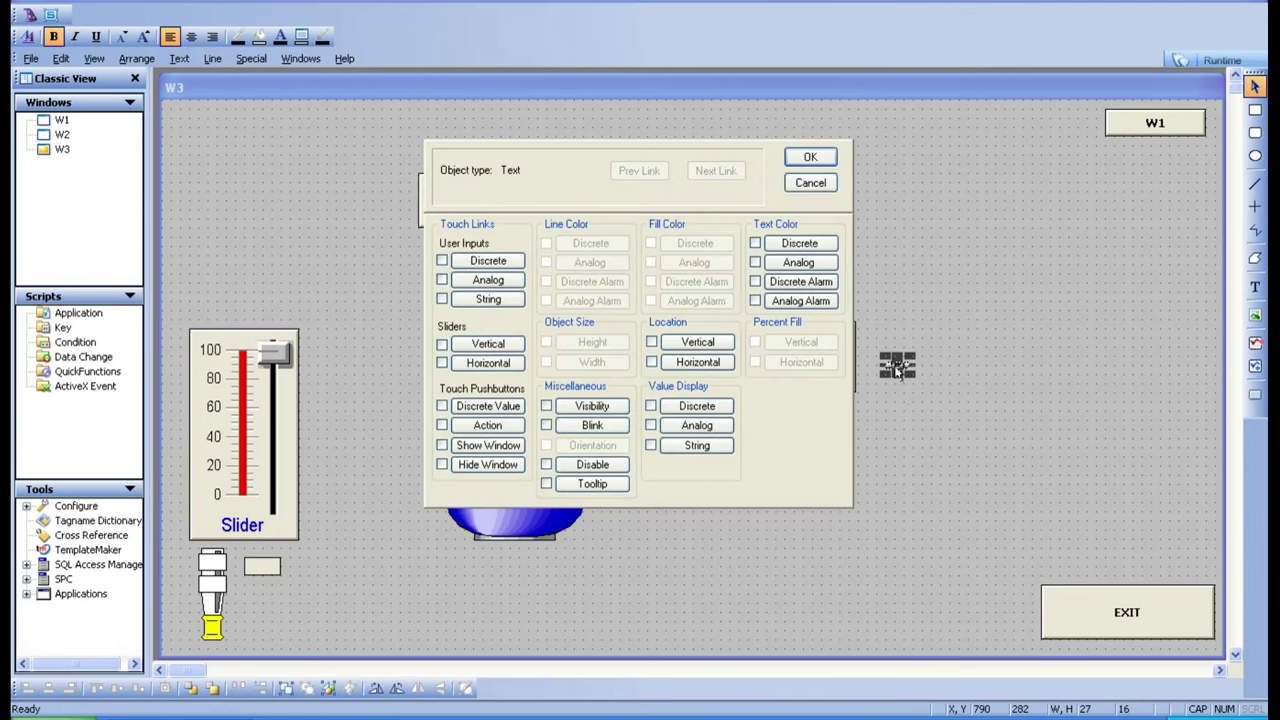
left_click(713, 408)
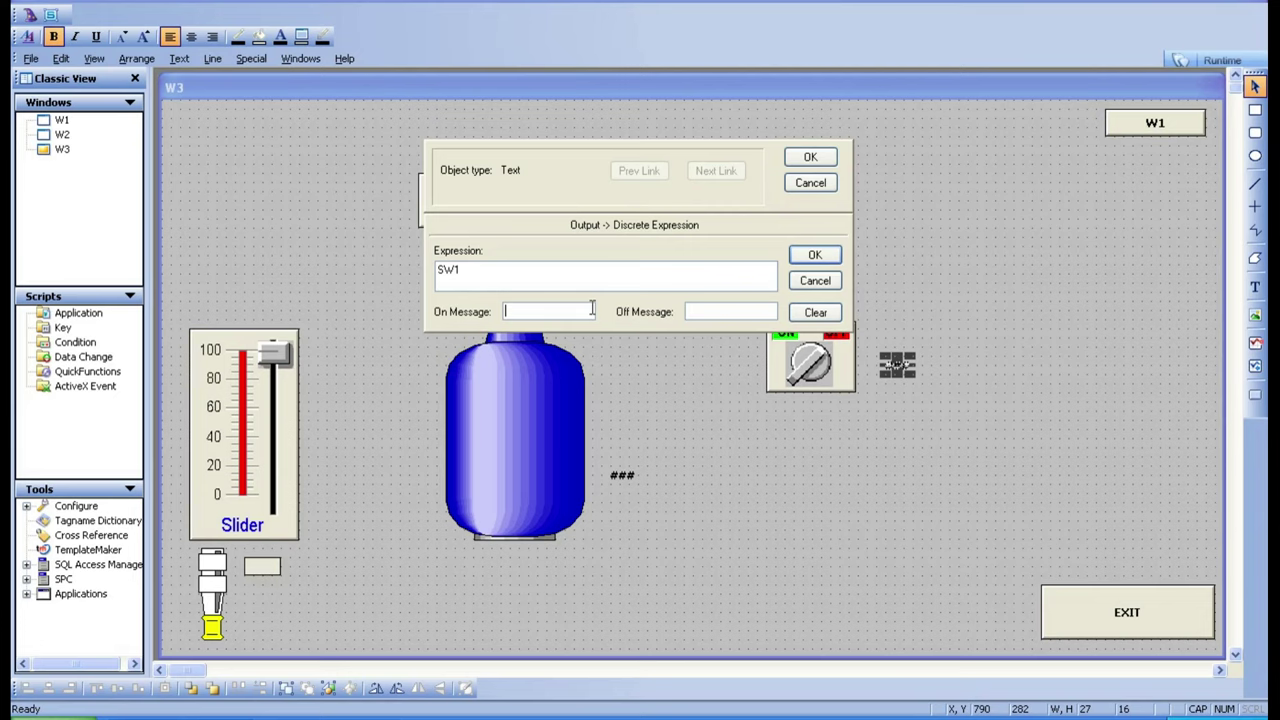
left_click(575, 310)
left_click(815, 254)
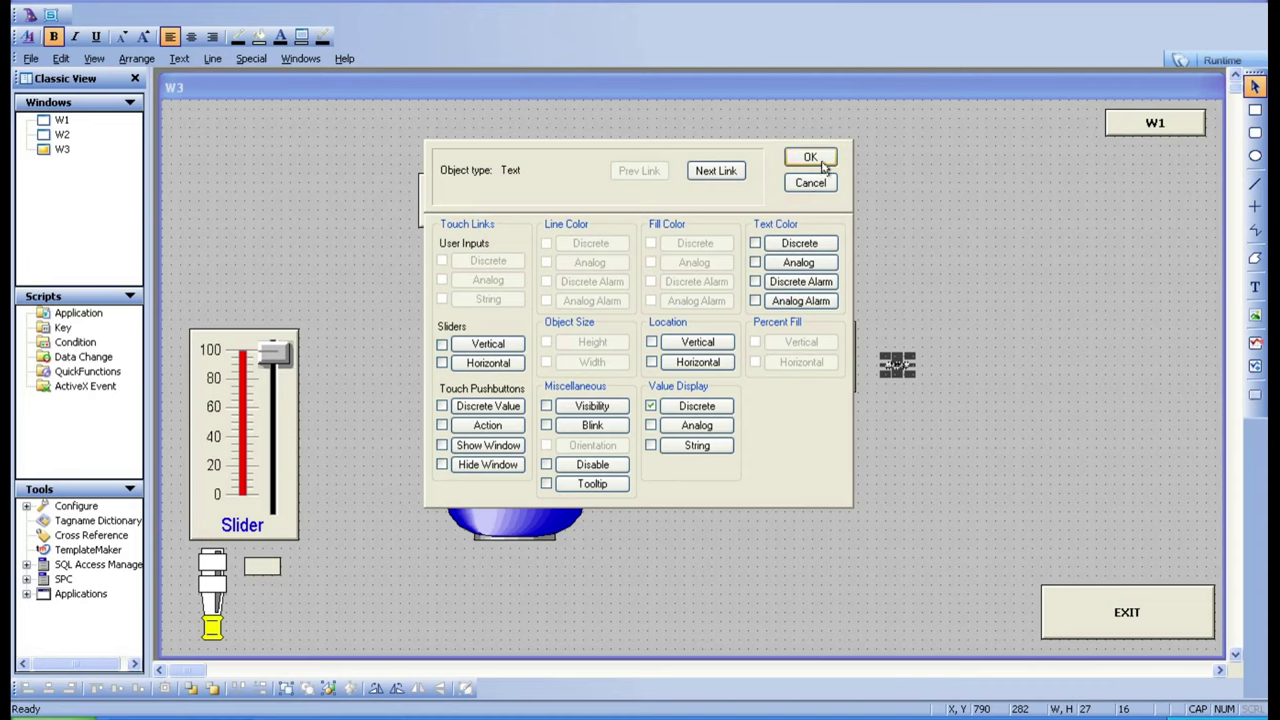
left_click(815, 160)
Step: Test window W3 in runtime by turning the knob switch on and entering tank values of 78 and 100
left_click(1213, 62)
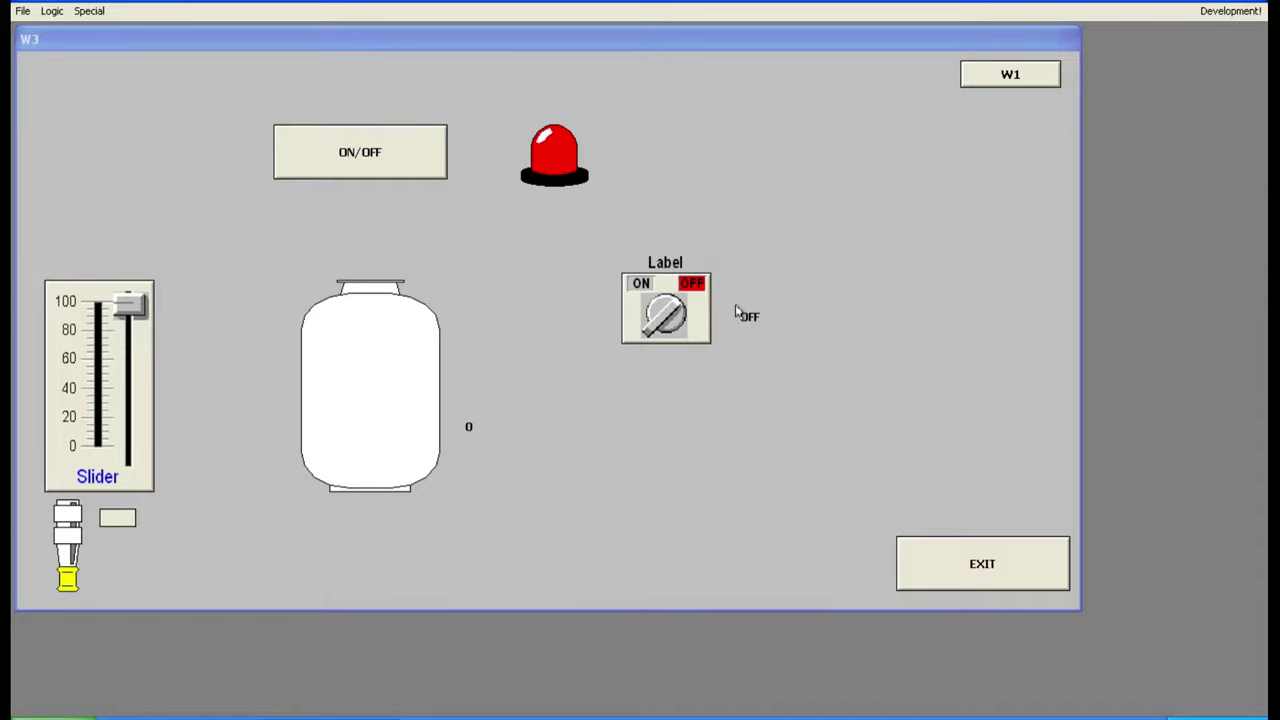
left_click(703, 320)
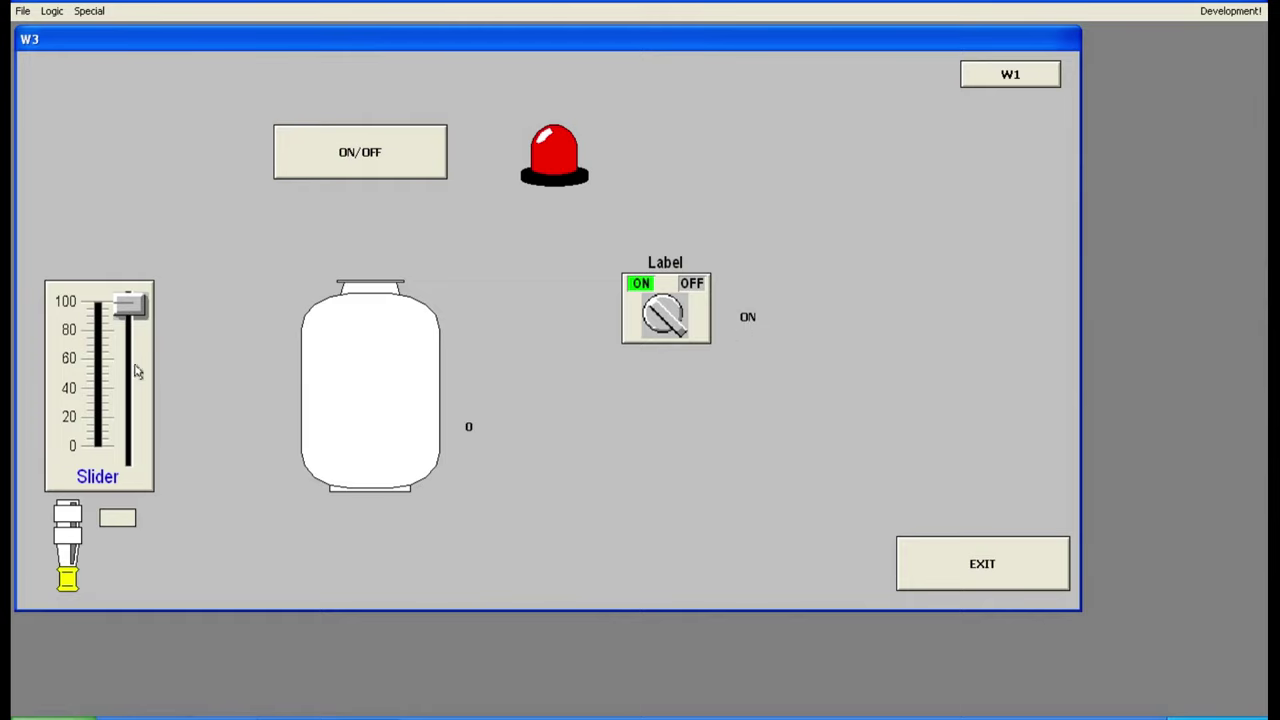
left_click(128, 316)
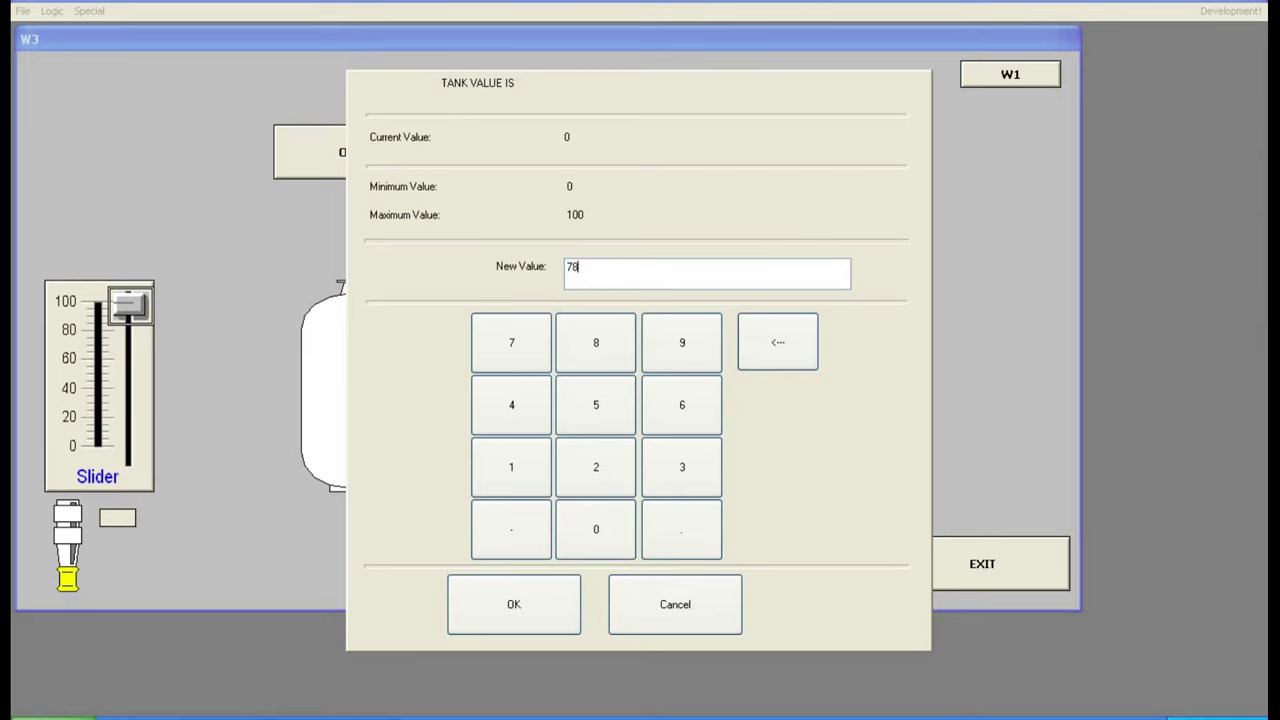
type("78")
key("Return")
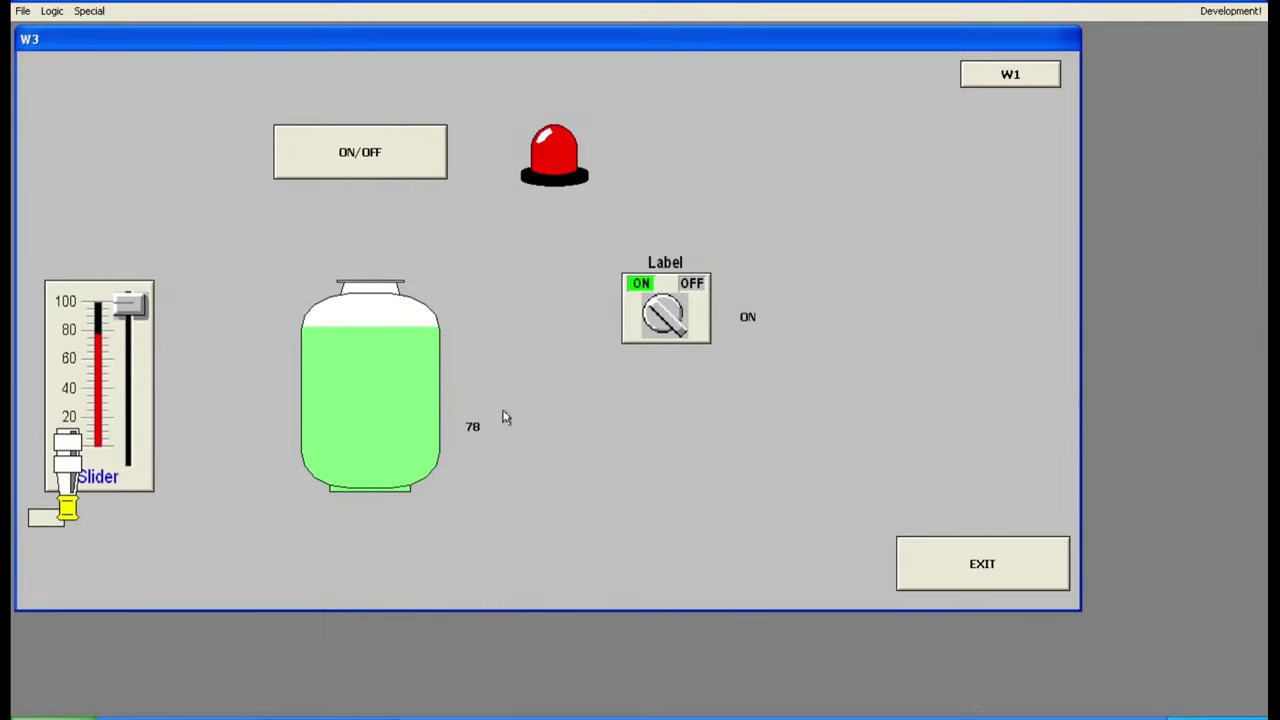
left_click(128, 316)
type("100")
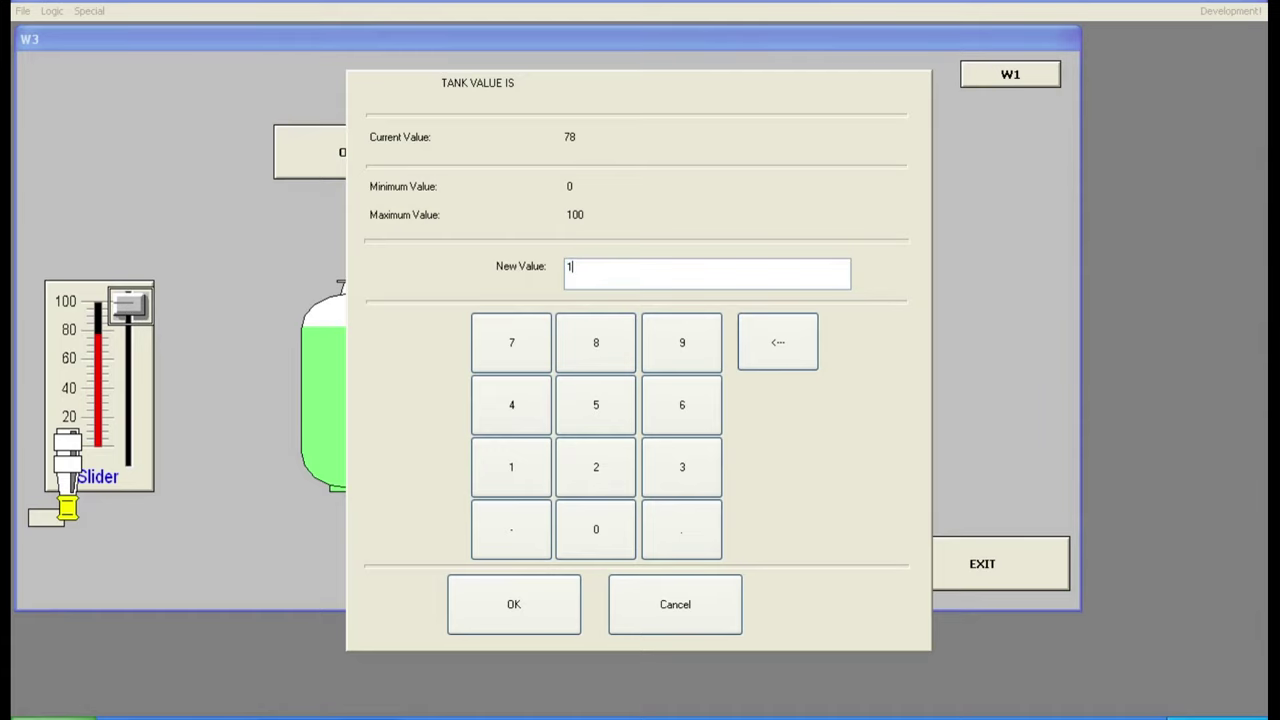
key("Return")
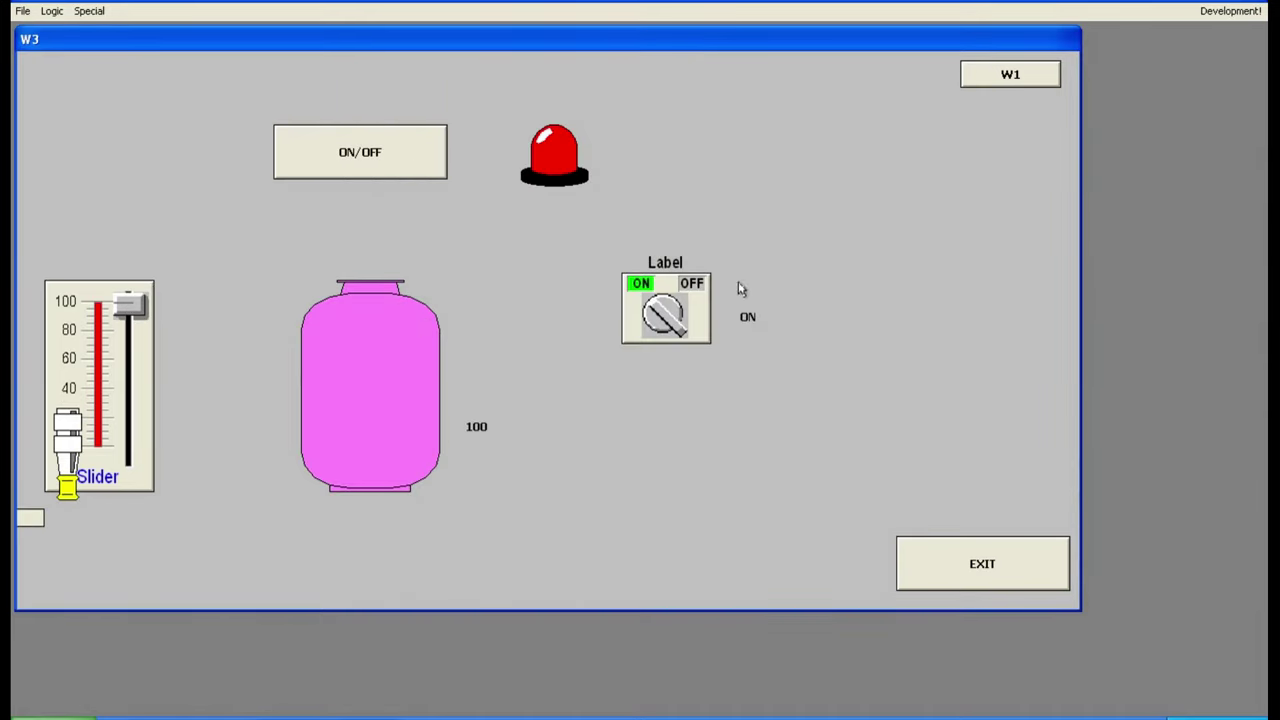
Step: Turn the knob switch off, set the tank value to 0, and return to development
left_click(663, 316)
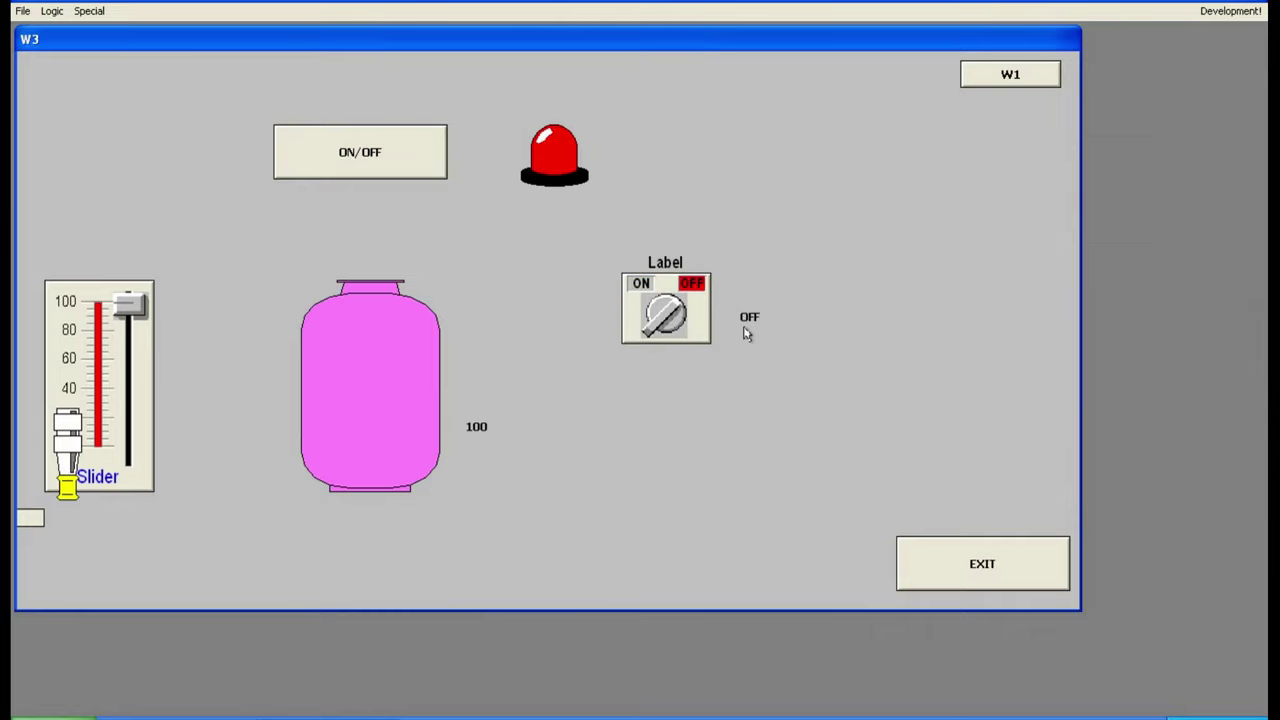
left_click(130, 310)
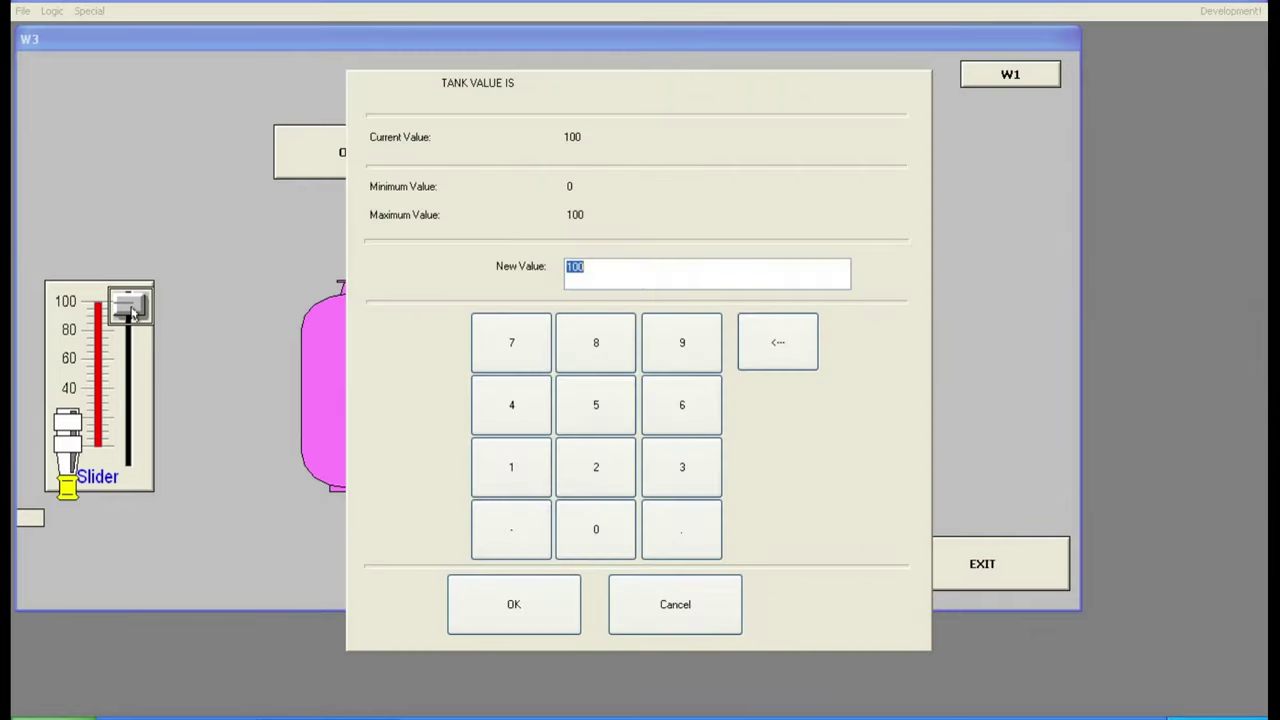
type("0")
key("Return")
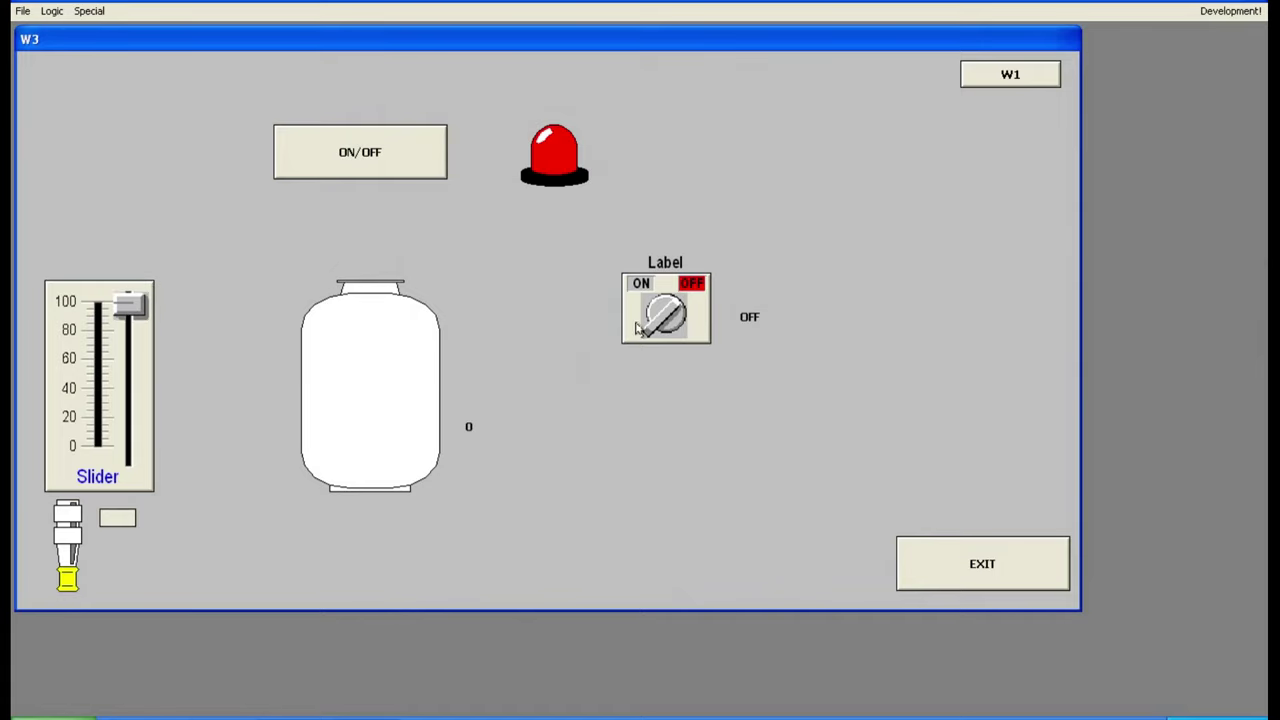
left_click(1230, 11)
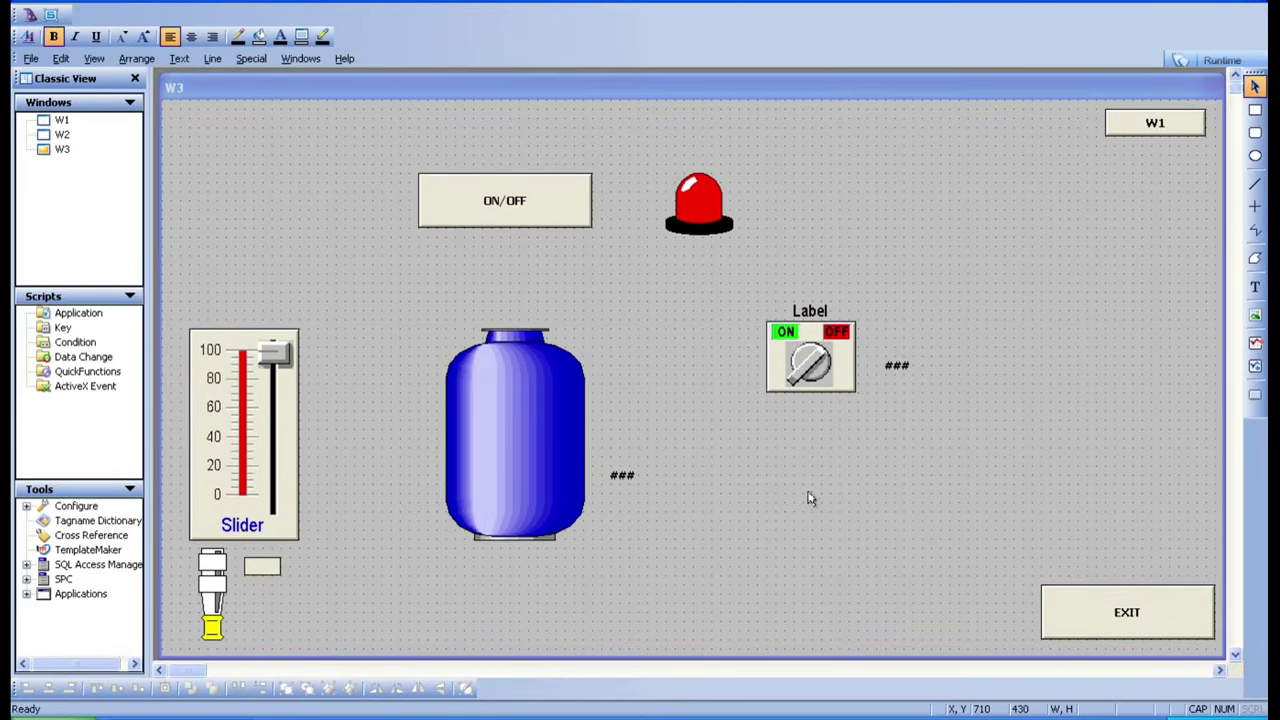
Step: Review the value display links of the text beside the tank and close them without changes
double_click(620, 475)
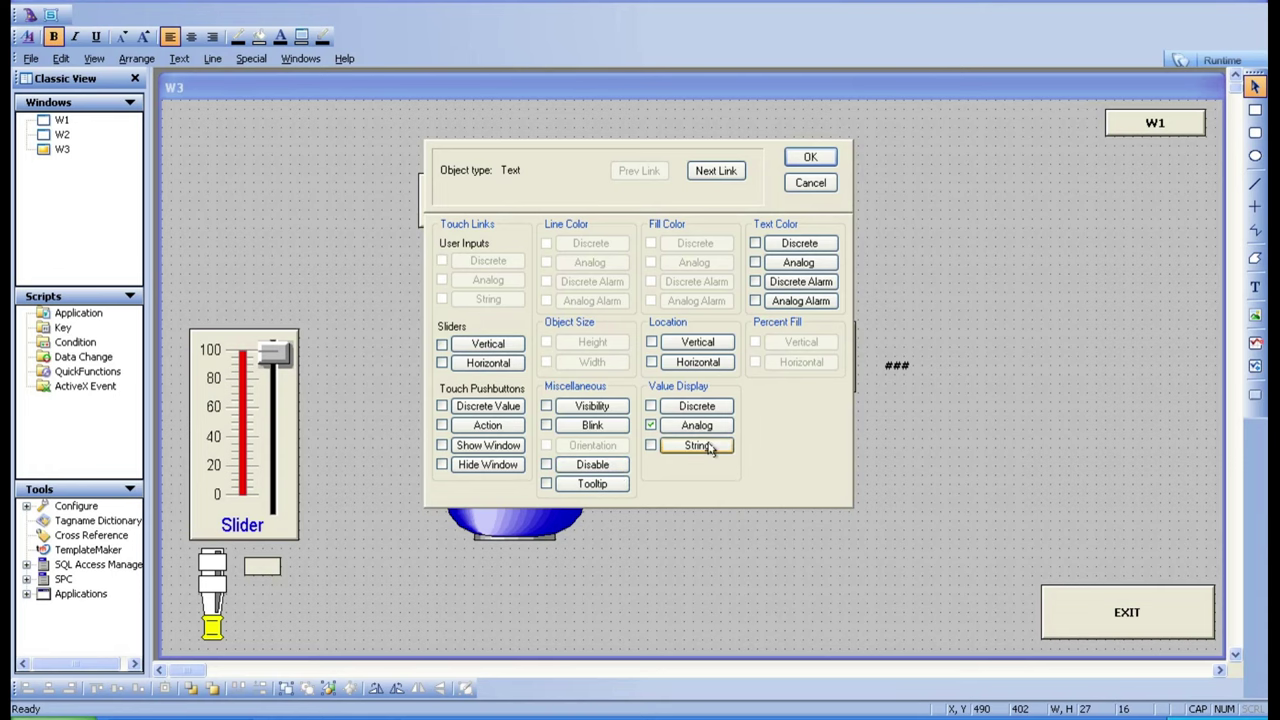
left_click(810, 183)
left_click(831, 517)
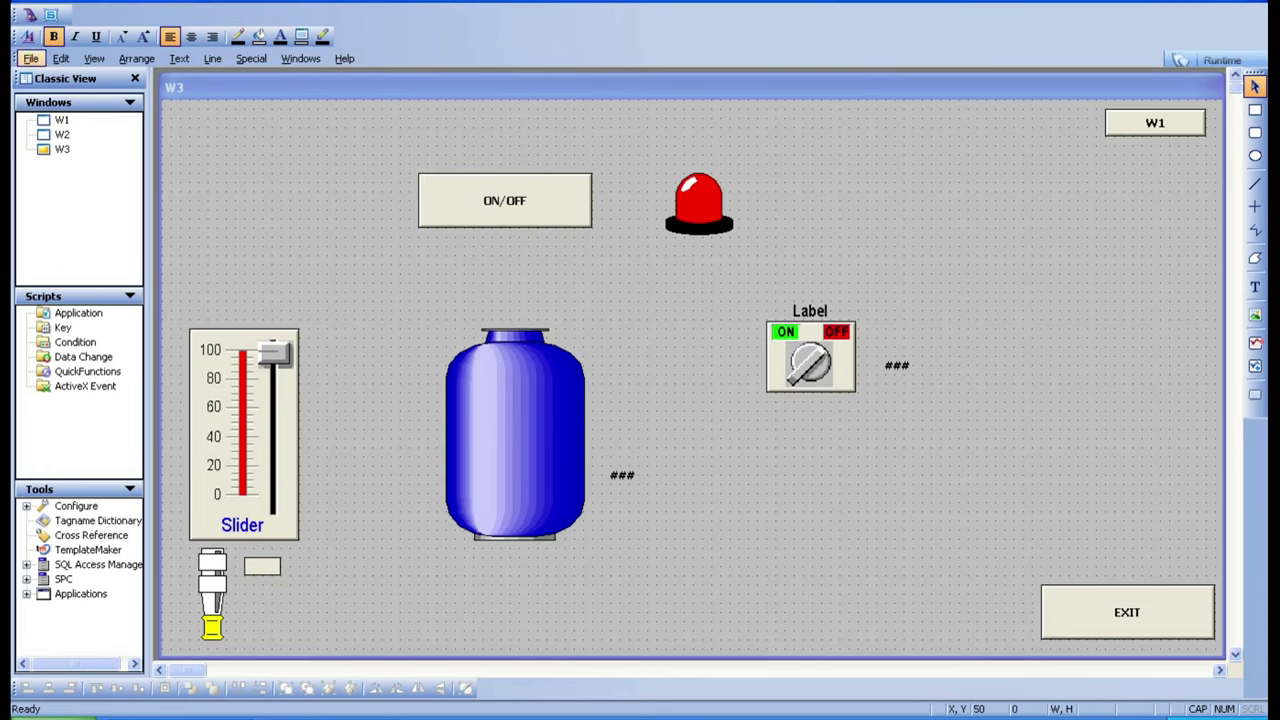
Step: Place a Message Tag Display from the Text Displays wizards below the knob switch in window W3
left_click(30, 14)
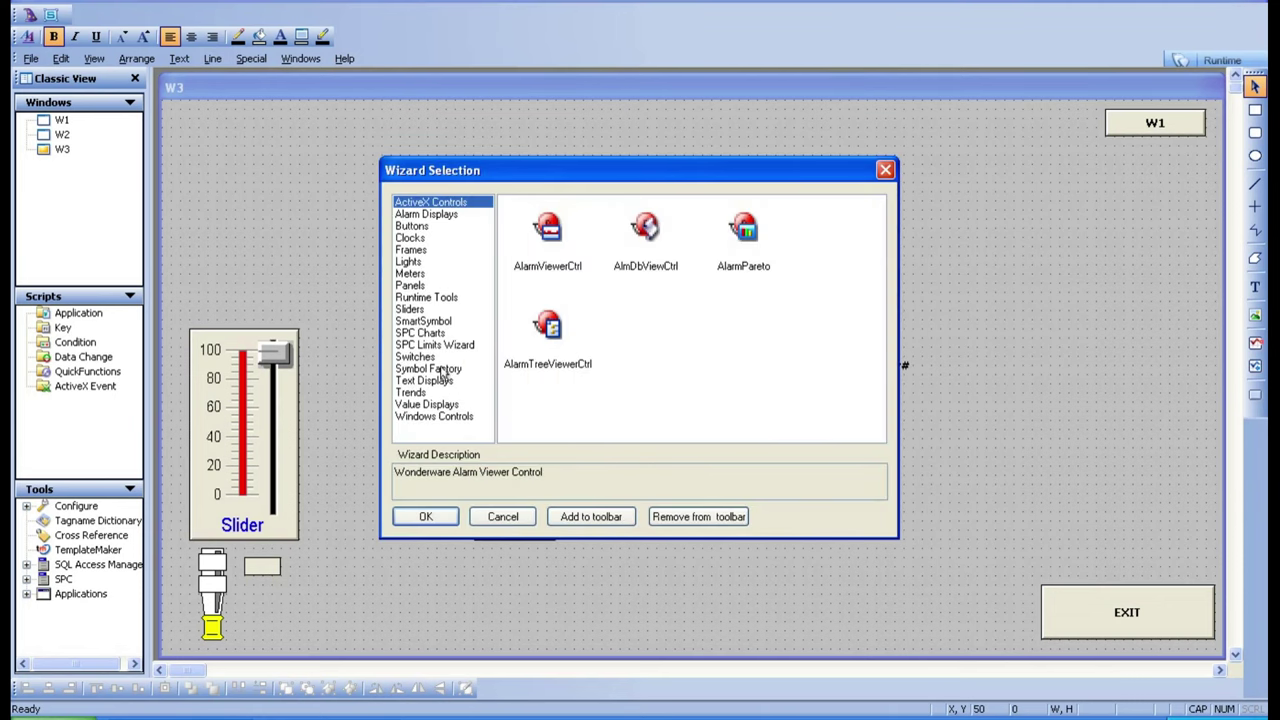
left_click(424, 405)
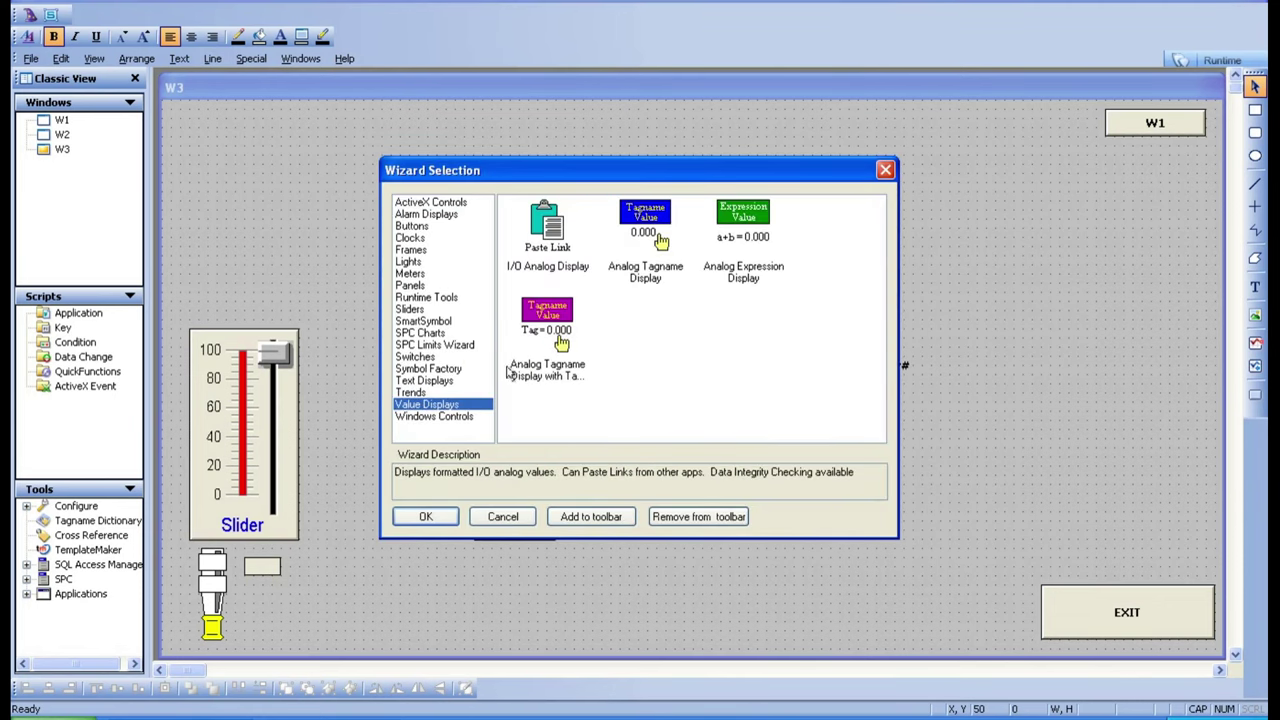
left_click(427, 384)
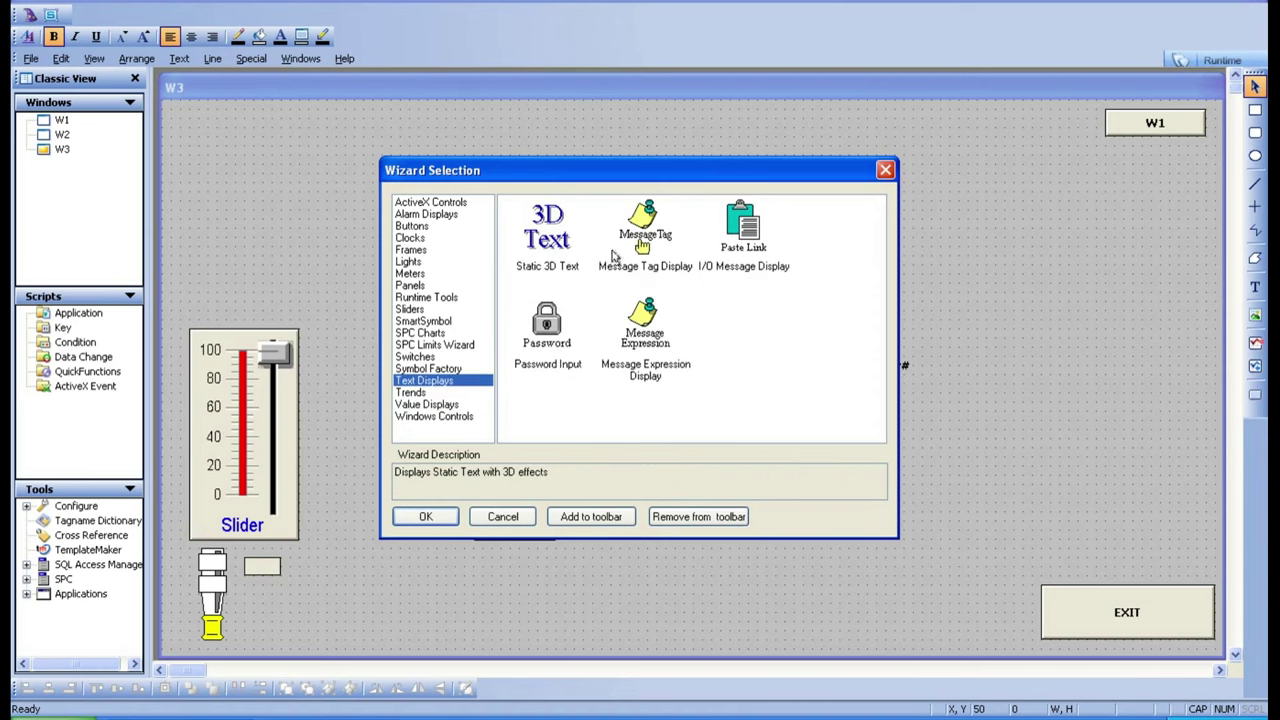
left_click(630, 264)
left_click(432, 519)
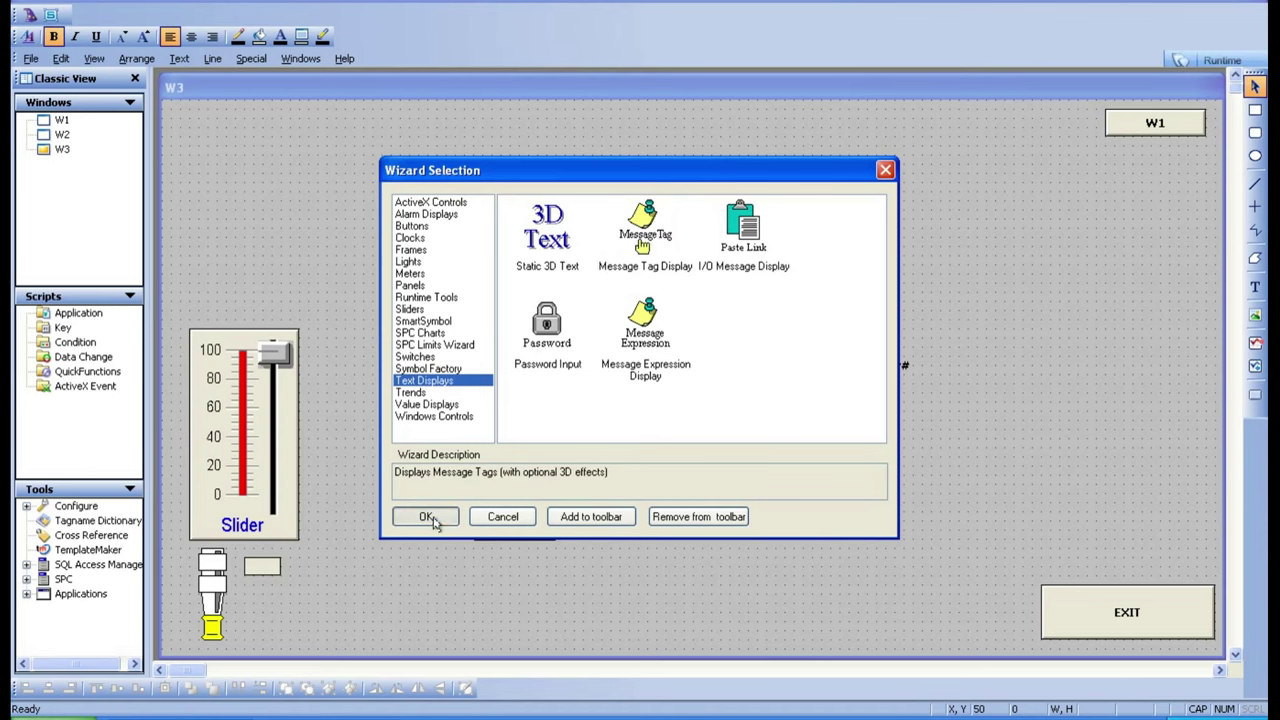
left_click(752, 460)
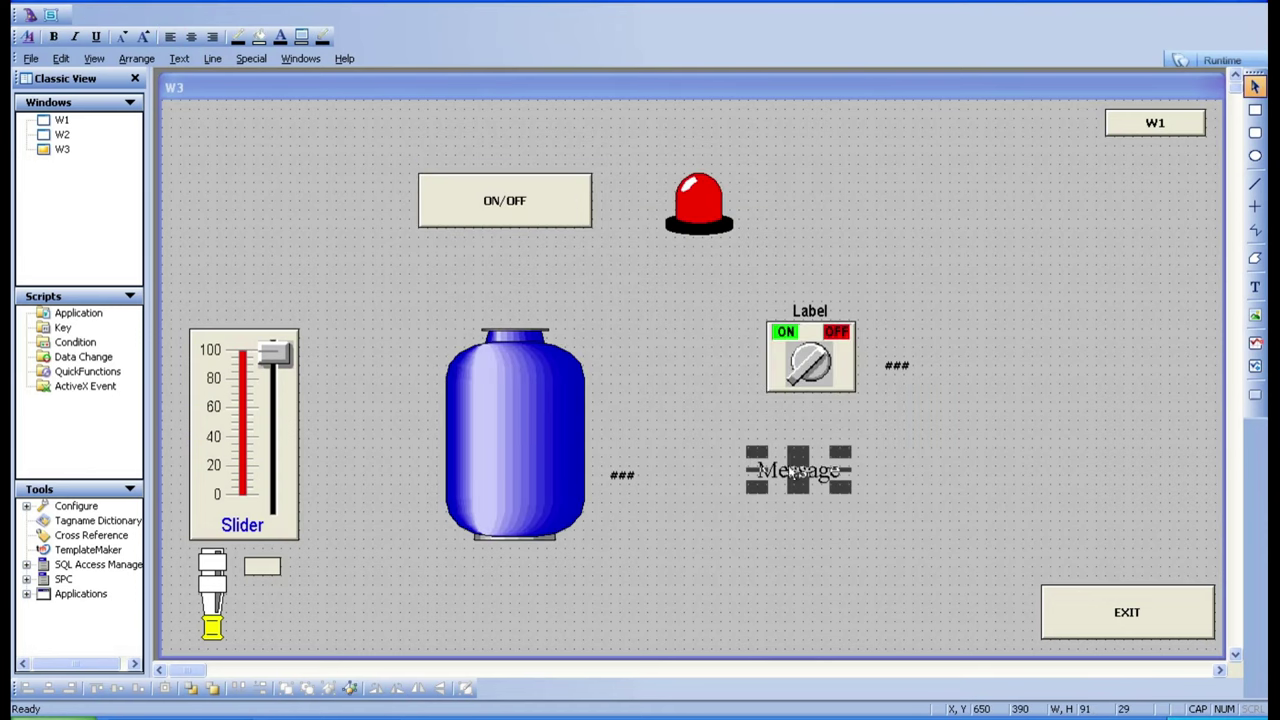
Step: Assign the tagname INTOUCH to the Message display and define it as a Memory Message tag
double_click(795, 472)
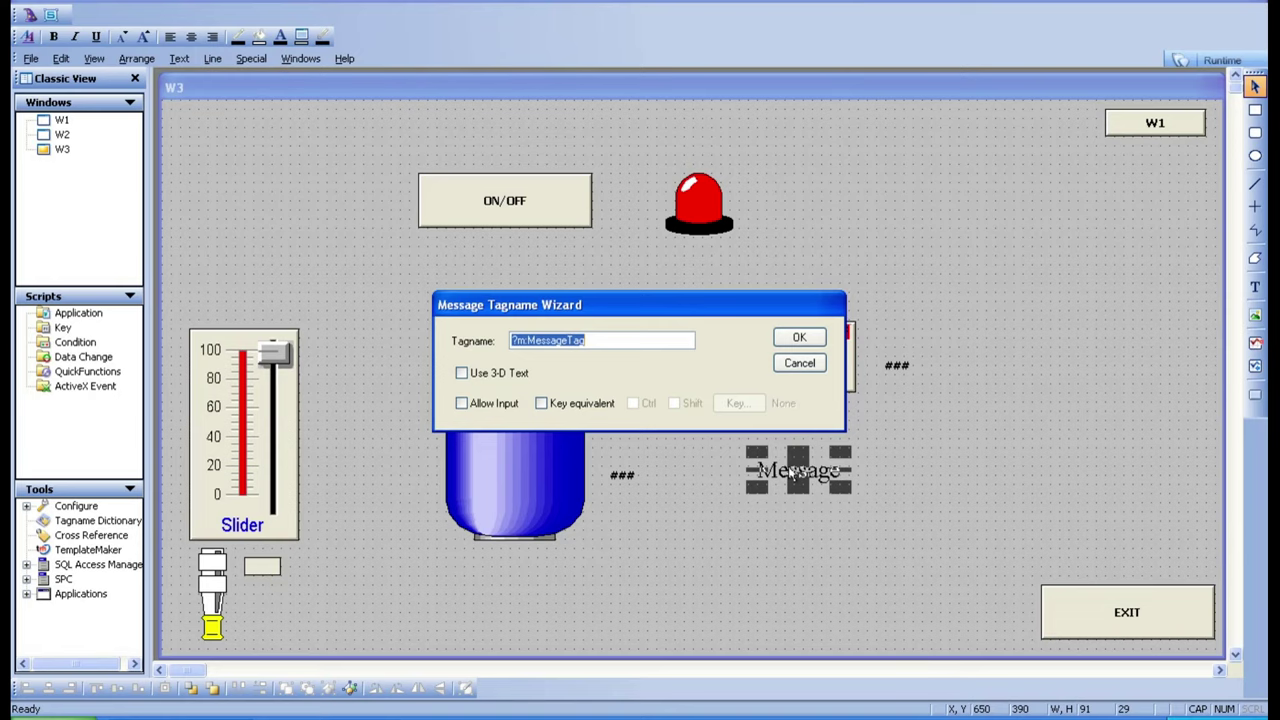
type("INTOUCH")
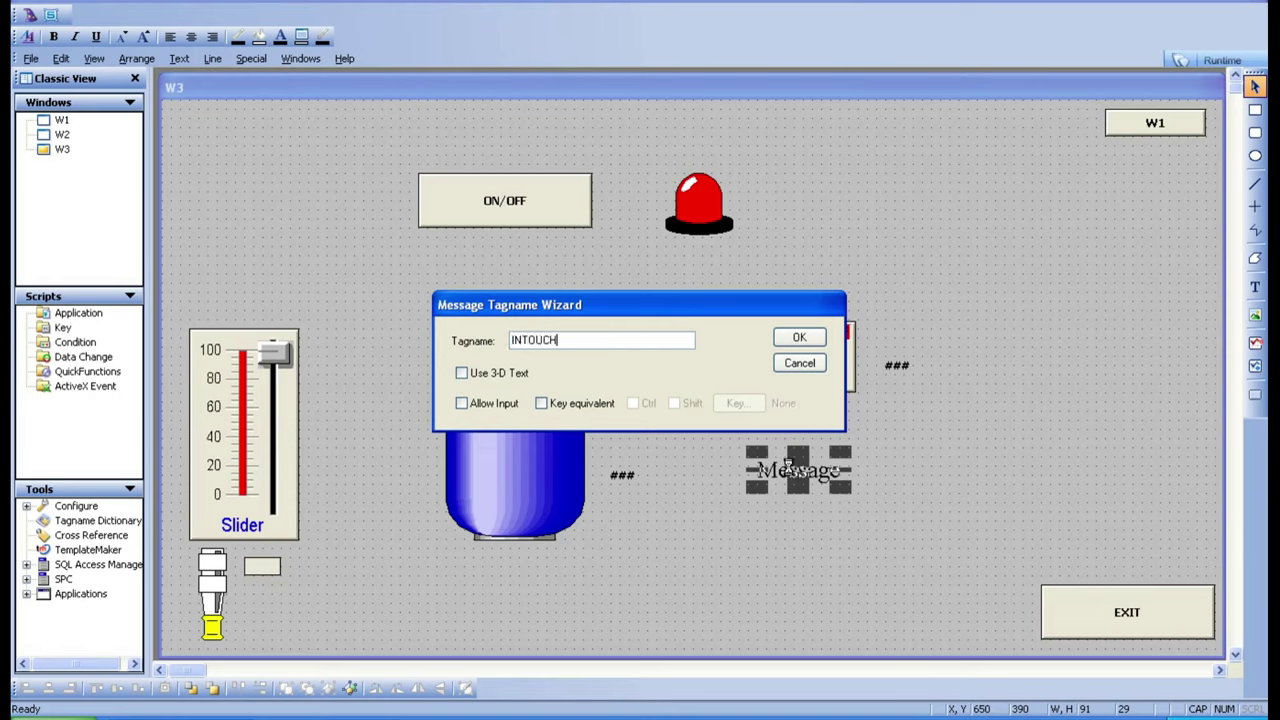
key("Return")
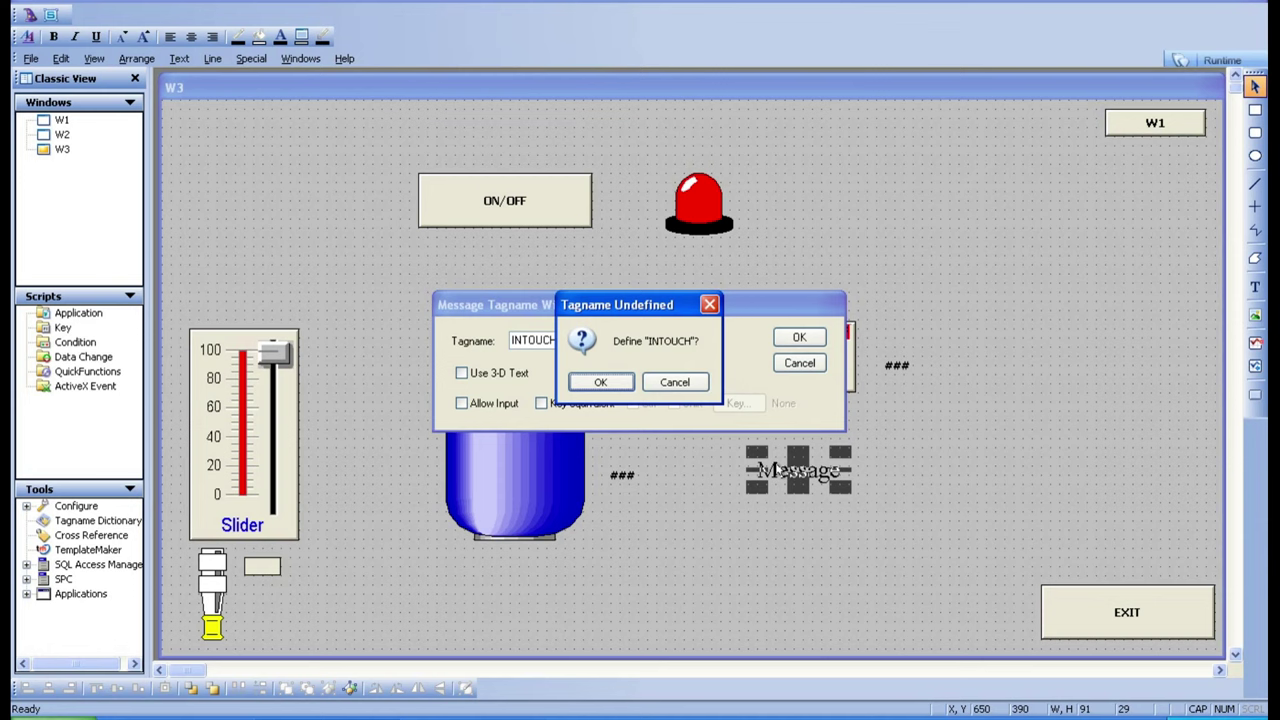
left_click(600, 384)
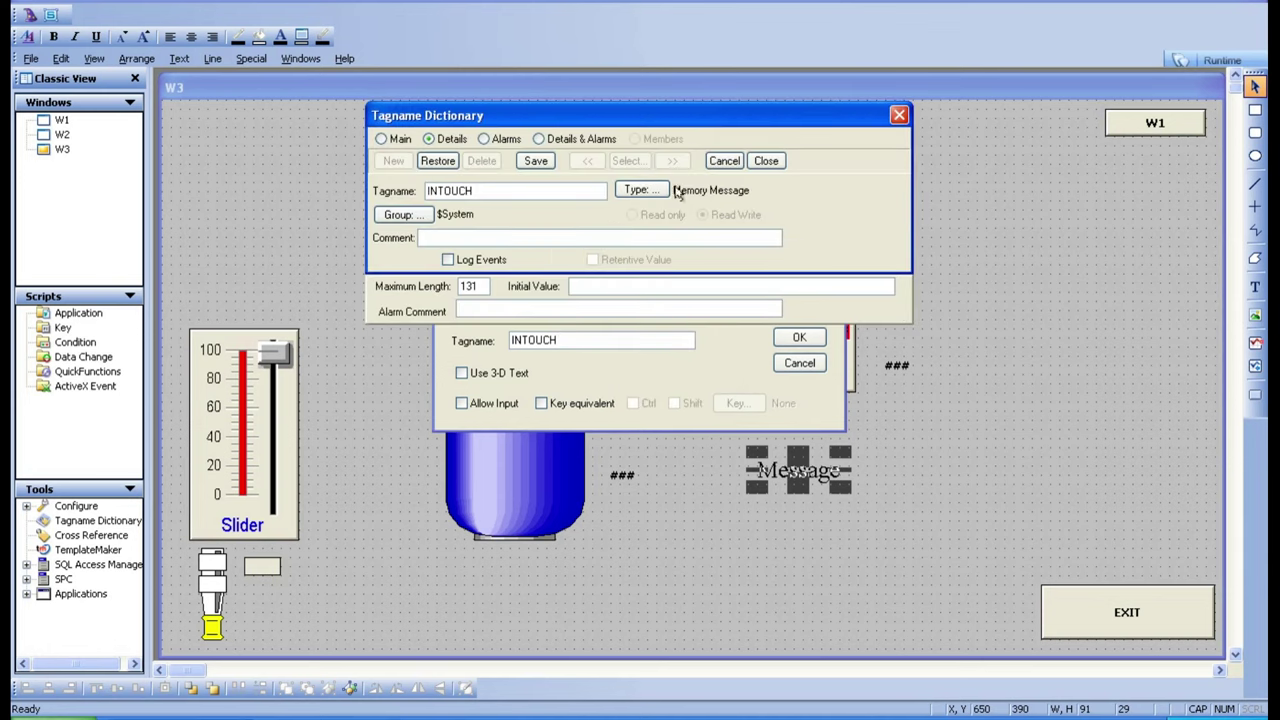
left_click(536, 161)
left_click(766, 161)
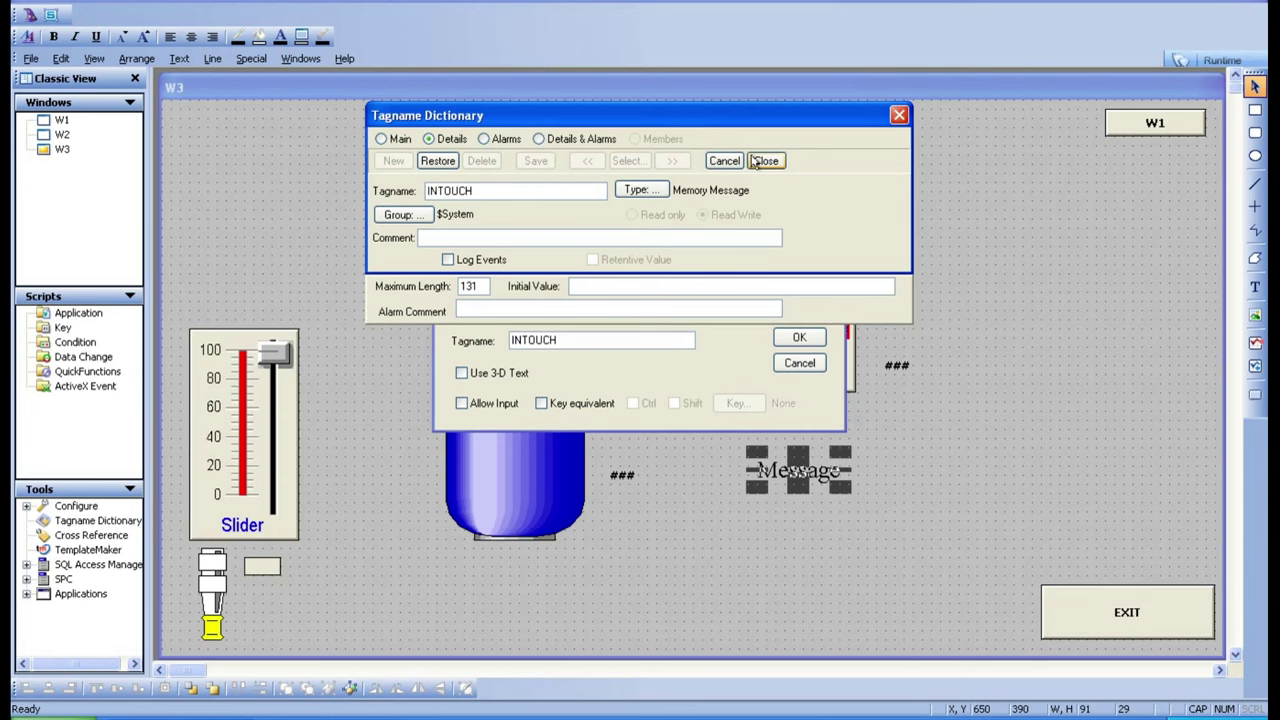
left_click(805, 450)
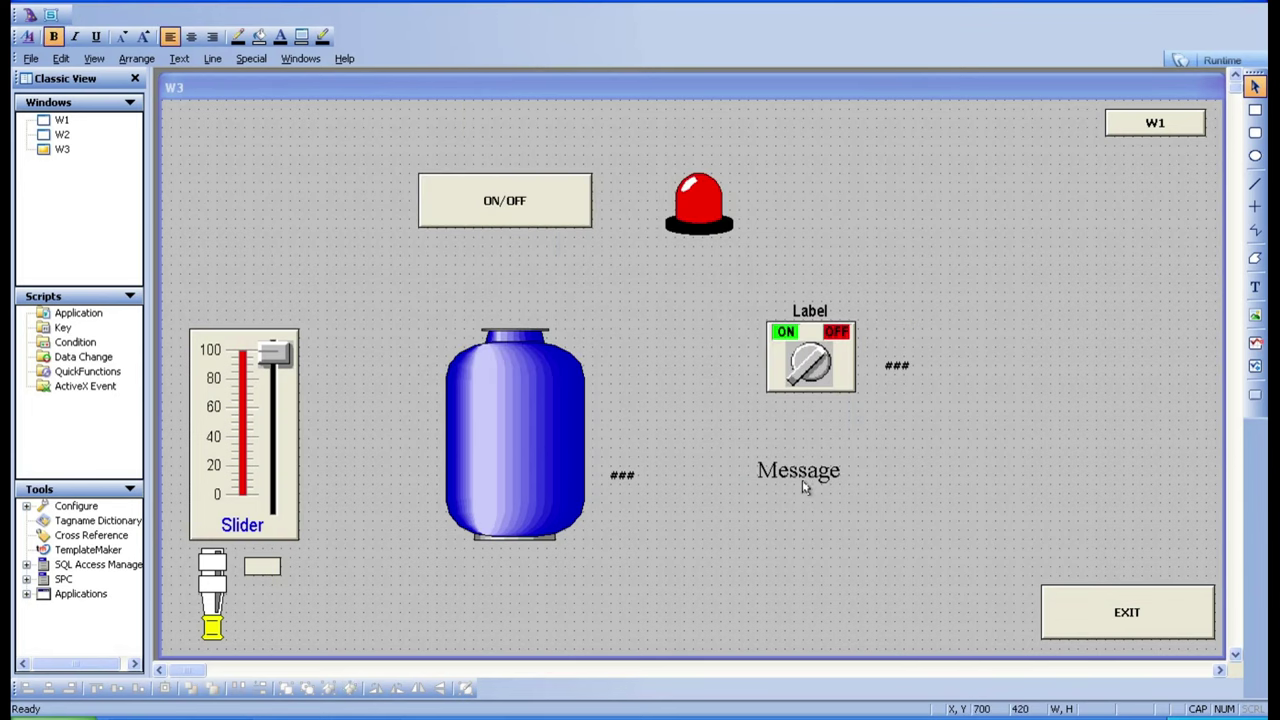
Step: Enable a key equivalent for the Message display and assign it to the 1 key
double_click(801, 477)
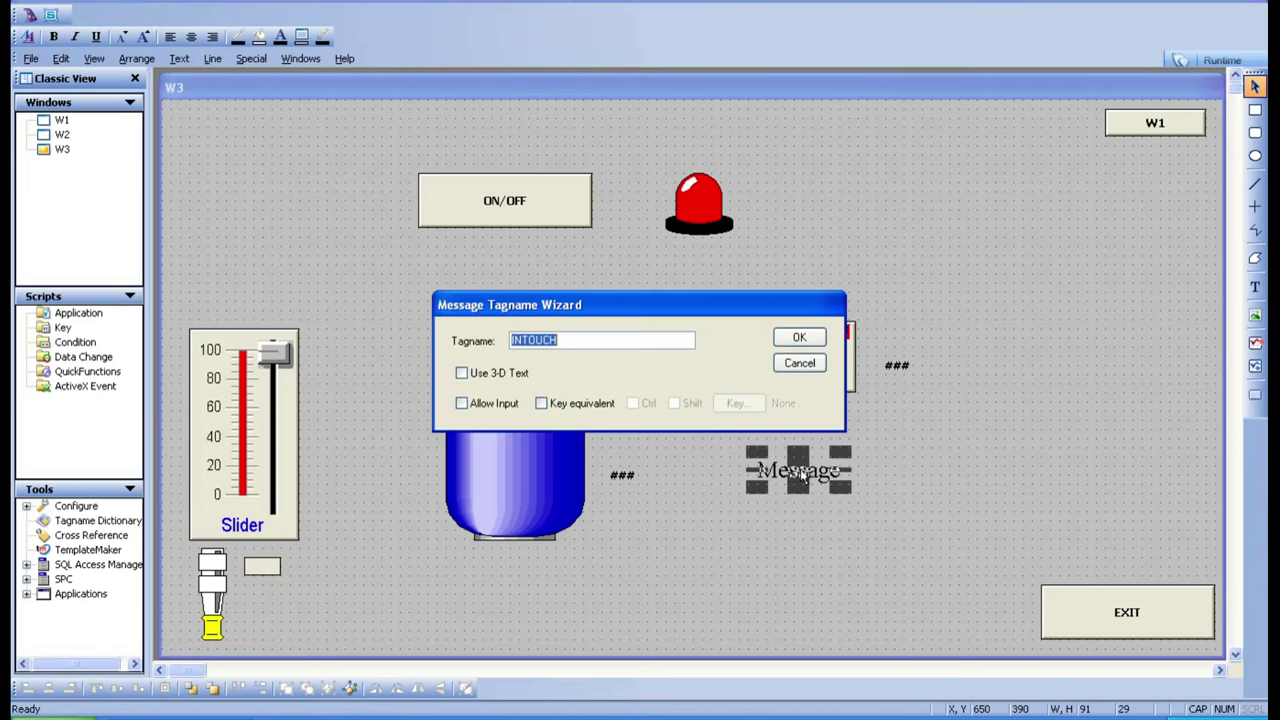
left_click(790, 368)
left_click(593, 401)
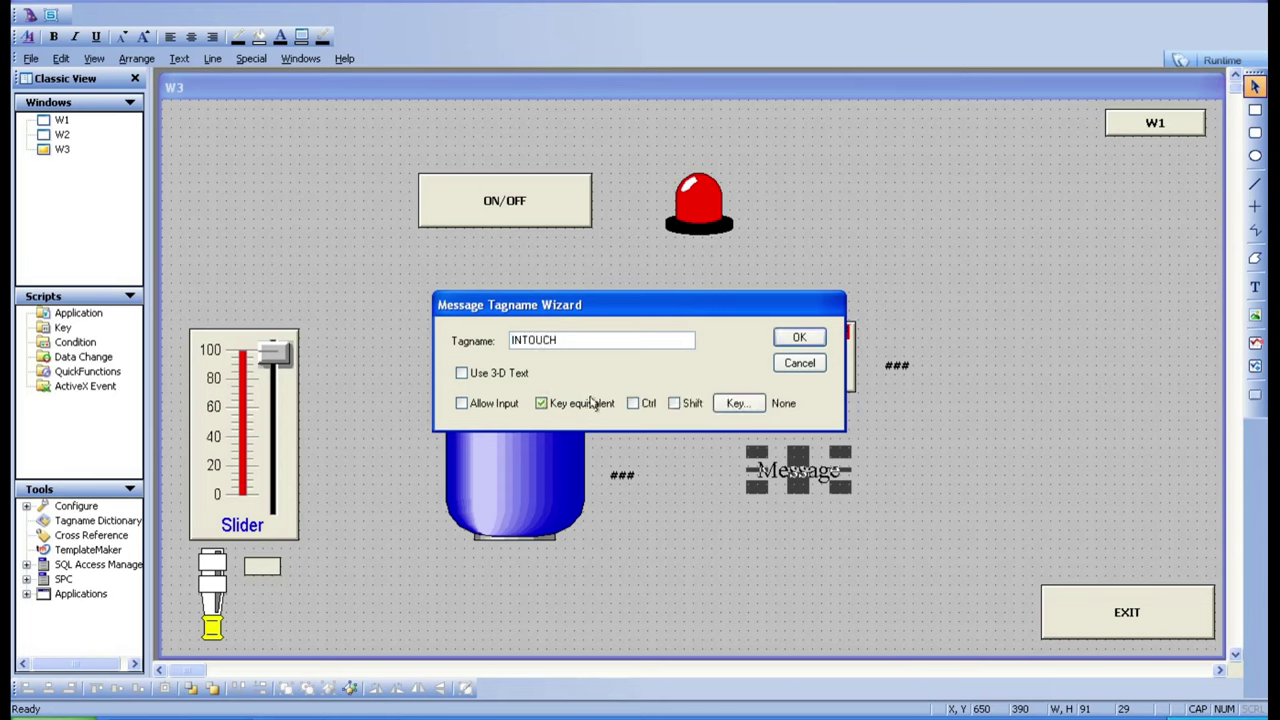
left_click(737, 403)
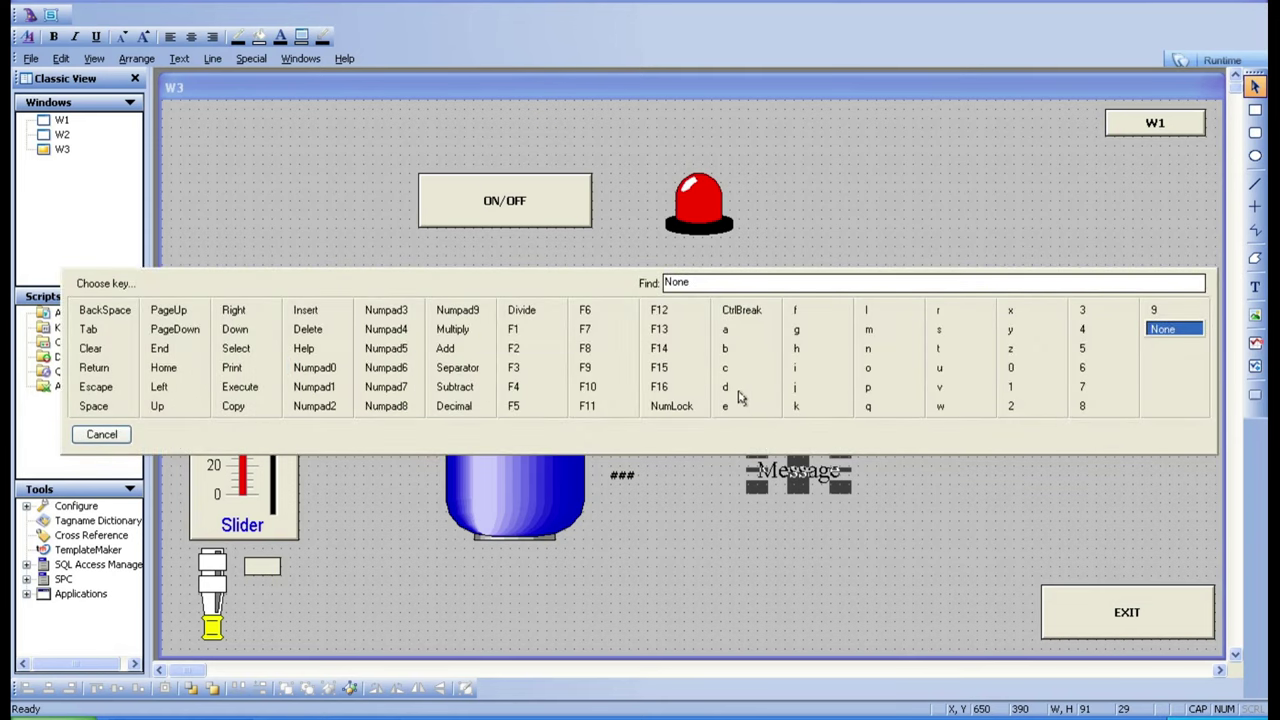
left_click(1009, 389)
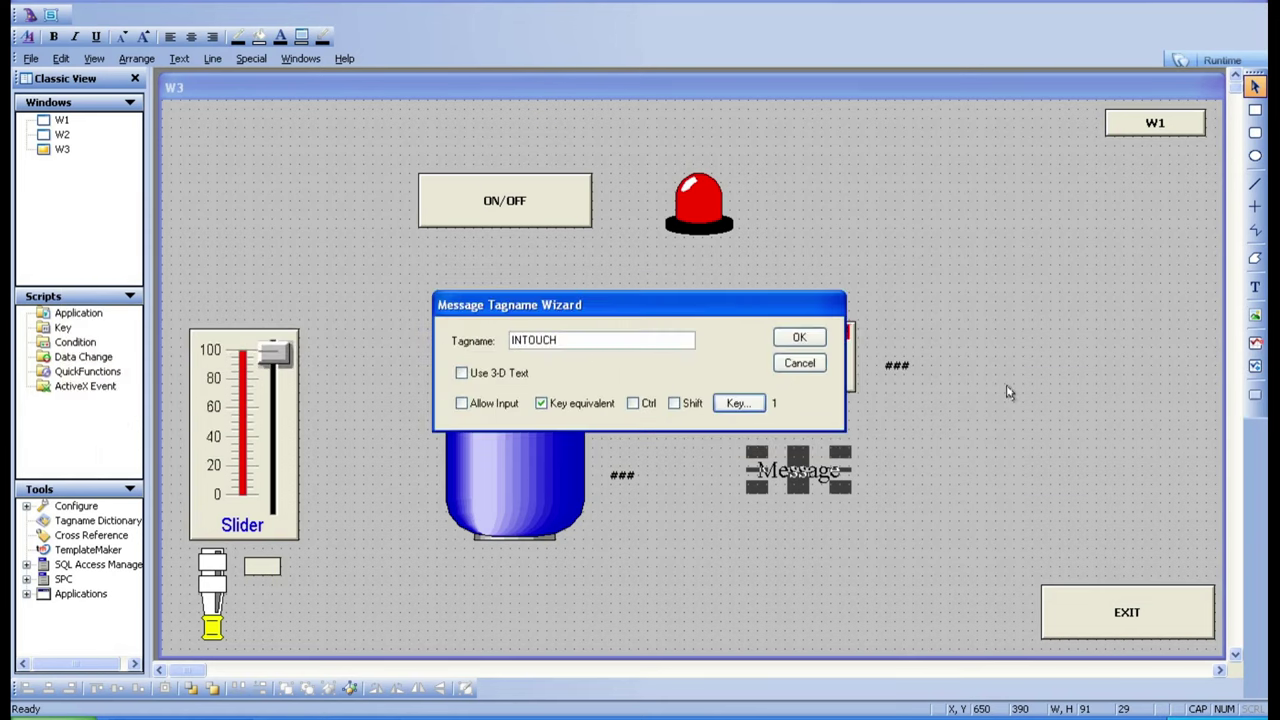
left_click(799, 339)
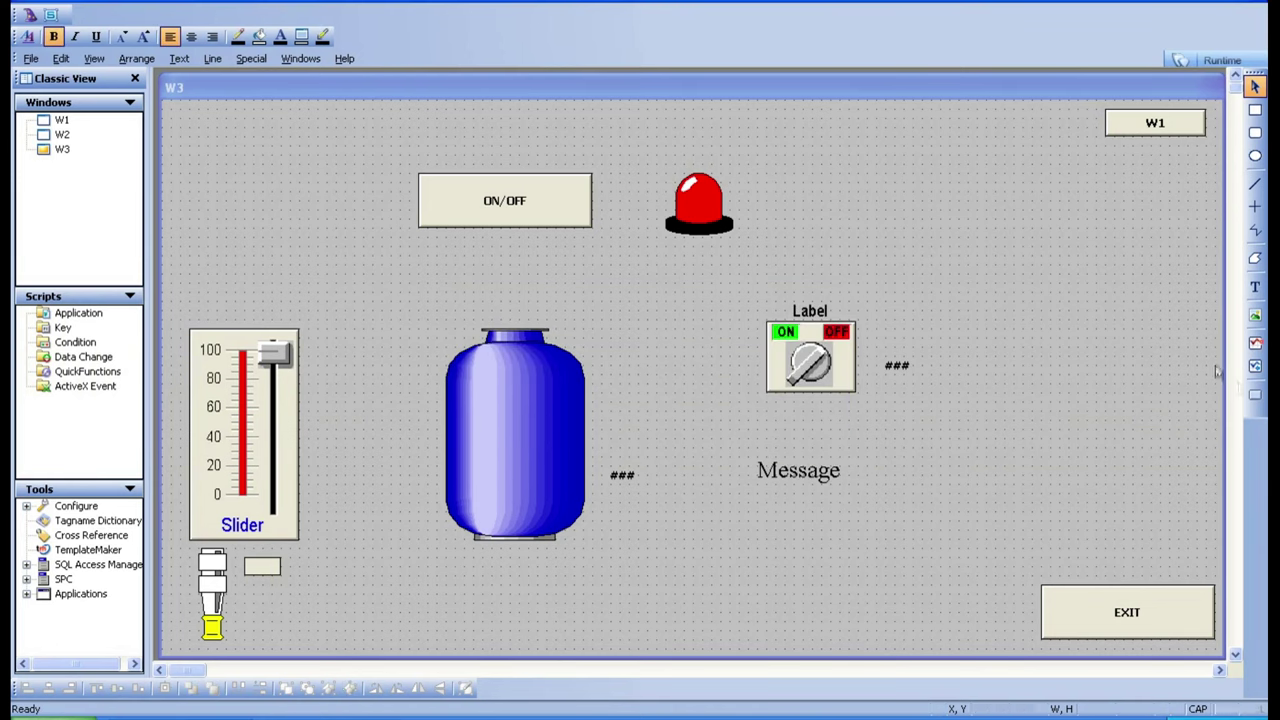
Step: Add ### text beside the Message display and give it a string value display link to INTOUCH
left_click(1255, 287)
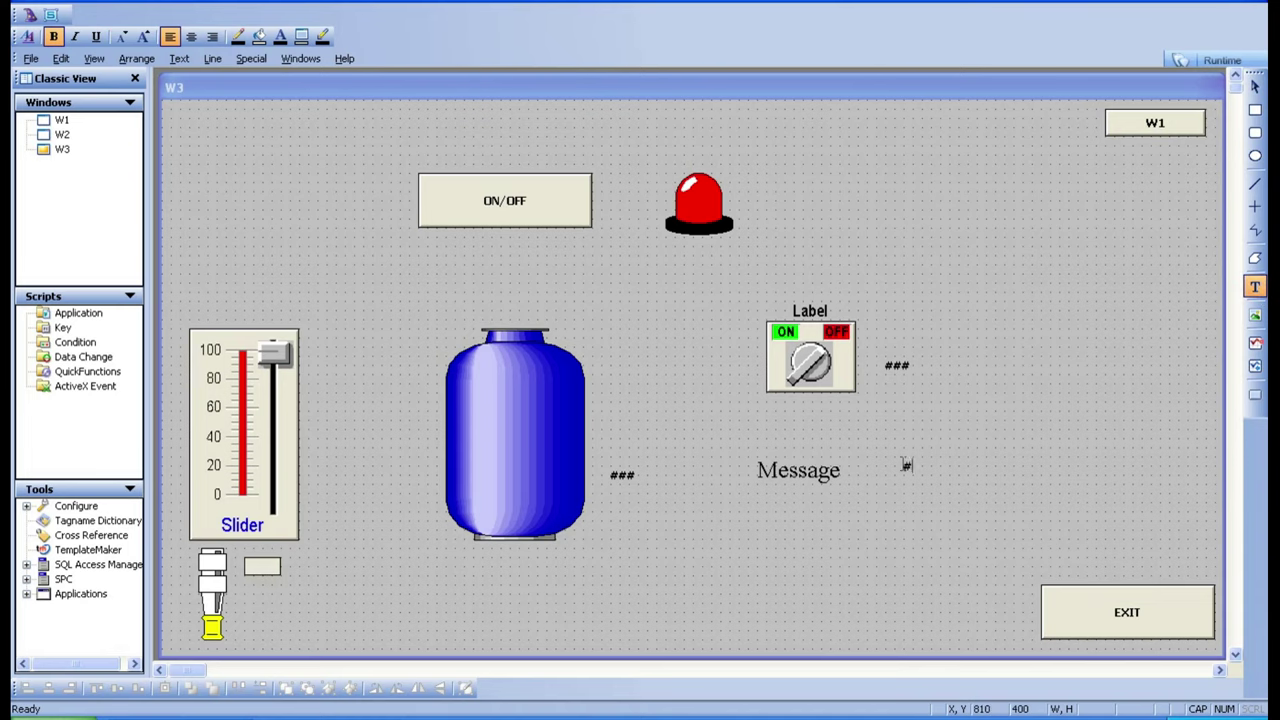
key("Escape")
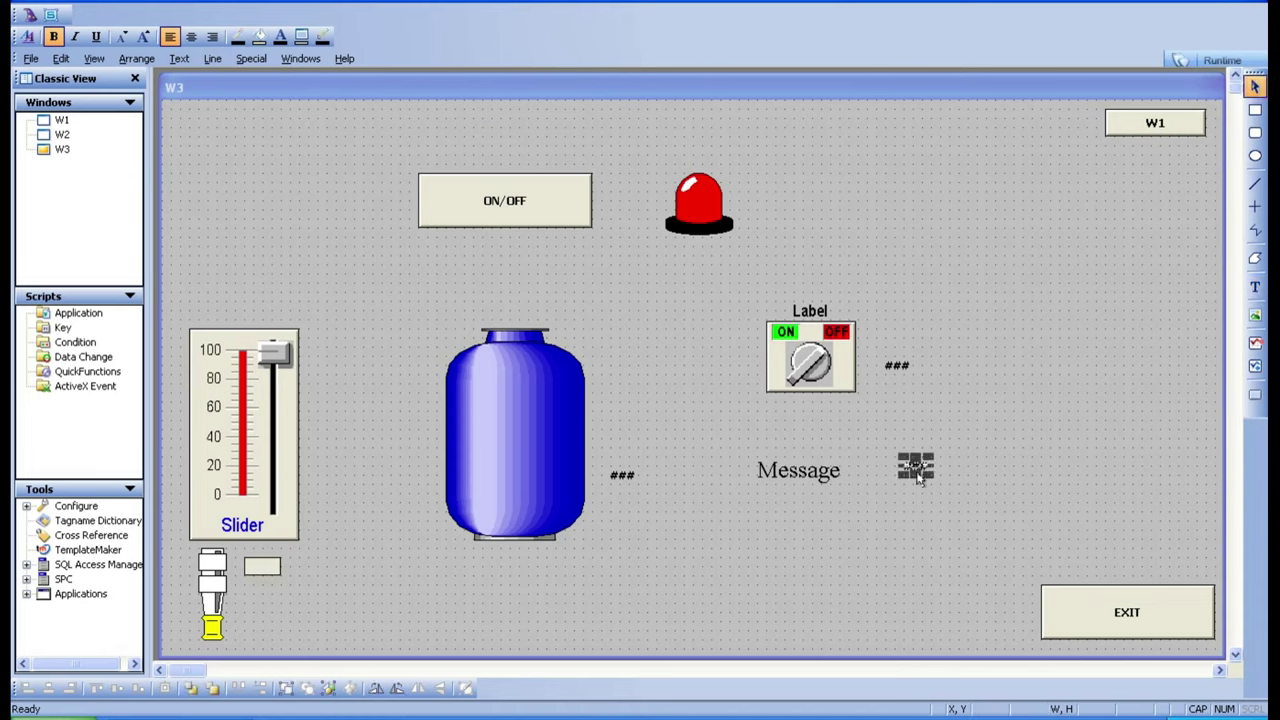
double_click(916, 468)
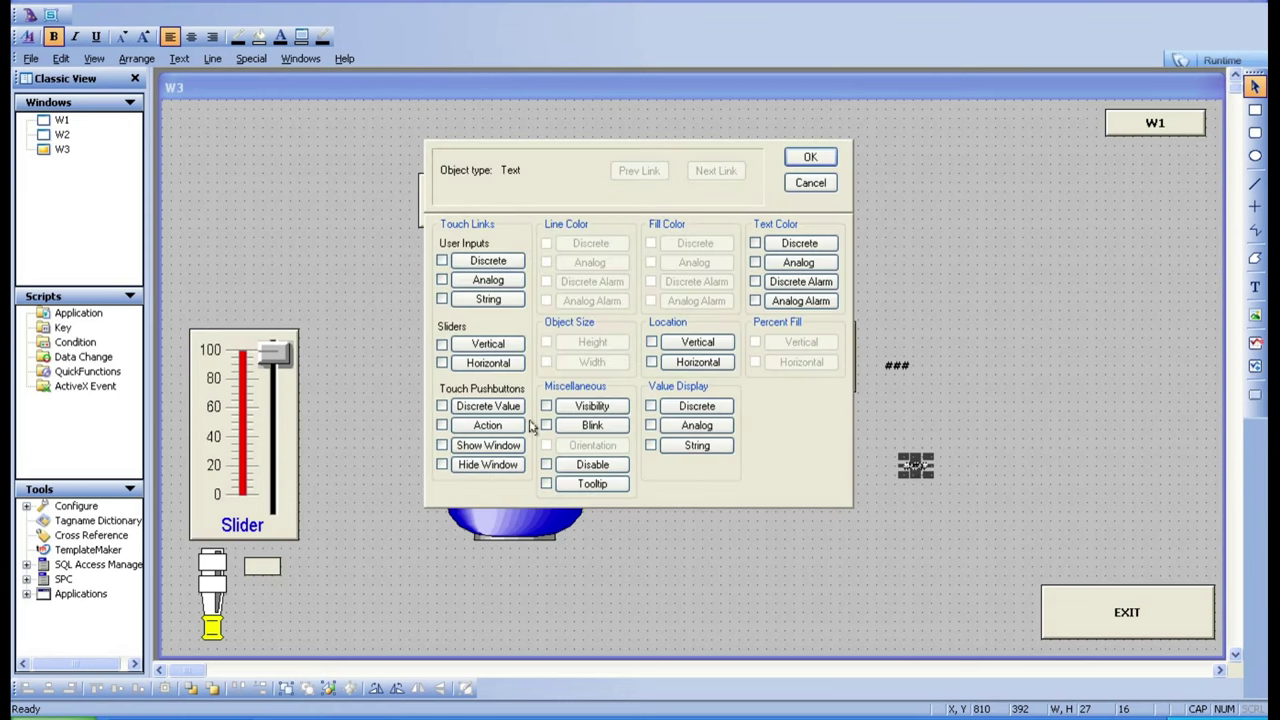
left_click(650, 445)
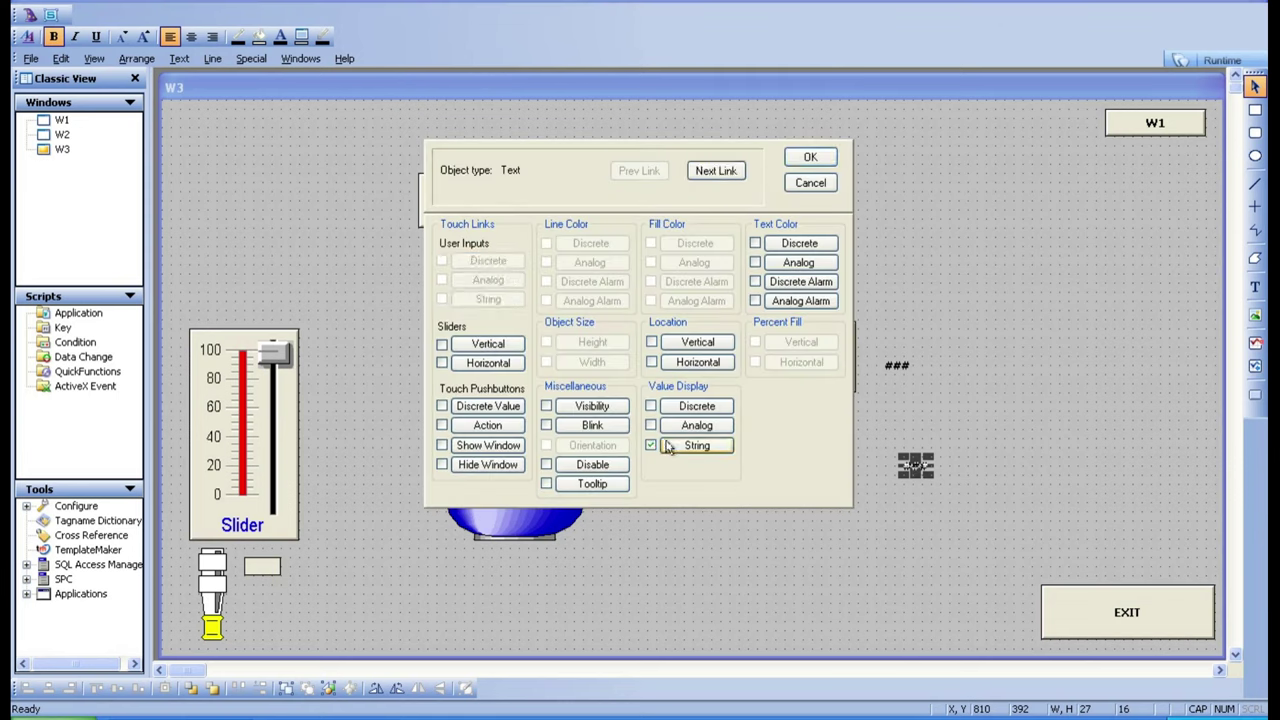
double_click(550, 280)
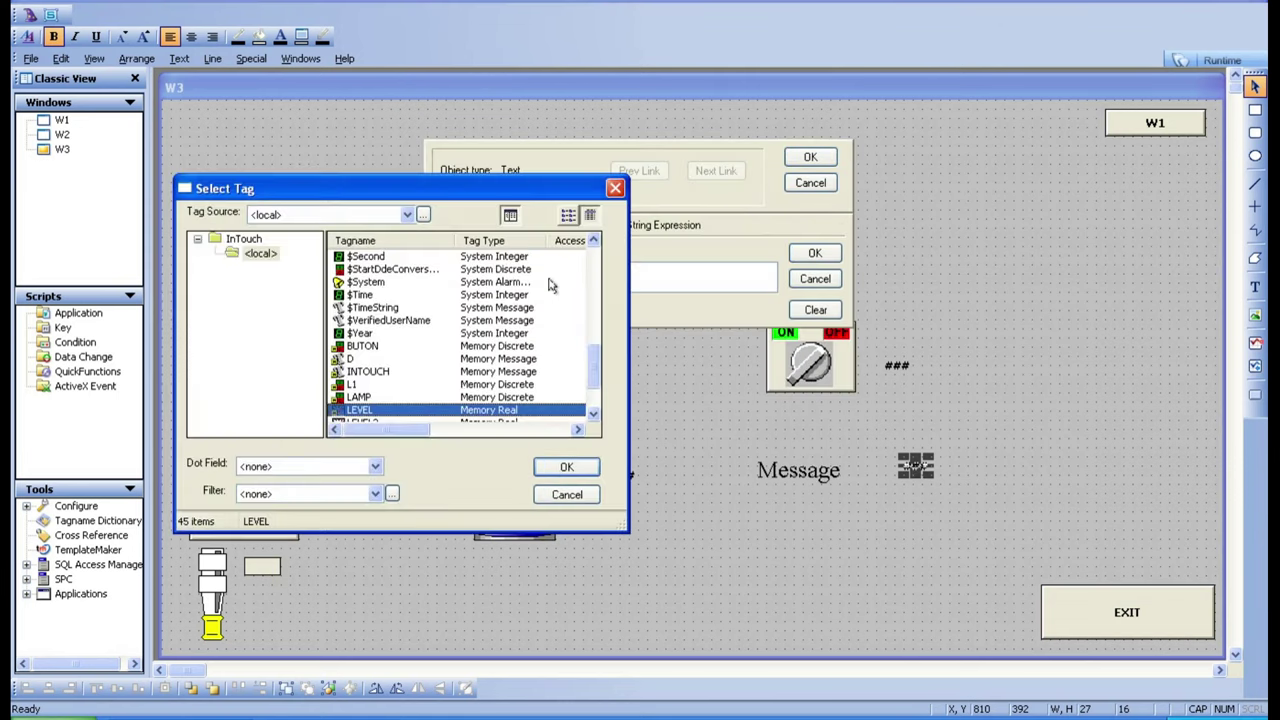
double_click(403, 373)
left_click(829, 254)
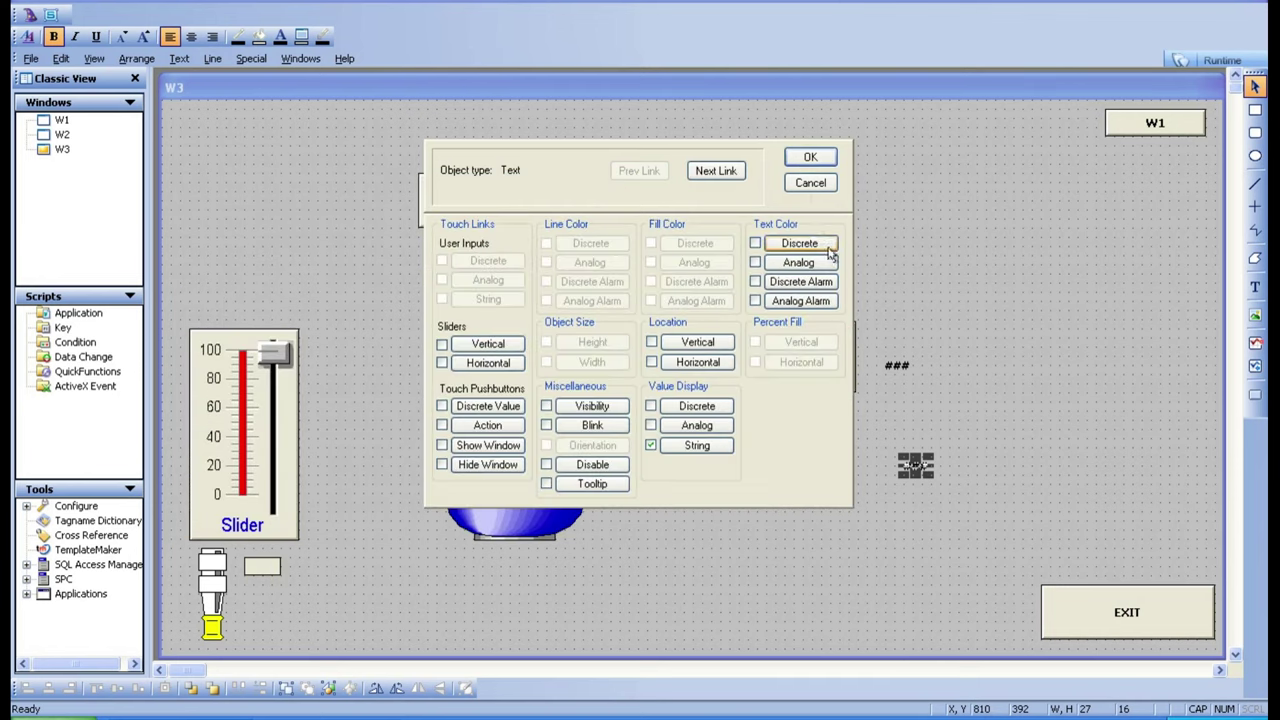
left_click(810, 158)
Step: Check window W3 in runtime, cancelling the tank value entry, and return to development
left_click(1213, 66)
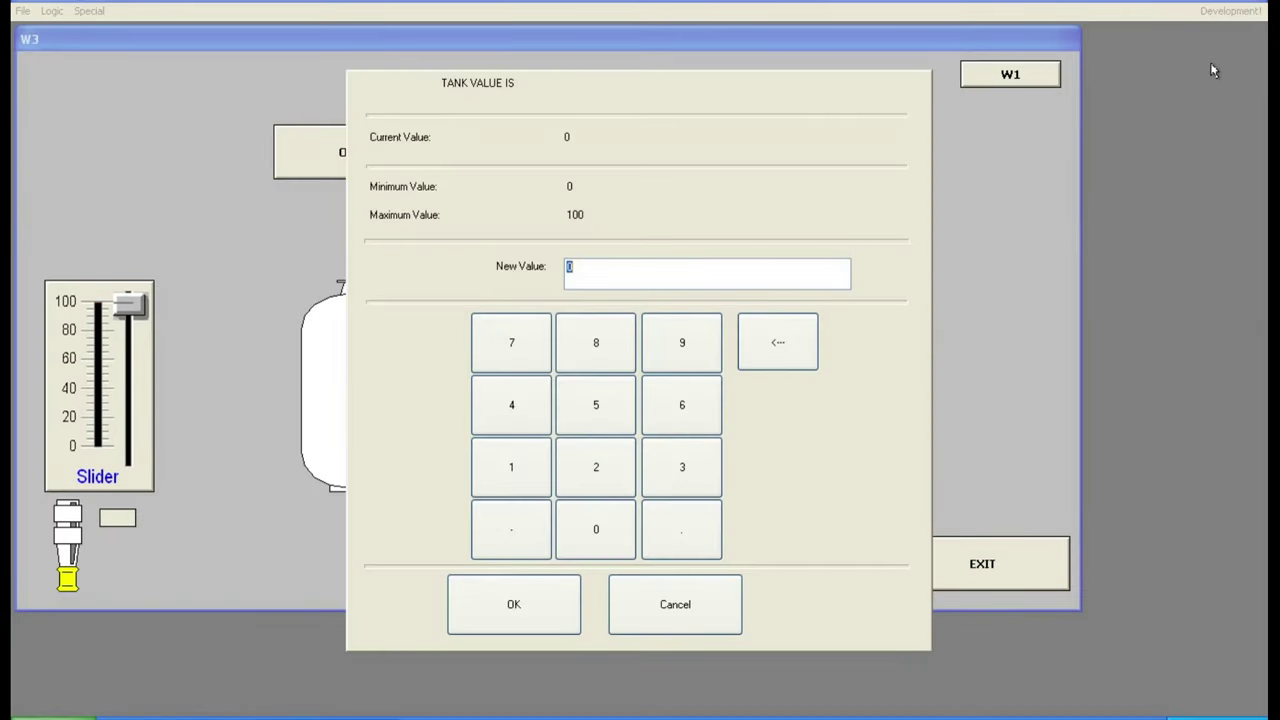
left_click(686, 613)
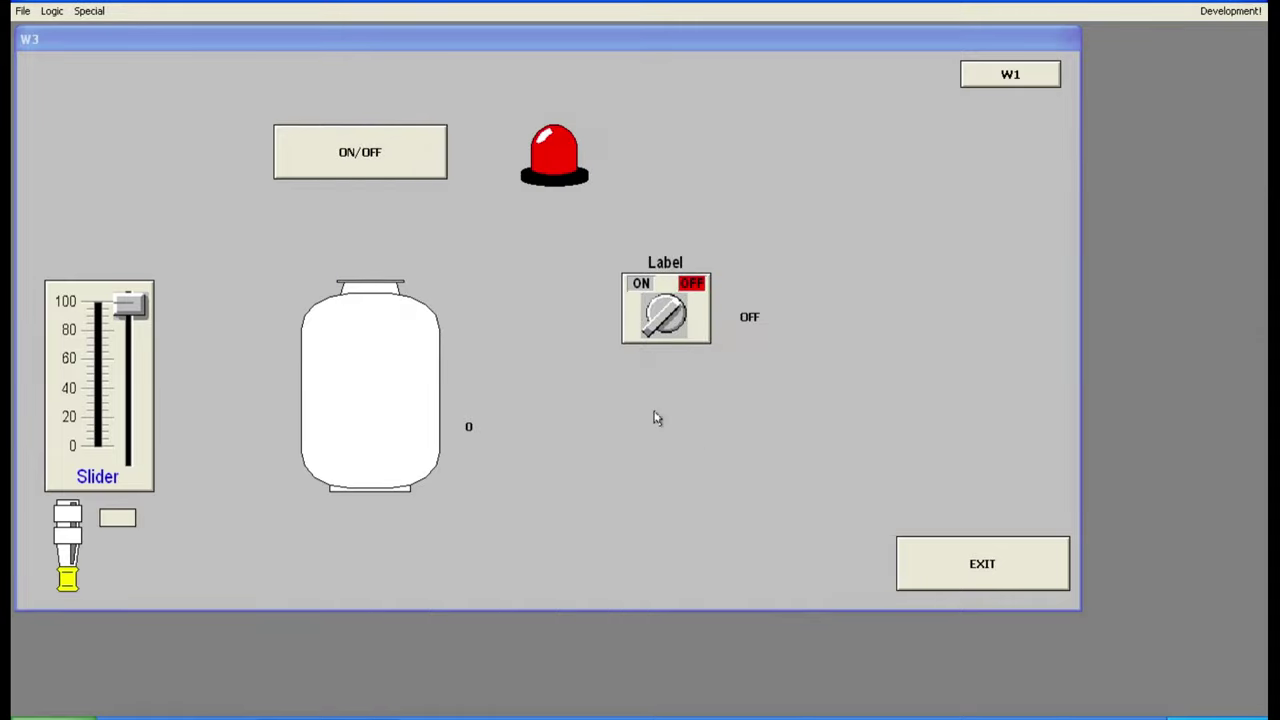
left_click(1199, 18)
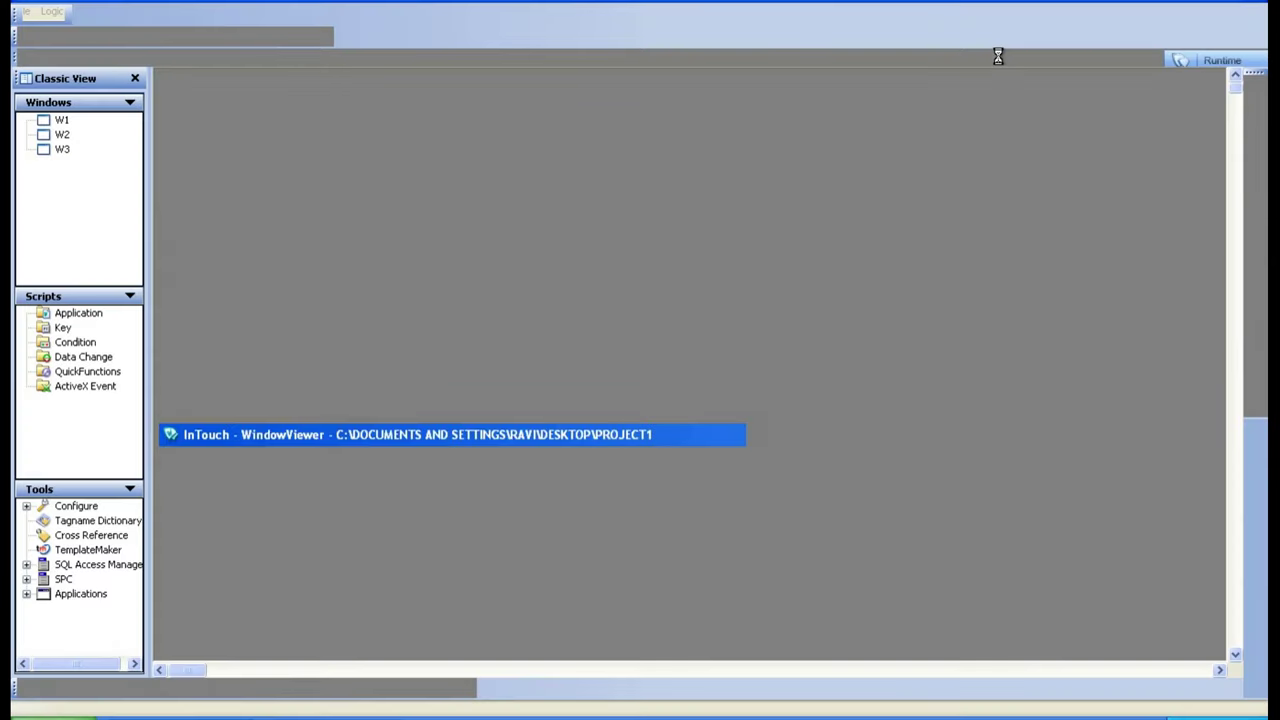
Step: Set the Message display's key equivalent to 8 and check window W3 in runtime
left_click(778, 478)
double_click(778, 478)
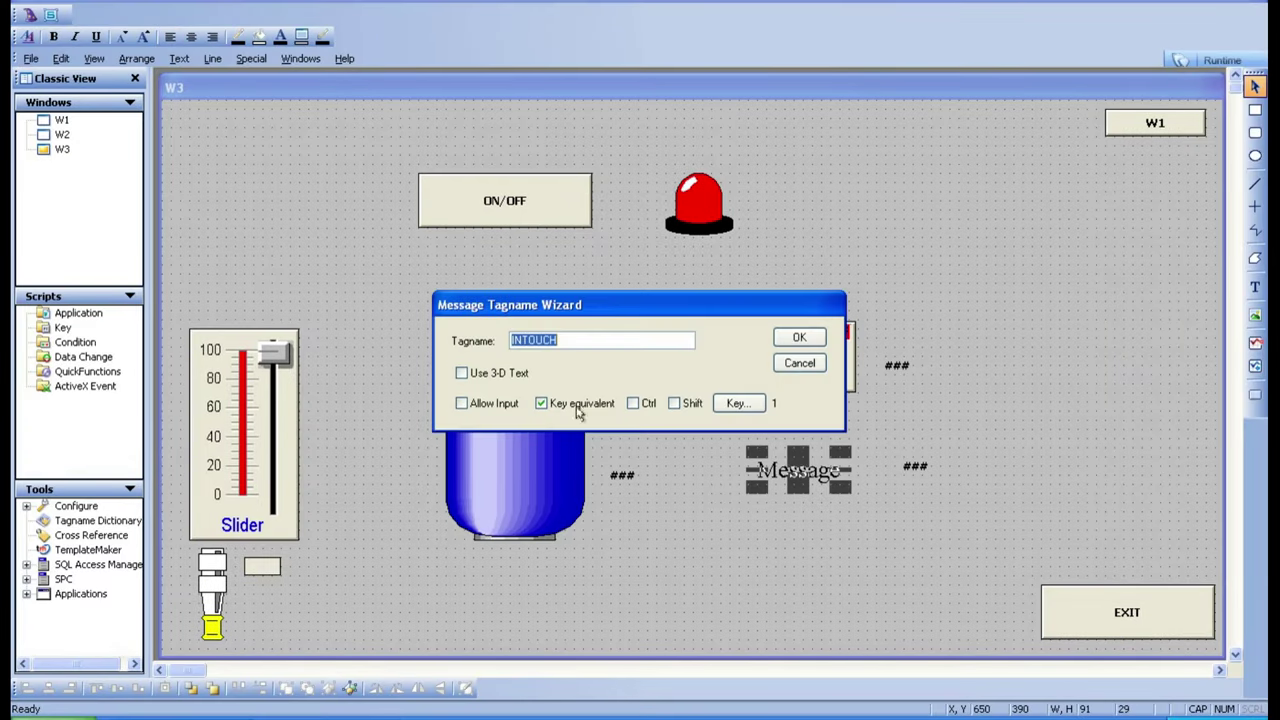
left_click(740, 403)
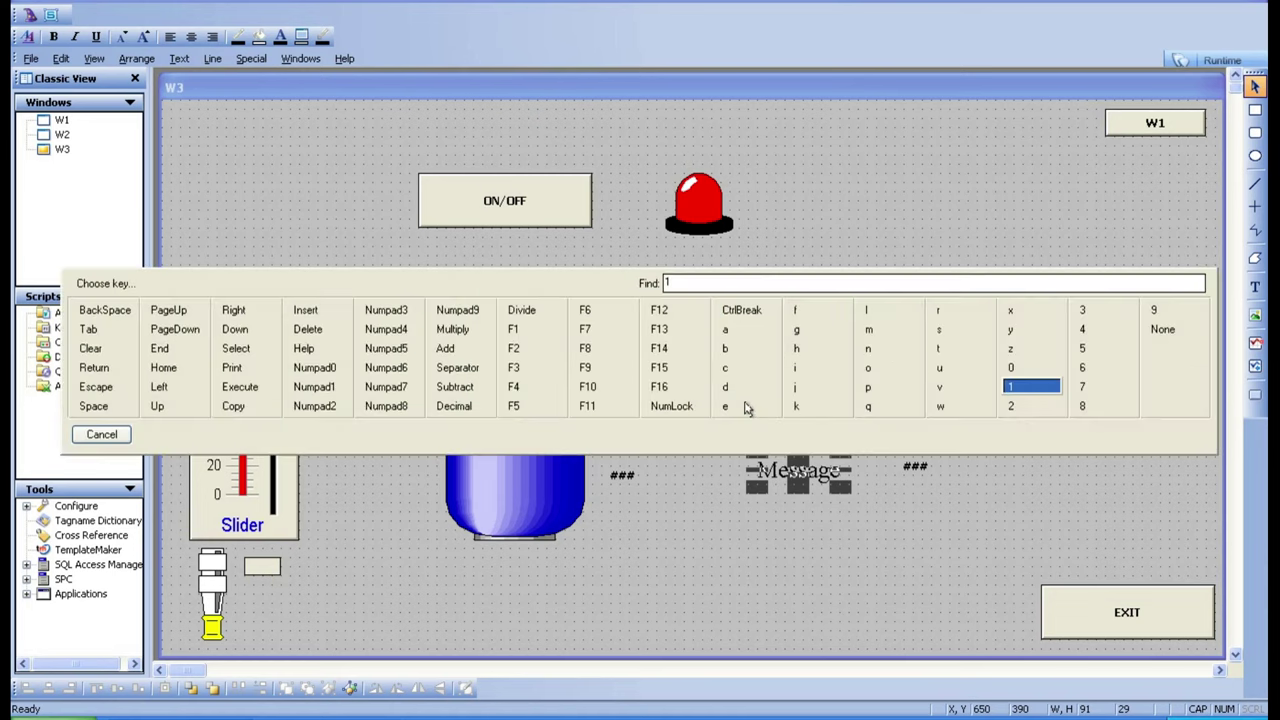
left_click(1084, 407)
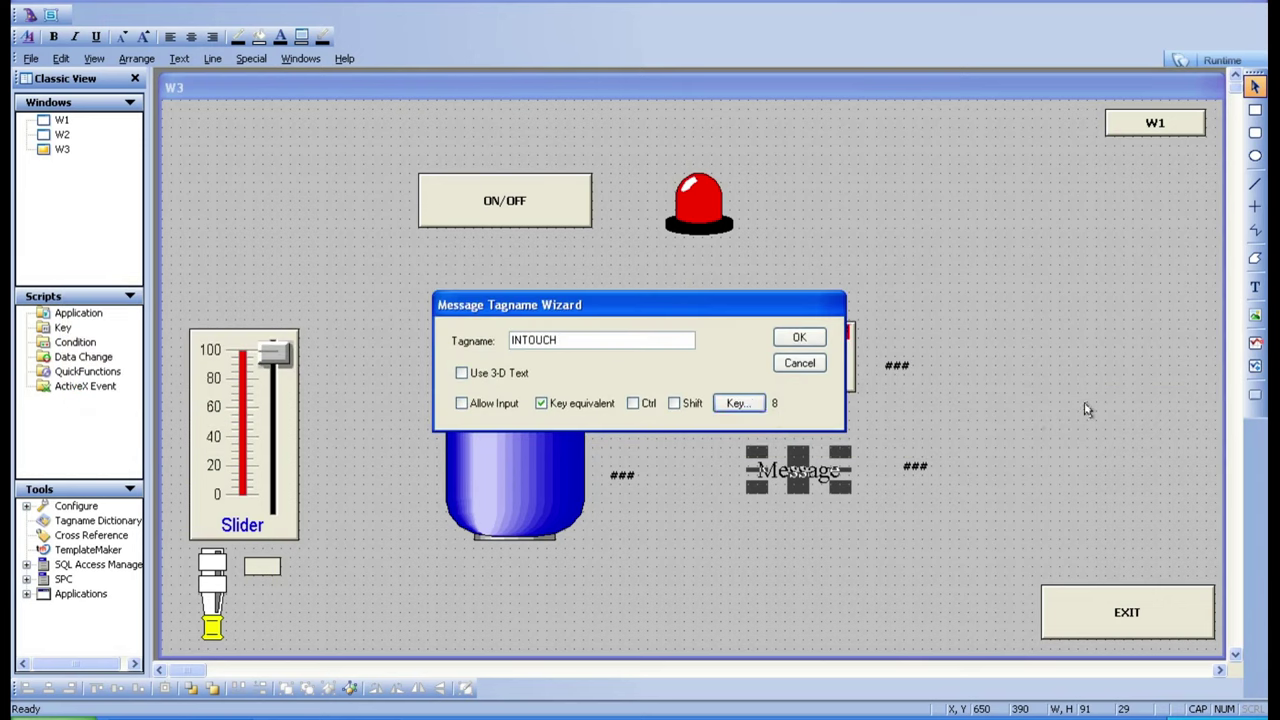
left_click(801, 338)
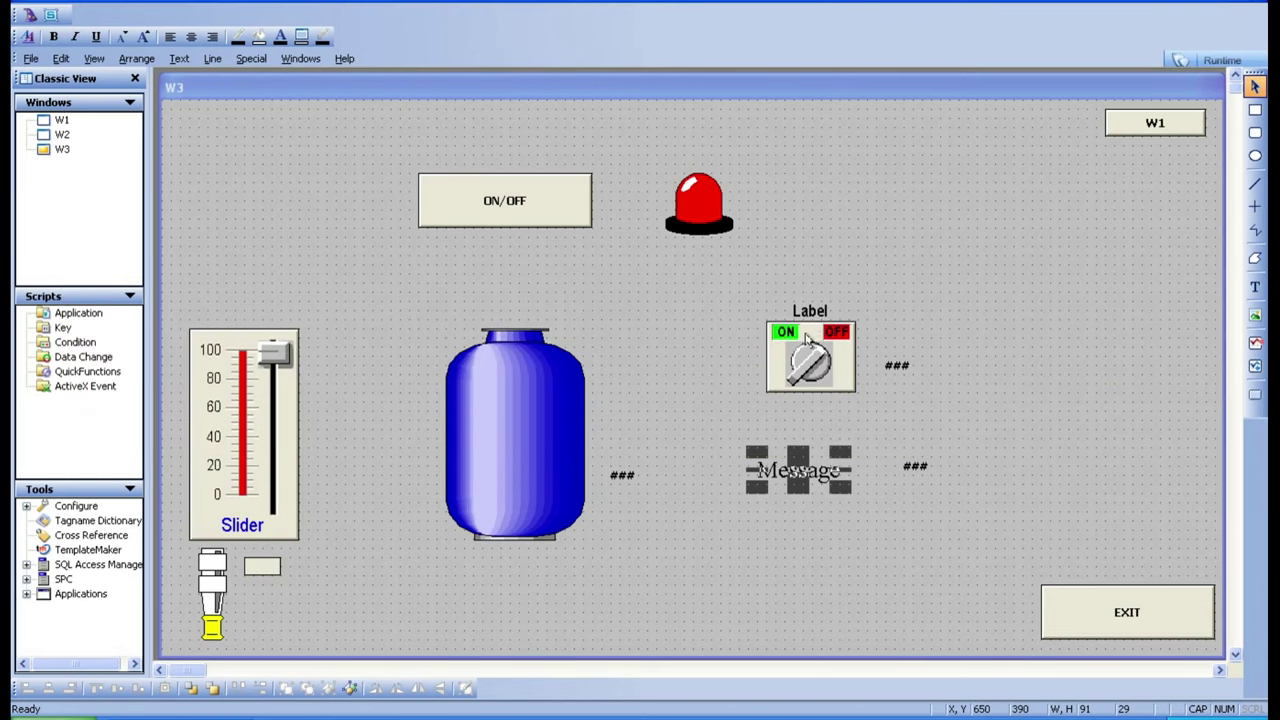
left_click(1205, 64)
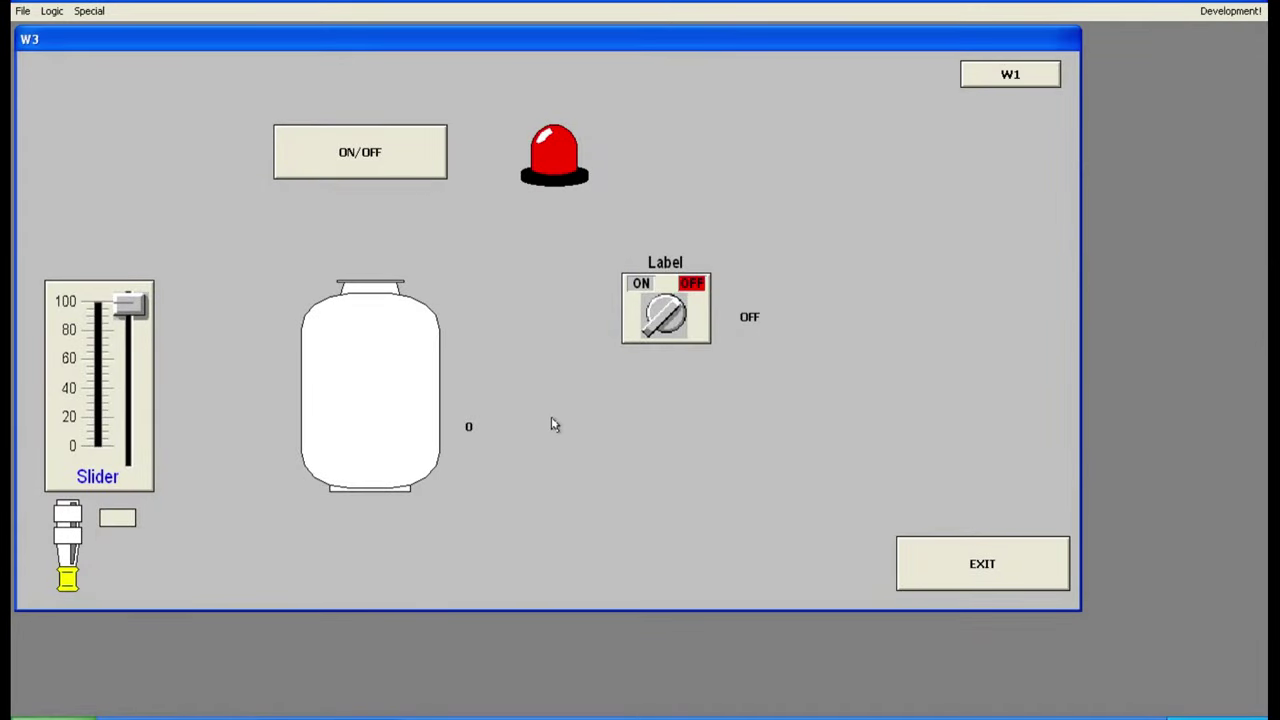
left_click(1230, 11)
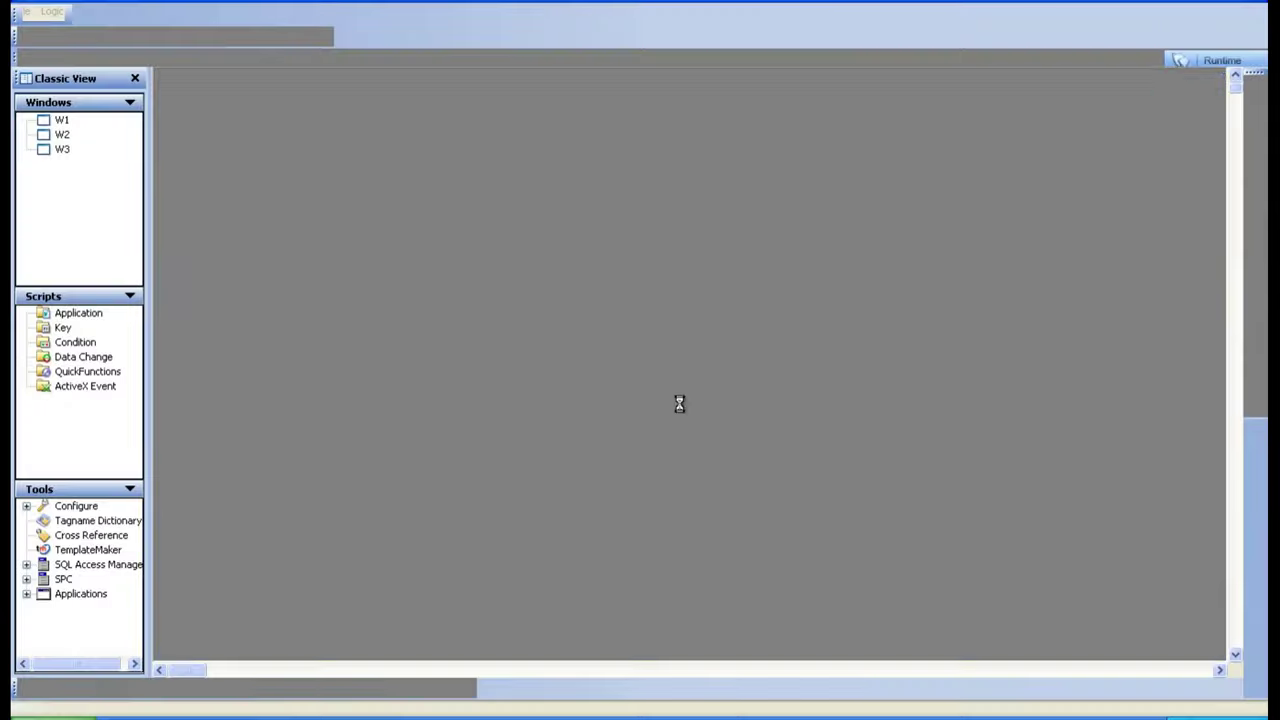
Step: Delete the Message display in W3 and add the text FGHJJ between the tank's value and the string value display
left_click(797, 476)
key("Delete")
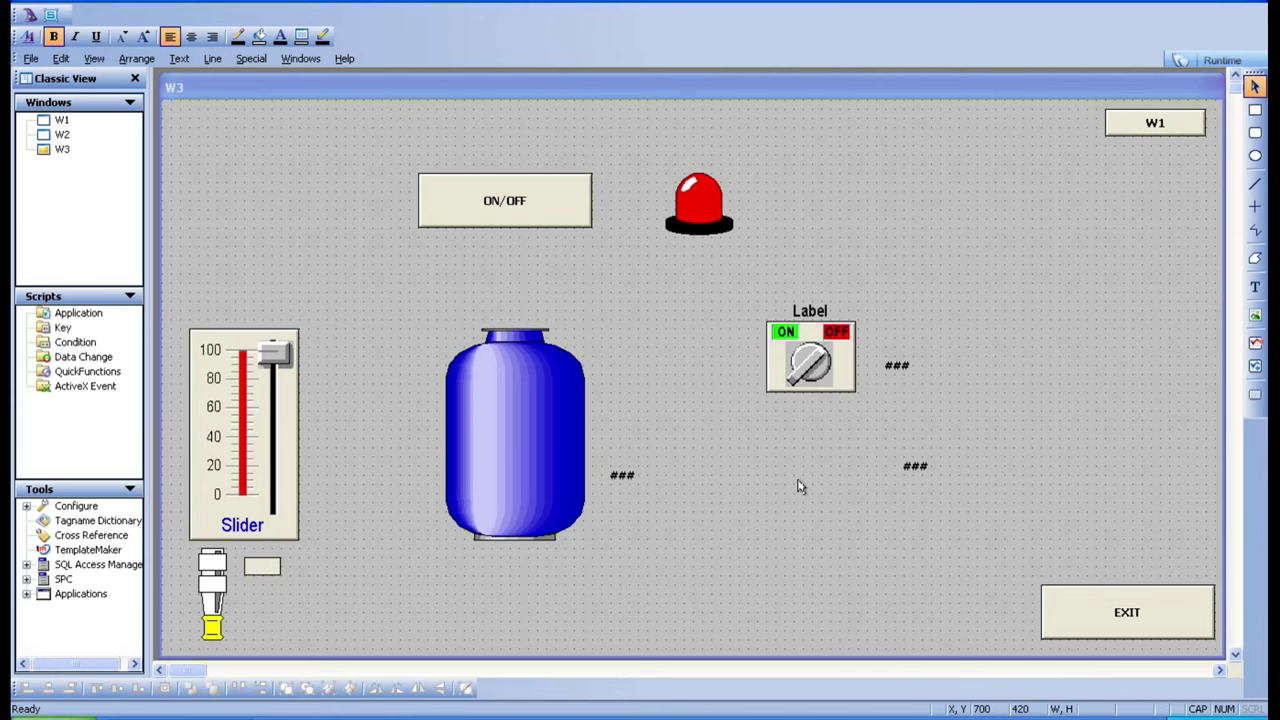
left_click(1253, 289)
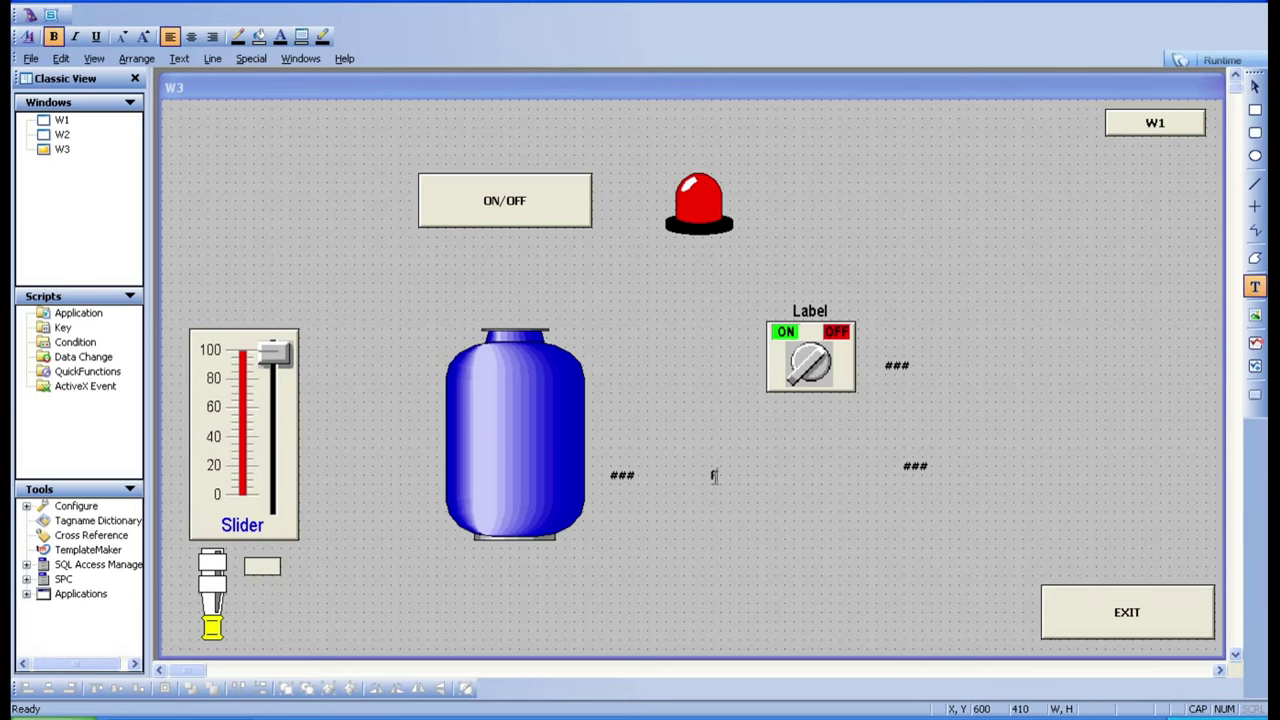
left_click(713, 476)
type("###")
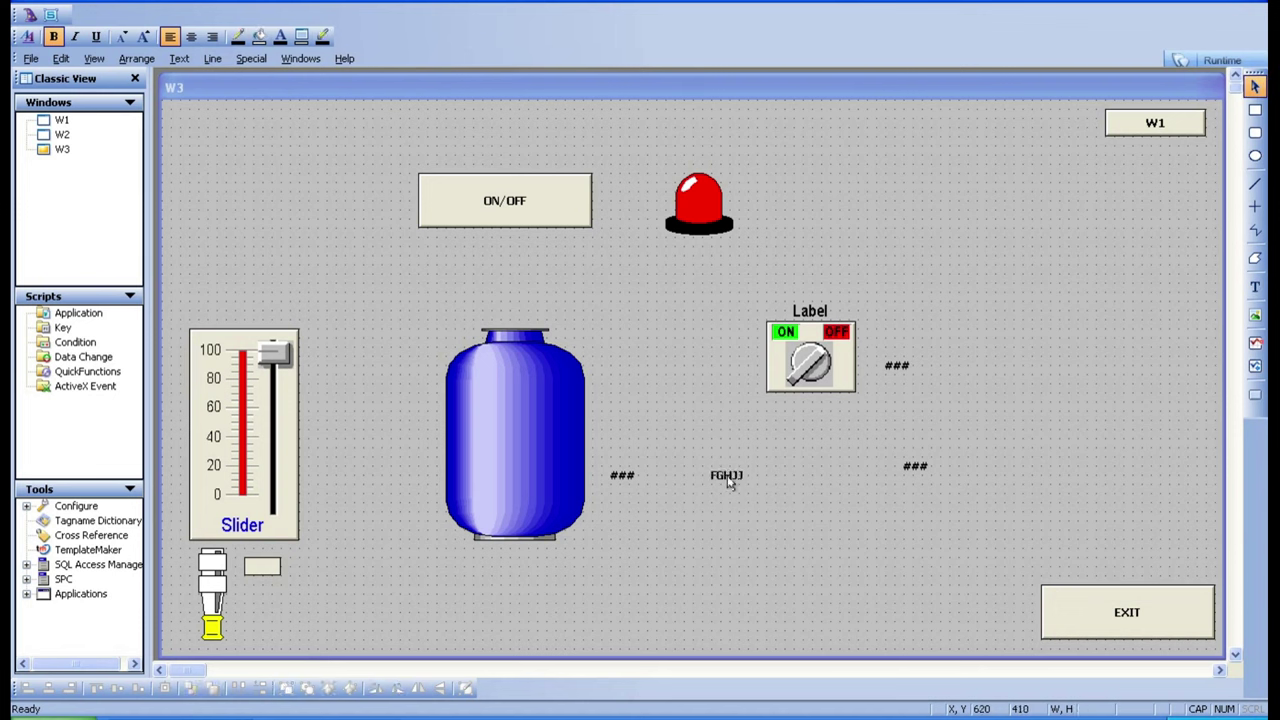
Step: Give the FGHJJ text a string user input link to the STRINGINPUT tag with 3 as its key equivalent
double_click(727, 477)
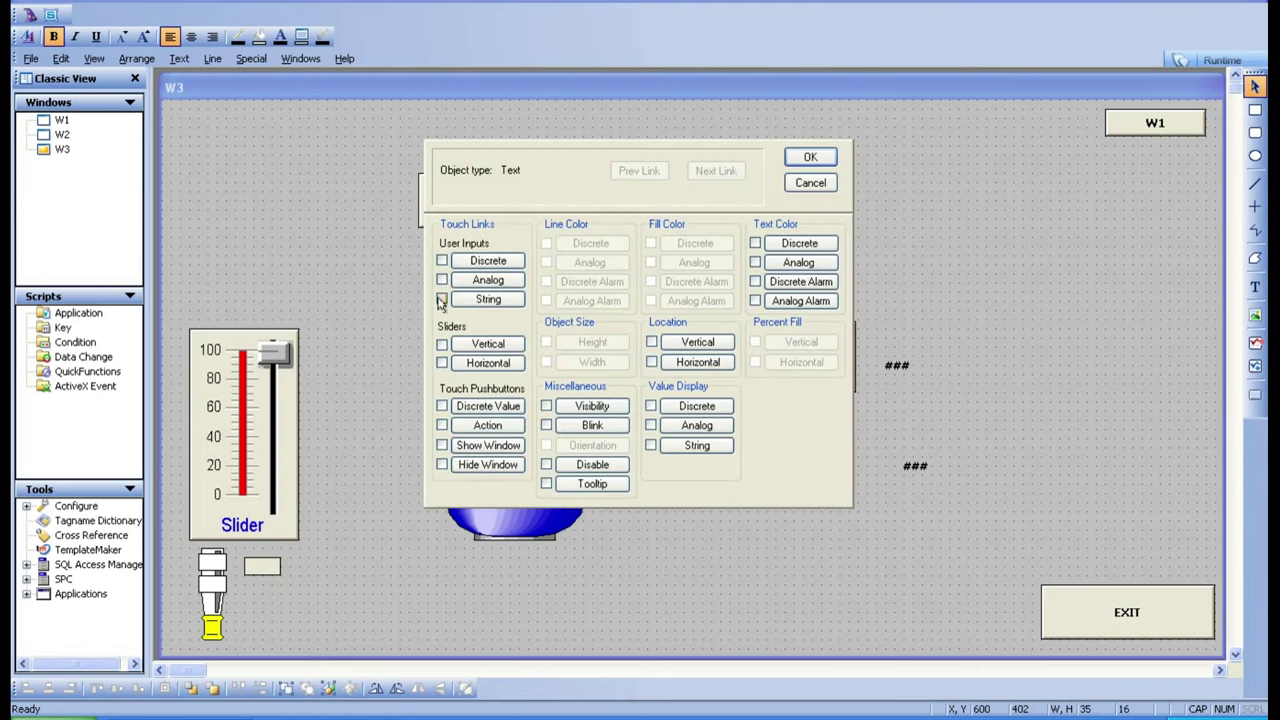
left_click(473, 301)
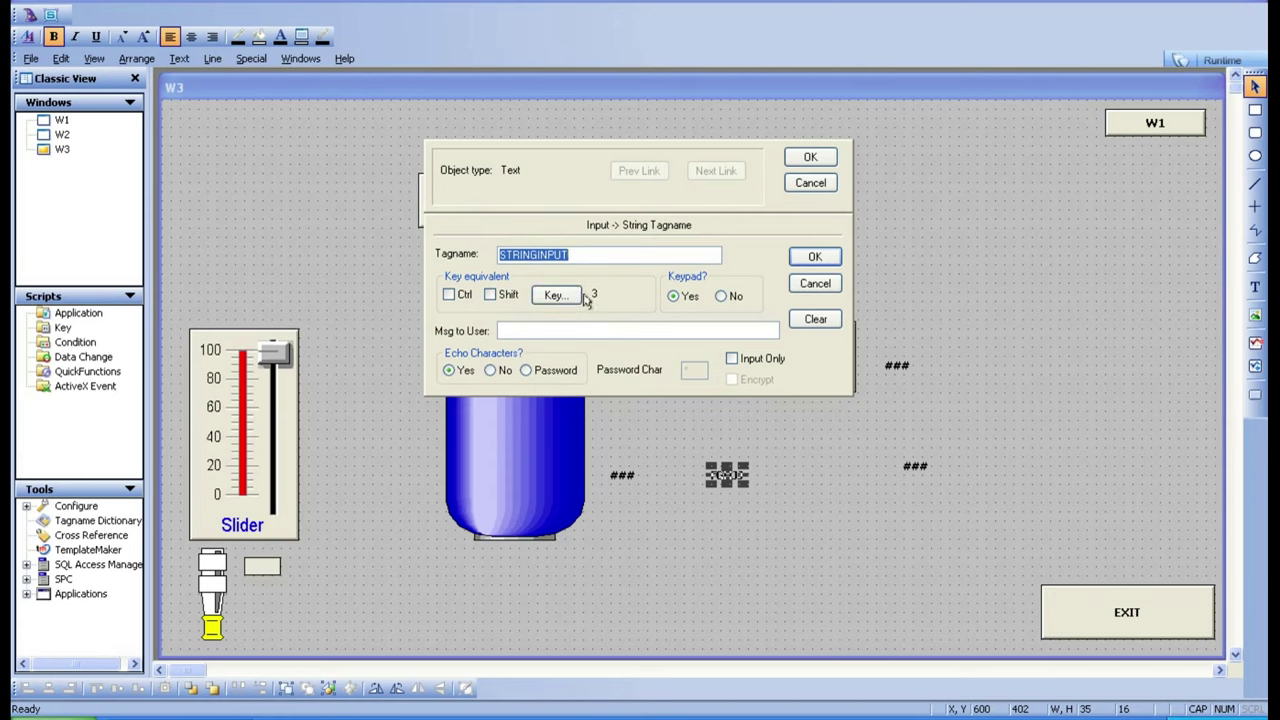
left_click(815, 257)
left_click(810, 157)
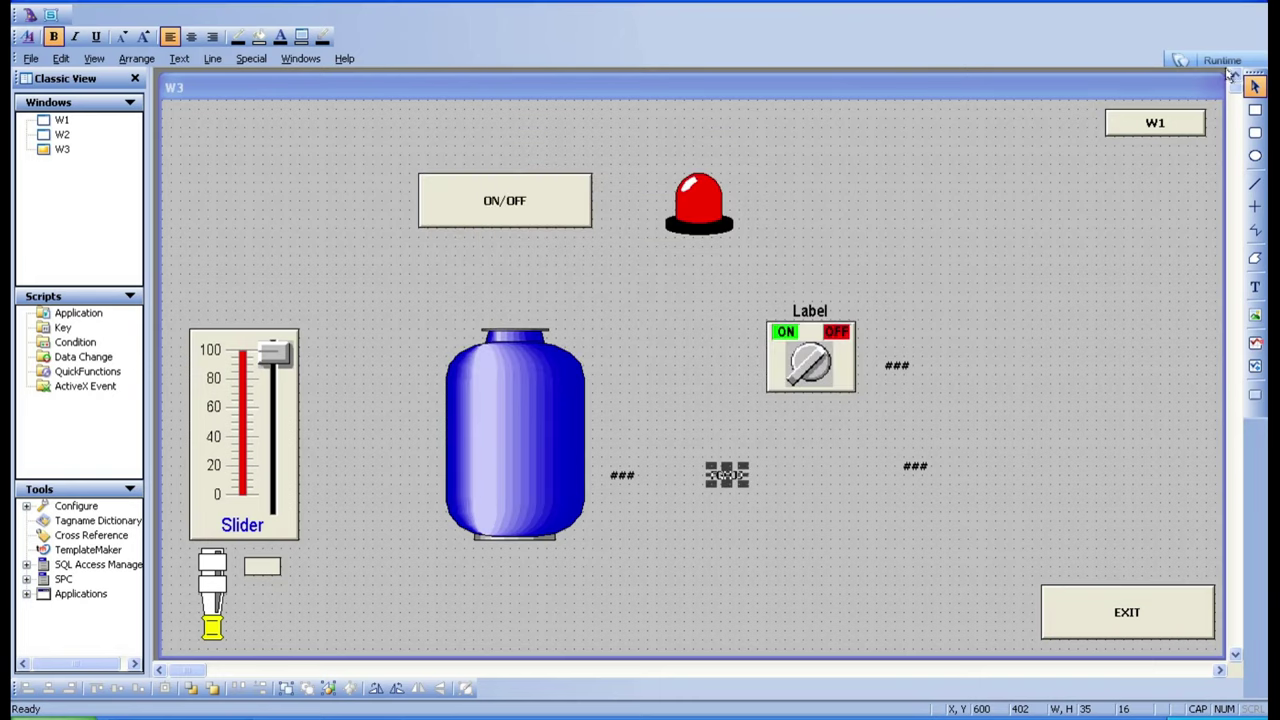
Step: Test the string input in runtime by entering wer on the on-screen keyboard, and return to development
left_click(1225, 60)
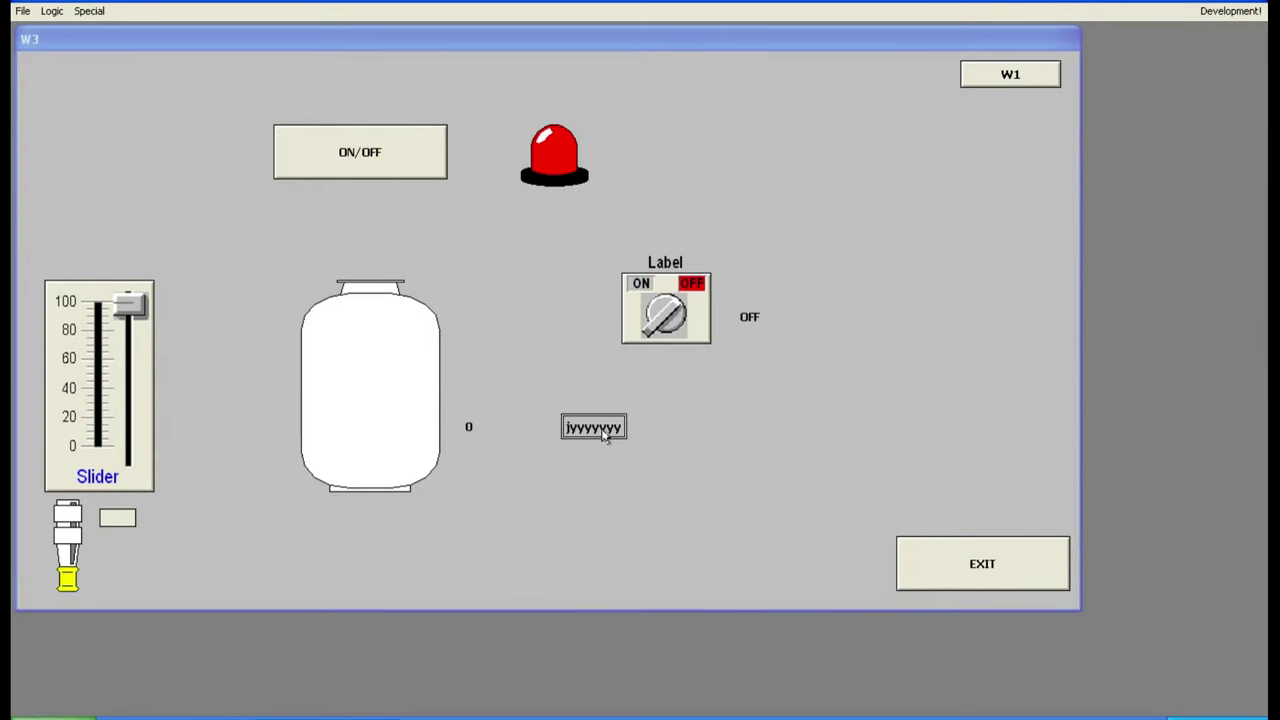
left_click(594, 428)
left_click(368, 330)
left_click(450, 350)
left_click(480, 343)
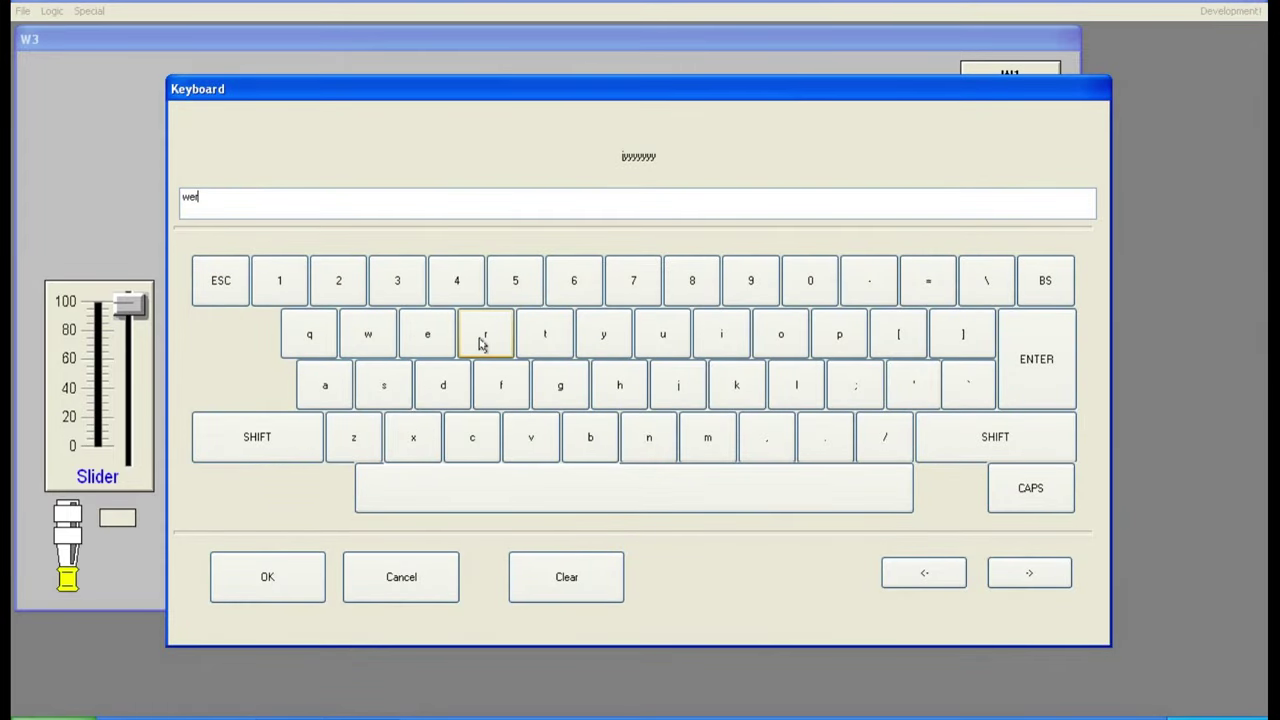
left_click(283, 582)
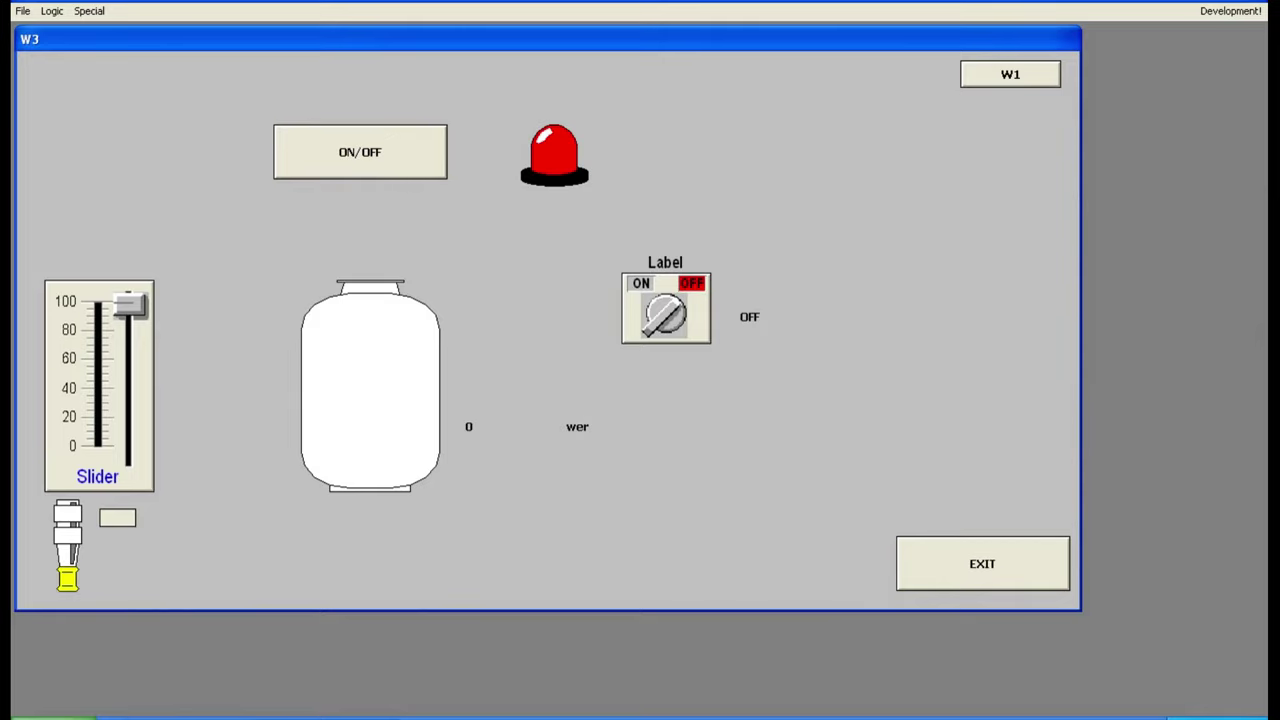
left_click(1196, 16)
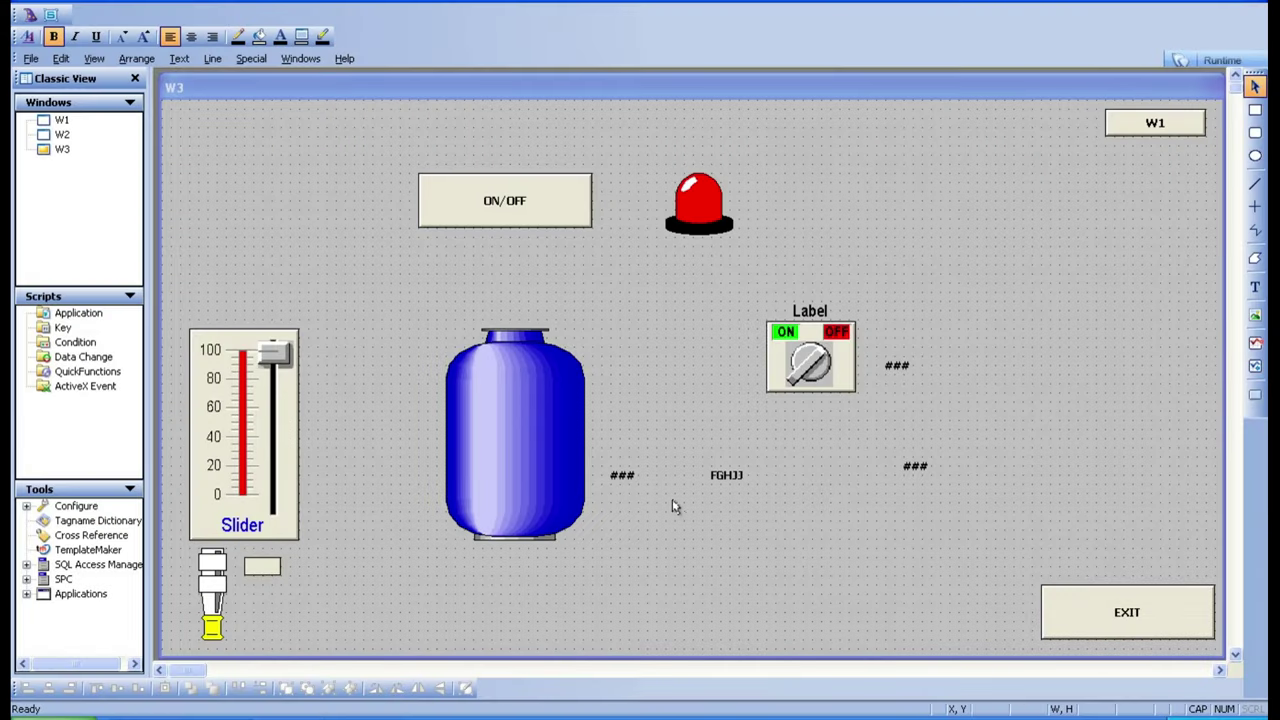
Step: Review the string input link settings of the FGHJJ text and close them
double_click(729, 475)
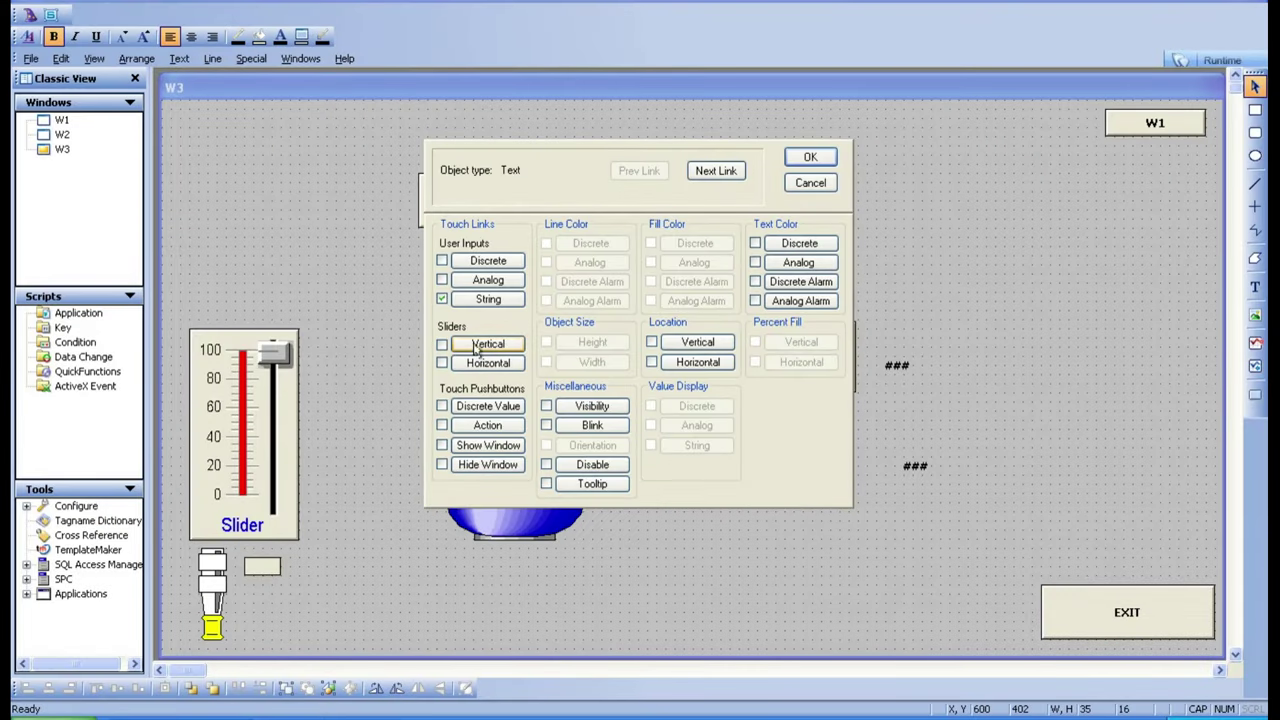
left_click(488, 299)
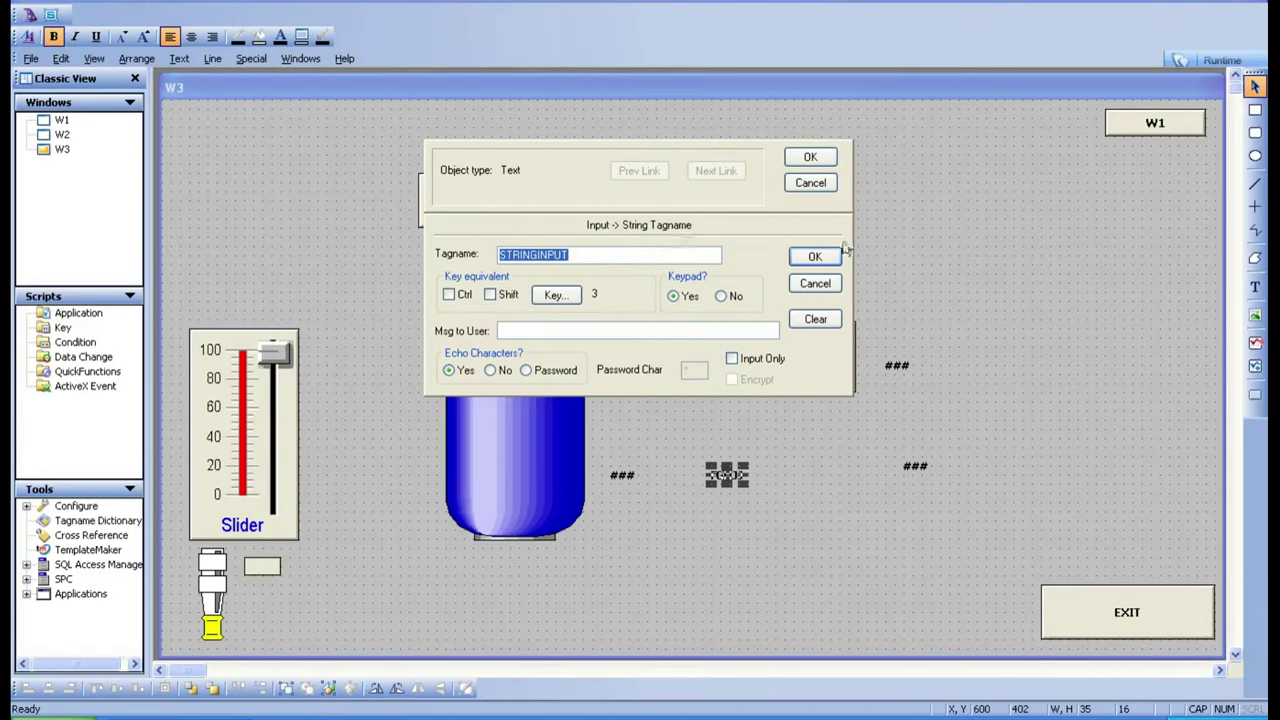
left_click(816, 258)
left_click(810, 156)
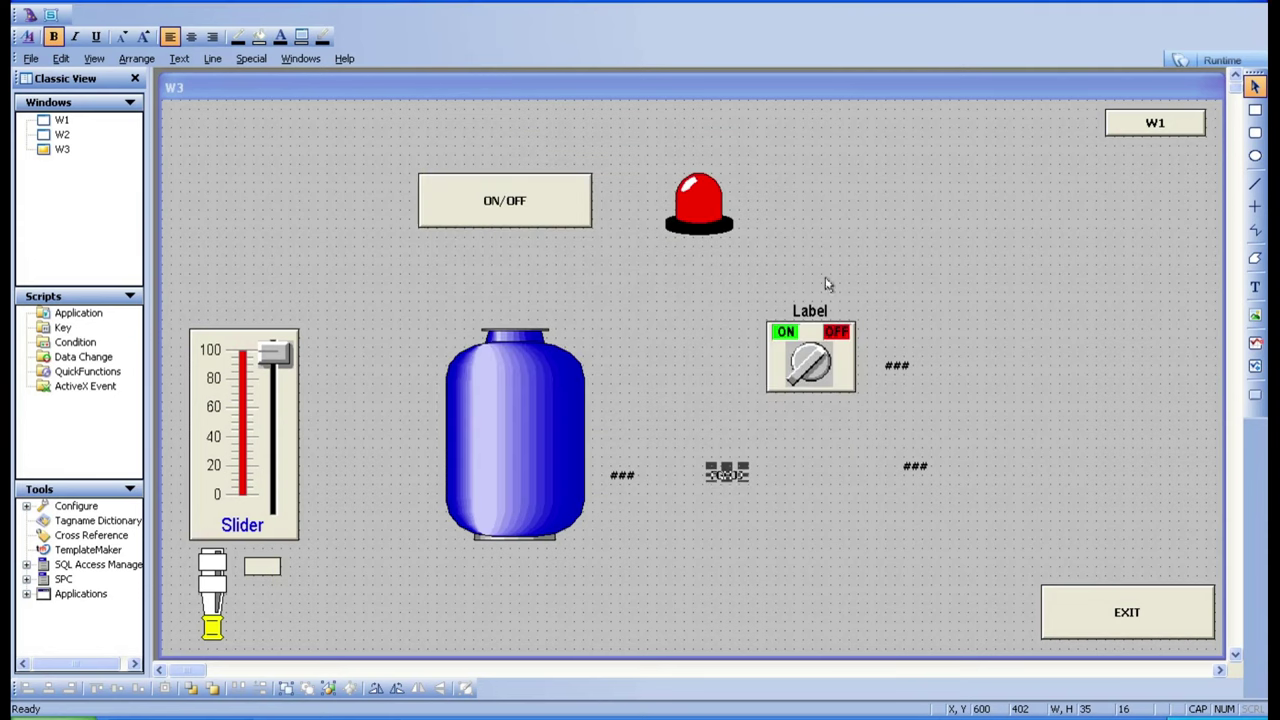
Step: Change the string value display expression of the ### text beside FGHJJ to the STRINGINPUT tag
double_click(915, 466)
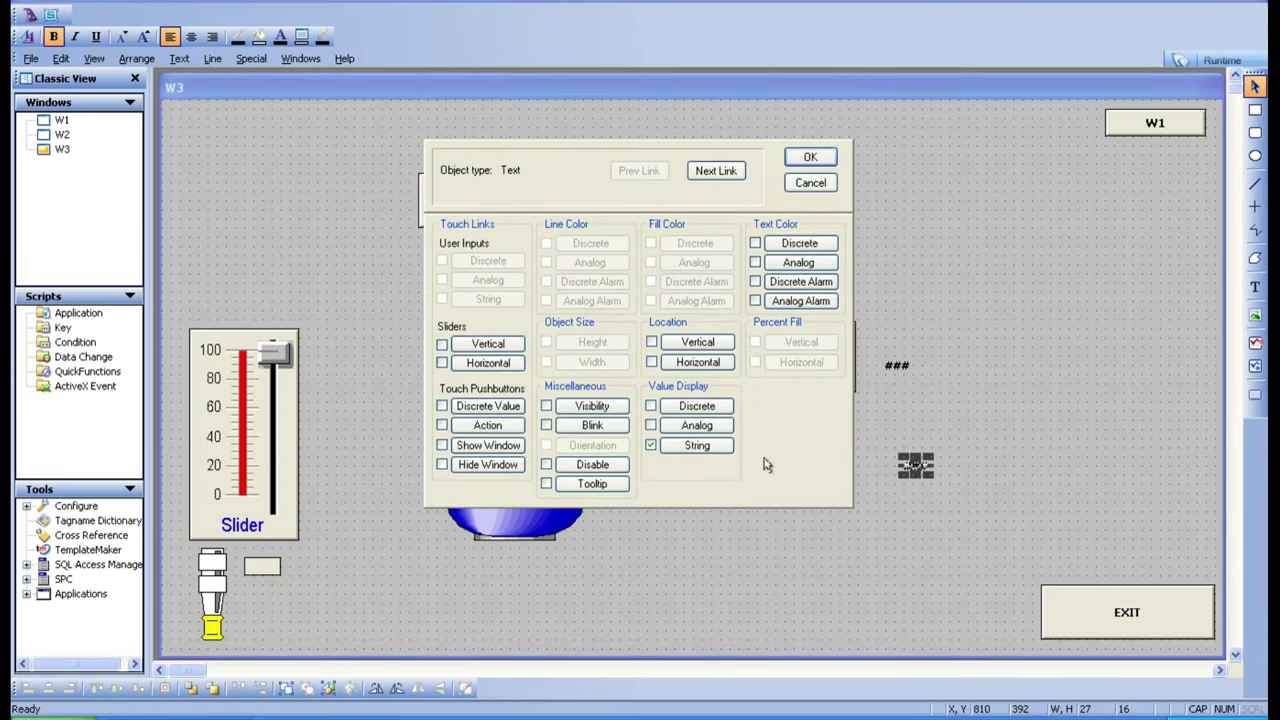
left_click(697, 445)
key("BackSpace")
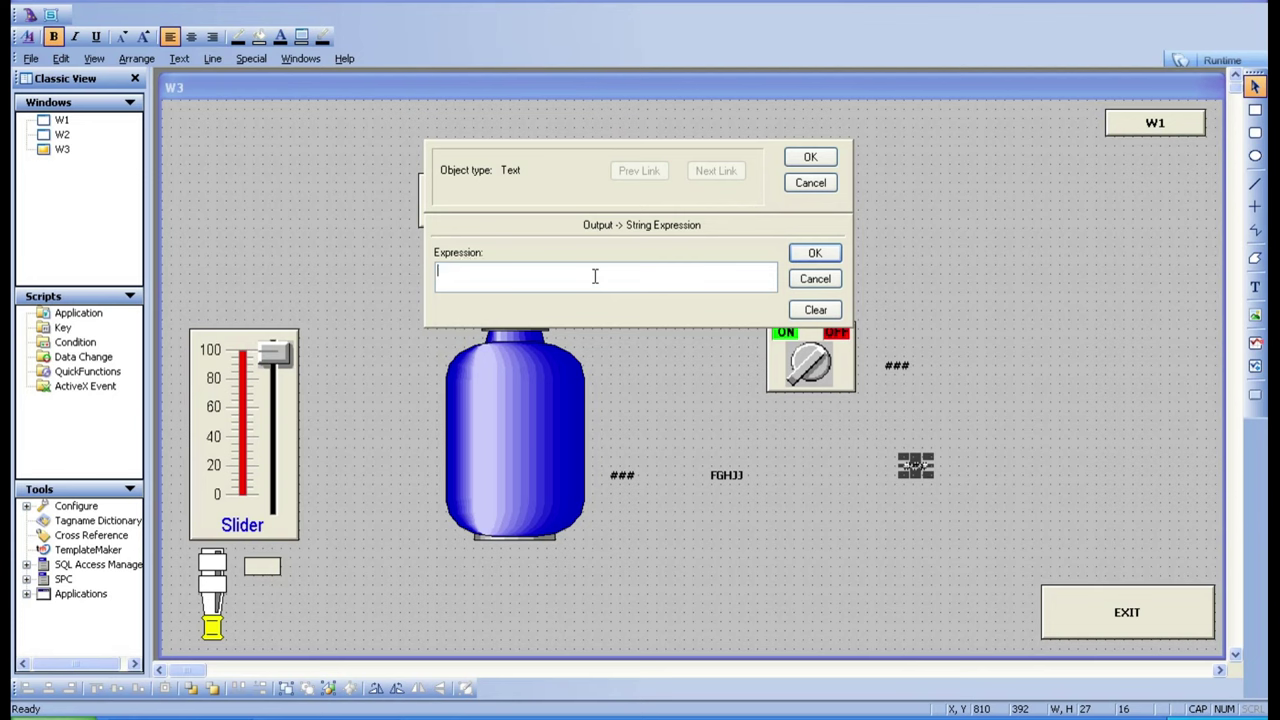
double_click(594, 276)
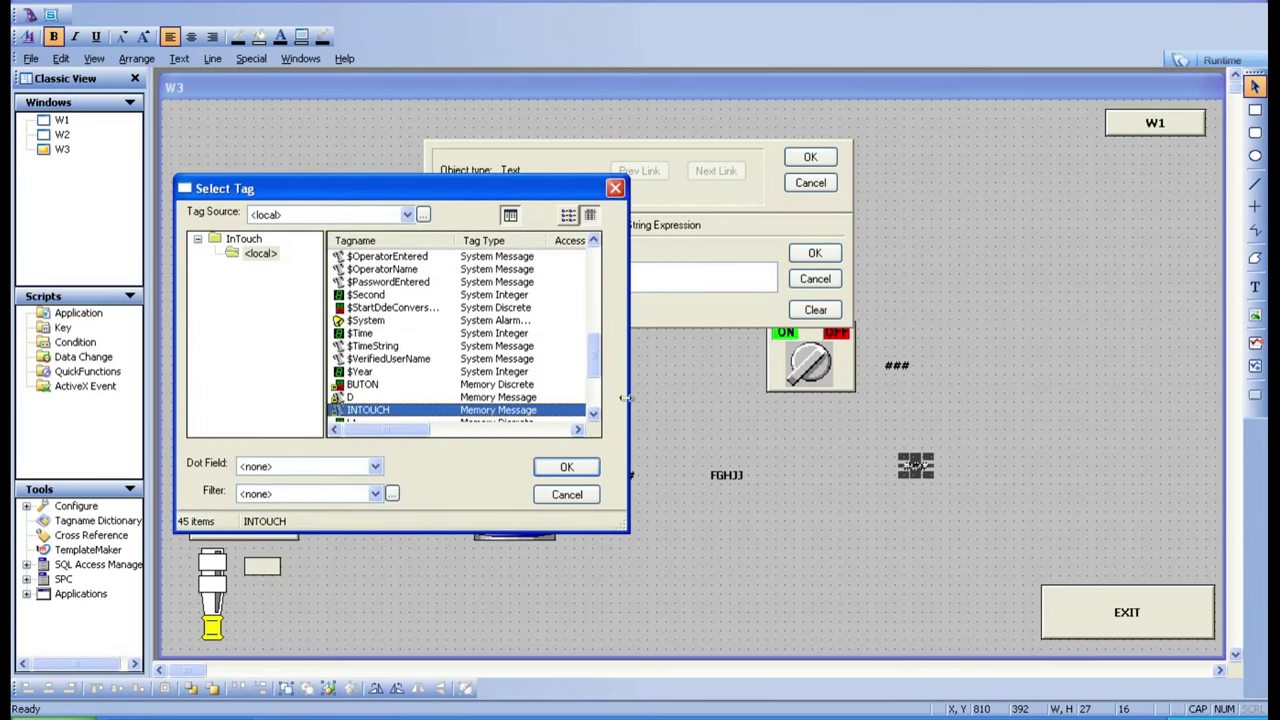
scroll(590, 400, "down", 3)
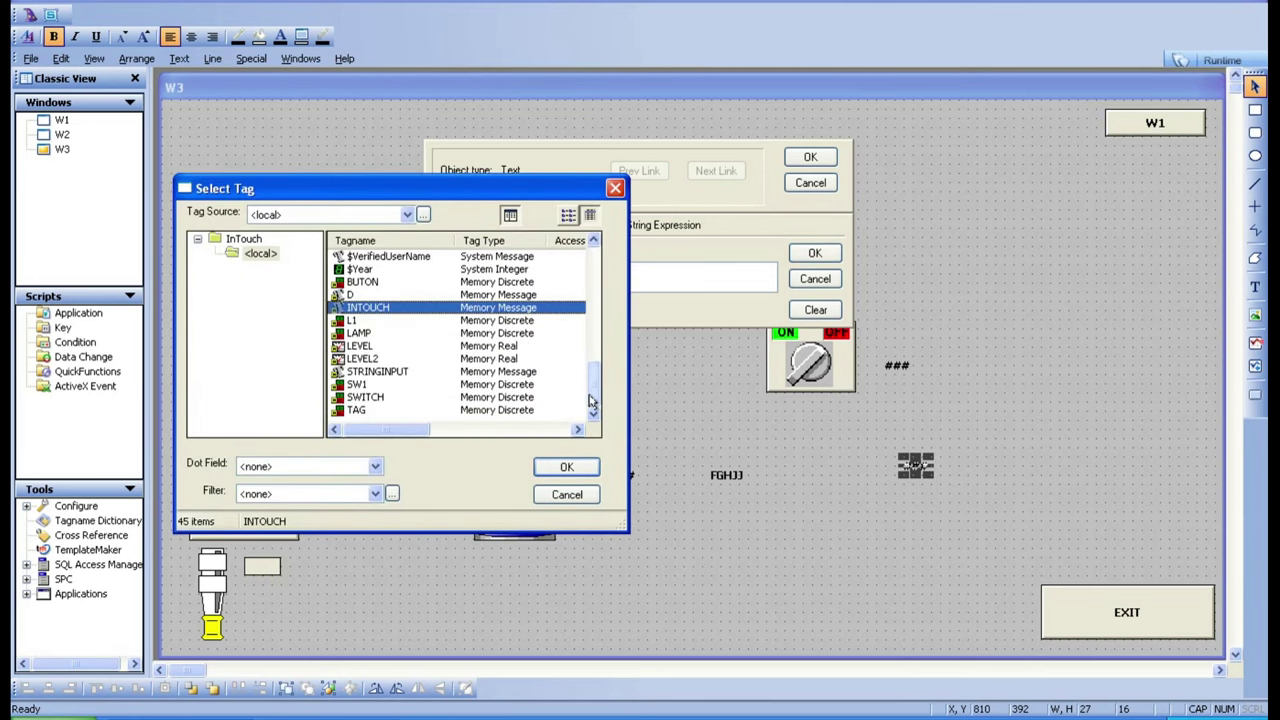
double_click(415, 371)
left_click(815, 253)
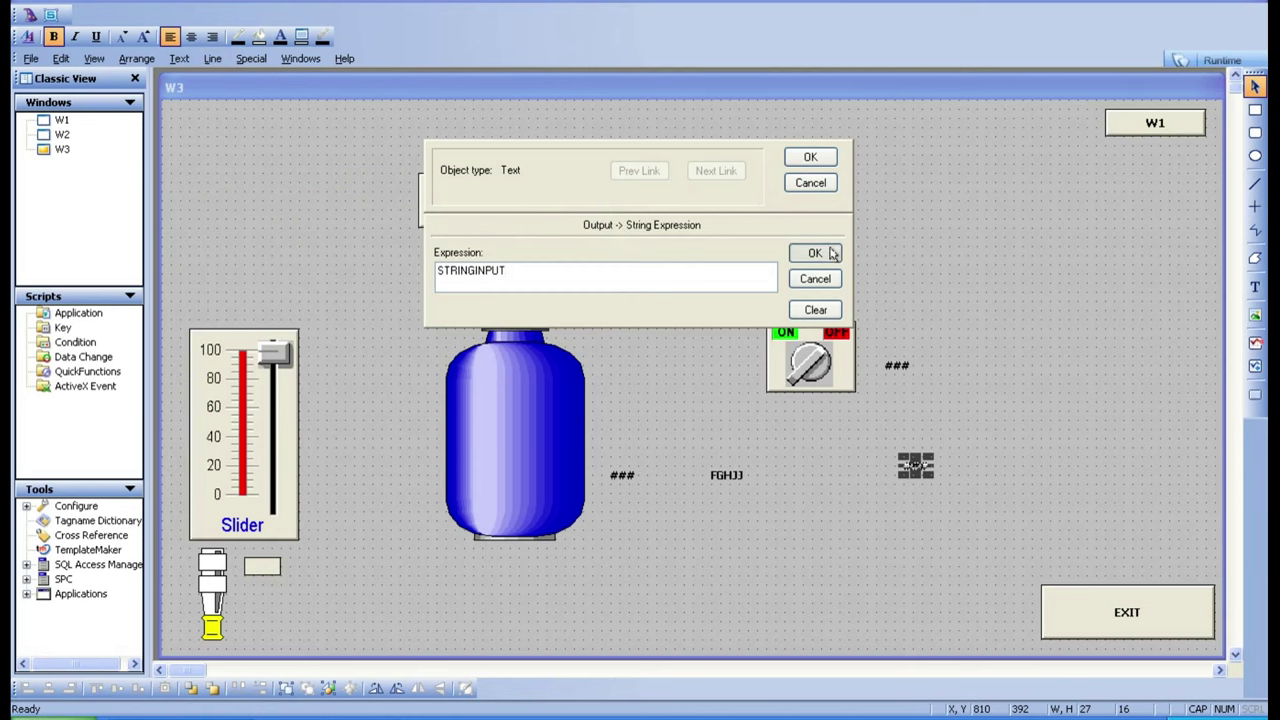
left_click(808, 158)
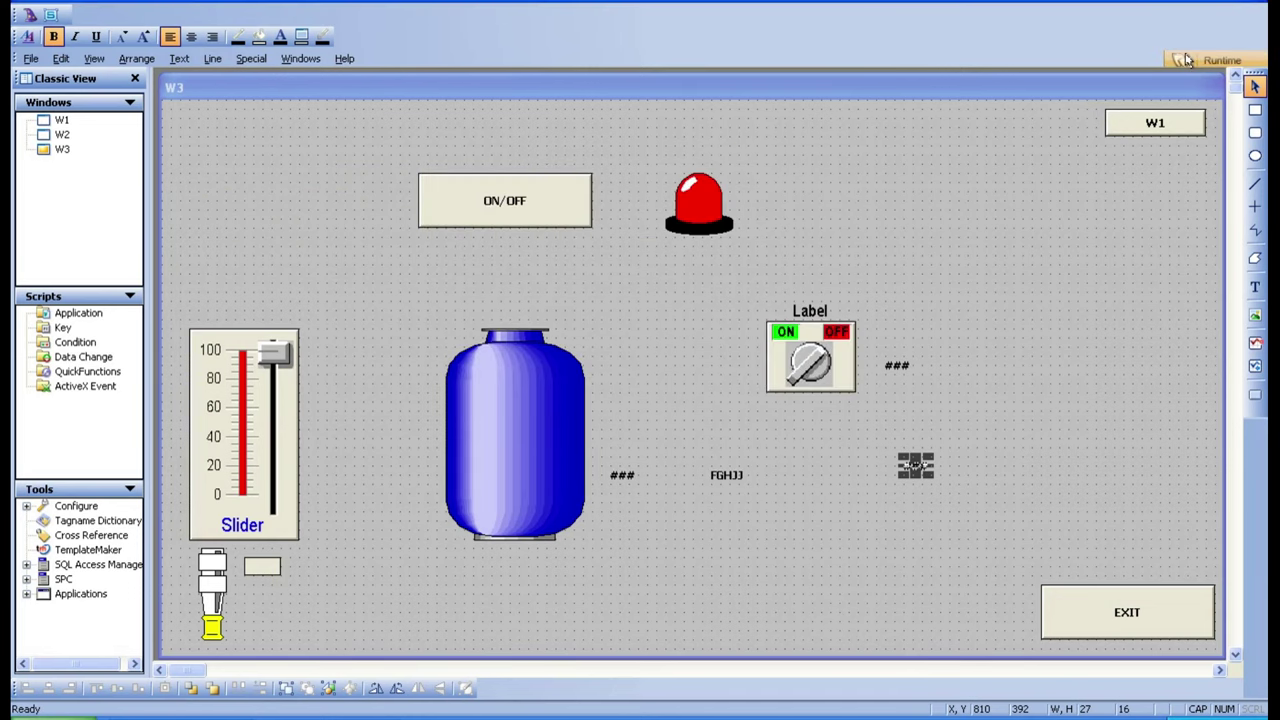
Step: Switch W3 to runtime and enter HHJJJK as the string input value
left_click(1187, 60)
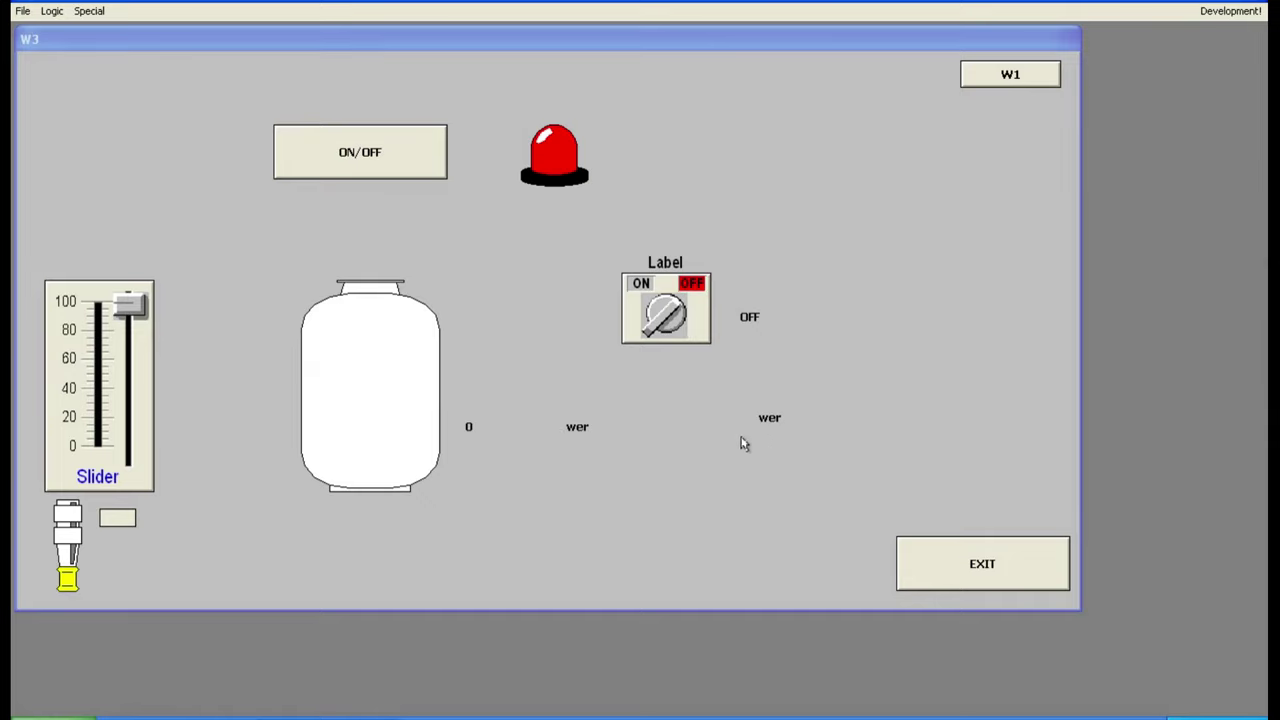
left_click(577, 429)
type("HHJJJK")
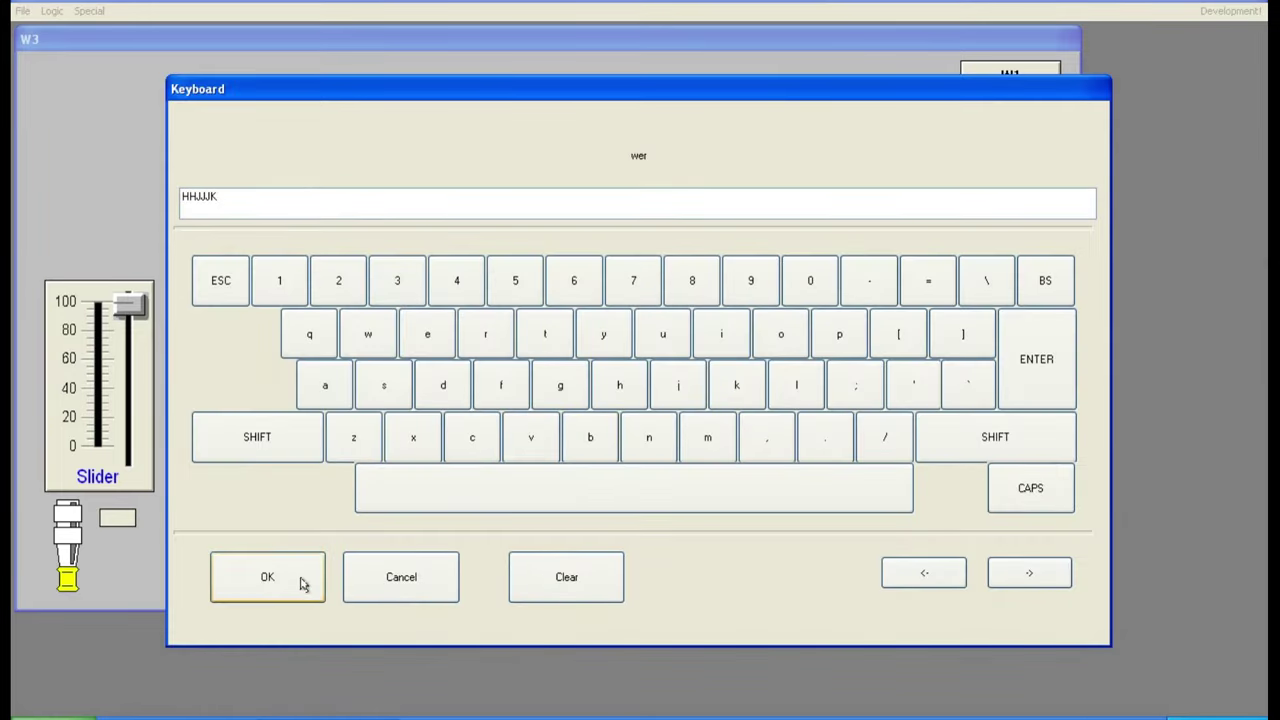
left_click(304, 585)
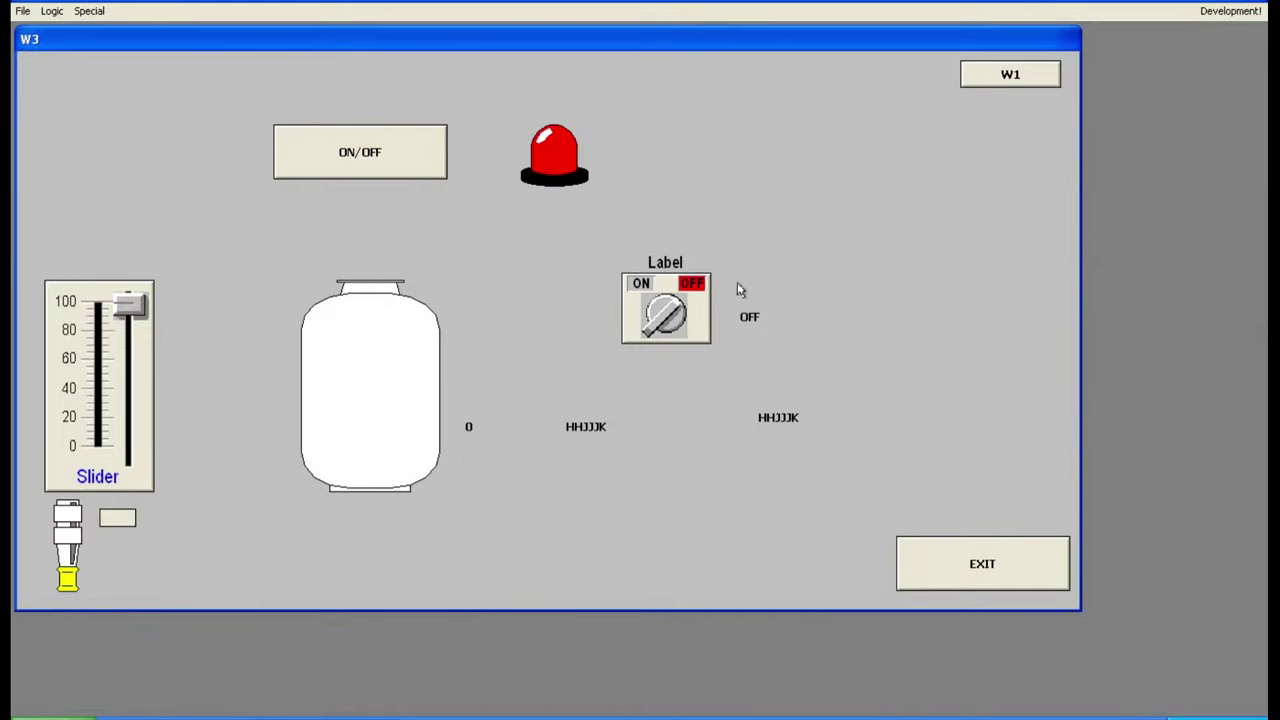
Step: Turn the Label selector switch on and set the tank value to 90
left_click(656, 318)
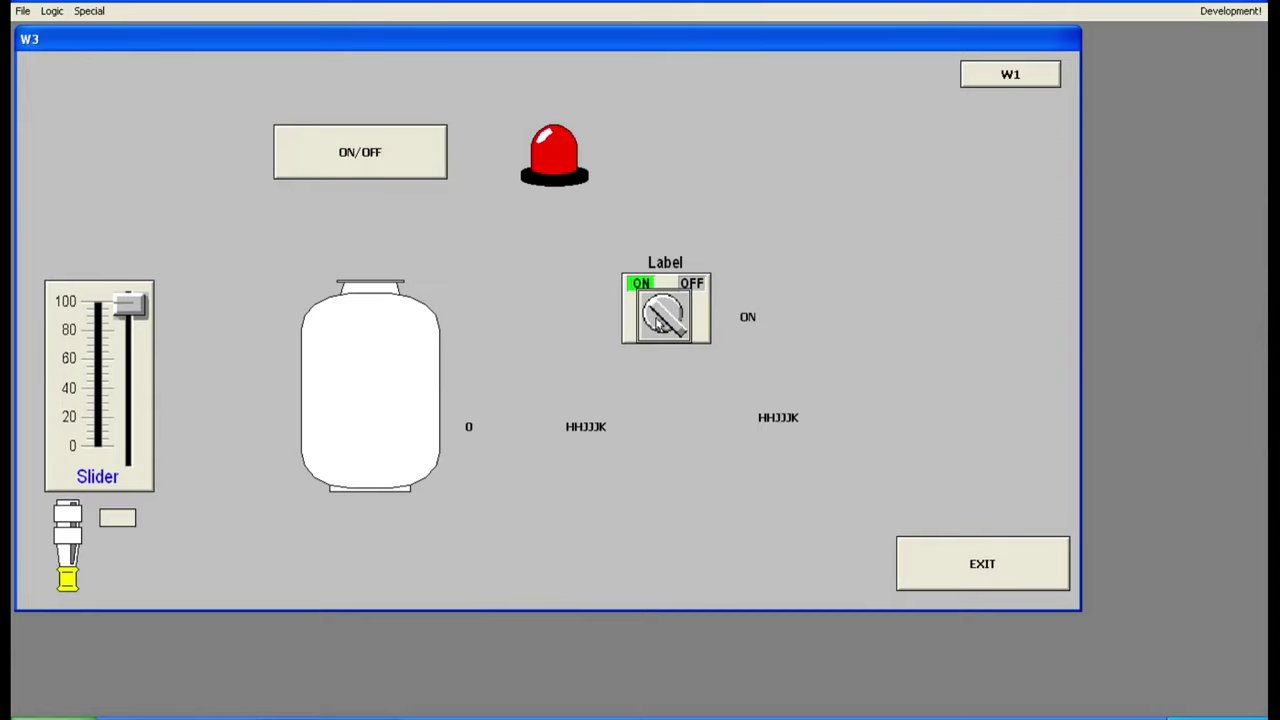
left_click(128, 306)
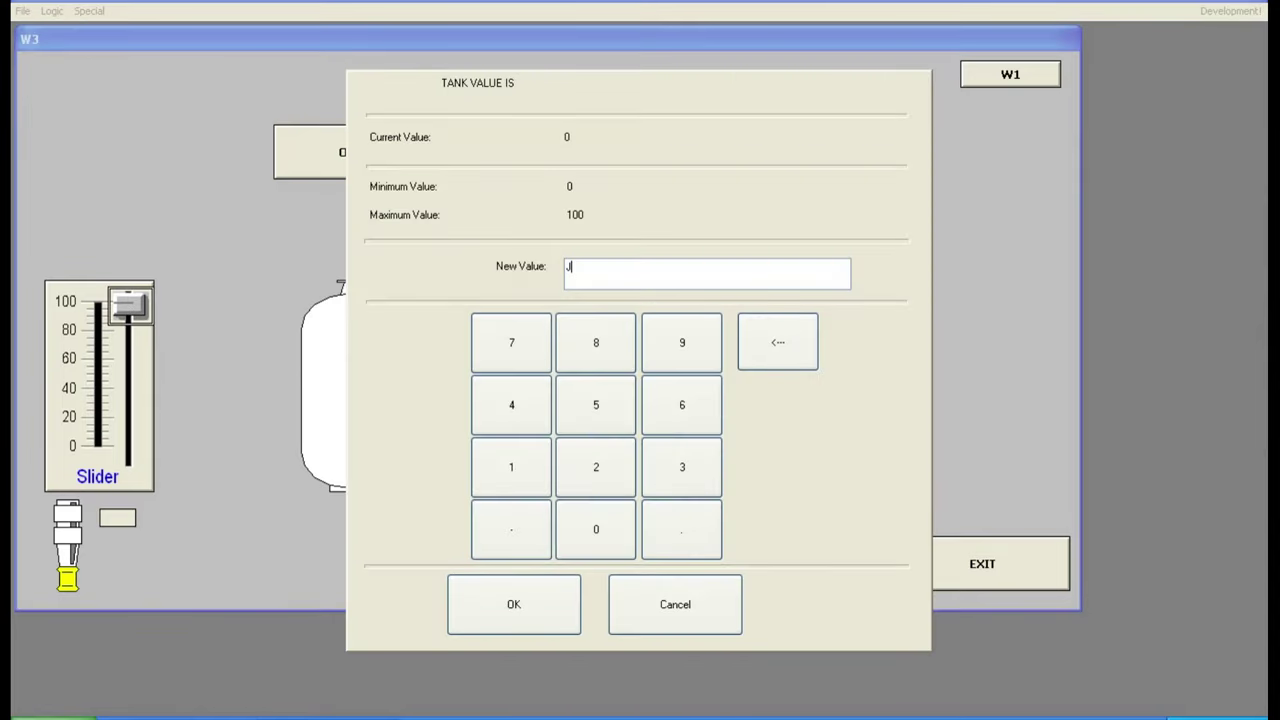
left_click(514, 604)
Step: Enter INTOUCH as the string input value and return to development
left_click(578, 428)
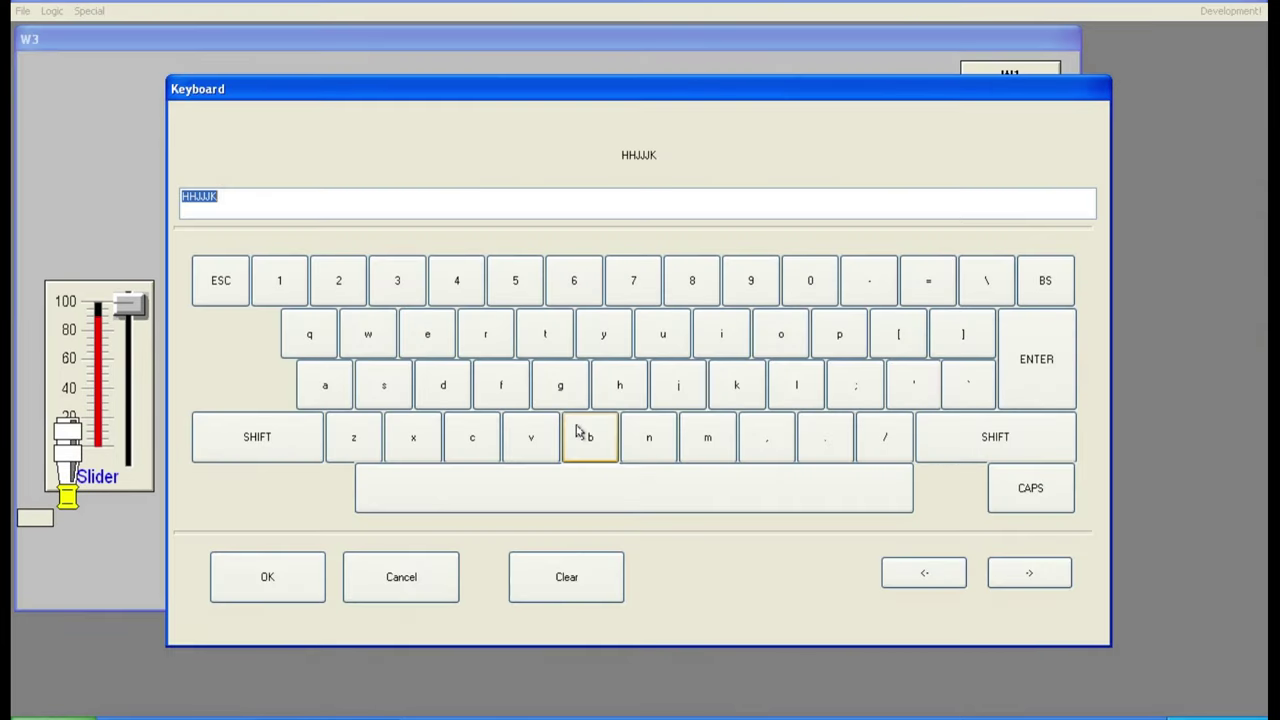
type("INTOUCH")
left_click(283, 581)
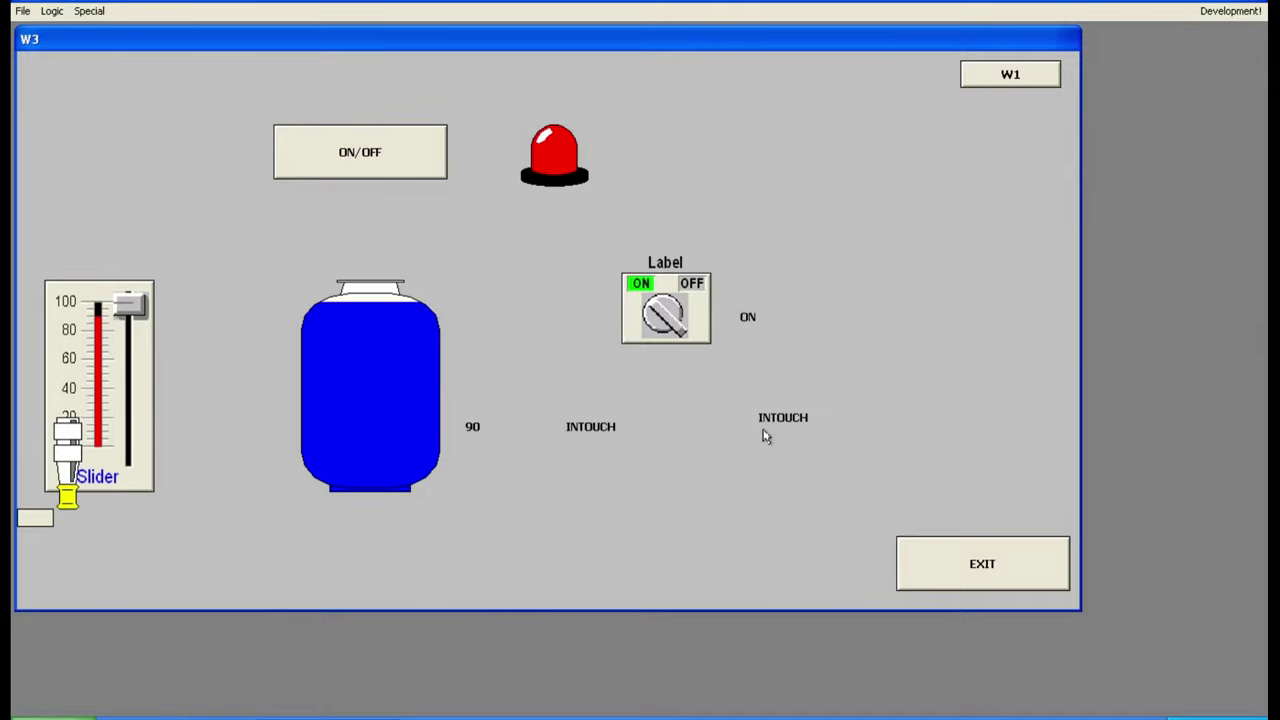
left_click(1230, 11)
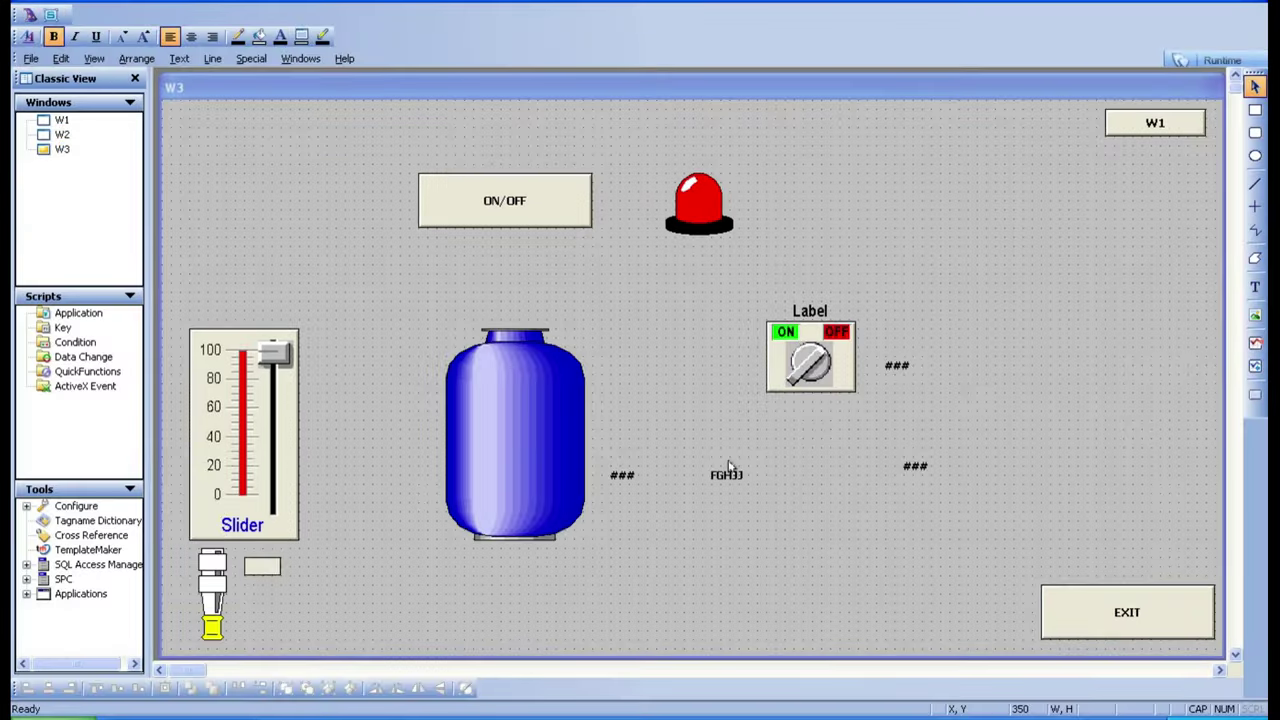
Step: Examine which value display link each of the three ### texts uses, cancelling each dialog
double_click(630, 477)
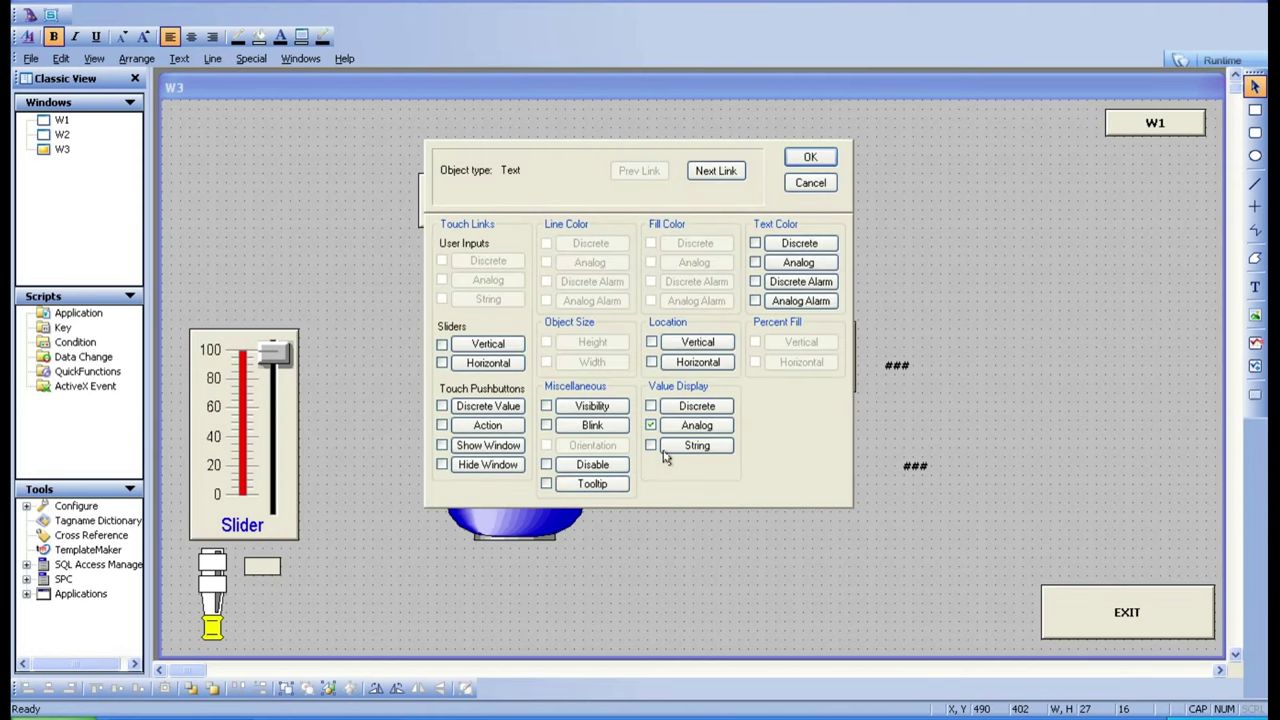
left_click(826, 189)
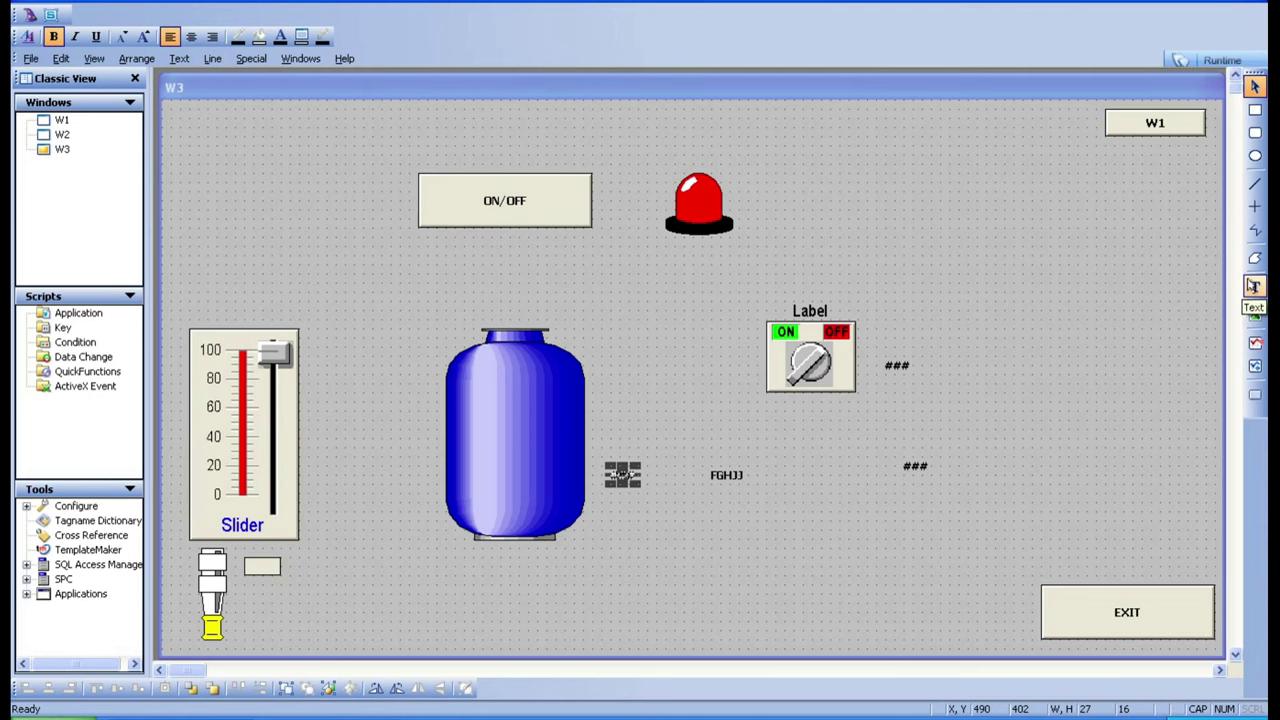
double_click(898, 366)
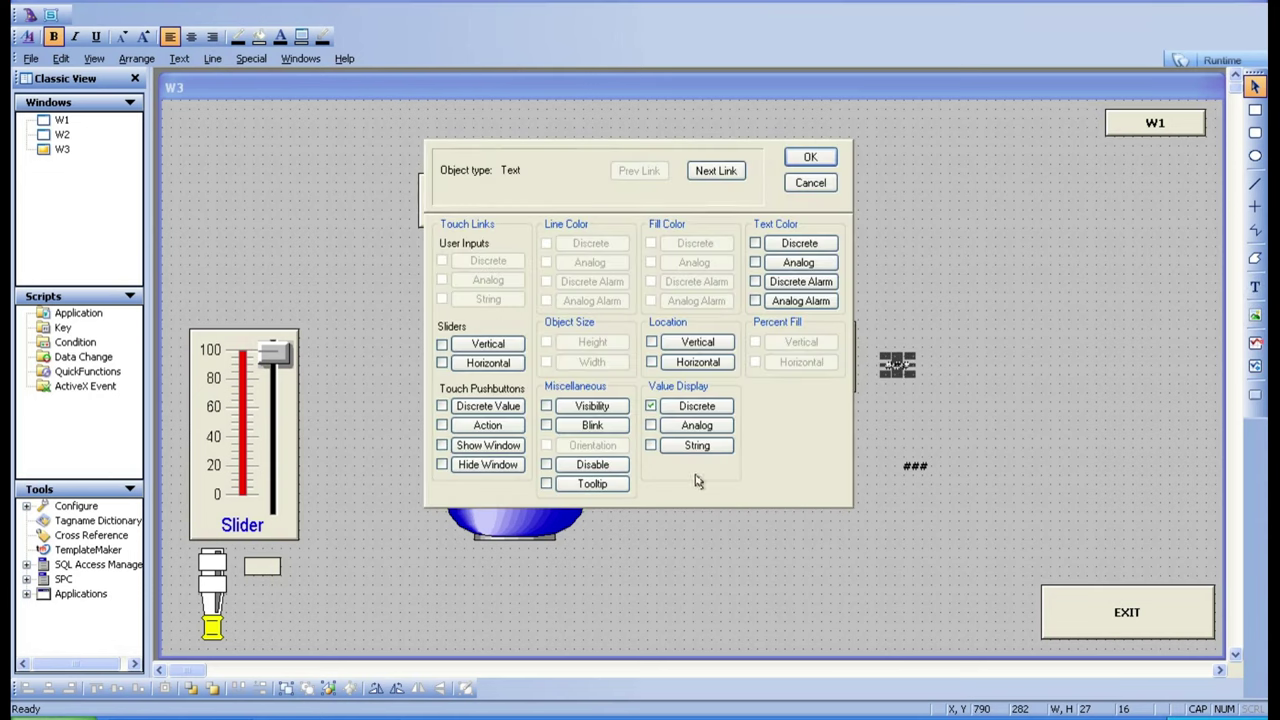
left_click(810, 183)
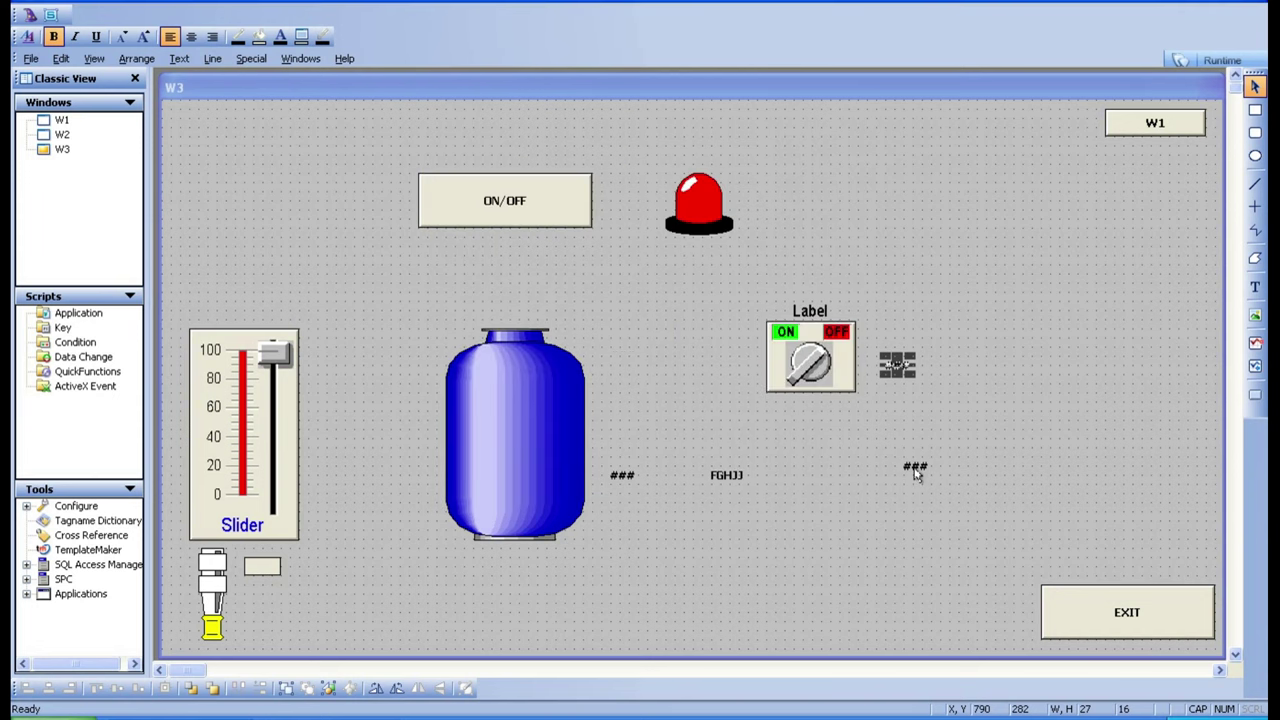
double_click(914, 466)
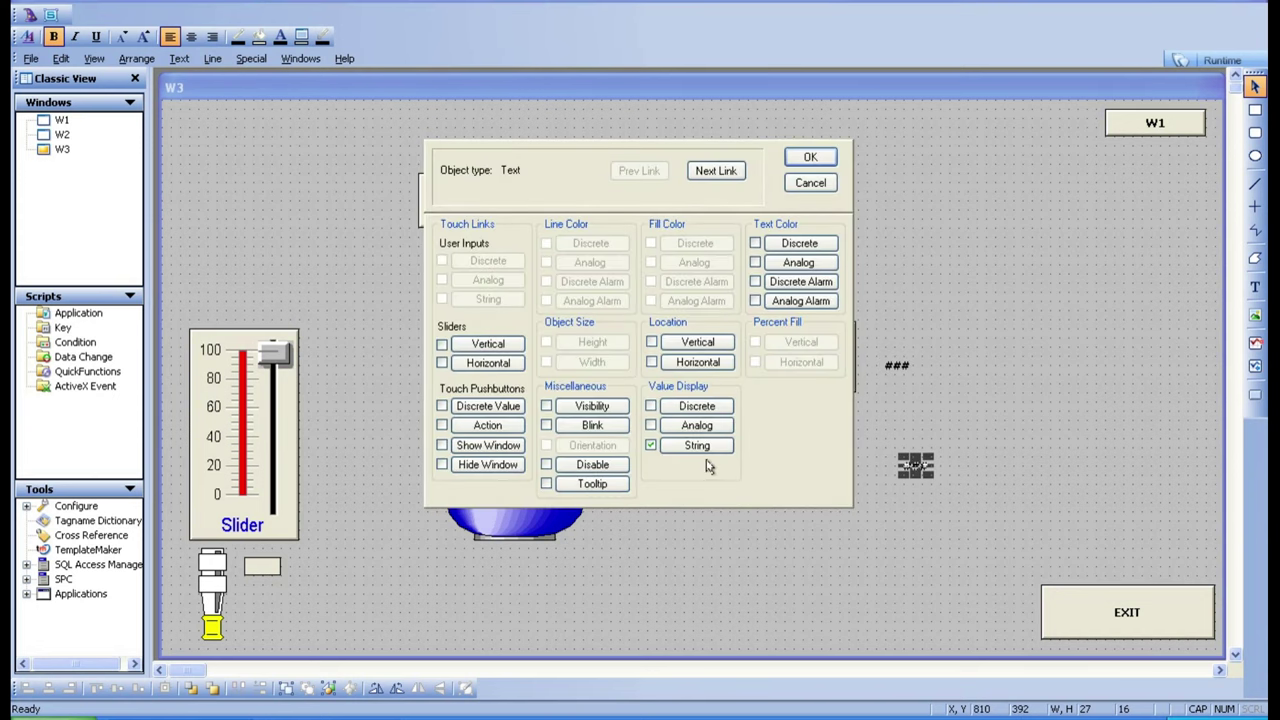
left_click(797, 185)
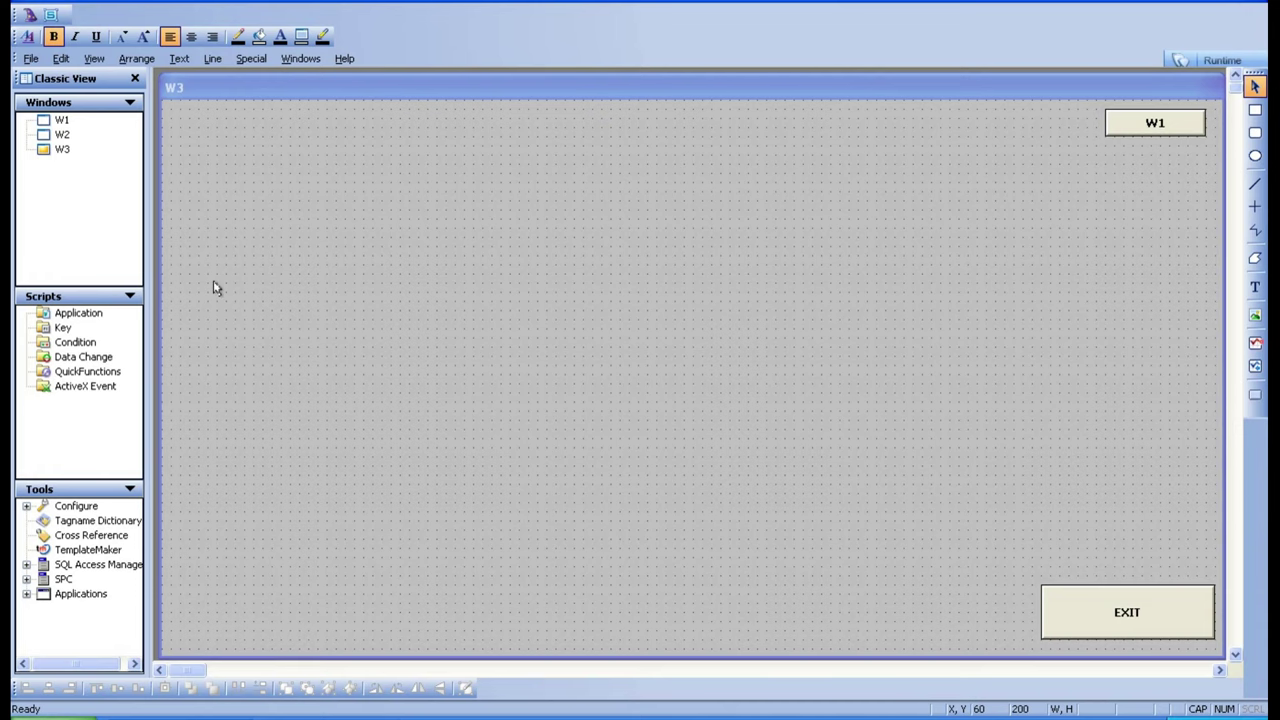
Step: Insert a Vertical Slider wizard in the upper-left area of W3
left_click(29, 15)
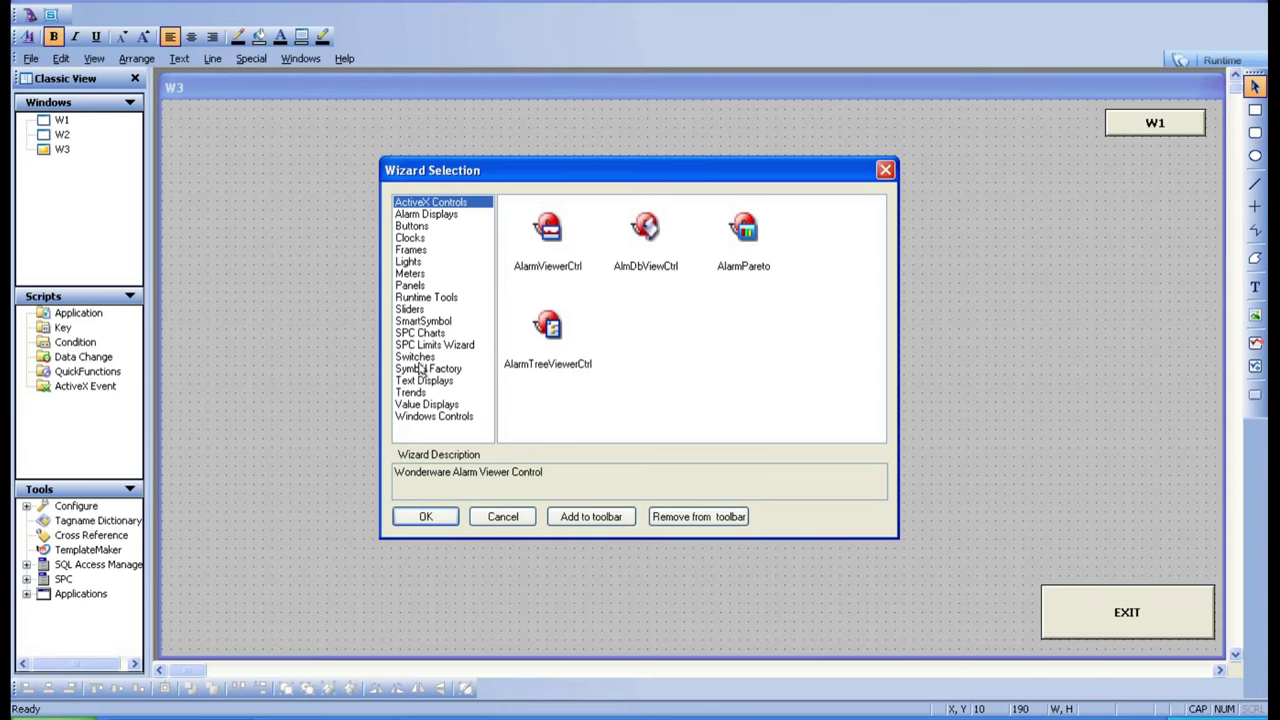
left_click(408, 310)
left_click(565, 244)
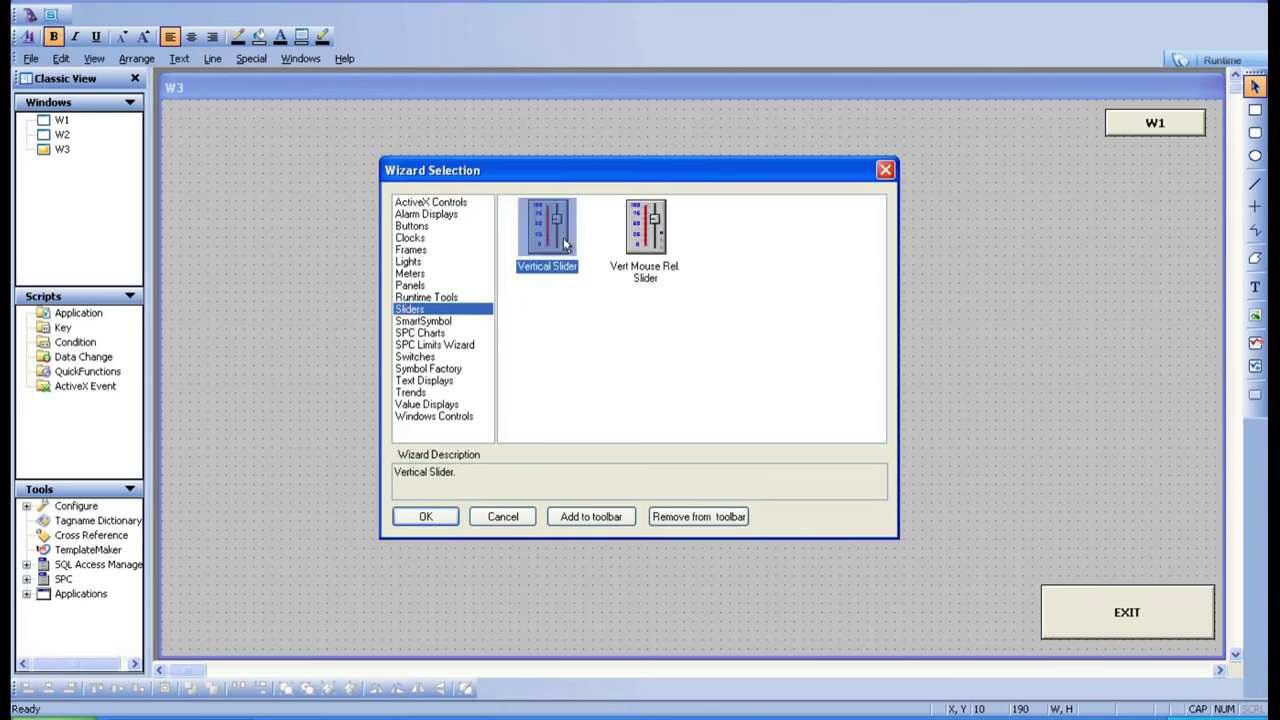
left_click(426, 517)
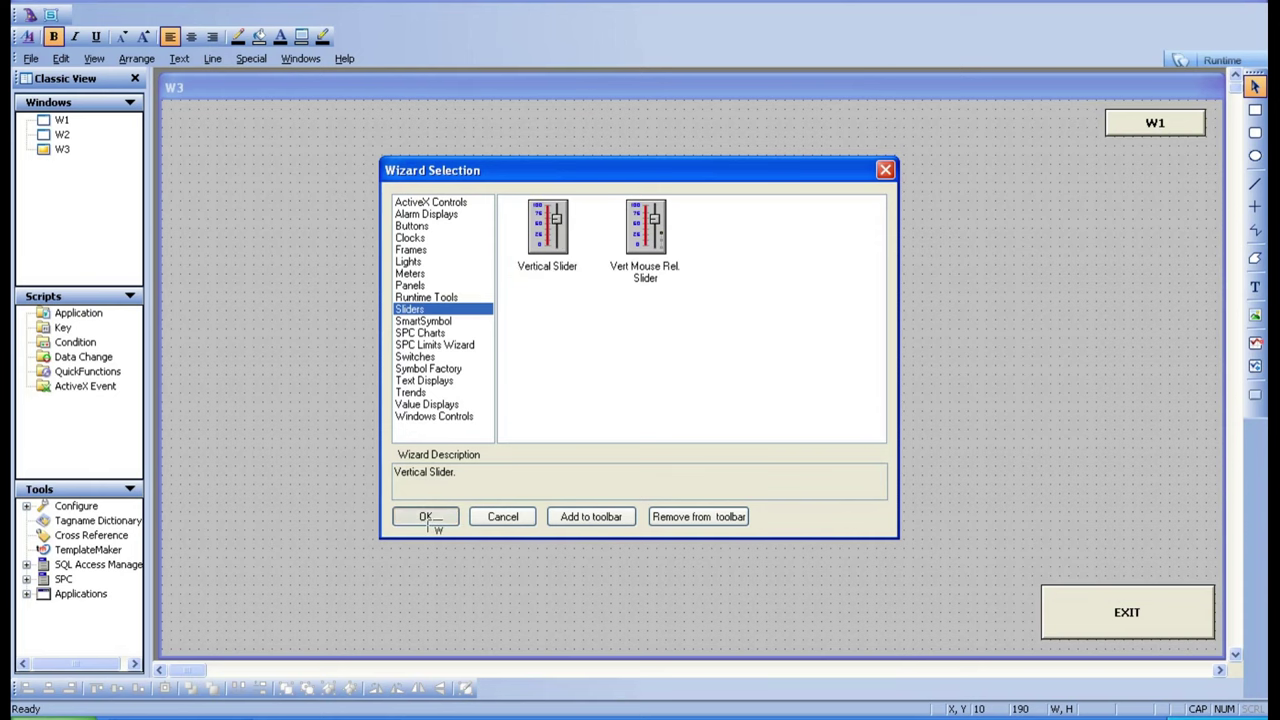
left_click(203, 140)
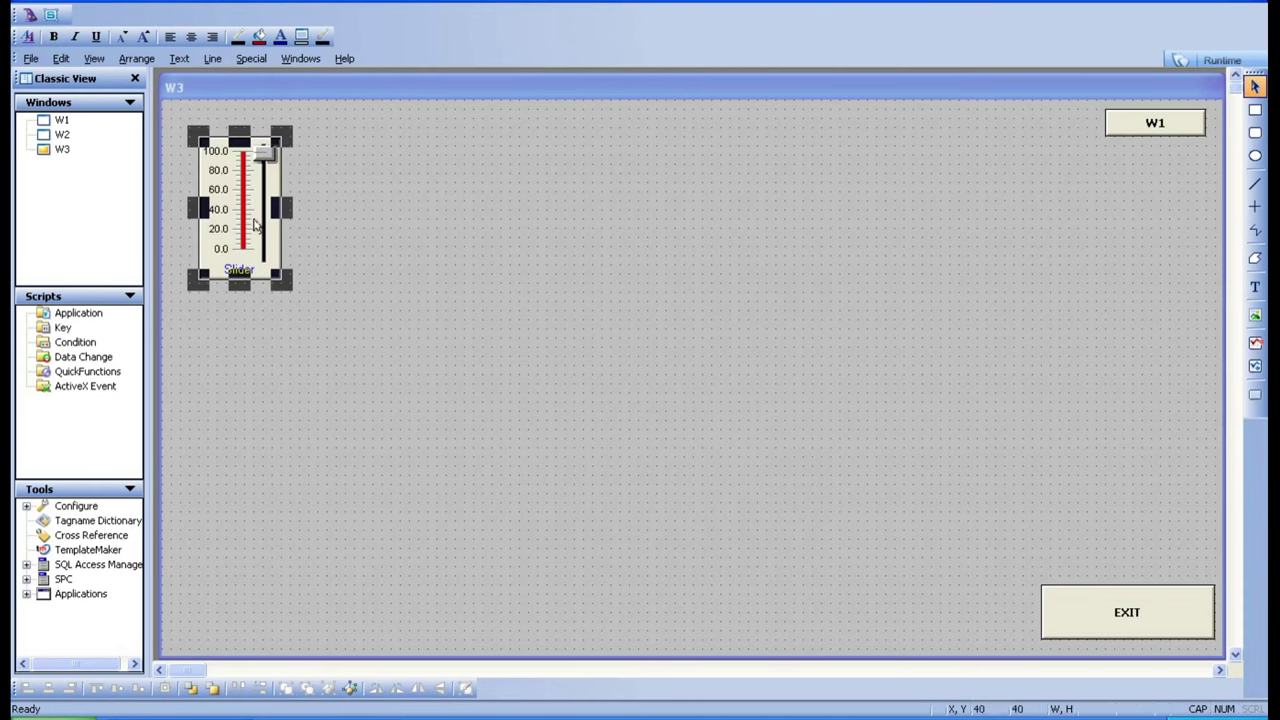
Step: Configure the slider with tagname LEVEL2 and label LEVEL, and enlarge it
double_click(254, 225)
key("Delete")
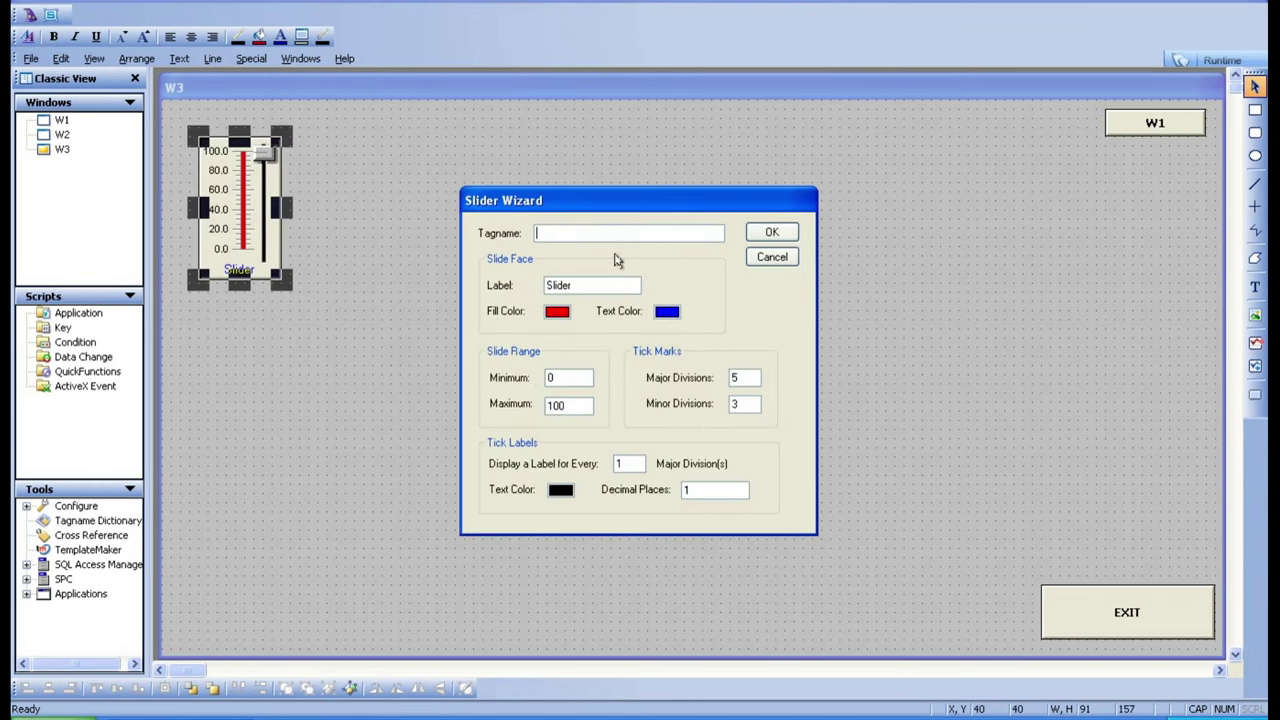
double_click(617, 234)
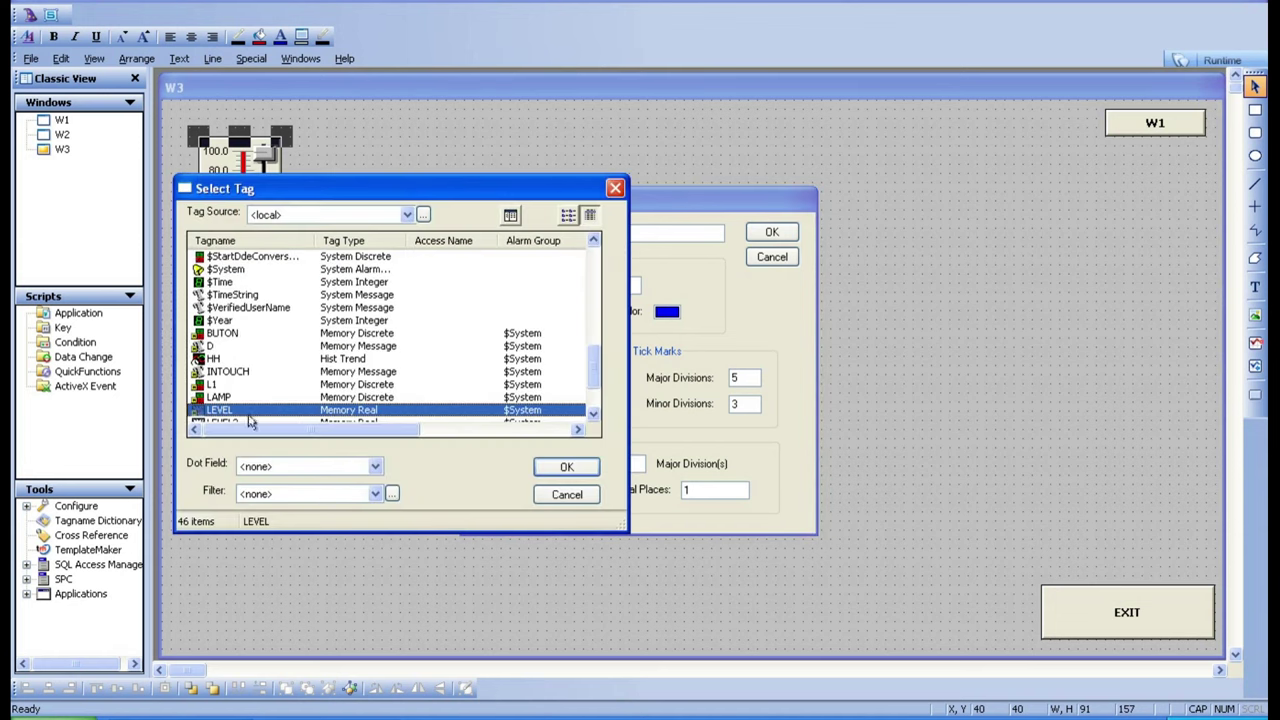
left_click(593, 413)
left_click(593, 413)
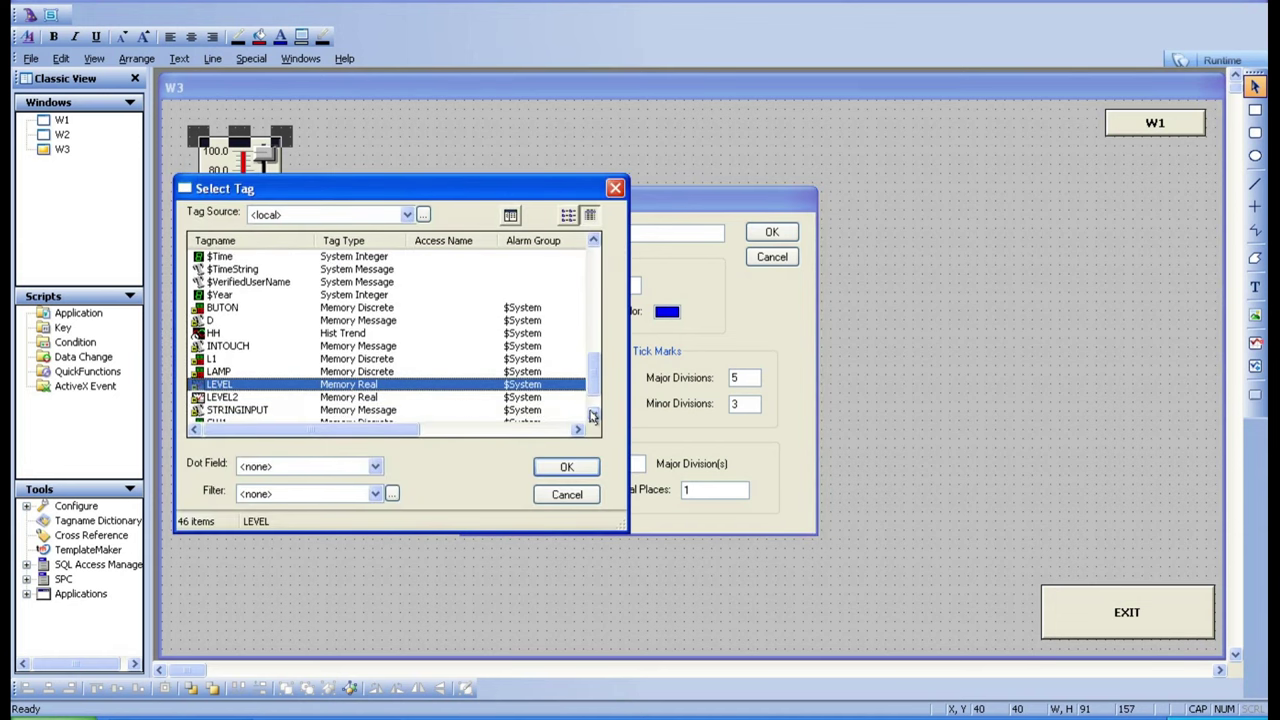
double_click(222, 397)
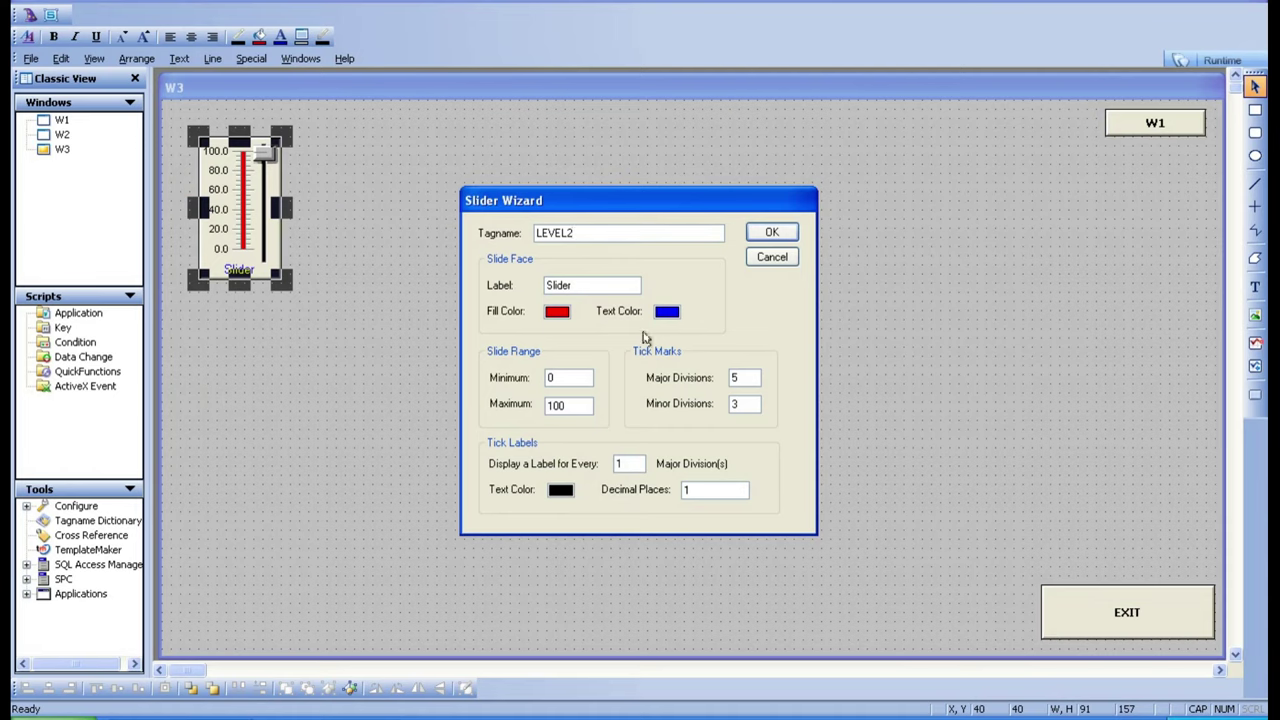
double_click(585, 283)
type("LEVEL")
left_click(768, 232)
left_click_drag(281, 287, 317, 341)
left_click(374, 346)
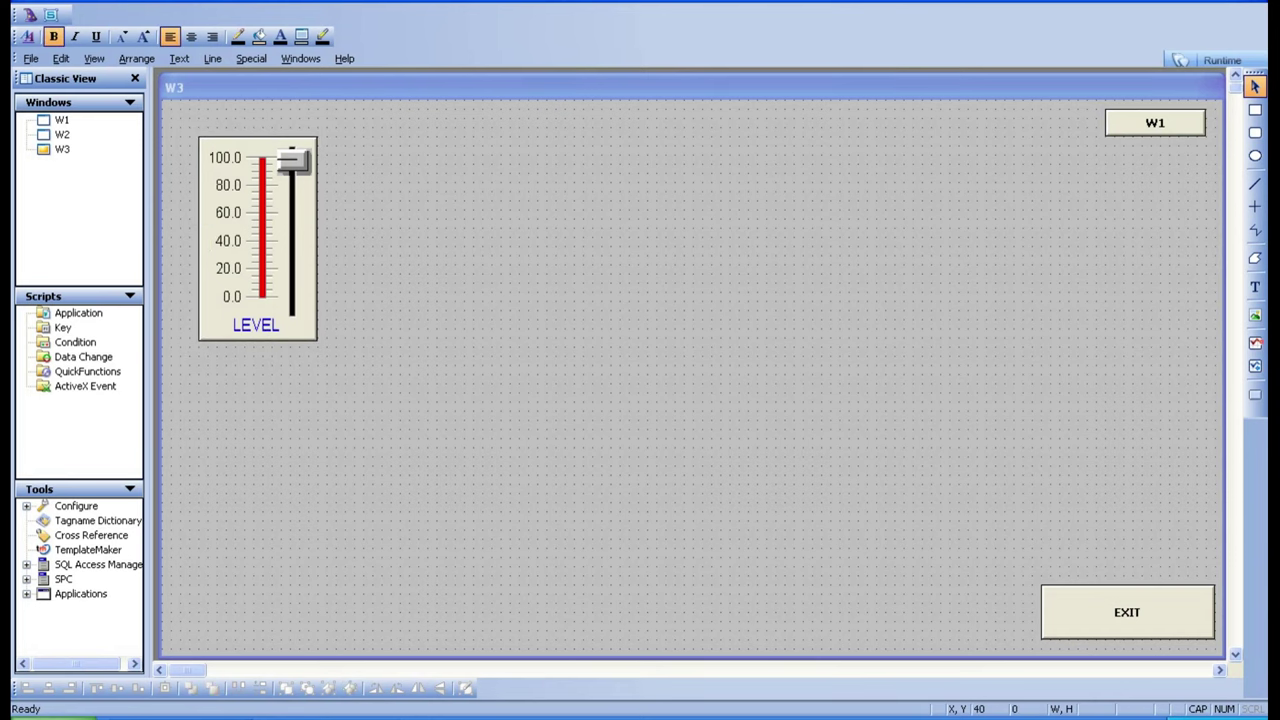
Step: Insert the blue Tank 39 symbol from the Symbol Factory's Tanks category into W3
left_click(29, 16)
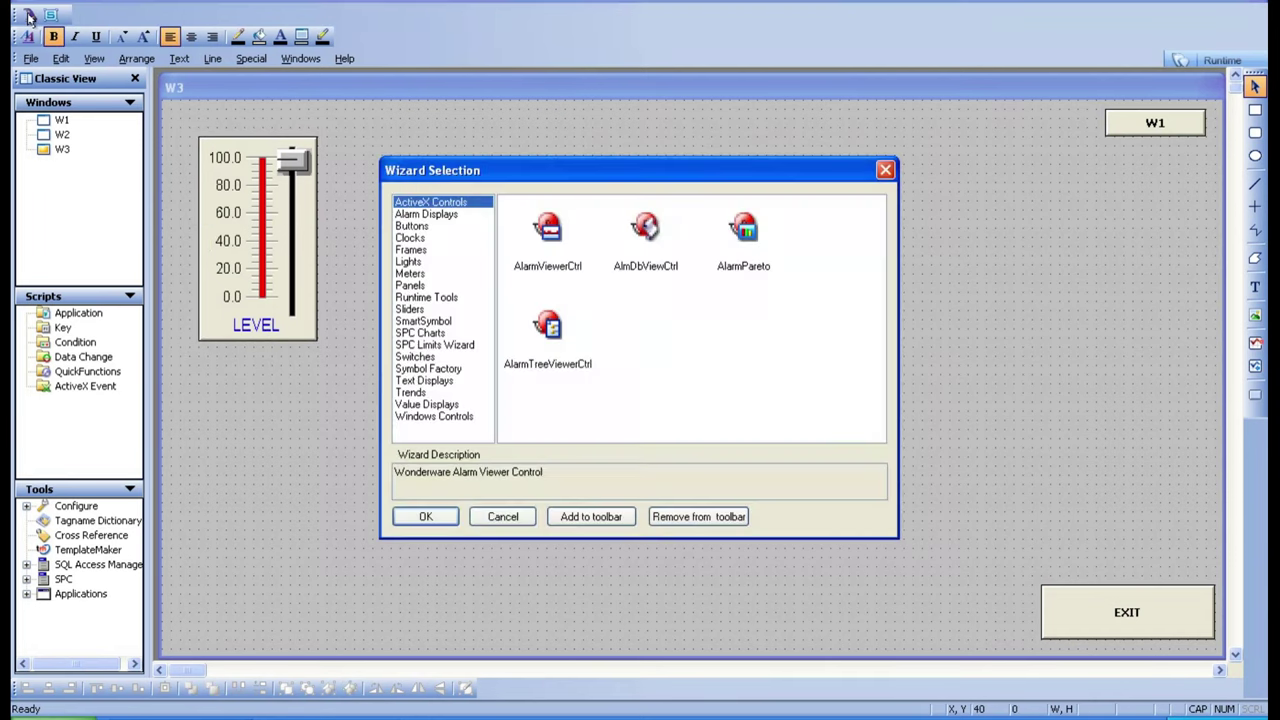
left_click(432, 369)
double_click(562, 230)
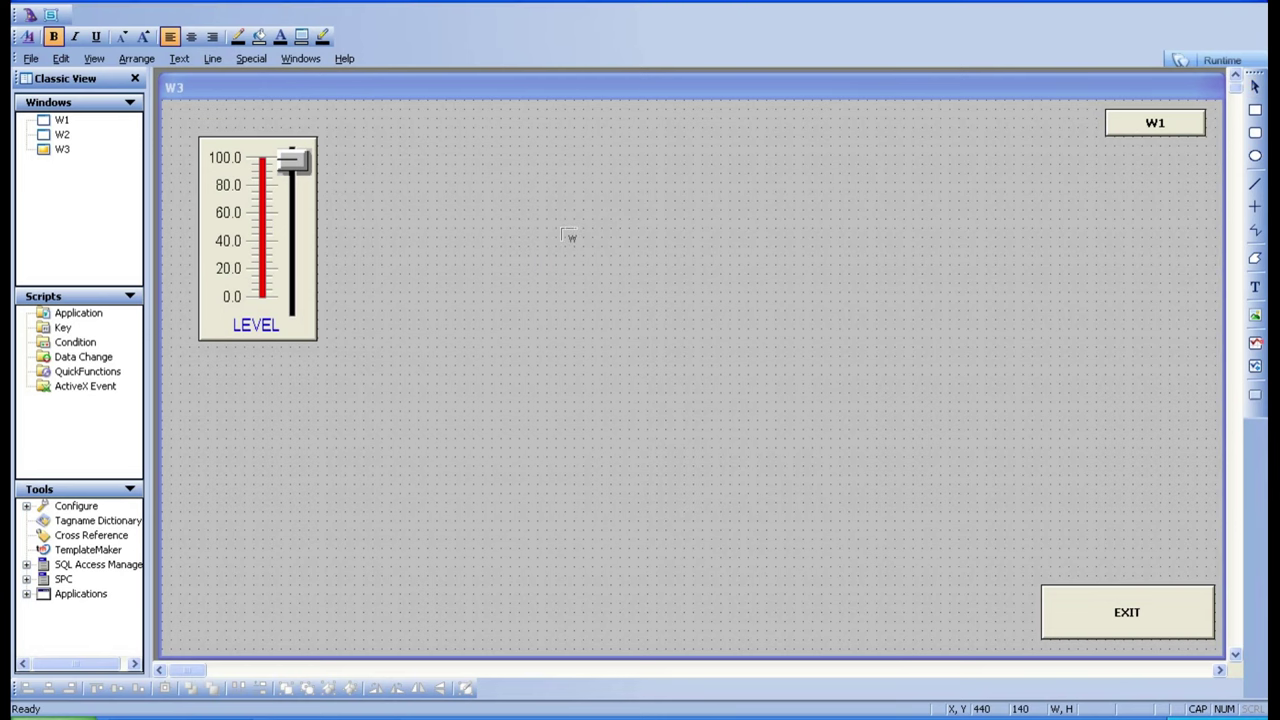
left_click(463, 129)
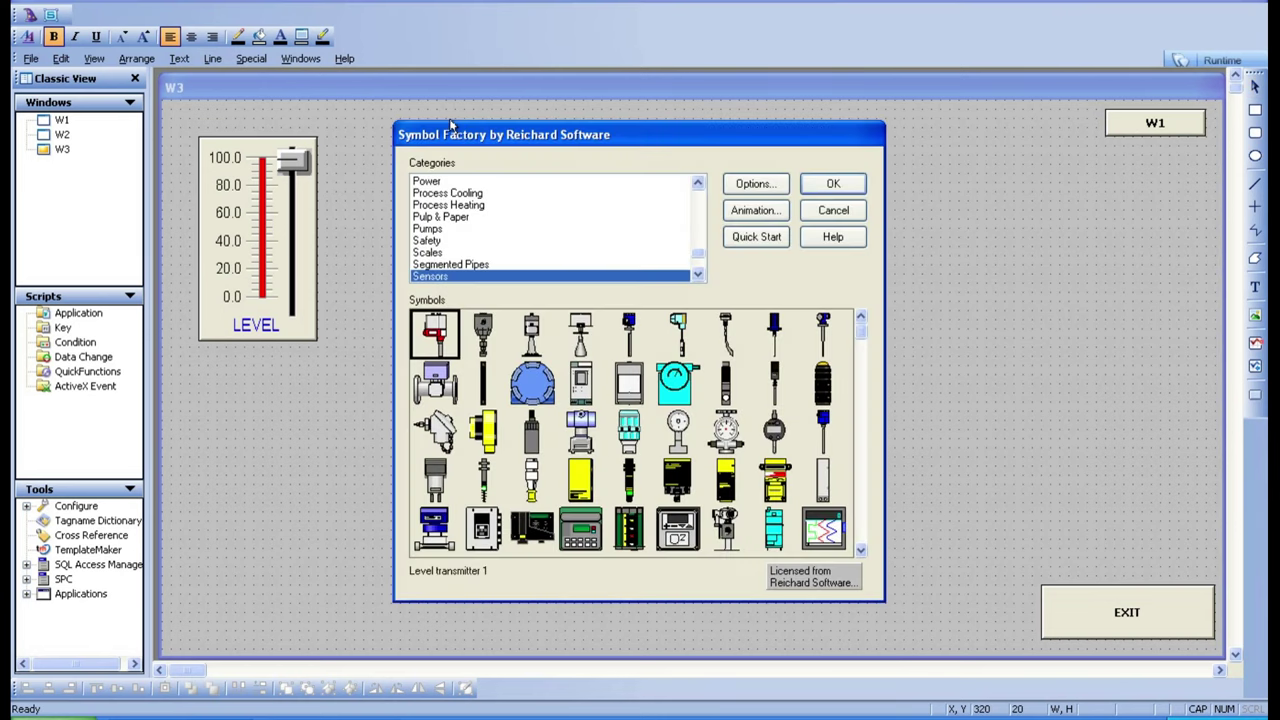
left_click(697, 266)
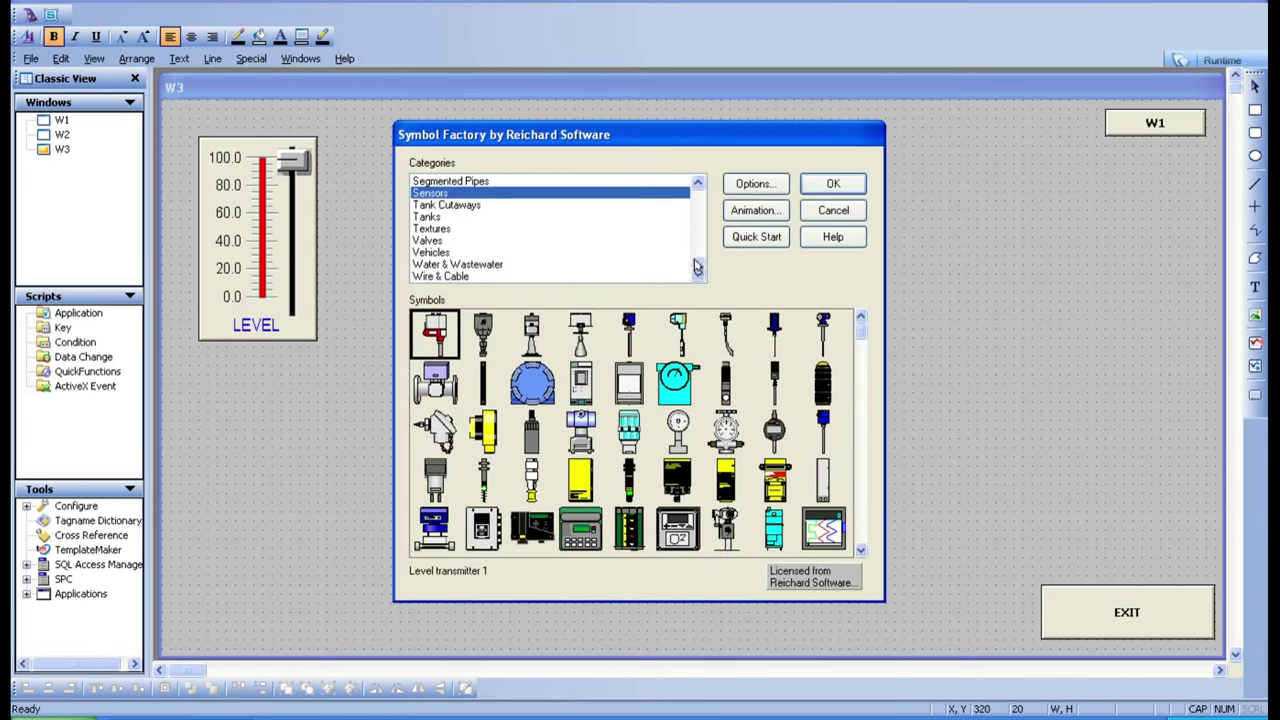
left_click(457, 217)
left_click(531, 530)
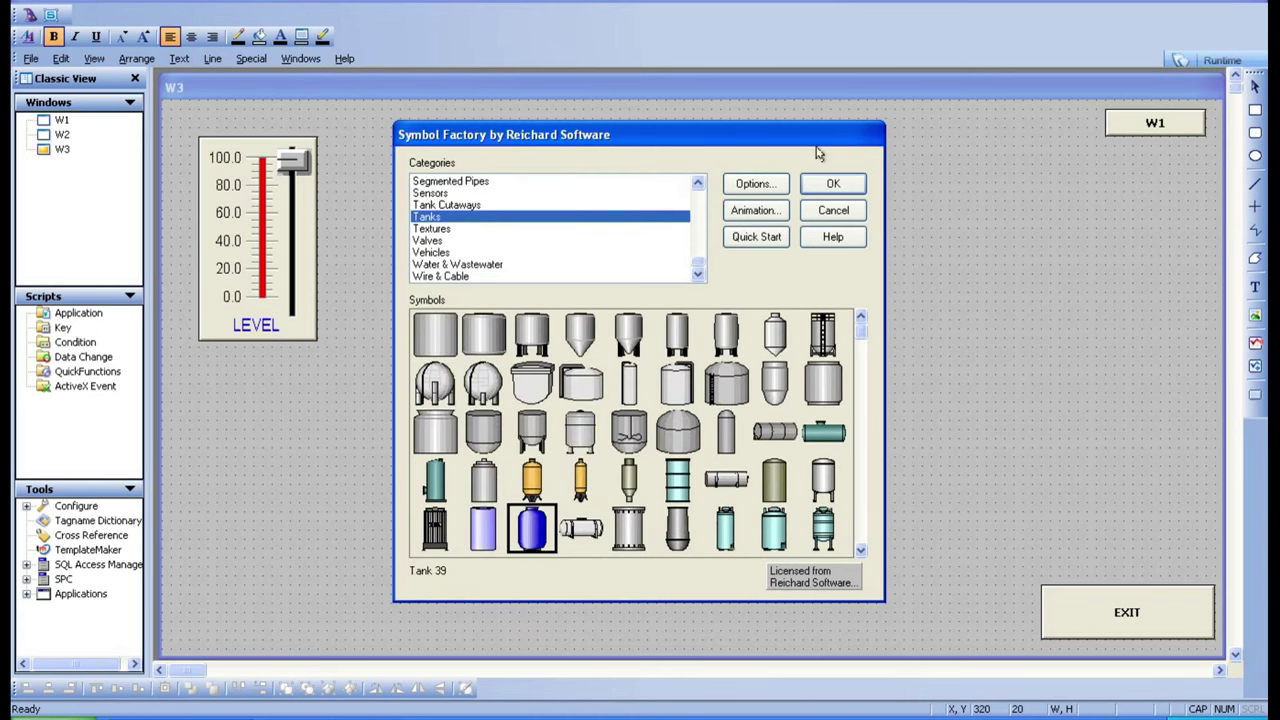
left_click(833, 183)
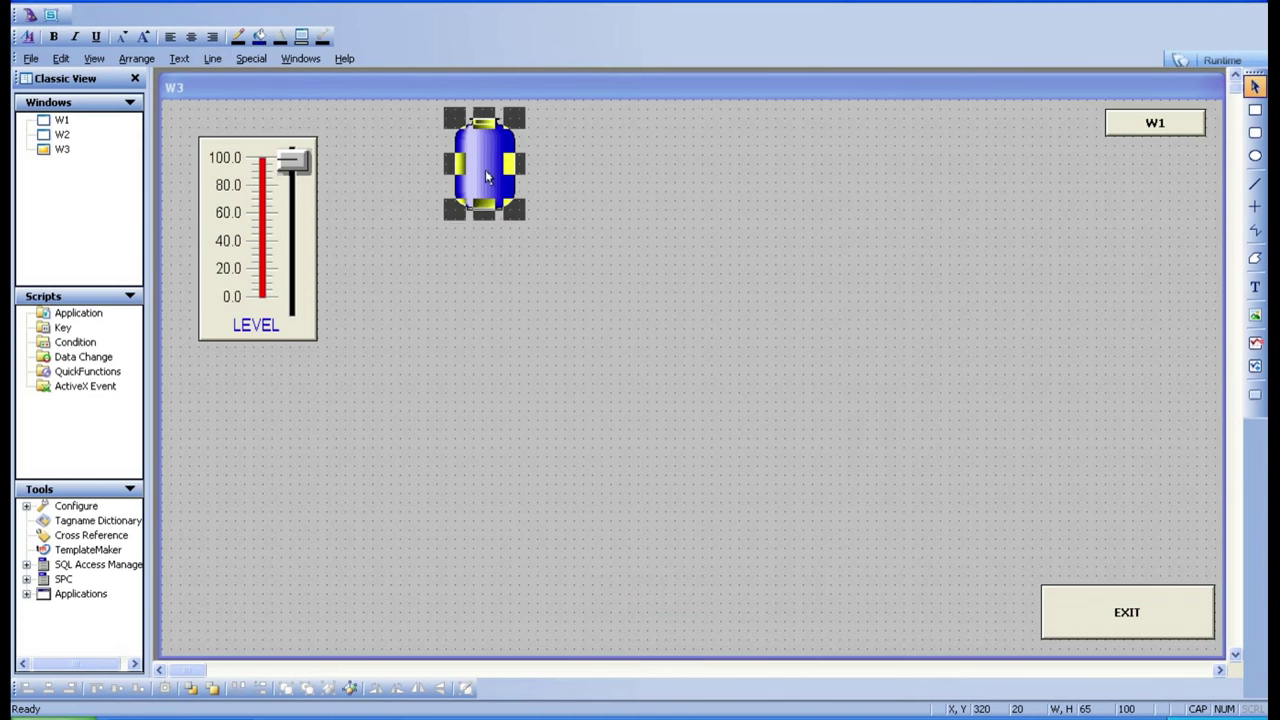
Step: Move the blue tank below the slider and enlarge it to about 151 by 241
left_click_drag(487, 177, 237, 530)
left_click_drag(215, 446, 215, 446)
left_click_drag(249, 486, 327, 611)
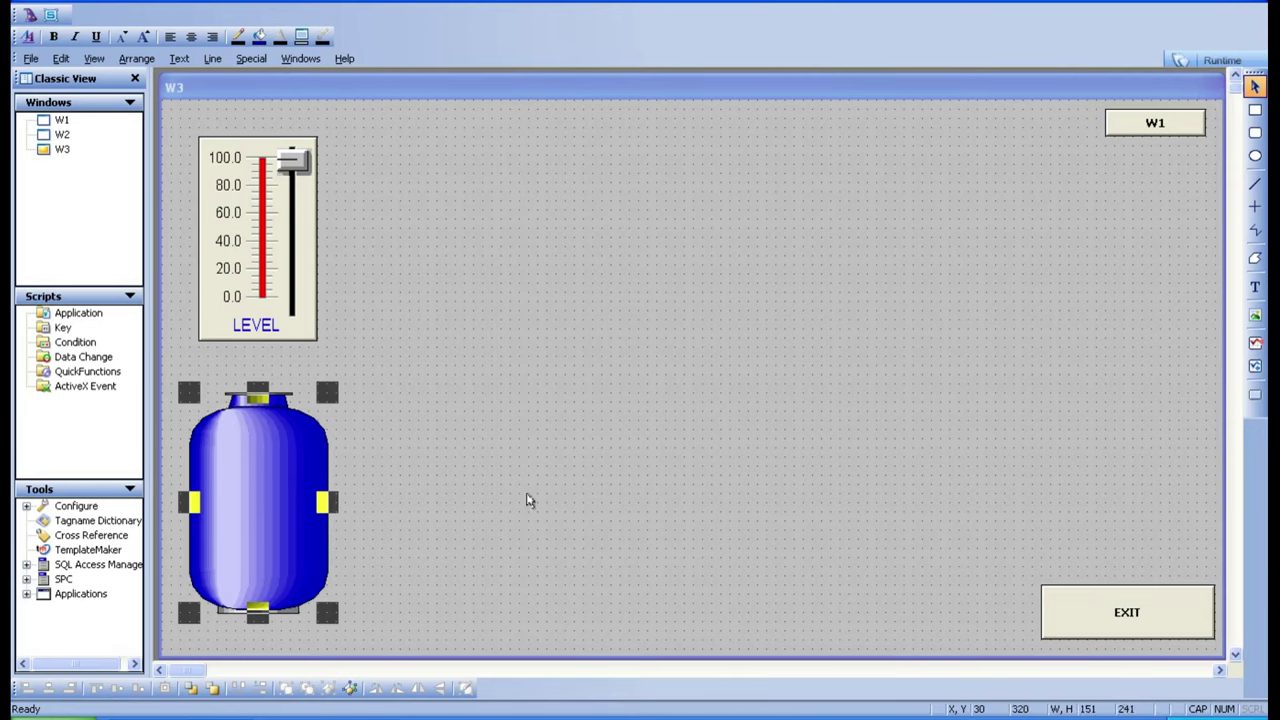
Step: Add a ### text between the slider and the tank
left_click(1253, 287)
left_click(244, 358)
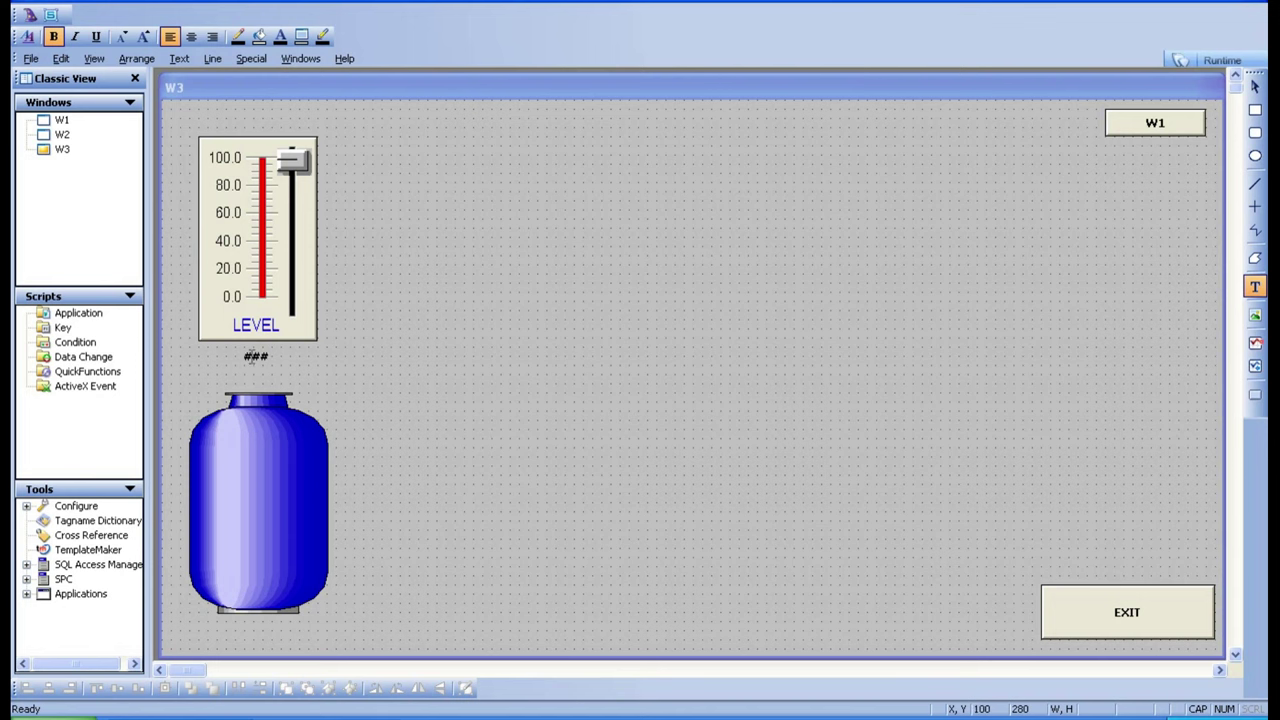
key("Escape")
double_click(255, 357)
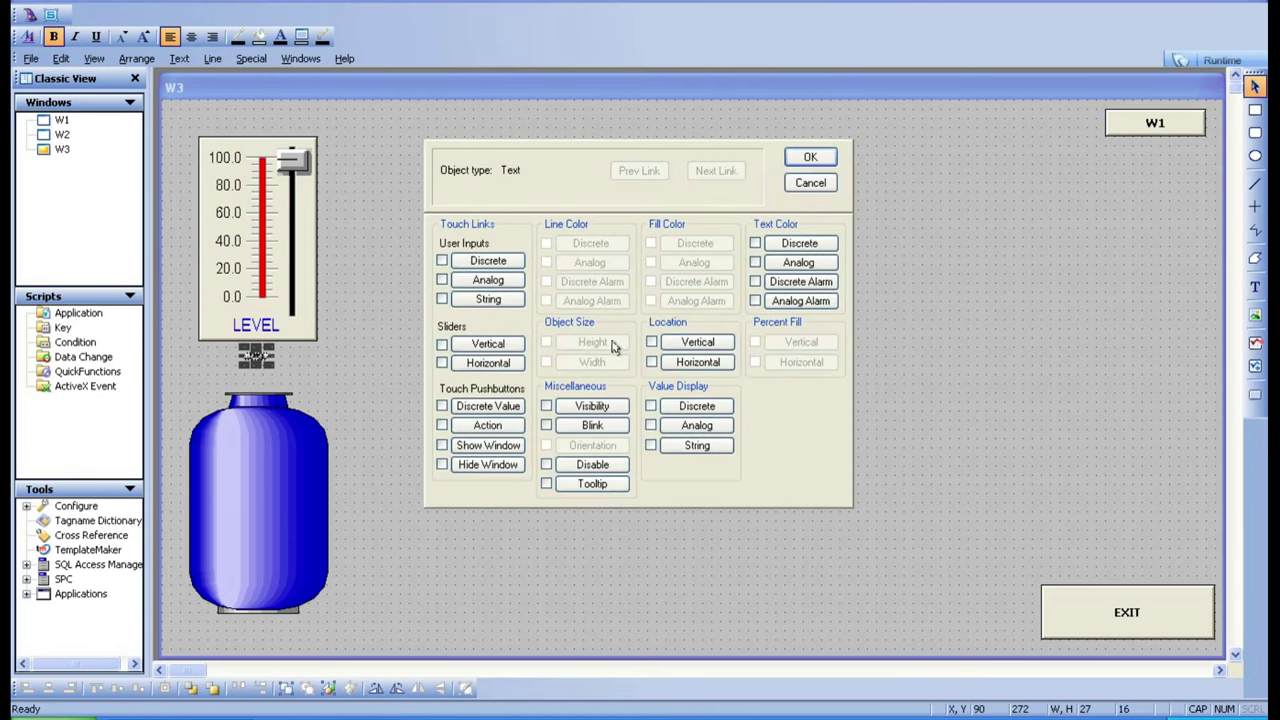
left_click(690, 430)
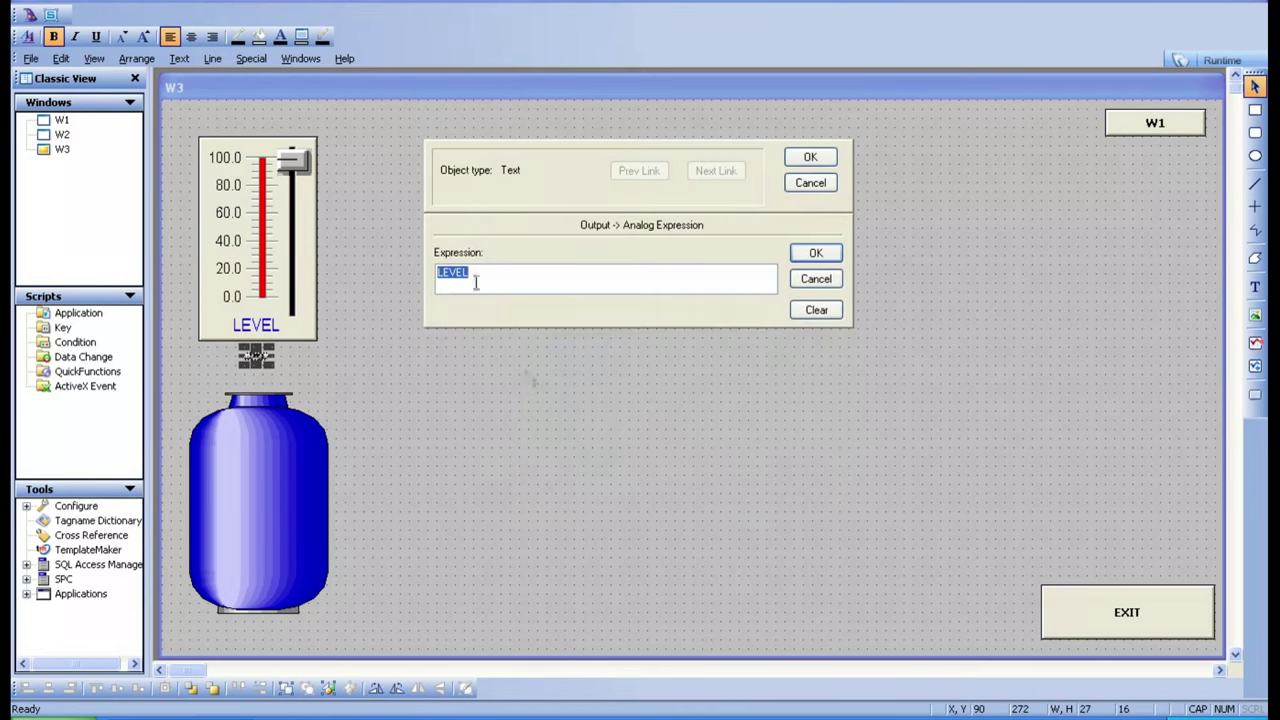
left_click(815, 252)
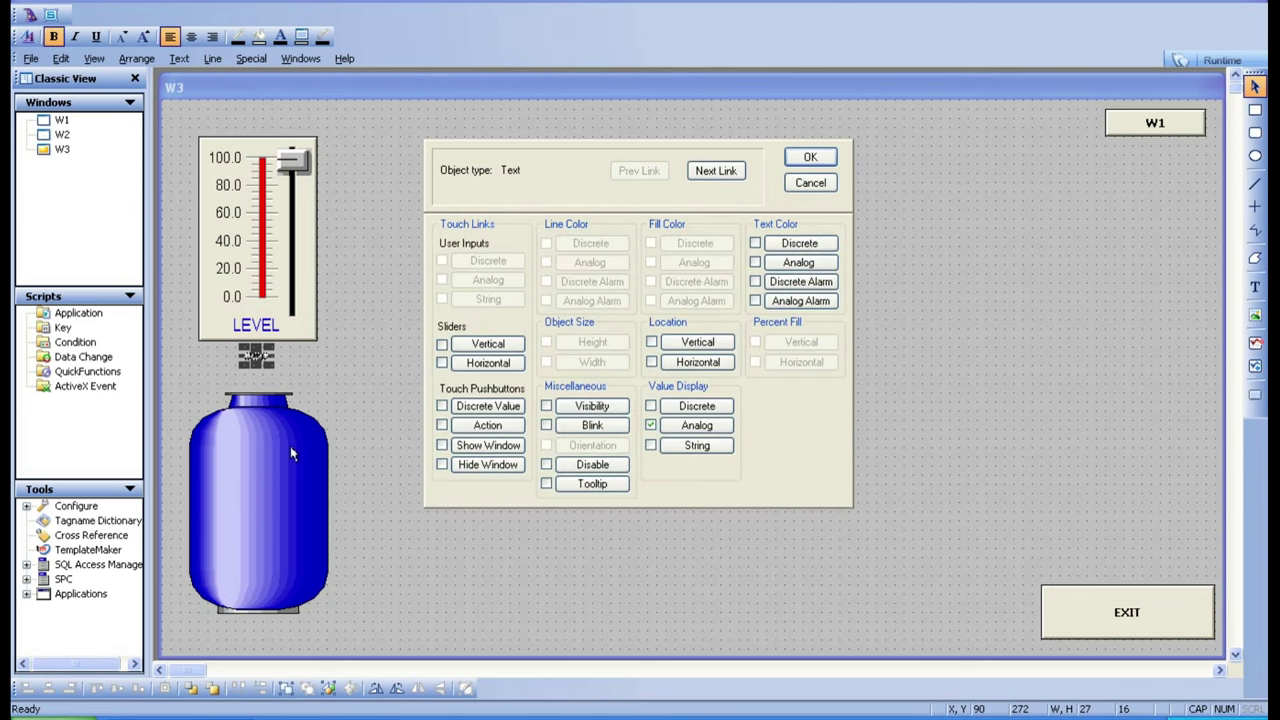
left_click(810, 183)
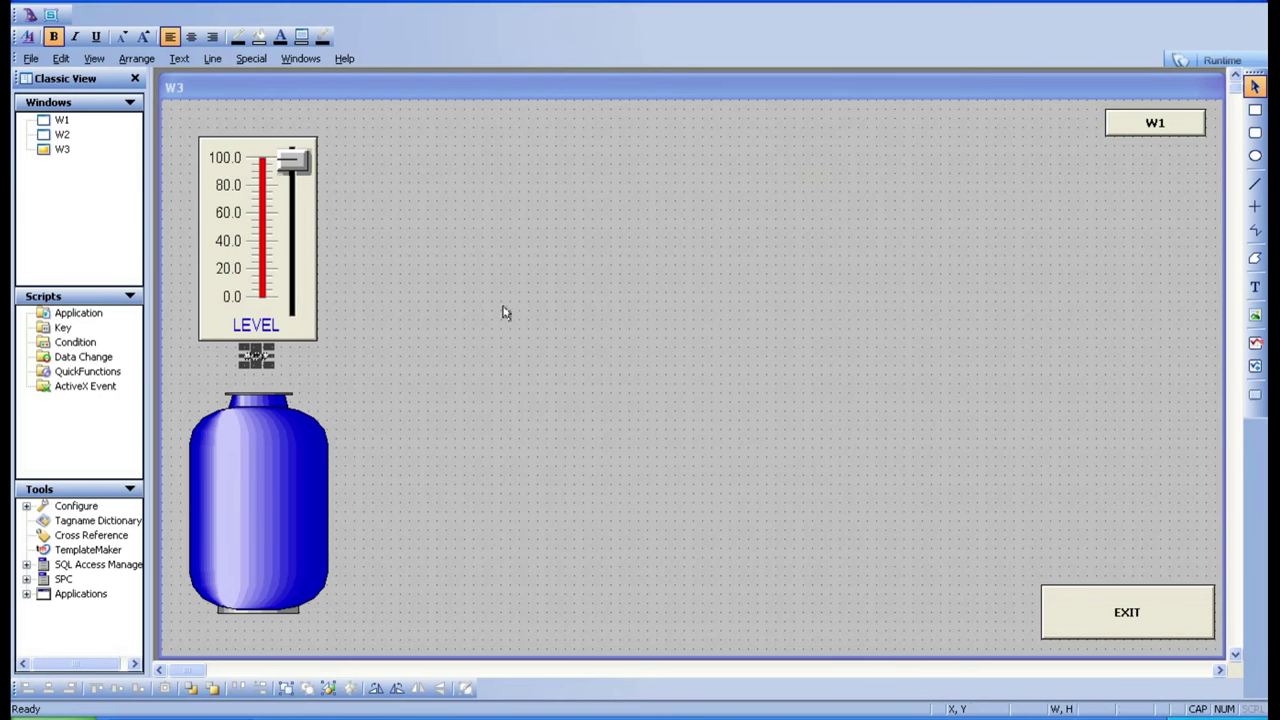
Step: Break the tank's cell so that it can take animation links as a symbol
left_click(311, 455)
right_click(312, 457)
mouse_move(406, 612)
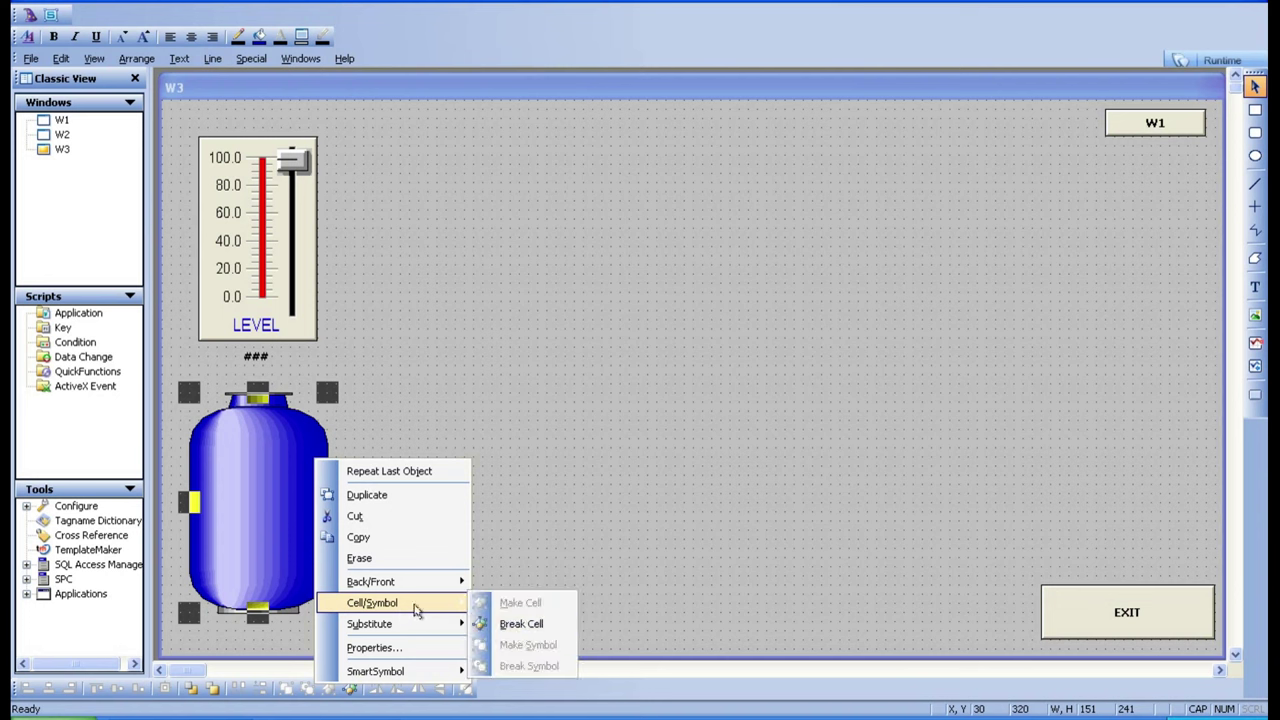
left_click(521, 623)
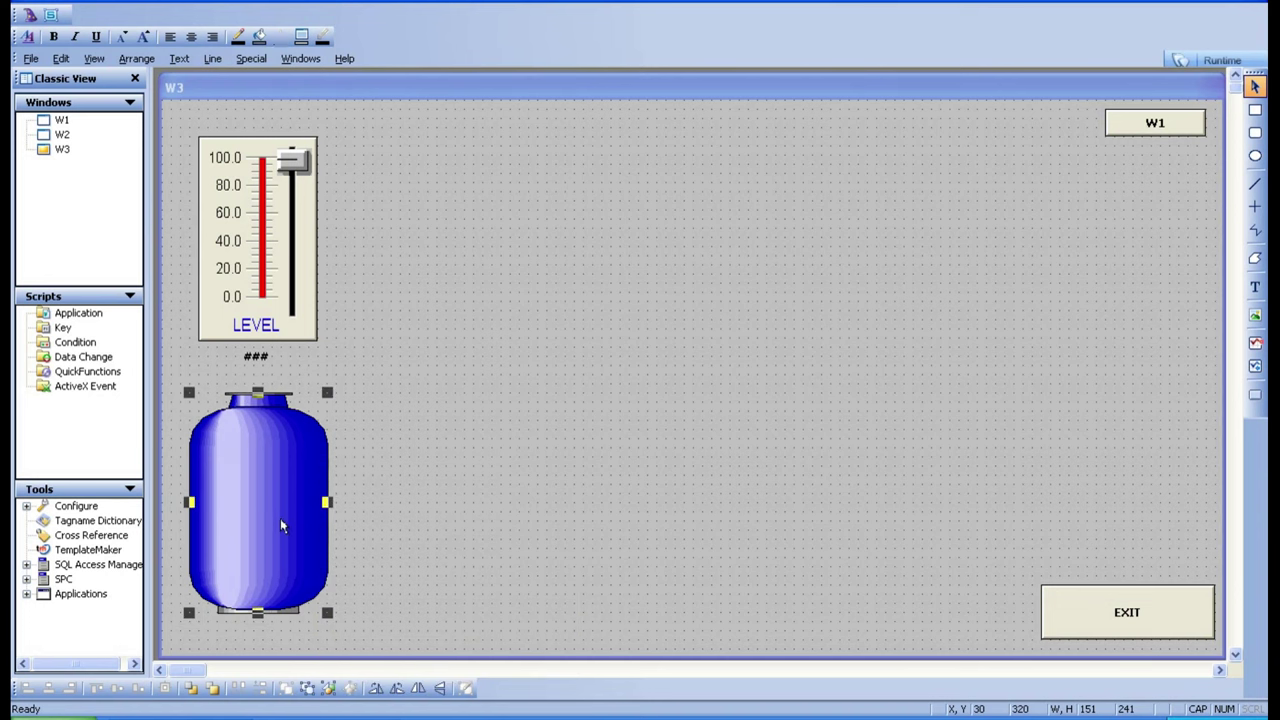
Step: Give the tank a vertical percent fill link driven by the tag LEVEL2
double_click(281, 524)
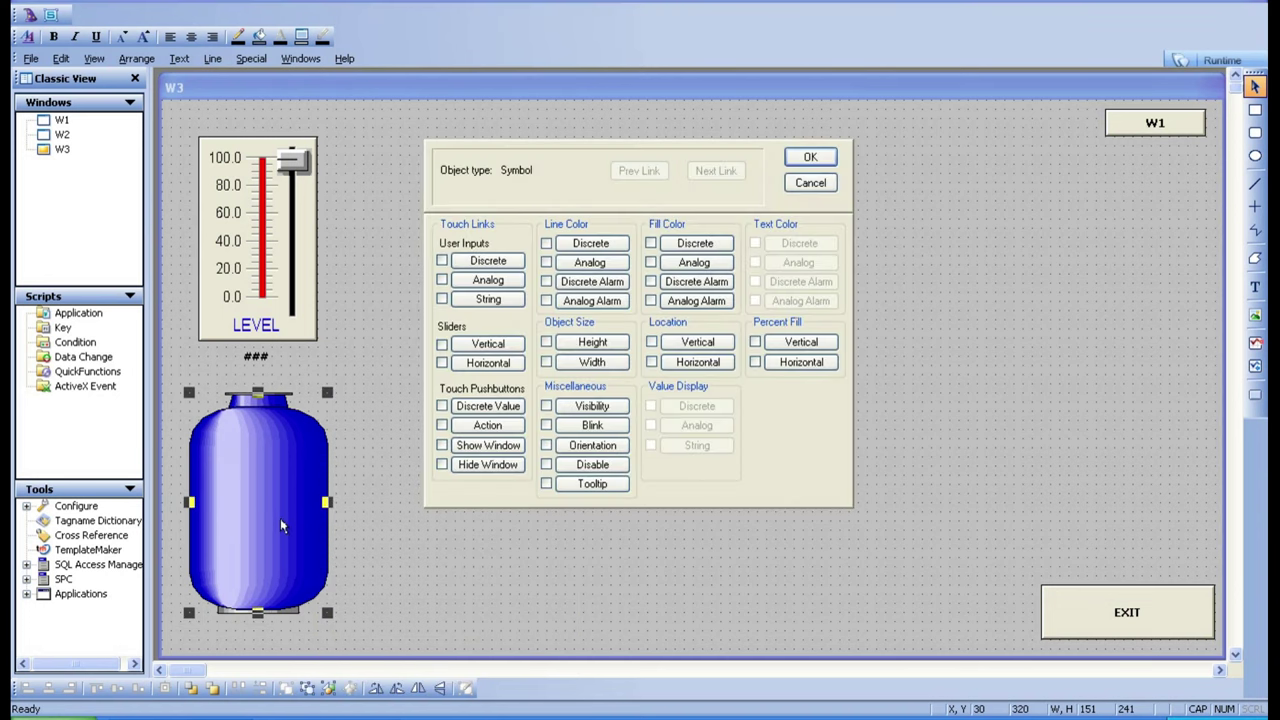
left_click(806, 342)
left_click(819, 256)
left_click(503, 266)
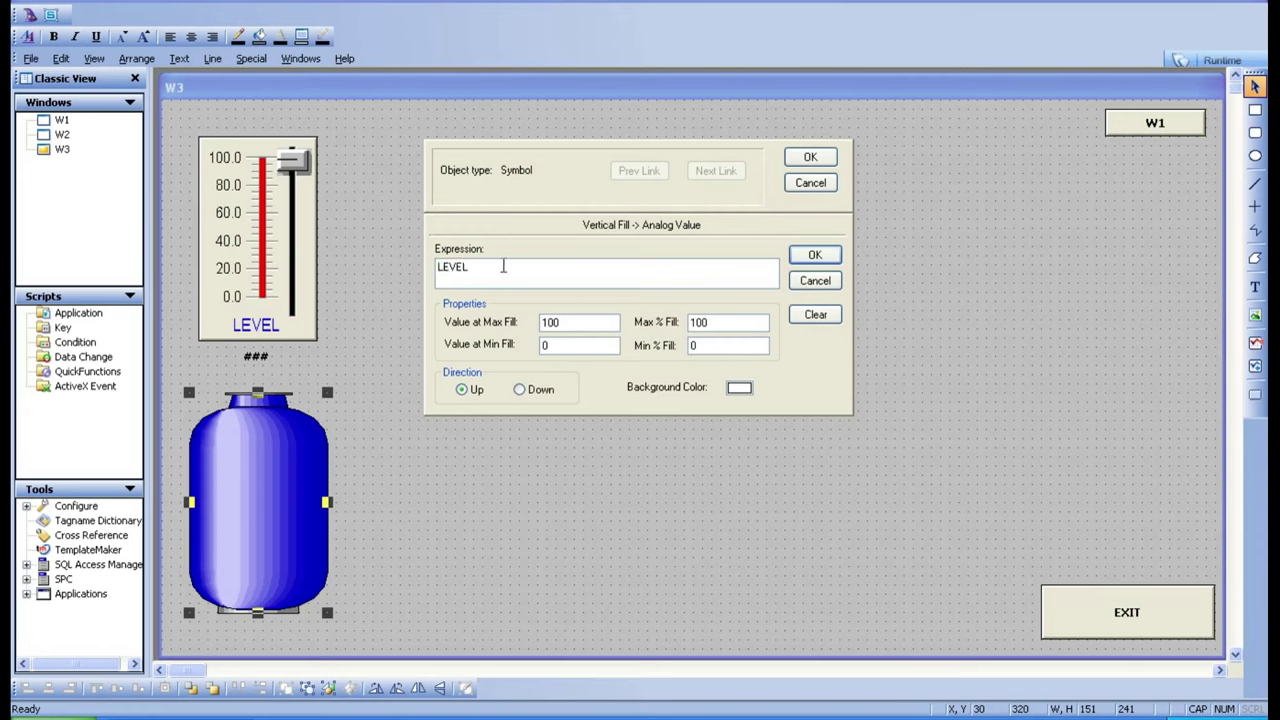
type("1")
left_click(815, 255)
left_click(680, 382)
key("BackSpace")
key("BackSpace")
key("BackSpace")
key("BackSpace")
key("BackSpace")
double_click(548, 268)
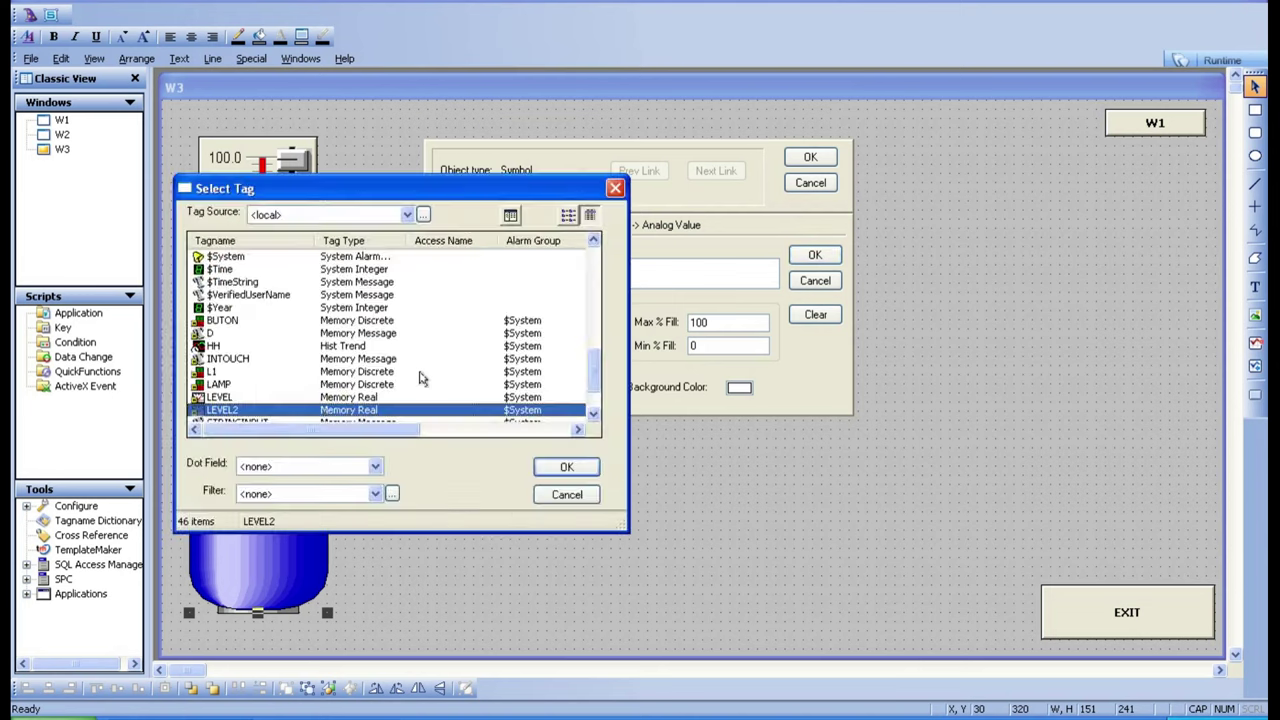
double_click(325, 412)
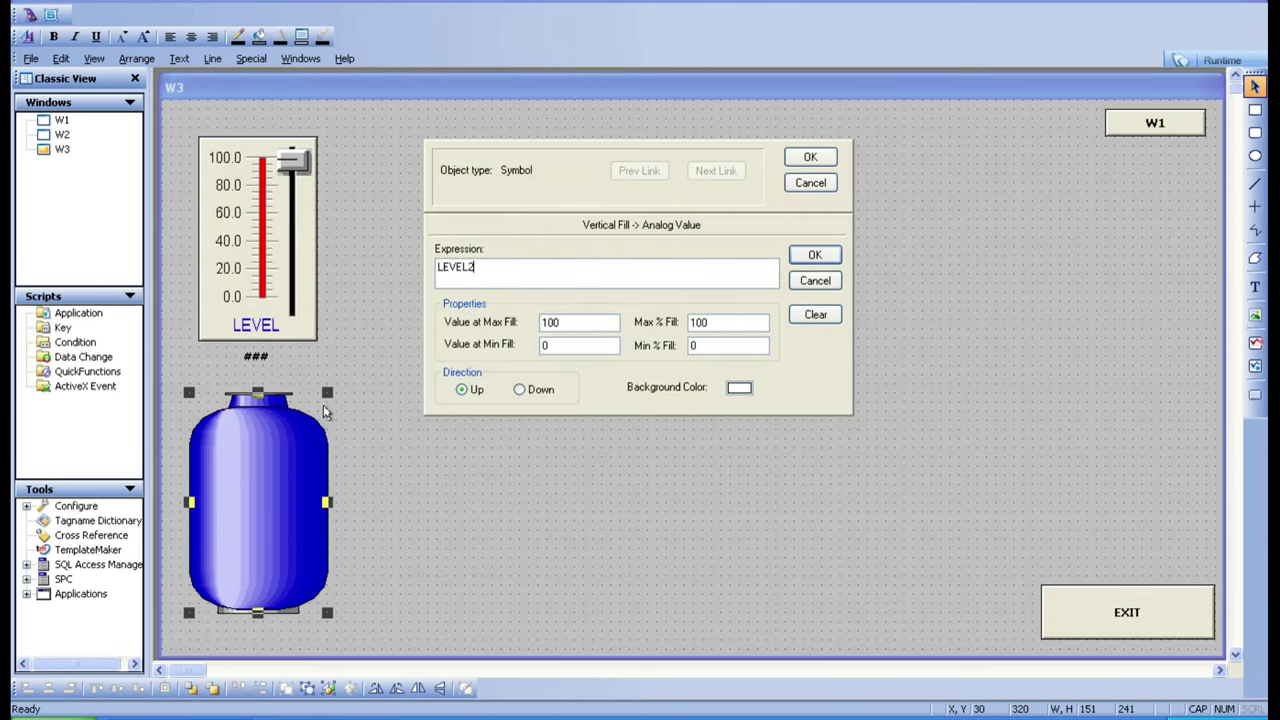
left_click(808, 256)
left_click(811, 160)
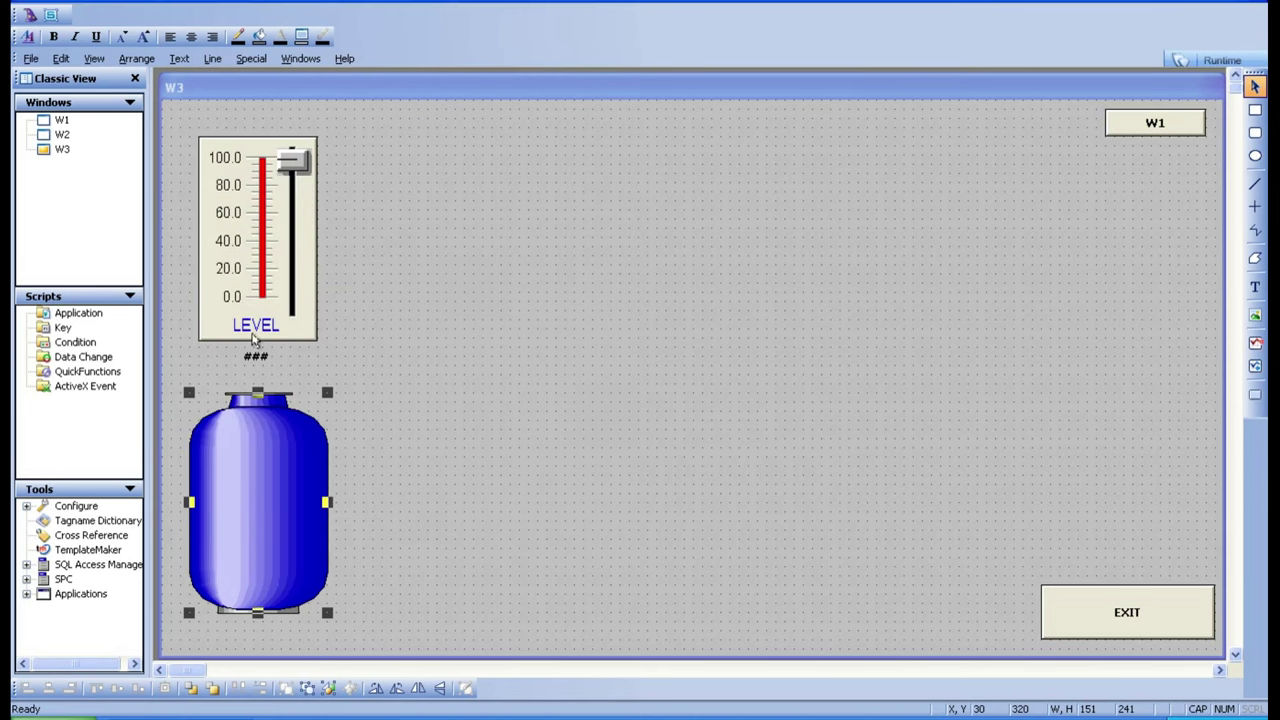
Step: Give the ### text an analog value display link to the tag LEVEL2
left_click(255, 360)
double_click(253, 362)
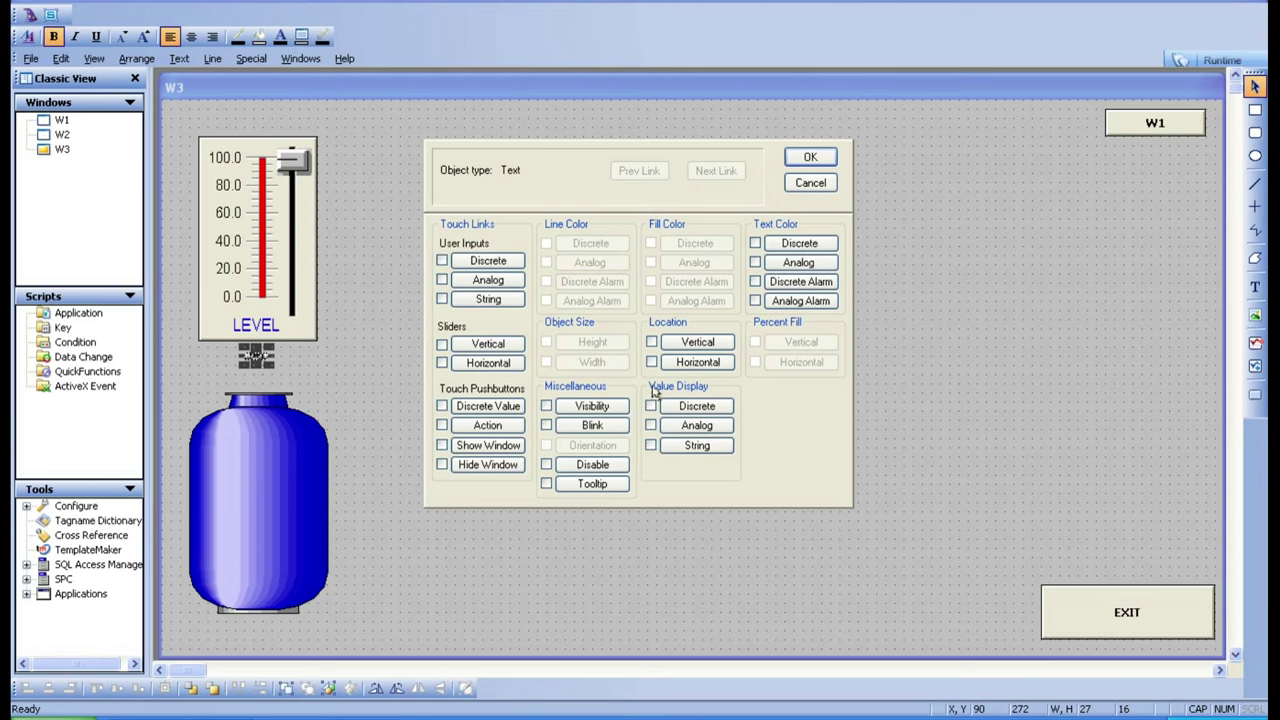
left_click(693, 428)
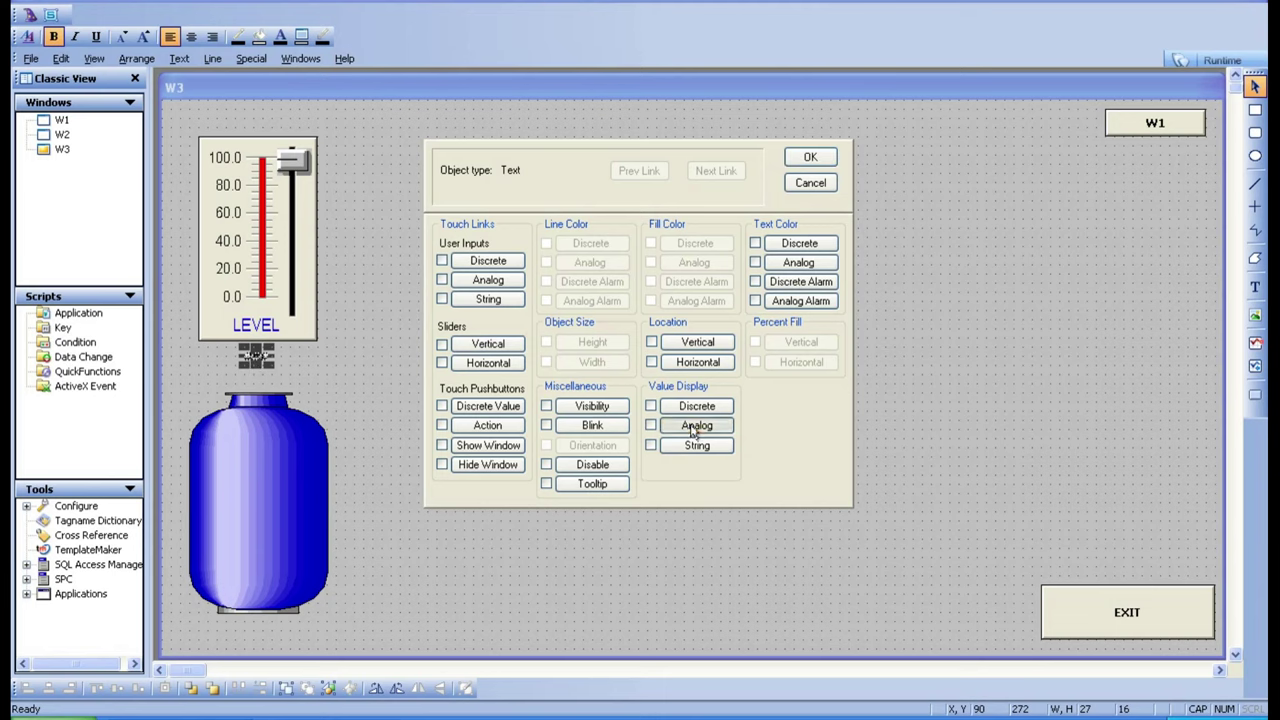
key("Delete")
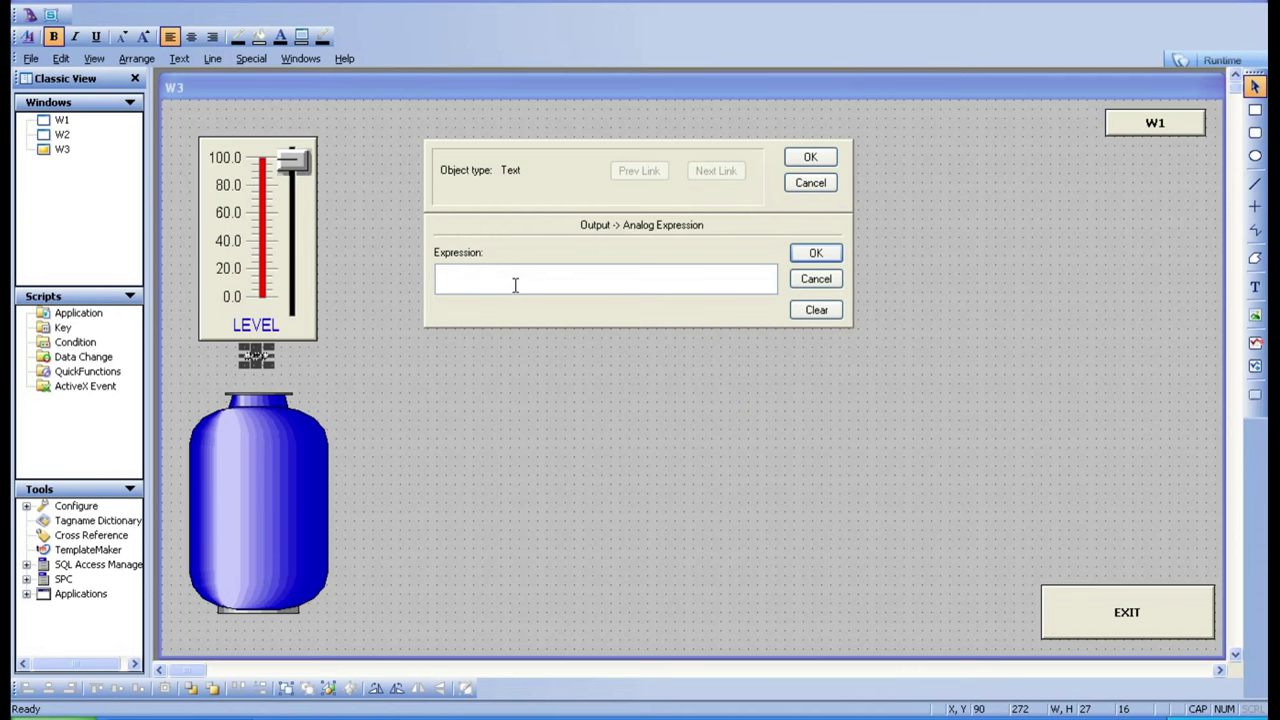
double_click(515, 285)
double_click(383, 413)
left_click(816, 253)
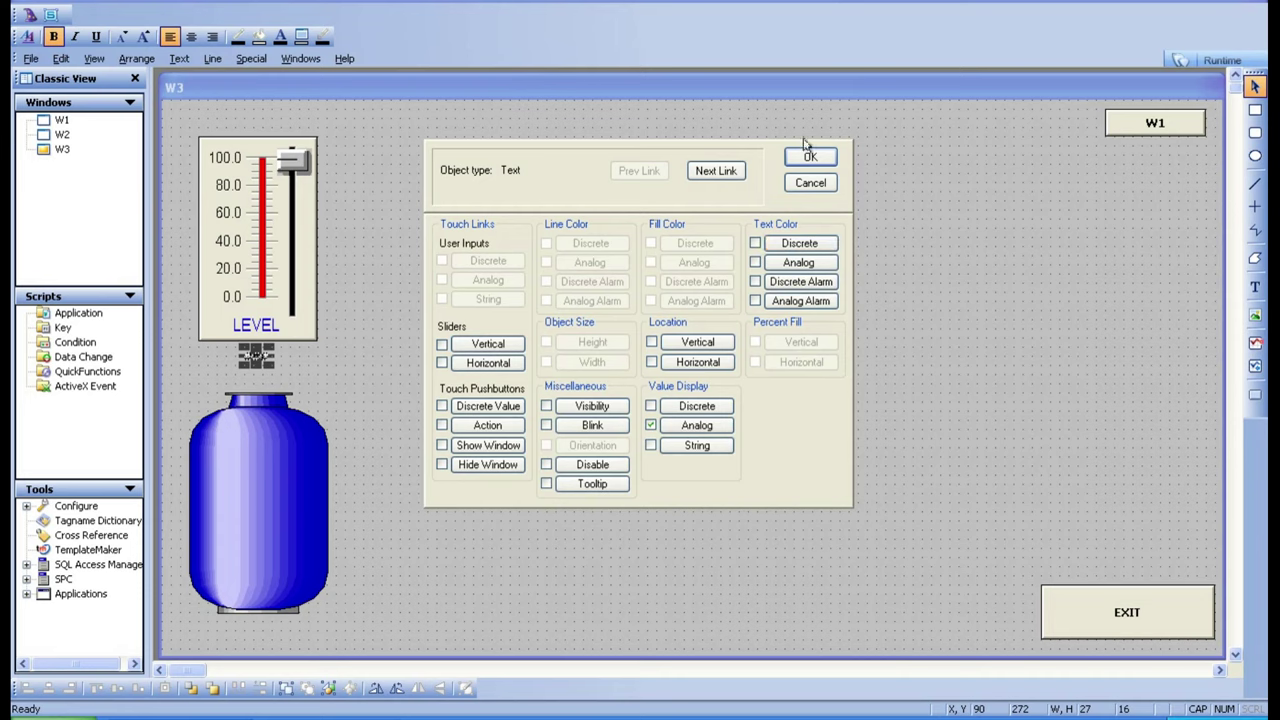
left_click(810, 157)
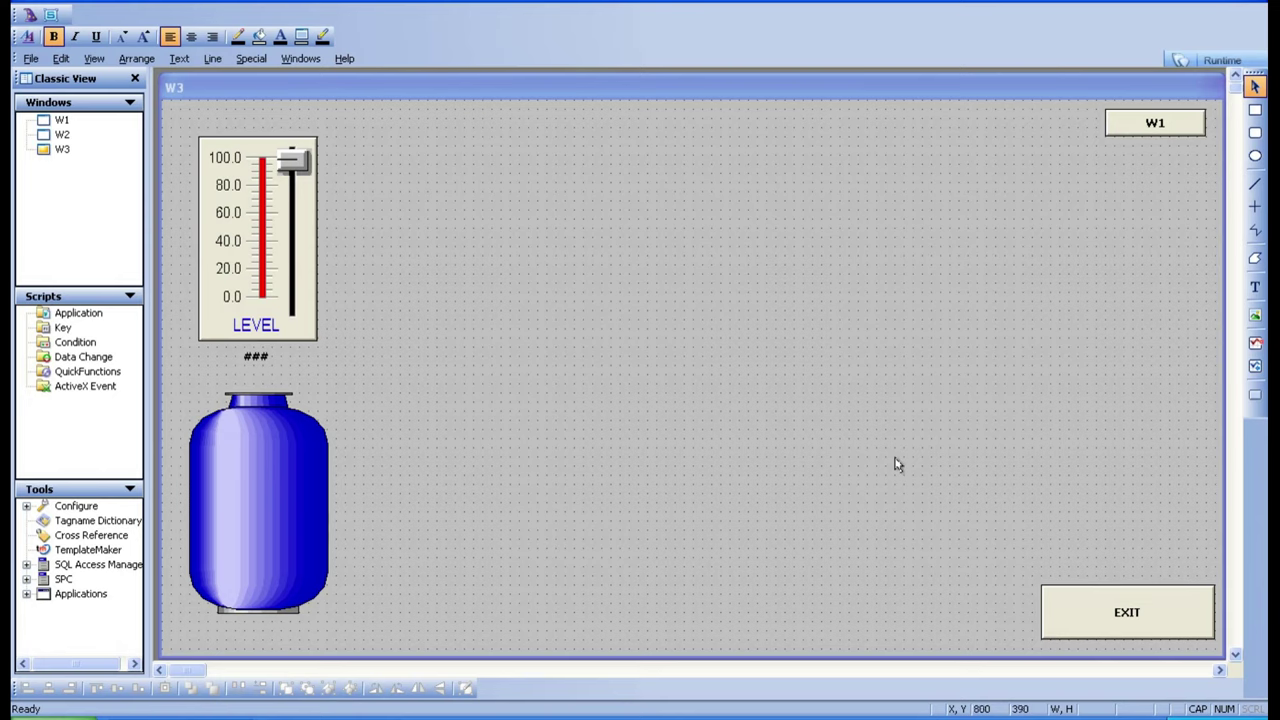
Step: Draw a real-time trend about 720 by 460 beside the slider and tank, and assign the tag LEVEL2 to pen 1
left_click(1255, 344)
left_click_drag(370, 181, 1030, 600)
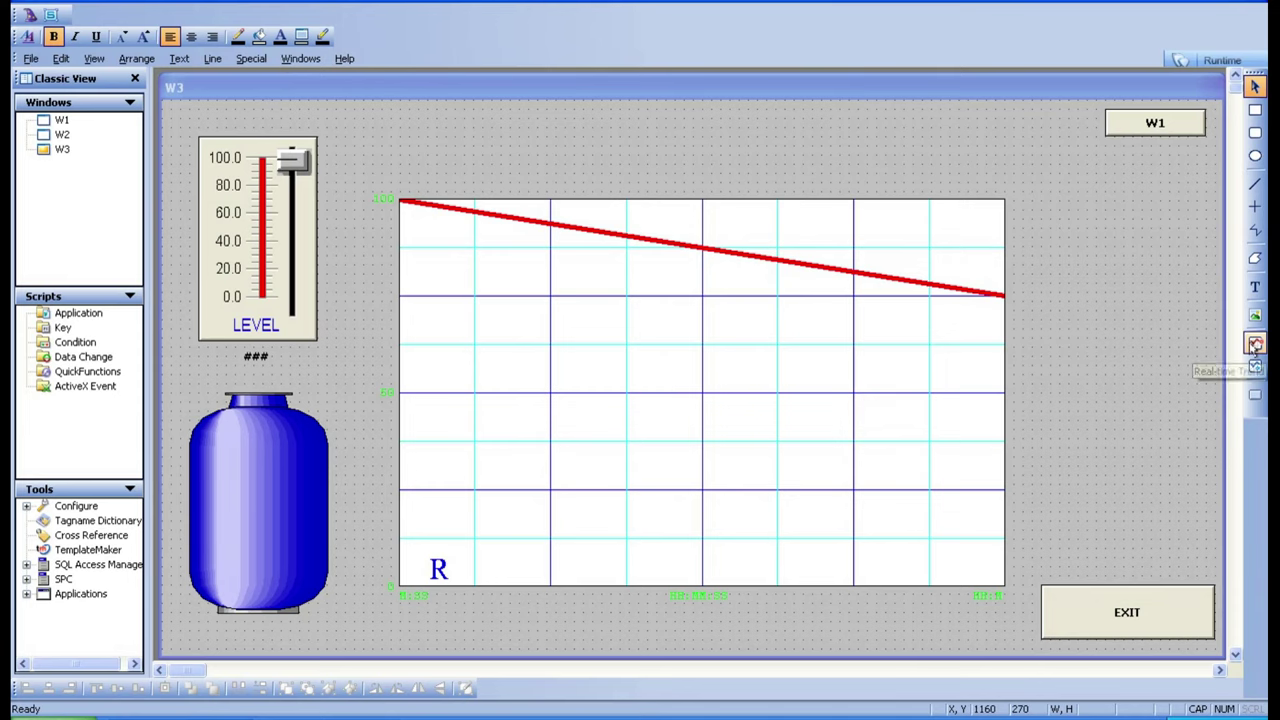
double_click(613, 414)
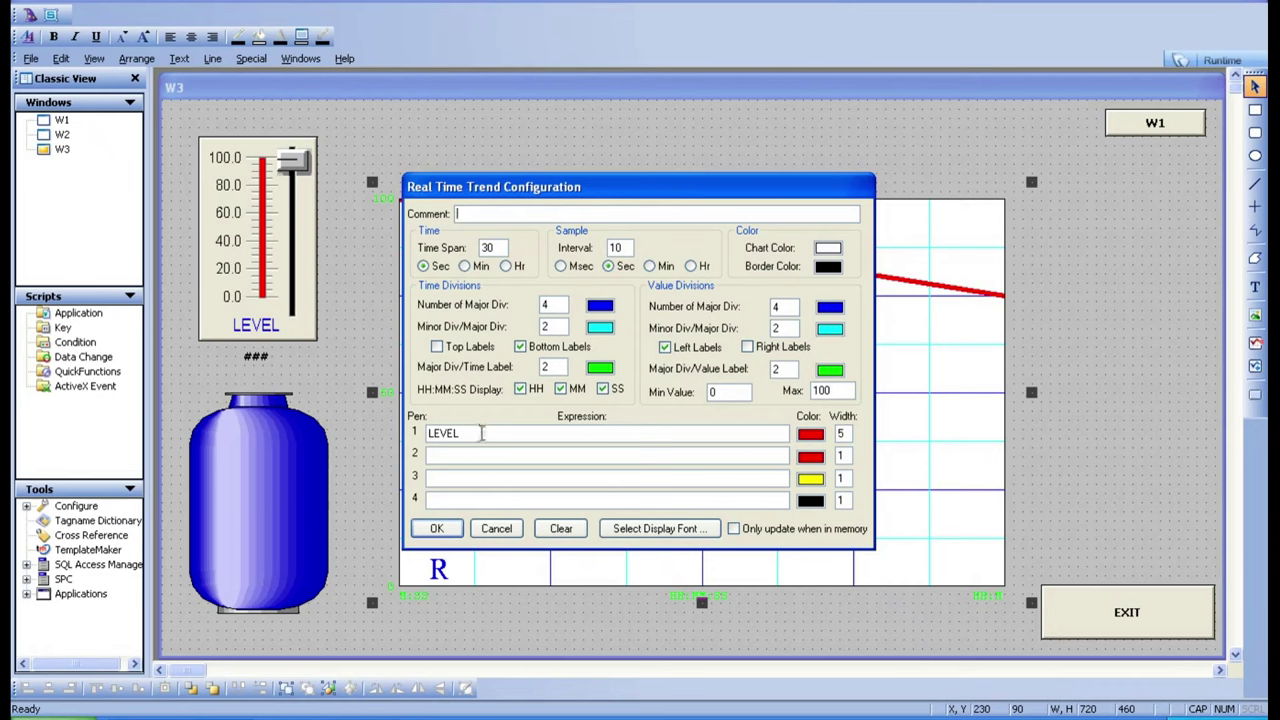
key("BackSpace")
key("BackSpace")
key("BackSpace")
key("BackSpace")
key("BackSpace")
left_click(448, 432)
double_click(448, 432)
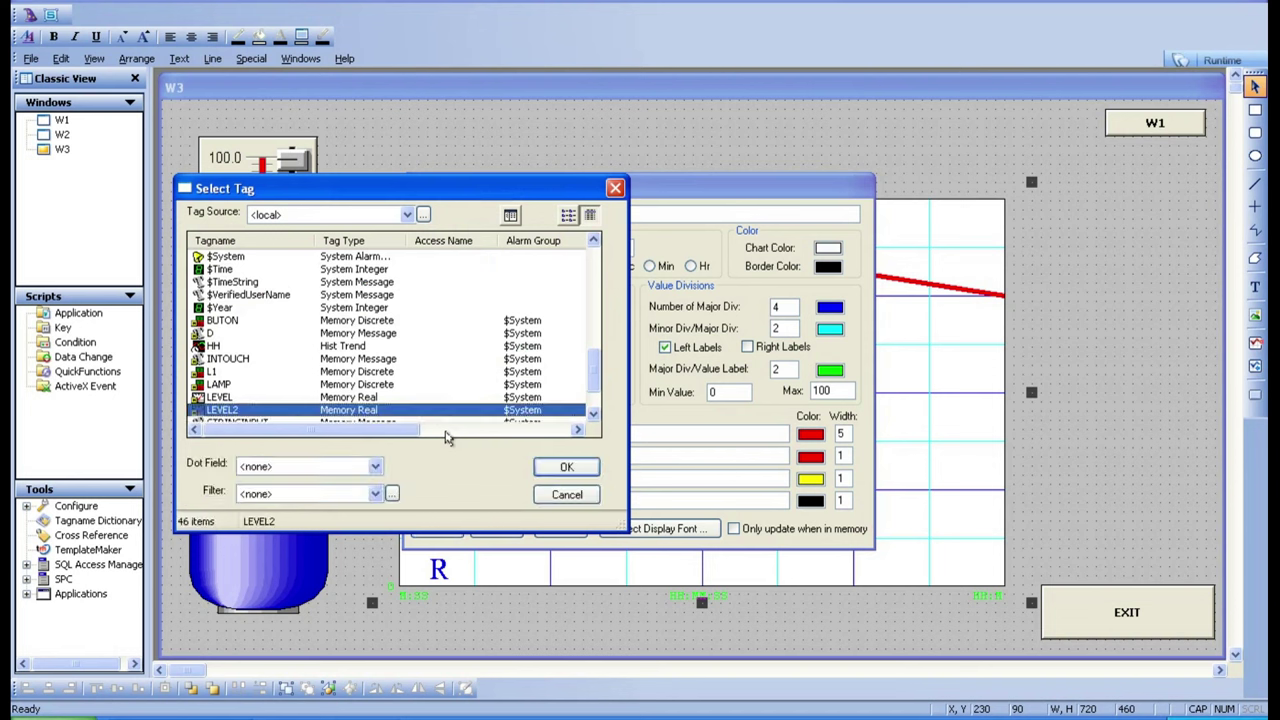
double_click(377, 411)
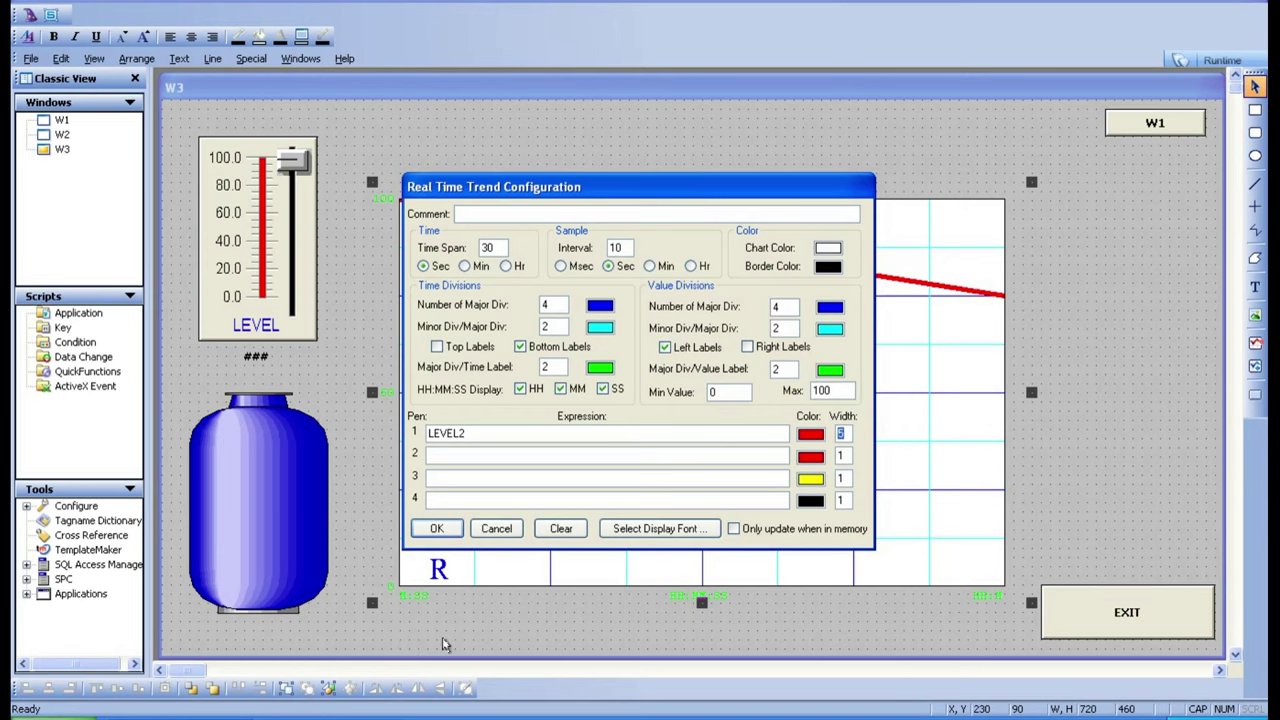
Step: Set the trend's time label and value label colours to dark navy blue, with the time span in seconds
left_click(600, 369)
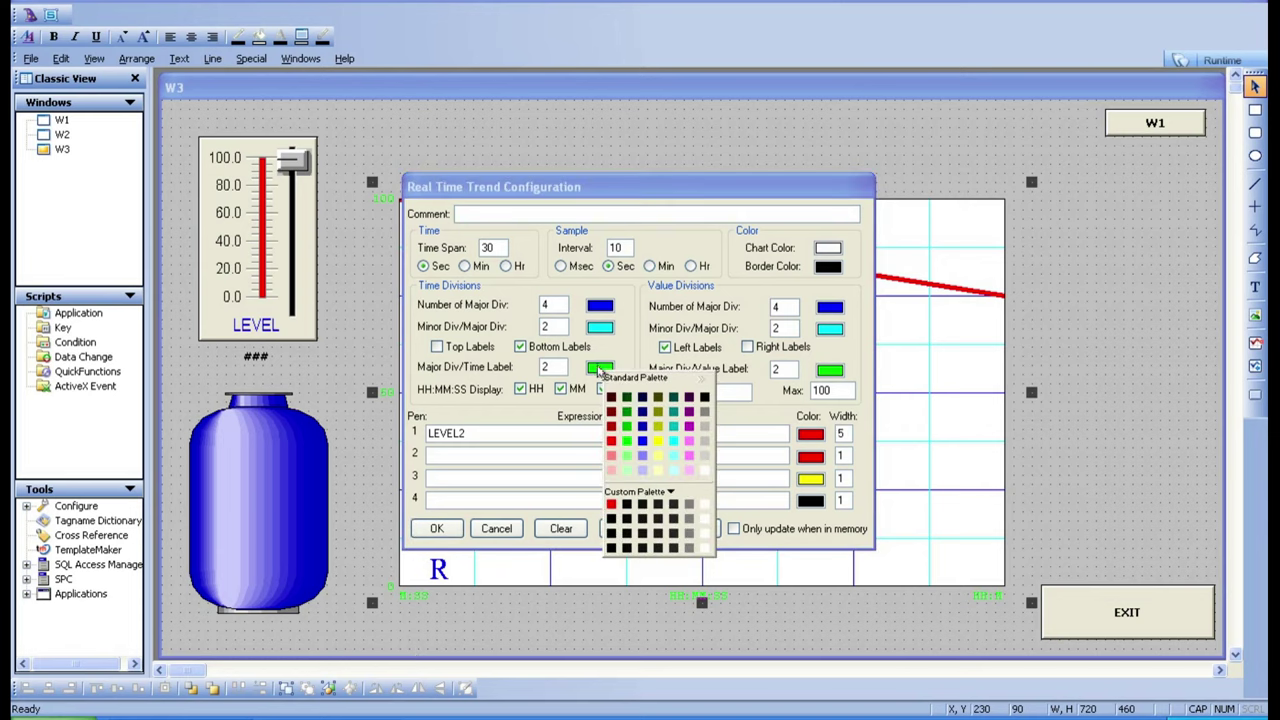
left_click(642, 397)
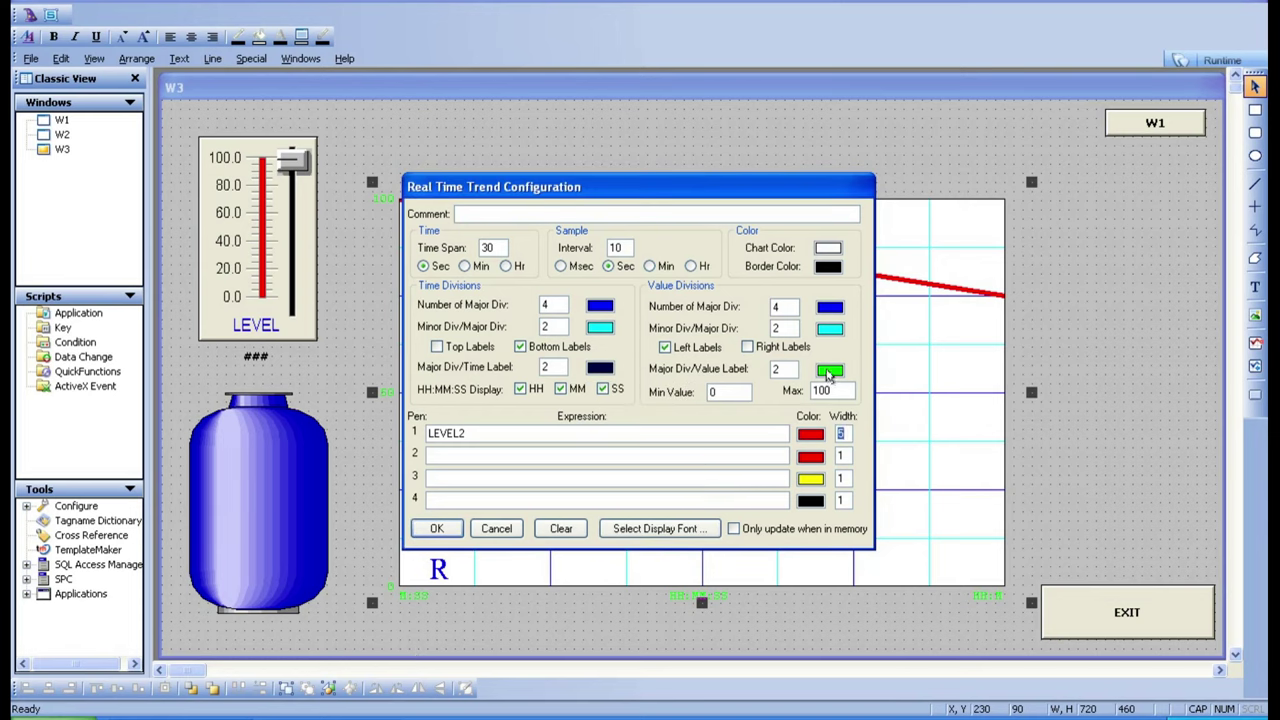
left_click(828, 372)
left_click(870, 401)
left_click(423, 266)
left_click(437, 529)
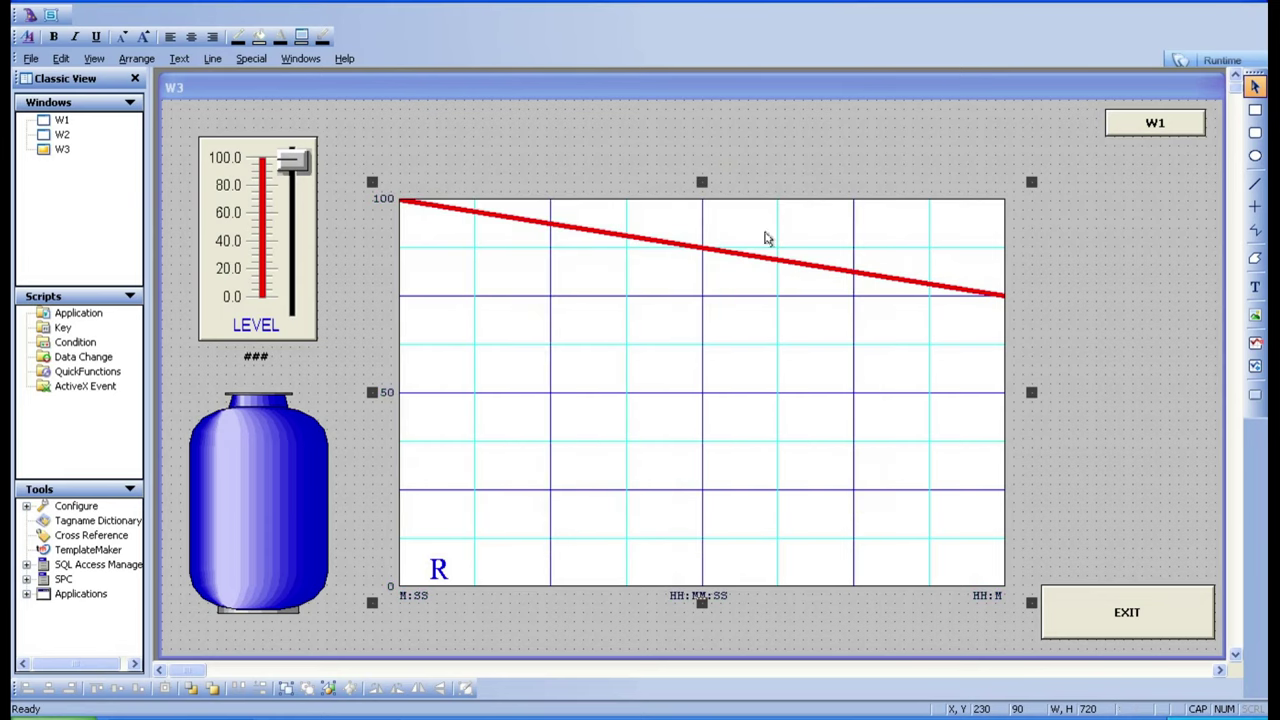
Step: Run window W3 to view the trend, recheck its pen configuration in development, and run the window again
left_click(1197, 62)
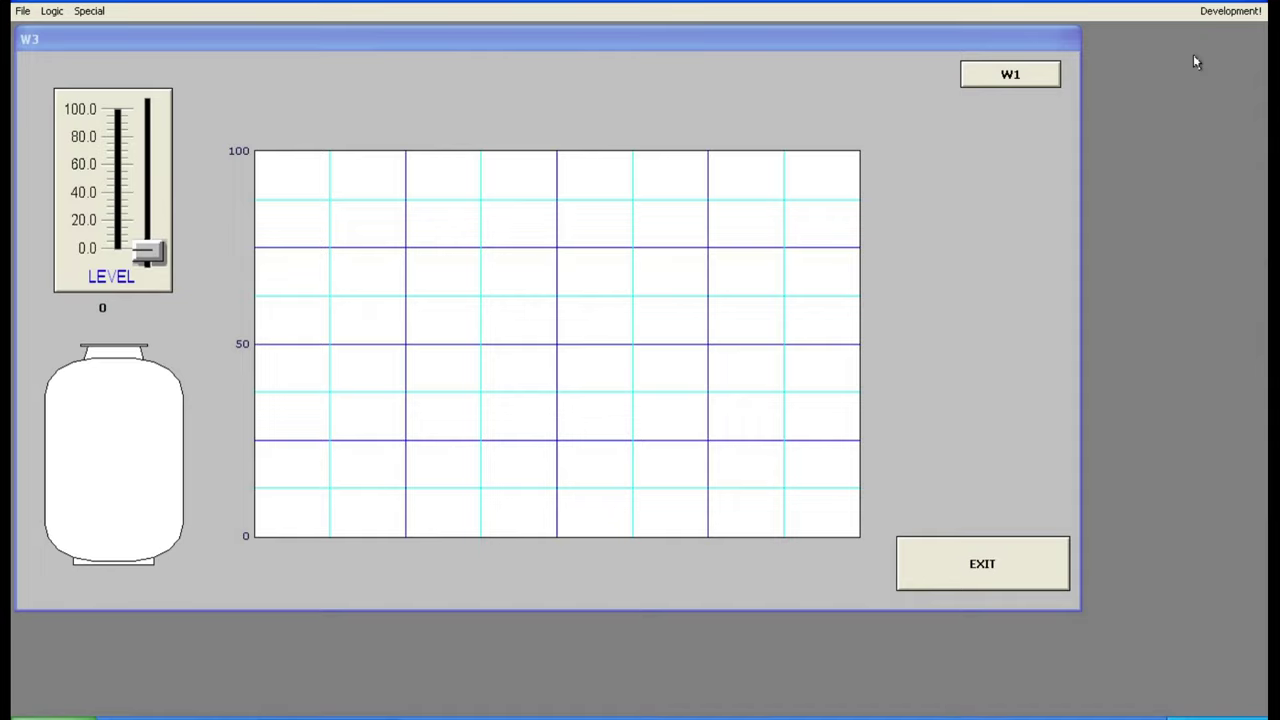
left_click(1230, 11)
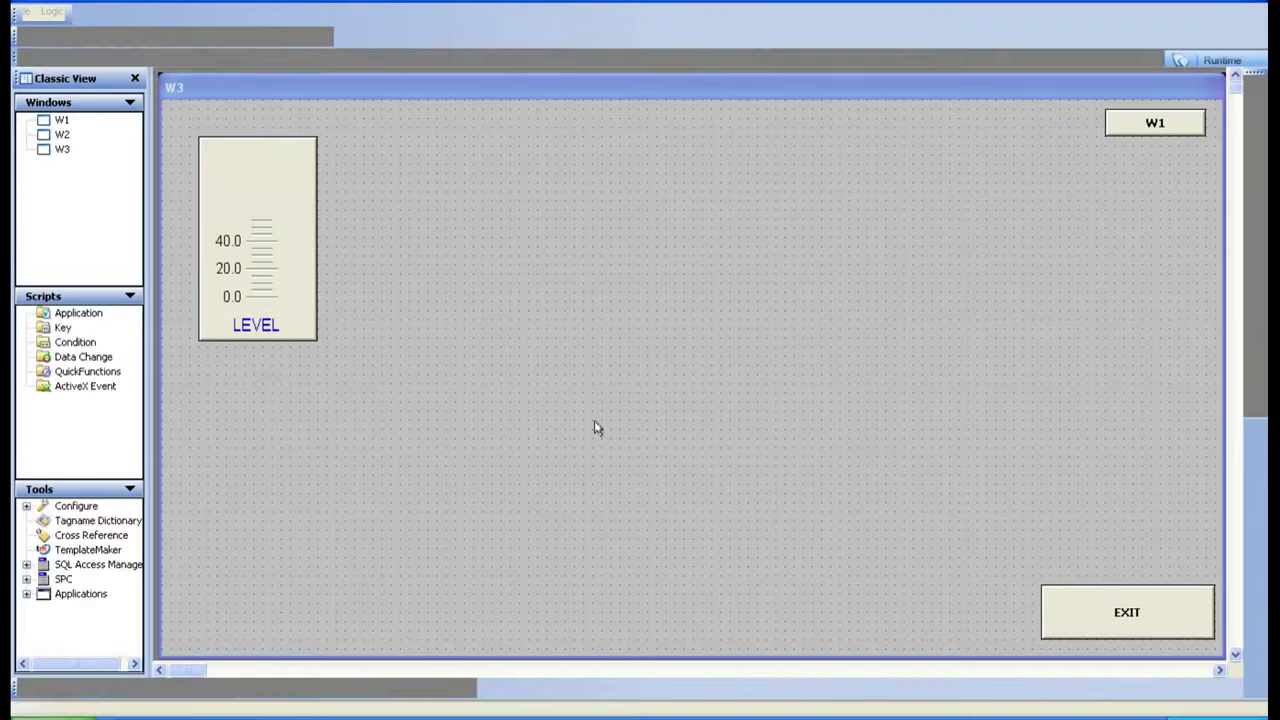
double_click(517, 411)
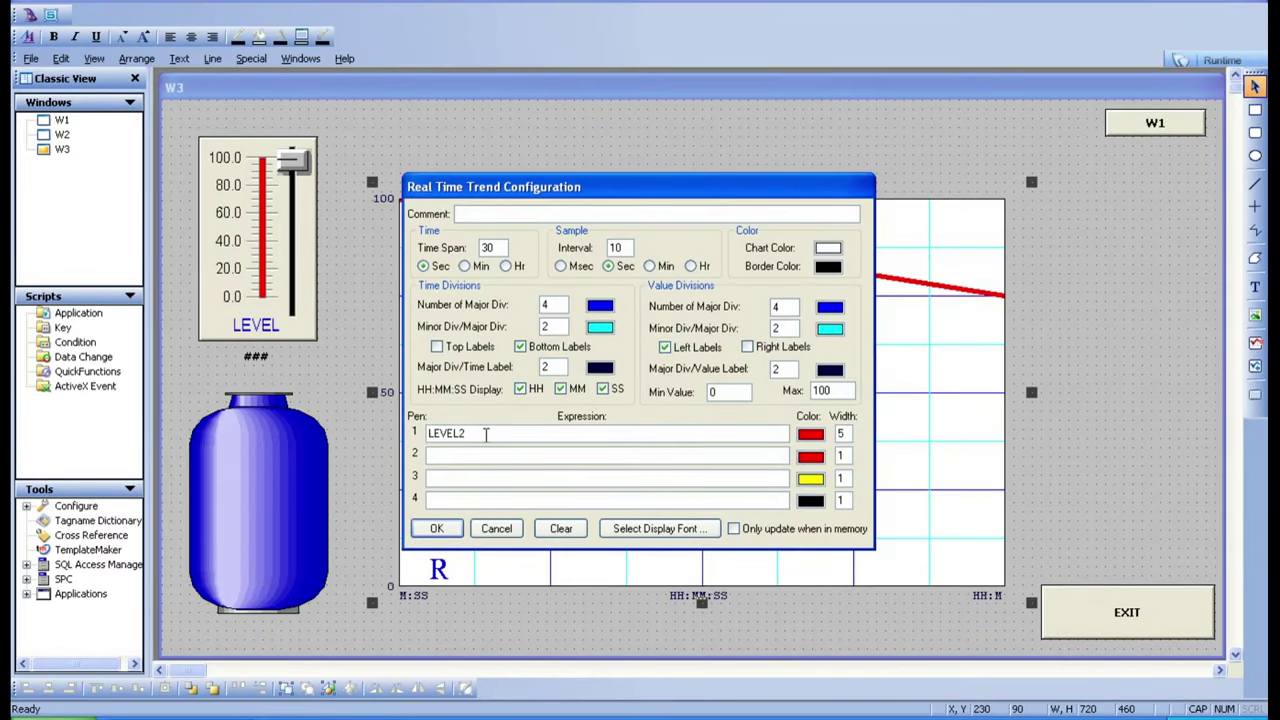
left_click(450, 524)
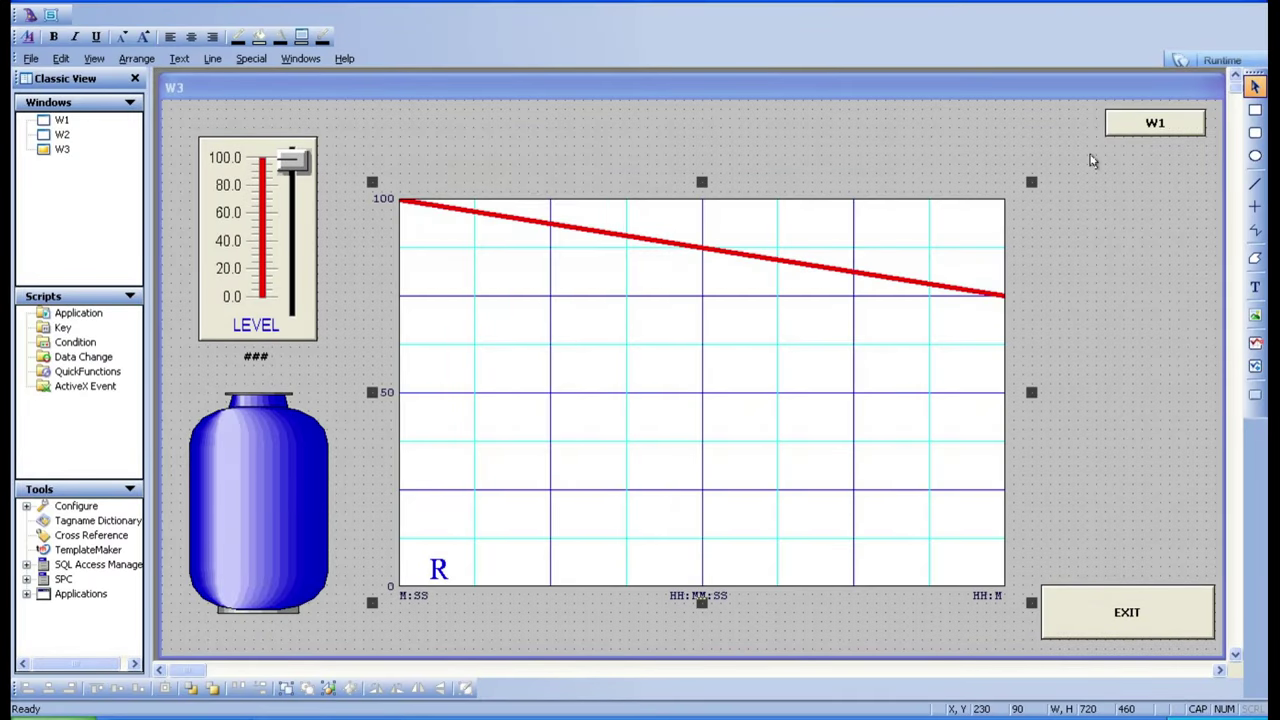
left_click(1210, 60)
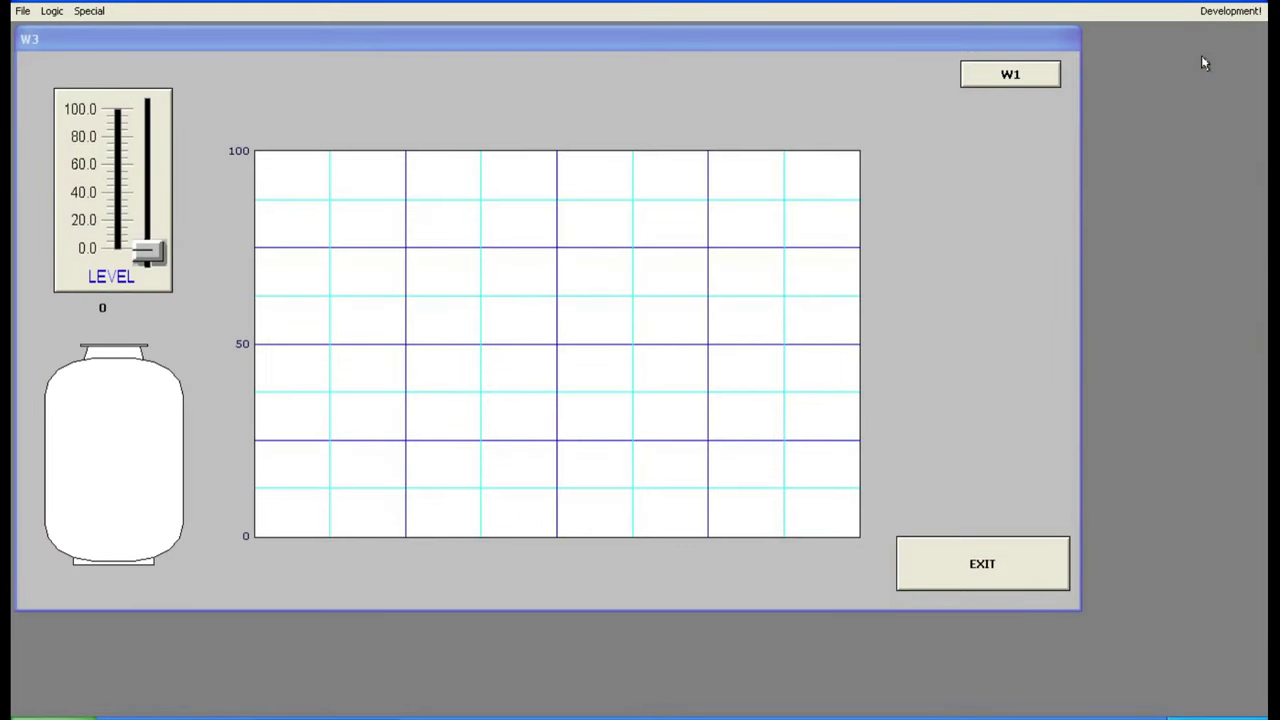
left_click(962, 440)
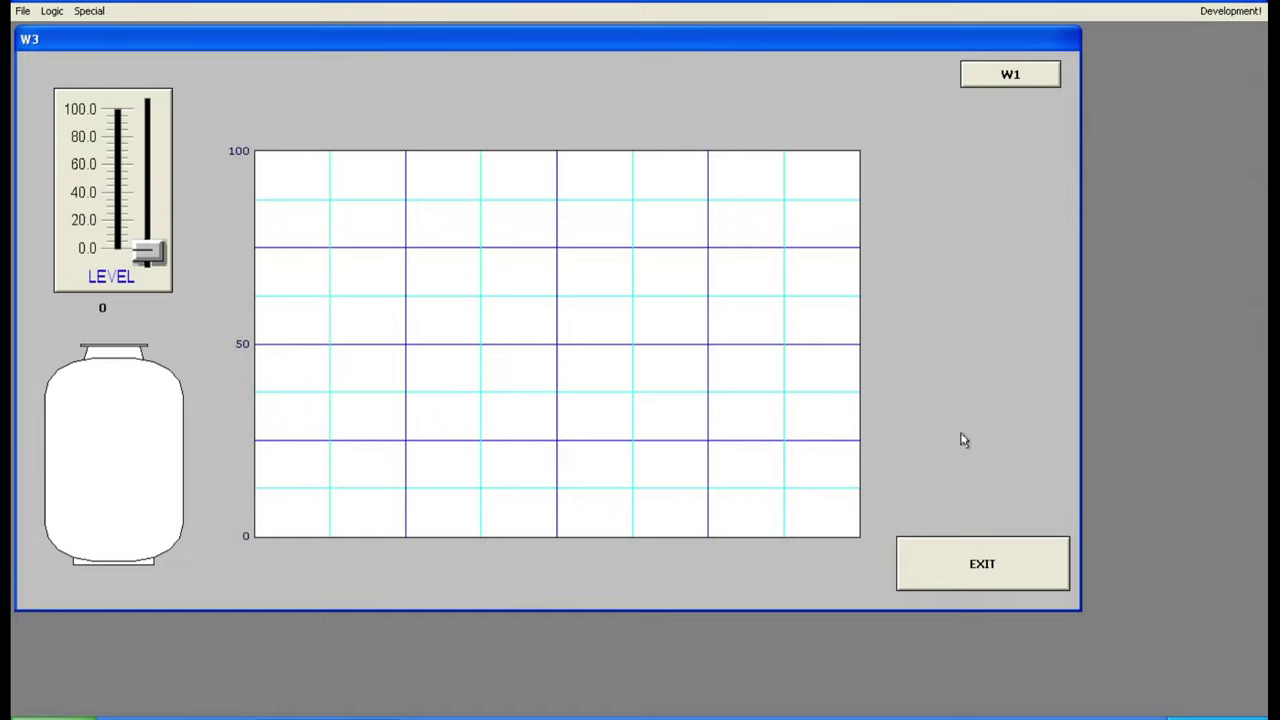
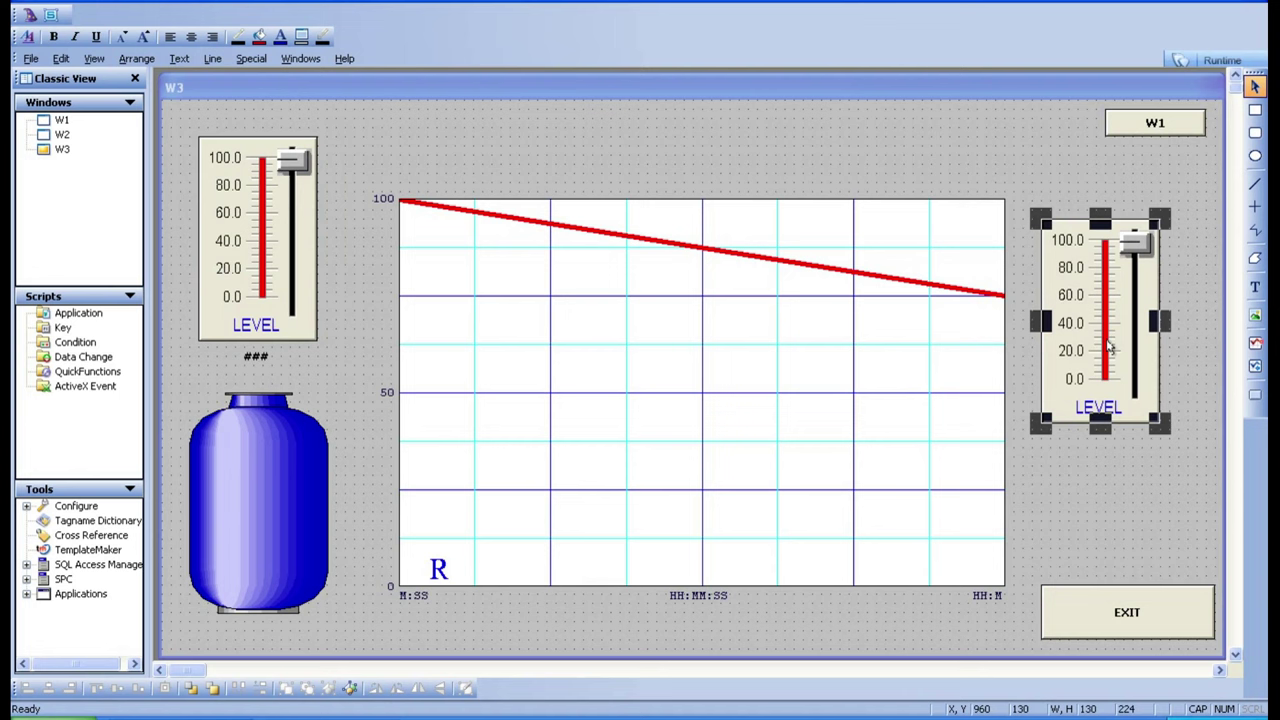
Step: Configure the second slider, beside the trend, with the label PRESSURE and the tag LEVEL
type("LEVEL2")
double_click(633, 286)
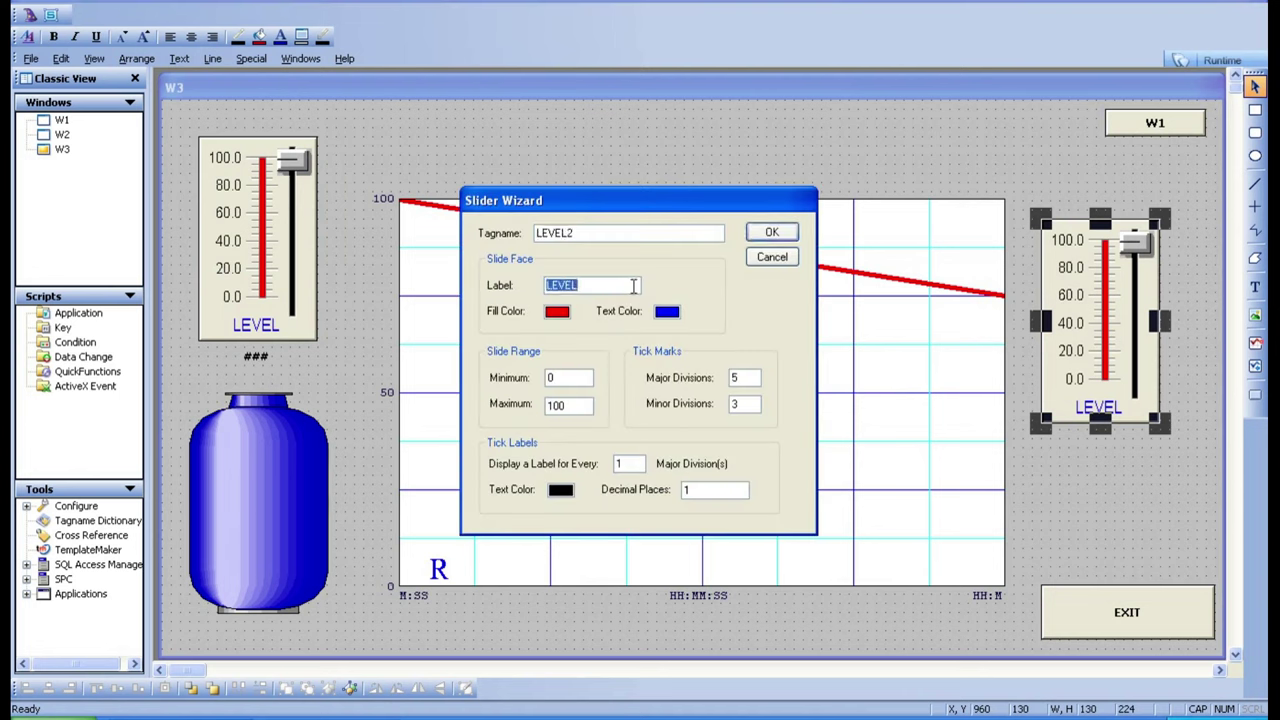
type("PRESSURE")
left_click(578, 232)
key("BackSpace")
key("BackSpace")
key("BackSpace")
key("BackSpace")
key("BackSpace")
key("BackSpace")
double_click(578, 232)
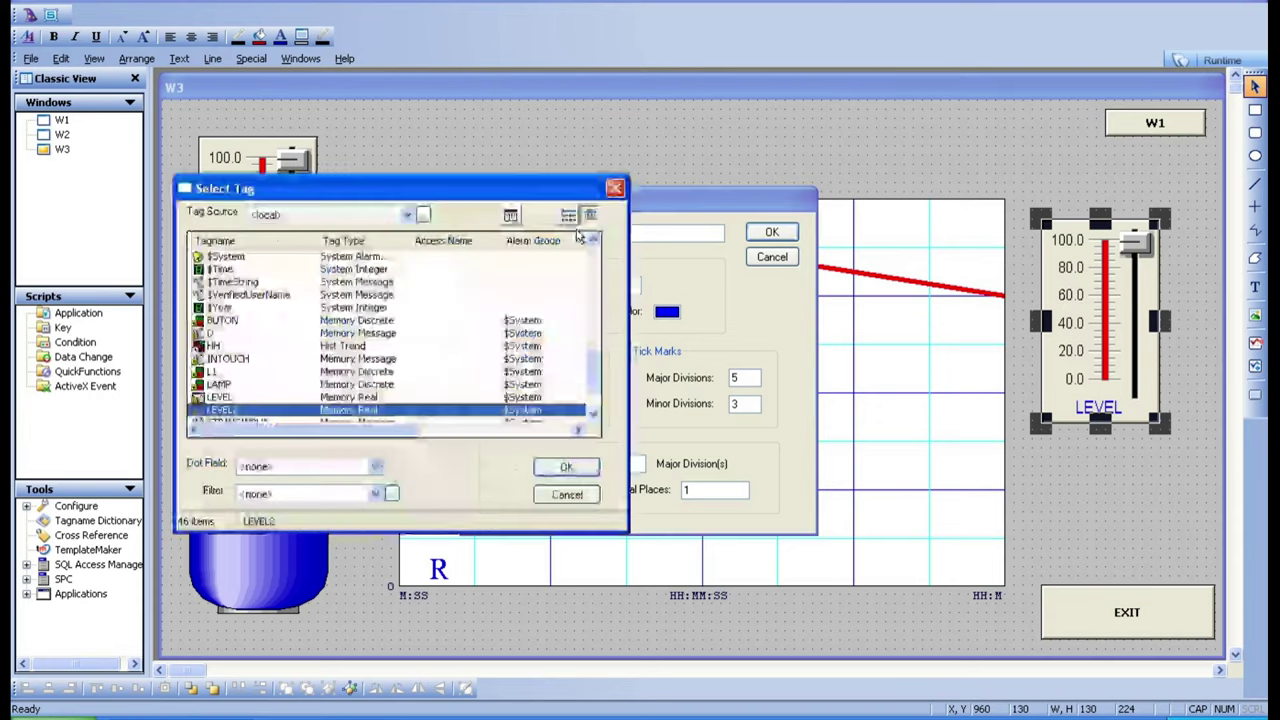
left_click(230, 398)
double_click(230, 398)
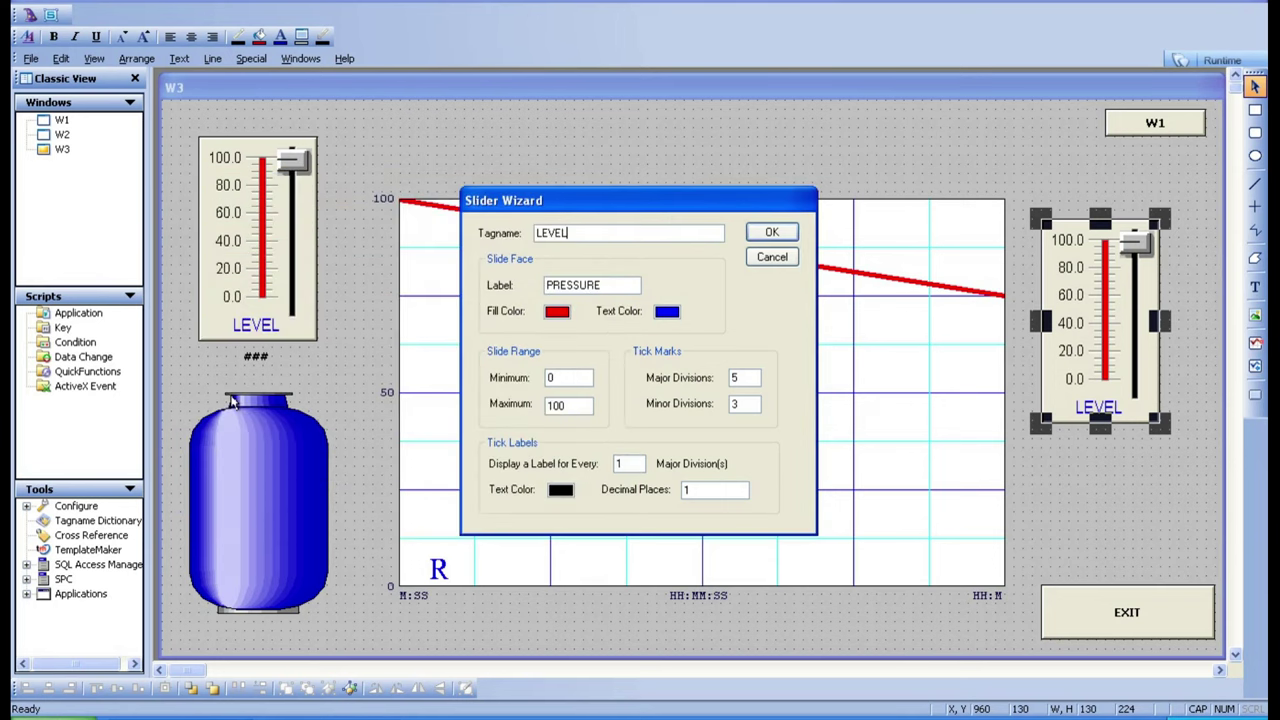
left_click(783, 233)
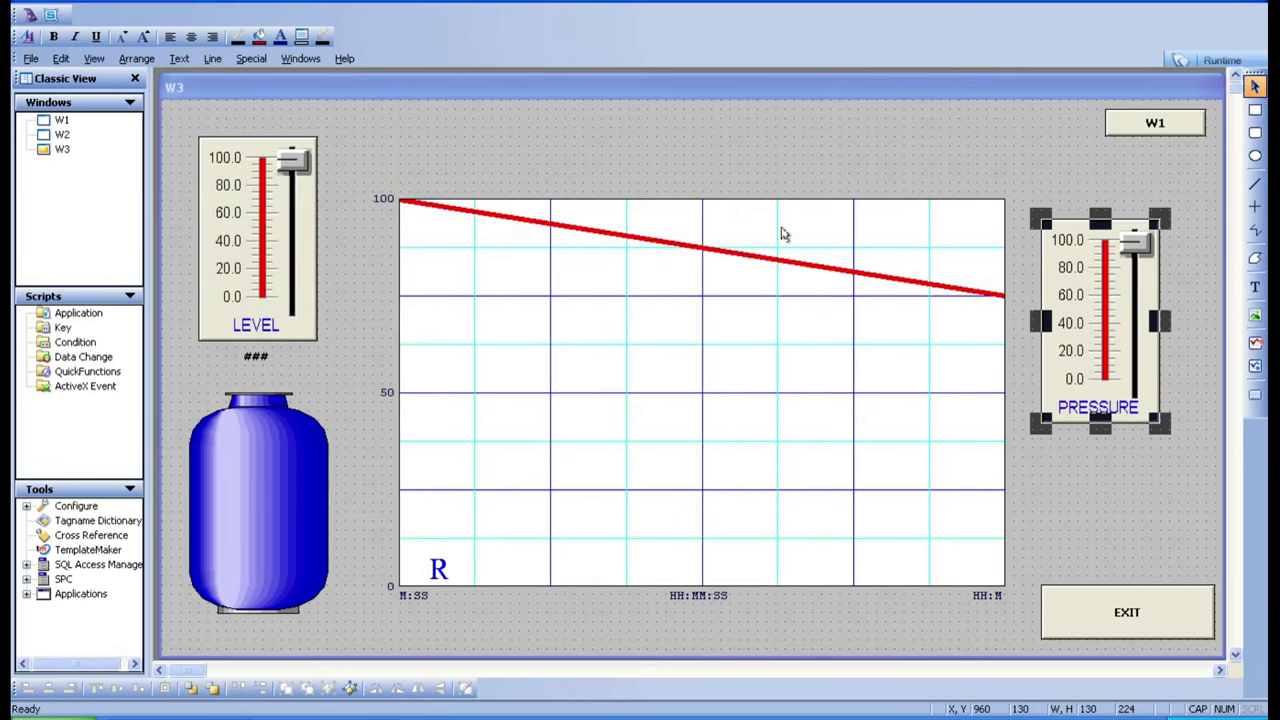
Step: Assign the tag LEVEL to the trend's pen 2 with a blue line of width 5
double_click(669, 369)
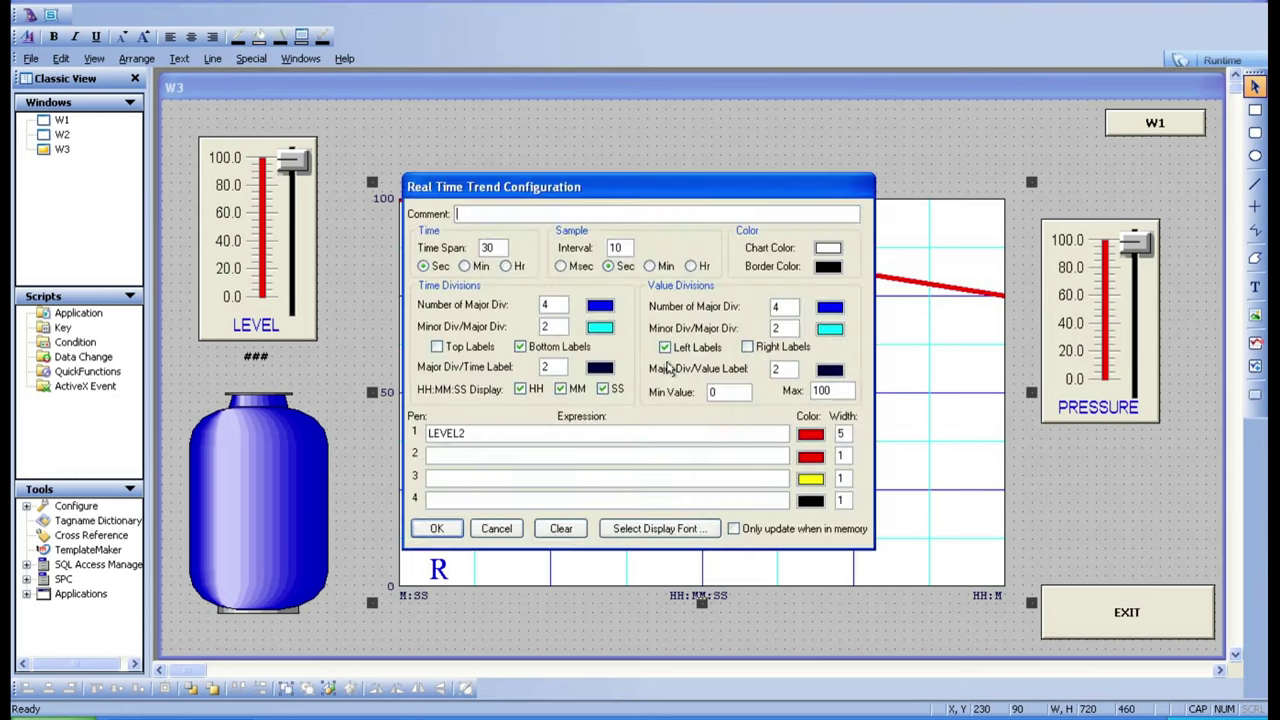
double_click(438, 453)
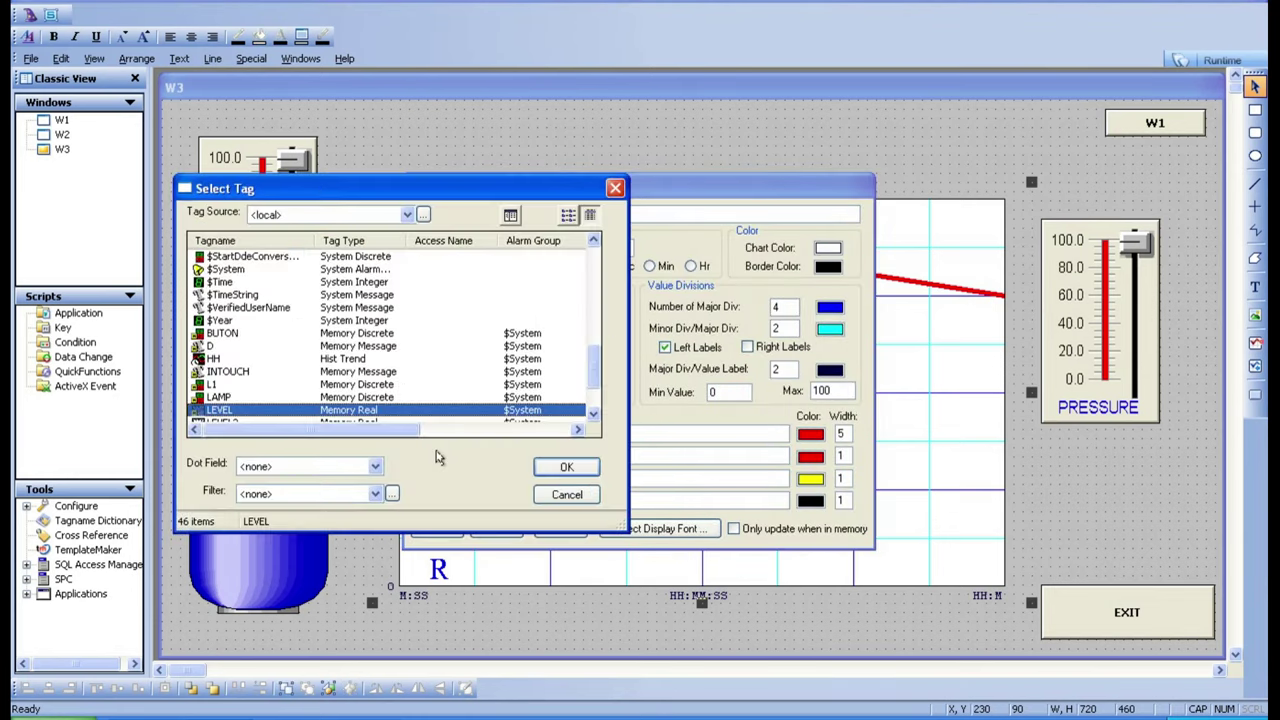
double_click(388, 411)
left_click(808, 458)
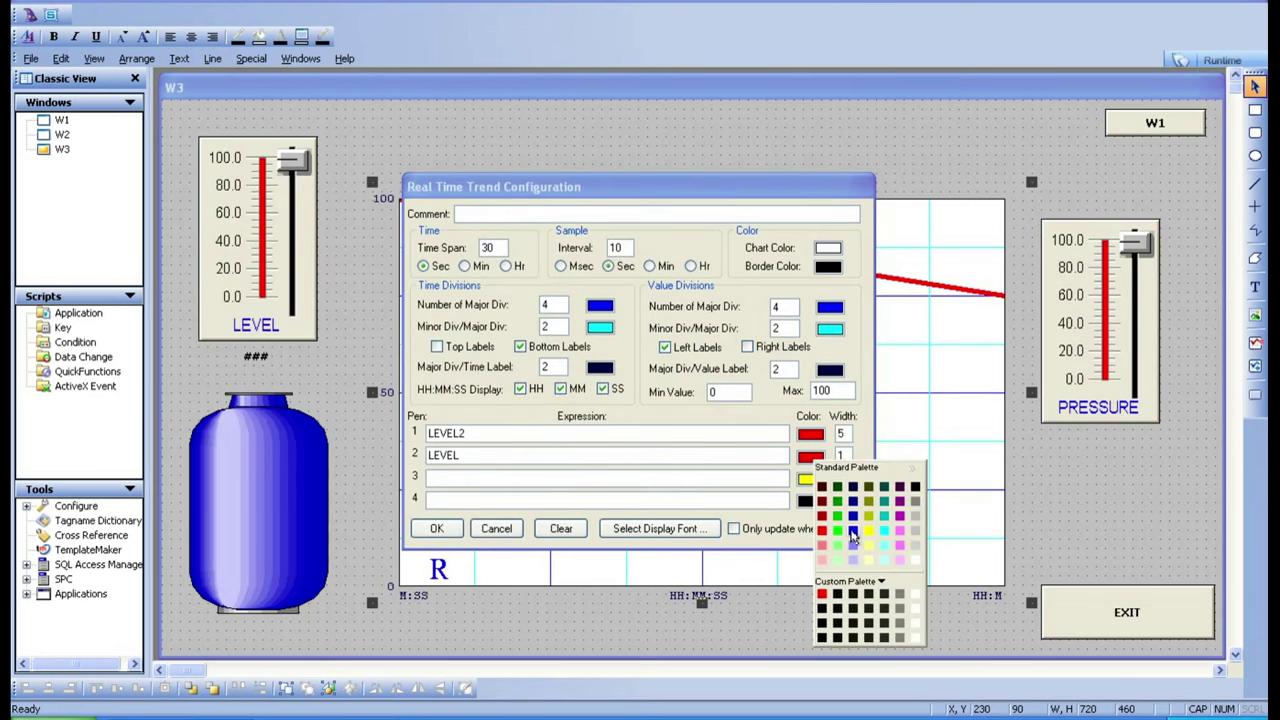
left_click(852, 533)
double_click(843, 456)
type("5")
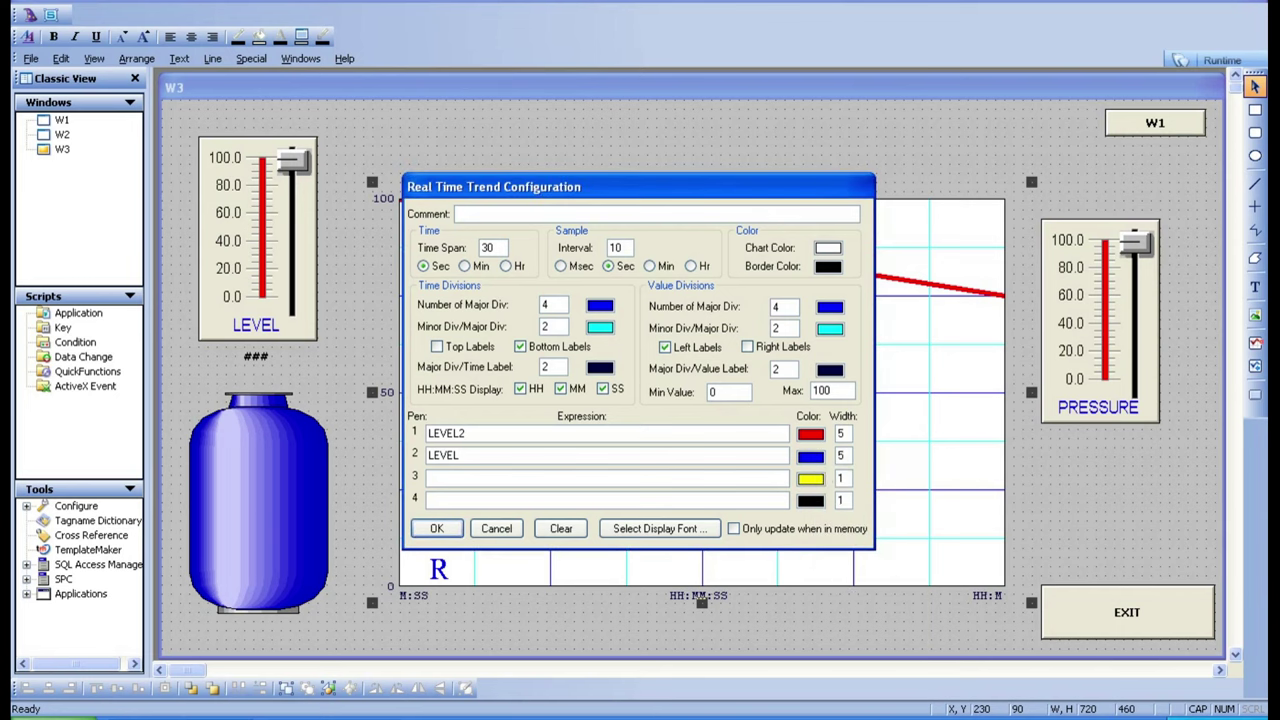
Step: Set the trend's value divisions to 6 major divisions and 4 minor divisions per major
double_click(782, 306)
type("6")
double_click(785, 326)
type("4")
left_click(440, 528)
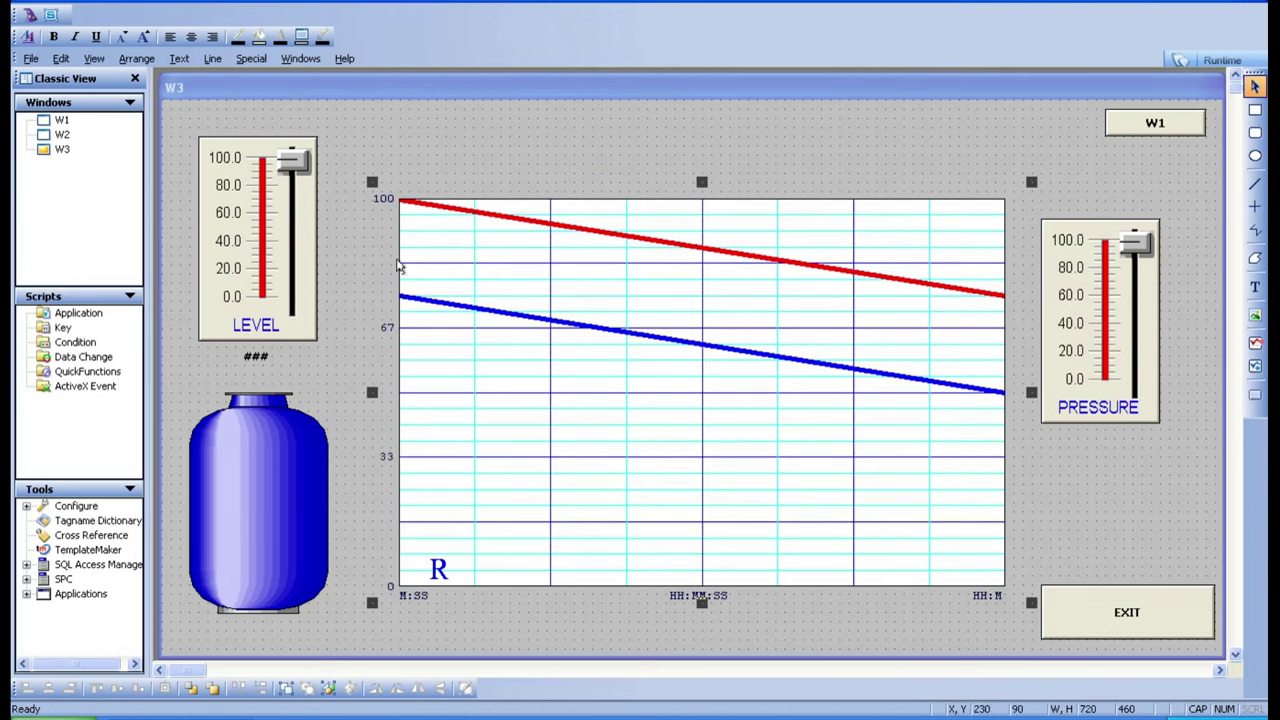
Step: Test window W3 in runtime by moving the LEVEL slider to about 46 and the PRESSURE slider between 0 and 100
left_click(1220, 60)
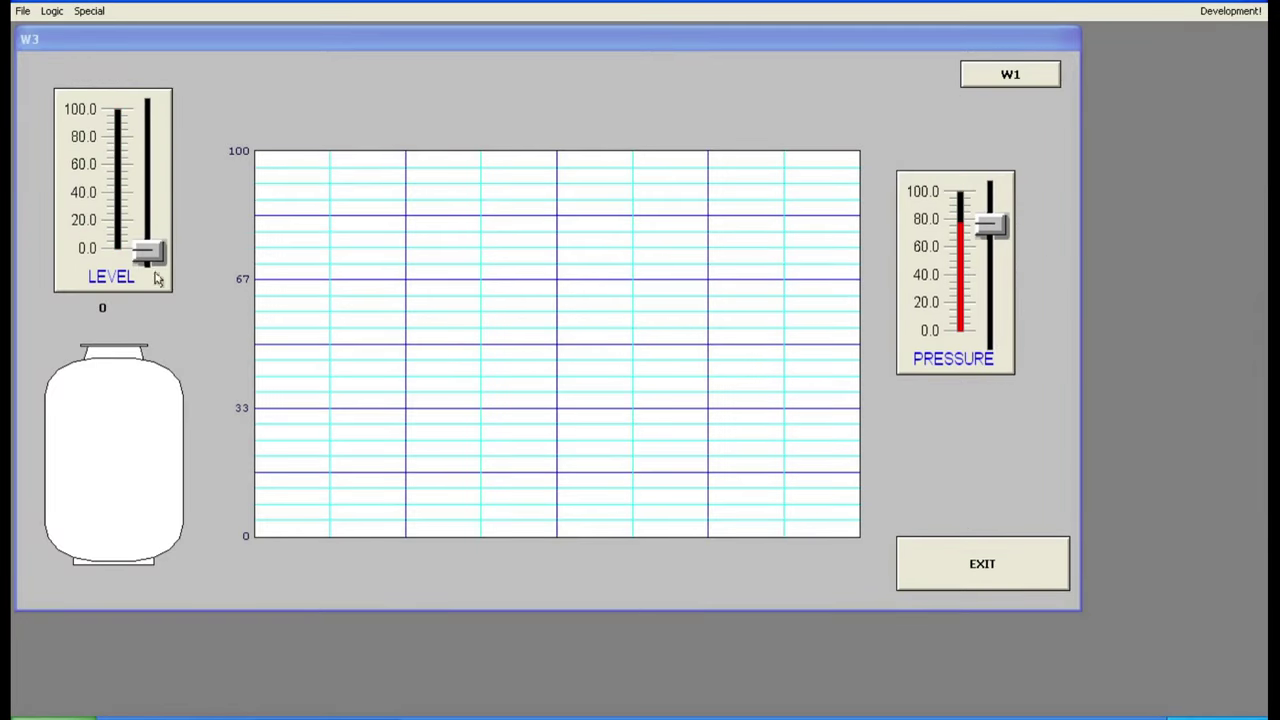
left_click(990, 228)
left_click_drag(990, 232, 986, 362)
left_click(987, 348)
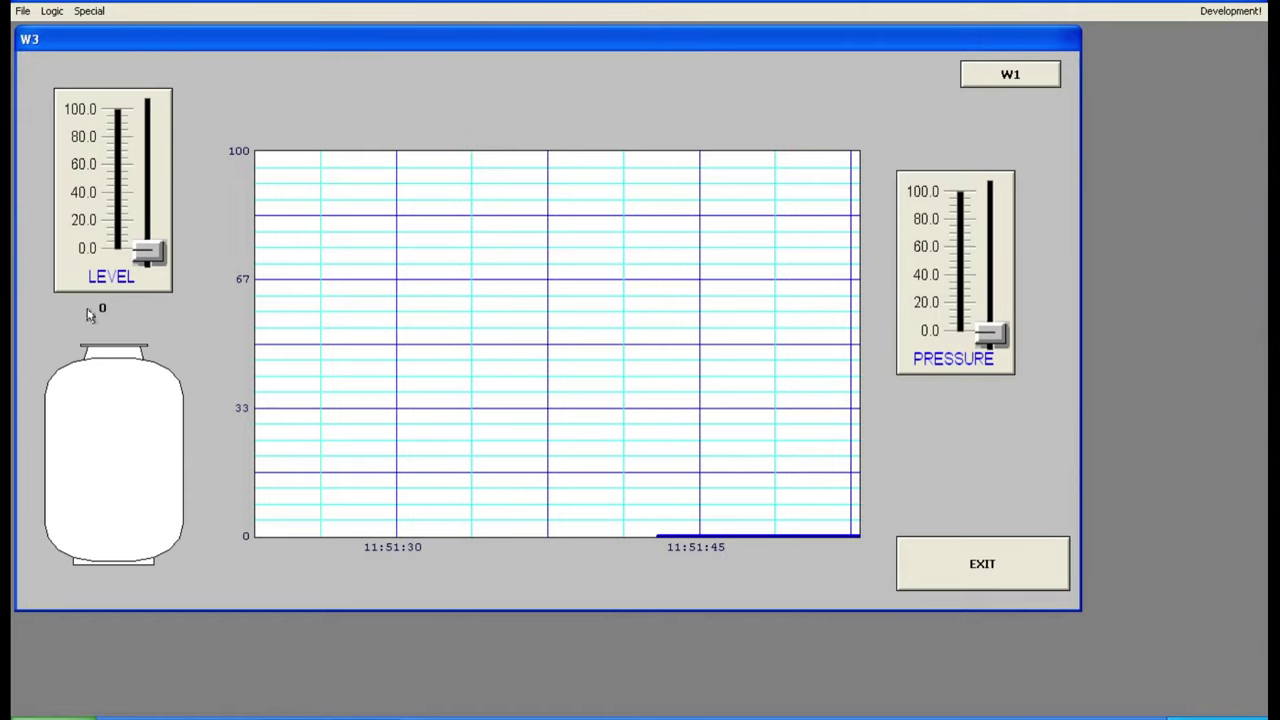
left_click_drag(148, 251, 150, 172)
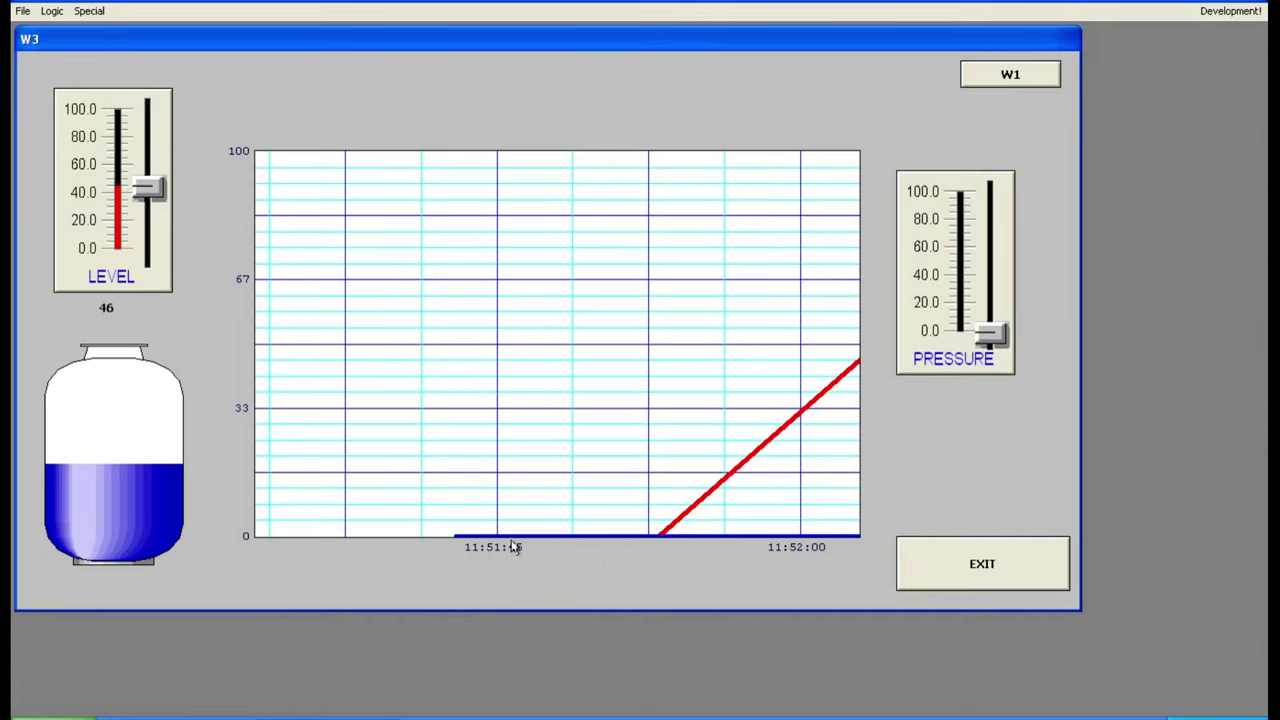
left_click_drag(993, 333, 980, 145)
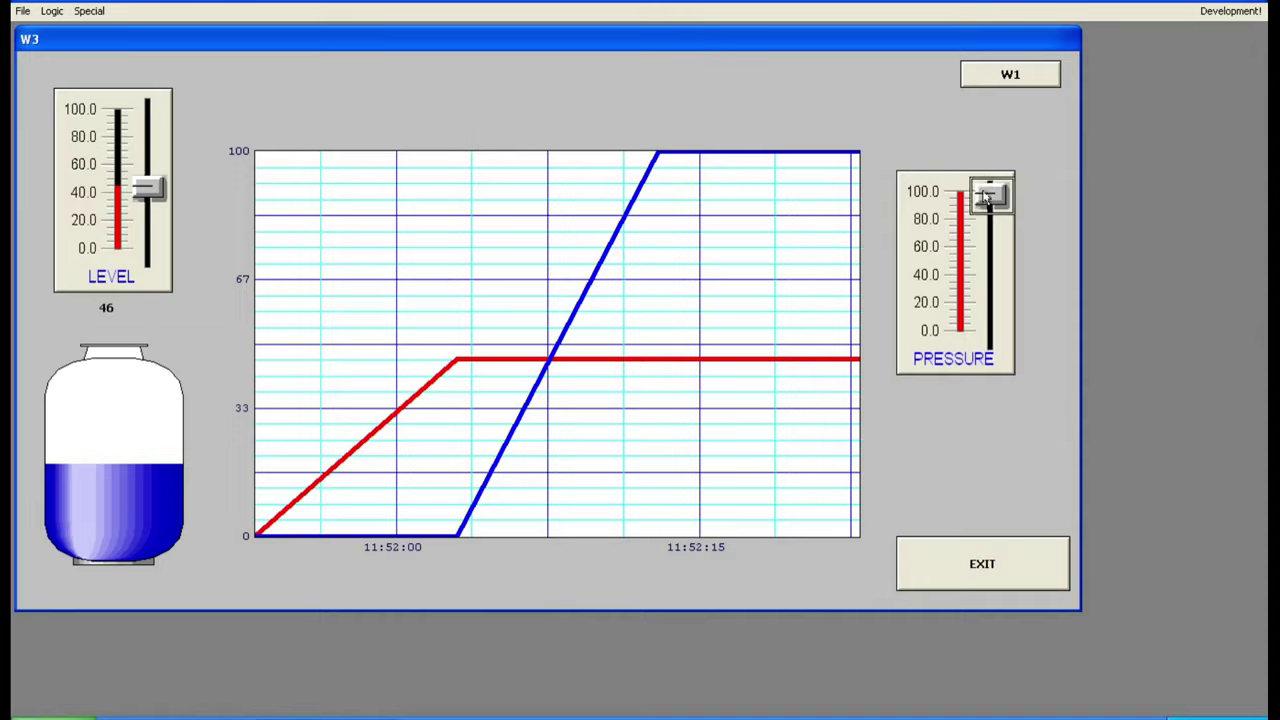
left_click_drag(986, 191, 988, 333)
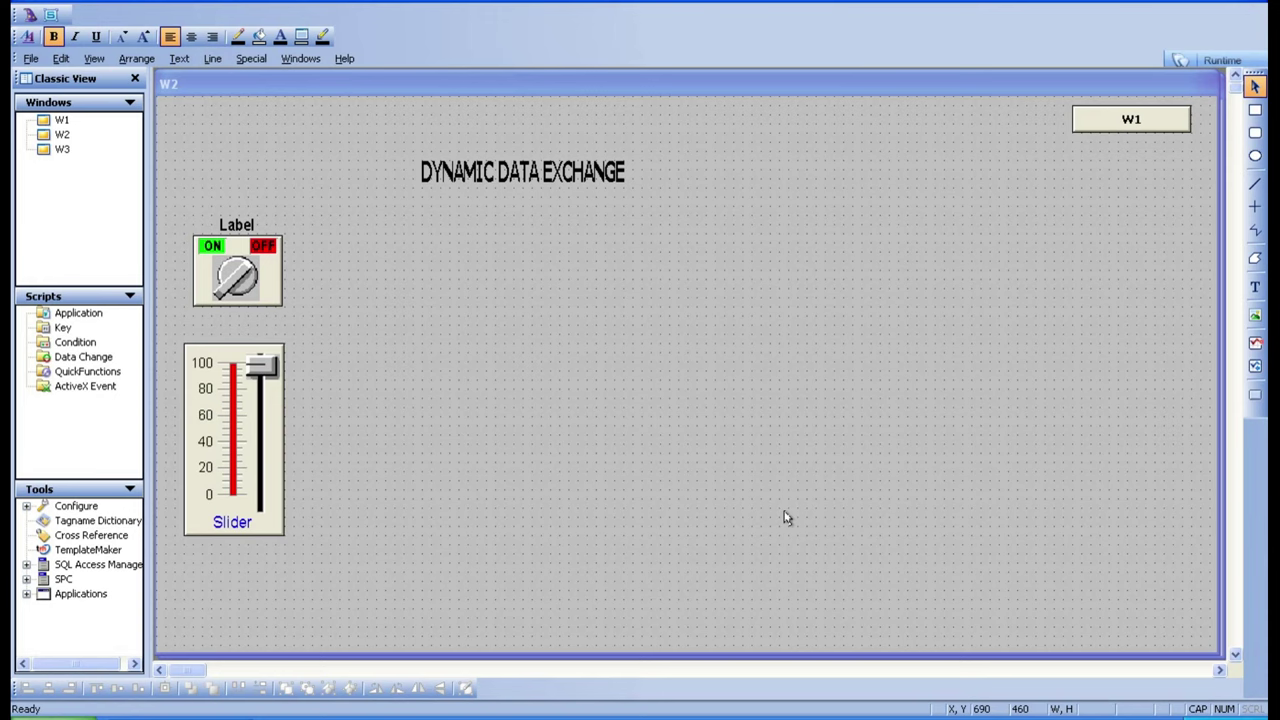
Step: Check the configuration of the slider and the ON/OFF switch in window W2
left_click(224, 530)
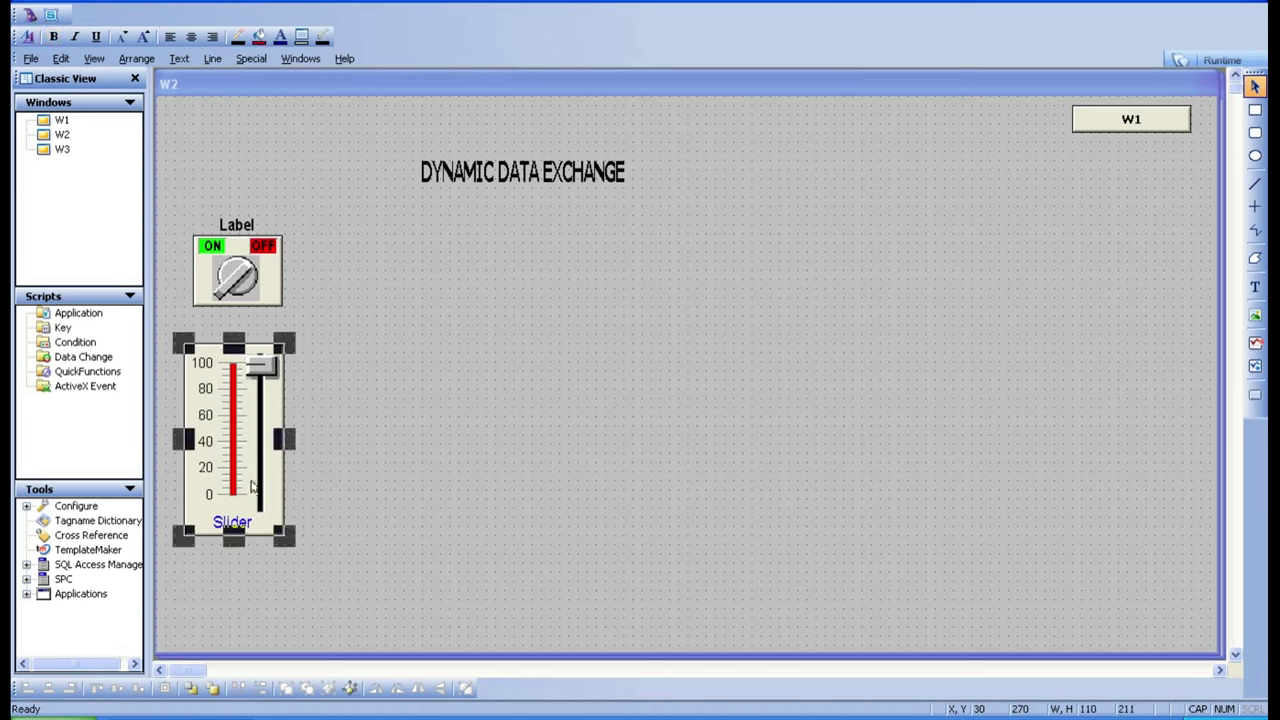
left_click(262, 290)
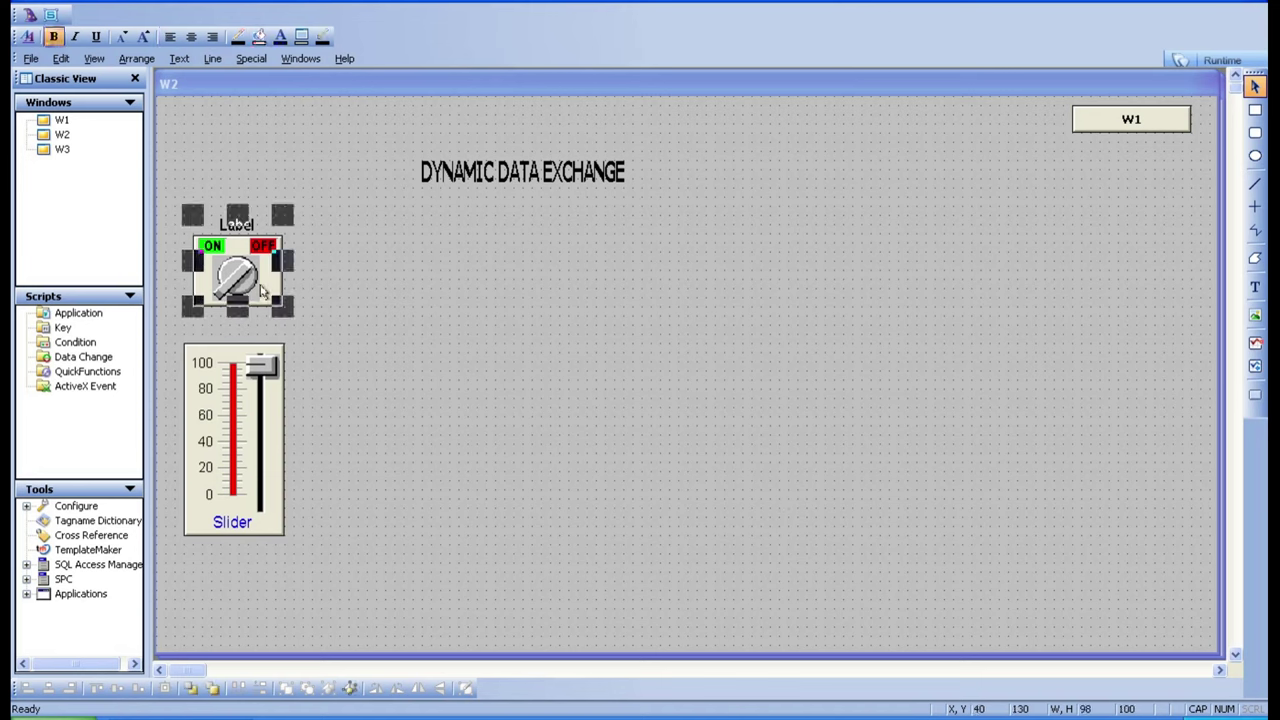
left_click(256, 466)
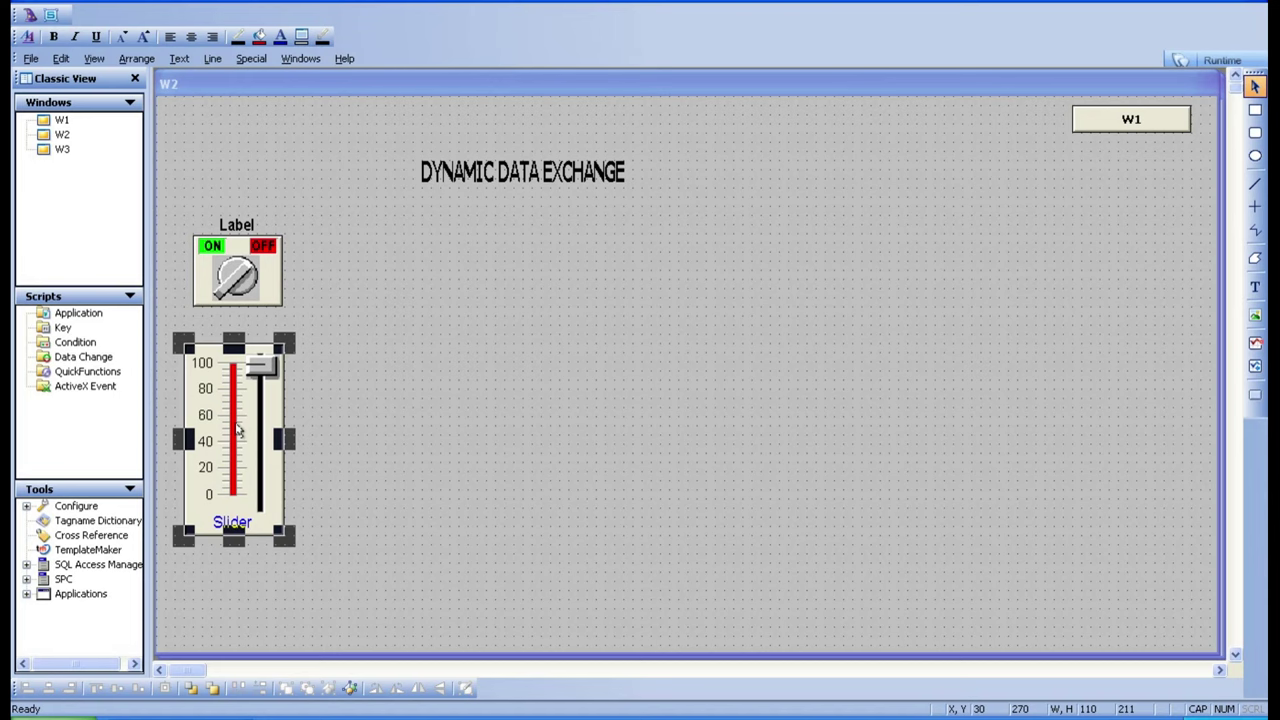
left_click(406, 377)
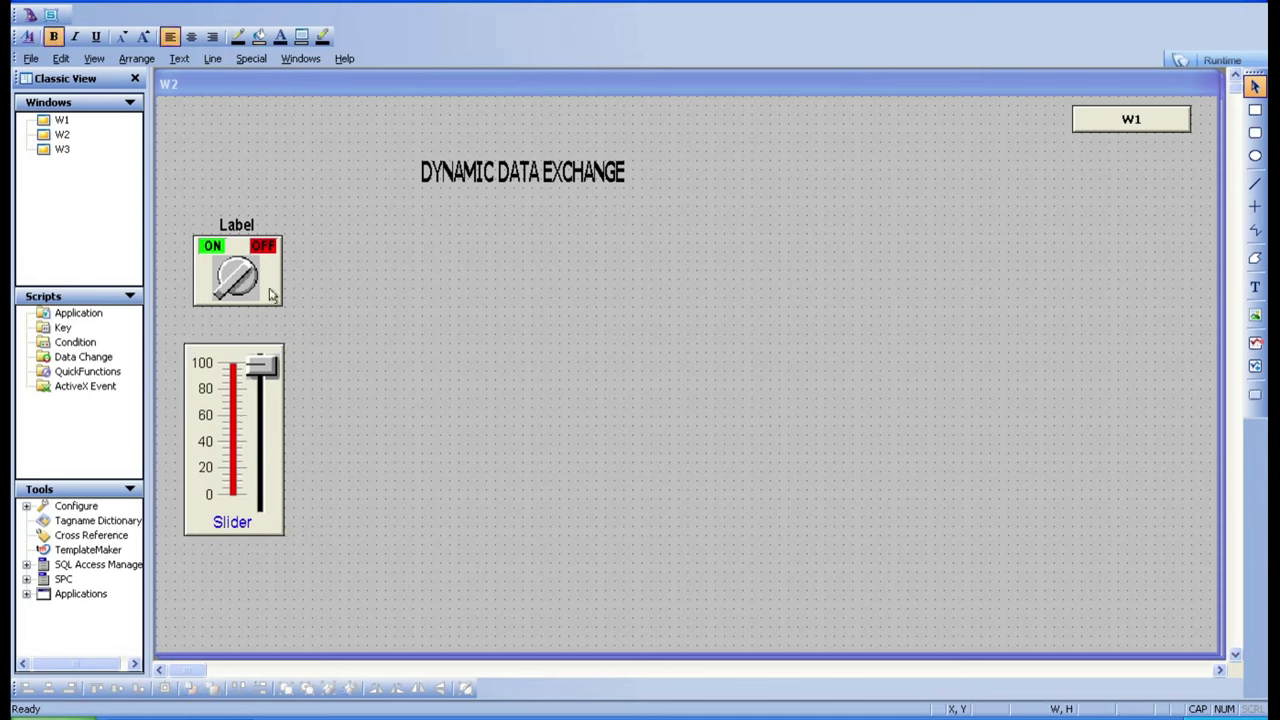
left_click(278, 300)
double_click(265, 447)
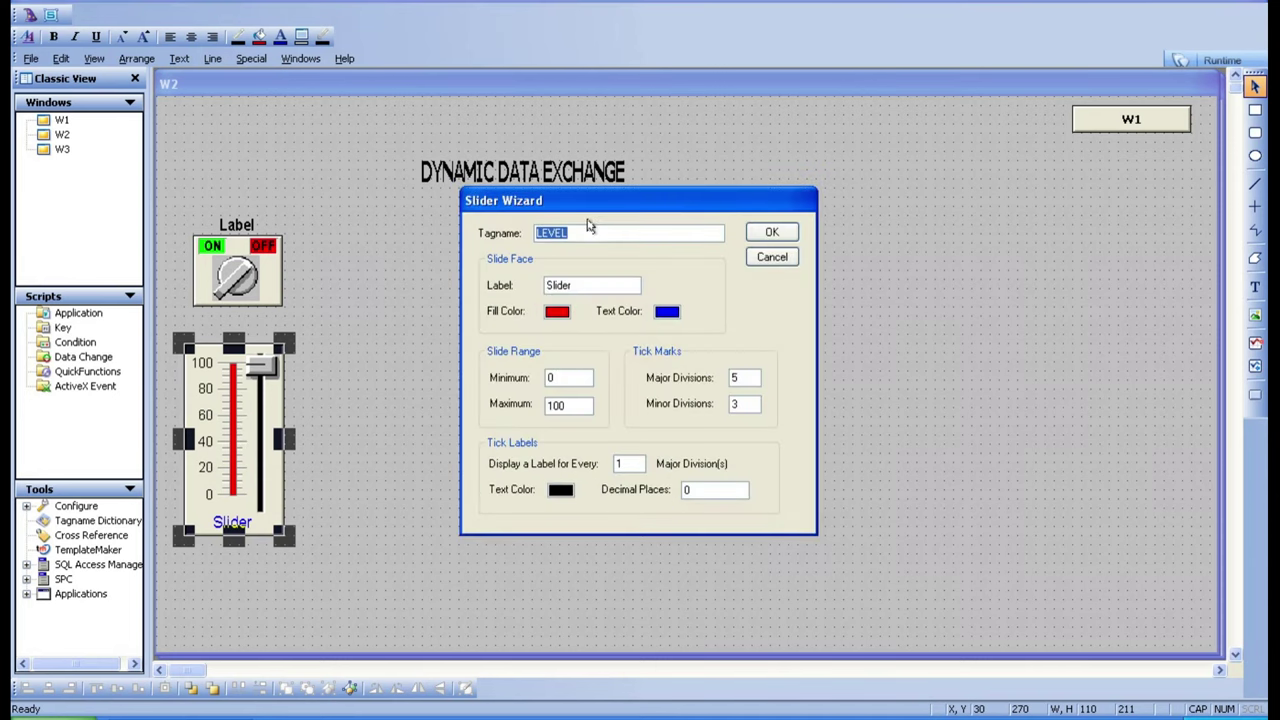
left_click(771, 232)
double_click(224, 285)
left_click(772, 300)
left_click(360, 388)
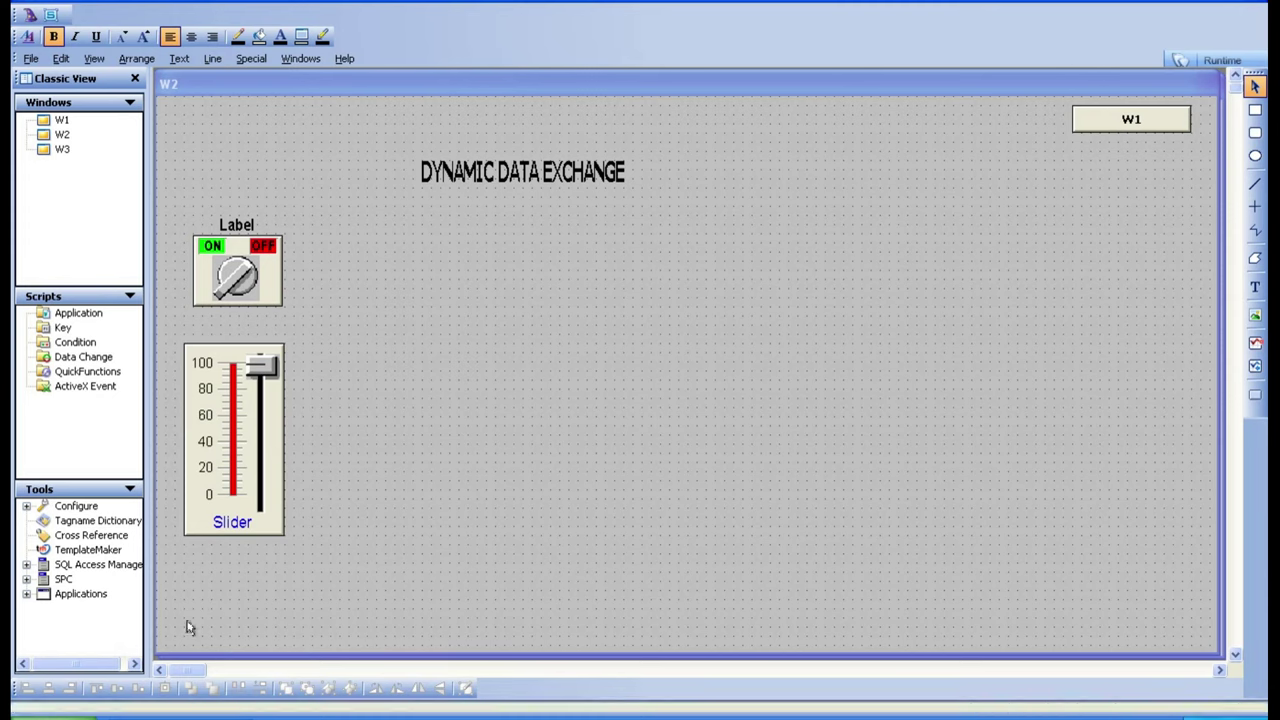
Step: In a new Microsoft Excel workbook, enter the headings SLIDER in cell A1 and SWITCH in cell B1
left_click(86, 712)
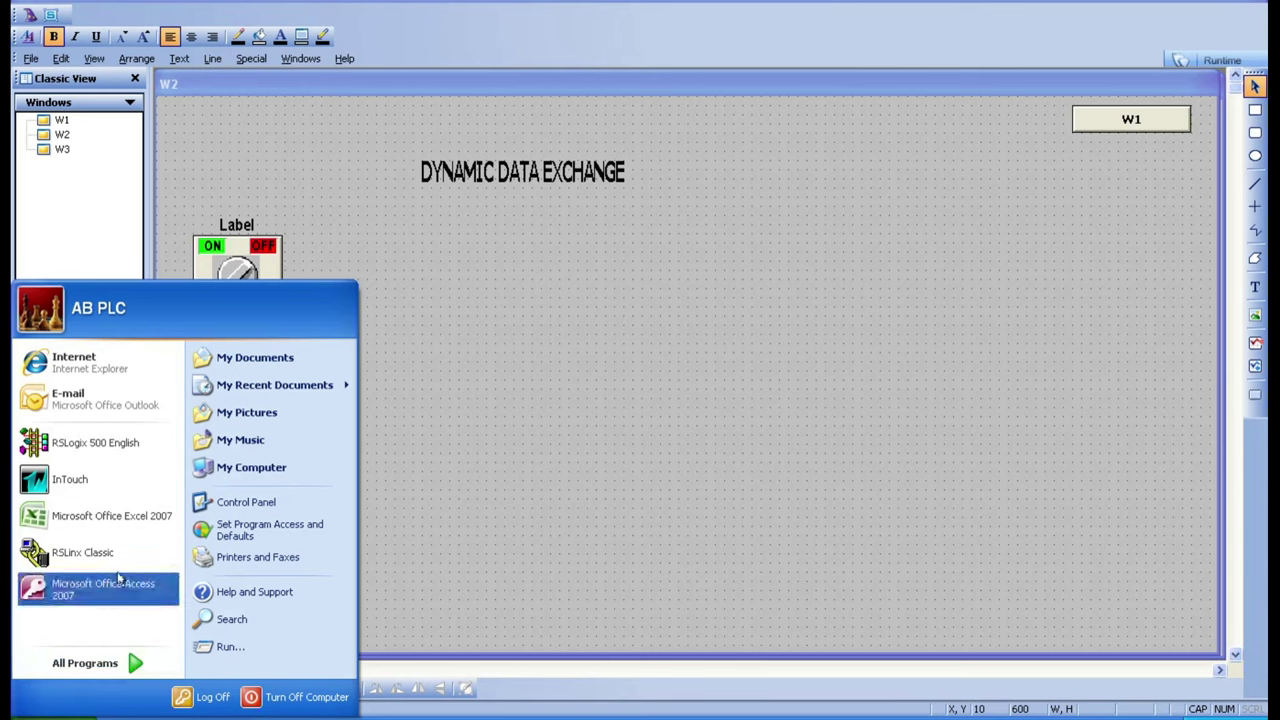
left_click(155, 528)
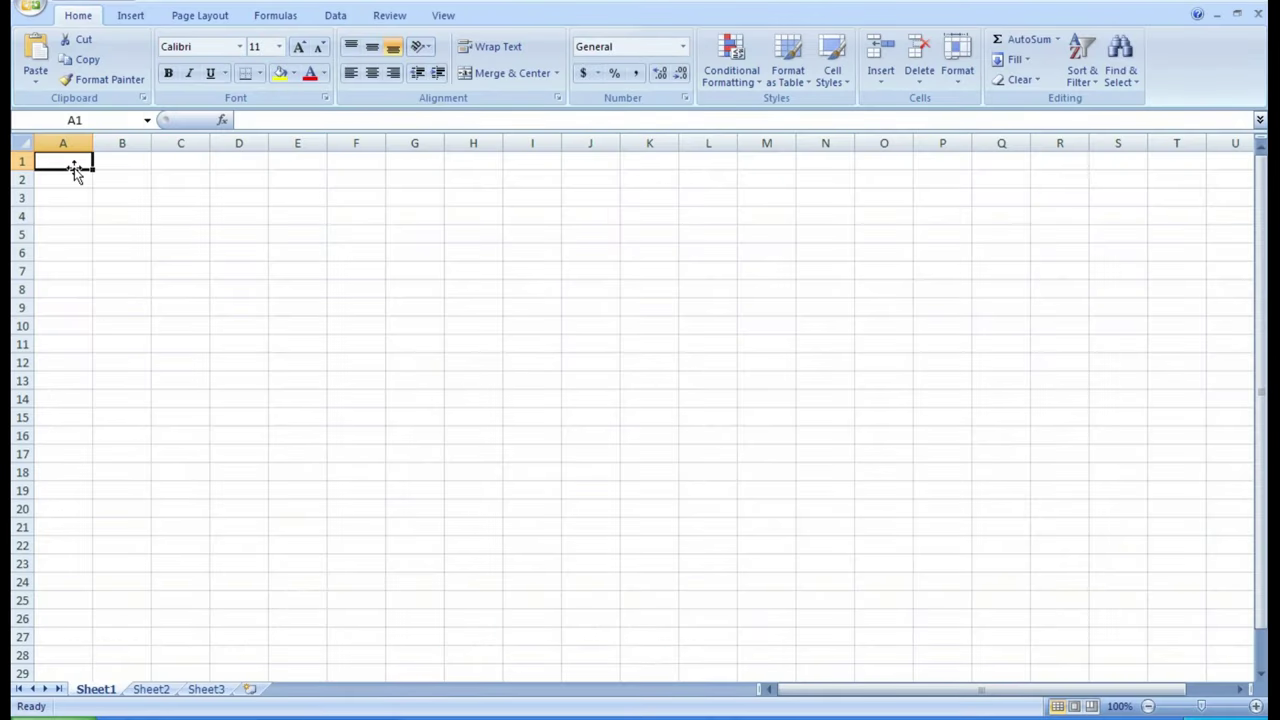
type("SLIDER")
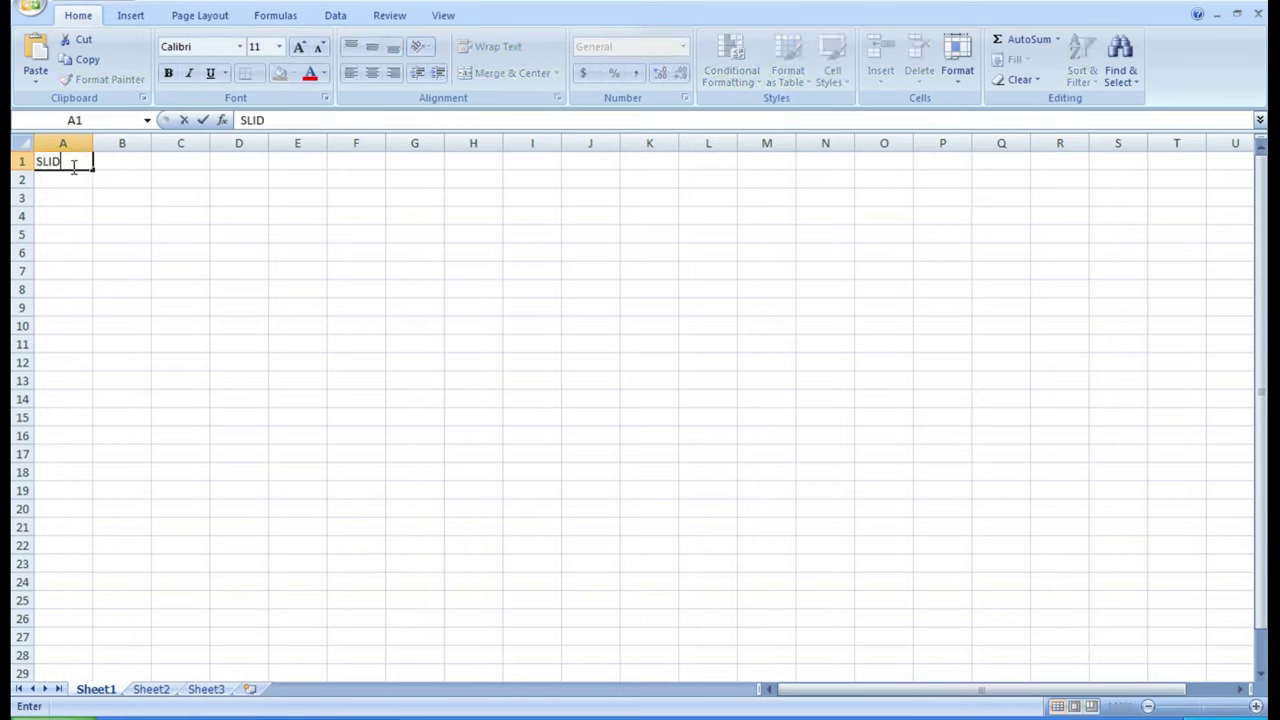
left_click(109, 161)
type("SWITCH")
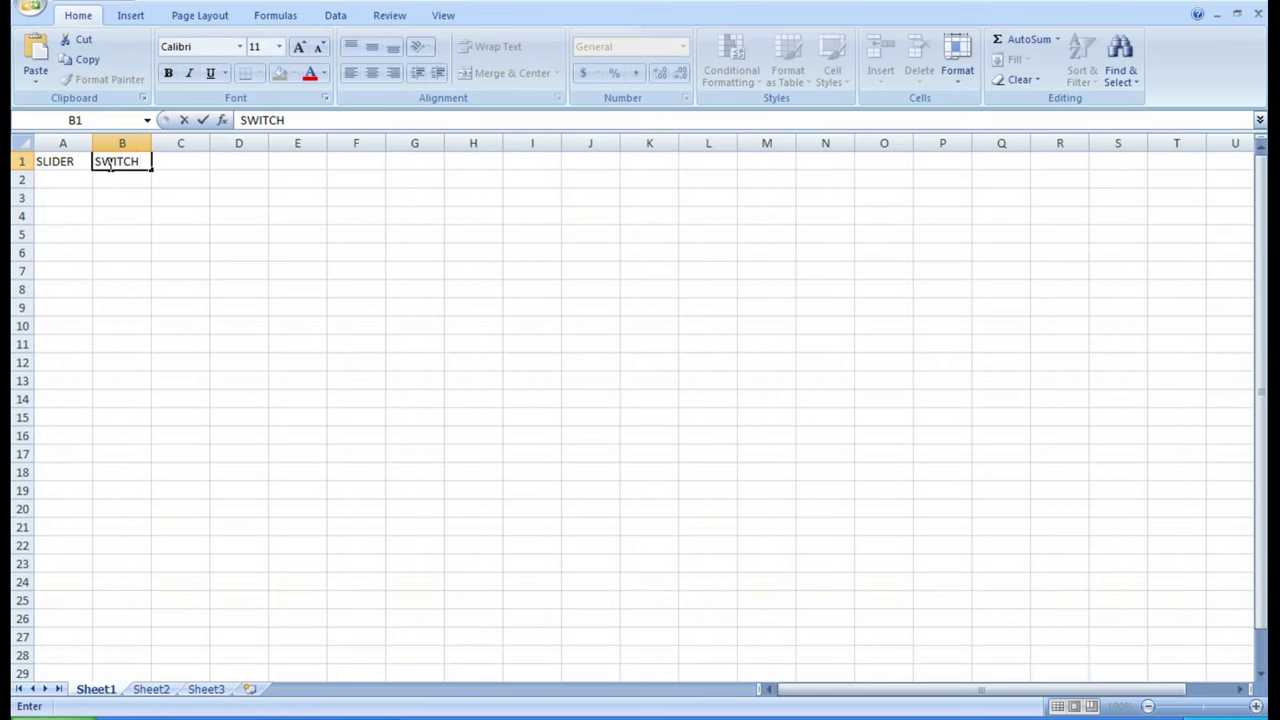
left_click(88, 178)
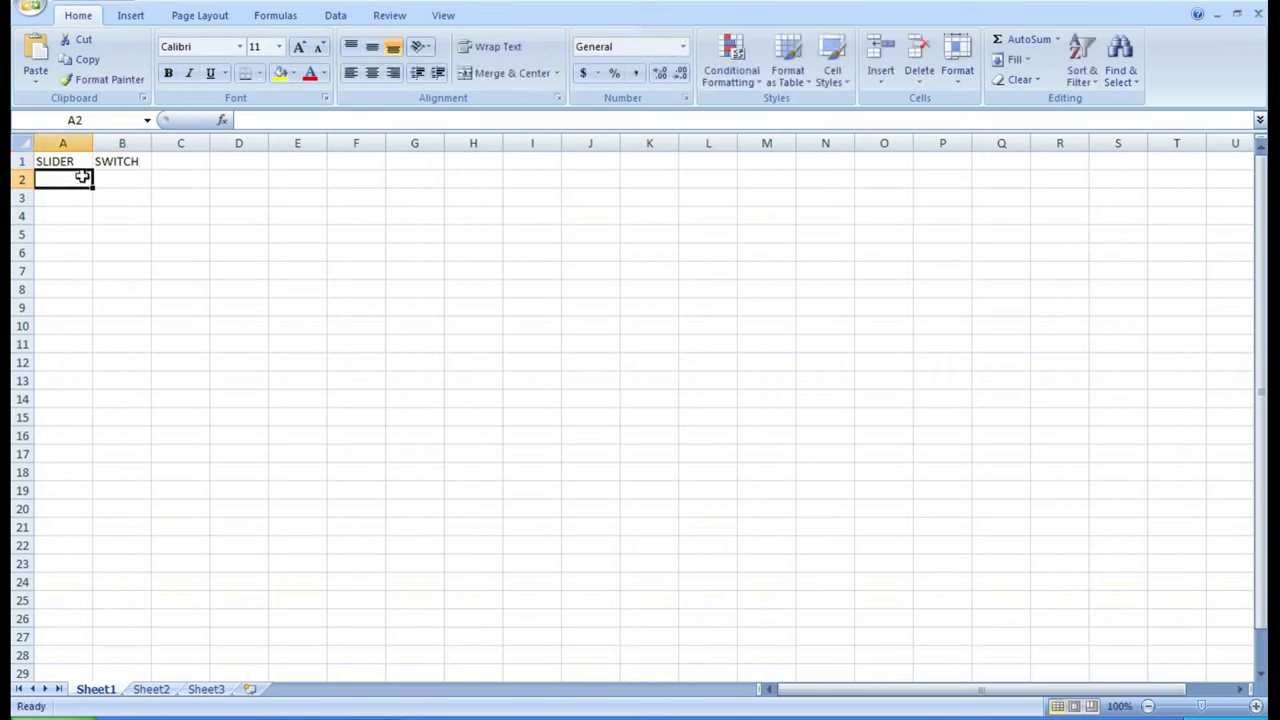
left_click(119, 178)
left_click(257, 252)
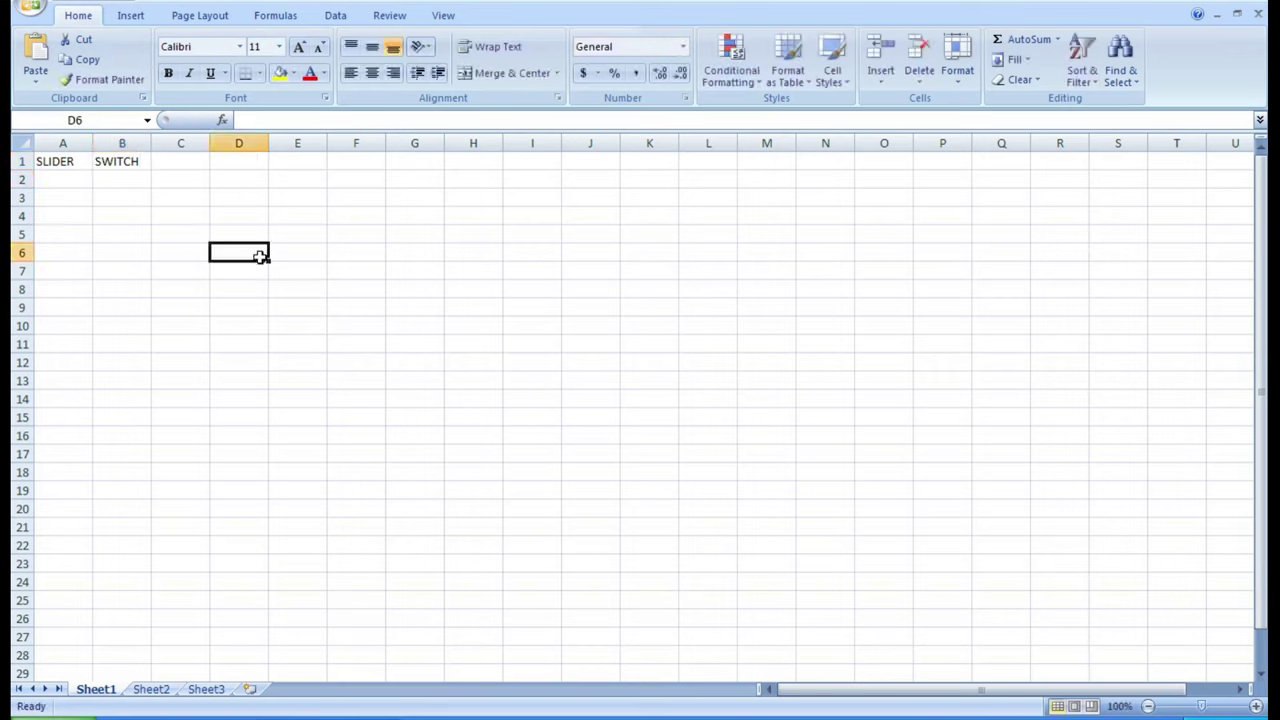
Step: Save the workbook in My Documents as an Excel Workbook named online
key("ctrl+s")
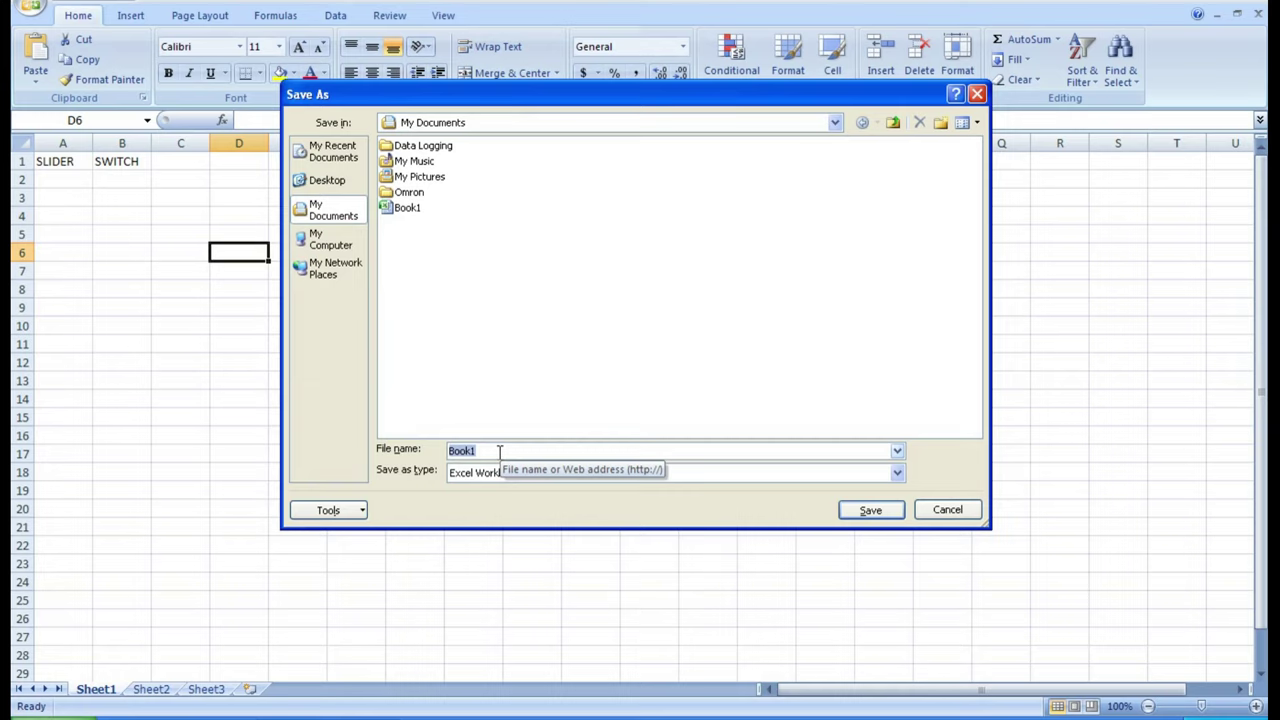
type("online")
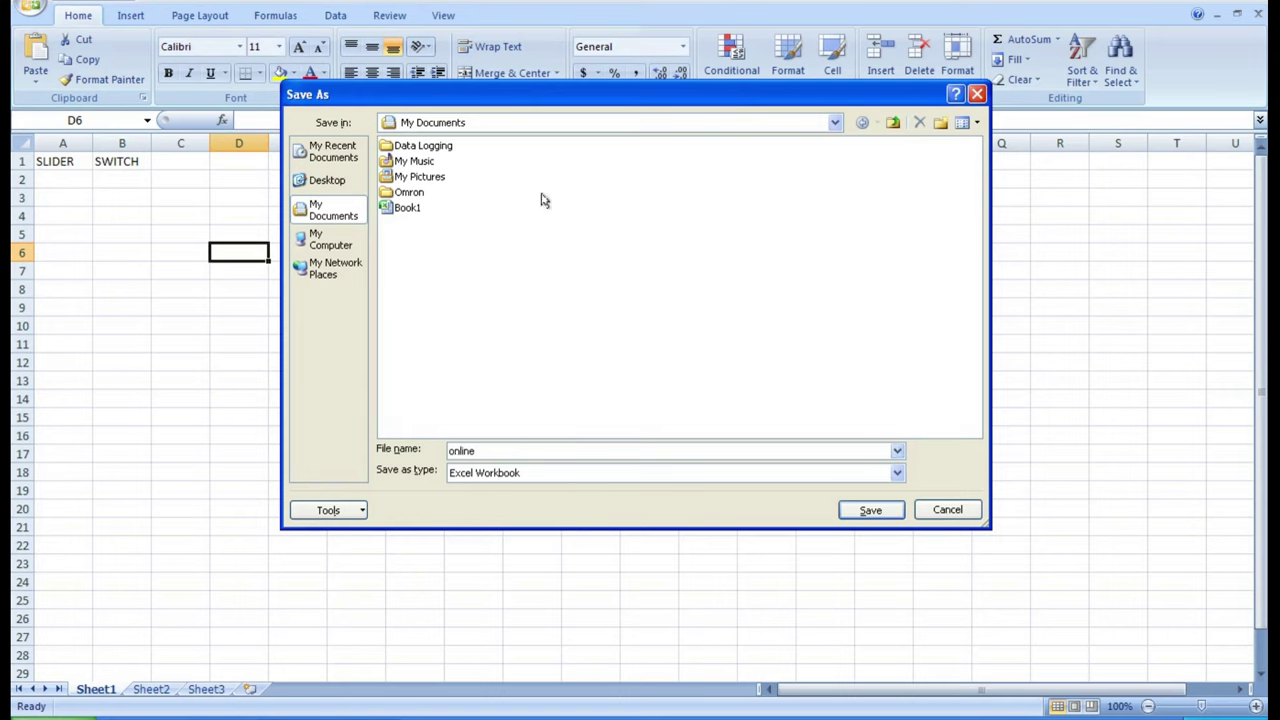
left_click(870, 512)
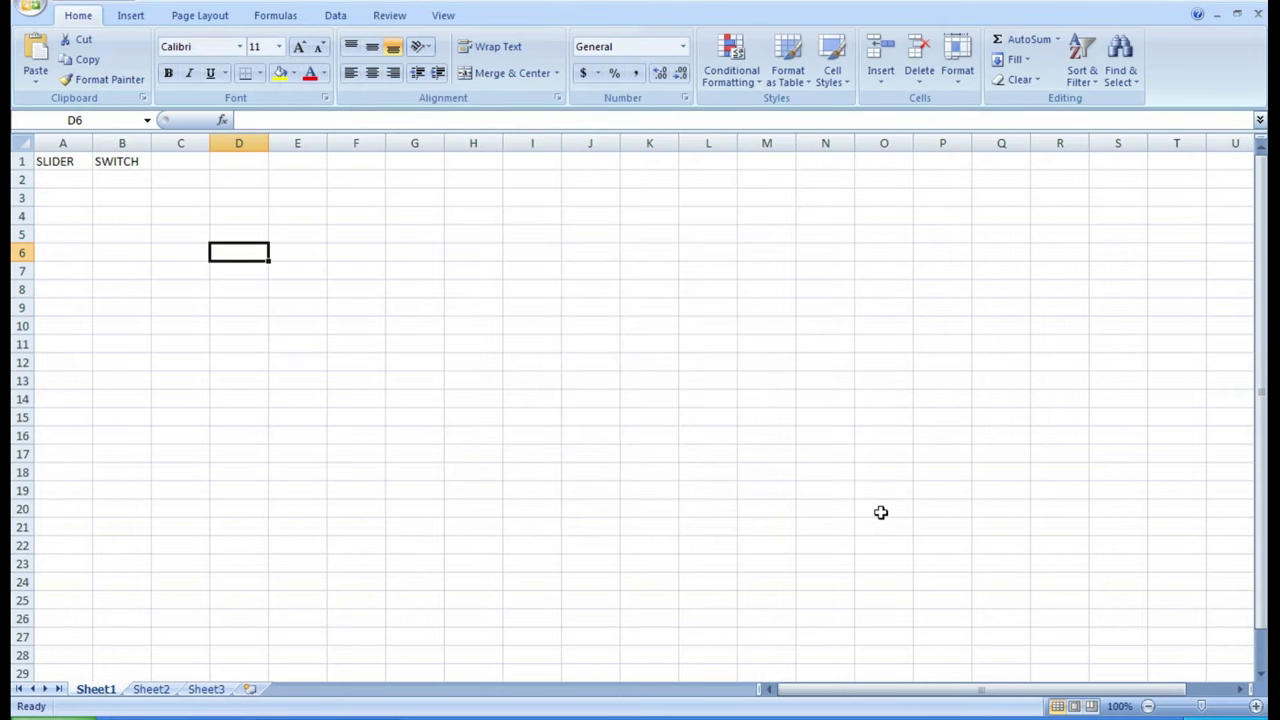
Step: Switch back to InTouch and change the tag LEVEL to type I/O Real in the tagname dictionary, saving the tag
left_click(462, 712)
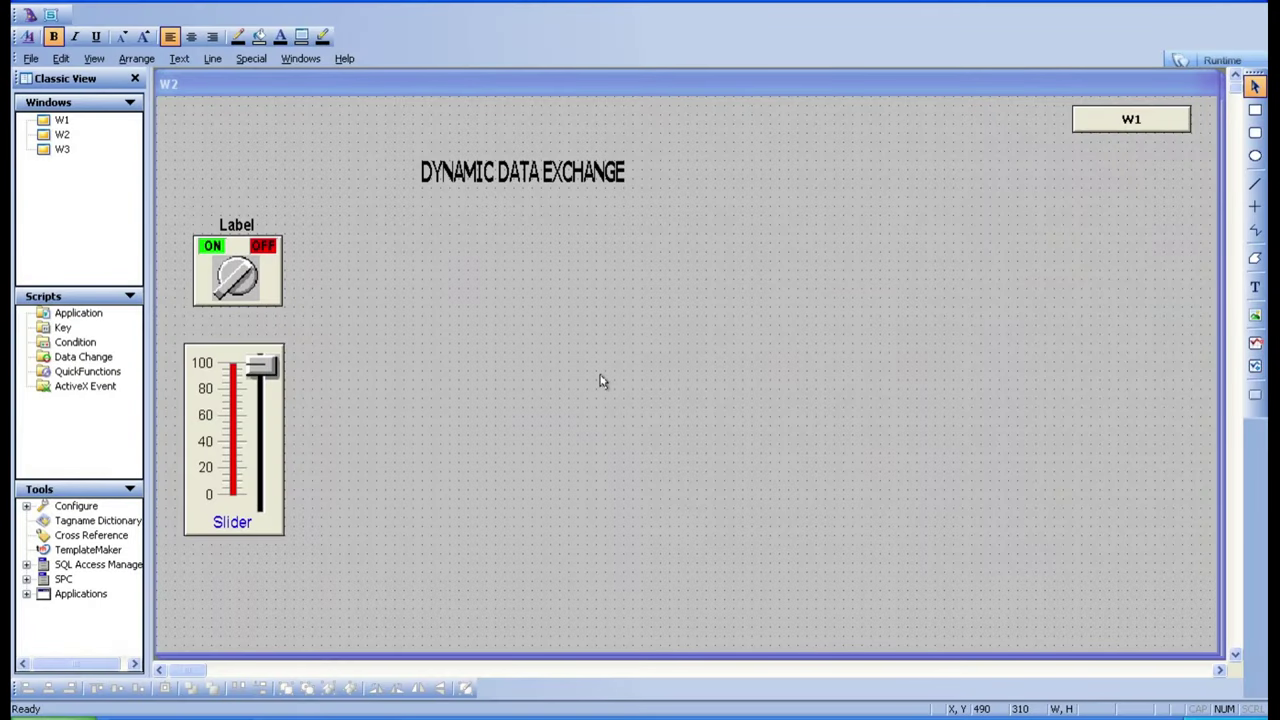
double_click(136, 522)
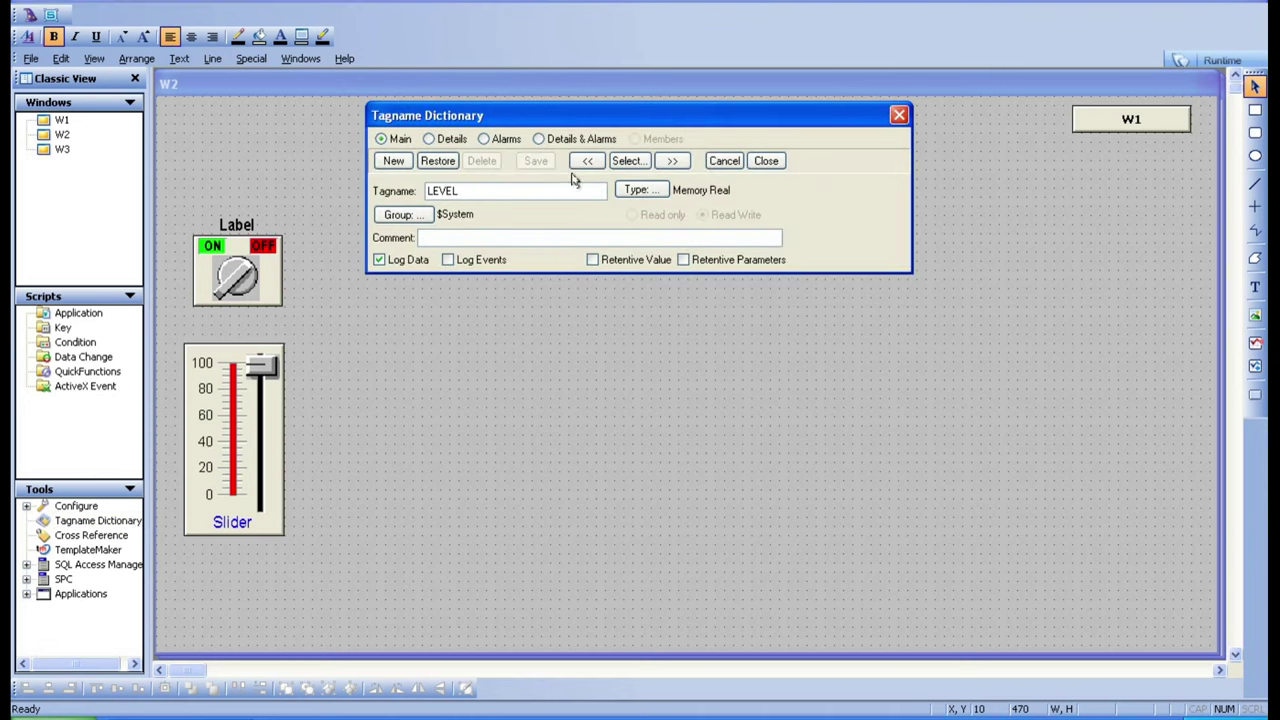
left_click(616, 190)
left_click(640, 190)
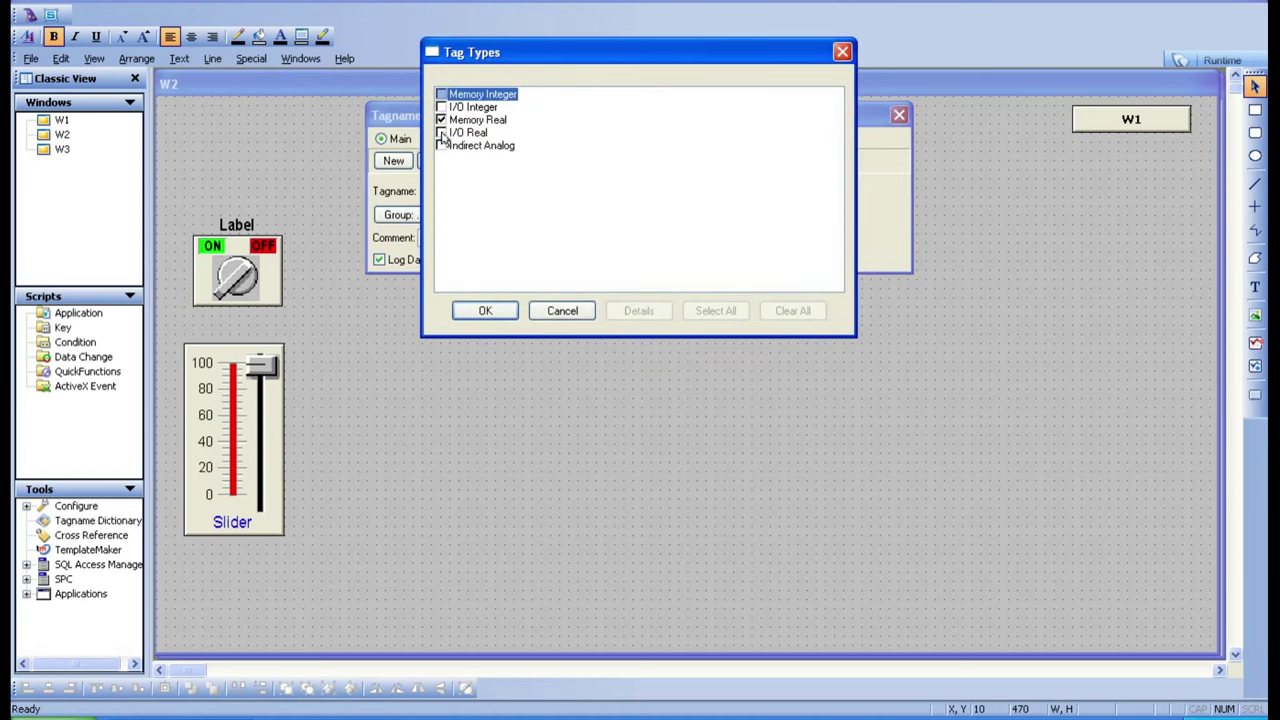
left_click(442, 134)
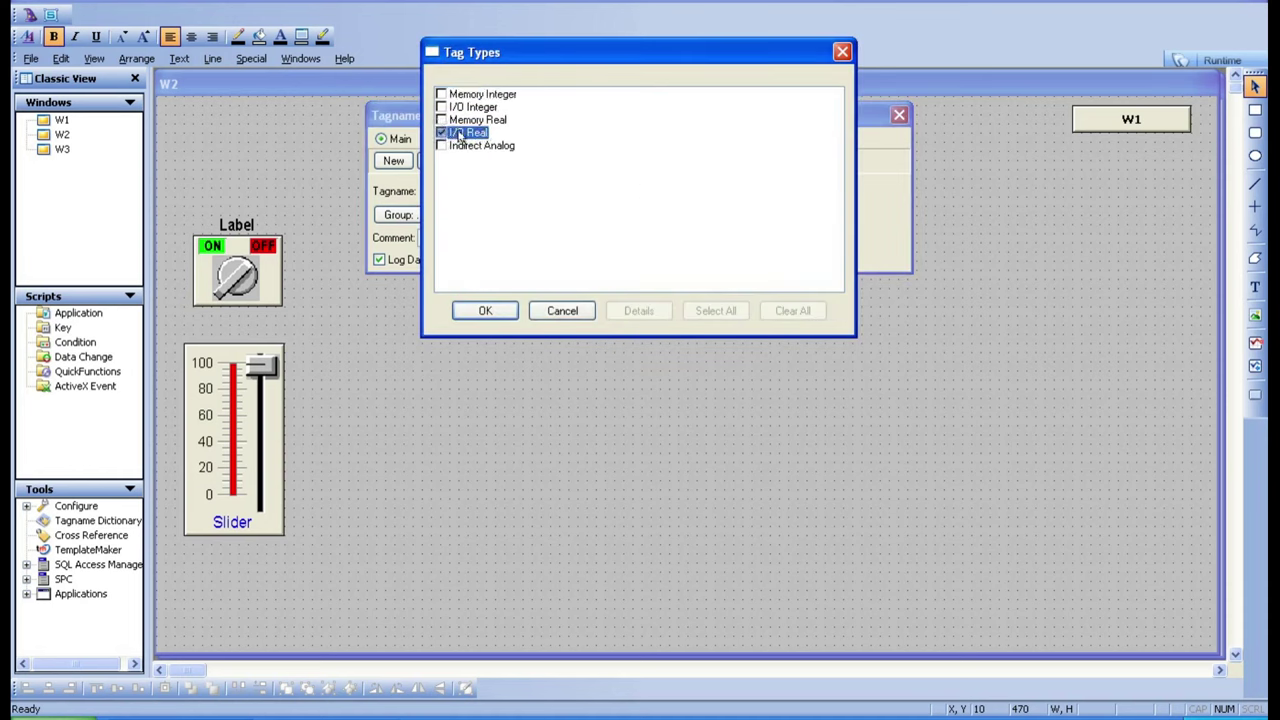
left_click(484, 311)
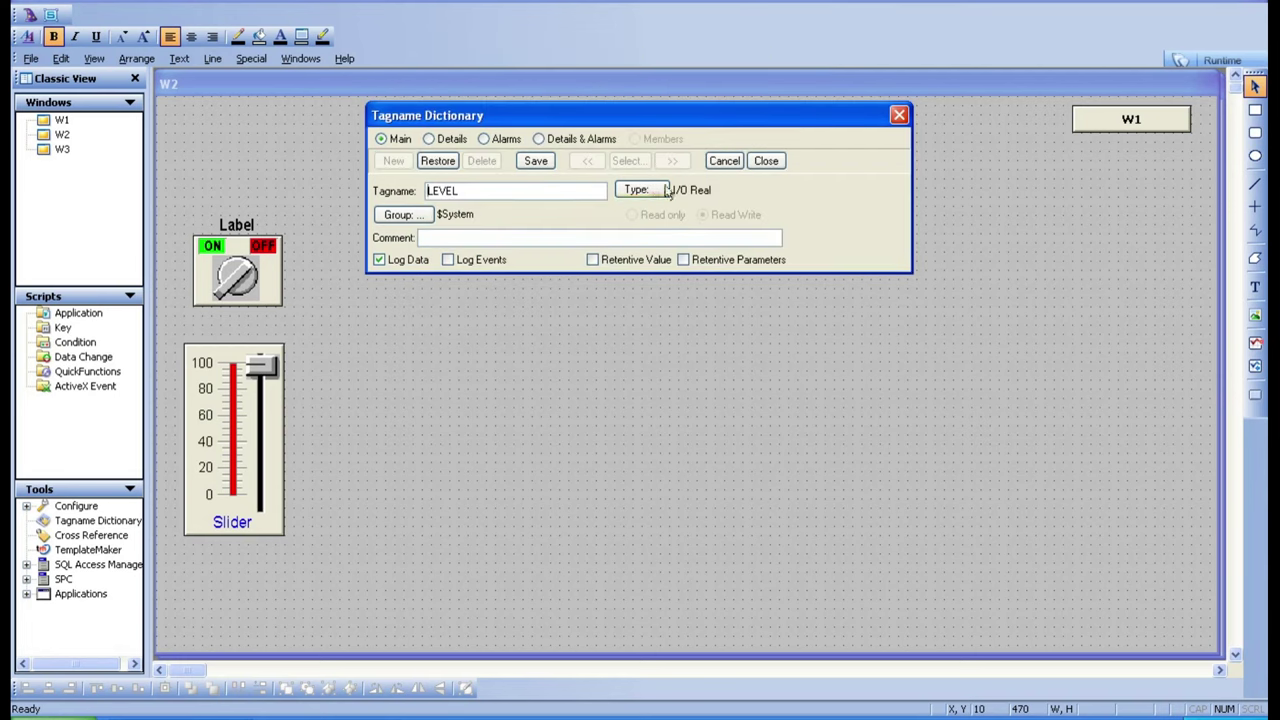
left_click(540, 161)
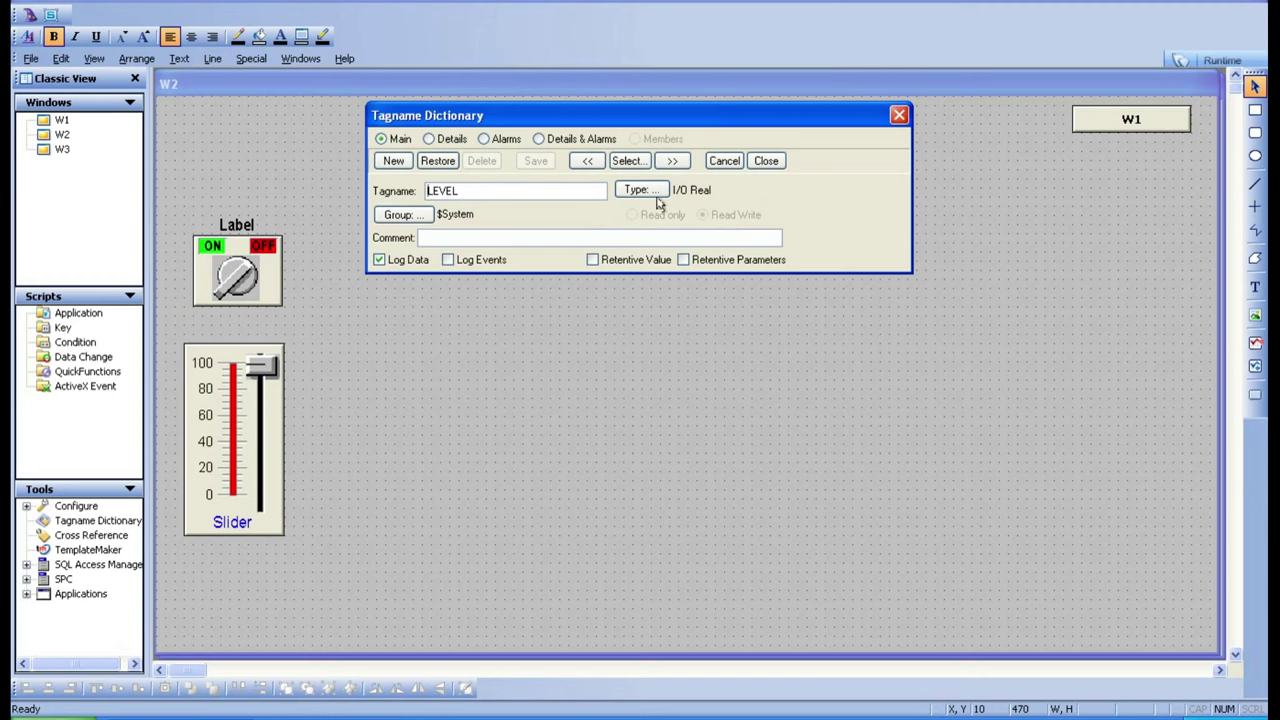
Step: Add an access name newaccess for the LEVEL tag with application name excel, topic name online.xlsx and the DDE protocol
left_click(441, 140)
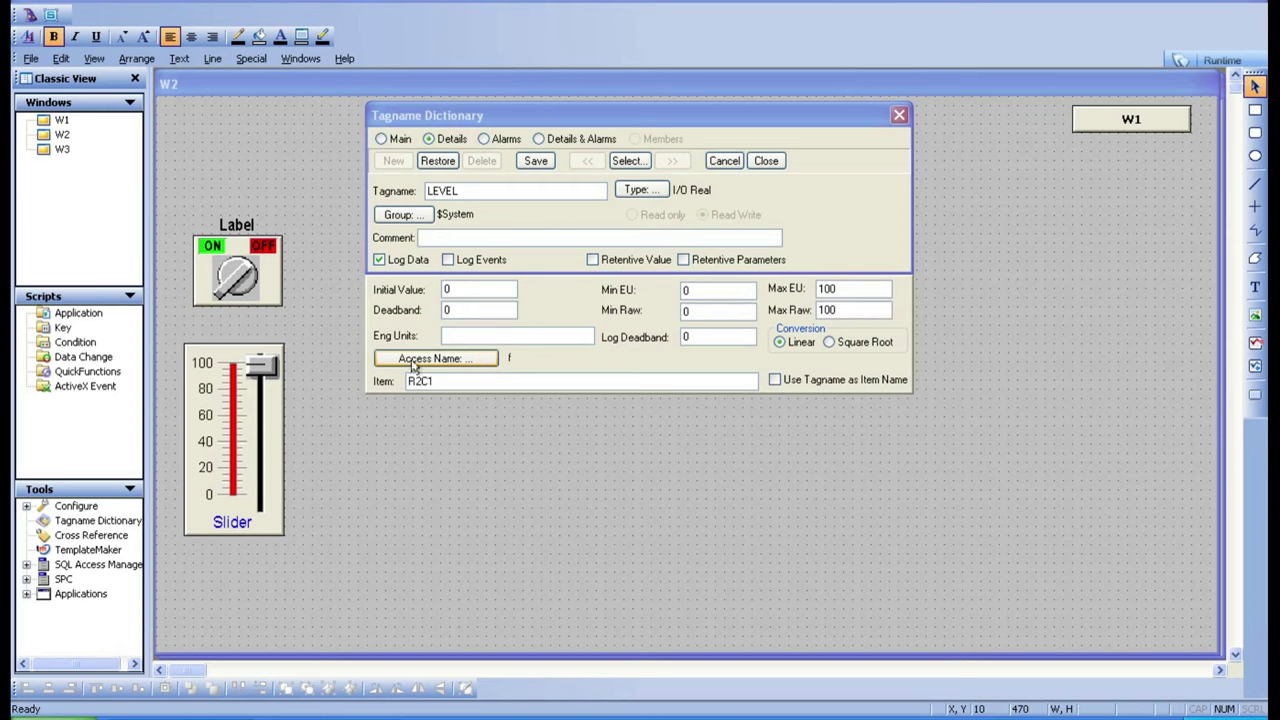
left_click(470, 368)
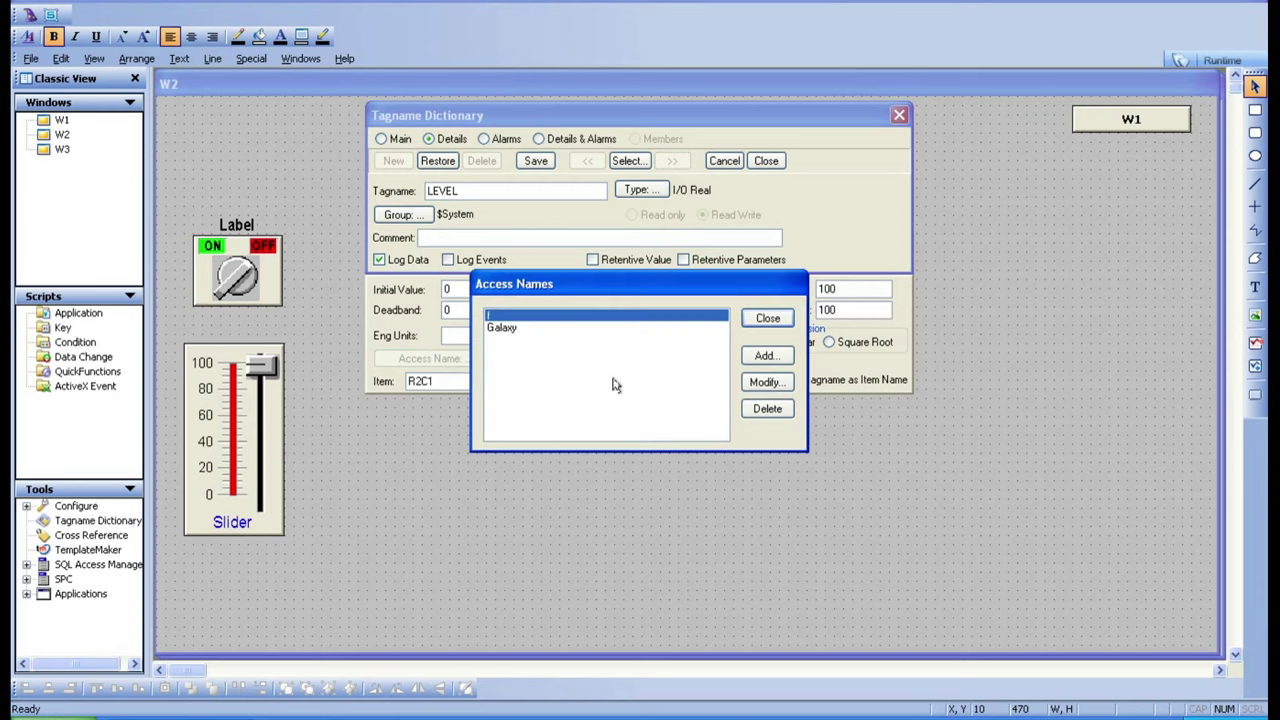
left_click(765, 360)
left_click(765, 358)
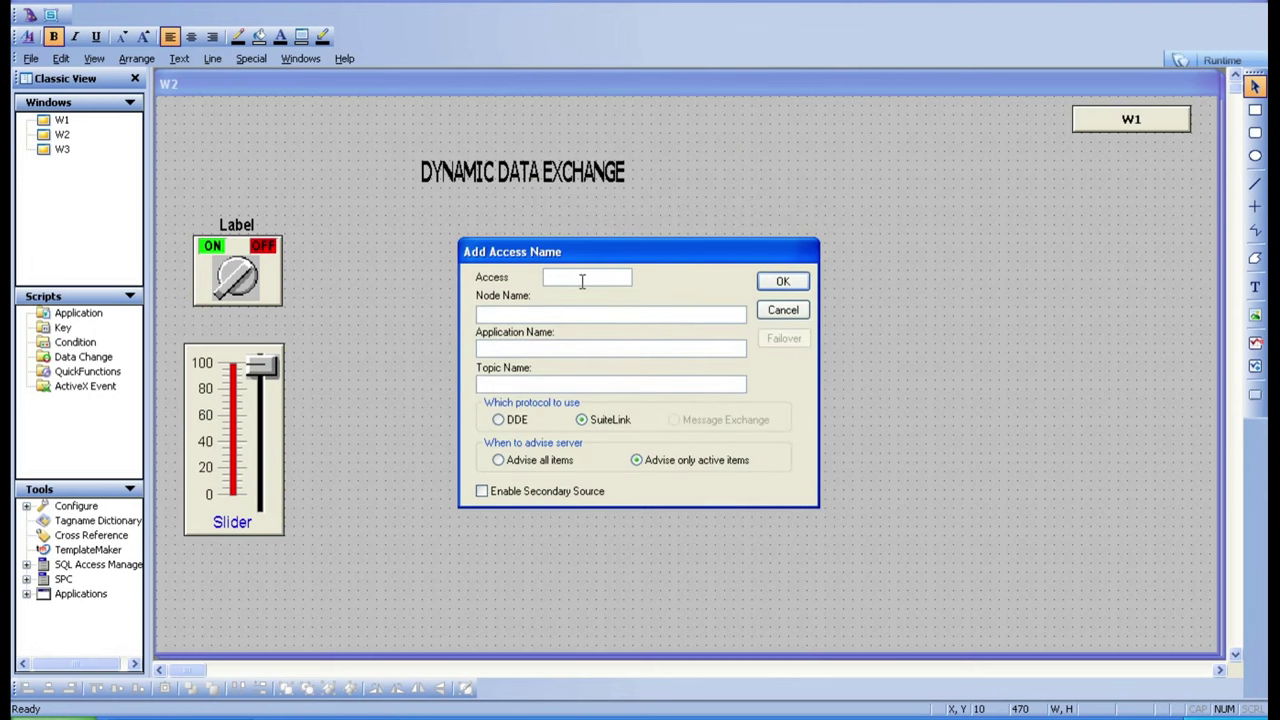
type("g")
key("BackSpace")
type("newaccess")
left_click(602, 313)
type("excel")
left_click(570, 378)
type("online.xlsx")
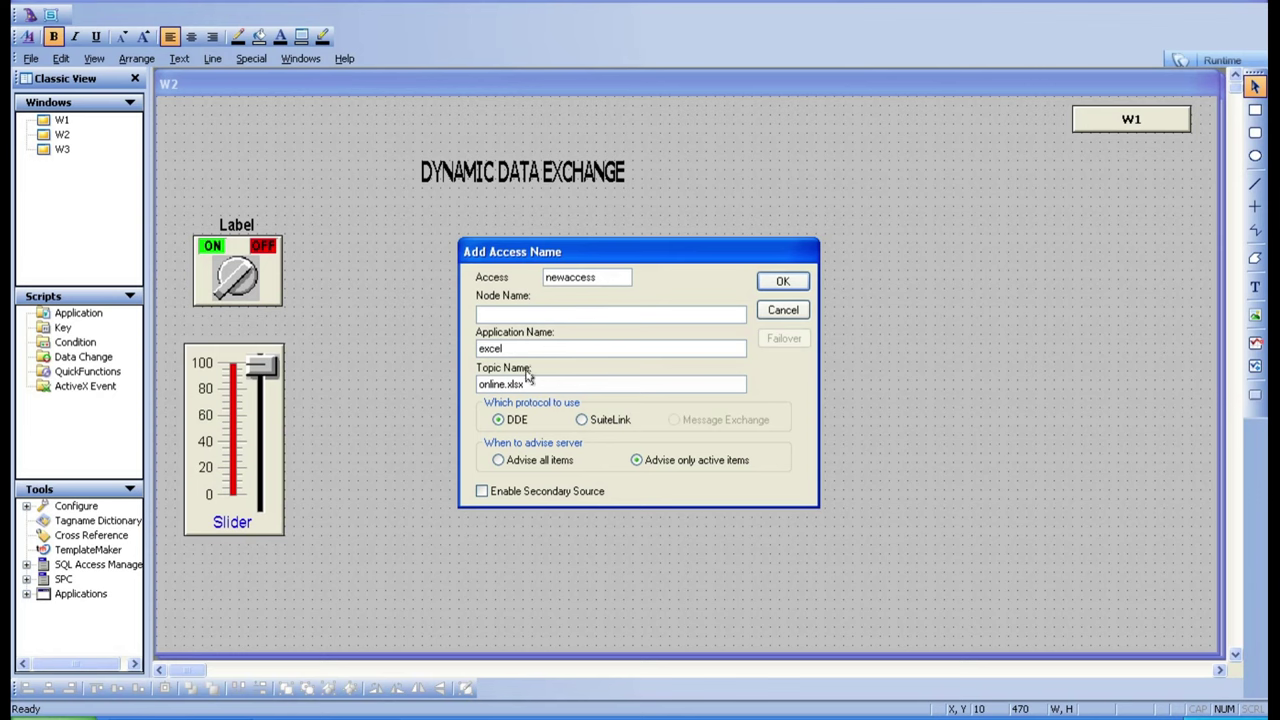
left_click(784, 283)
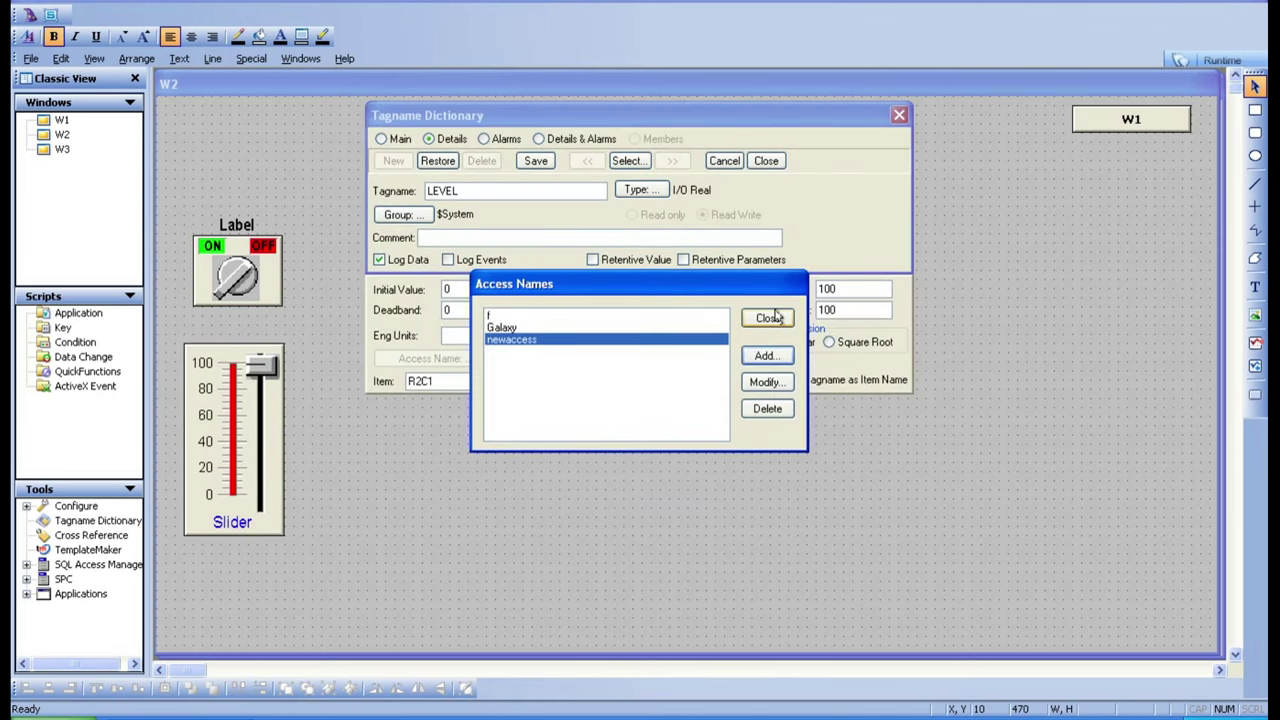
Step: Assign newaccess to the LEVEL tag, set its item to r2c1 for the cell under SLIDER, and save the tag
left_click(768, 320)
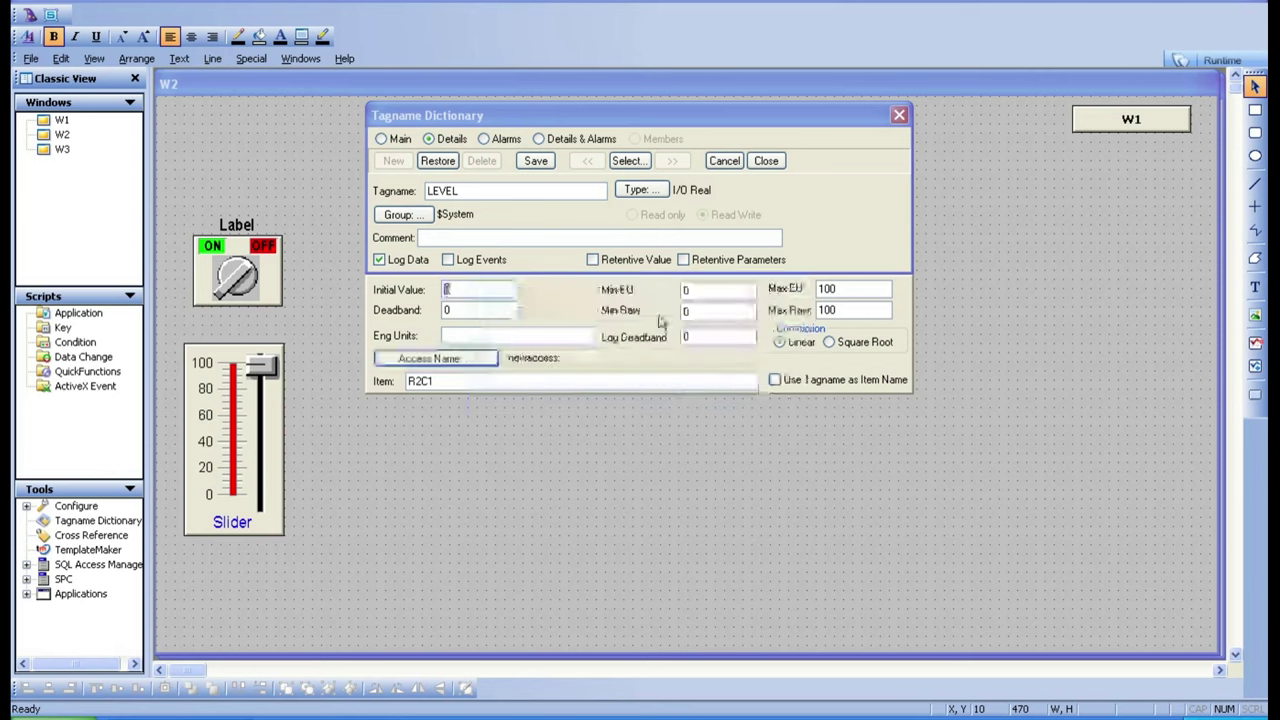
double_click(496, 378)
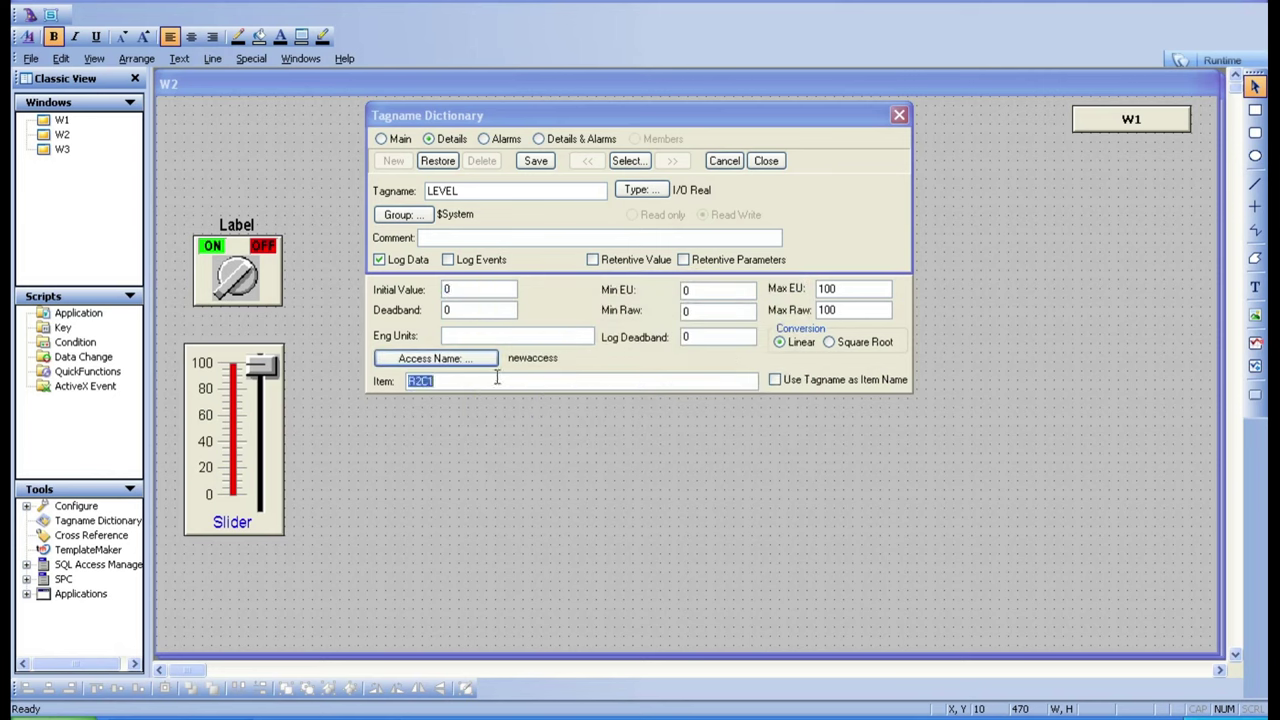
key("Delete")
left_click(334, 716)
left_click(70, 175)
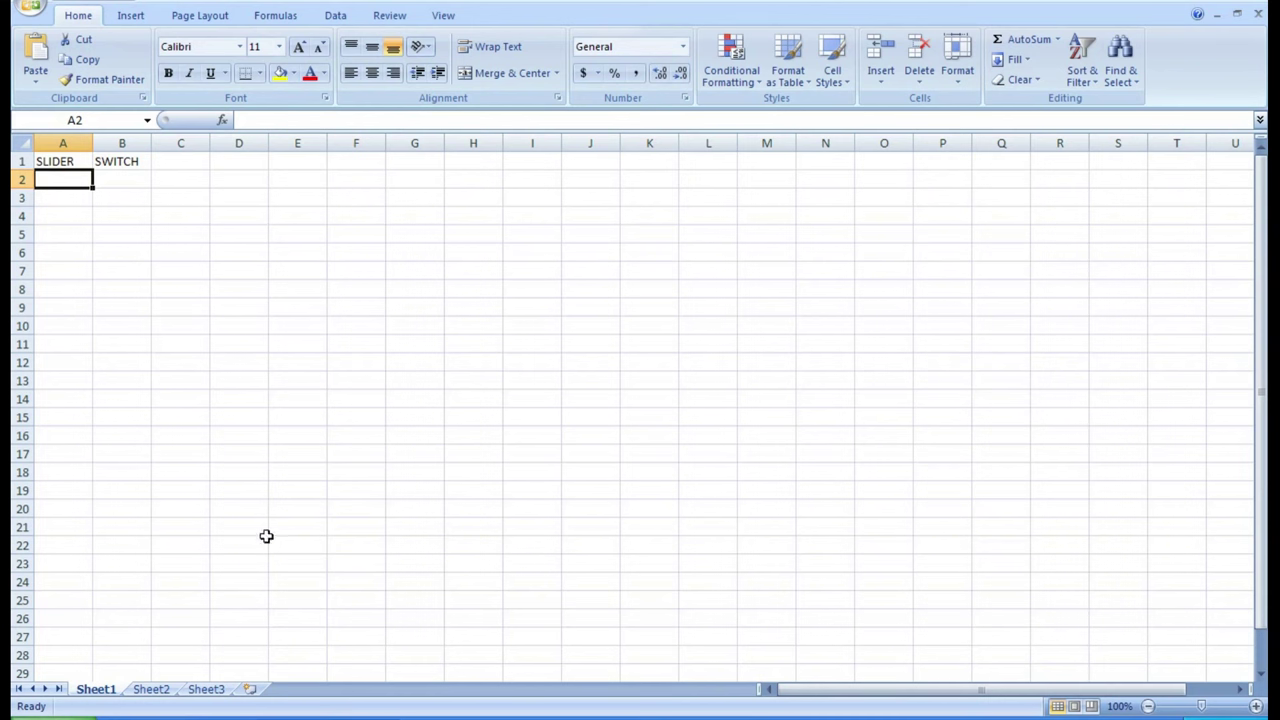
left_click(218, 690)
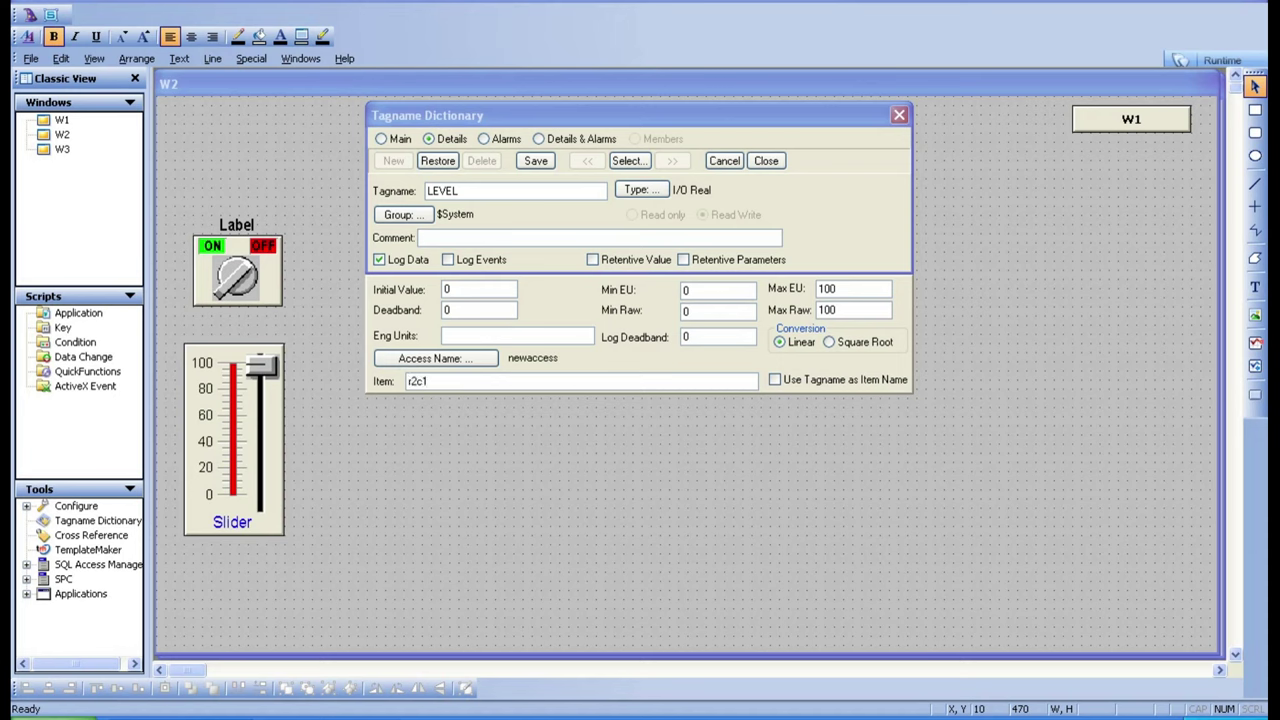
left_click(537, 162)
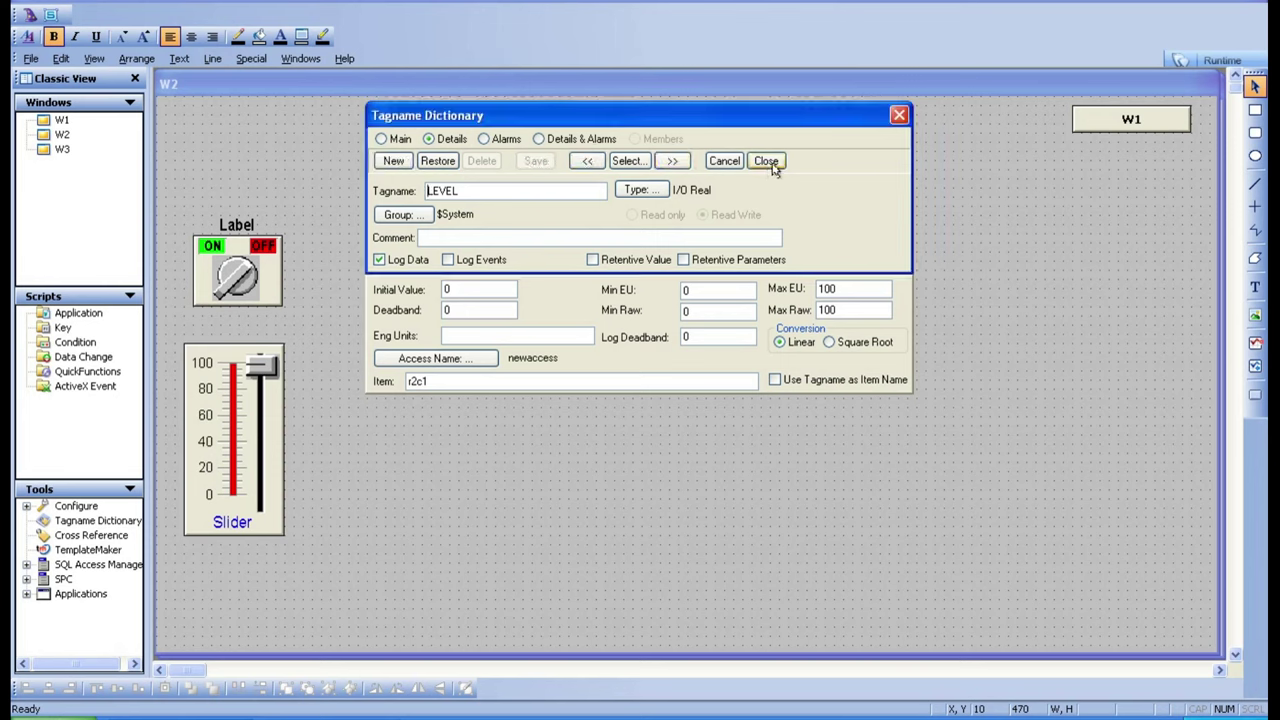
Step: Select the tag SW1 in the tagname dictionary and change its type to I/O Discrete
left_click(628, 161)
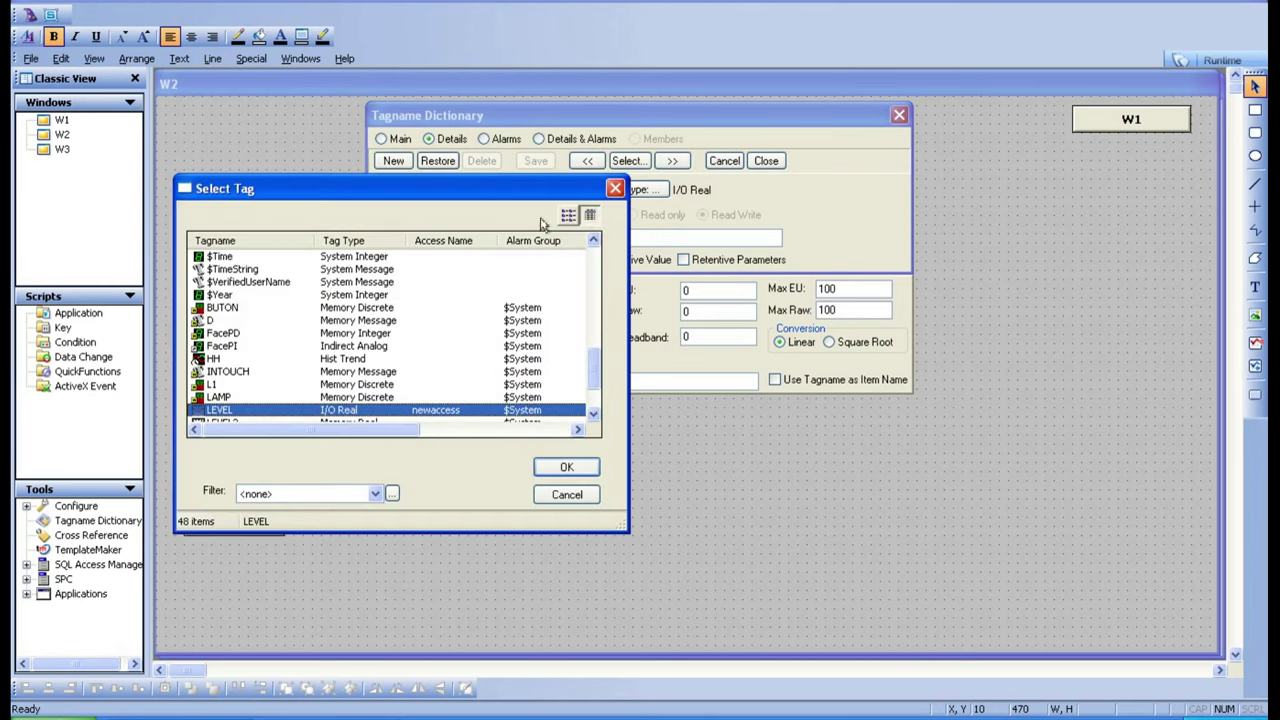
left_click(596, 398)
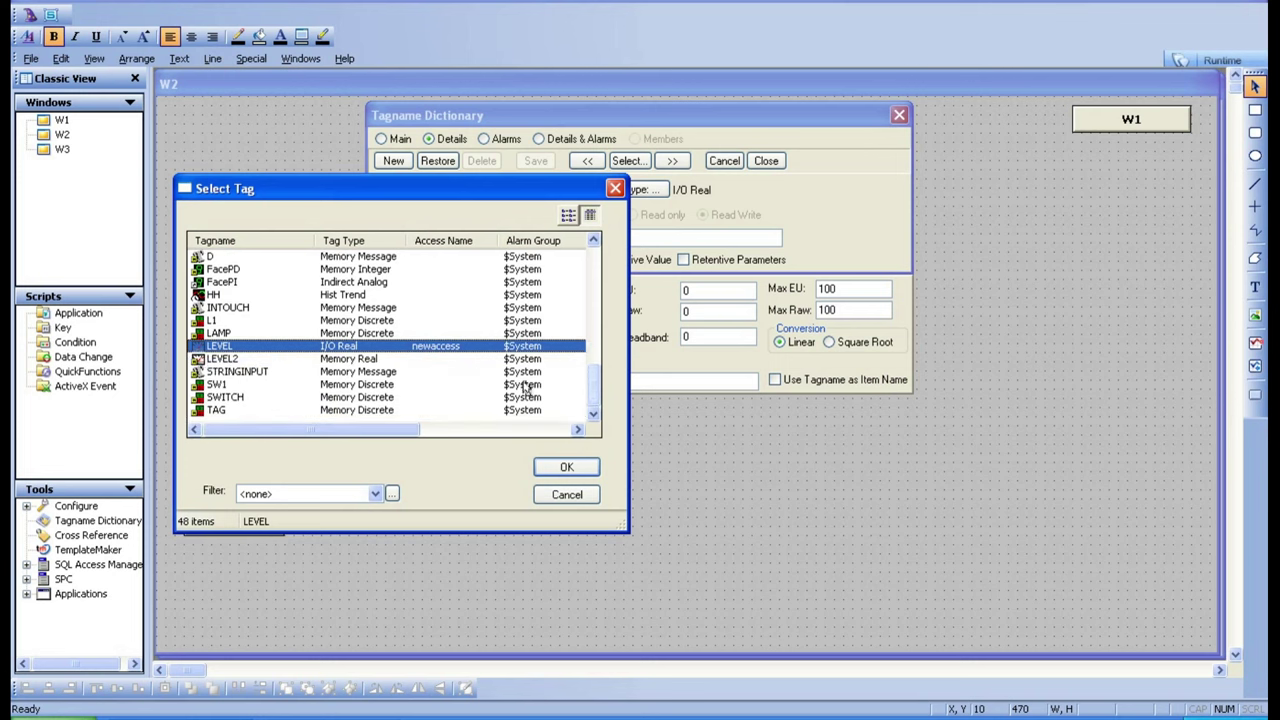
double_click(216, 385)
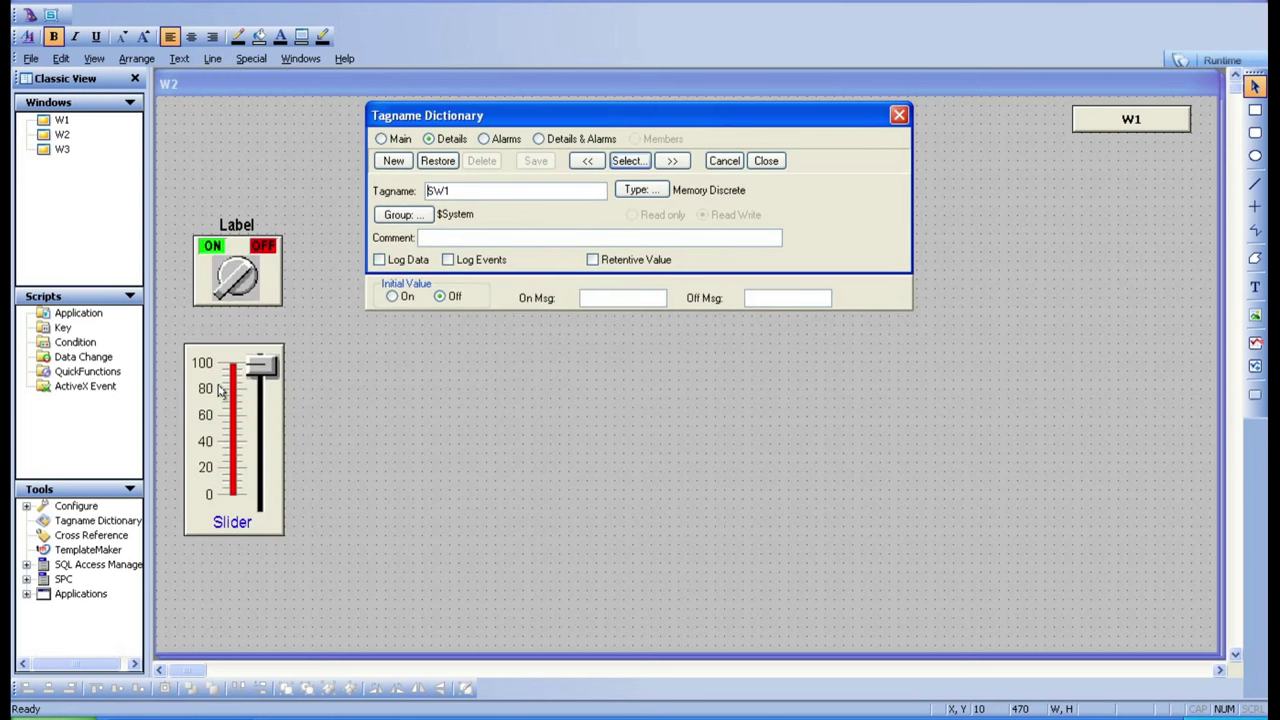
left_click(638, 191)
left_click(441, 107)
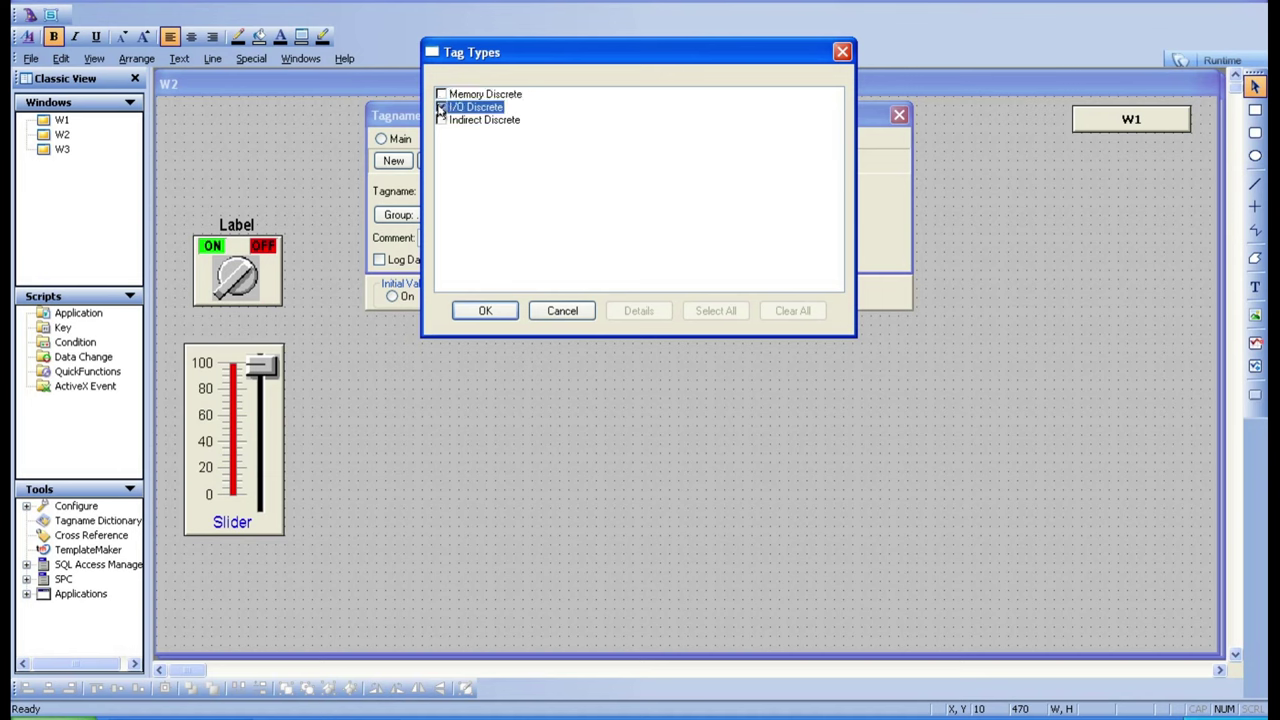
left_click(485, 311)
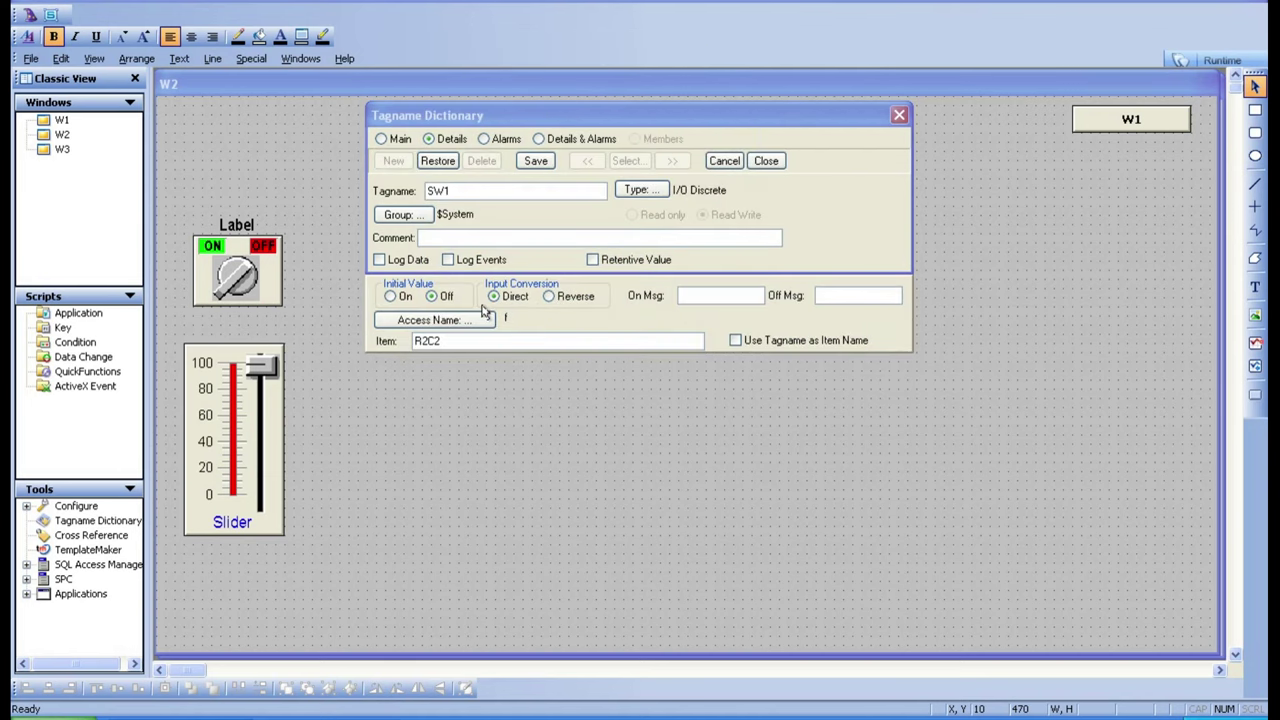
Step: Assign the existing access name newaccess to the SW1 tag, keeping its DDE settings
left_click(430, 321)
left_click(513, 341)
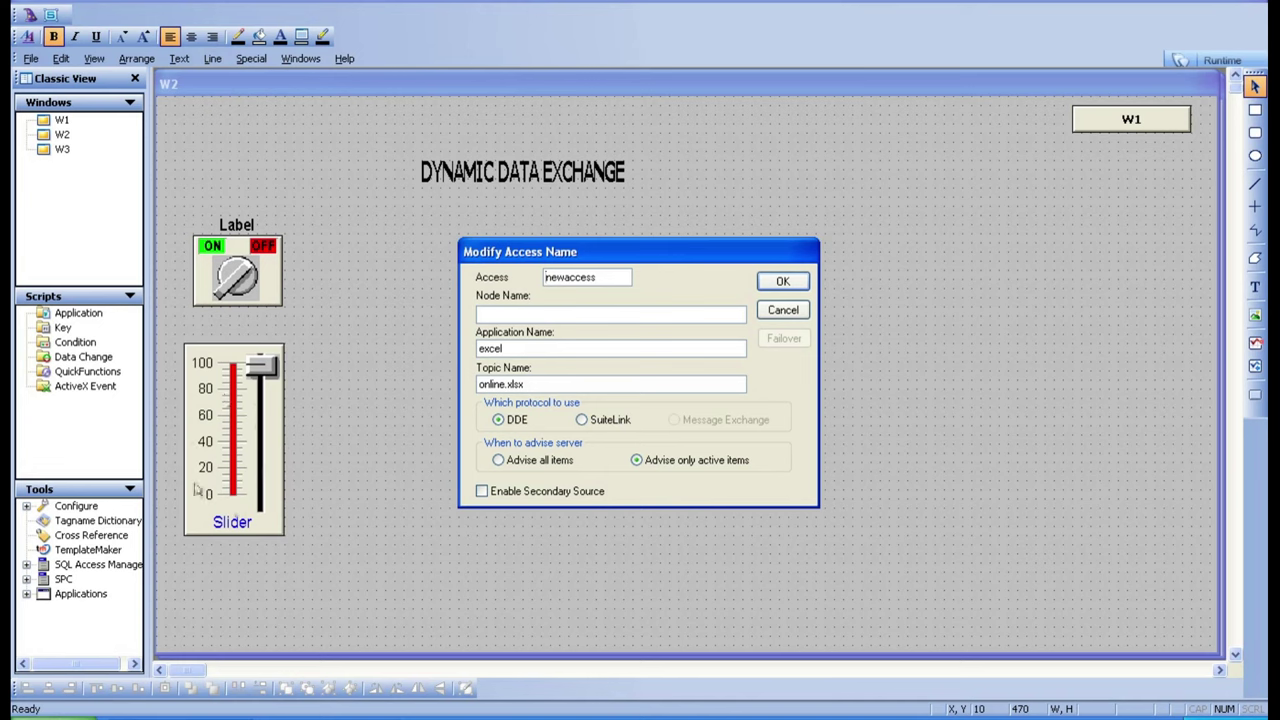
left_click(770, 285)
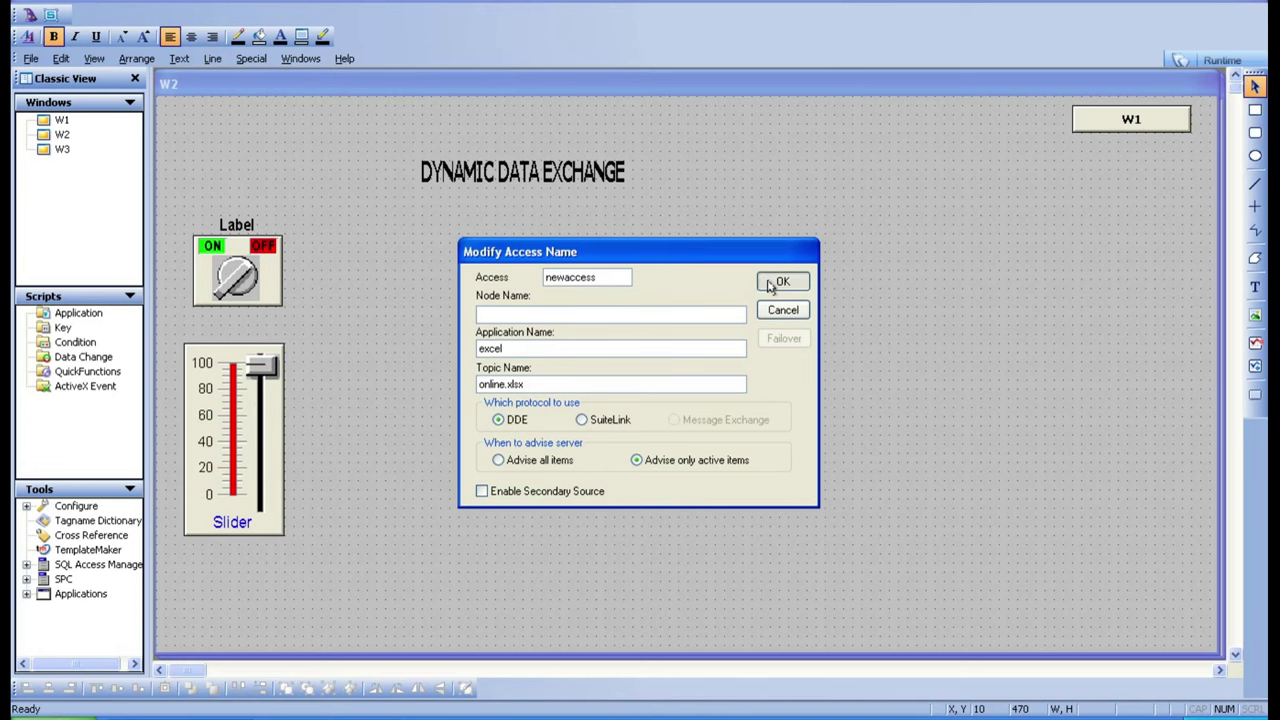
left_click(772, 318)
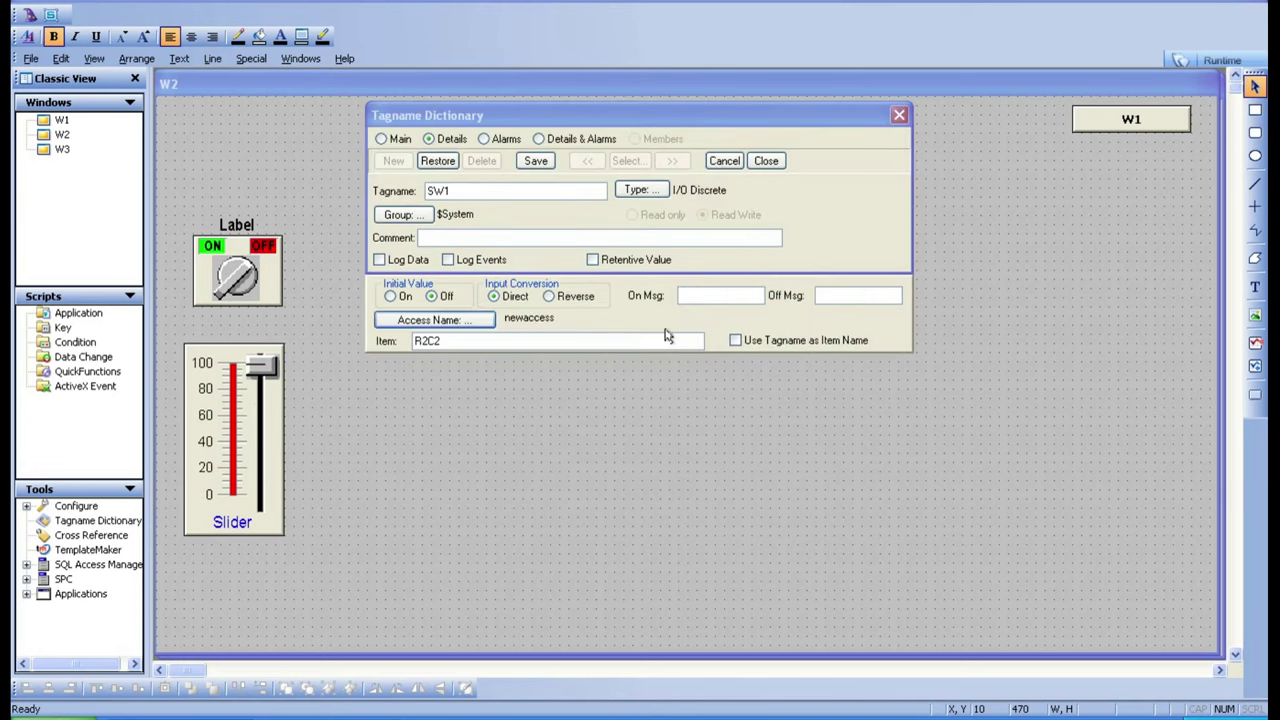
Step: Set the SW1 tag's item to r2c2 for the cell under SWITCH and save the tag
double_click(487, 341)
type("r2c")
left_click(434, 712)
left_click(125, 179)
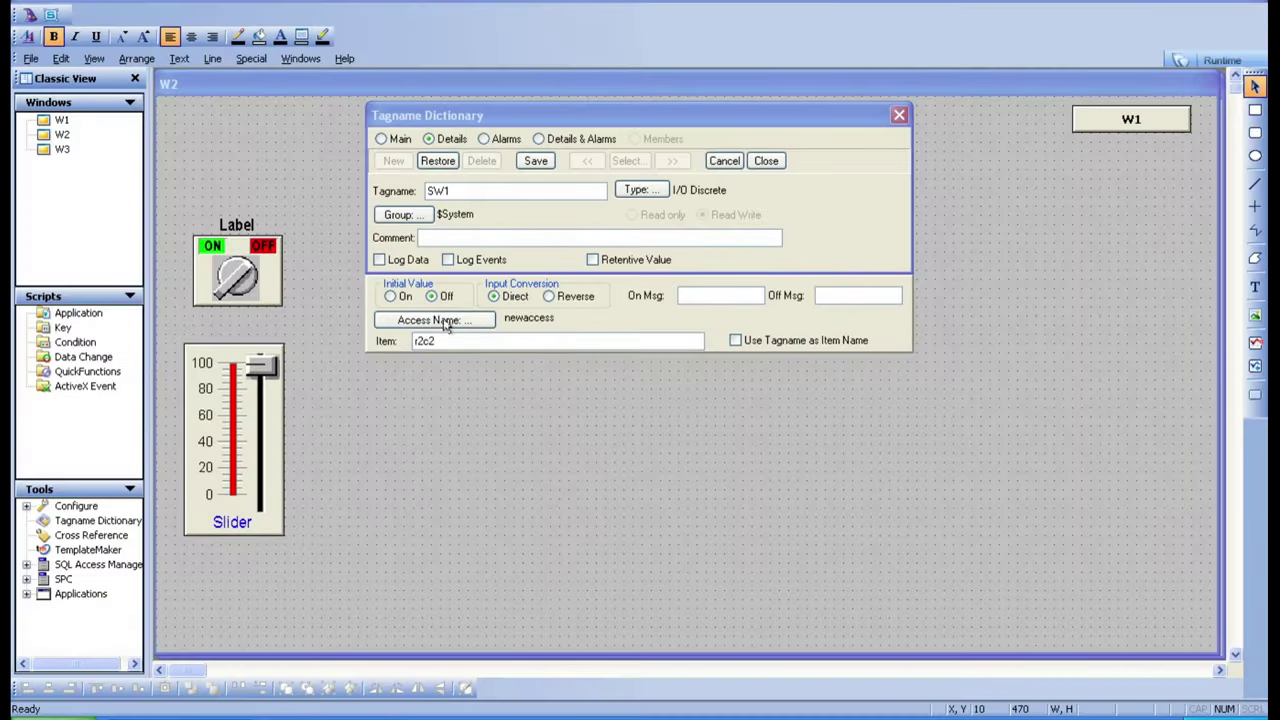
left_click(538, 160)
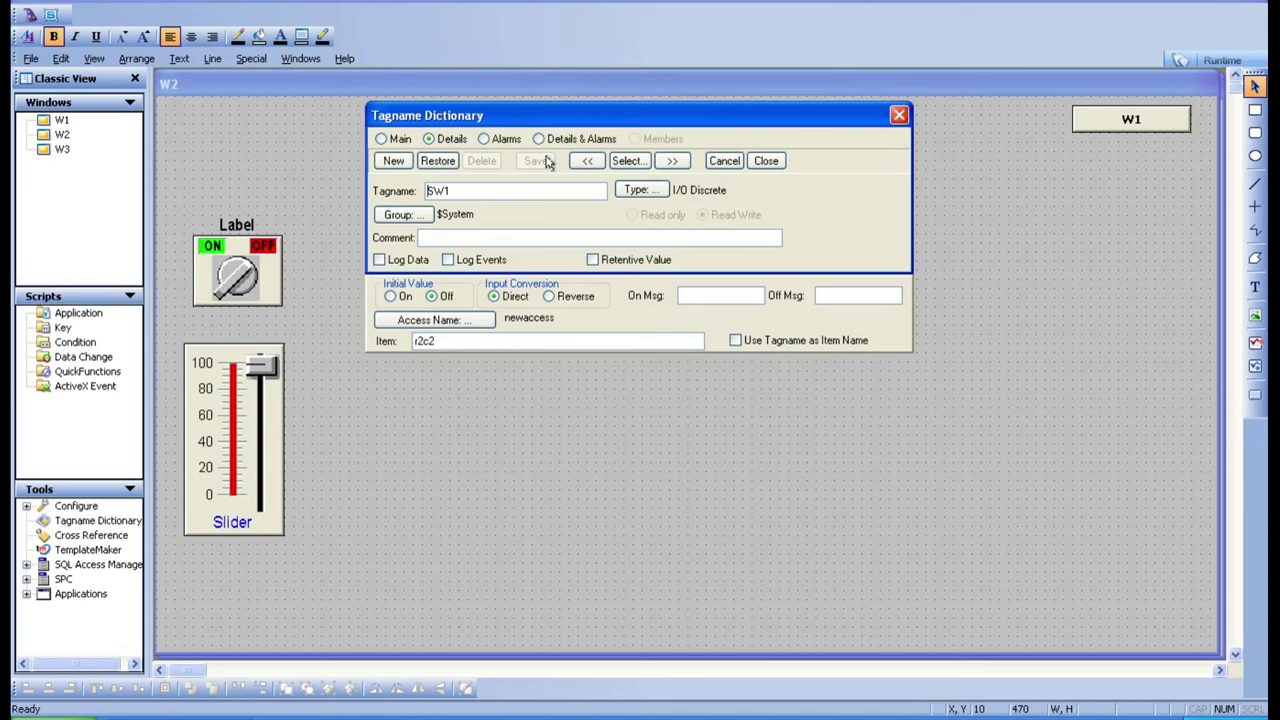
Step: Close the tagname dictionary and save window W2 with its tag links
left_click(766, 161)
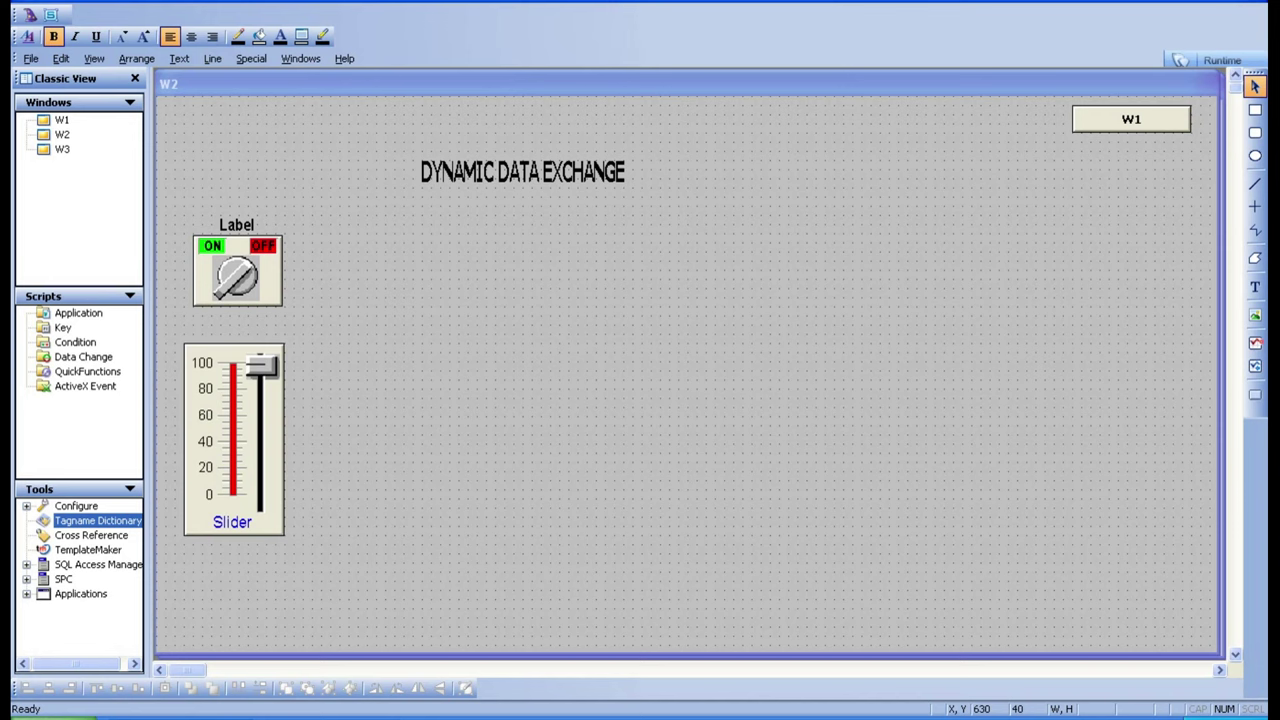
left_click(31, 58)
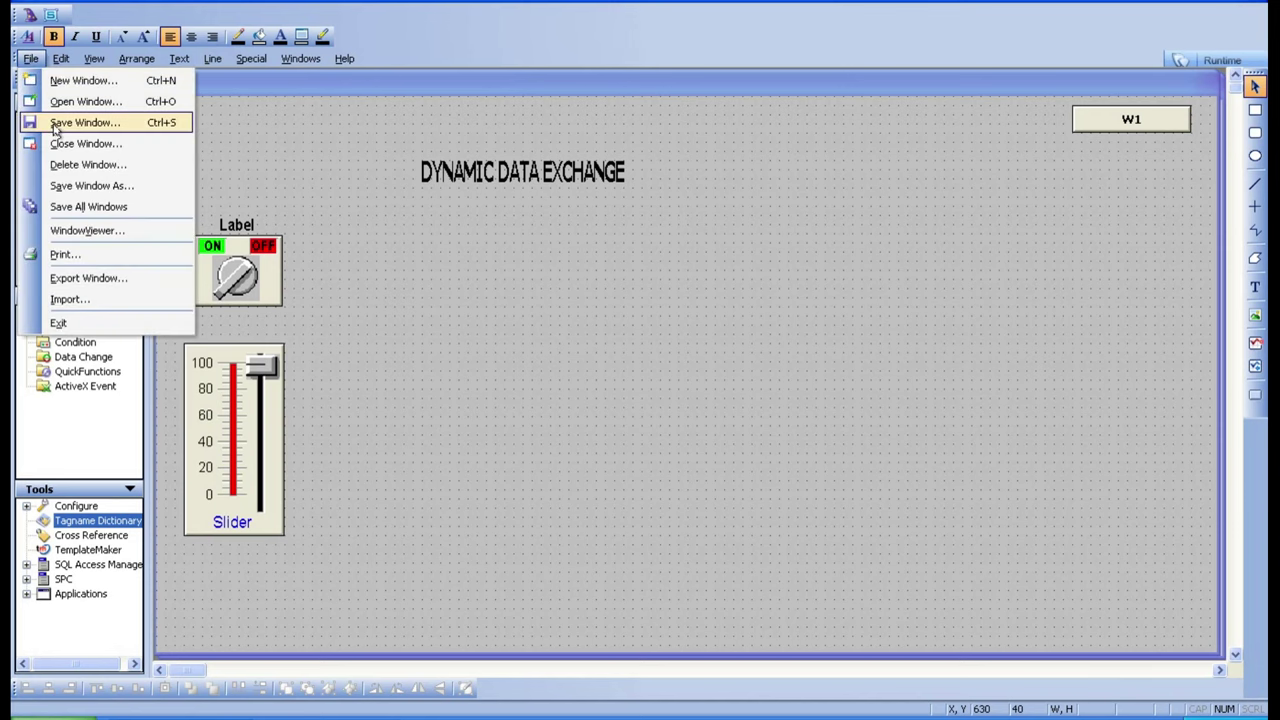
left_click(86, 122)
left_click(484, 470)
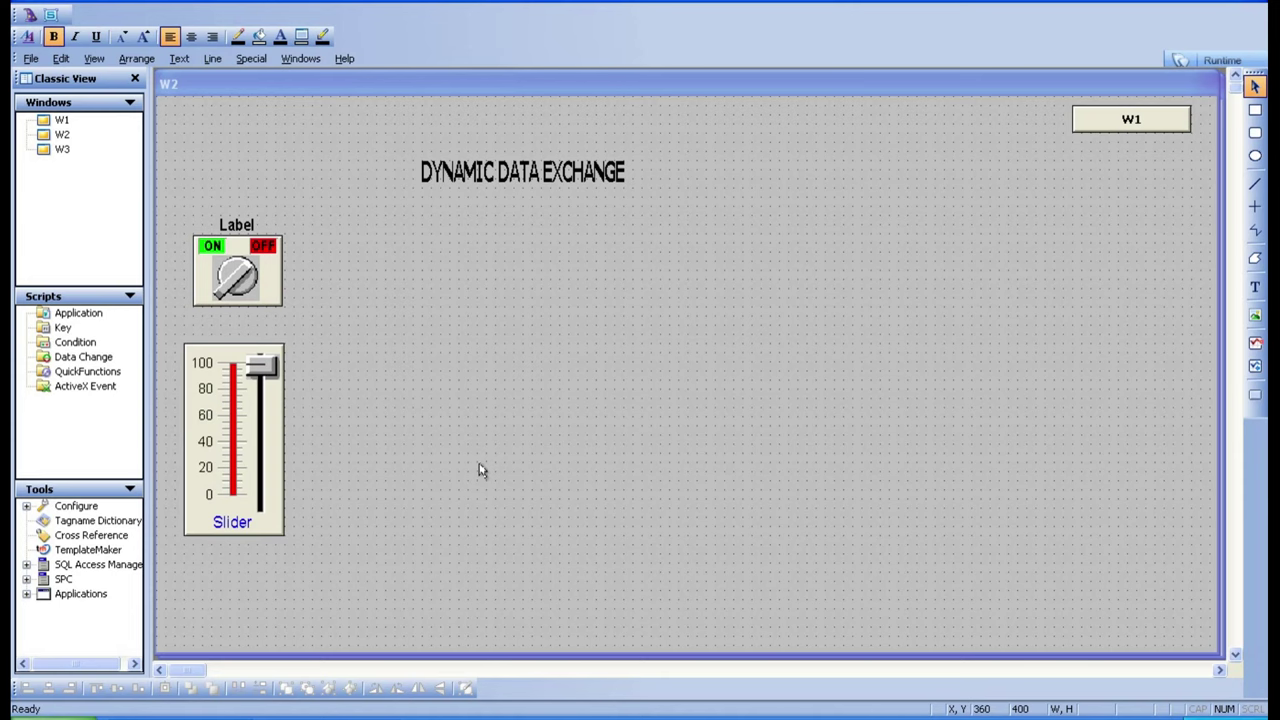
Step: Start the runtime, ignore the licence error, accept demo mode, and go through window W1 to W2
left_click(1222, 60)
left_click(630, 402)
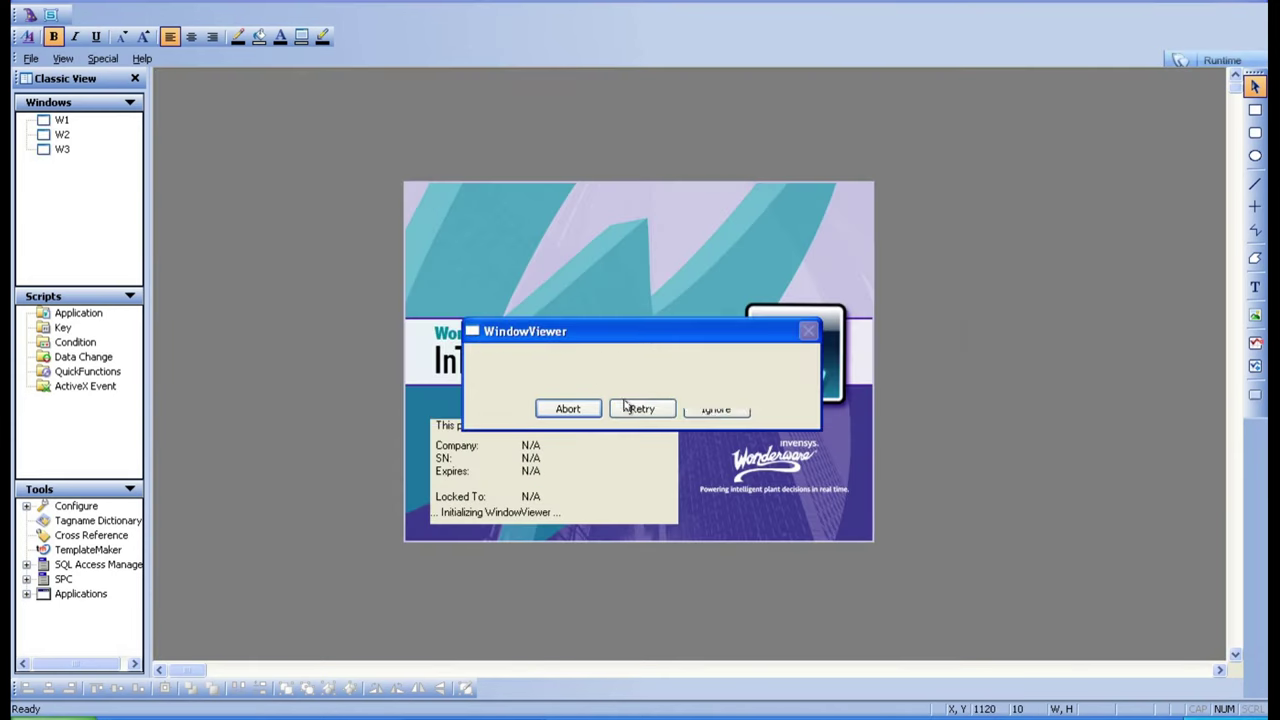
left_click(704, 407)
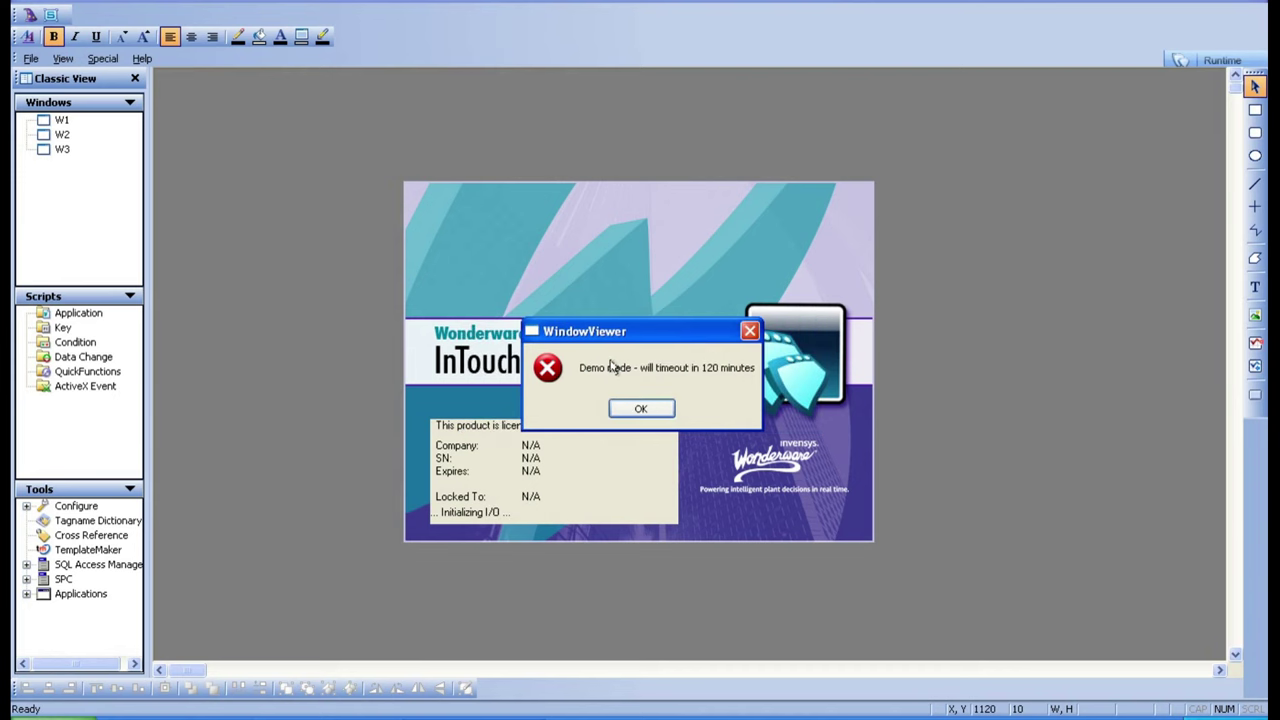
left_click(643, 407)
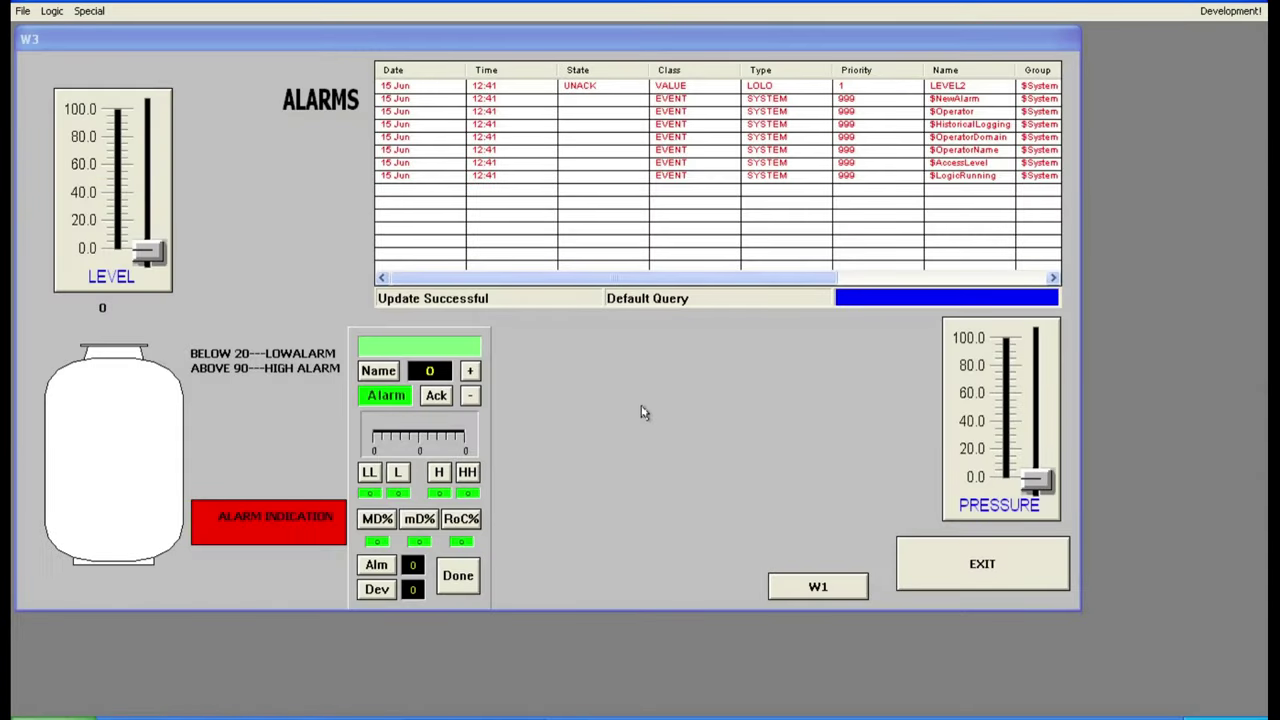
left_click(844, 588)
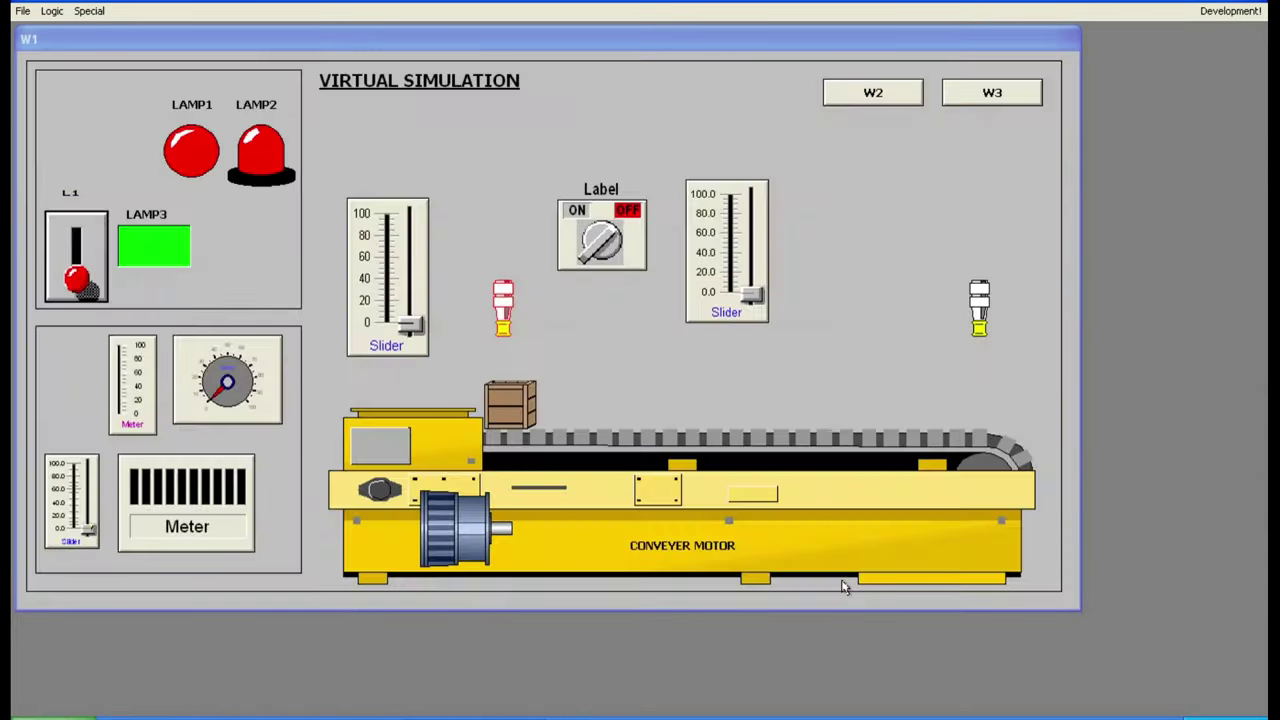
left_click(894, 97)
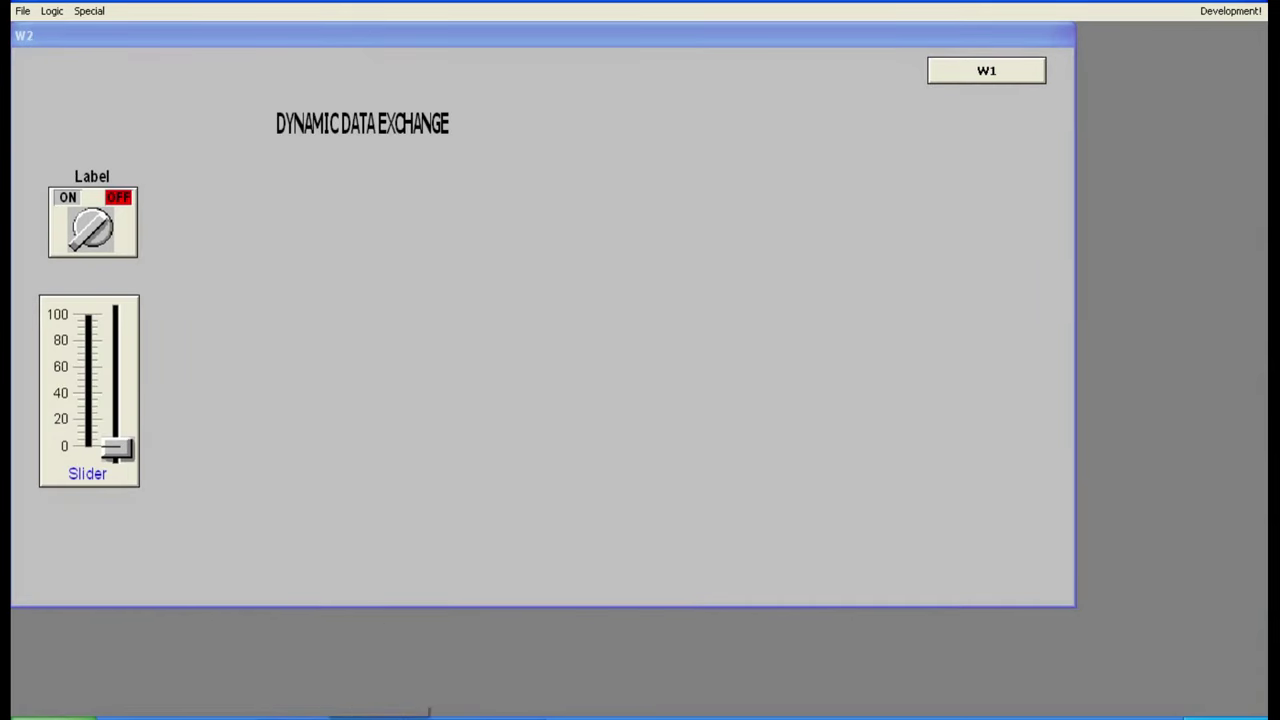
Step: Examine cells A2 and B2 in Excel, turn W2's switch on in WindowViewer, and check the SWITCH cell in Excel
left_click(372, 710)
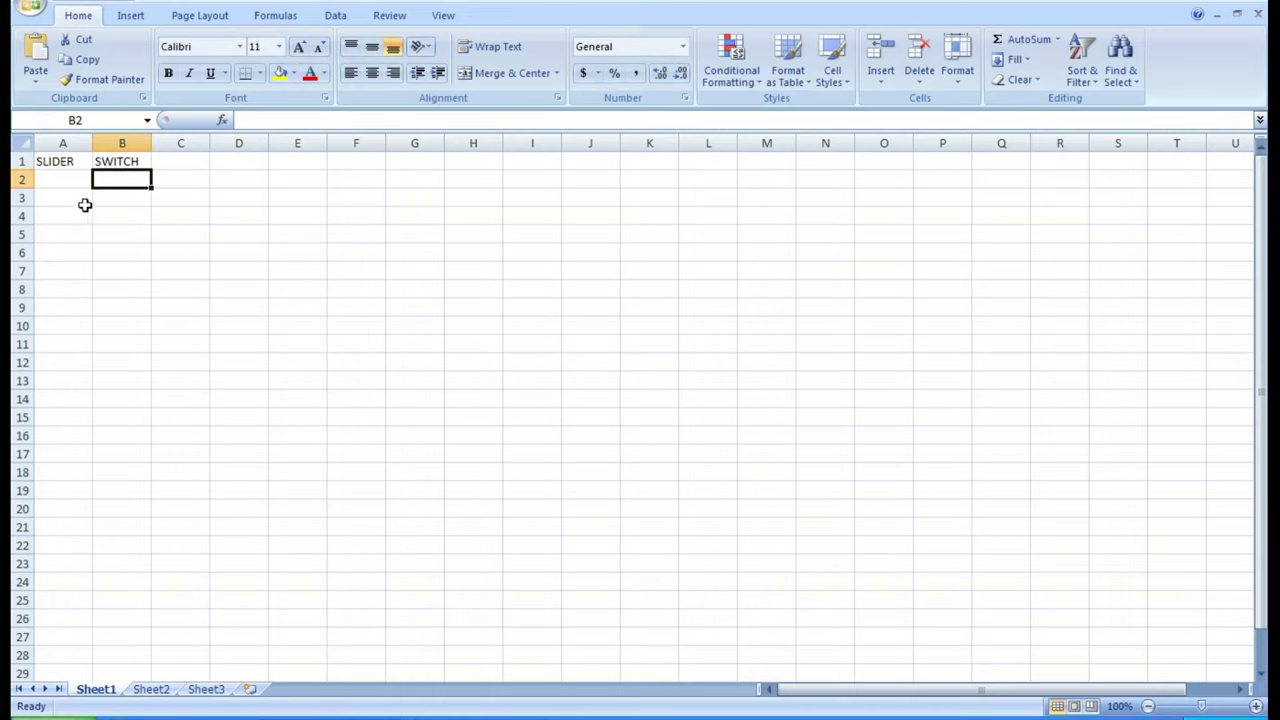
left_click(56, 184)
left_click(108, 180)
left_click(430, 710)
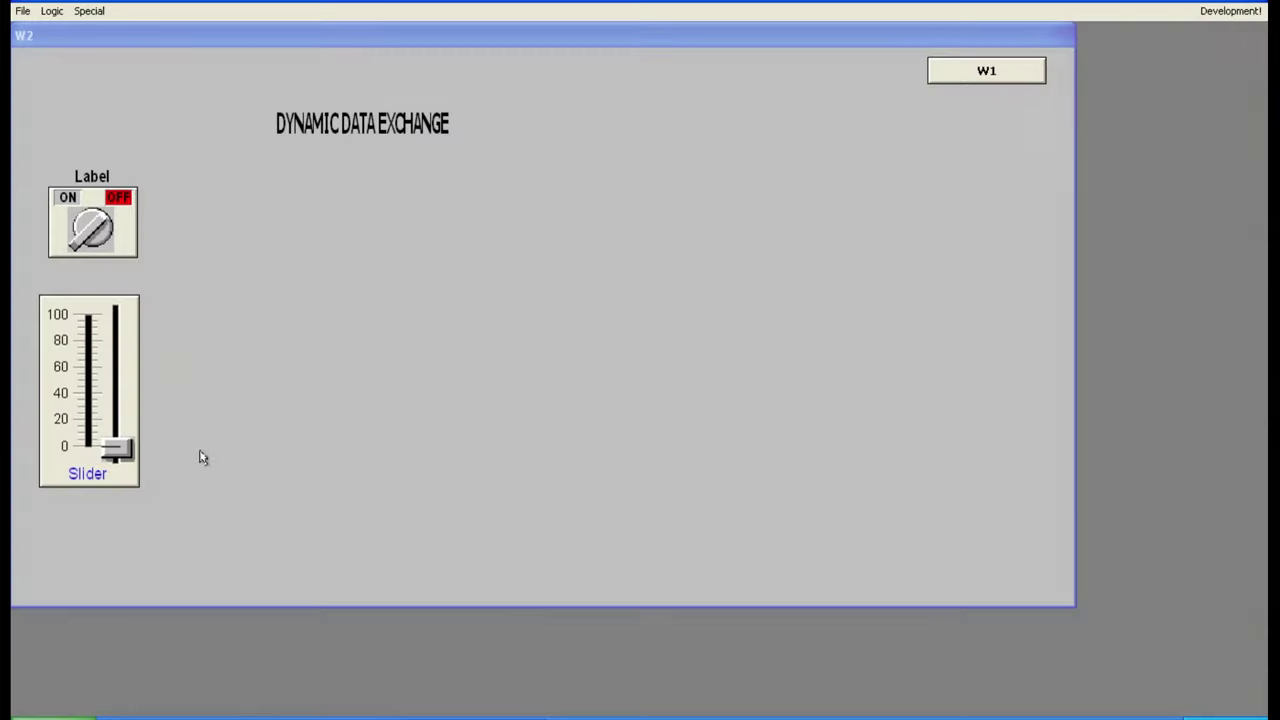
left_click(108, 230)
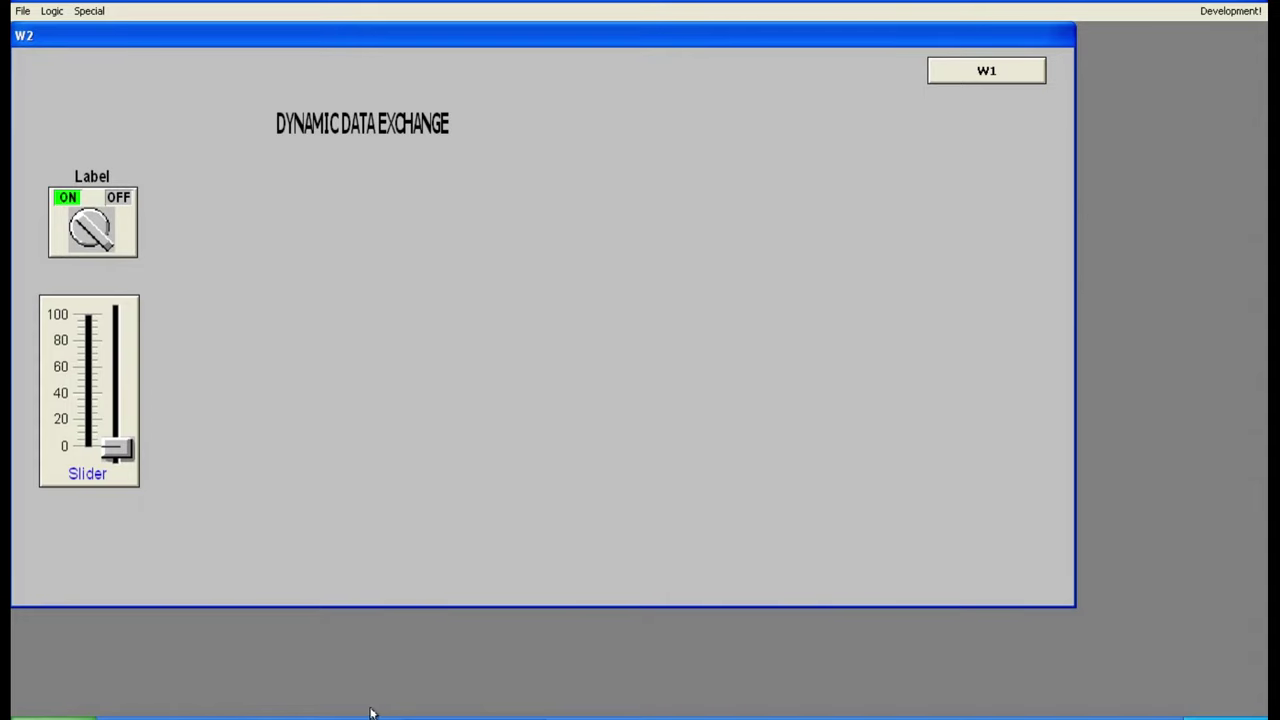
key("alt+Tab")
left_click(448, 231)
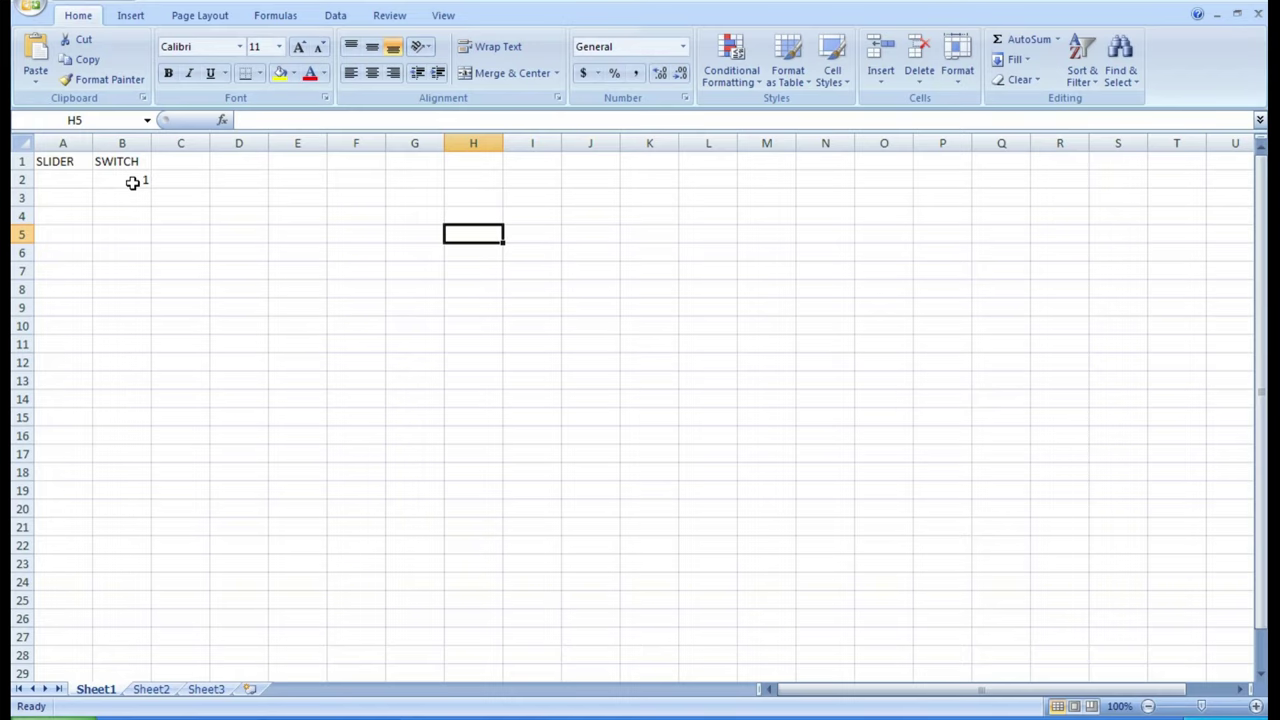
Step: Turn the W2 switch off in WindowViewer and check the SWITCH cell in Excel
left_click(440, 714)
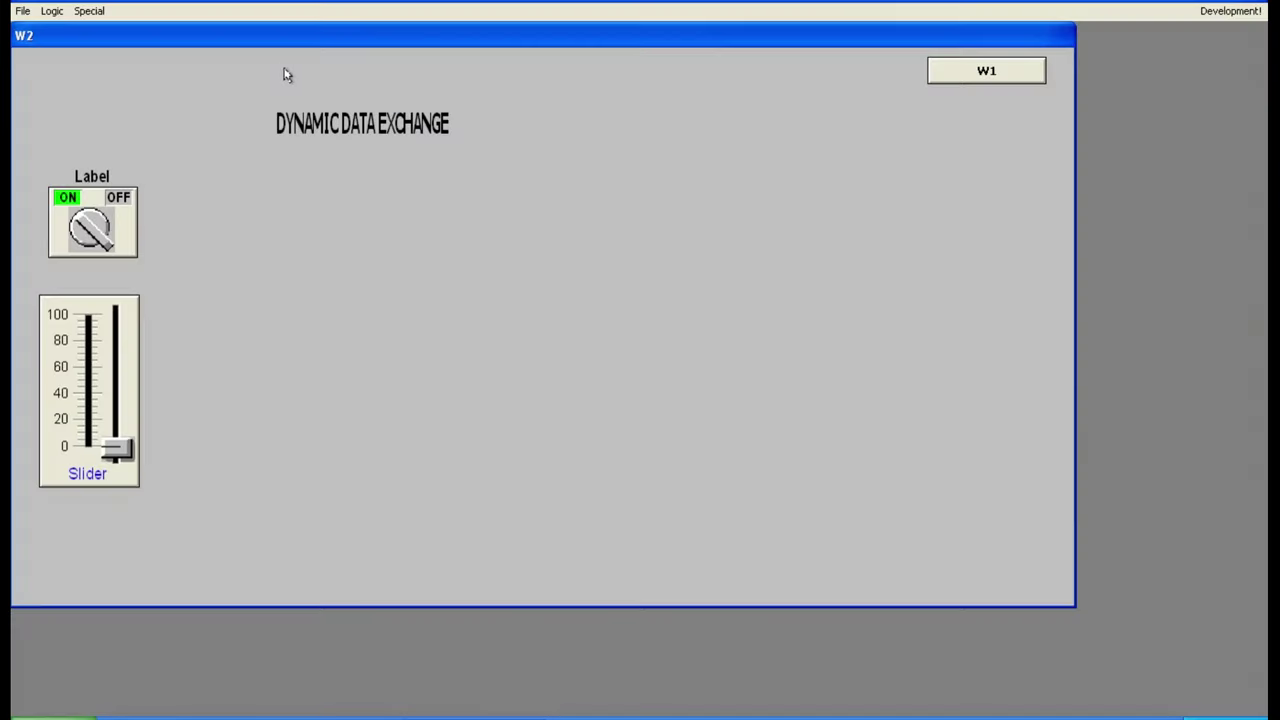
left_click(118, 198)
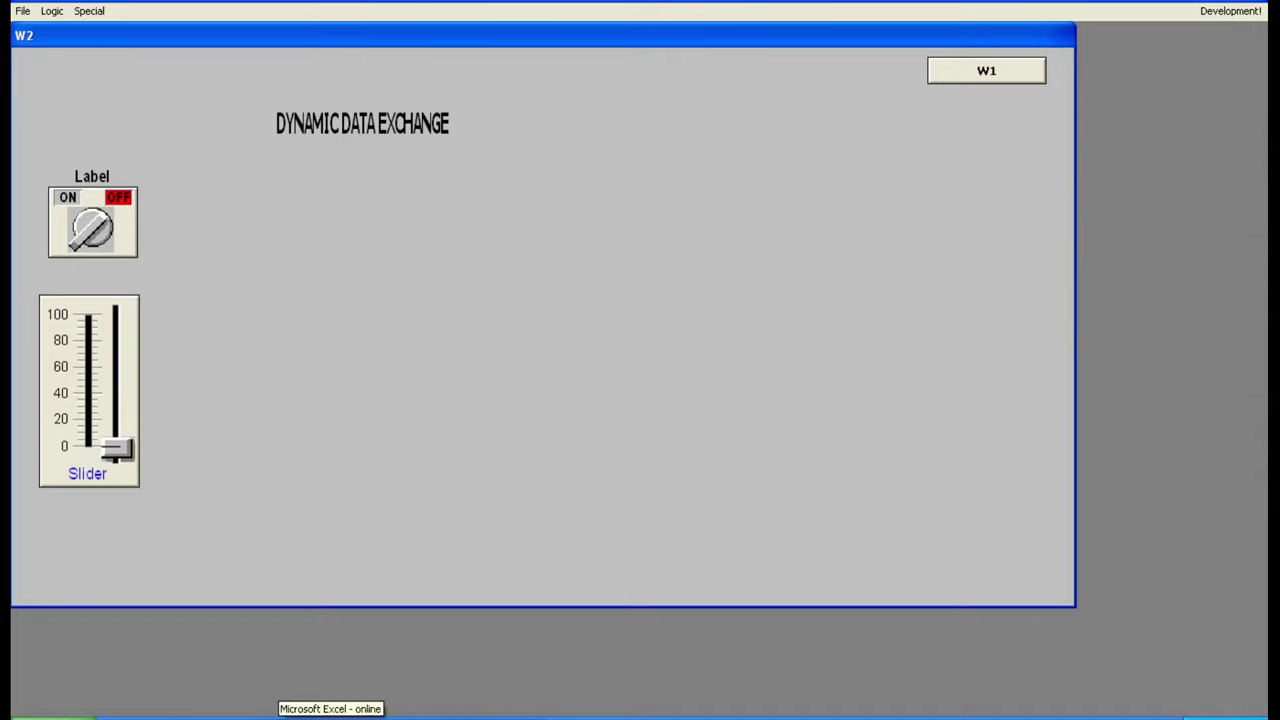
left_click(237, 688)
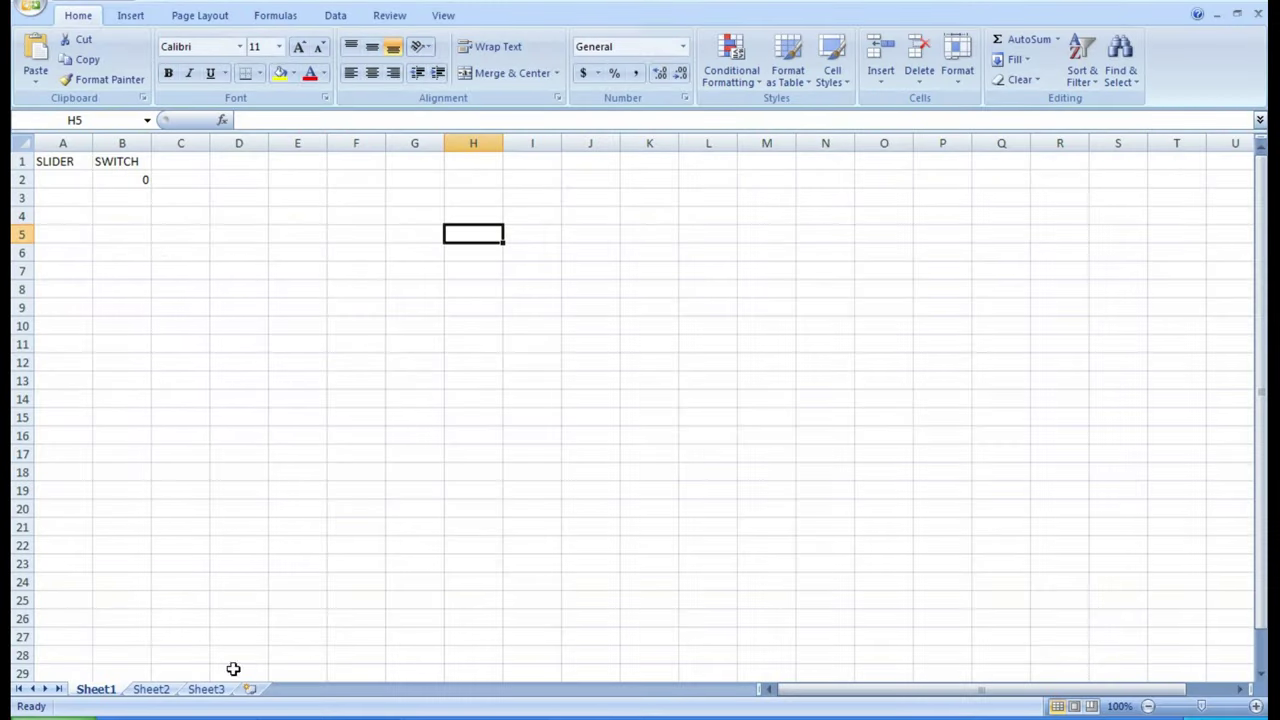
Step: Raise the W2 slider to about 85 in WindowViewer and check the SLIDER cell in Excel
left_click(455, 714)
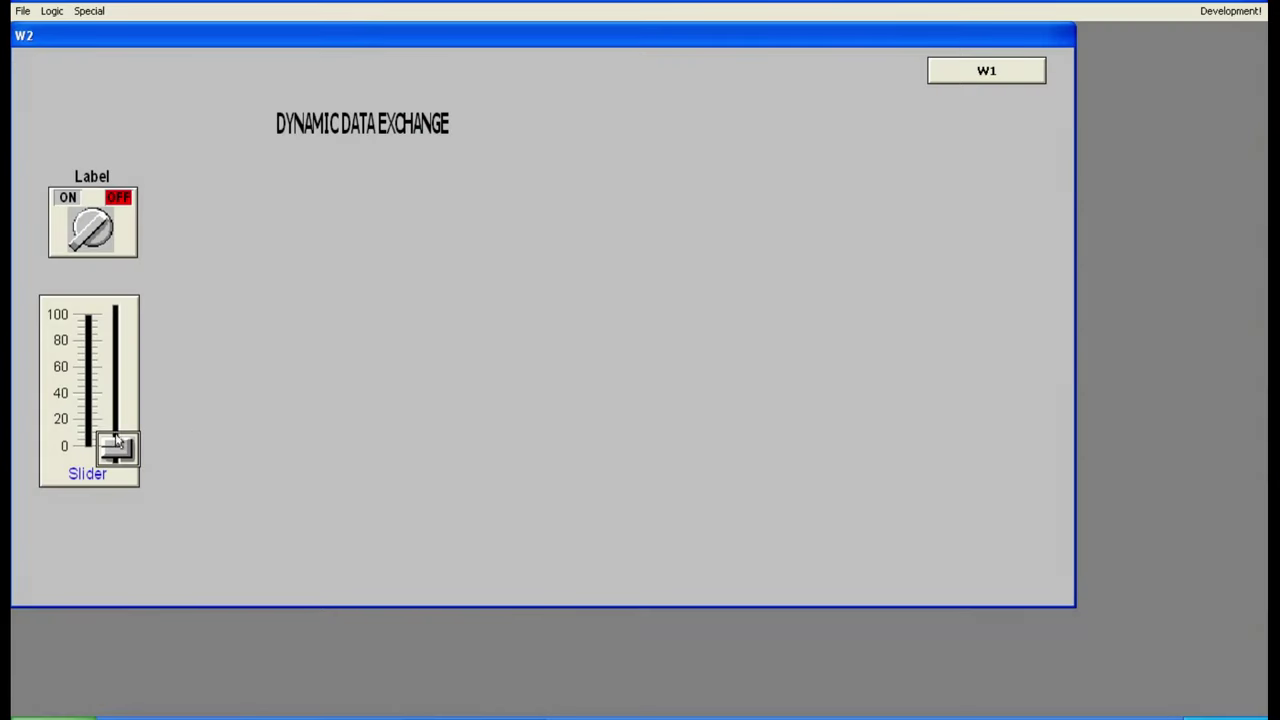
left_click_drag(118, 448, 137, 333)
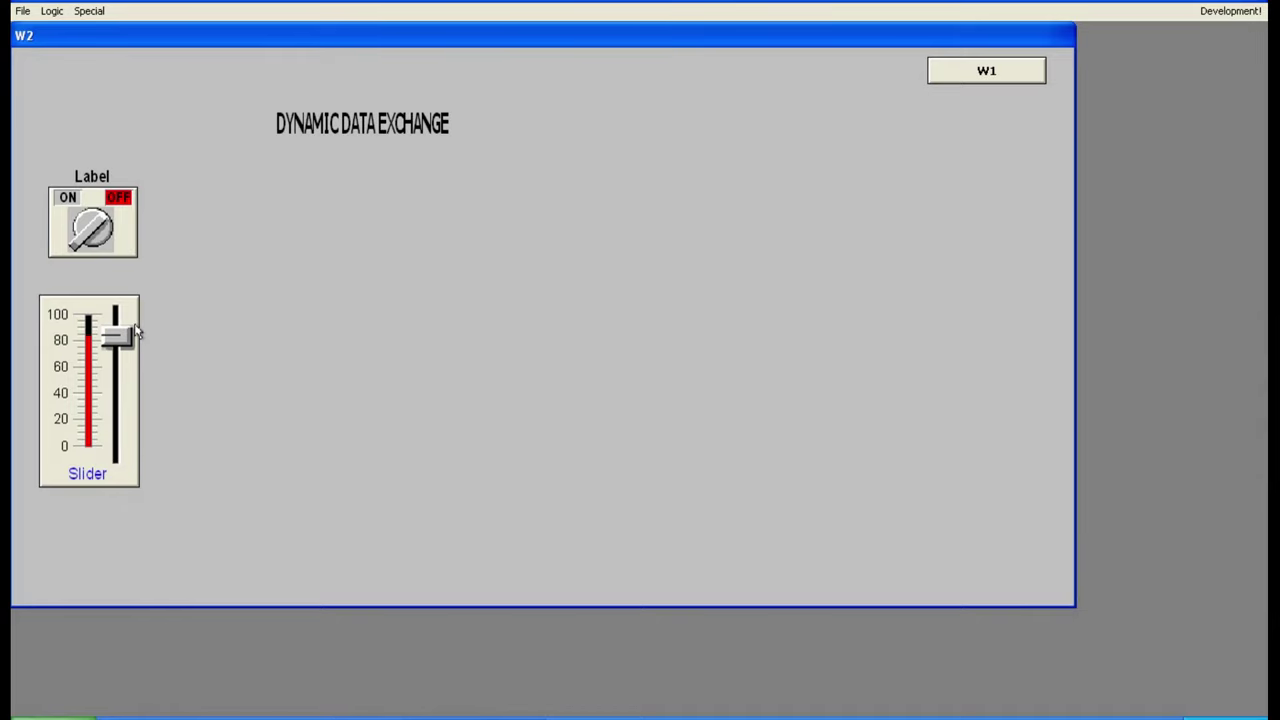
key("alt+Tab")
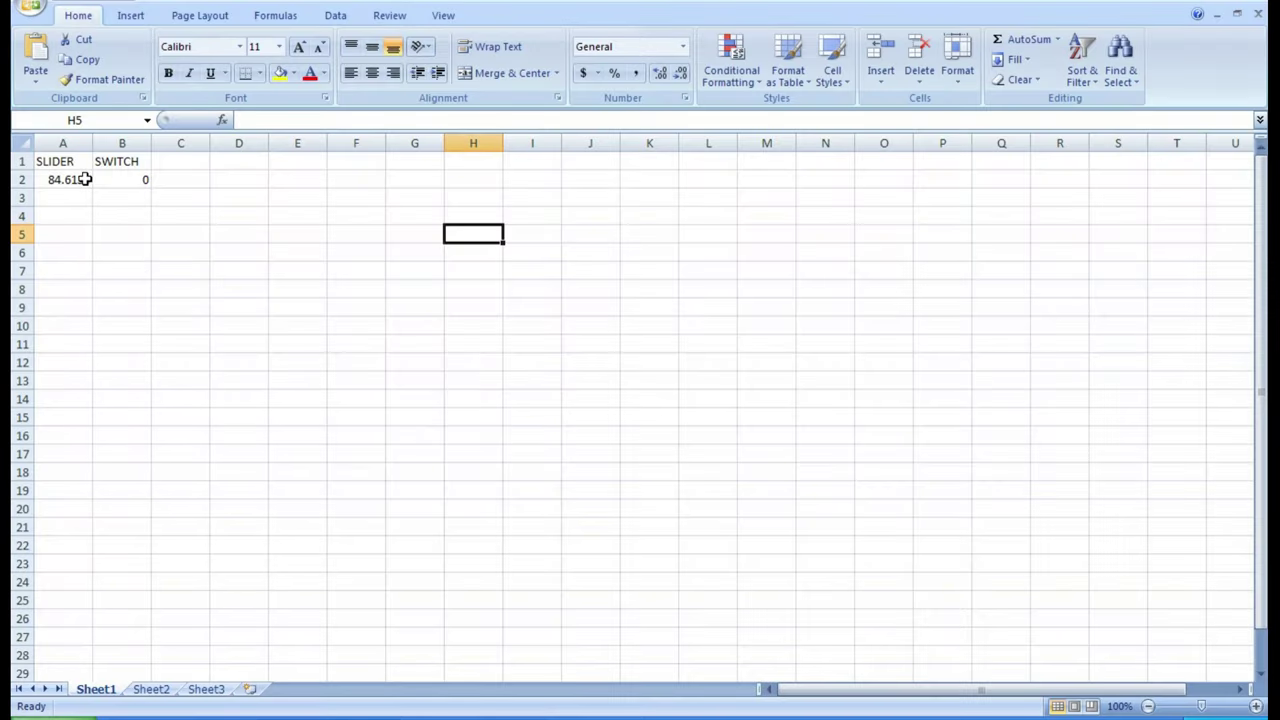
left_click(407, 714)
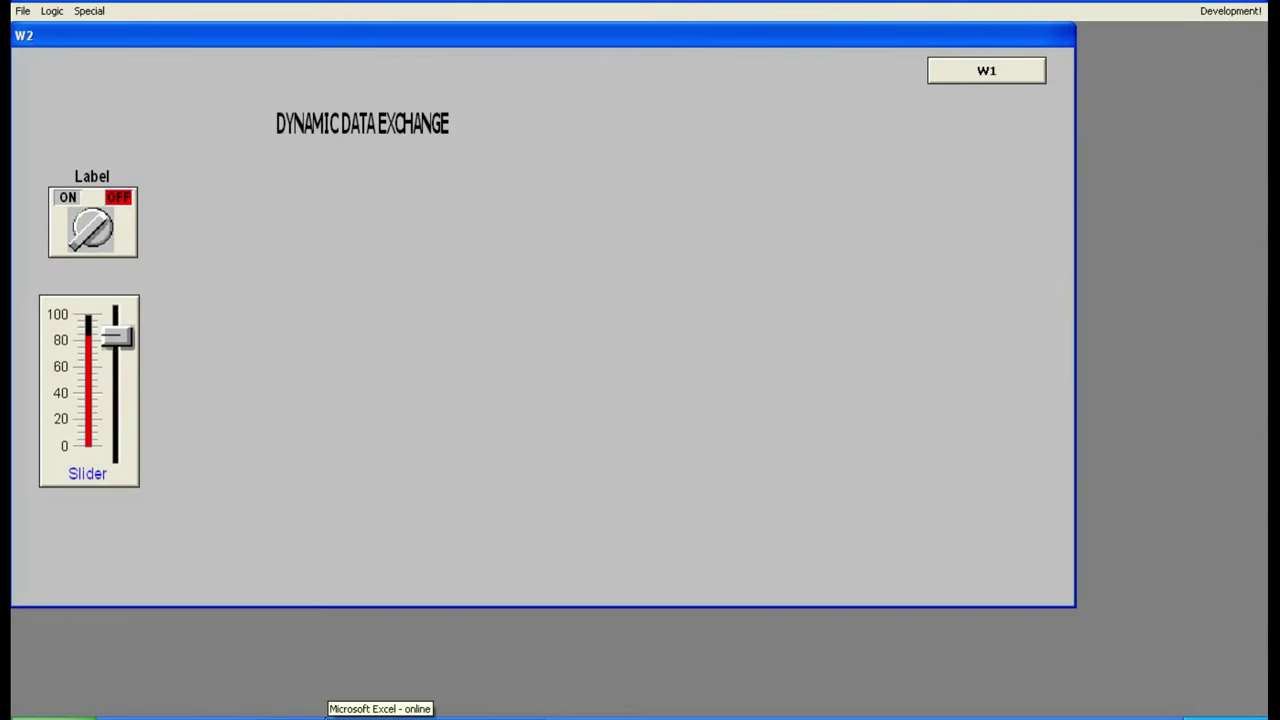
left_click(326, 714)
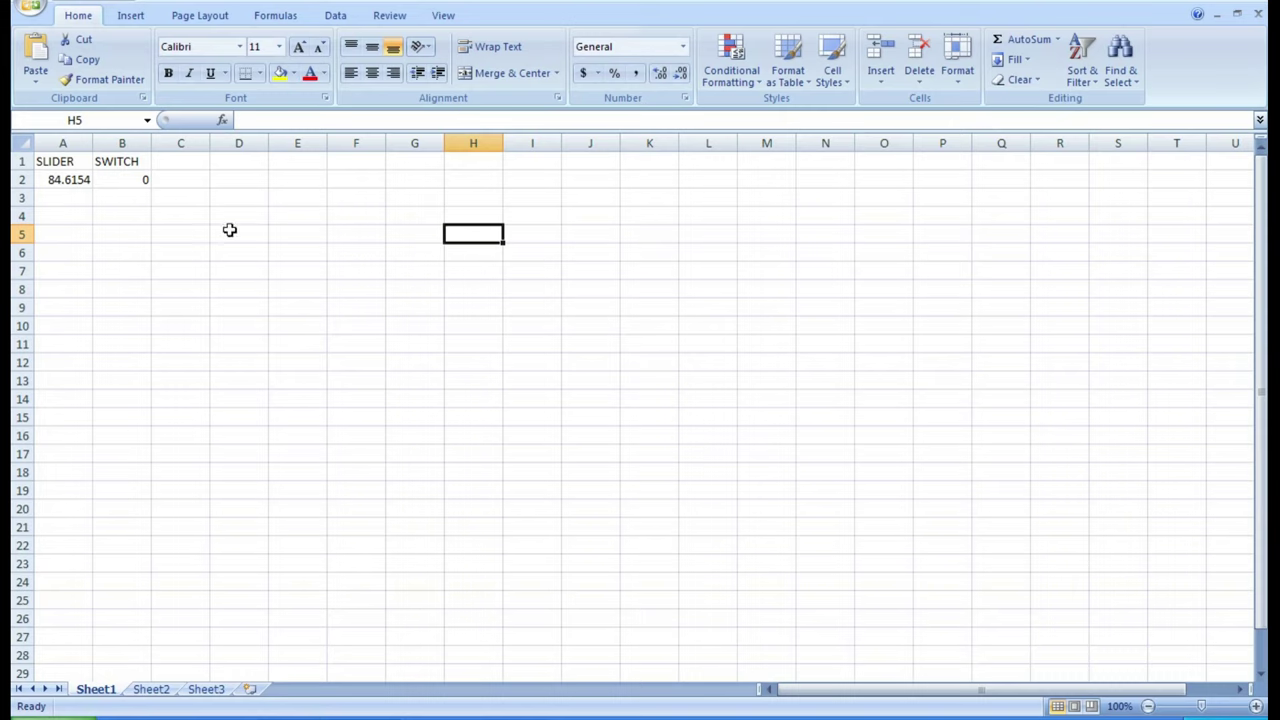
Step: Set cell B2 to 1 and cell A2 to 100 in Excel, and check the switch and slider in WindowViewer
left_click(122, 179)
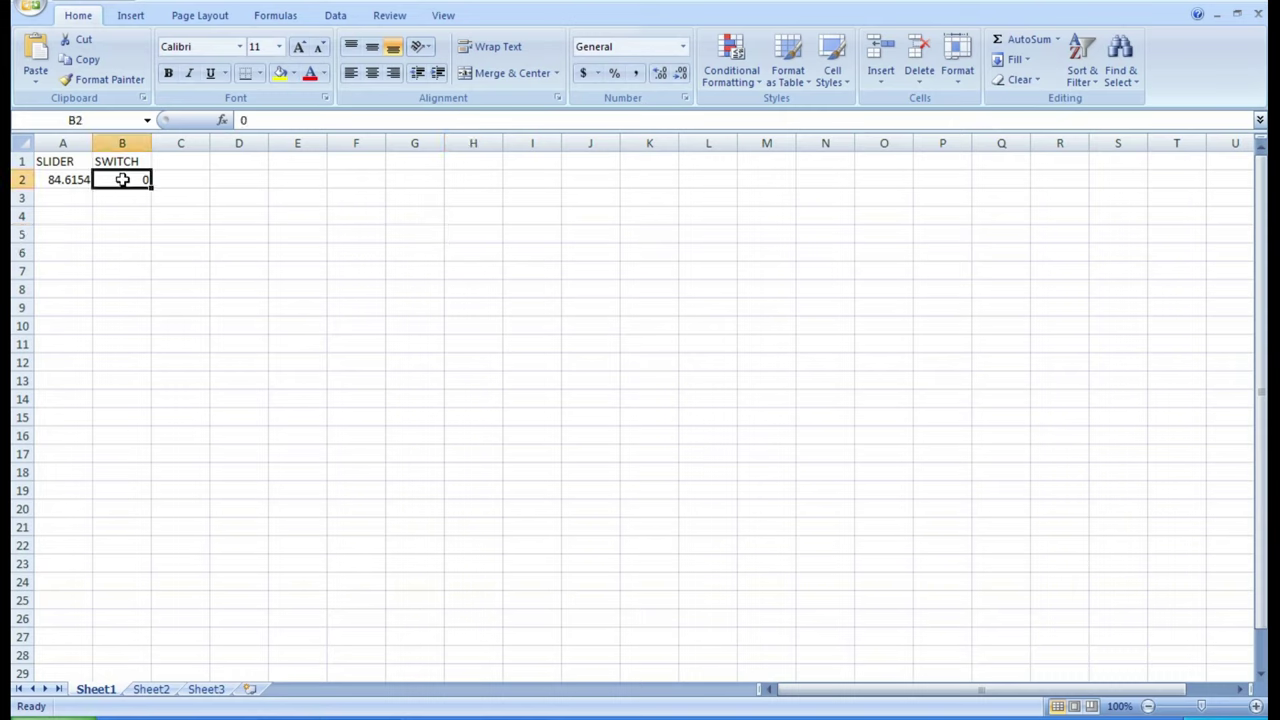
left_click(78, 179)
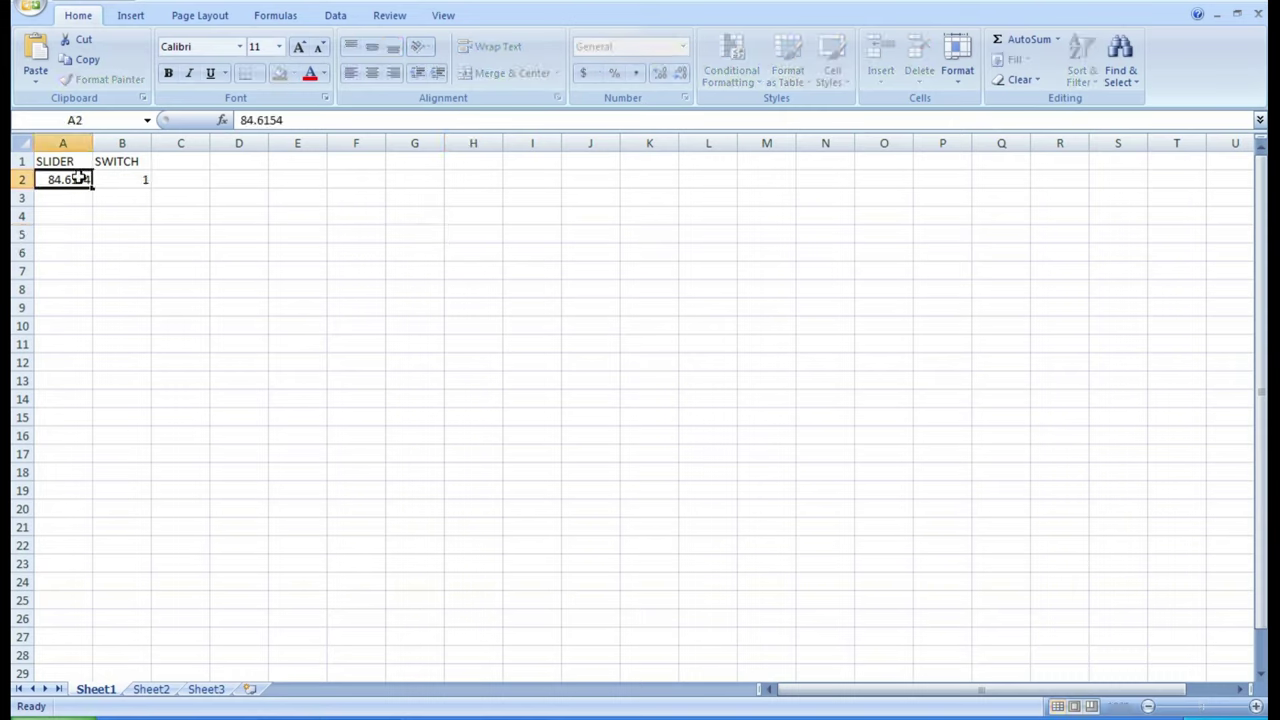
left_click(214, 289)
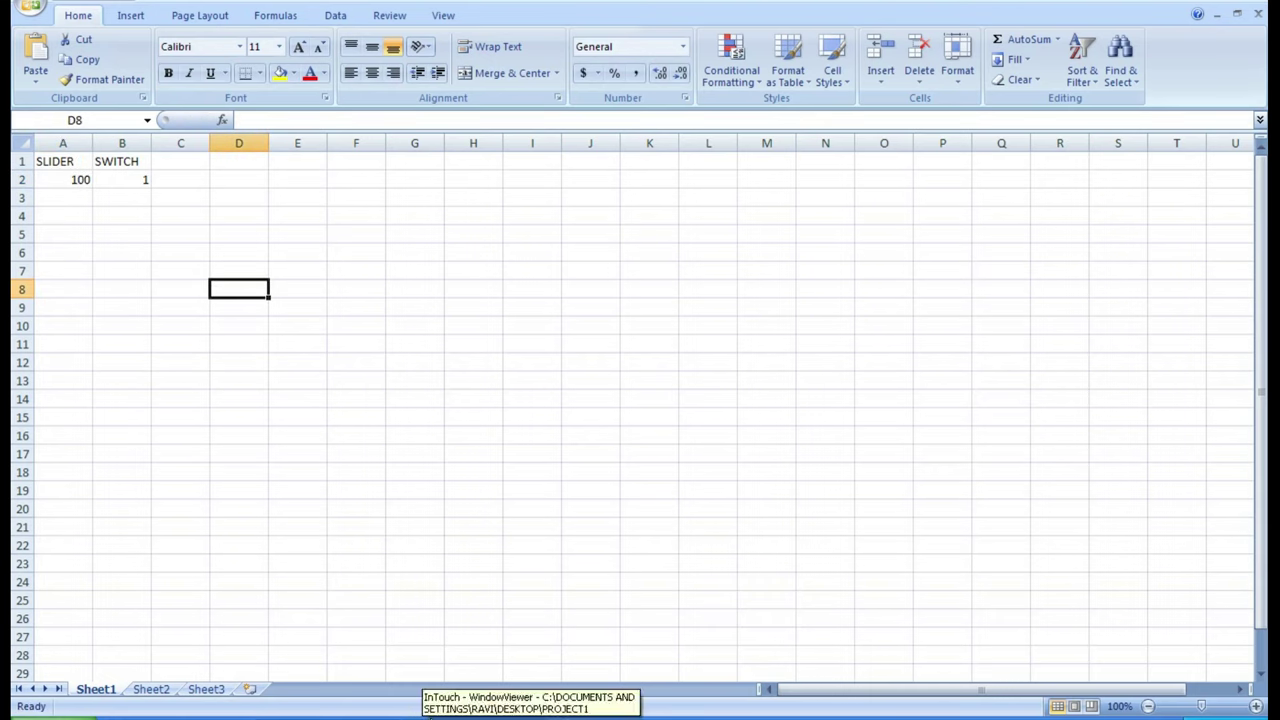
left_click(530, 714)
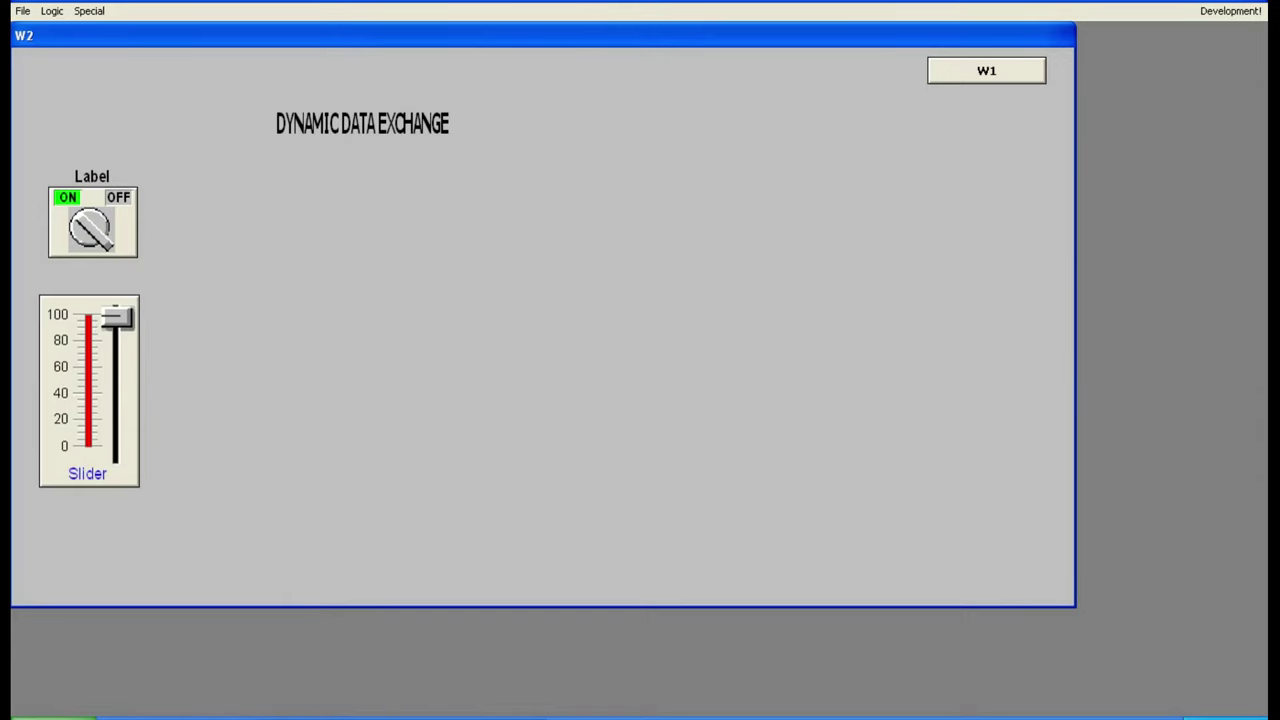
Step: Set cells A2 and B2 to 0 in Excel and check the slider and switch in WindowViewer
left_click(385, 712)
left_click(70, 180)
type("0")
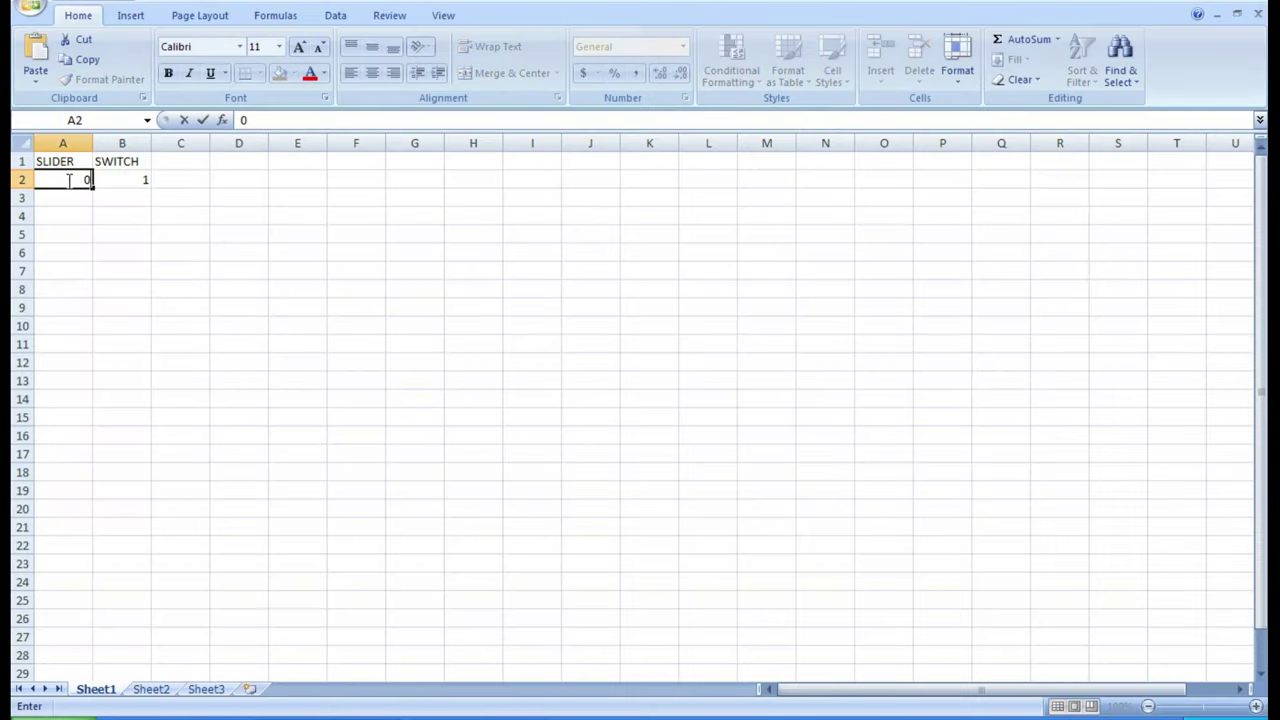
left_click(115, 188)
type("0")
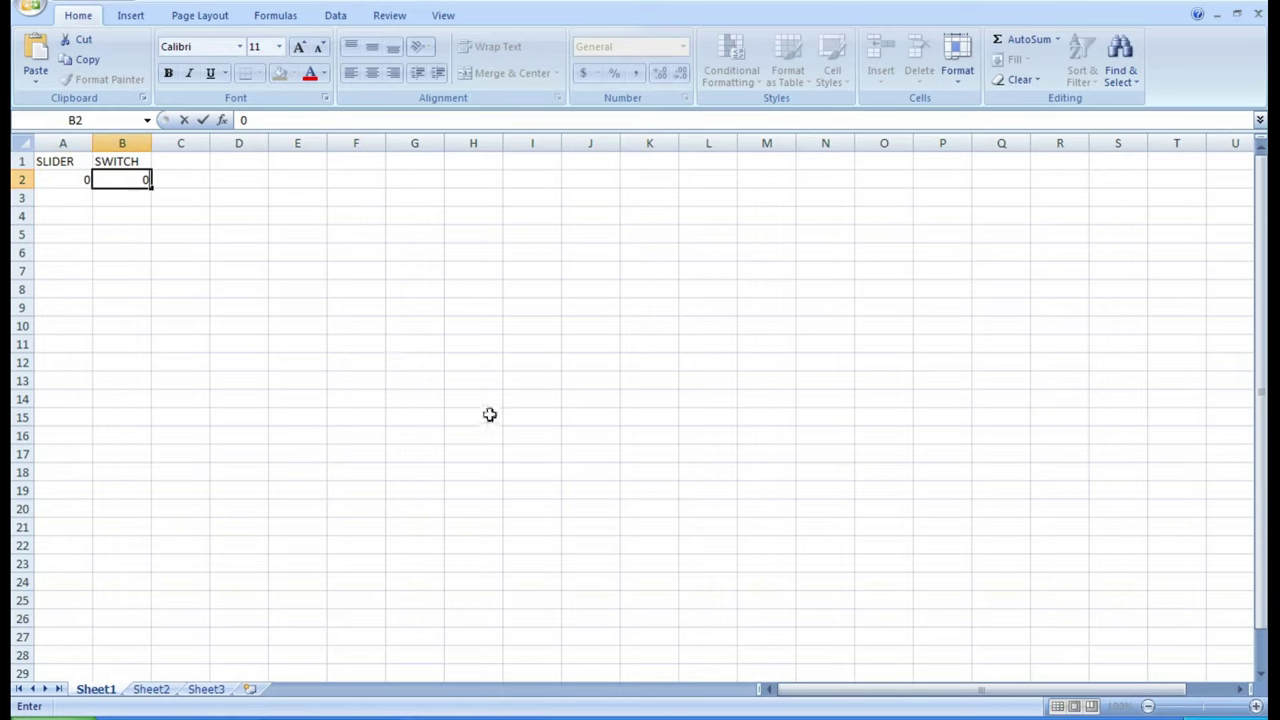
left_click(510, 436)
left_click(450, 712)
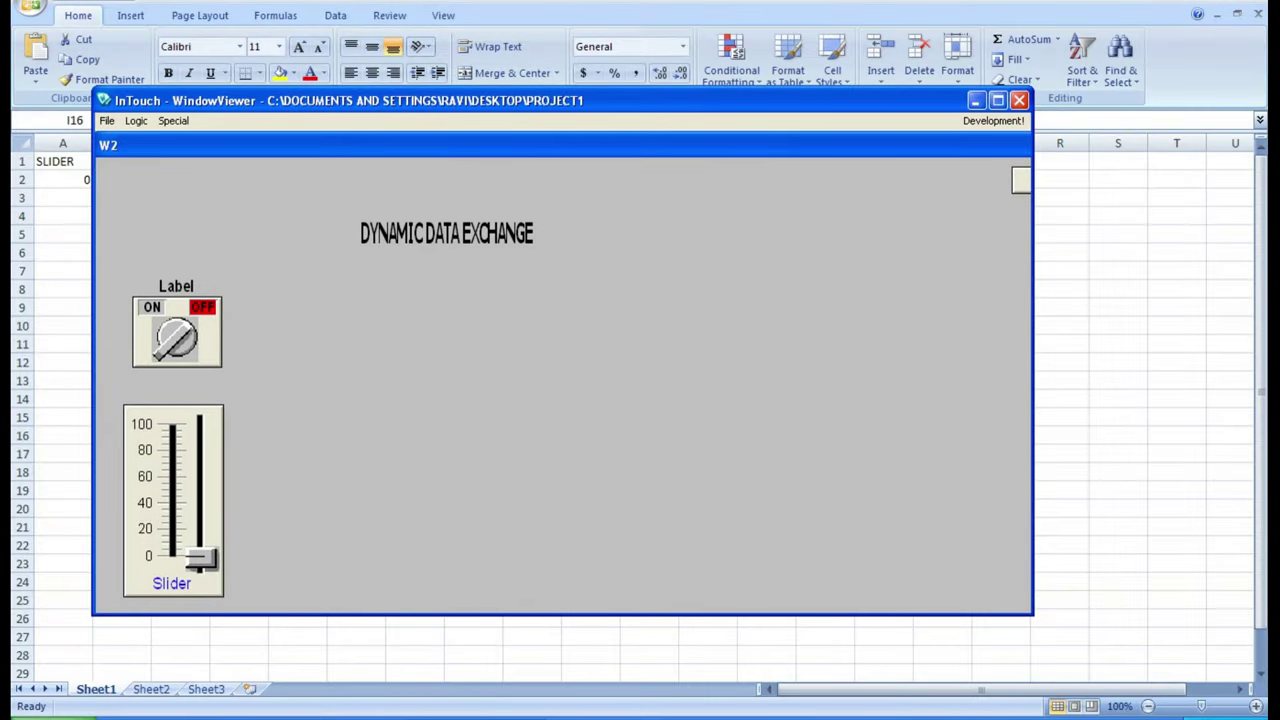
Step: Restore the Excel window to a smaller size and narrow the WindowViewer window so both sit side by side
key("alt+Tab")
left_click(1237, 13)
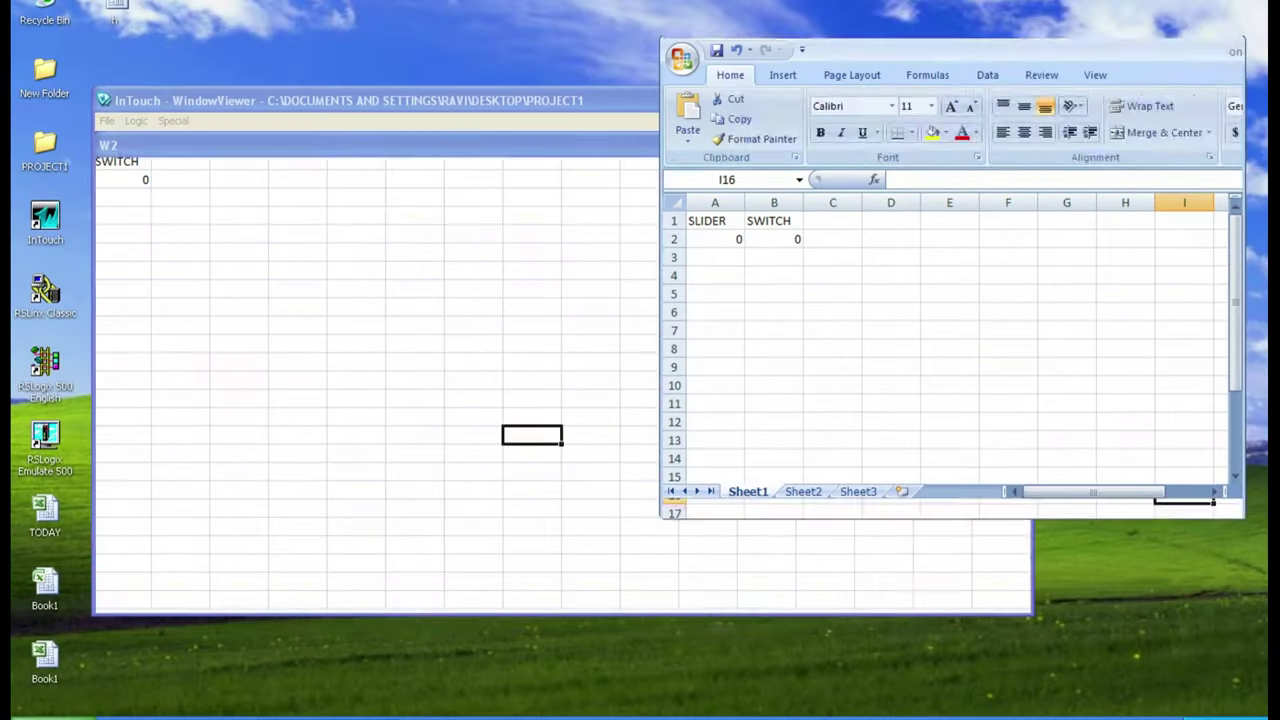
left_click_drag(497, 94, 507, 68)
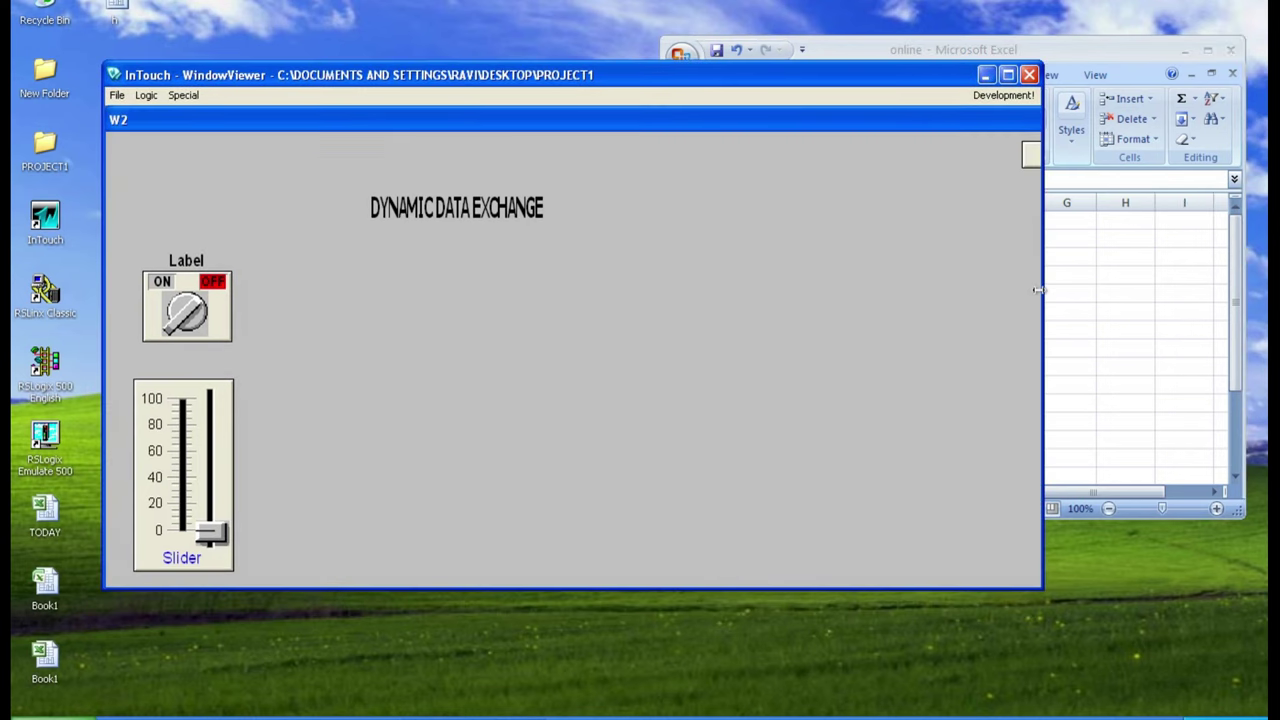
left_click_drag(1038, 290, 521, 335)
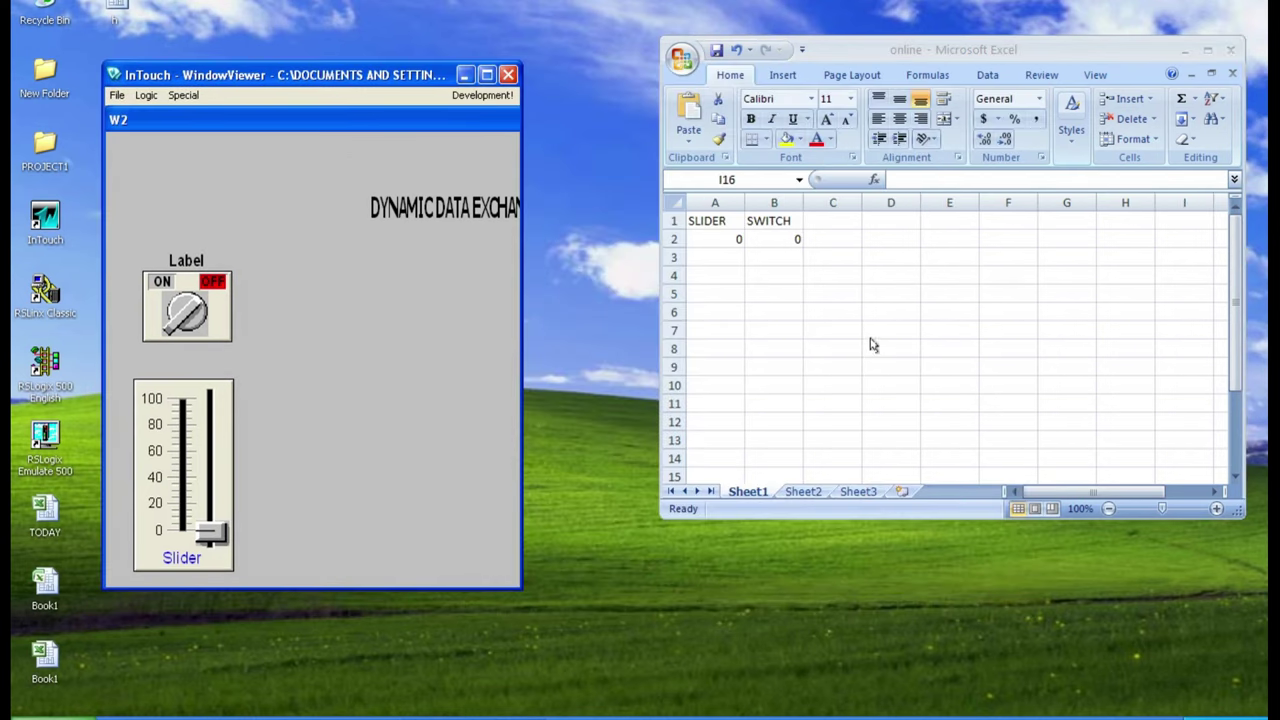
Step: Test the link from W2 by turning the switch on, raising the slider to about 78, and turning the switch off
left_click(158, 296)
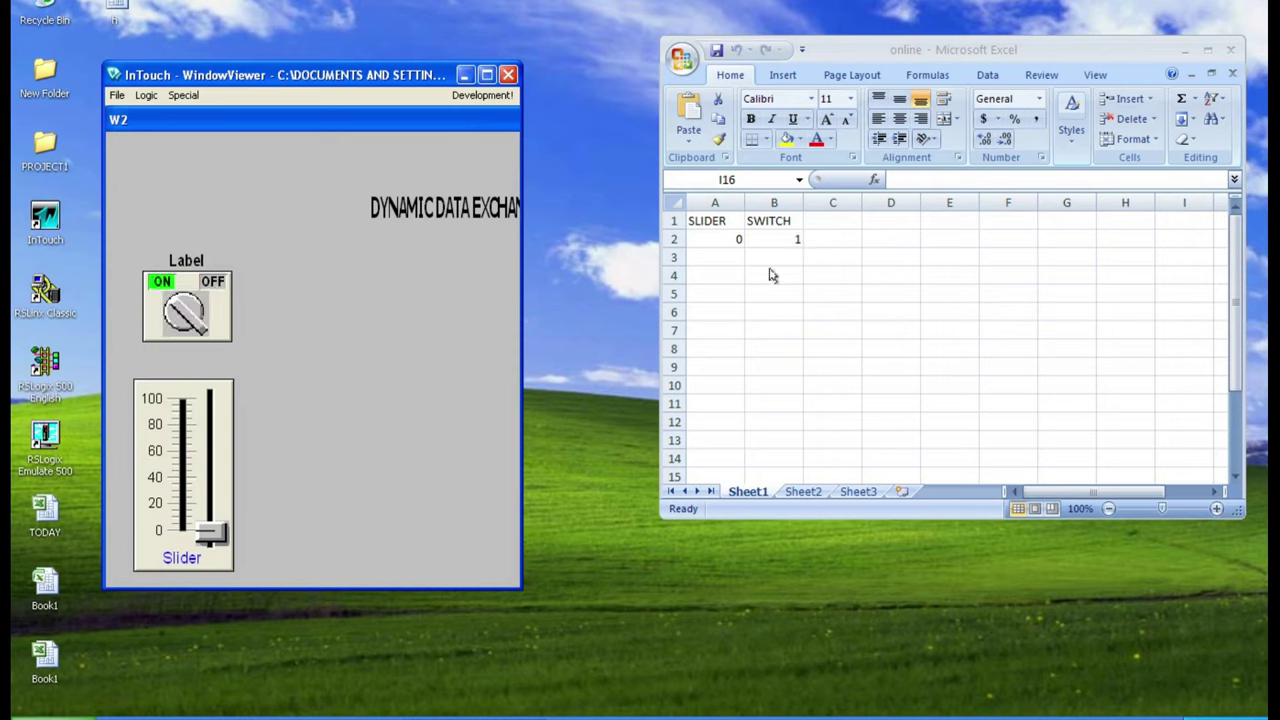
left_click_drag(207, 530, 240, 426)
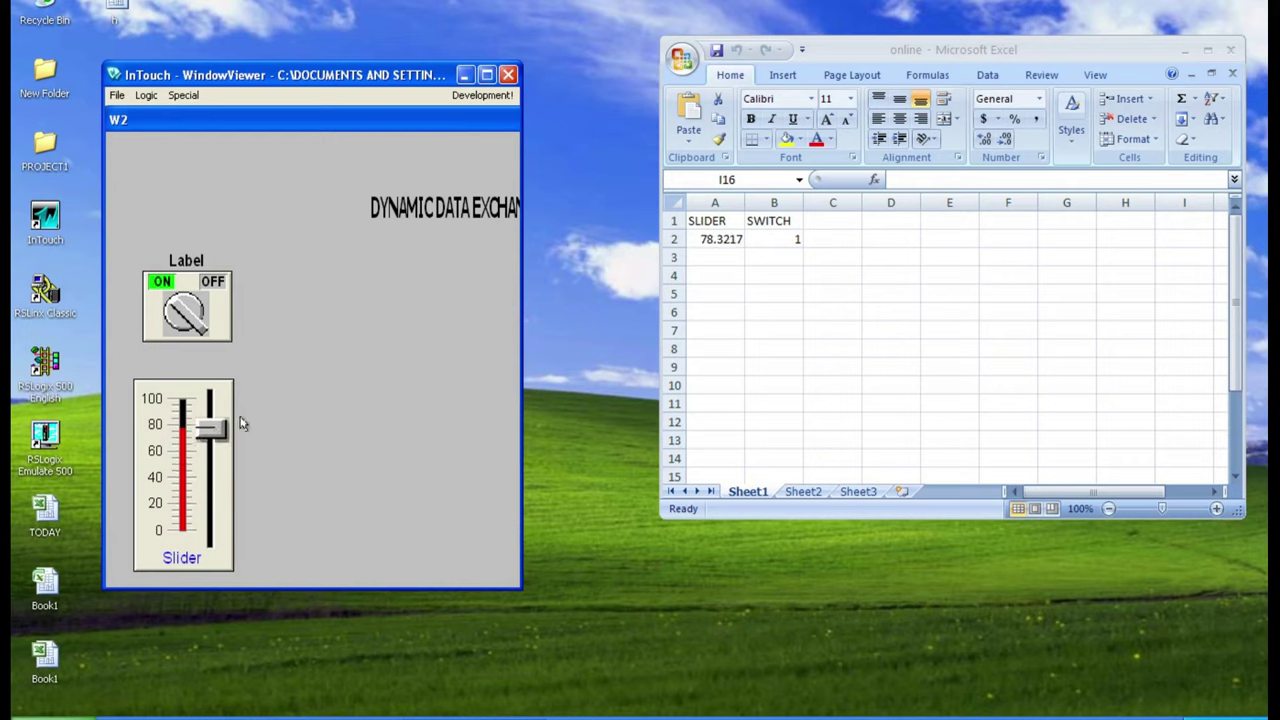
left_click(188, 316)
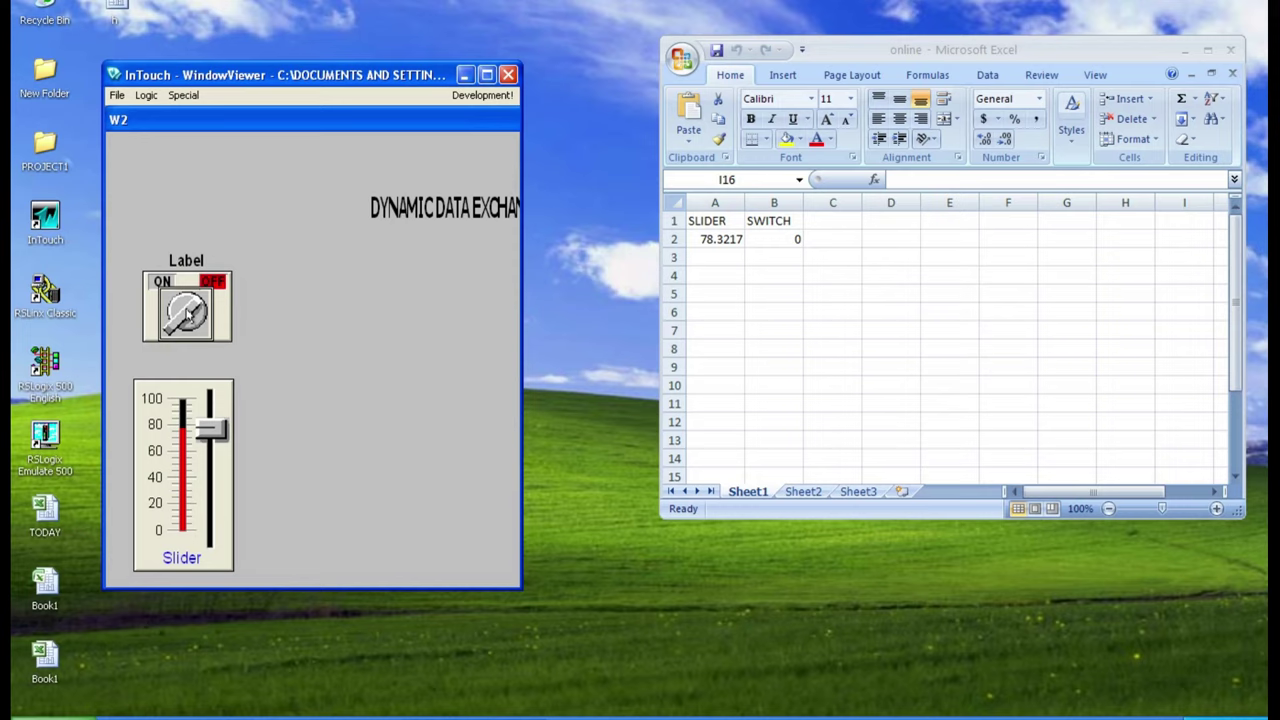
left_click(852, 212)
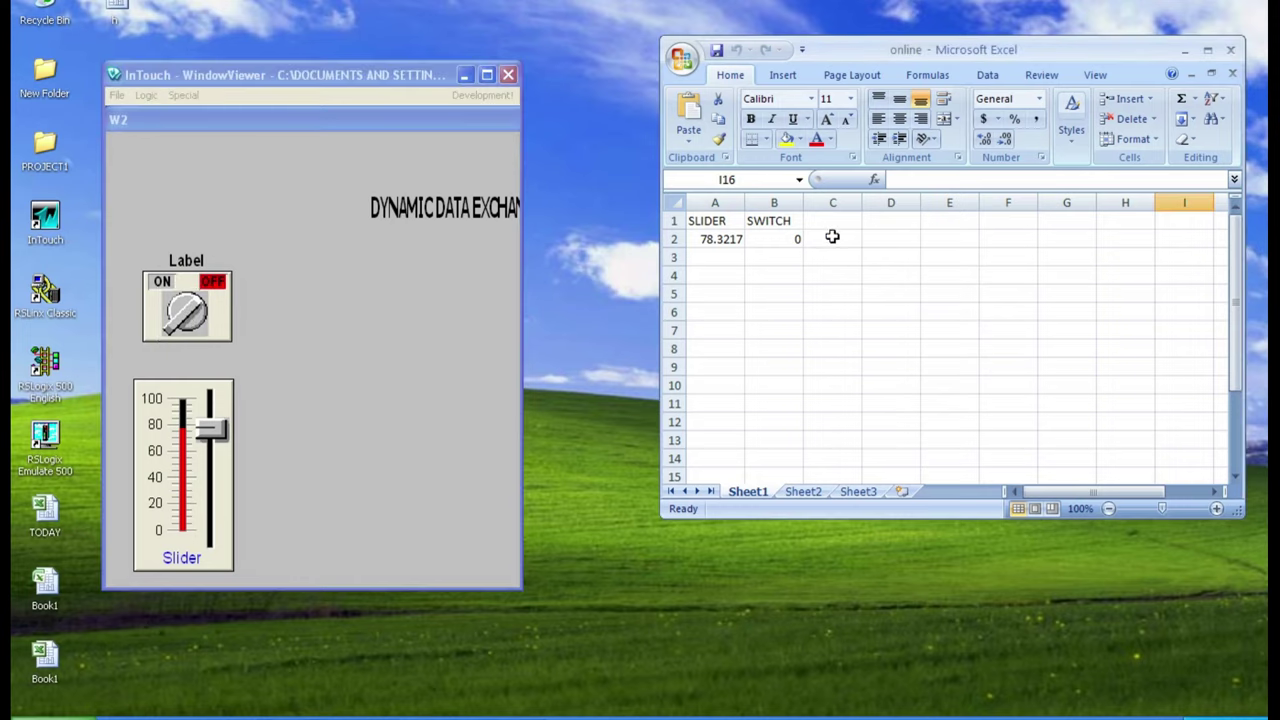
left_click(719, 256)
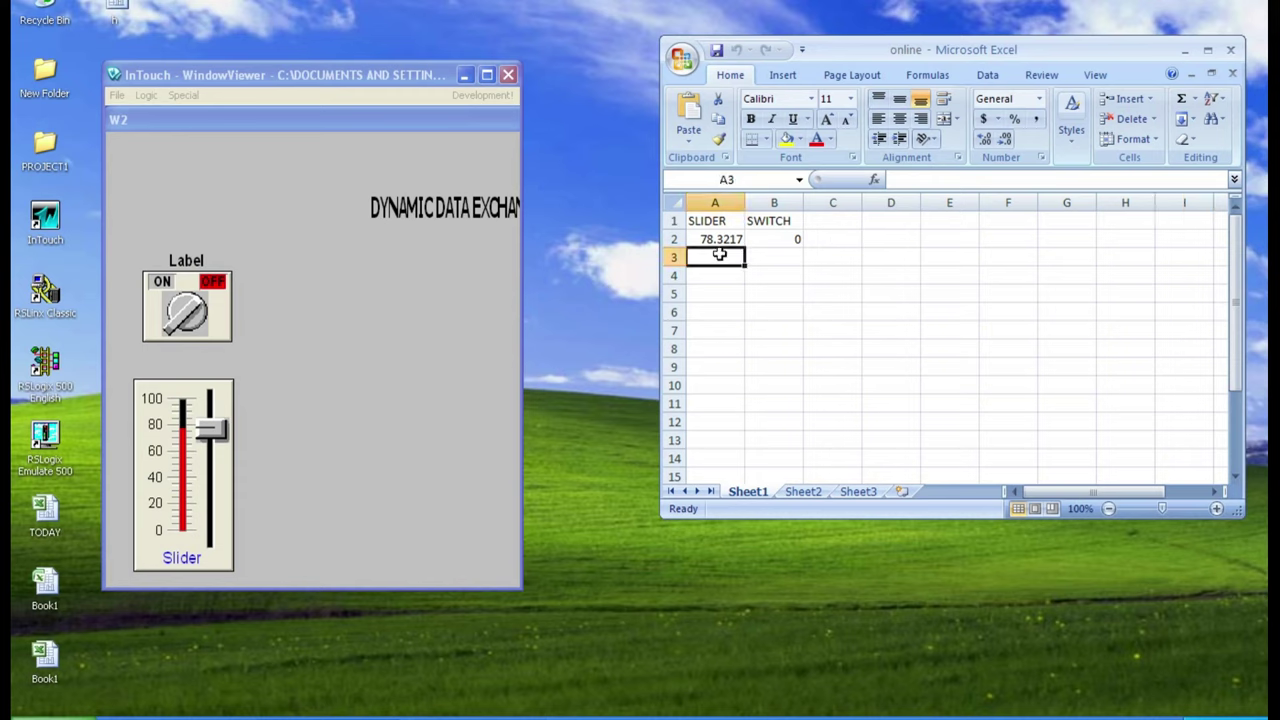
left_click(776, 258)
left_click(710, 254)
left_click(730, 305)
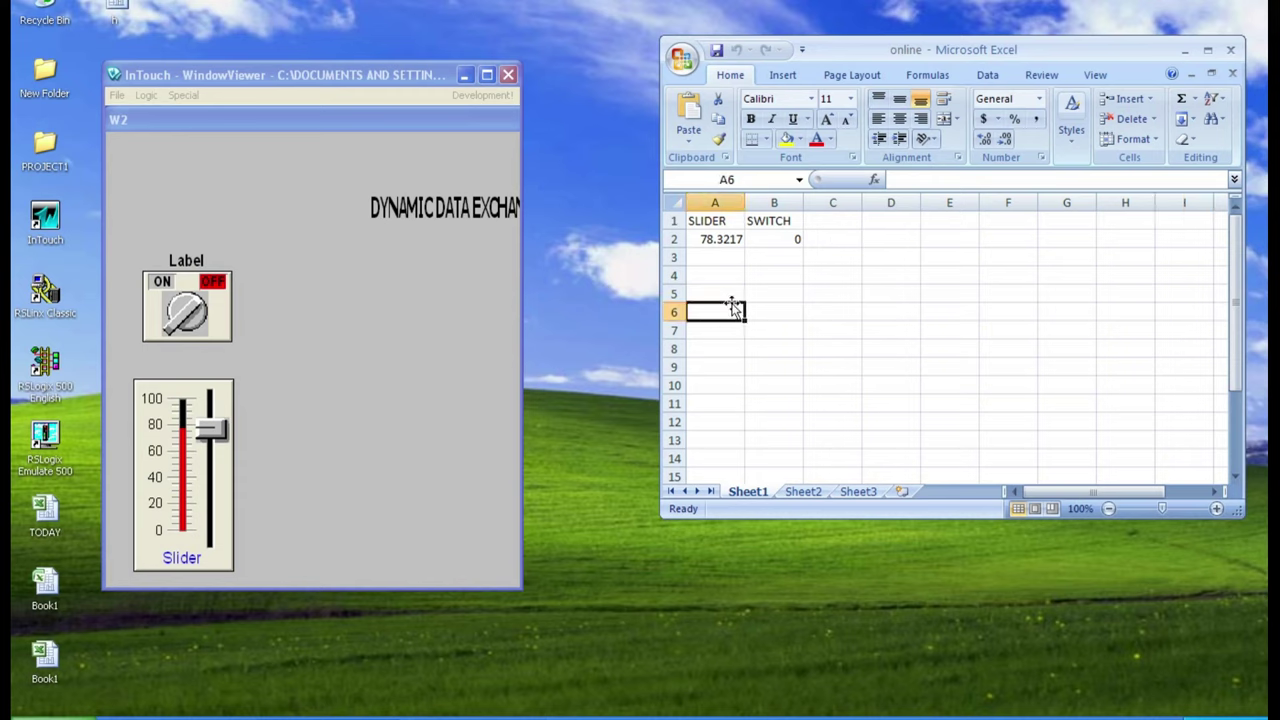
left_click(889, 323)
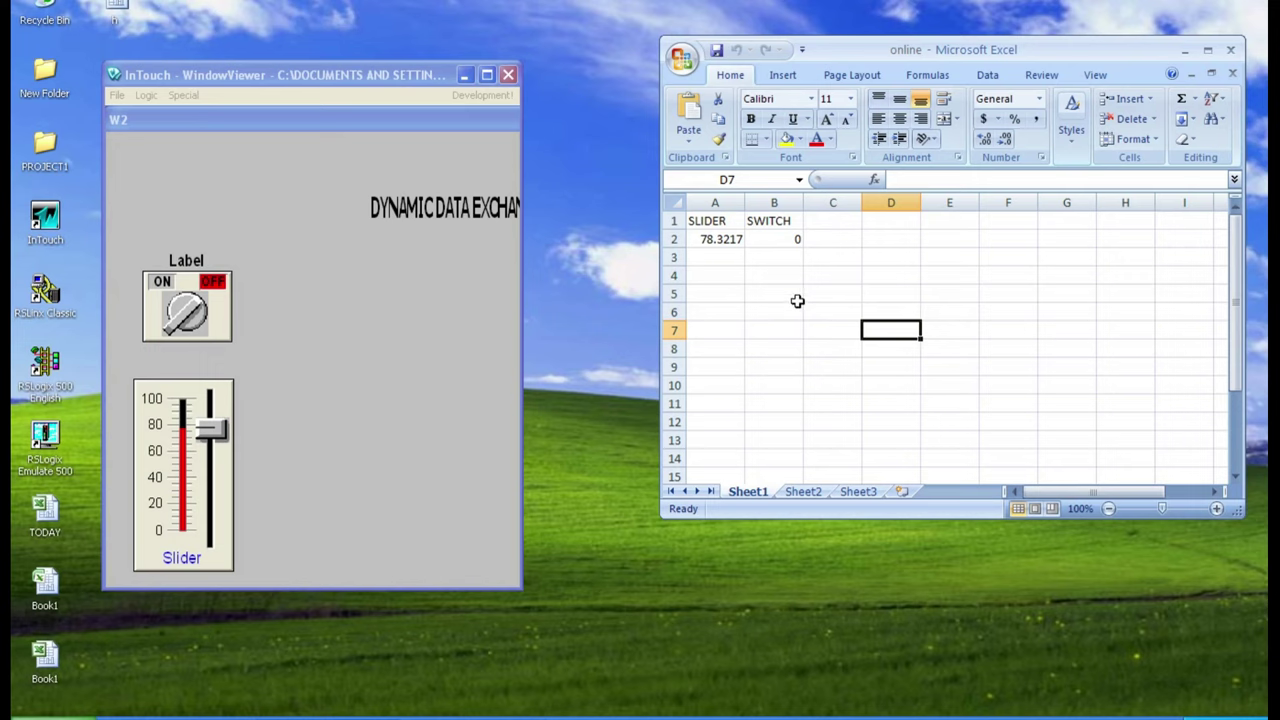
Step: Test the link again from W2 by turning the switch on and lowering the slider to about 51
left_click(186, 312)
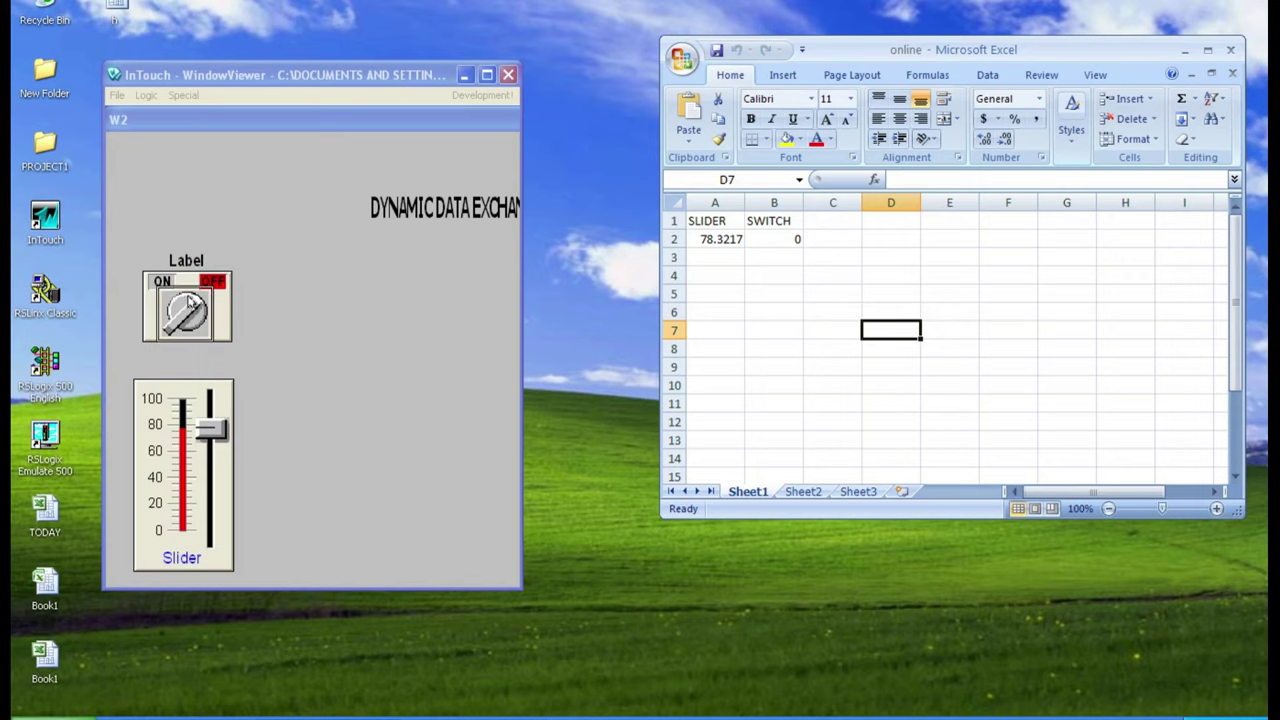
mouse_move(210, 425)
left_mouse_down()
mouse_move(210, 506)
mouse_move(214, 382)
mouse_move(214, 424)
left_mouse_up()
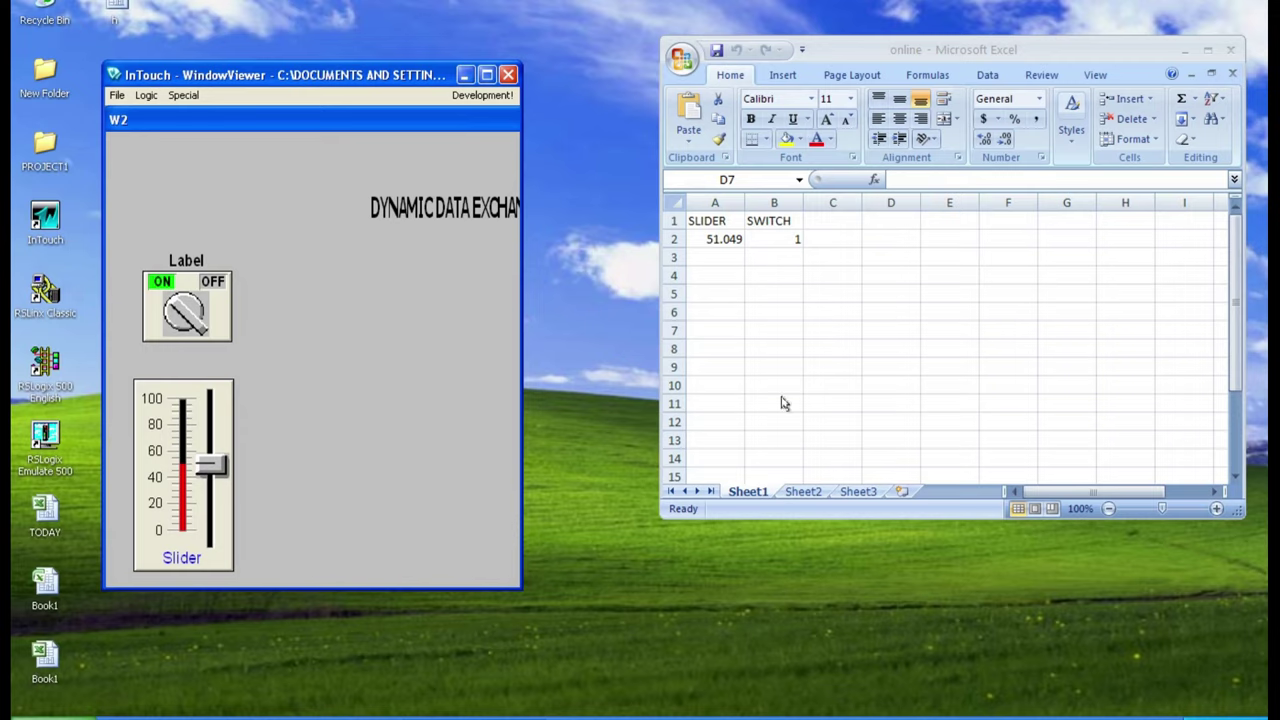
Step: Switch to WindowMaker and enlarge the SCRIPT title in window w1
key("alt+Tab")
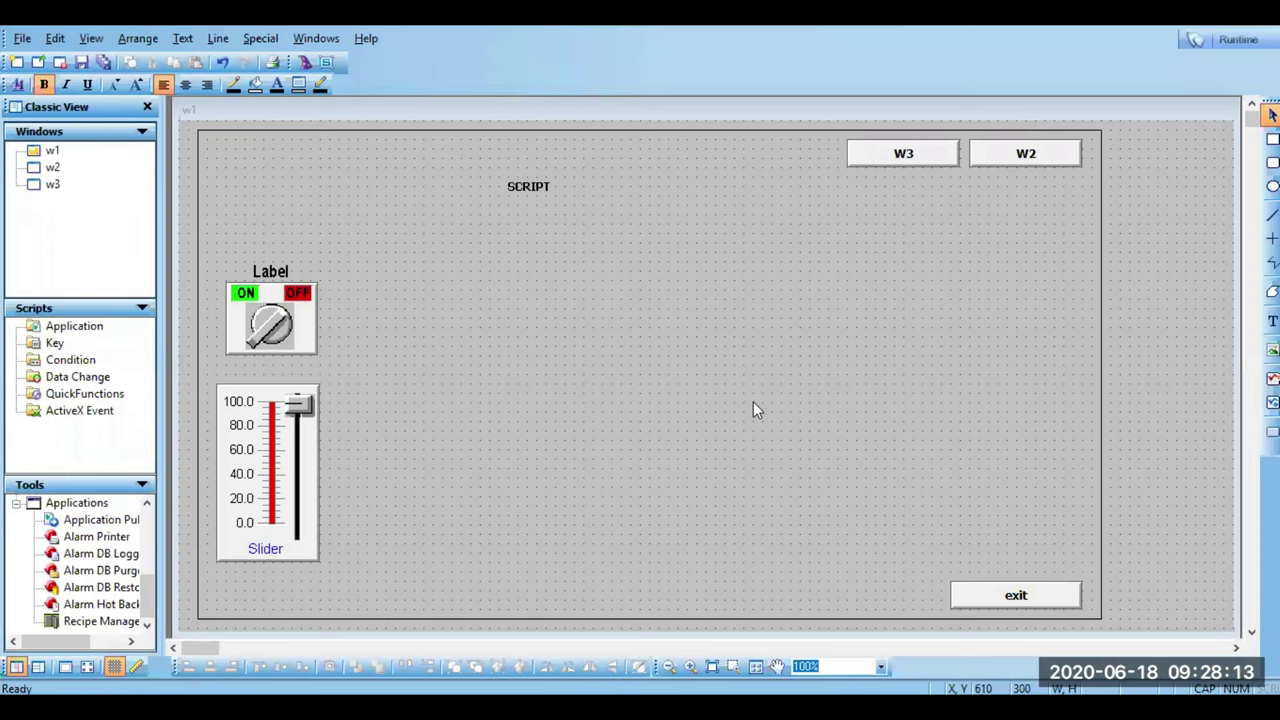
left_click(538, 191)
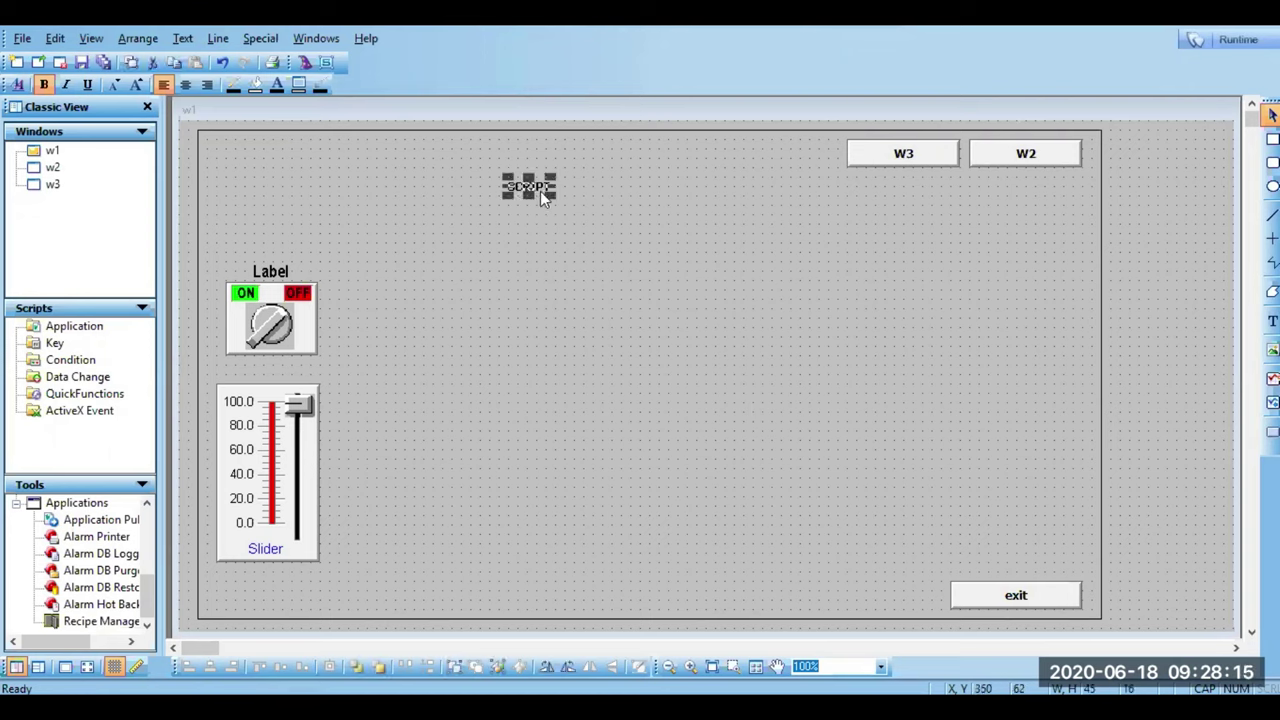
left_click_drag(552, 197, 600, 202)
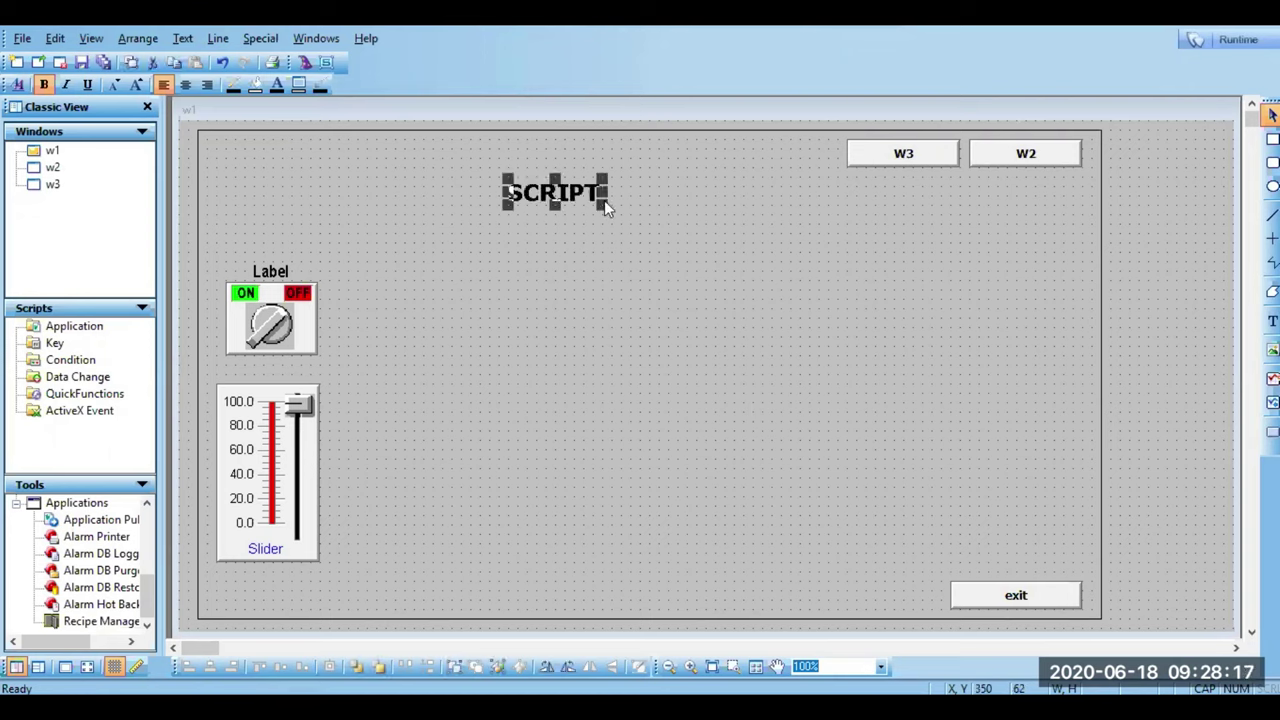
left_click(591, 270)
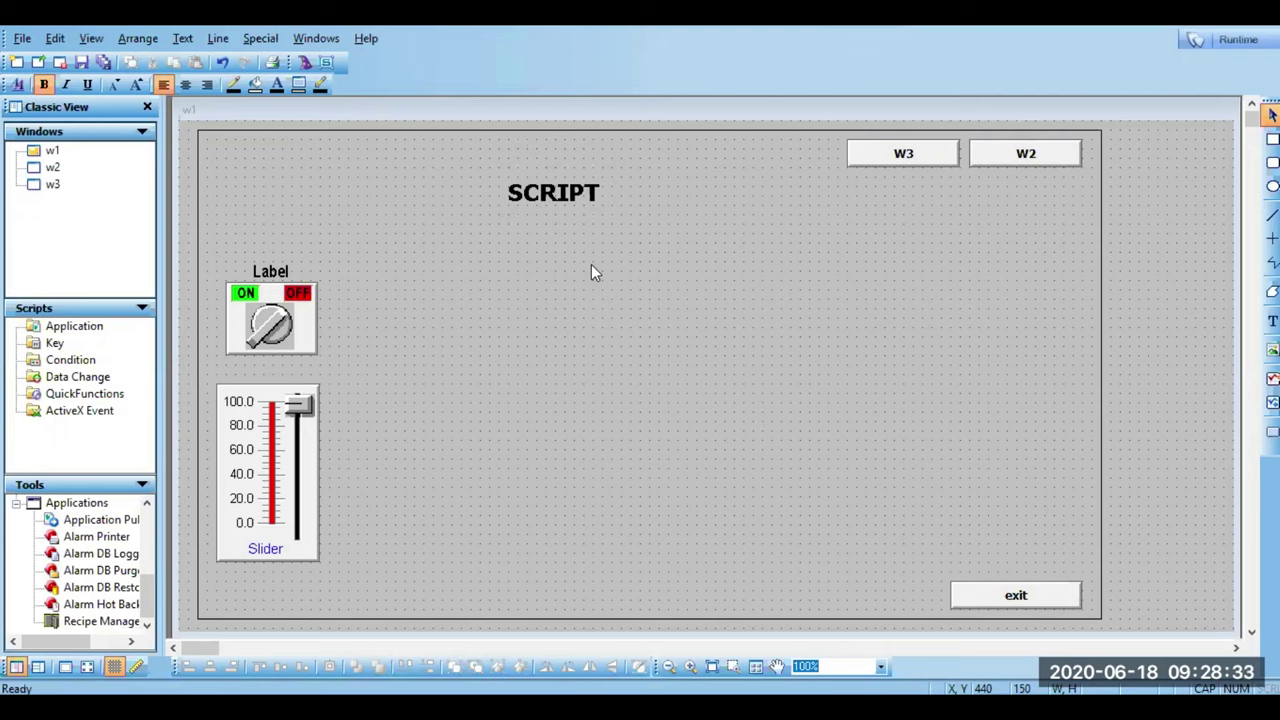
Step: Insert a Light Panel wizard beside the switch in w1 and enlarge it to about 121 by 70
left_click(280, 338)
left_click(405, 320)
left_click(303, 61)
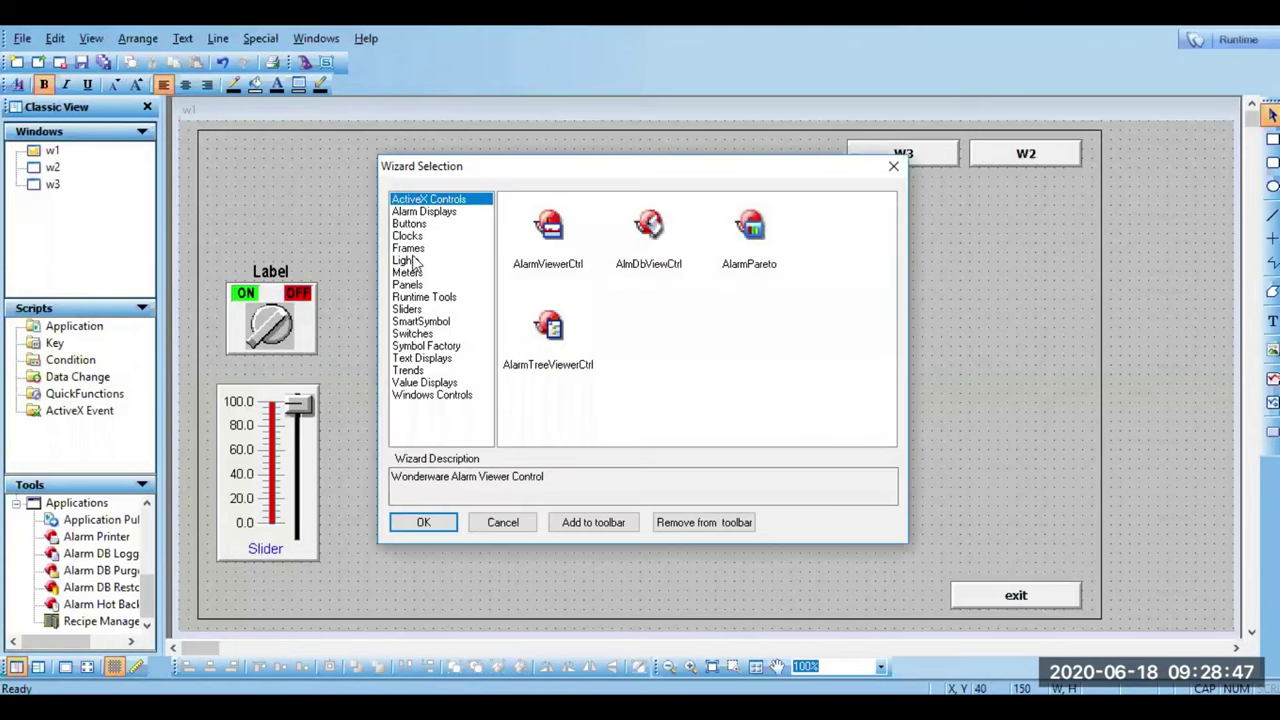
left_click(413, 261)
left_click(649, 232)
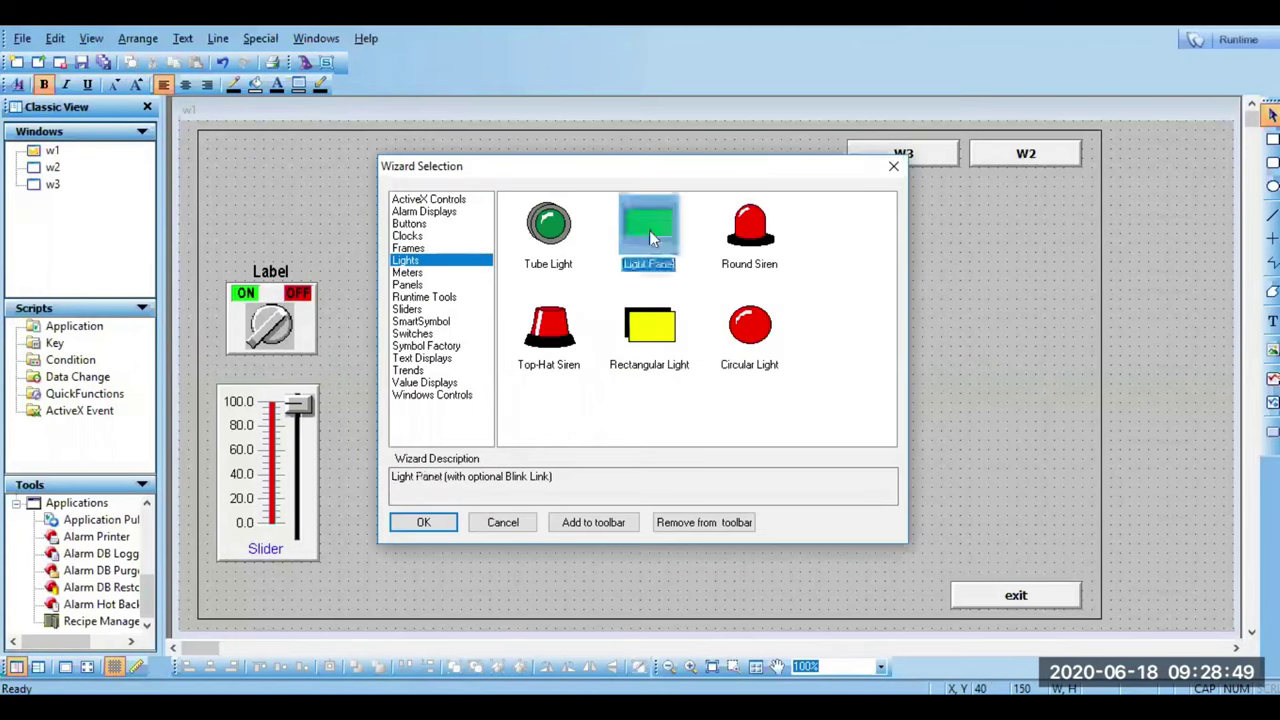
left_click(423, 522)
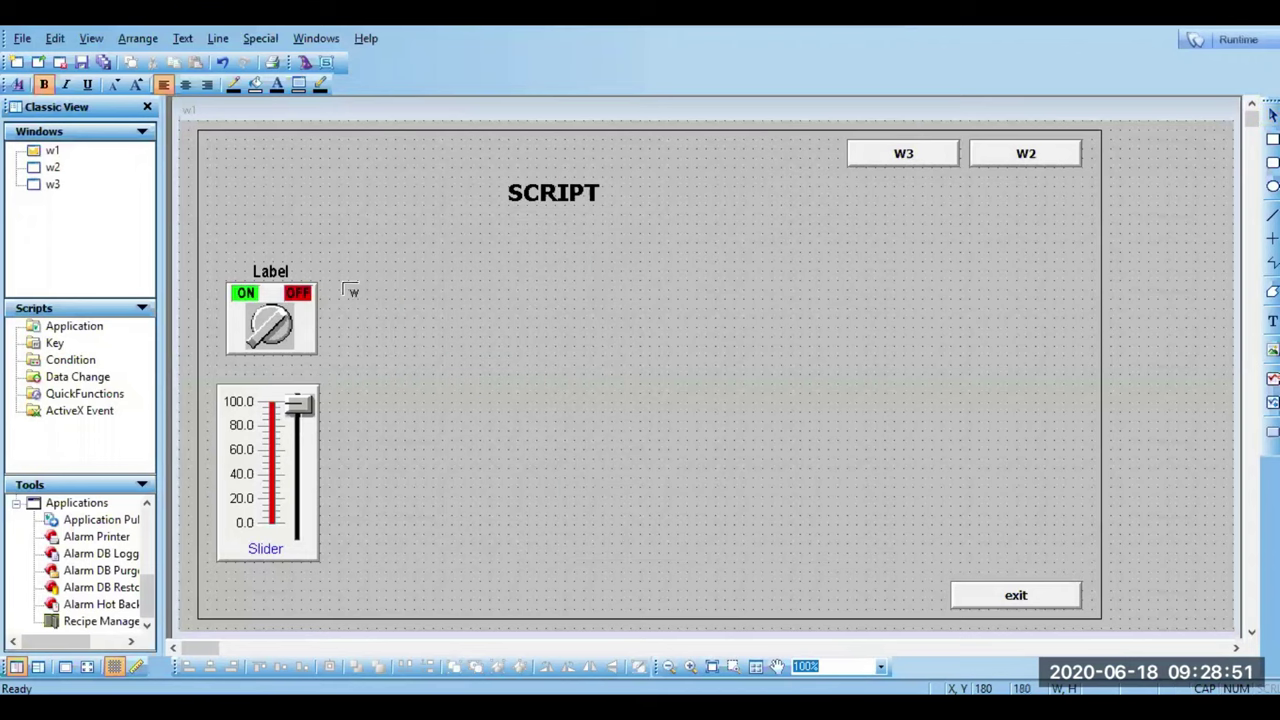
left_click(348, 283)
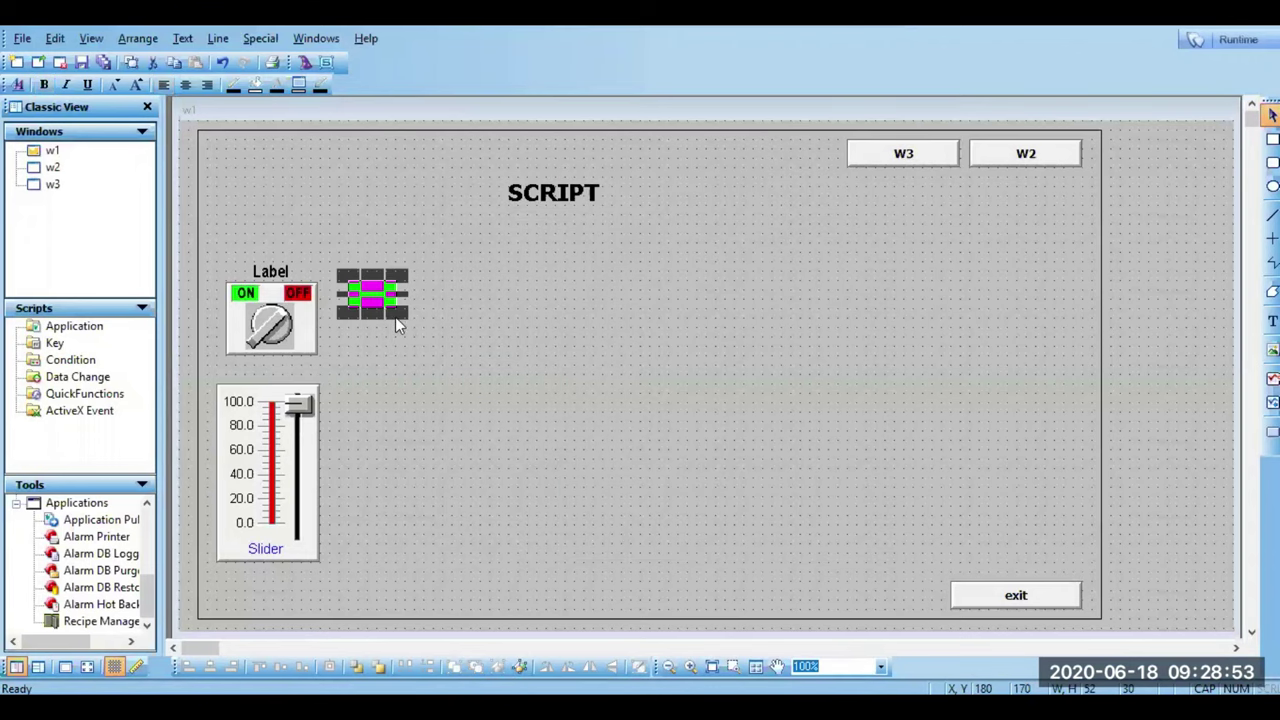
left_click_drag(401, 311, 433, 343)
left_click(423, 387)
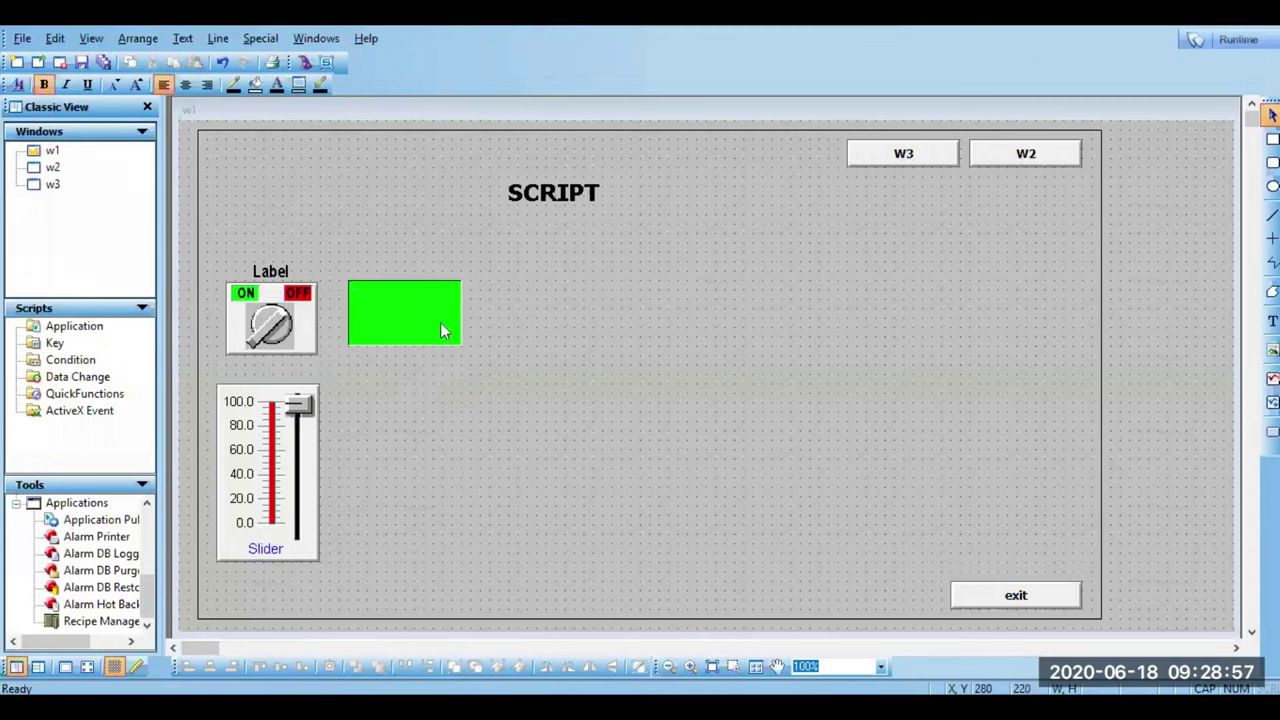
Step: Check the tagname assigned to the switch in its Discrete Switch Wizard settings
double_click(280, 320)
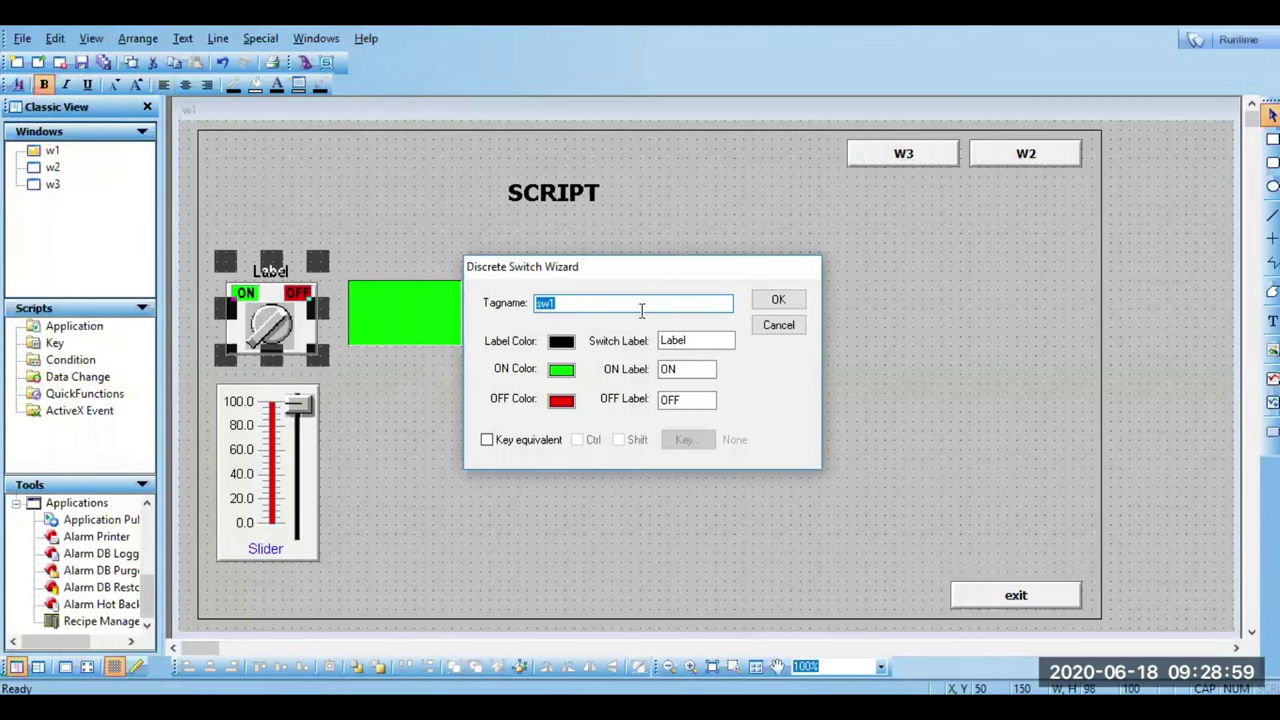
left_click(620, 305)
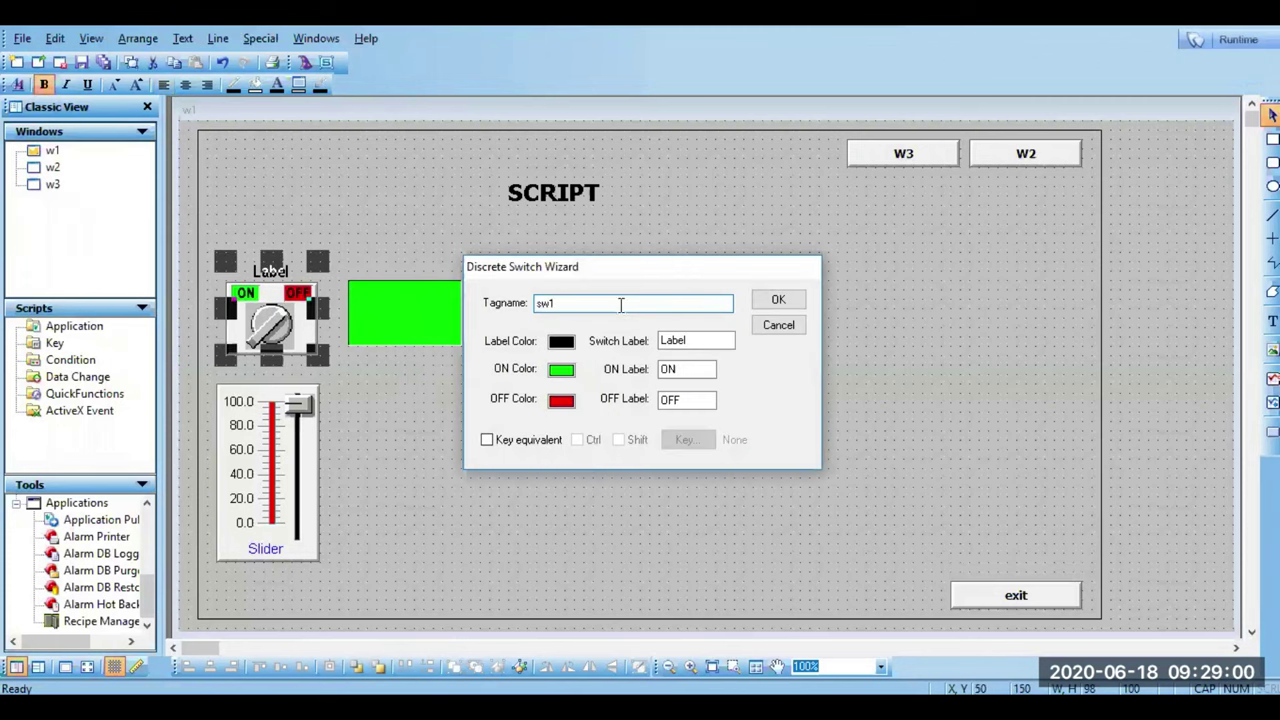
left_click(778, 302)
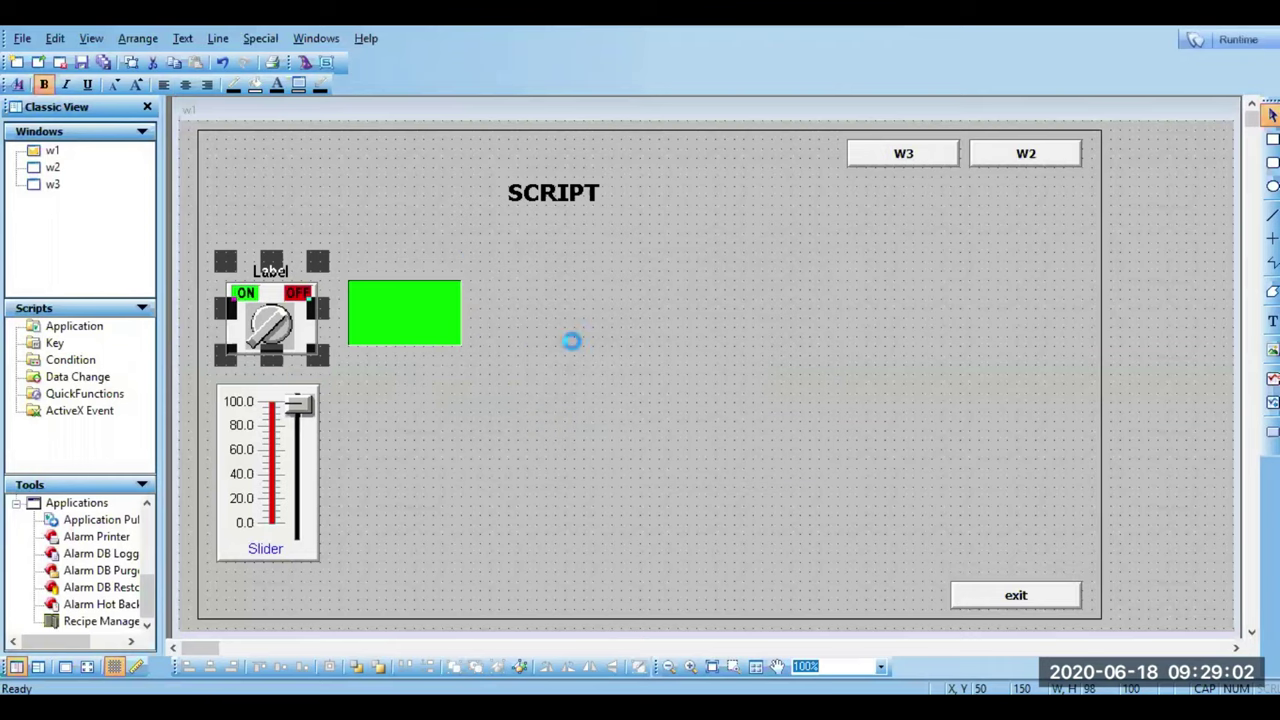
Step: Assign the tag sw1 as the light panel's expression
double_click(384, 326)
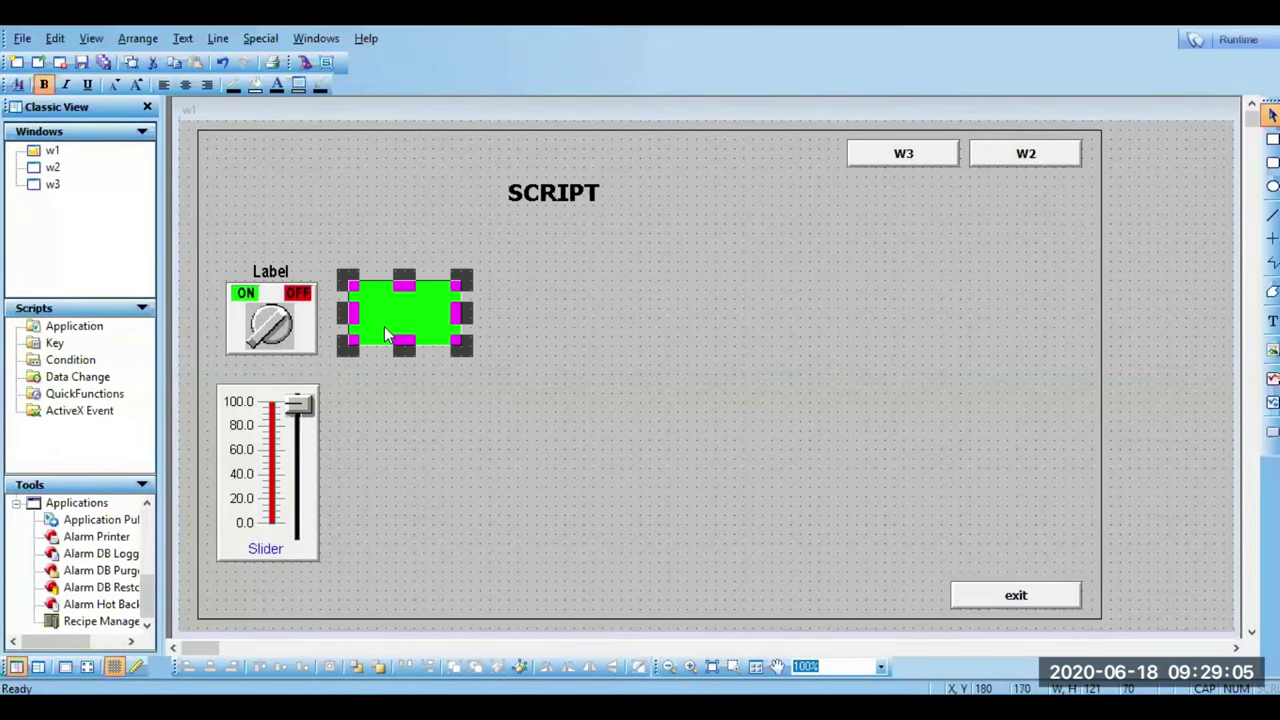
type("SW1")
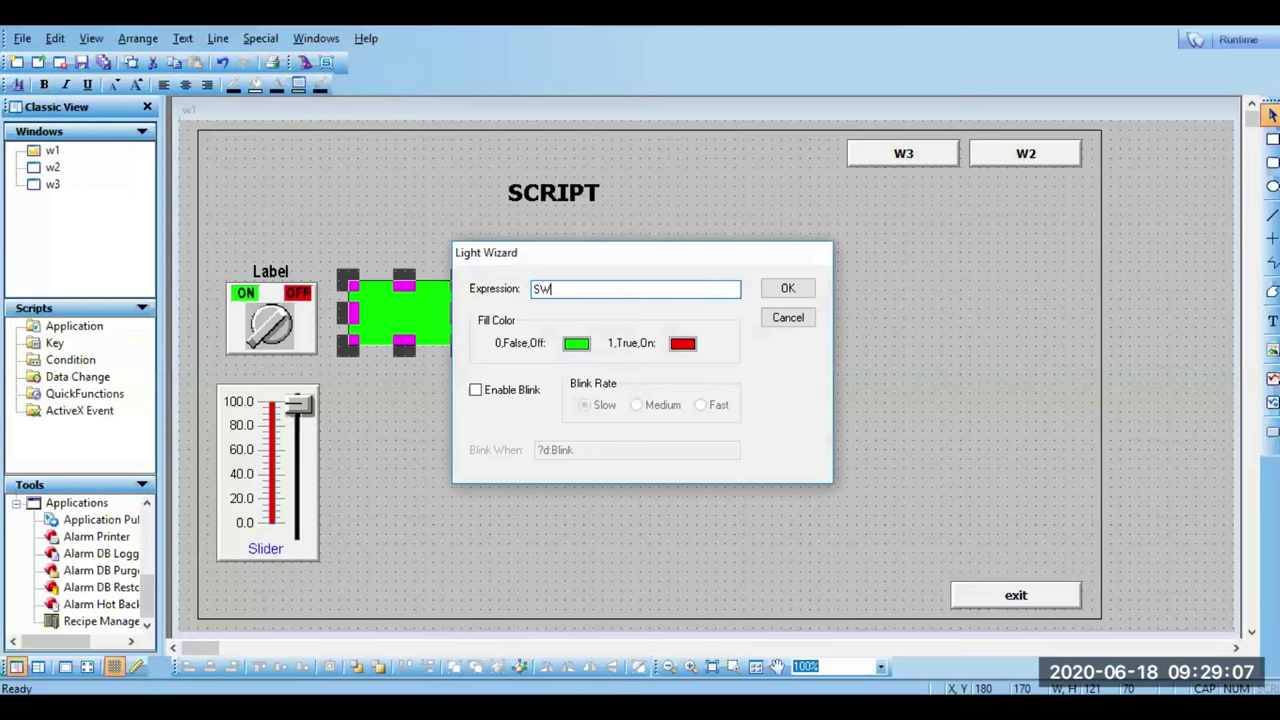
key("BackSpace")
key("BackSpace")
double_click(593, 291)
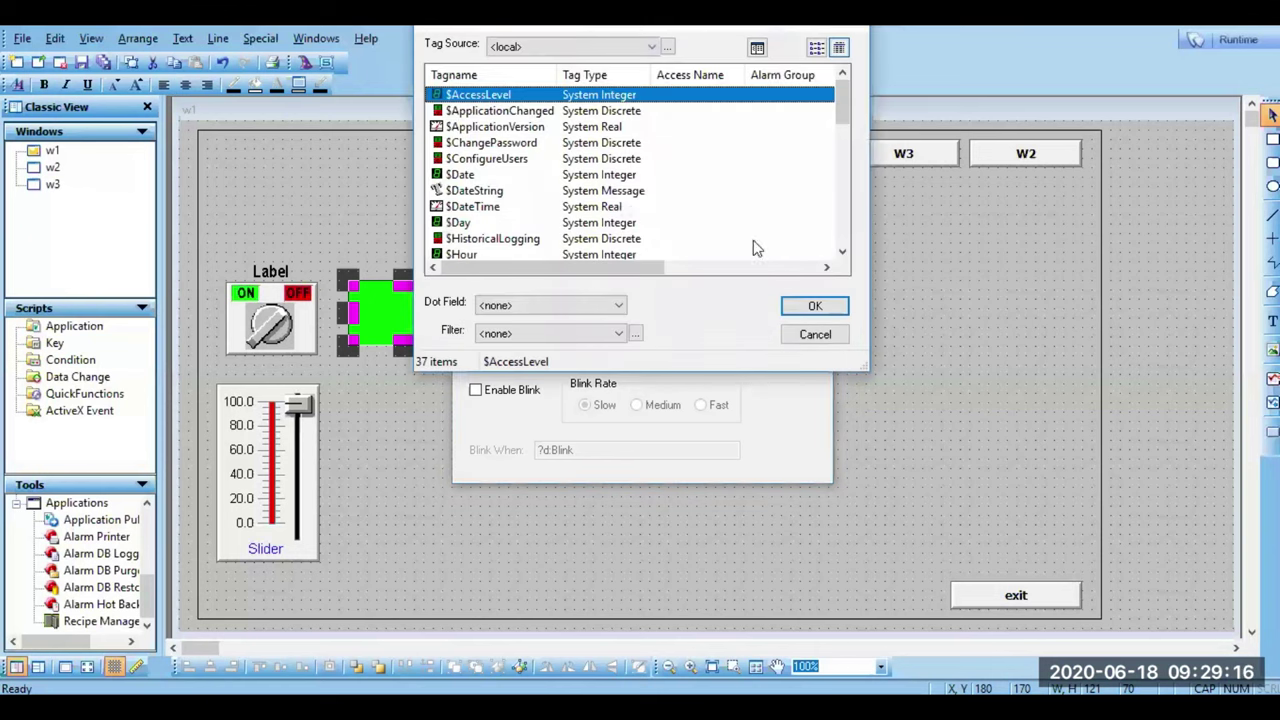
scroll(847, 238, "down", 9)
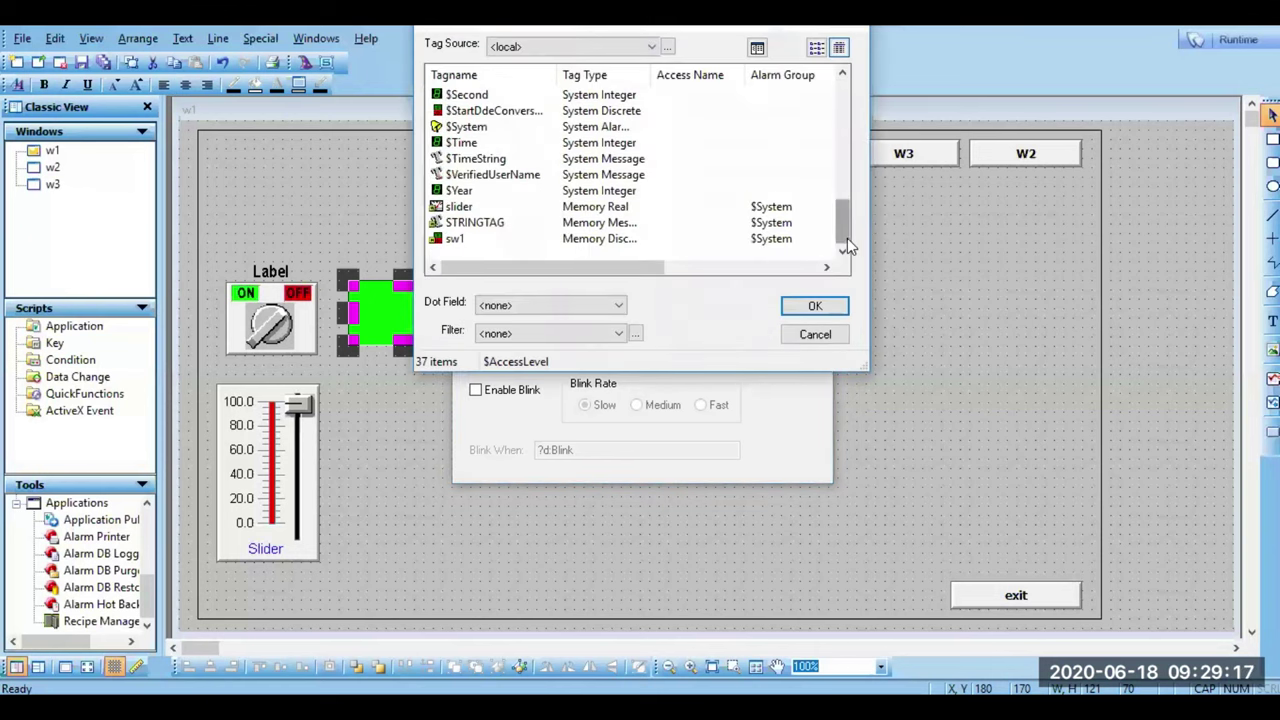
double_click(470, 243)
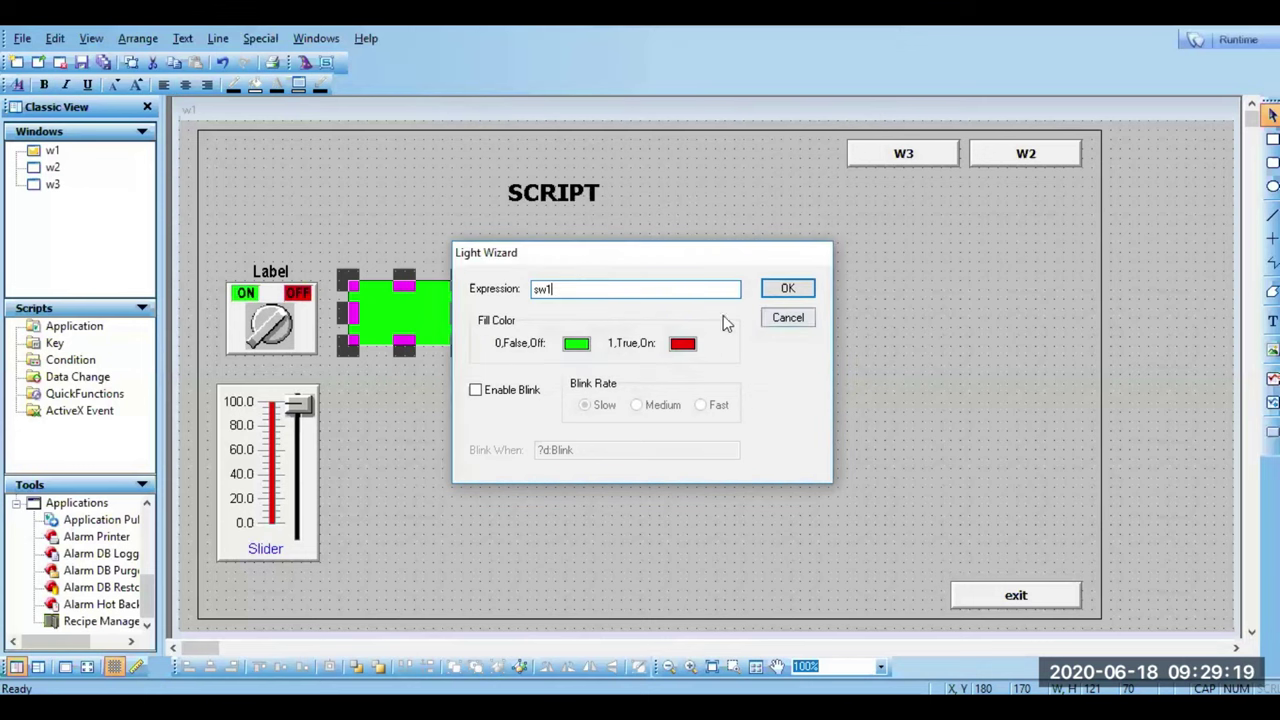
Step: Set the light panel's fill colour to red for off and green for on, and apply the settings
left_click(576, 345)
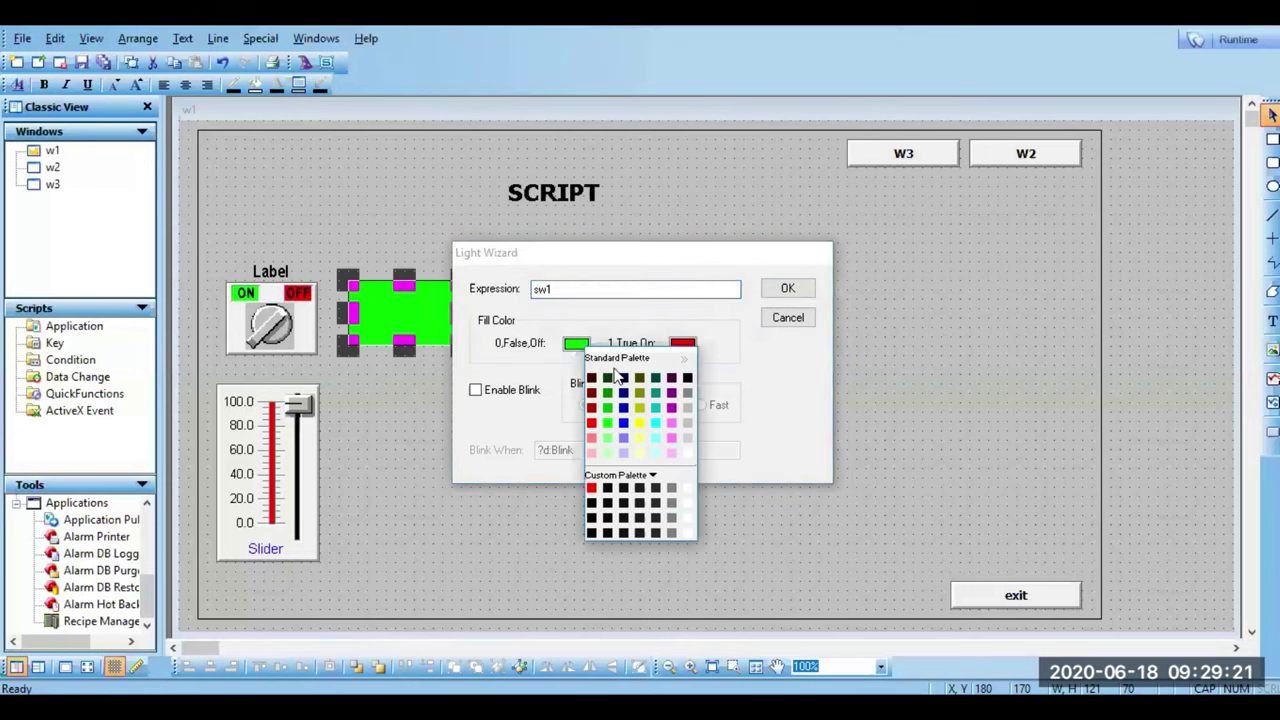
left_click(591, 422)
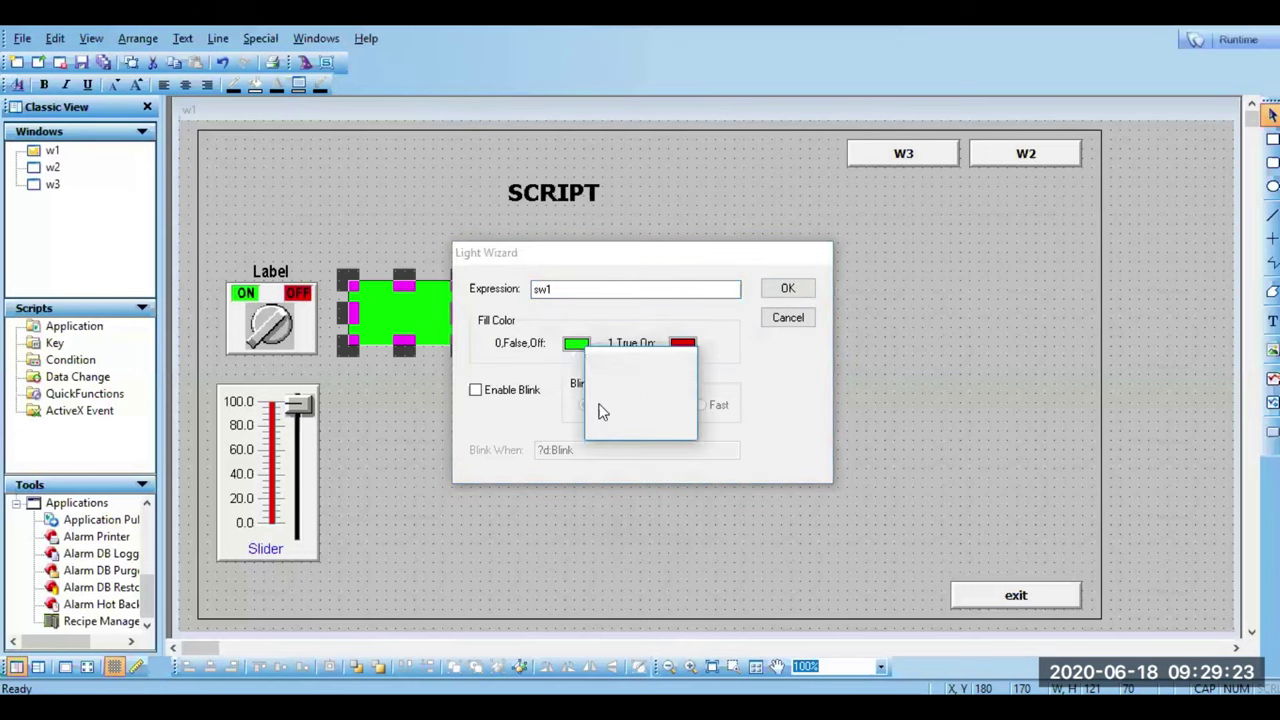
left_click(682, 343)
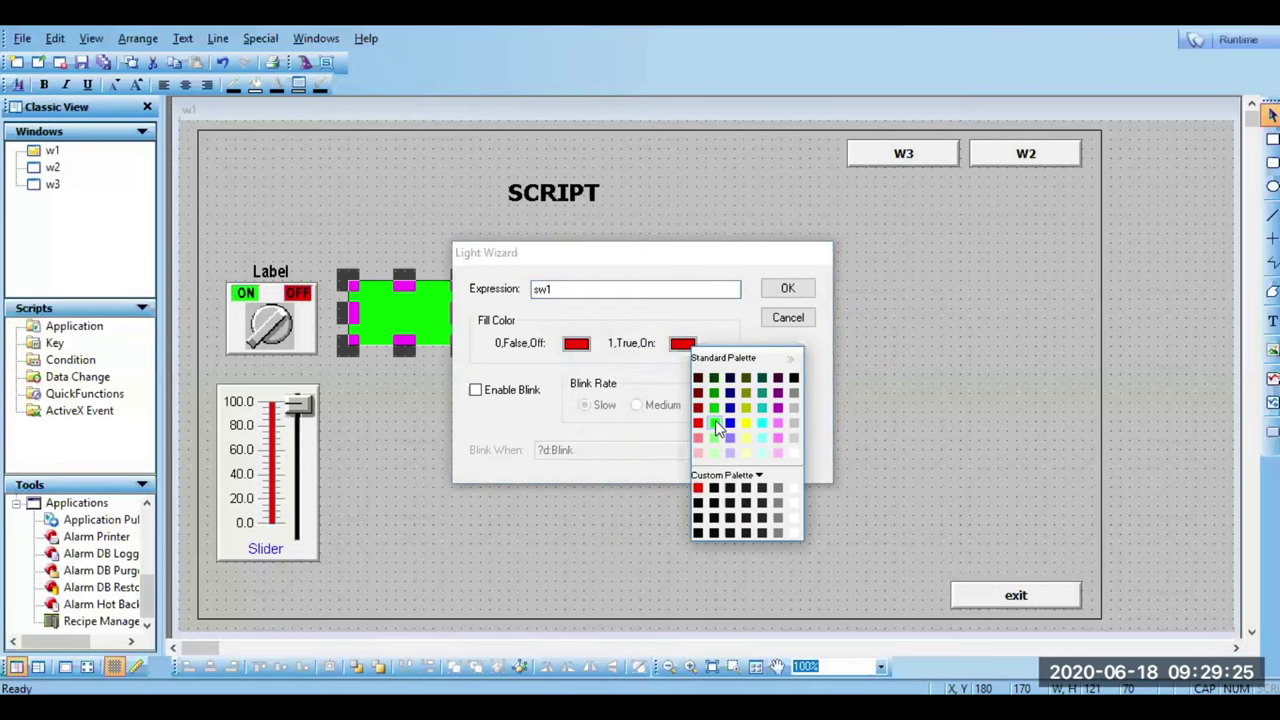
left_click(716, 425)
left_click(787, 288)
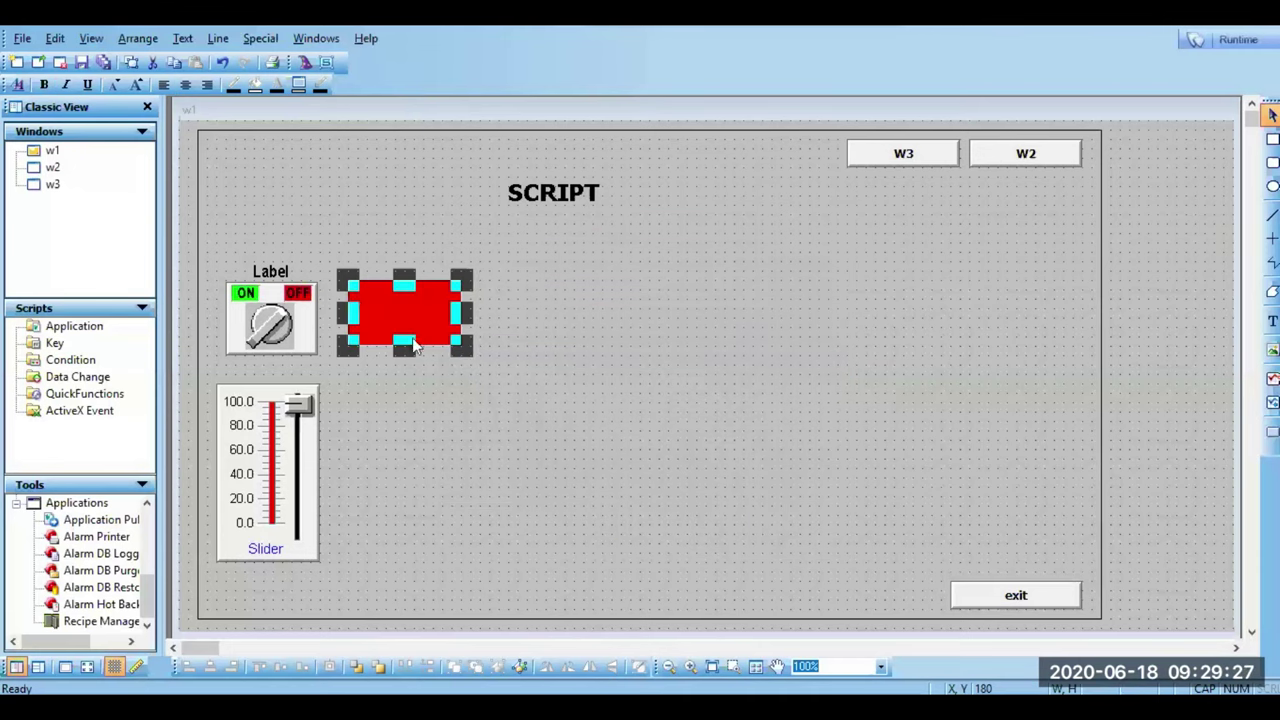
left_click(486, 419)
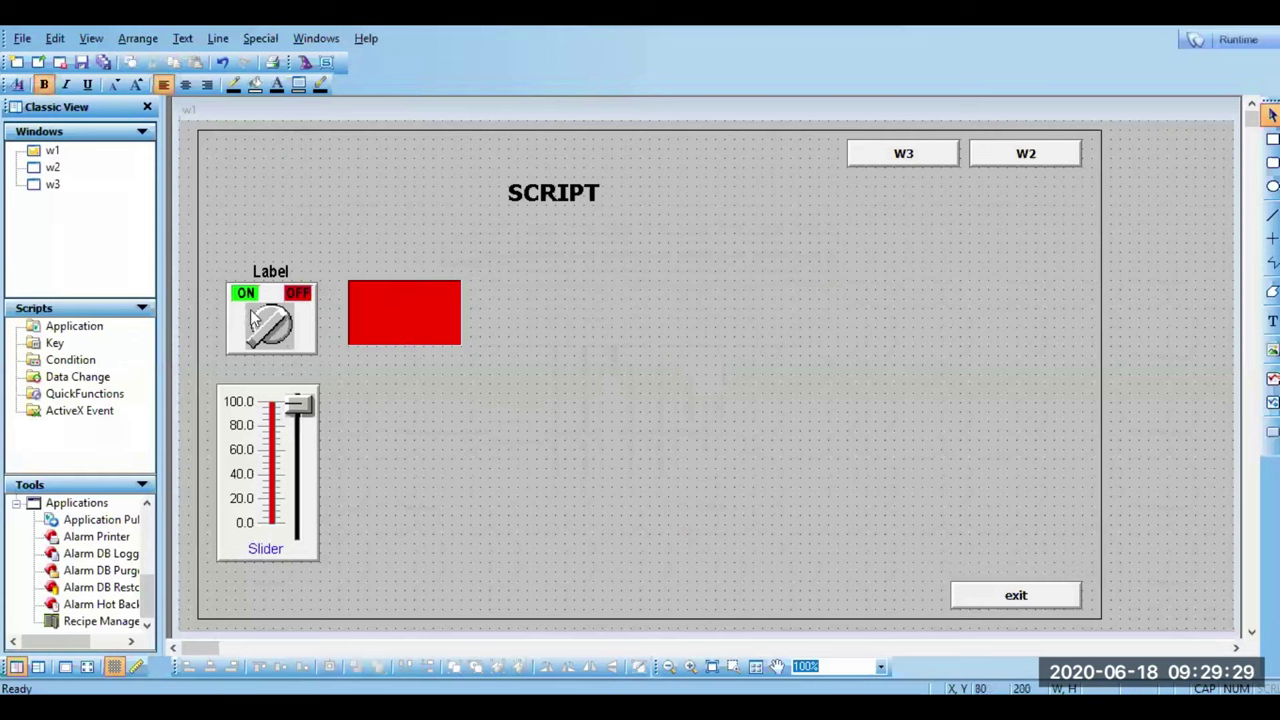
Step: Move the light panel and the switch toward the middle of w1, placing the switch at about X 300, Y 160
left_click(255, 318)
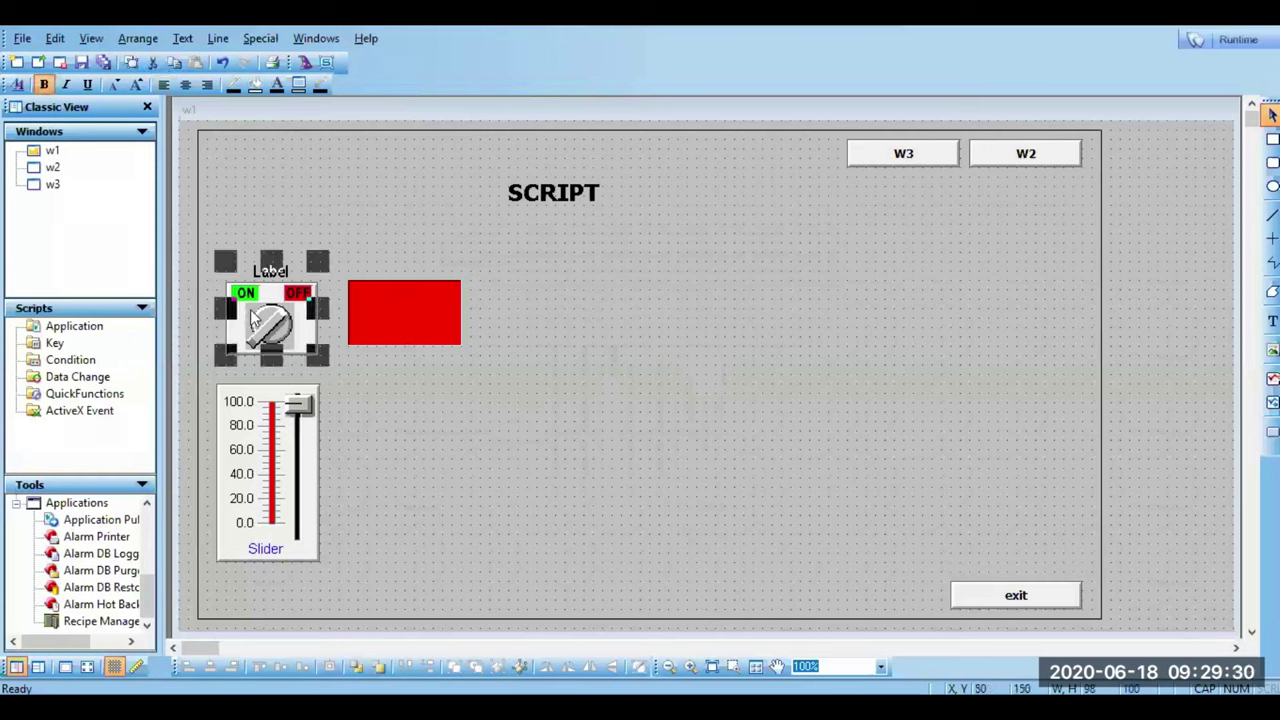
left_click(437, 346)
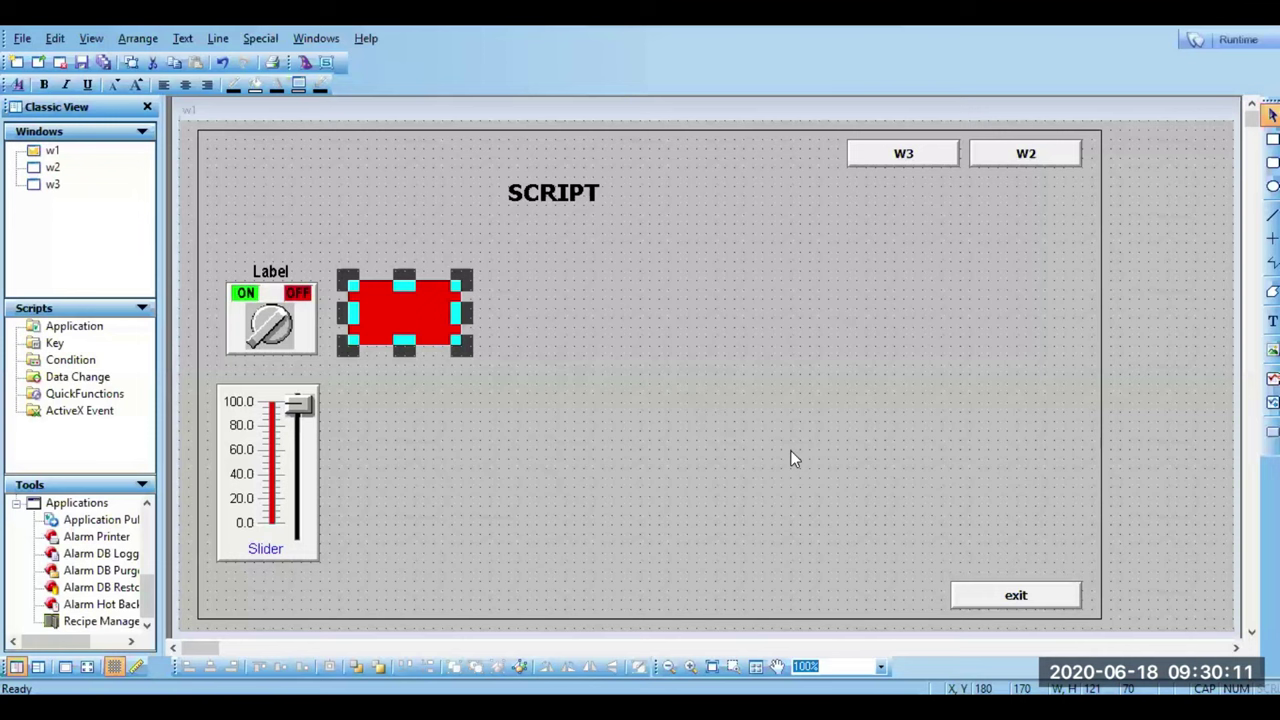
left_click(743, 447)
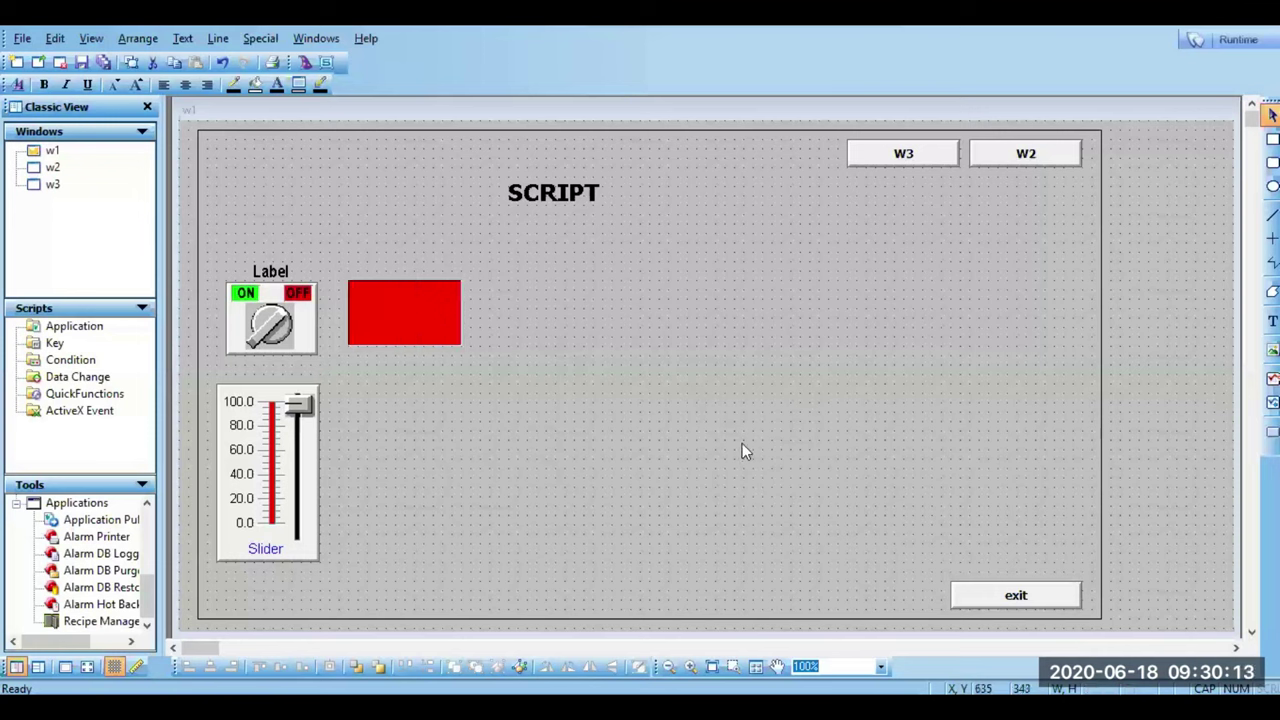
left_click_drag(422, 300, 705, 309)
left_click(390, 368)
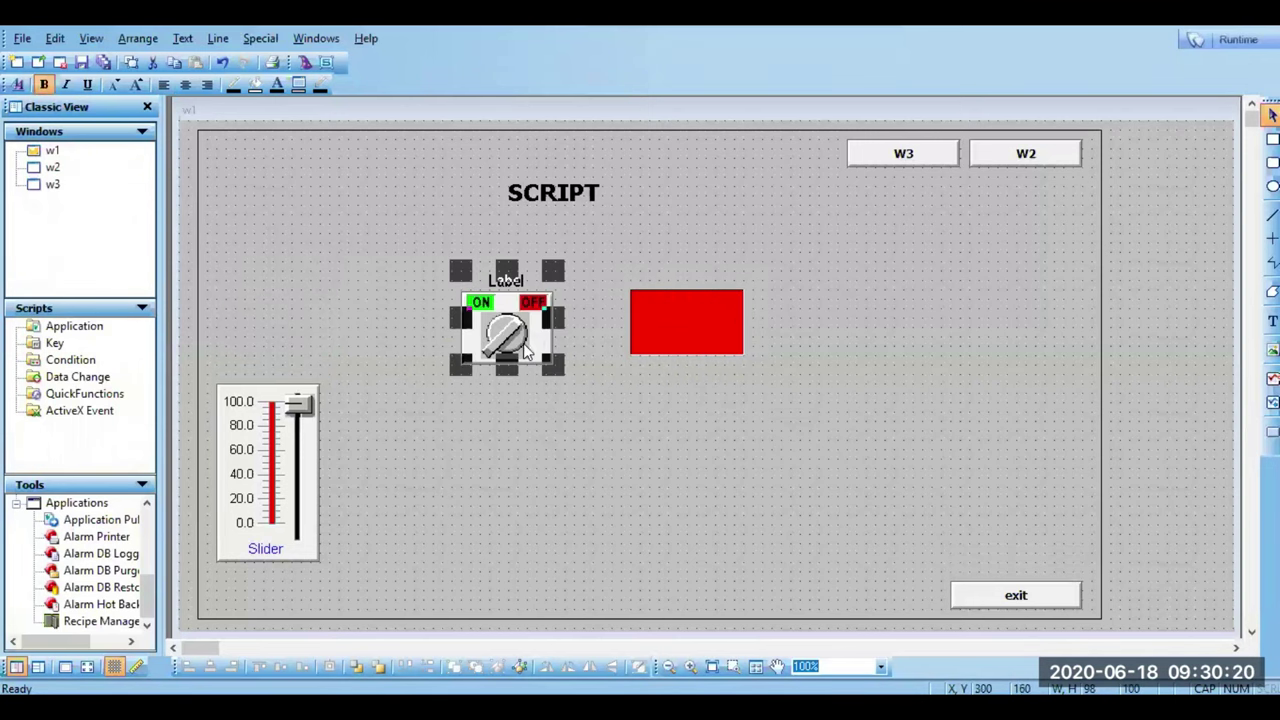
Step: Open the switch's settings for editing its Switch Label
double_click(527, 347)
left_click(696, 339)
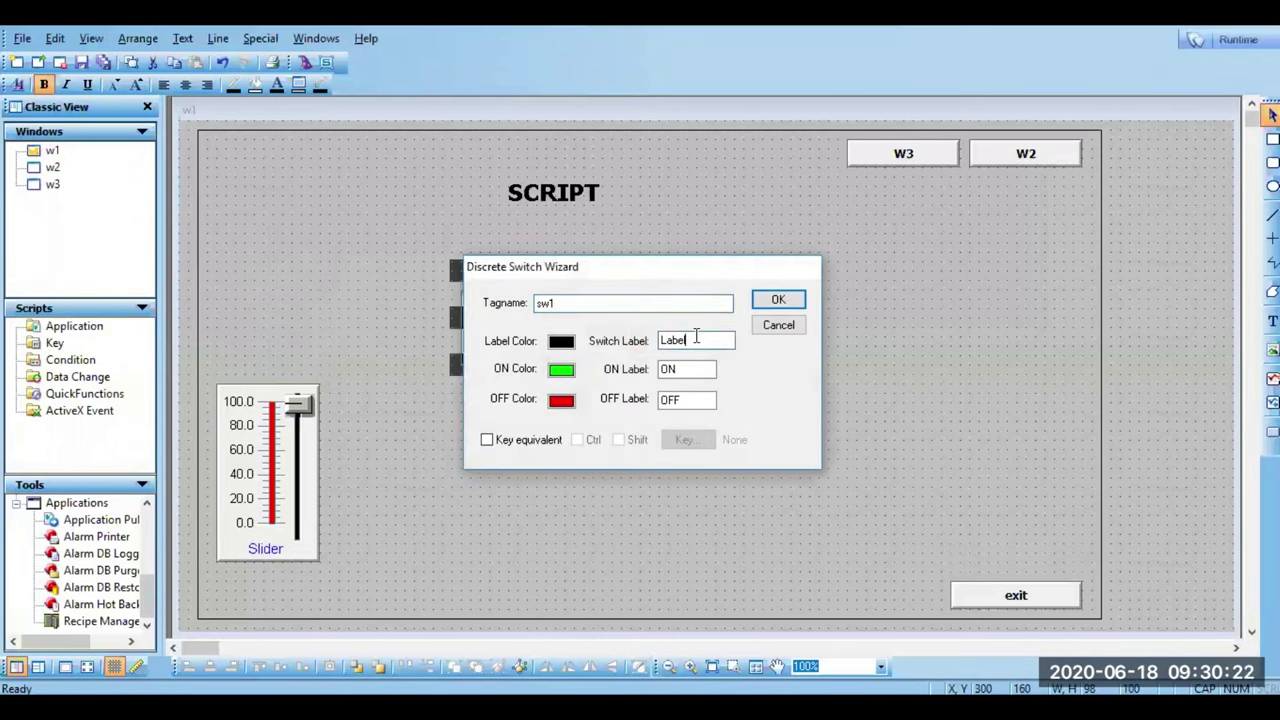
Step: Set the discrete switch's label to SWITCH and apply the wizard settings
key("BackSpace")
key("BackSpace")
key("BackSpace")
key("BackSpace")
key("BackSpace")
type("SWITCH")
left_click(790, 299)
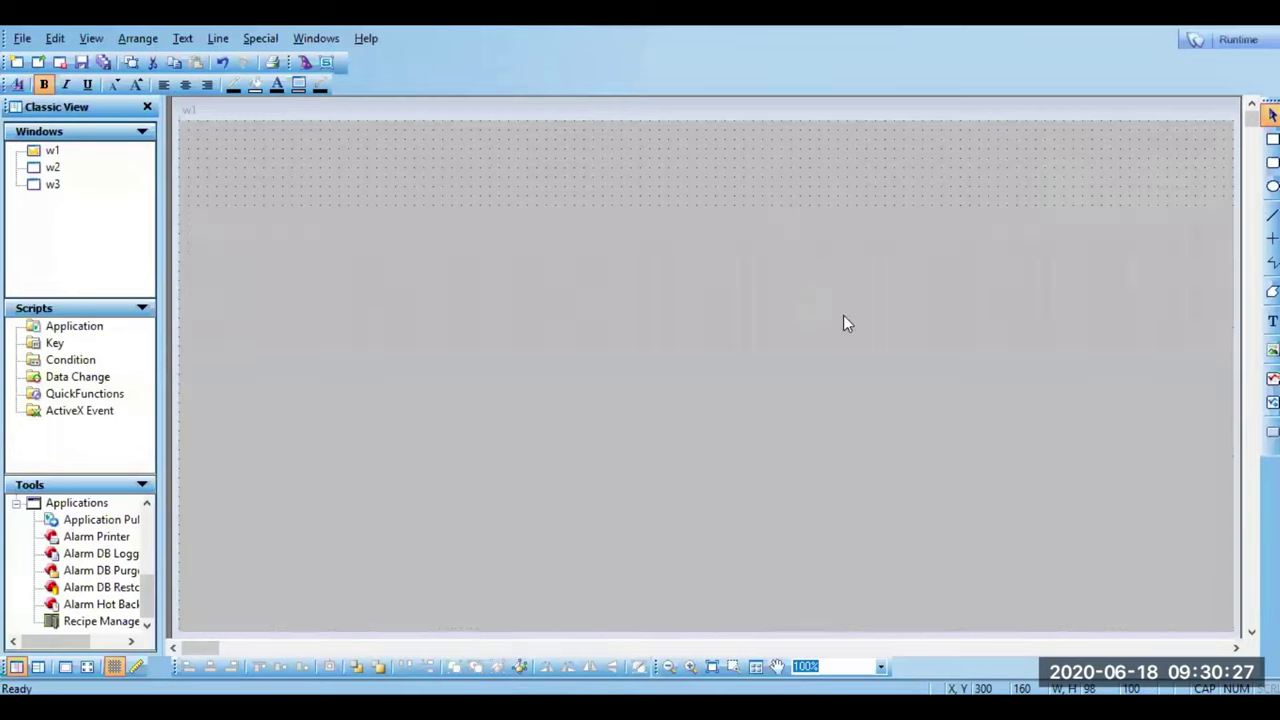
Step: Add the text label LAMP just above the red light
left_click(1272, 320)
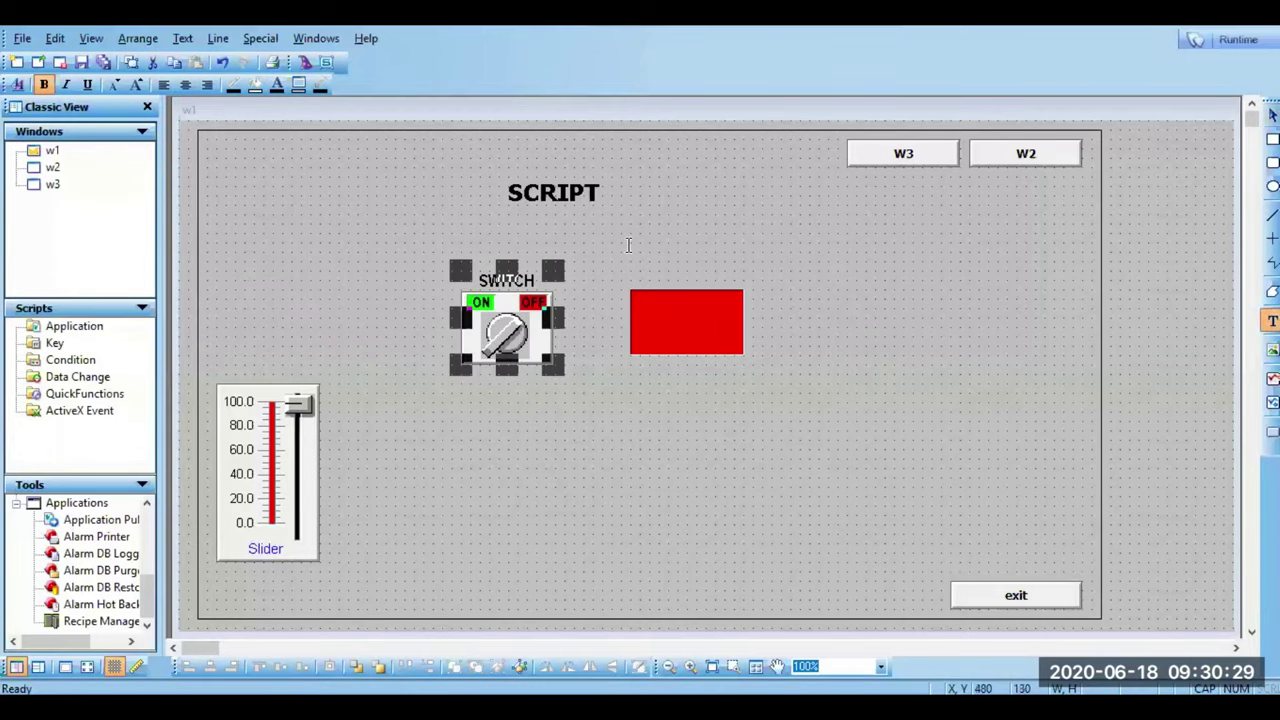
left_click(658, 268)
type("LAMP")
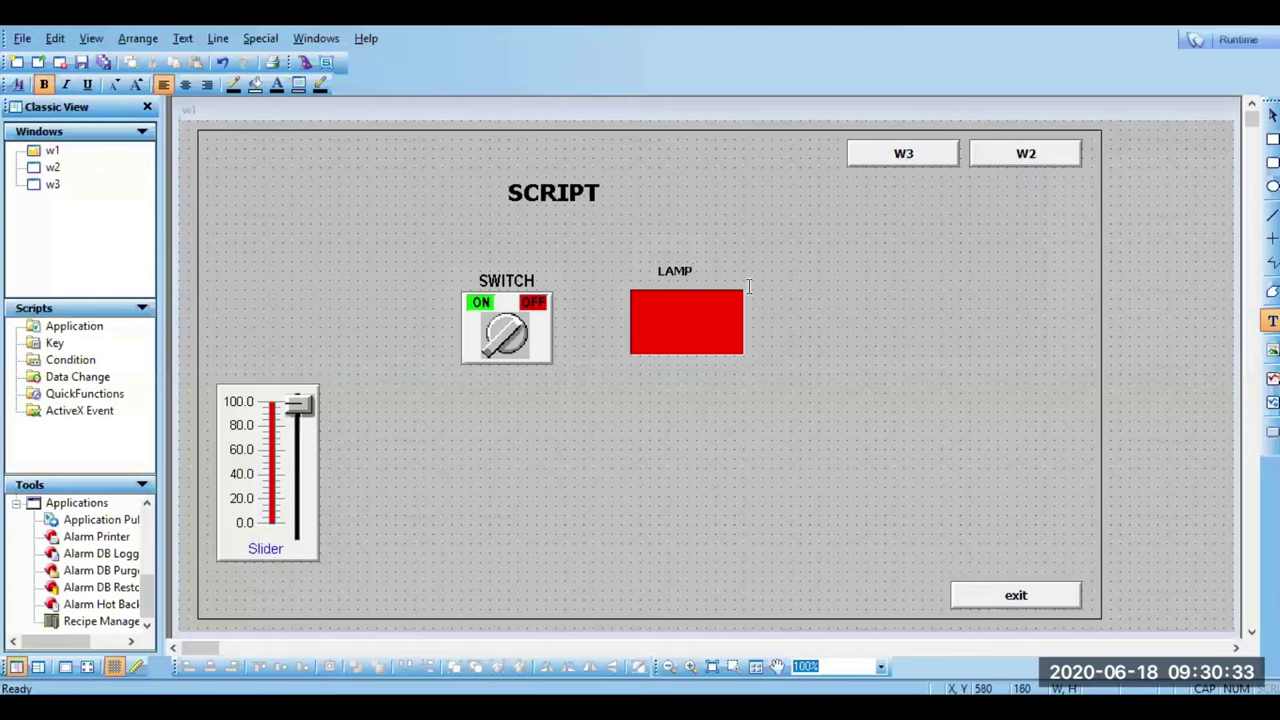
key("Escape")
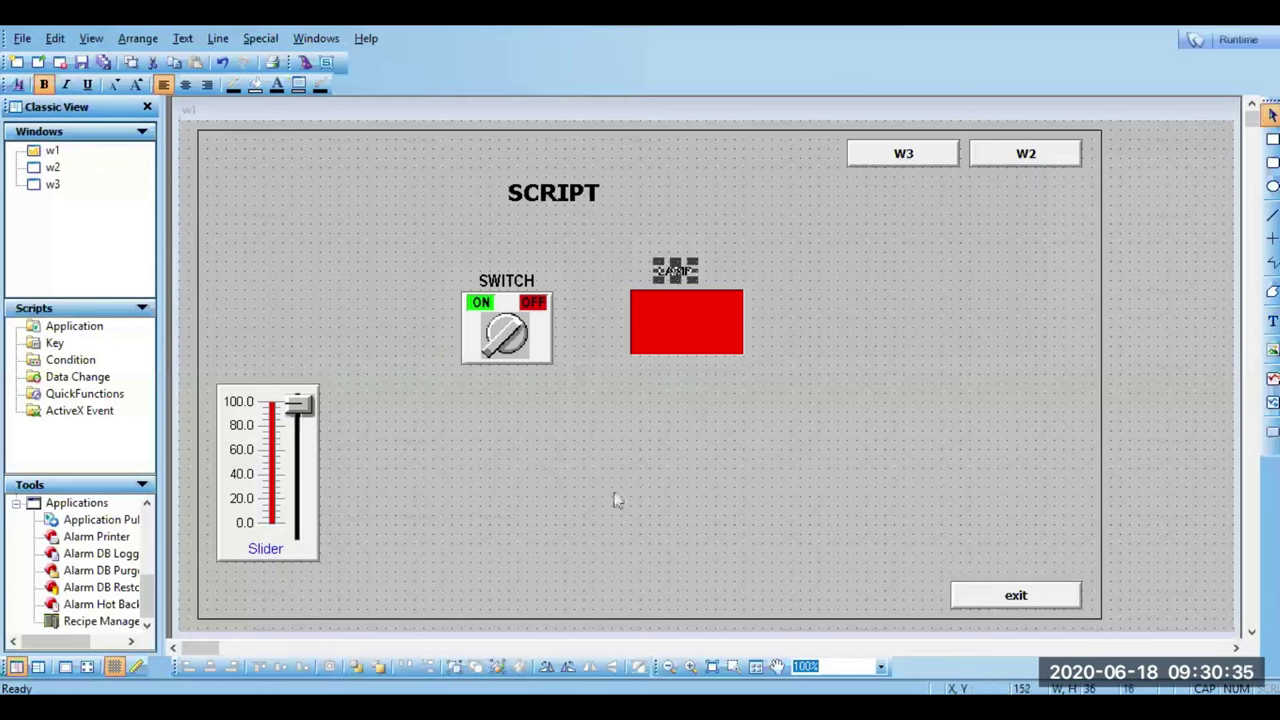
left_click(613, 496)
Step: Check the tagname assigned to the switch in its wizard settings
left_click(508, 338)
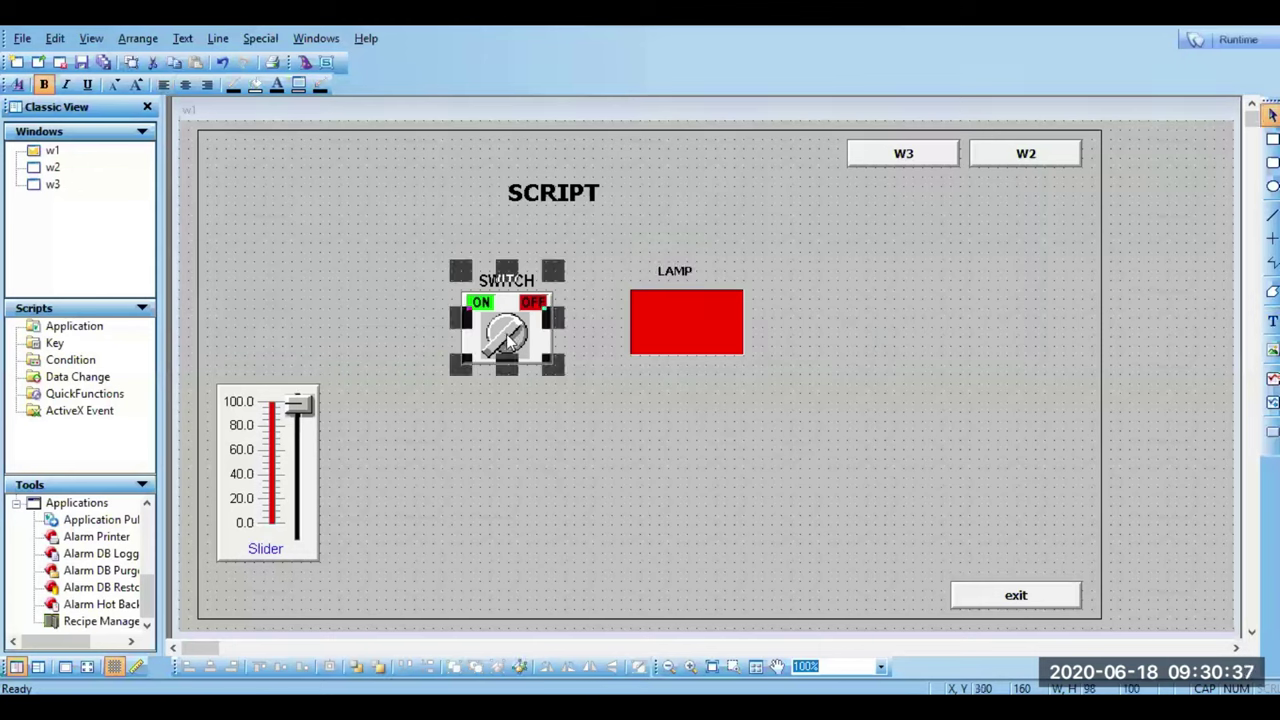
double_click(508, 338)
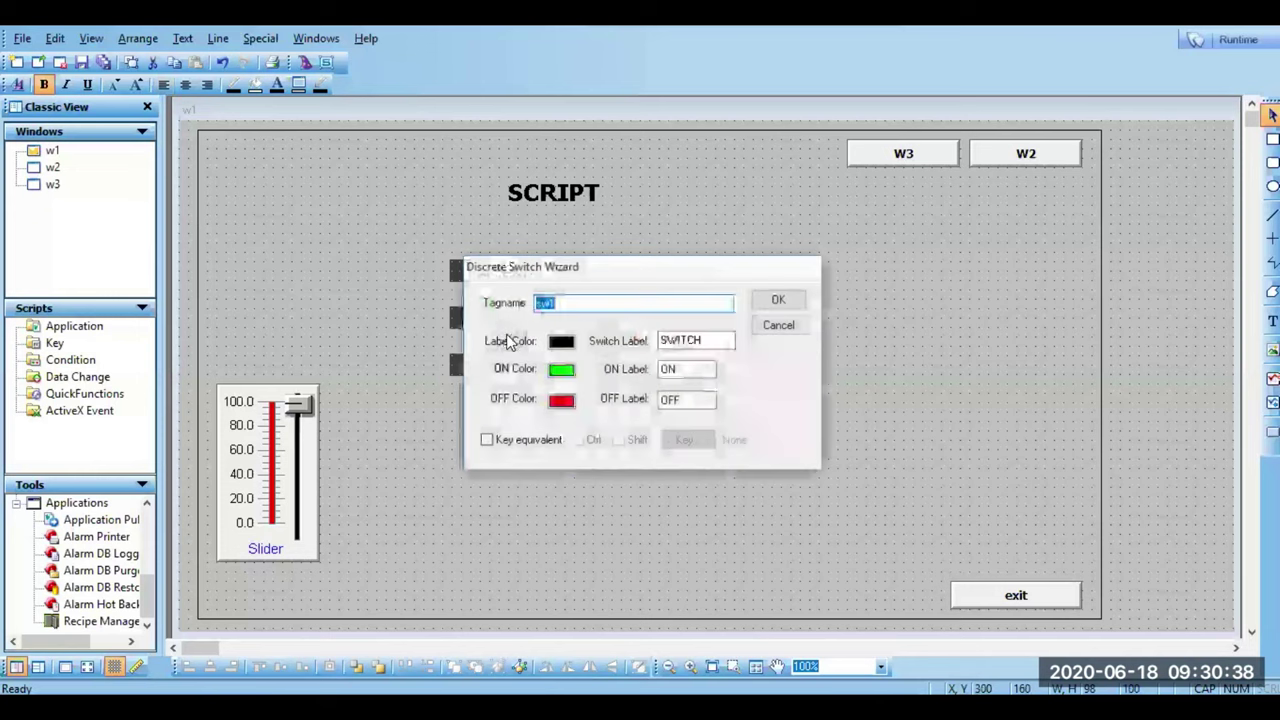
left_click(618, 304)
left_click(796, 301)
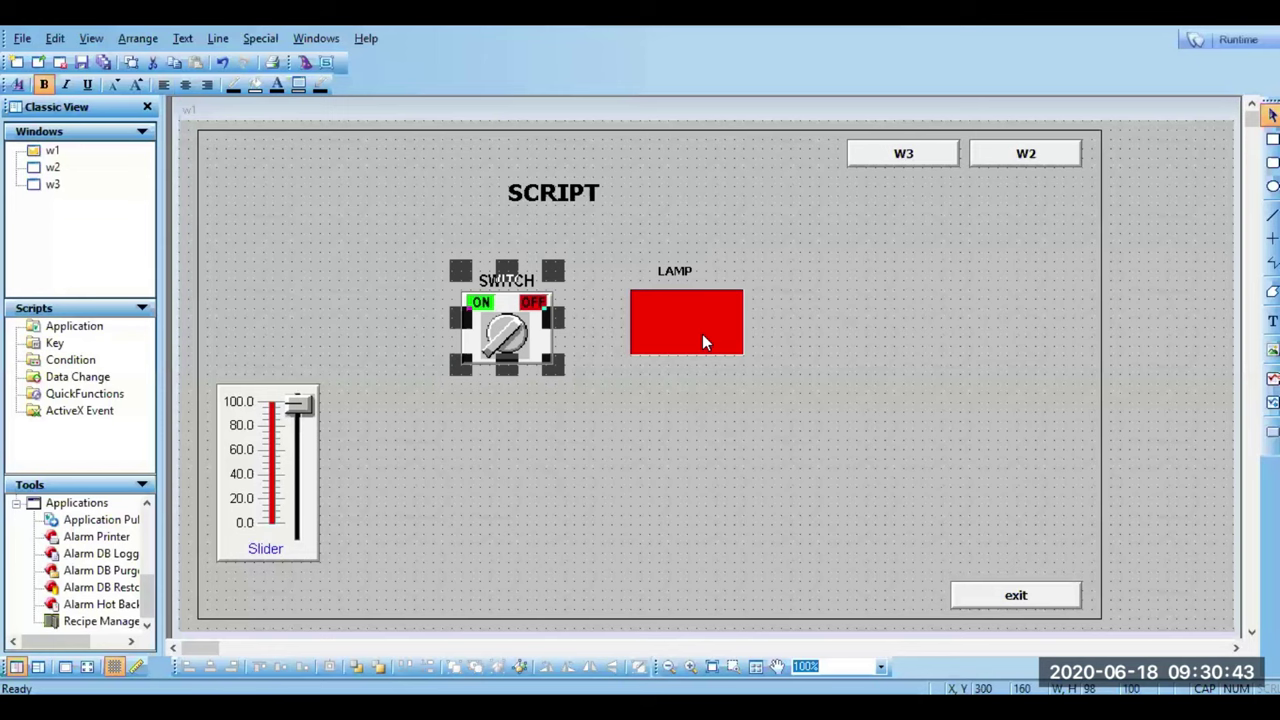
Step: Set the red light's expression to L1 and define L1 as a new Memory Discrete tag
double_click(702, 334)
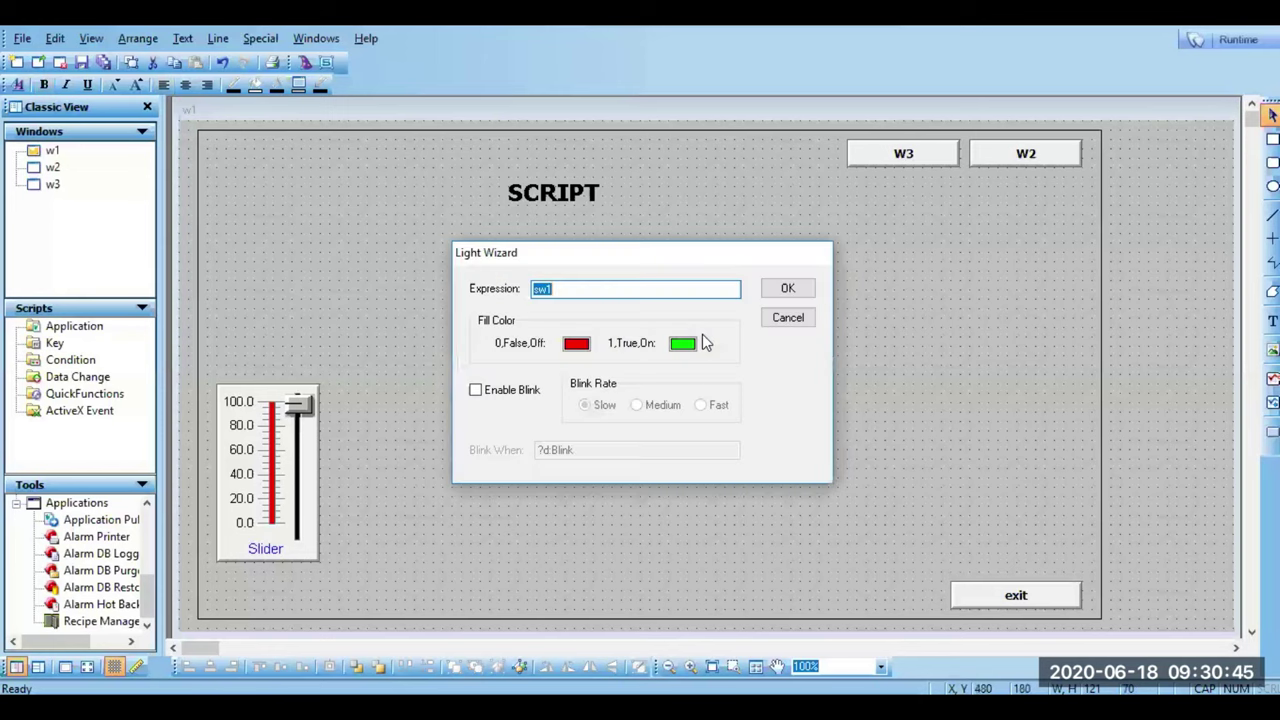
type("L1")
left_click(789, 289)
left_click(608, 398)
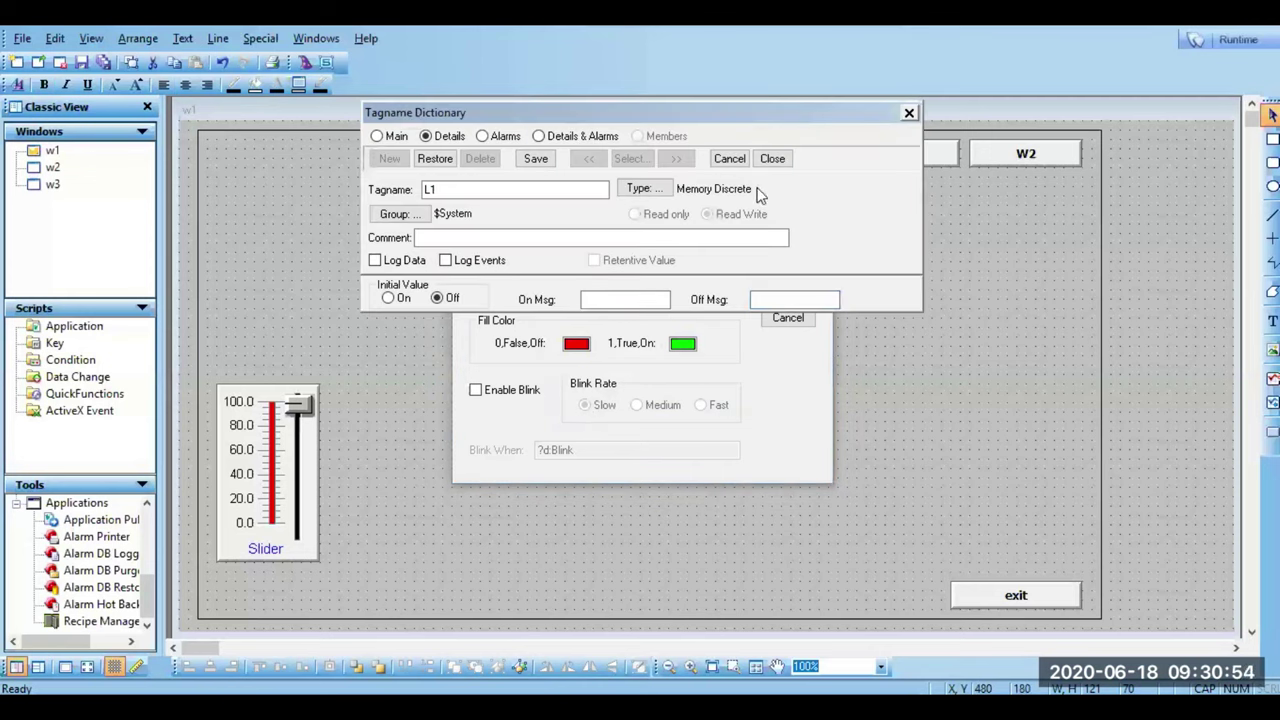
left_click(538, 160)
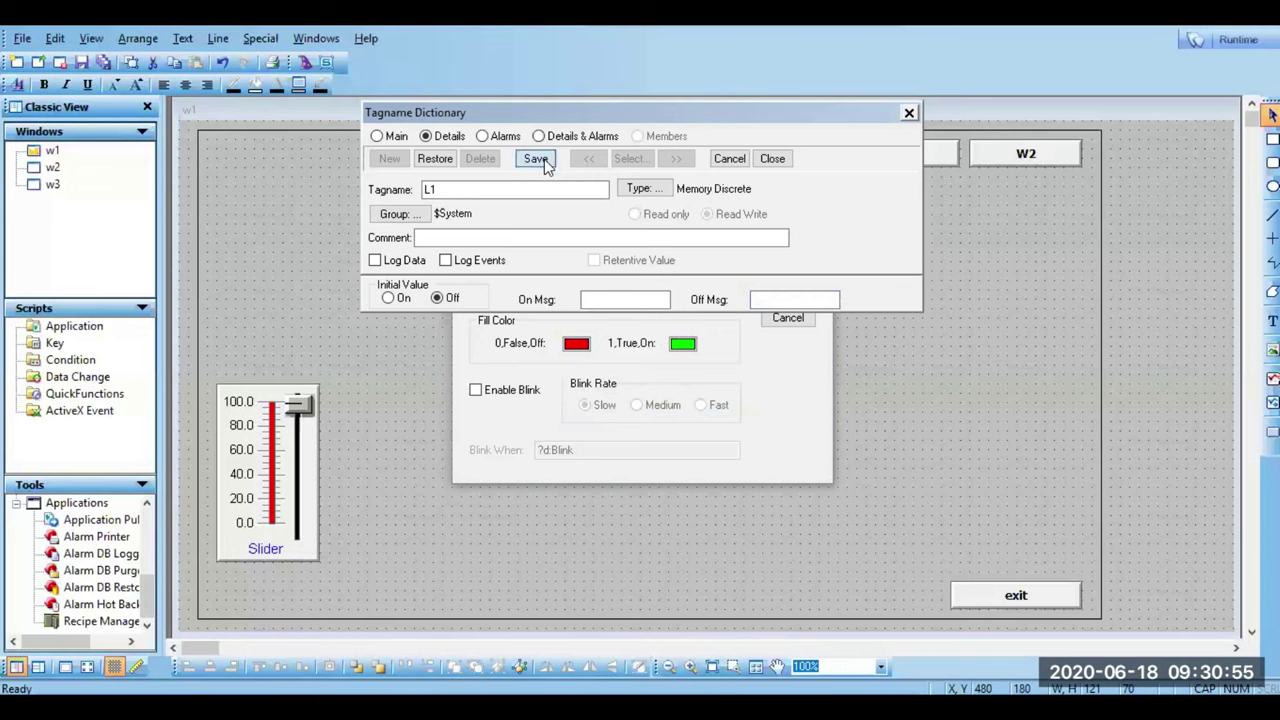
left_click(771, 160)
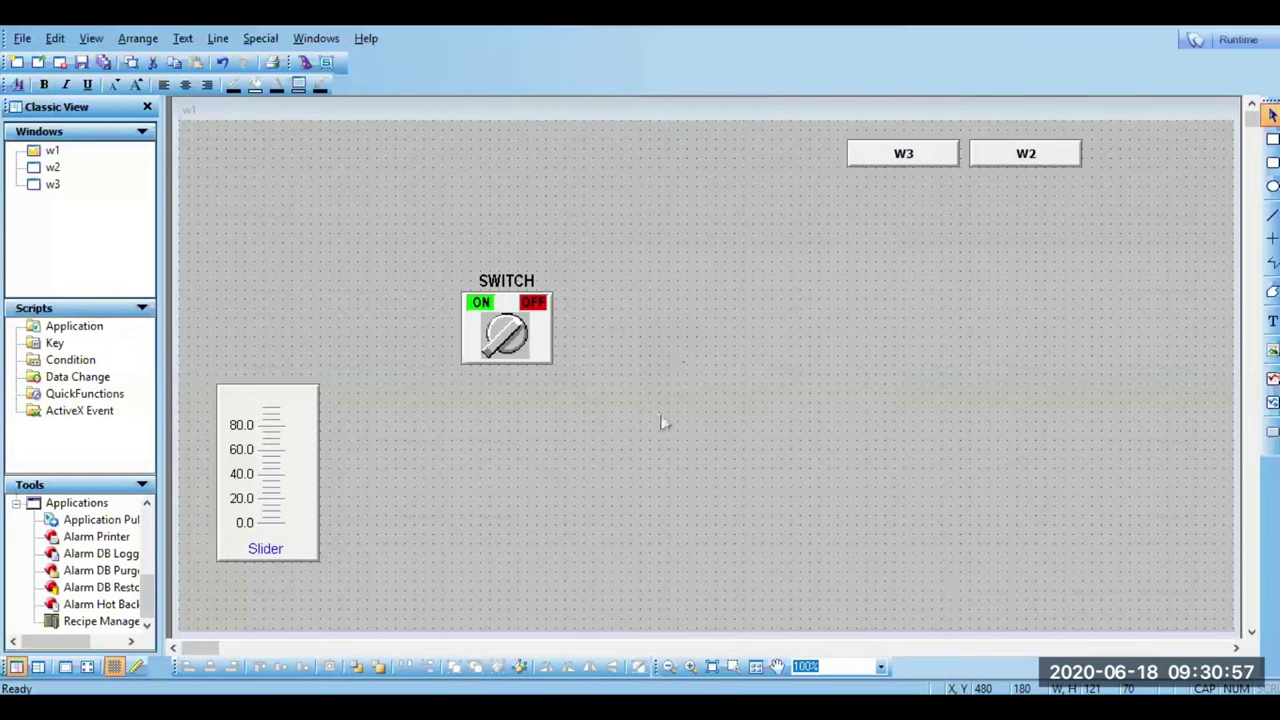
left_click(663, 433)
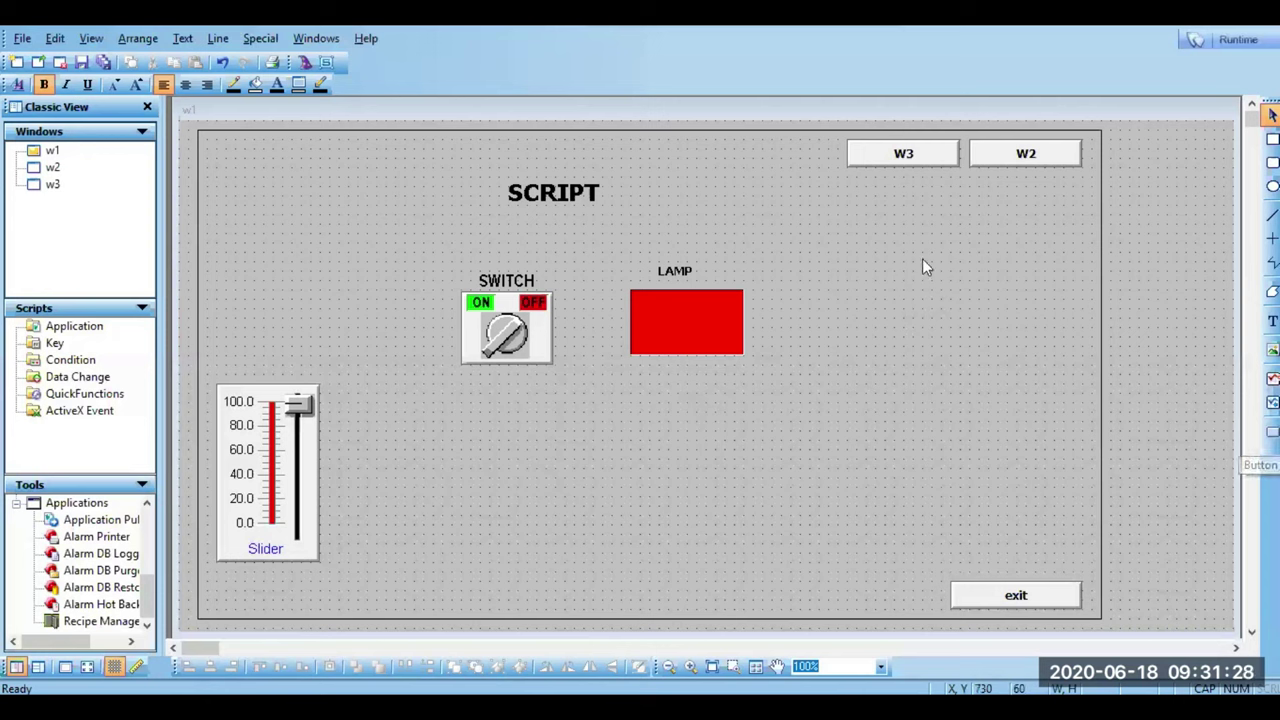
Step: Examine the exit button's action script and the definition of the sw1 tag used in it
double_click(990, 604)
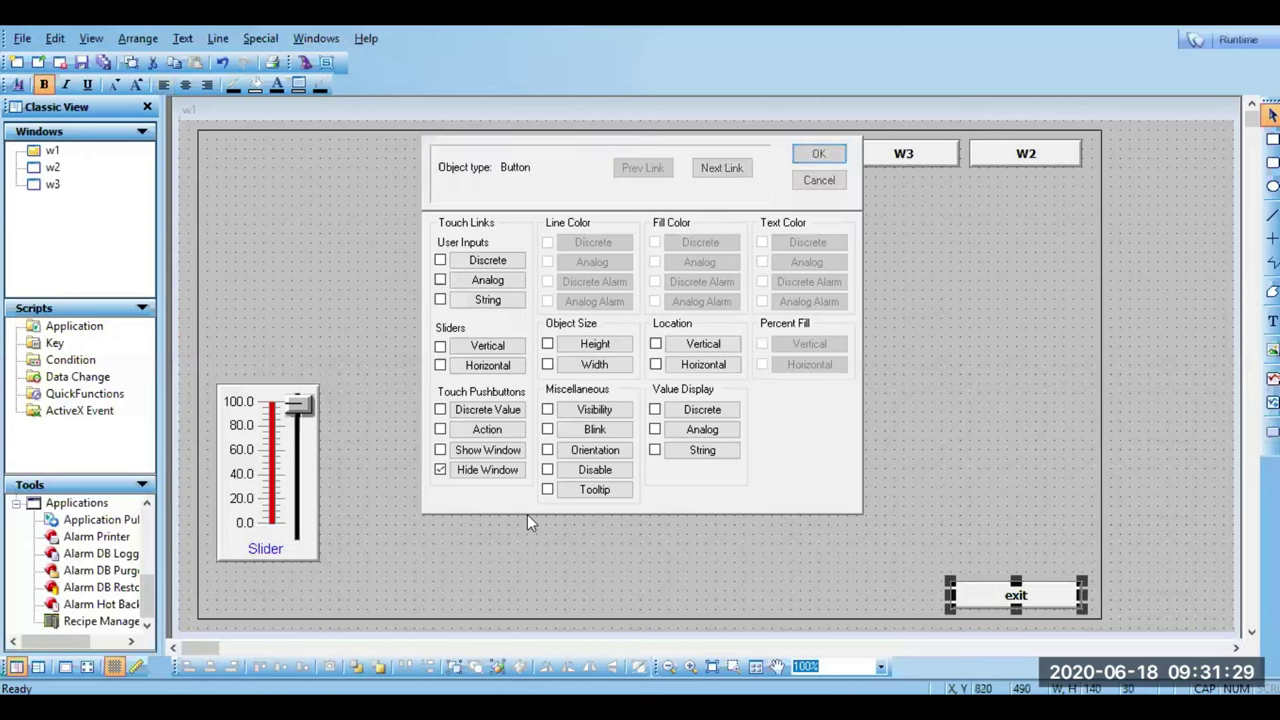
left_click(489, 430)
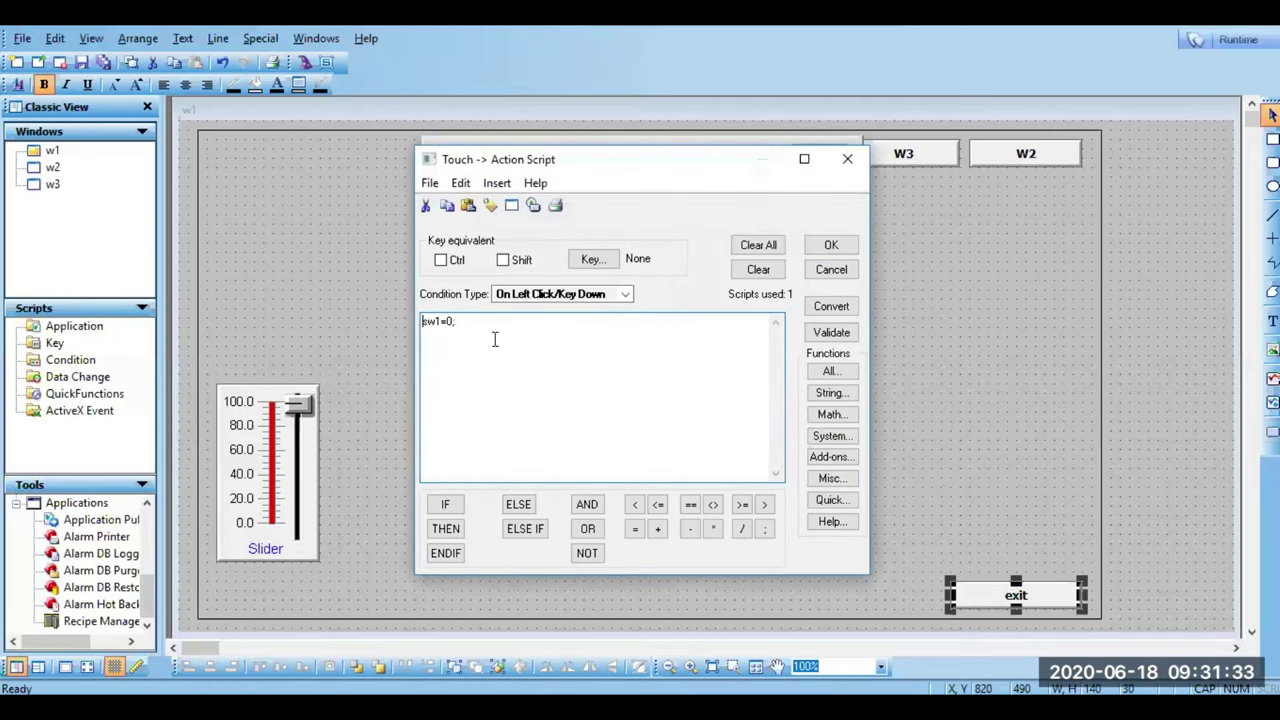
double_click(437, 320)
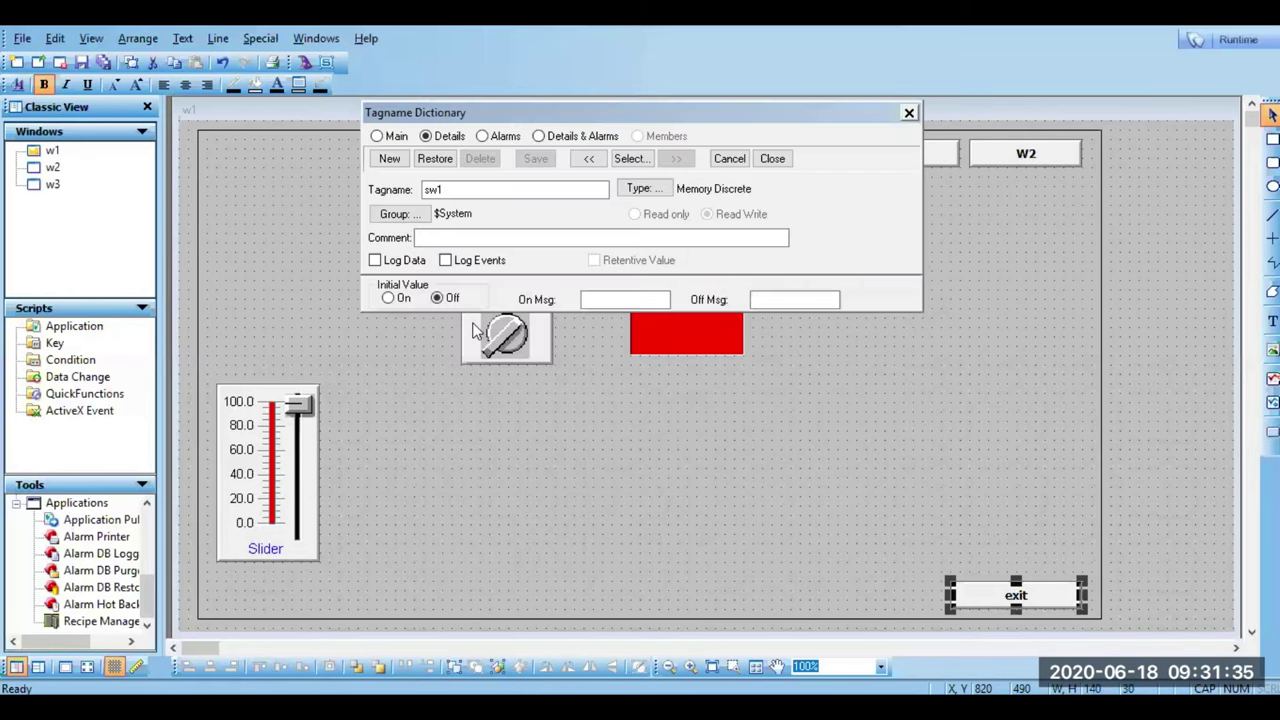
left_click(728, 160)
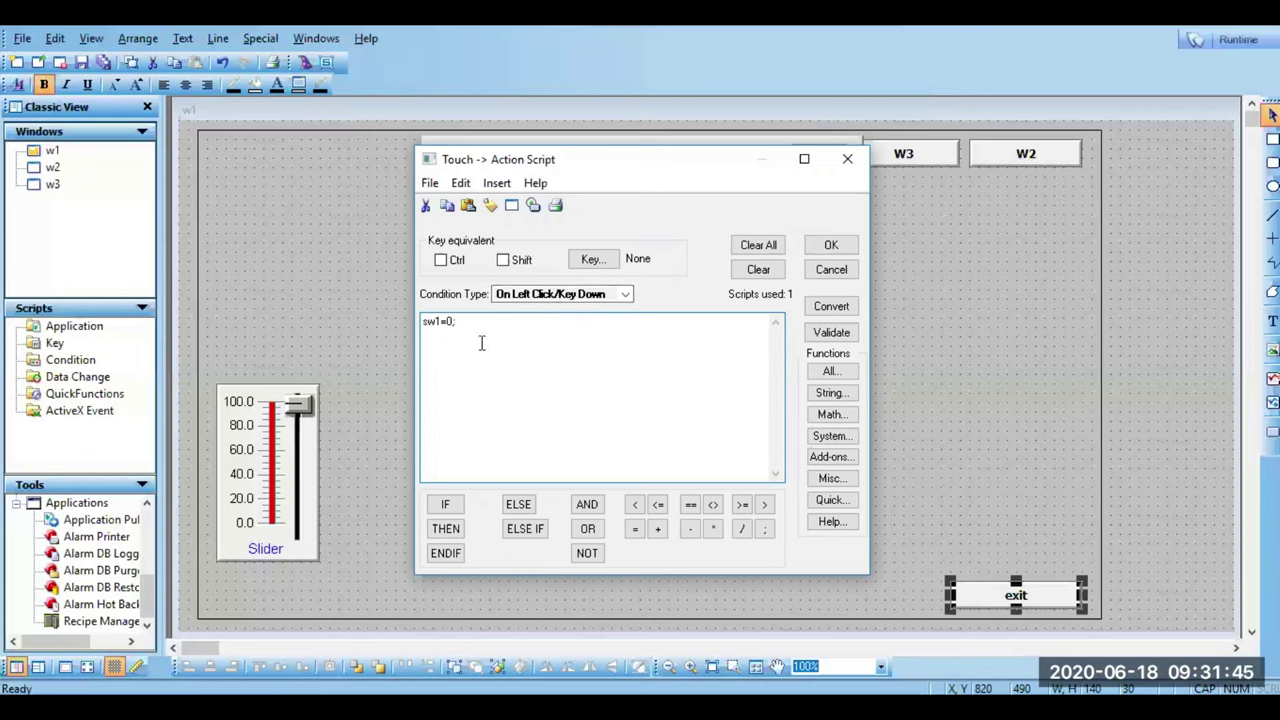
left_click(831, 270)
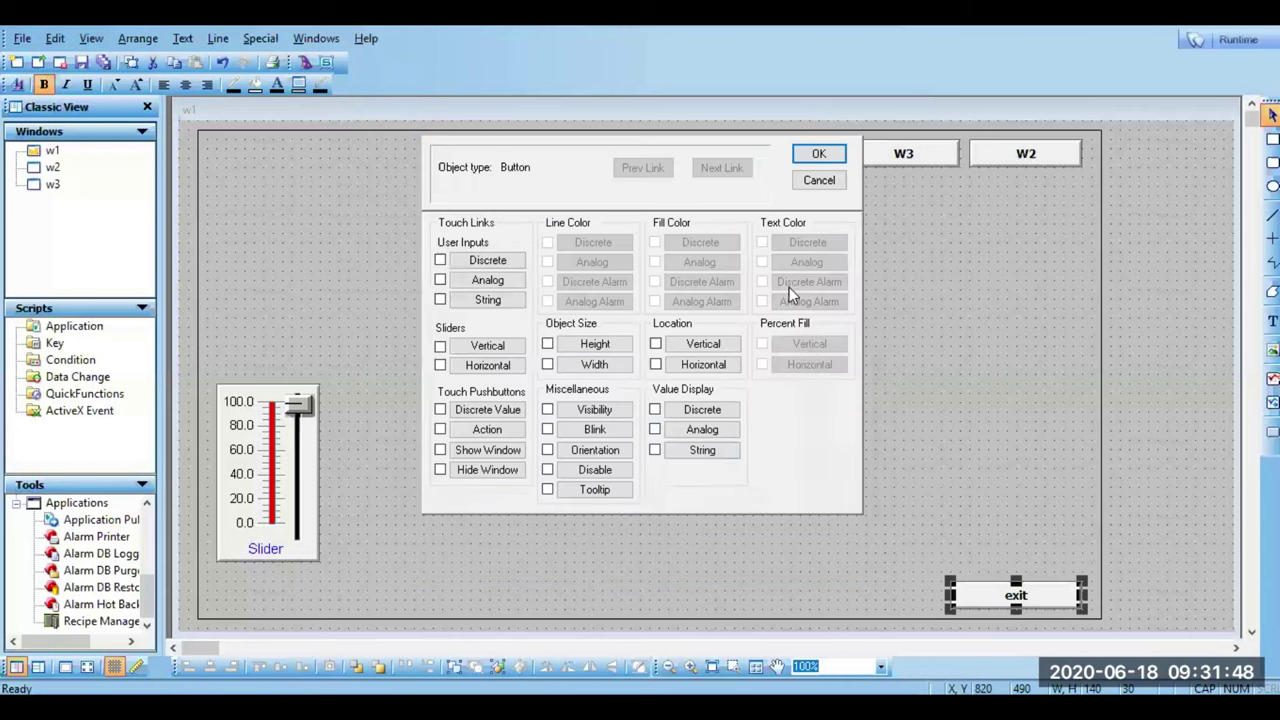
left_click(826, 184)
left_click(476, 337)
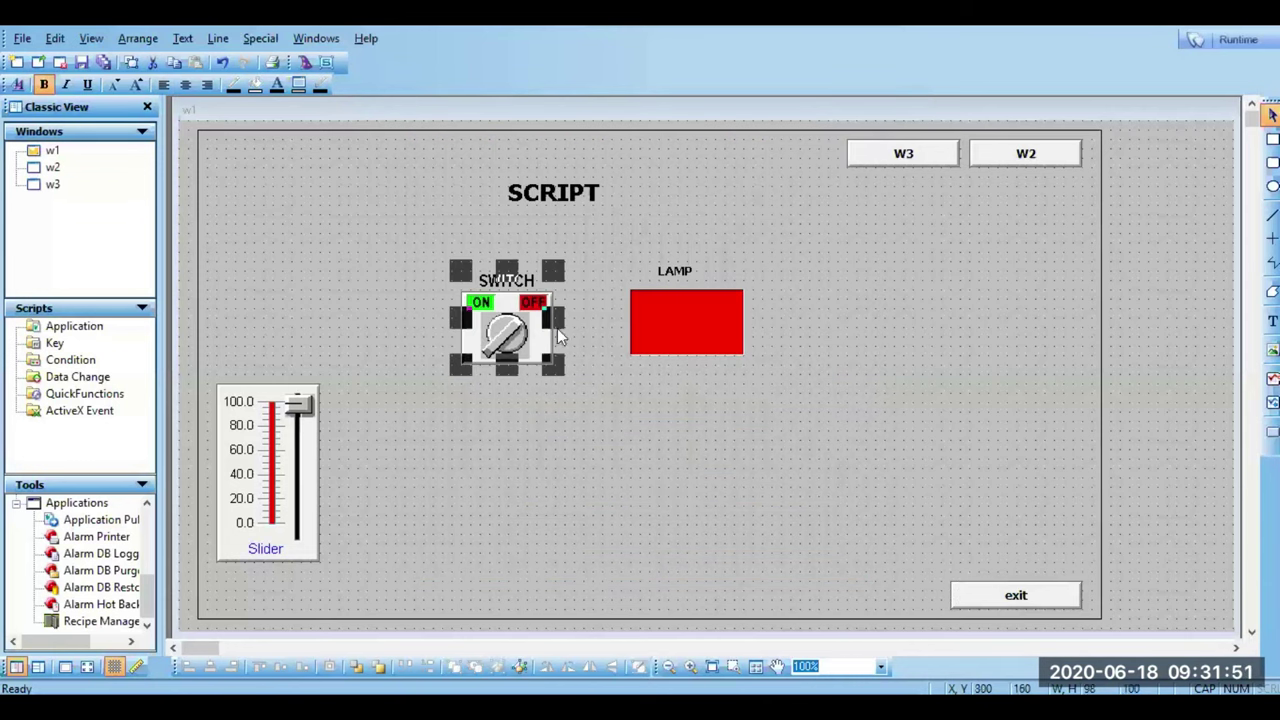
left_click(677, 337)
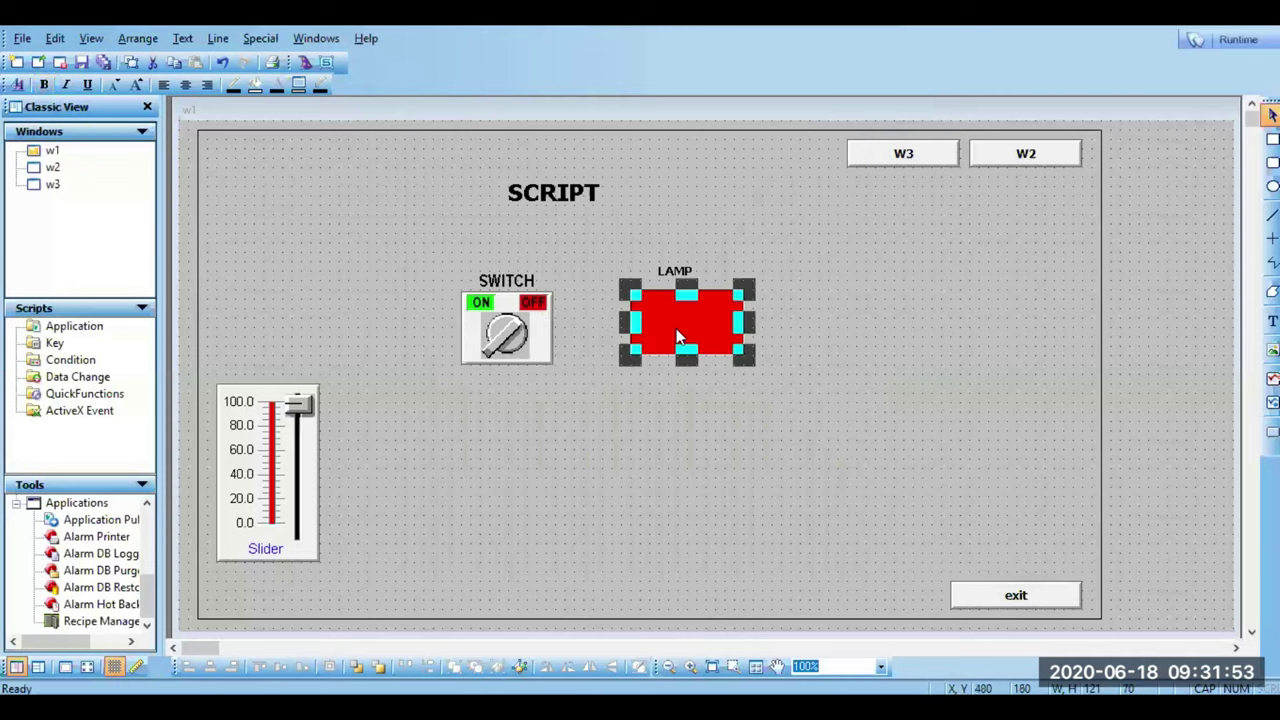
left_click(981, 395)
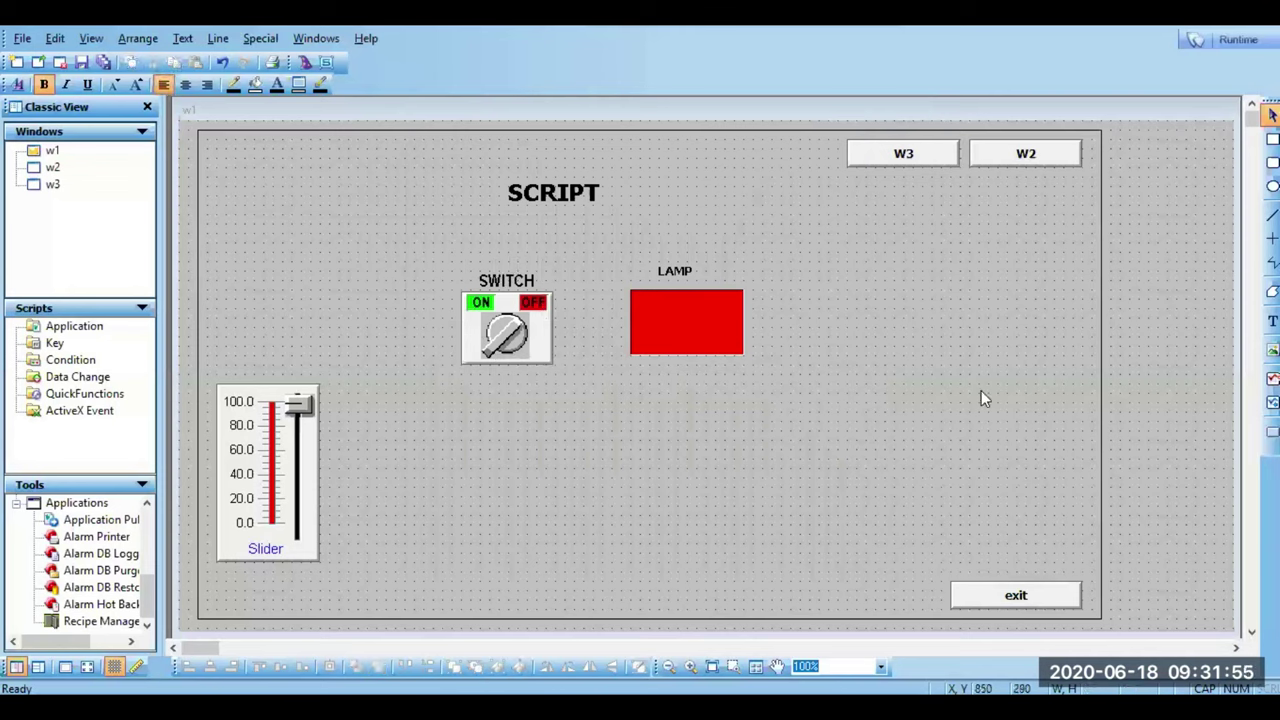
left_click(1272, 320)
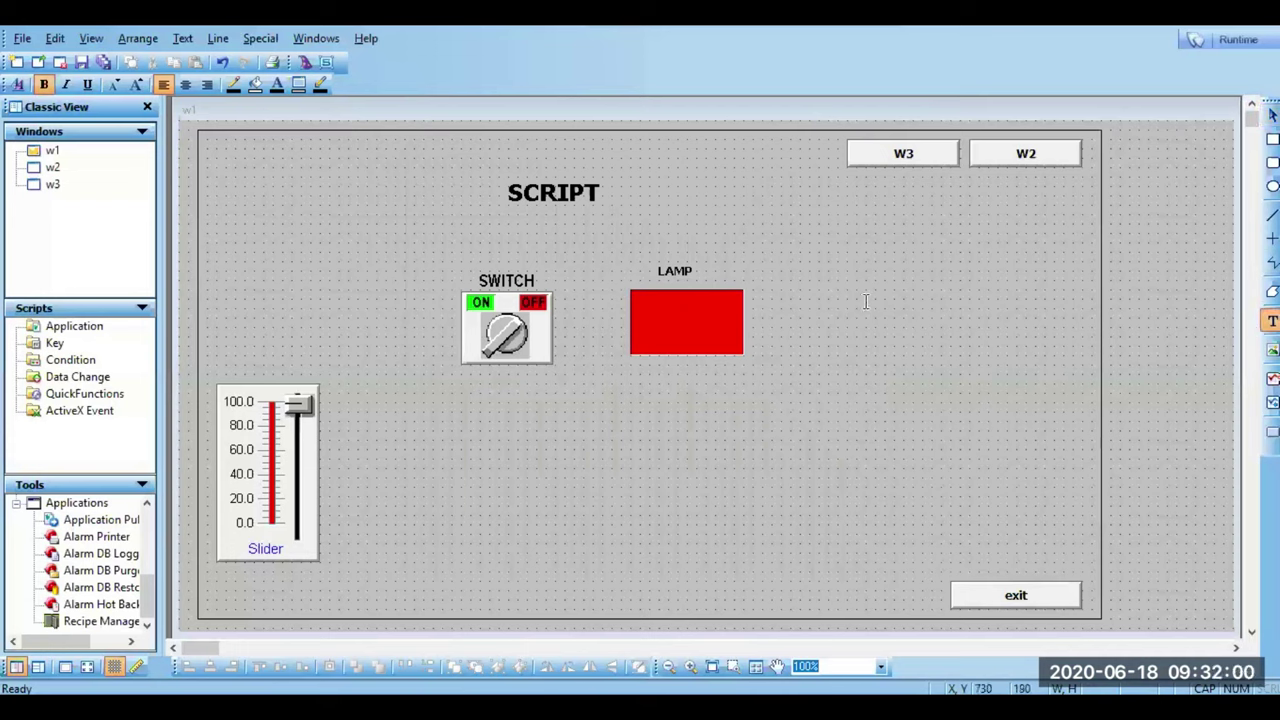
left_click(840, 281)
type("SYNATX")
key("Escape")
double_click(860, 284)
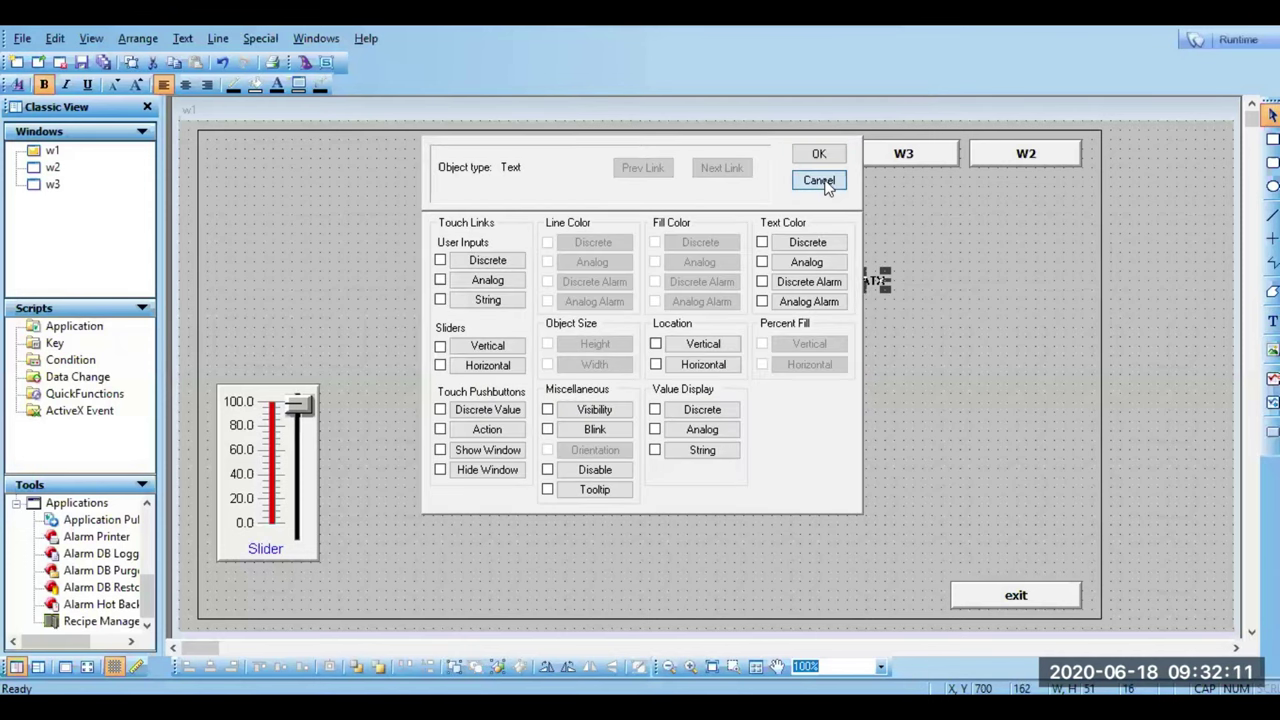
left_click(820, 179)
key("Delete")
Step: Start a syntax note beside the lamp with the lines SYNTAX, IF and INPUT CONDITION
left_click(1272, 320)
left_click(831, 292)
type("SY")
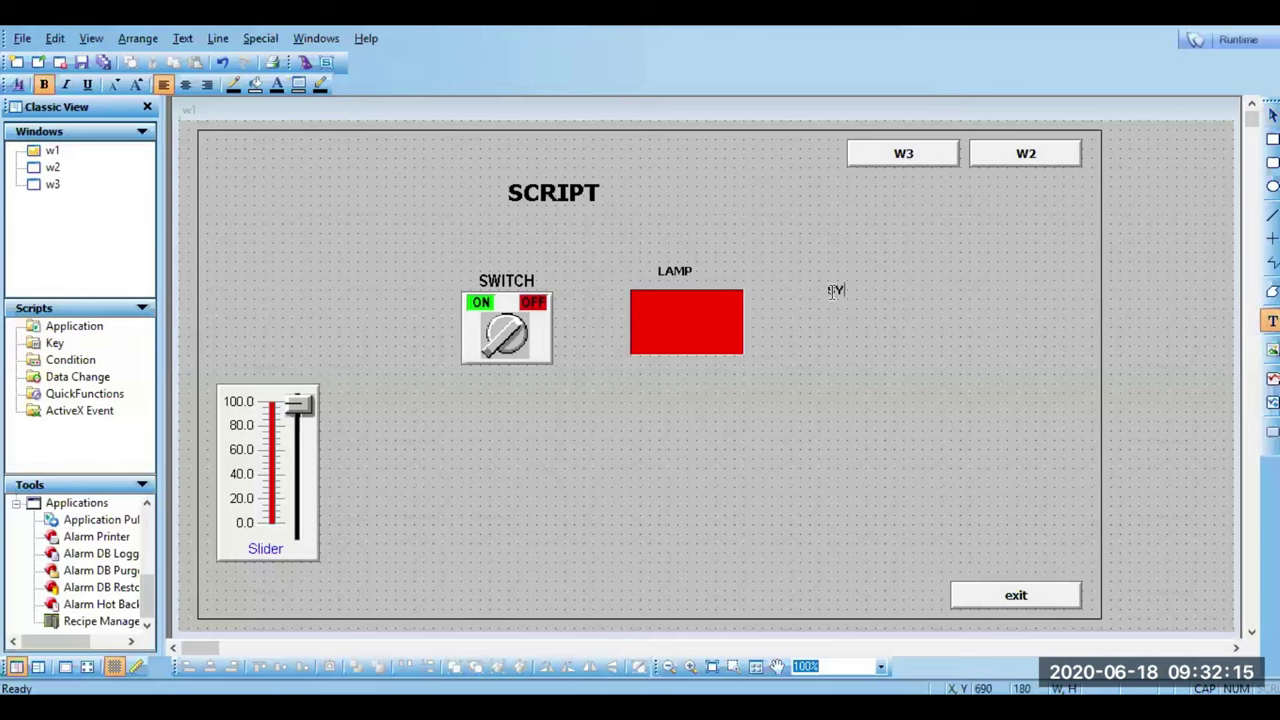
type("NTAX")
key("Return")
type("I")
type("INPUT CONDITION")
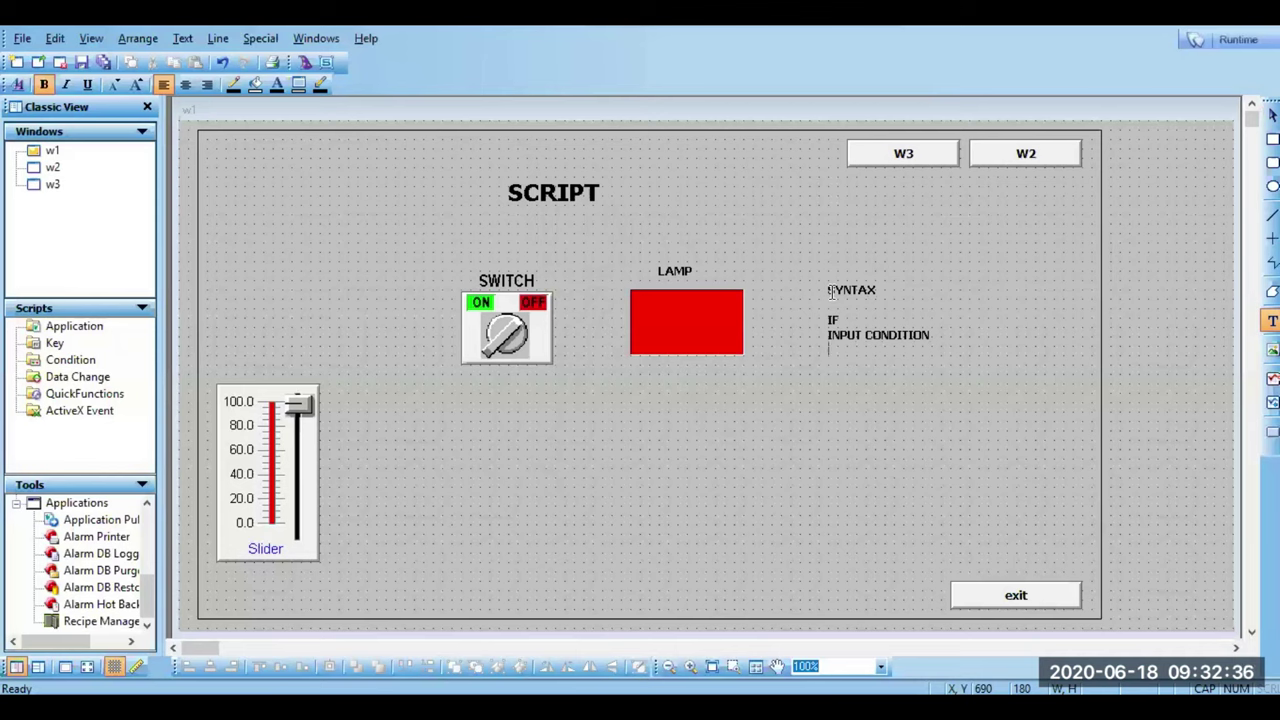
Step: Complete the syntax note with the lines THEN, OUTPUT STATEMENT and ENDIF;
key("Return")
type("THEN ")
type("OUTPUT")
type(" STATE")
type("MENT ")
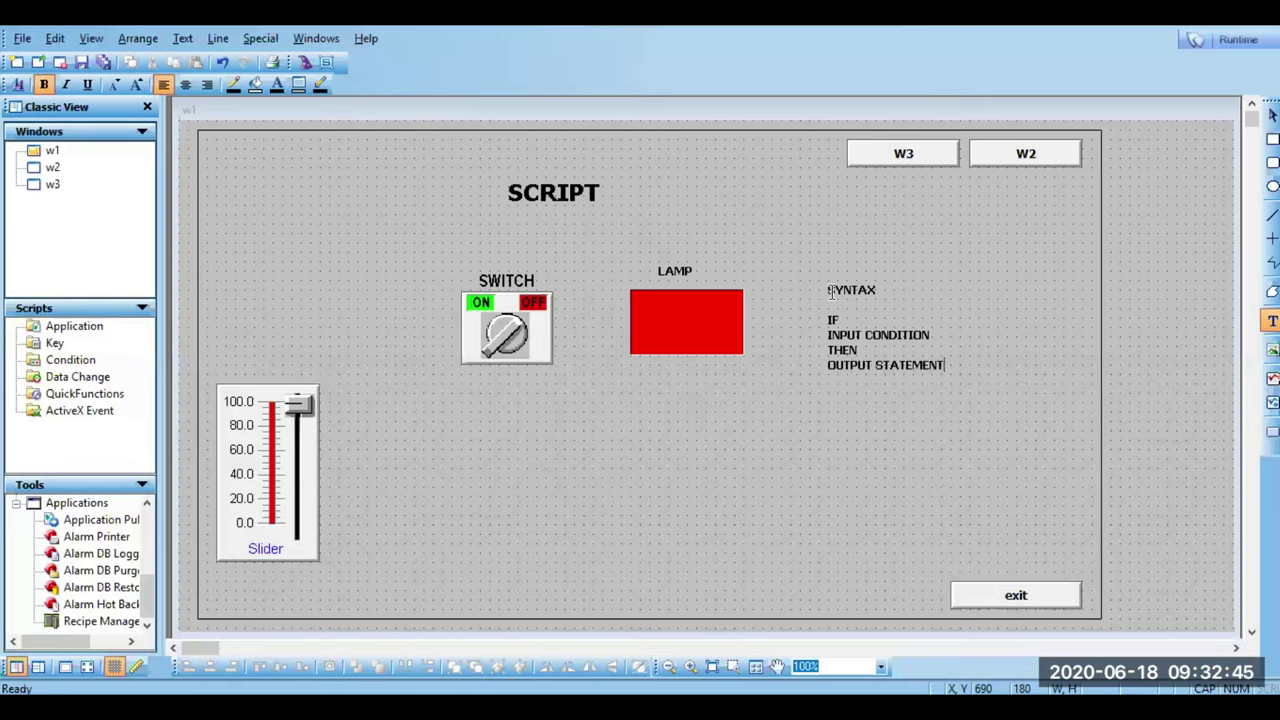
type("ENDIF;")
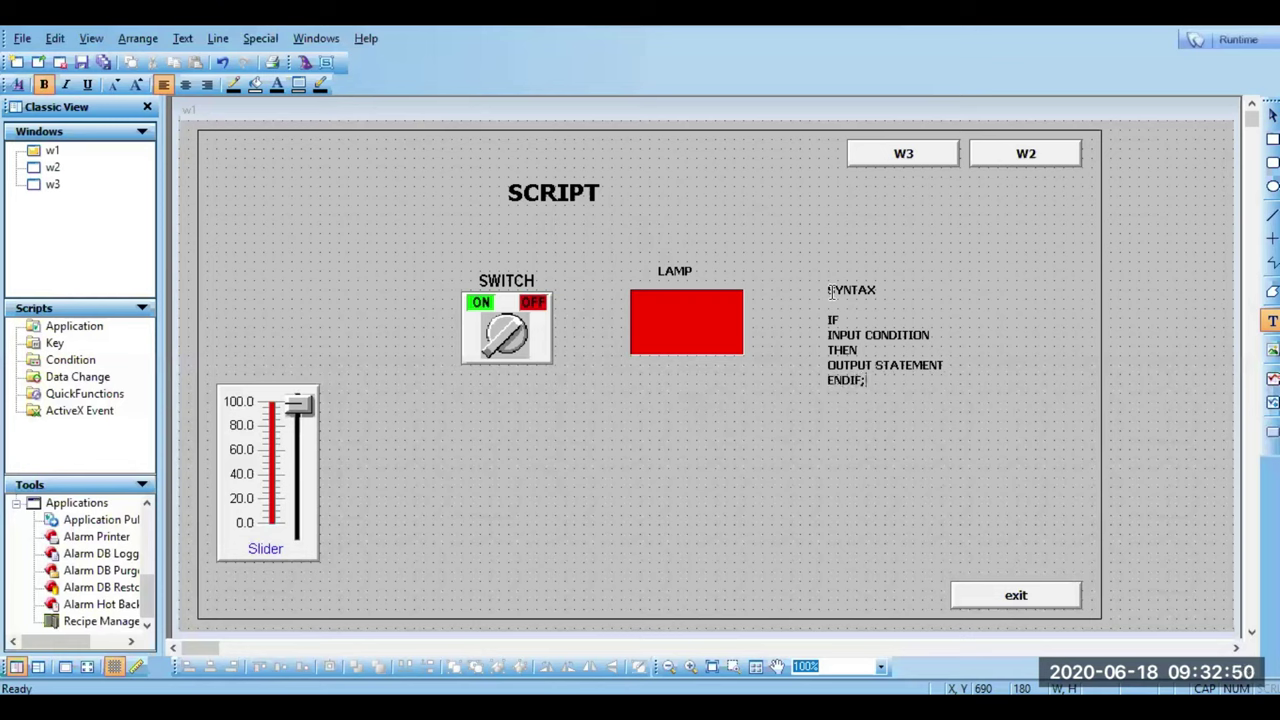
left_click(945, 361)
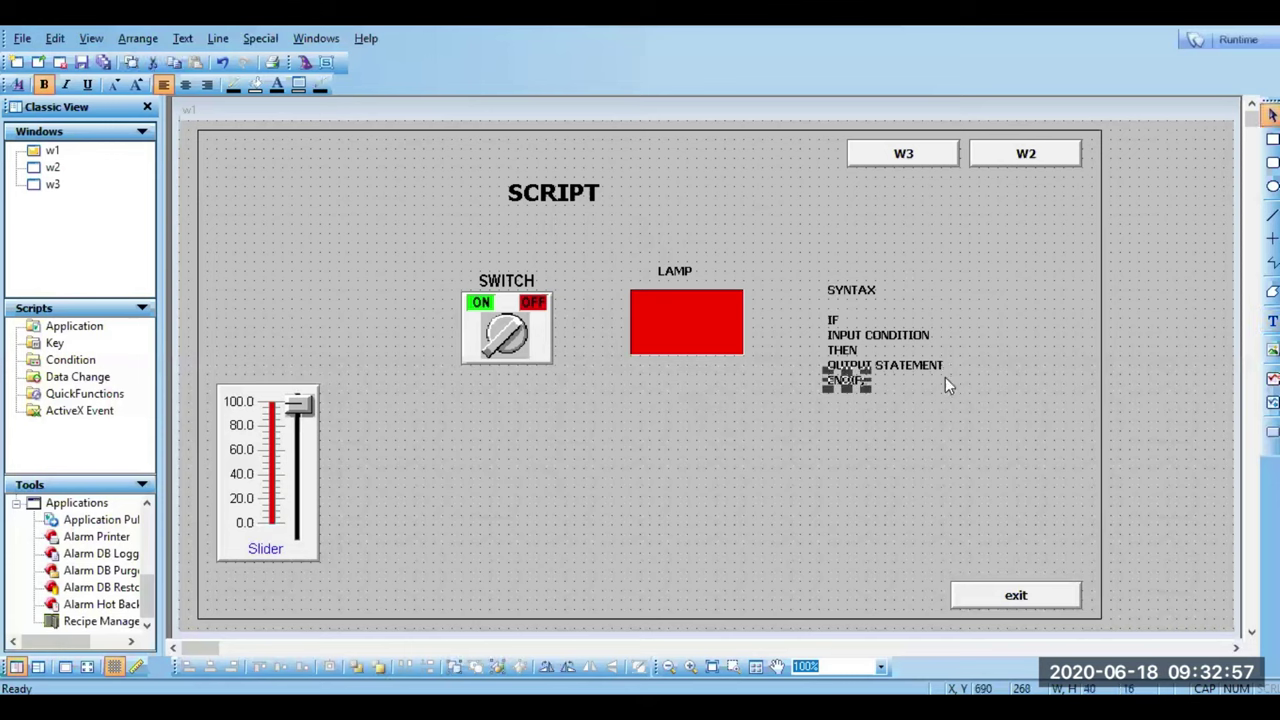
Step: Place a semicolon text right after OUTPUT STATEMENT in the syntax note
left_click(1272, 320)
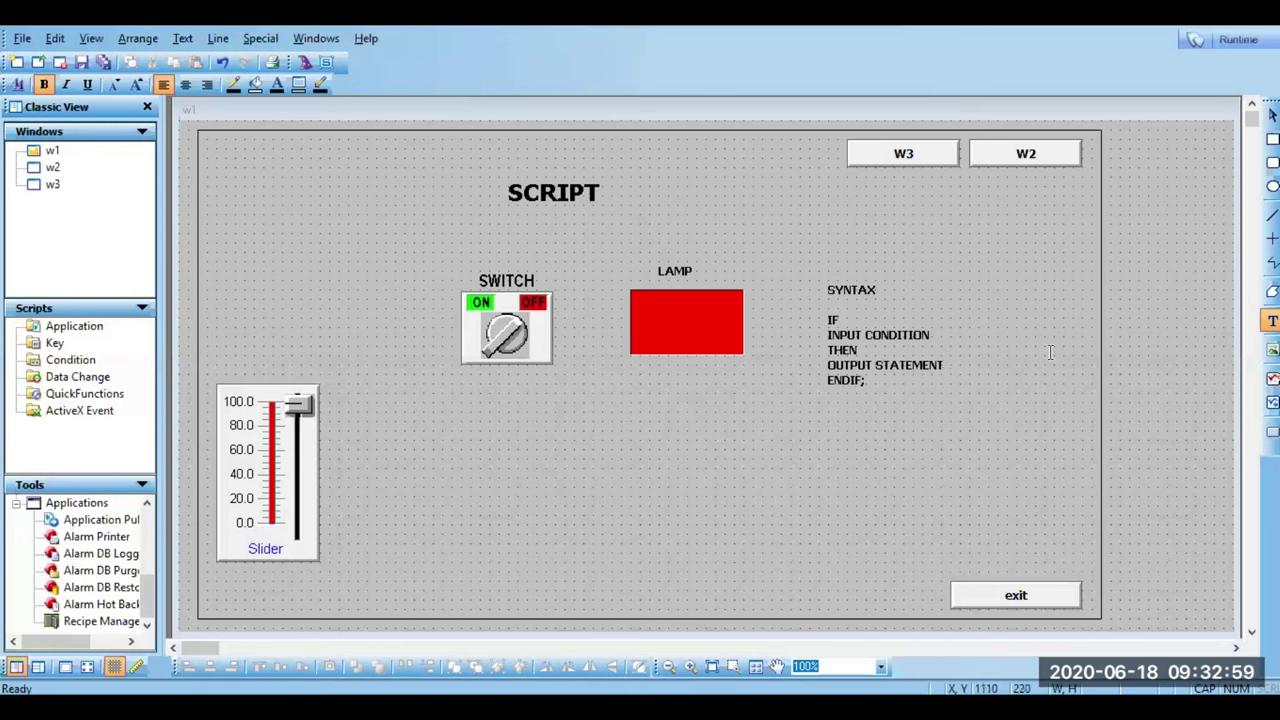
left_click(945, 365)
type(";")
key("Escape")
left_click(970, 464)
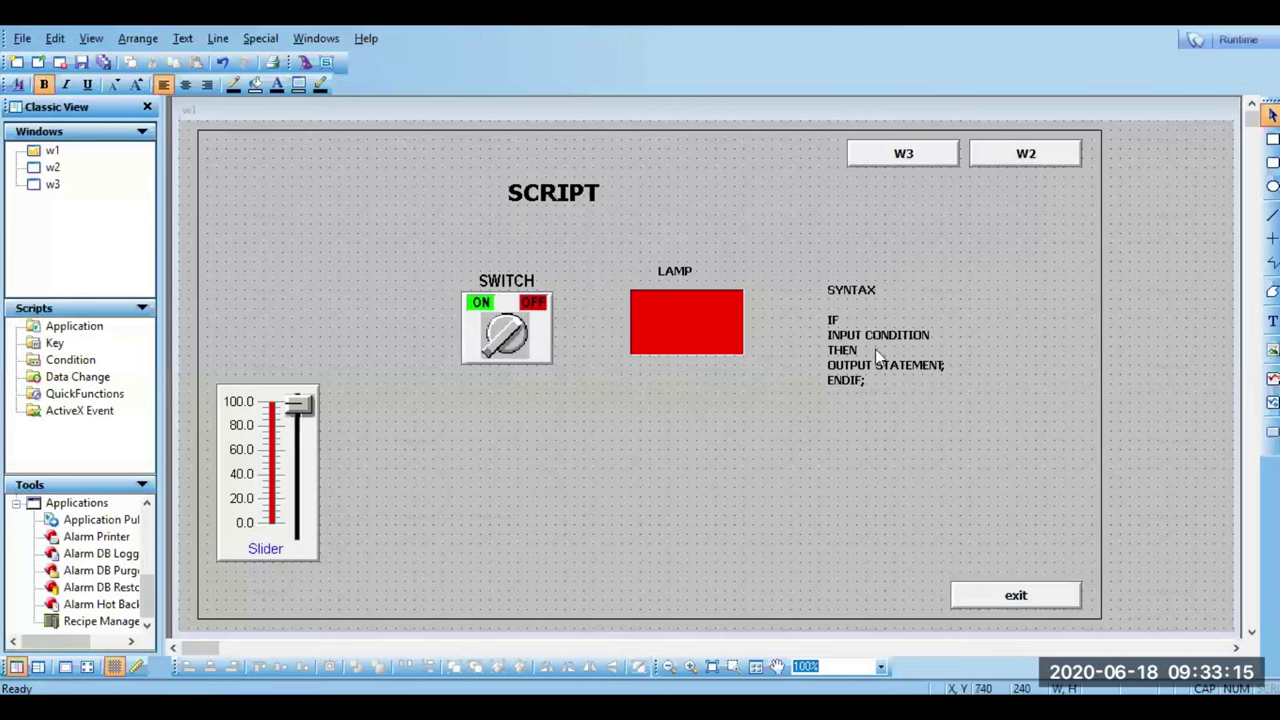
Step: Open the window script of w1 and write its first lines: IF, sw1==1 using the existing switch tag, and THEN
right_click(730, 400)
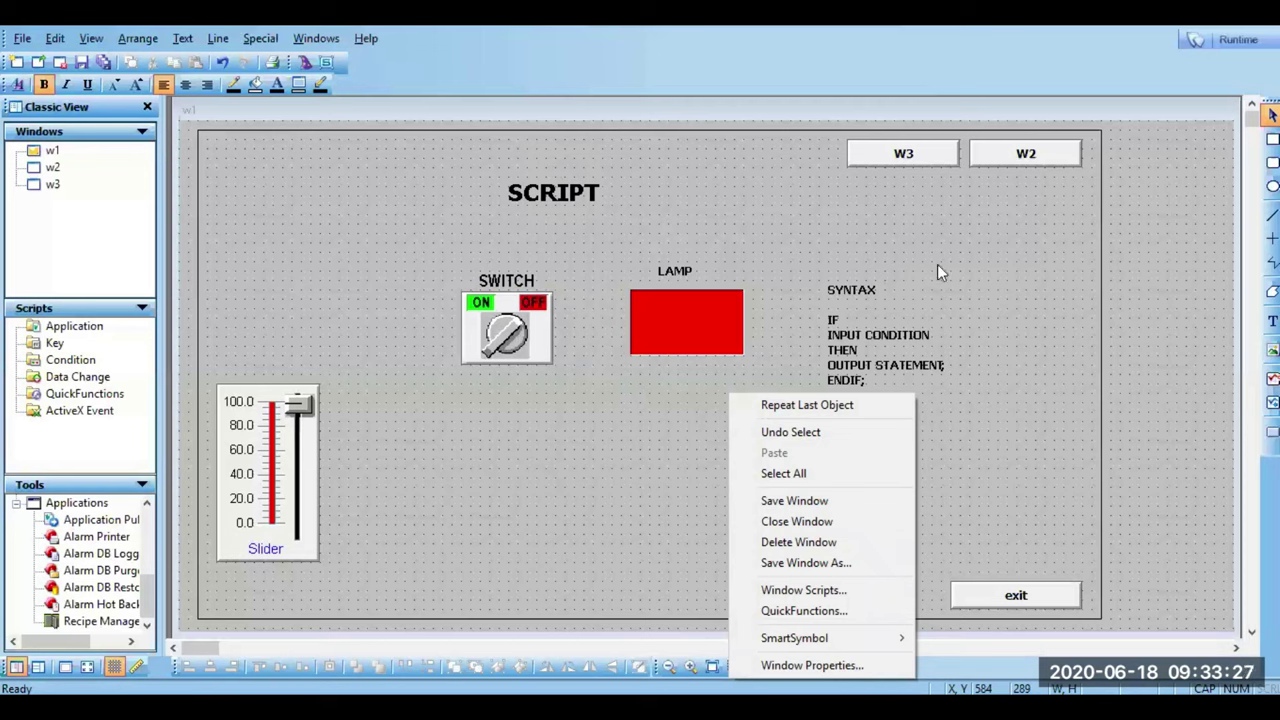
left_click(991, 240)
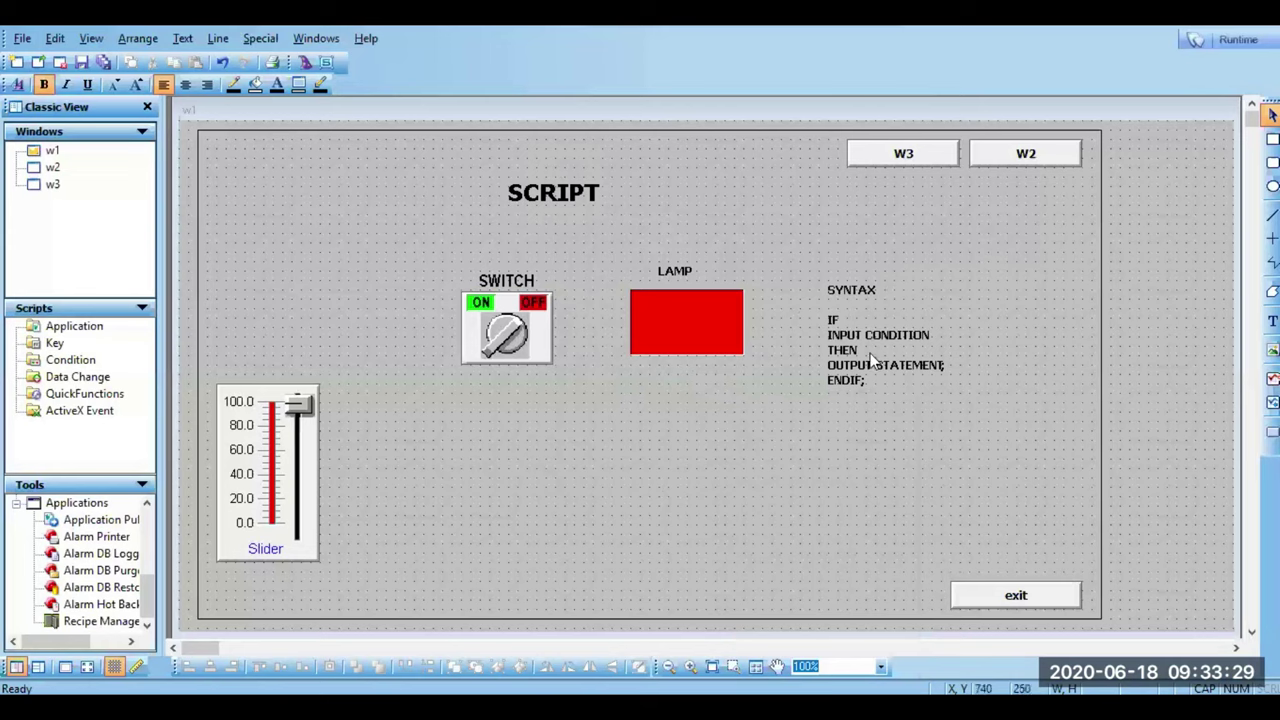
right_click(382, 270)
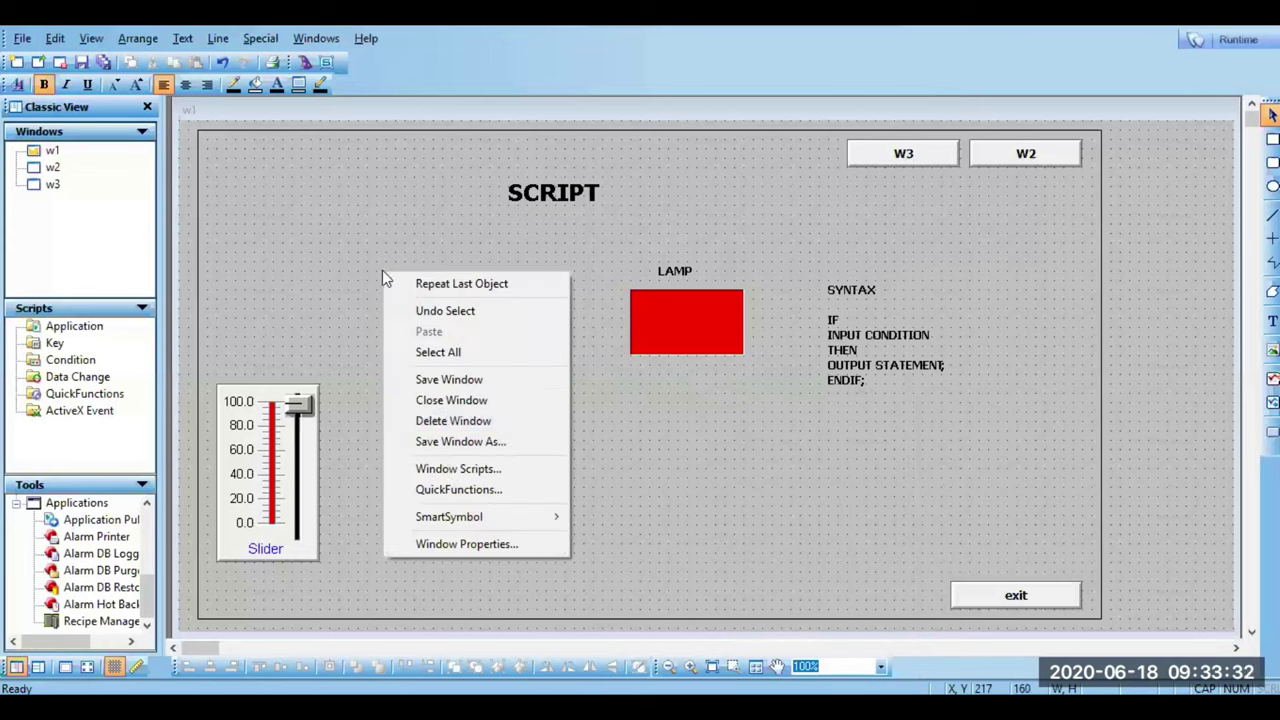
left_click(469, 470)
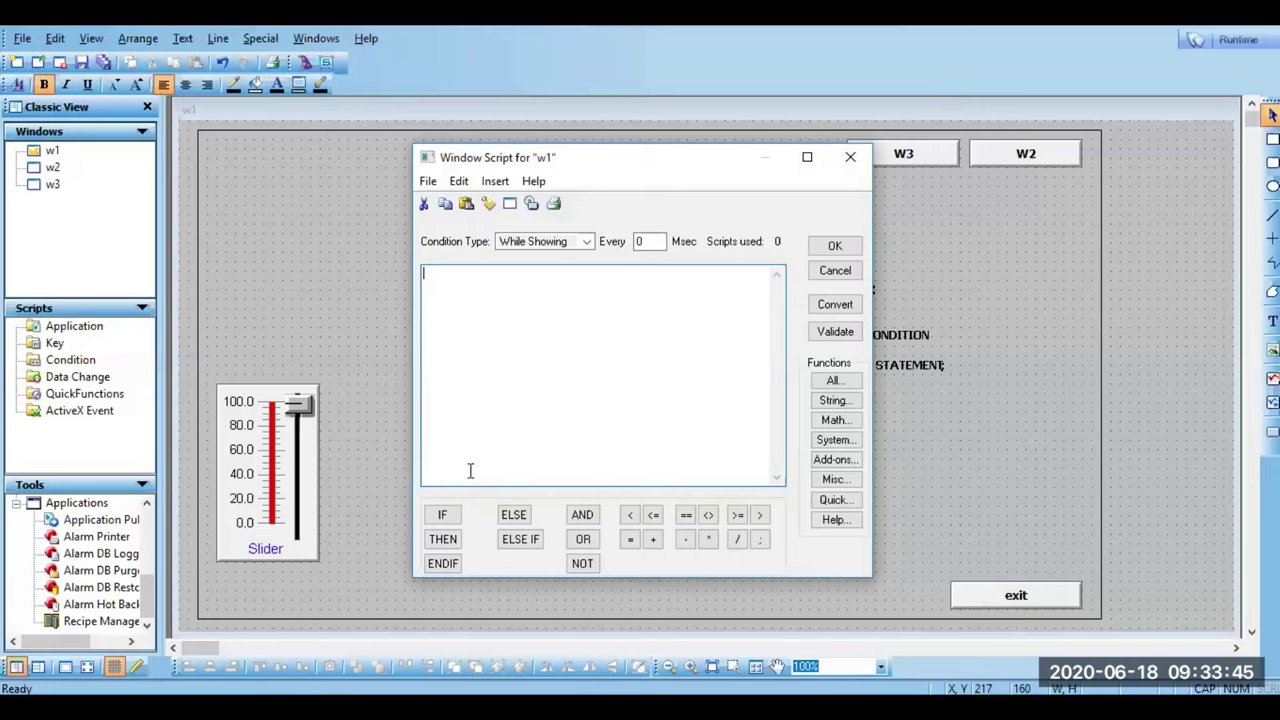
type("IF")
left_click_drag(726, 171, 1035, 197)
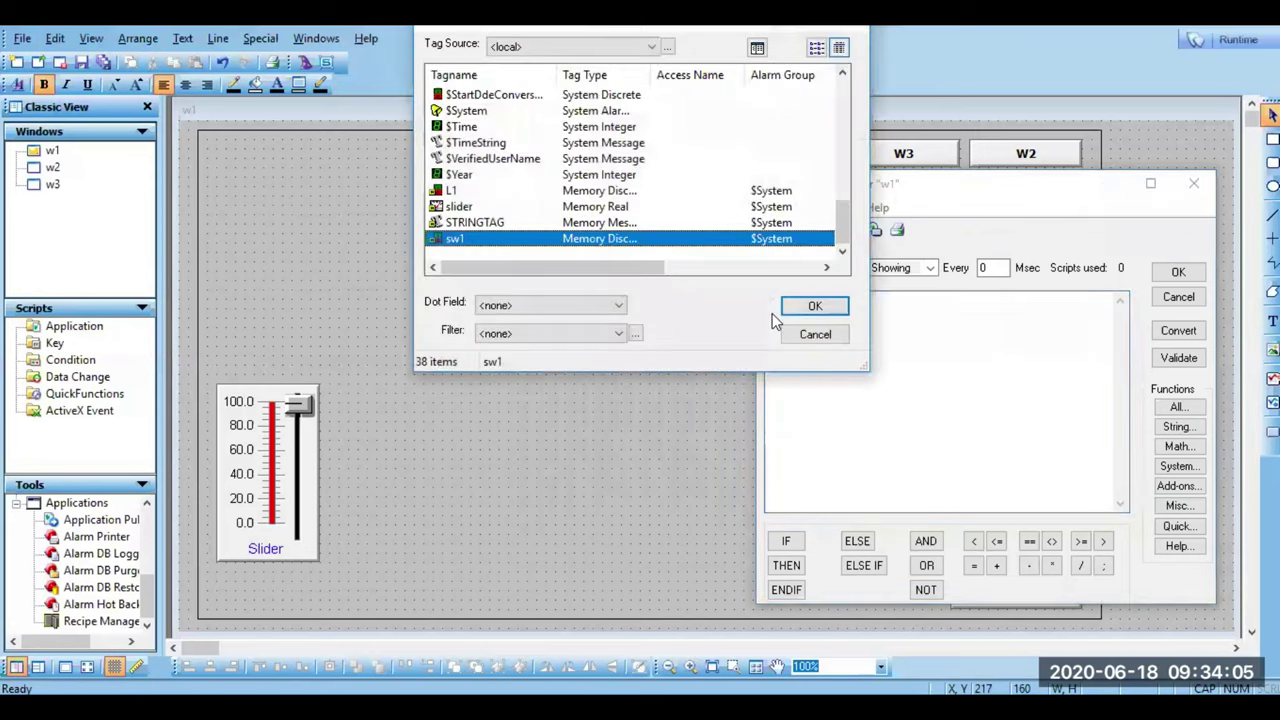
double_click(644, 241)
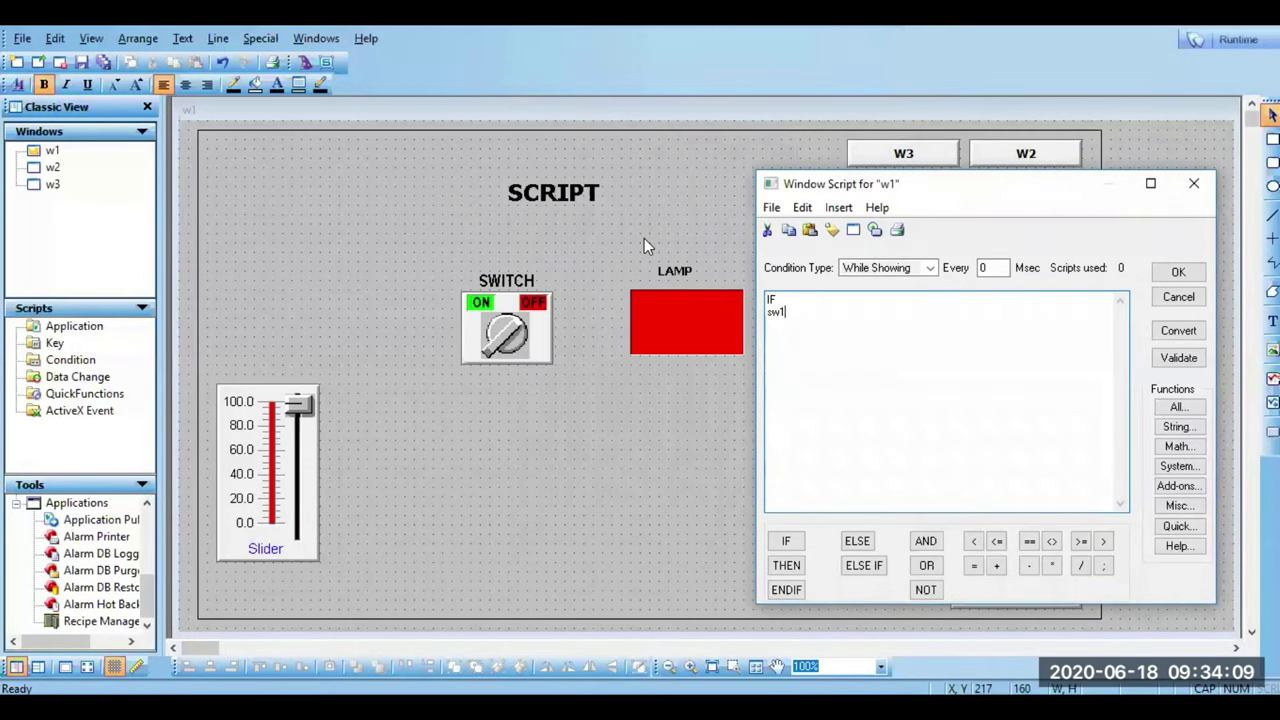
type("==1")
type("THEN")
key("Return")
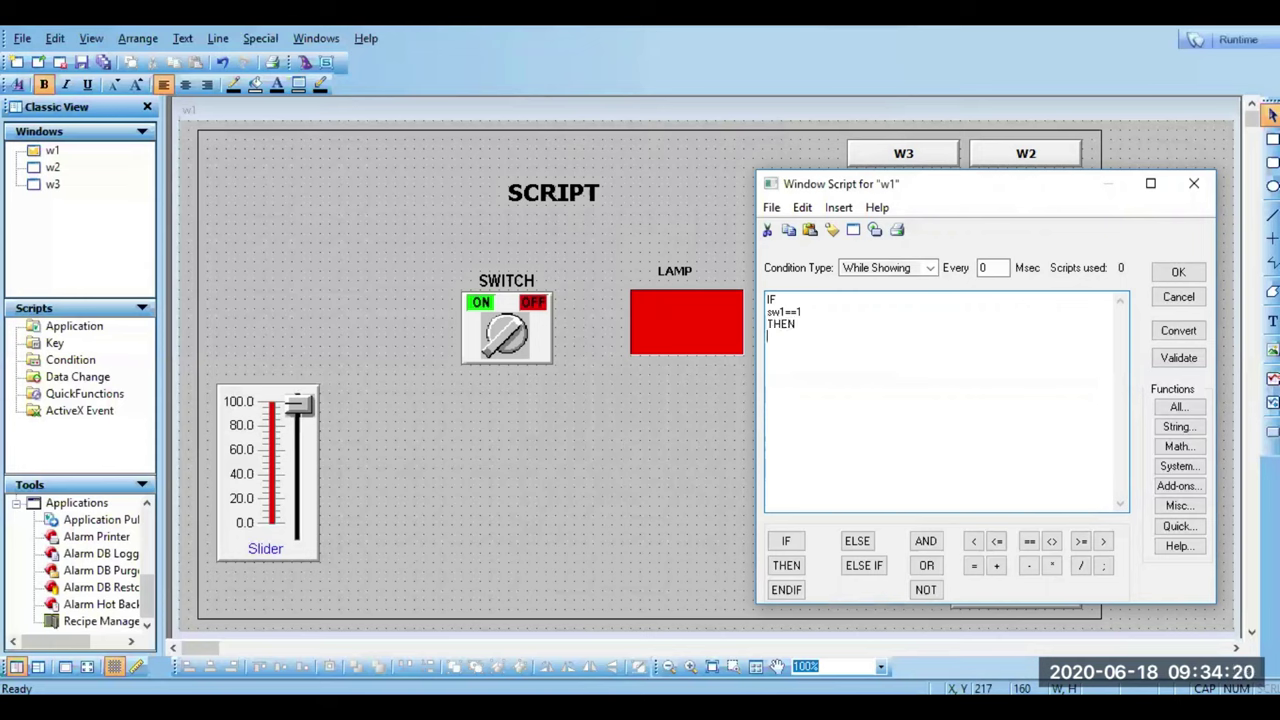
Step: Add the output statement L1=1; using the lamp tag, and end the script with ENDIF;
double_click(769, 340)
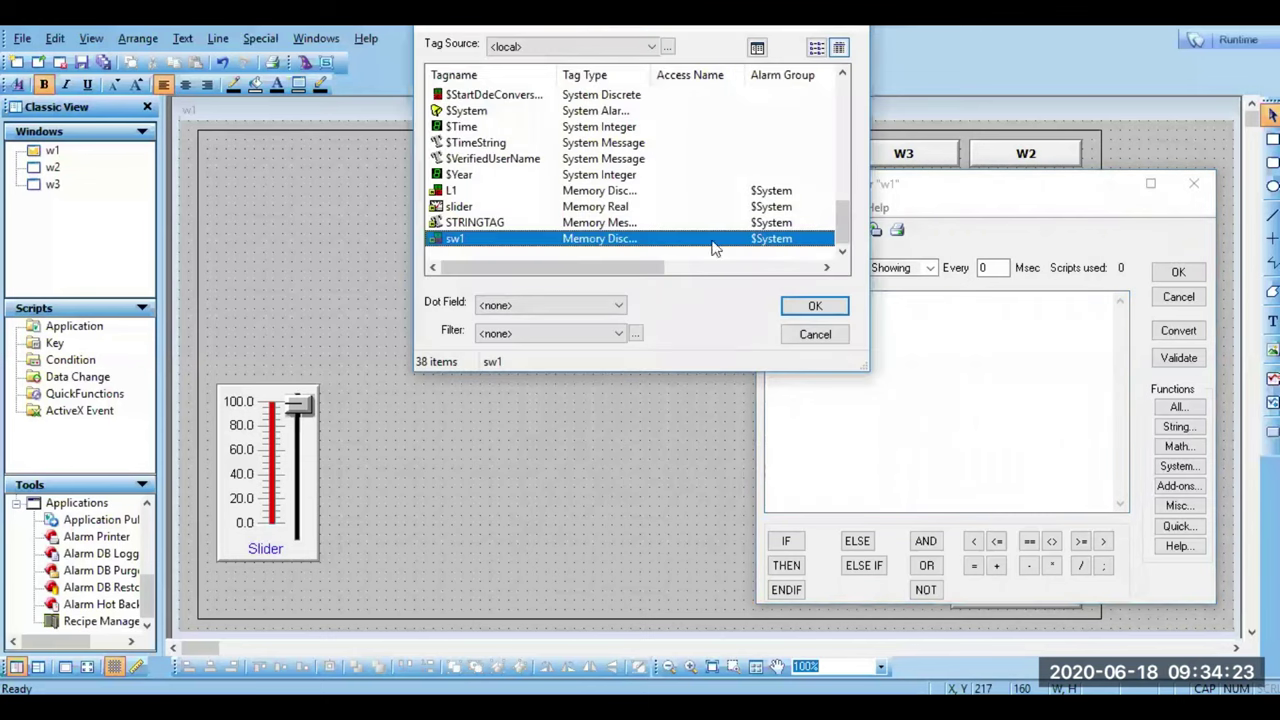
double_click(561, 190)
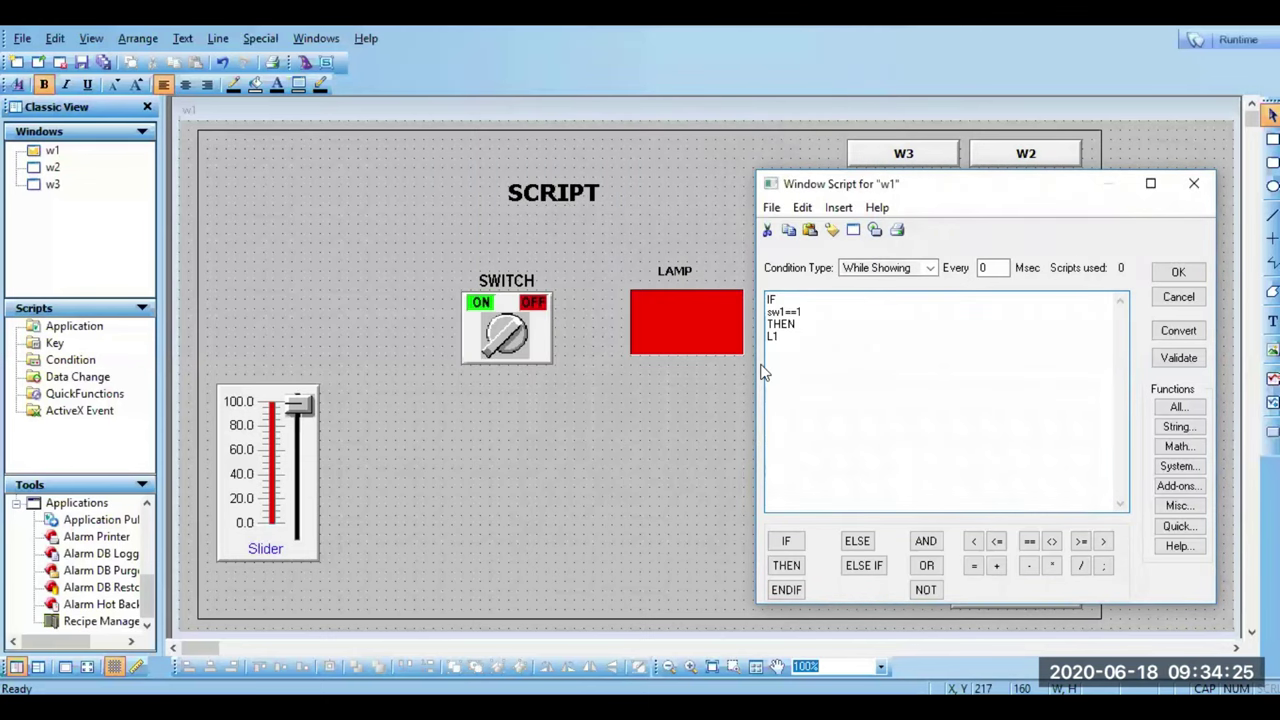
type("=1;")
key("Return")
type("ENF")
key("BackSpace")
type("DIF;")
Step: Set the While Showing script to run every 1 msec and validate it
left_click(1182, 360)
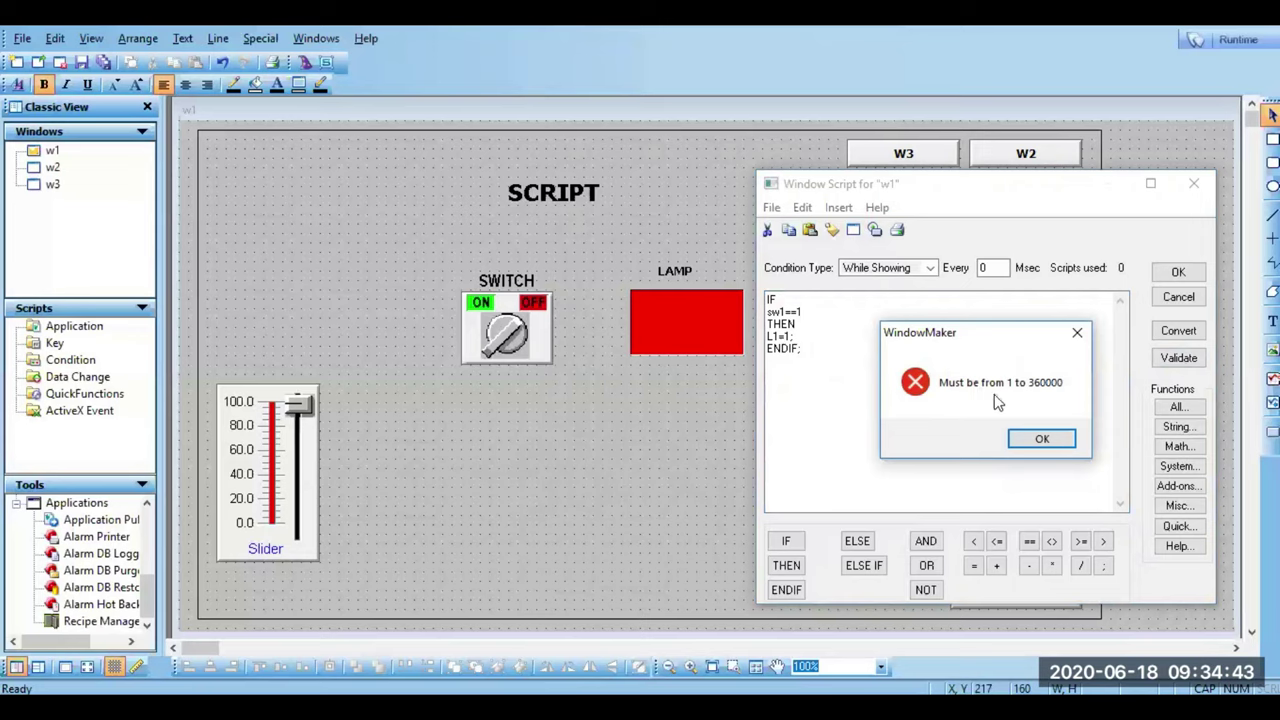
left_click(1062, 438)
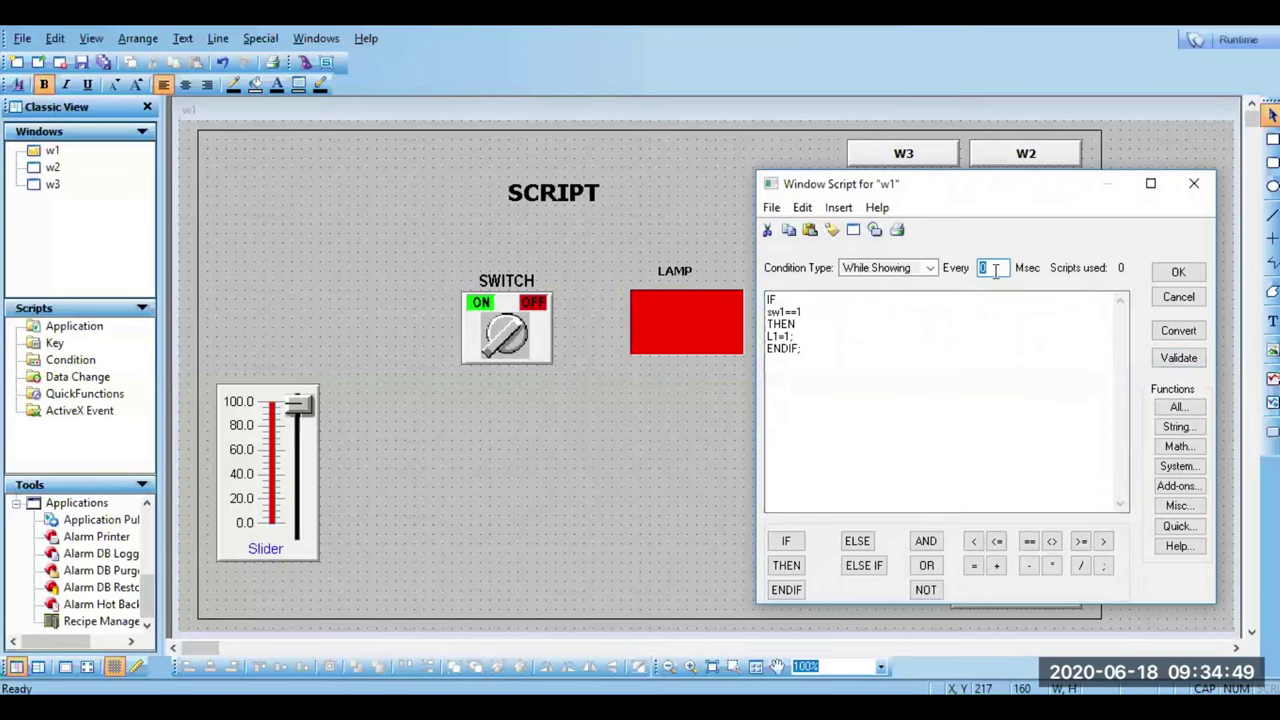
type("1")
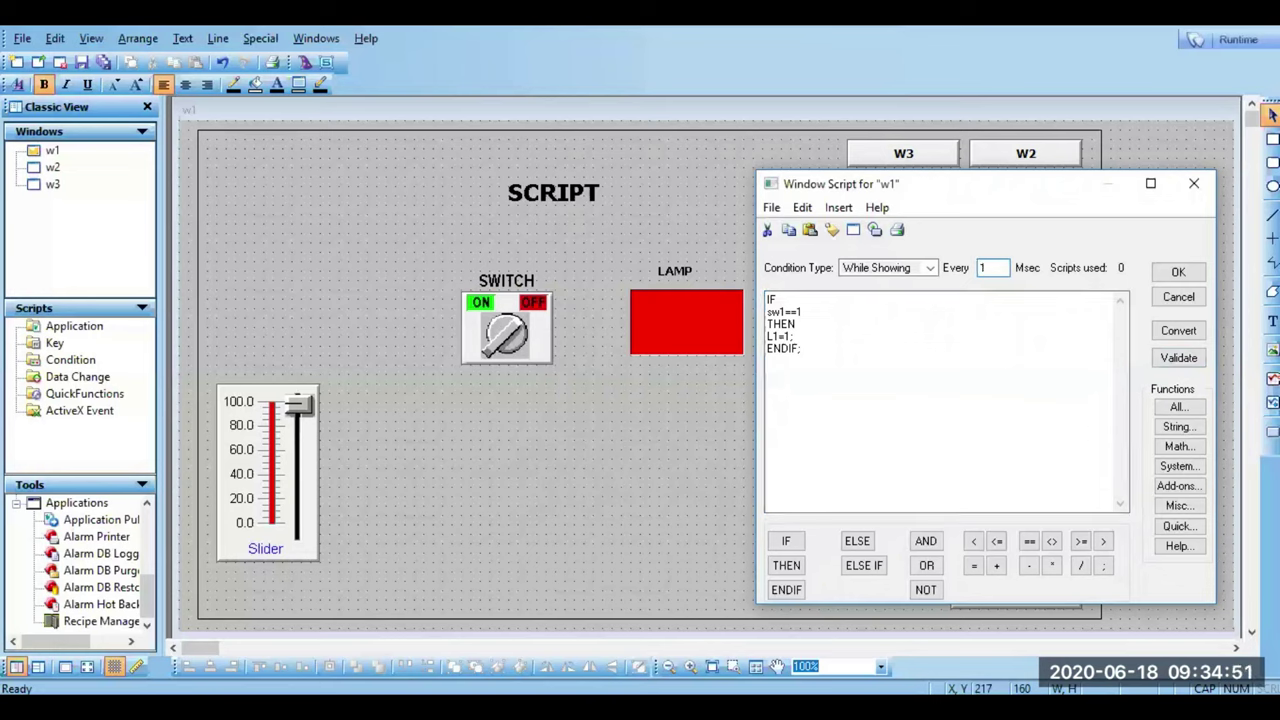
left_click(805, 343)
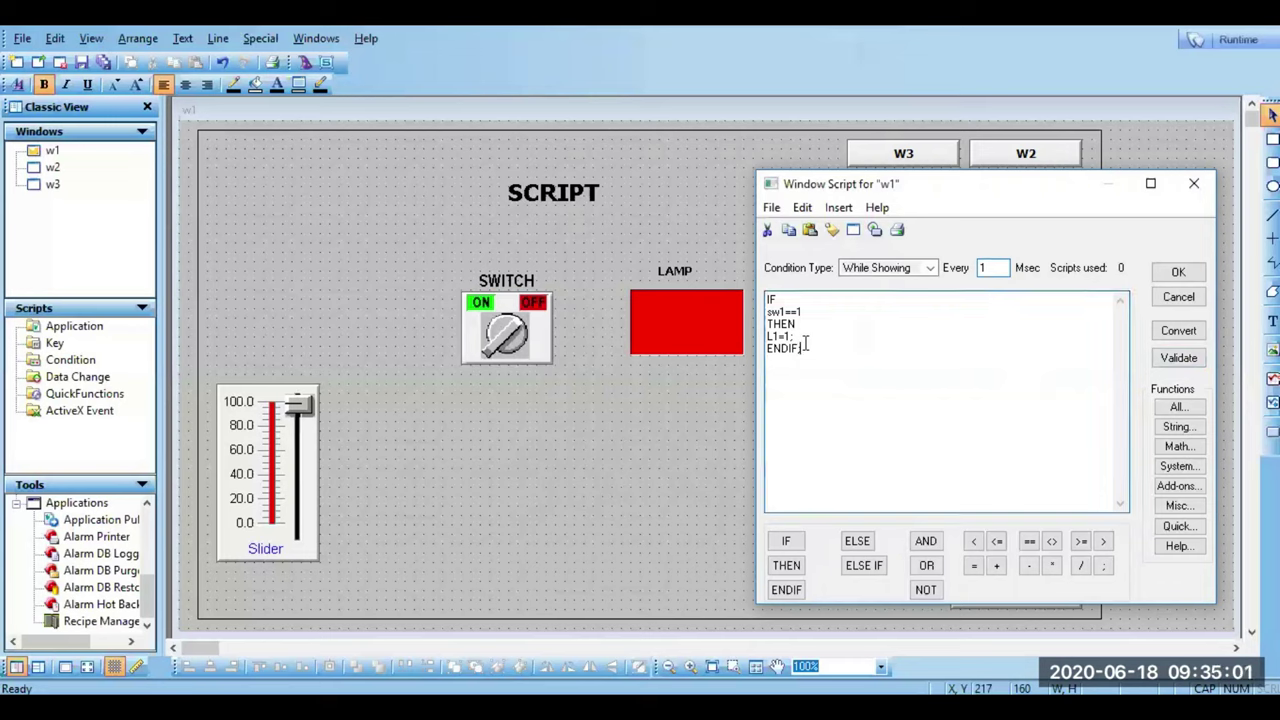
left_click(1185, 360)
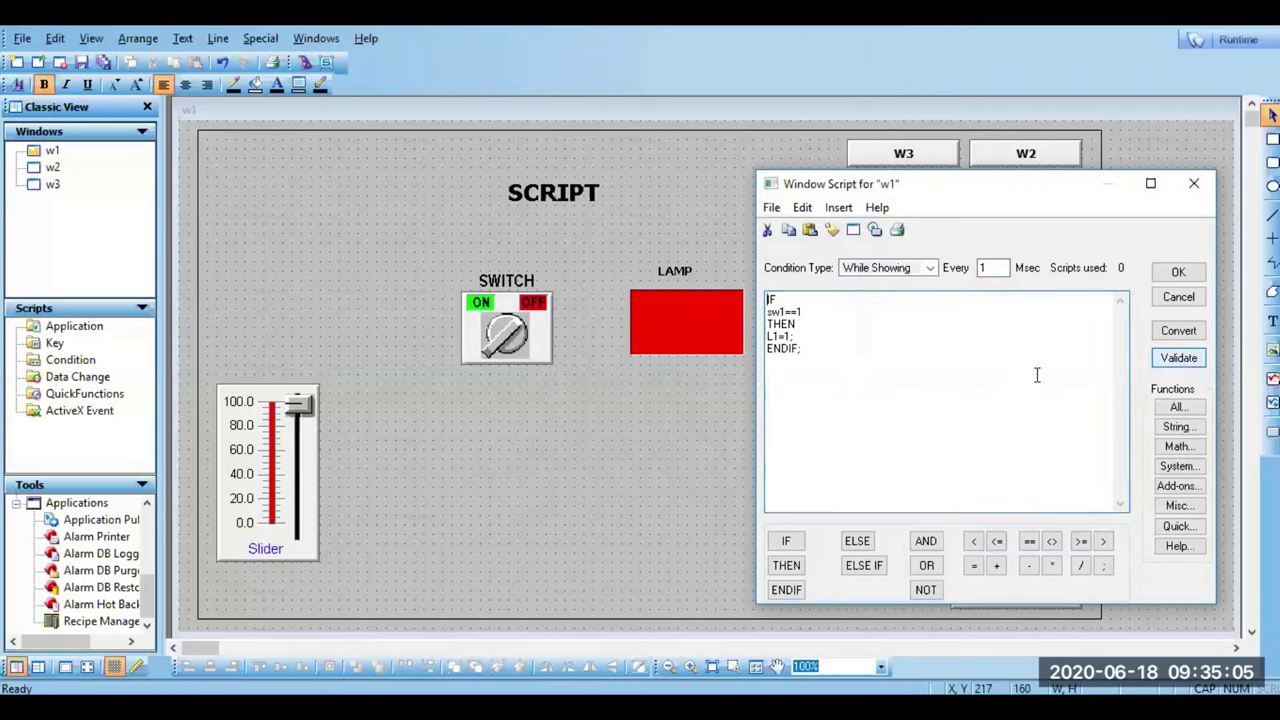
Step: Try validating the script without the semicolon after ENDIF, and put the semicolon back
left_click(817, 358)
key("BackSpace")
left_click(1168, 360)
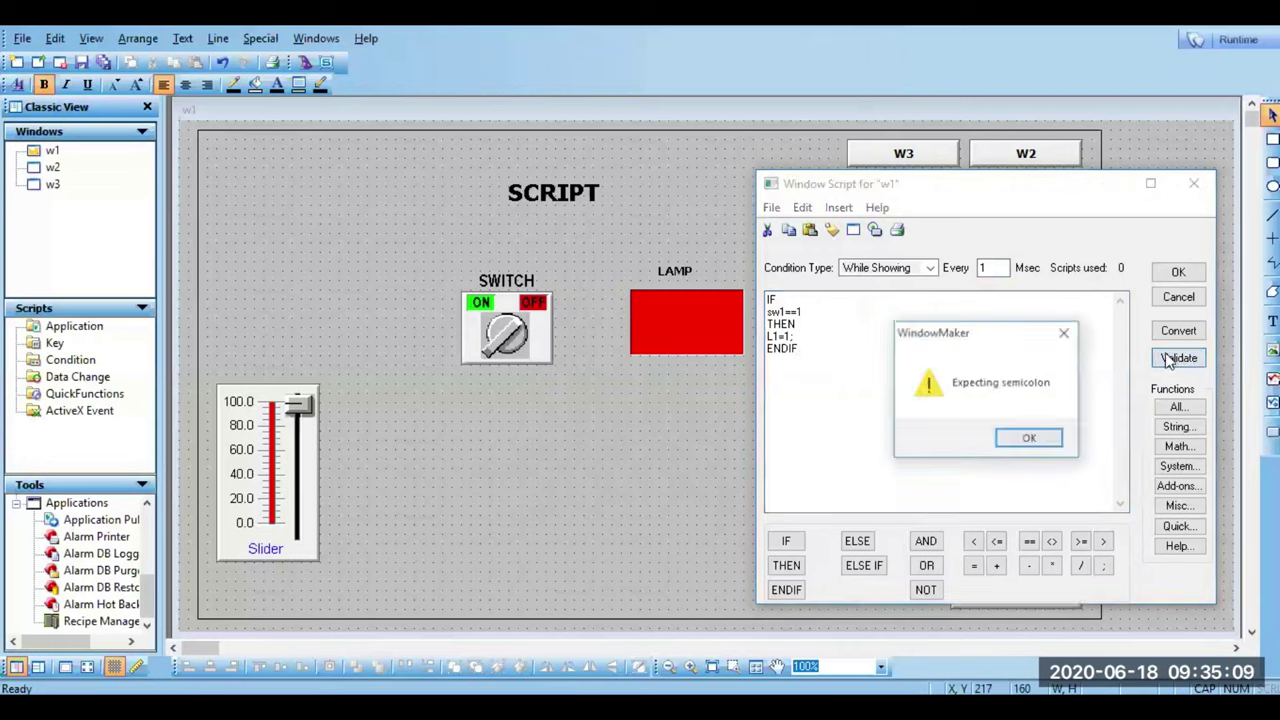
left_click(1029, 439)
type(";")
Step: Validate the complete IF/THEN script again and save it to window w1
left_click(1182, 357)
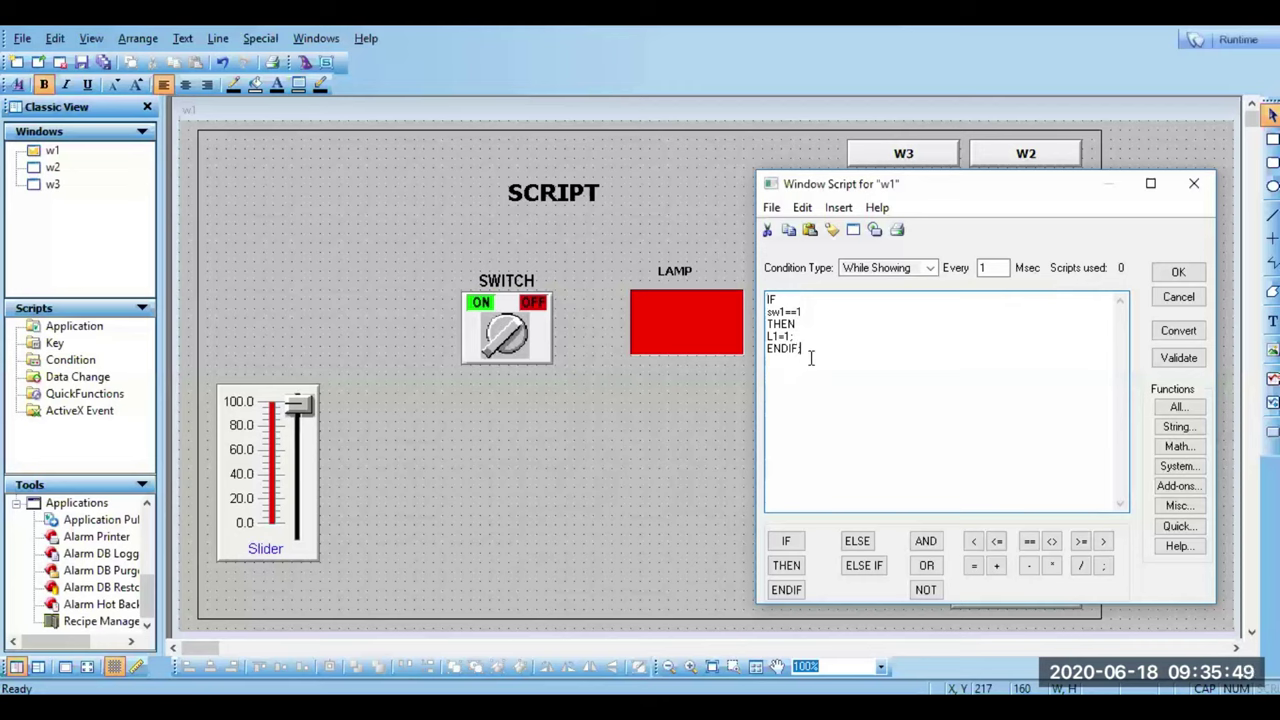
left_click(1180, 357)
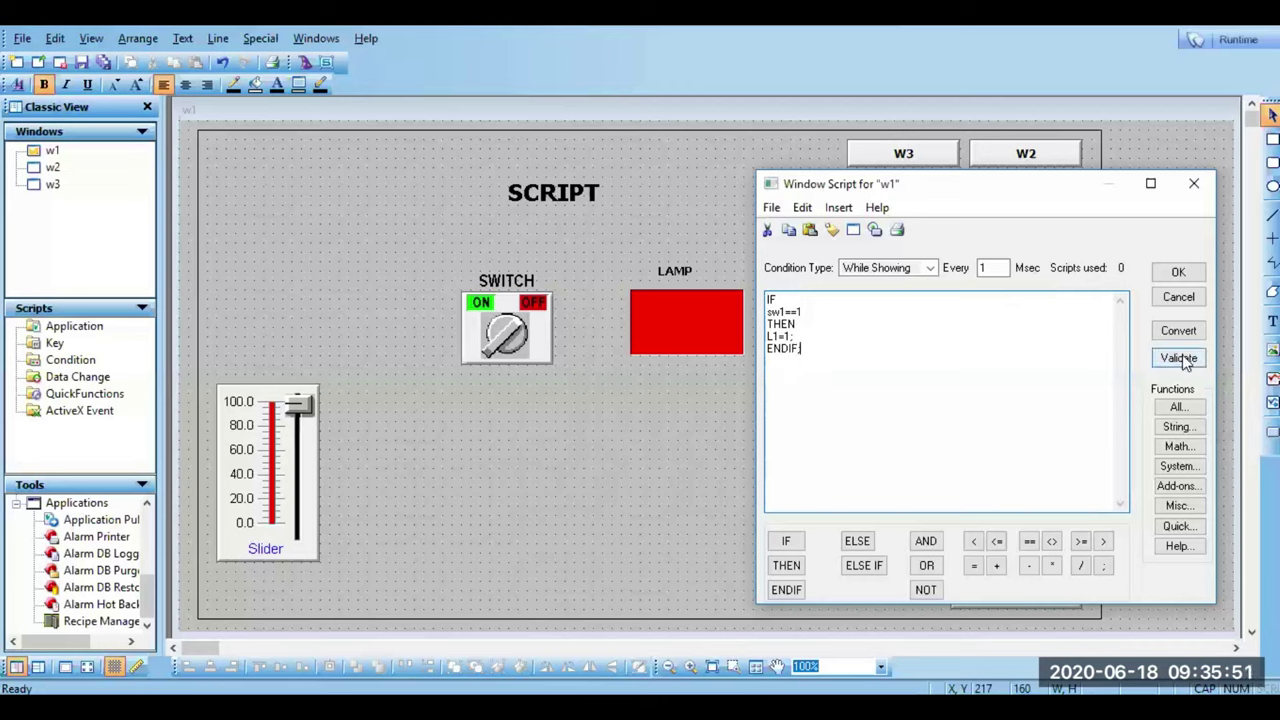
left_click(1180, 274)
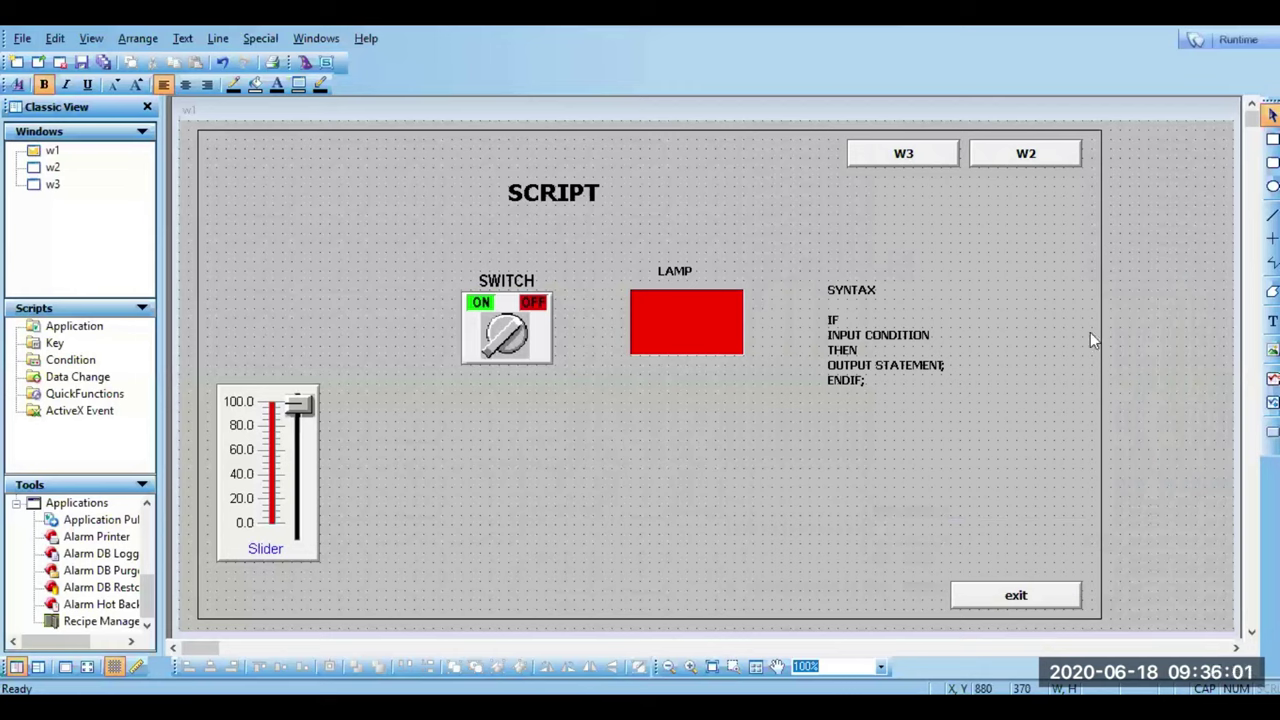
Step: Test window w1 in runtime by turning the switch on and off while checking the lamp, and return to development
left_click(1216, 42)
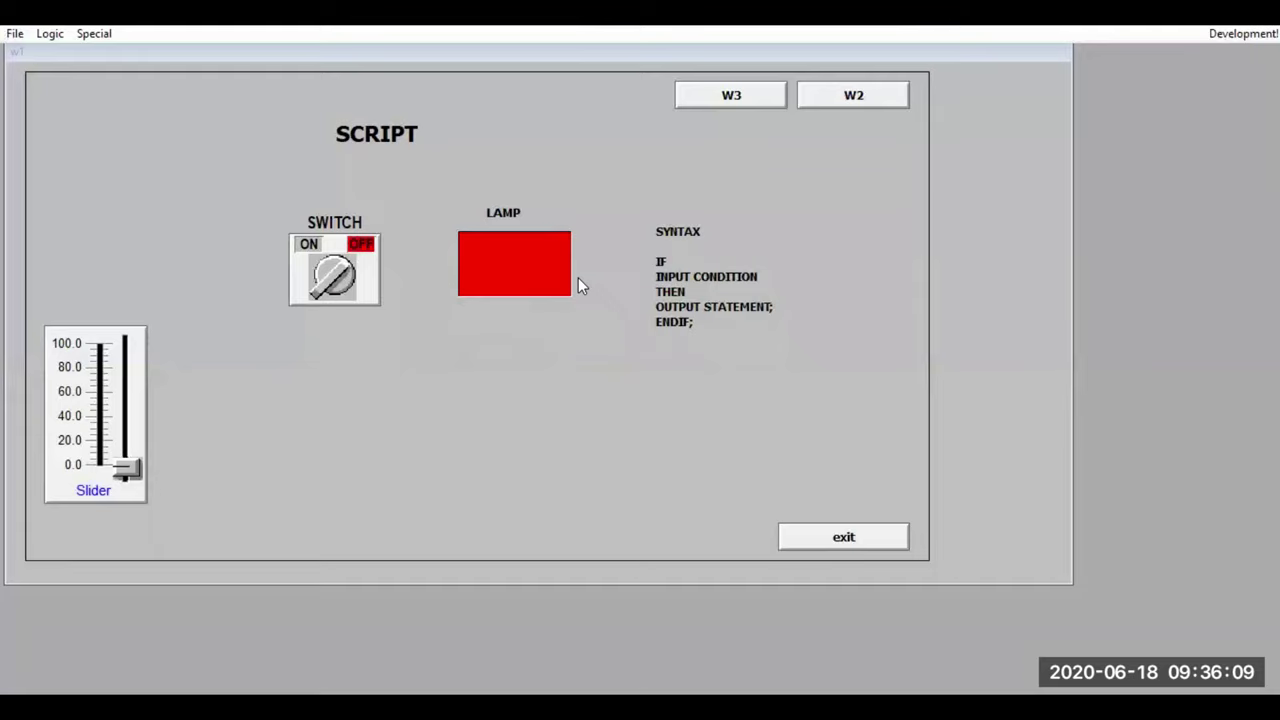
left_click(329, 300)
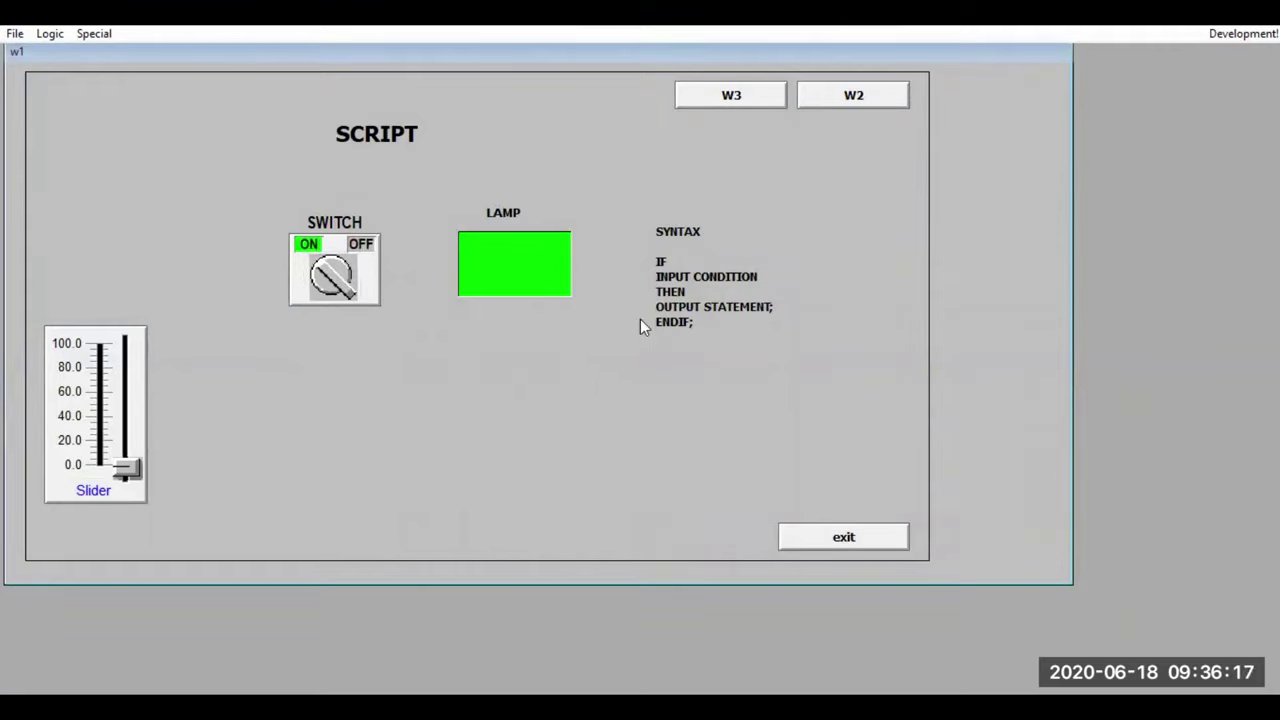
left_click(335, 277)
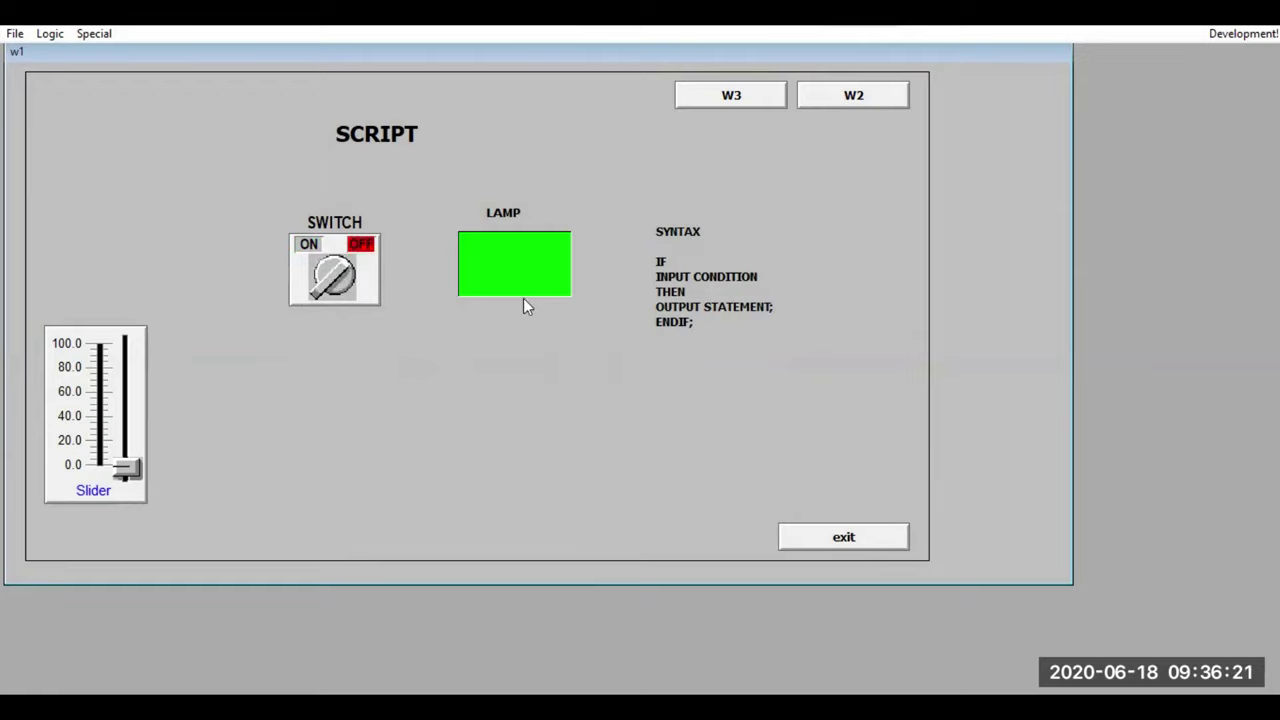
left_click(345, 287)
left_click(345, 285)
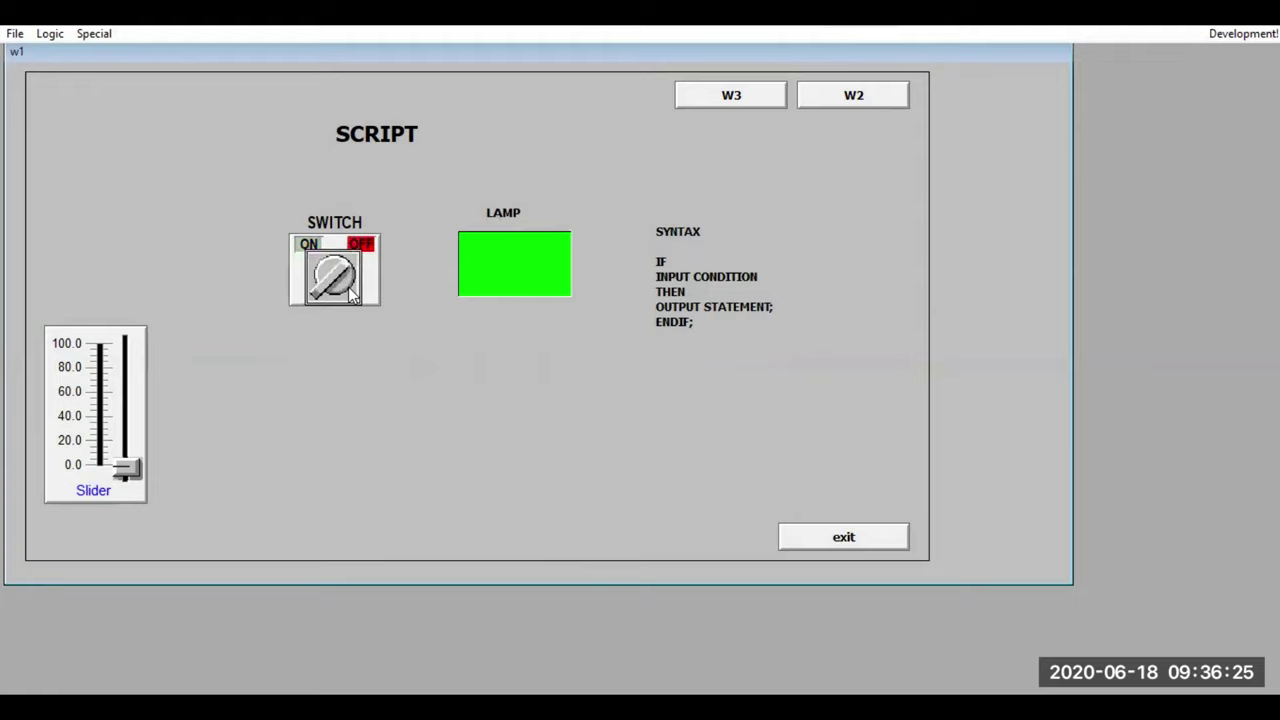
left_click(350, 287)
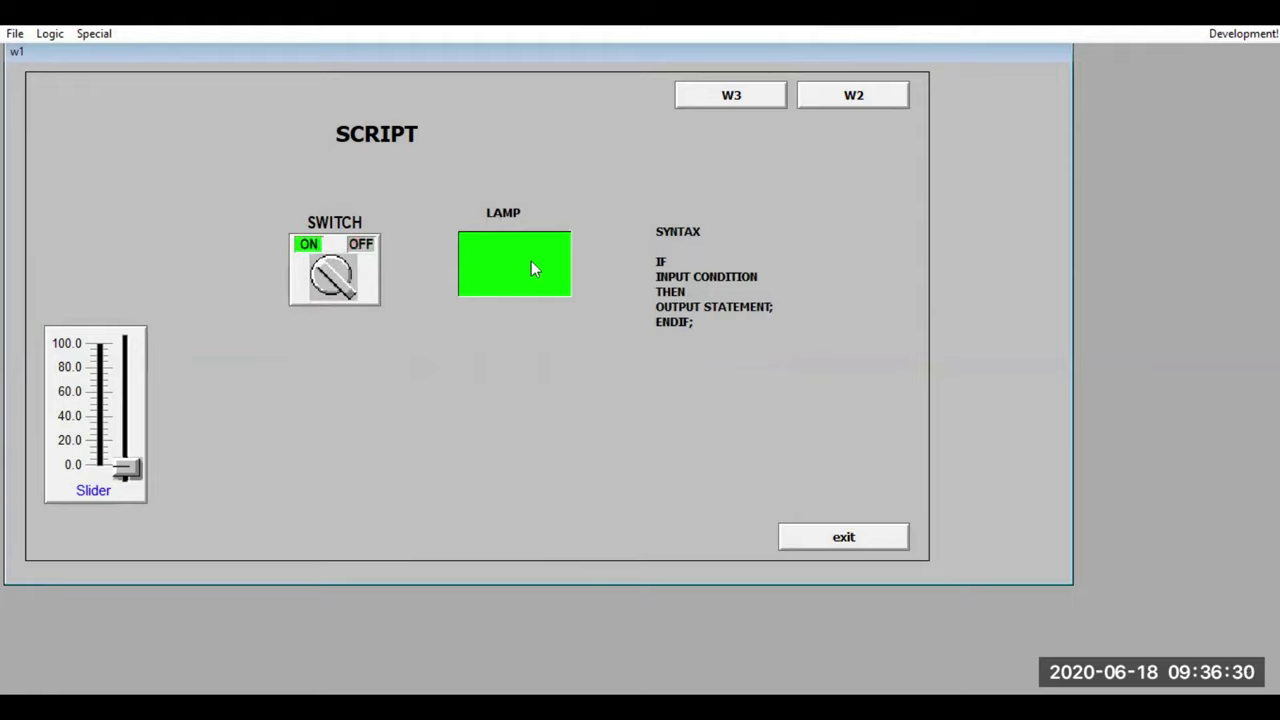
left_click(330, 283)
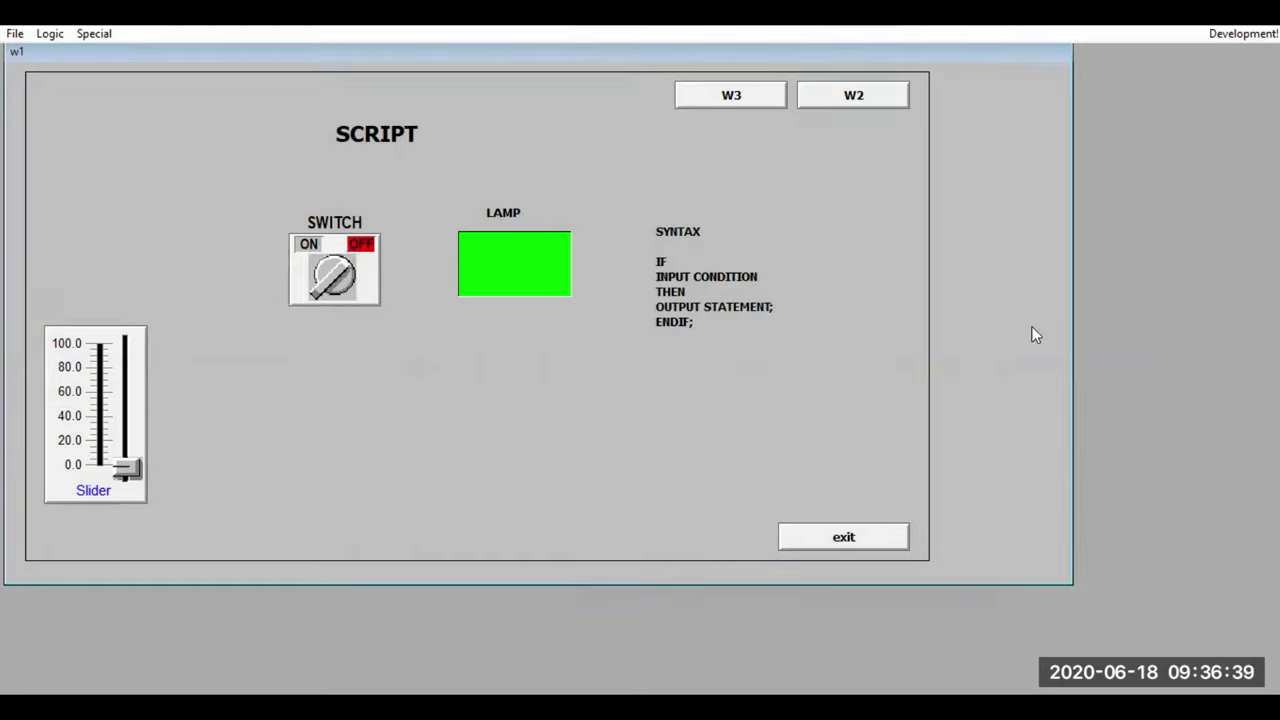
left_click(1247, 35)
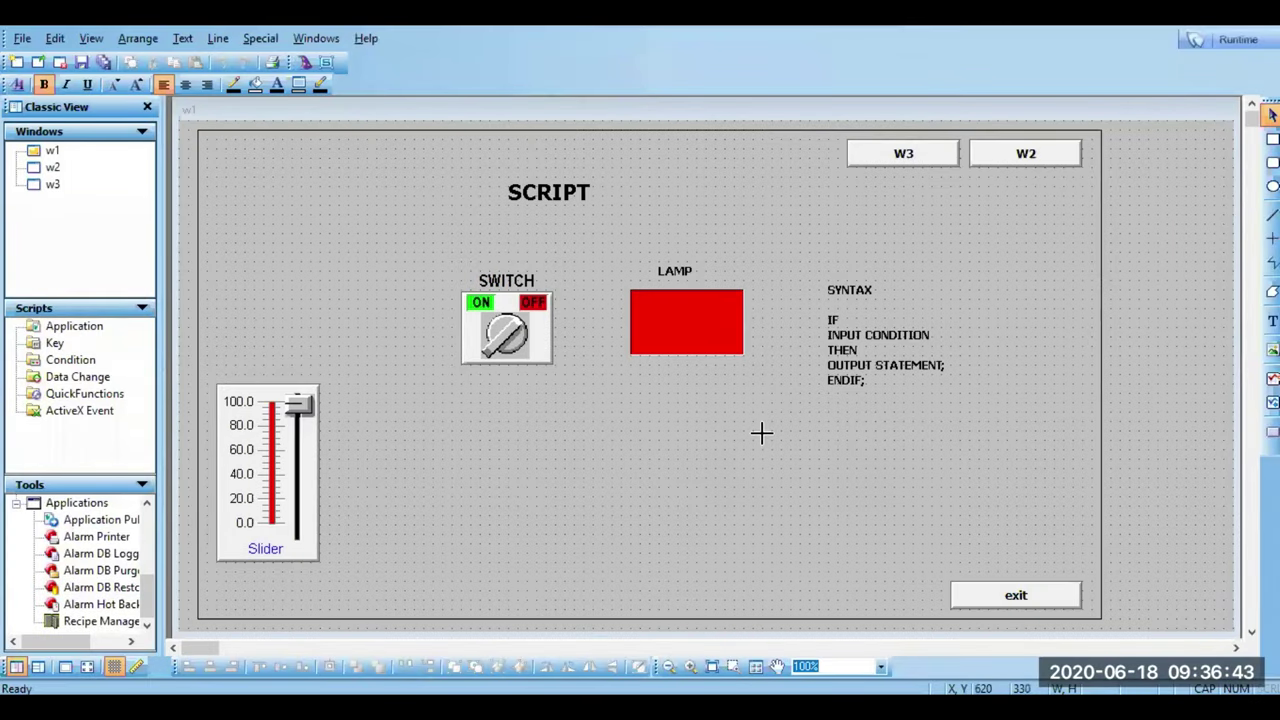
Step: Add an ELSE branch with L1=0; before ENDIF in the w1 window script, validate it and save
right_click(762, 433)
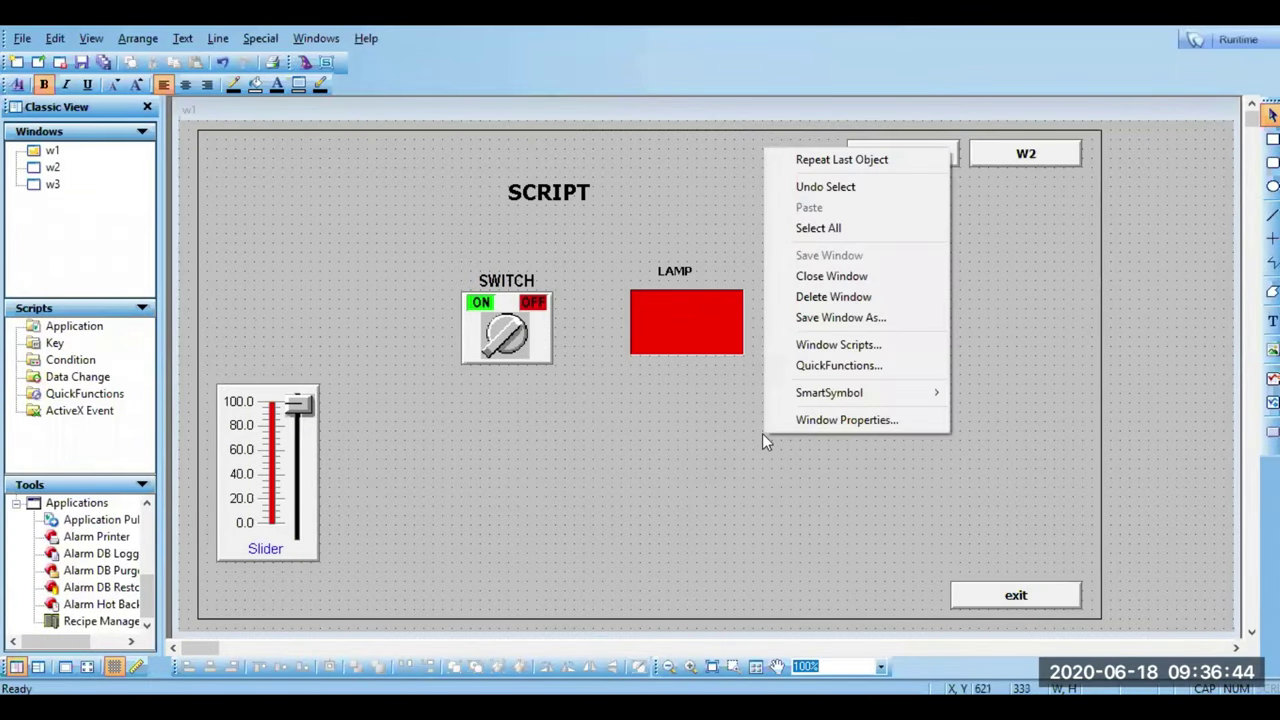
left_click(830, 343)
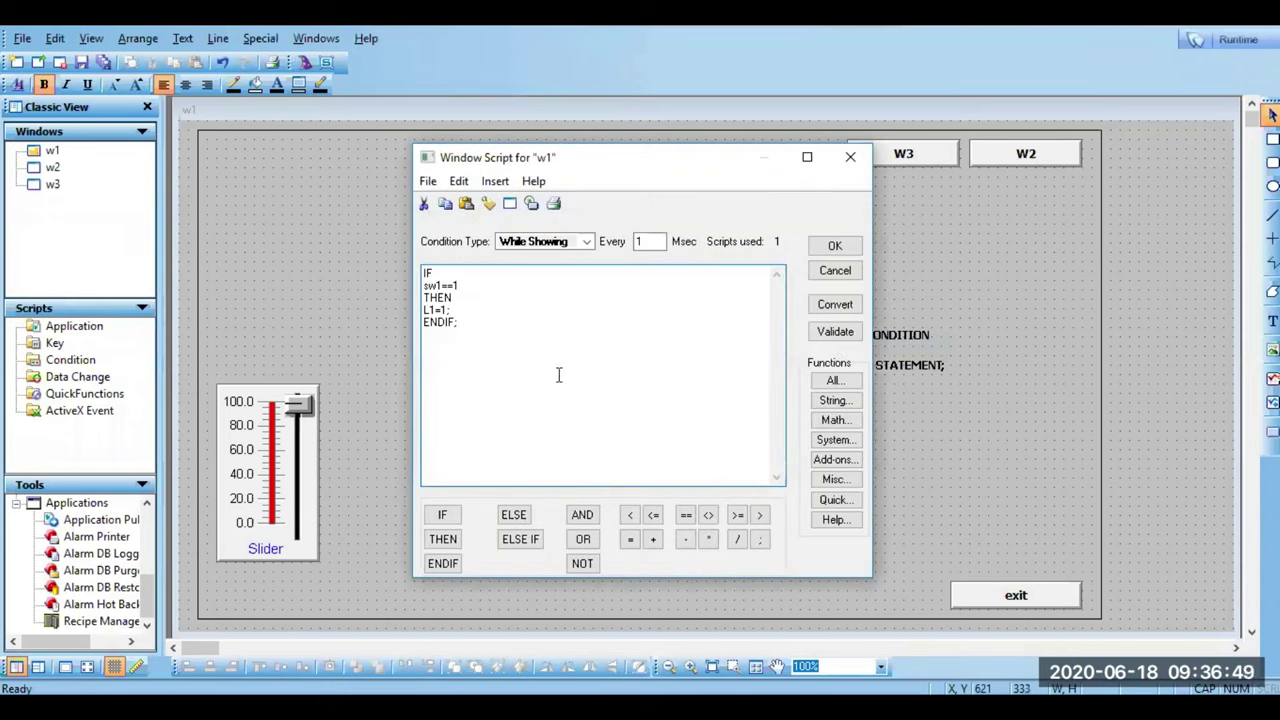
left_click(466, 310)
key("Return")
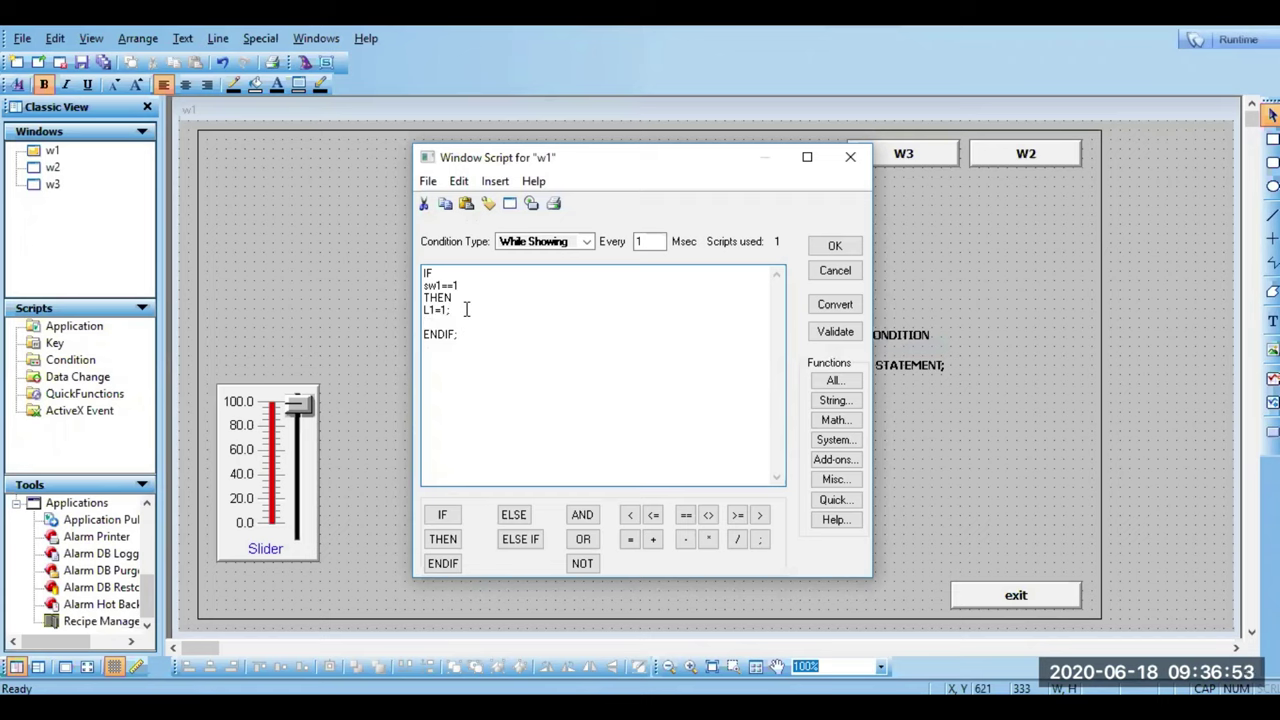
type("ELSE")
key("Return")
type("L1=0")
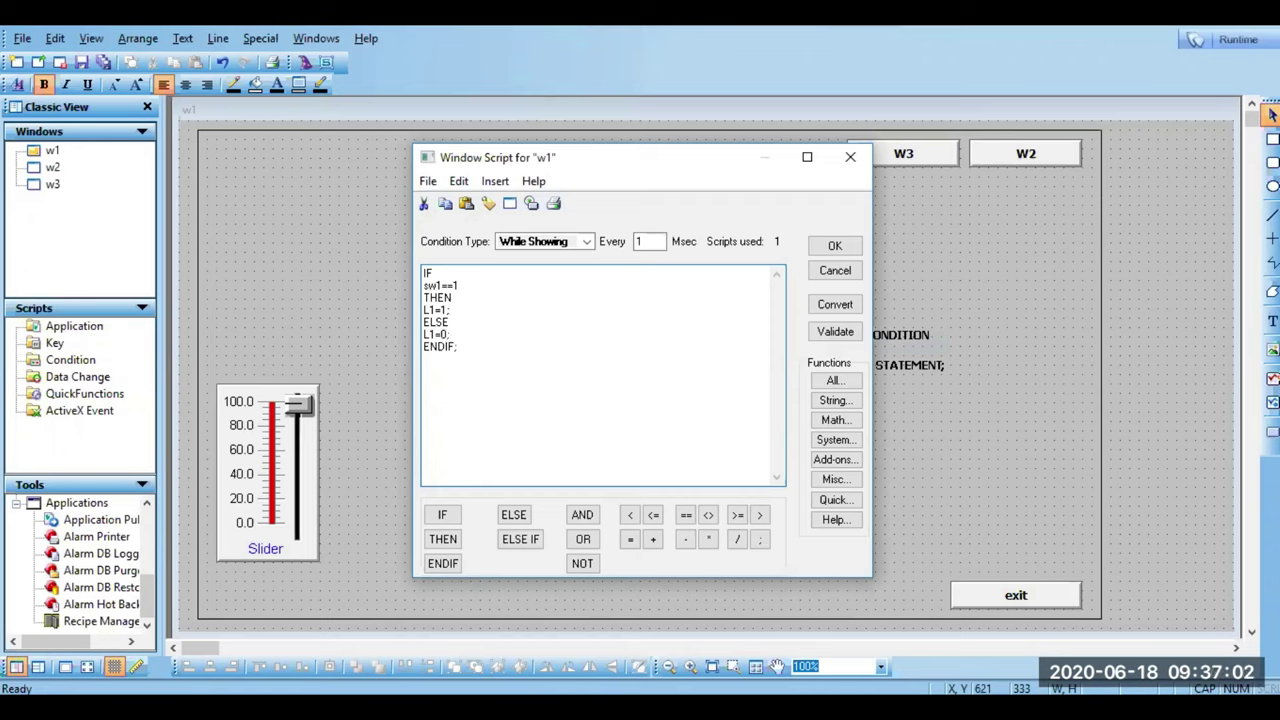
type(";")
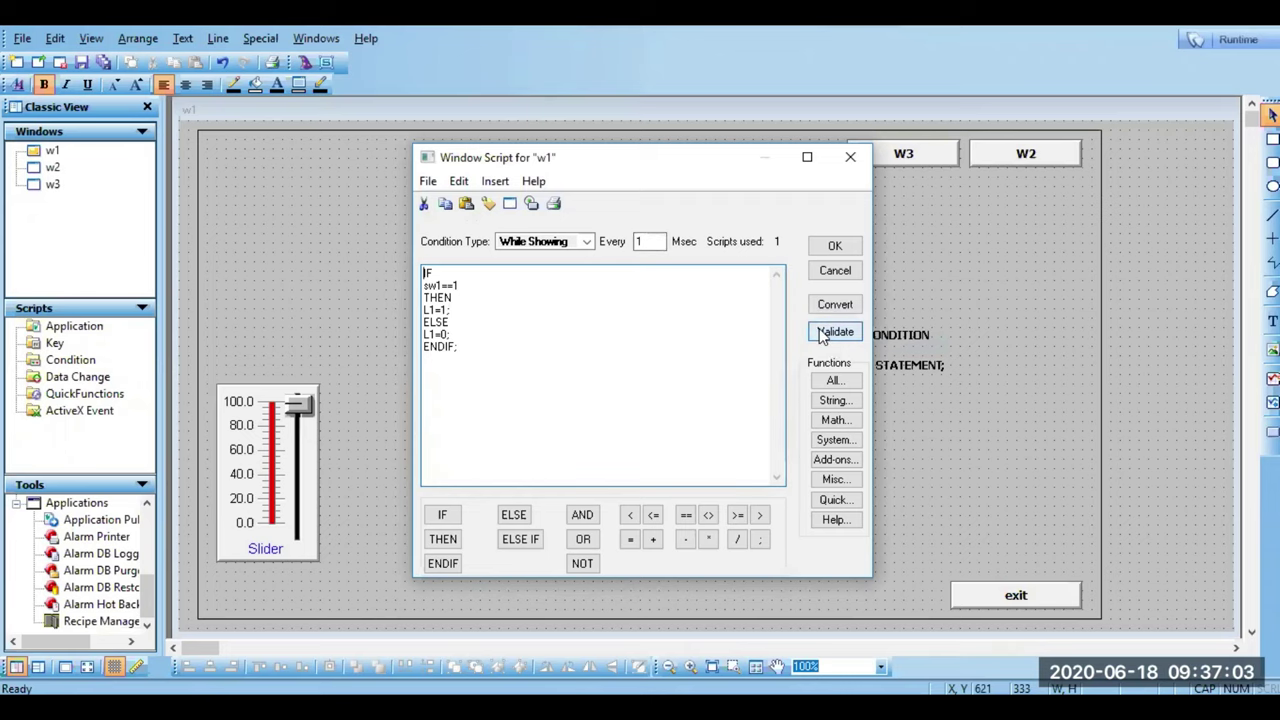
left_click(834, 246)
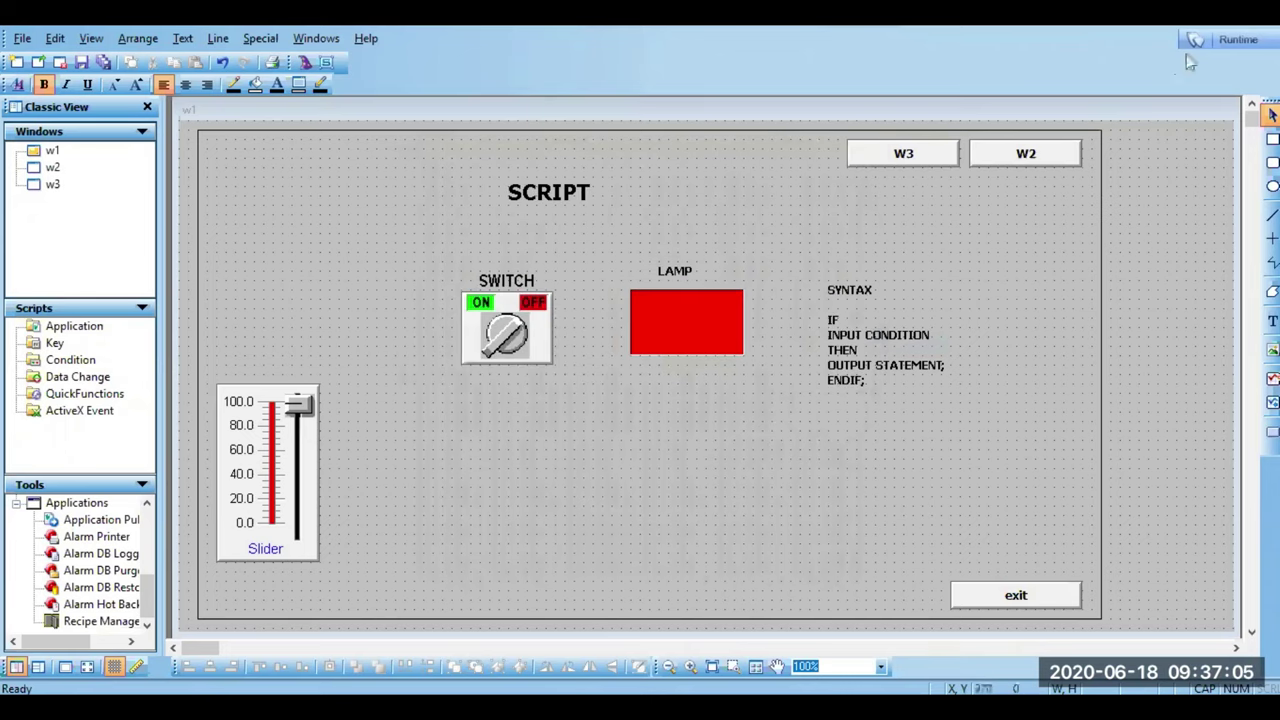
Step: Run window w1 and toggle the switch repeatedly to check the lamp's response to the ELSE branch
left_click(1236, 40)
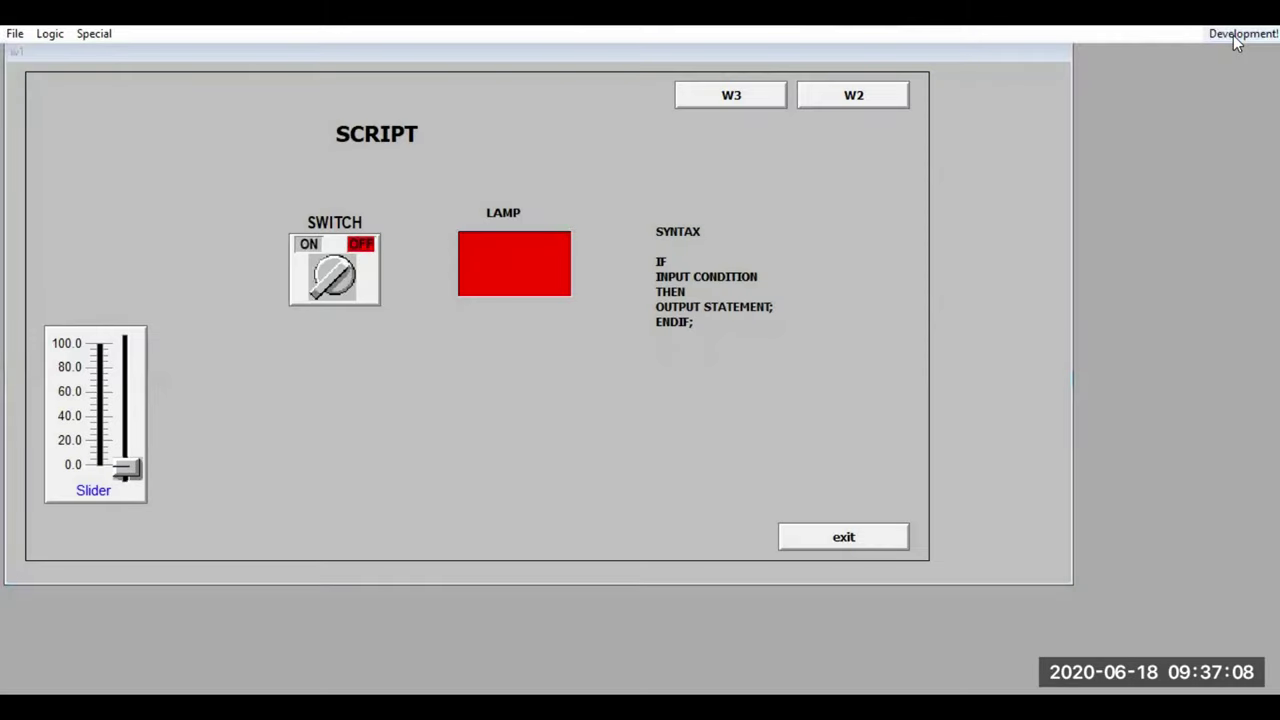
left_click(336, 276)
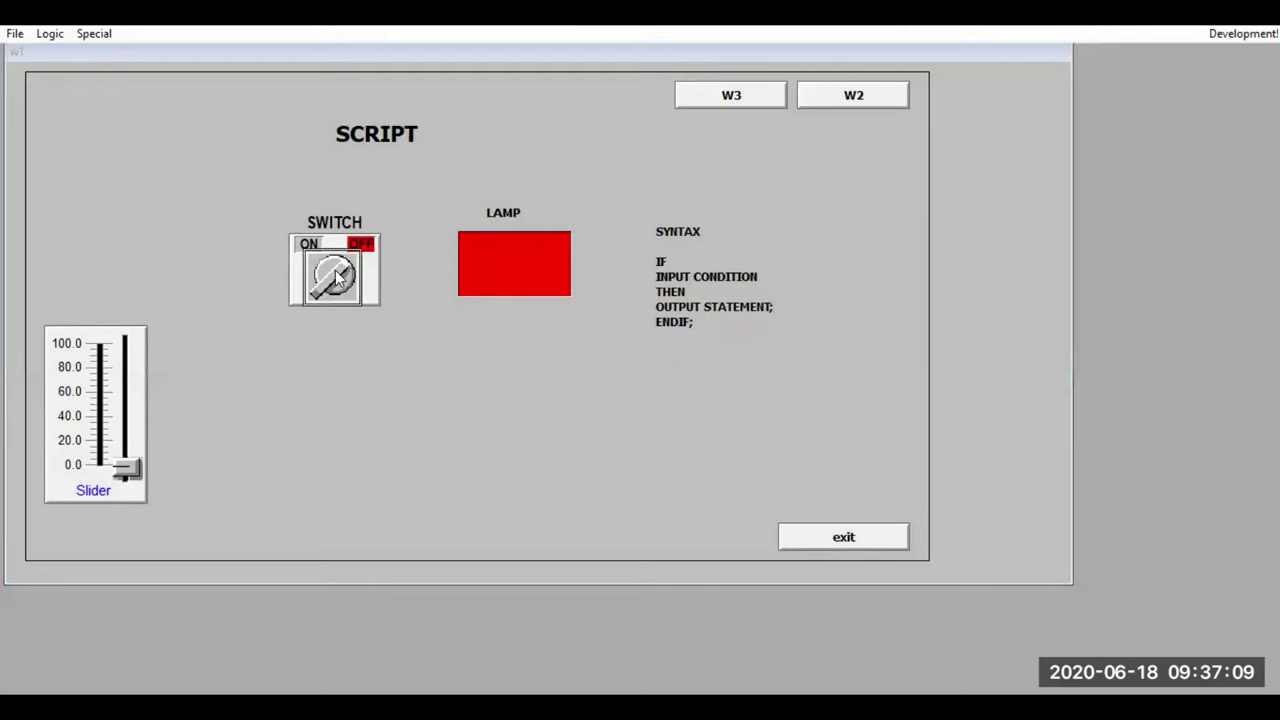
left_click(336, 278)
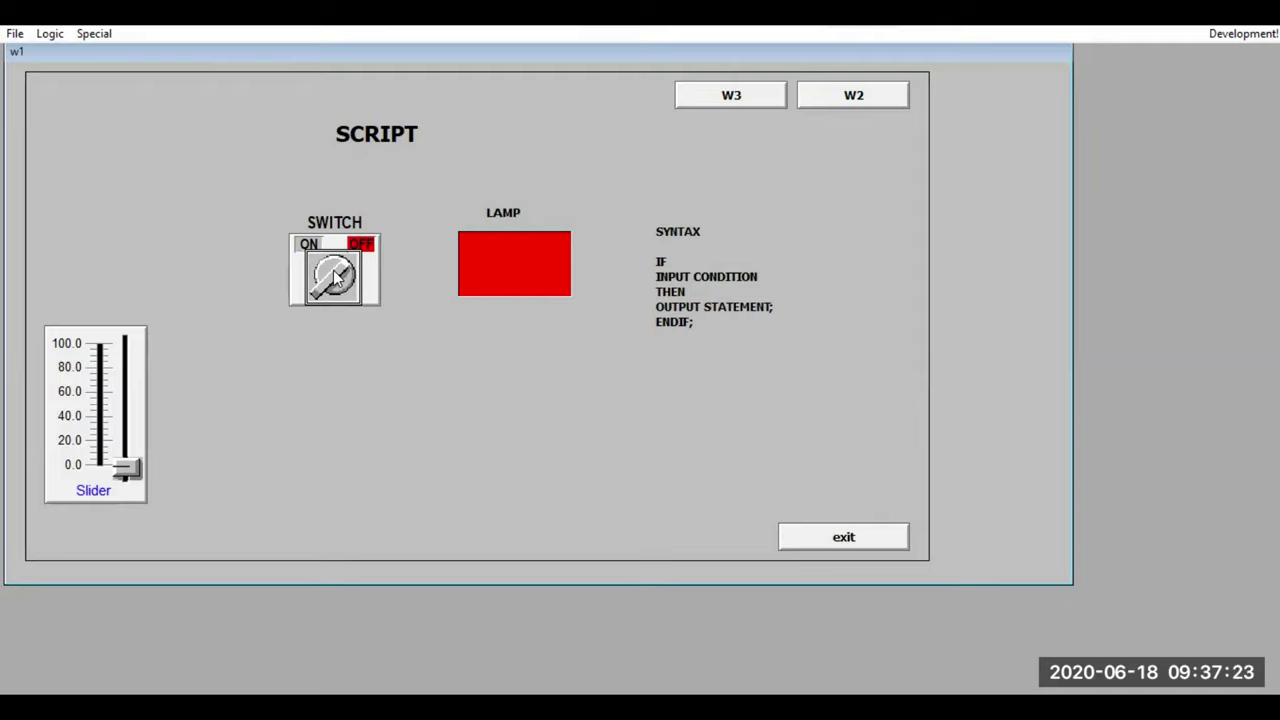
left_click(335, 278)
left_click(335, 278)
left_click(335, 278)
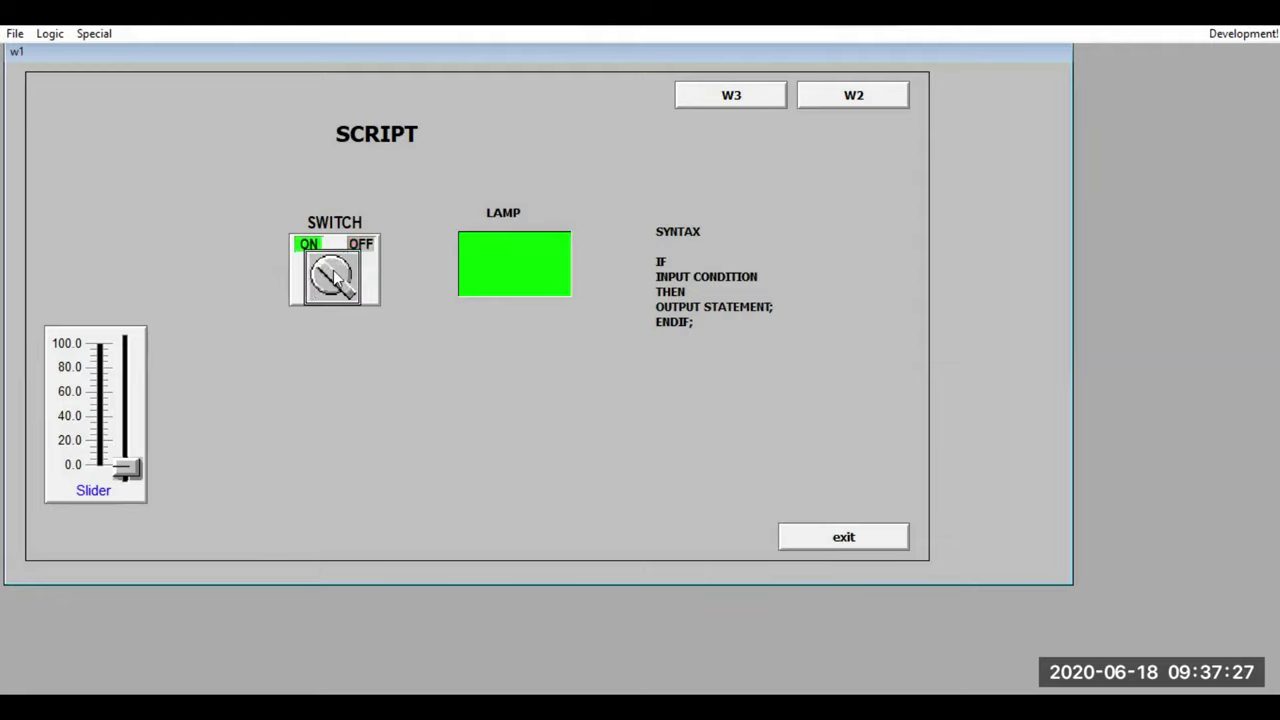
Step: Turn the switch off in runtime while checking the lamp, and return to development
left_click(335, 278)
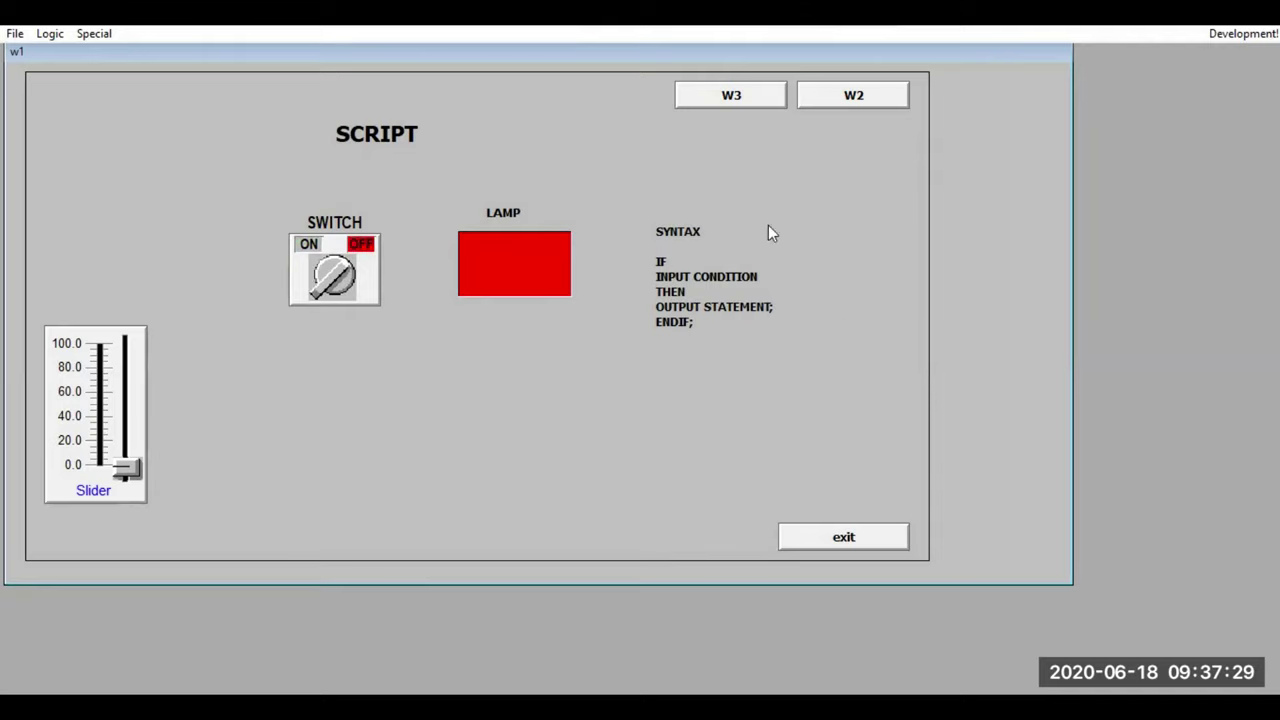
left_click(1245, 34)
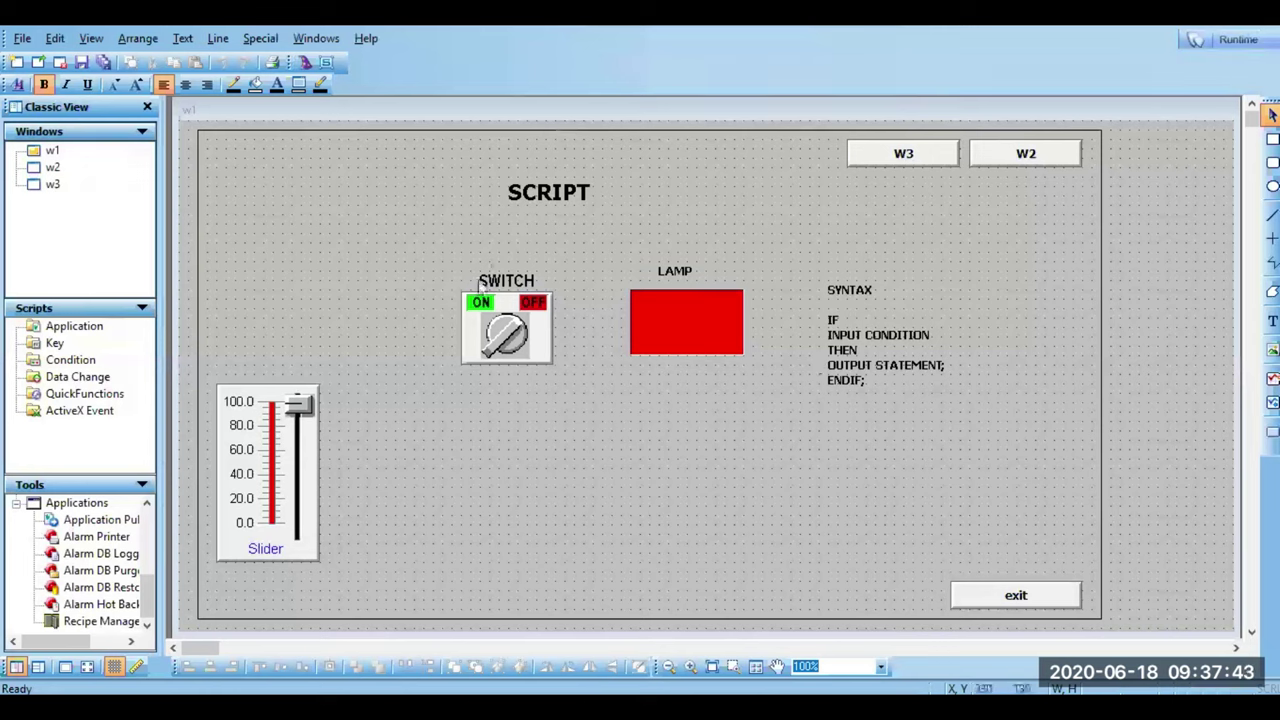
Step: Duplicate the switch on window w1 and place the copy directly below the original
left_click(497, 318)
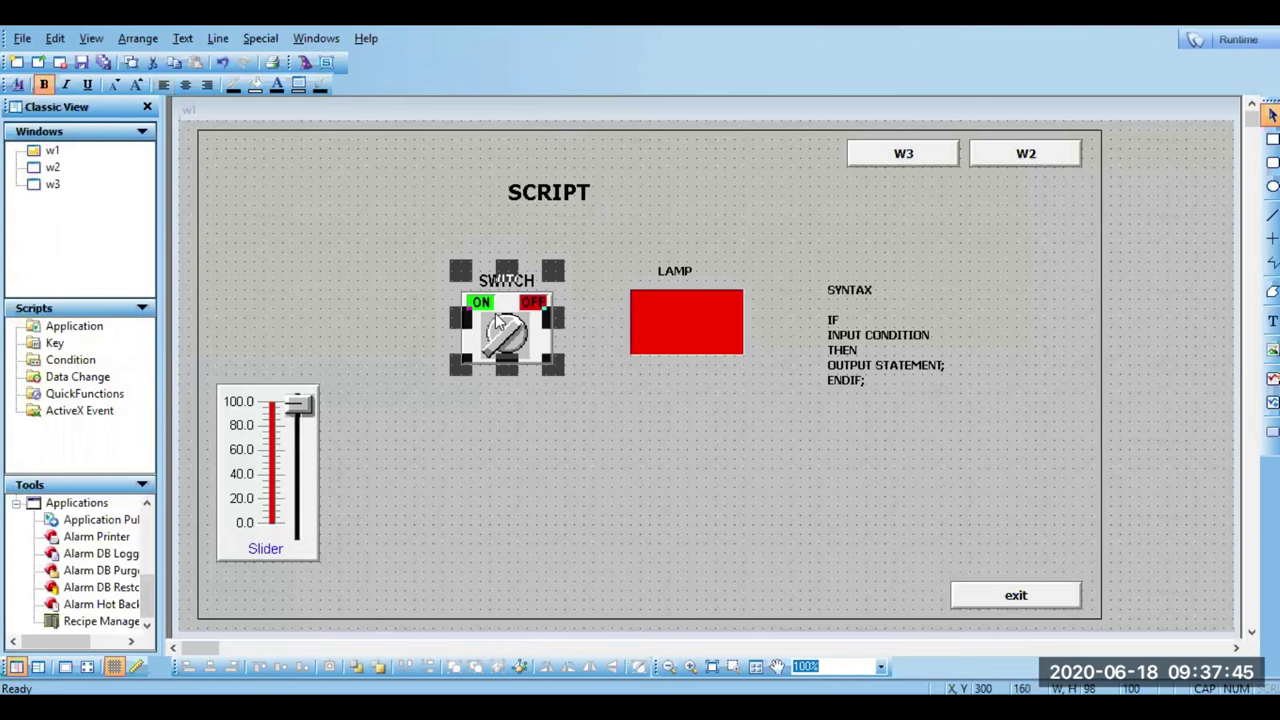
right_click(497, 318)
left_click(508, 350)
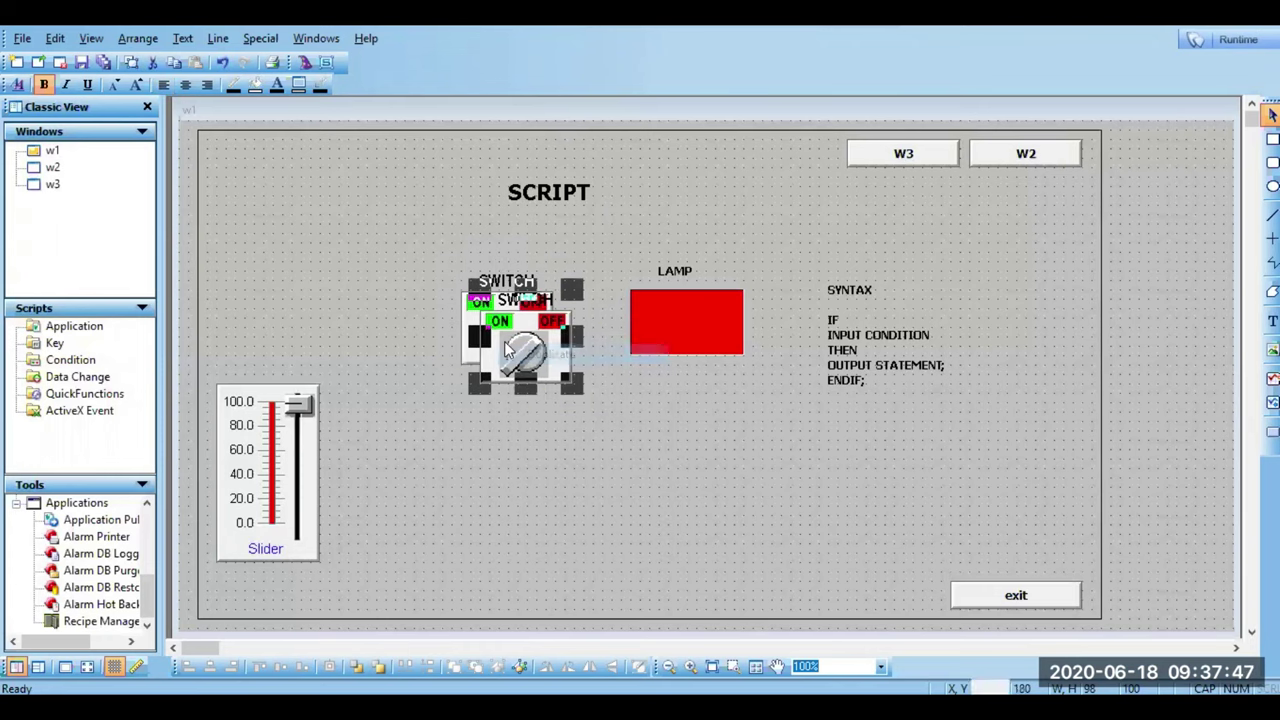
left_click_drag(507, 345, 491, 464)
Step: Assign the tagname sw2 to the lower switch, define it as a new tag and confirm the switch settings
double_click(491, 462)
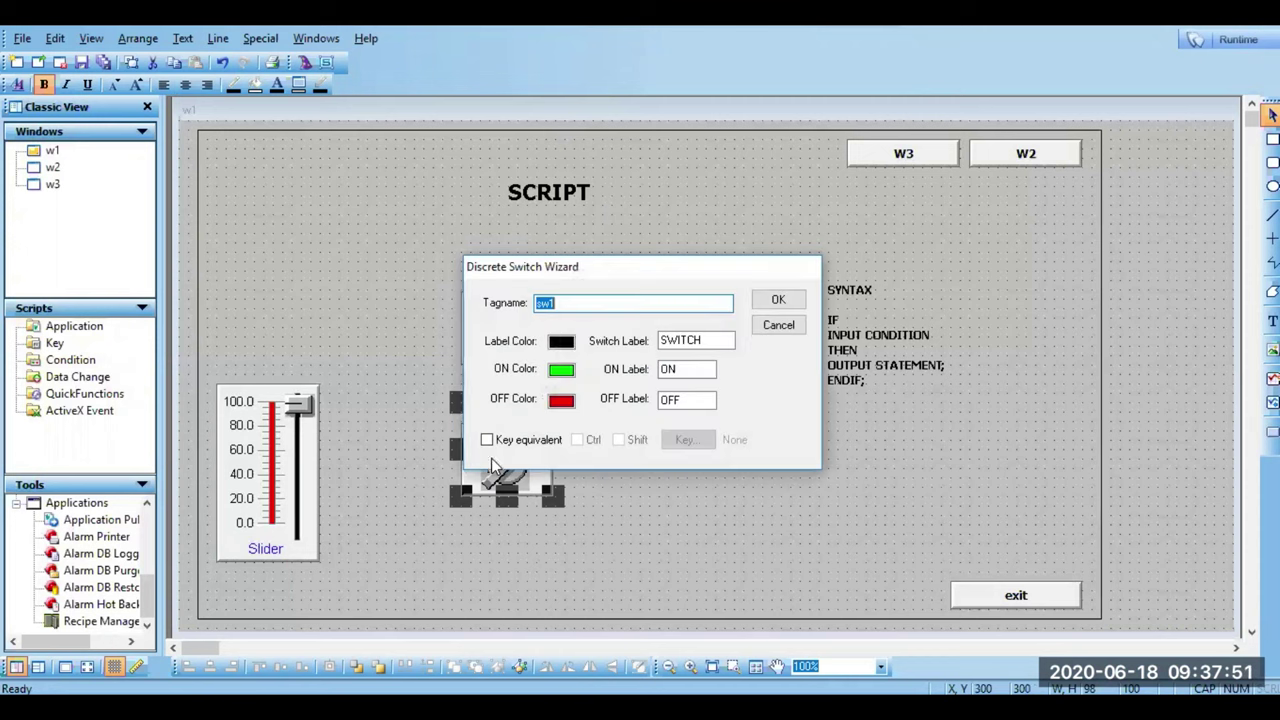
left_click(586, 303)
key("BackSpace")
type("2")
key("Return")
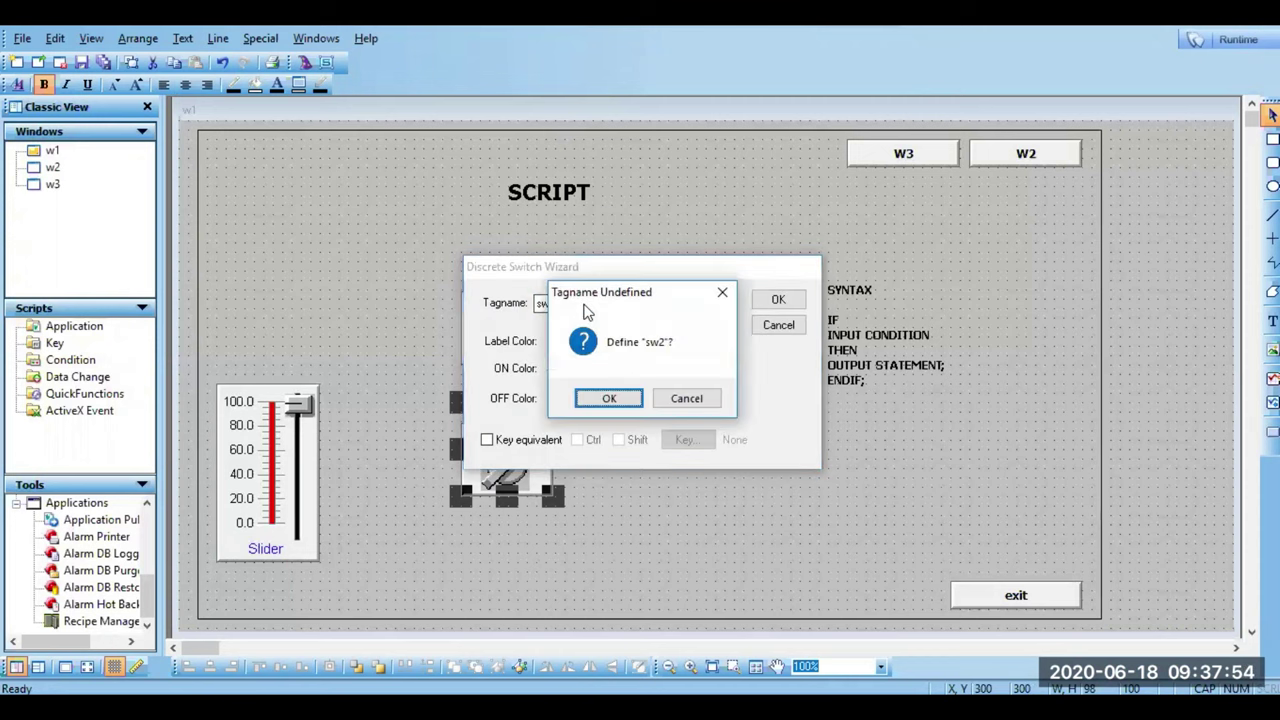
left_click(608, 398)
left_click(538, 160)
left_click(772, 158)
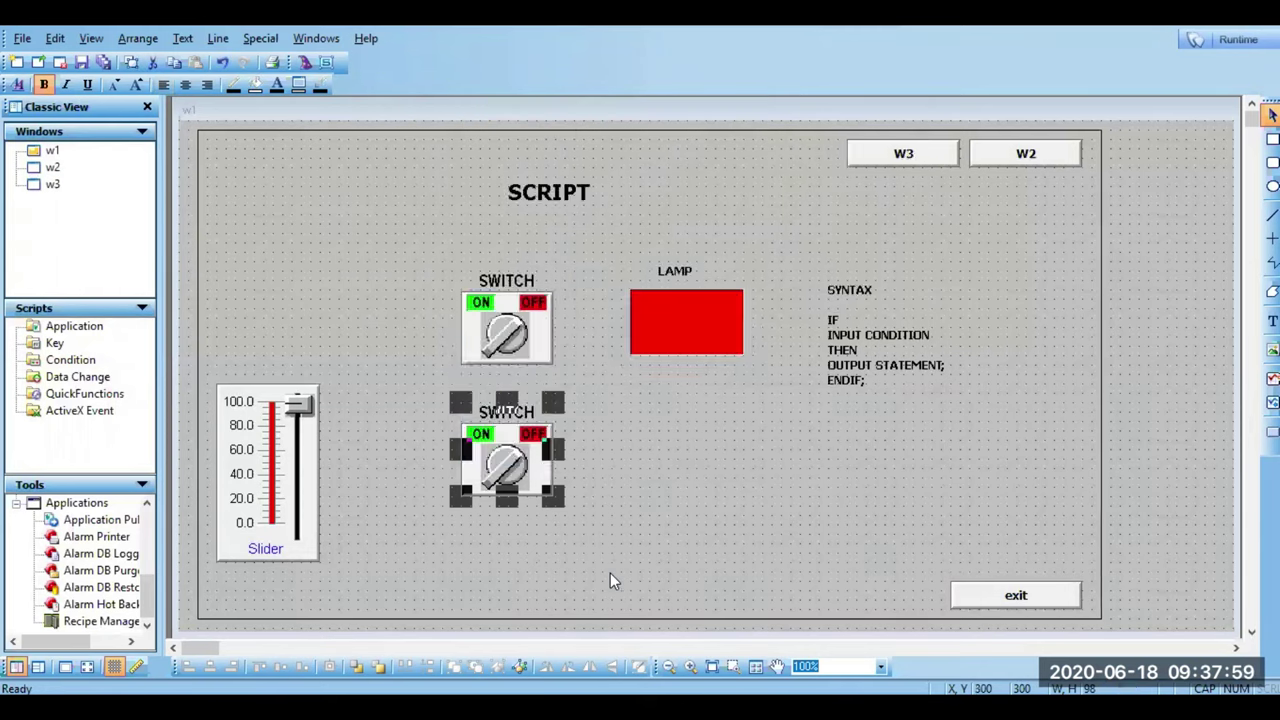
left_click(610, 580)
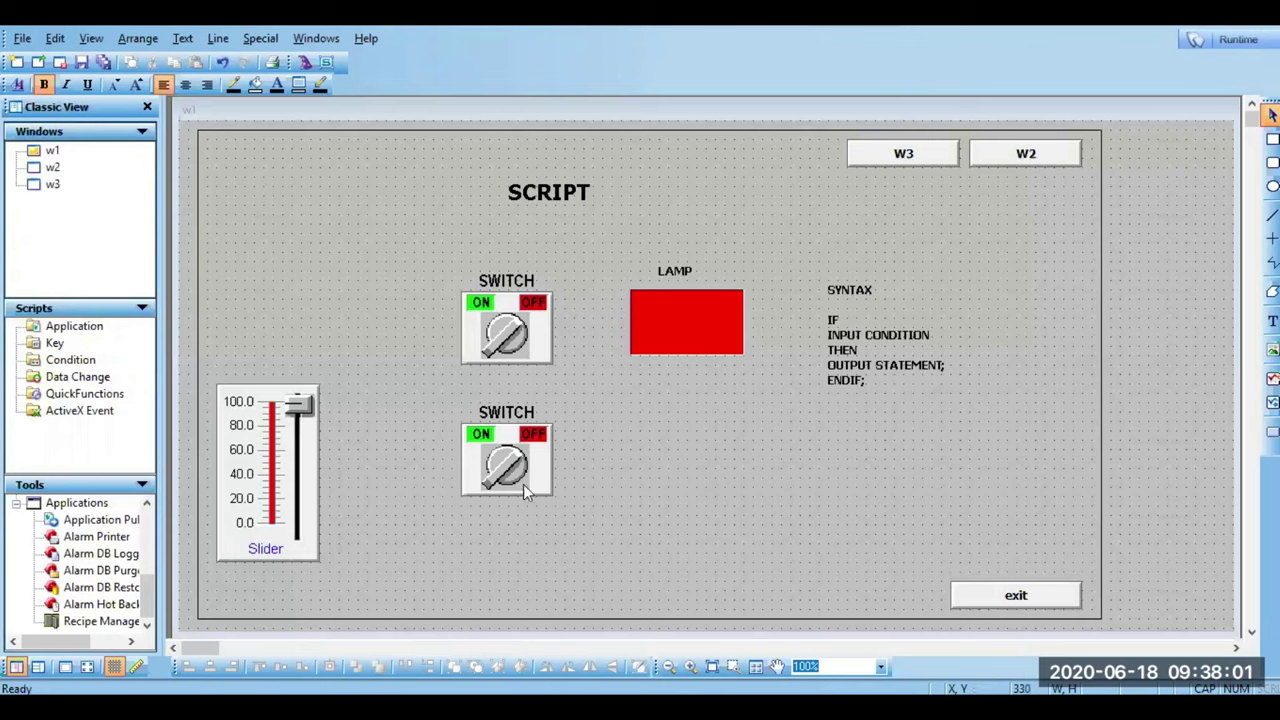
Step: Extend the IF condition in the w1 window script to sw1==1 AND sw2==1, validate the script and save it
right_click(755, 460)
left_click(808, 375)
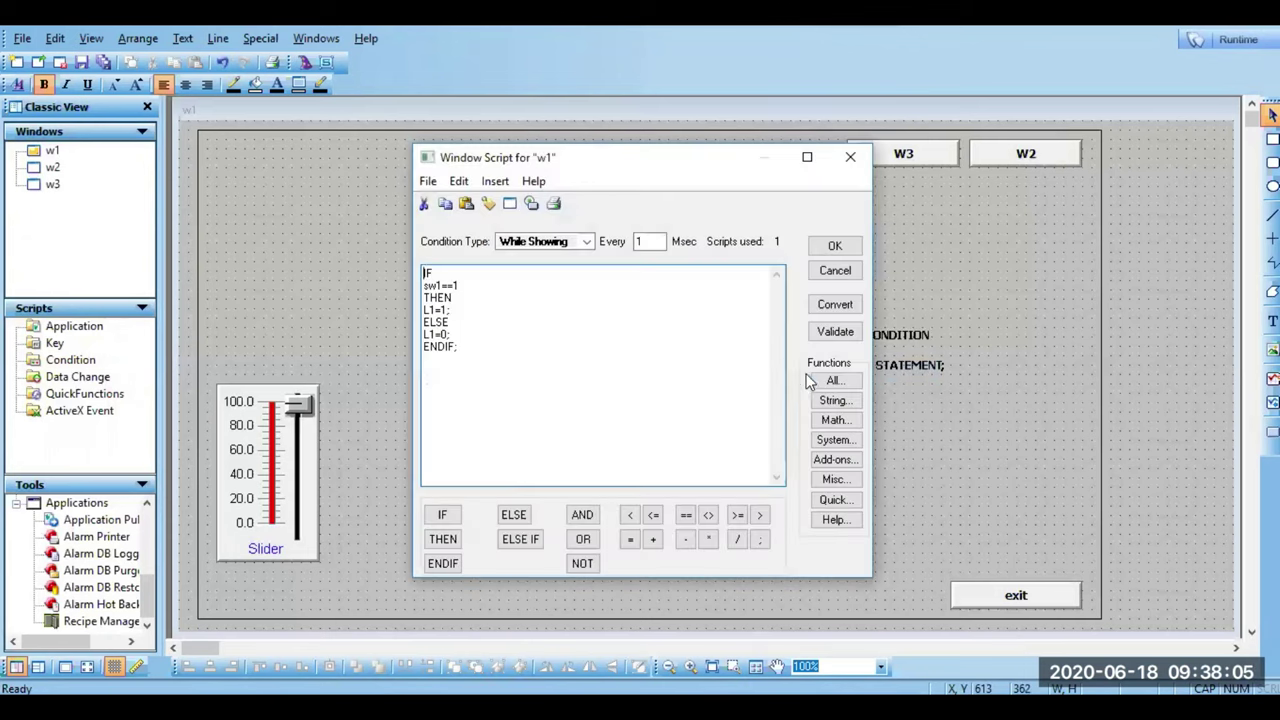
left_click(472, 285)
type("AND SW")
key("BackSpace")
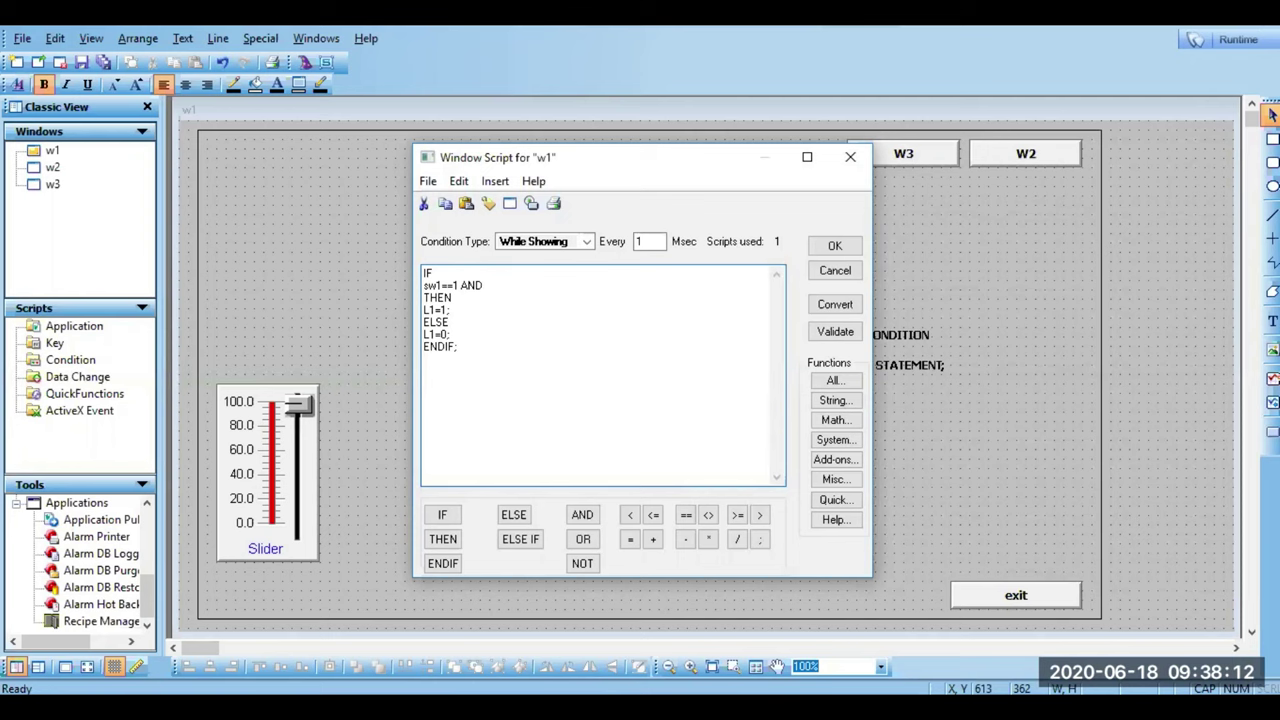
double_click(513, 288)
double_click(513, 288)
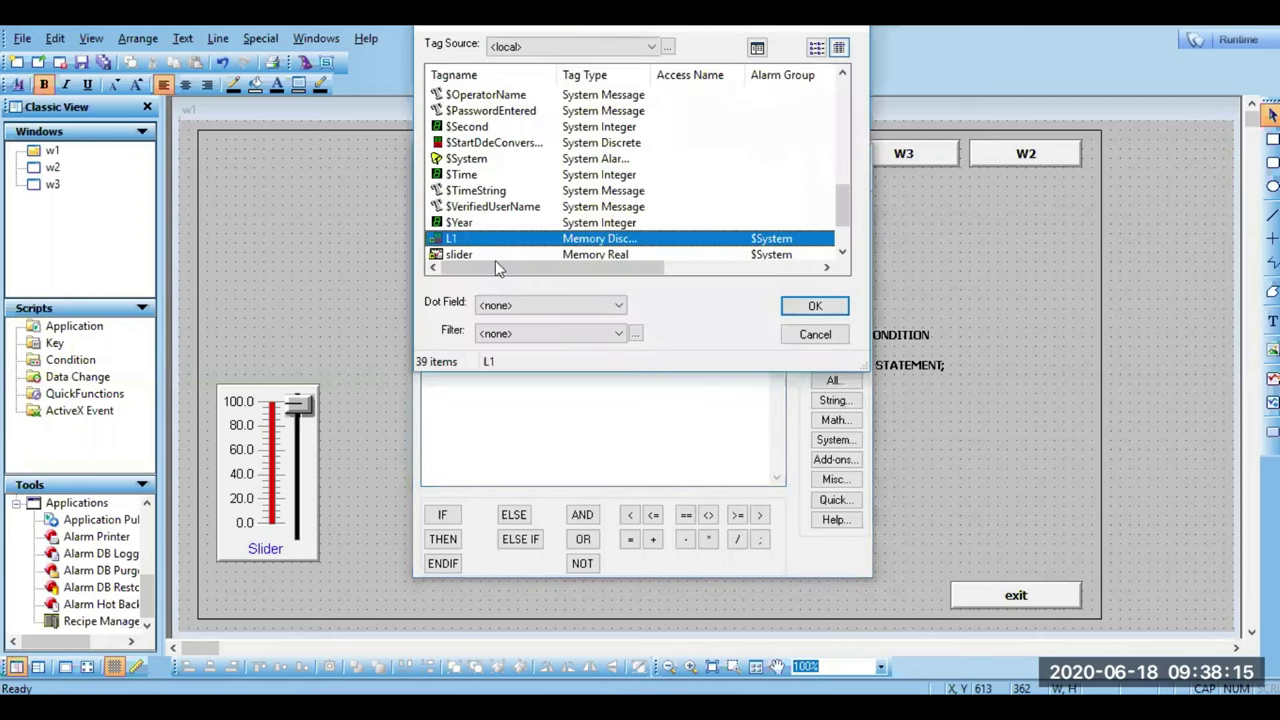
left_click(843, 234)
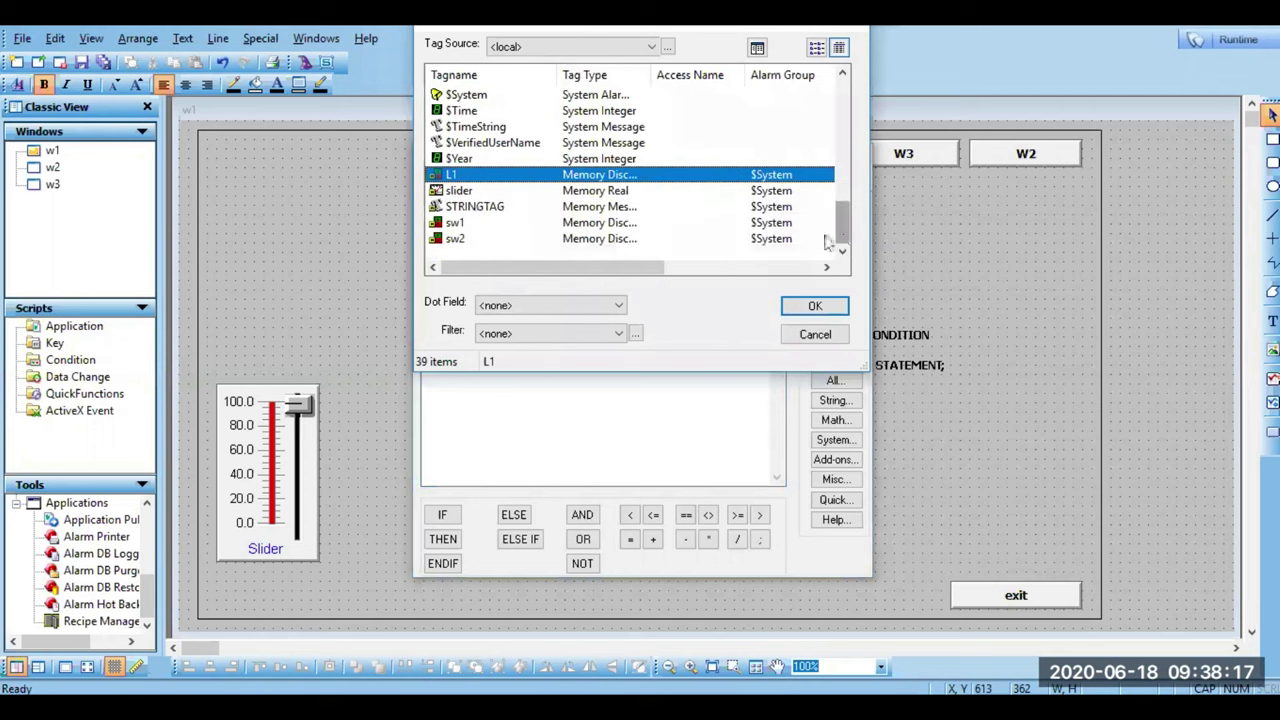
double_click(573, 242)
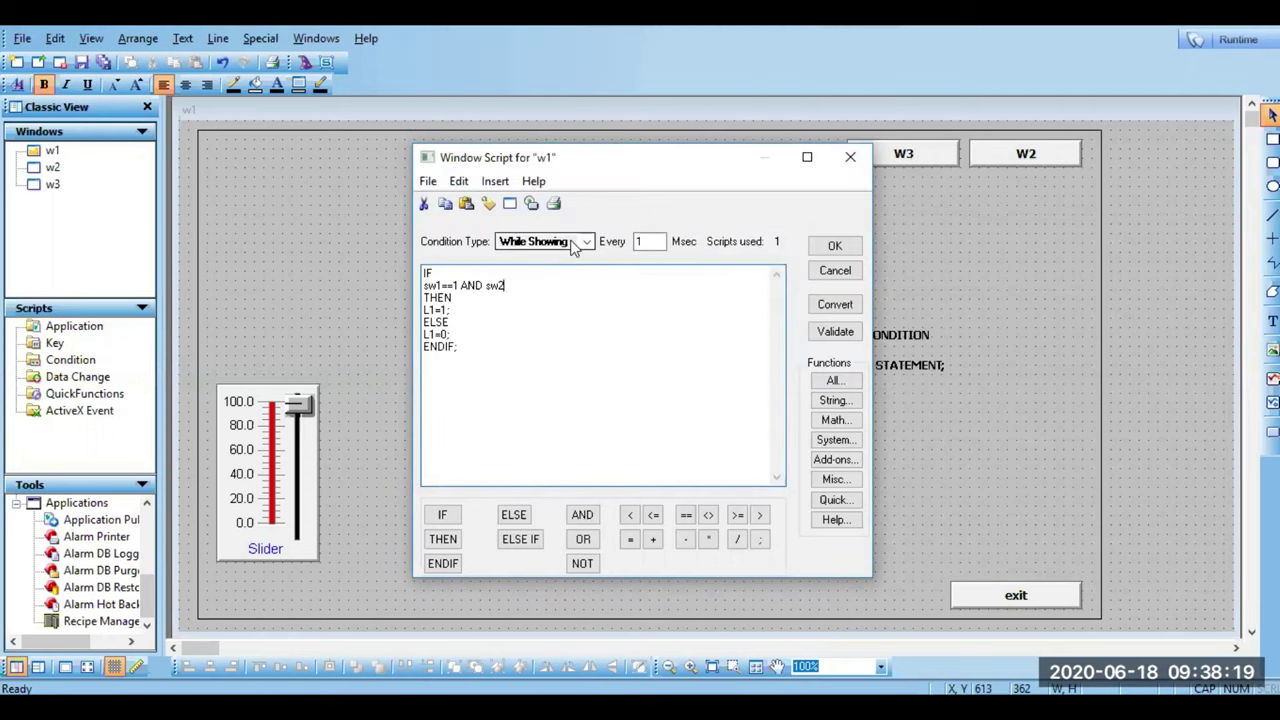
type("==")
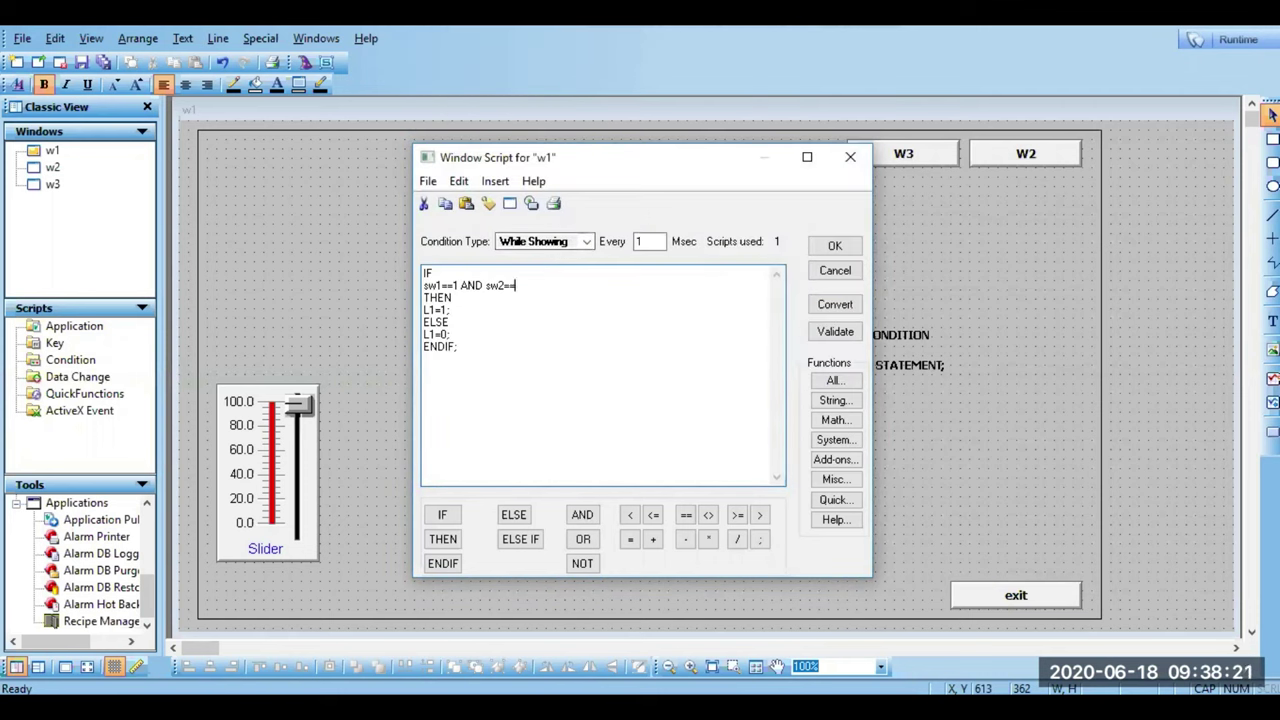
left_click(841, 334)
left_click(834, 249)
Step: Run window w1, test the lamp with different on/off combinations of both switches under the AND condition, and return to development
left_click(1237, 41)
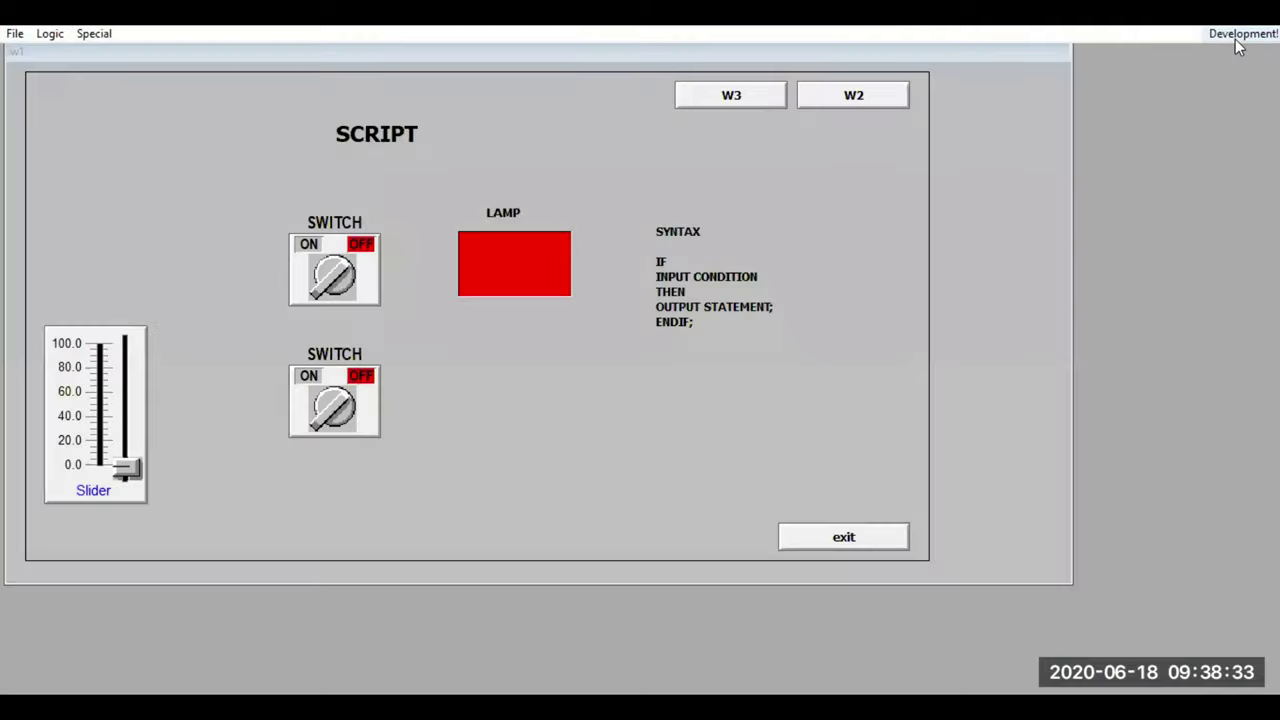
left_click(333, 272)
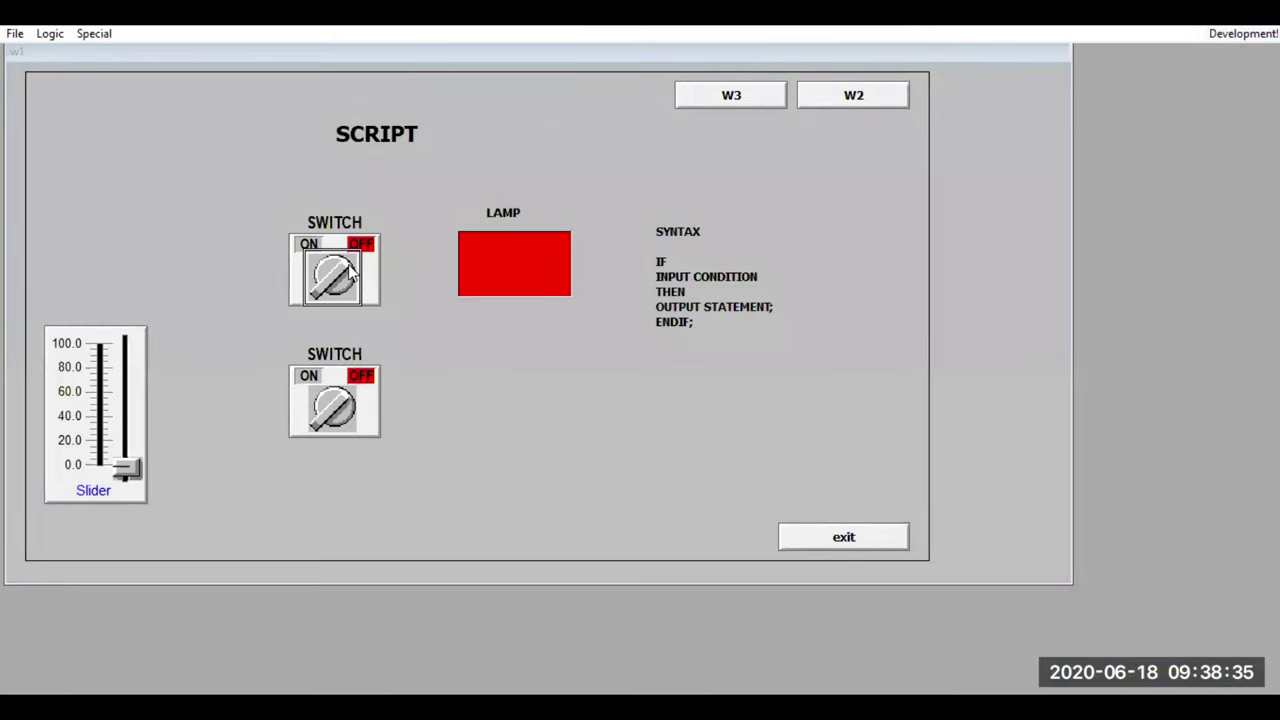
left_click(334, 410)
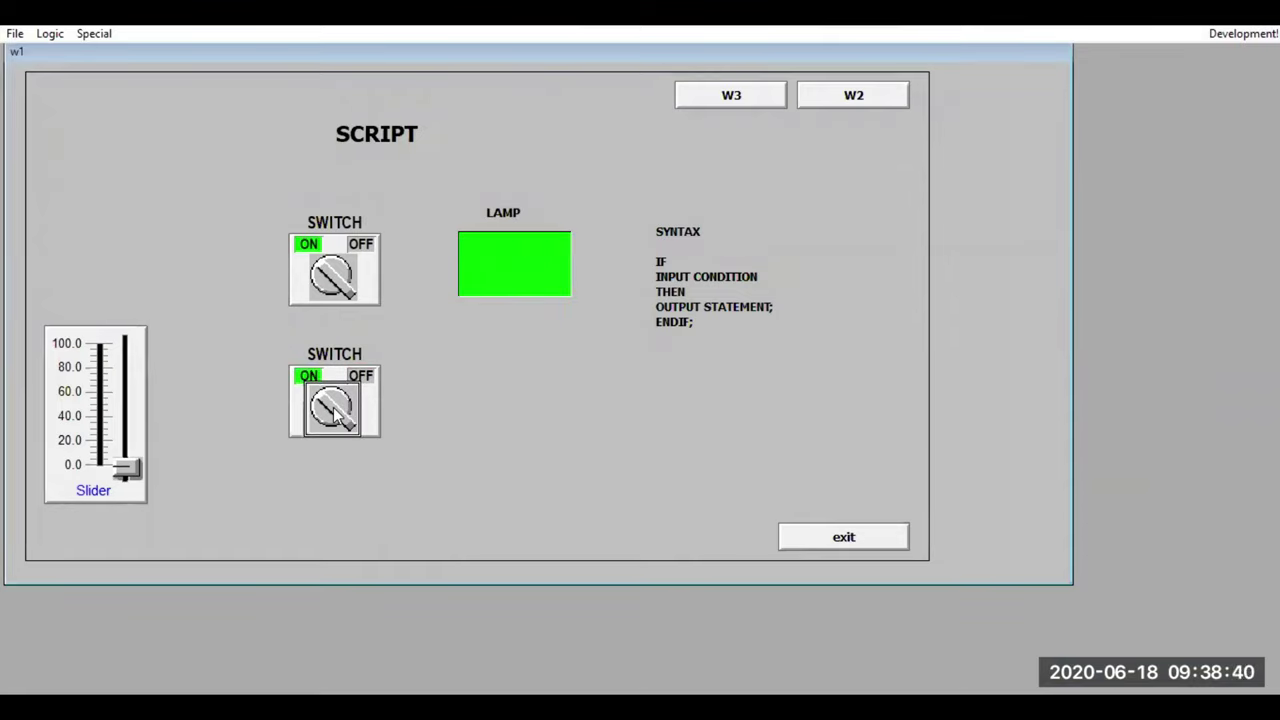
left_click(336, 416)
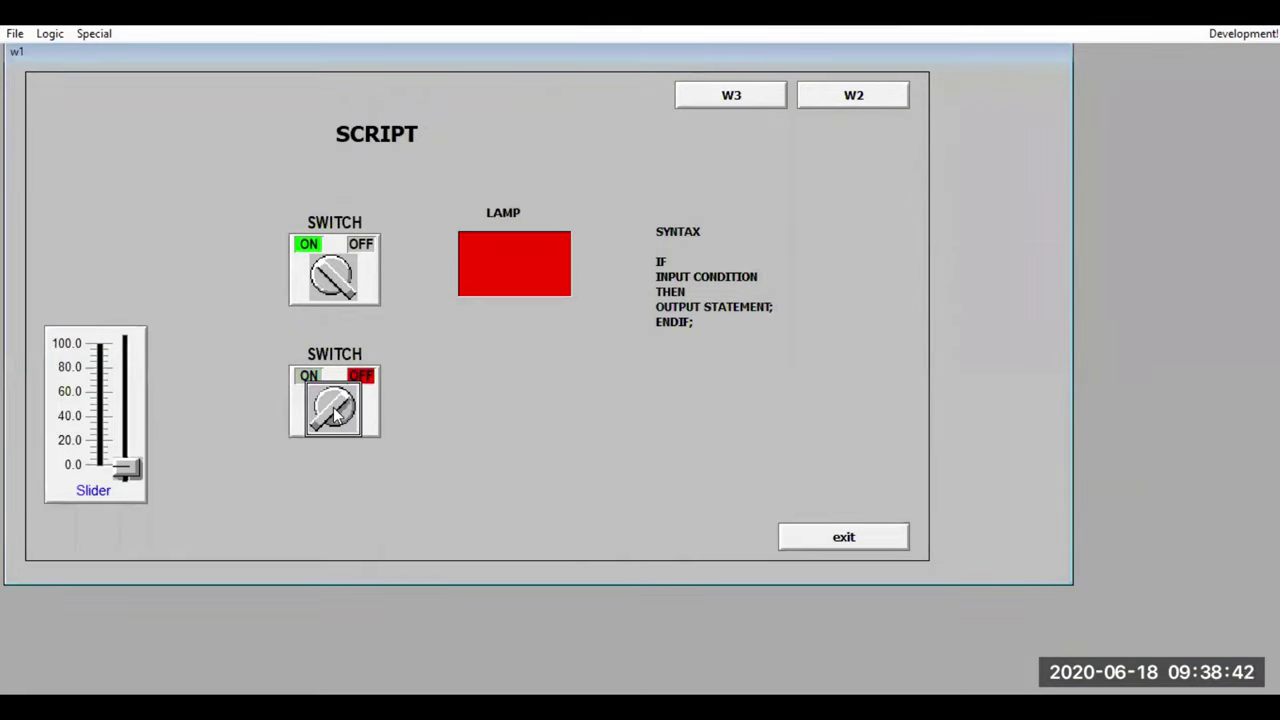
left_click(352, 280)
left_click(352, 280)
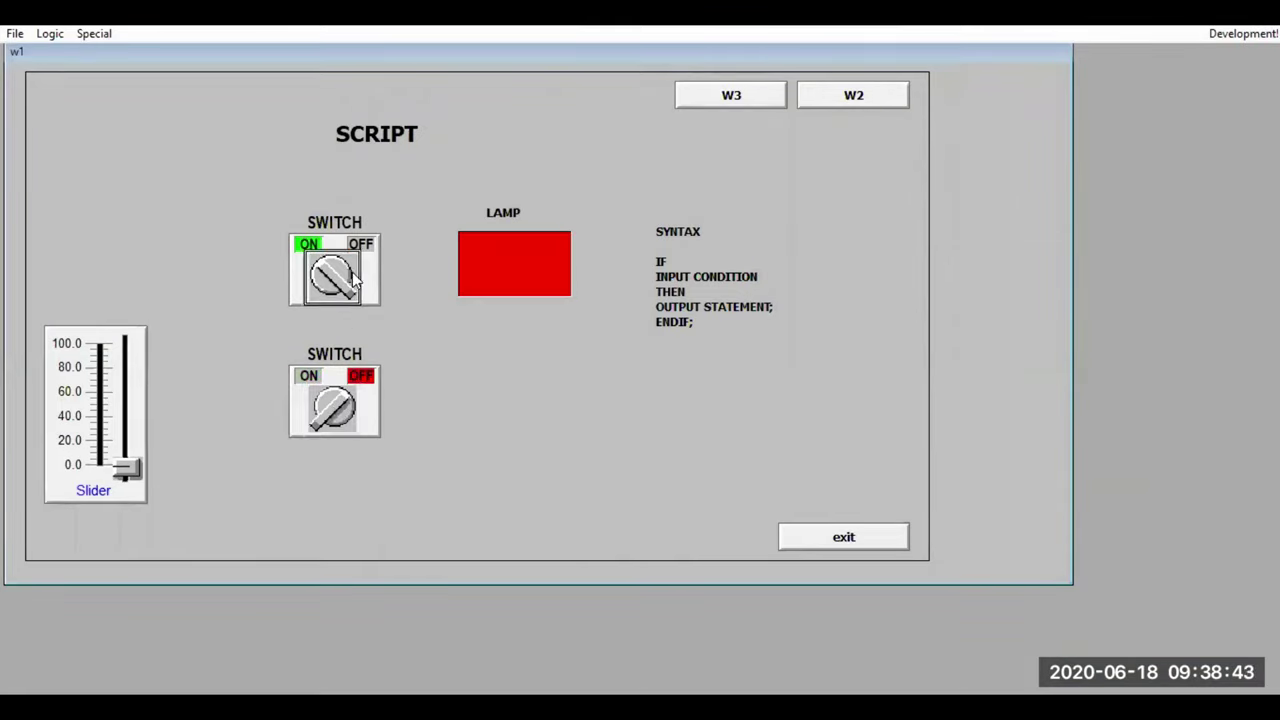
left_click(330, 420)
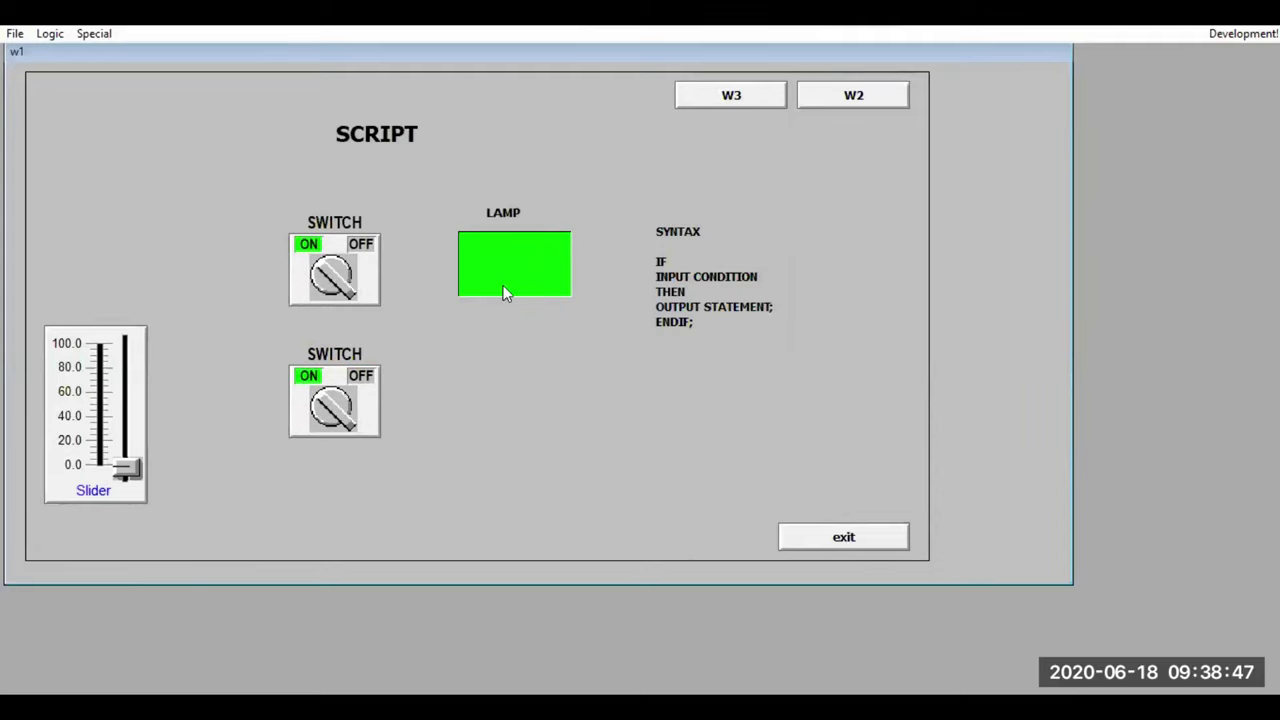
left_click(338, 415)
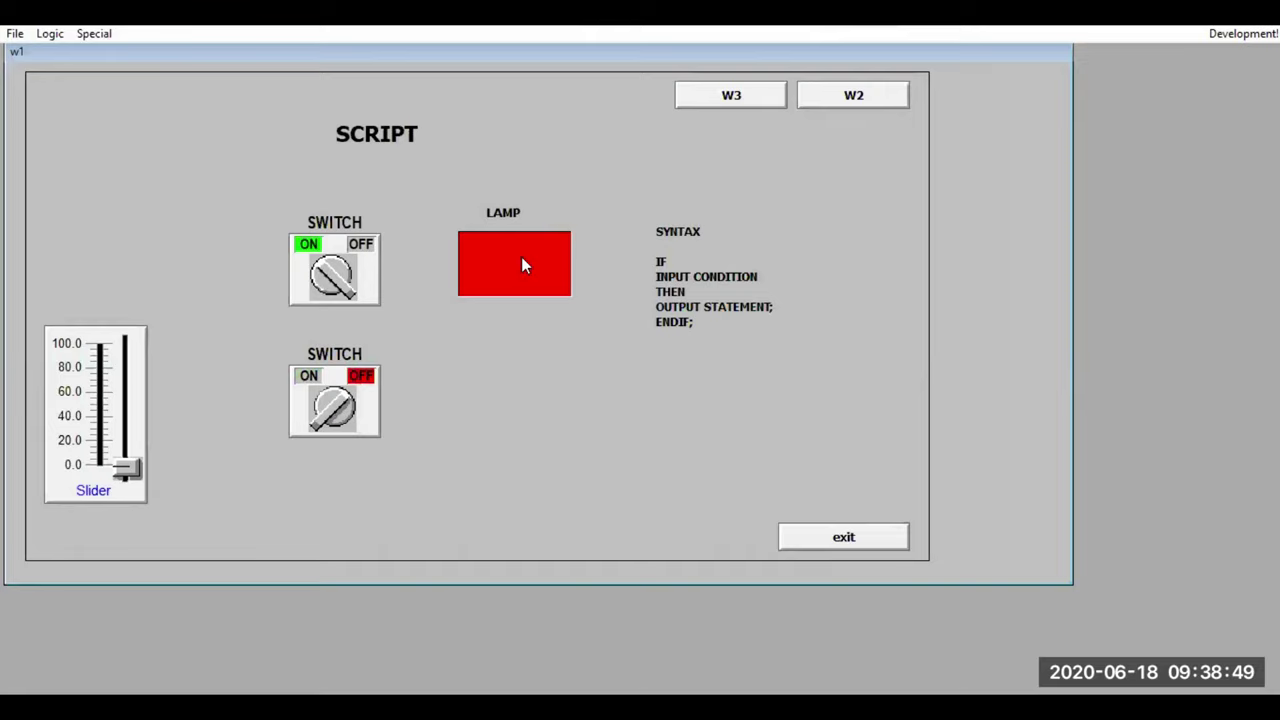
left_click(326, 279)
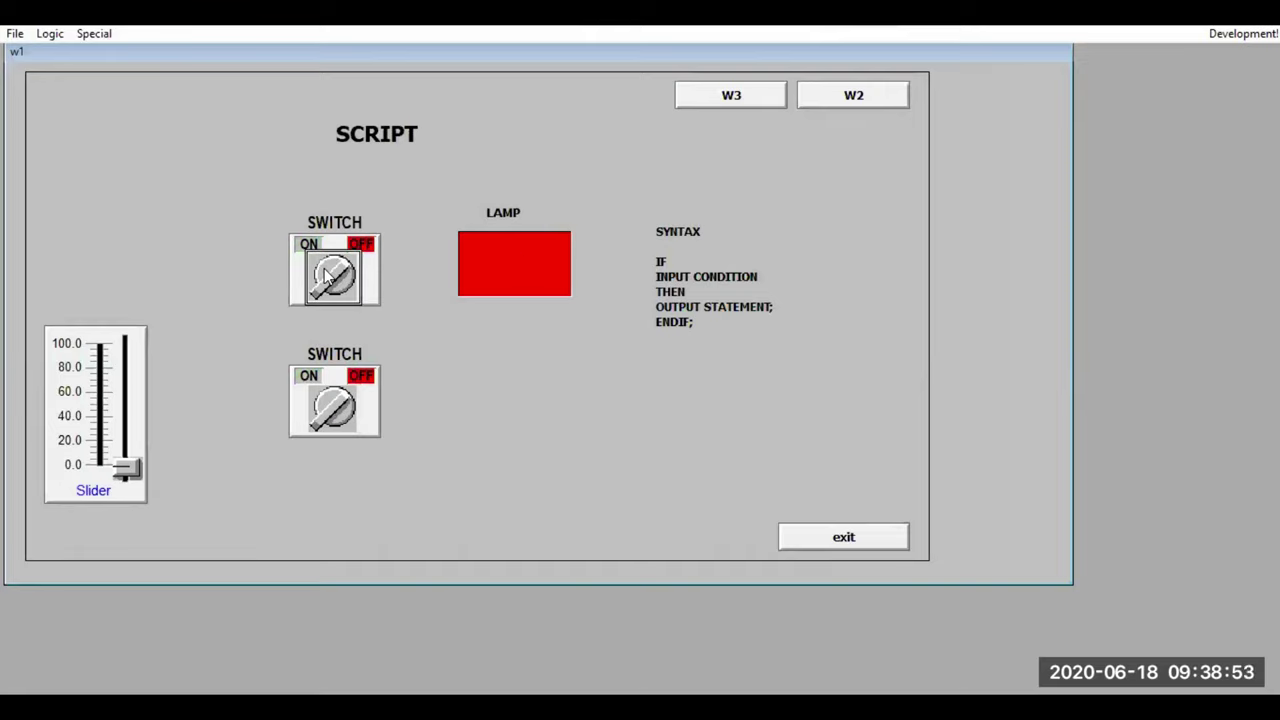
left_click(1258, 34)
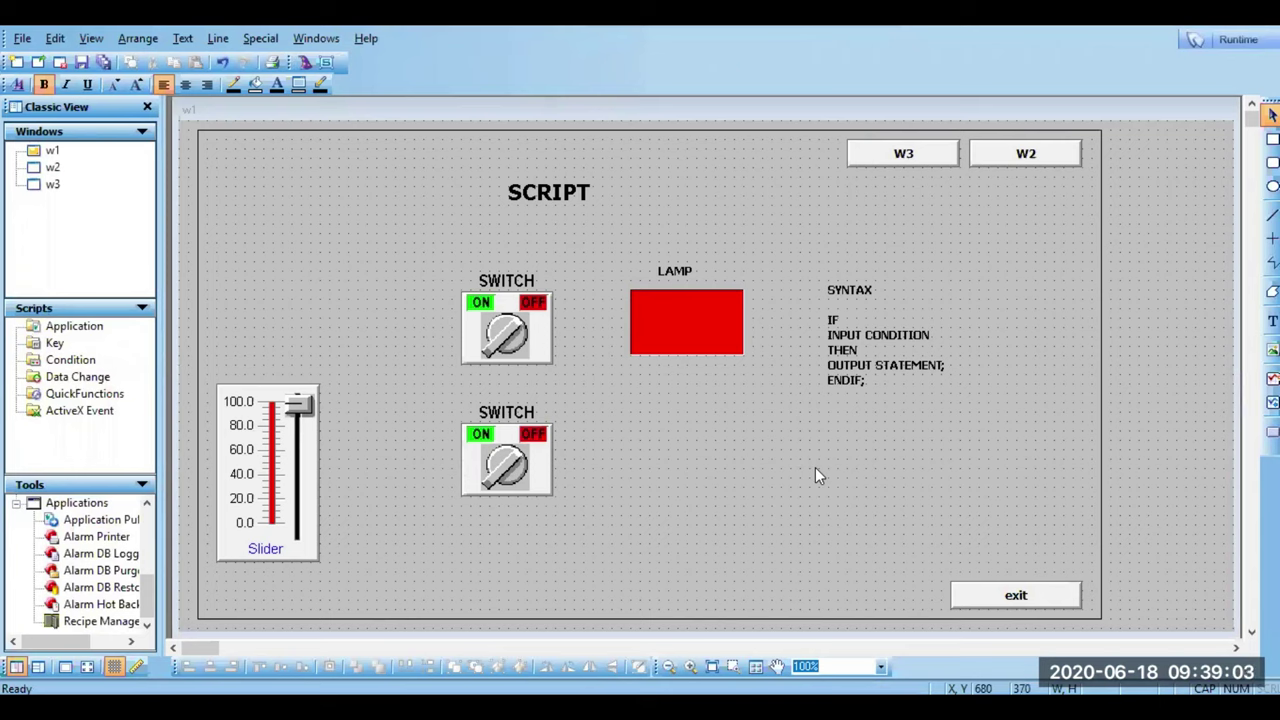
Step: Replace AND with OR between sw1==1 and sw2==1 in the w1 window script, validate it and save
right_click(724, 451)
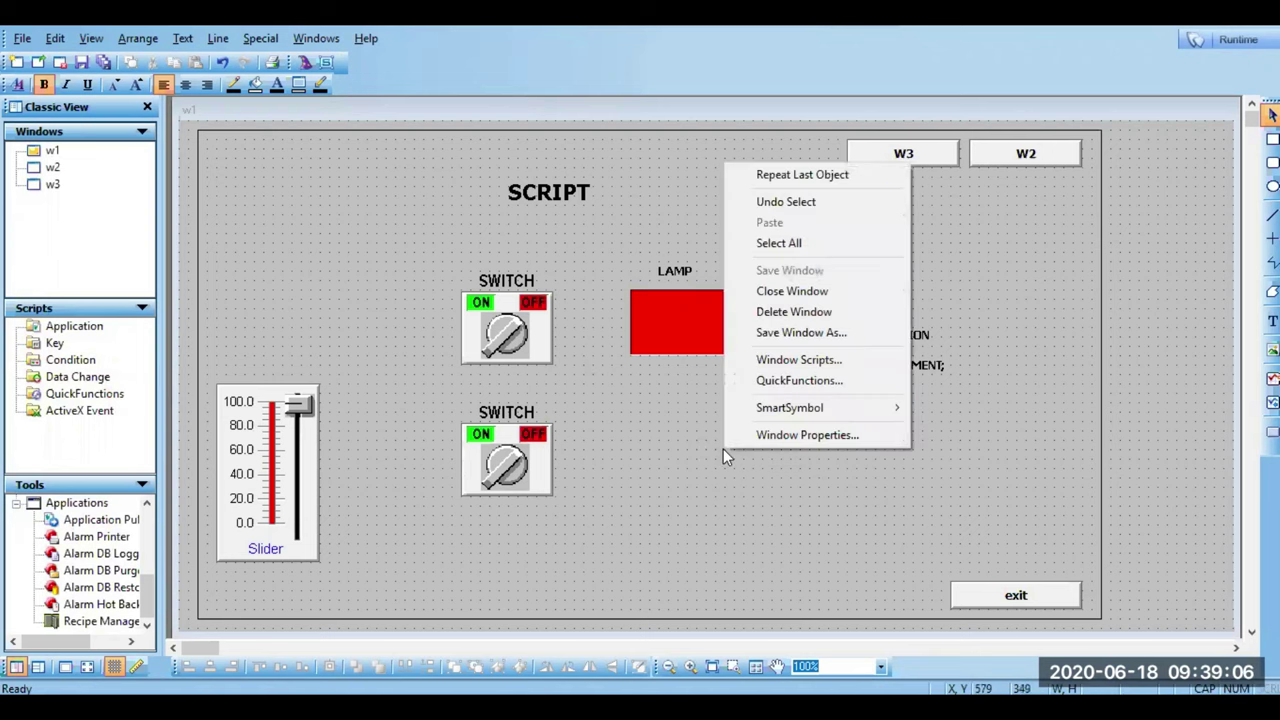
left_click(783, 366)
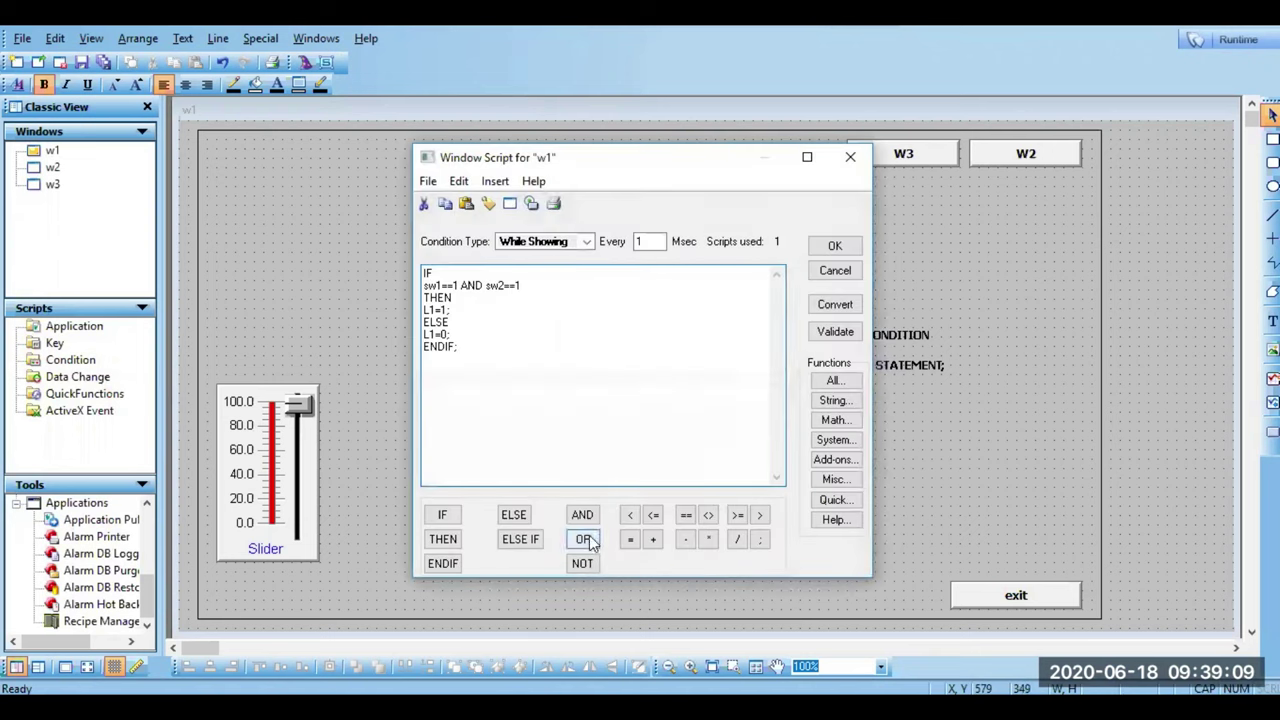
double_click(474, 286)
type("OR")
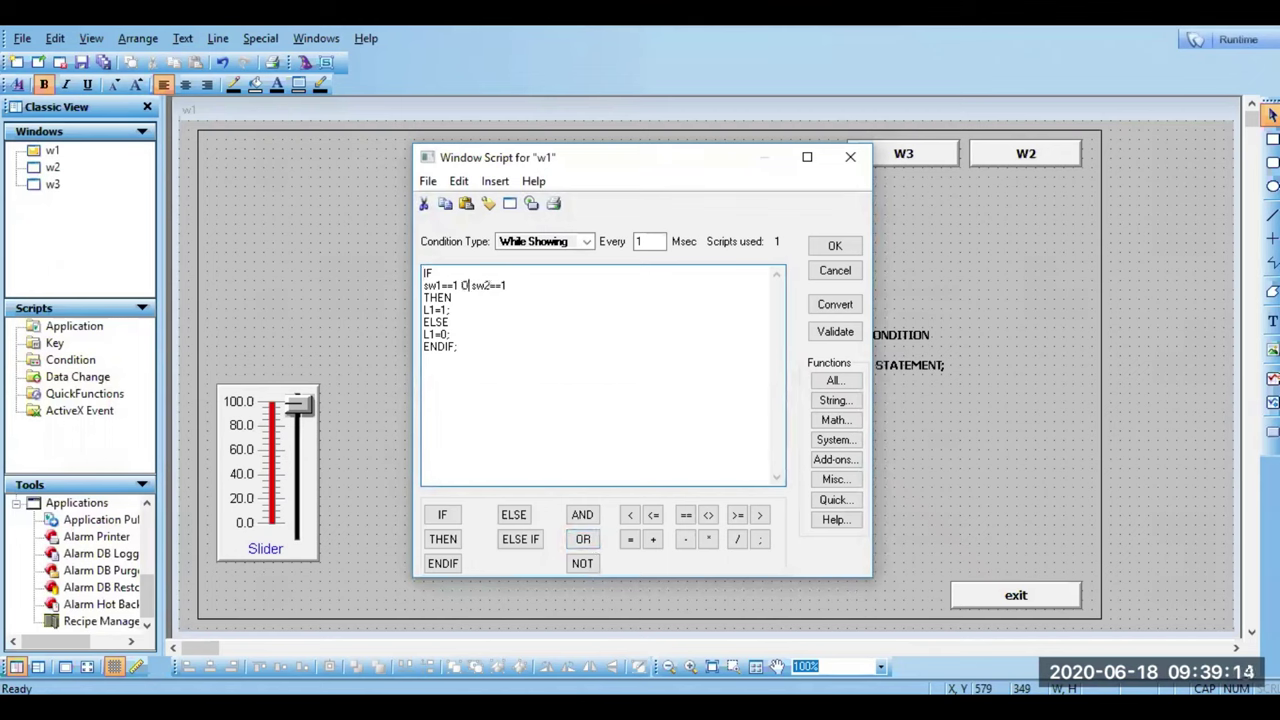
left_click(832, 331)
left_click(835, 246)
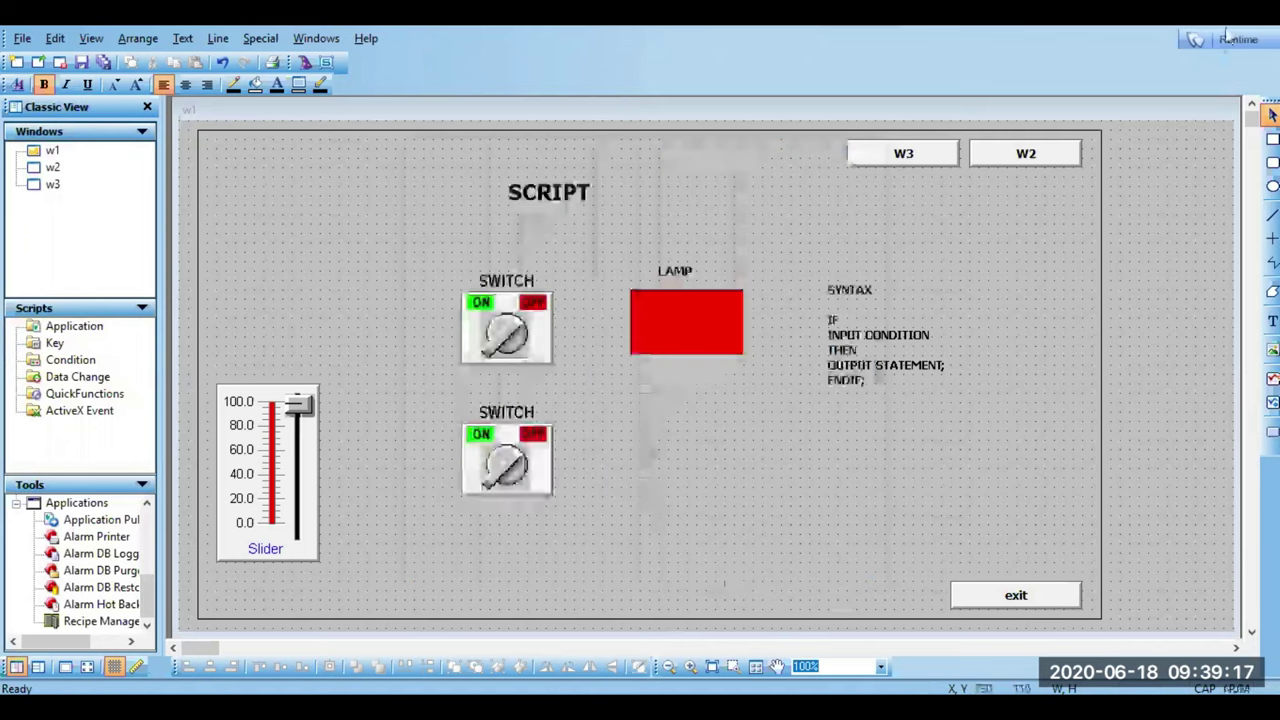
Step: Run window w1, toggle both switches to check the lamp under the OR condition, and return to development
left_click(1226, 48)
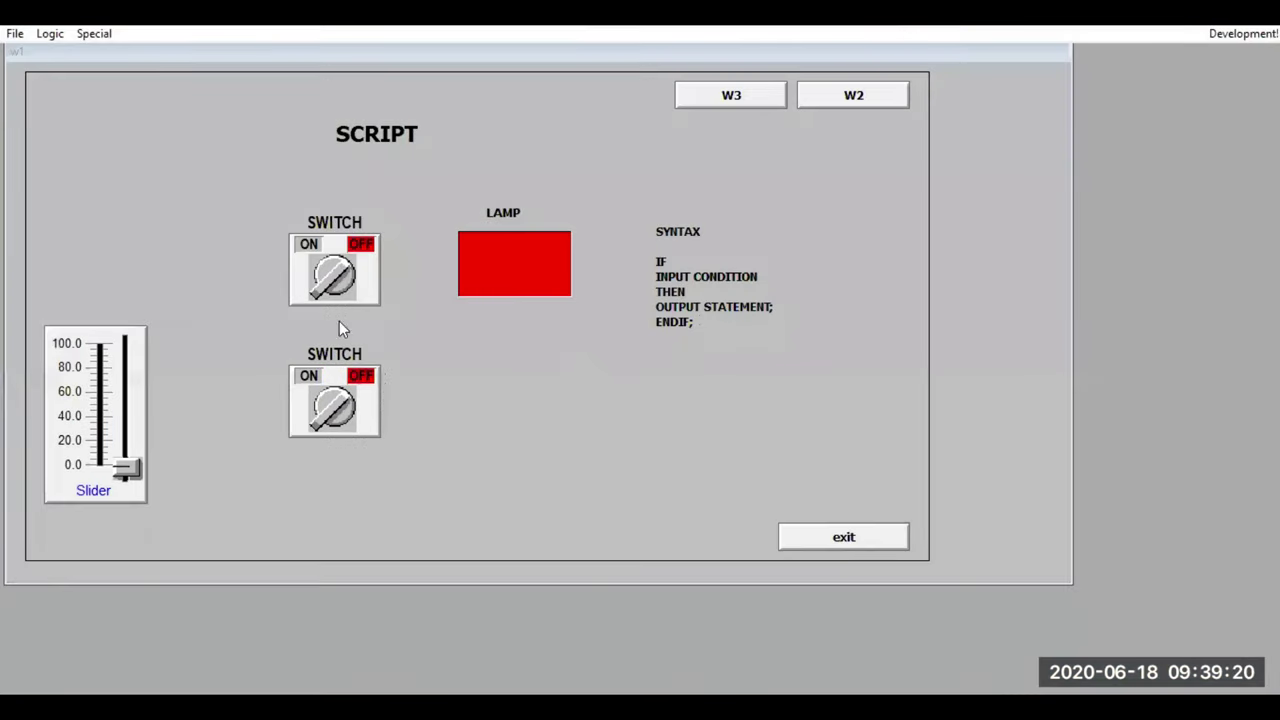
left_click(333, 278)
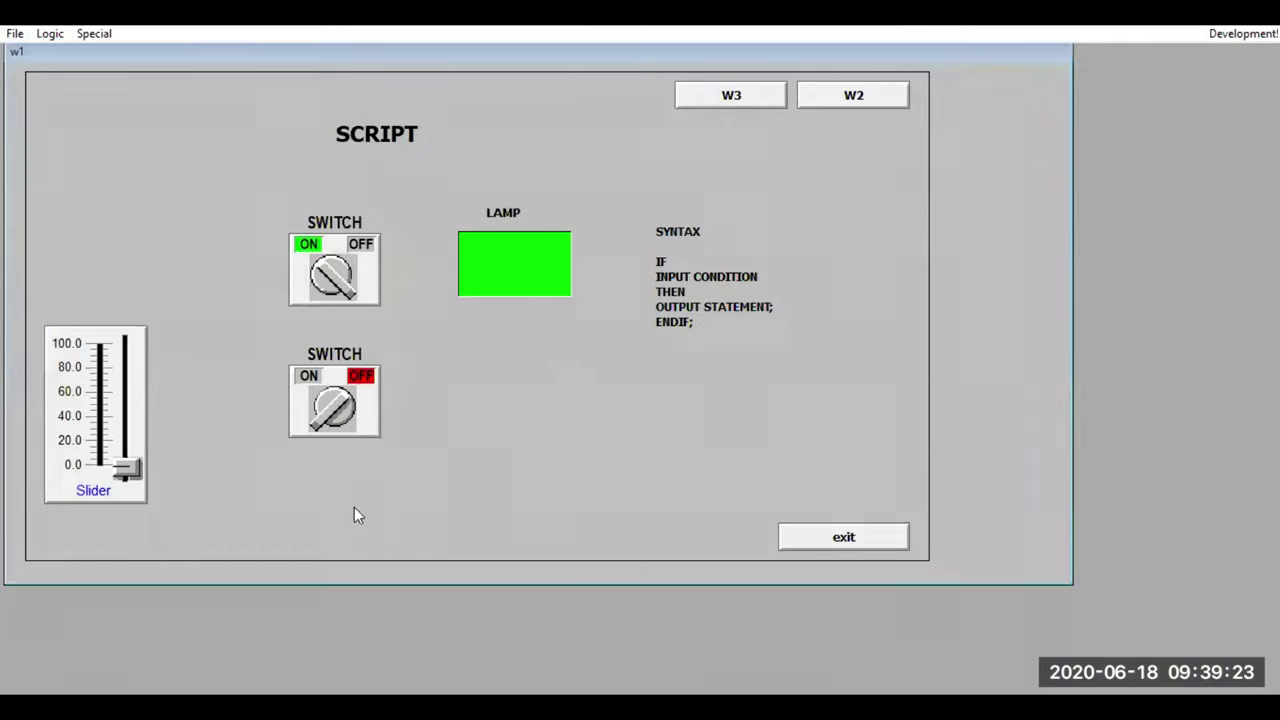
left_click(336, 423)
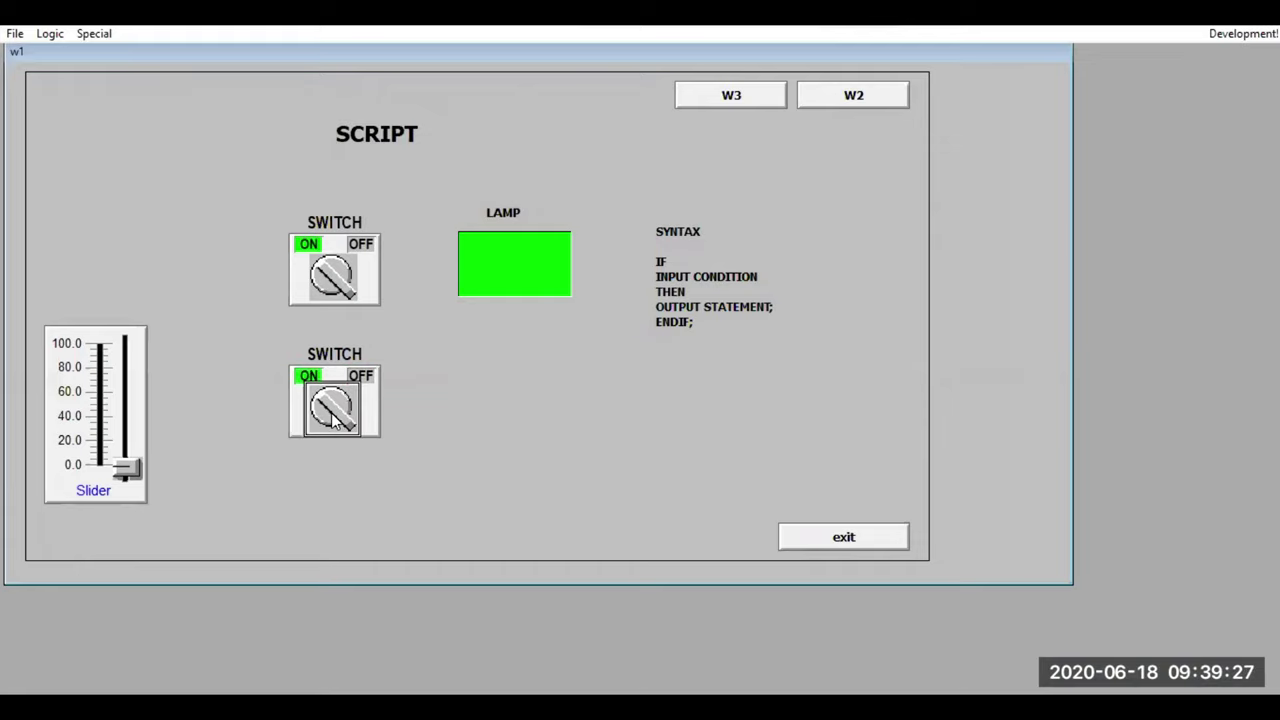
left_click(336, 420)
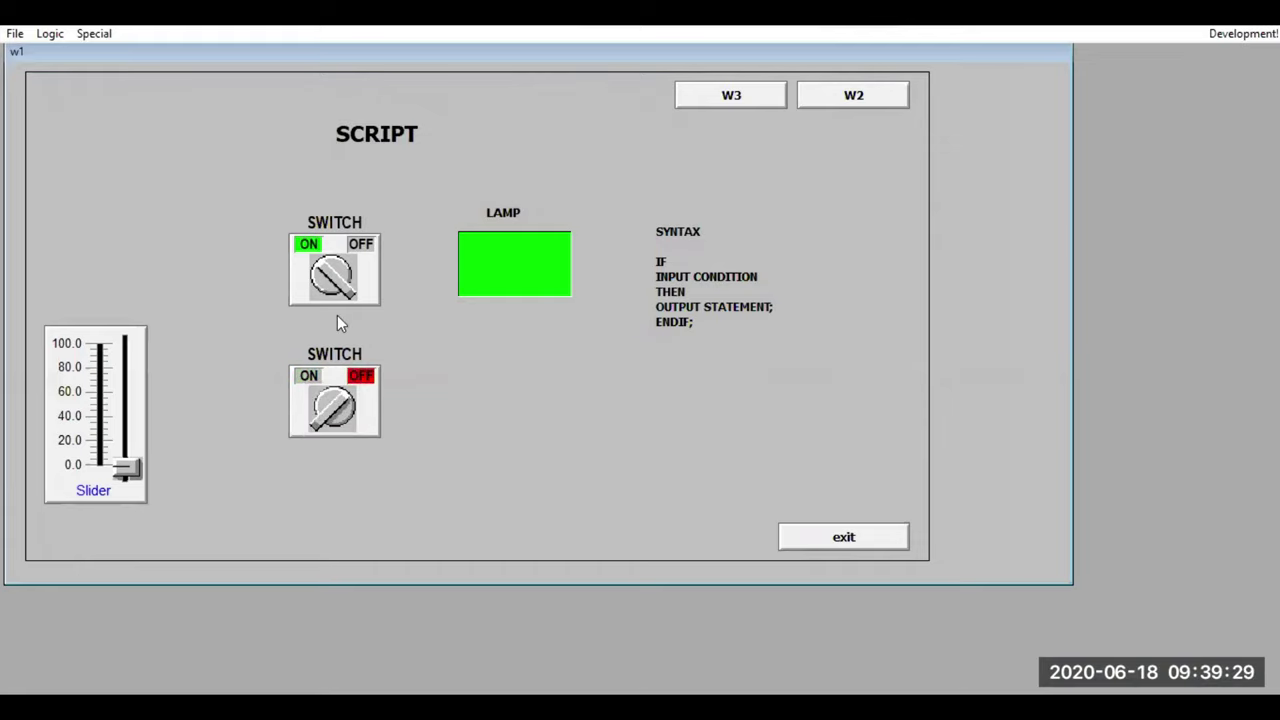
left_click(352, 268)
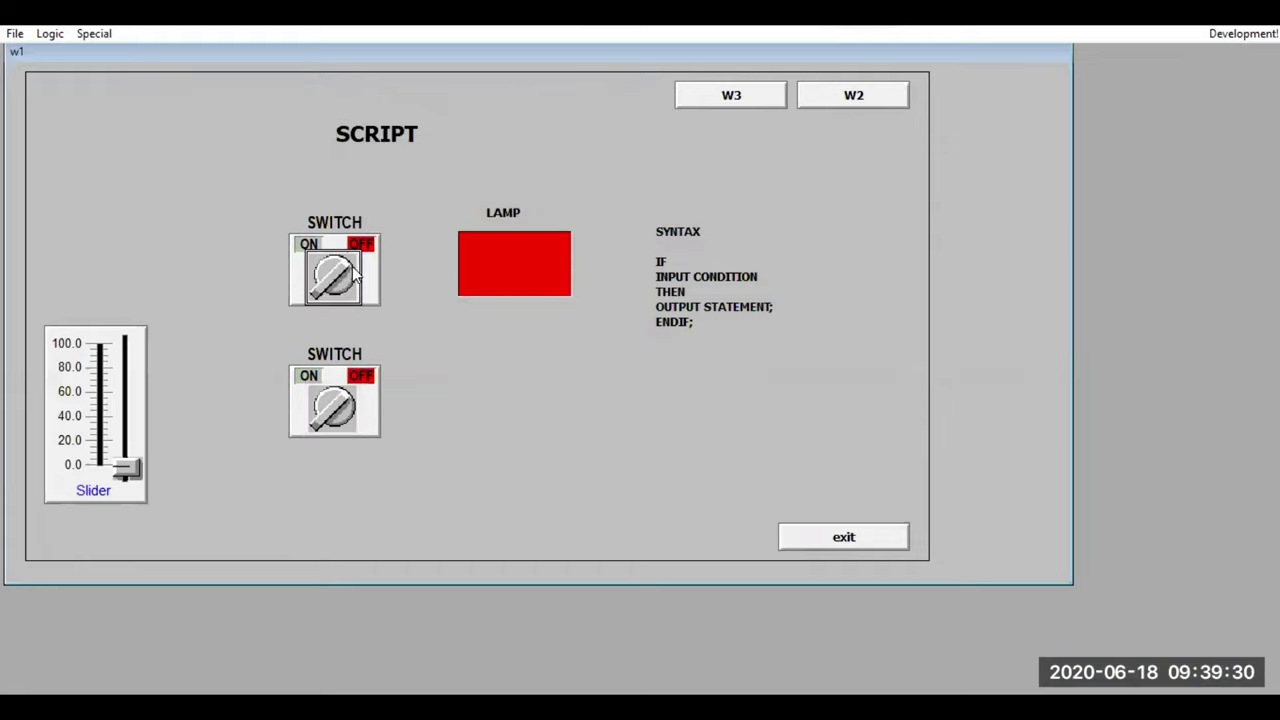
left_click(1236, 34)
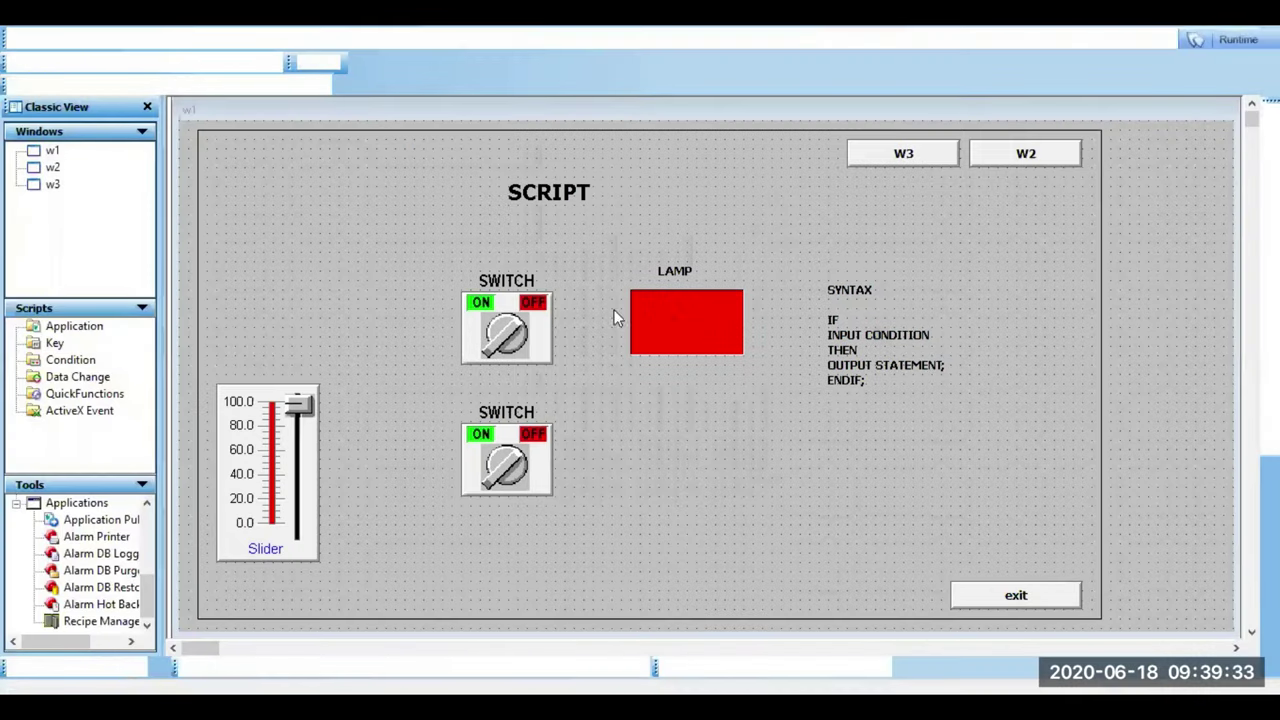
Step: Duplicate the lamp on window w1 and place the copy below the original, beside the lower switch
left_click(669, 318)
right_click(669, 318)
left_click(712, 366)
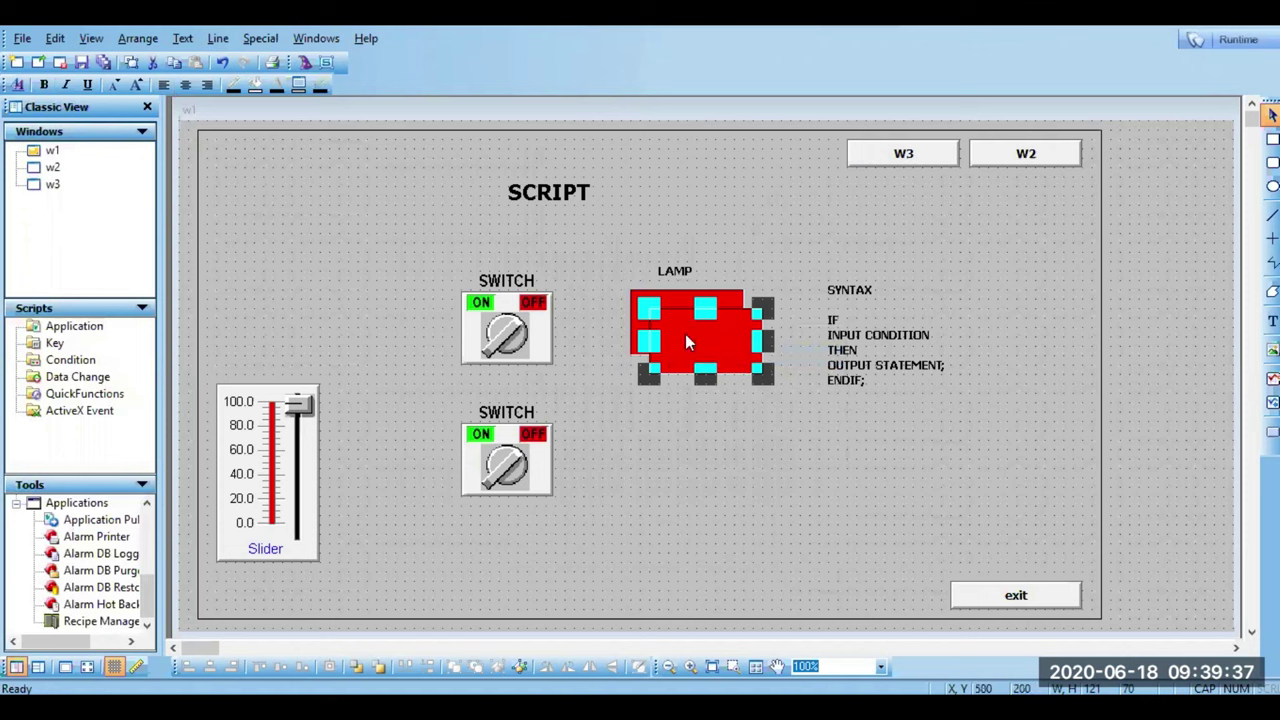
left_click_drag(685, 334, 670, 450)
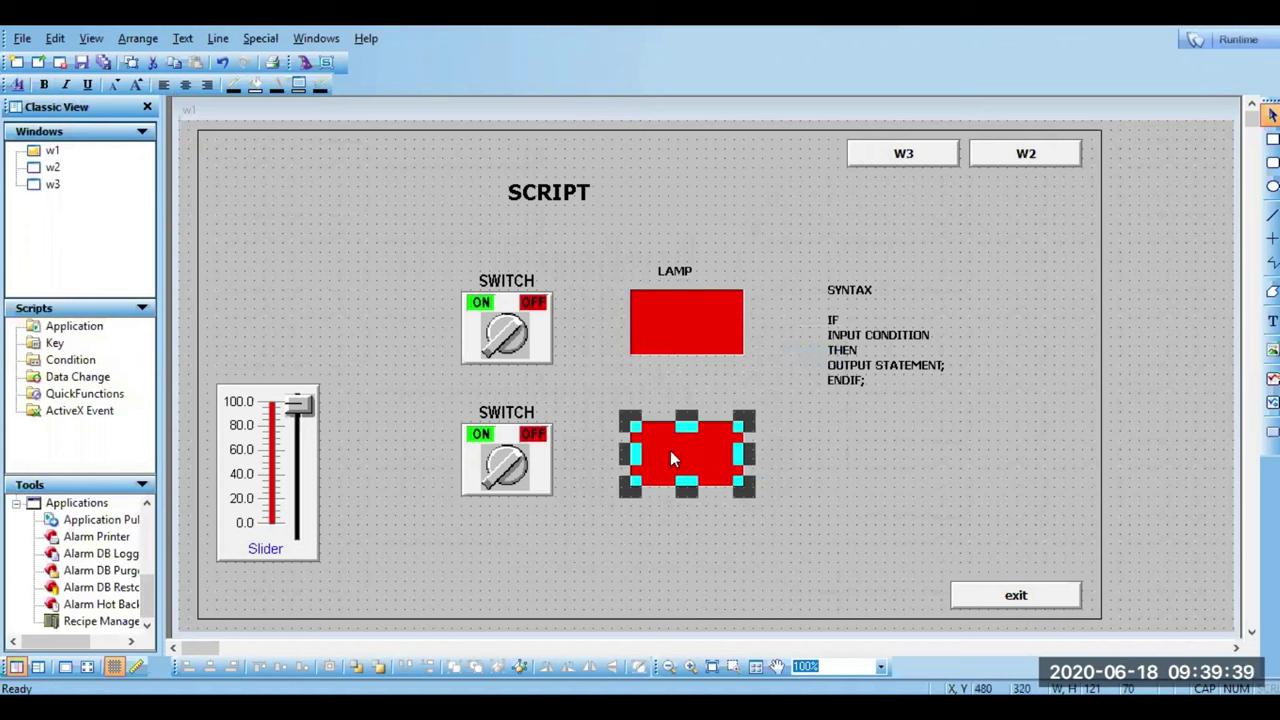
Step: Set the lower lamp's expression to L2 and define L2 as a Memory Discrete tag
double_click(670, 450)
left_click(579, 287)
type("1")
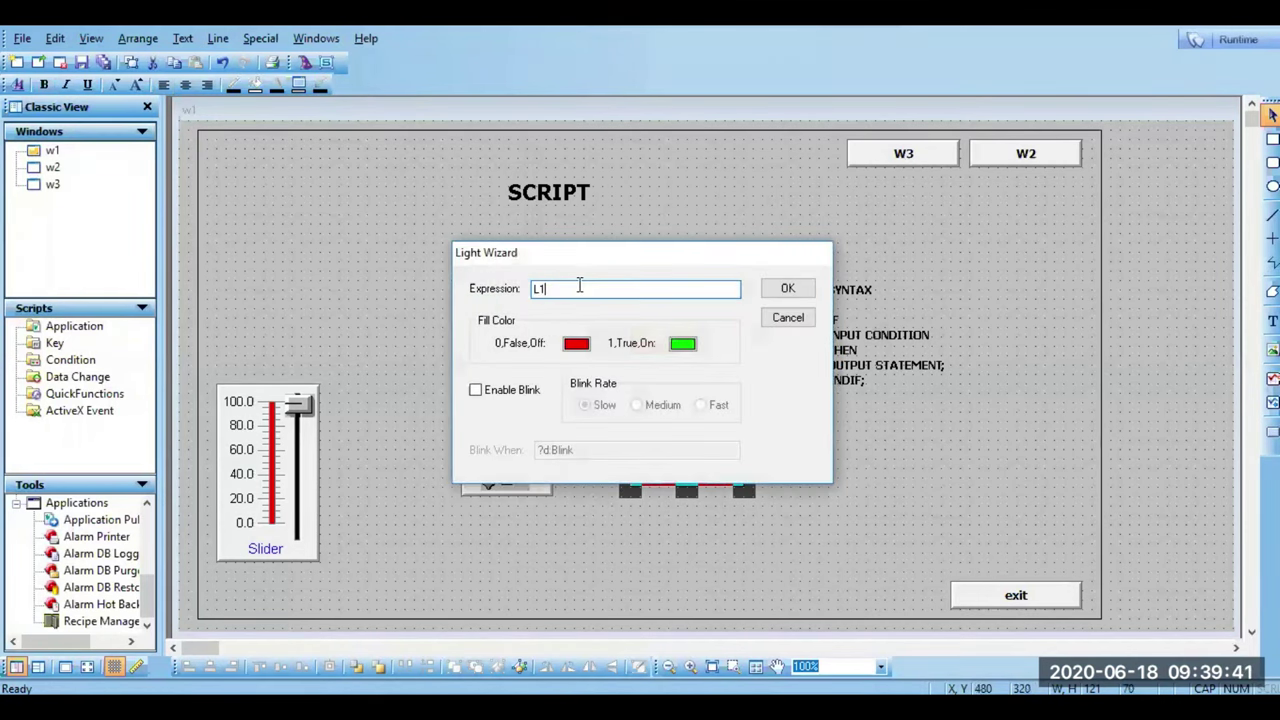
key("BackSpace")
type("2")
key("Return")
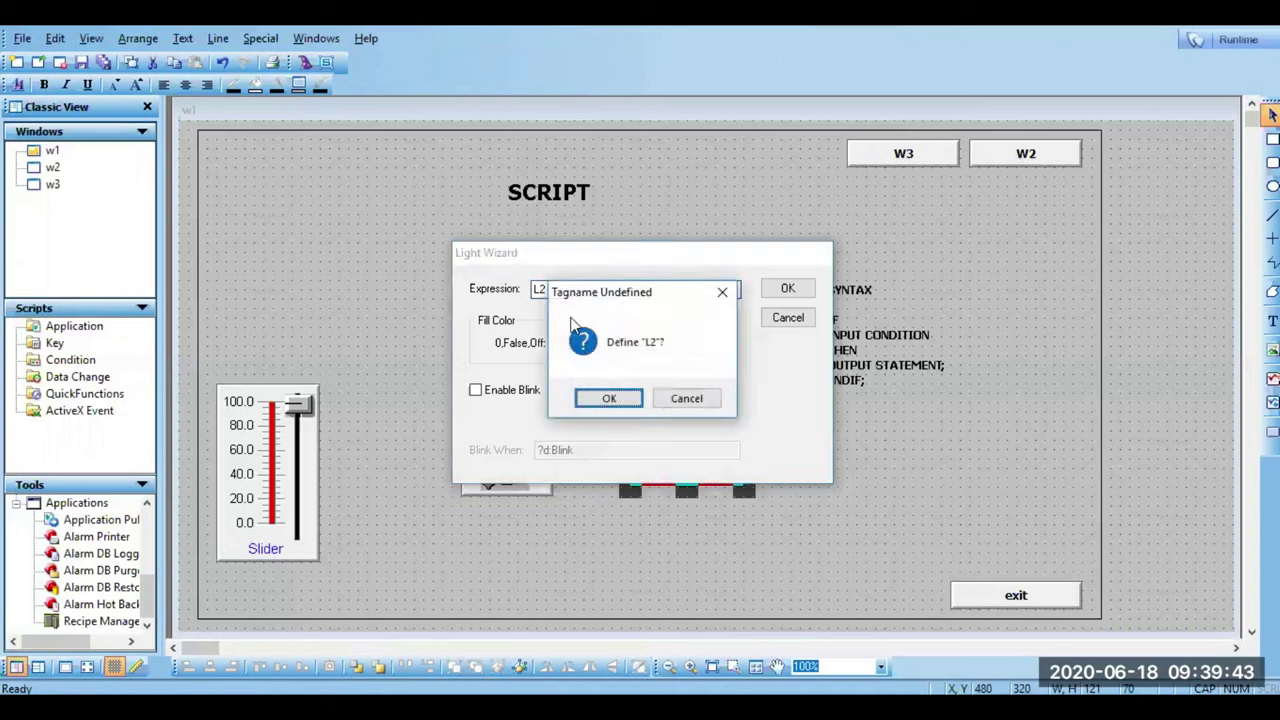
left_click(608, 398)
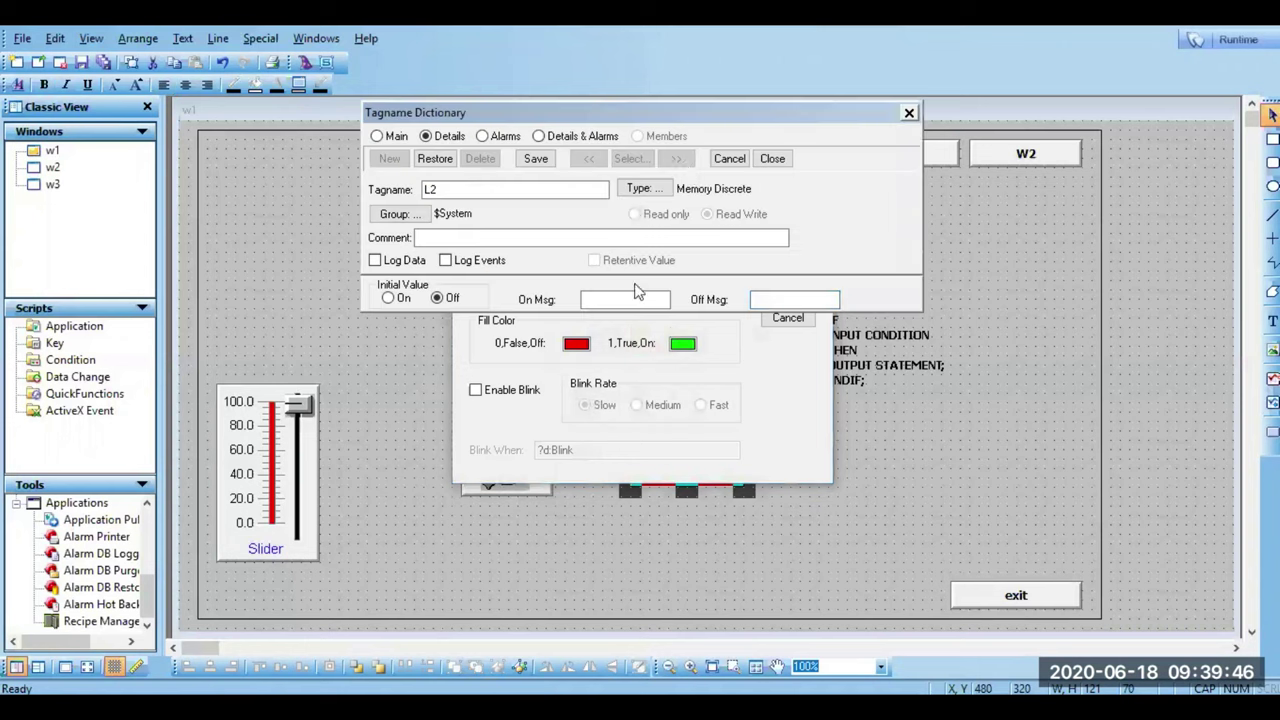
left_click(535, 158)
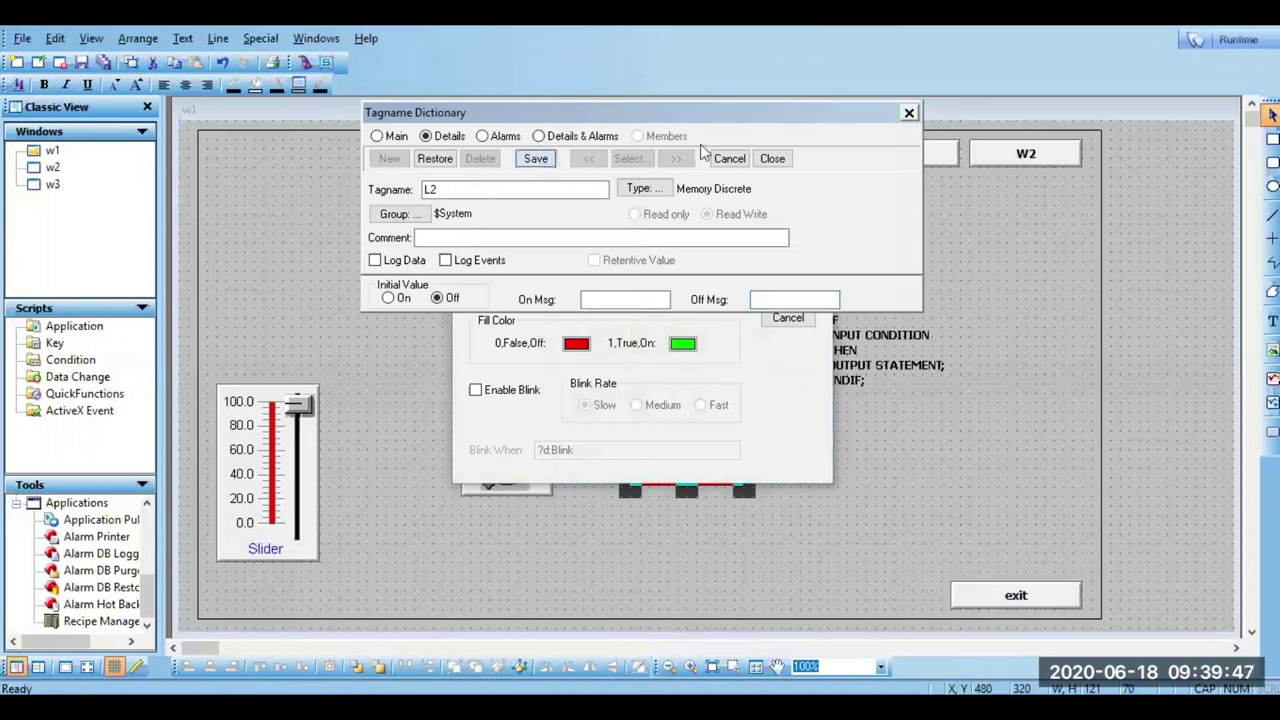
left_click(772, 159)
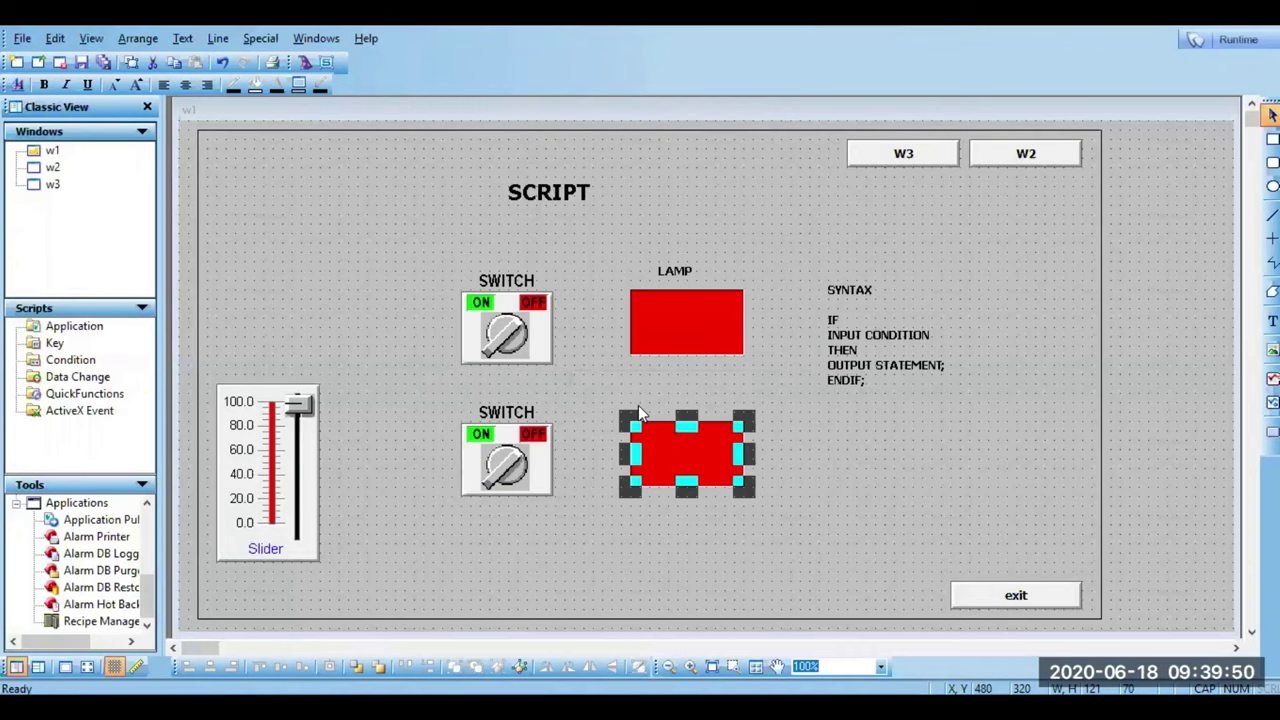
left_click(638, 405)
Step: Add L2=1; to the THEN branch and L2=0; to the ELSE branch of the w1 While Showing script, validate it and save
right_click(843, 424)
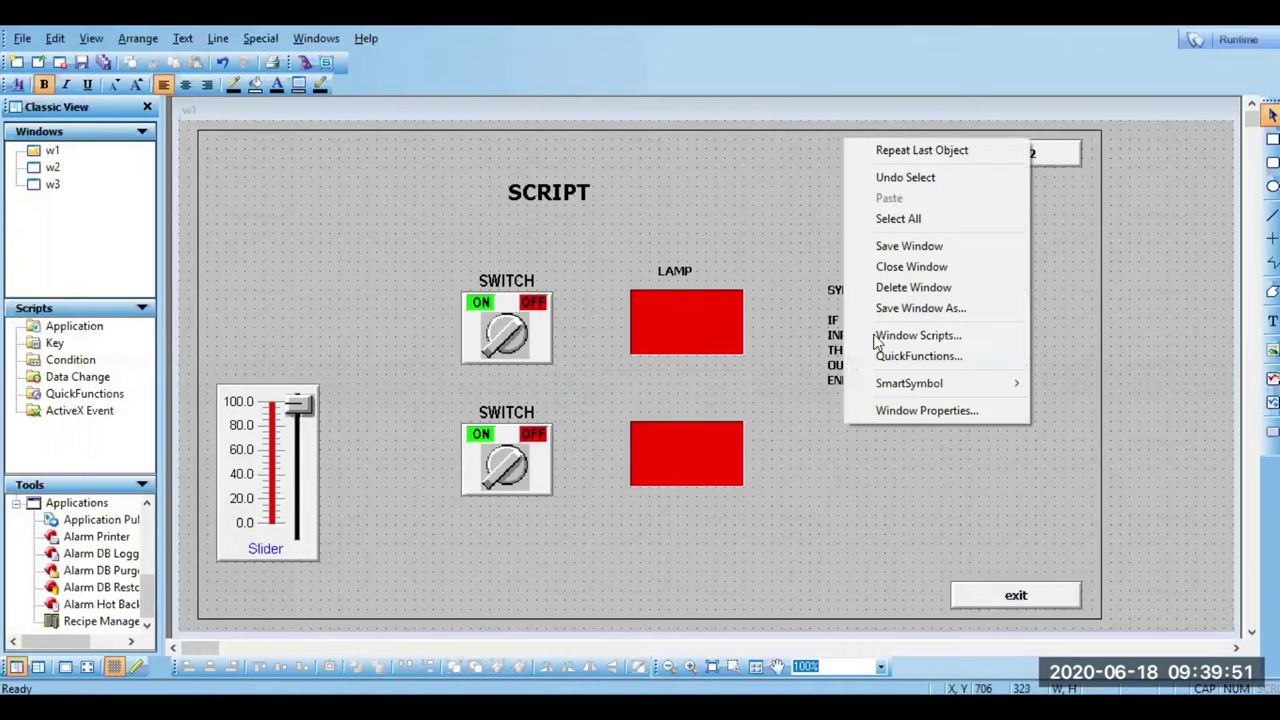
left_click(882, 336)
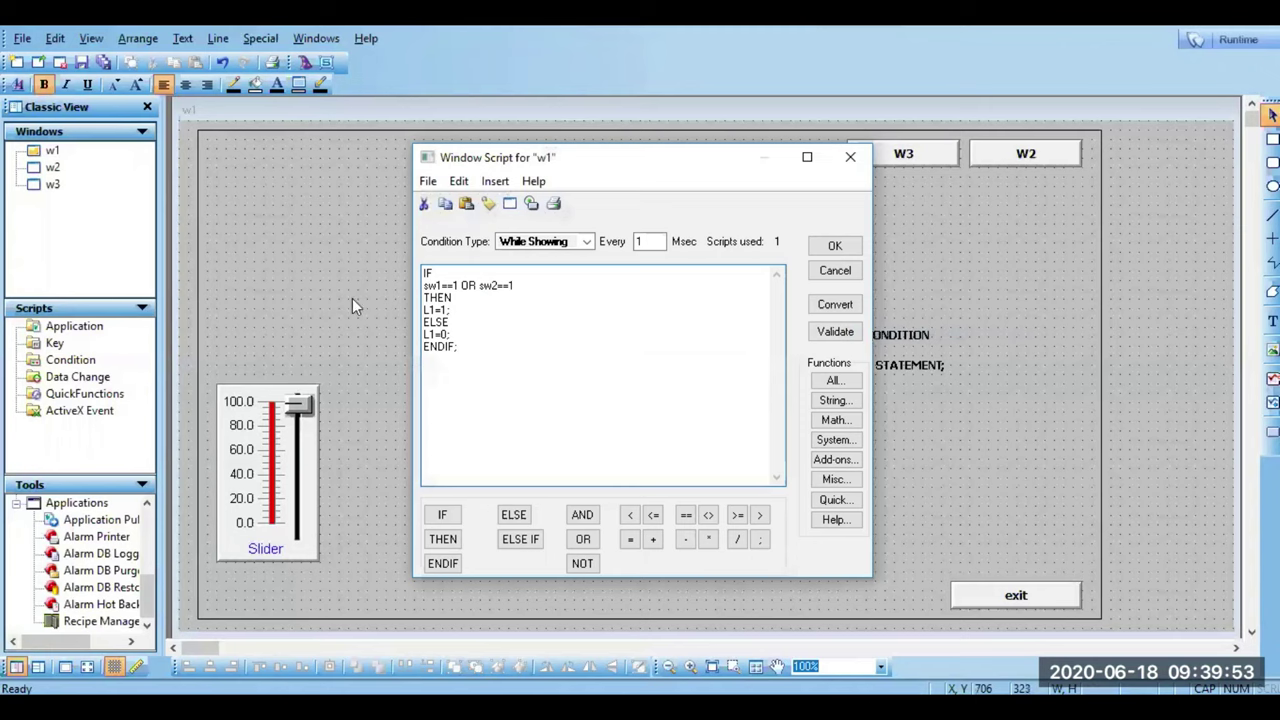
left_click(461, 311)
key("Return")
type("L2=1;")
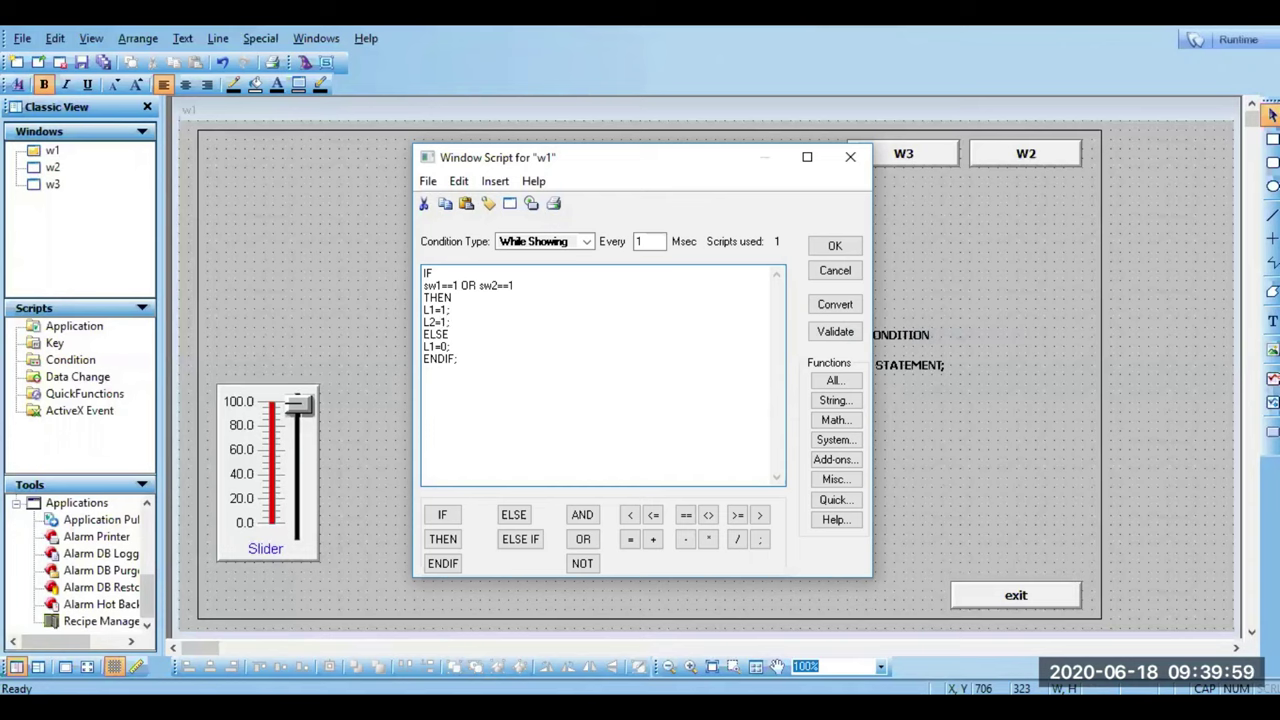
left_click(454, 346)
key("Return")
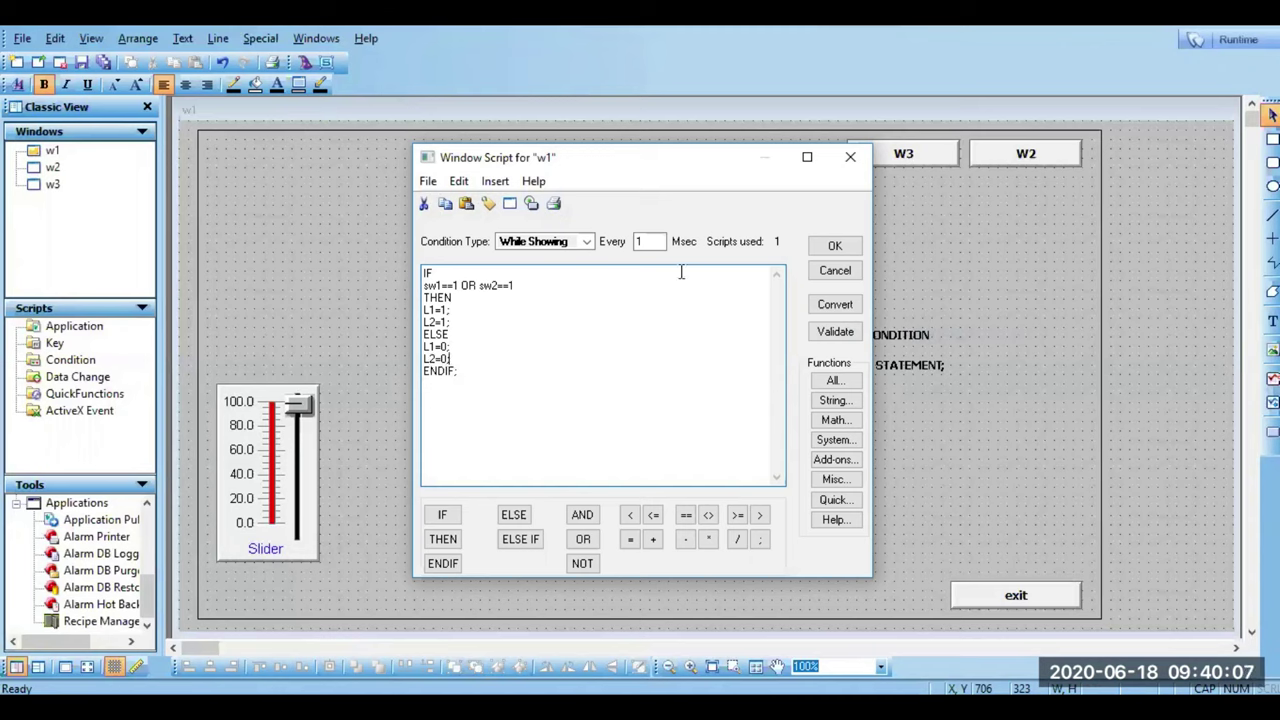
left_click(849, 334)
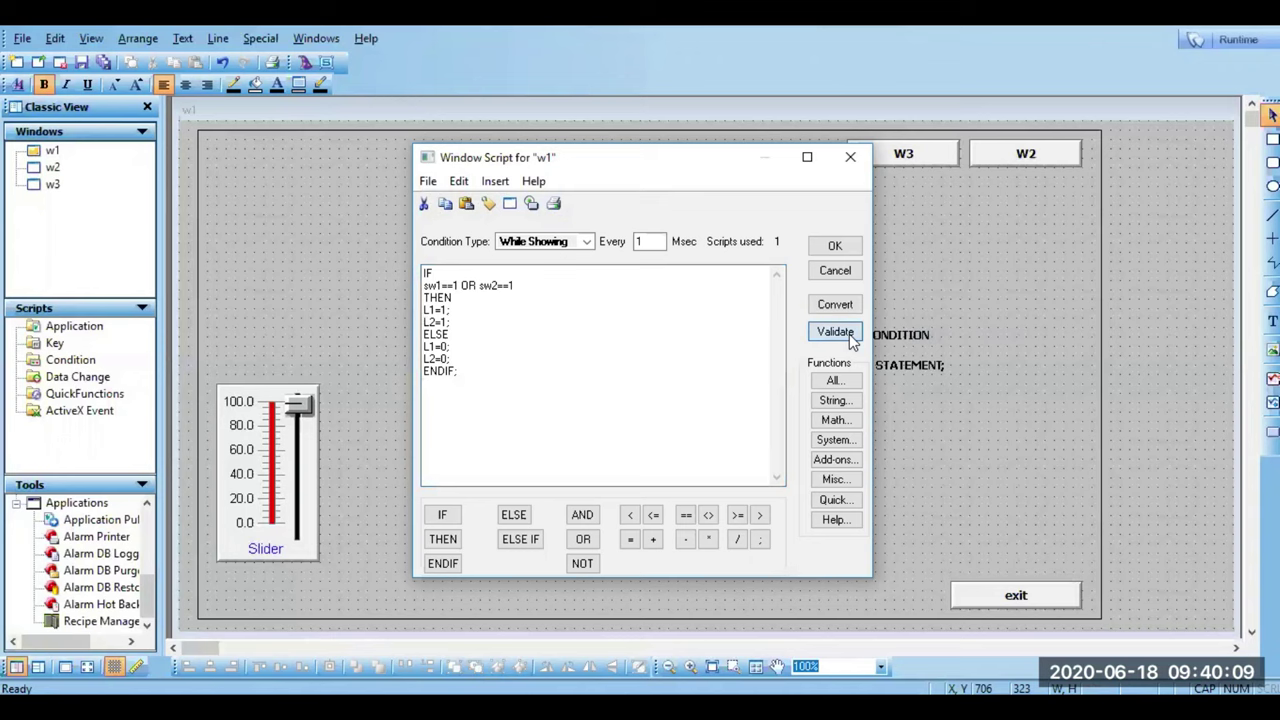
left_click(843, 247)
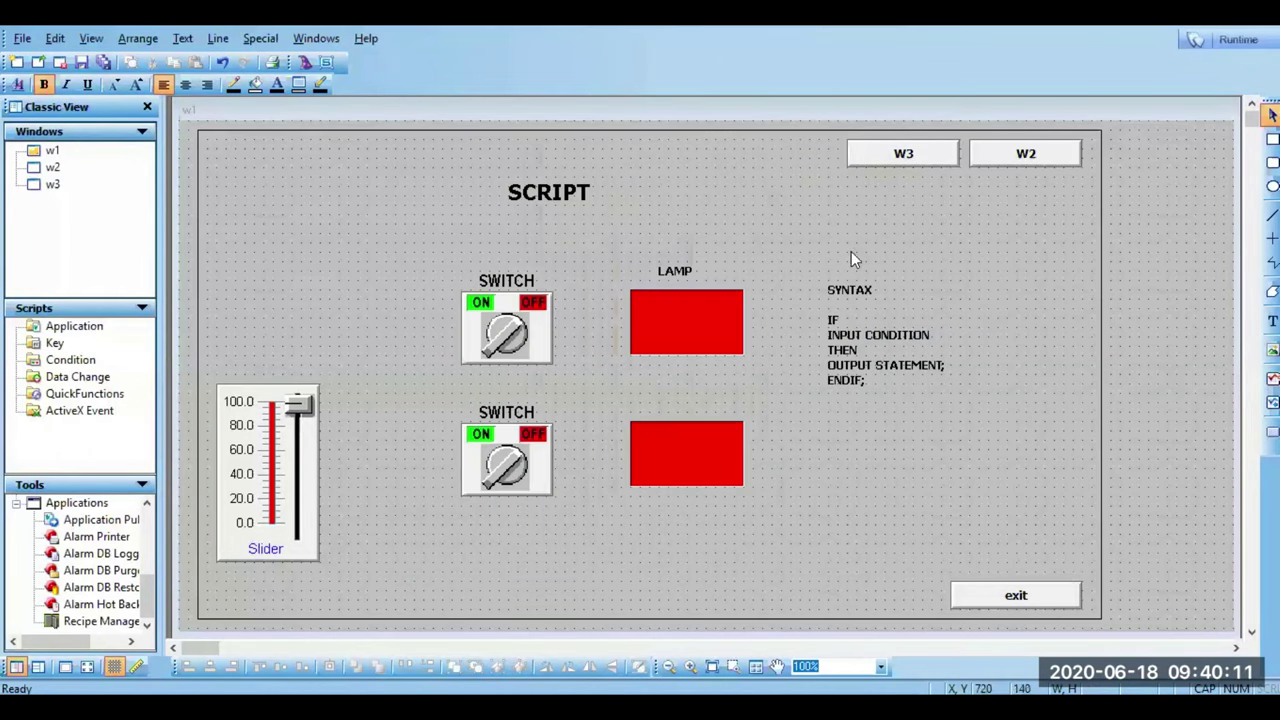
Step: Run window w1, toggle both switches to check the two lamps under the OR condition, and return to development
left_click(1250, 44)
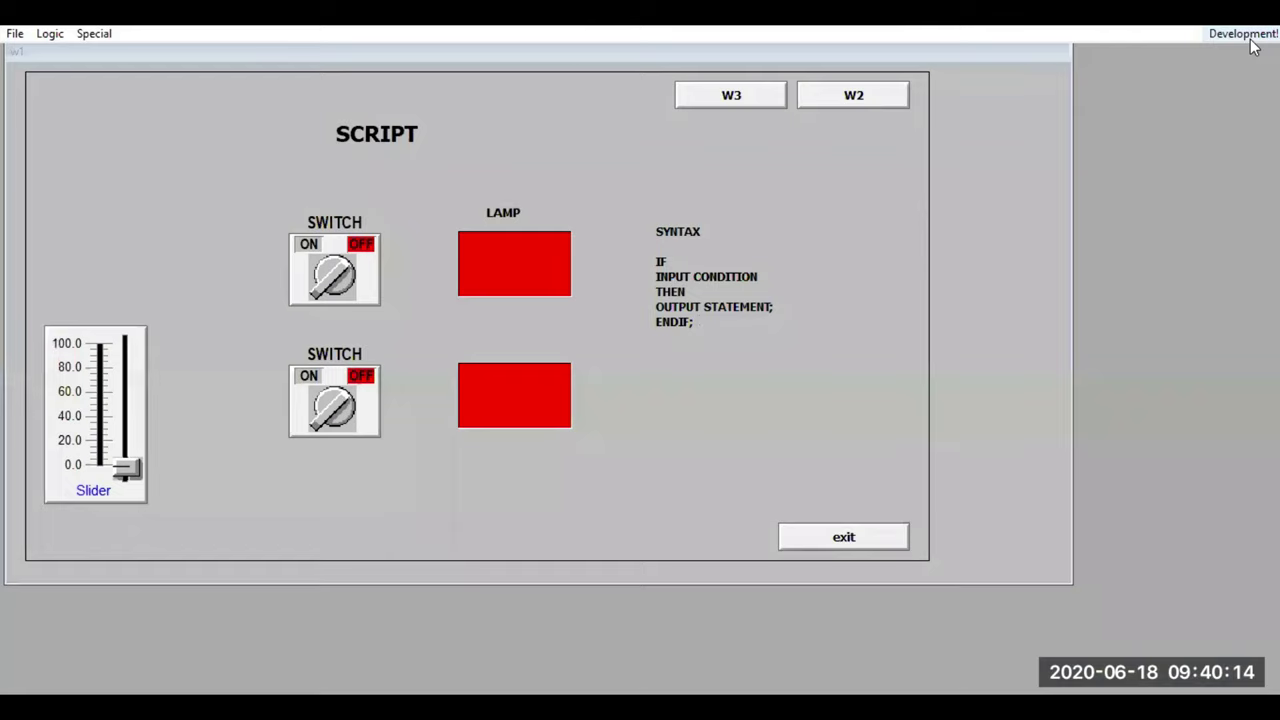
left_click(340, 278)
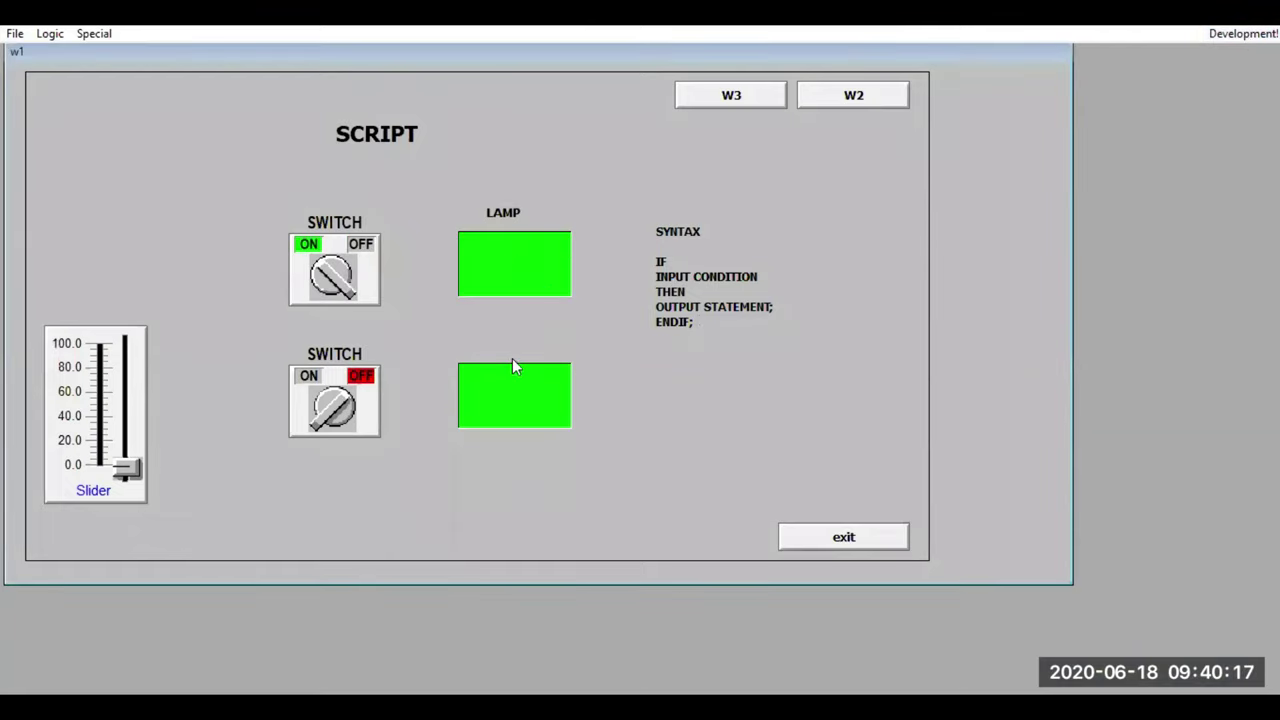
left_click(331, 410)
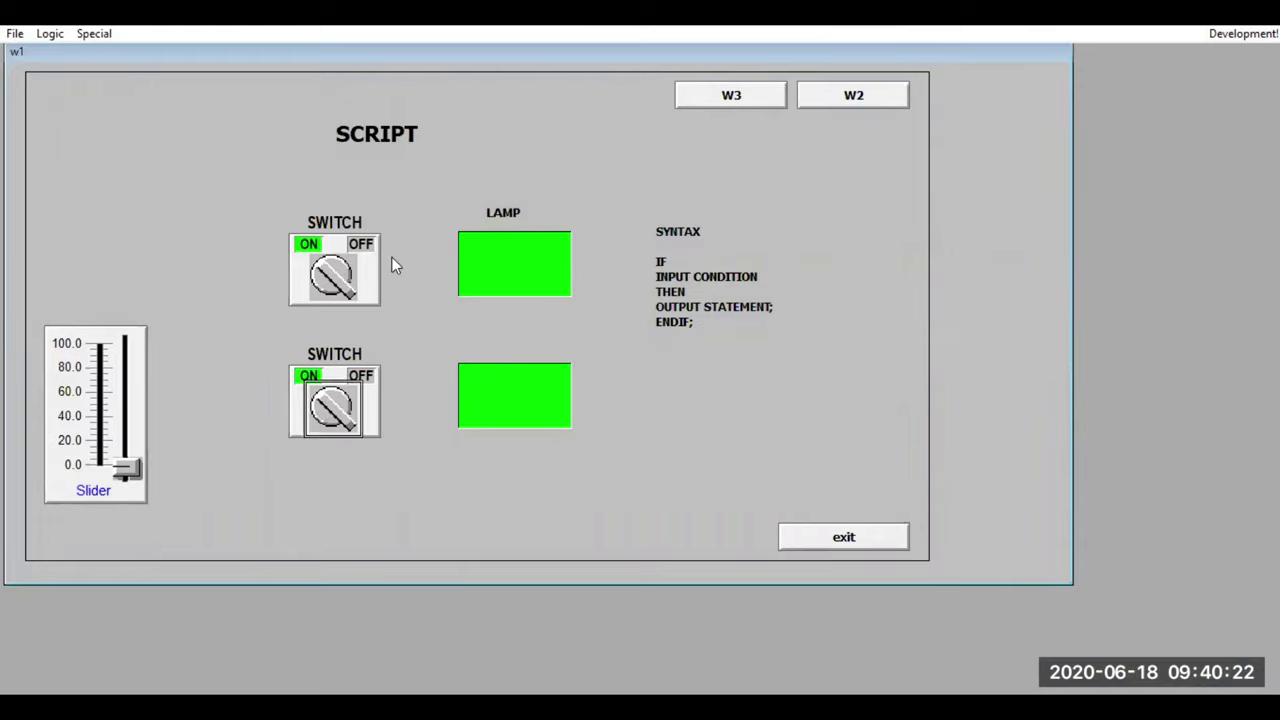
left_click(333, 285)
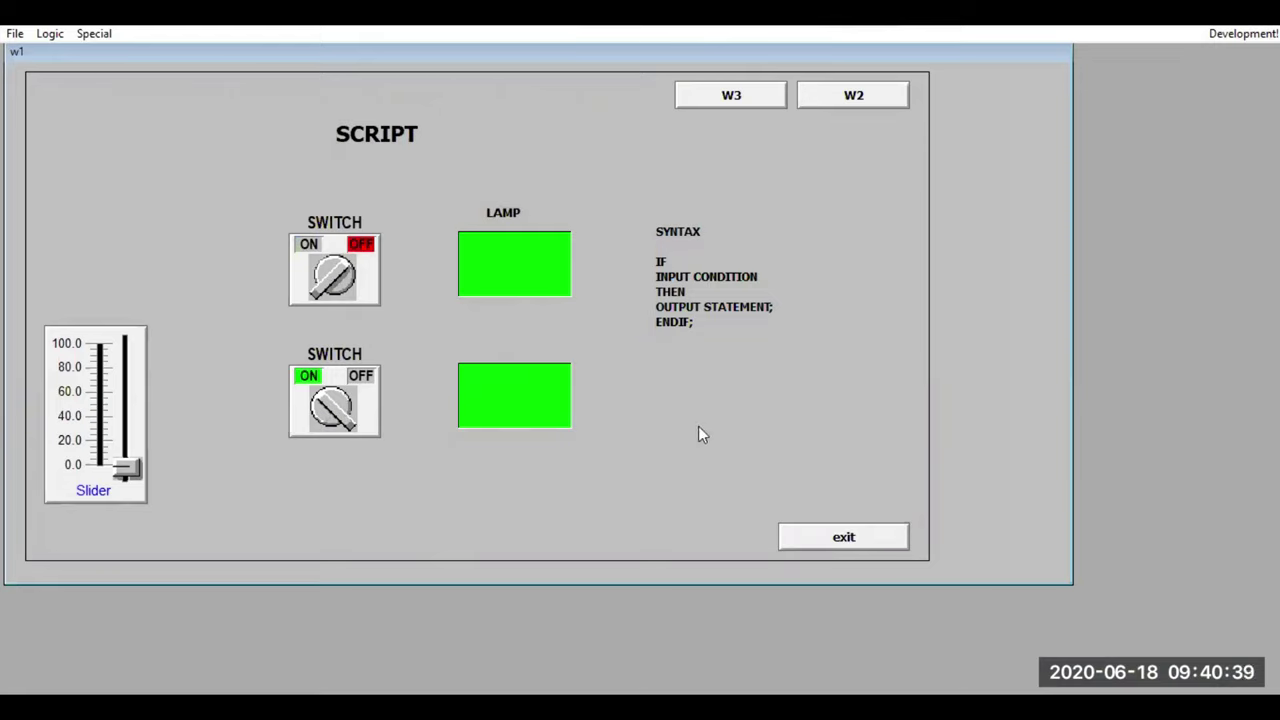
left_click(348, 430)
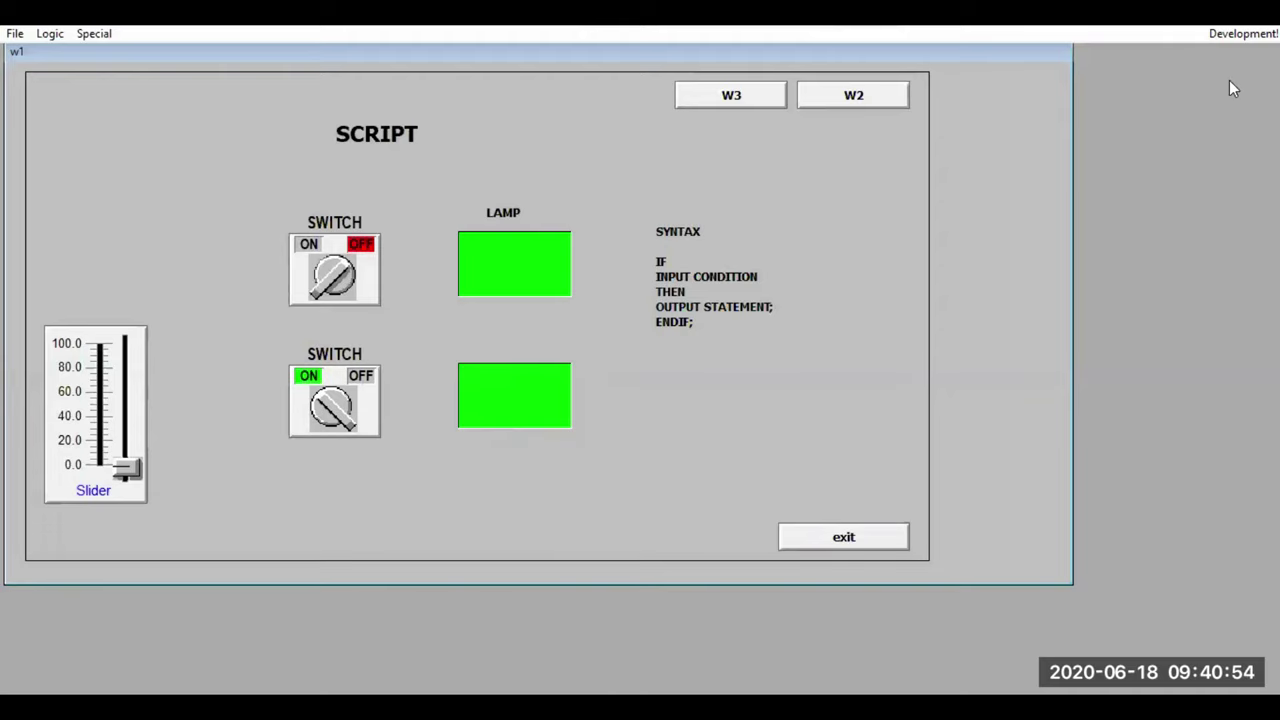
left_click(1252, 36)
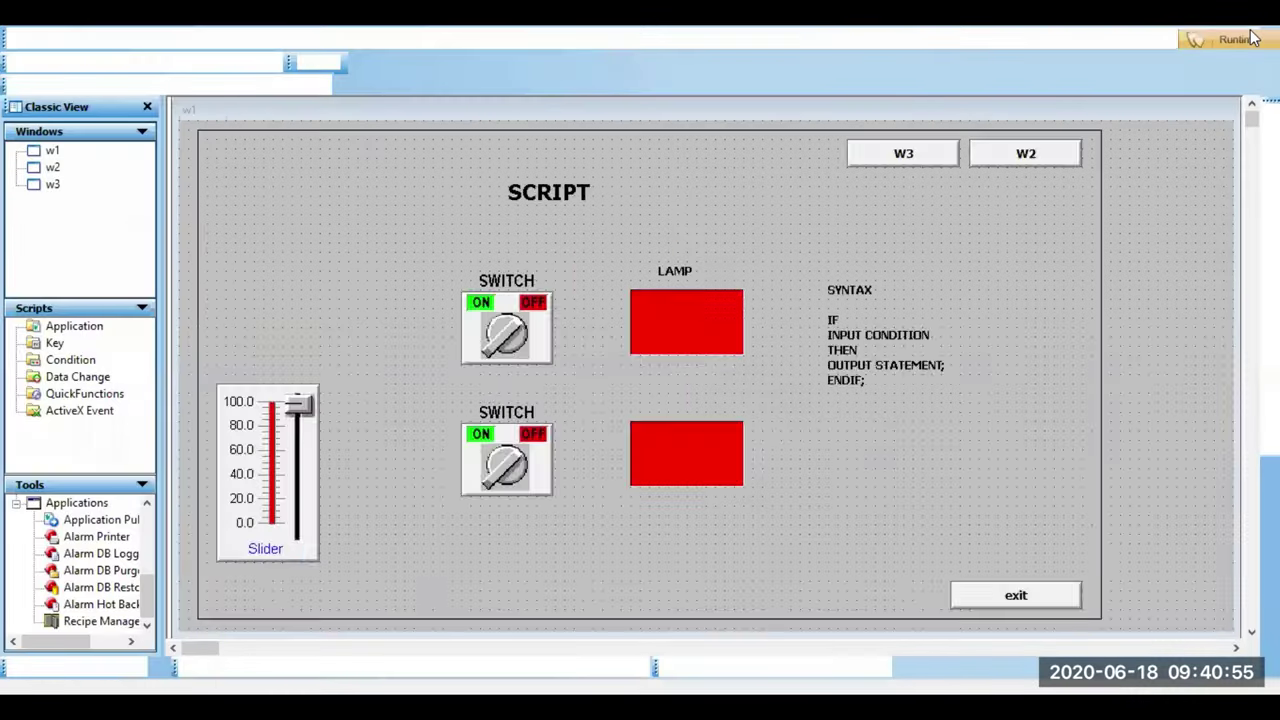
Step: Inspect the exit button's animation links without changing them, and run window w1 again to recheck the switches and lamps
left_click(979, 595)
double_click(979, 593)
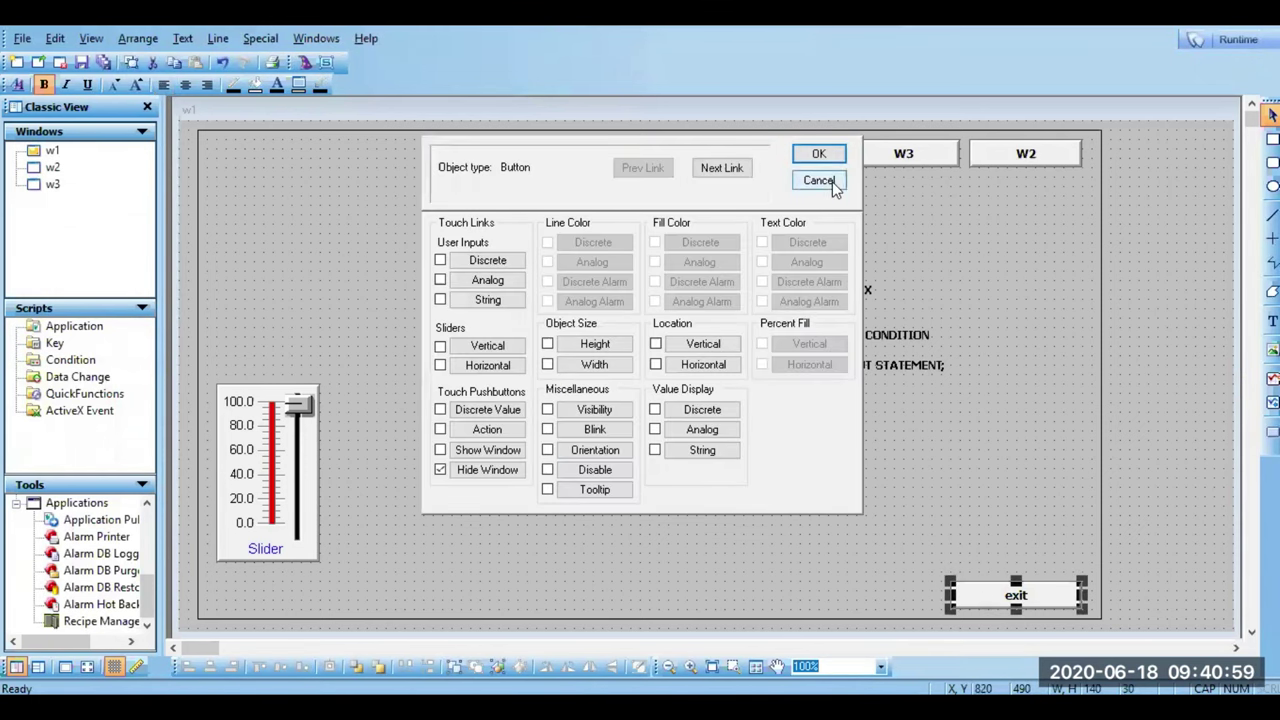
left_click(820, 179)
left_click(1009, 480)
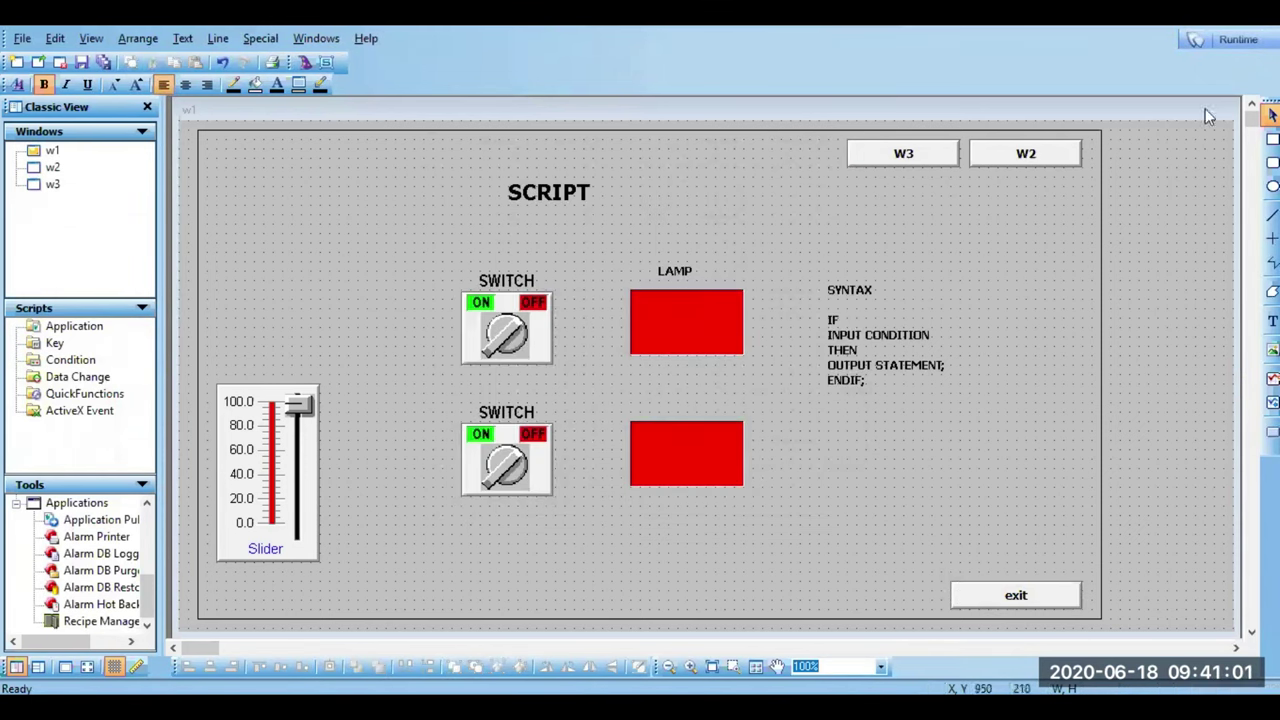
left_click(1235, 39)
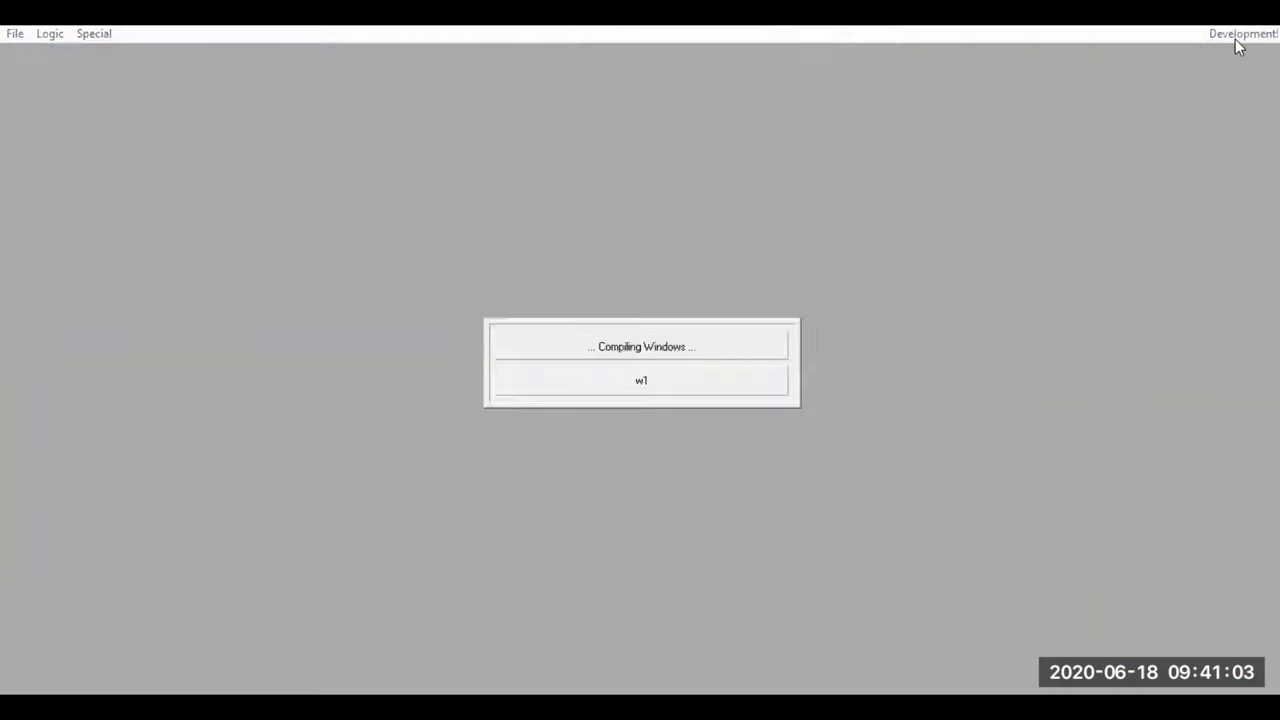
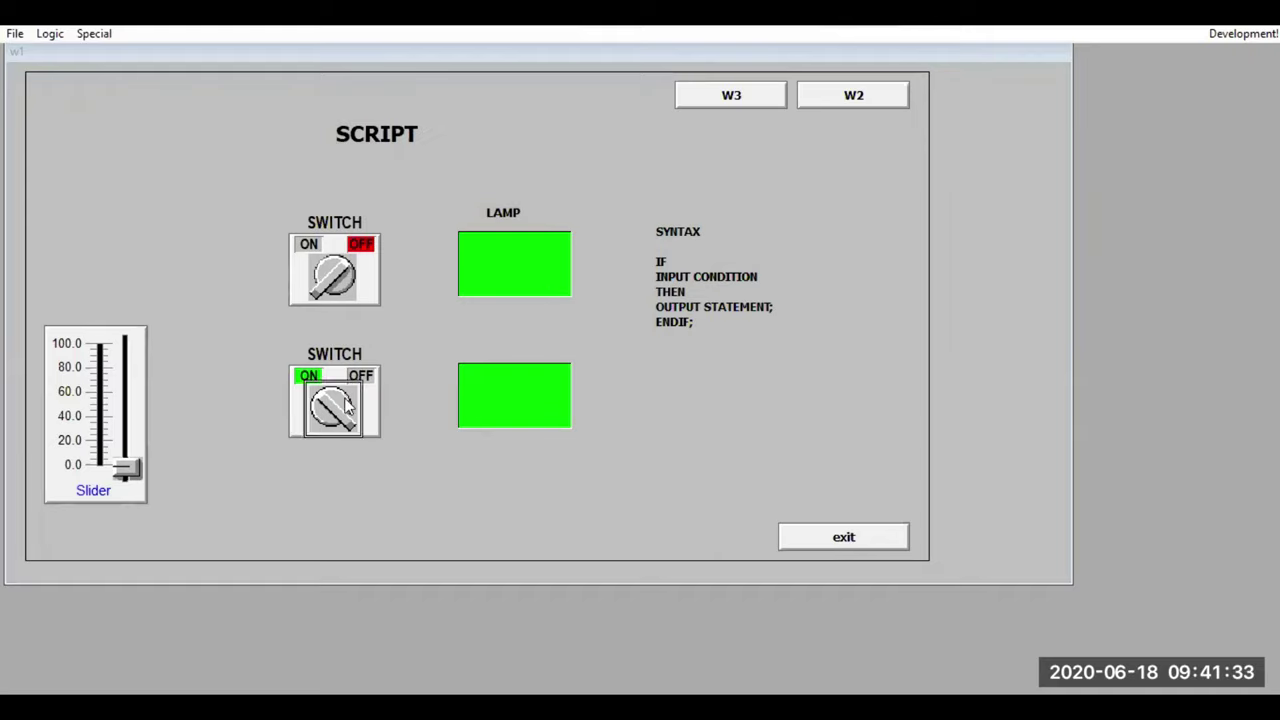
left_click(1240, 33)
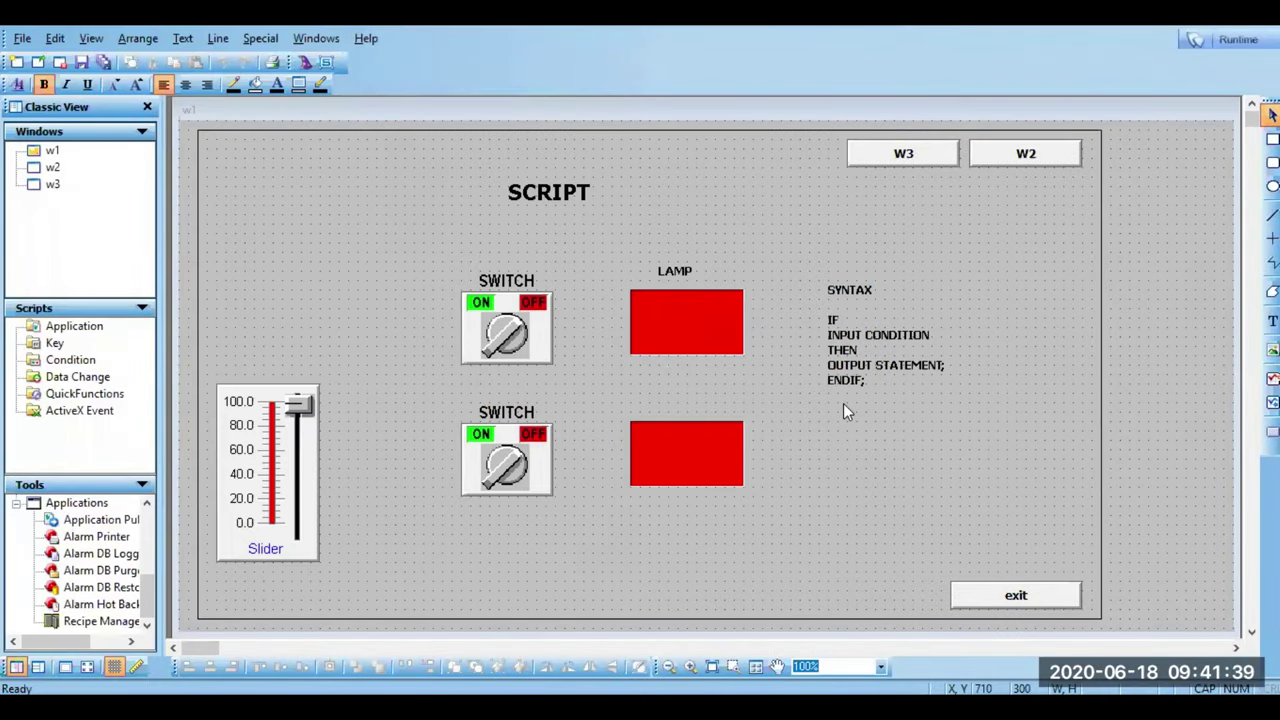
Step: Add an On Show script to window w1 with L1=0; and L2=0;, validate it and save
right_click(760, 473)
left_click(800, 375)
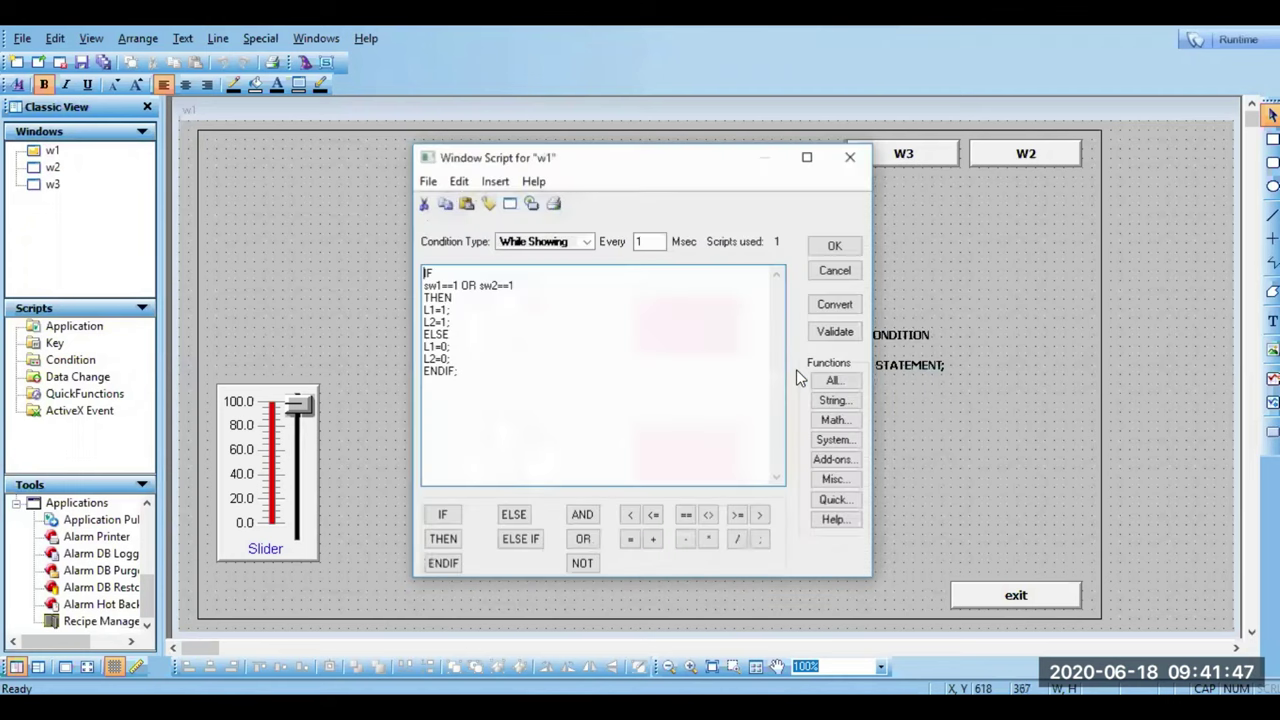
left_click(587, 242)
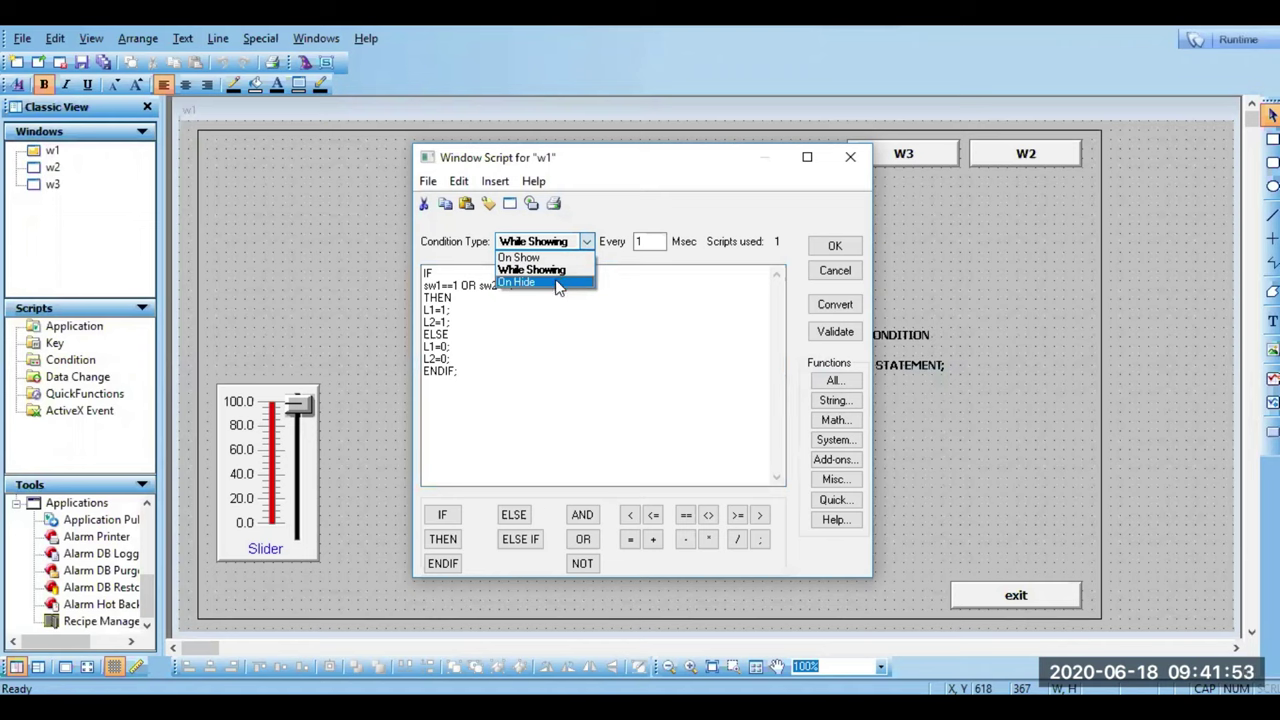
left_click(546, 257)
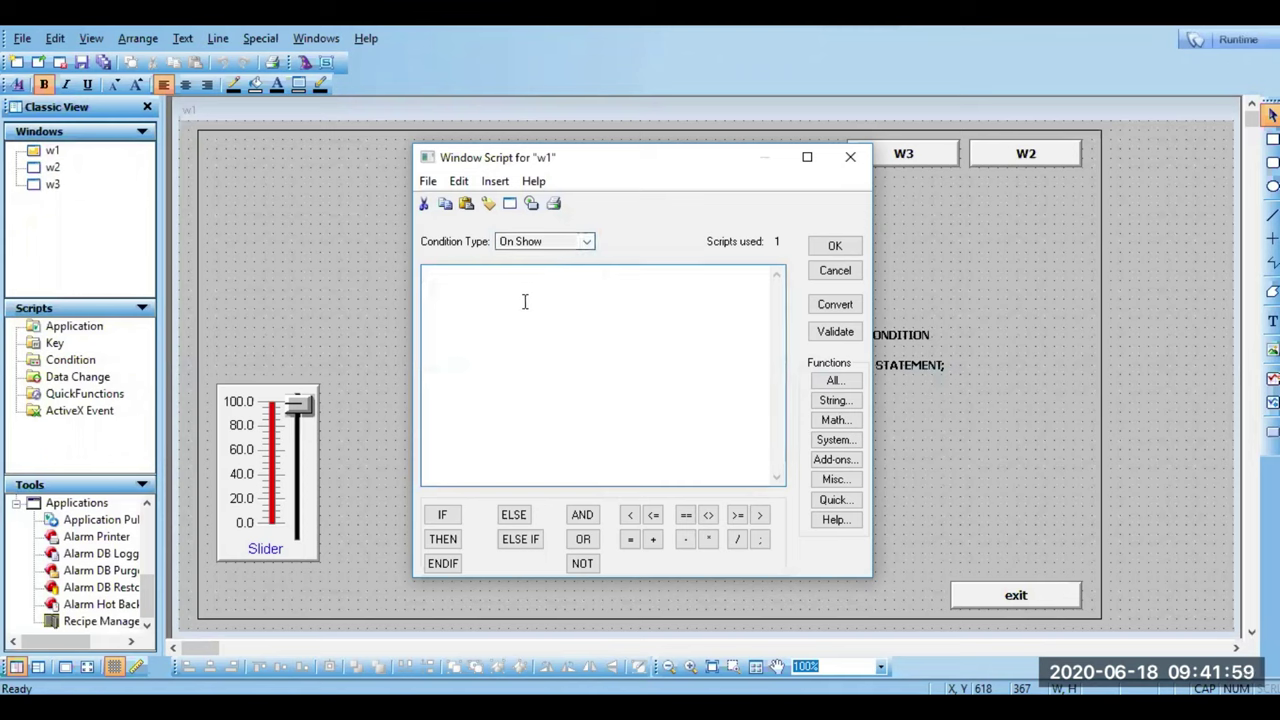
type("L")
type("2=0;")
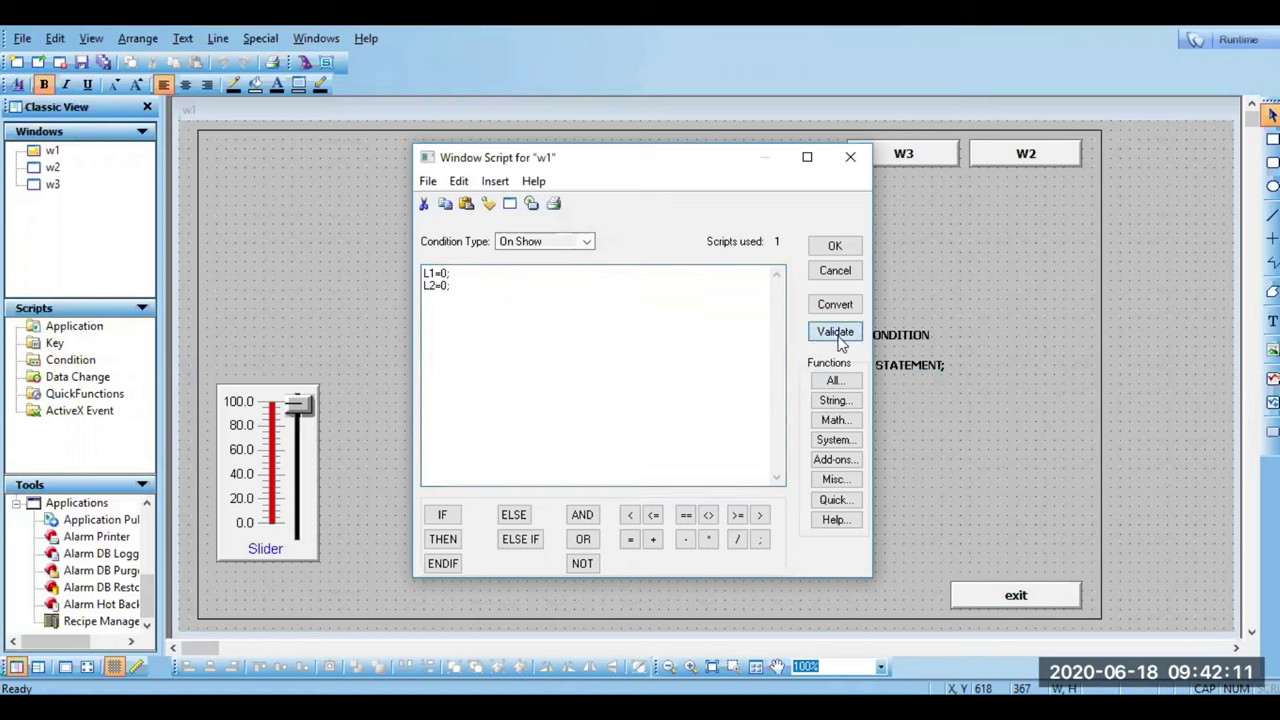
left_click(835, 246)
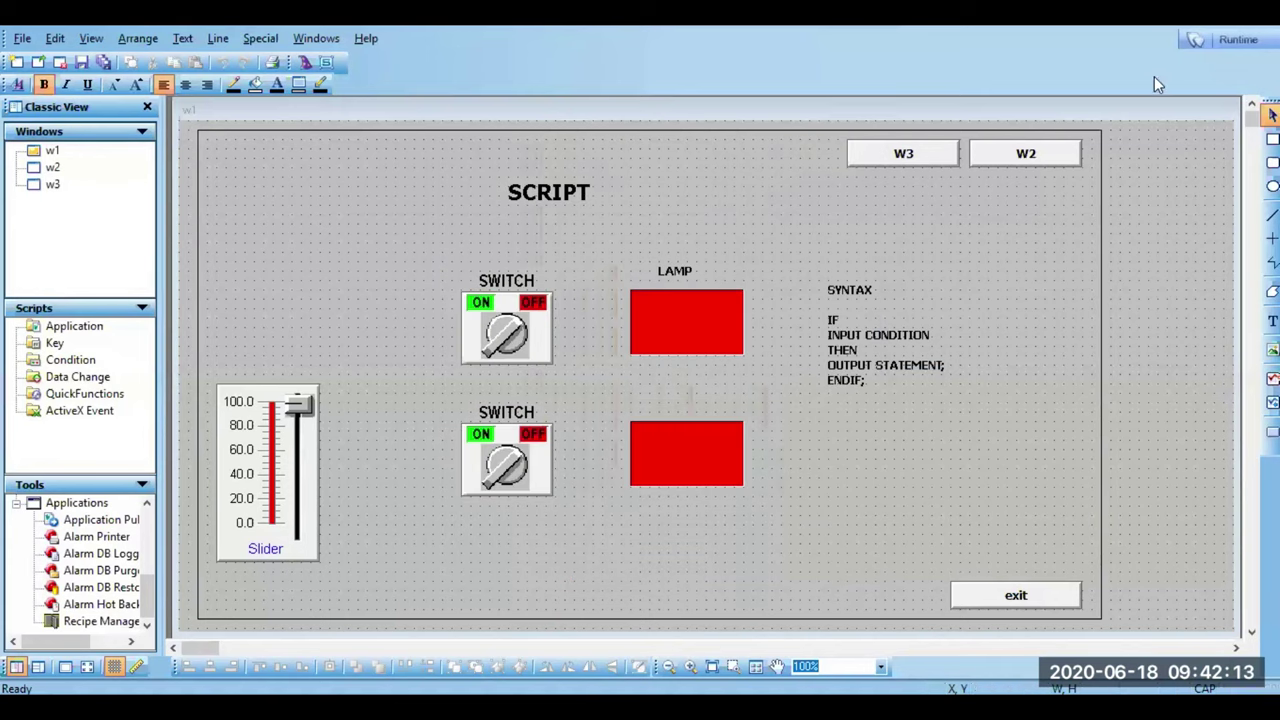
Step: Run window w1, turn the lower switch off to check the lamps, and return to development
left_click(1233, 40)
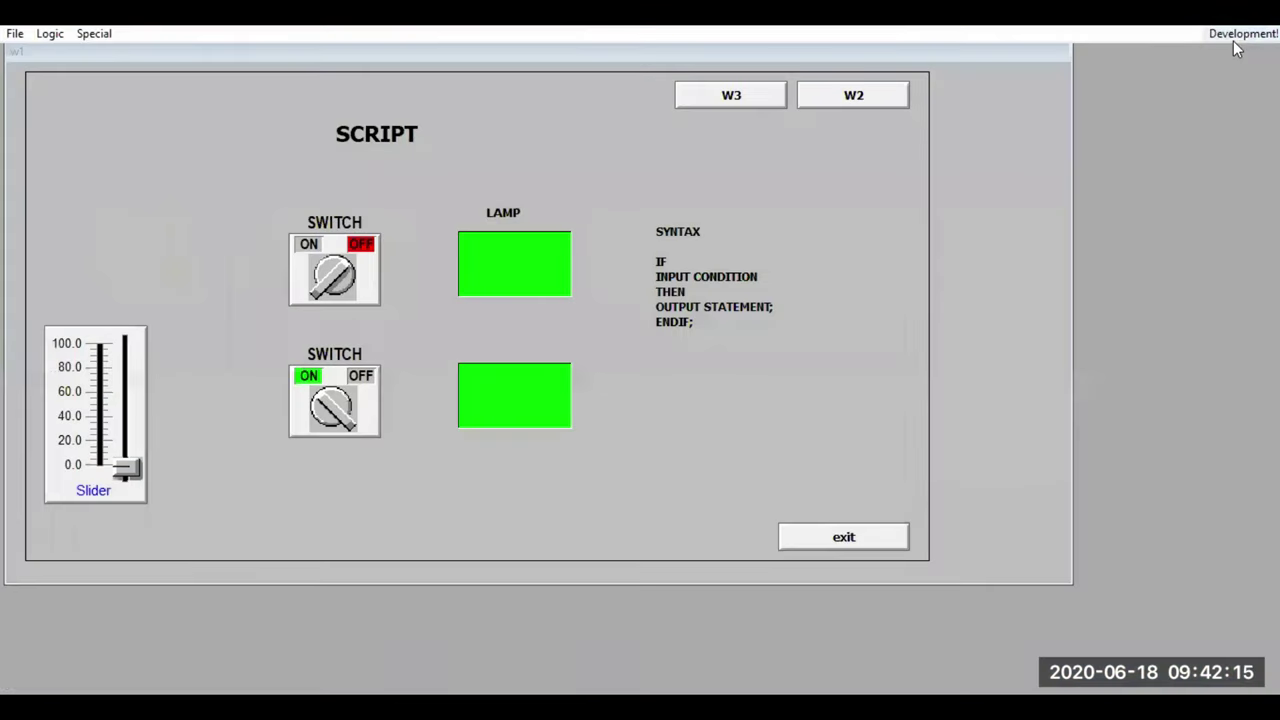
left_click(333, 403)
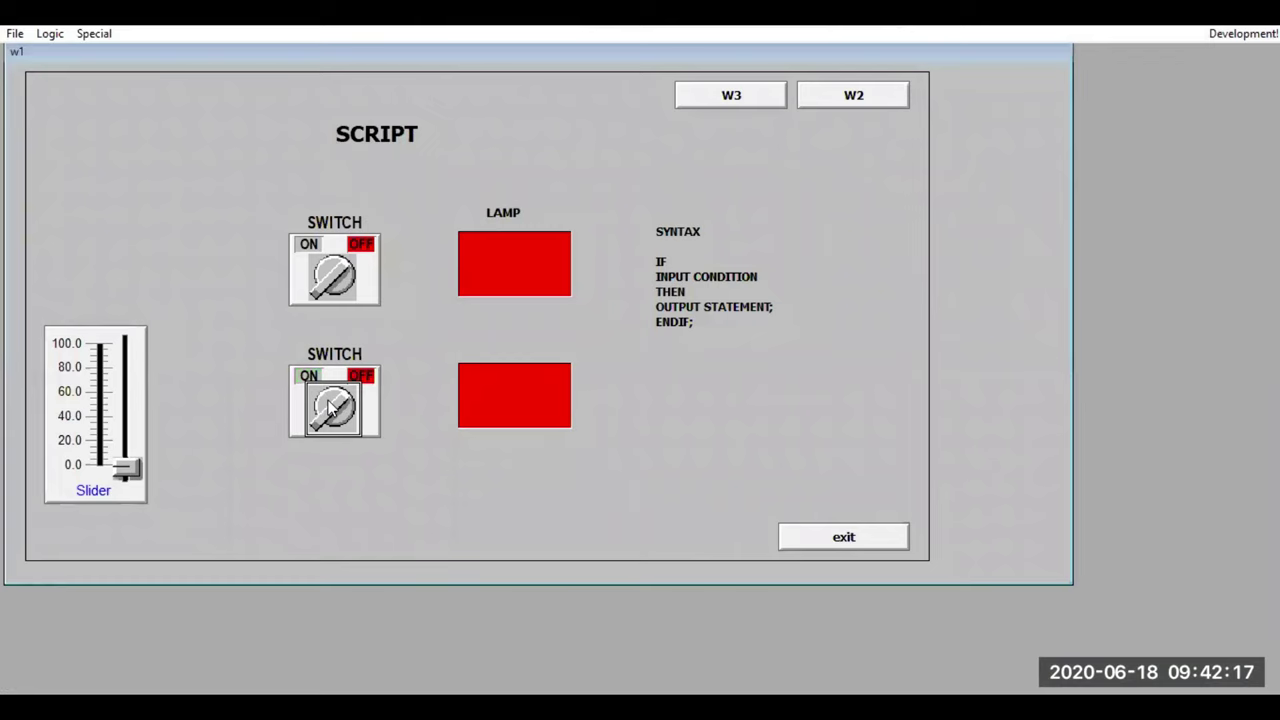
left_click(1243, 34)
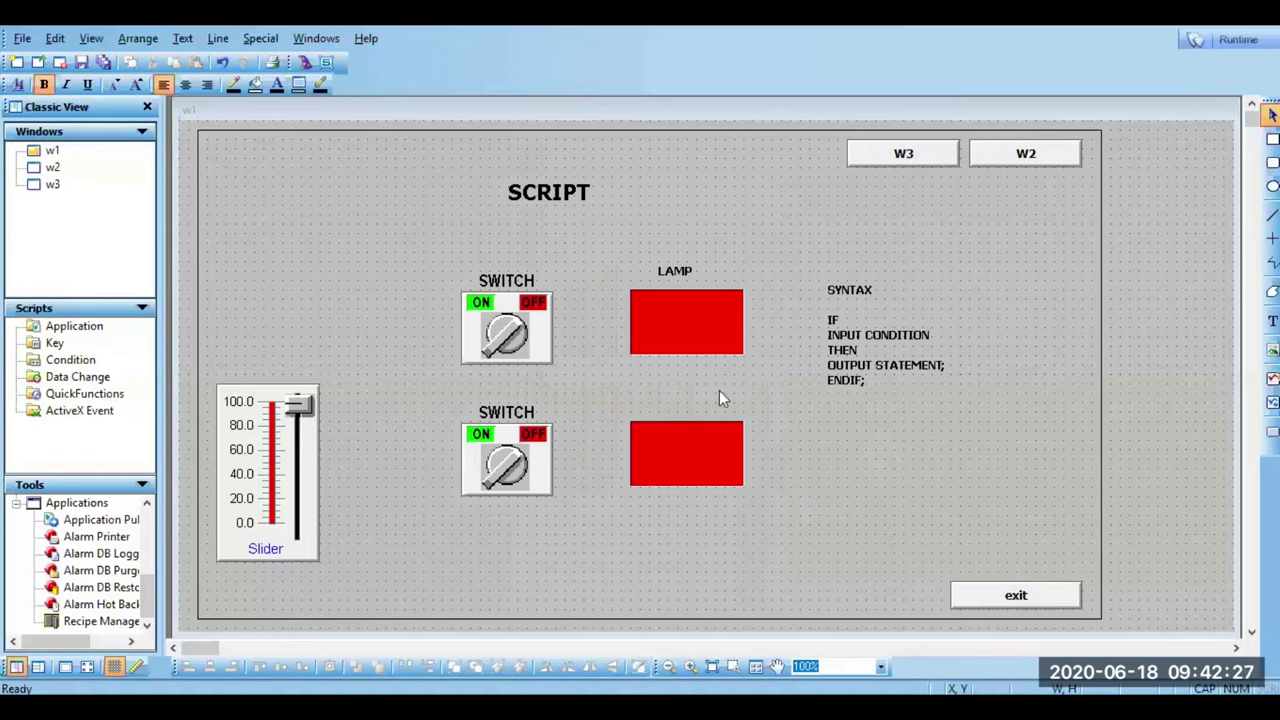
Step: Run window w1 with both switches off, turn both of them on, and return to development
left_click(1247, 53)
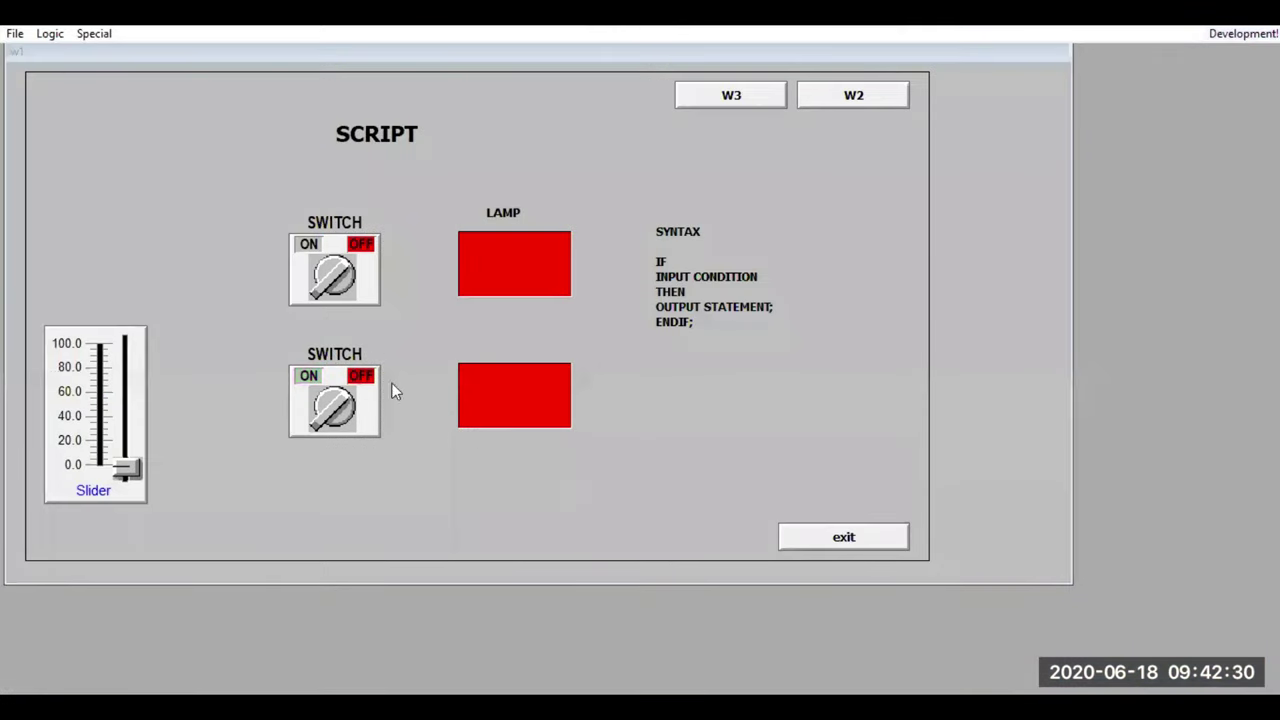
left_click(339, 406)
left_click(339, 277)
left_click(1240, 33)
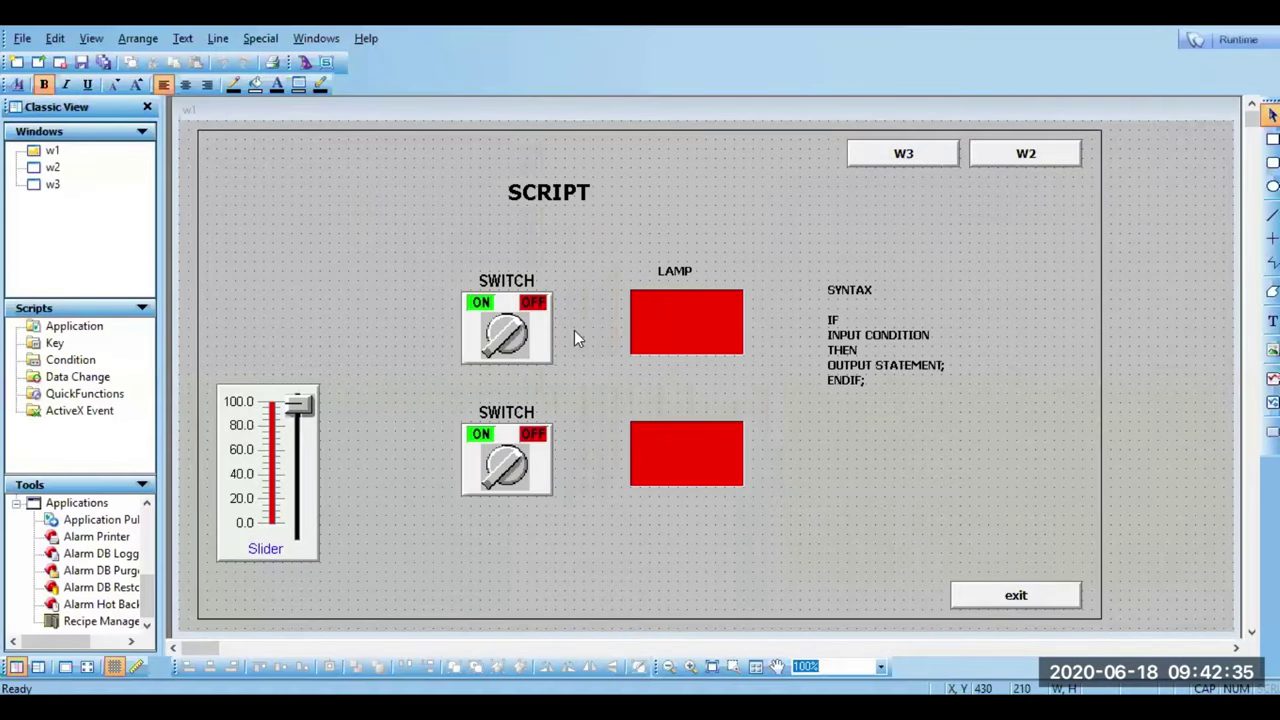
Step: Run window w1 to recheck the switches and lamps, and close the running WindowViewer
left_click(1240, 40)
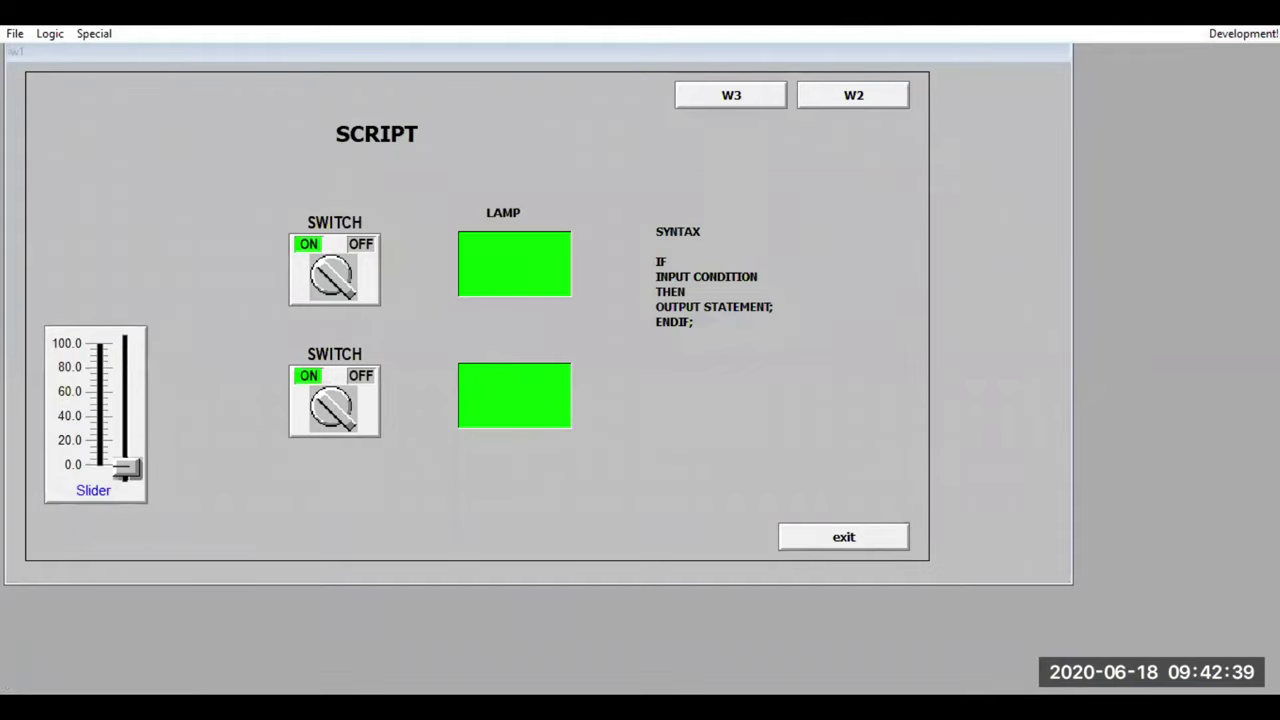
left_click(1229, 37)
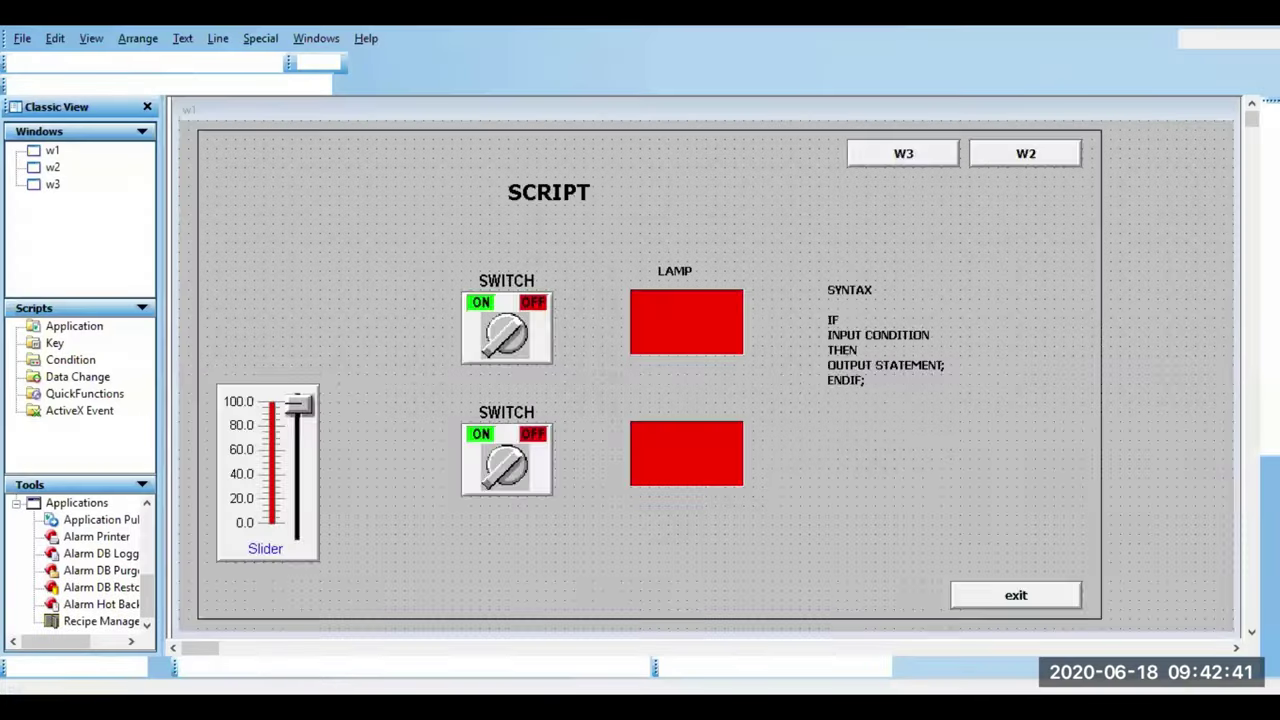
left_click(1229, 38)
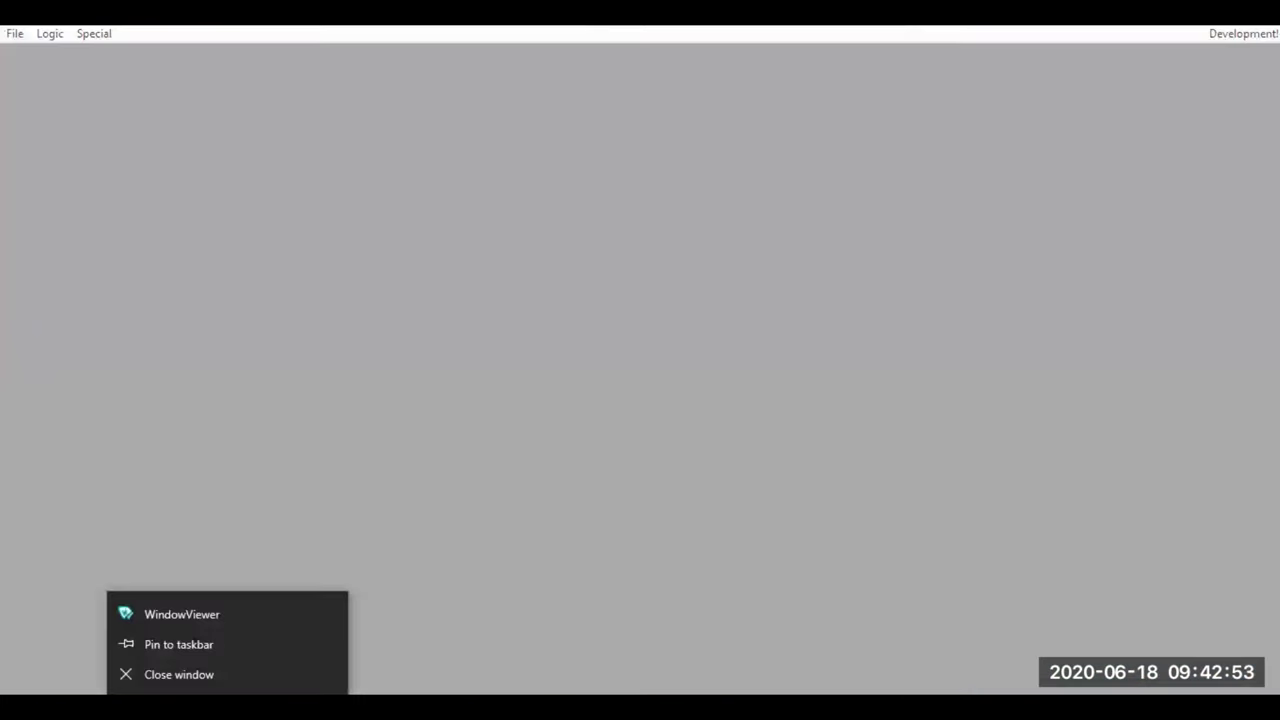
left_click(180, 674)
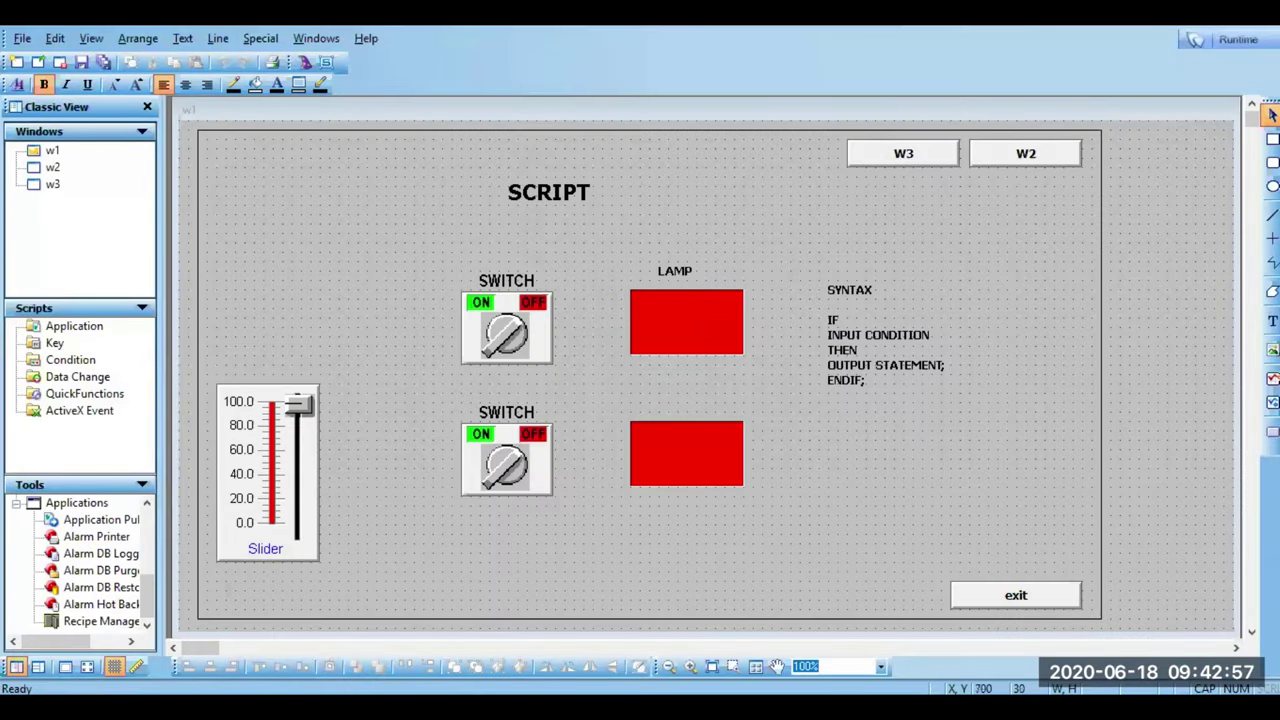
Step: Restart the runtime past the licence notice, turn the upper switch on to test the lamps, and return to development
left_click(1236, 39)
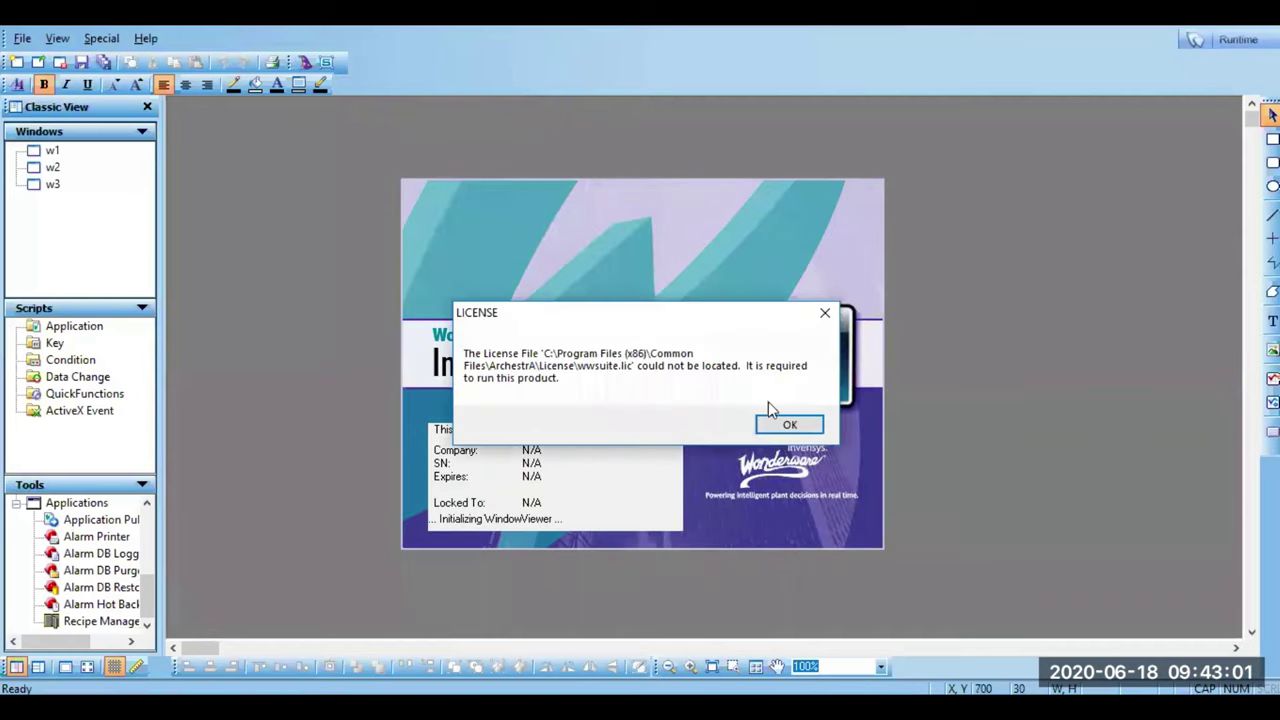
left_click(775, 422)
left_click(775, 422)
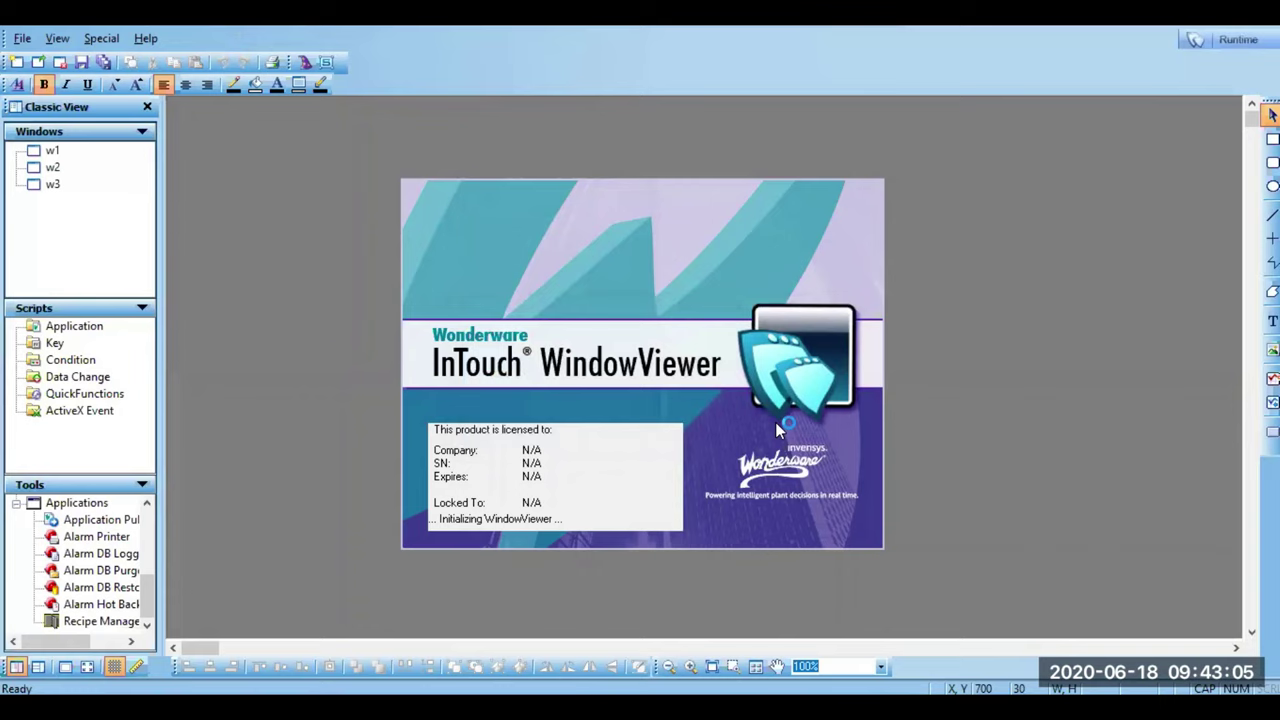
left_click(764, 425)
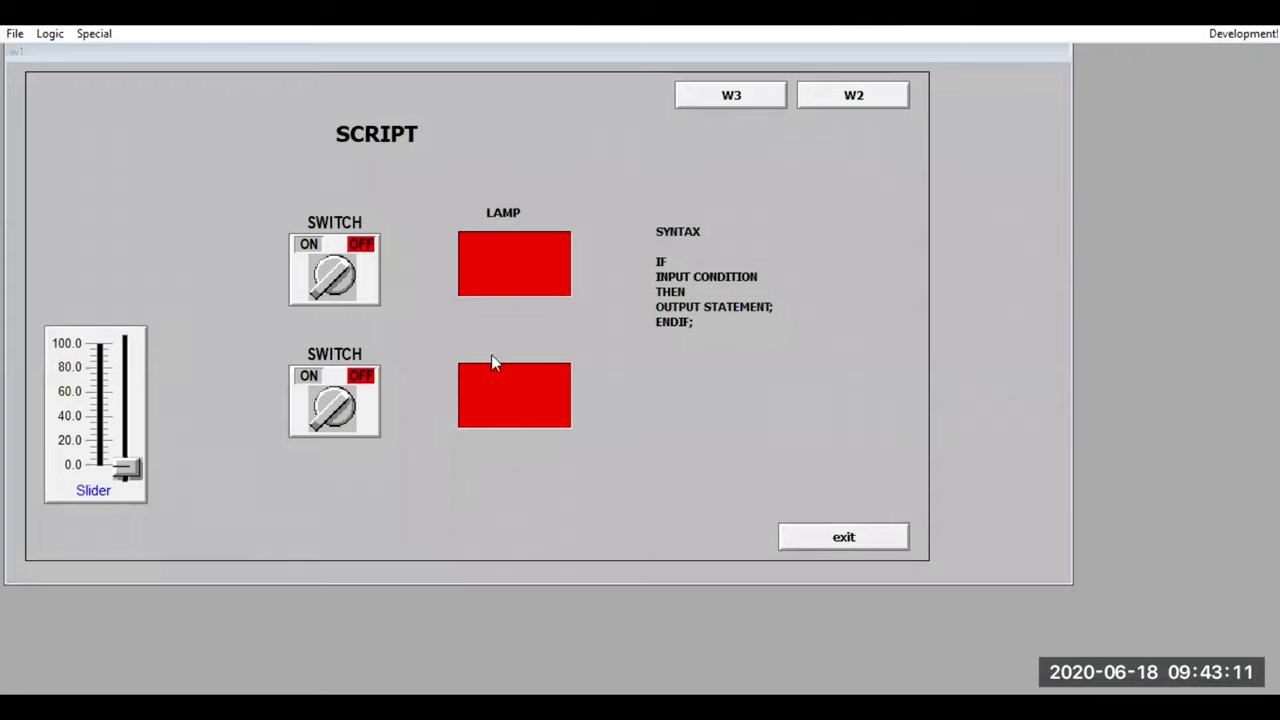
left_click(334, 272)
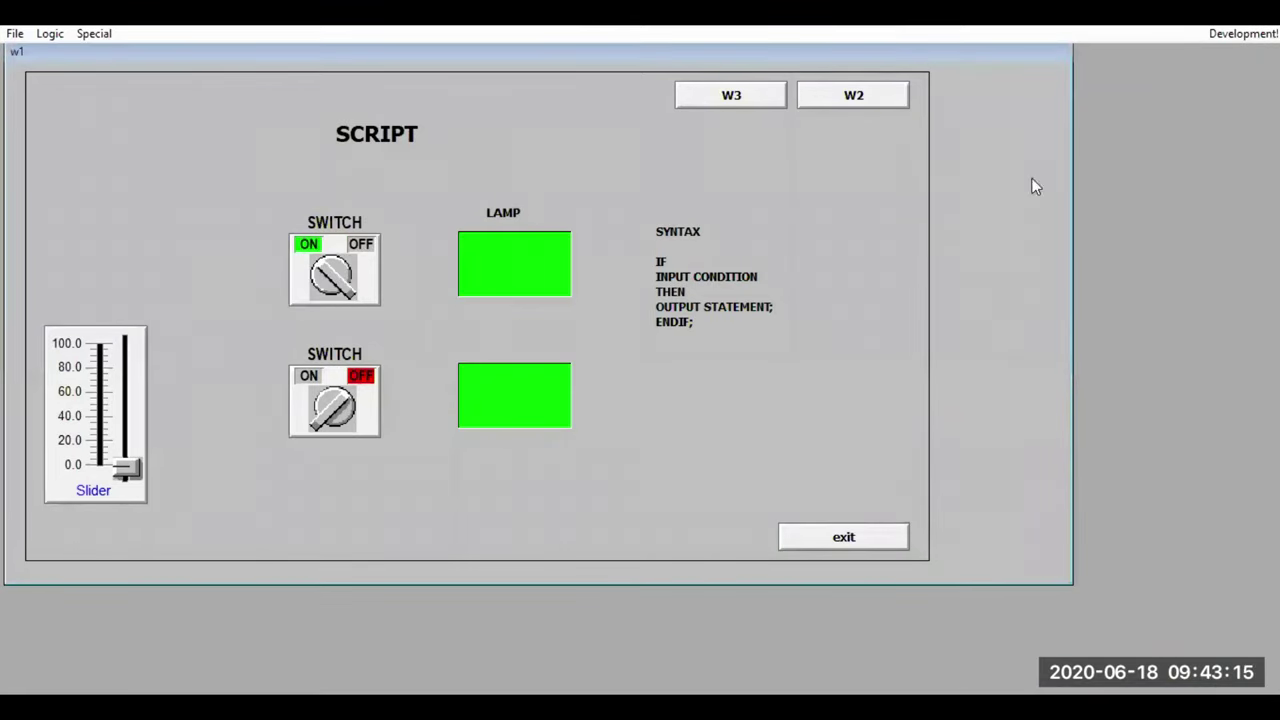
left_click(1243, 35)
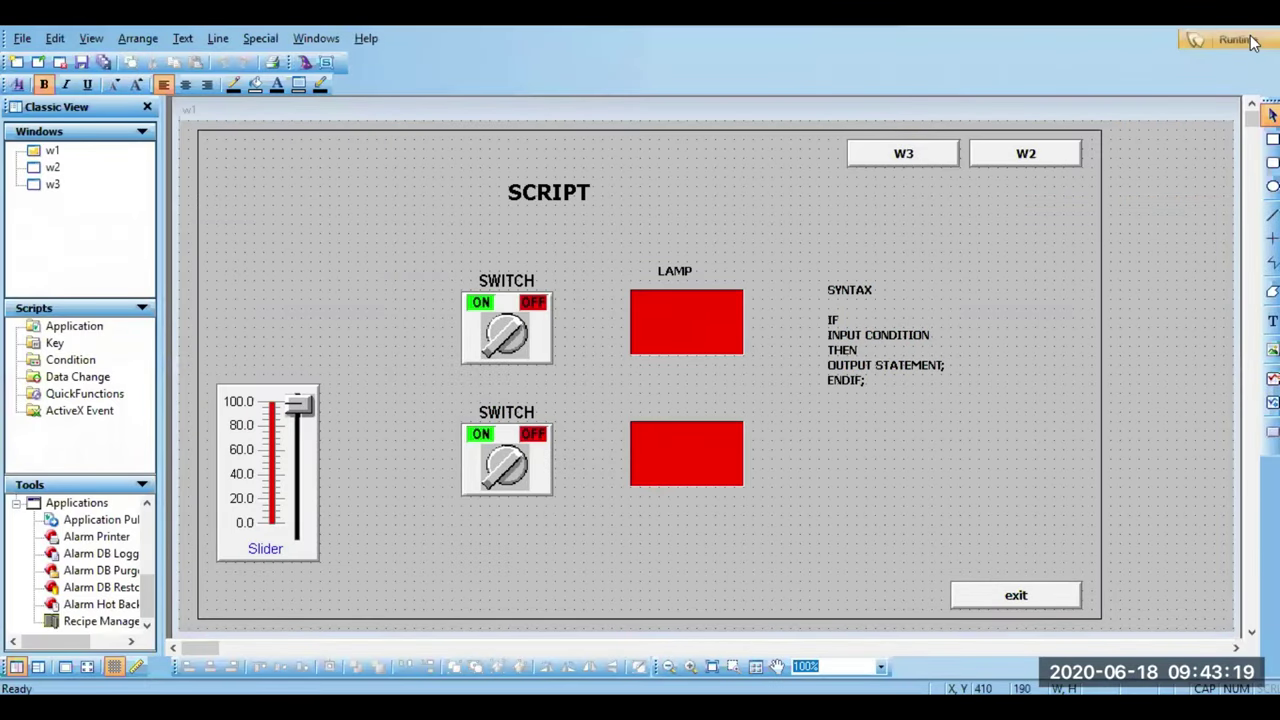
Step: Run window w1 again, turn the upper switch off and back on to check the lamps, and return to development
left_click(1243, 40)
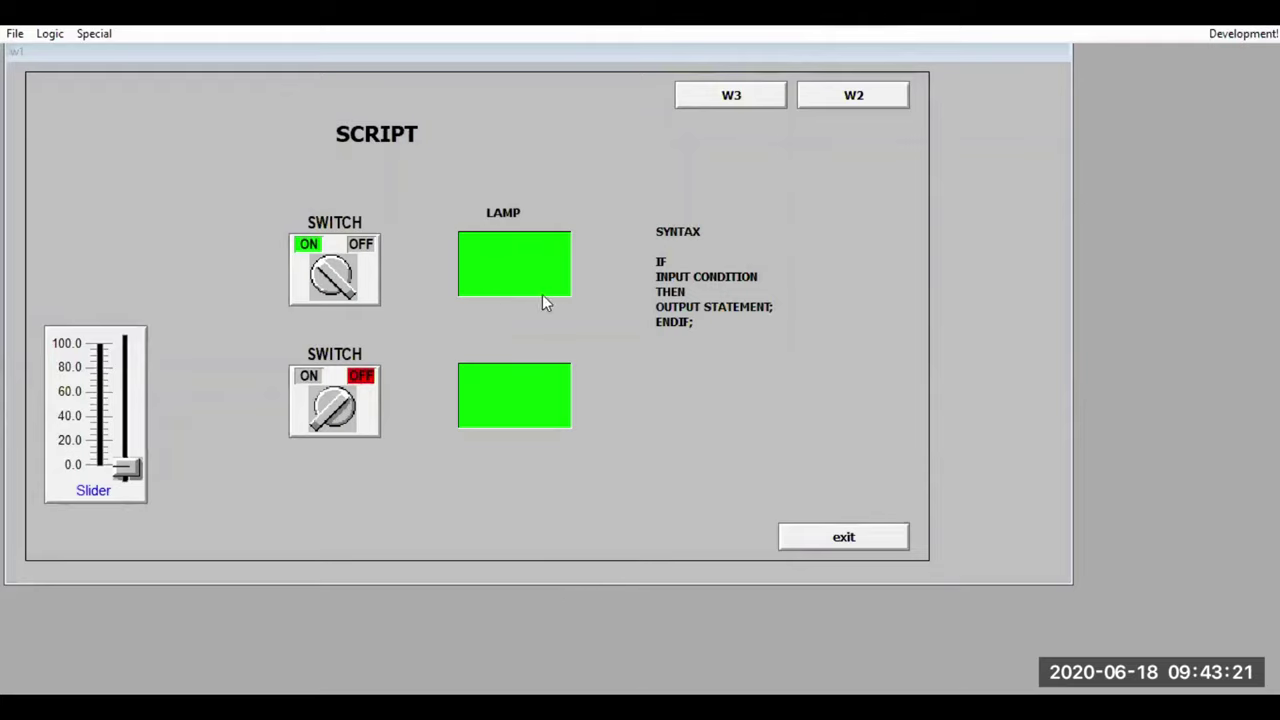
left_click(336, 288)
left_click(336, 286)
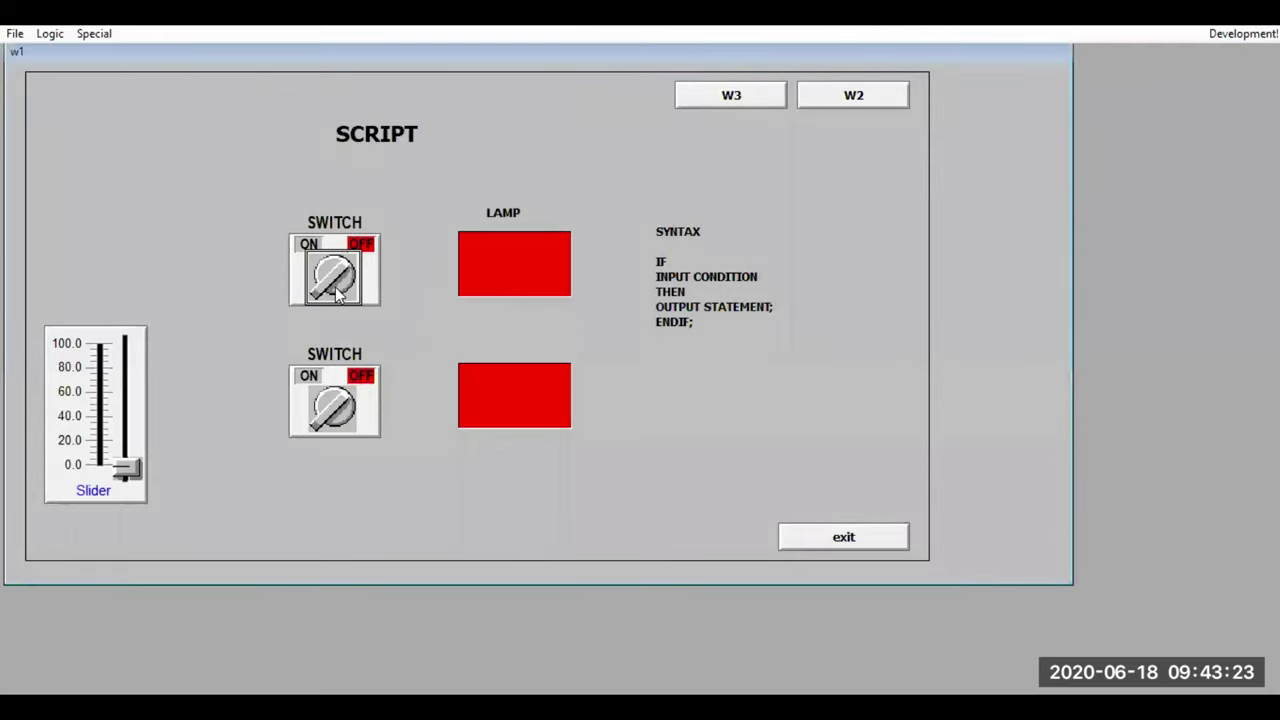
left_click(346, 258)
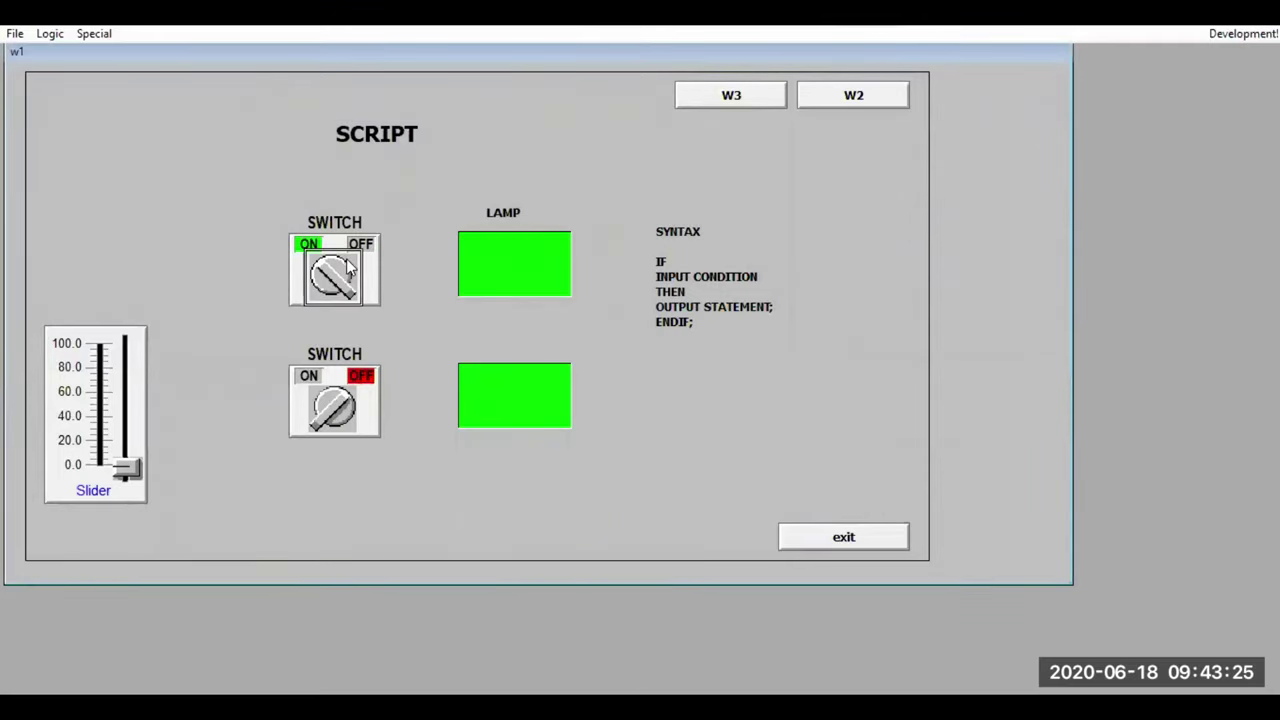
left_click(1243, 33)
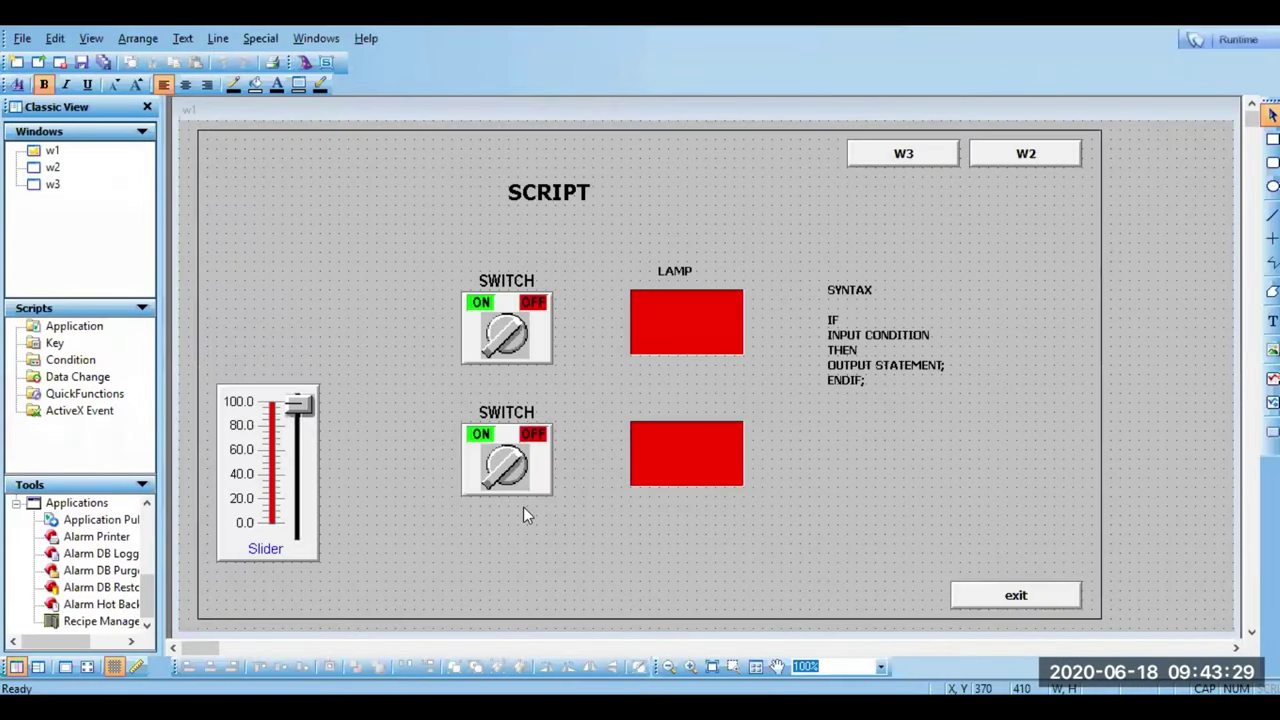
Step: Add the line sw1=0; below L2=0; in window w1's On Show script, picking the sw1 tag from the local tag list
right_click(917, 434)
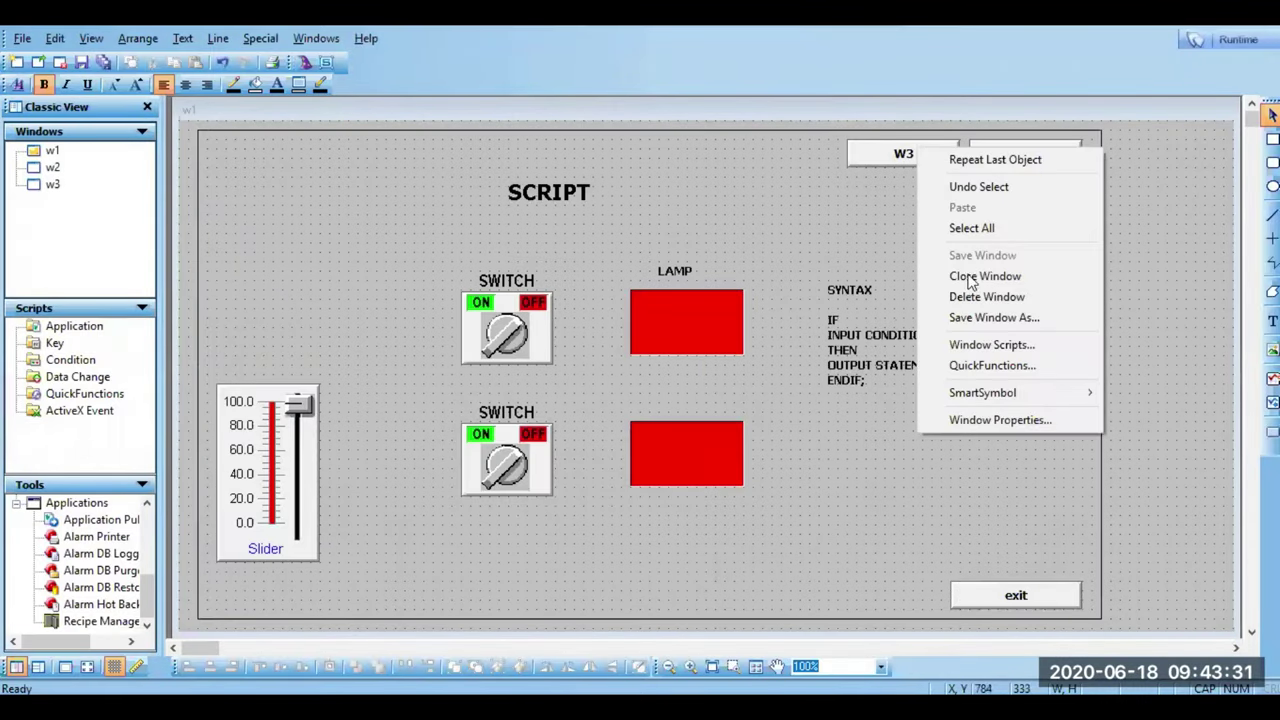
left_click(969, 350)
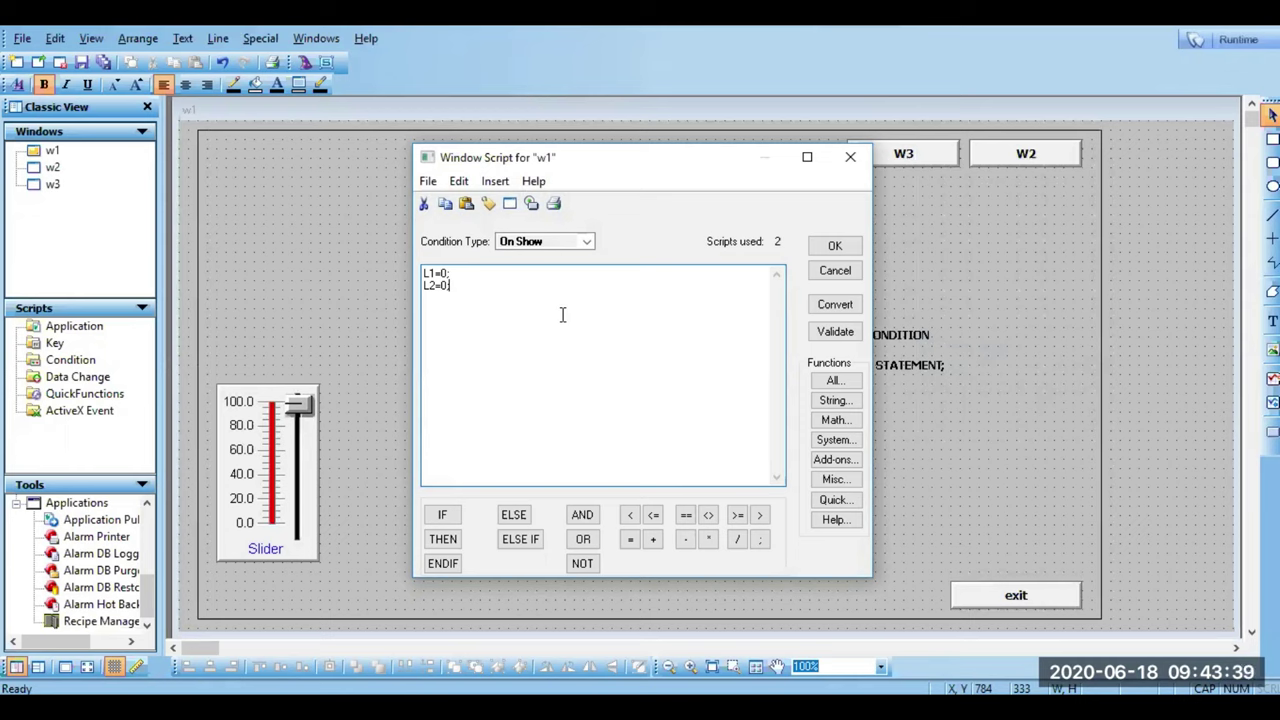
double_click(500, 283)
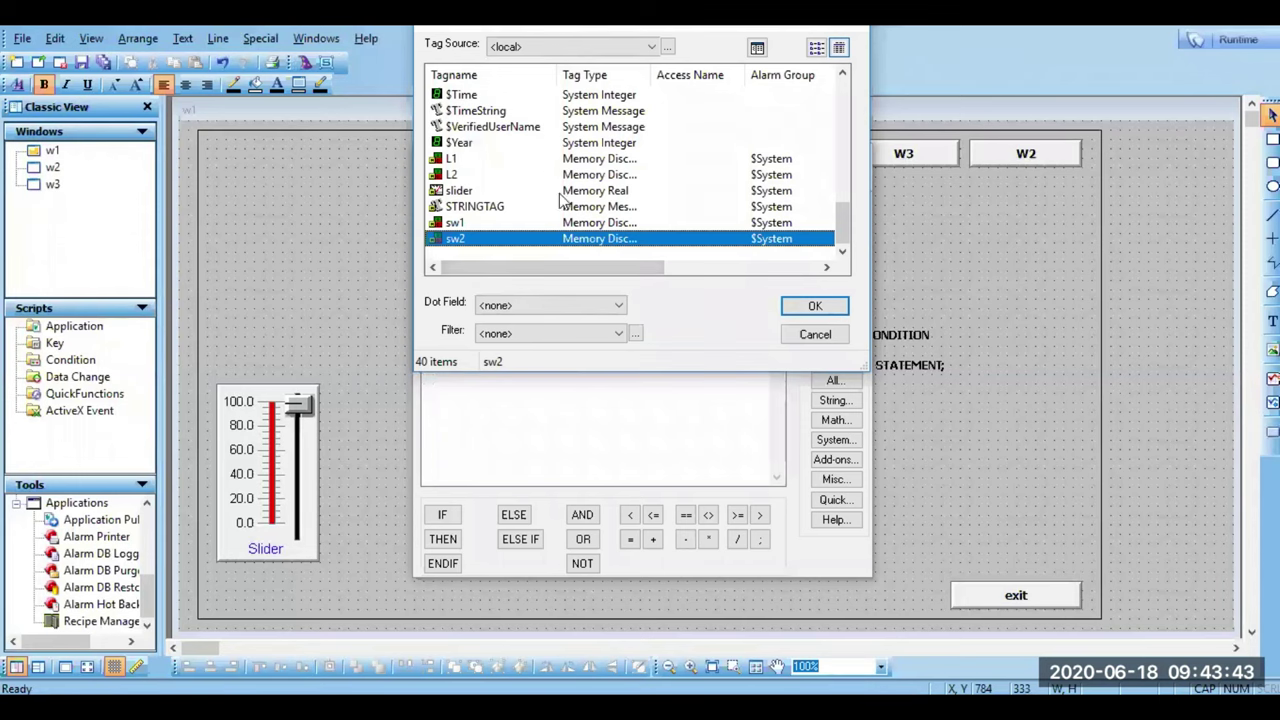
left_click(817, 340)
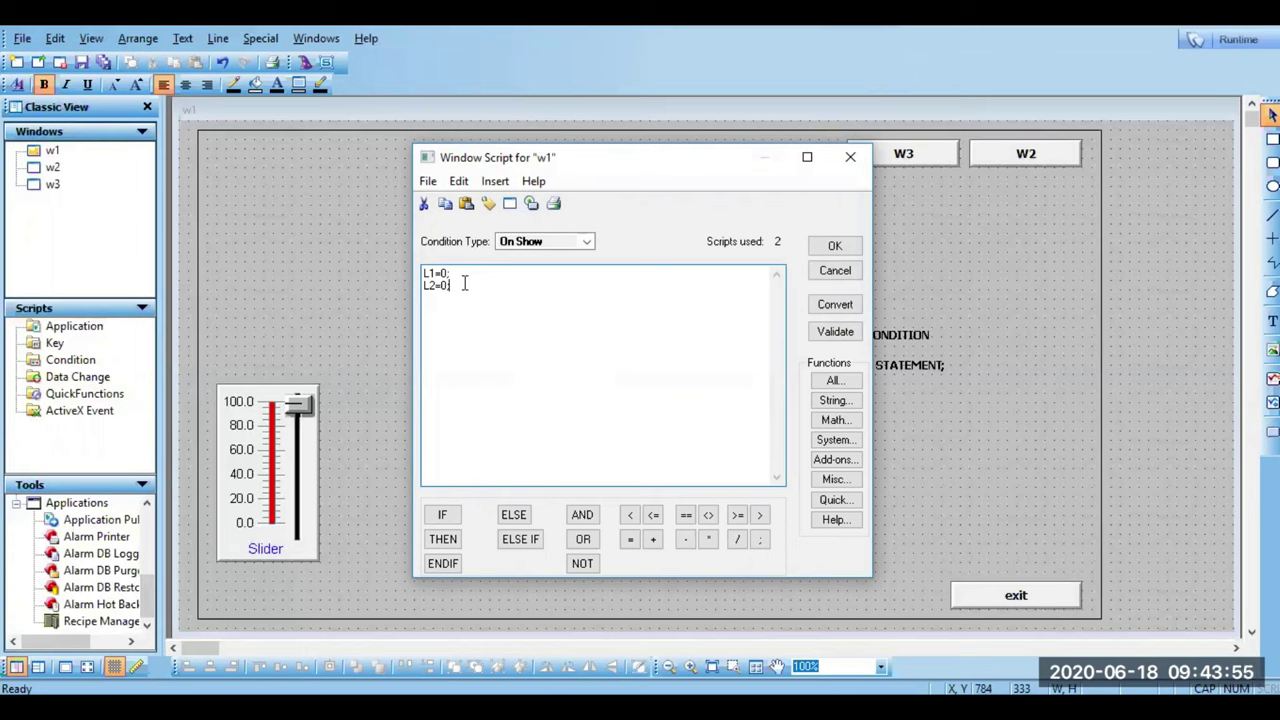
type("SW1")
key("BackSpace")
key("BackSpace")
double_click(431, 302)
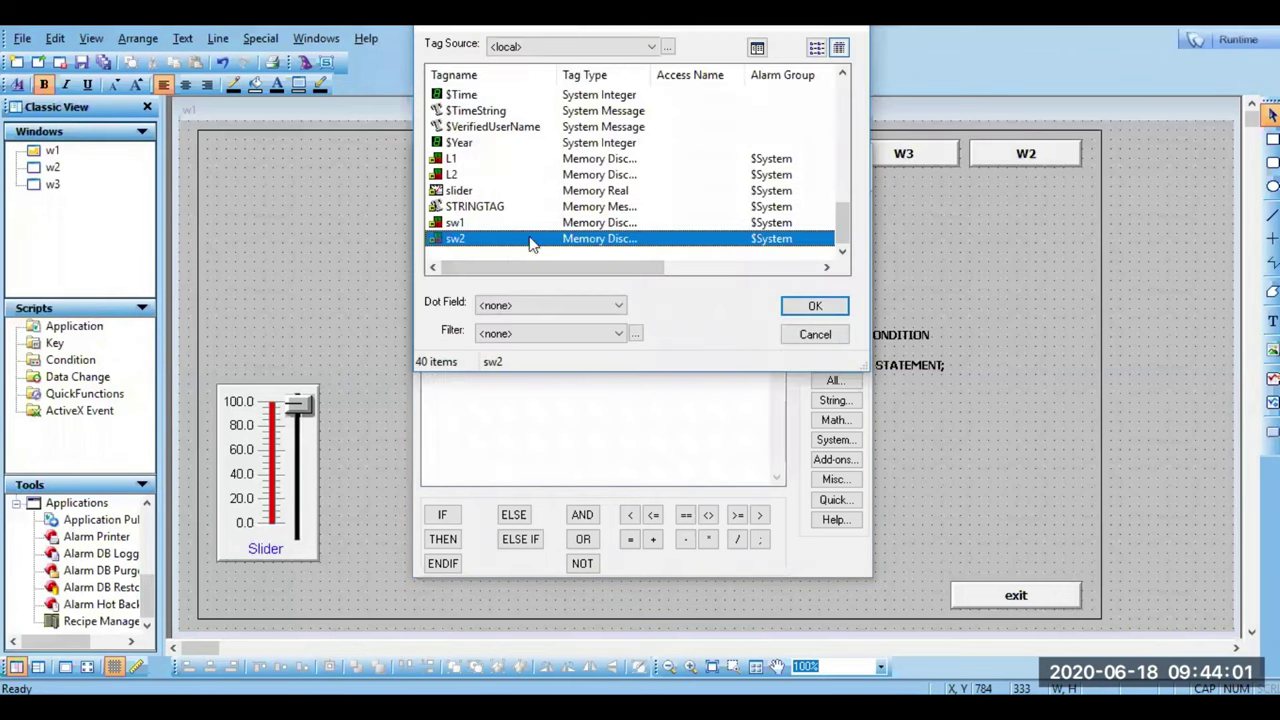
double_click(512, 223)
type("=0")
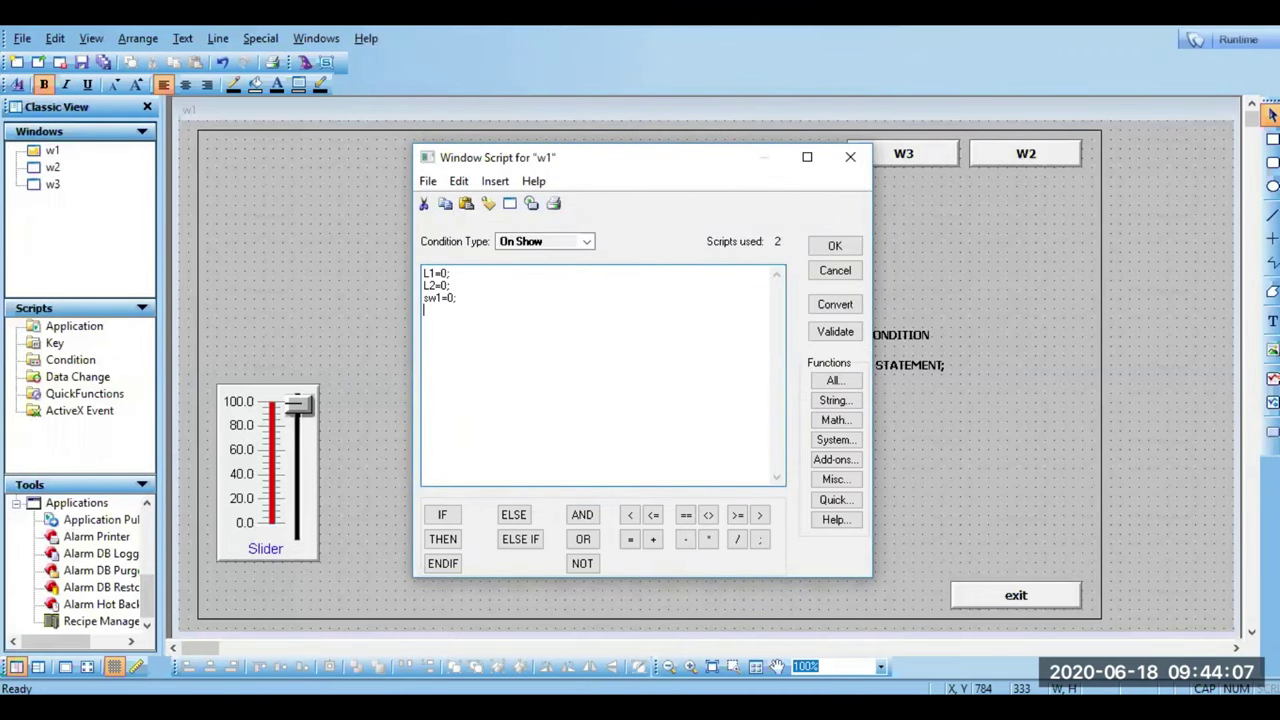
Step: Add the line sw2=0; to window w1's On Show script, validate the script and save it
double_click(431, 308)
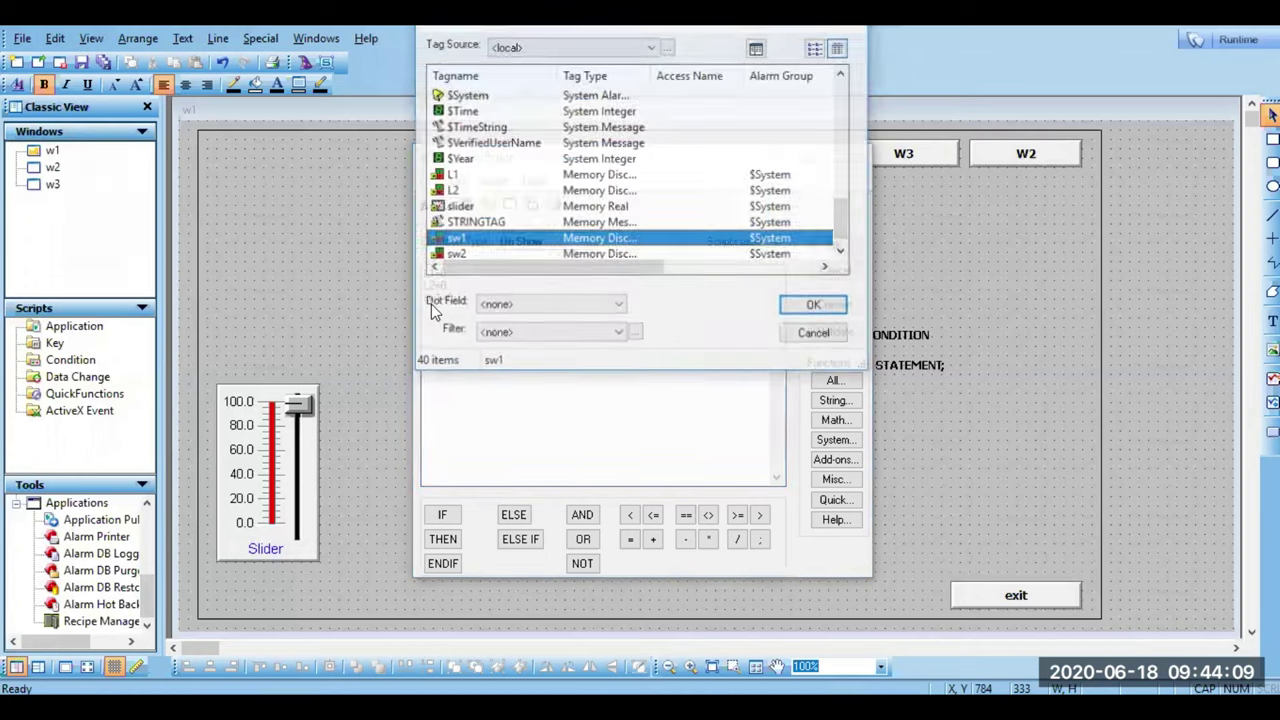
double_click(474, 255)
type("=")
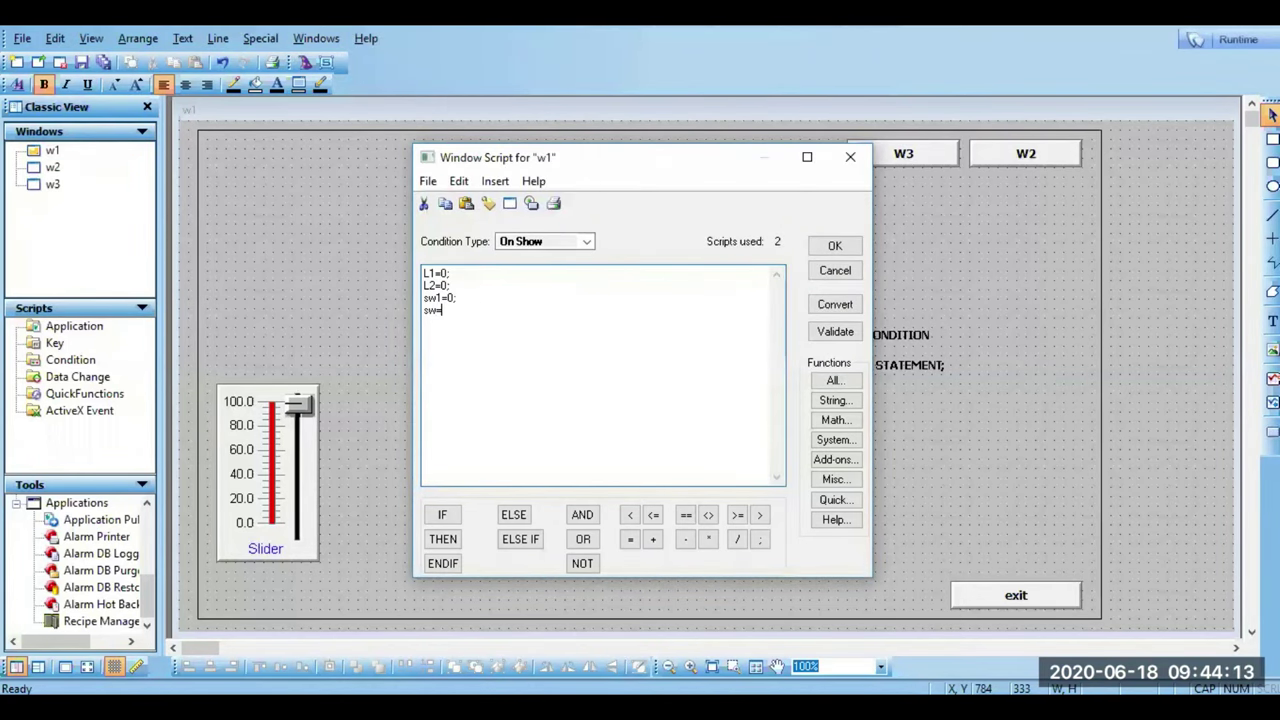
type("0;")
left_click(434, 311)
type("2")
left_click(833, 333)
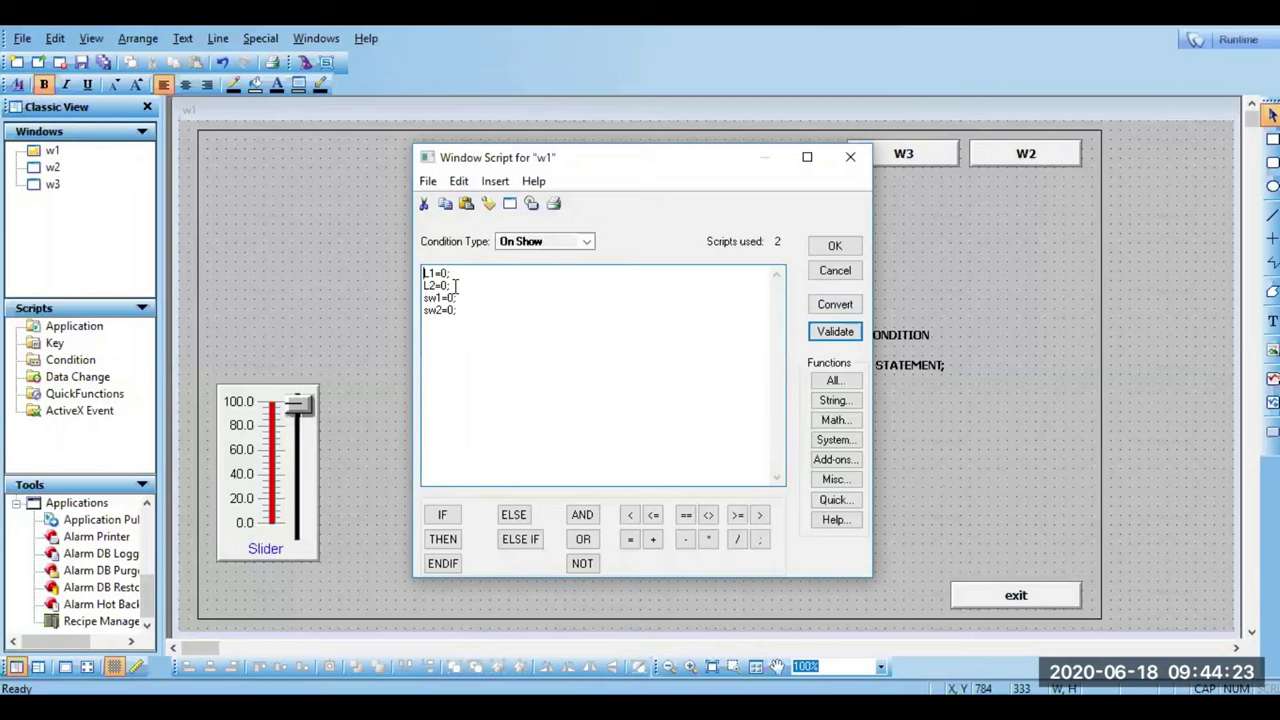
left_click(813, 250)
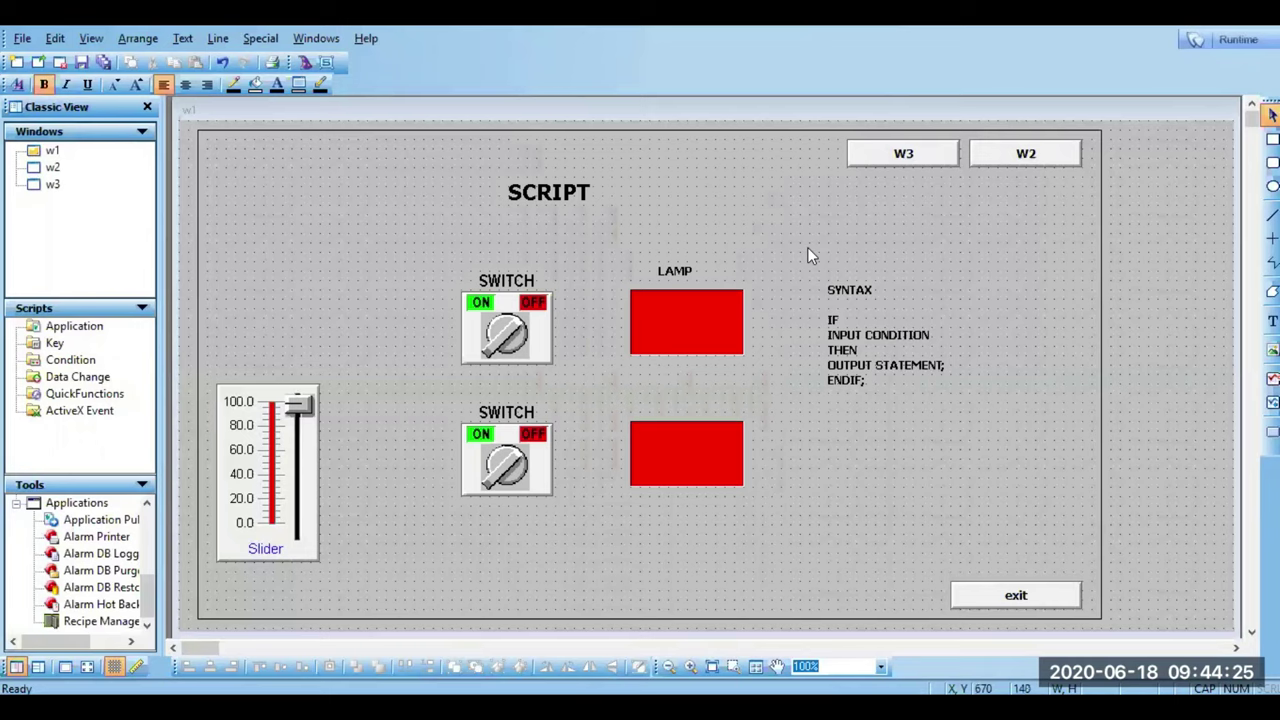
Step: Run window w1 to test the switch reset, turn only the upper switch on, and return to development
left_click(1240, 41)
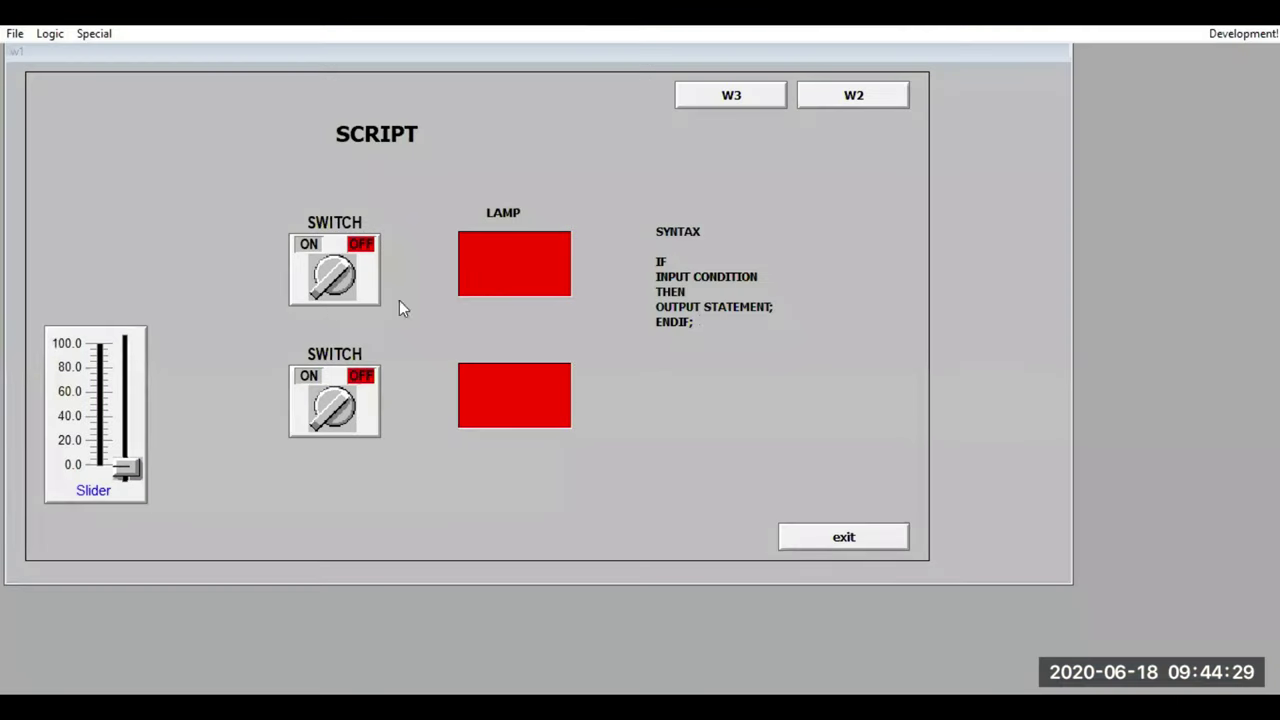
left_click(333, 275)
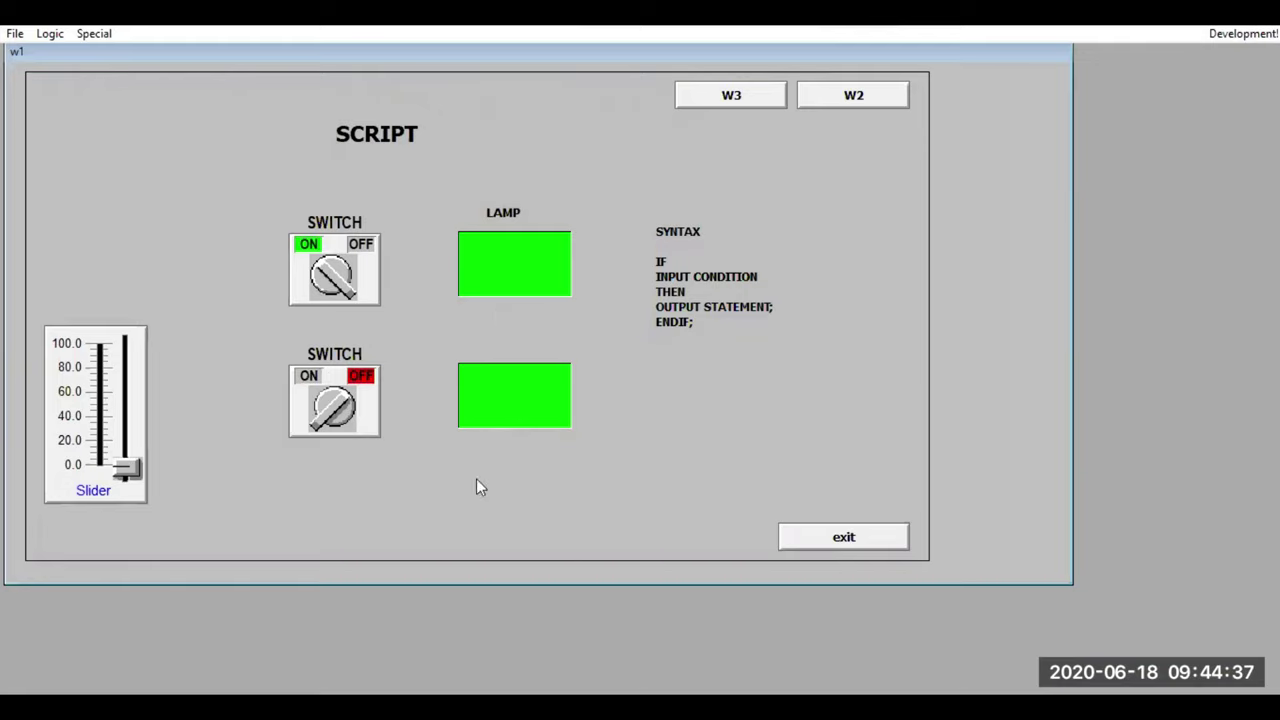
left_click(1243, 33)
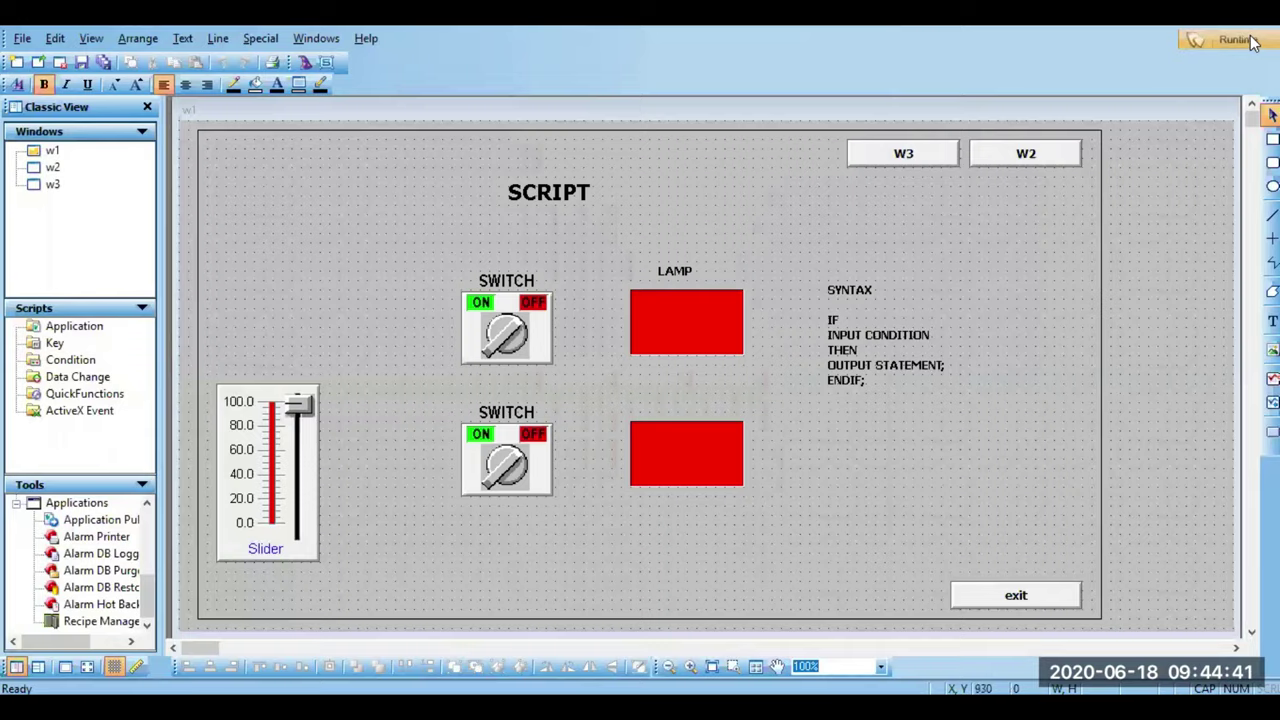
Step: Run window w1, turn both switches on, return to development, and run it once more to check the reset
left_click(1250, 41)
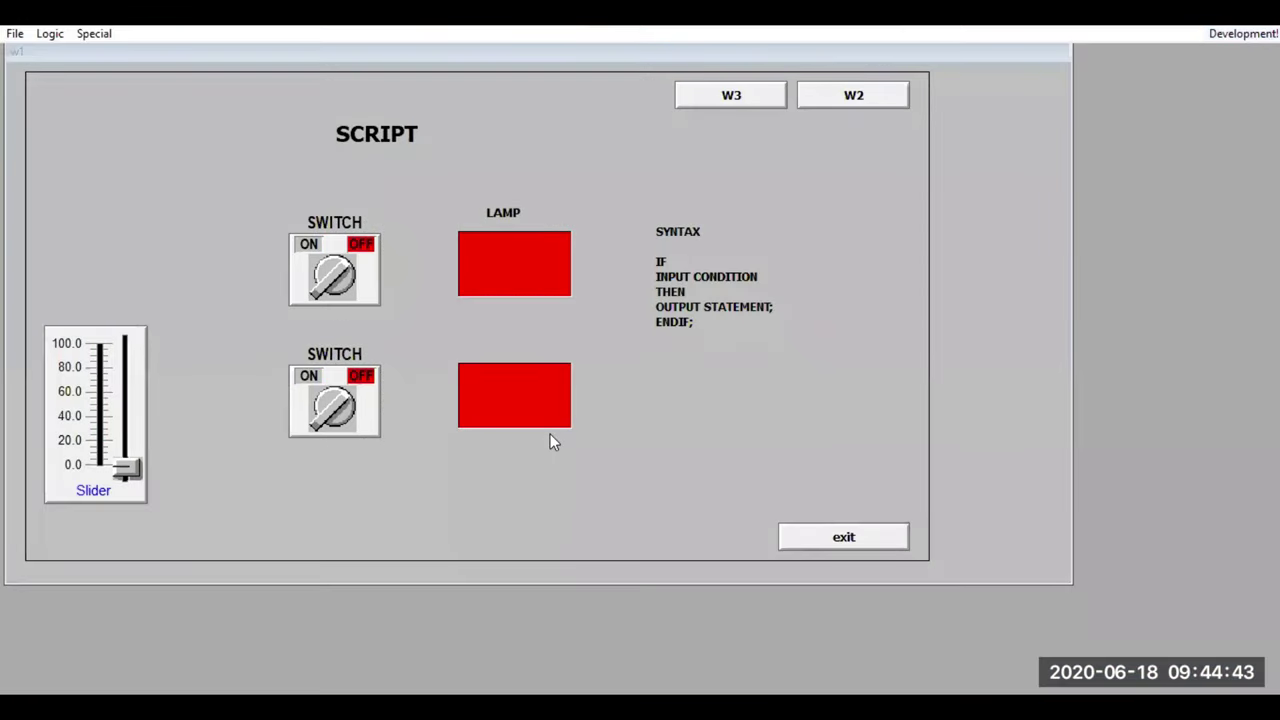
left_click(330, 402)
left_click(336, 275)
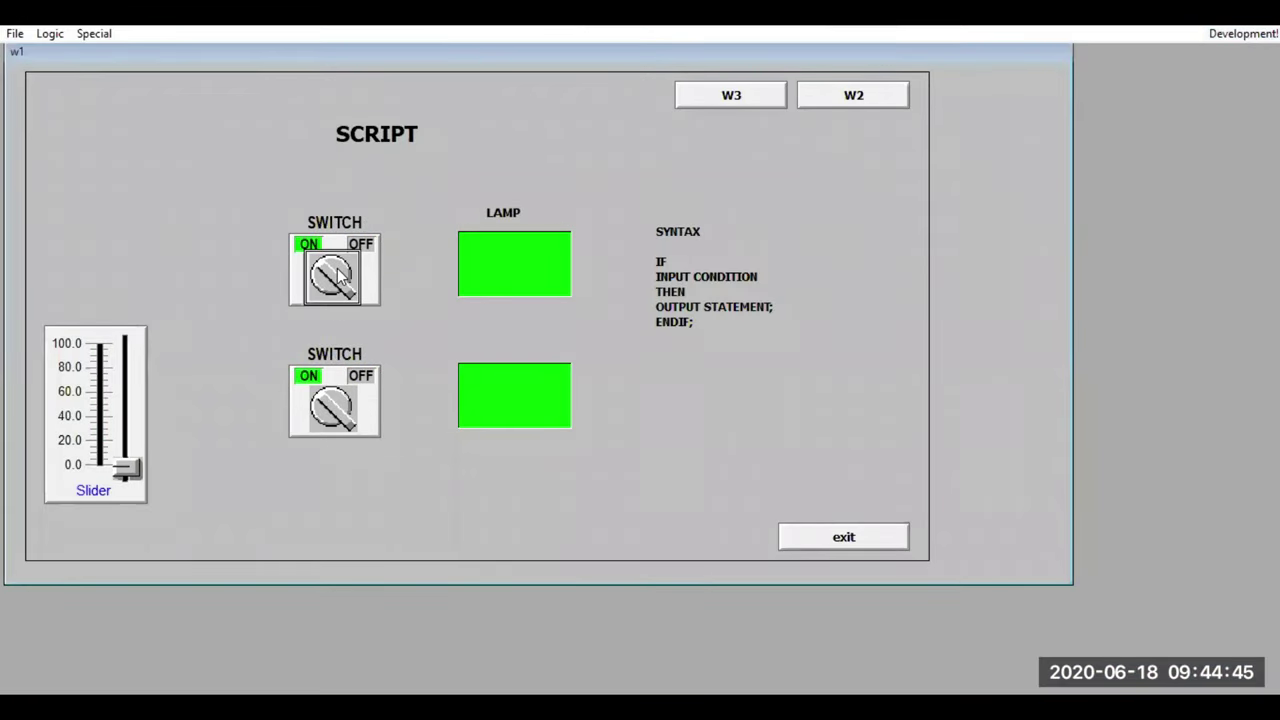
left_click(1234, 36)
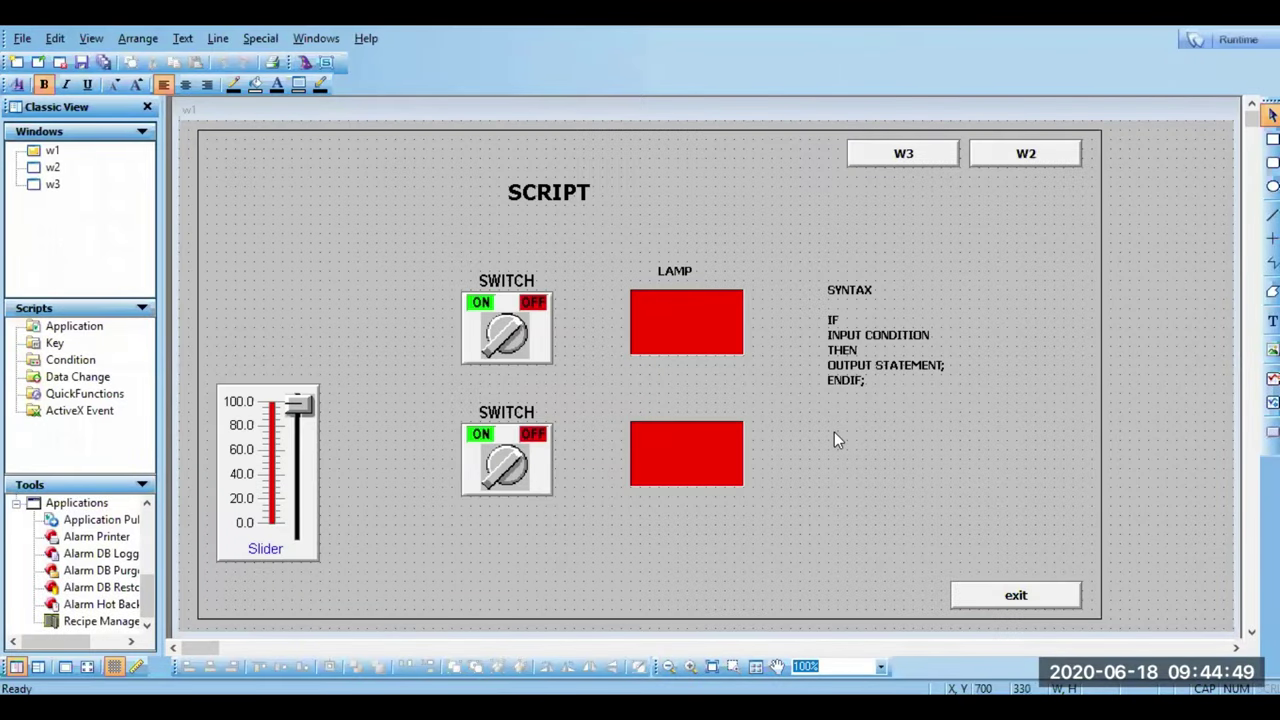
left_click(1245, 44)
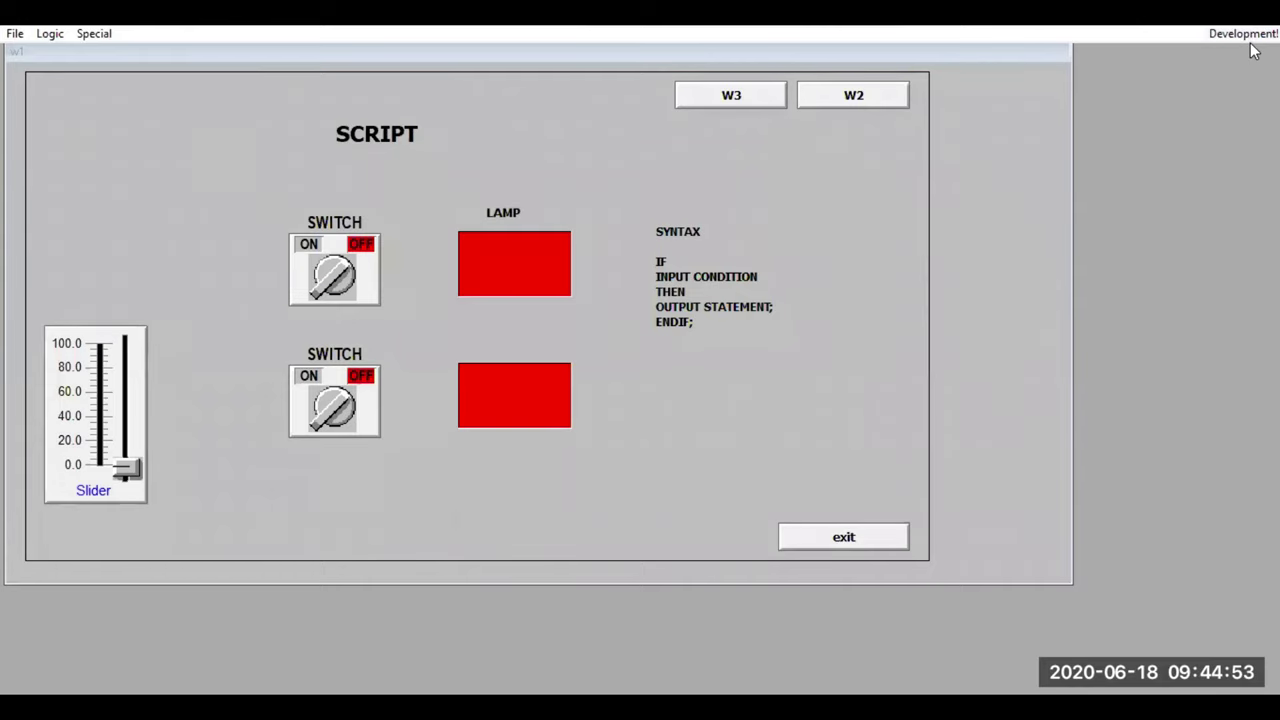
left_click(1250, 33)
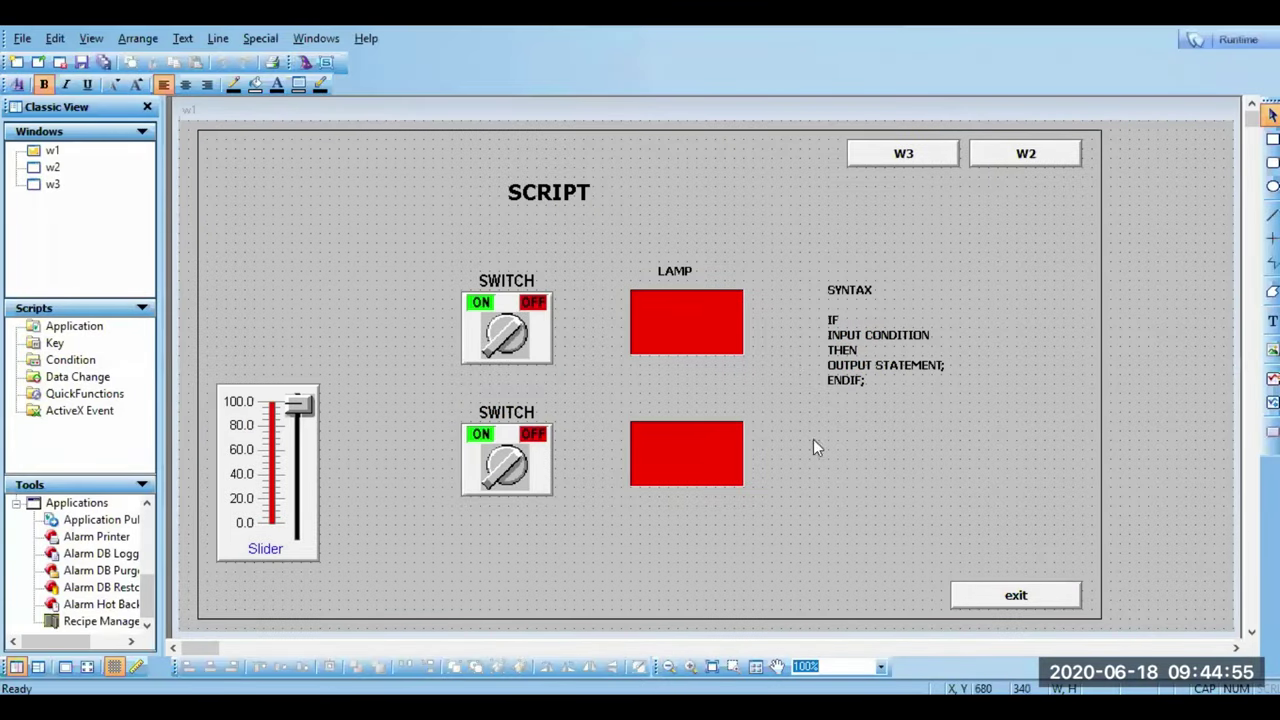
Step: Delete the lines L1=0; and L2=0; from window w1's On Show script
right_click(813, 446)
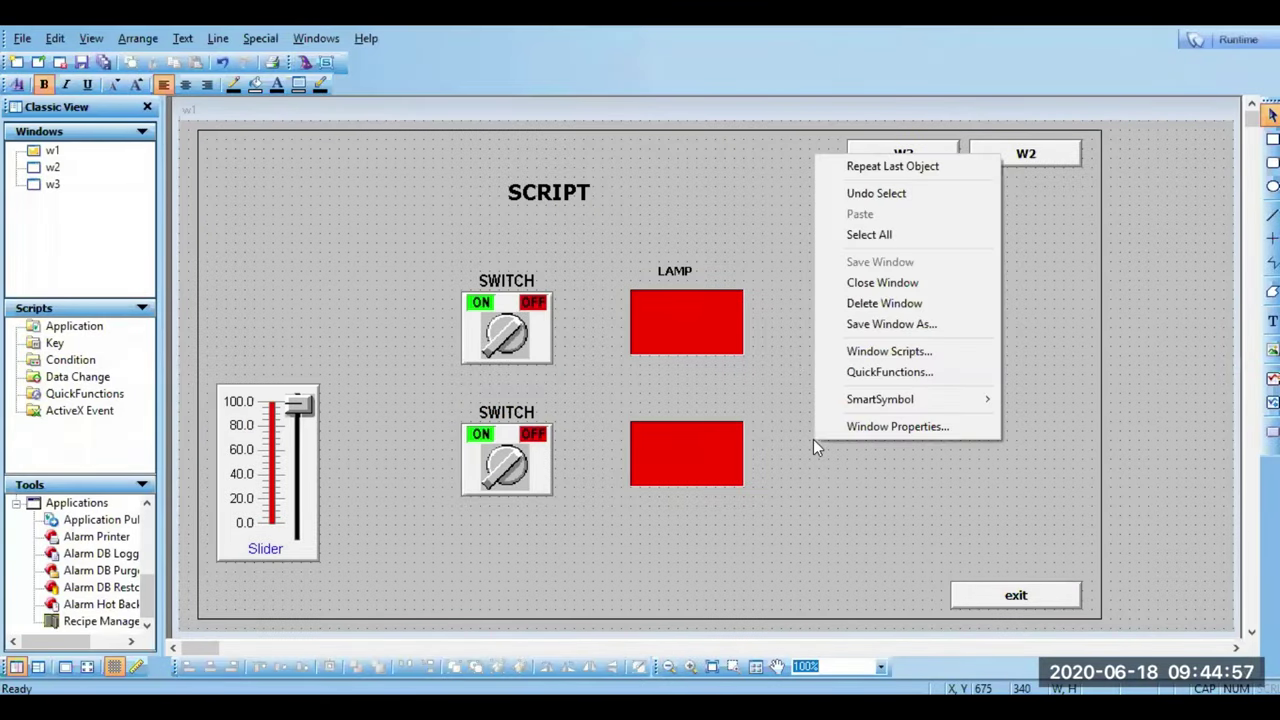
left_click(830, 354)
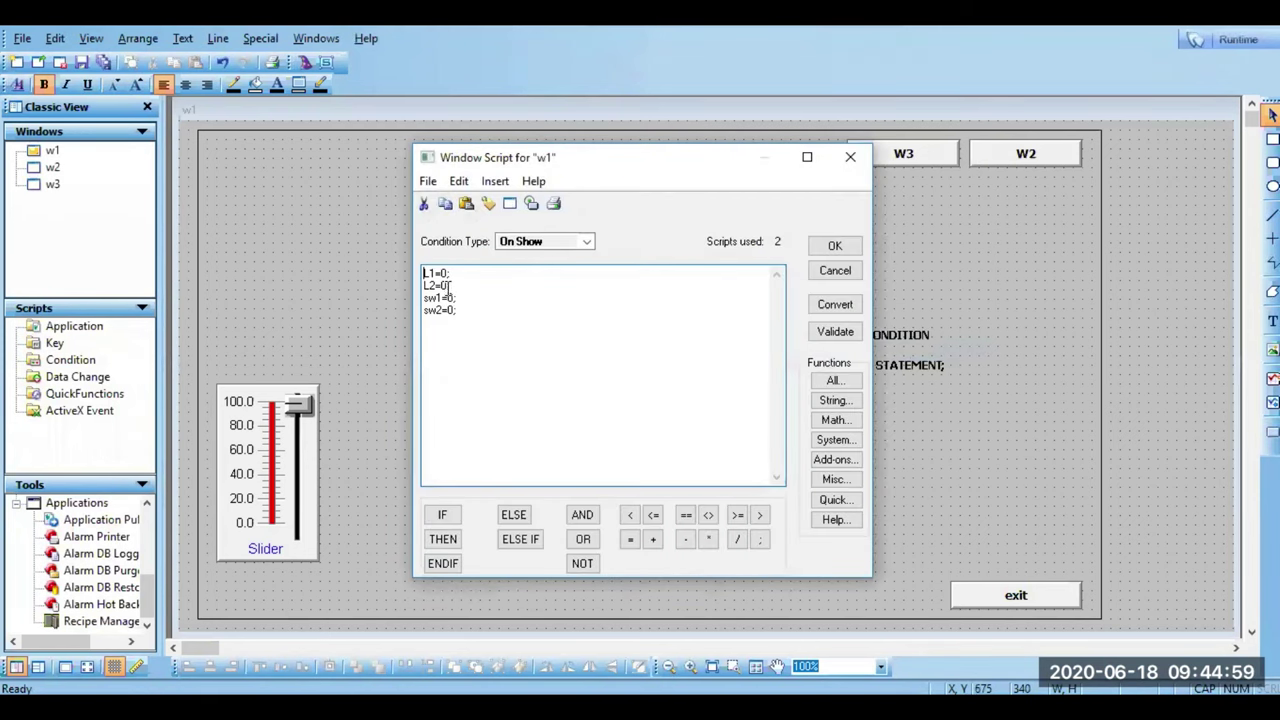
left_click_drag(450, 286, 418, 253)
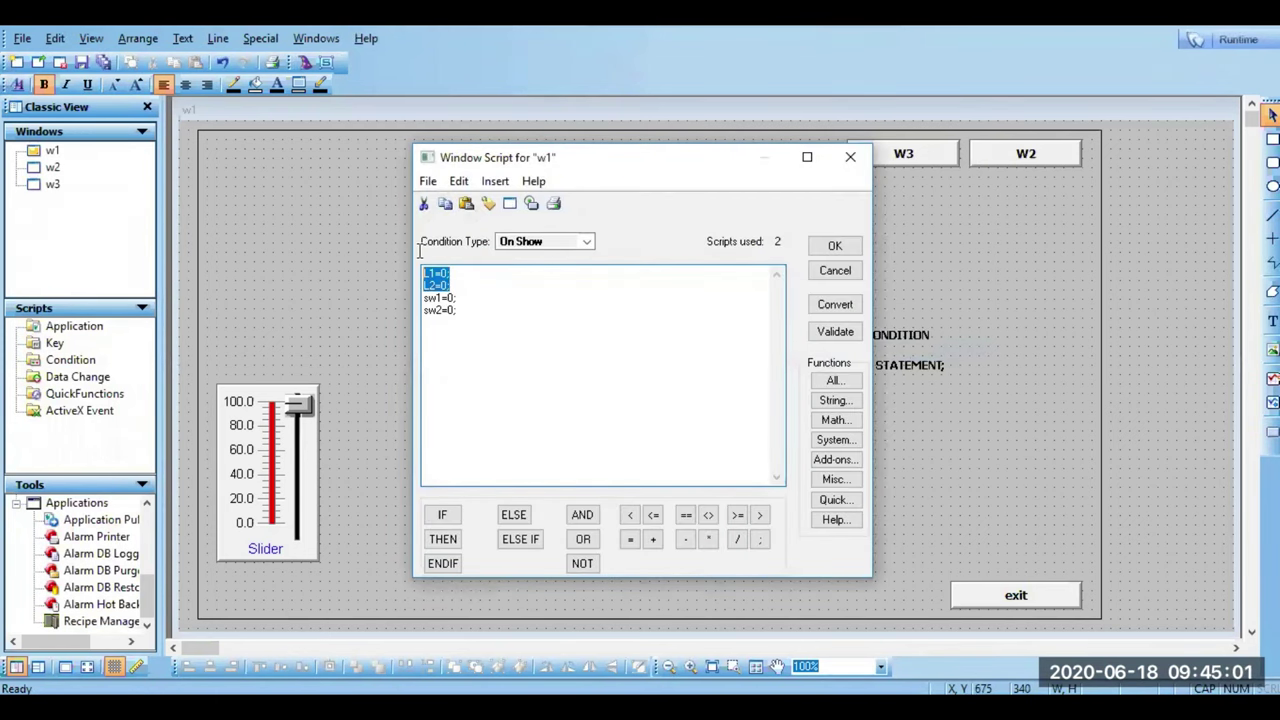
key("Delete")
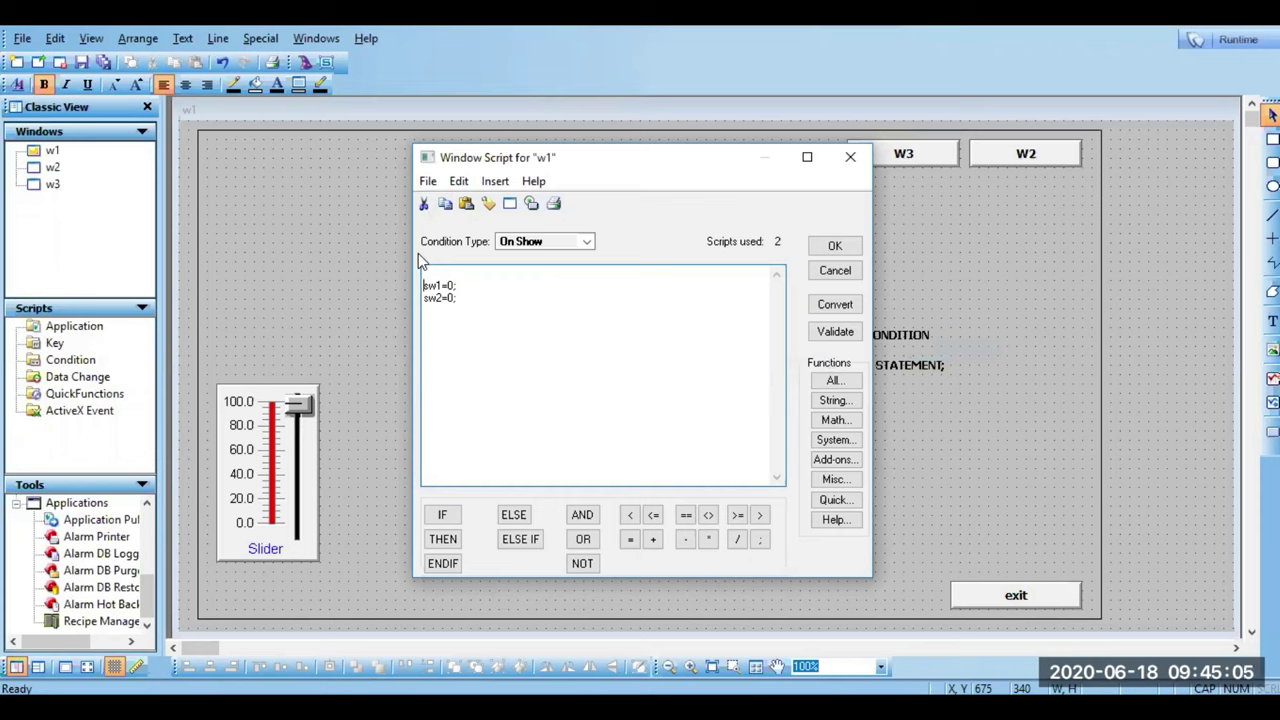
Step: Remove the blank line at the start of window w1's On Show script and save the script
key("BackSpace")
left_click(474, 284)
left_click_drag(647, 176, 1021, 150)
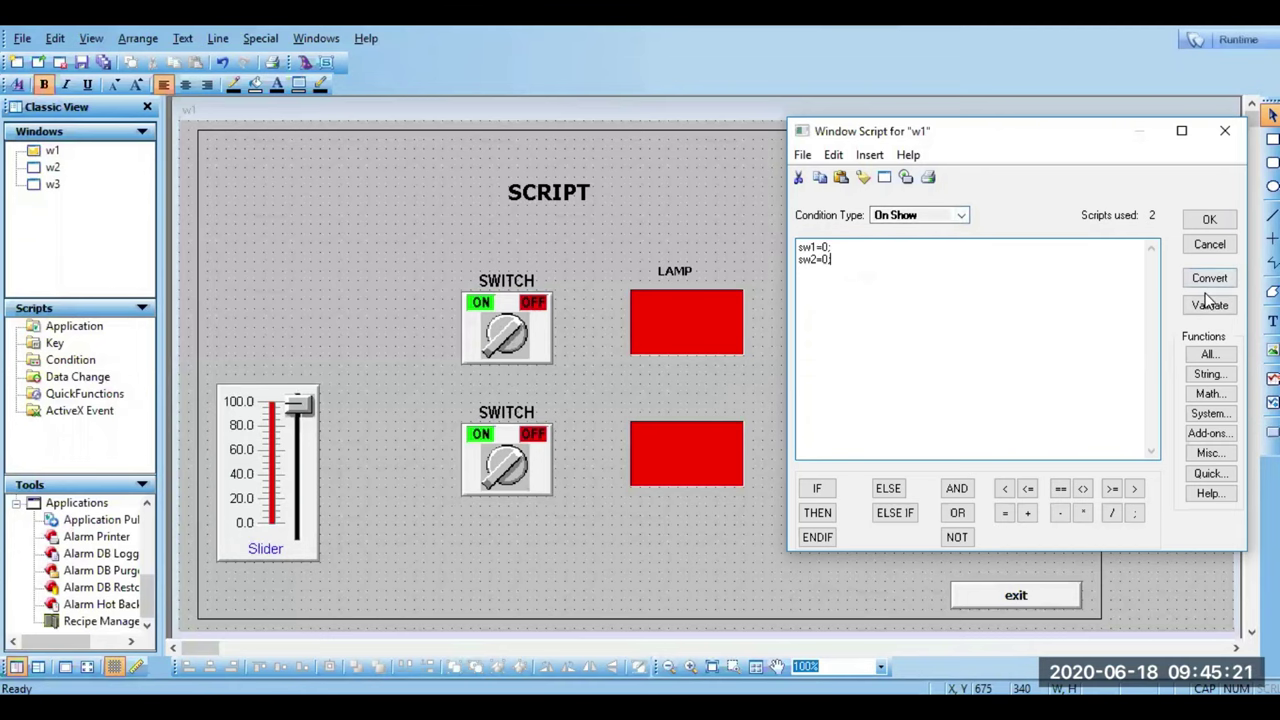
left_click(1210, 221)
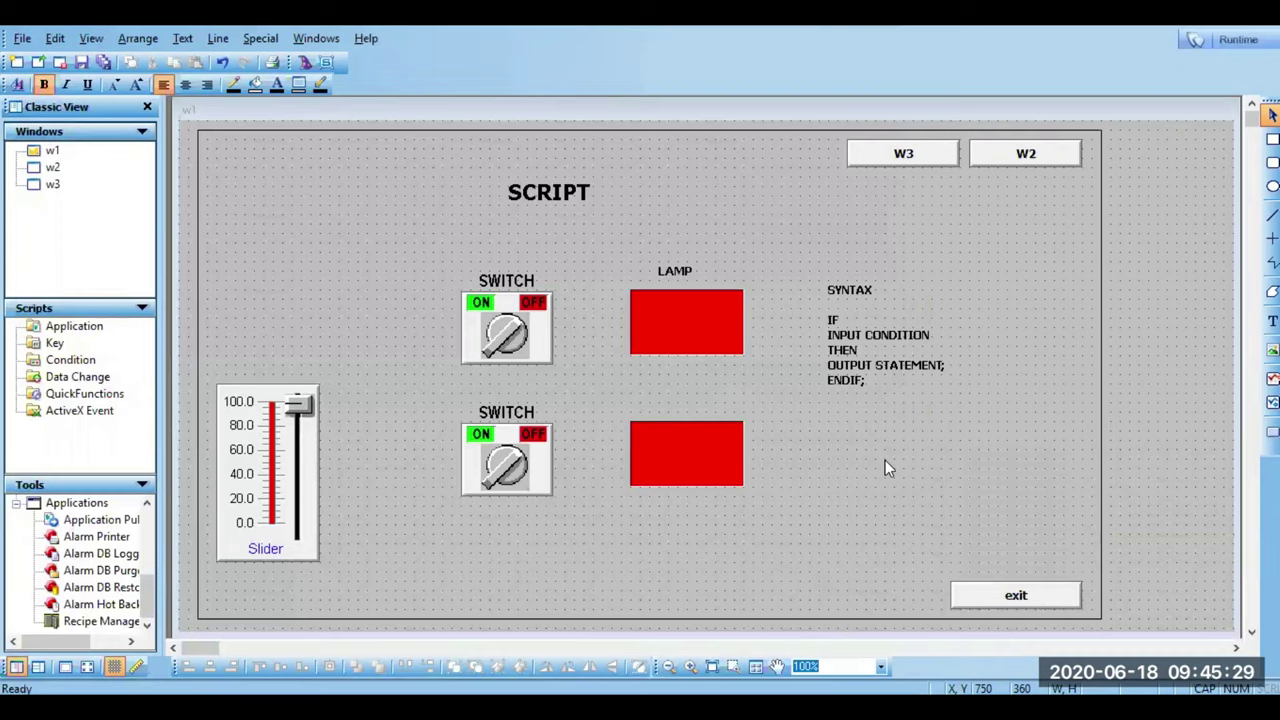
Step: Run window w1, raise the slider to about 55, turn both switches on, and return to development
left_click(1250, 41)
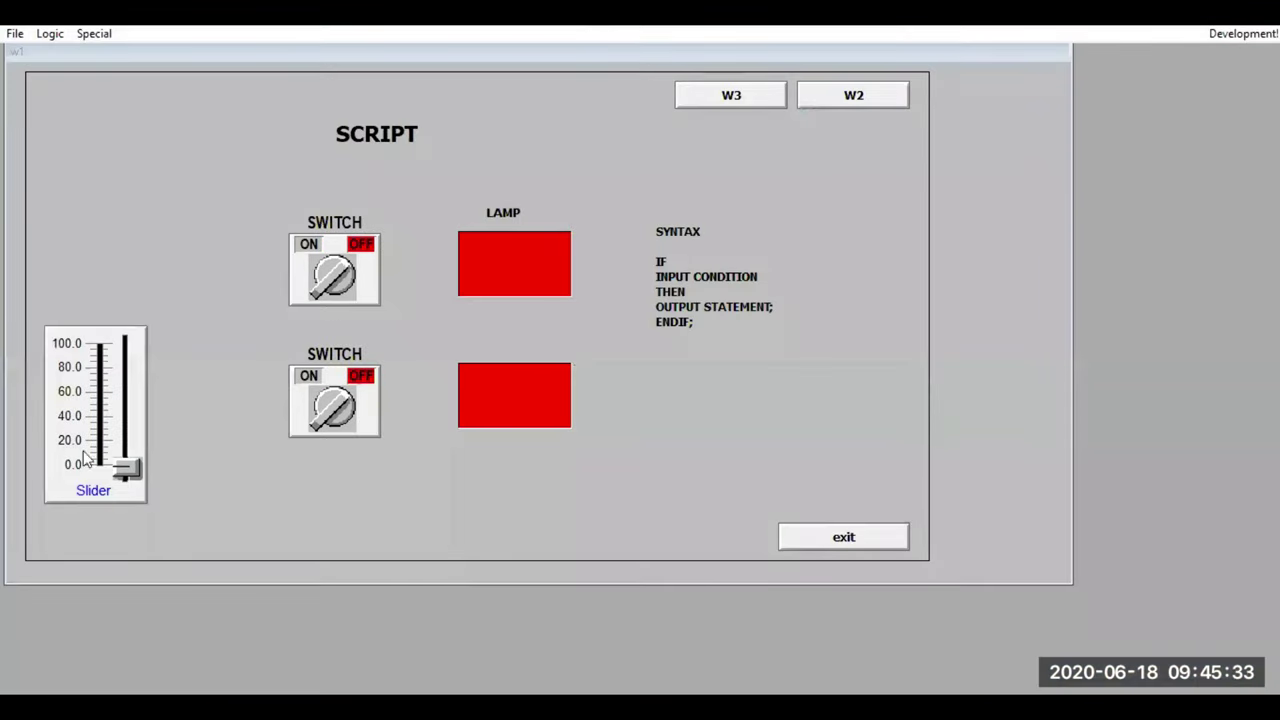
left_click_drag(136, 466, 137, 392)
left_click(341, 285)
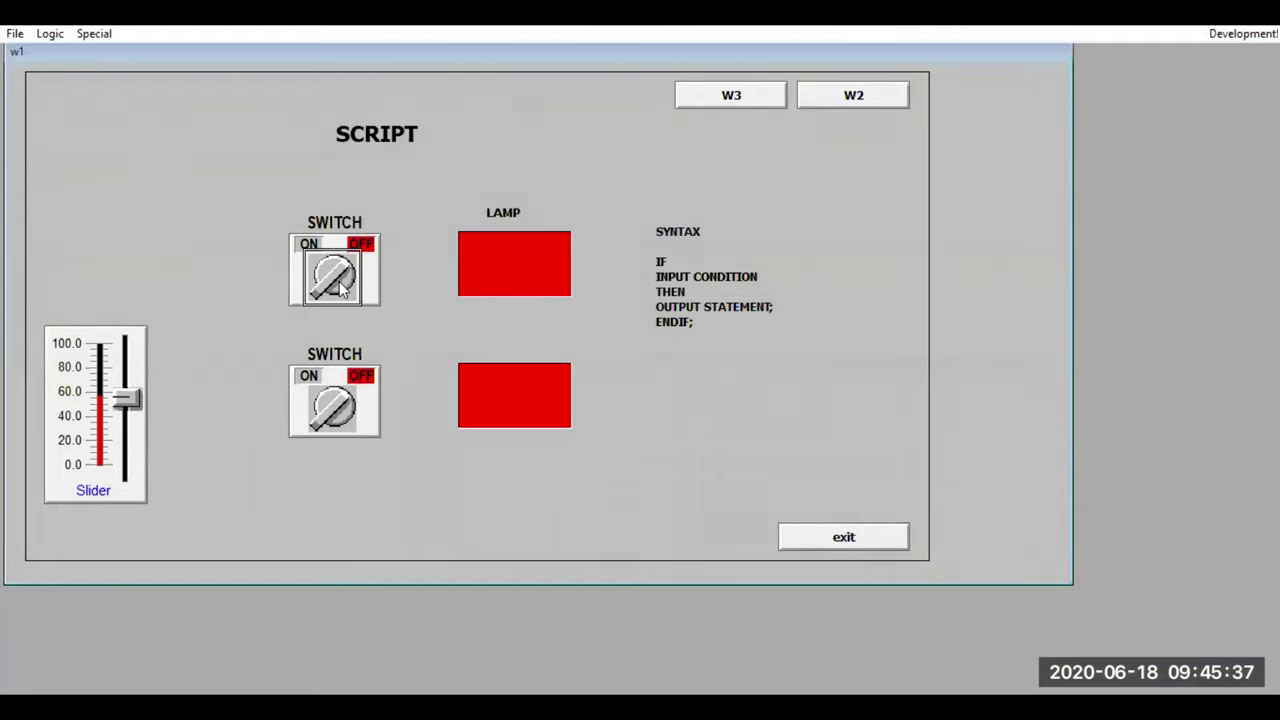
left_click(348, 399)
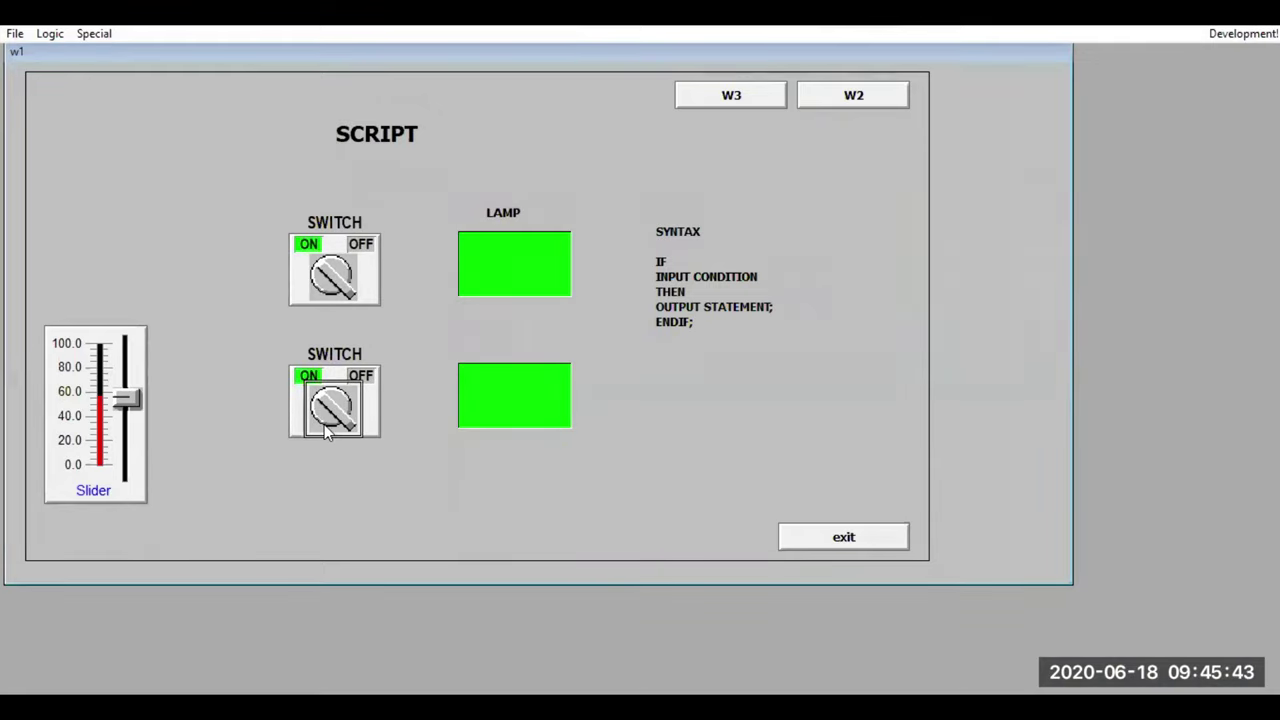
left_click(118, 399)
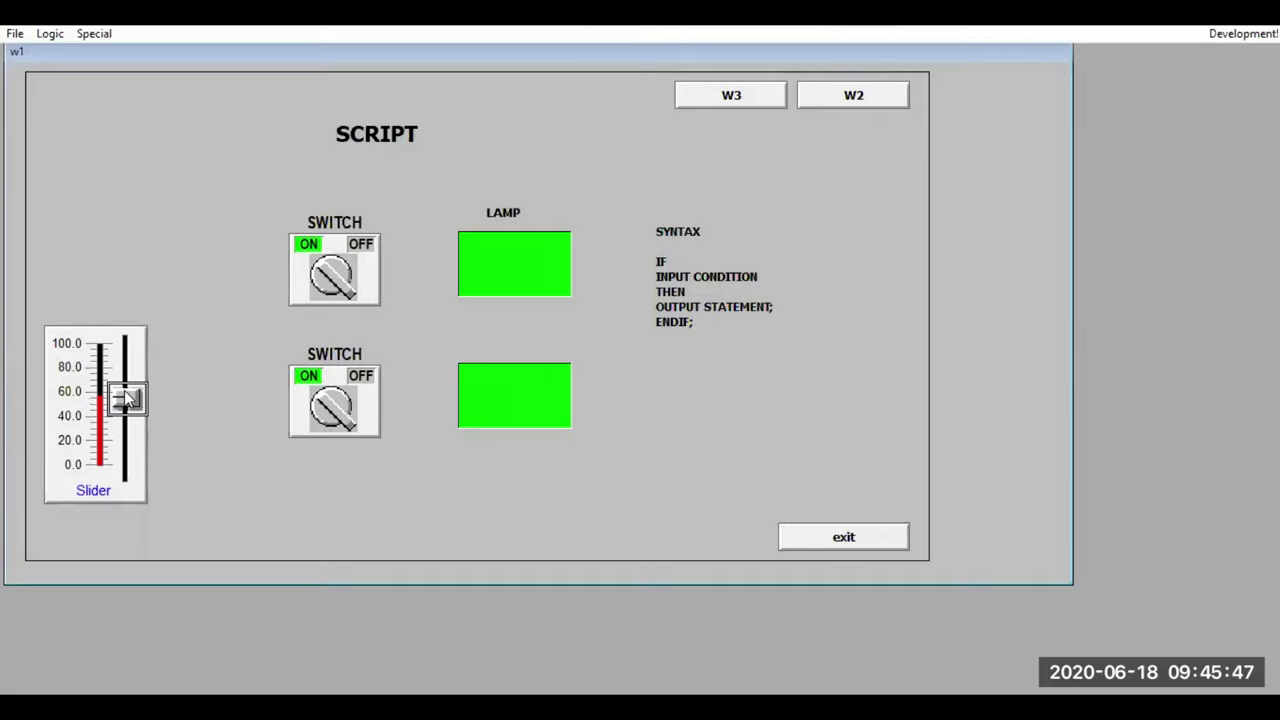
left_click(1248, 36)
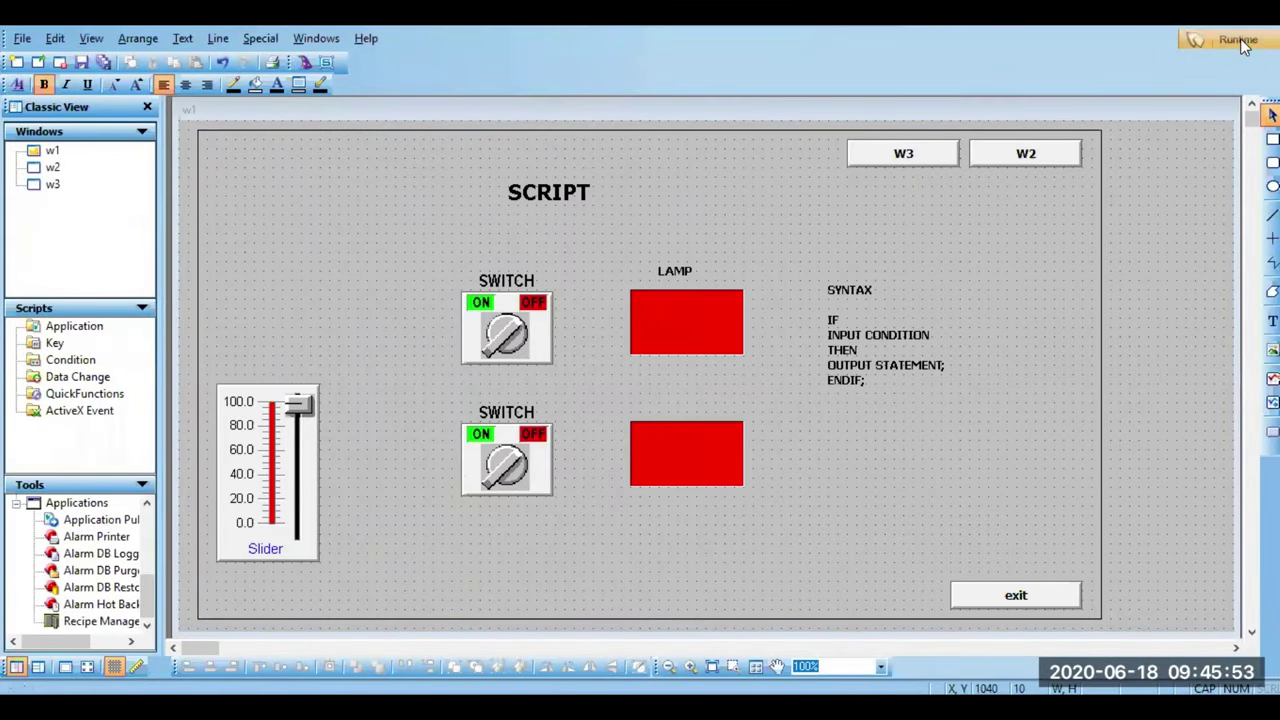
Step: Run window w1 again to check the switches and slider on opening, and return to development
left_click(1238, 40)
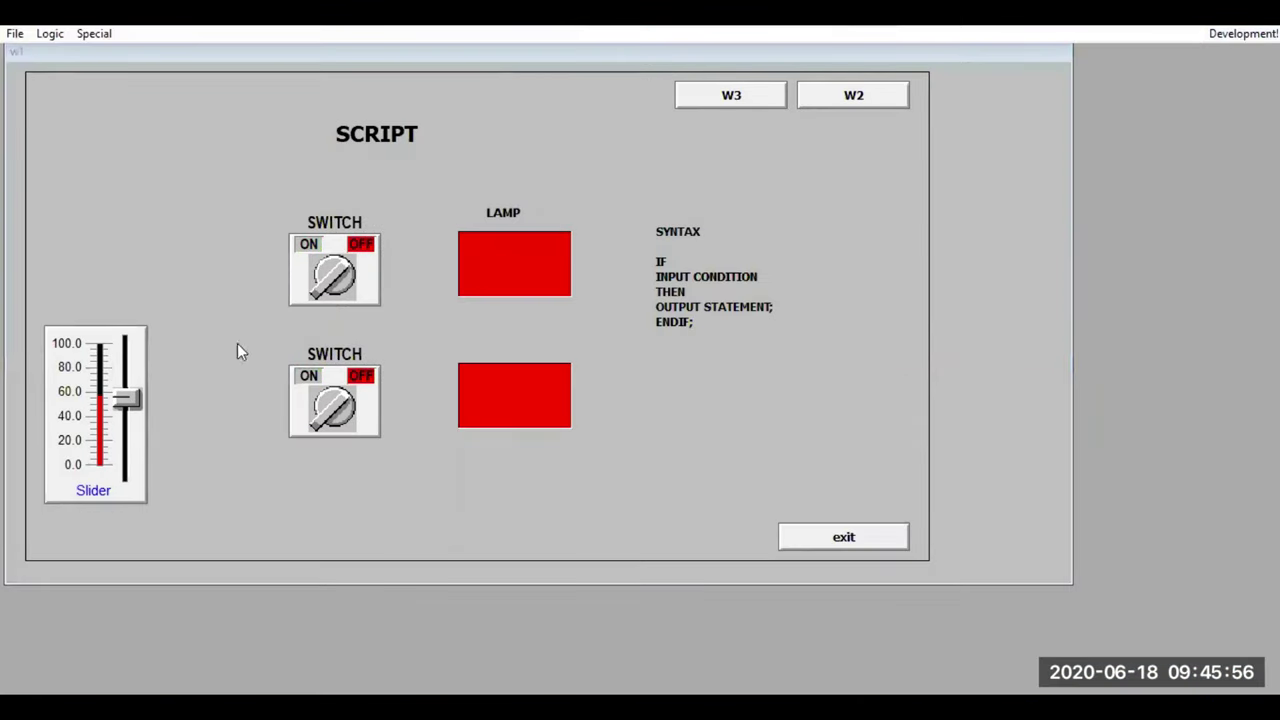
left_click(128, 398)
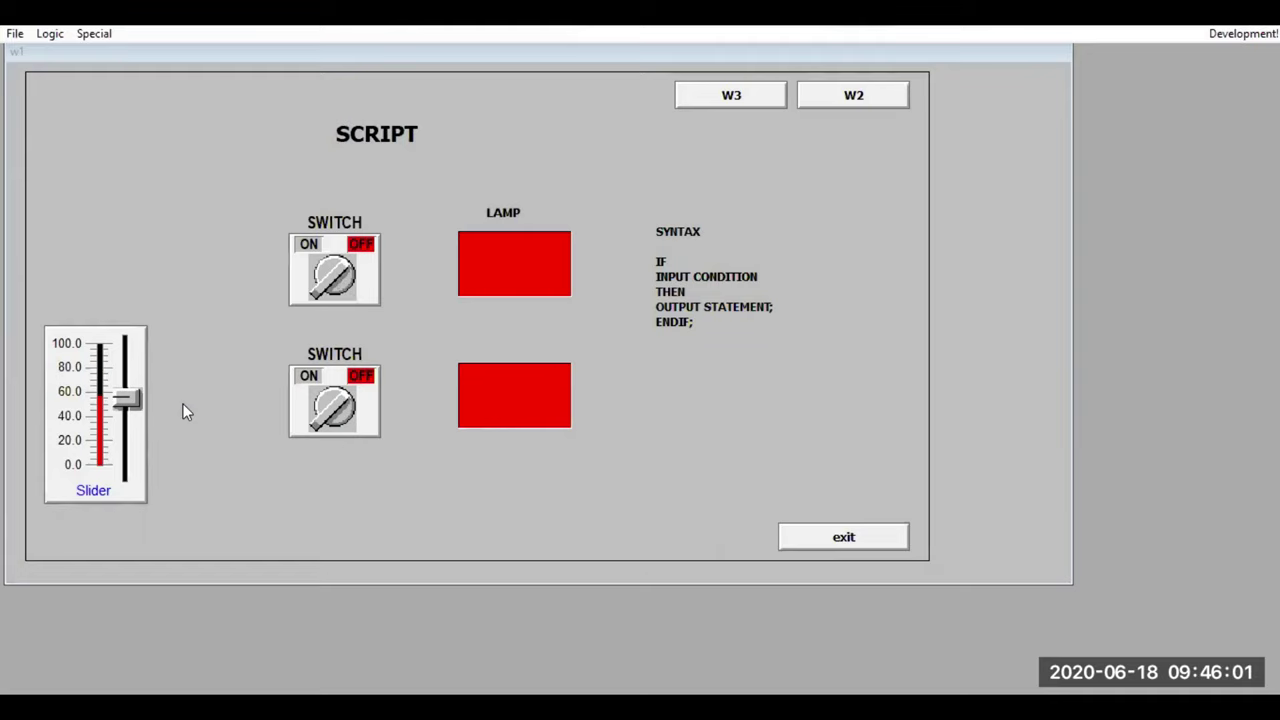
left_click(1235, 35)
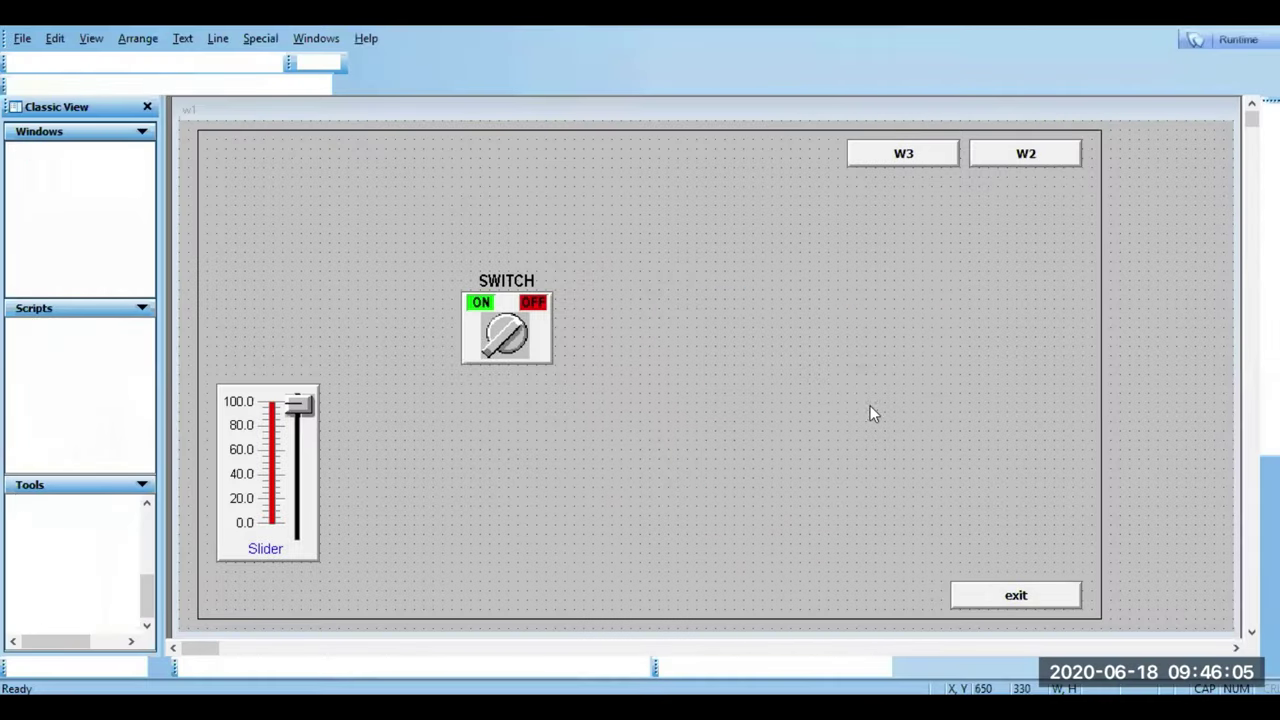
Step: Check the tagname assigned to the slider on window w1 and close its settings without changes
right_click(855, 441)
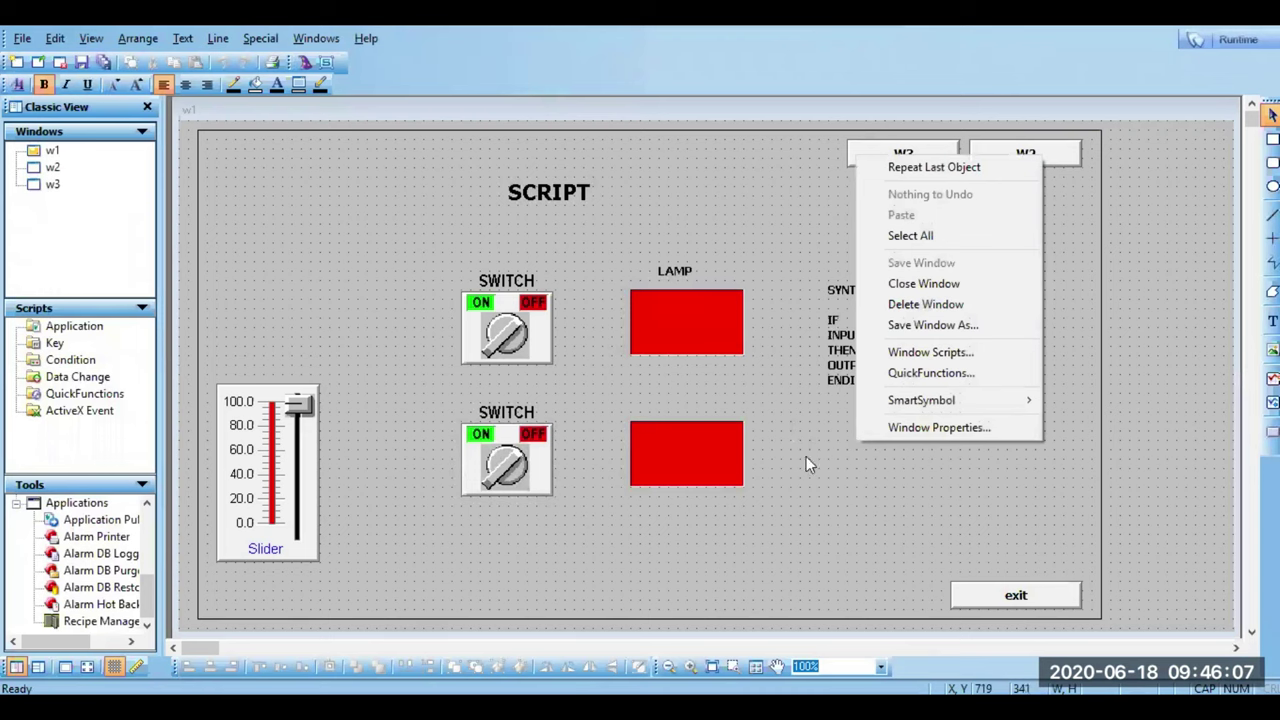
left_click(266, 480)
double_click(266, 480)
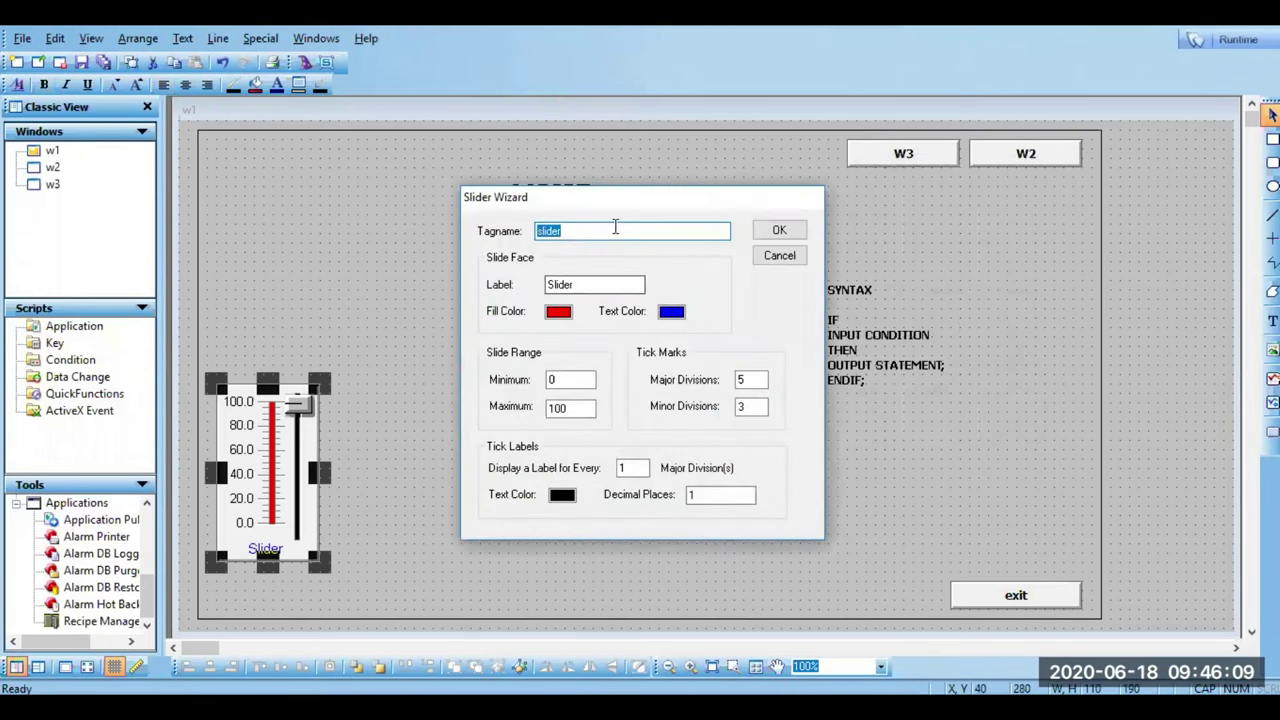
left_click(779, 255)
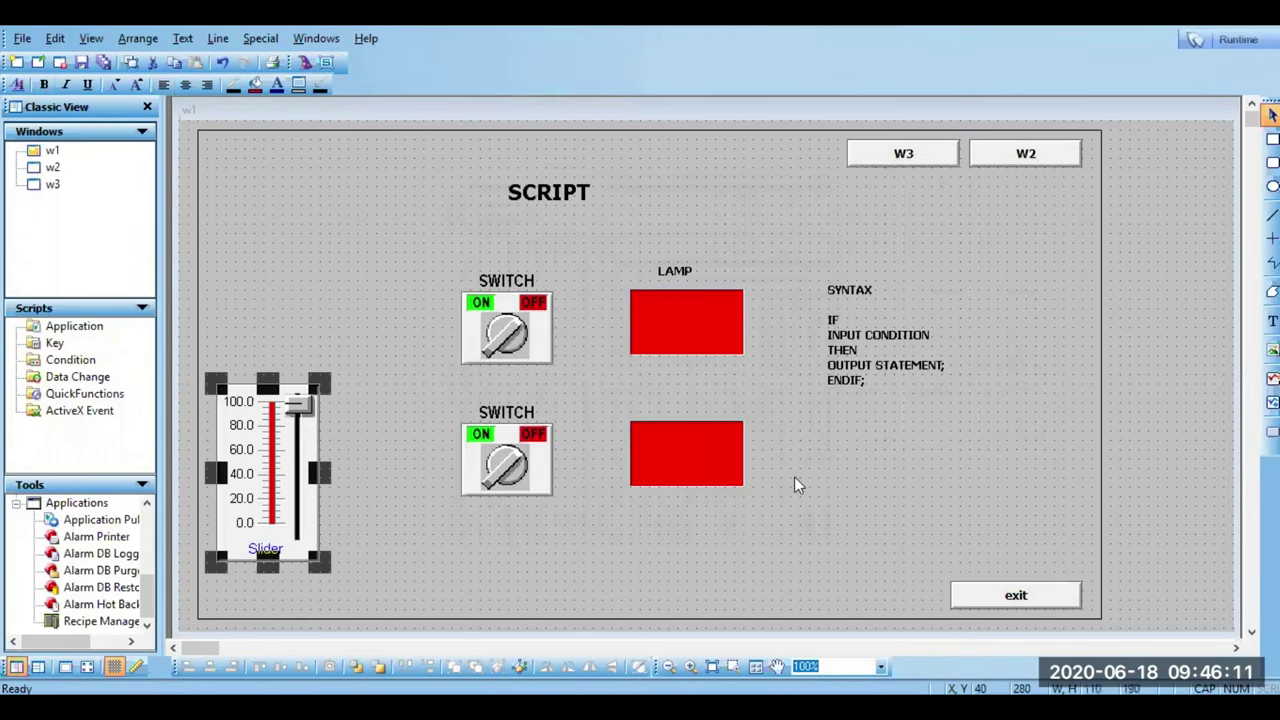
Step: Add the line slider=0; to window w1's On Show script using the slider tag, validate the script and save it
right_click(795, 480)
left_click(857, 383)
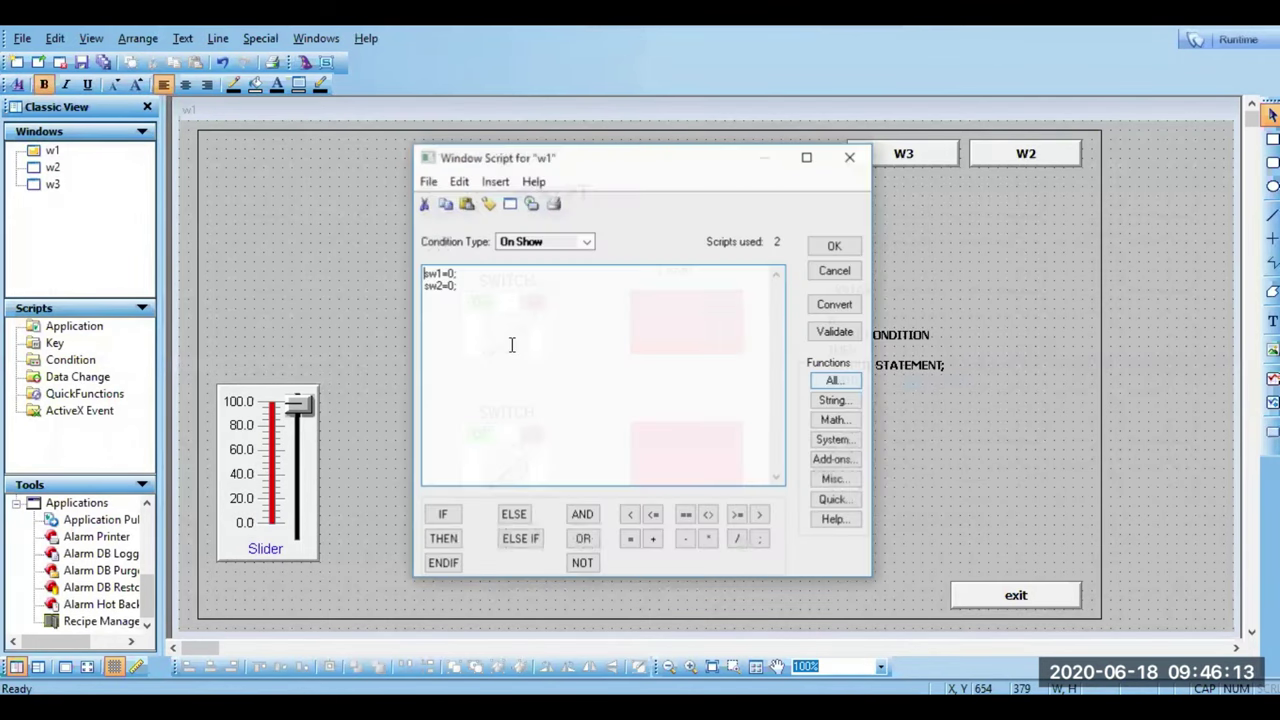
left_click(480, 285)
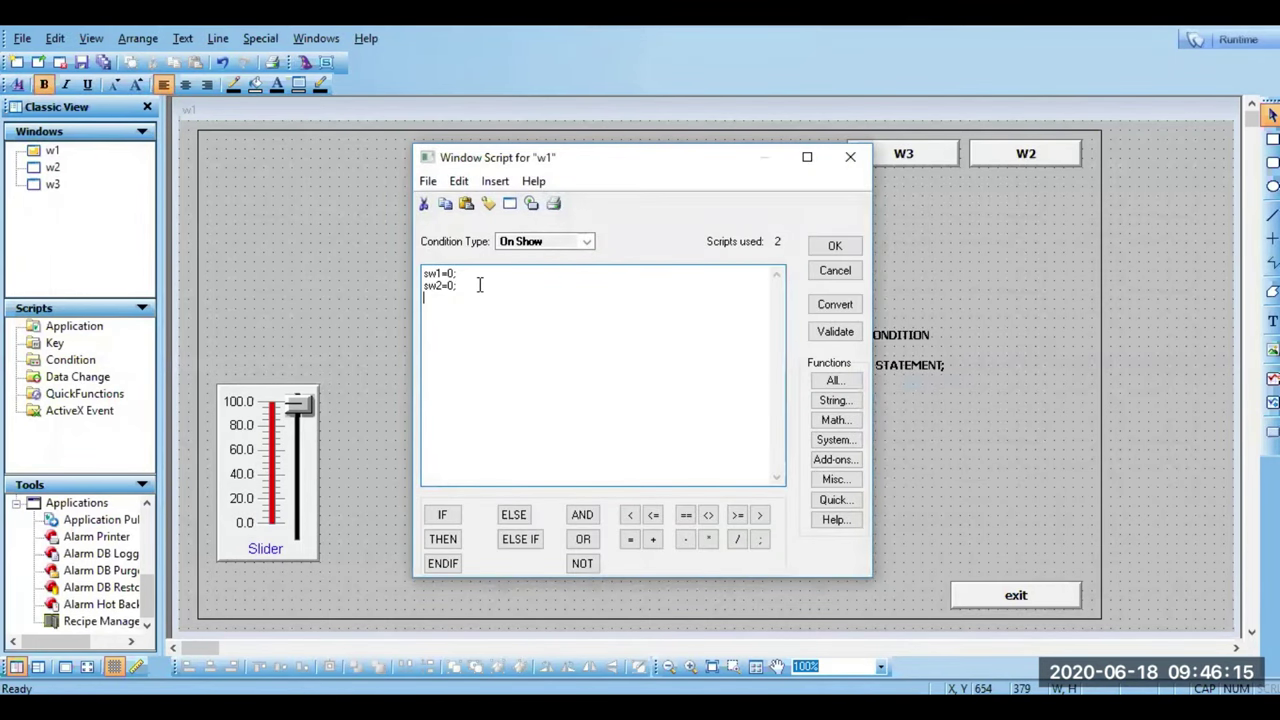
key("Return")
double_click(447, 305)
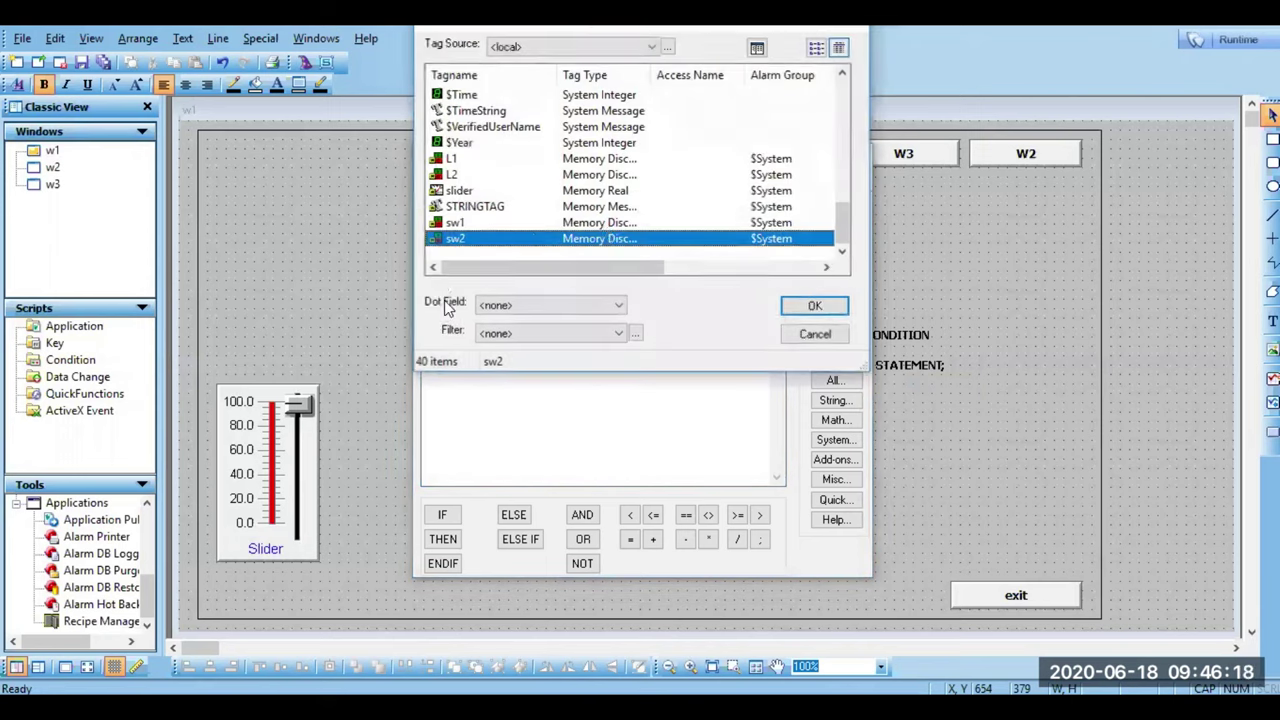
double_click(557, 190)
type("=0")
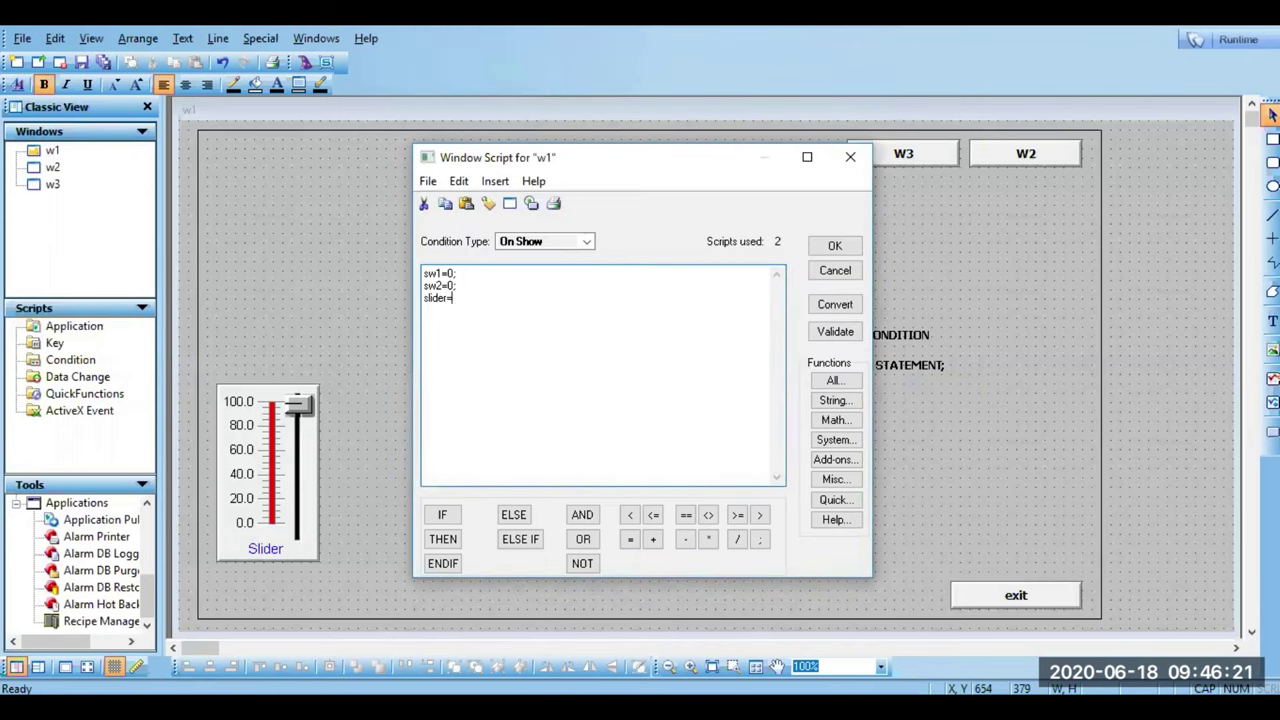
left_click(832, 330)
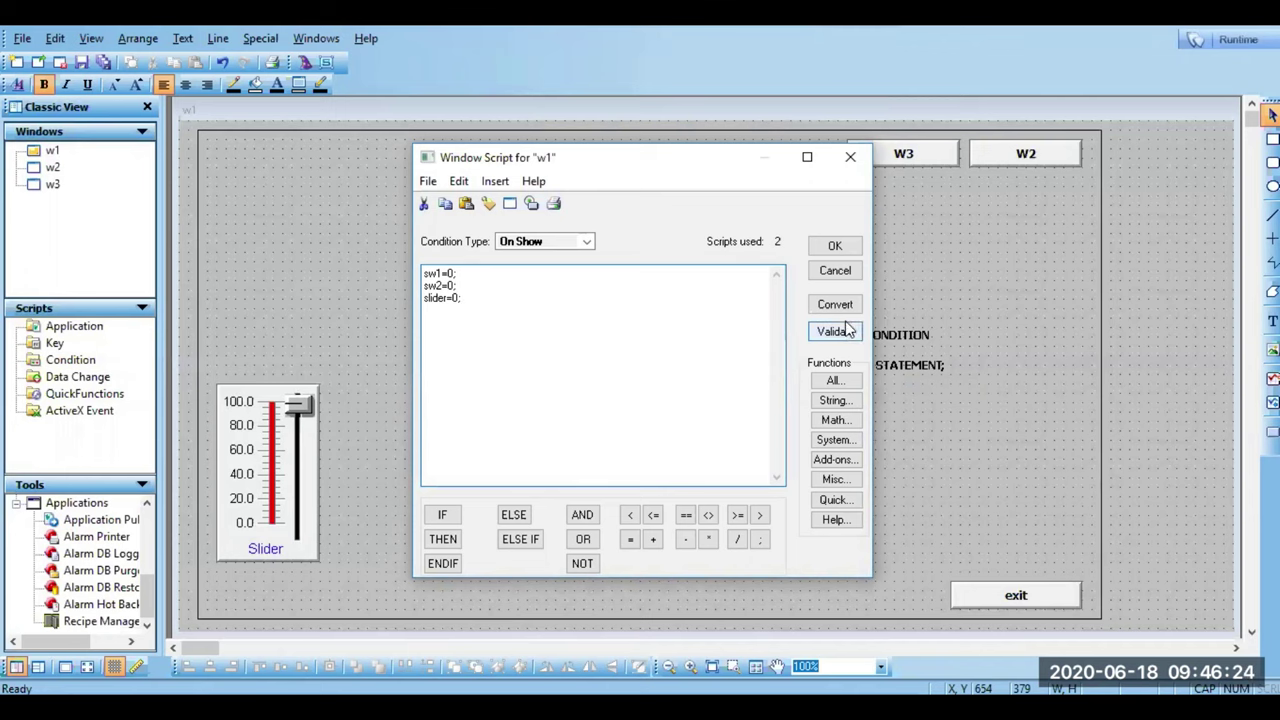
left_click(849, 243)
Step: Run window w1, raise the slider and turn the upper switch on, then rerun the window to test the reset and return to development
left_click(1250, 42)
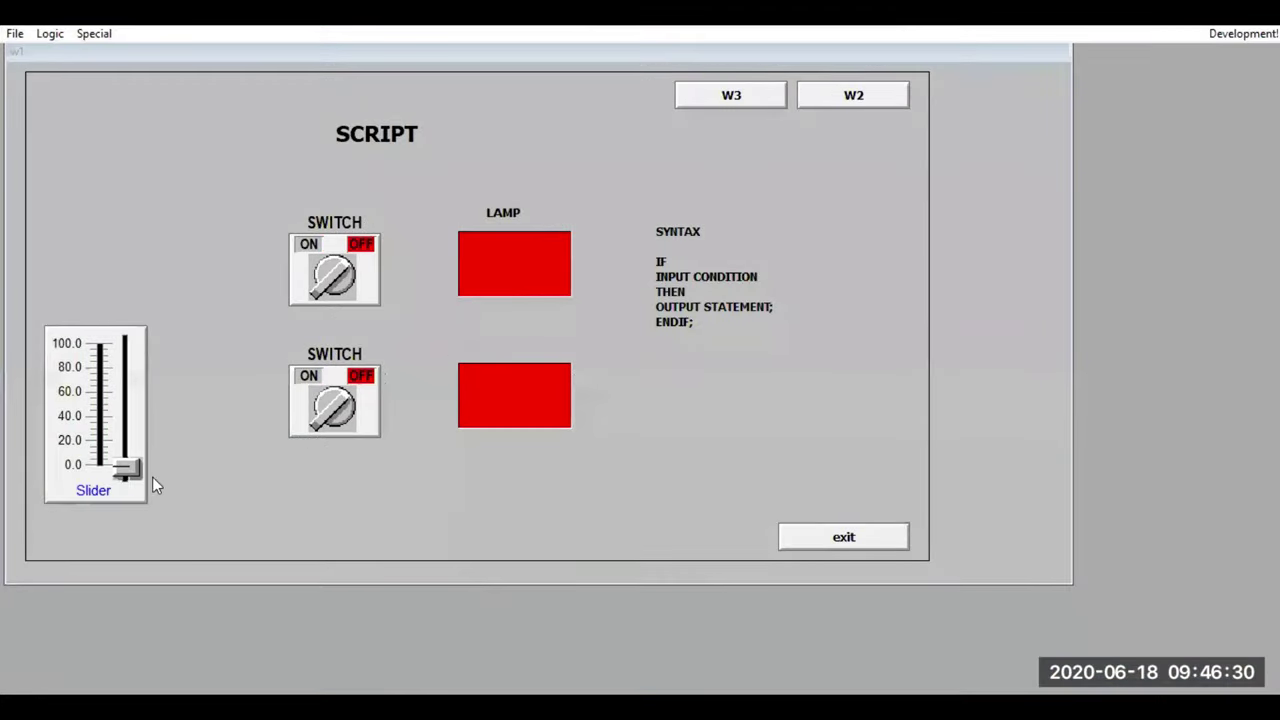
left_click_drag(125, 468, 127, 385)
left_click(334, 272)
left_click(1248, 34)
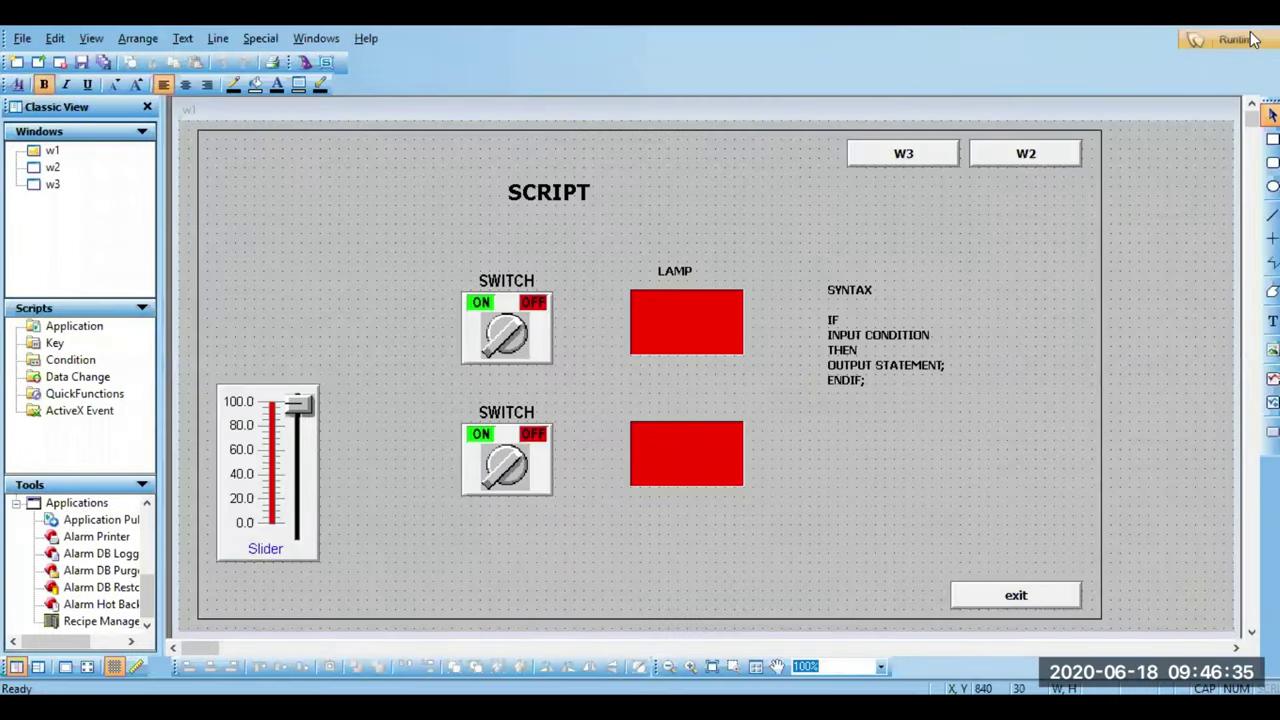
left_click(1248, 38)
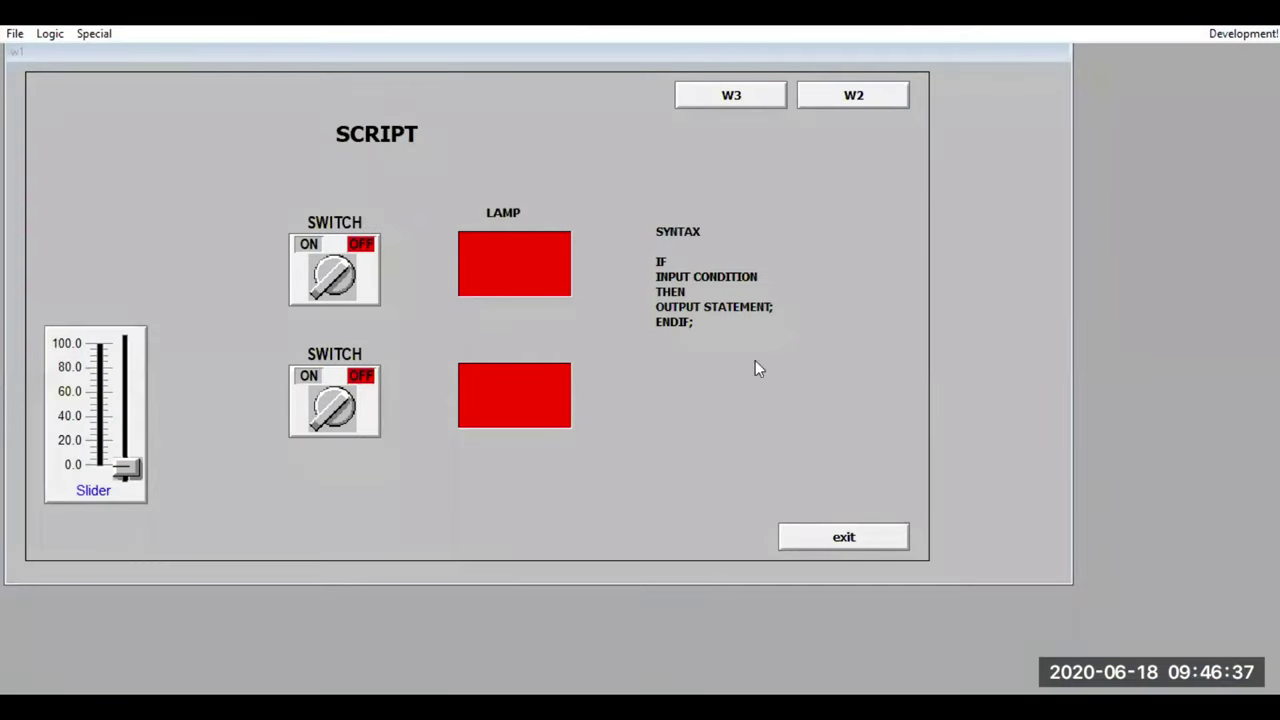
left_click(1226, 36)
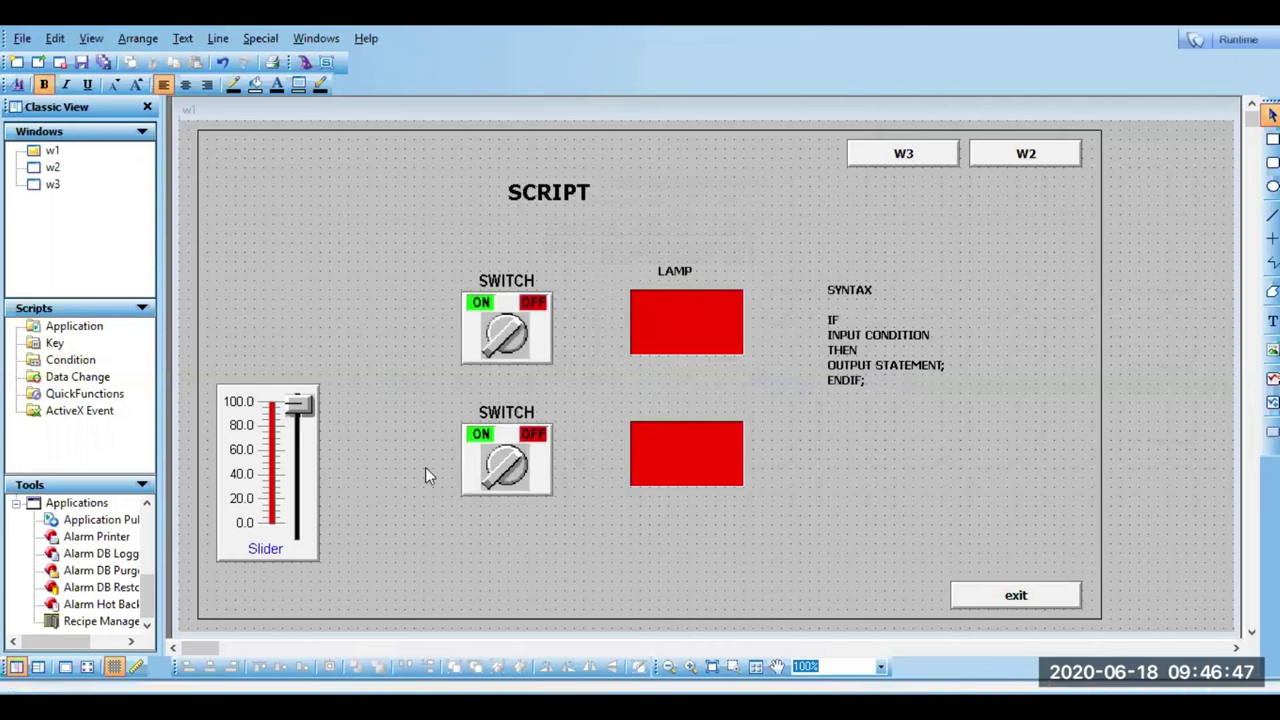
Step: Move both switches, the lamps with their label, and the syntax text together to the right and slightly up on window w1
left_click_drag(448, 232, 993, 528)
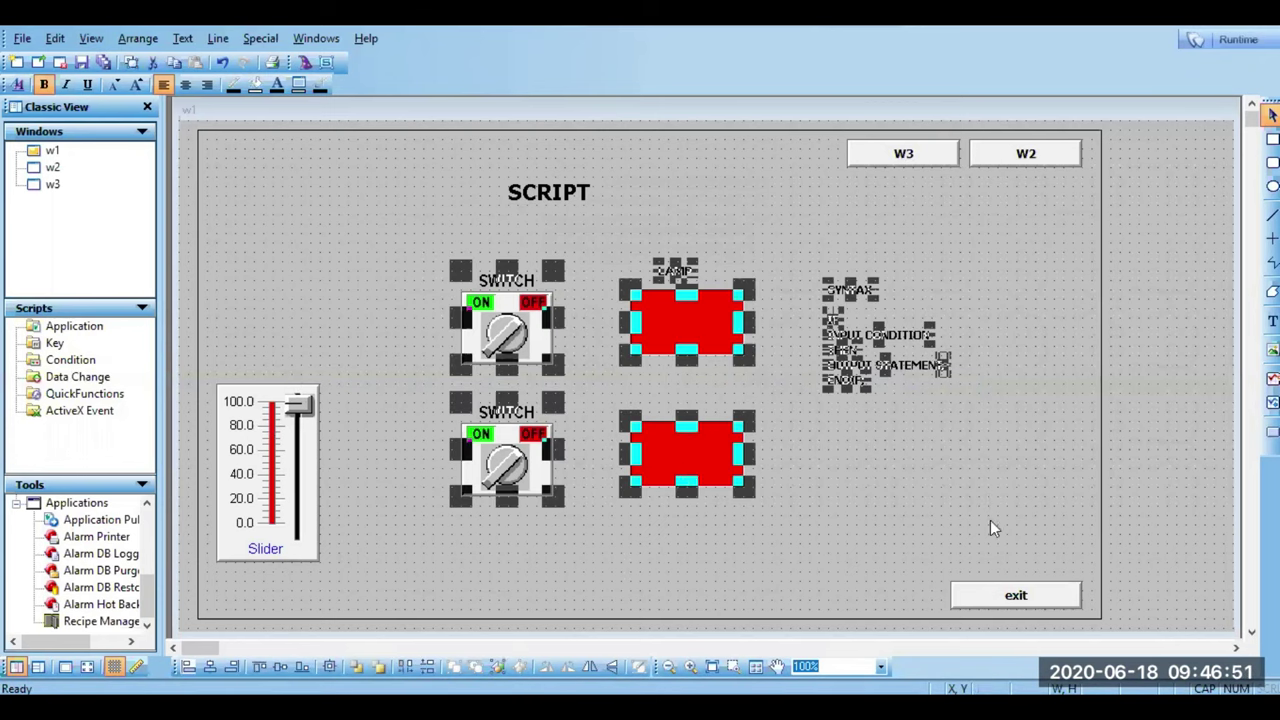
left_click(664, 448)
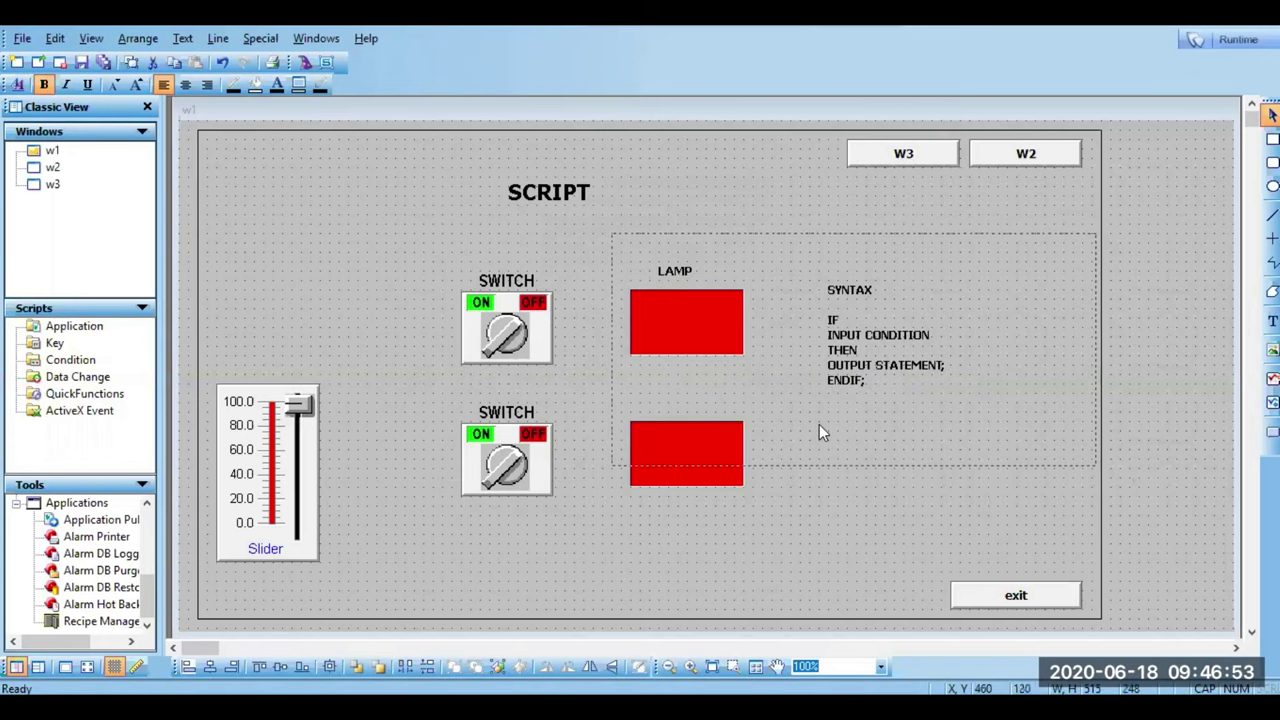
key("ctrl+z")
left_click(546, 556)
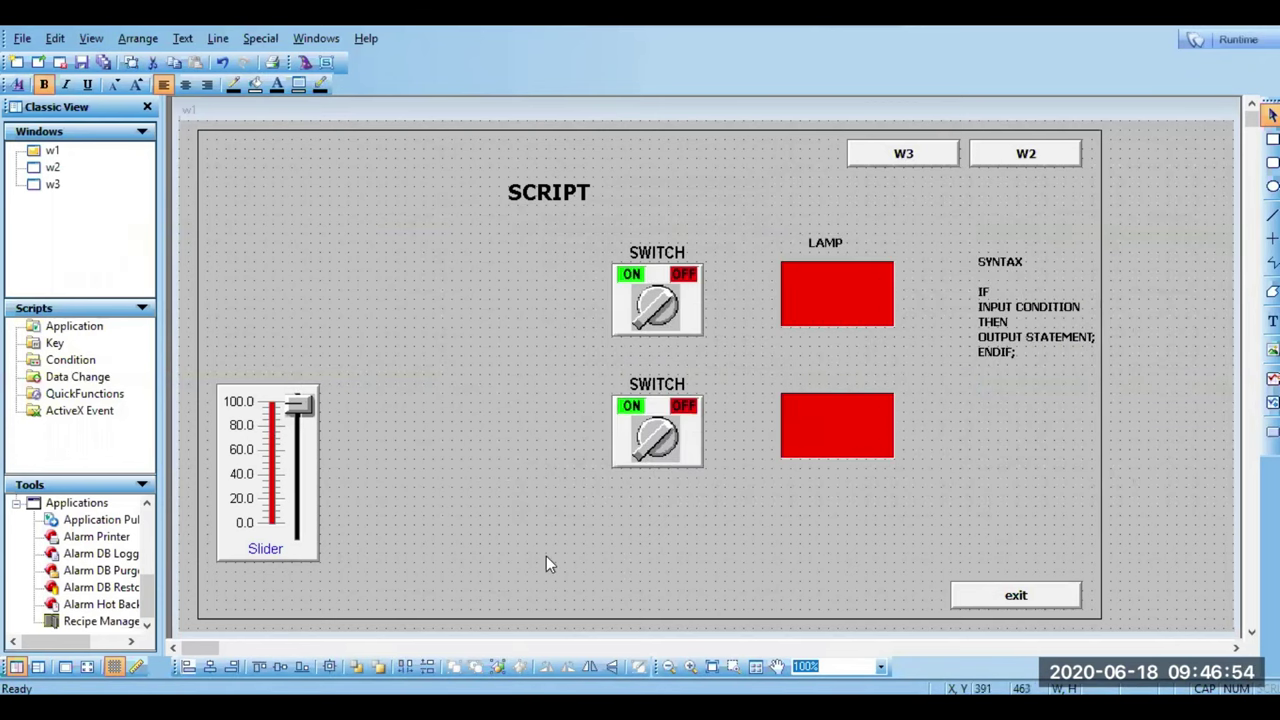
Step: Choose the blue Tank 39 symbol from the Symbol Factory's Tanks category for insertion into window w1
left_click(307, 62)
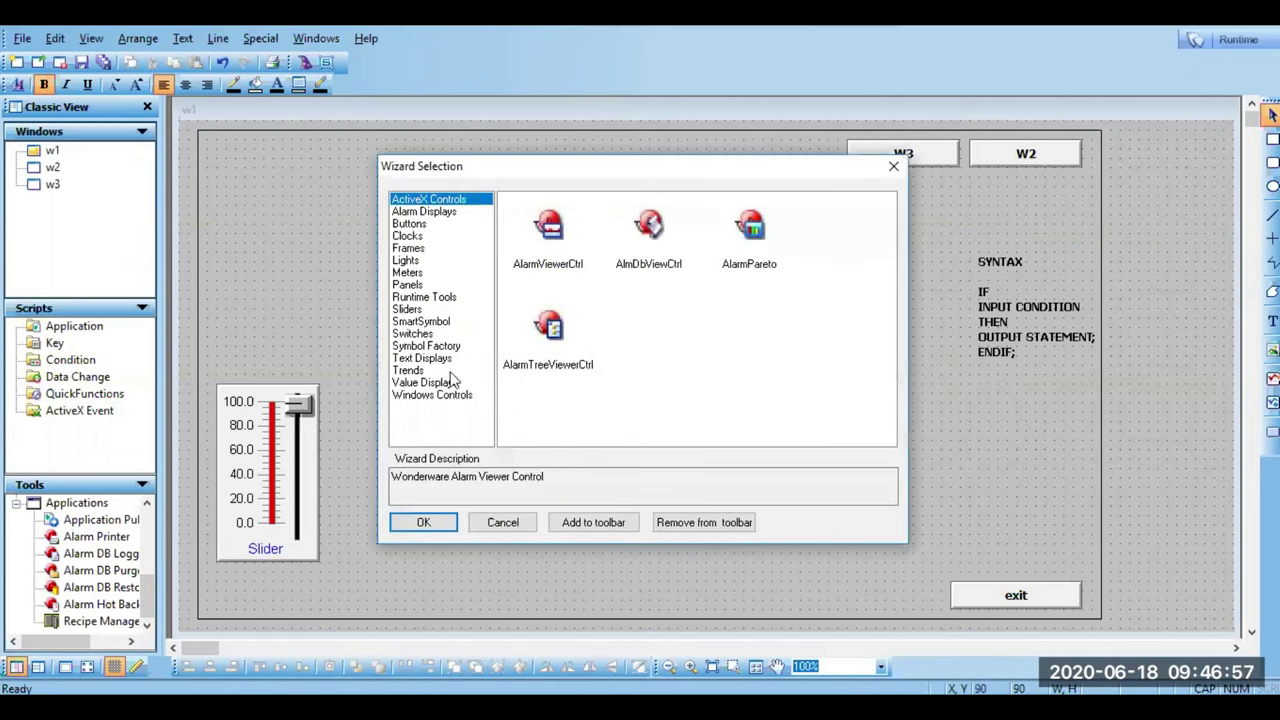
left_click(430, 346)
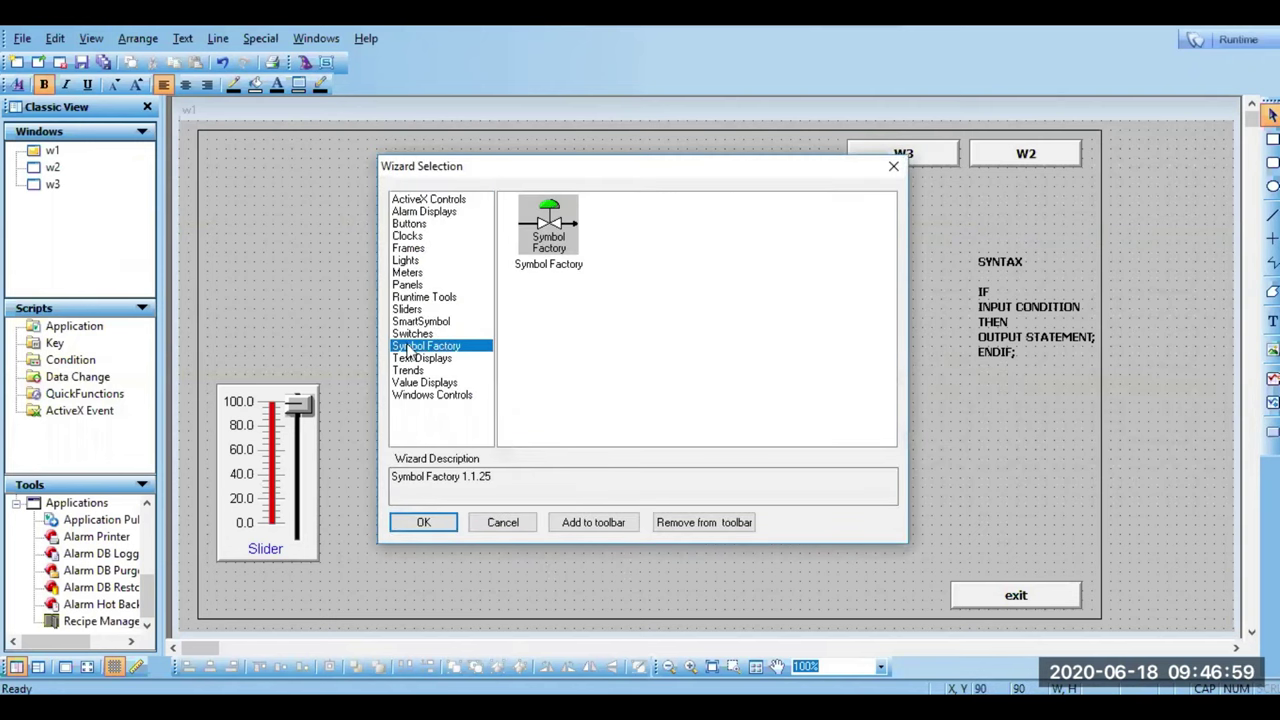
double_click(550, 240)
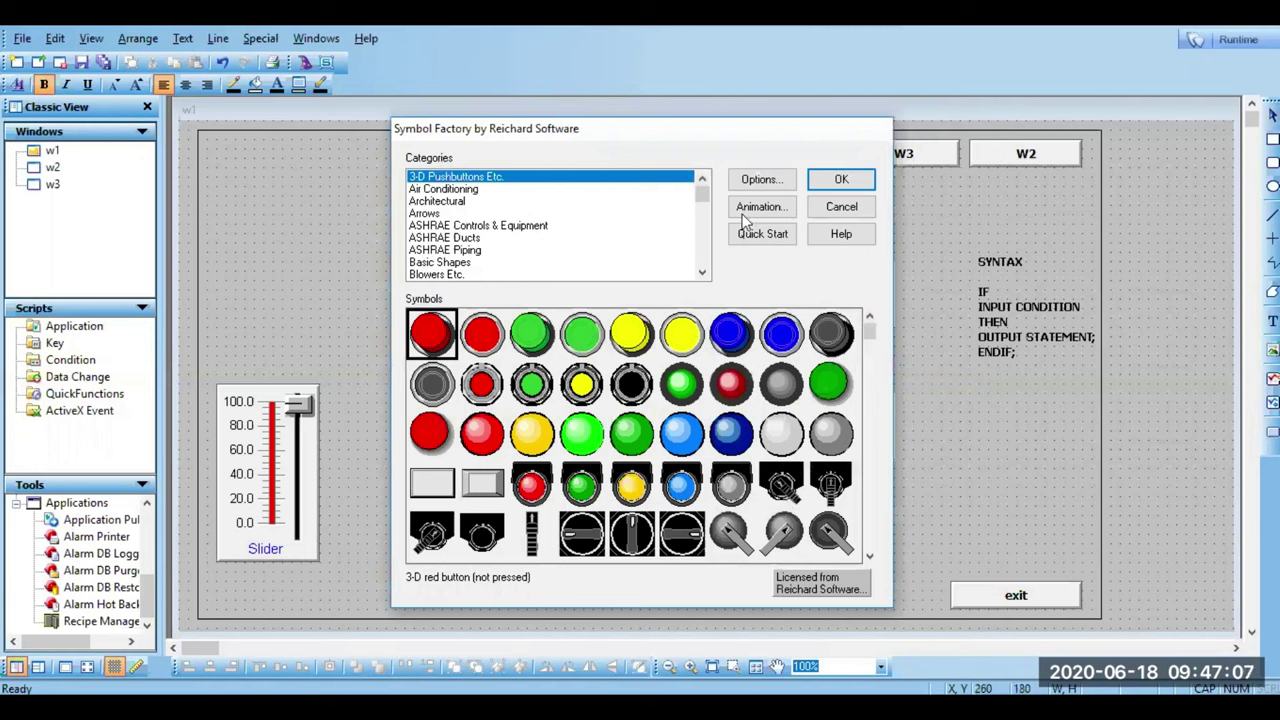
scroll(706, 258, "down", 1)
scroll(706, 258, "down", 8)
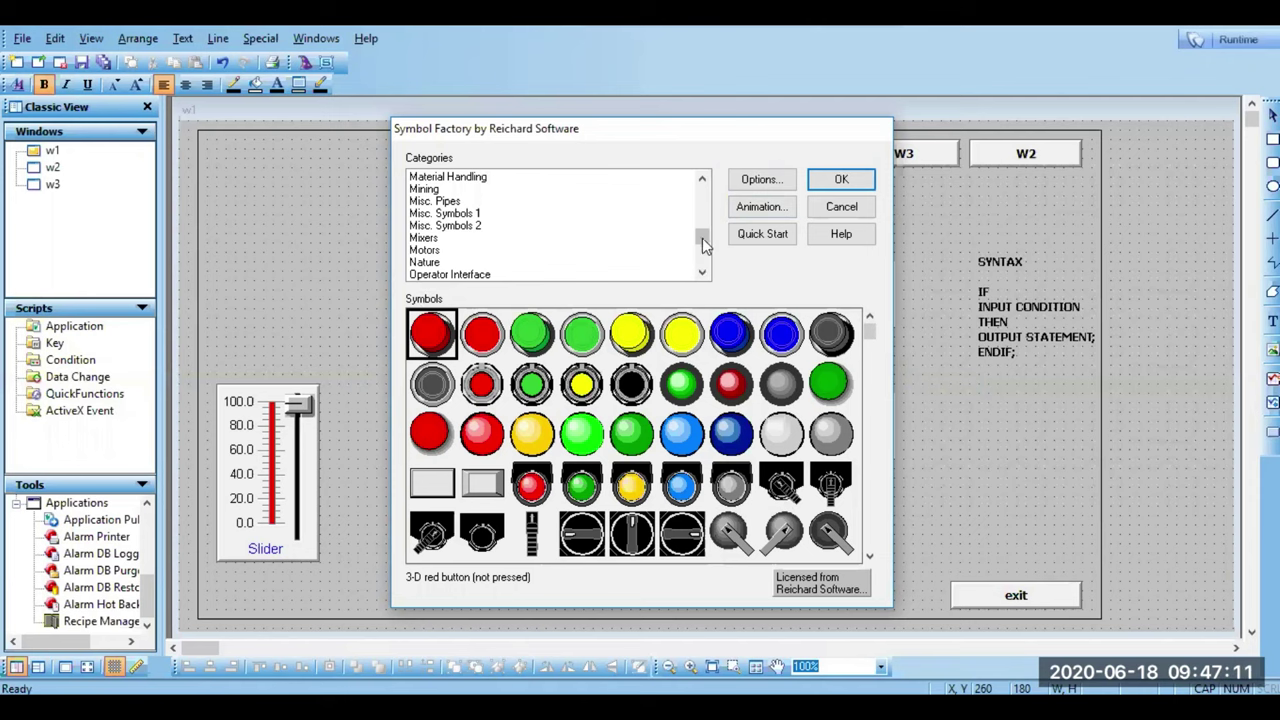
left_click(703, 262)
left_click(703, 262)
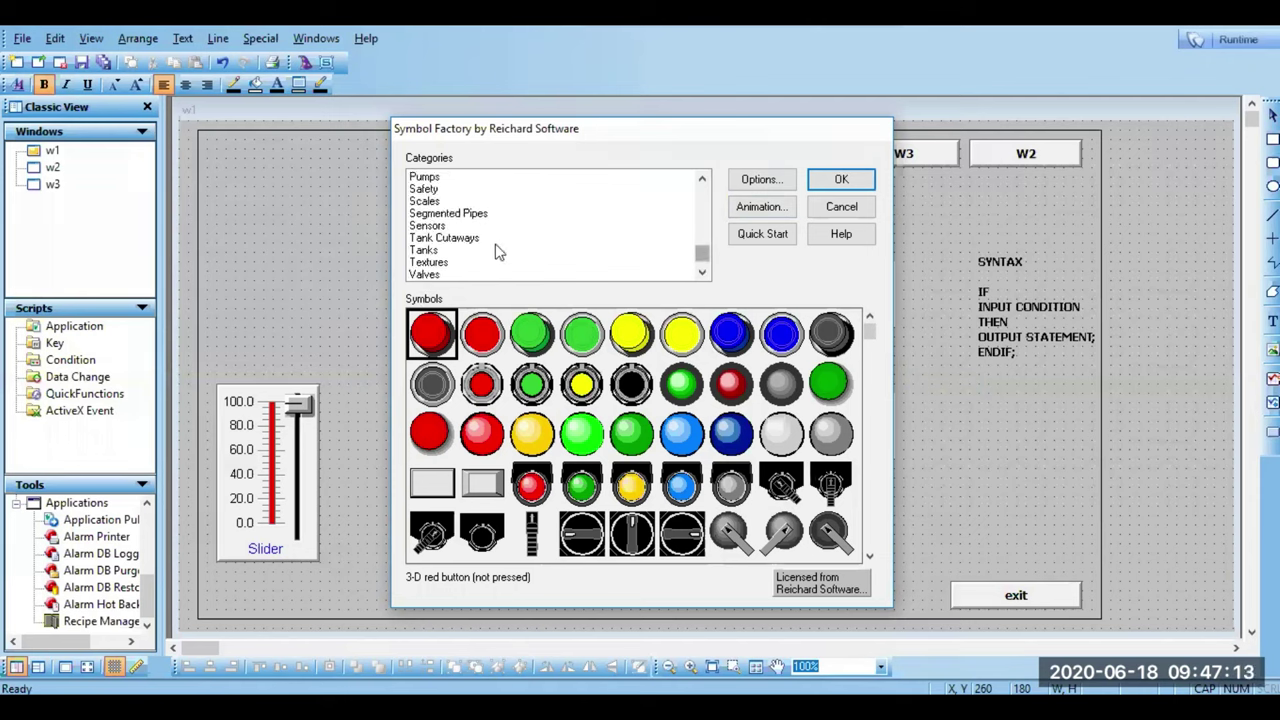
left_click(456, 251)
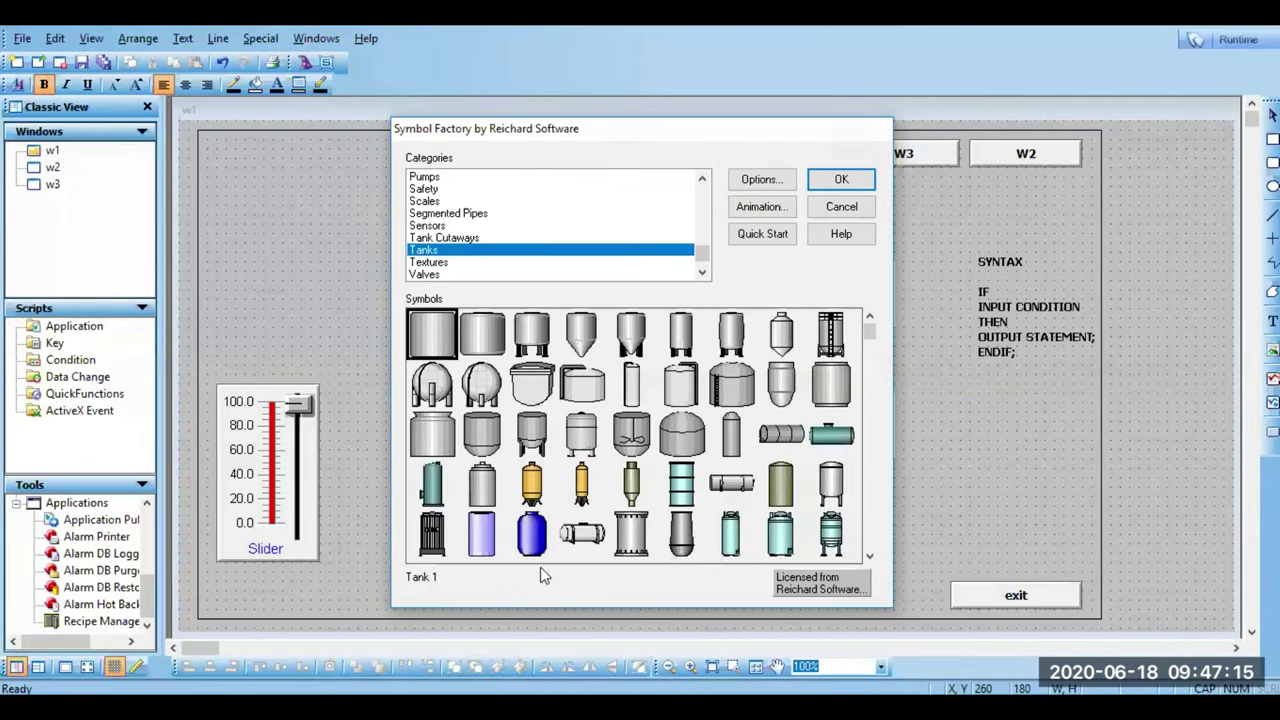
left_click(531, 533)
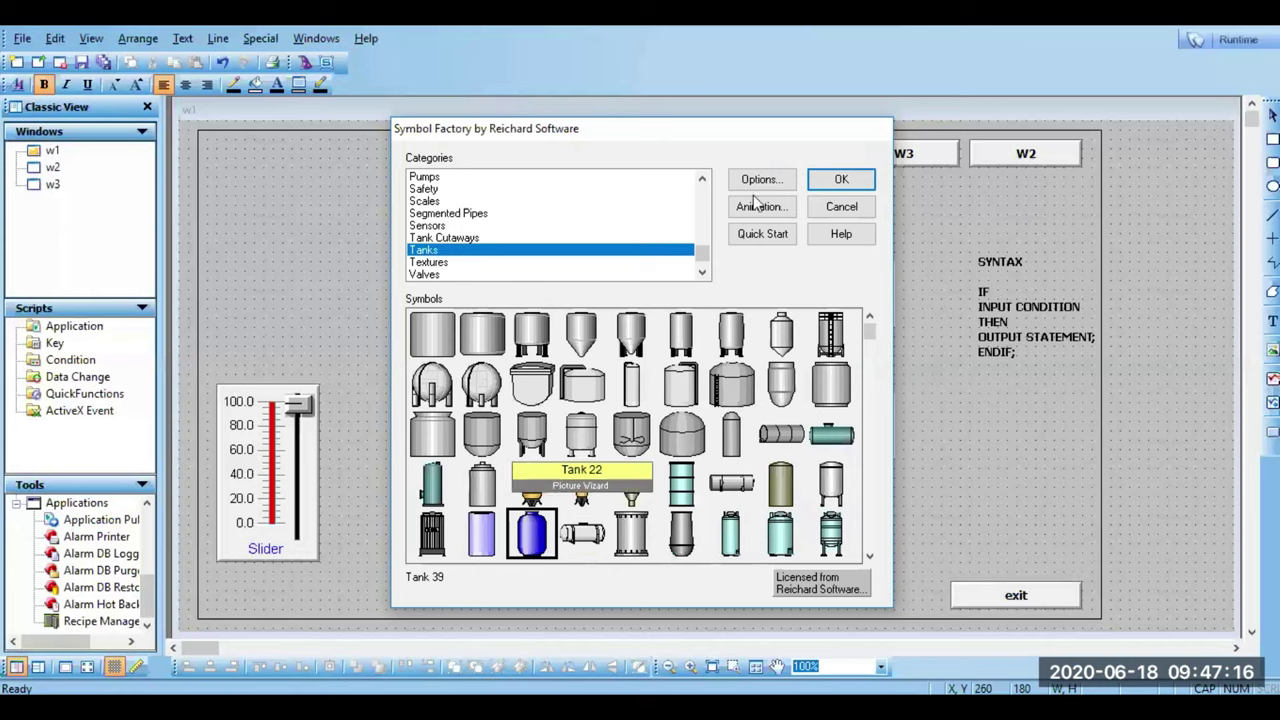
left_click(841, 179)
Step: Place the blue tank at about 124 by 191 pixels between the slider and the switches, level with the slider
left_click(414, 281)
left_click_drag(485, 388, 550, 470)
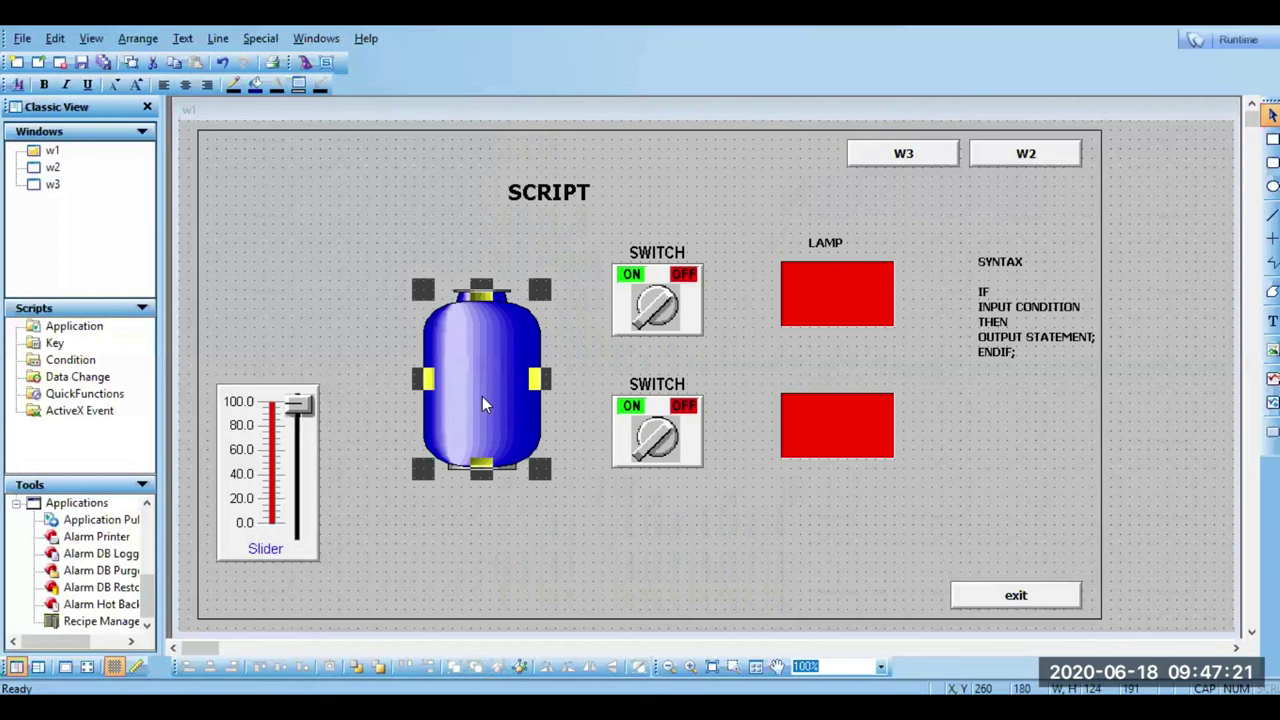
left_click_drag(482, 396, 461, 486)
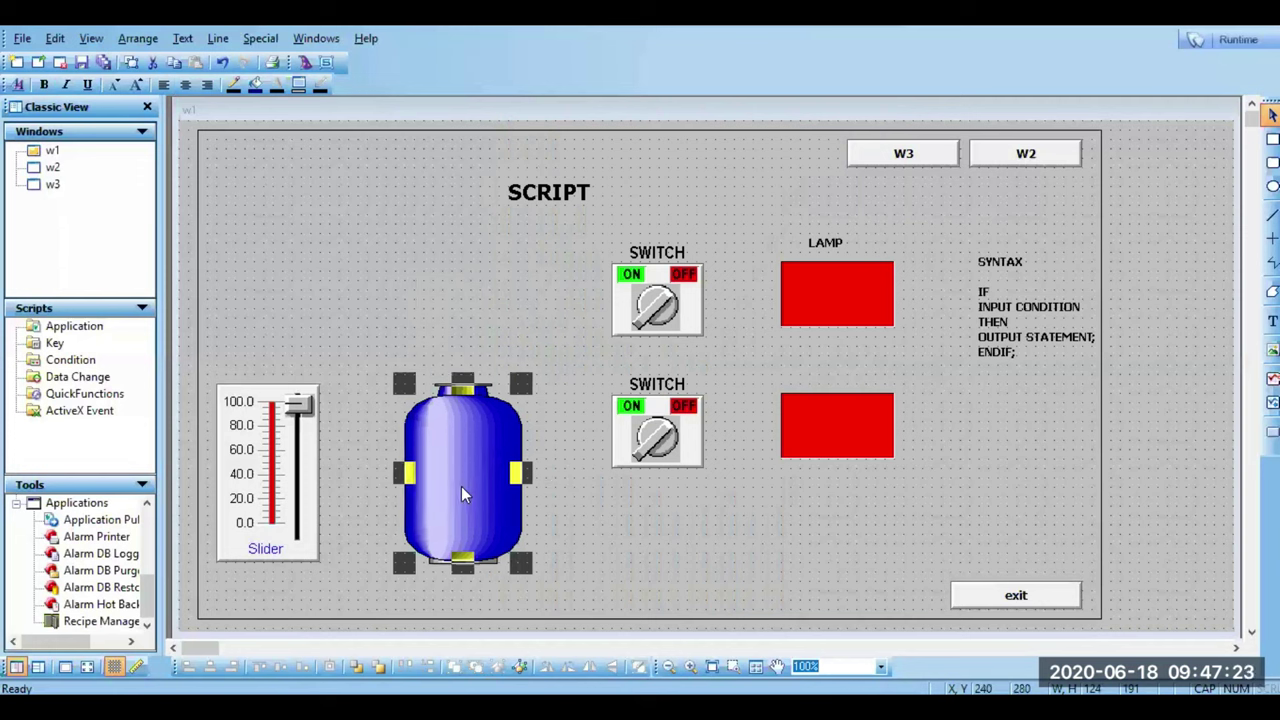
Step: Break the tank's cell and link its vertical percent fill to slider, filling upward from 0 to 100 with a light grey background
right_click(461, 488)
mouse_move(557, 397)
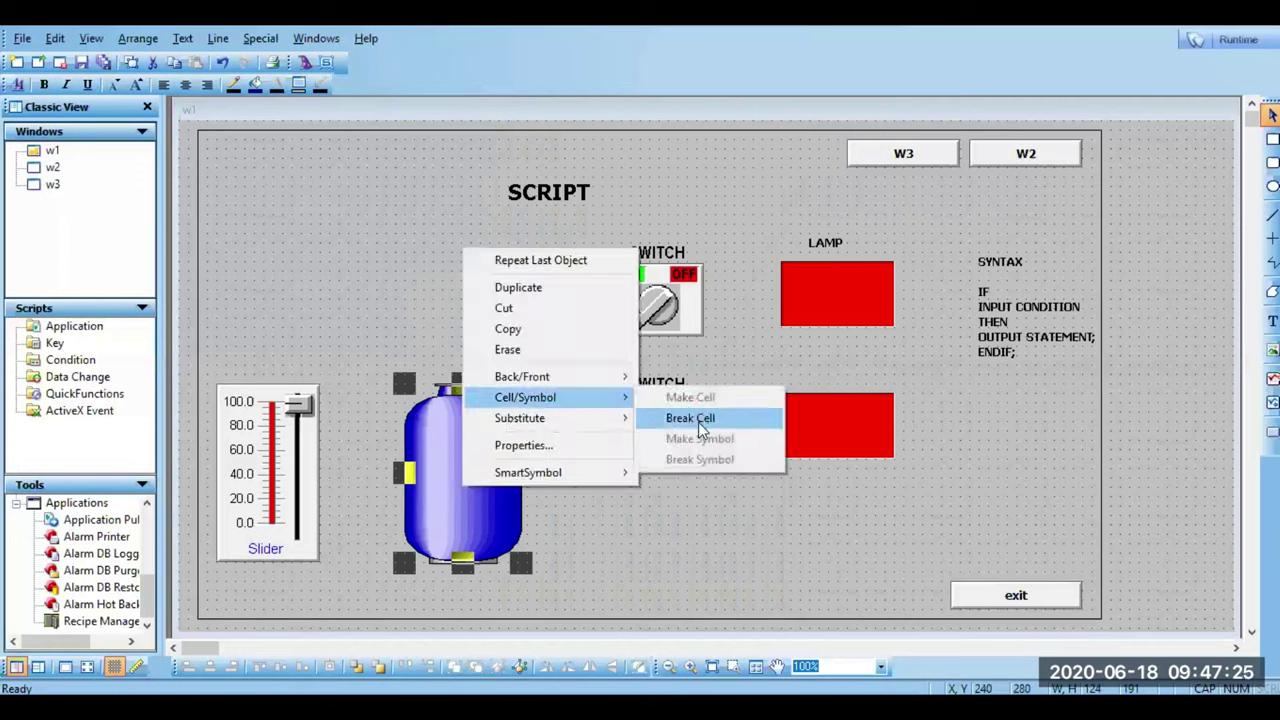
left_click(698, 422)
double_click(433, 468)
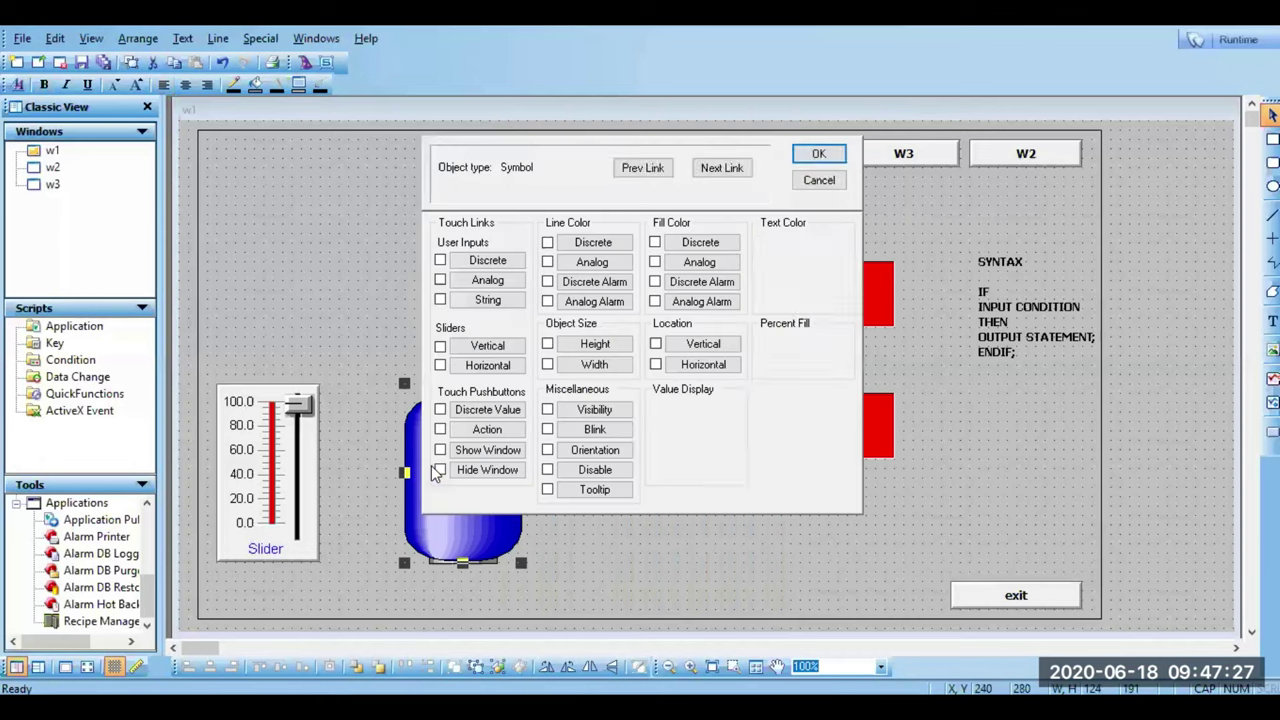
left_click(790, 348)
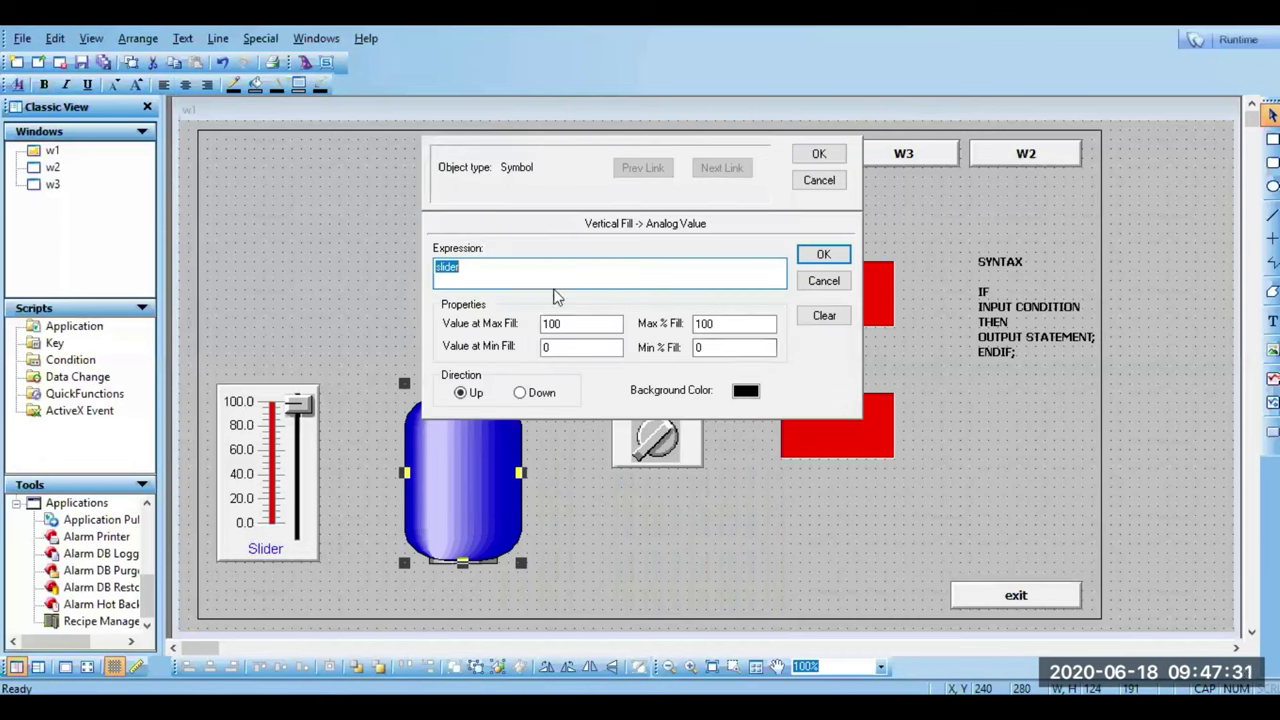
left_click(750, 397)
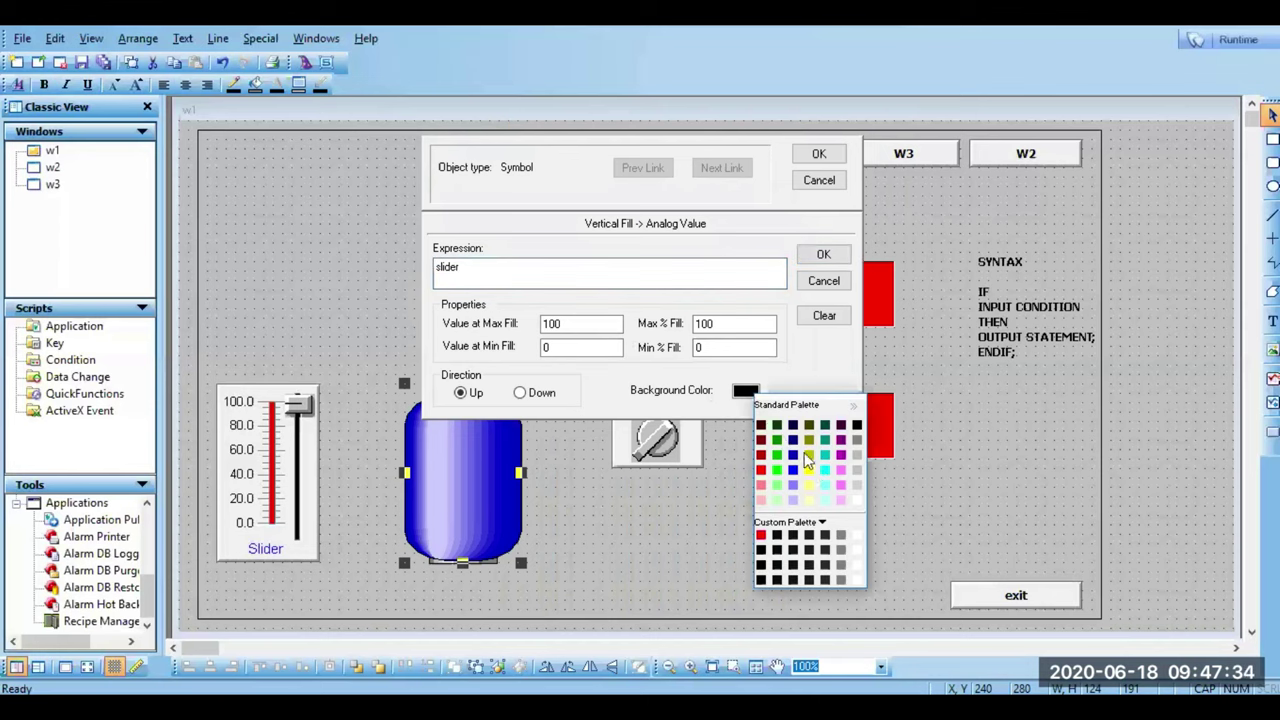
left_click(858, 480)
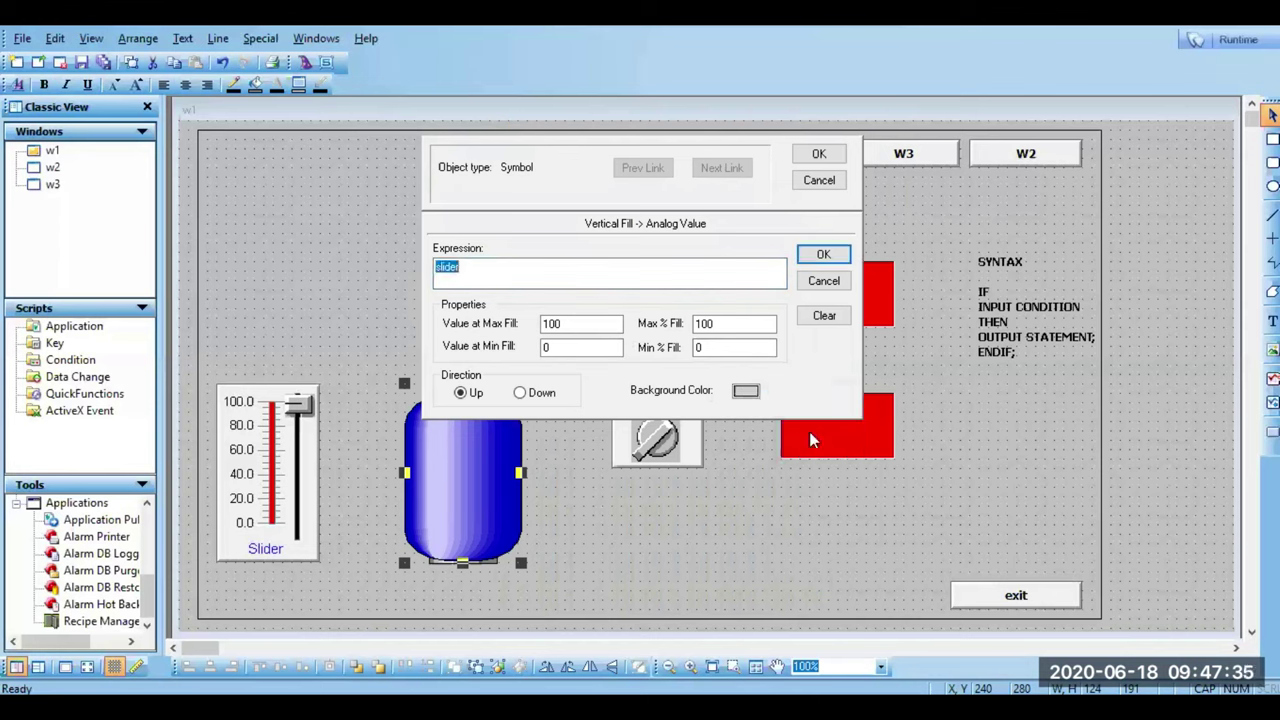
left_click(823, 254)
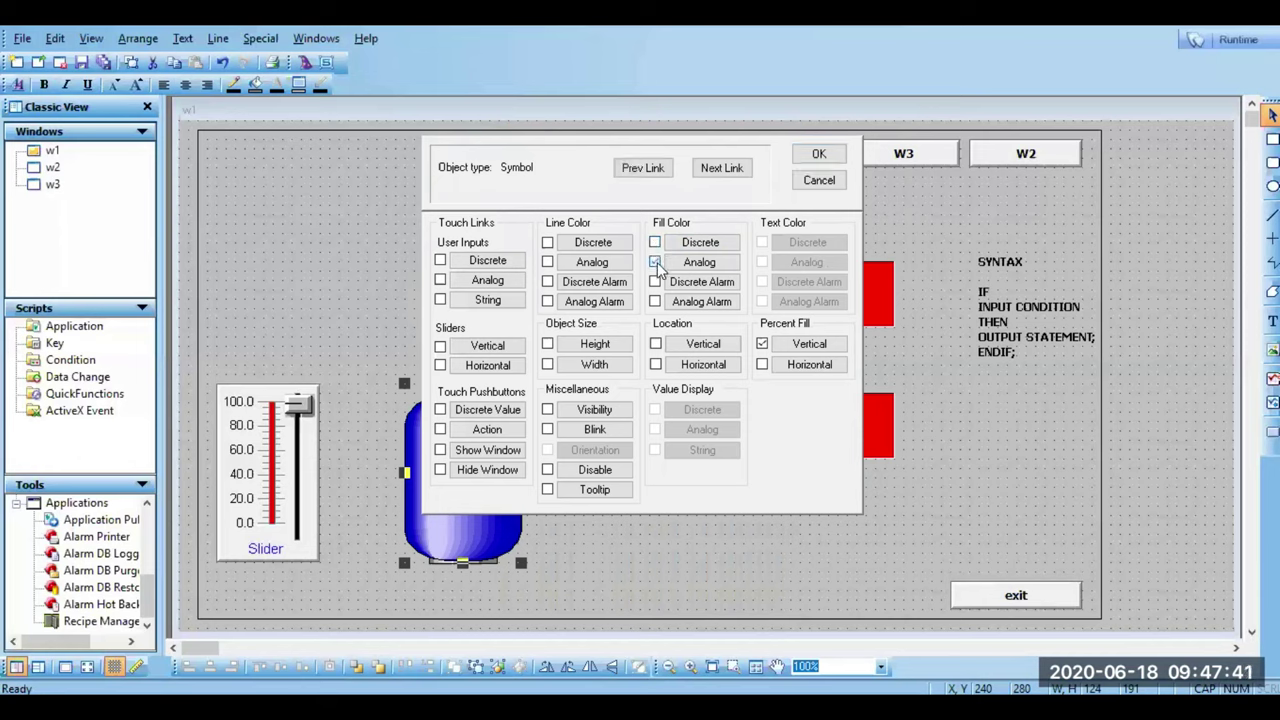
Step: Keep the tank's analog fill colour linked to slider with blue at every breakpoint, and accept the tank's animation links
left_click(699, 262)
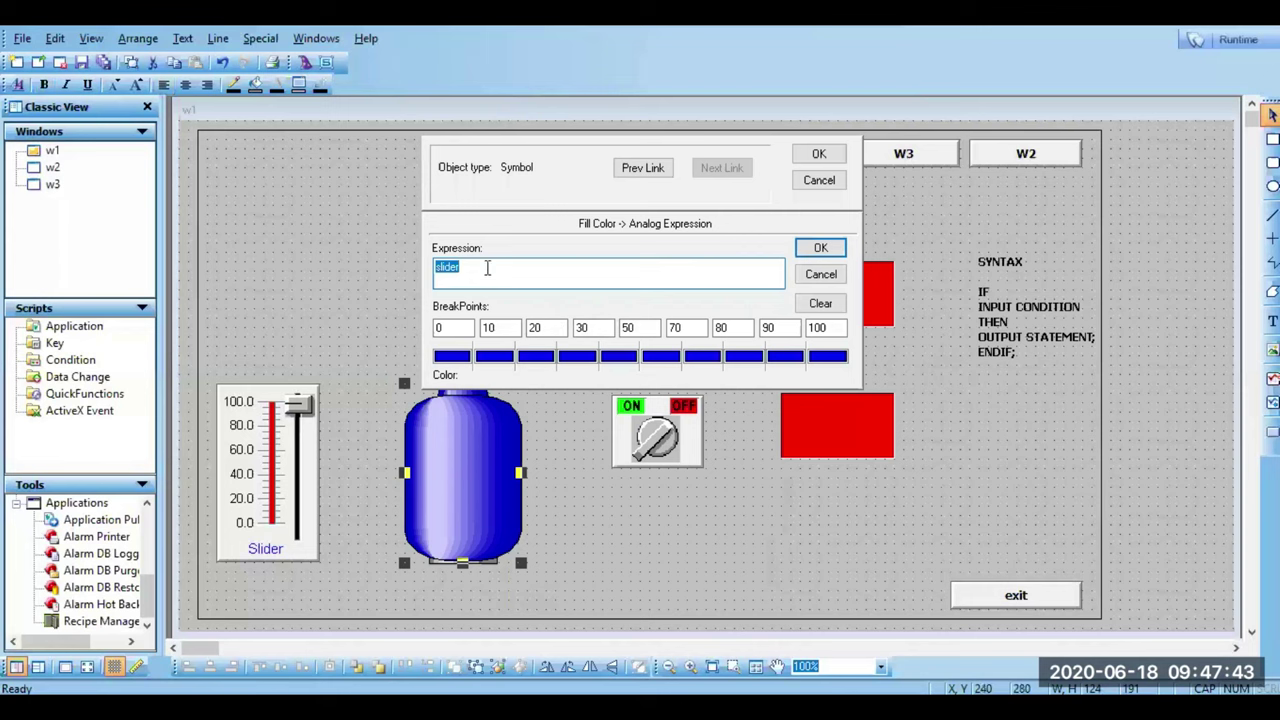
left_click(820, 248)
left_click(818, 155)
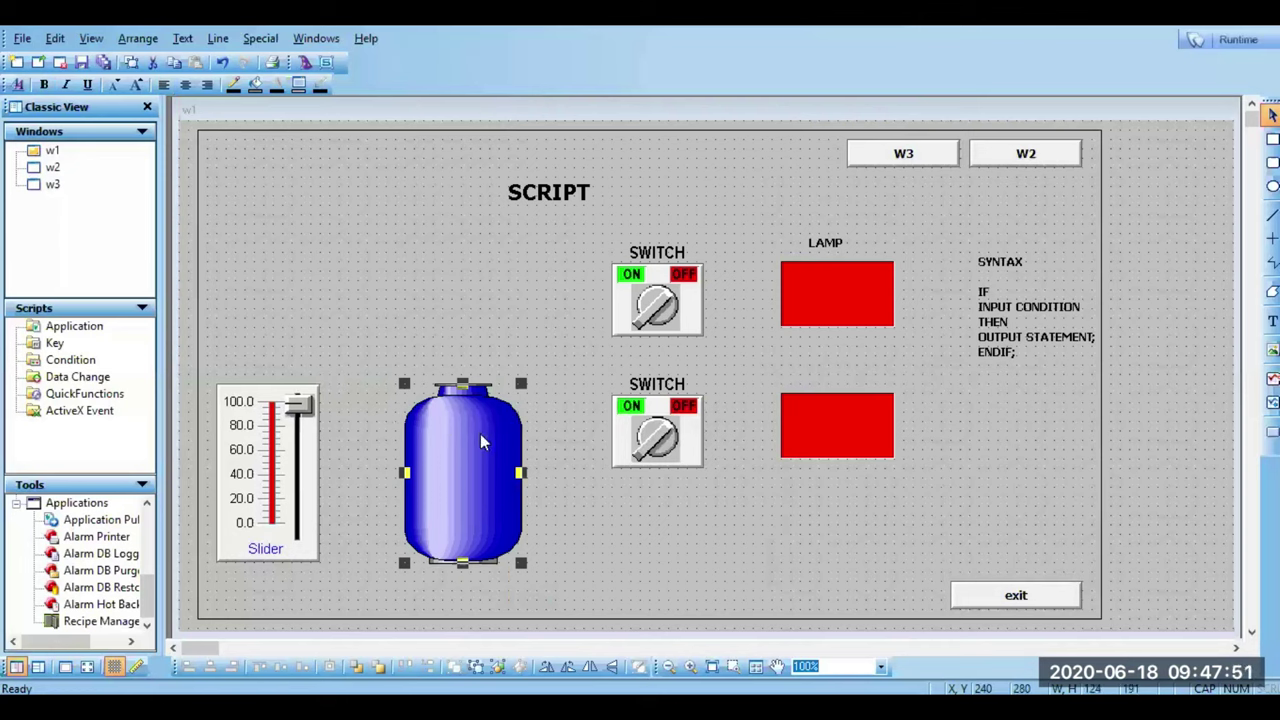
left_click(567, 516)
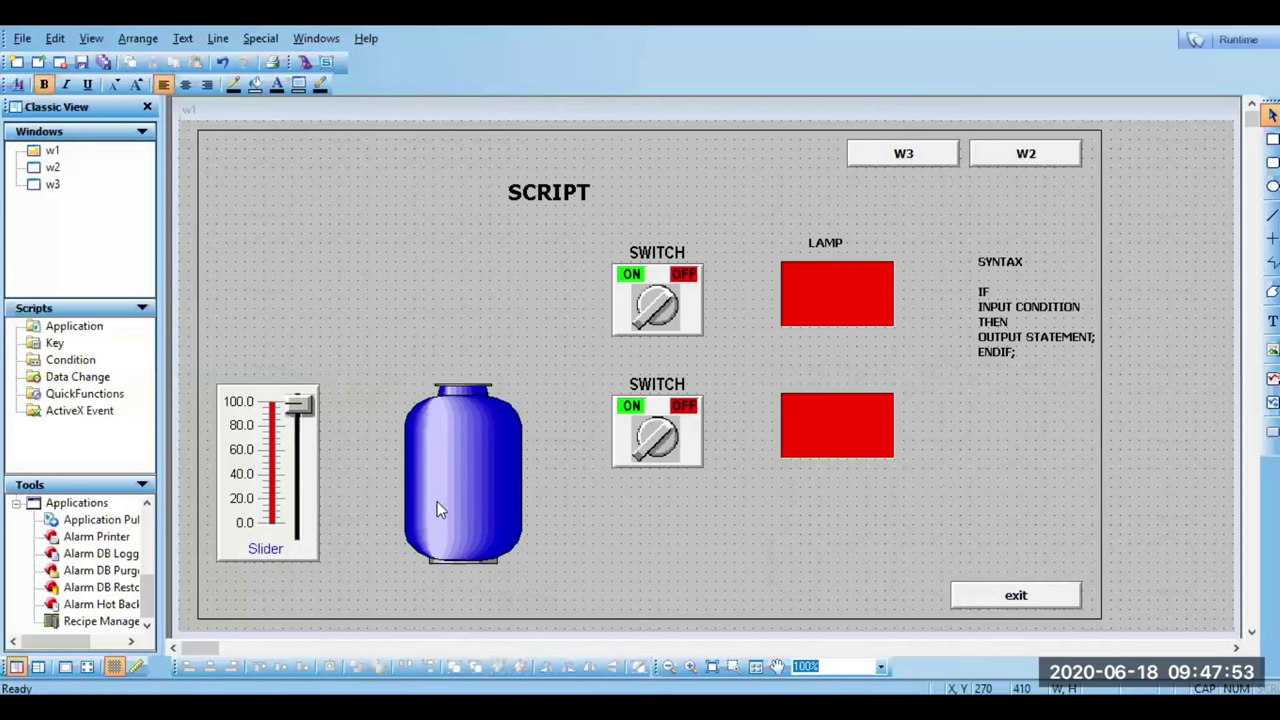
Step: In w1's While Showing window script, cut the lamp logic back to IF sw1==1
right_click(337, 254)
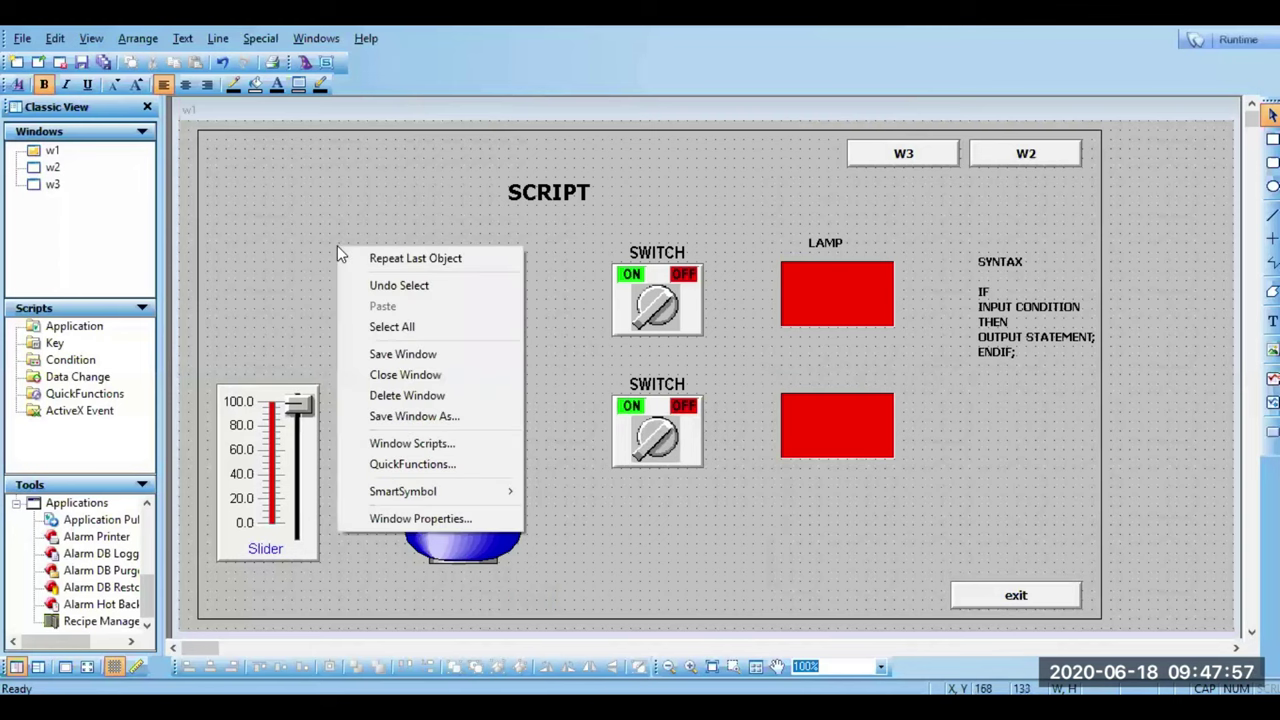
left_click(429, 445)
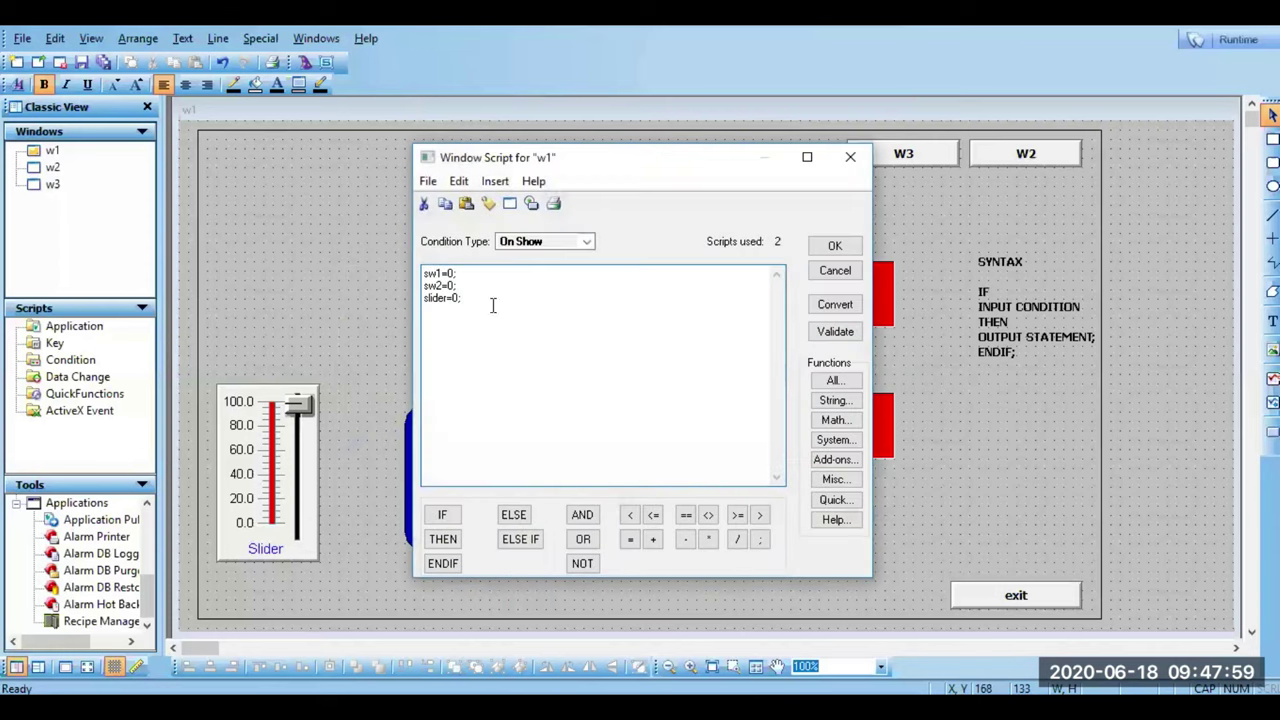
left_click(588, 243)
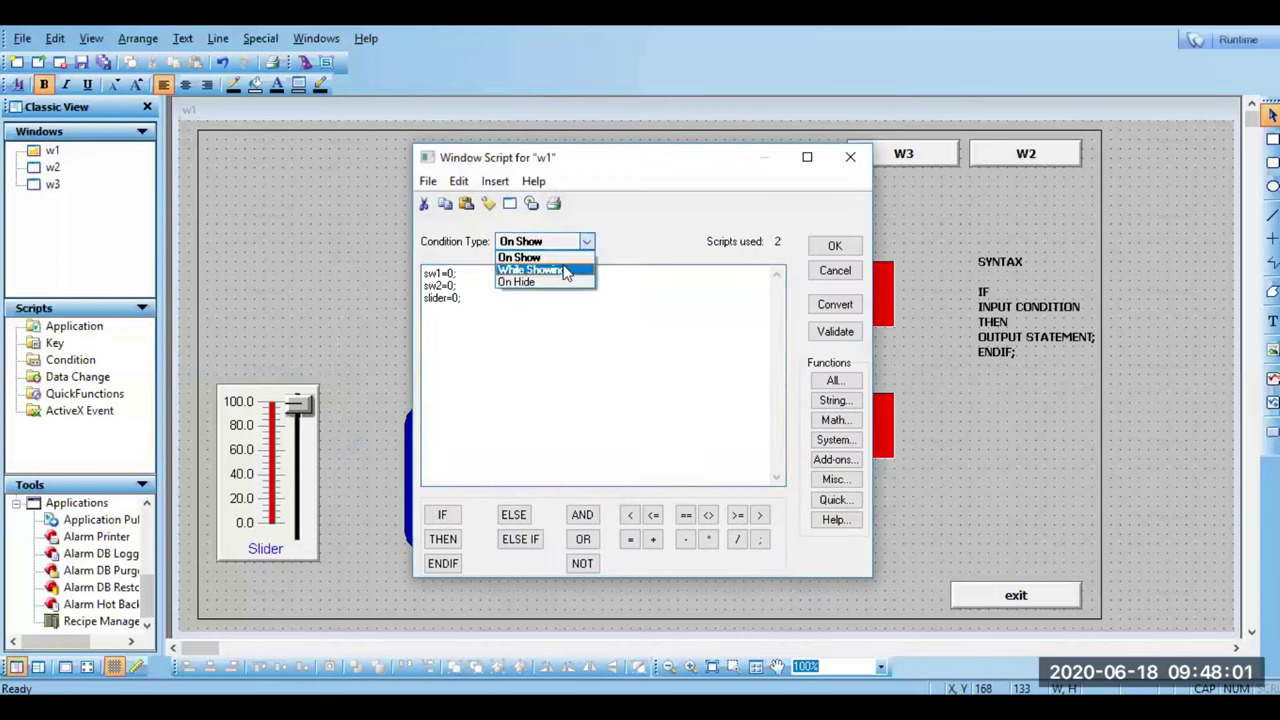
left_click(530, 272)
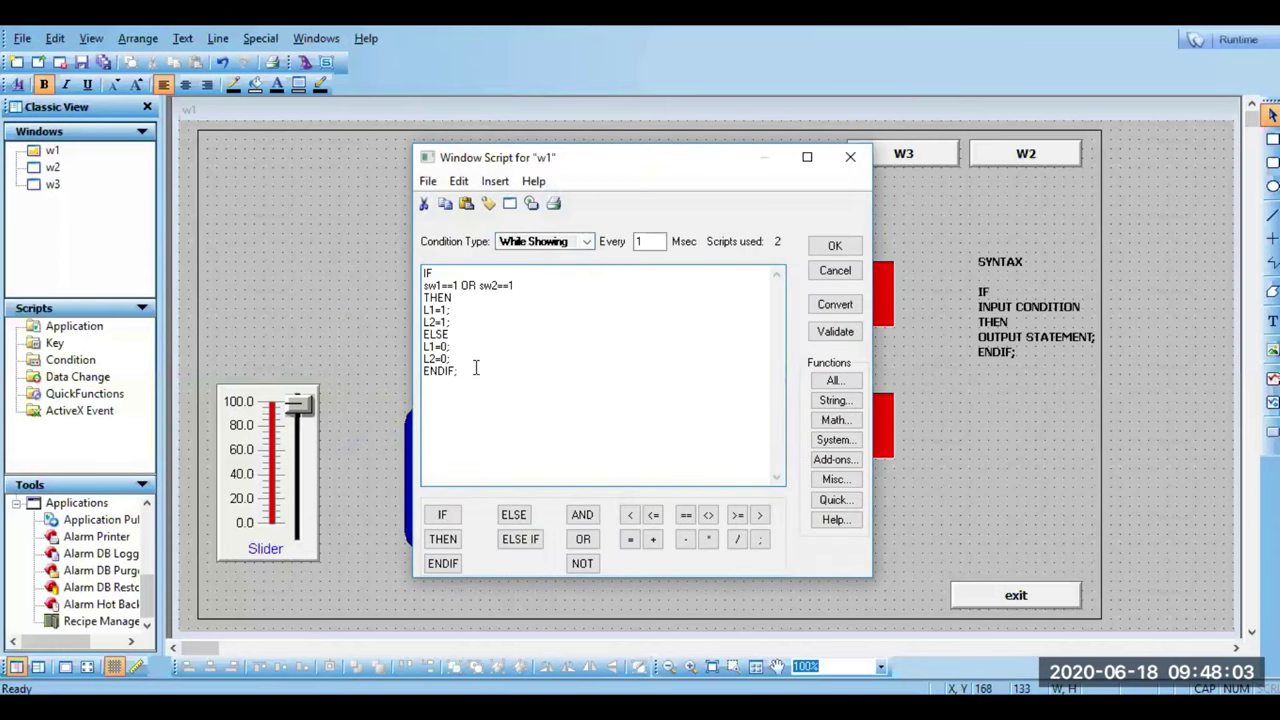
left_click_drag(458, 371, 459, 278)
key("Delete")
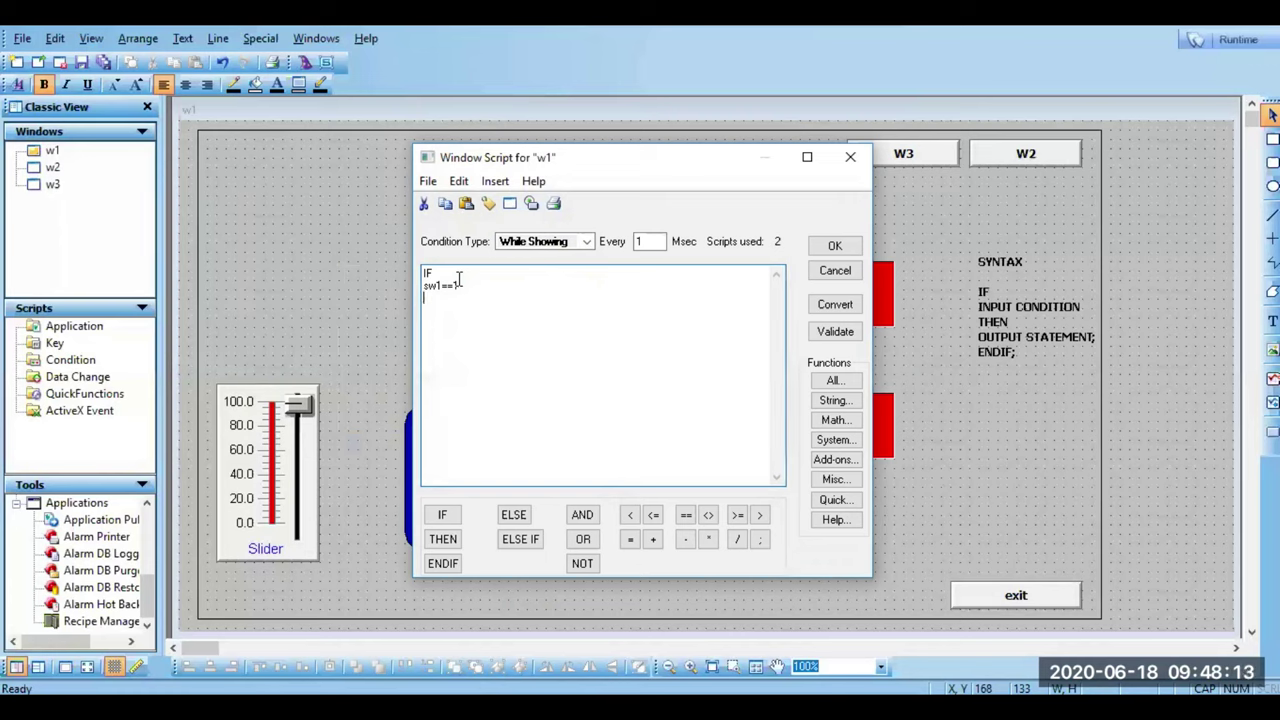
Step: Complete the While Showing script with THEN, the slider tag assigned as slider=100; and a closing ENDIF
type("EN")
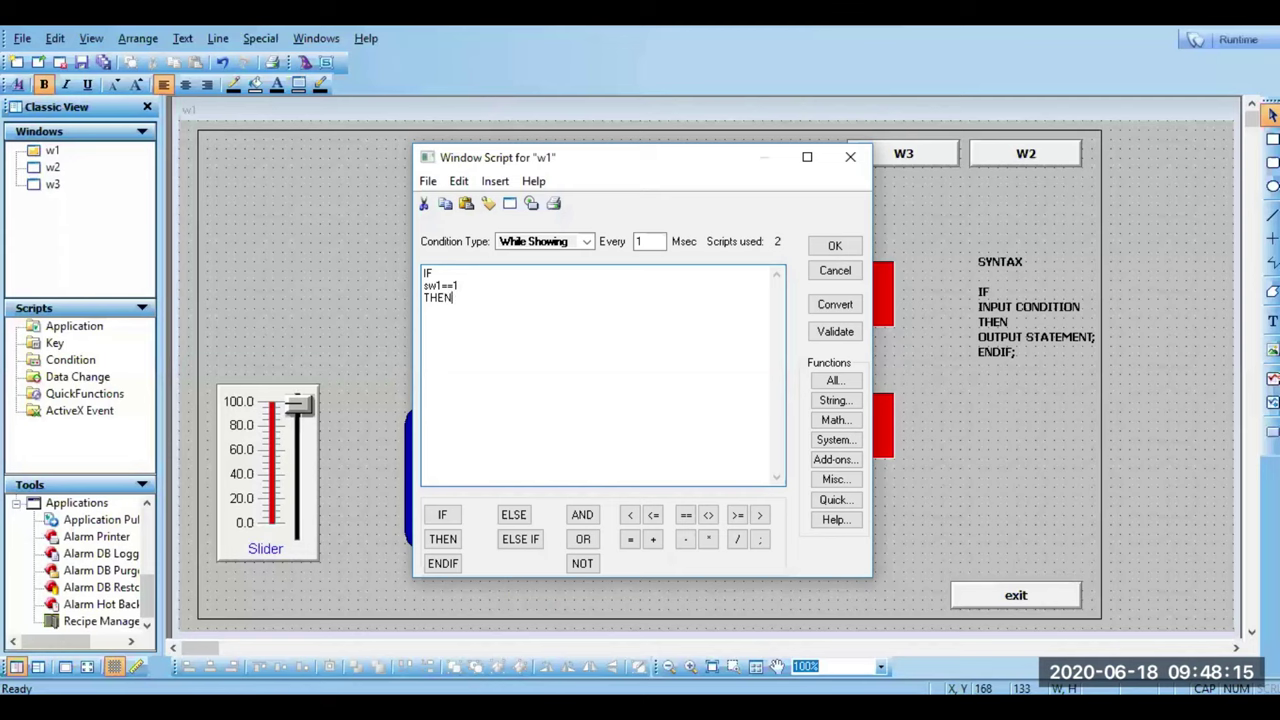
key("BackSpace")
double_click(441, 310)
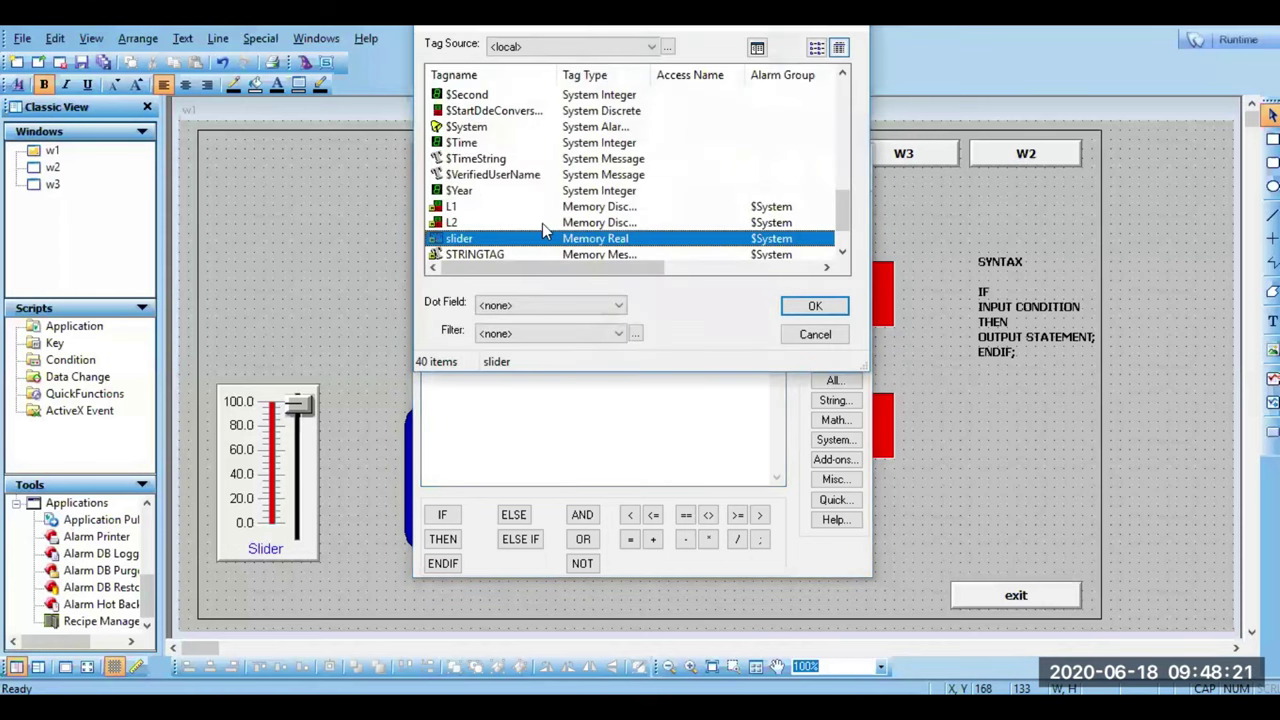
double_click(543, 239)
type("=100; ")
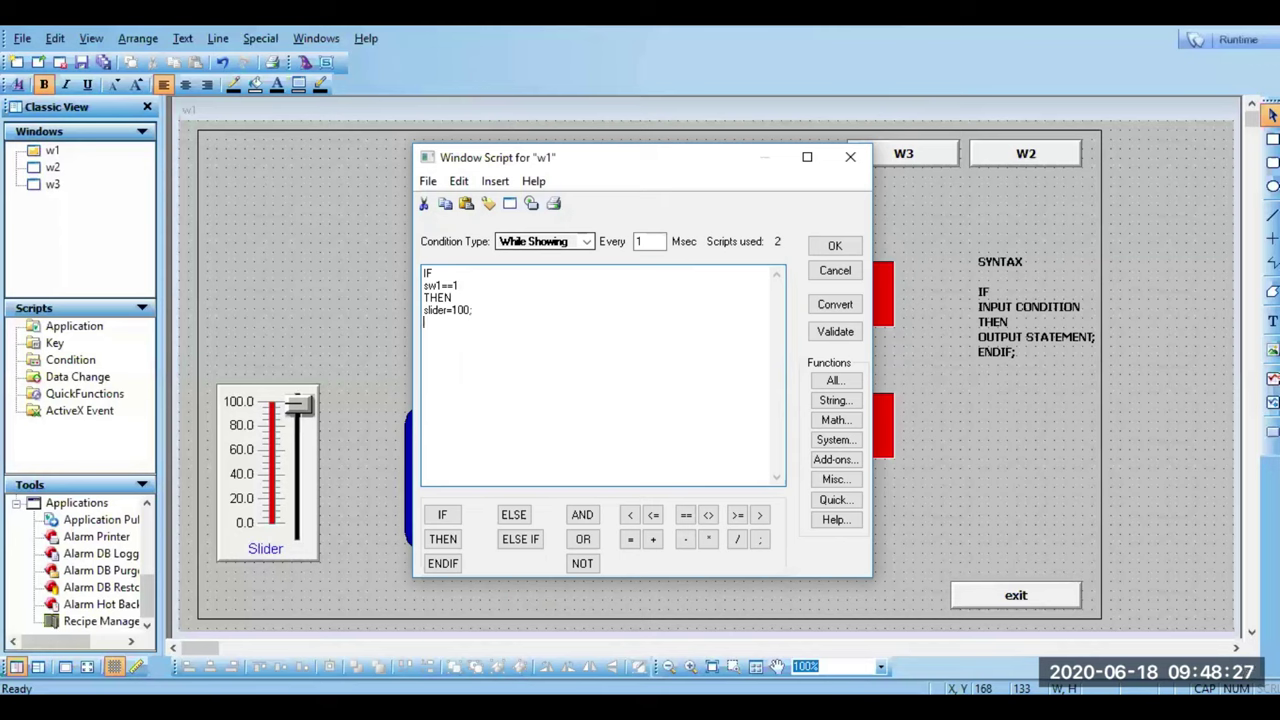
type("ENDIF")
Step: Validate the While Showing script with its ENDIF closed by a semicolon, and save it
left_click(849, 332)
left_click(660, 412)
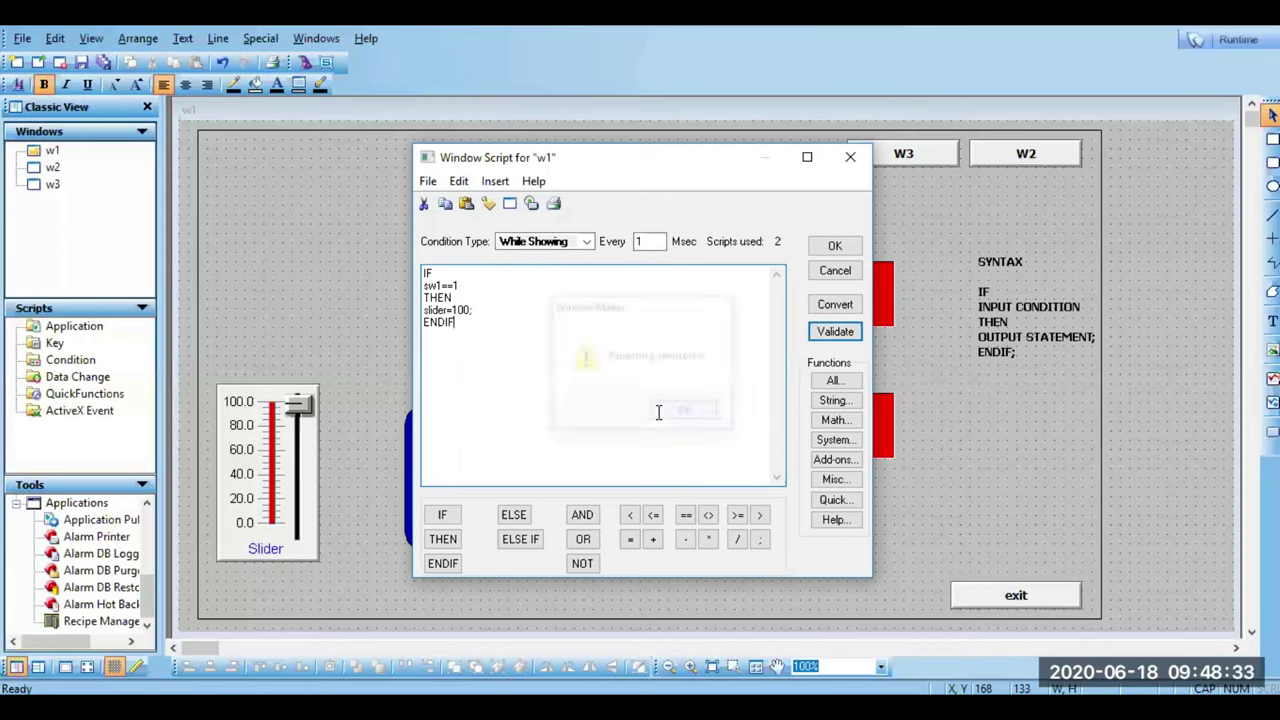
left_click(835, 331)
left_click(835, 246)
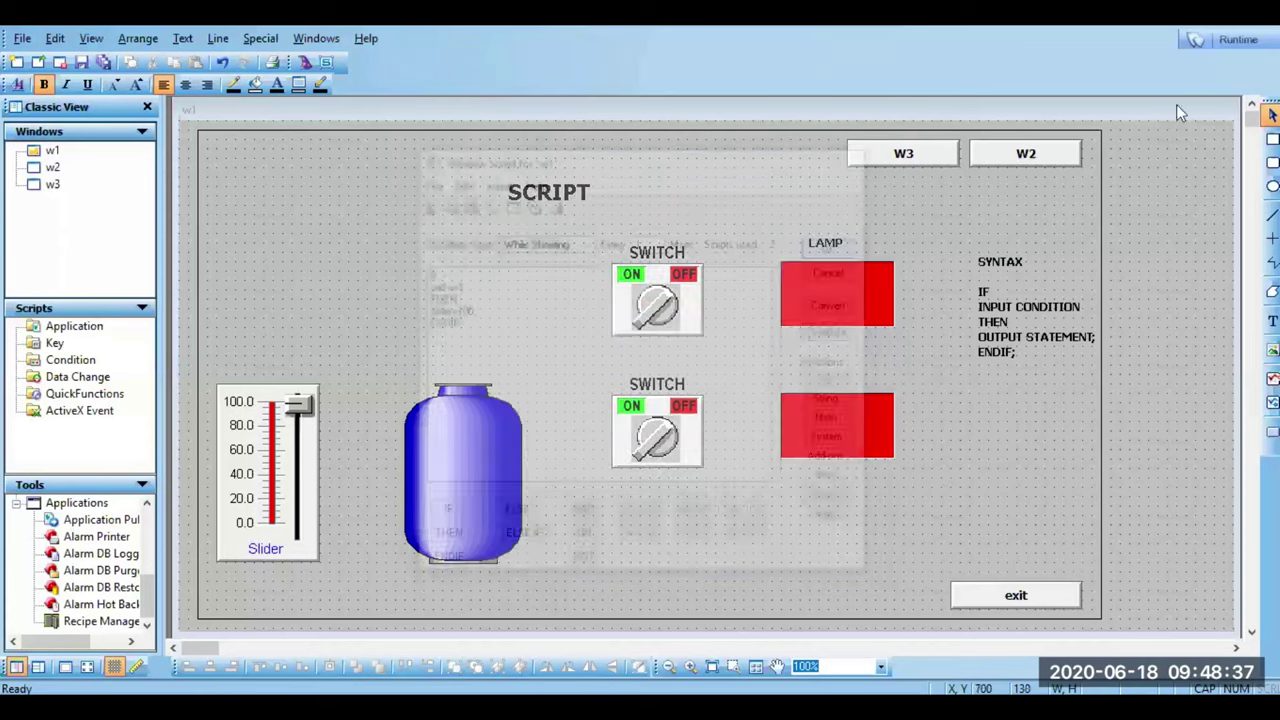
Step: Run window w1, turn the upper switch on and off to test the tank filling, and return to development
left_click(1238, 40)
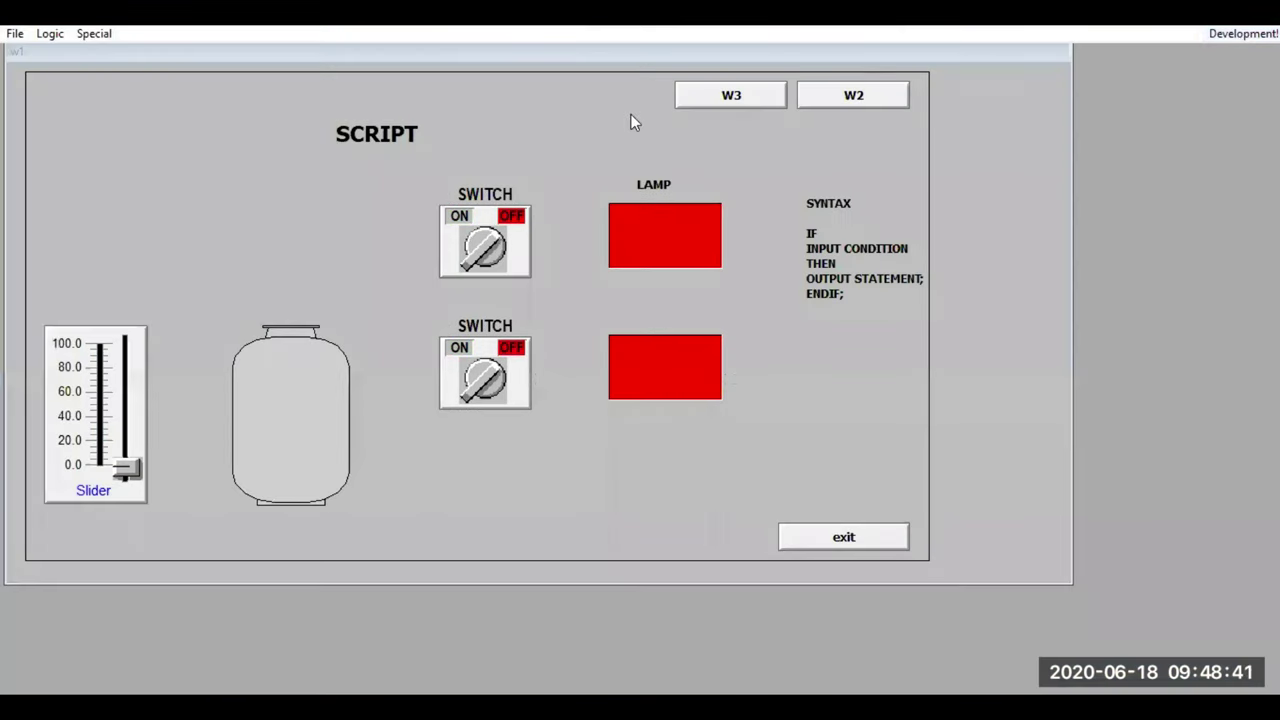
left_click(490, 256)
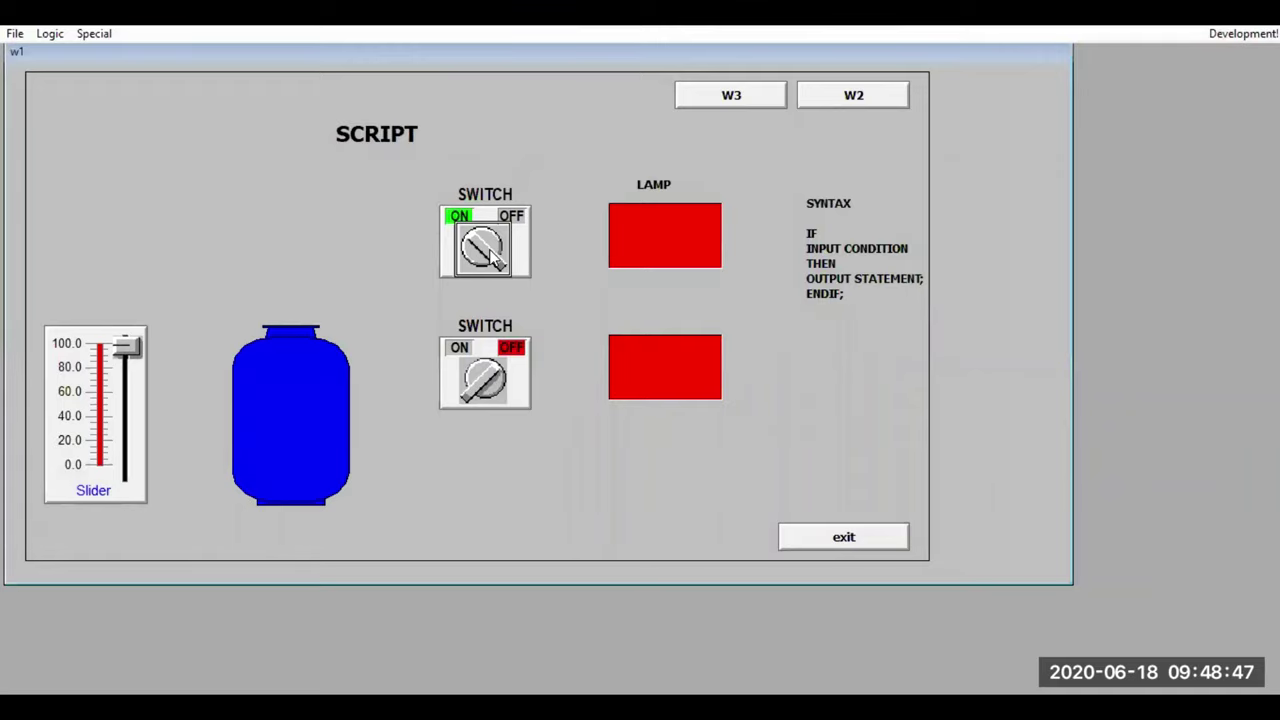
left_click(490, 256)
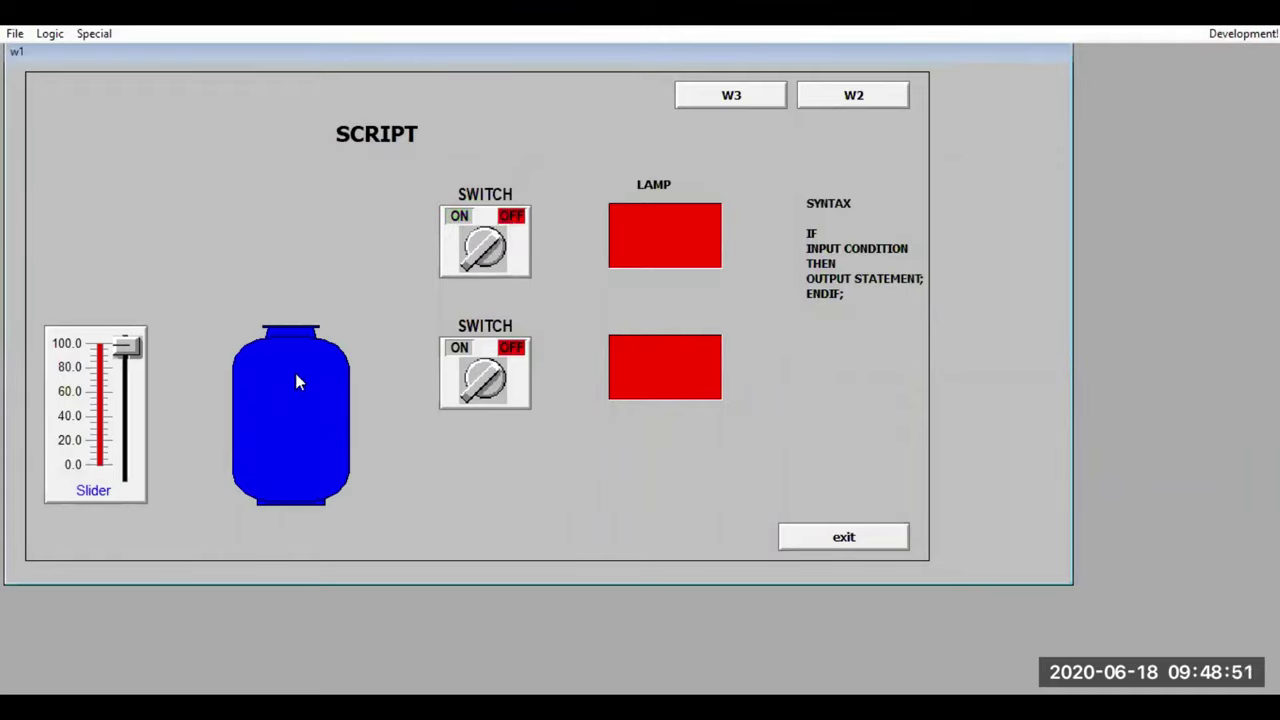
left_click(1232, 35)
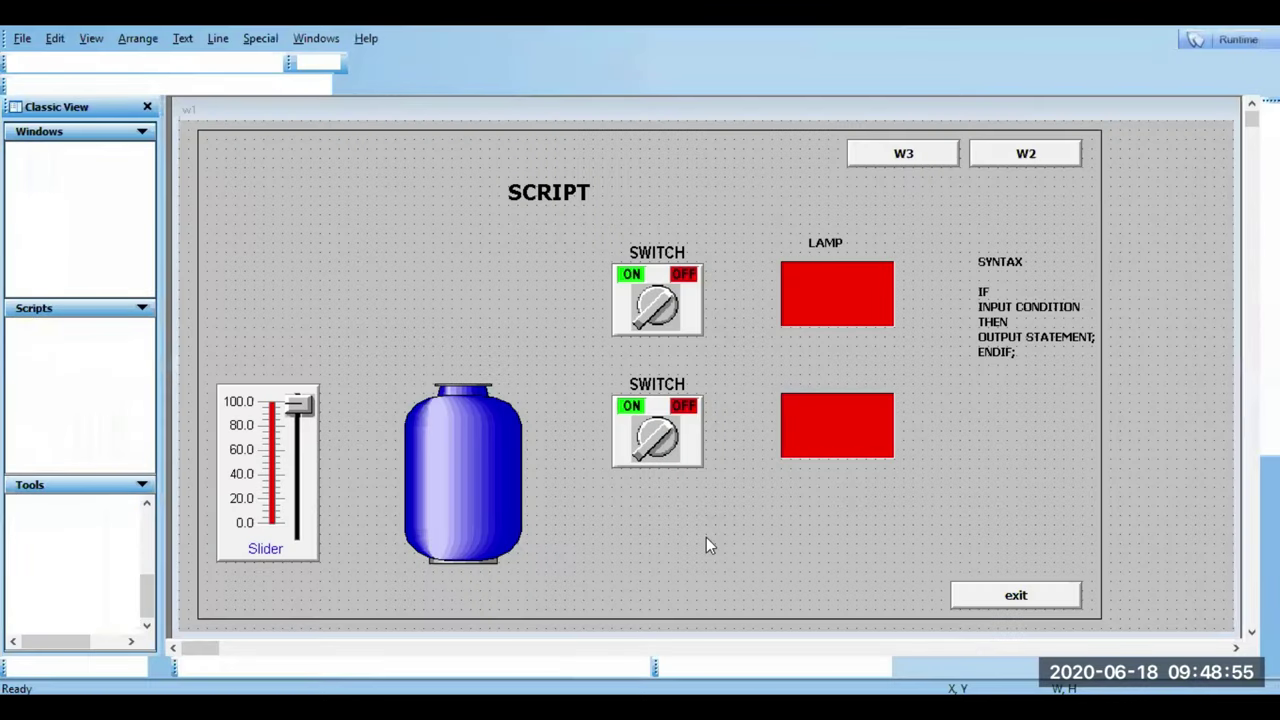
Step: Insert an ELSE line after slider=100; in w1's While Showing script
right_click(706, 540)
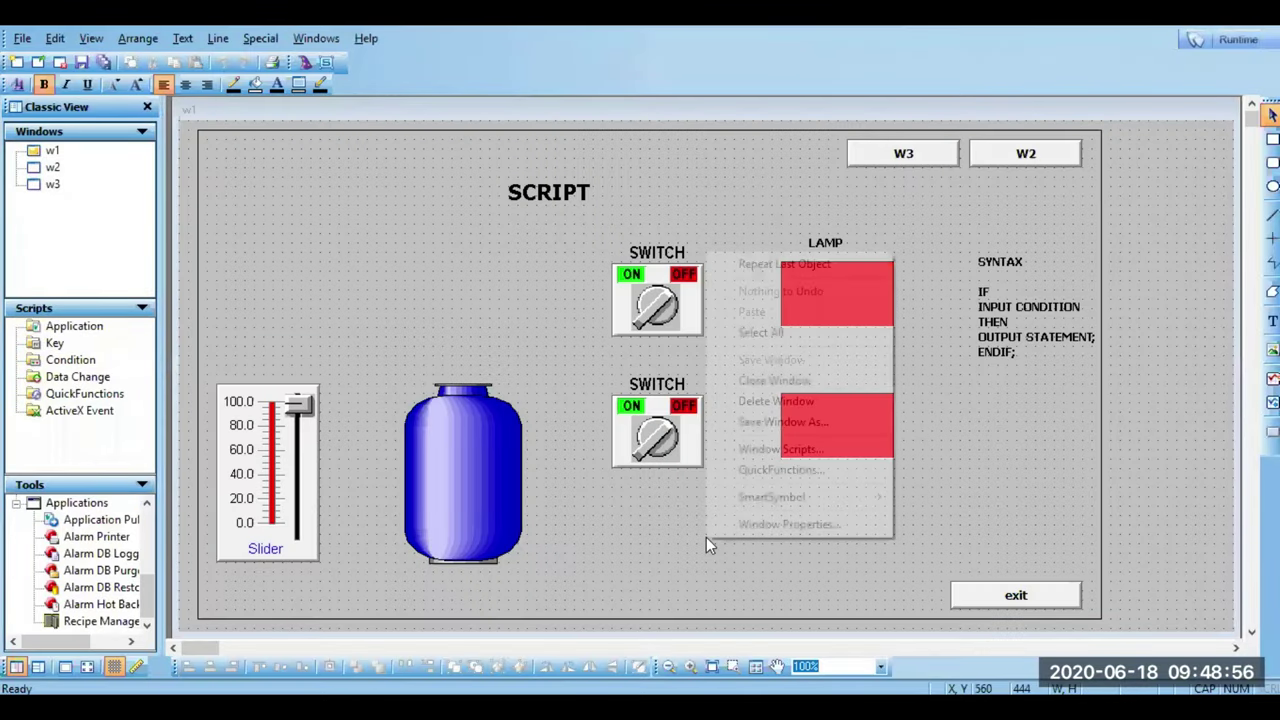
left_click(767, 455)
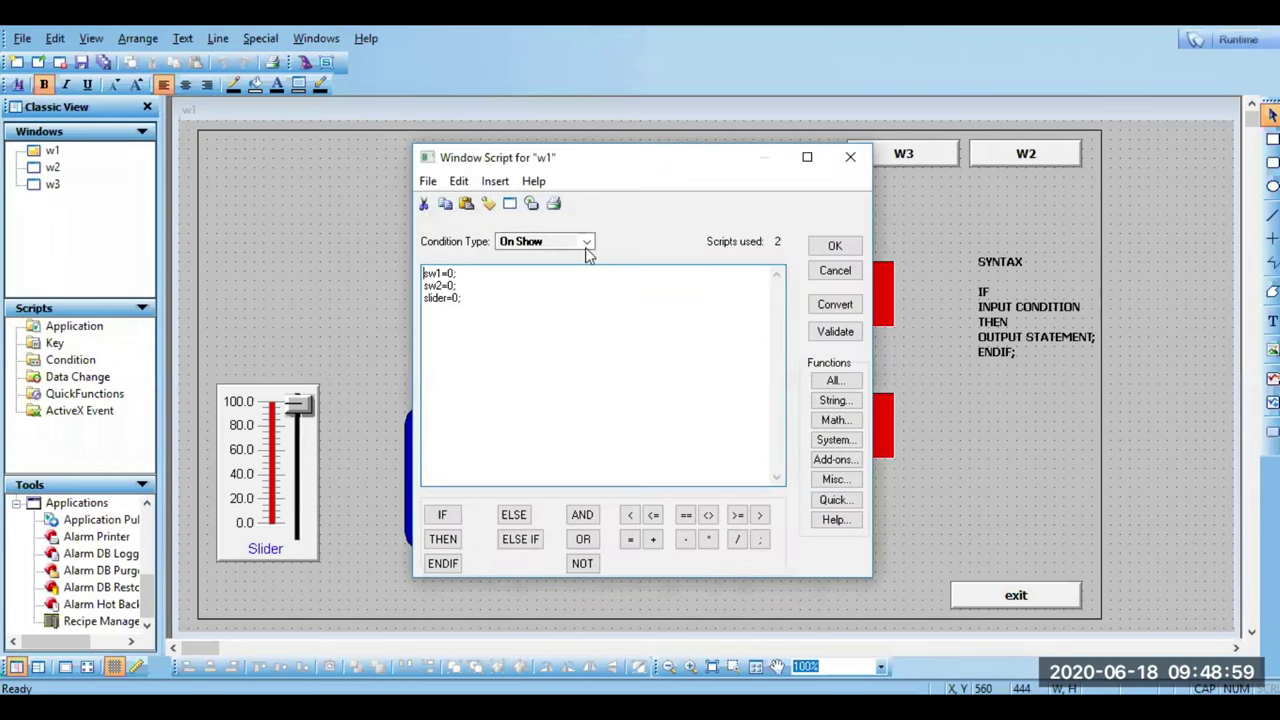
left_click(587, 243)
left_click(572, 268)
left_click(478, 310)
type(";")
key("Return")
type("E")
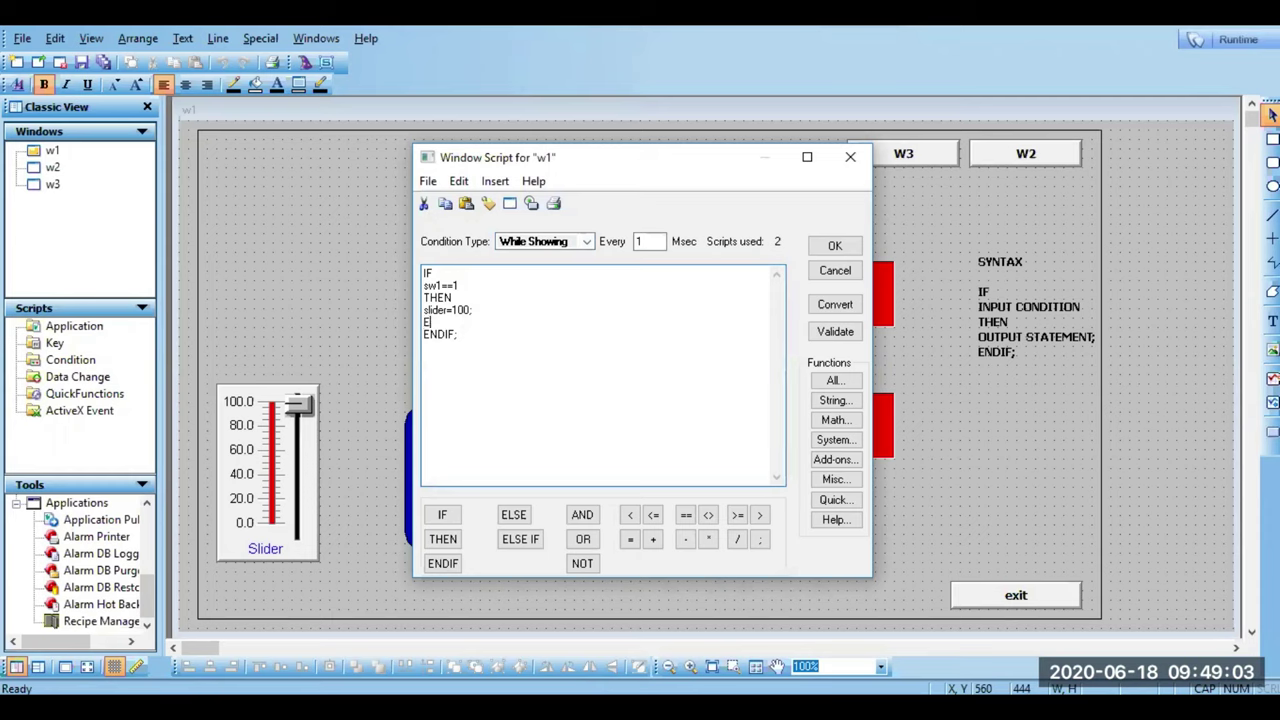
type("LSE")
key("Return")
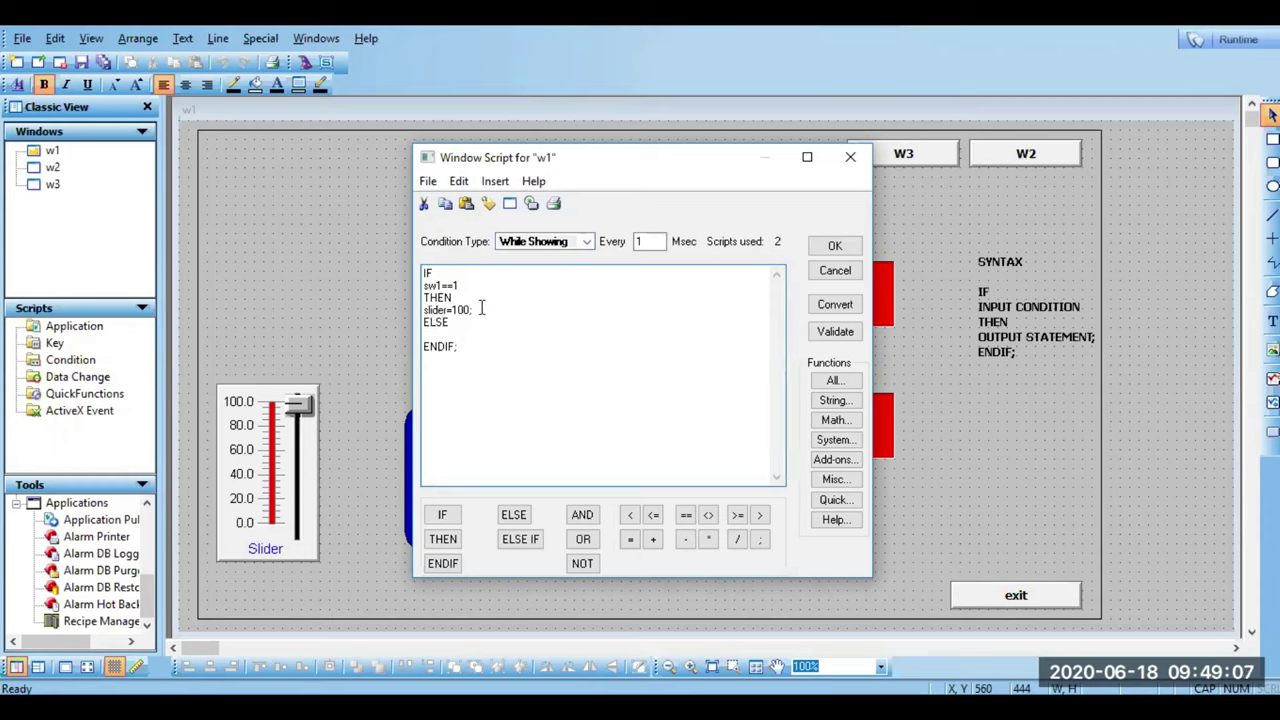
Step: Copy the slider assignment below ELSE as slider=0; and validate and save the script
left_click_drag(478, 309, 424, 309)
key("ctrl+c")
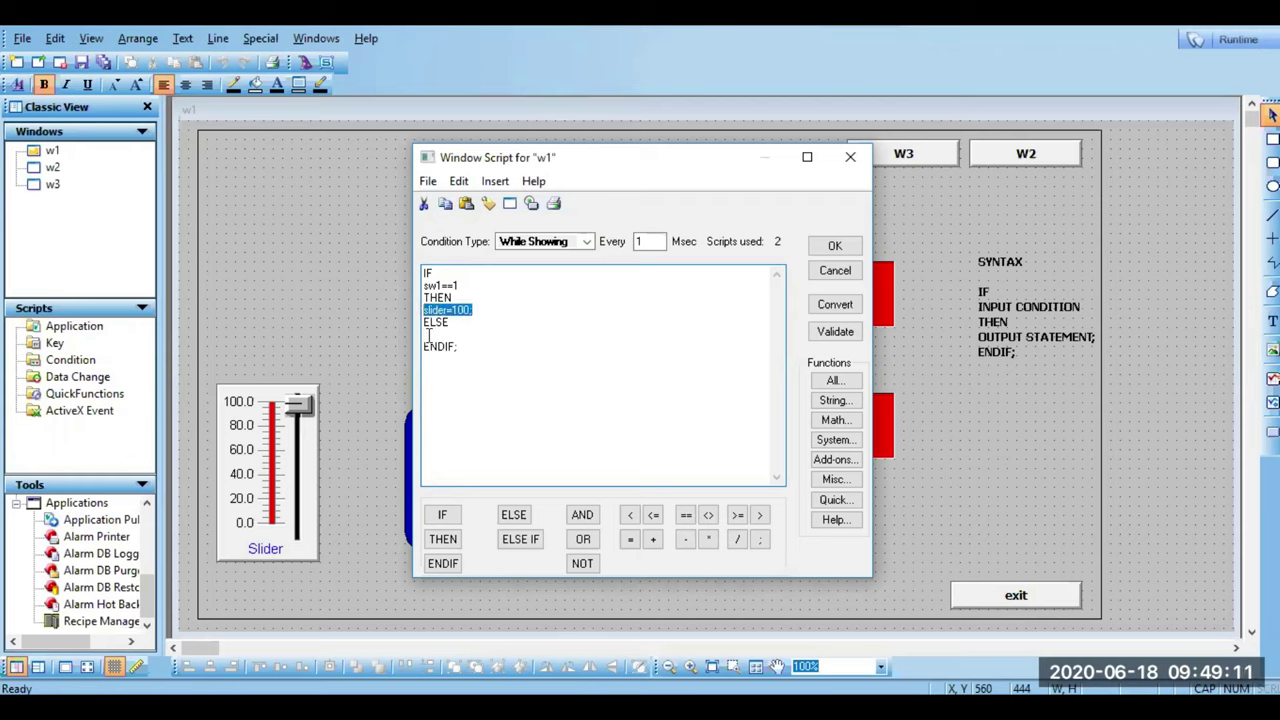
left_click(428, 336)
key("ctrl+v")
key("BackSpace")
key("BackSpace")
key("BackSpace")
type("0")
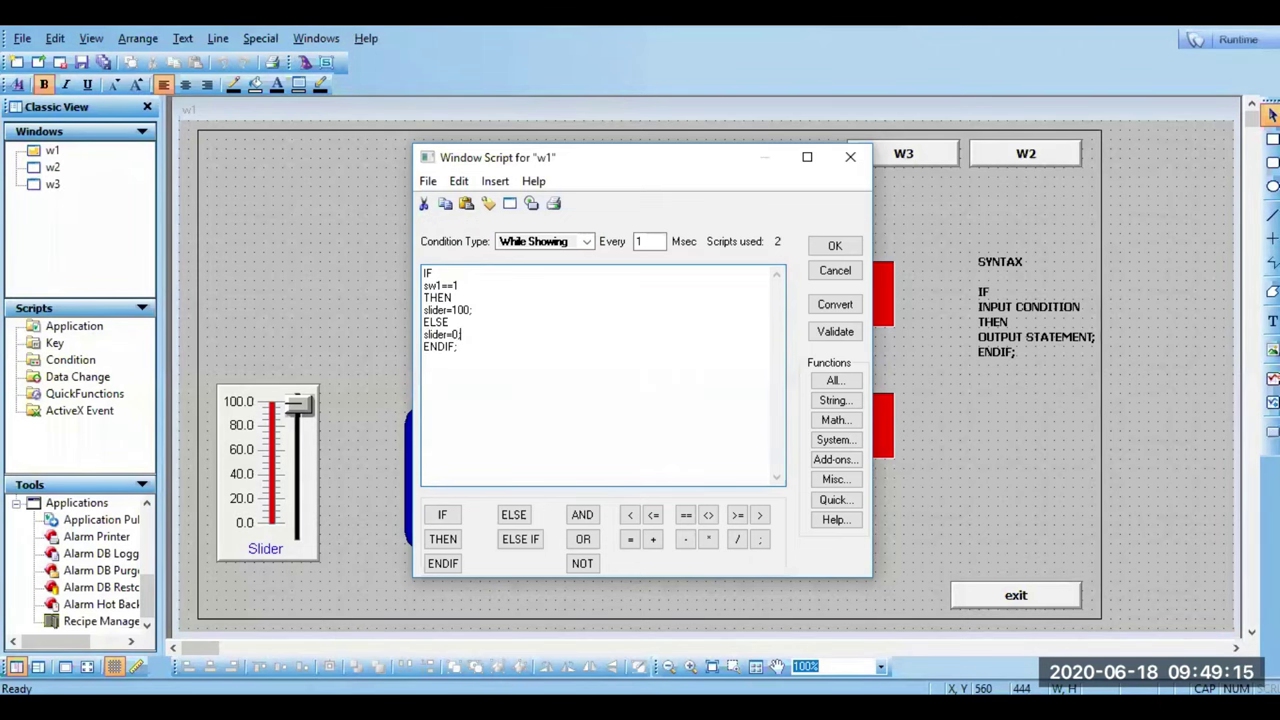
left_click(845, 334)
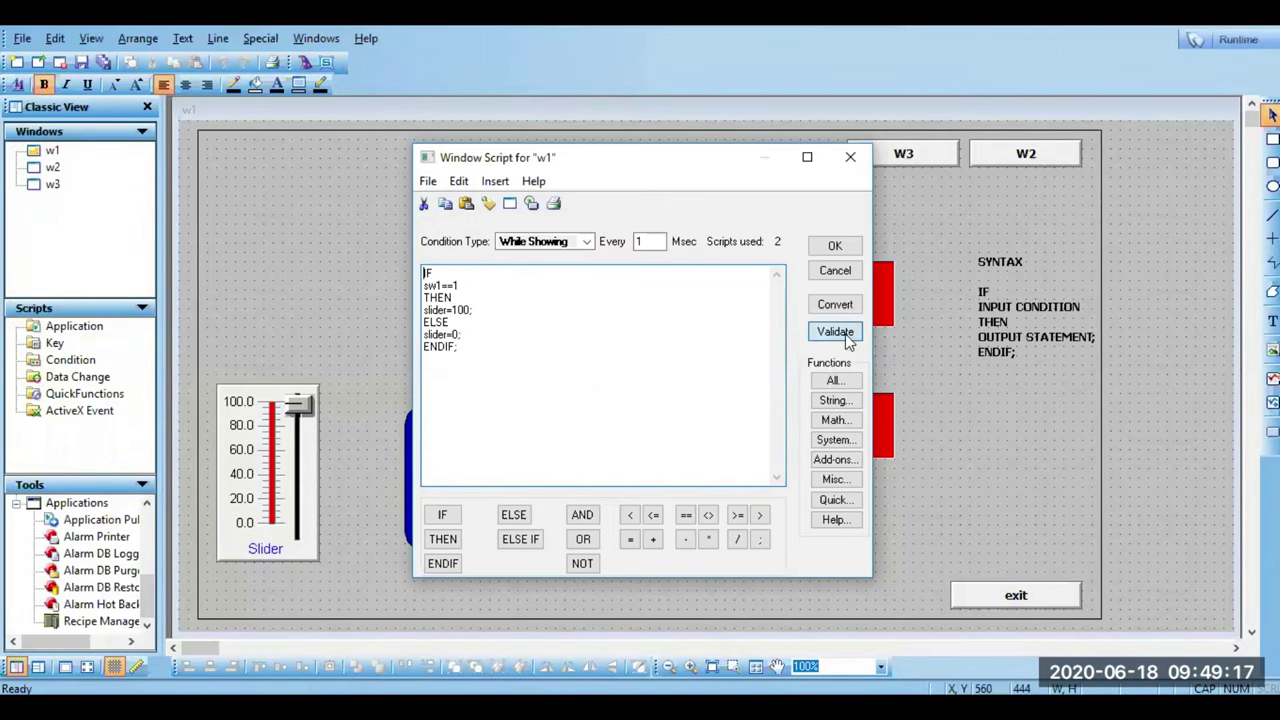
left_click(835, 246)
Step: Run window w1 and toggle the upper switch repeatedly to test the slider and tank filling and emptying
left_click(1240, 42)
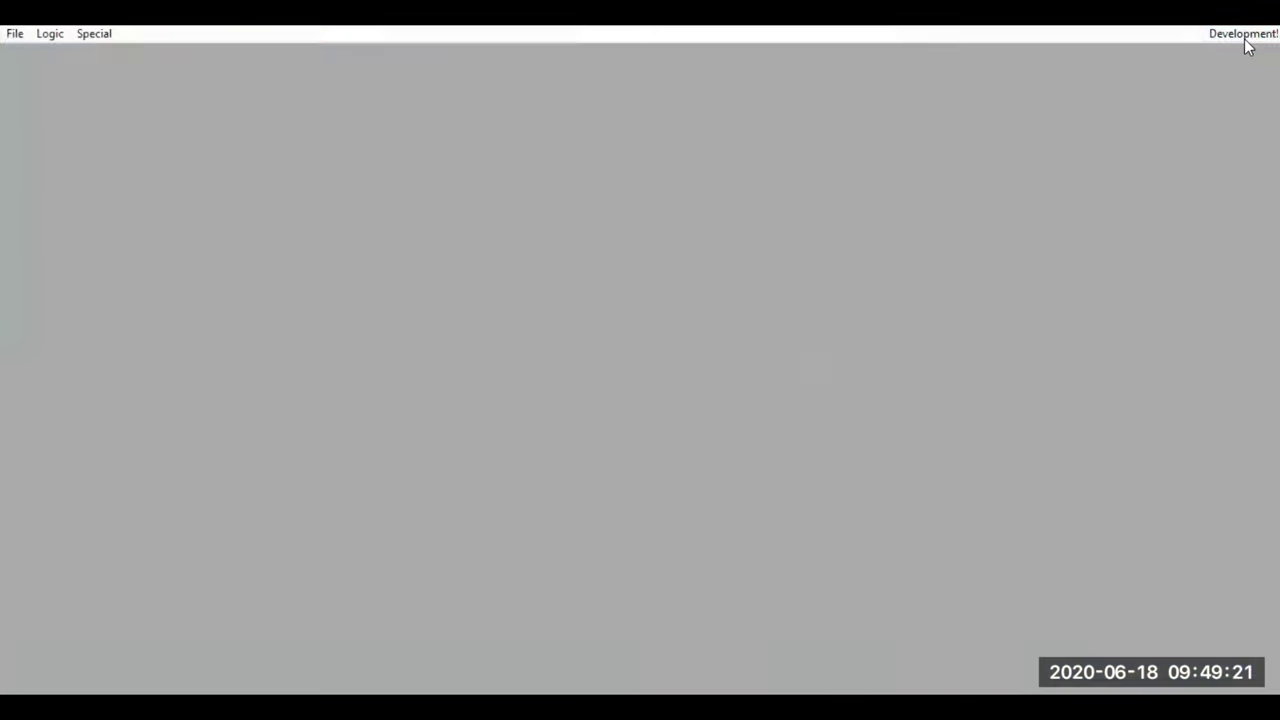
left_click(485, 250)
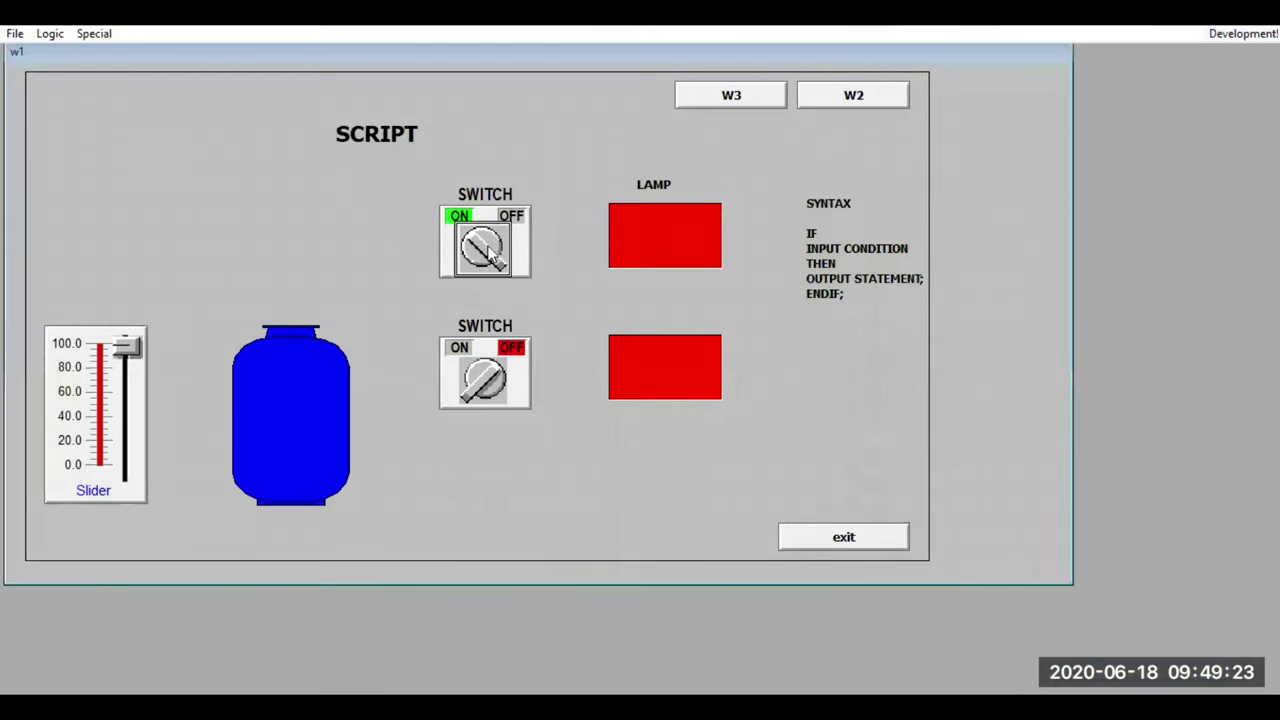
left_click(485, 250)
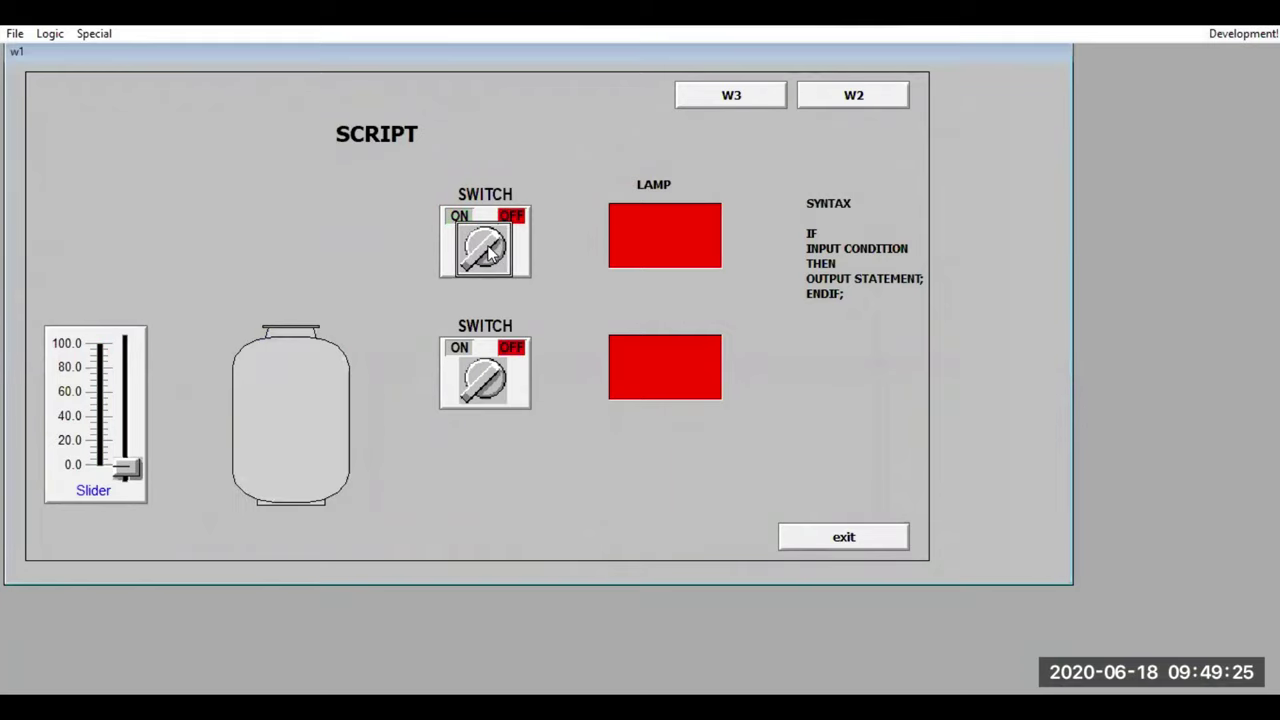
left_click(490, 255)
left_click(490, 255)
left_click(490, 255)
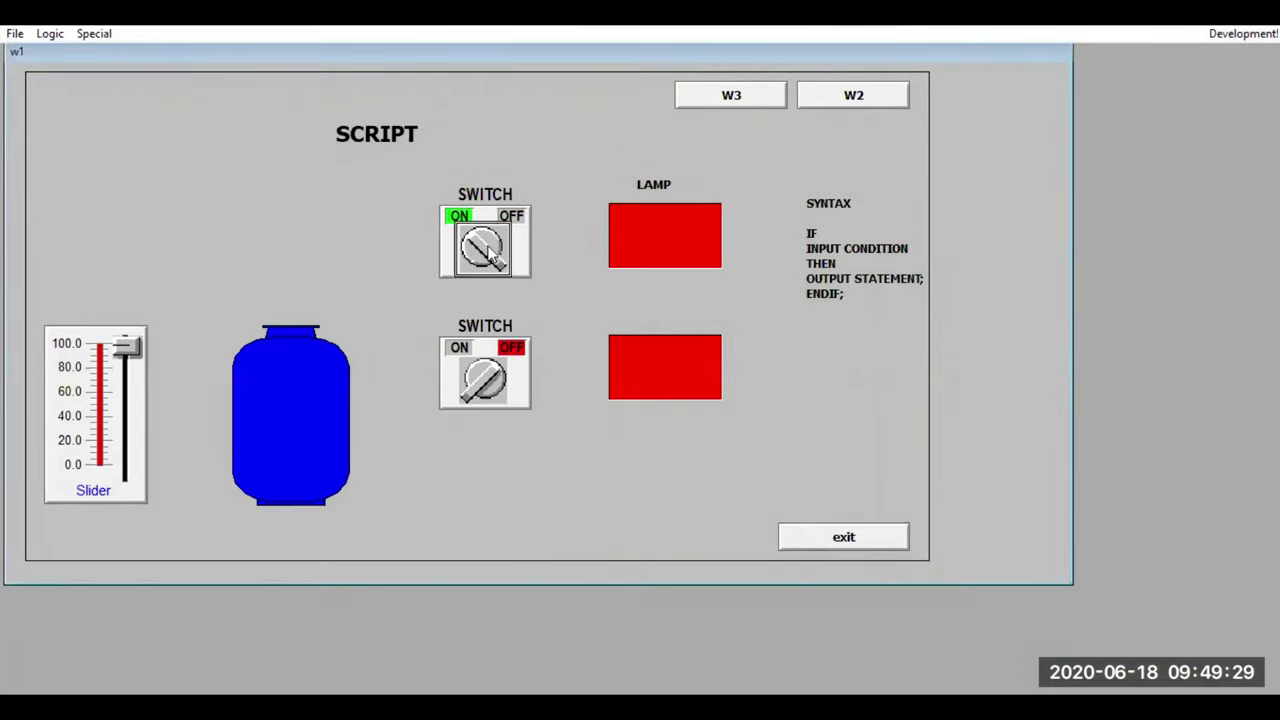
left_click(490, 255)
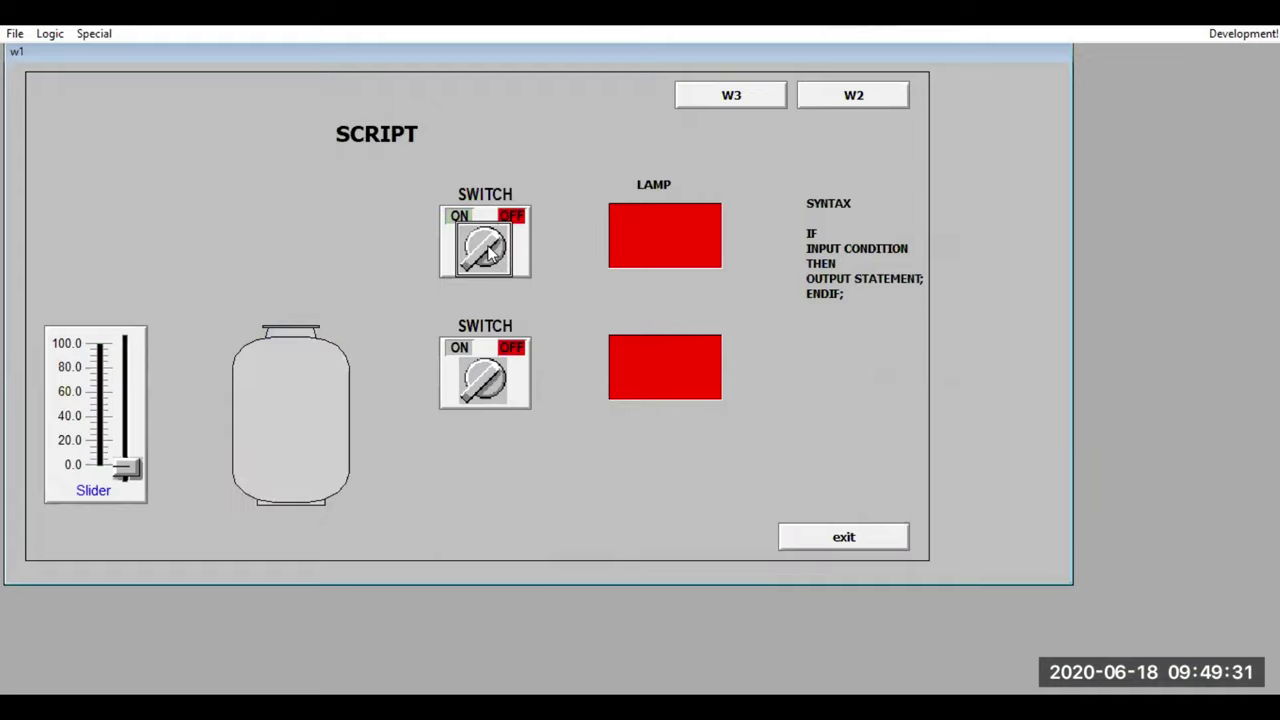
Step: Turn the upper switch on and off once more to check the tank, and return to development
left_click(490, 255)
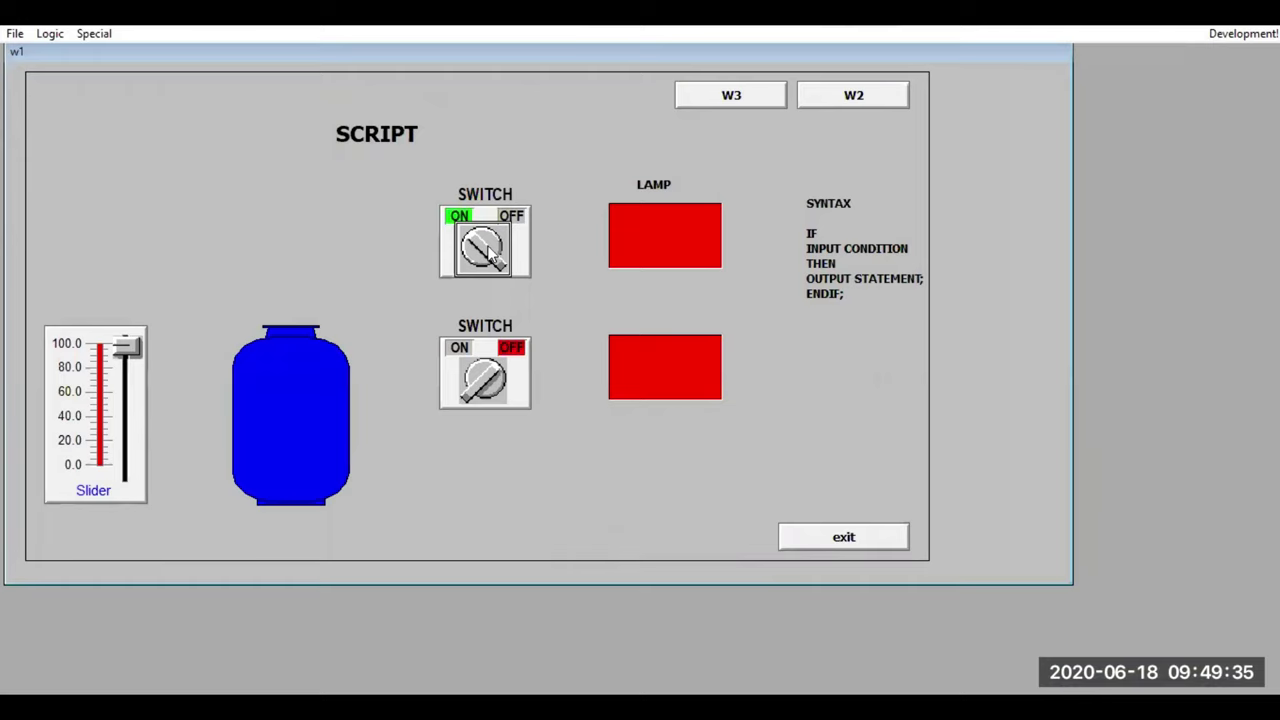
left_click(490, 255)
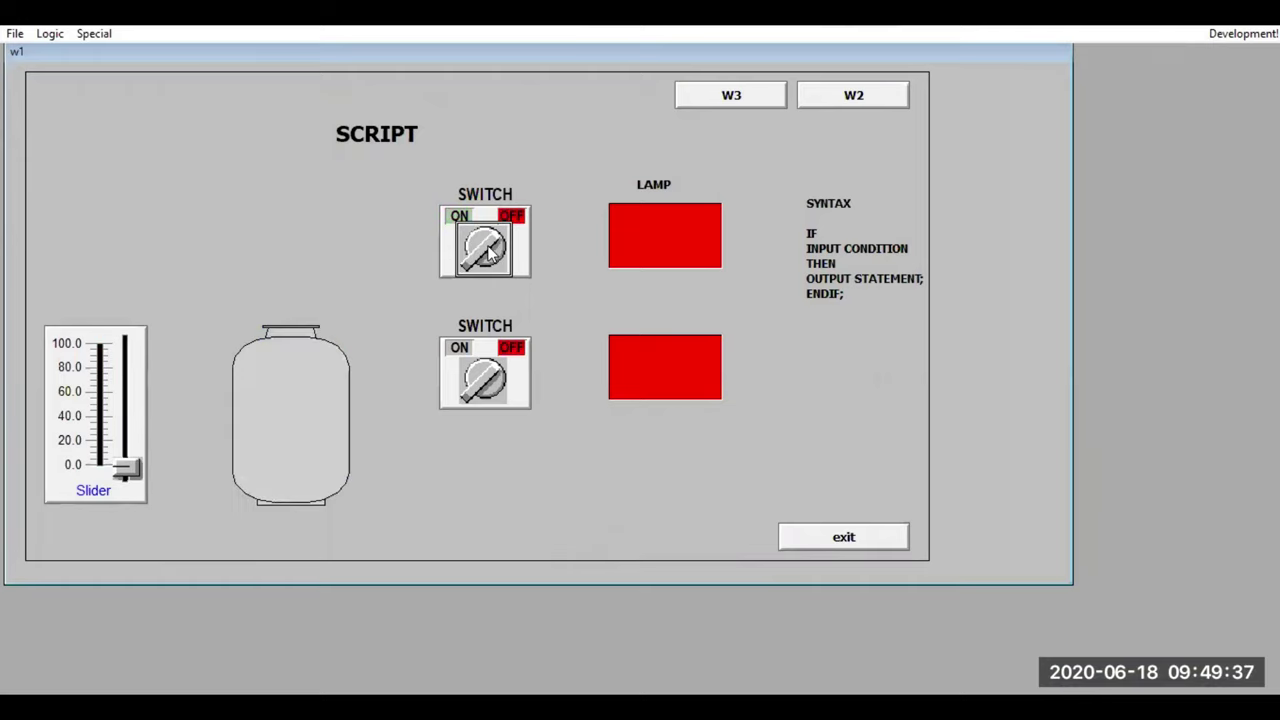
left_click(1245, 35)
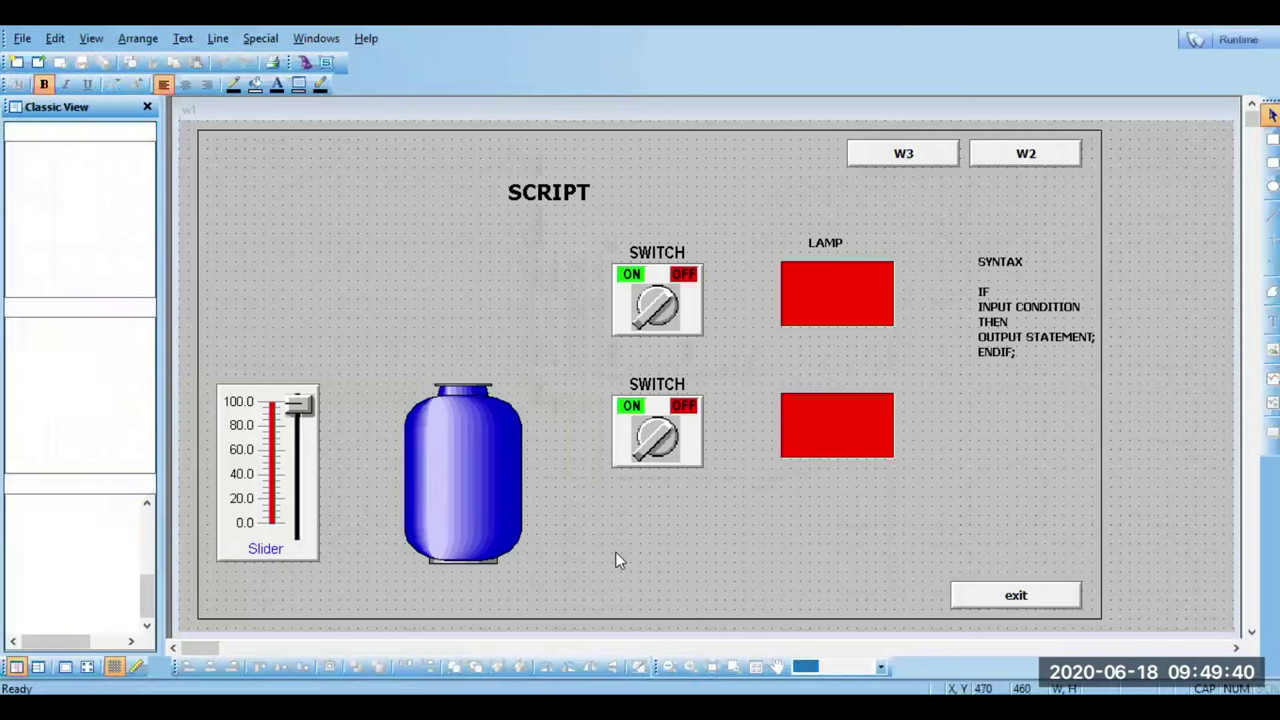
Step: Change the THEN assignment in w1's While Showing script to slider=slider+1; and validate and save the script
right_click(615, 558)
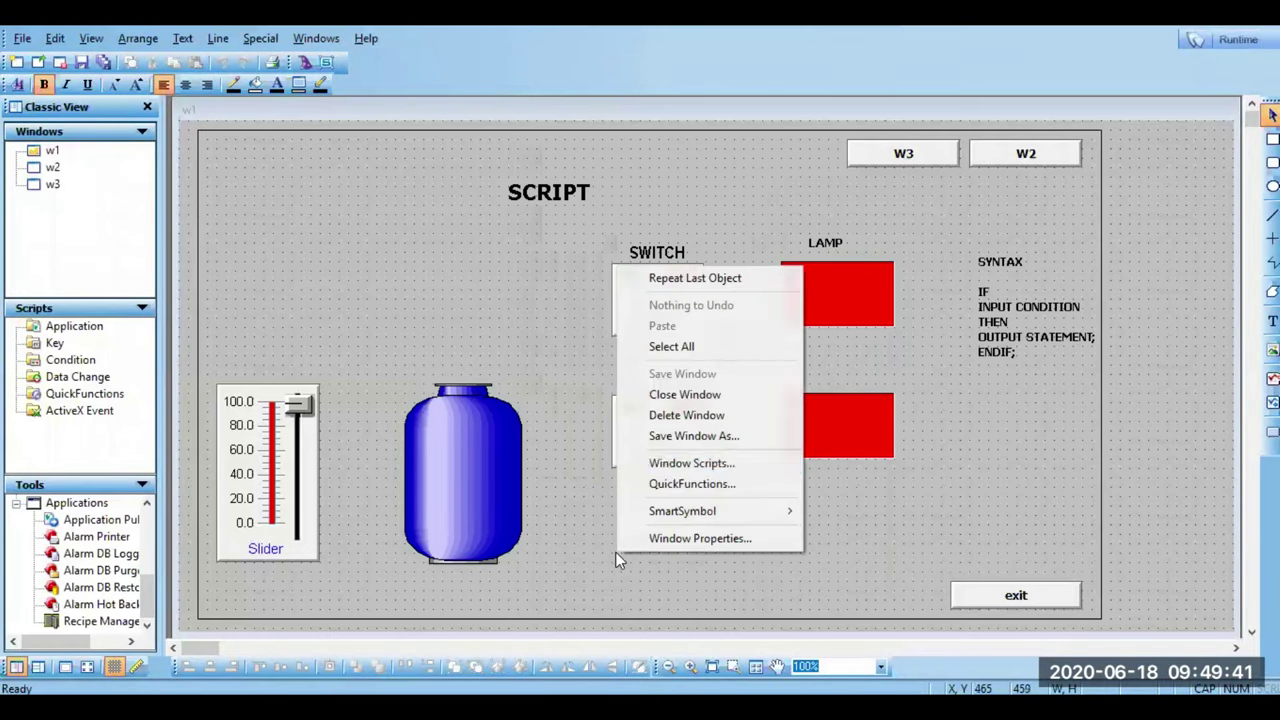
left_click(697, 462)
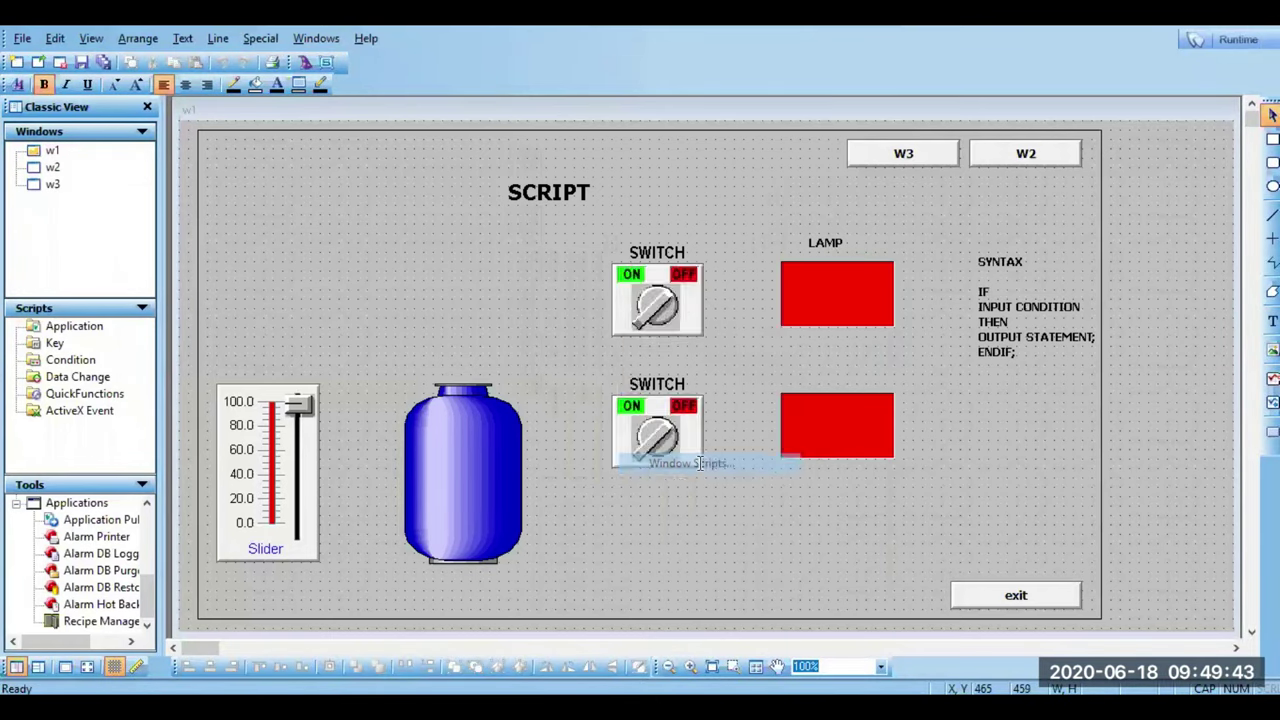
left_click(587, 242)
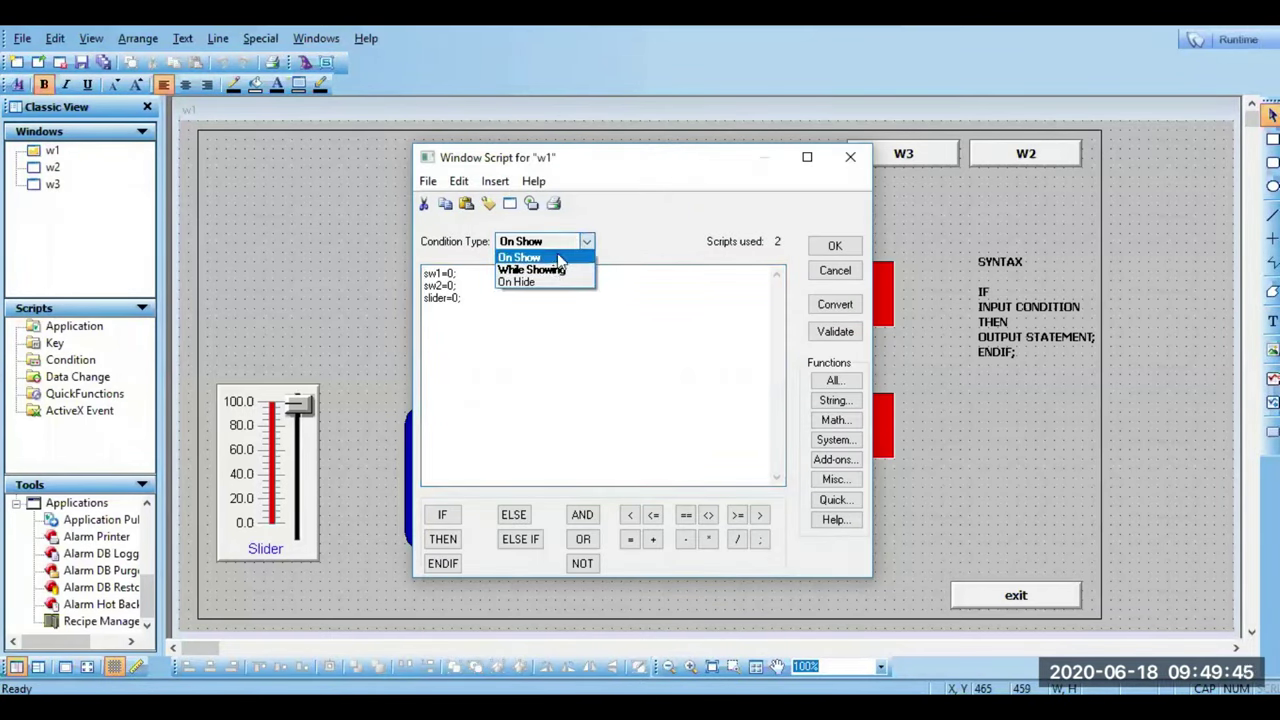
left_click(538, 268)
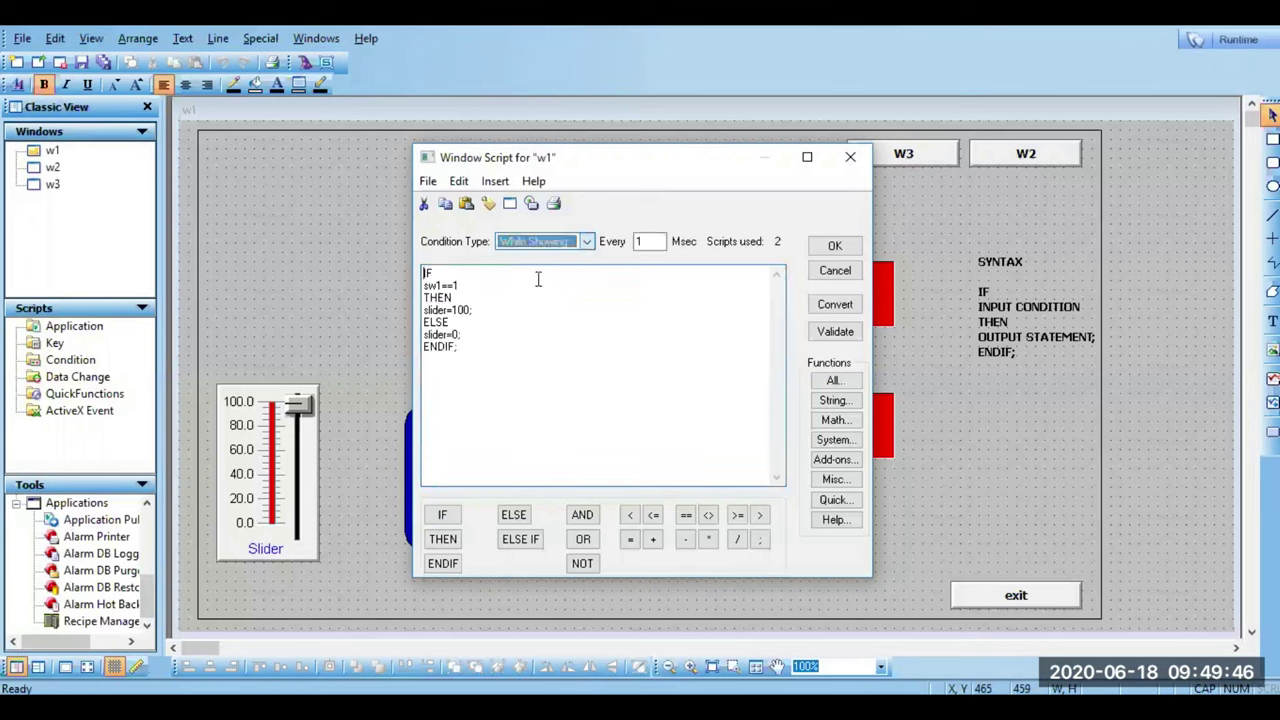
left_click(478, 310)
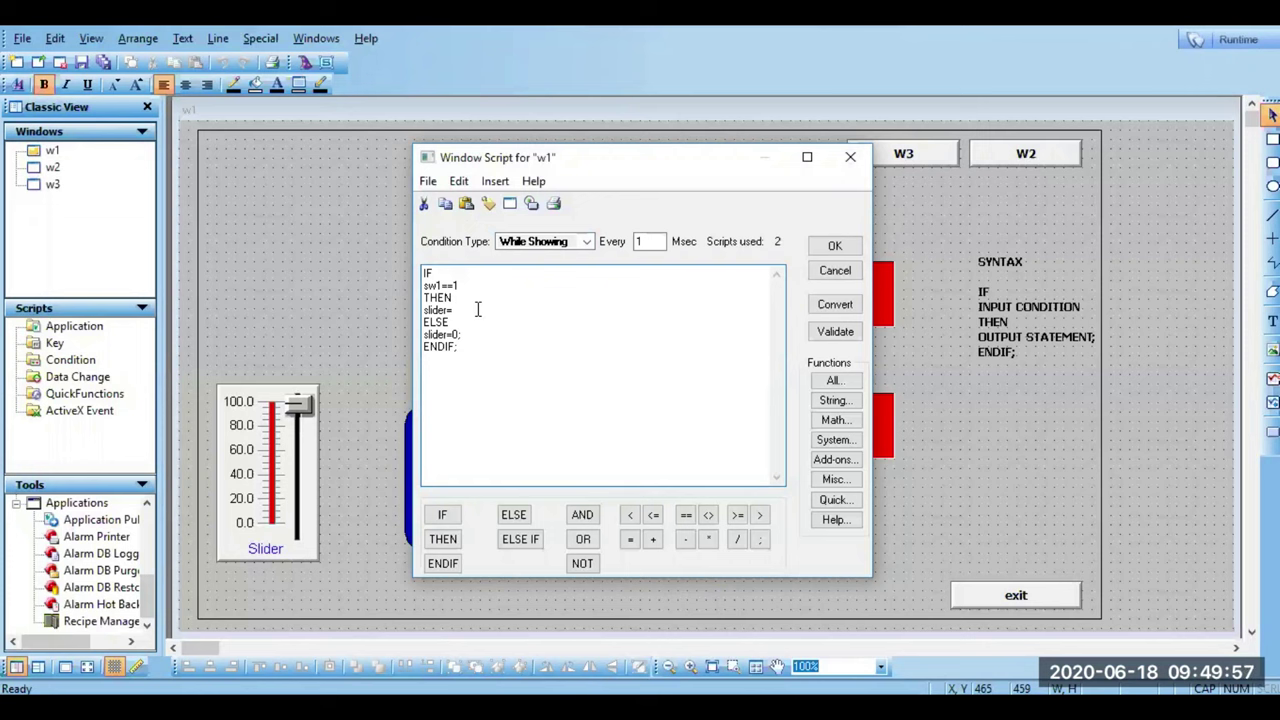
double_click(478, 310)
double_click(565, 243)
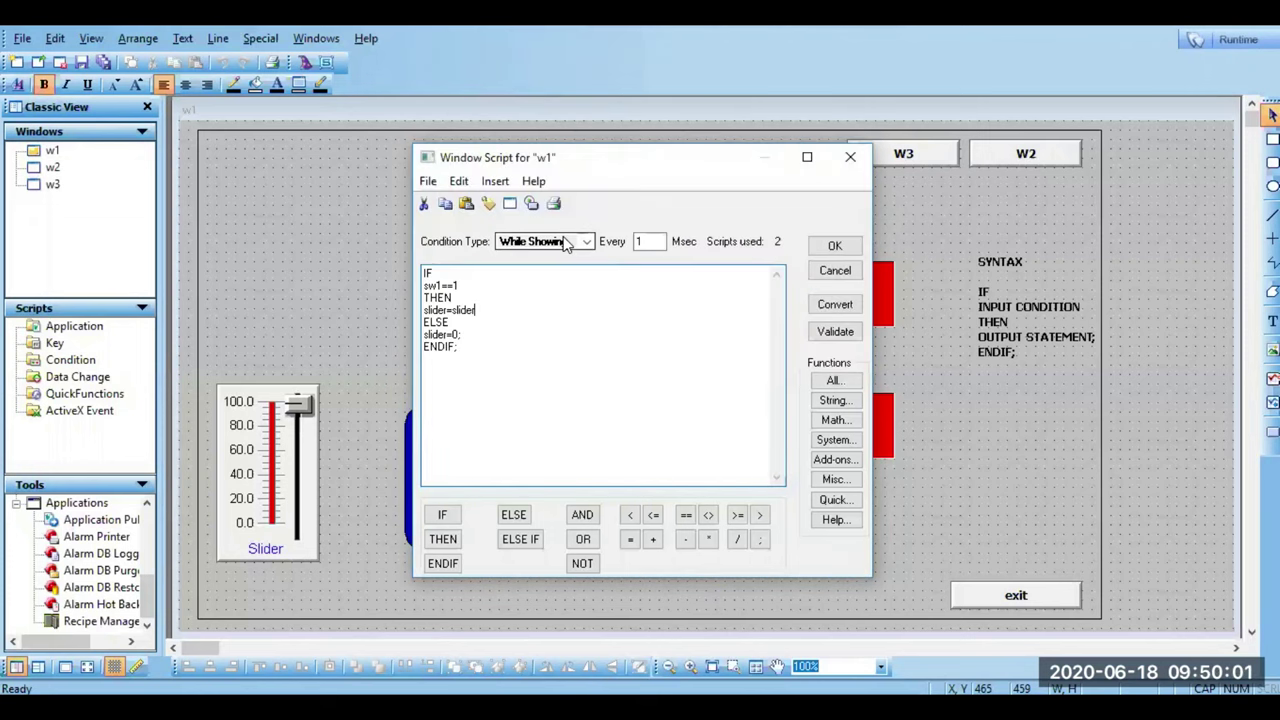
type("+1")
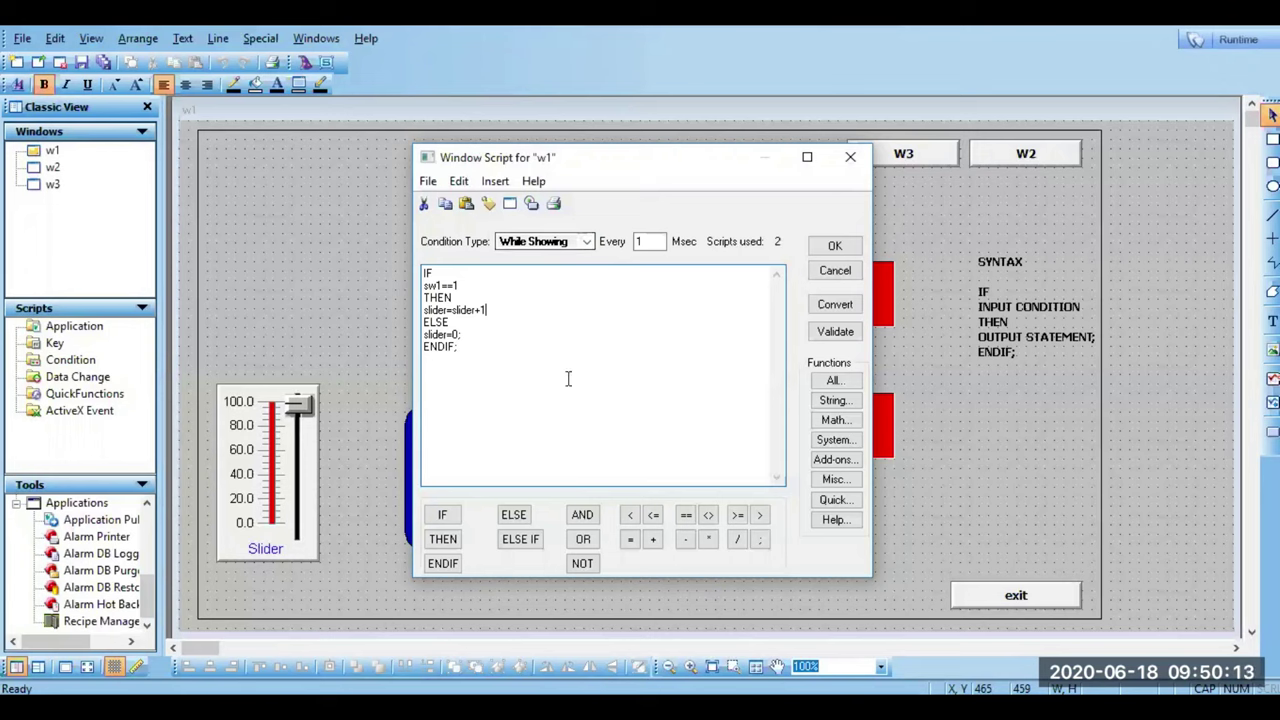
type(";")
left_click(846, 333)
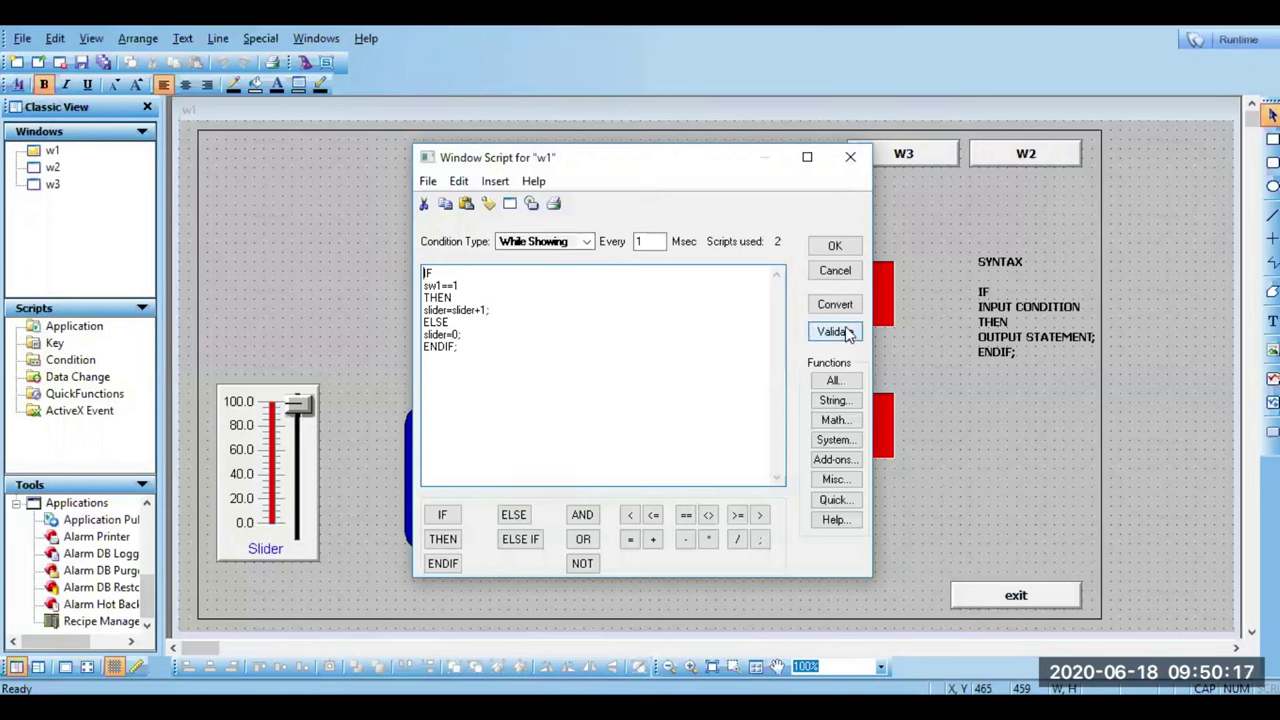
left_click(835, 247)
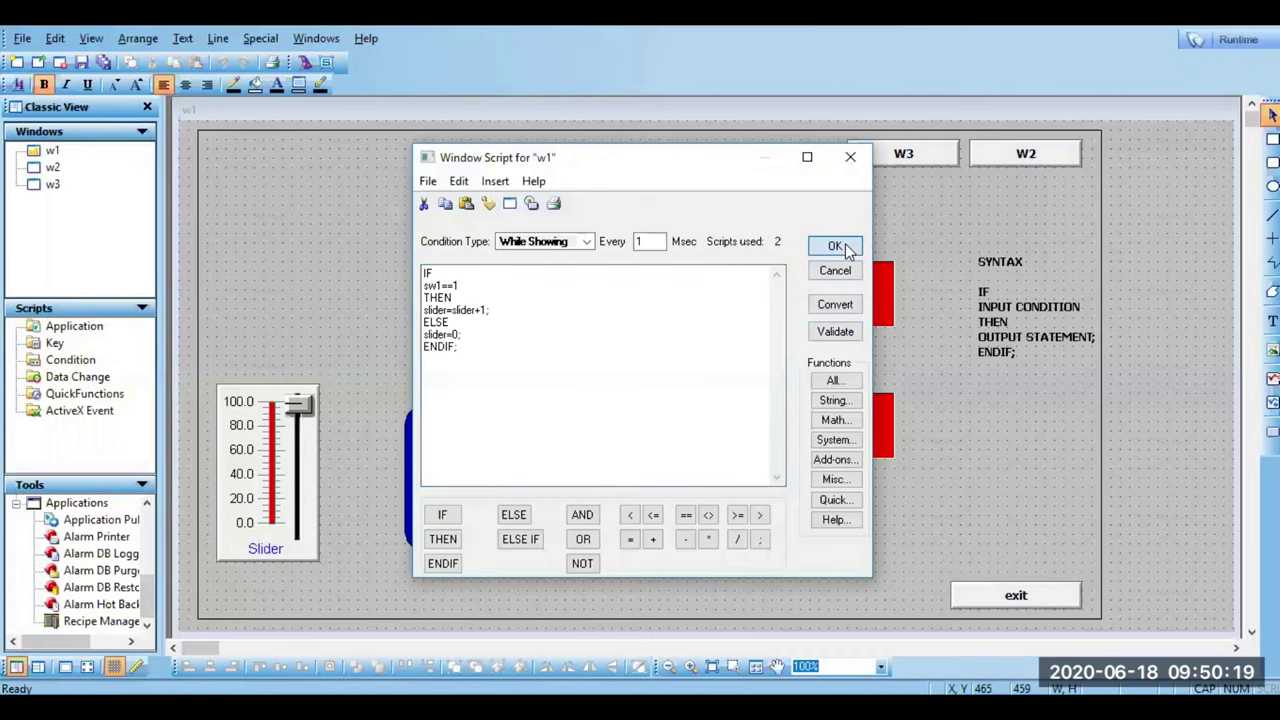
Step: Run window w1, turn the upper switch on and off to test the gradual tank filling, and return to development
left_click(1230, 38)
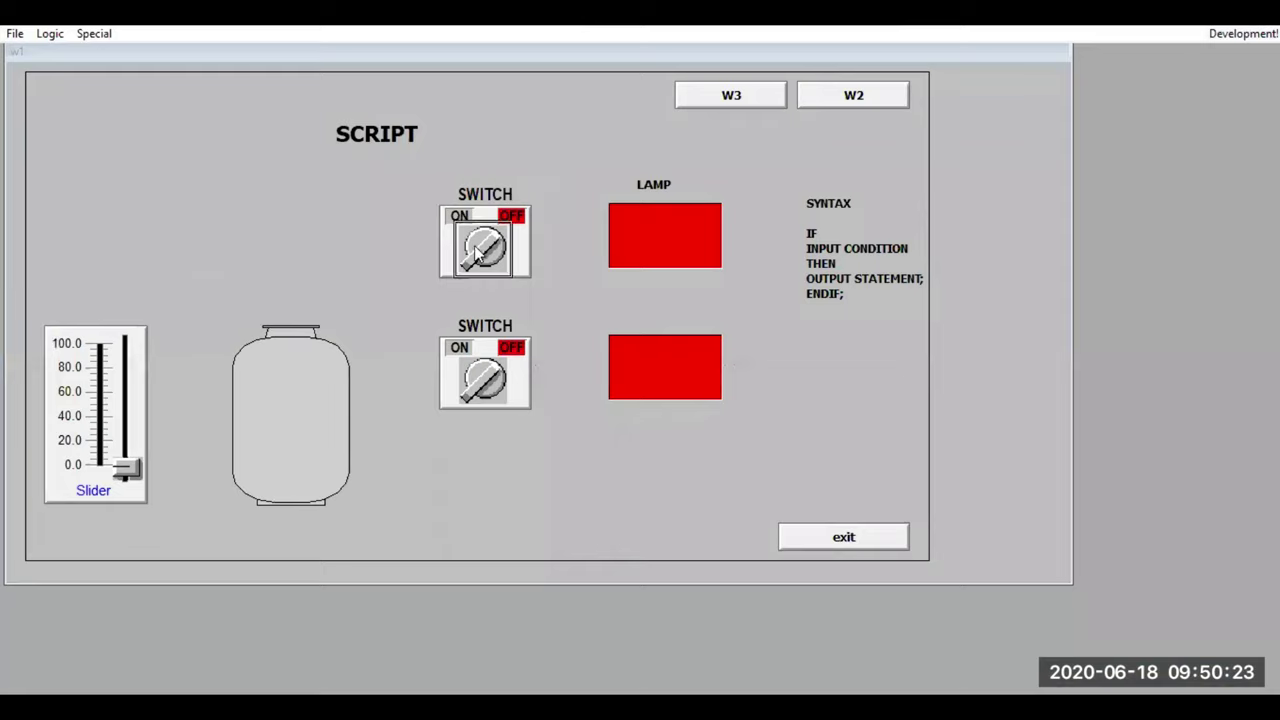
left_click(480, 250)
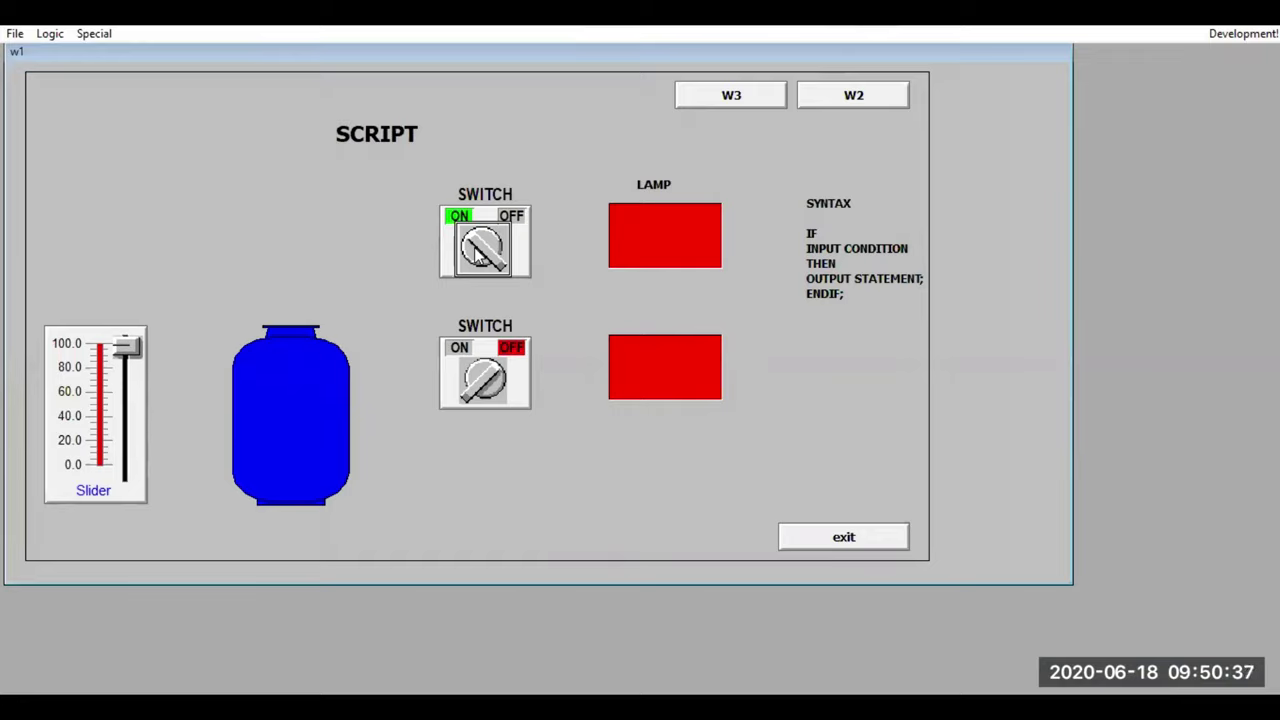
left_click(478, 256)
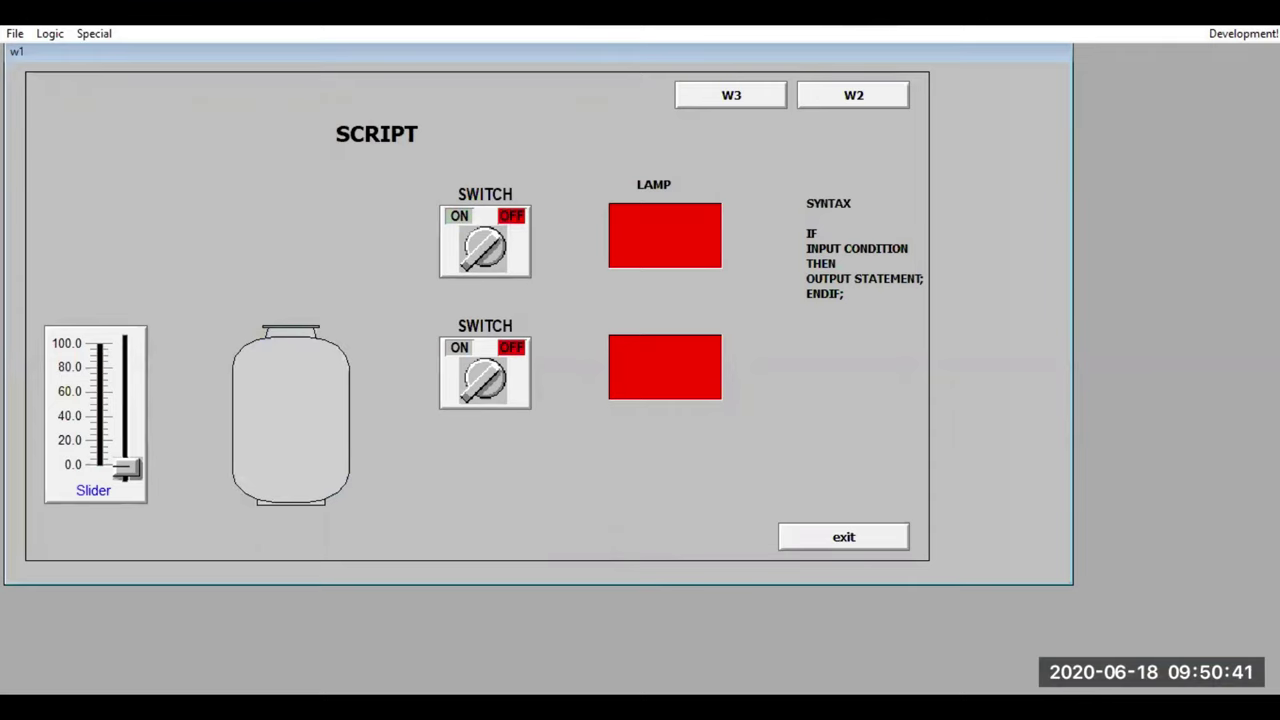
left_click(1245, 34)
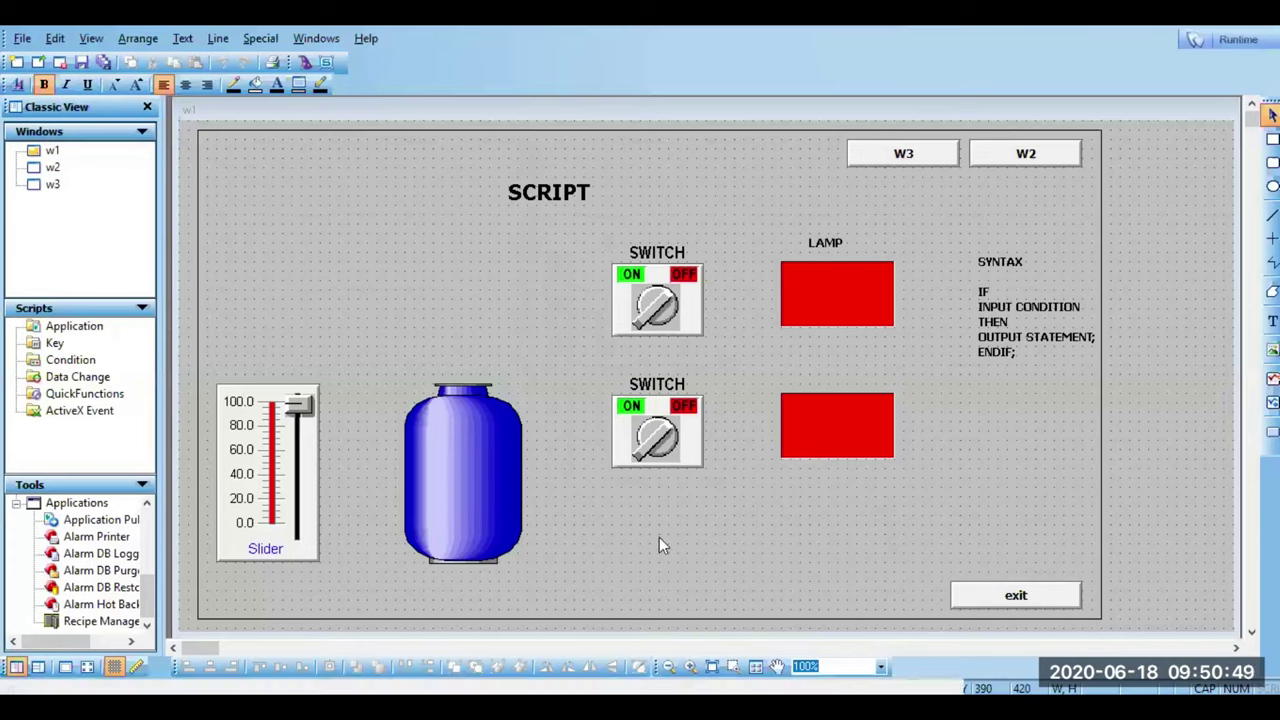
Step: Add a text object reading ### beside the base of the tank in w1
left_click(1271, 321)
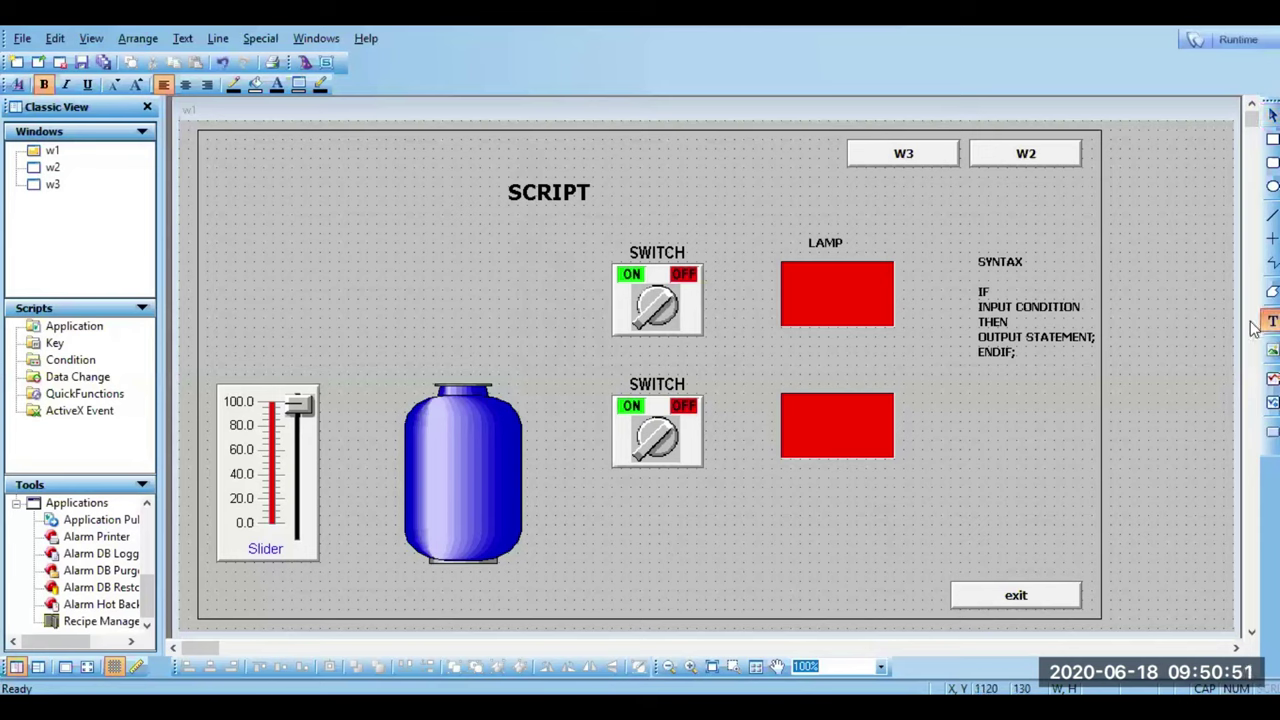
left_click(537, 534)
type("###")
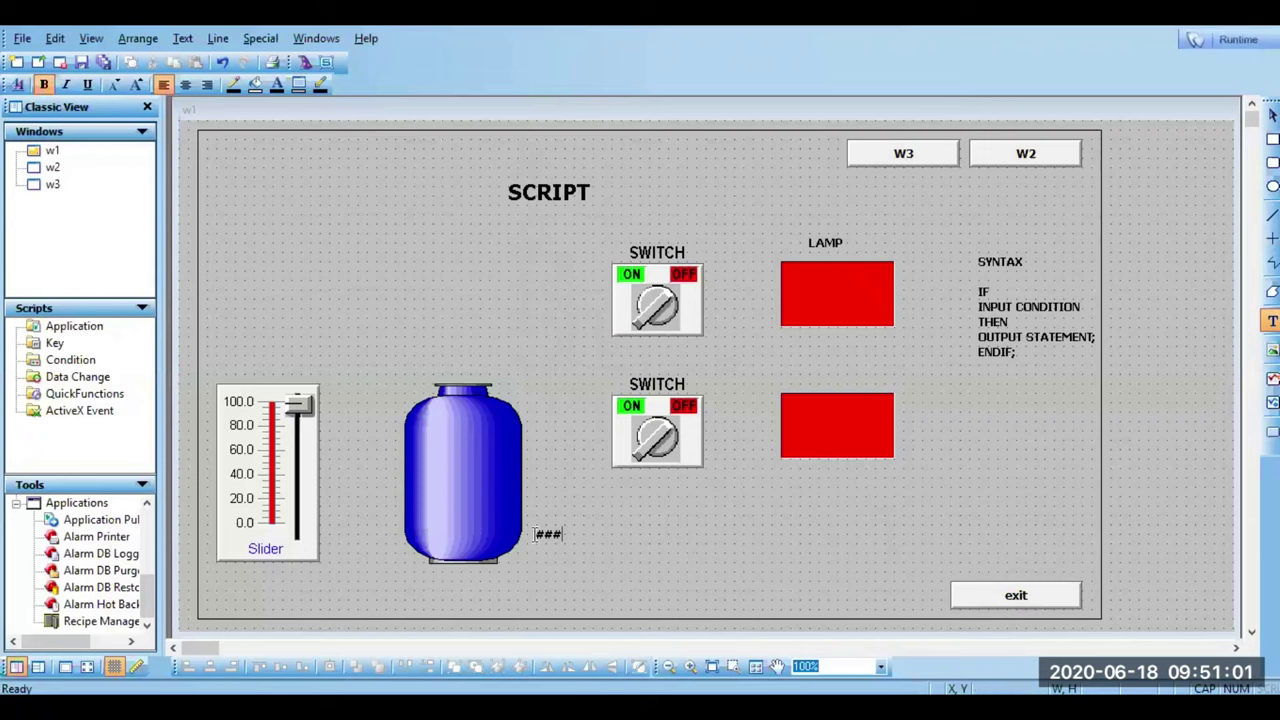
Step: Give the ### text an analog value display linked to the slider tag
left_click(549, 535)
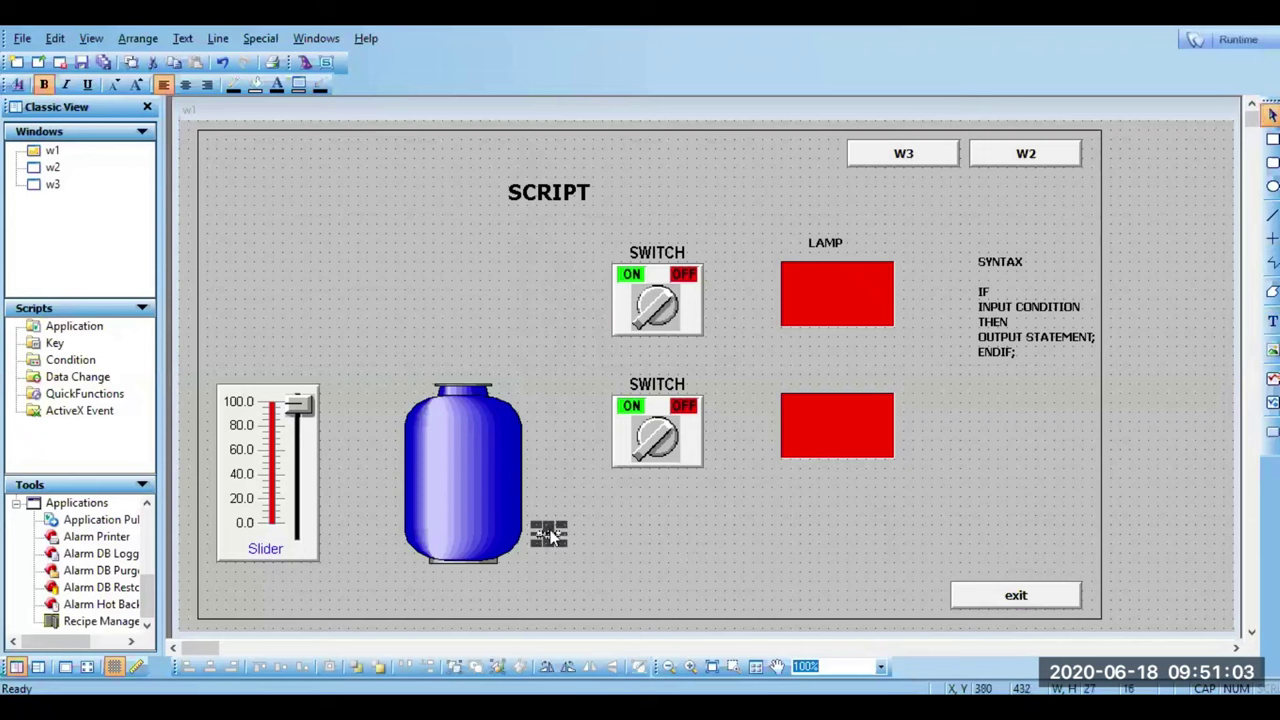
double_click(549, 535)
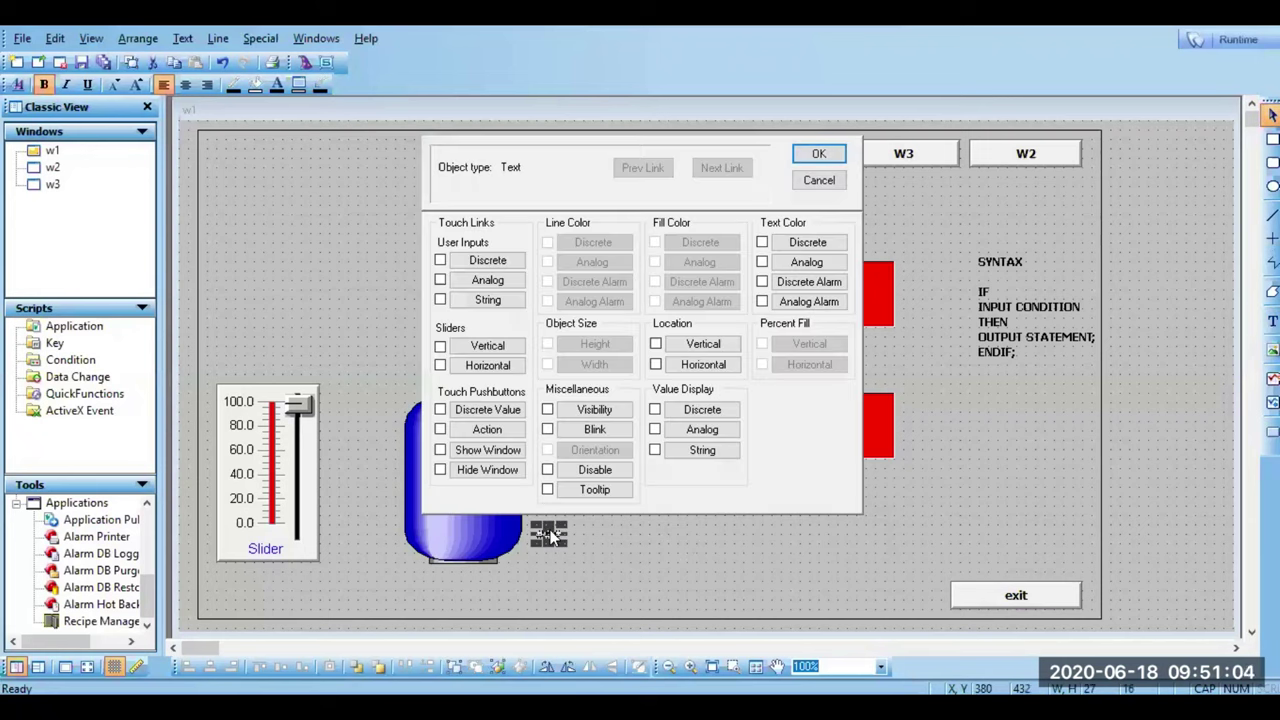
left_click(701, 430)
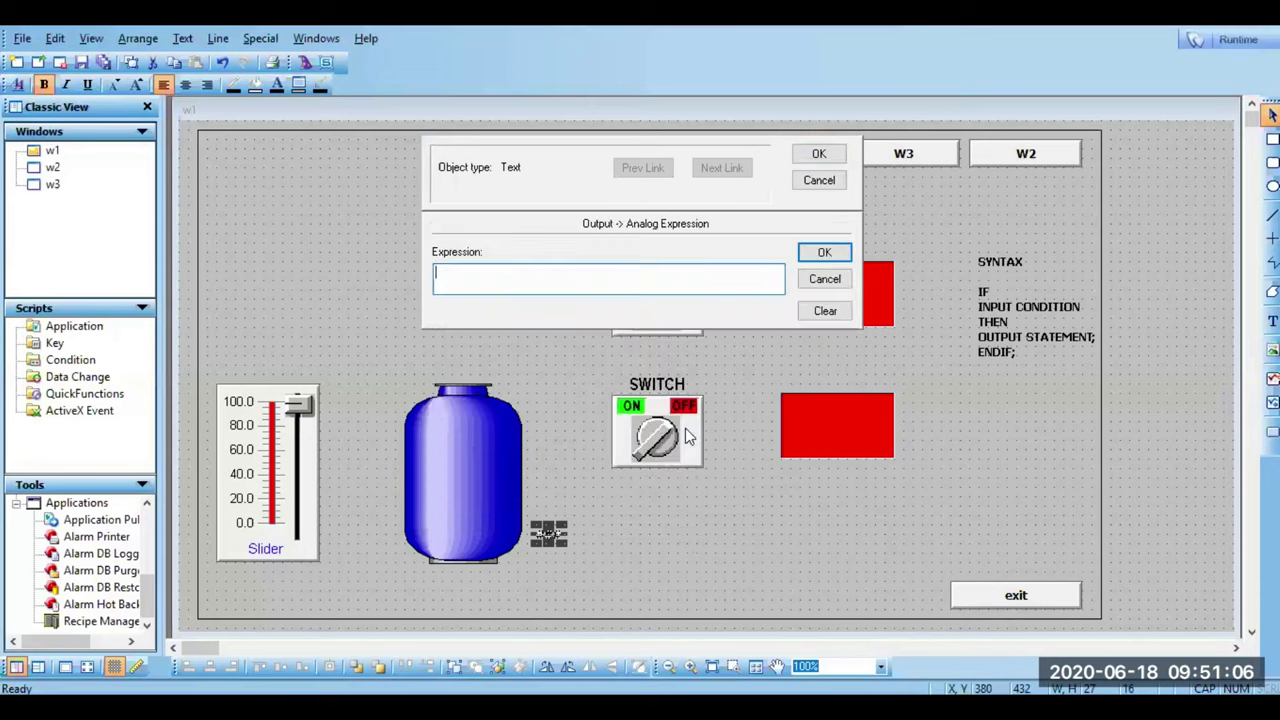
double_click(574, 268)
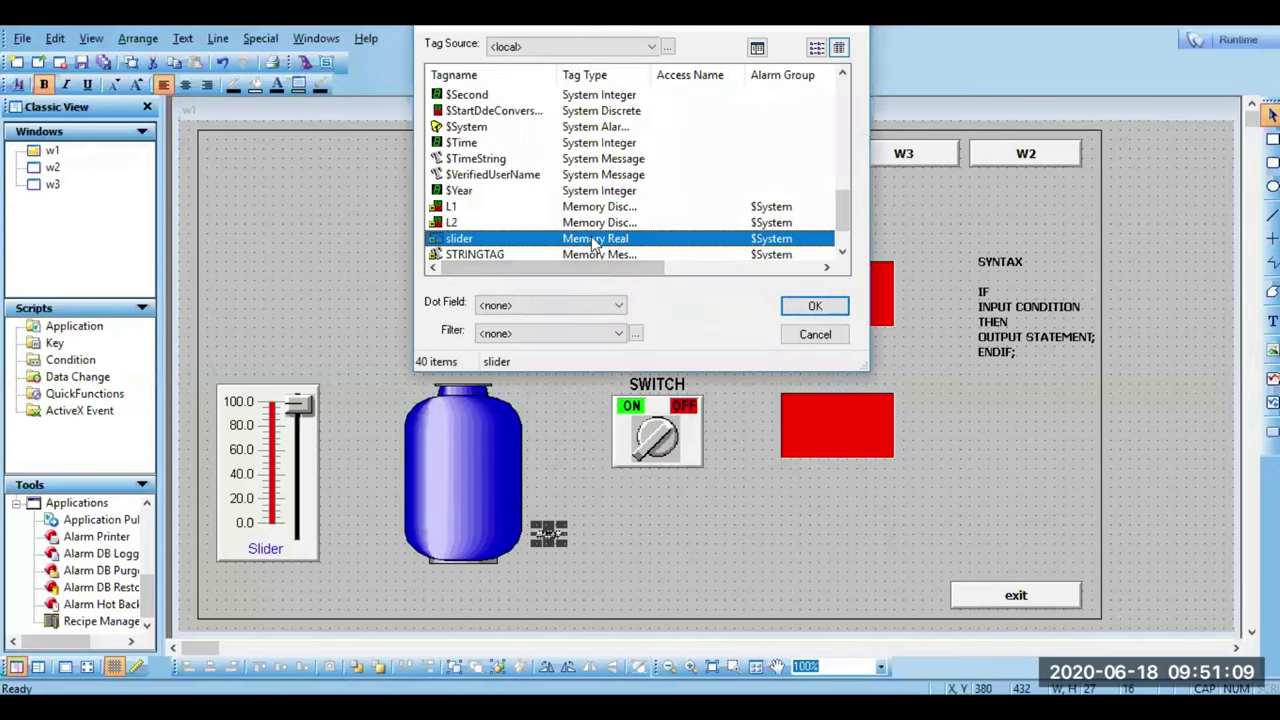
double_click(594, 240)
left_click(823, 251)
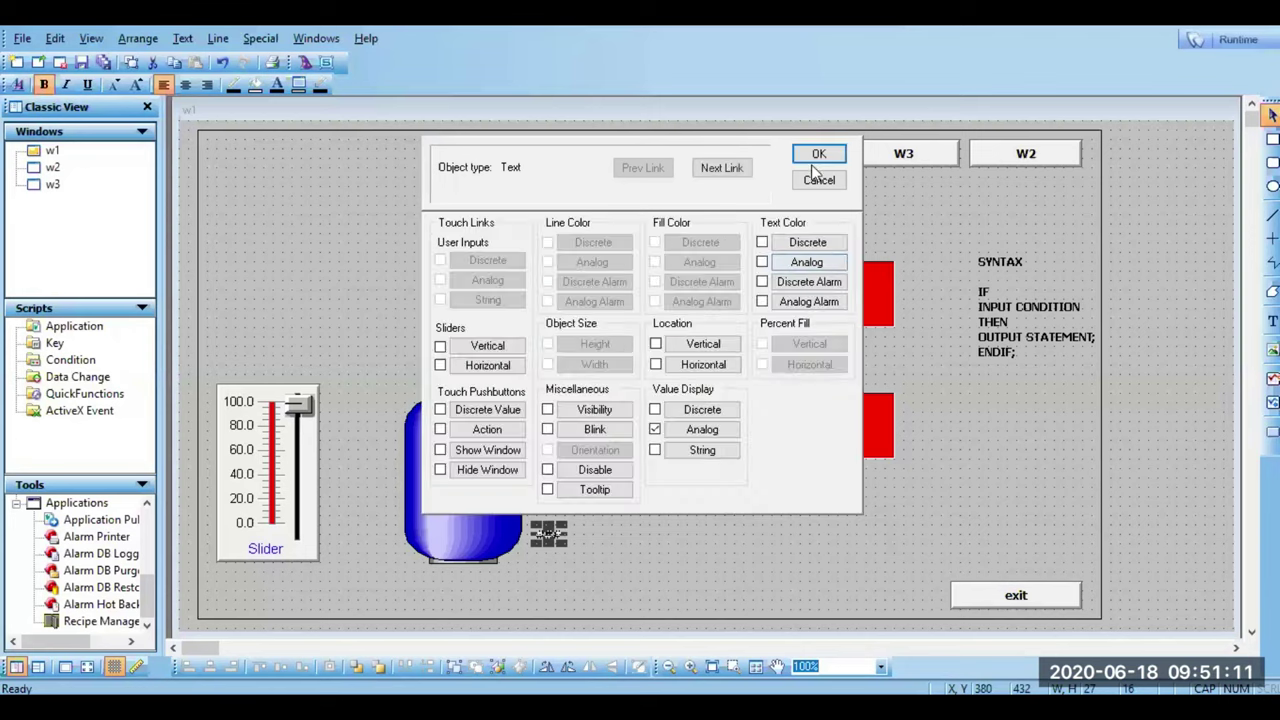
left_click(817, 155)
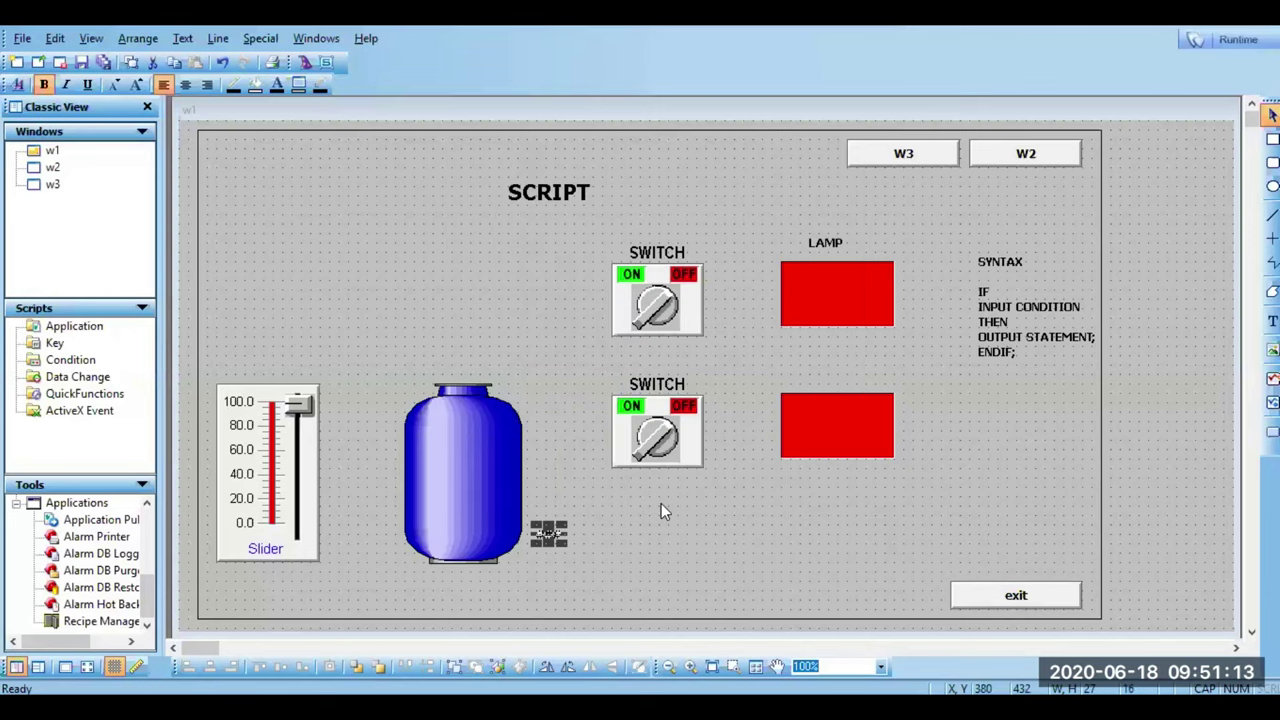
Step: Enlarge the ### text and place it just above the tank
left_click(548, 534)
mouse_move(484, 358)
left_mouse_down()
mouse_move(462, 364)
mouse_move(497, 375)
left_mouse_up()
left_click(621, 535)
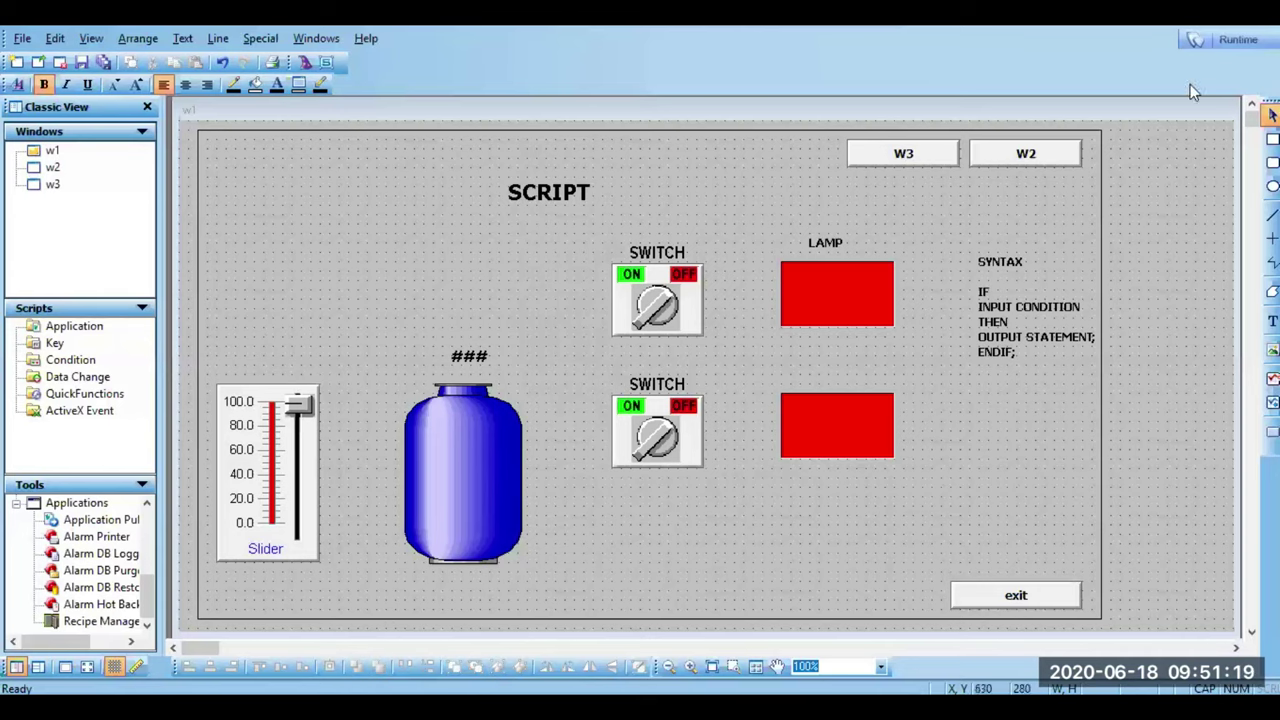
Step: Run window w1, toggle the upper switch on and off twice to watch the tank's value display, and return to development
left_click(1238, 40)
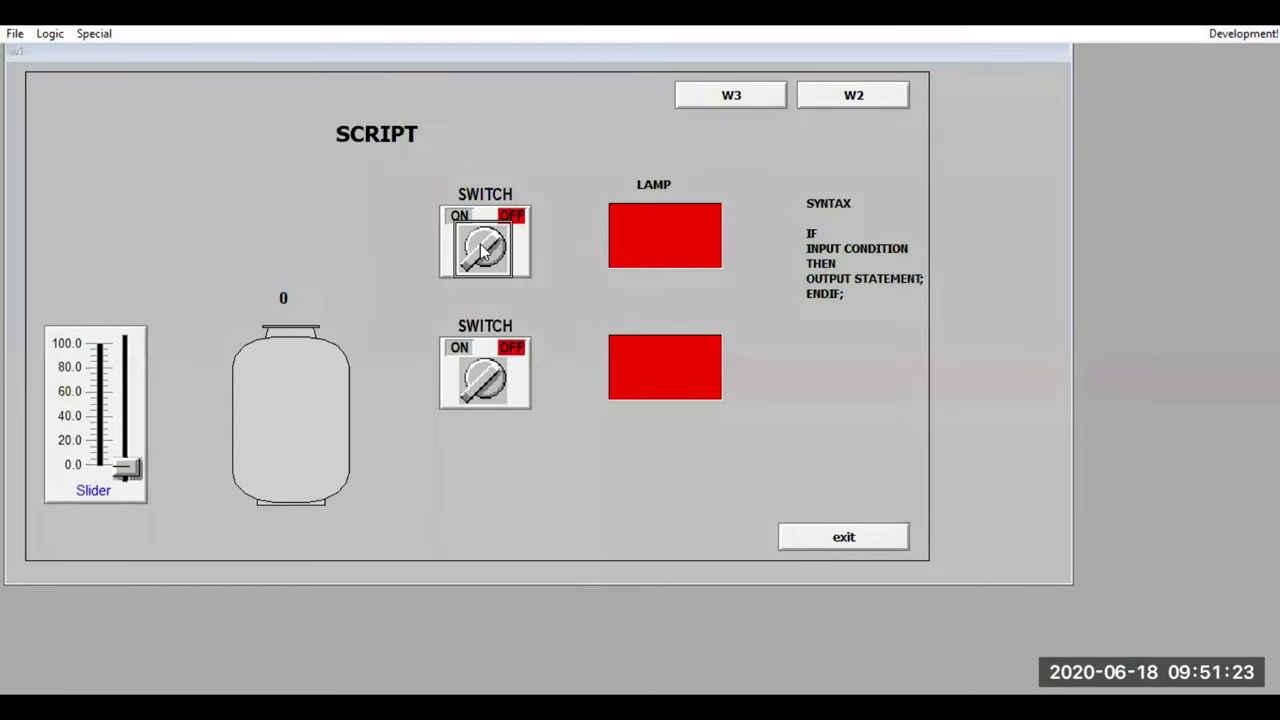
left_click(483, 250)
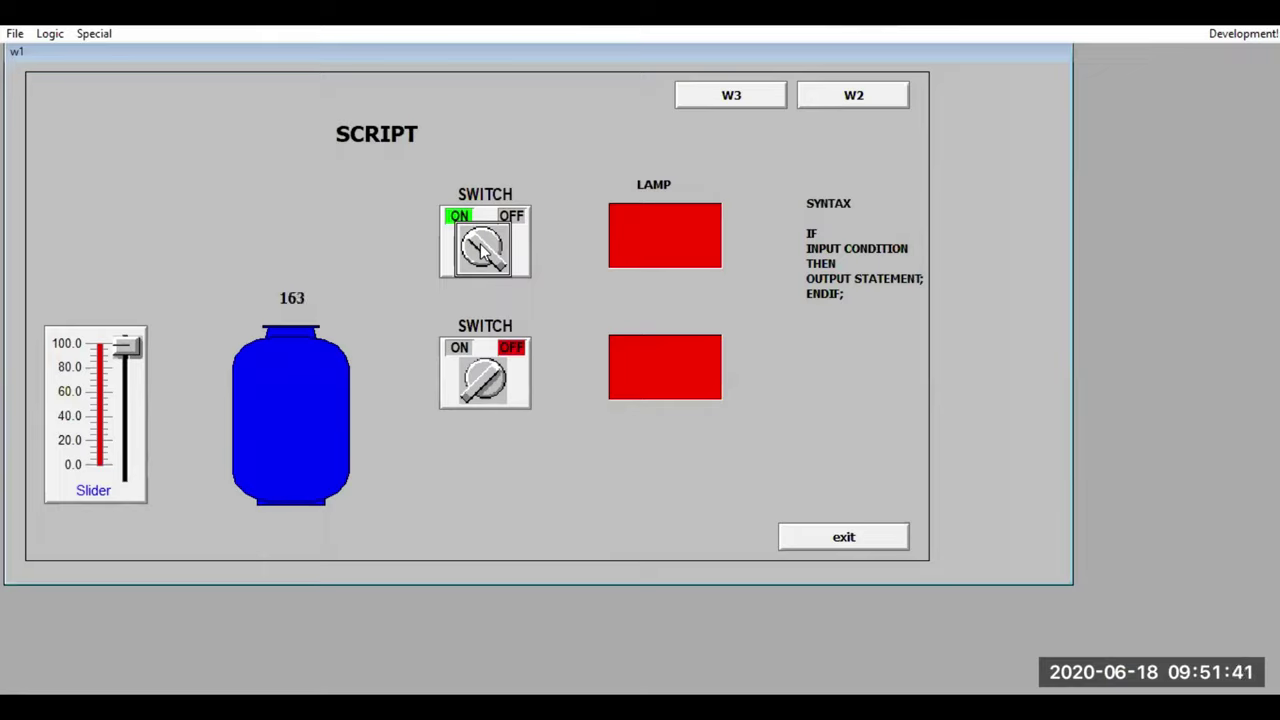
left_click(483, 250)
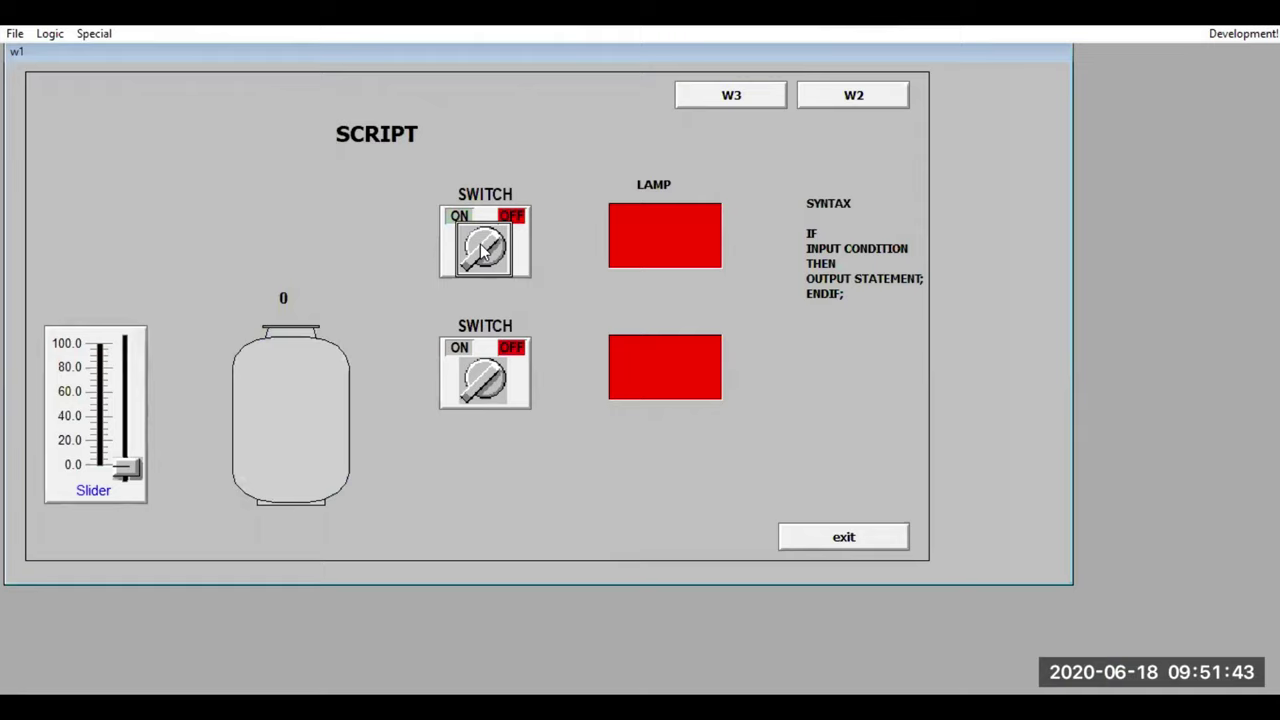
left_click(483, 250)
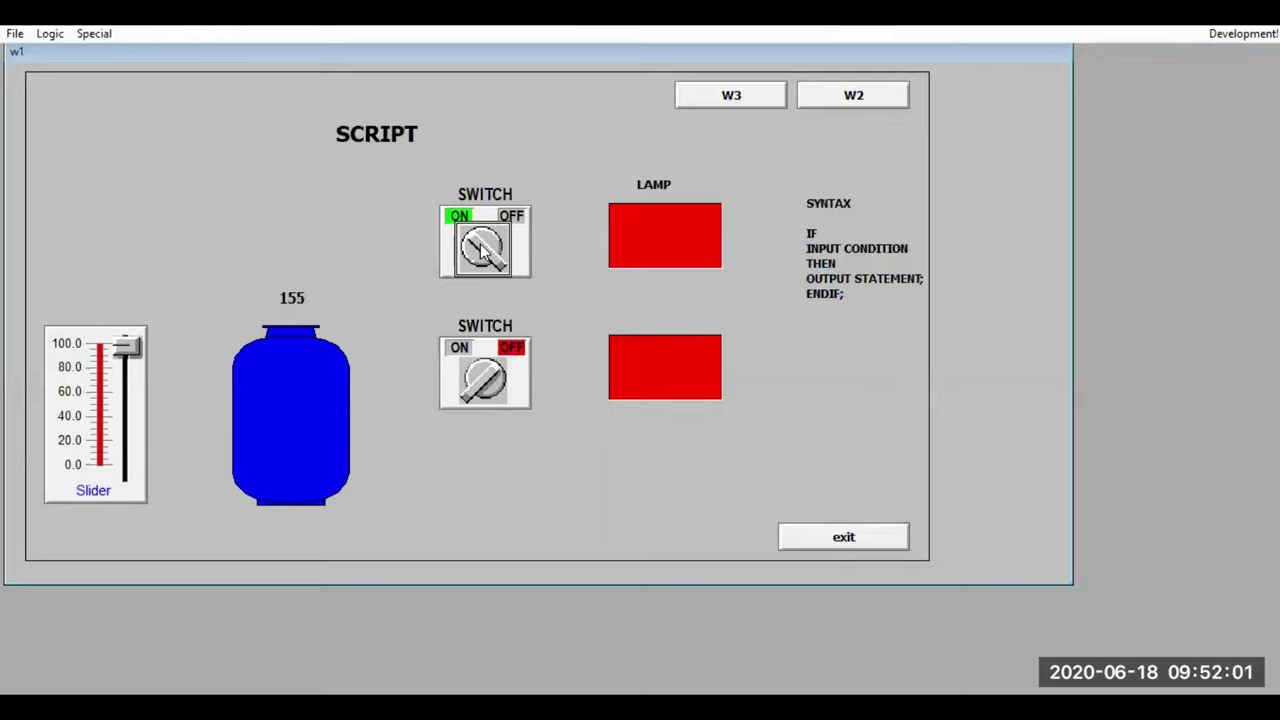
left_click(483, 252)
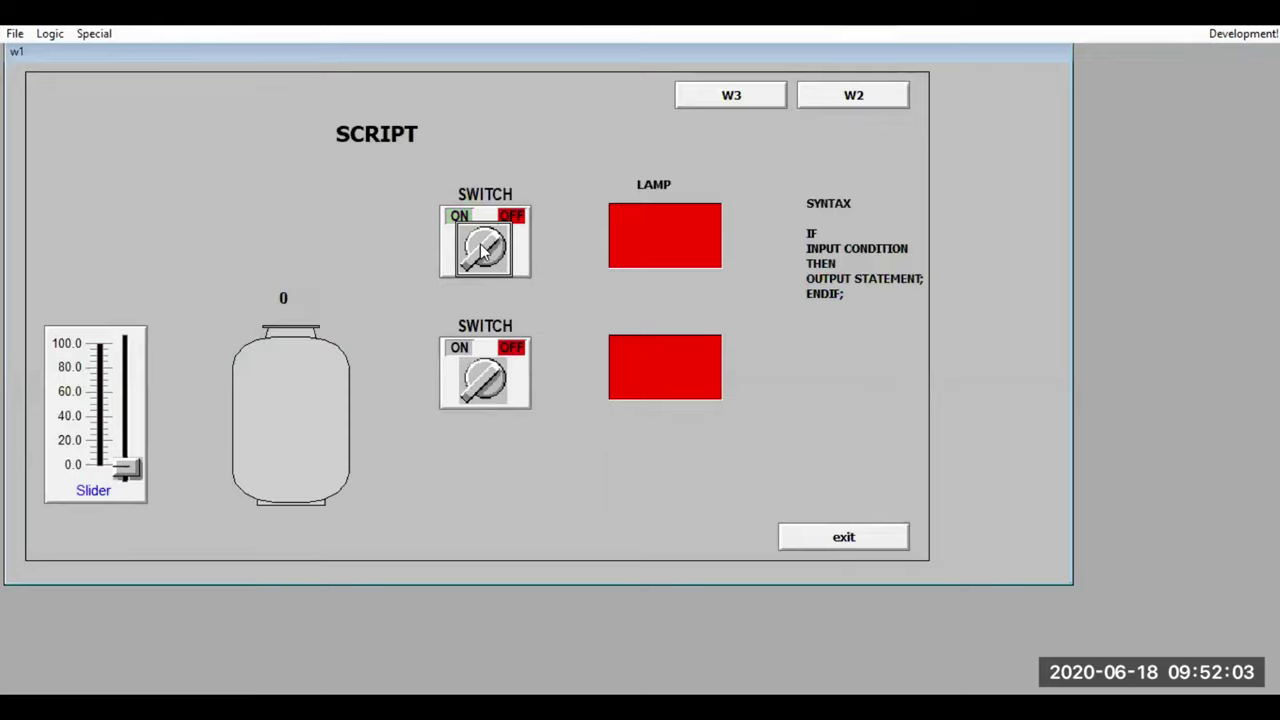
left_click(1248, 36)
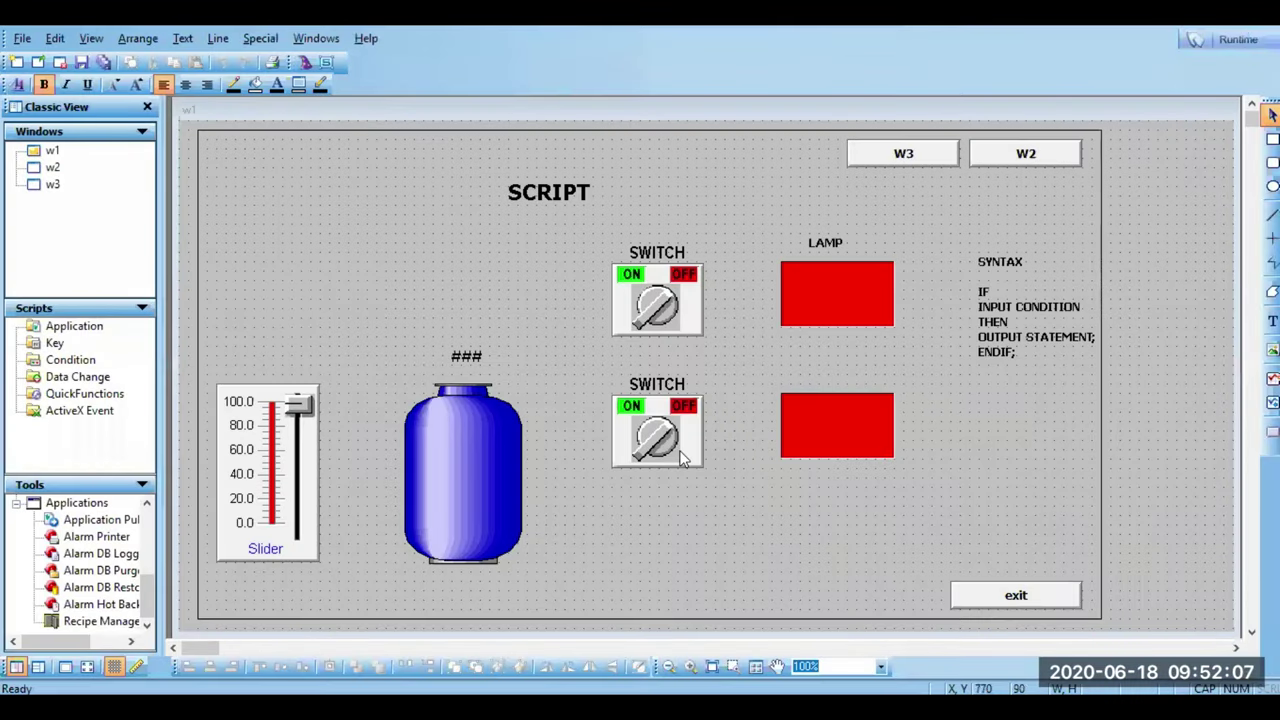
Step: Remove the ELSE branch with slider=0; from the While Showing script of window w1
right_click(583, 565)
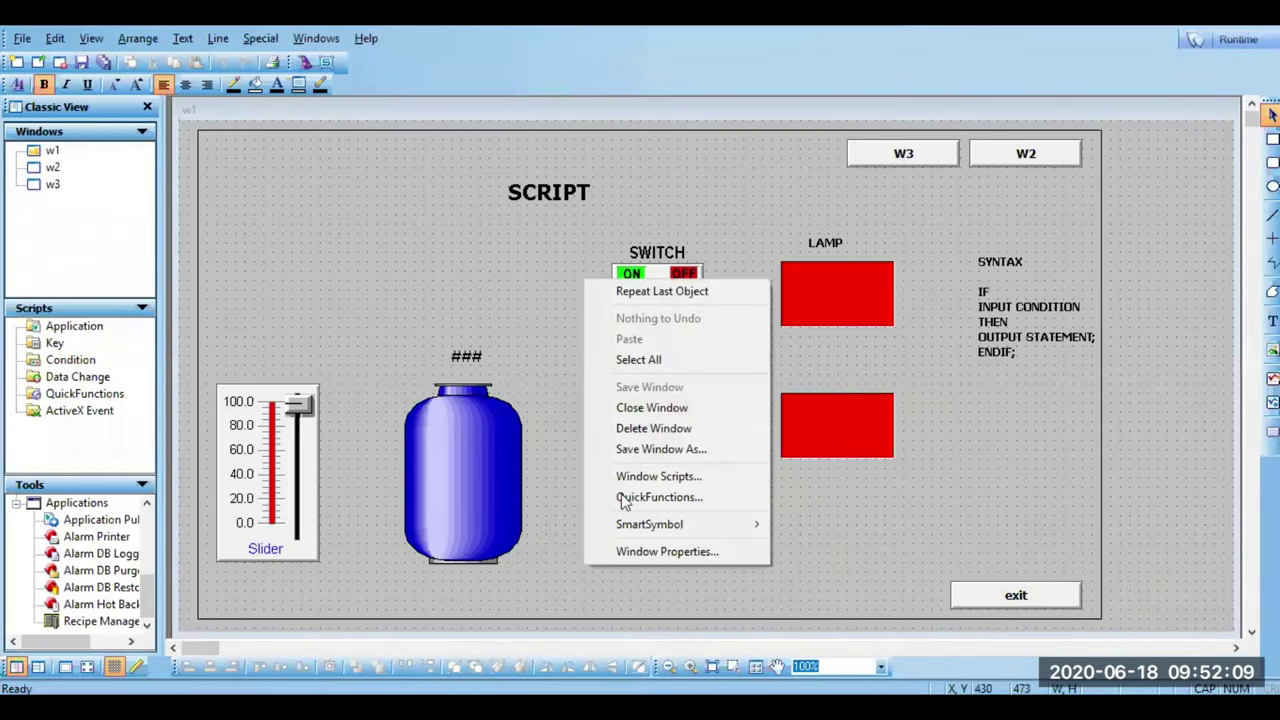
left_click(656, 472)
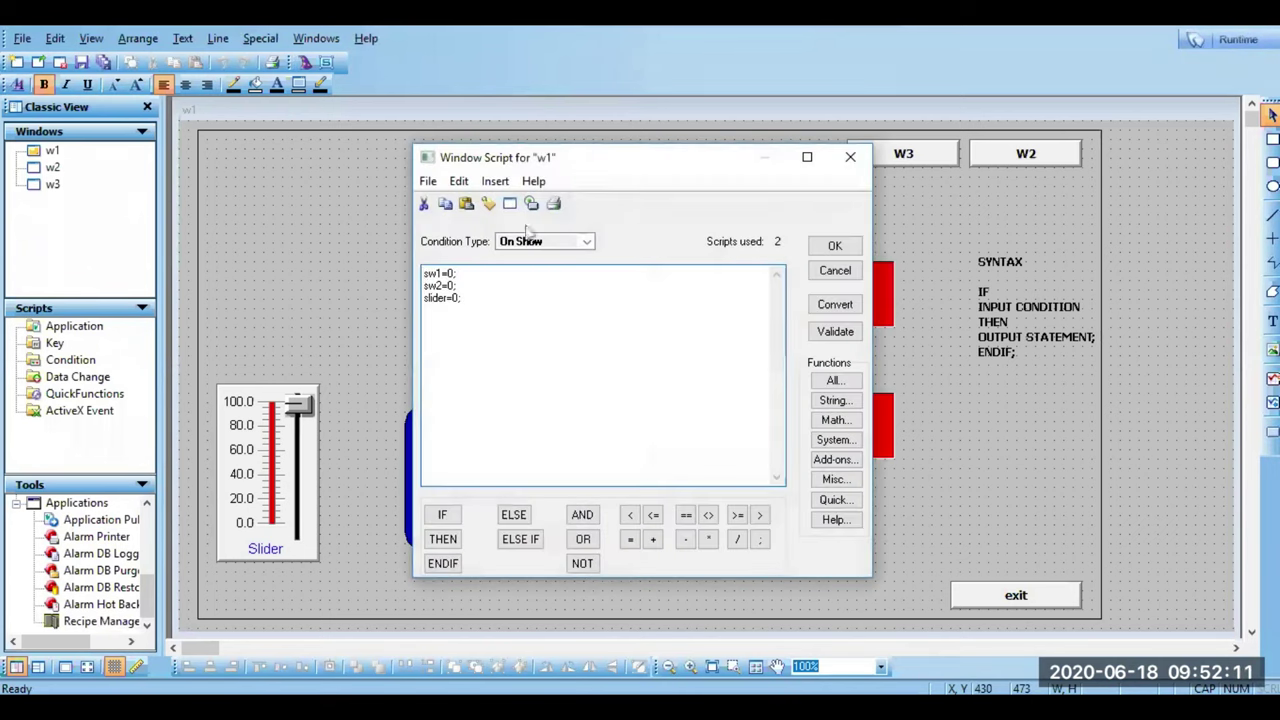
left_click(583, 241)
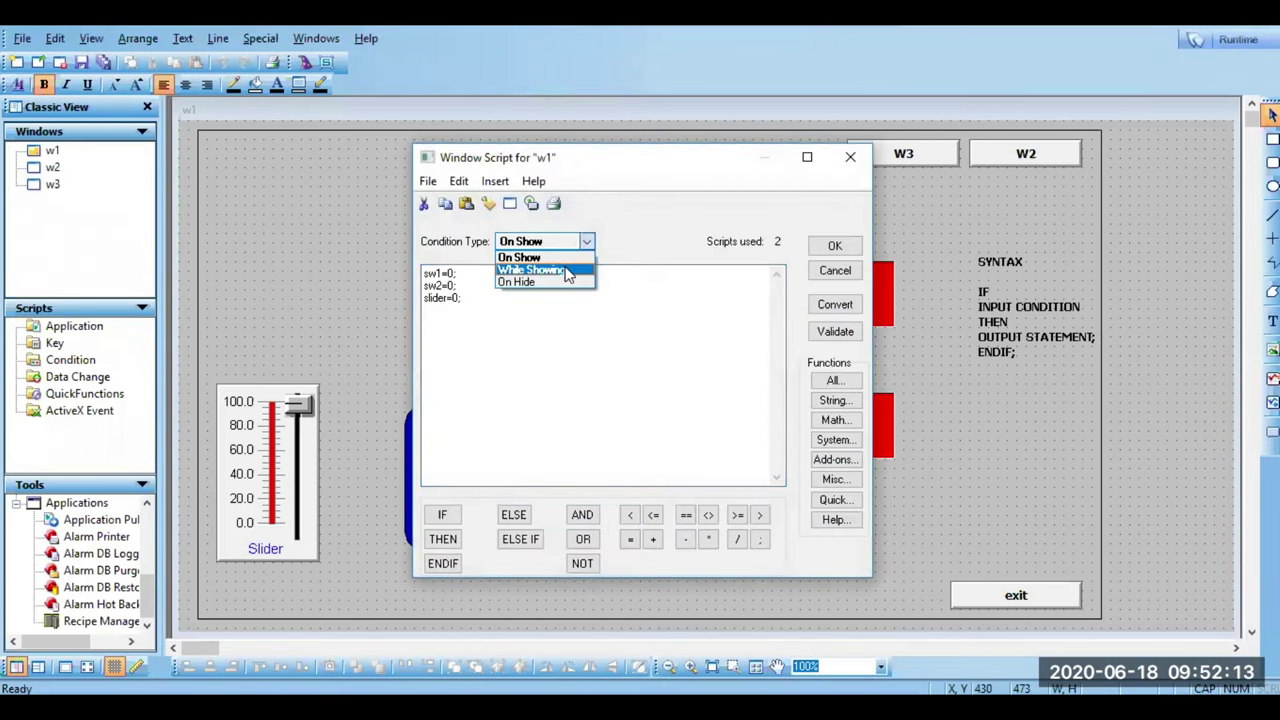
left_click(567, 270)
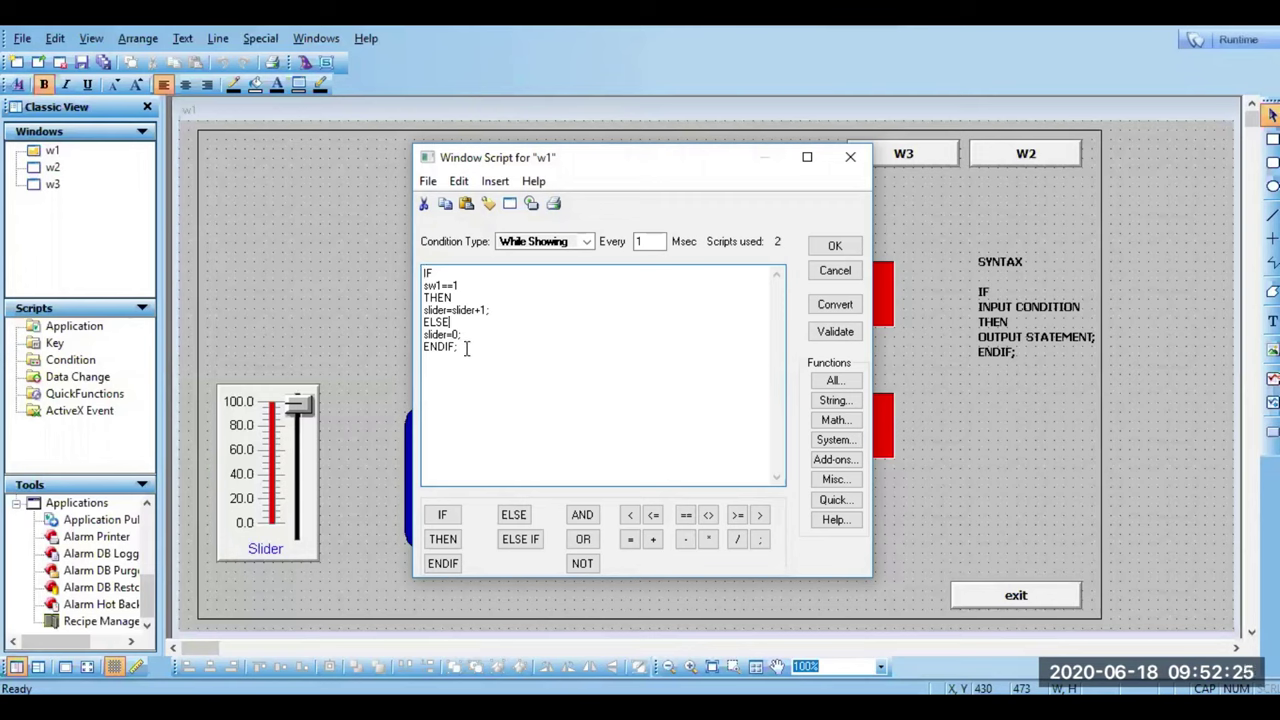
left_click_drag(465, 334, 418, 326)
key("BackSpace")
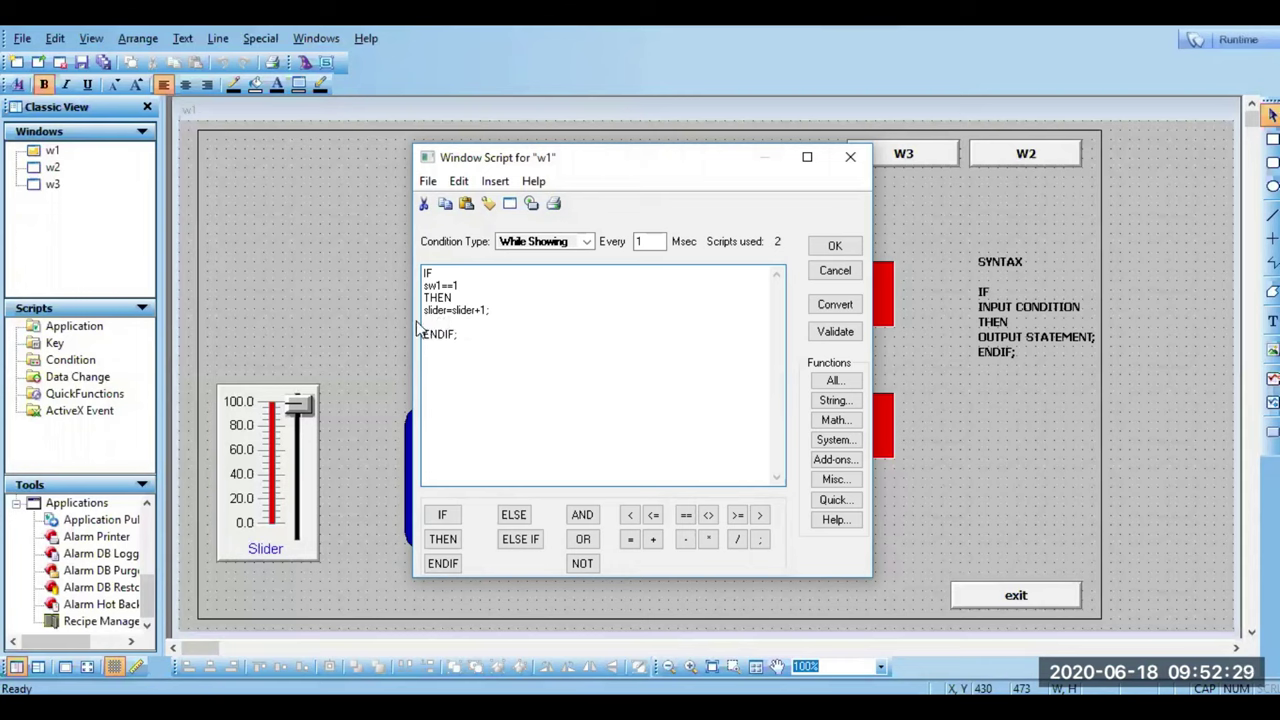
key("BackSpace")
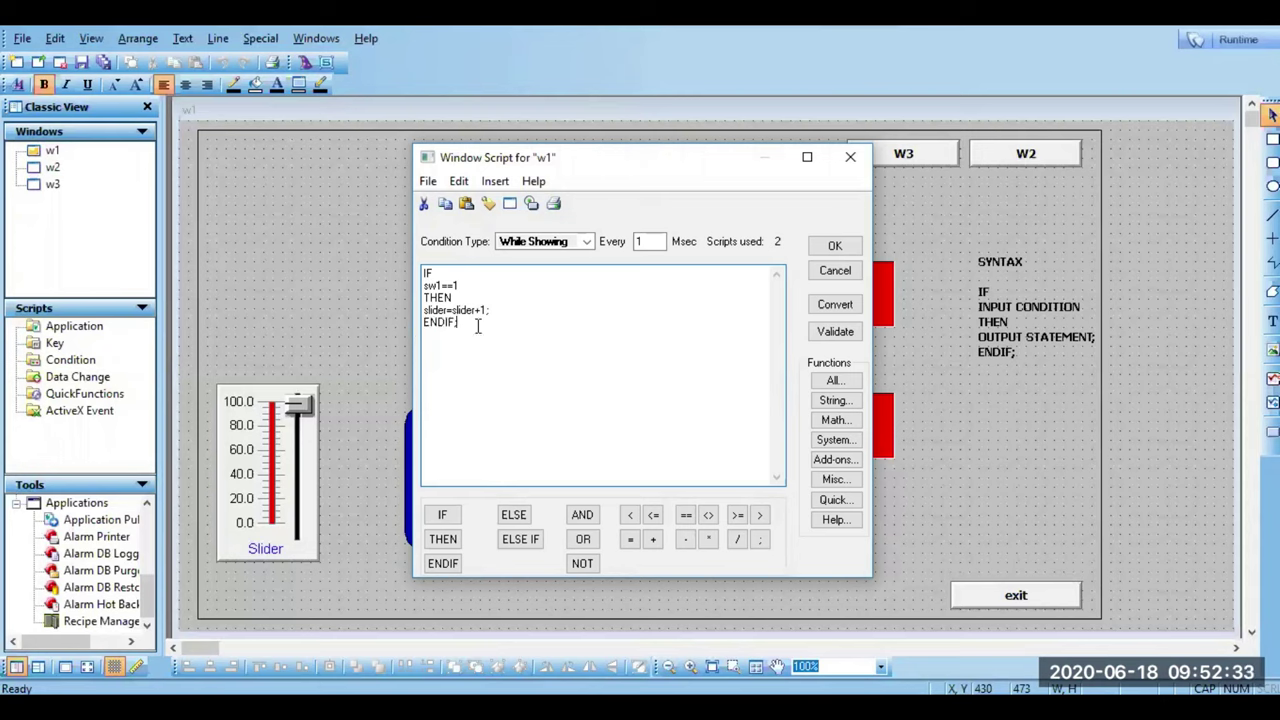
Step: Below the first IF block, start a second one with the condition slider>=100 followed by THEN
key("Return")
double_click(447, 347)
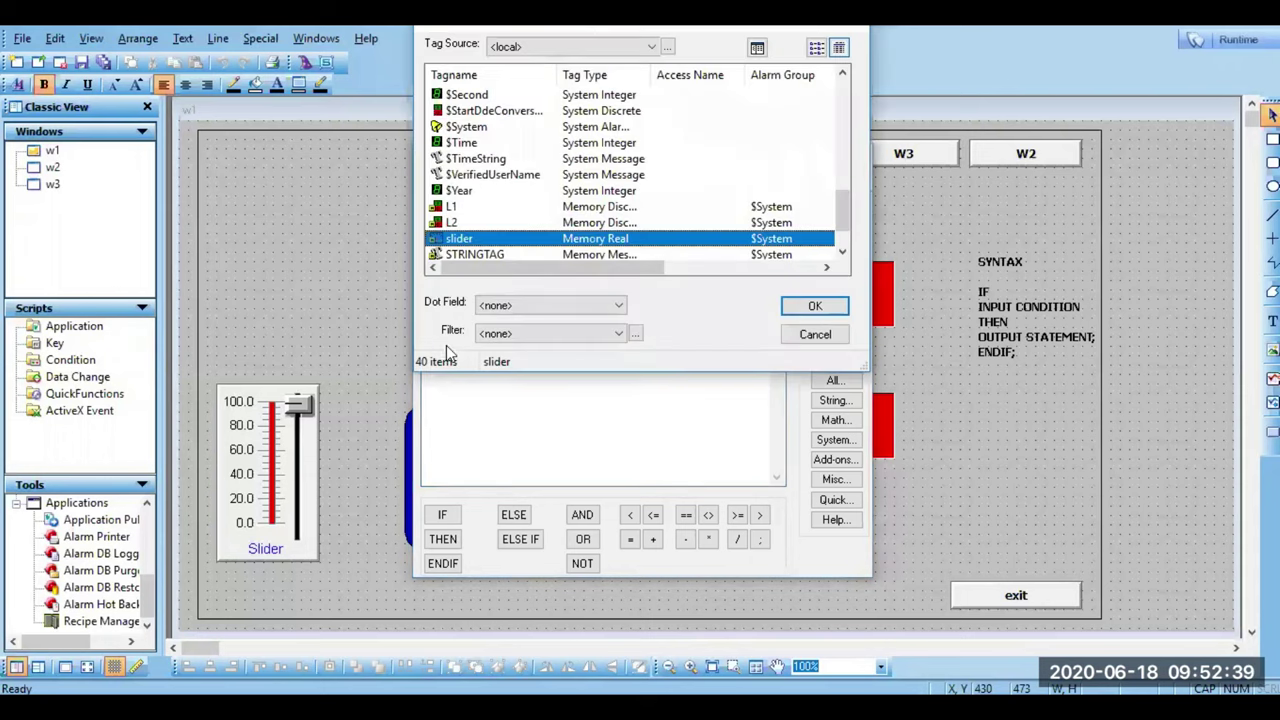
double_click(531, 240)
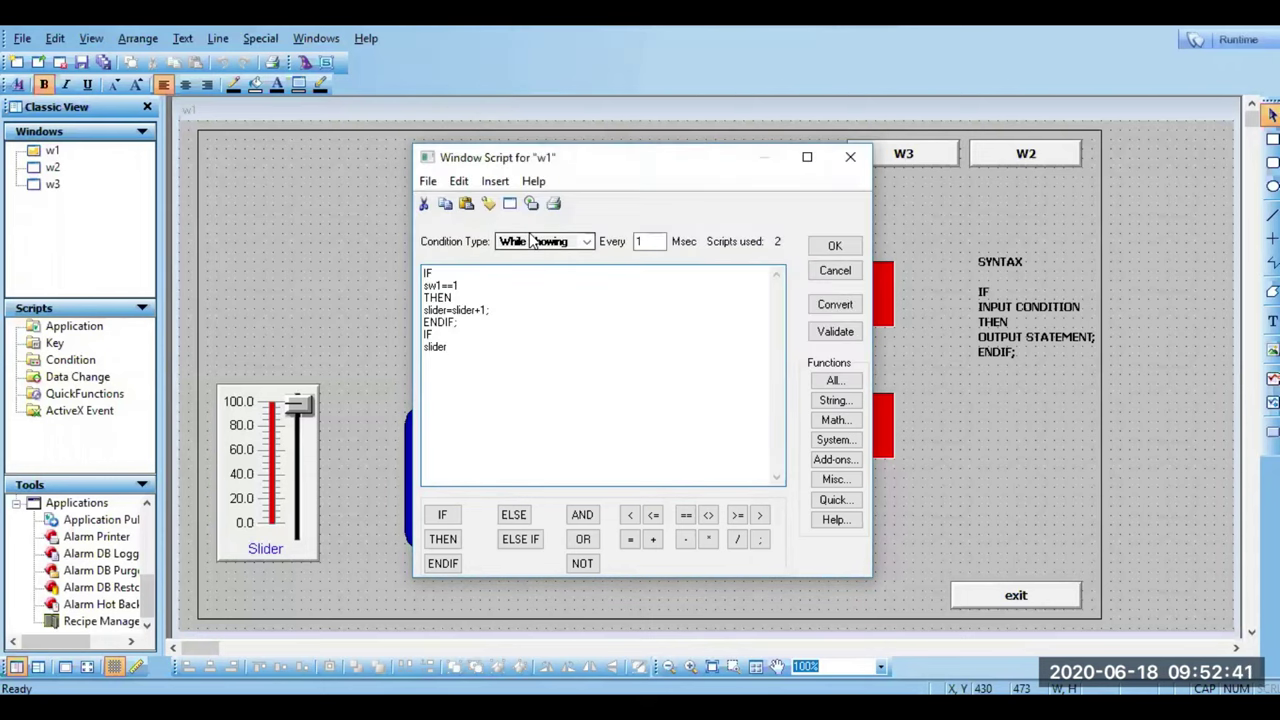
type(">")
key("BackSpace")
type("100")
key("Return")
type("THEN")
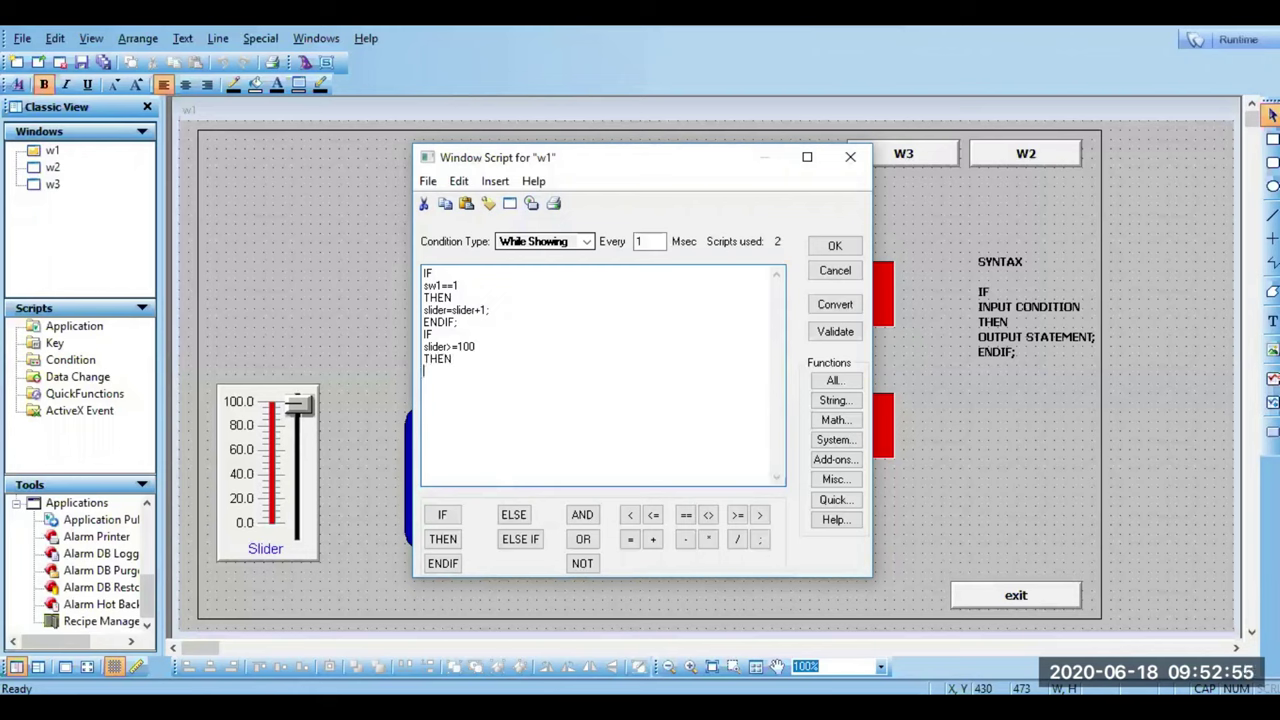
Step: Complete the second IF block with sw1=0; and ENDIF;, validate the script and save it
type("sw")
type("1=0")
type("dif")
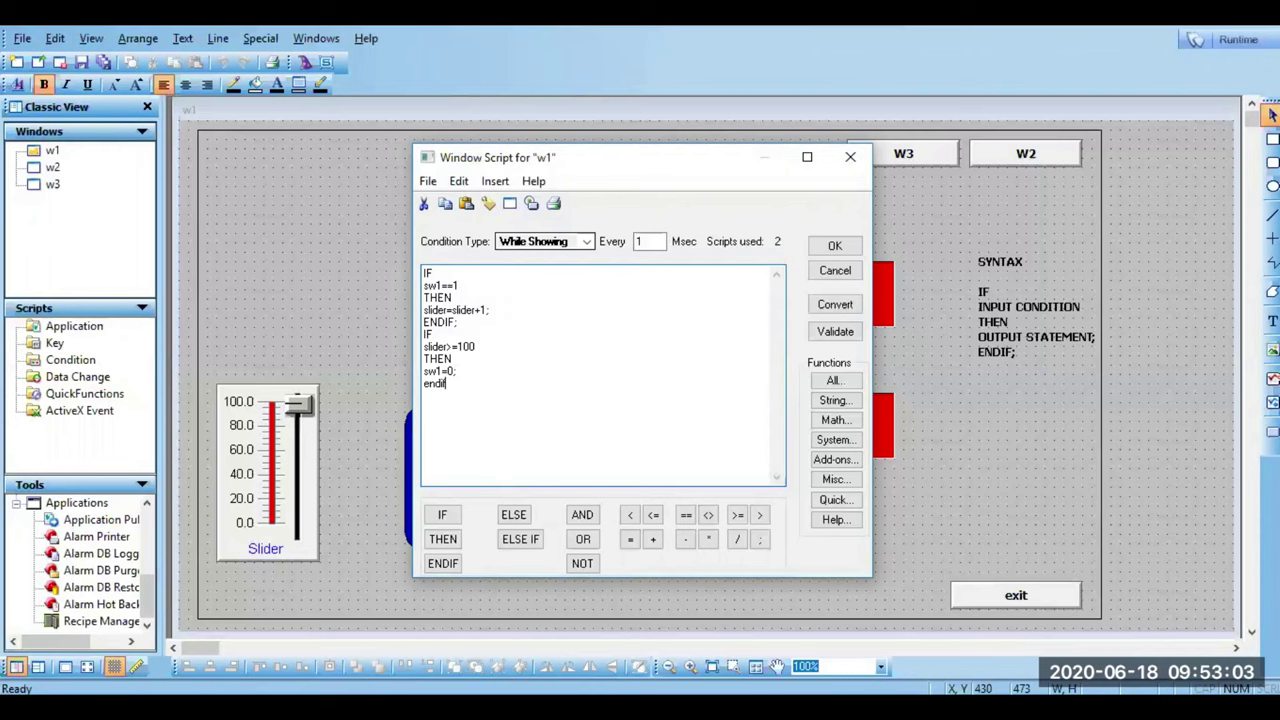
type(";")
left_click(840, 336)
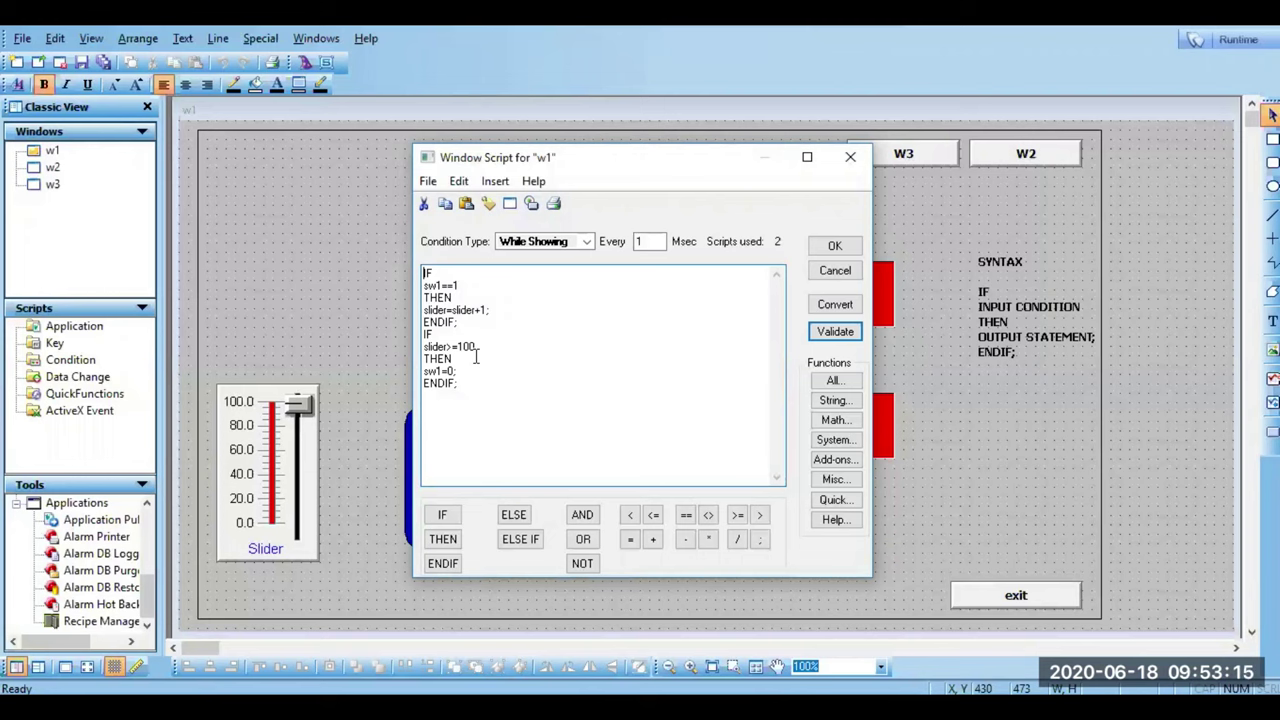
left_click(838, 247)
Step: Run window w1, turn the upper switch on to watch the tank fill and the switch respond, and return to development
left_click(1246, 44)
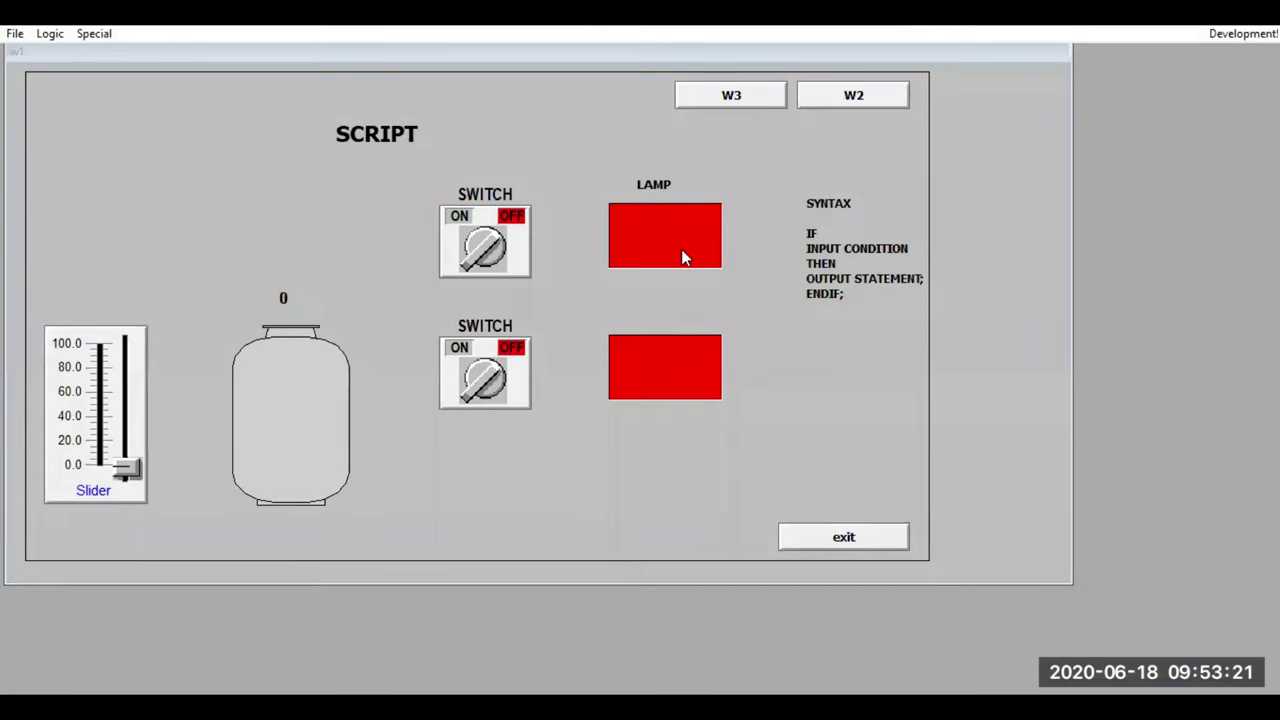
left_click(499, 250)
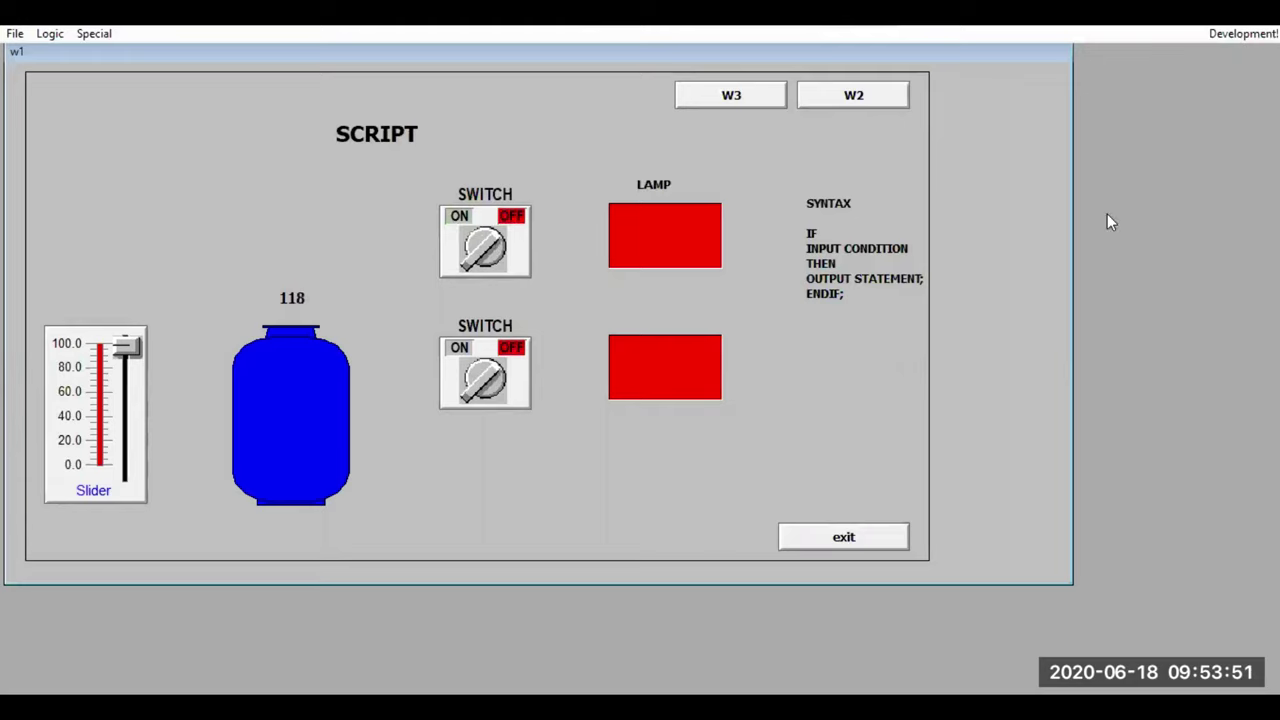
left_click(1245, 35)
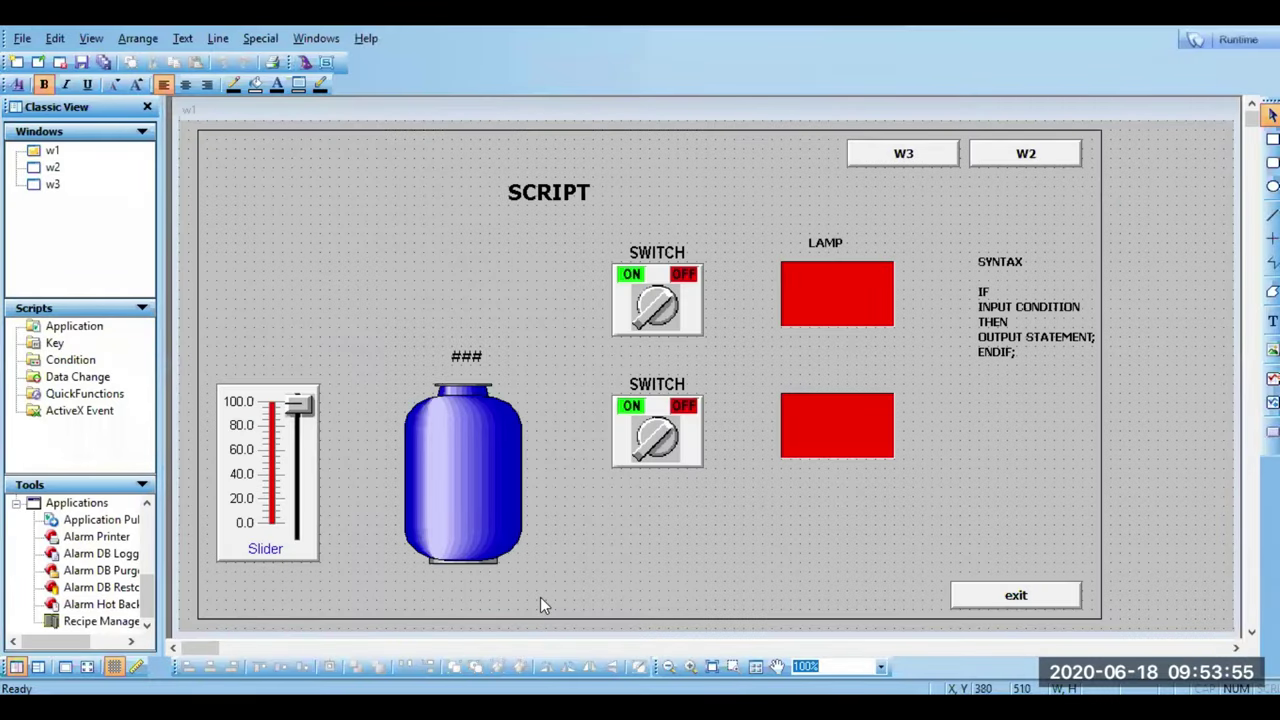
Step: Review the two IF blocks in window w1's While Showing script and close the script editor
right_click(540, 600)
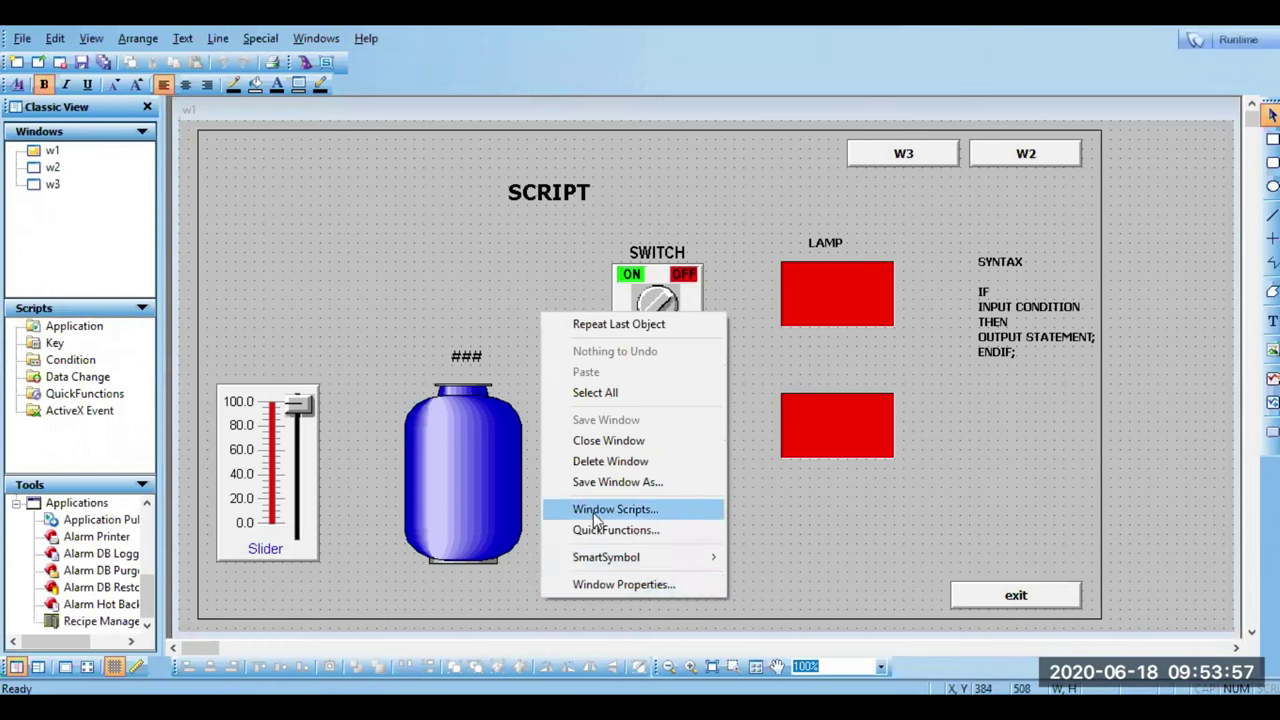
left_click(597, 519)
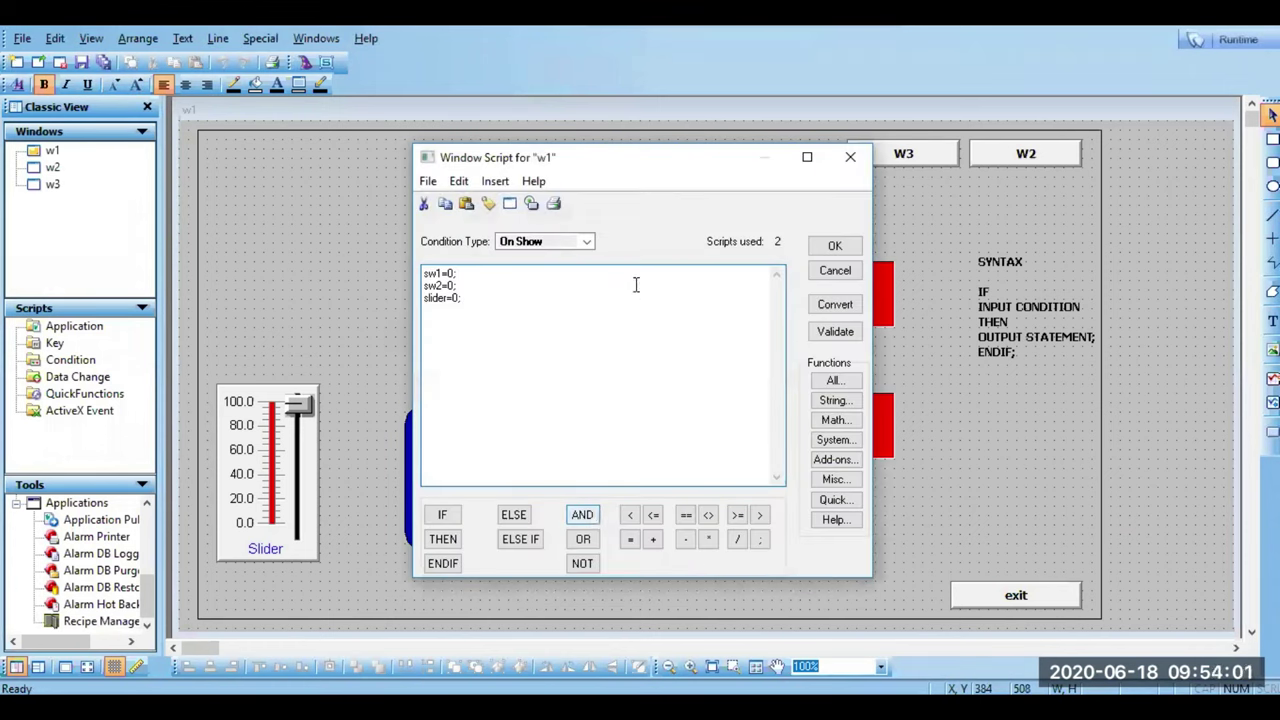
left_click(588, 242)
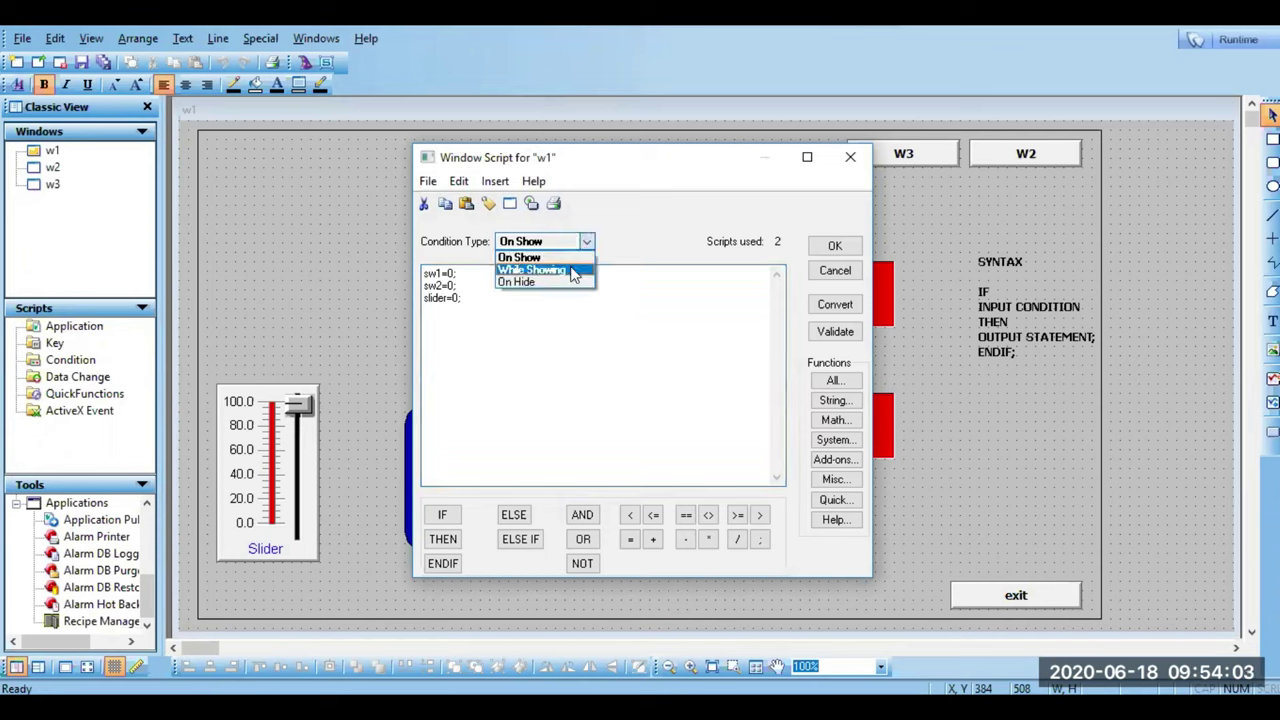
left_click(535, 266)
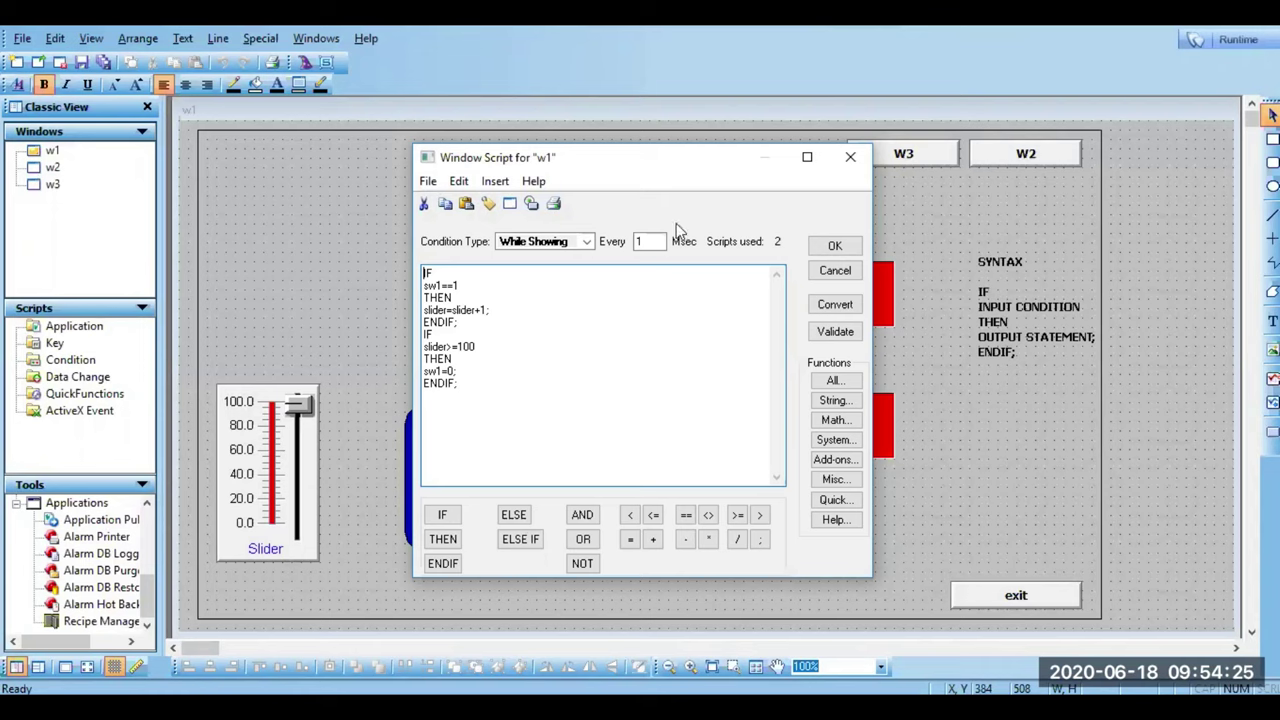
left_click(836, 246)
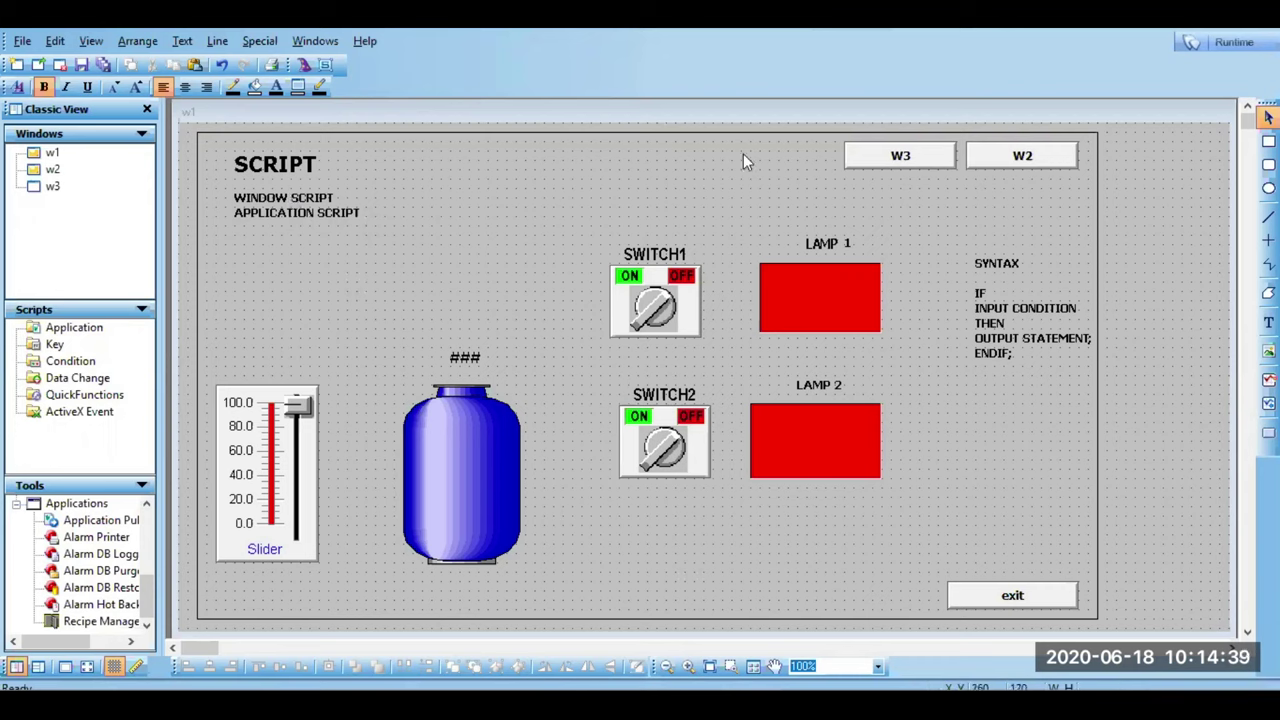
right_click(520, 205)
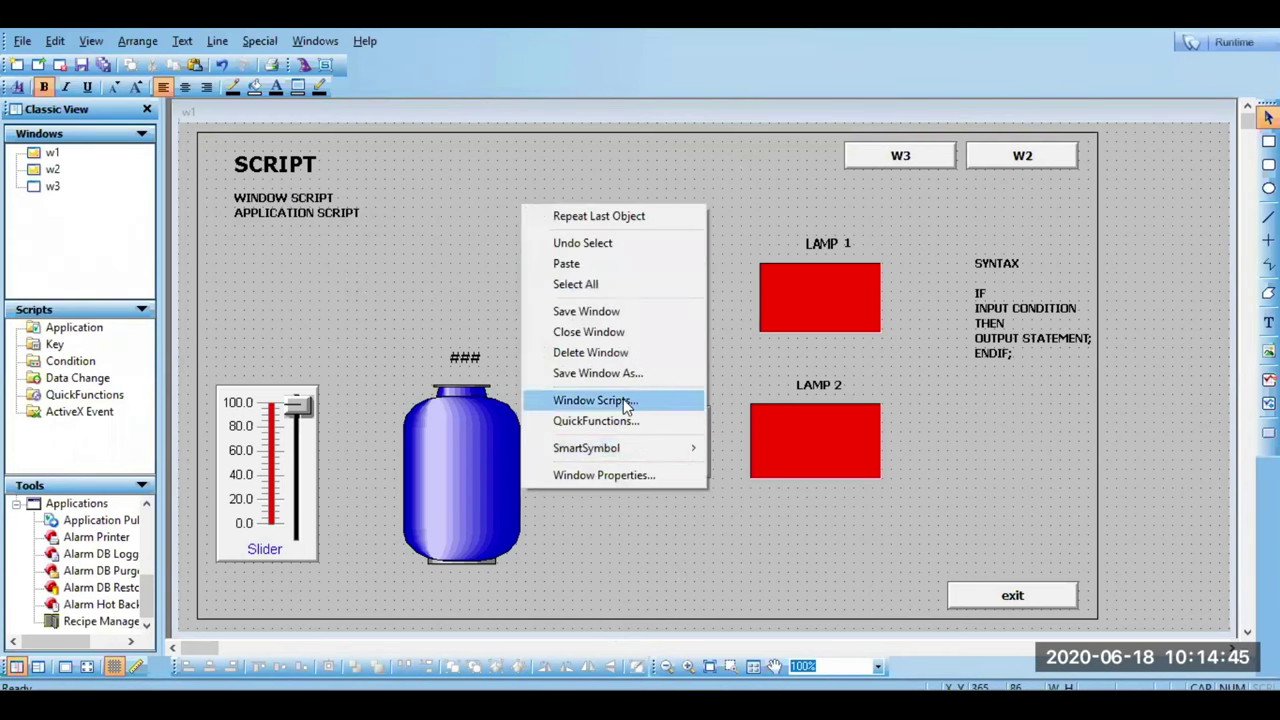
left_click(626, 403)
left_click(585, 243)
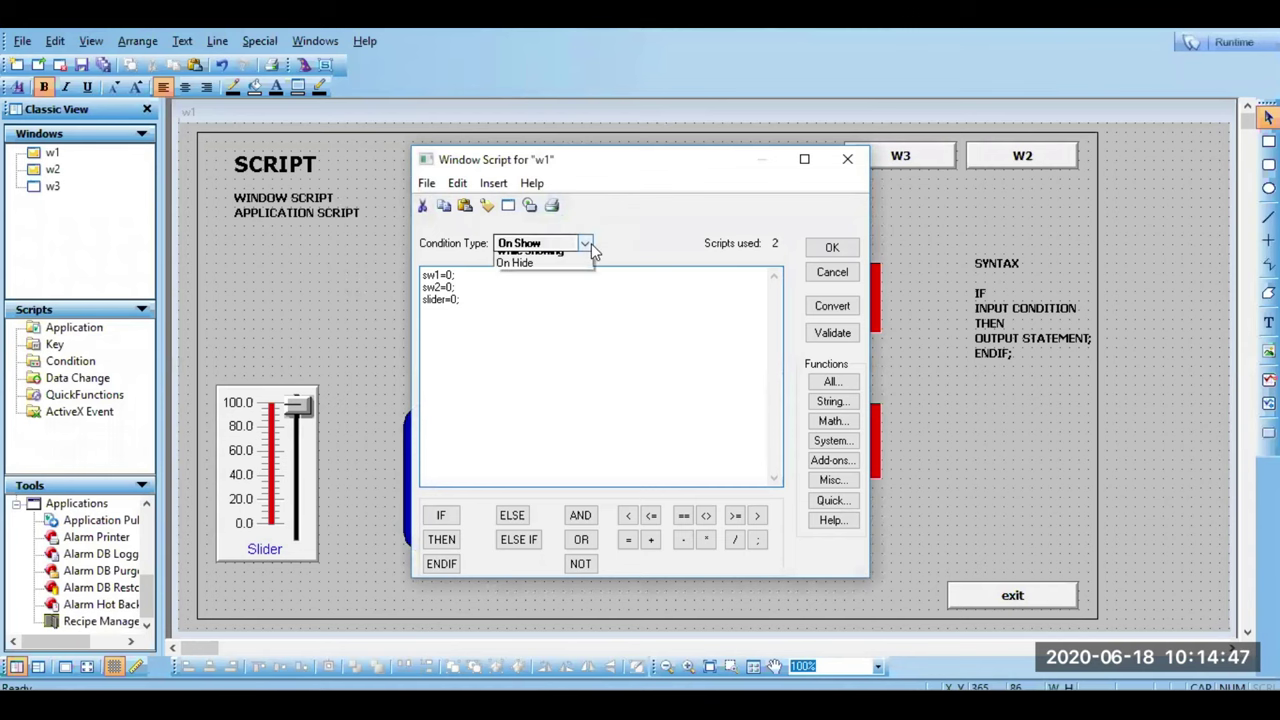
left_click(540, 266)
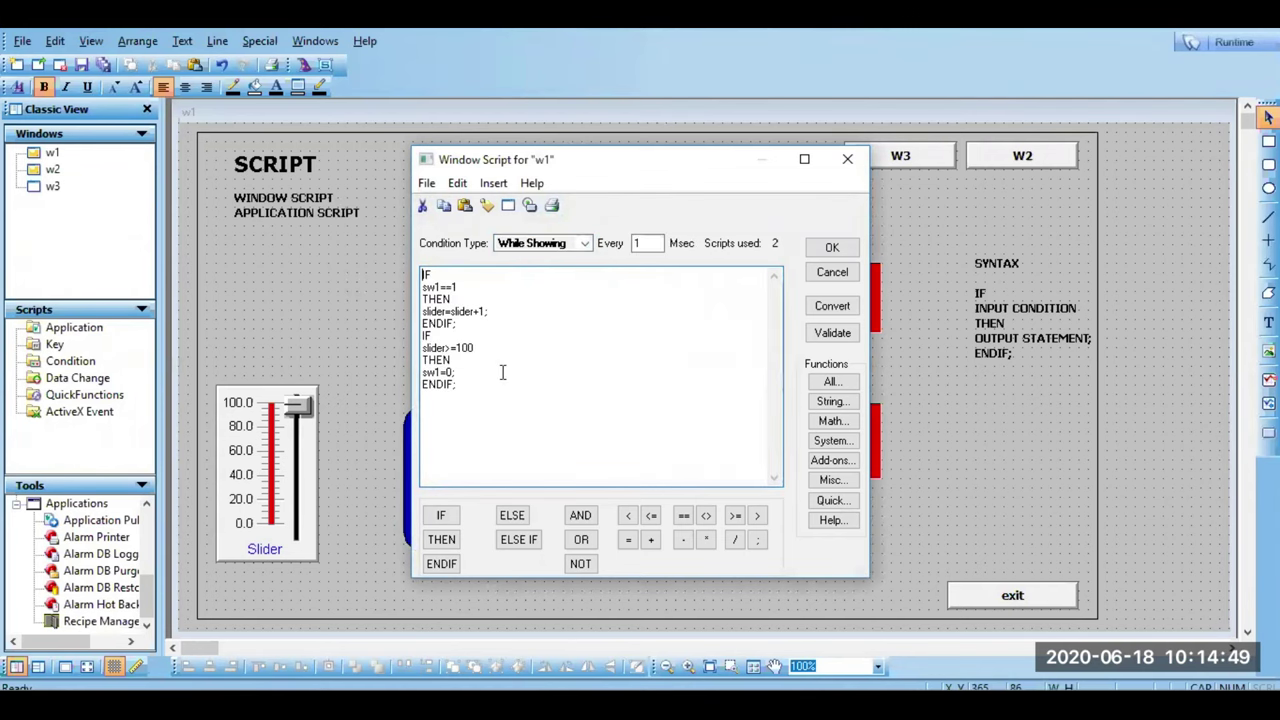
left_click(829, 251)
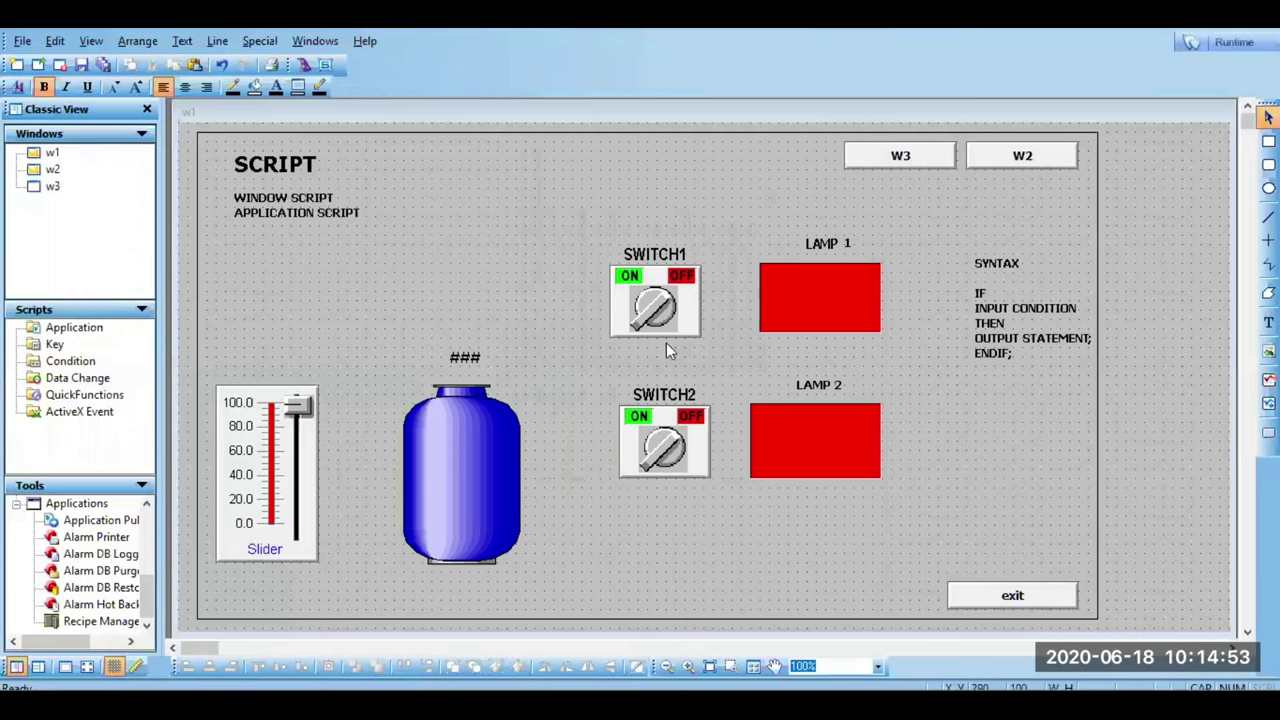
left_click(688, 460)
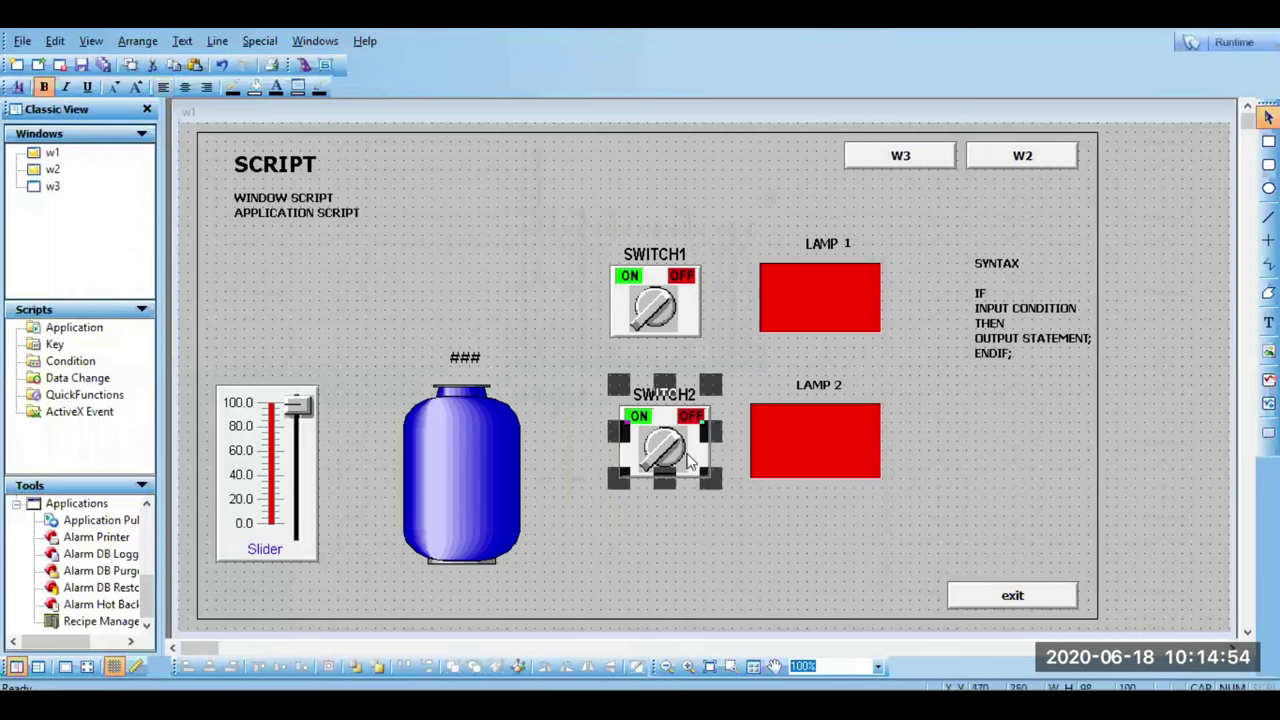
left_click(782, 457)
left_click(516, 264)
Step: Append IF sw2==1 THEN L2=1; ELSE L2=0; ENDIF; to w1's While Showing script, validate it and save
right_click(516, 264)
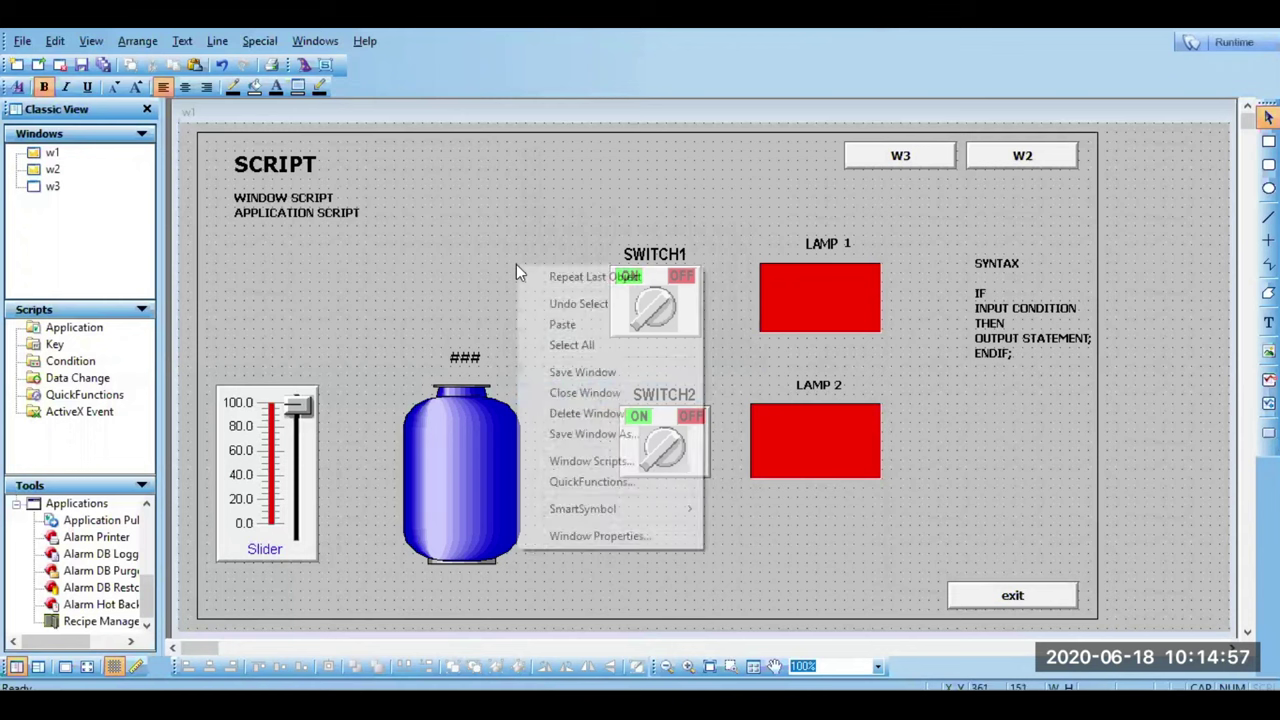
left_click(592, 461)
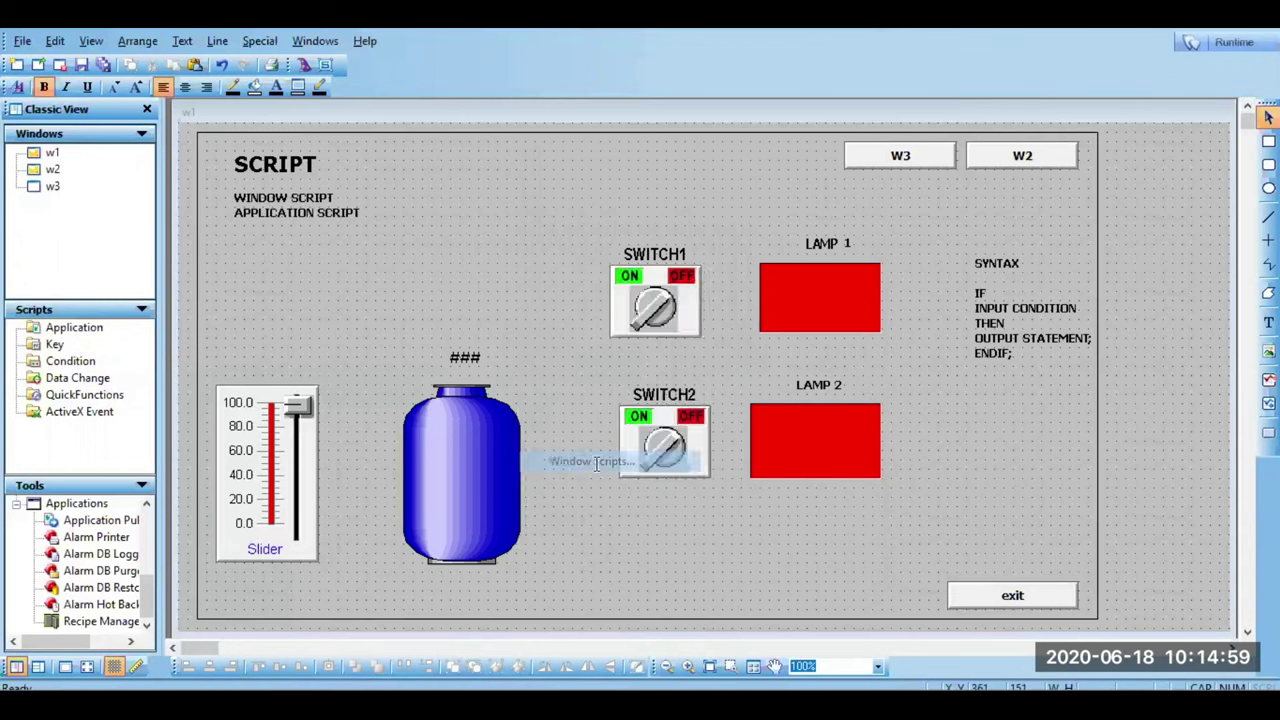
left_click(585, 243)
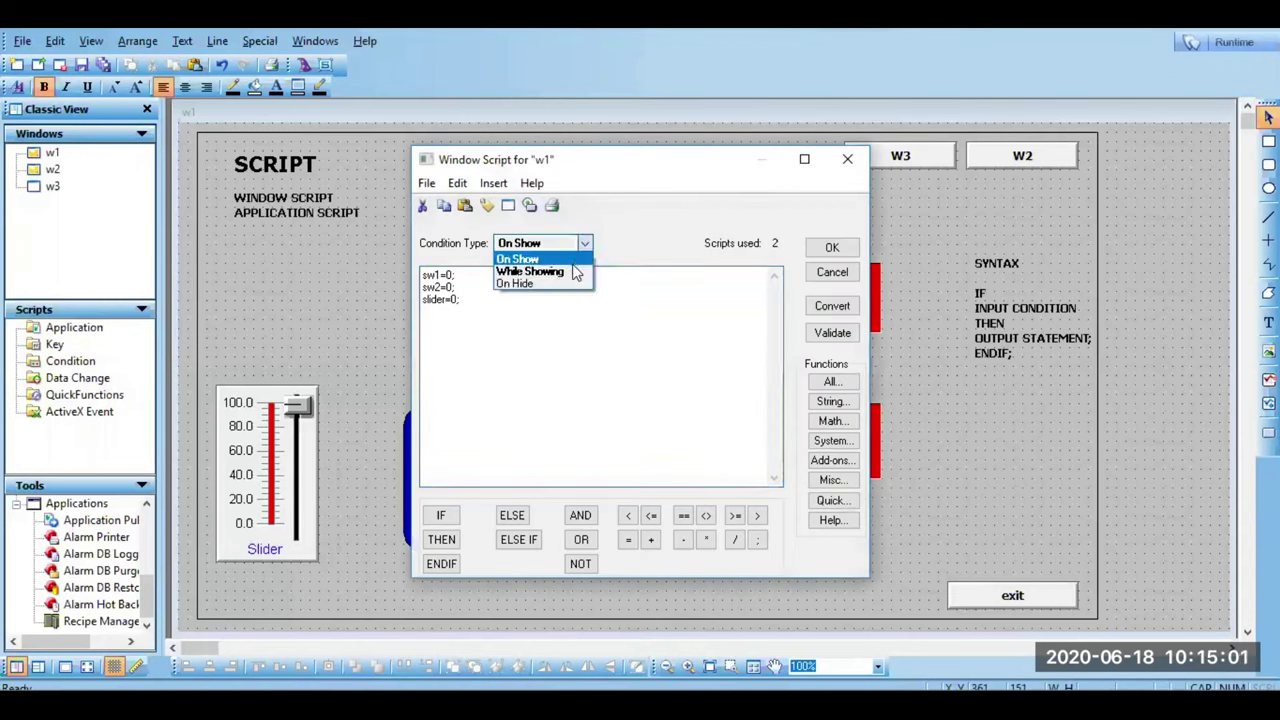
left_click(530, 271)
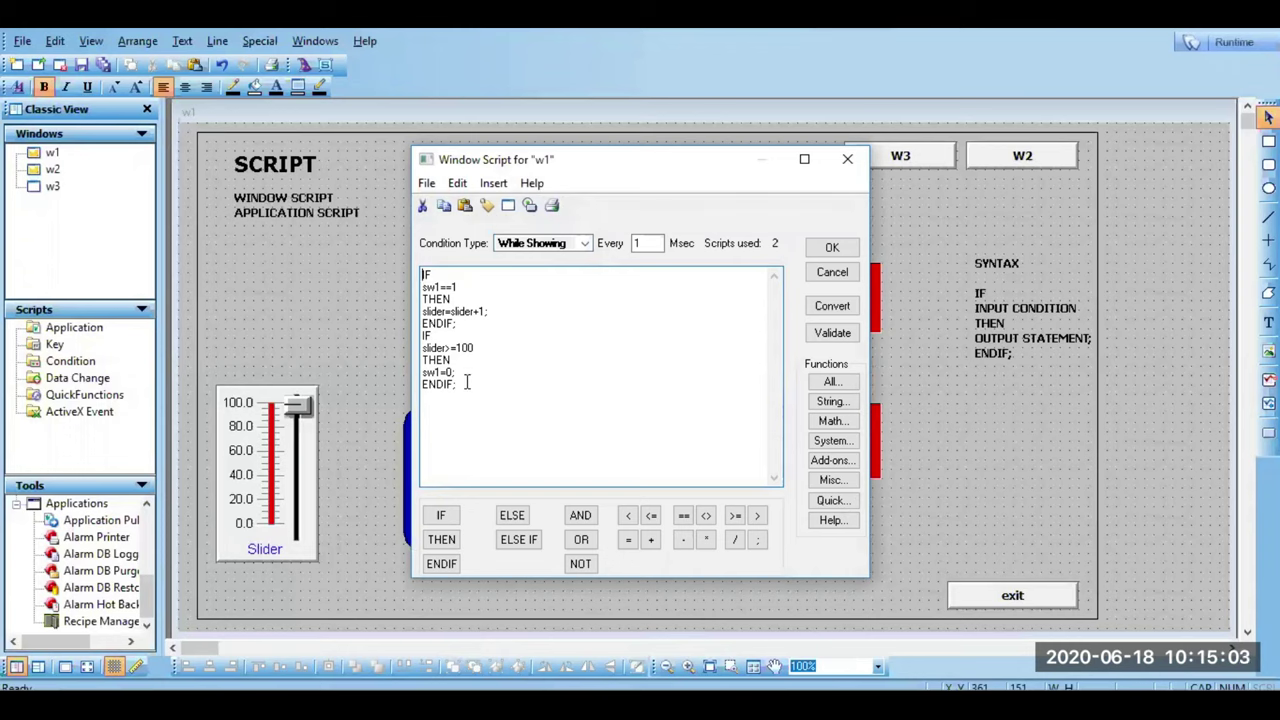
key("Return")
type("IF sw2==1 THEN L2=1; ELSE L2=0; ENDIF;")
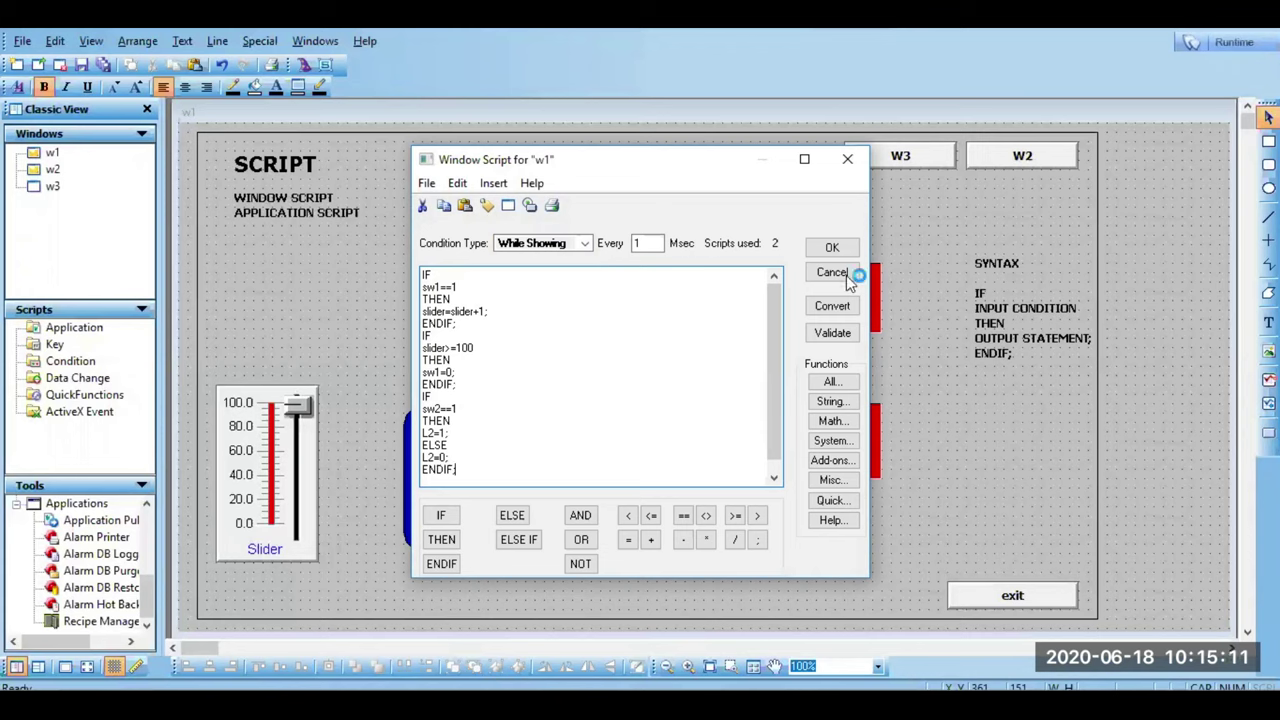
left_click(830, 340)
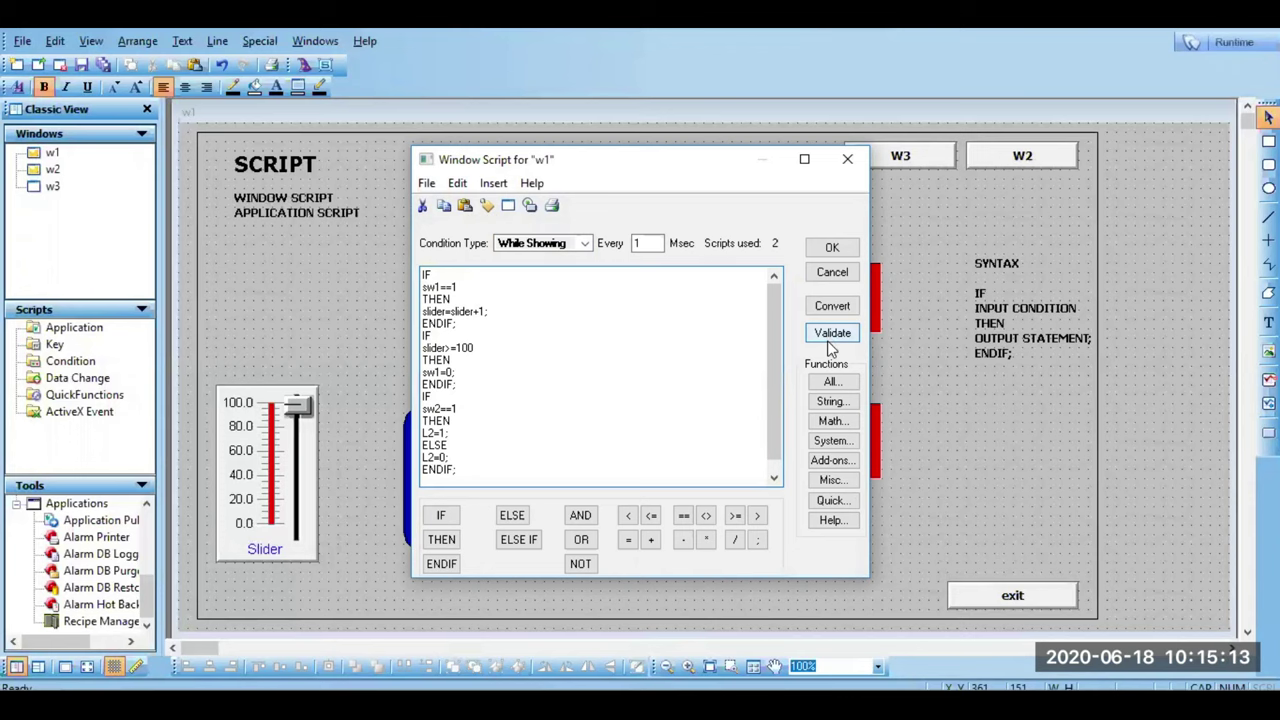
left_click(833, 249)
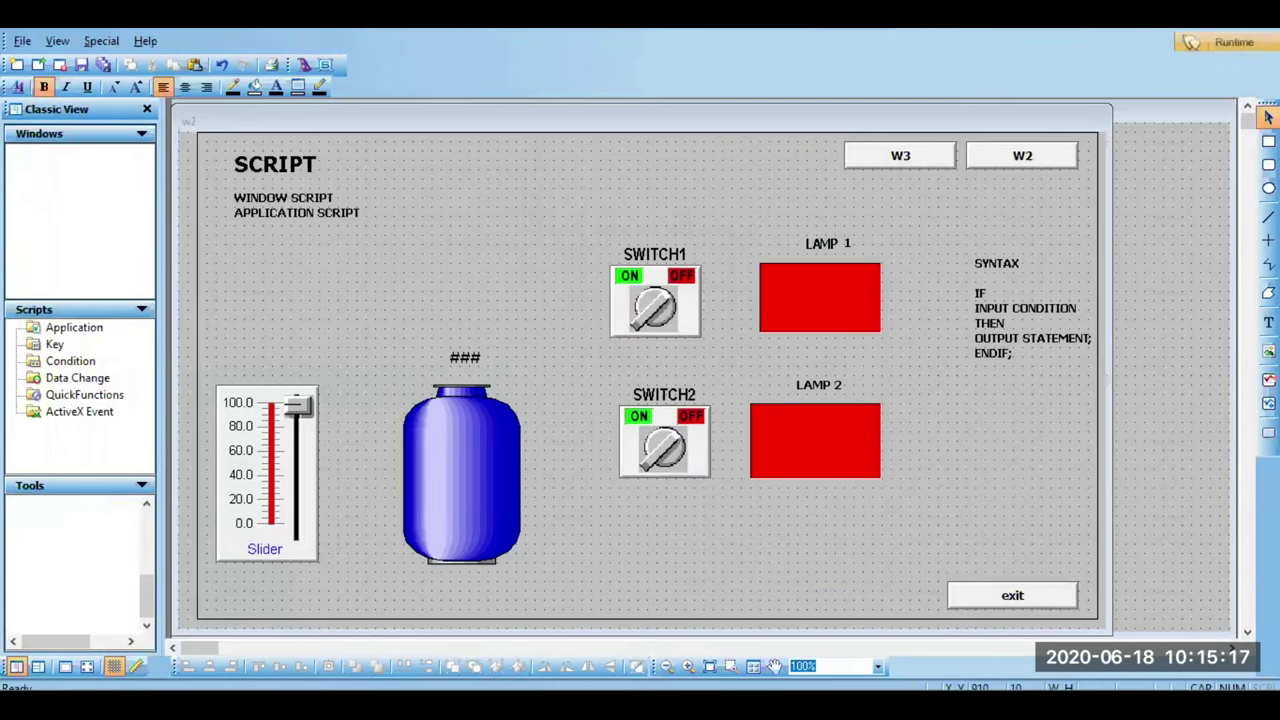
Step: Start runtime, go to window W1, and toggle SWITCH2 on and off to test LAMP 2
left_click(1250, 42)
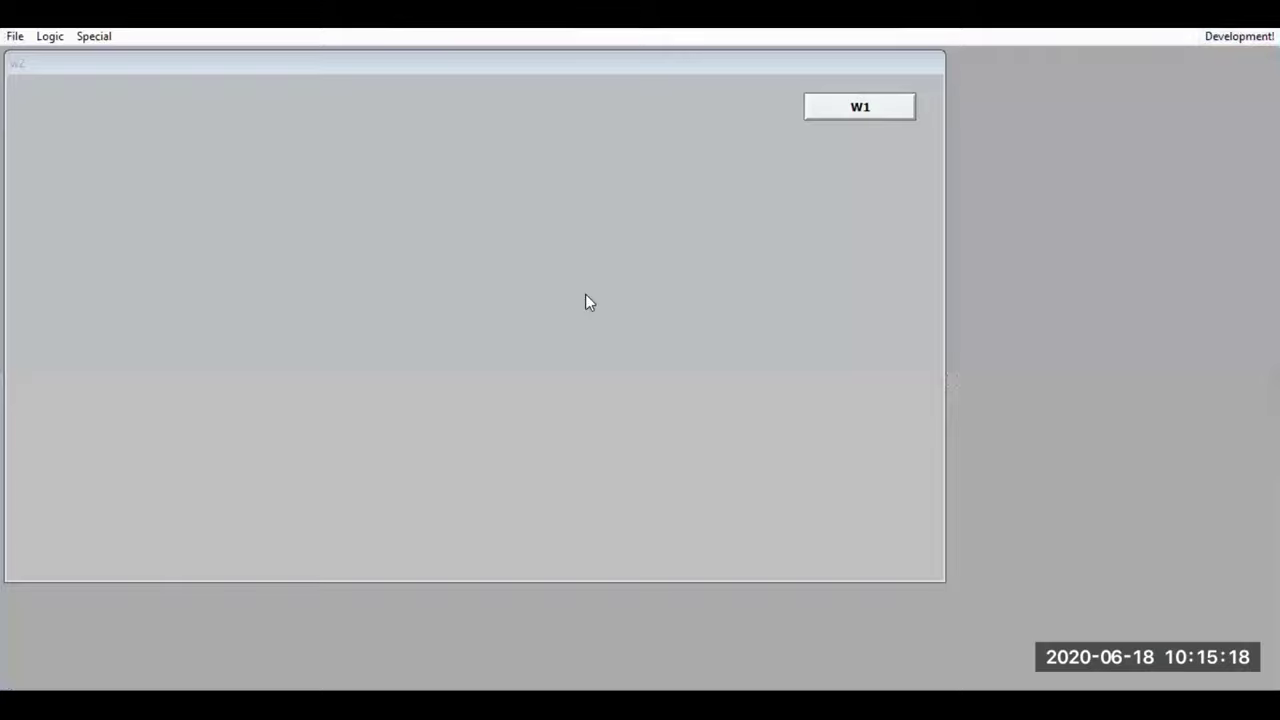
left_click(854, 108)
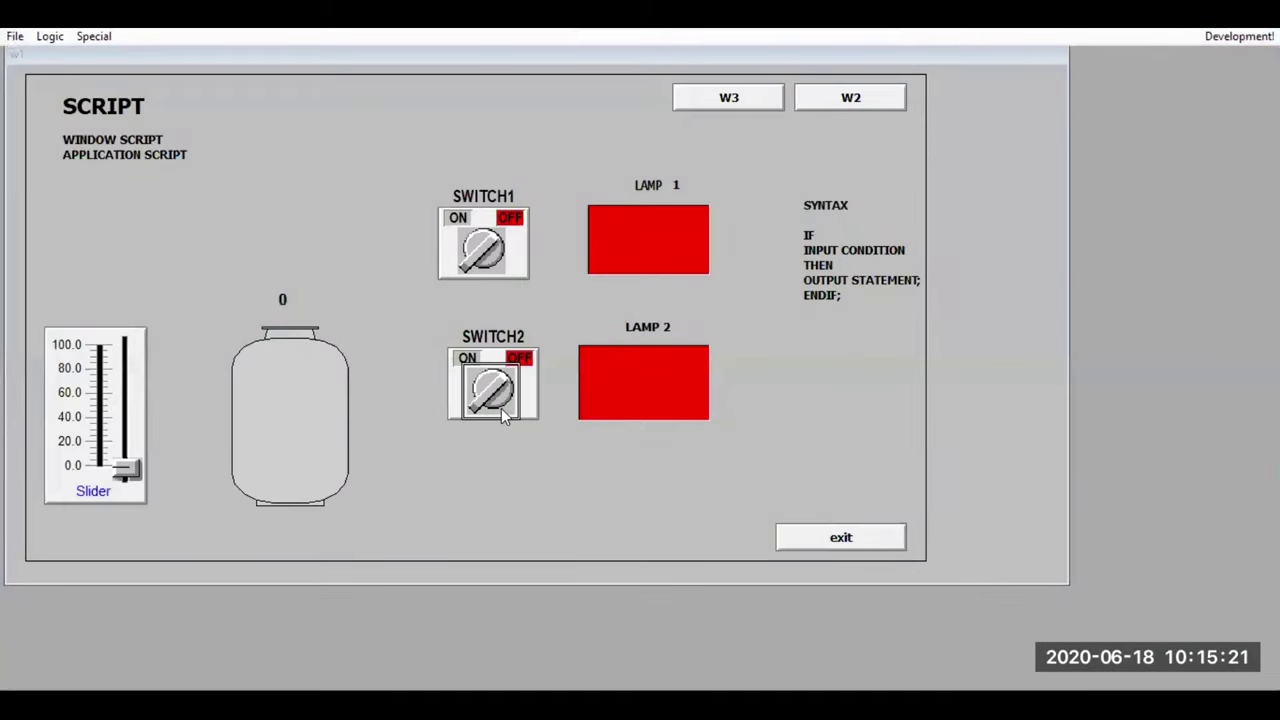
left_click(501, 408)
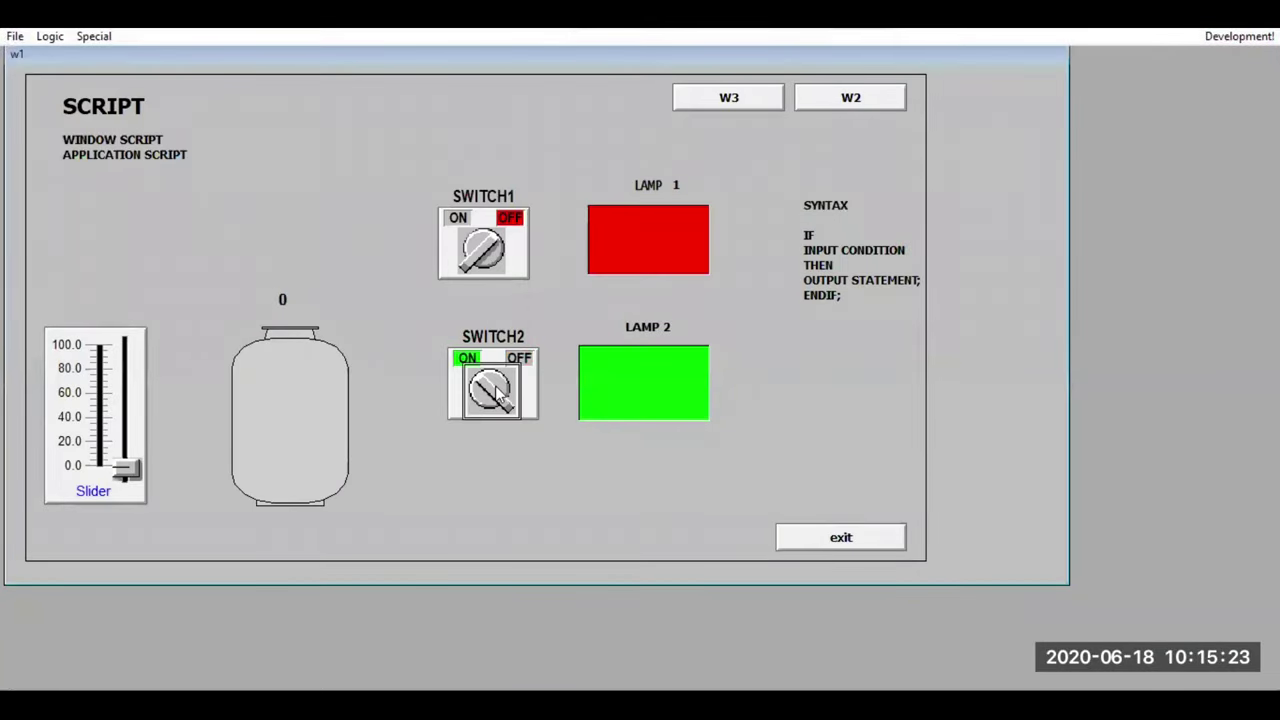
left_click(498, 394)
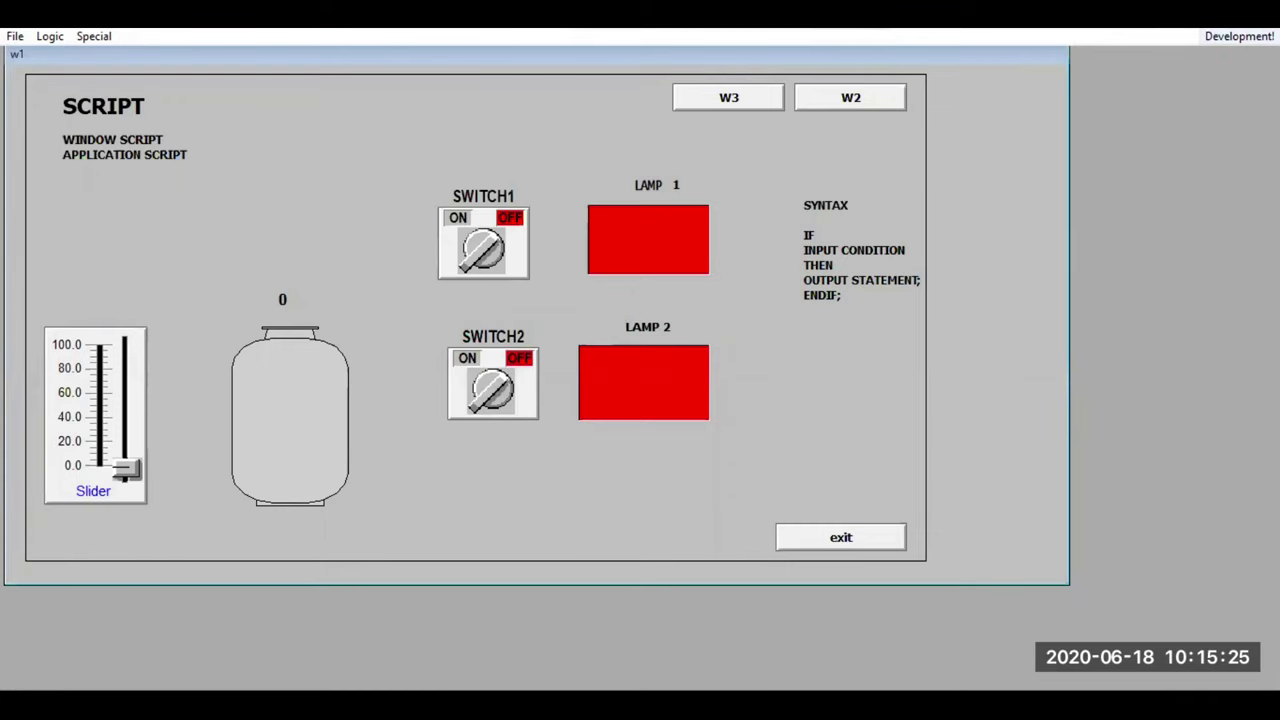
Step: Return to development and cut SWITCH2, LAMP 2 and its label out of window w1
left_click(1239, 36)
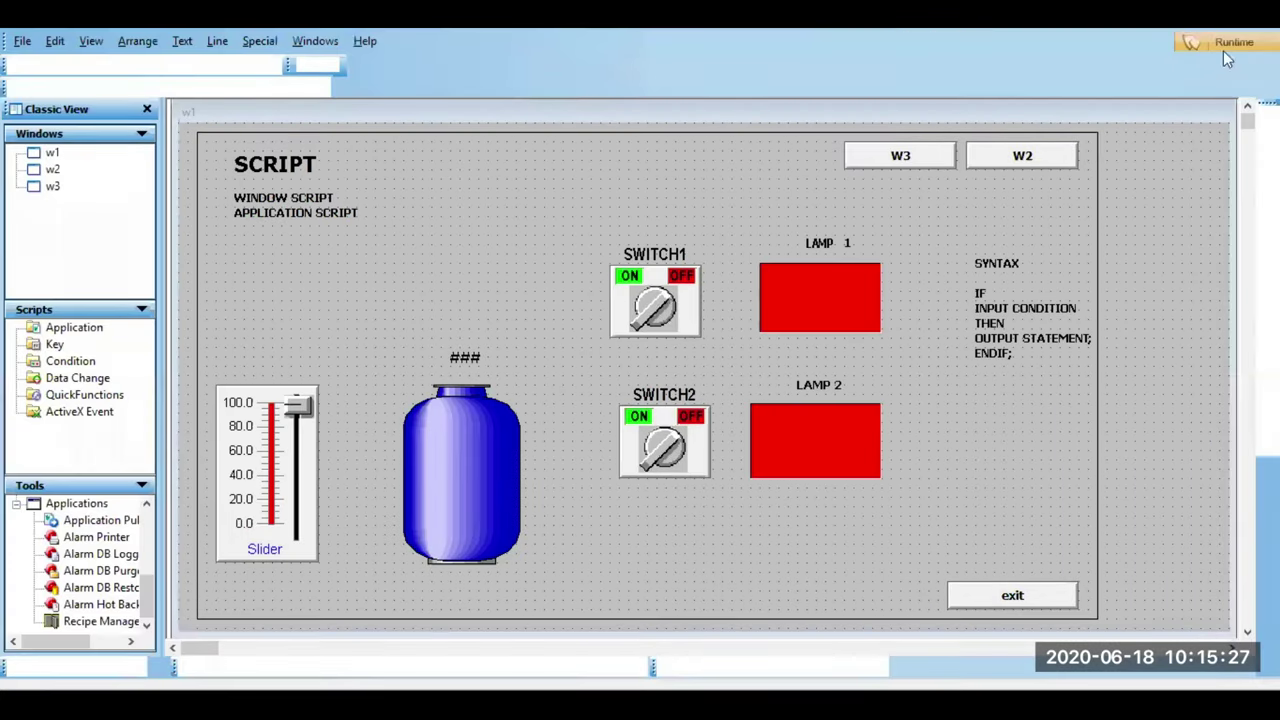
left_click(630, 455)
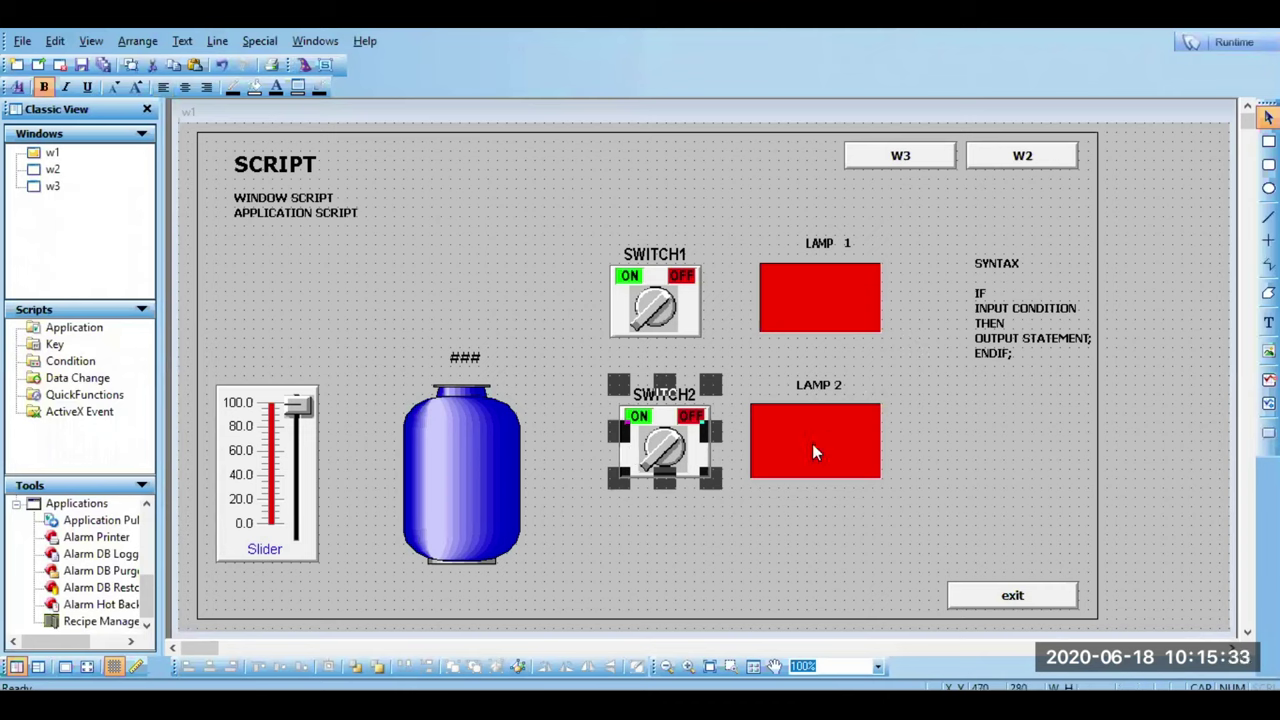
left_click_drag(666, 524, 930, 512)
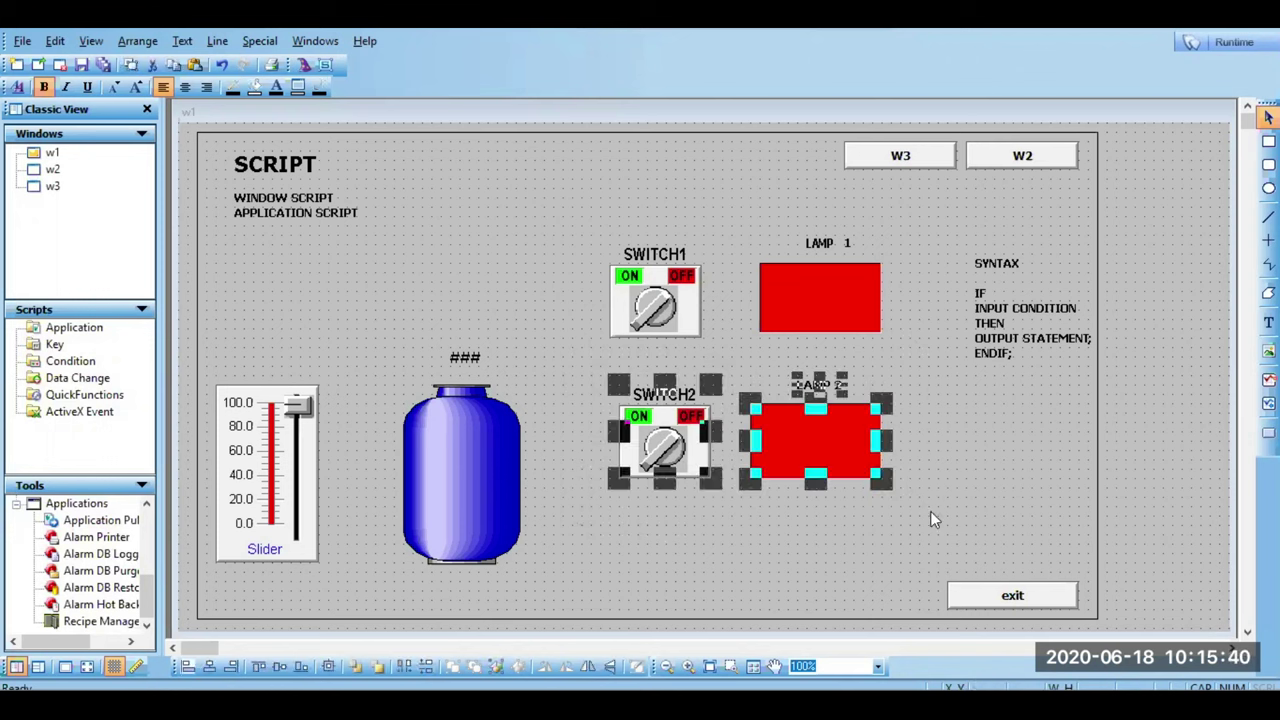
right_click(833, 470)
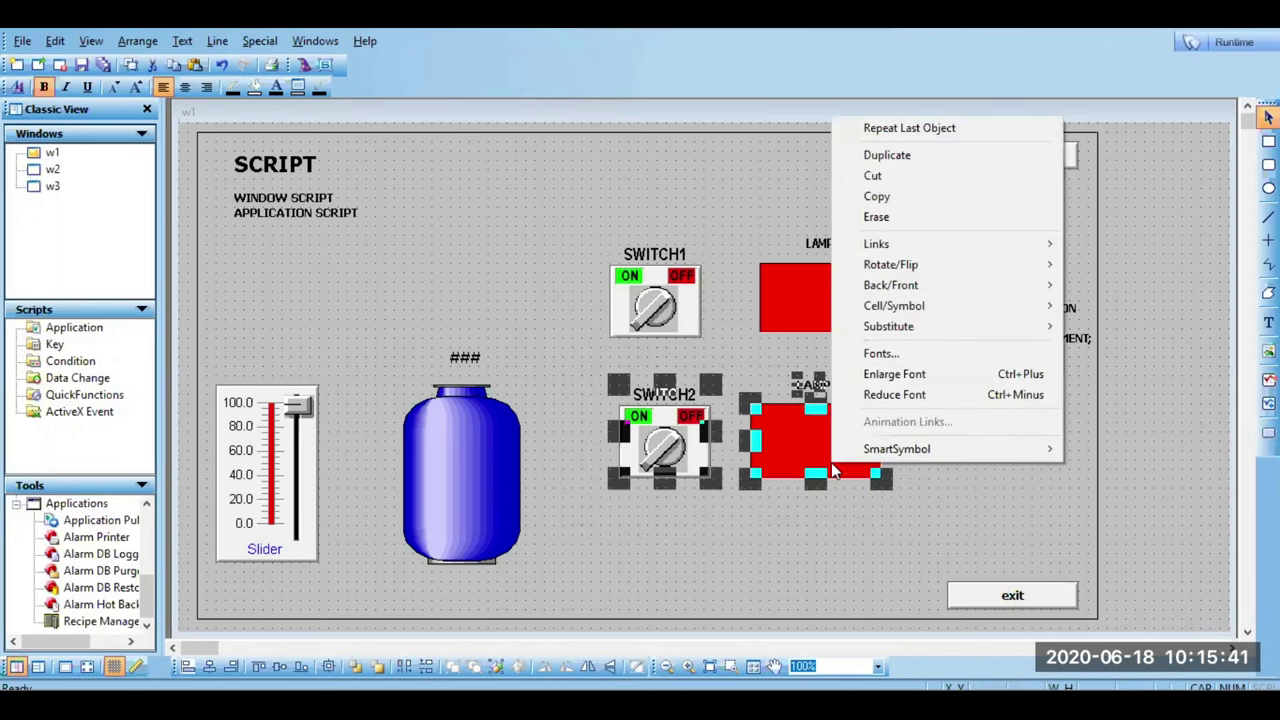
left_click(899, 182)
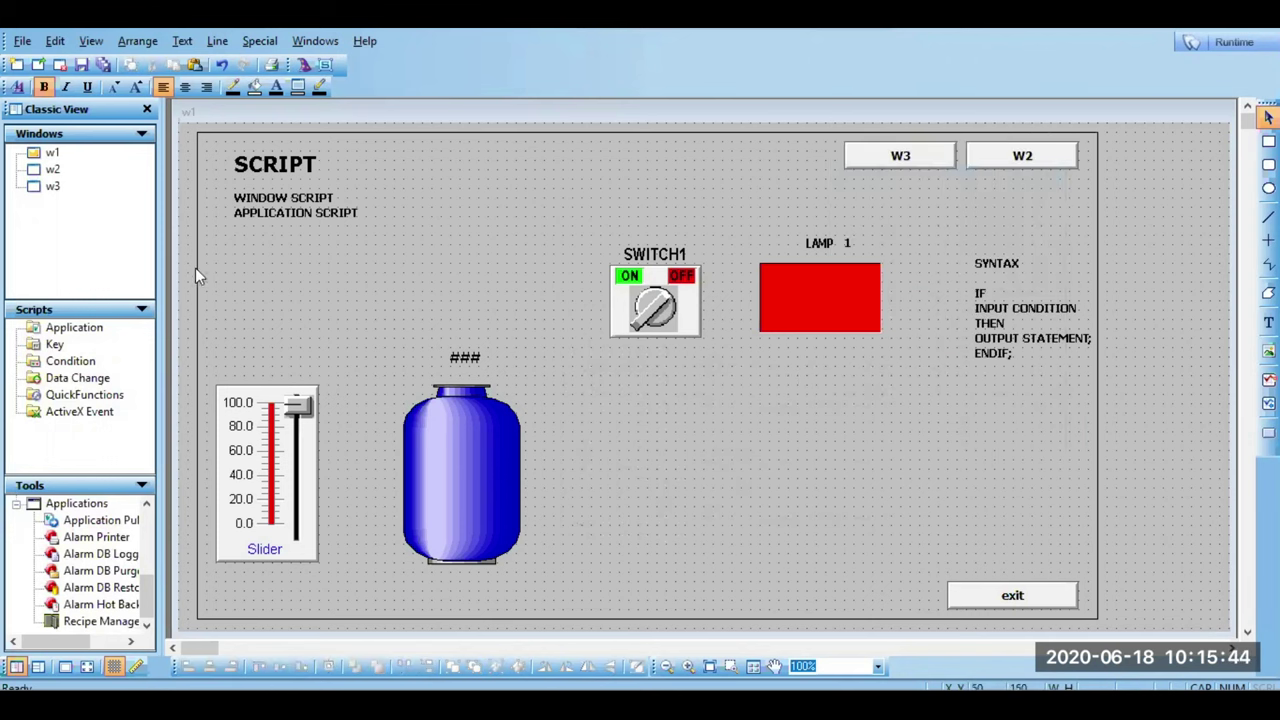
Step: Open window w2 and paste the cut SWITCH2 and LAMP 2 objects into its empty area
double_click(52, 169)
left_click(447, 289)
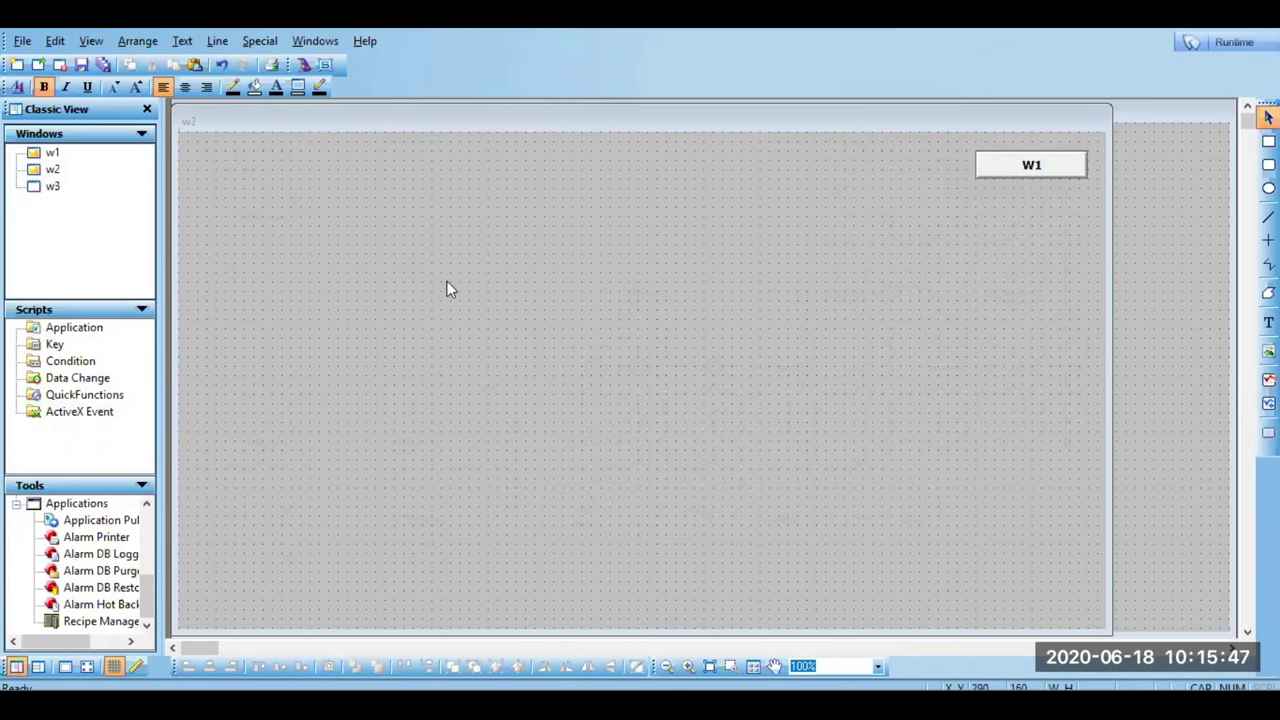
key("ctrl+v")
left_click(394, 266)
left_click(503, 478)
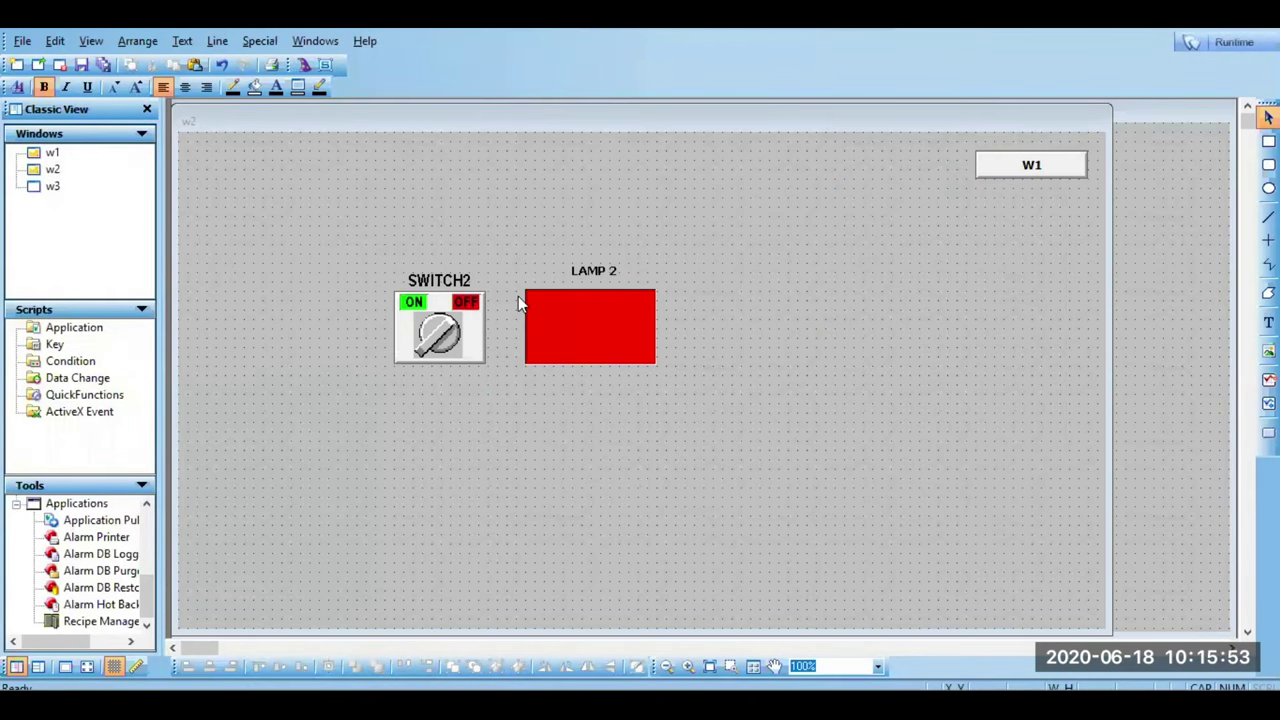
Step: Bring up window w1, start runtime, and toggle SWITCH2 repeatedly in window w2 to test LAMP 2
double_click(53, 157)
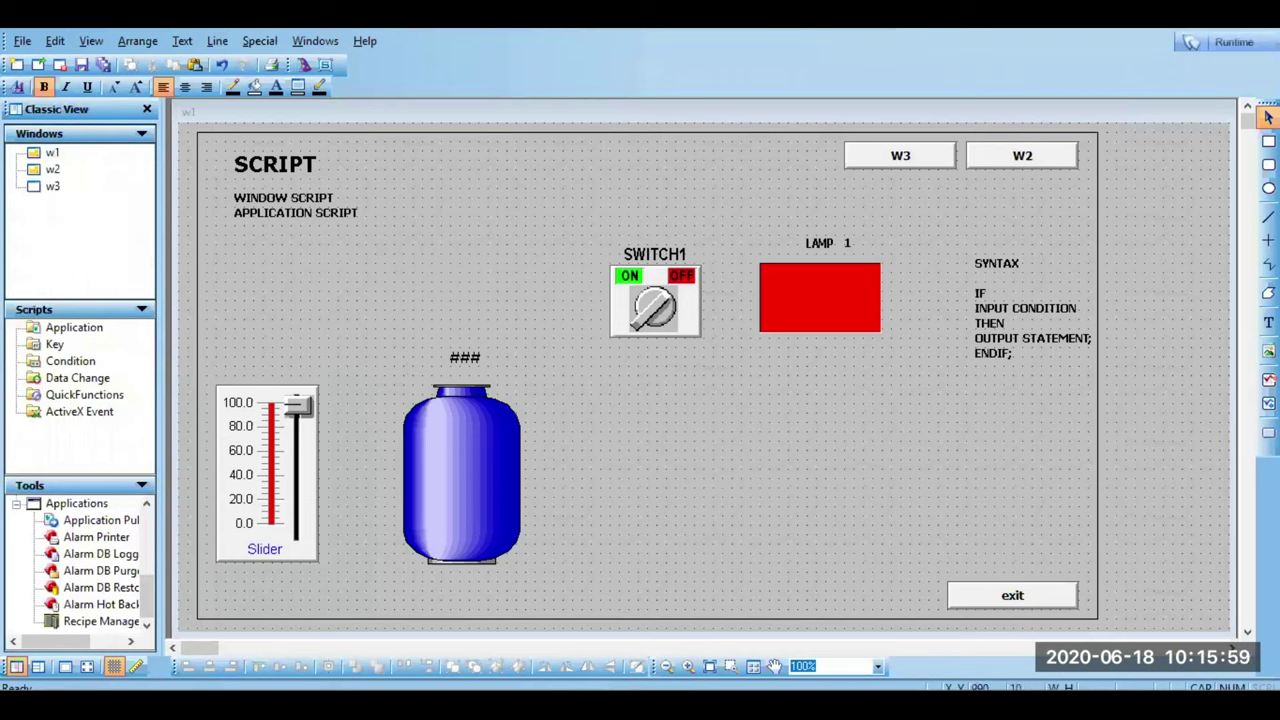
left_click(1228, 42)
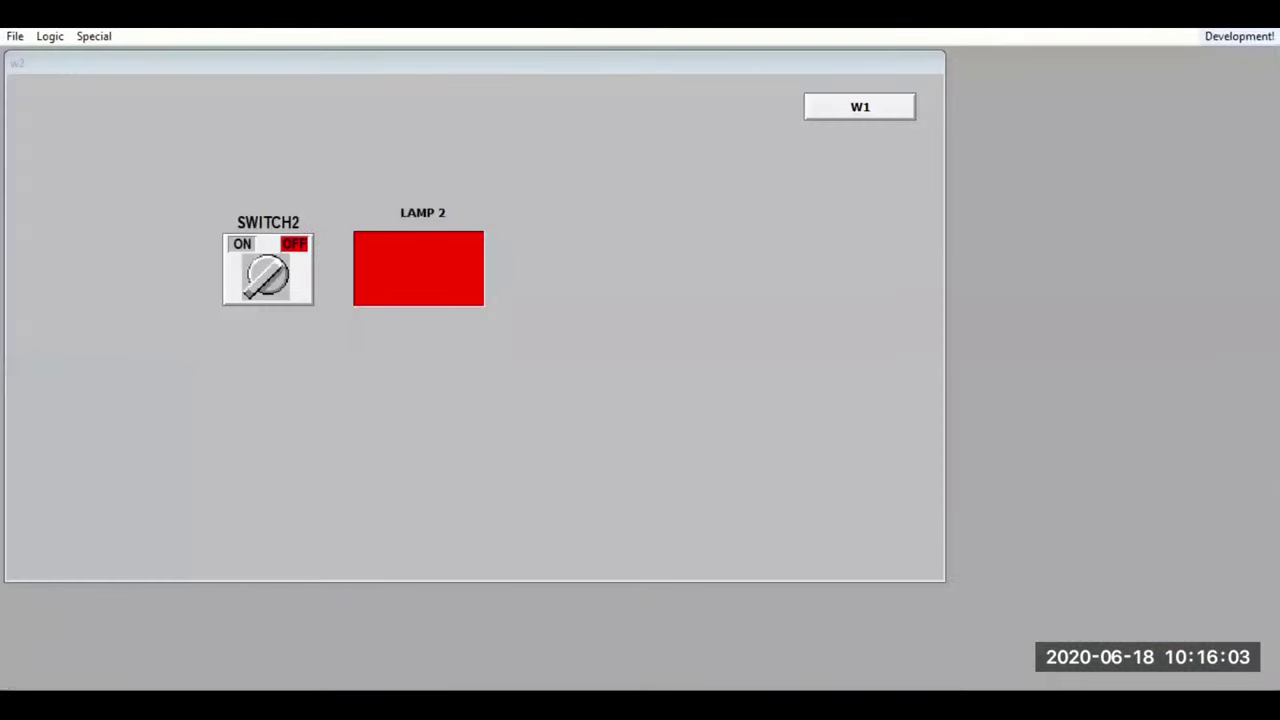
left_click(267, 275)
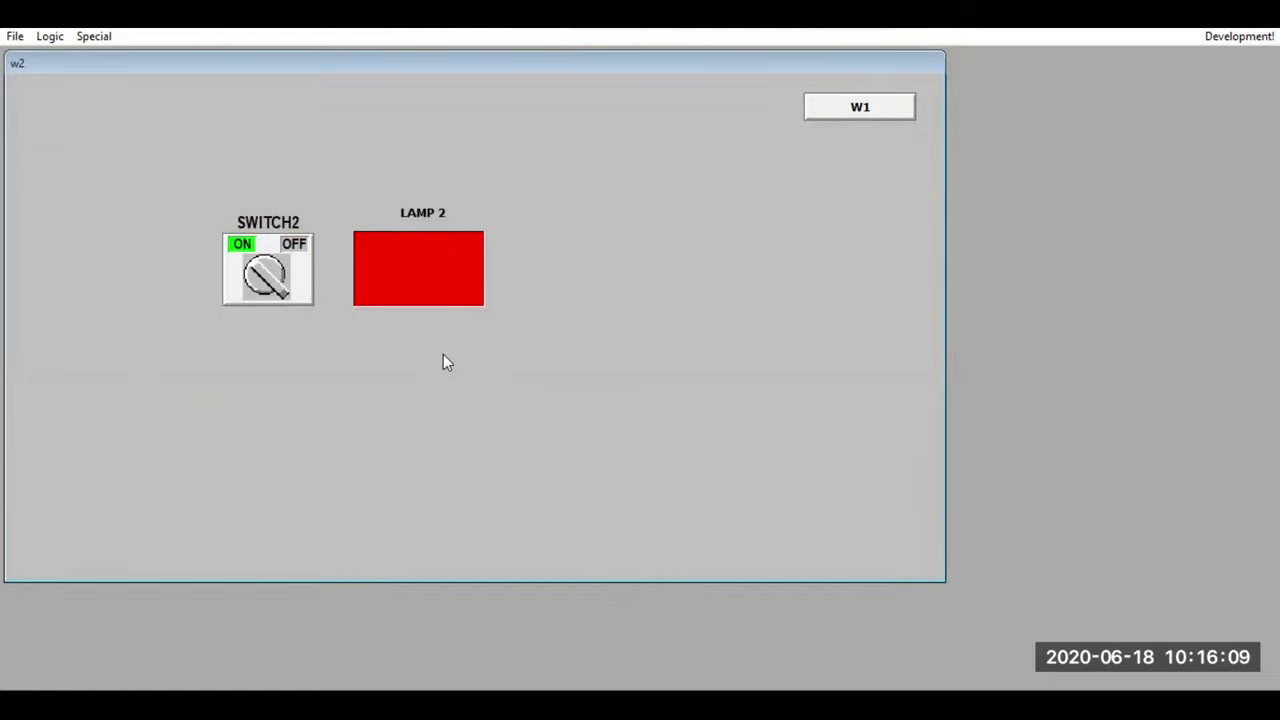
left_click(262, 272)
left_click(256, 271)
left_click(256, 271)
left_click(256, 272)
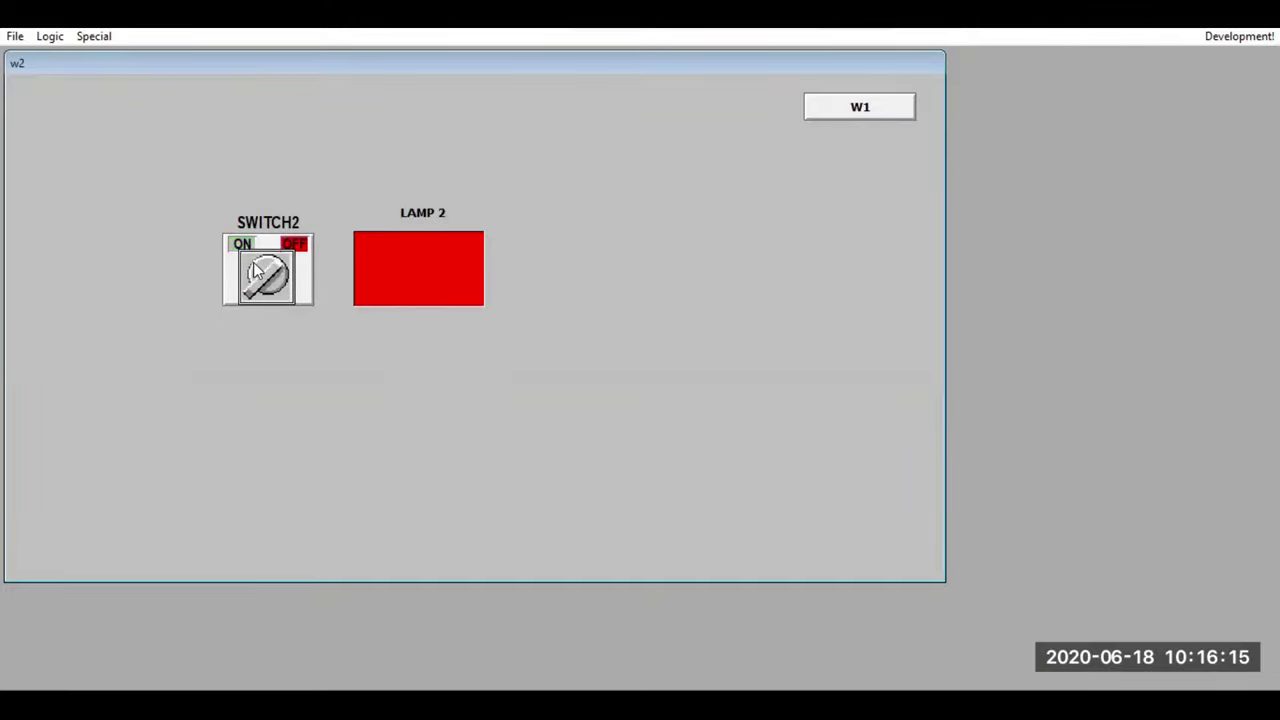
left_click(256, 271)
Step: Navigate from W1 to W2 in runtime, retest SWITCH2 there, then go back to W1 and return to development
left_click(860, 106)
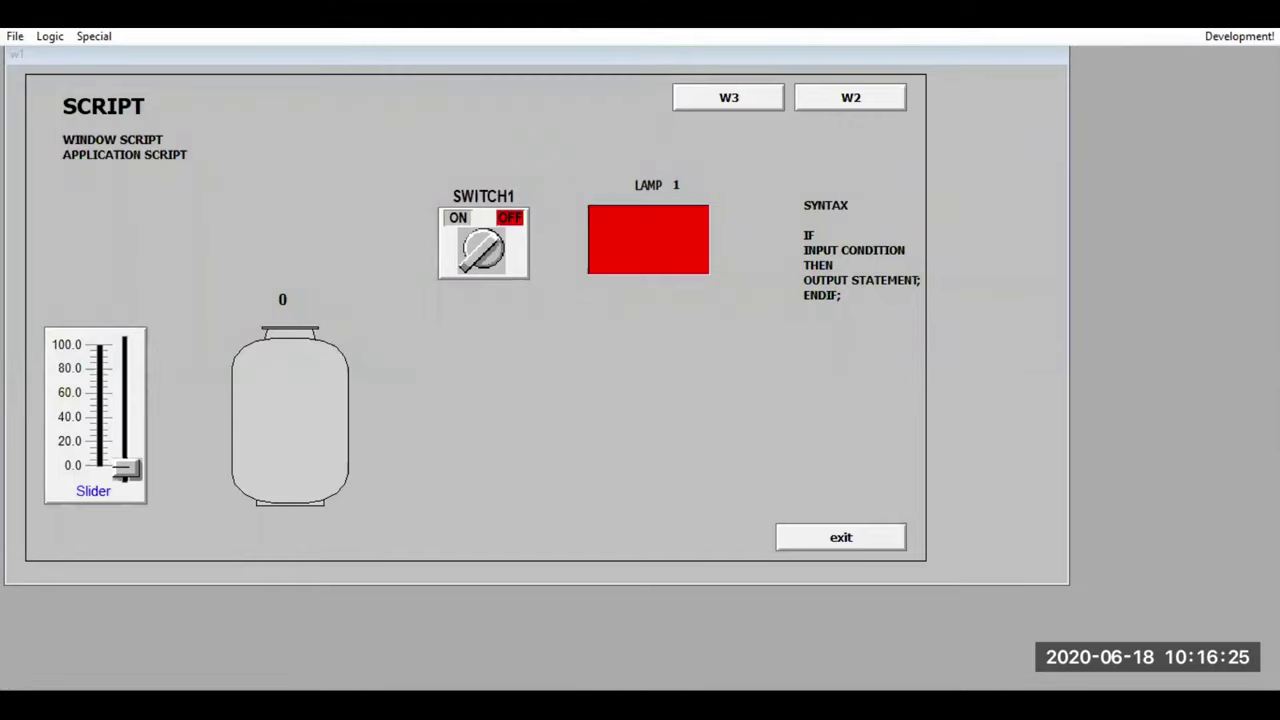
left_click(578, 417)
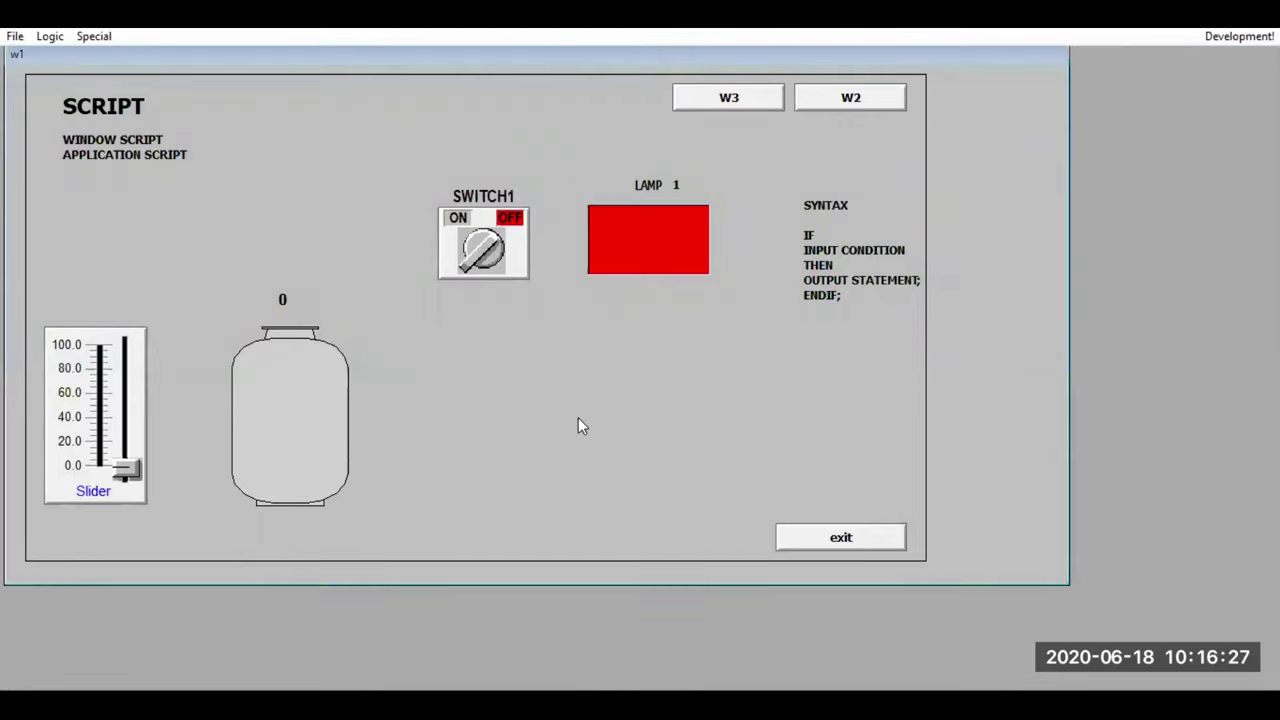
left_click(864, 99)
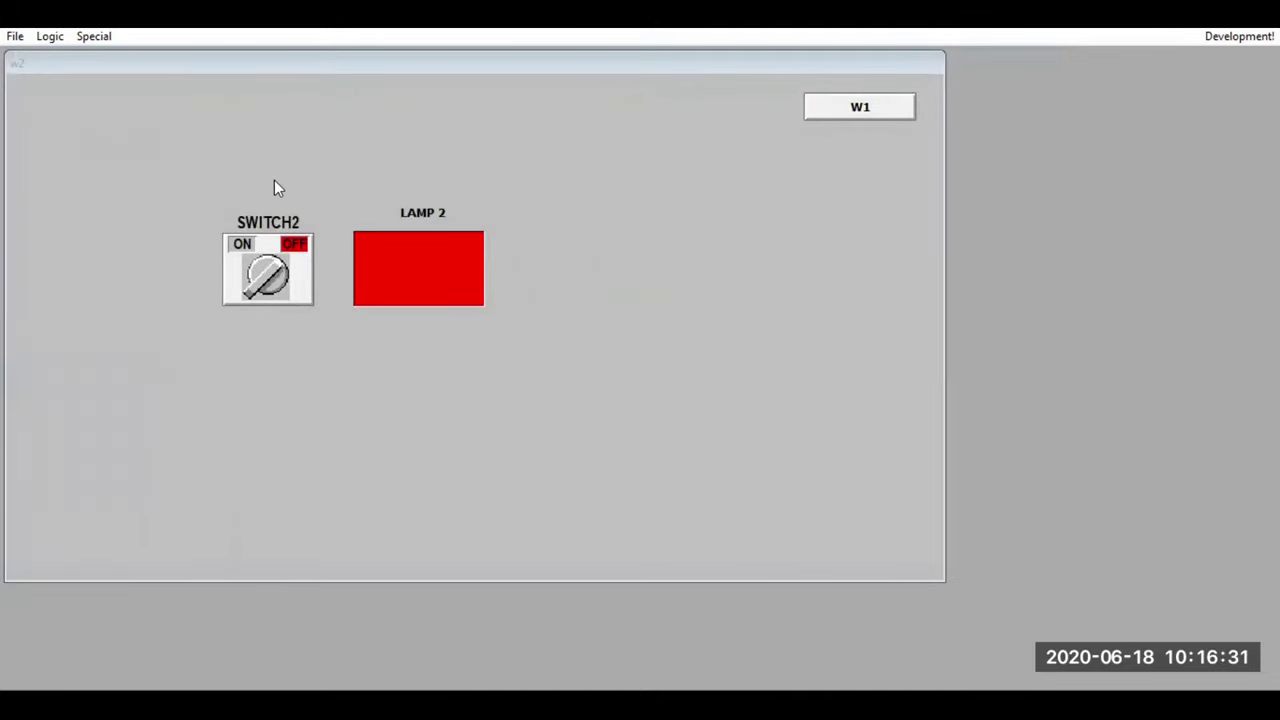
left_click(266, 299)
left_click(266, 302)
left_click(846, 109)
left_click(1239, 36)
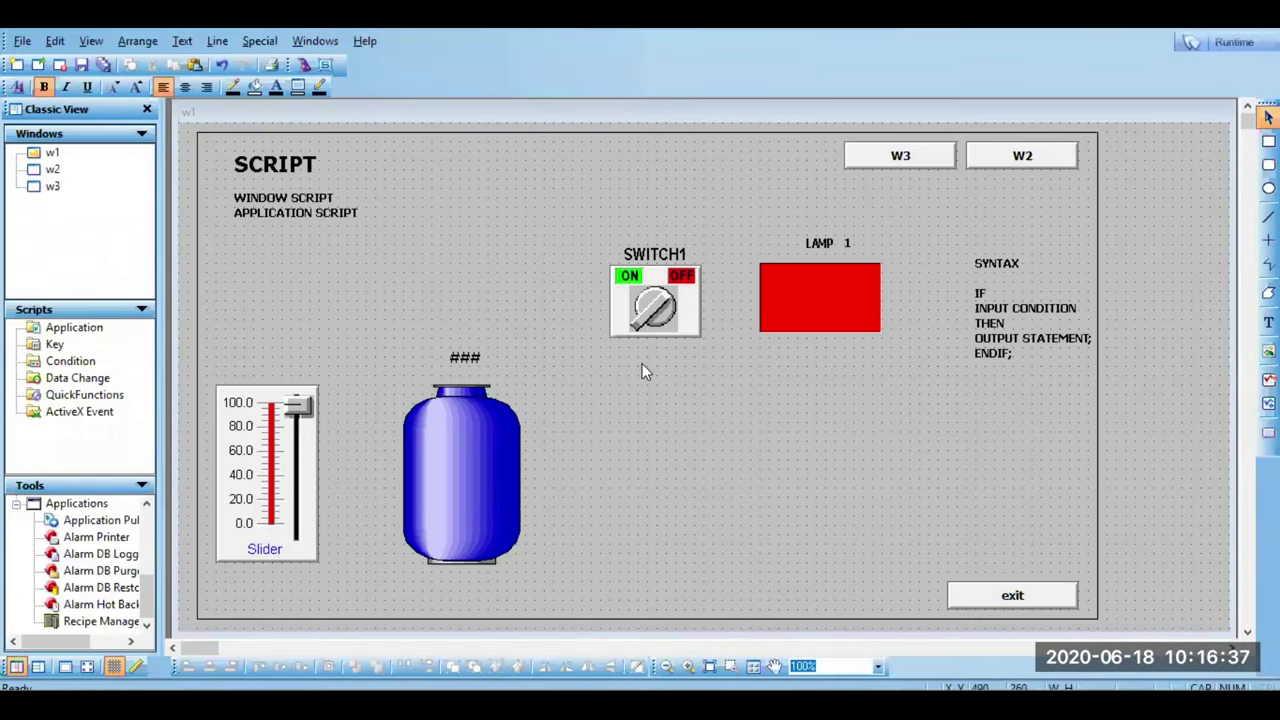
Step: Cut the IF sw2==1 block for L2 out of window w1's While Showing script and save the script
right_click(643, 366)
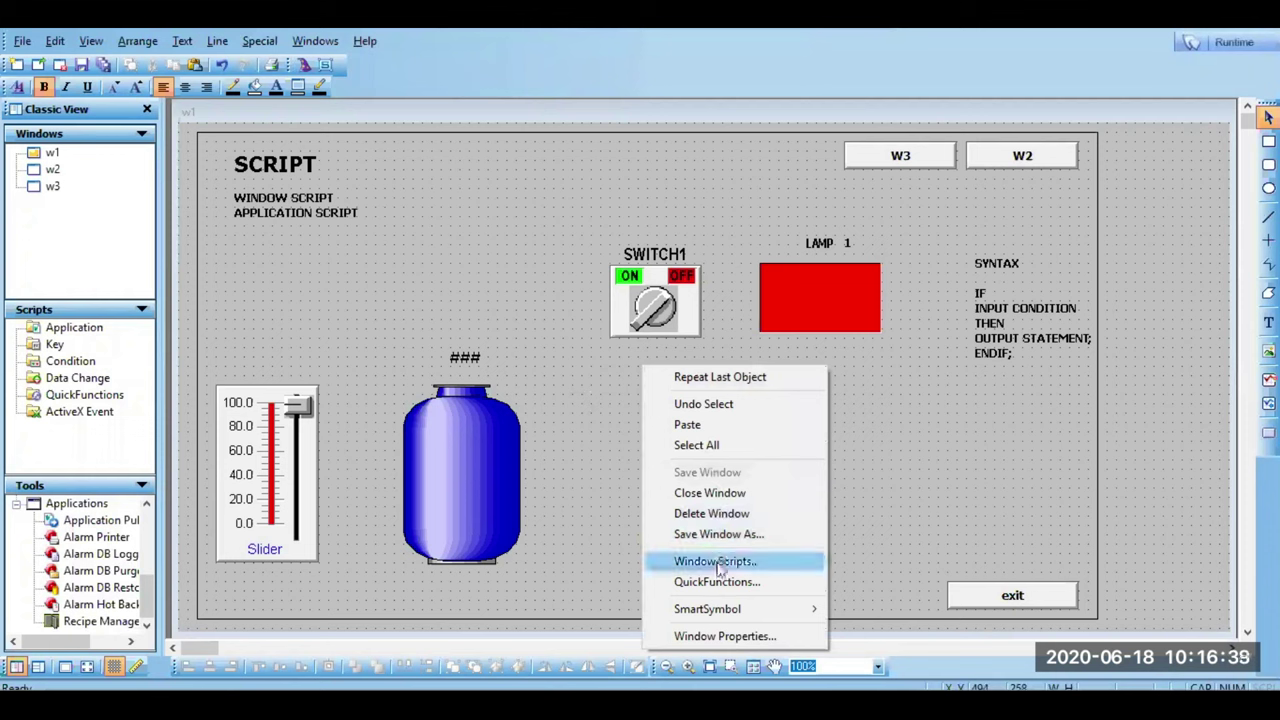
left_click(651, 561)
left_click(587, 249)
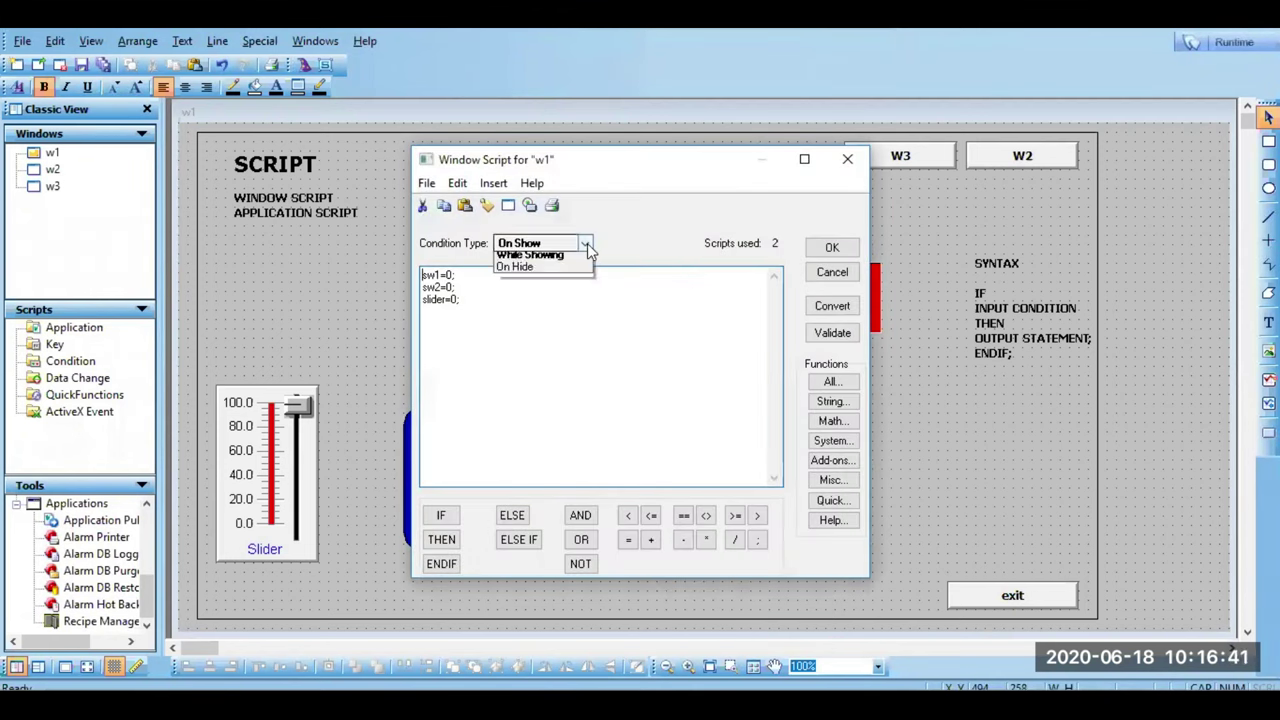
left_click(550, 270)
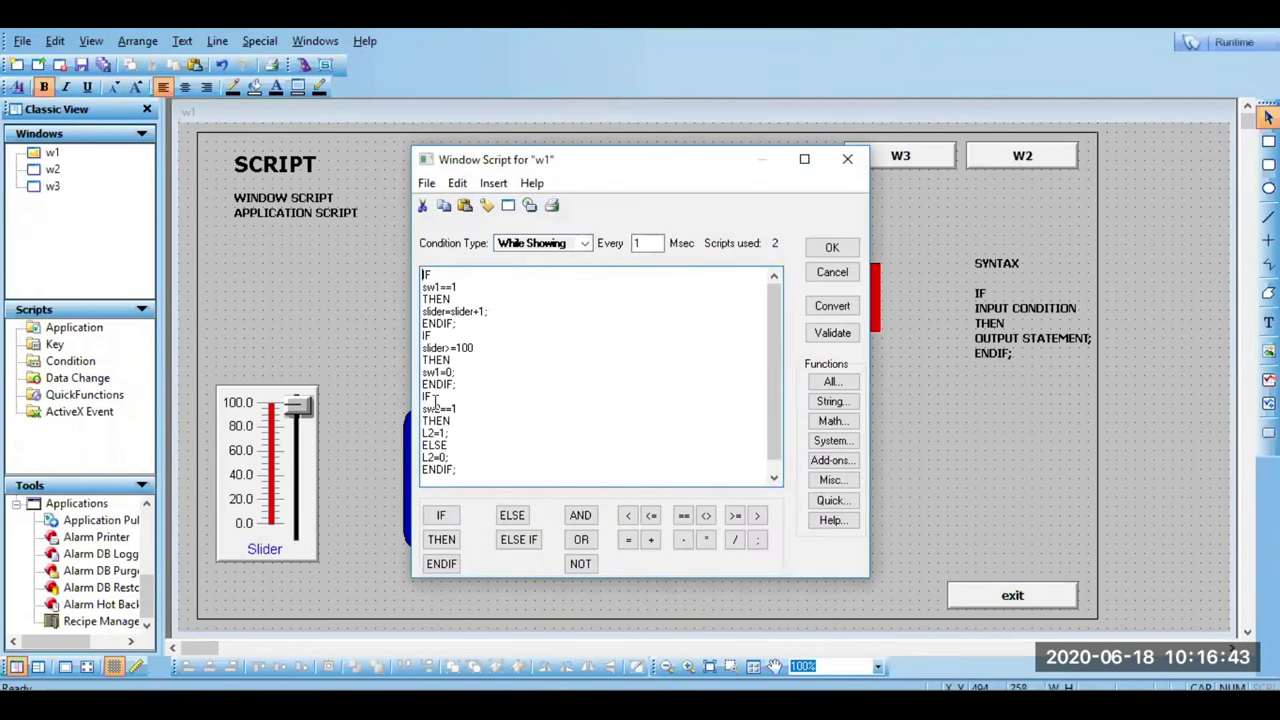
left_click_drag(424, 397, 463, 471)
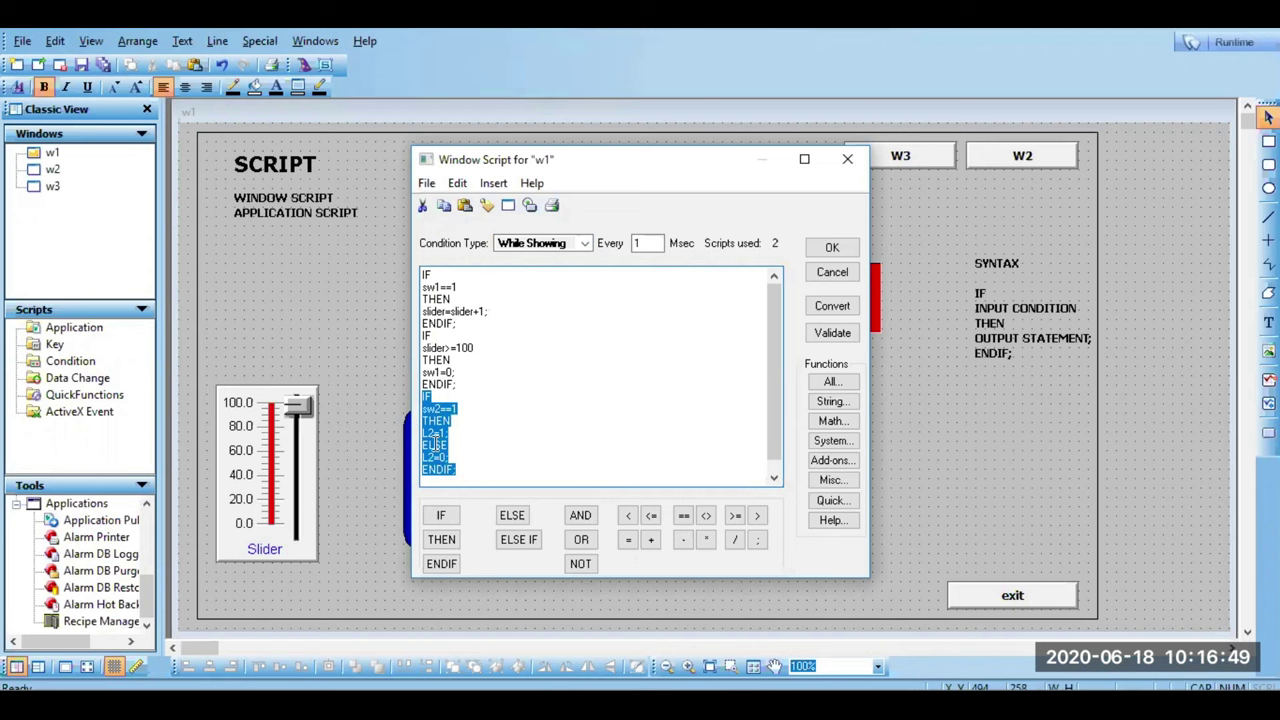
right_click(434, 445)
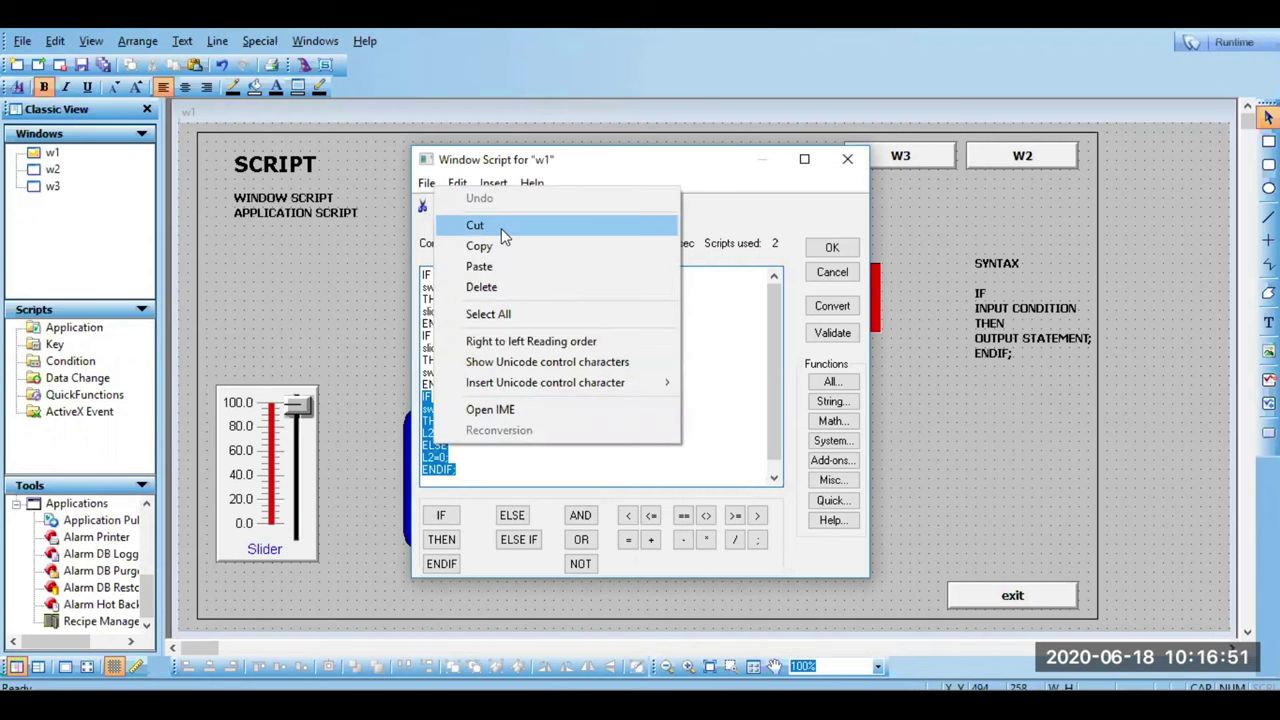
left_click(505, 228)
left_click(832, 248)
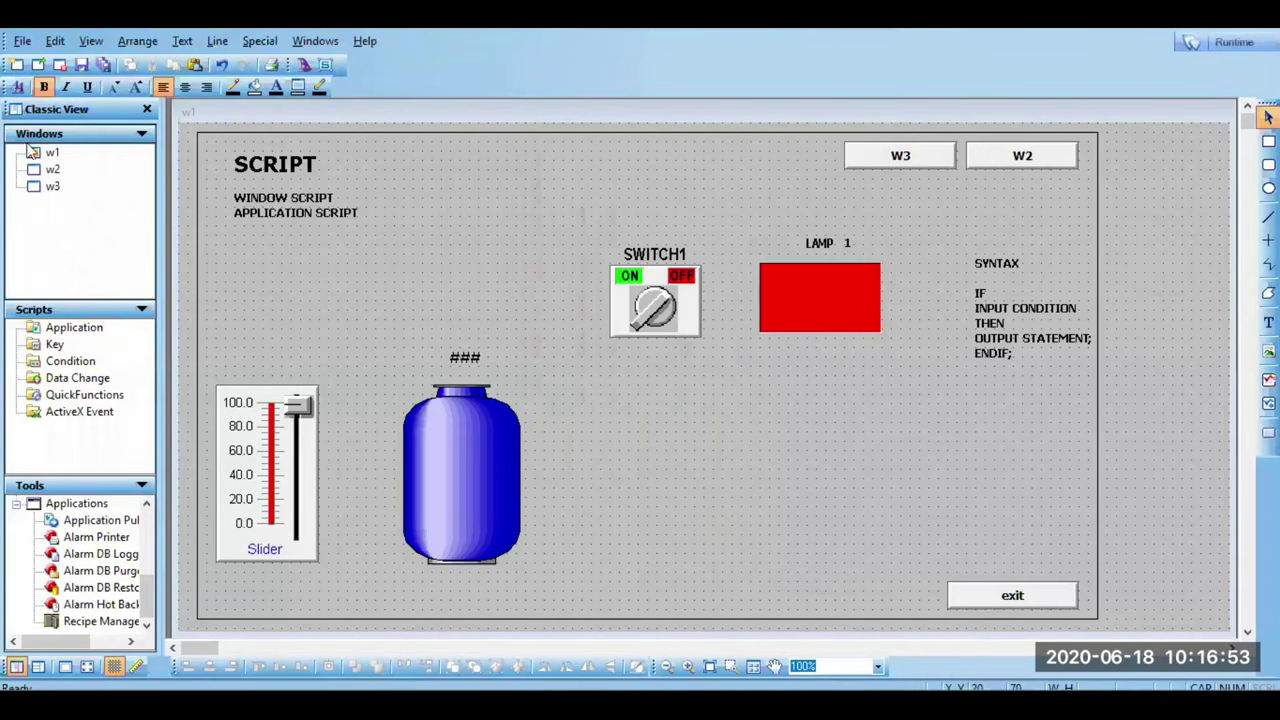
Step: Paste the IF sw2==1 block into window w2's While Showing script and set it to run every 1 msec
double_click(52, 169)
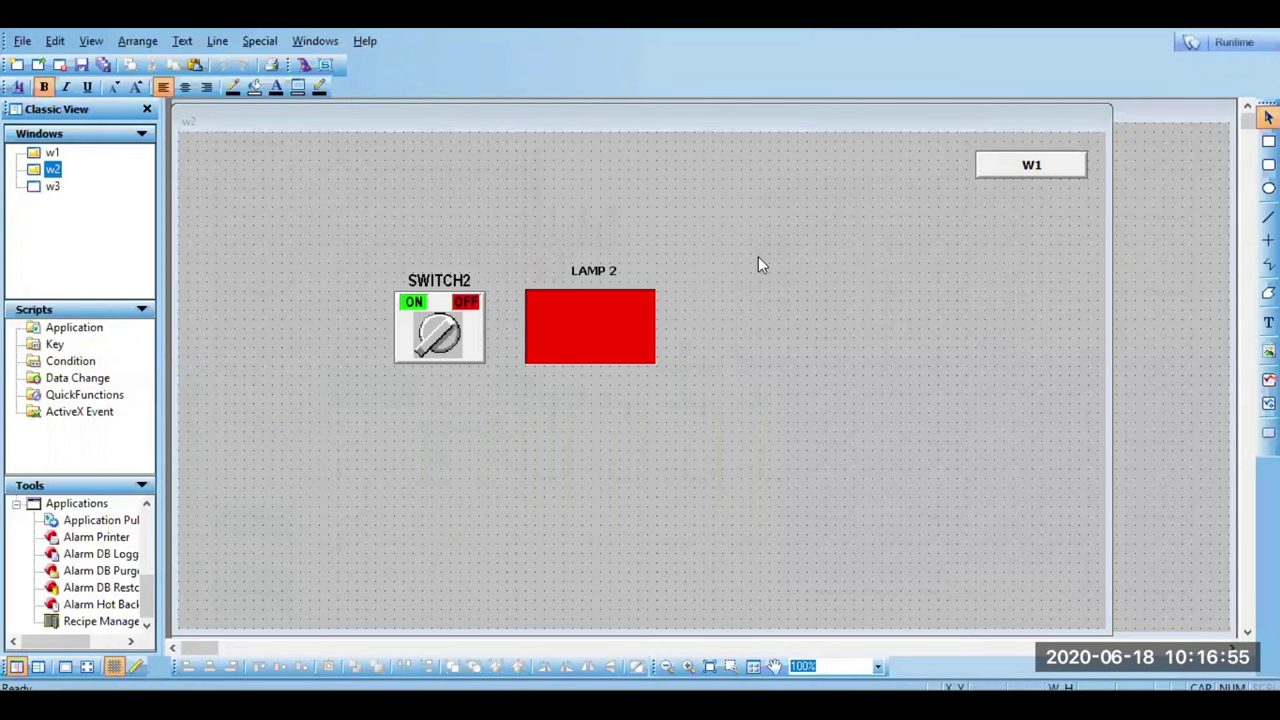
right_click(758, 258)
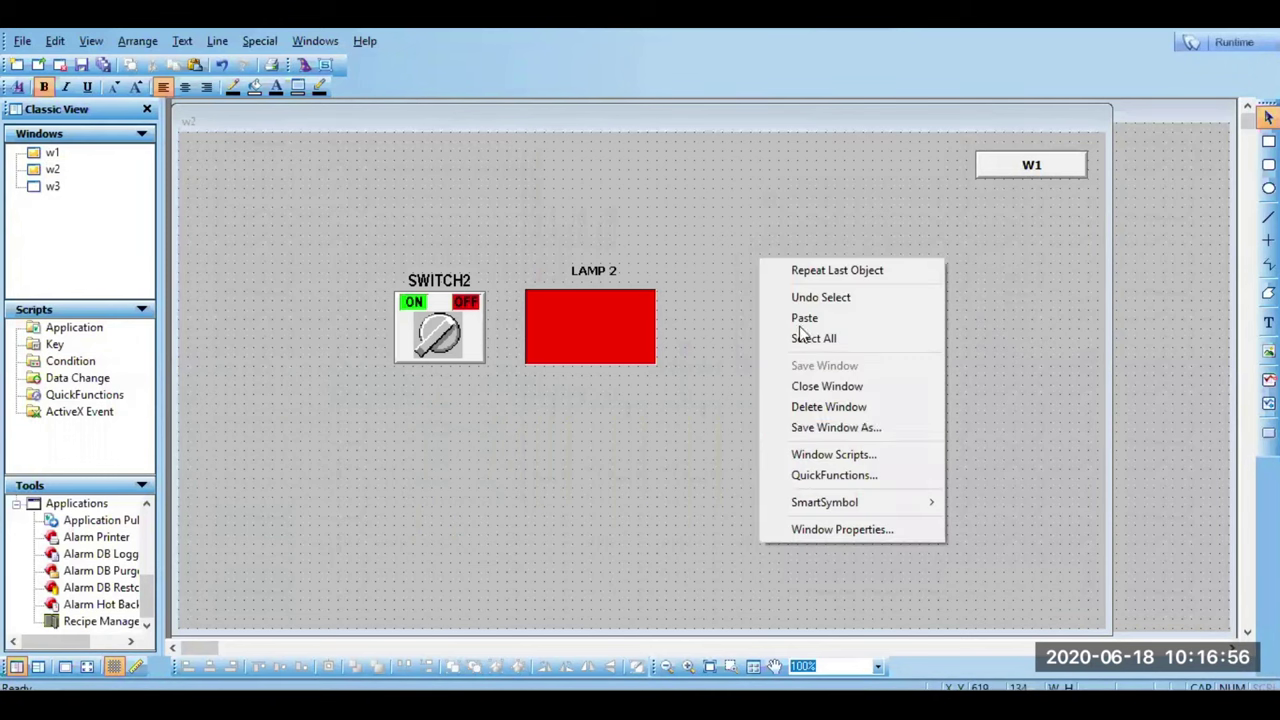
left_click(846, 455)
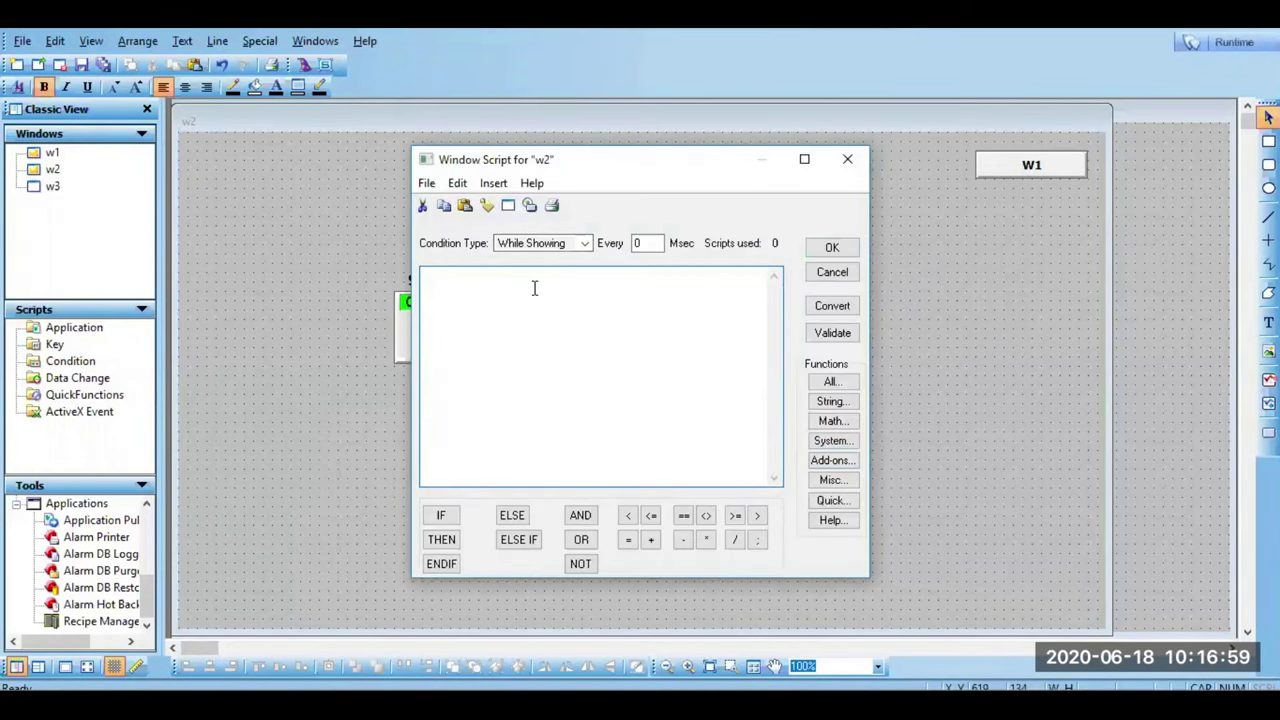
key("ctrl+v")
left_click(586, 243)
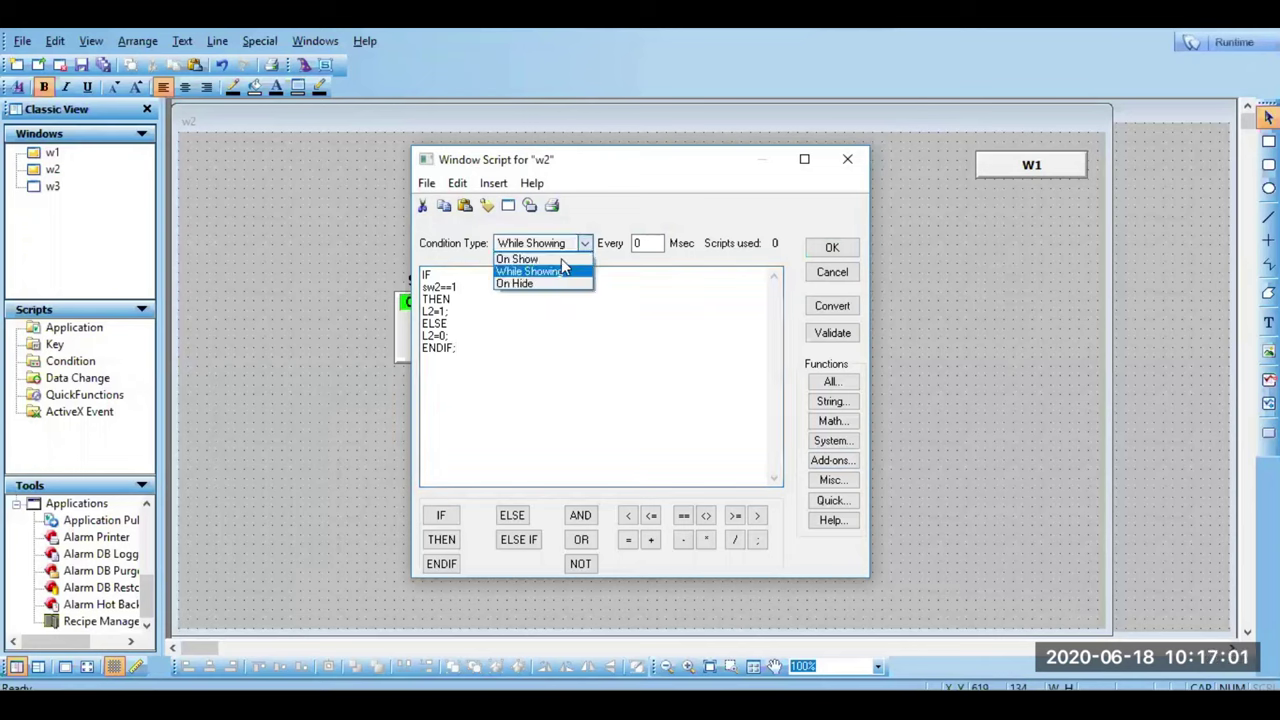
left_click(525, 259)
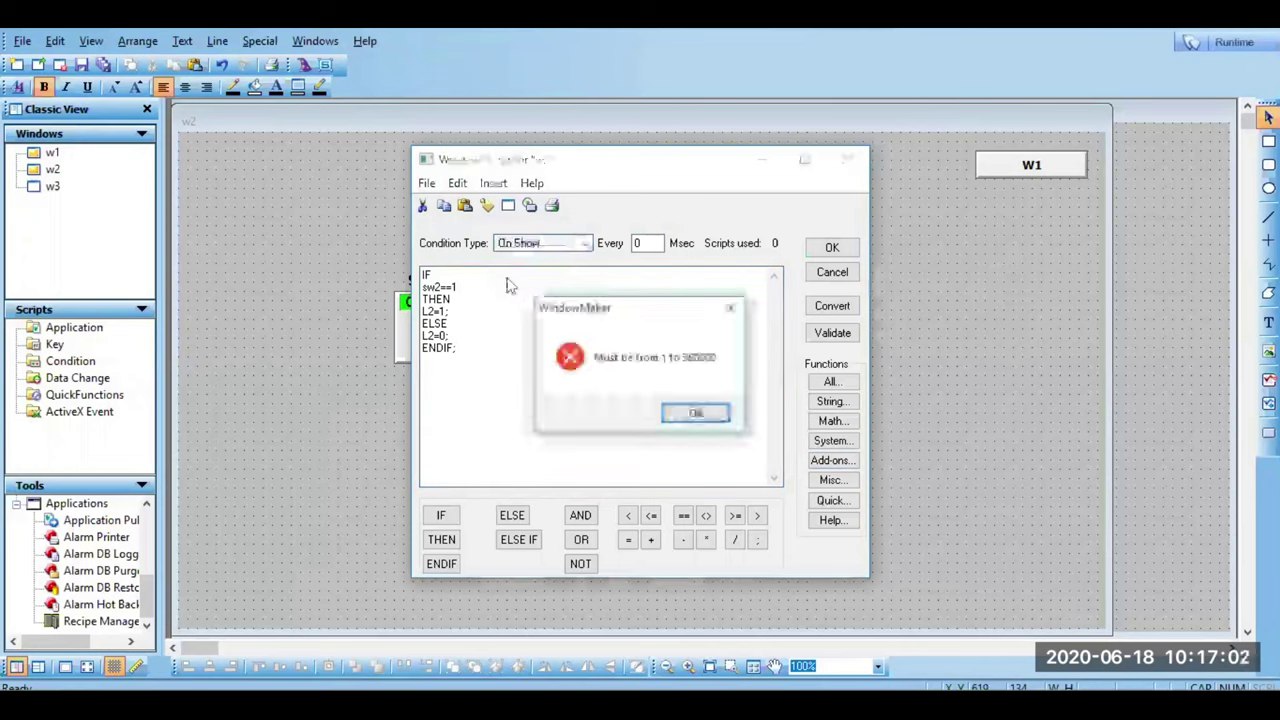
left_click(706, 413)
type("1")
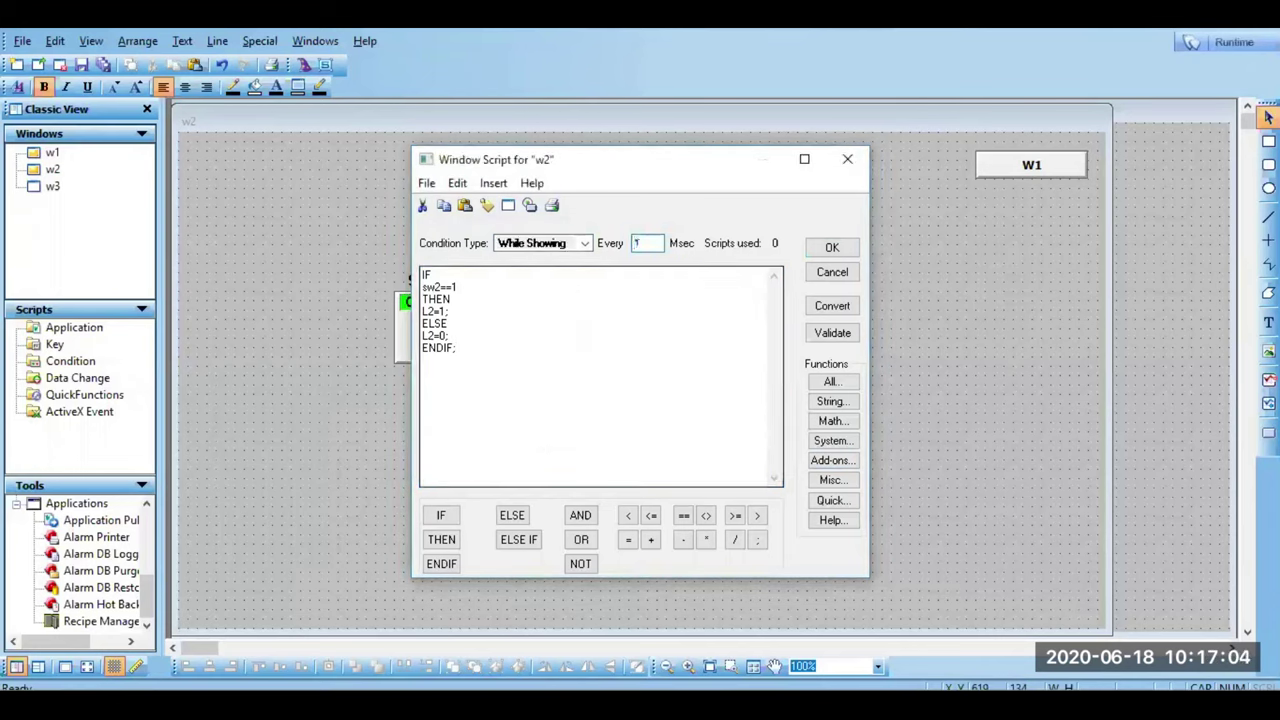
Step: Add SW2=0; to window w2's On Show script, validate it and save the scripts
left_click(582, 244)
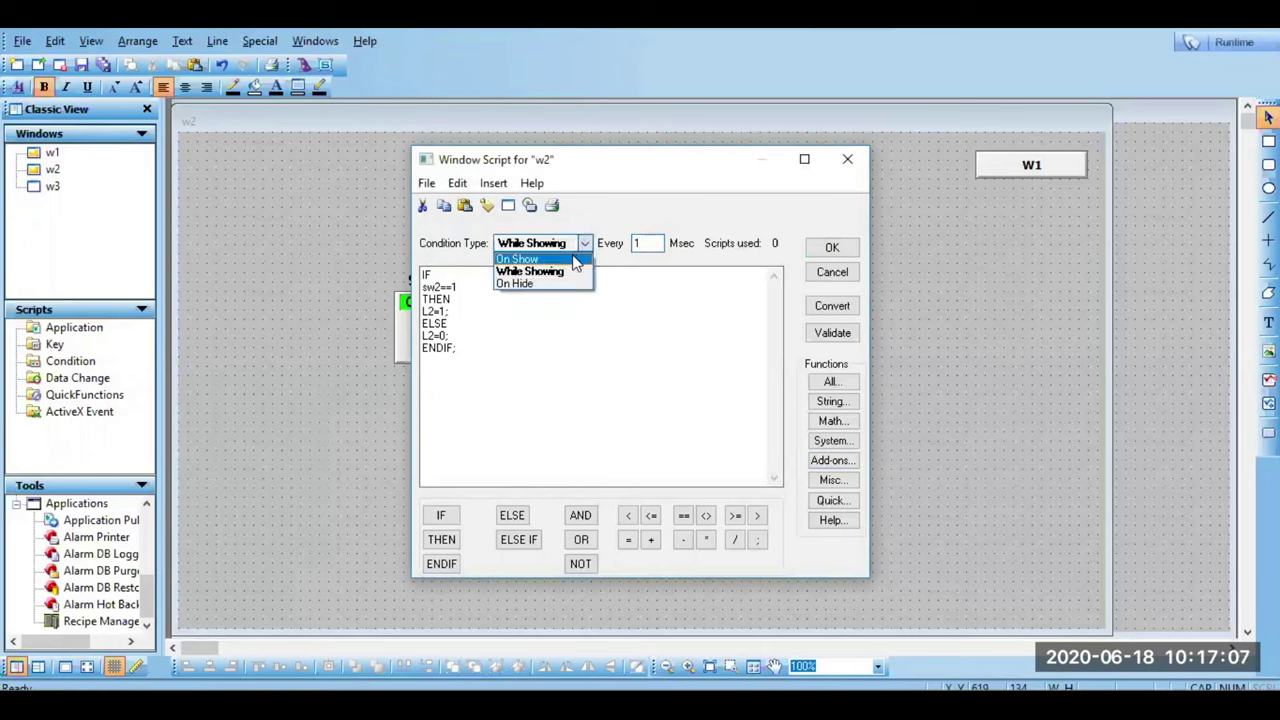
left_click(575, 261)
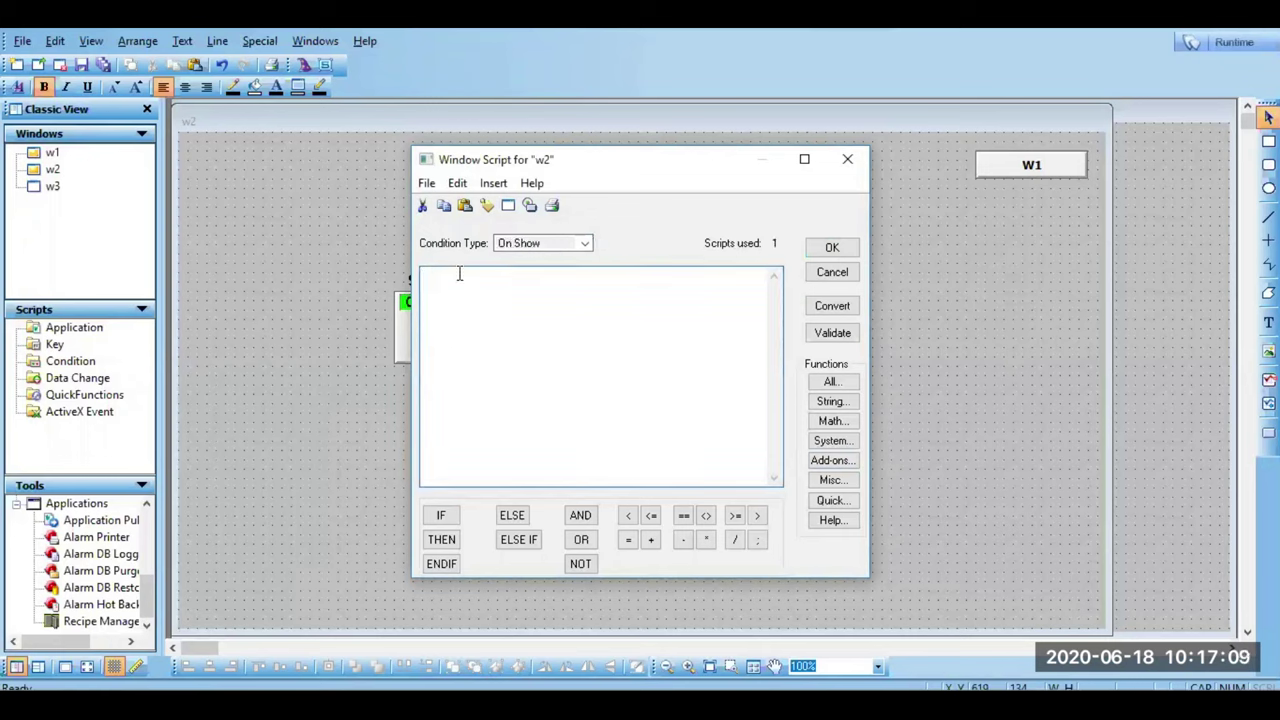
type("SW2")
key("BackSpace")
key("Caps_Lock")
type("2=0;")
left_click(843, 333)
left_click(840, 248)
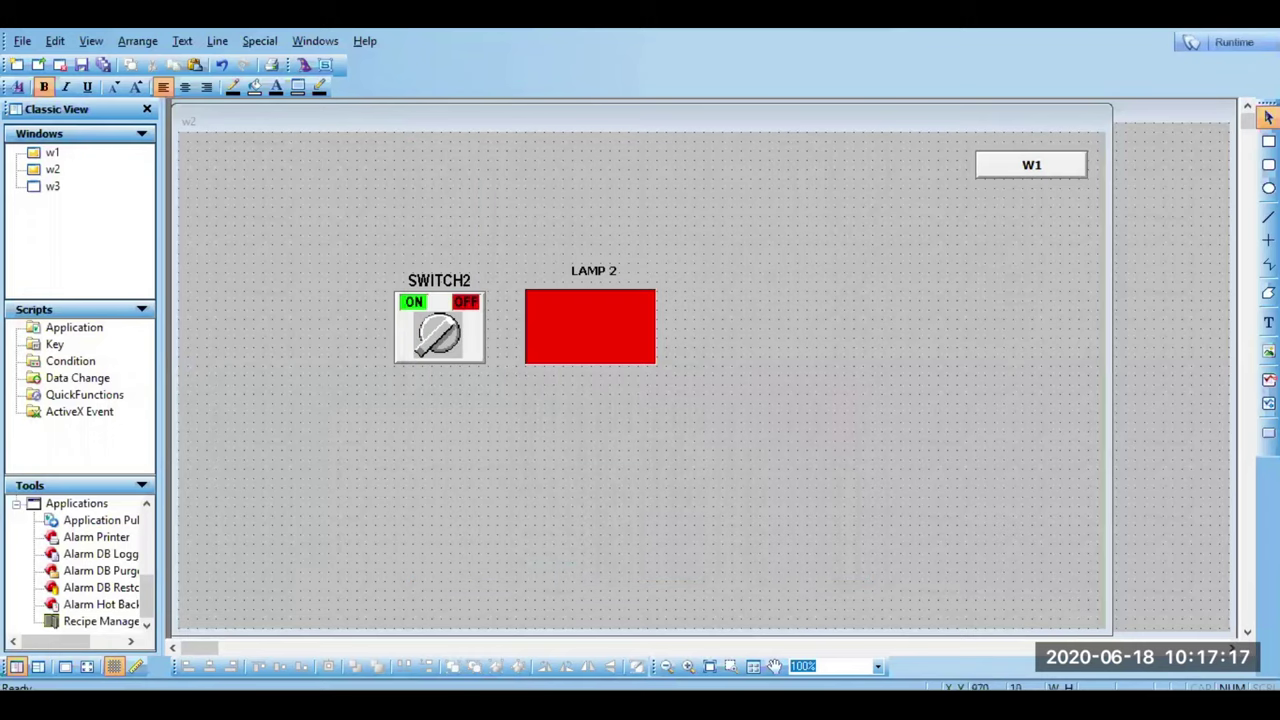
Step: Start runtime with window w2 and turn SWITCH2 on to test LAMP 2
key("ctrl+y")
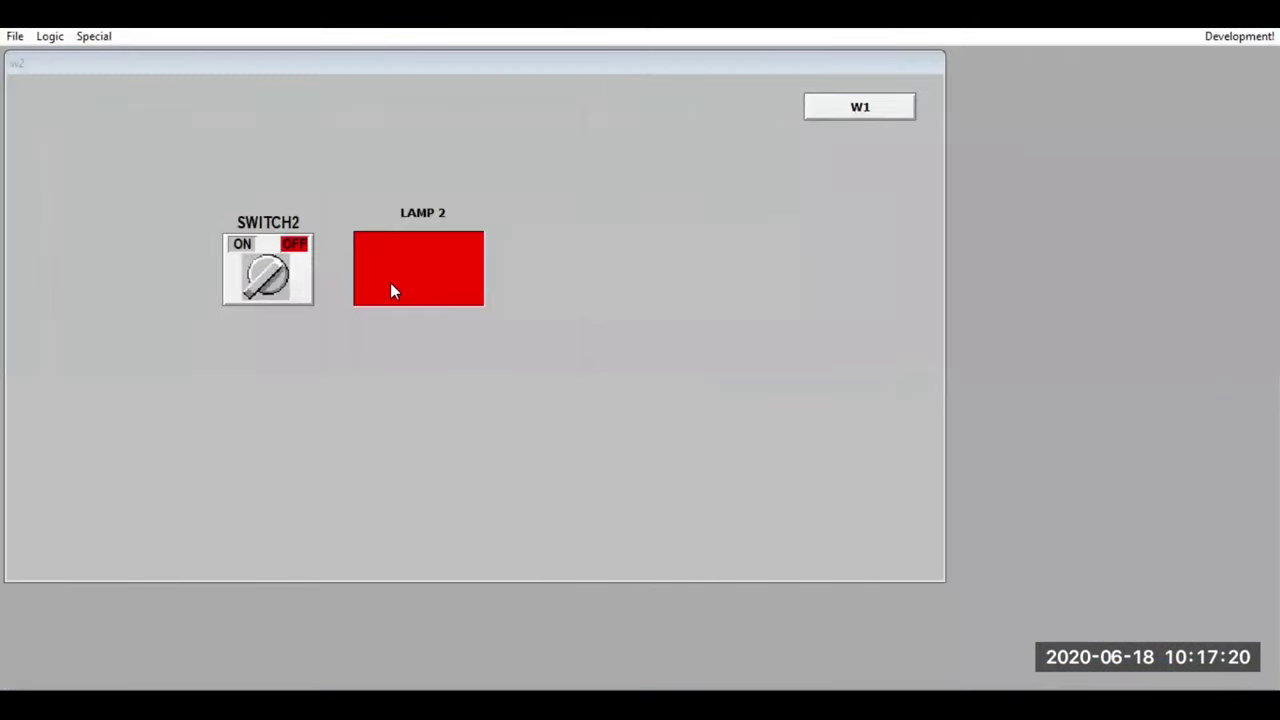
left_click(300, 282)
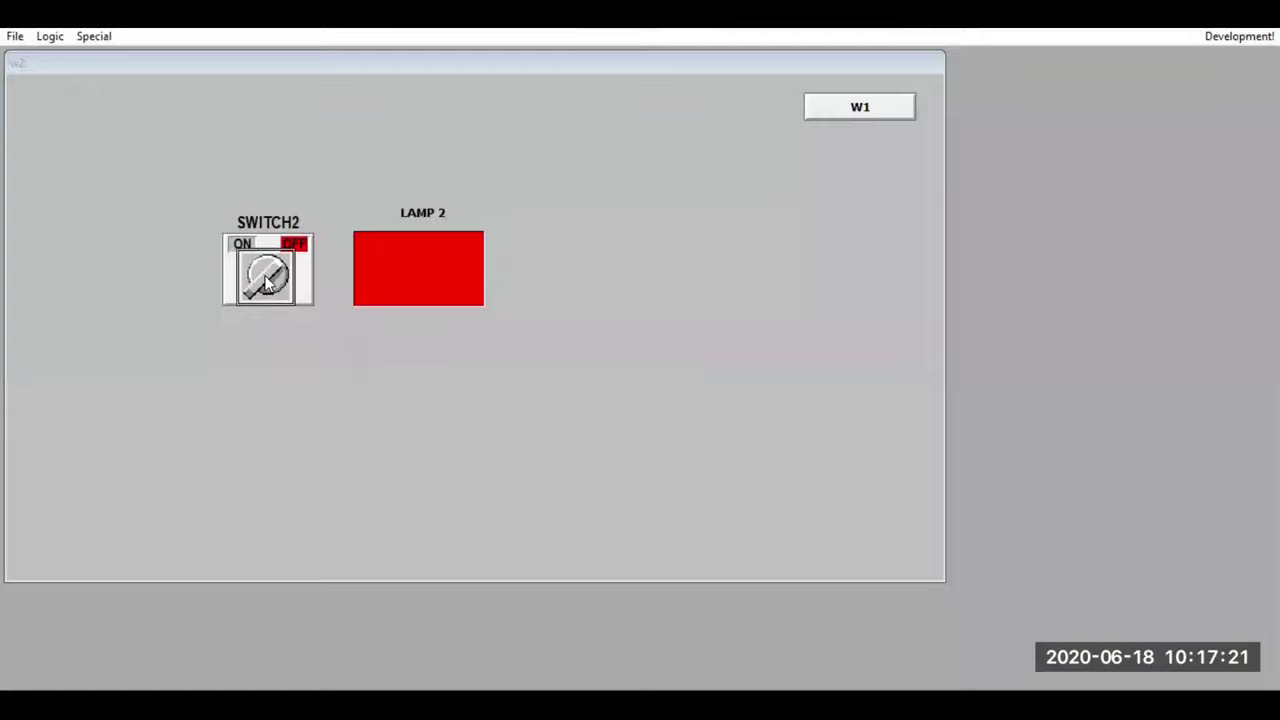
left_click(295, 275)
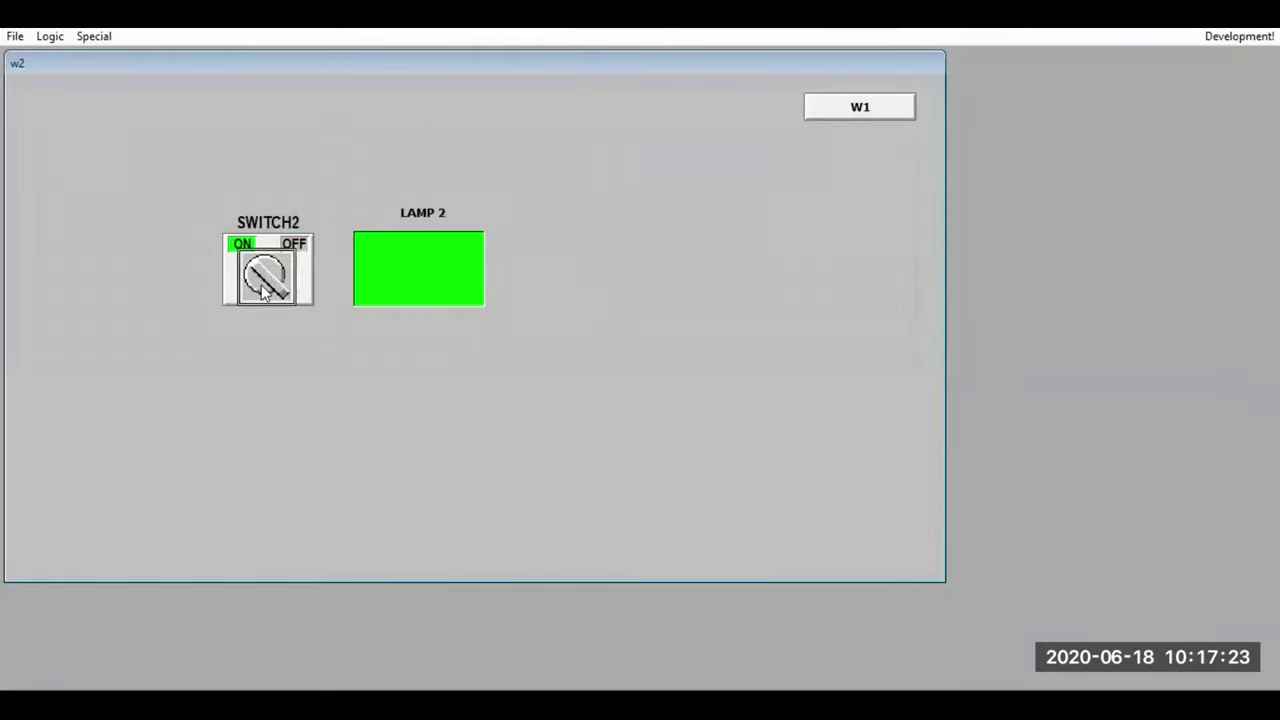
Step: Paste the IF sw2==1 block into the application's While Running script, set it to run every 1 msec and save it
left_click(1219, 43)
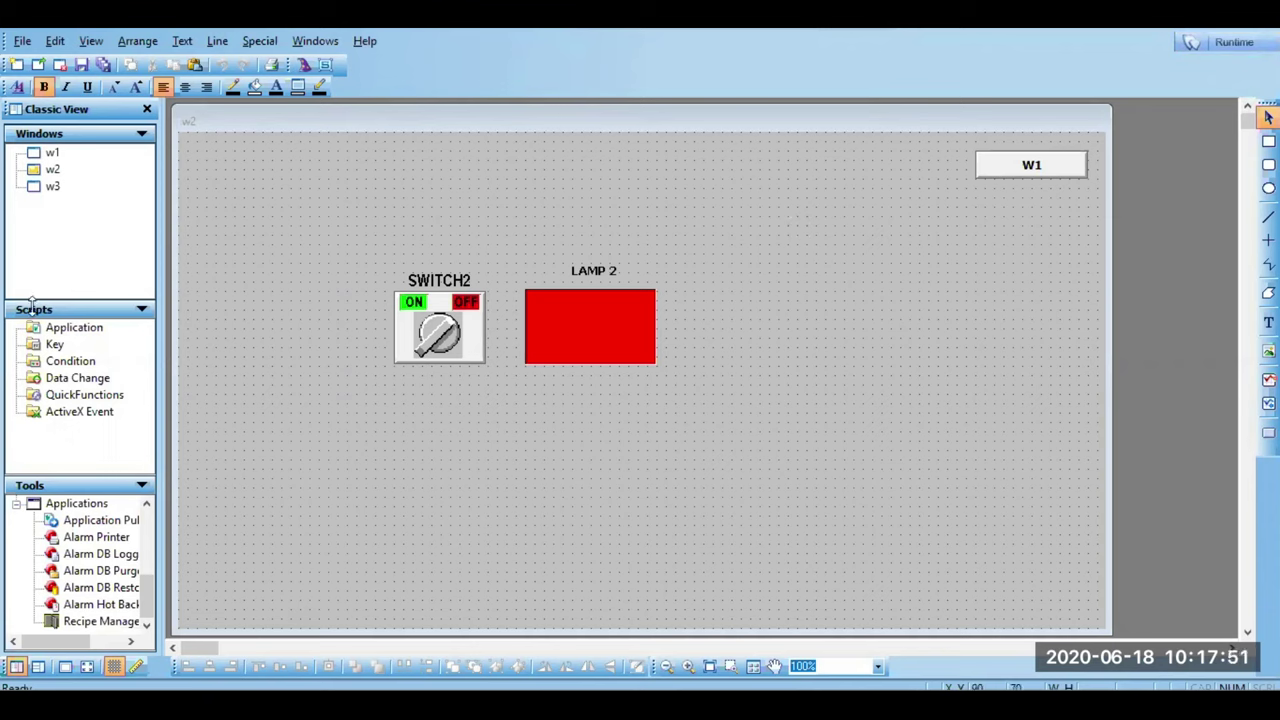
double_click(84, 333)
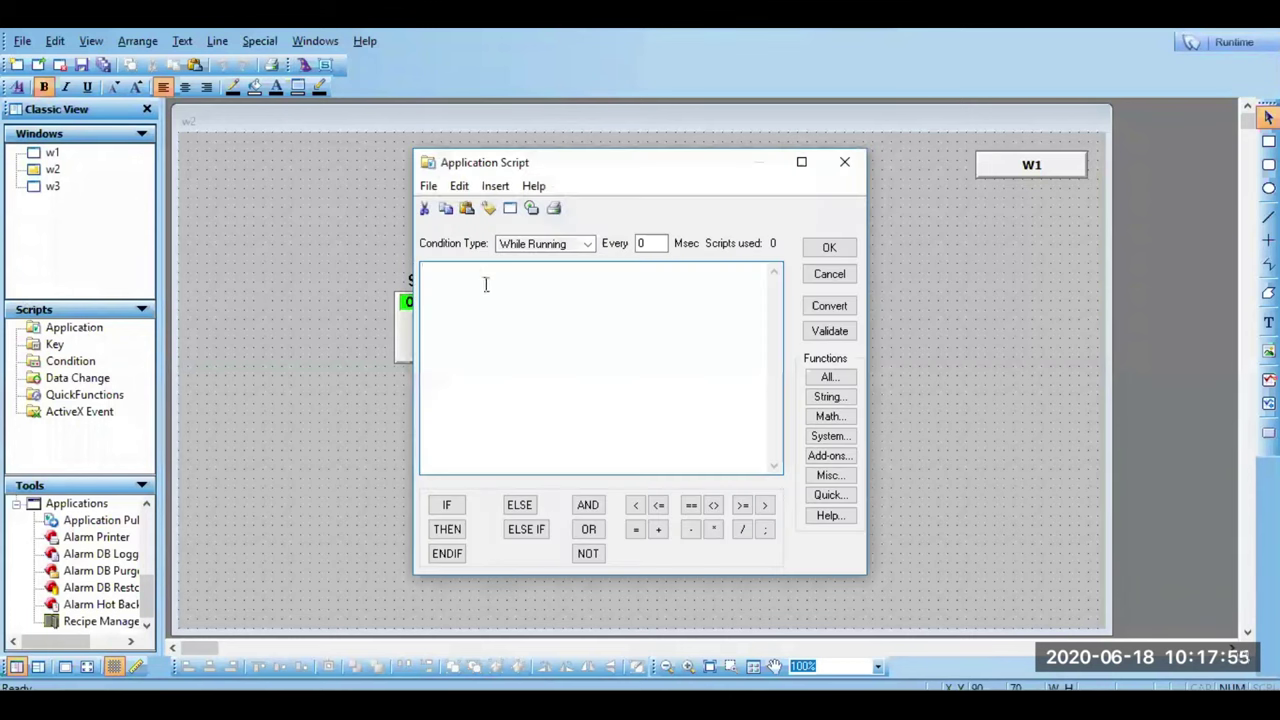
key("ctrl+v")
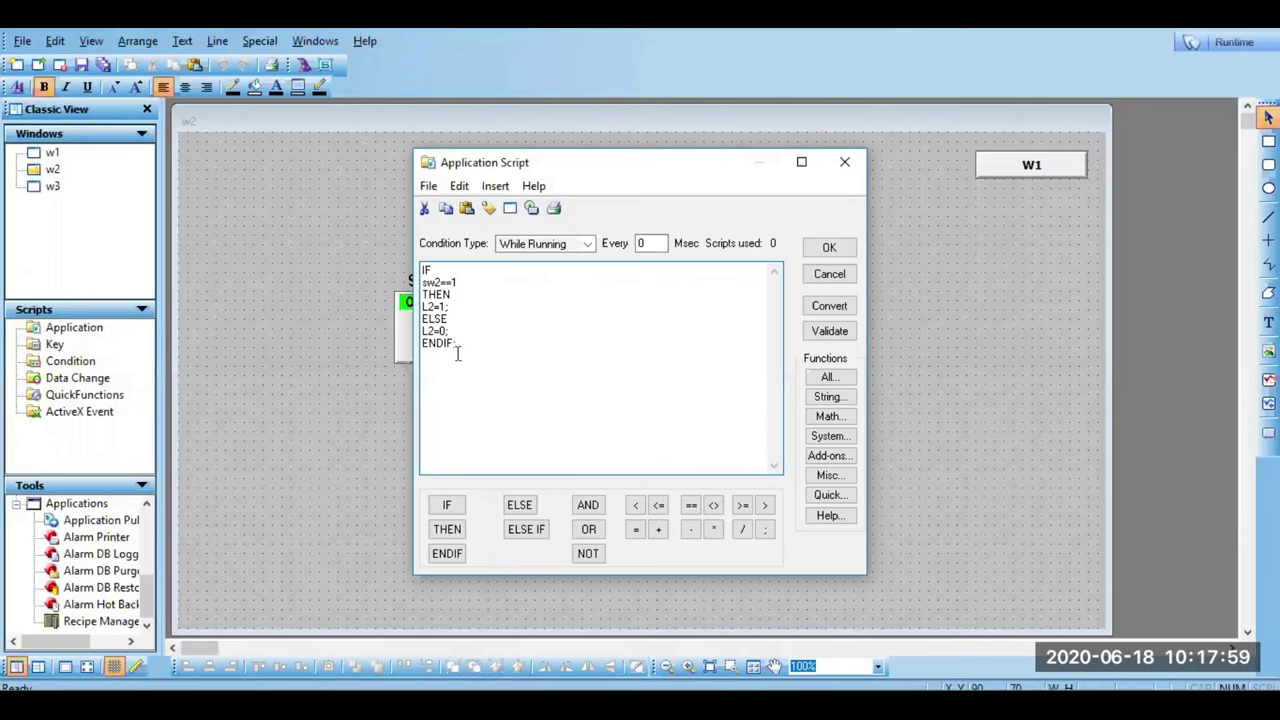
left_click(841, 252)
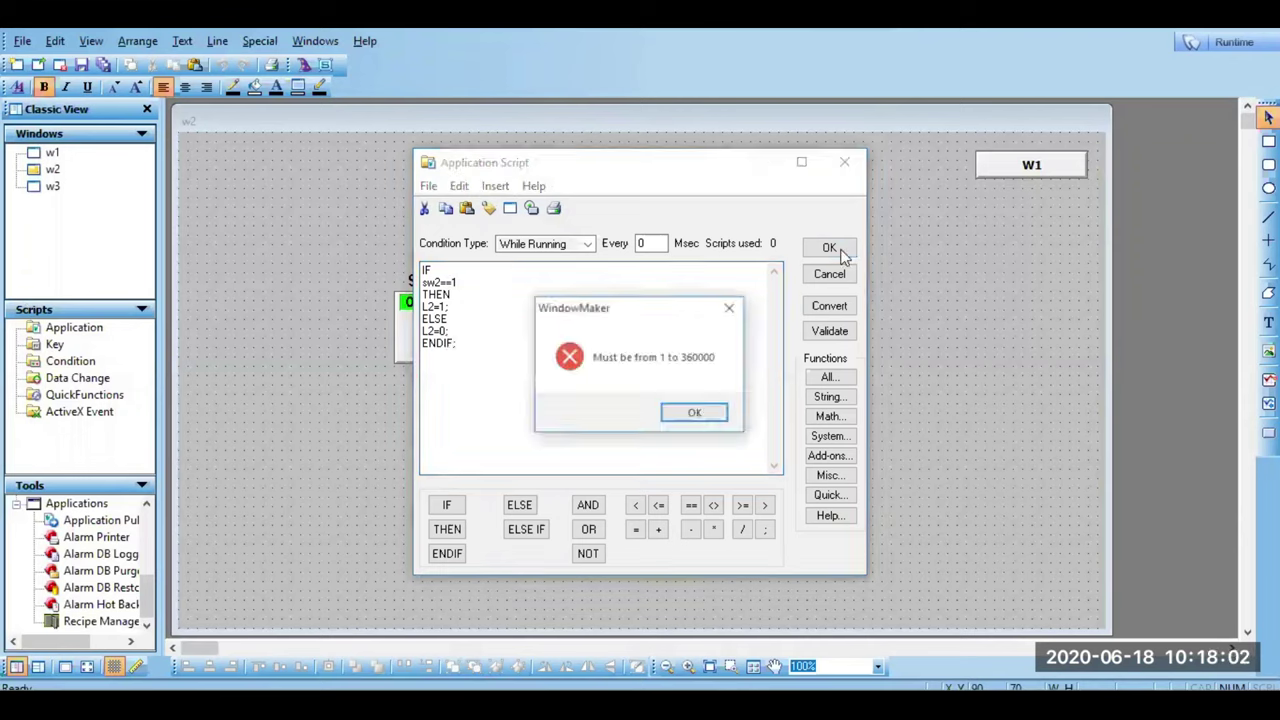
left_click(690, 412)
type("1")
key("Tab")
key("Return")
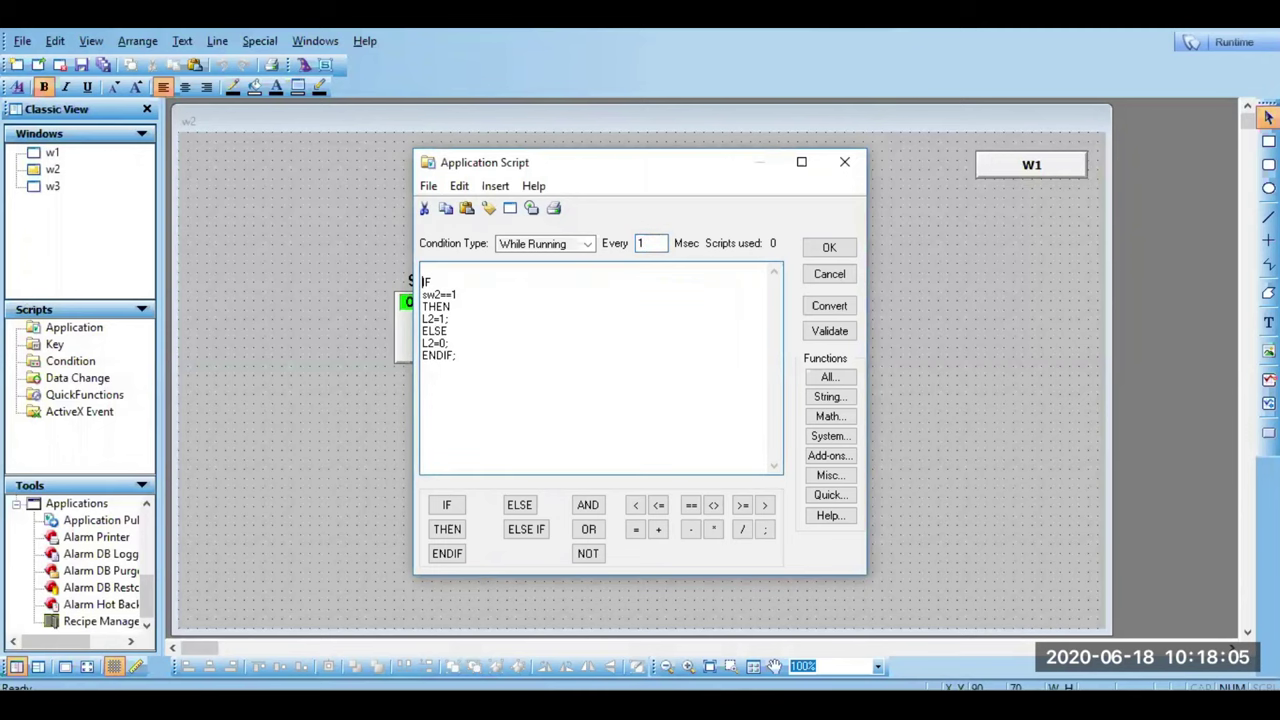
left_click(811, 273)
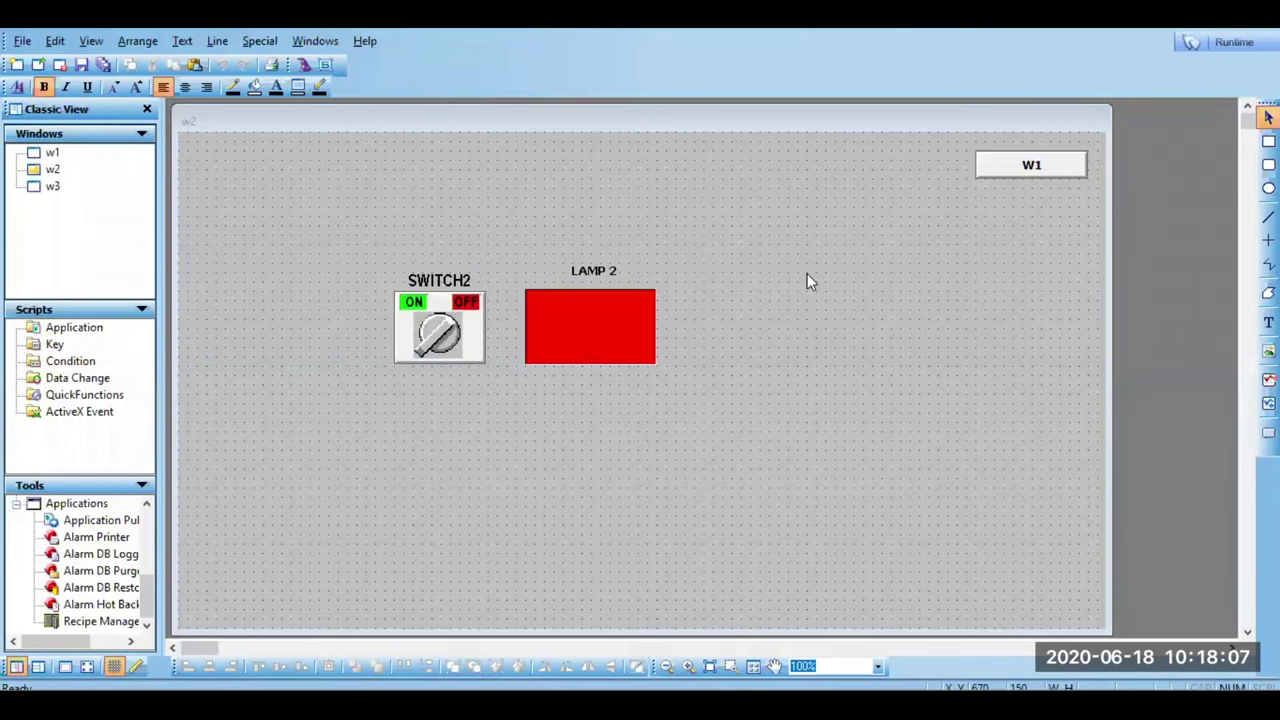
Step: Open window w2's window scripts and clear the On Show script
right_click(806, 275)
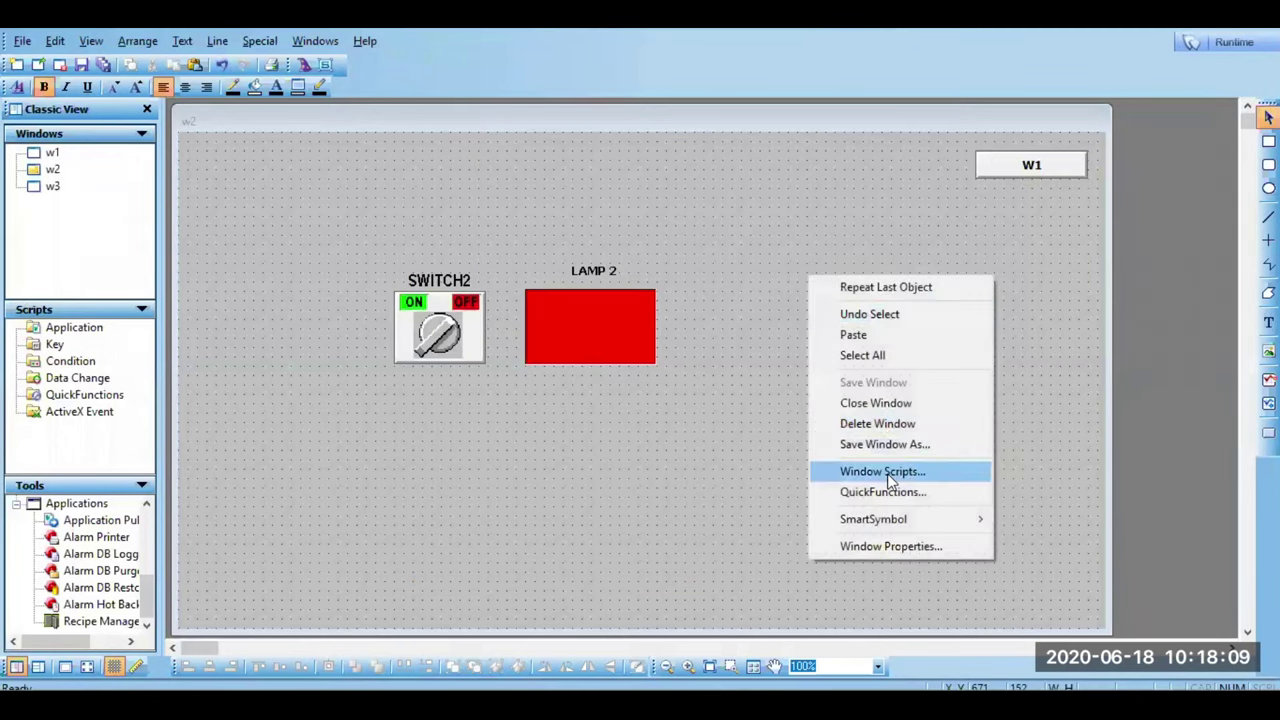
left_click(889, 472)
double_click(475, 281)
left_click(475, 283)
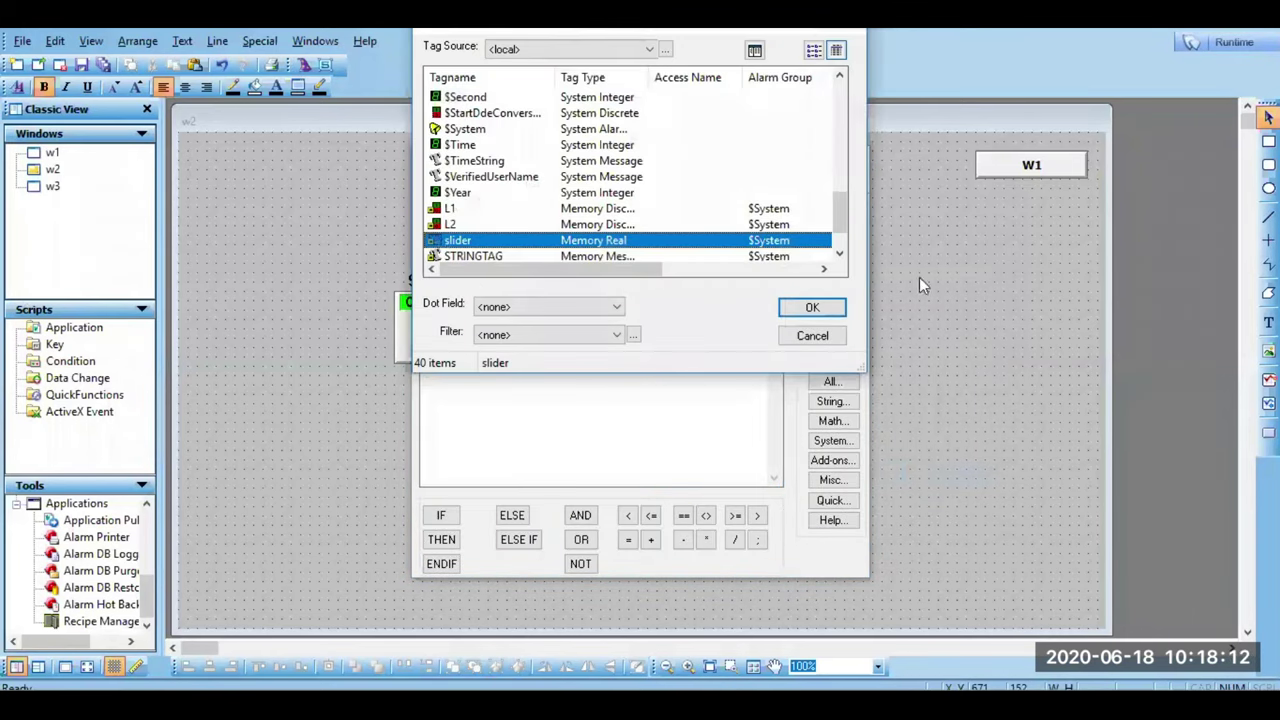
left_click(812, 336)
key("BackSpace")
key("BackSpace")
key("BackSpace")
key("BackSpace")
key("BackSpace")
key("BackSpace")
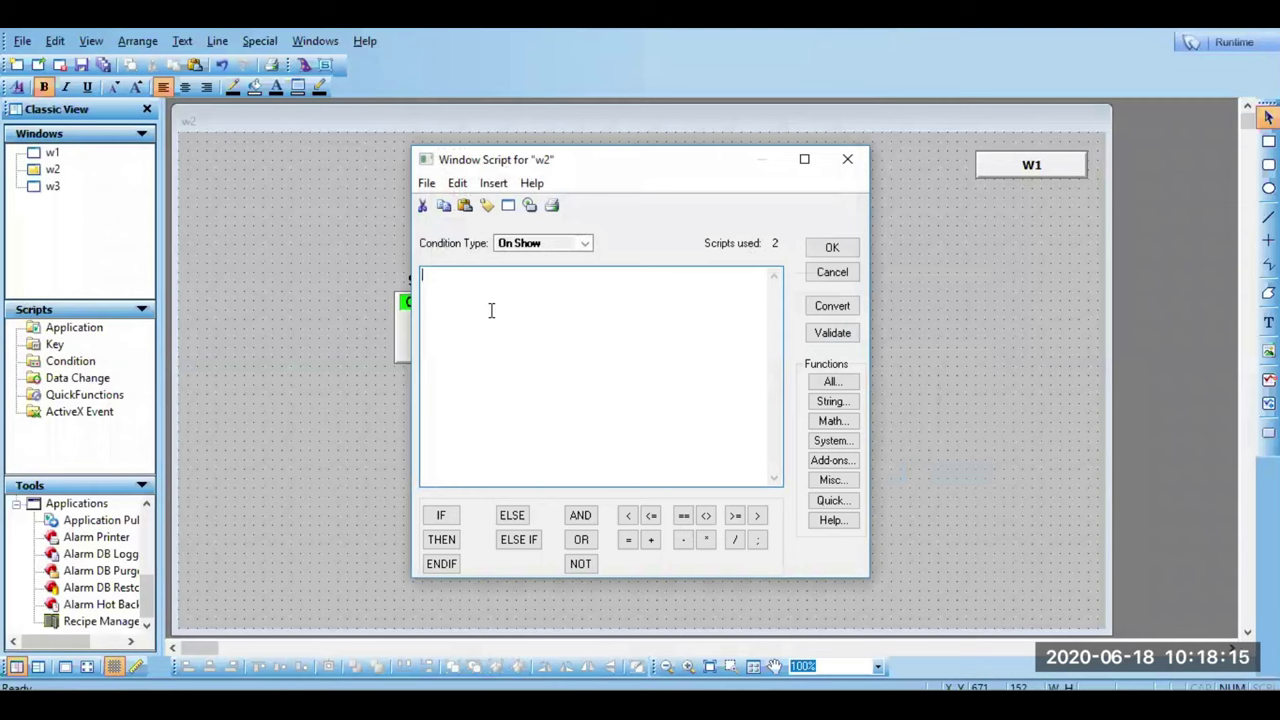
Step: Delete the IF sw2==1 block from window w2's While Showing script and save the window scripts
left_click(585, 243)
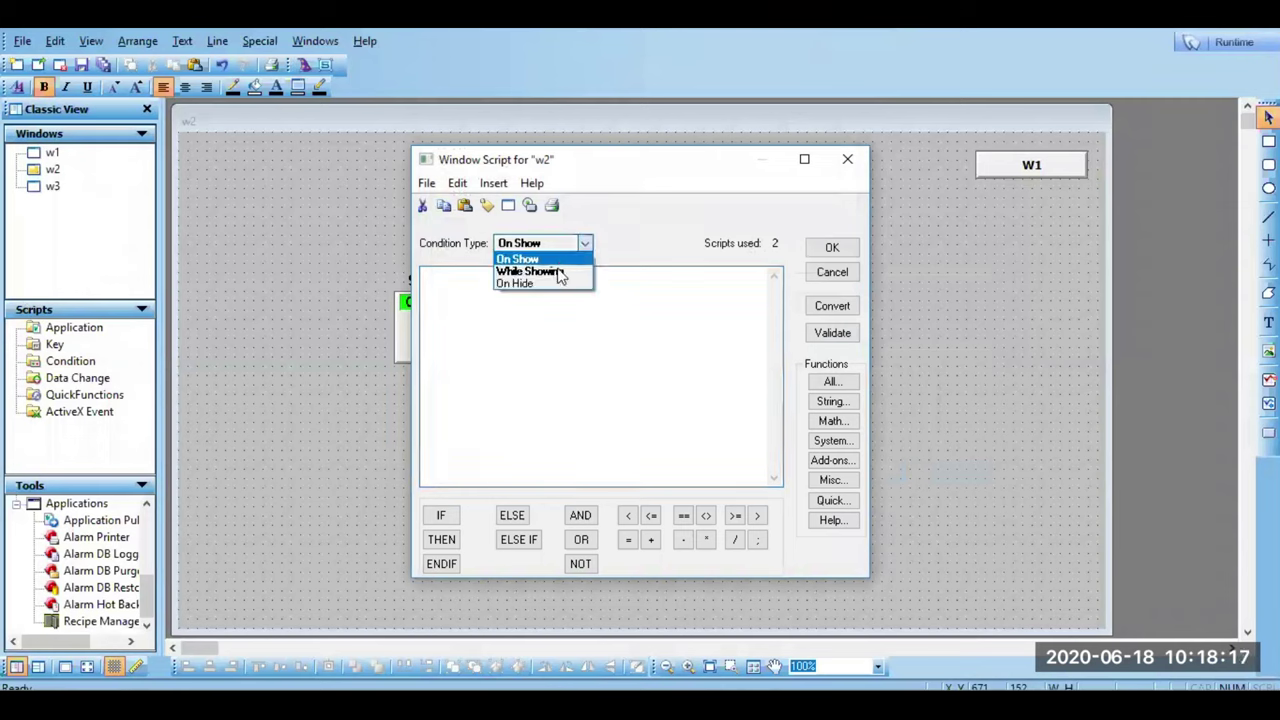
left_click(558, 272)
left_click_drag(481, 365, 405, 254)
key("Delete")
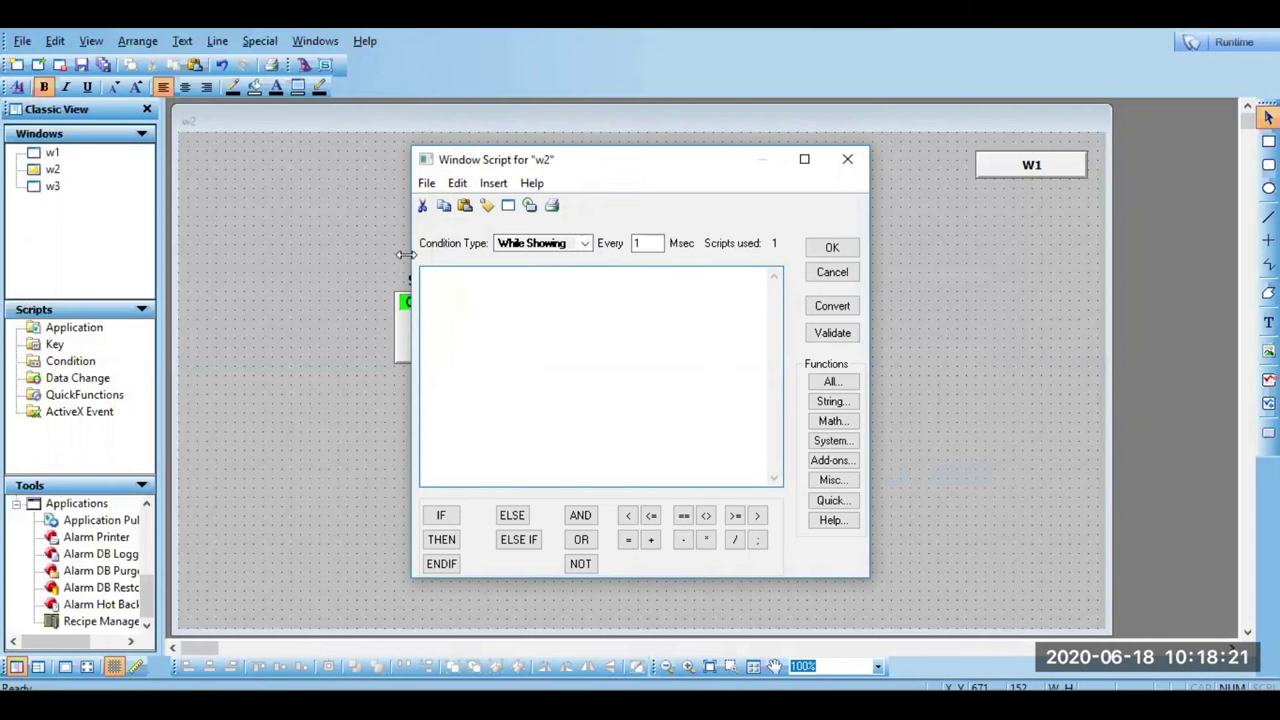
left_click(826, 248)
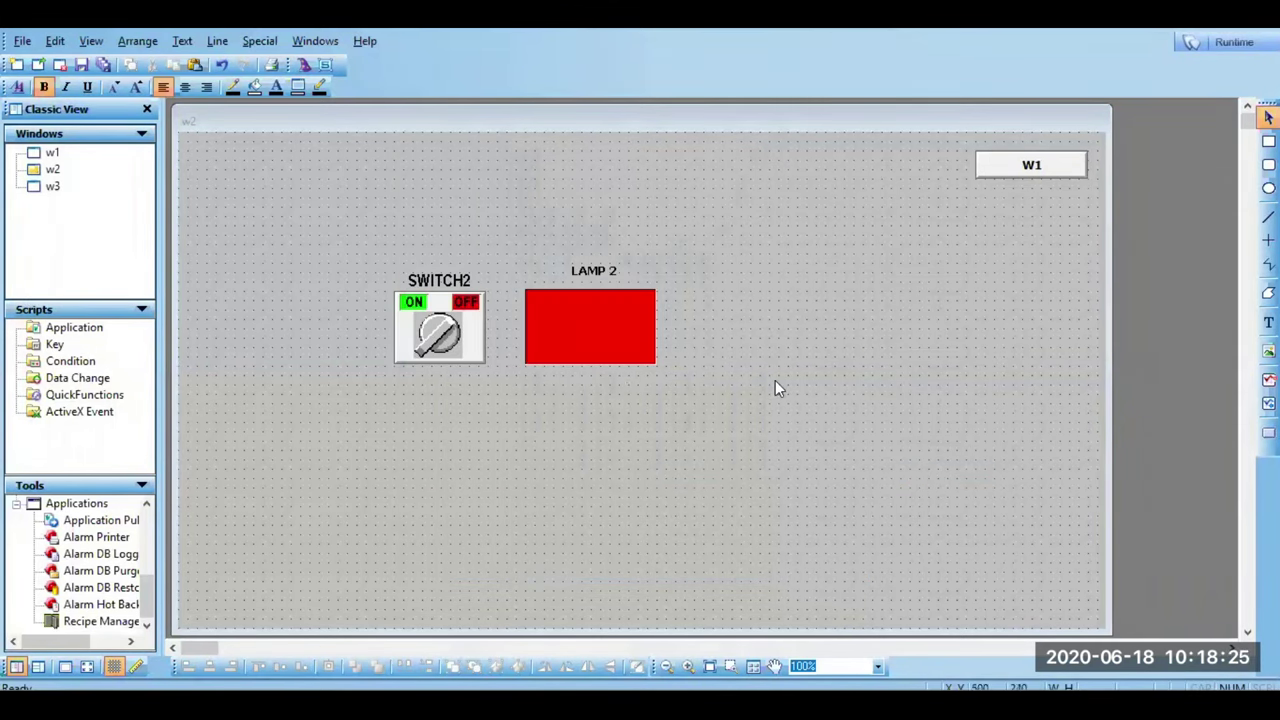
Step: Start runtime with window w2 and toggle SWITCH2 on and off to test LAMP 2 with the application script
left_click(1229, 45)
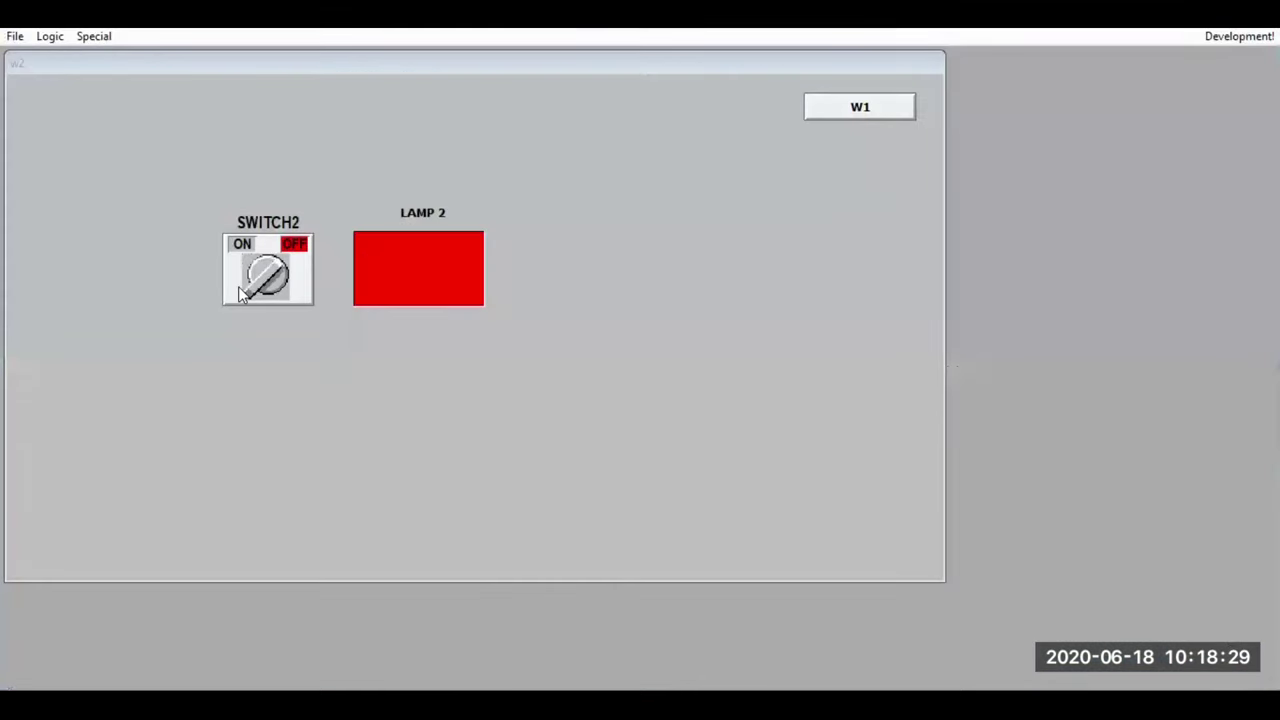
left_click(265, 285)
left_click(265, 288)
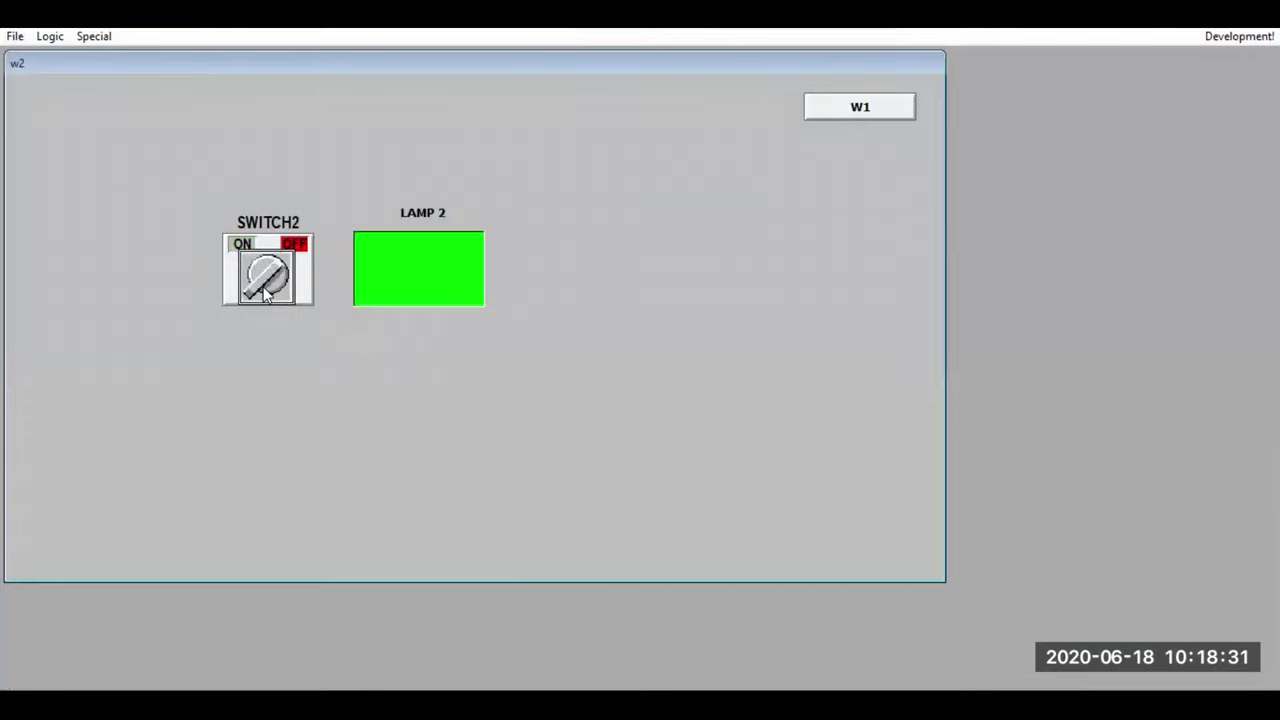
left_click(265, 288)
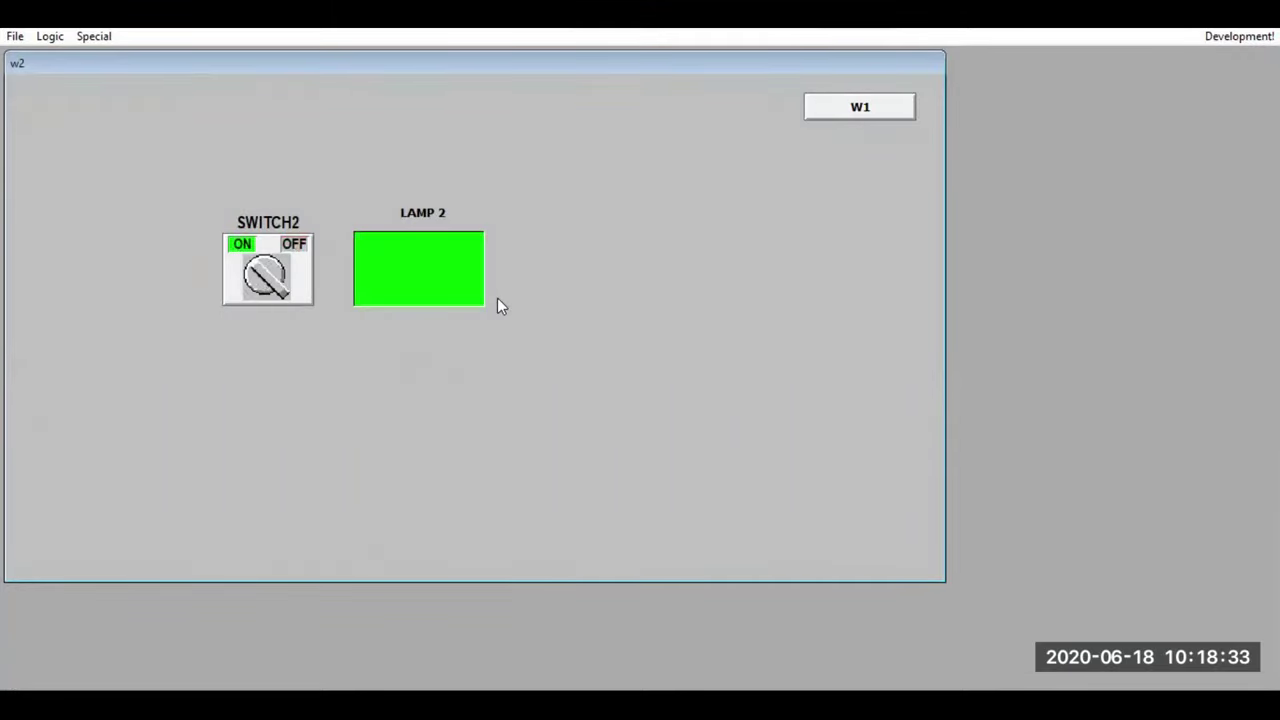
left_click(281, 270)
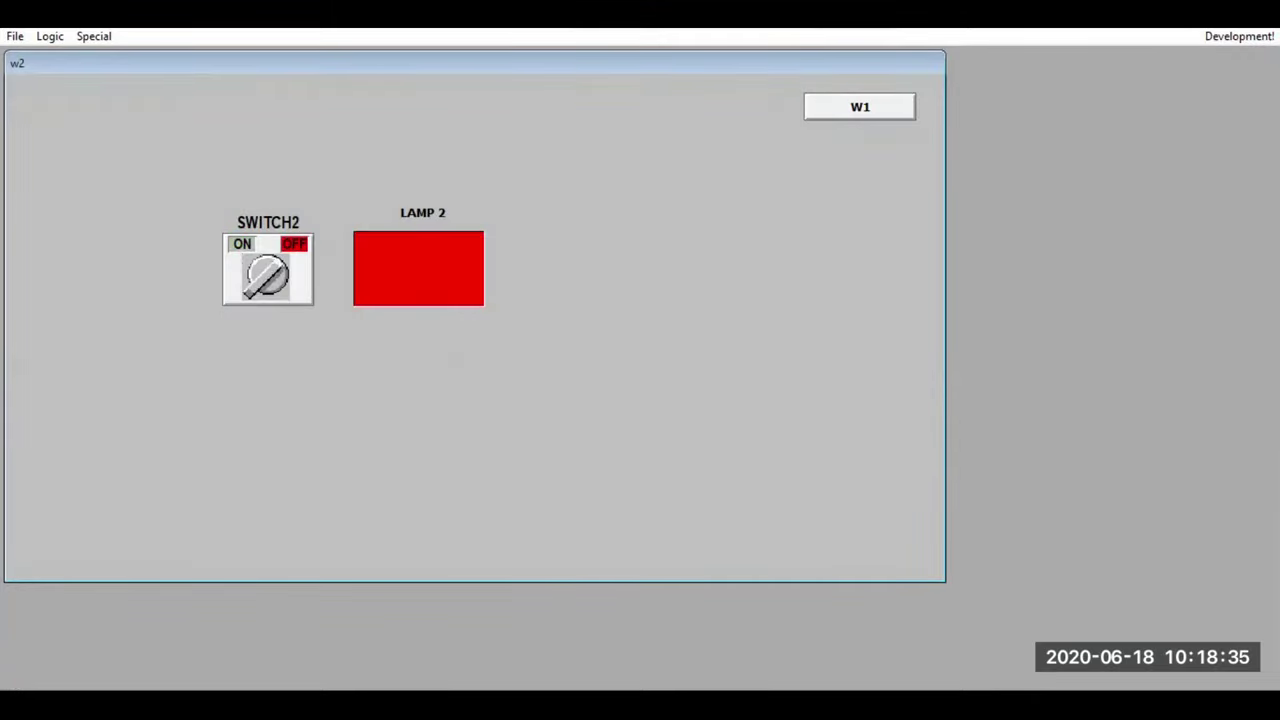
Step: Return to development, copy the whole While Showing script of window w1, delete it there and save
left_click(1239, 36)
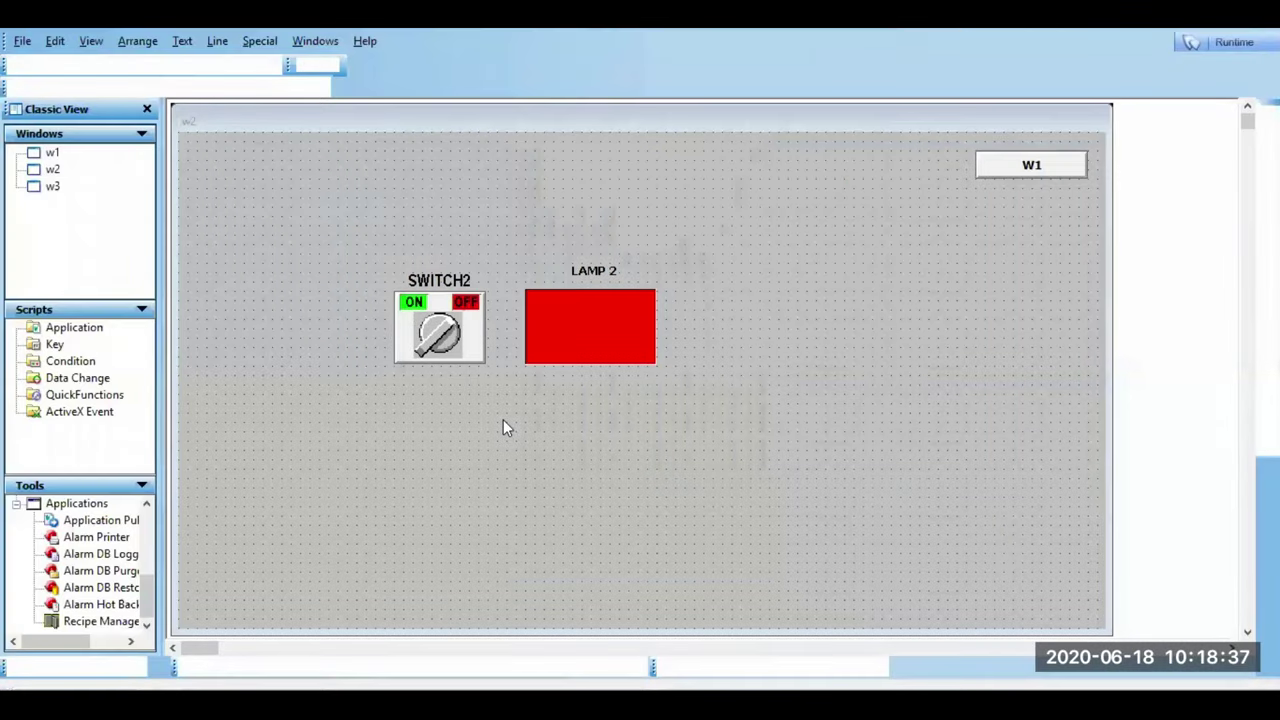
left_click(52, 153)
double_click(52, 155)
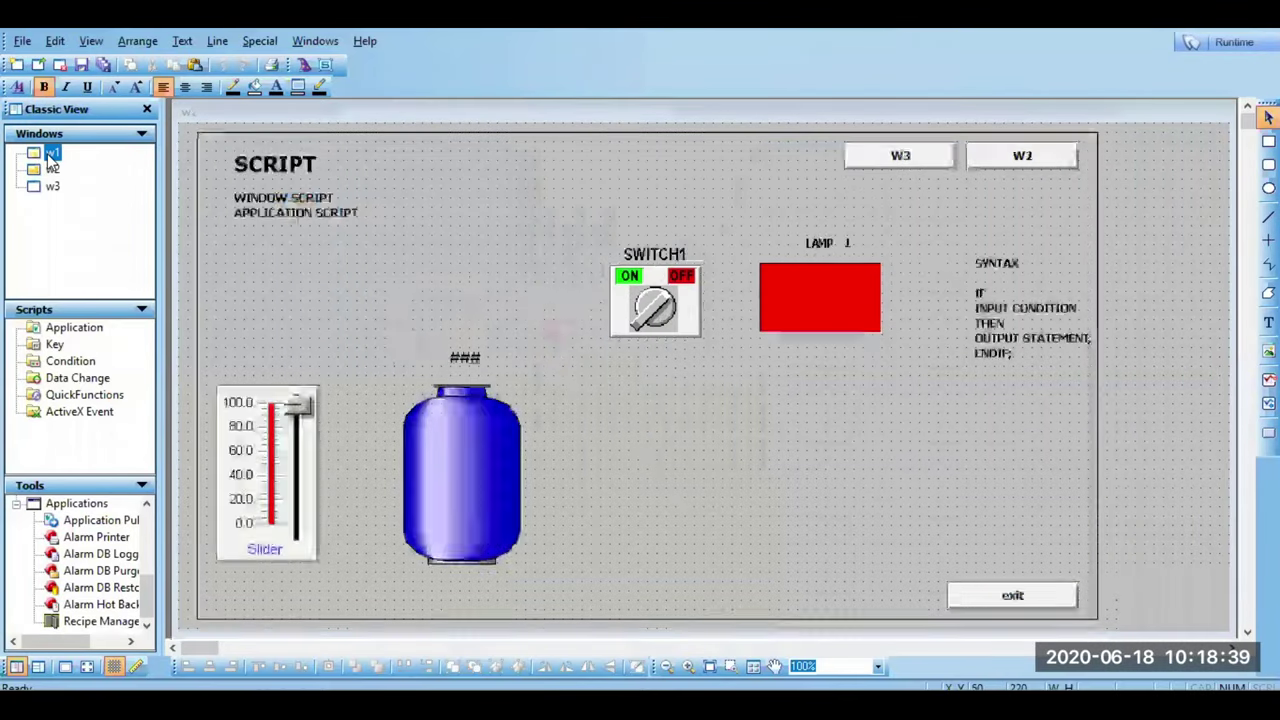
right_click(642, 416)
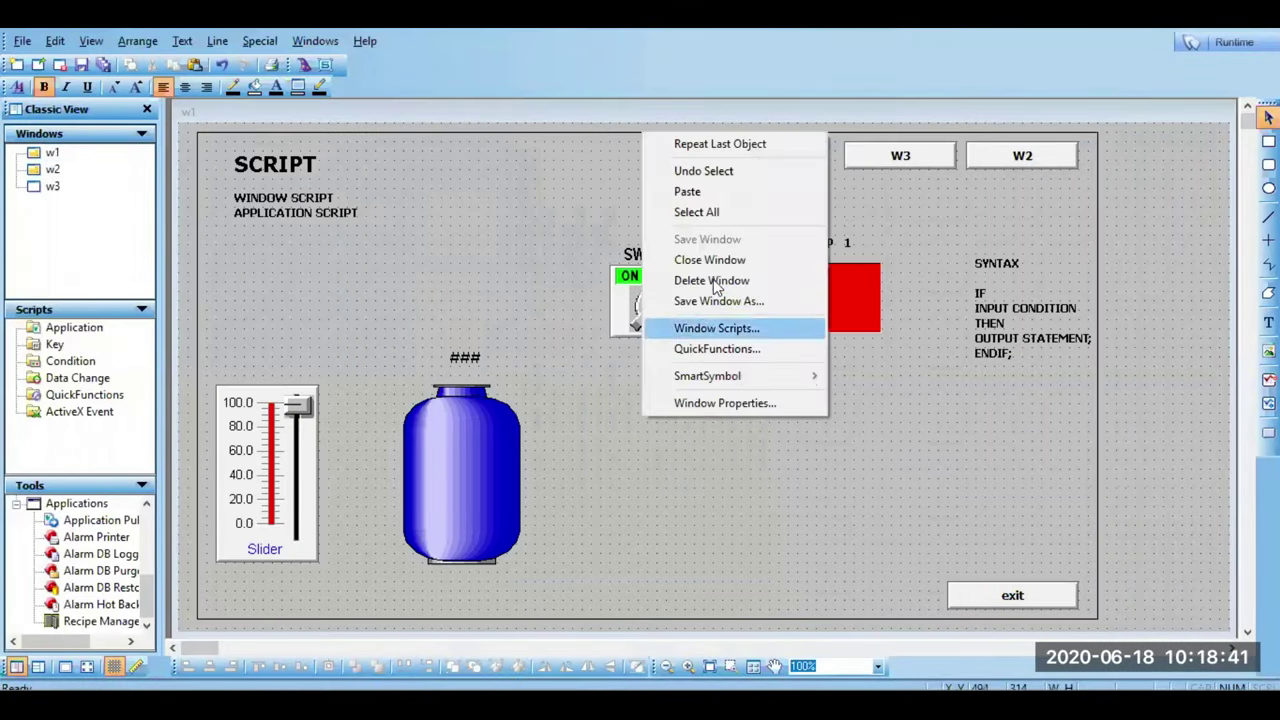
left_click(718, 330)
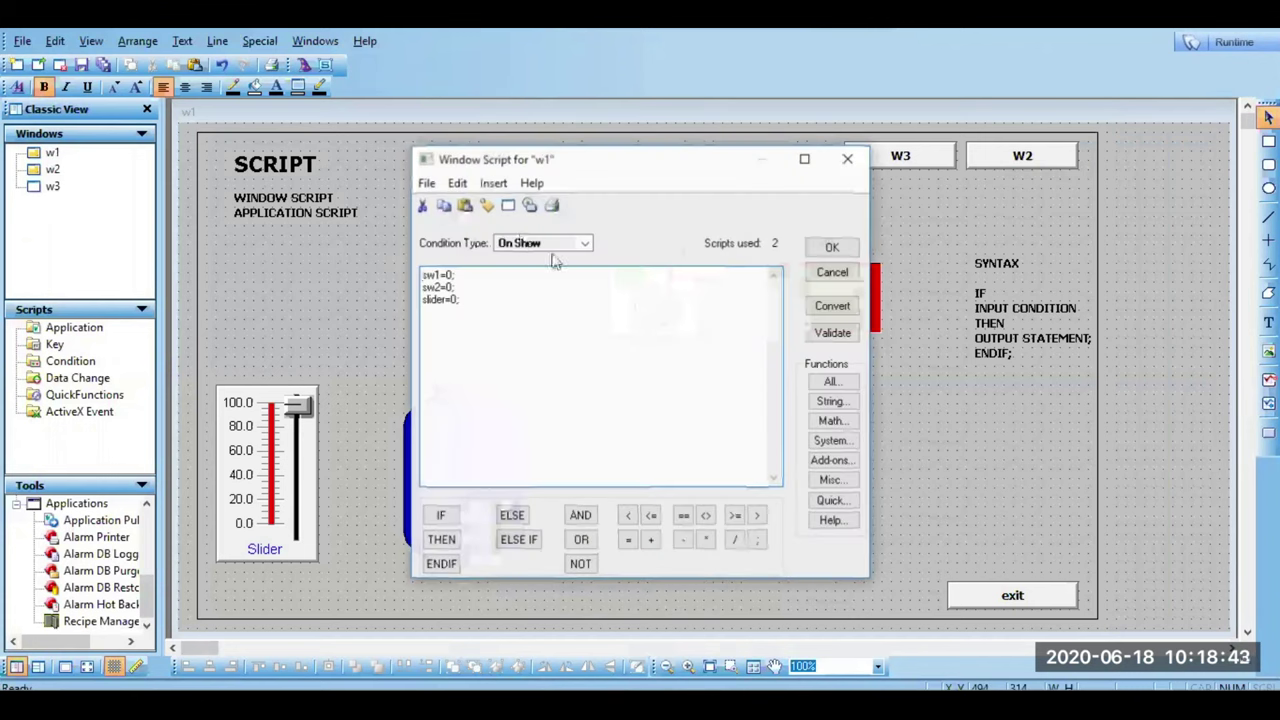
left_click(585, 243)
left_click(563, 271)
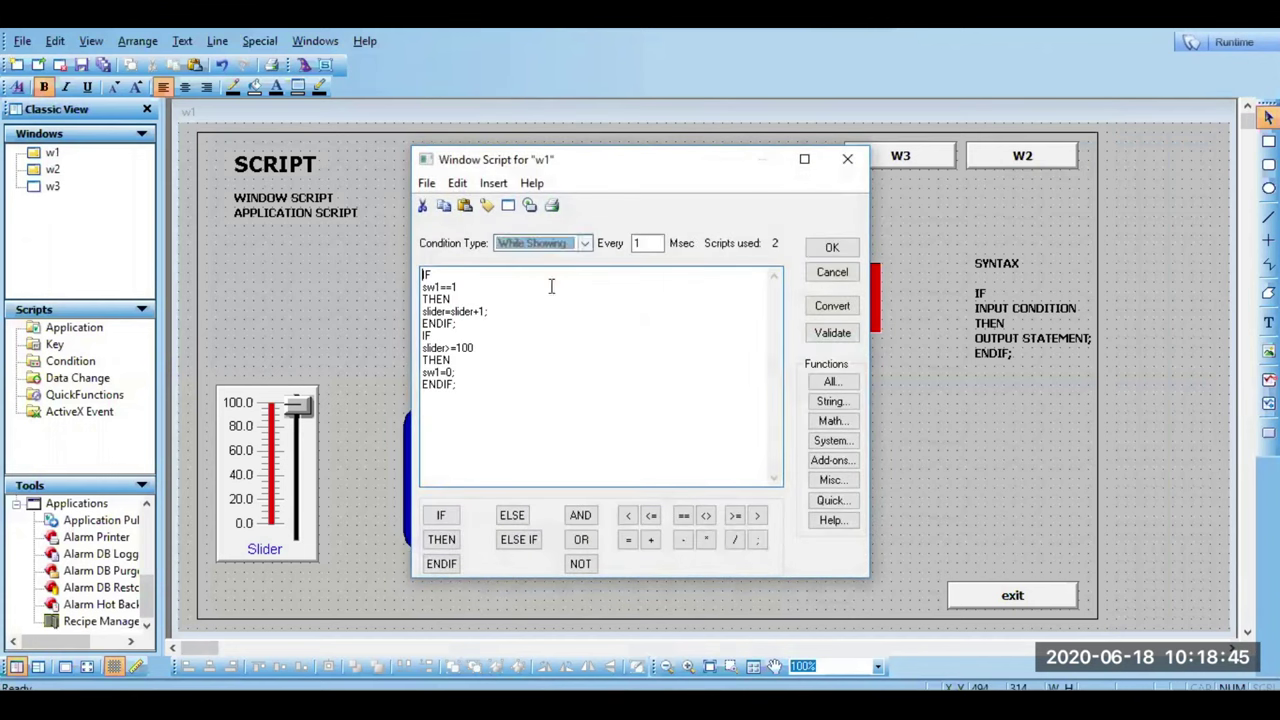
key("ctrl+a")
key("ctrl+c")
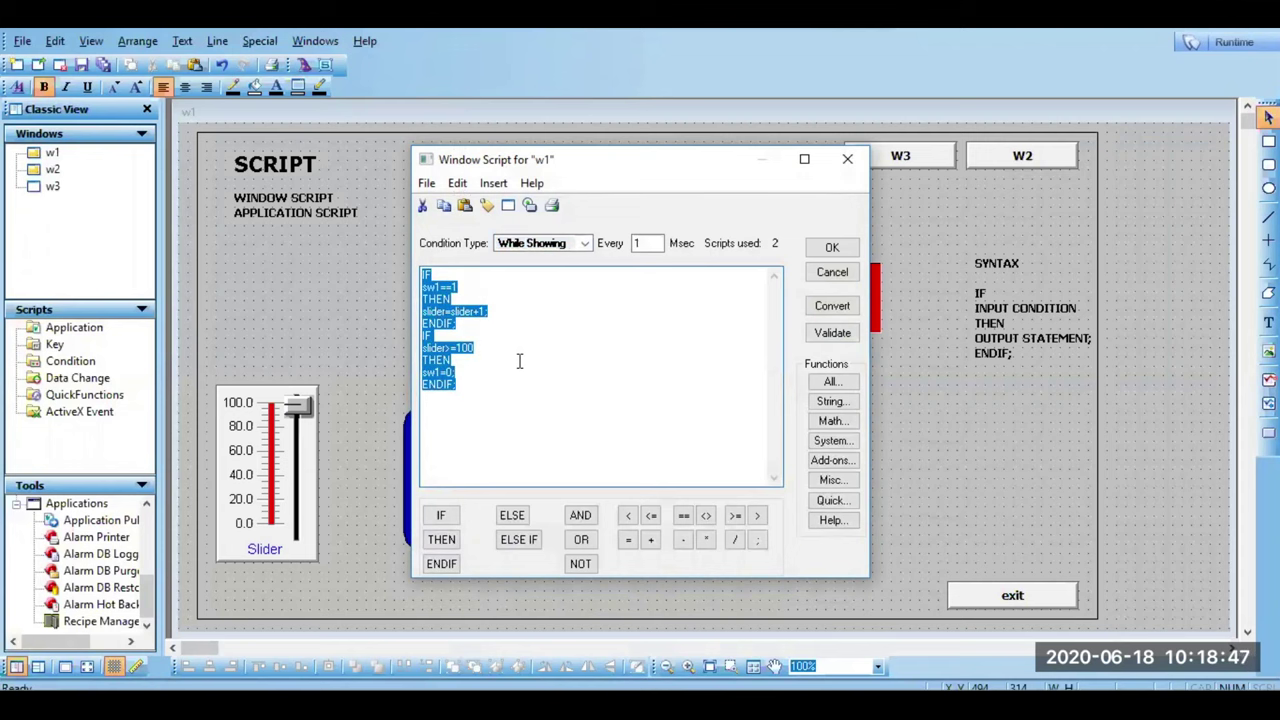
key("Delete")
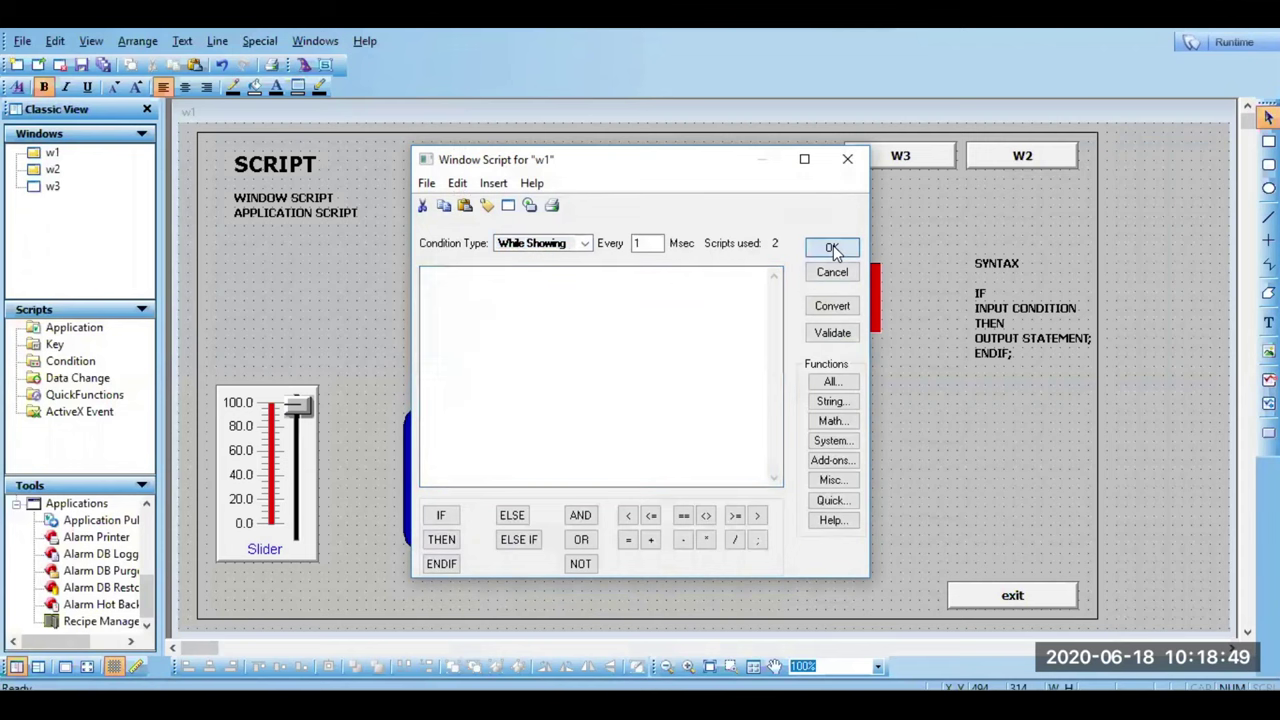
left_click(832, 247)
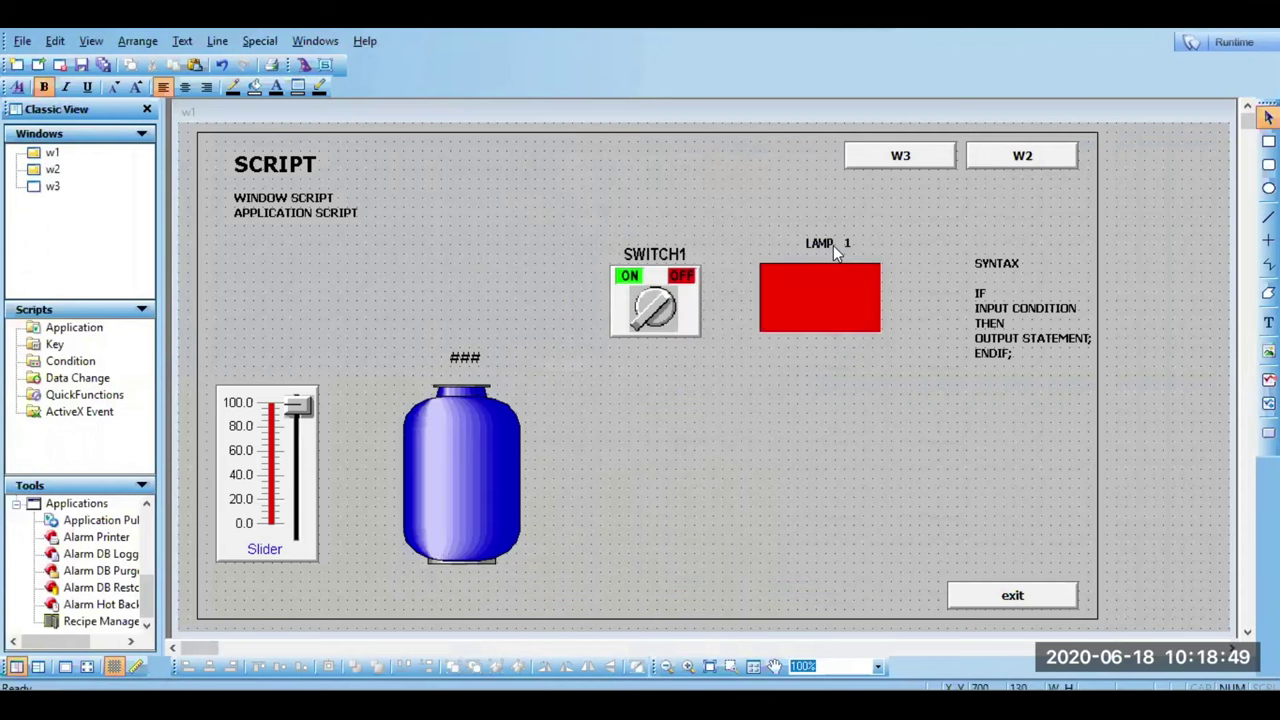
Step: Paste the copied sw1 and slider blocks below the sw2 block in the While Running application script, validate it and save
double_click(46, 330)
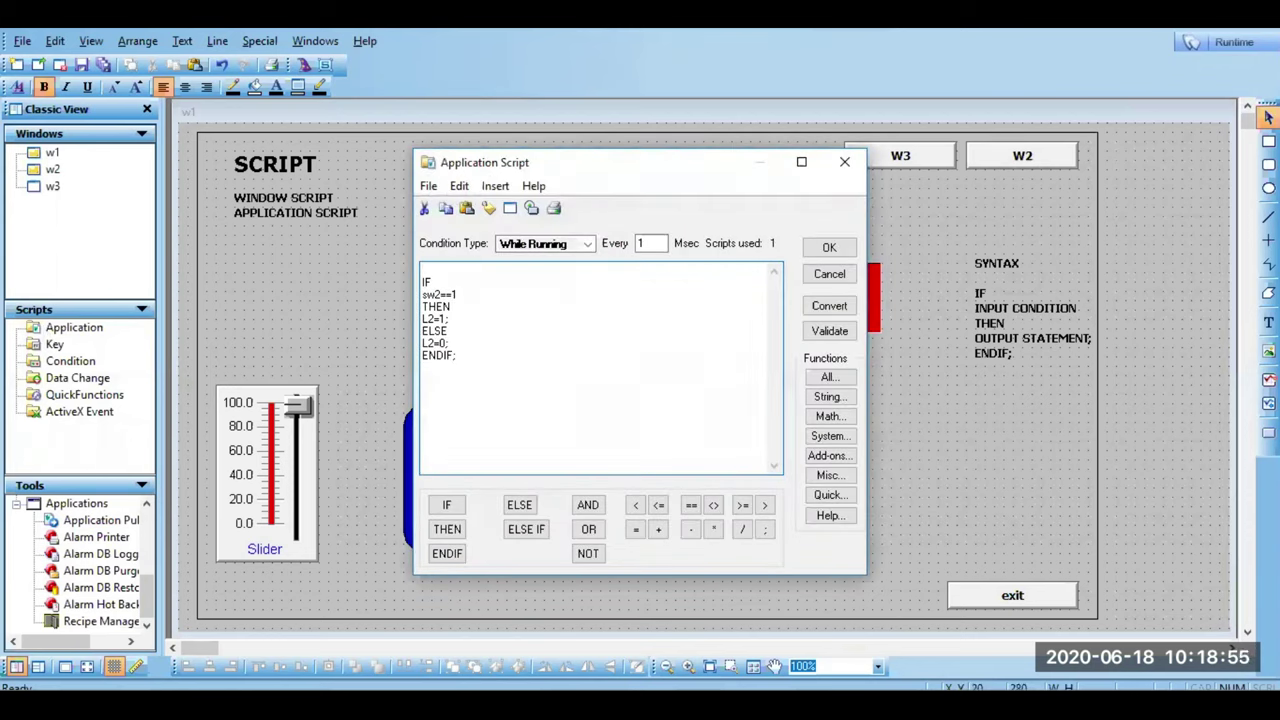
key("ctrl+v")
left_click(834, 331)
left_click(841, 248)
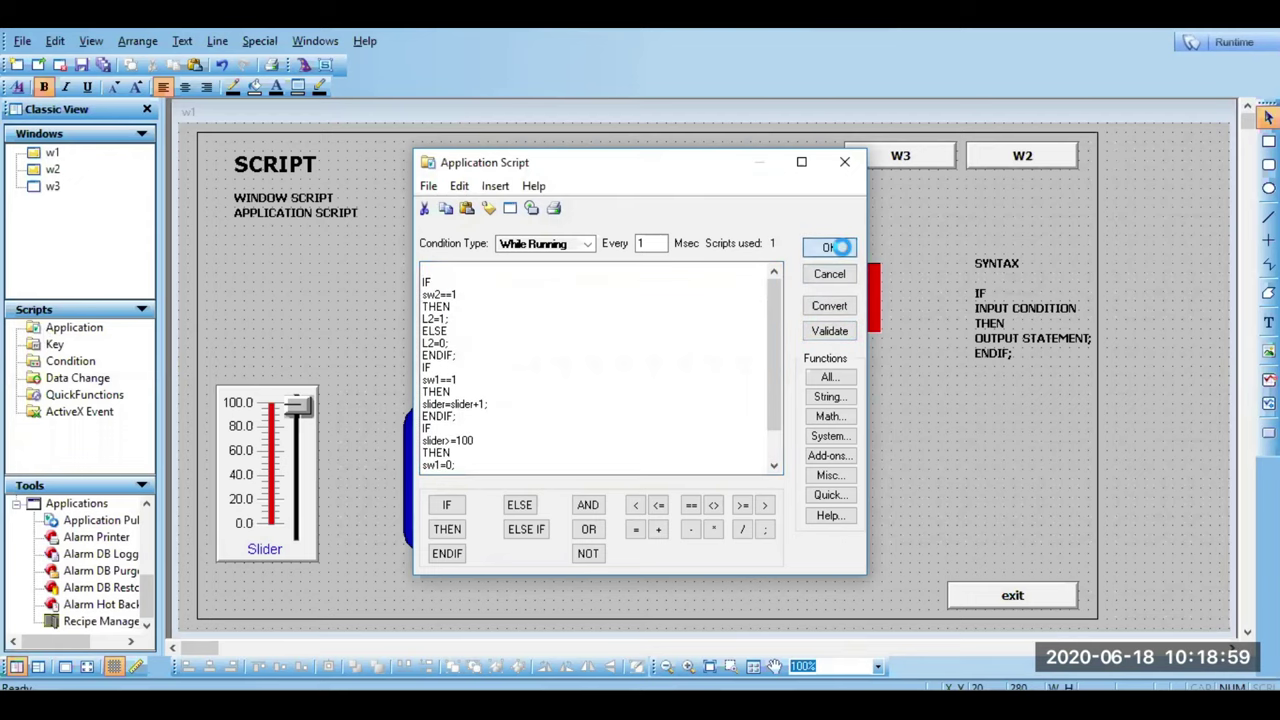
Step: Run the application and operate SWITCH1 in window w1 and SWITCH2 in window w2 to test the application script
left_click(1234, 44)
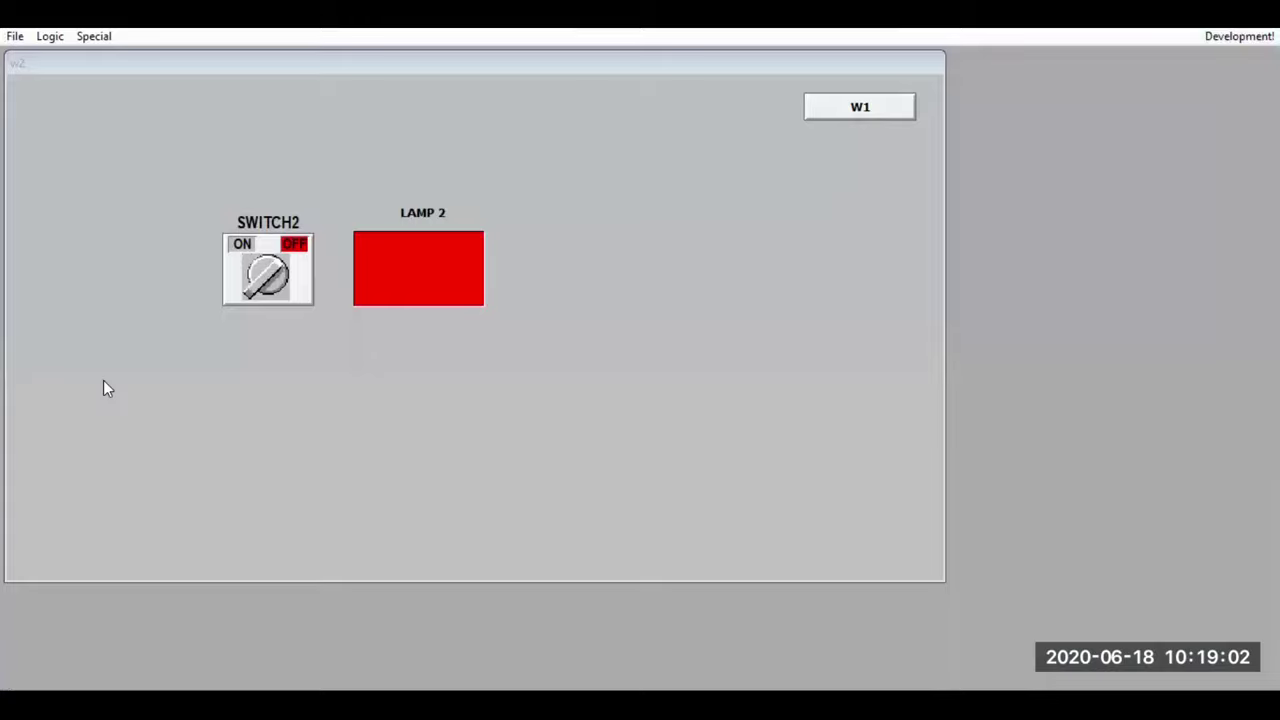
left_click(263, 292)
left_click(835, 112)
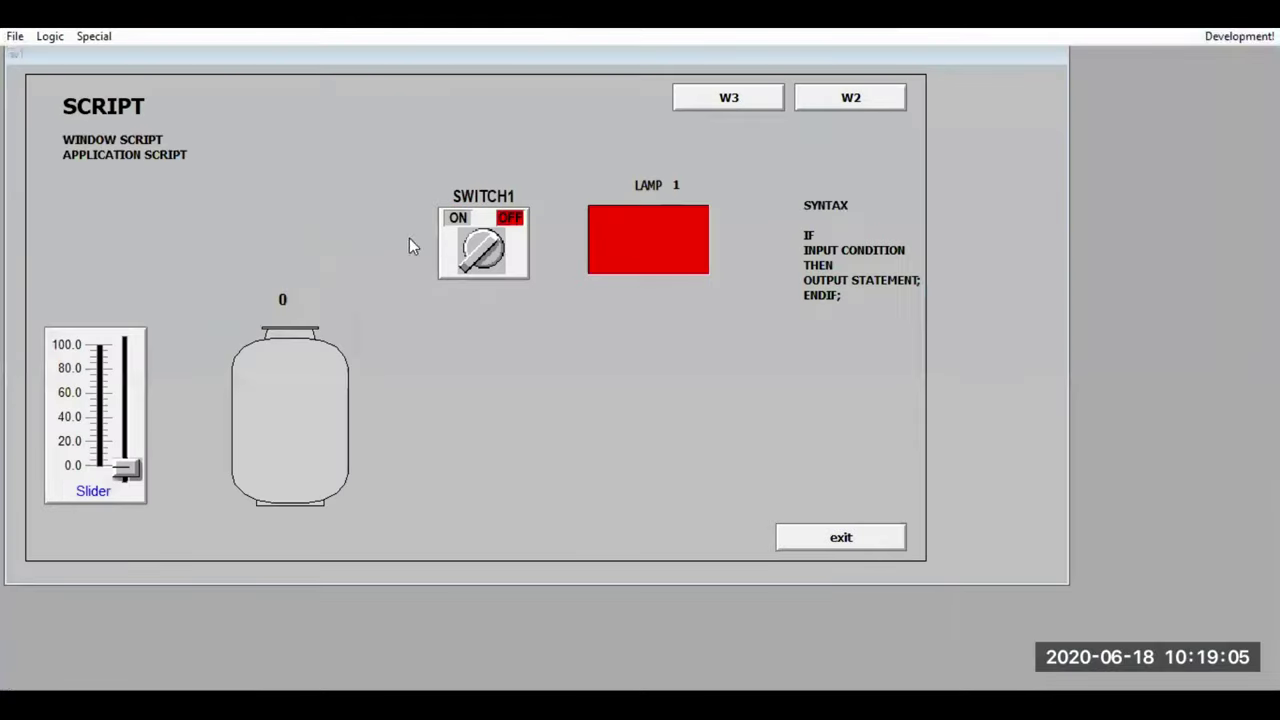
left_click(480, 256)
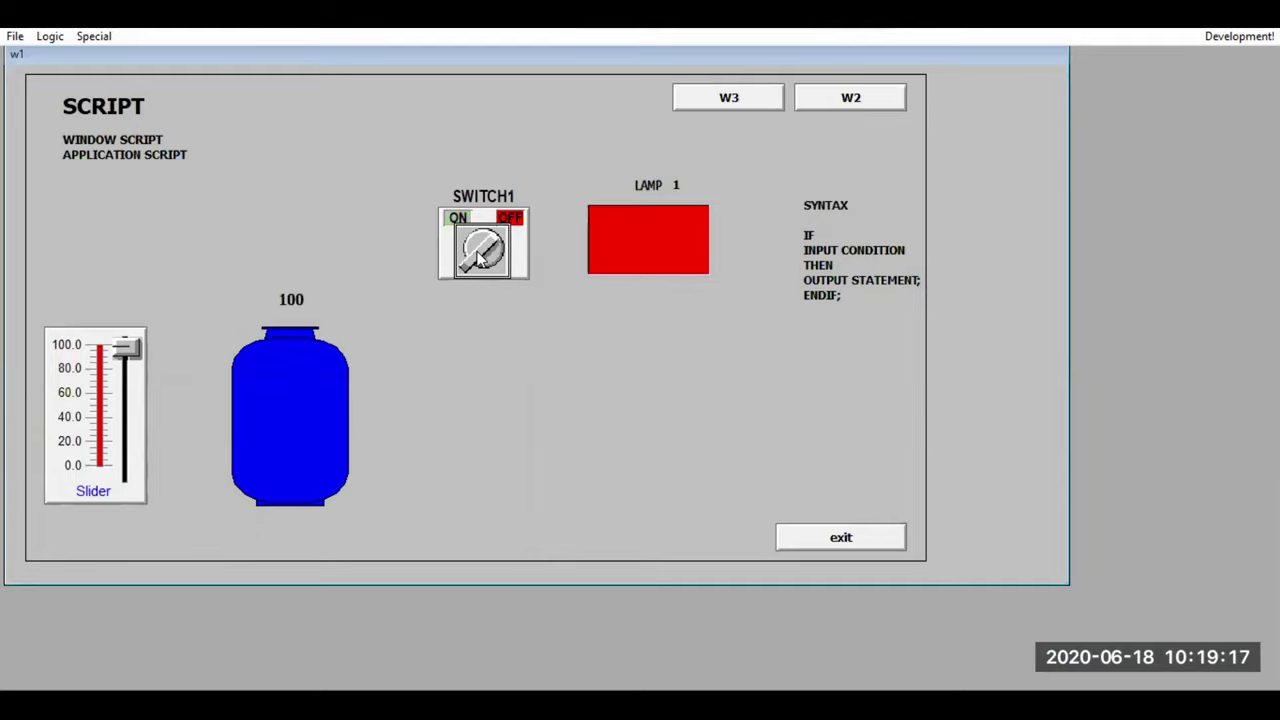
left_click(866, 100)
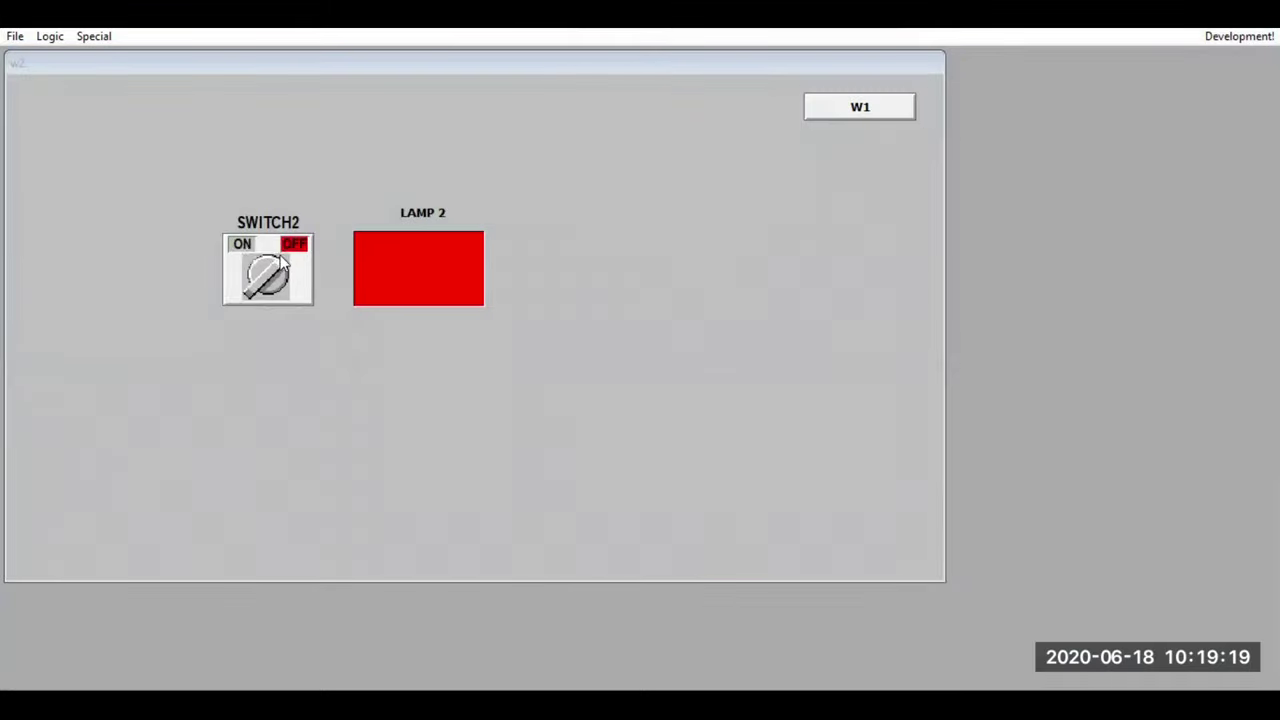
left_click(262, 275)
left_click(903, 107)
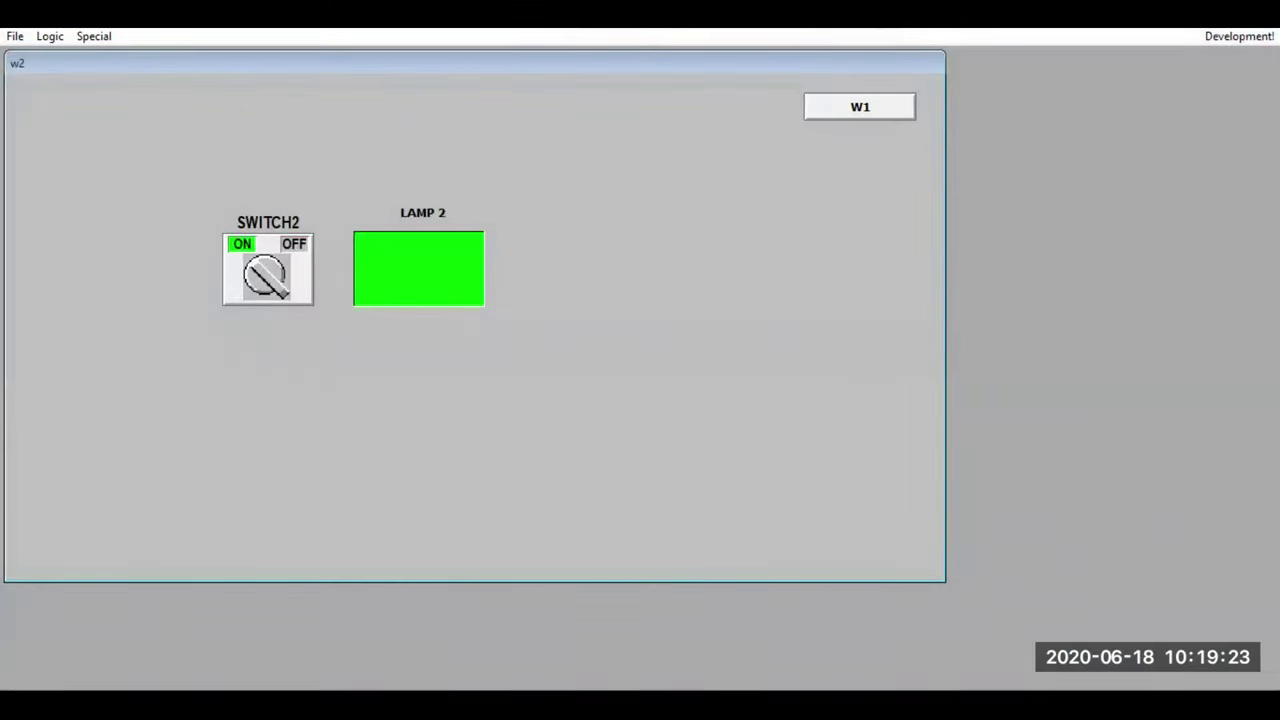
Step: Return to development, open window w3 and review the full While Running application script, closing it without changes
left_click(1238, 38)
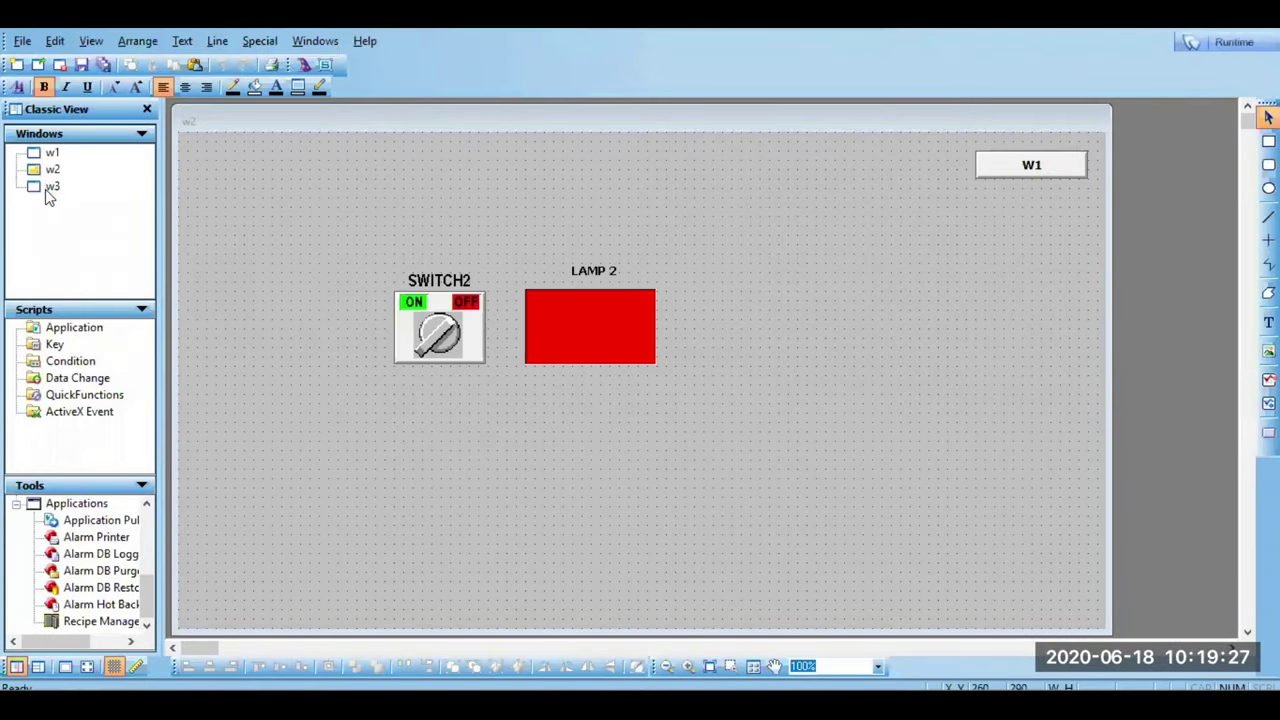
double_click(50, 188)
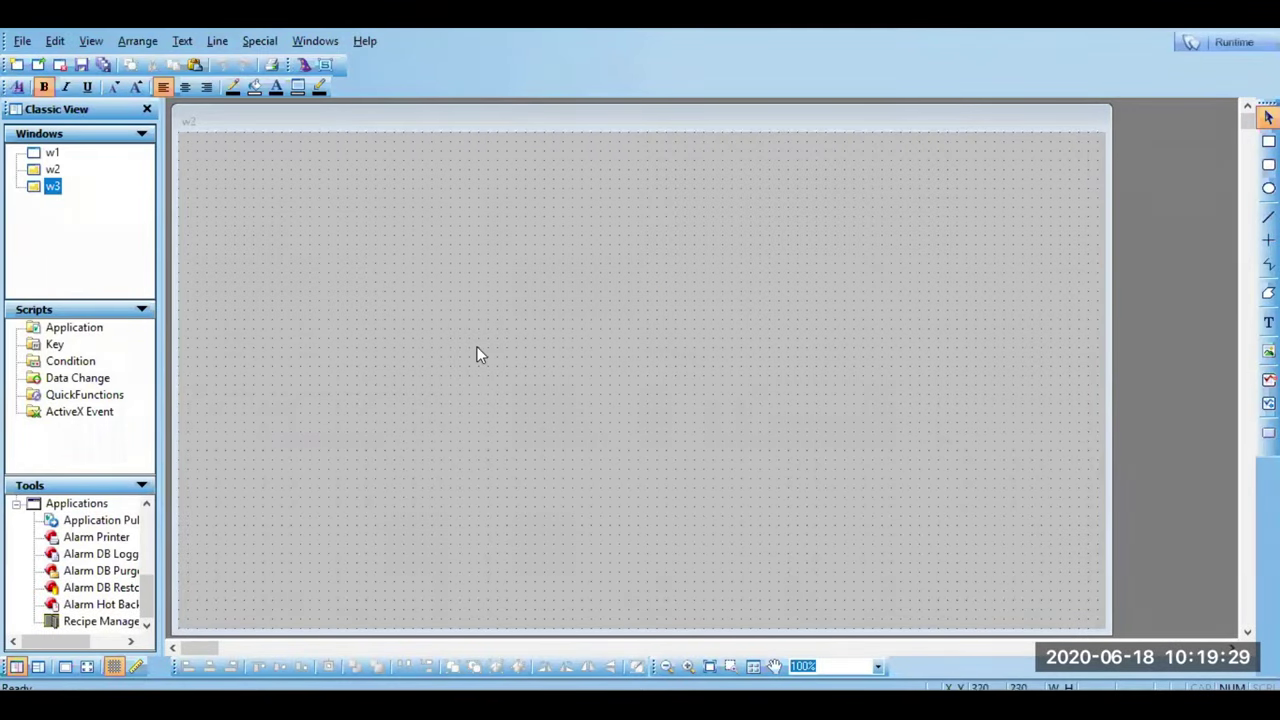
left_click(60, 336)
double_click(62, 336)
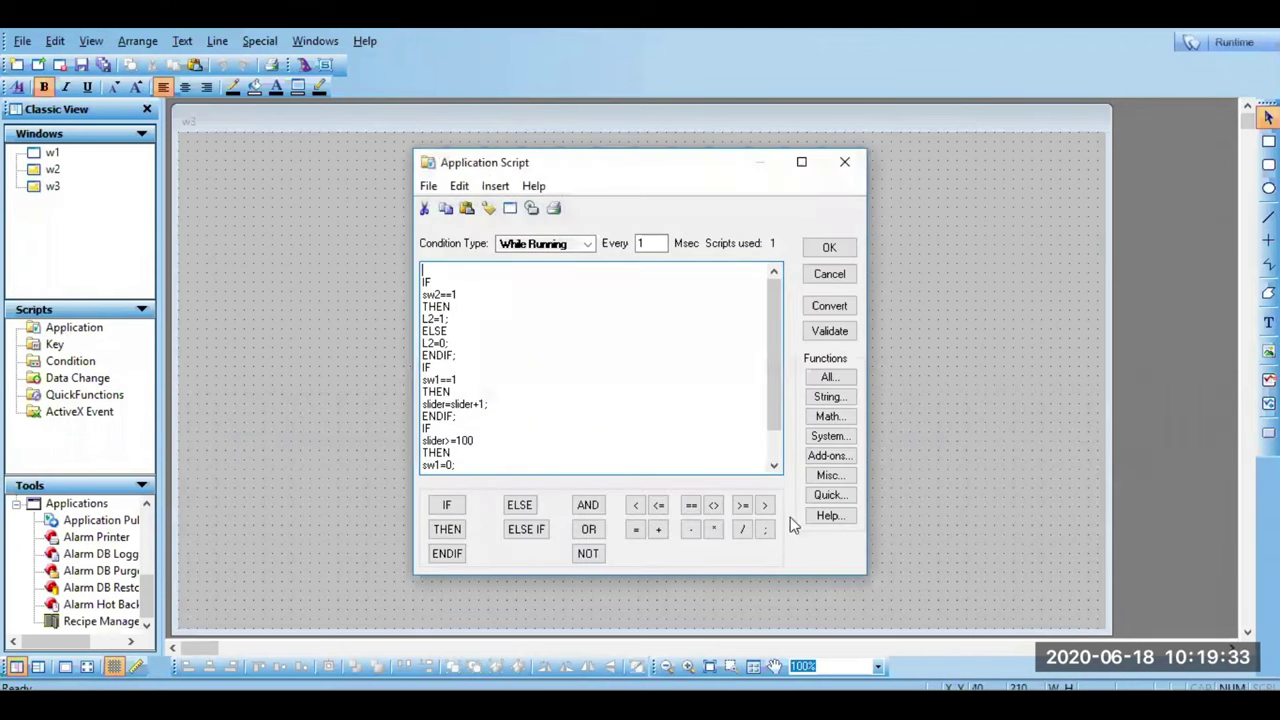
scroll(768, 455, "down", 1)
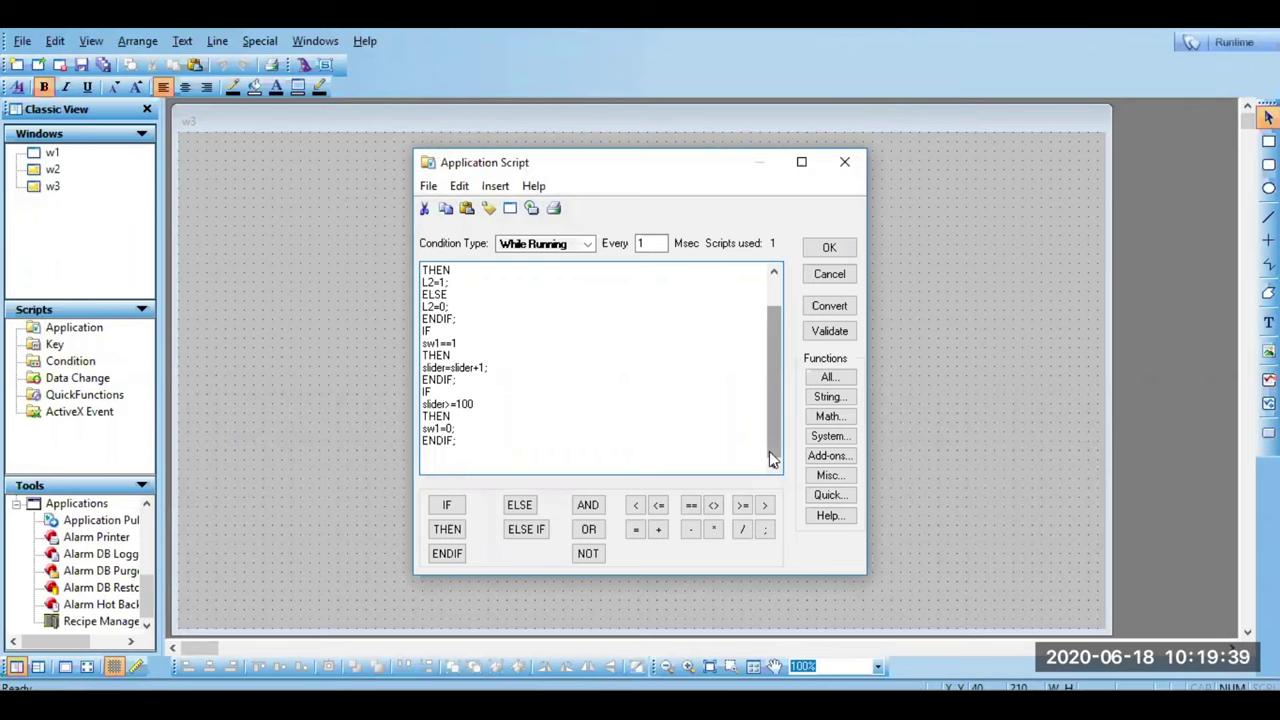
left_click(829, 274)
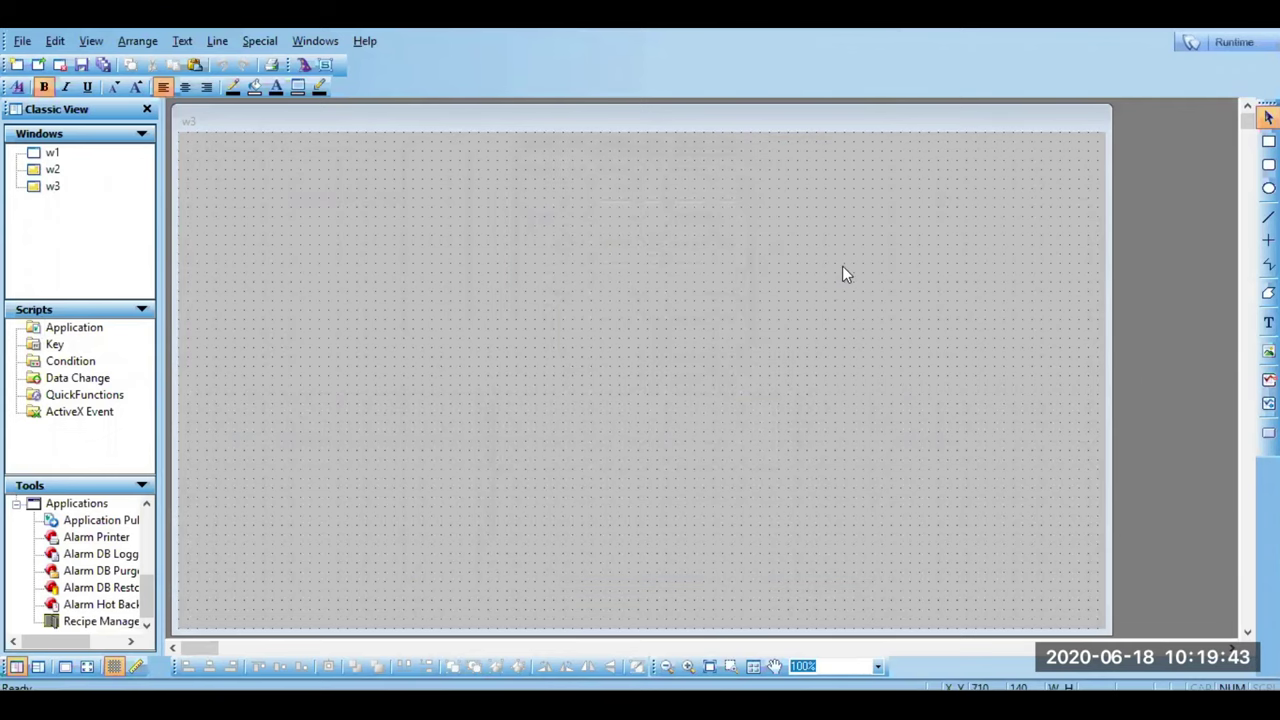
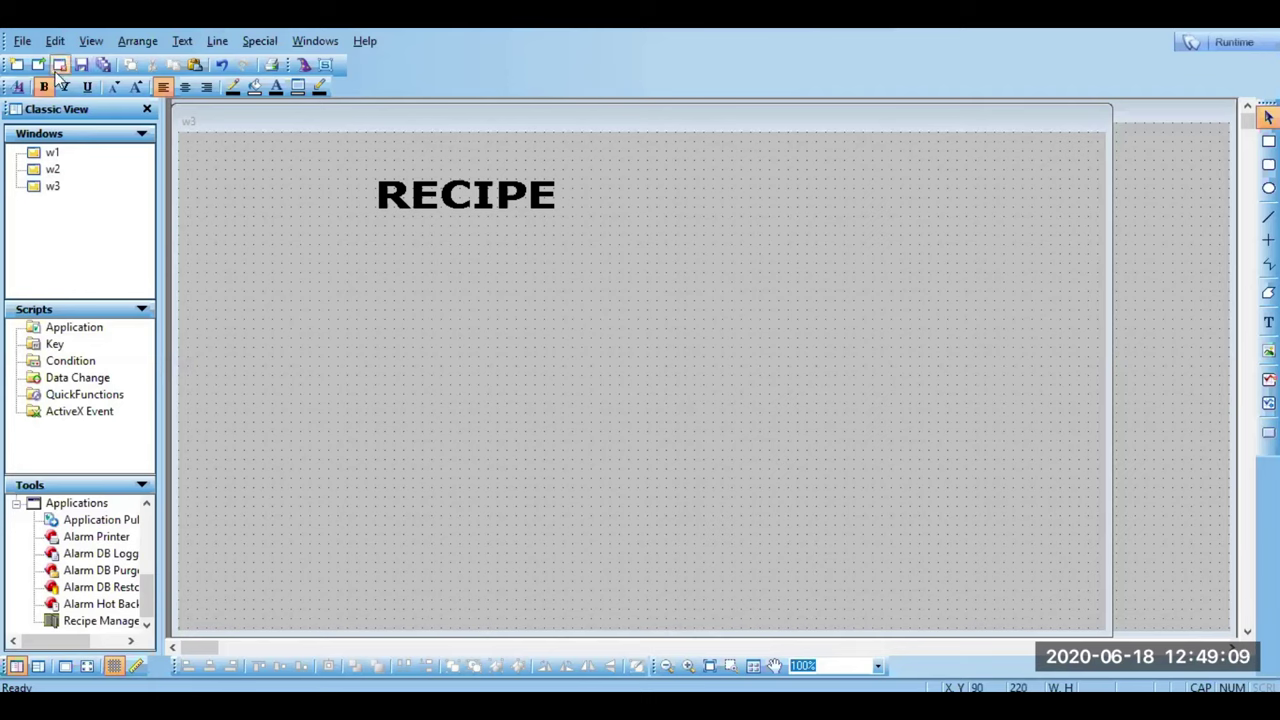
Step: Insert a Knob Switch wizard object from the Switches category below the RECIPE title's start in window w3
left_click(303, 63)
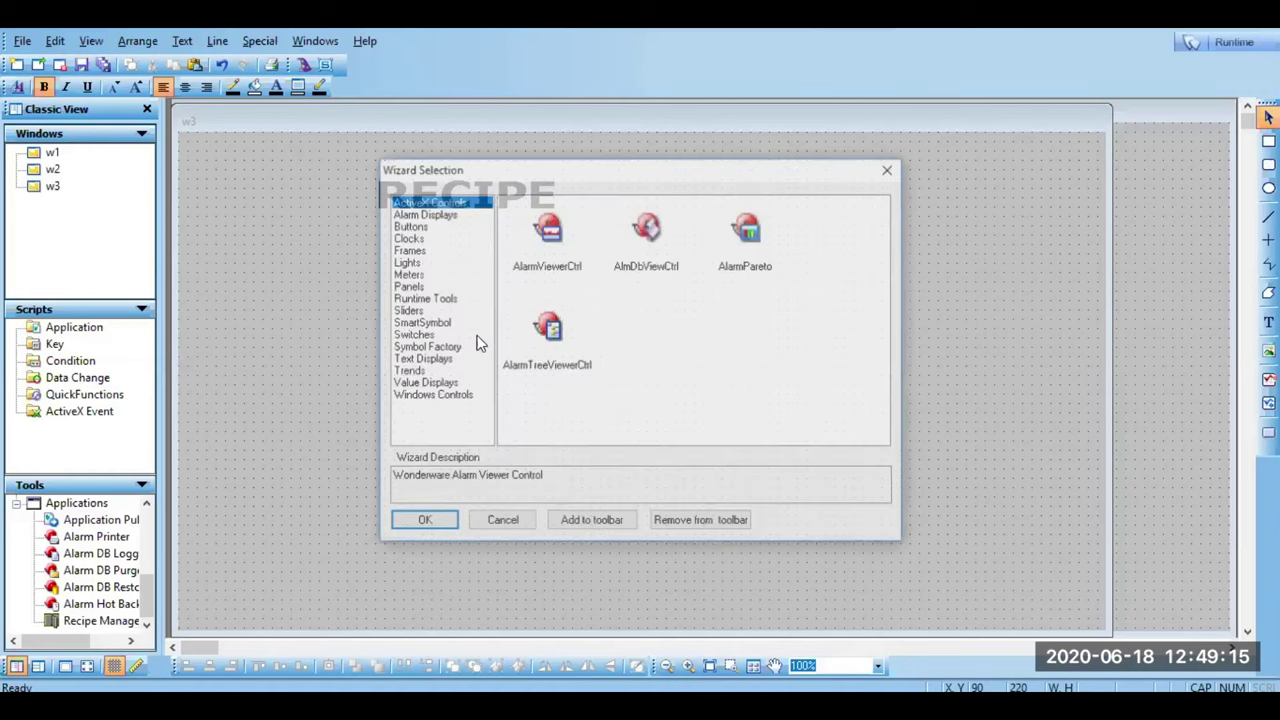
left_click(415, 336)
left_click(729, 272)
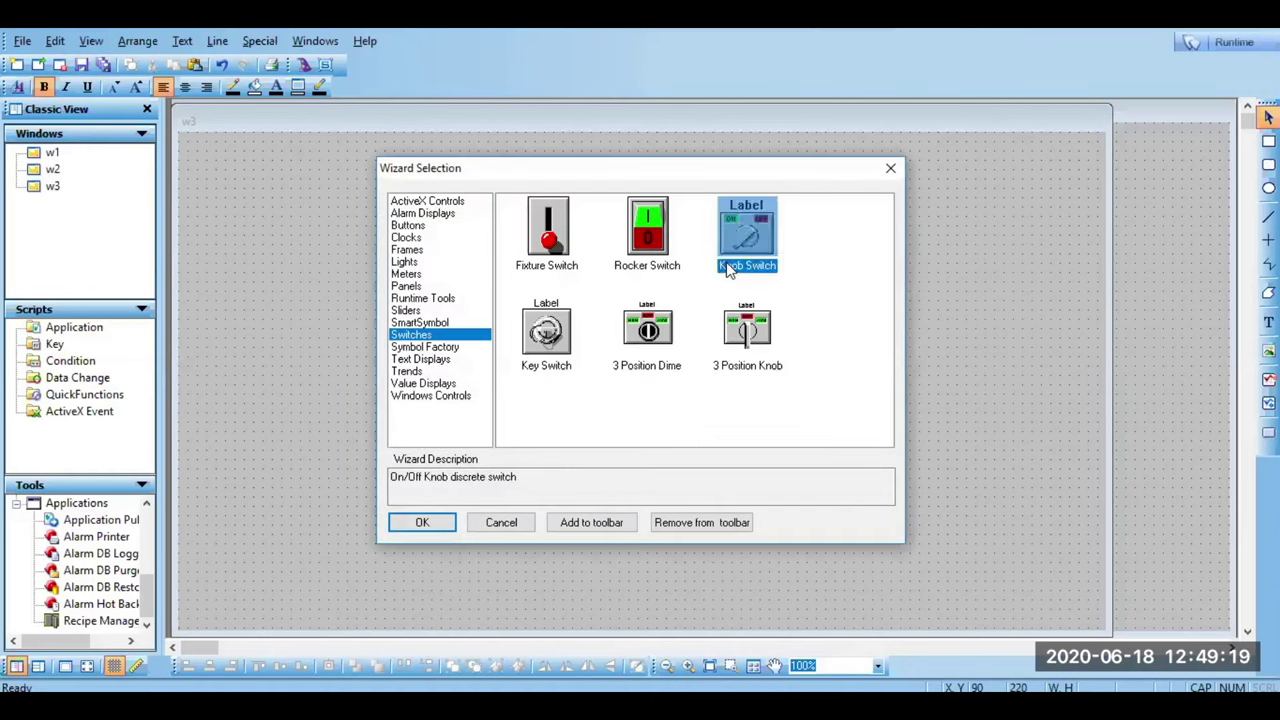
left_click(438, 522)
left_click_drag(306, 306, 310, 354)
Step: Assign the tagname STRONG to the knob switch and save it in the tag dictionary as a Memory Discrete tag
double_click(310, 352)
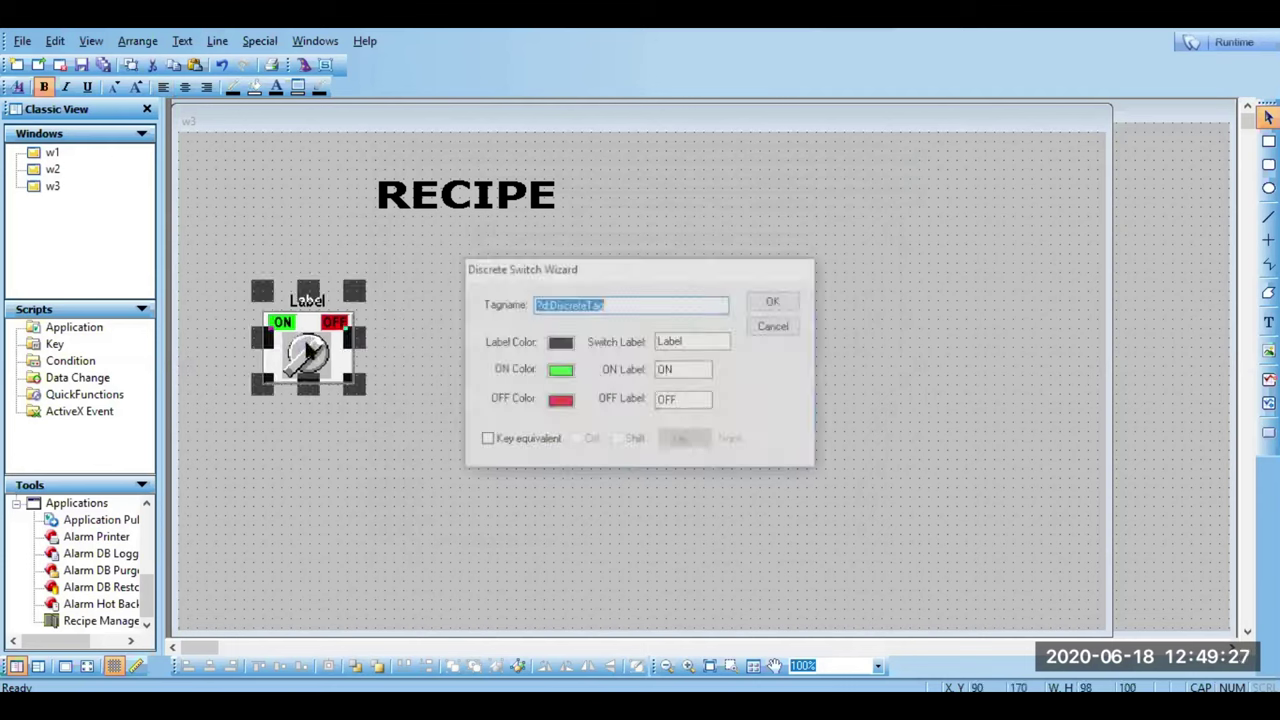
type("STRONG")
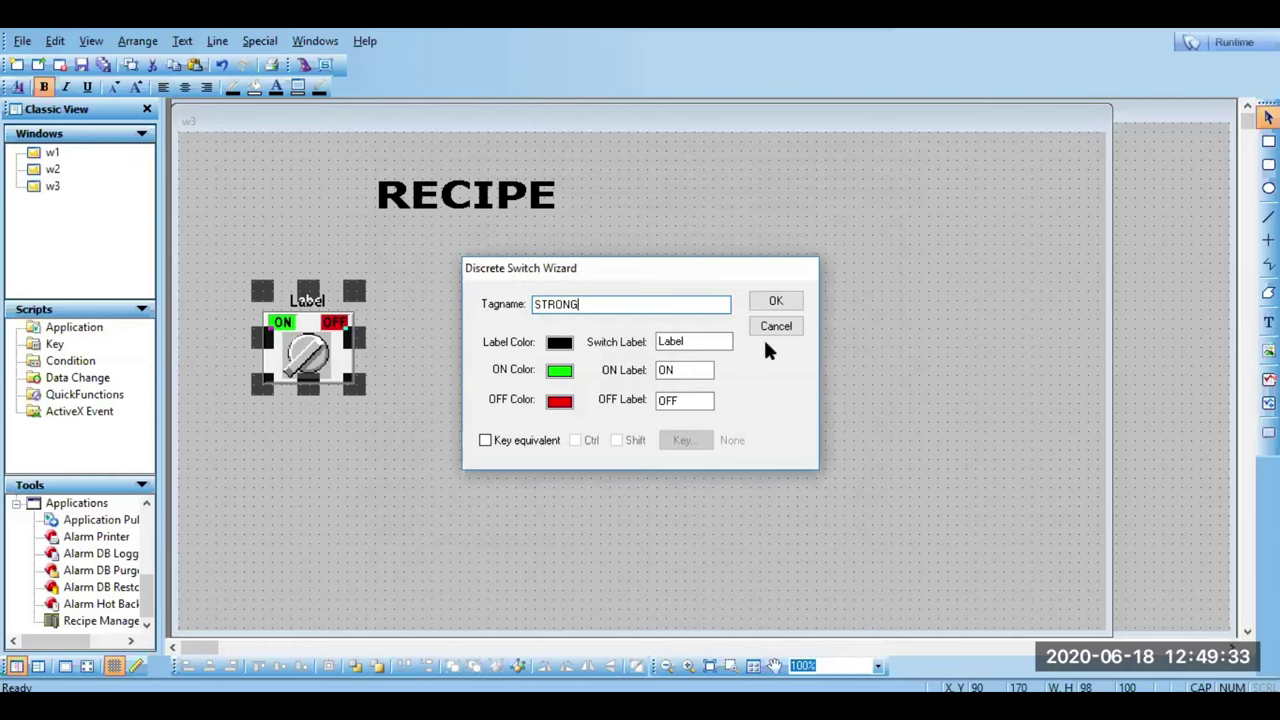
key("Return")
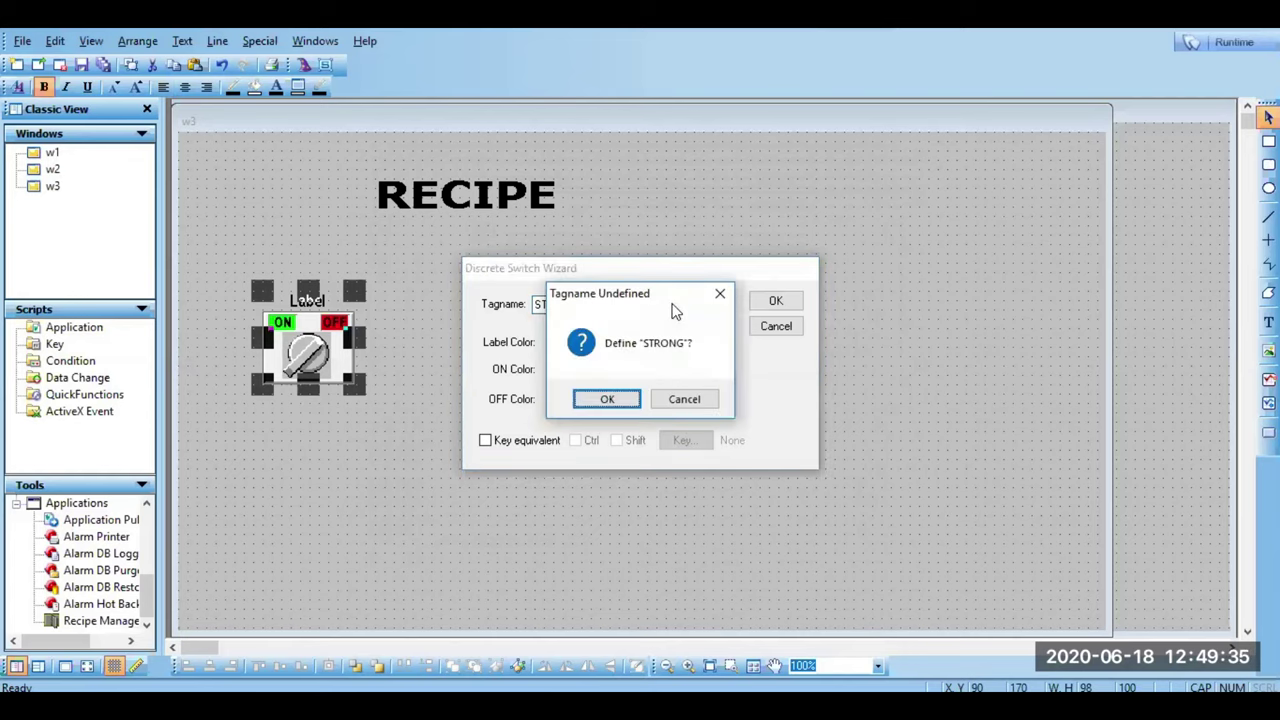
left_click(620, 399)
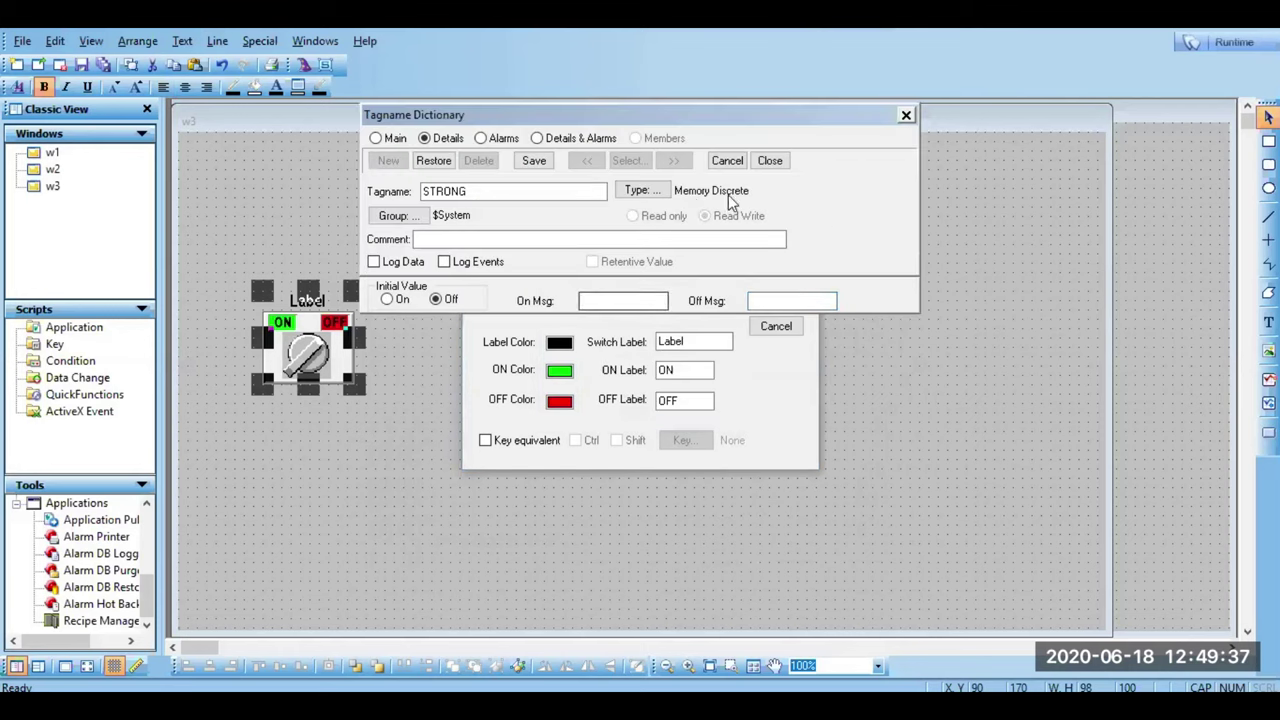
left_click(534, 161)
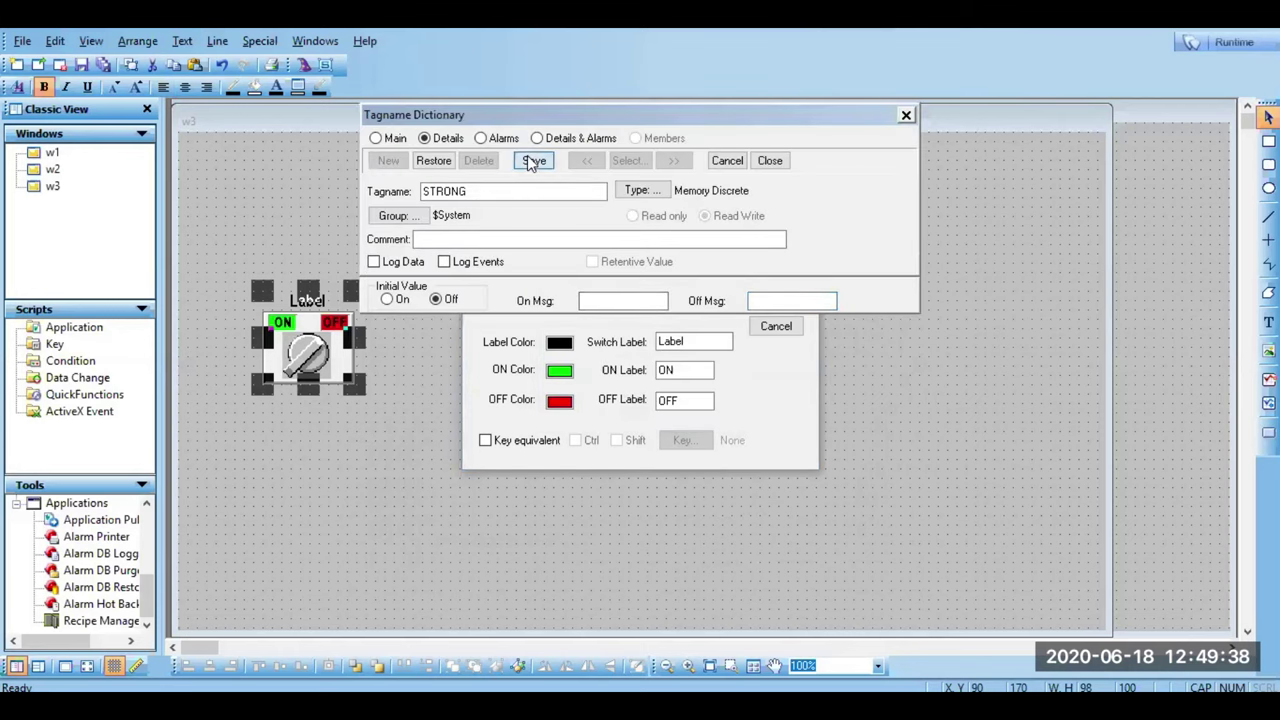
left_click(771, 161)
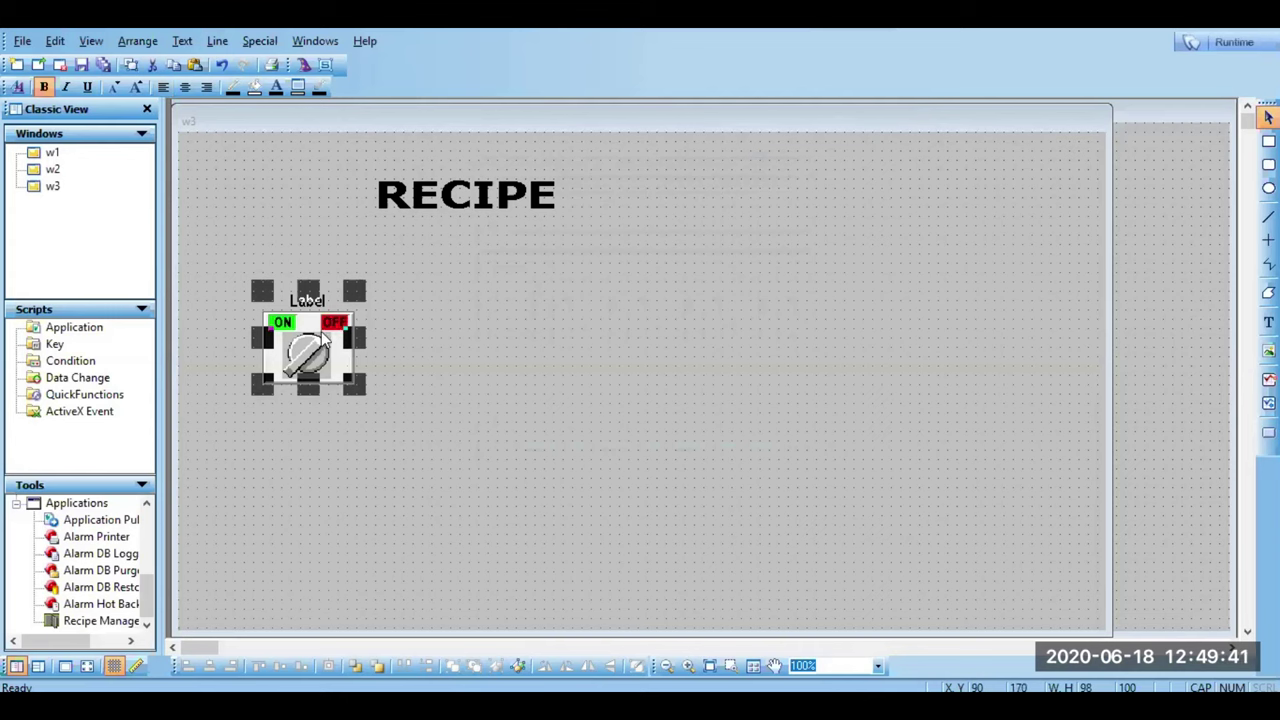
Step: Set the knob switch's label to STRONG and apply the switch settings
double_click(691, 343)
type("STRONG")
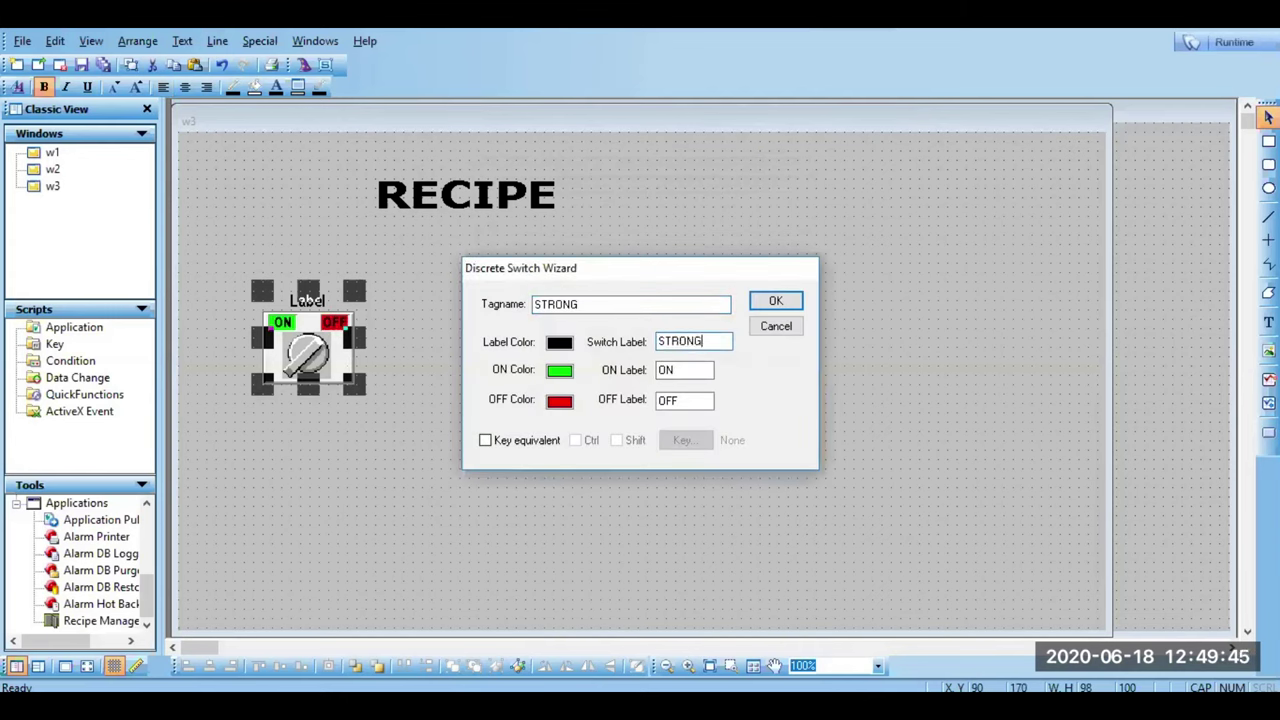
left_click(774, 299)
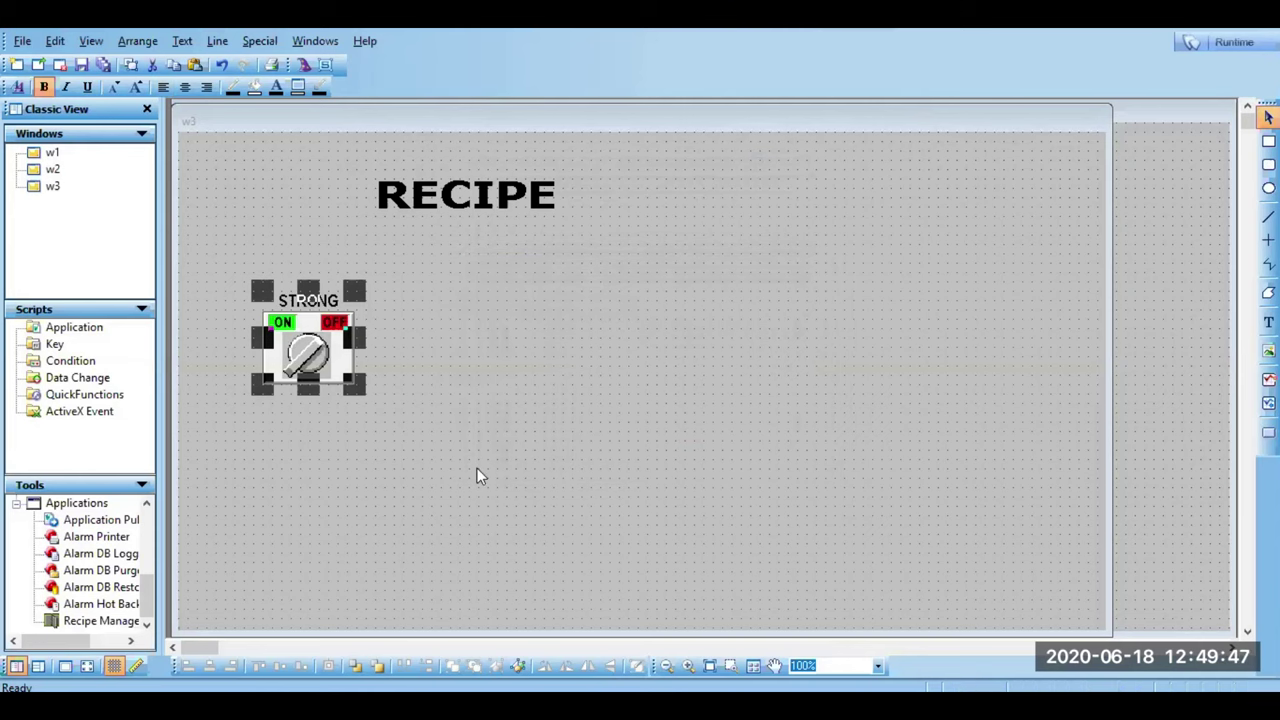
left_click(477, 468)
Step: Shift the STRONG switch slightly up and left, and duplicate it with the copy directly below
left_click(322, 370)
left_click_drag(322, 370, 312, 351)
left_click(362, 292)
left_click(283, 310)
right_click(283, 310)
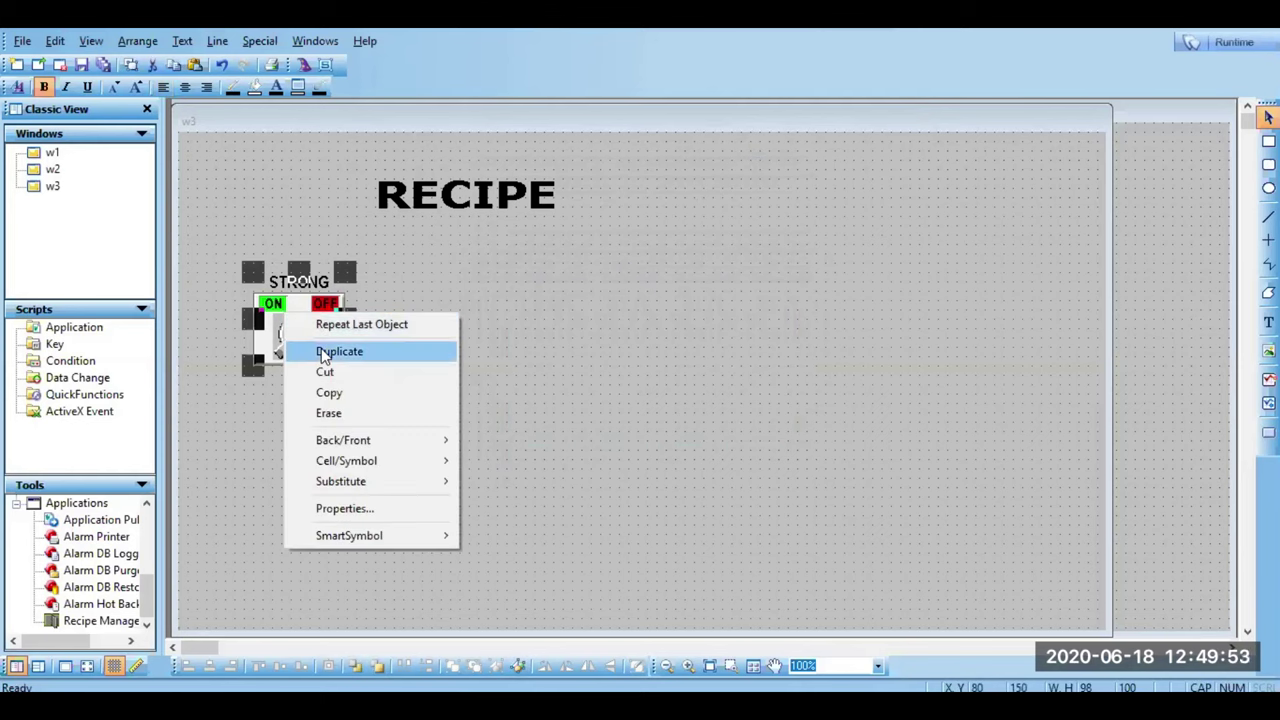
left_click(322, 352)
left_click_drag(312, 349, 312, 354)
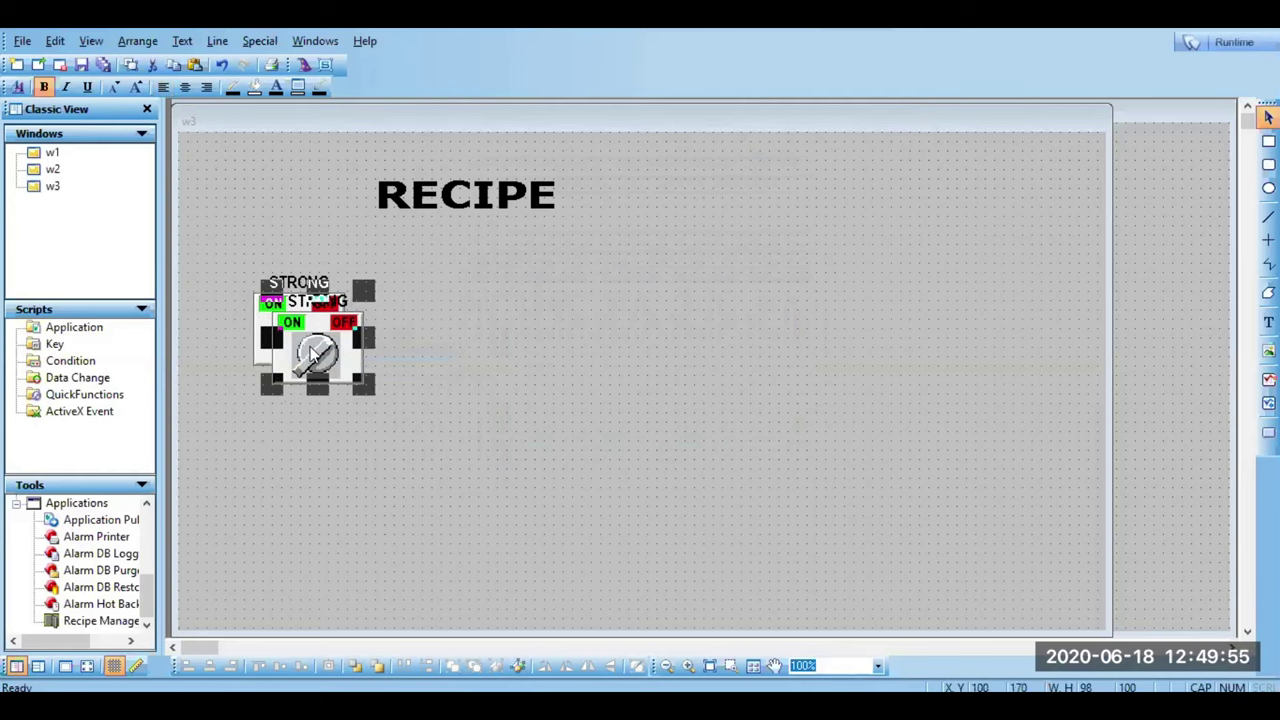
left_click_drag(285, 445, 287, 460)
Step: Set the switch label of the lower STRONG copy to MEDIUM
double_click(287, 463)
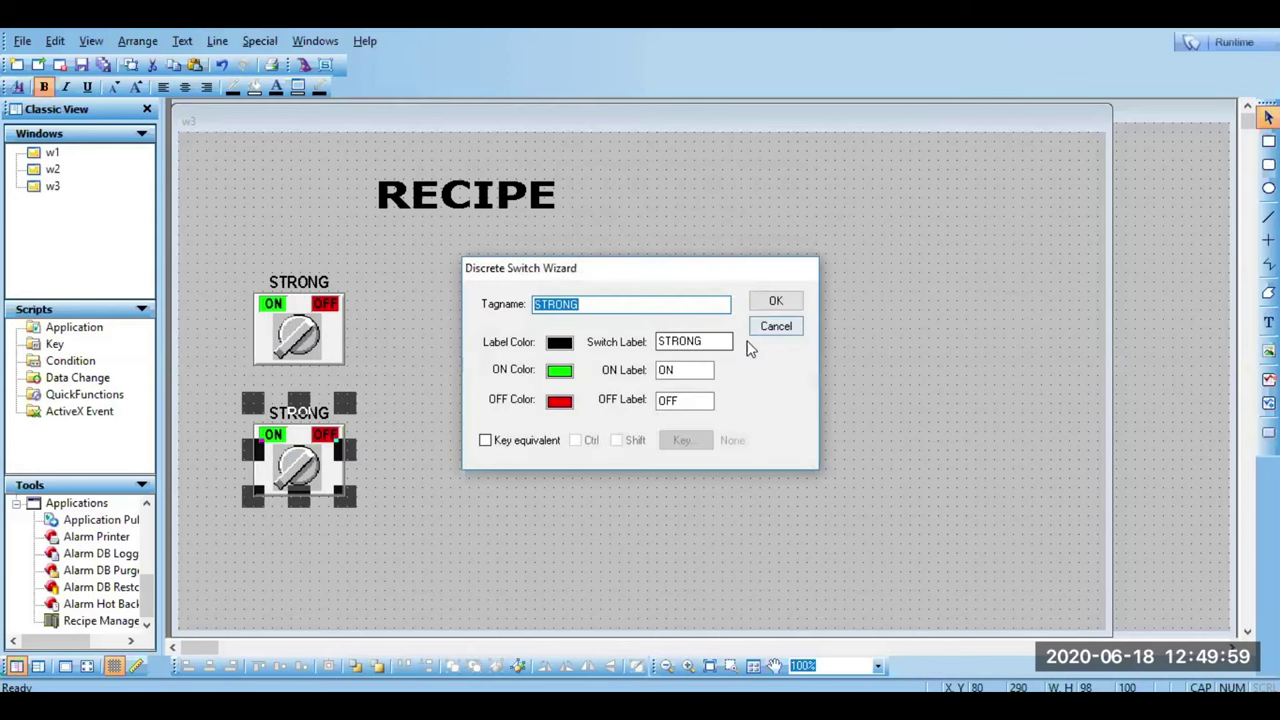
double_click(714, 341)
type("MEDIUM")
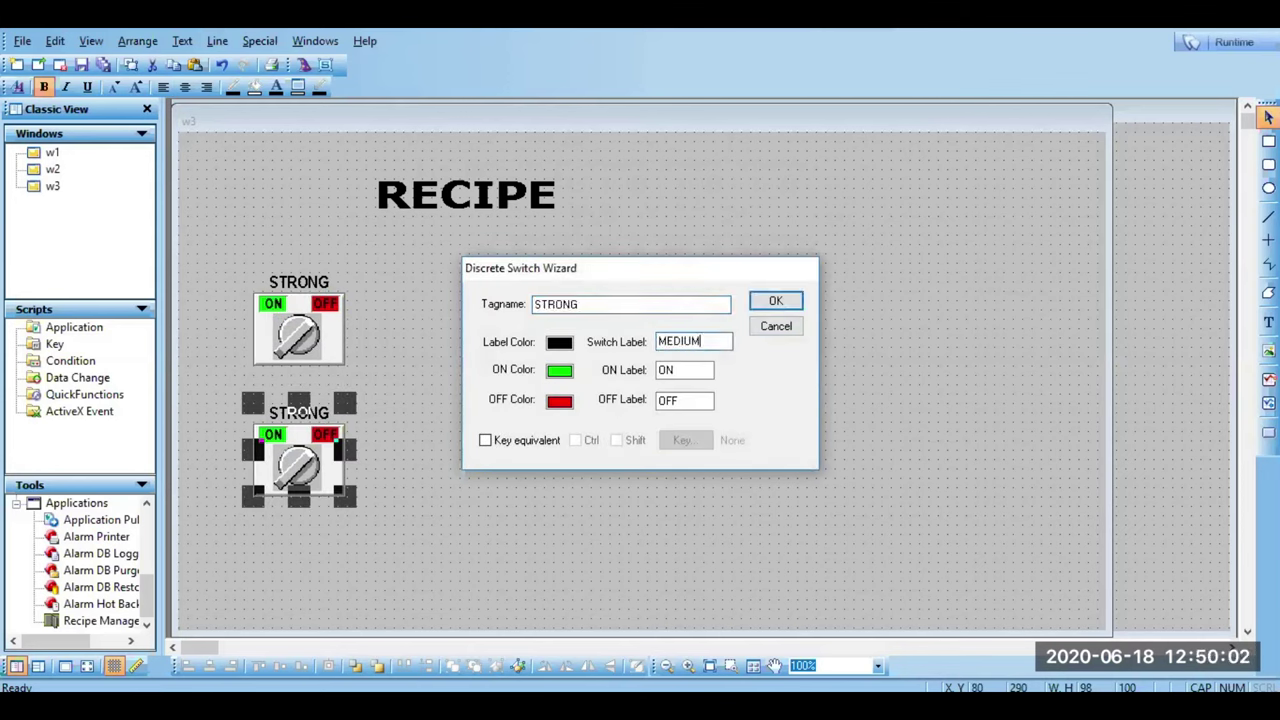
Step: Replace the lower switch's tagname with MEDIUM, save it as a new Memory Discrete tag, and apply the switch settings
double_click(632, 302)
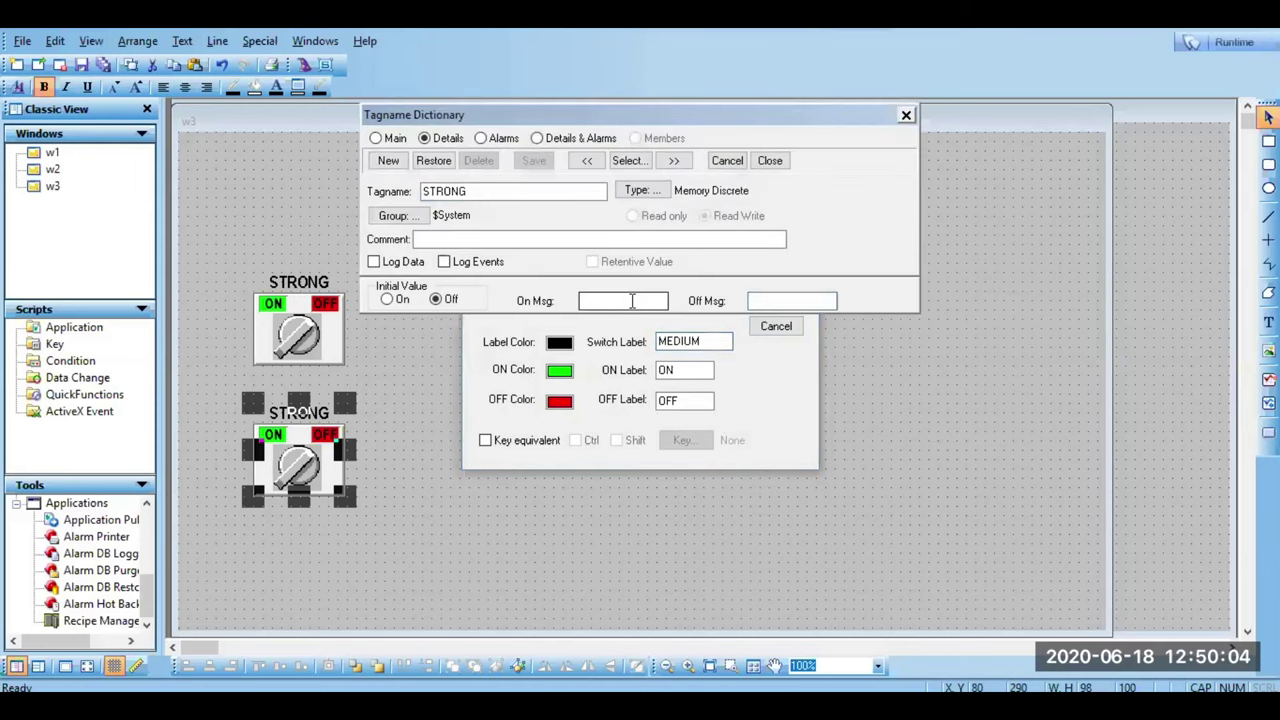
left_click(728, 160)
key("BackSpace")
key("BackSpace")
key("BackSpace")
key("BackSpace")
key("BackSpace")
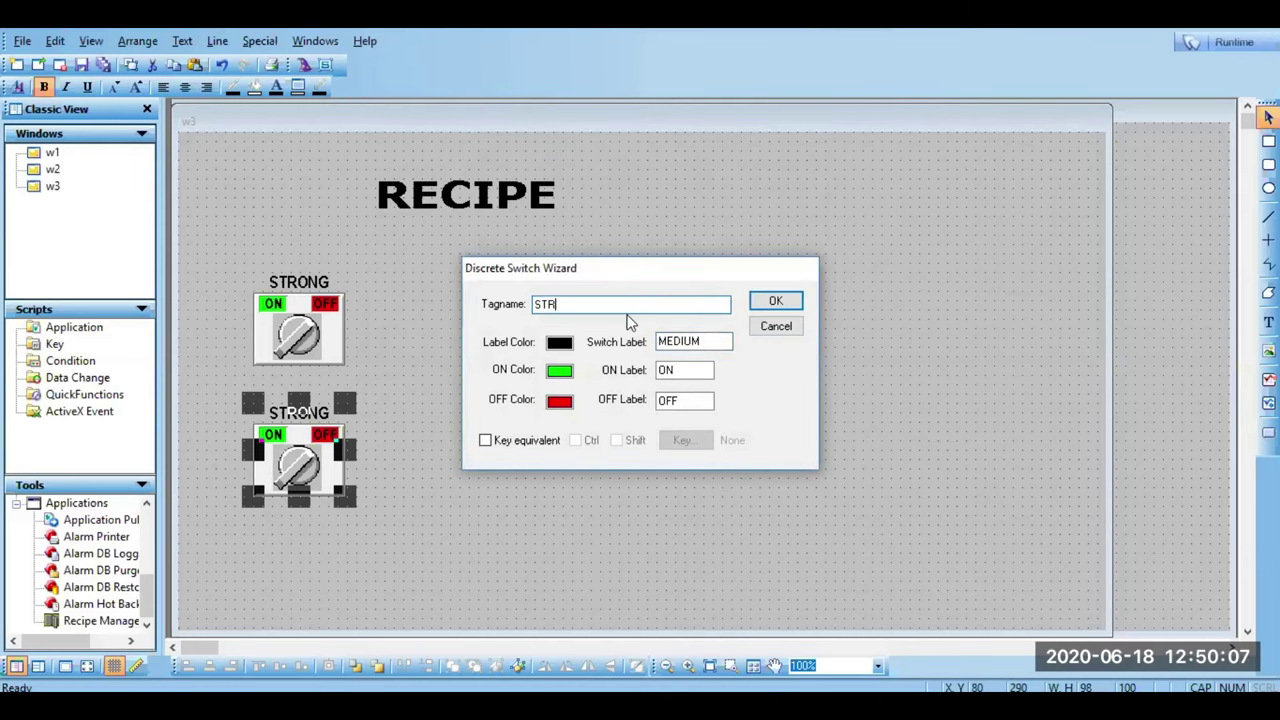
type("MEDIUM")
key("Return")
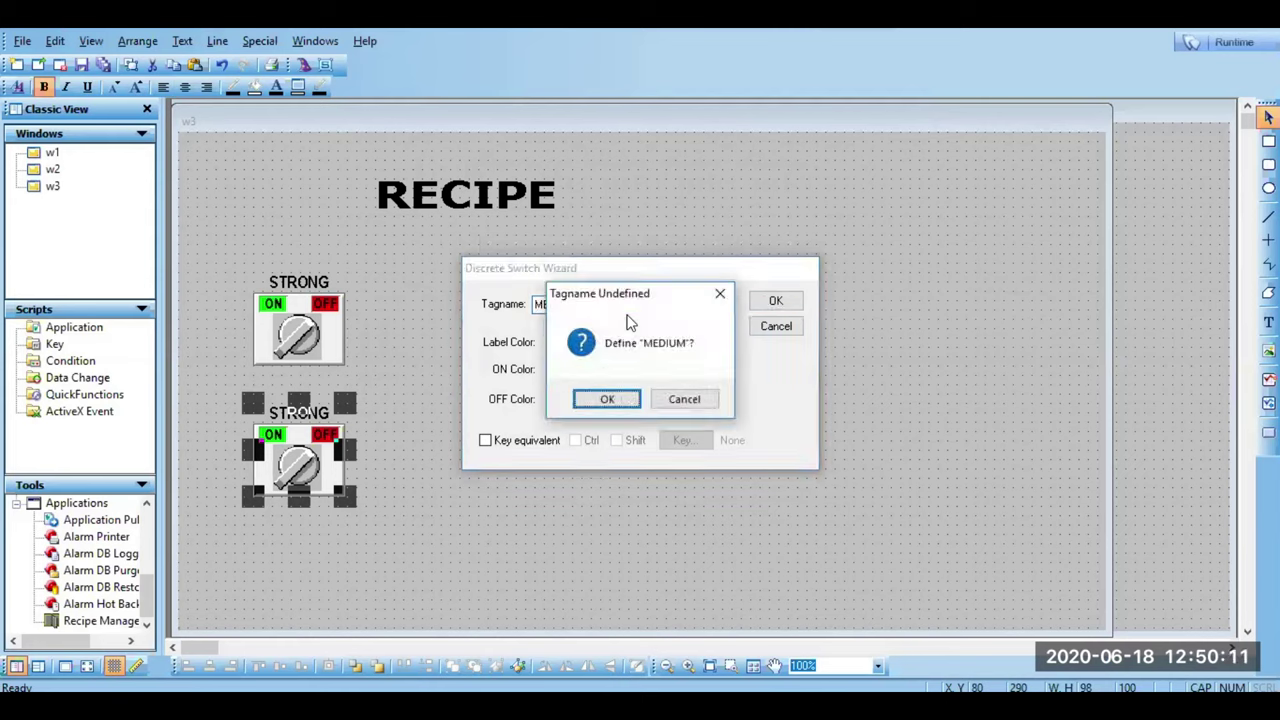
key("Return")
left_click(534, 161)
left_click(790, 161)
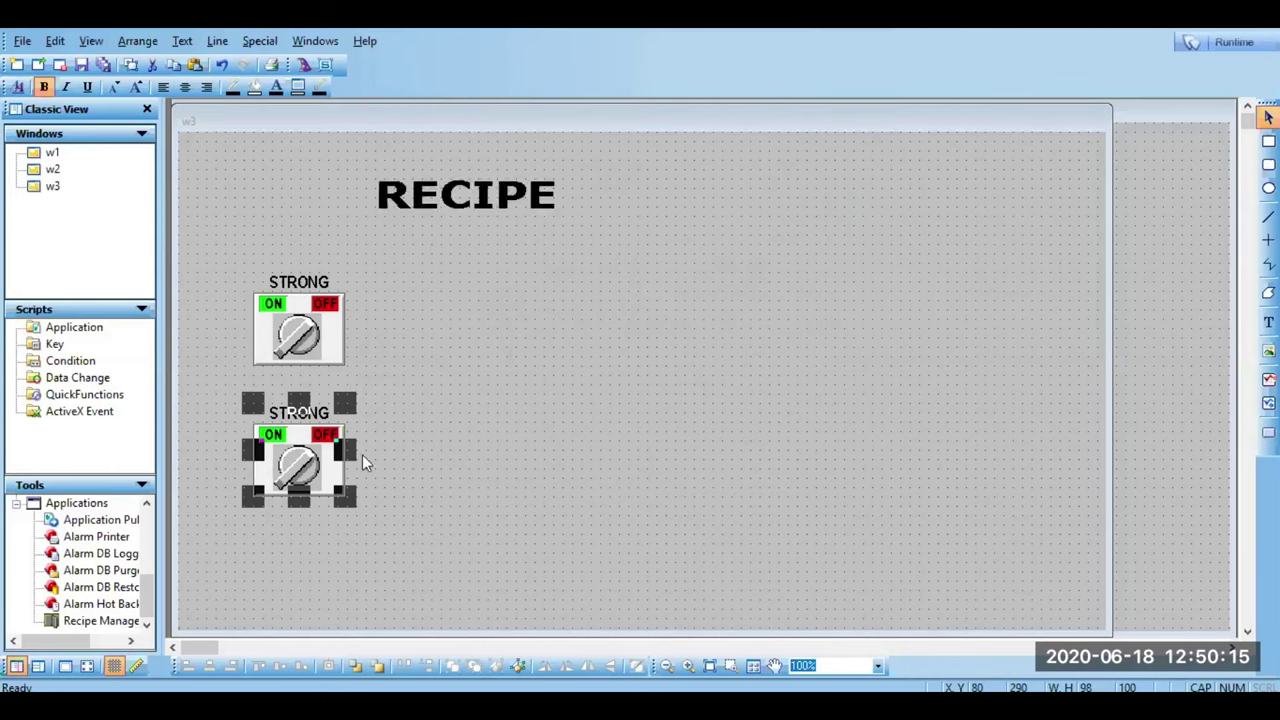
left_click(280, 566)
Step: Copy the MEDIUM switch and arrange the two MEDIUM switches in a row to the right of STRONG
left_click(297, 486)
right_click(297, 486)
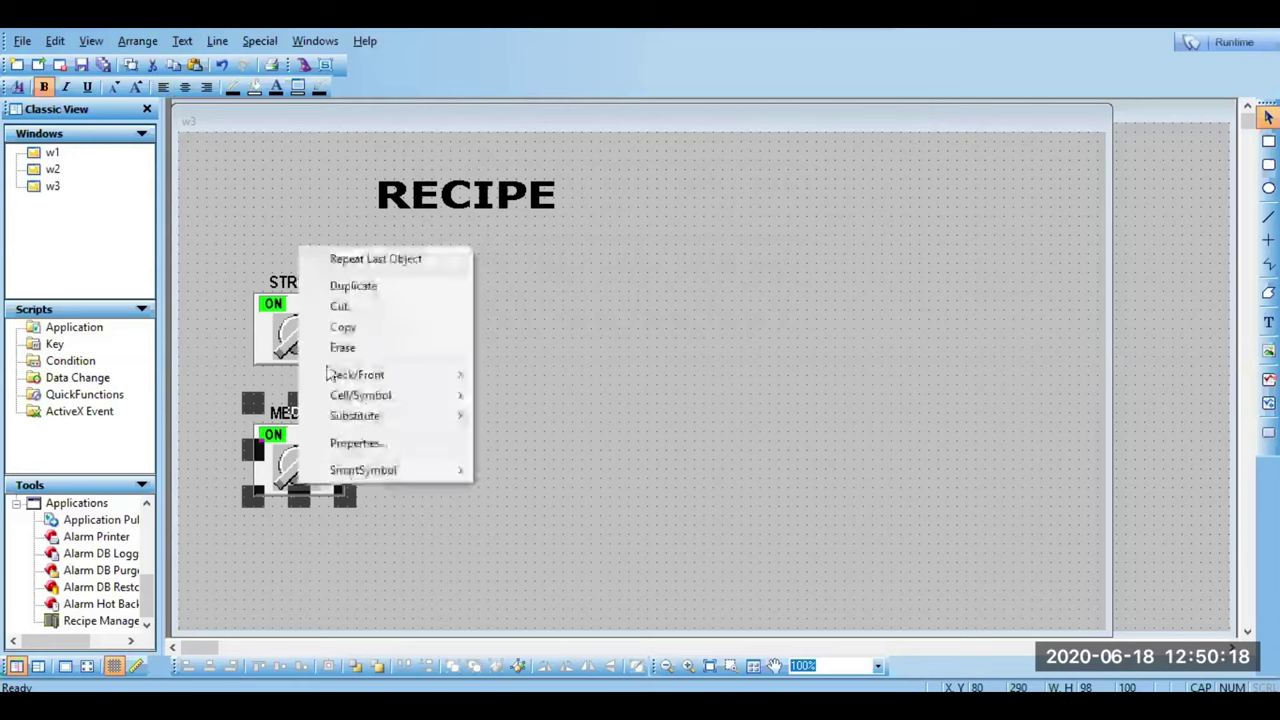
left_click(373, 286)
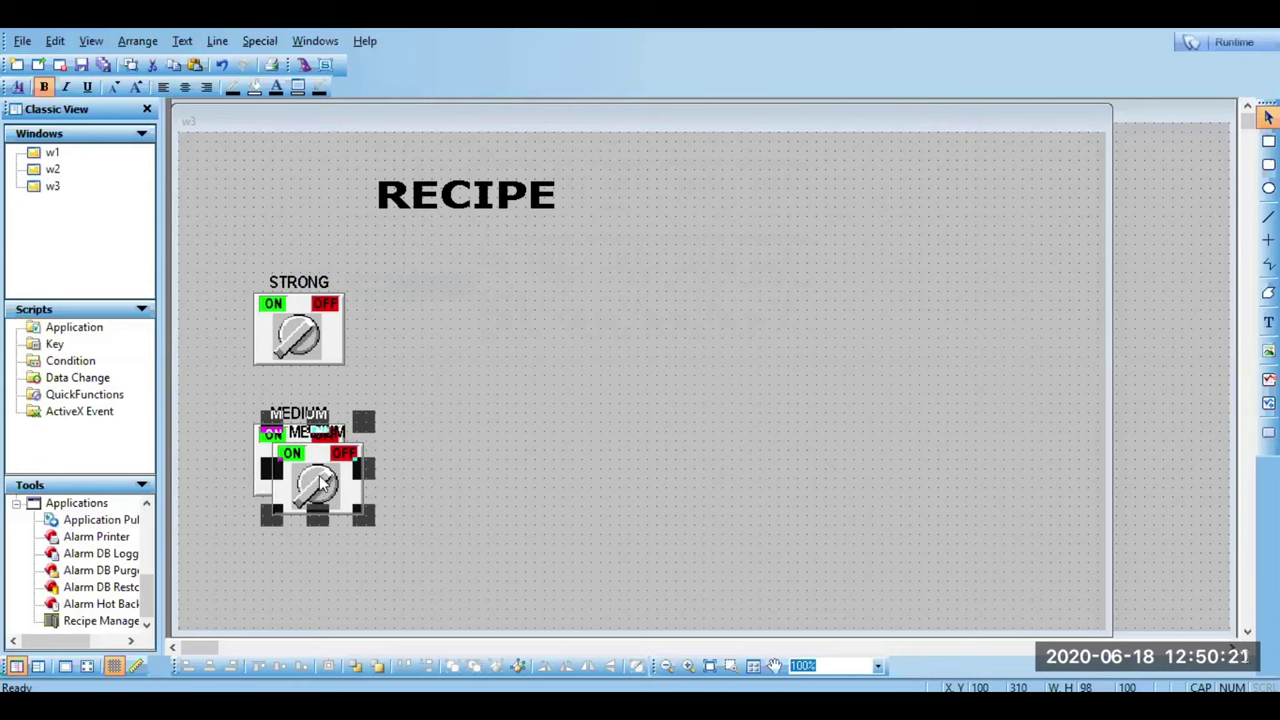
left_click(304, 526)
key("ctrl+v")
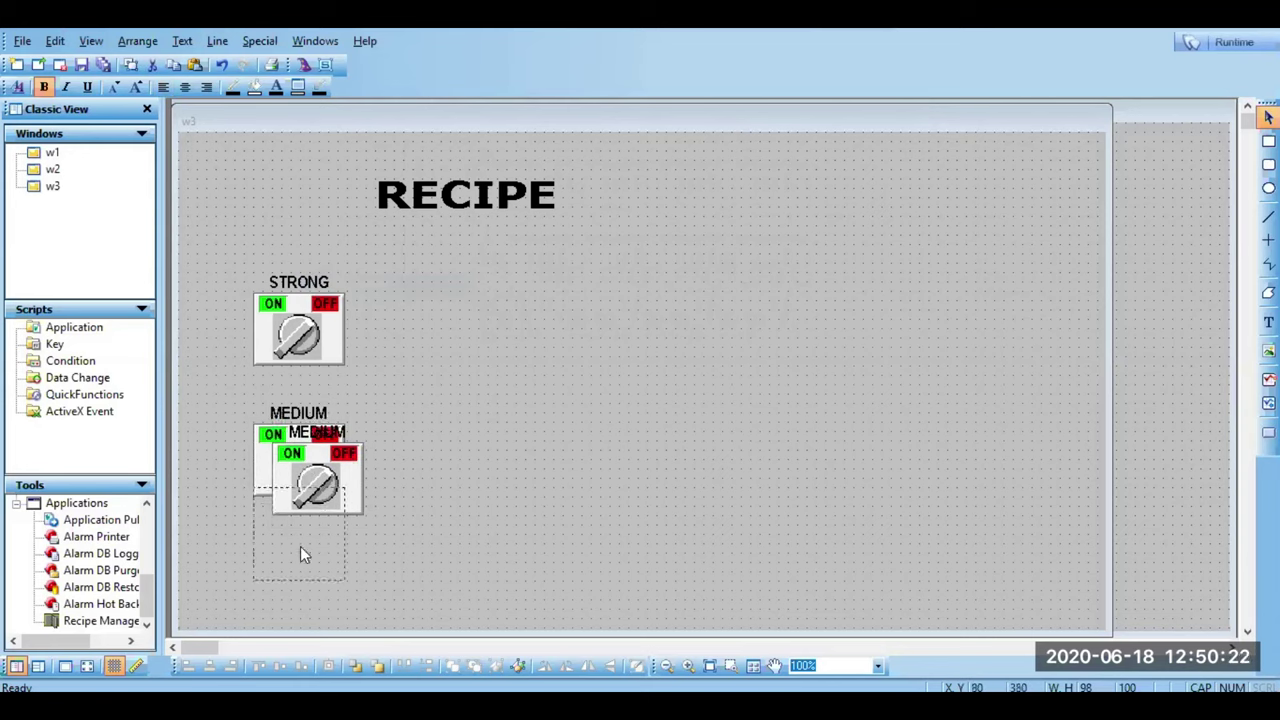
left_click(766, 331)
left_click_drag(310, 450, 522, 326)
Step: Assign the tagname LITE to the rightmost switch and save it as a Memory Discrete tag
double_click(755, 340)
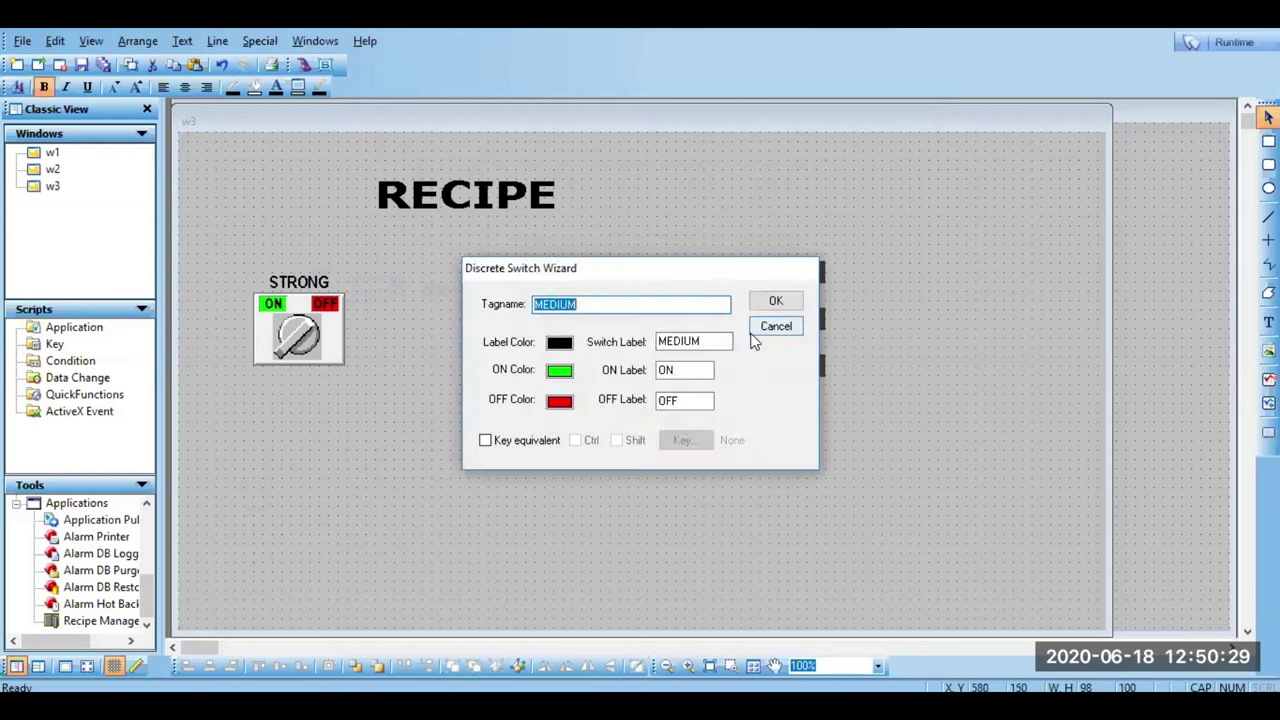
type("LIT")
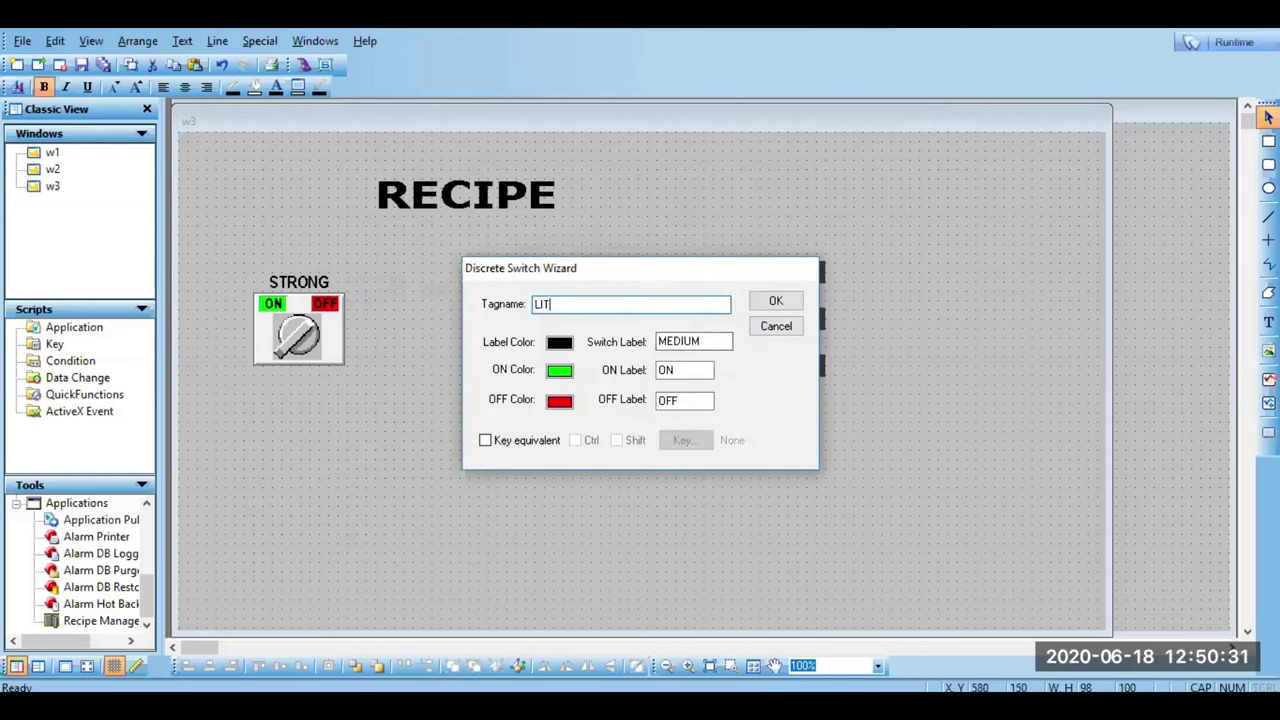
type("E")
key("Return")
left_click(615, 397)
left_click(533, 160)
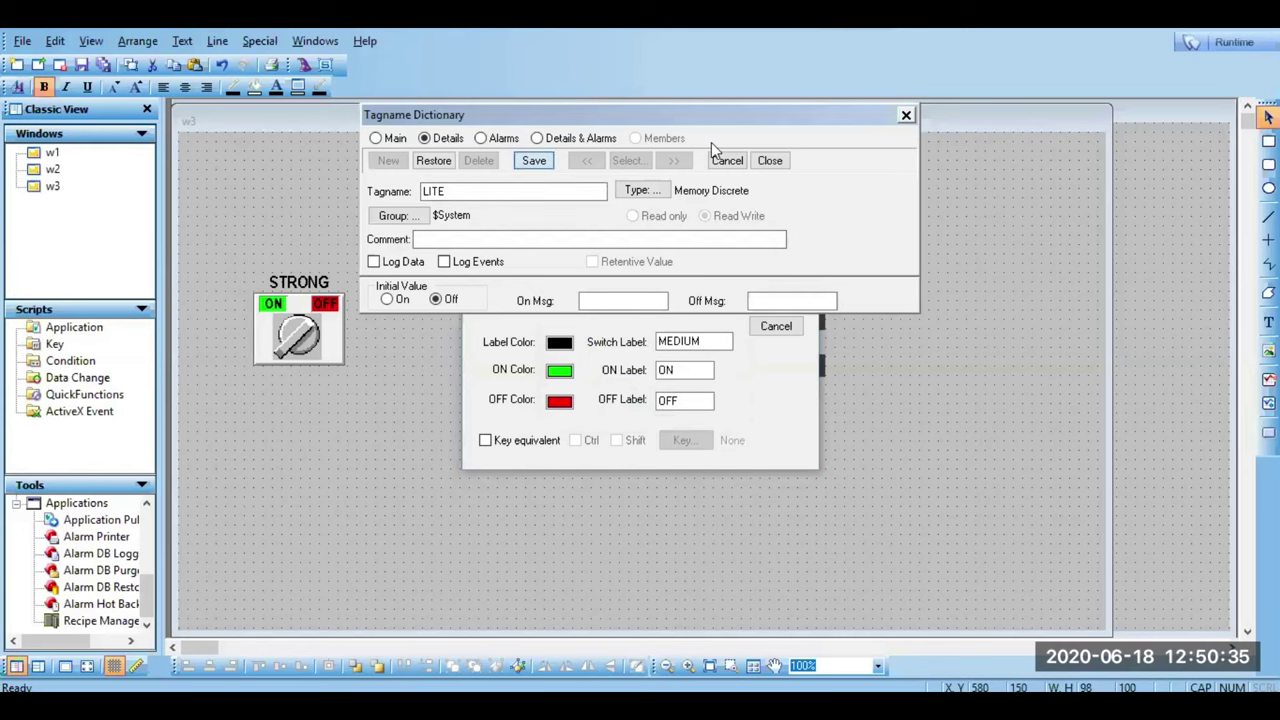
left_click(779, 160)
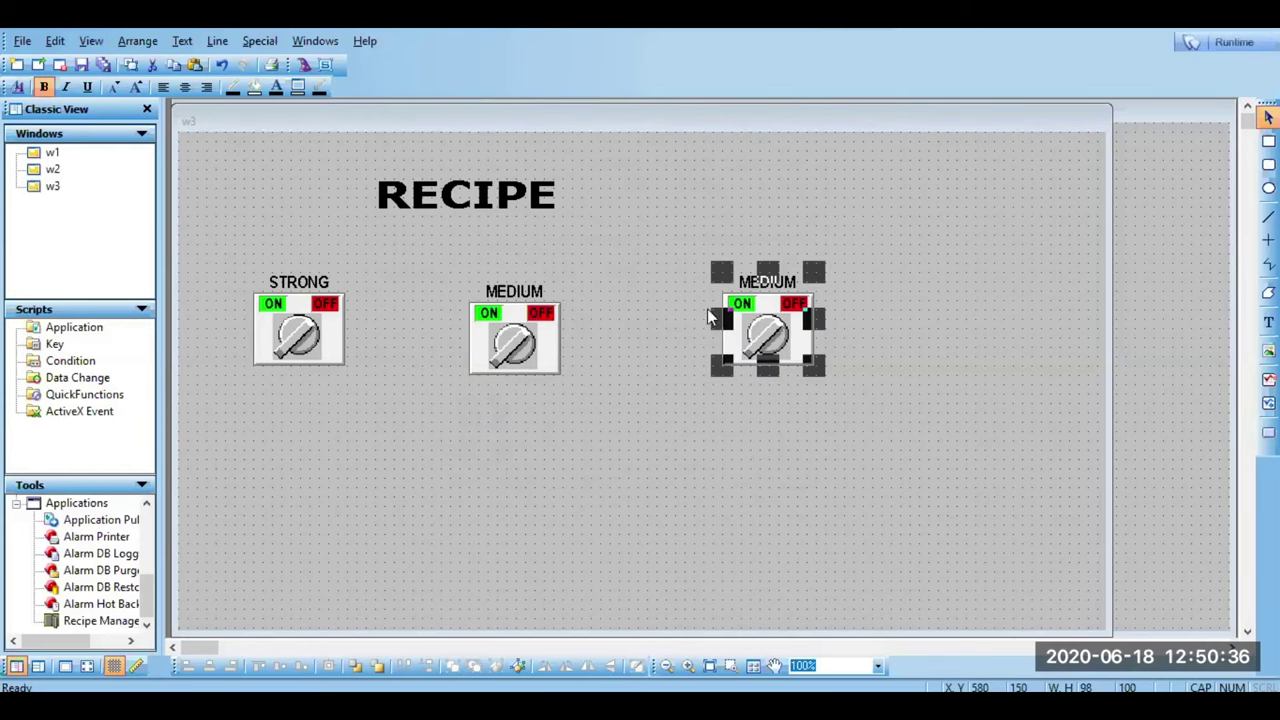
Step: Set the rightmost switch's label to LITE and apply the switch settings
double_click(770, 336)
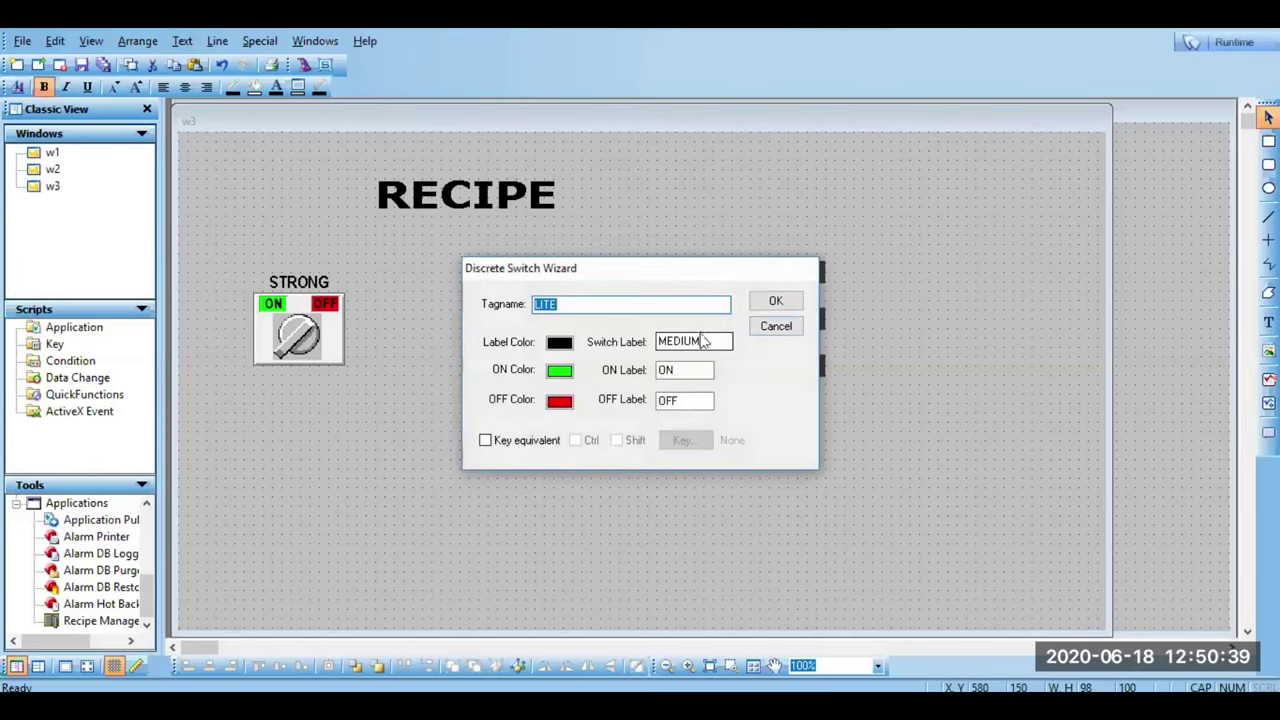
double_click(690, 342)
type("LIT")
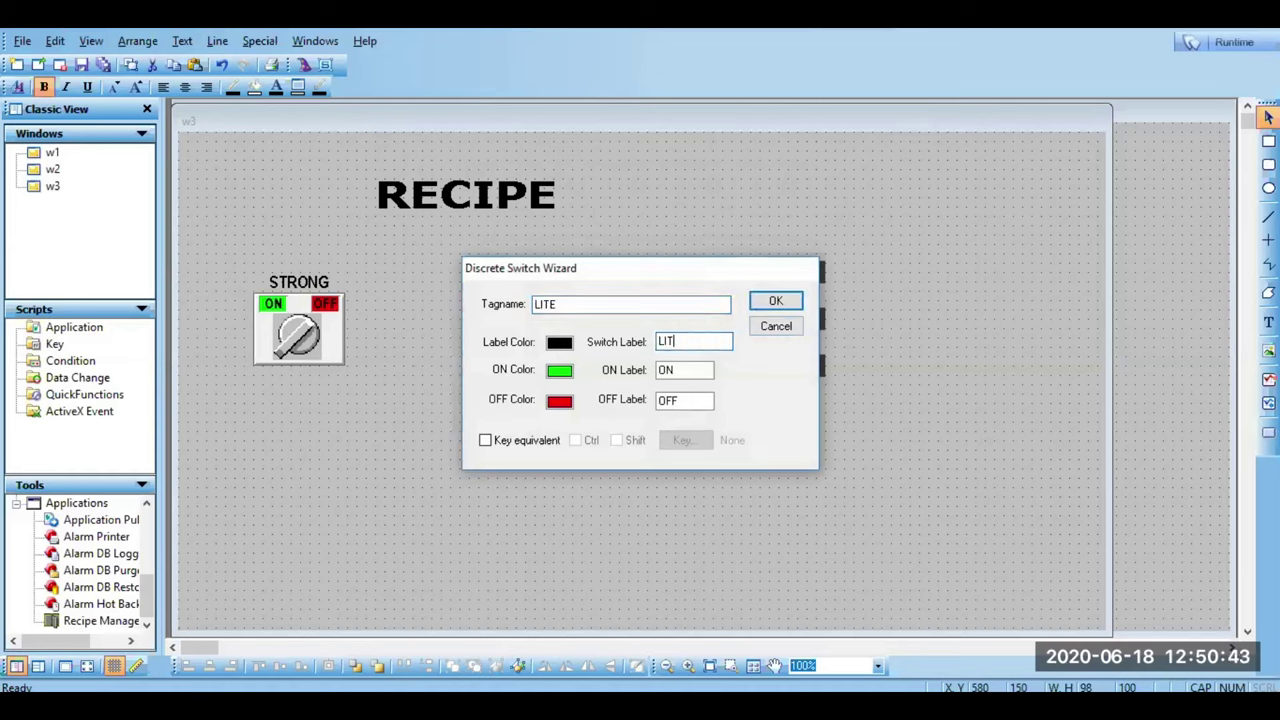
type("E")
left_click(775, 301)
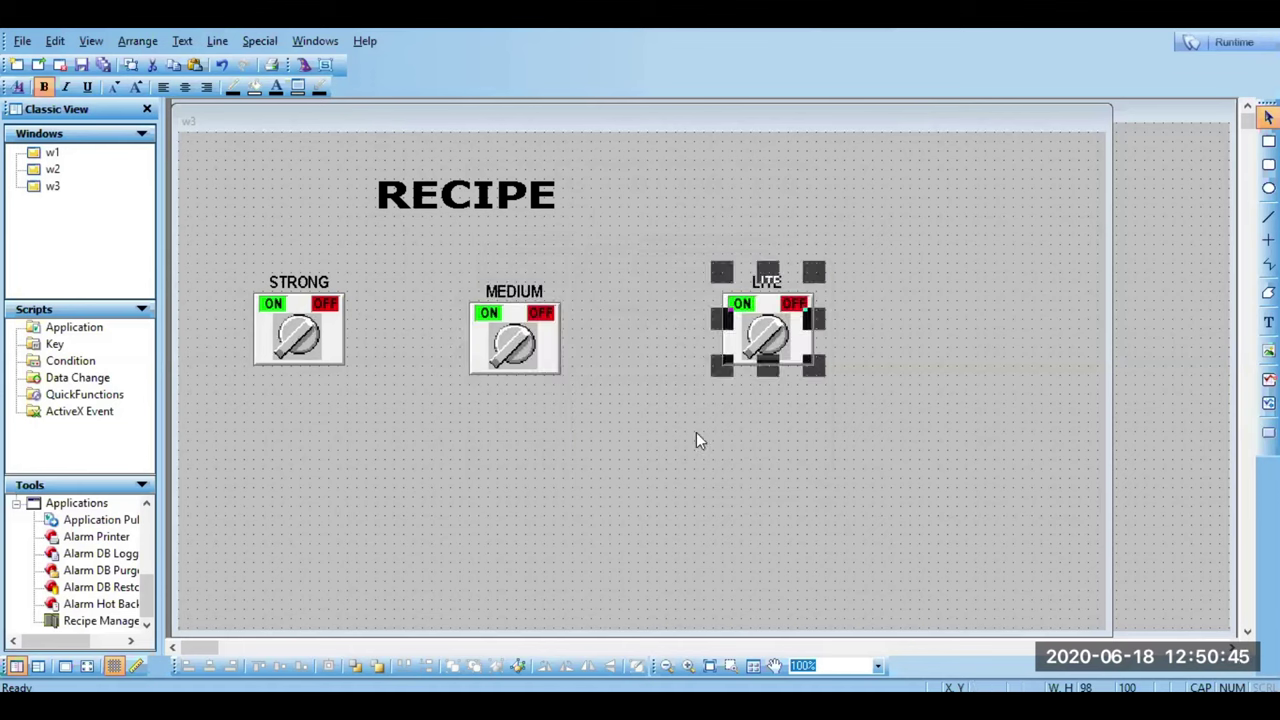
left_click(696, 432)
Step: Stack the STRONG, MEDIUM and LITE switches in one column from top to bottom and shift the RECIPE title up and right
left_click_drag(520, 345, 288, 453)
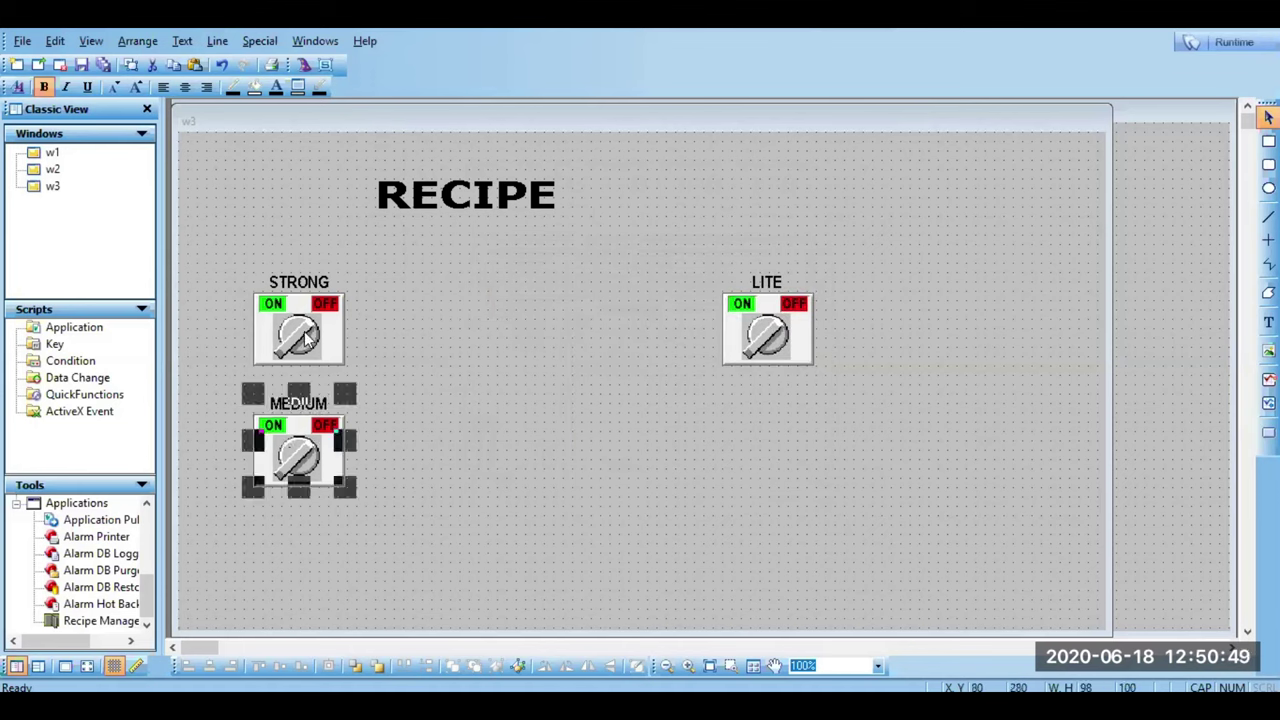
left_click_drag(441, 202, 562, 181)
left_click_drag(298, 325, 289, 297)
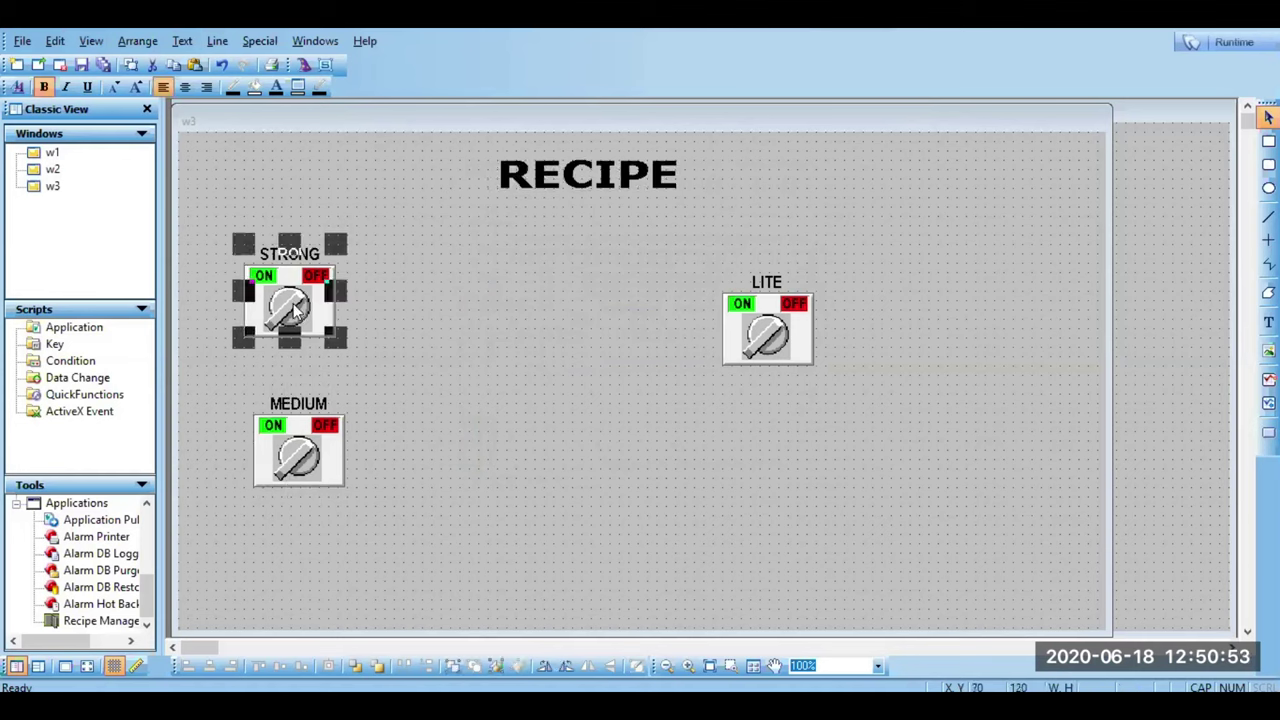
left_click_drag(302, 410, 293, 373)
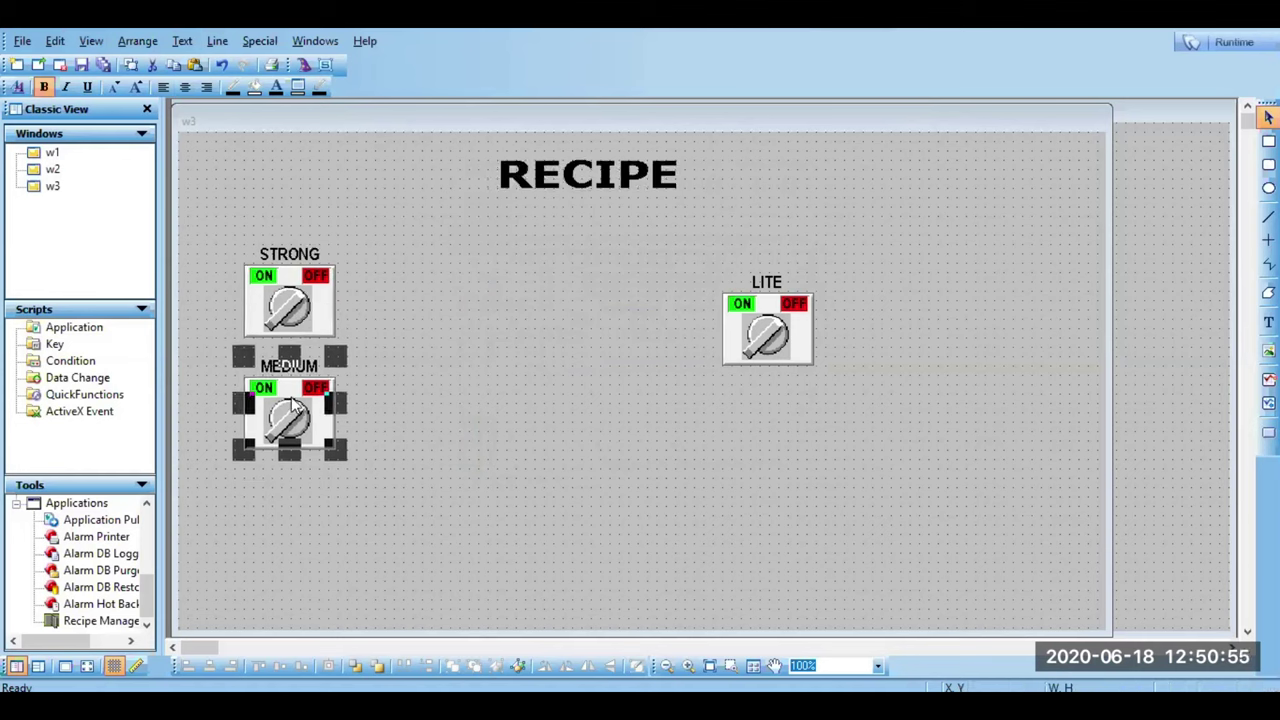
left_click_drag(772, 335, 287, 535)
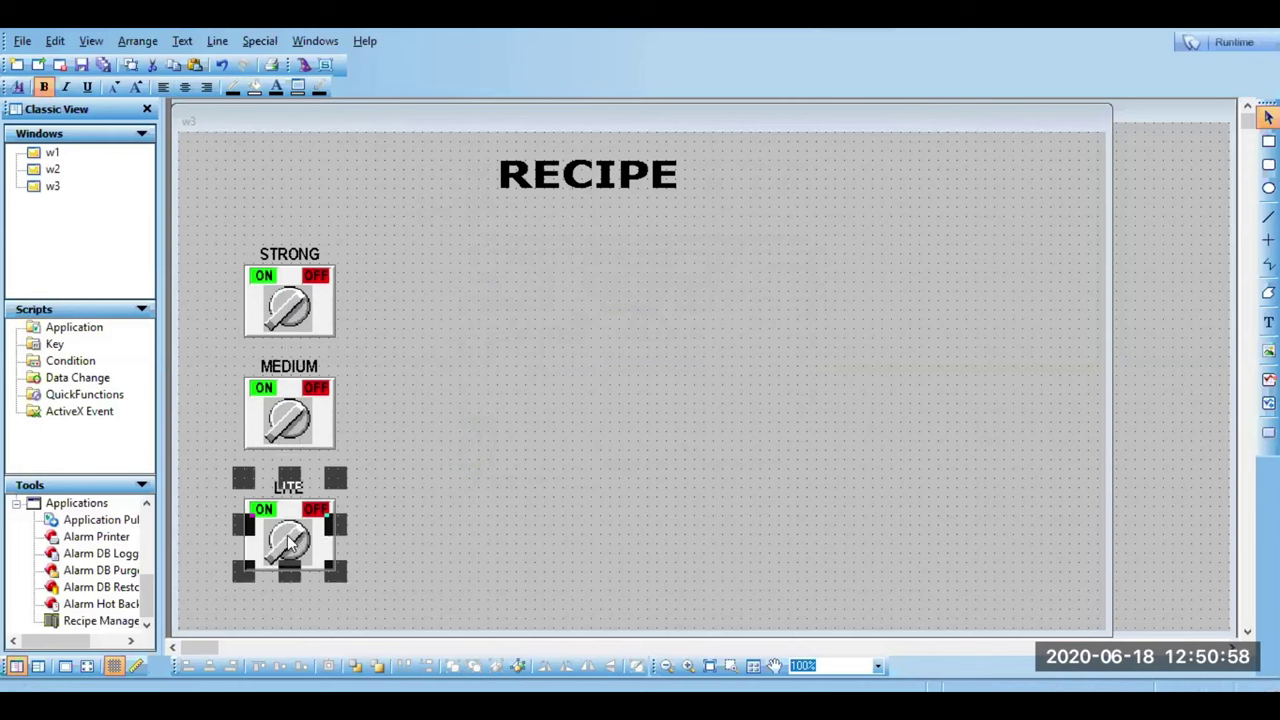
left_click(527, 489)
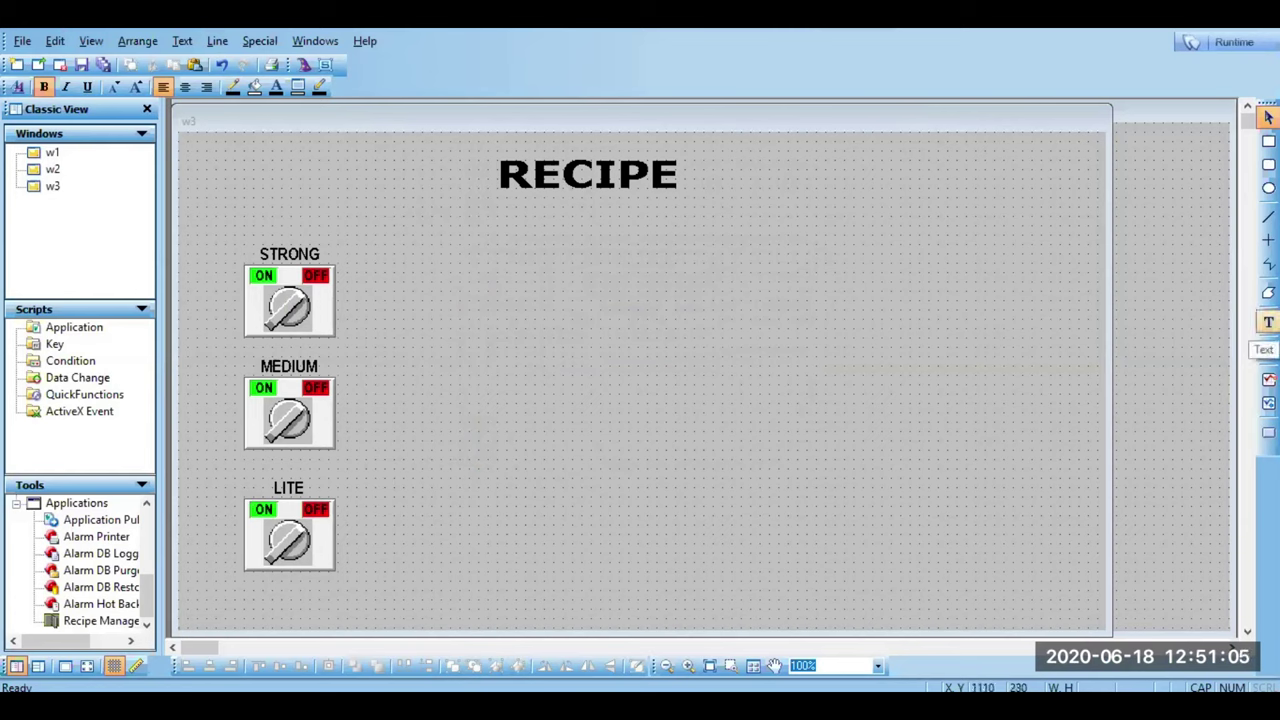
Step: Add the text labels MILK, SUGAR, COFEEPOWDER and WATER in a column to the right of the switches
left_click(1268, 322)
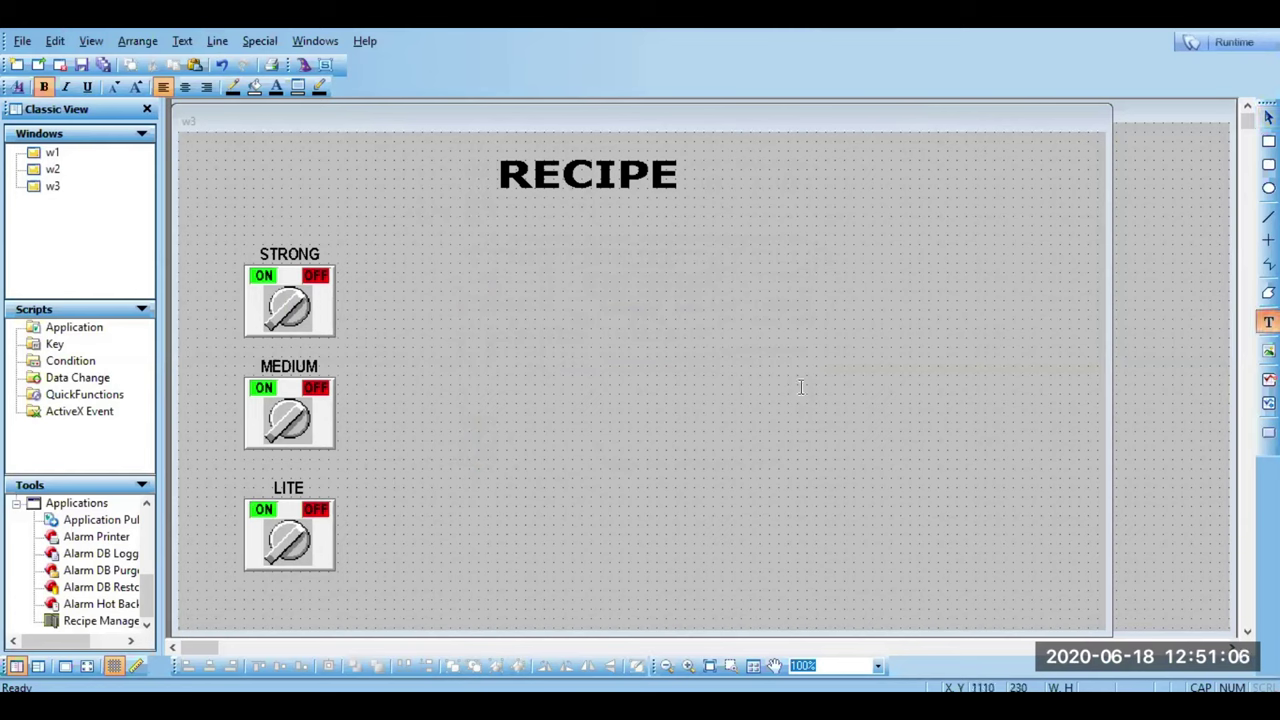
left_click(500, 300)
type("MILK")
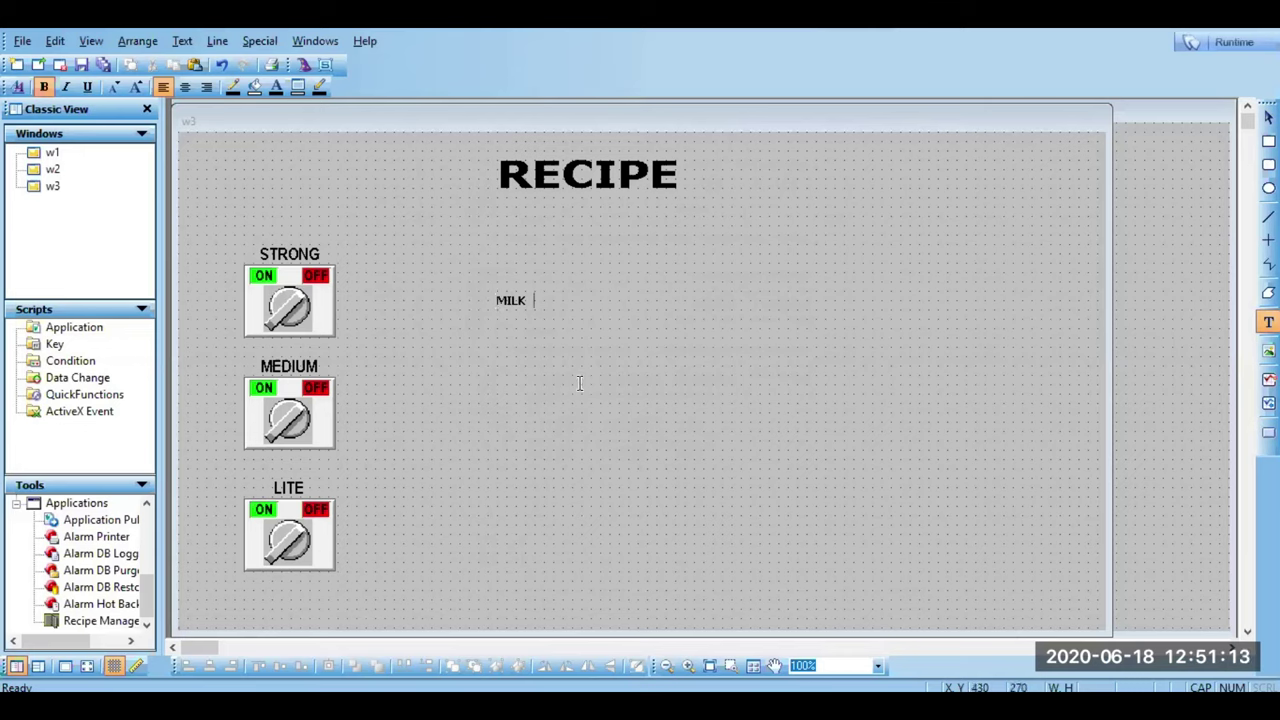
key("Return")
type("SUGAR")
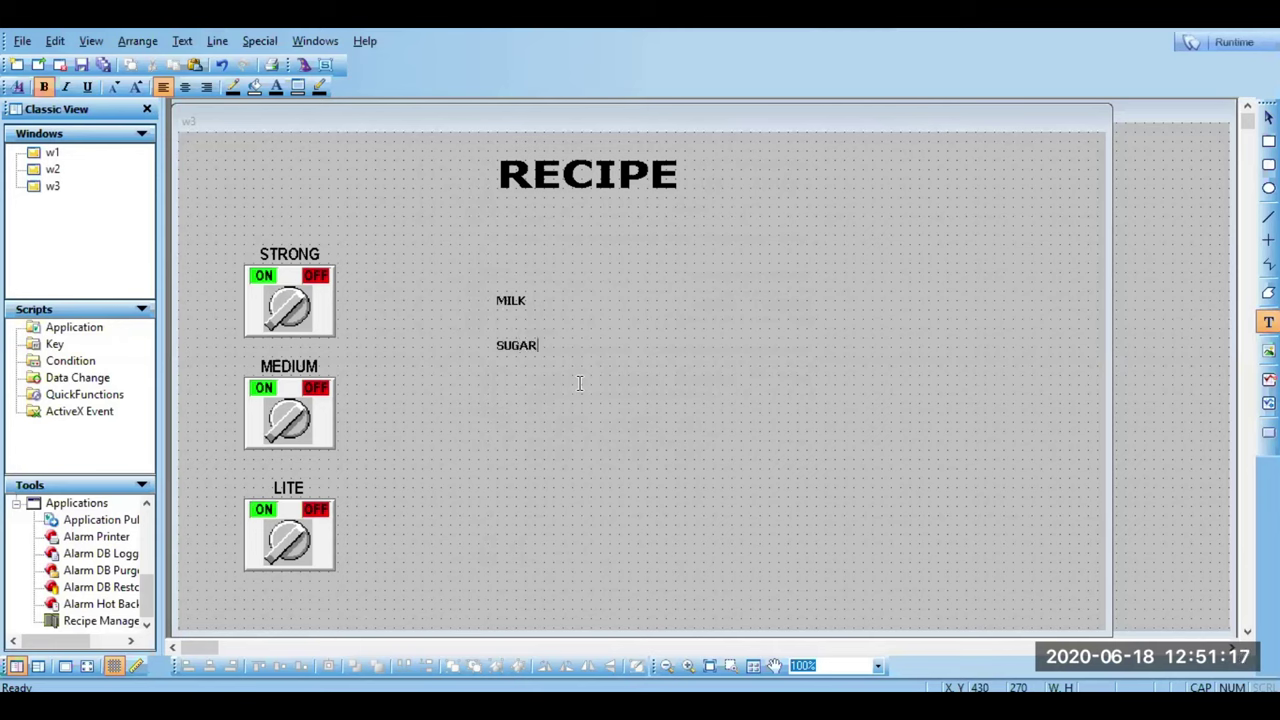
key("Return")
type("COFEEPOWDER")
type("WATER")
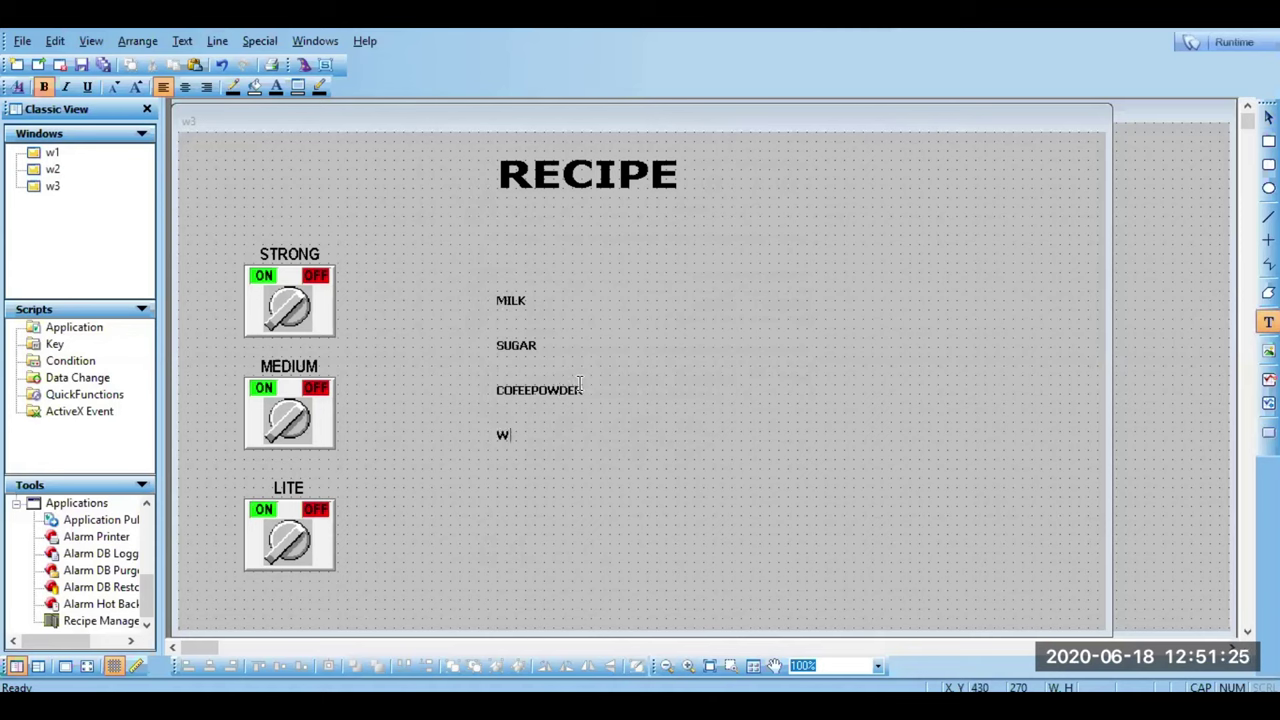
key("Escape")
left_click(667, 492)
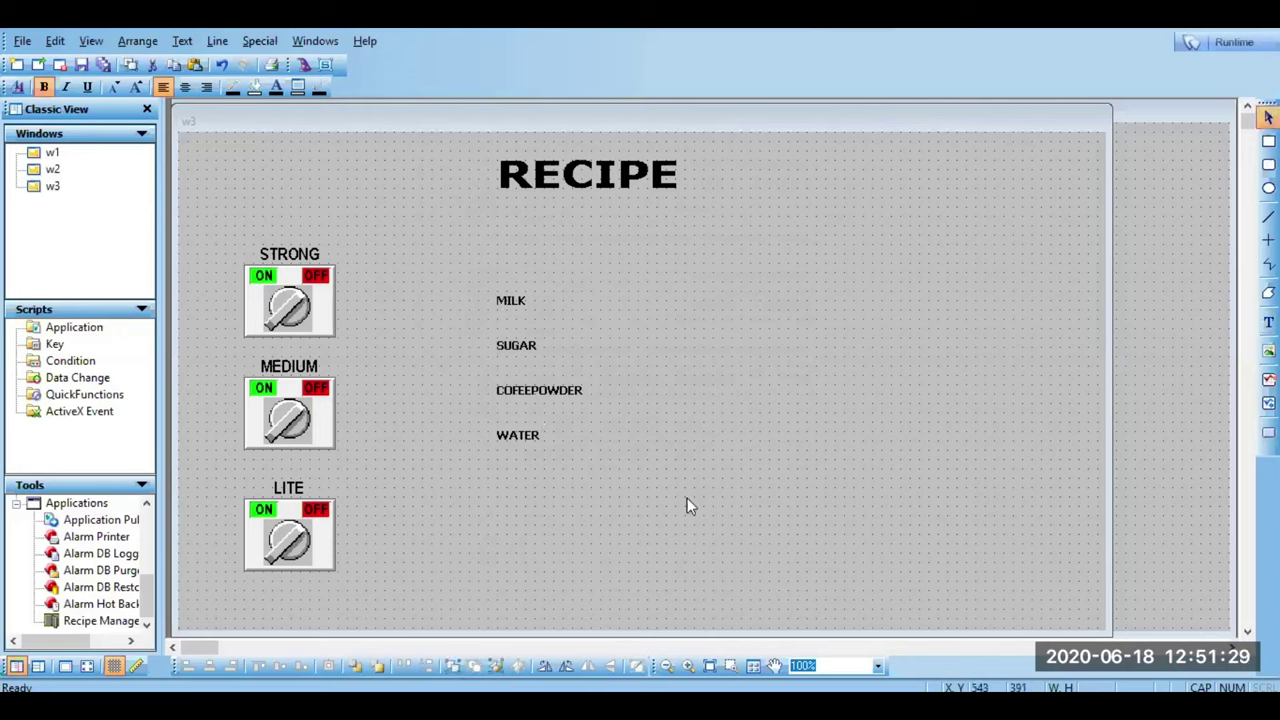
left_click(516, 301)
left_click(761, 411)
Step: Place a ### text placeholder beside the MILK label and another beside the SUGAR label
left_click(1268, 321)
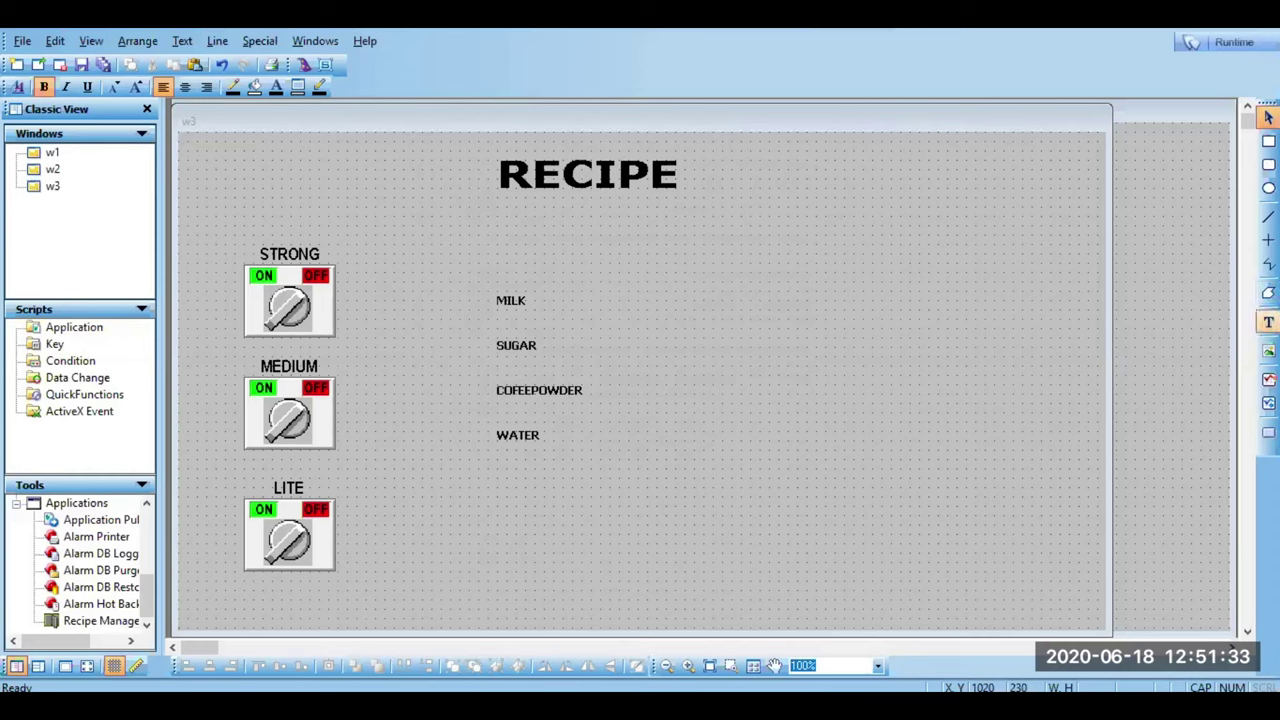
left_click(578, 299)
type("###")
left_click(753, 342)
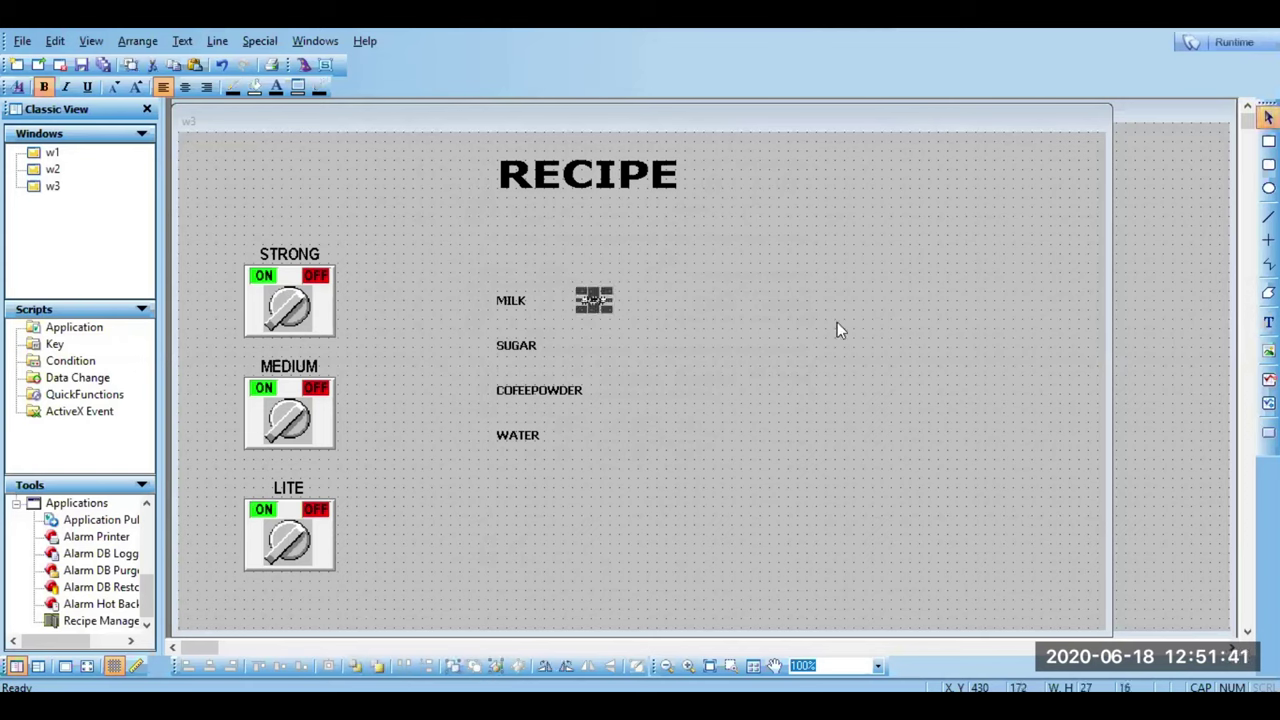
left_click(1268, 321)
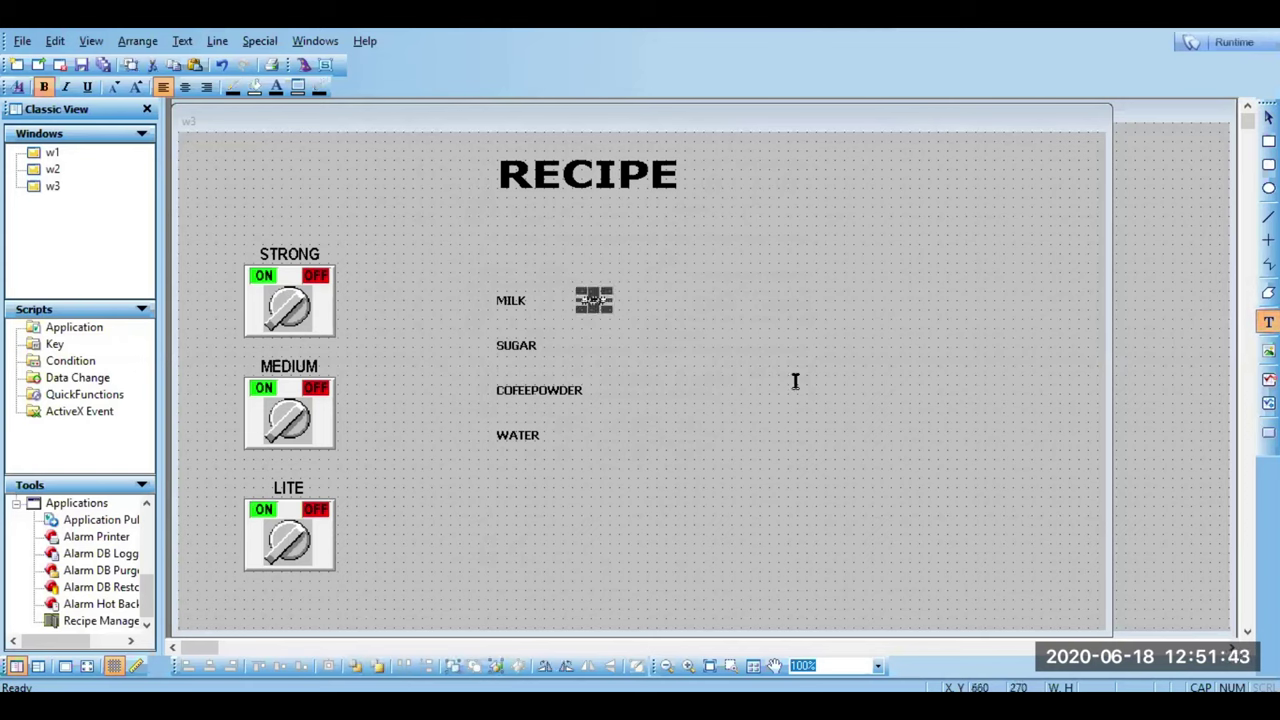
left_click(580, 345)
type("###")
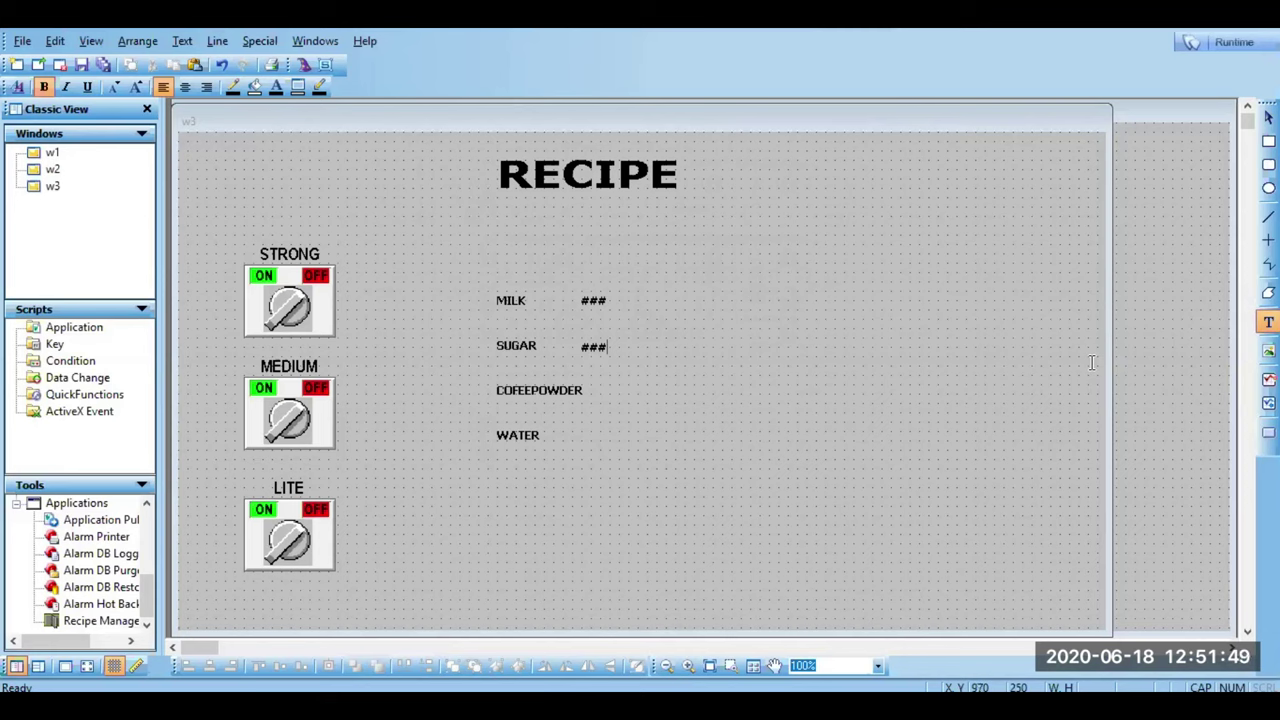
key("Escape")
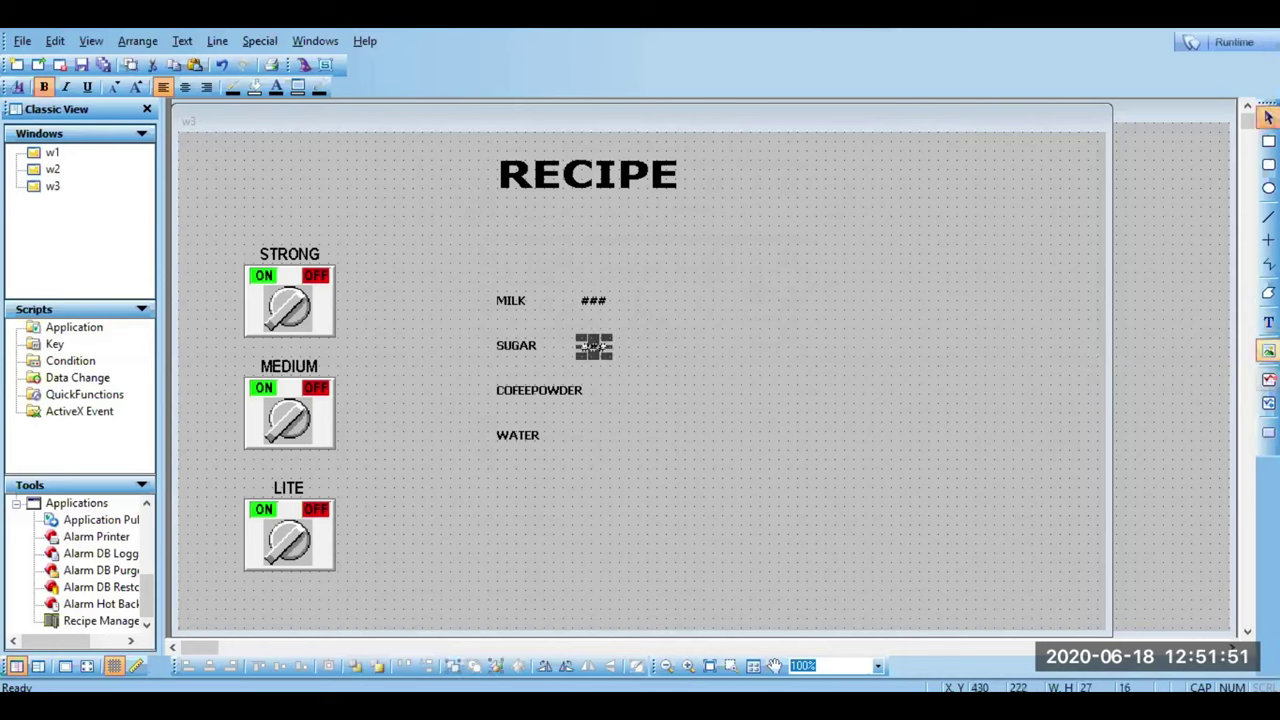
Step: Place a ### text placeholder beside the COFEEPOWDER label and another beside the WATER label
left_click(1268, 321)
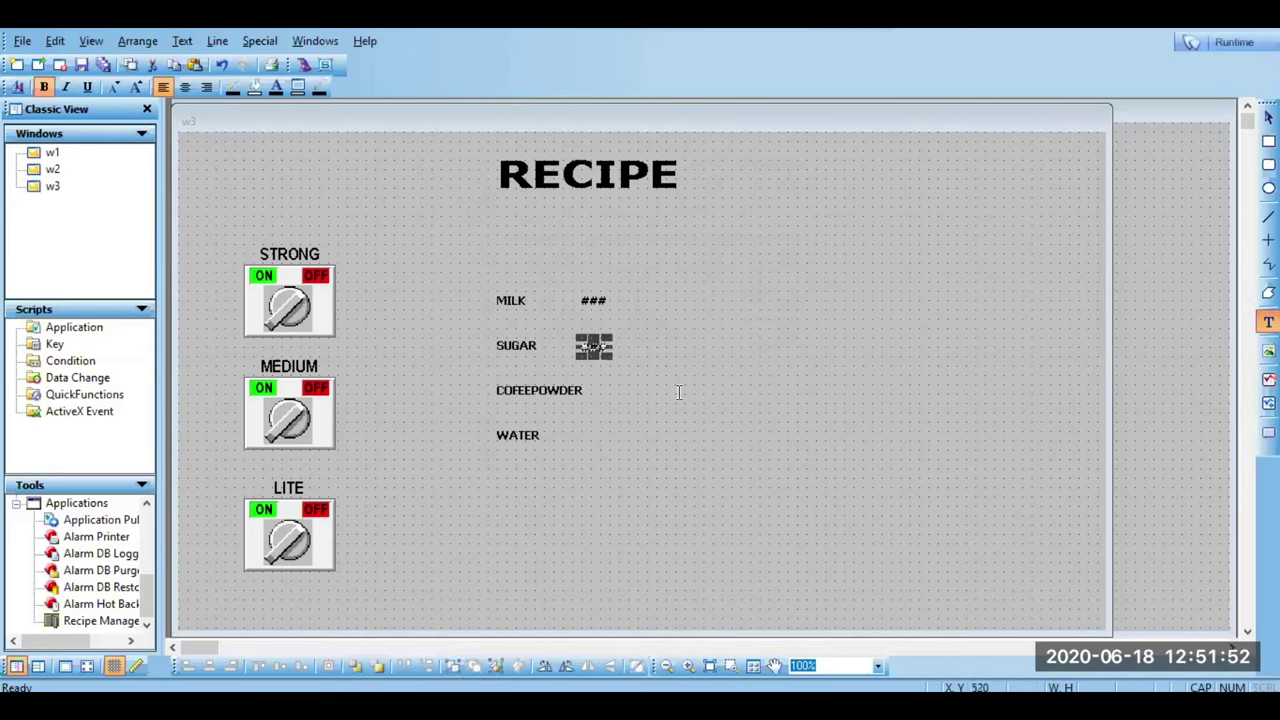
left_click(596, 389)
type("###")
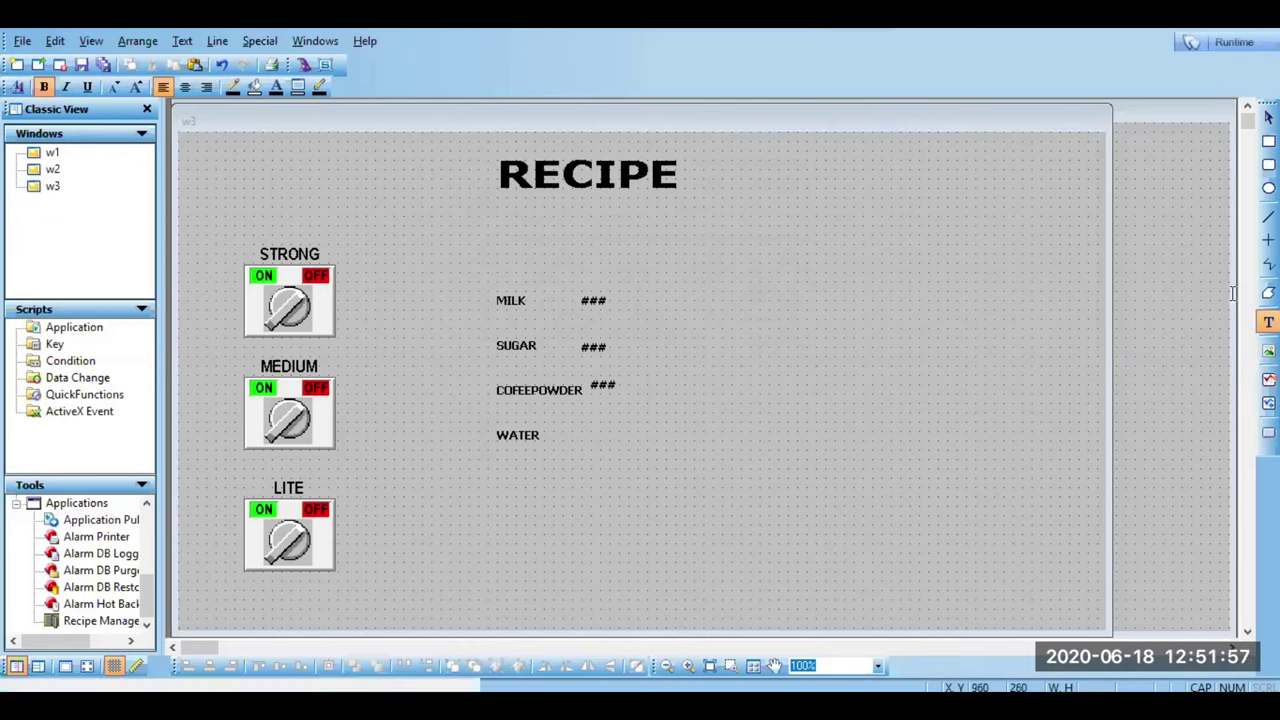
key("Escape")
left_click(1268, 321)
left_click(587, 435)
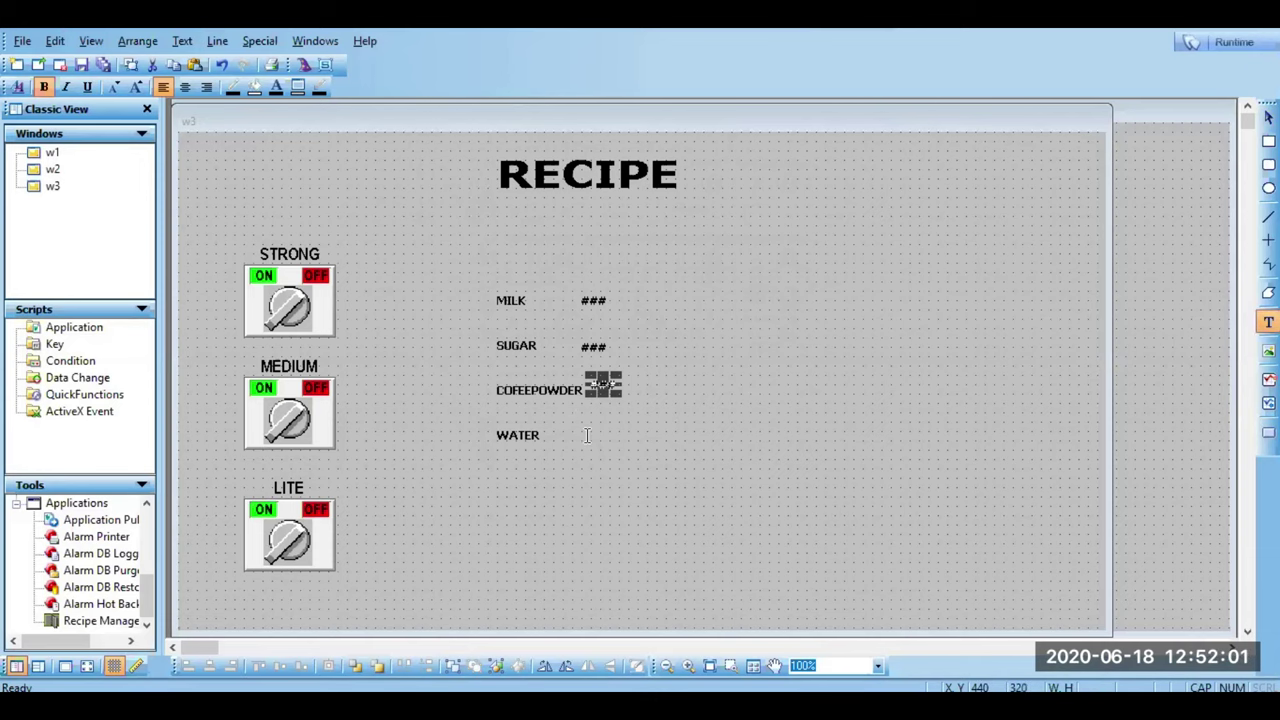
type("####")
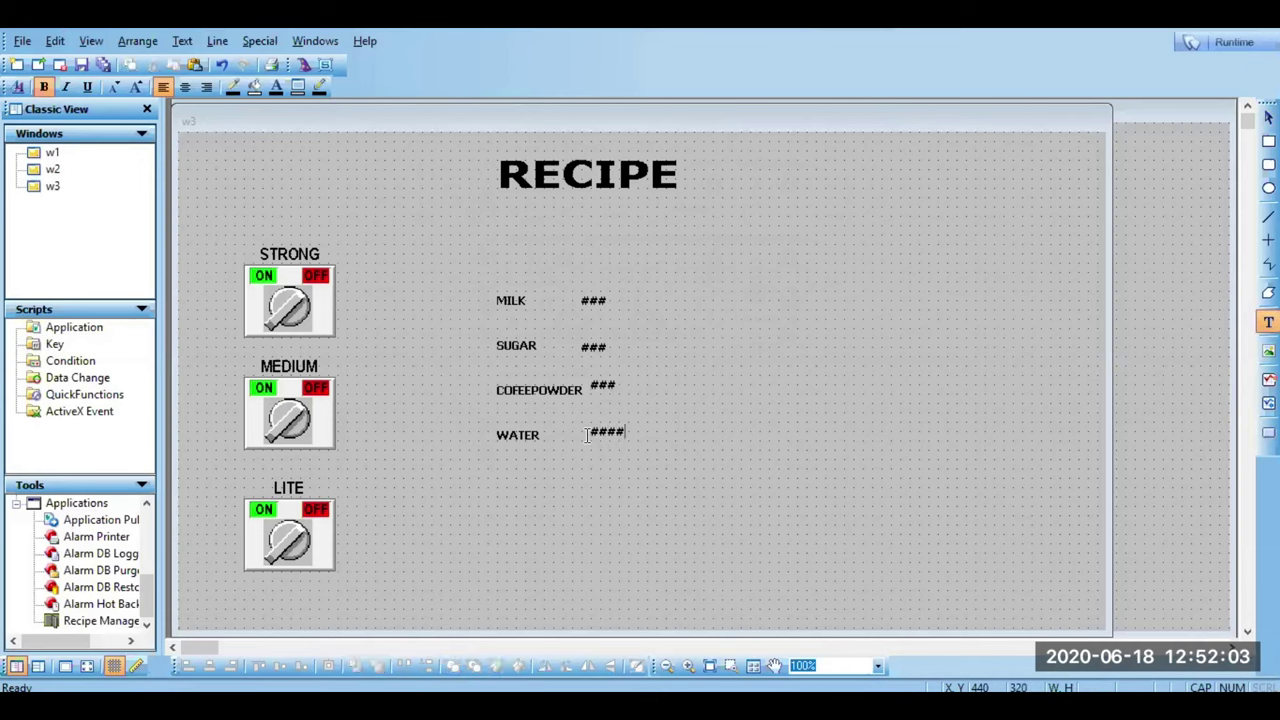
key("BackSpace")
key("Escape")
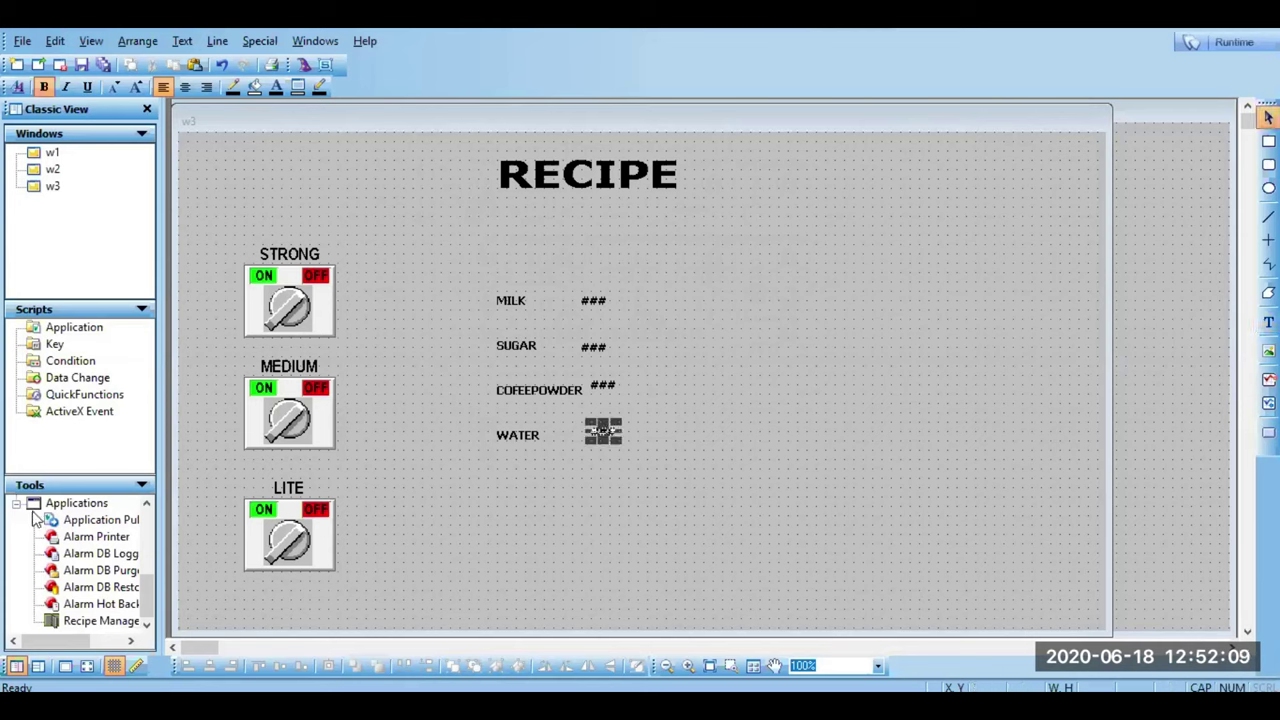
Step: Create a new tag named MILK in the Tagname Dictionary and save it as a Memory Real tag
left_click(14, 503)
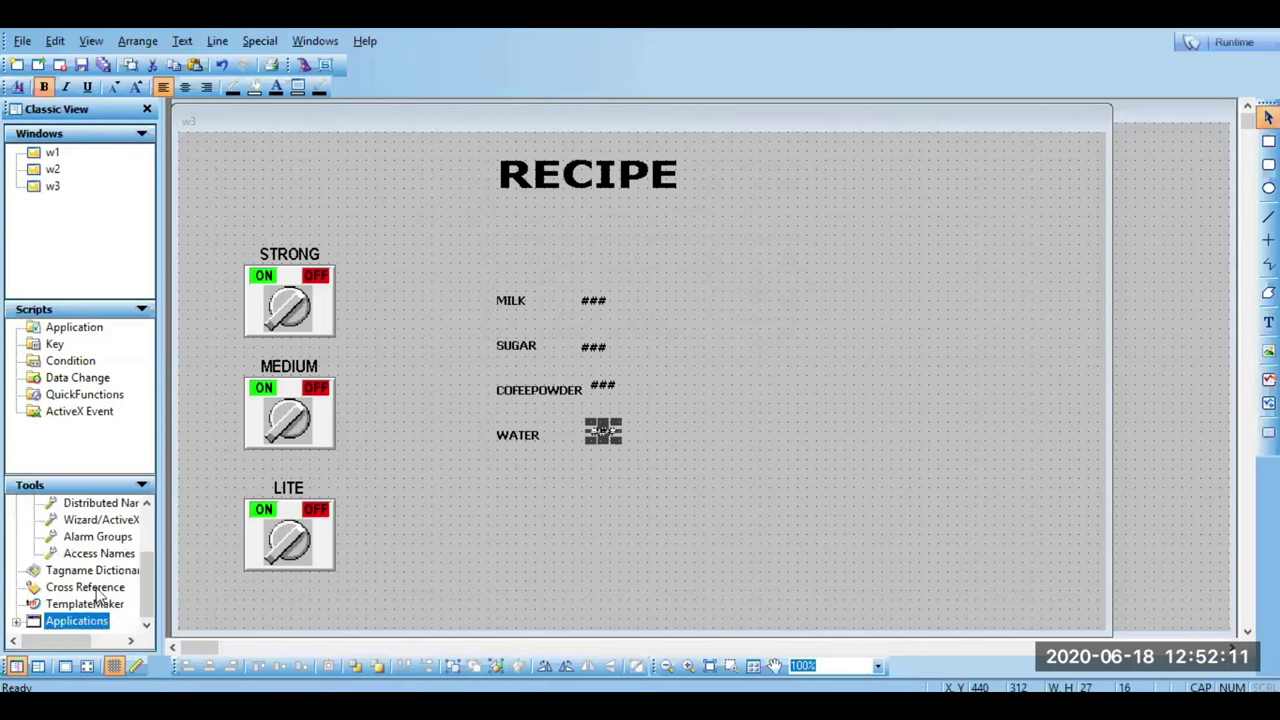
double_click(113, 576)
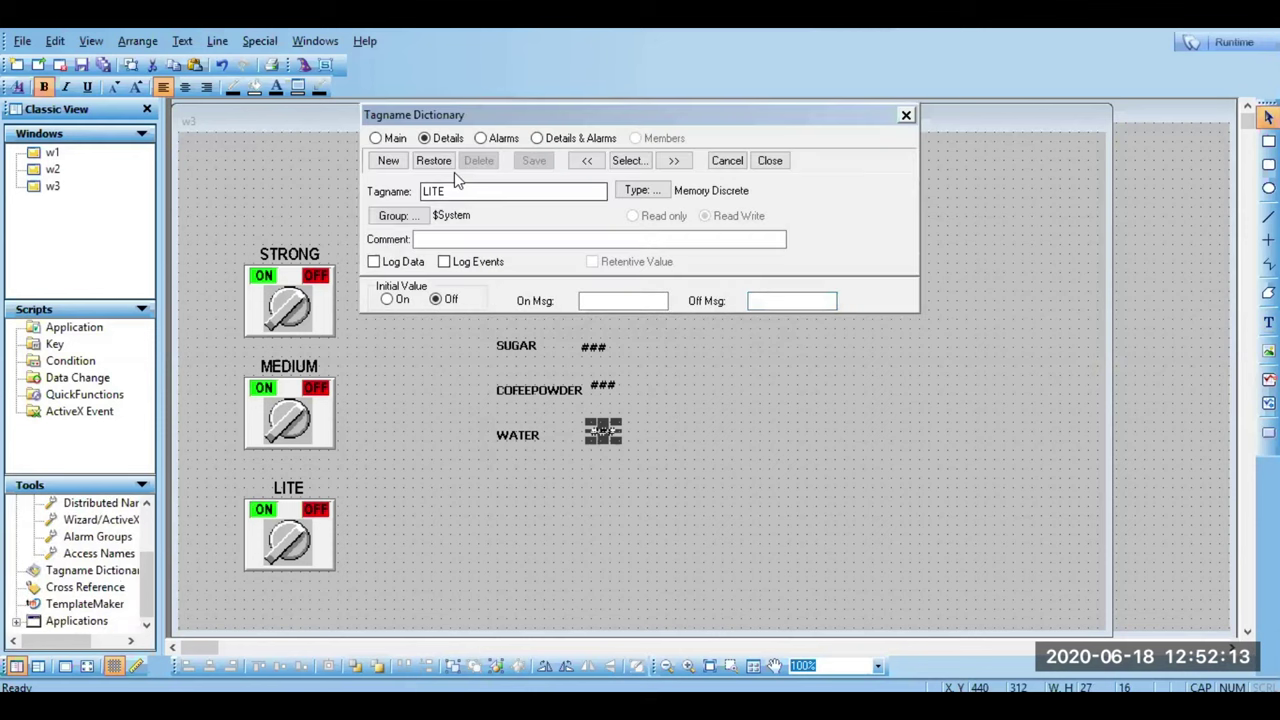
left_click(386, 164)
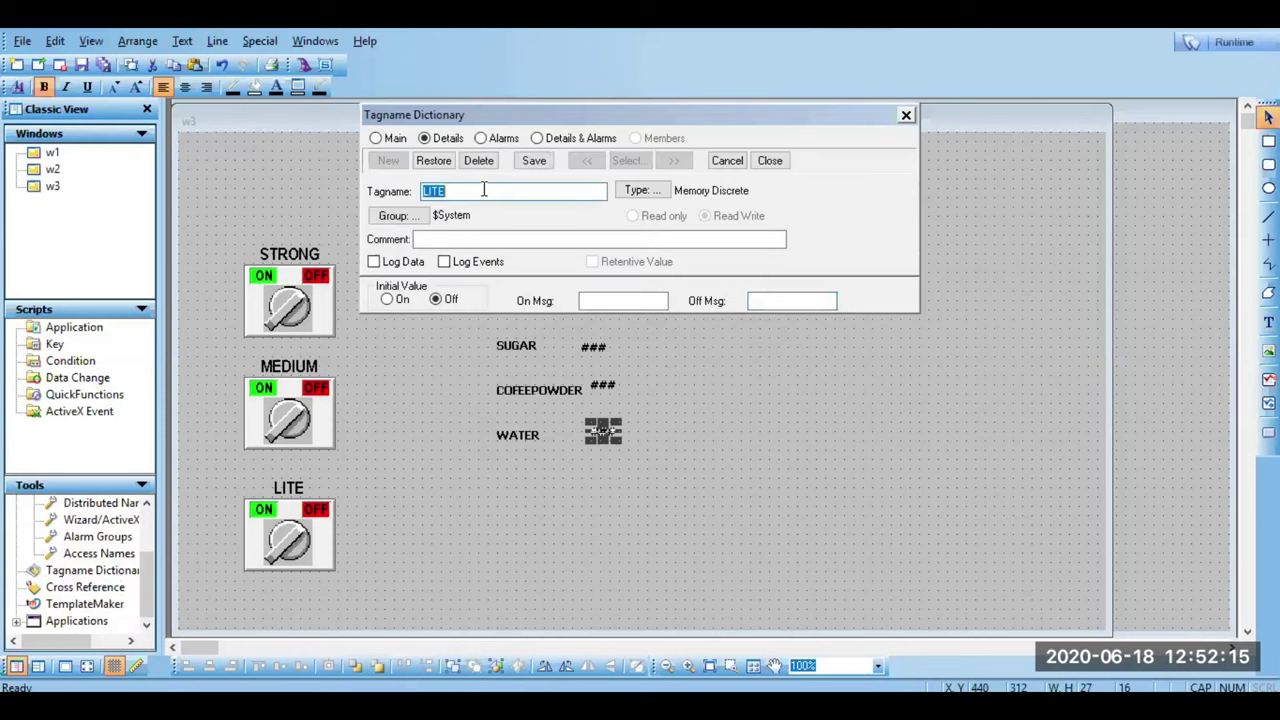
type("MILK")
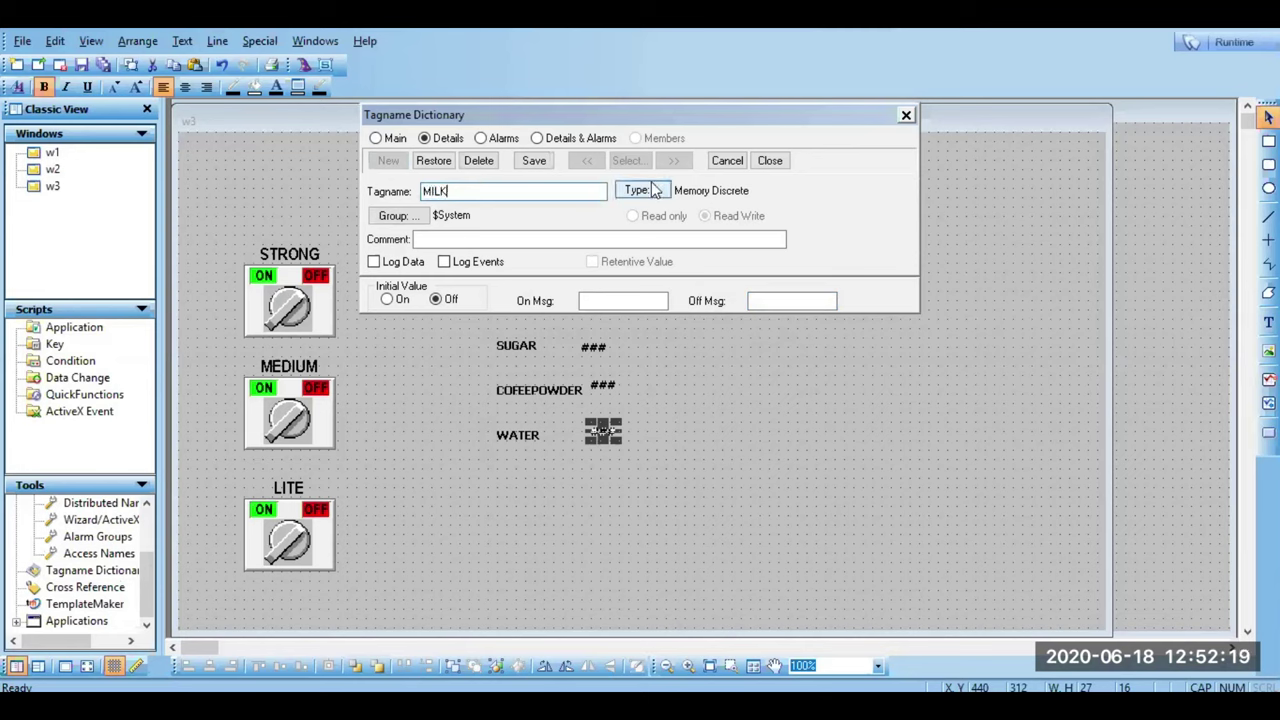
left_click(535, 162)
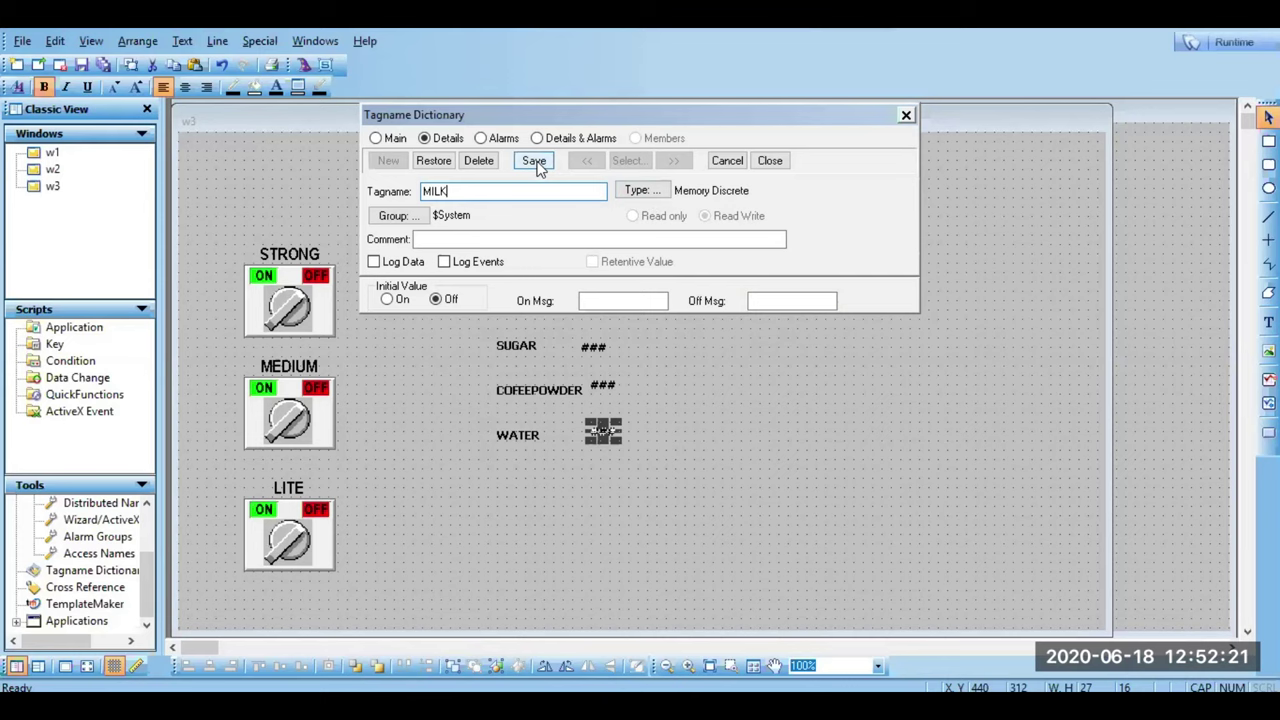
left_click(655, 196)
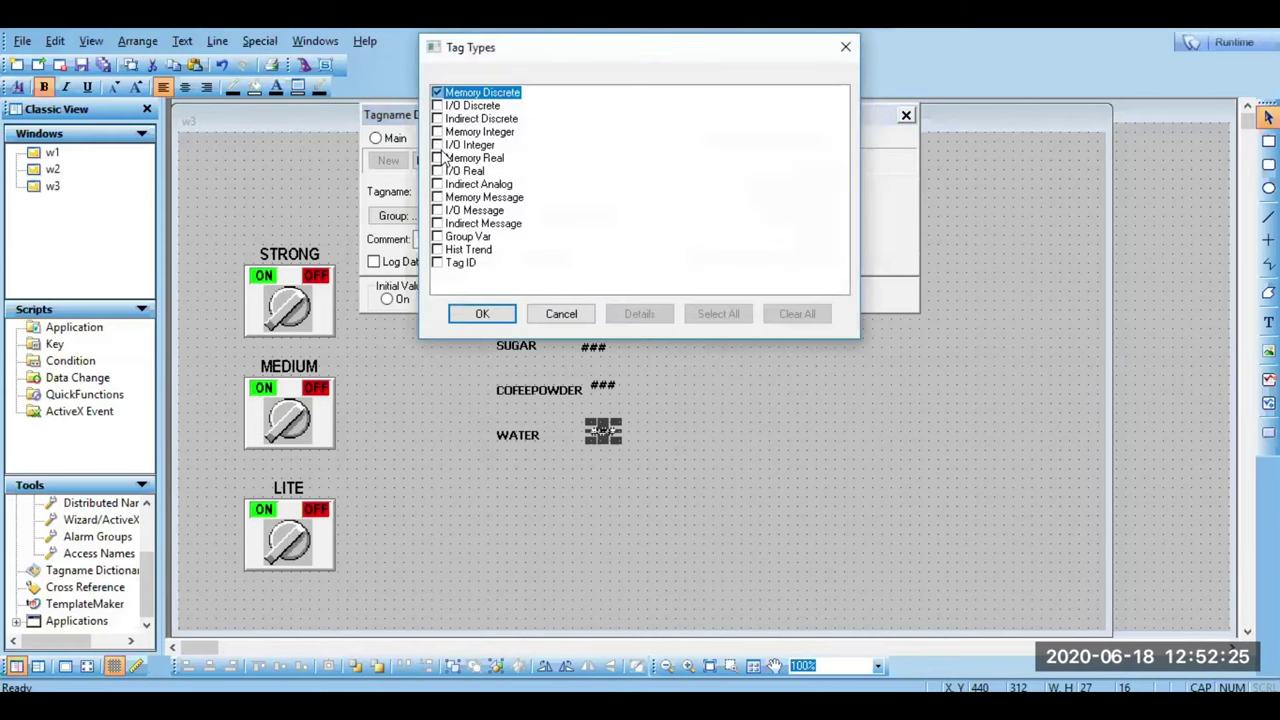
left_click(438, 159)
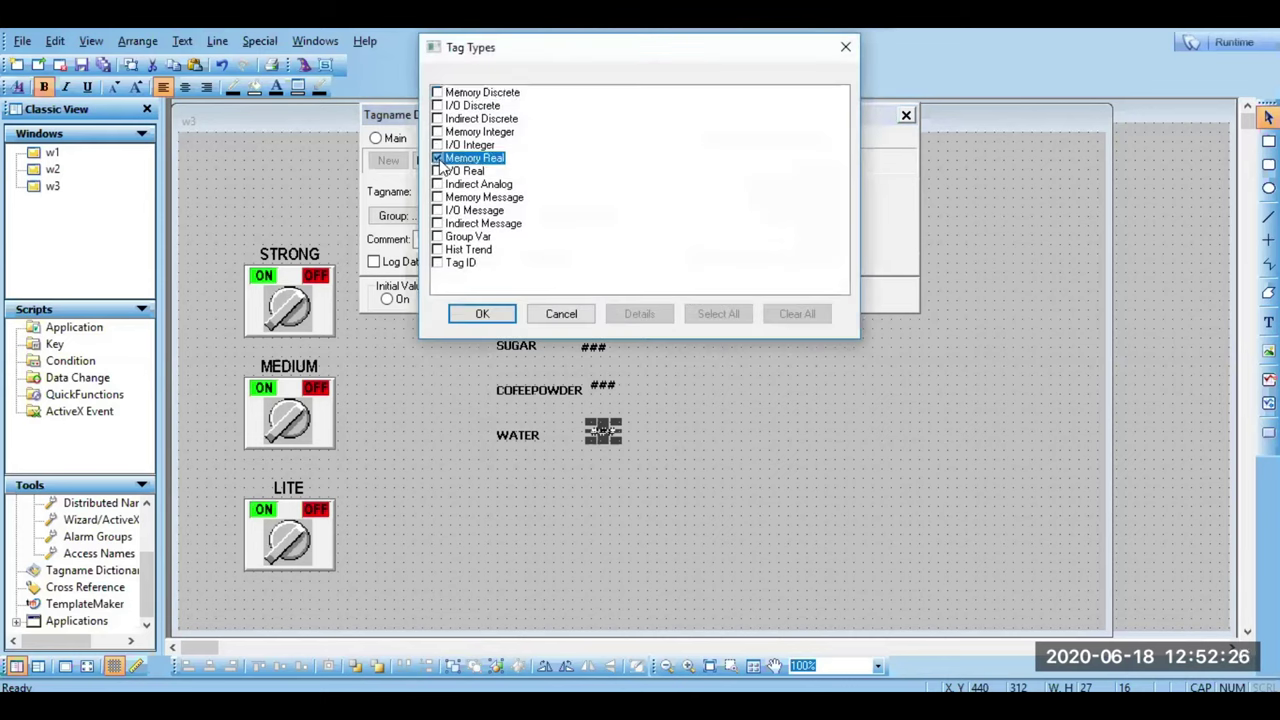
left_click(482, 314)
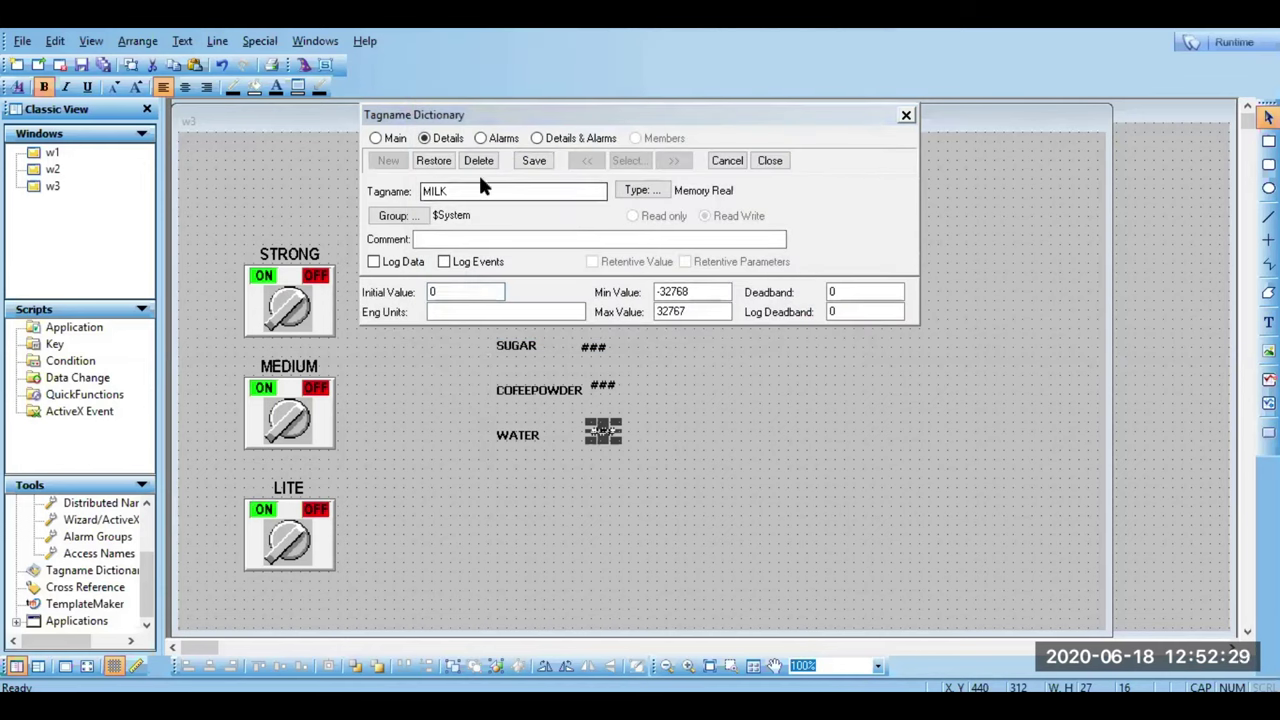
left_click(534, 162)
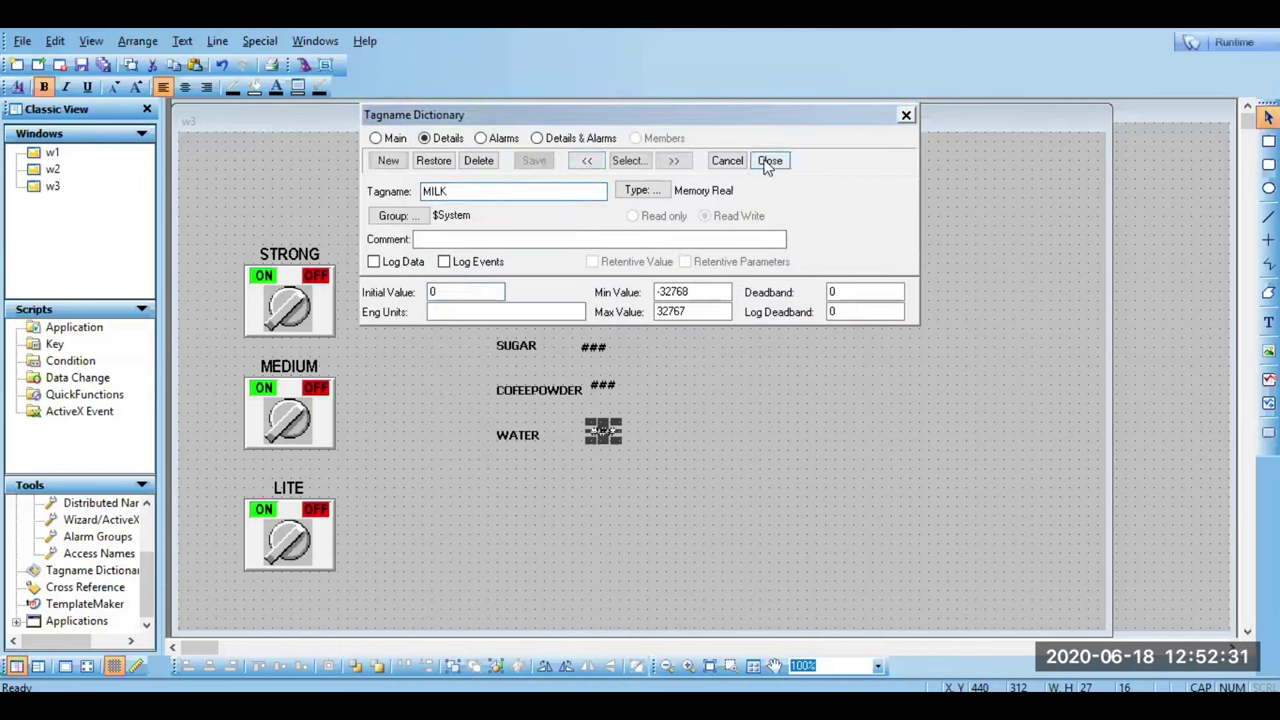
Step: Set the MILK tag's minimum value to 0 and maximum value to 100, and save the tag
double_click(695, 292)
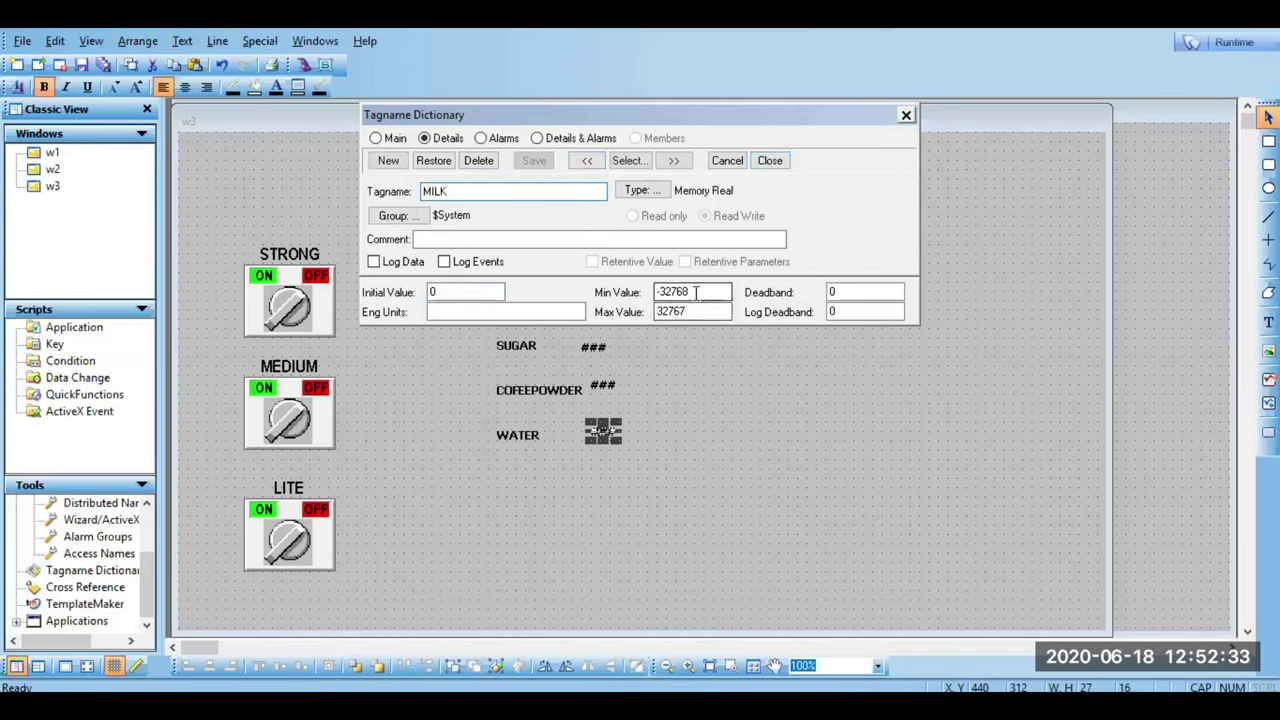
key("BackSpace")
type("0")
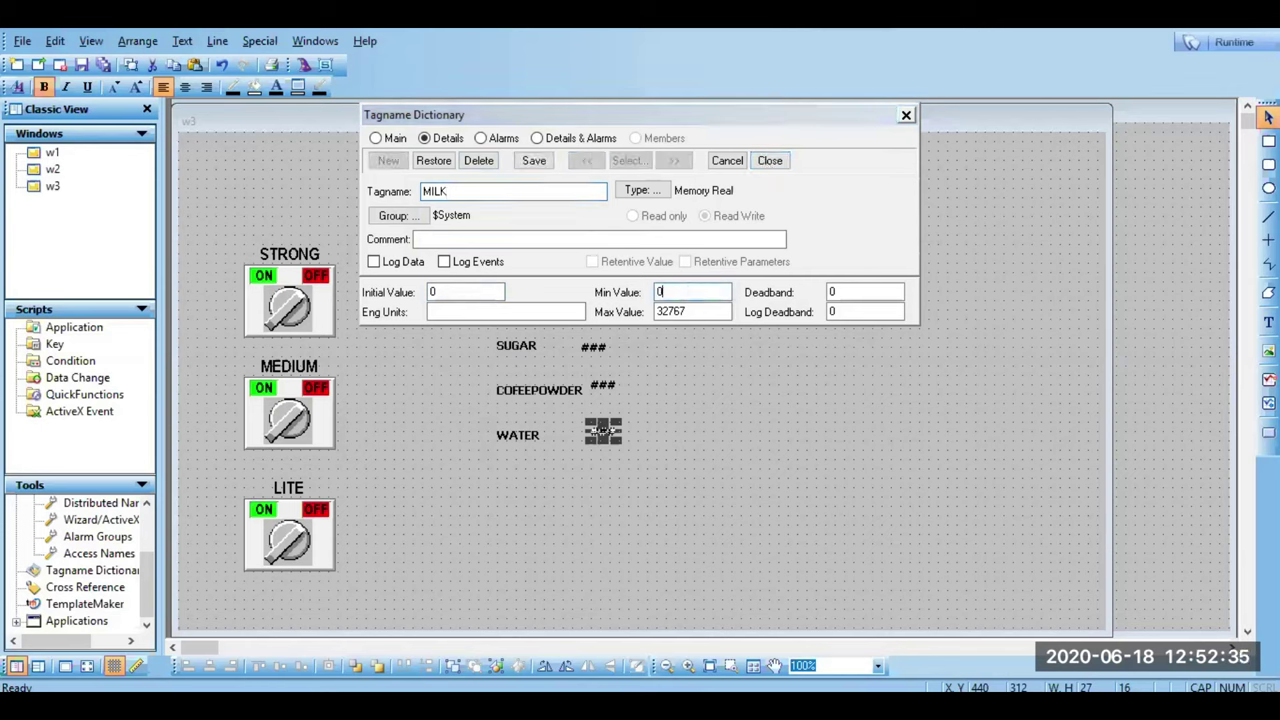
double_click(697, 310)
type("100")
left_click(534, 160)
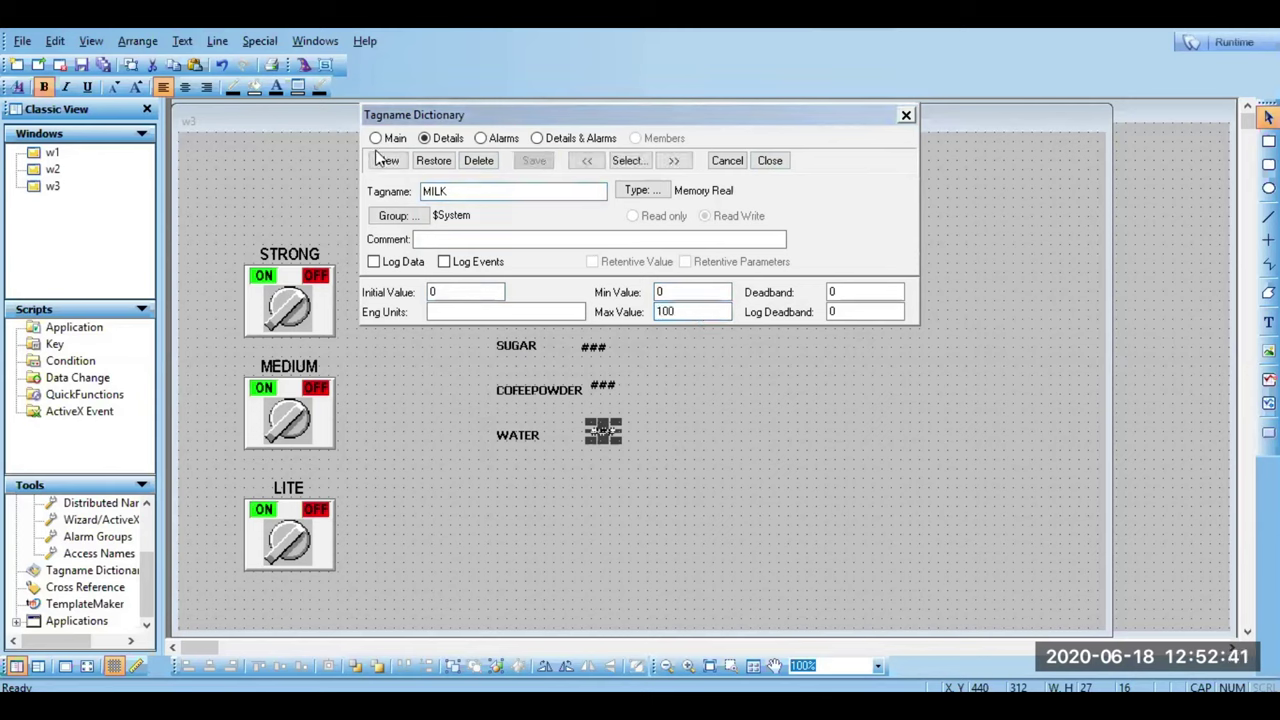
Step: Create and save two more Memory Real tags named SUGAR and CPOWDER, keeping the 0 to 100 range
left_click(380, 161)
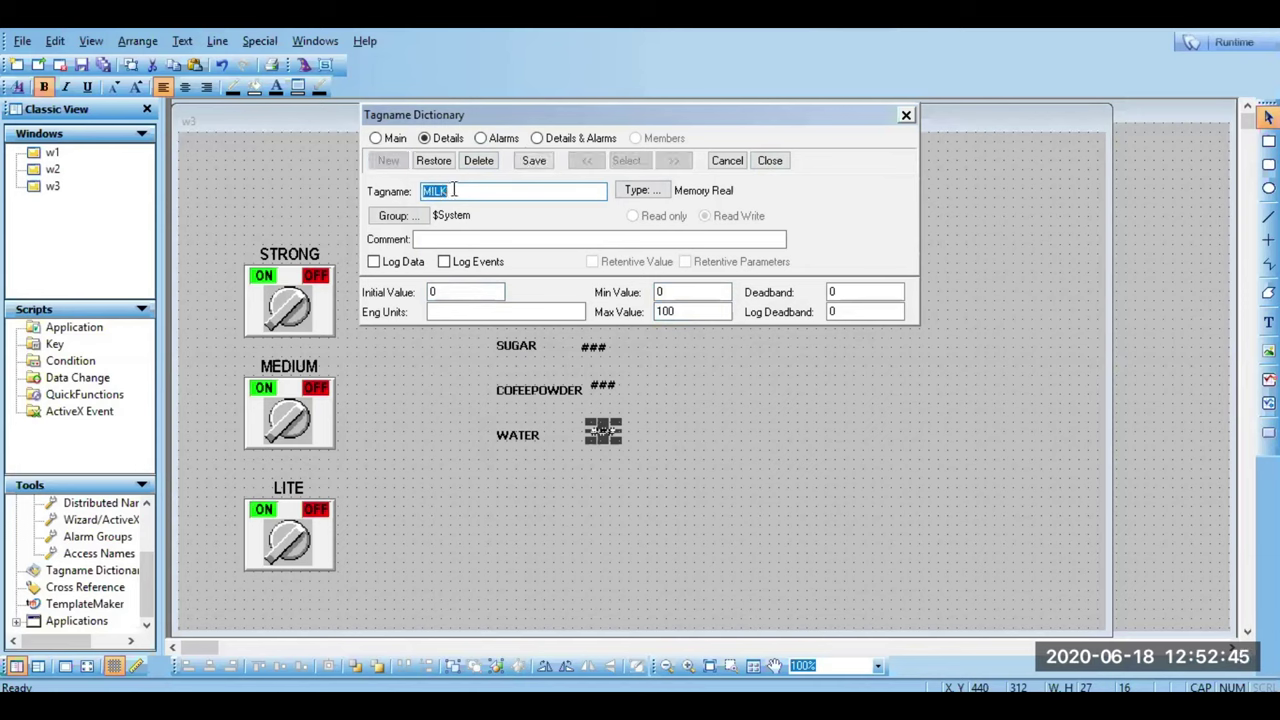
type("SUGAR")
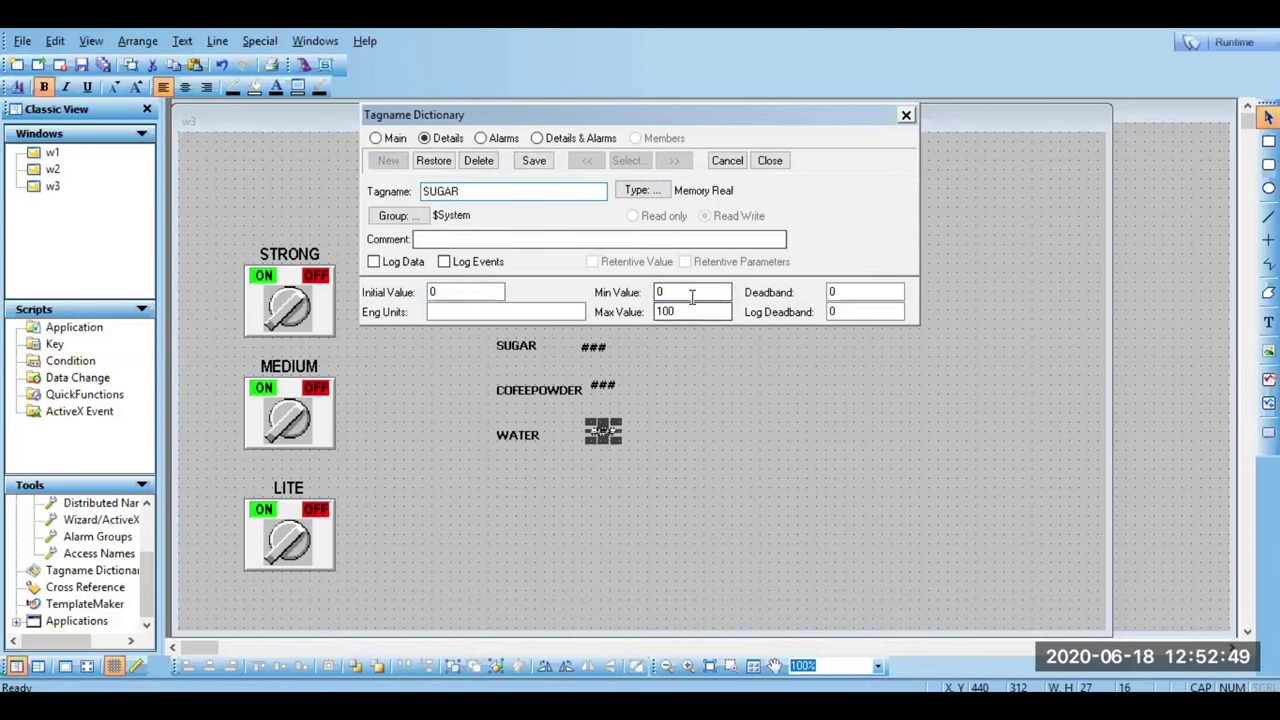
left_click(534, 162)
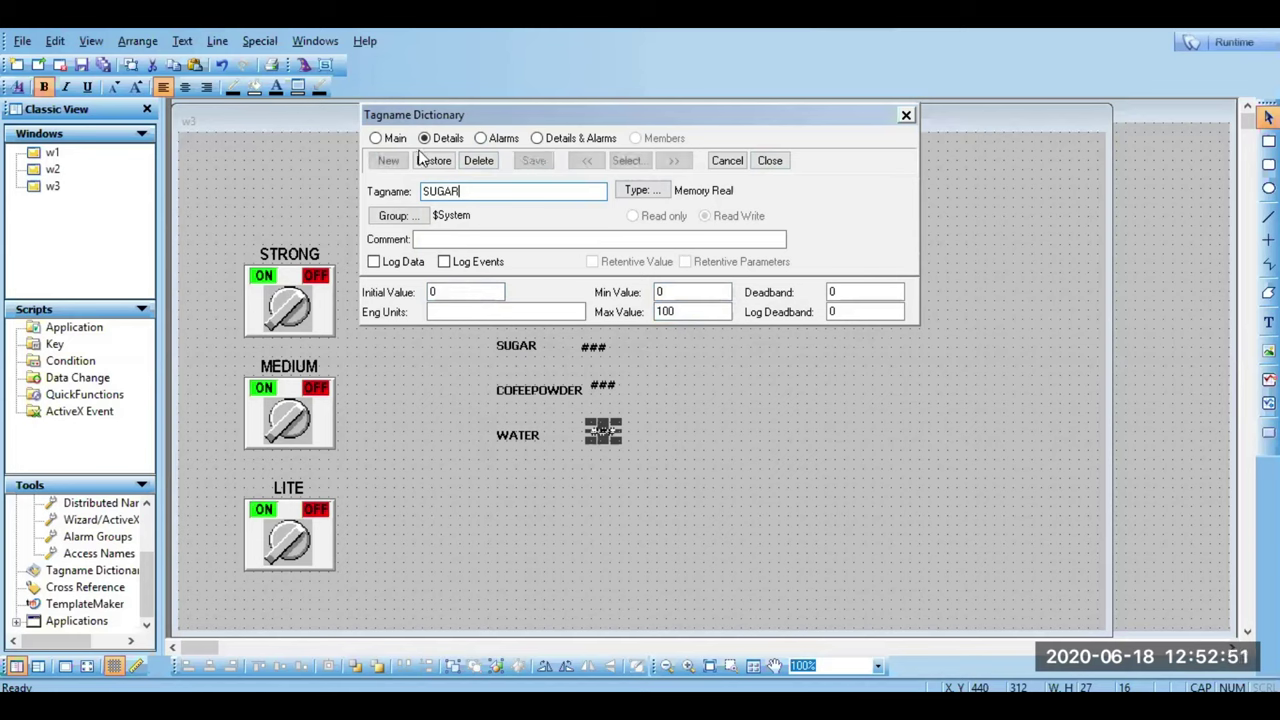
left_click(389, 161)
type("C")
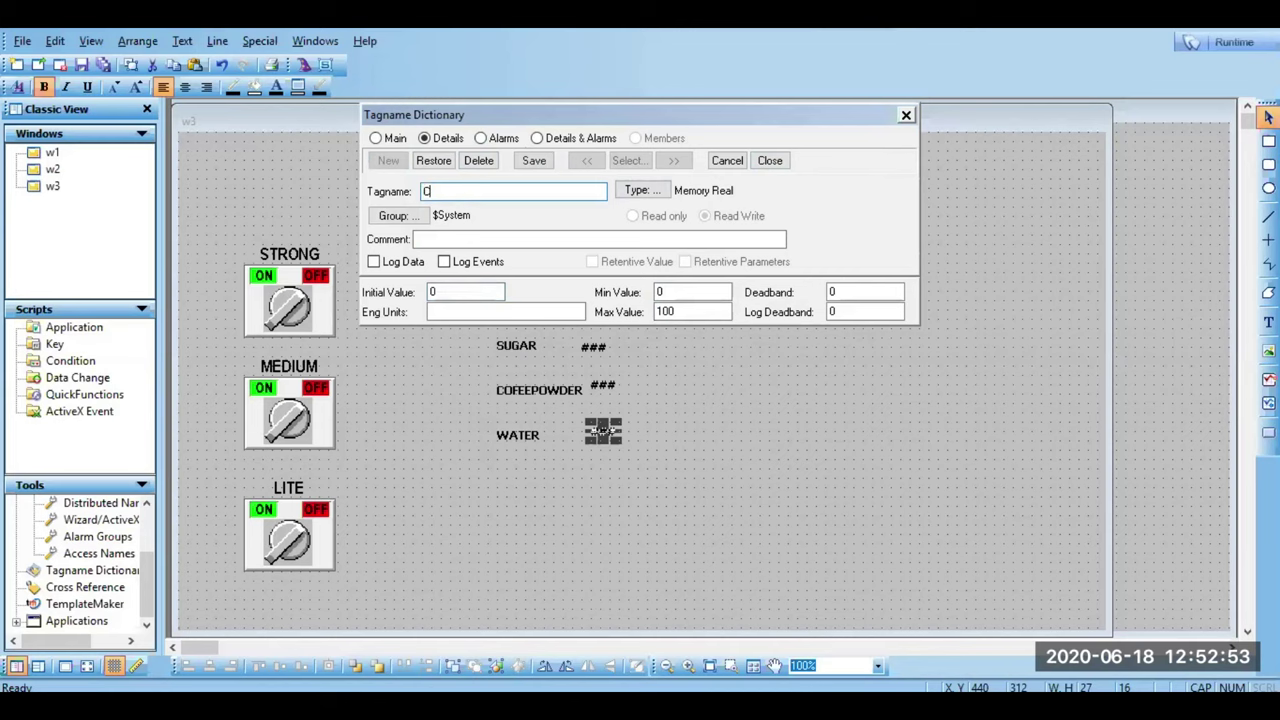
type("POWDER")
left_click(534, 161)
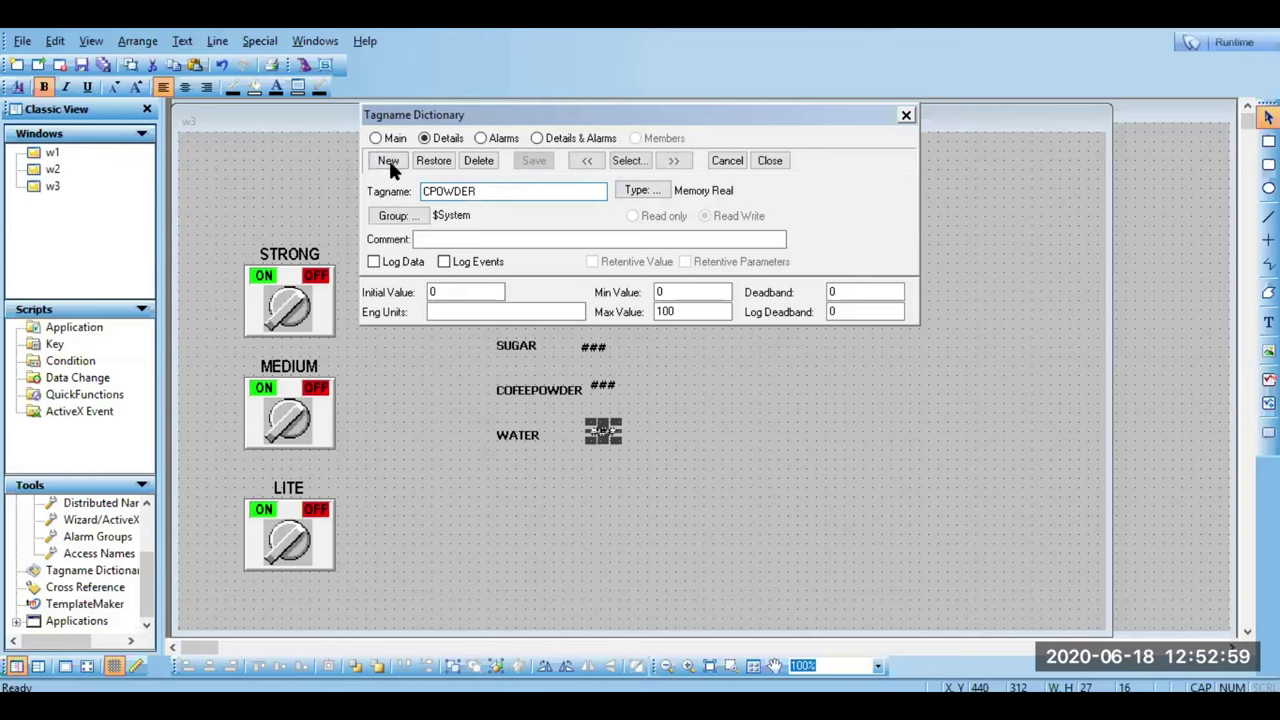
Step: Create and save a Memory Real tag named WATER with the 0 to 100 range, and close the Tagname Dictionary
left_click(389, 161)
type("WAT")
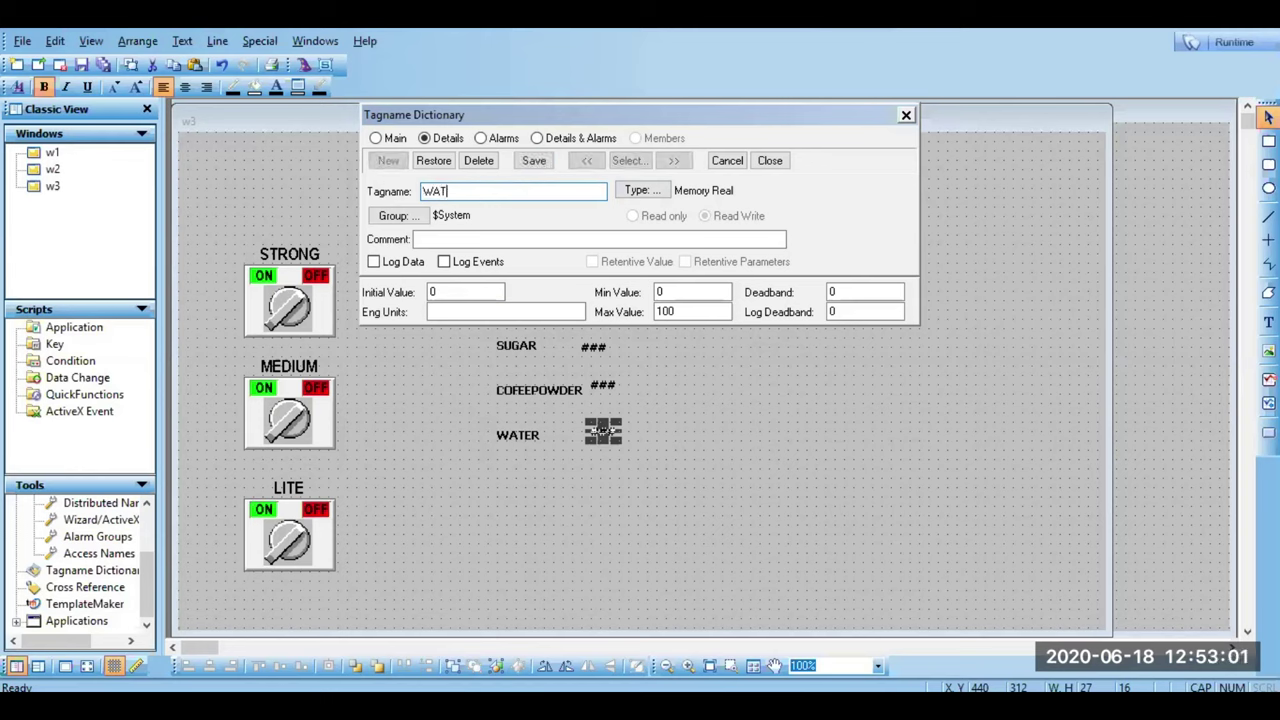
left_click(536, 162)
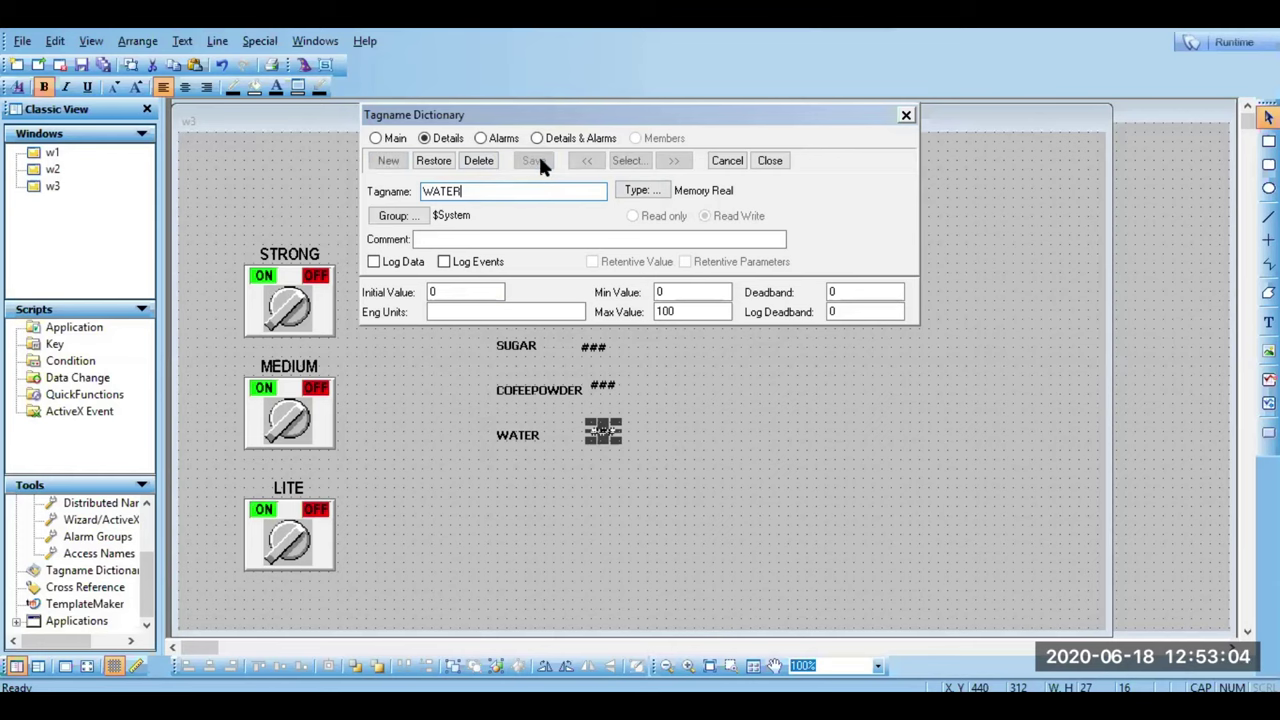
left_click(767, 163)
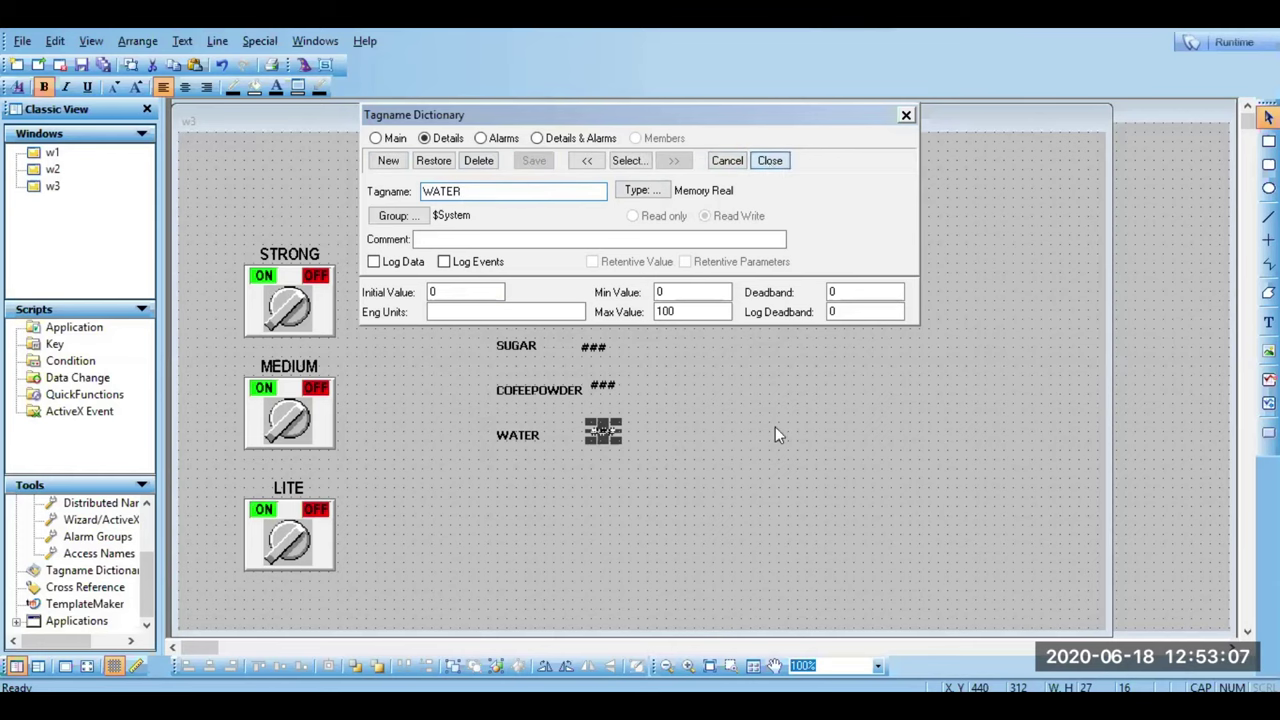
Step: Link the ### text beside MILK to an analog value display of the MILK tag
double_click(595, 307)
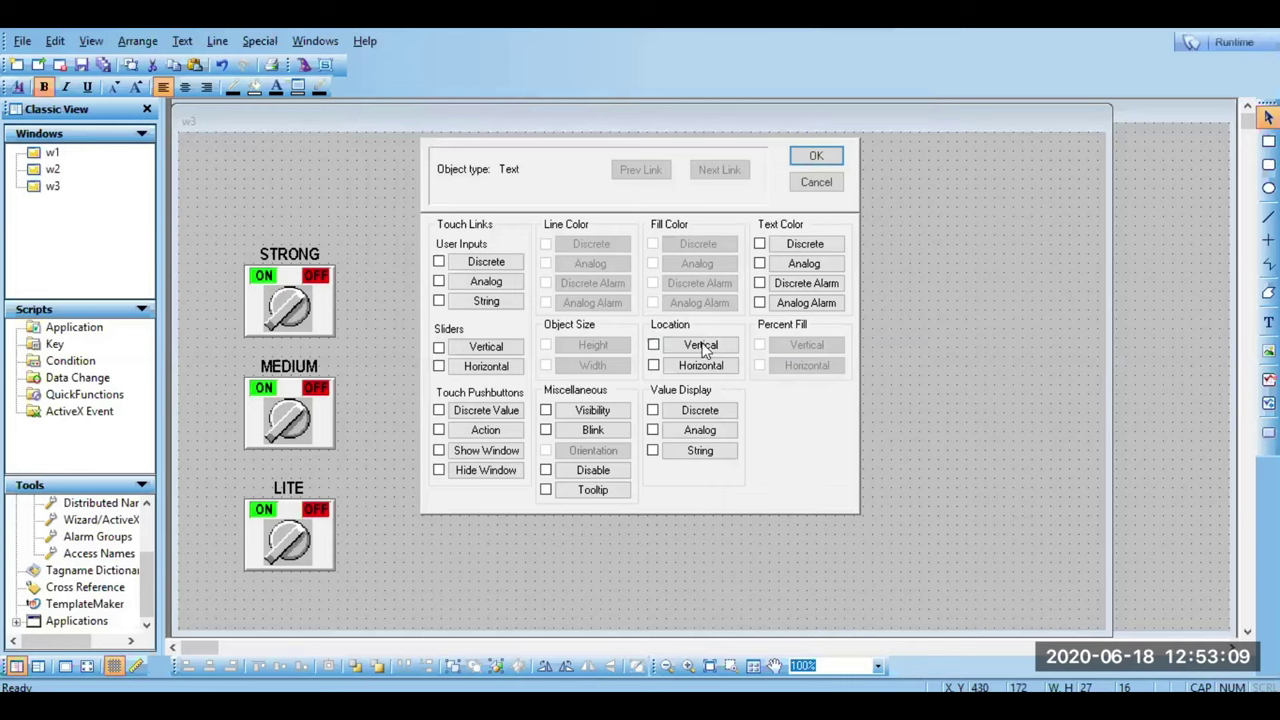
left_click(689, 436)
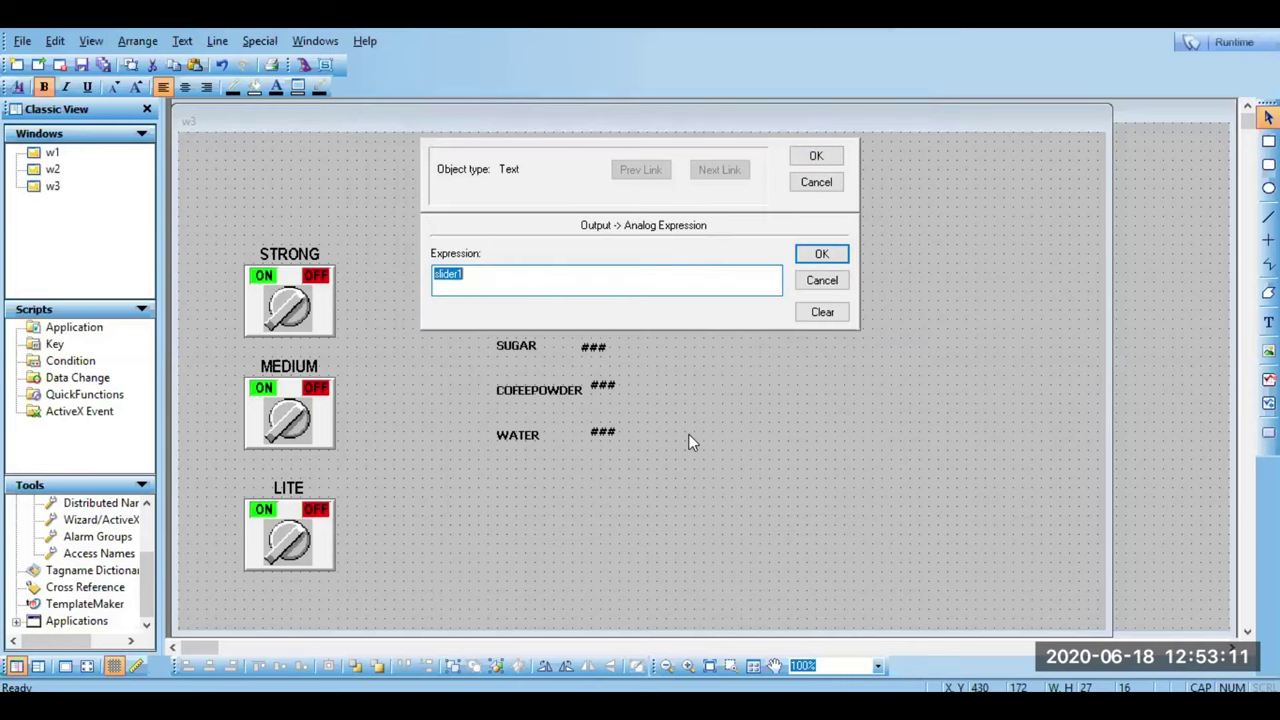
key("BackSpace")
double_click(478, 283)
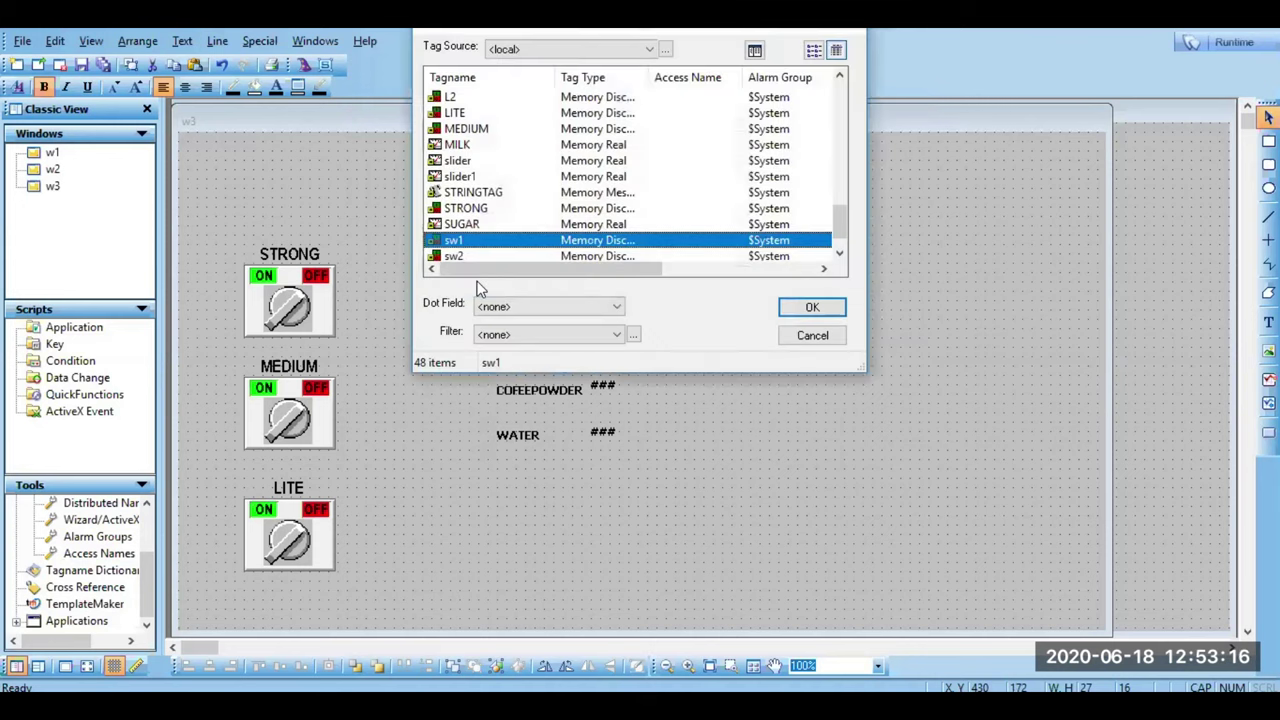
double_click(478, 144)
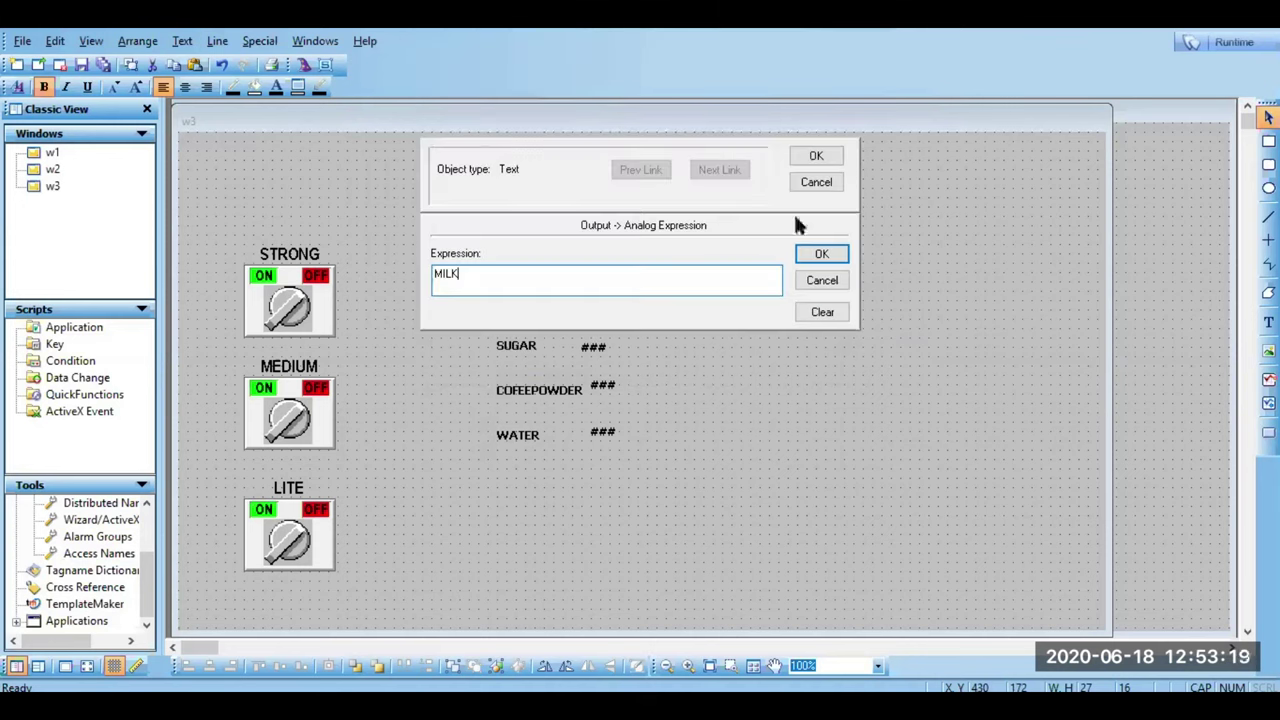
left_click(804, 260)
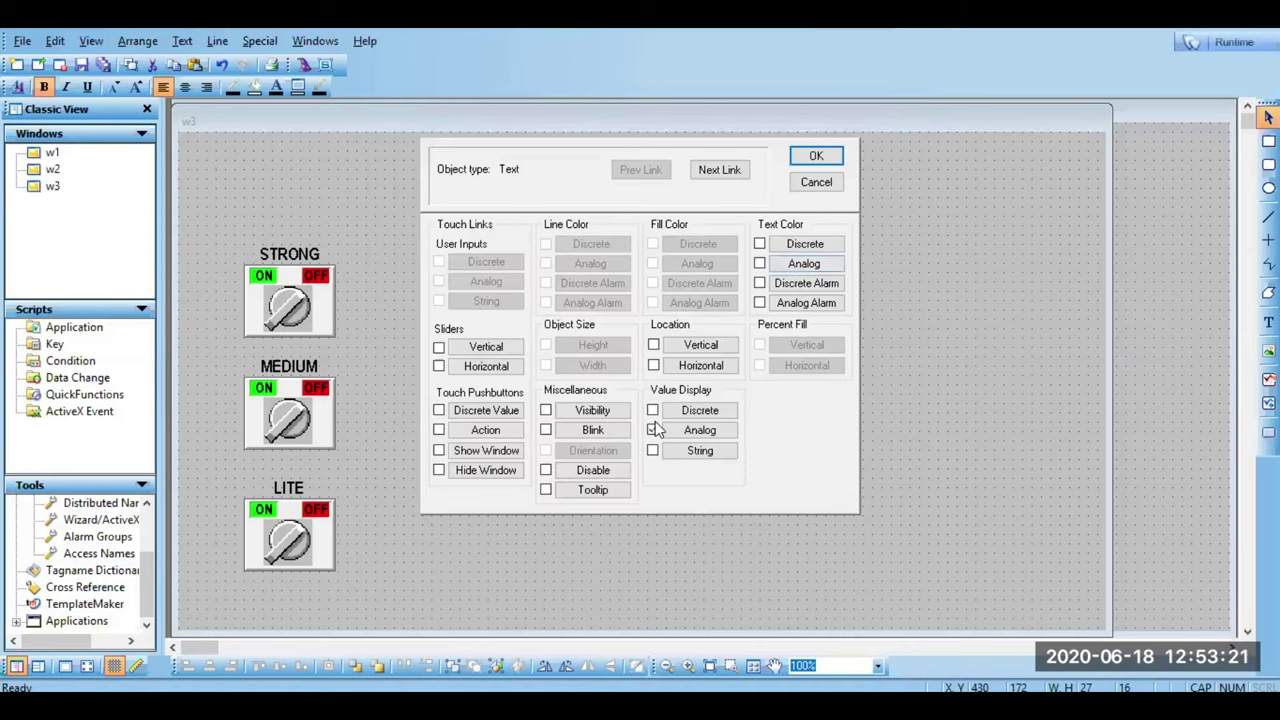
key("Return")
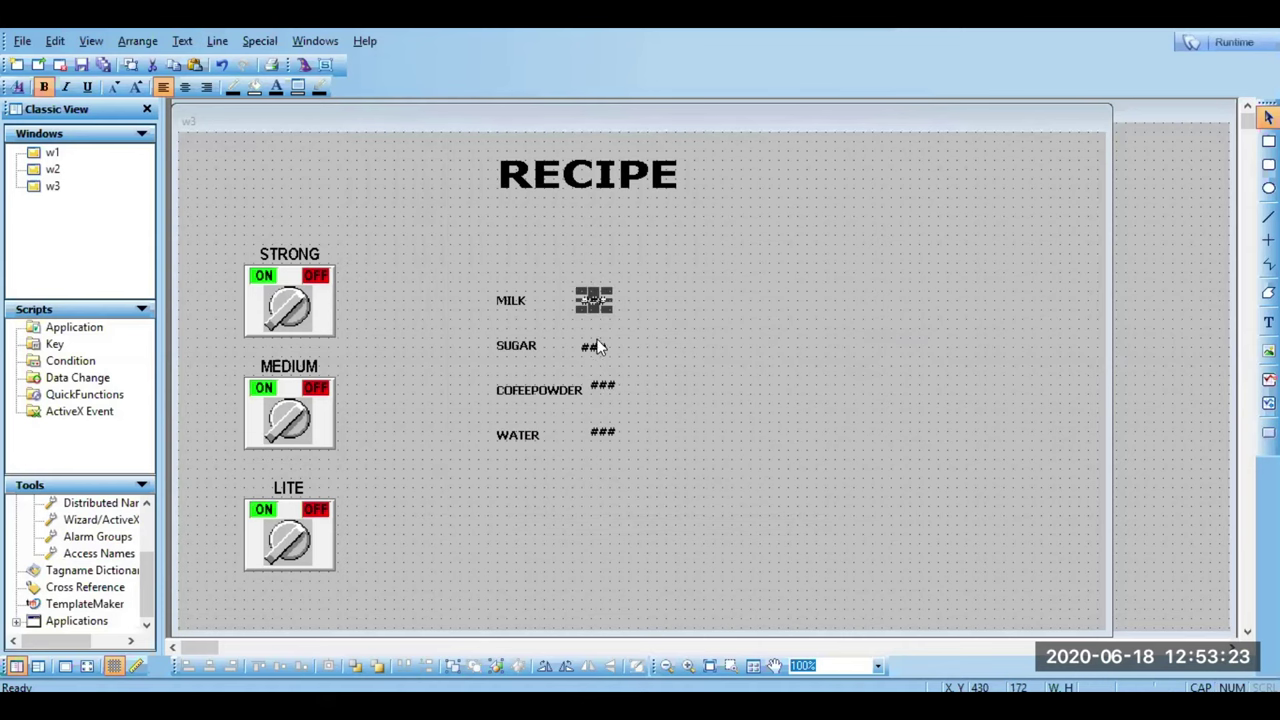
Step: Link the ### text beside SUGAR to an analog value display of the SUGAR tag
double_click(595, 349)
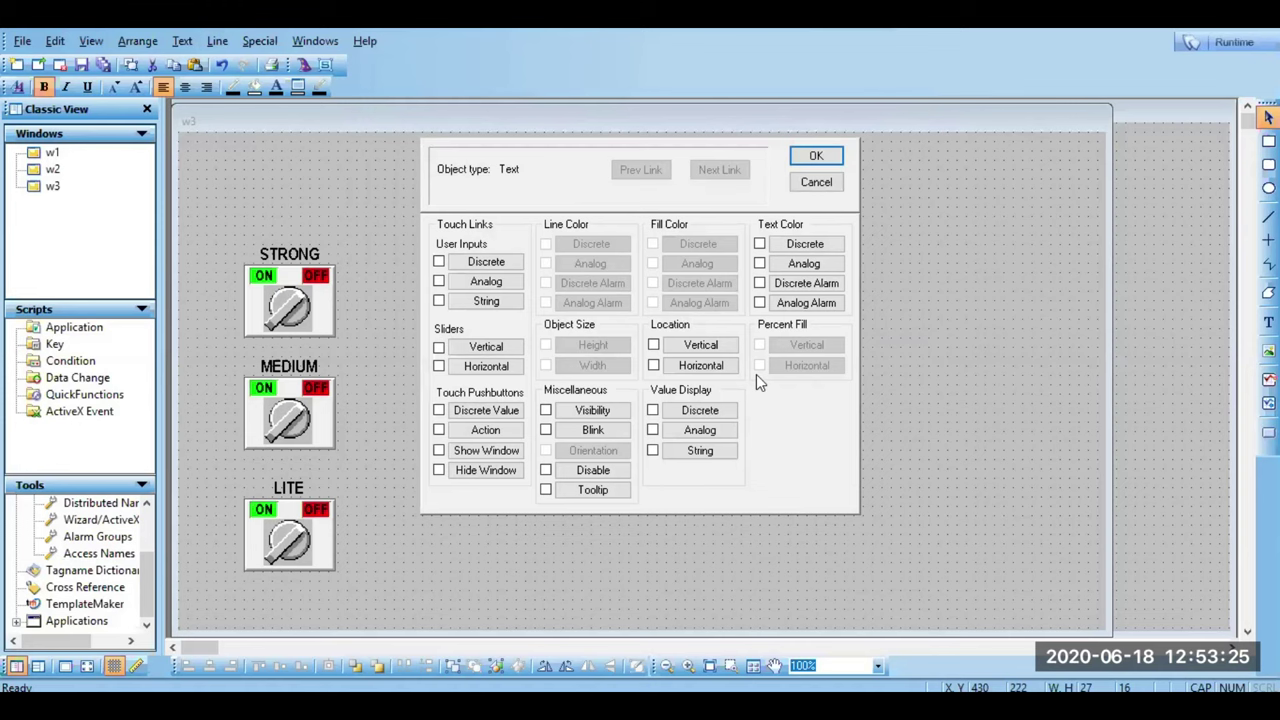
left_click(670, 432)
key("BackSpace")
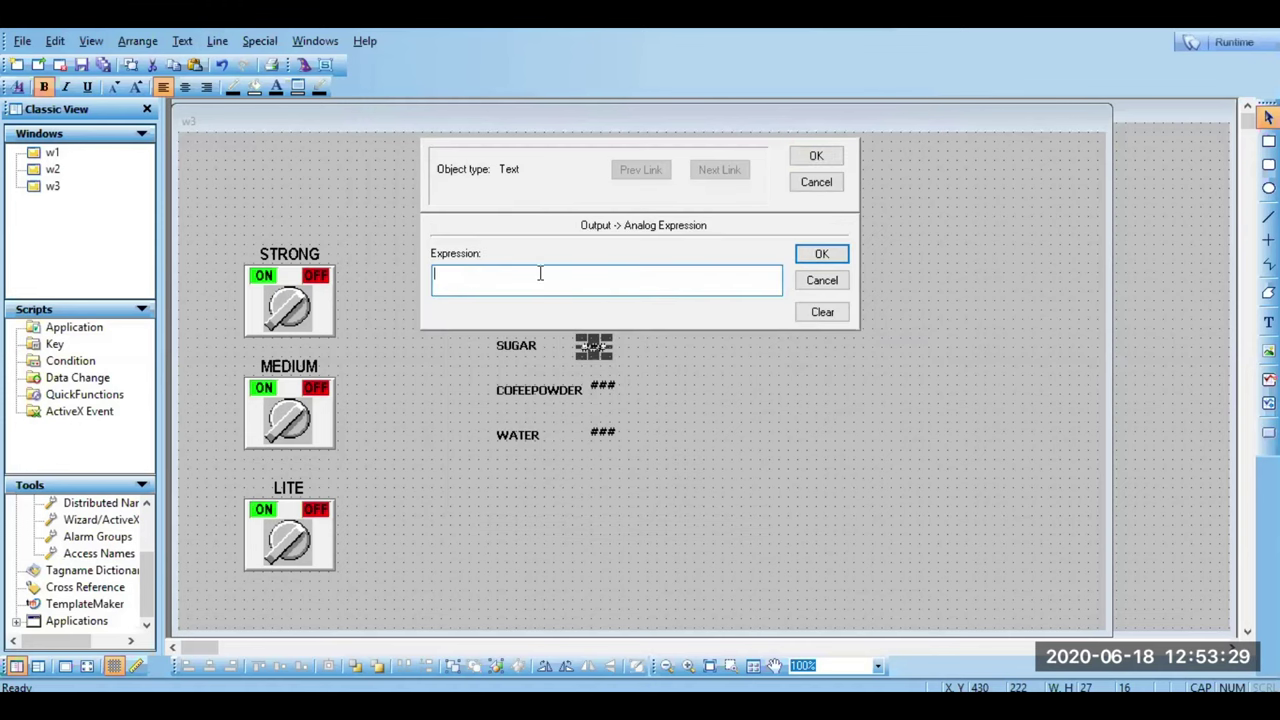
double_click(540, 280)
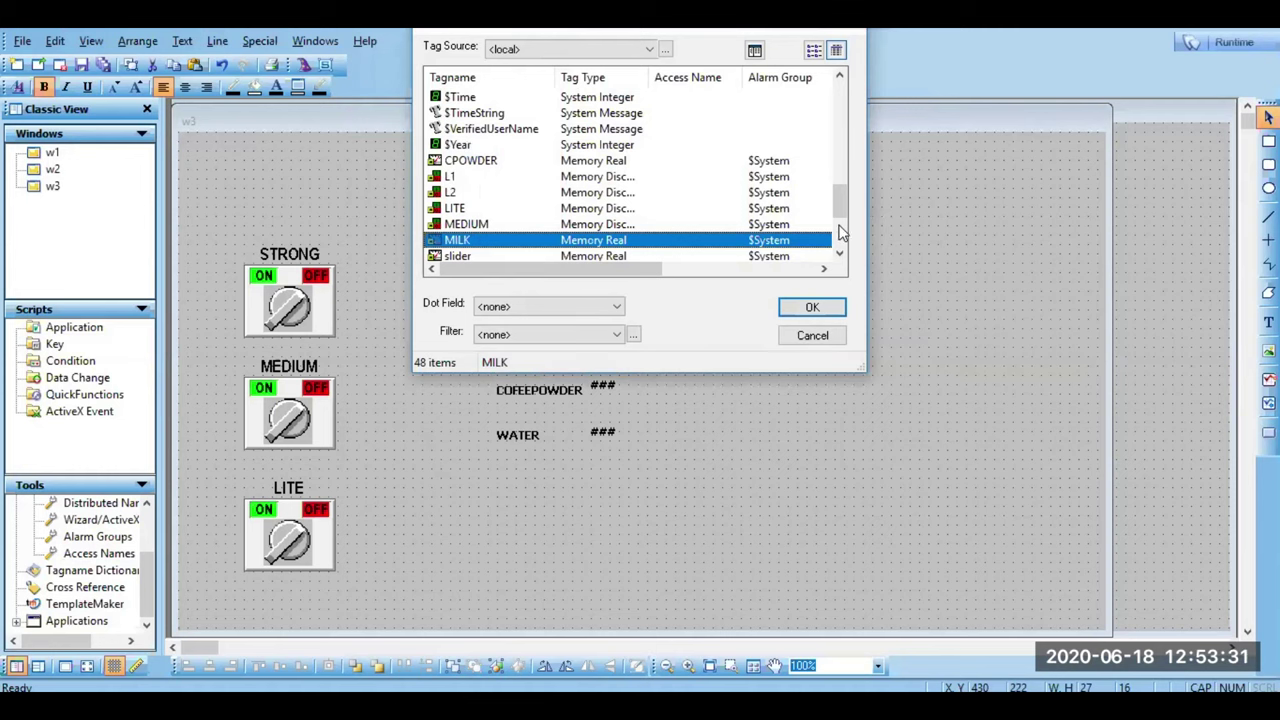
left_click(840, 232)
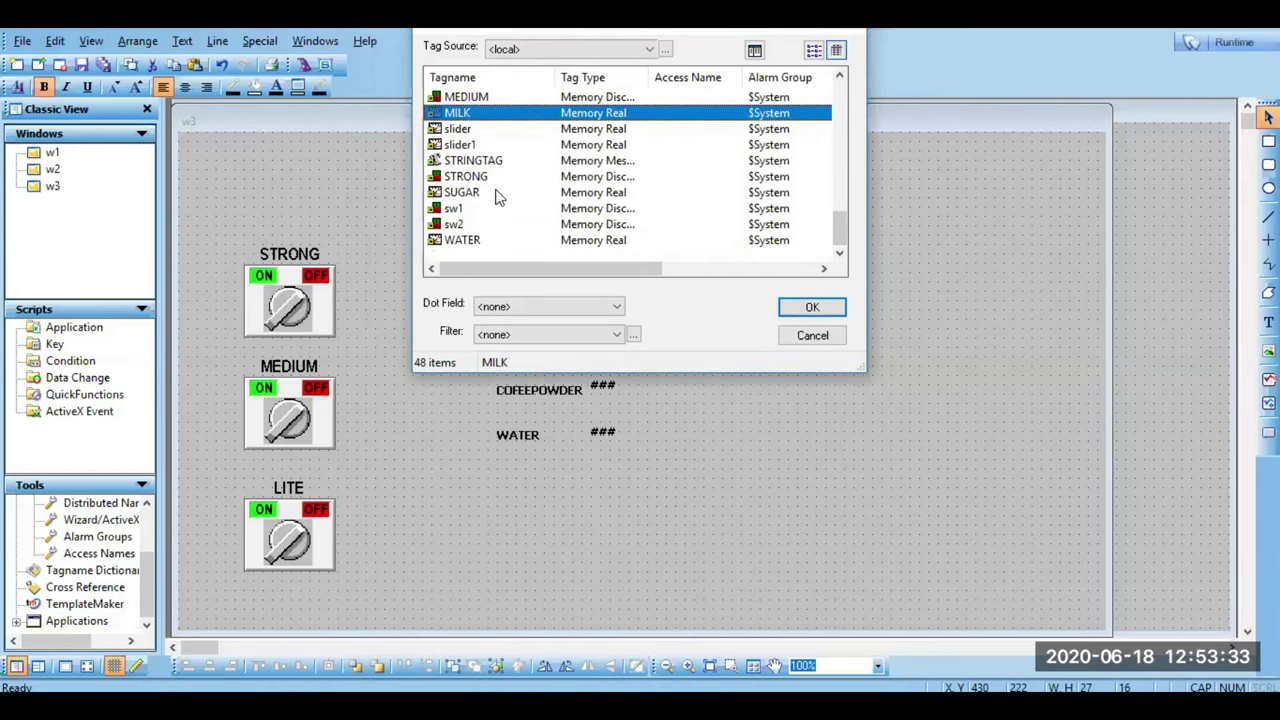
double_click(498, 193)
left_click(842, 258)
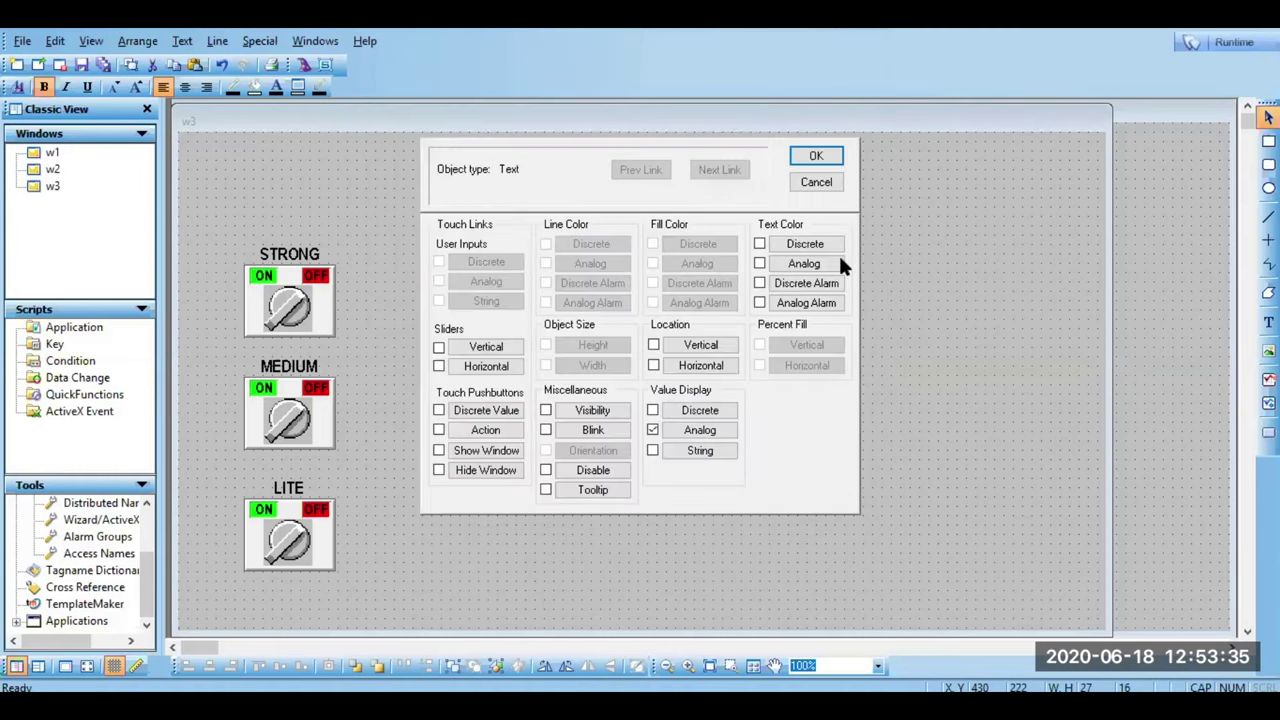
left_click(816, 156)
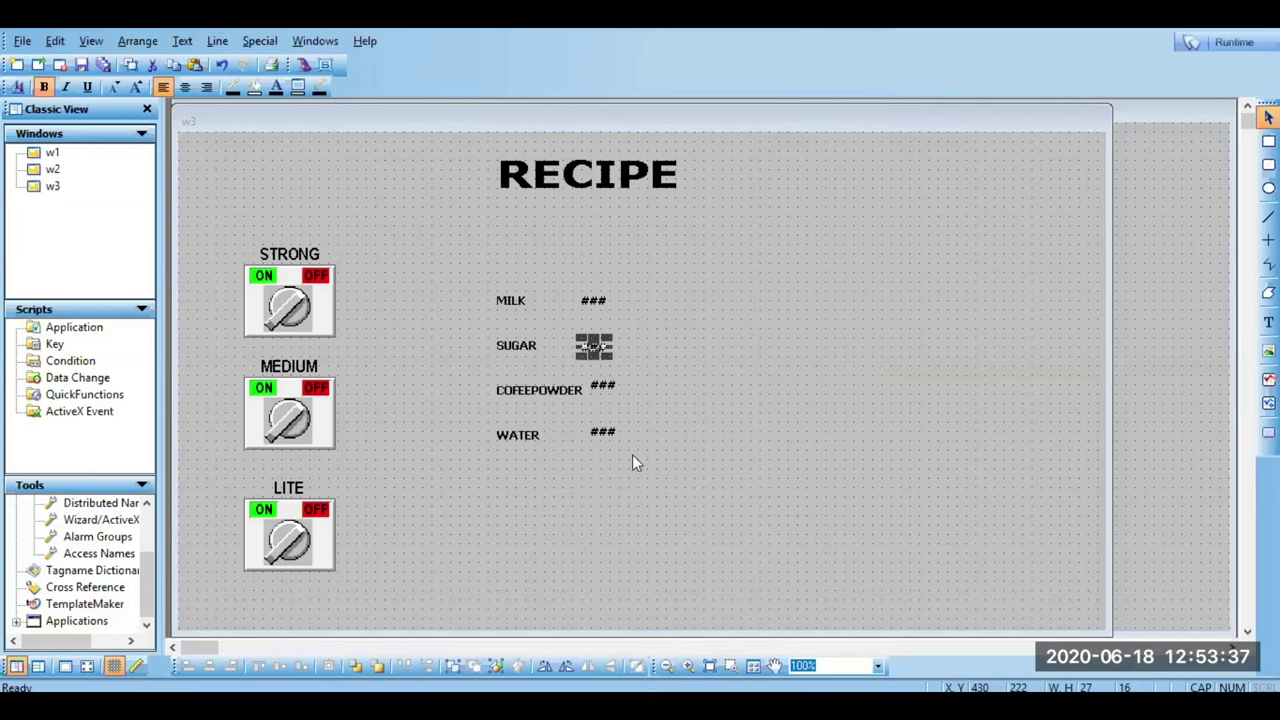
Step: Link the ### text beside COFEEPOWDER to an analog value display of the CPOWDER tag
double_click(604, 386)
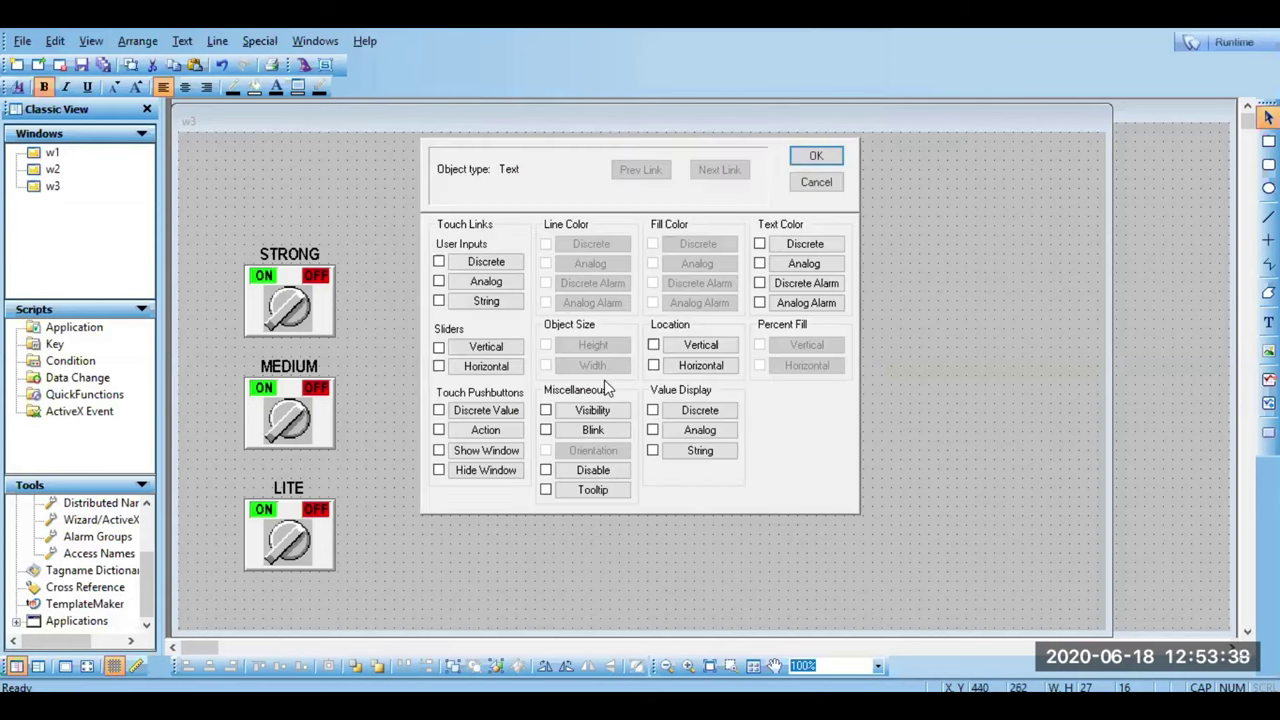
left_click(700, 431)
key("BackSpace")
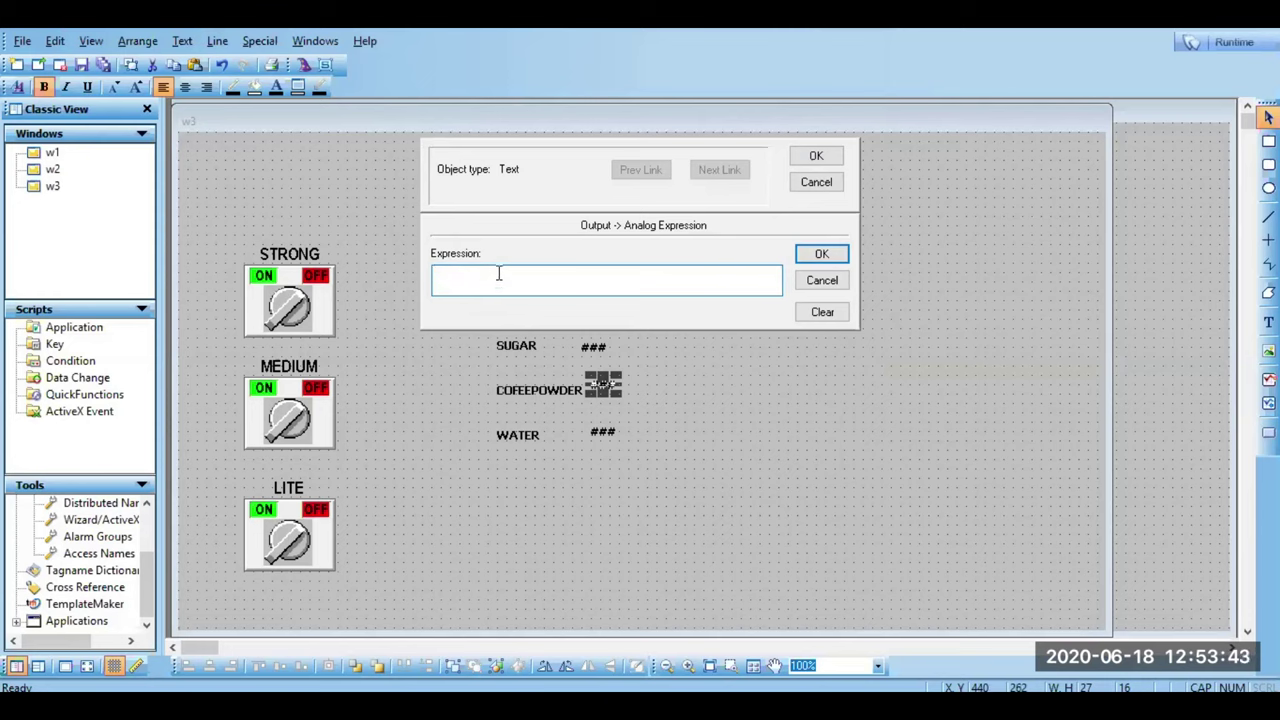
double_click(529, 276)
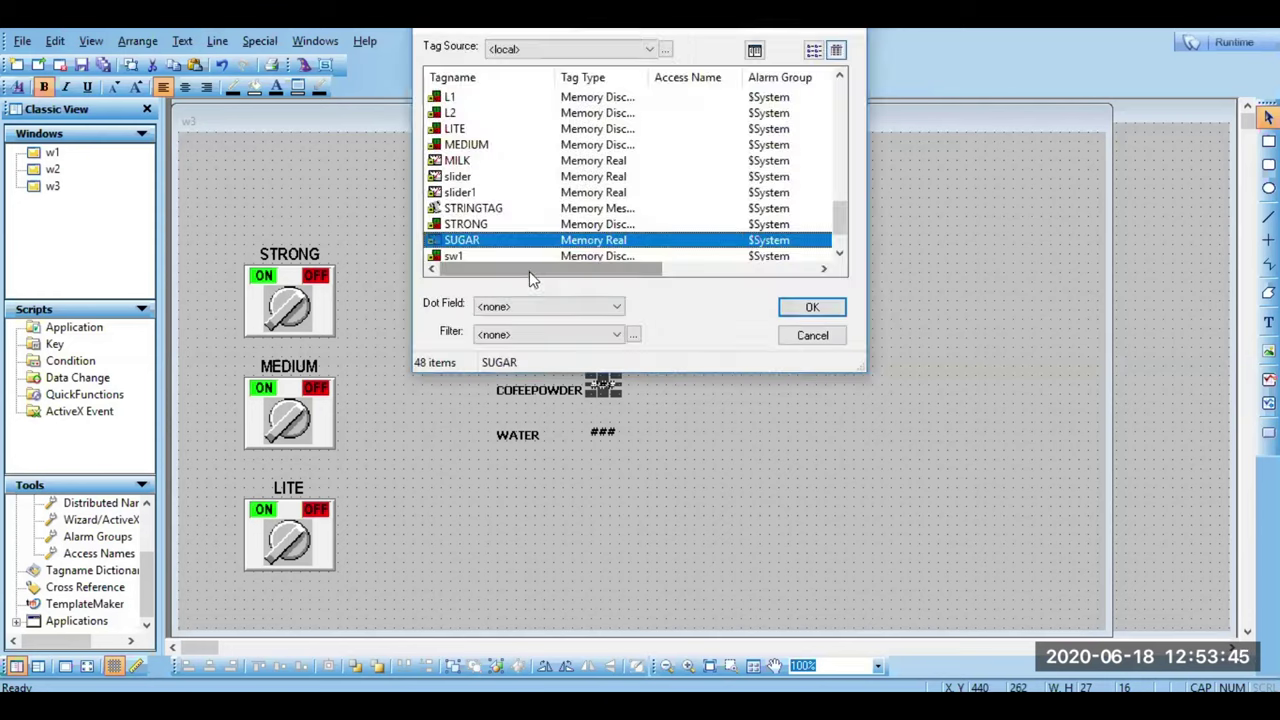
scroll(840, 252, "down", 1)
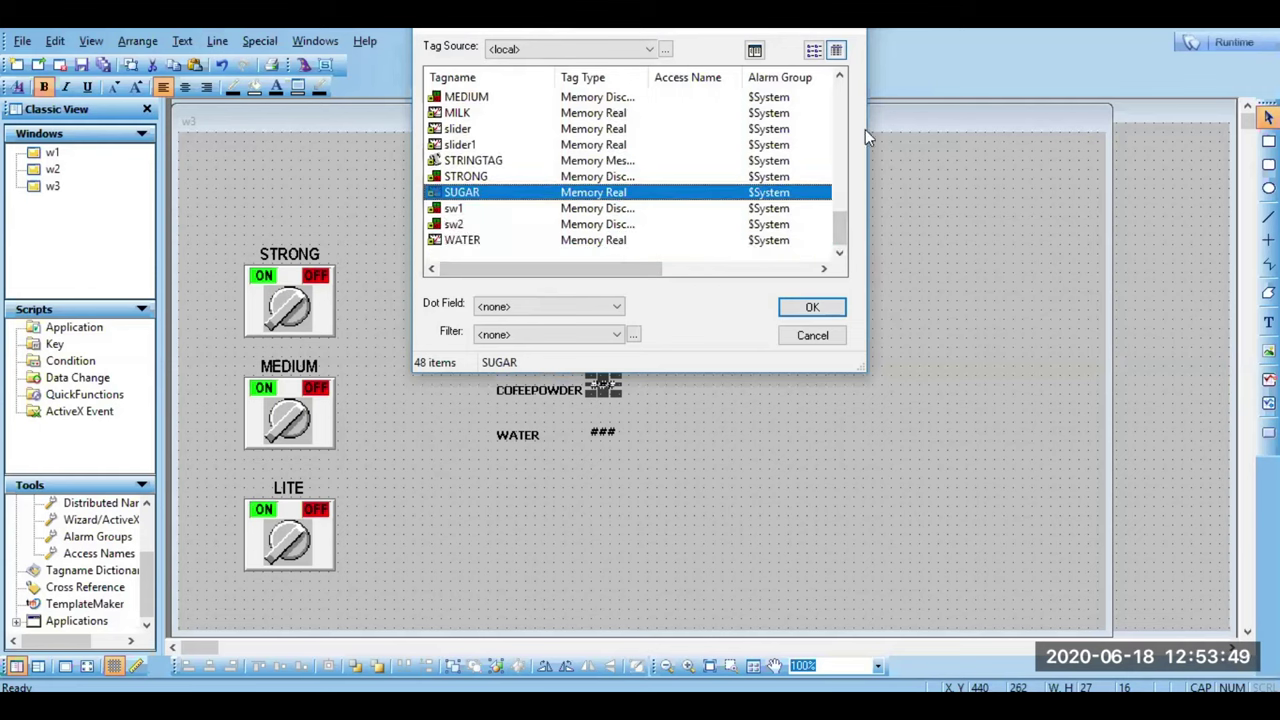
scroll(845, 92, "up", 3)
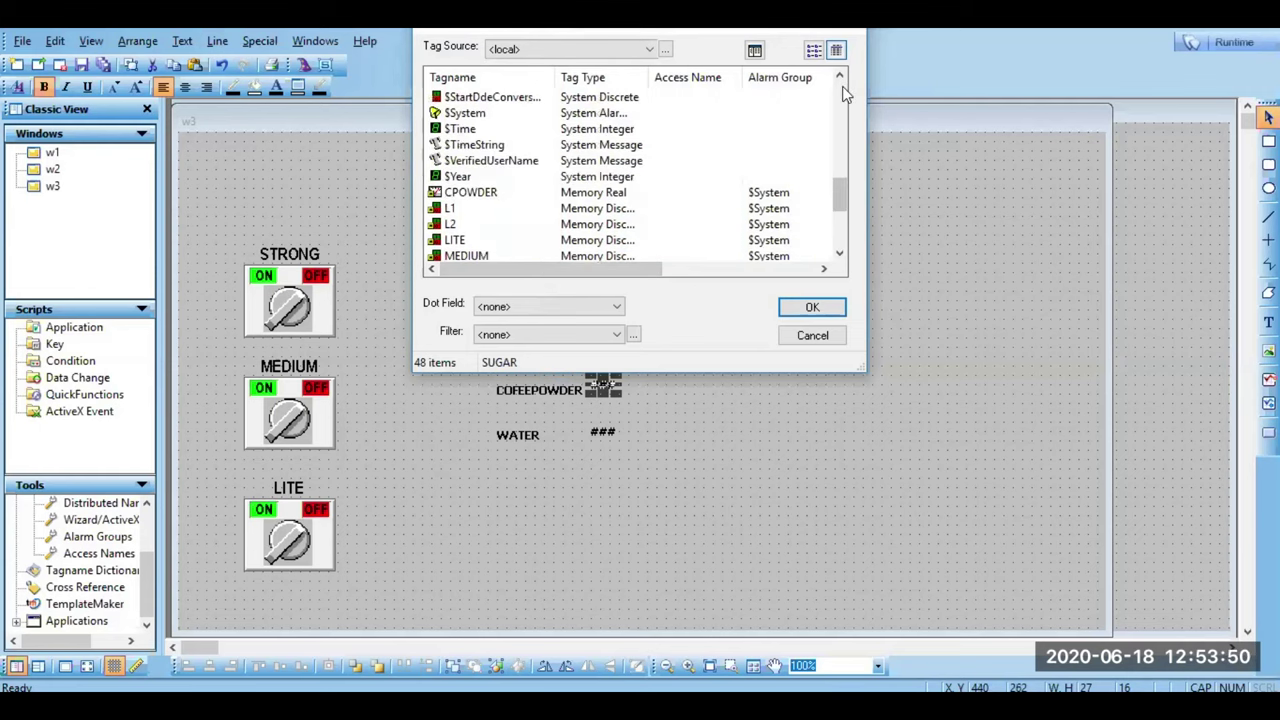
double_click(488, 193)
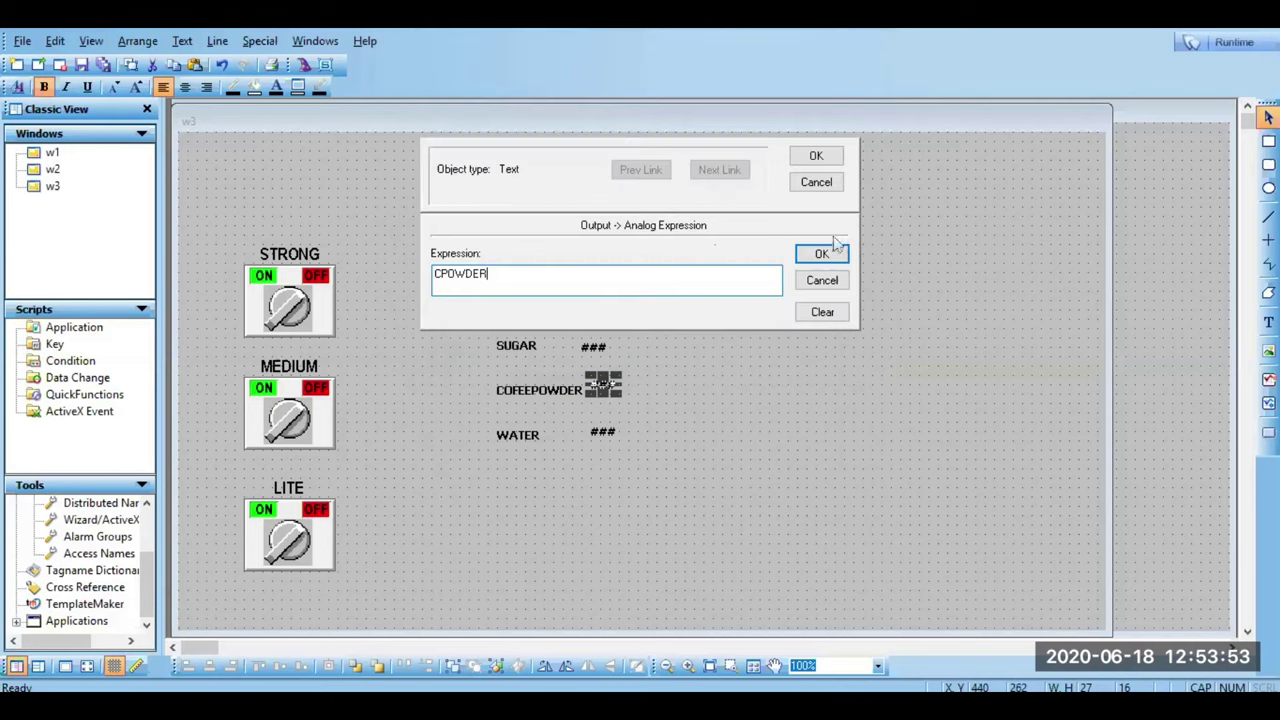
left_click(828, 246)
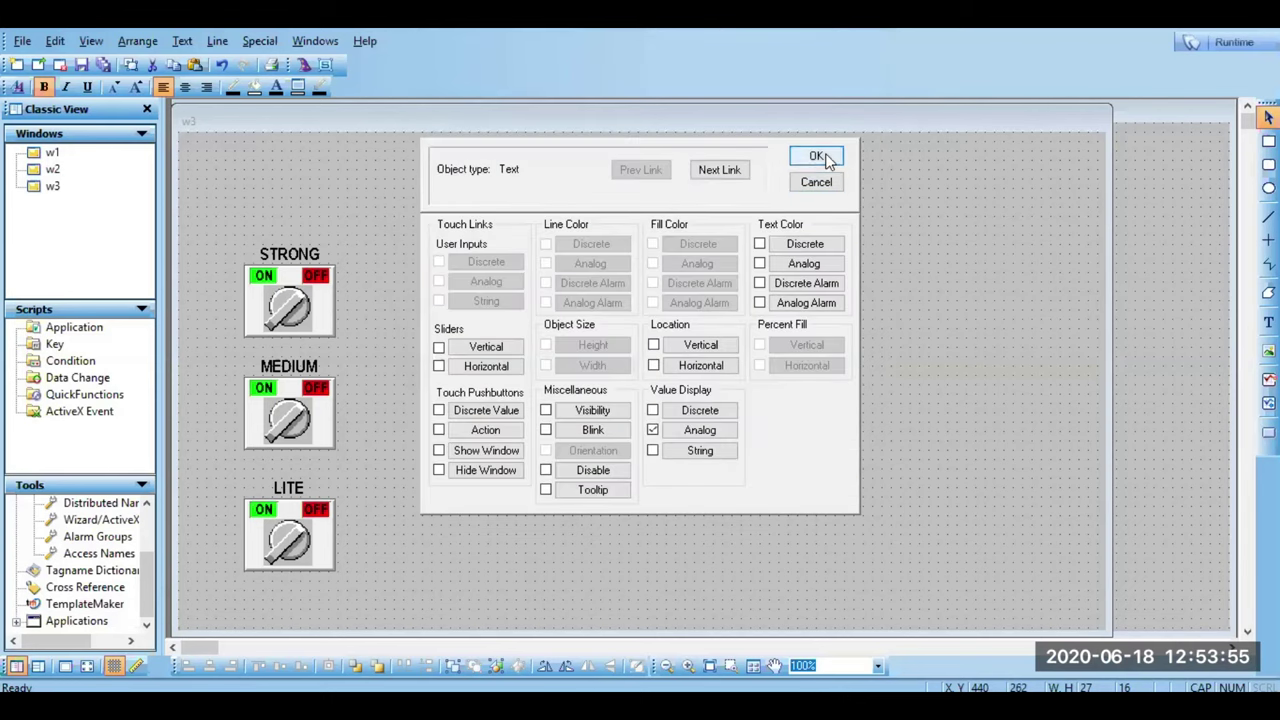
left_click(818, 158)
Step: Link the ### text beside WATER to an analog value display of the WATER tag, and deselect it
left_click(610, 434)
double_click(610, 432)
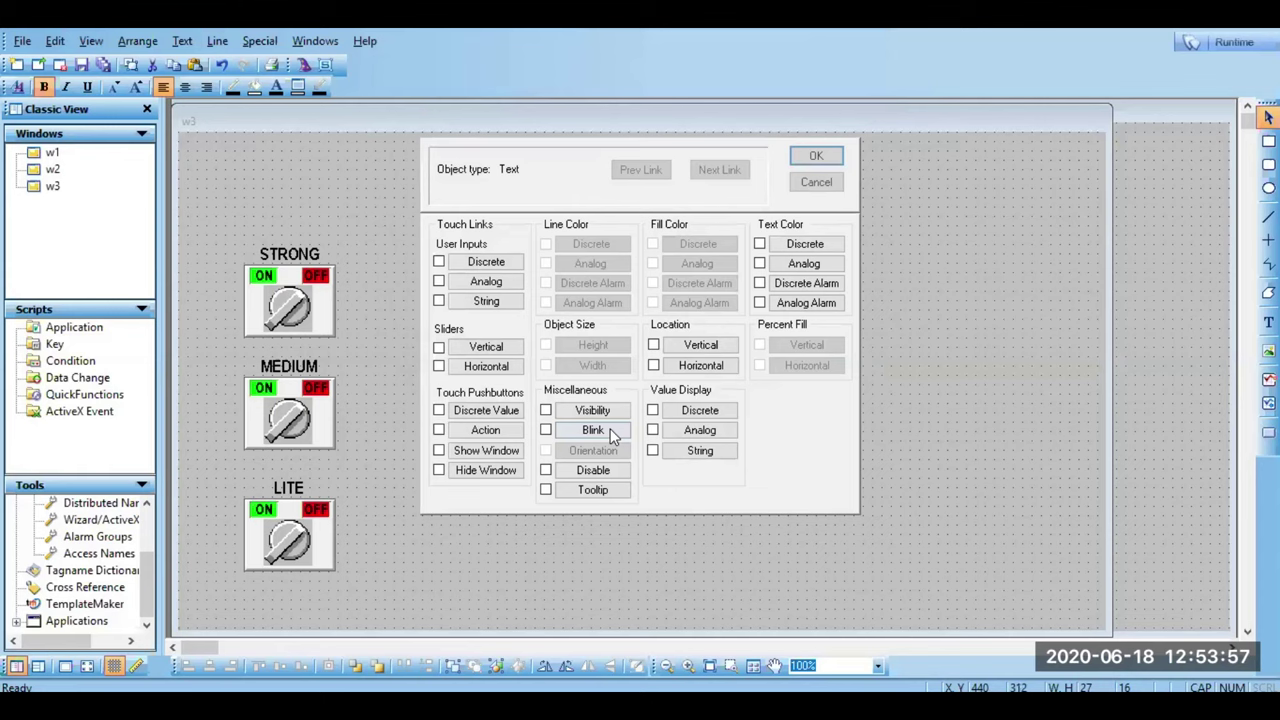
left_click(698, 432)
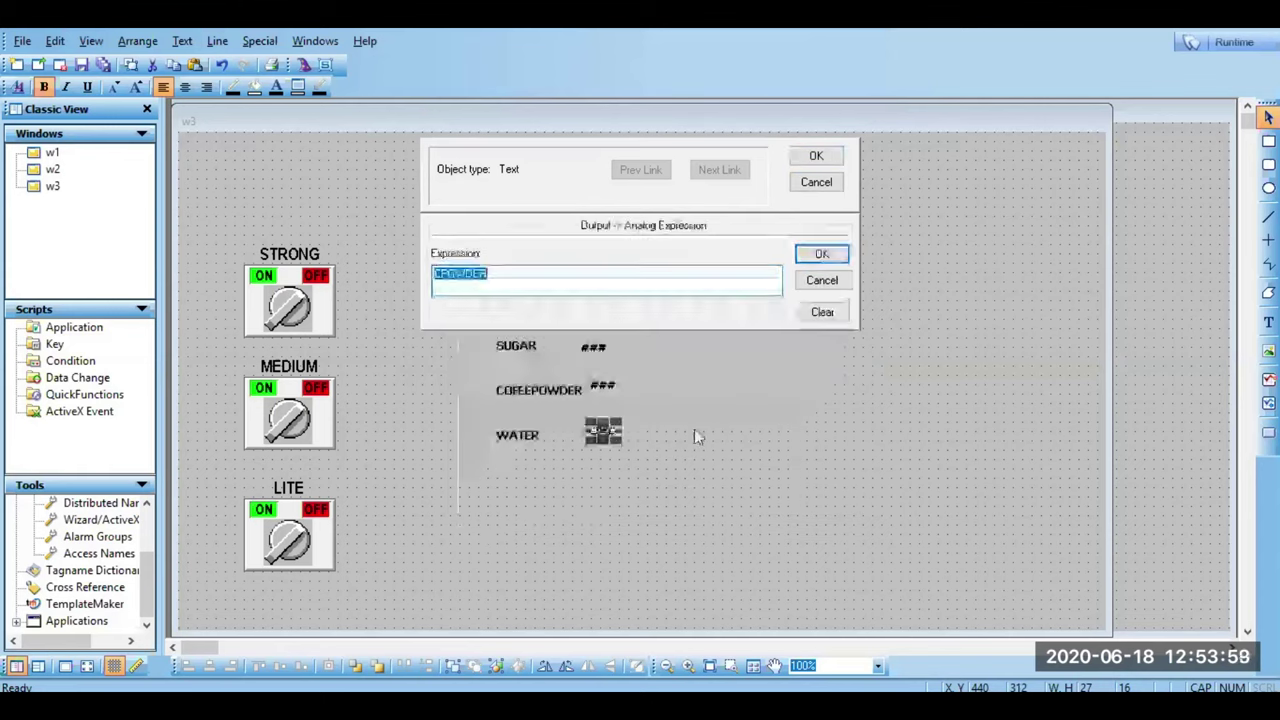
key("BackSpace")
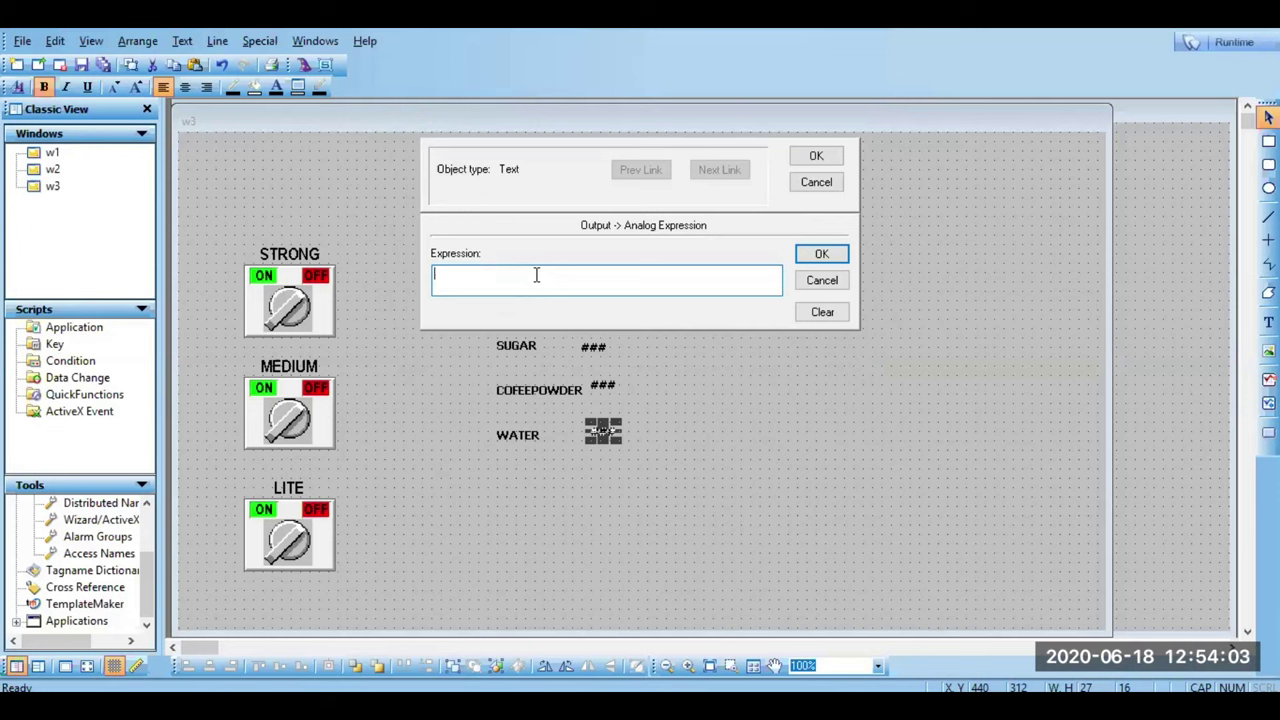
double_click(535, 283)
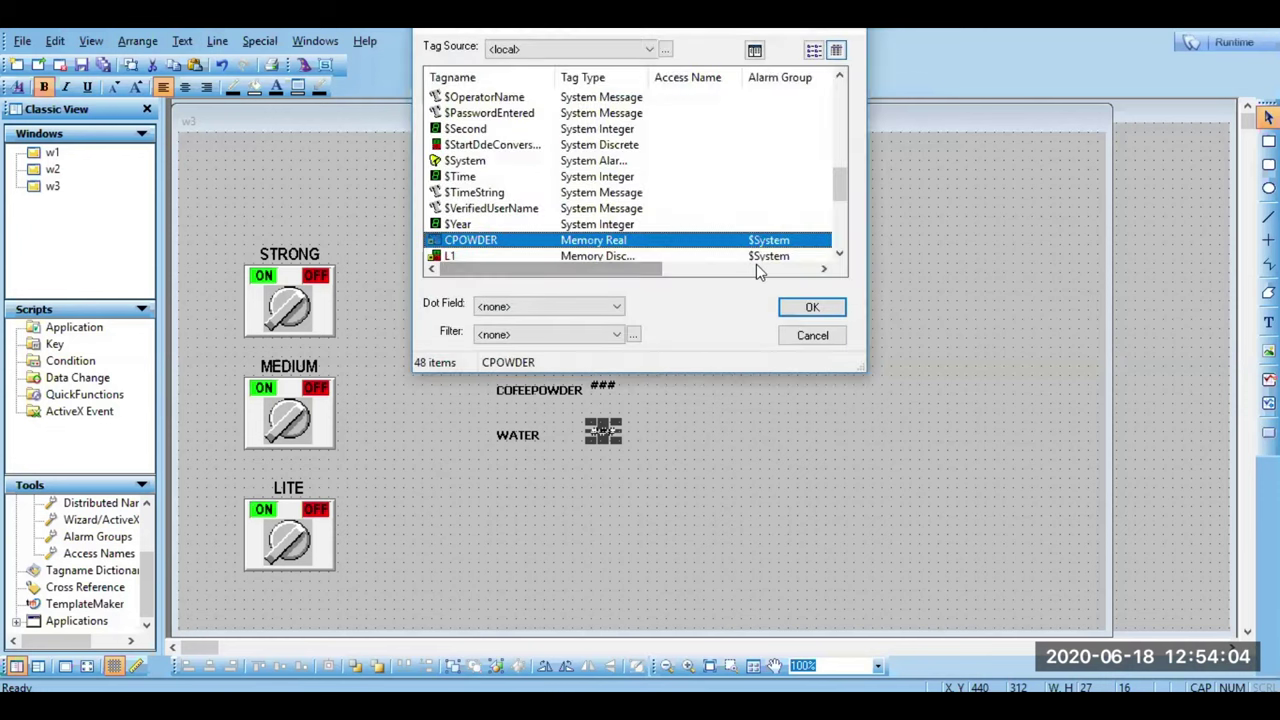
left_click(840, 240)
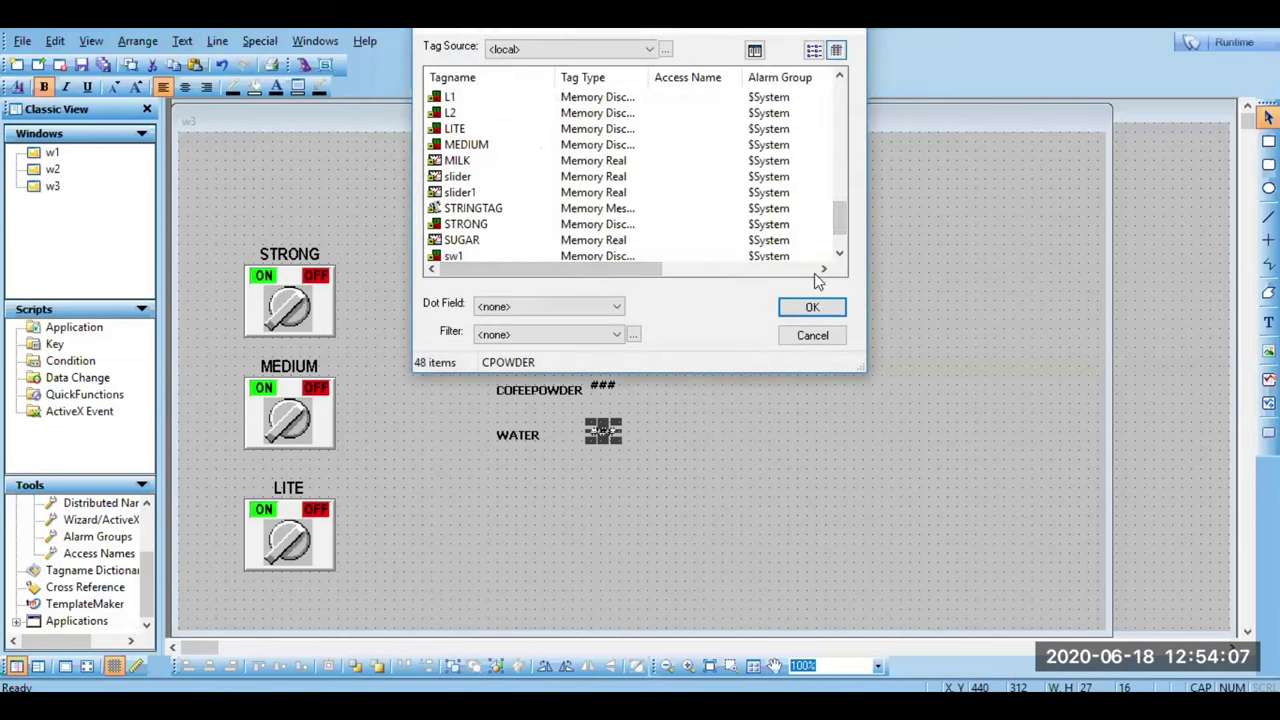
left_click(840, 253)
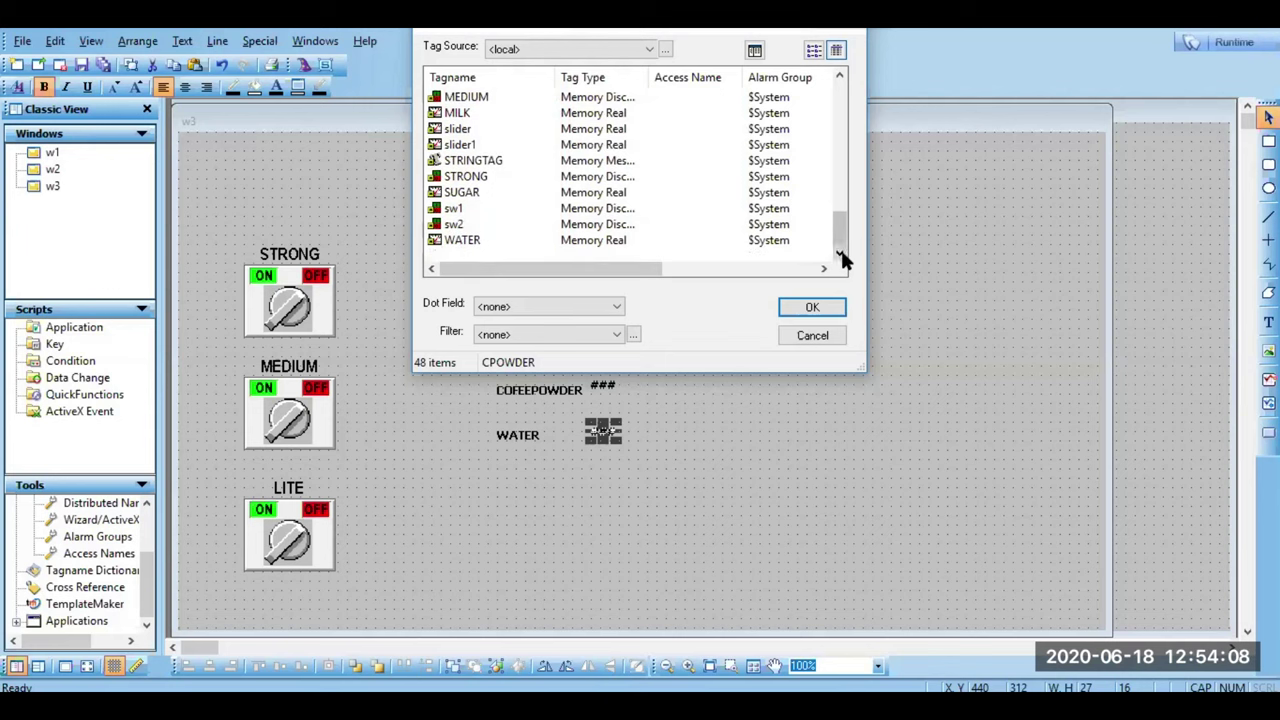
double_click(583, 244)
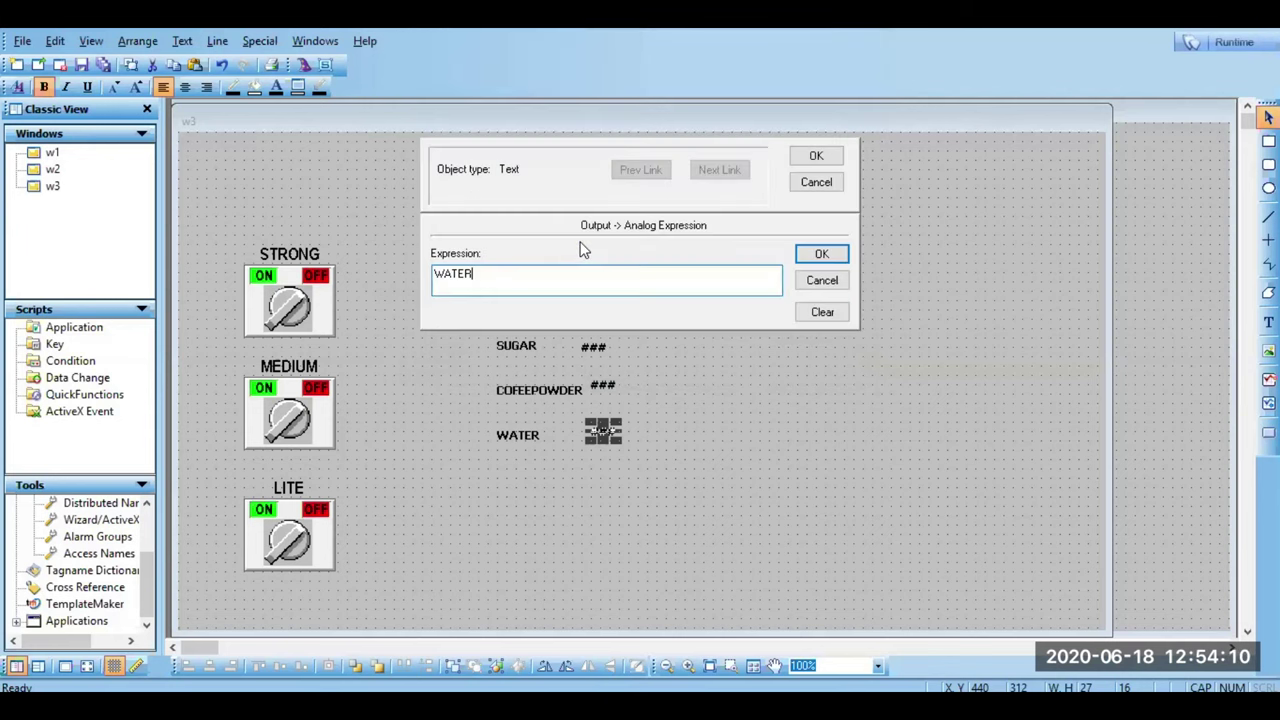
left_click(821, 254)
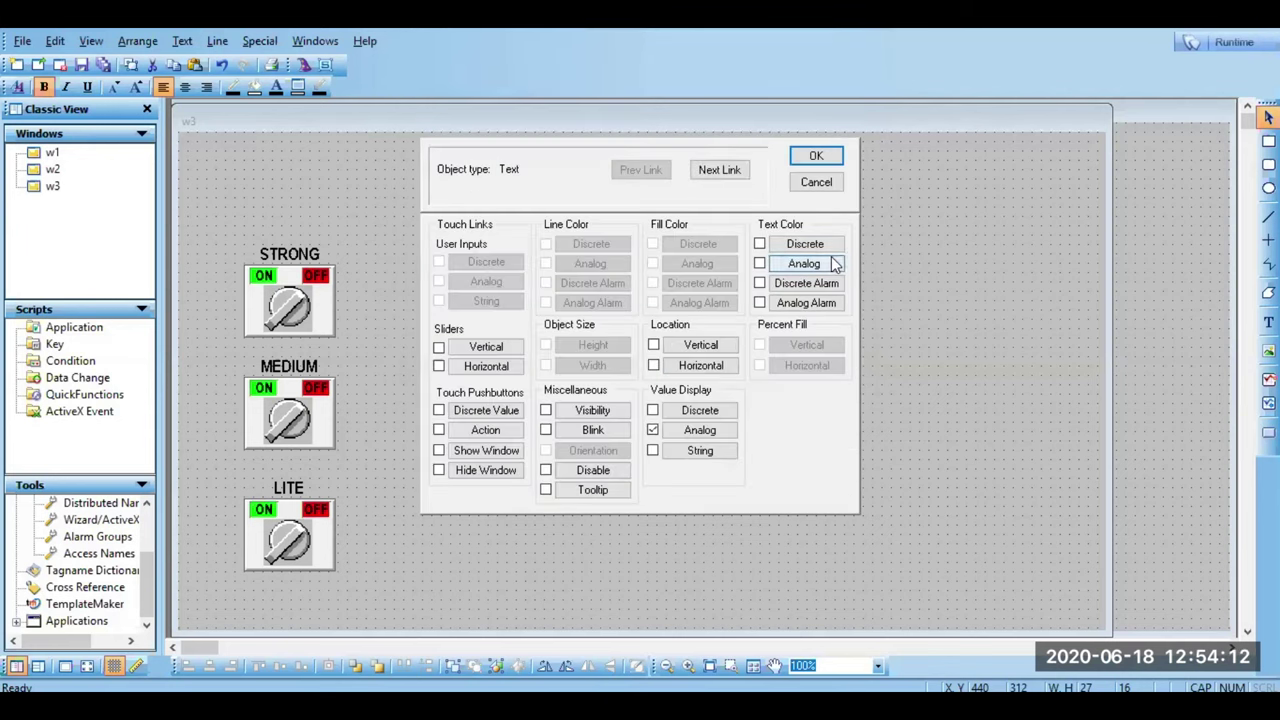
left_click(816, 156)
left_click(889, 468)
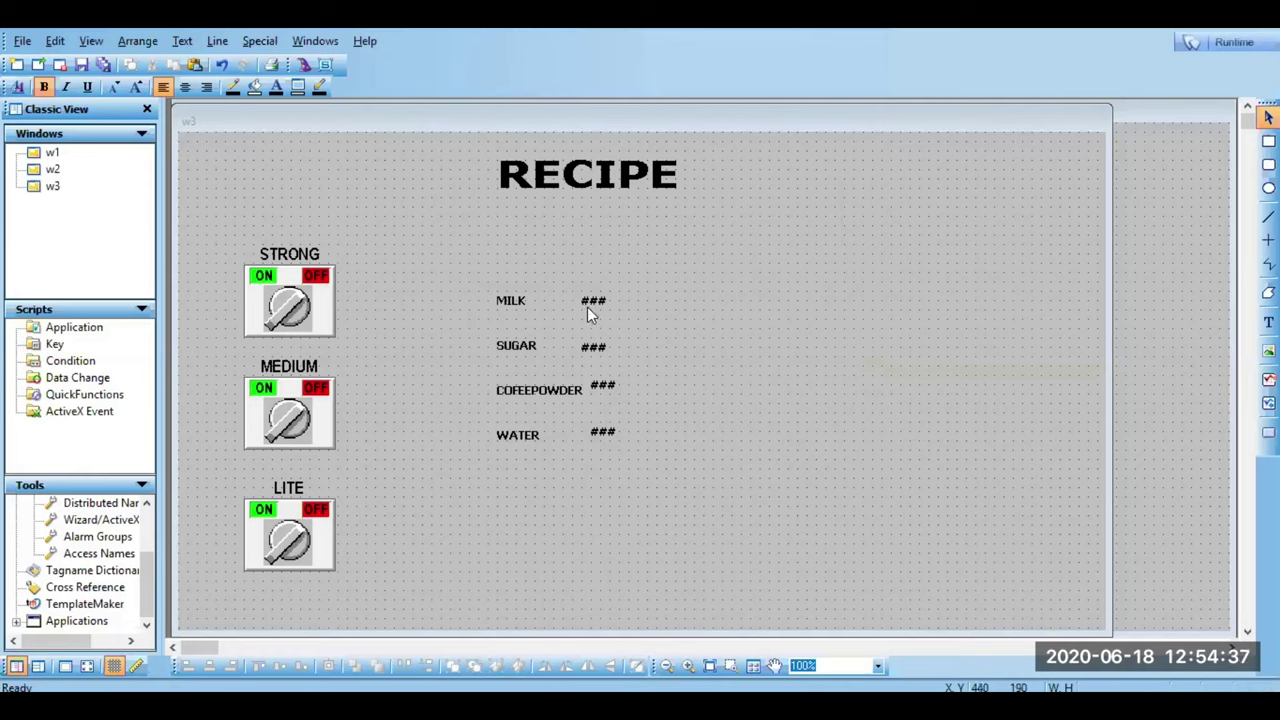
Step: Move the four ### value displays farther from their labels, lining them up in one column beside MILK, SUGAR, COFEEPOWDER and WATER
left_click_drag(589, 299, 655, 300)
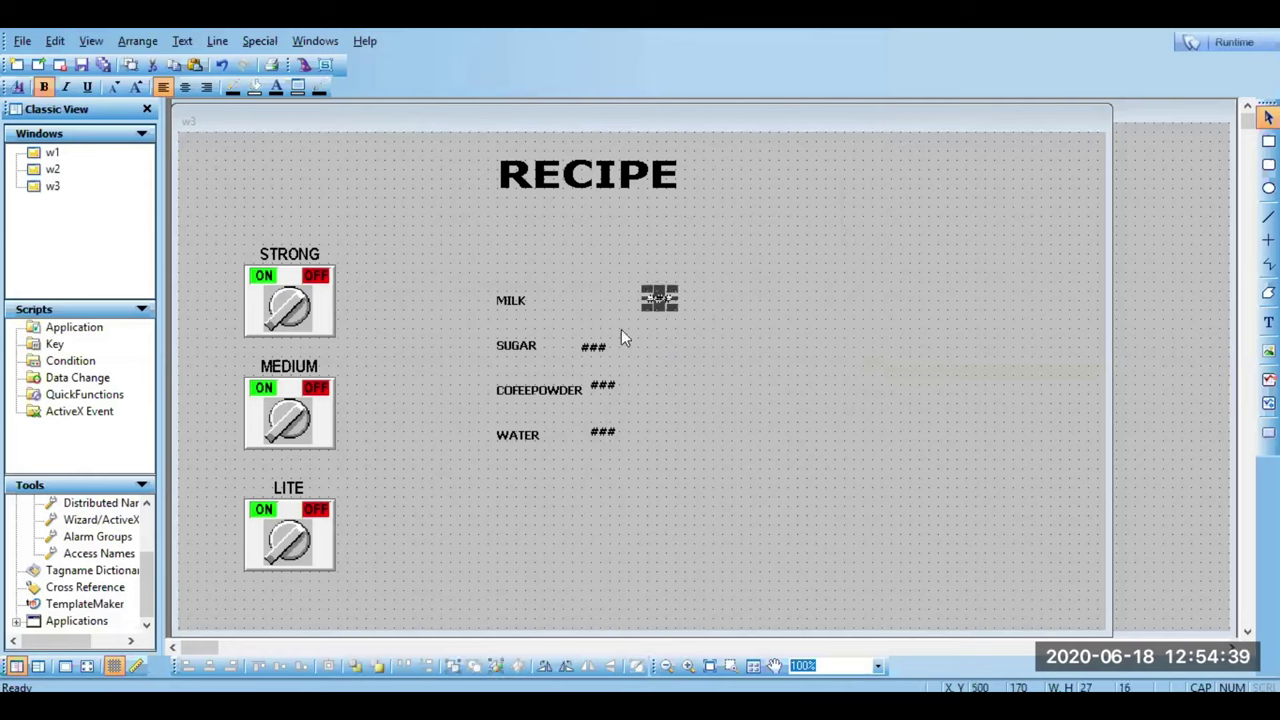
left_click_drag(595, 346, 660, 343)
left_click_drag(604, 387, 649, 391)
left_click_drag(600, 434, 668, 389)
left_click(756, 557)
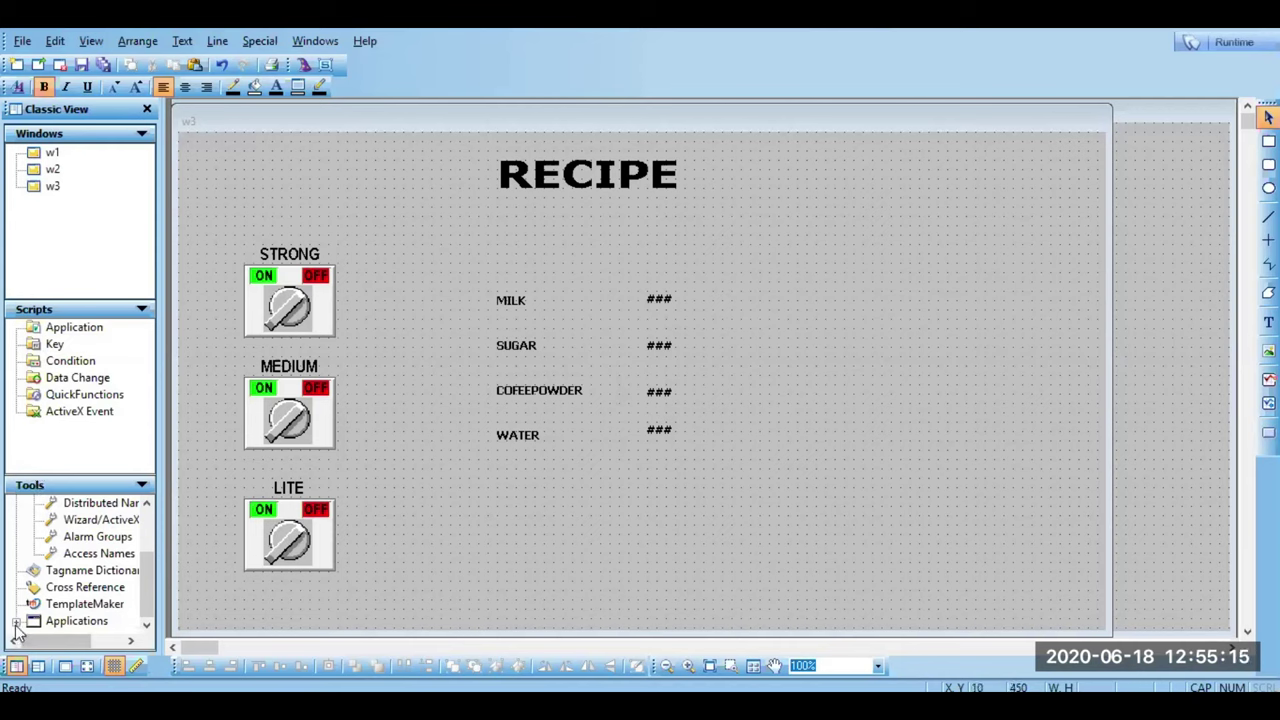
Step: Open Recipe Manager from the Applications tools
double_click(76, 621)
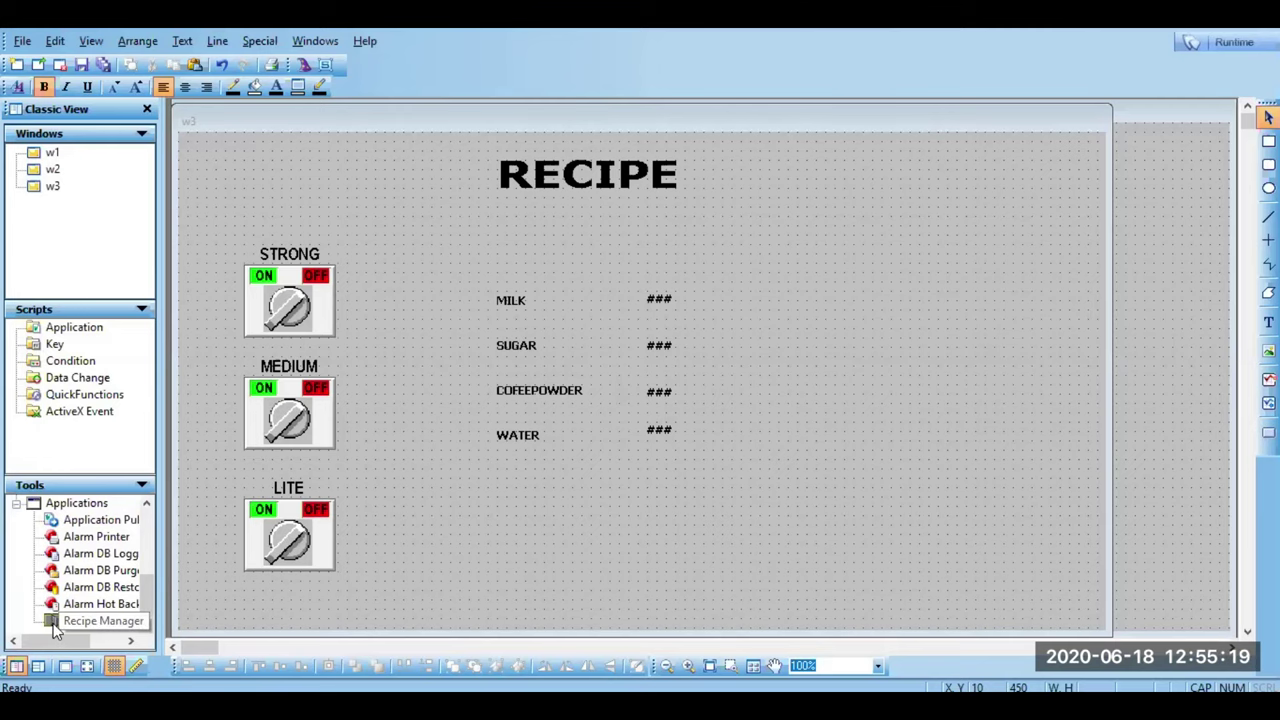
left_click(54, 622)
double_click(54, 622)
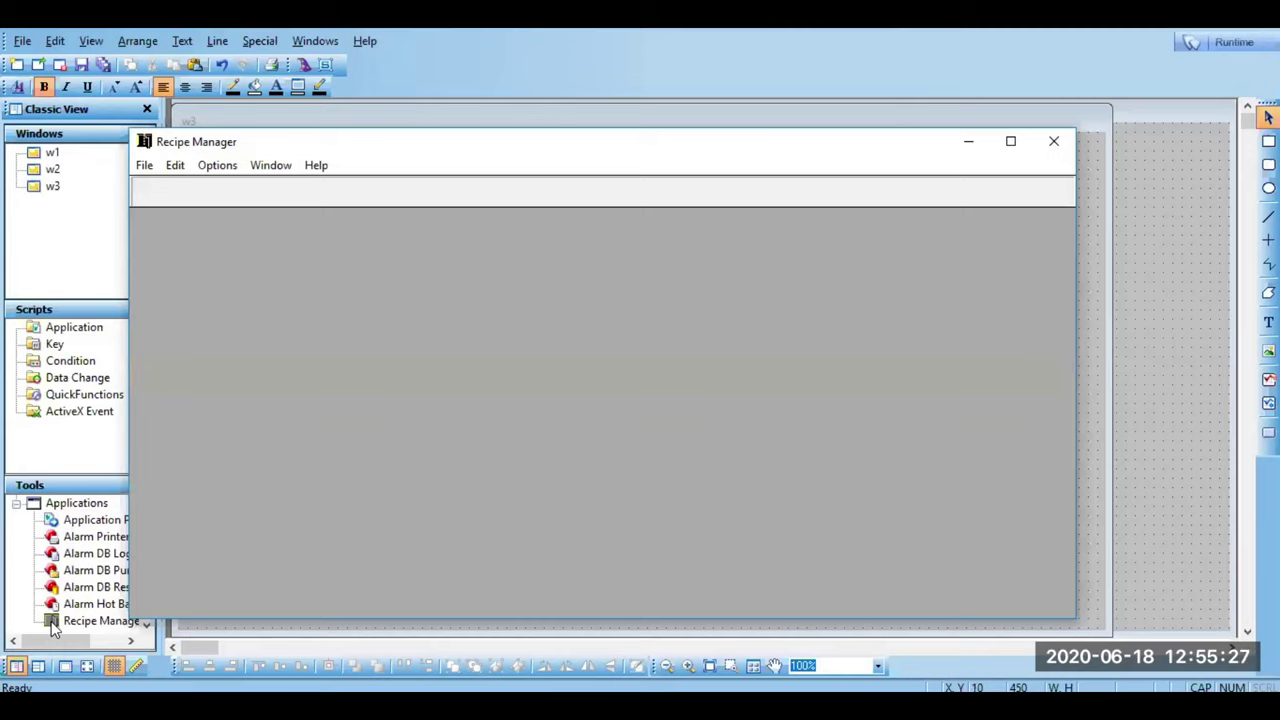
Step: Create a new recipe template and enter MILK and SUGAR as the names of Items 1 and 2 in the Template Definition
left_click(146, 163)
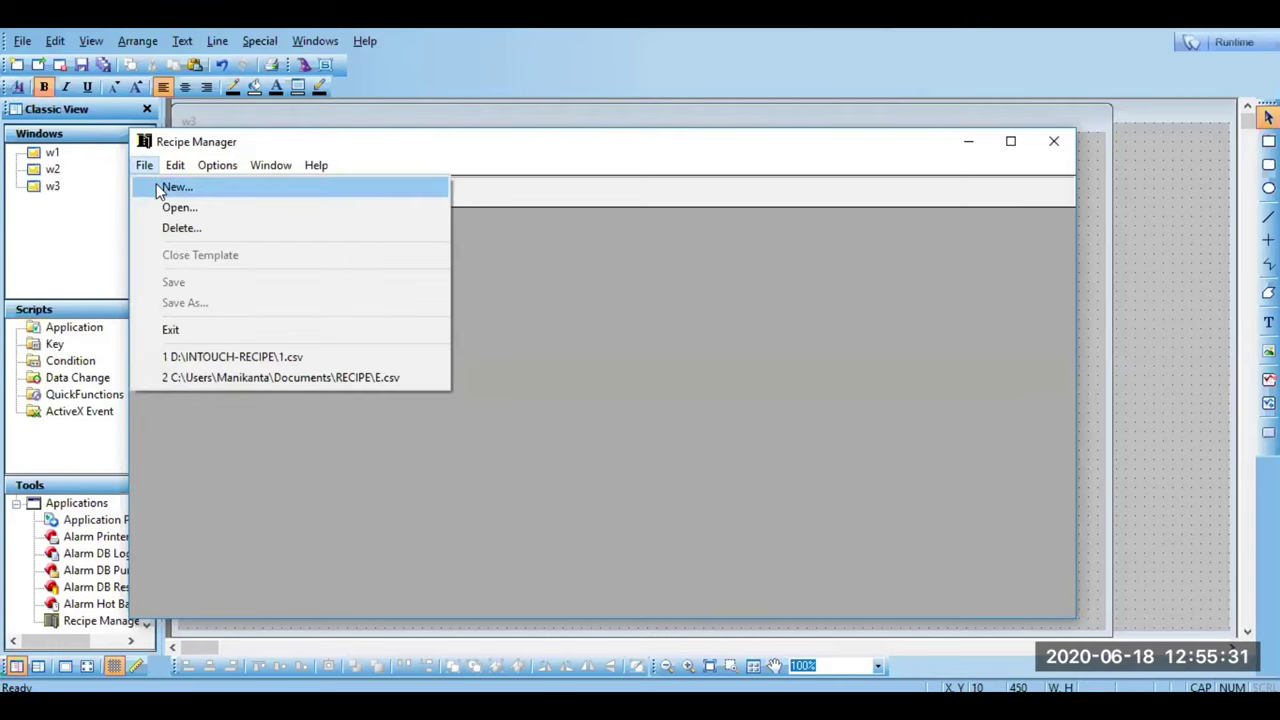
left_click(157, 189)
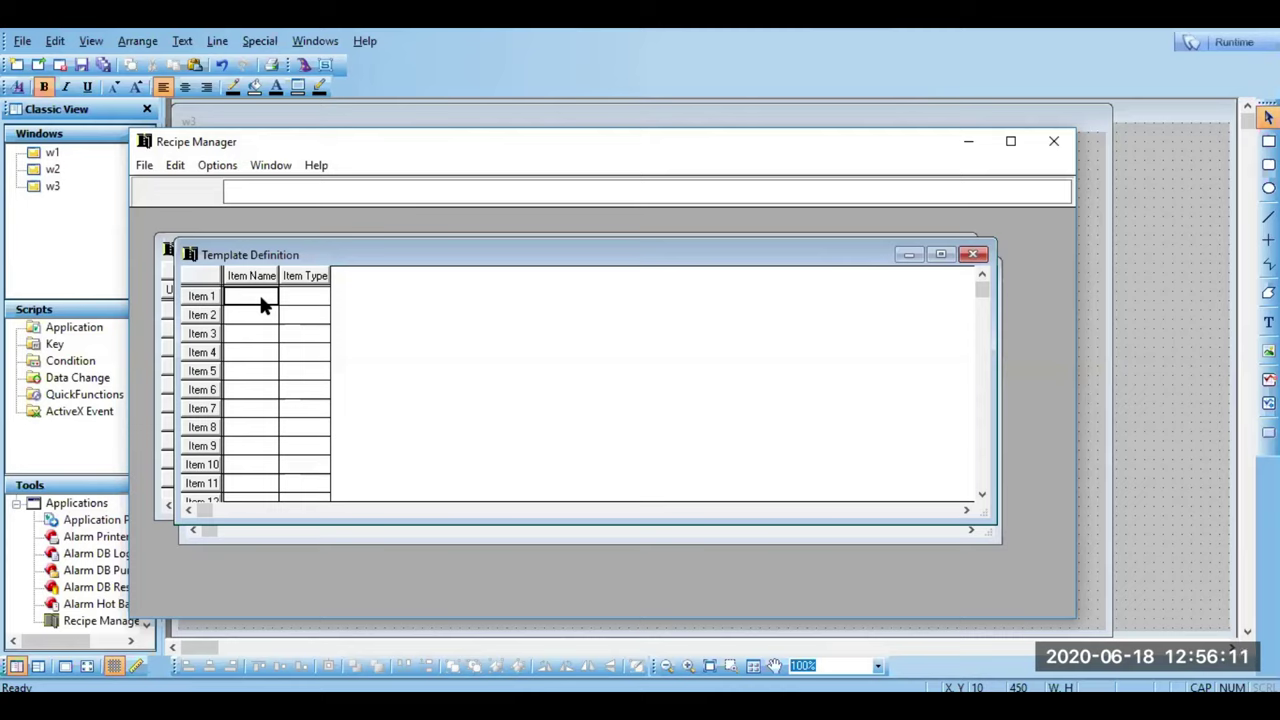
type("MILK")
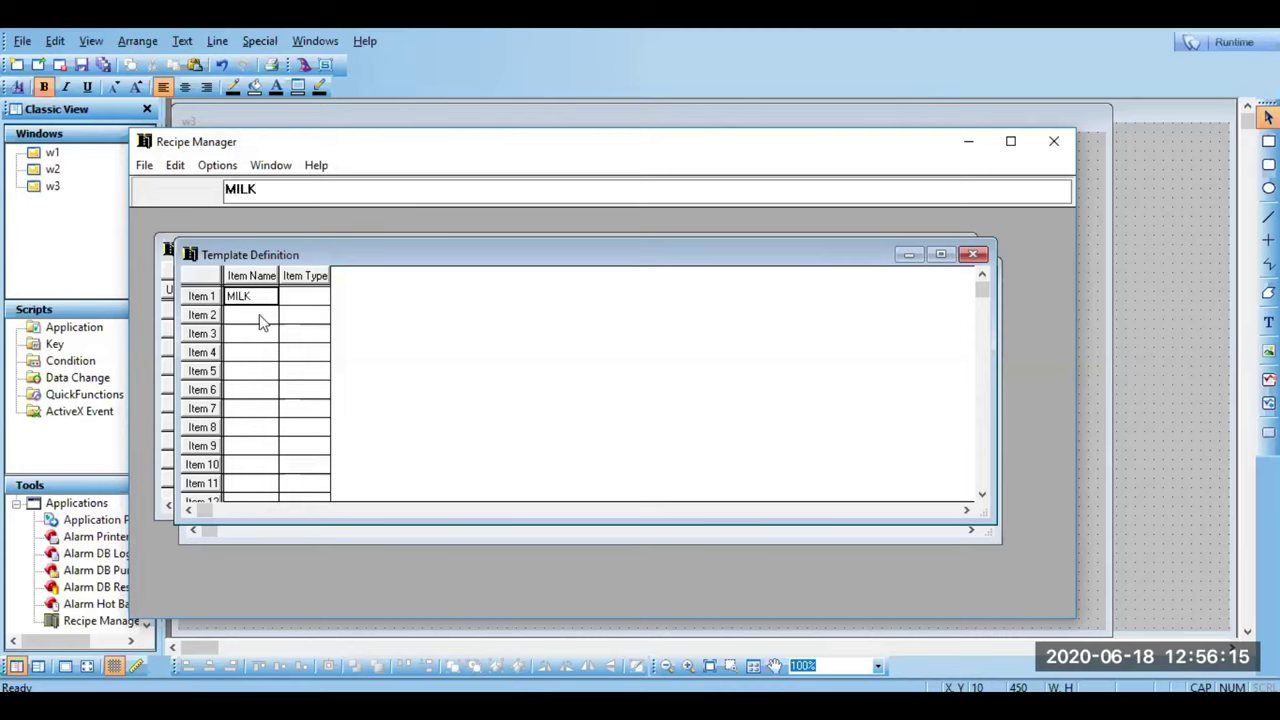
left_click(260, 320)
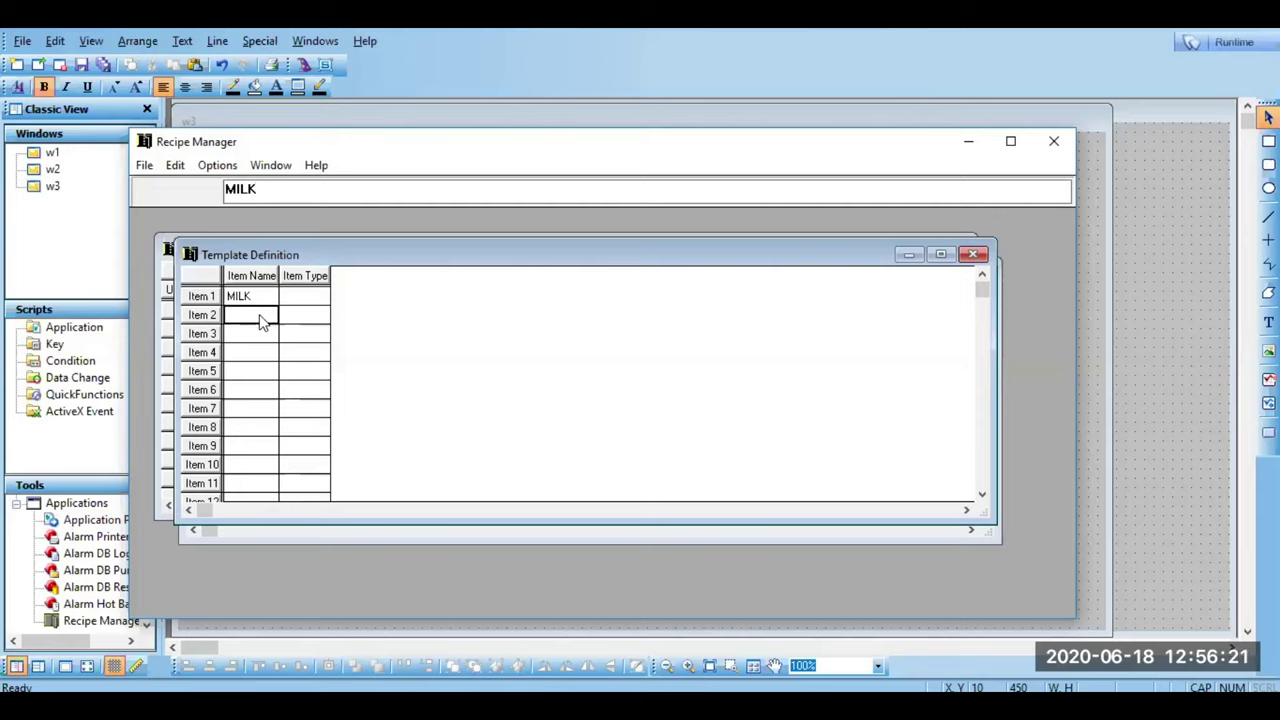
type("SUGAR")
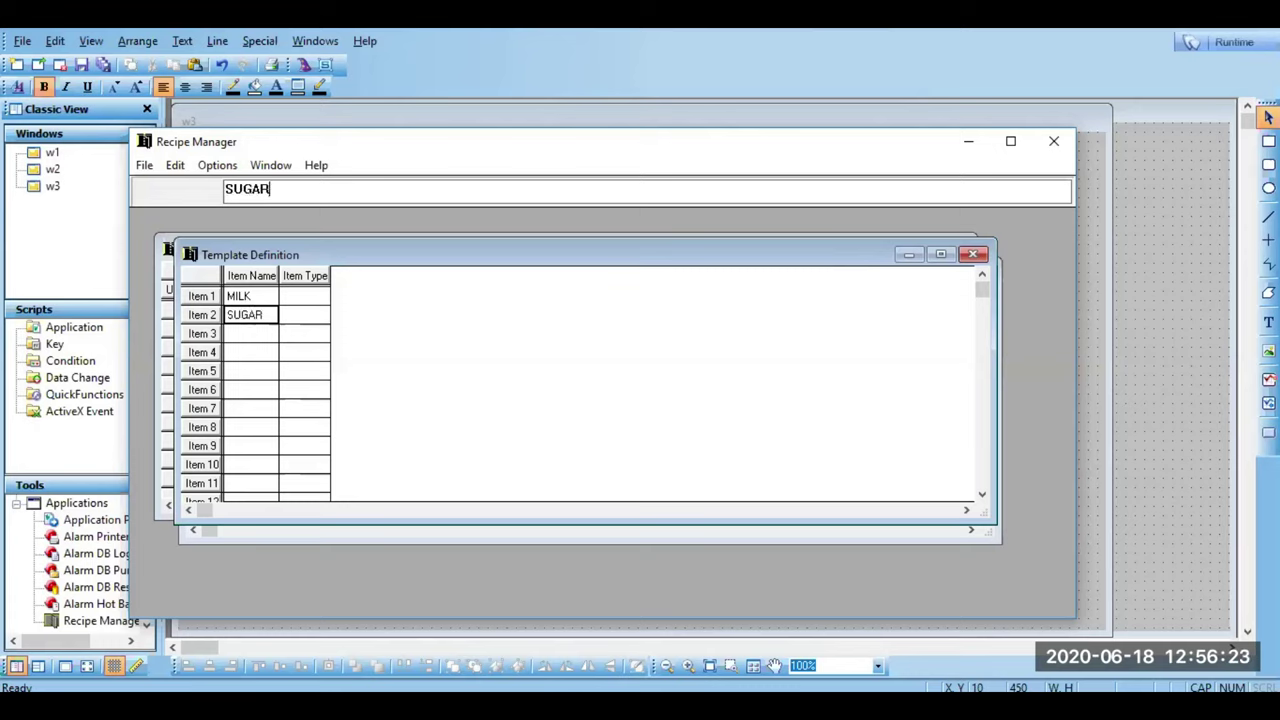
key("Return")
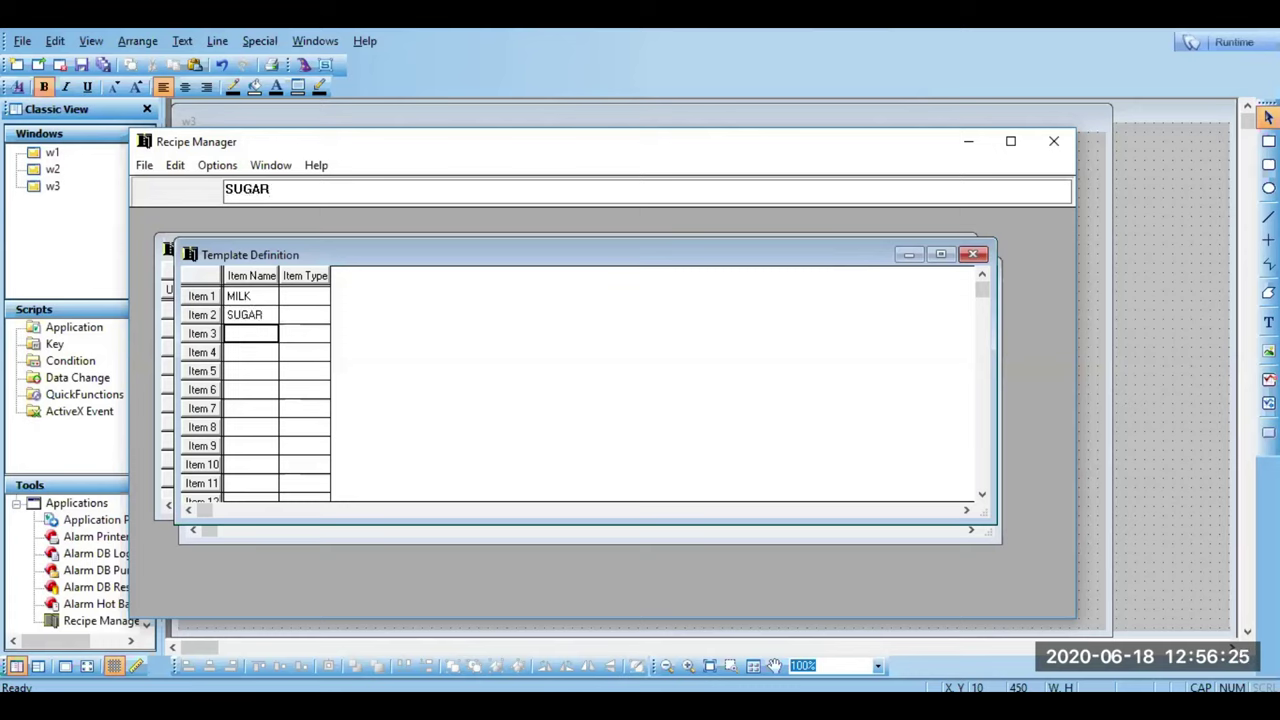
type("CPODER")
left_click(251, 189)
type("W")
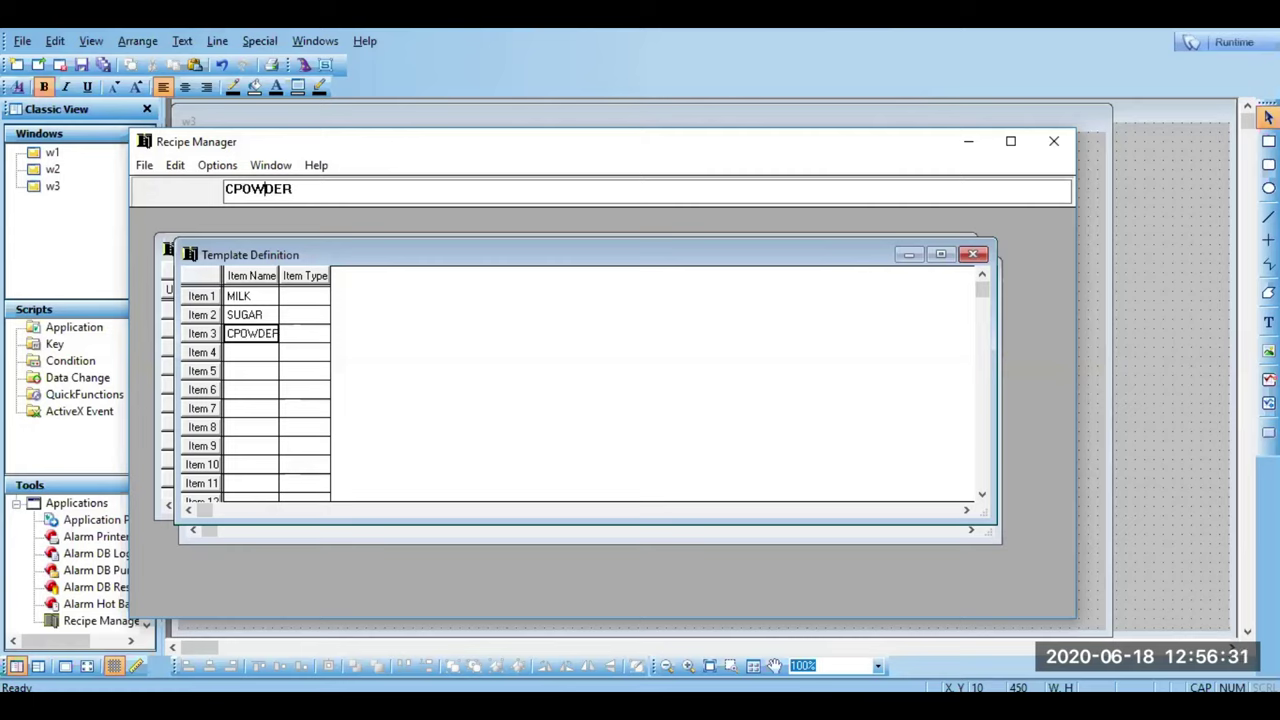
left_click(250, 357)
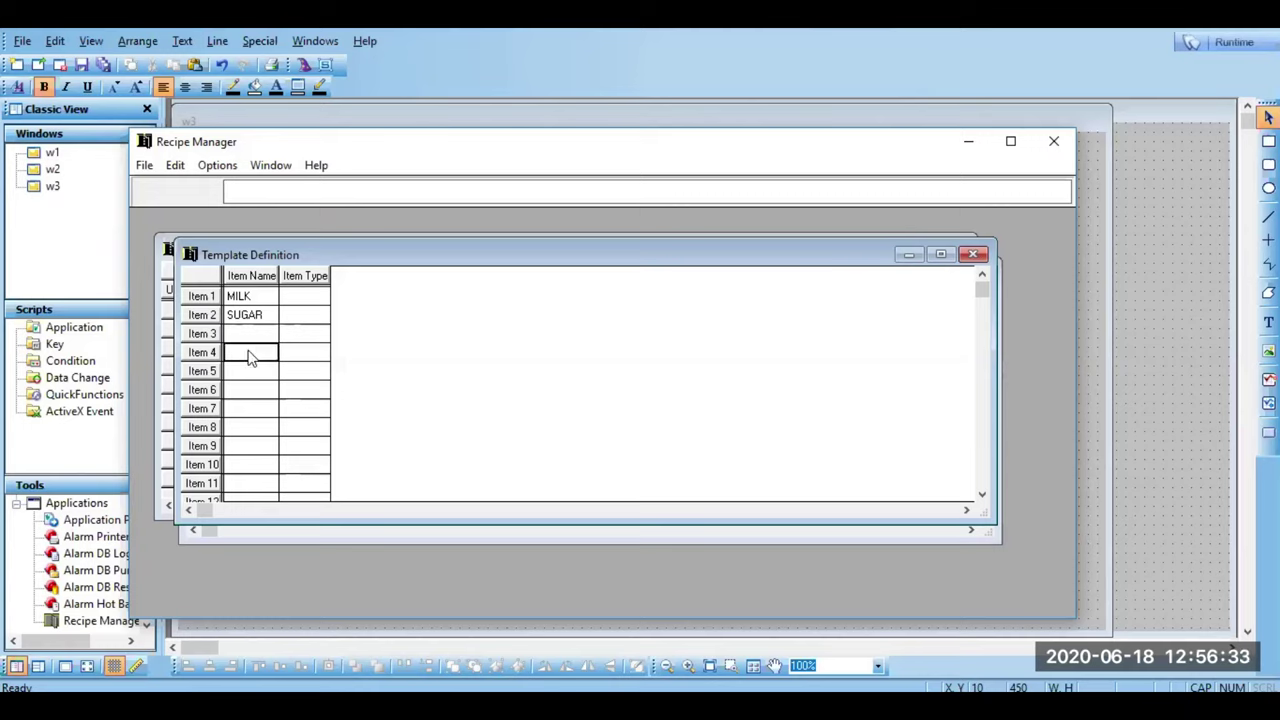
Step: Enter CPOWDER and WATER as the names of Items 3 and 4 in the Template Definition
left_click(265, 335)
type("CPOWDER")
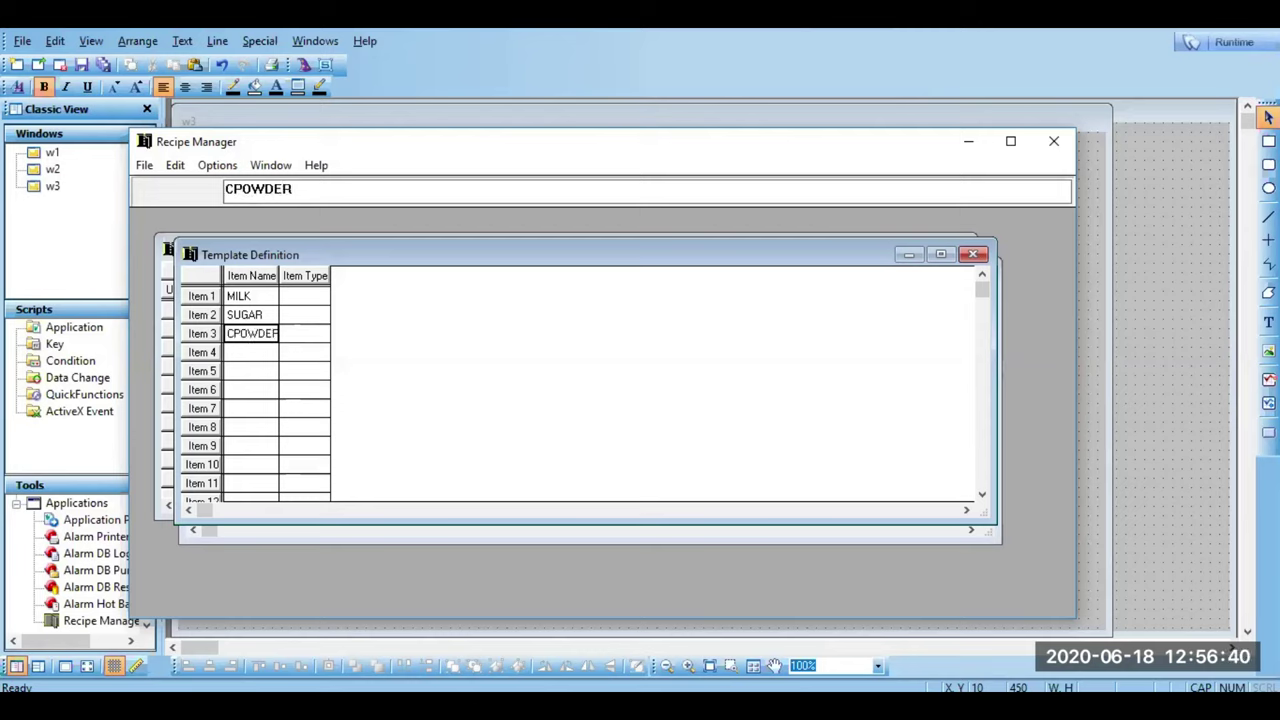
key("Return")
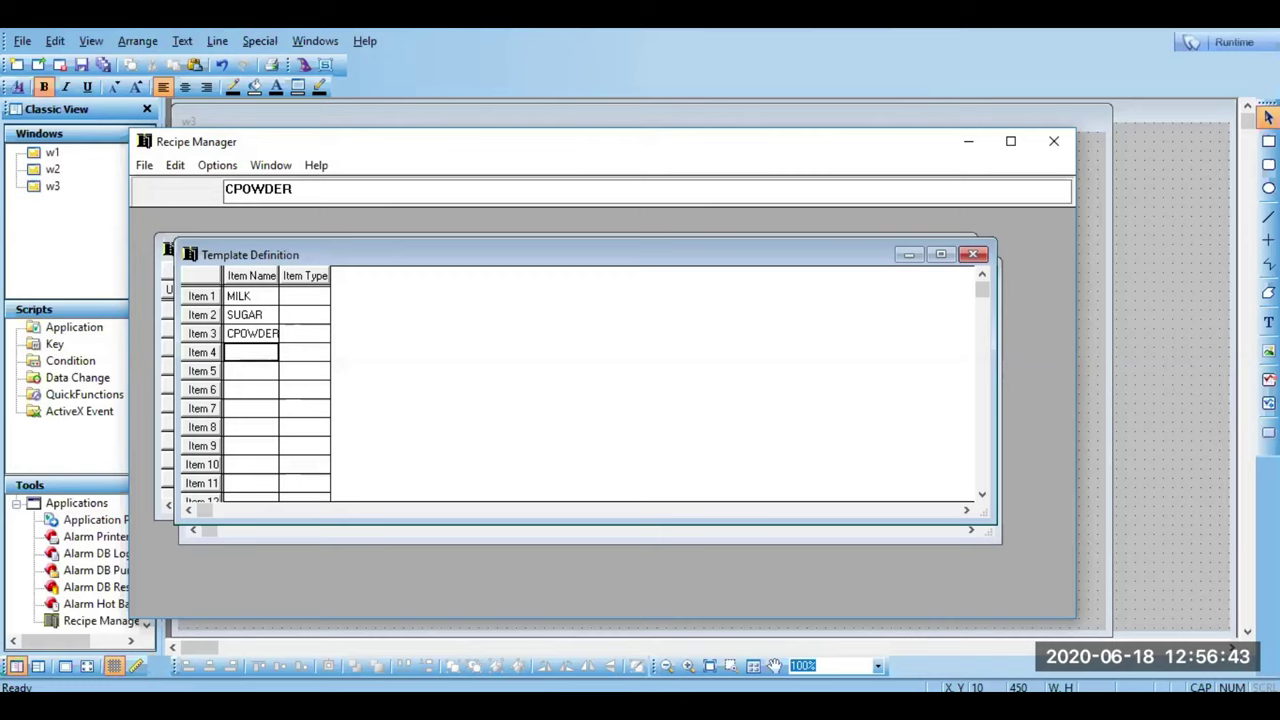
type("WATER")
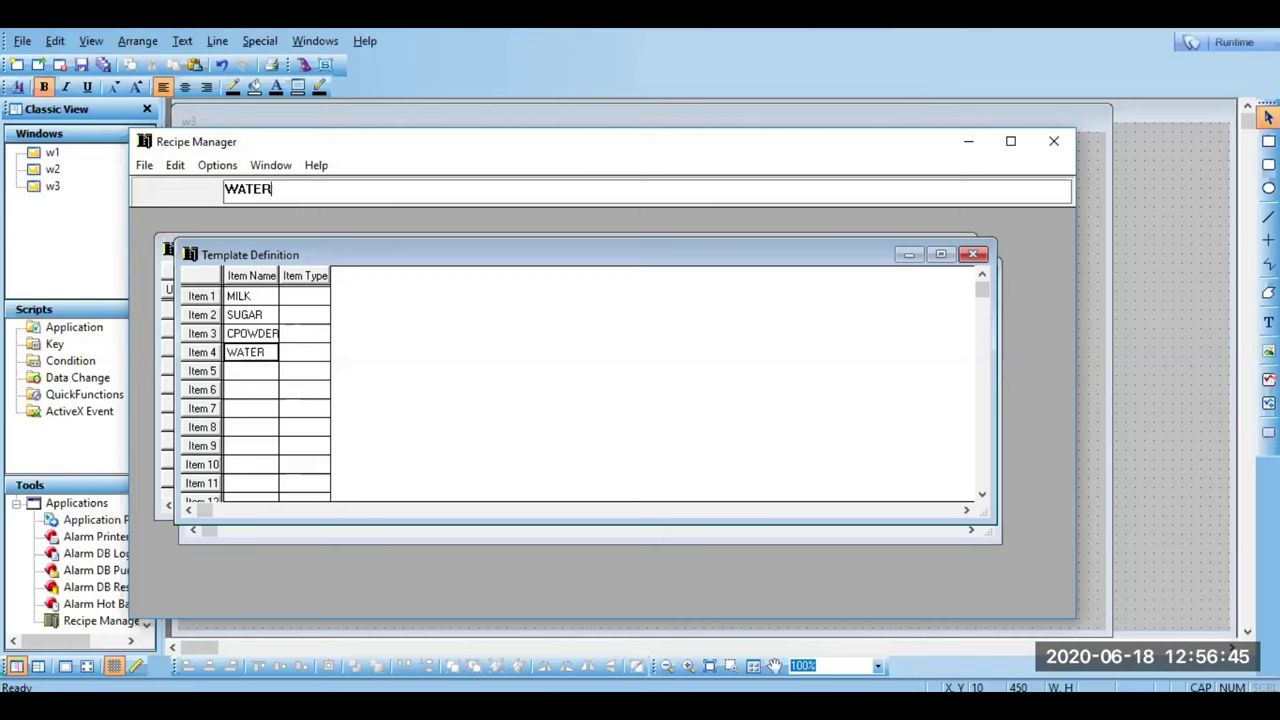
key("Return")
Step: Set the item type of MILK and SUGAR to Analog in the Template Definition
left_click(320, 299)
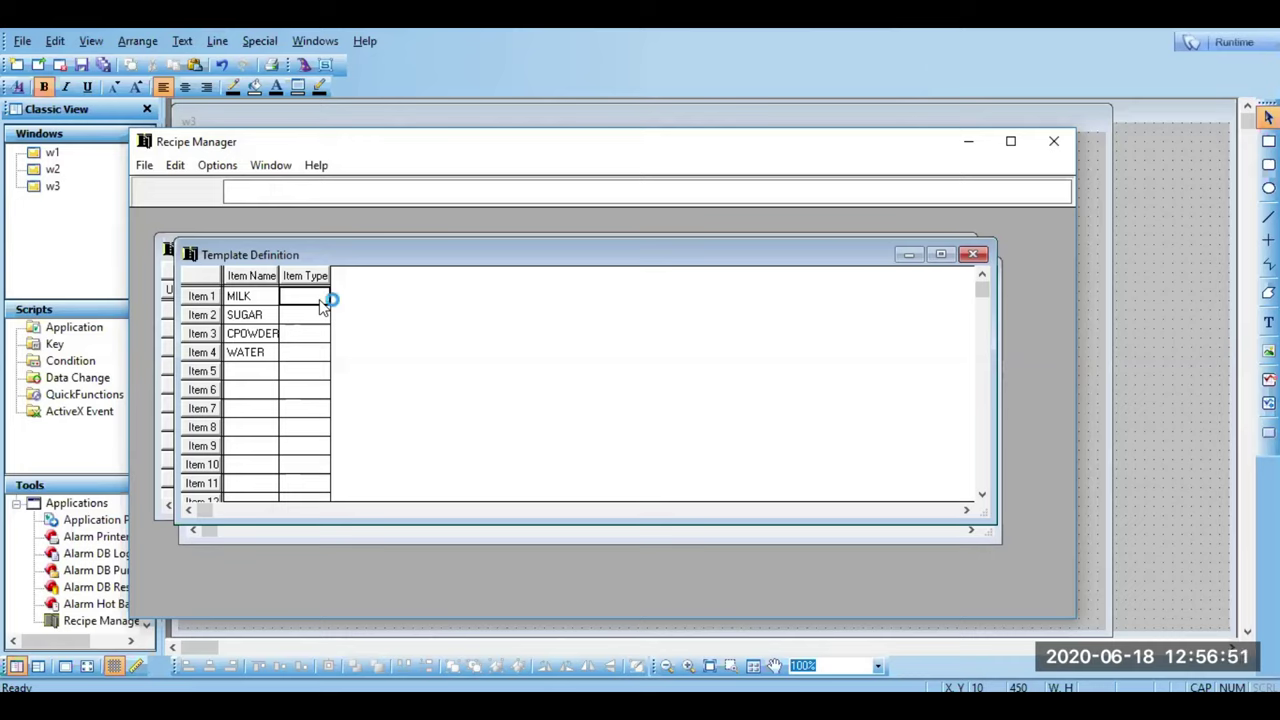
type("ANALOG")
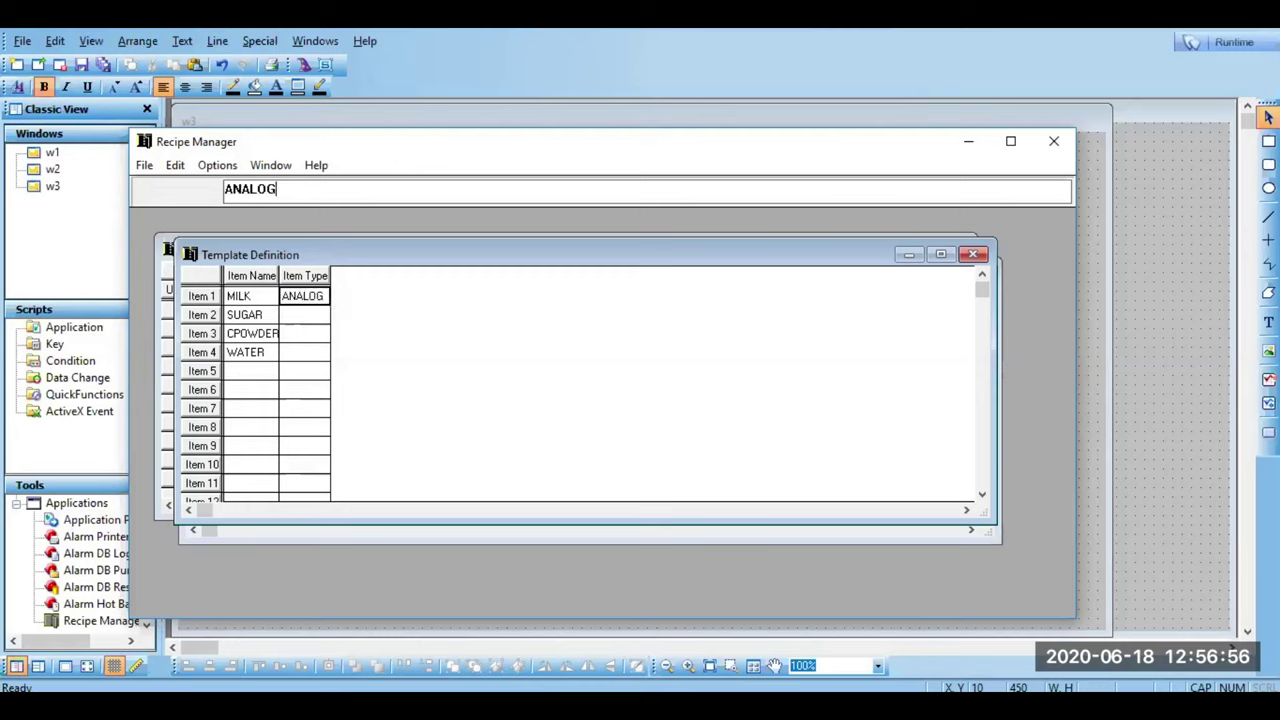
left_click(322, 310)
type("ANALOG")
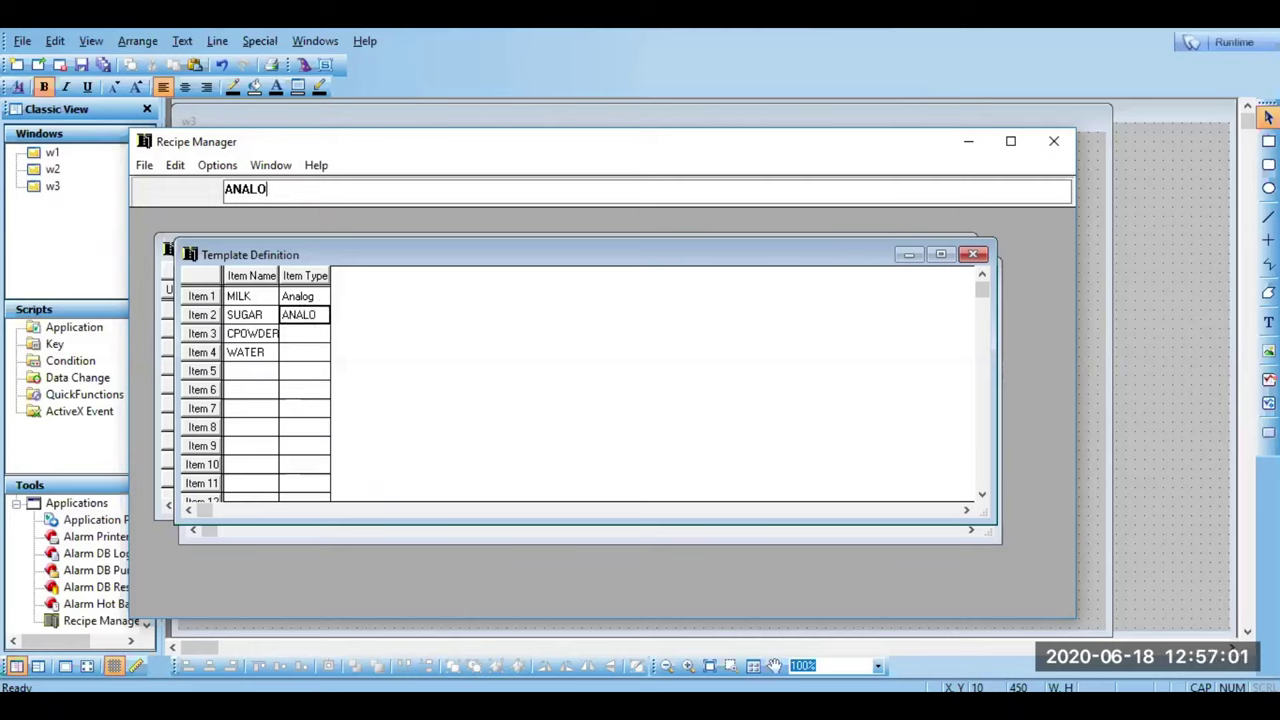
key("Down")
Step: Set the item type of WATER and CPOWDER to Analog in the Template Definition
key("Down")
type("ANALO")
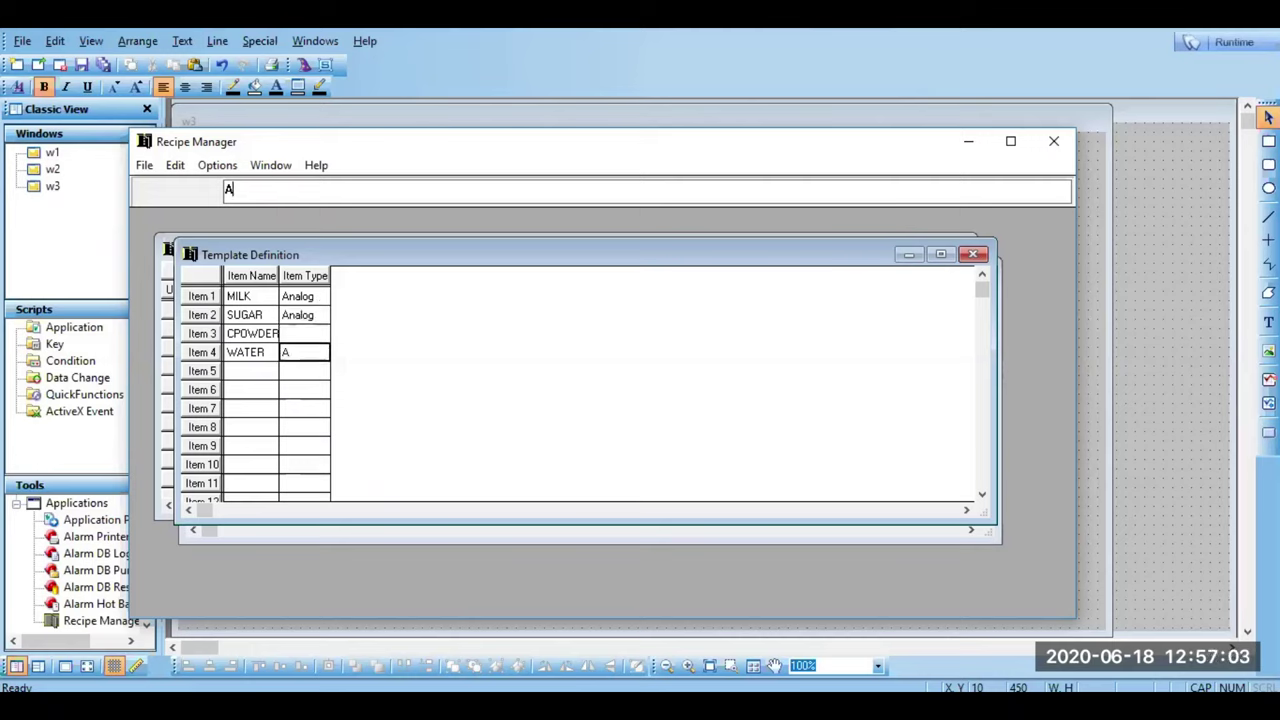
type("G")
key("Return")
key("Up")
key("Up")
type("ANALOG")
key("Return")
left_click(323, 389)
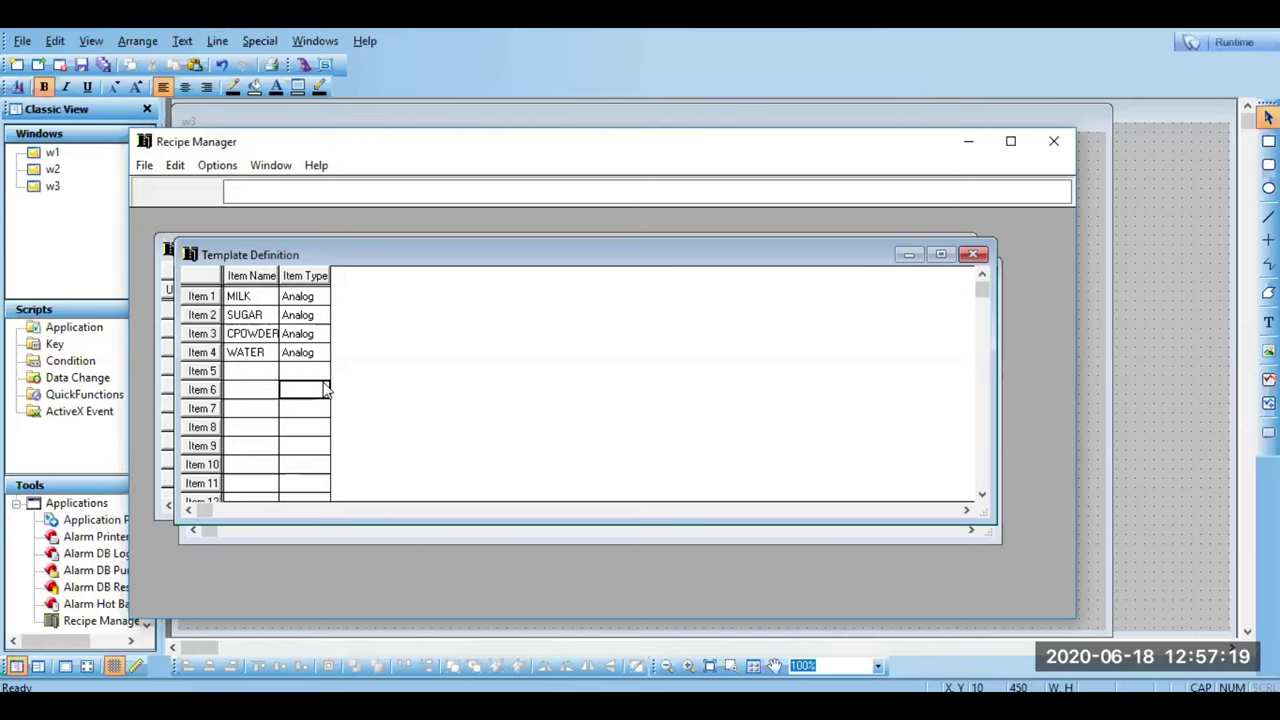
Step: Bring the Unit Definition to the front and name Unit 1 R1
left_click(229, 529)
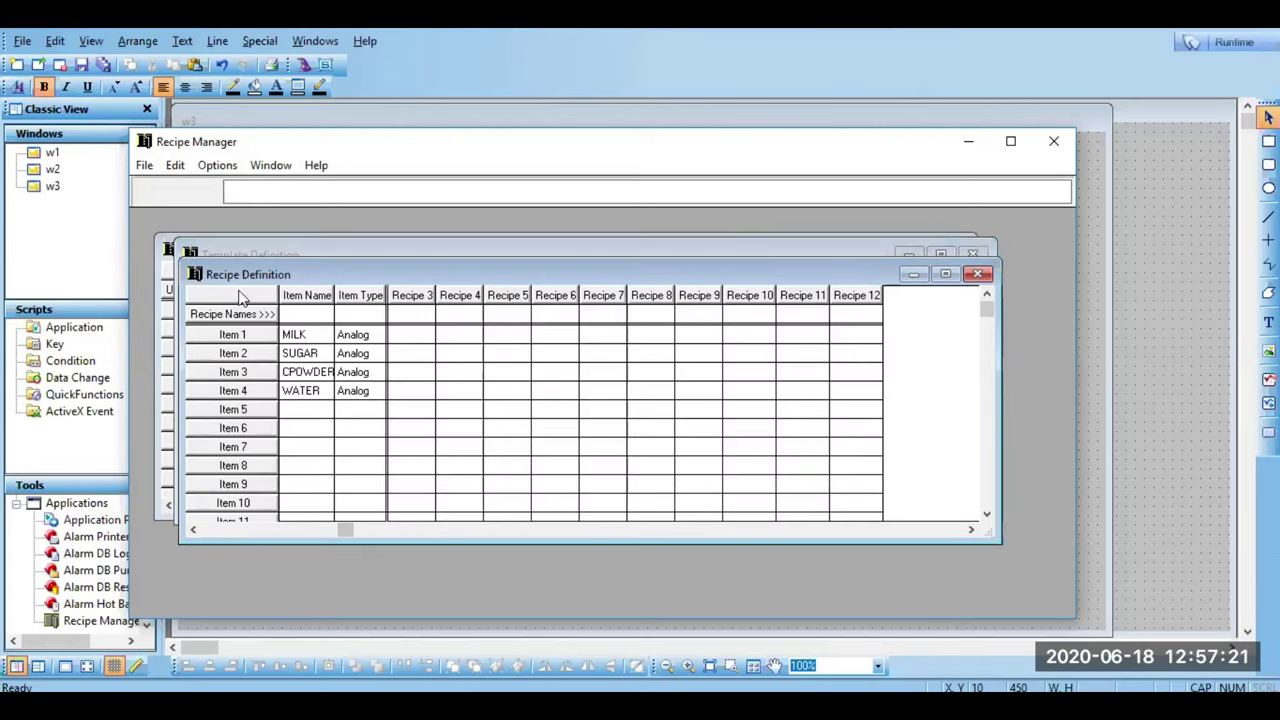
left_click(167, 249)
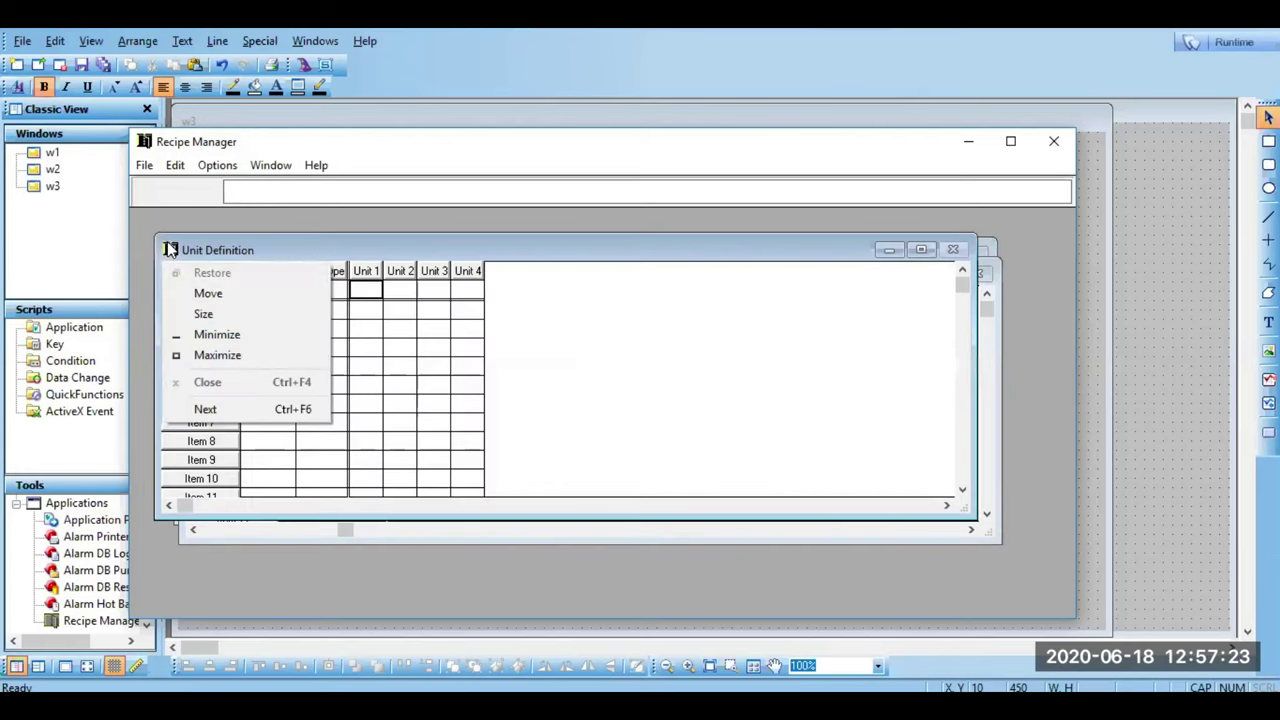
left_click(430, 329)
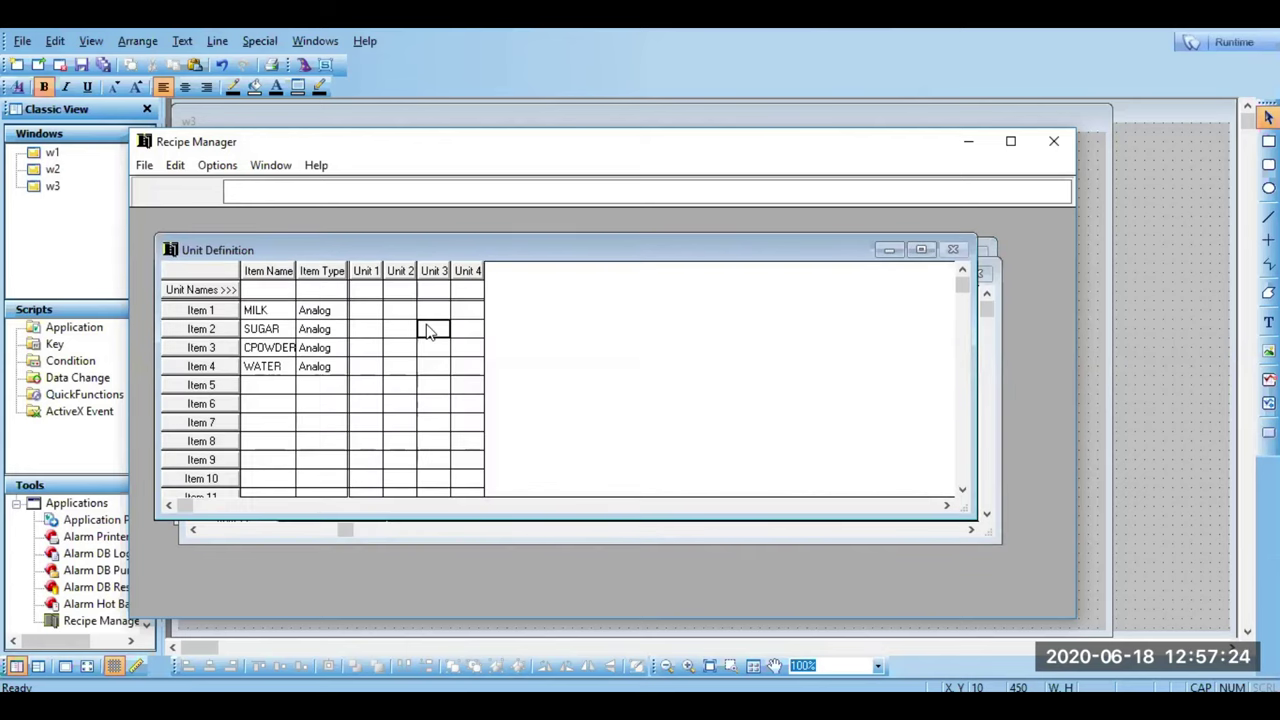
left_click(364, 317)
left_click(362, 293)
type("R1")
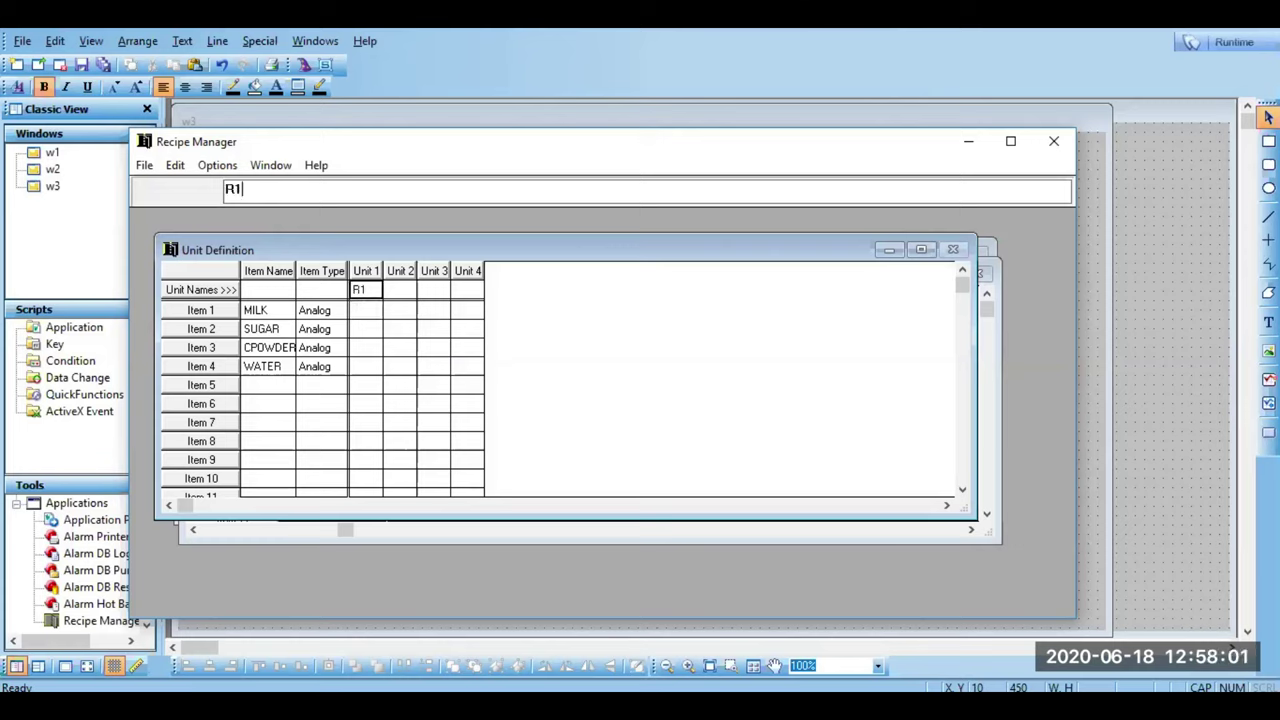
key("Return")
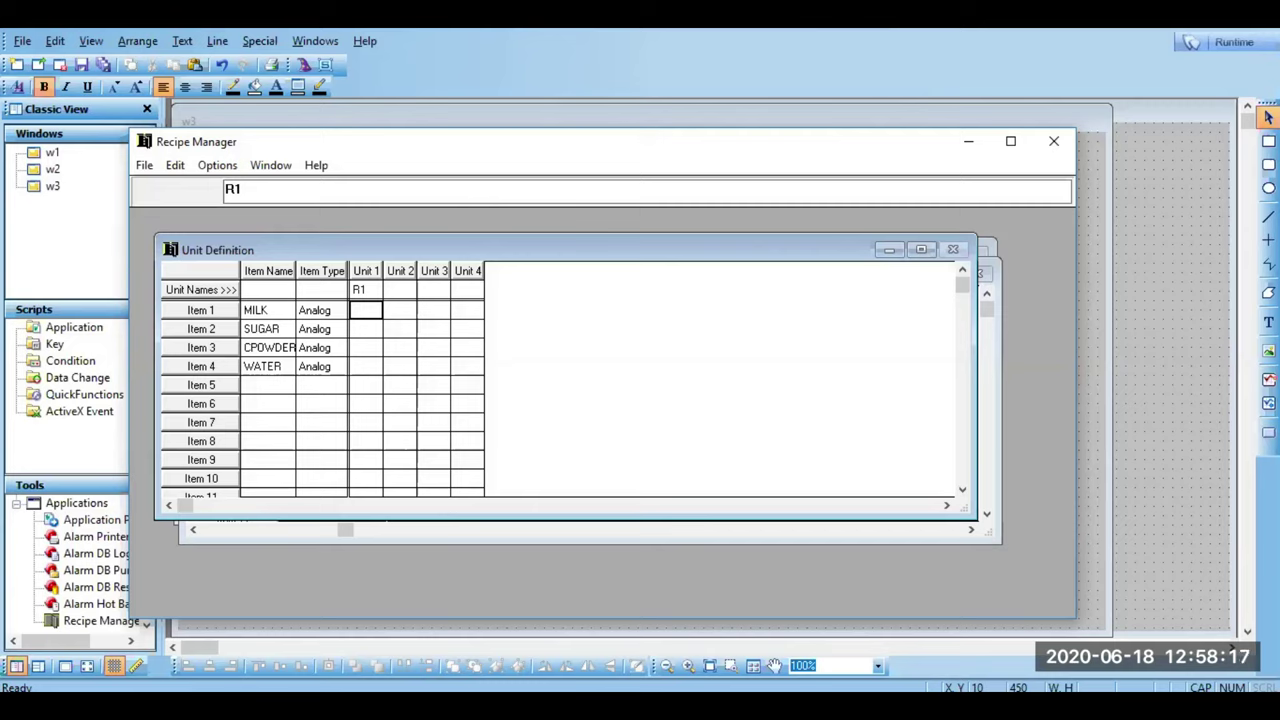
Step: Assign the MILK and SUGAR tags to Items 1 and 2 of unit R1
left_click(367, 315)
double_click(367, 317)
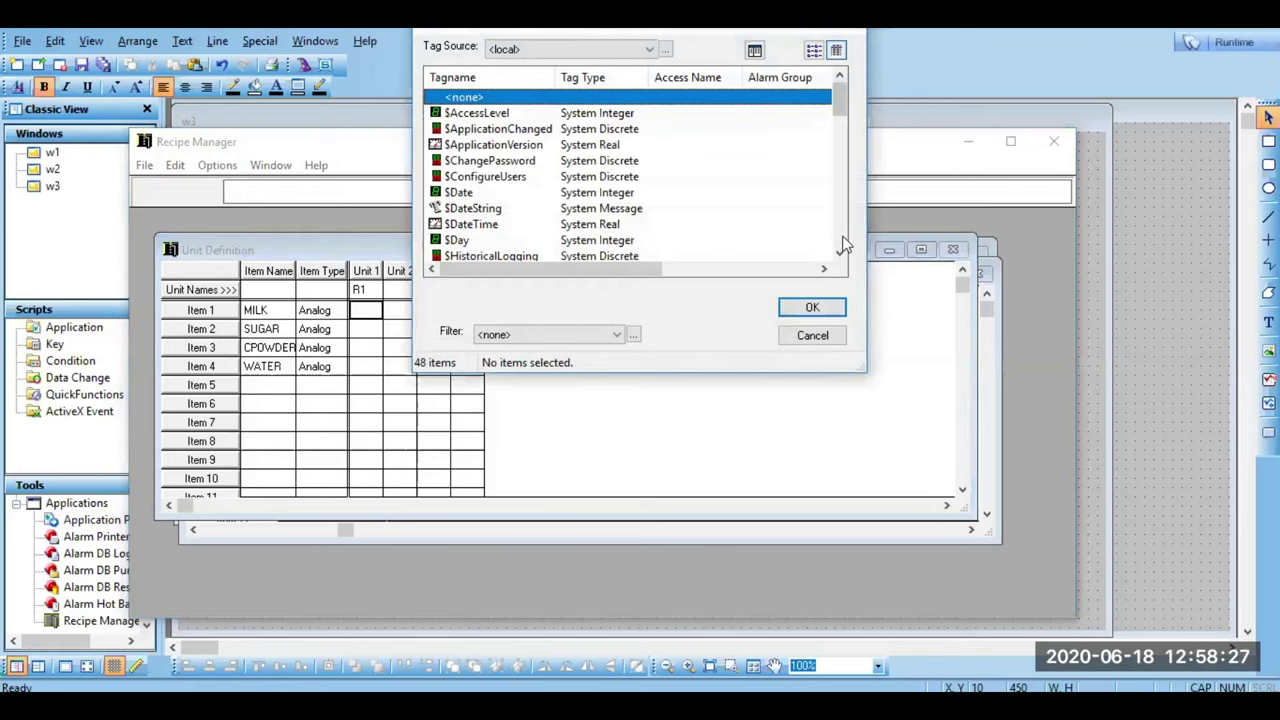
scroll(843, 244, "down", 8)
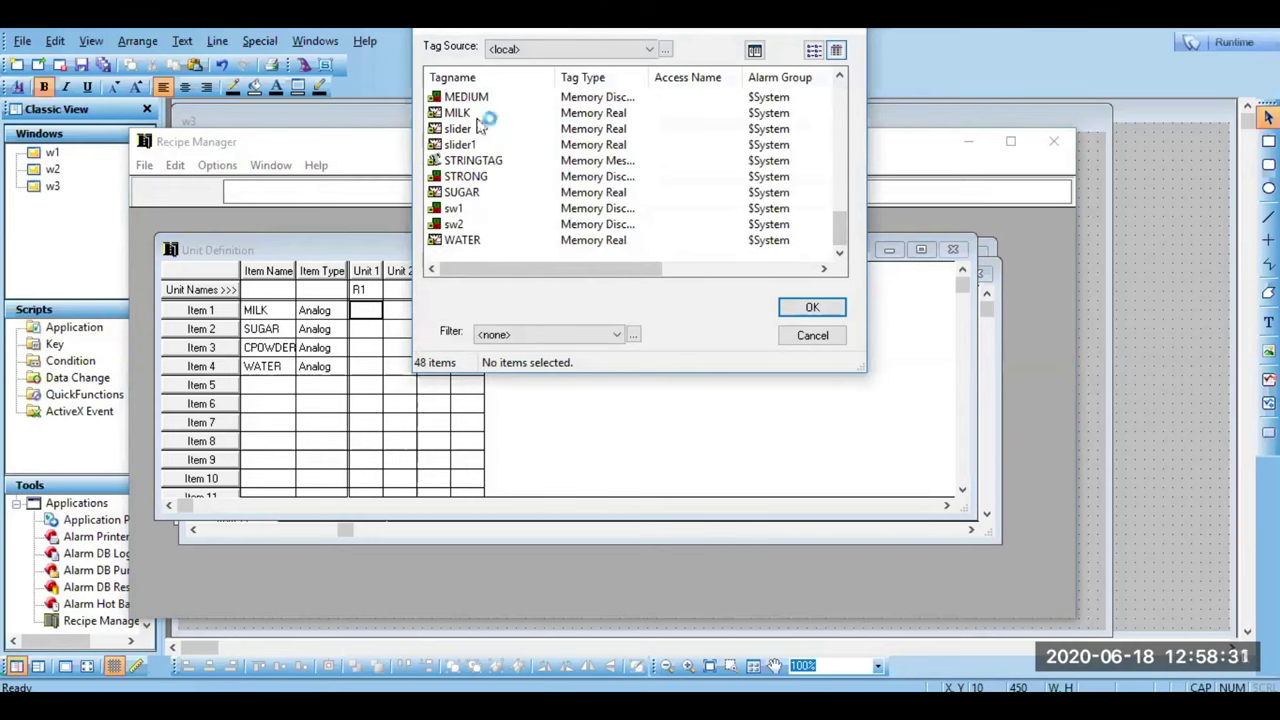
double_click(474, 112)
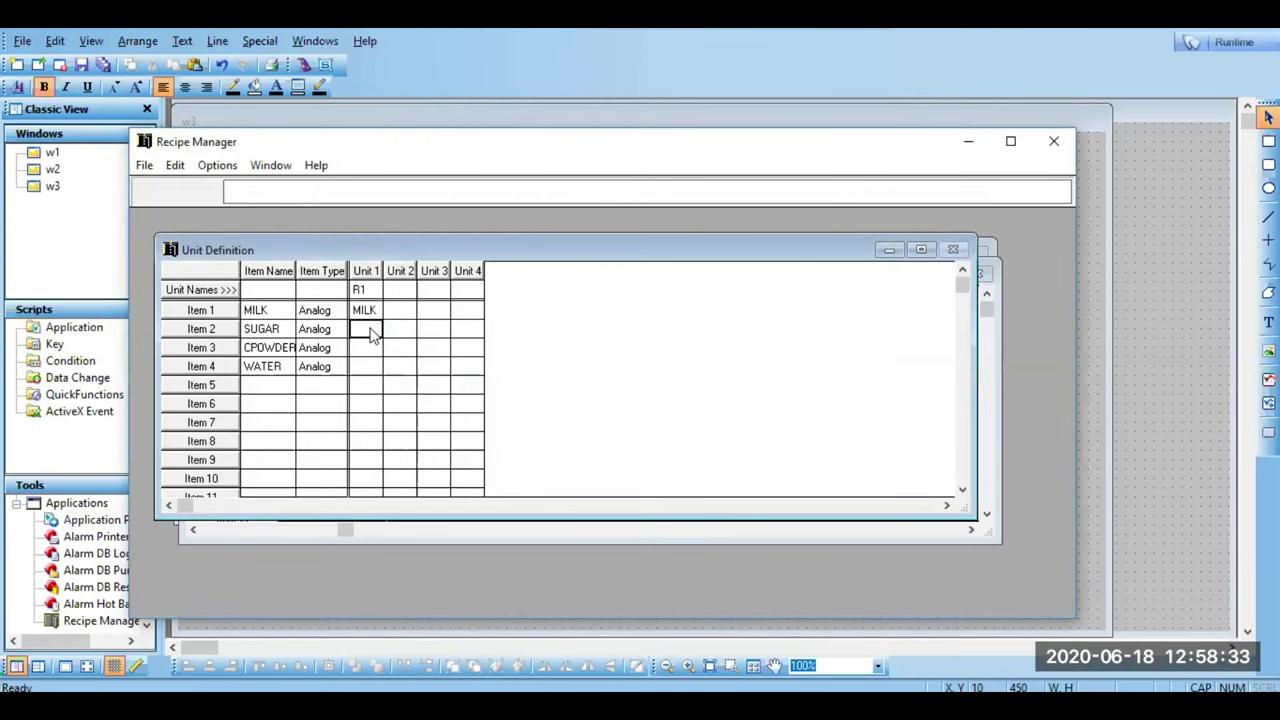
double_click(370, 334)
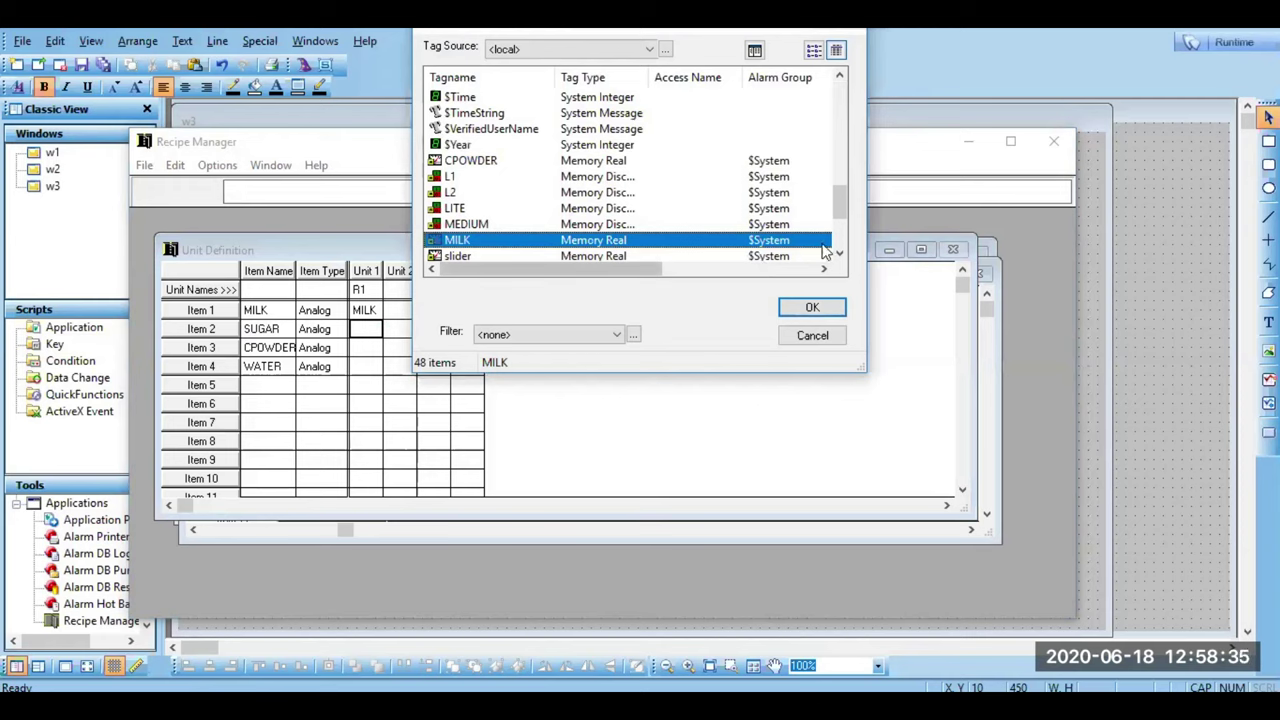
scroll(826, 252, "down", 5)
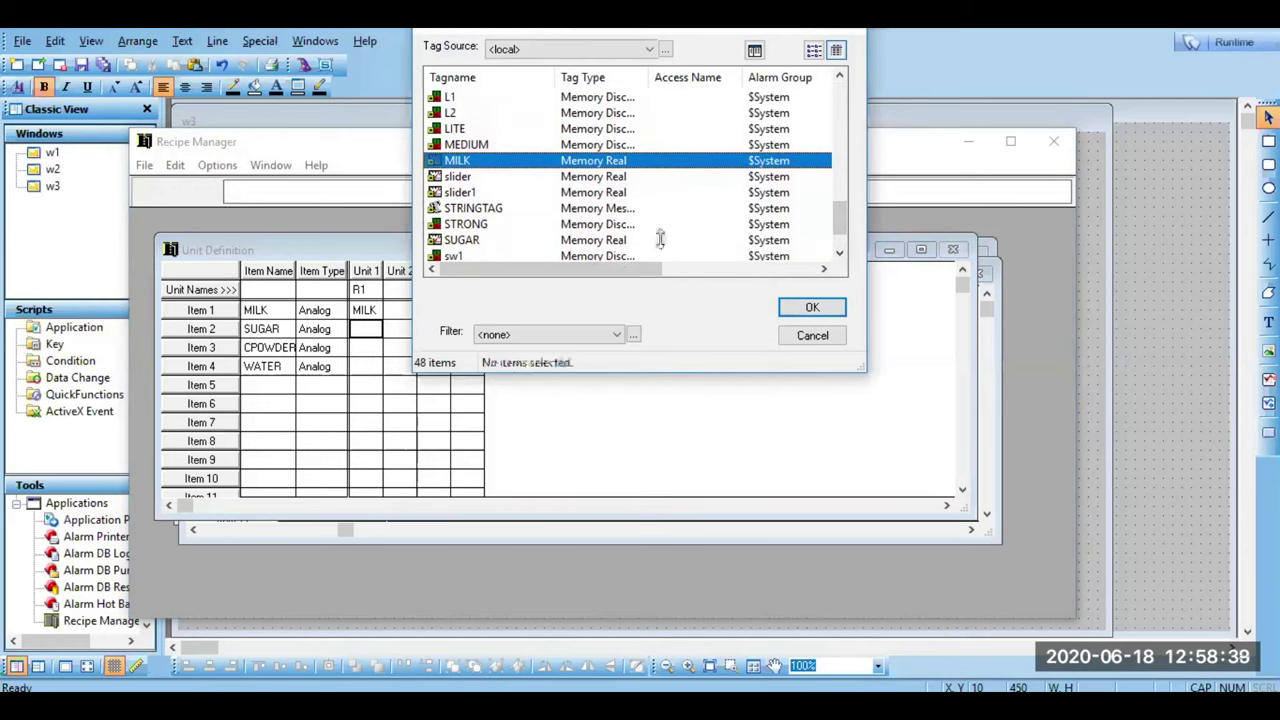
double_click(660, 240)
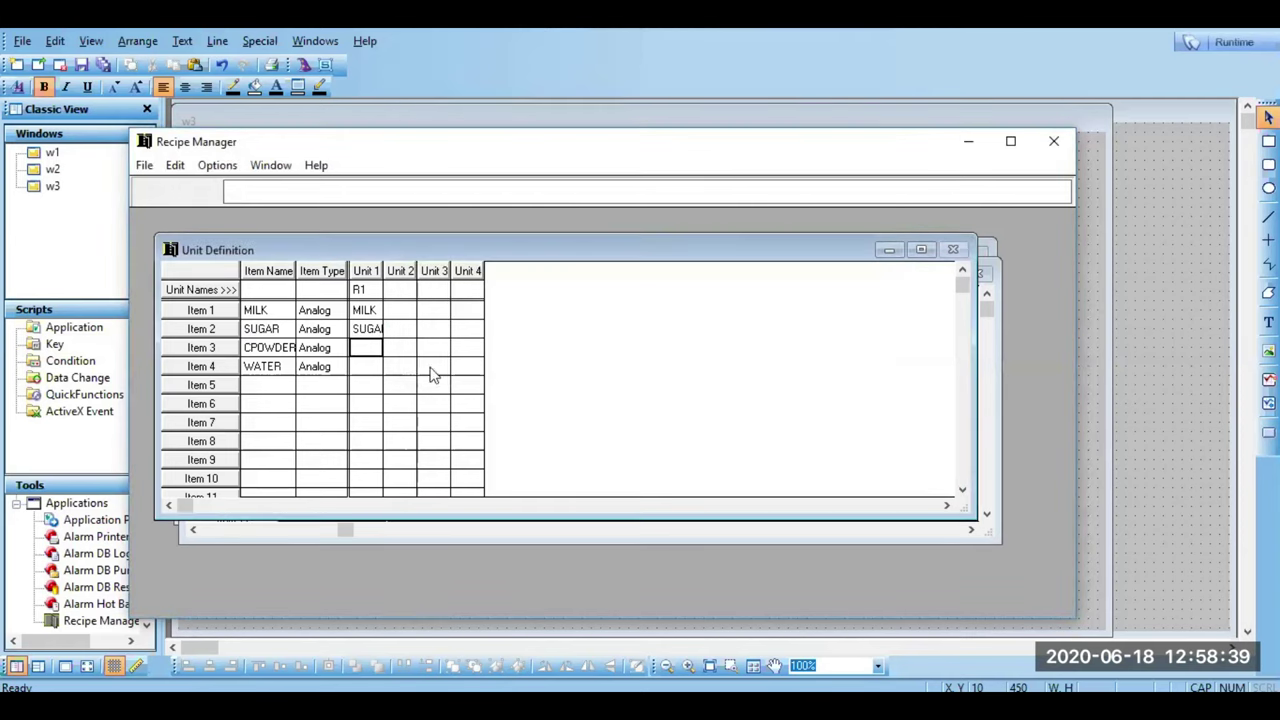
Step: Assign the CPOWDER and WATER tags to Items 3 and 4 of unit R1
double_click(363, 350)
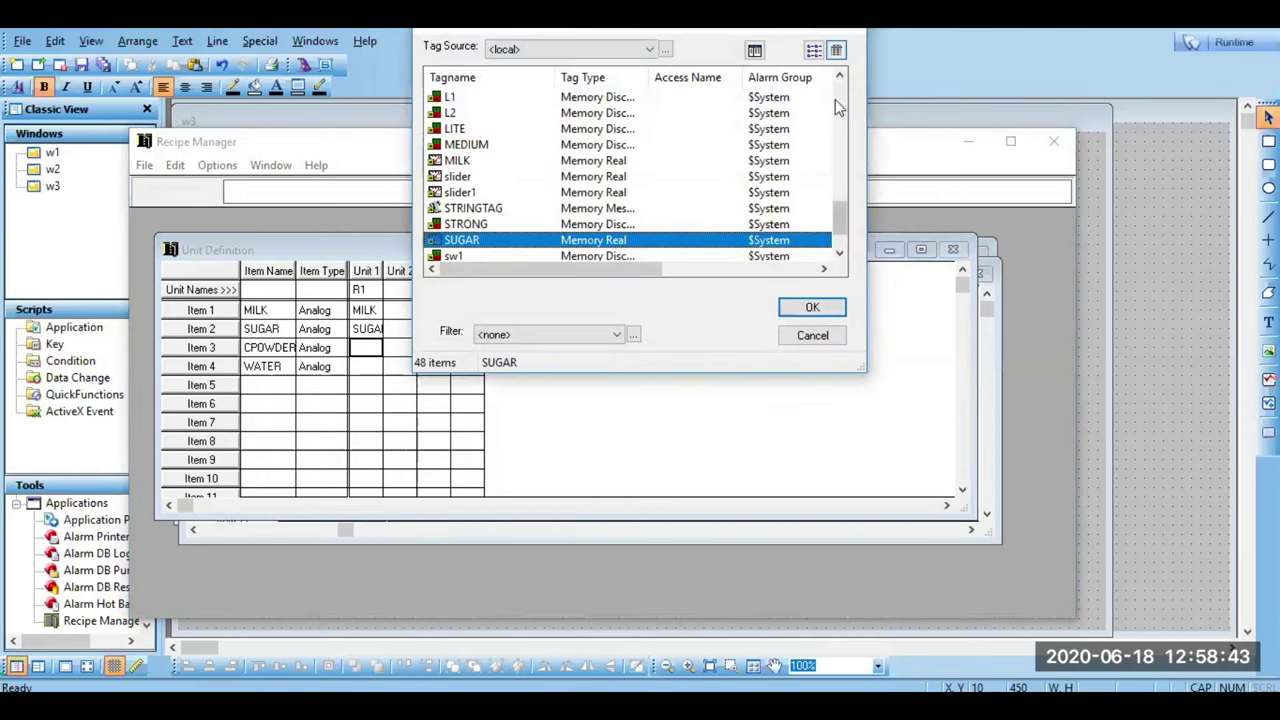
left_click(837, 100)
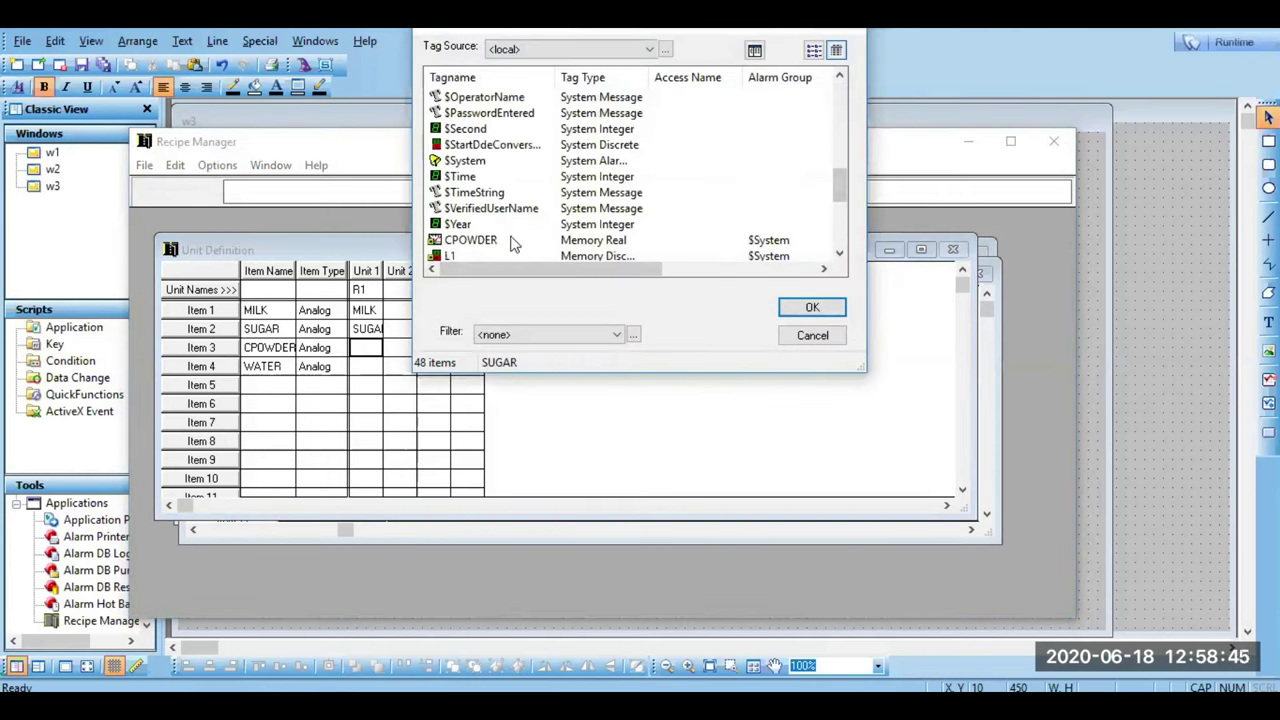
double_click(510, 240)
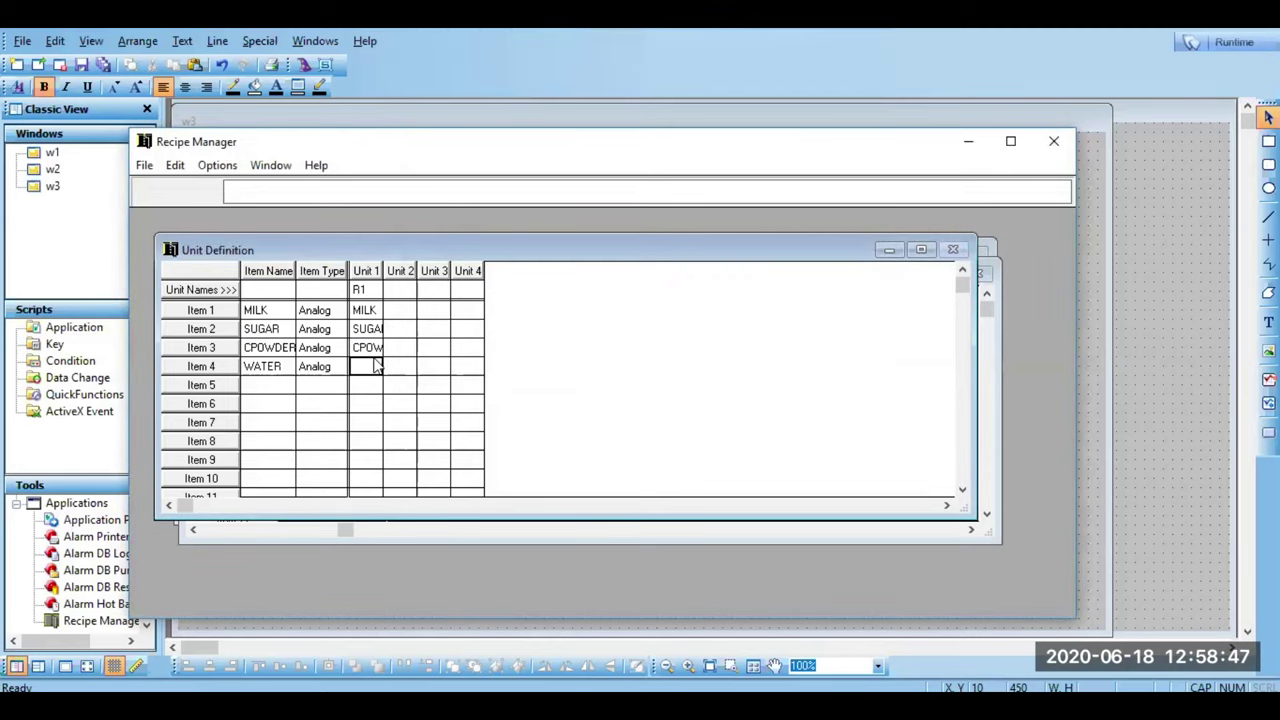
double_click(375, 367)
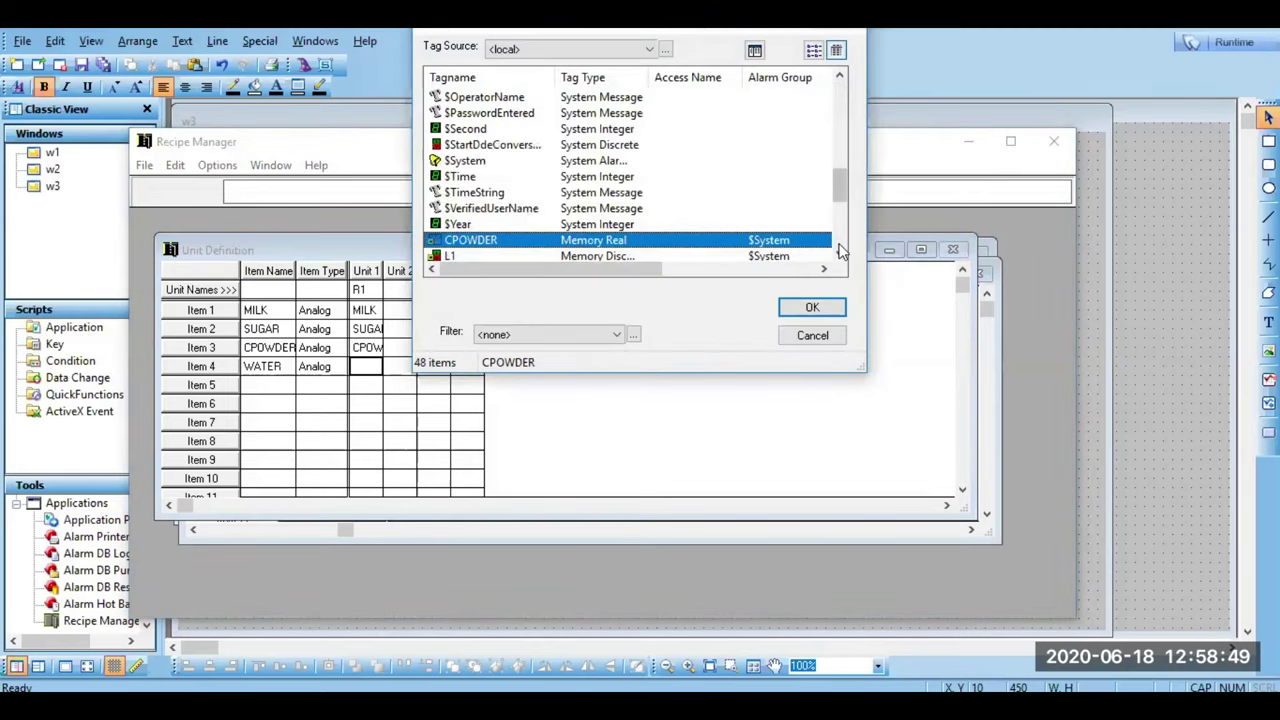
scroll(840, 252, "down", 5)
left_click(706, 250)
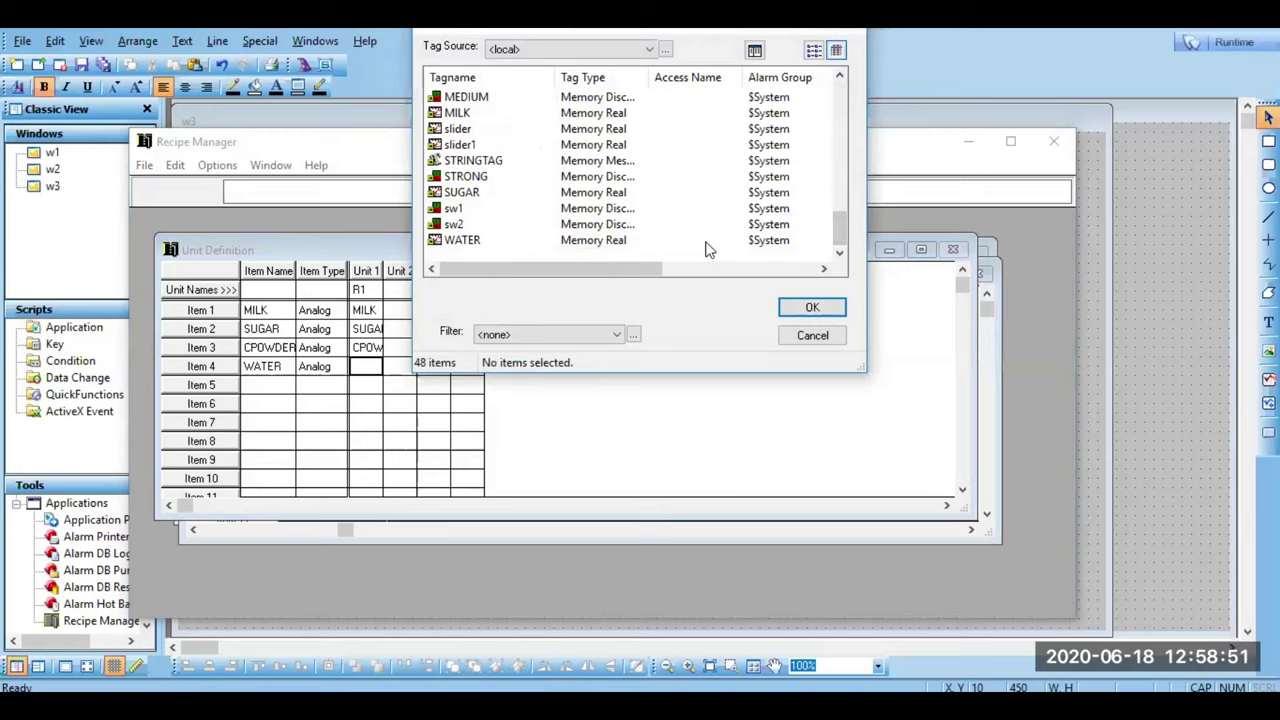
double_click(705, 242)
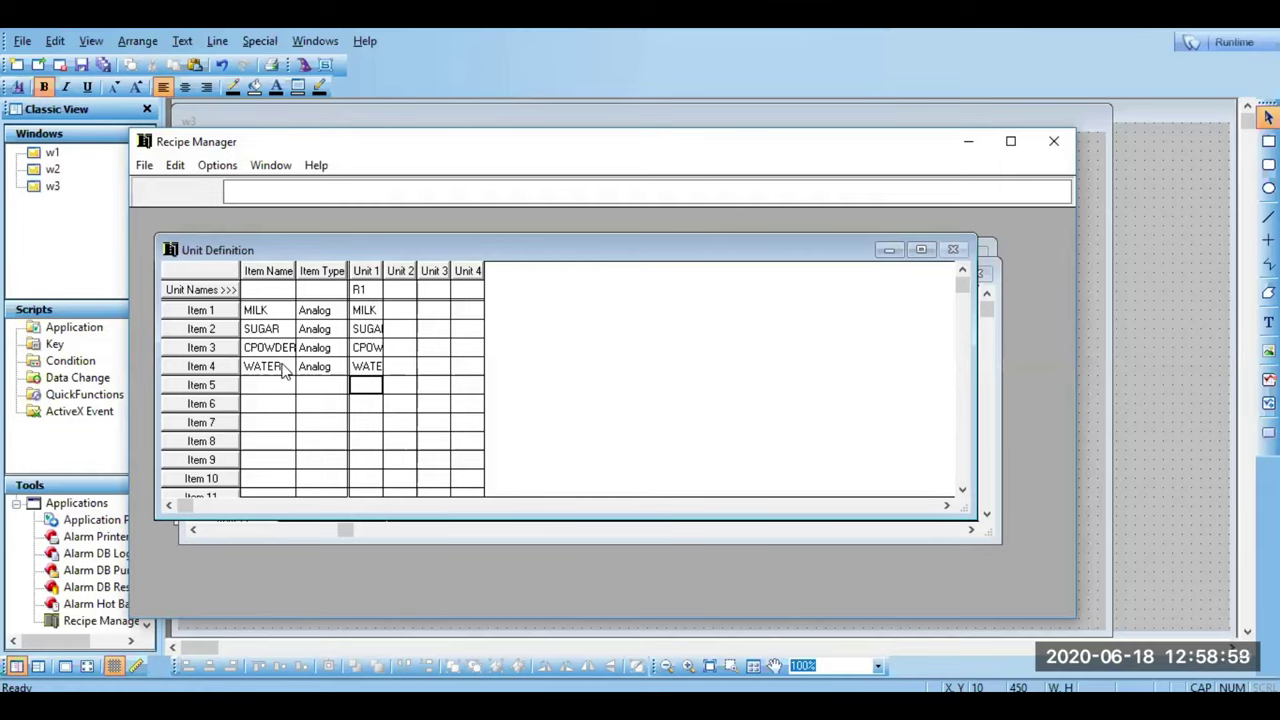
Step: Bring the Recipe Definition to the front and name Recipe 1 strong
left_click(259, 537)
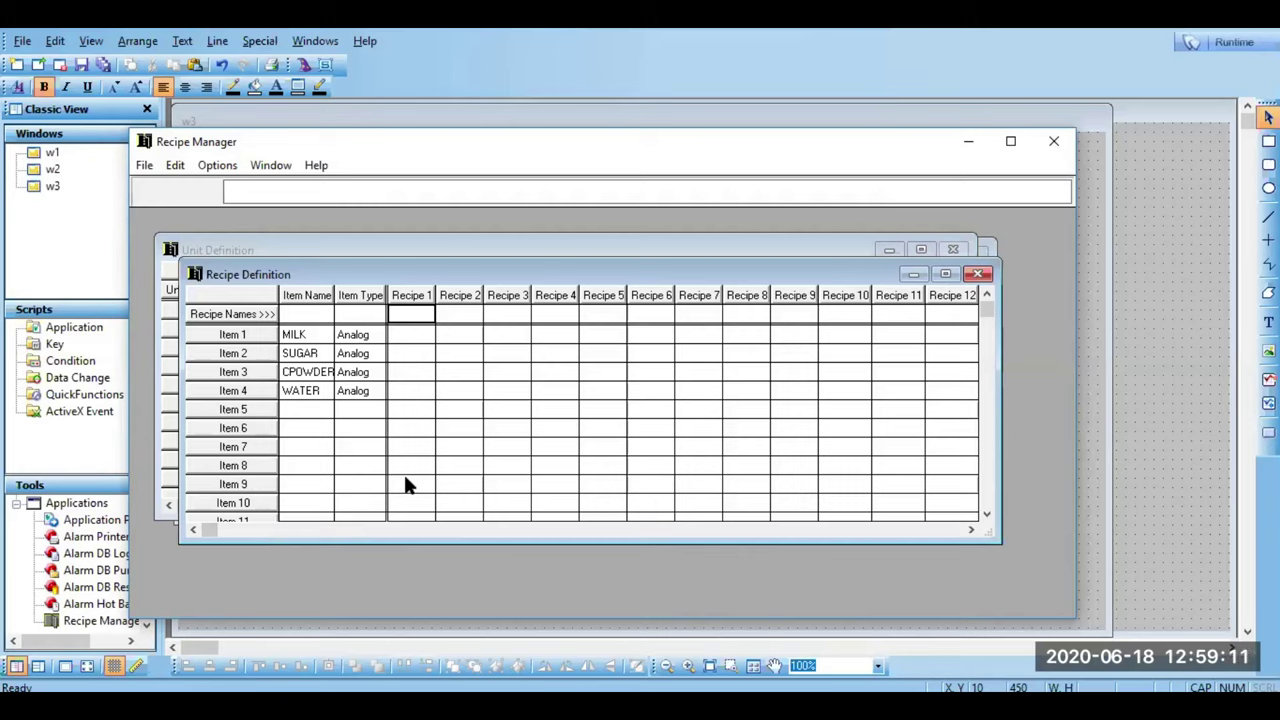
type("strong")
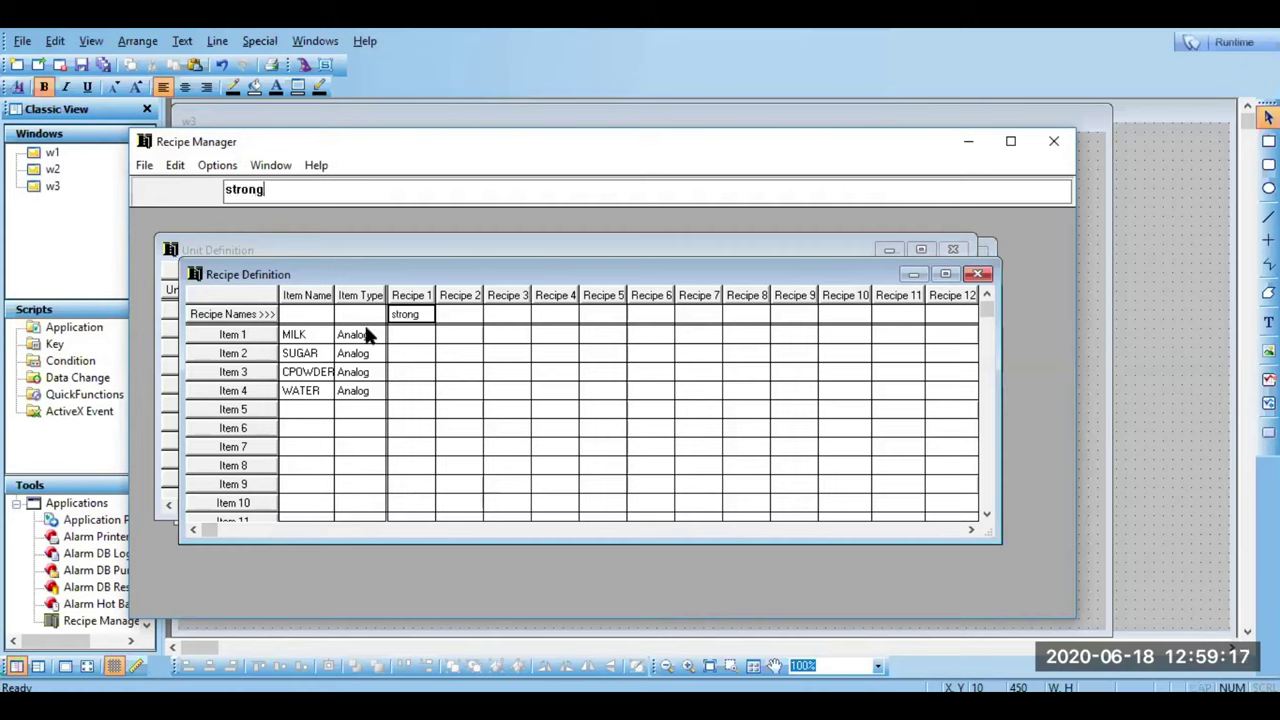
left_click(401, 338)
left_click(414, 316)
type("strong")
key("Return")
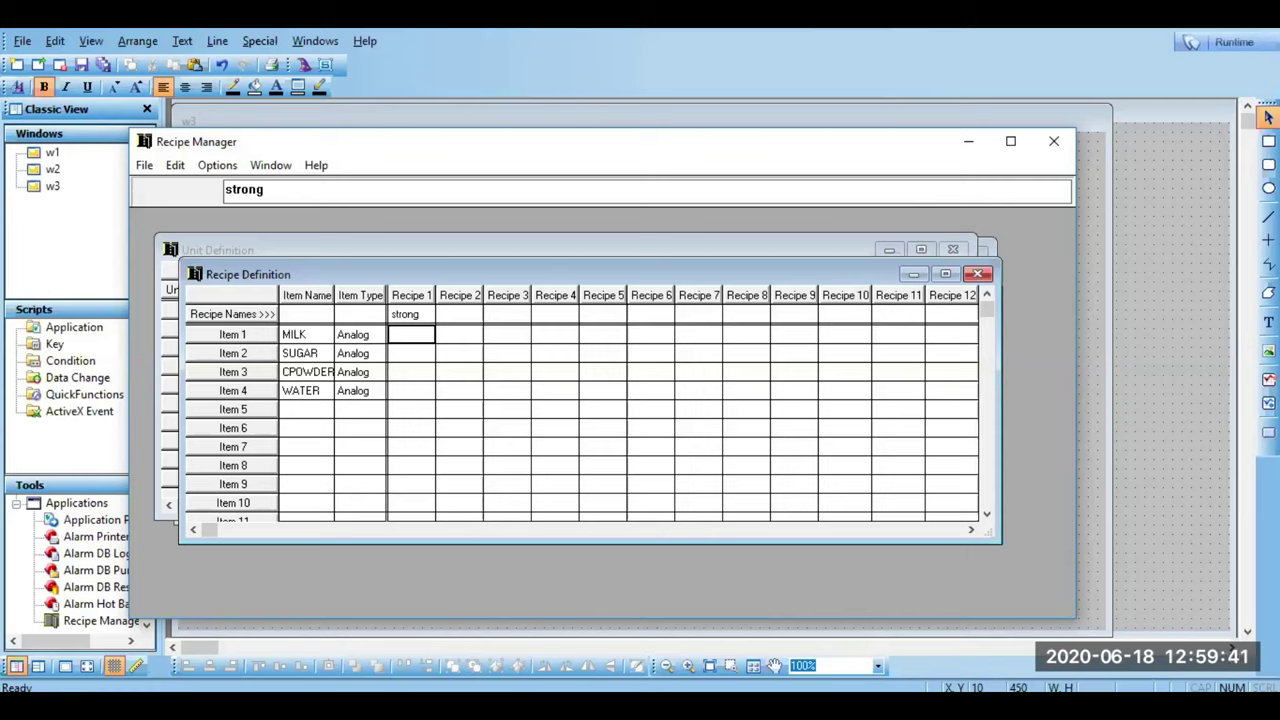
Step: Set the strong recipe's MILK amount to 40 and its SUGAR amount to 30
type("4")
key("BackSpace")
type("40")
key("Return")
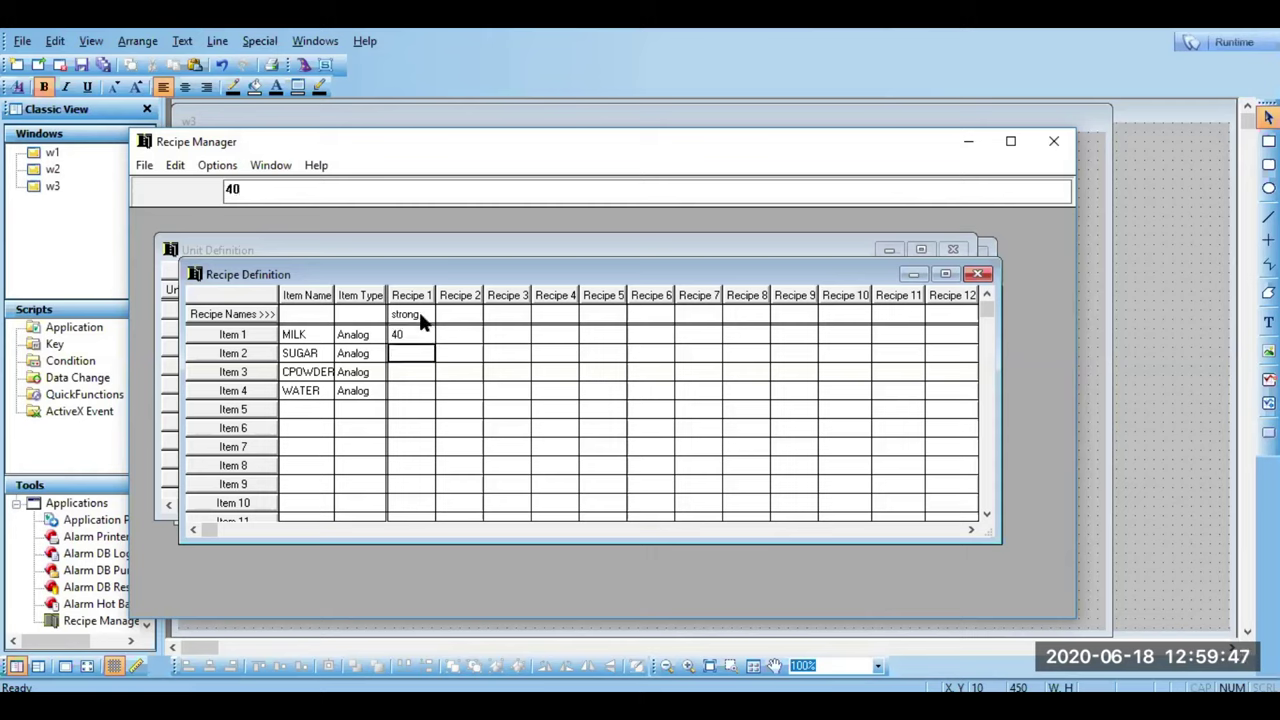
type("30")
key("Return")
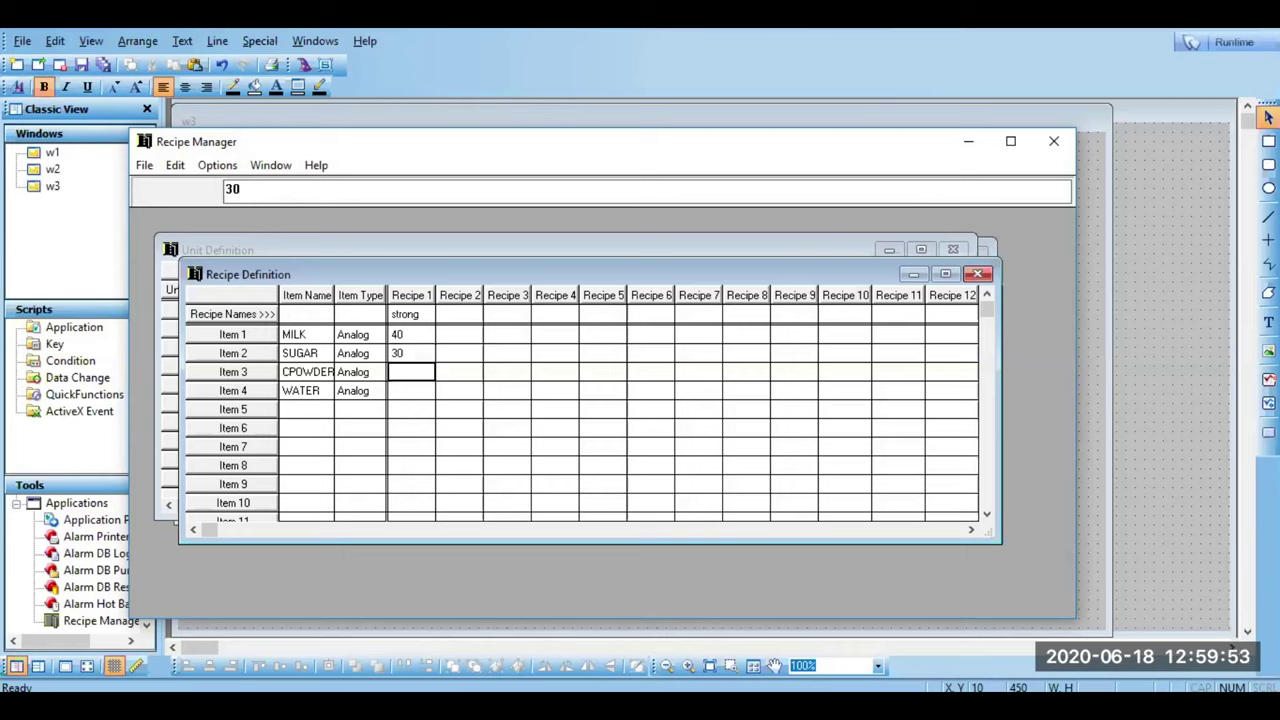
Step: Set the strong recipe's CPOWDER amount to 40 and its WATER amount to 10
type("40")
key("Return")
type("10")
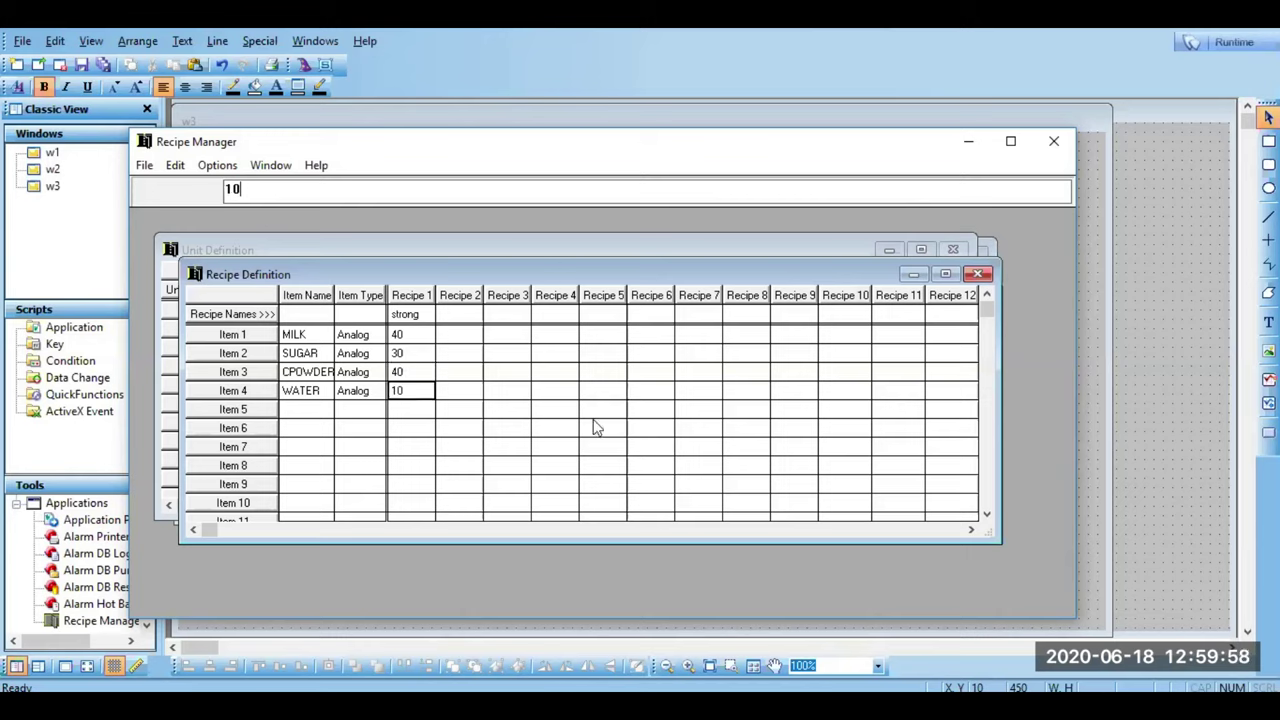
key("Return")
Step: Name Recipe 2 medium and set both its MILK and SUGAR amounts to 30
left_click(463, 318)
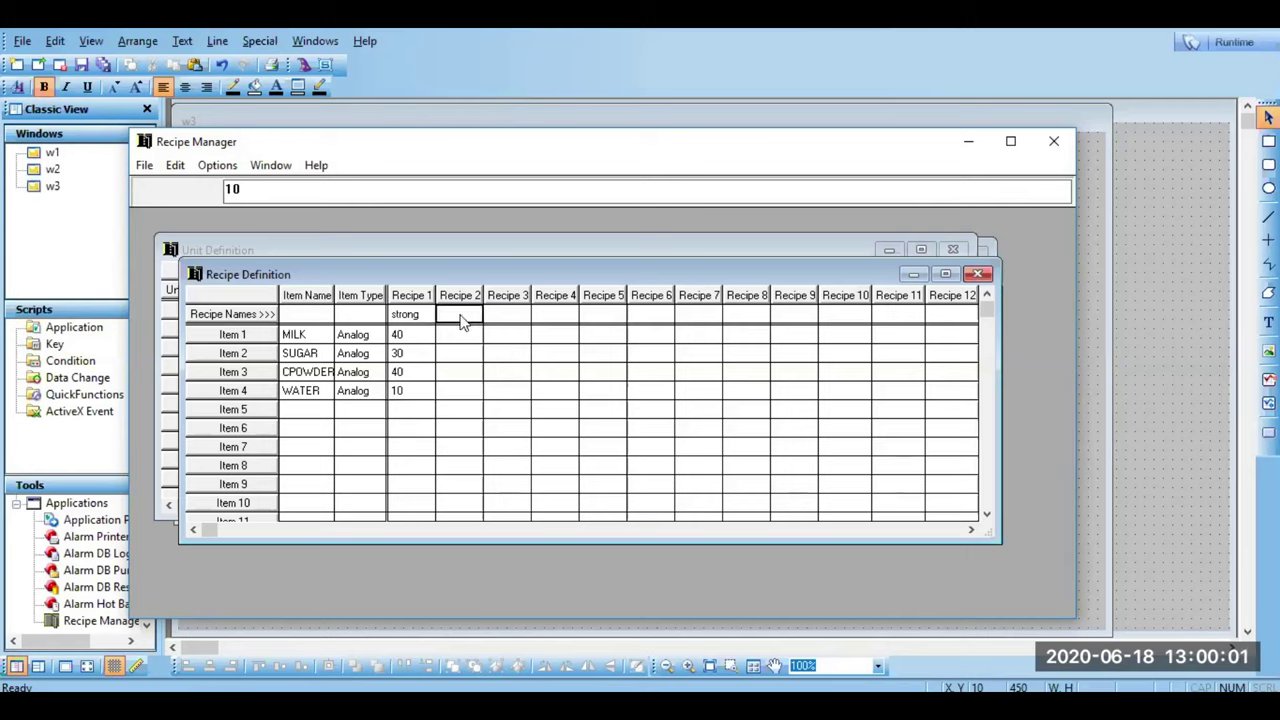
type("medium")
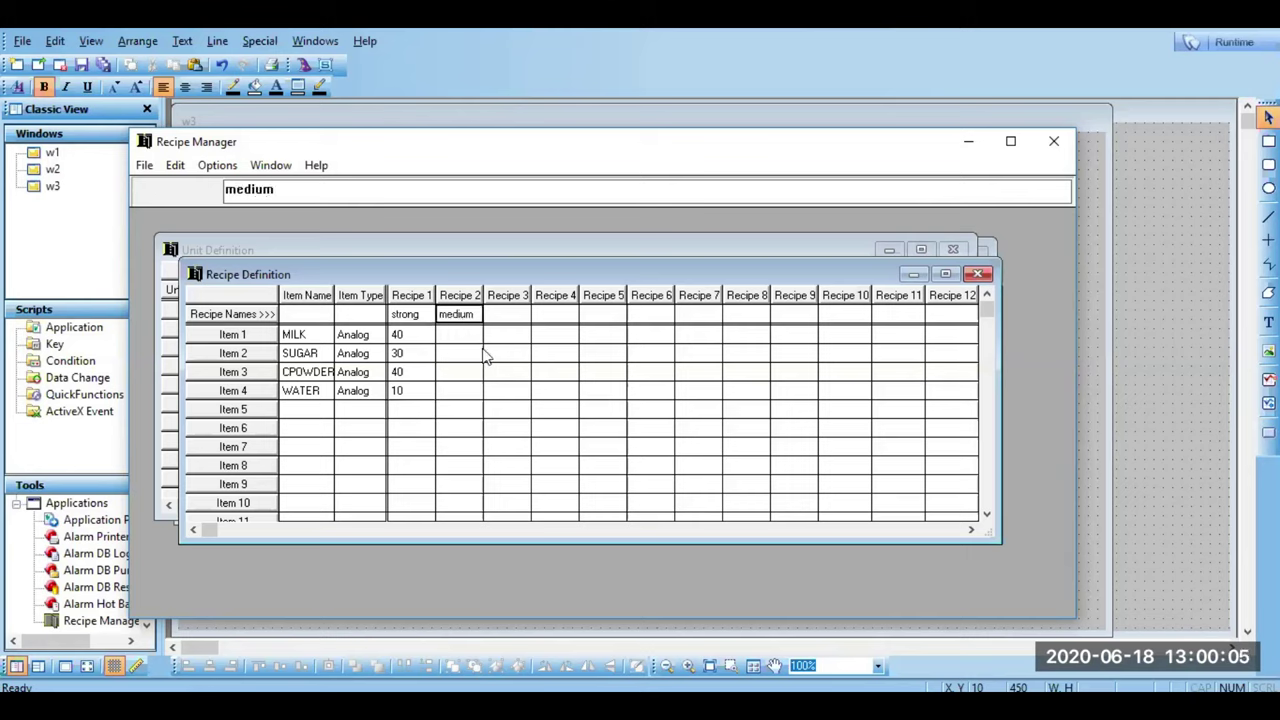
key("Return")
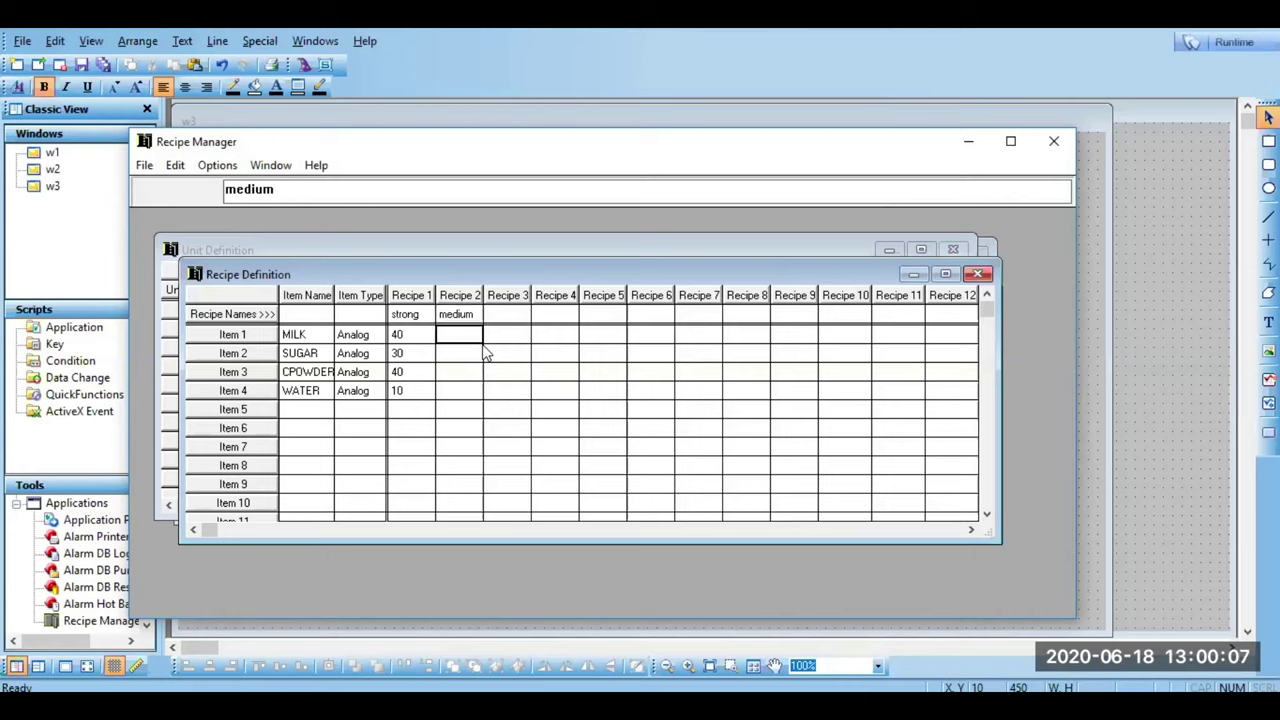
type("30")
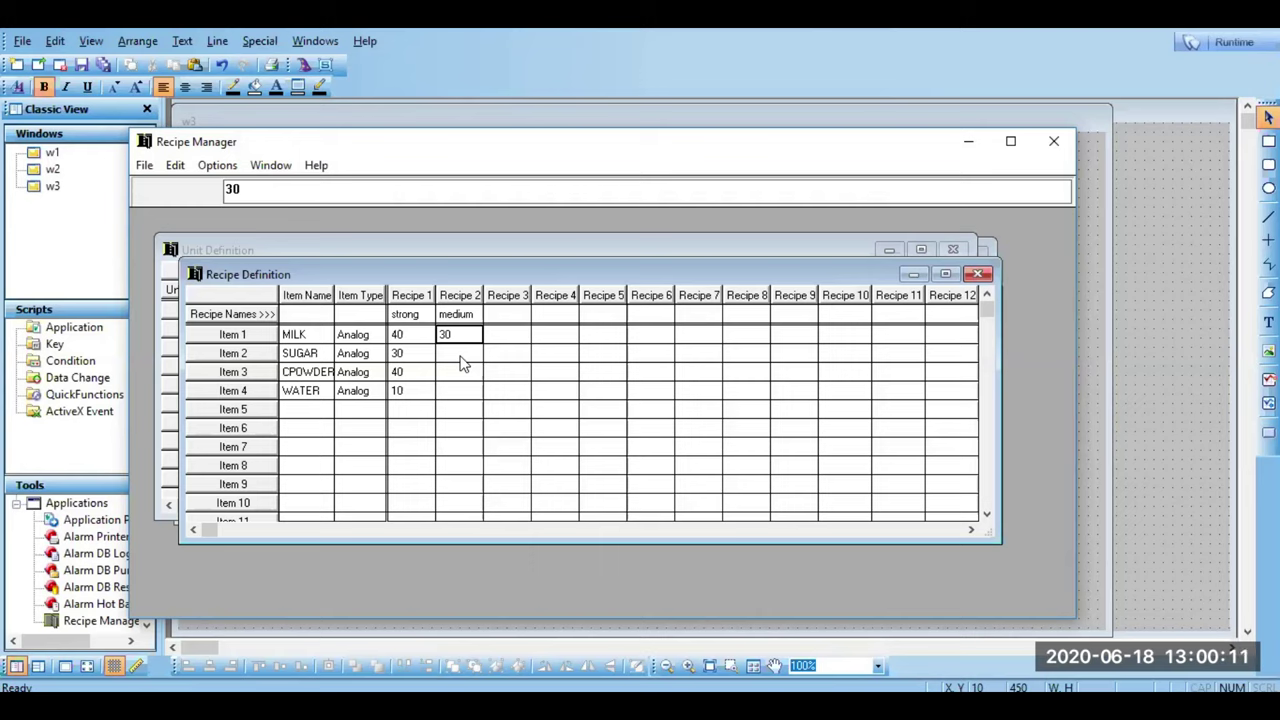
left_click(463, 355)
type("30")
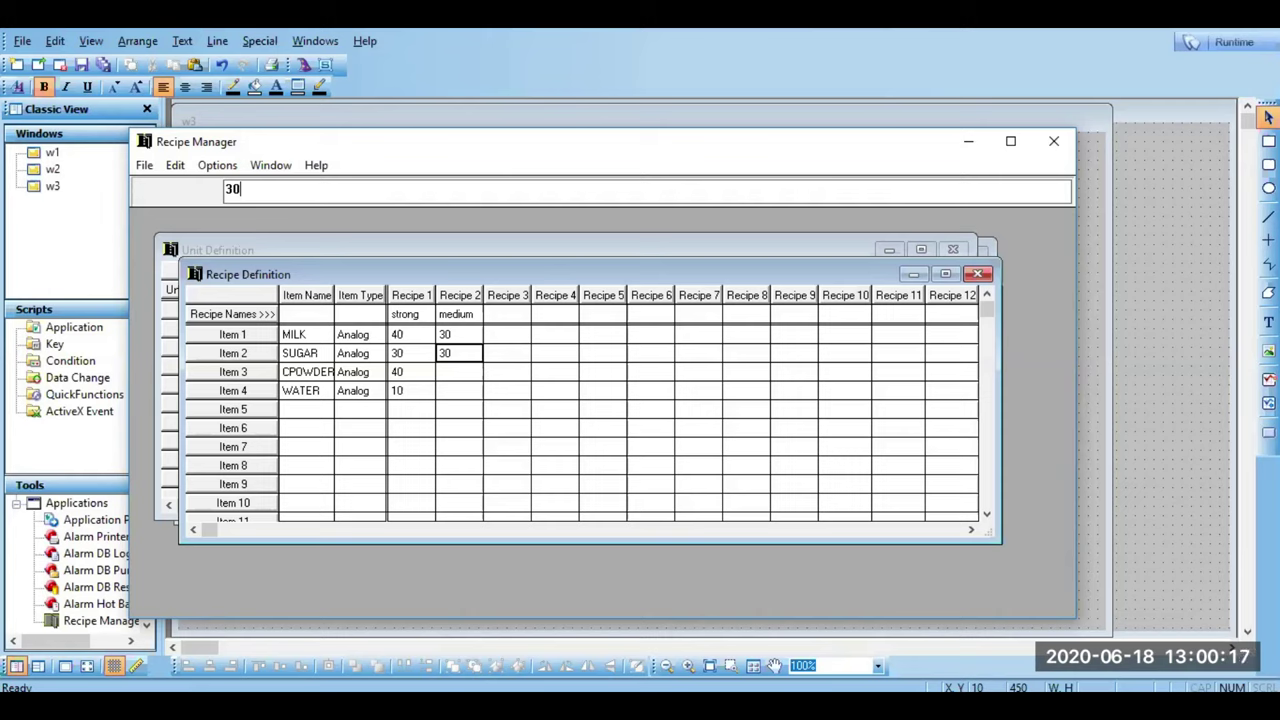
Step: Set the medium recipe's CPOWDER amount to 30 and its WATER amount to 20
left_click(458, 372)
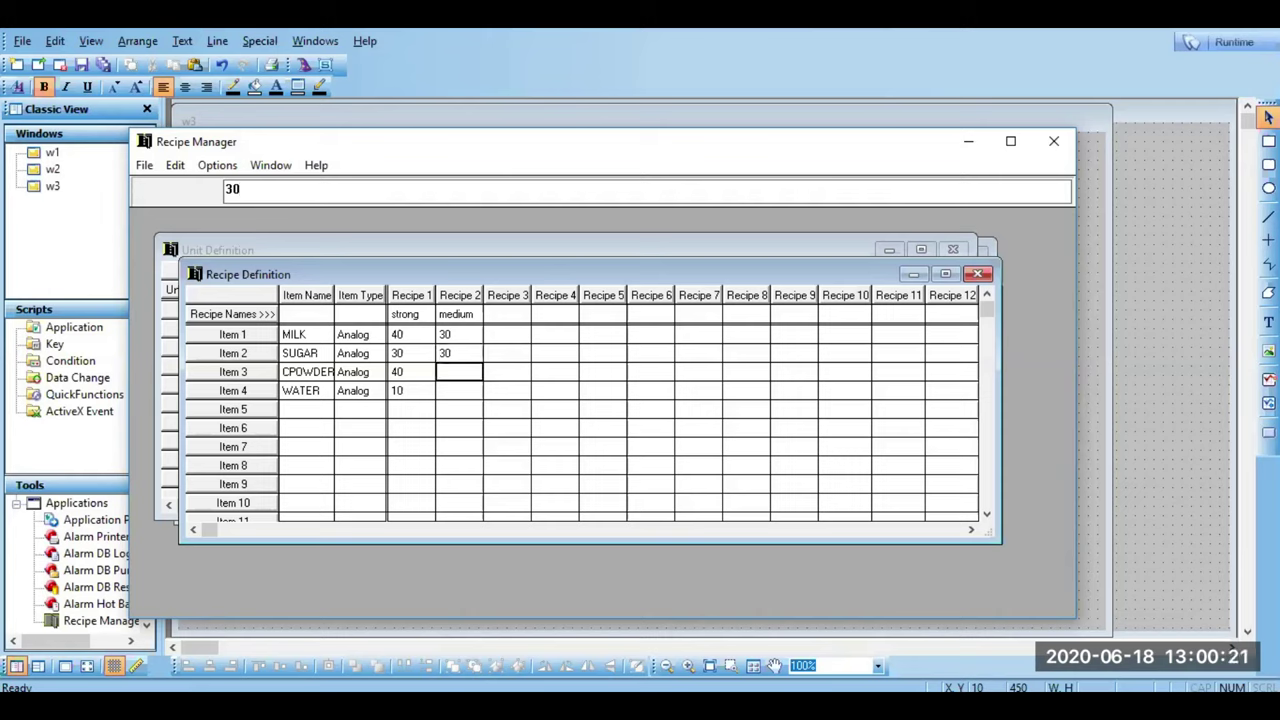
type("30")
key("Return")
type("20")
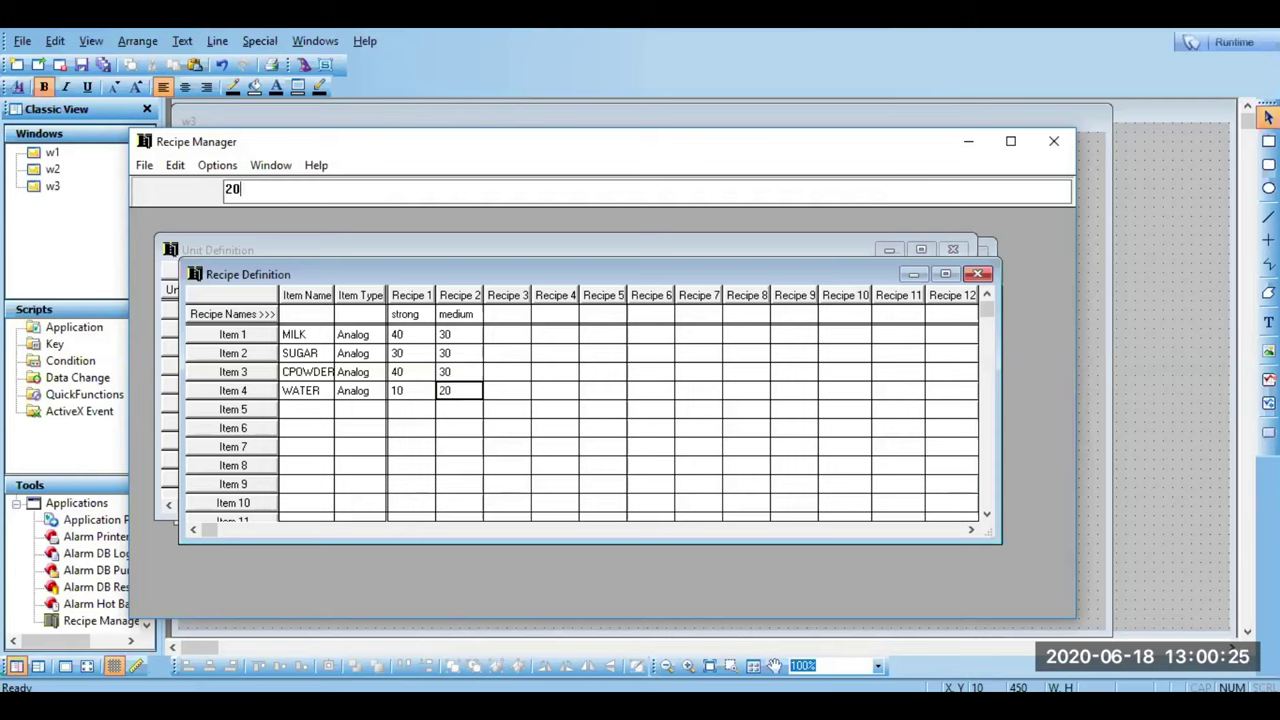
key("Return")
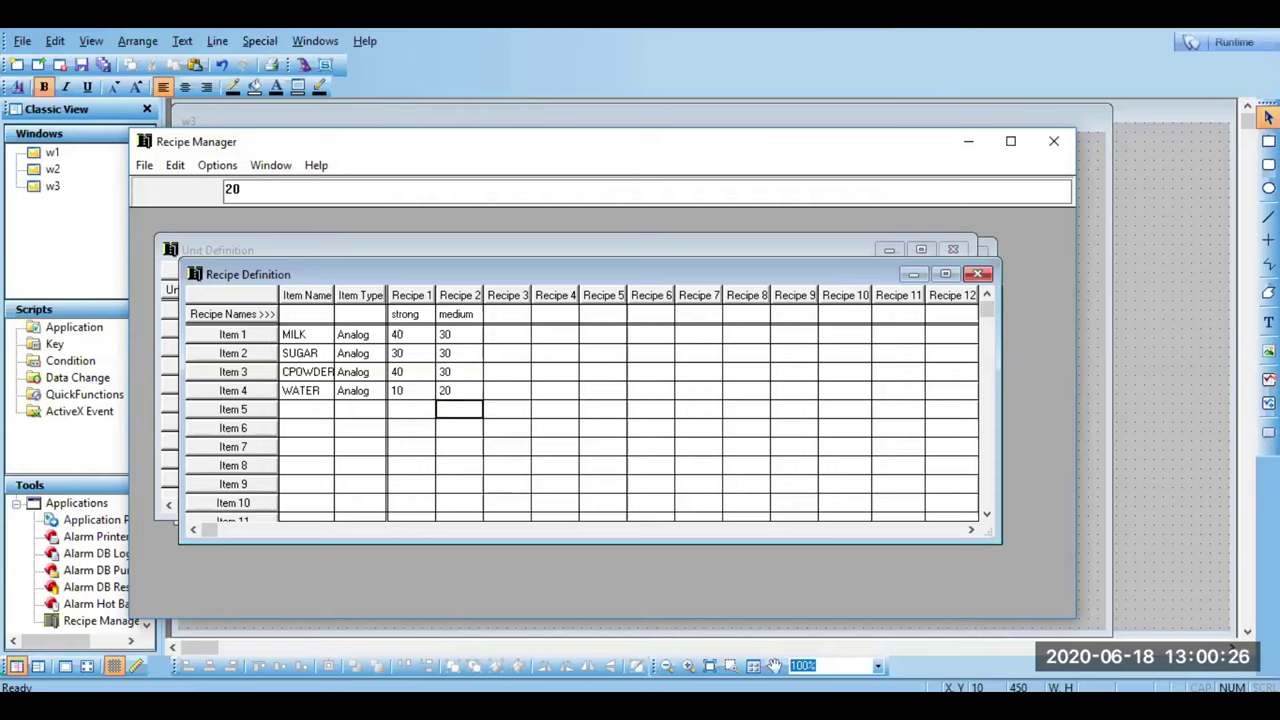
Step: Name Recipe 3 lite and set both its MILK and SUGAR amounts to 20
left_click(515, 318)
type("li")
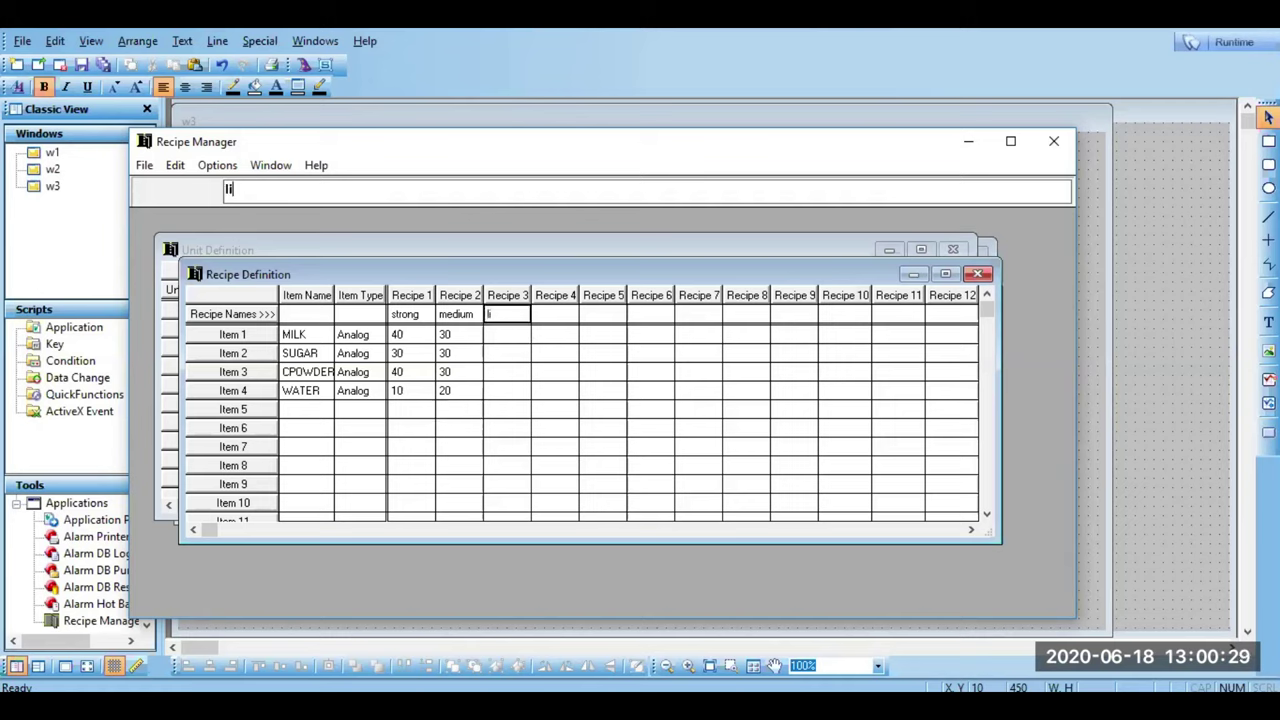
type("te")
left_click(507, 334)
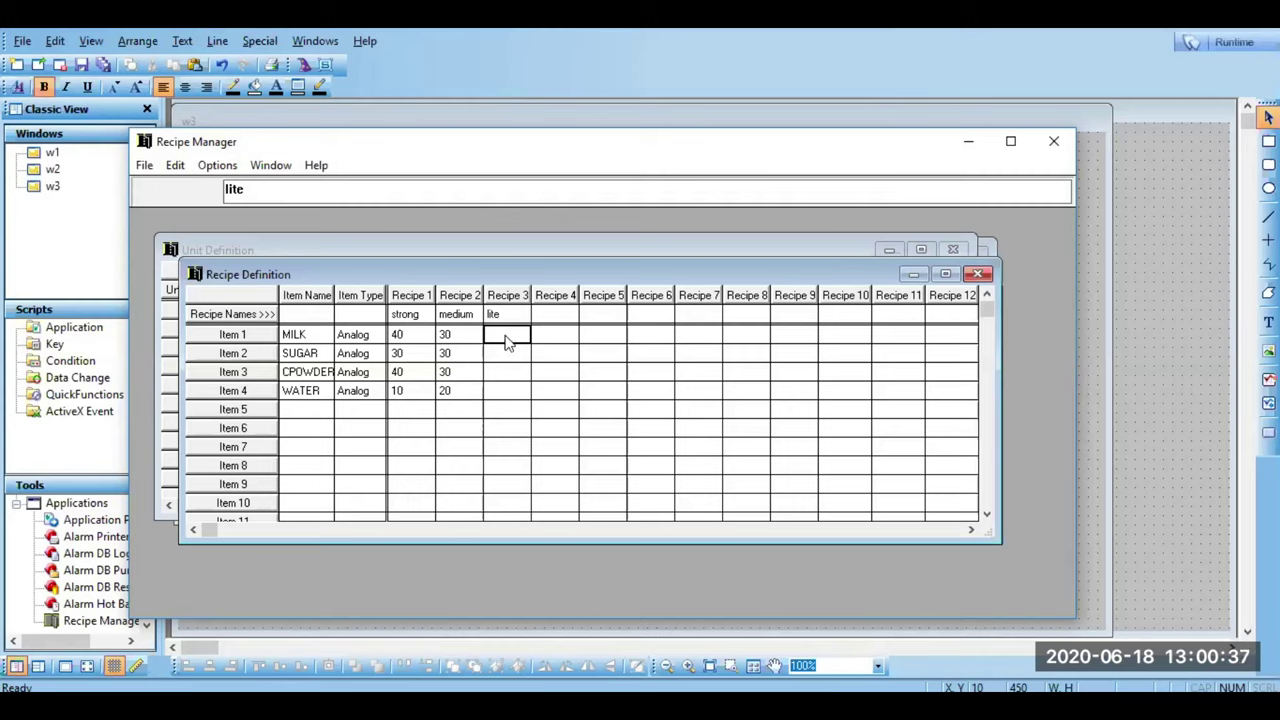
type("20")
key("Return")
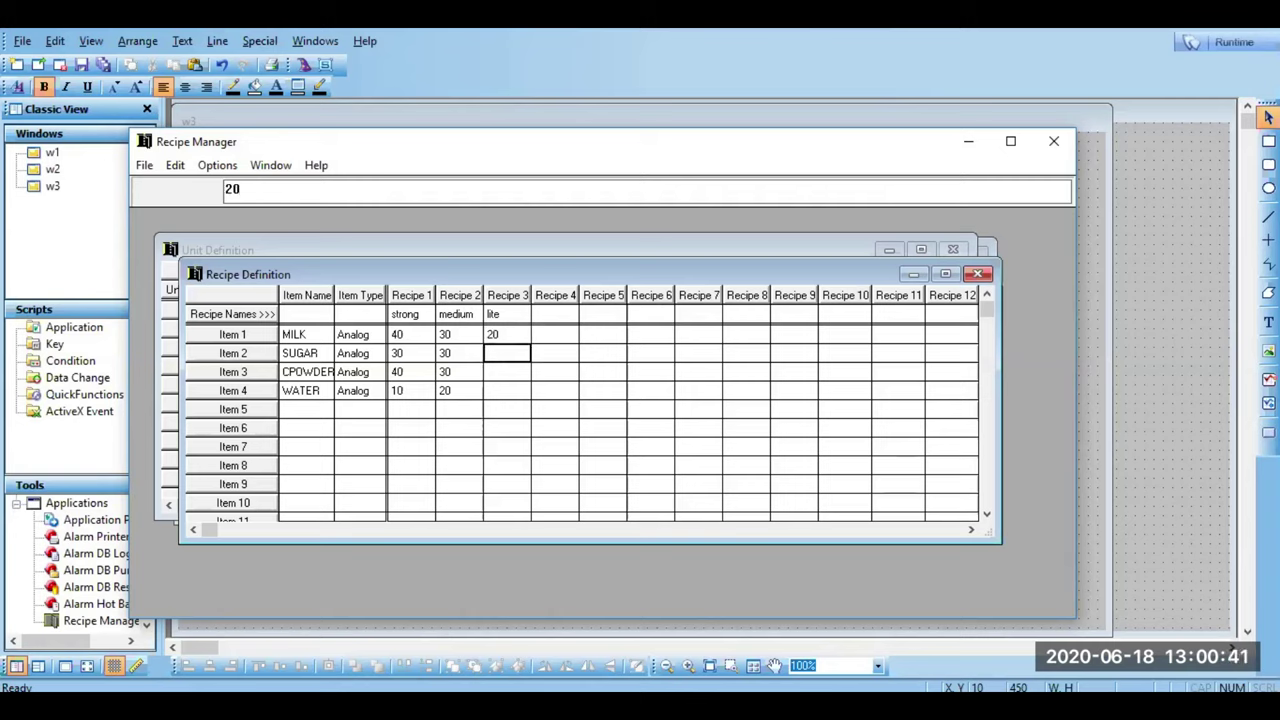
type("20")
key("Return")
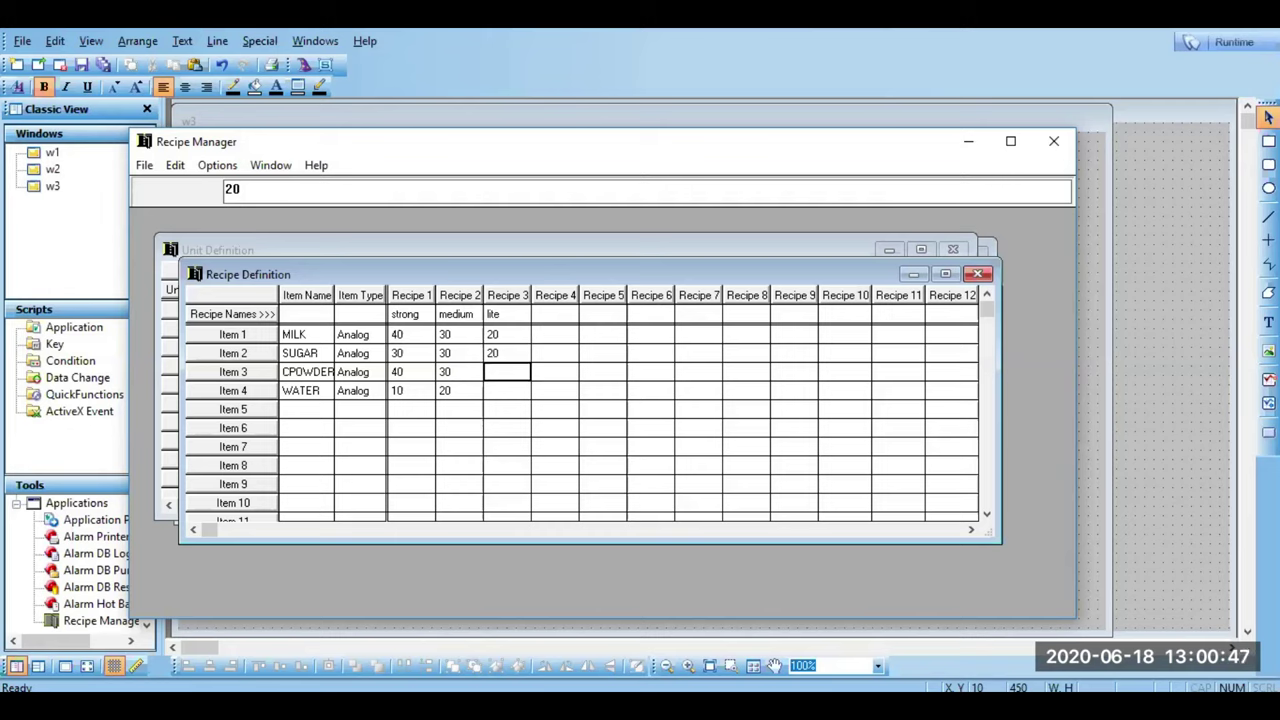
Step: Set the lite recipe's CPOWDER amount to 20 and its WATER amount to 30
type("20")
key("Return")
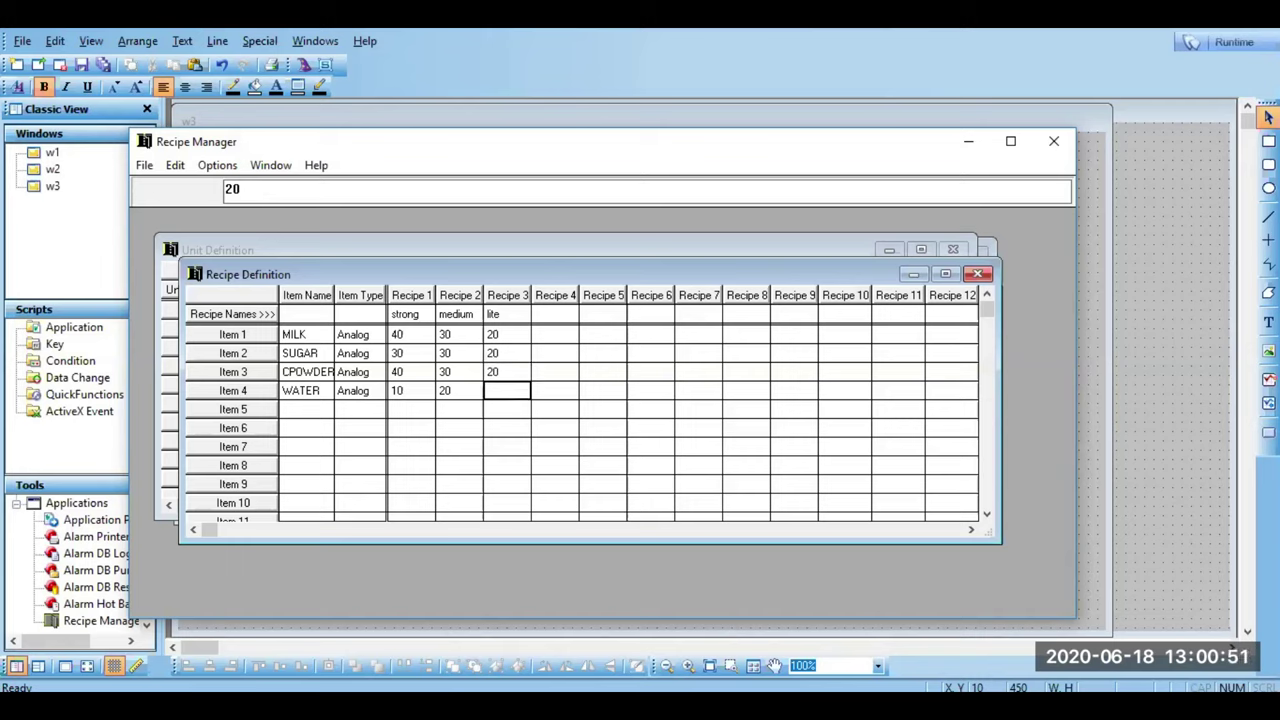
type("30")
key("Return")
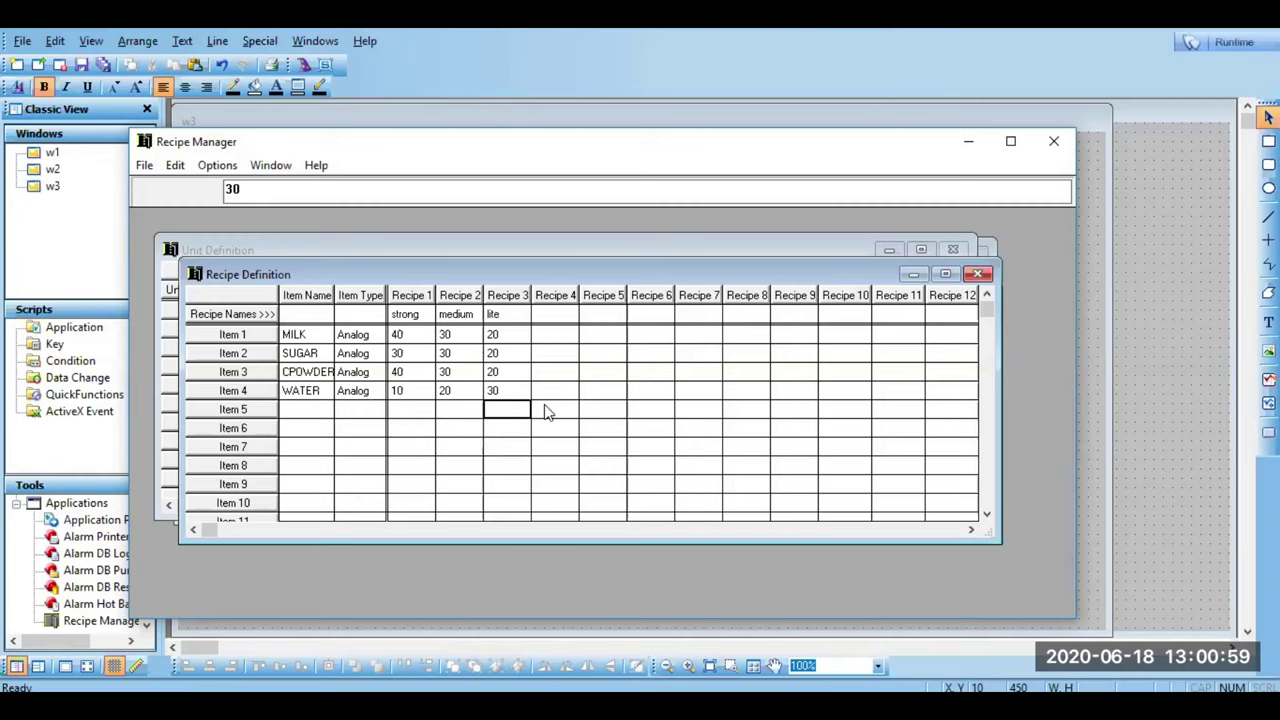
left_click(495, 391)
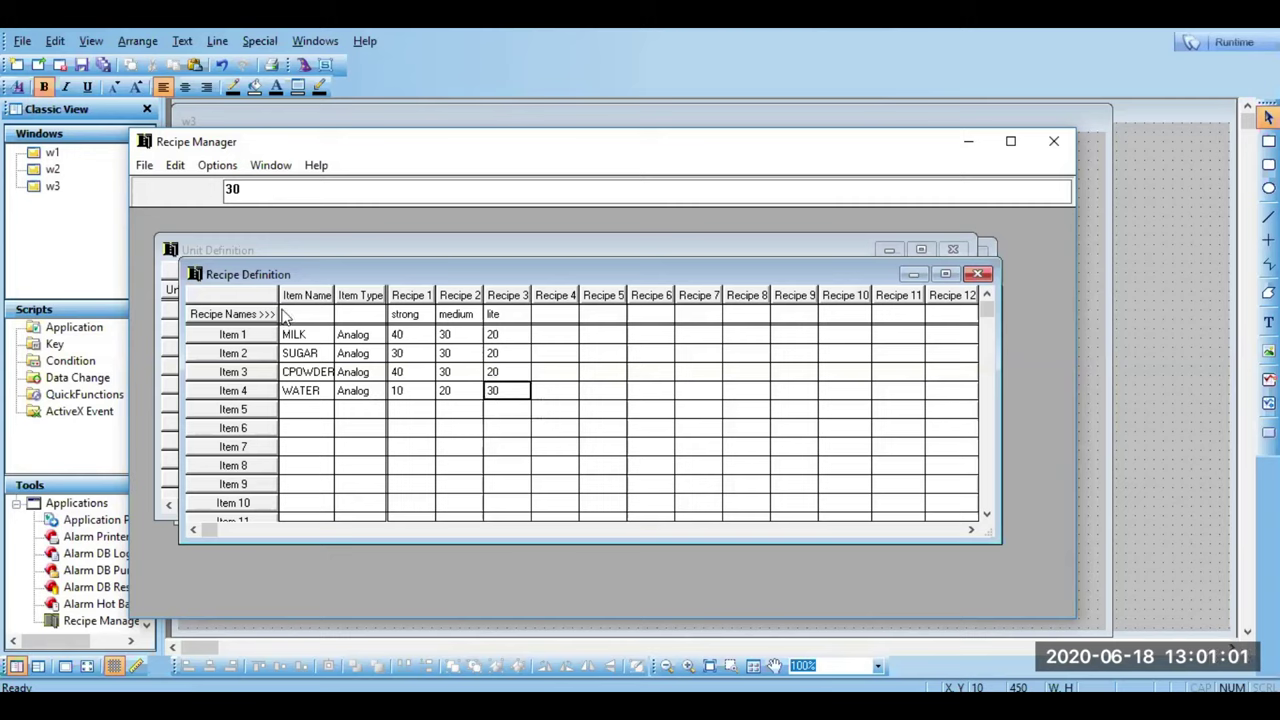
Step: Save the recipe template as cofee in CSV format in the INTOUCH-RECIPE folder on drive D
left_click(145, 170)
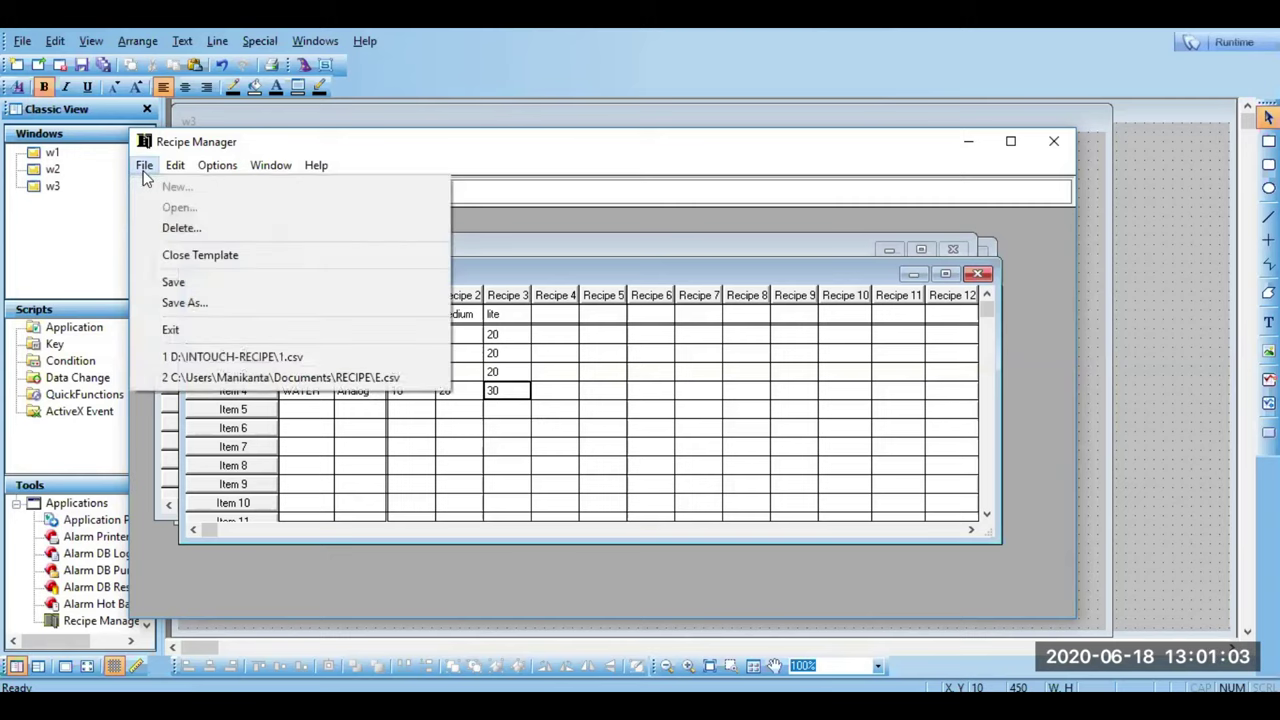
left_click(188, 284)
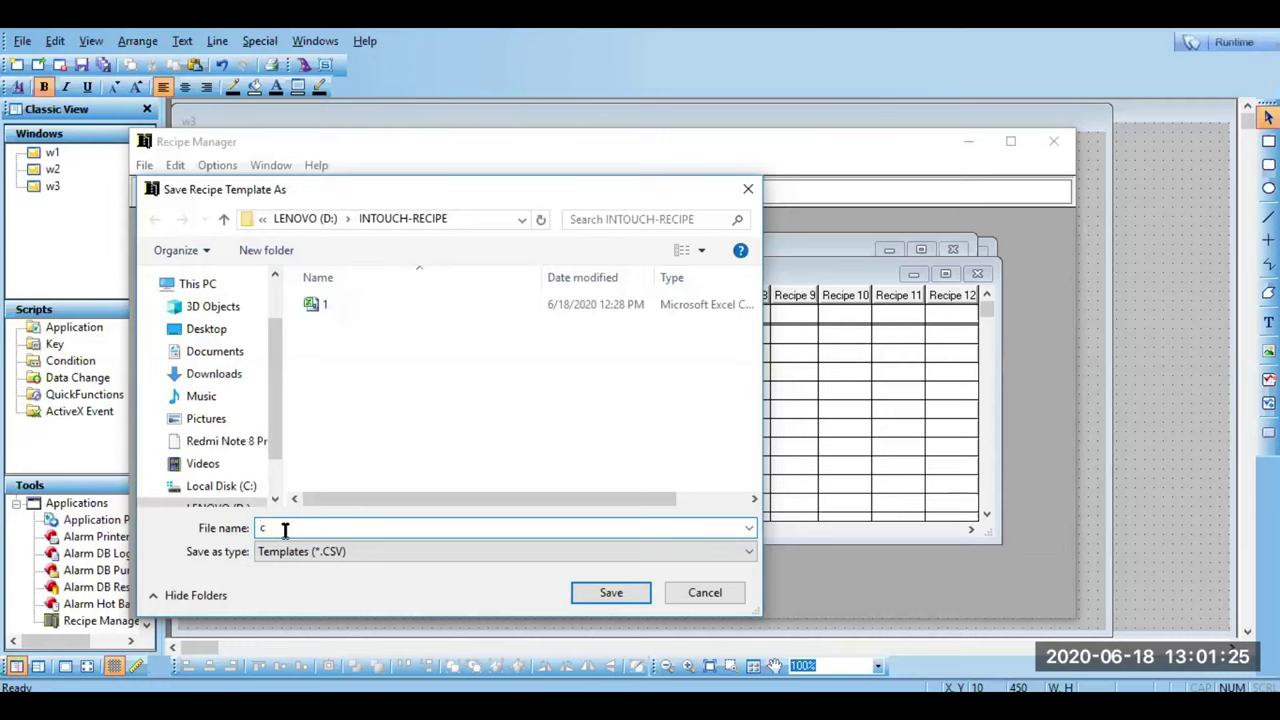
type("cofee")
left_click(590, 594)
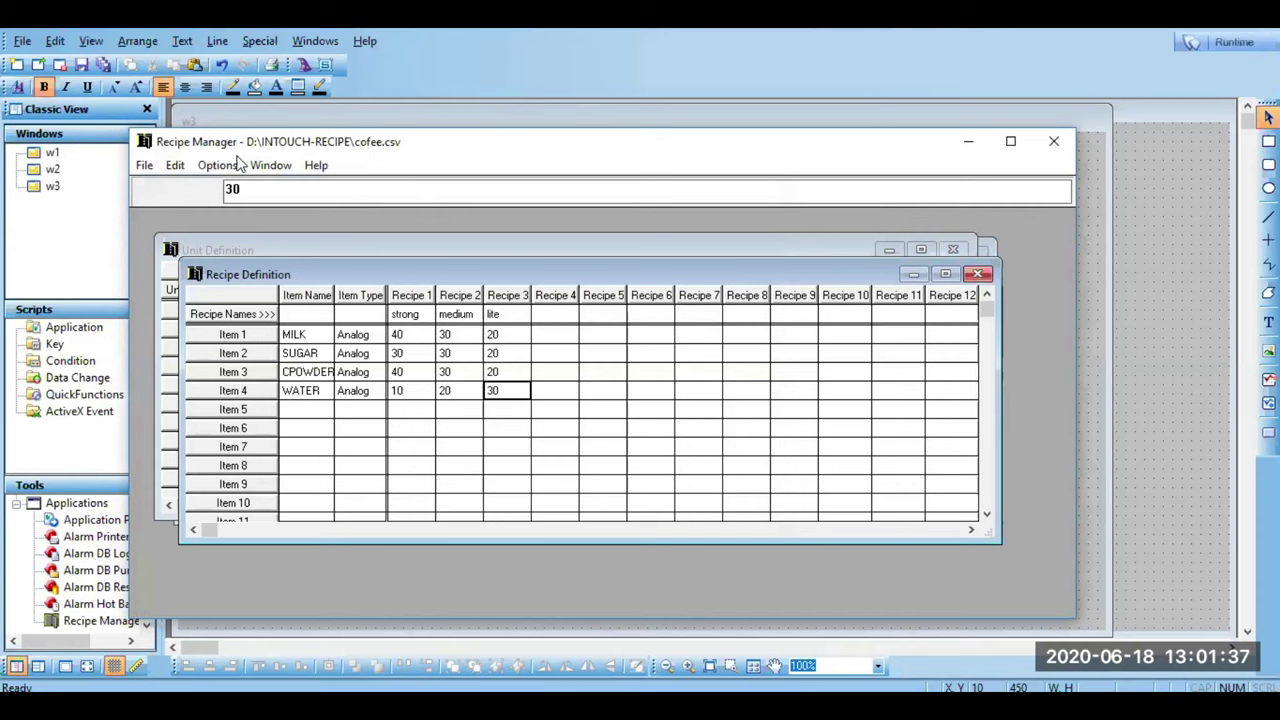
Step: Maximize Recipe Manager and tile the Recipe, Unit and Template Definition windows side by side
double_click(283, 145)
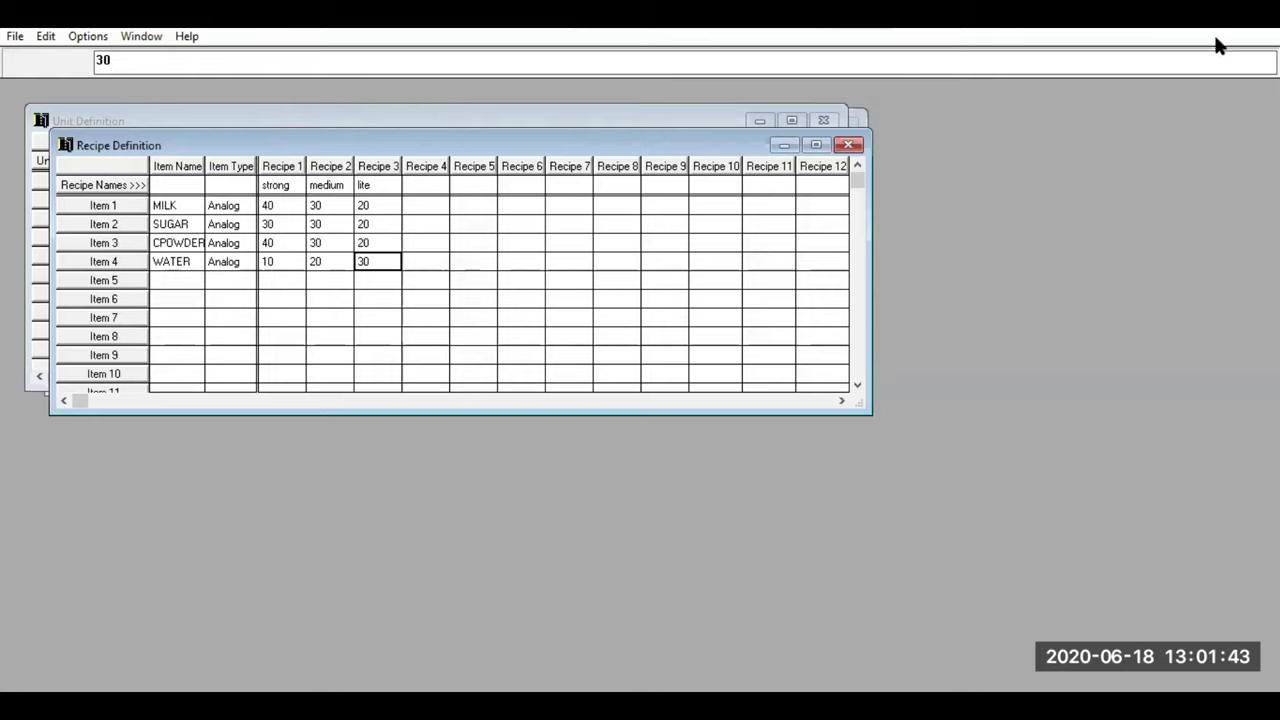
left_click(14, 37)
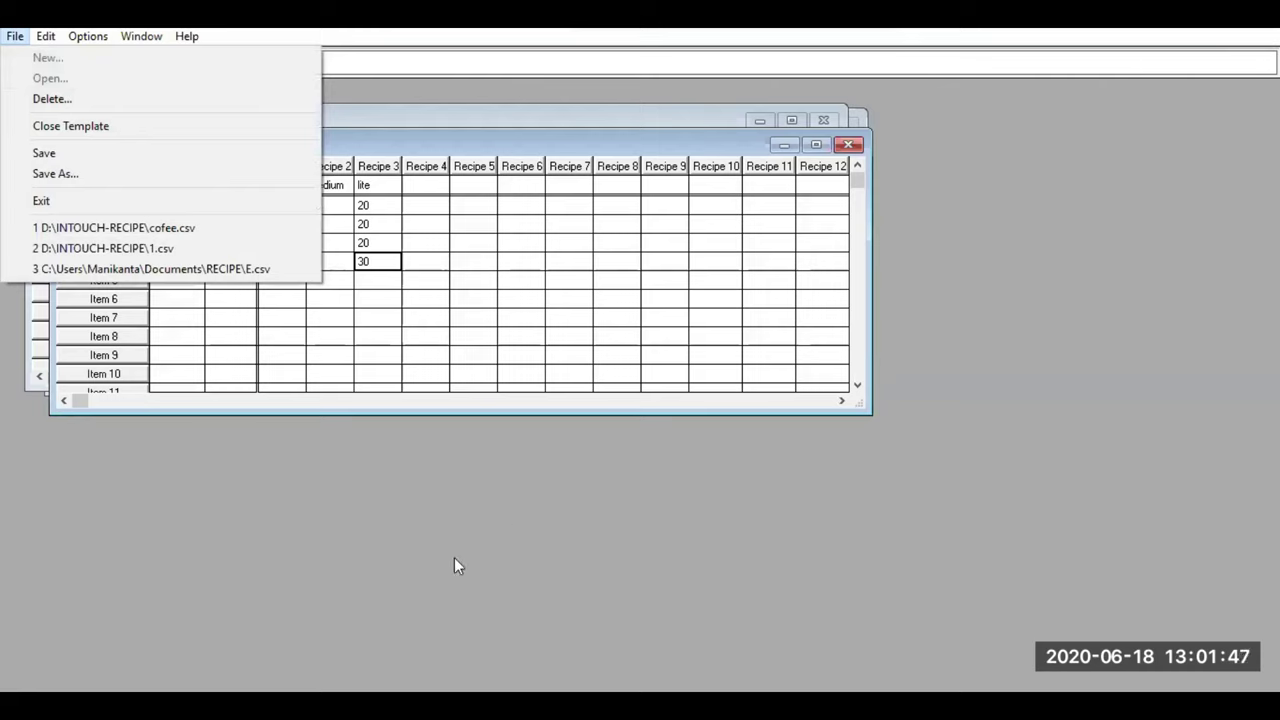
left_click(514, 528)
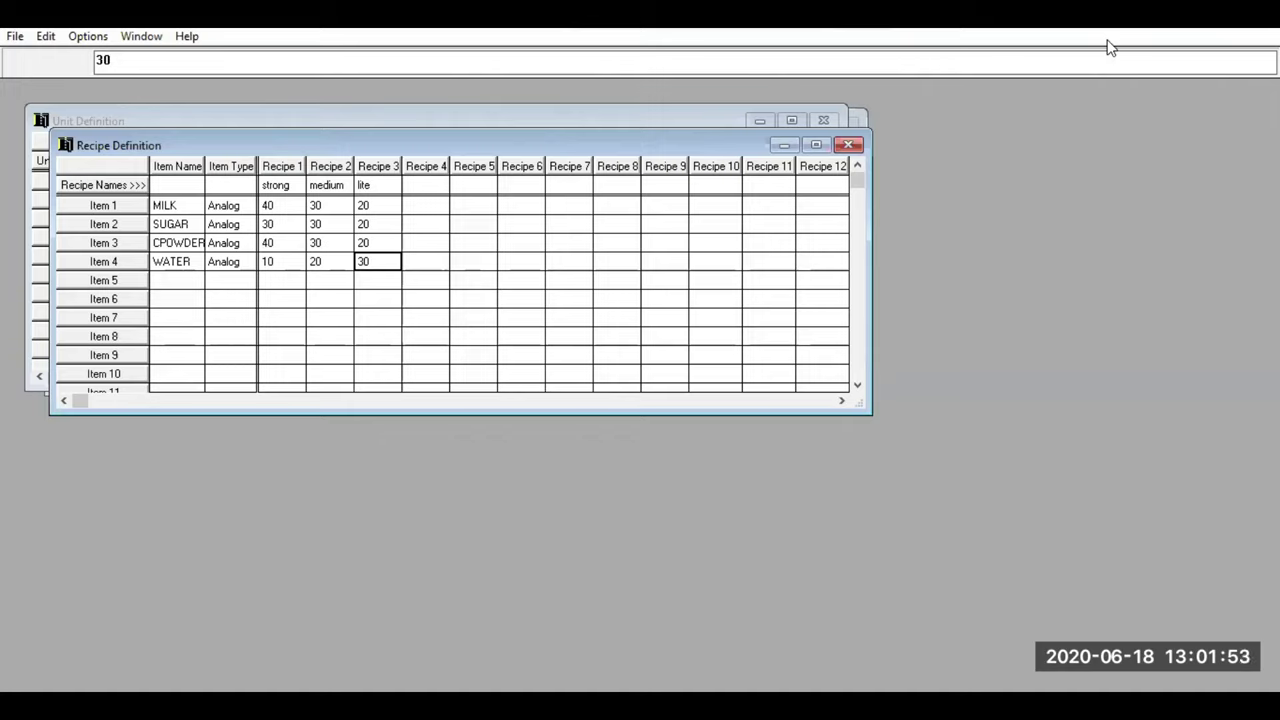
left_click(44, 36)
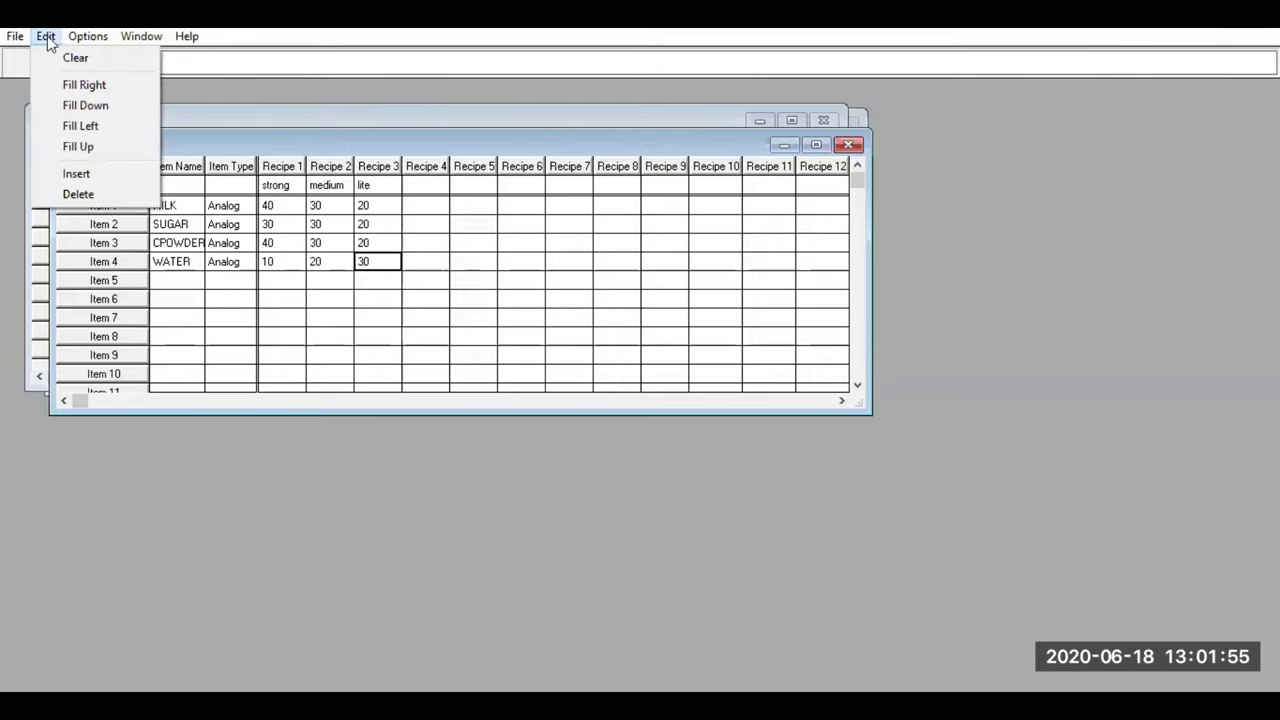
mouse_move(150, 37)
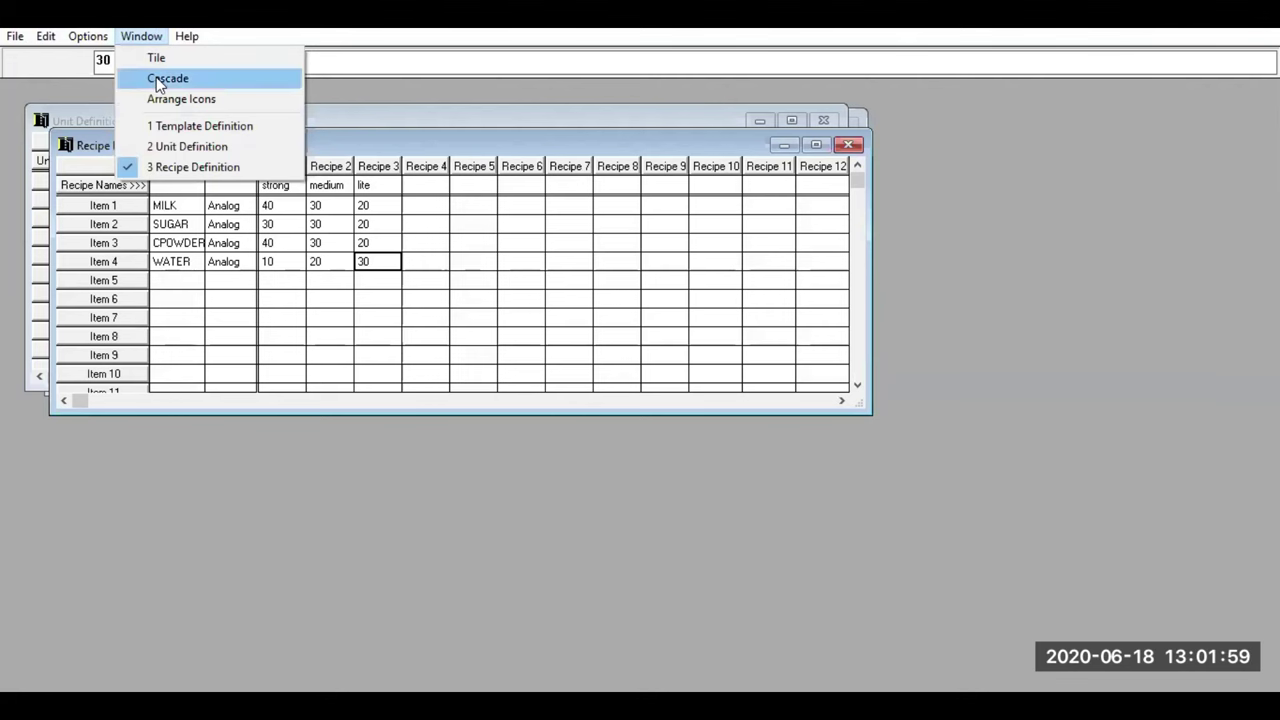
left_click(165, 59)
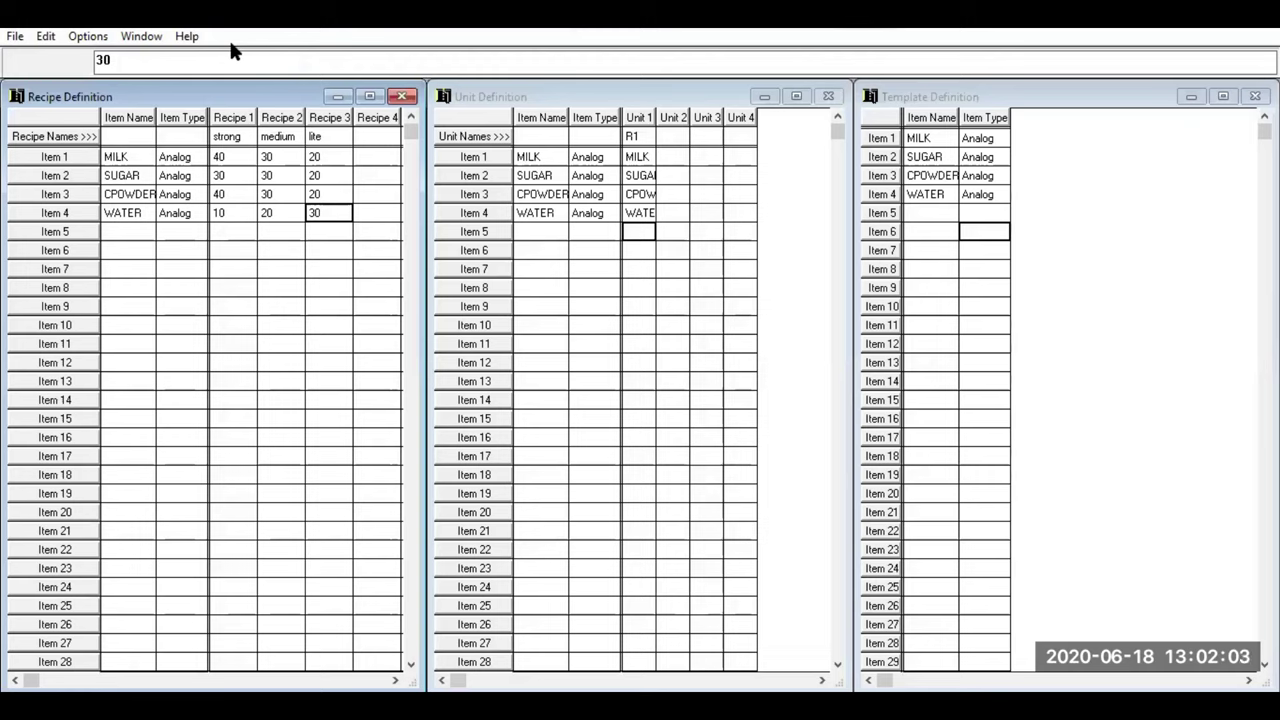
left_click(141, 36)
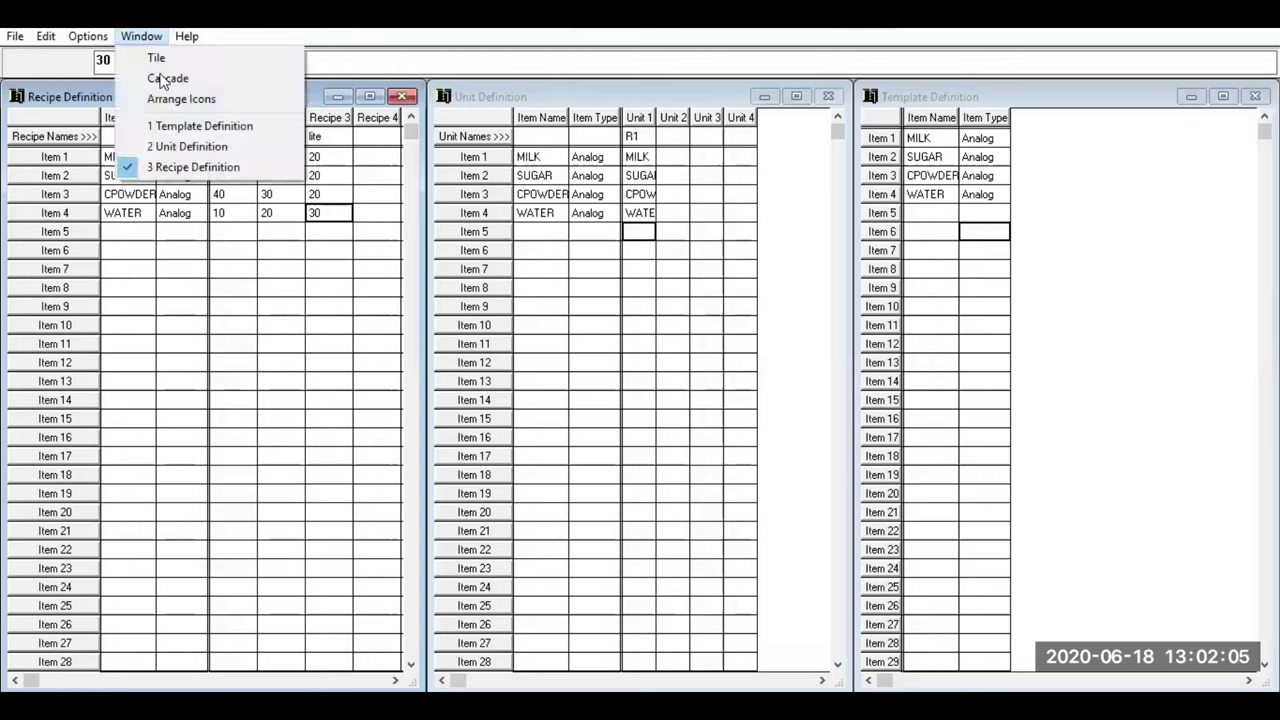
left_click(214, 98)
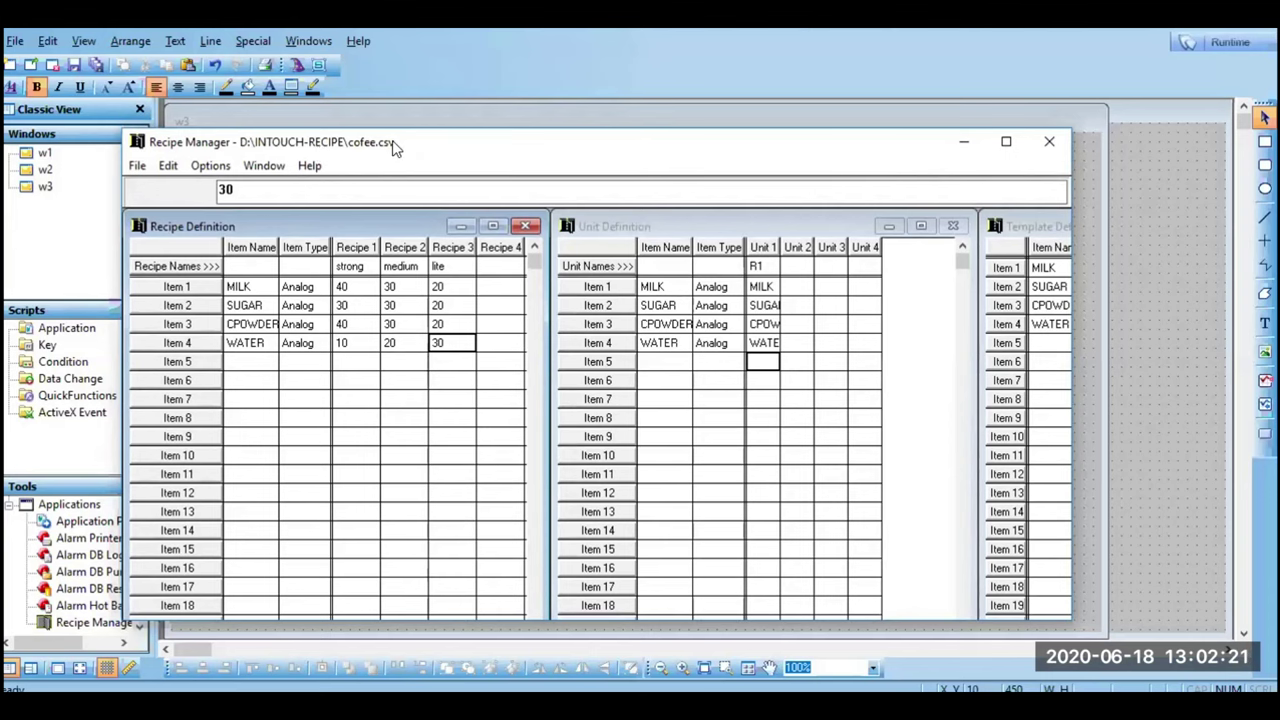
left_click_drag(393, 147, 379, 143)
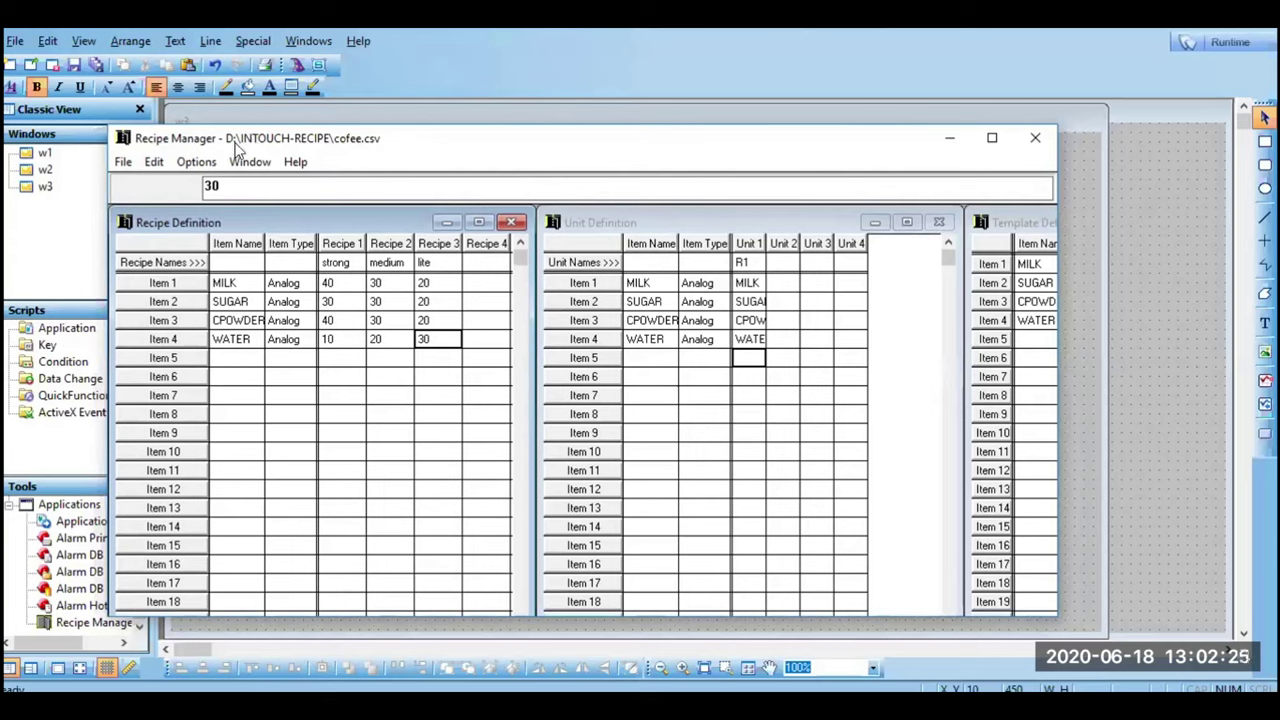
double_click(316, 148)
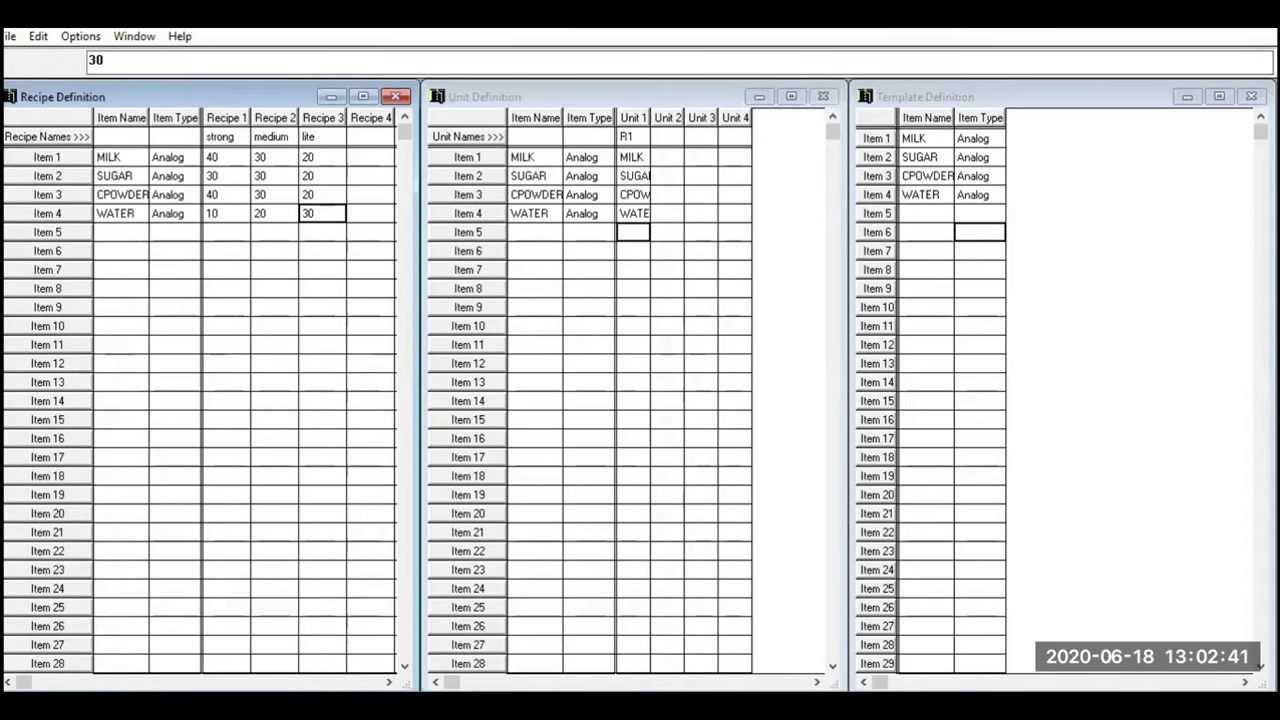
double_click(920, 14)
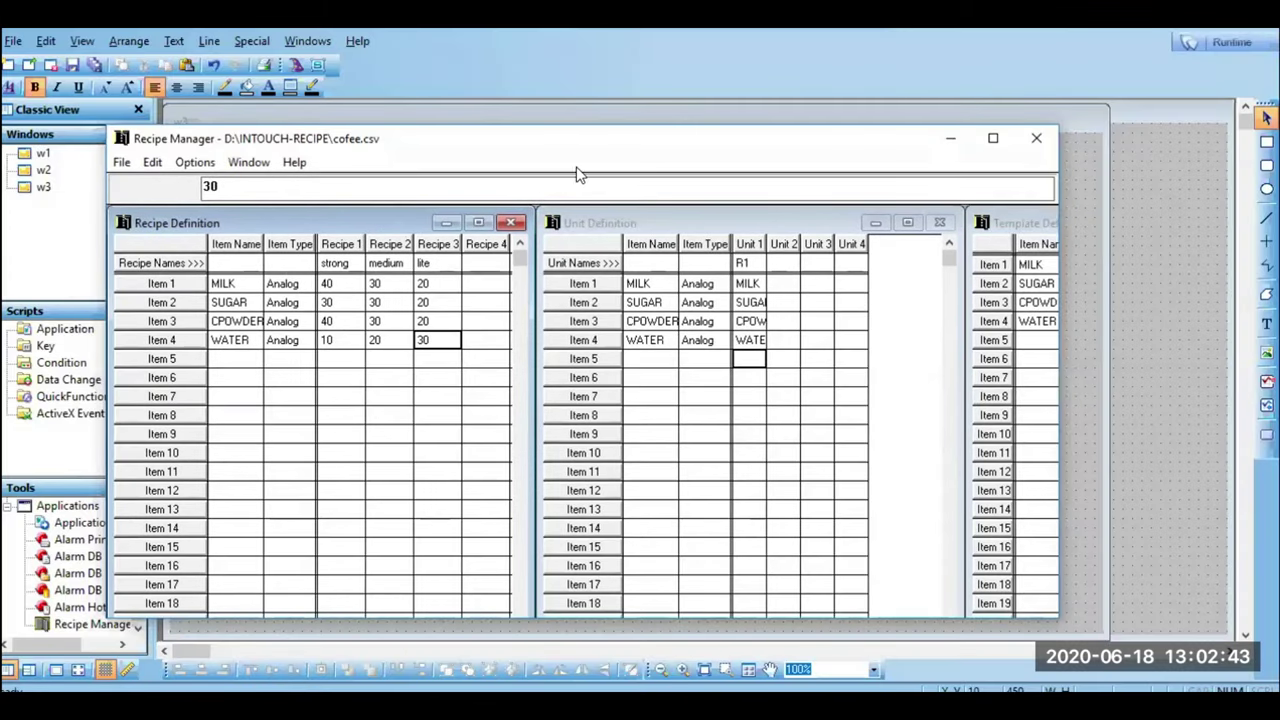
Step: Save the cofee.csv recipe template and minimize Recipe Manager
left_click(118, 160)
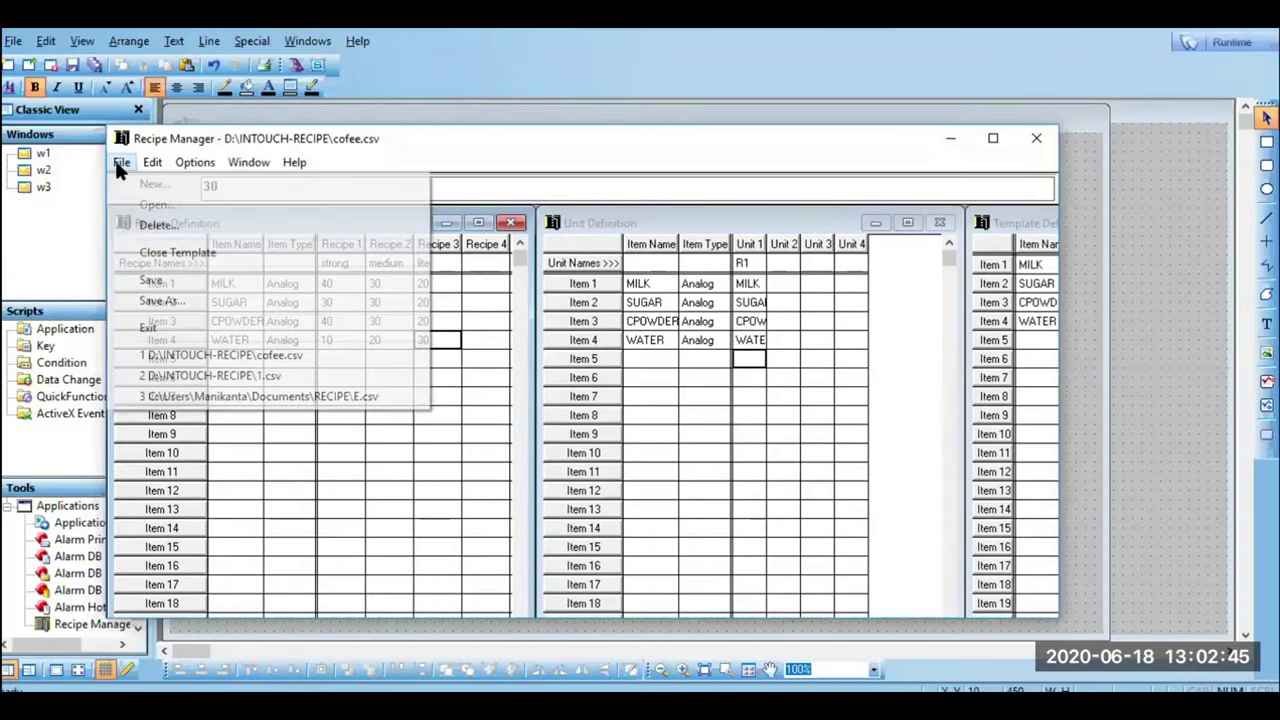
left_click(150, 280)
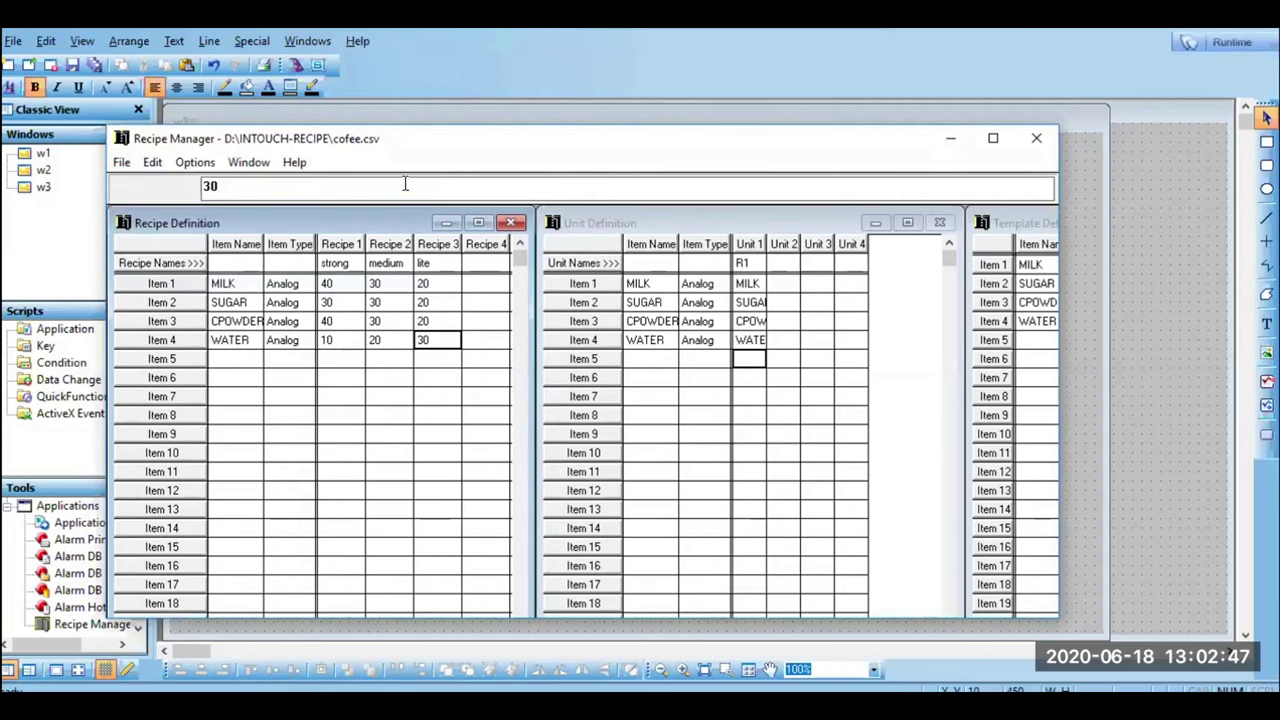
left_click(945, 142)
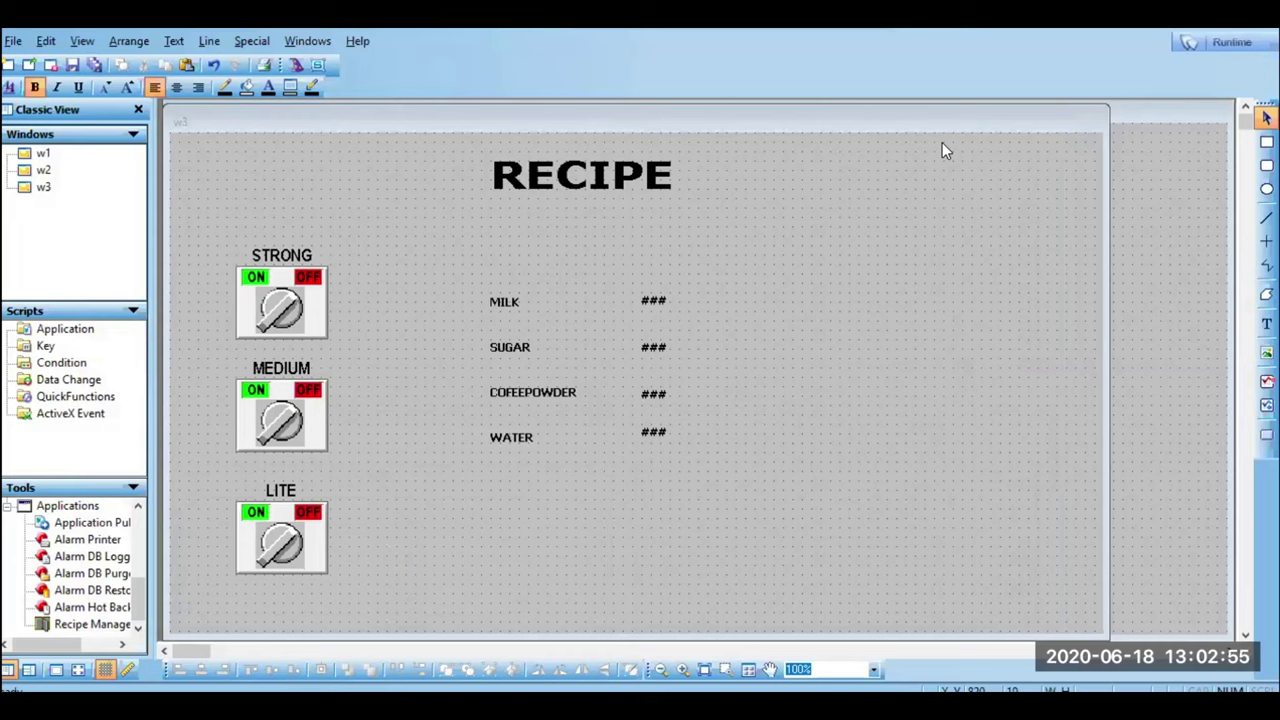
Step: Open the window script for w3 and set its condition type to On Show
right_click(821, 331)
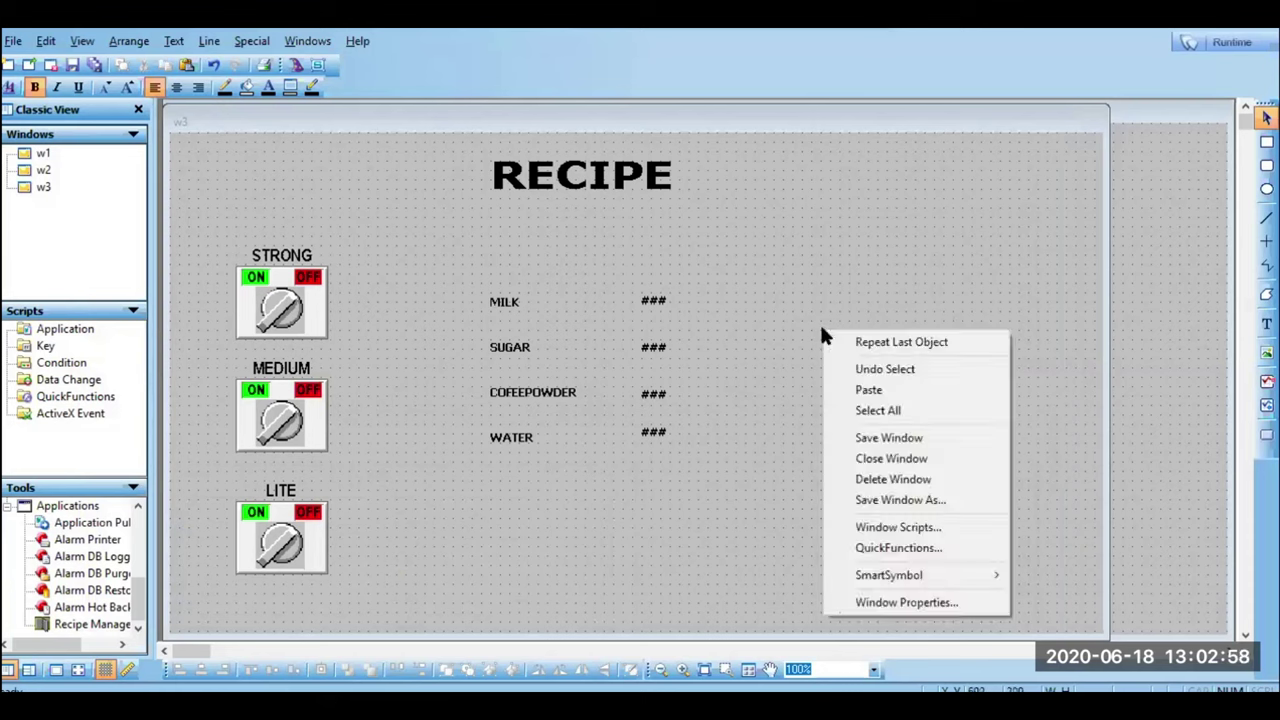
left_click(888, 533)
left_click(605, 353)
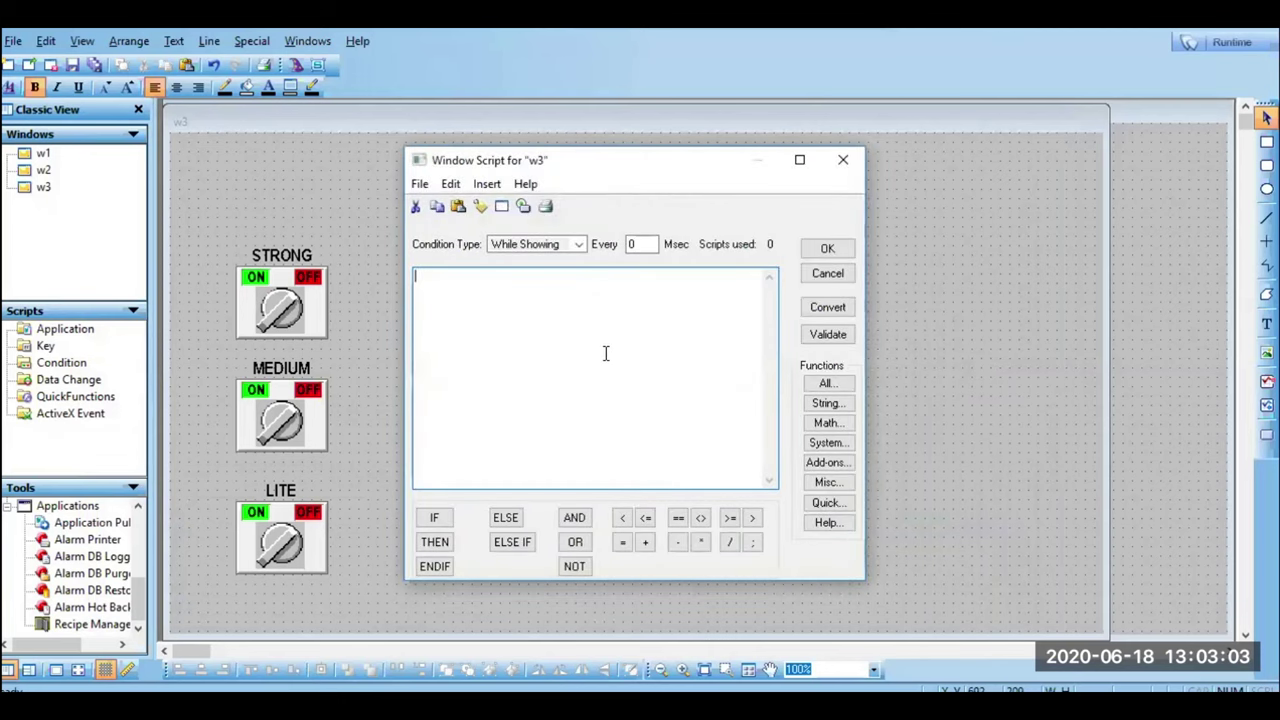
left_click(530, 248)
left_click(533, 258)
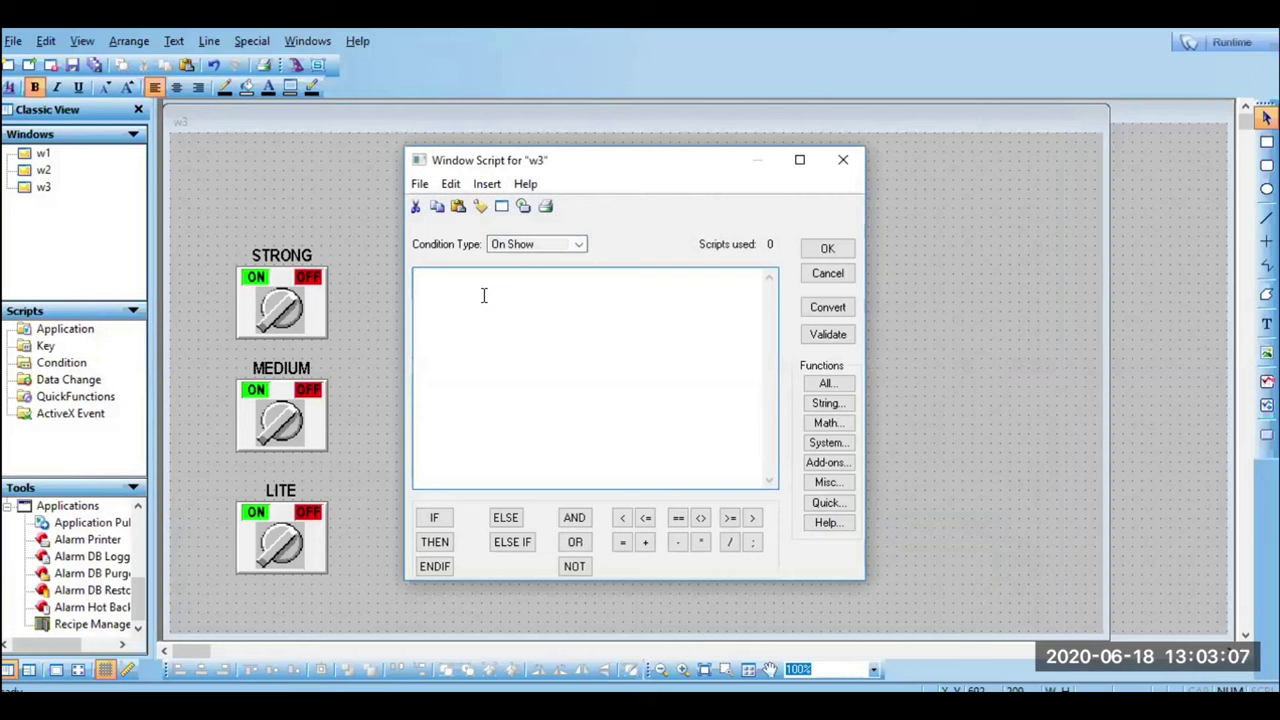
Step: Insert the MEDIUM tag in the On Show script and complete the line as MEDIUM=0;
double_click(483, 295)
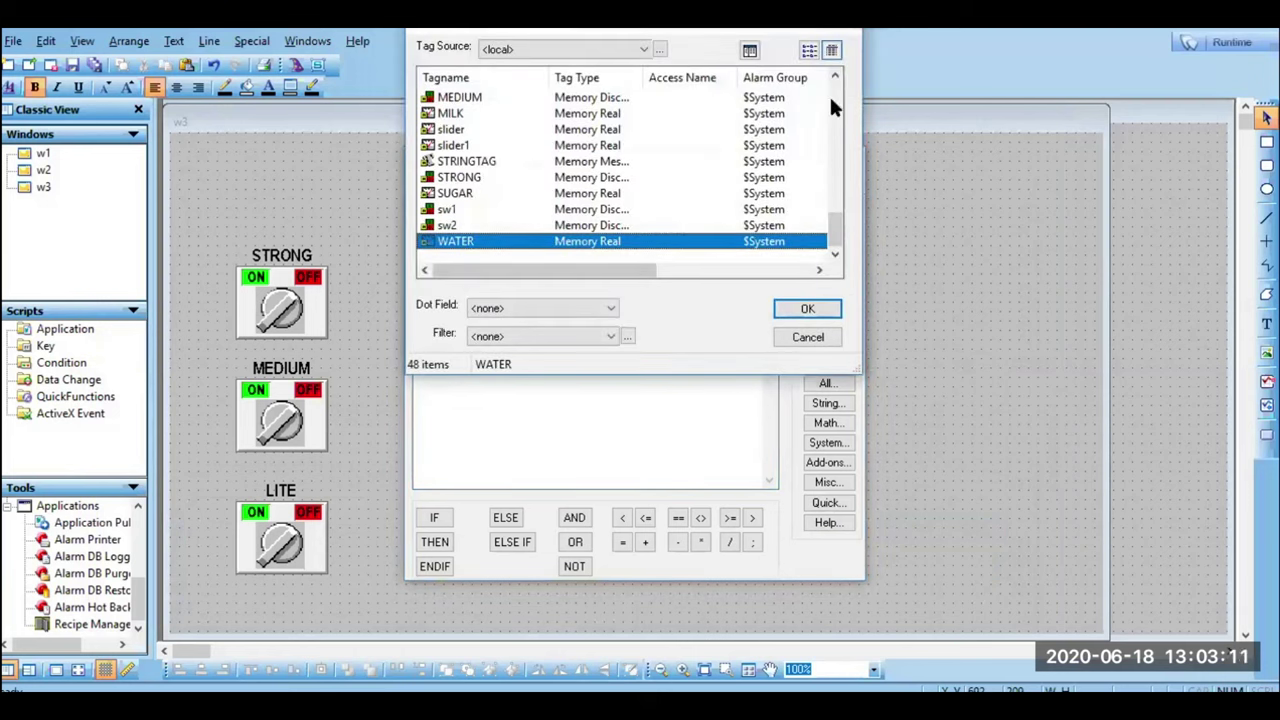
double_click(602, 97)
type("=0;")
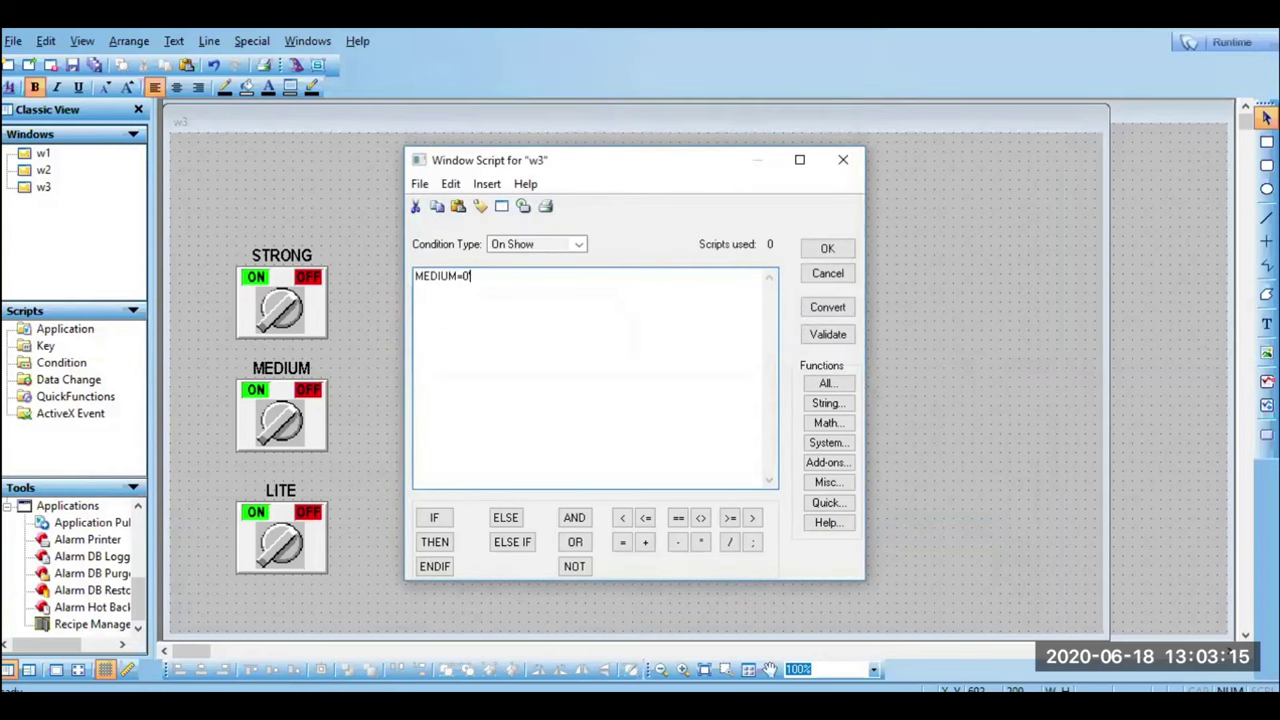
key("Return")
Step: Insert the LITE tag on the second line of the On Show script and complete it as LITE=0;
double_click(425, 293)
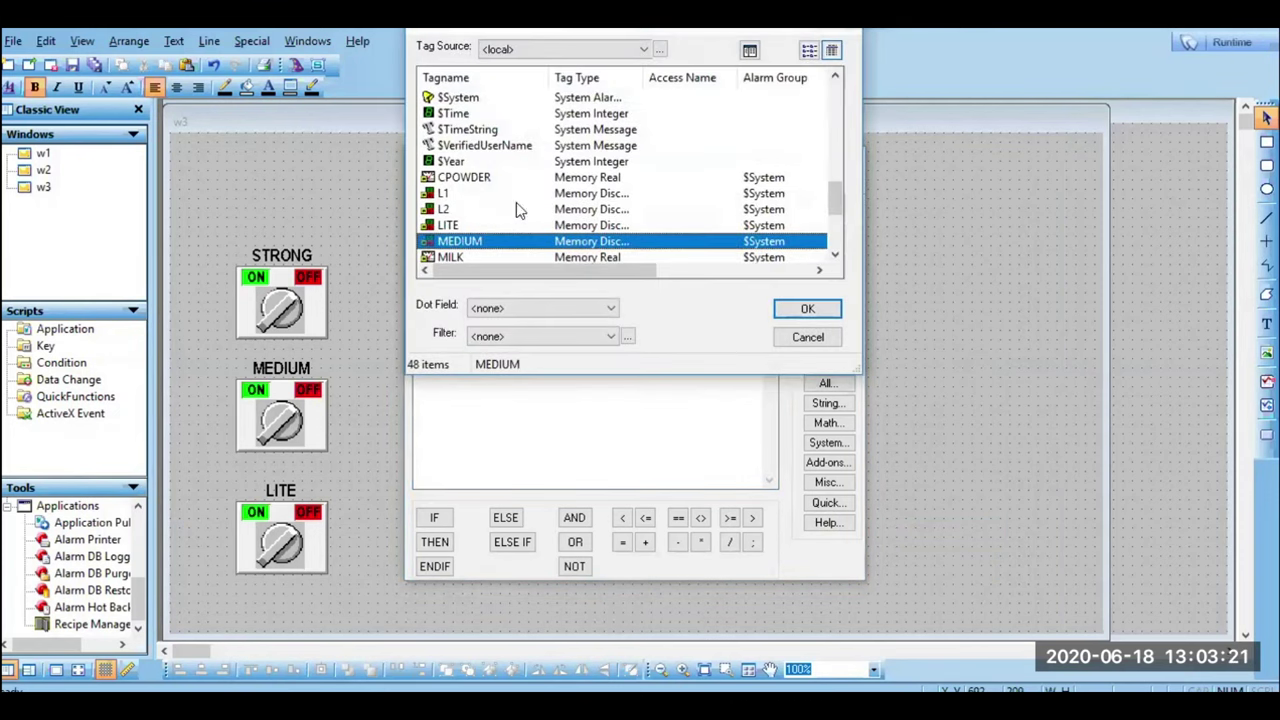
left_click(835, 78)
left_click(835, 78)
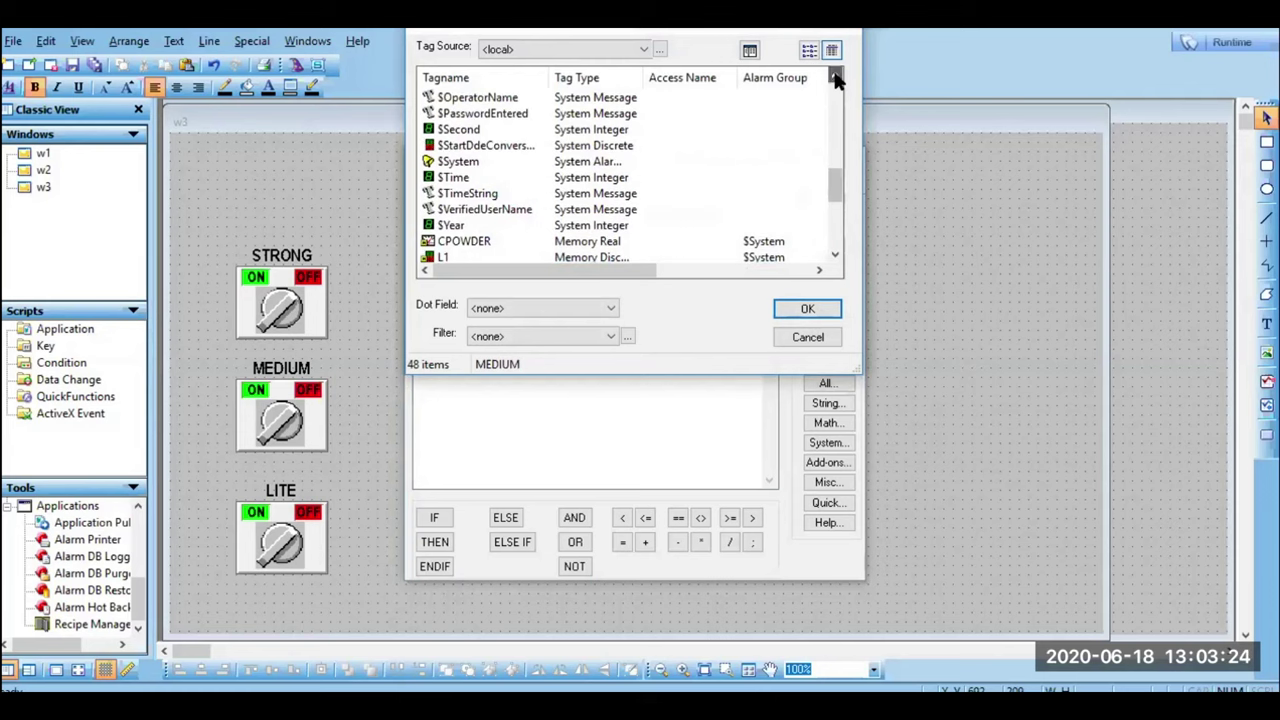
left_click(835, 257)
left_click(835, 257)
left_click(835, 257)
left_click(835, 257)
left_click(835, 257)
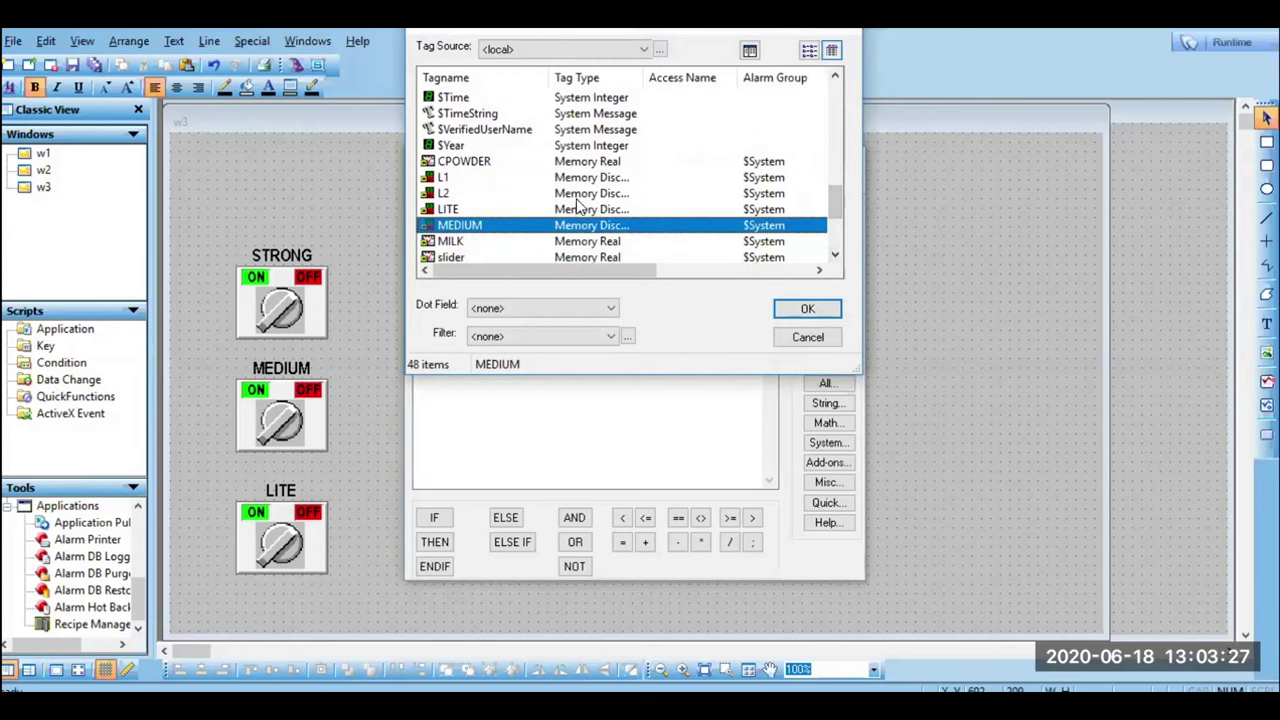
double_click(576, 206)
type("=0")
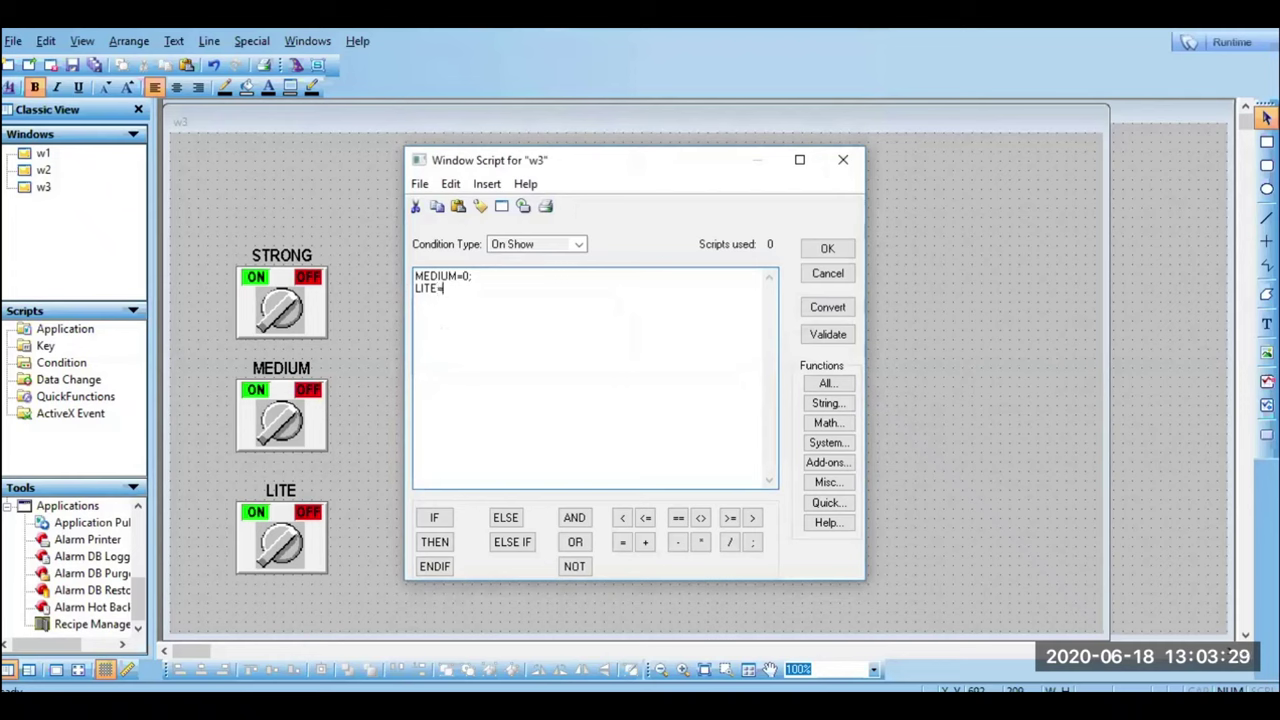
type(";")
key("Return")
Step: Insert the STRONG tag on the third line of the On Show script and complete it as STRONG=0;
double_click(431, 305)
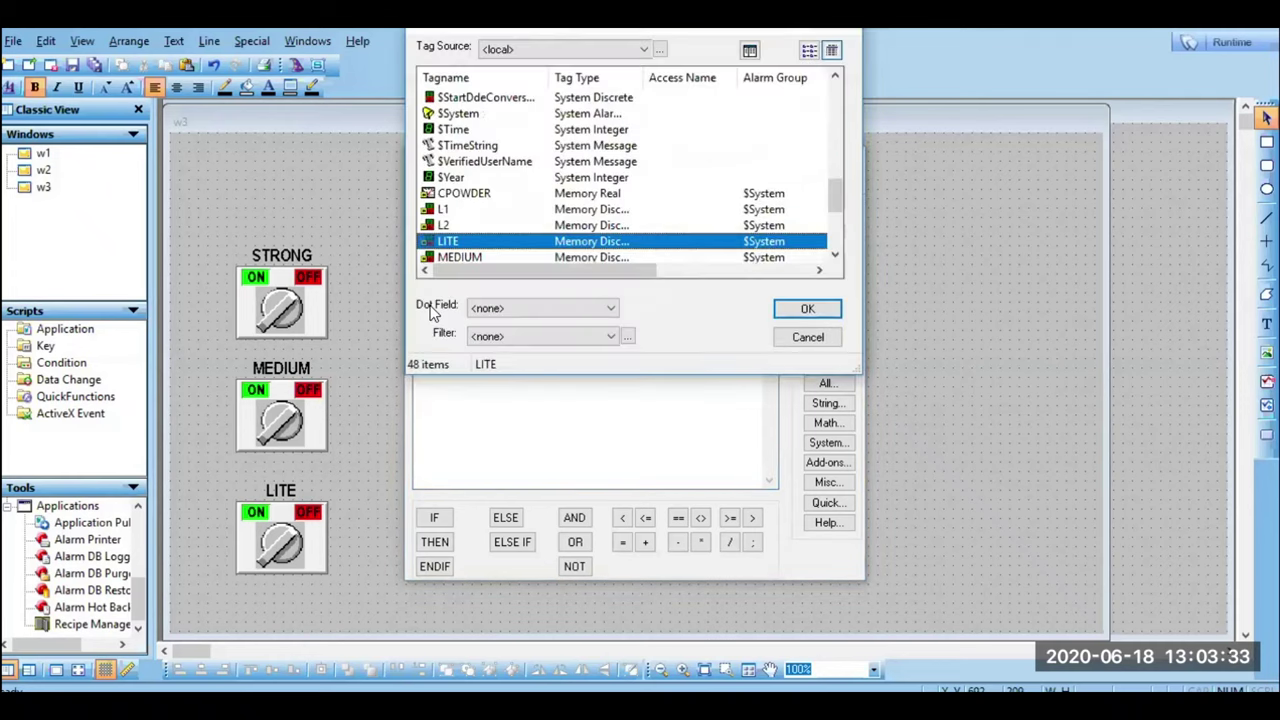
left_click(831, 226)
double_click(465, 177)
type("=0;")
key("Return")
Step: Switch the script's condition type to While Showing and write the condition if STRONG==1 THEN on separate lines
left_click(578, 244)
left_click(522, 272)
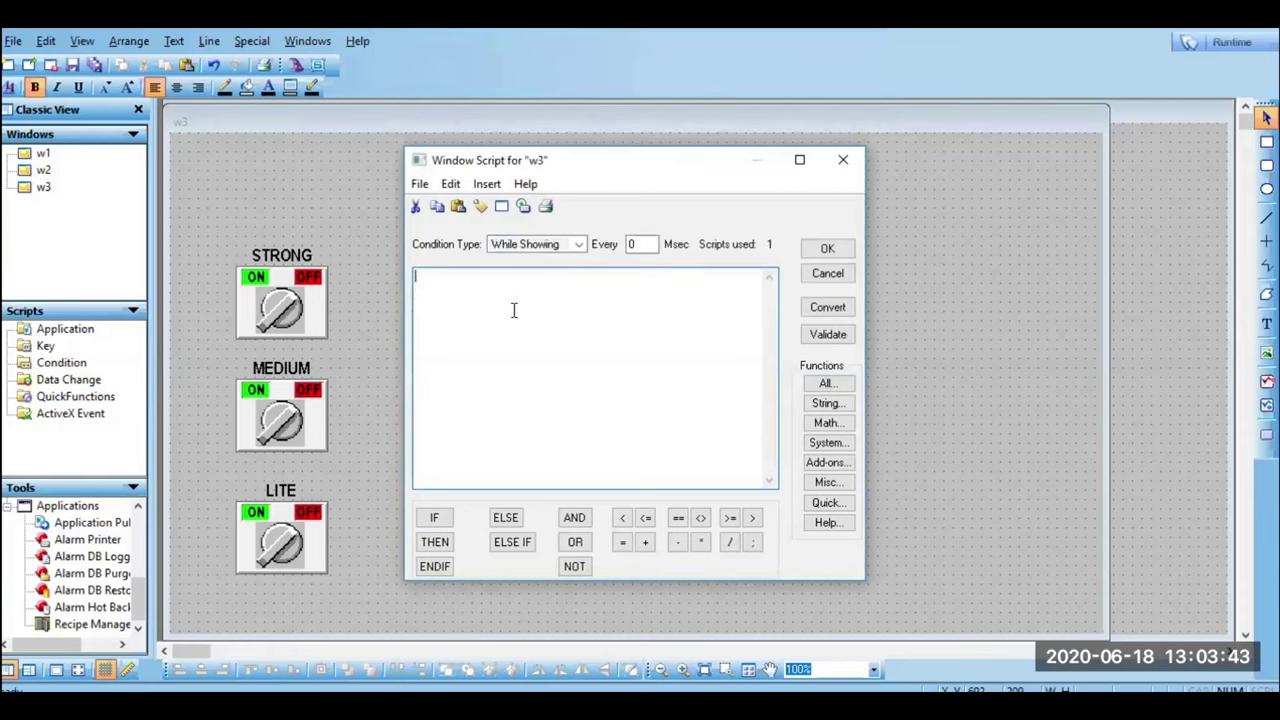
left_click(513, 310)
type("I")
key("Return")
type("STRONG==1")
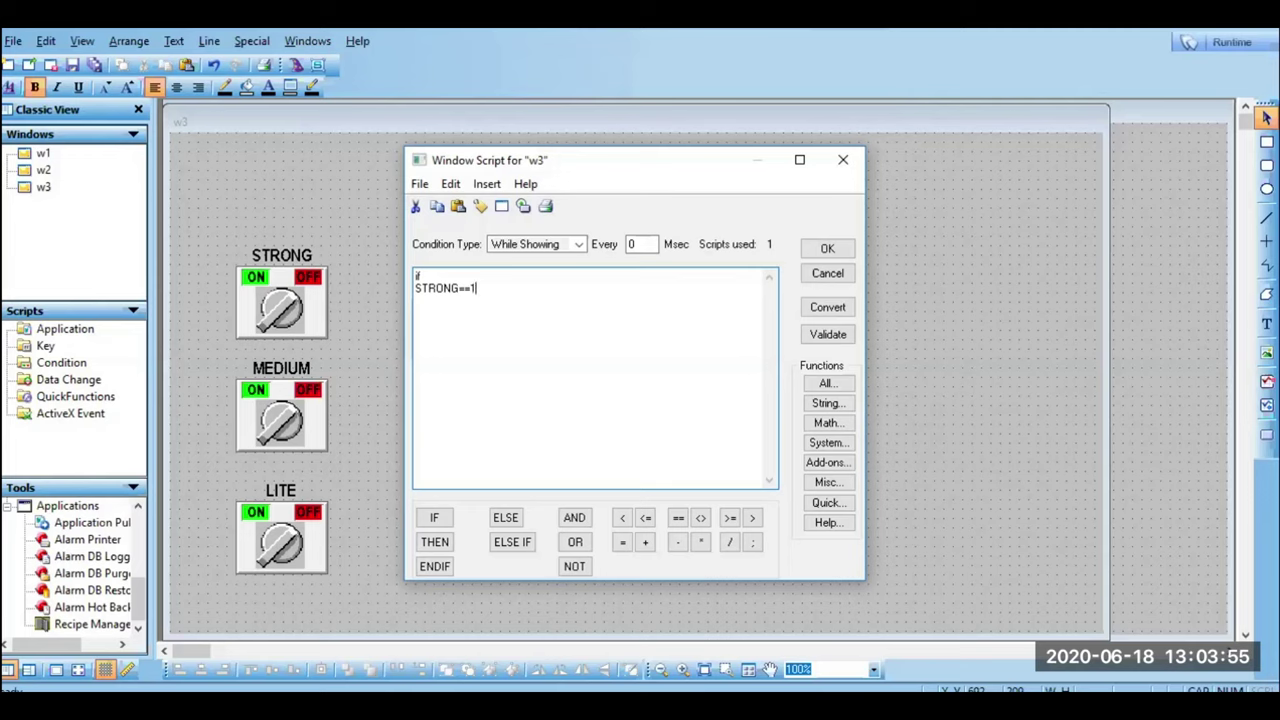
key("Return")
type("THEN")
key("Return")
left_click(826, 386)
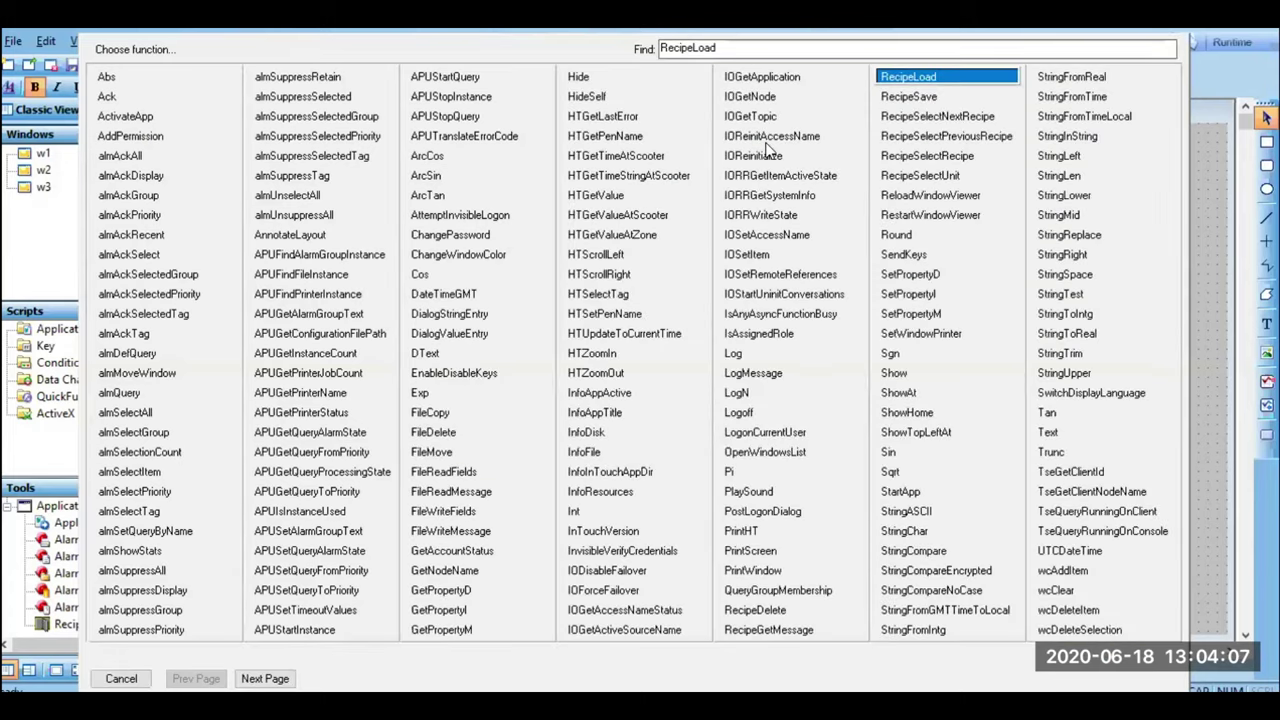
key("Escape")
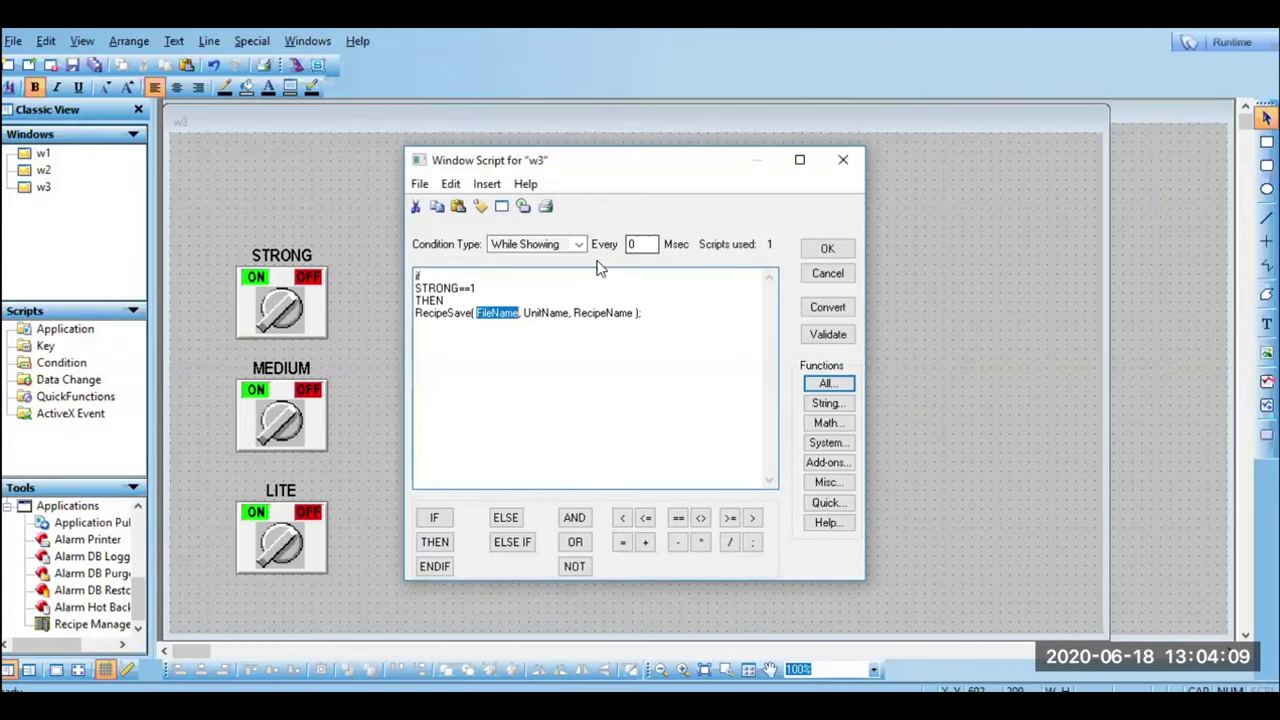
left_click_drag(654, 314, 397, 347)
key("Delete")
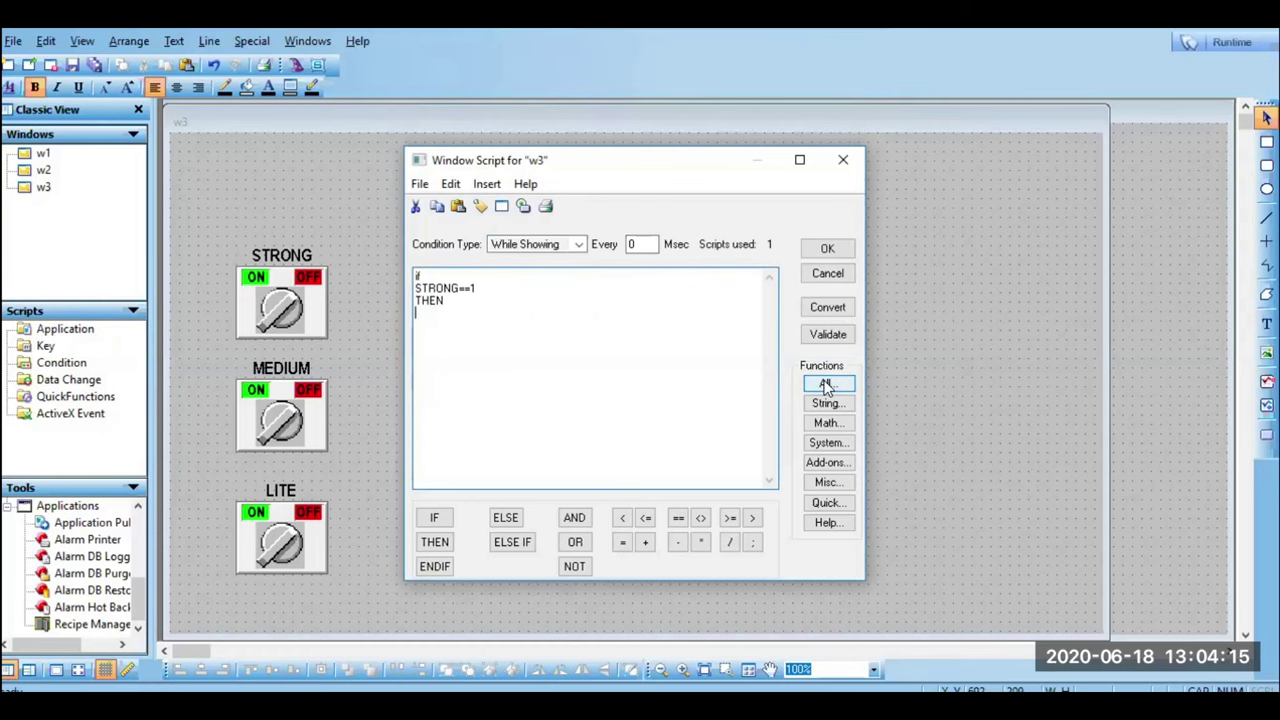
Step: Insert the RecipeLoad function with its FileName, UnitName and RecipeName arguments below THEN
left_click(828, 386)
left_click(893, 79)
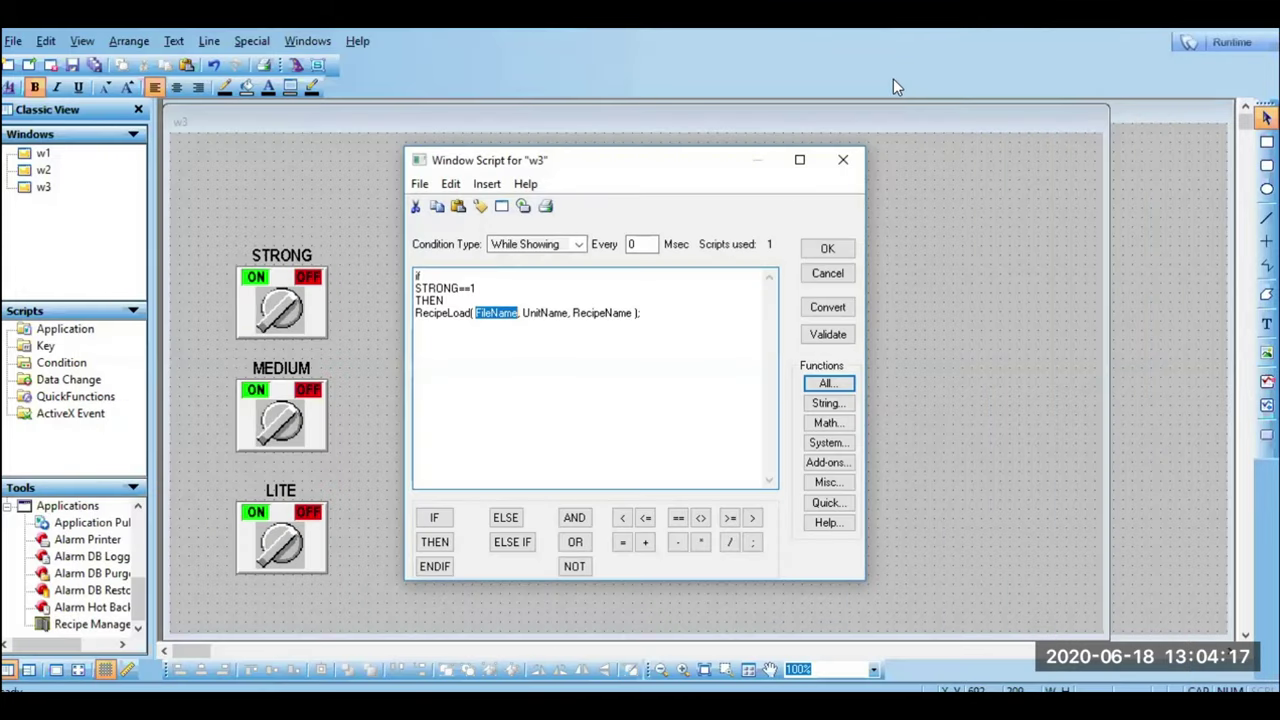
left_click(822, 386)
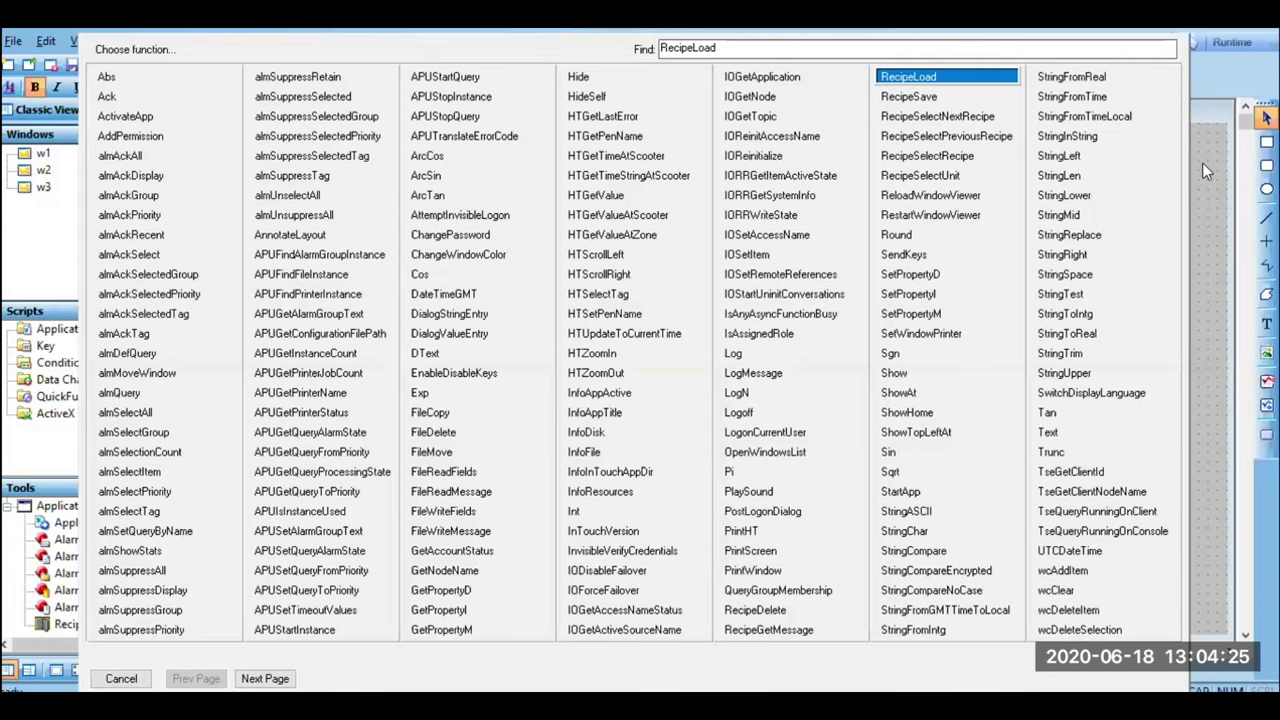
key("Return")
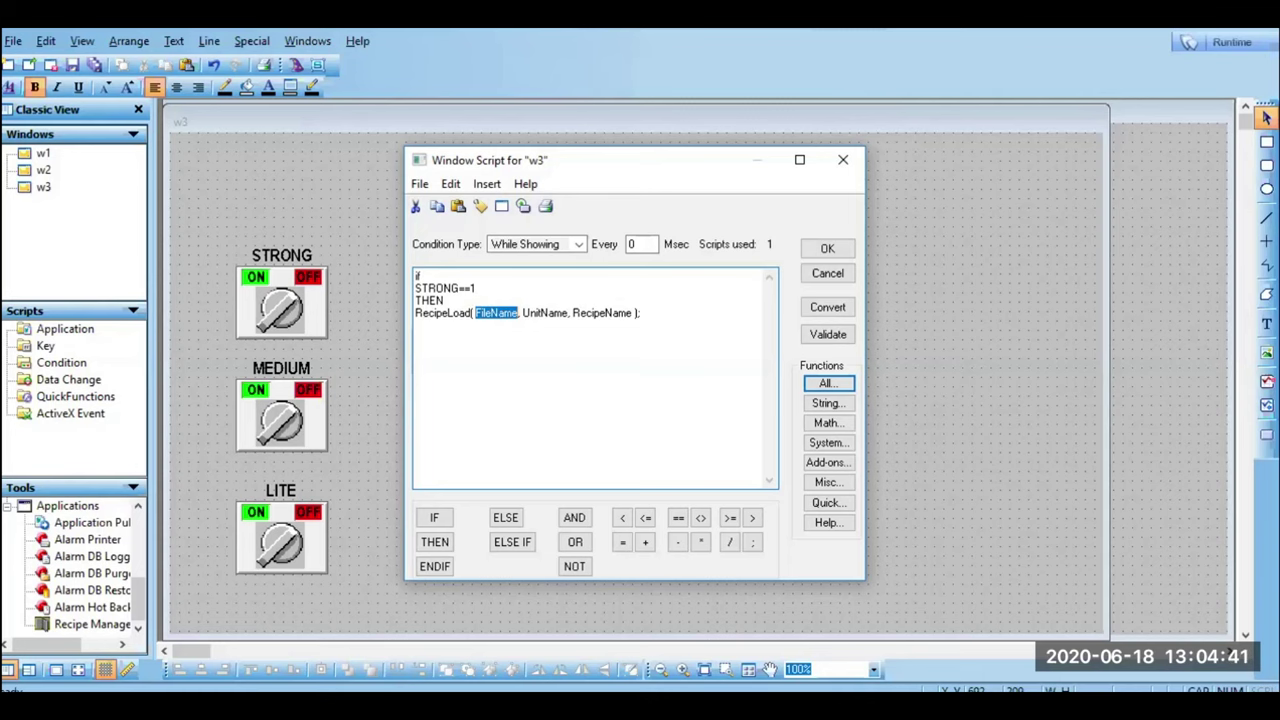
Step: Move the Recipe Manager window clear of the script and replace RecipeLoad's FileName argument with quotation marks
key("alt+Tab")
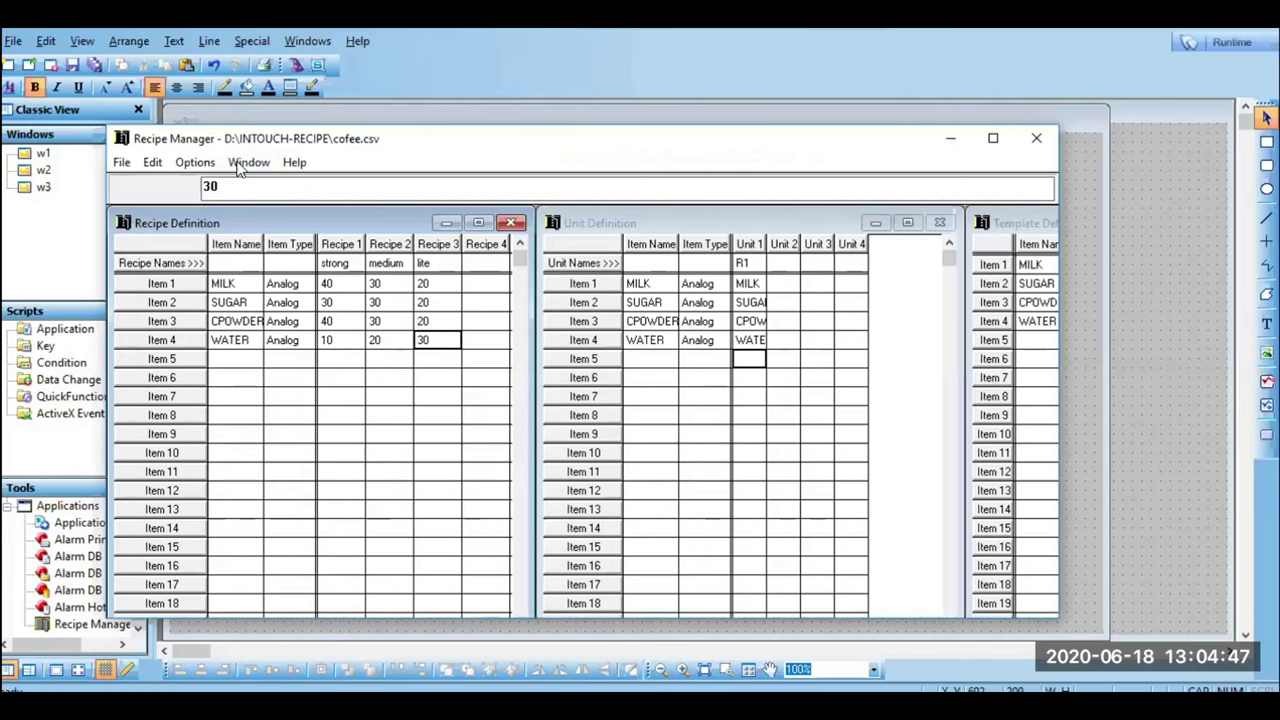
left_click_drag(240, 145, 368, 407)
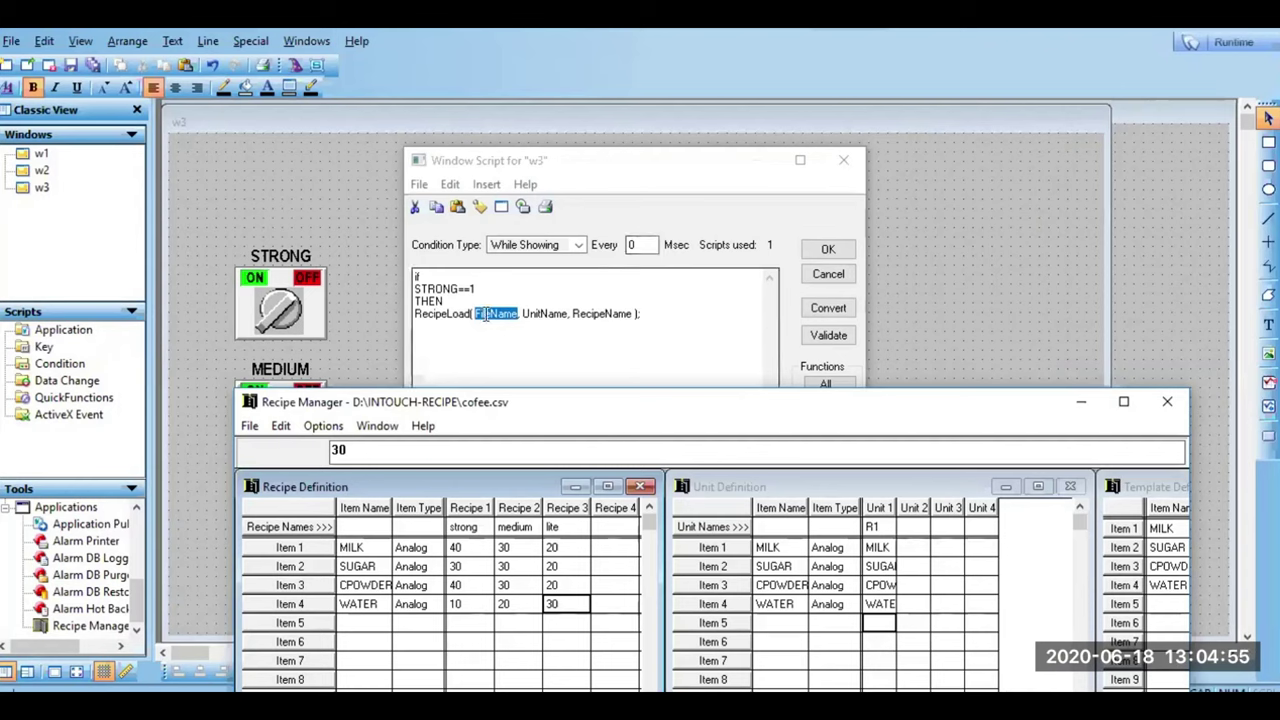
type("\"")
key("BackSpace")
left_click(516, 314)
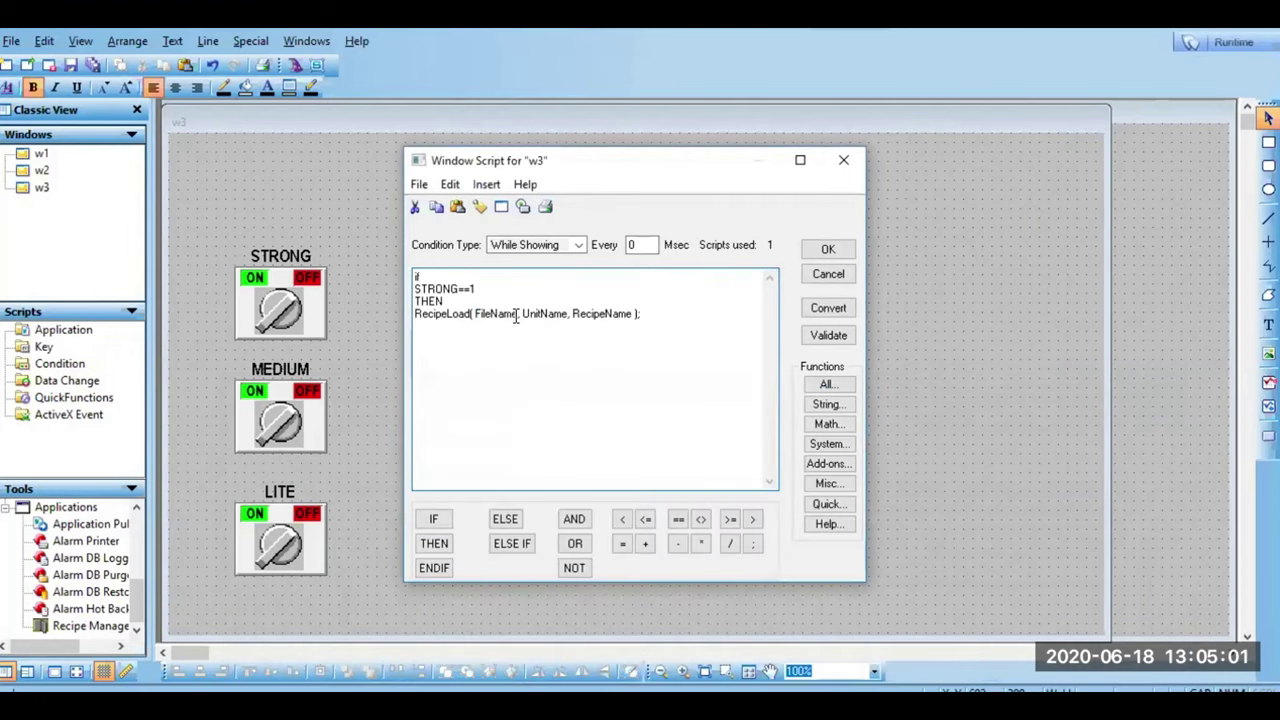
left_click_drag(516, 314, 474, 332)
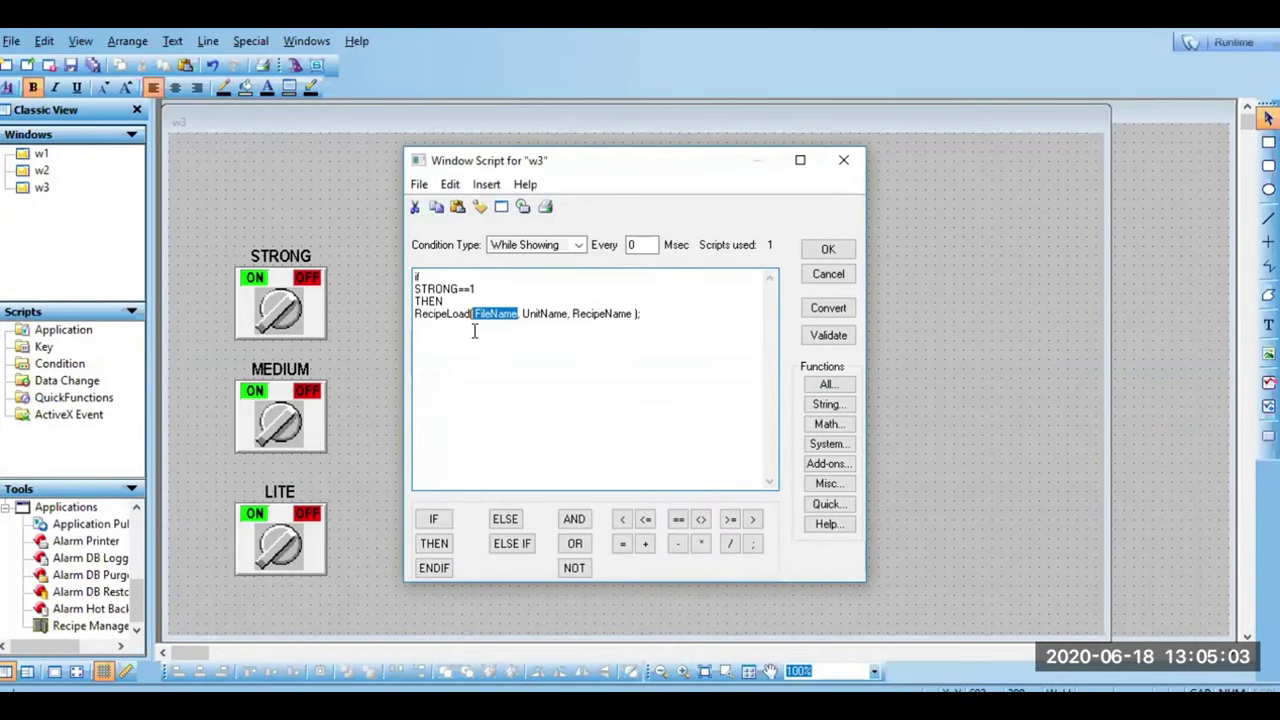
type("\"\"")
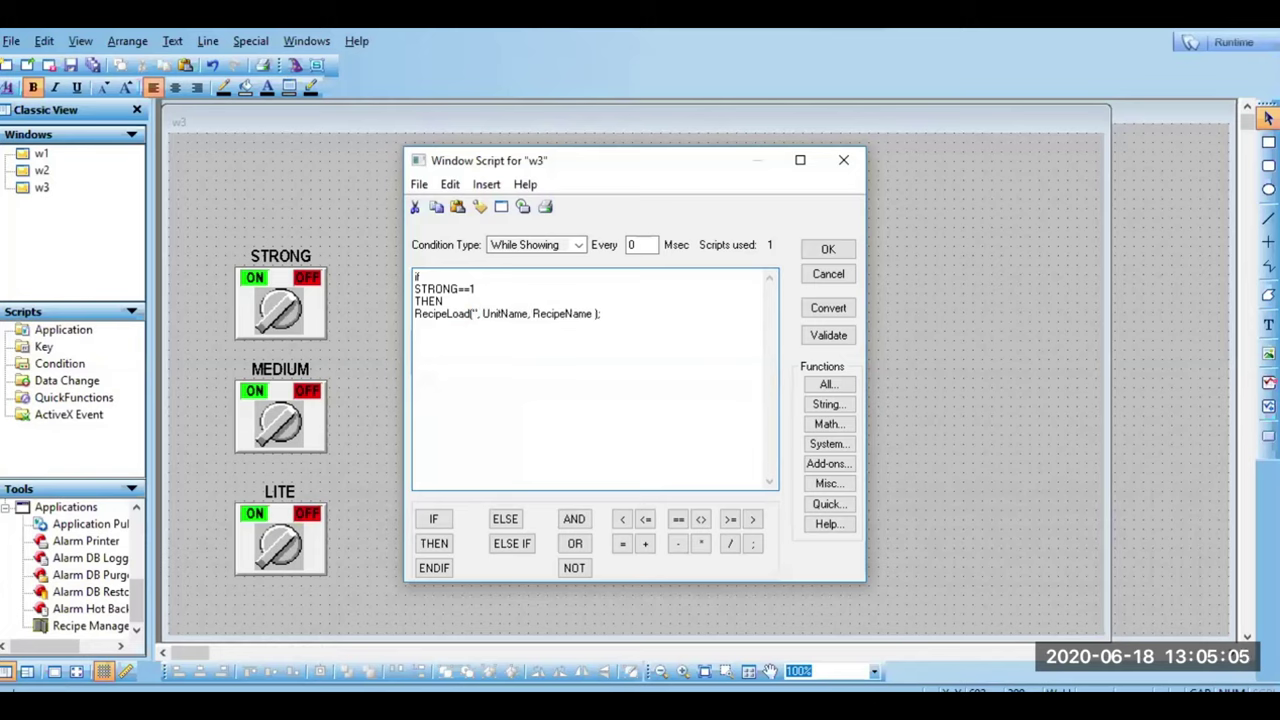
type("\"")
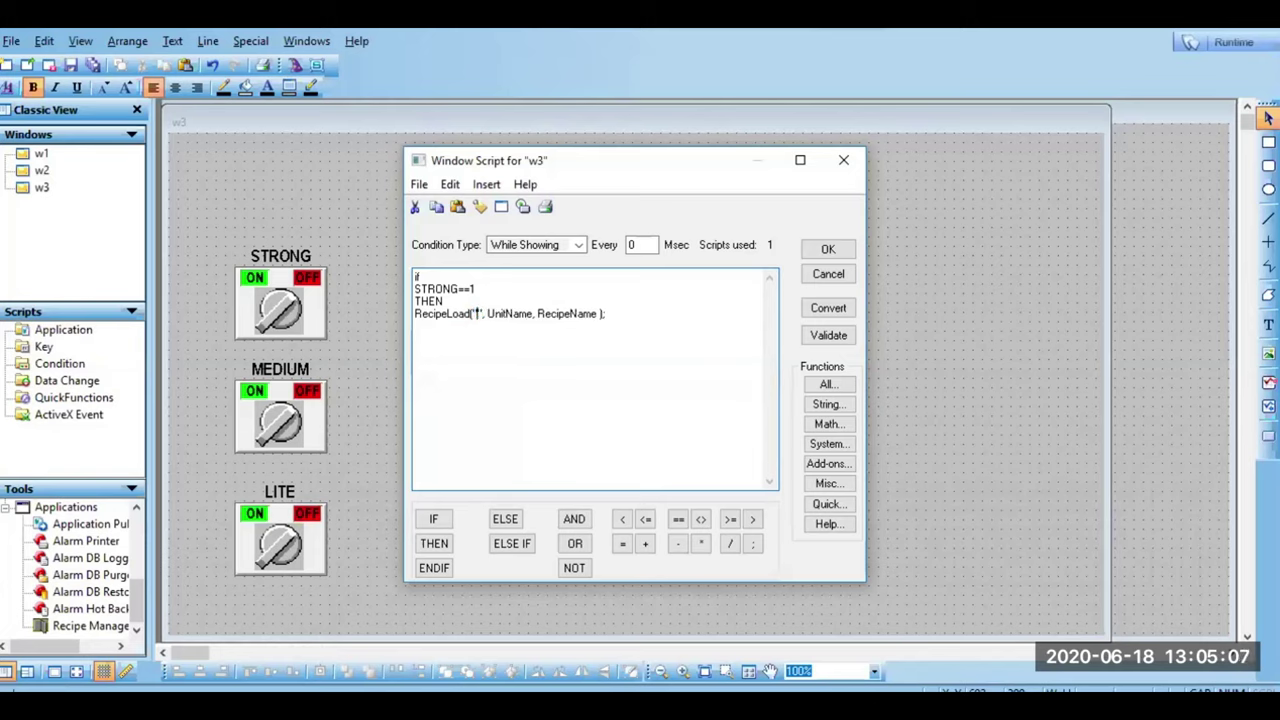
Step: Switch to File Explorer and open the INTOUCH-RECIPE folder on drive D to find the cofee file
mouse_move(100, 645)
left_click(90, 610)
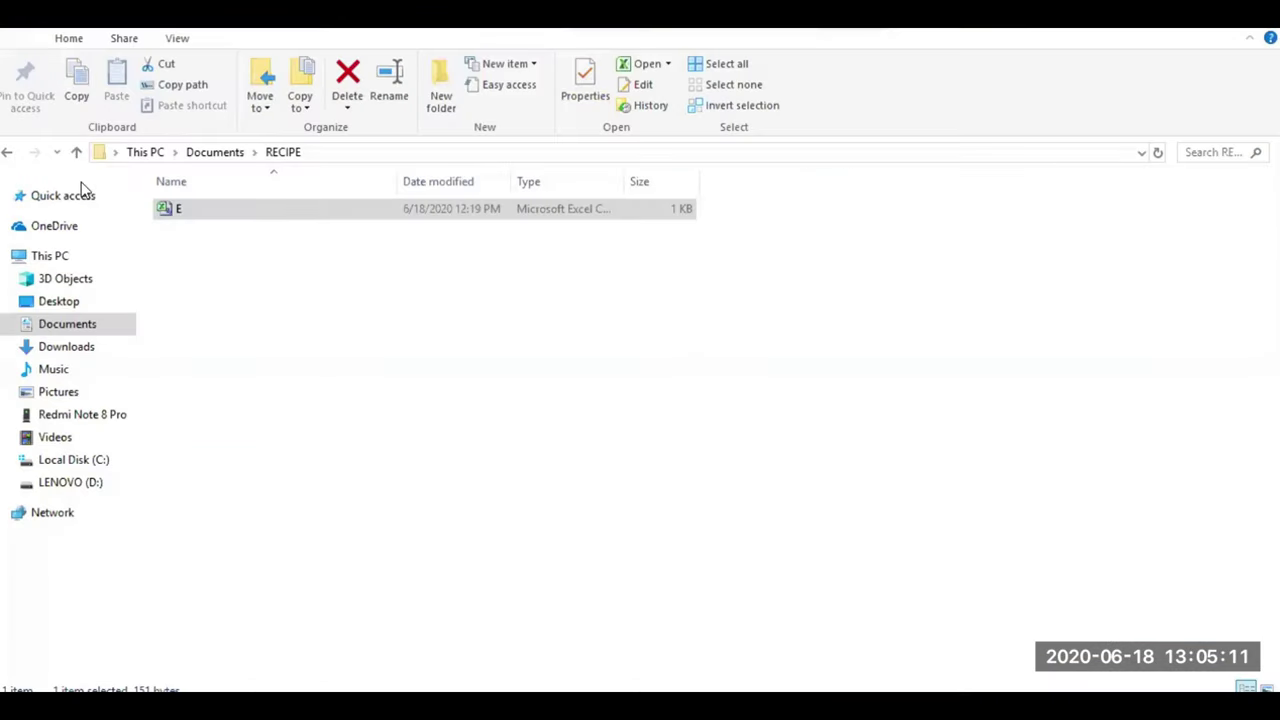
left_click(73, 484)
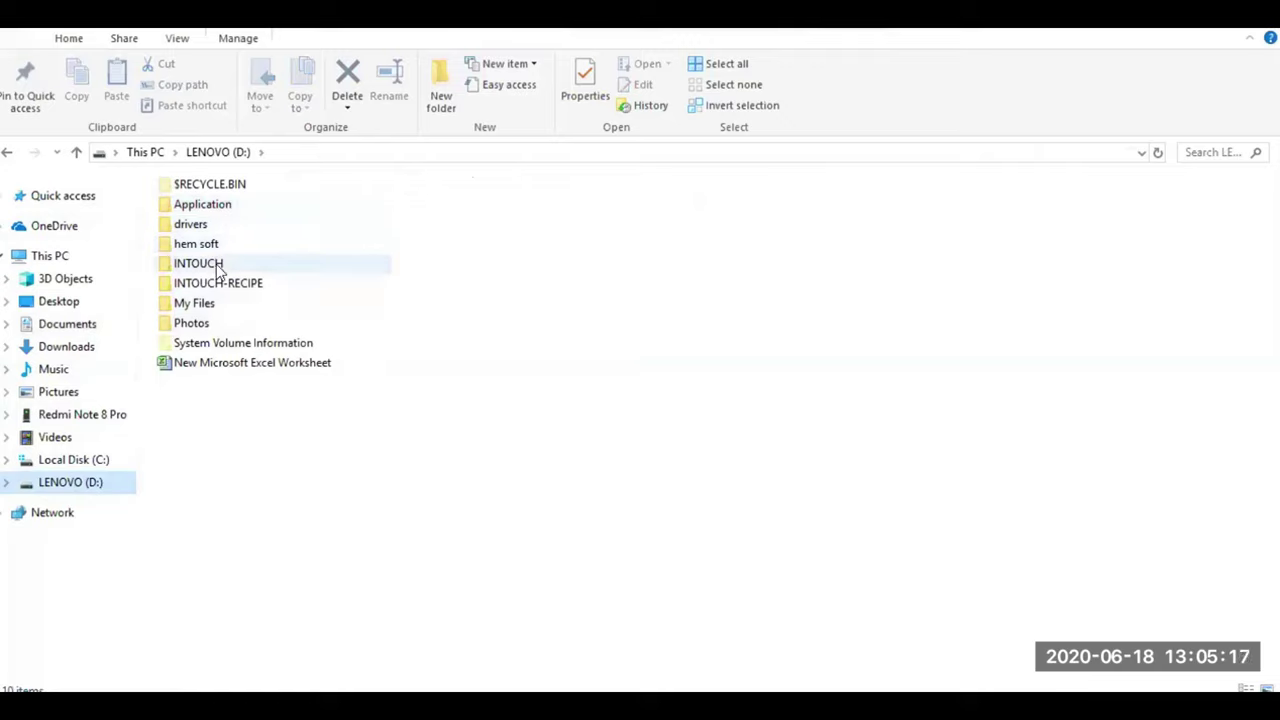
left_click(219, 286)
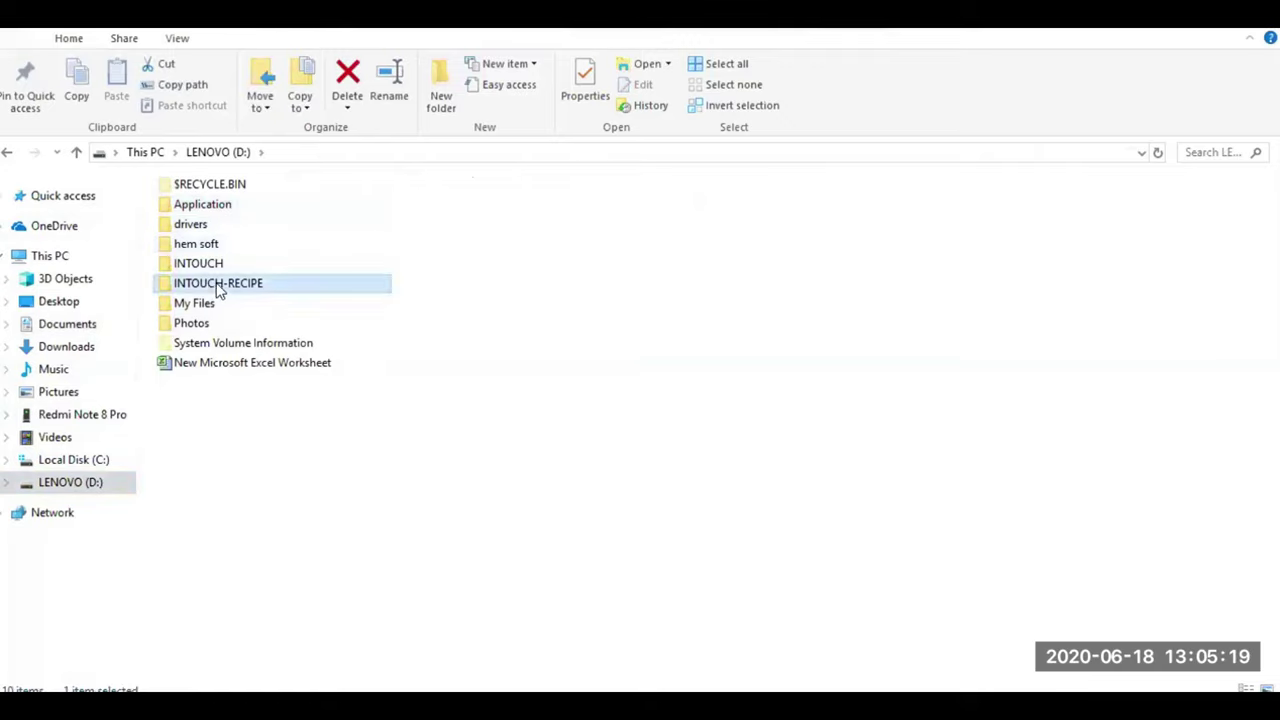
double_click(219, 286)
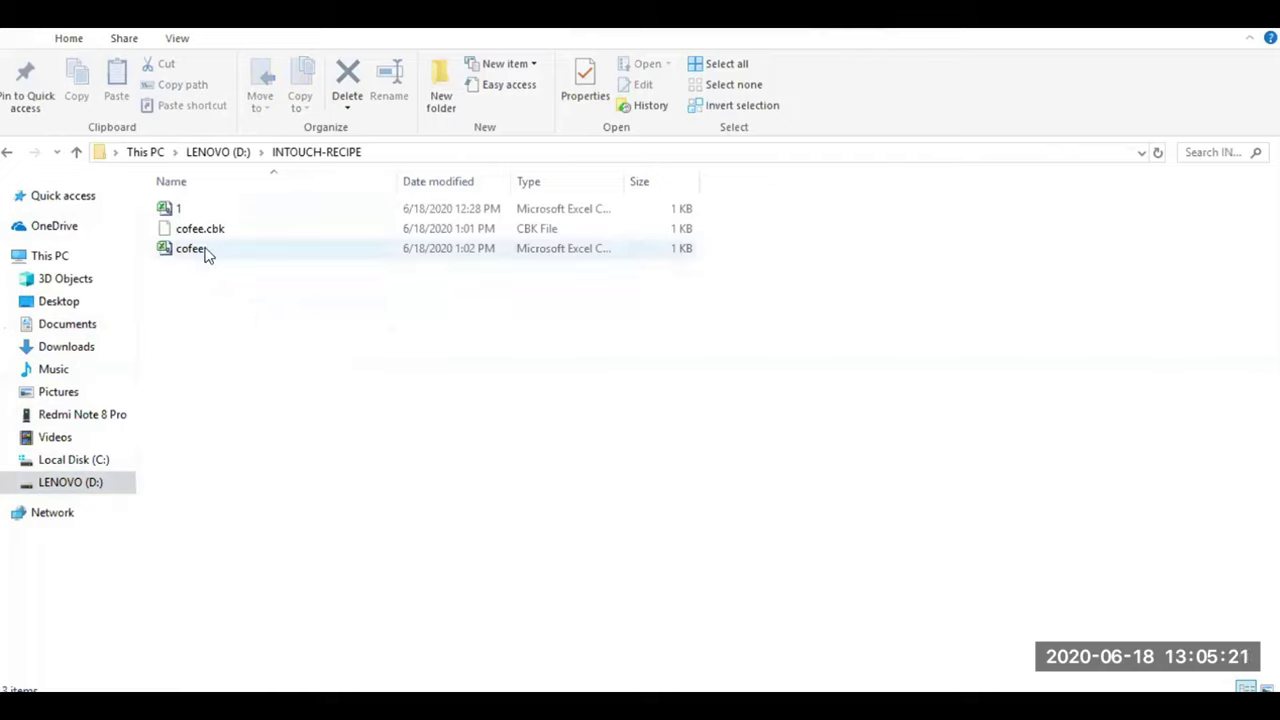
left_click(205, 255)
Step: Copy the folder path D:\INTOUCH-RECIPE and switch back to InTouch WindowMaker
left_click(357, 157)
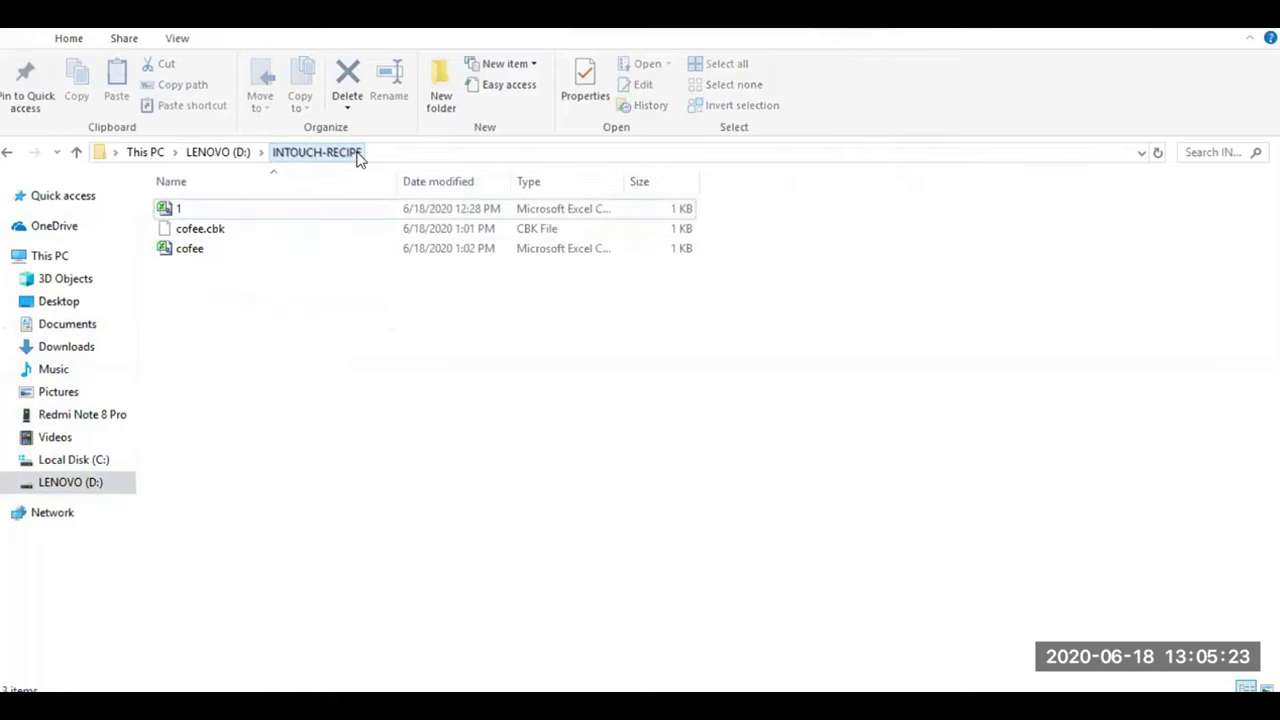
left_click(389, 155)
double_click(388, 152)
left_click(253, 153)
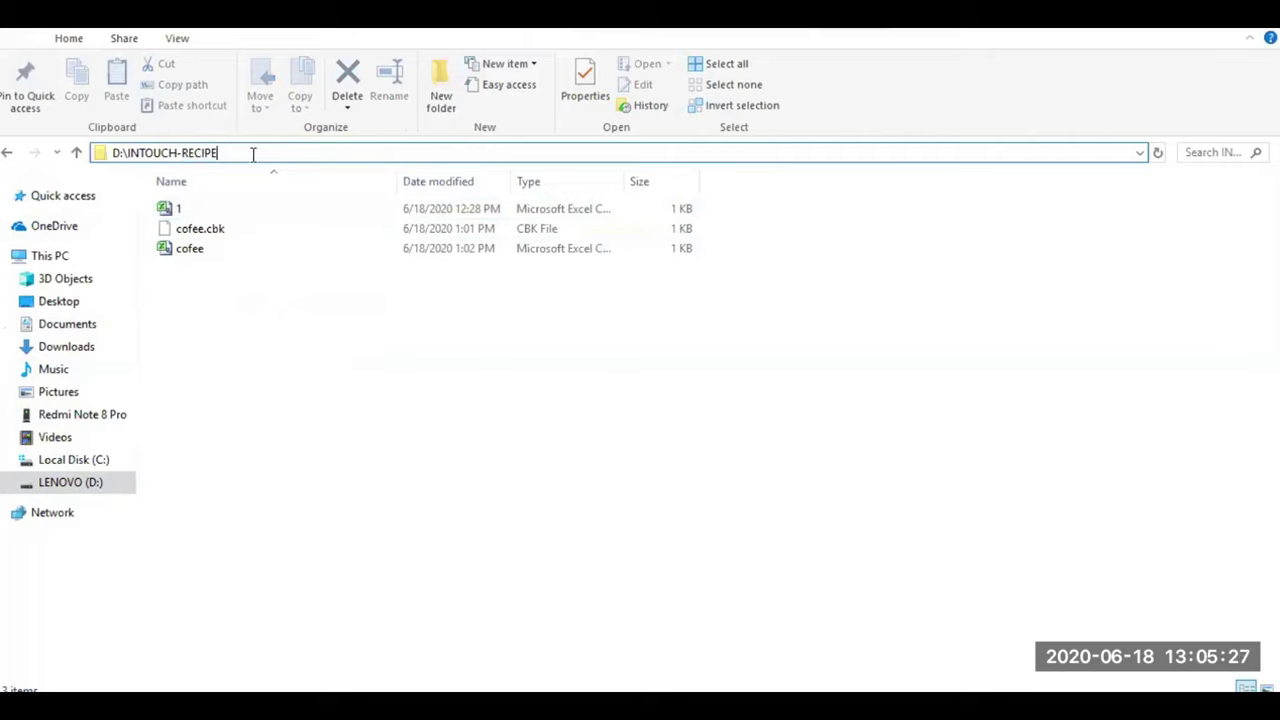
left_click_drag(253, 153, 120, 158)
key("ctrl+c")
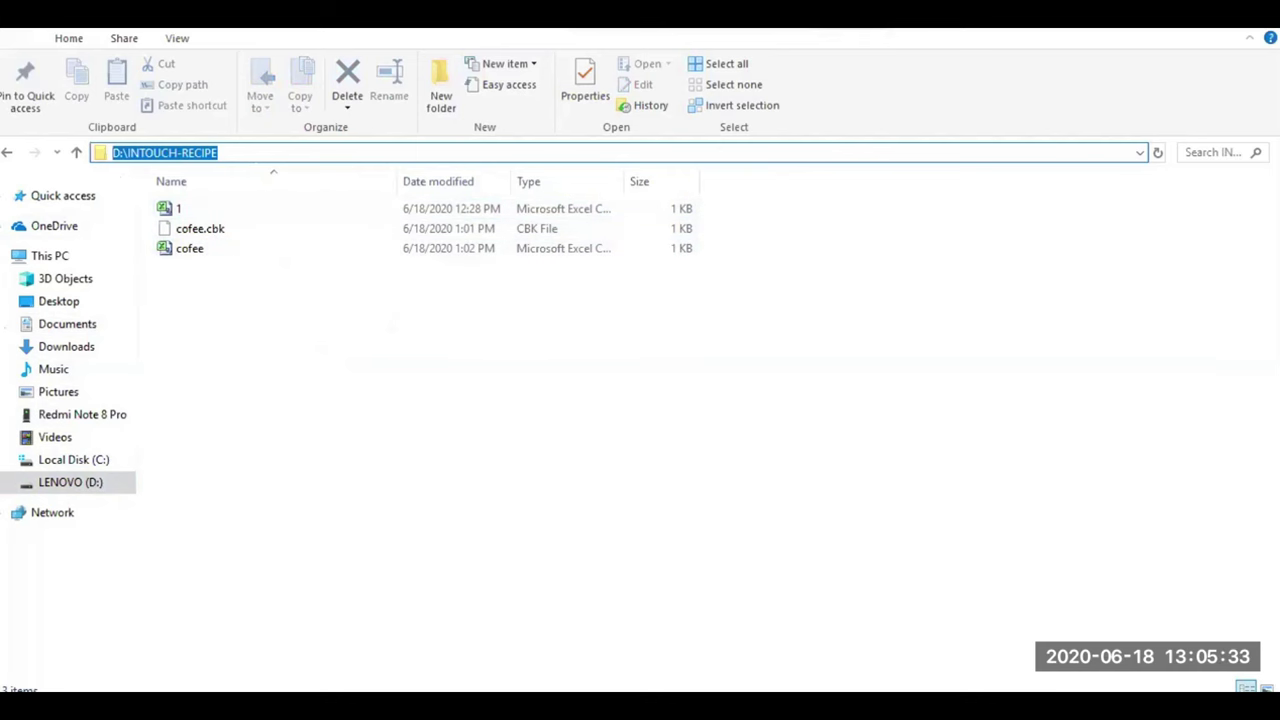
left_click(201, 632)
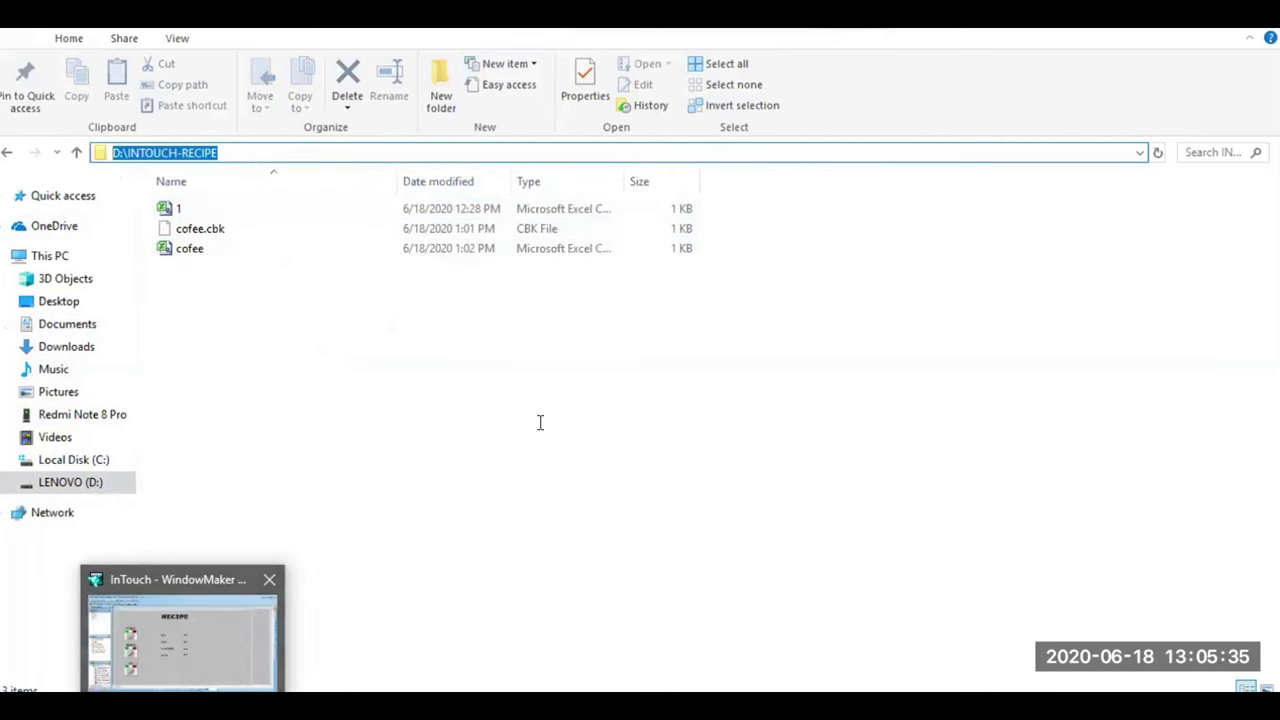
Step: Complete RecipeLoad's file name argument as "D:\INTOUCH-RECIPE\cofee.csv"
key("ctrl+v")
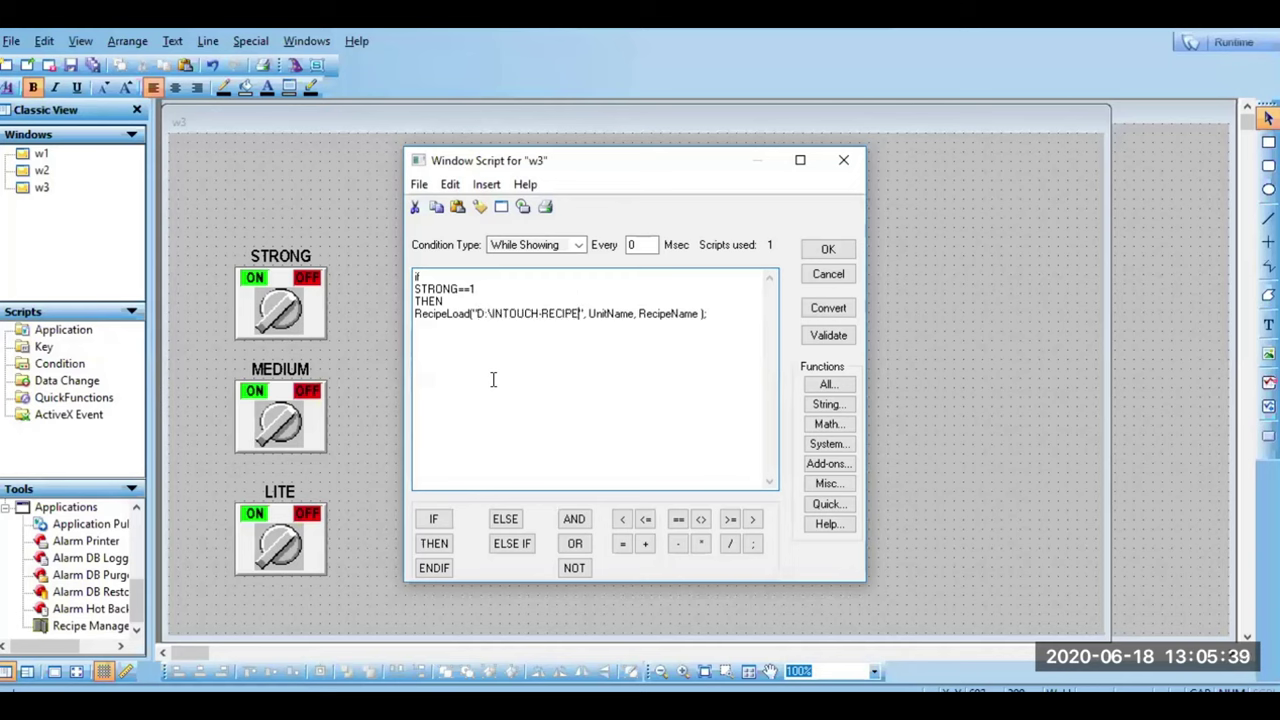
type("\\")
type("CEFE")
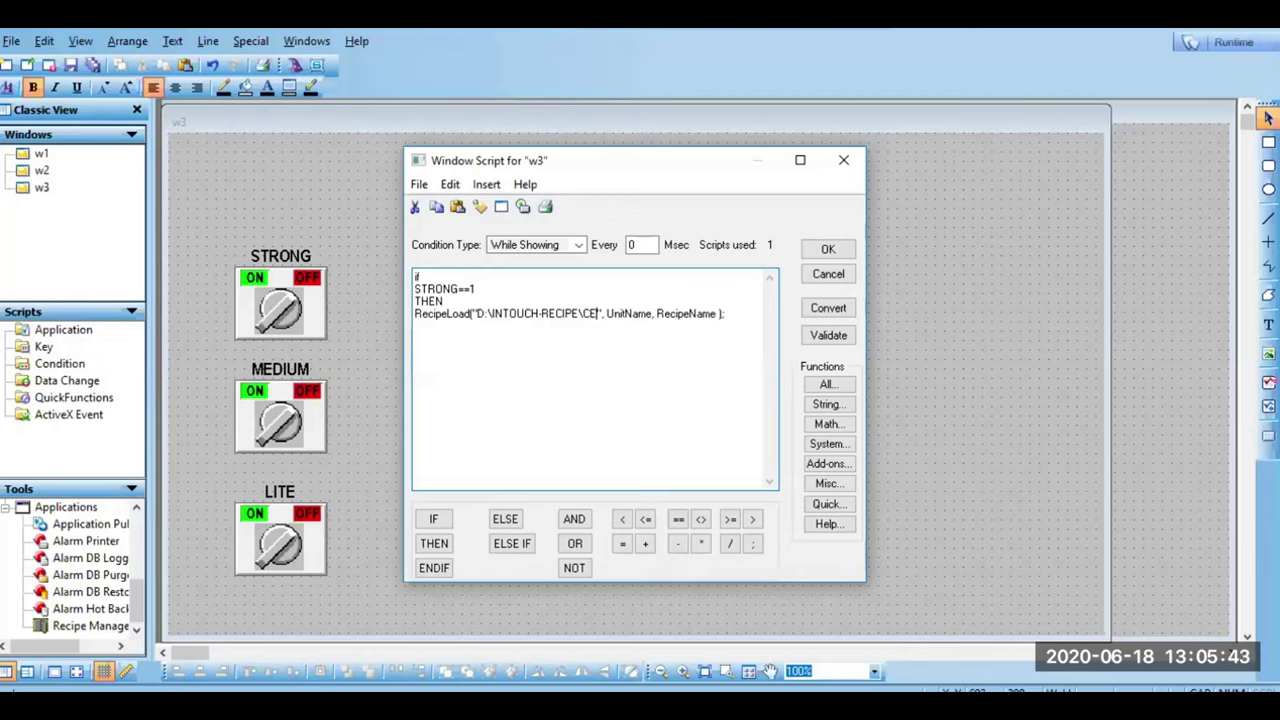
key("BackSpace")
key("BackSpace")
key("BackSpace")
key("BackSpace")
type("cofee")
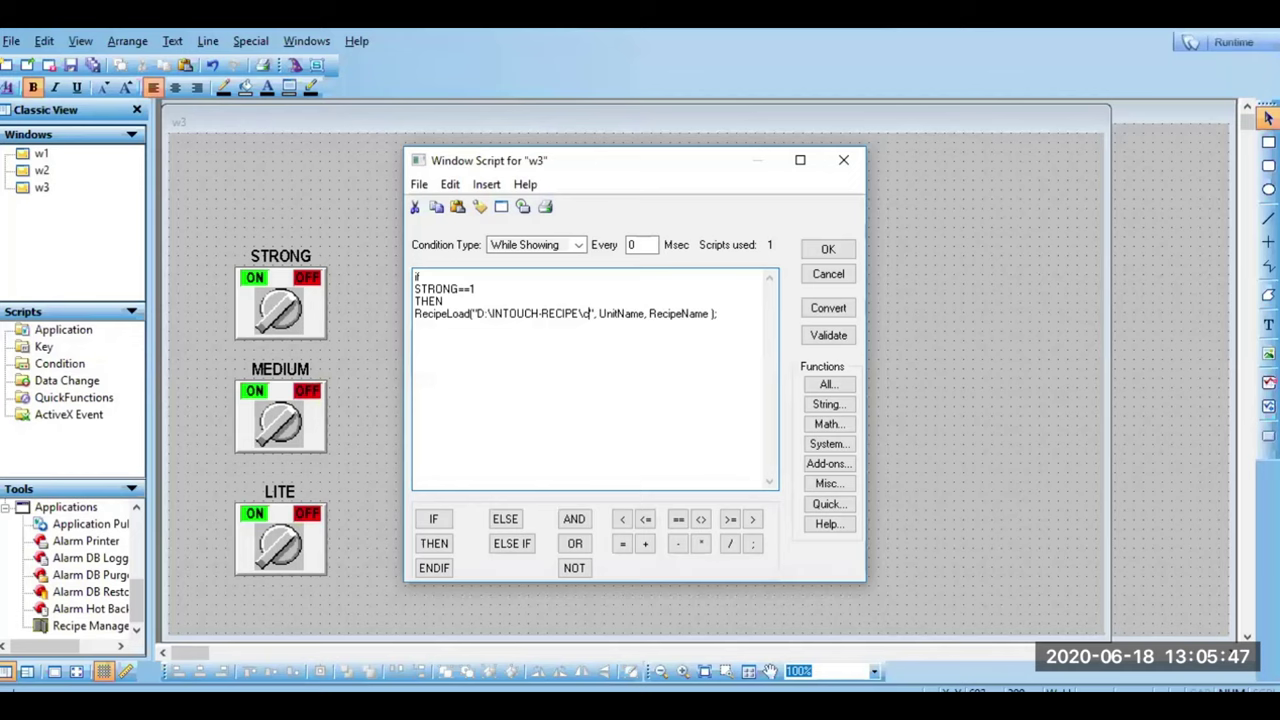
type(".")
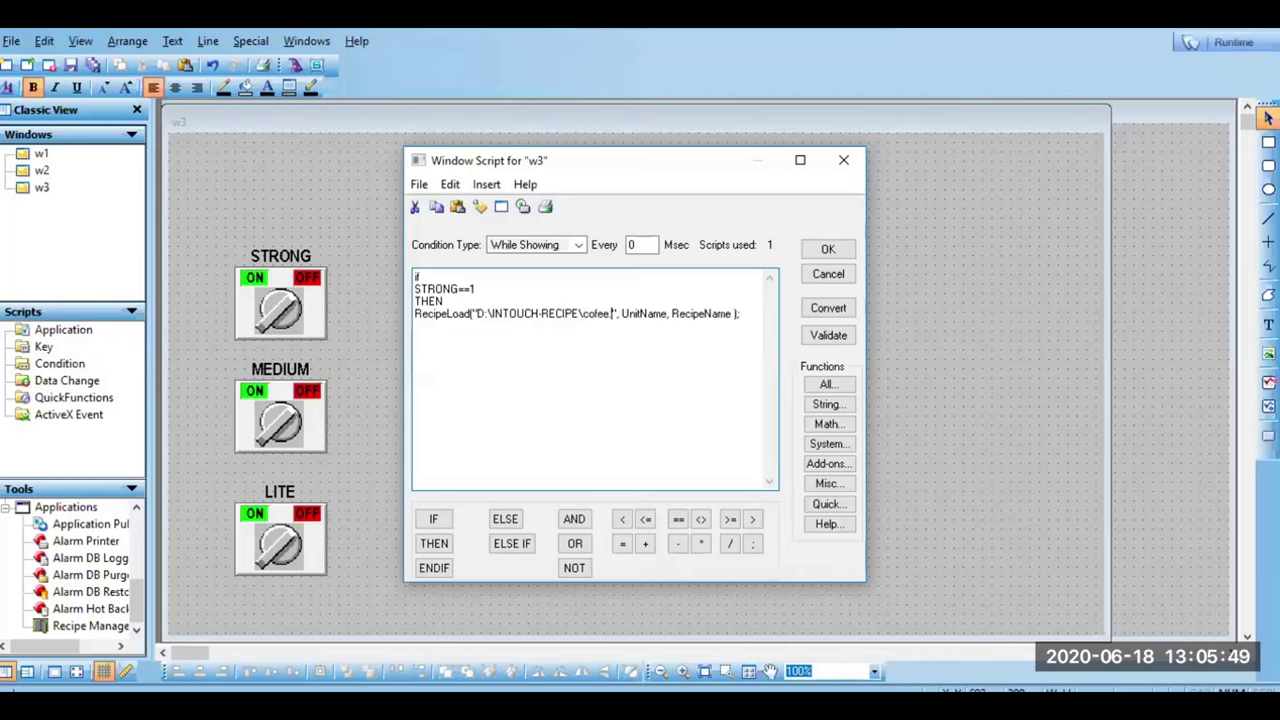
type("csv")
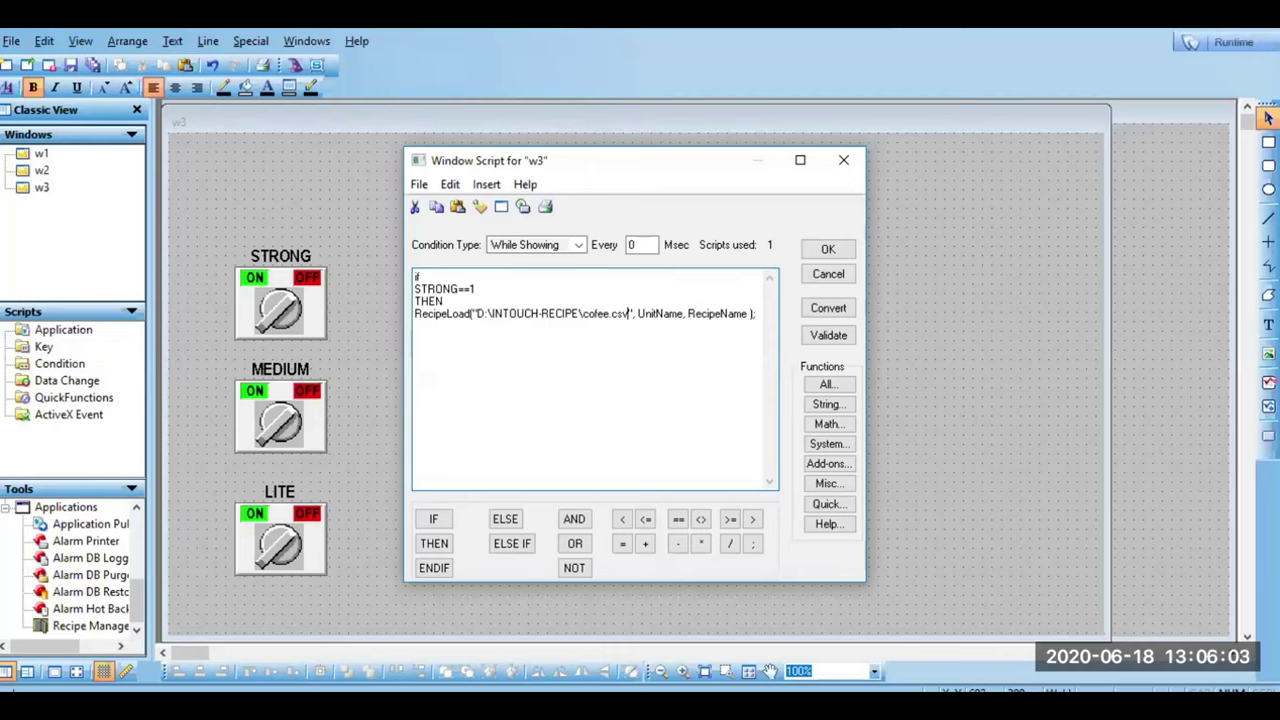
Step: Replace RecipeLoad's UnitName argument with "R1"
key("BackSpace")
key("BackSpace")
key("BackSpace")
key("BackSpace")
key("BackSpace")
key("BackSpace")
key("BackSpace")
key("BackSpace")
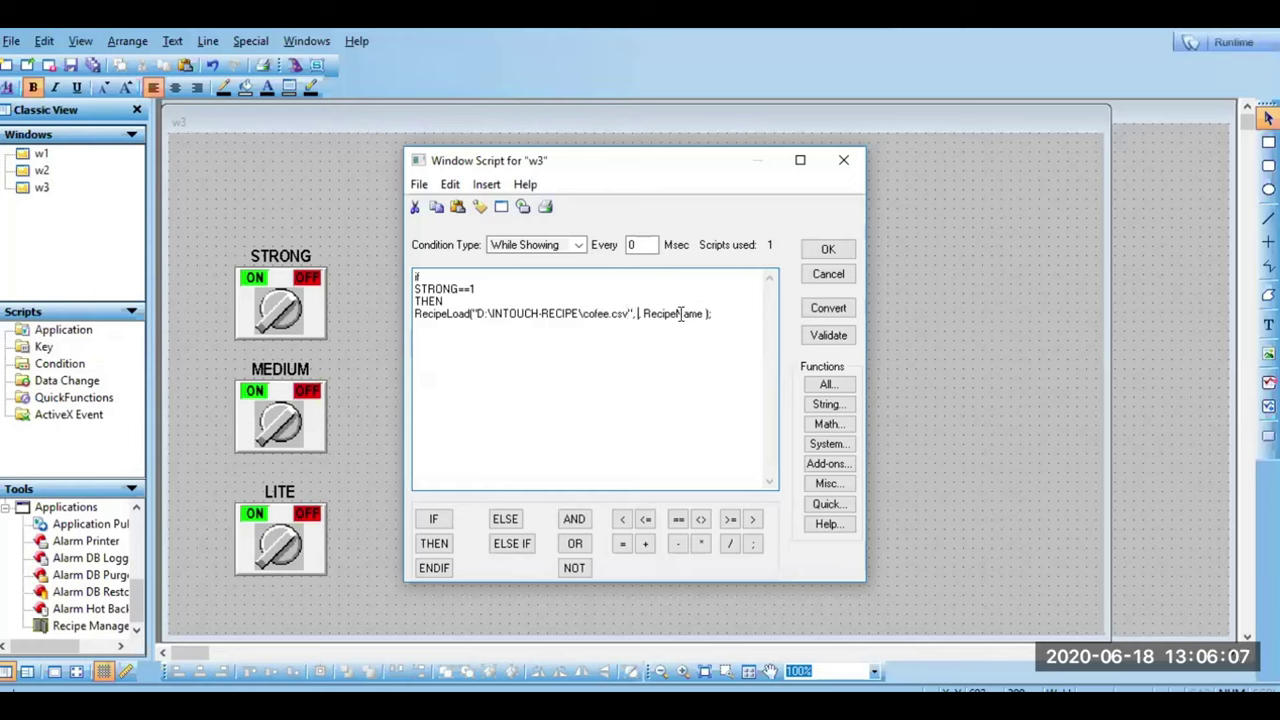
type("\", \"R1\",")
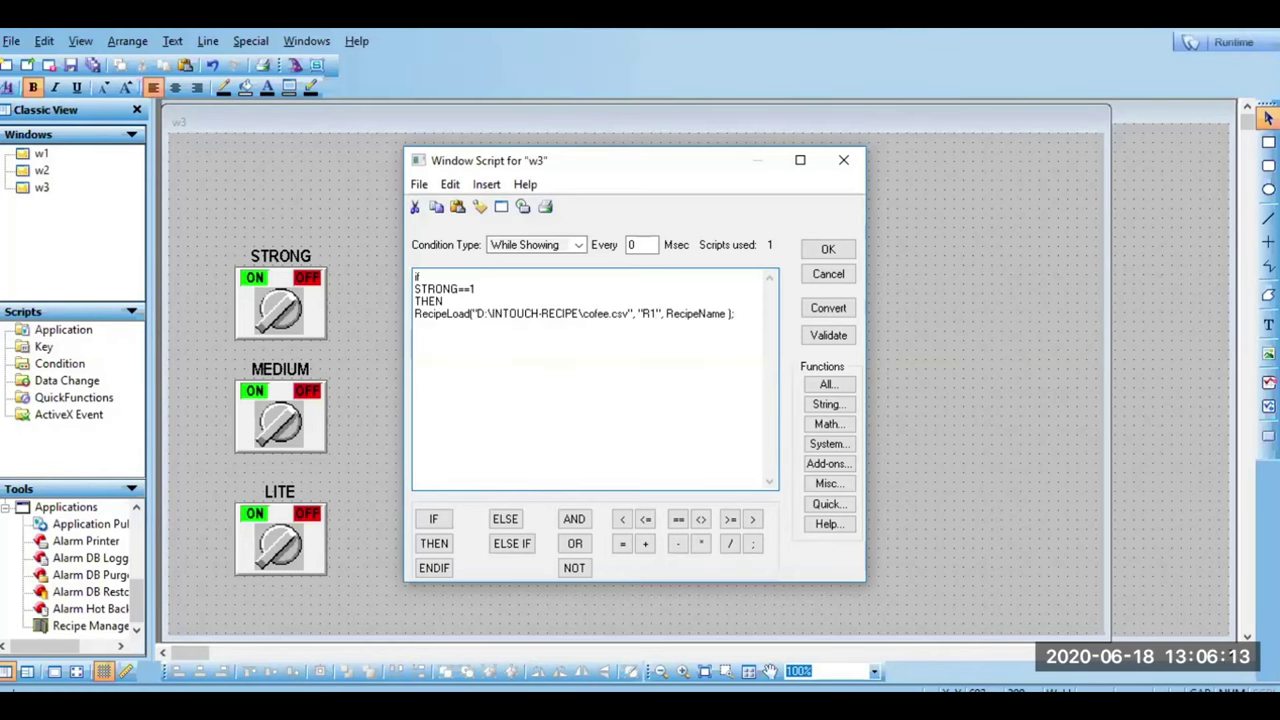
Step: Check the names in Recipe Manager and replace RecipeLoad's RecipeName argument with "strong"
key("alt+Tab")
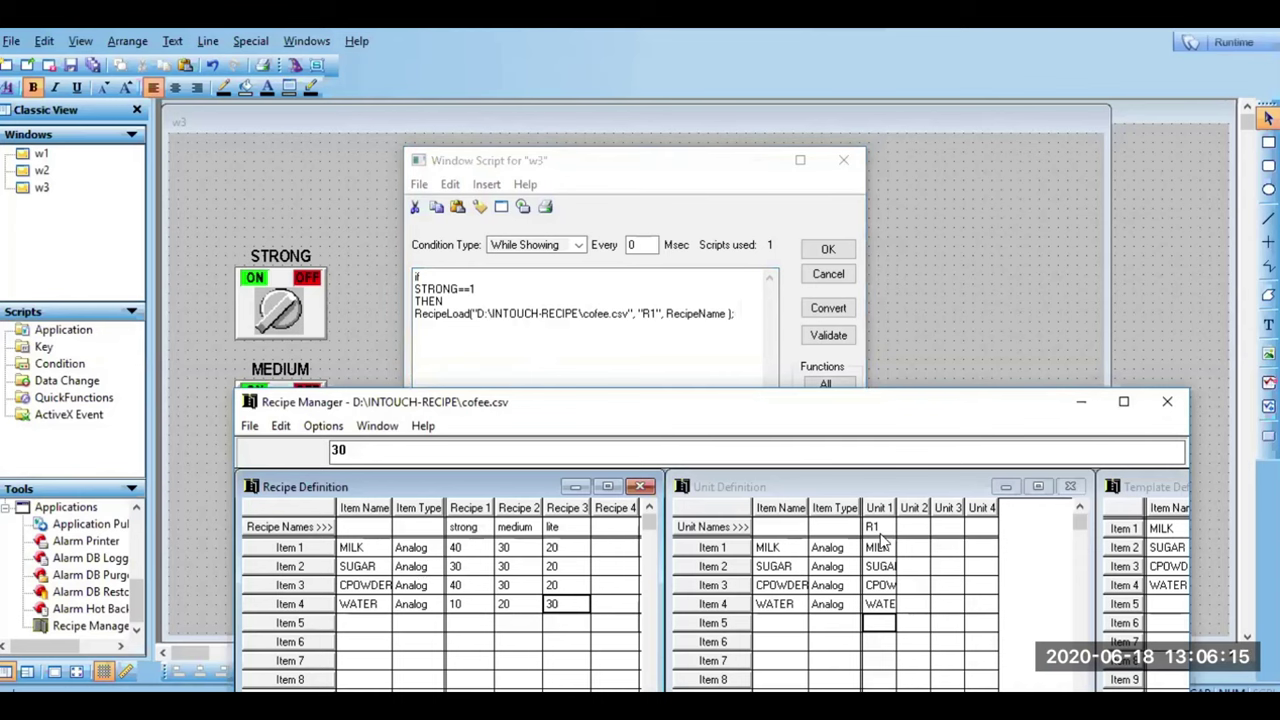
left_click(672, 313)
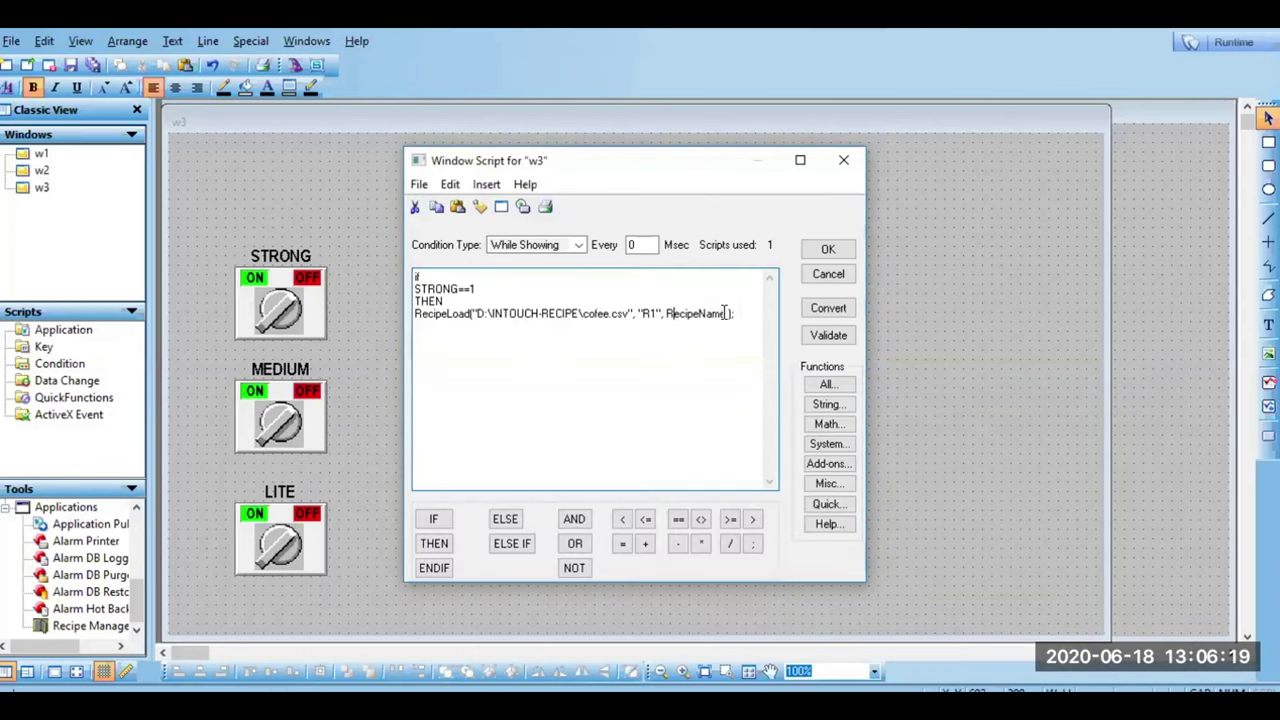
left_click_drag(724, 313, 666, 313)
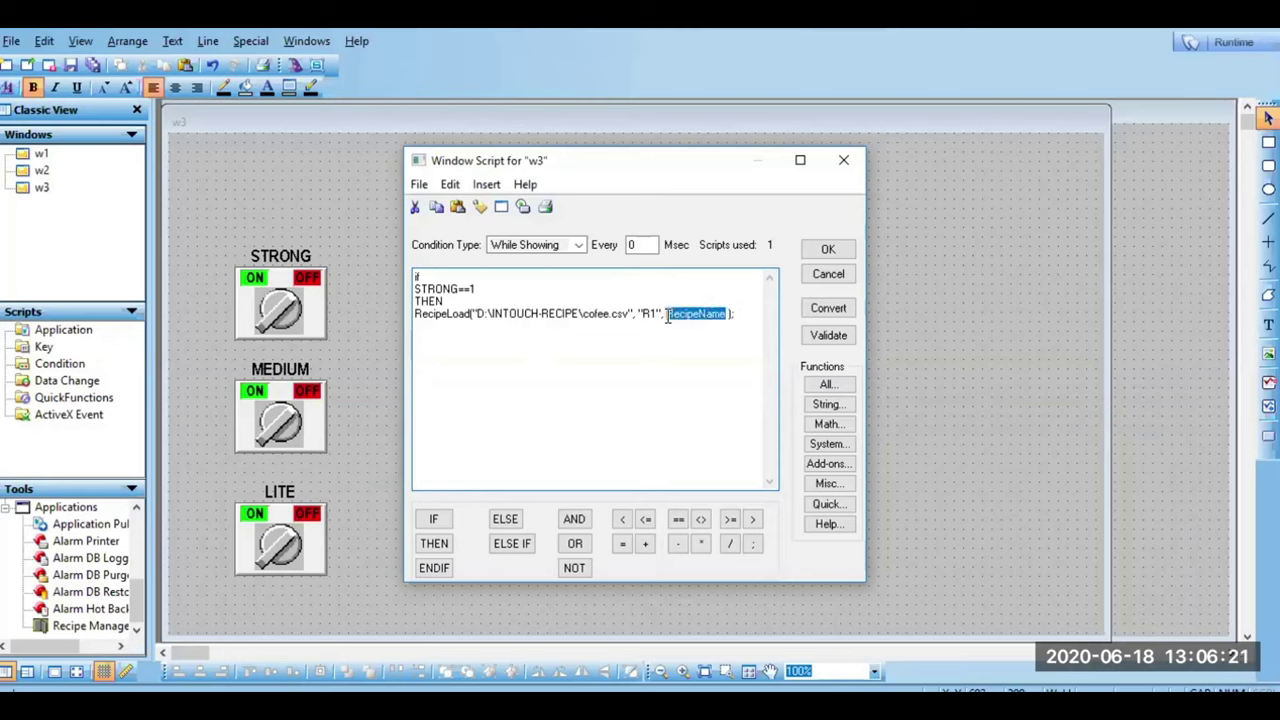
type("\"S")
key("BackSpace")
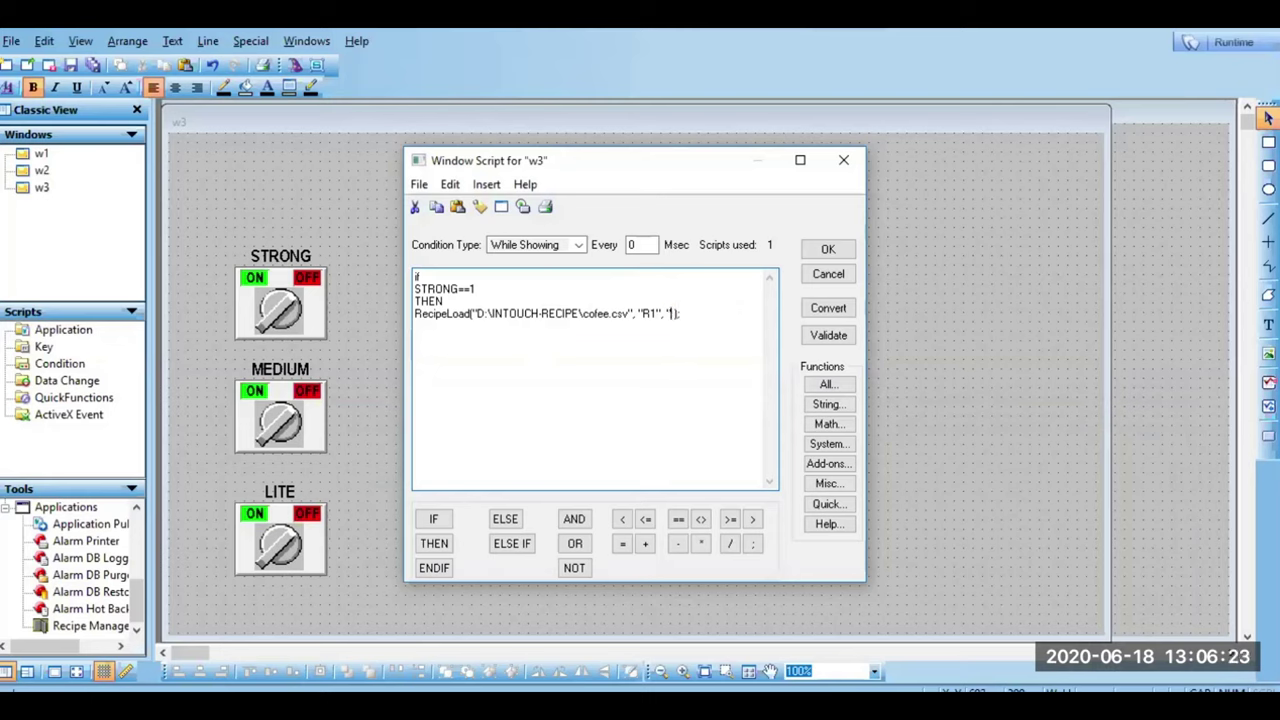
type("Strong\"")
Step: Close the IF block with ENDIF; and set the script to run every 1 Msec
left_click(601, 383)
type("endif")
left_click(820, 340)
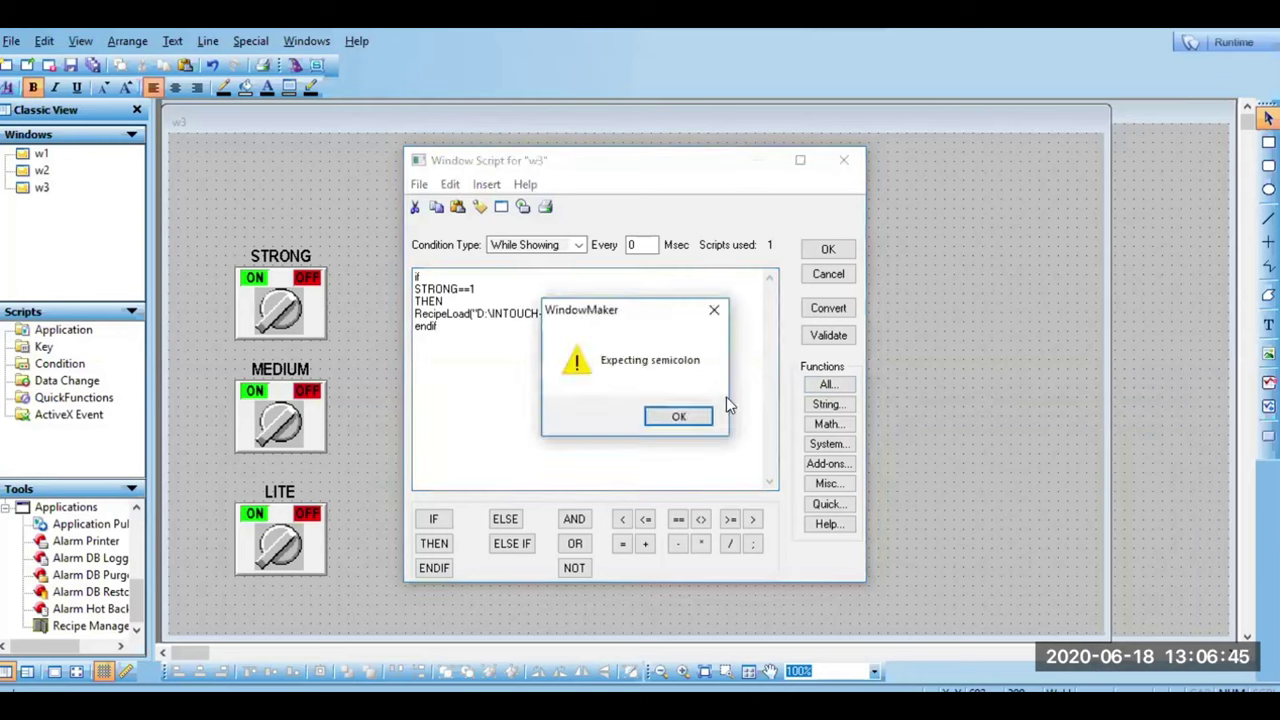
left_click(678, 418)
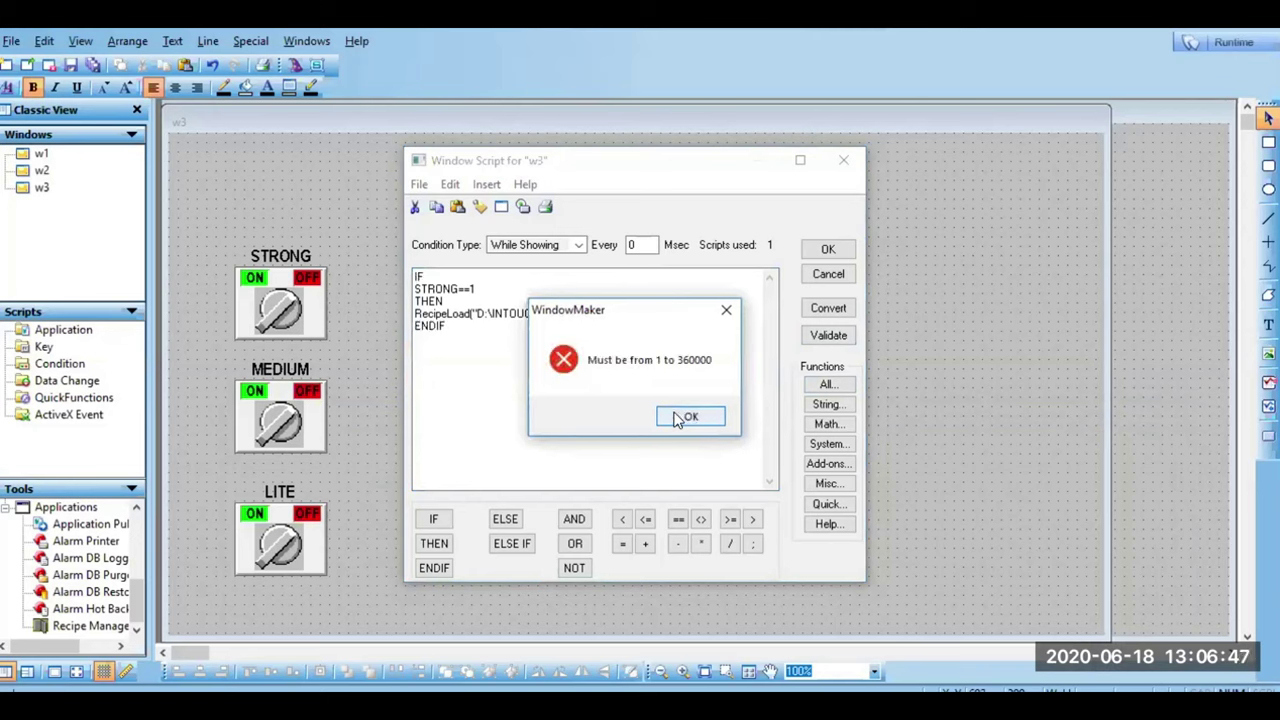
left_click(678, 418)
left_click(494, 328)
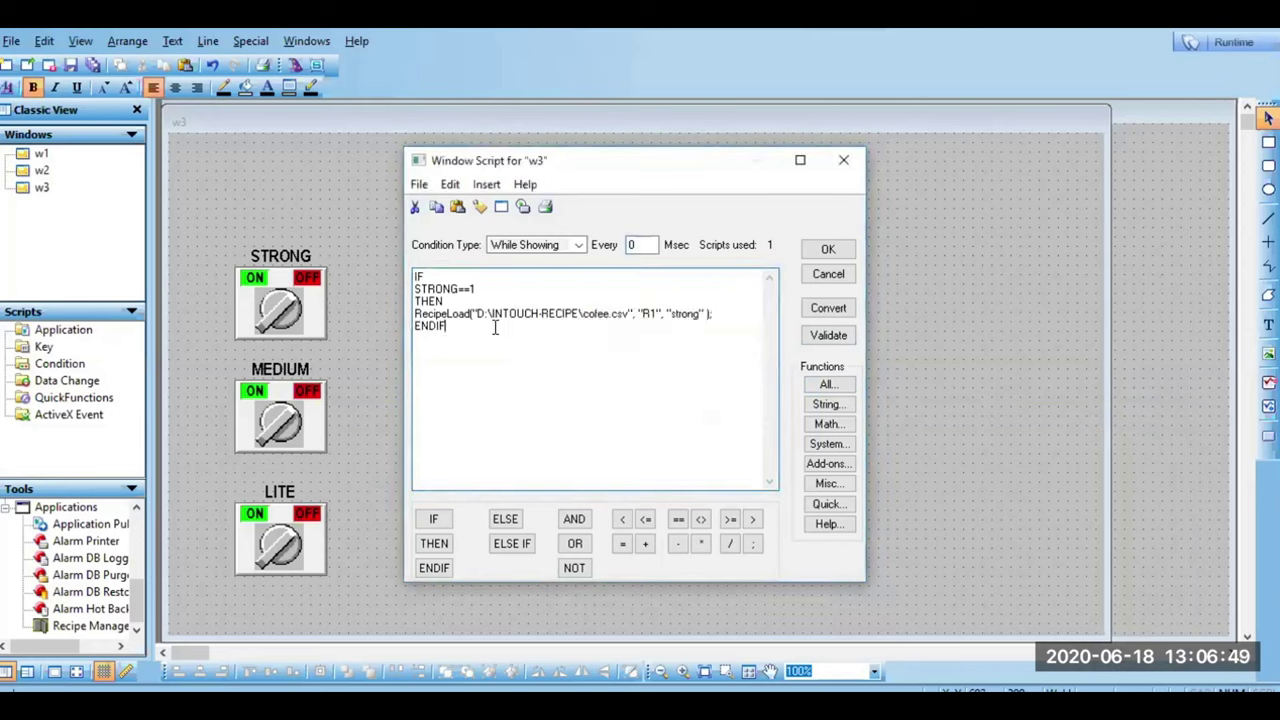
double_click(632, 244)
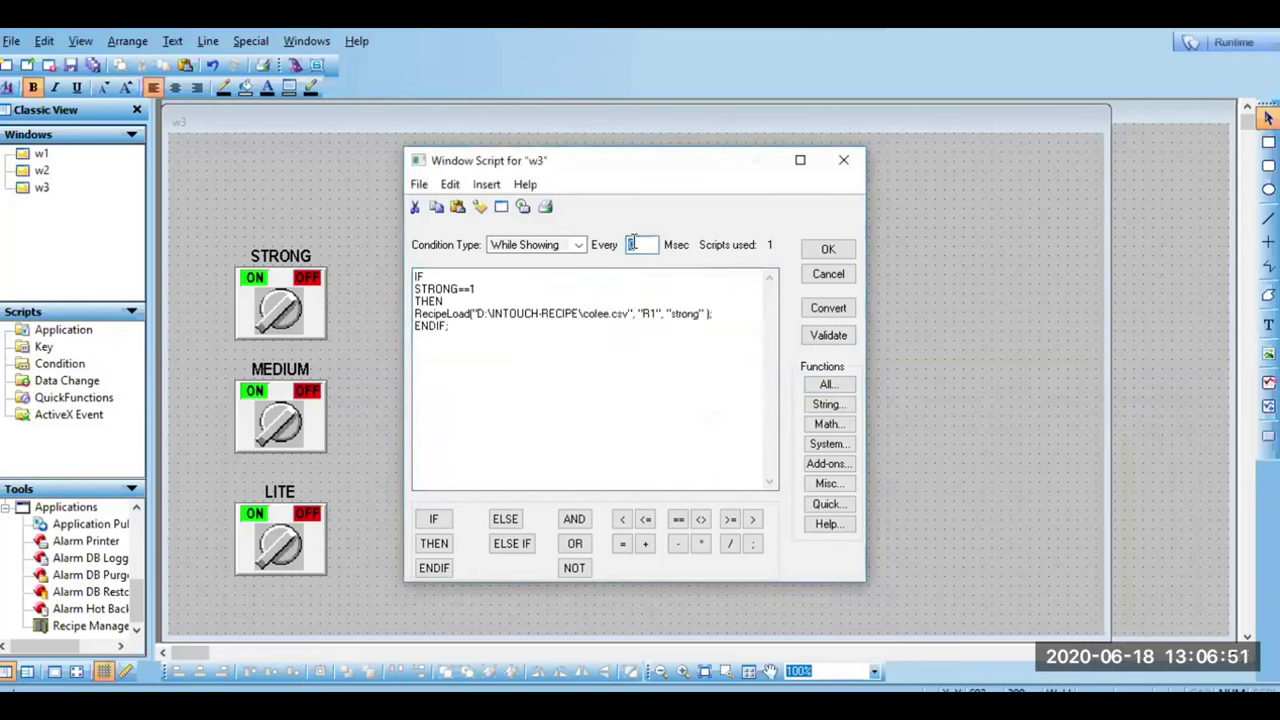
type("1")
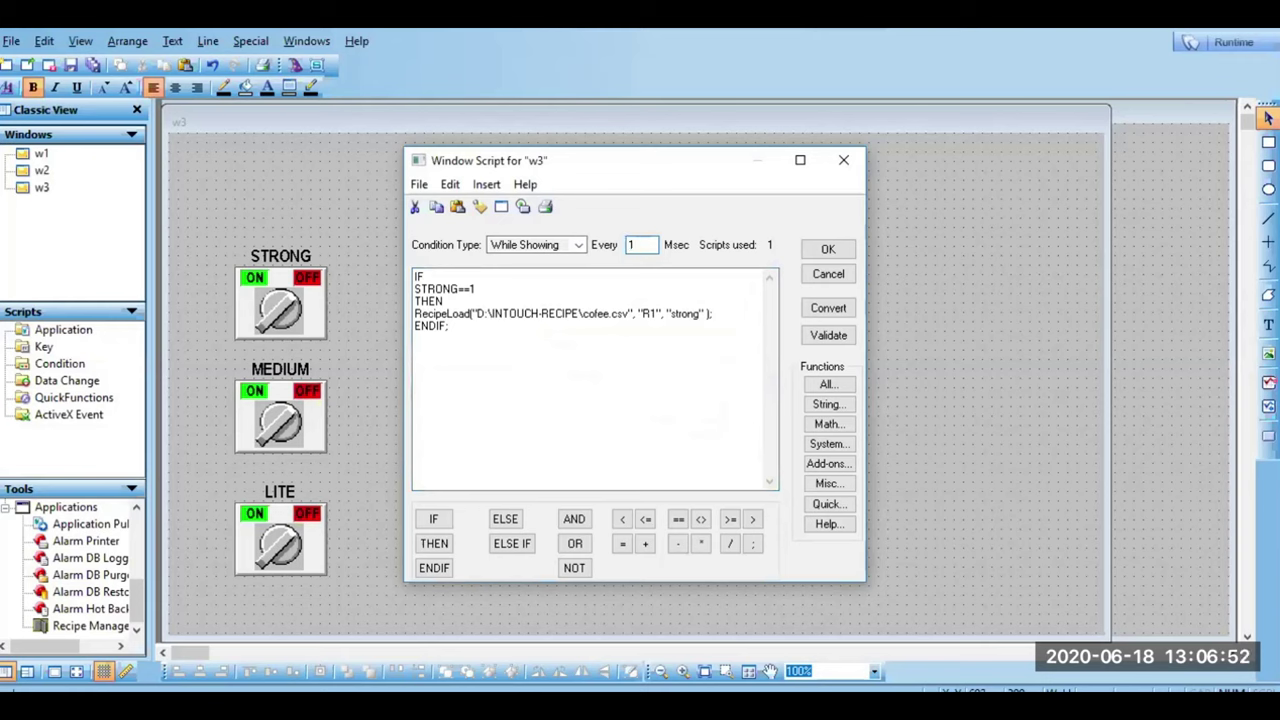
Step: Duplicate the whole STRONG IF block below the original, separated by a blank line
left_click(504, 328)
key("Return")
key("Return")
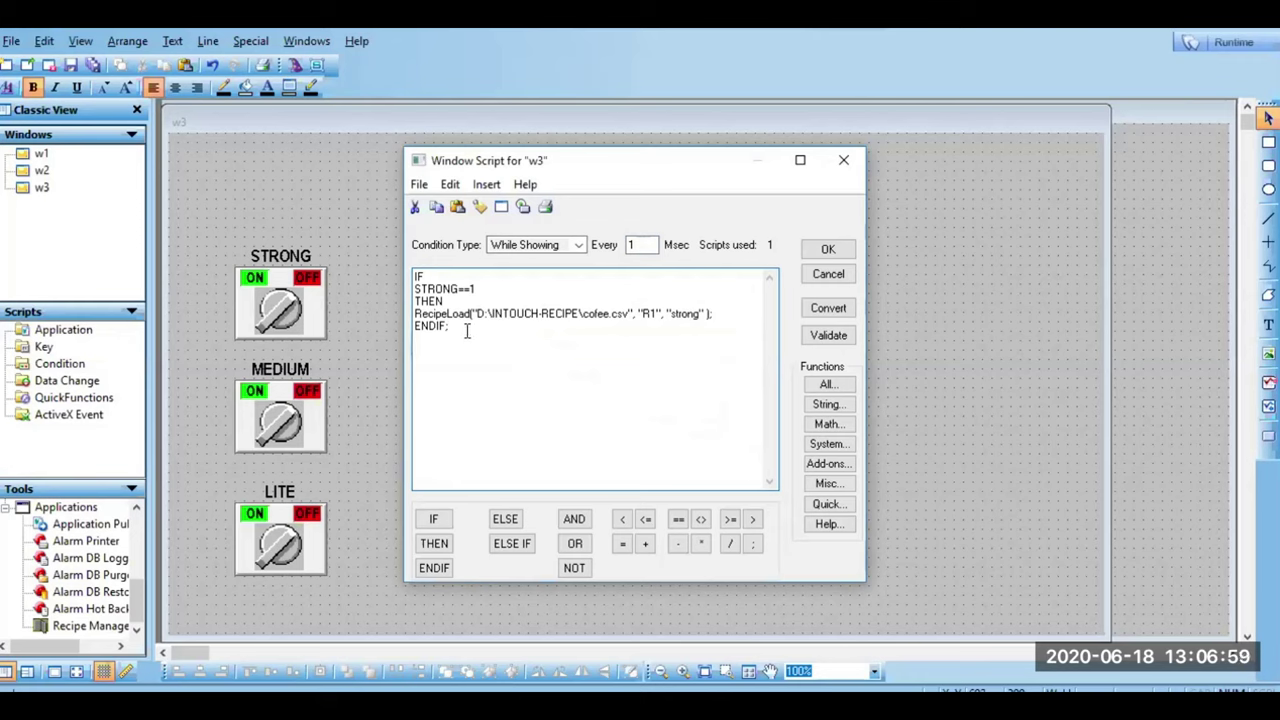
left_click_drag(466, 332, 415, 277)
key("ctrl+c")
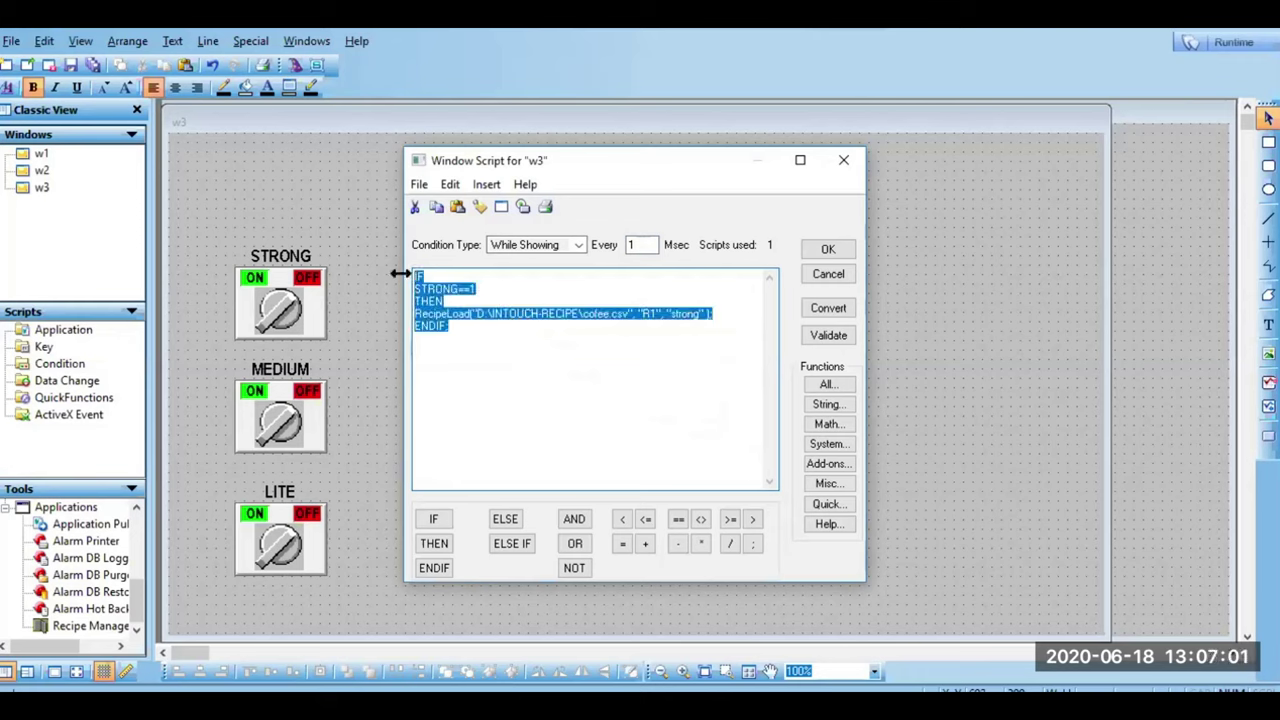
left_click(468, 337)
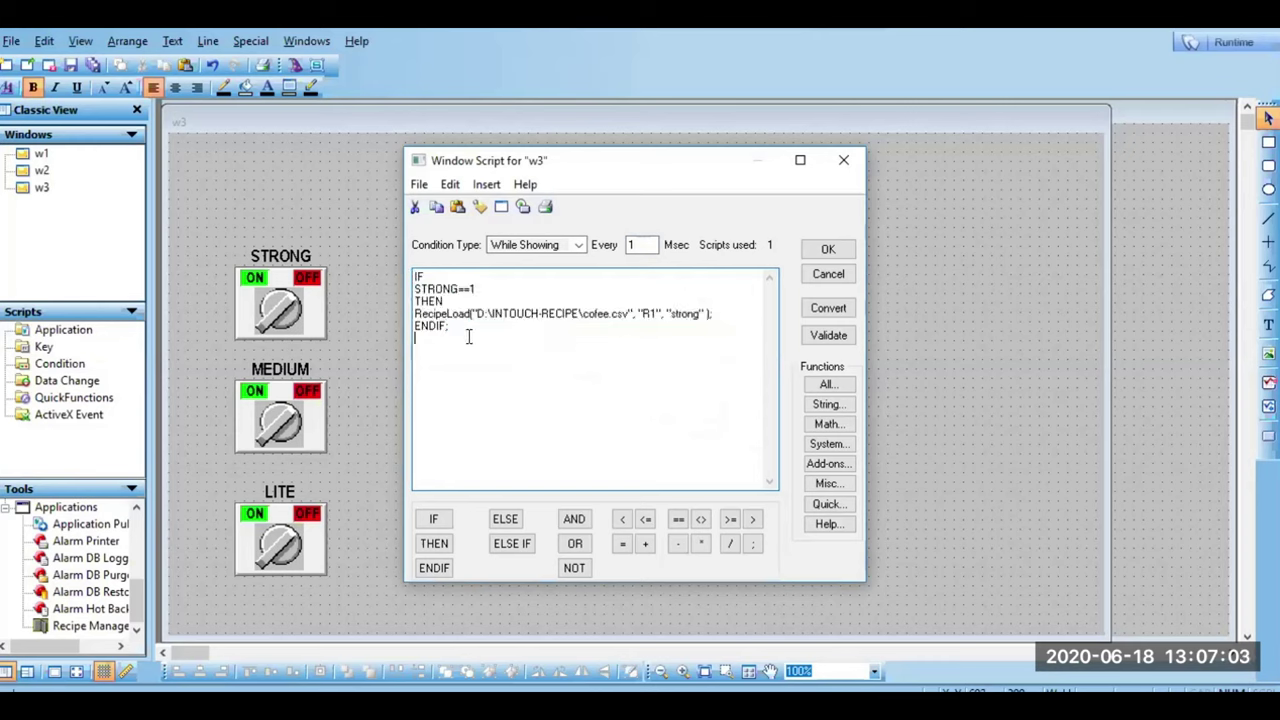
key("ctrl+v")
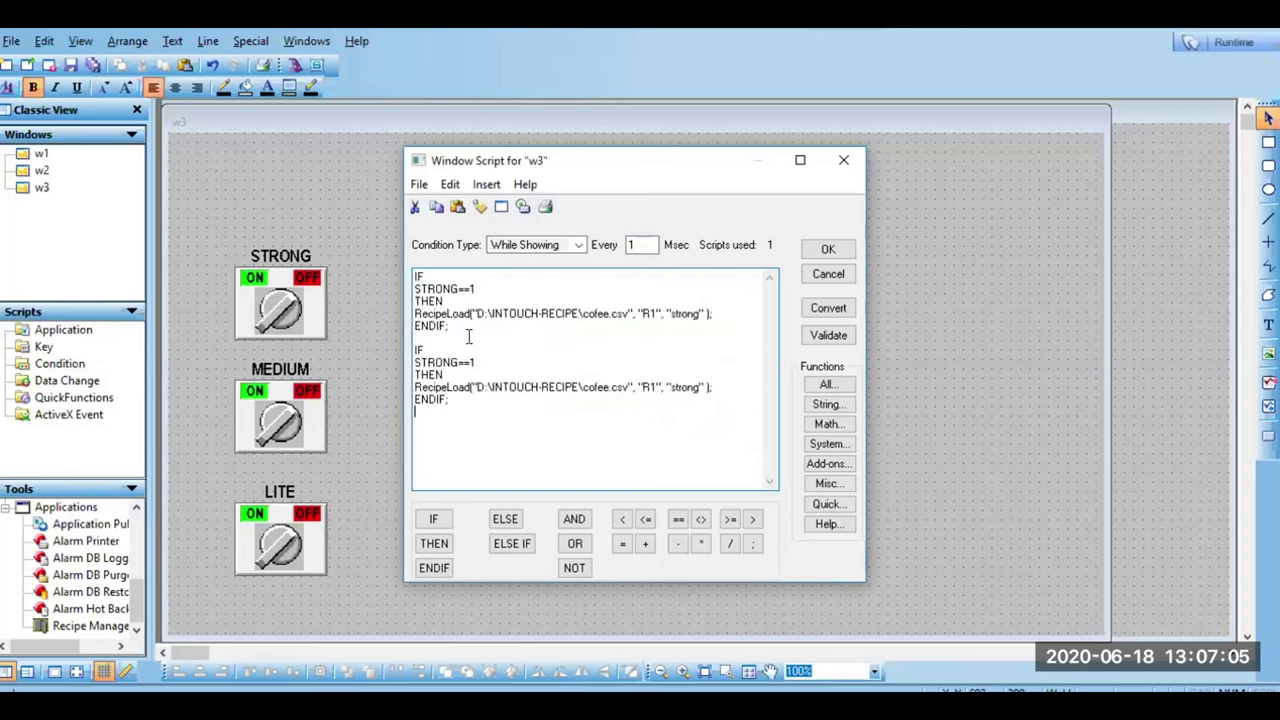
Step: Change the condition tag in the second IF block to MEDIUM
left_click(457, 361)
key("BackSpace")
key("BackSpace")
key("BackSpace")
key("BackSpace")
key("BackSpace")
key("BackSpace")
type("MEDIUM")
Step: Change the recipe name in the second block's RecipeLoad call to "medium"
left_click(698, 387)
key("BackSpace")
key("BackSpace")
key("BackSpace")
key("BackSpace")
key("BackSpace")
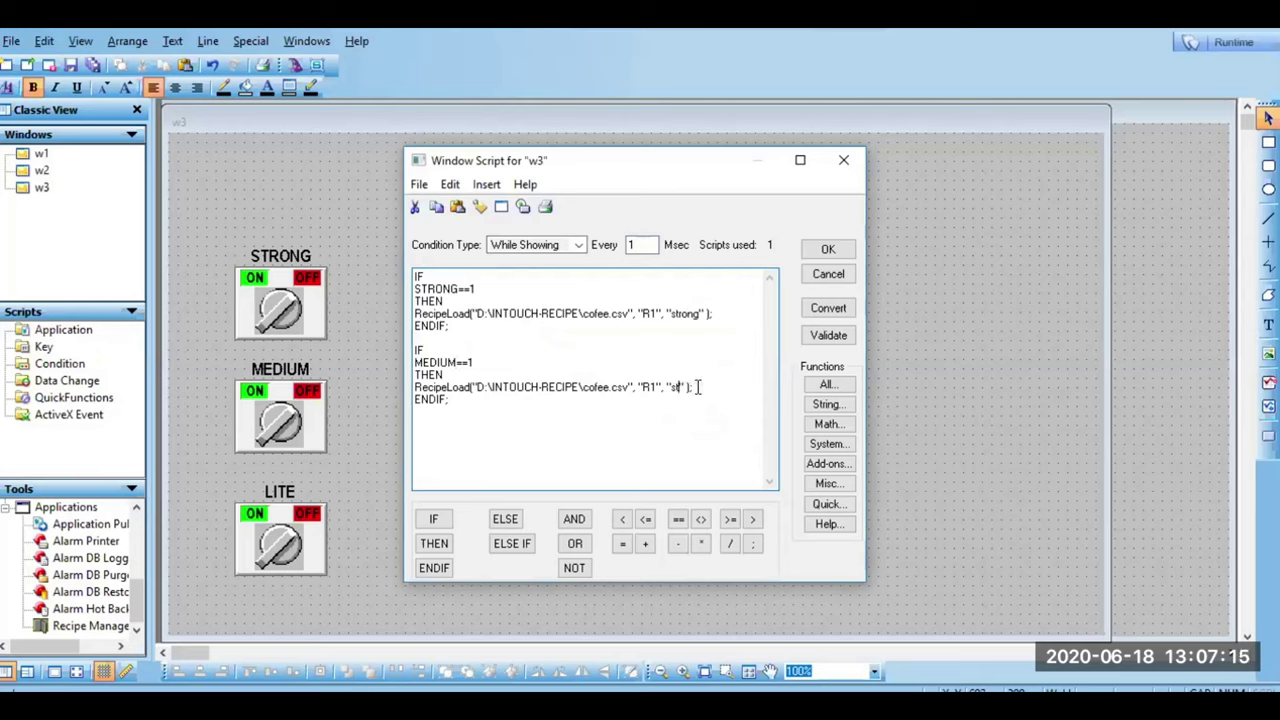
type("medium")
left_click(678, 387)
key("BackSpace")
key("BackSpace")
Step: Paste a third copy of the IF block at the end and change its recipe name to "lite"
left_click(538, 401)
key("Return")
key("ctrl+v")
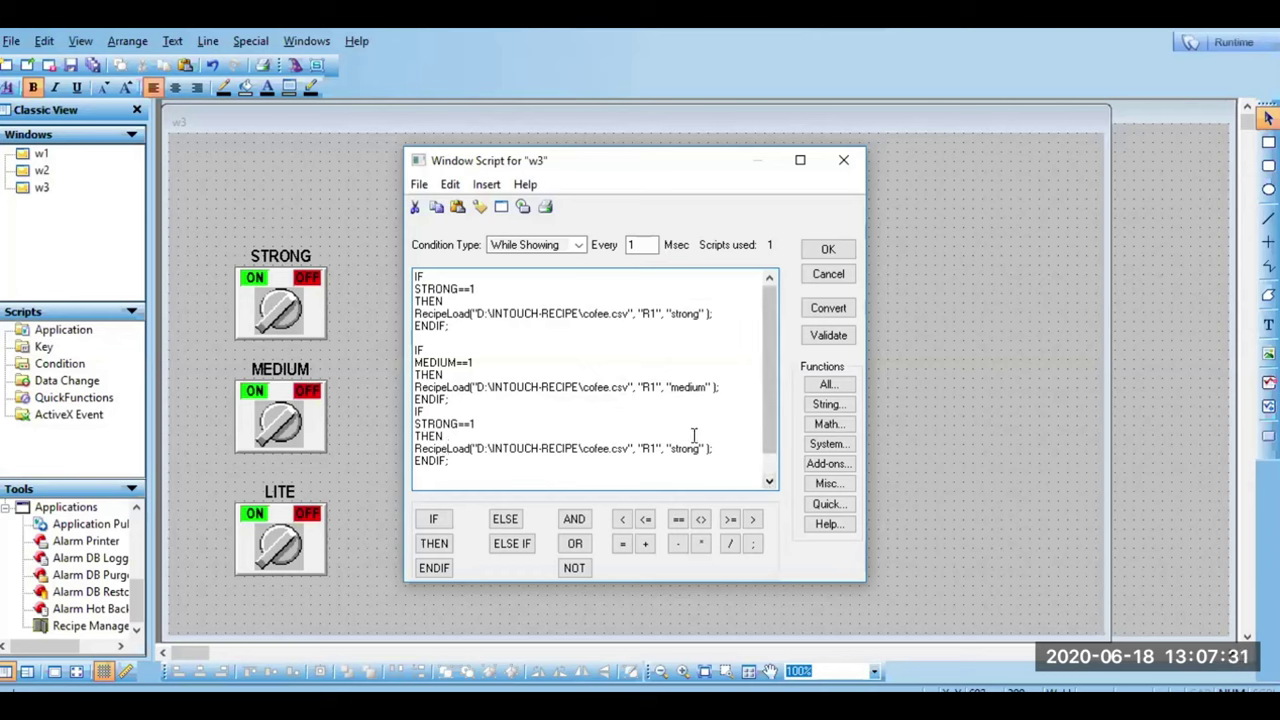
key("BackSpace")
key("BackSpace")
key("BackSpace")
key("BackSpace")
key("BackSpace")
key("BackSpace")
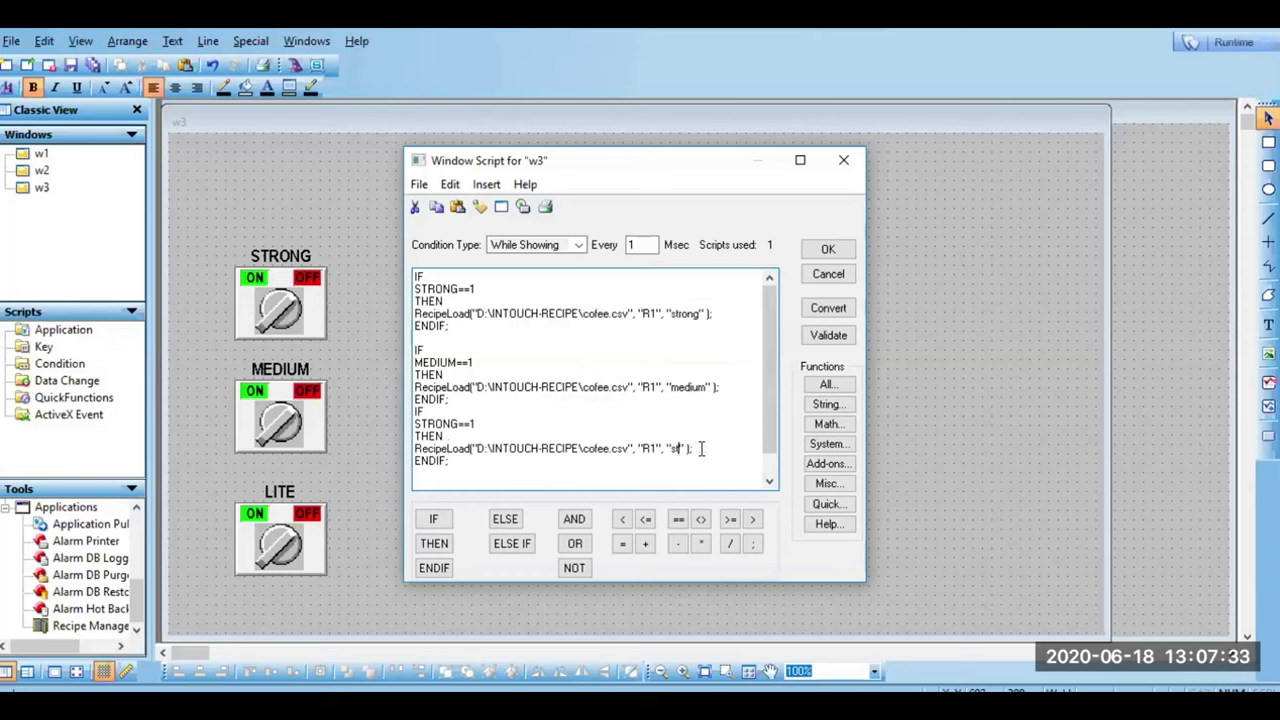
type("lite")
Step: Change the third block's condition tag to LITE, then validate and accept the w3 script
key("BackSpace")
key("BackSpace")
key("BackSpace")
key("BackSpace")
key("BackSpace")
key("BackSpace")
type("LITE")
left_click(826, 337)
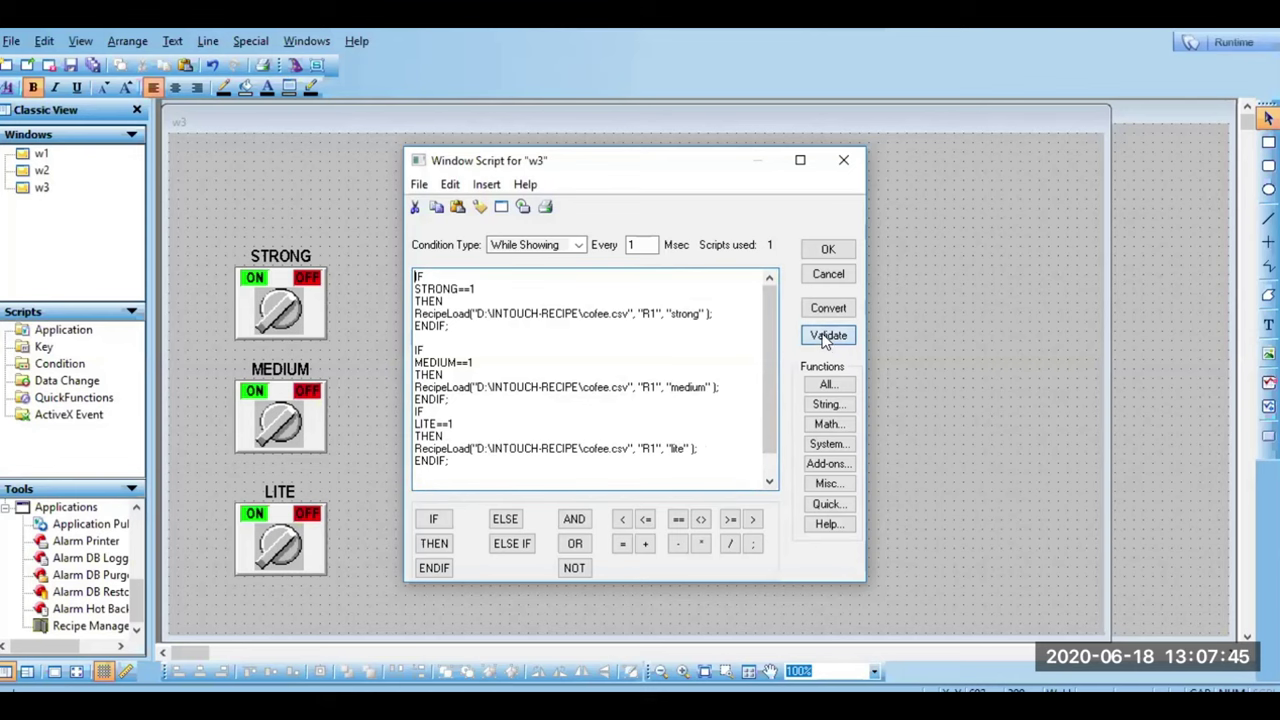
left_click(826, 251)
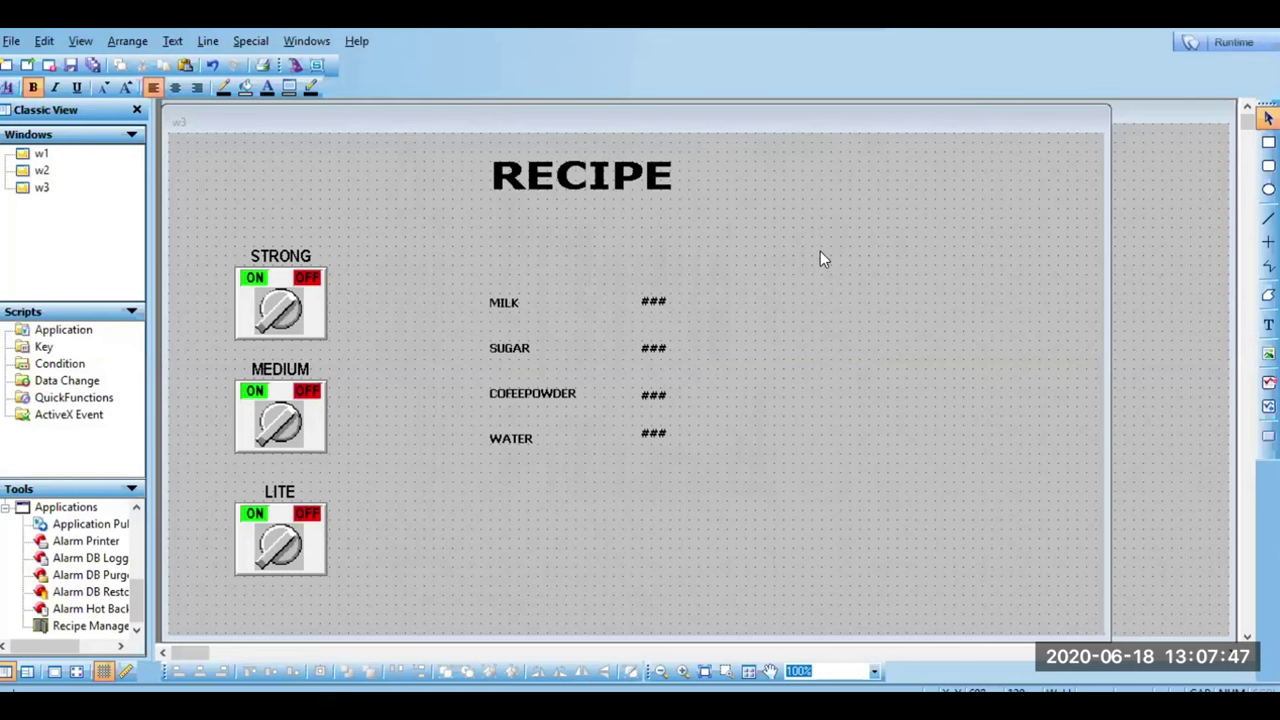
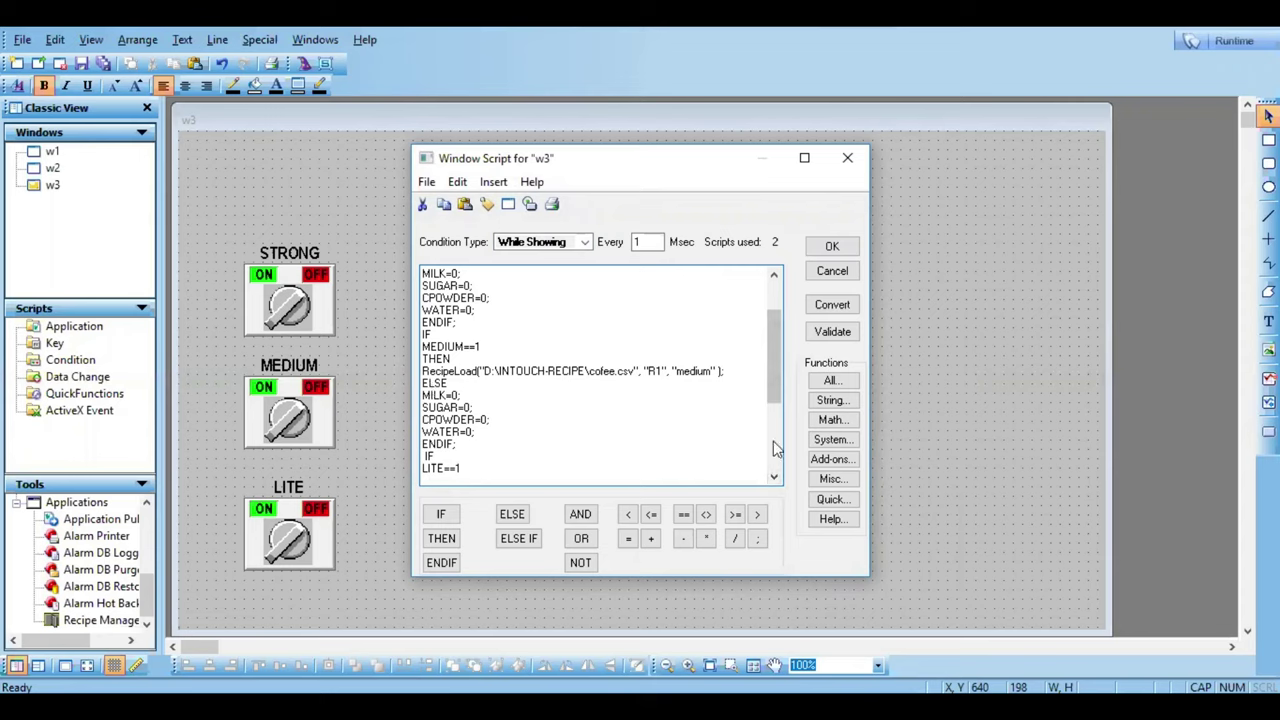
Step: Review the rest of the While Showing script, accept it and start the application in Runtime
scroll(777, 449, "down", 4)
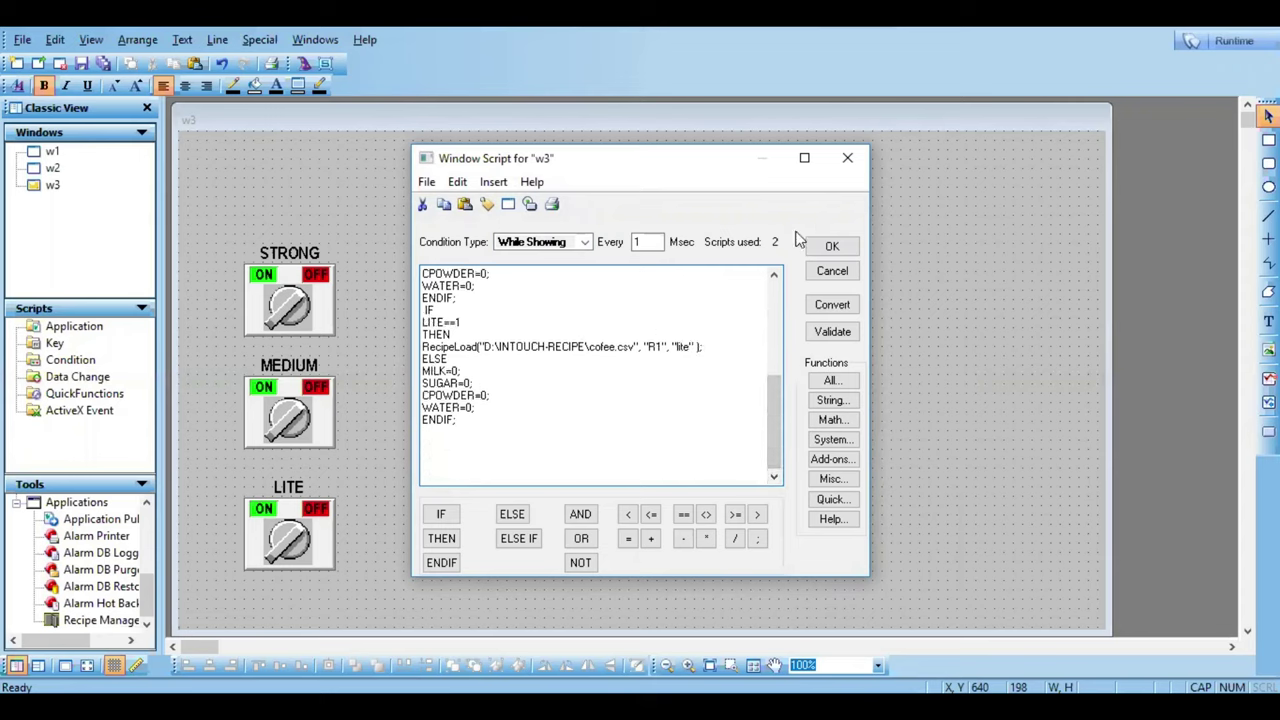
left_click(832, 246)
left_click(1203, 45)
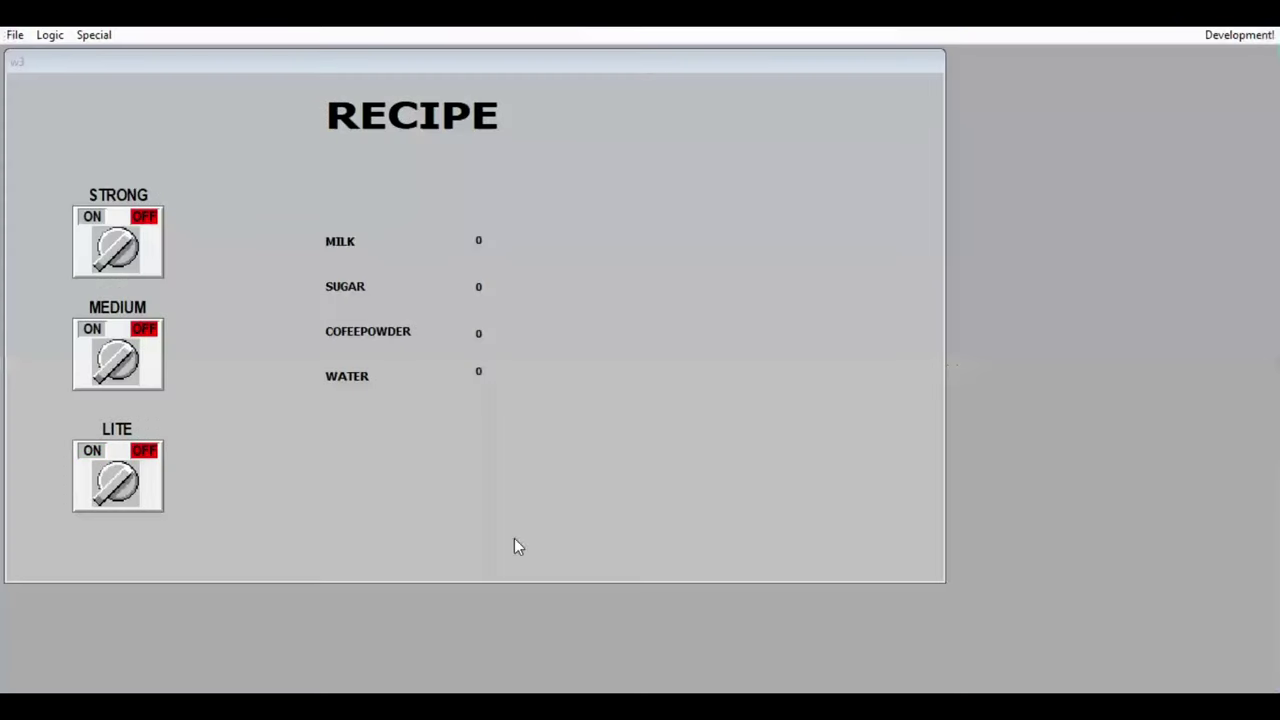
Step: Test the STRONG, MEDIUM and LITE switches against the ingredient displays, then return to development mode
left_click(115, 253)
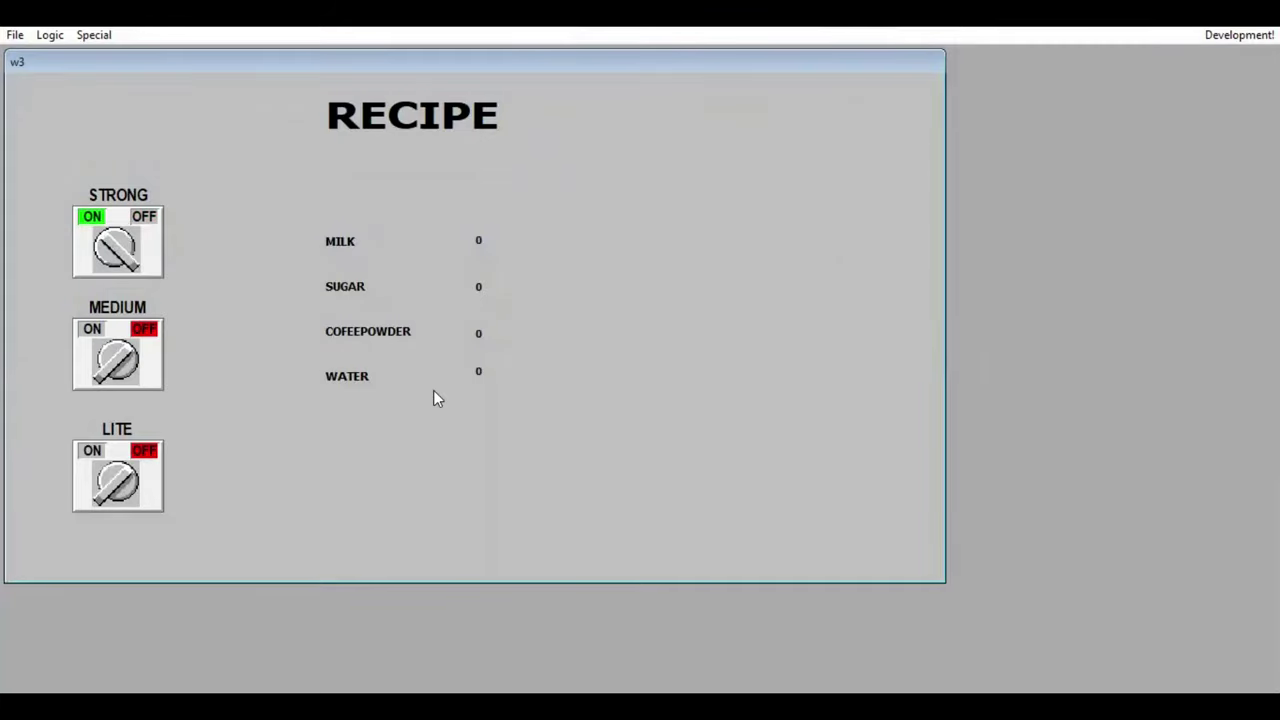
left_click(120, 262)
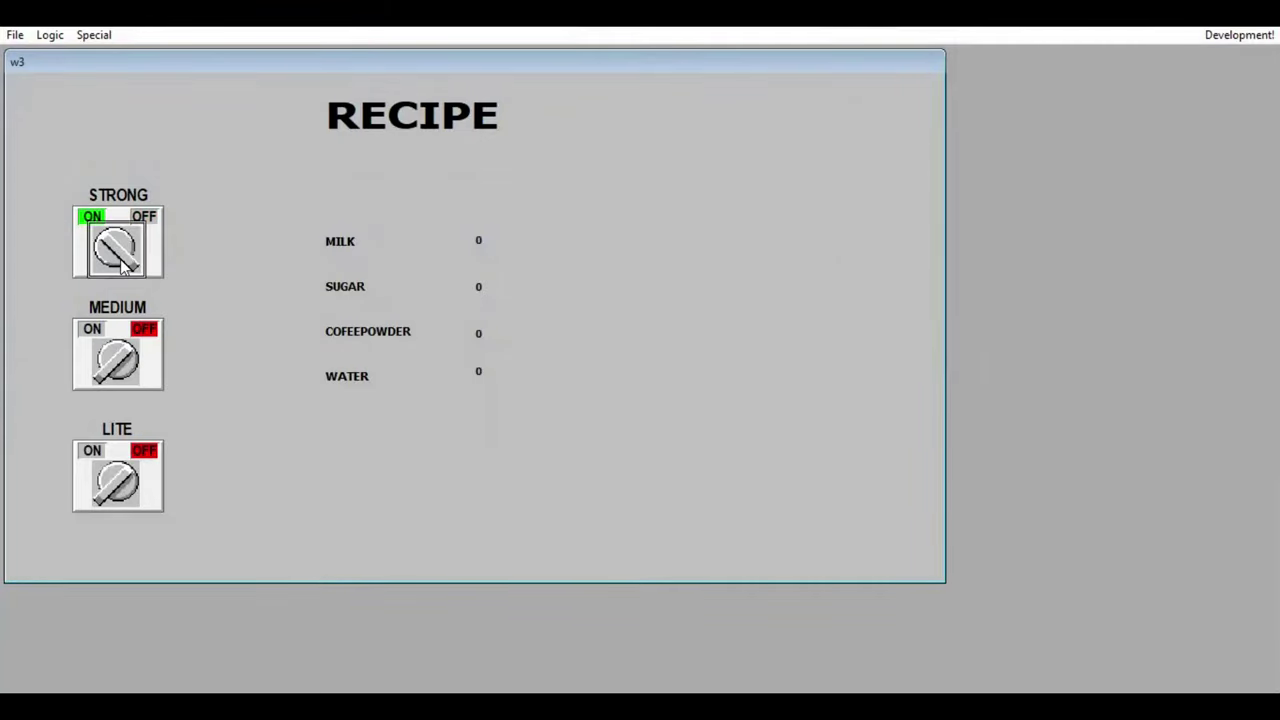
left_click(103, 378)
left_click(103, 382)
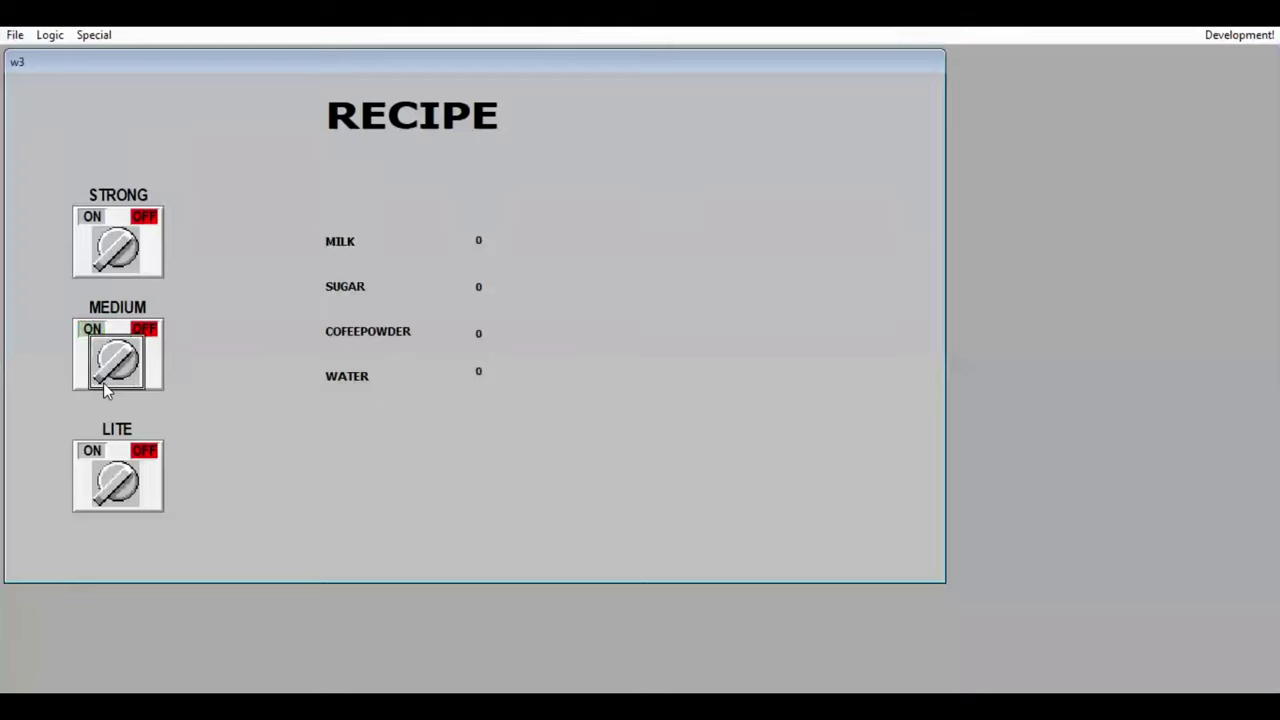
left_click(110, 480)
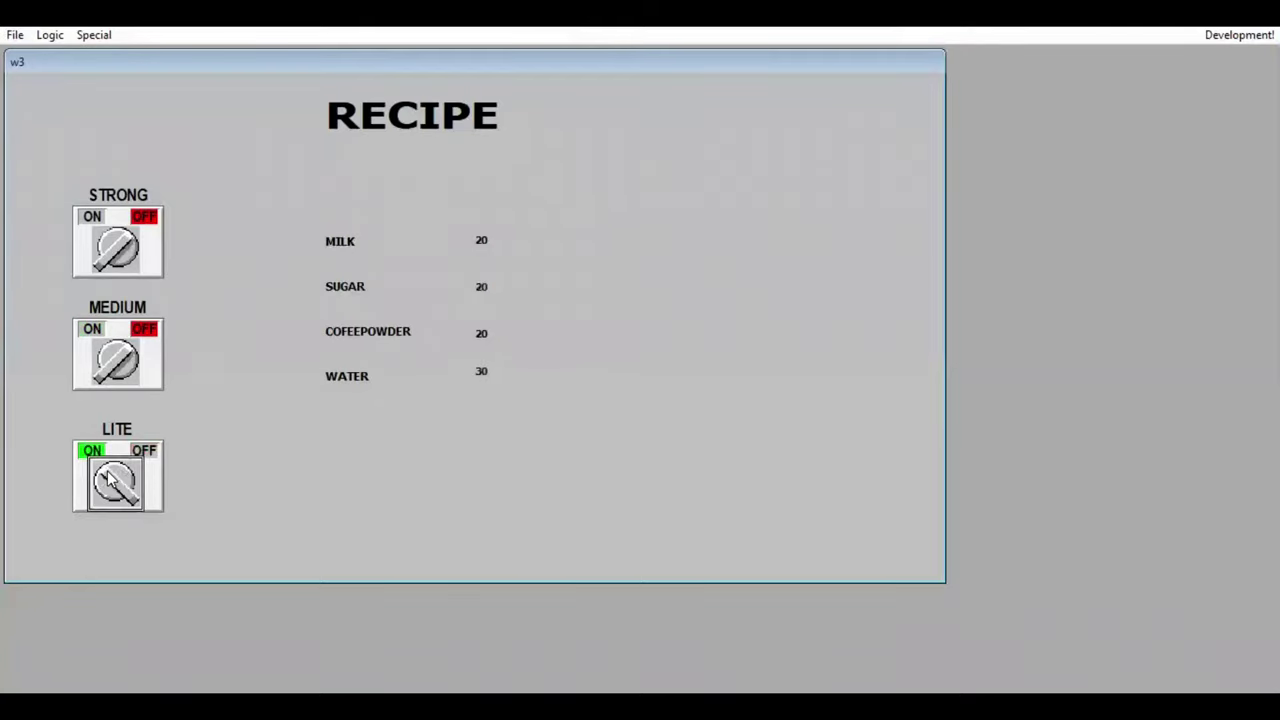
left_click(130, 480)
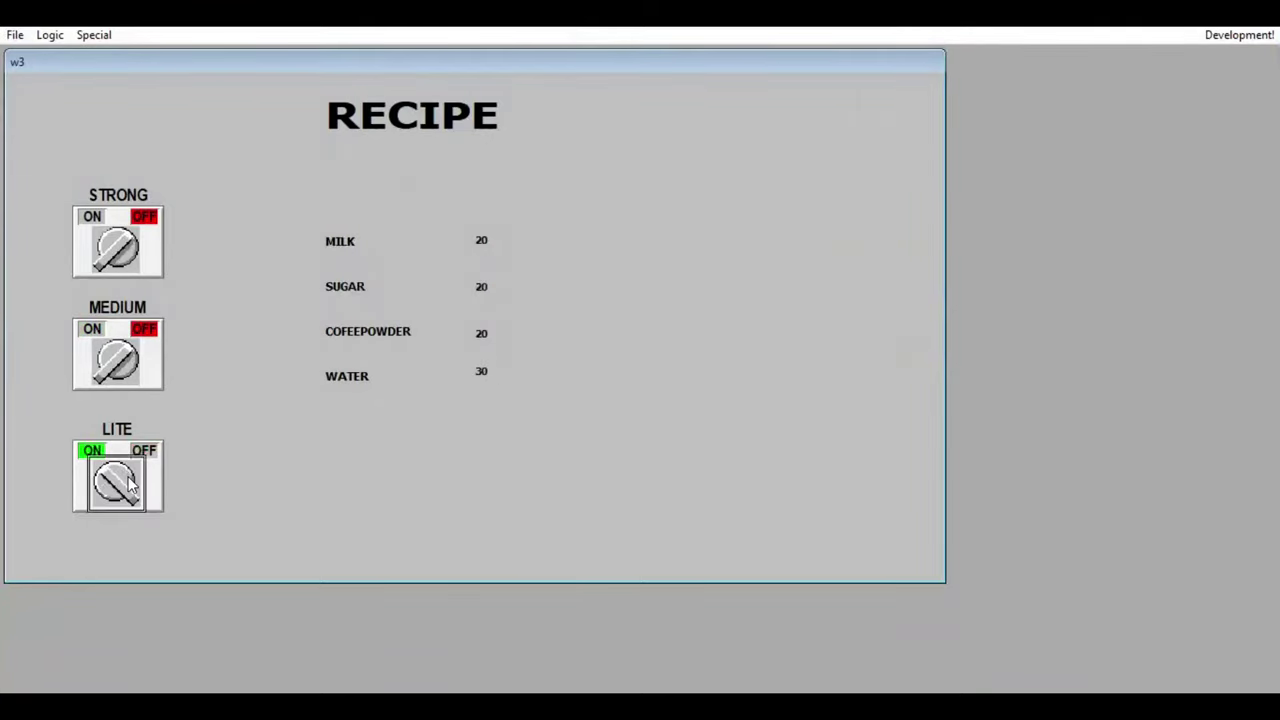
left_click(130, 483)
left_click(130, 483)
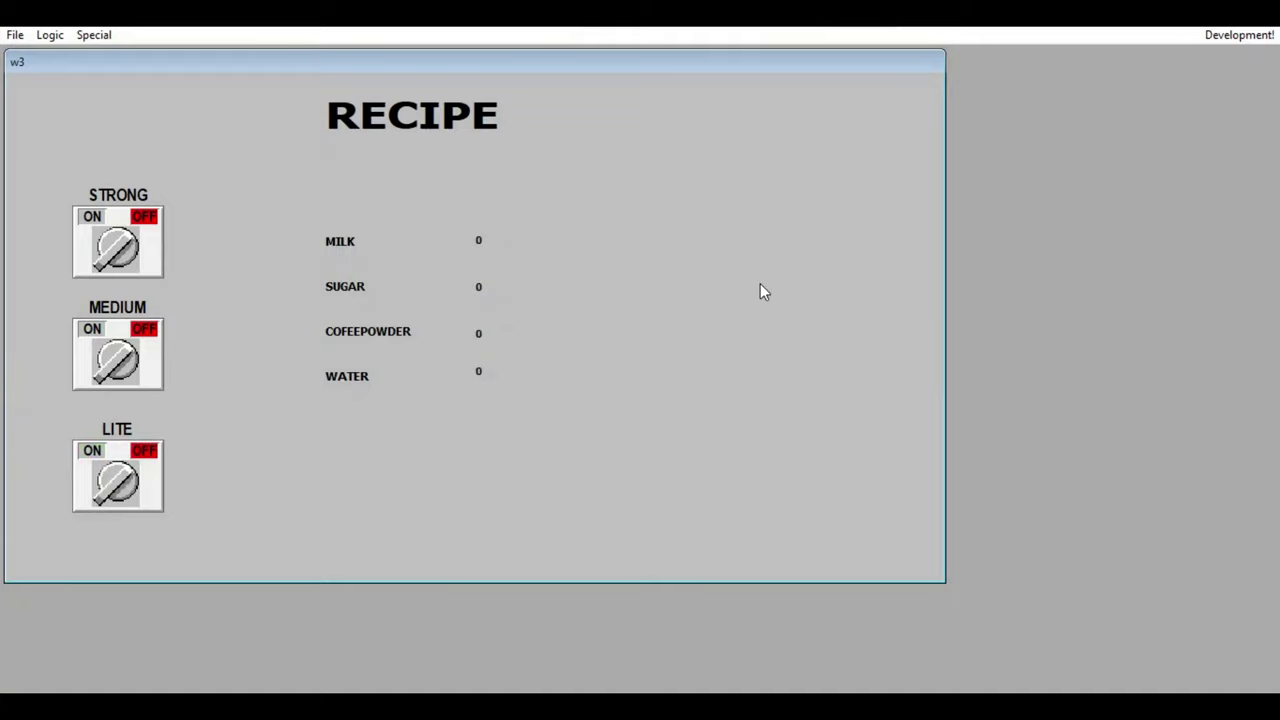
left_click(1237, 35)
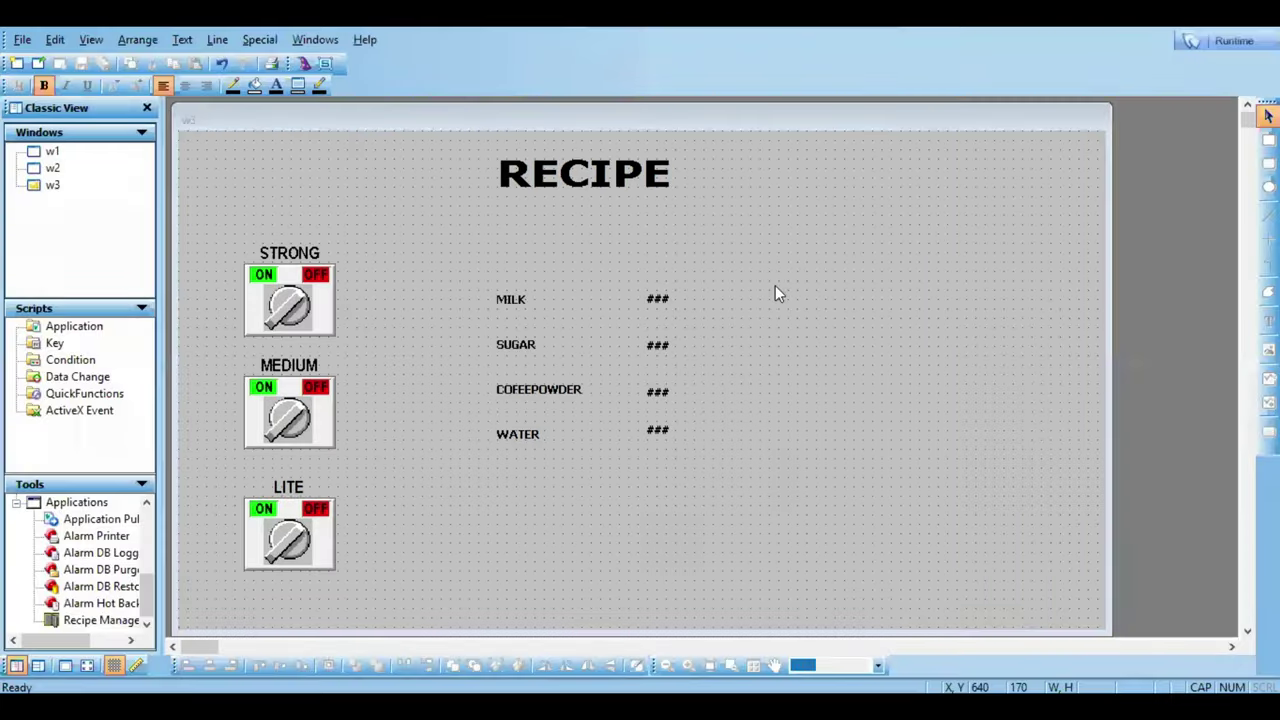
Step: Open w3's While Showing window script and review the ELSE section of the LITE block
right_click(775, 287)
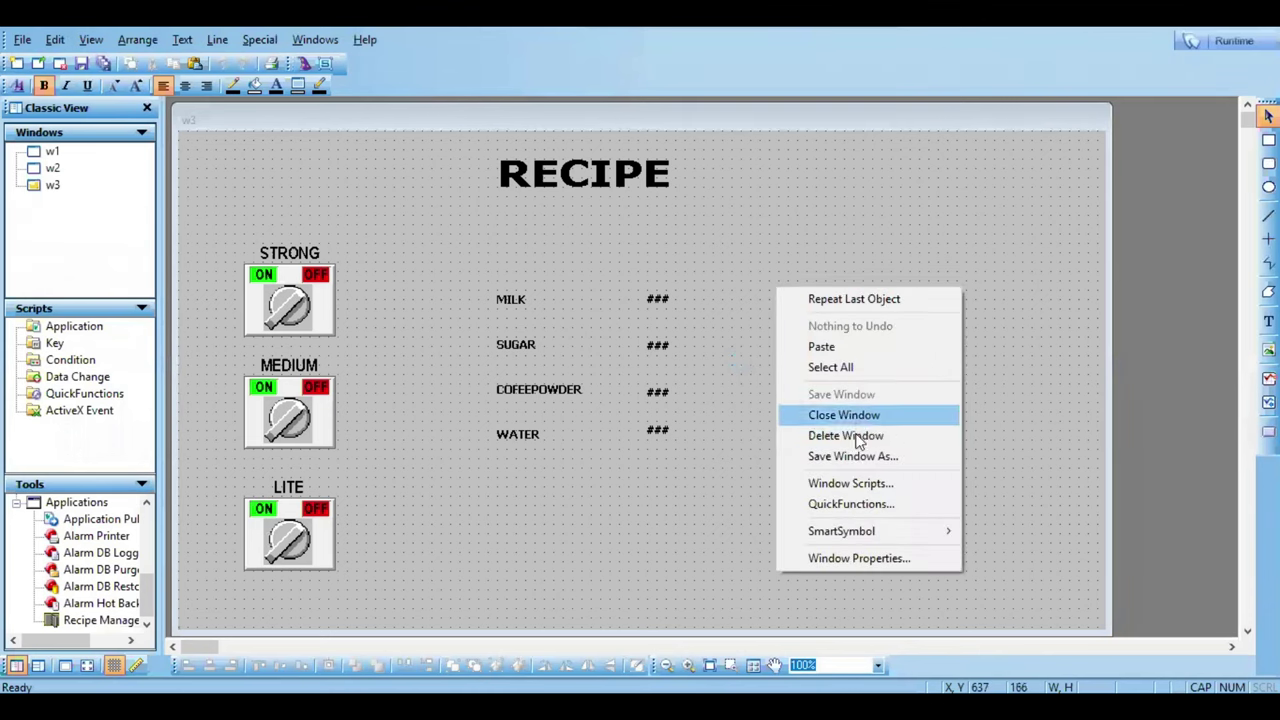
left_click(853, 485)
left_click(580, 243)
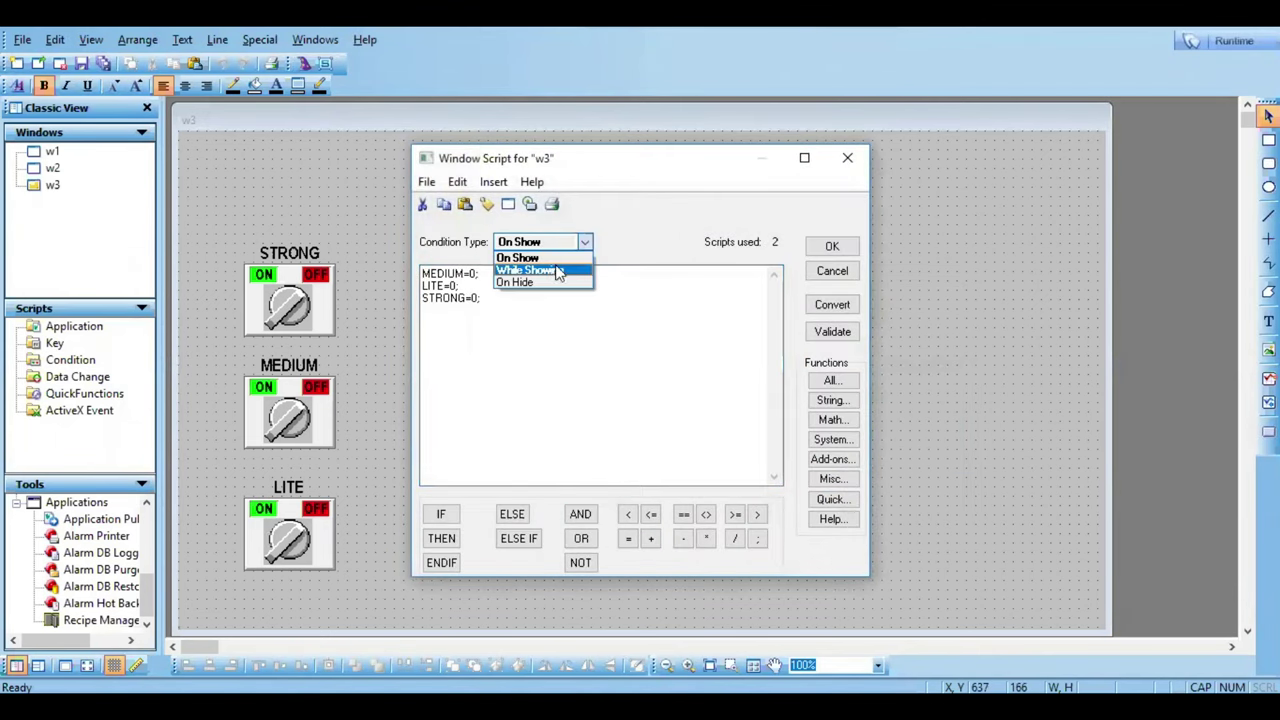
left_click(556, 271)
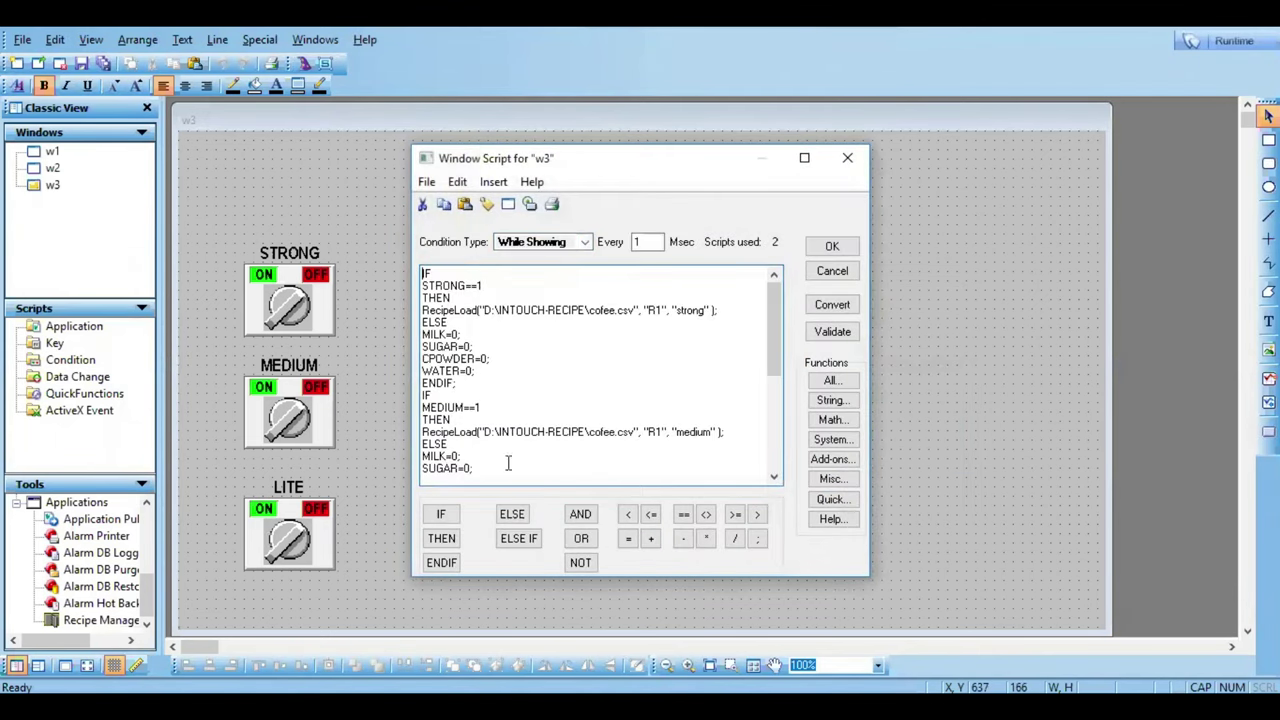
left_click(779, 458)
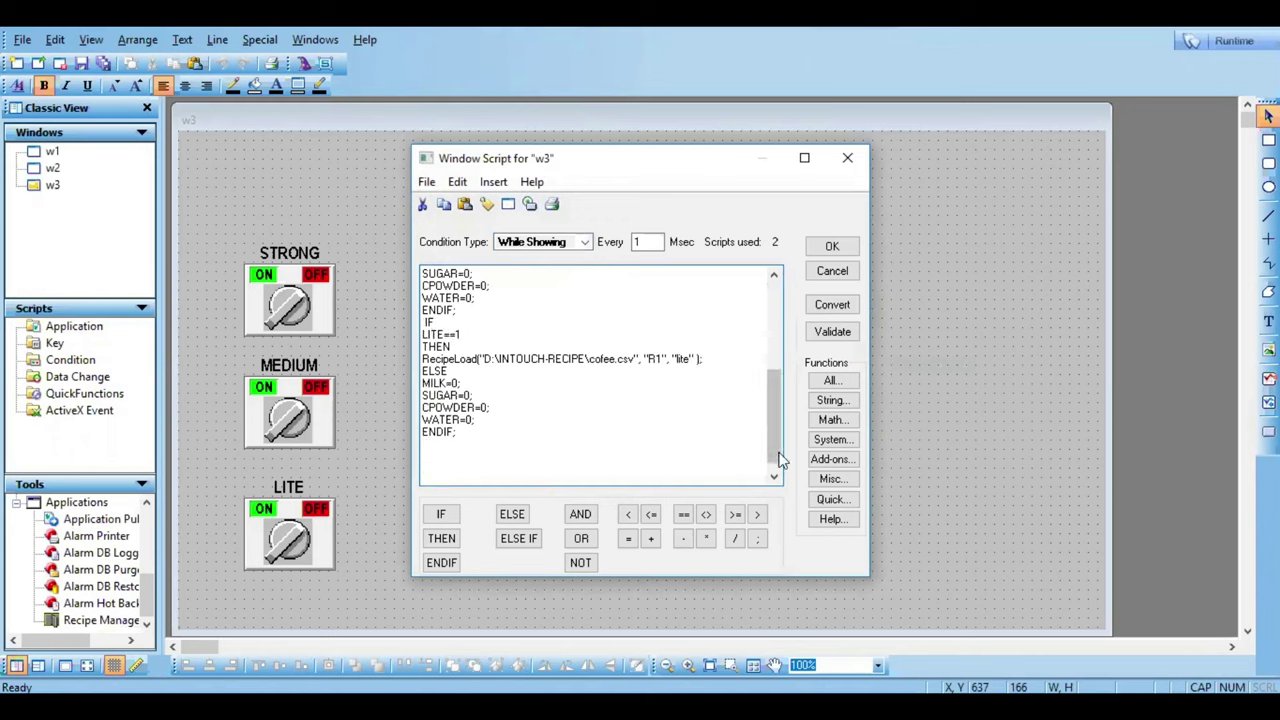
left_click(424, 371, "shift")
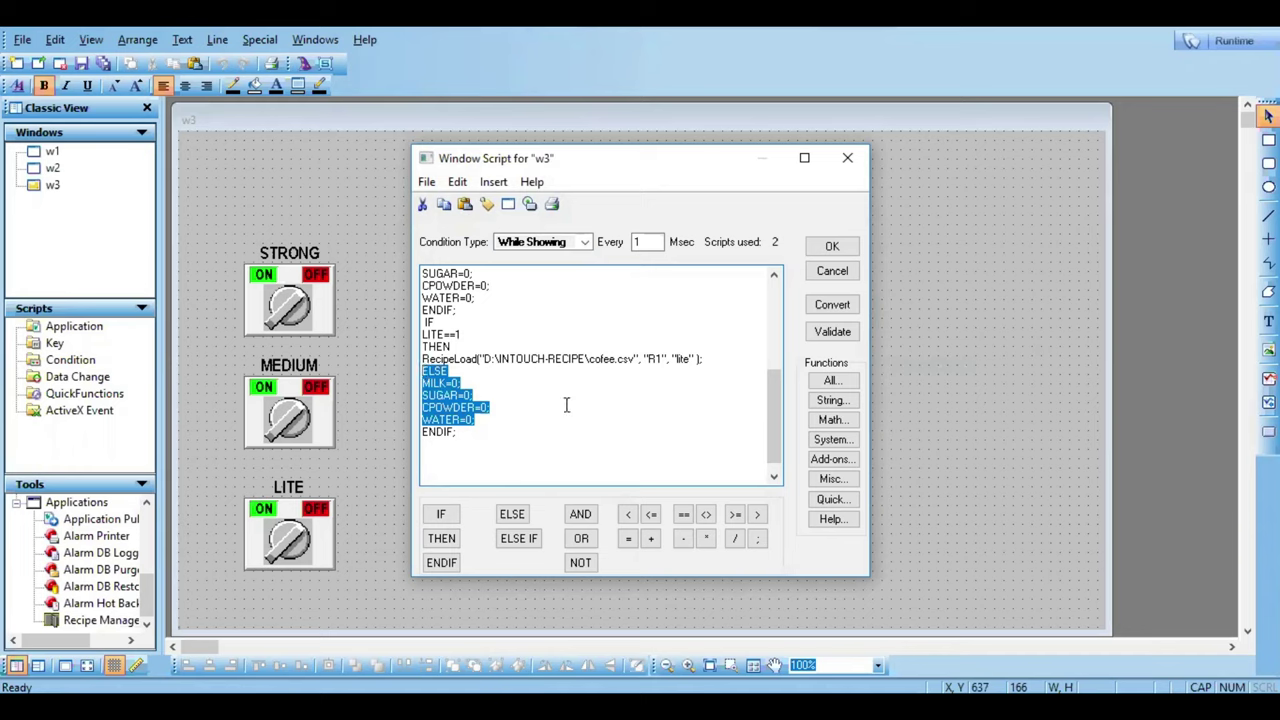
left_click(593, 421)
left_click(775, 292)
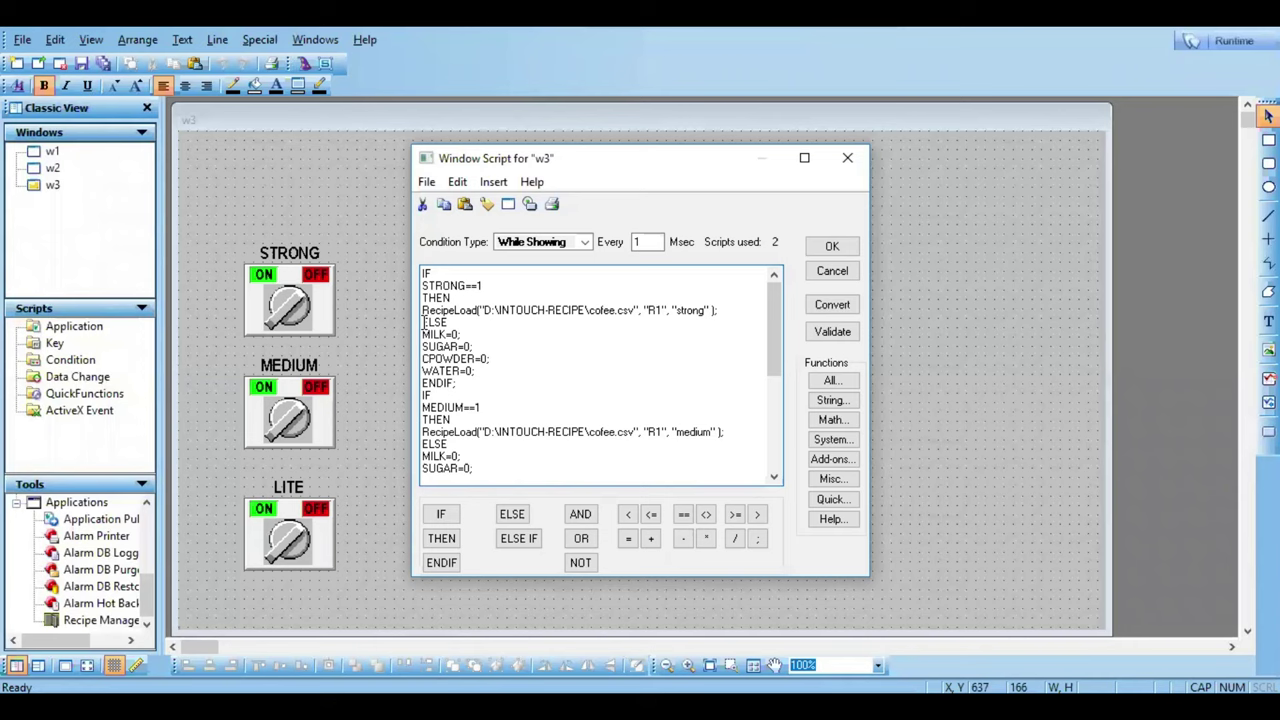
Step: Delete the STRONG block's ELSE, zero-reset and ENDIF lines, and change the MEDIUM block's IF to ELSE IF
left_click_drag(422, 322, 478, 381)
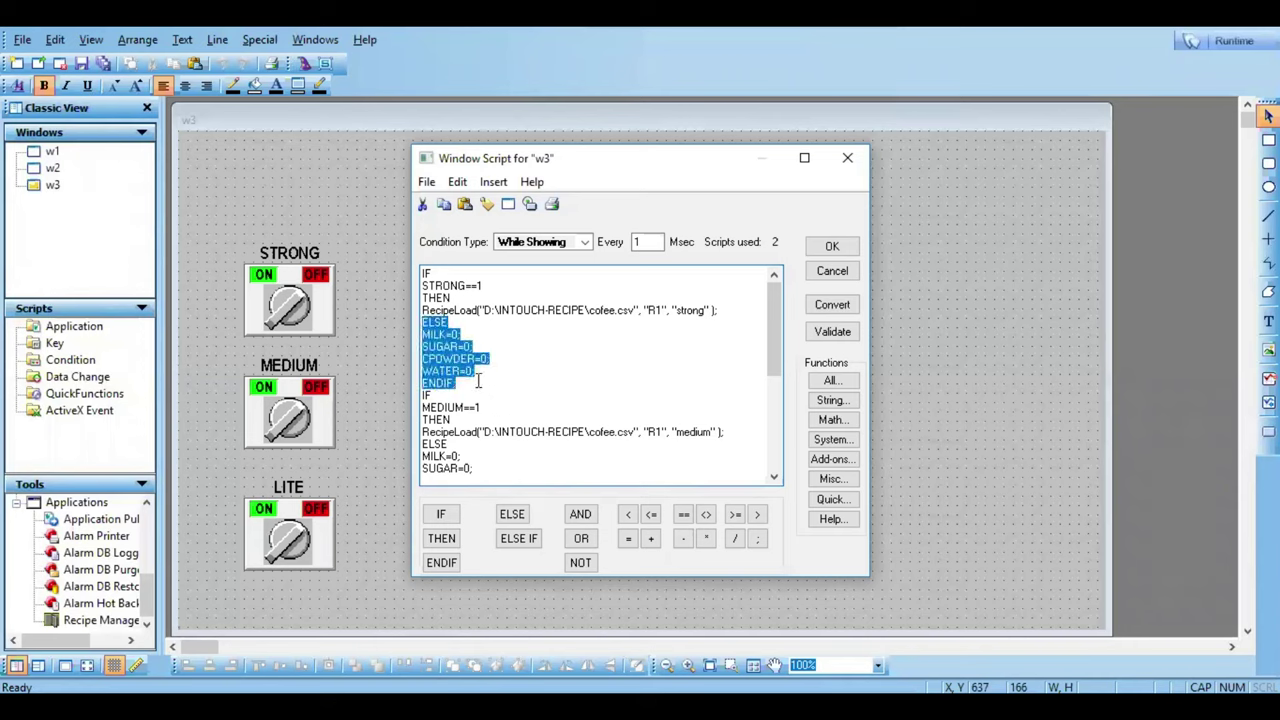
key("Delete")
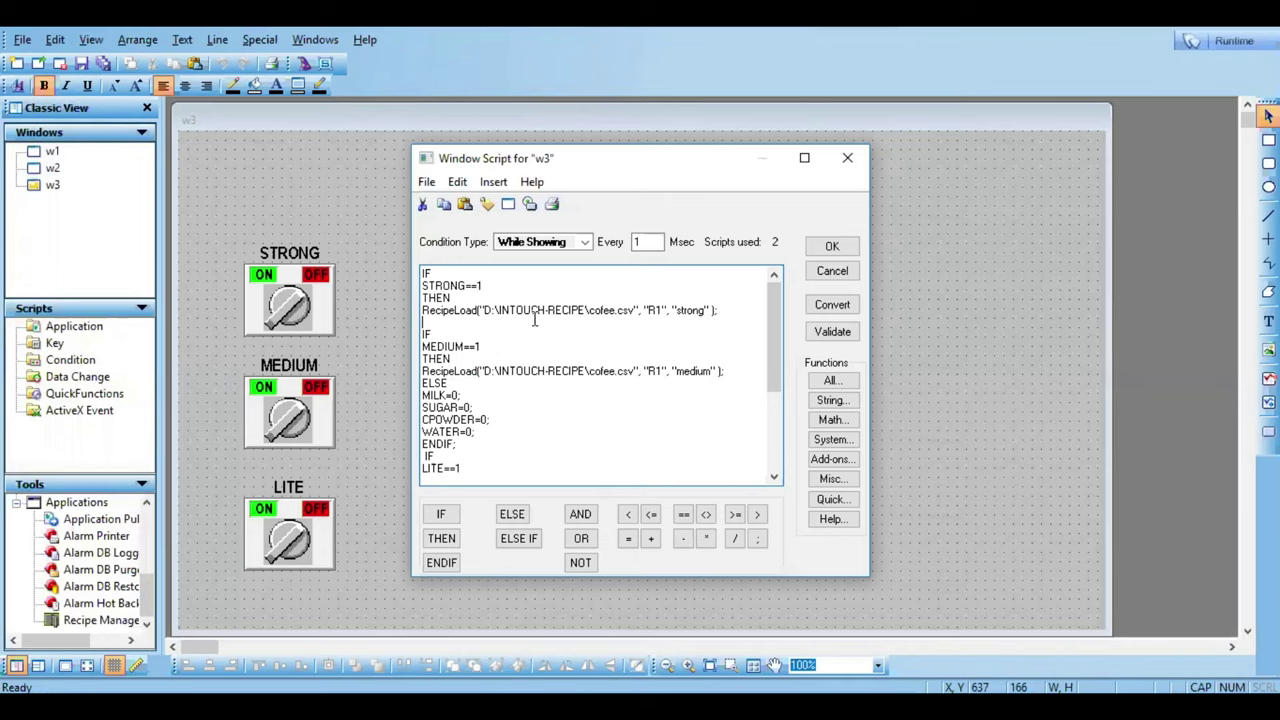
left_click(422, 334)
type("ELSE")
Step: Delete the MEDIUM block's ELSE, zero-reset and ENDIF lines, change LITE's IF to ELSE IF, and add a blank line below its RecipeLoad
left_click_drag(460, 446, 418, 395)
key("Delete")
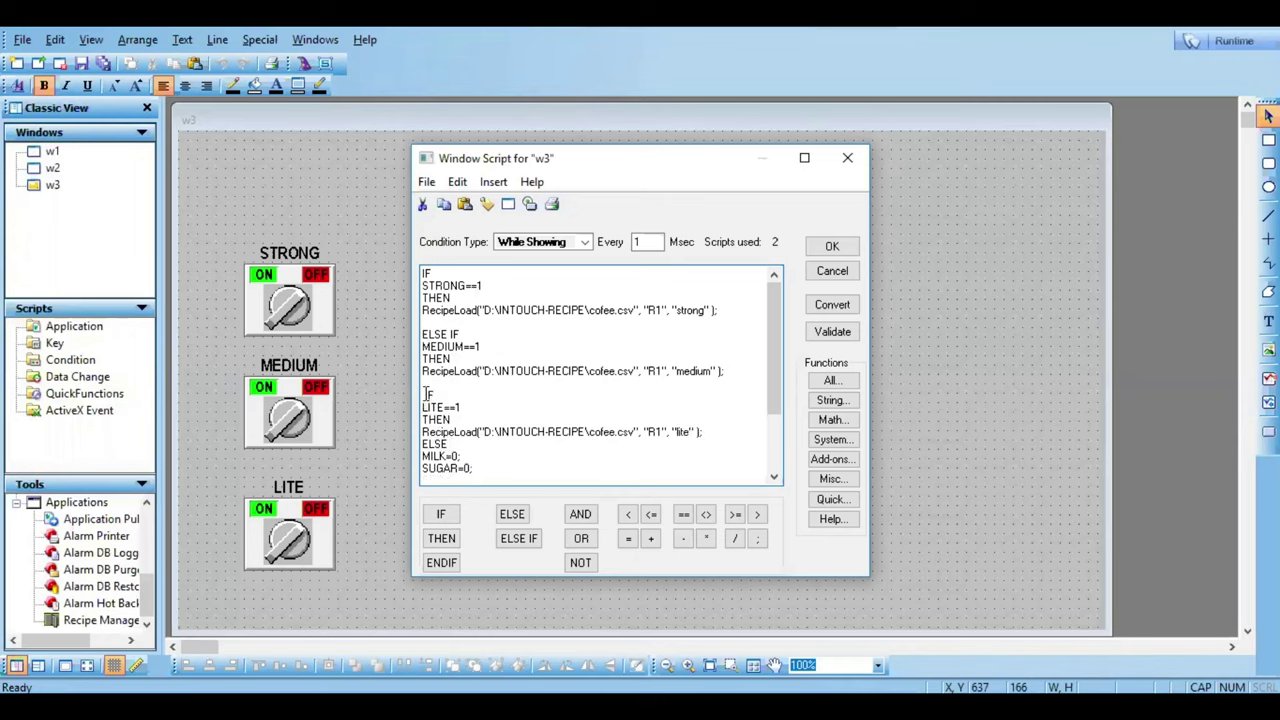
type("ELSE")
key("Return")
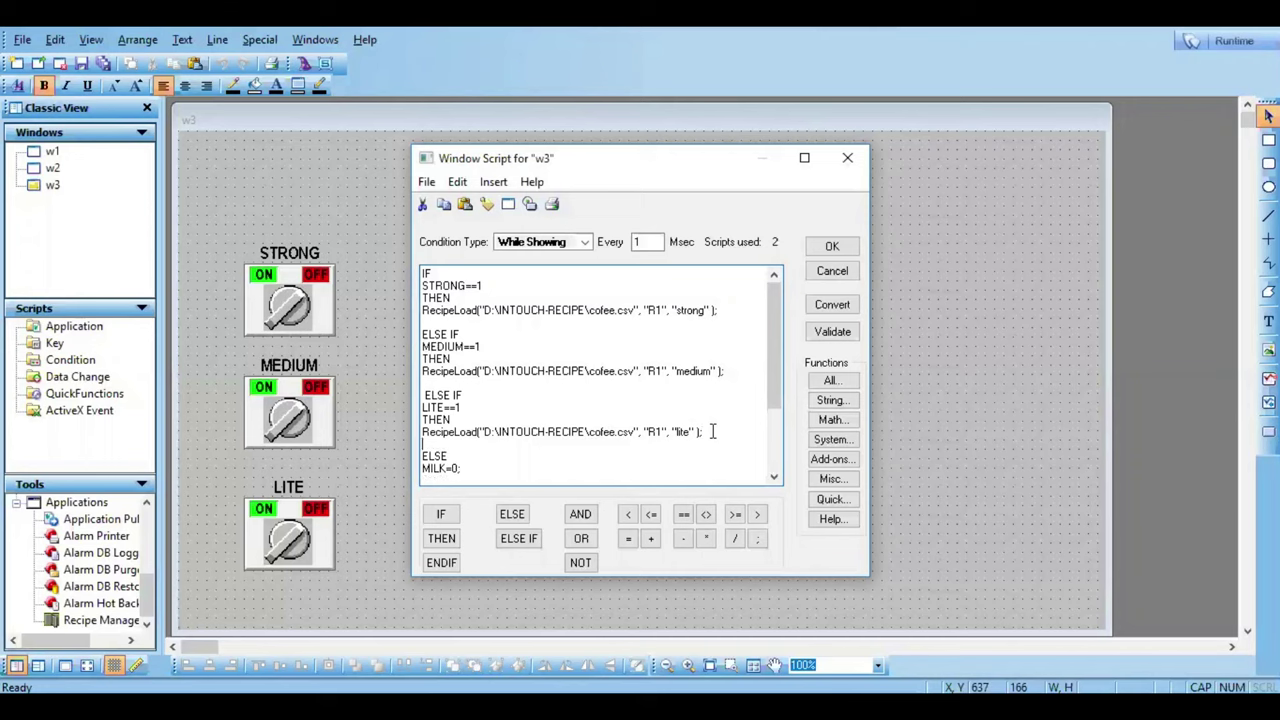
Step: Insert a blank line after WATER=0; and copy the closing ENDIF; so that three ENDIF; lines end the script
scroll(774, 463, "down", 3)
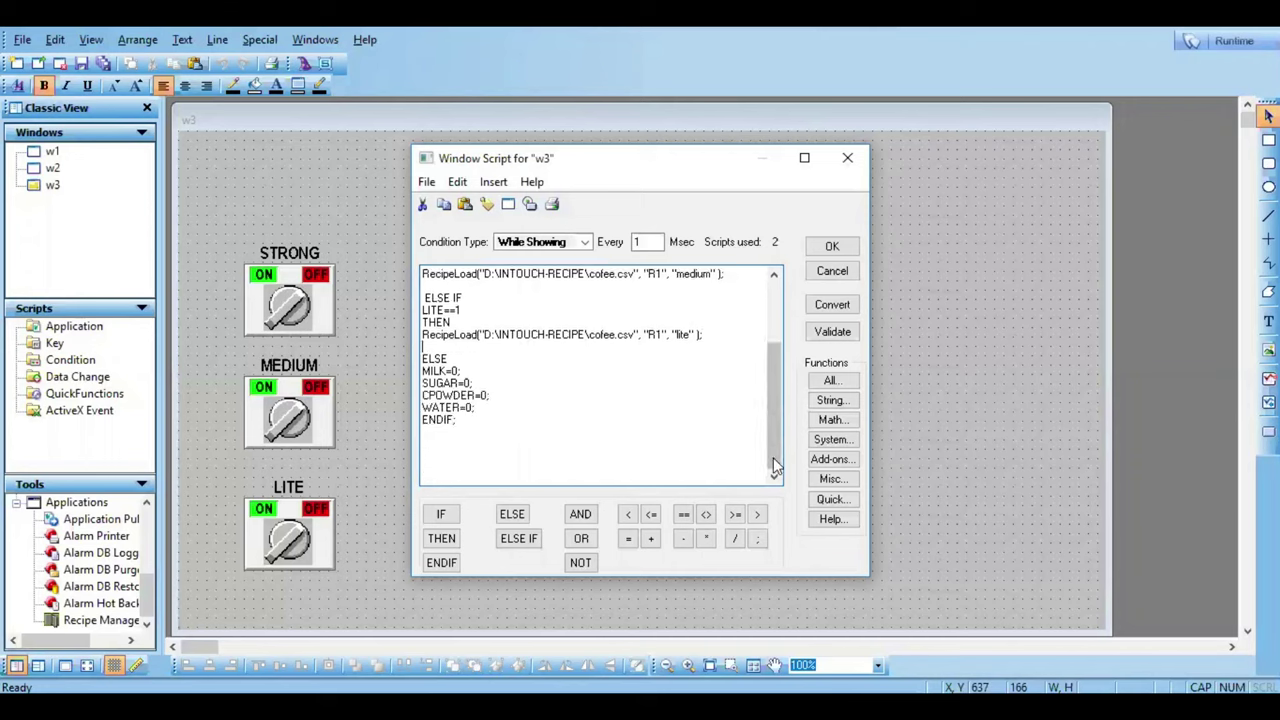
left_click(486, 408)
key("Return")
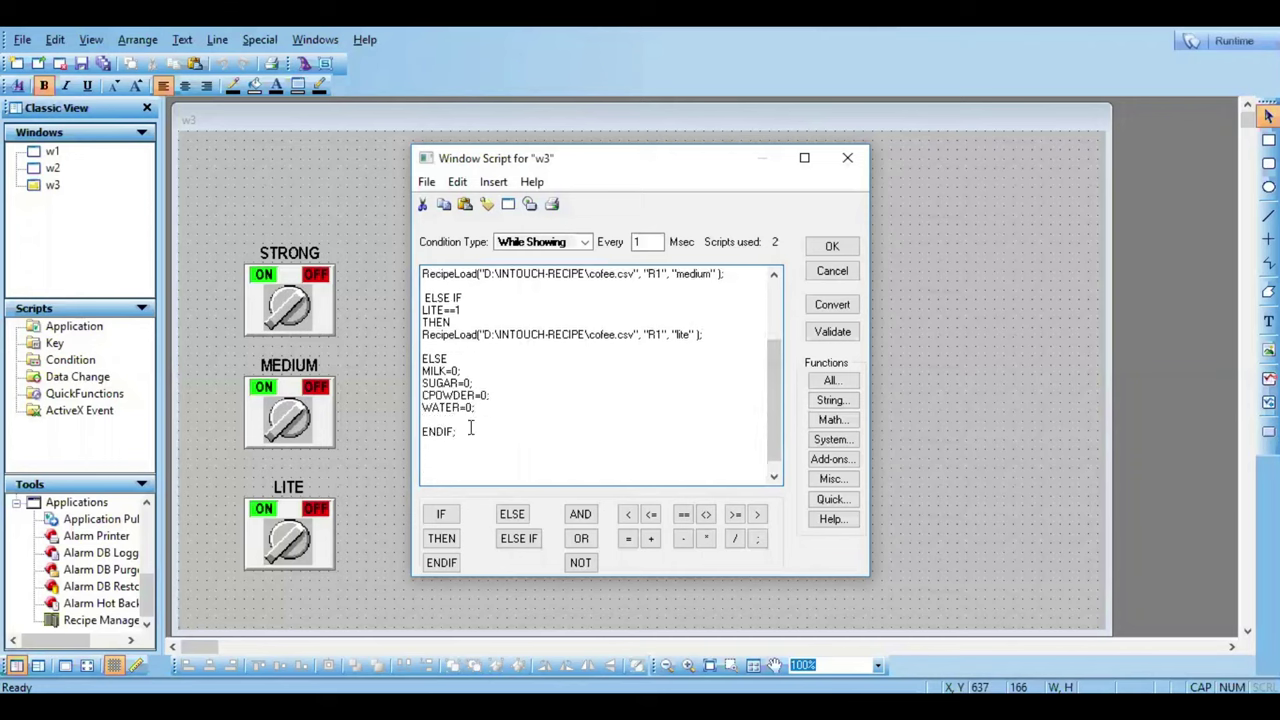
left_click_drag(457, 432, 416, 434)
key("ctrl+c")
left_click(475, 431)
key("Return")
key("ctrl+v")
key("Return")
key("ctrl+v")
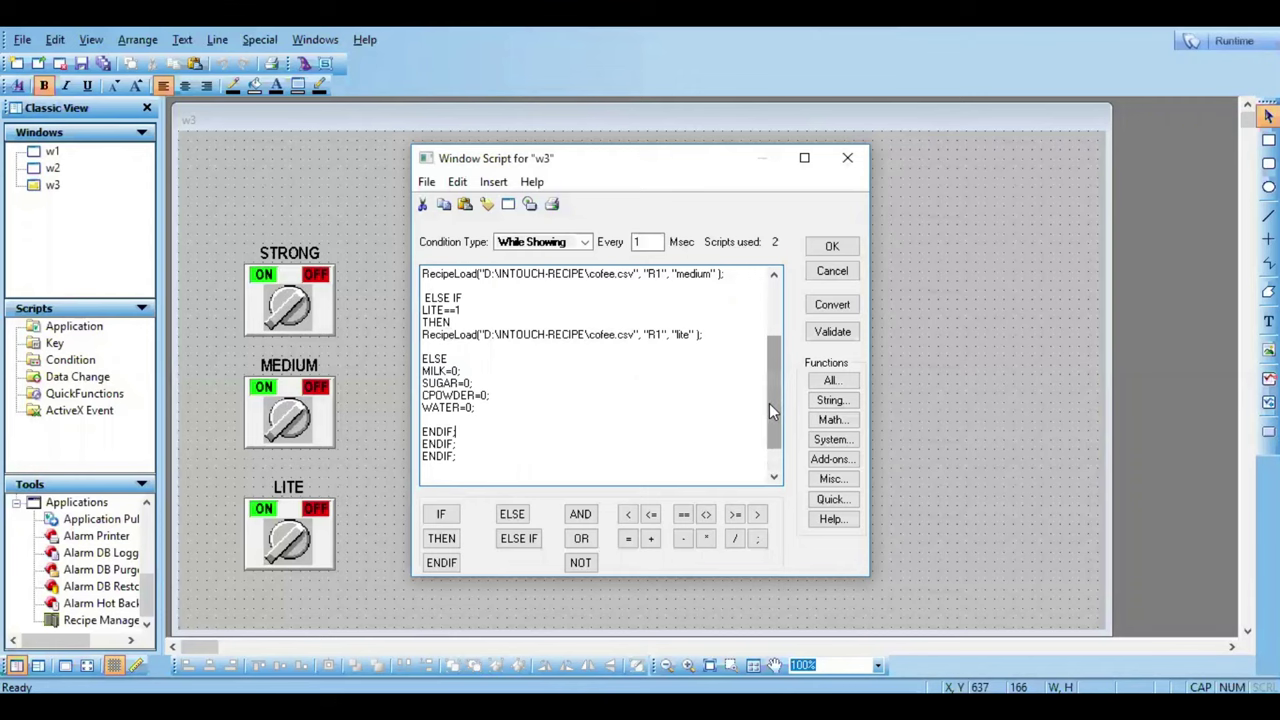
Step: Review and validate the nested ELSE IF script, accept it and start the application in Runtime
left_click_drag(769, 403, 771, 374)
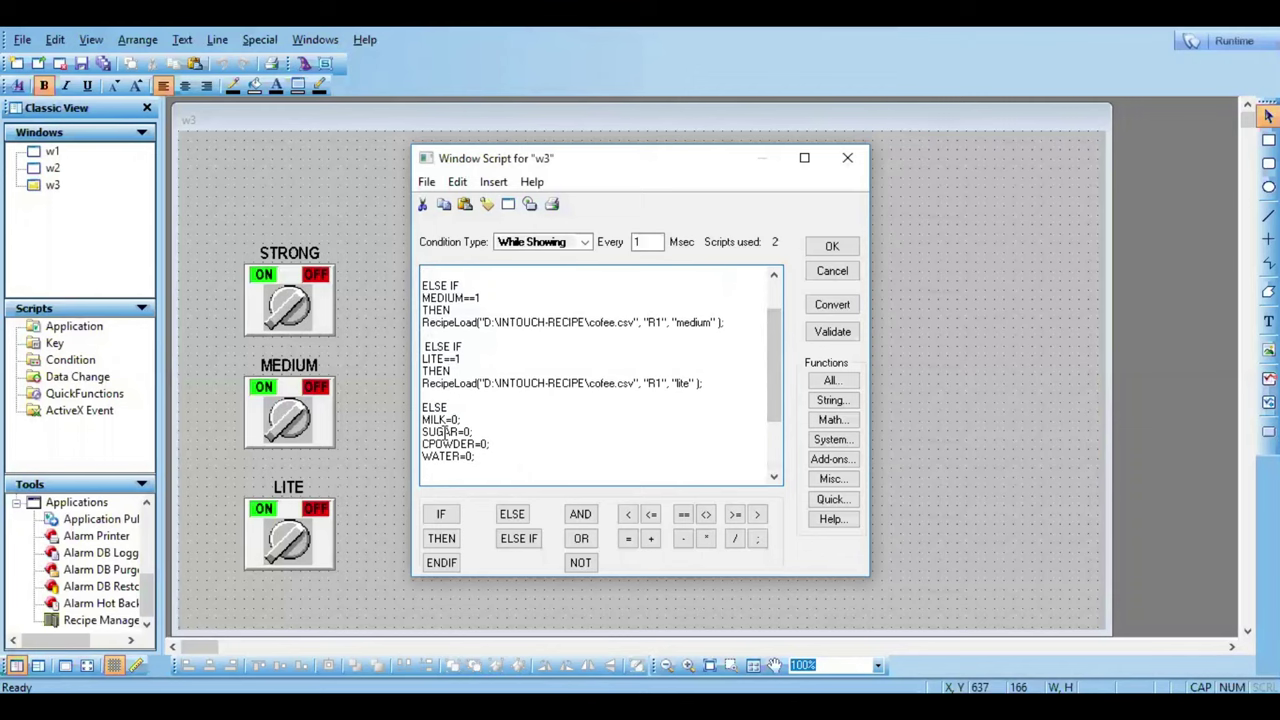
left_click(845, 335)
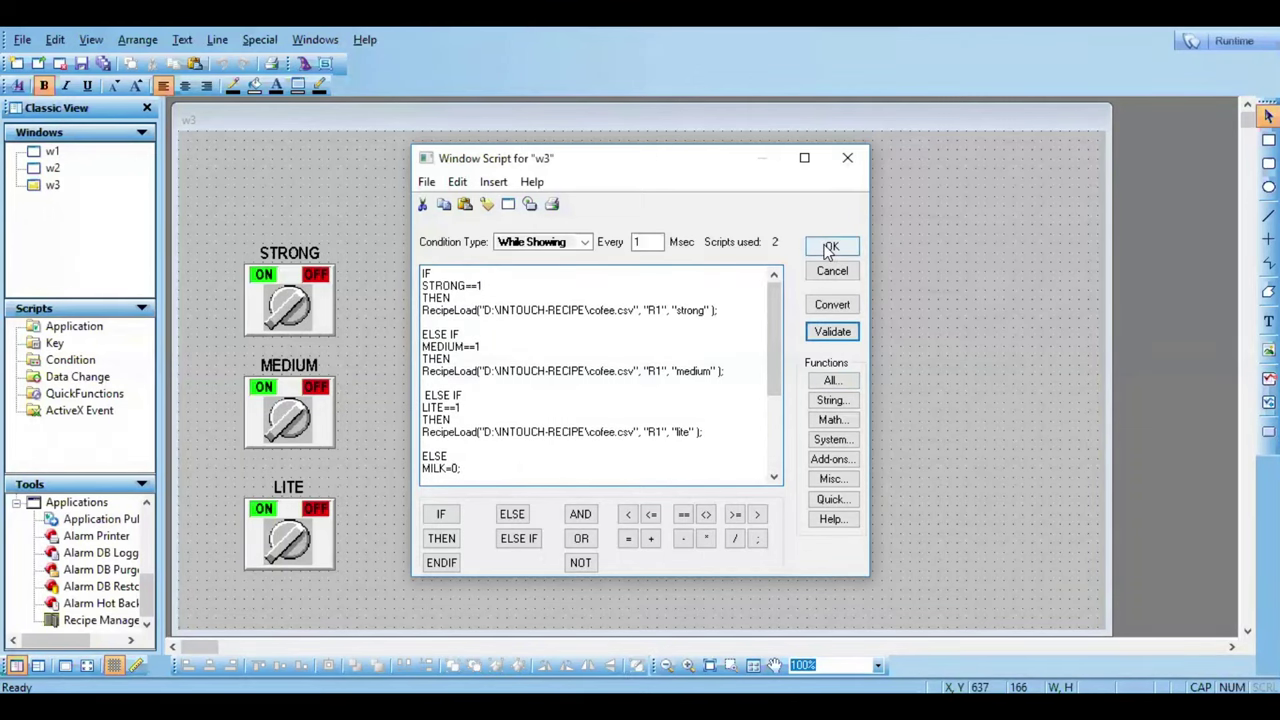
left_click(832, 247)
left_click(1204, 36)
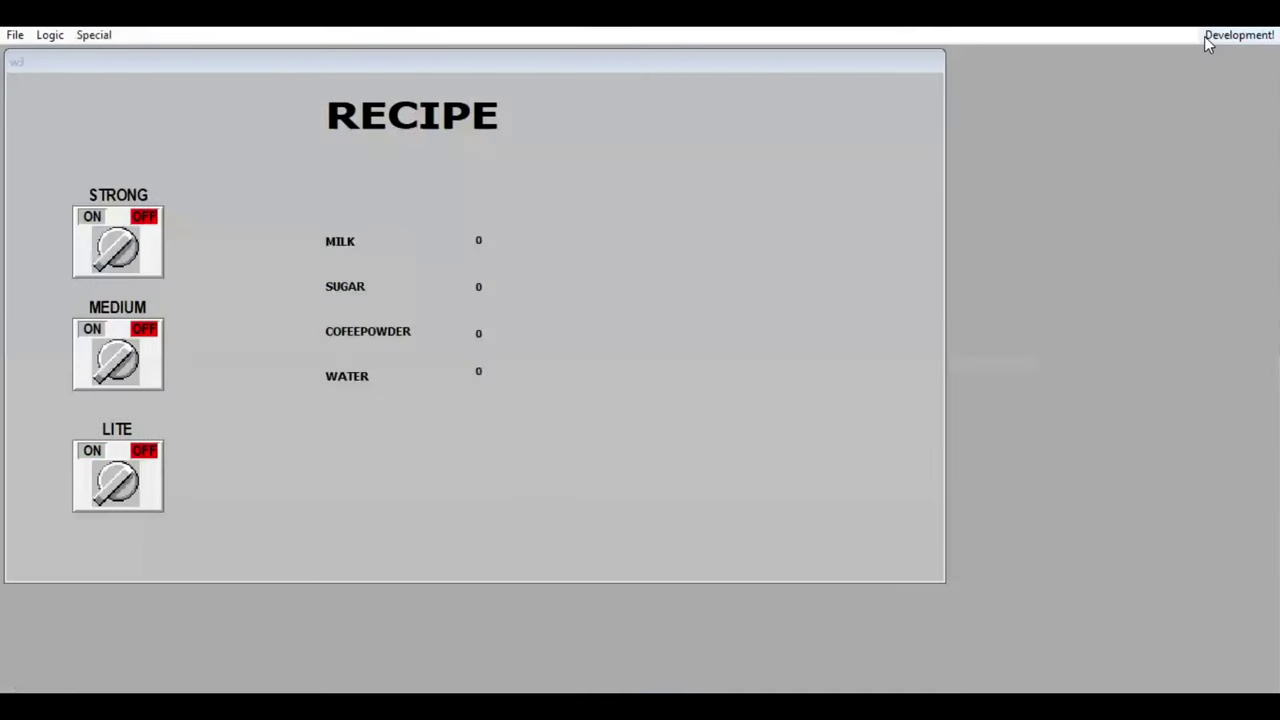
Step: Test the STRONG, MEDIUM and LITE switches one at a time, turning each on and off again
left_click(106, 252)
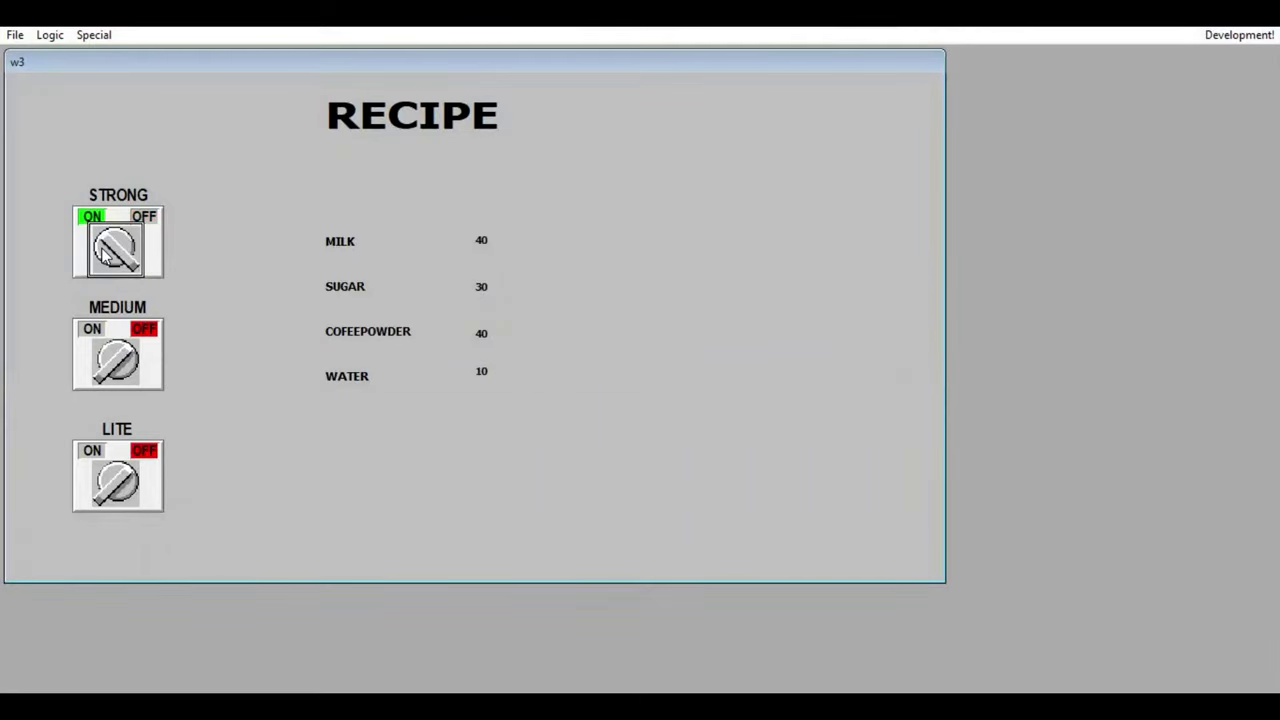
left_click(106, 256)
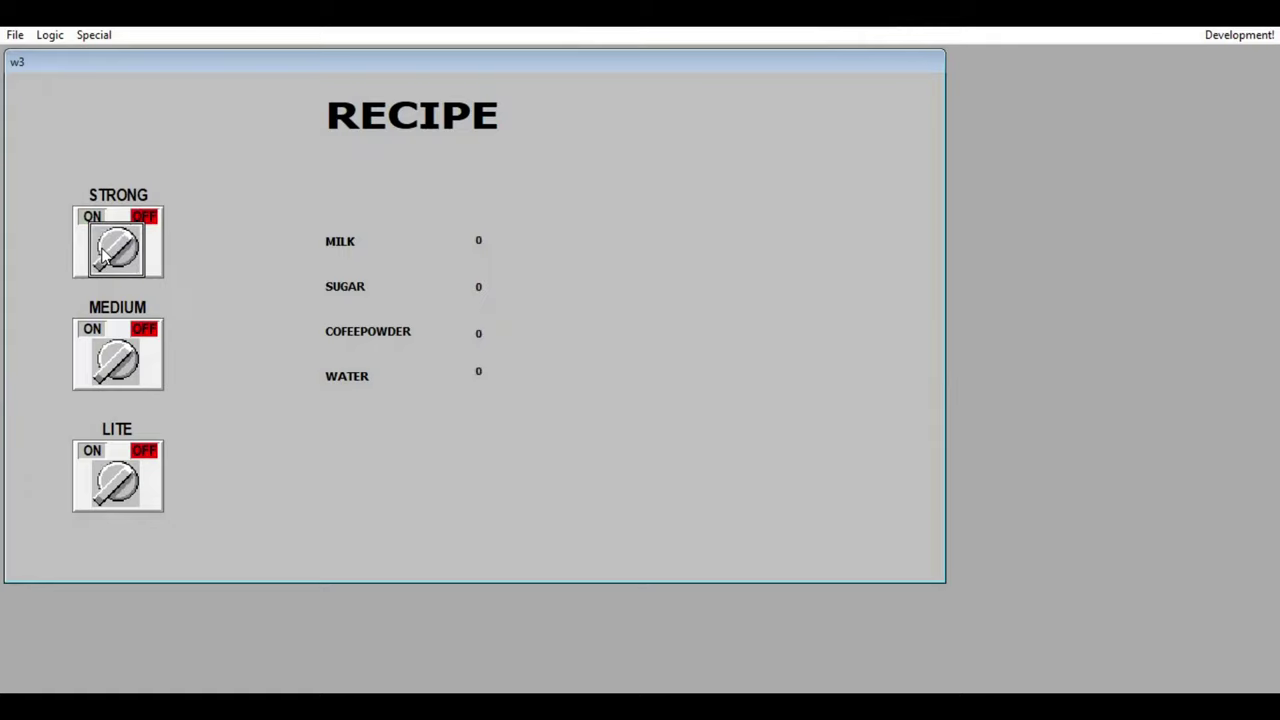
left_click(120, 368)
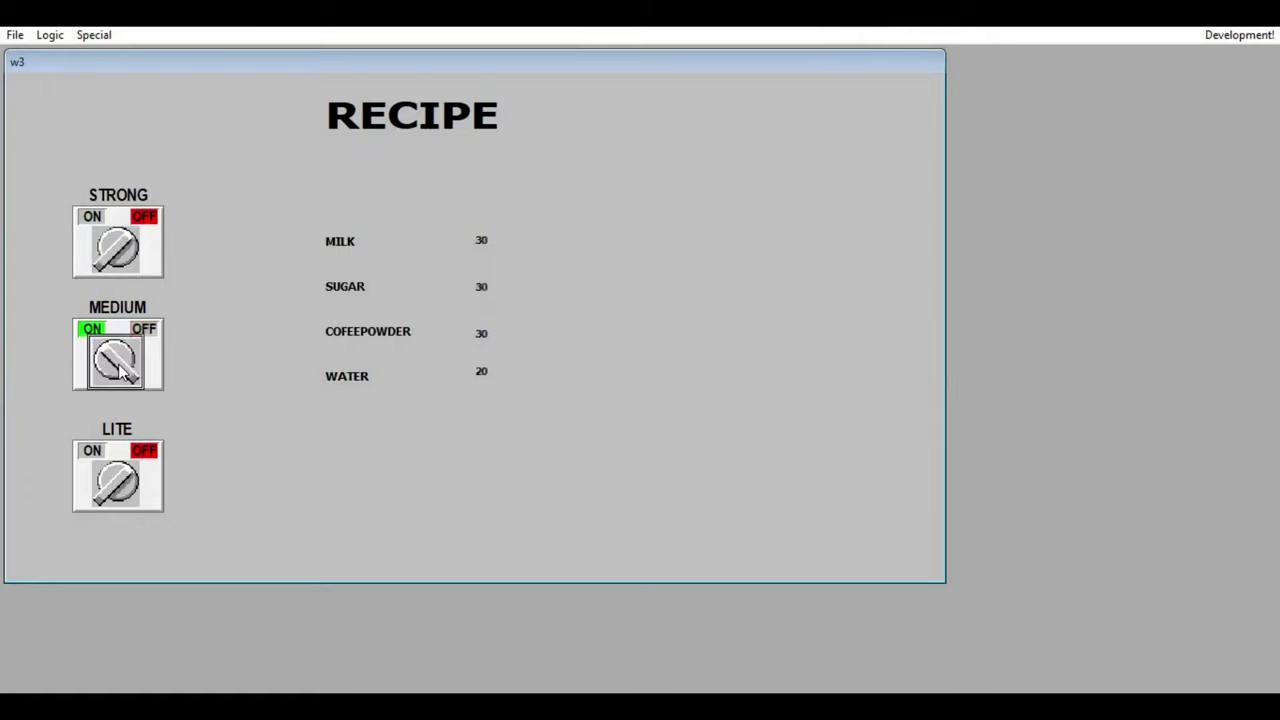
left_click(120, 370)
left_click(113, 488)
left_click(113, 490)
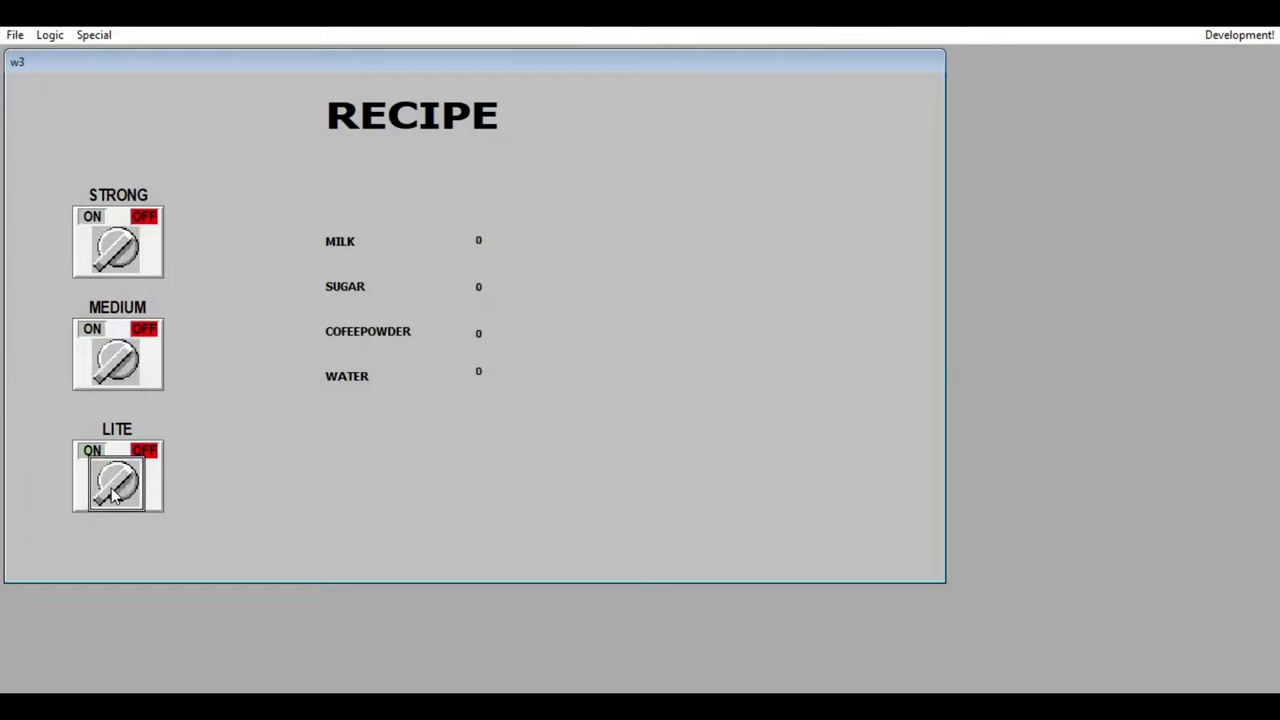
Step: Turn STRONG on and off, switch MEDIUM on, and test toggling LITE repeatedly while MEDIUM stays on
left_click(125, 236)
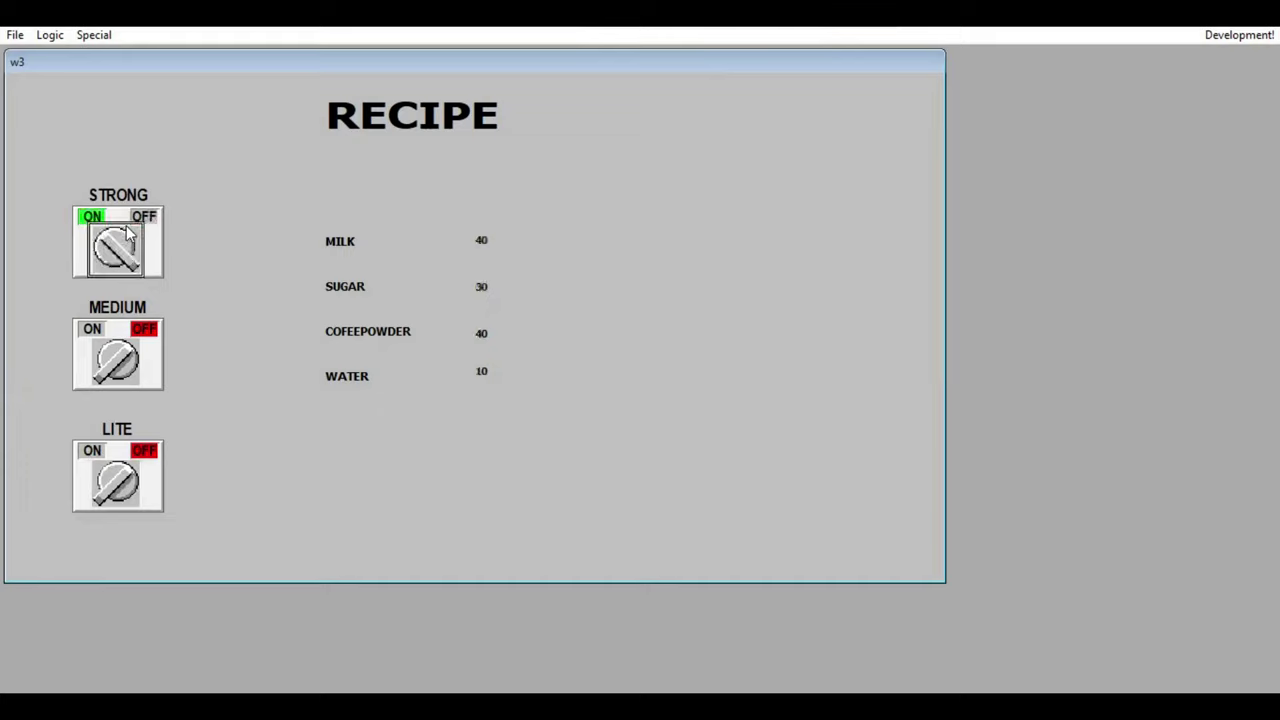
left_click(125, 236)
left_click(125, 366)
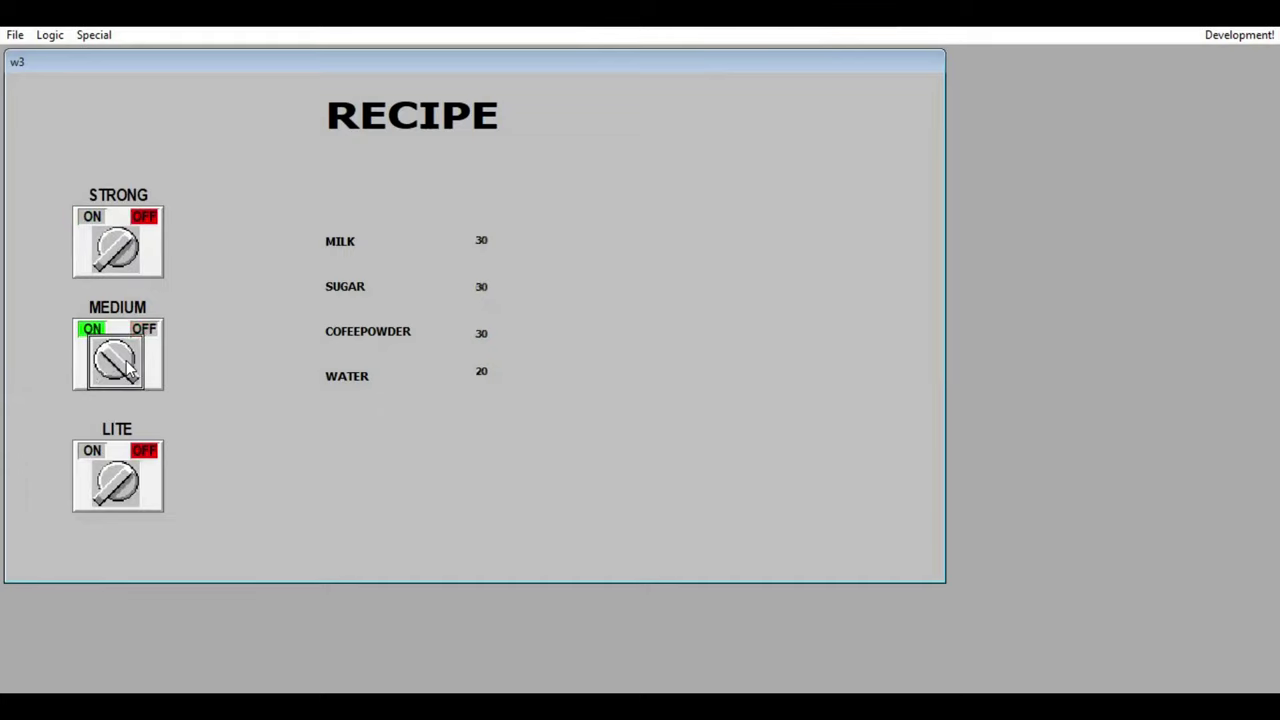
left_click(120, 485)
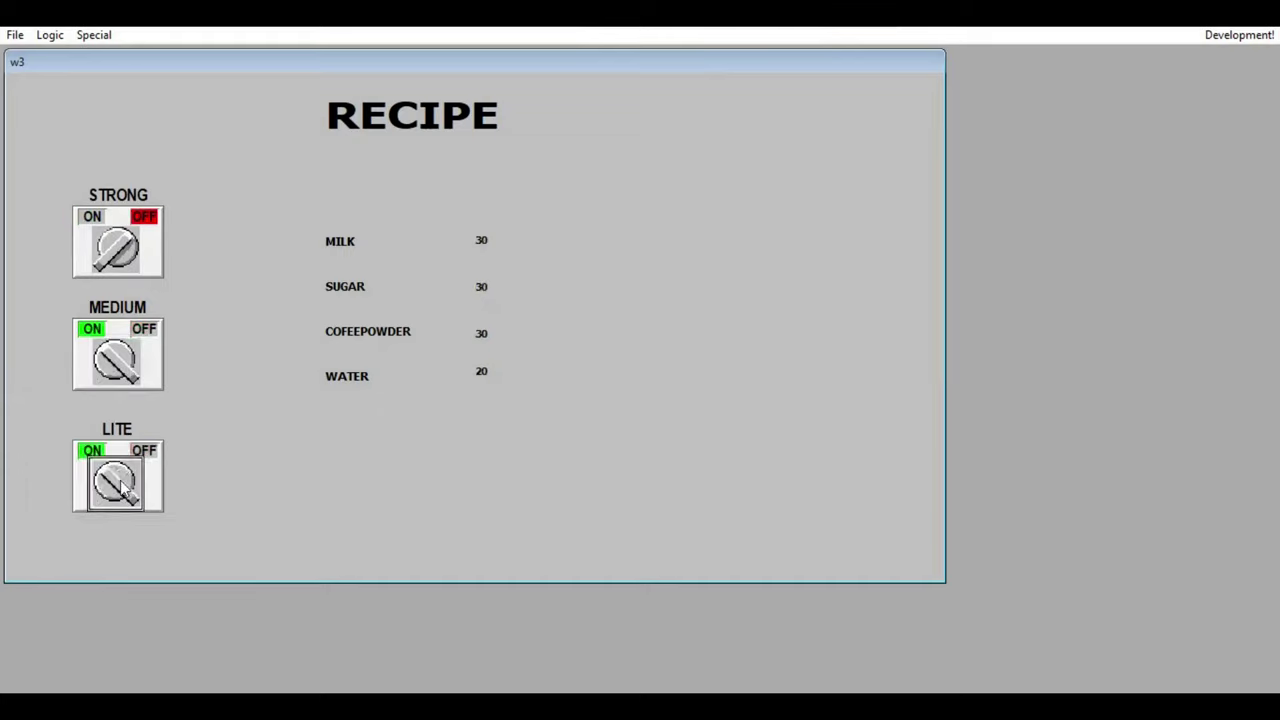
left_click(120, 485)
left_click(120, 485)
left_click(120, 485)
left_click(120, 485)
left_click(120, 485)
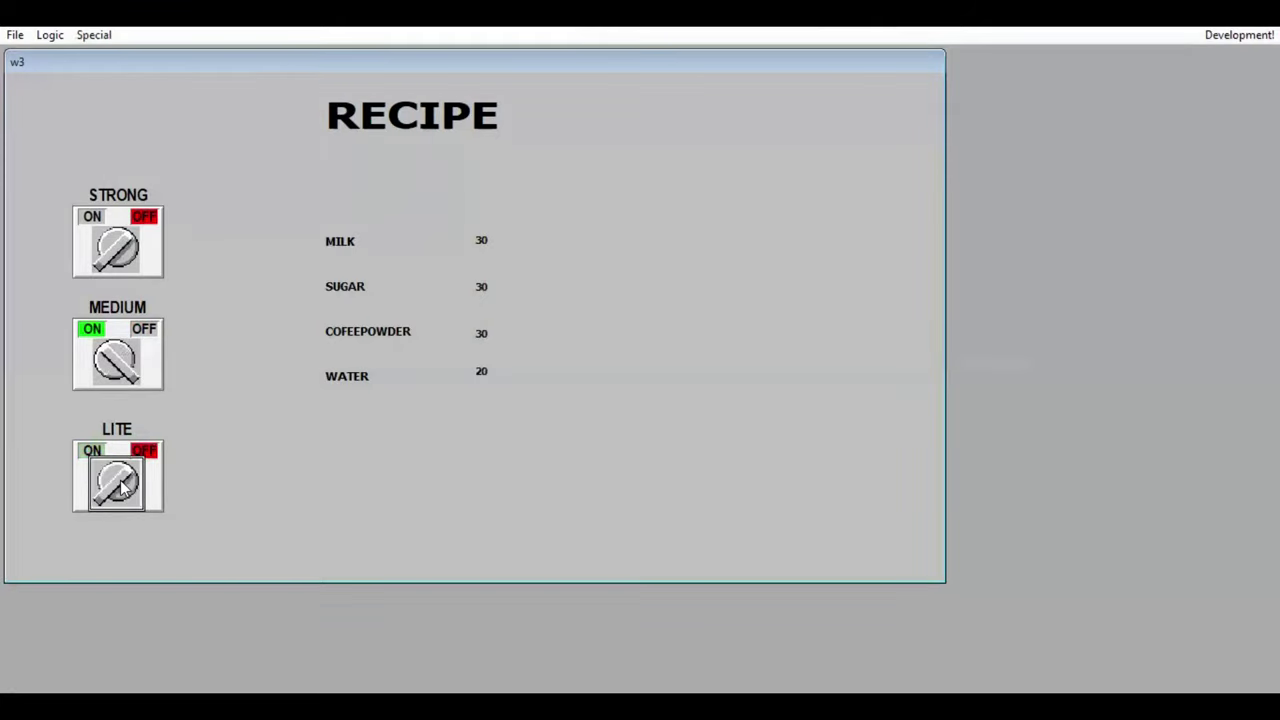
Step: Switch MEDIUM off, test LITE on its own, and return to development mode
left_click(110, 385)
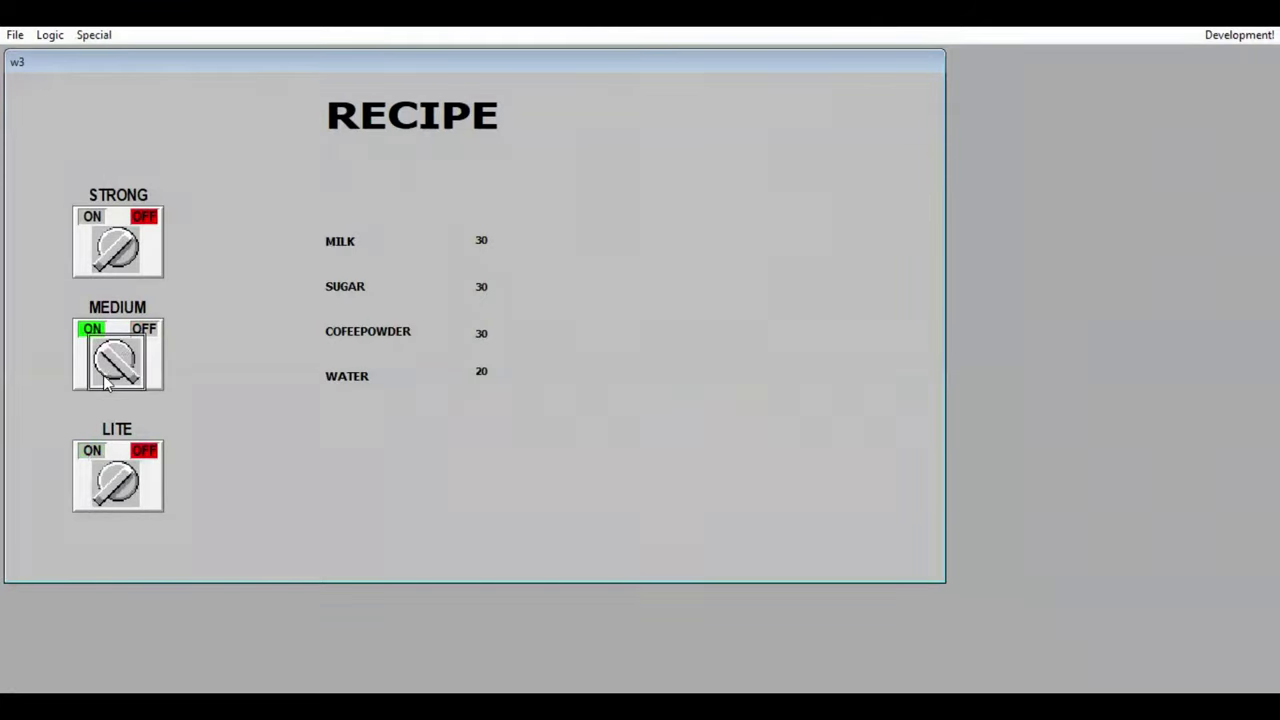
left_click(108, 385)
left_click(121, 482)
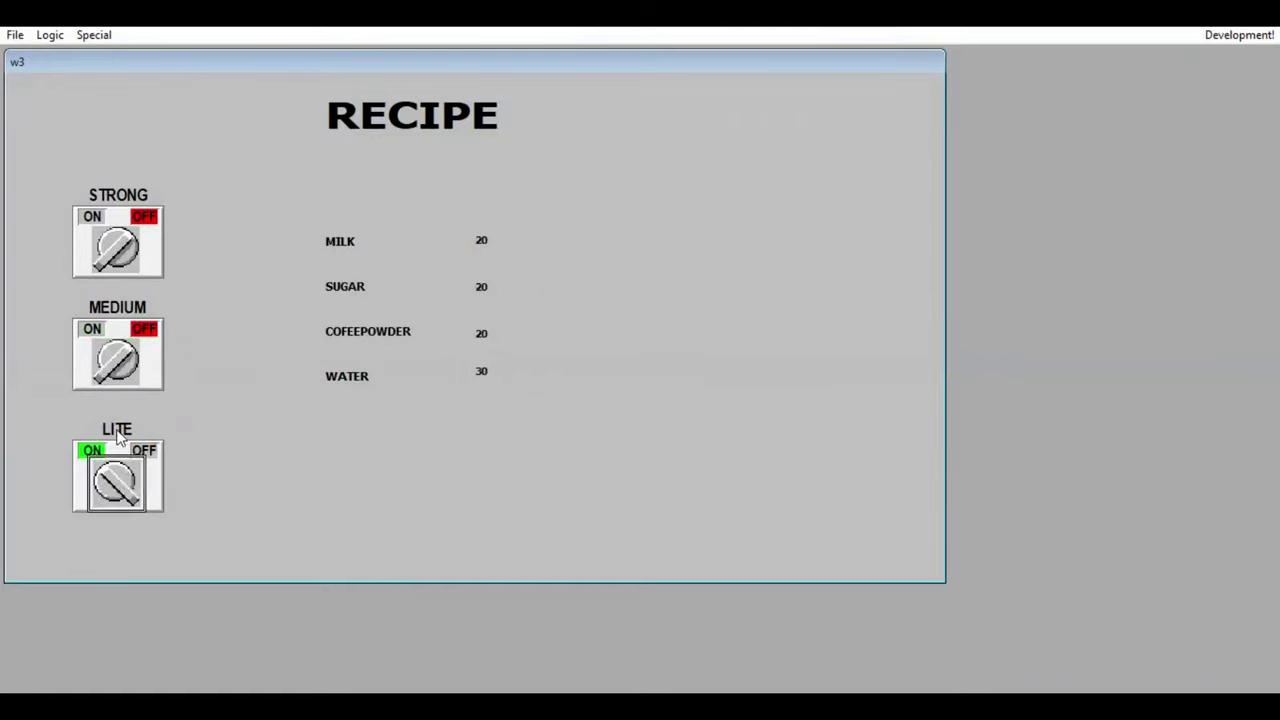
left_click(117, 485)
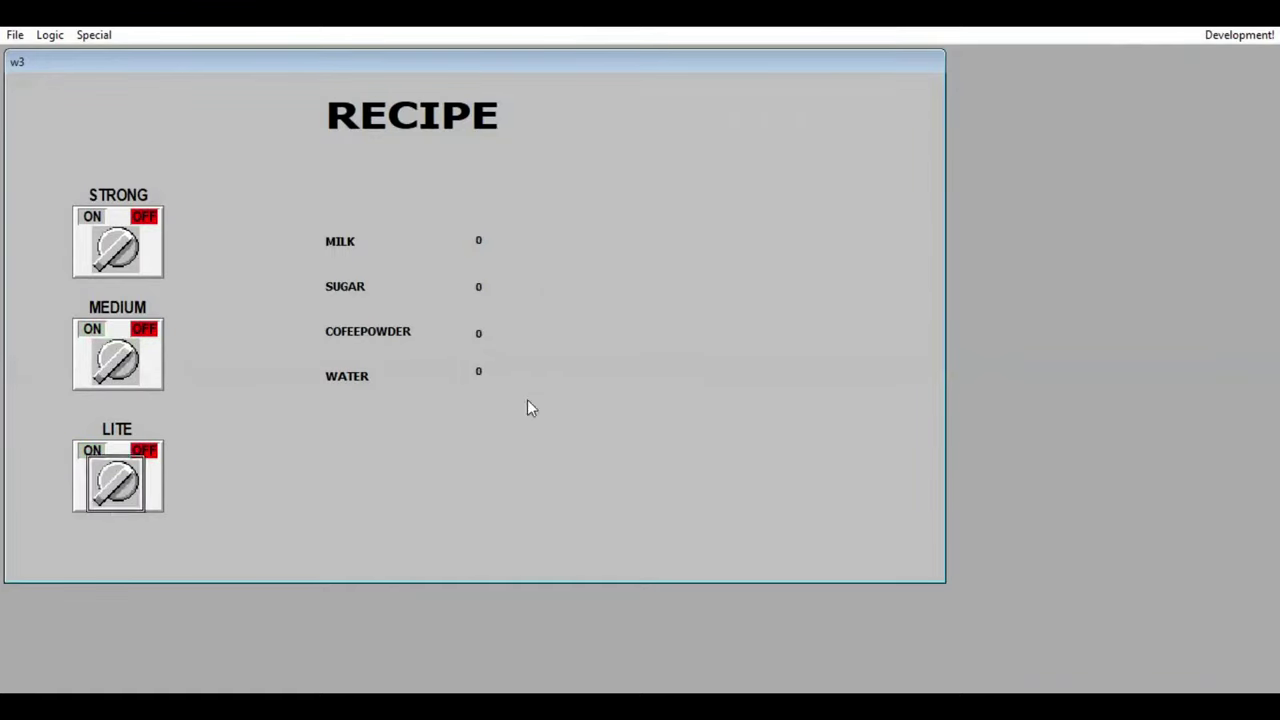
left_click(1222, 36)
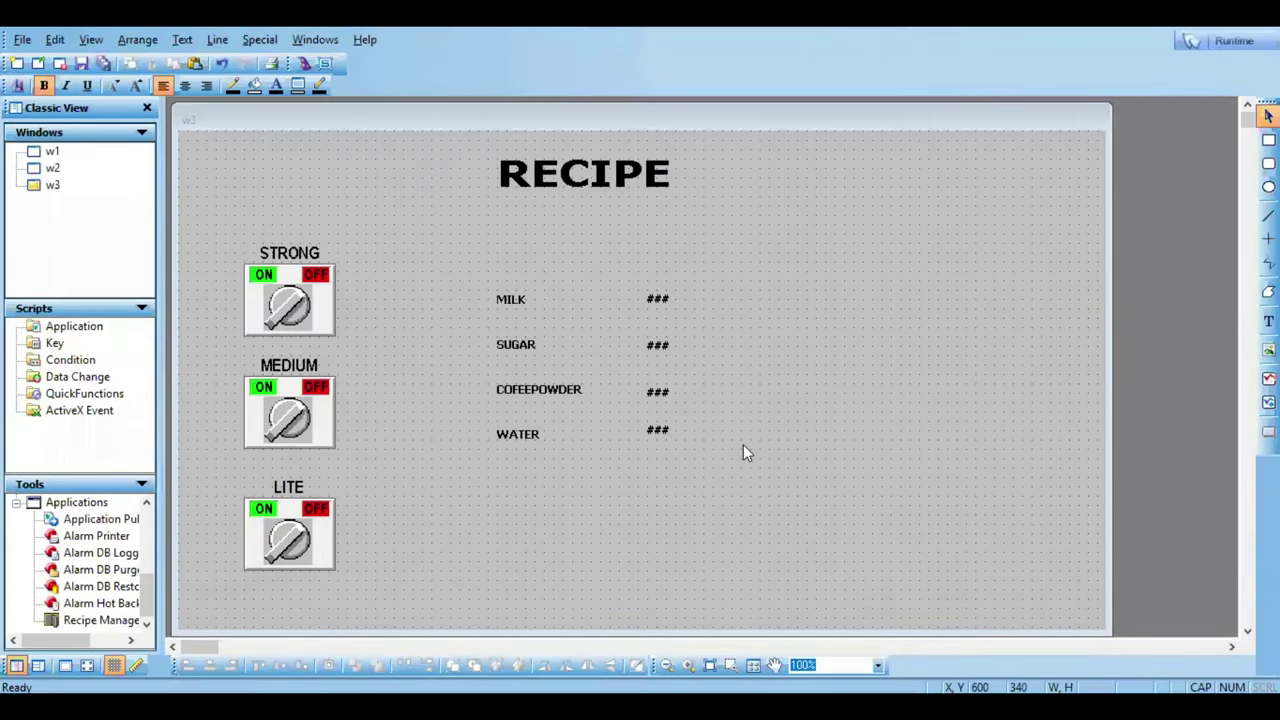
Step: Add a text label "STRONG" above the MILK label
left_click(1268, 320)
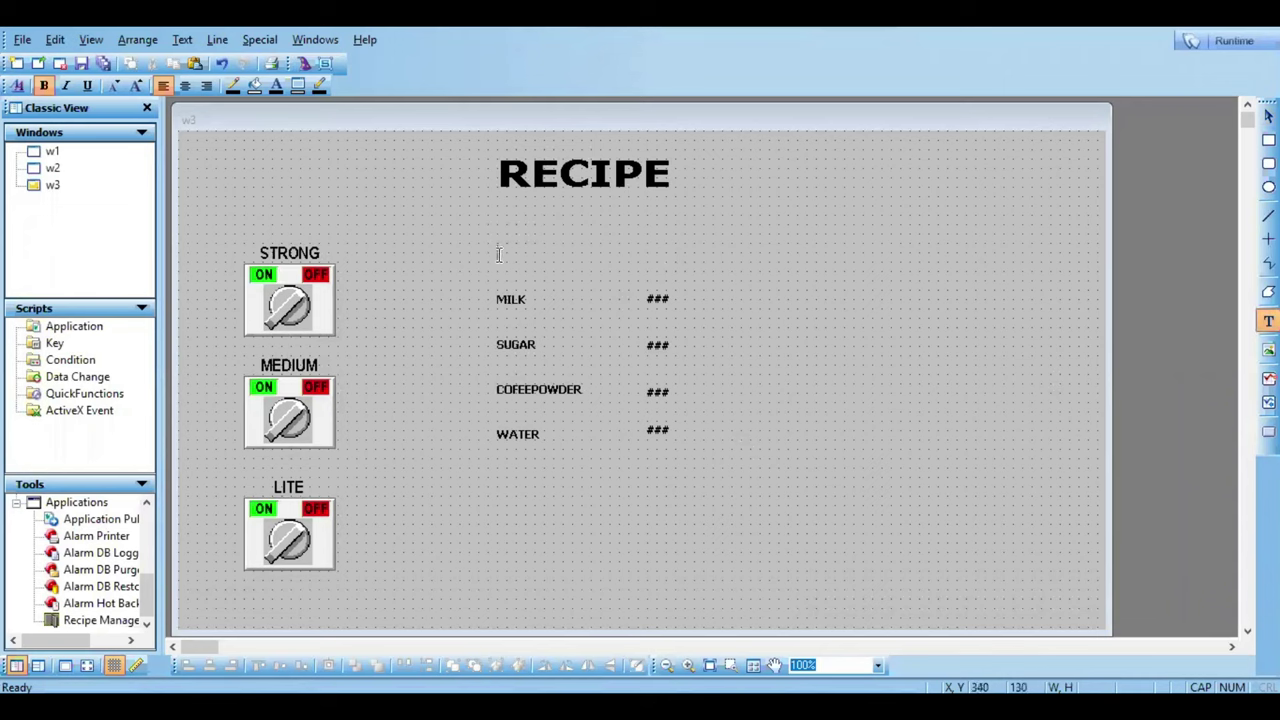
type("STRONG")
key("Escape")
Step: Add a Blink link to the STRONG text label above MILK, using the STRONG tag as its expression
double_click(527, 253)
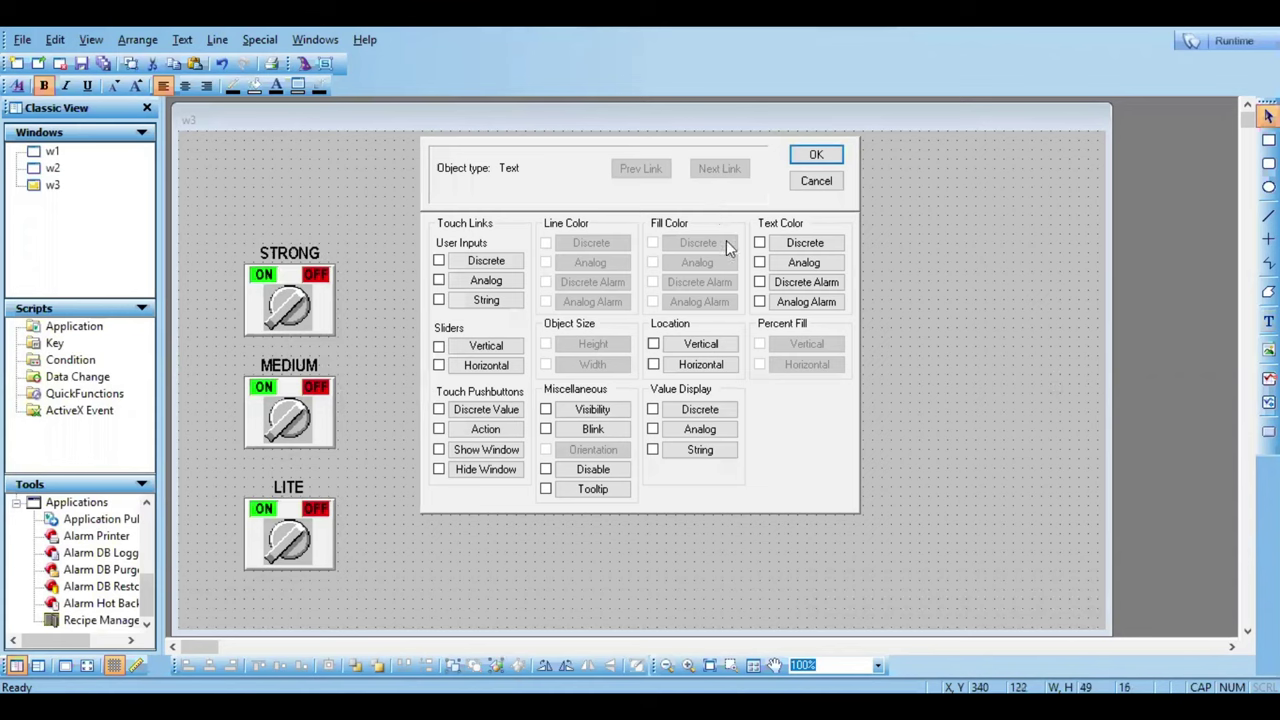
left_click(597, 430)
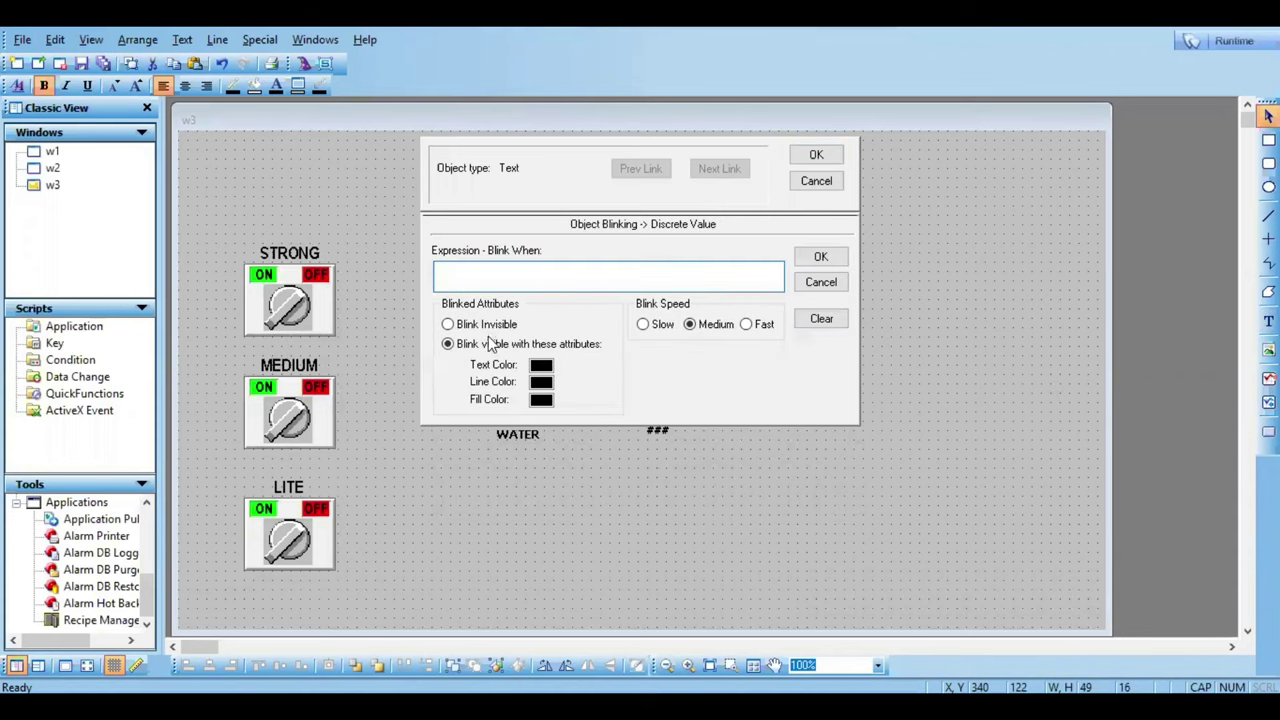
double_click(527, 277)
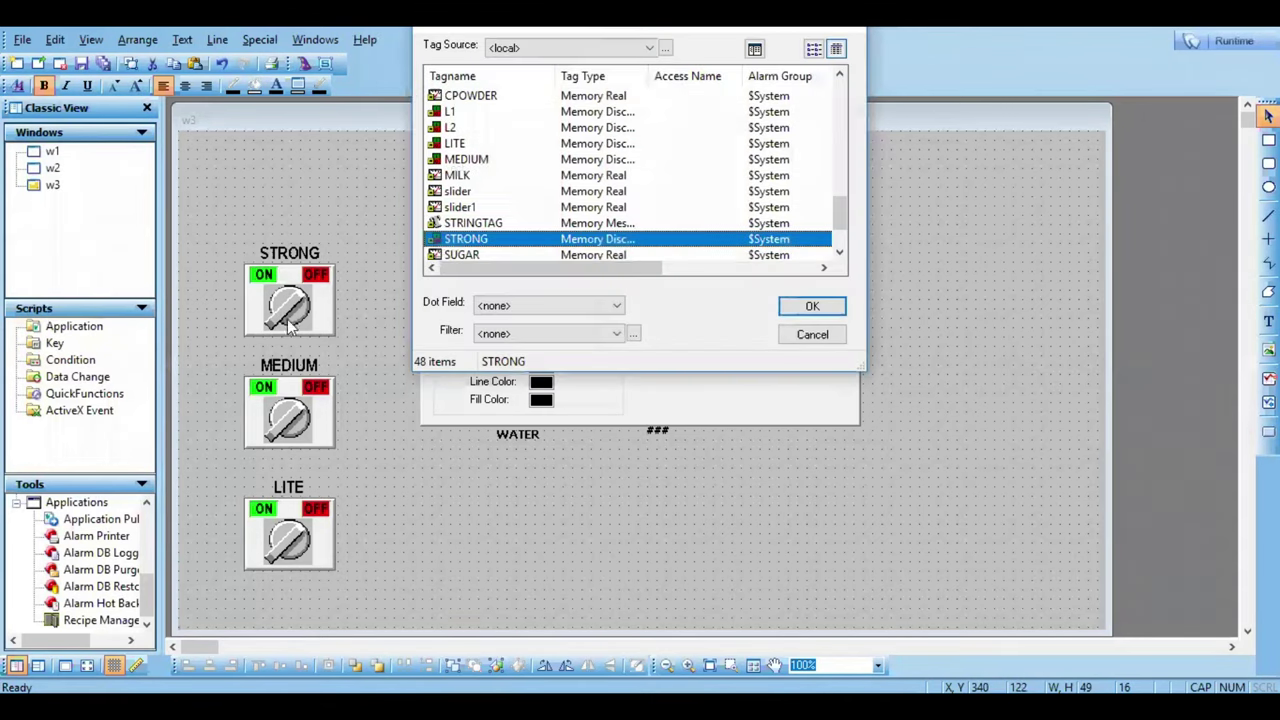
double_click(481, 245)
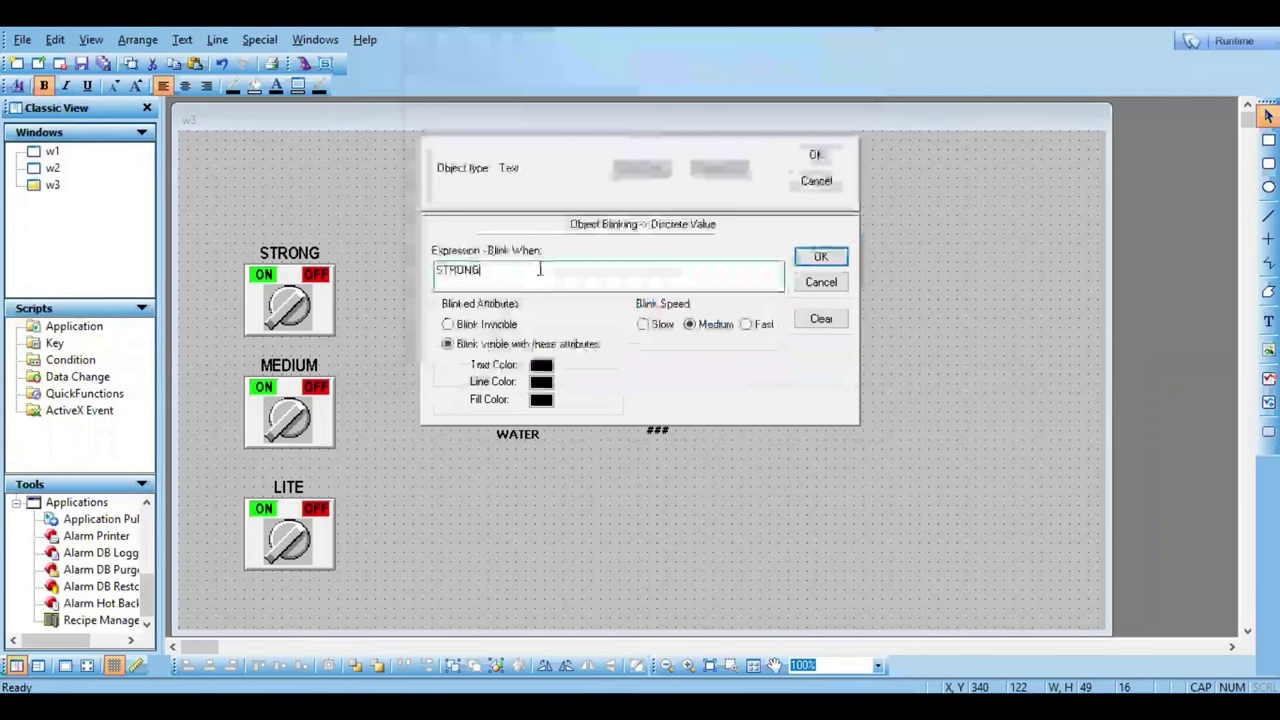
Step: Set the STRONG label's blink colours to green text, red line and green fill, and apply the link
left_click(544, 368)
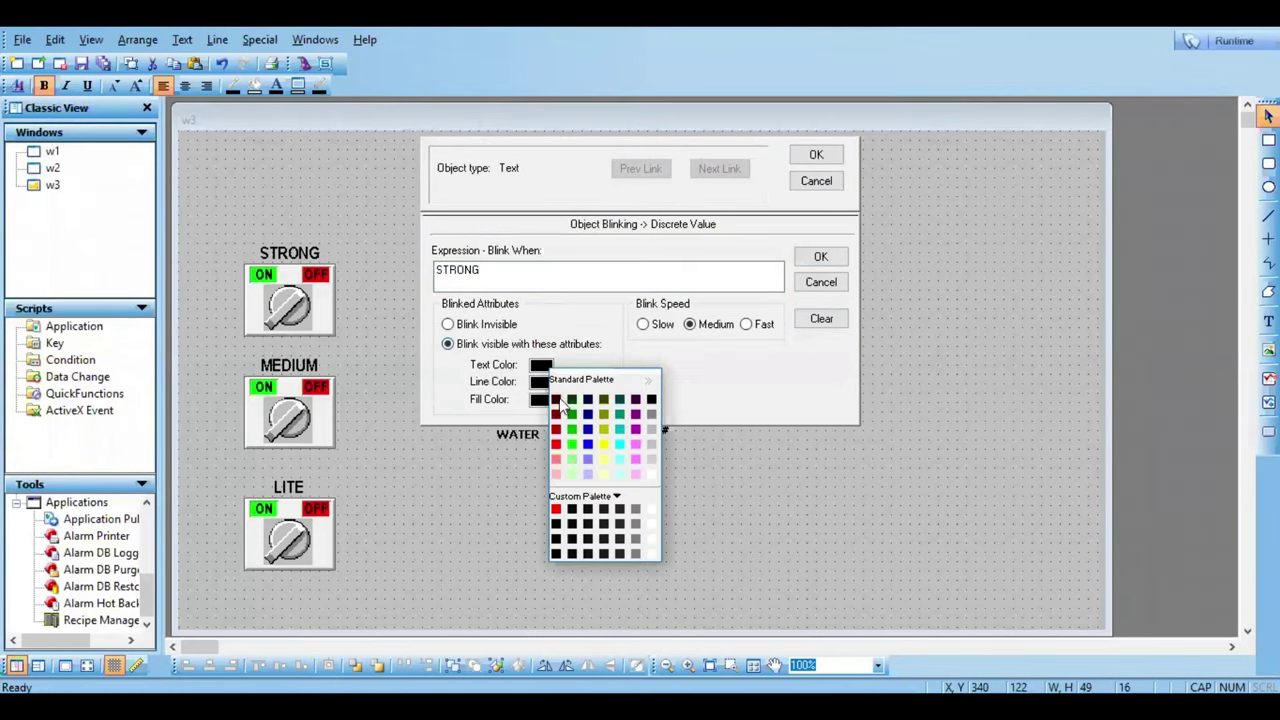
left_click(571, 446)
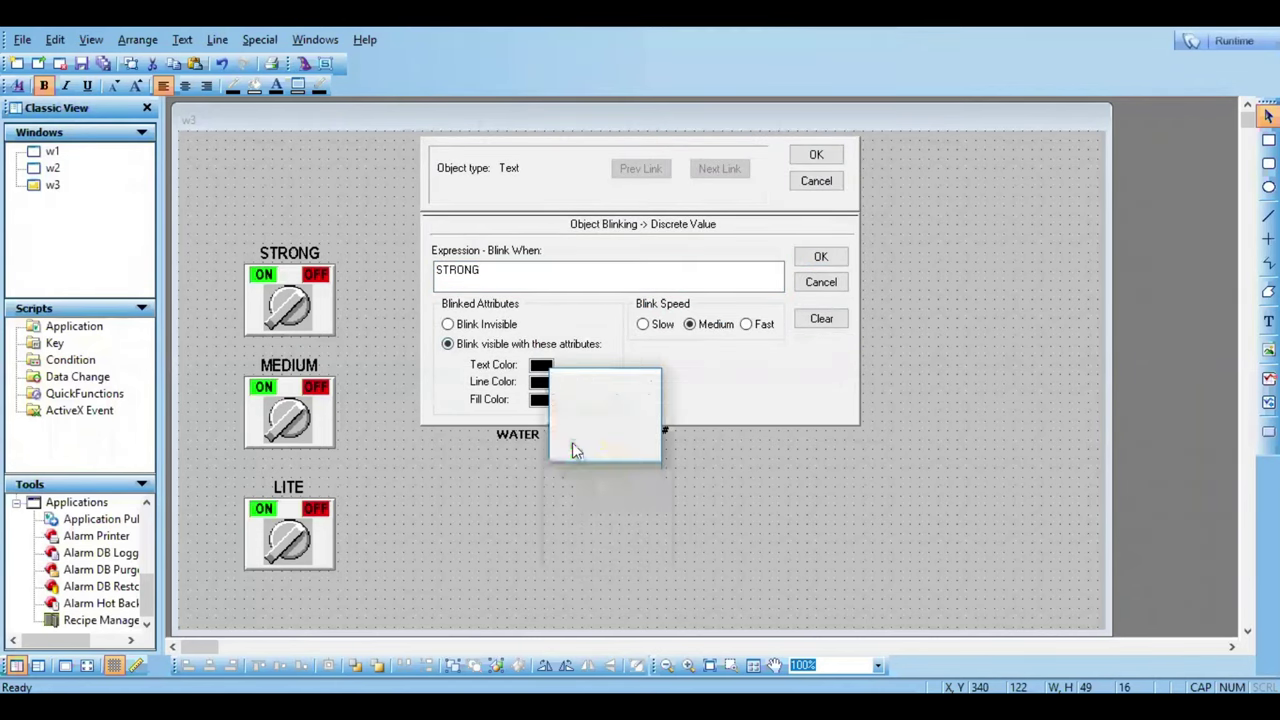
left_click(541, 382)
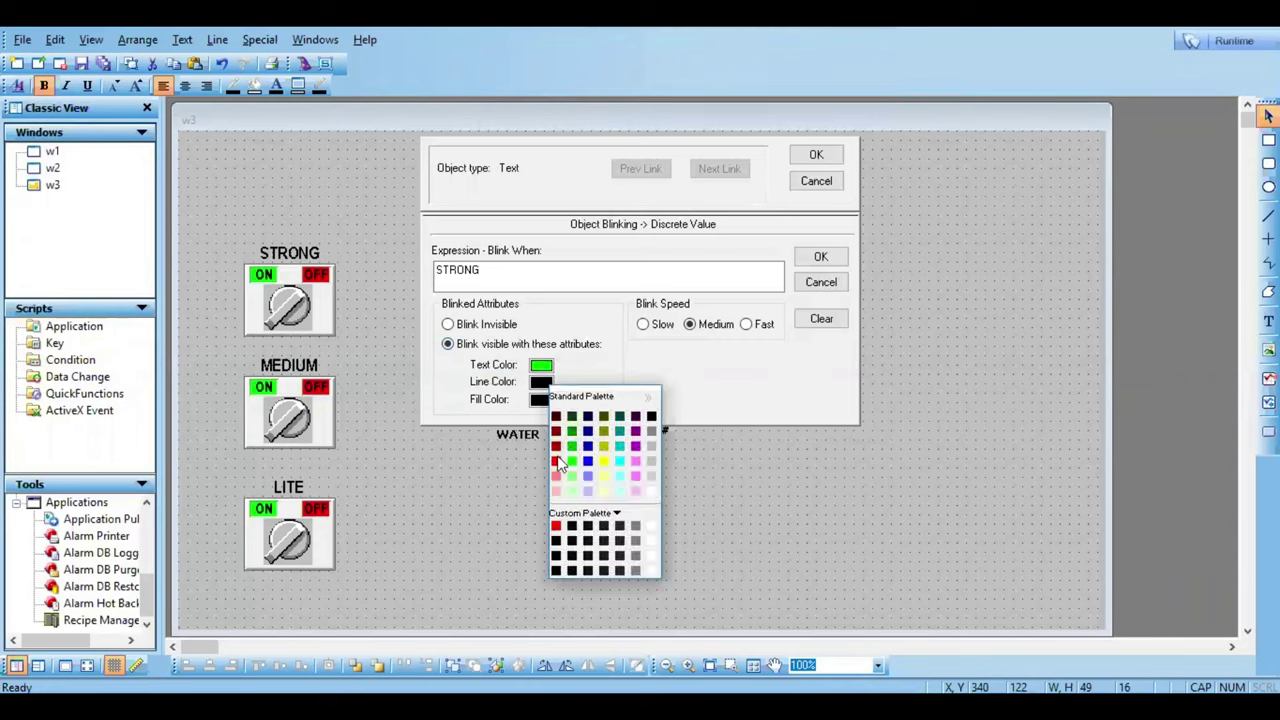
left_click(557, 461)
left_click(540, 400)
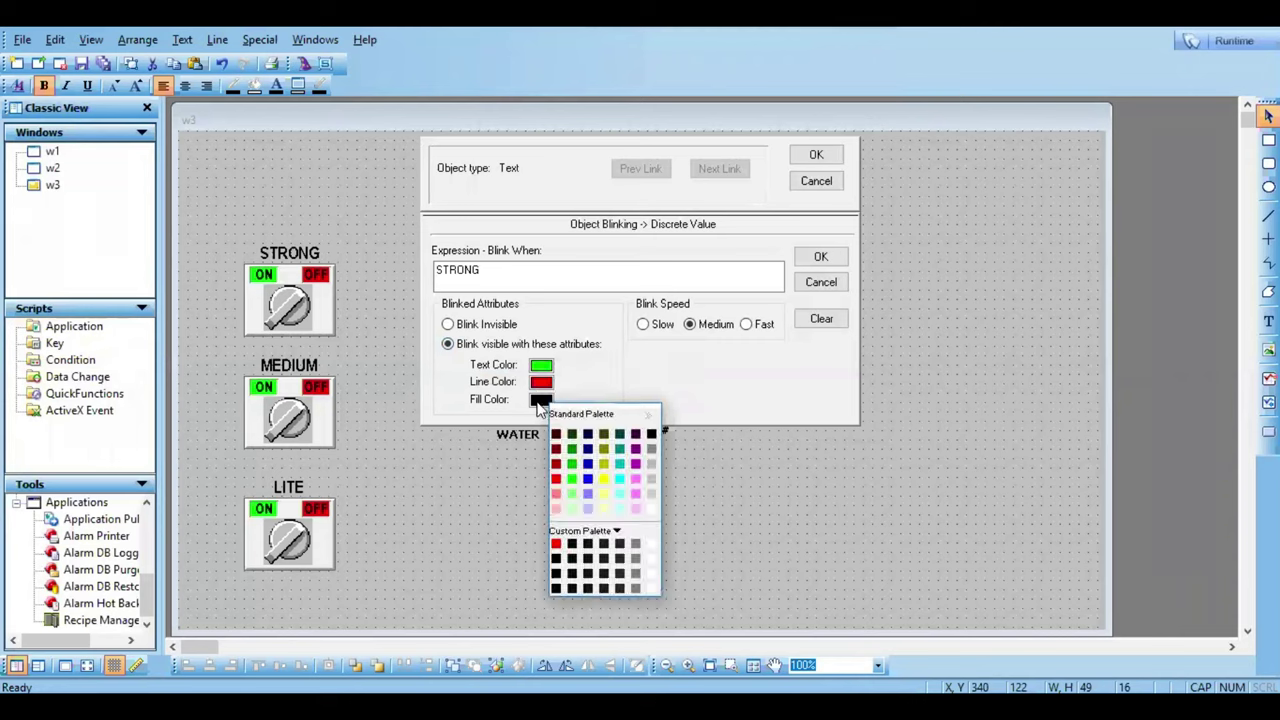
left_click(556, 478)
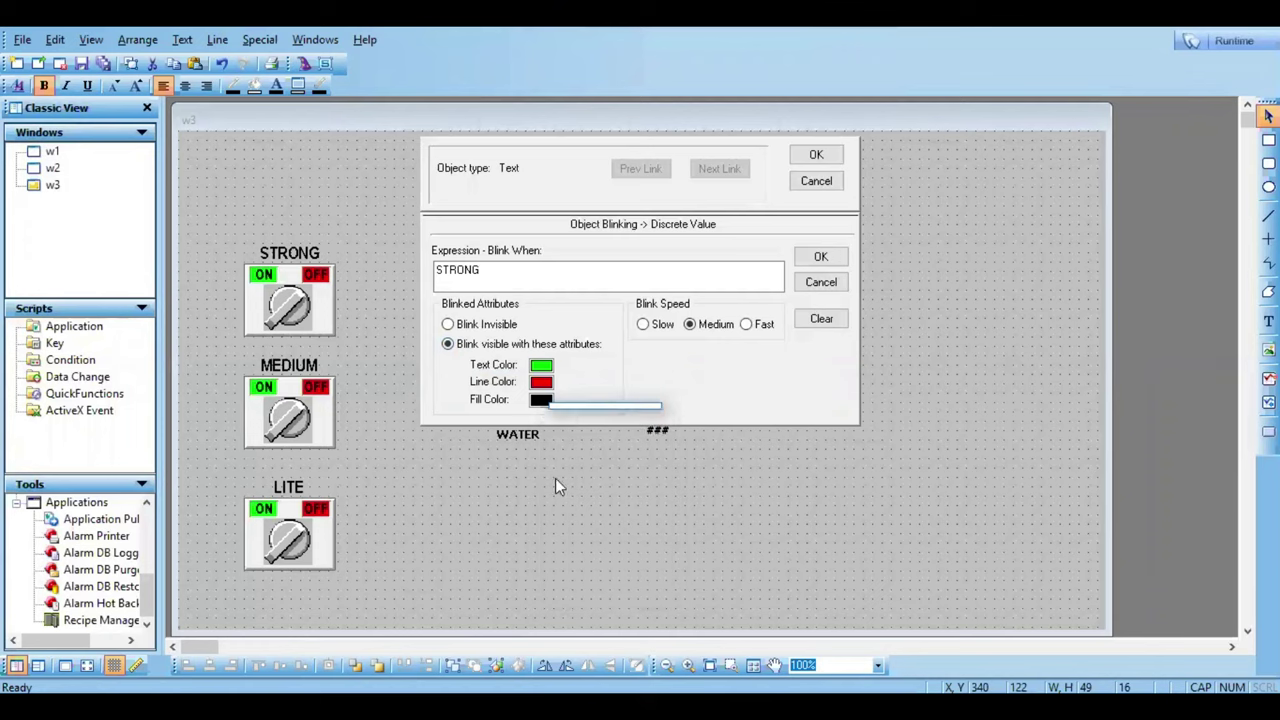
left_click(540, 400)
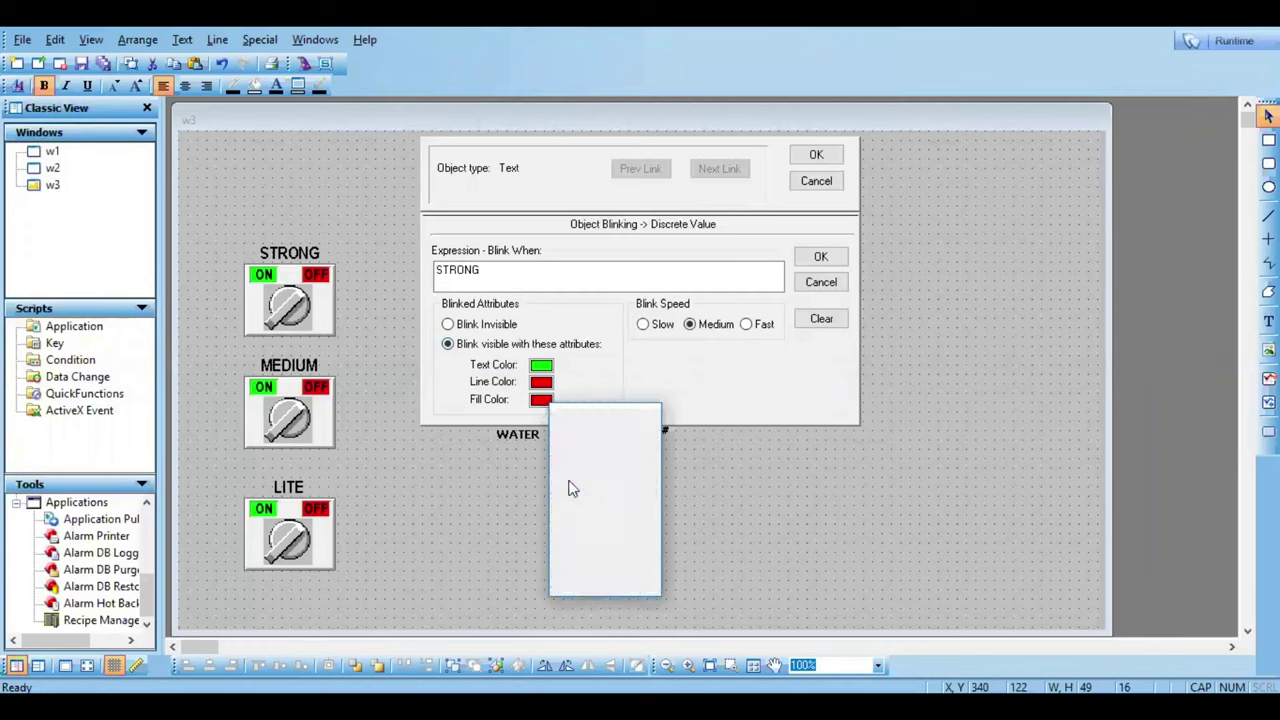
left_click(568, 488)
left_click(820, 257)
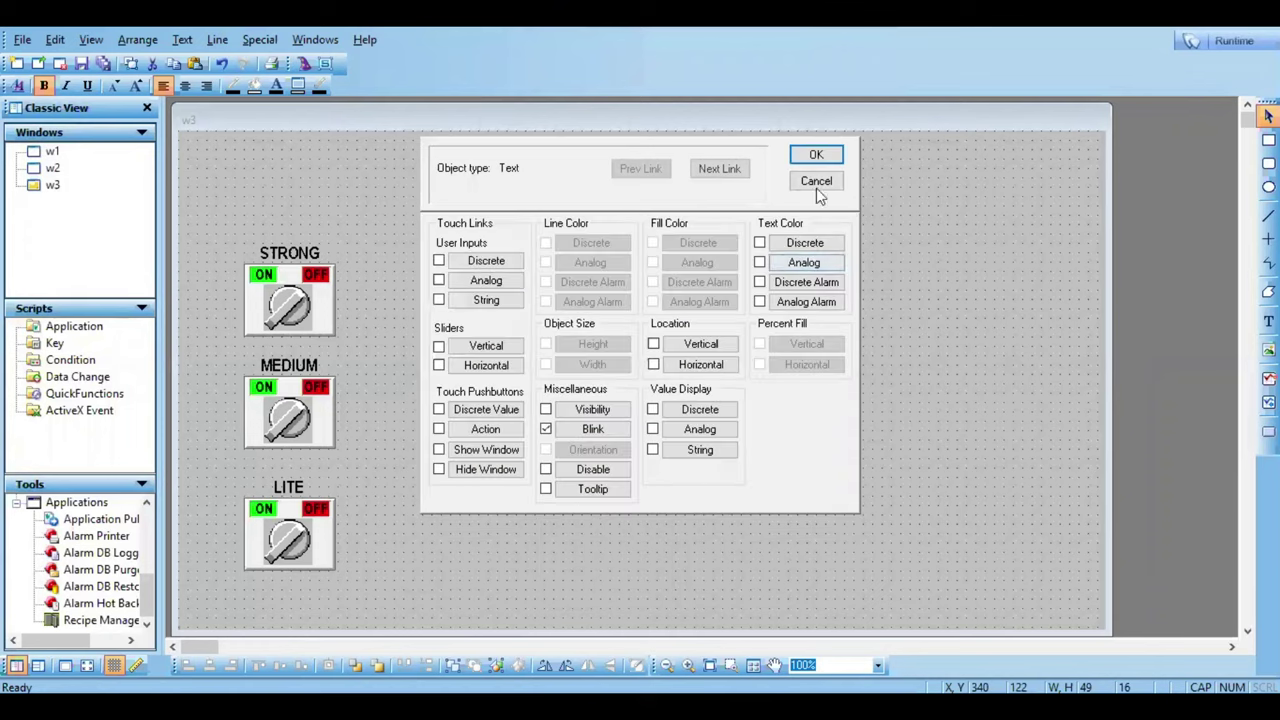
left_click(822, 160)
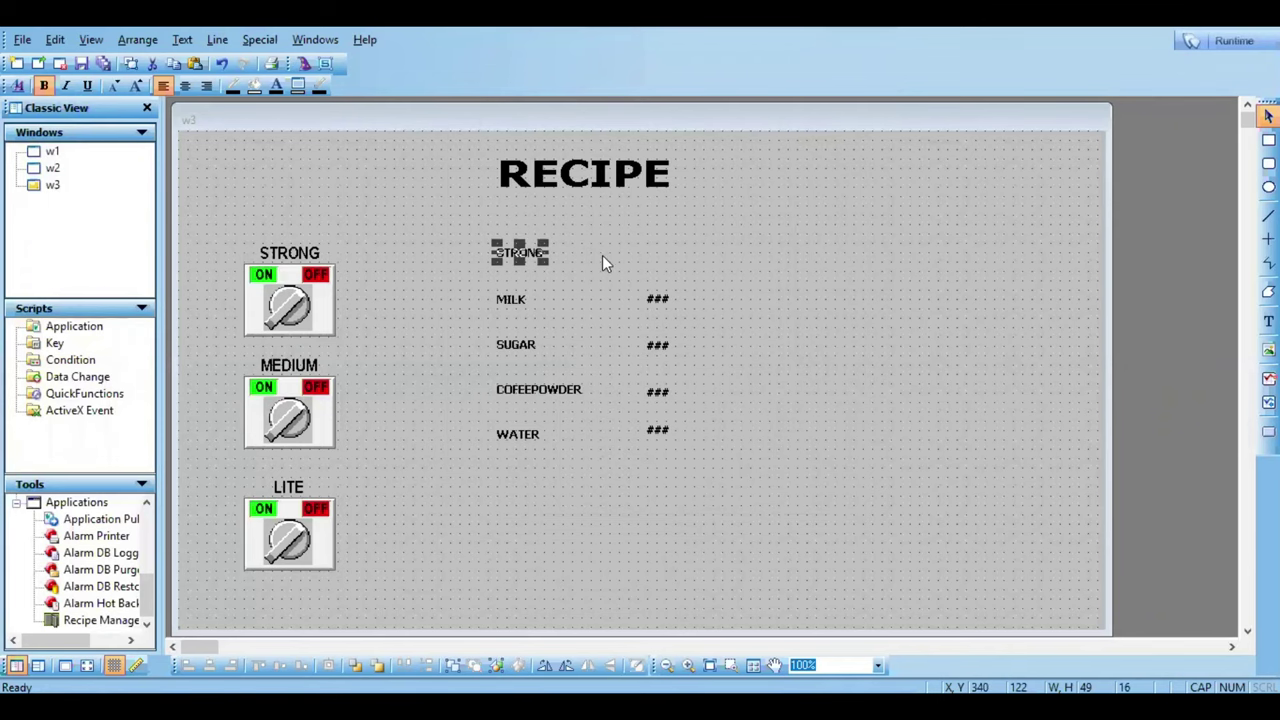
Step: Add a text label "MEDIUM" beside the STRONG label above the ingredient list
left_click(602, 255)
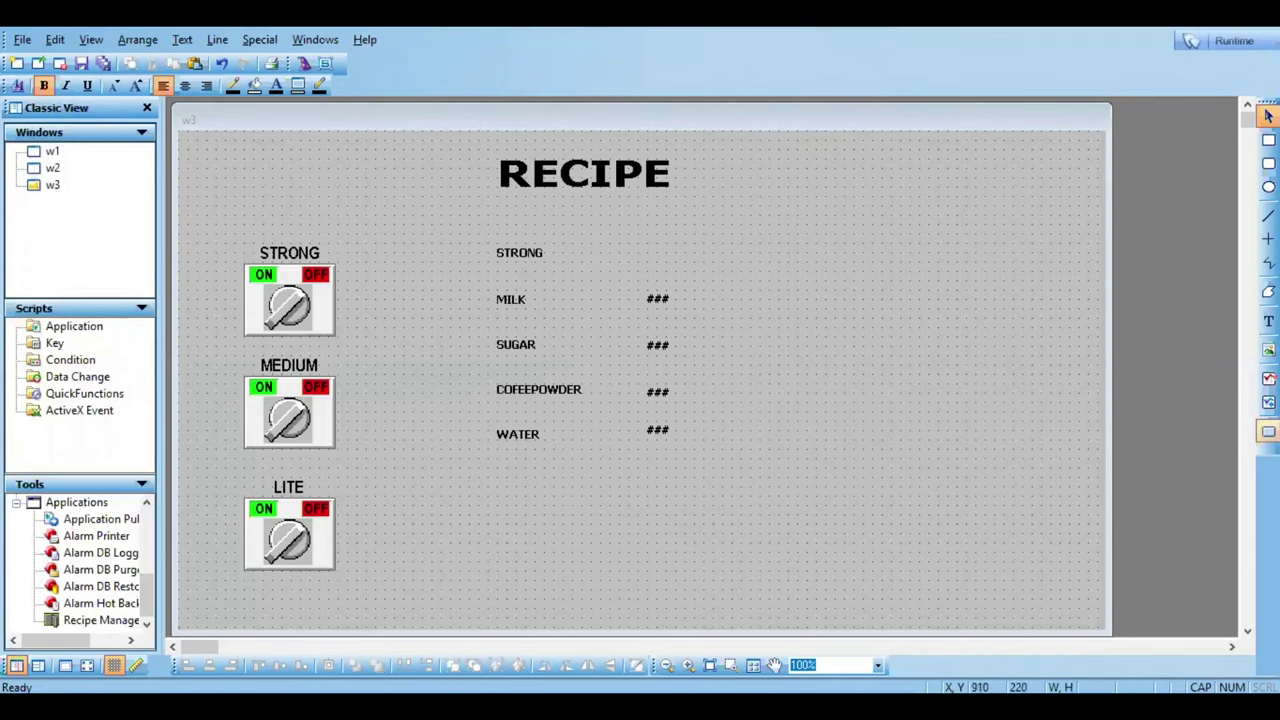
left_click(1268, 320)
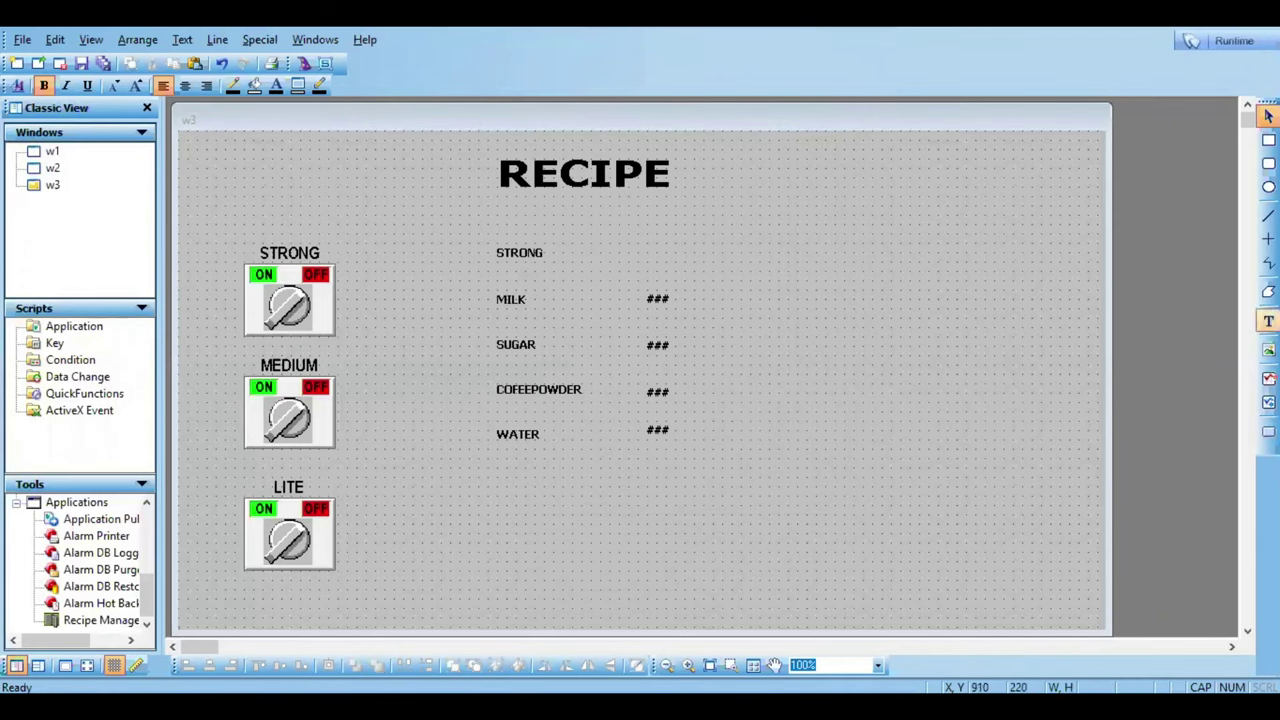
left_click(589, 250)
type("MED")
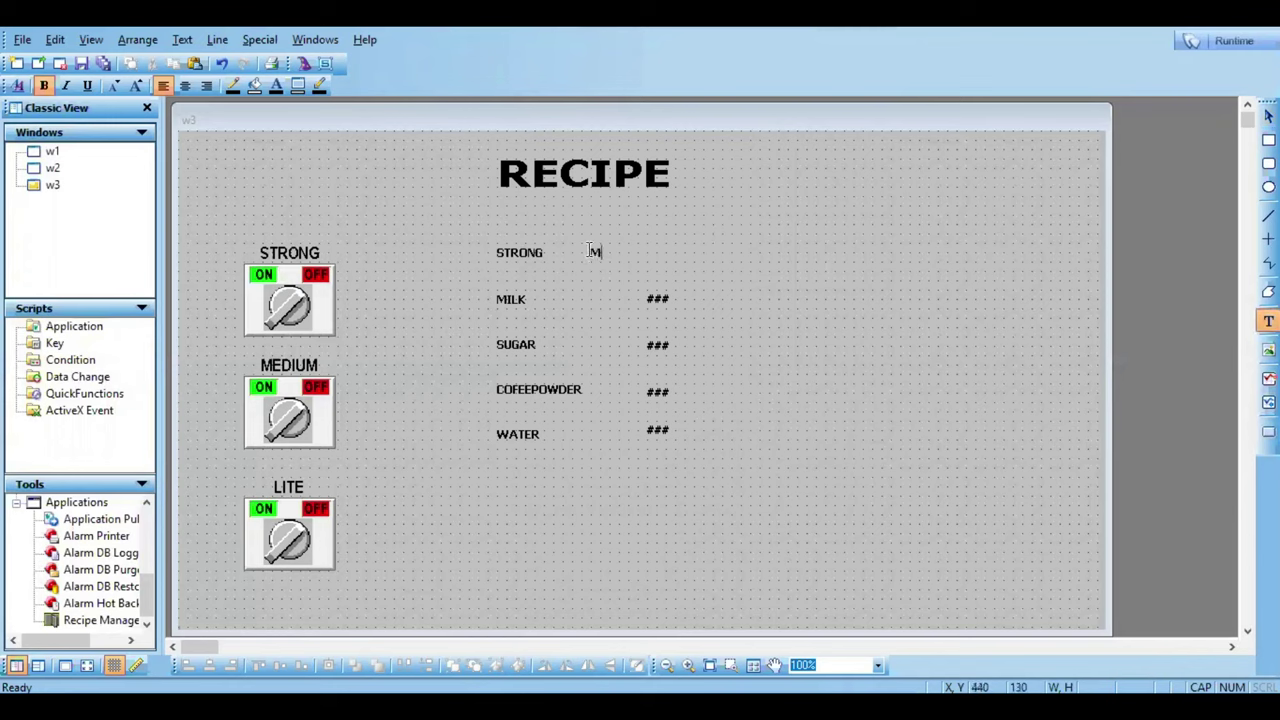
type("IUM")
left_click(615, 253)
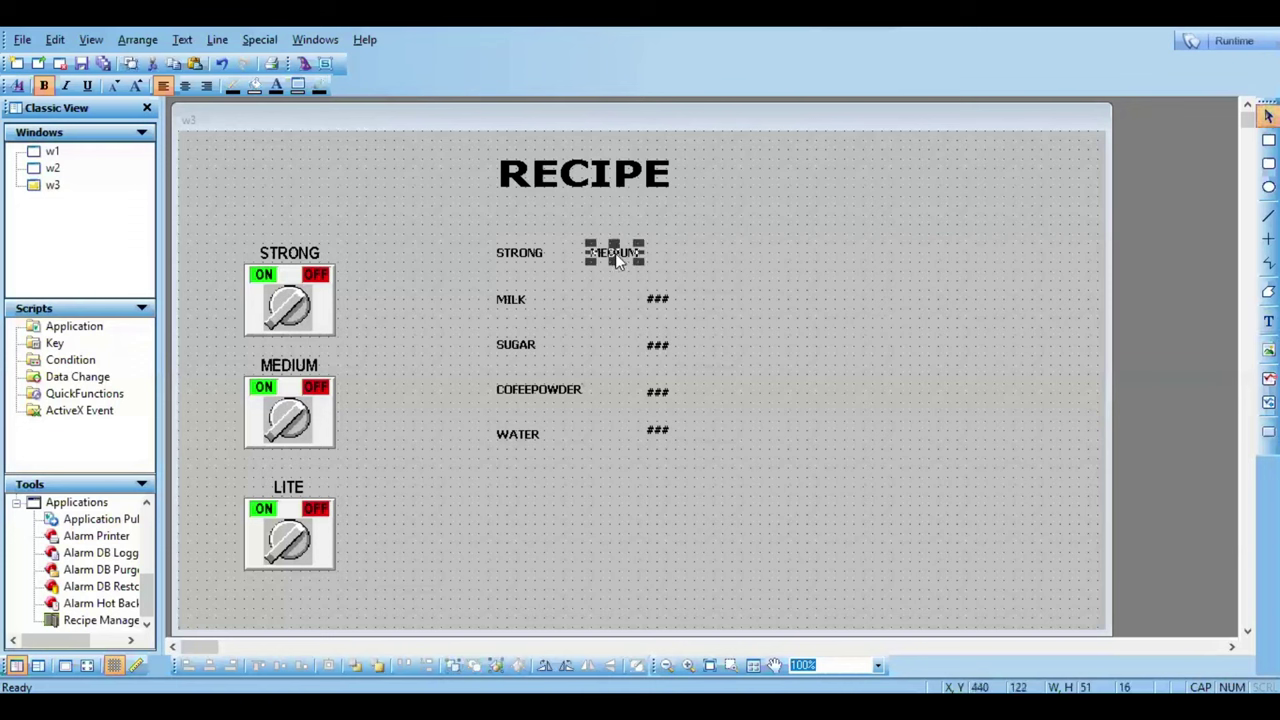
Step: Give the new MEDIUM text label a Blink link driven by the MEDIUM tag
double_click(615, 253)
left_click(592, 429)
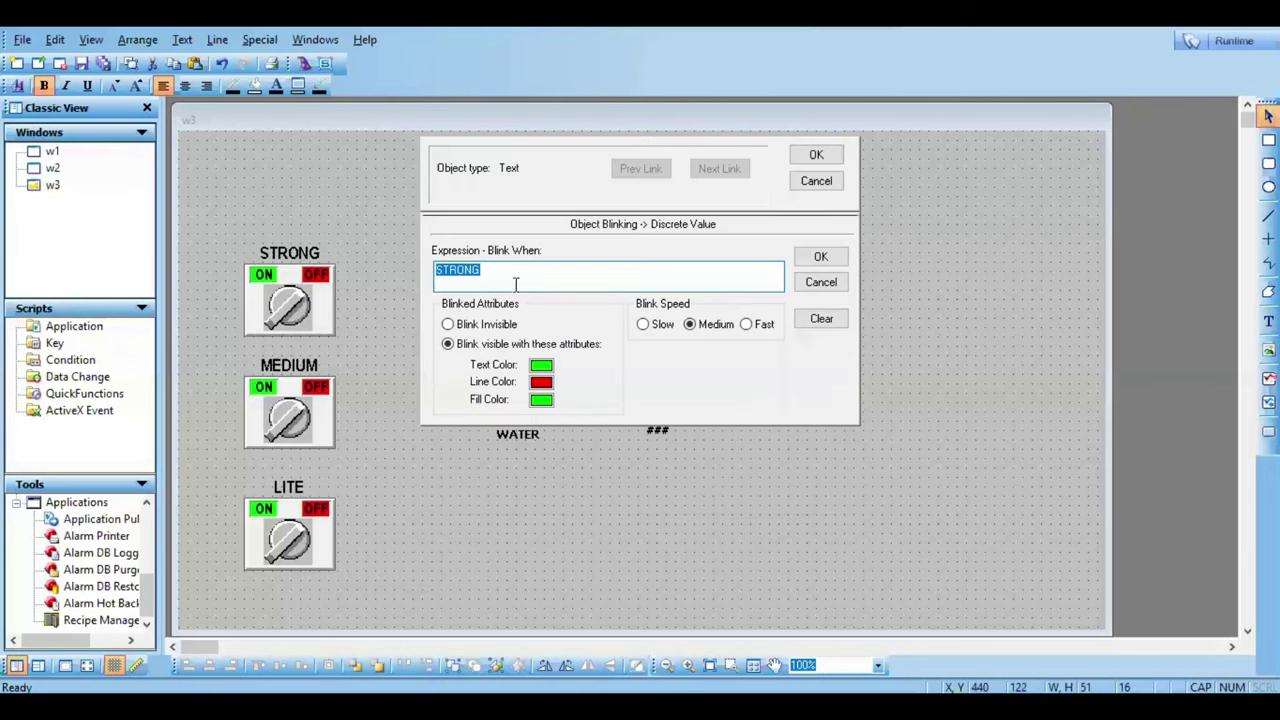
key("Delete")
double_click(514, 280)
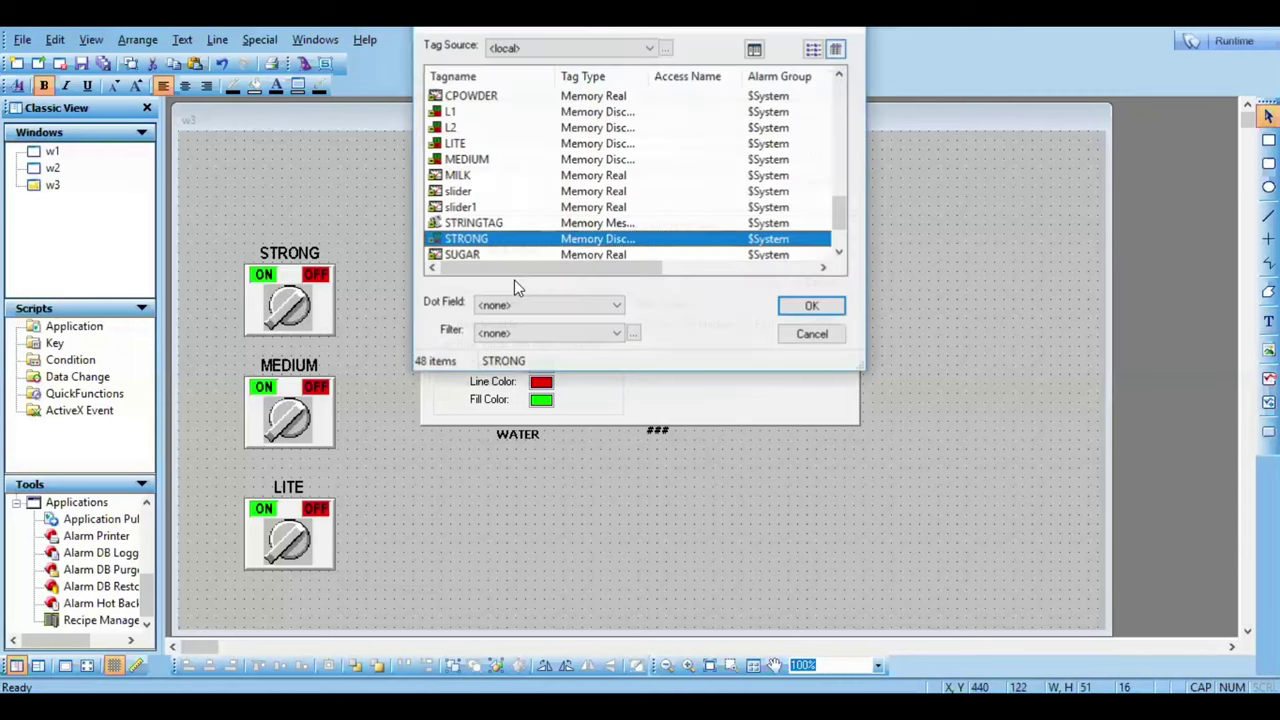
double_click(618, 163)
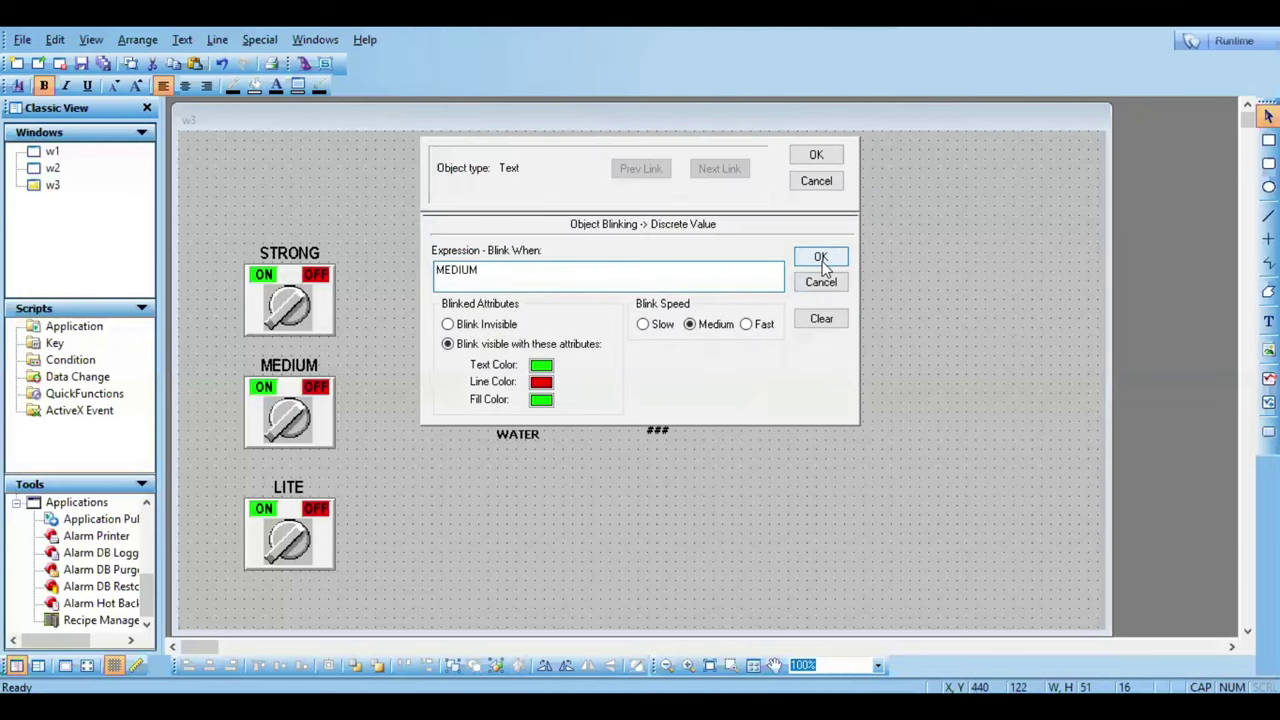
left_click(822, 258)
left_click(818, 156)
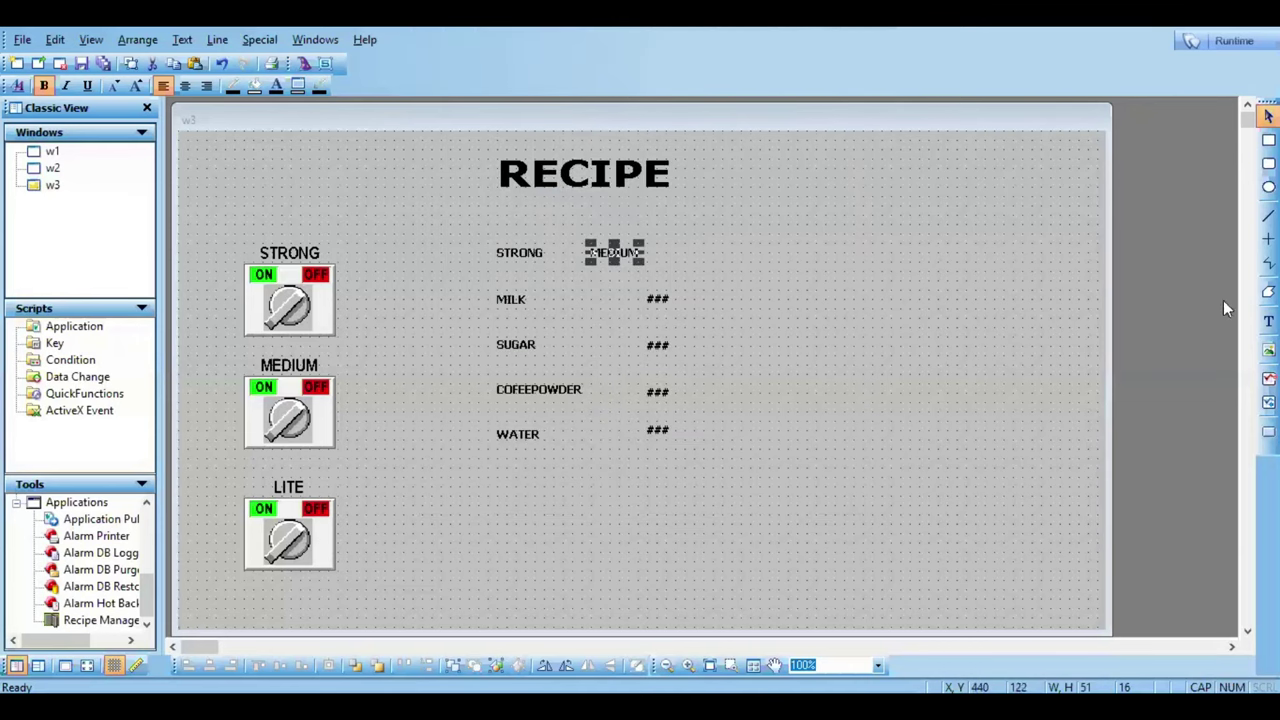
Step: Add a text label "LITE" beside the MEDIUM label in the same row
left_click(669, 251)
type("LIT")
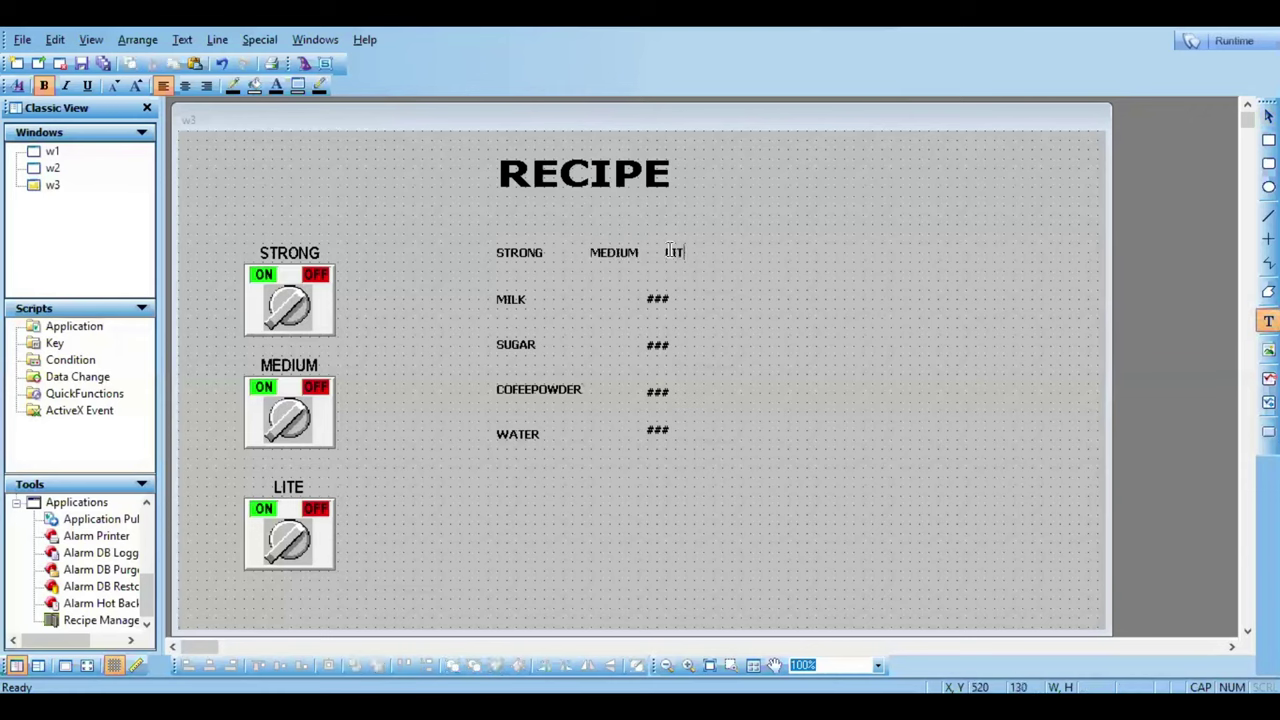
type("E")
left_click(677, 255)
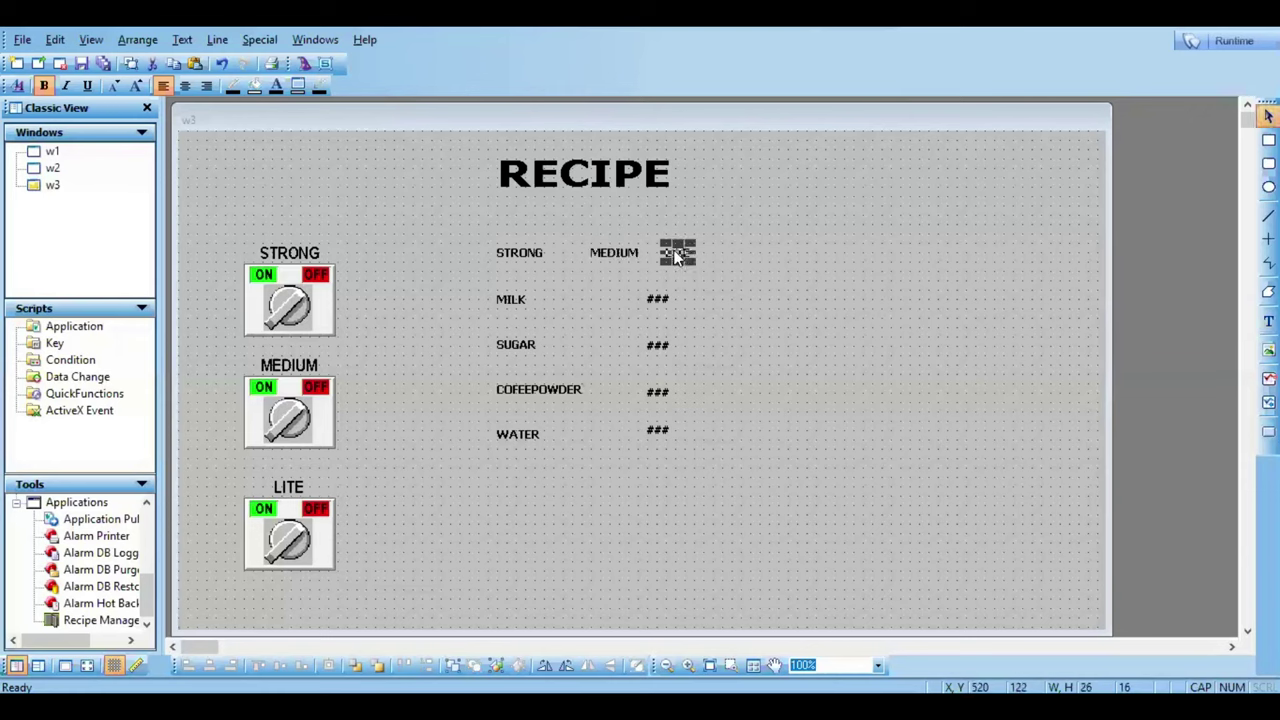
Step: Give the new LITE text label a Blink link driven by the LITE tag
double_click(677, 255)
left_click(600, 435)
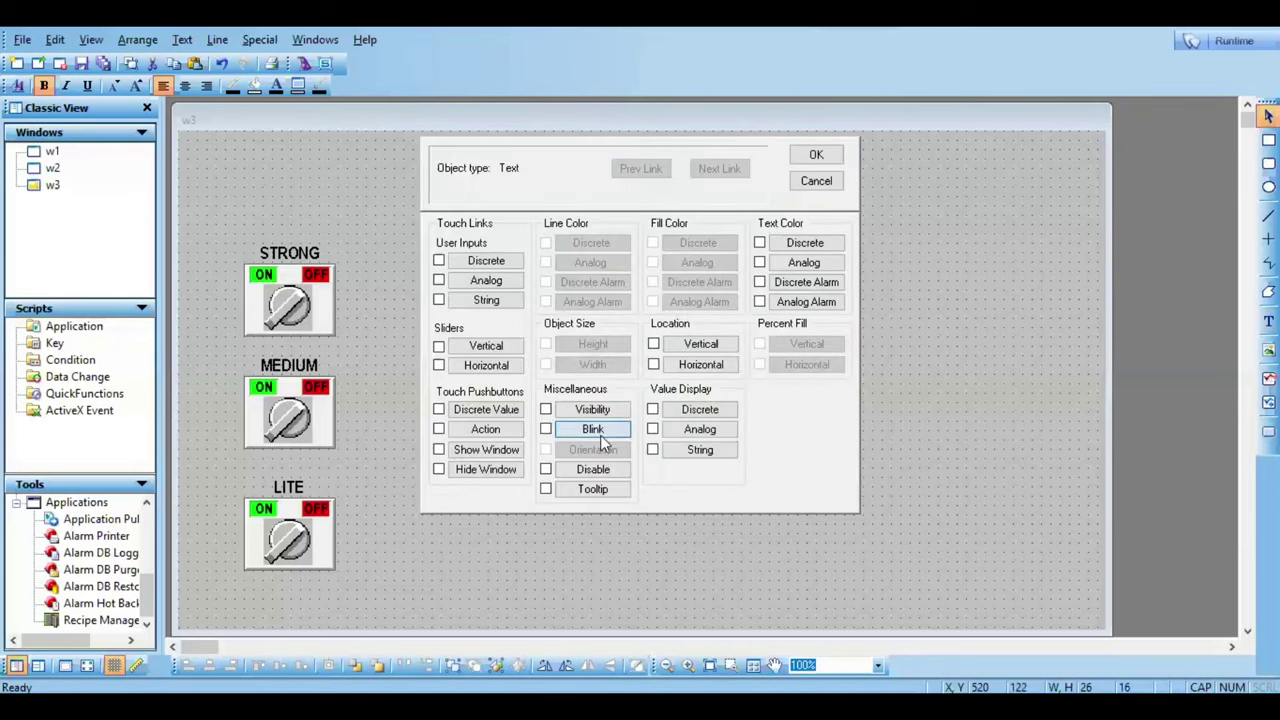
key("Delete")
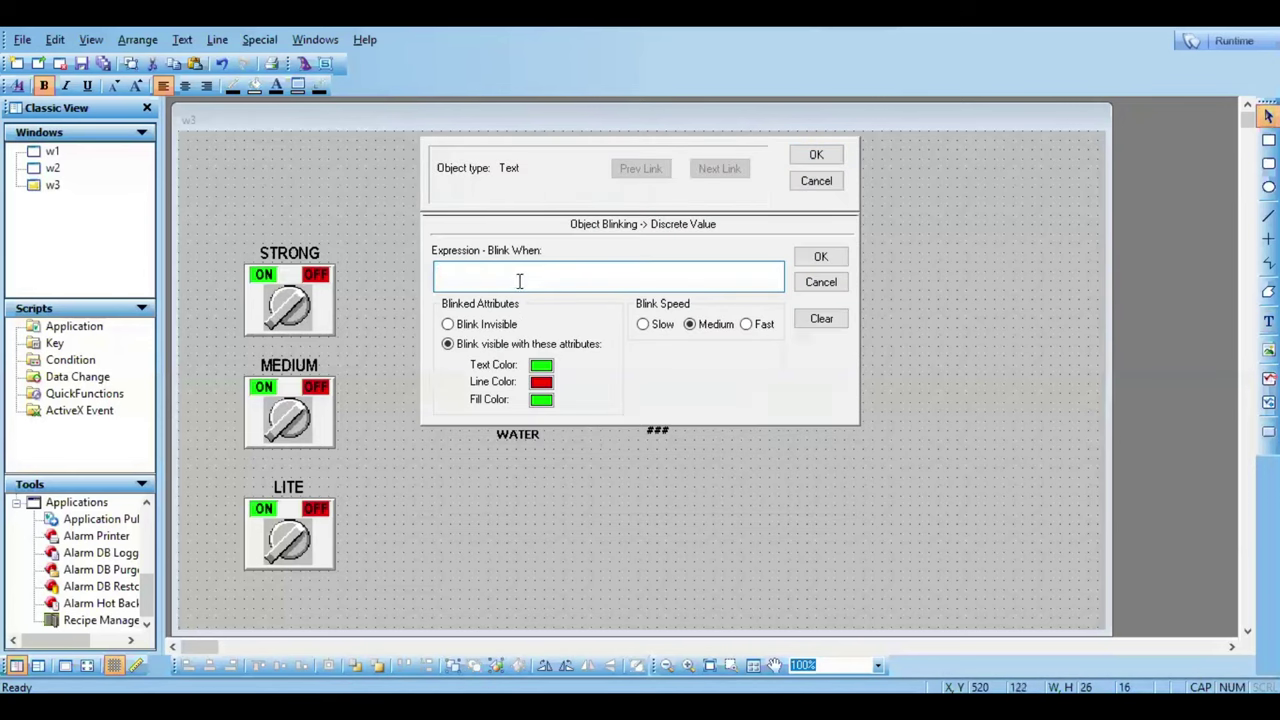
double_click(519, 281)
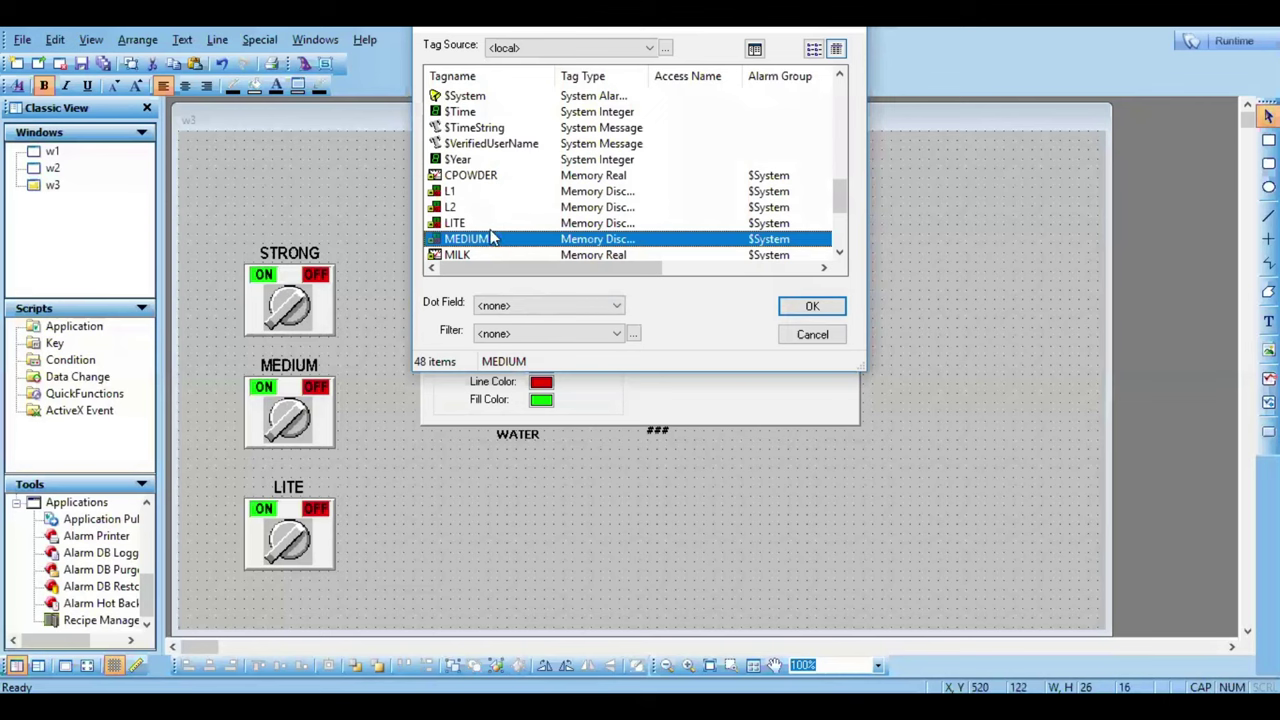
double_click(490, 226)
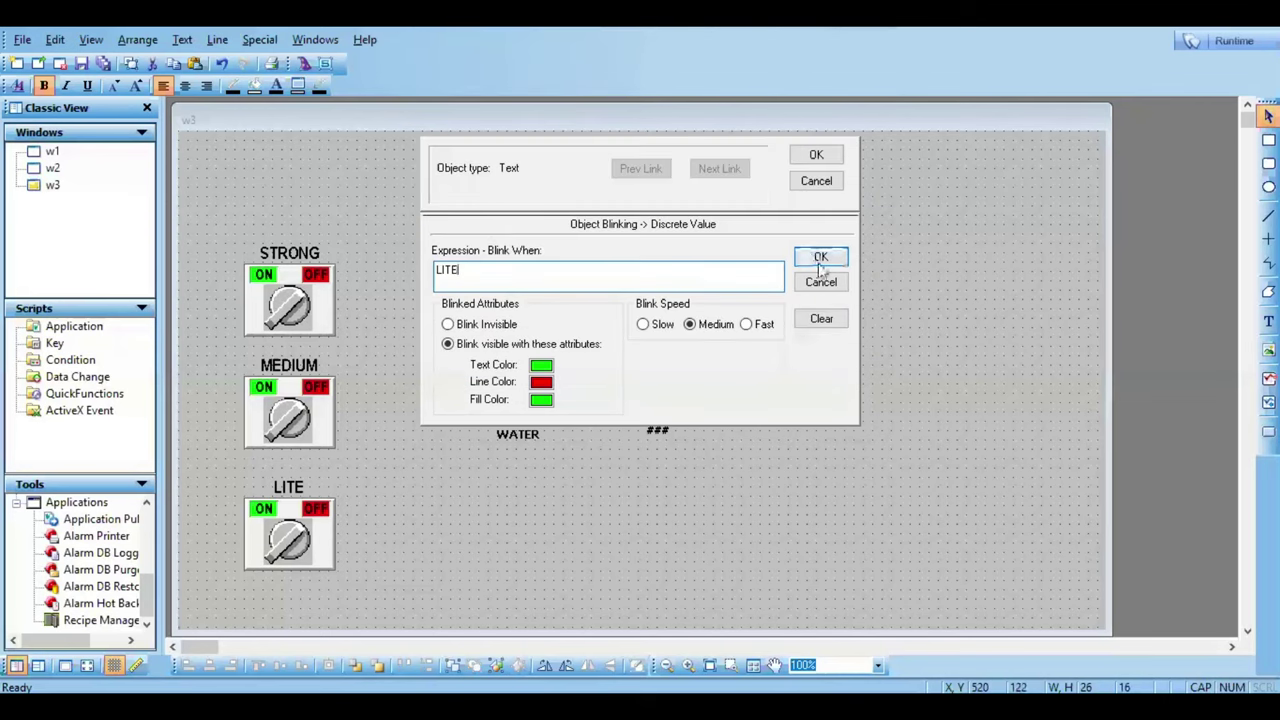
key("Return")
left_click(816, 156)
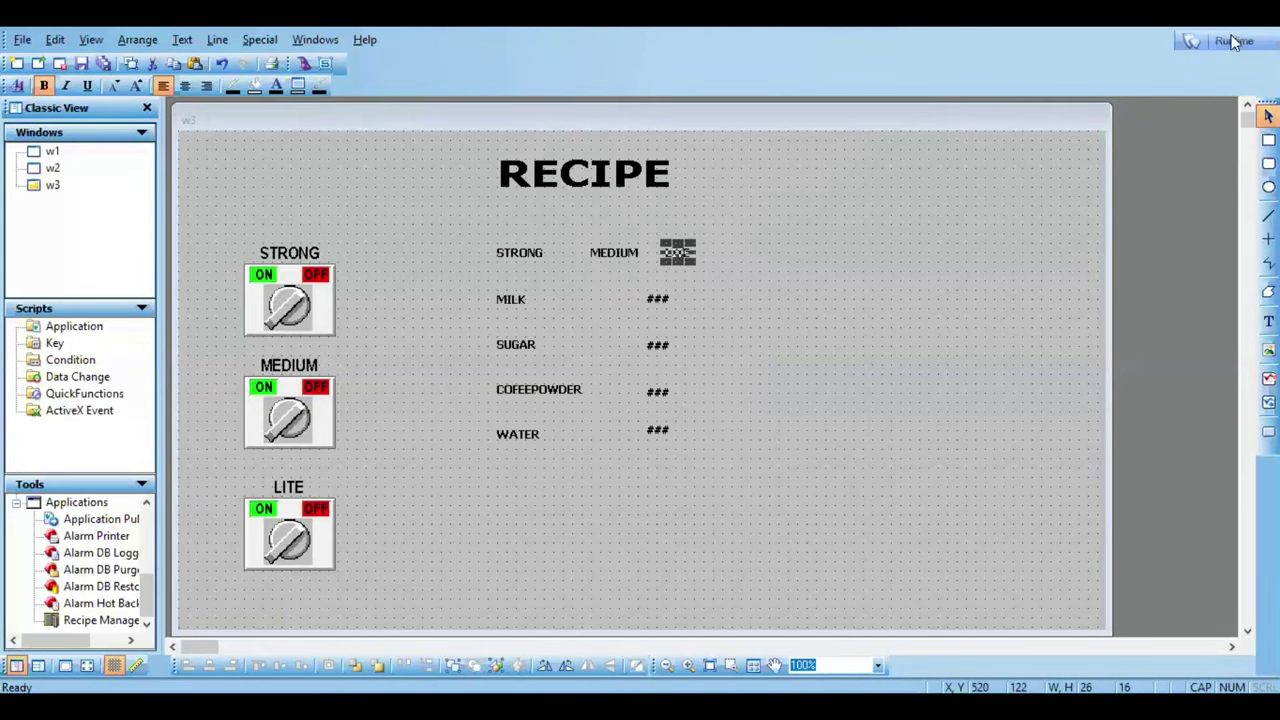
Step: Run the window, test the STRONG, MEDIUM and LITE switches on and off in turn, and return to development mode
left_click(1227, 41)
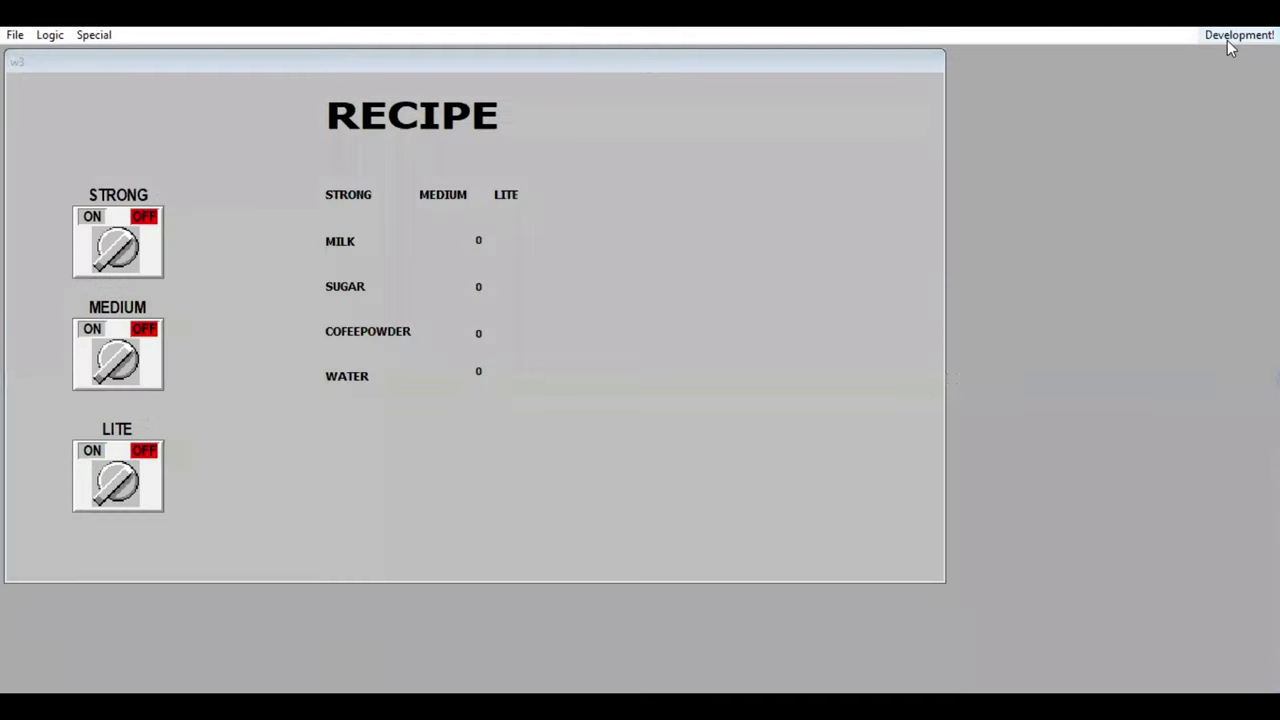
left_click(125, 243)
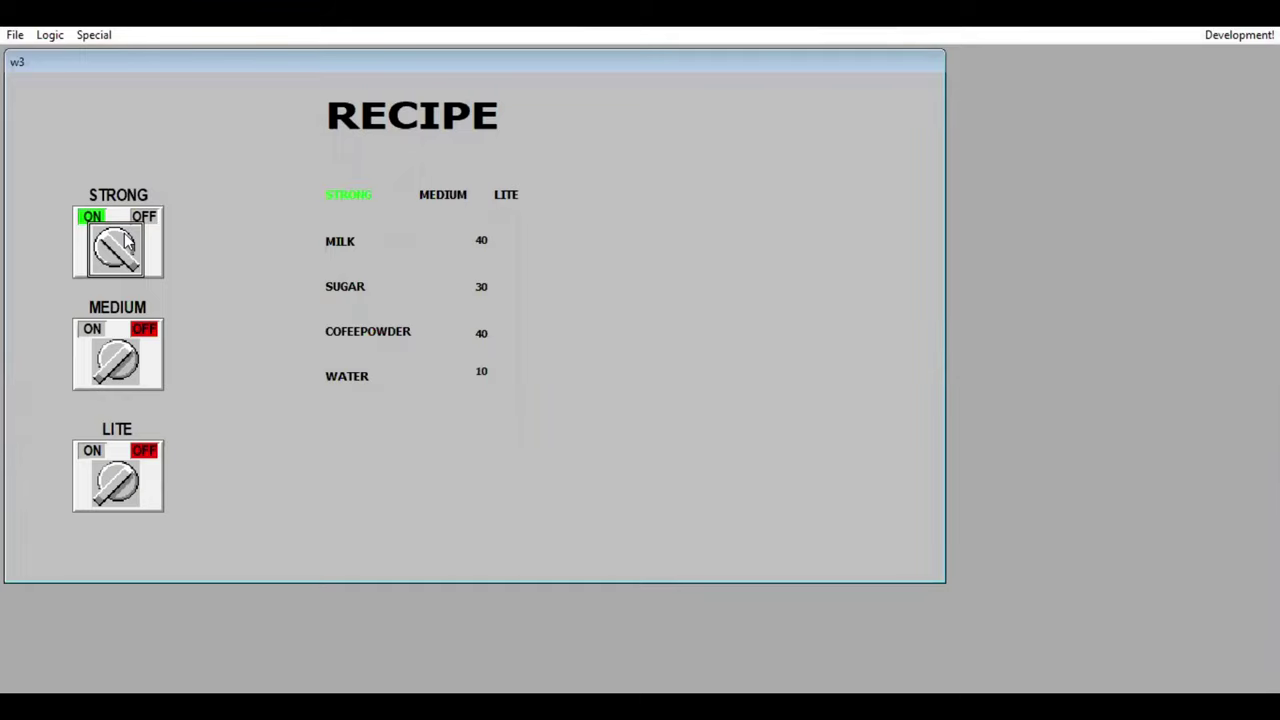
left_click(120, 259)
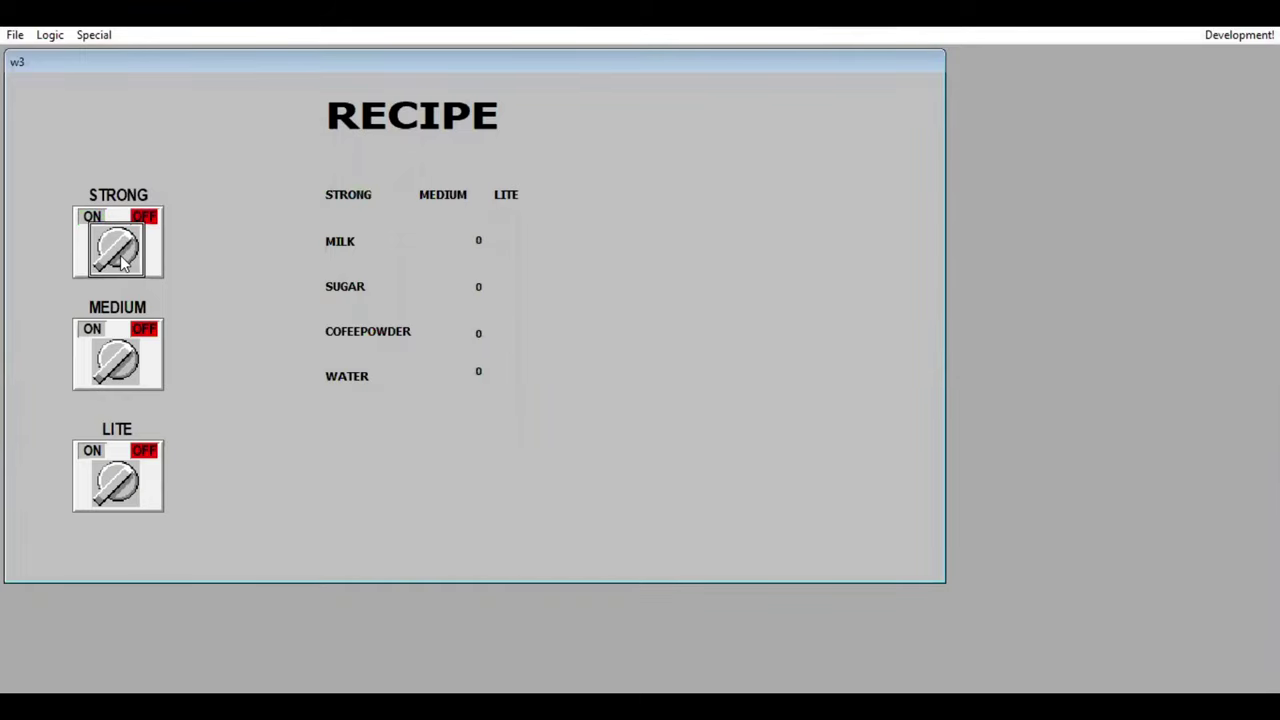
left_click(120, 357)
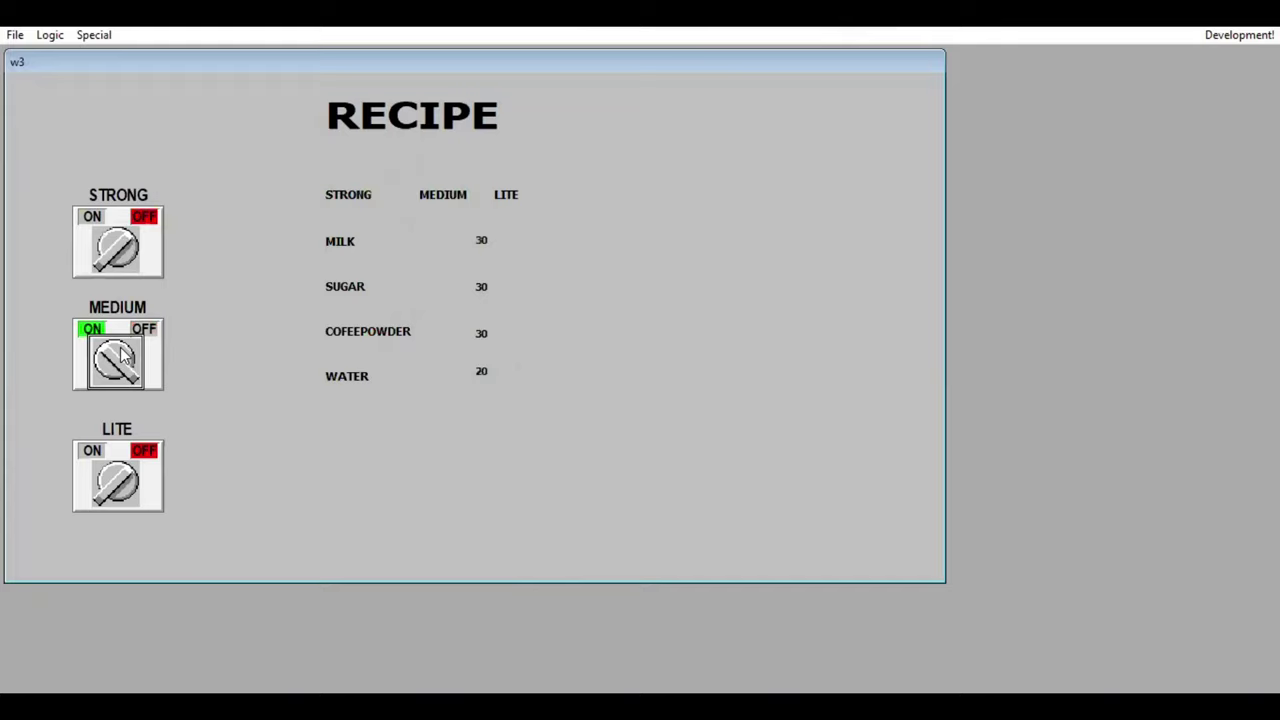
left_click(120, 357)
left_click(132, 500)
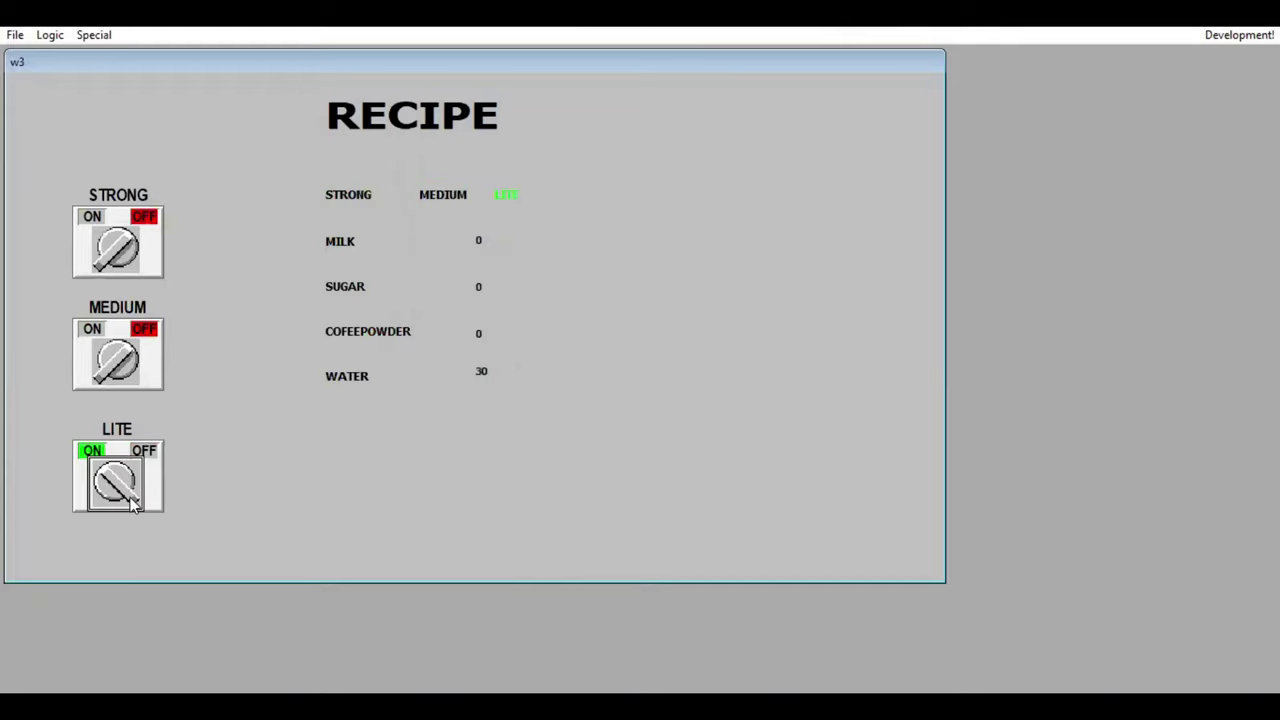
left_click(132, 500)
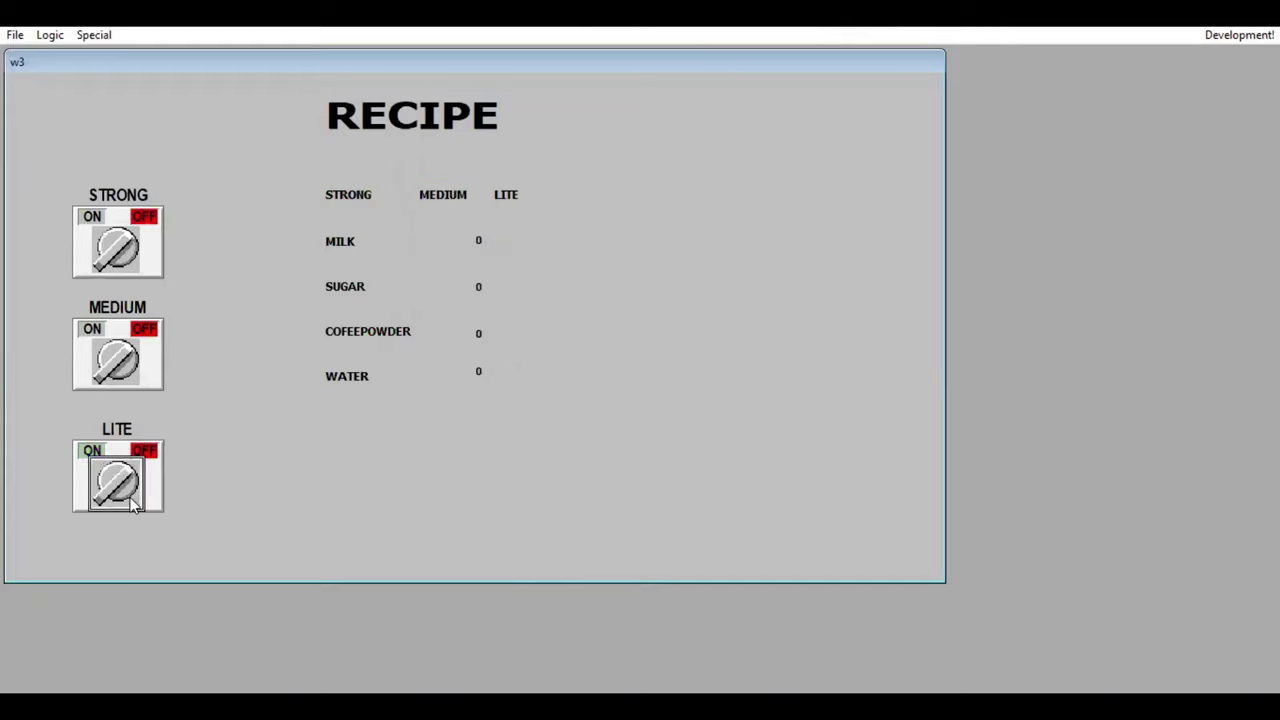
left_click(1240, 36)
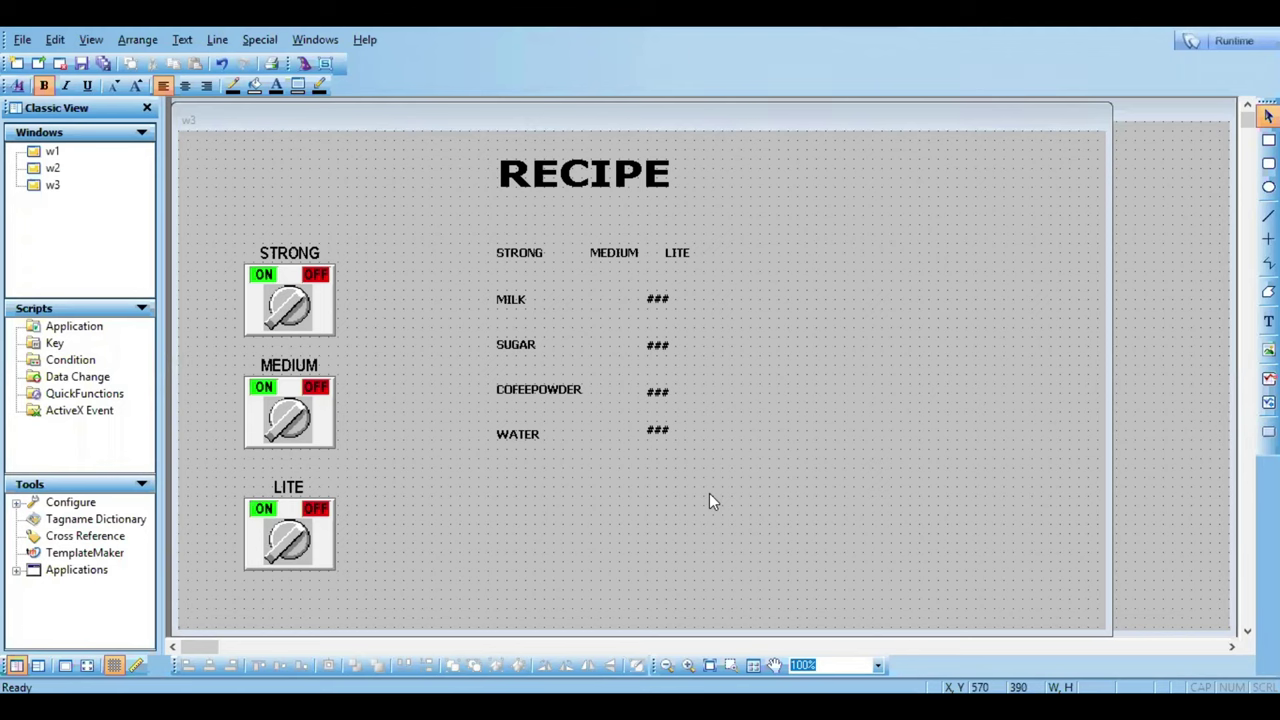
Step: Start a WindowMaker printout that includes database entries with details, alarm information and window cross-reference by window names only
left_click(22, 40)
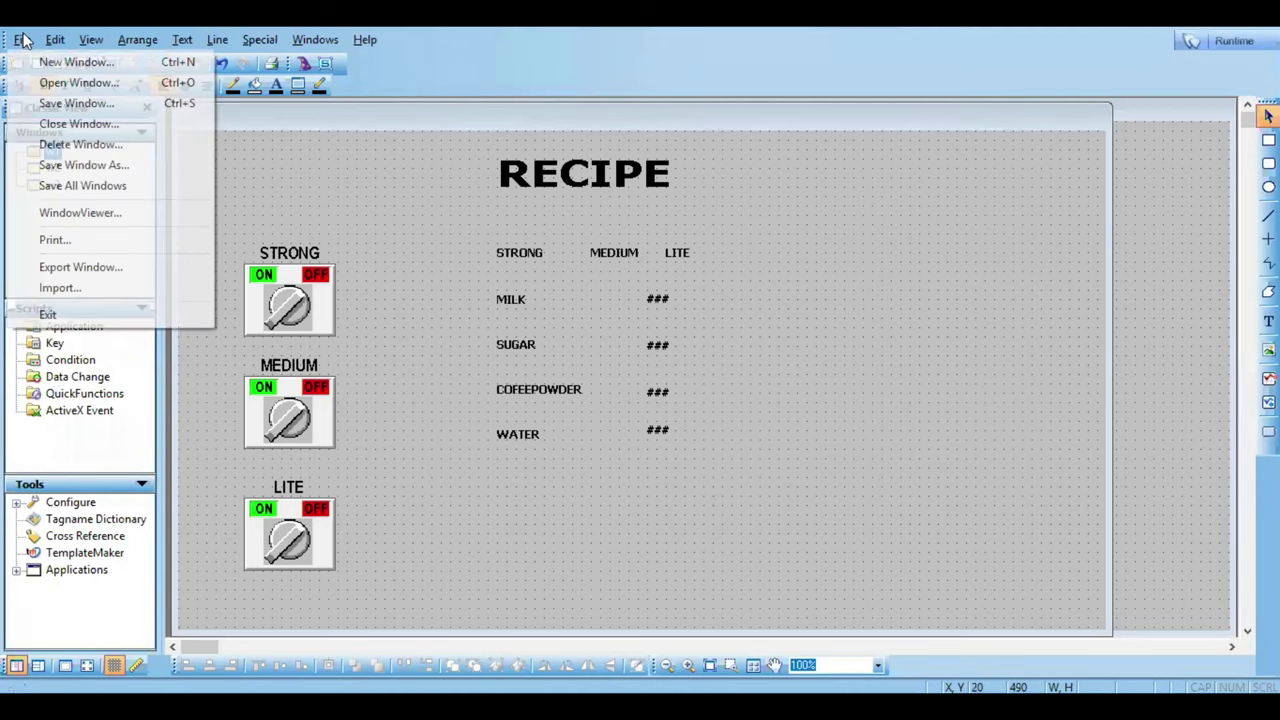
left_click(94, 236)
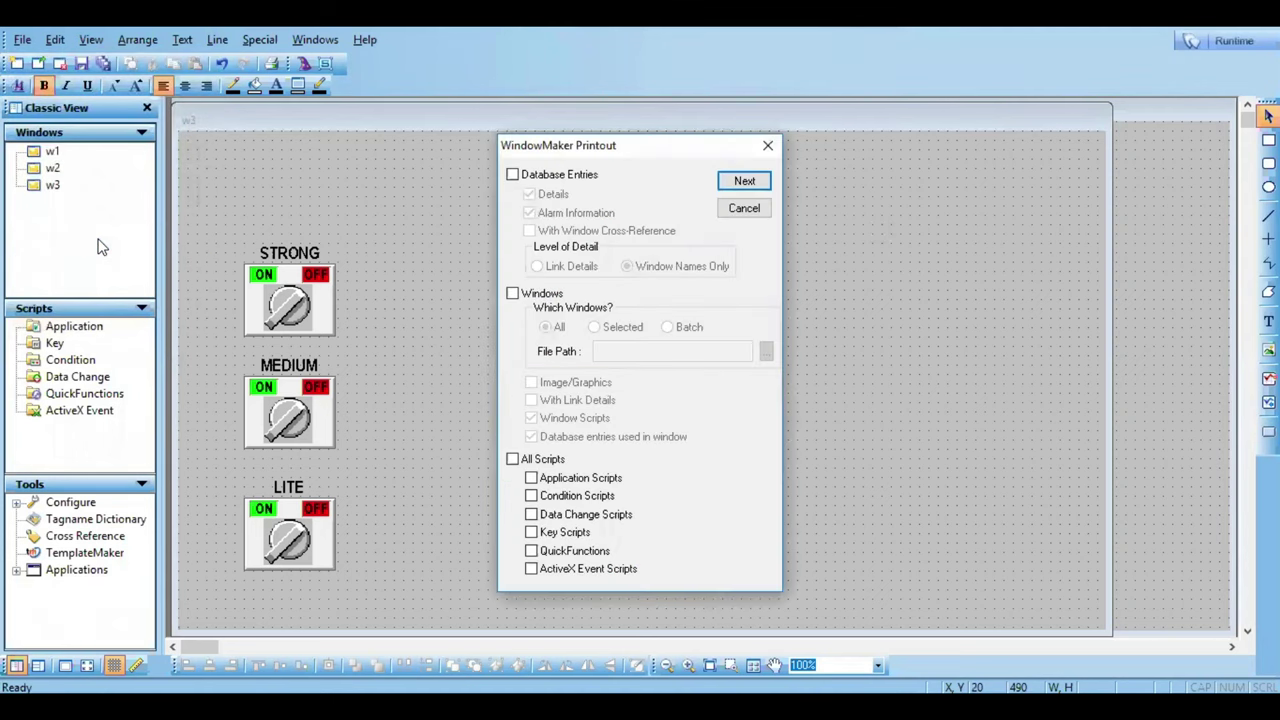
left_click(553, 176)
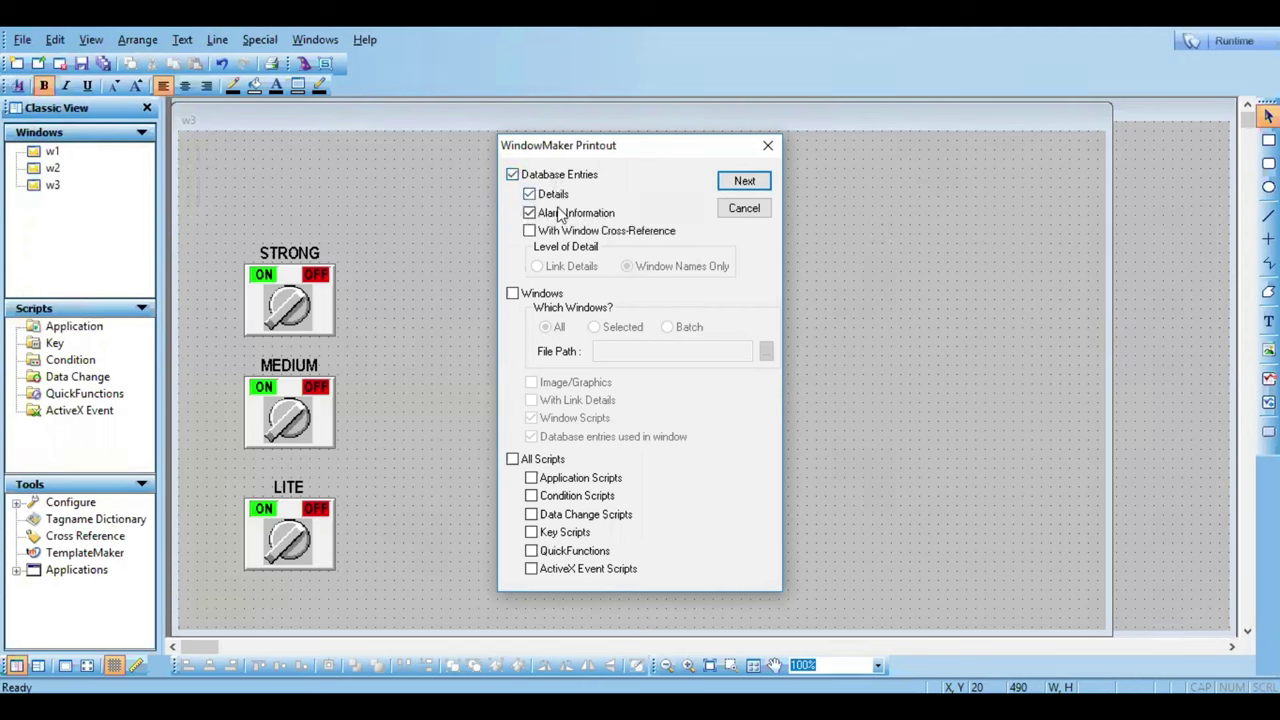
left_click(603, 233)
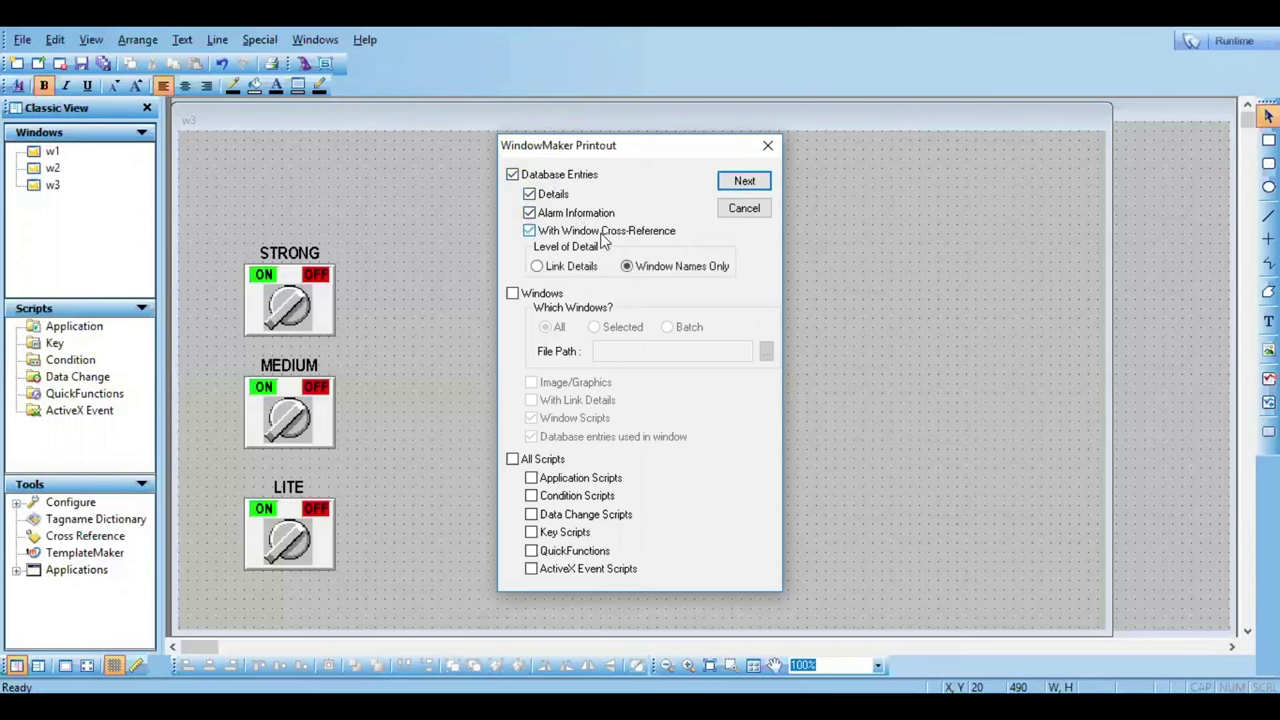
Step: Include all windows with image/graphics, link details, window scripts and used database entries, plus all scripts, and proceed to the output destination
left_click(511, 302)
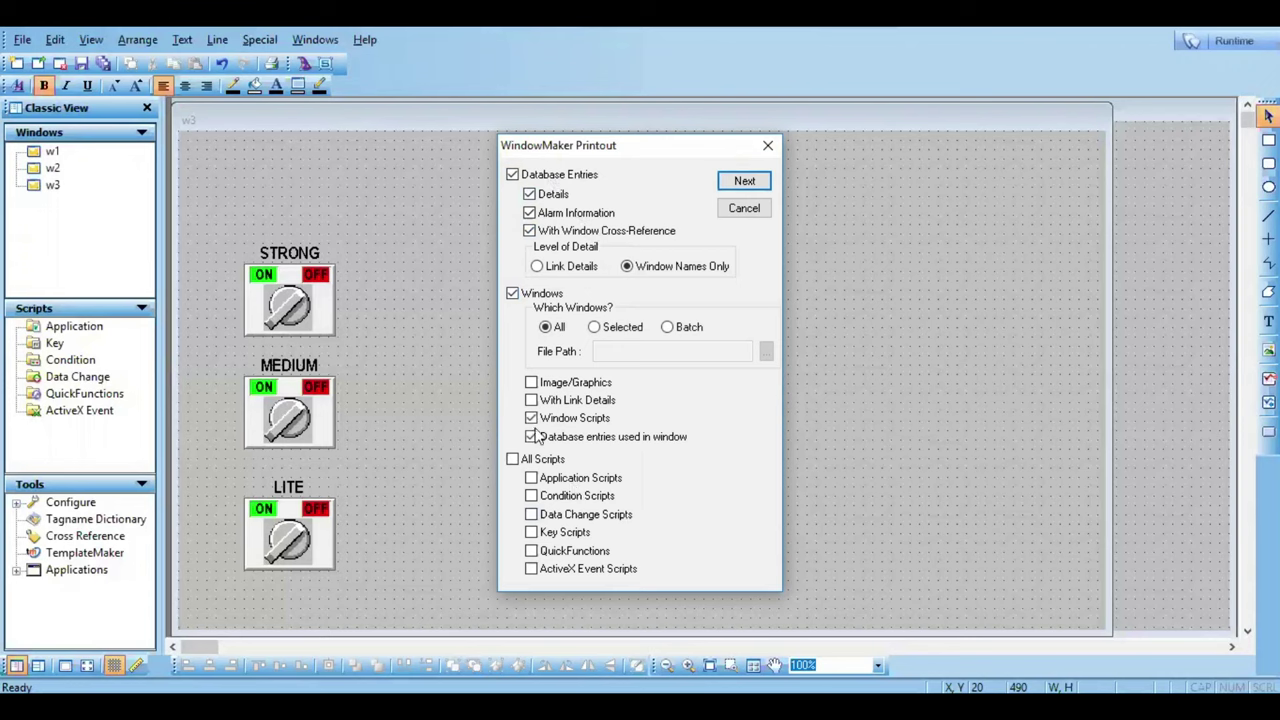
left_click(531, 383)
left_click(531, 402)
left_click(512, 461)
left_click(512, 459)
left_click(512, 460)
left_click(748, 183)
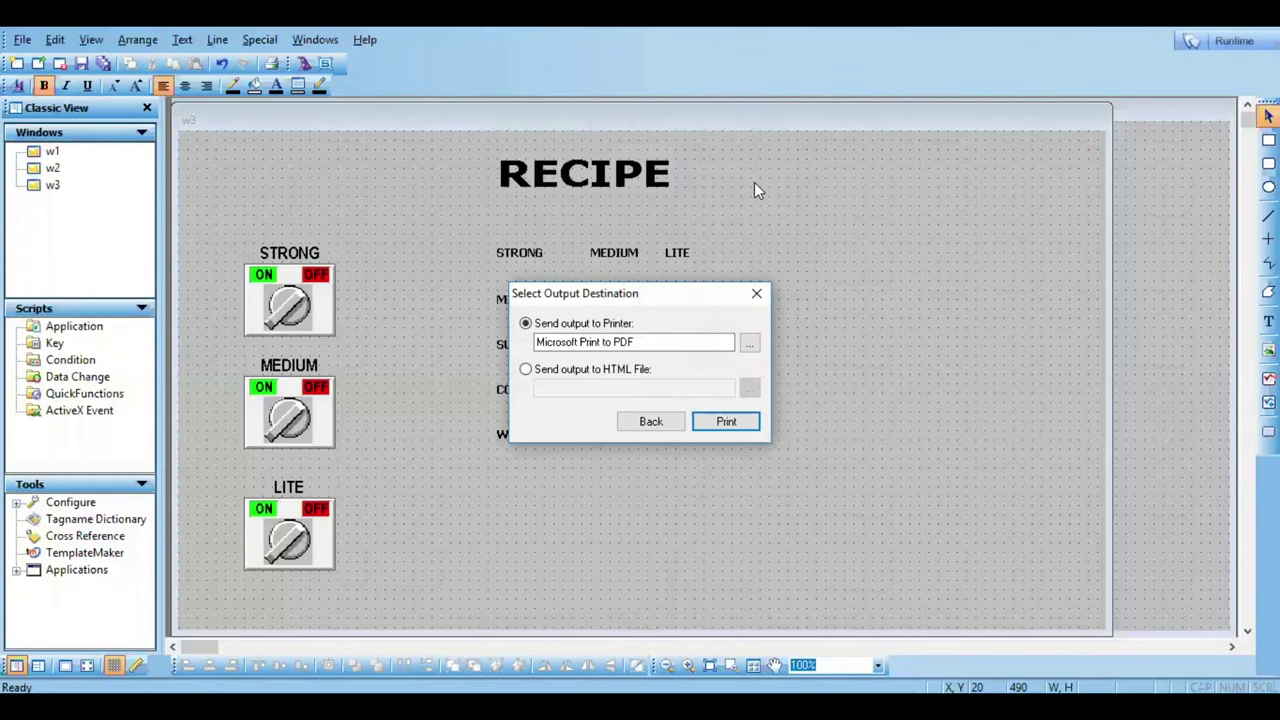
Step: Print the output to Microsoft Print to PDF and save it as "Report" in the INTOUCH-RECIPE folder
left_click(749, 343)
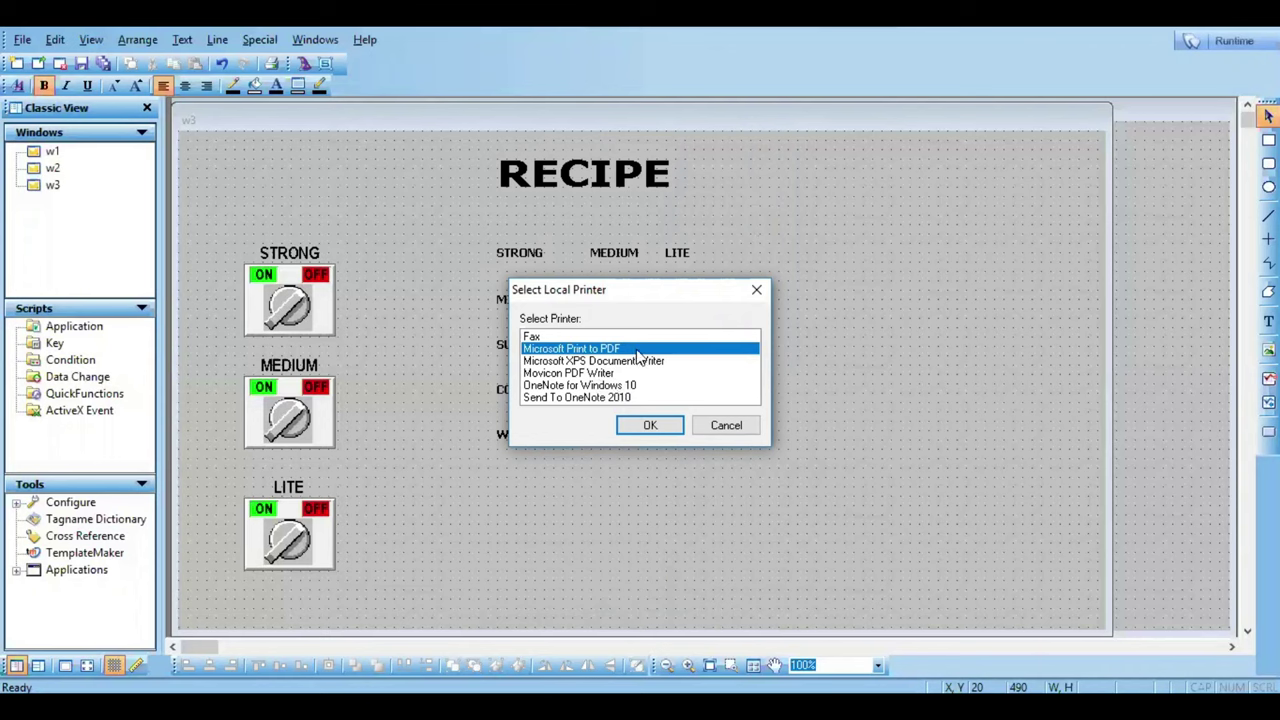
left_click(651, 423)
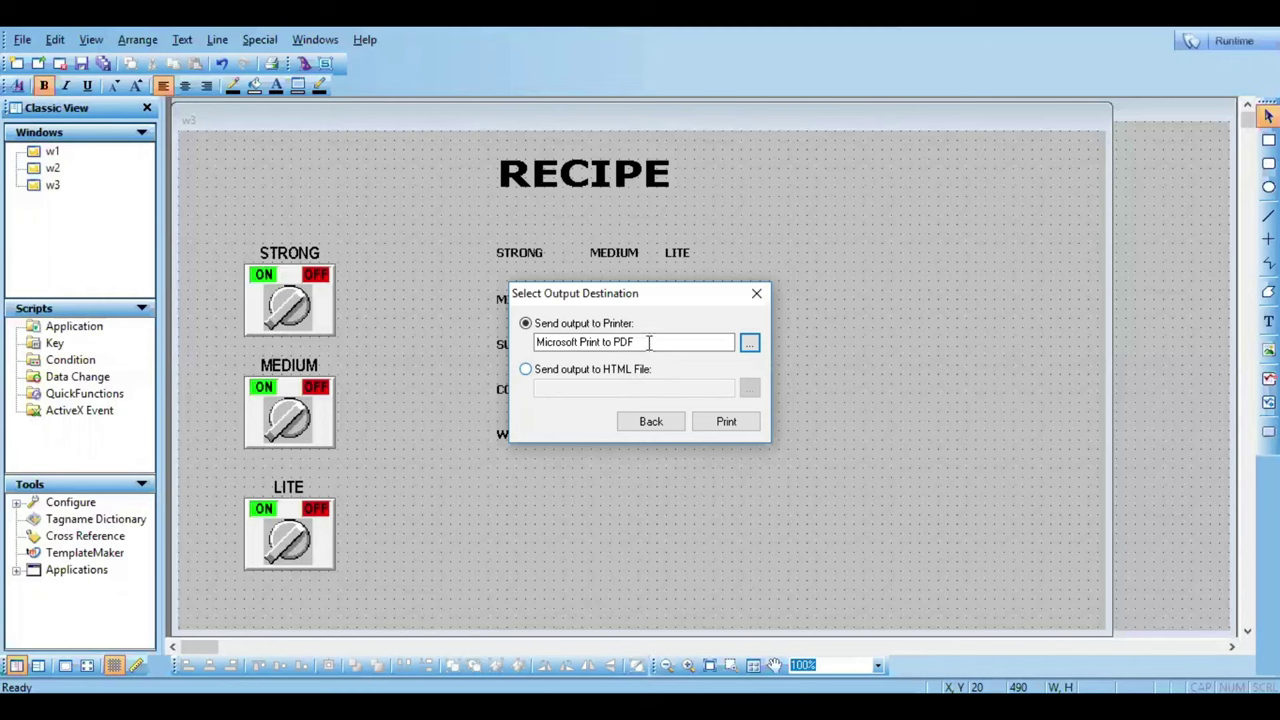
left_click(726, 421)
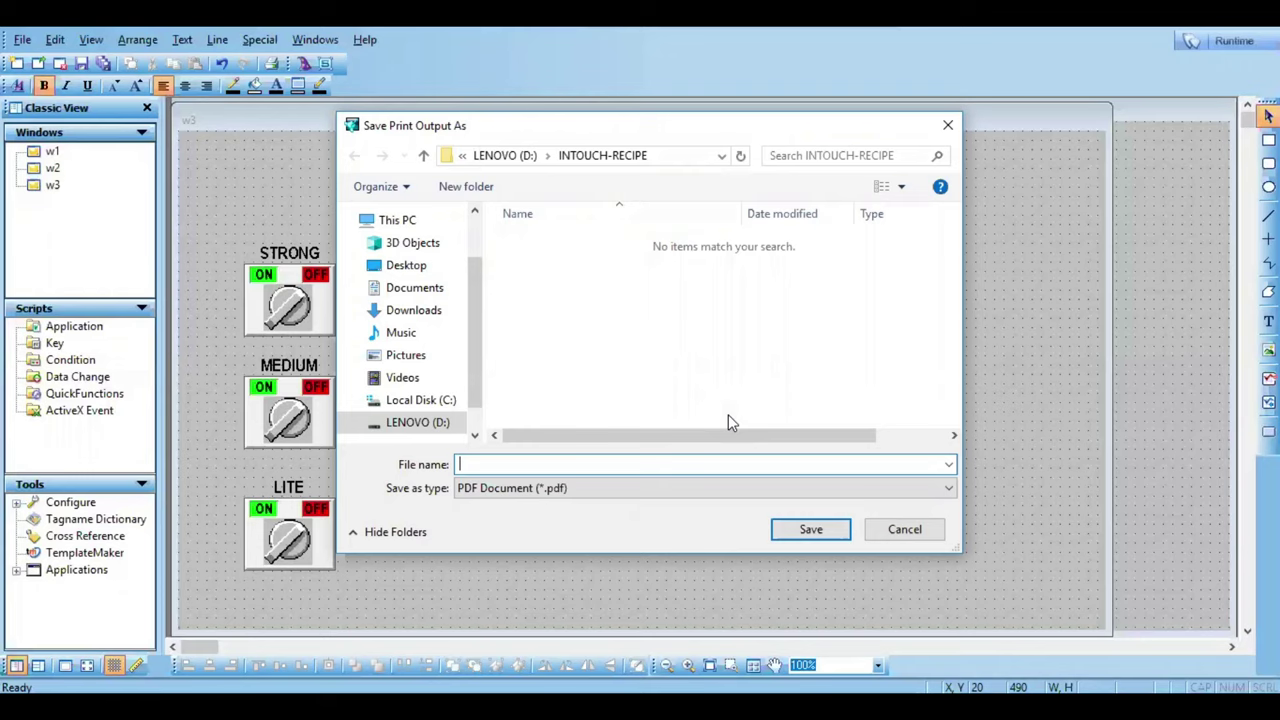
type("report")
left_click(462, 463)
key("Delete")
type("R")
left_click(810, 528)
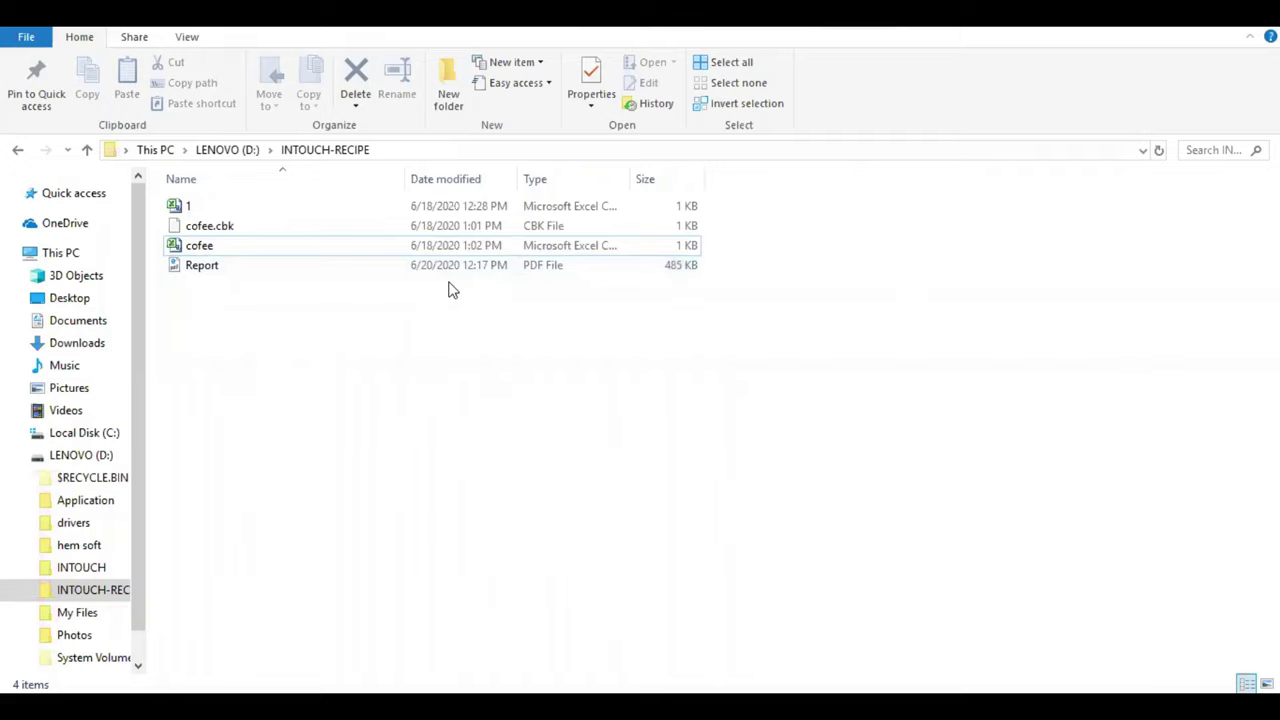
Step: Open the Report PDF from the INTOUCH-RECIPE folder and examine its window images, window scripts, object properties and database entries
double_click(655, 272)
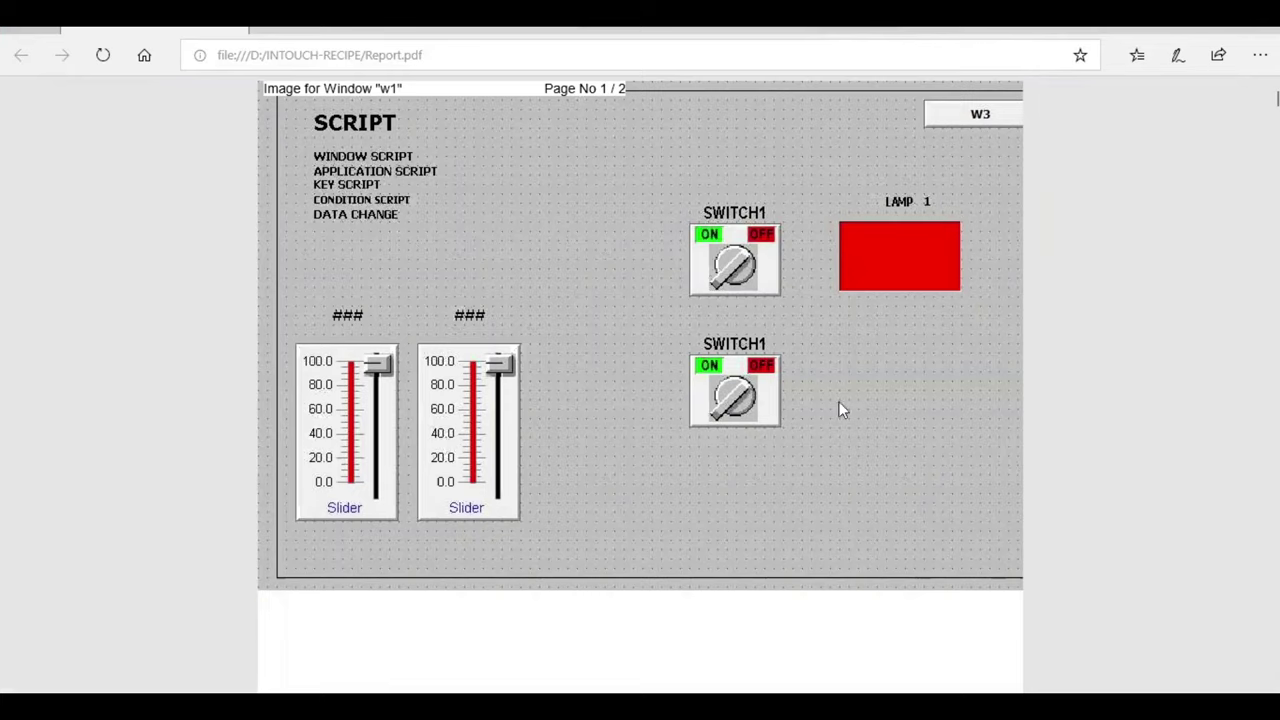
scroll(1143, 450, "down", 4)
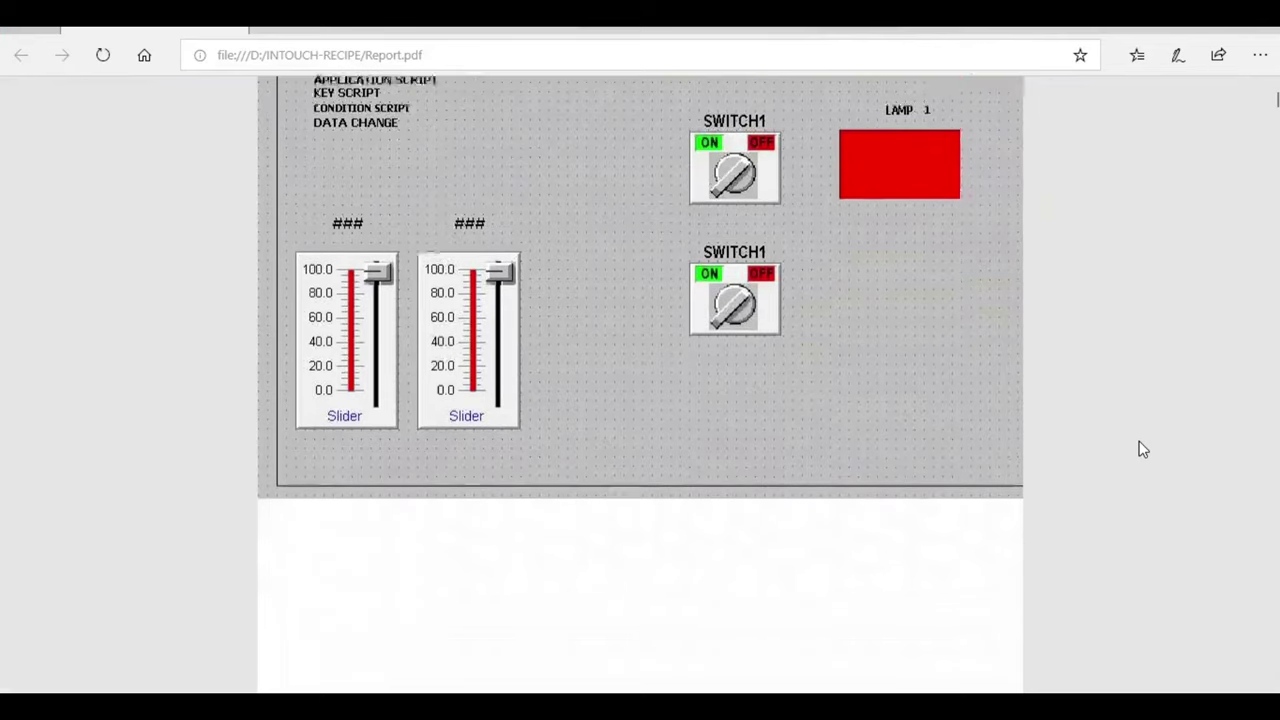
scroll(1143, 450, "down", 3)
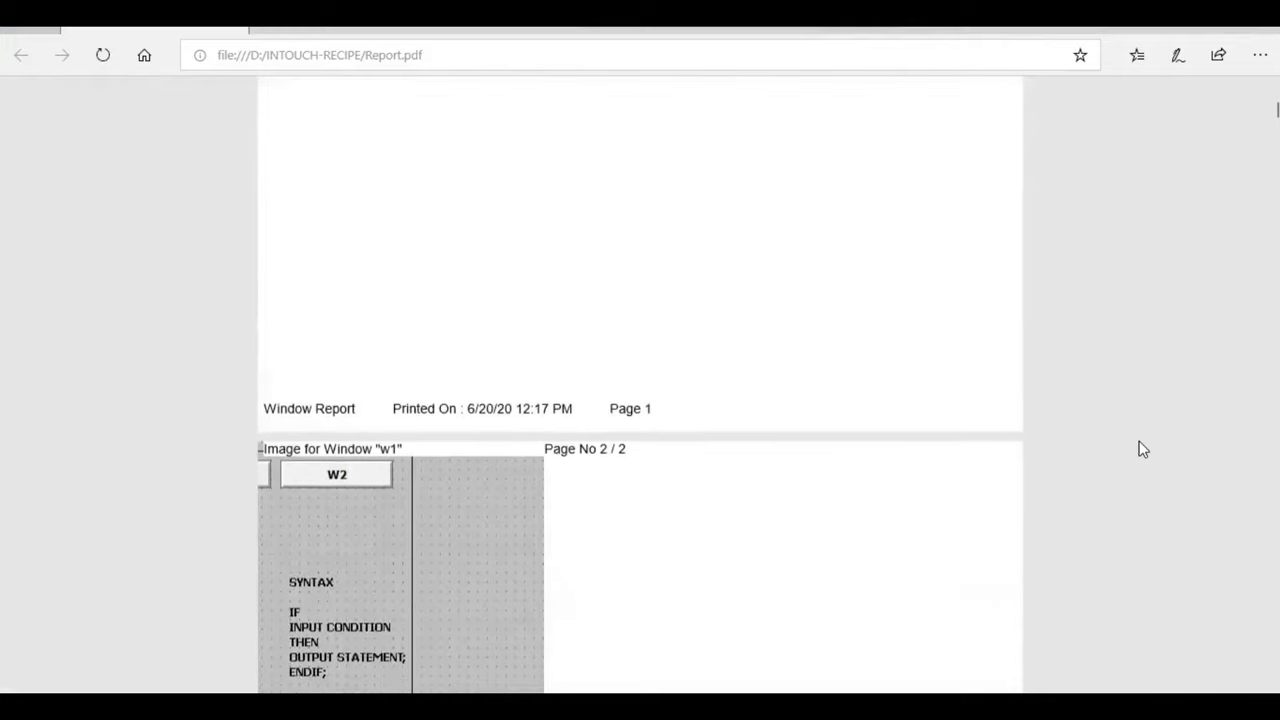
scroll(1143, 450, "down", 2)
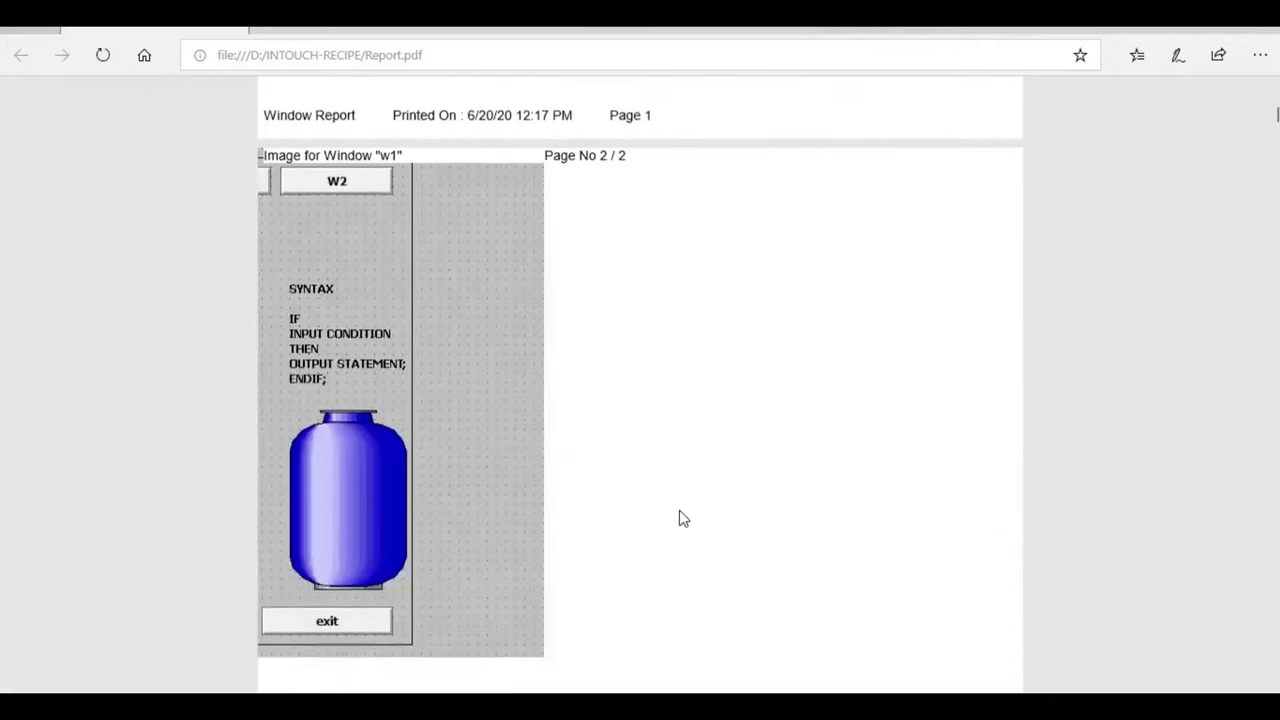
scroll(679, 518, "down", 3)
scroll(679, 518, "down", 6)
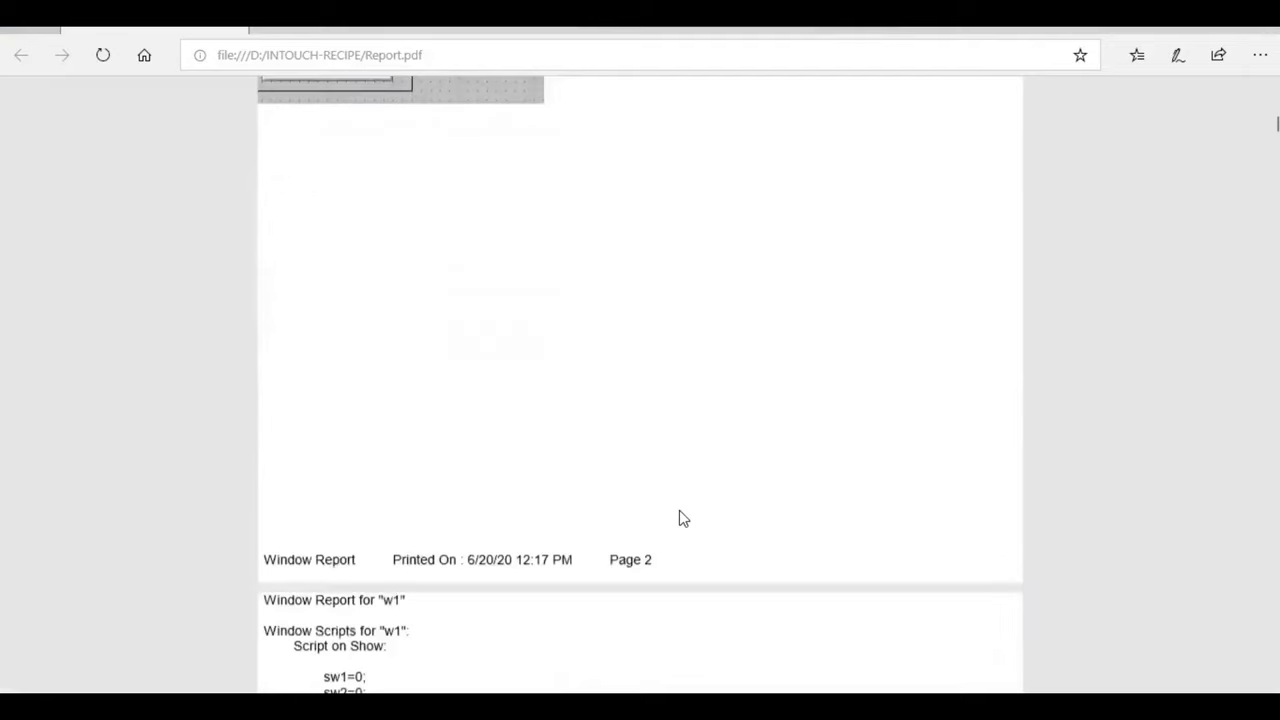
scroll(679, 518, "down", 2)
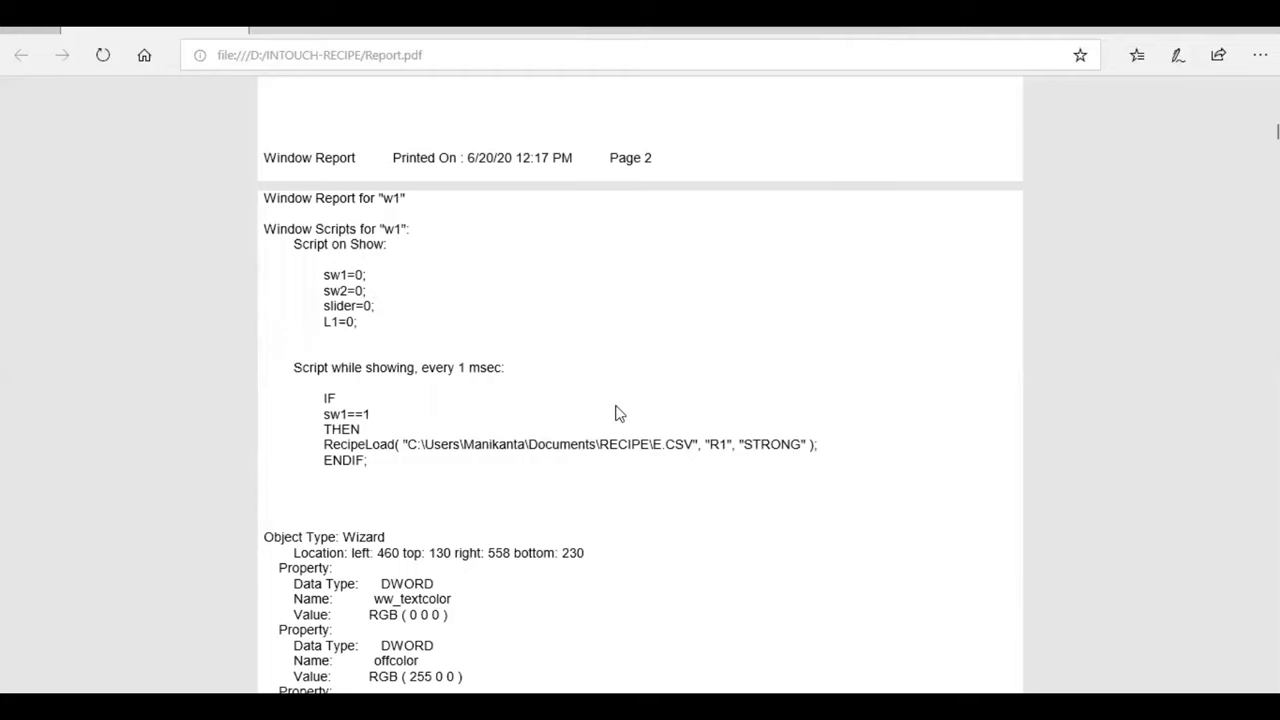
scroll(617, 413, "down", 15)
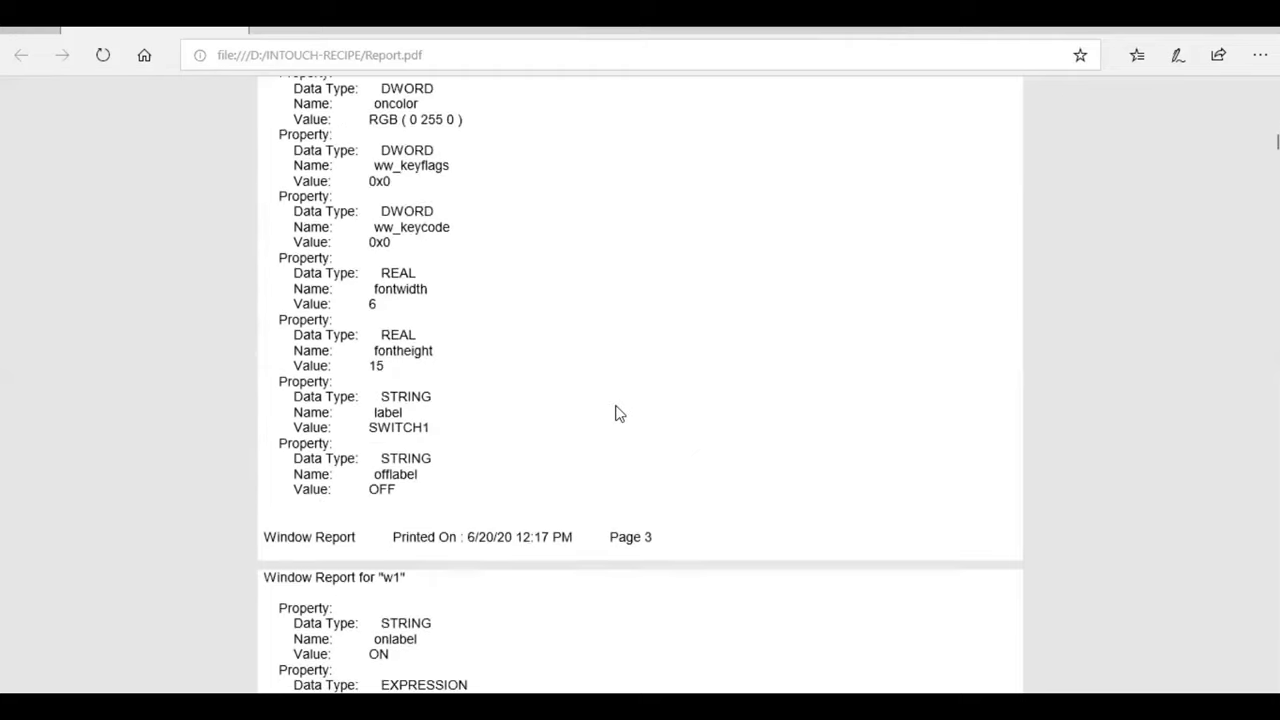
scroll(617, 413, "down", 12)
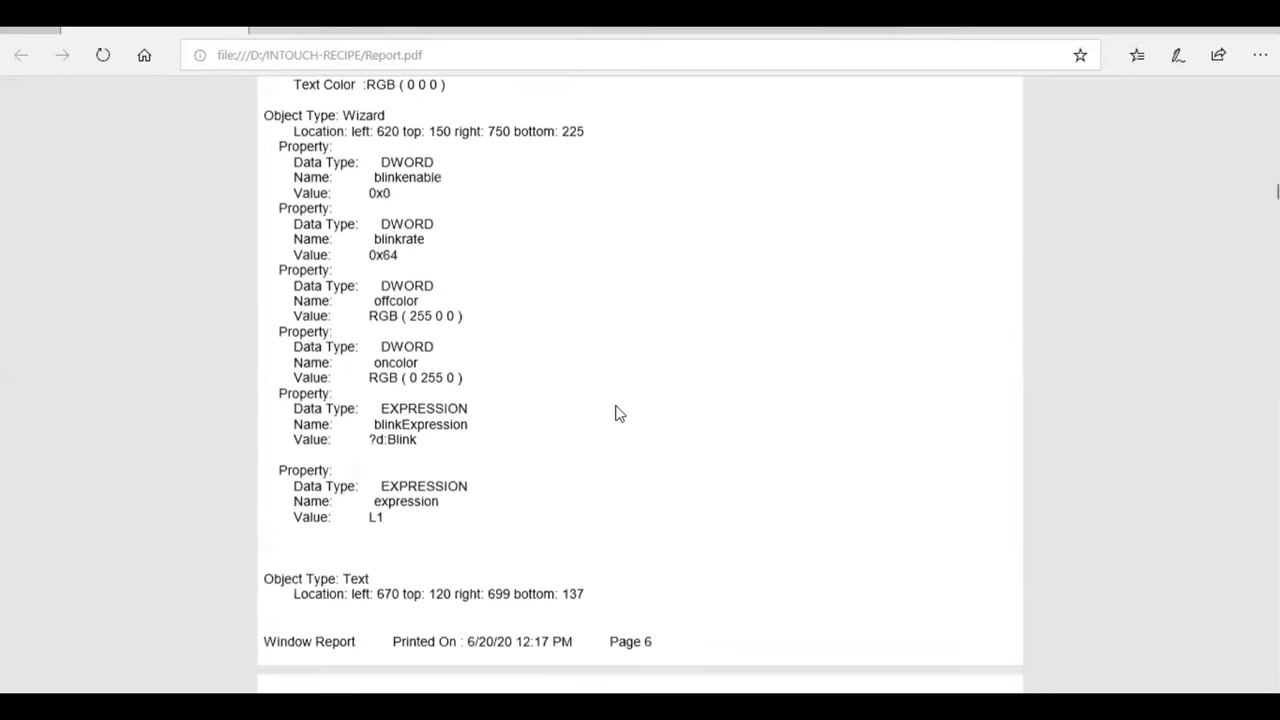
scroll(617, 413, "down", 4)
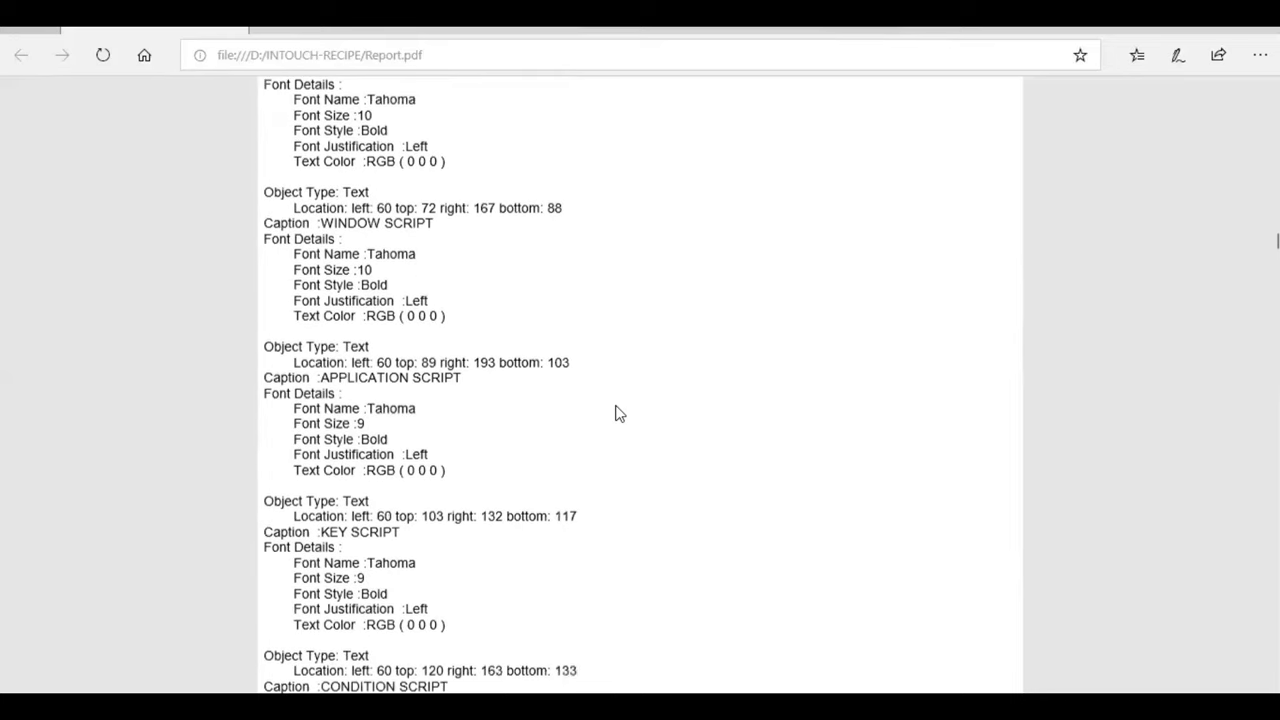
scroll(617, 413, "down", 10)
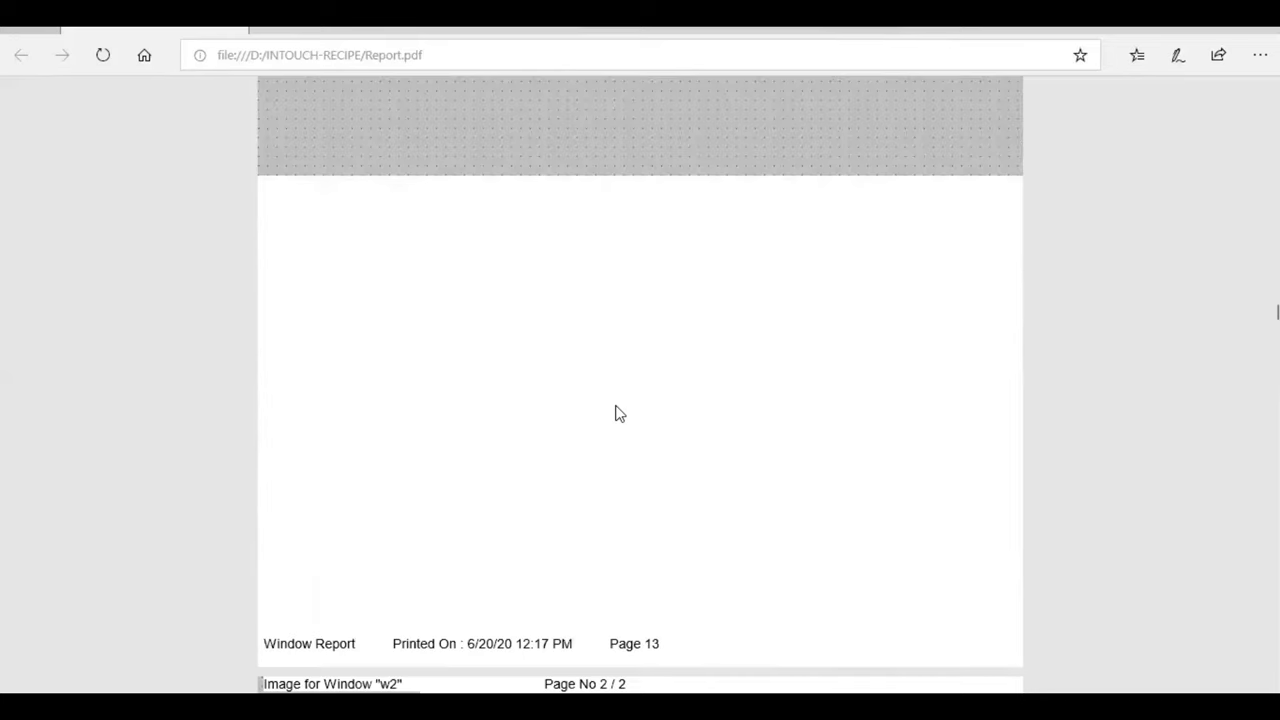
scroll(617, 413, "down", 15)
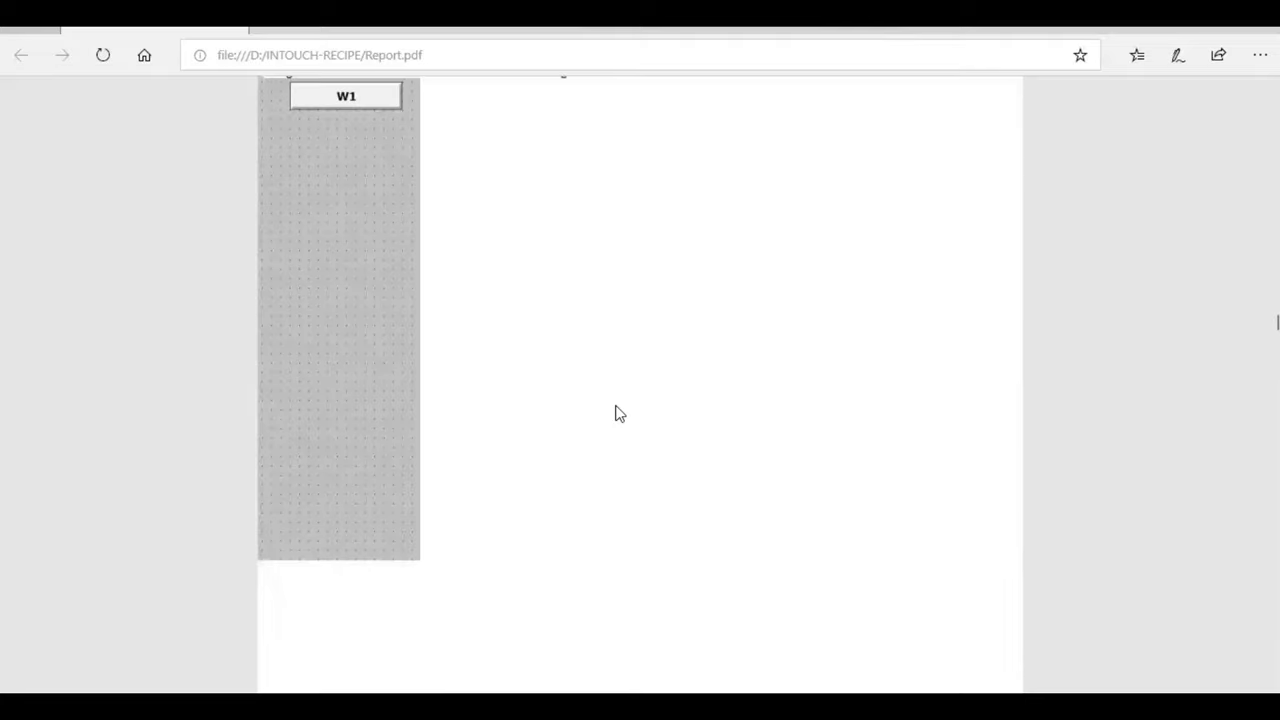
scroll(617, 413, "down", 15)
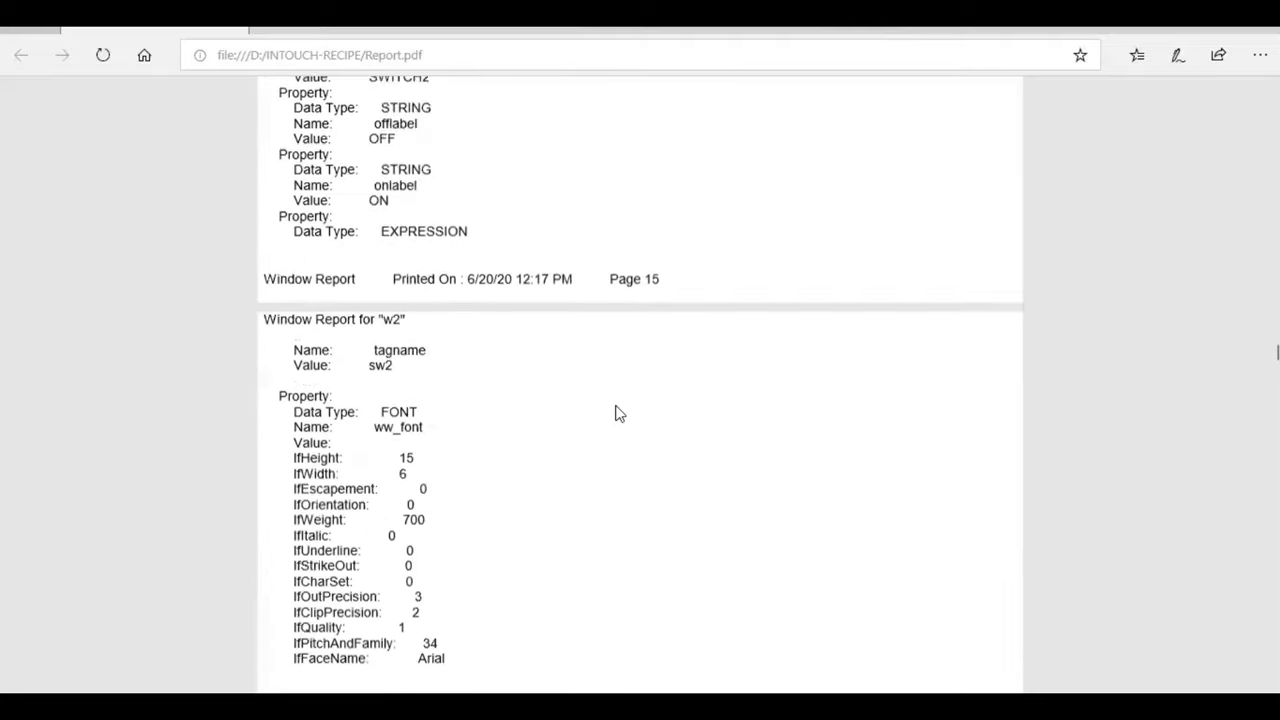
scroll(618, 413, "up", 6)
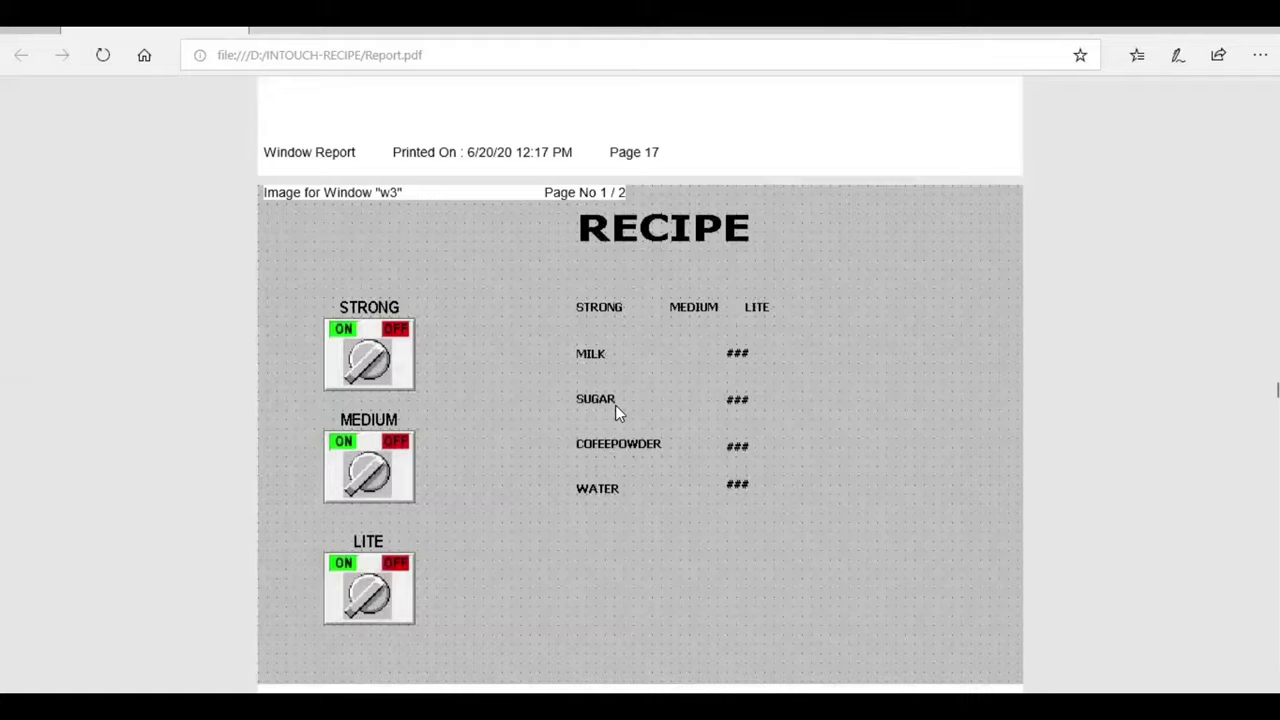
scroll(618, 413, "down", 10)
scroll(618, 413, "down", 15)
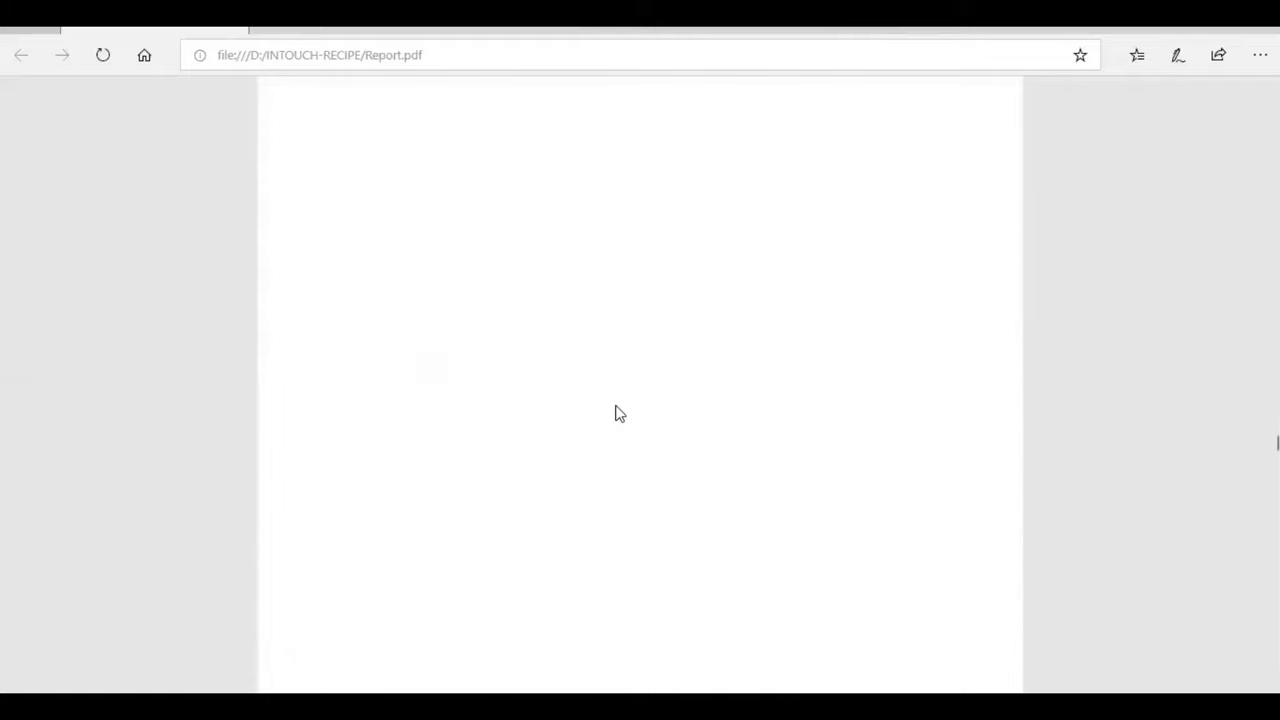
scroll(617, 413, "down", 15)
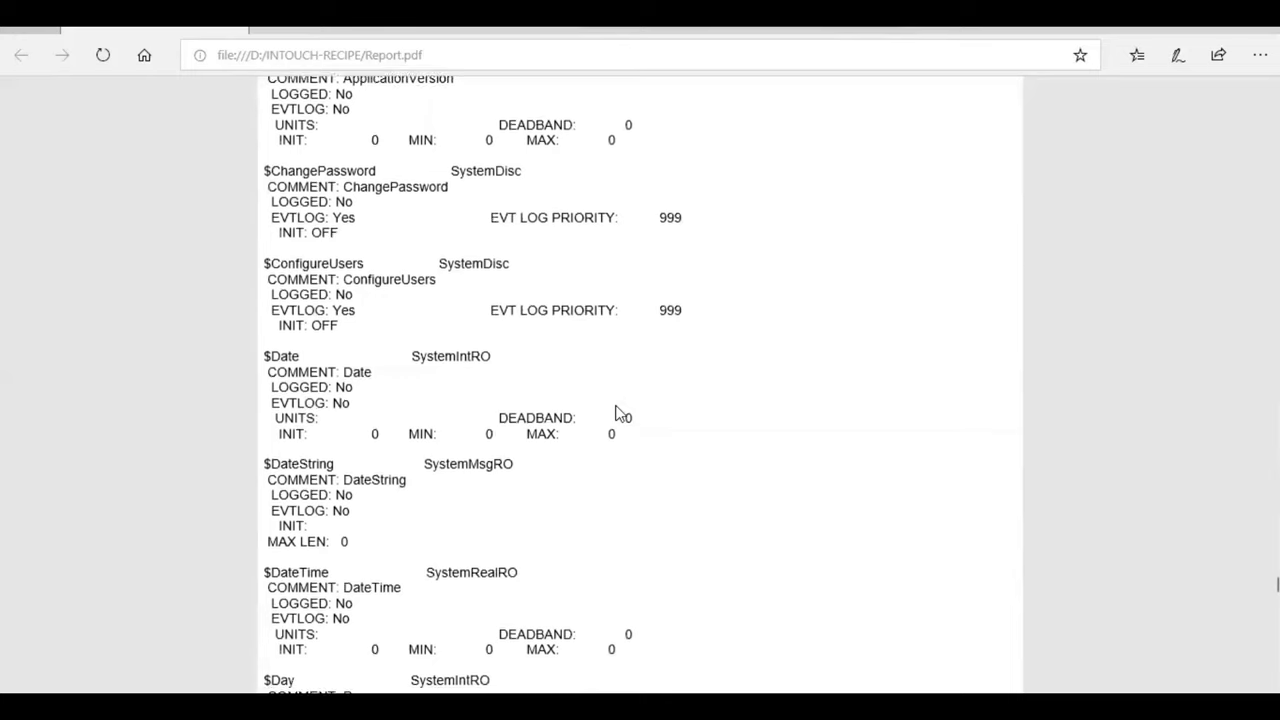
scroll(618, 413, "down", 15)
scroll(618, 413, "down", 8)
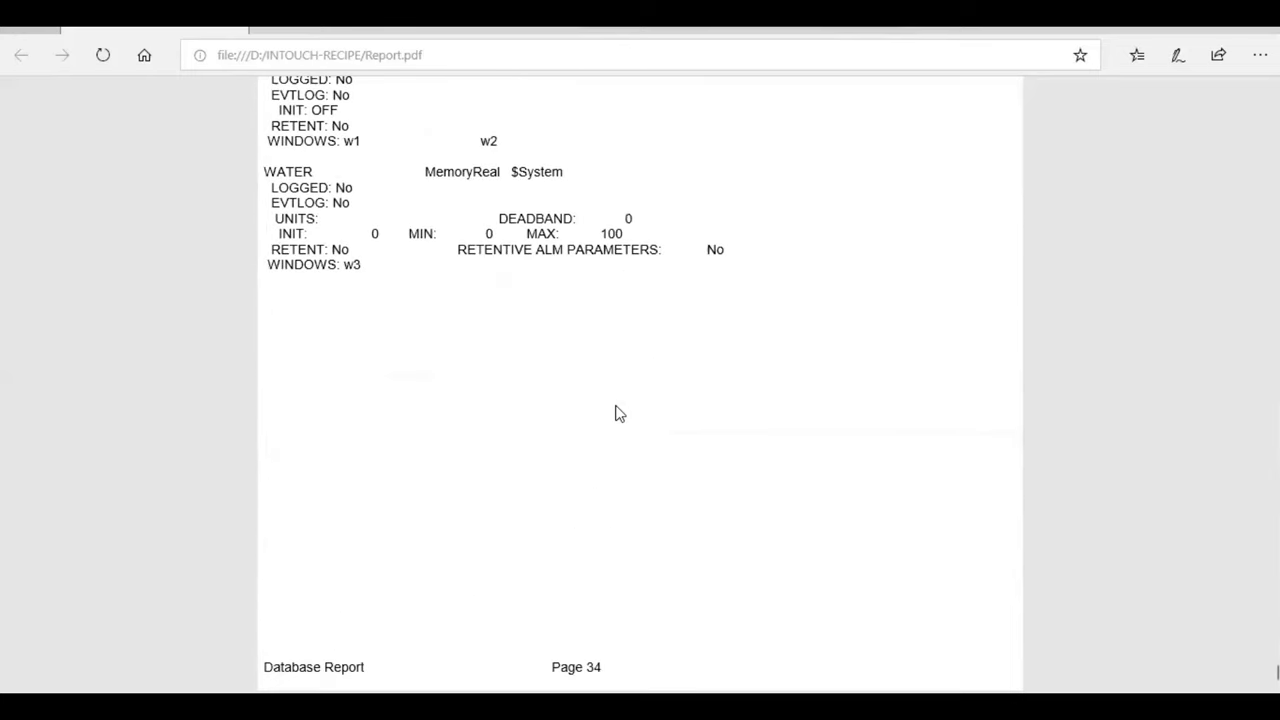
scroll(617, 413, "up", 10)
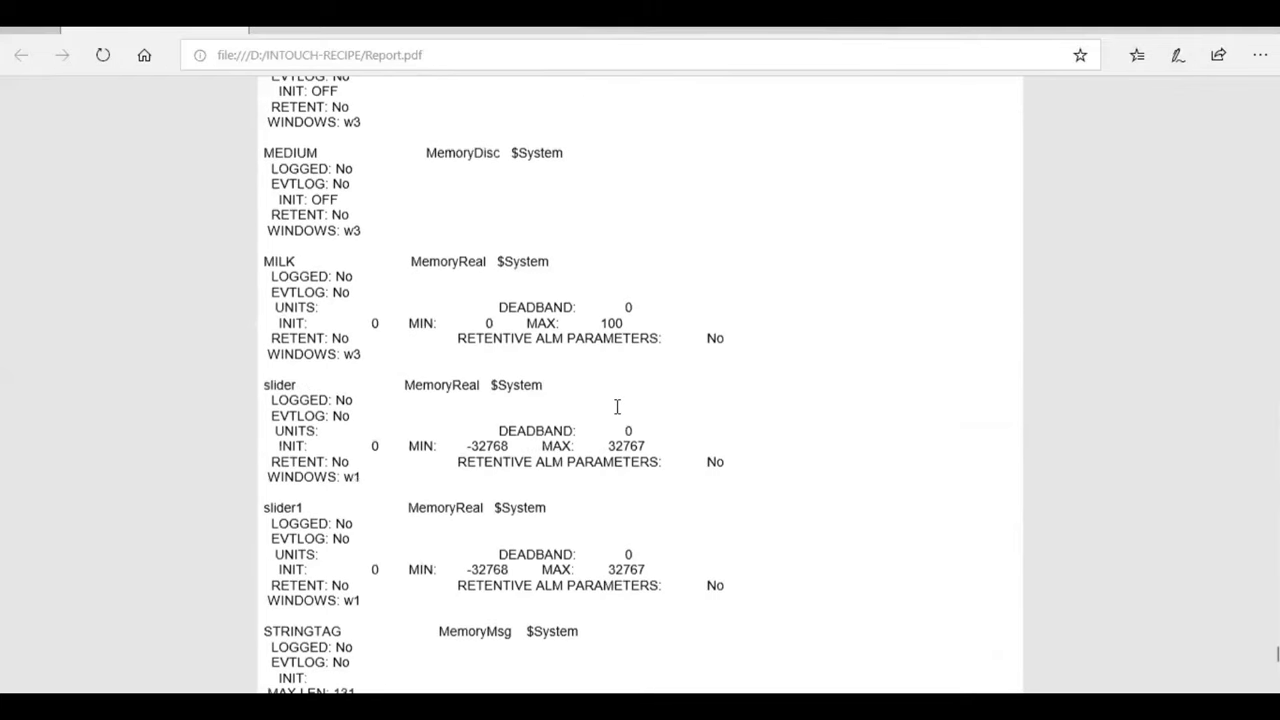
scroll(617, 413, "up", 20)
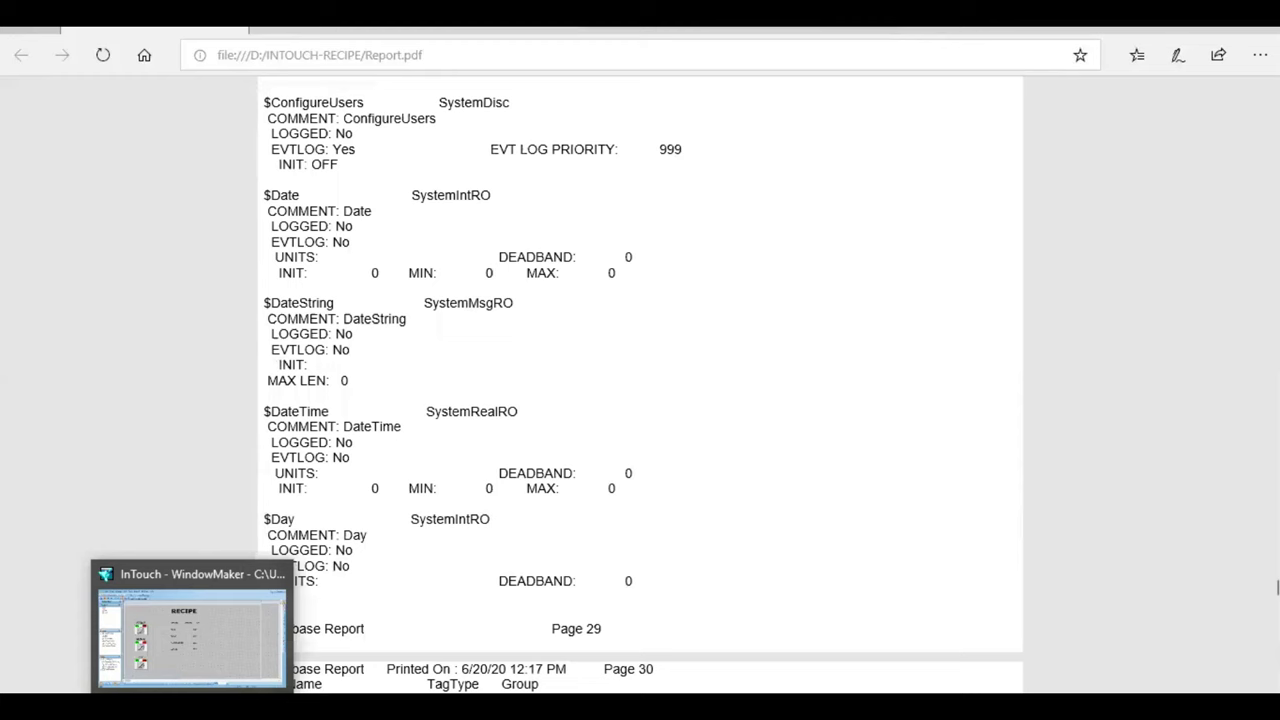
Step: Switch back to InTouch WindowMaker and bring window w2 to the front
left_click(186, 620)
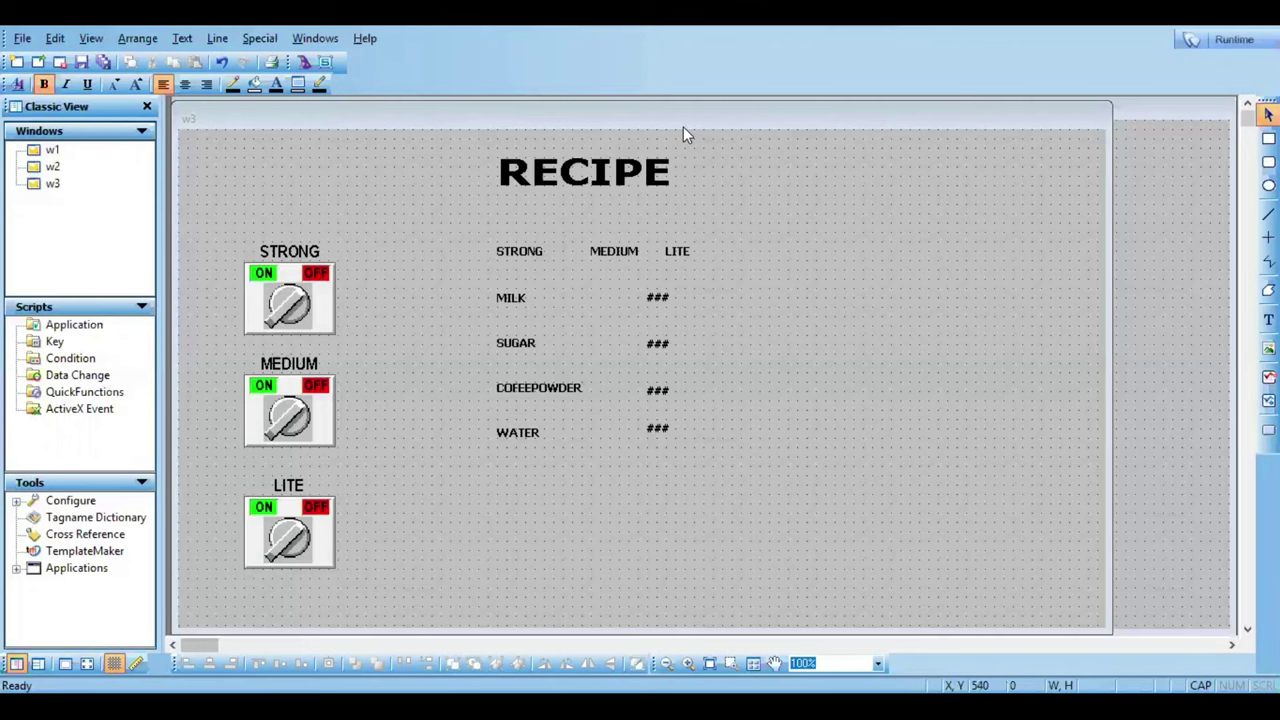
left_click_drag(683, 126, 718, 203)
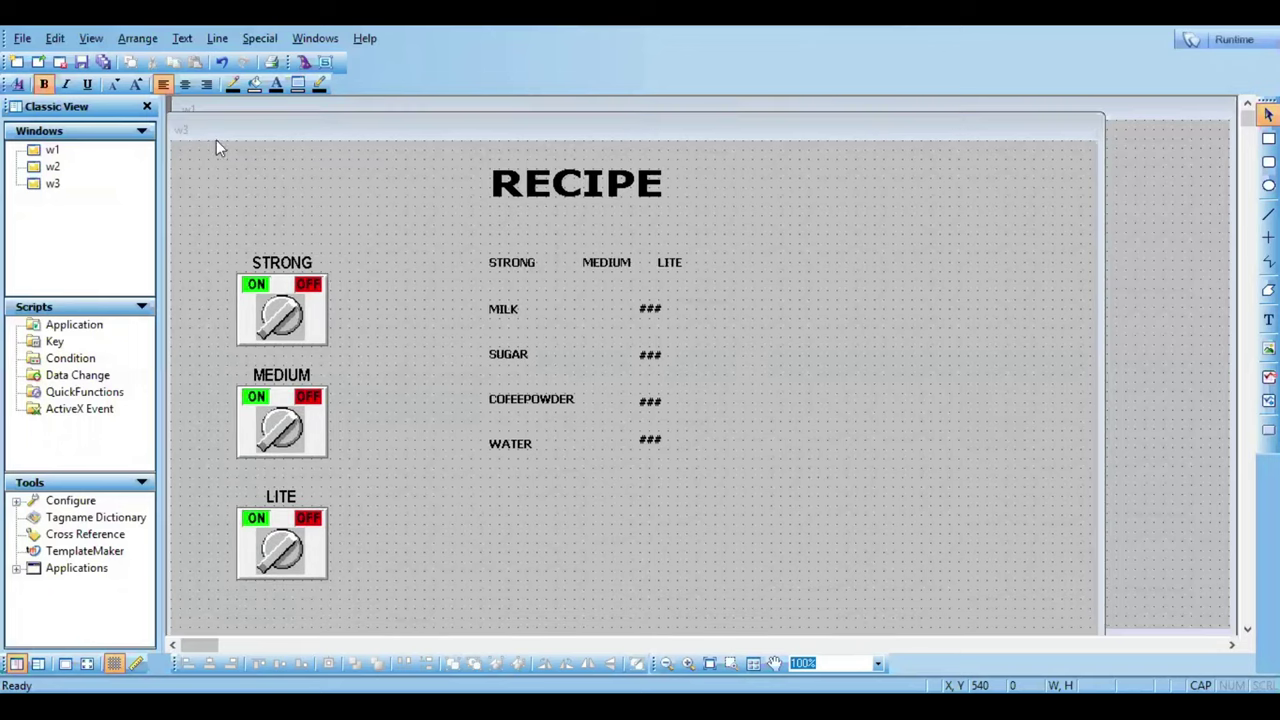
double_click(52, 167)
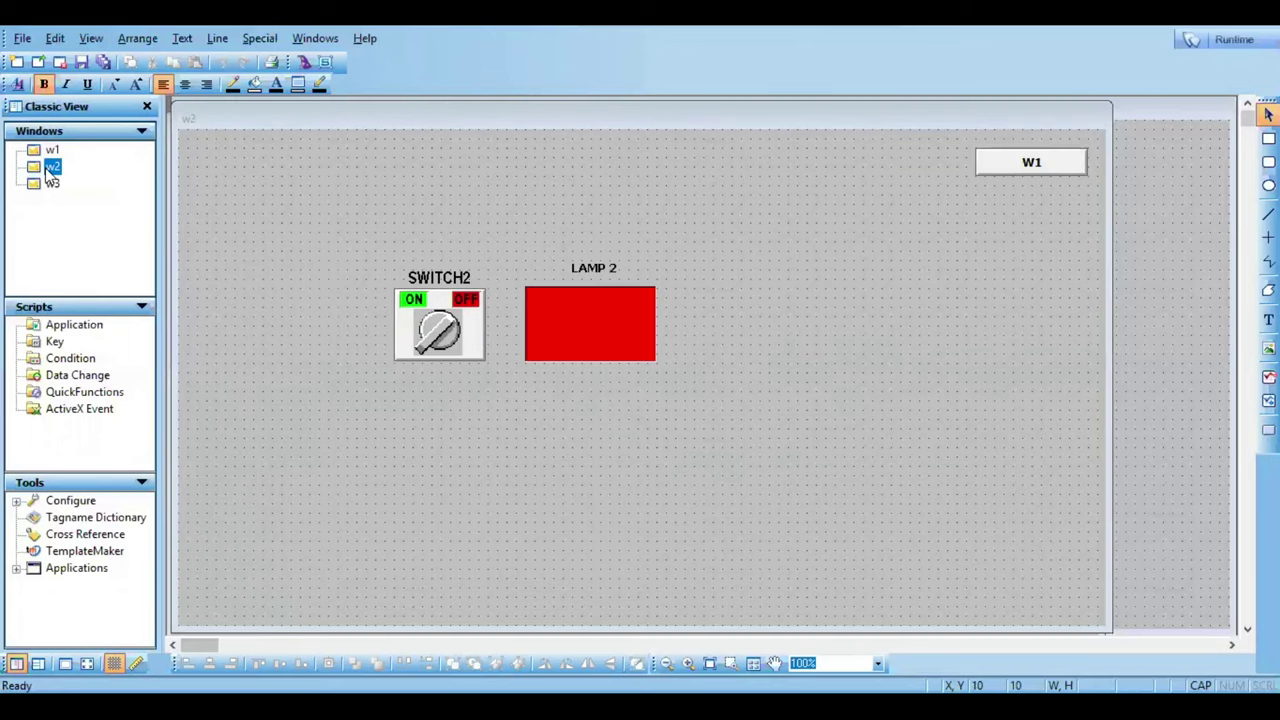
Step: Try to export the windows while they are still loaded
left_click(22, 39)
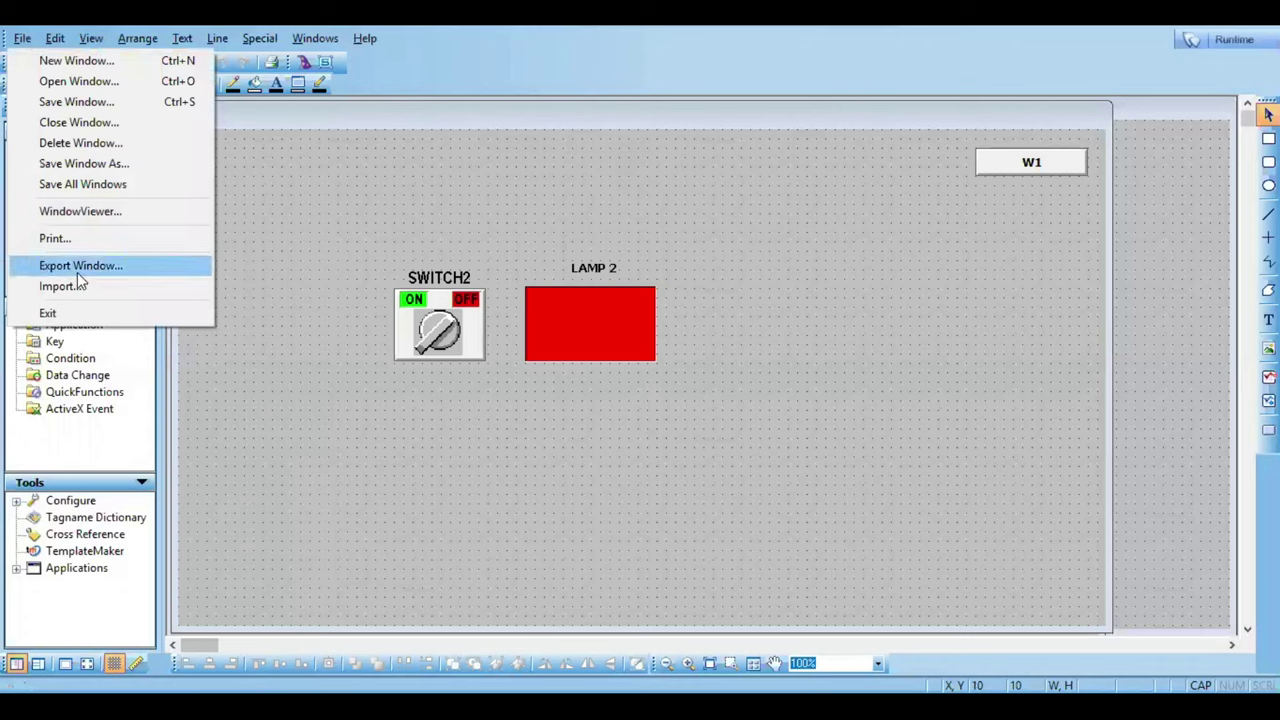
left_click(77, 266)
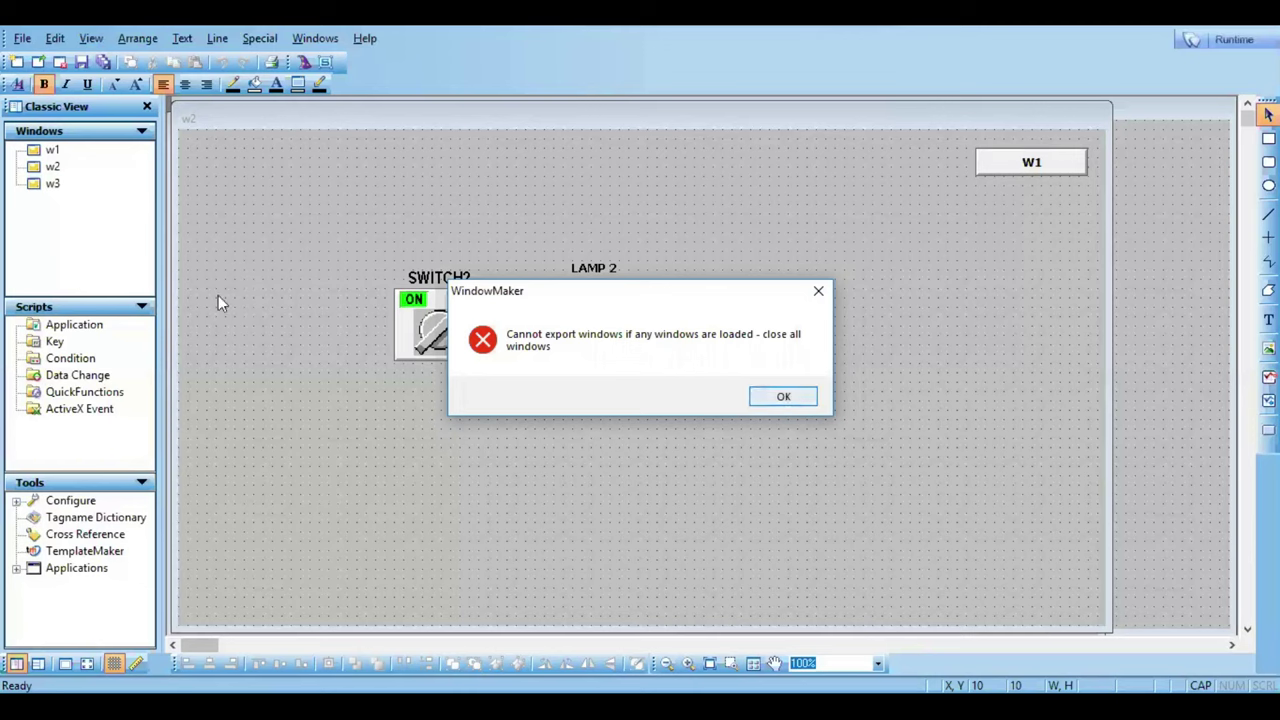
left_click(790, 398)
Step: Close windows w3, w2 and w1, saving the changes to w3
right_click(55, 190)
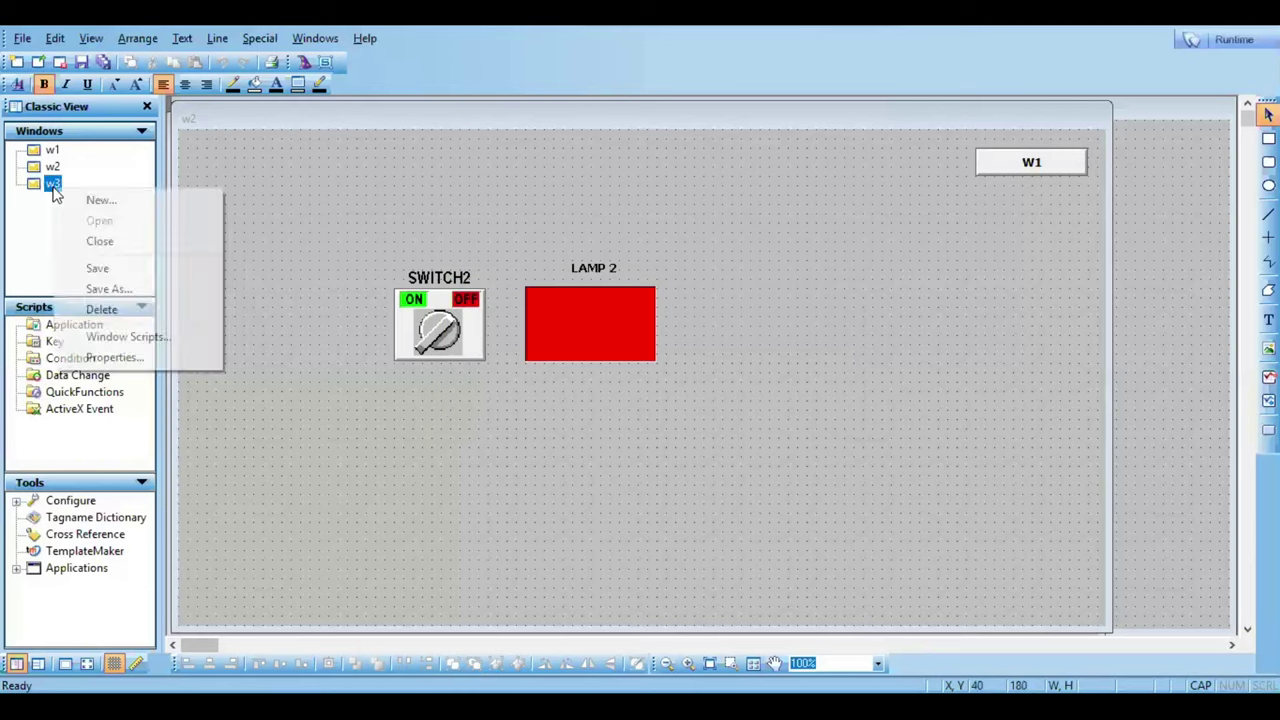
left_click(122, 242)
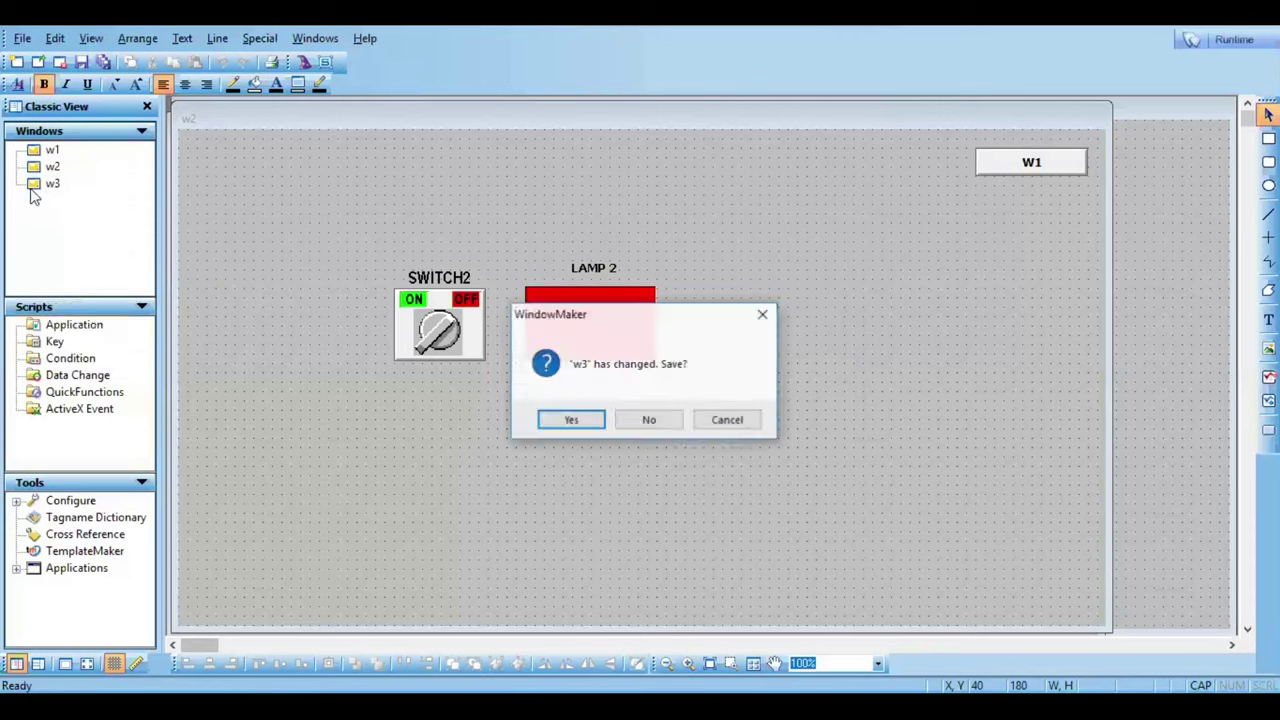
left_click(572, 420)
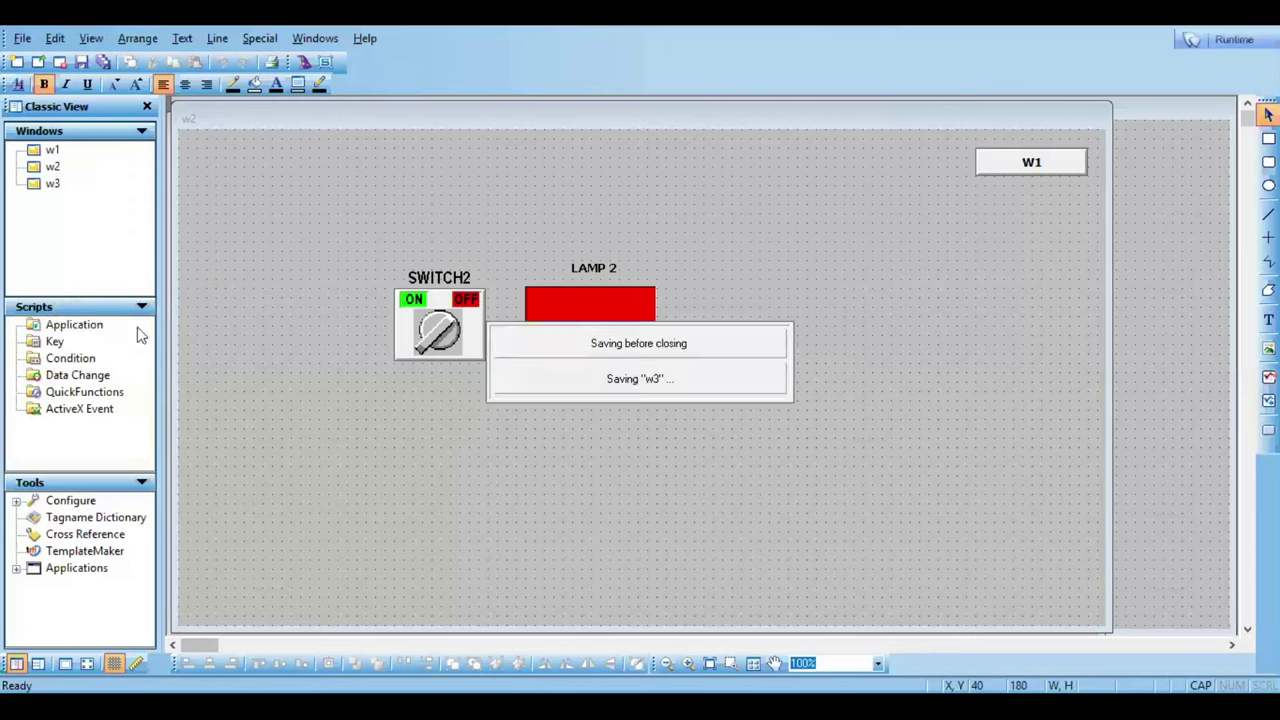
left_click(52, 168)
right_click(50, 172)
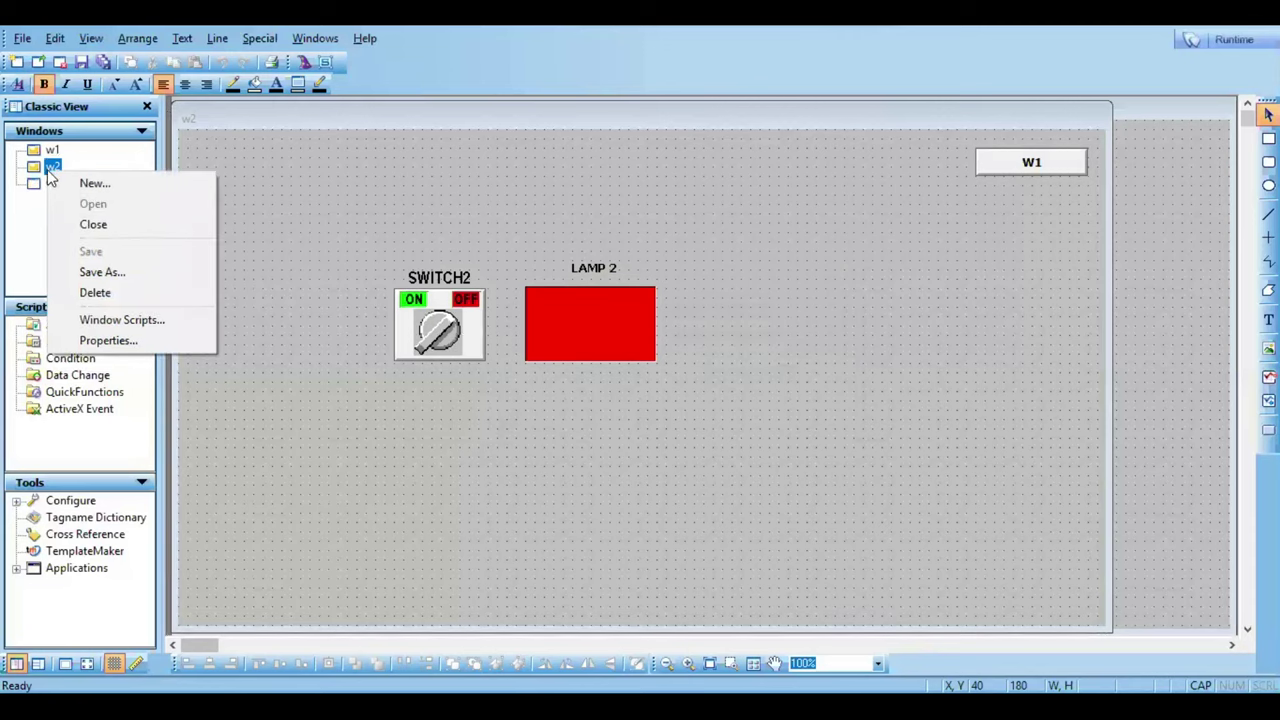
left_click(122, 226)
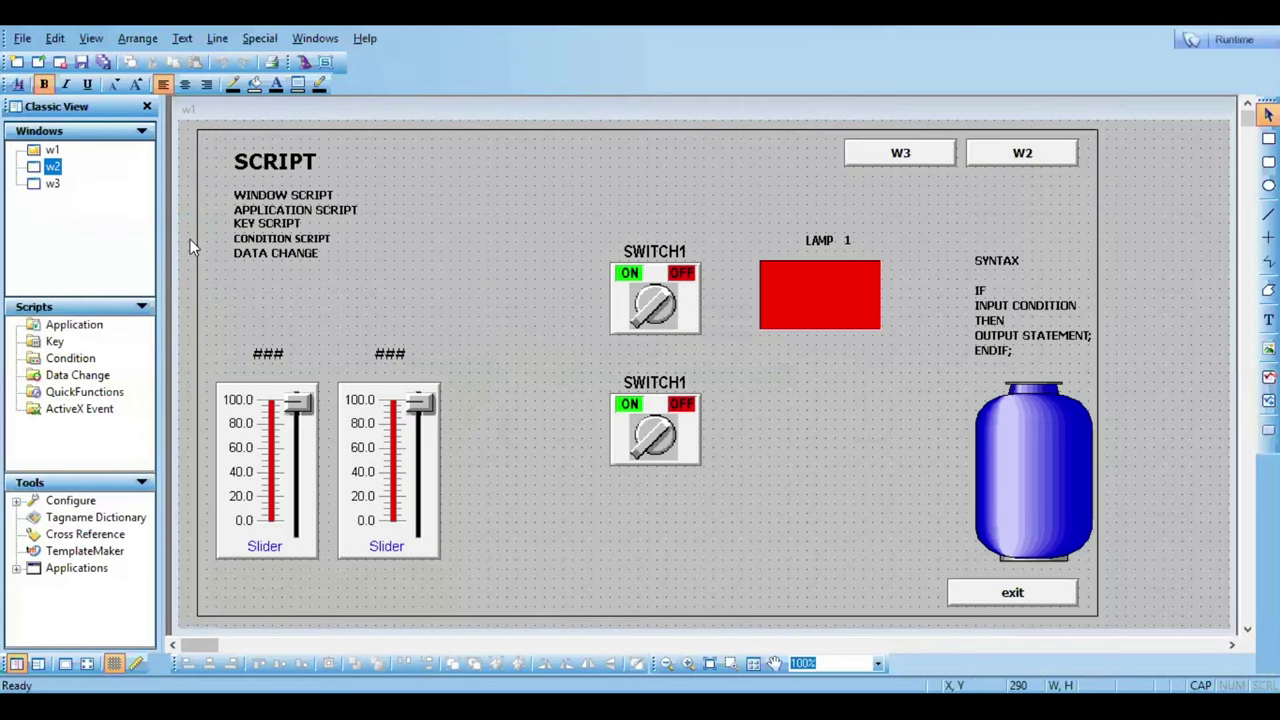
left_click(51, 155)
right_click(51, 155)
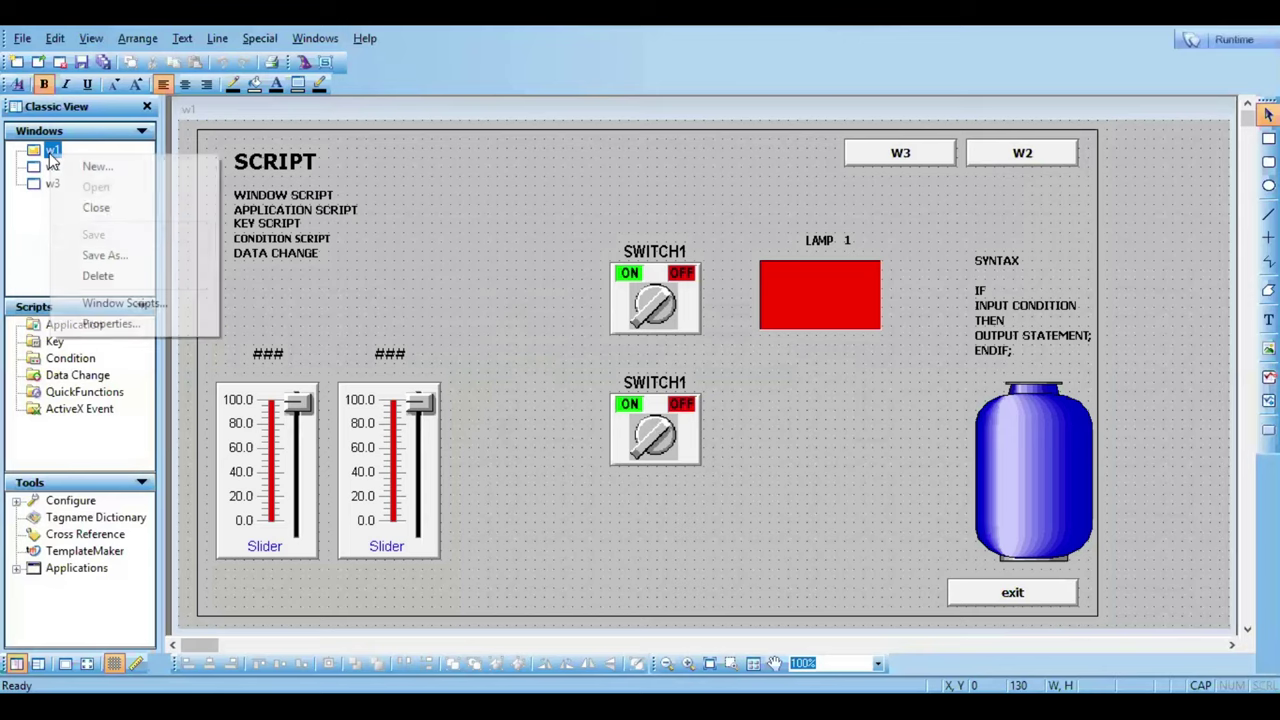
left_click(100, 207)
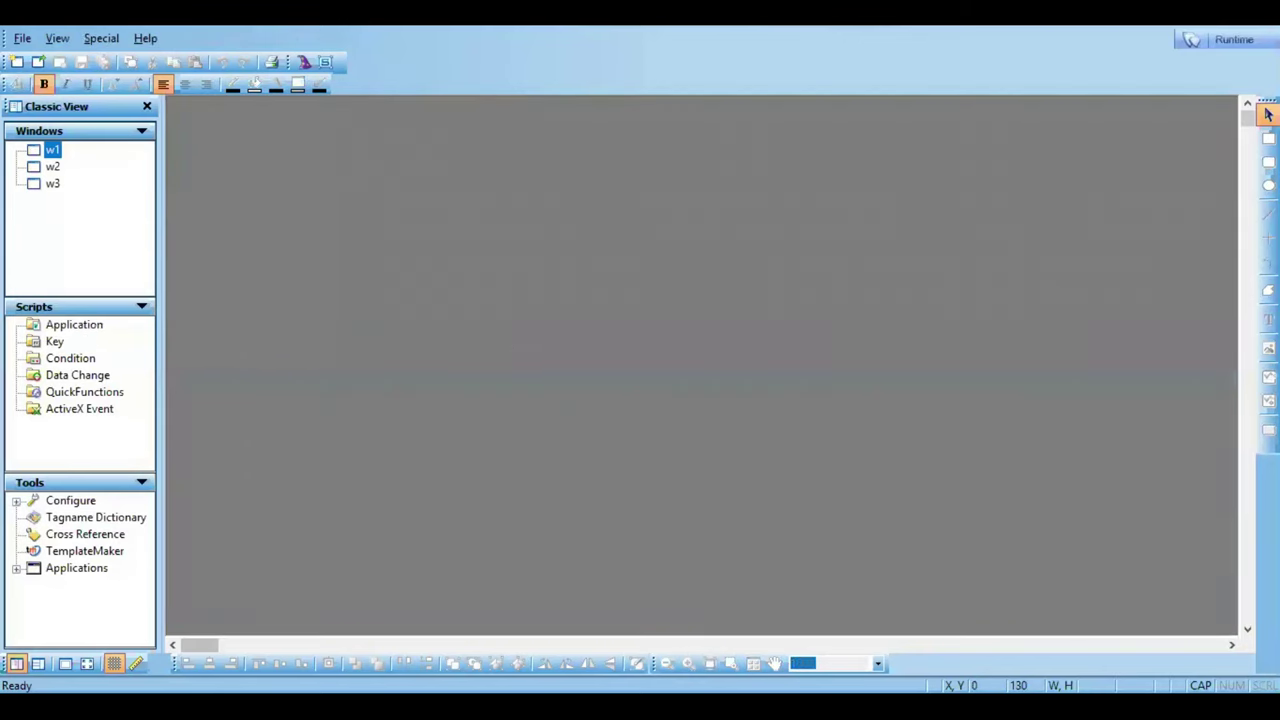
Step: Export all three windows, w1, w2 and w3, to the INTOUCH-RECIPE folder
left_click(22, 38)
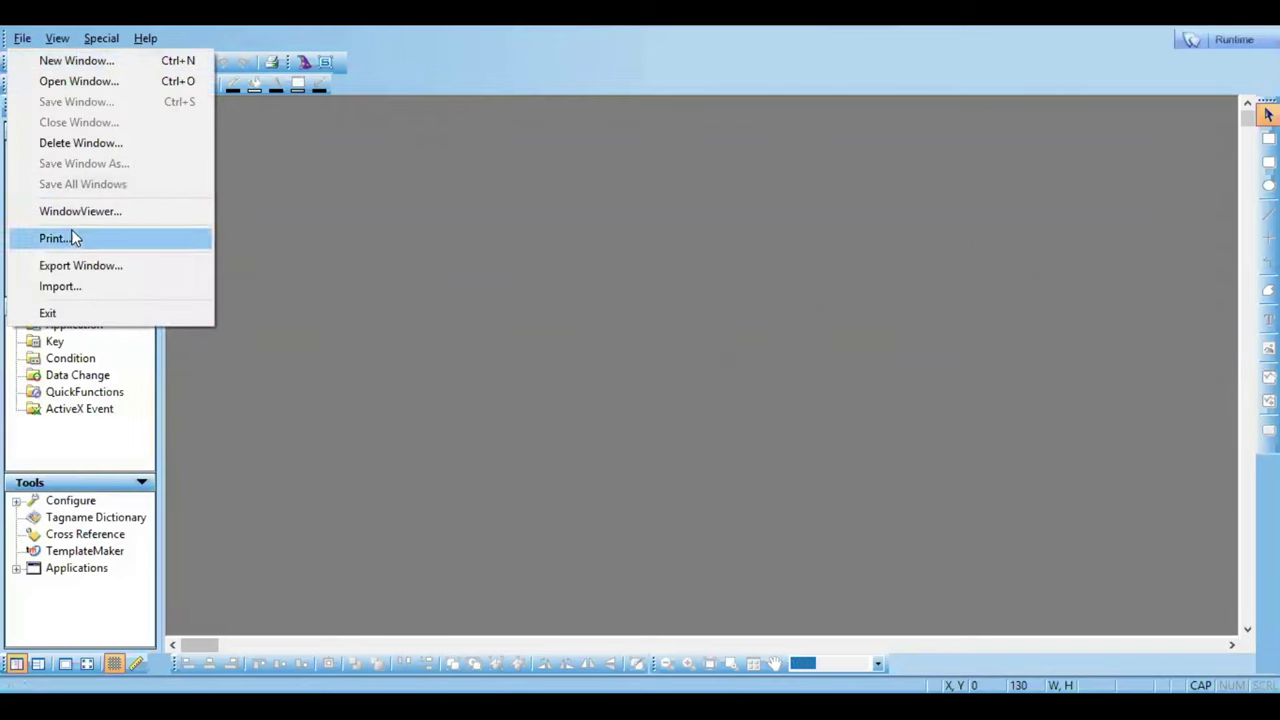
left_click(77, 265)
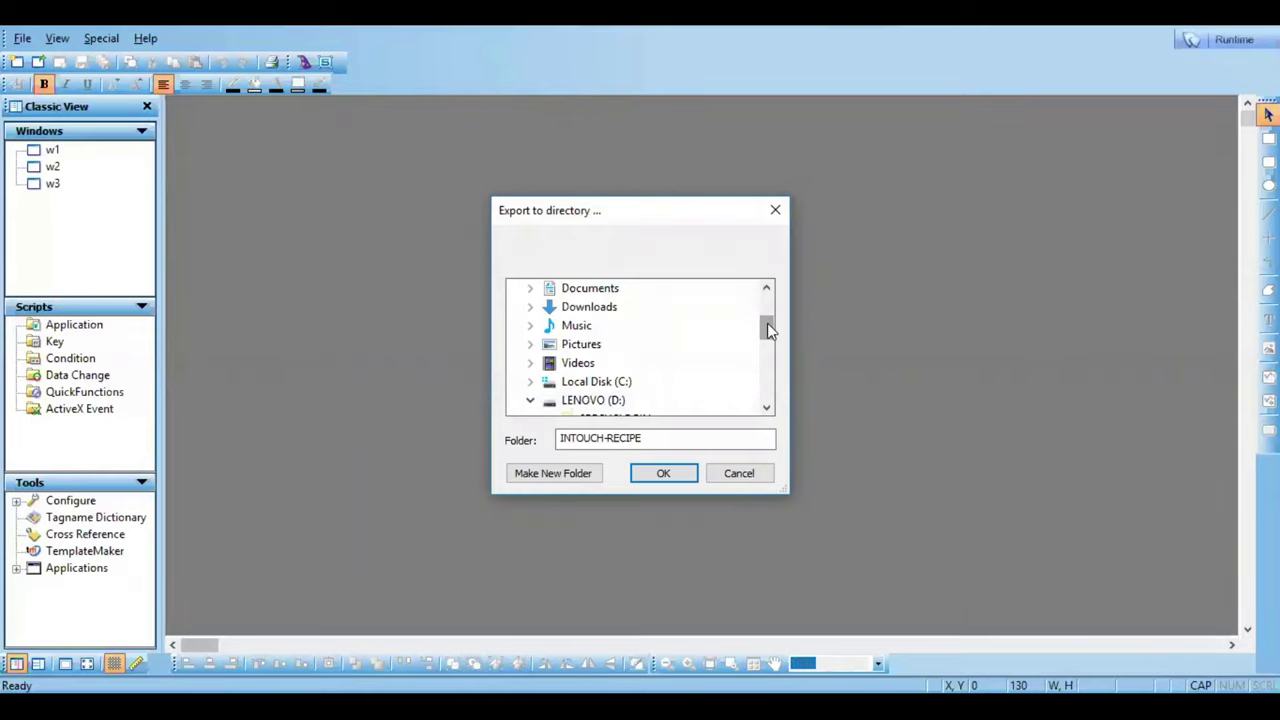
left_click(611, 440)
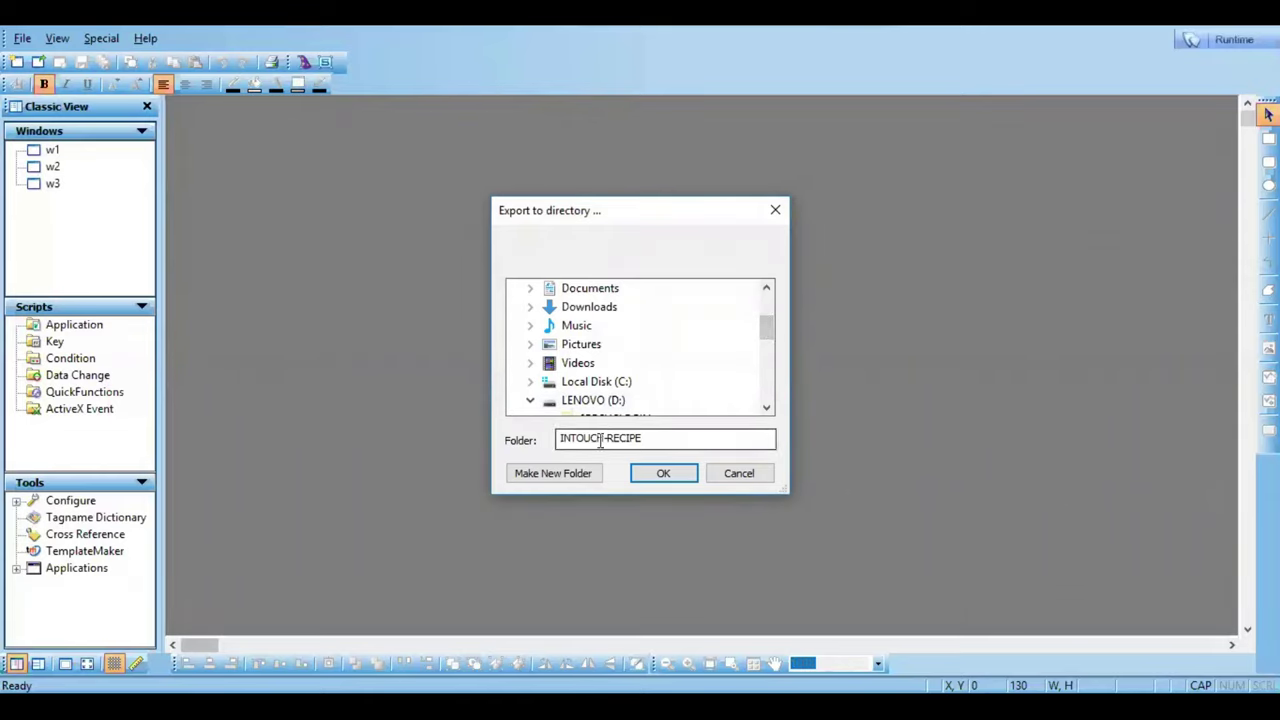
left_click(657, 474)
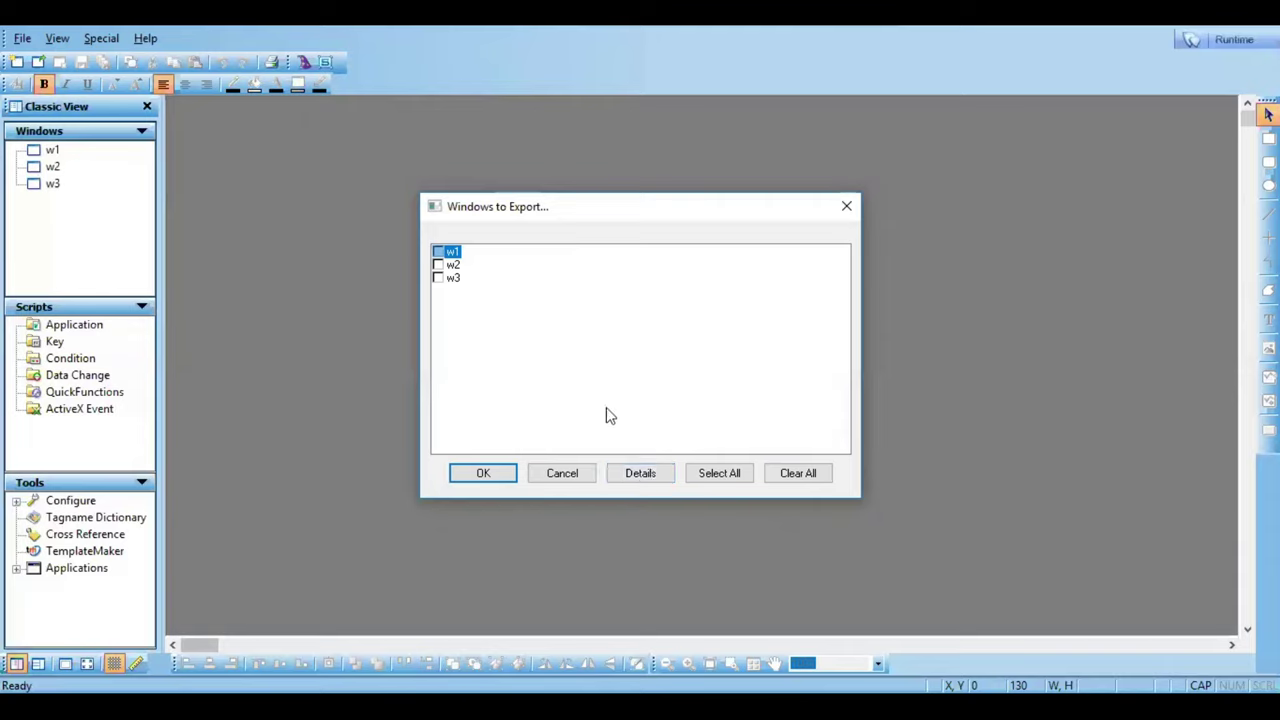
left_click(731, 465)
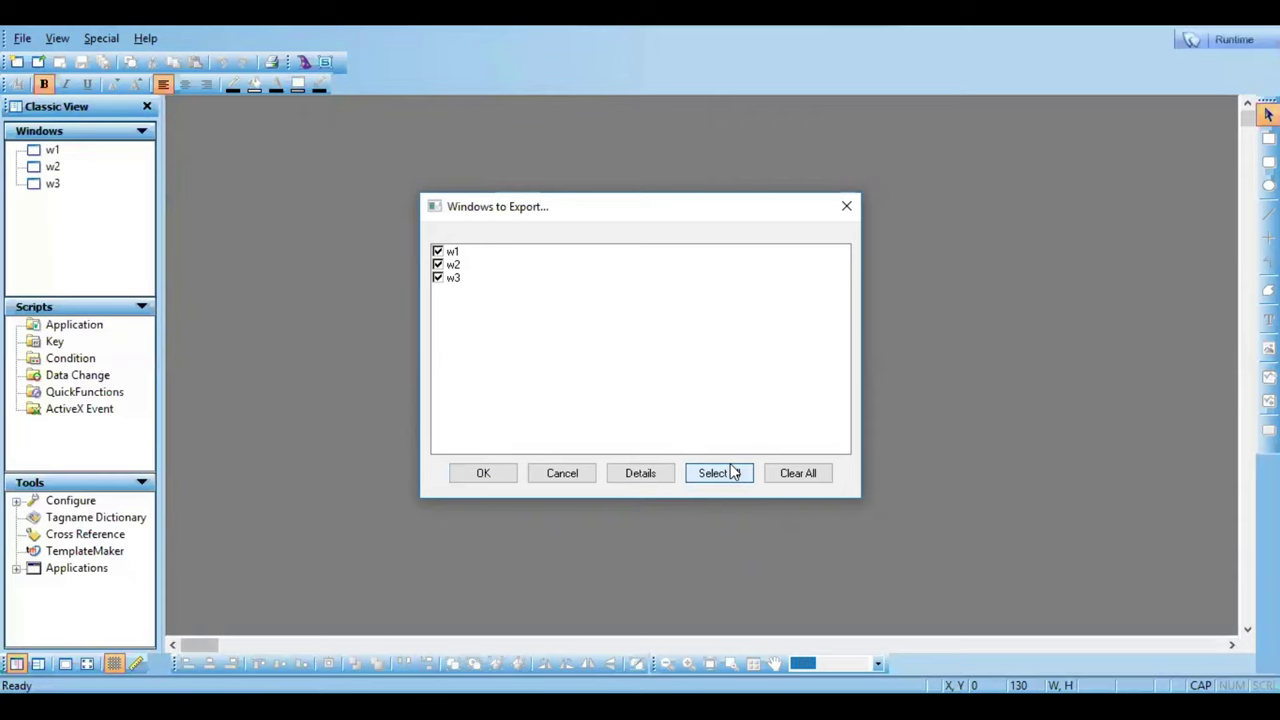
left_click(494, 473)
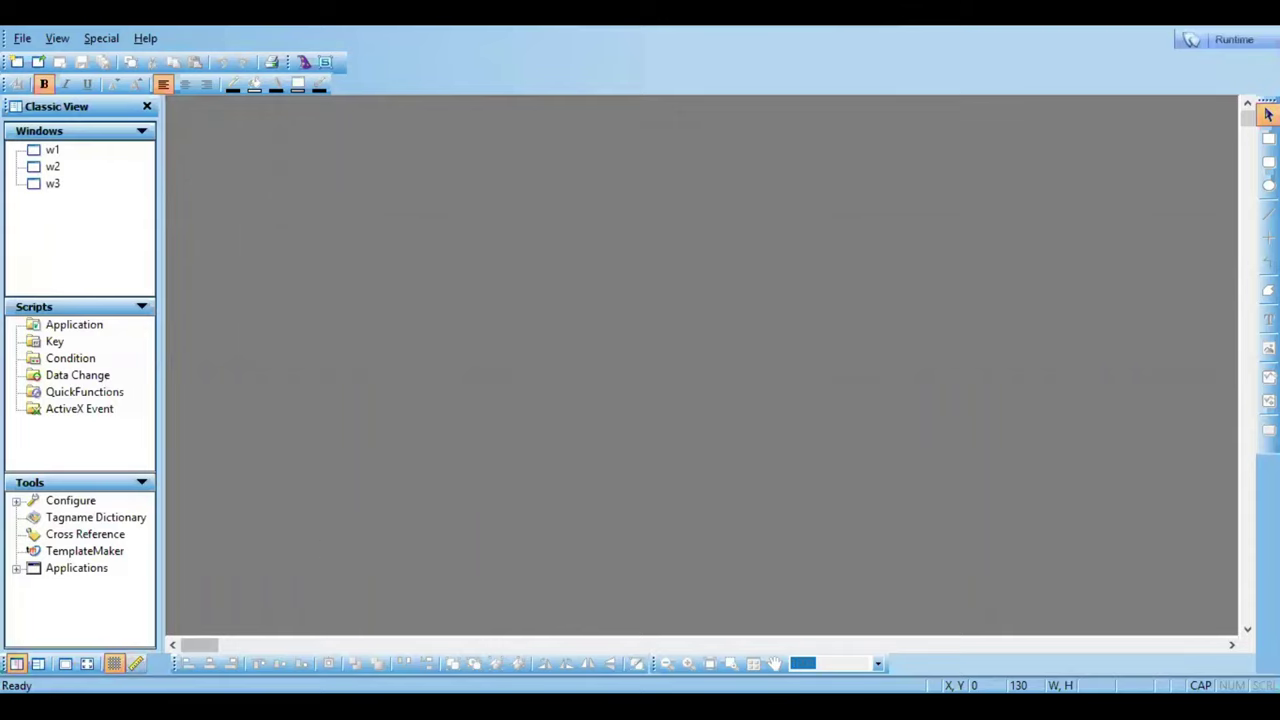
Step: Switch to File Explorer and check the exported .win files in the INTOUCH-RECIPE folder
mouse_move(155, 700)
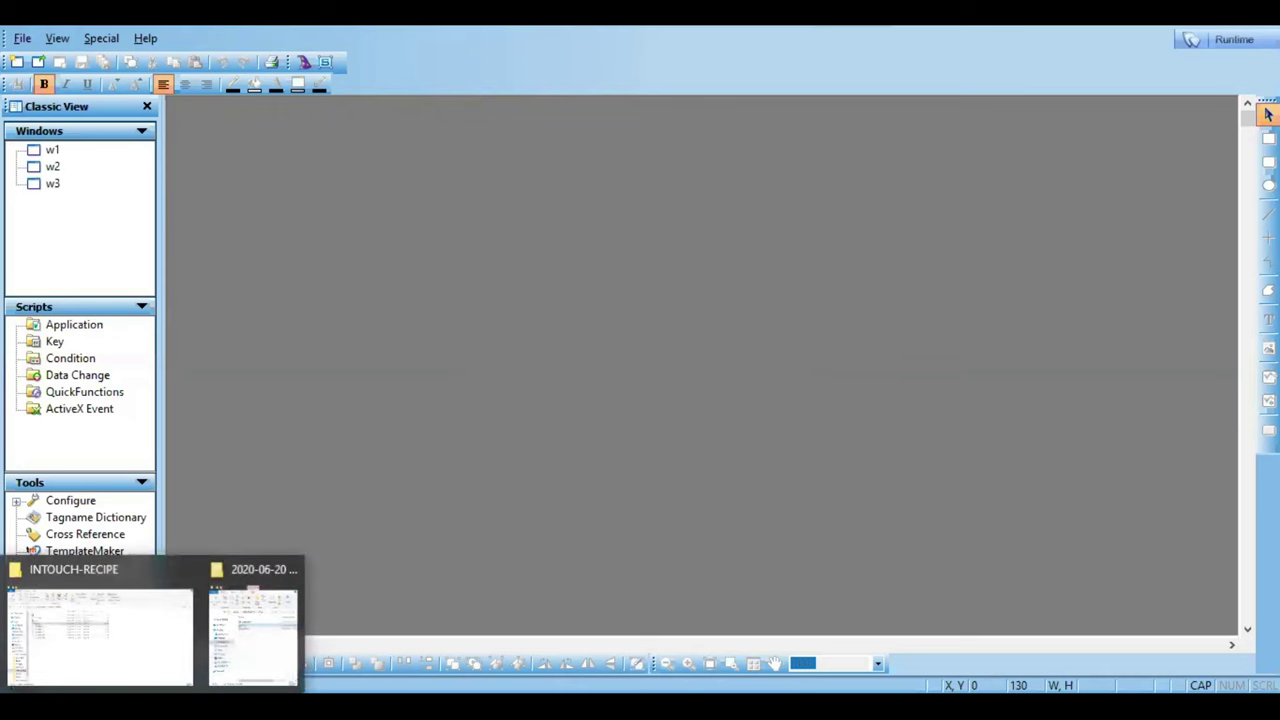
left_click(160, 614)
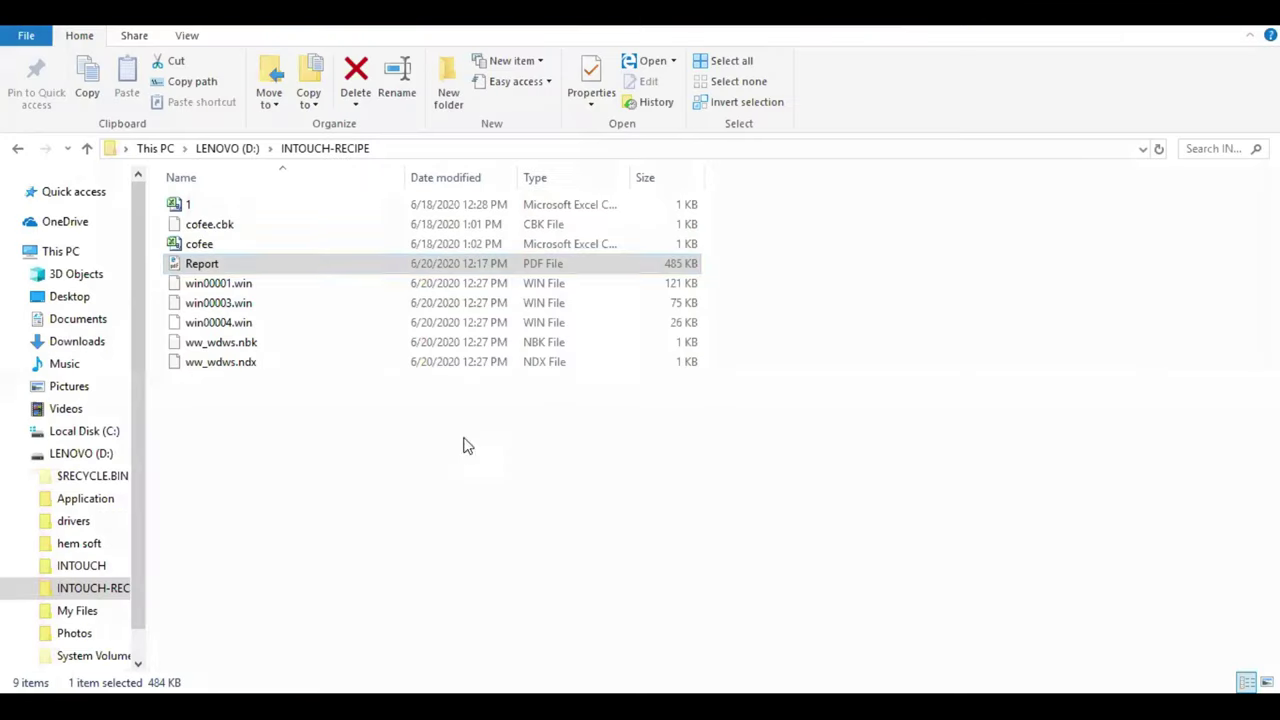
left_click(226, 291)
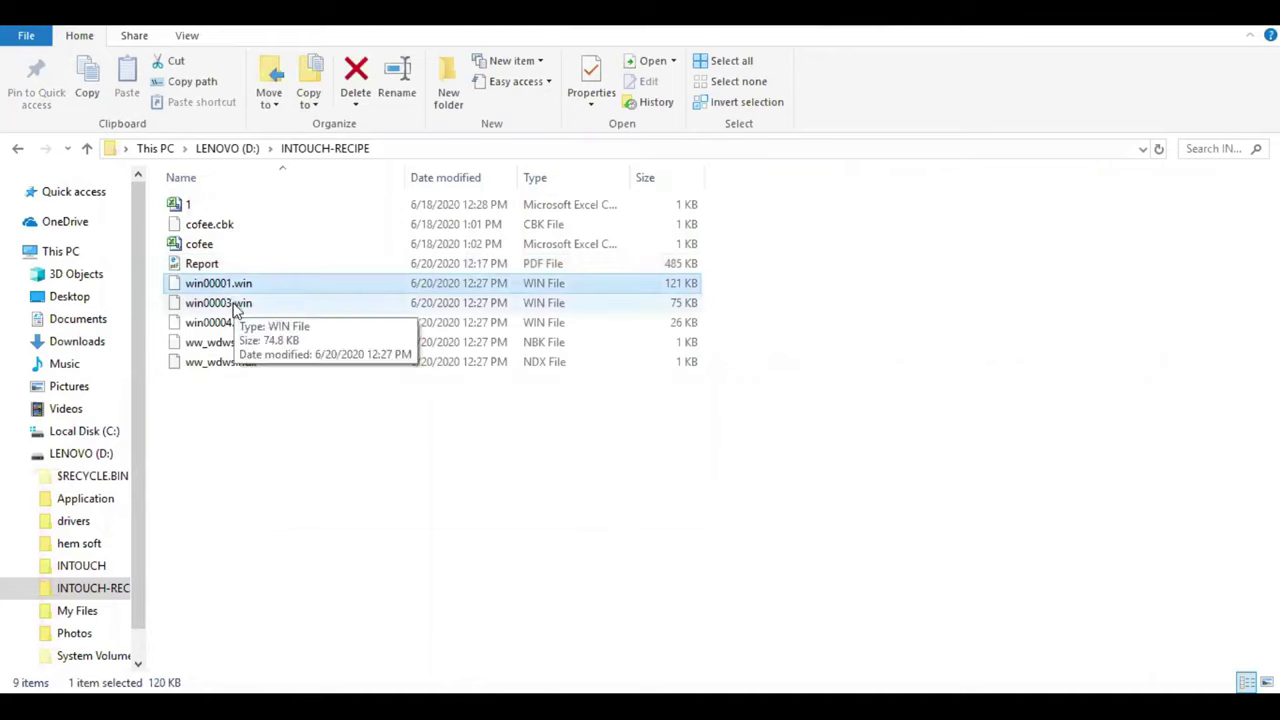
left_click(232, 303)
left_click(238, 322)
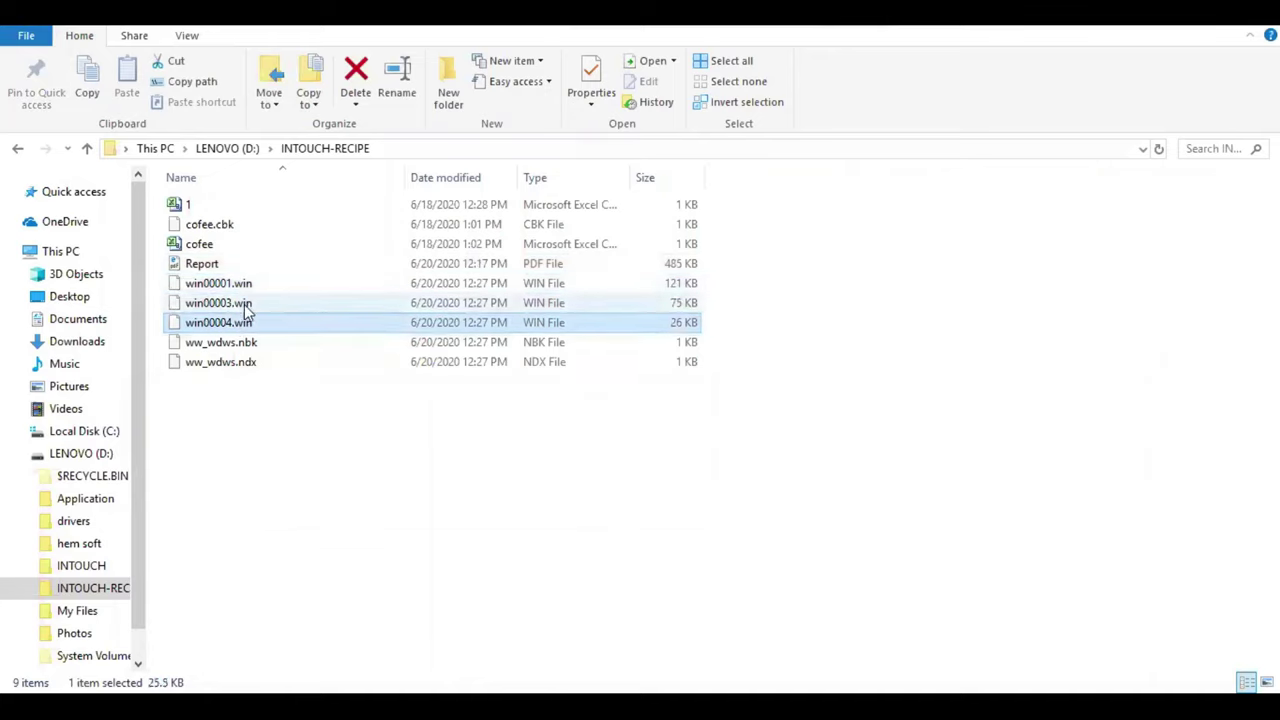
left_click(268, 453)
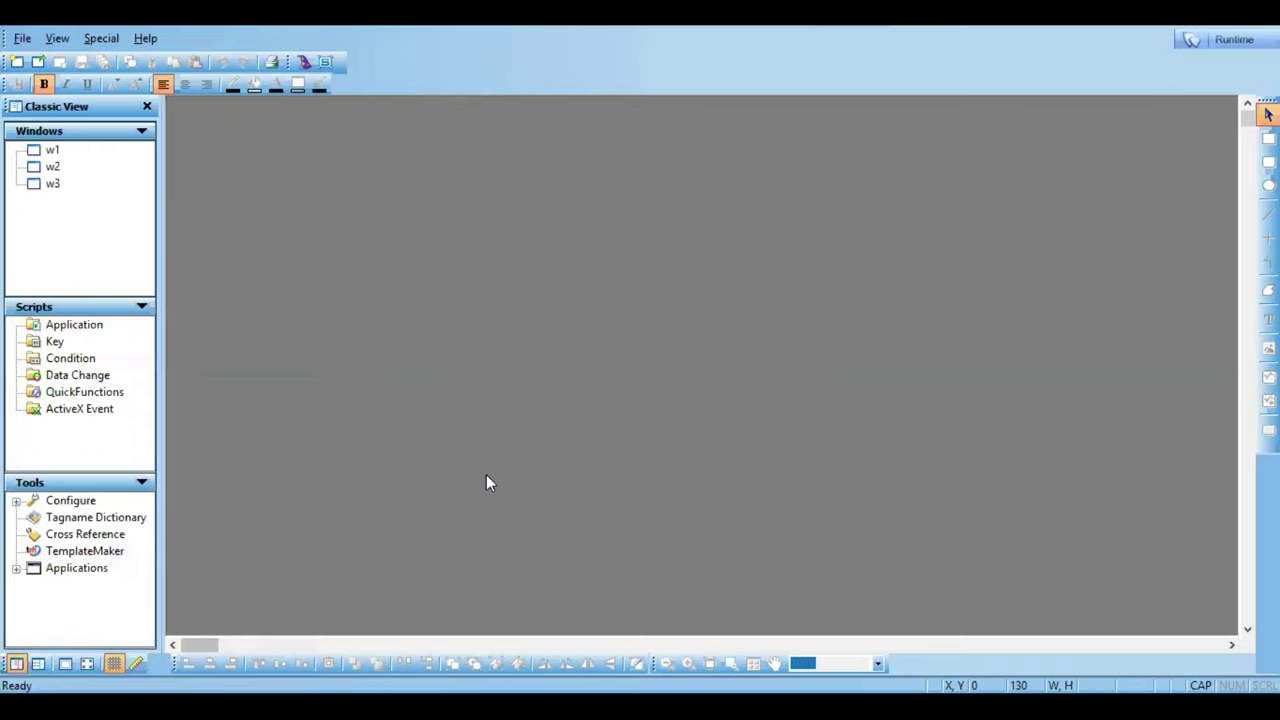
Step: Exit WindowMaker and open the application named "new" from the InTouch Application Manager, dismissing the licence notice
left_click(22, 38)
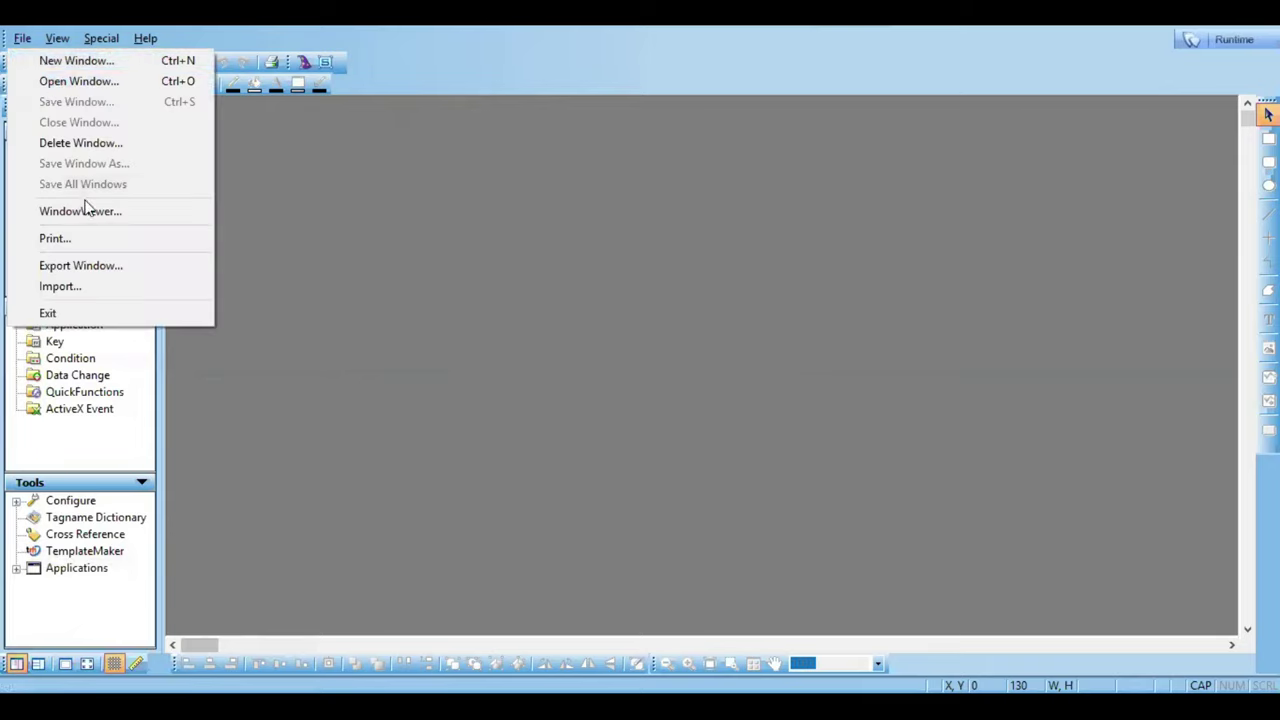
left_click(97, 318)
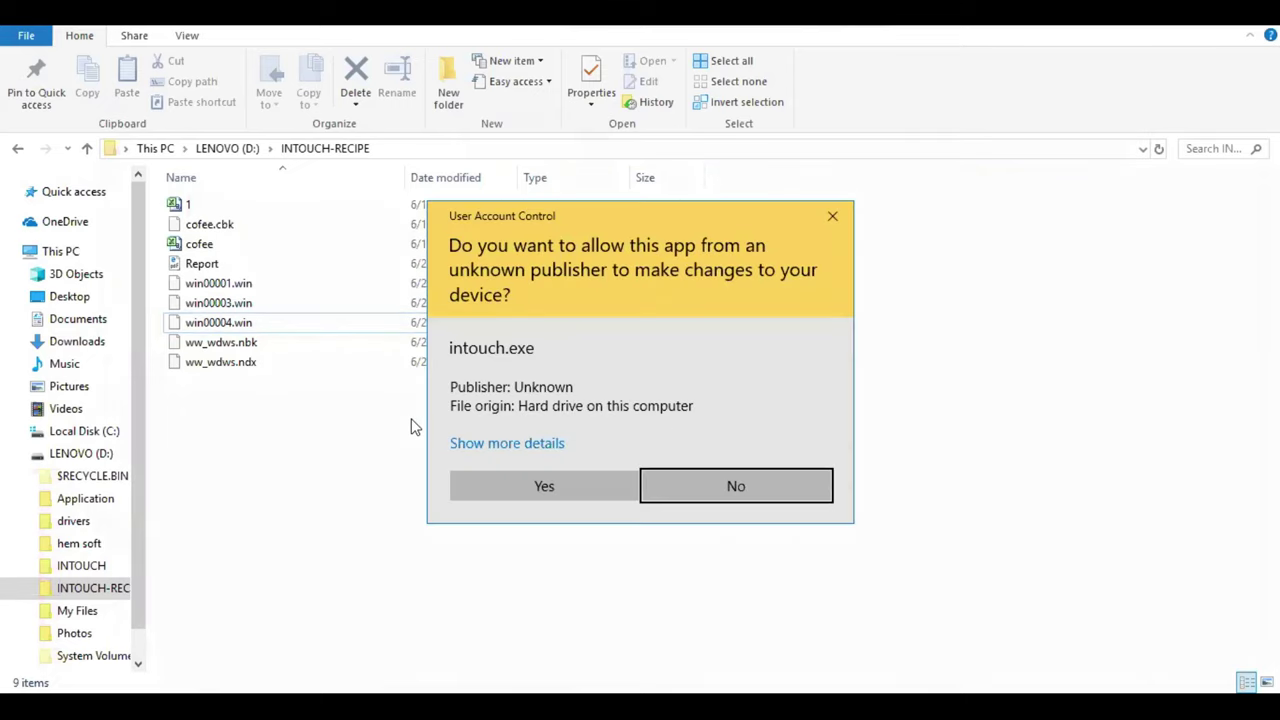
left_click(501, 499)
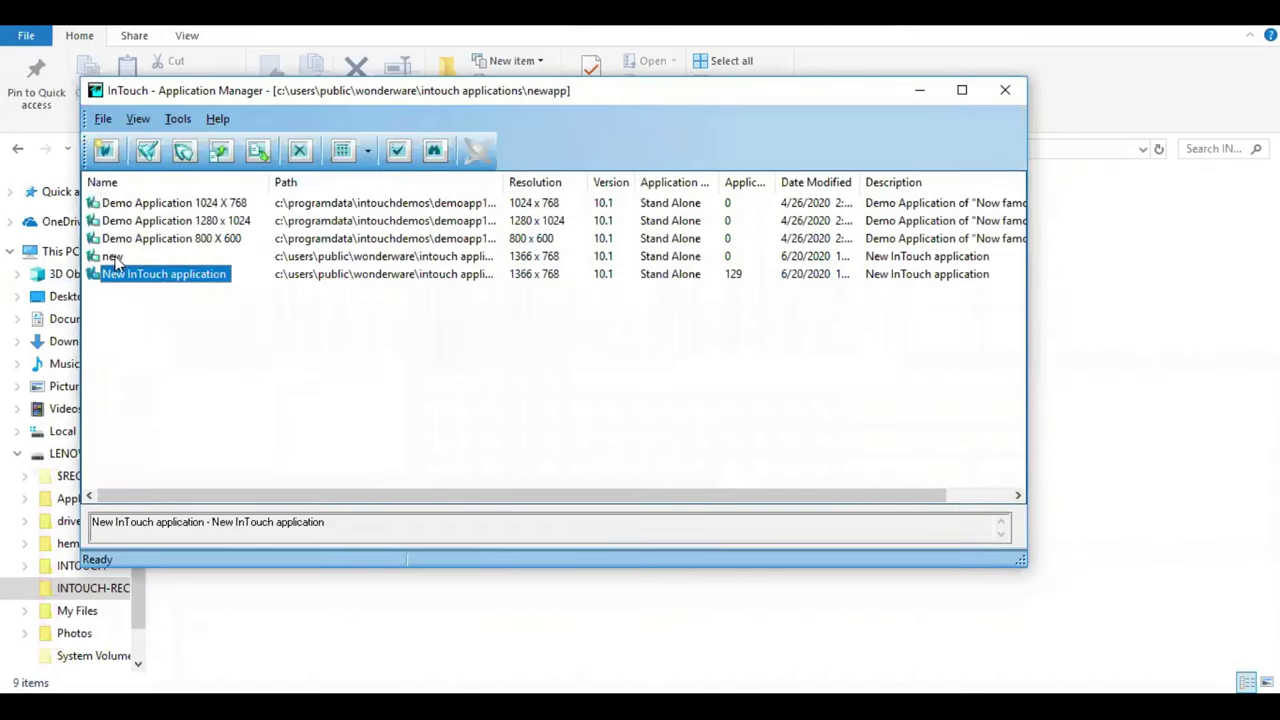
left_click(113, 258)
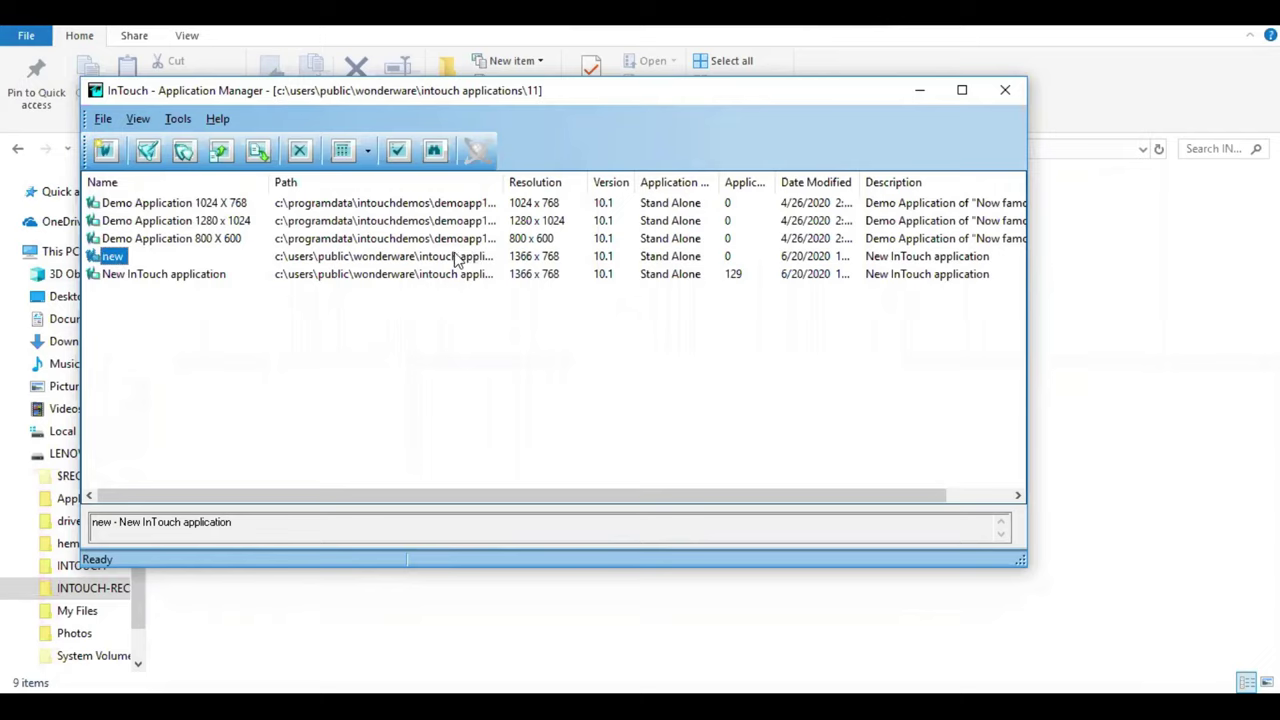
double_click(113, 258)
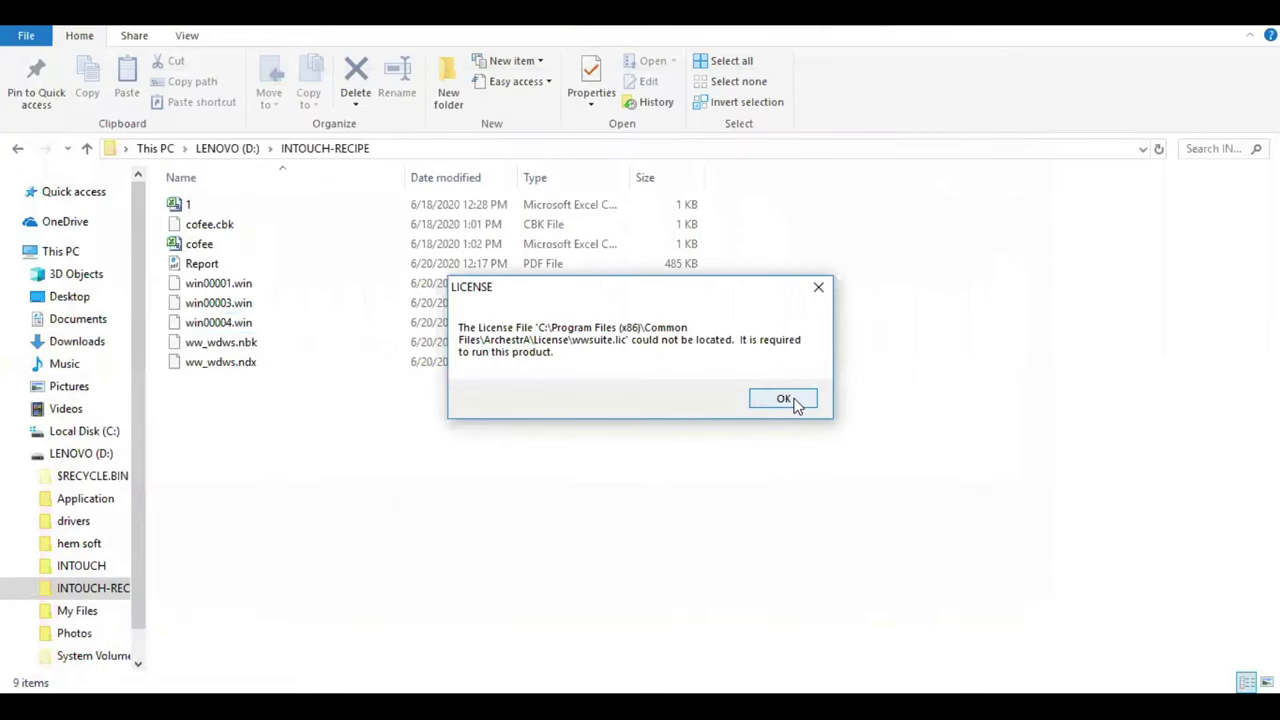
left_click(784, 399)
left_click(790, 399)
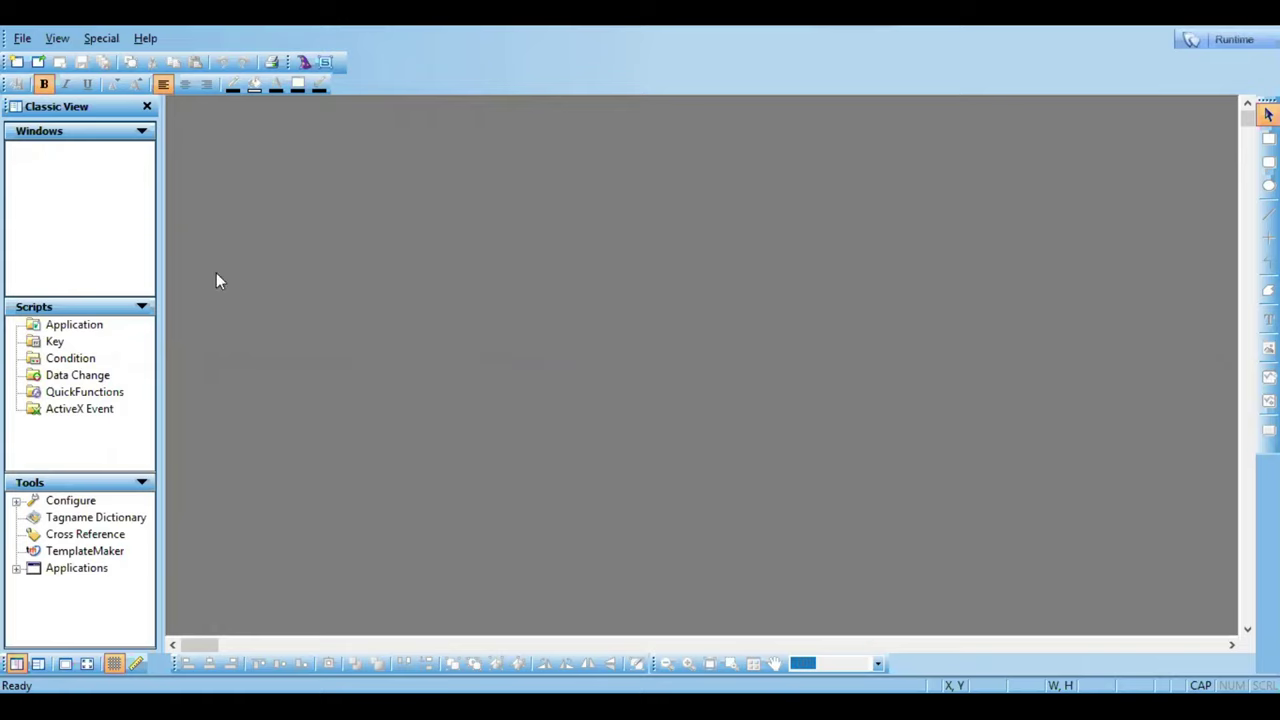
Step: Start an import using D:\INTOUCH-RECIPE as the source directory
left_click(22, 38)
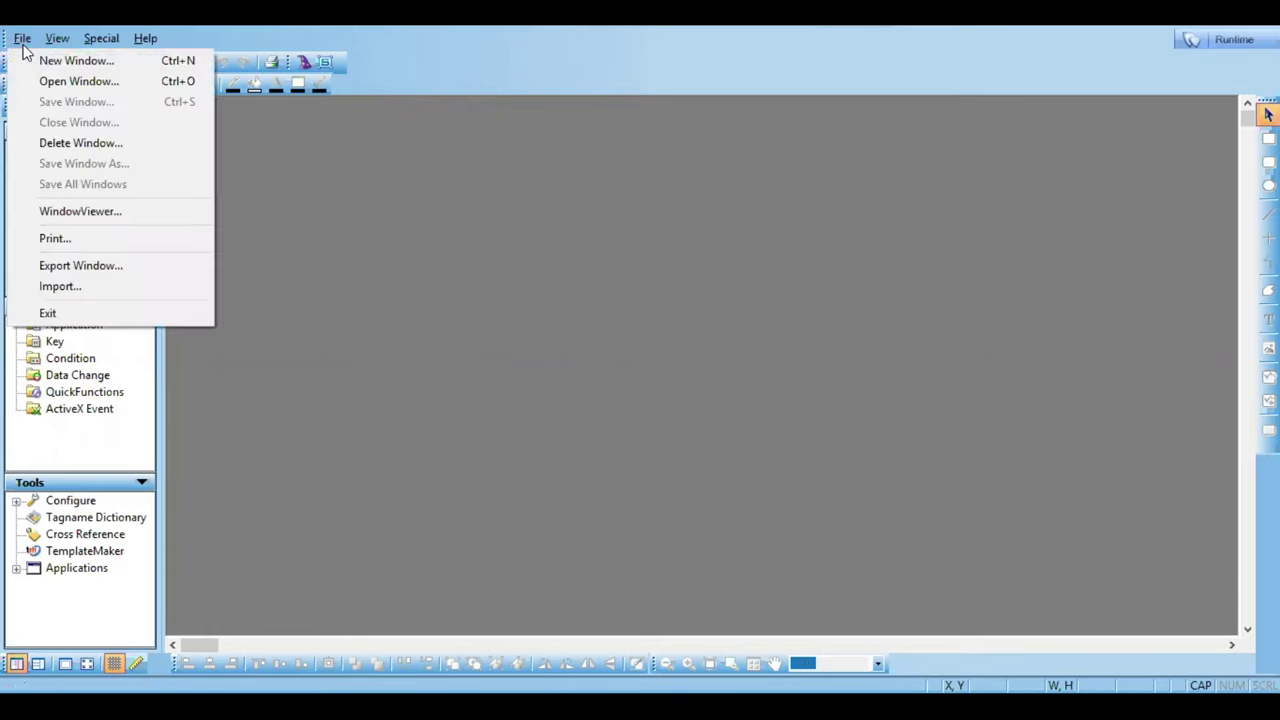
left_click(94, 287)
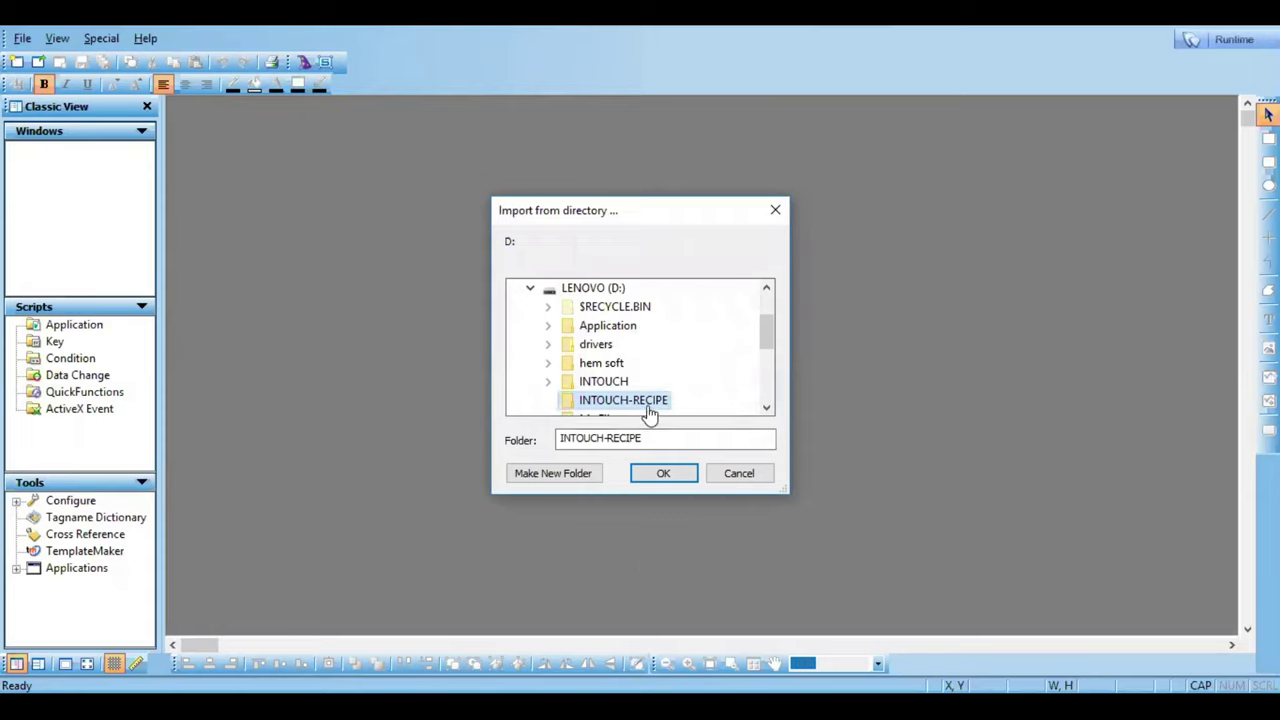
left_click(665, 475)
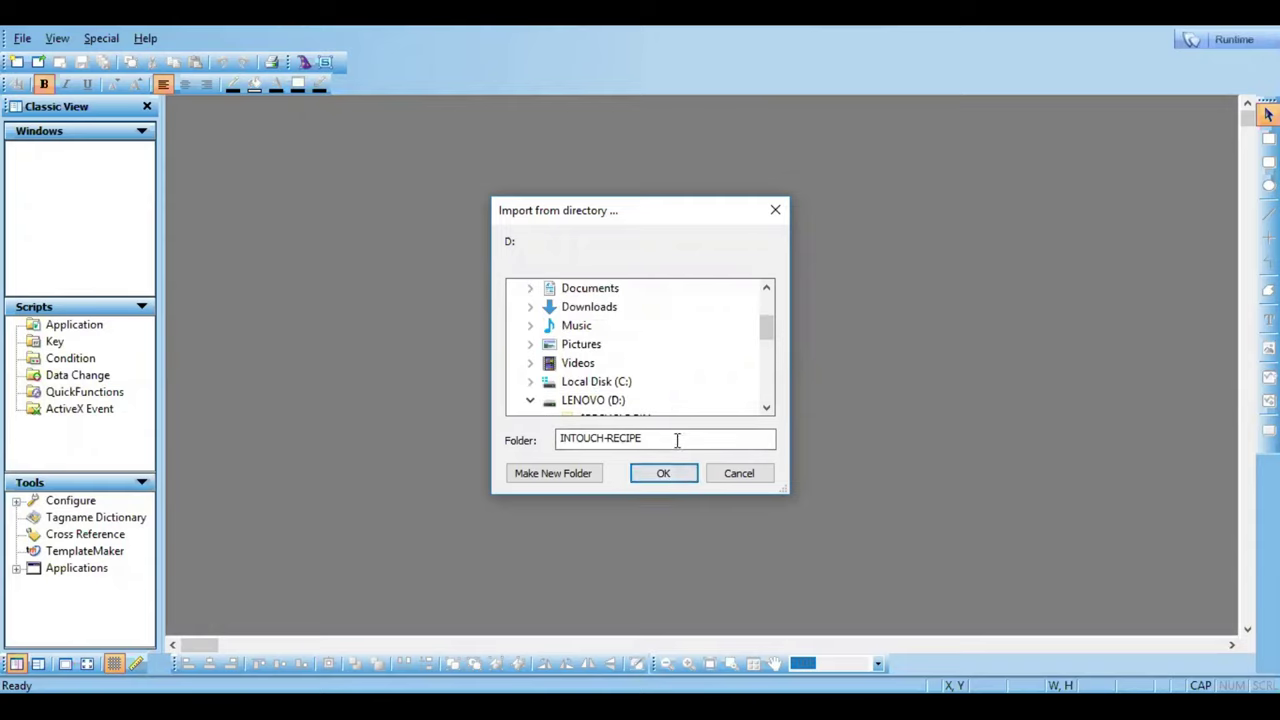
left_click(684, 474)
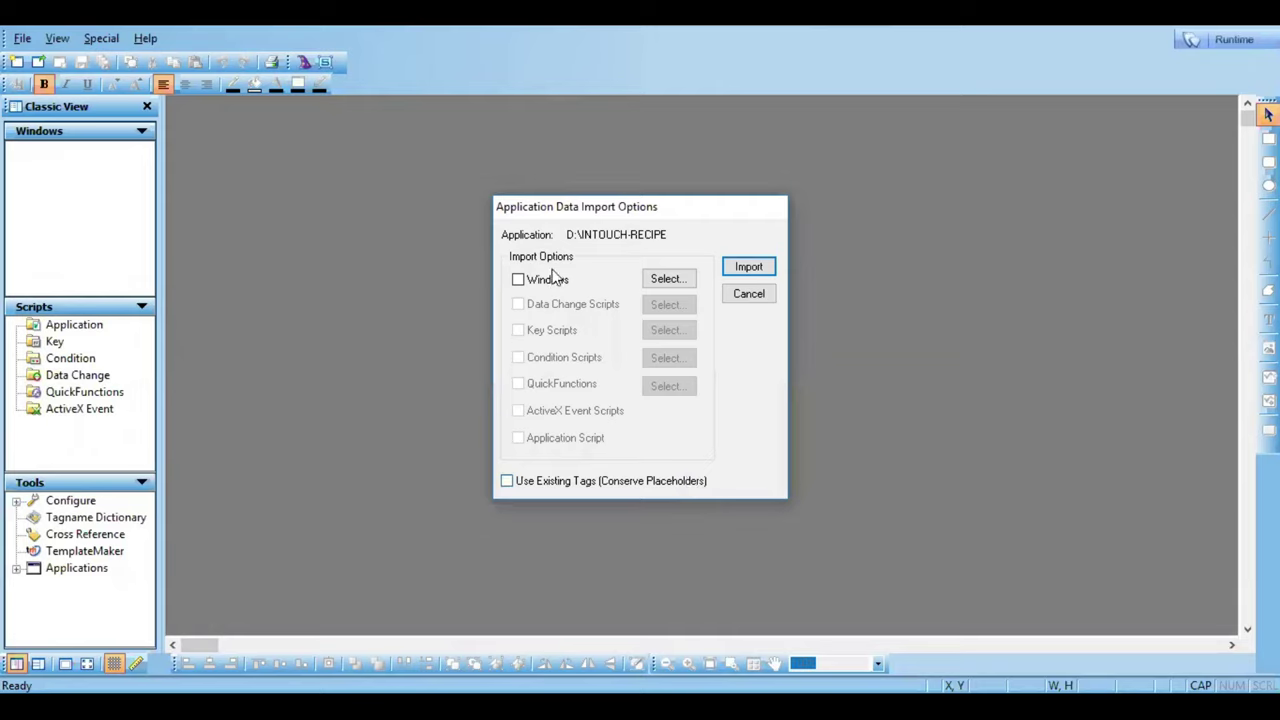
Step: Import windows w1, w2 and w3 into the application, leaving the use of existing tags off
left_click(549, 284)
left_click(660, 281)
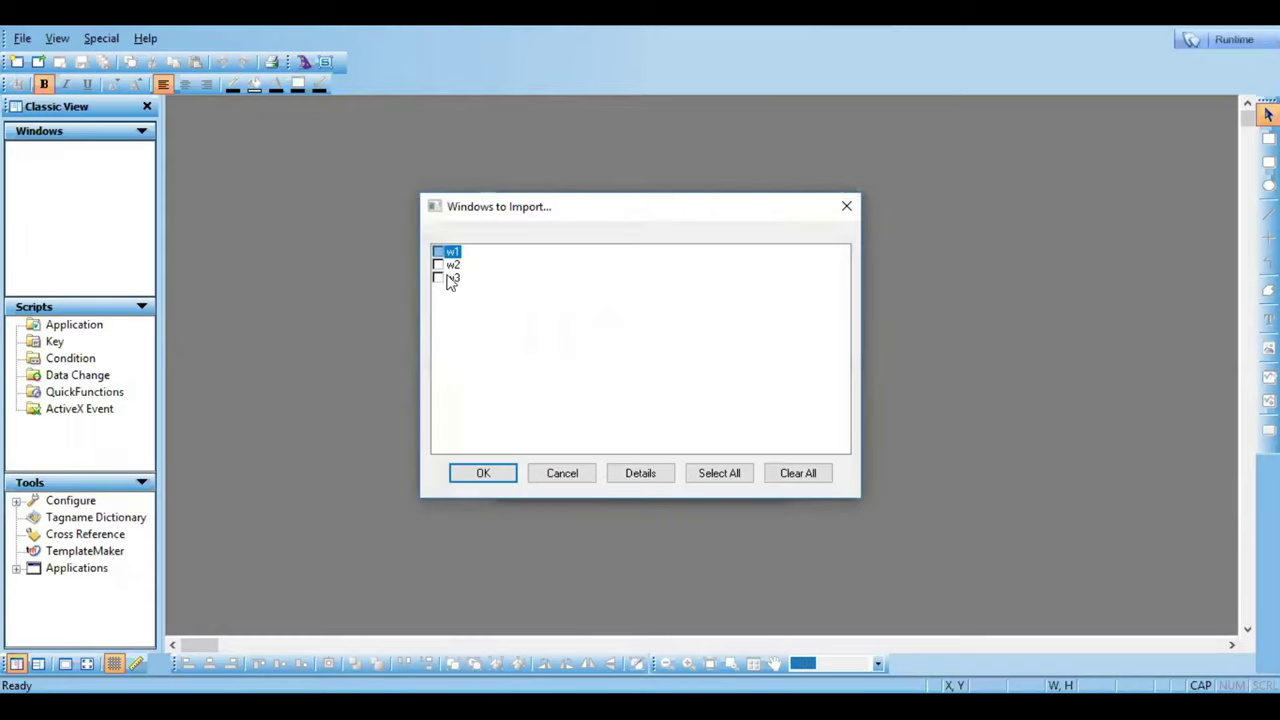
left_click(720, 475)
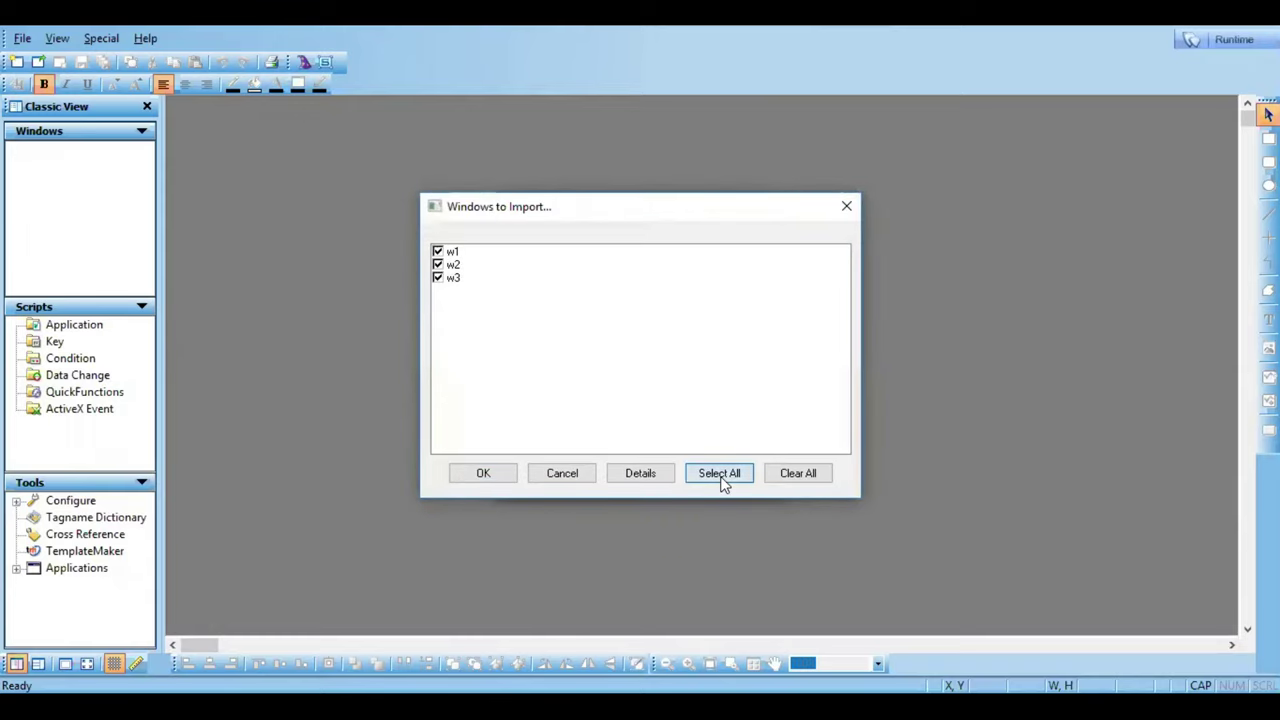
left_click(497, 478)
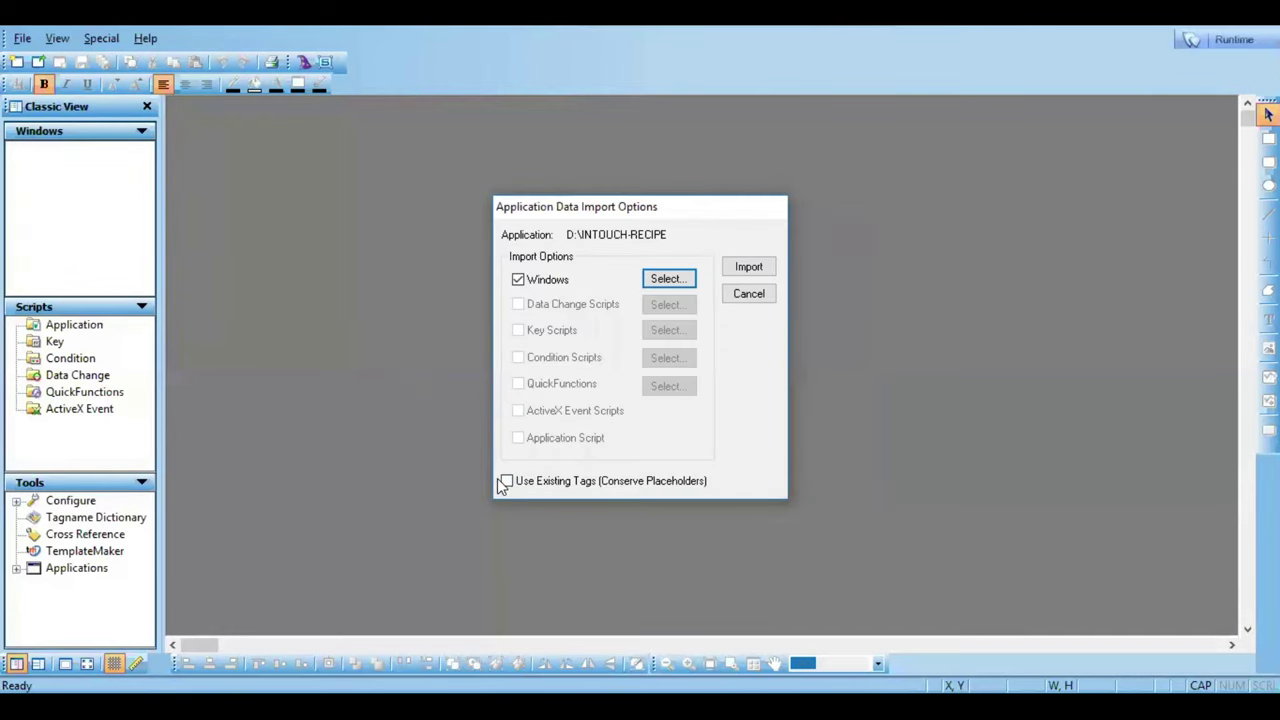
left_click(750, 267)
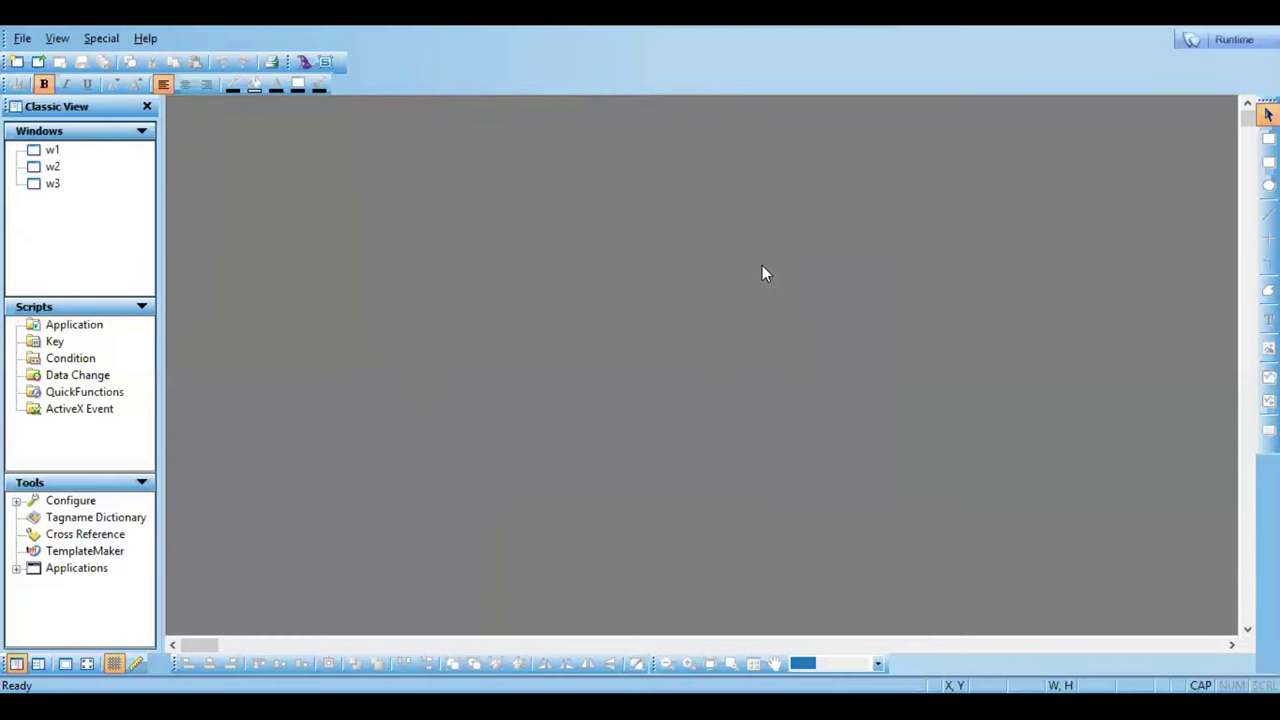
Step: Open the imported windows w1, w2 and w3 in turn to check their contents
left_click(34, 151)
double_click(50, 150)
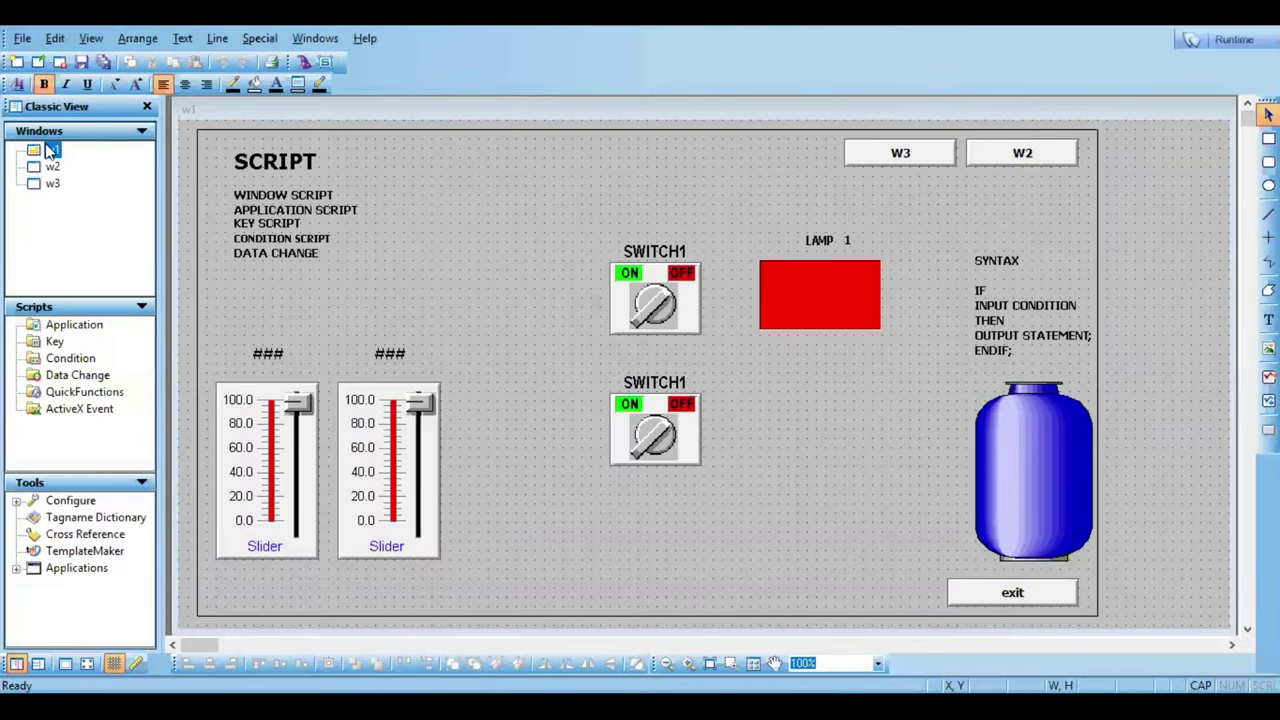
double_click(52, 167)
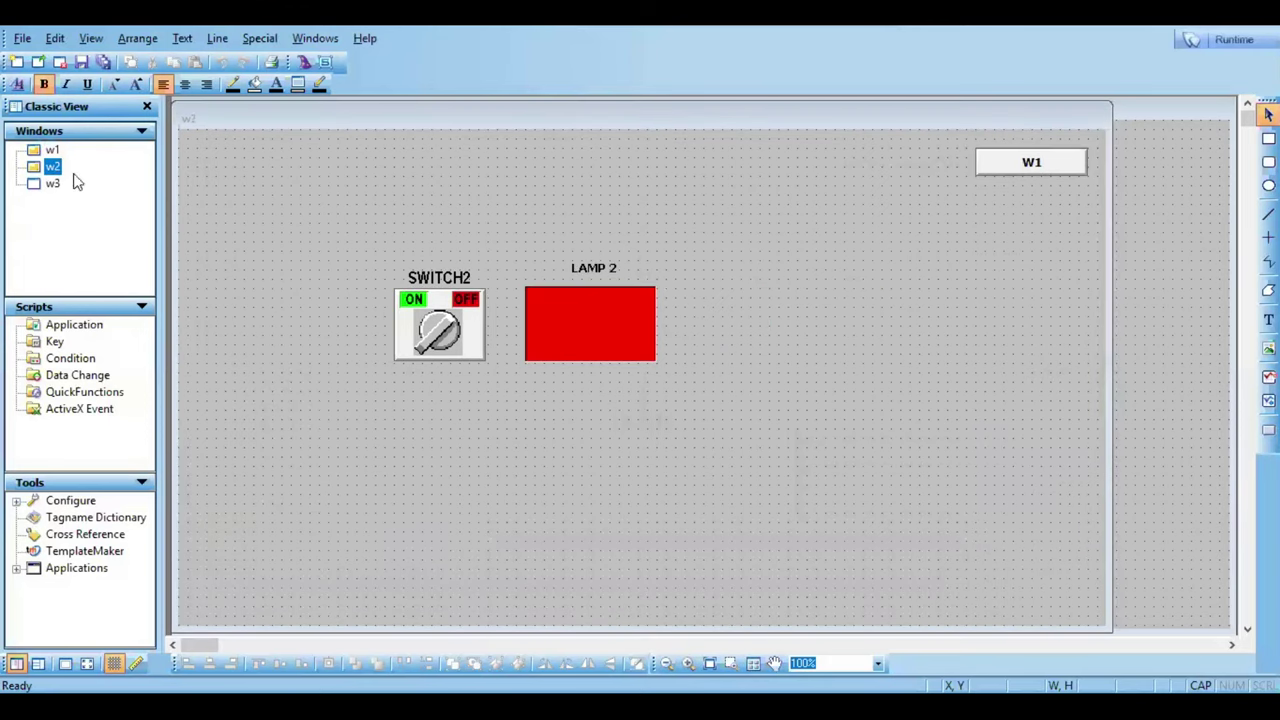
double_click(46, 185)
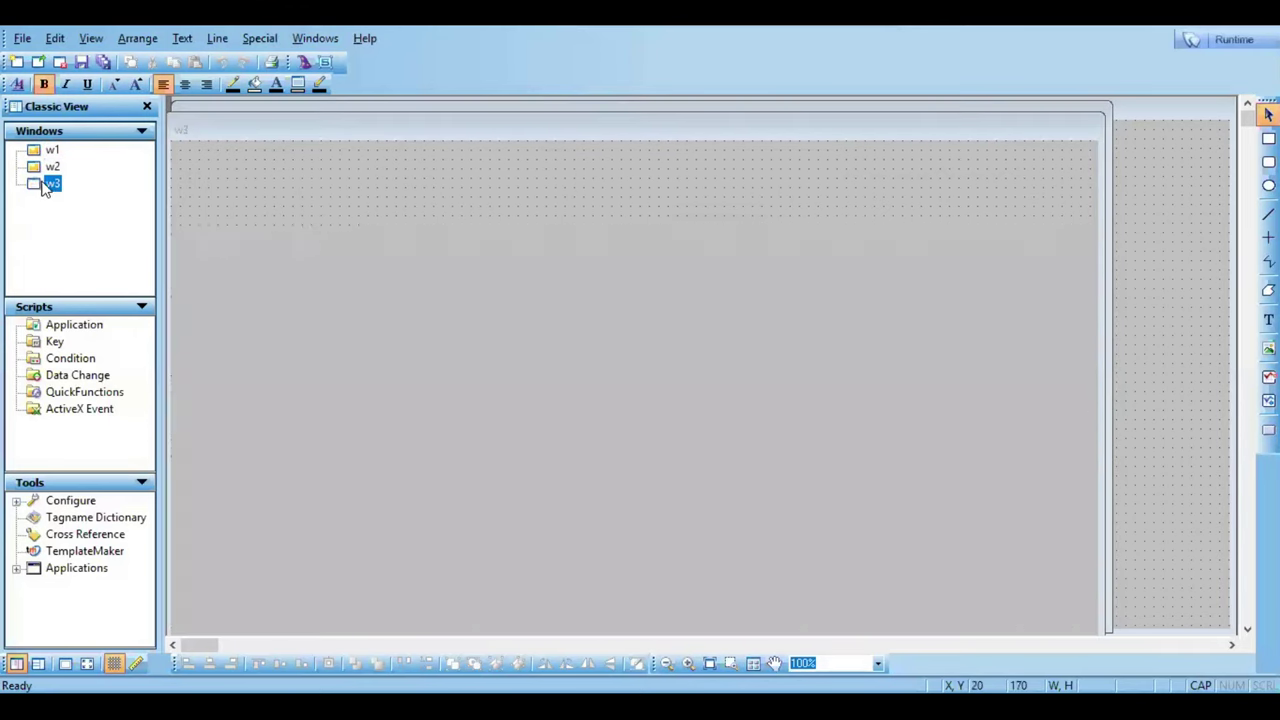
left_click(478, 585)
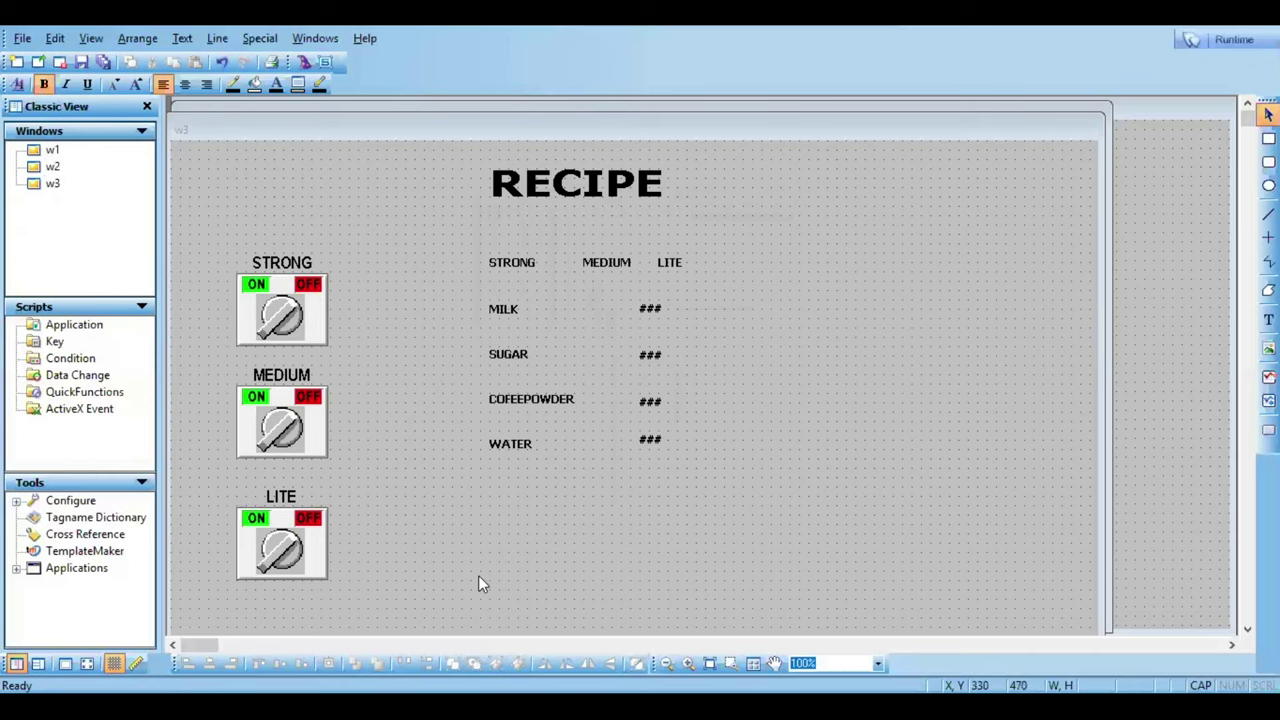
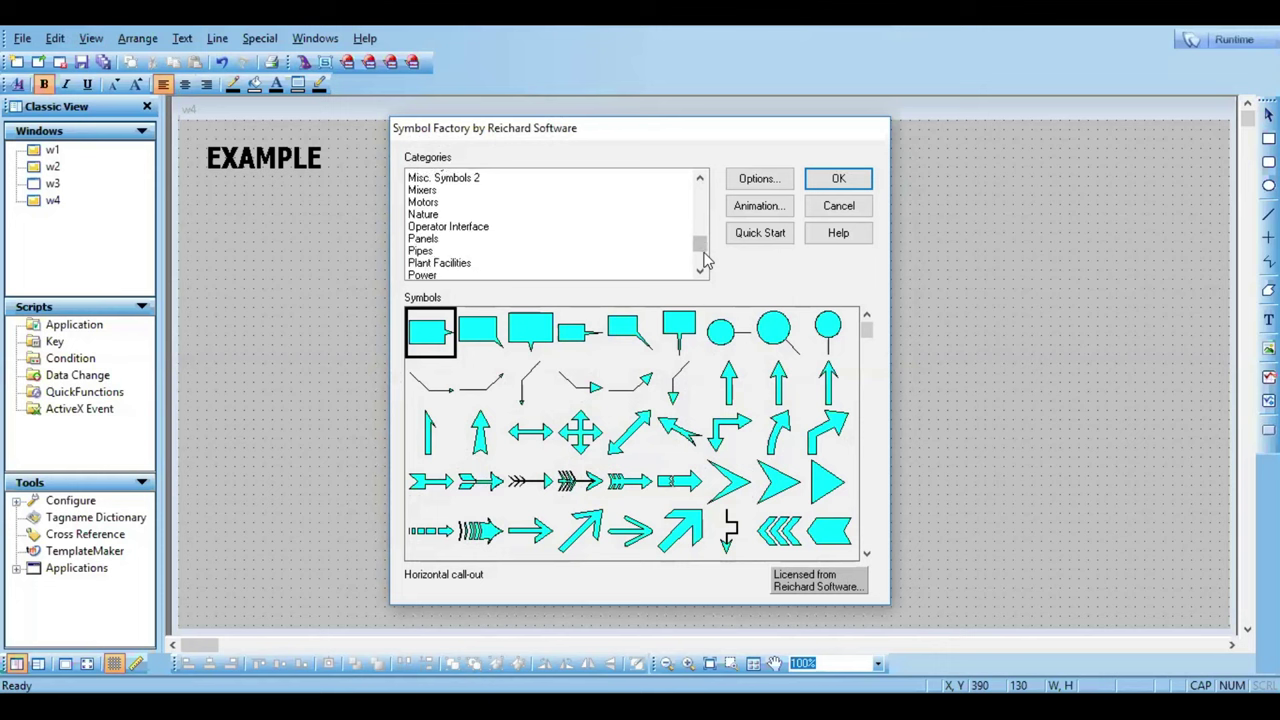
Step: Insert the yellow vessel symbol with red heating coils from the Process Heating category and enlarge it to about 191 by 81
left_click(456, 249)
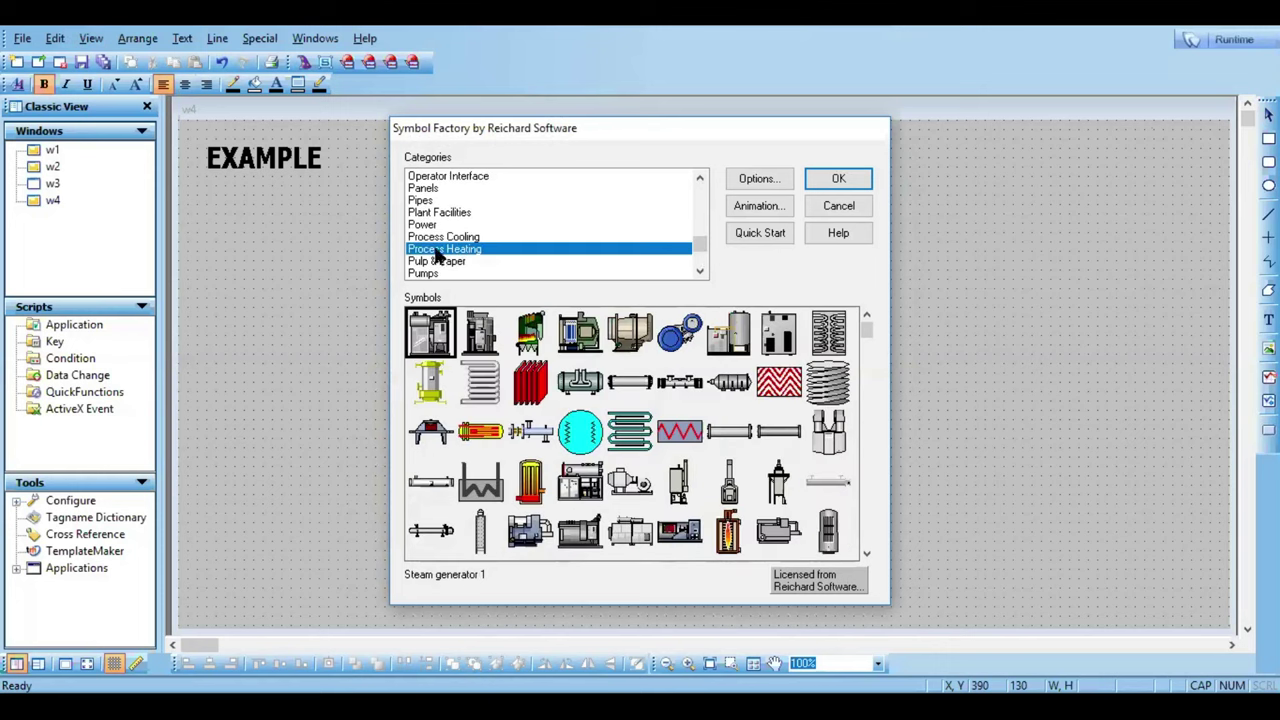
double_click(474, 444)
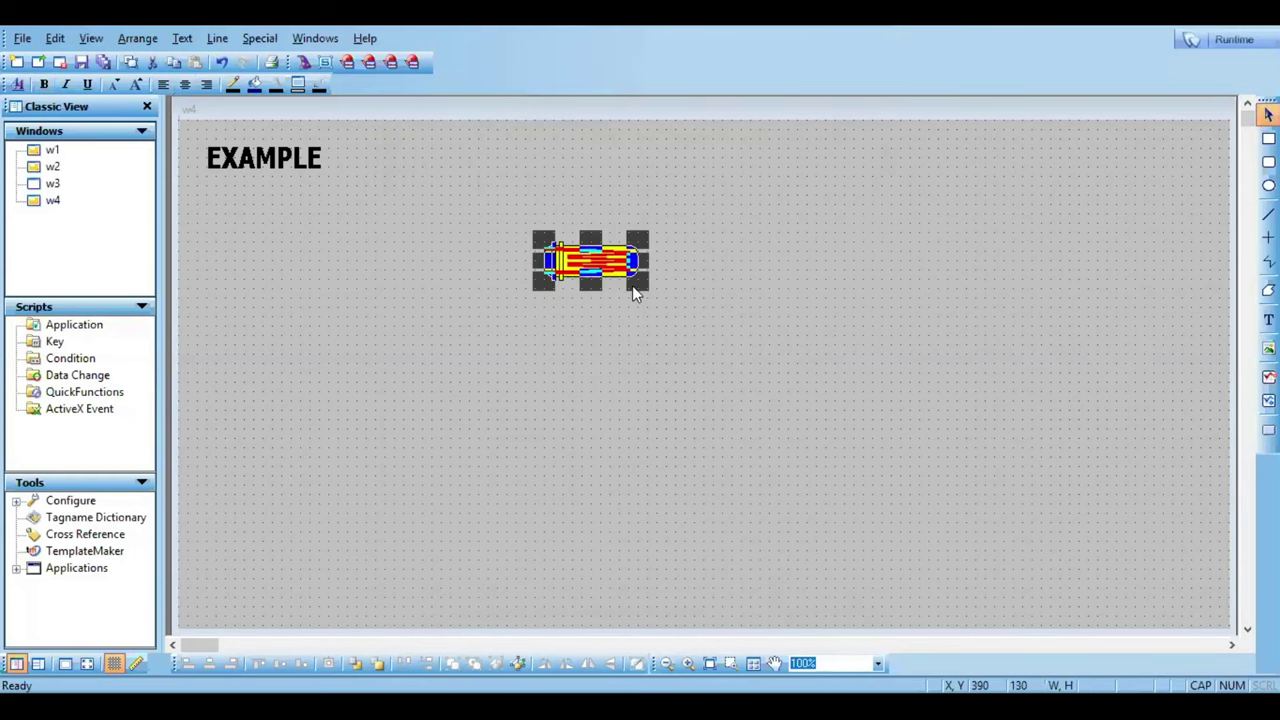
left_click_drag(632, 285, 722, 318)
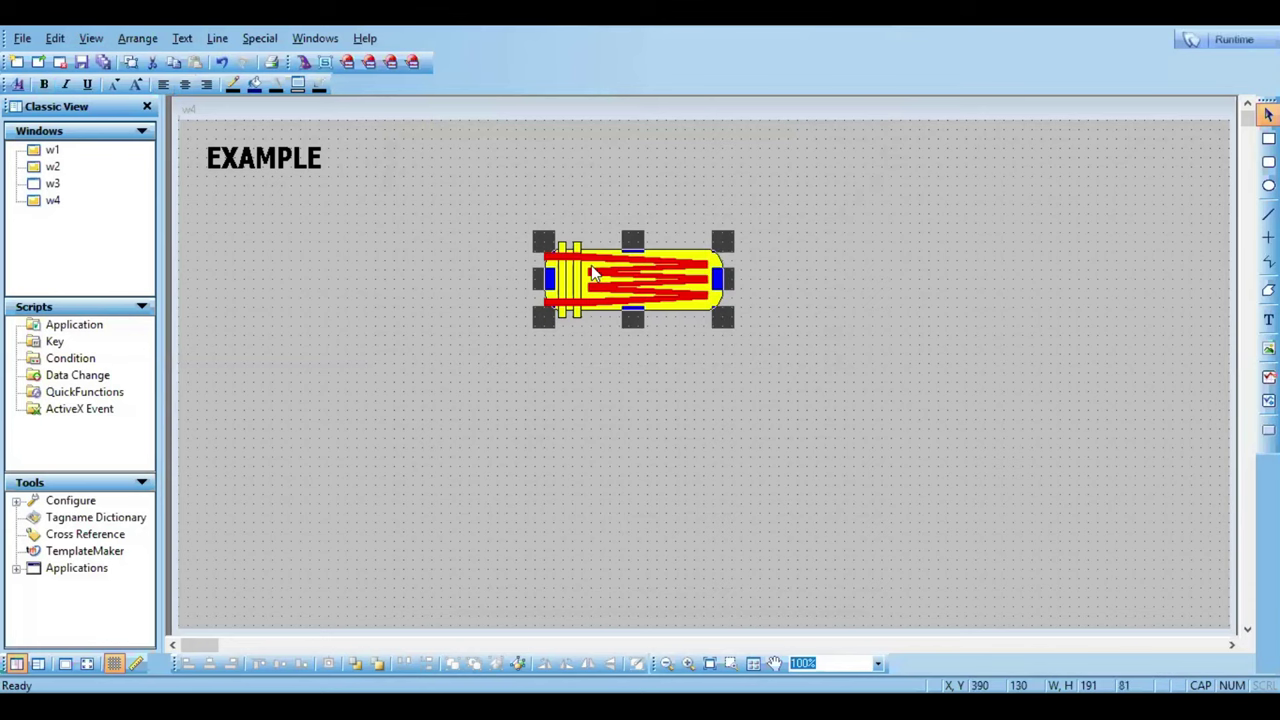
Step: Move the yellow heating vessel to the lower middle of the EXAMPLE window and deselect it
left_click_drag(593, 273, 582, 393)
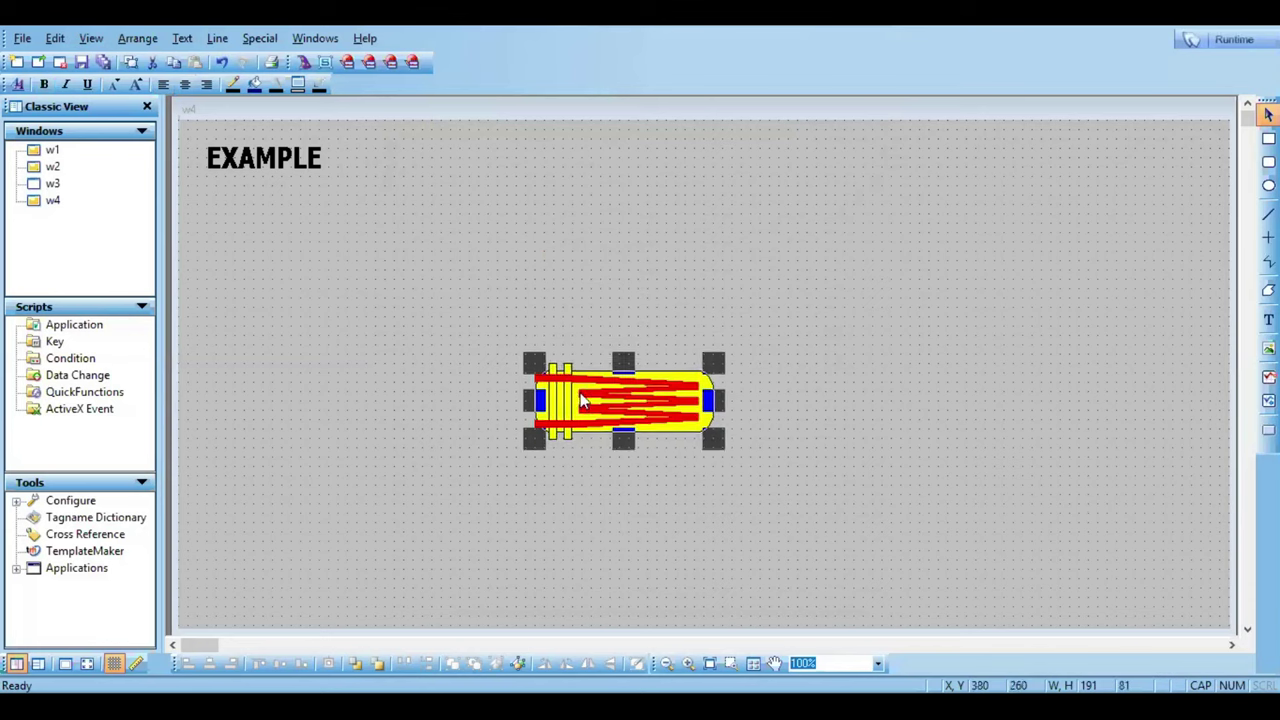
left_click(450, 290)
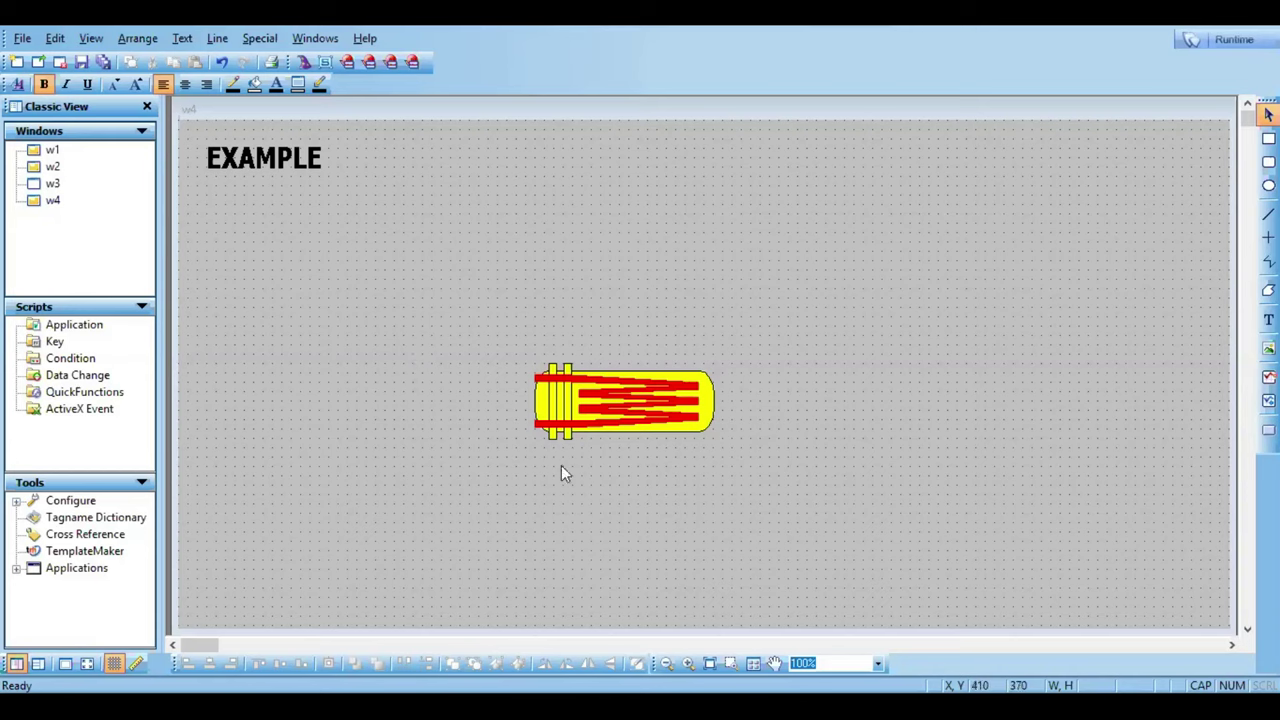
left_click_drag(597, 422, 717, 450)
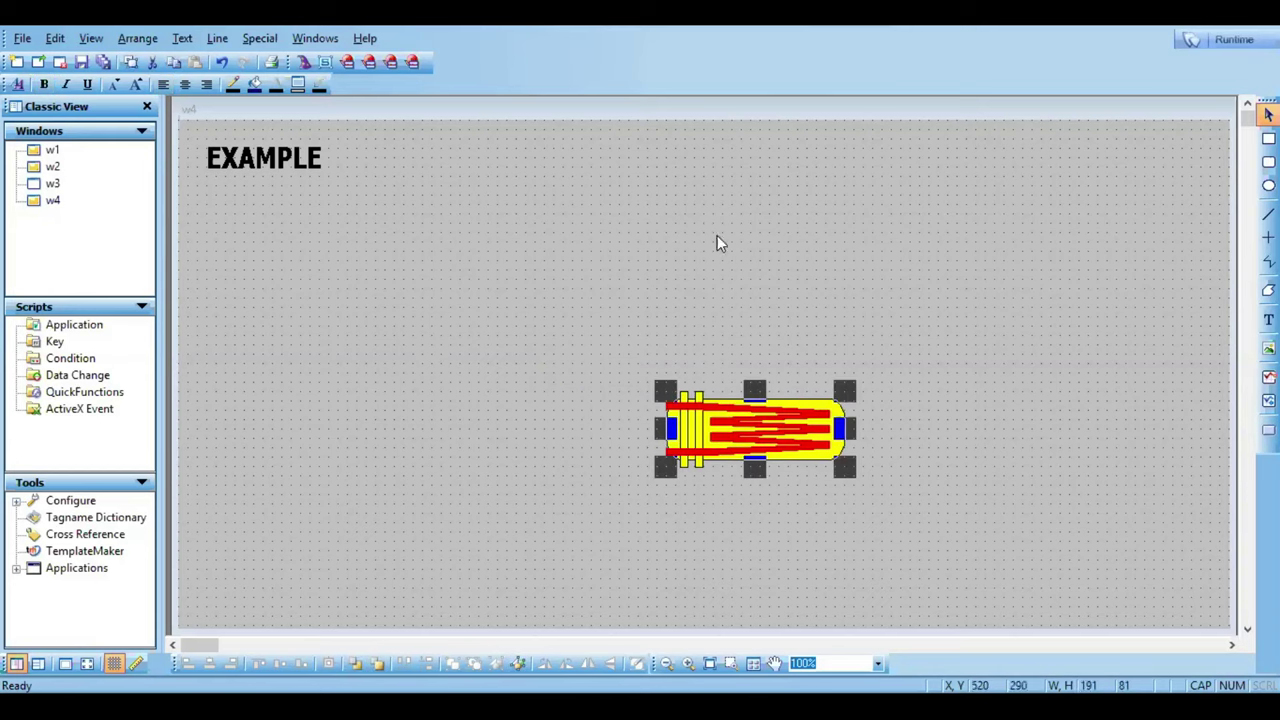
left_click_drag(703, 430, 704, 470)
left_click(351, 205)
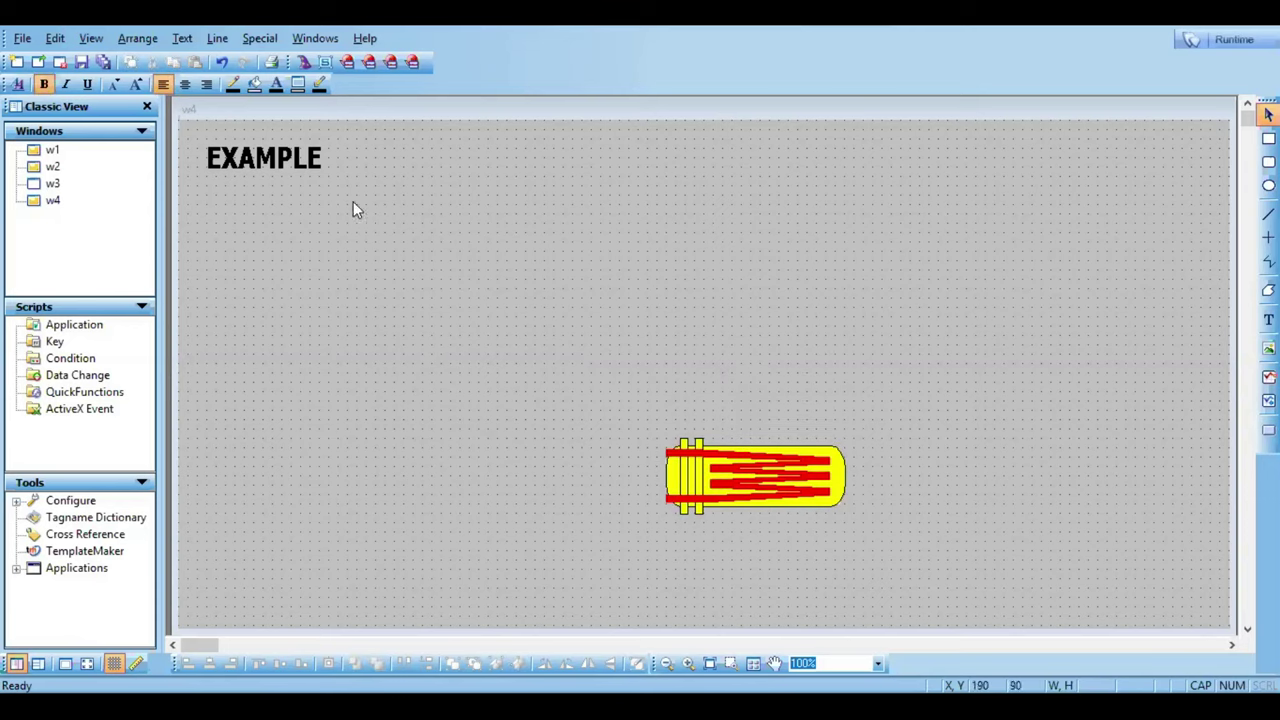
Step: Insert the Temperature transmitter 2 symbol from the Sensors category, placing it at reduced size just above the yellow heating vessel
right_click(353, 201)
left_click(378, 214)
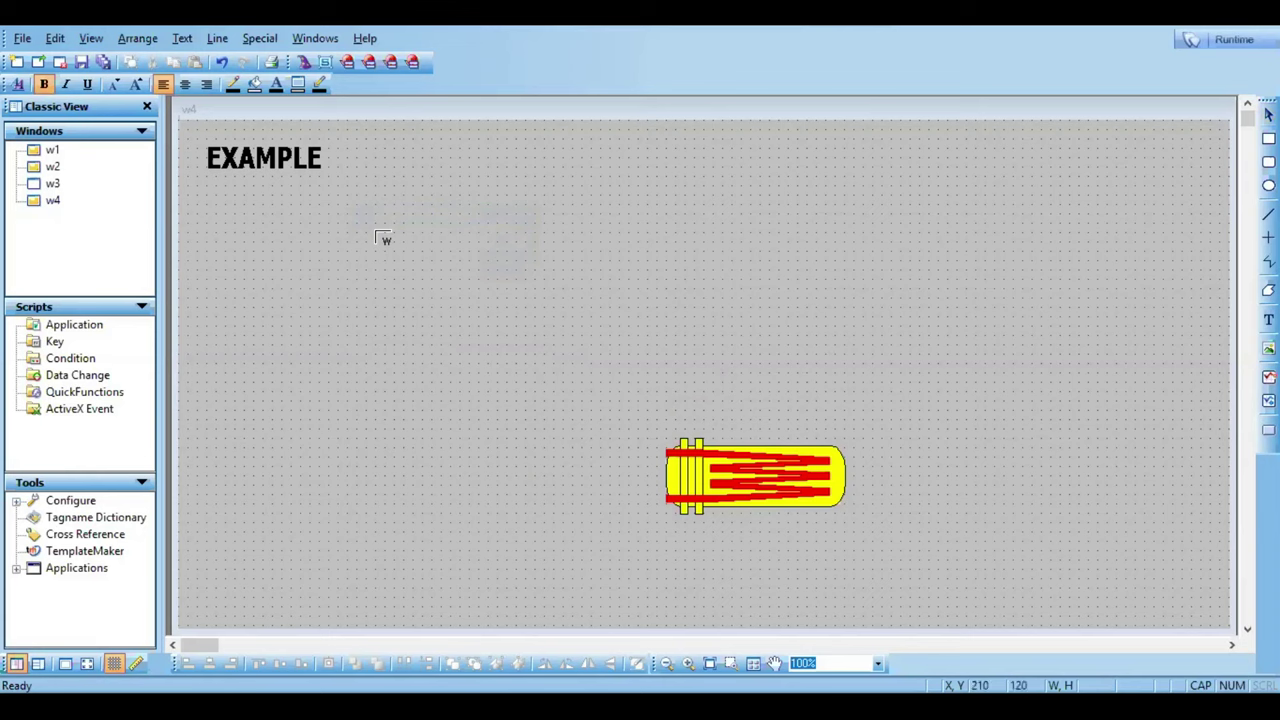
left_click(376, 236)
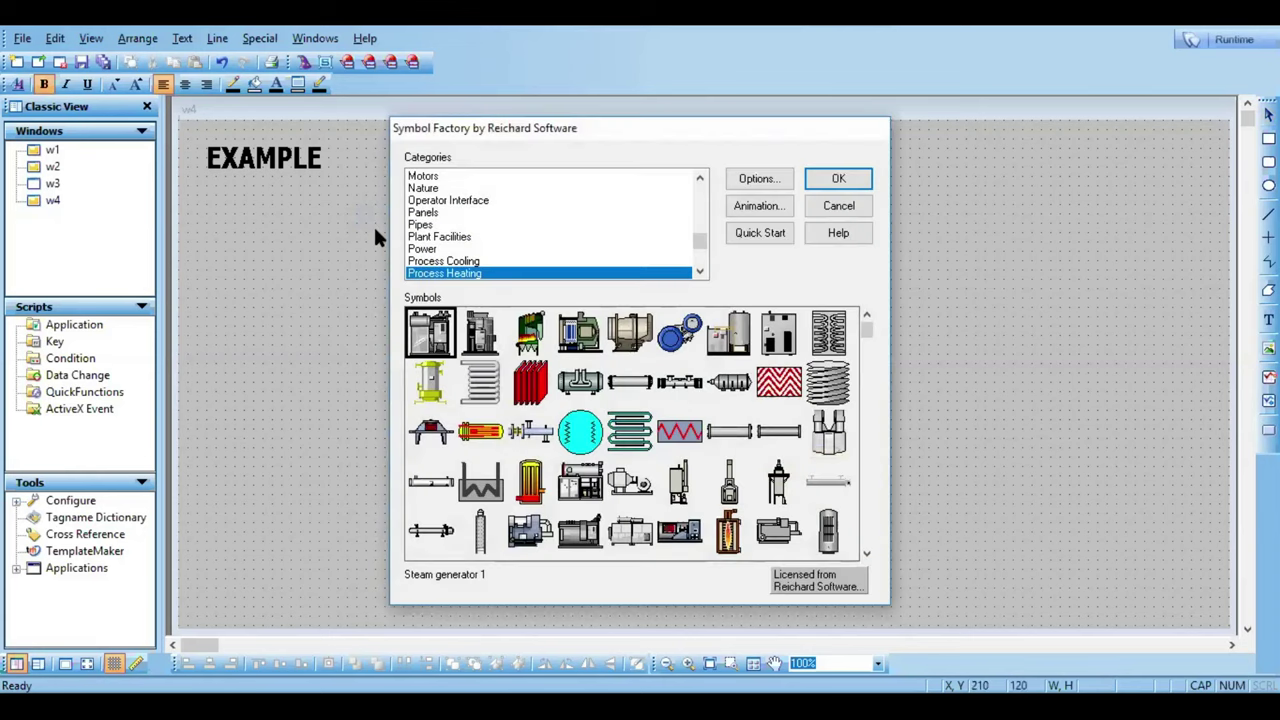
left_click(700, 262)
left_click(424, 250)
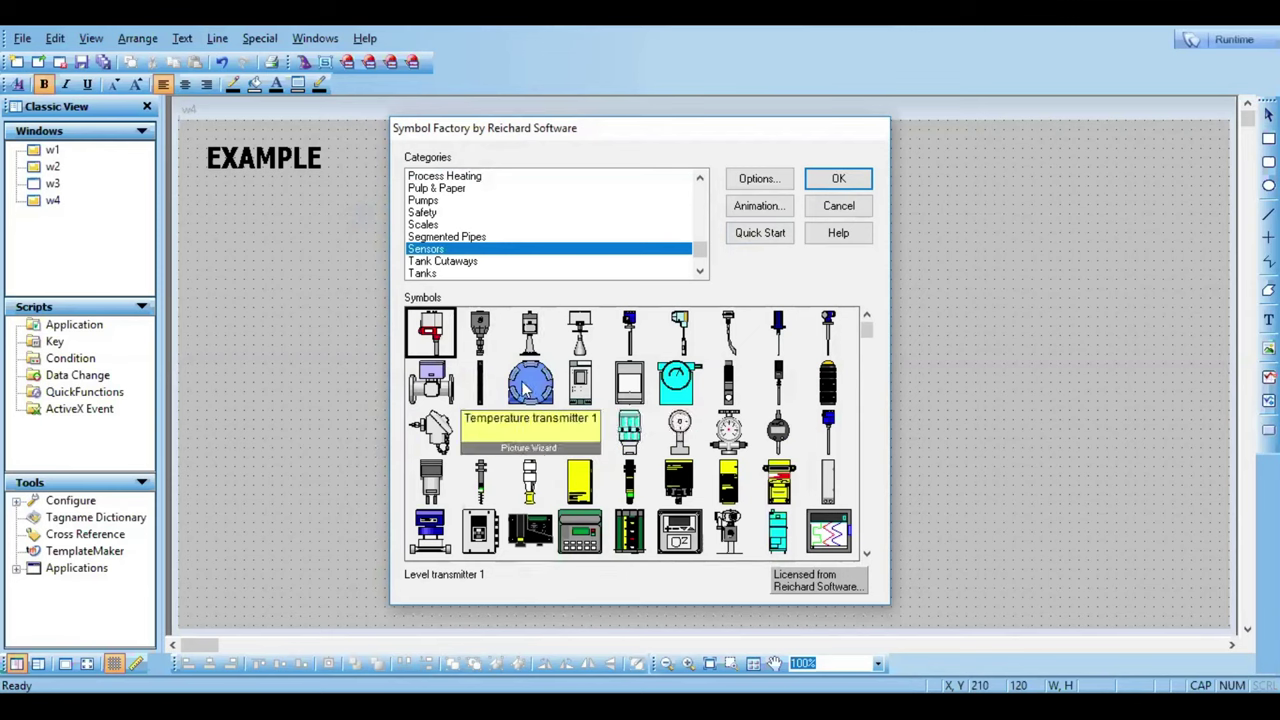
left_click(577, 391)
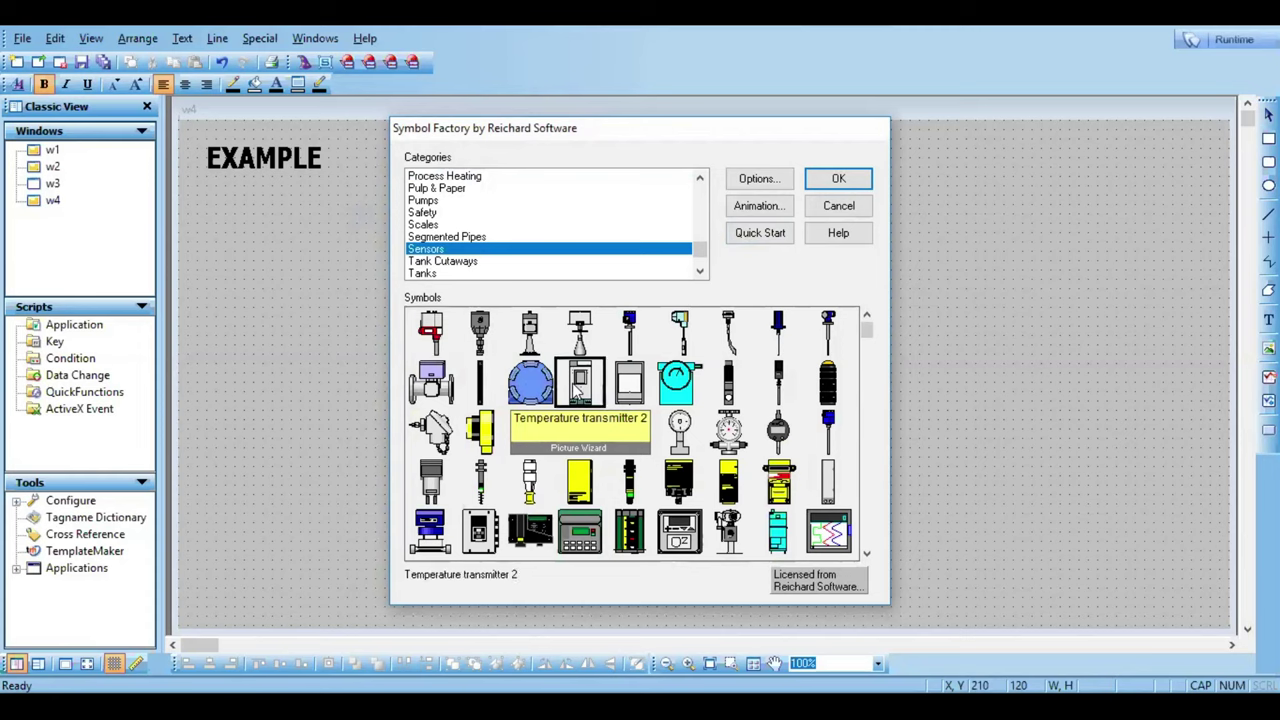
left_click(838, 178)
left_click_drag(405, 300, 697, 362)
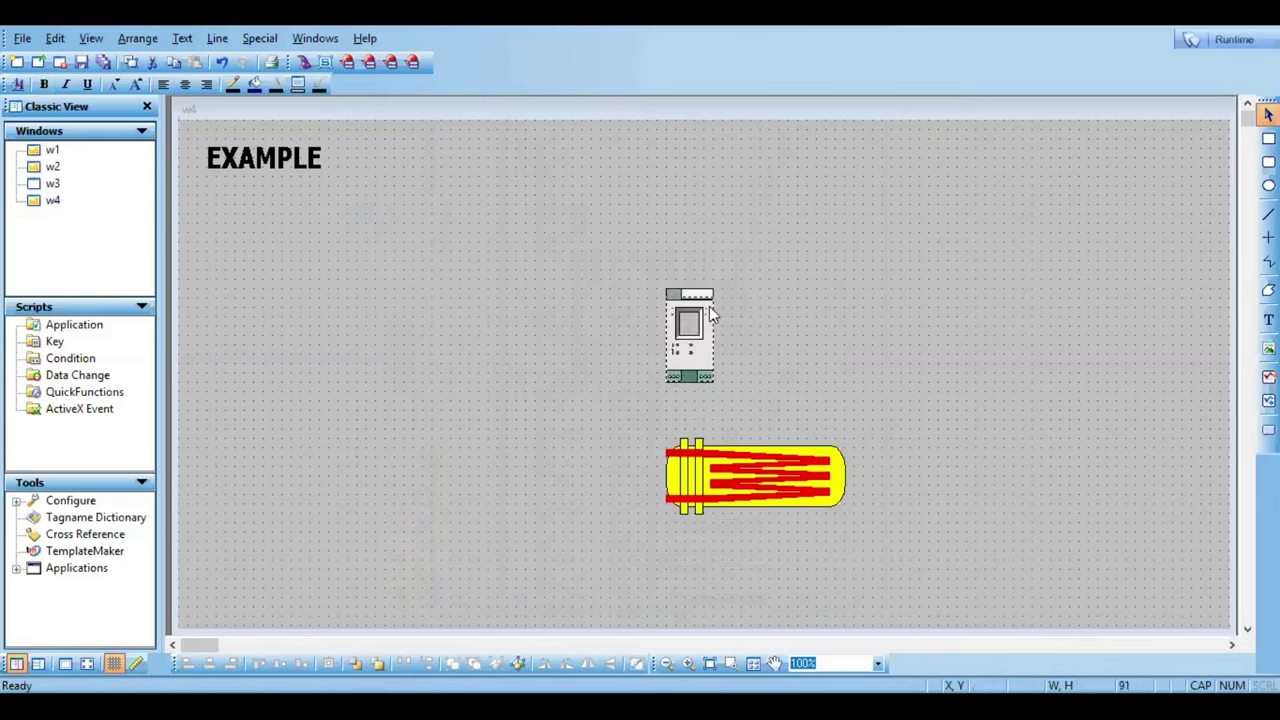
left_click(720, 395)
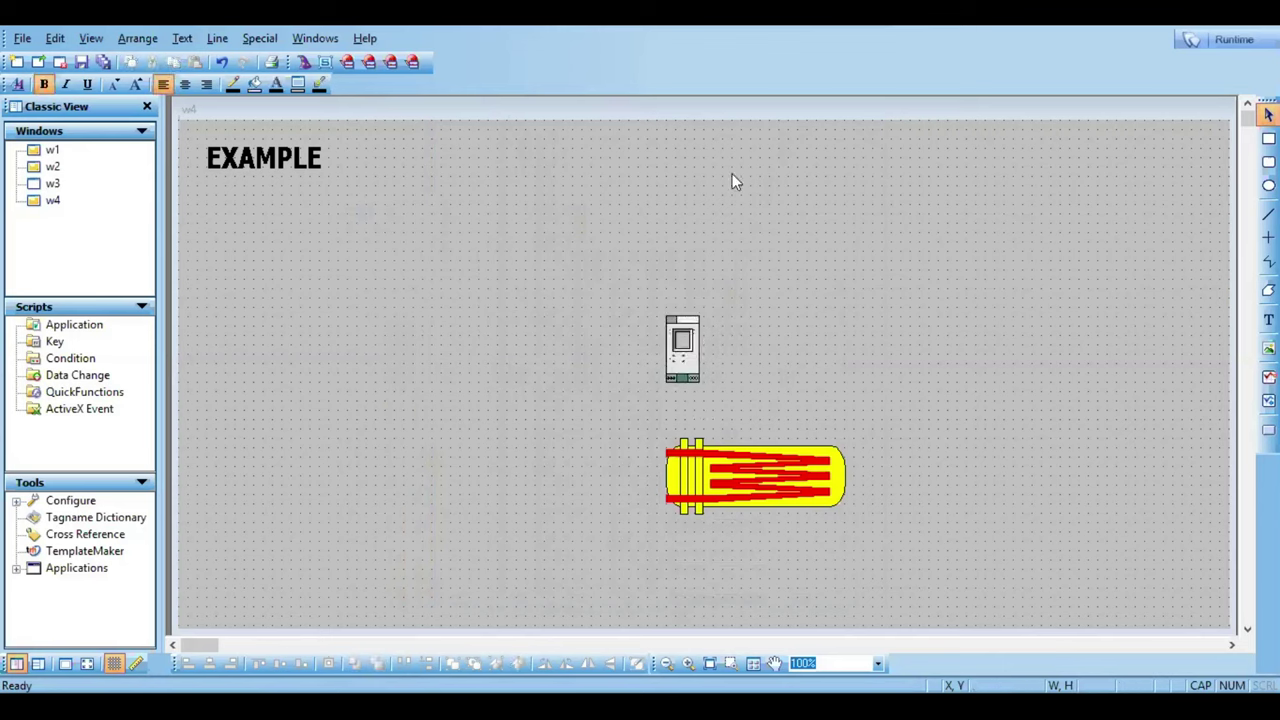
Step: Insert the blue-grey controller rack symbol from the Controllers category and place it above the temperature transmitter
right_click(516, 321)
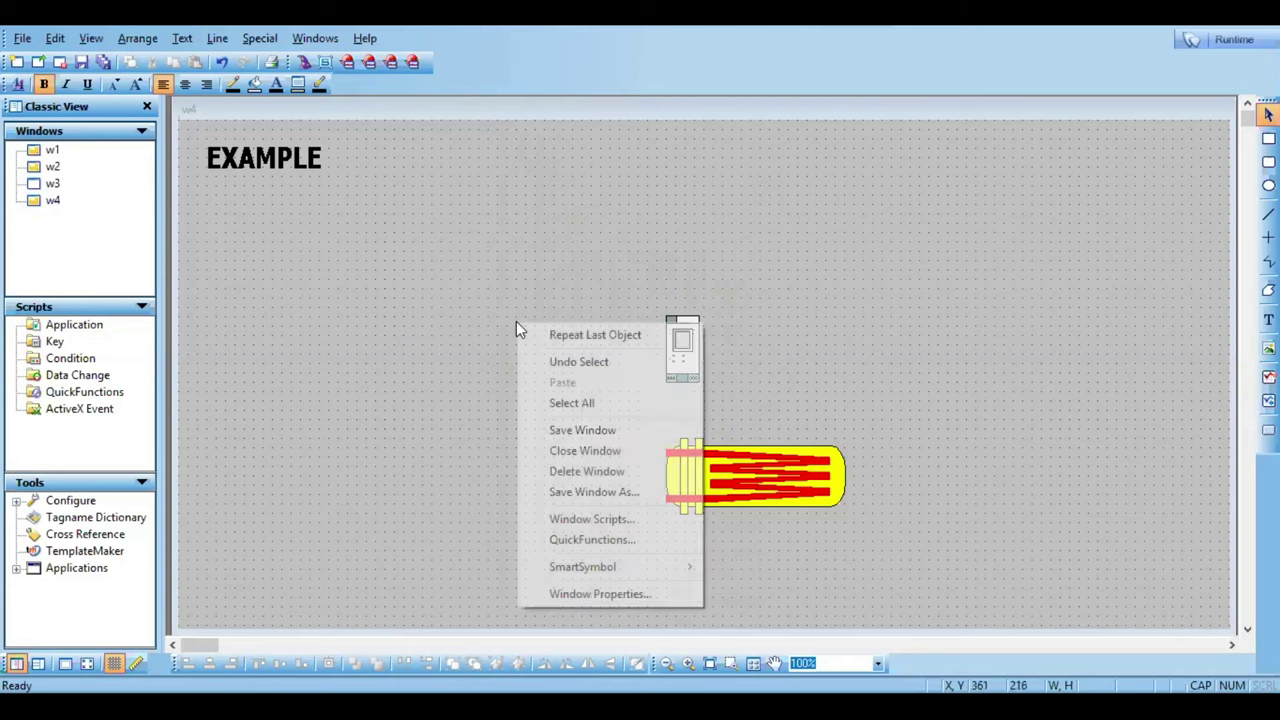
left_click(543, 334)
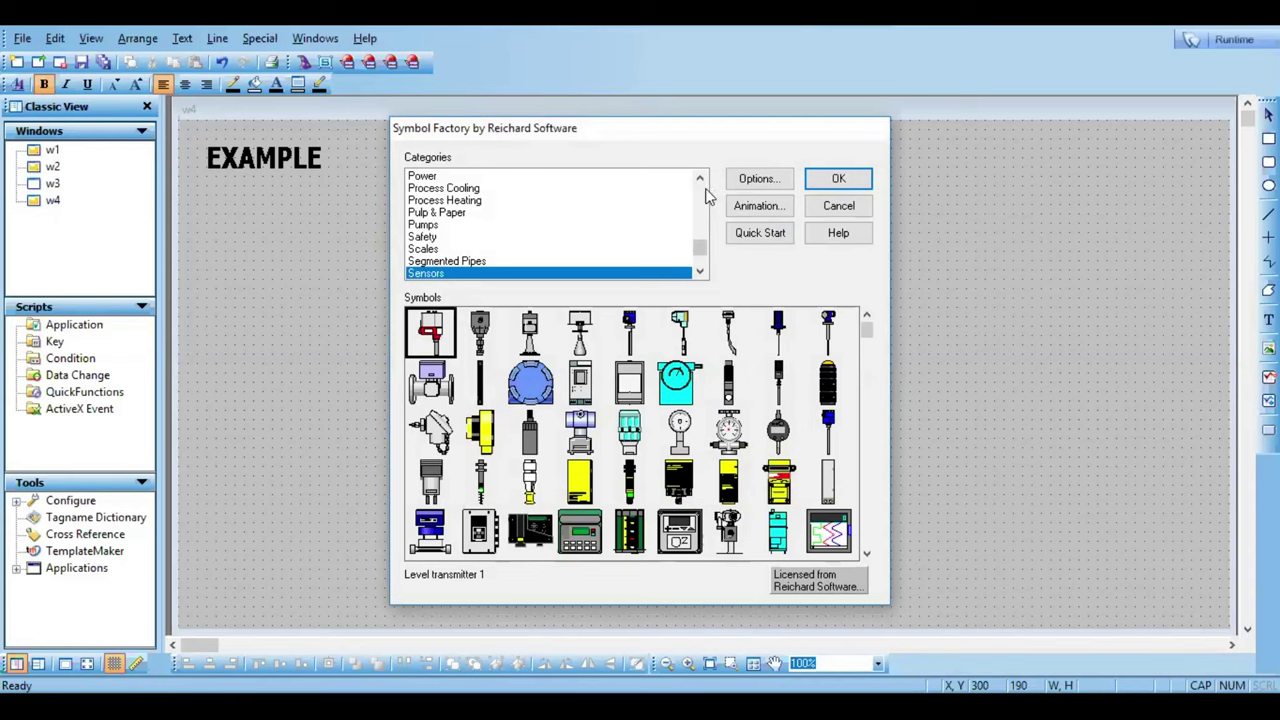
scroll(706, 196, "up", 15)
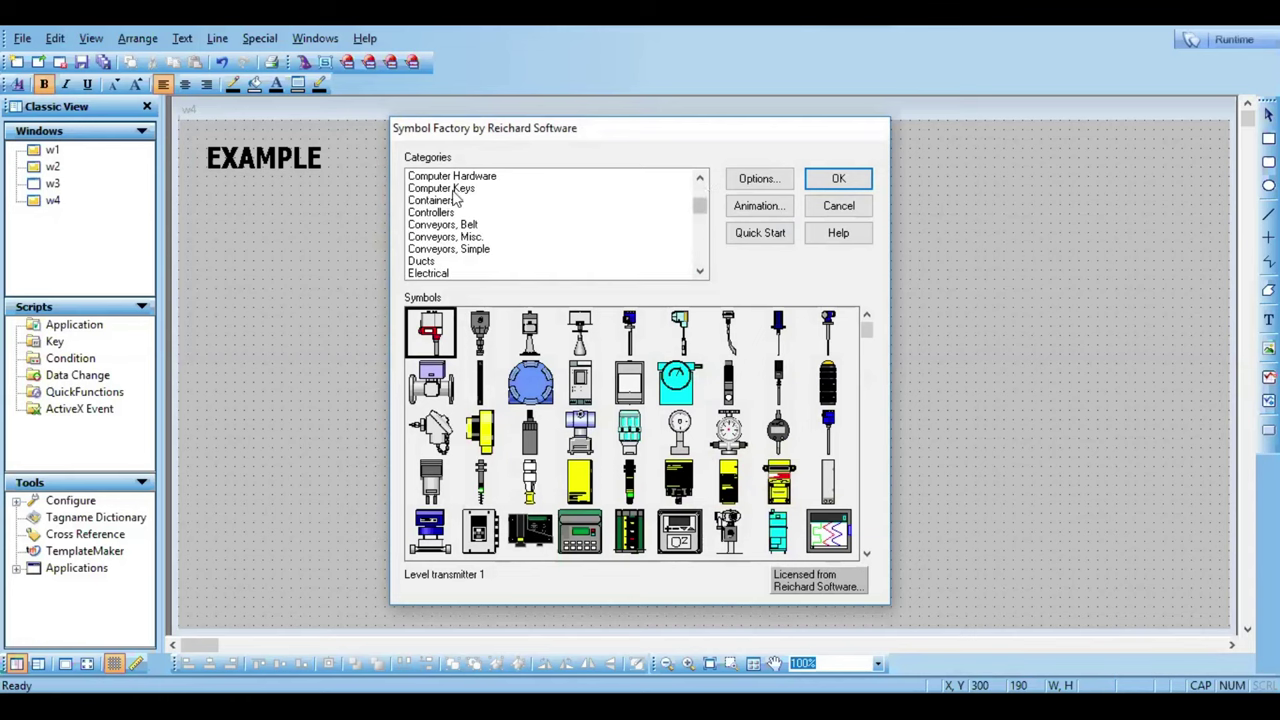
left_click(447, 213)
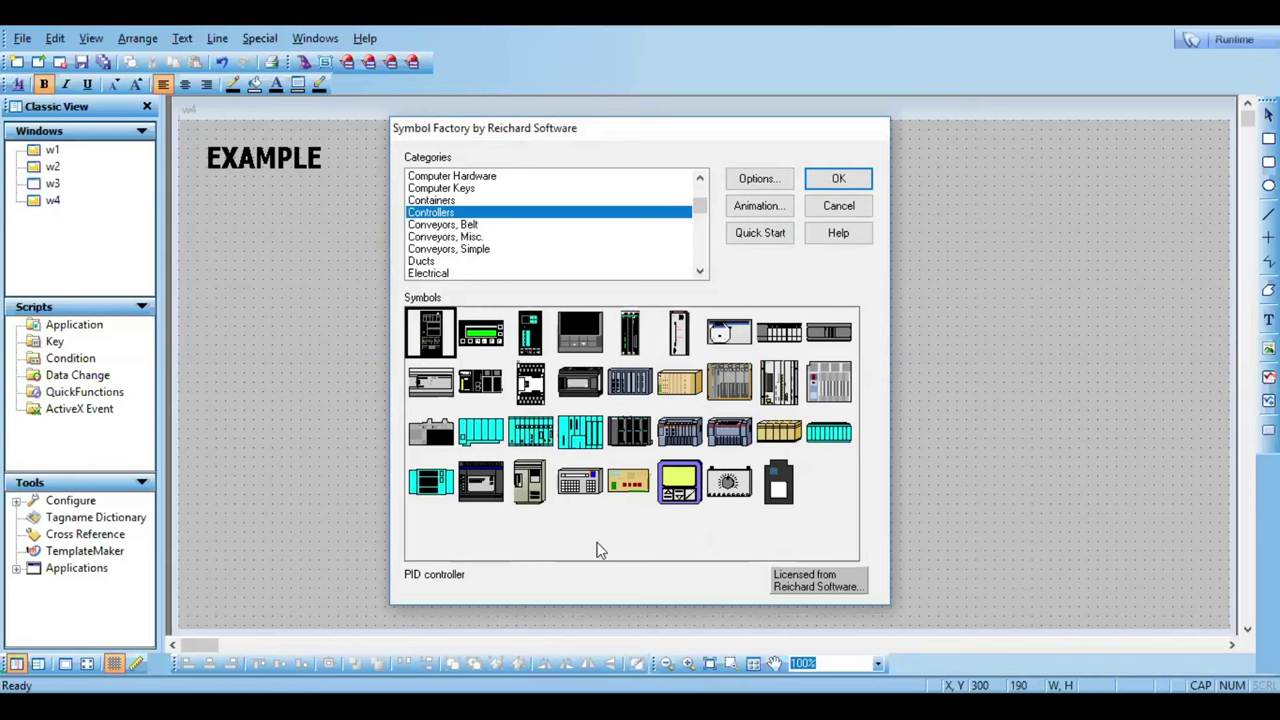
left_click(630, 387)
left_click(836, 178)
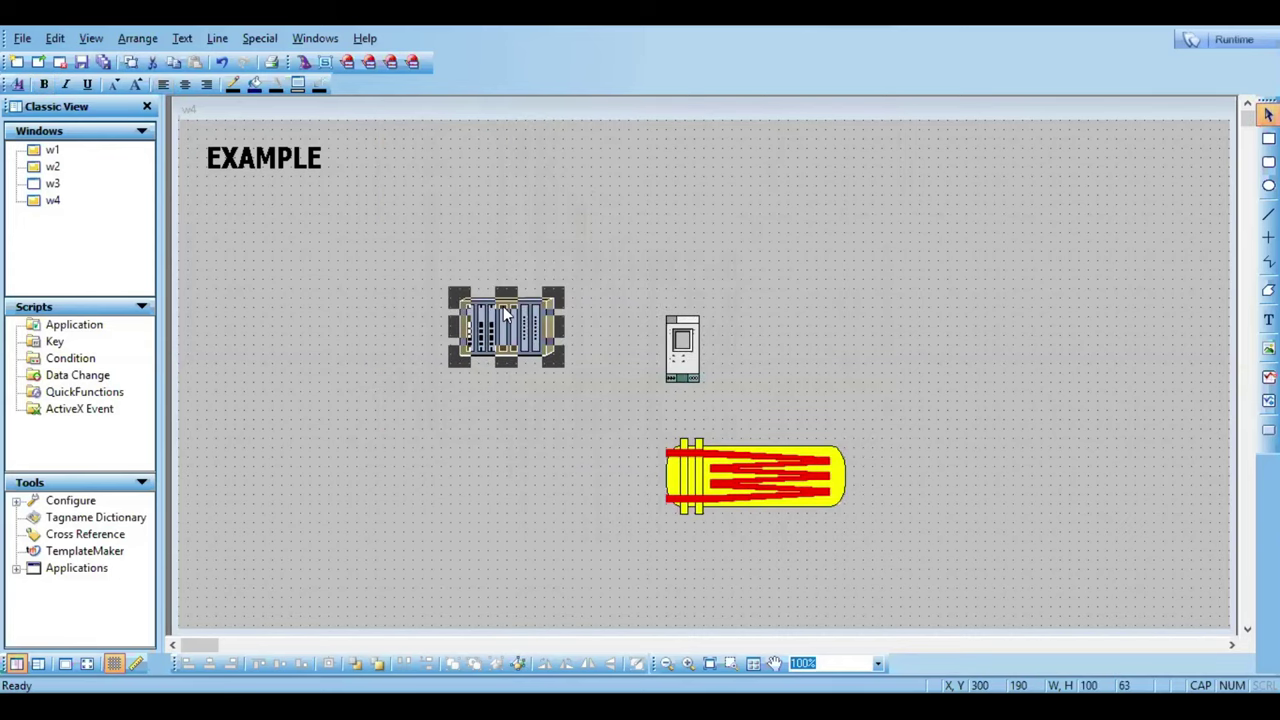
left_click_drag(505, 311, 685, 201)
left_click(520, 398)
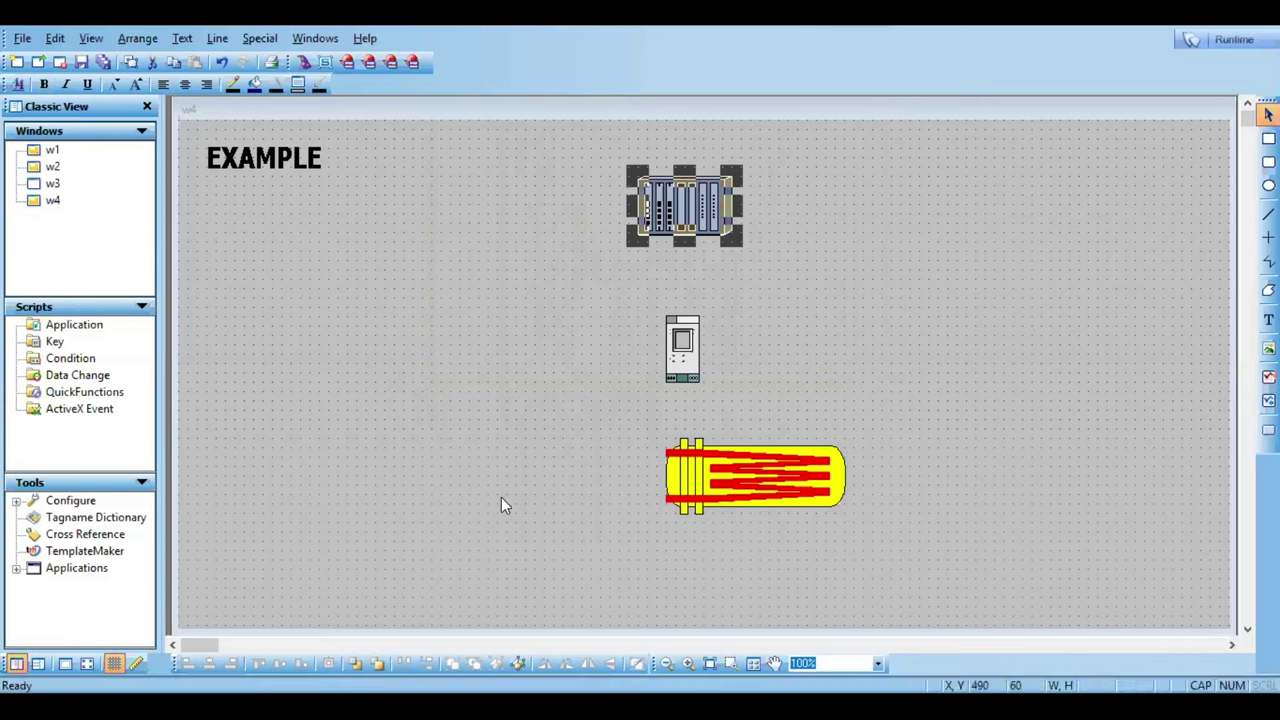
Step: Insert the control valve symbol from the Valves category and place it to the left of the yellow heating vessel
right_click(442, 286)
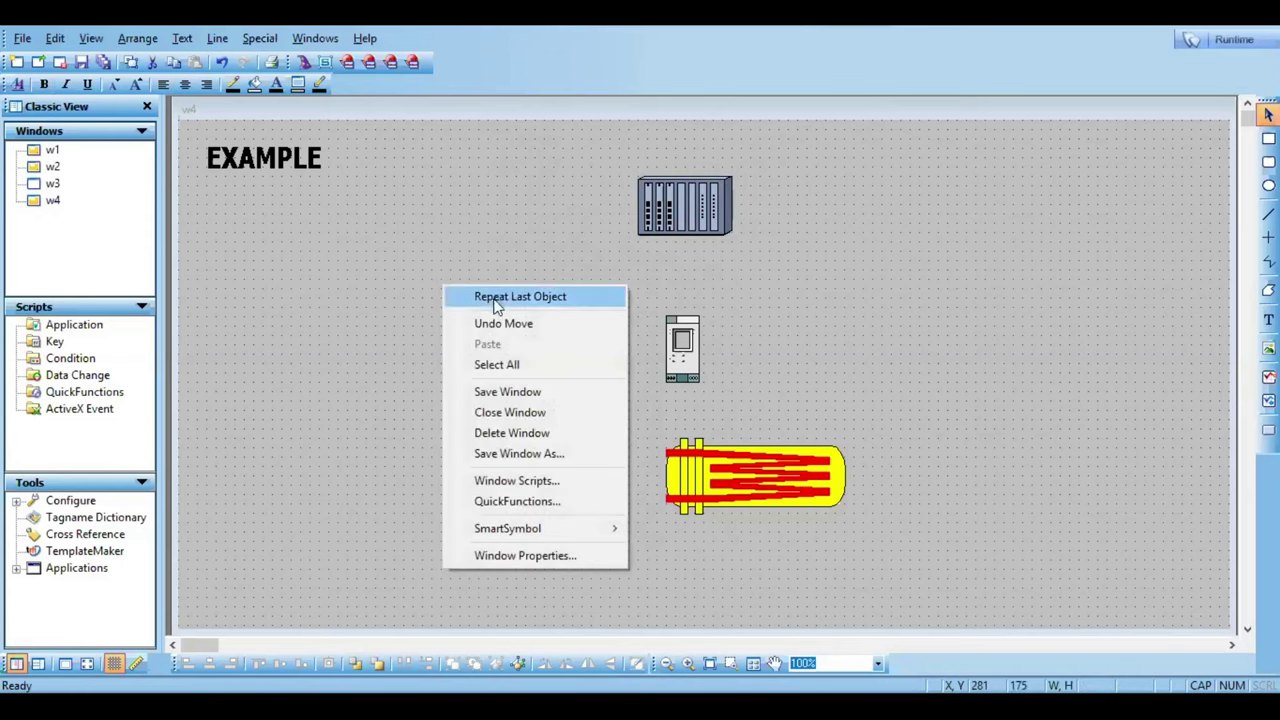
left_click(496, 298)
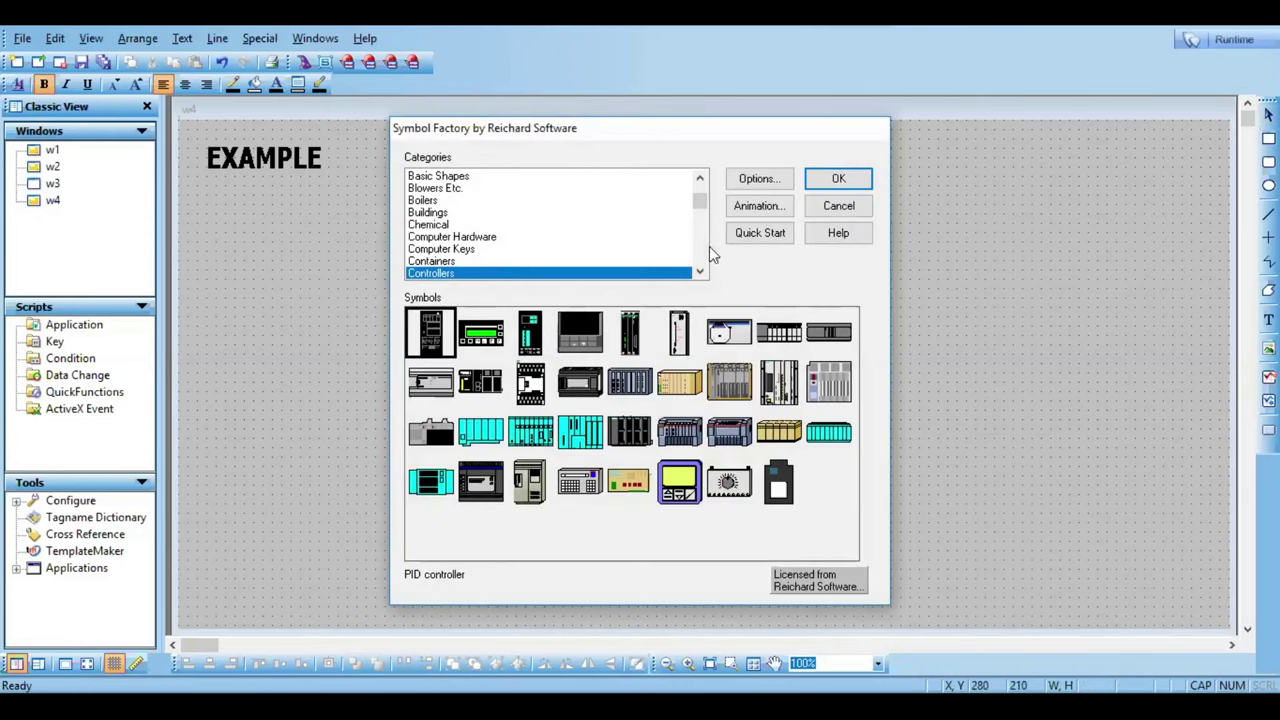
left_click(699, 271)
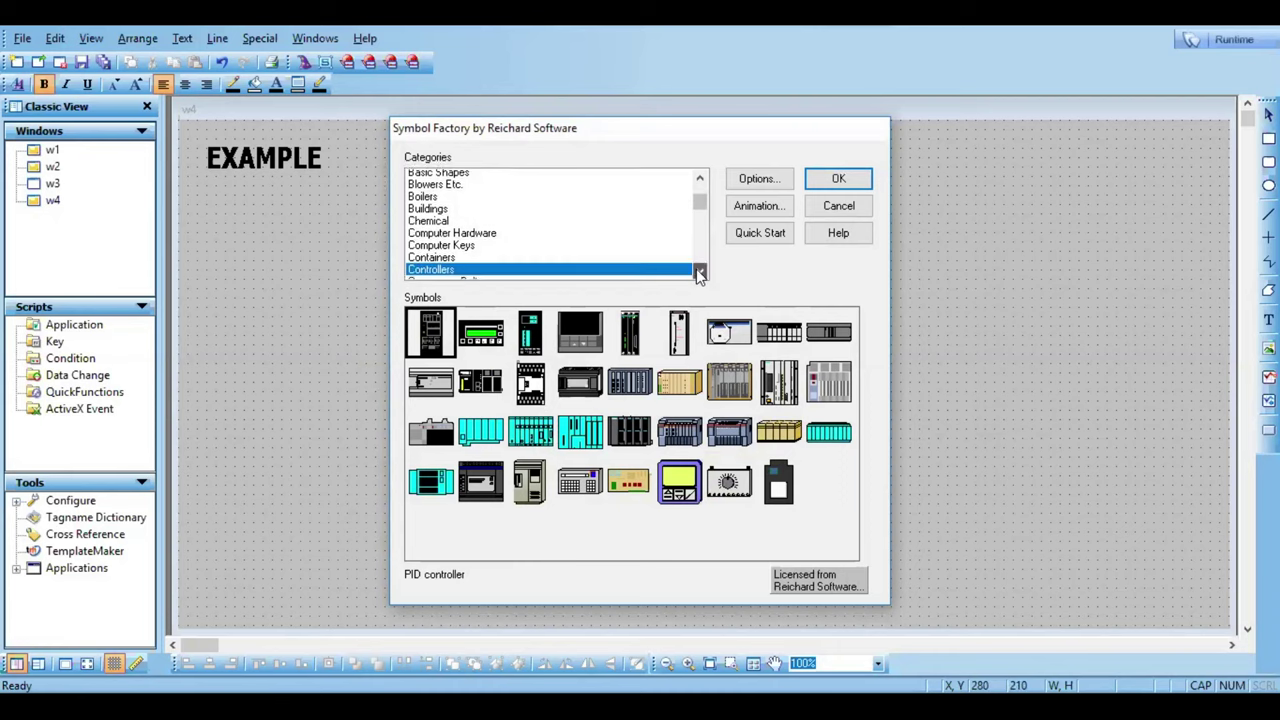
left_click_drag(699, 273, 700, 265)
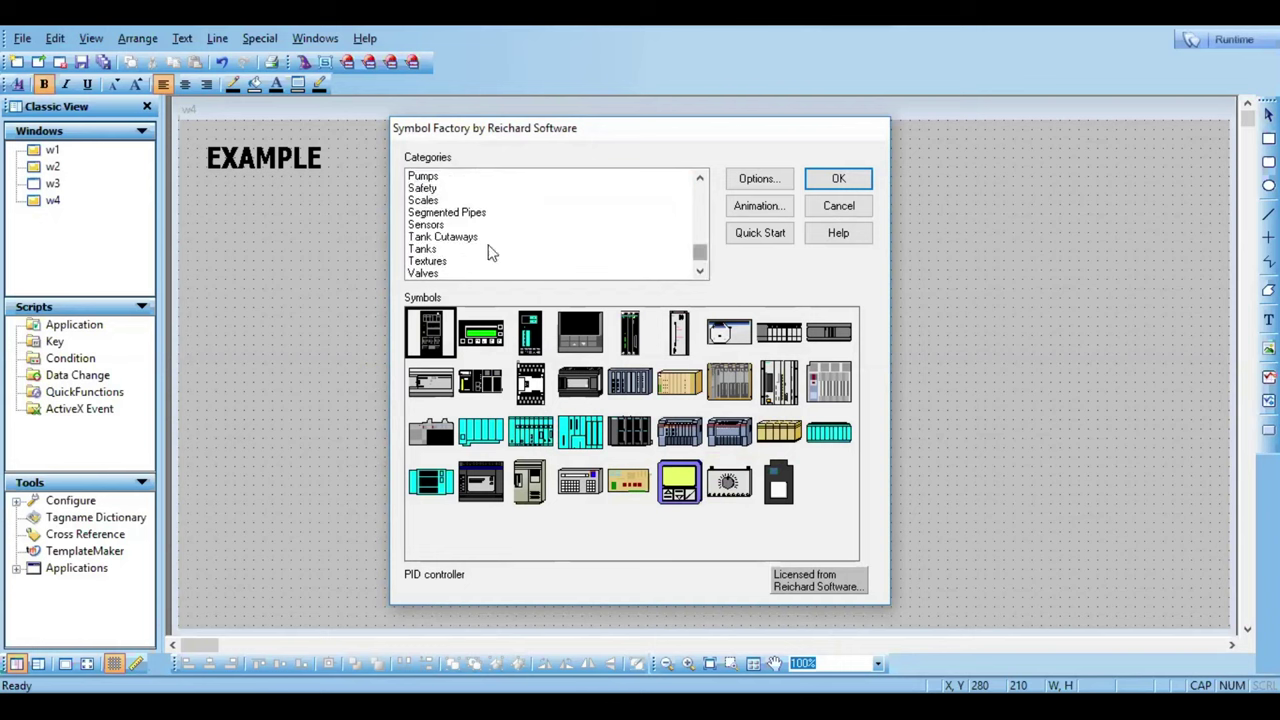
left_click(421, 273)
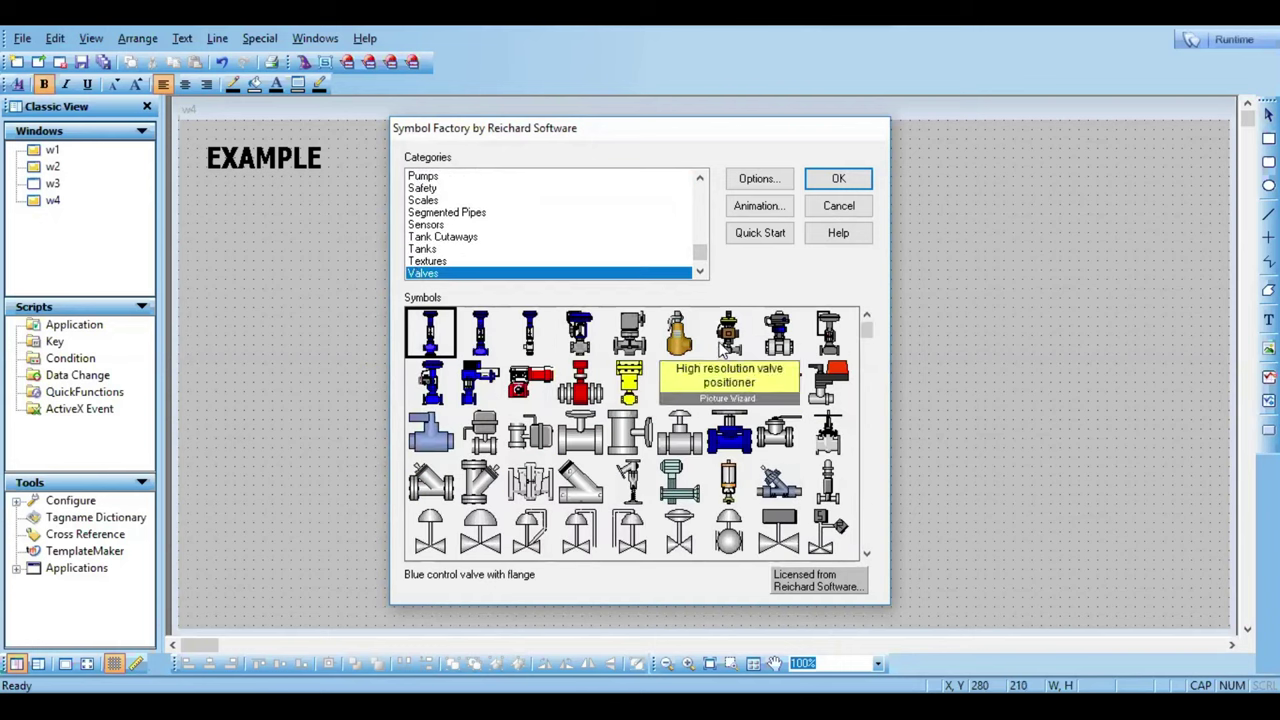
left_click(828, 340)
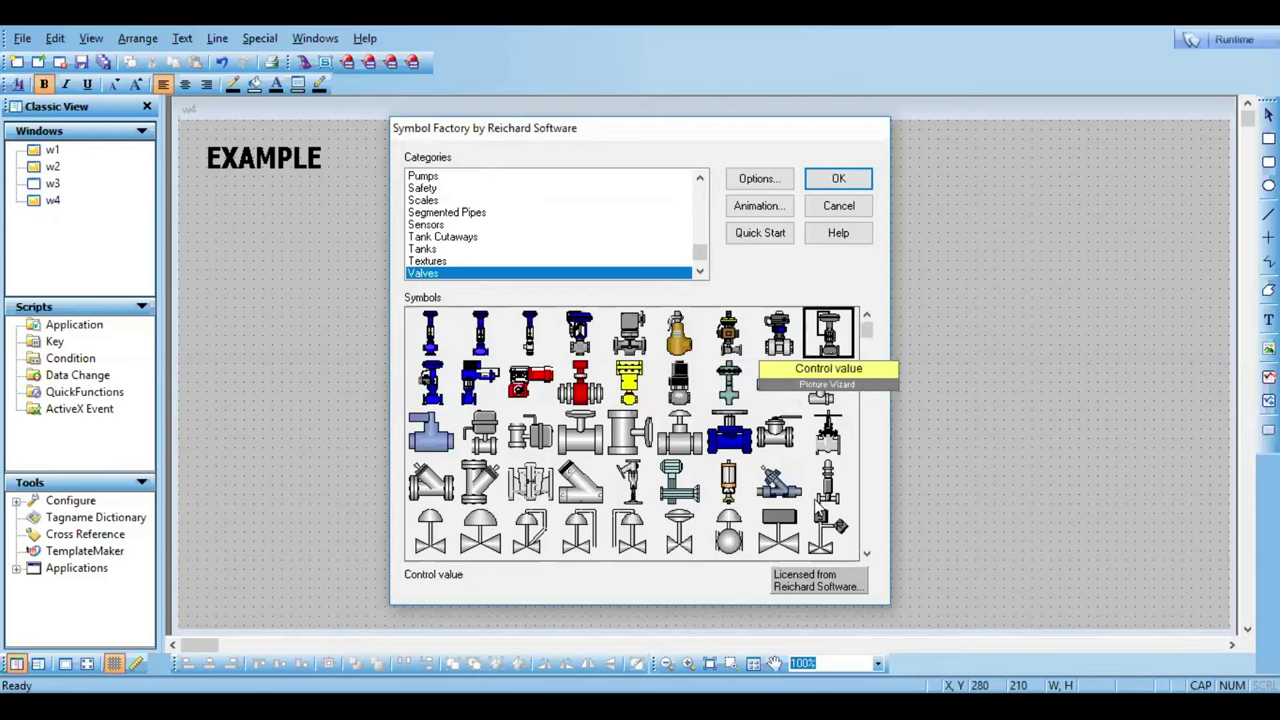
left_click(838, 178)
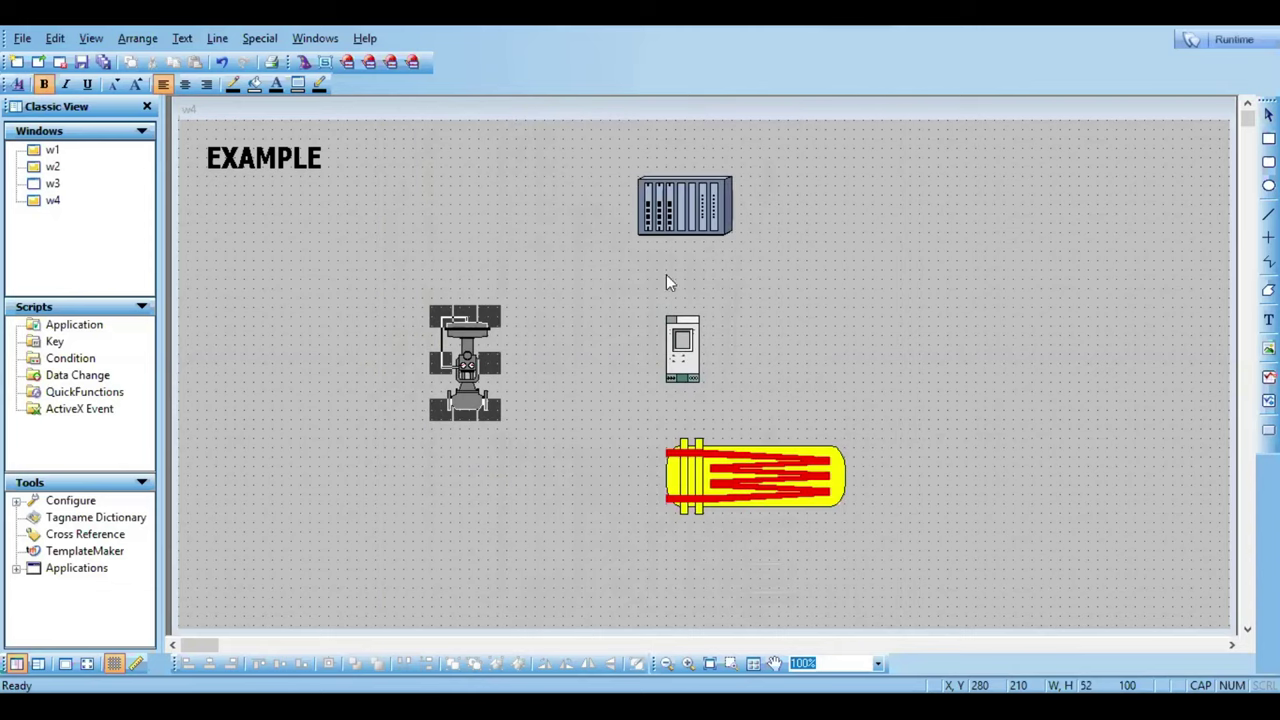
left_click(553, 508)
left_click_drag(462, 365, 460, 405)
left_click(297, 449)
Step: Insert the Hand valve 3 symbol from the Valves category and place it to the right of the temperature transmitter
right_click(300, 158)
left_click(372, 170)
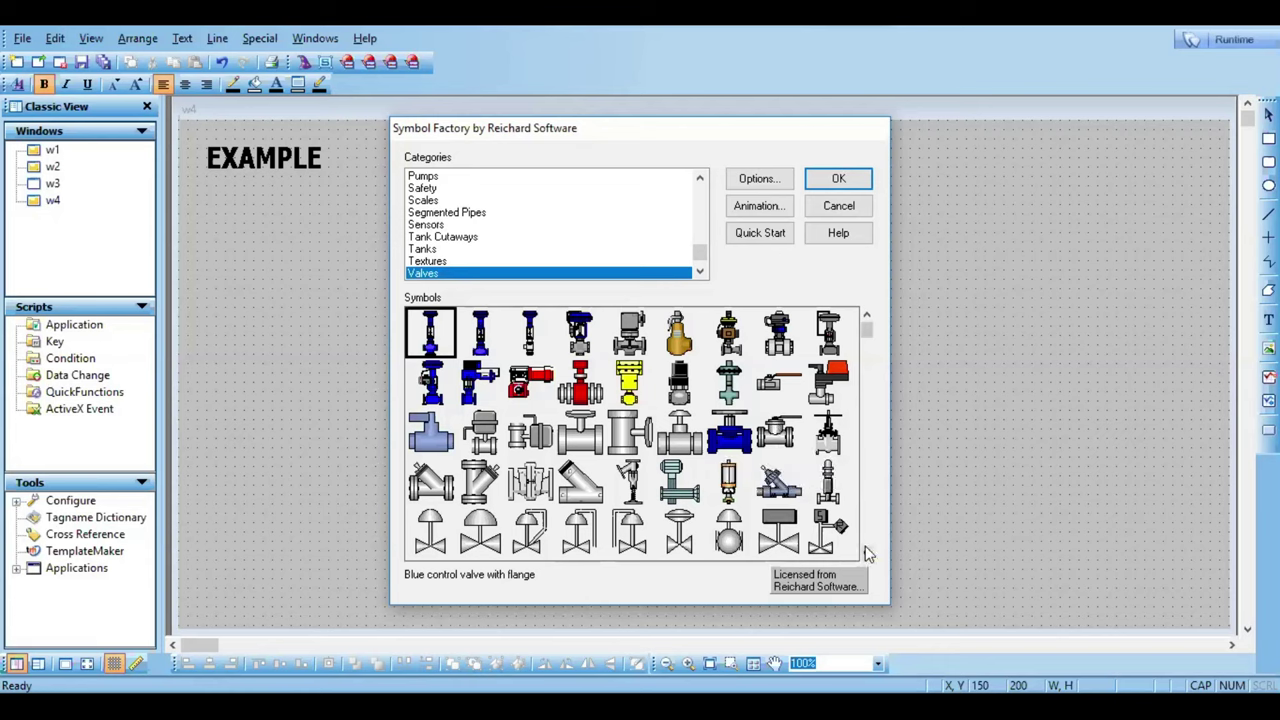
scroll(867, 553, "down", 3)
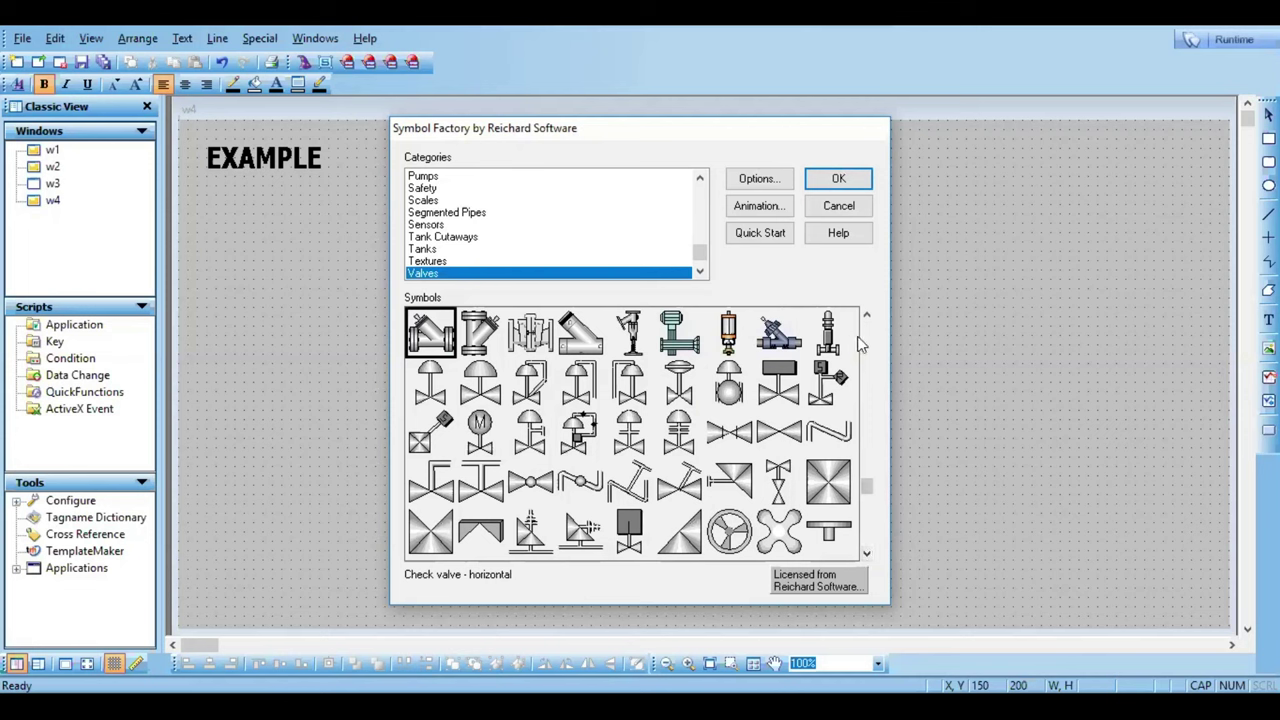
scroll(869, 345, "up", 3)
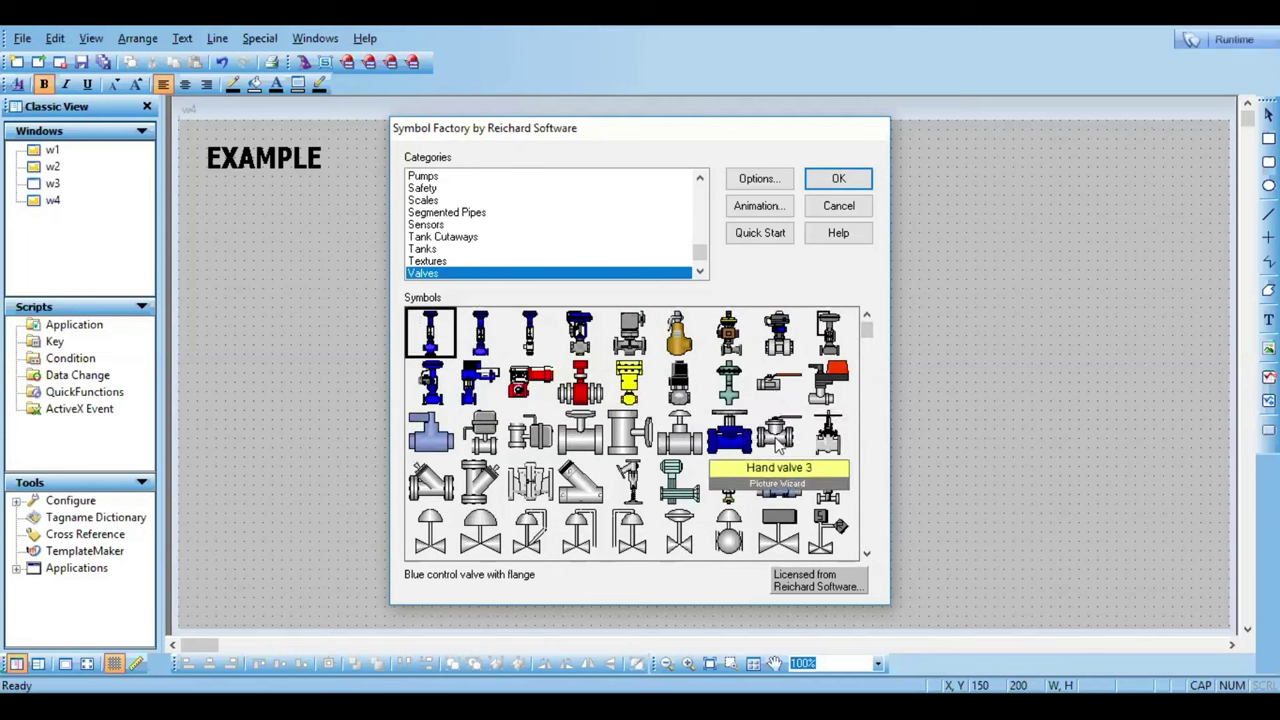
left_click(779, 447)
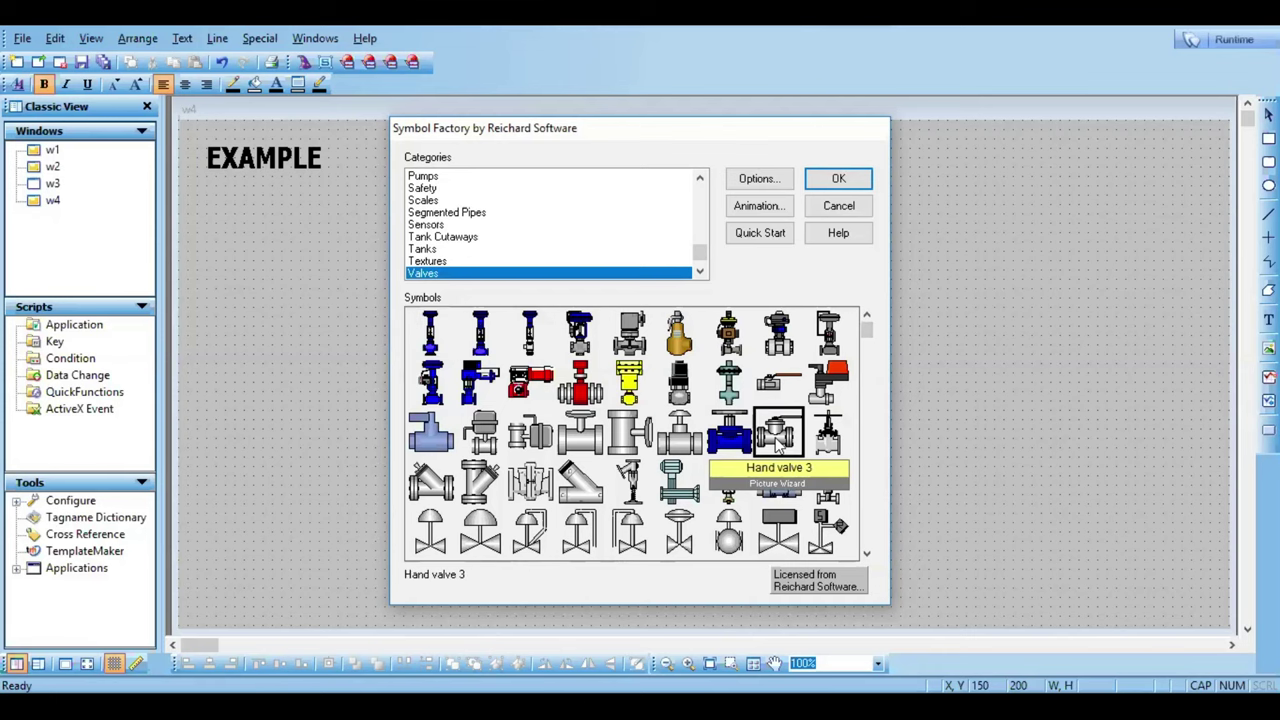
key("Return")
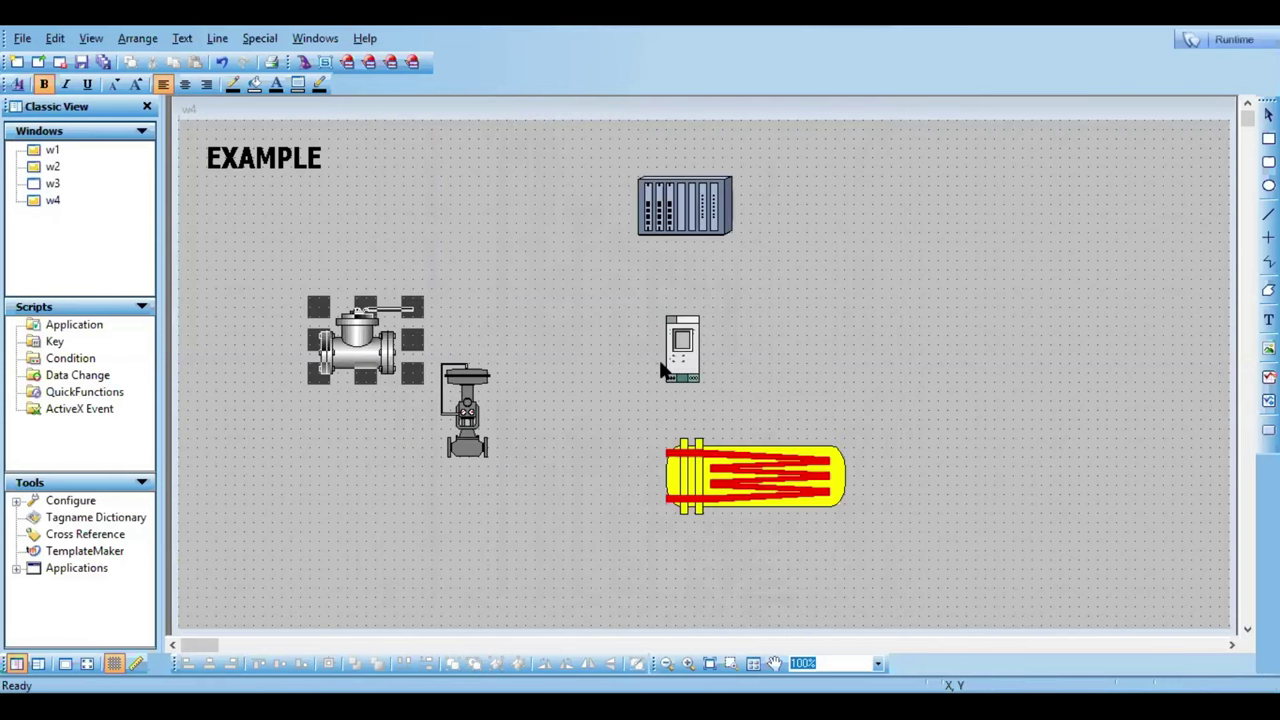
key("ctrl+c")
key("ctrl+v")
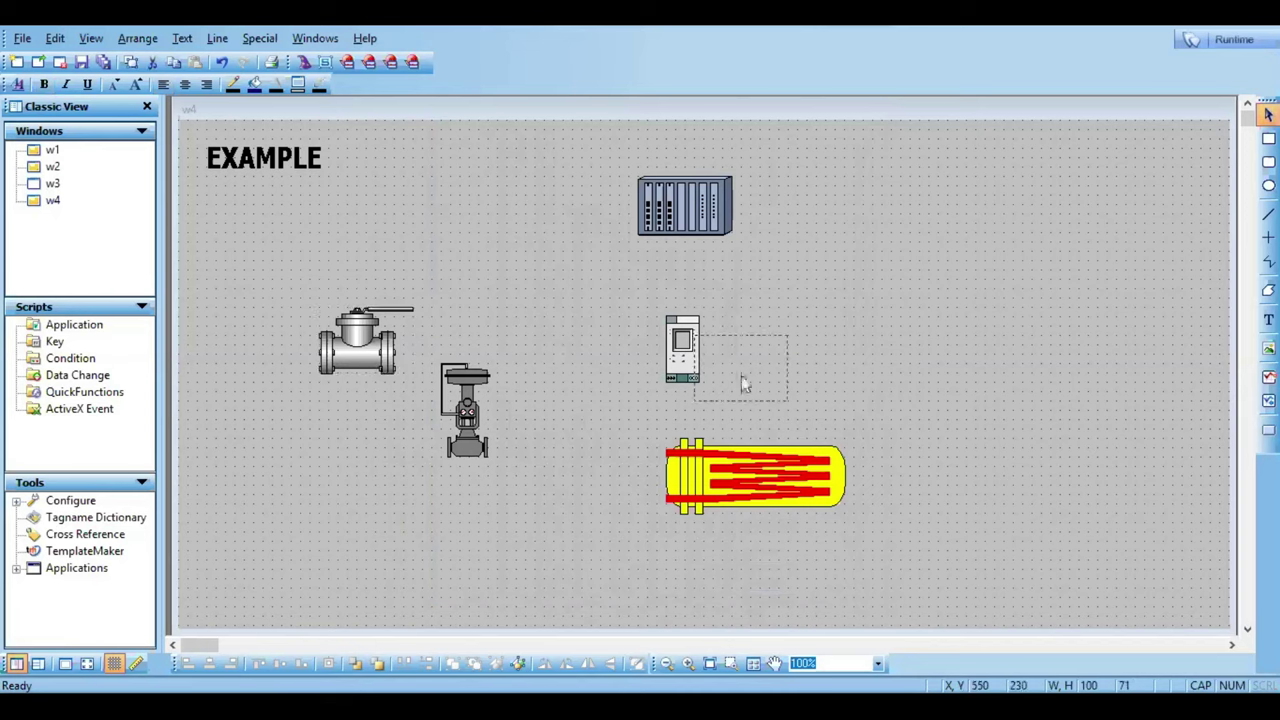
left_click(904, 393)
left_click(538, 517)
Step: Search the Symbol Factory categories, including Electrical and Industrial Misc., for a converter symbol to go with the control valve
right_click(538, 517)
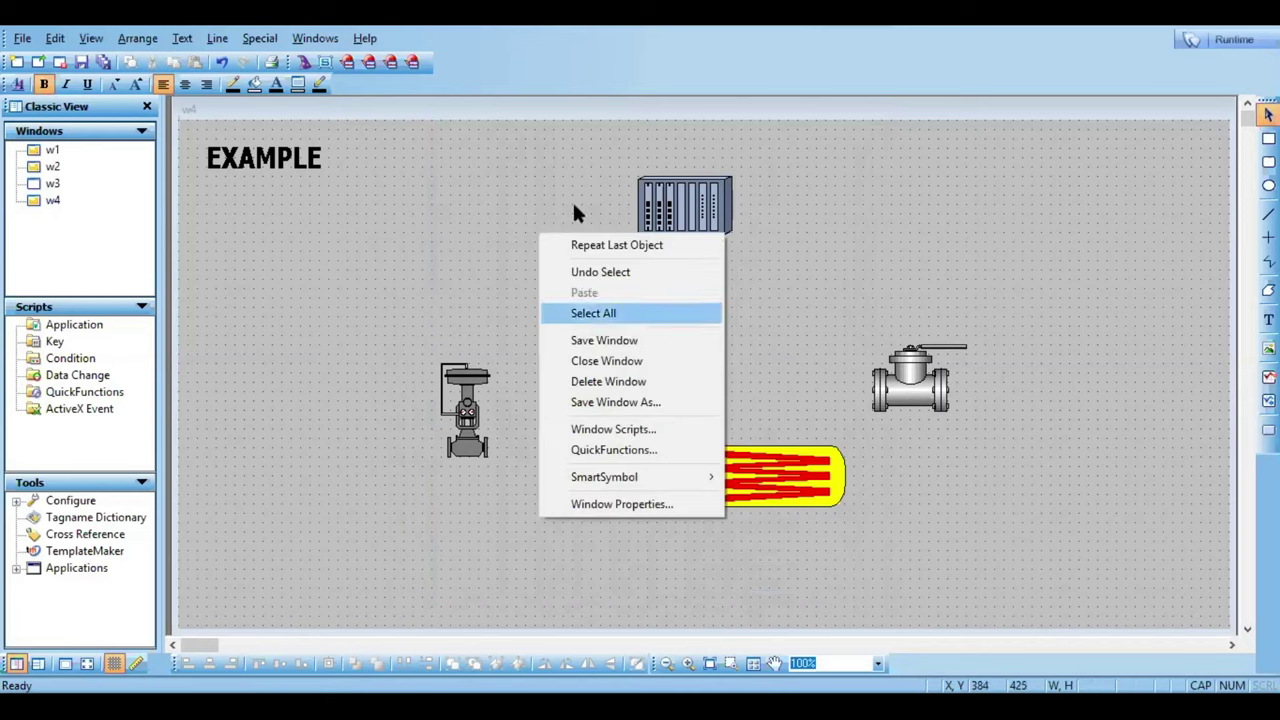
left_click(583, 252)
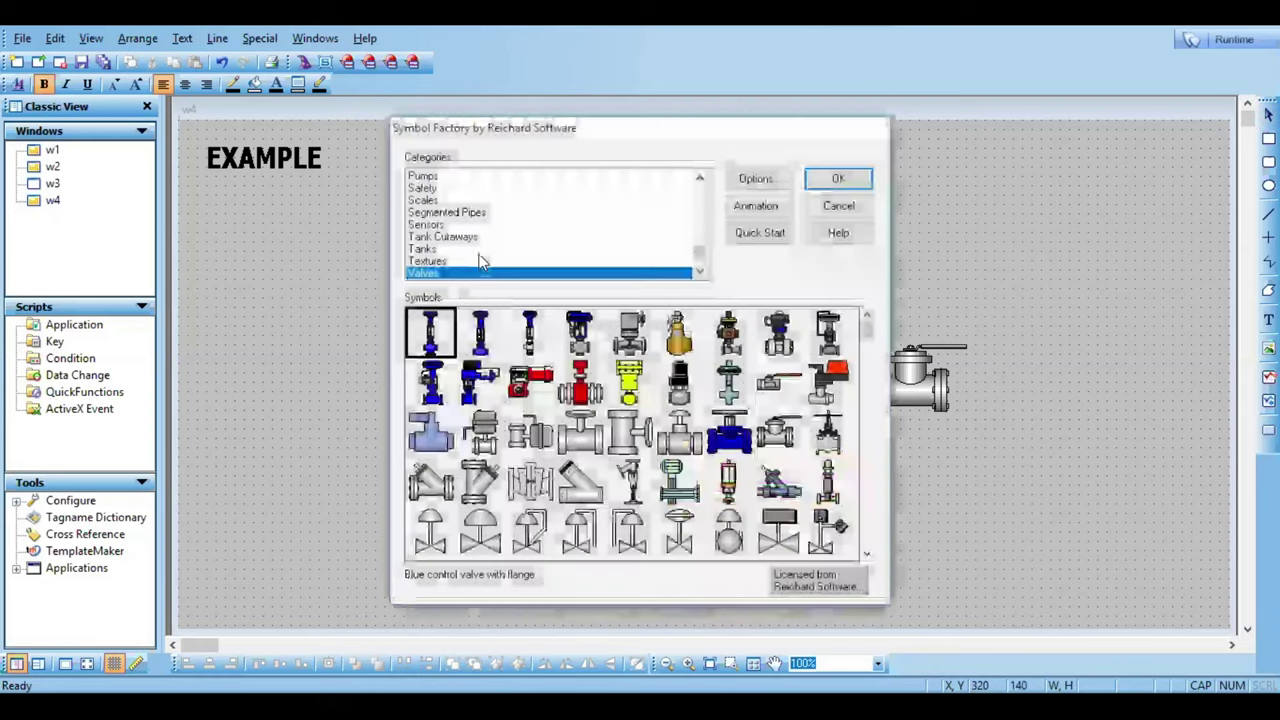
left_click(697, 204)
left_click(697, 210)
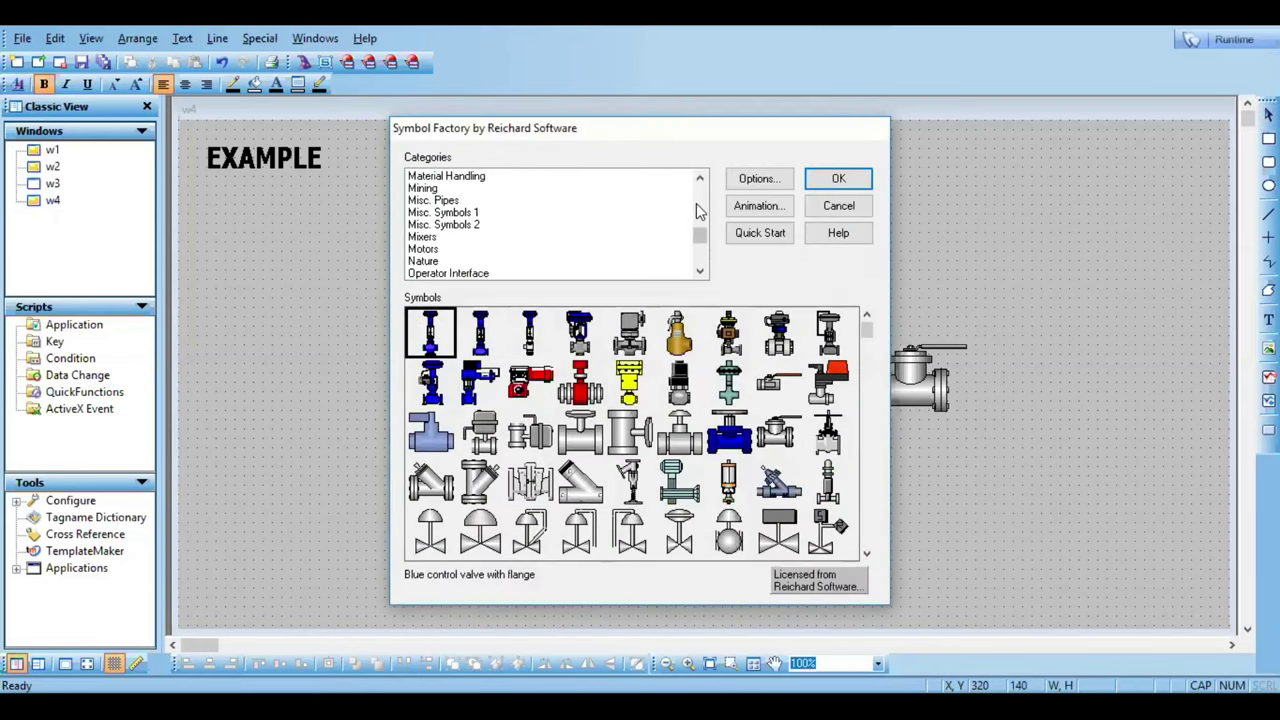
left_click(697, 210)
left_click(697, 210)
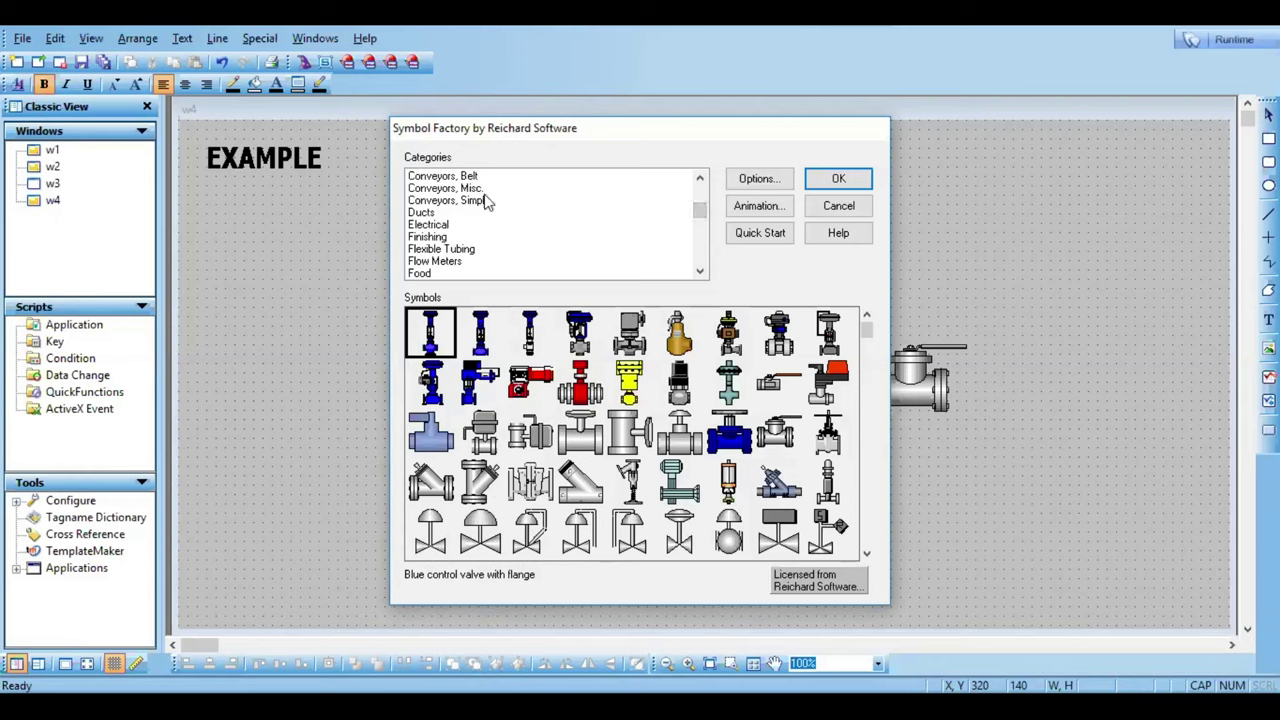
left_click(699, 178)
left_click(699, 178)
left_click(699, 178)
left_click(699, 178)
left_click(699, 178)
left_click(699, 178)
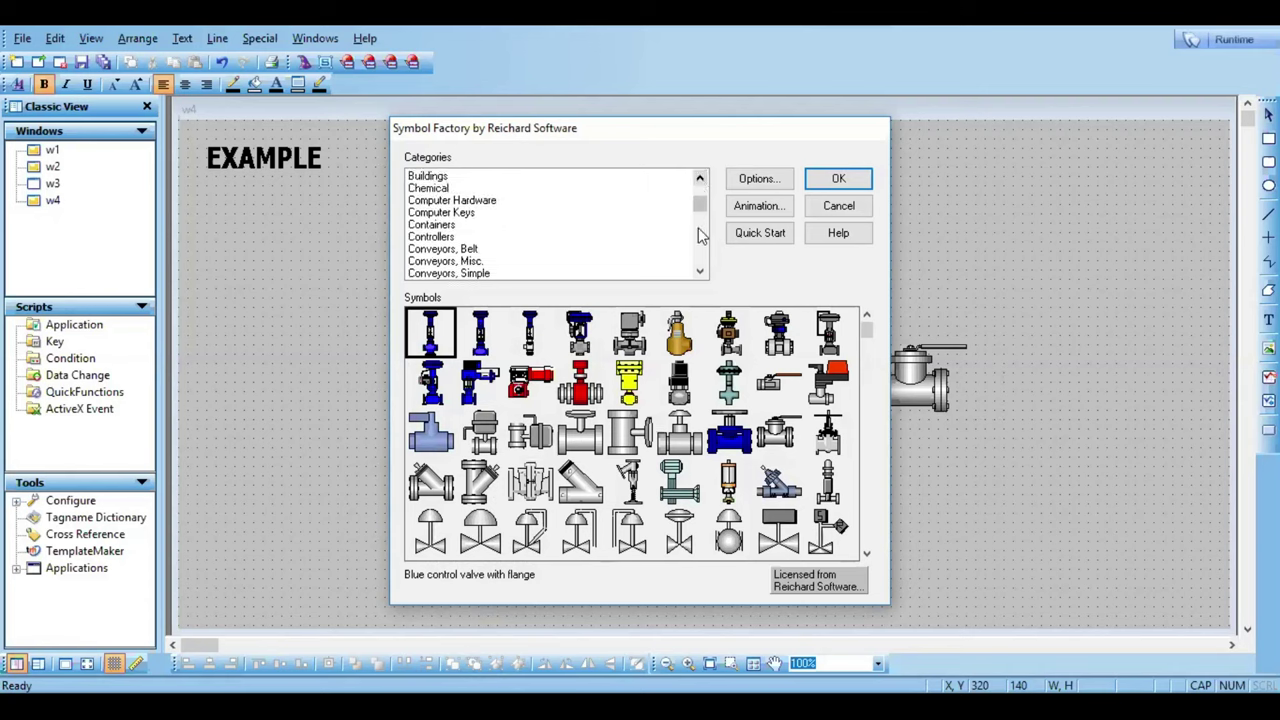
left_click(700, 271)
left_click(700, 271)
left_click(700, 271)
left_click(700, 271)
scroll(435, 238, "down", 1)
left_click(435, 228)
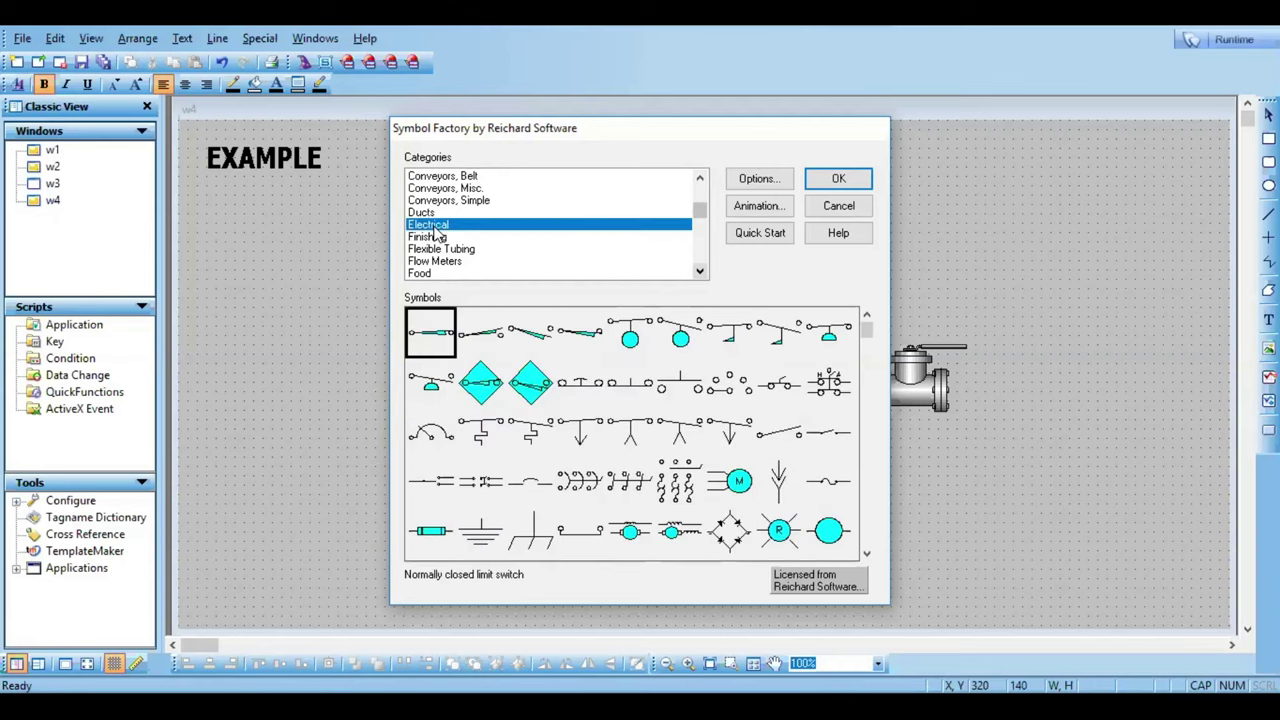
left_click(698, 263)
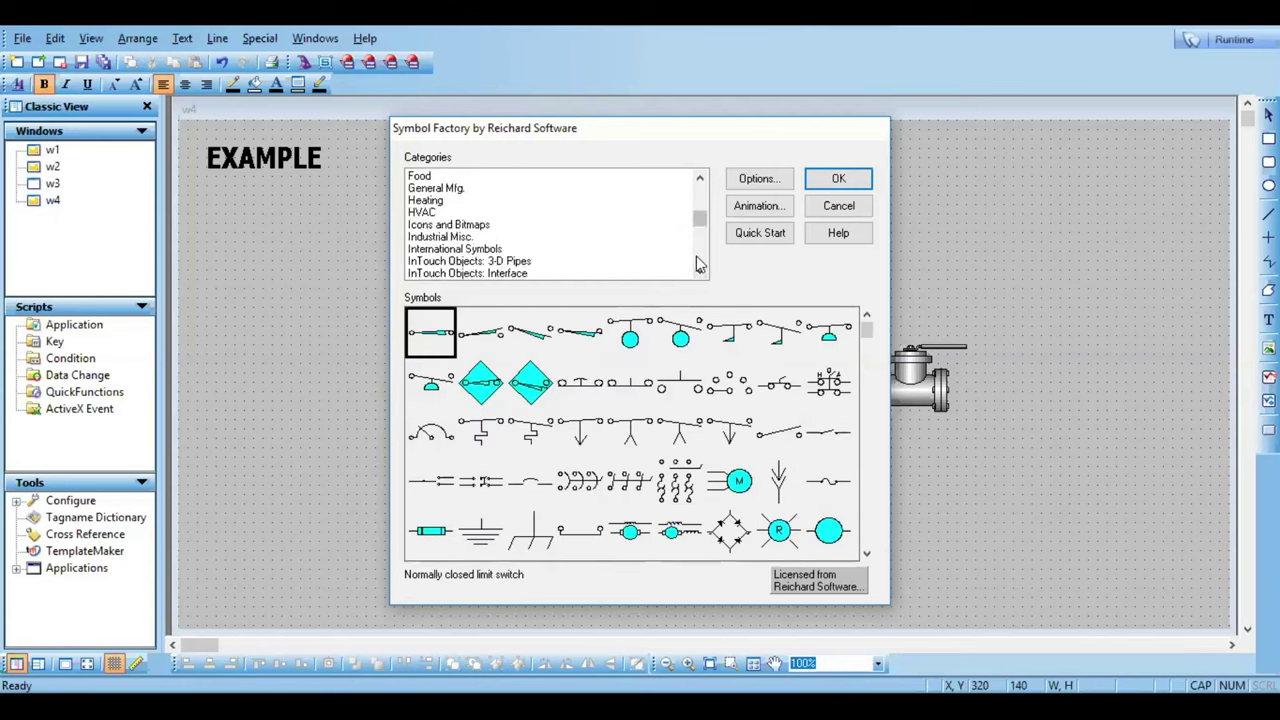
left_click(466, 239)
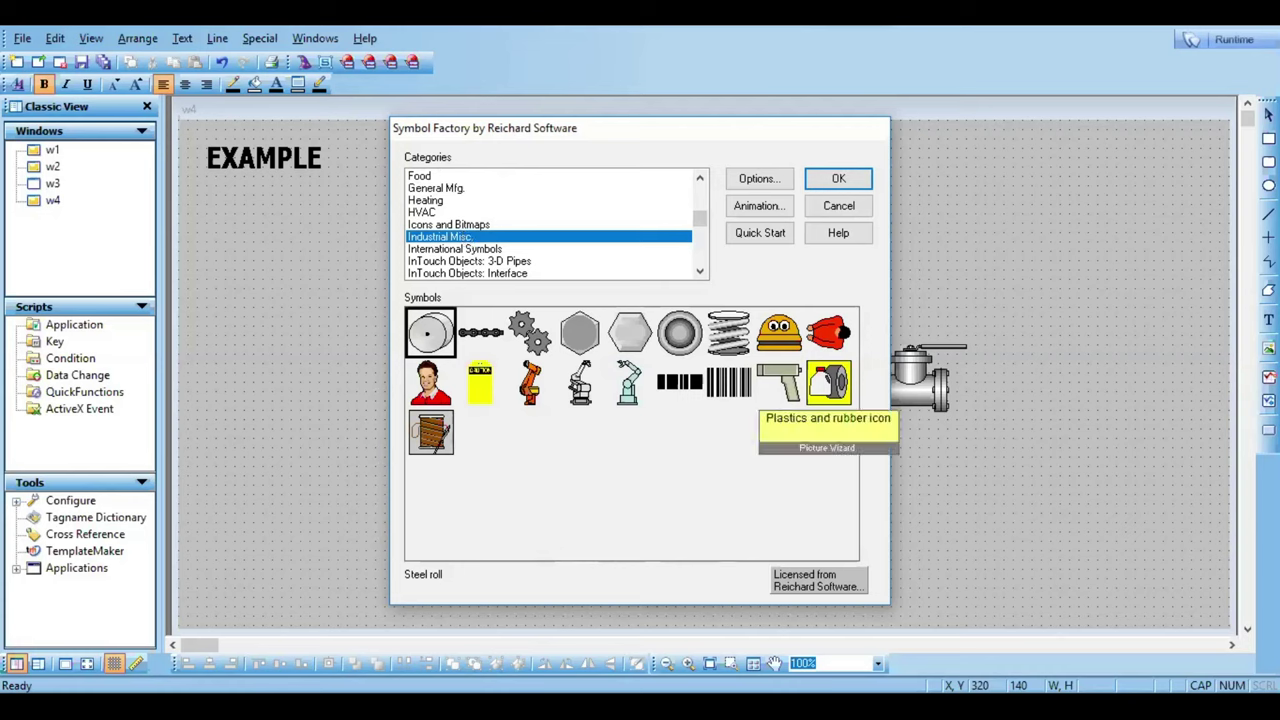
left_click(700, 255)
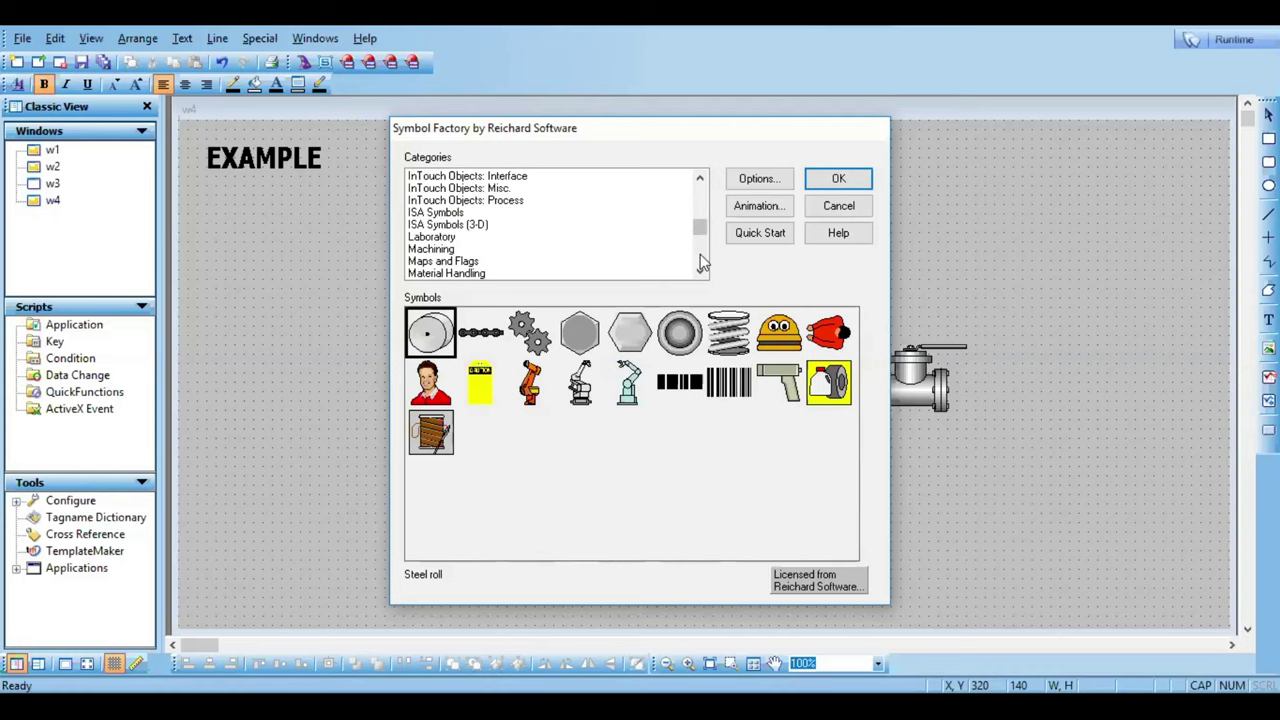
left_click(700, 254)
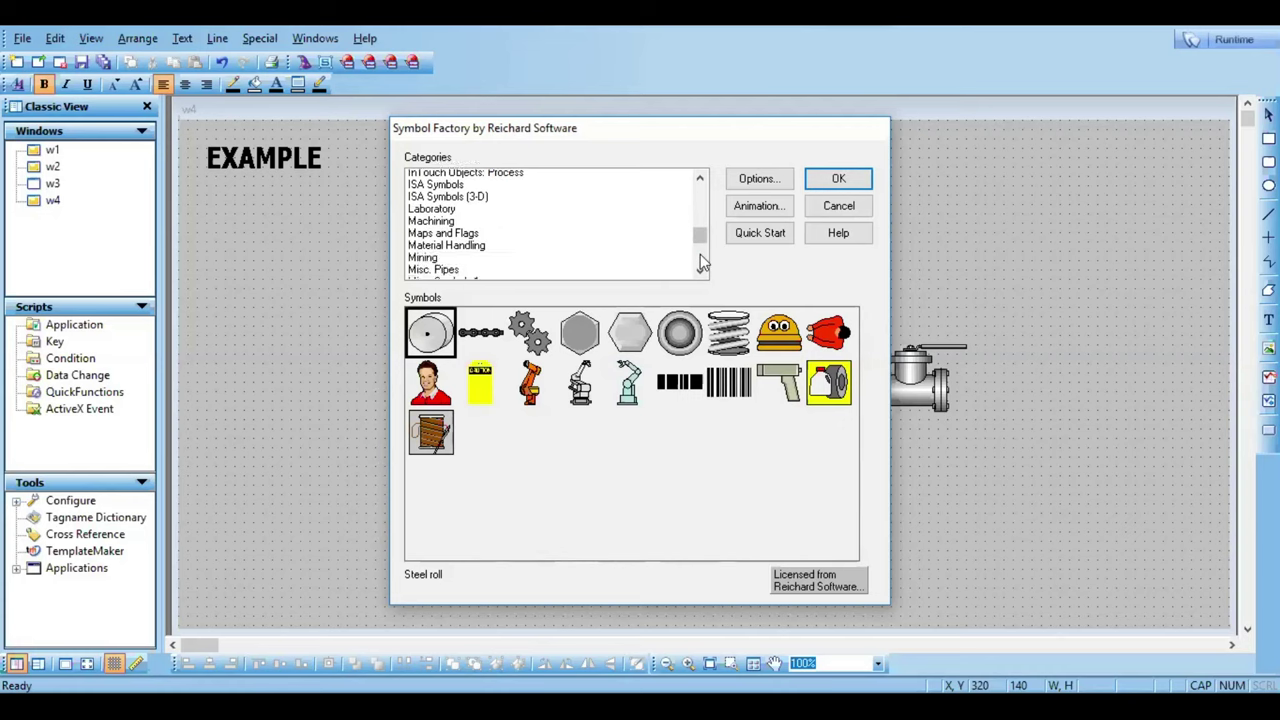
Step: Check the Symbol Factory categories from Boilers through Controllers to Conveyors, Belt, and close the library without inserting a symbol
left_click(698, 203)
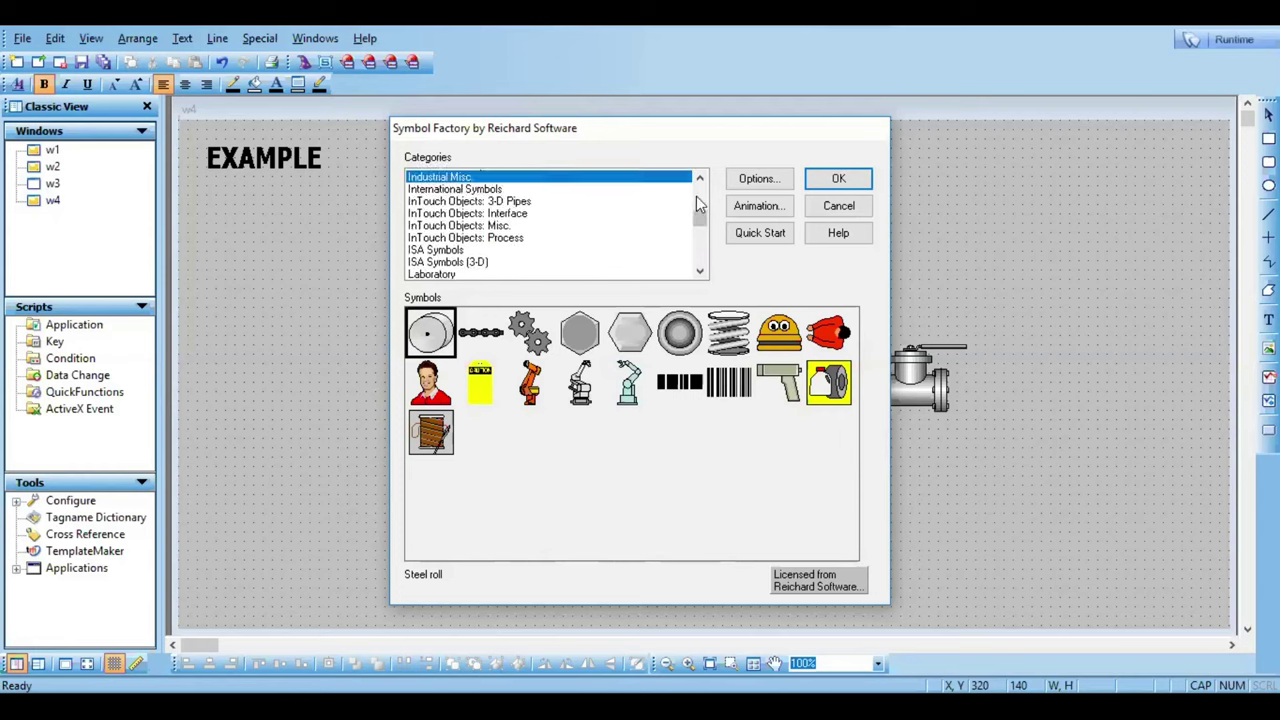
scroll(698, 203, "up", 1)
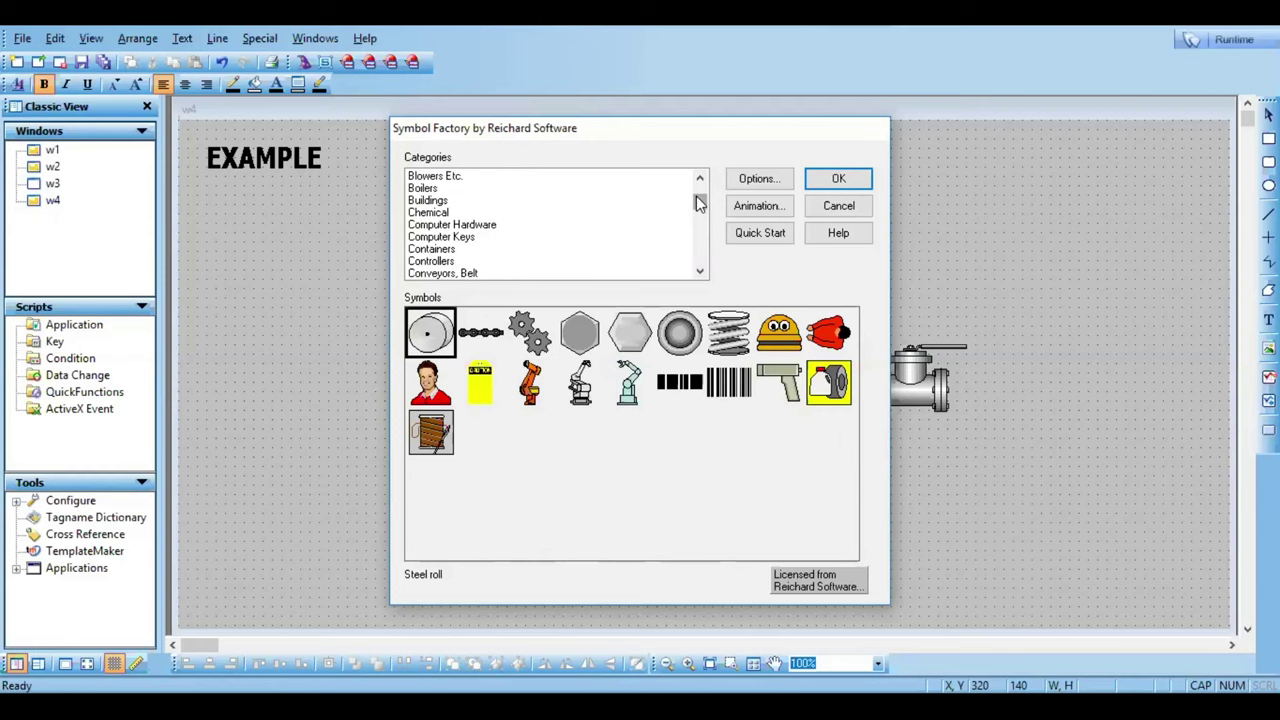
left_click(478, 190)
left_click(465, 202)
left_click(461, 212)
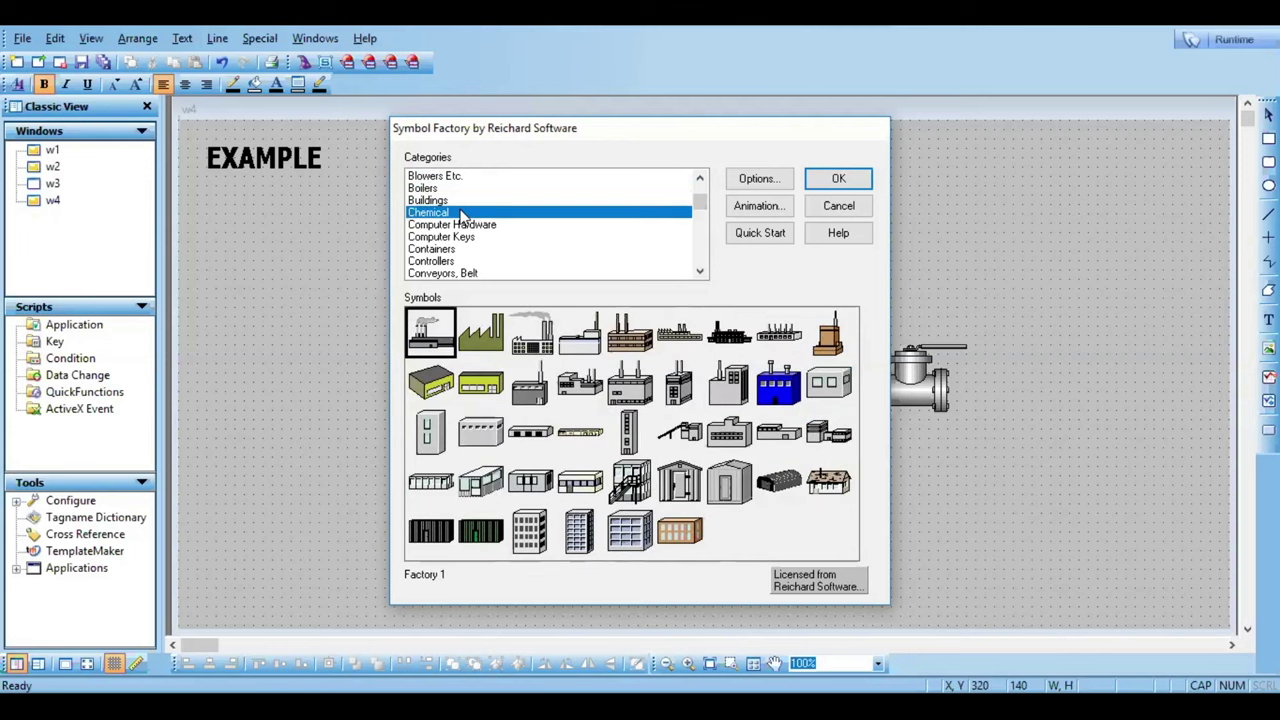
left_click(456, 225)
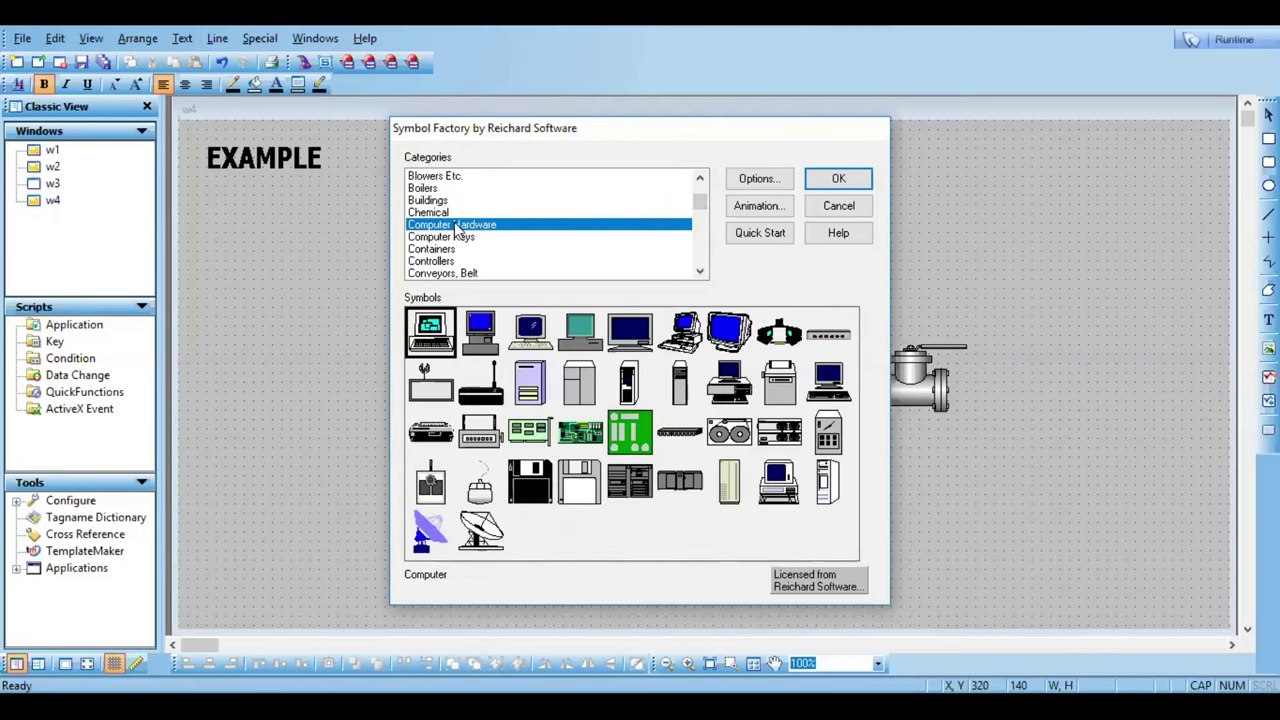
left_click(441, 249)
left_click(436, 262)
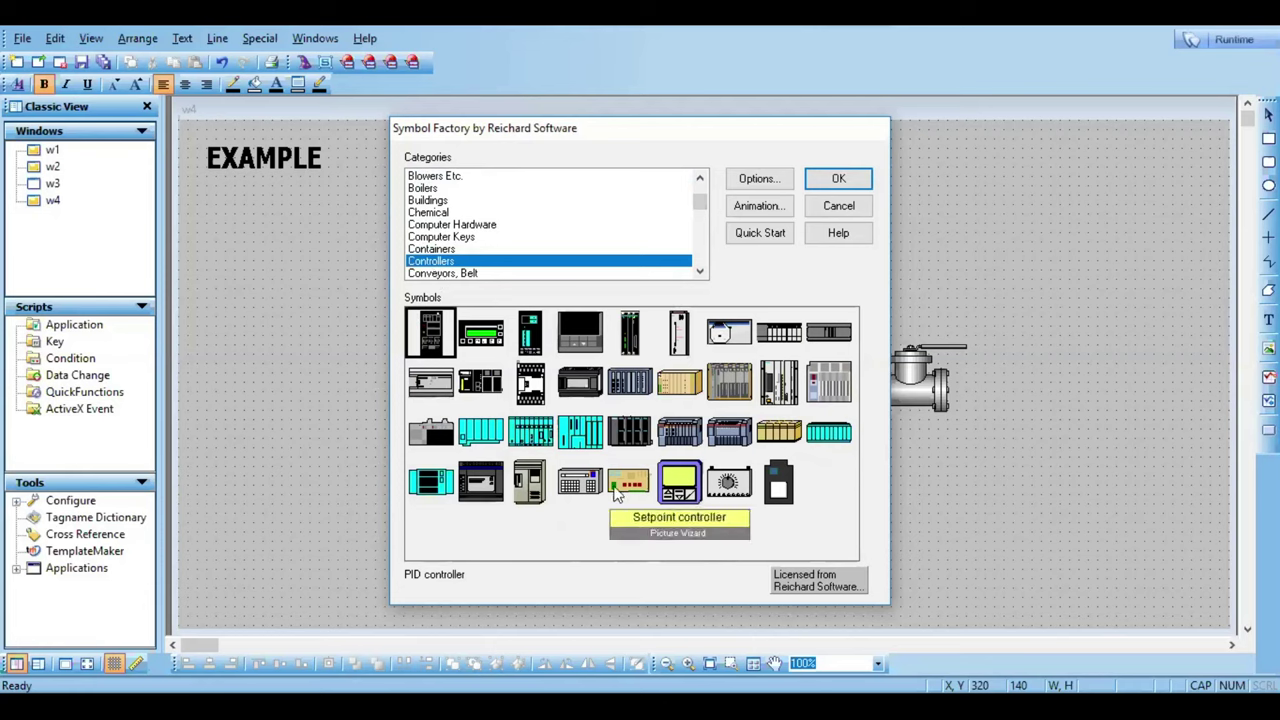
left_click(460, 272)
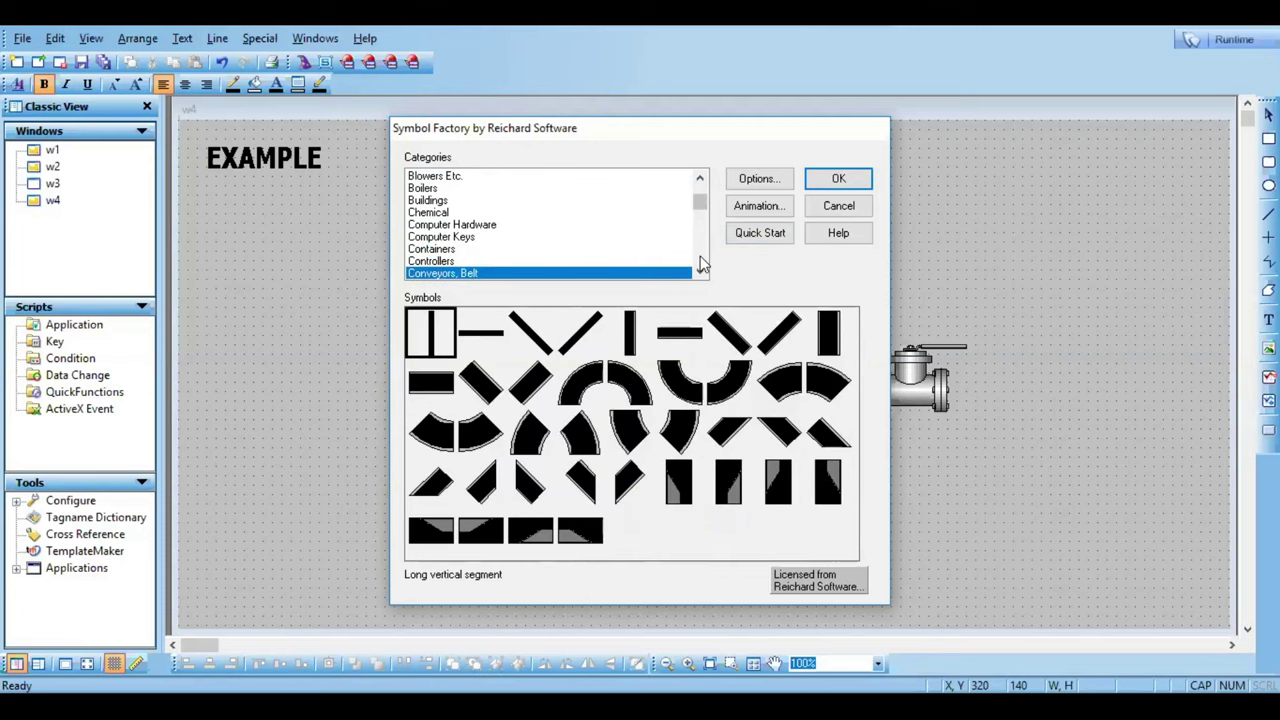
scroll(700, 256, "down", 5)
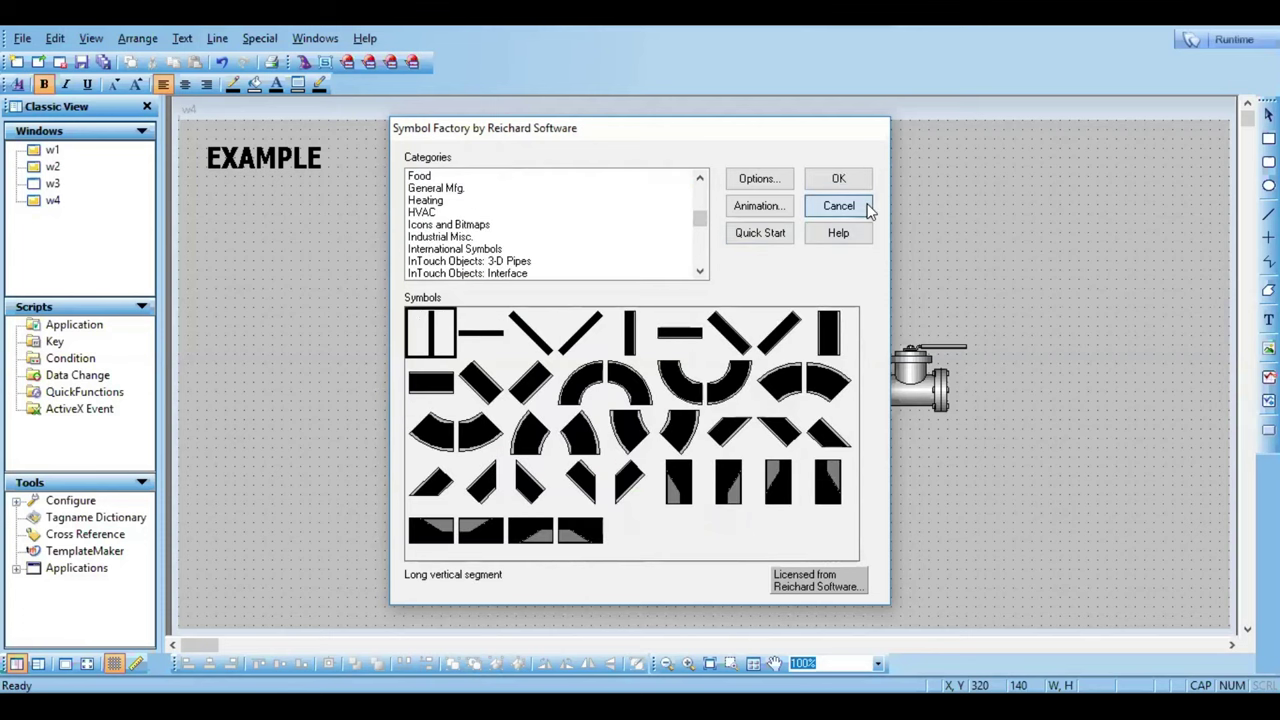
left_click(840, 206)
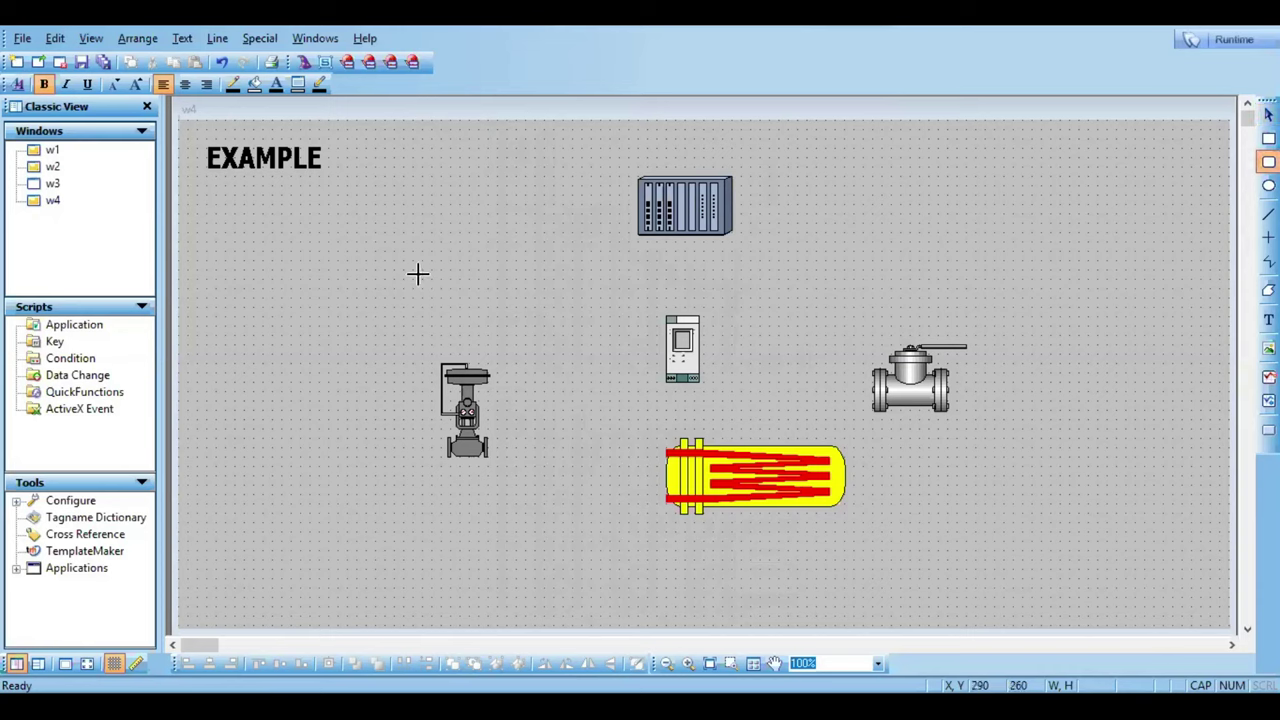
Step: Draw a rounded rectangle just above the control valve and label it I/P inside
left_click_drag(510, 323, 508, 334)
left_click(548, 361)
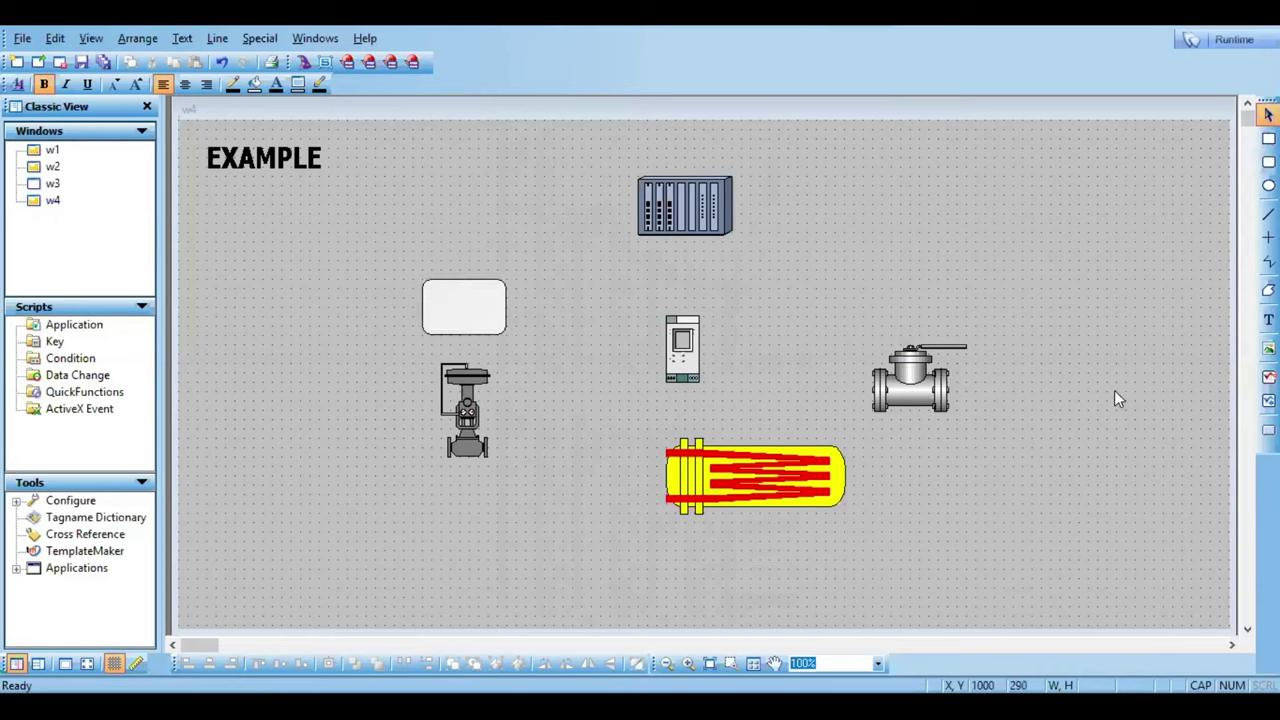
left_click(1268, 319)
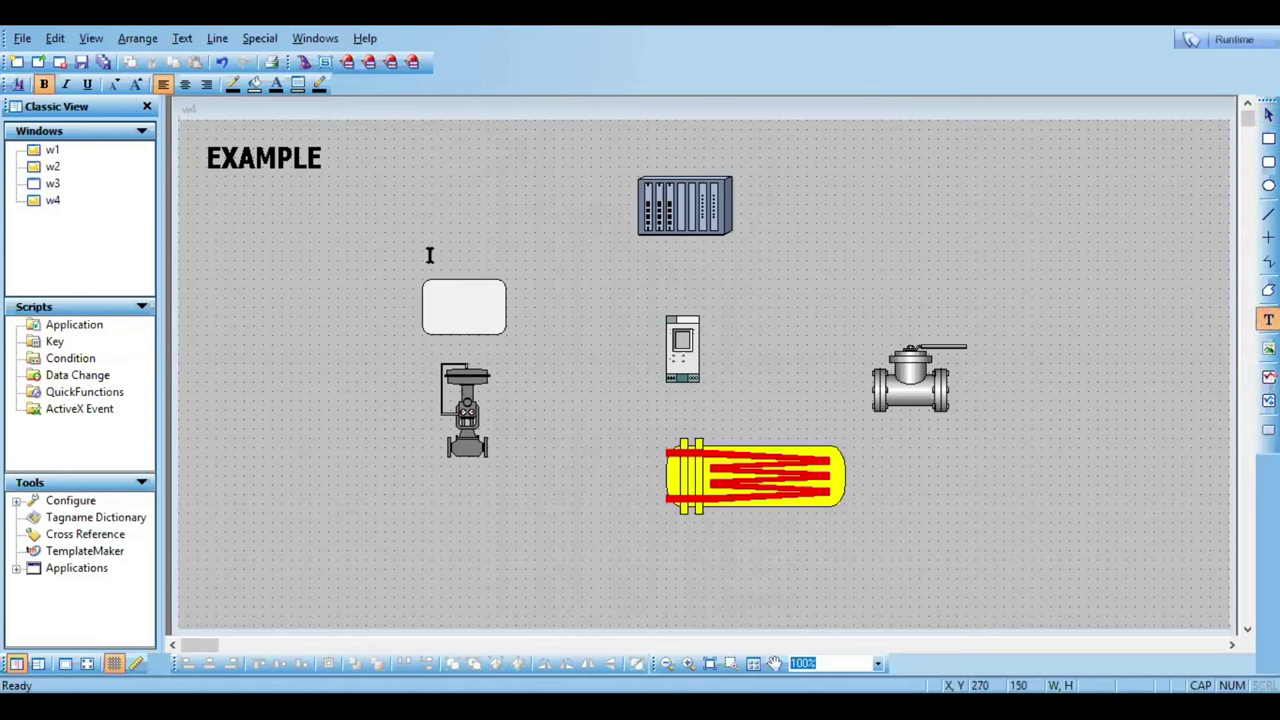
left_click(450, 306)
type("i")
left_click(563, 548)
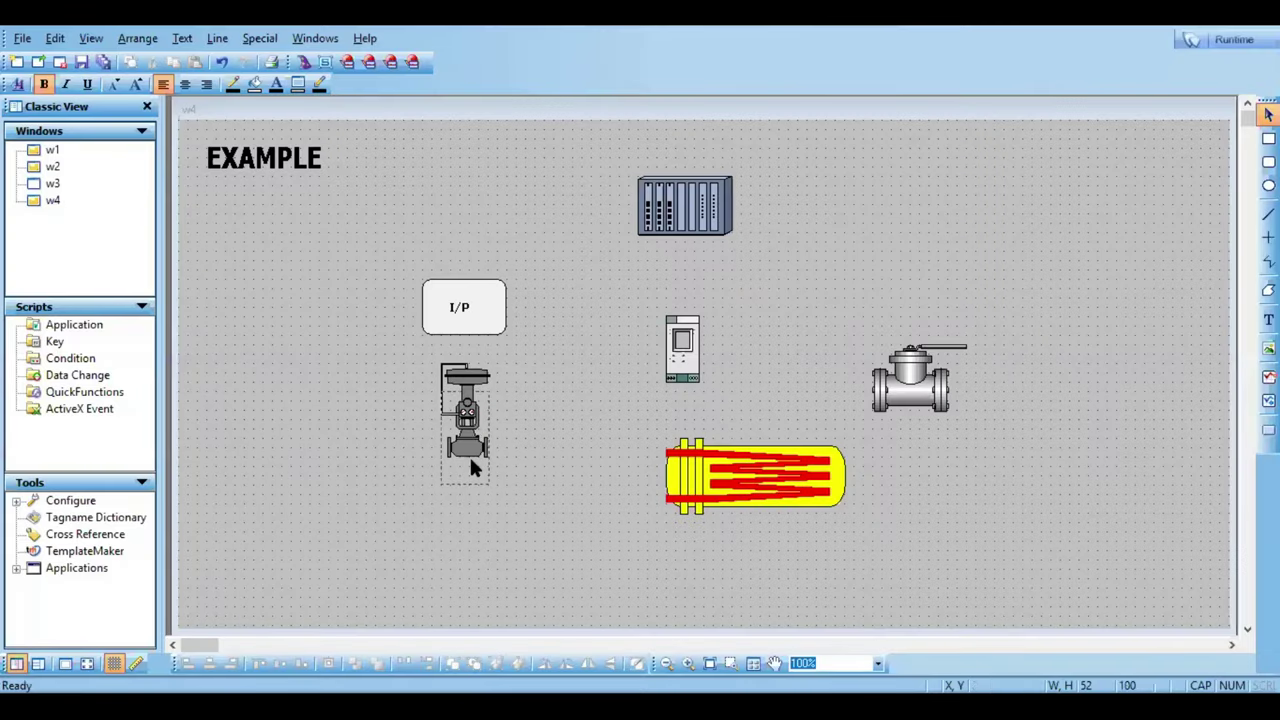
Step: Move the control valve down and slightly left so it sits below the I/P block, level with the yellow heating vessel
left_click(473, 445)
left_click(437, 594)
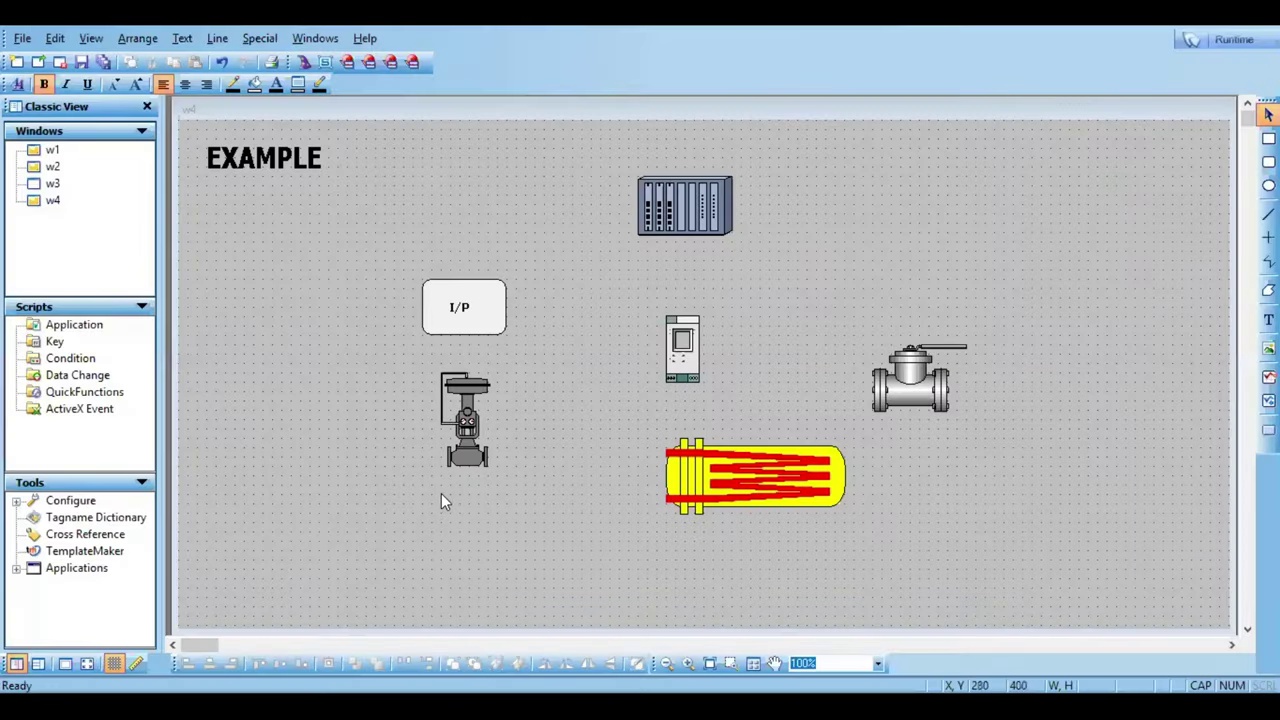
left_click_drag(463, 420, 465, 470)
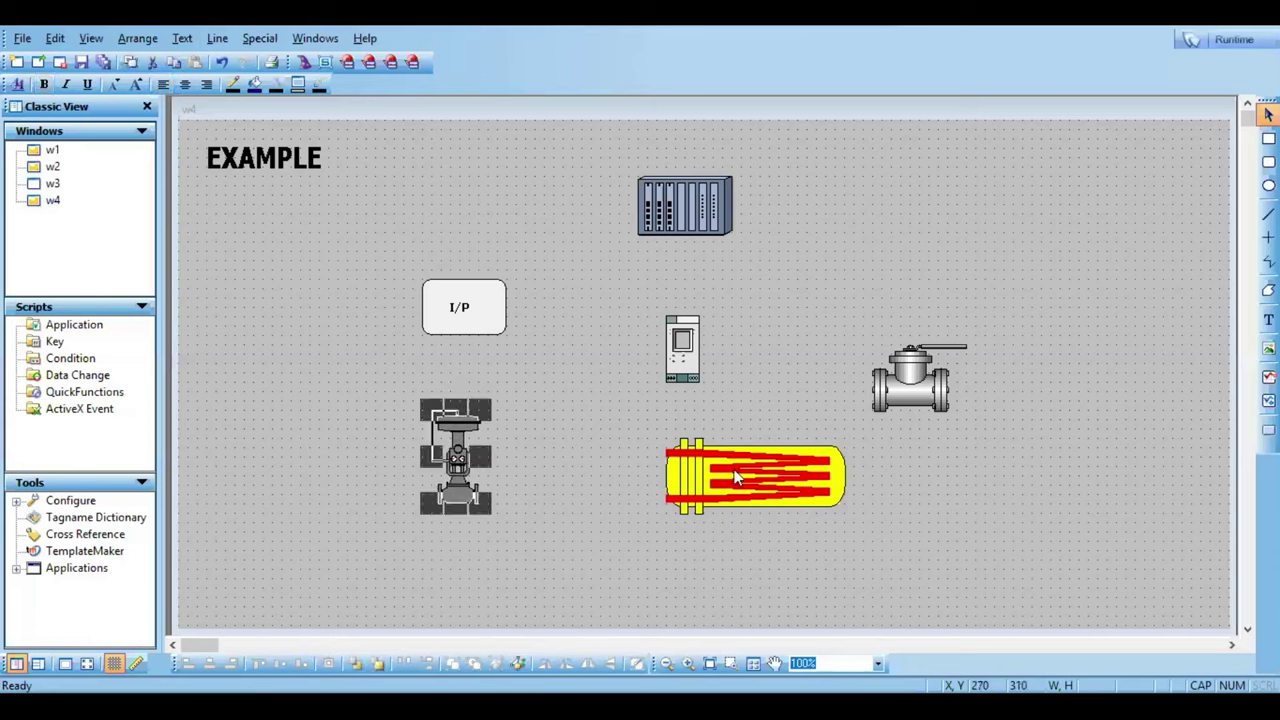
left_click(531, 529)
left_click_drag(455, 468, 455, 450)
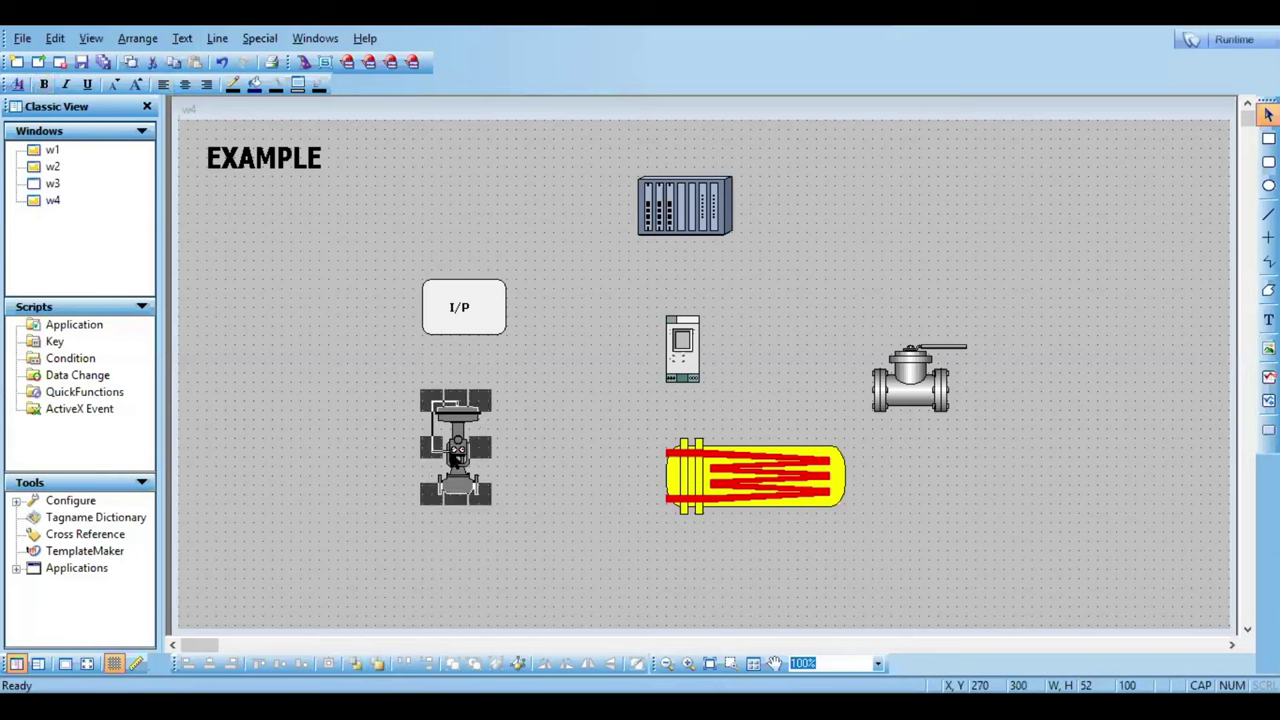
left_click(506, 544)
left_click_drag(460, 478, 460, 470)
left_click(471, 527)
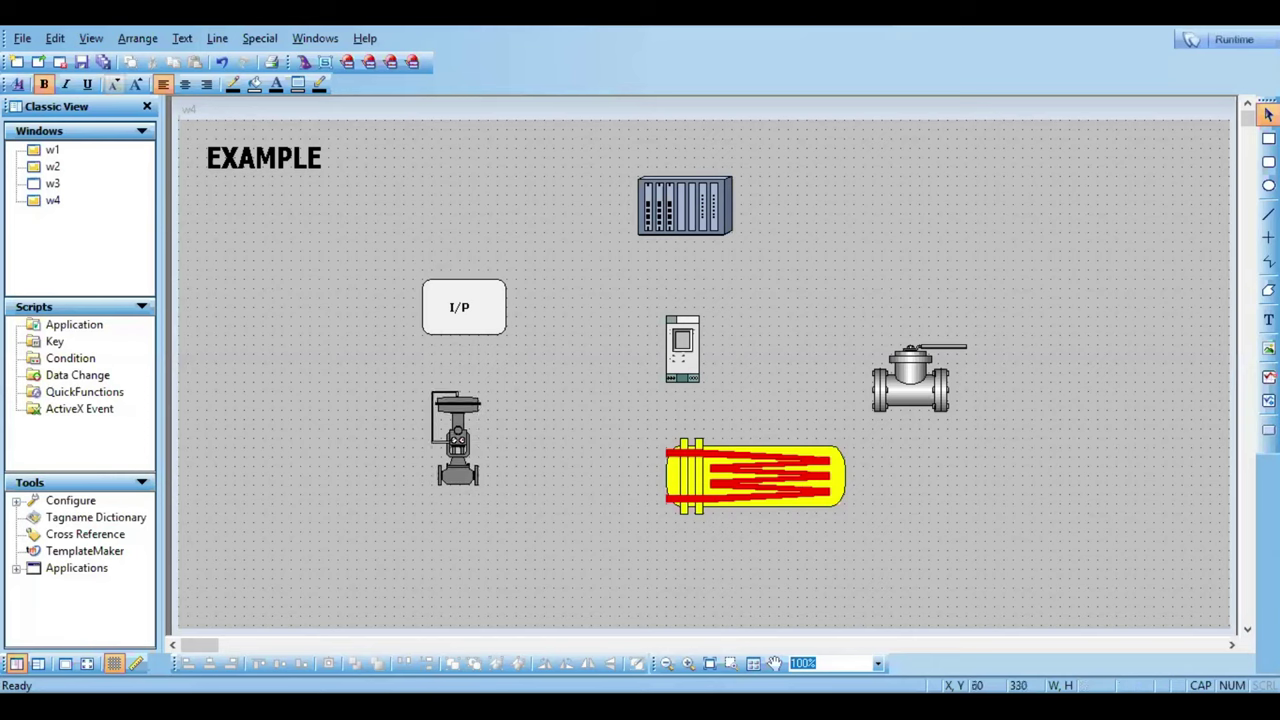
Step: Insert the Long horizontal pipe from the Symbol Factory's Pipes category and place it beside the I/P block
left_click(304, 62)
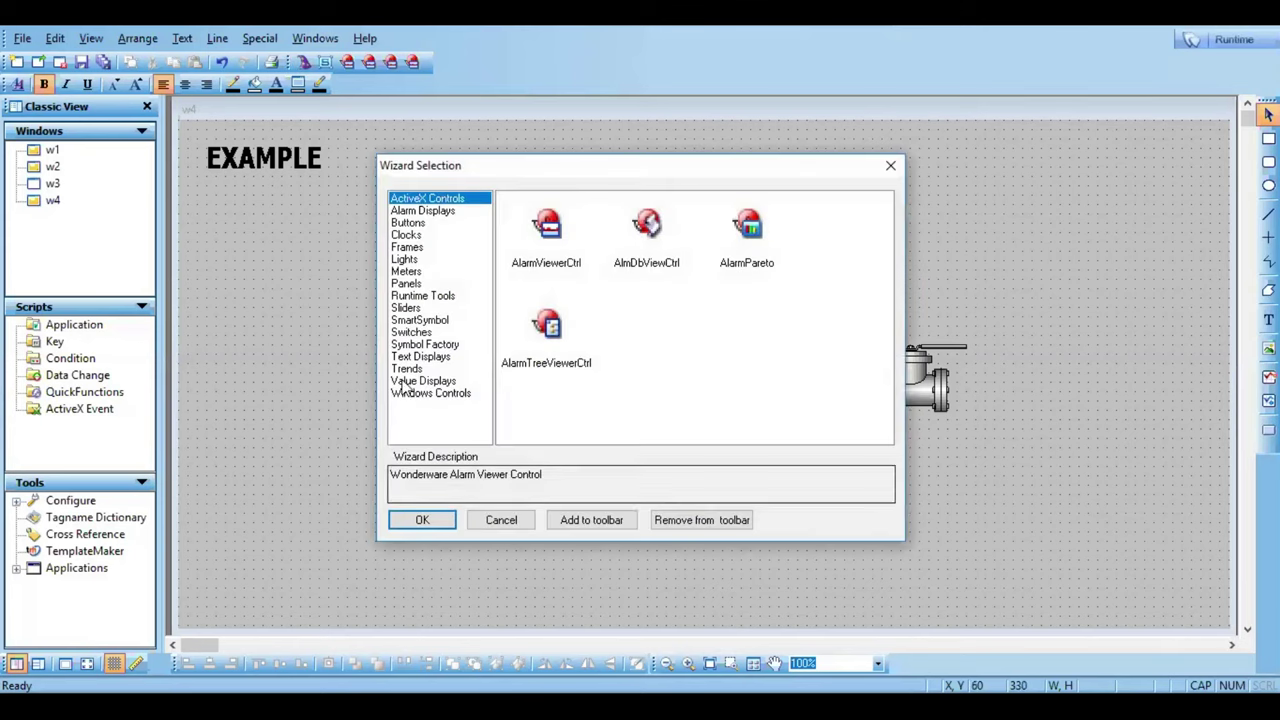
left_click(416, 345)
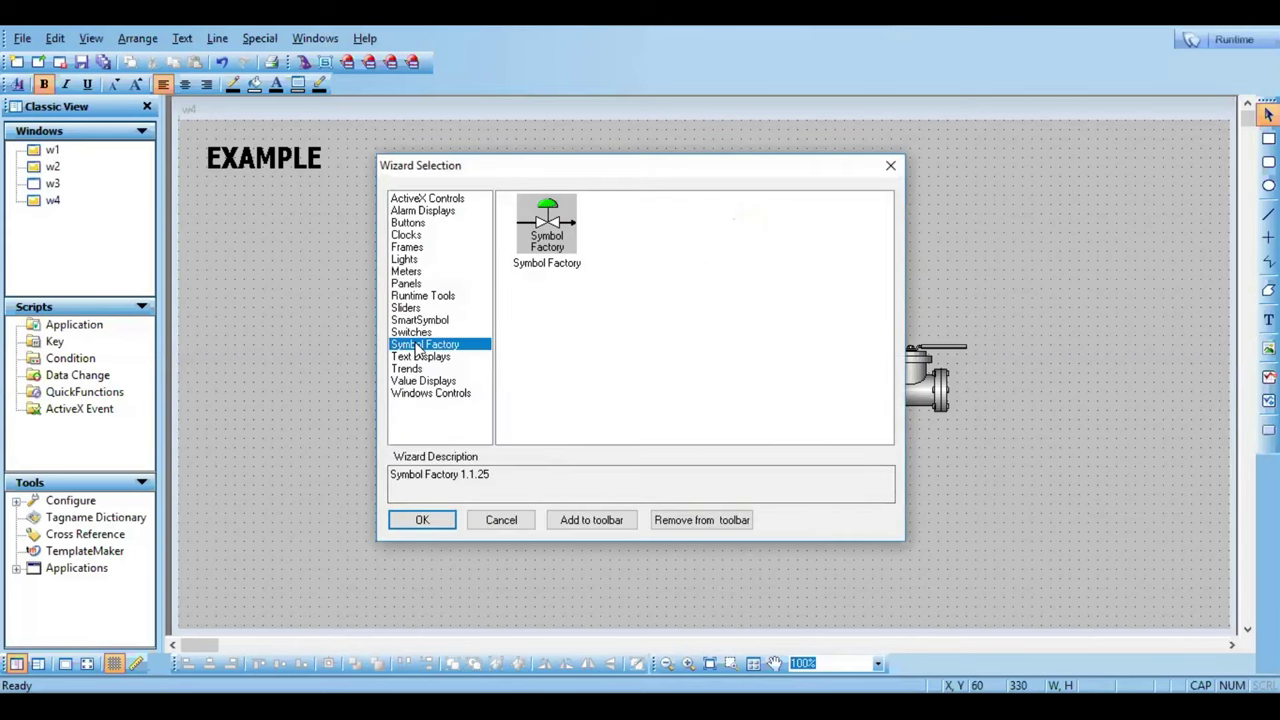
double_click(550, 251)
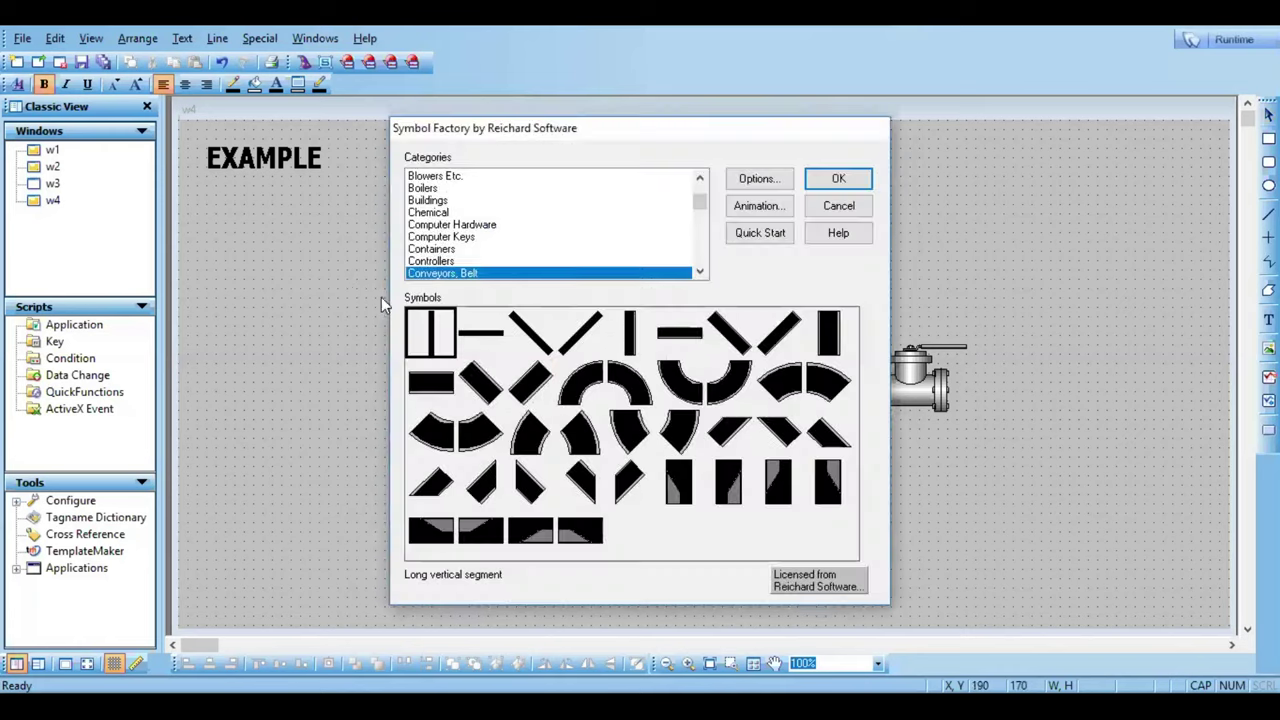
scroll(700, 265, "down", 3)
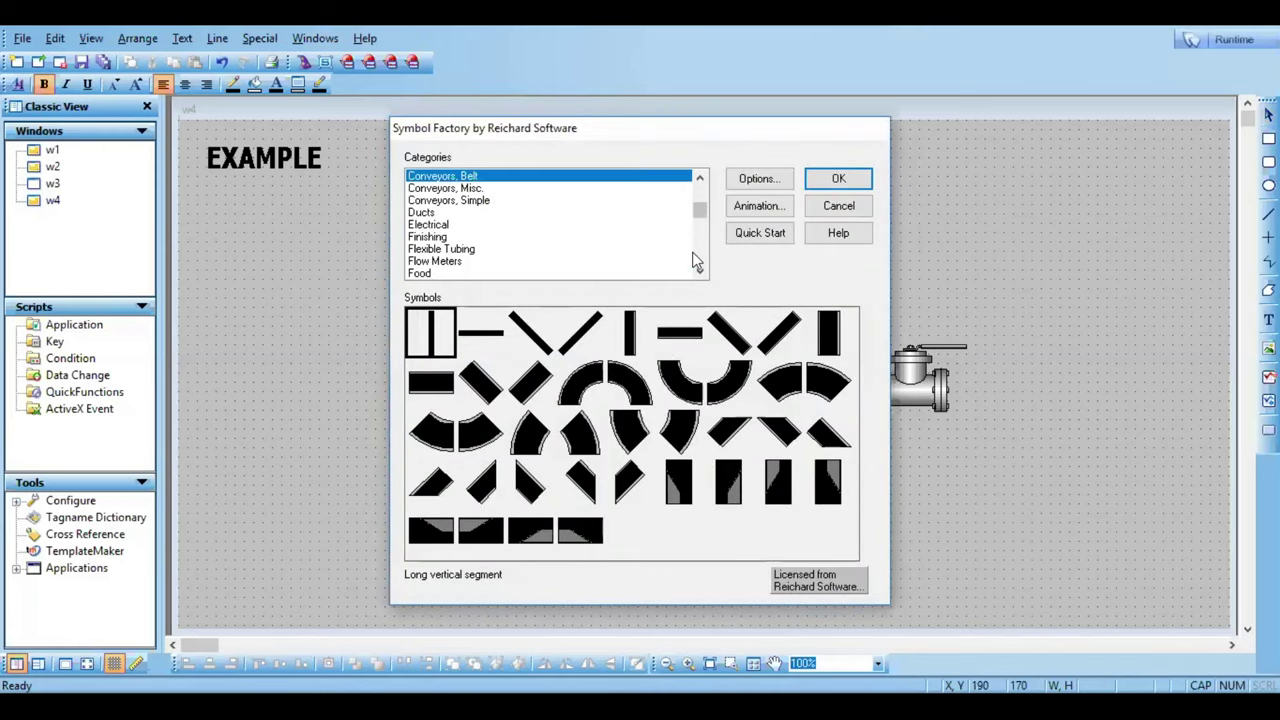
scroll(703, 265, "down", 10)
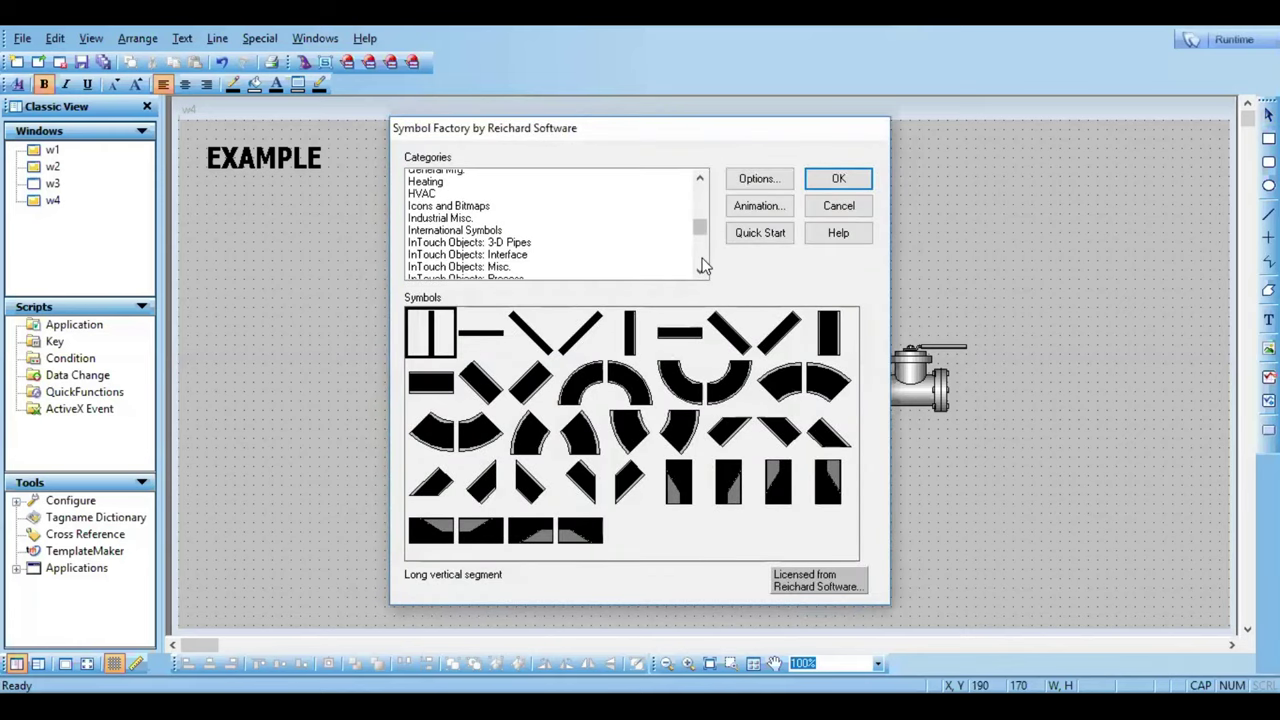
scroll(703, 265, "down", 2)
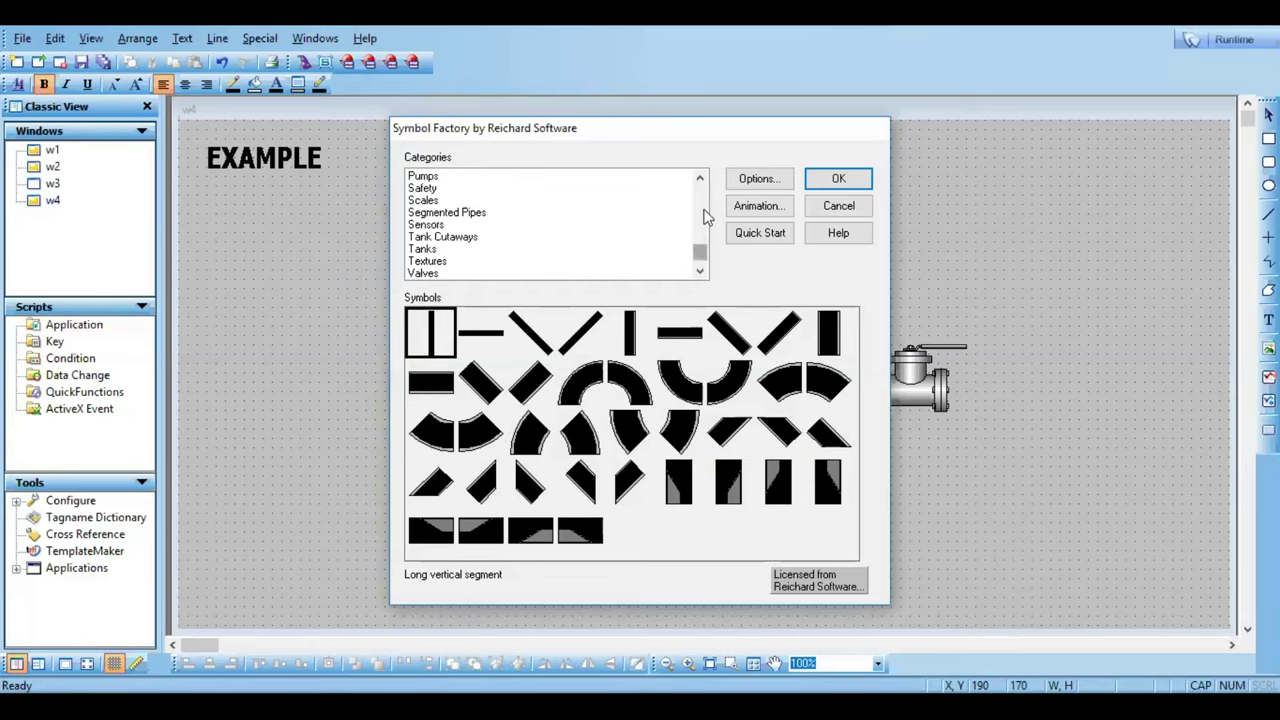
left_click(700, 178)
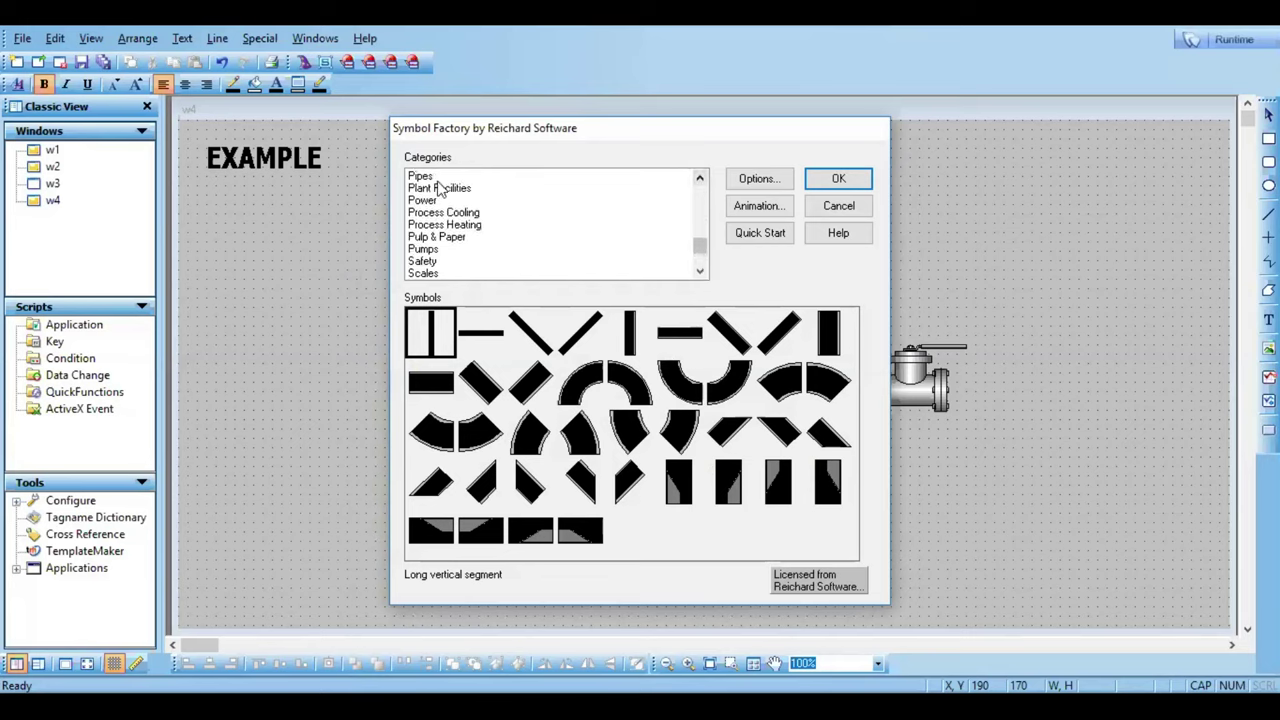
left_click(431, 177)
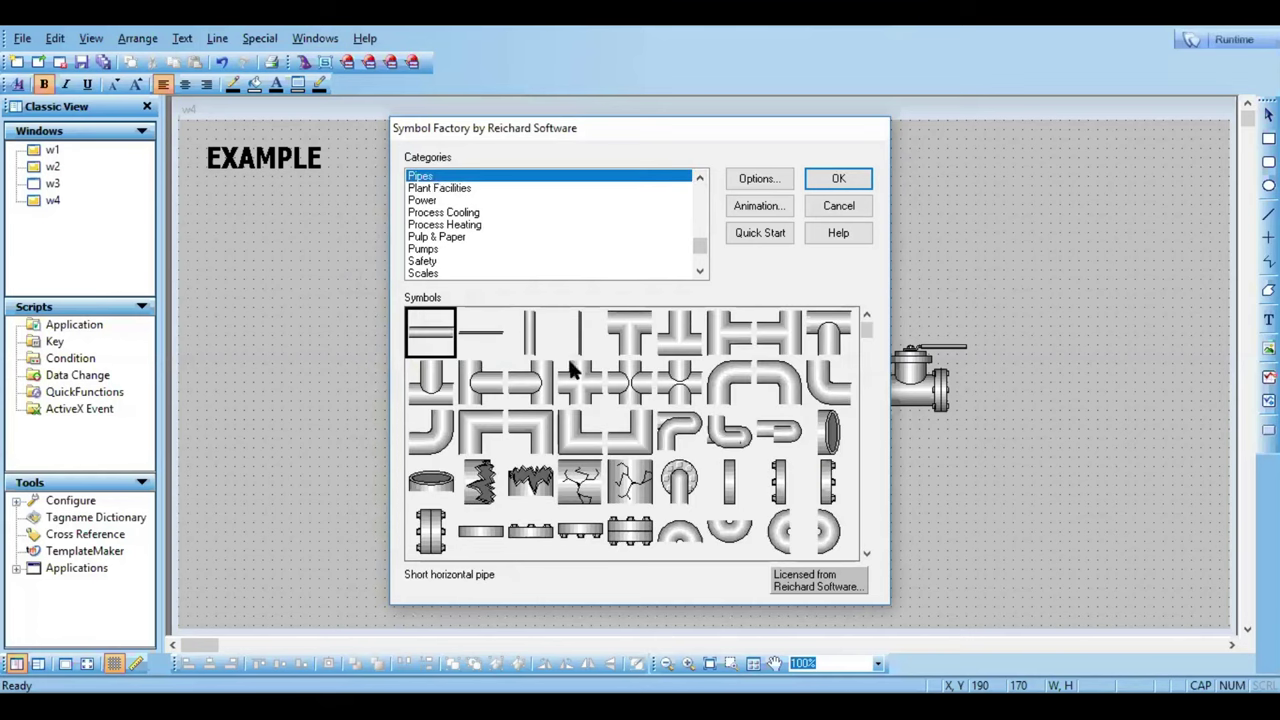
left_click(478, 341)
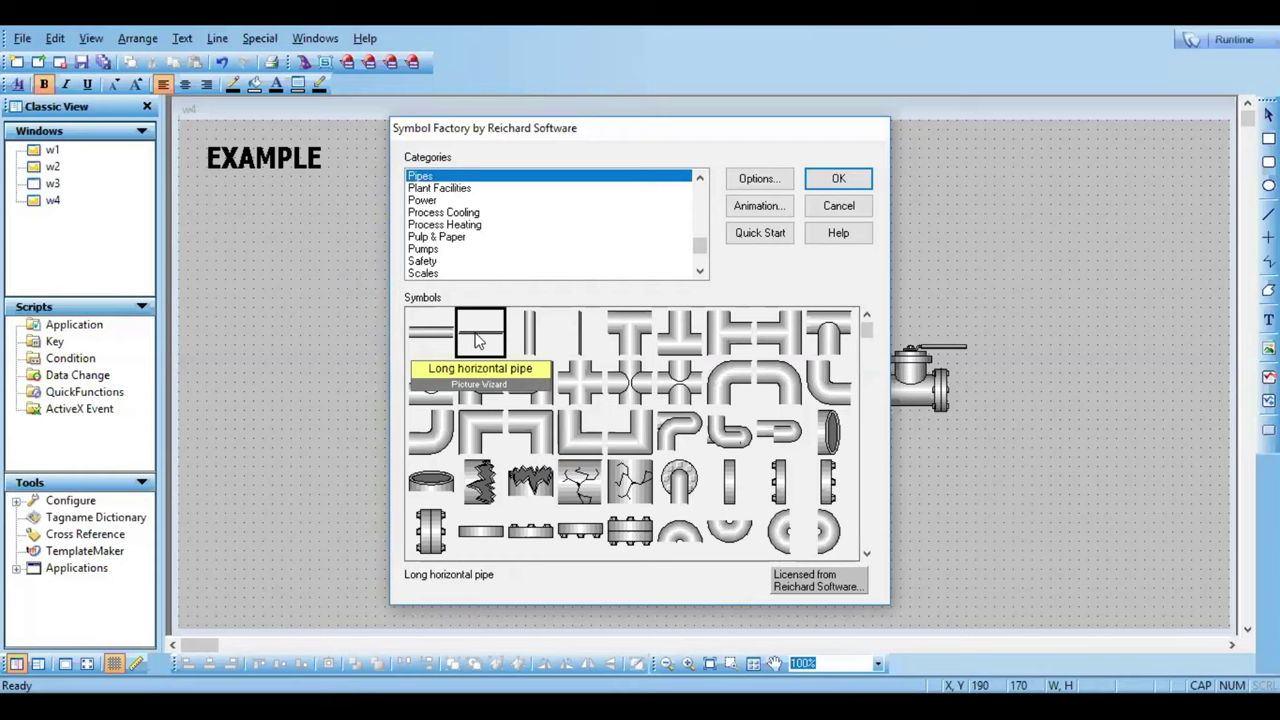
left_click(437, 334)
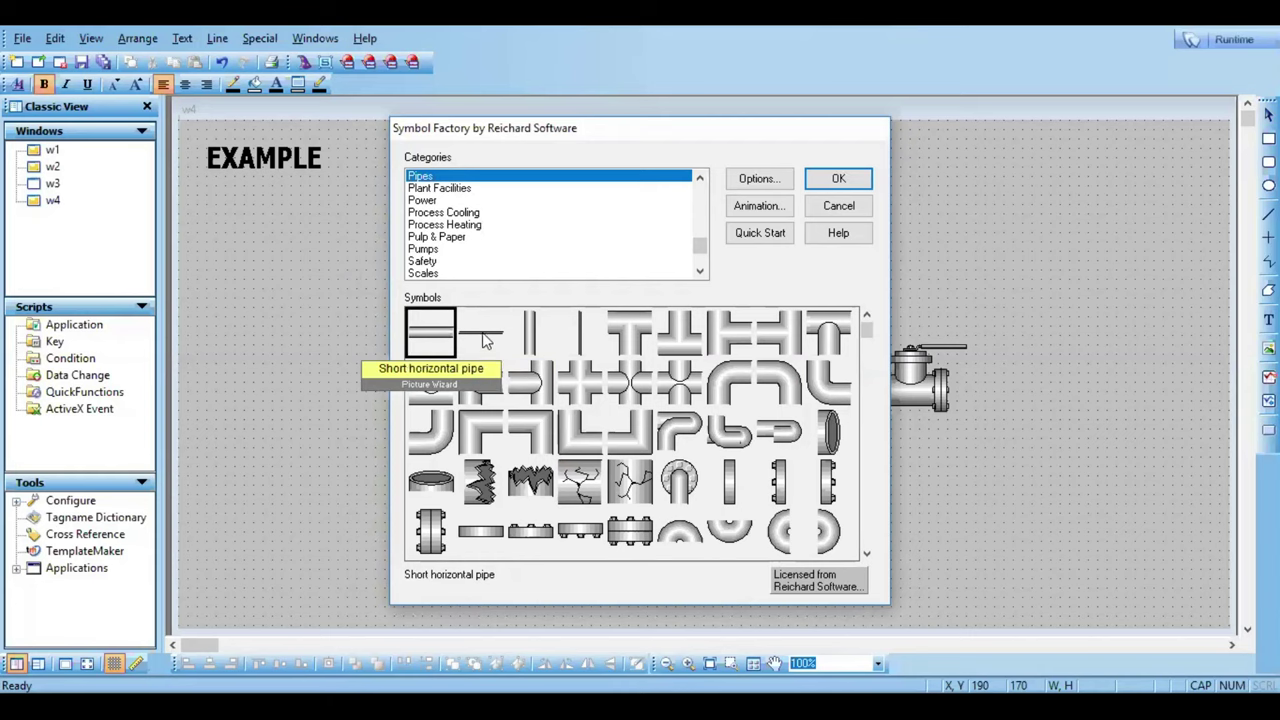
left_click(483, 338)
left_click(838, 178)
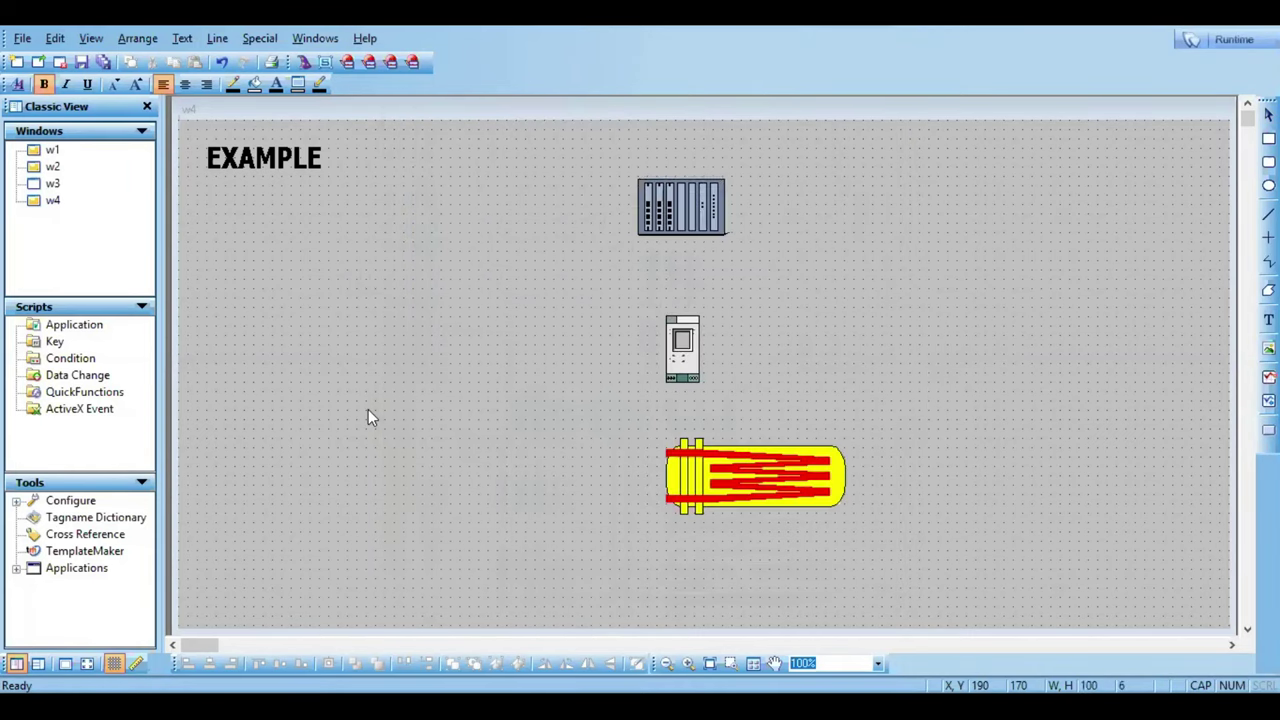
left_click(398, 279)
Step: Thicken the horizontal pipe to a height of 13 and move it down to the inlet side of the control valve
double_click(394, 285)
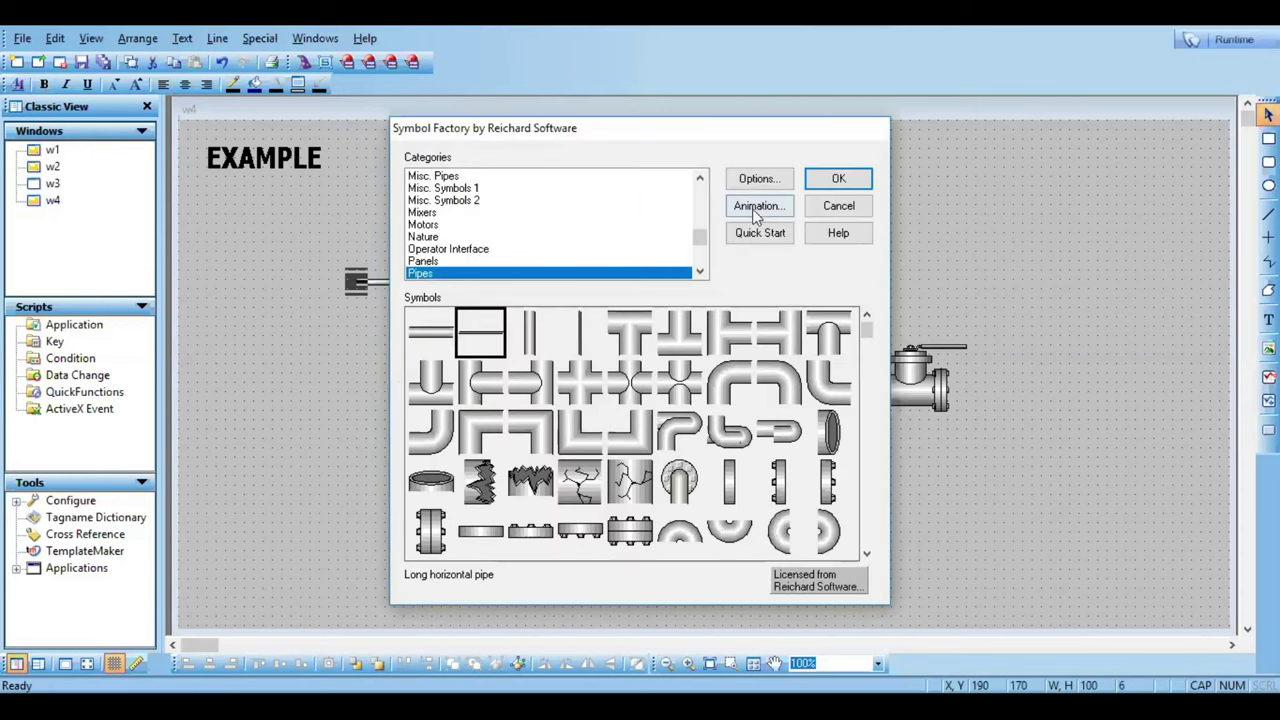
left_click(860, 207)
mouse_move(403, 290)
left_mouse_down()
mouse_move(366, 355)
mouse_move(368, 403)
mouse_move(386, 290)
left_mouse_up()
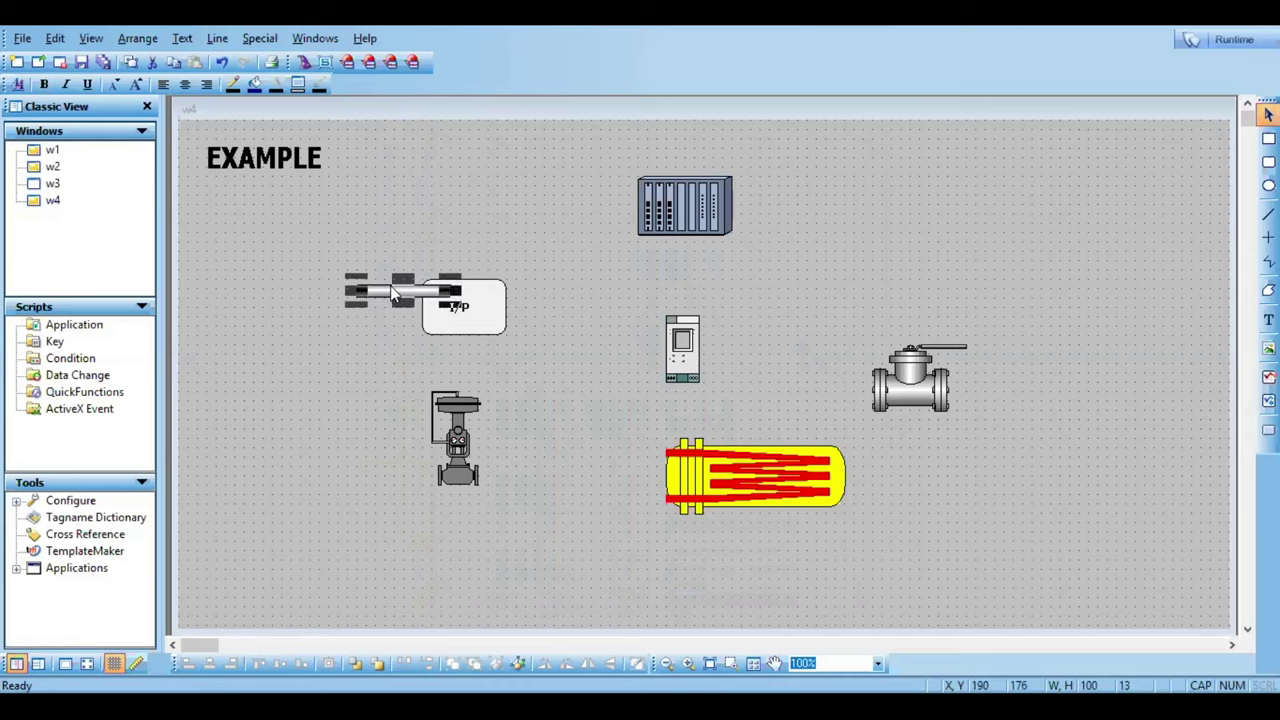
left_click(338, 293)
left_click_drag(393, 418, 383, 471)
left_click(463, 555)
Step: Turn off the snap grid and shift the pipe slightly up so it lines up with the control valve's inlet flange
left_click(113, 663)
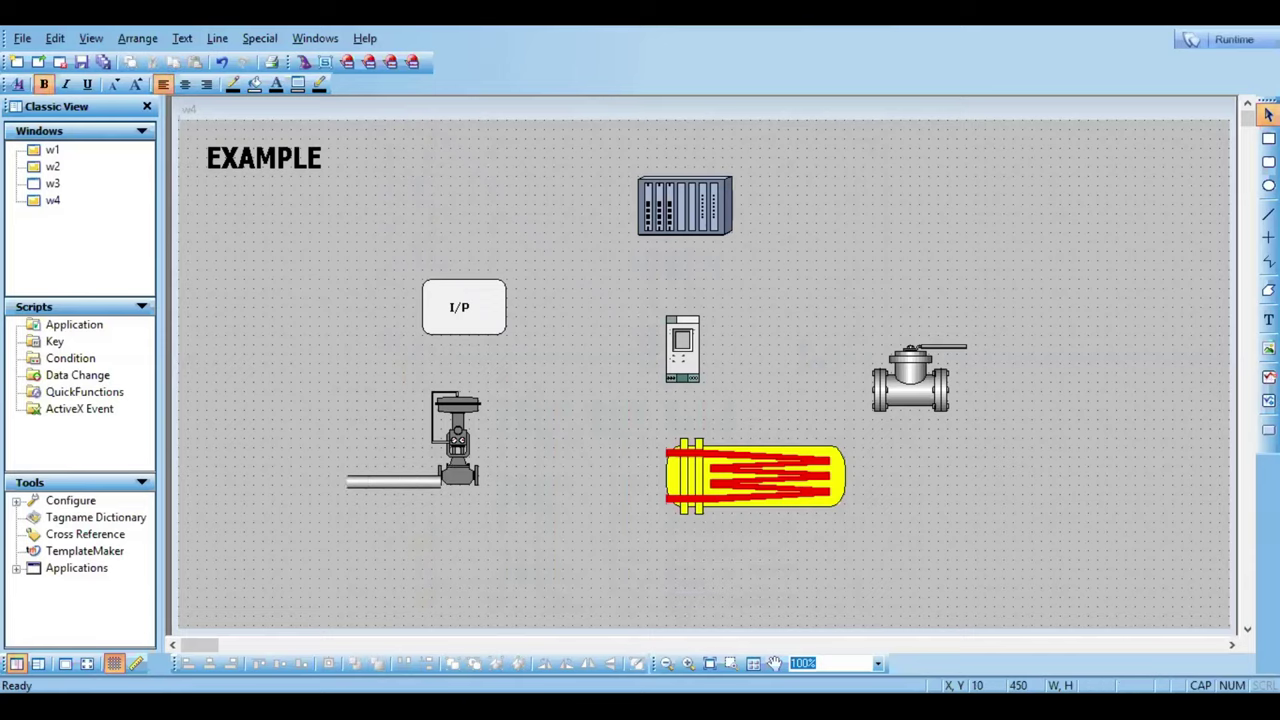
left_click_drag(381, 482, 379, 474)
left_click(385, 510)
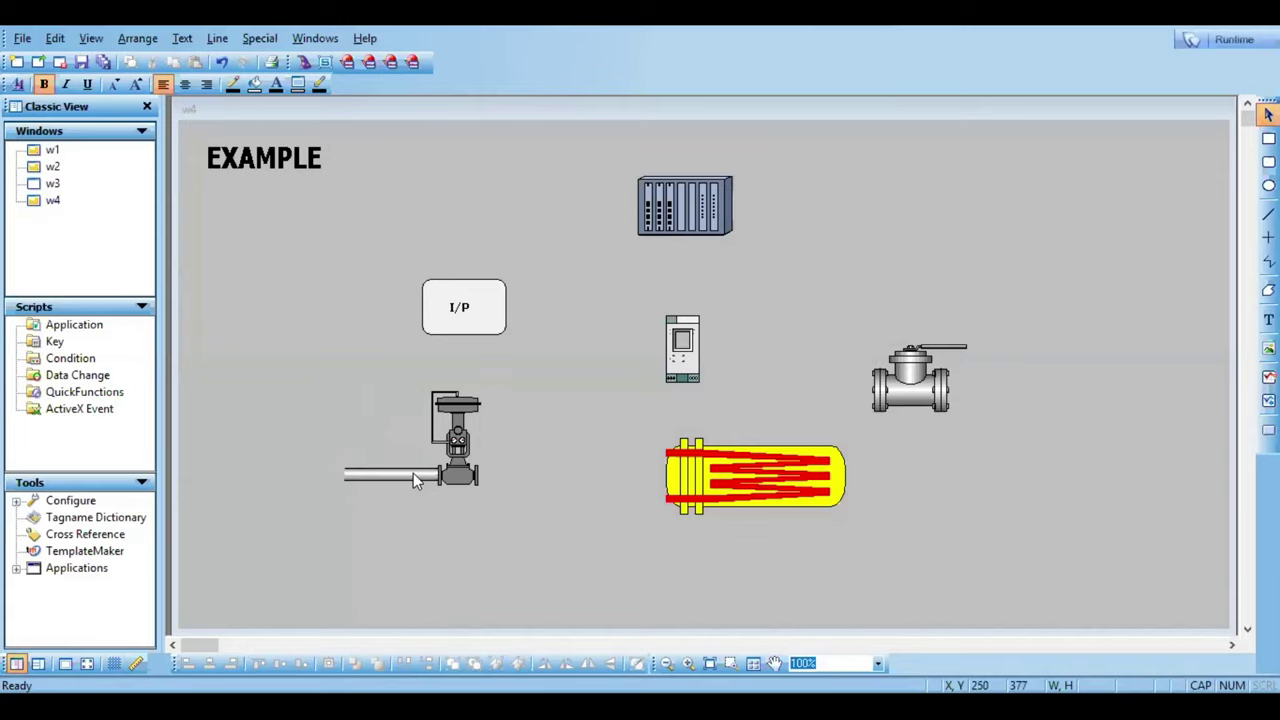
Step: Draw a horizontal line about 64 pixels long in front of the pipe's open end, level with the pipe
left_click(413, 473)
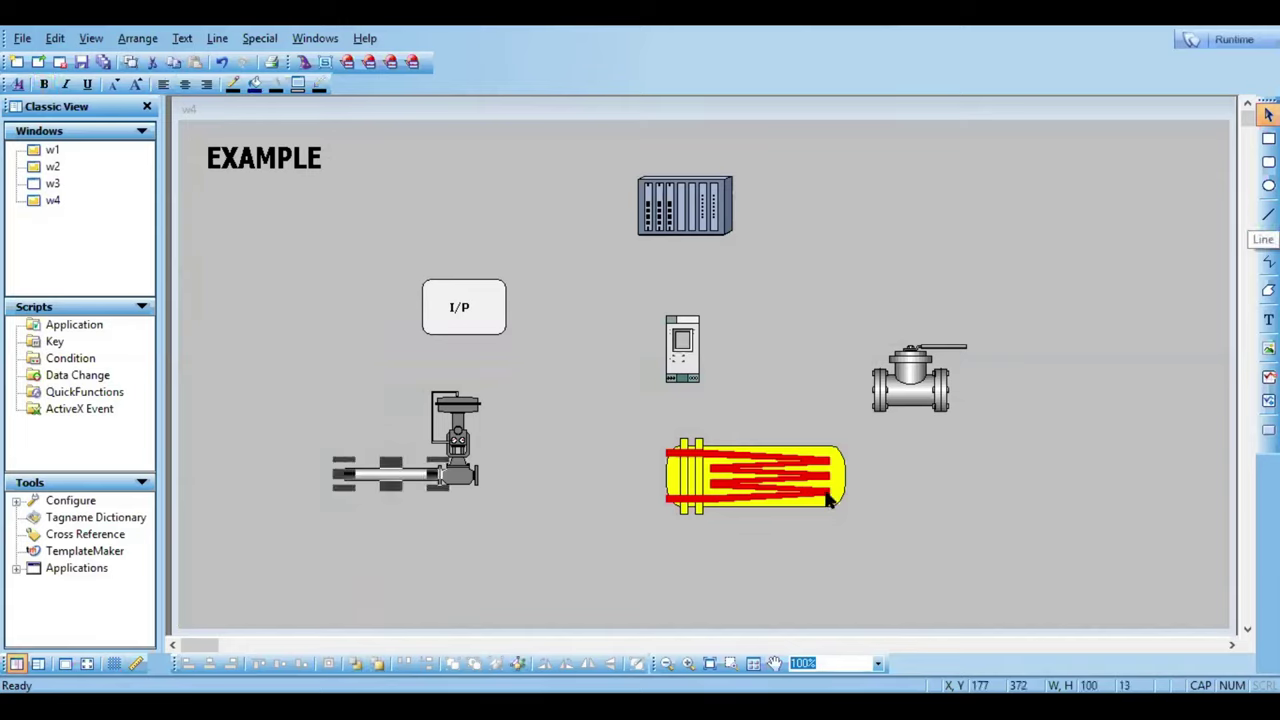
left_click(585, 529)
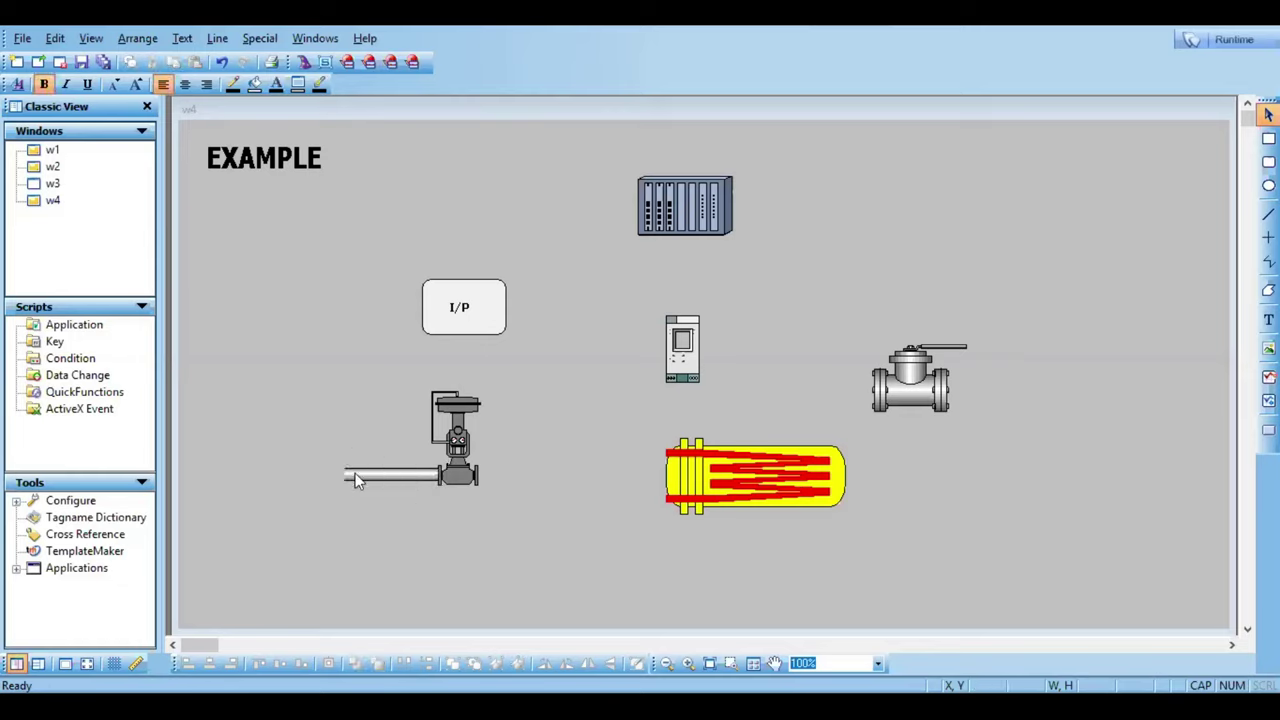
left_click(1268, 213)
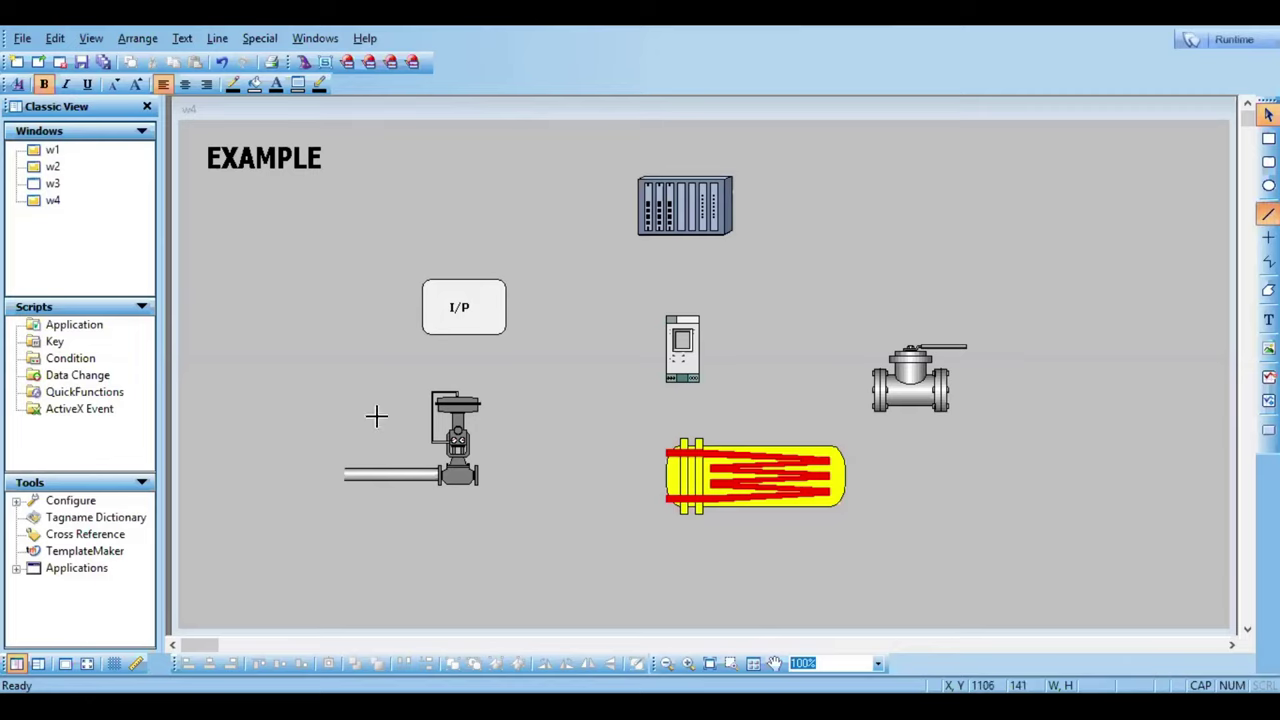
left_click_drag(256, 470, 316, 470)
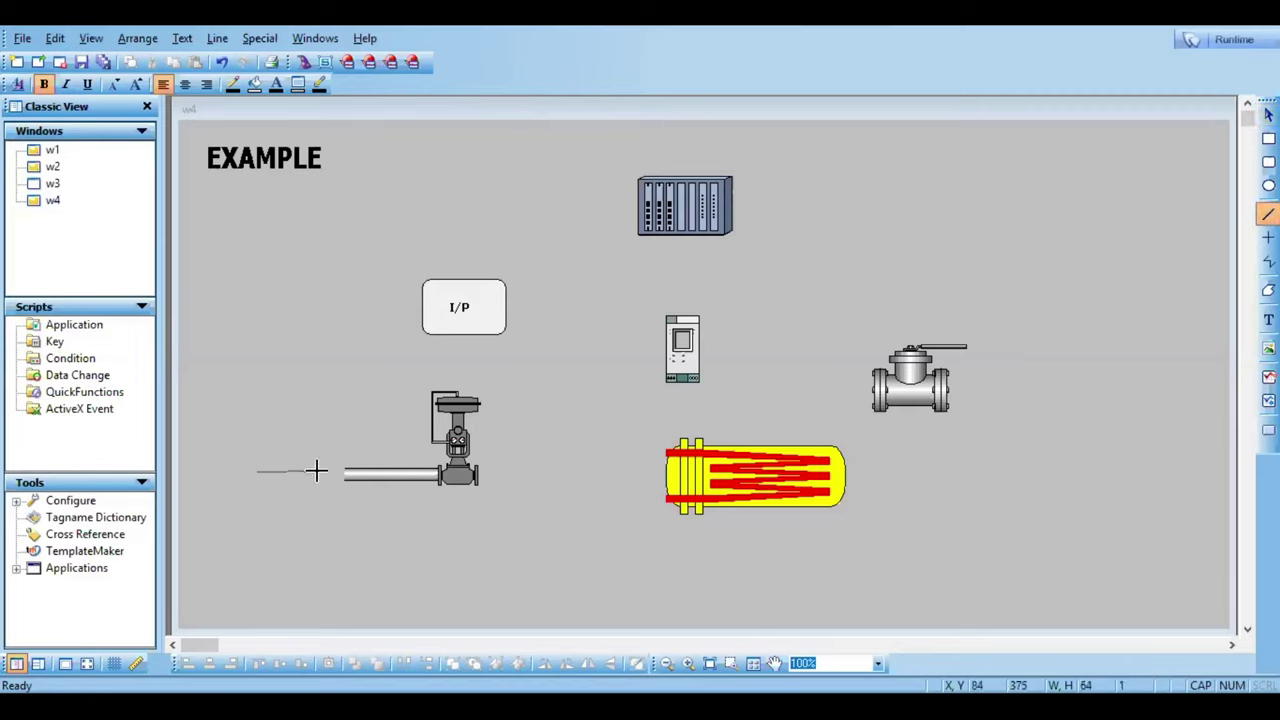
left_click_drag(316, 470, 316, 471)
left_click(290, 542)
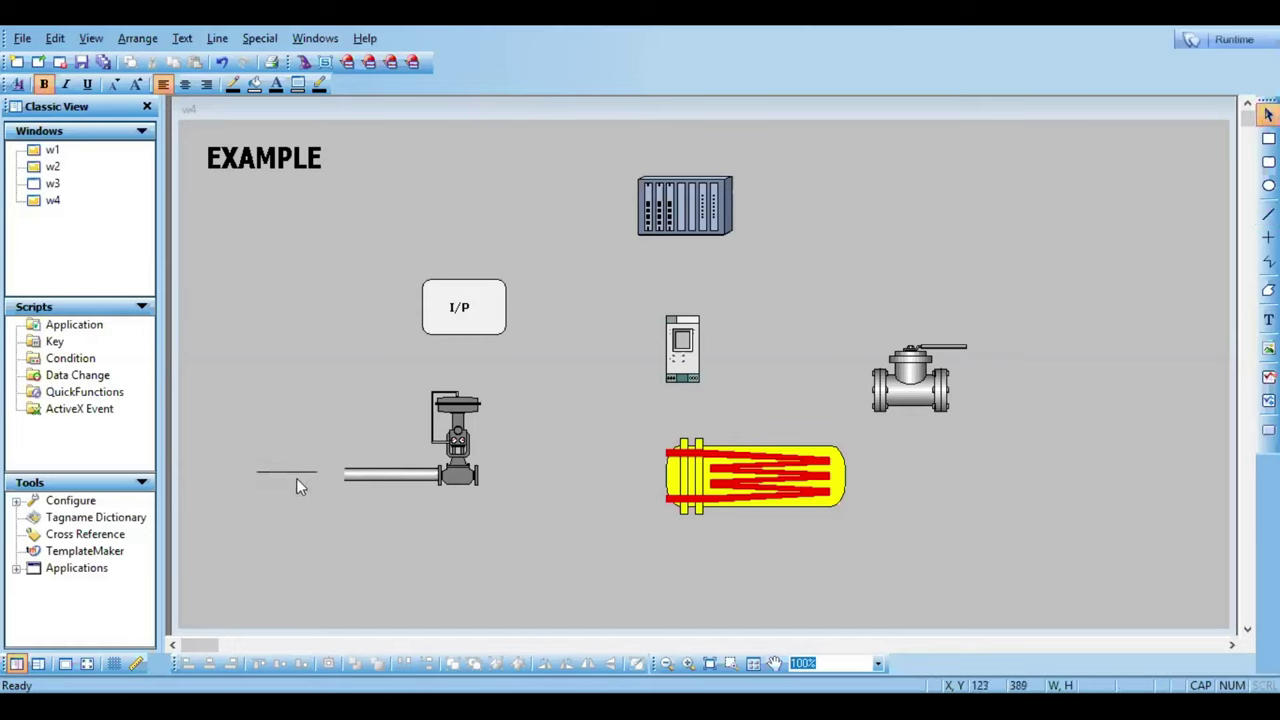
left_click_drag(302, 471, 304, 473)
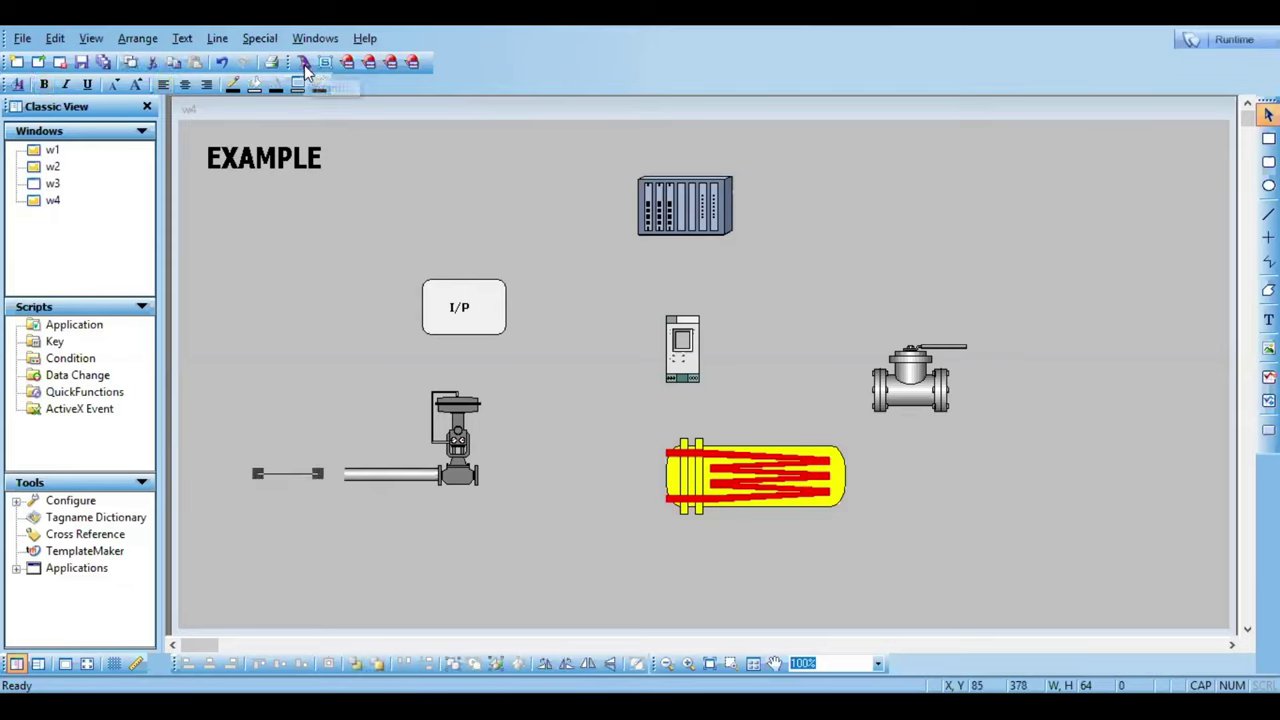
Step: Try to repeat the last drawn object in the empty area beside the I/P block
right_click(272, 290)
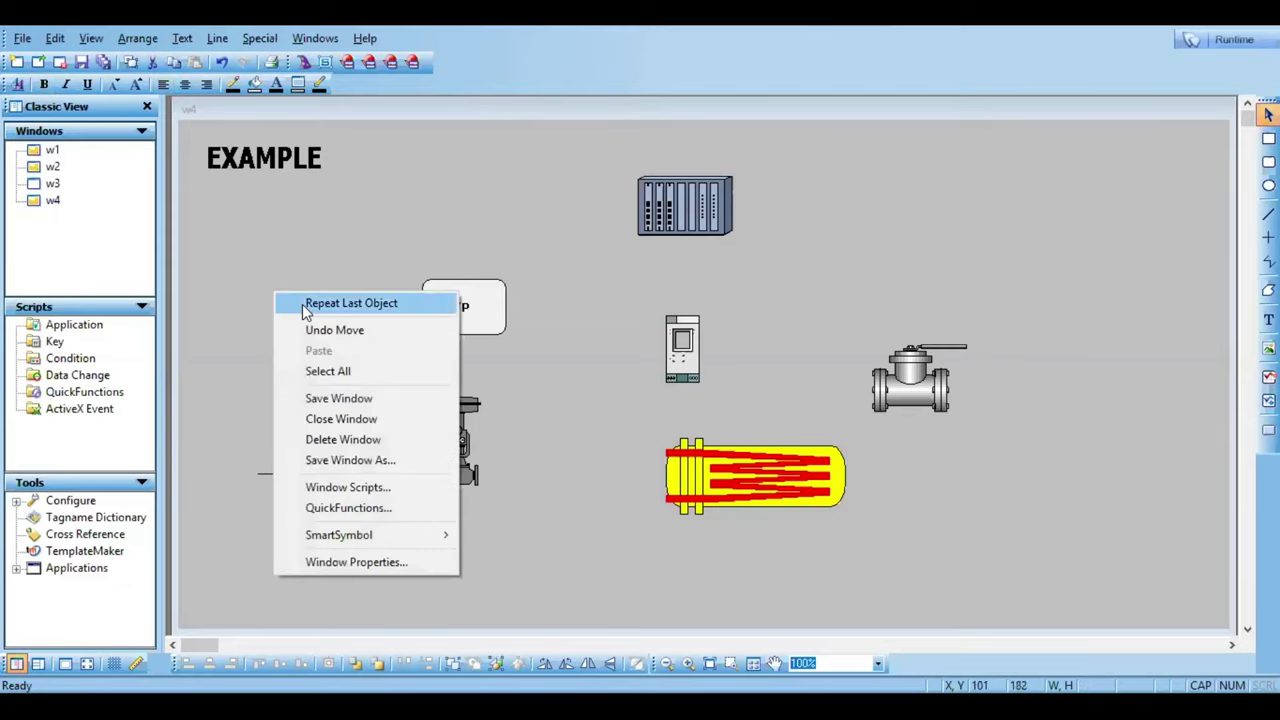
left_click(320, 304)
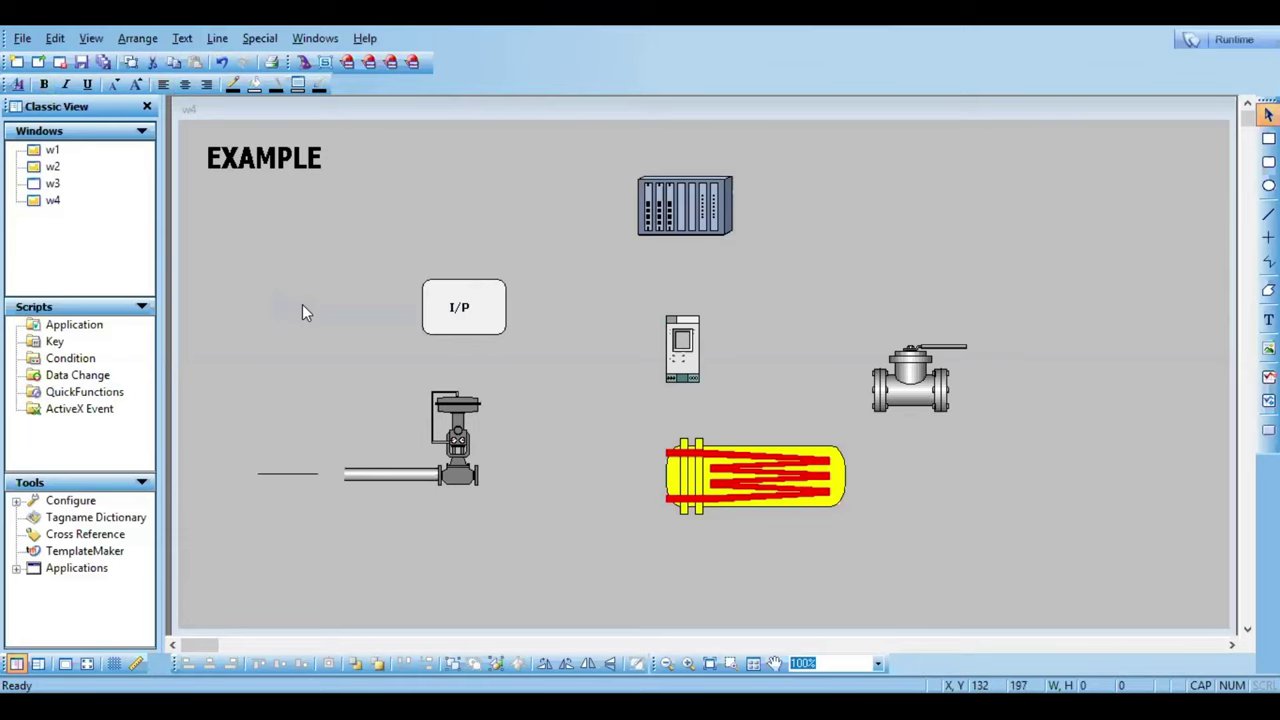
right_click(302, 305)
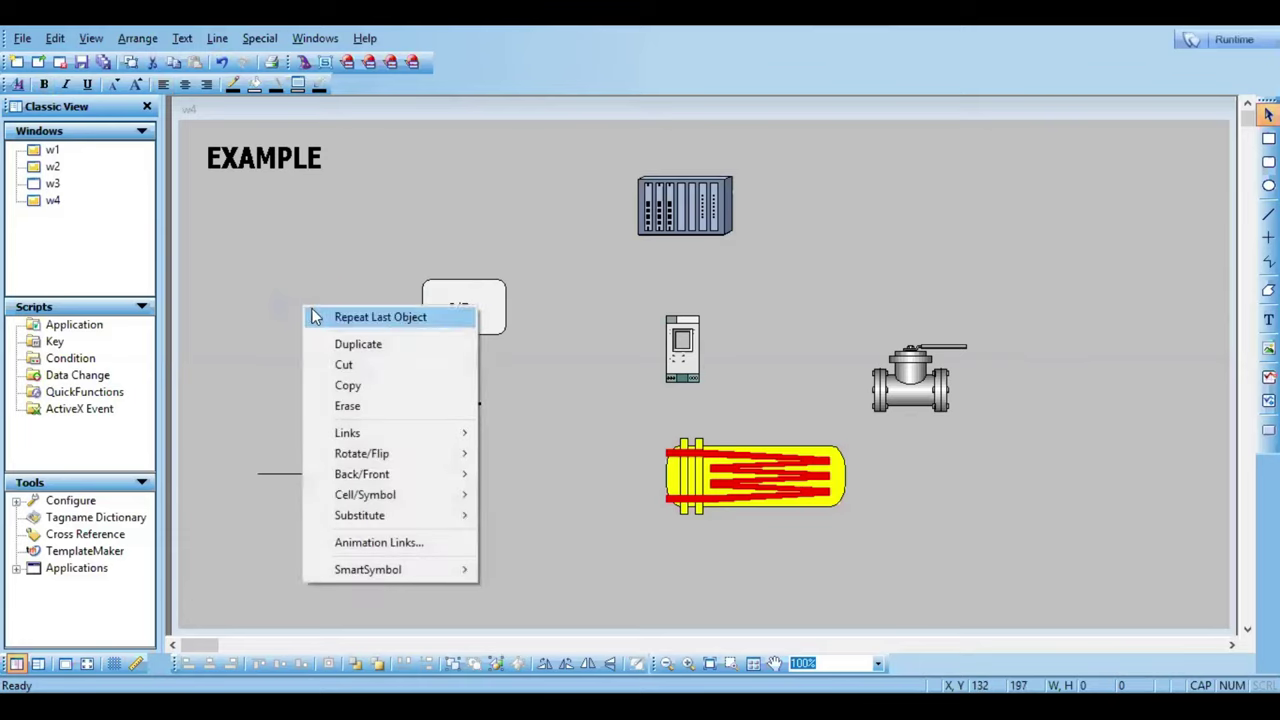
left_click(376, 316)
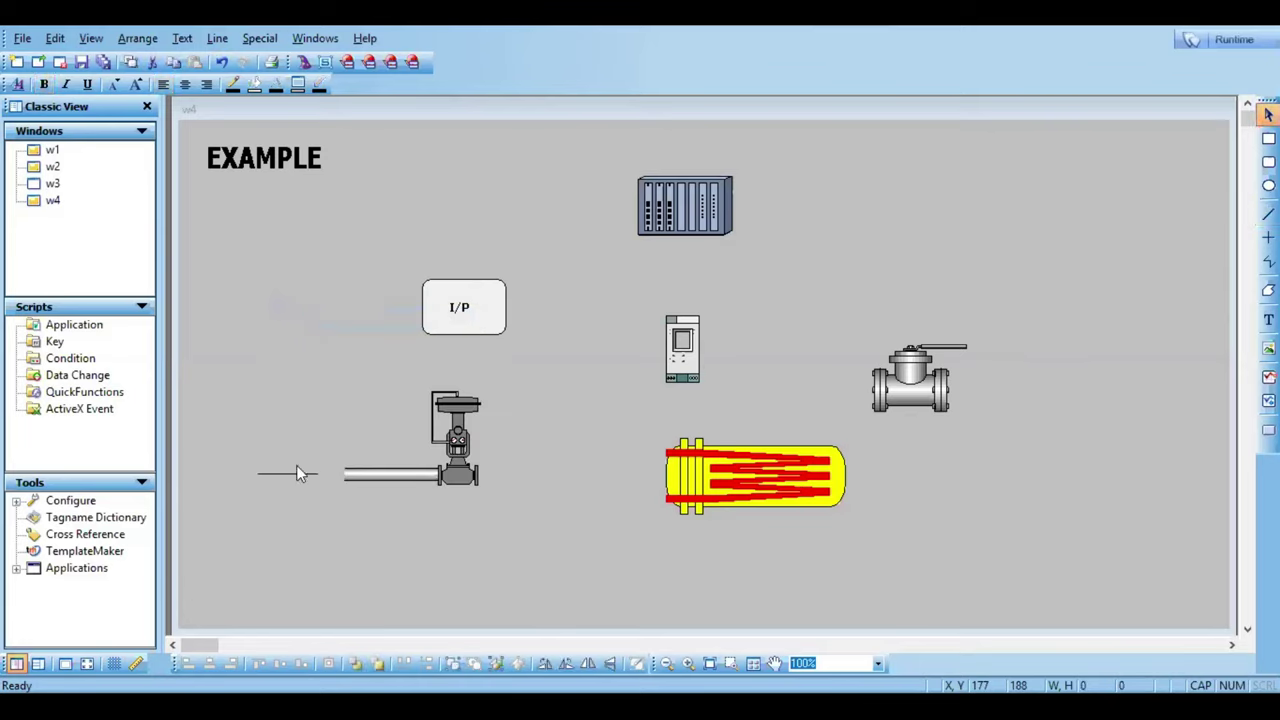
Step: Insert a plain right-pointing arrow from the Symbol Factory's Arrows category above the thin line and shrink it to a small flow arrow
left_click(307, 63)
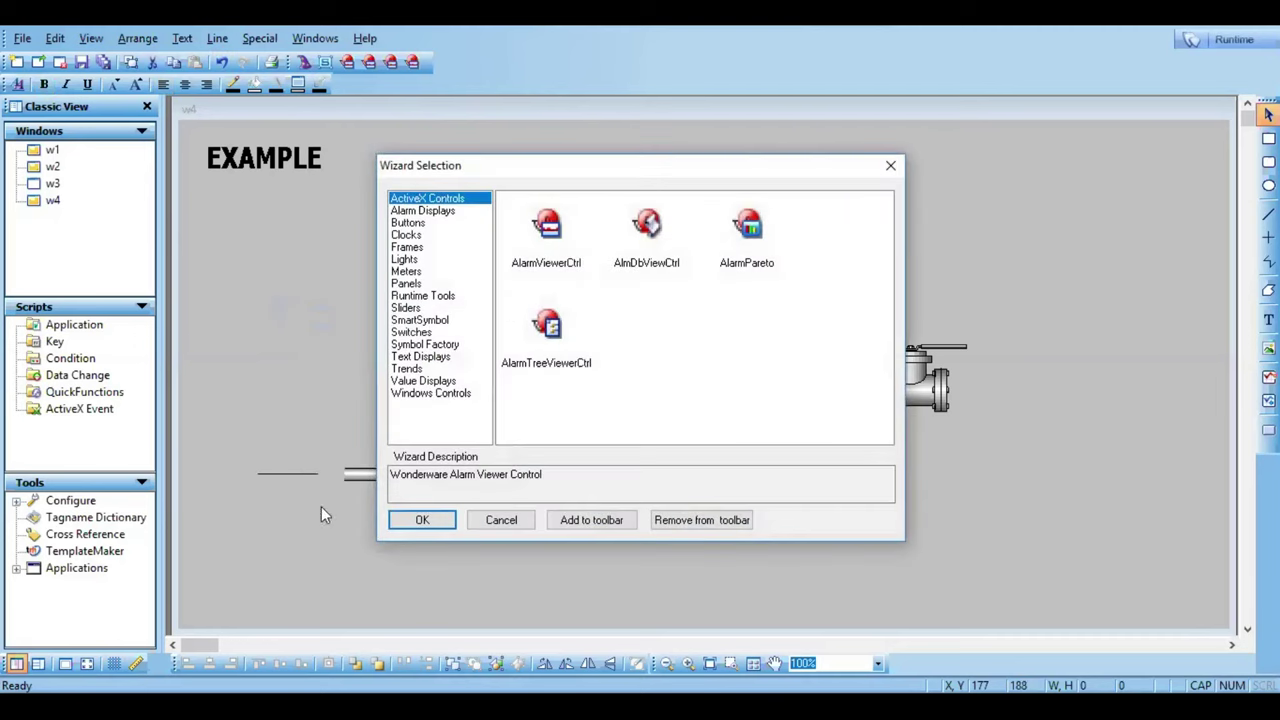
left_click(405, 345)
double_click(536, 246)
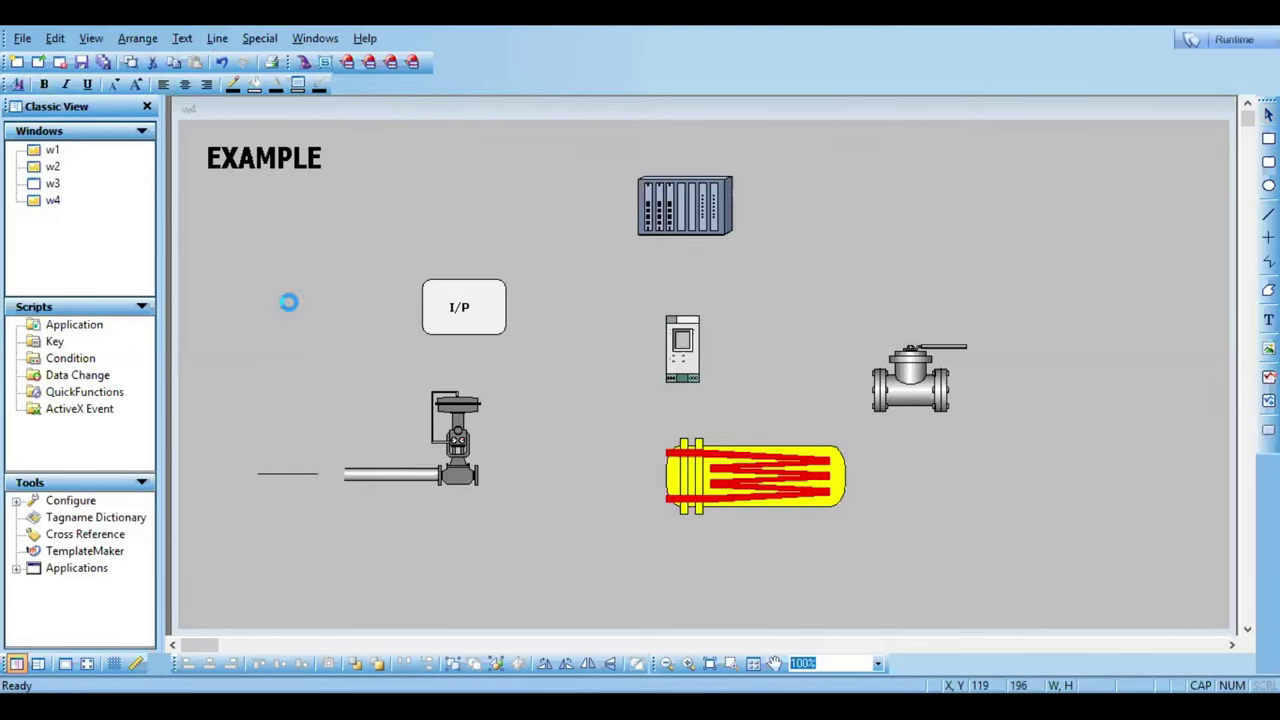
left_click(700, 200)
scroll(700, 200, "up", 10)
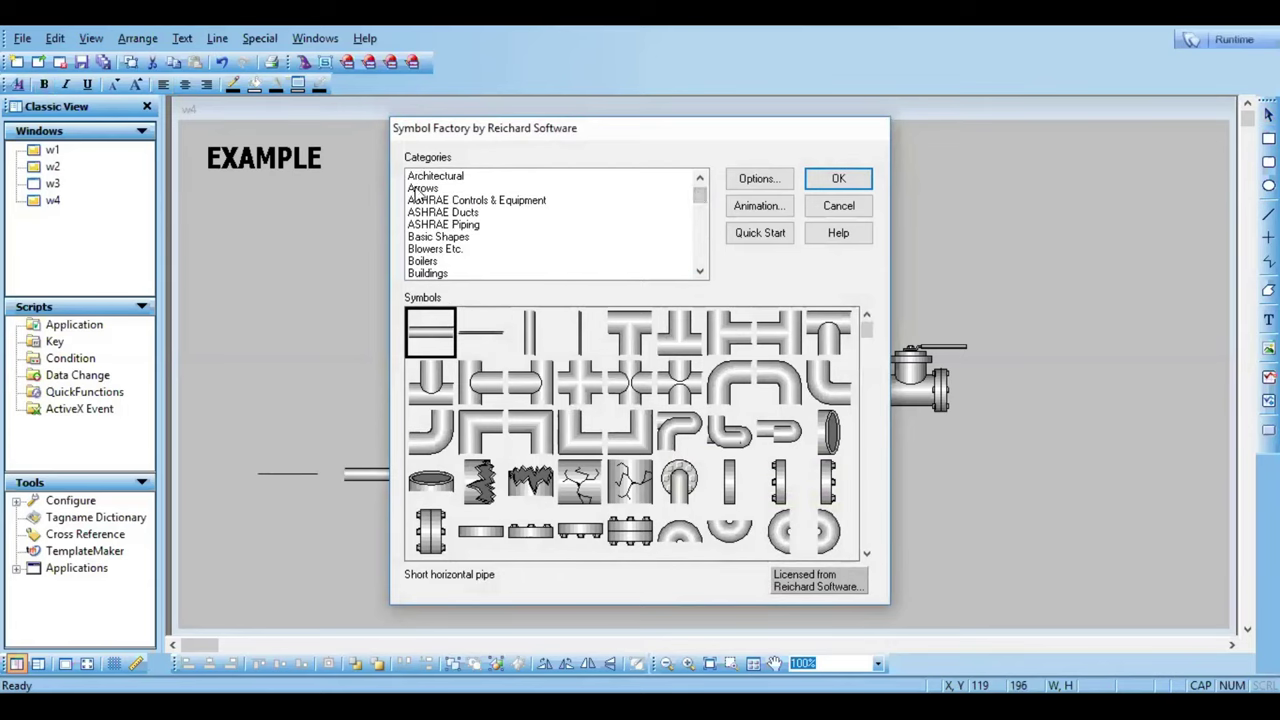
left_click(420, 188)
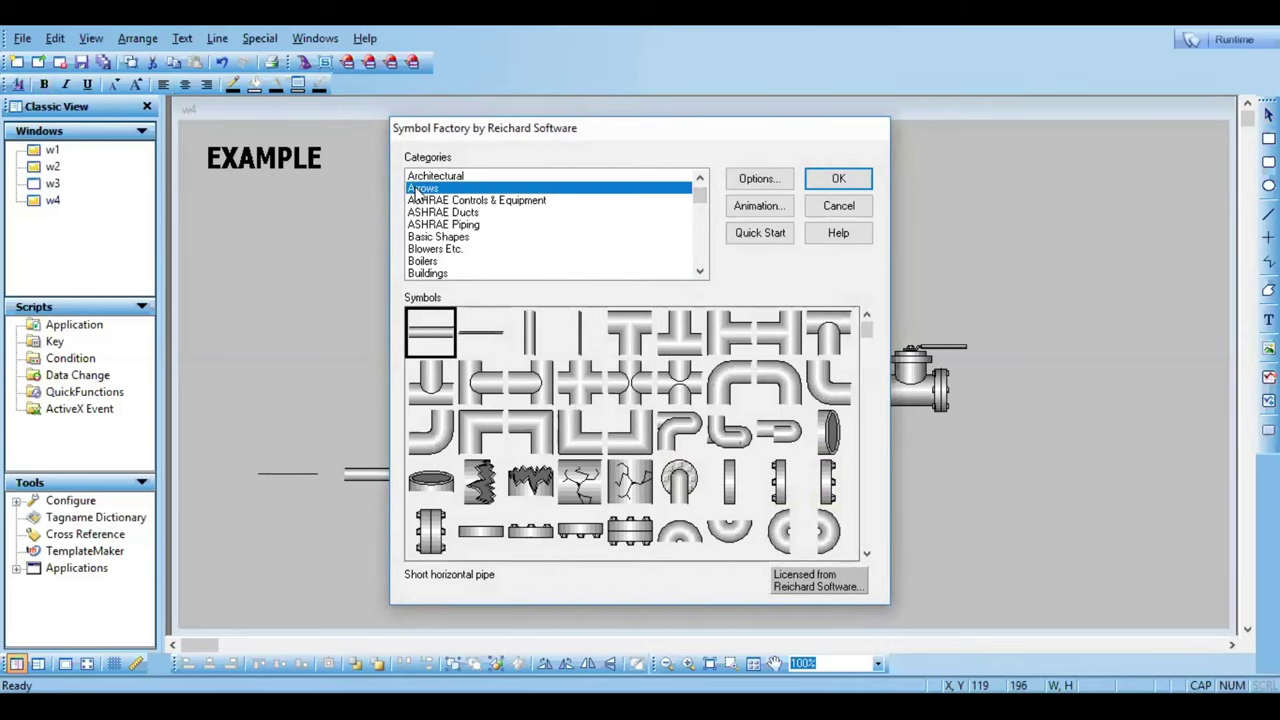
left_click(868, 520)
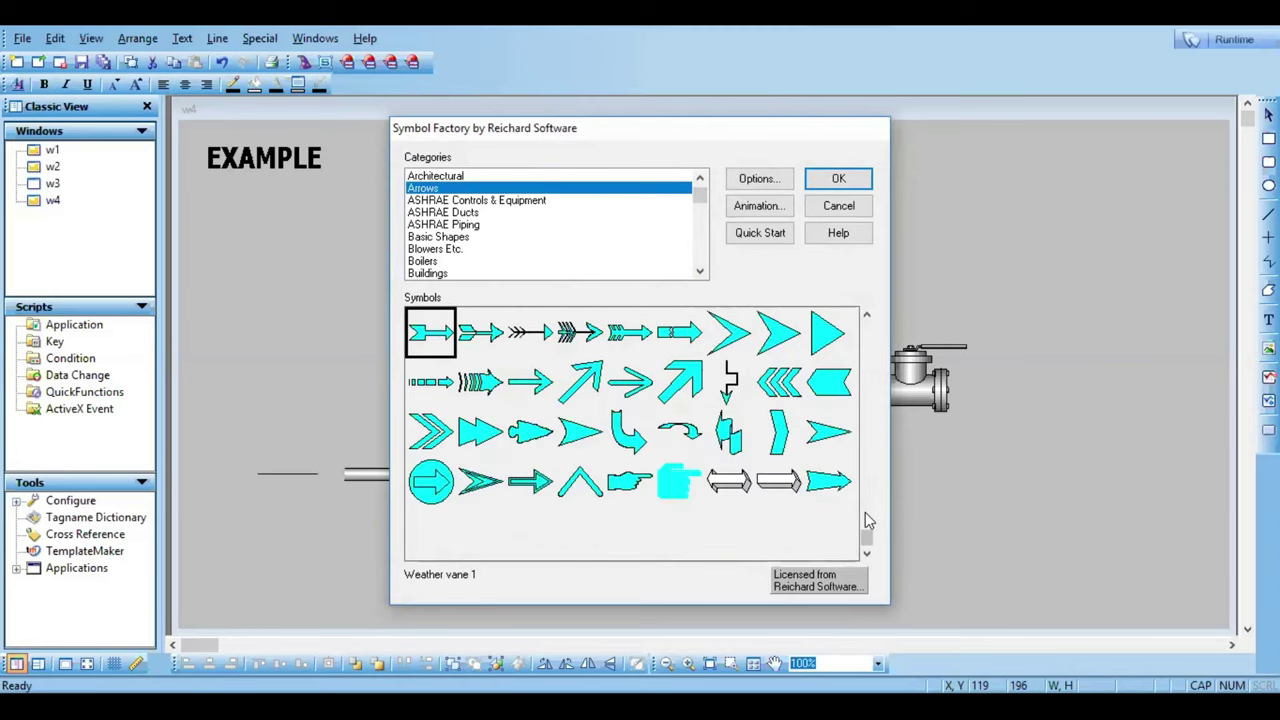
left_click(866, 345)
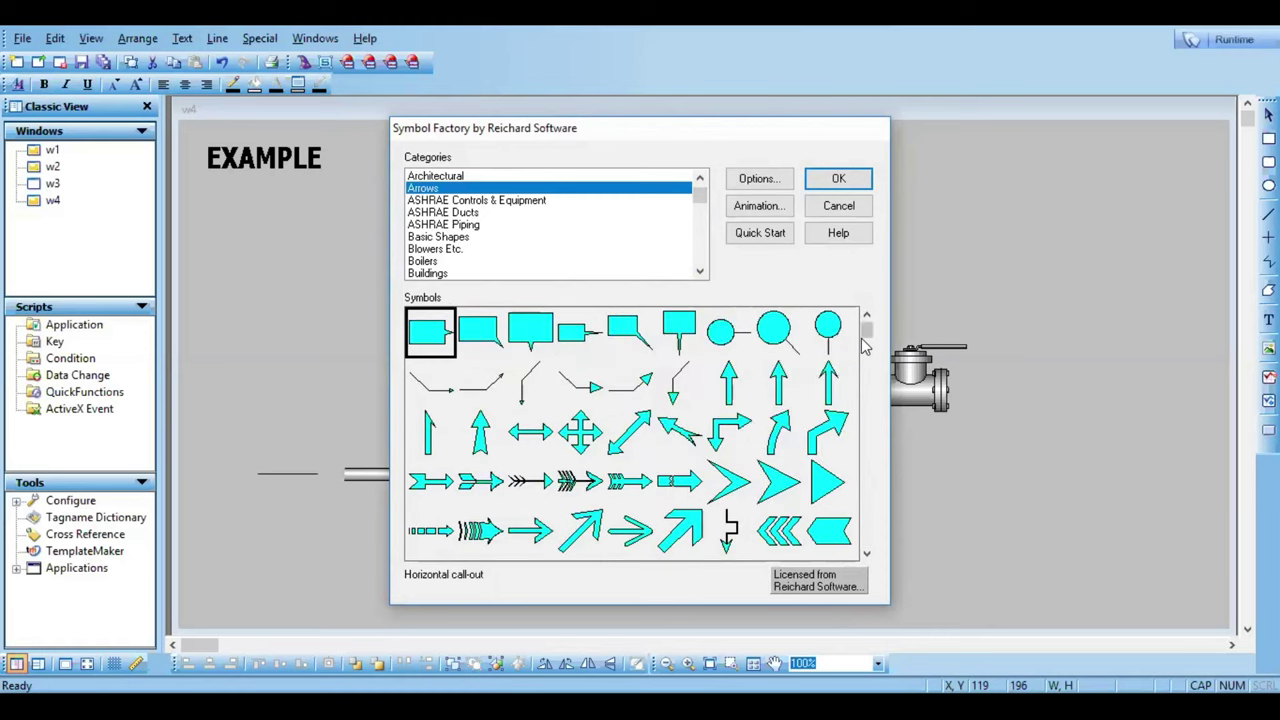
double_click(480, 530)
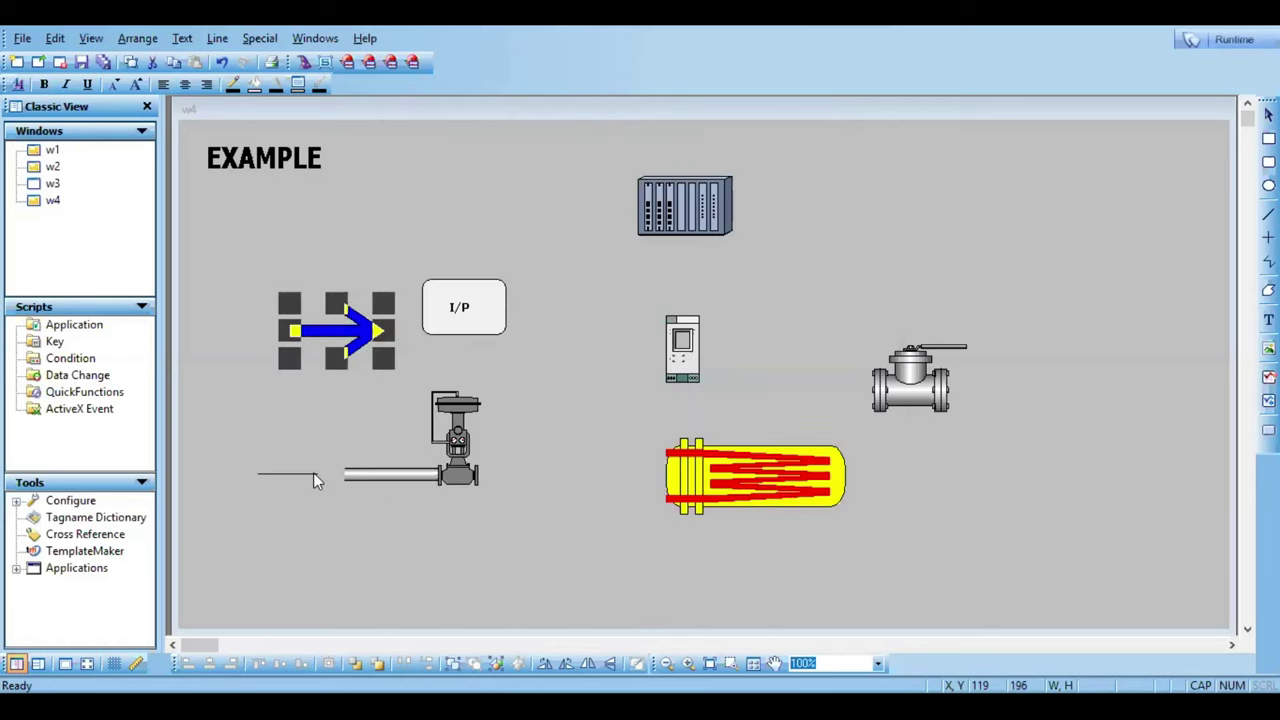
left_click_drag(380, 320, 336, 383)
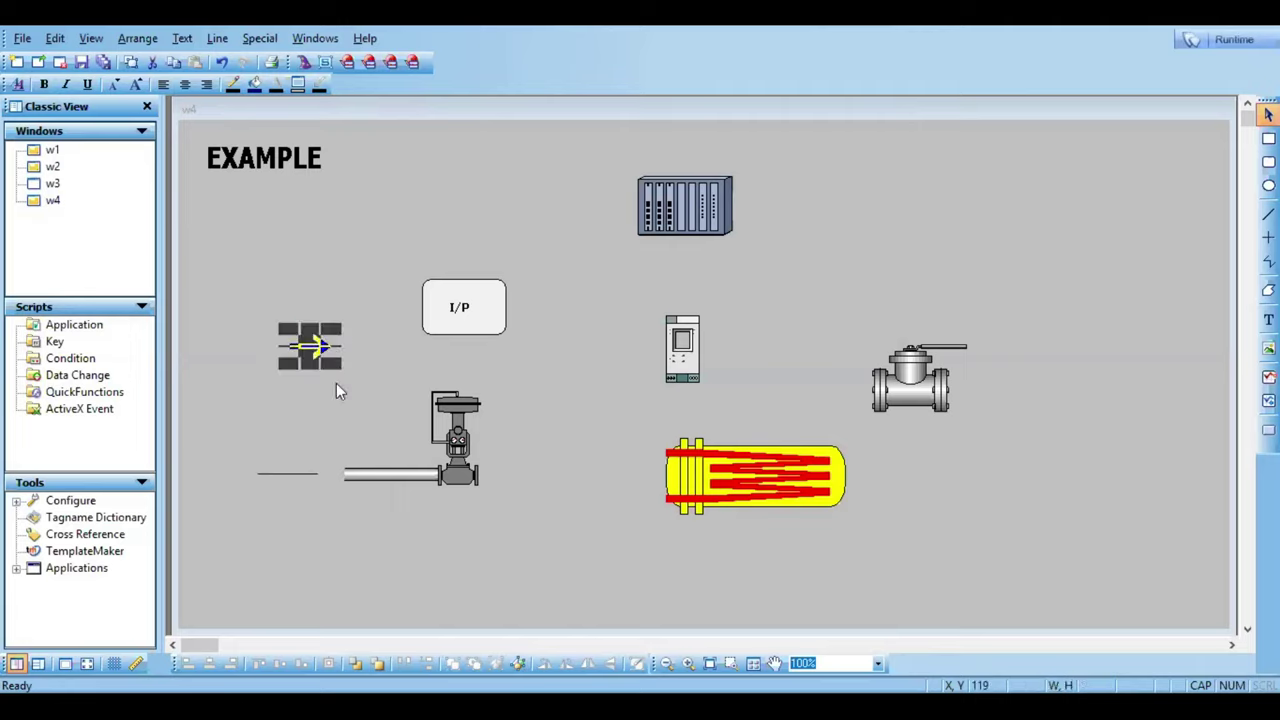
Step: Delete the thin line and move the small blue arrow into its place, pointing into the pipe's open end
left_click(282, 505)
left_click(293, 473)
key("Delete")
left_click_drag(313, 345, 314, 476)
left_click(320, 514)
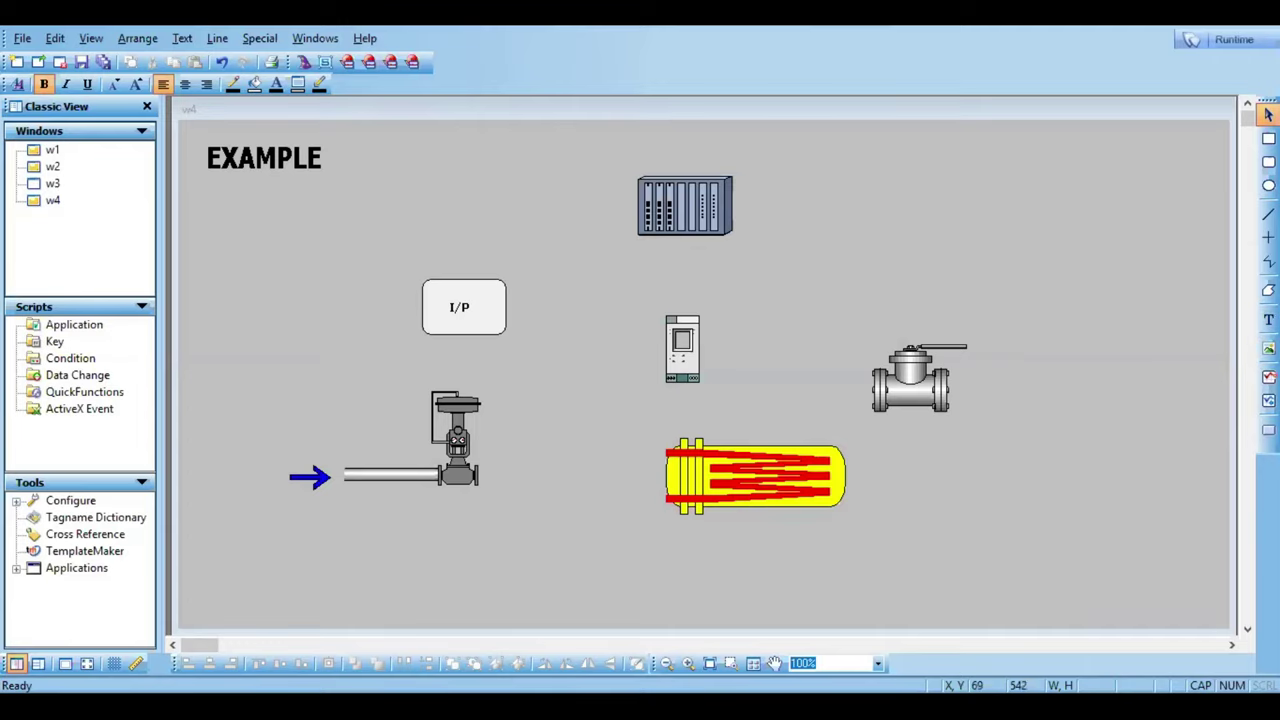
Step: Duplicate the inlet pipe and stretch the copy to about 201 pixels between the control valve and the yellow vessel
mouse_move(262, 708)
left_click(373, 480)
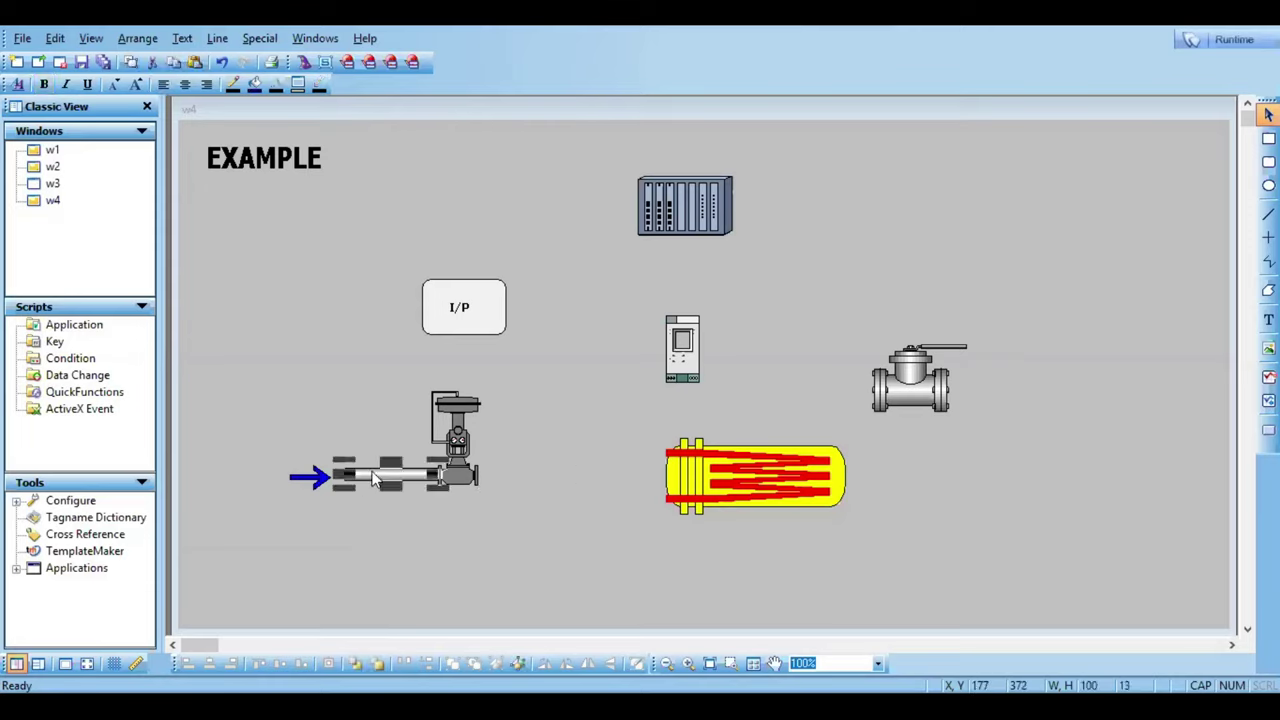
left_click_drag(372, 473, 666, 469)
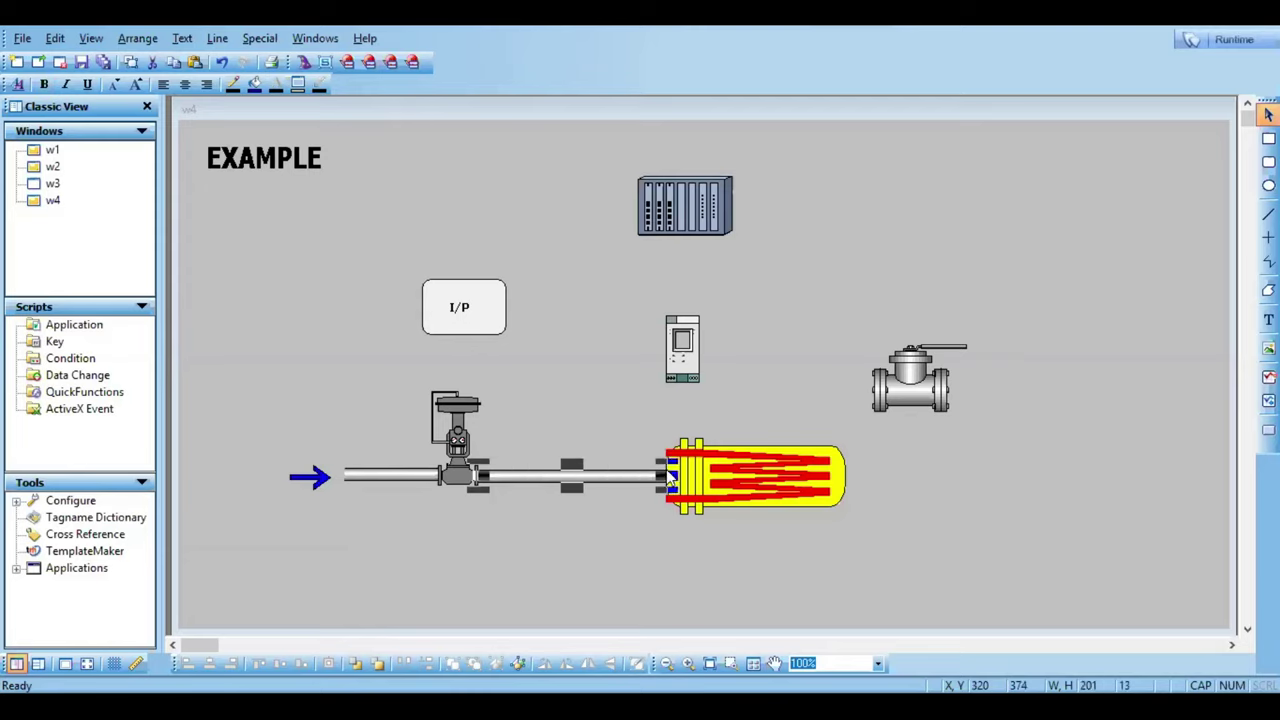
left_click(629, 545)
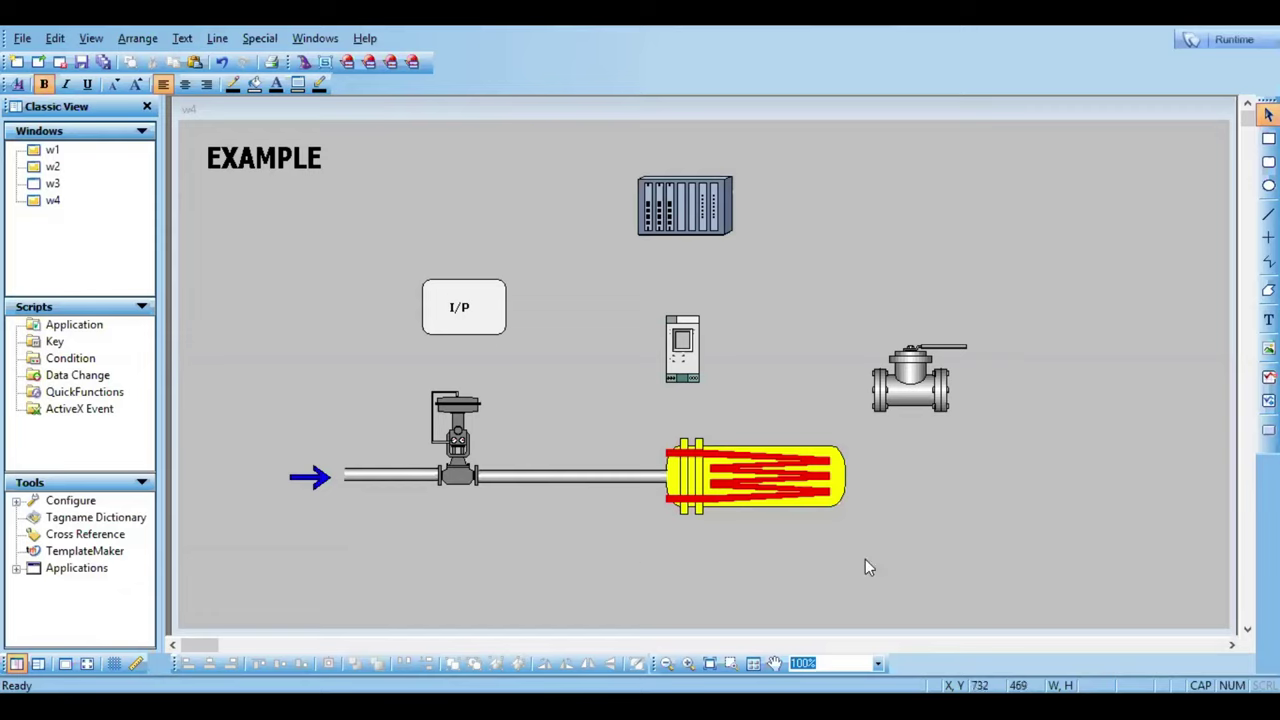
Step: Shift the I/P block's rounded rectangle slightly so it sits centred above the control valve
left_click(437, 316)
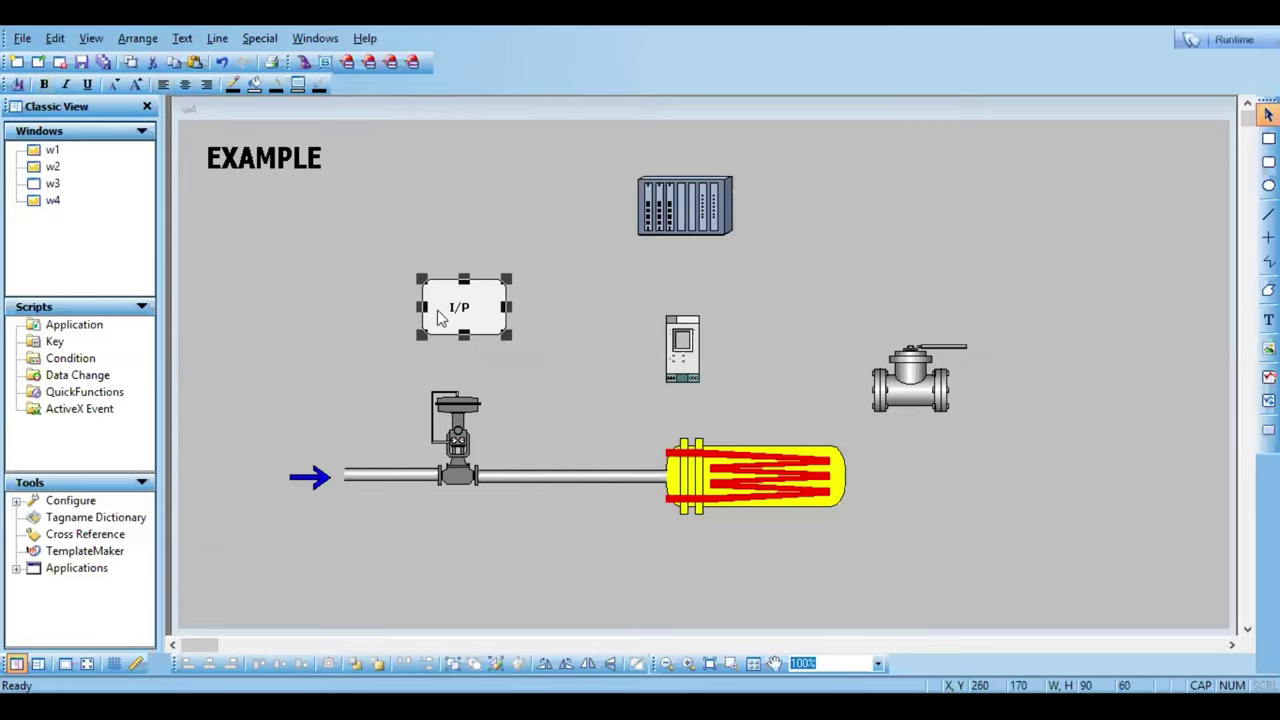
left_click_drag(437, 316, 428, 320)
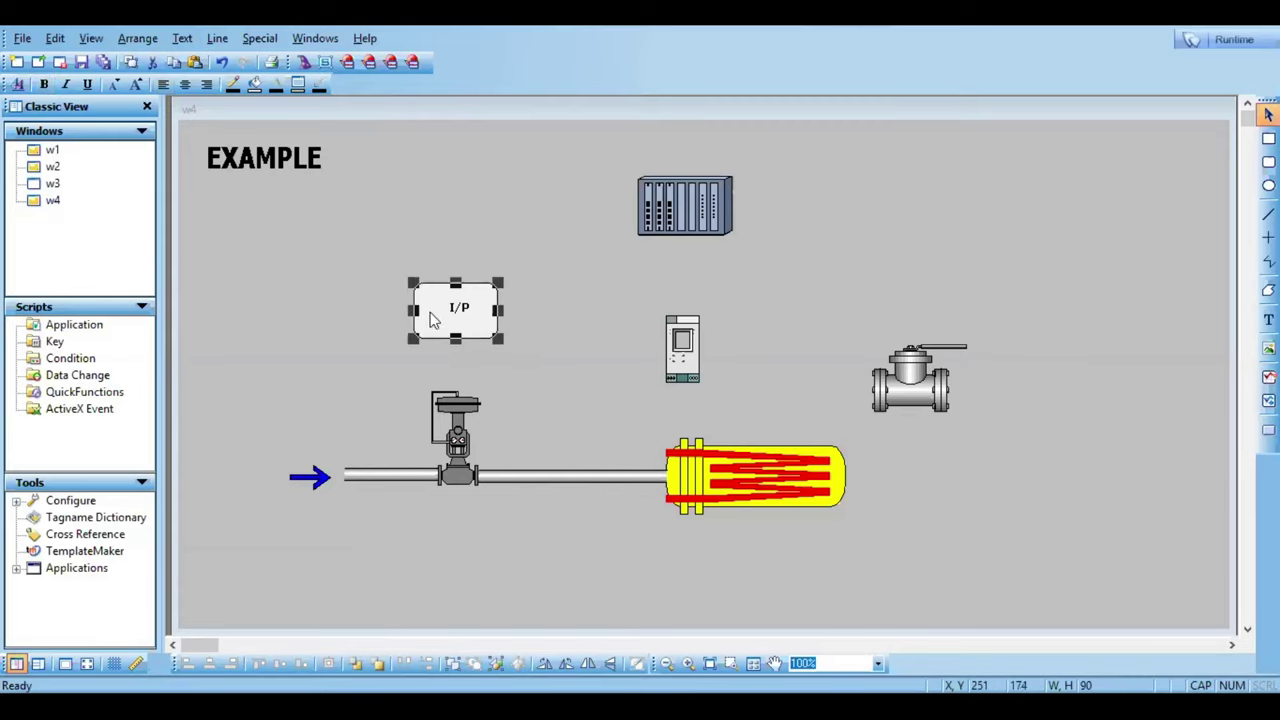
left_click(499, 641)
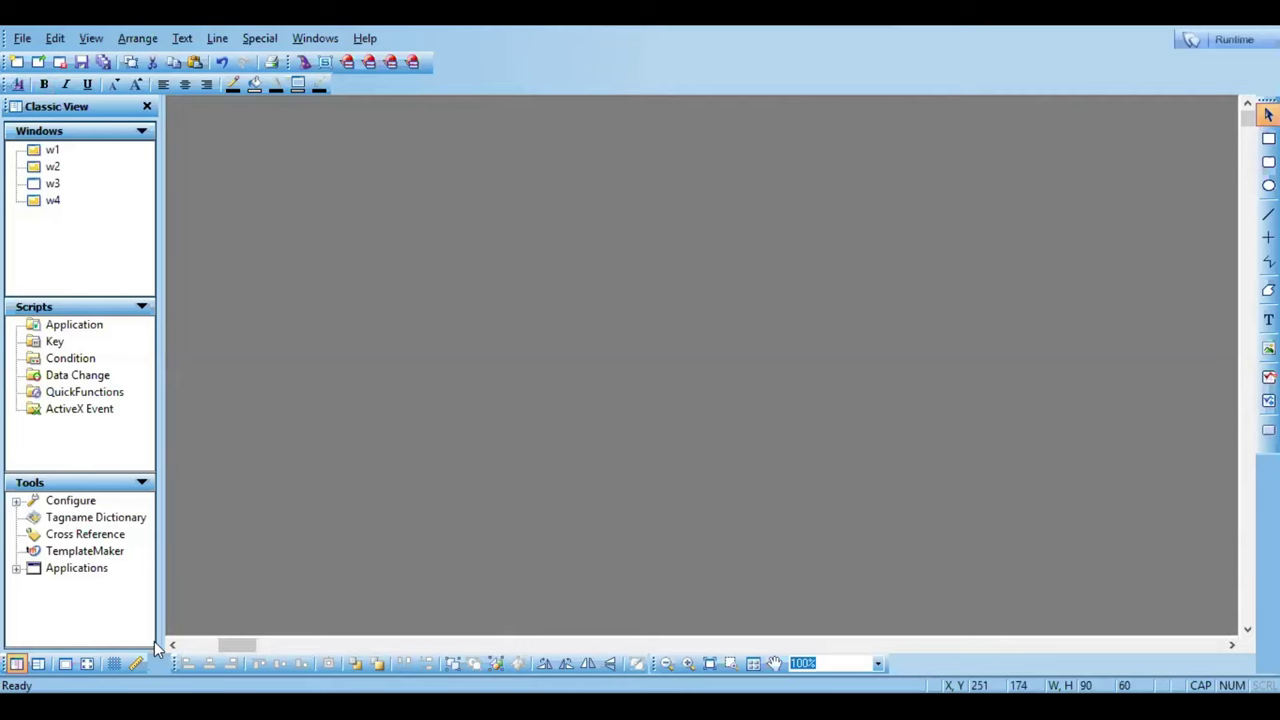
left_click(188, 646)
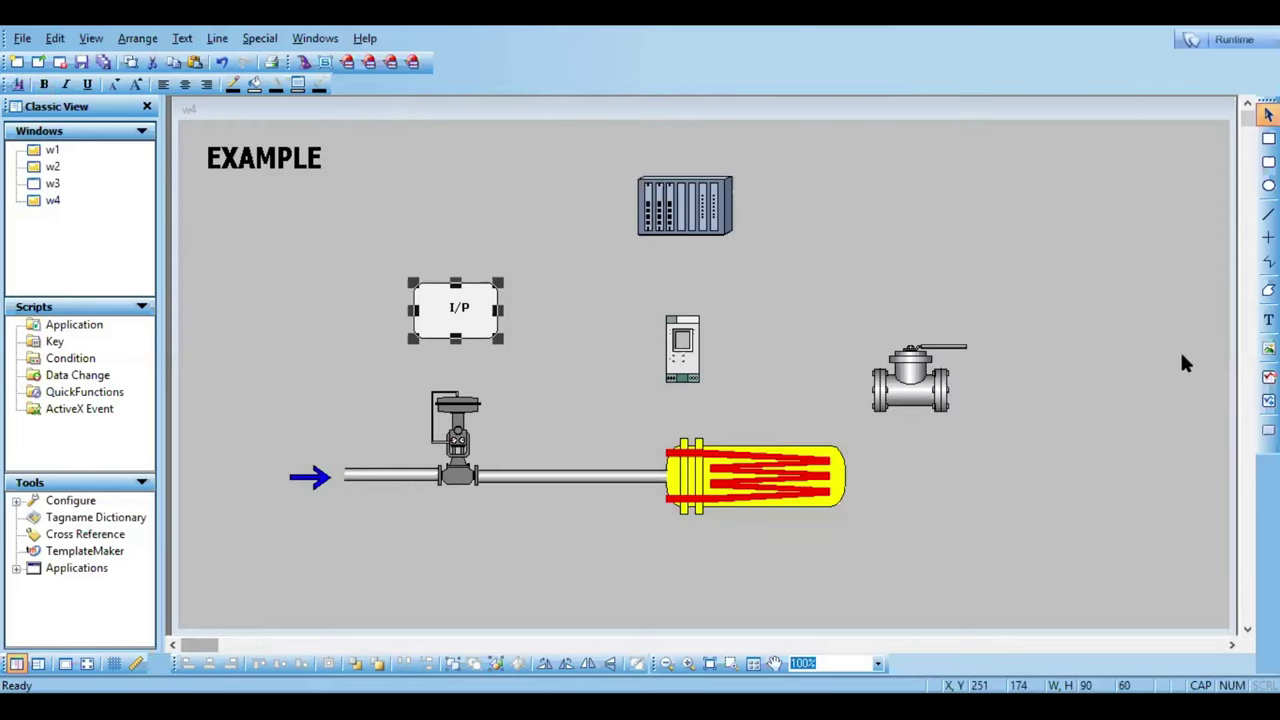
Step: Try to connect the I/P block to the control valve with a thin vertical line, deleting both attempts
left_click(1268, 213)
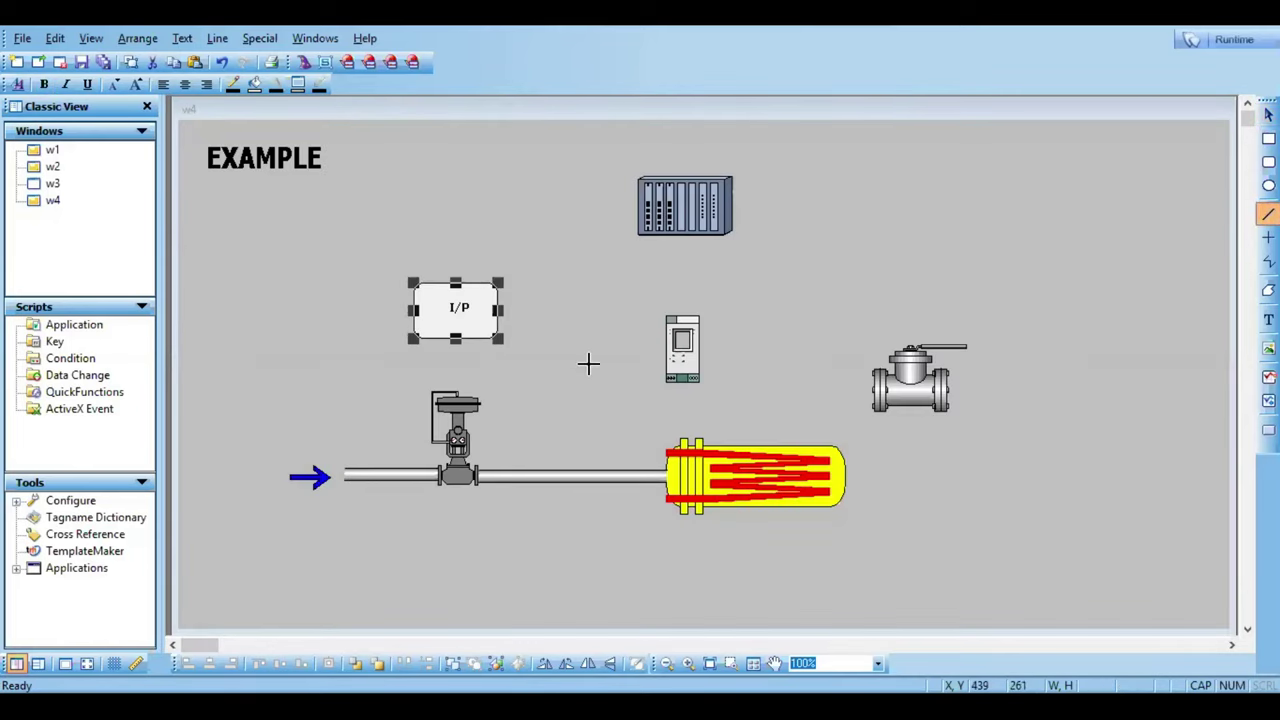
left_click(453, 342)
left_click_drag(453, 342, 453, 393)
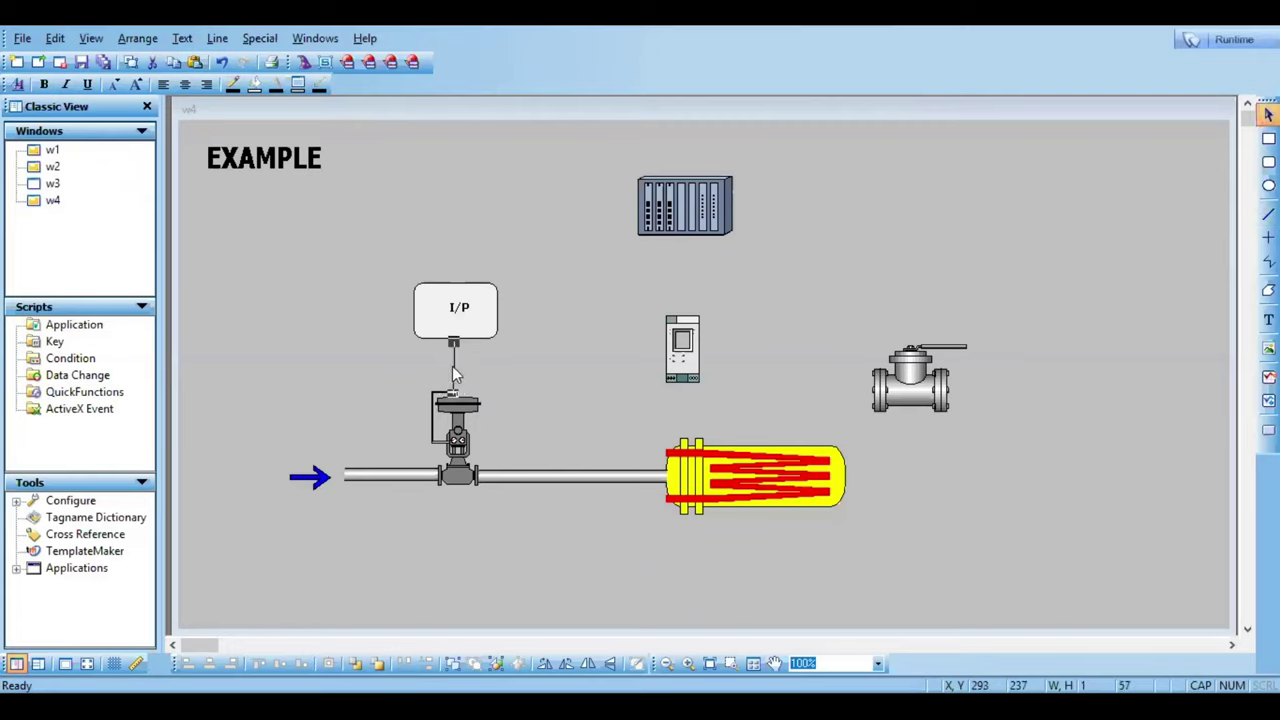
key("Delete")
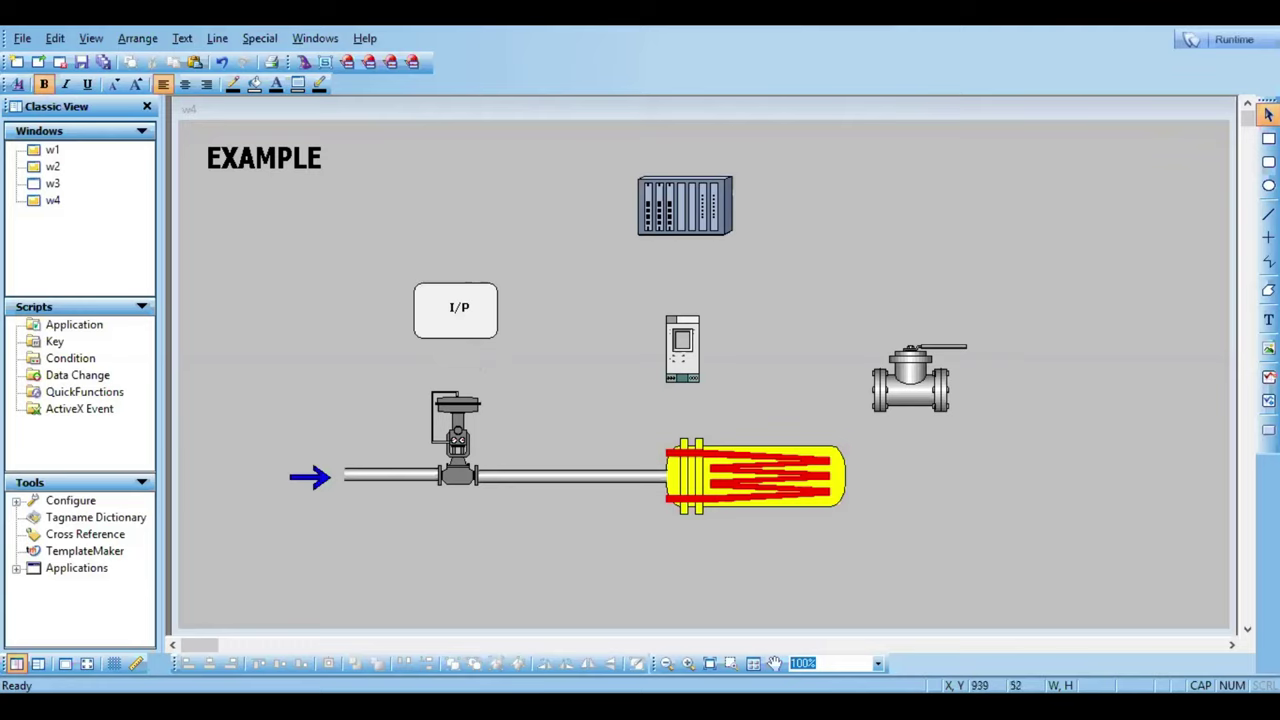
left_click(1267, 214)
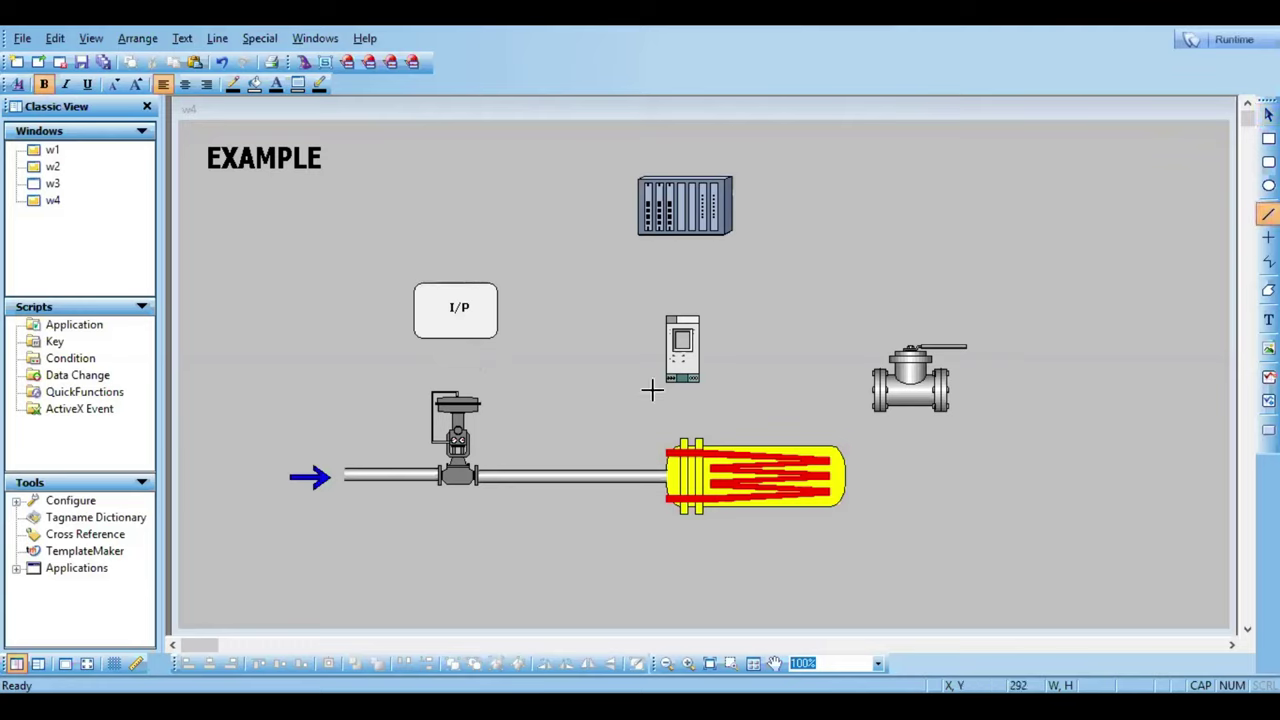
mouse_move(453, 338)
left_mouse_down()
mouse_move(462, 420)
mouse_move(437, 377)
mouse_move(455, 402)
left_mouse_up()
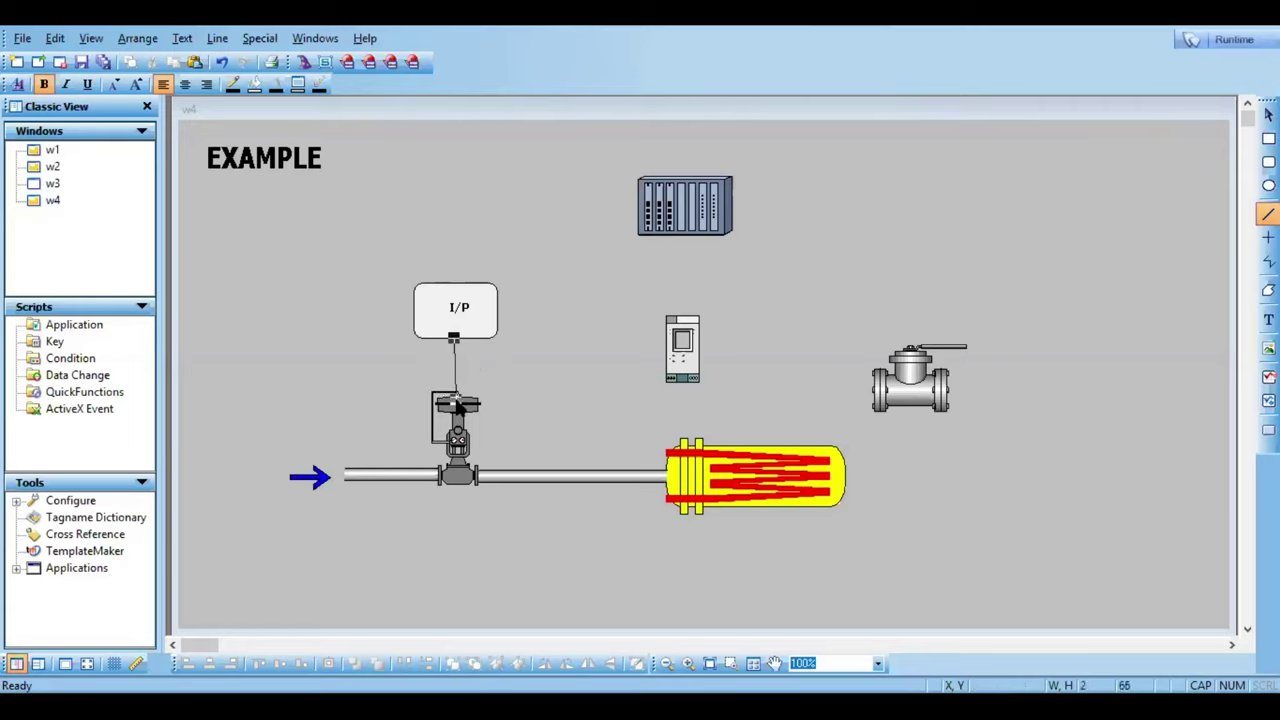
left_click(510, 384)
left_click(452, 364)
key("Delete")
Step: Try to repeat the last drawn object around the gap between the I/P block and the control valve
left_click(1268, 213)
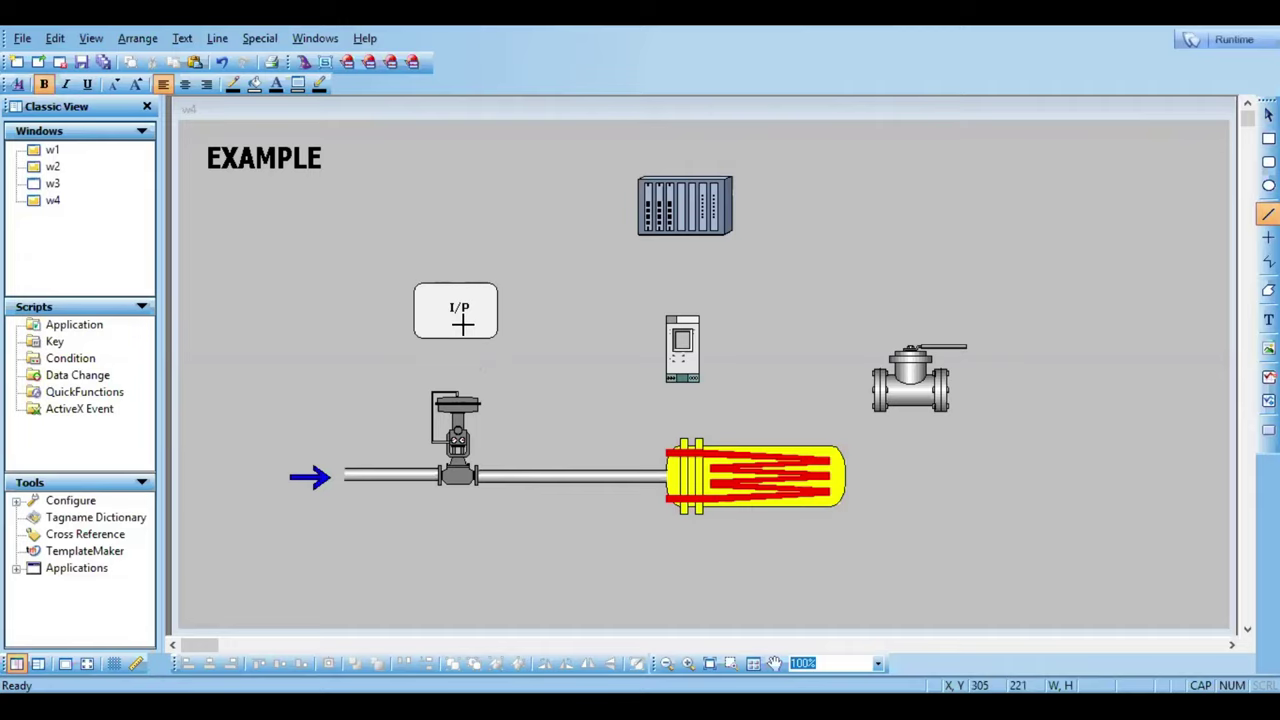
right_click(456, 356)
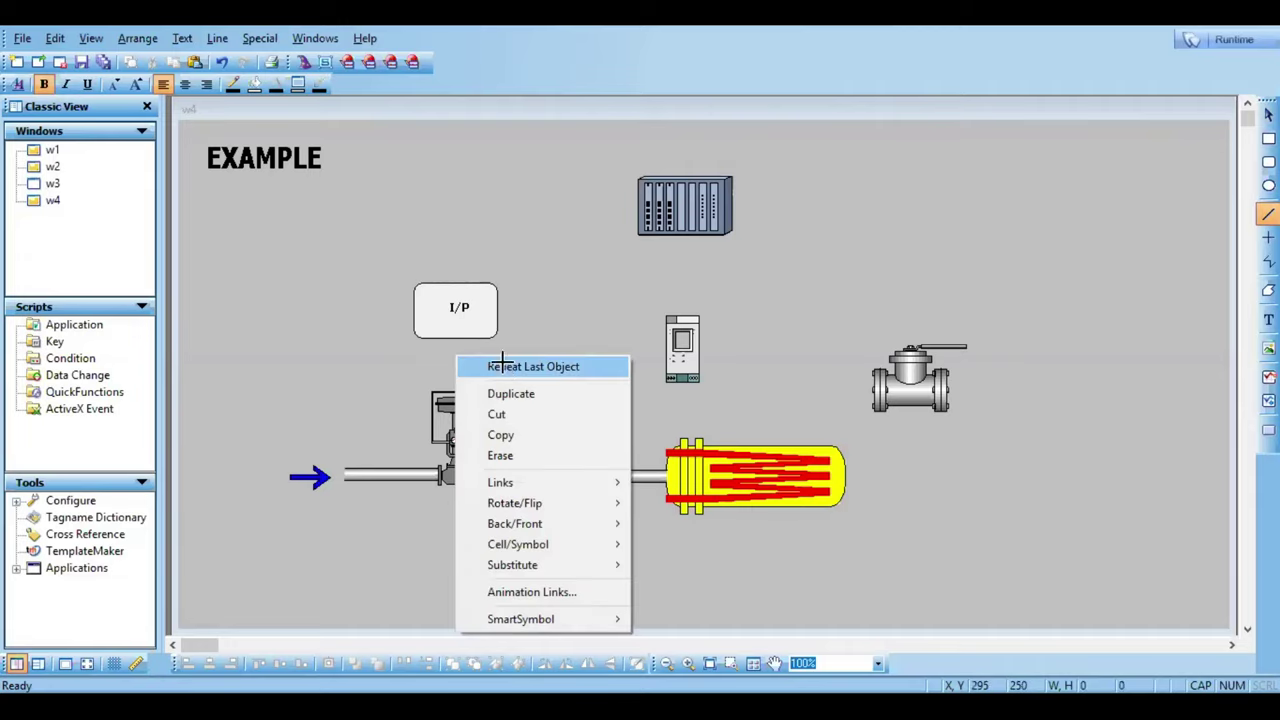
left_click(455, 366)
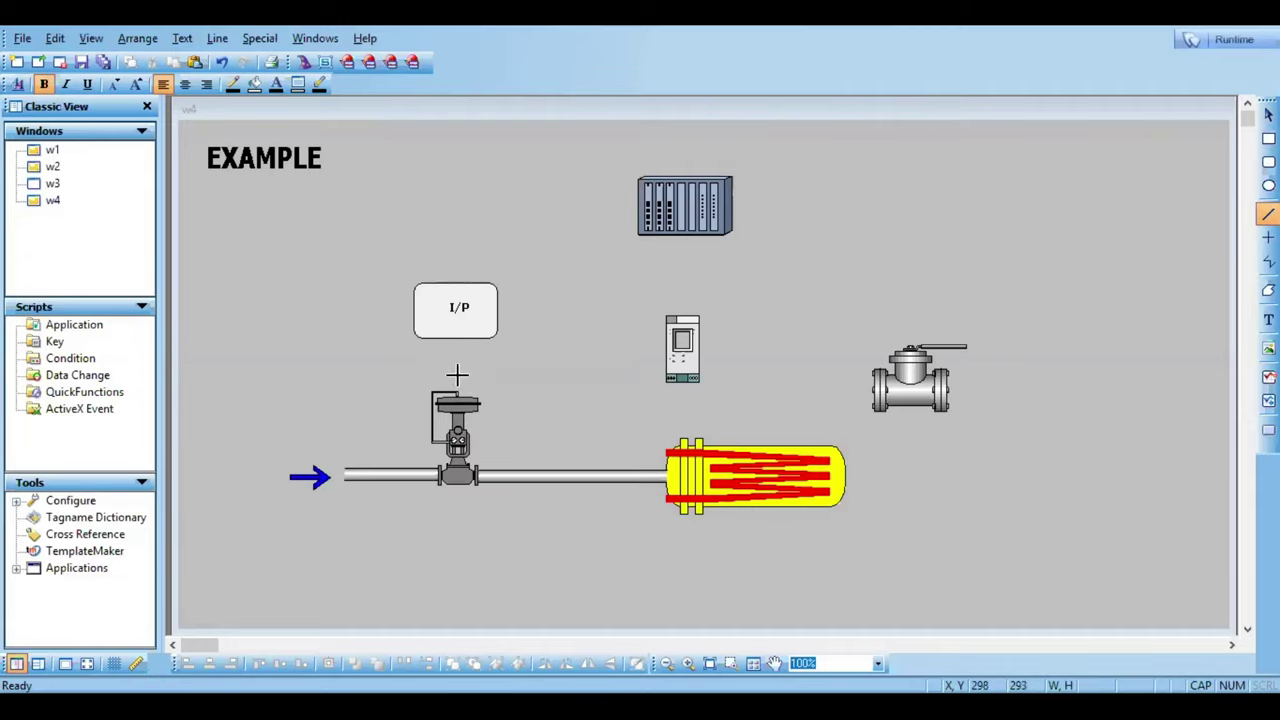
right_click(463, 375)
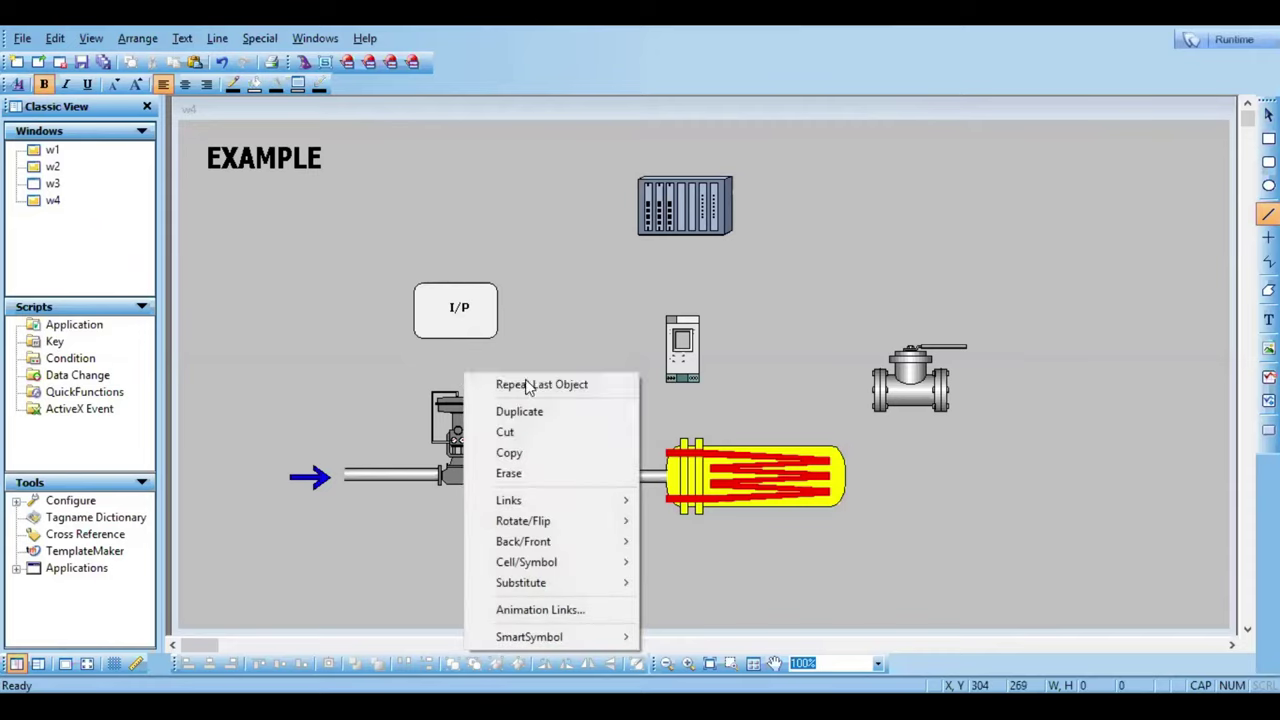
left_click(526, 380)
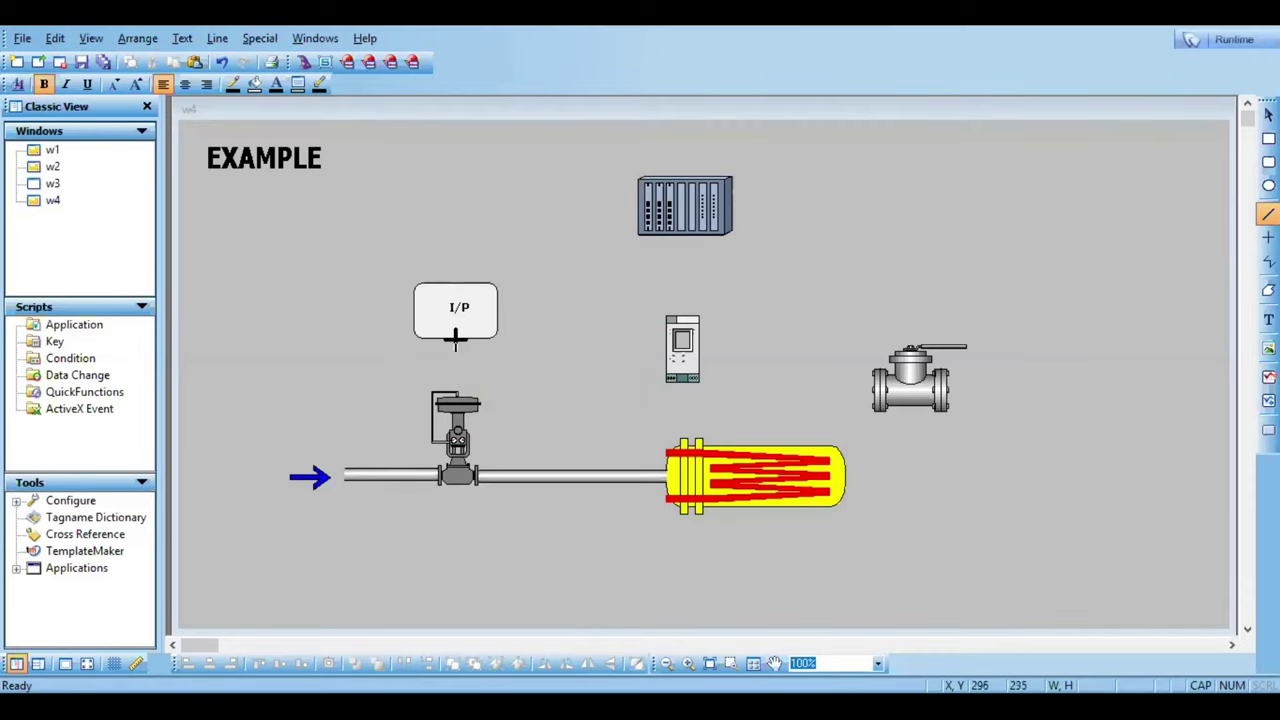
right_click(456, 394)
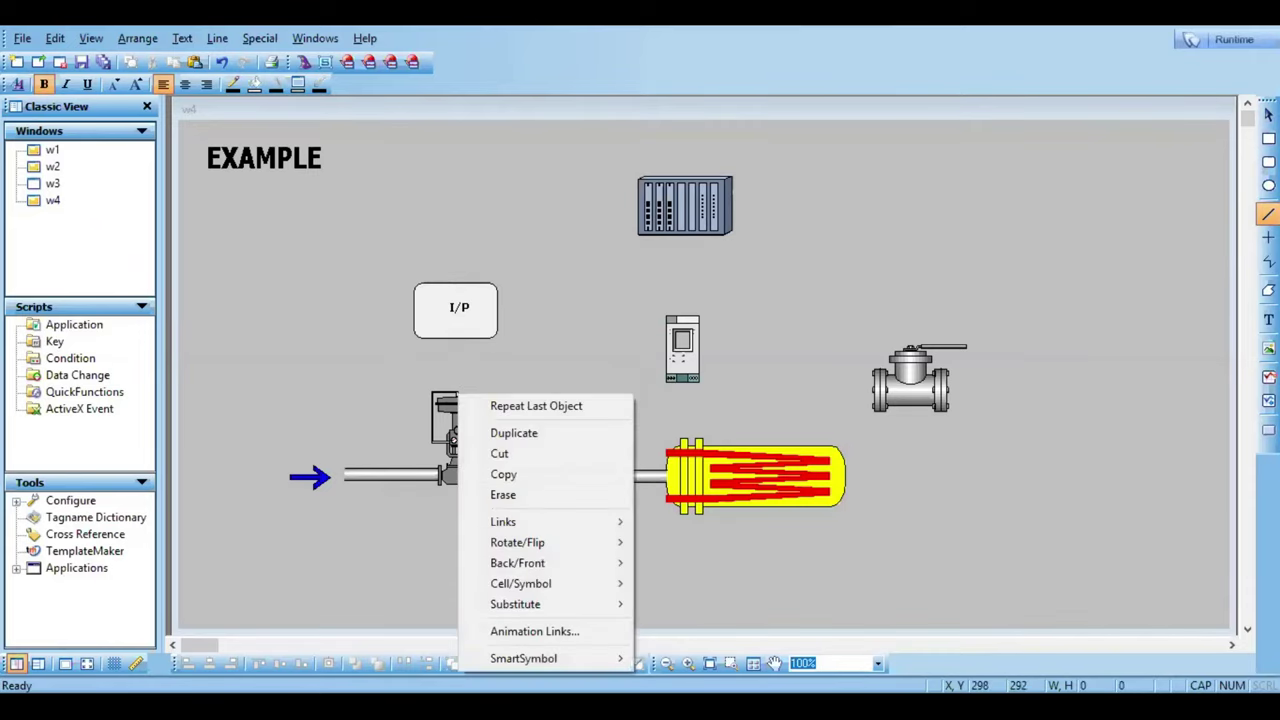
key("Escape")
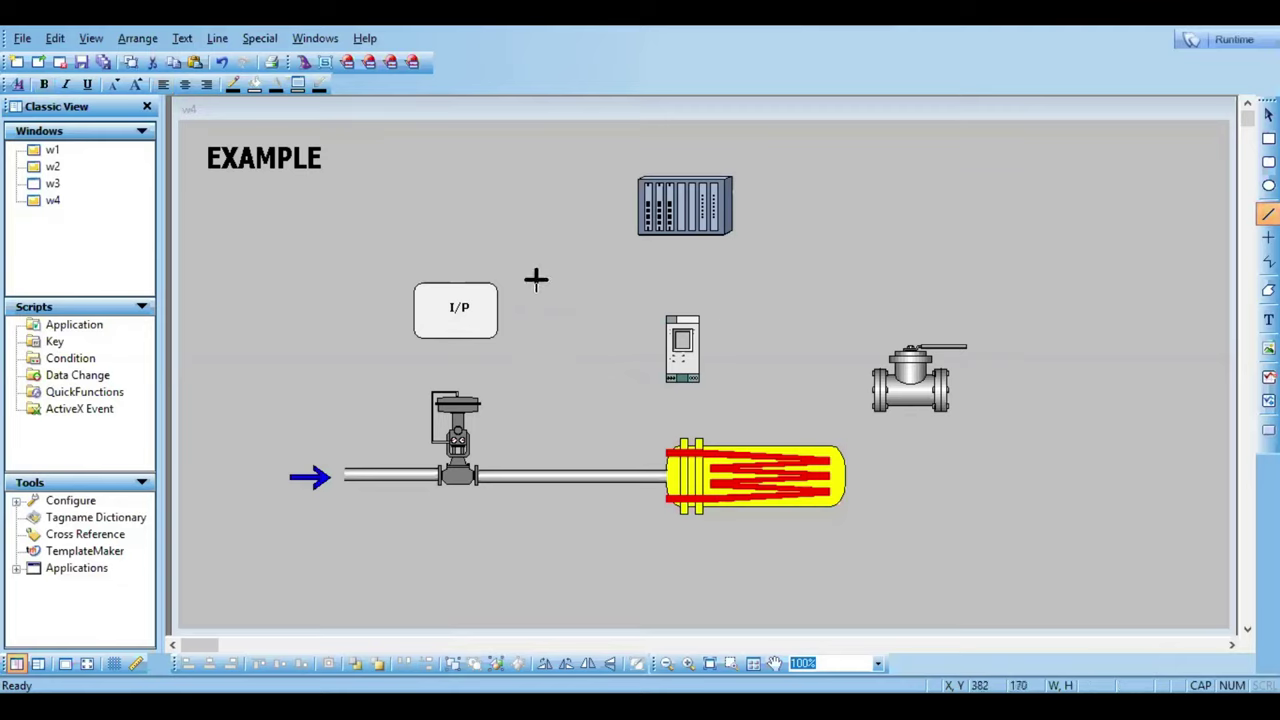
right_click(538, 358)
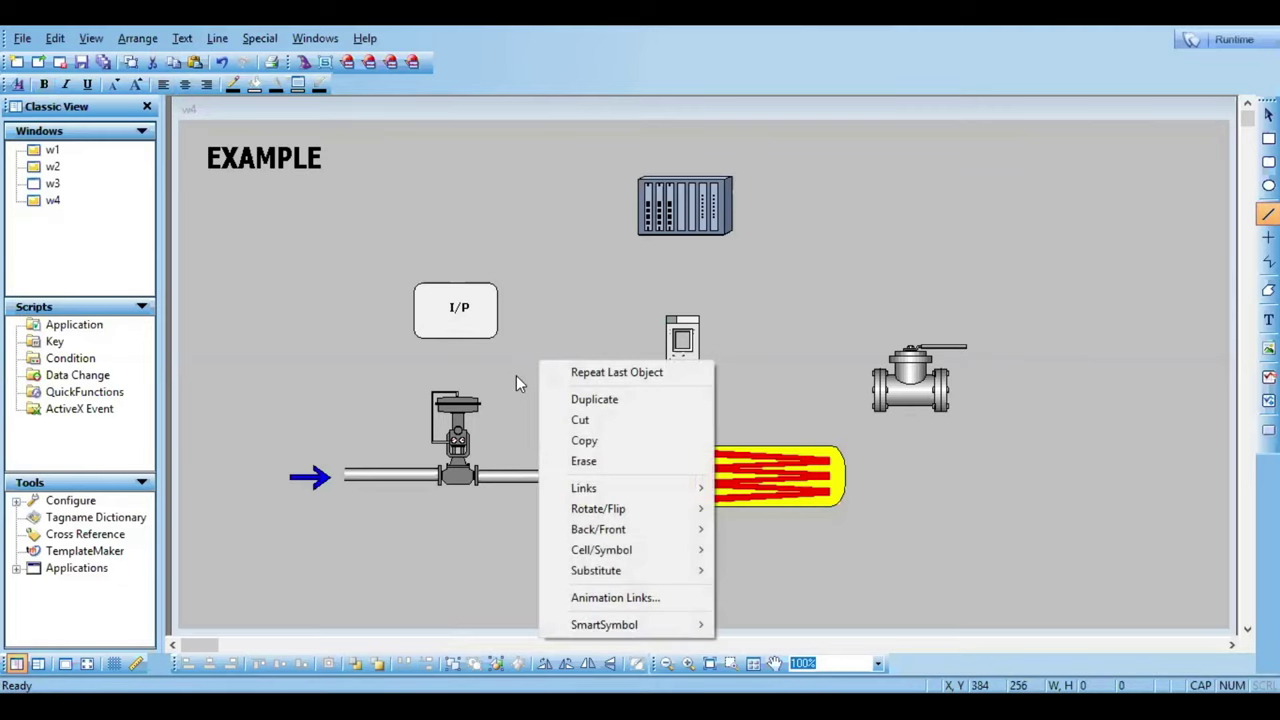
key("Escape")
right_click(559, 270)
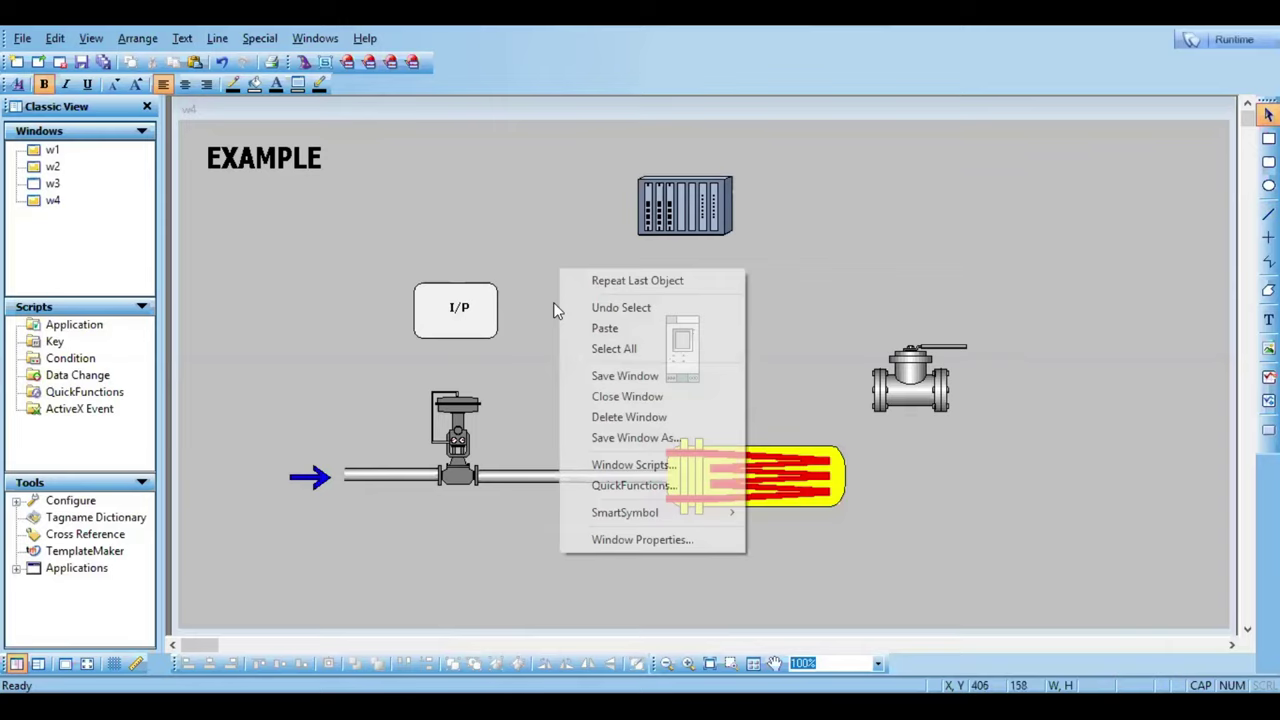
left_click(612, 281)
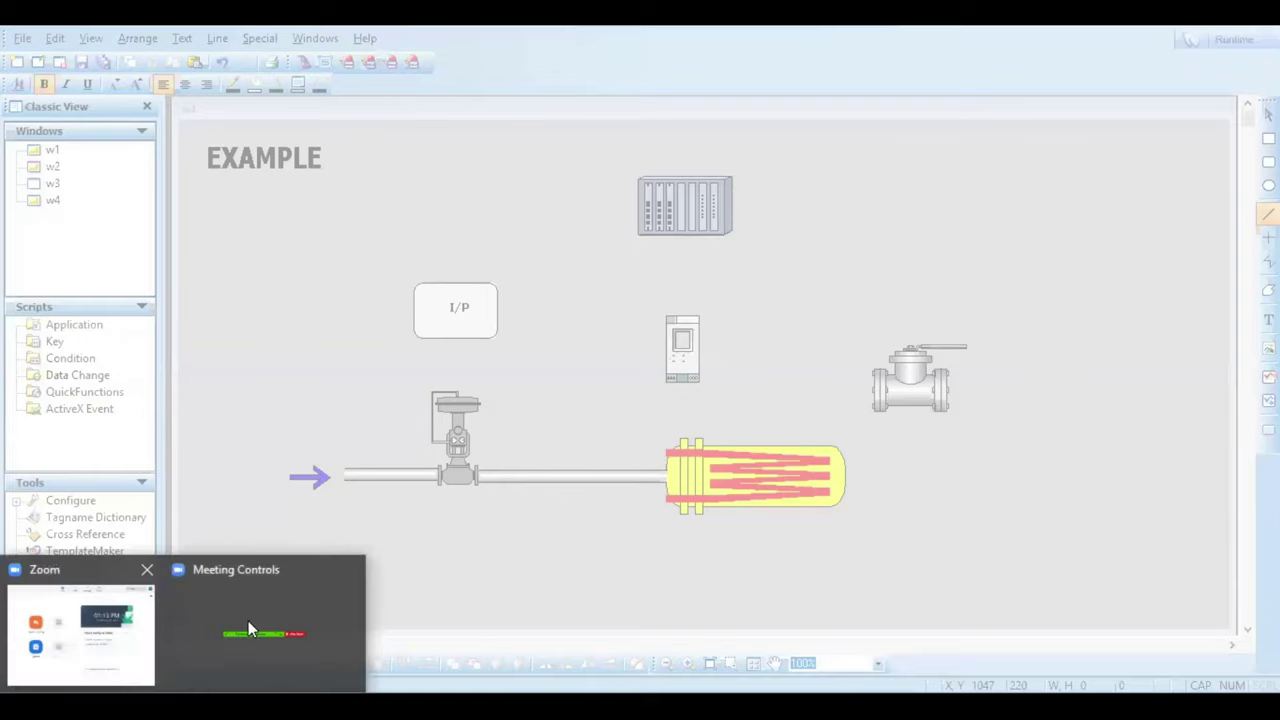
Step: Switch to the P&ID reference picture, examine its signal and pipe connections, and return to the W4 drawing
left_click(280, 602)
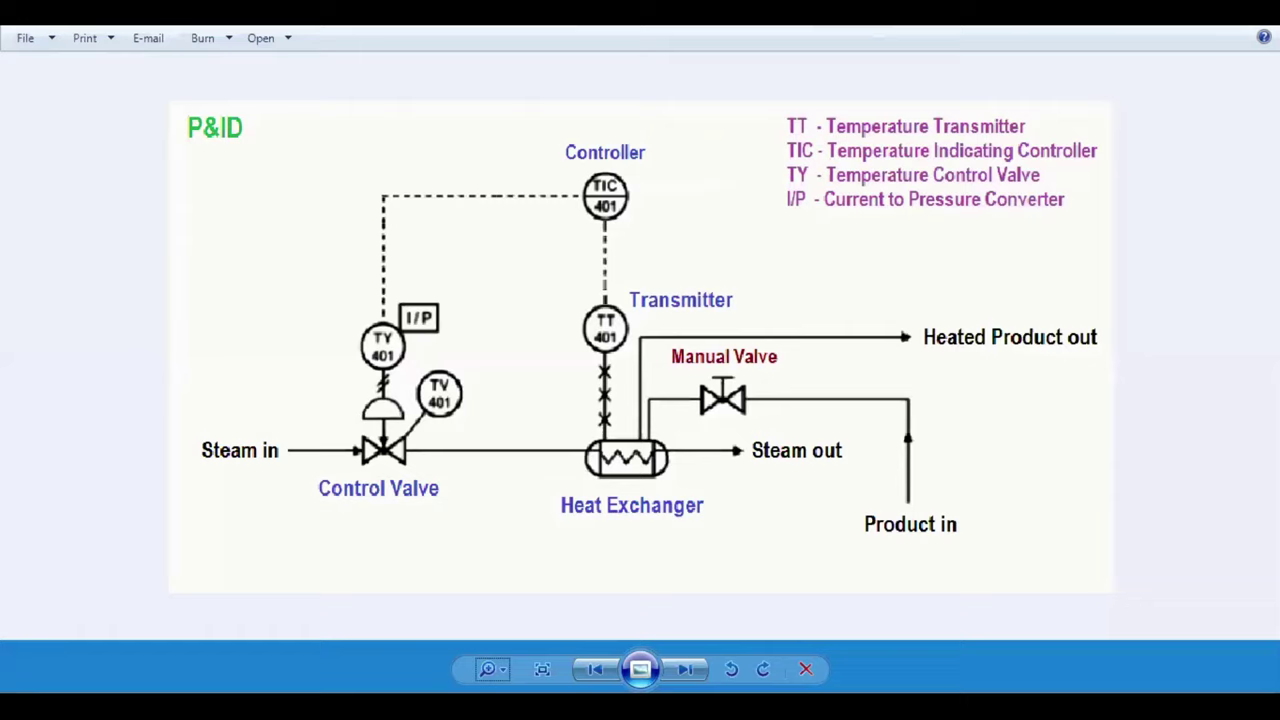
mouse_move(158, 705)
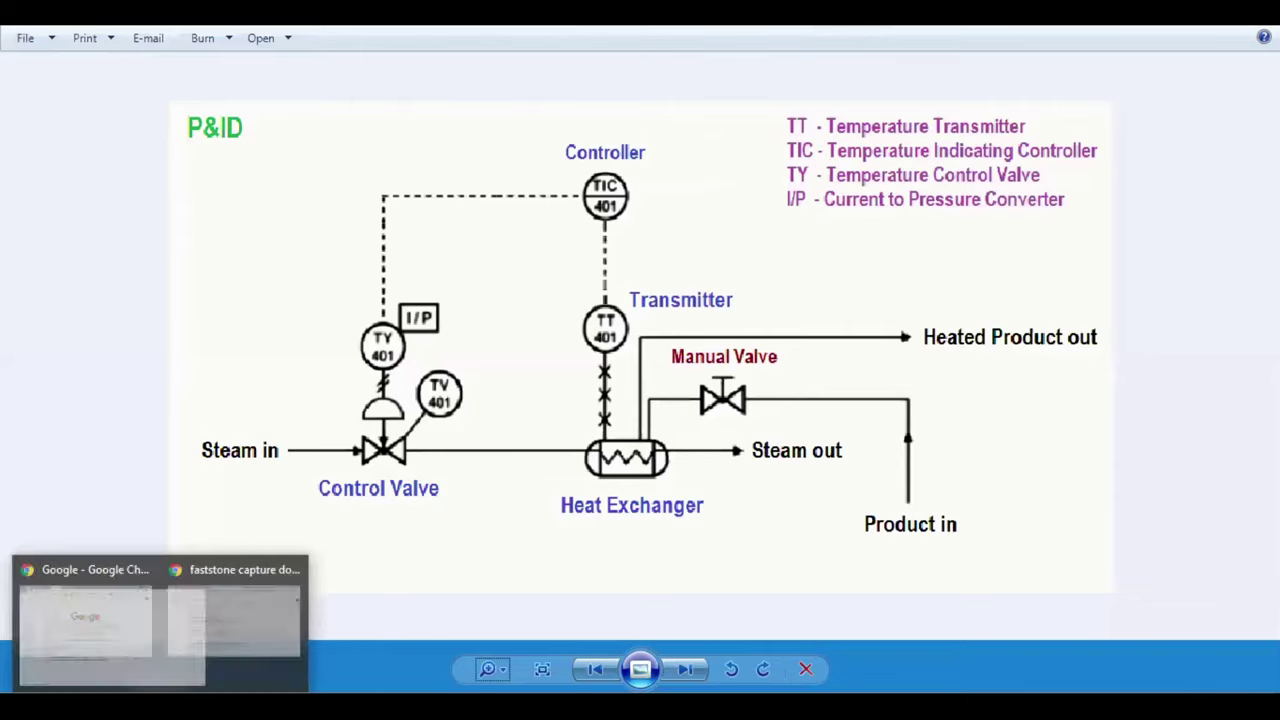
left_click(278, 613)
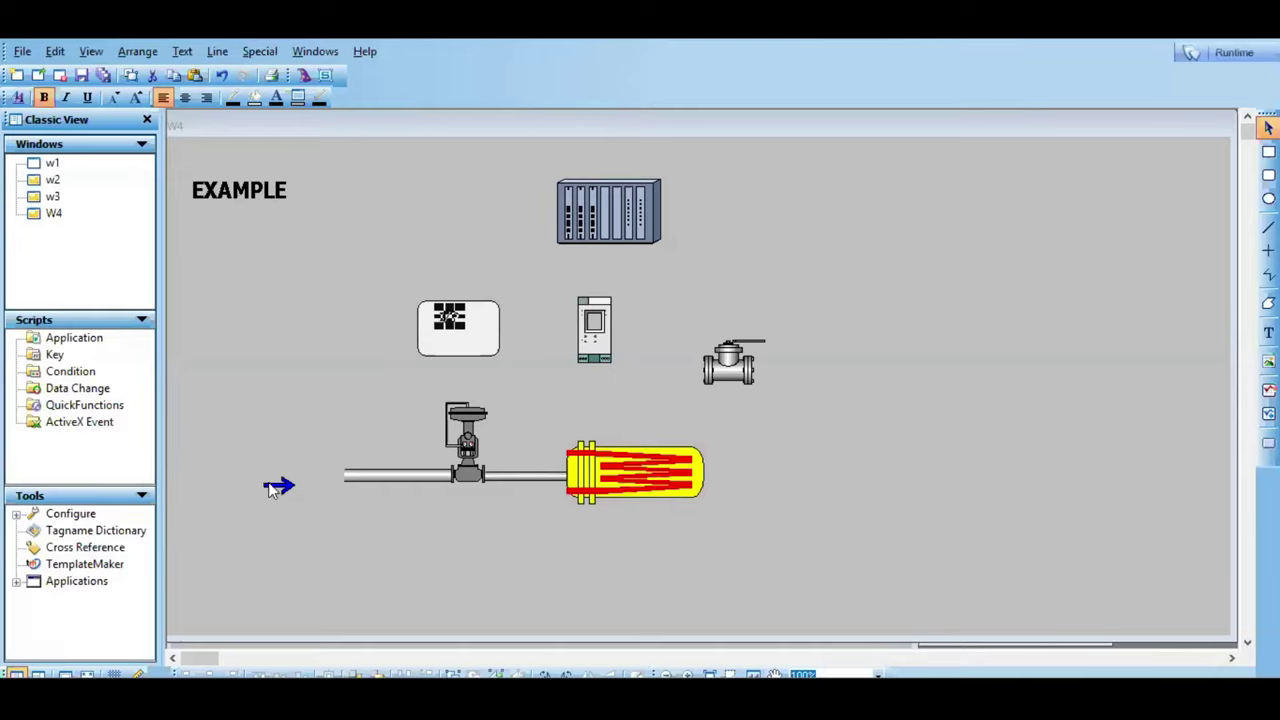
Step: Align the small blue arrow with the inlet pipe's open end and centre the I/P label inside its block
left_click_drag(270, 489, 300, 479)
left_click(325, 531)
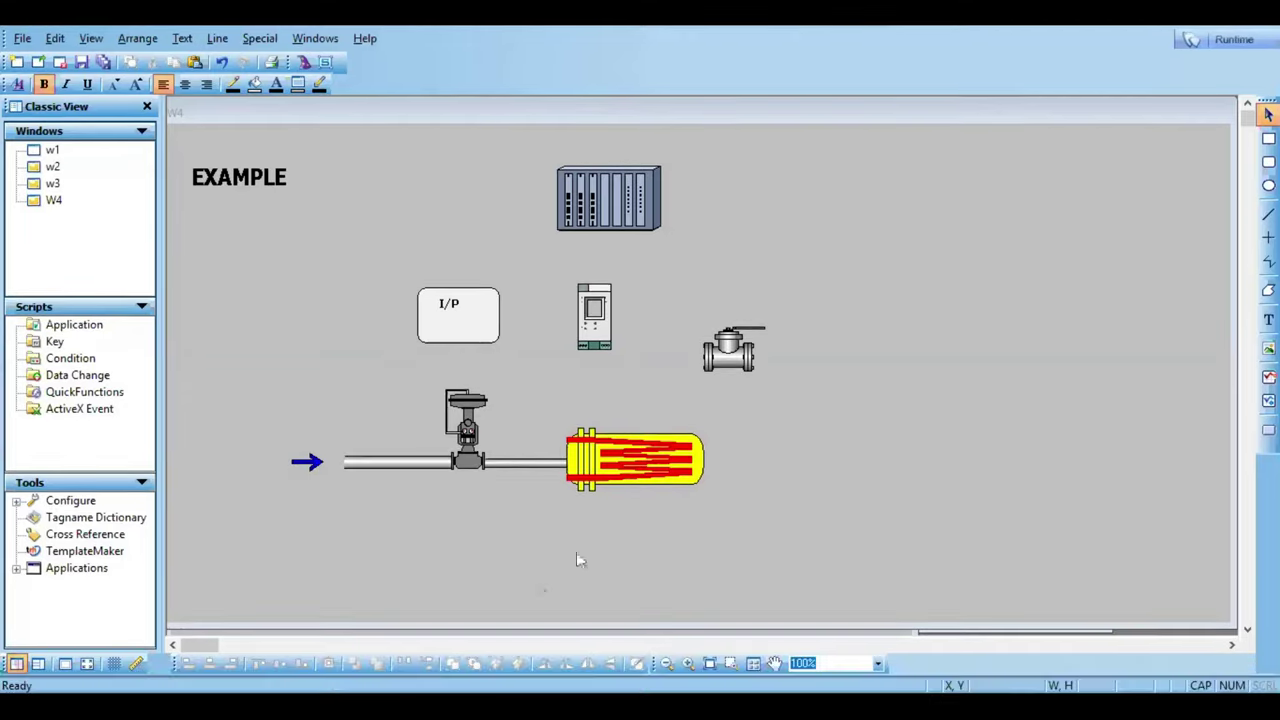
left_click(450, 306)
double_click(455, 302)
double_click(455, 300)
left_click(457, 312)
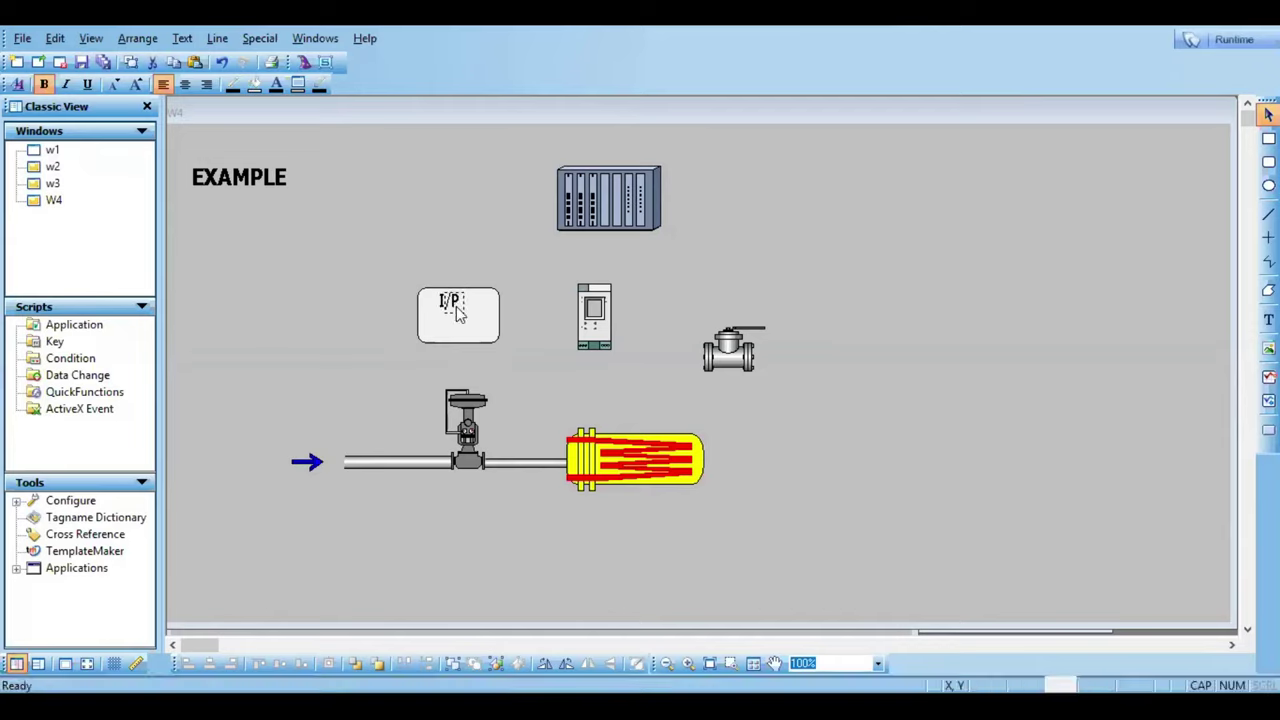
left_click(1082, 405)
Step: Draw a vertical line about 57 pixels long from the underside of the I/P block to the control valve's actuator
left_click(1268, 214)
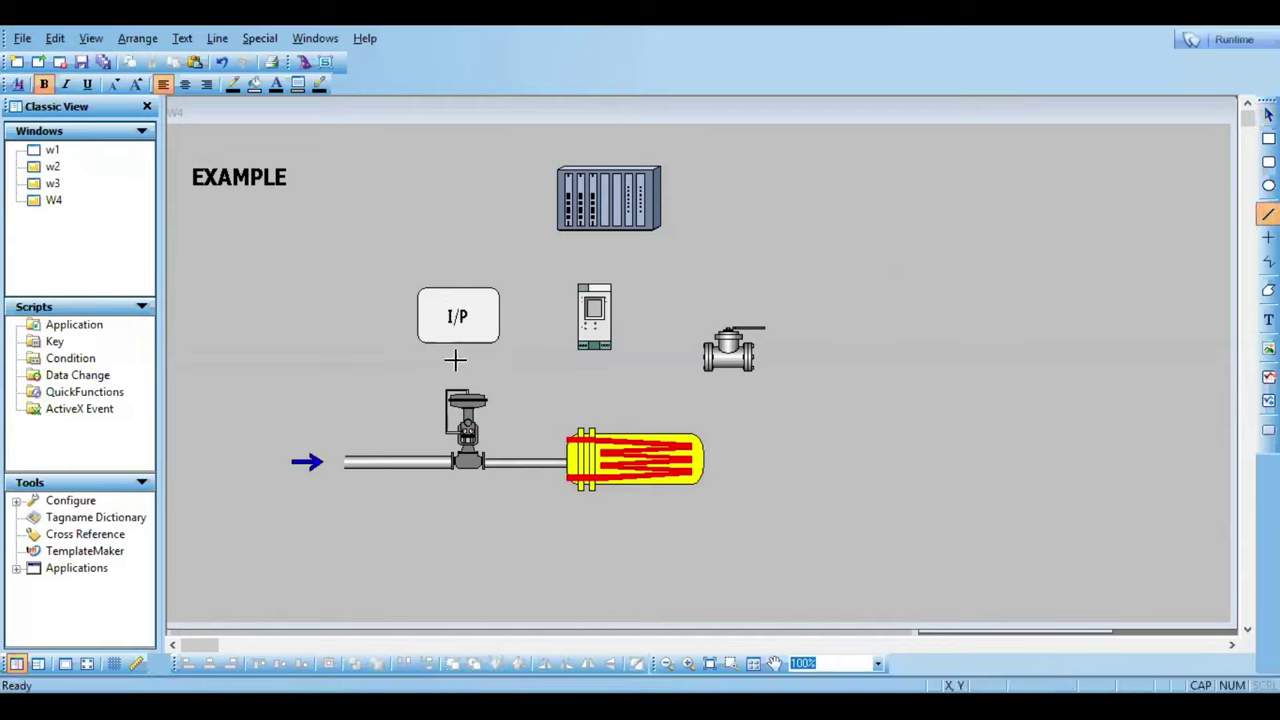
left_click_drag(458, 342, 459, 399)
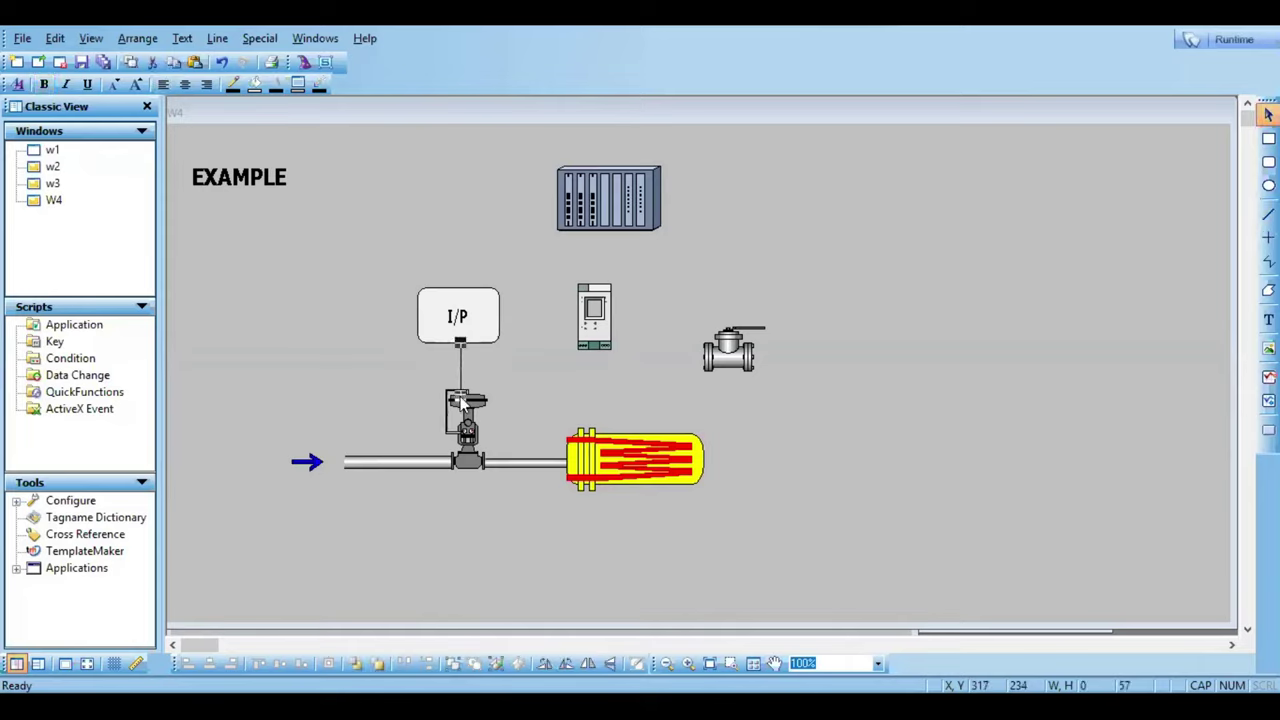
left_click(351, 379)
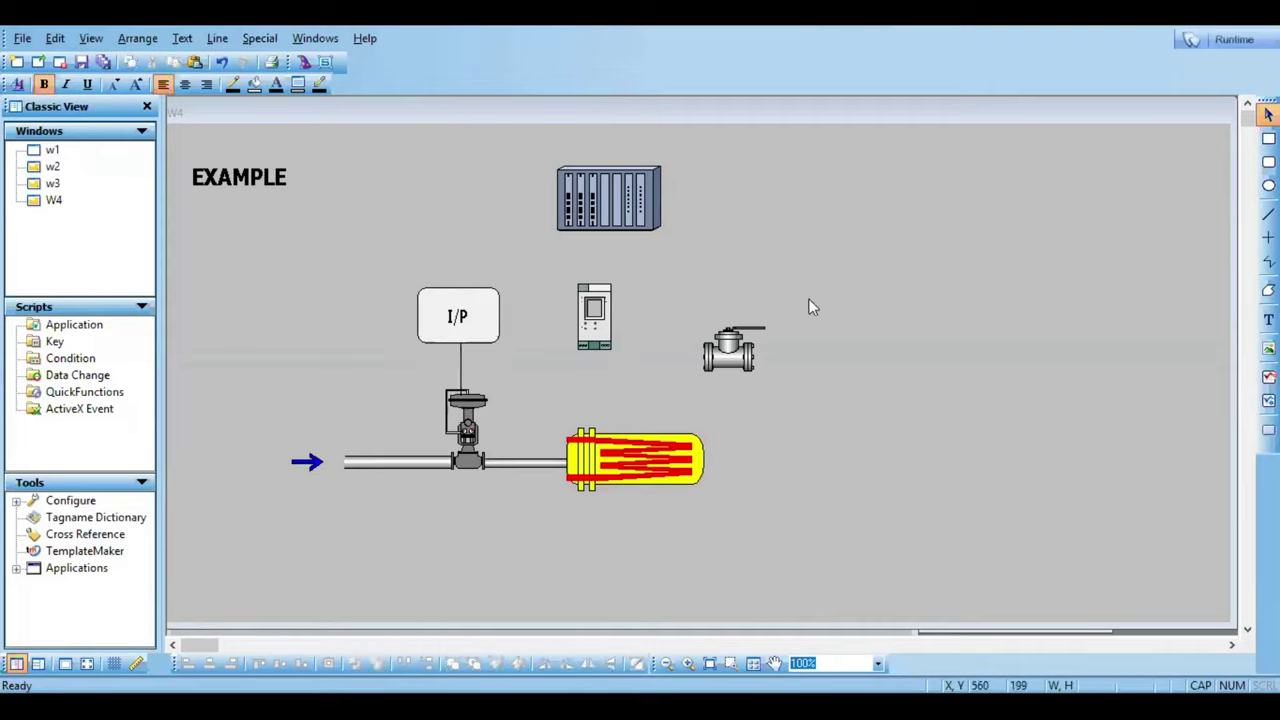
Step: Draw polylines running about 111 pixels horizontally from the controller rack's side, and vertically down to the I/P block
left_click(1268, 213)
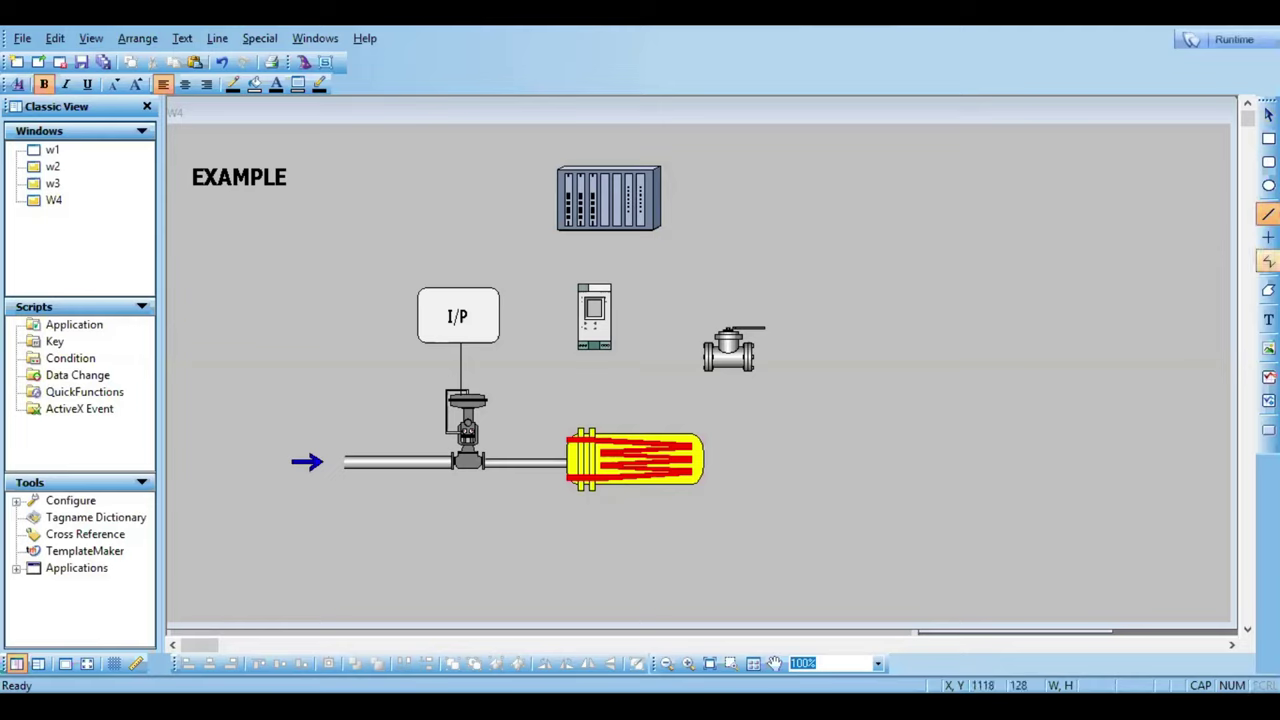
left_click(1267, 262)
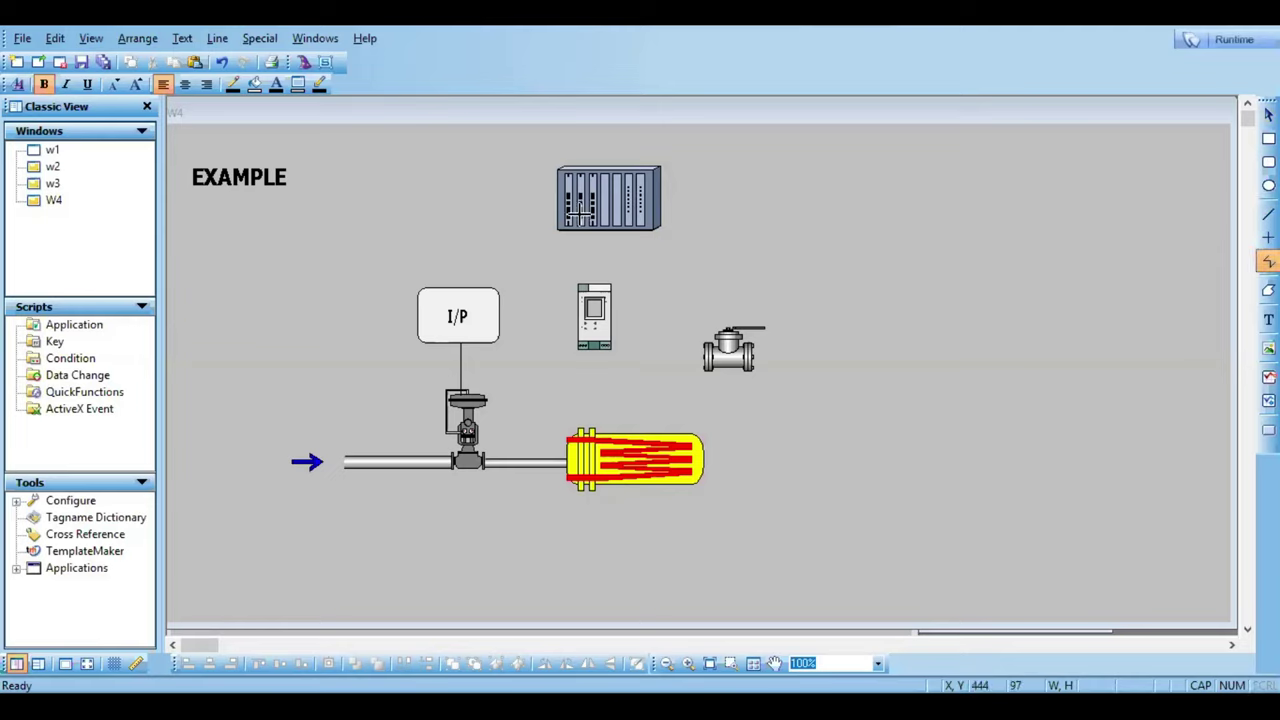
left_click(556, 193)
double_click(450, 193)
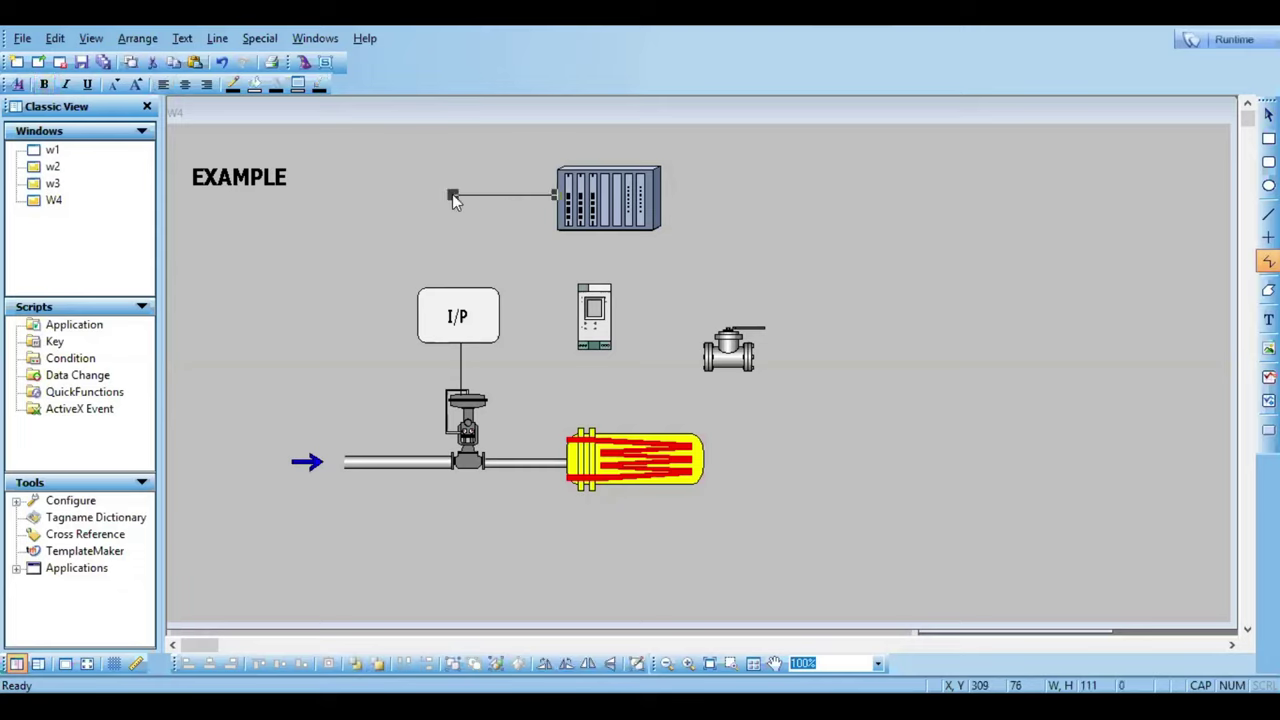
left_click(458, 209)
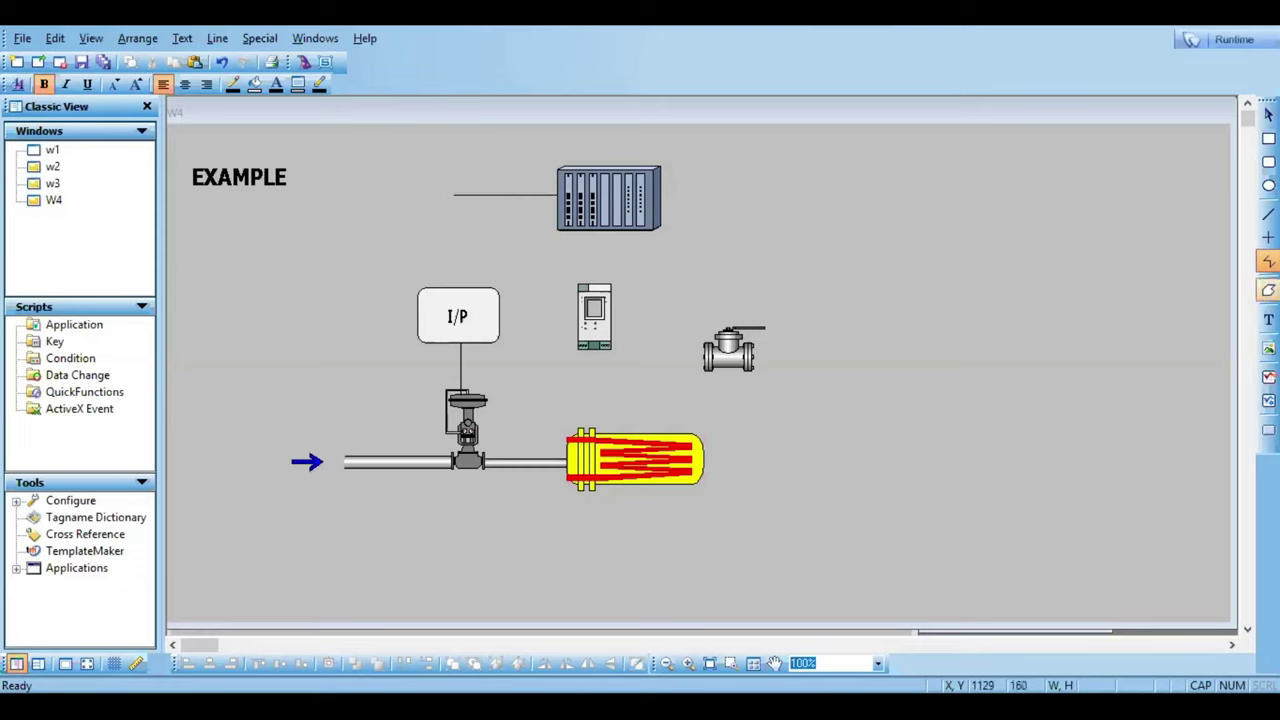
left_click(453, 193)
left_click(453, 296)
left_click(525, 300)
Step: Try out the I/P block's stacking order, sending its rounded rectangle to the back and bringing it to the front
left_click(436, 312)
right_click(436, 314)
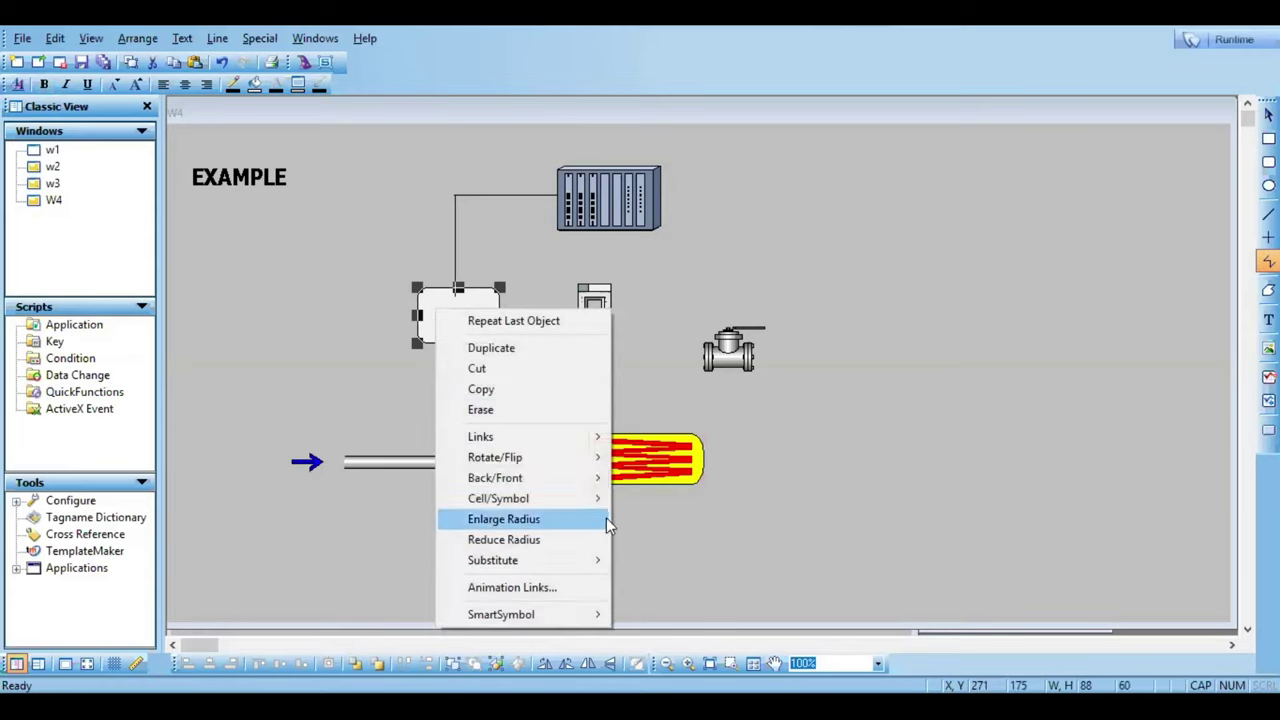
mouse_move(596, 484)
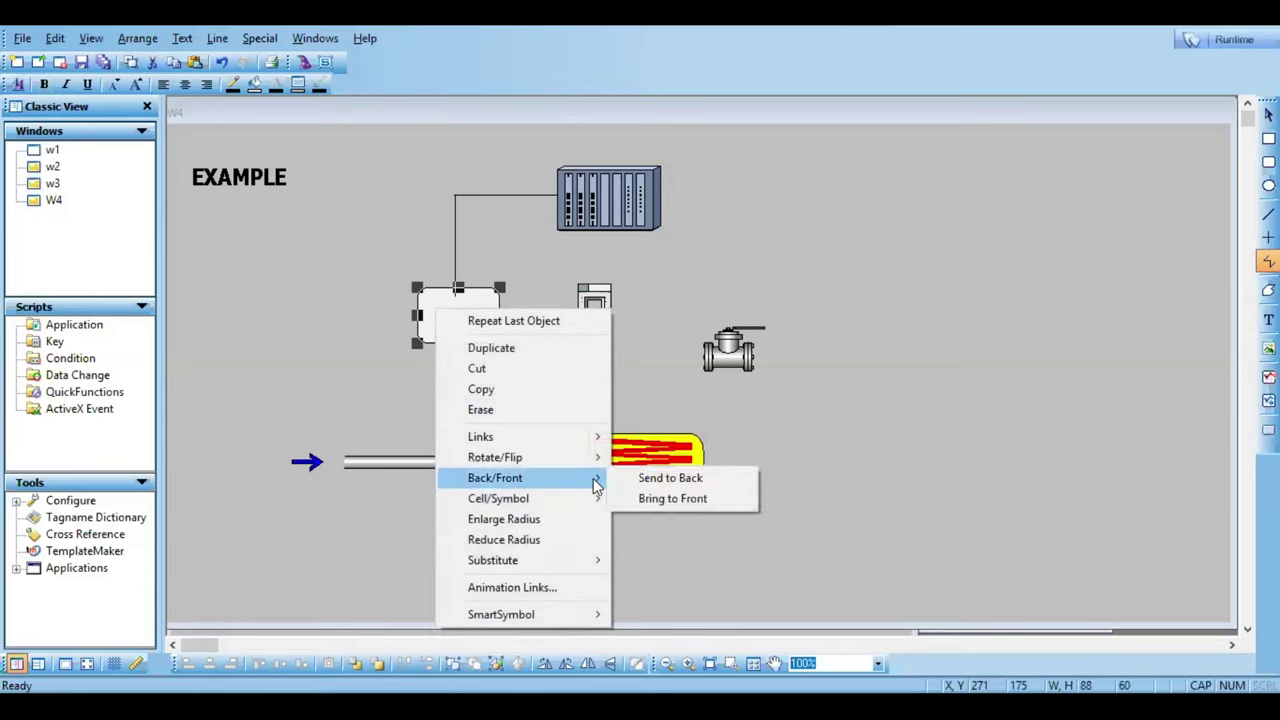
left_click(686, 482)
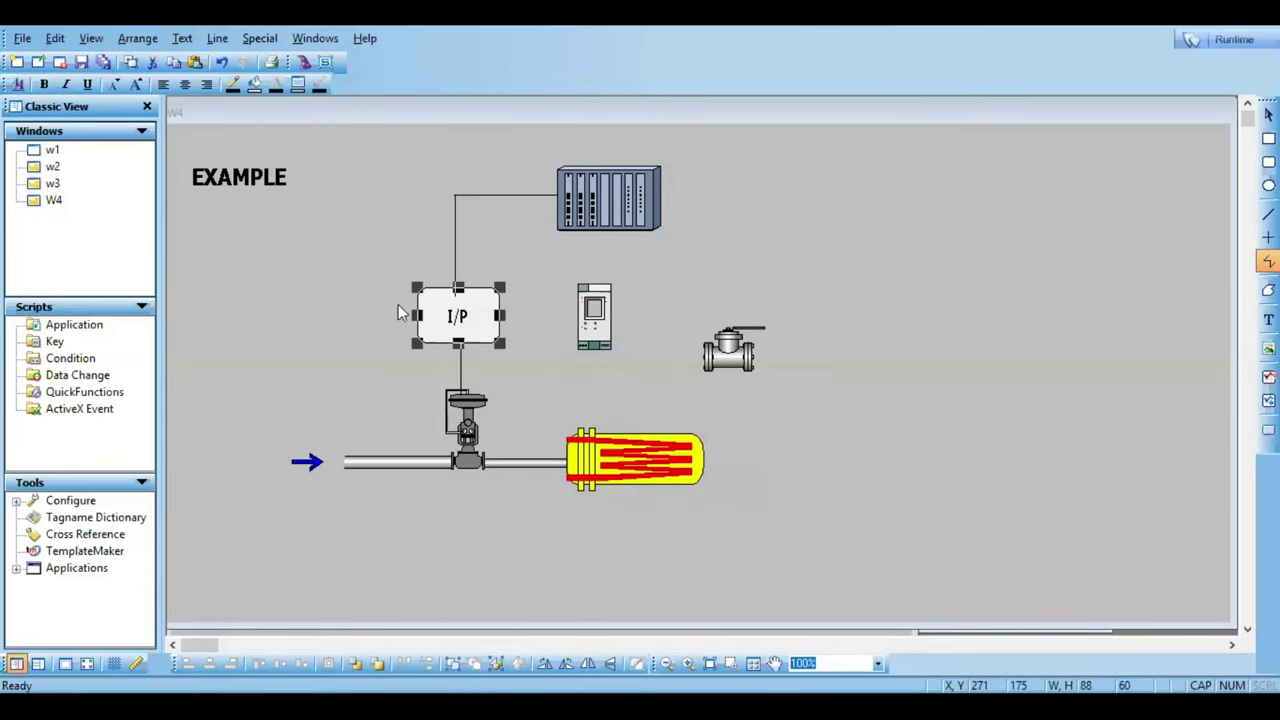
right_click(441, 339)
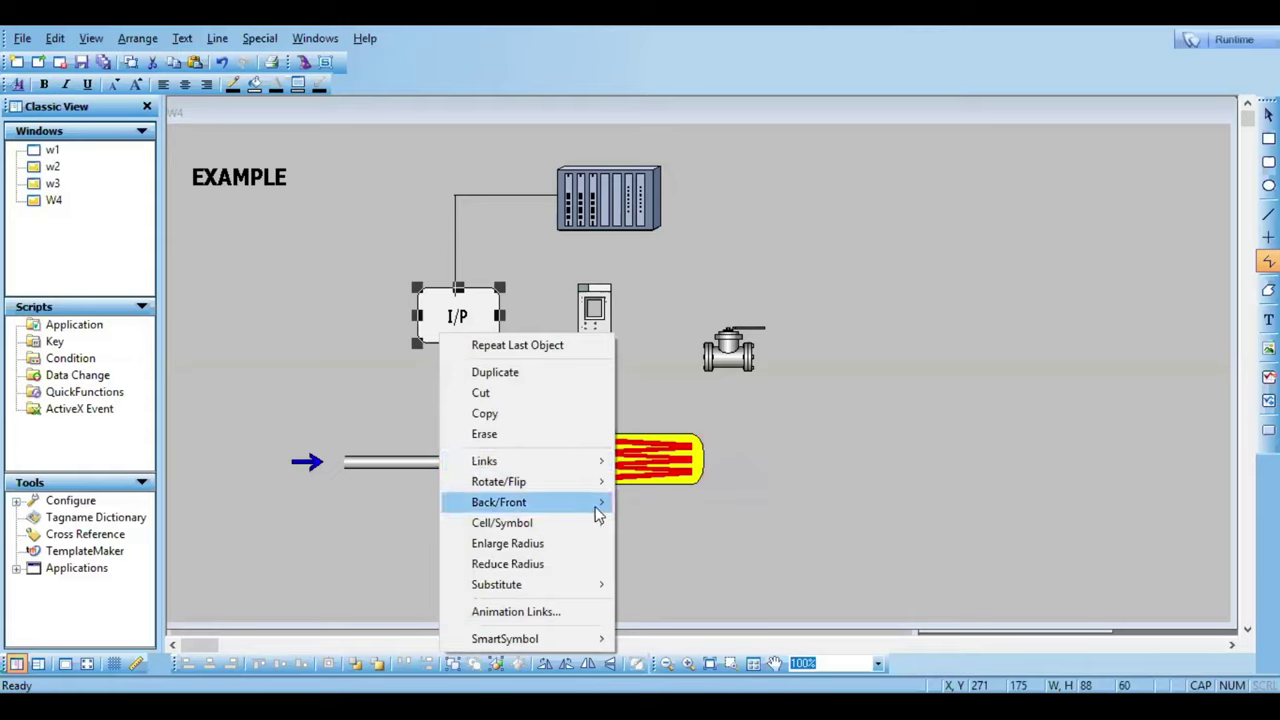
mouse_move(571, 503)
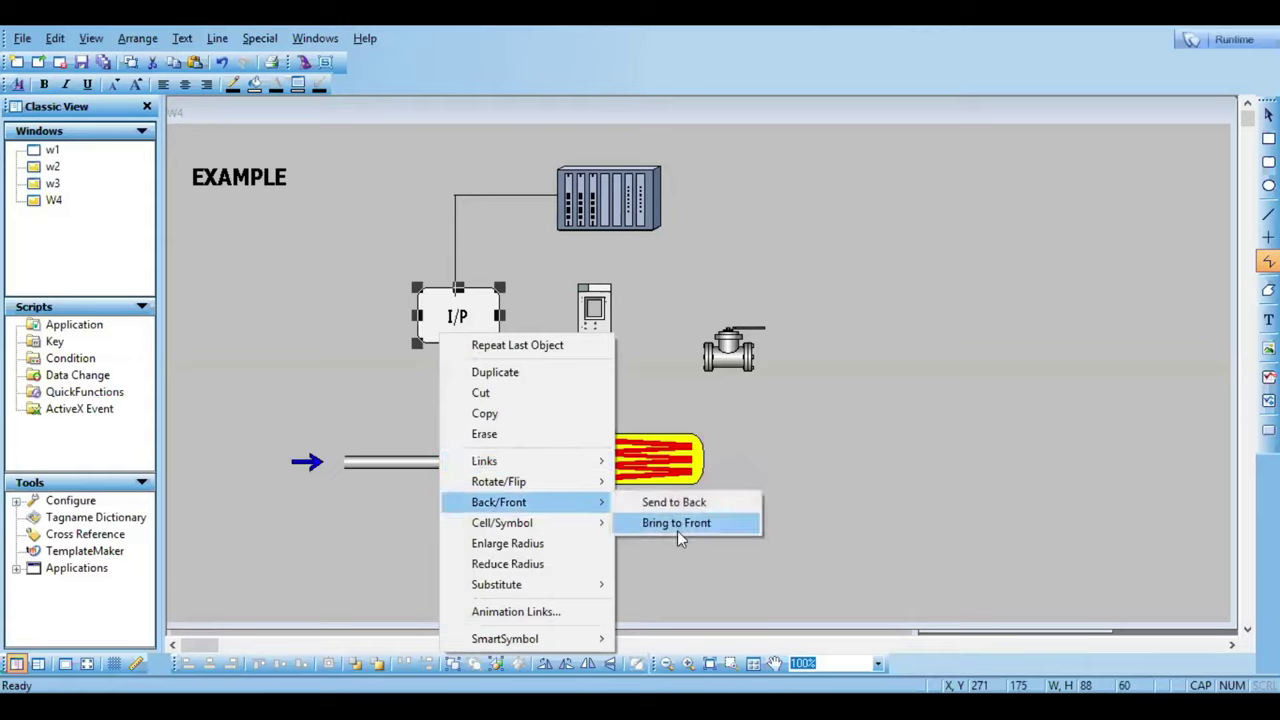
left_click(677, 530)
left_click(352, 295)
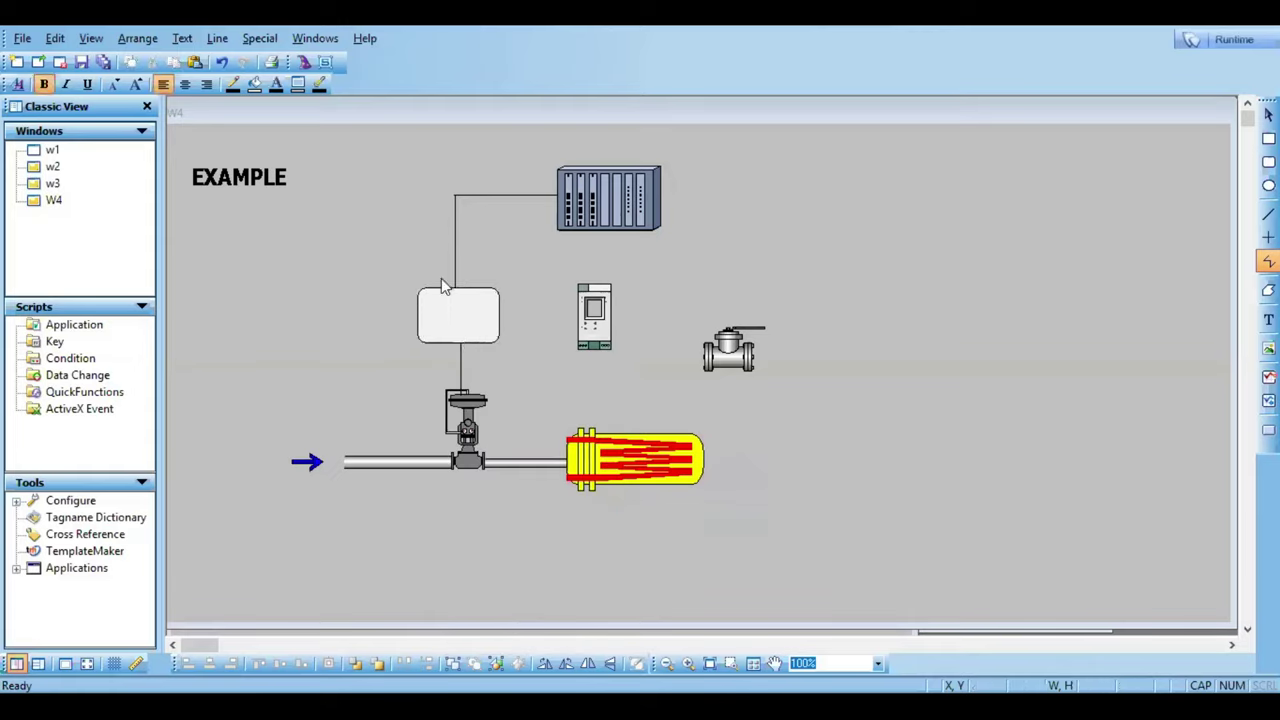
Step: Send the I/P block's rounded rectangle to the back, behind its label
left_click(449, 326)
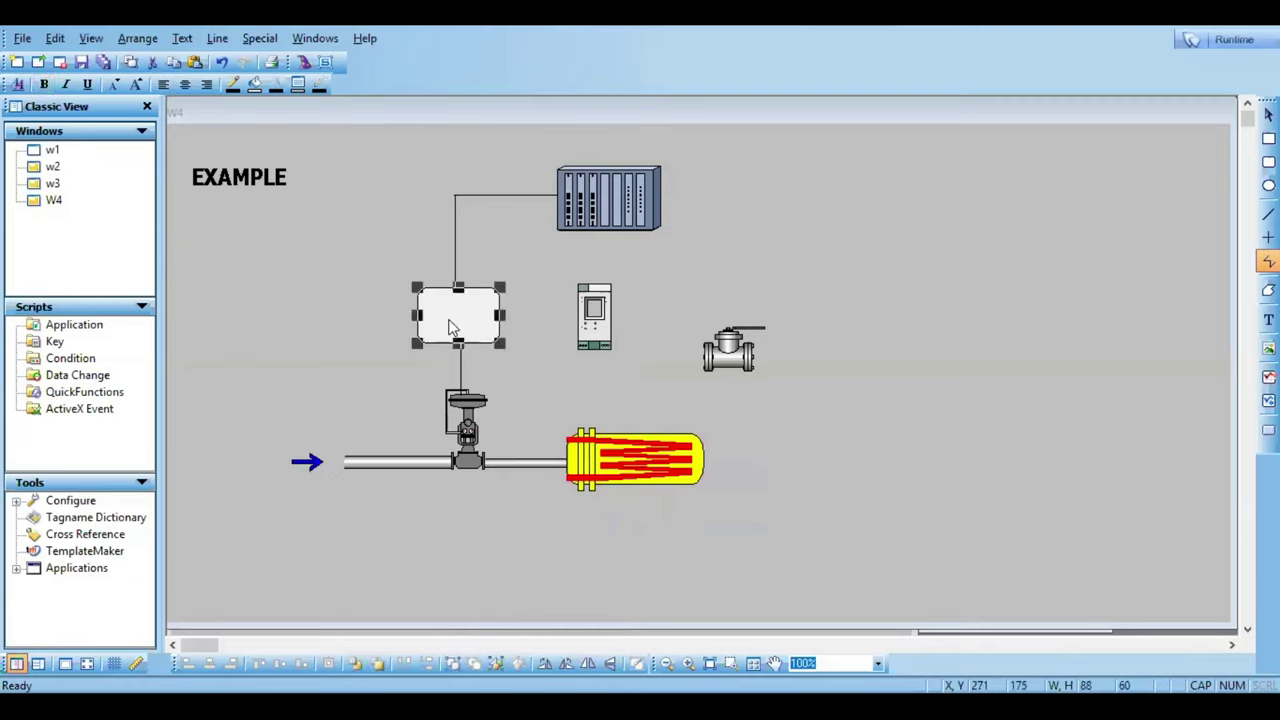
right_click(449, 326)
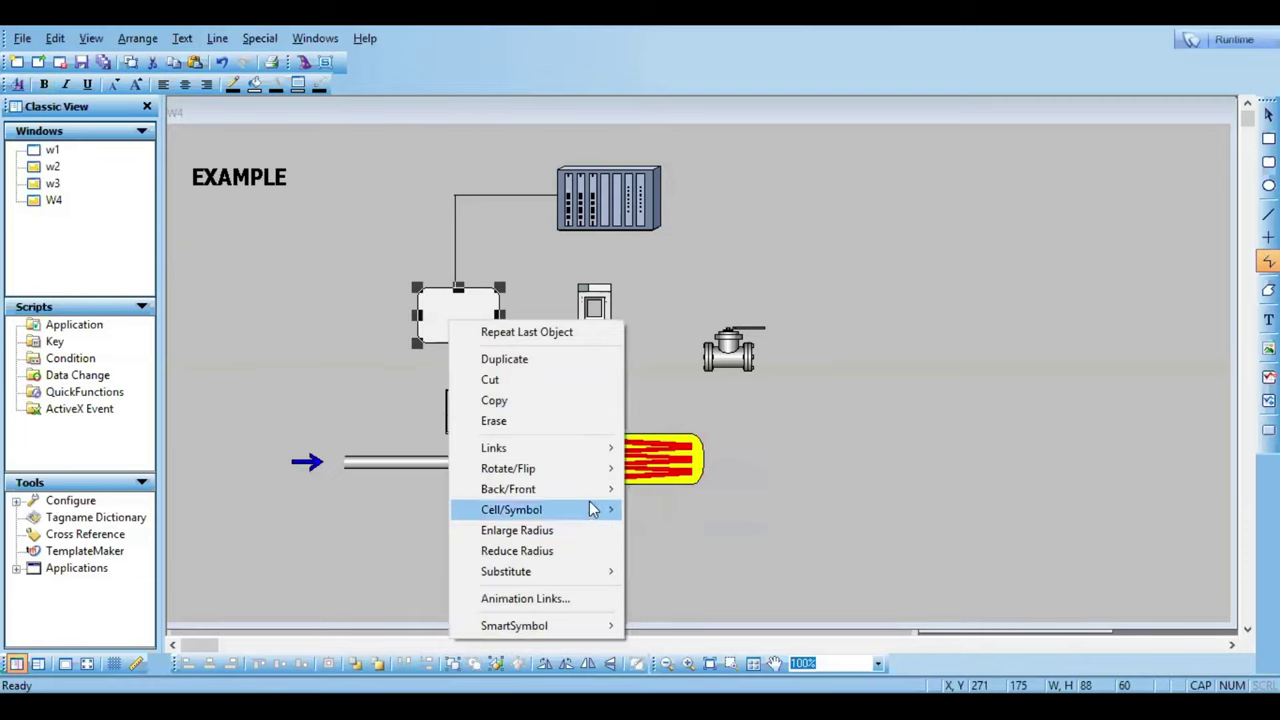
mouse_move(594, 490)
left_click(676, 489)
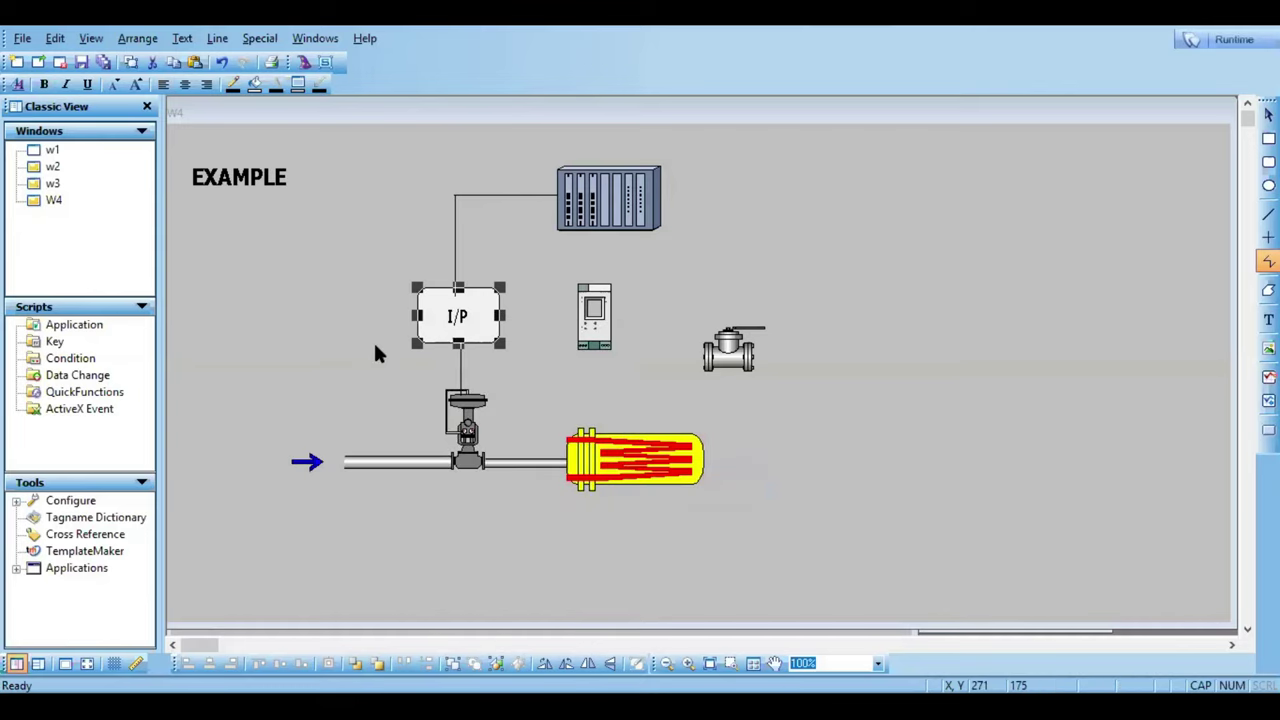
left_click(373, 340)
Step: Send the vertical signal line above the I/P block to the back, behind the block
left_click(455, 258)
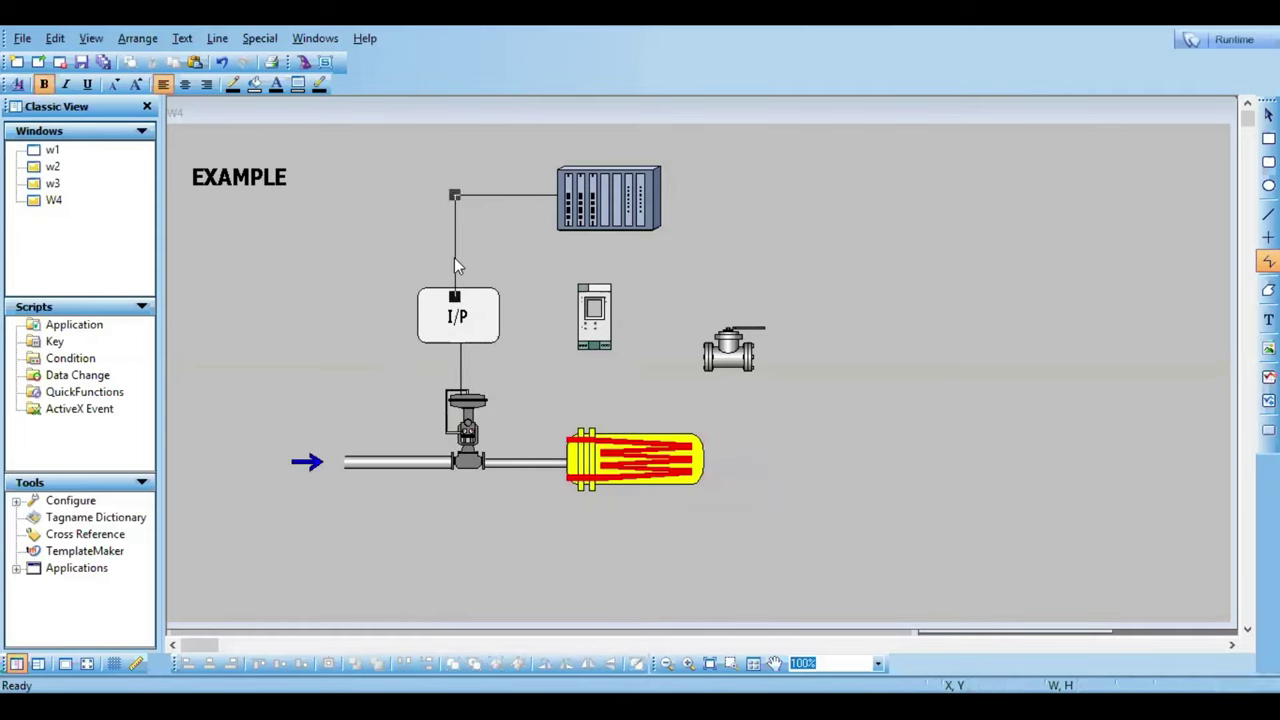
right_click(455, 258)
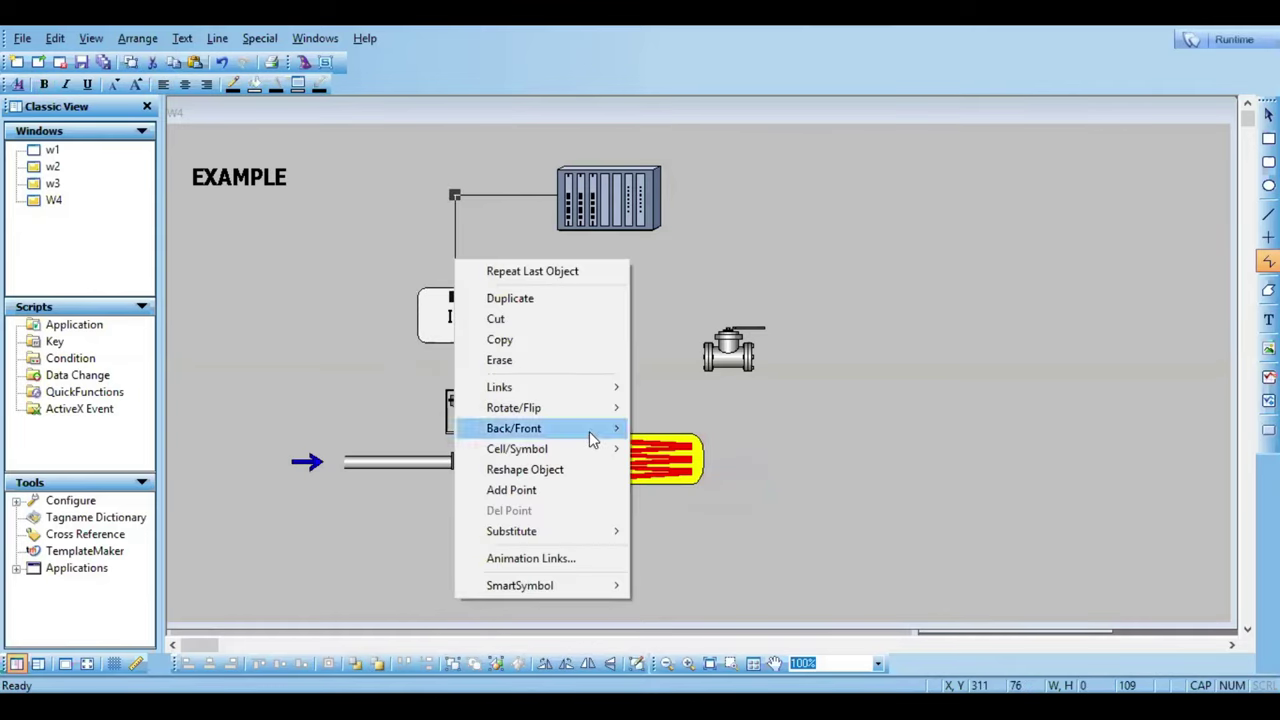
mouse_move(592, 432)
left_click(672, 429)
left_click(919, 418)
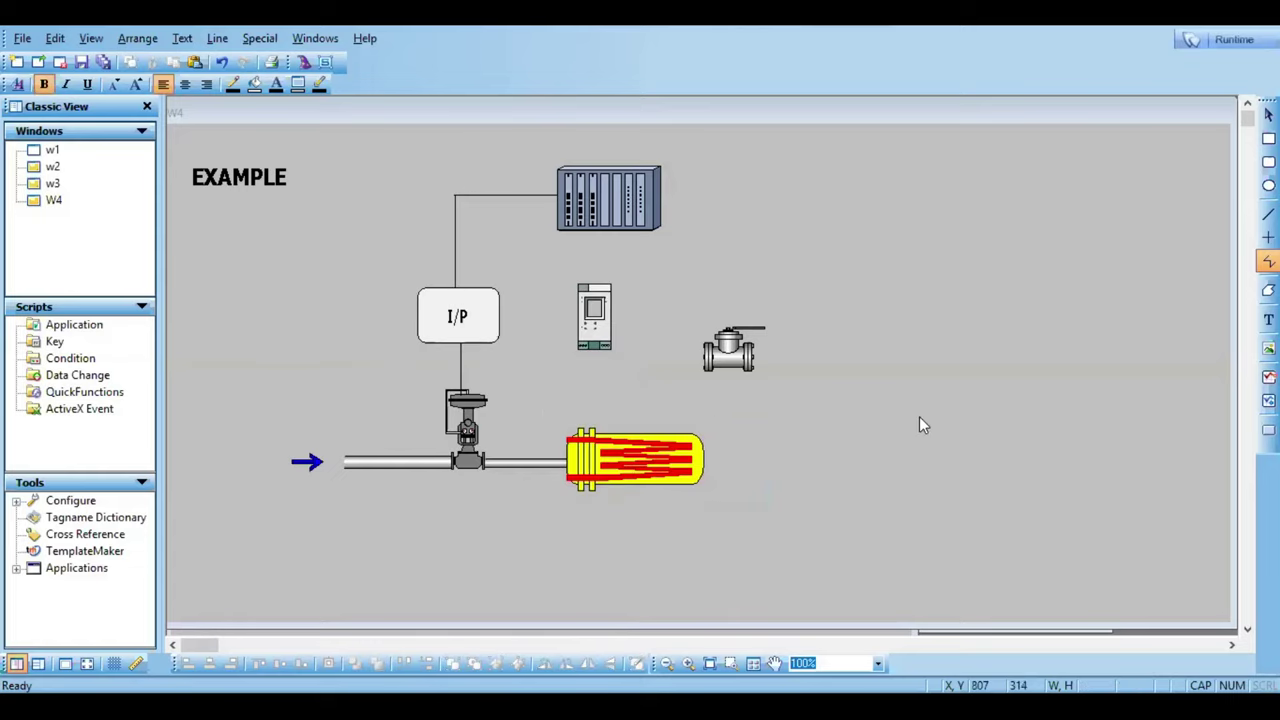
Step: Move the transmitter down closer to the heat exchanger and try to draw a line from the exchanger up towards it
left_click_drag(592, 335, 596, 355)
left_click(1268, 214)
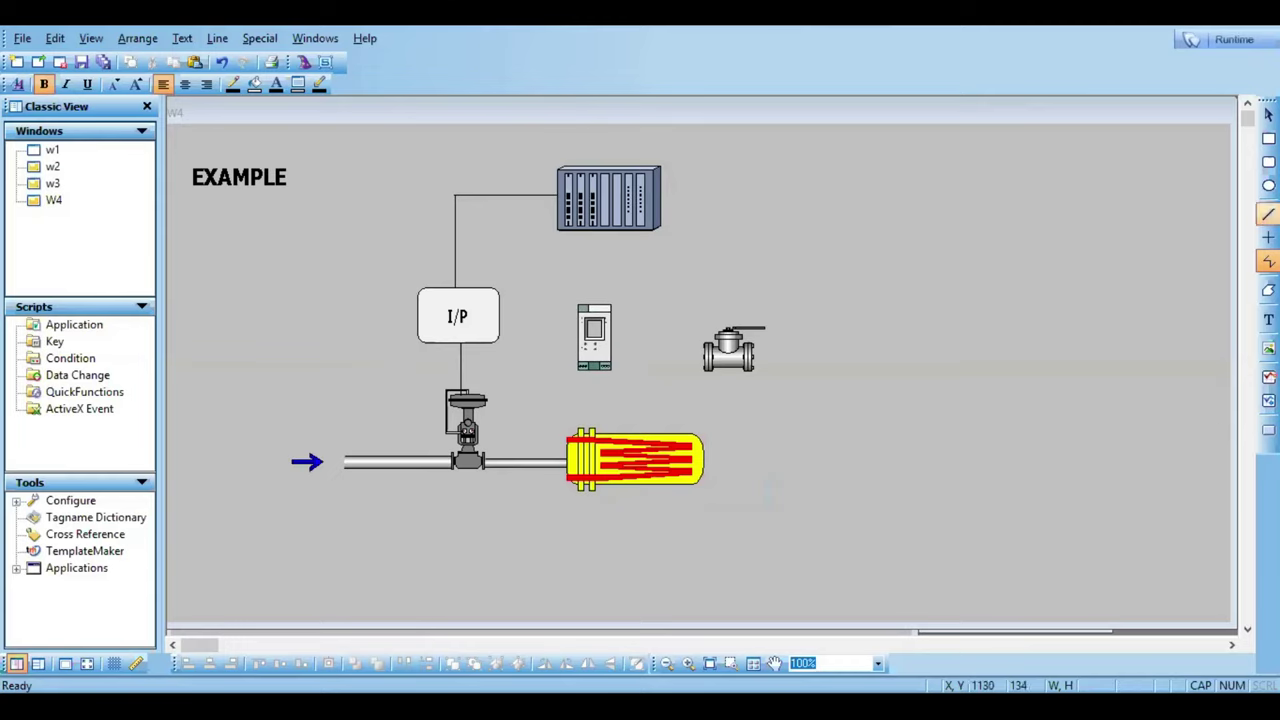
right_click(590, 430)
key("Escape")
left_click(1268, 214)
mouse_move(593, 429)
left_mouse_down()
mouse_move(595, 366)
mouse_move(602, 390)
left_mouse_up()
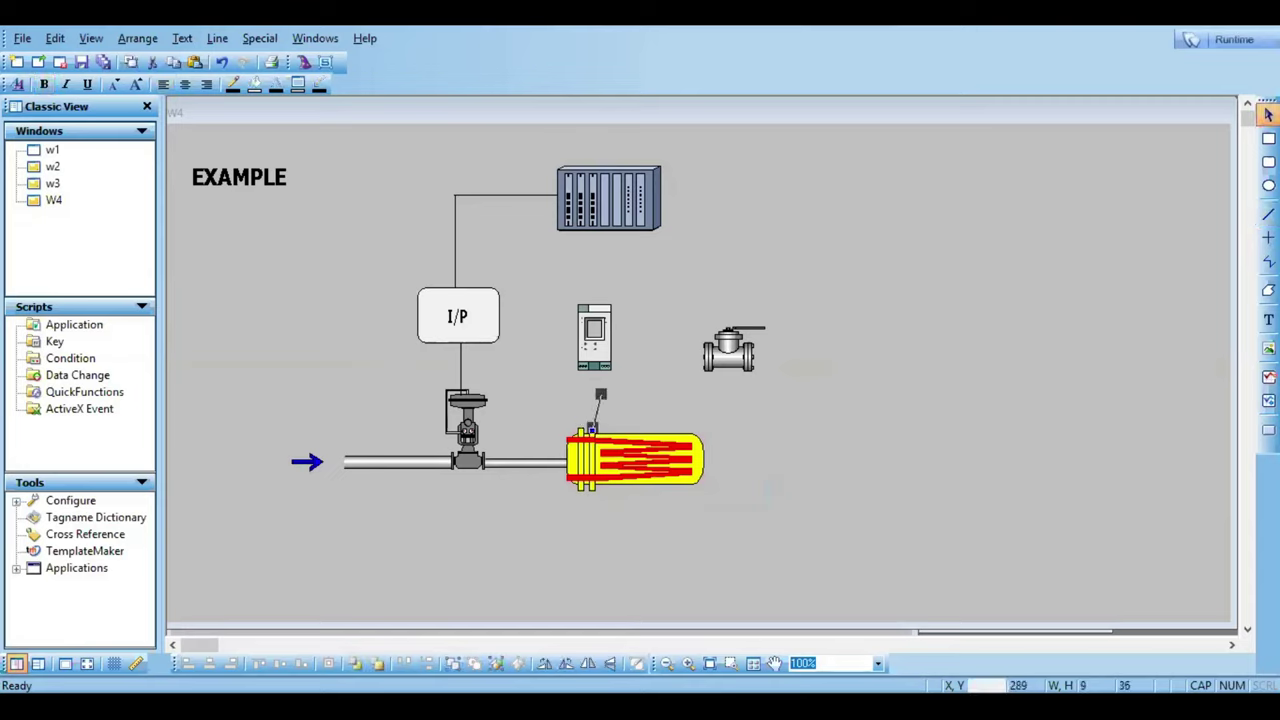
Step: Turn on the grid and replace the slanted line with a vertical one about 60 pixels long from the exchanger into the transmitter's base
left_click(114, 663)
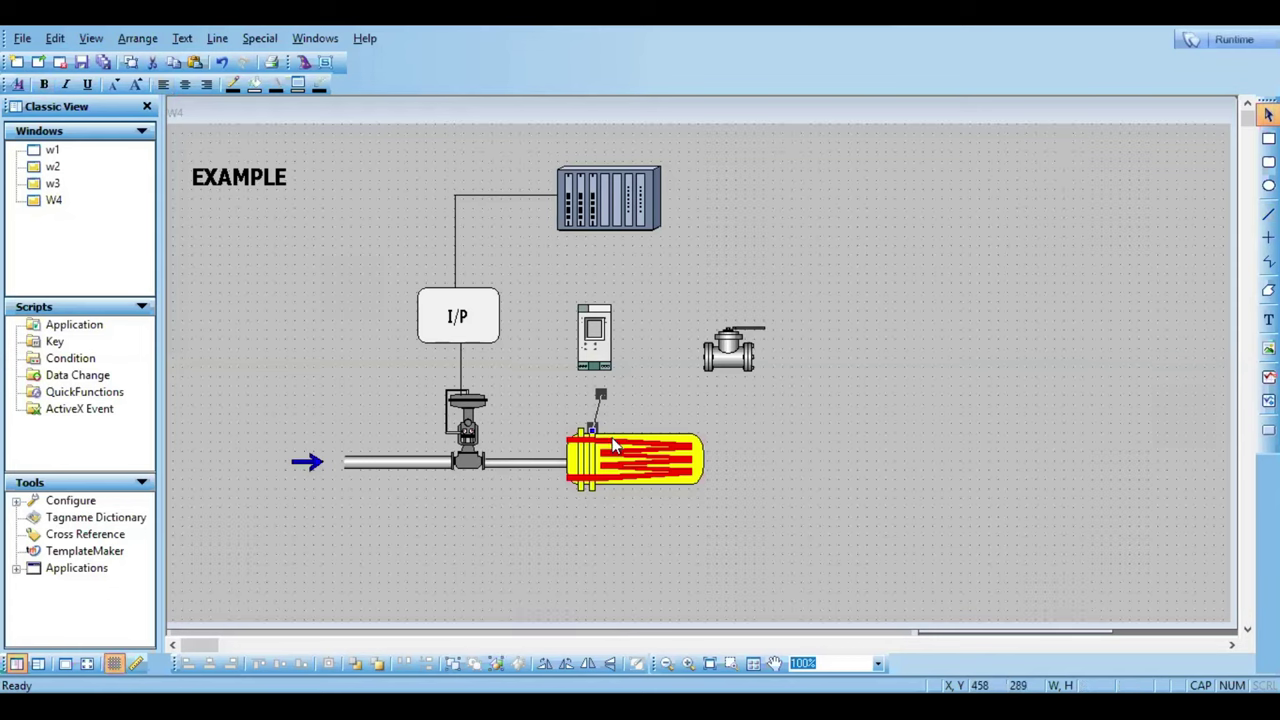
key("Delete")
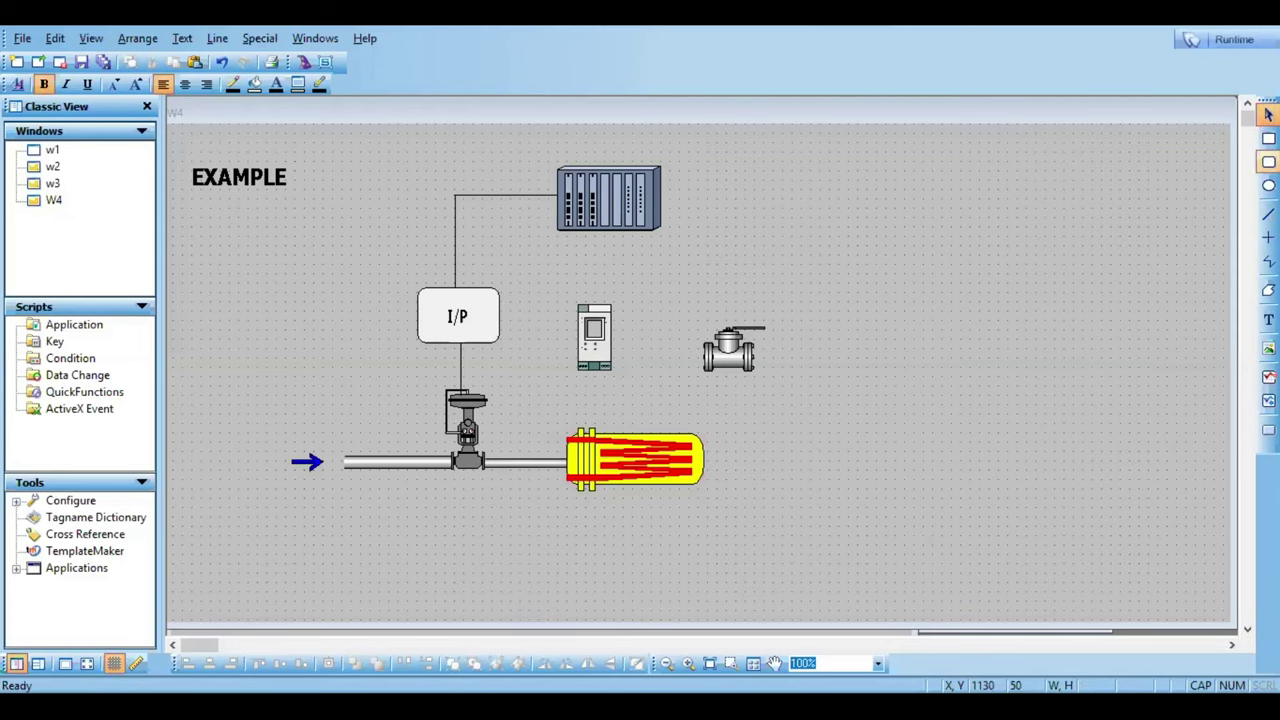
left_click(1268, 214)
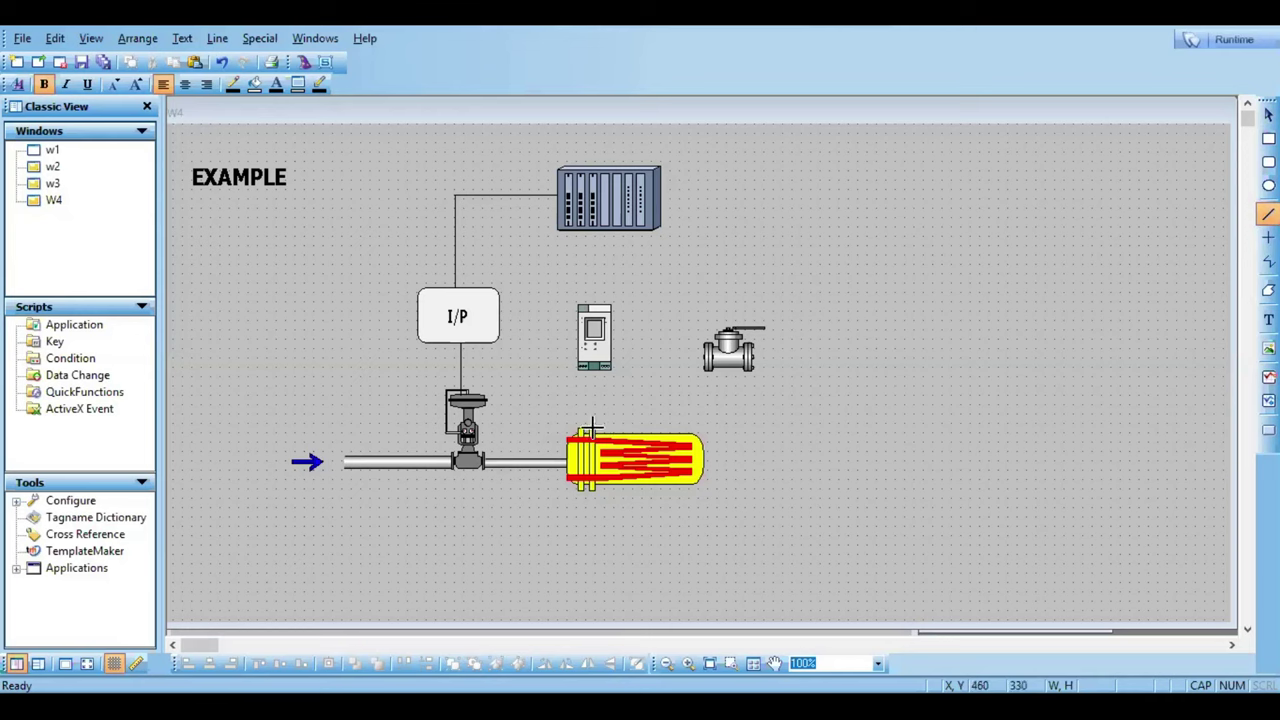
left_click_drag(594, 430, 595, 373)
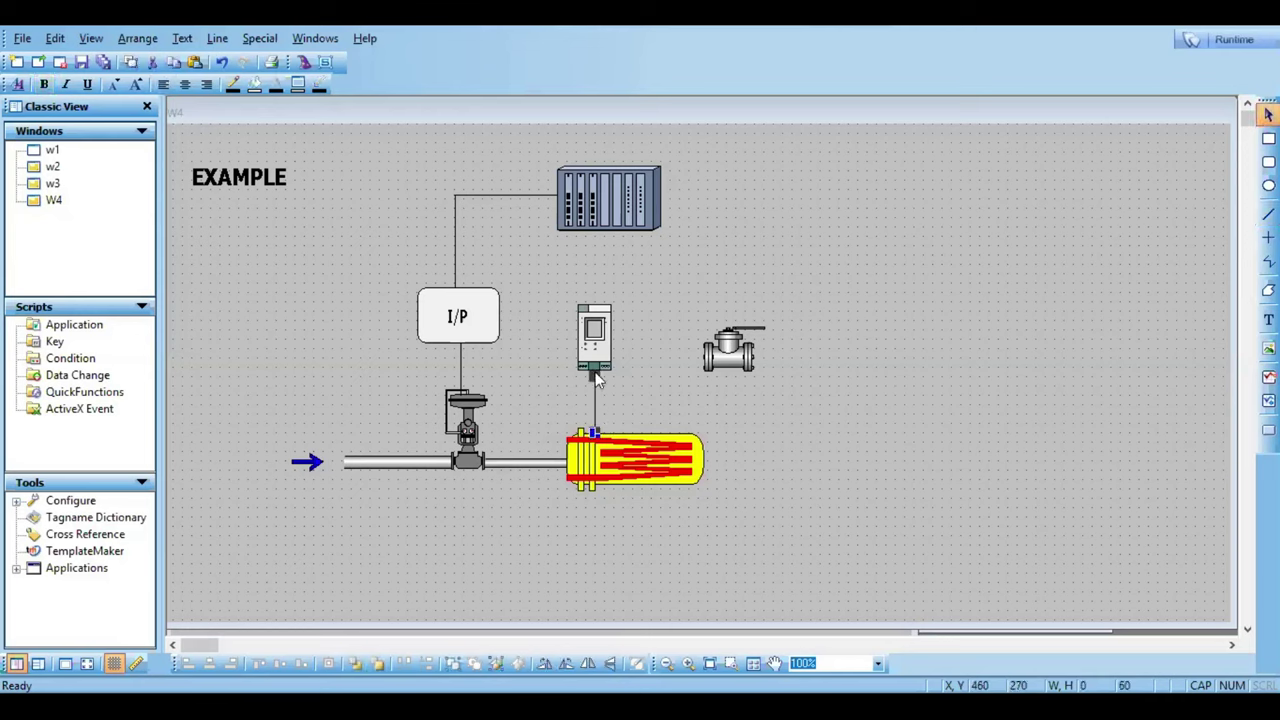
left_click(632, 413)
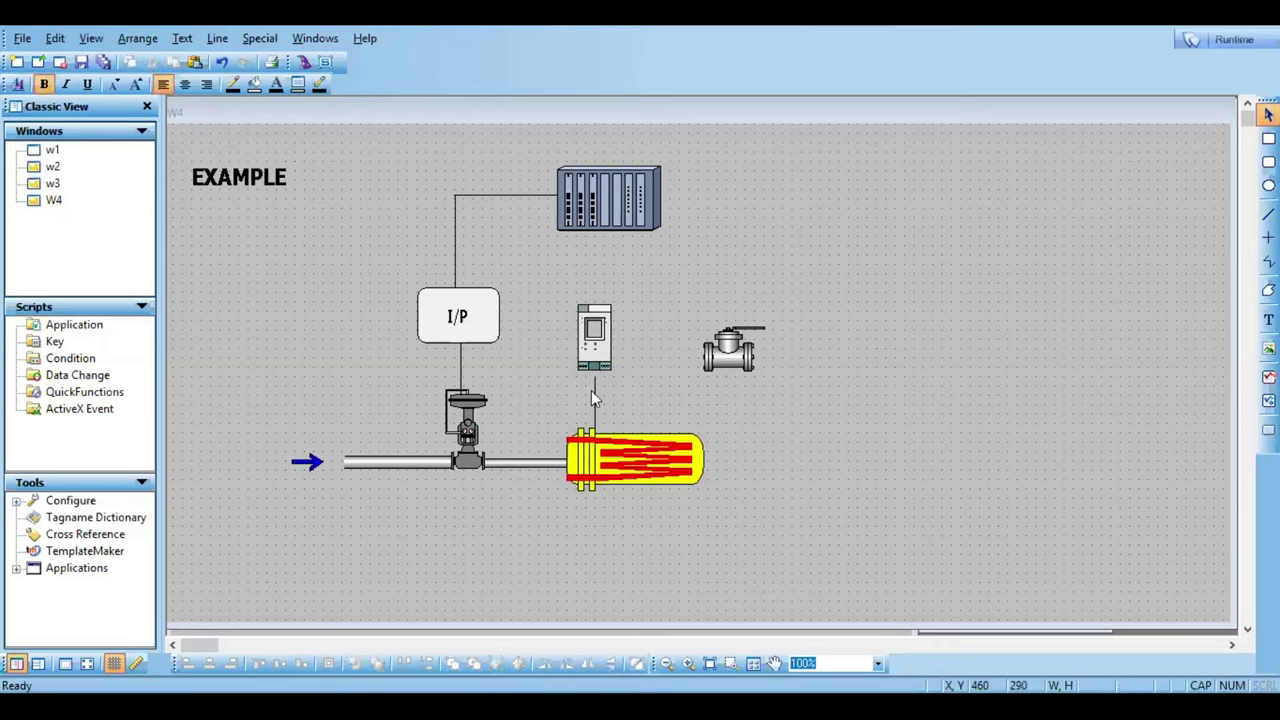
left_click(593, 373)
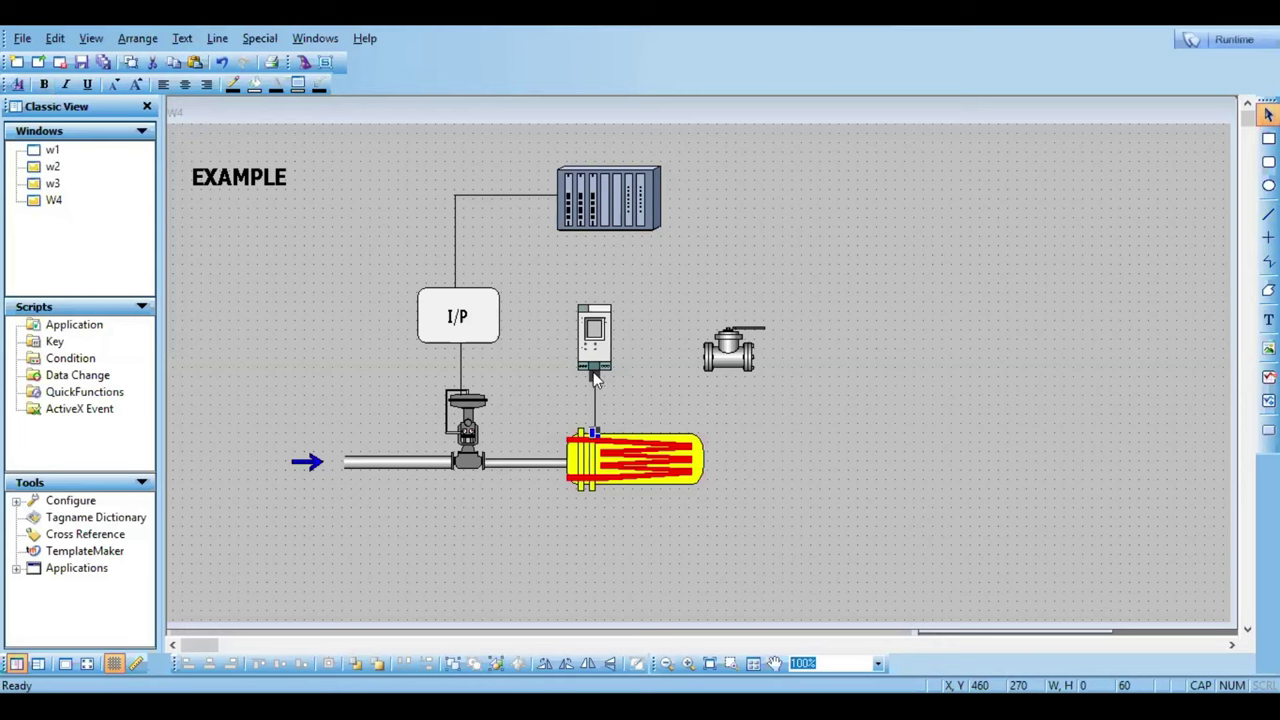
key("Escape")
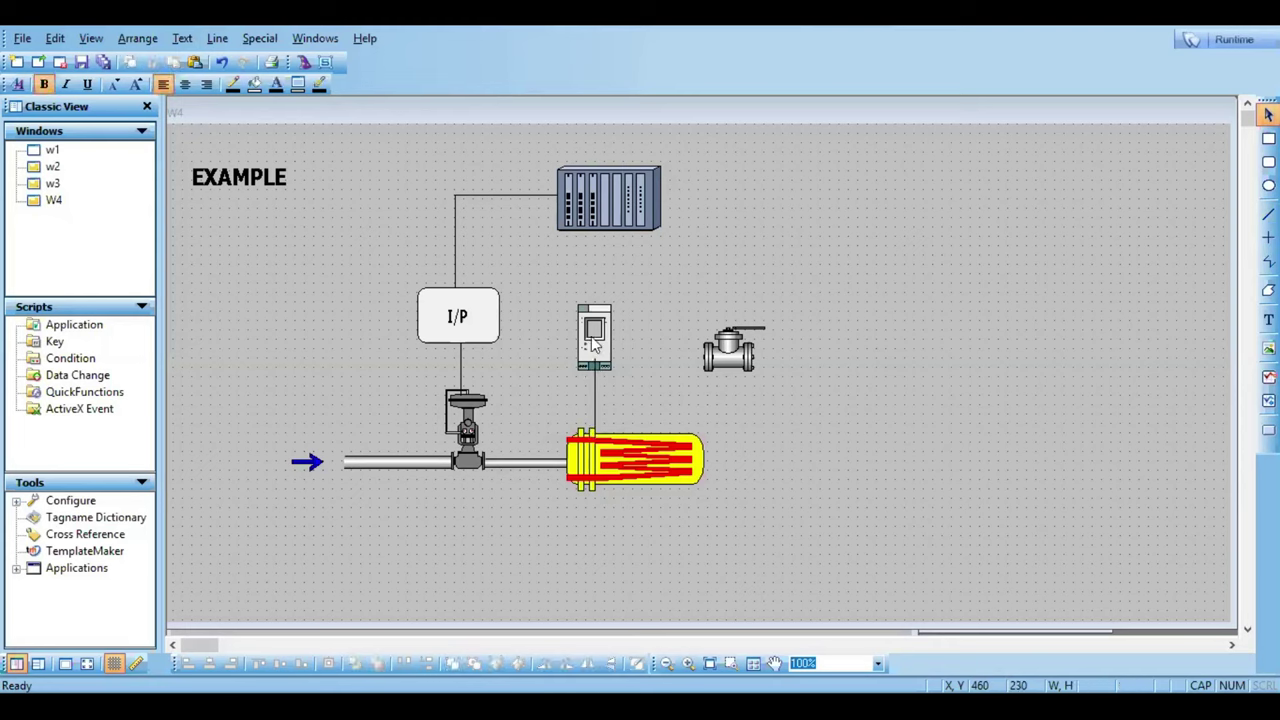
Step: Try sending the transmitter to the back of the drawing
left_click(593, 343)
right_click(593, 343)
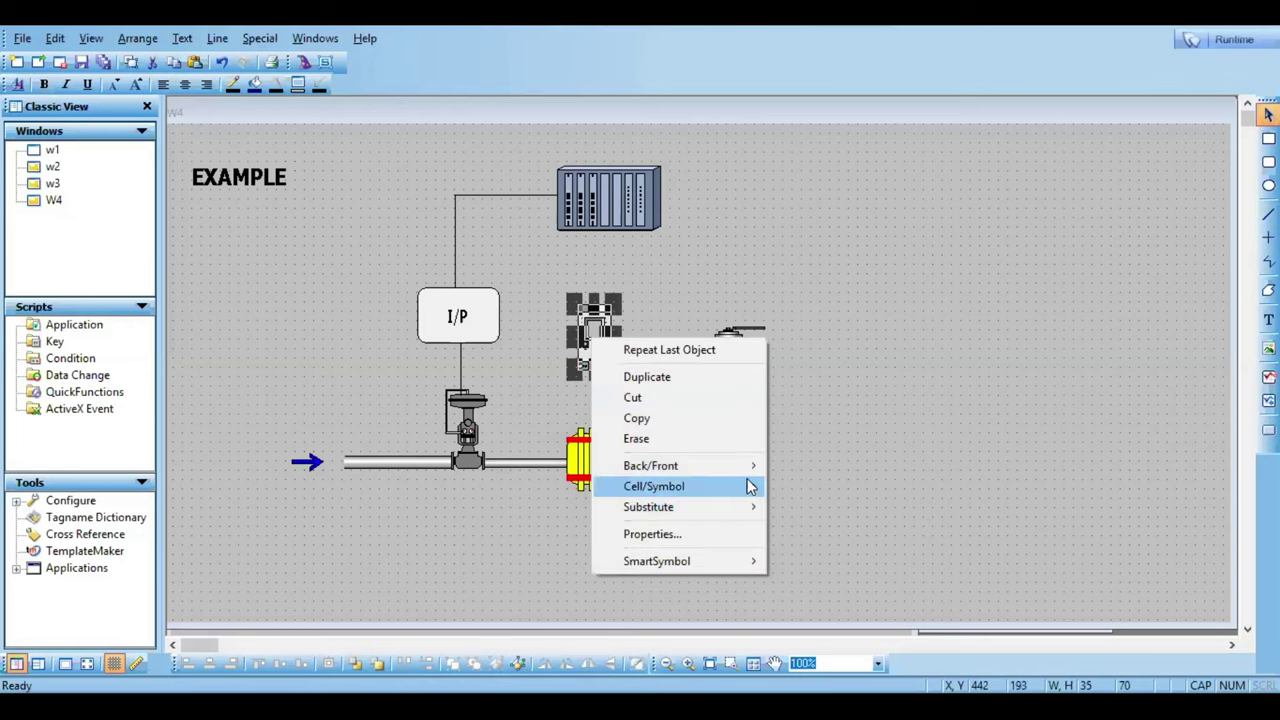
mouse_move(751, 465)
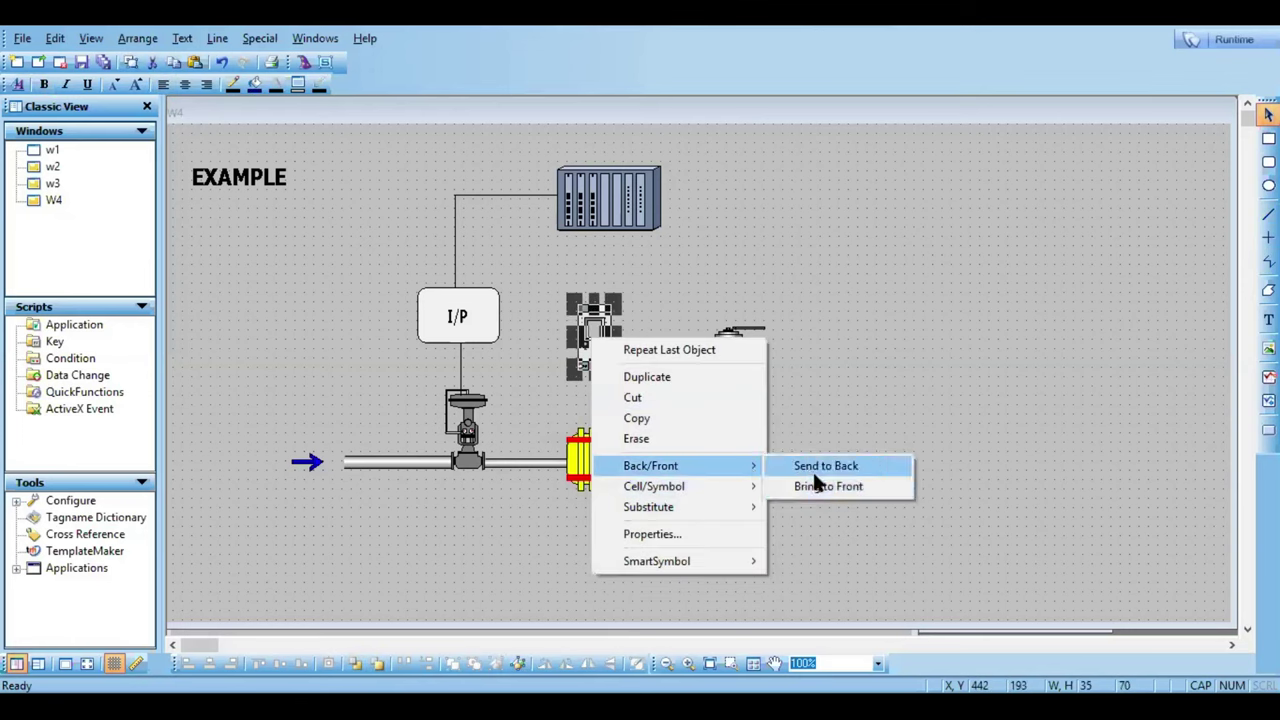
left_click(814, 470)
left_click(795, 506)
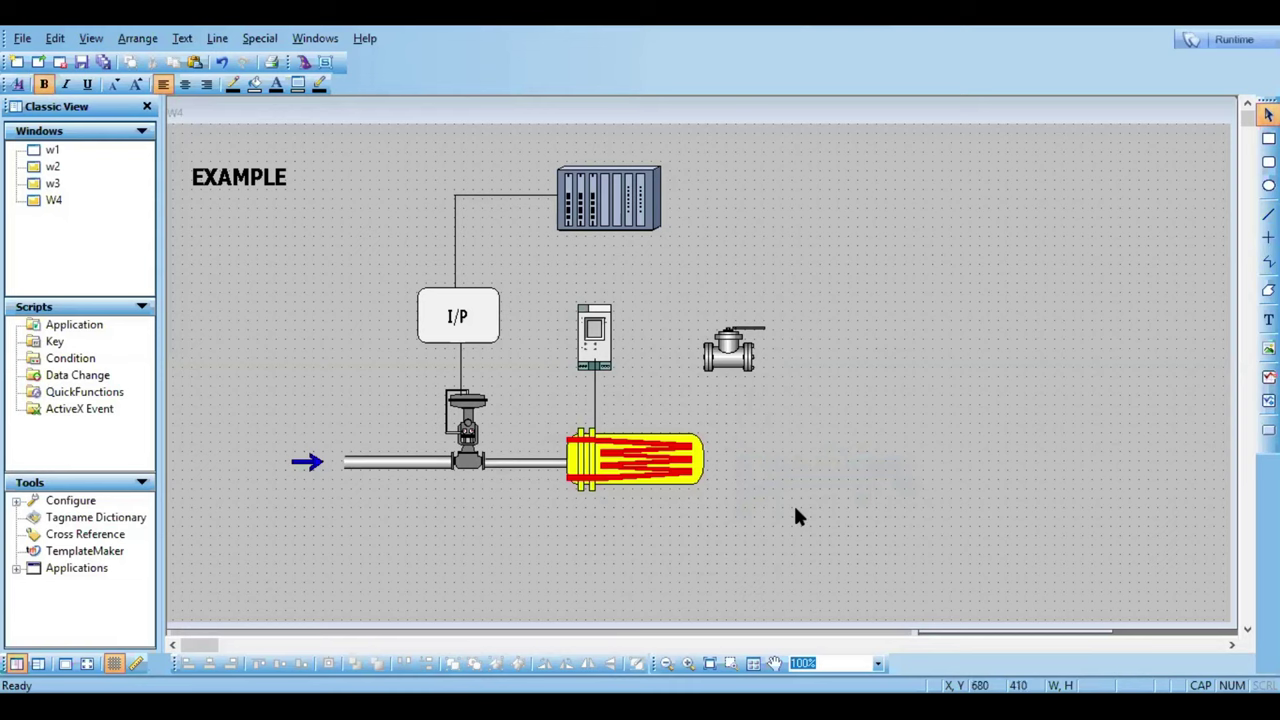
Step: Bring the transmitter to the front so that it covers the end of the line from the exchanger
left_click(597, 347)
right_click(597, 347)
mouse_move(773, 467)
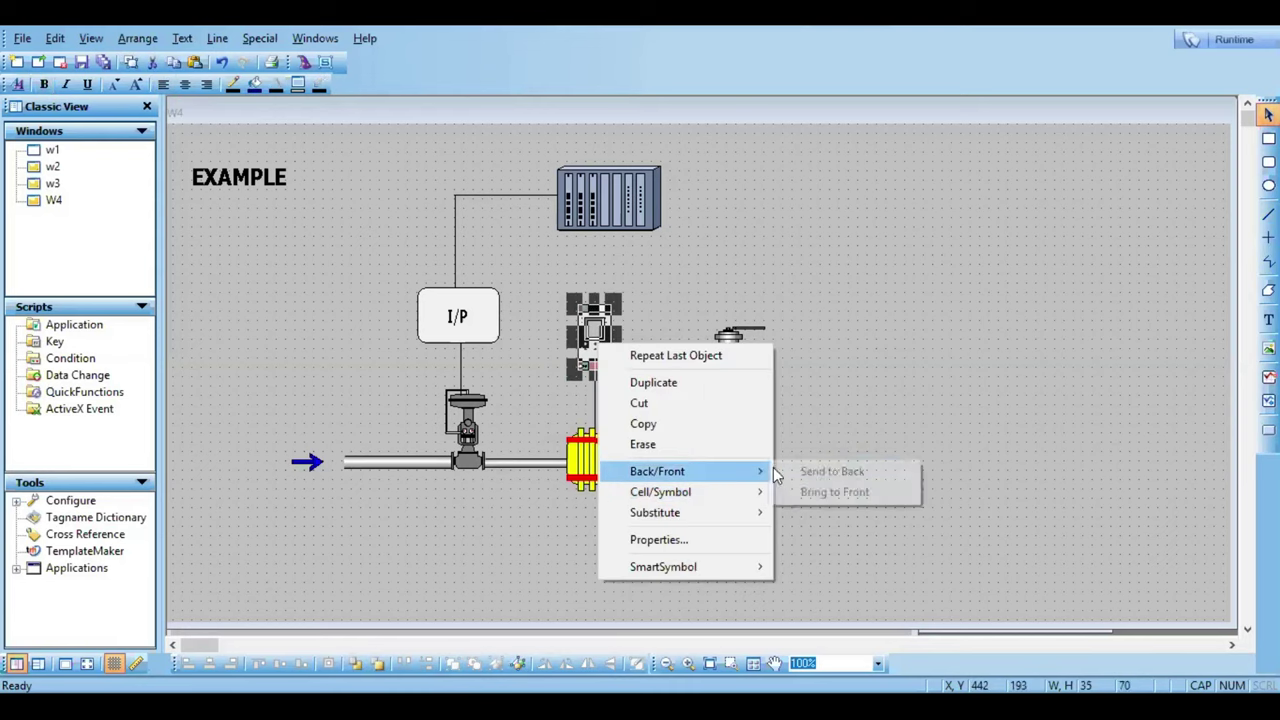
left_click(818, 489)
left_click(767, 530)
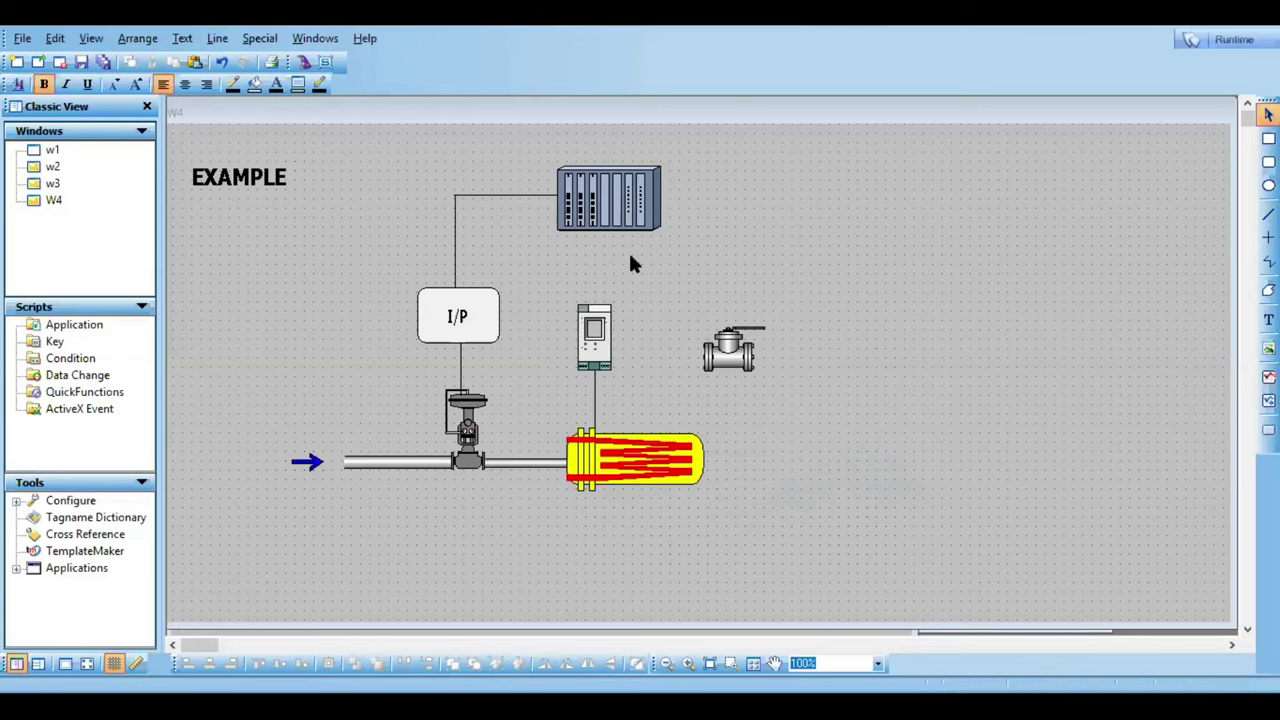
Step: Draw a vertical line about 80 pixels long from the top of the transmitter to the underside of the controller rack
left_click(1268, 213)
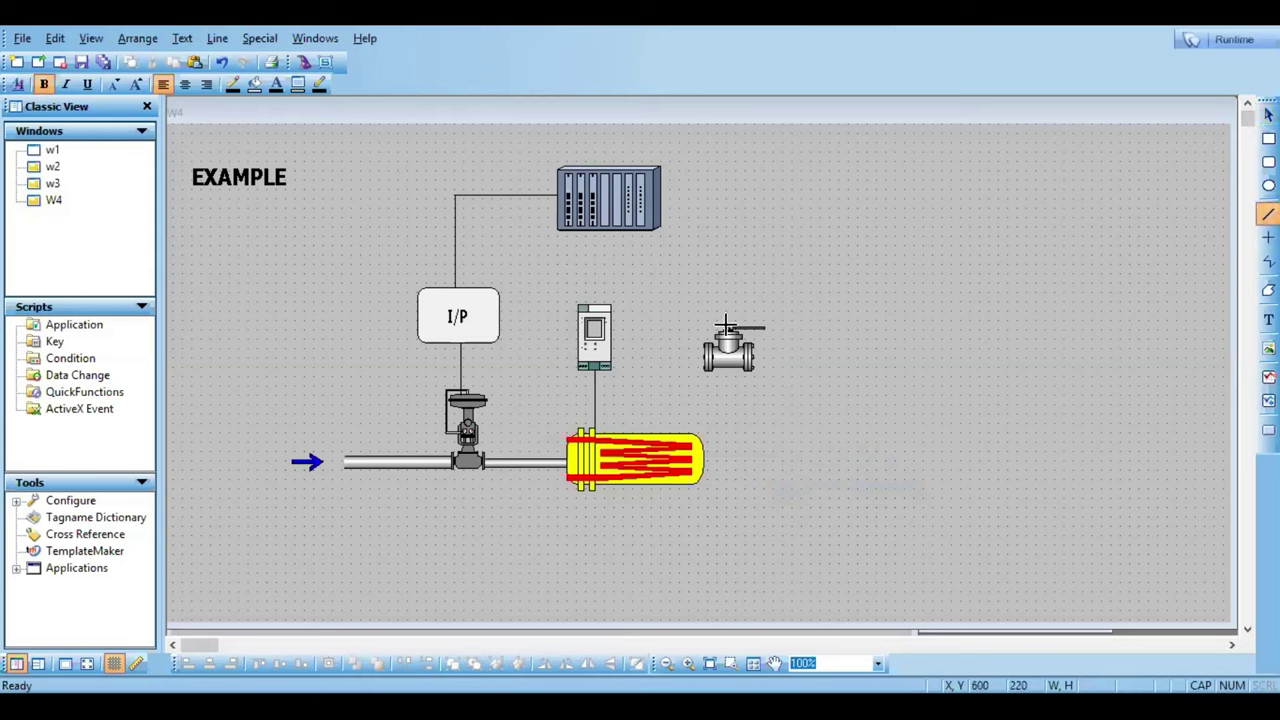
left_click_drag(593, 300, 594, 230)
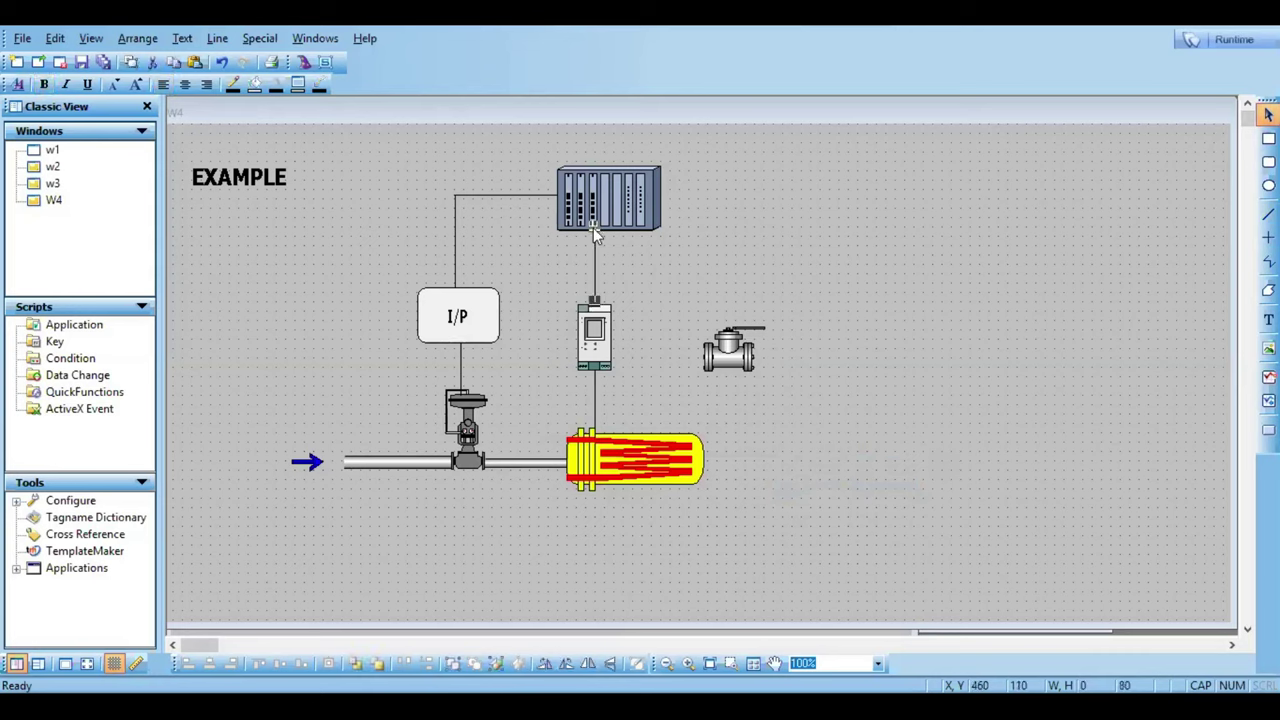
left_click(692, 274)
left_click(594, 271)
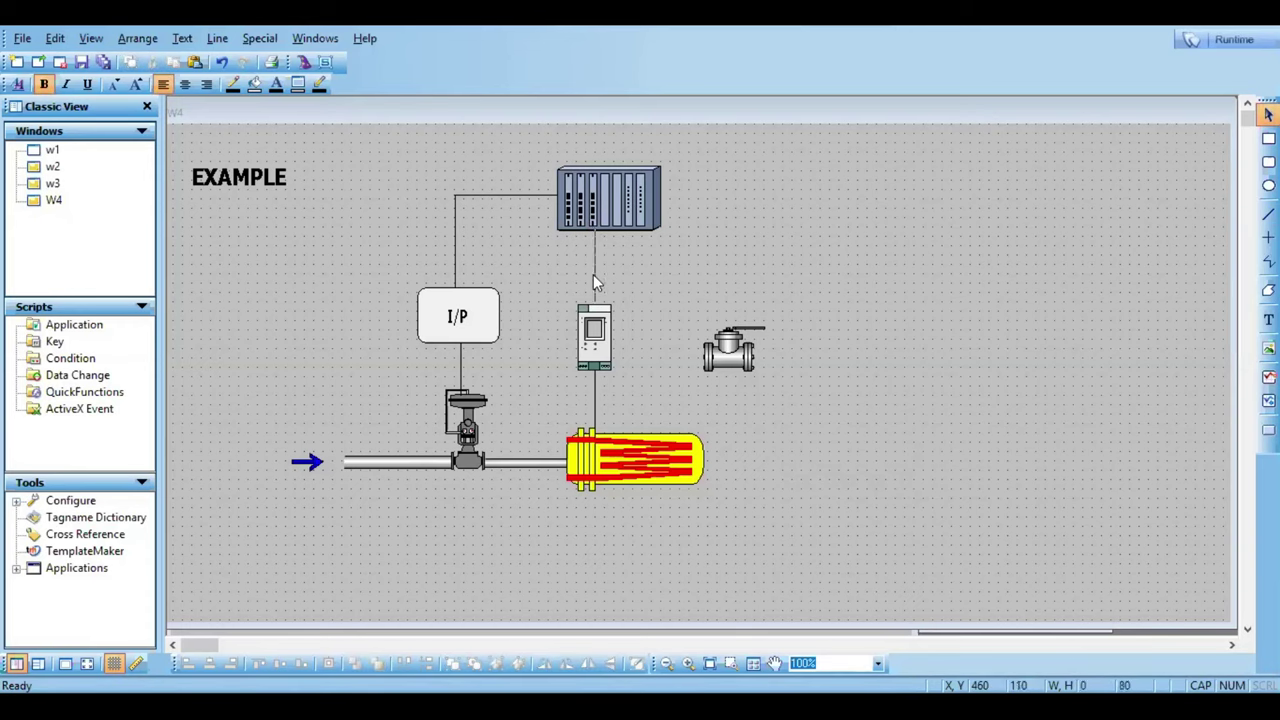
left_click(593, 276)
double_click(593, 272)
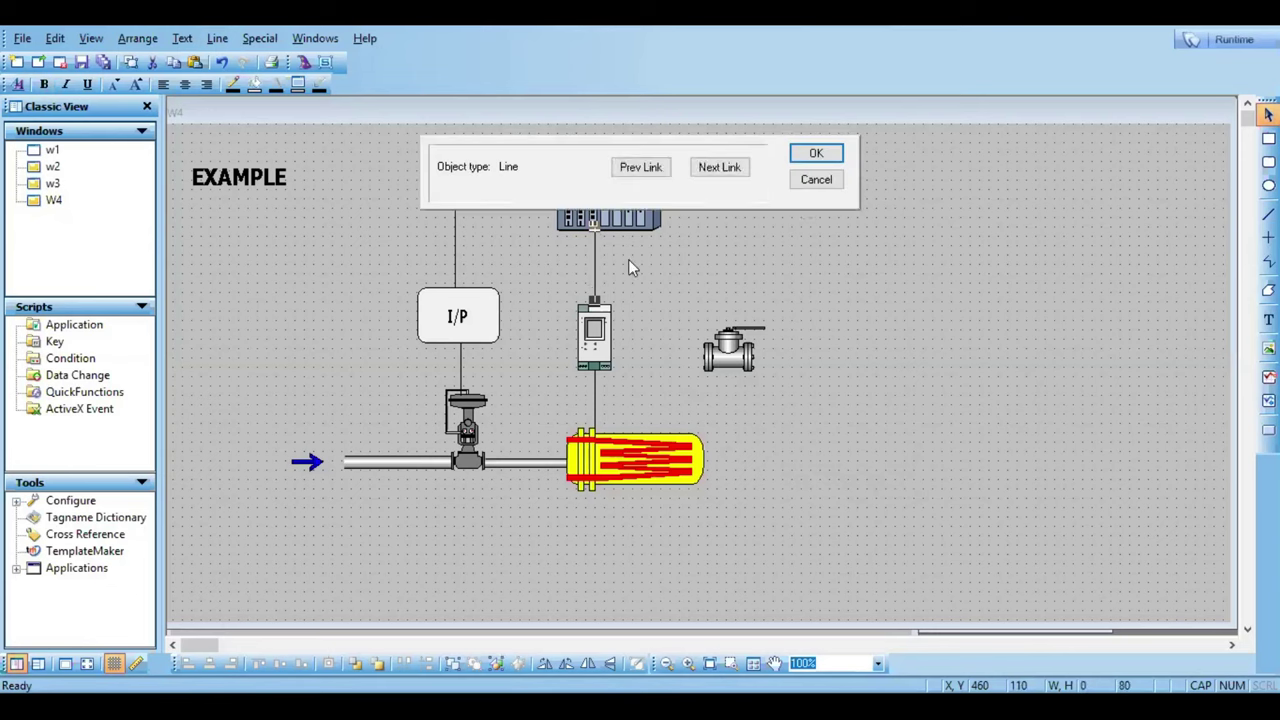
key("Escape")
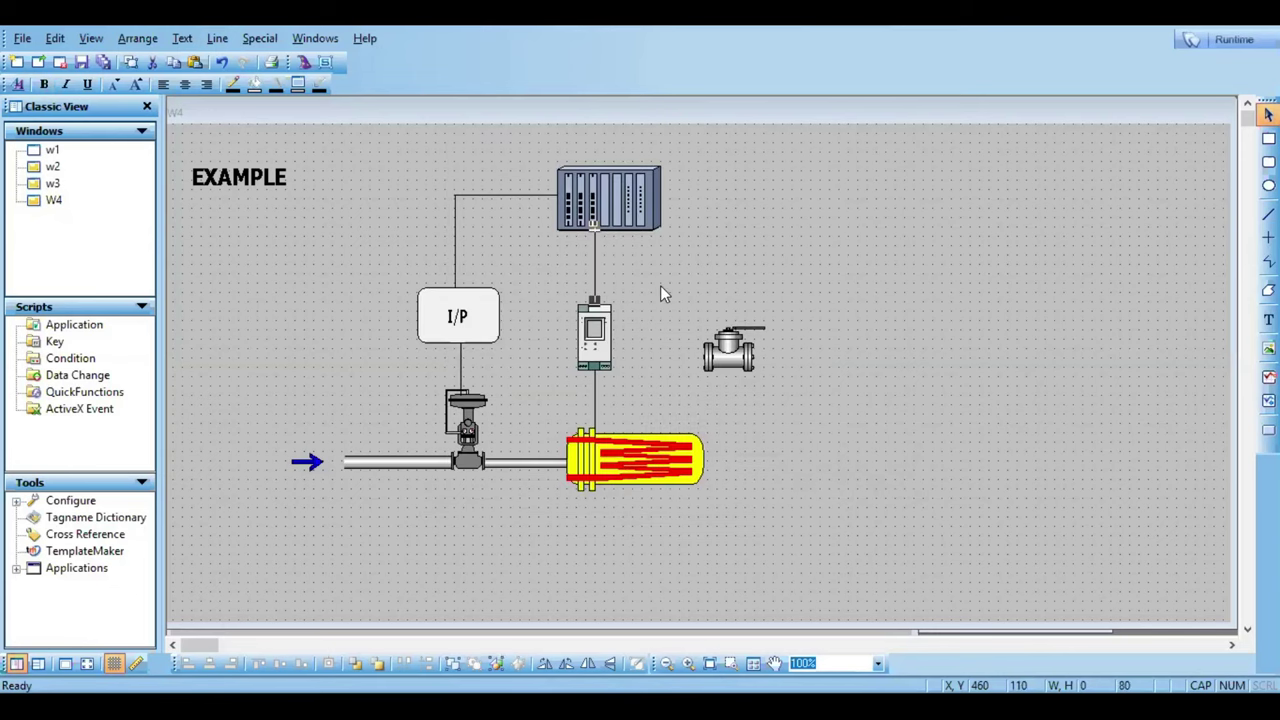
left_click(660, 285)
Step: Bring the controller rack to the front so that it covers the end of the line from the transmitter
left_click(615, 230)
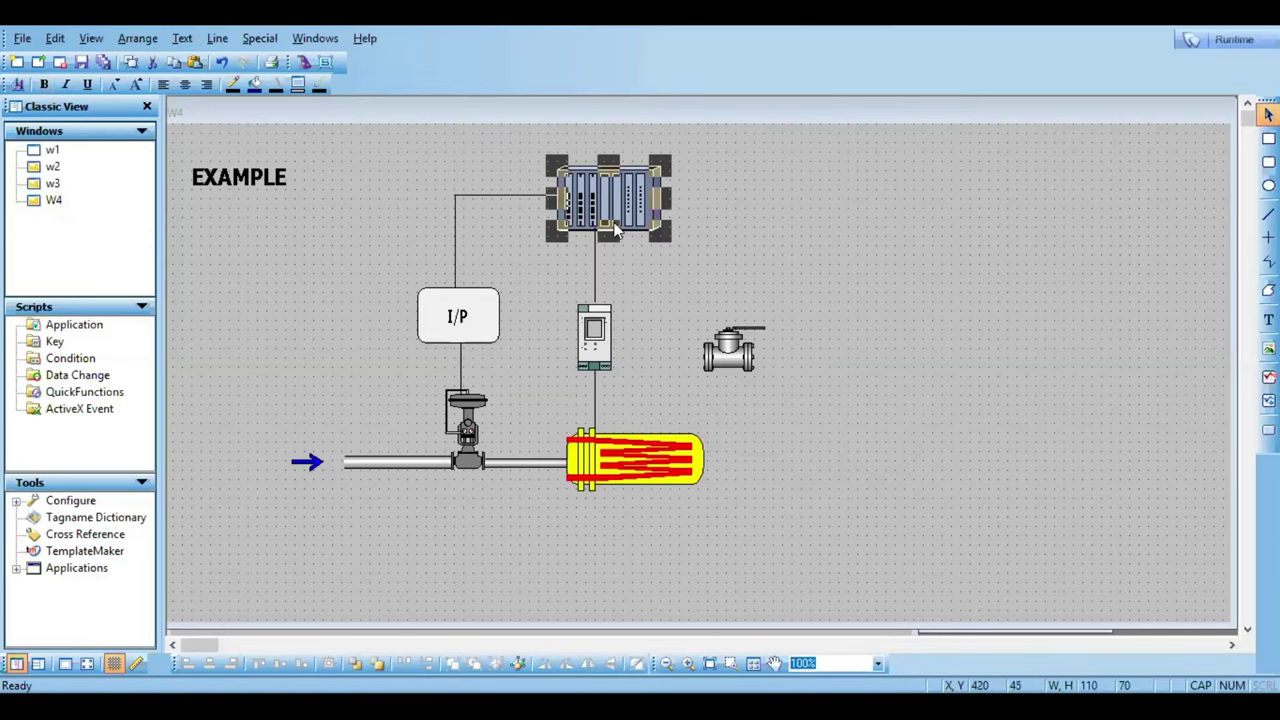
right_click(614, 224)
mouse_move(776, 358)
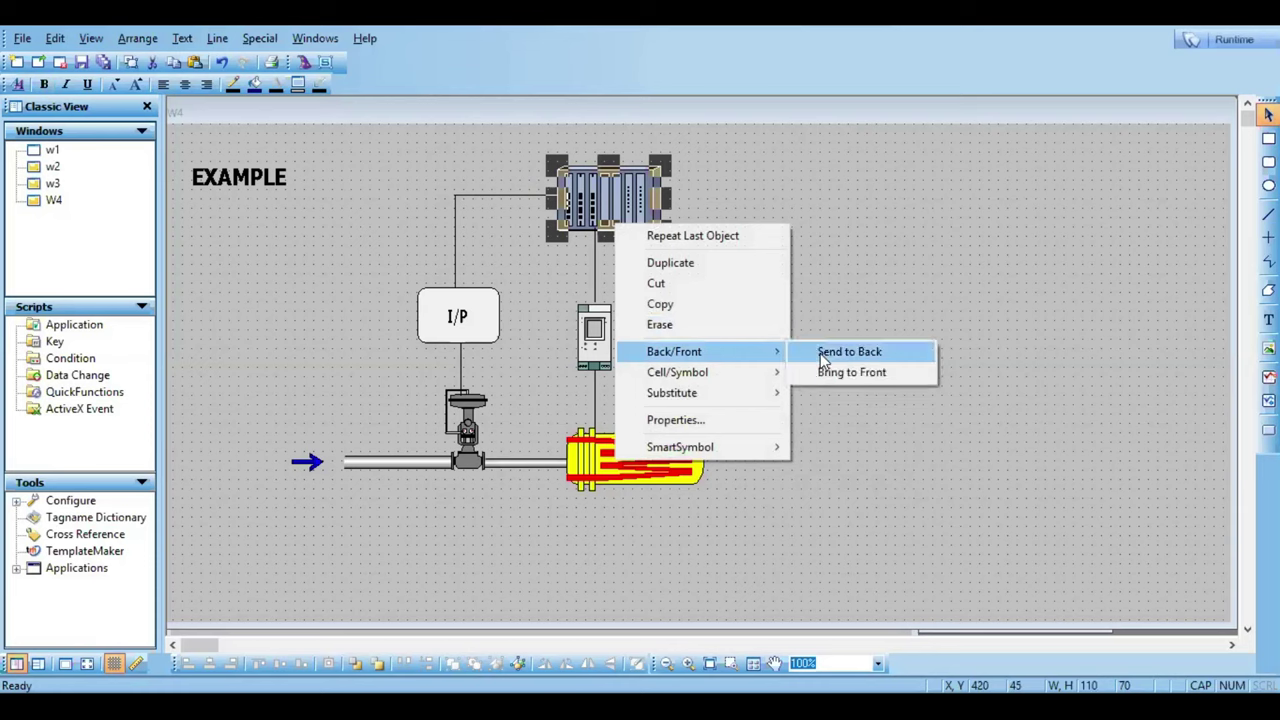
left_click(822, 371)
left_click(859, 338)
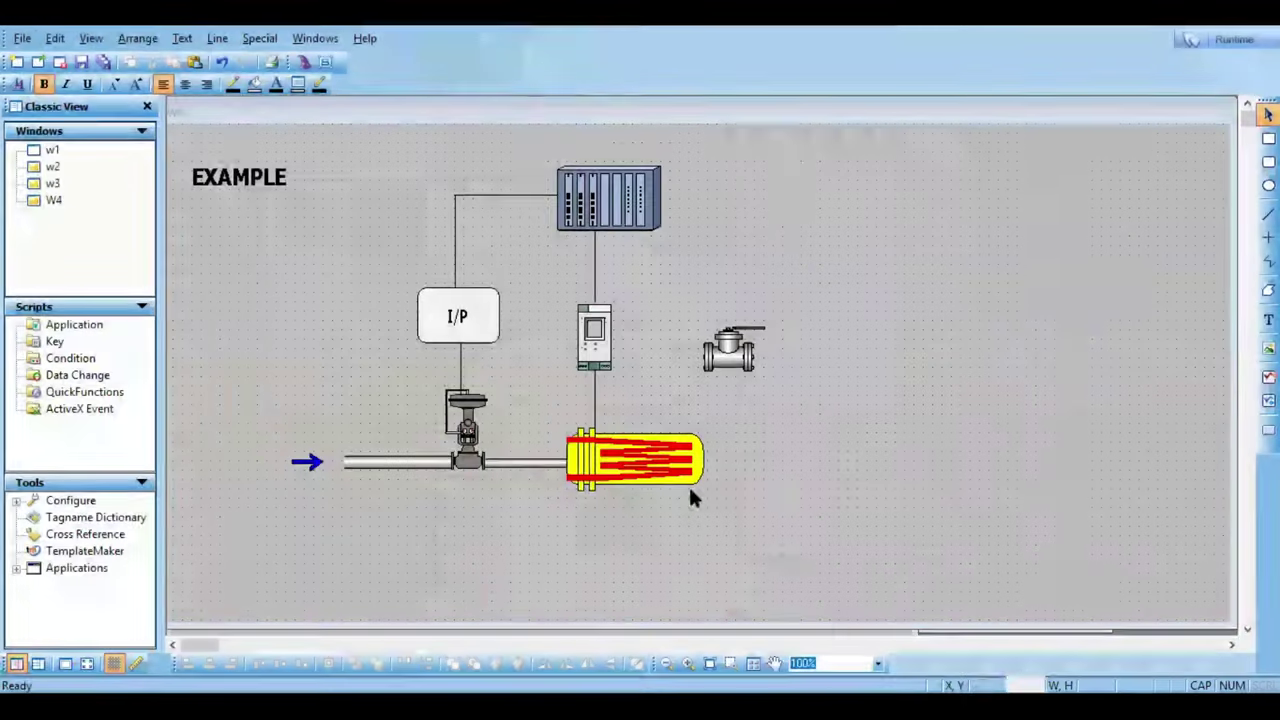
Step: Insert a long vertical pipe from the Symbol Factory Pipes category in the empty area beside the hand valve
left_click(1268, 213)
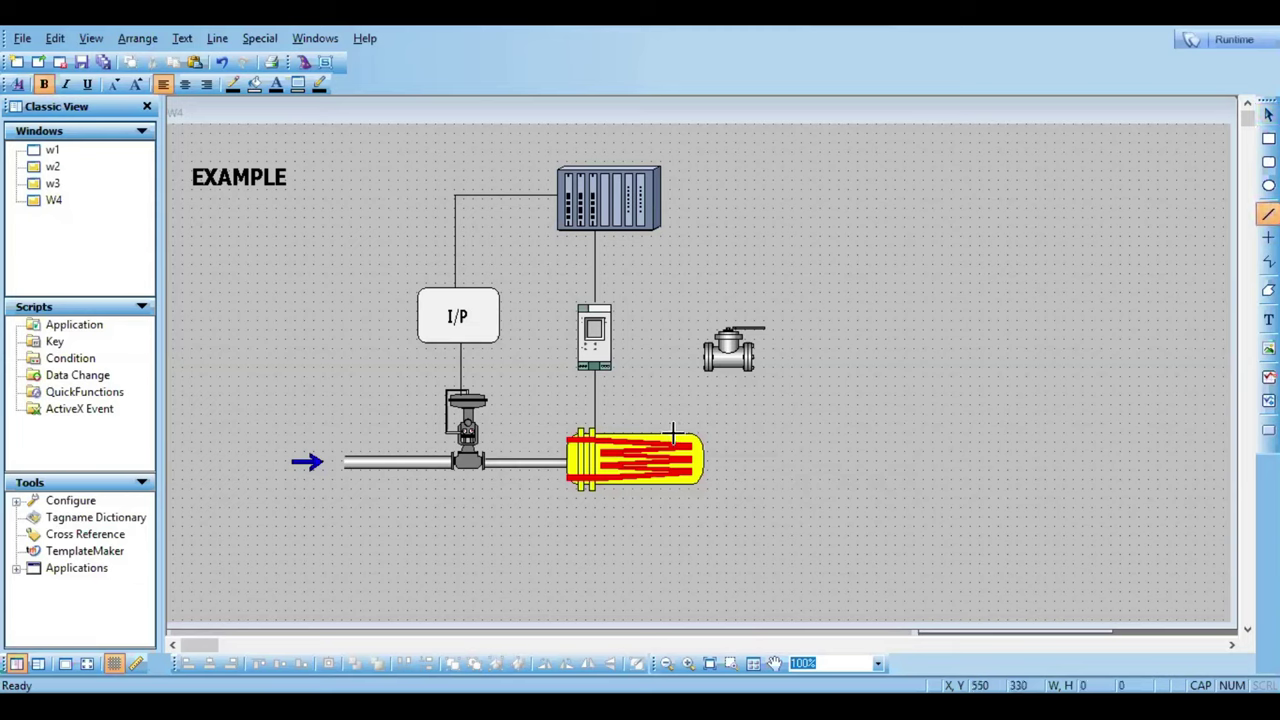
key("Escape")
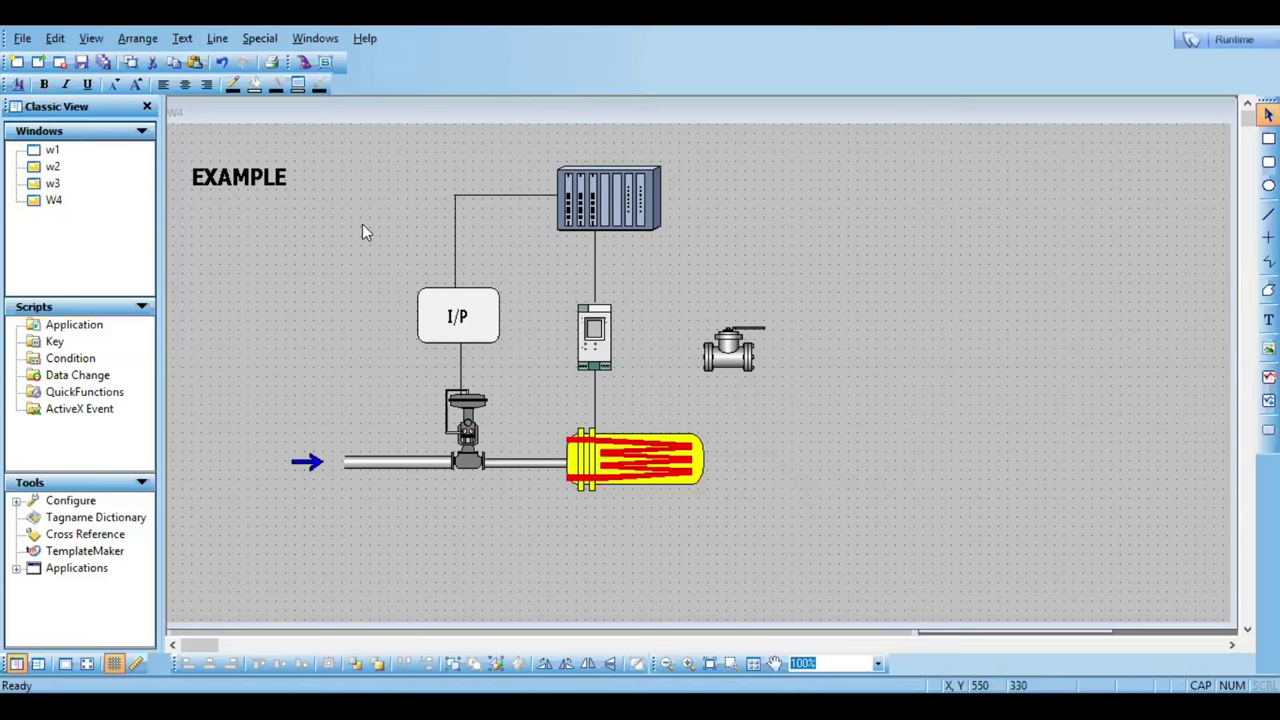
left_click(305, 65)
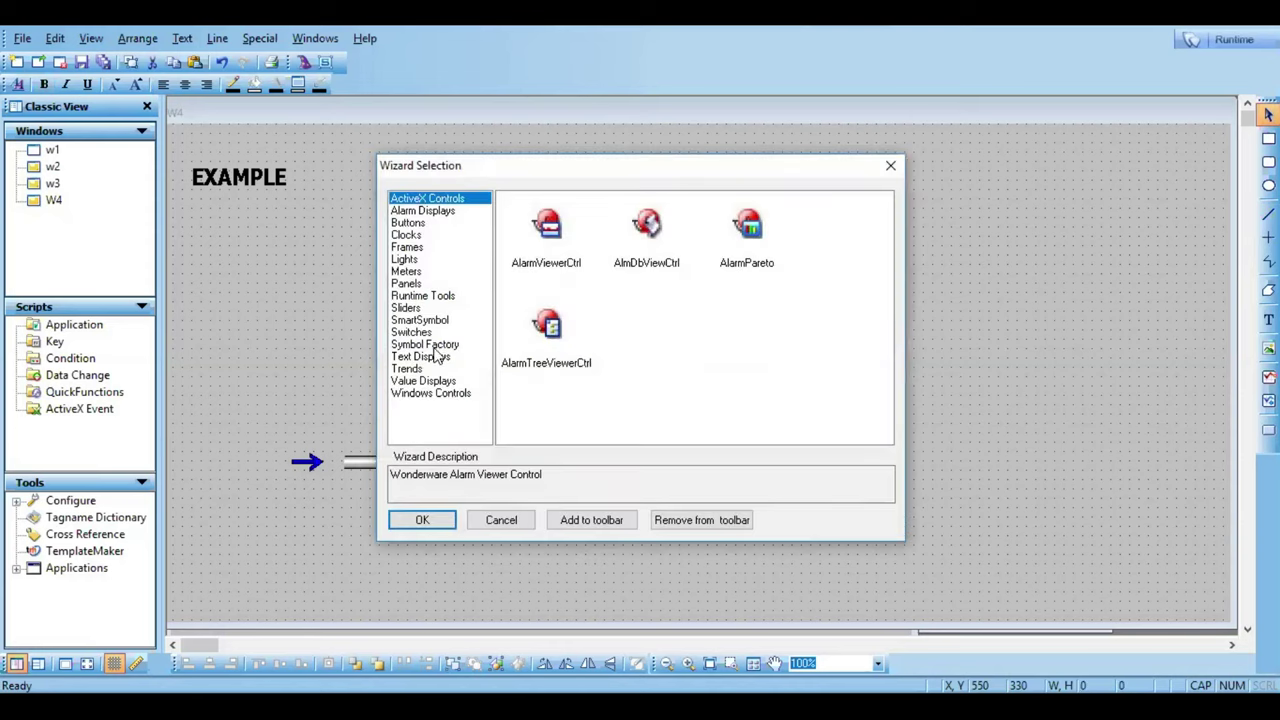
left_click(433, 346)
double_click(546, 225)
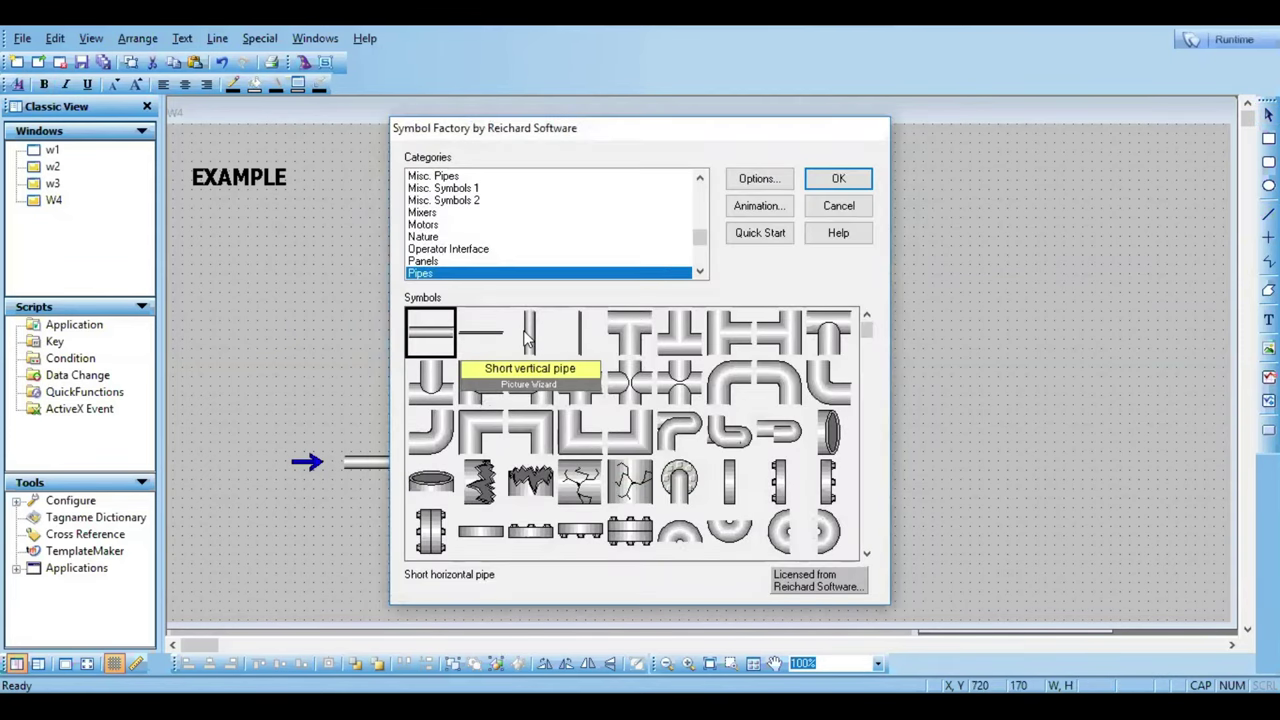
left_click(527, 338)
left_click(583, 342)
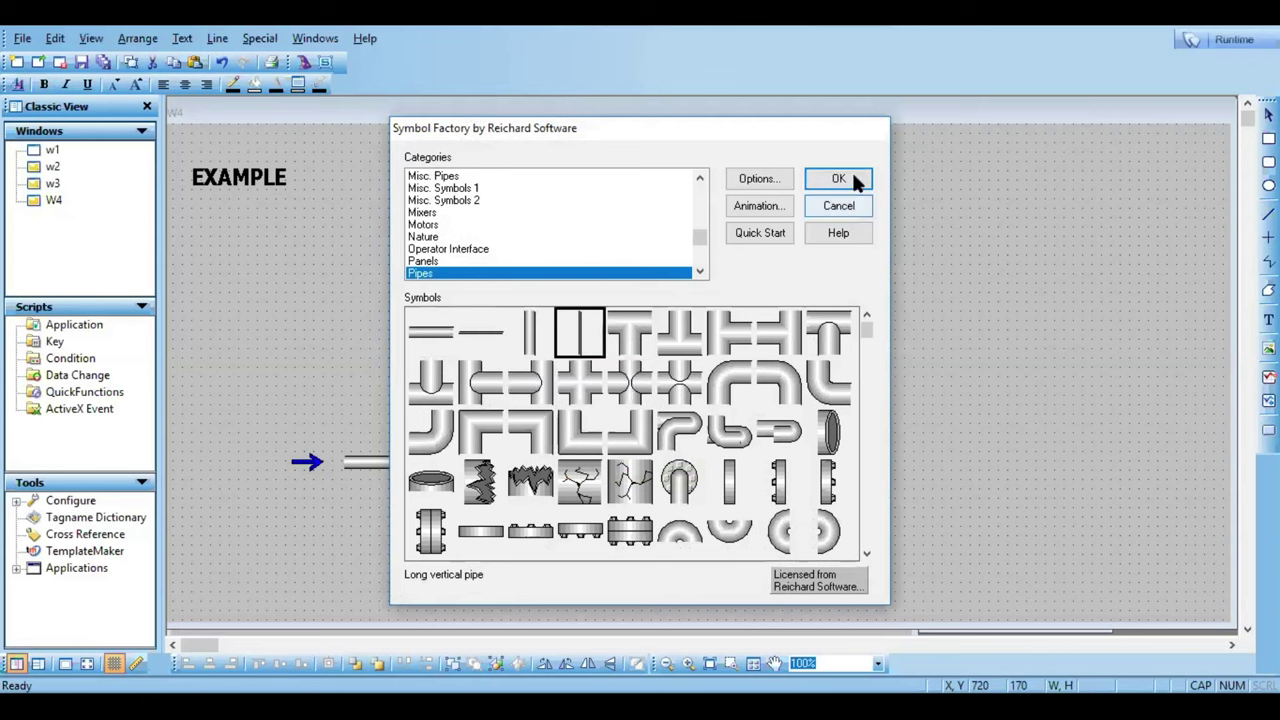
left_click(853, 177)
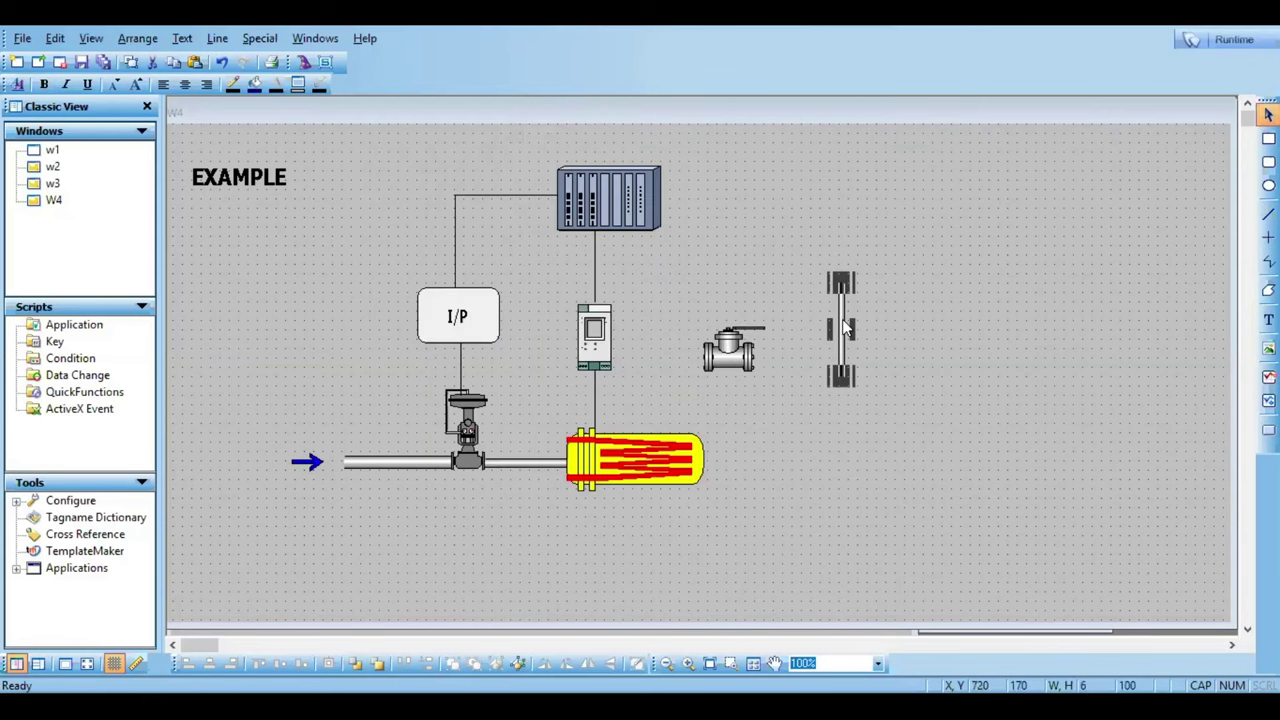
Step: Shorten the vertical pipe to about 90 pixels and stand it on top of the heat exchanger at X 520
right_click(792, 358)
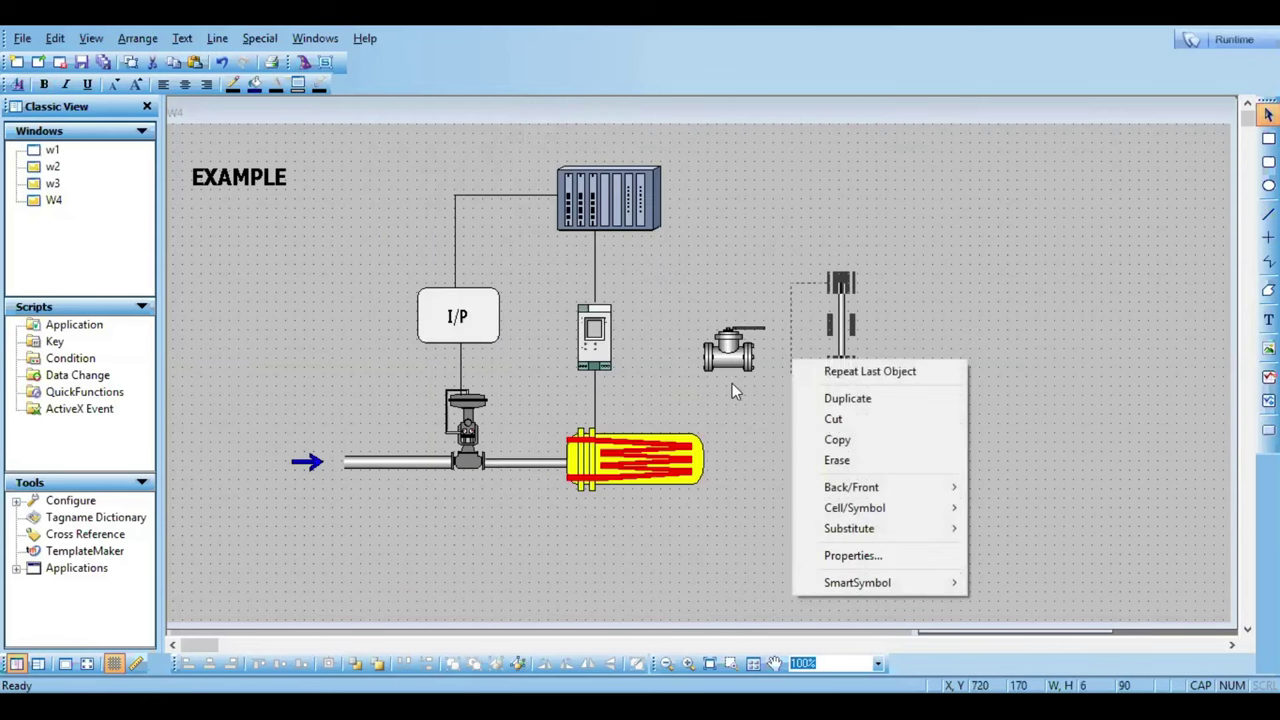
left_click(908, 312)
left_click_drag(842, 330, 660, 390)
left_click(838, 422)
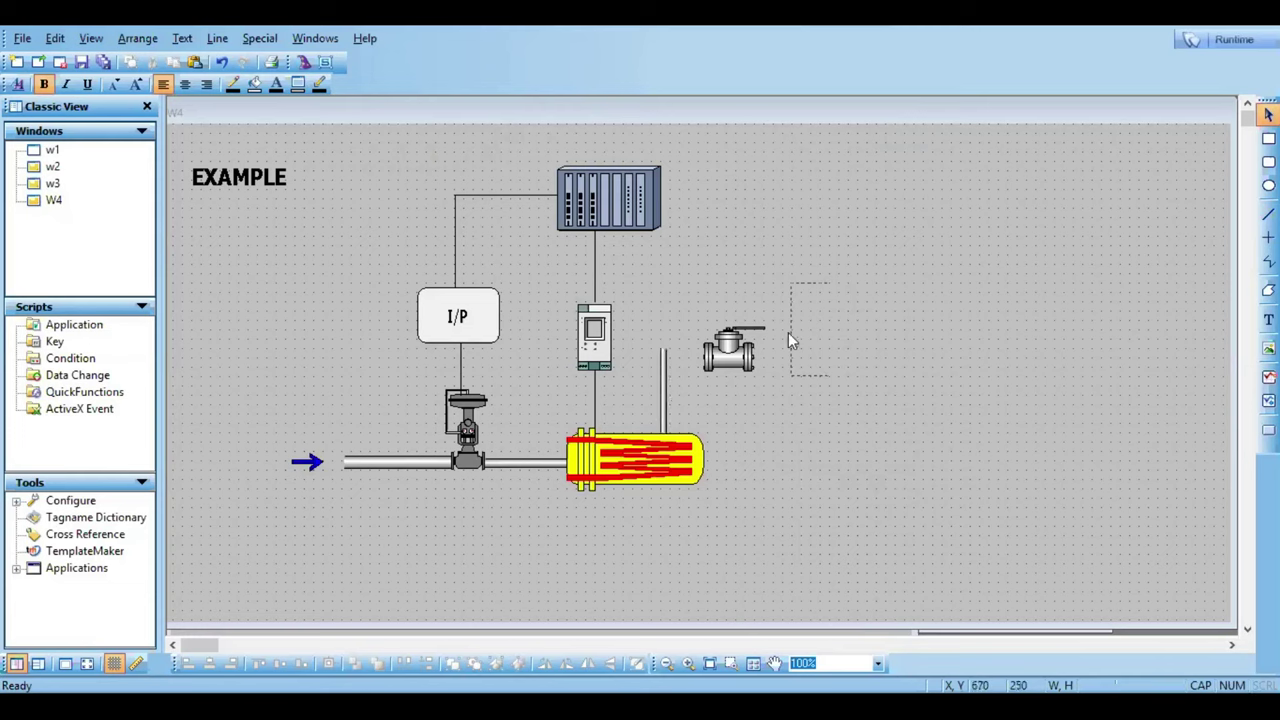
mouse_move(664, 373)
left_mouse_down()
mouse_move(662, 356)
mouse_move(662, 380)
left_mouse_up()
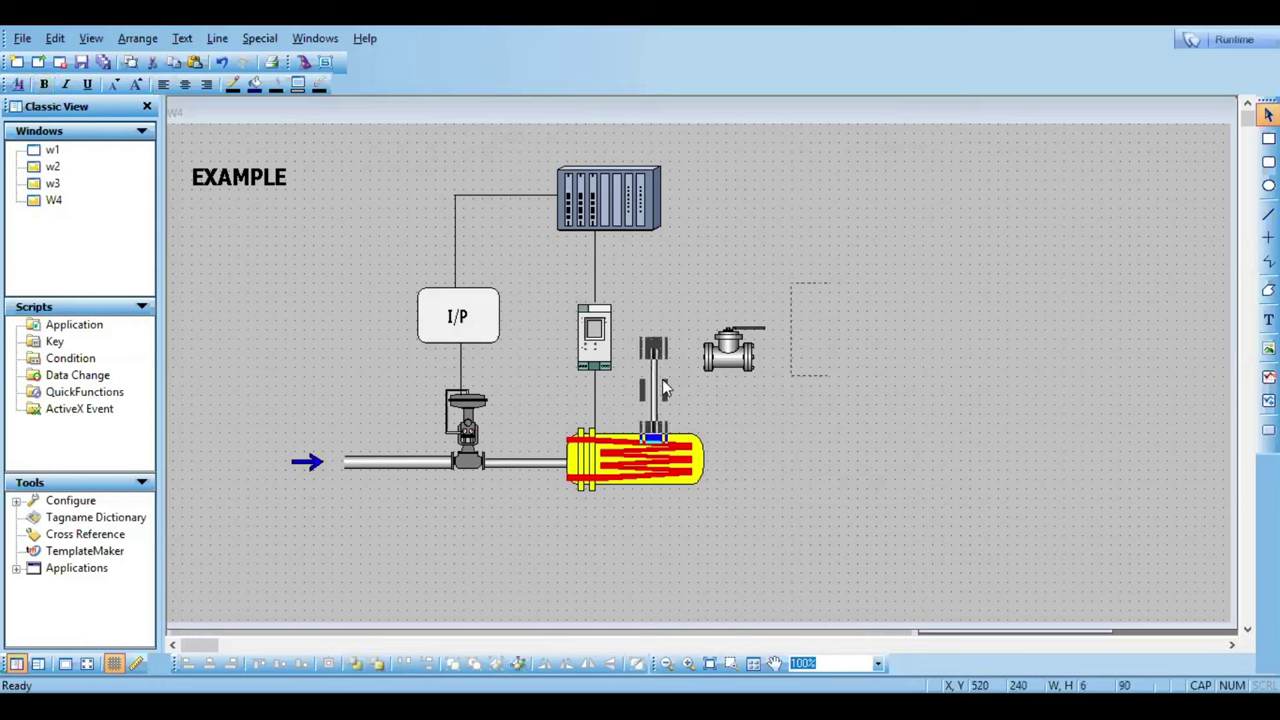
left_click(778, 396)
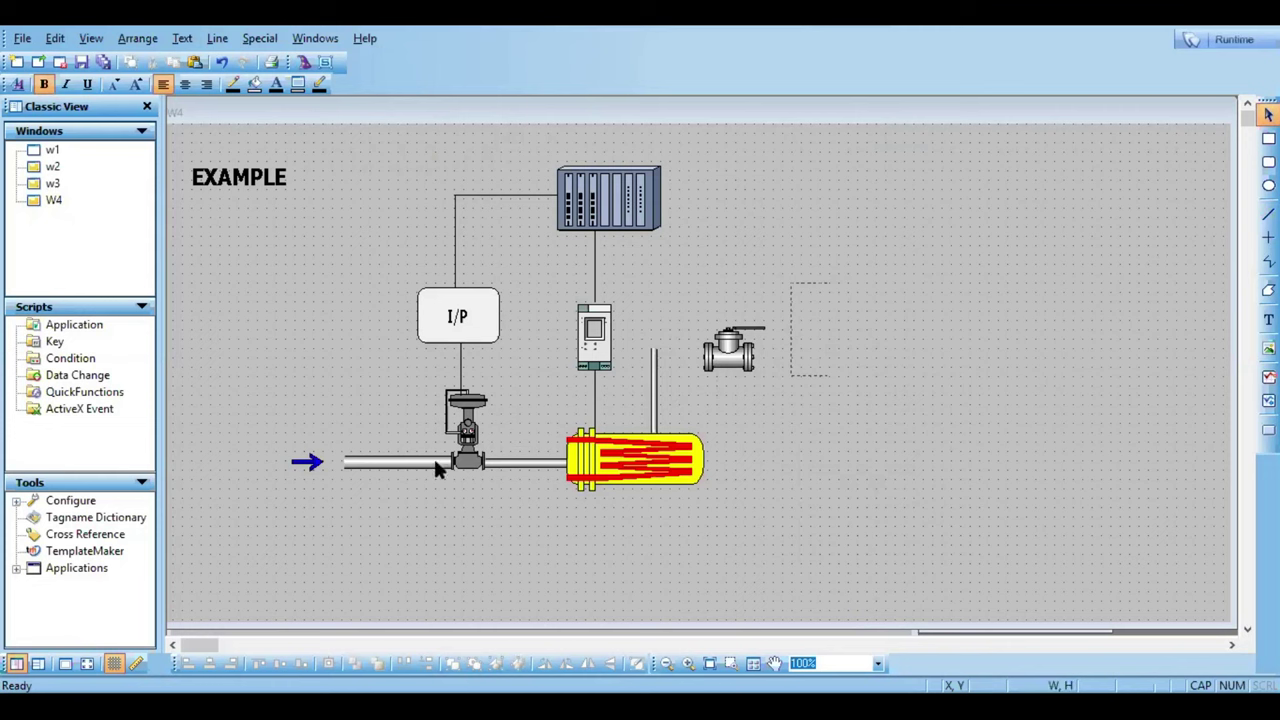
Step: Duplicate the pipe between the control valve and the exchanger beyond the hand valve, and shift the hand valve farther from the vertical pipe
left_click(527, 467)
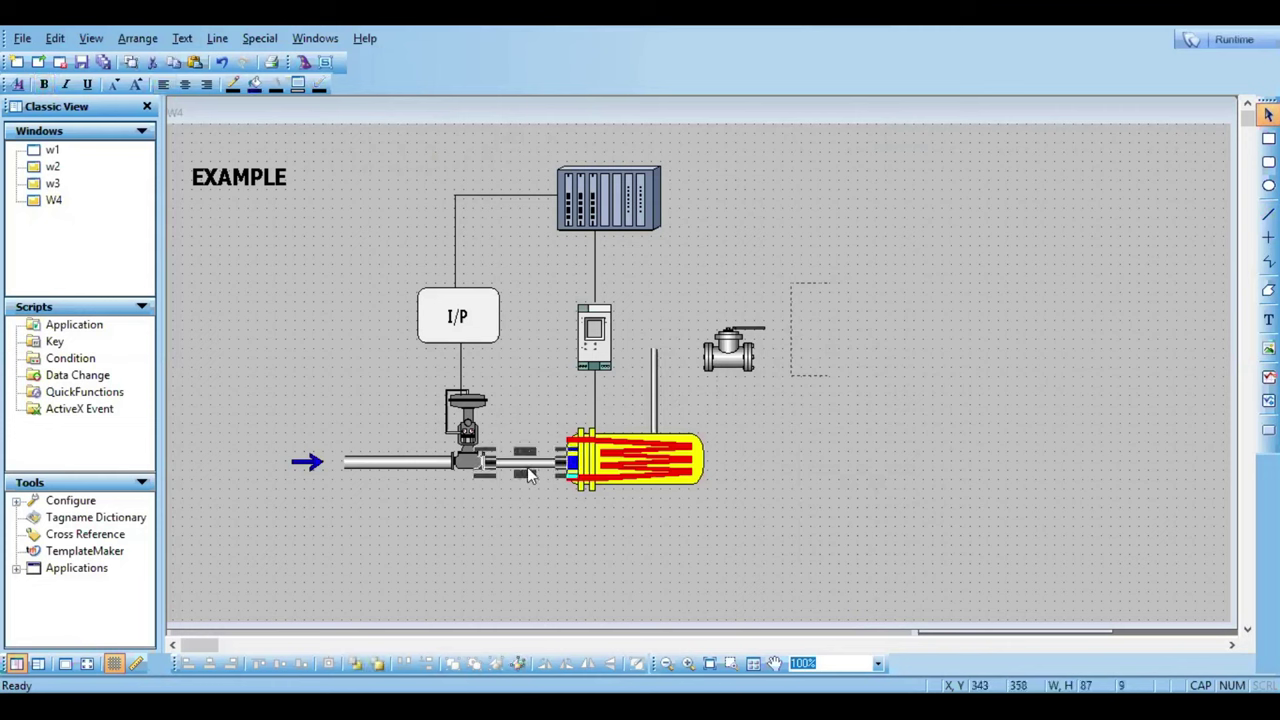
left_click_drag(527, 467, 825, 410)
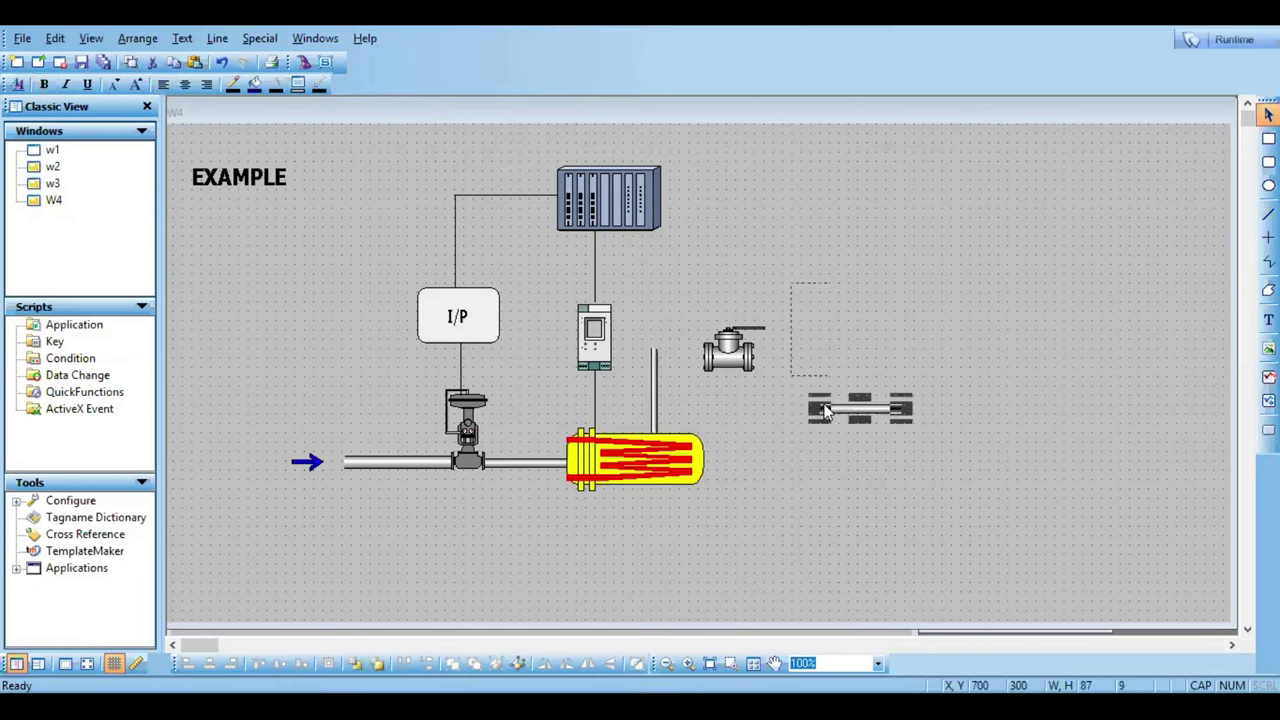
left_click_drag(709, 353, 742, 354)
left_click(793, 454)
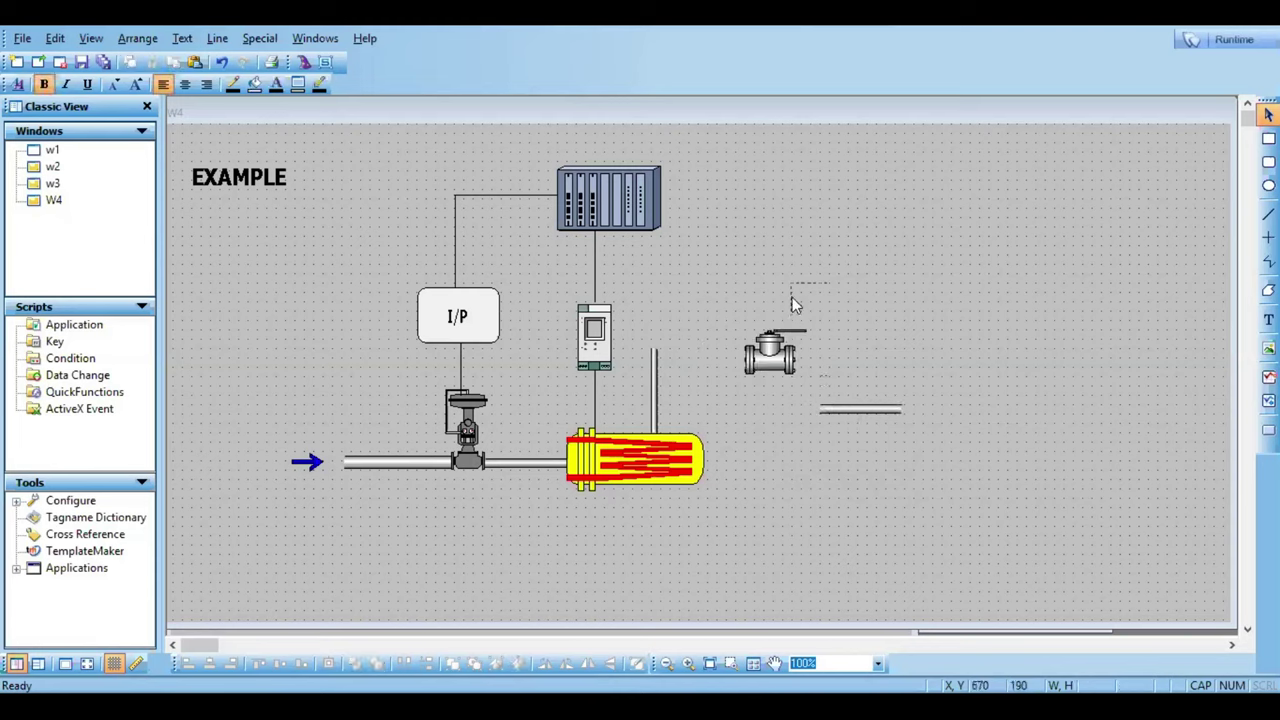
Step: Attach the copied pipe to the hand valve's inlet and stretch it to about 108 pixels to reach the vertical pipe
left_click(835, 412)
left_click_drag(736, 357, 685, 362)
left_click(661, 352)
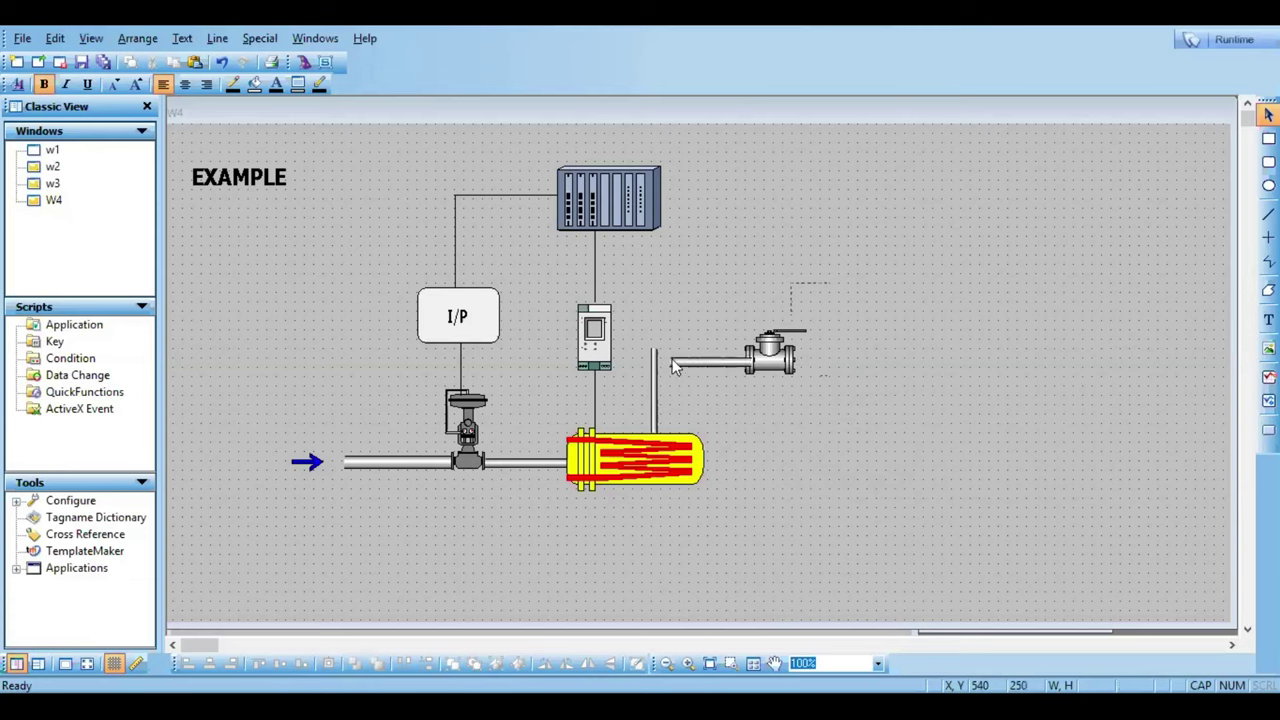
left_click(672, 367)
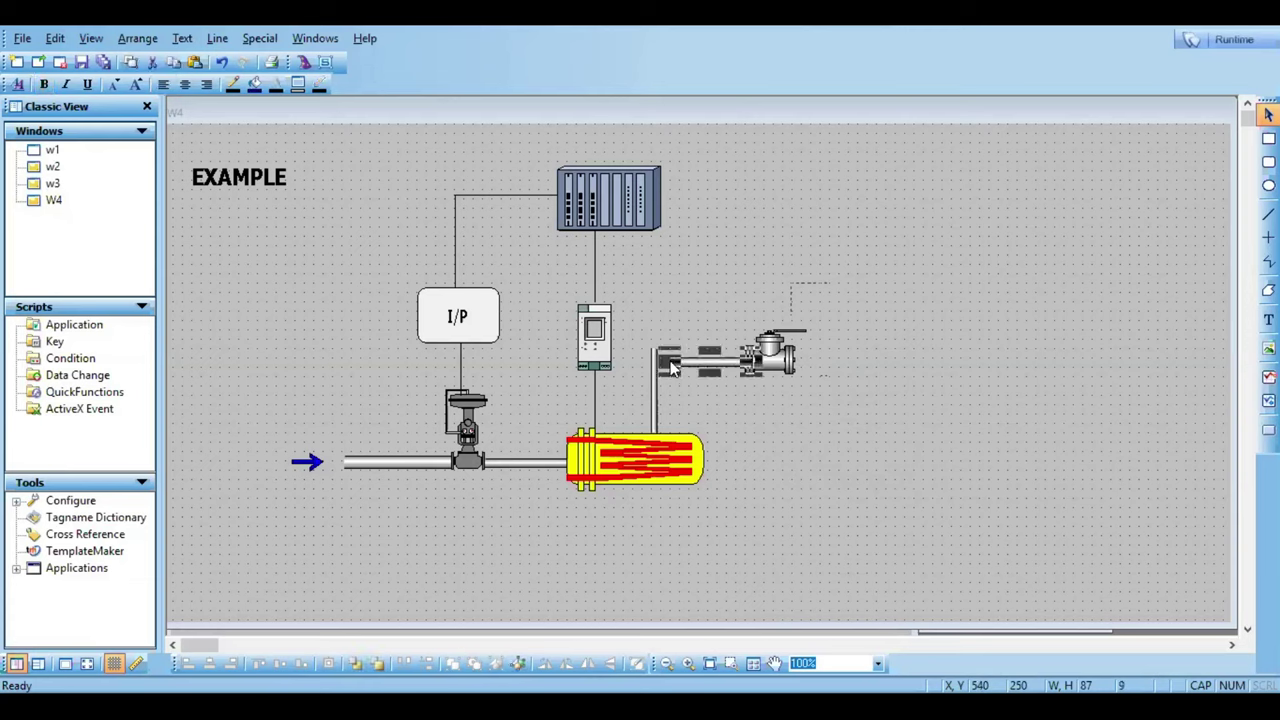
left_click(655, 359)
left_click(655, 359)
left_click(705, 405)
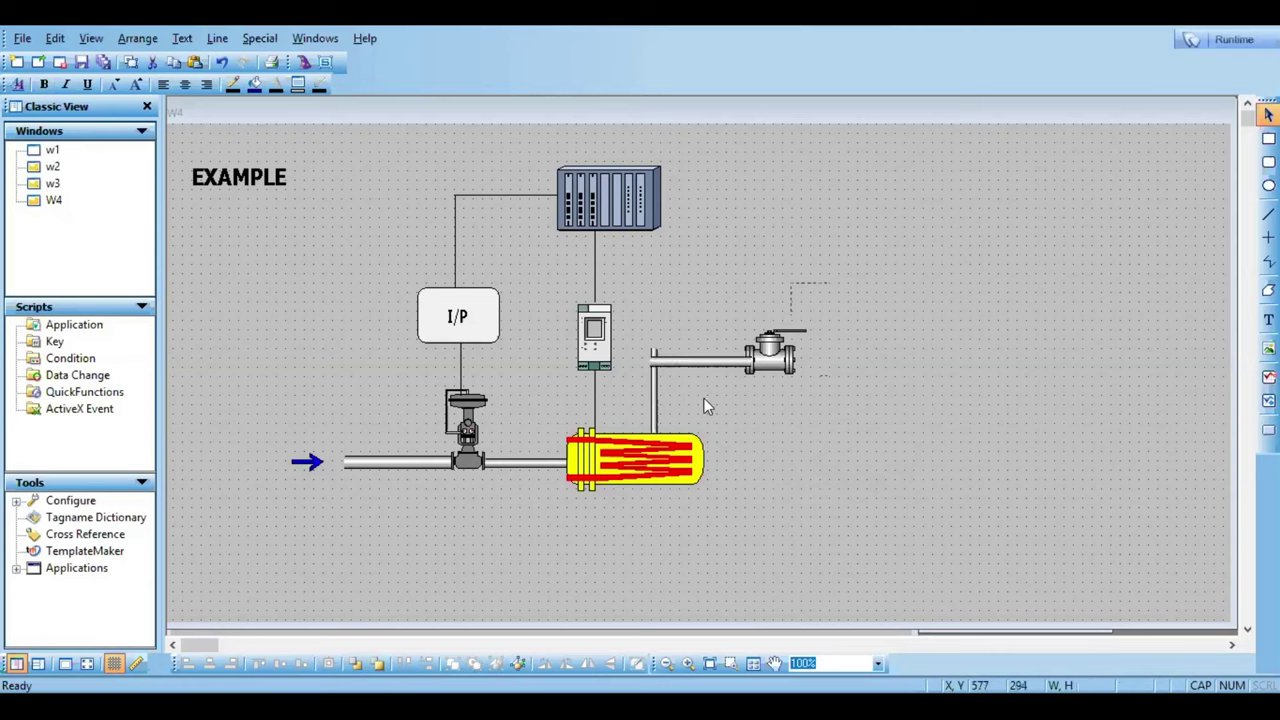
Step: Shorten the upper end of the vertical pipe to stop at the horizontal pipe
left_click(655, 387)
left_click_drag(660, 347, 664, 351)
left_click(752, 432)
Step: Nudge the vertical pipe and adjust the horizontal pipe's thickness to 10 pixels so that their ends form a clean corner
left_click(655, 405)
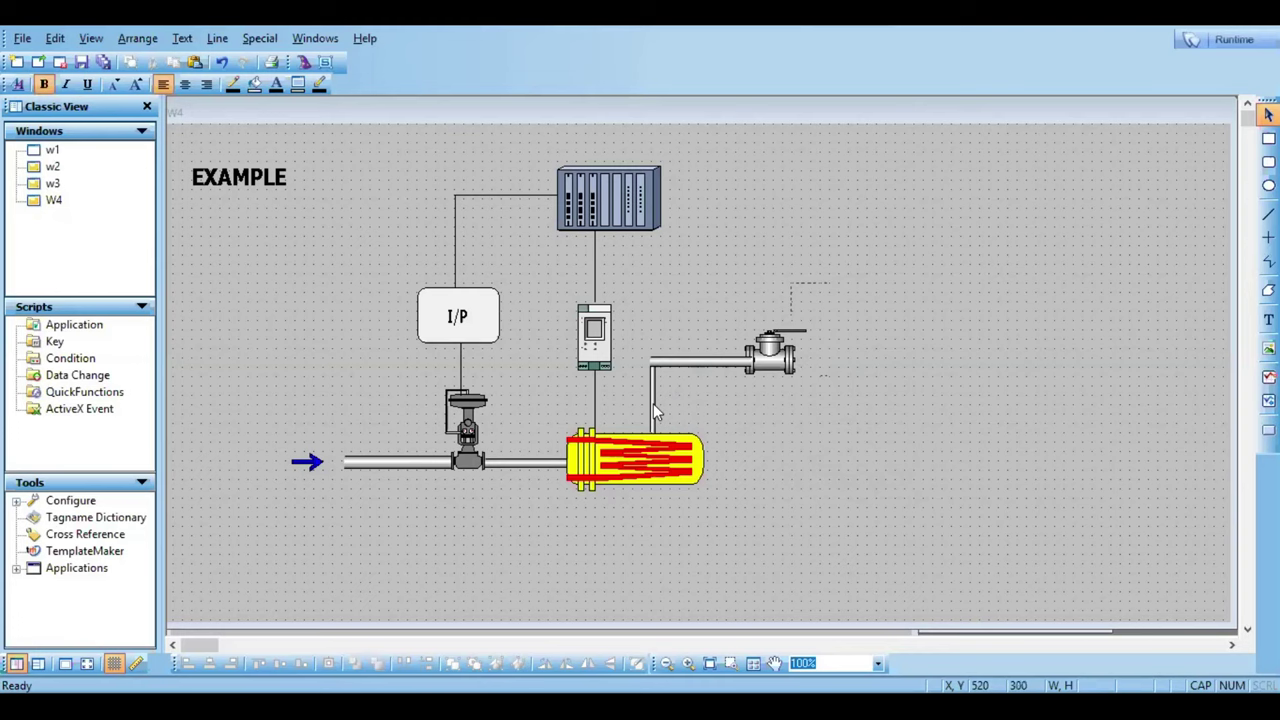
left_click_drag(659, 398, 663, 398)
left_click(662, 421)
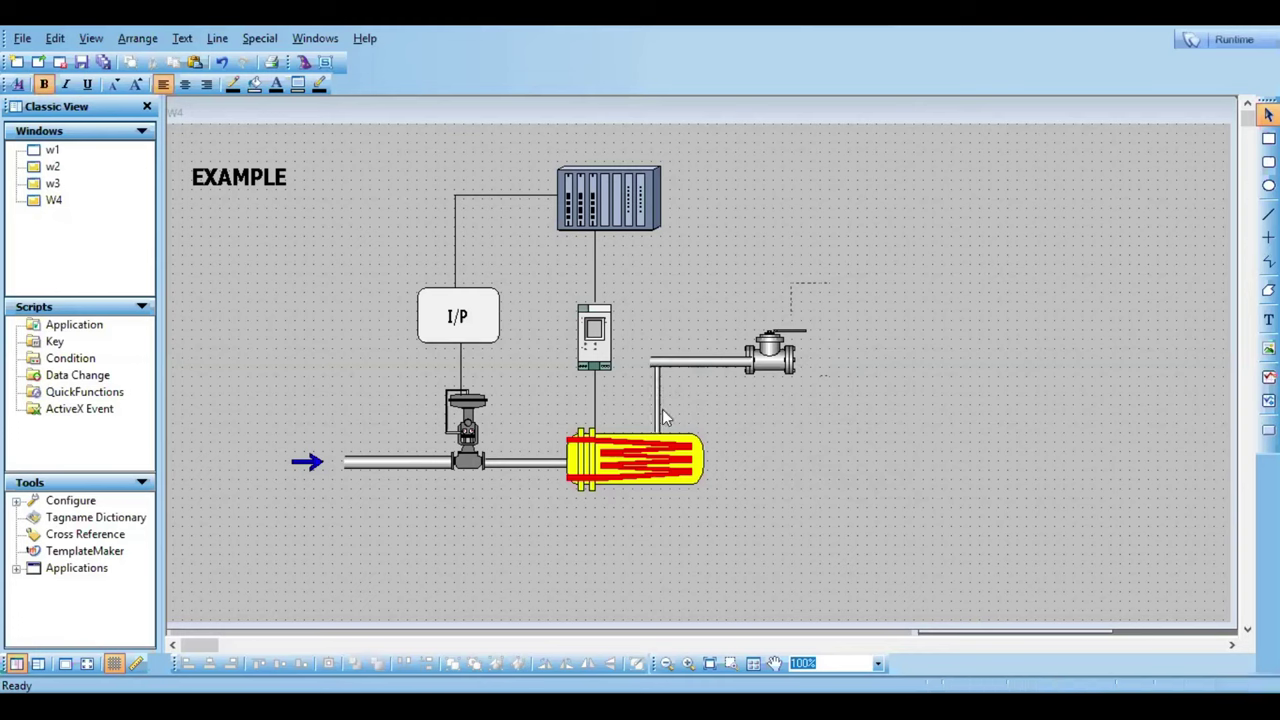
left_click_drag(660, 418, 657, 409)
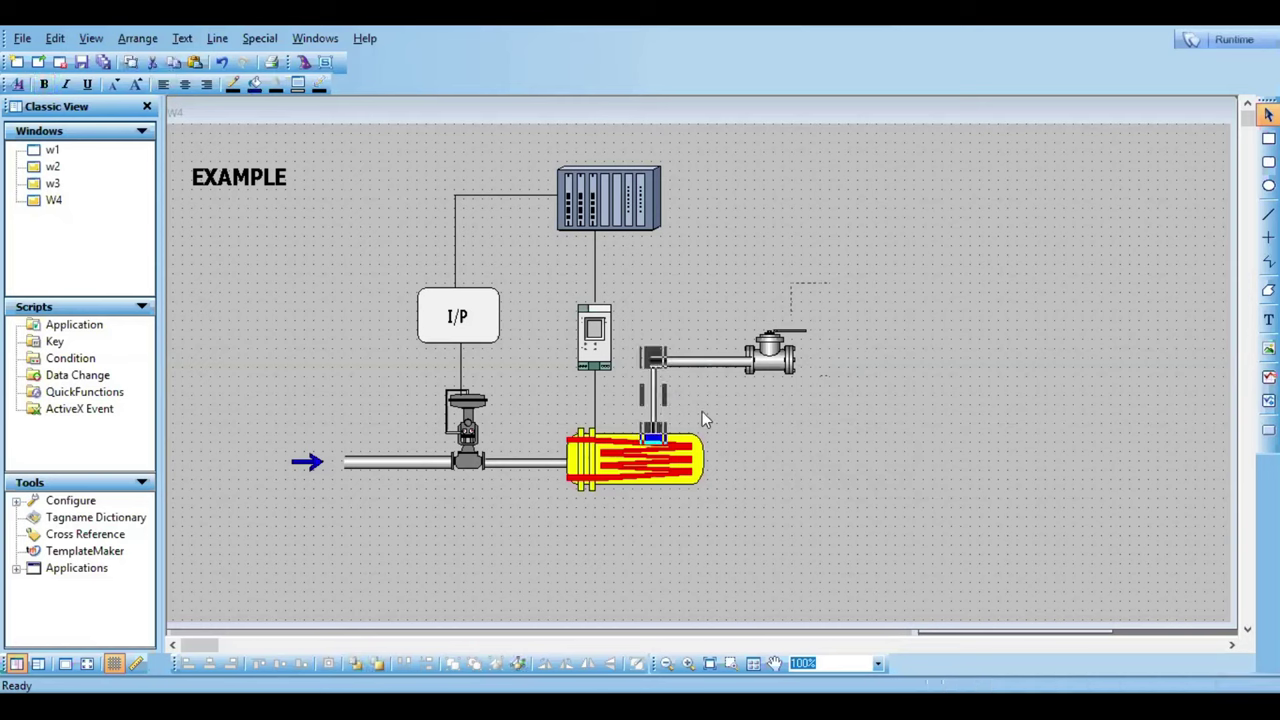
left_click(671, 391)
left_click_drag(667, 368, 668, 371)
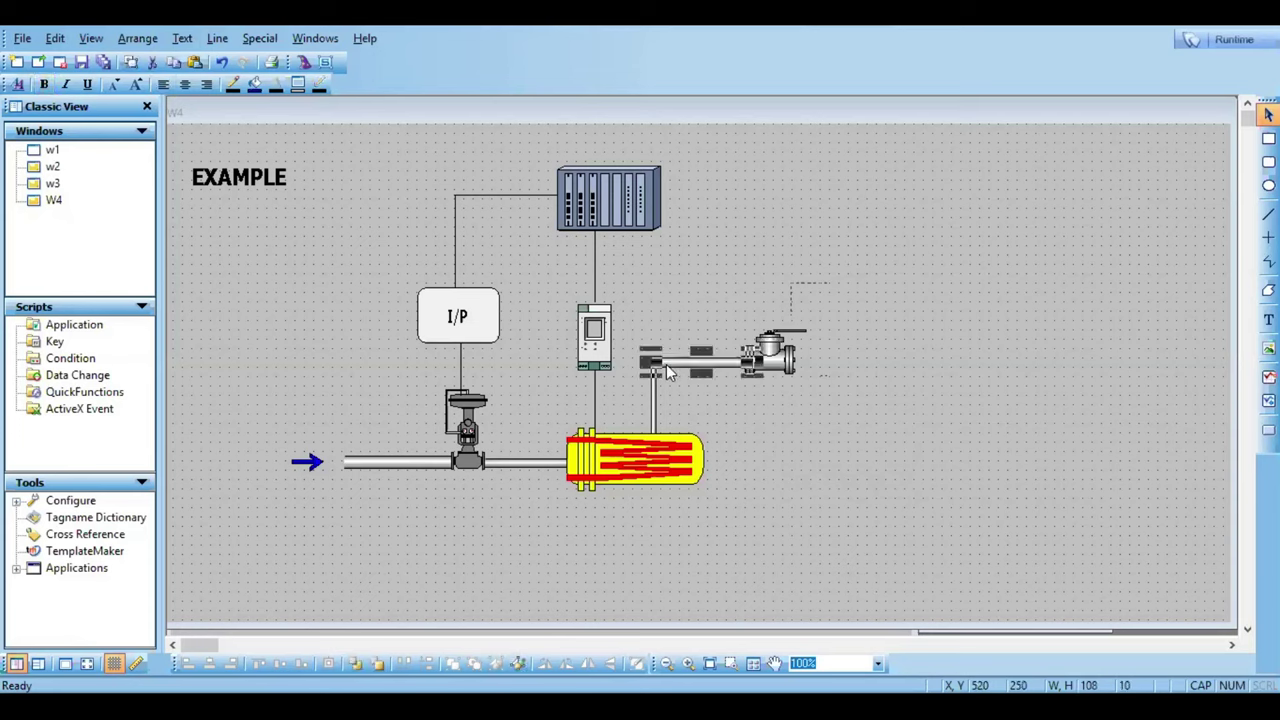
left_click(715, 405)
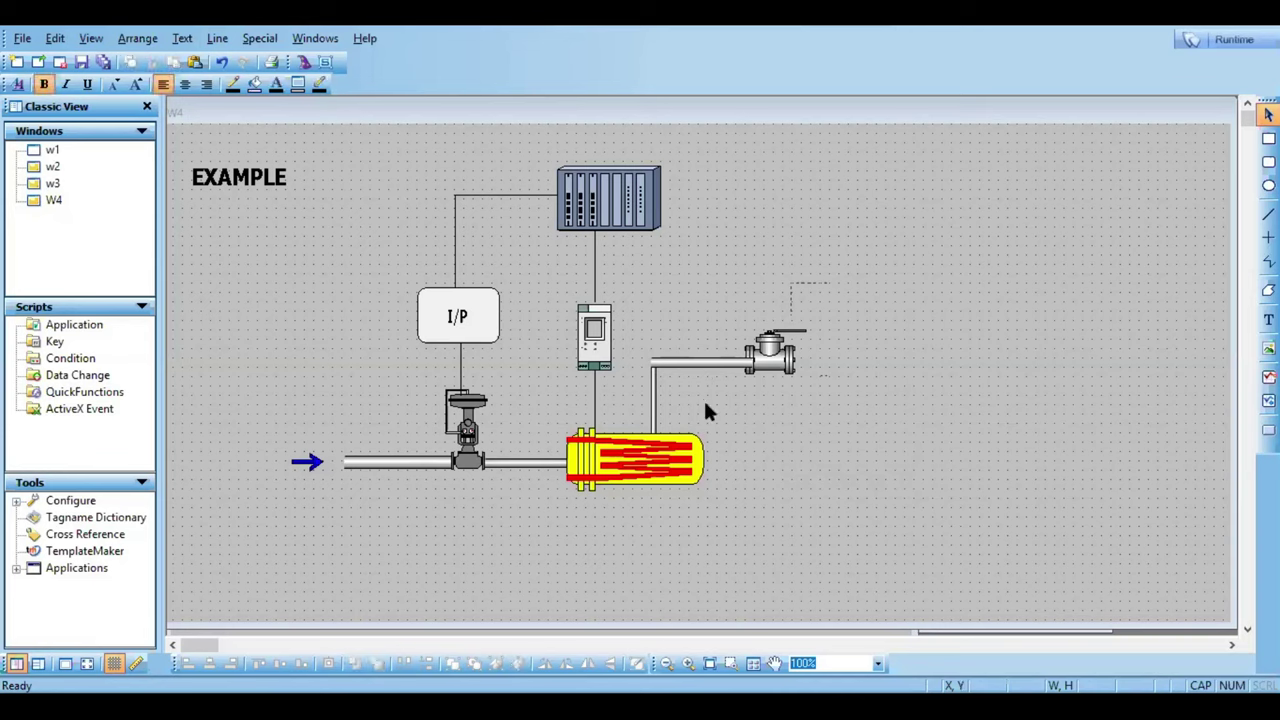
Step: Try squeezing the horizontal pipe beside the hand valve to a height of 1 pixel, and undo the change
left_click(703, 358)
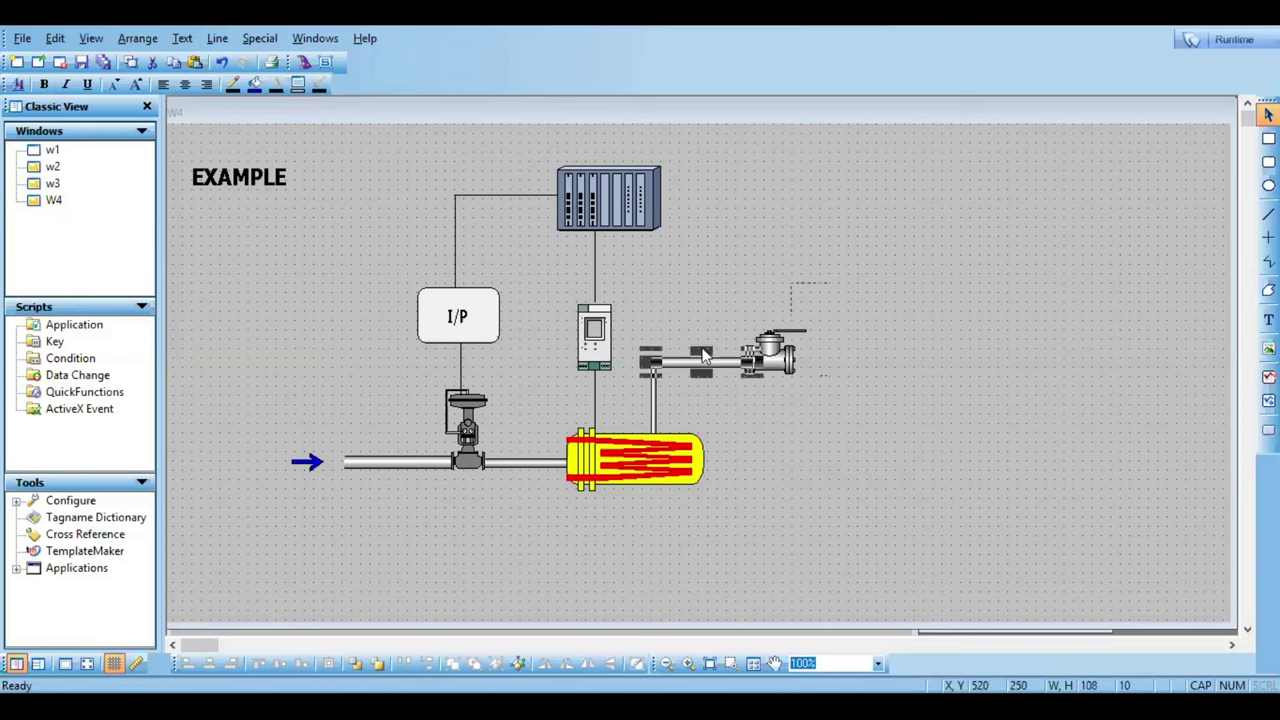
left_click_drag(703, 350, 703, 357)
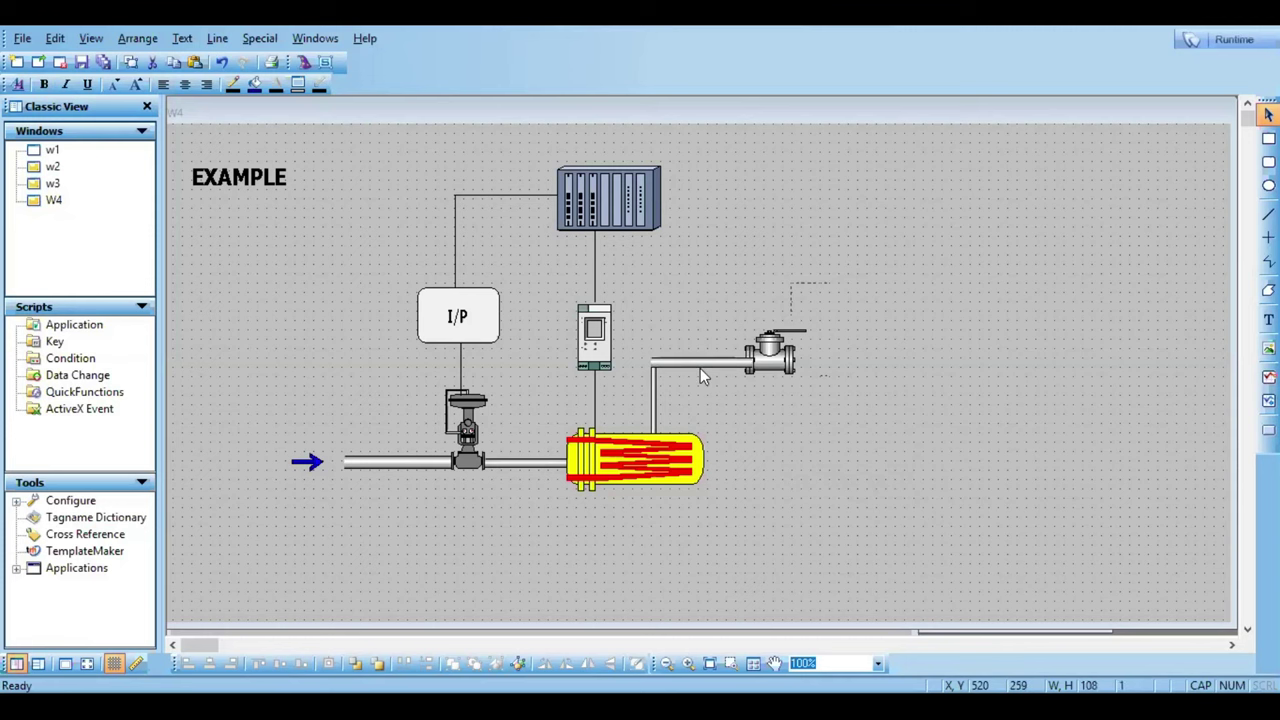
key("ctrl+z")
key("ctrl+y")
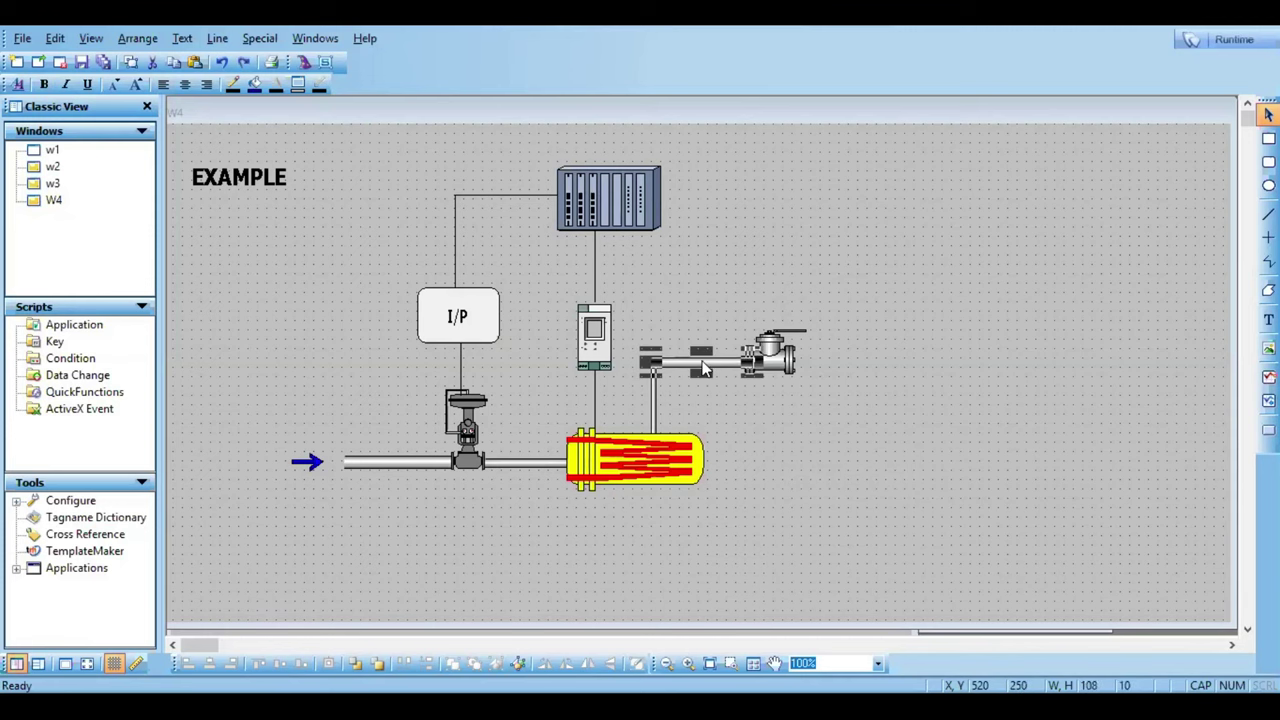
Step: Delete the horizontal pipe at the hand valve and insert a long horizontal pipe from the Symbol Factory Pipes category in the empty area
key("Delete")
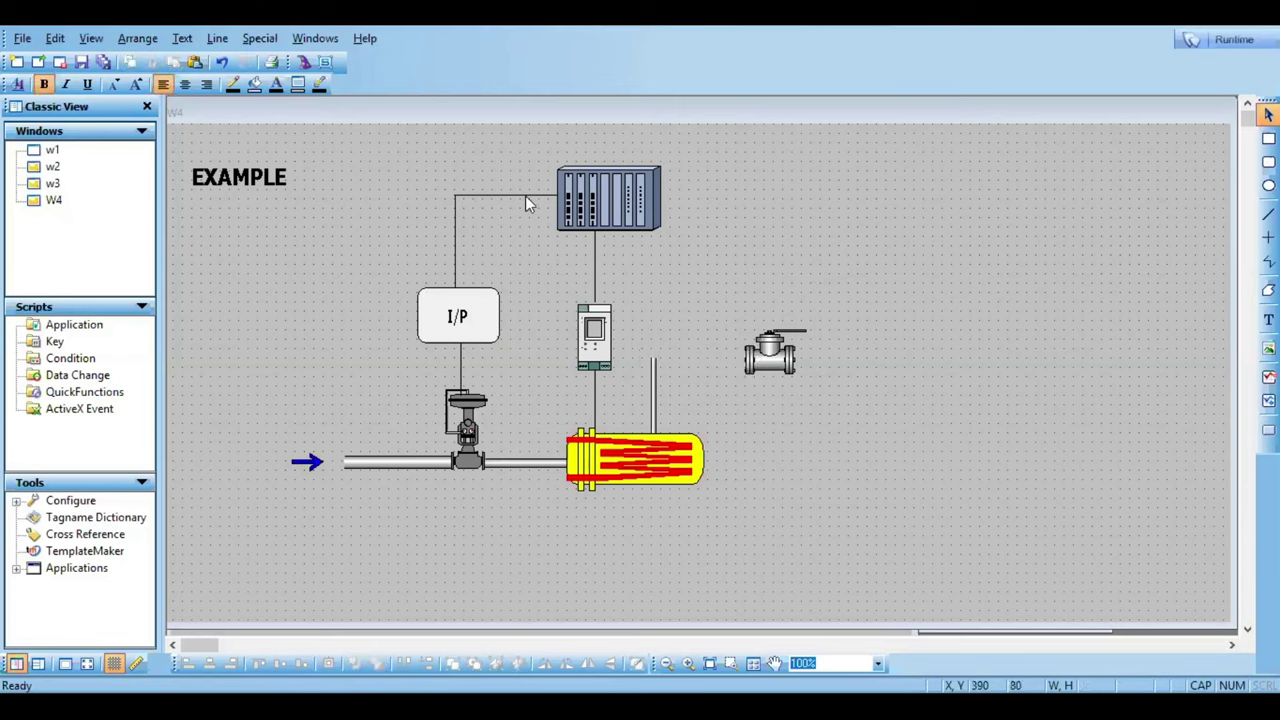
left_click(305, 64)
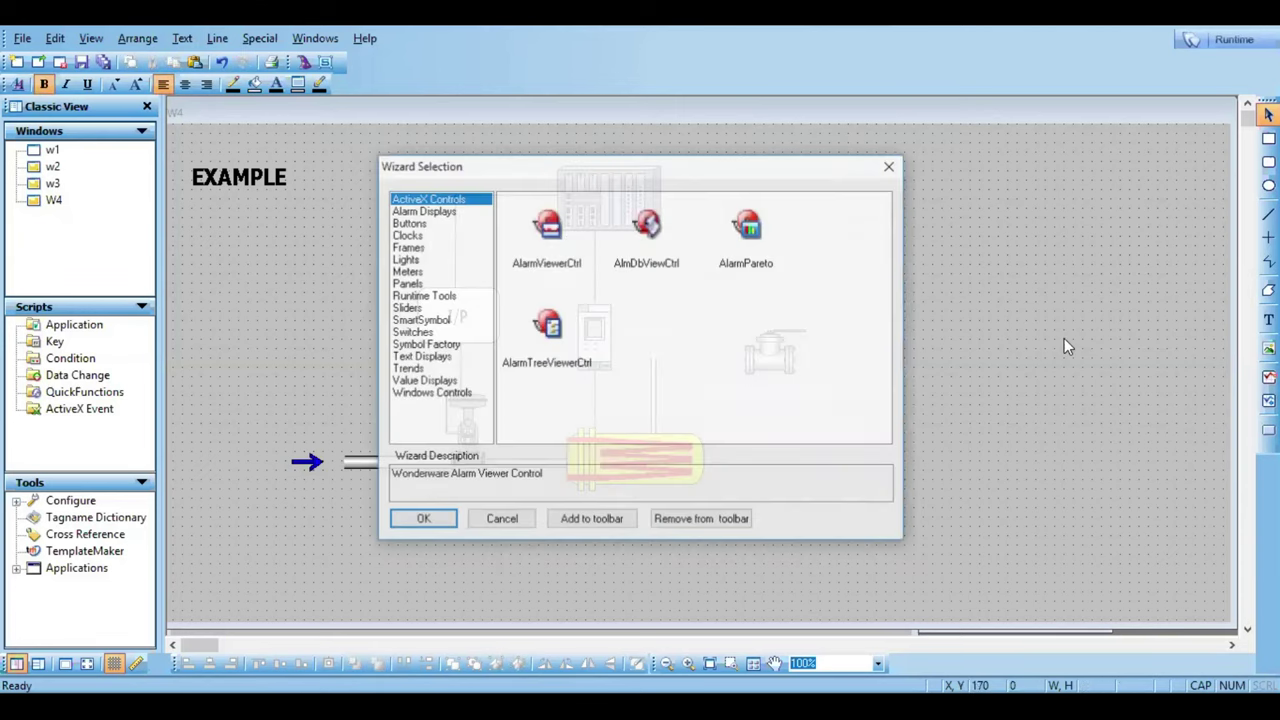
left_click(450, 345)
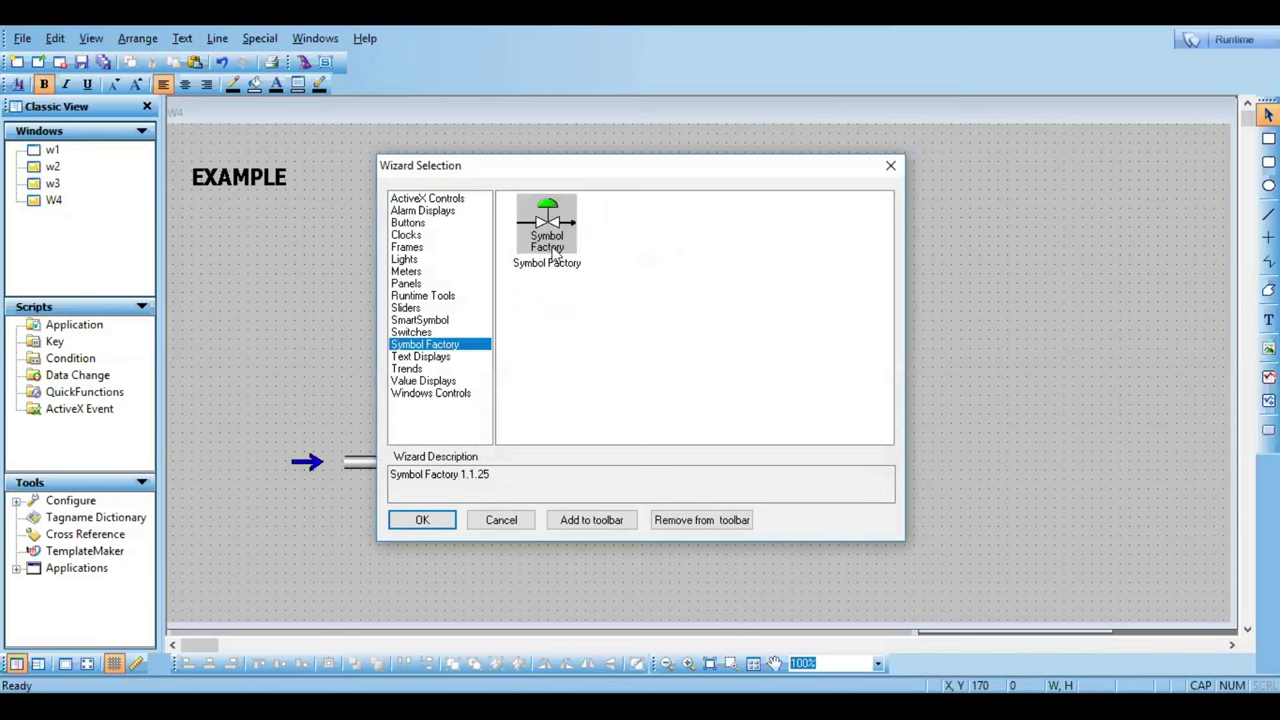
double_click(560, 252)
left_click(960, 276)
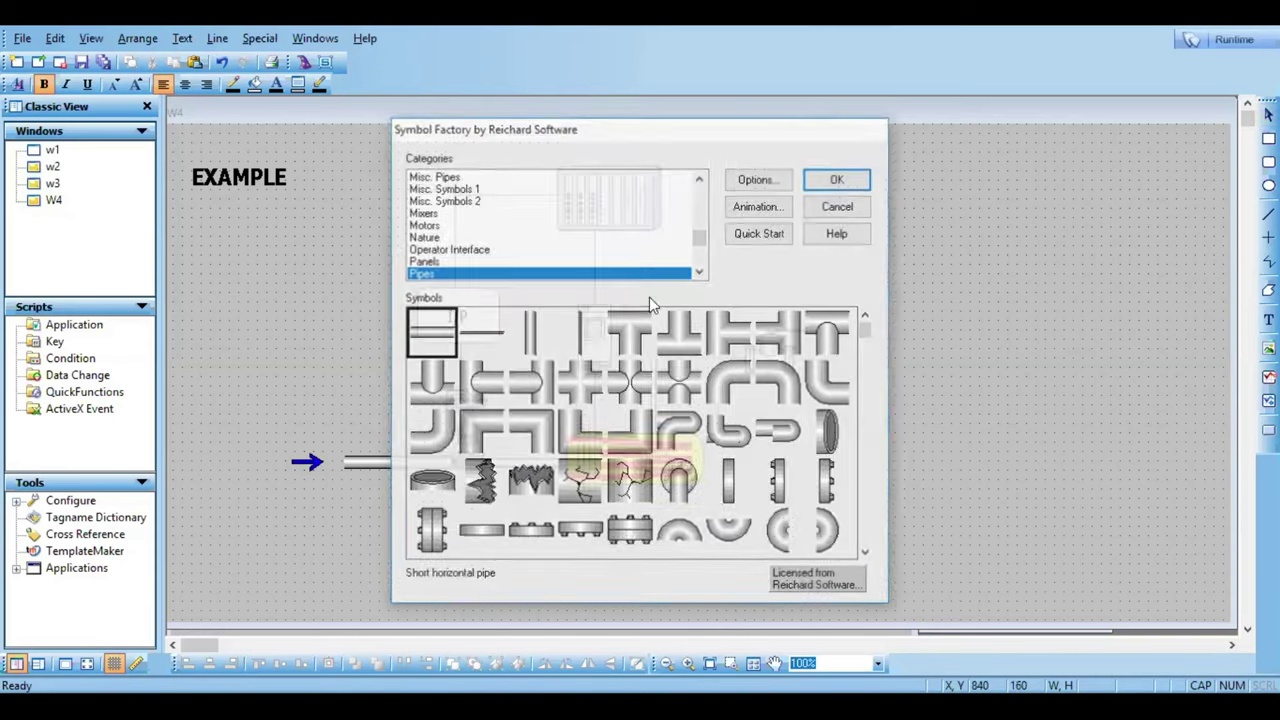
double_click(481, 335)
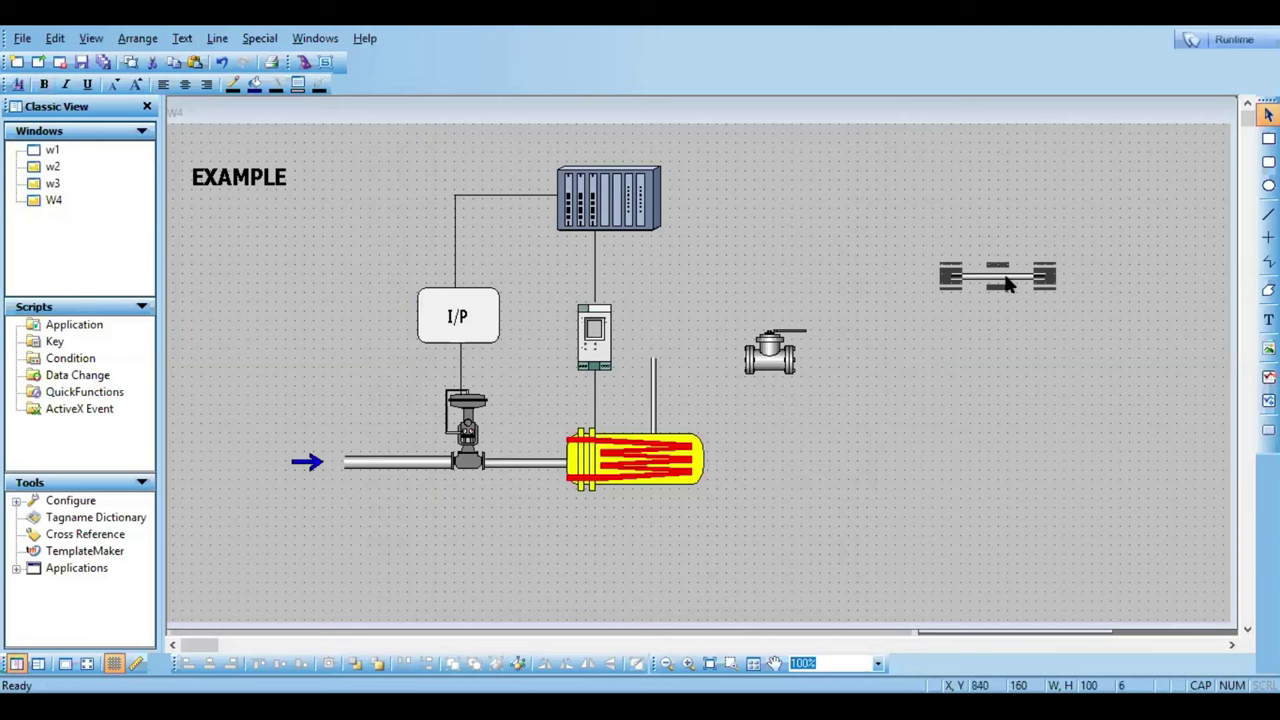
Step: Try thickening the new horizontal pipe to 13 pixels and stretching it to 179 by 7 pixels, undoing each change
left_click_drag(992, 286, 960, 286)
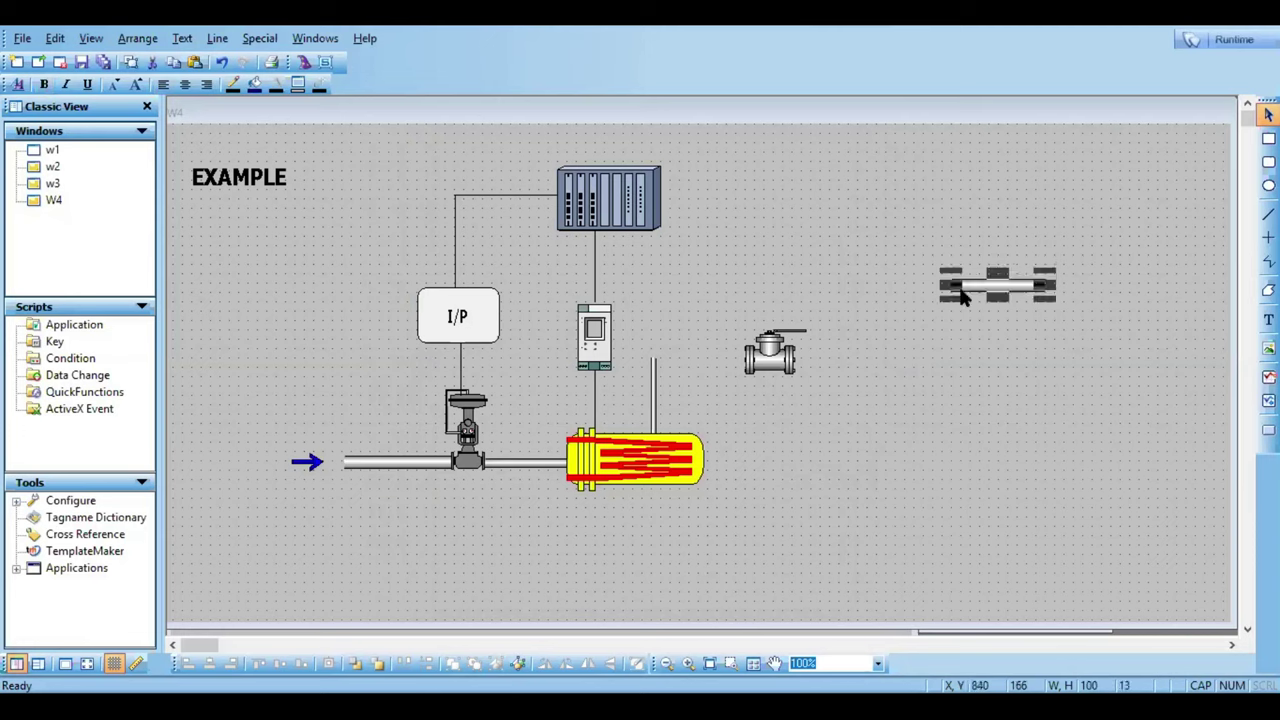
key("ctrl+z")
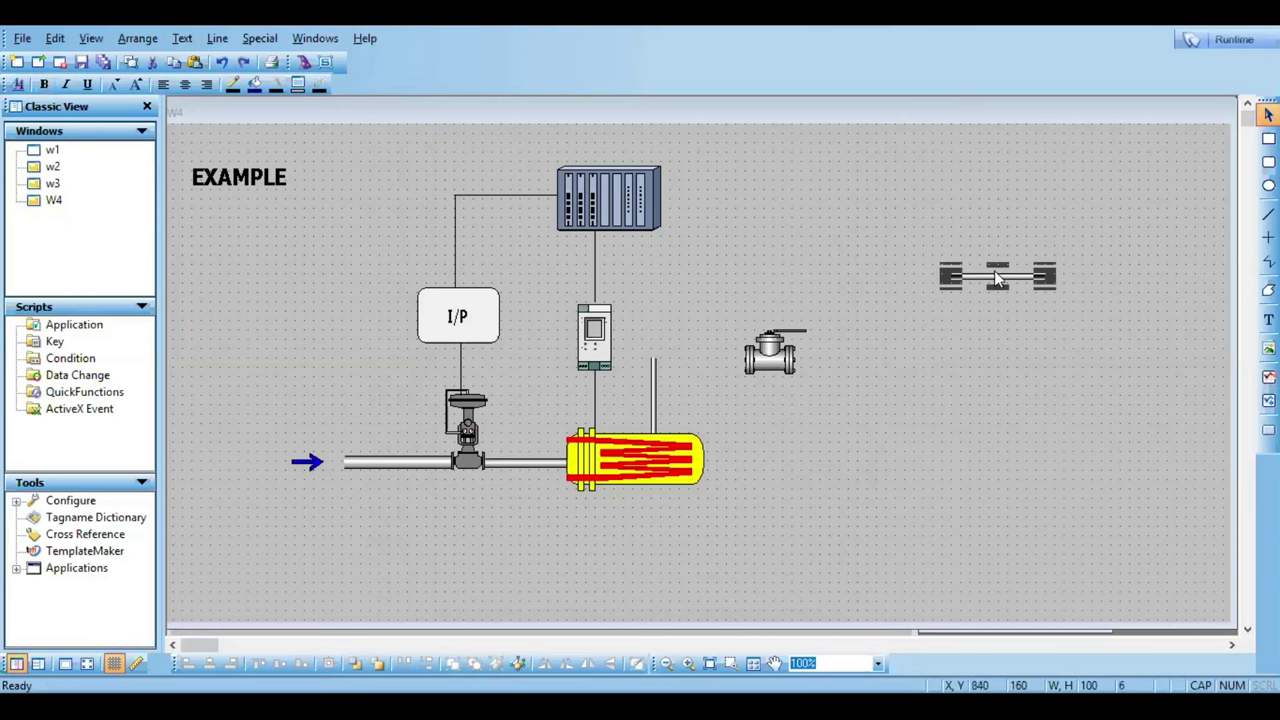
key("Delete")
key("ctrl+z")
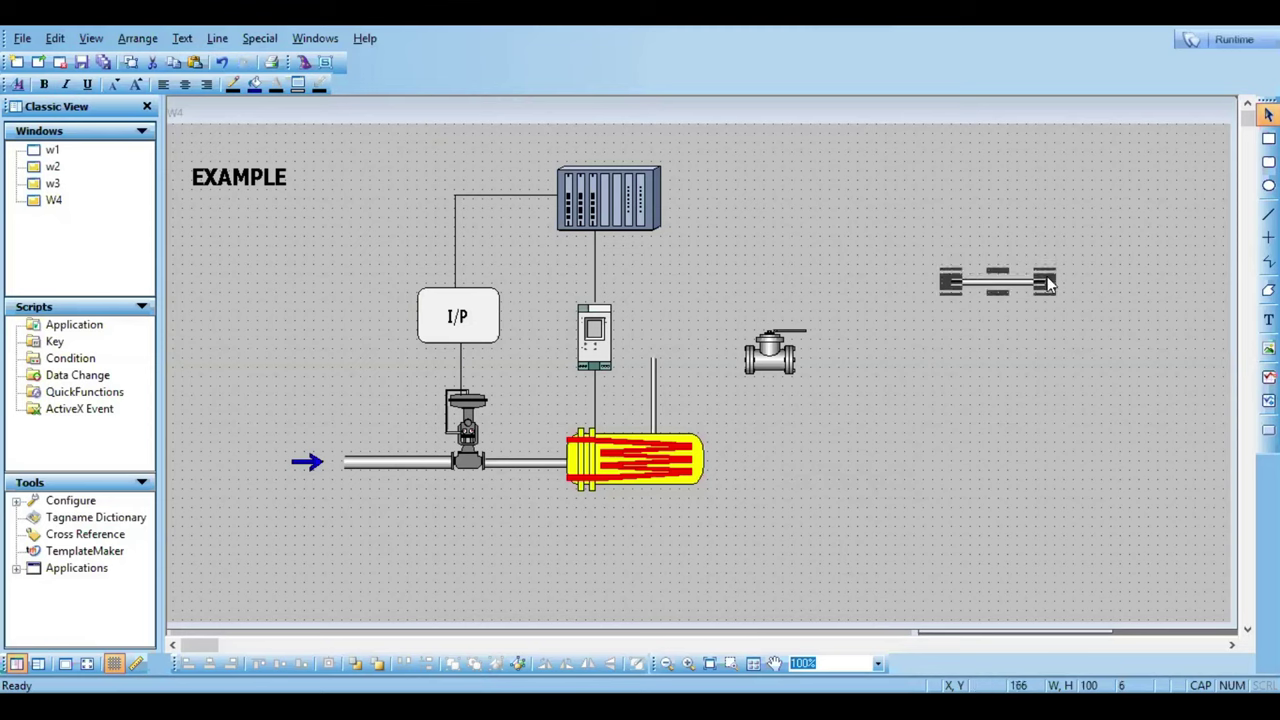
left_click_drag(950, 287, 775, 290)
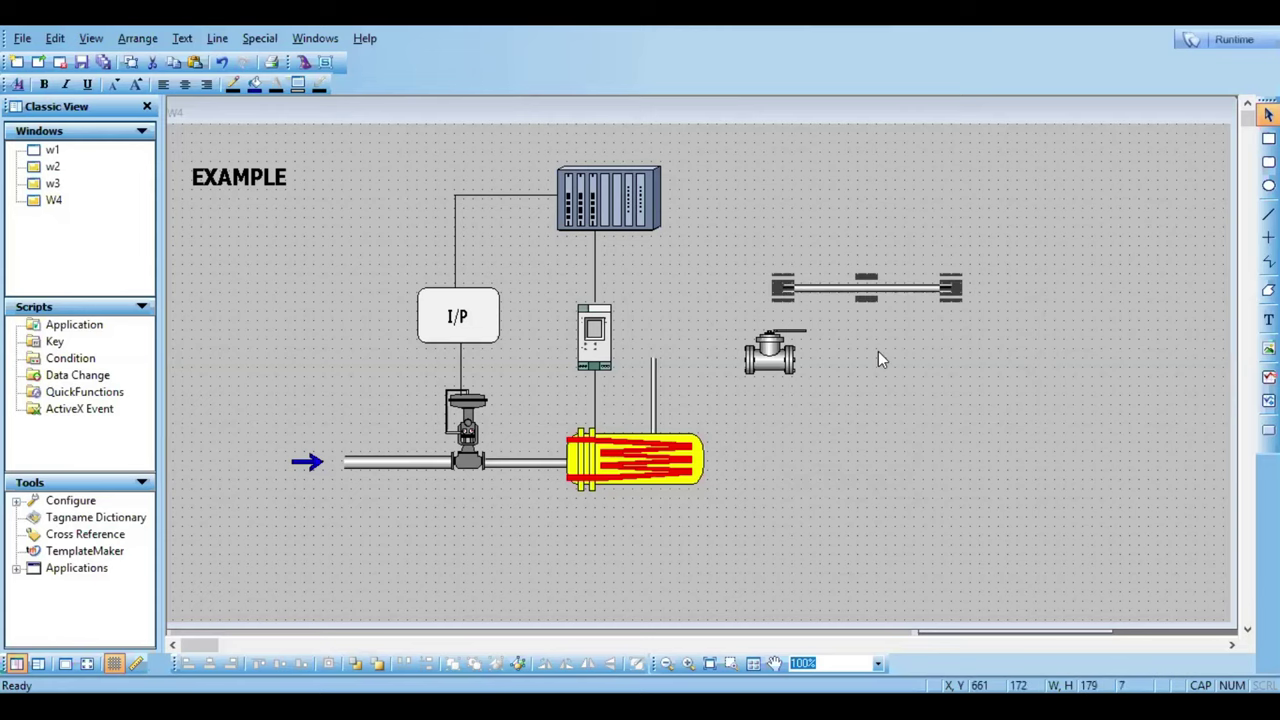
key("ctrl+z")
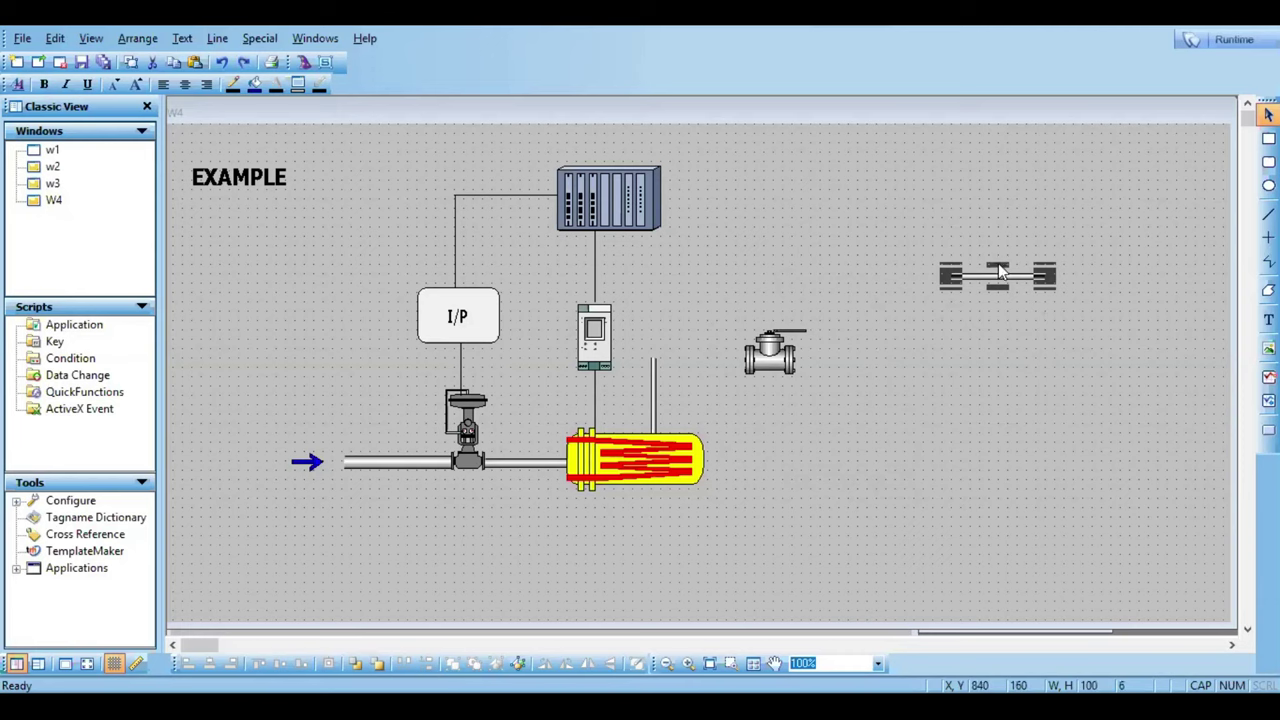
Step: Move the new horizontal pipe so it connects the vertical pipe's upper end to the hand valve's inlet
left_click_drag(999, 270, 929, 258)
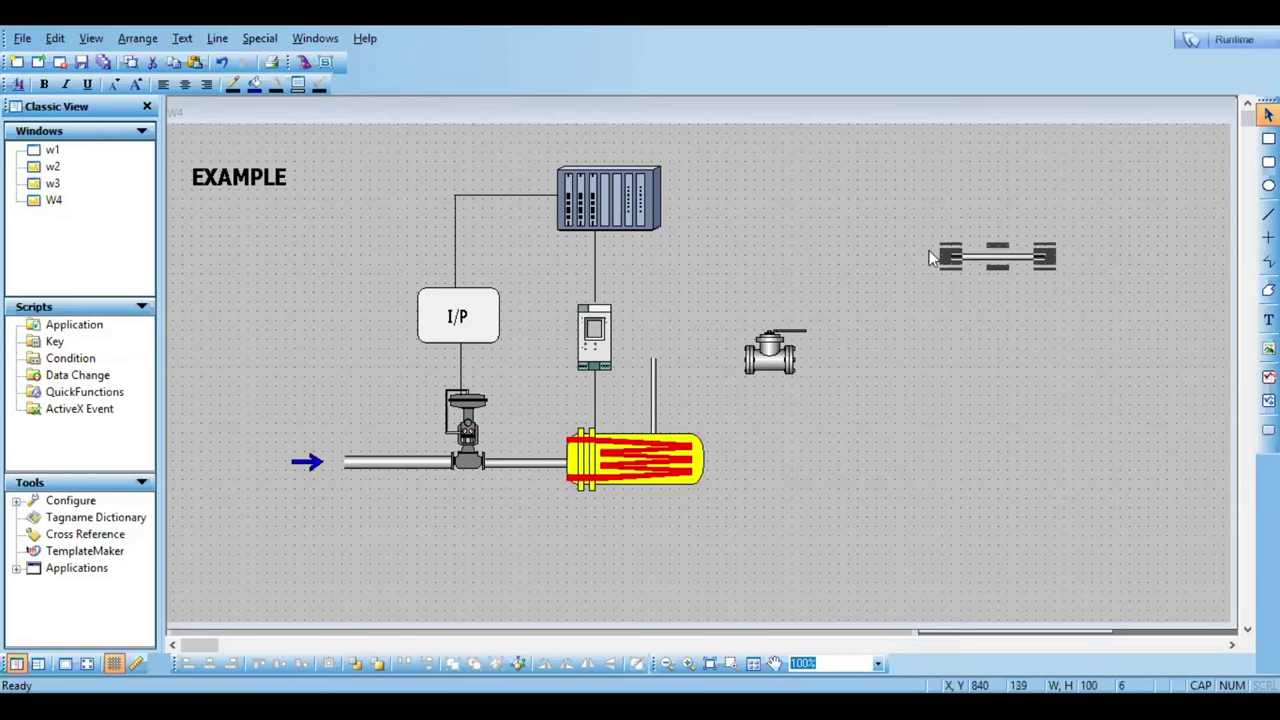
key("Left")
key("Left")
key("Left")
key("Left")
key("Left")
key("Left")
key("Left")
key("Left")
key("Left")
key("Left")
key("Left")
key("Left")
key("Left")
key("Left")
key("Left")
key("Left")
key("Left")
key("Left")
key("Left")
key("Left")
key("Left")
key("Left")
key("Left")
key("Left")
key("Left")
key("Left")
key("Left")
key("Left")
key("Left")
key("Left")
key("Left")
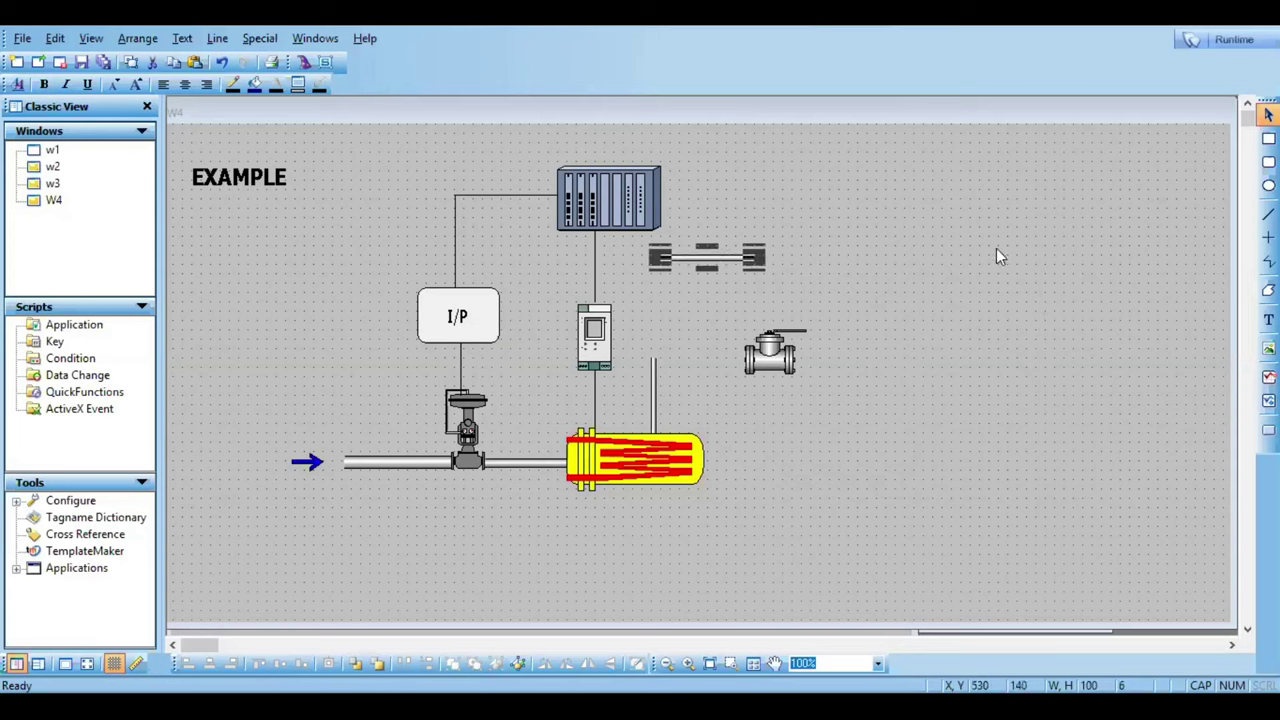
key("Down")
key("Down")
key("Down")
key("Down")
key("Down")
key("Down")
key("Down")
key("Down")
key("Down")
key("Down")
key("Down")
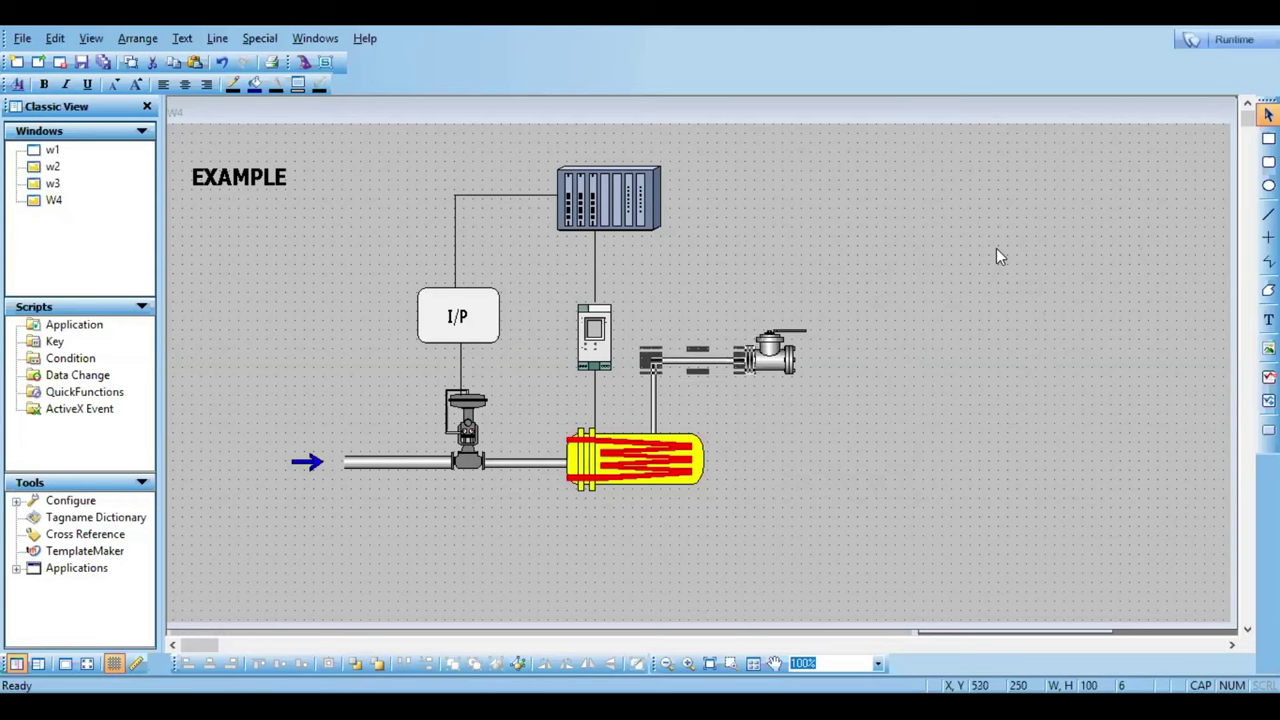
left_click(922, 392)
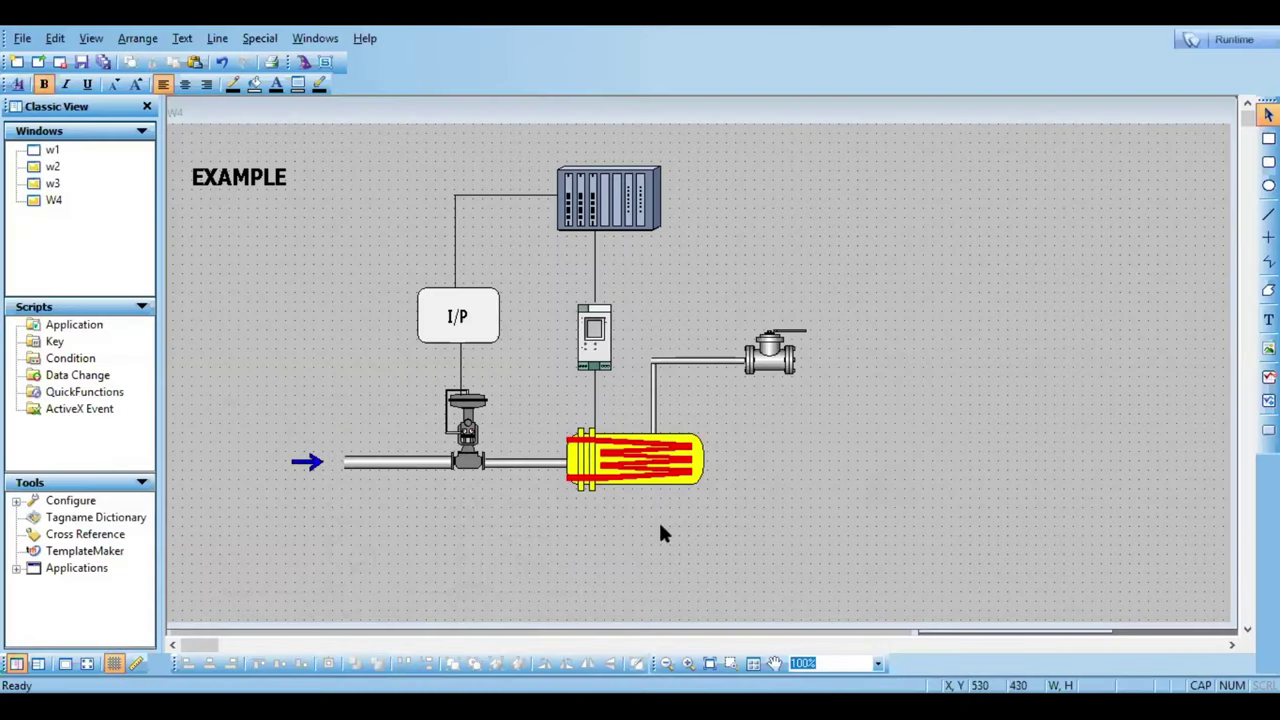
Step: Copy the horizontal pipe and place the copy on the outlet side of the hand valve, level with the inlet pipe
left_click(678, 364)
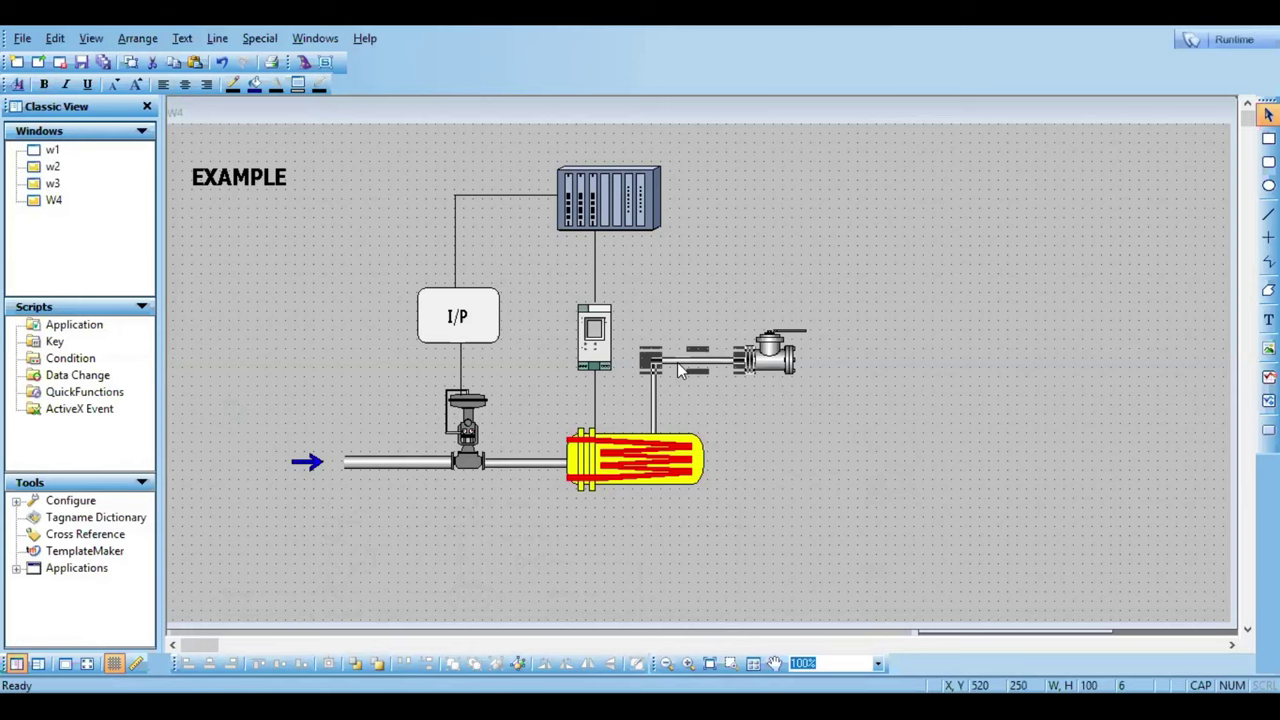
left_click_drag(677, 362, 830, 350)
key("Down")
key("Left")
key("Left")
key("Left")
key("Left")
key("Left")
left_click(728, 397)
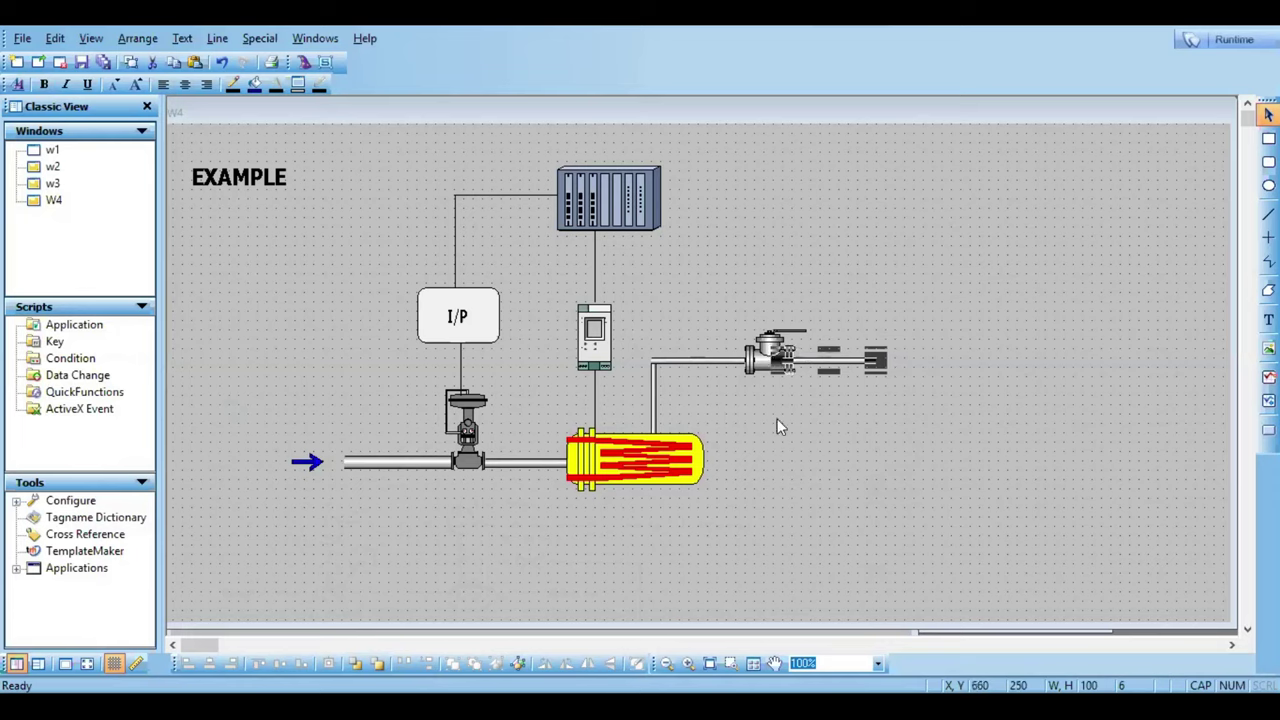
Step: Bring the hand valve to the front and send its outlet pipe to the back
left_click(767, 373)
right_click(767, 373)
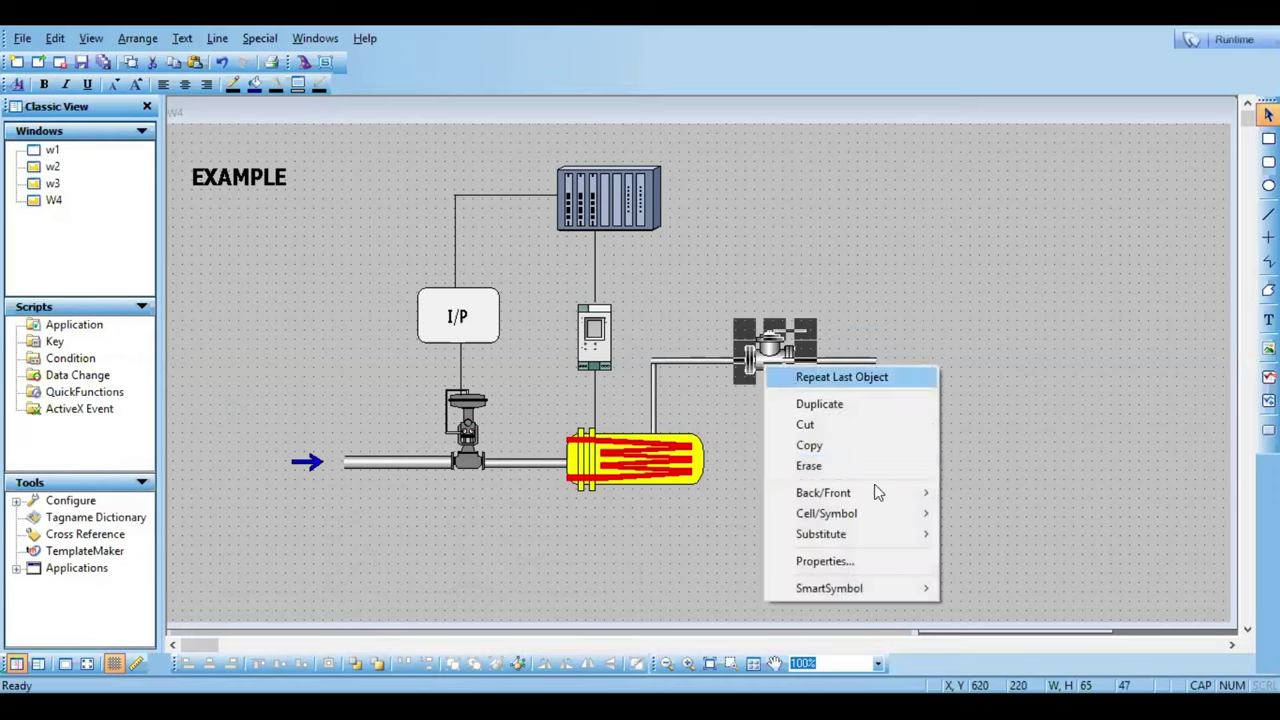
mouse_move(895, 492)
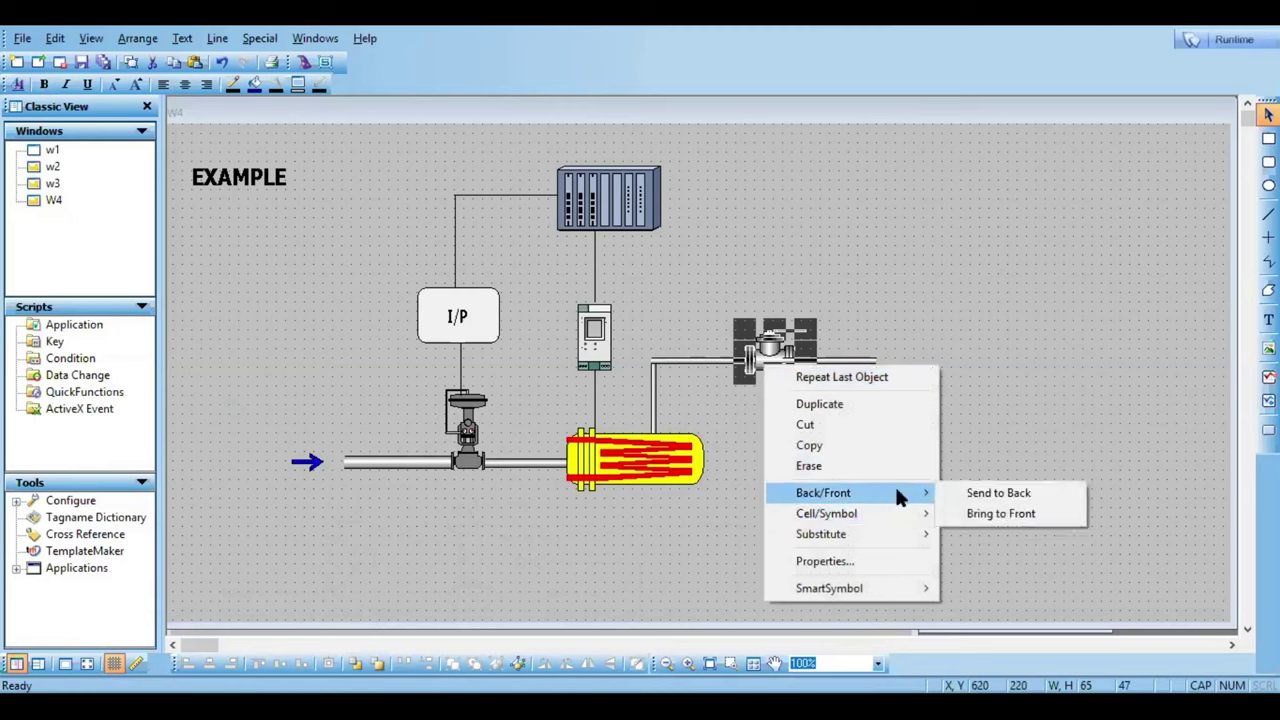
left_click(976, 502)
left_click(833, 510)
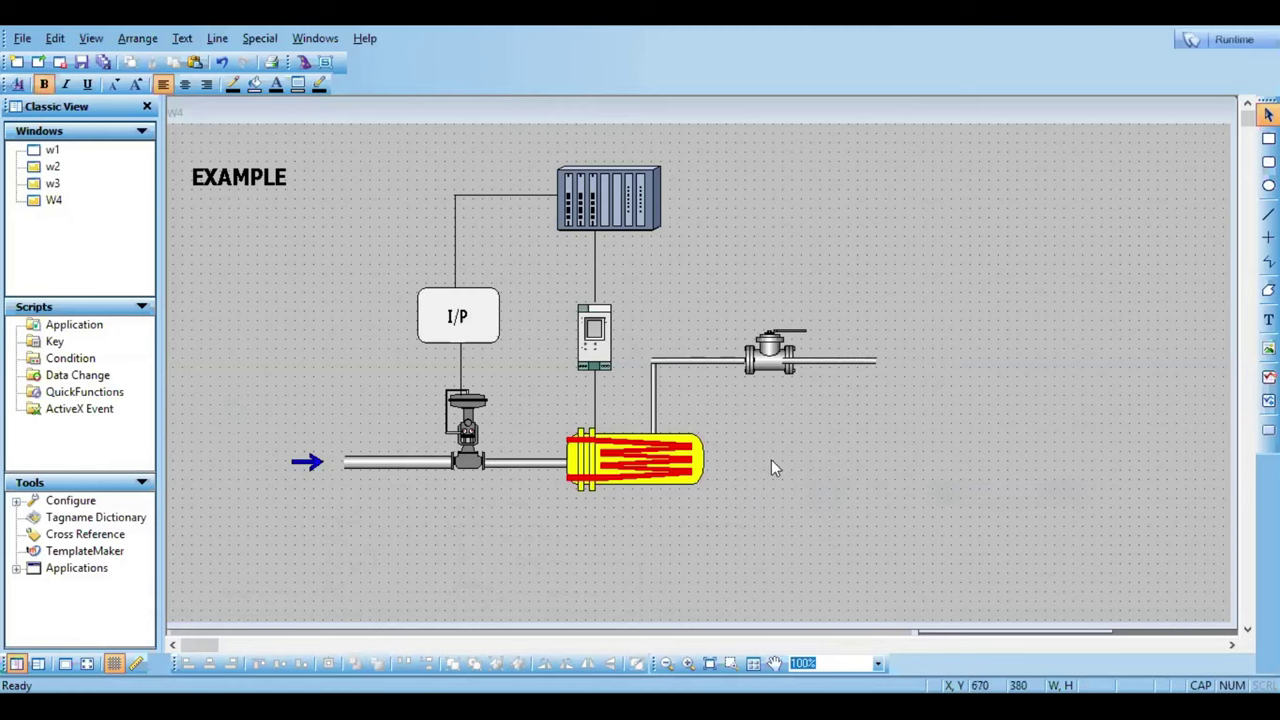
right_click(835, 362)
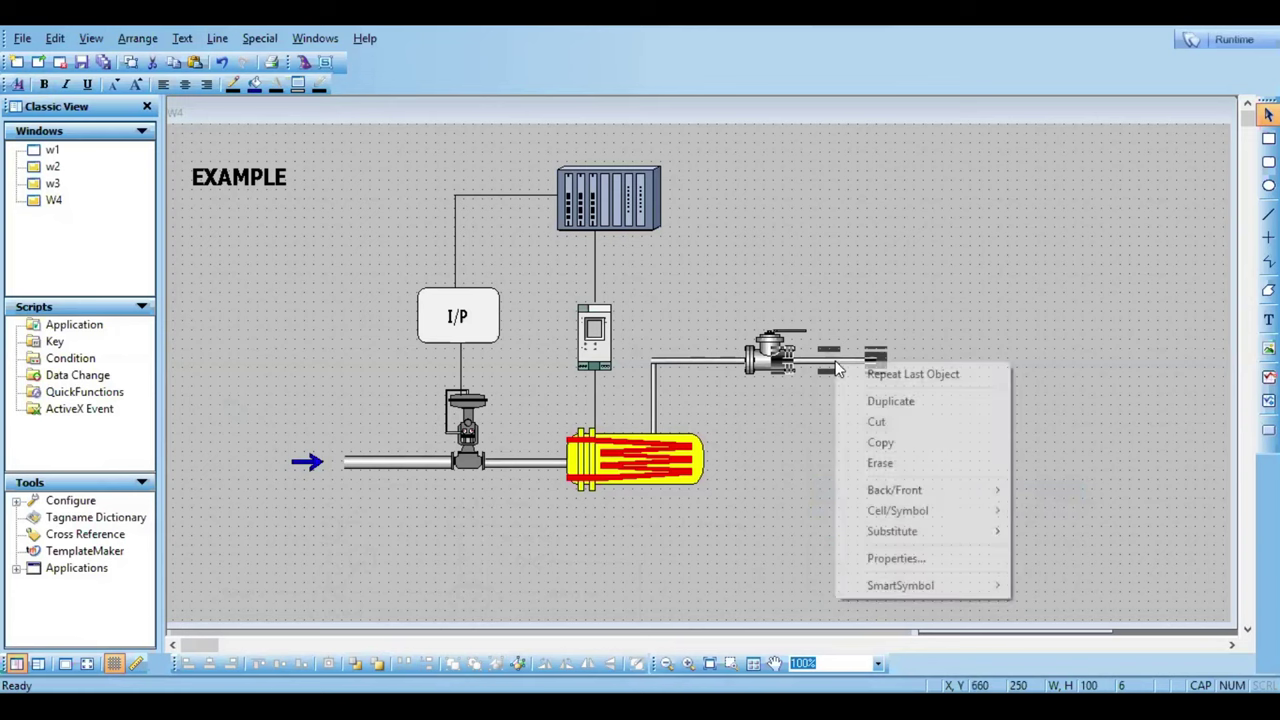
mouse_move(950, 510)
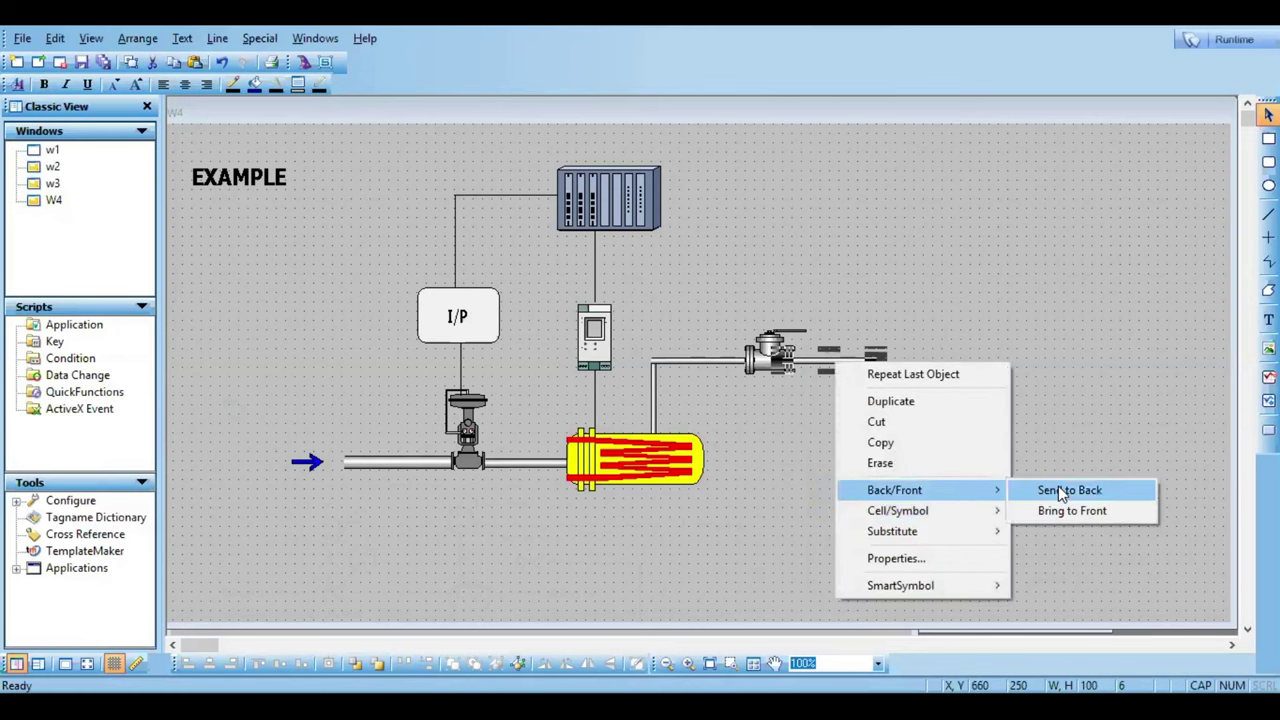
left_click(1062, 491)
left_click(863, 525)
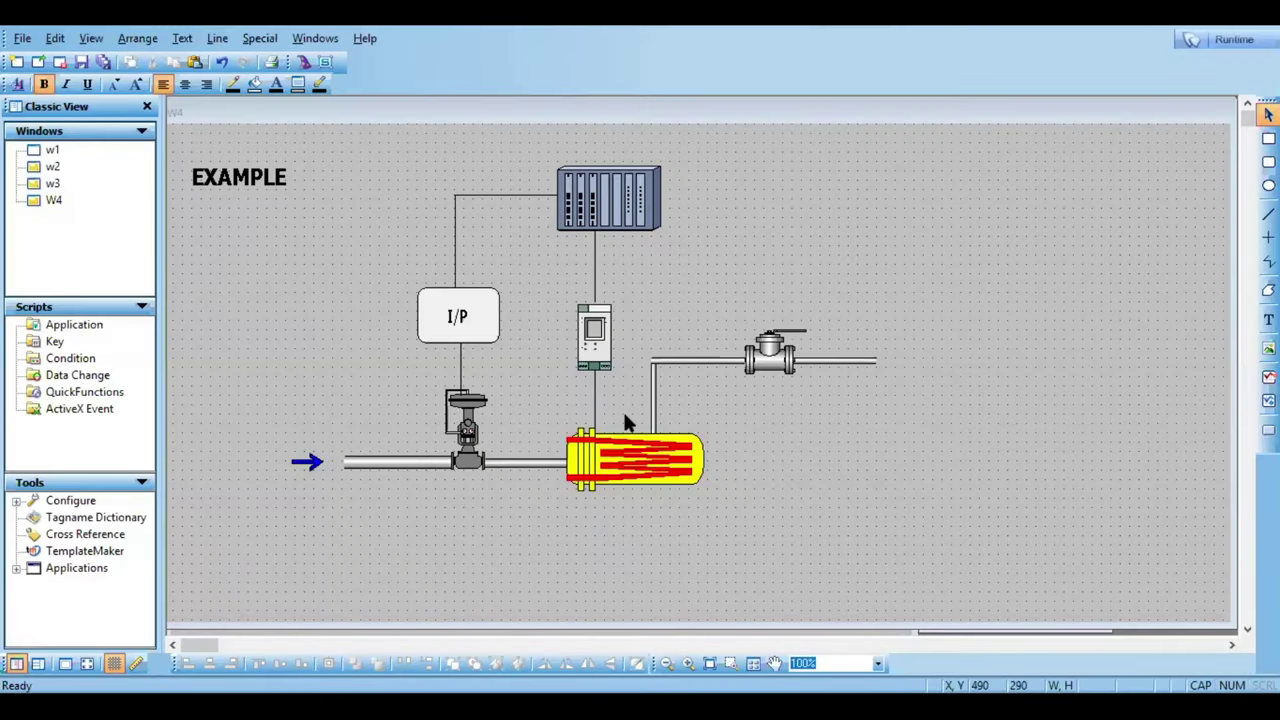
Step: Copy the vertical pipe above the heat exchanger and place the copy parallel to it, 20 pixels closer to the transmitter
left_click(655, 411)
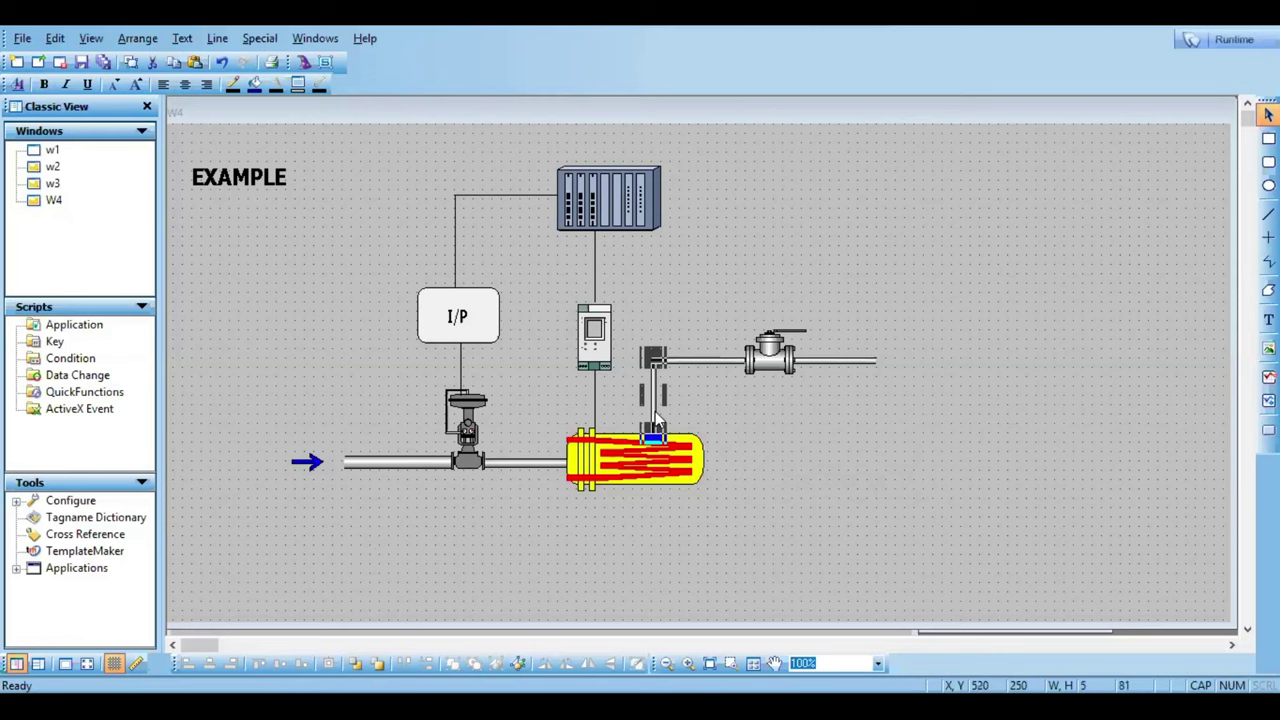
left_click_drag(655, 411, 617, 428)
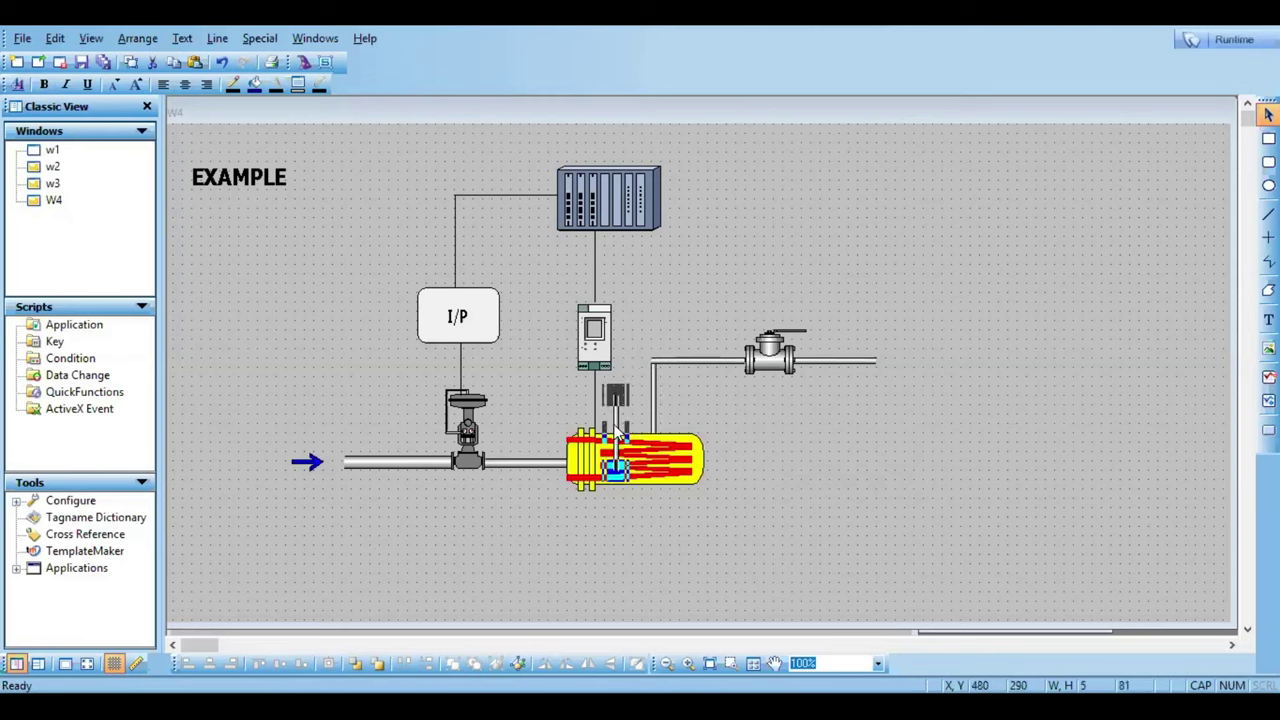
key("Up")
key("Up")
key("Up")
key("Up")
key("Up")
key("Up")
key("Up")
key("Up")
key("Down")
key("Down")
key("Down")
key("Down")
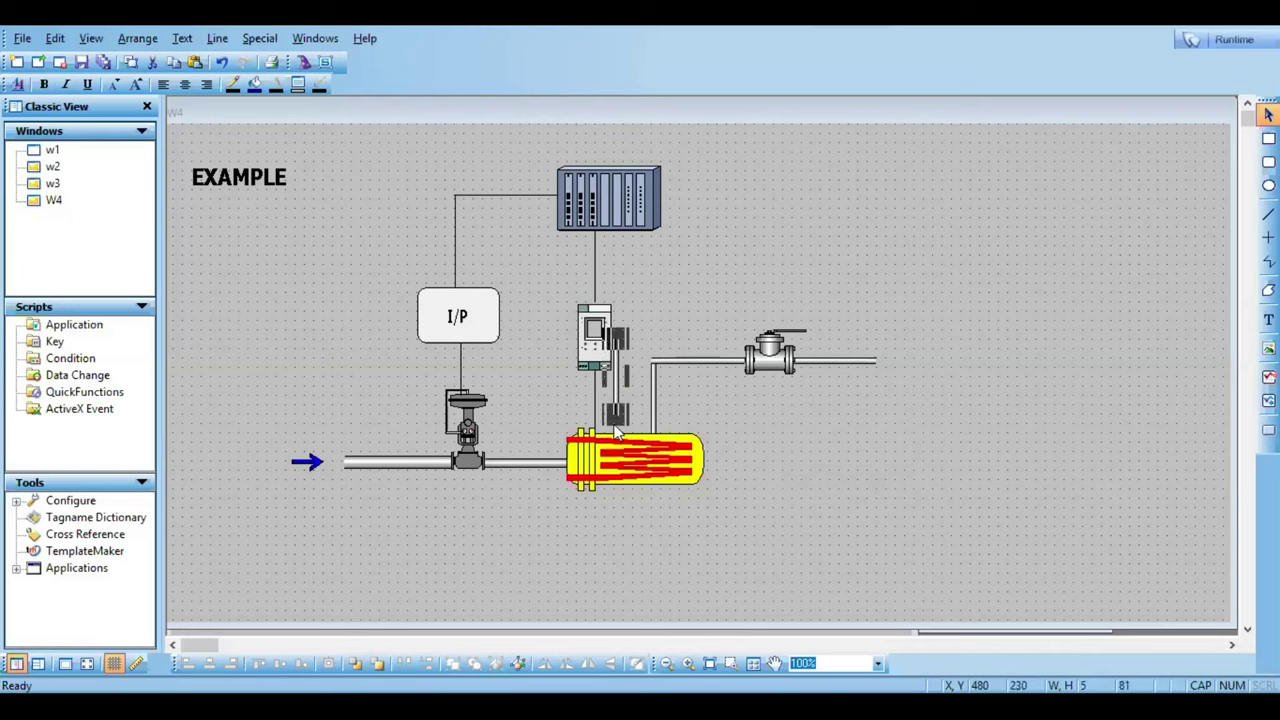
key("Right")
key("Right")
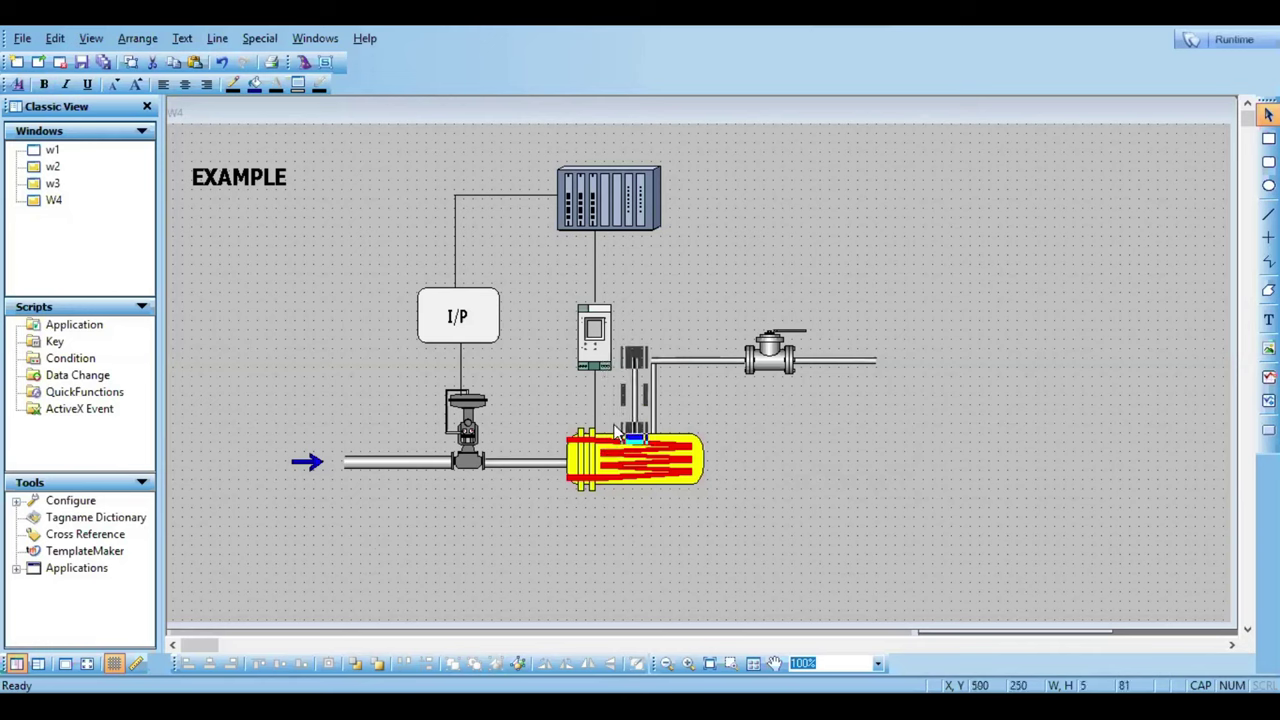
left_click(684, 383)
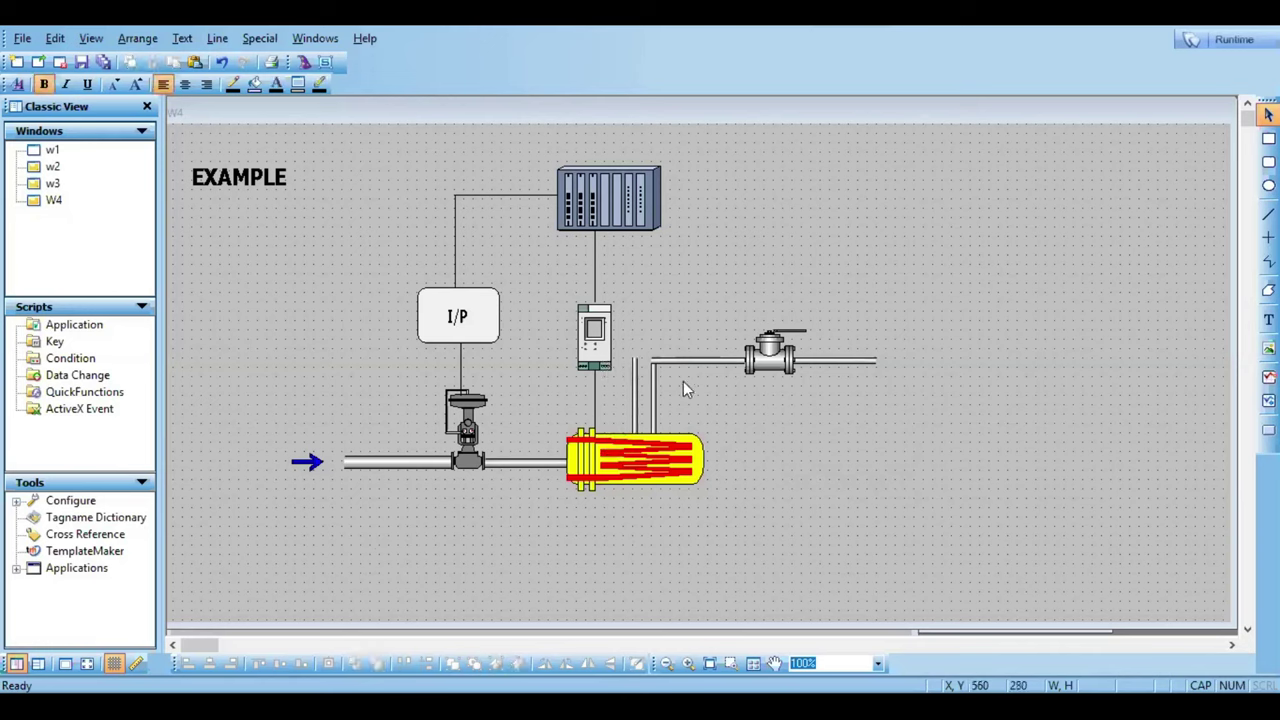
Step: Stretch the copied vertical pipe to about 9 by 142 pixels, from the heat exchanger up past the hand valve line
left_click(635, 366)
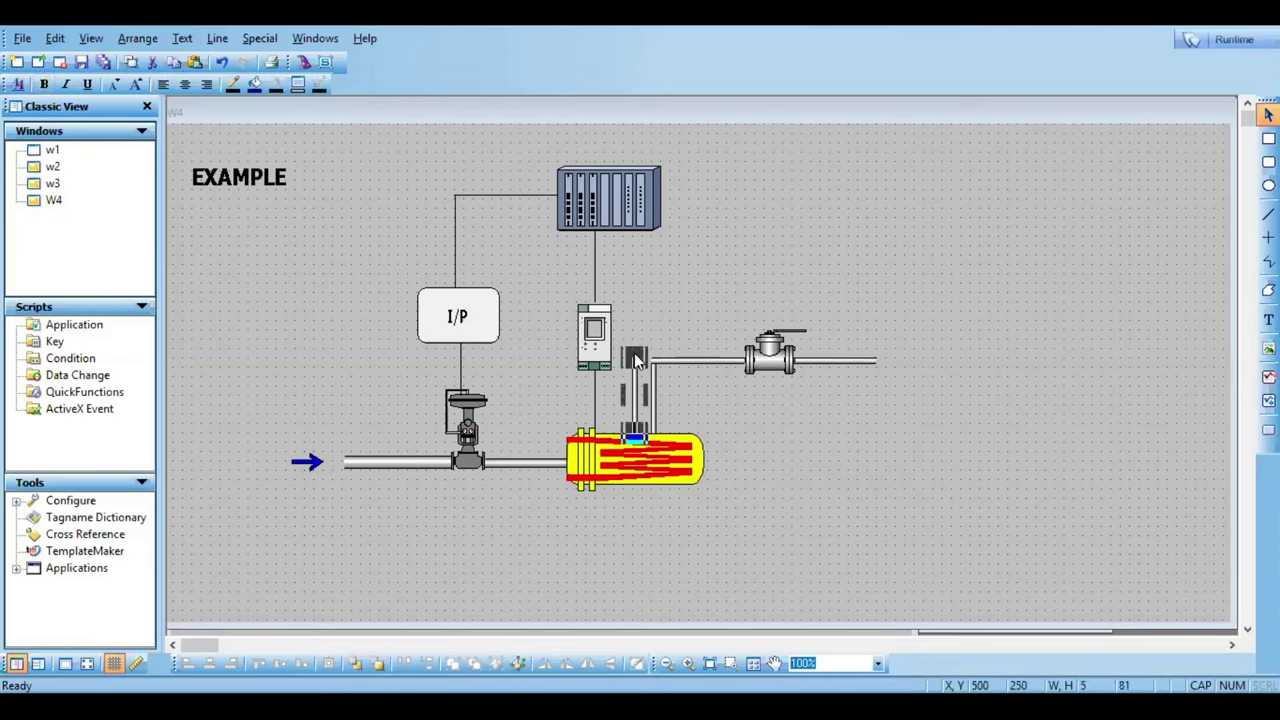
left_click_drag(636, 358, 632, 298)
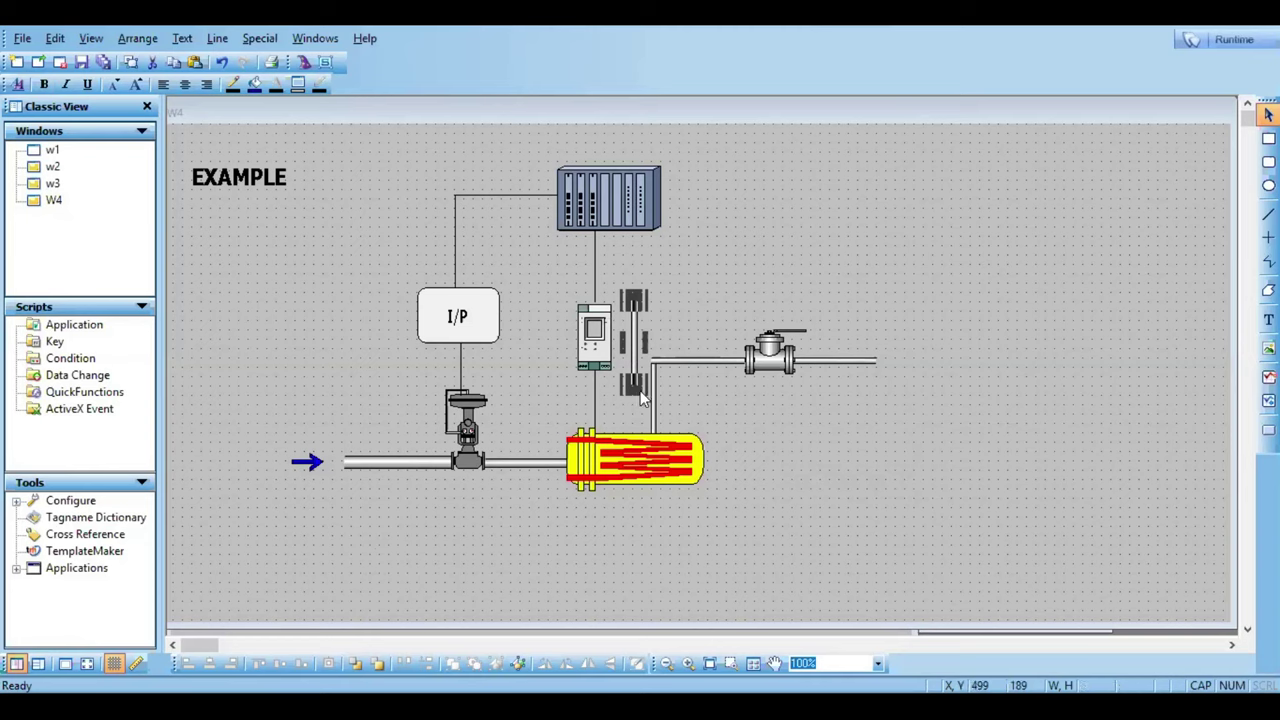
left_click_drag(647, 388, 632, 434)
left_click(762, 458)
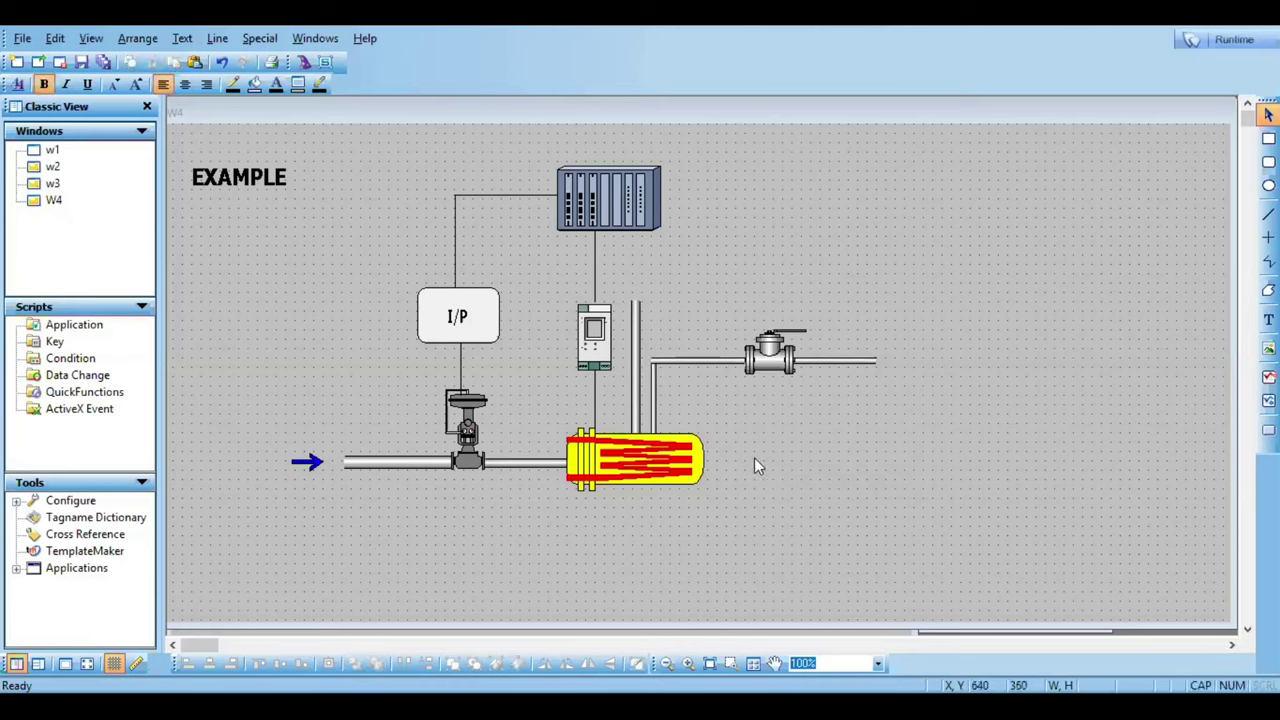
Step: Copy the tall vertical pipe and paste the copy between it and the hand valve
left_click(634, 310)
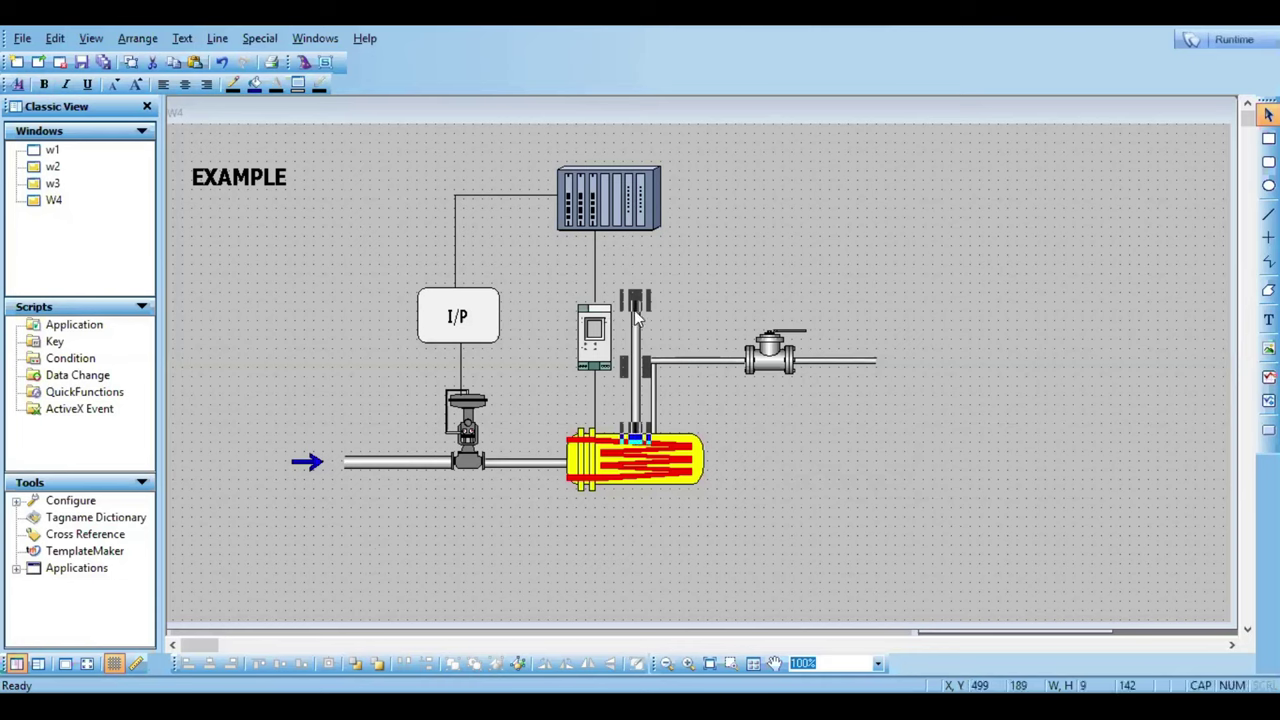
key("ctrl+c")
key("ctrl+v")
left_click(709, 257)
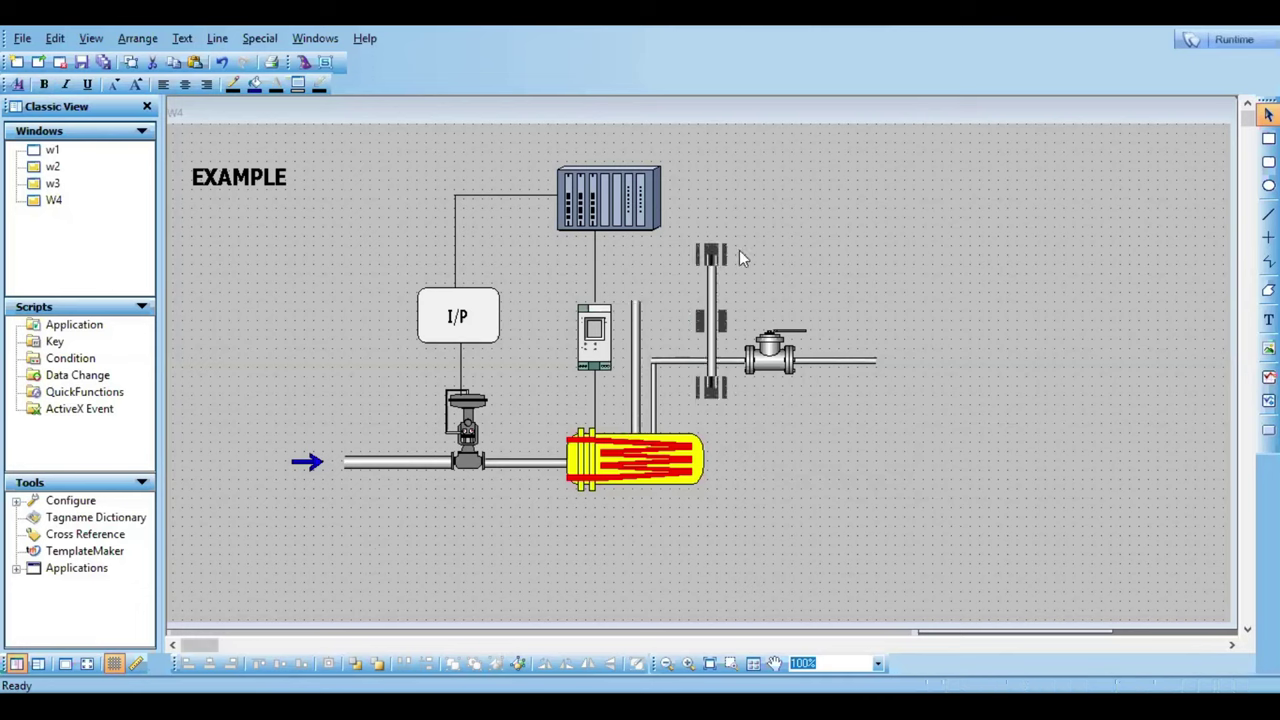
Step: Break the pasted pipe's cell, rotate the pipe to horizontal, and bring window W4 back into view
right_click(711, 282)
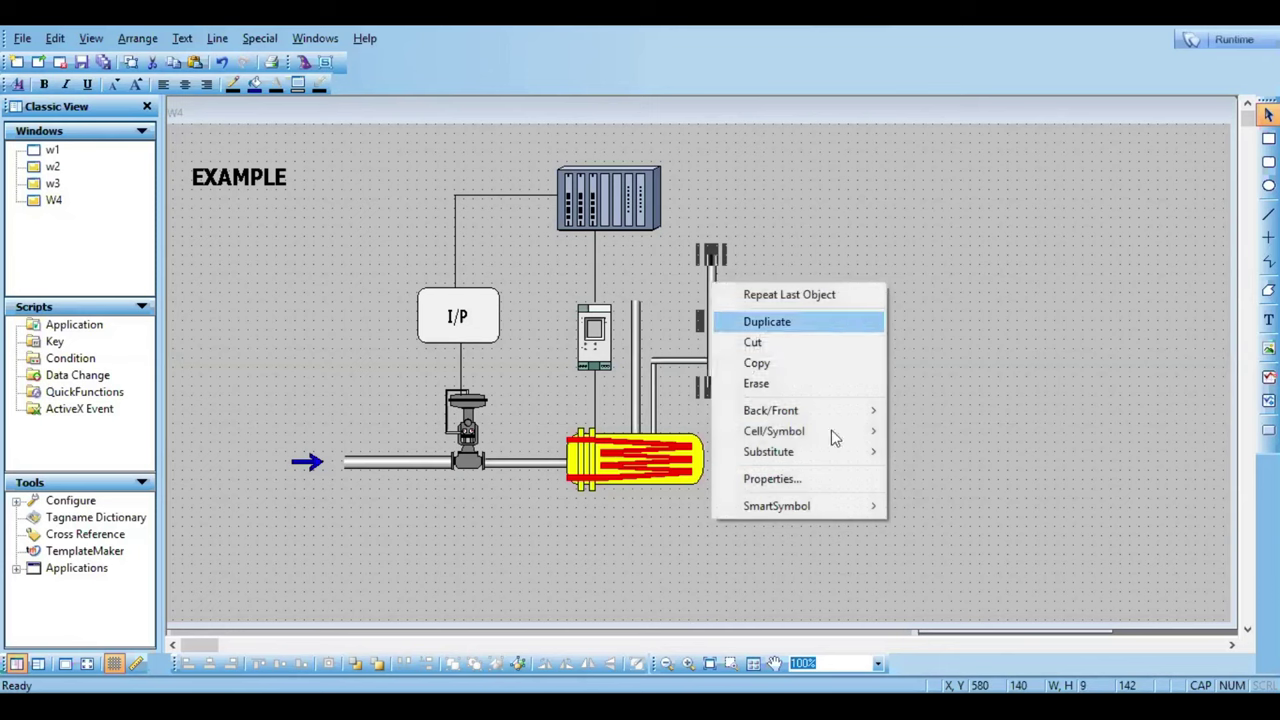
mouse_move(847, 438)
left_click(950, 452)
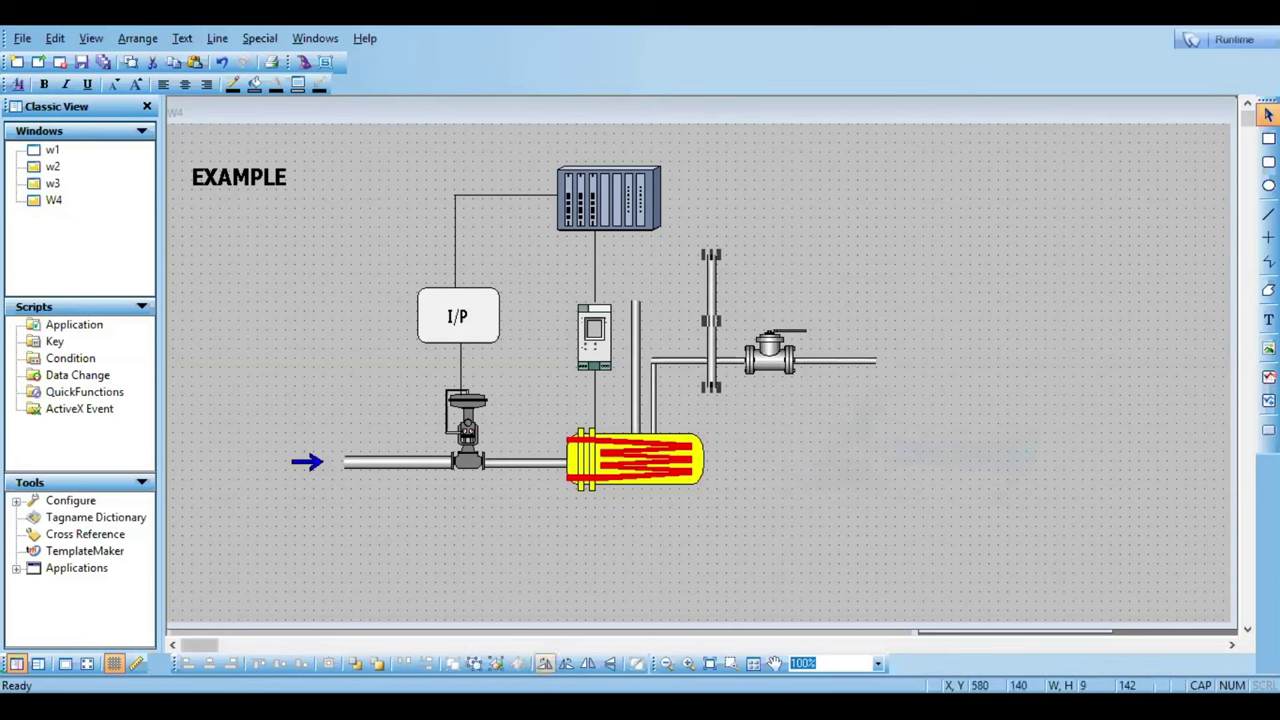
left_click(566, 663)
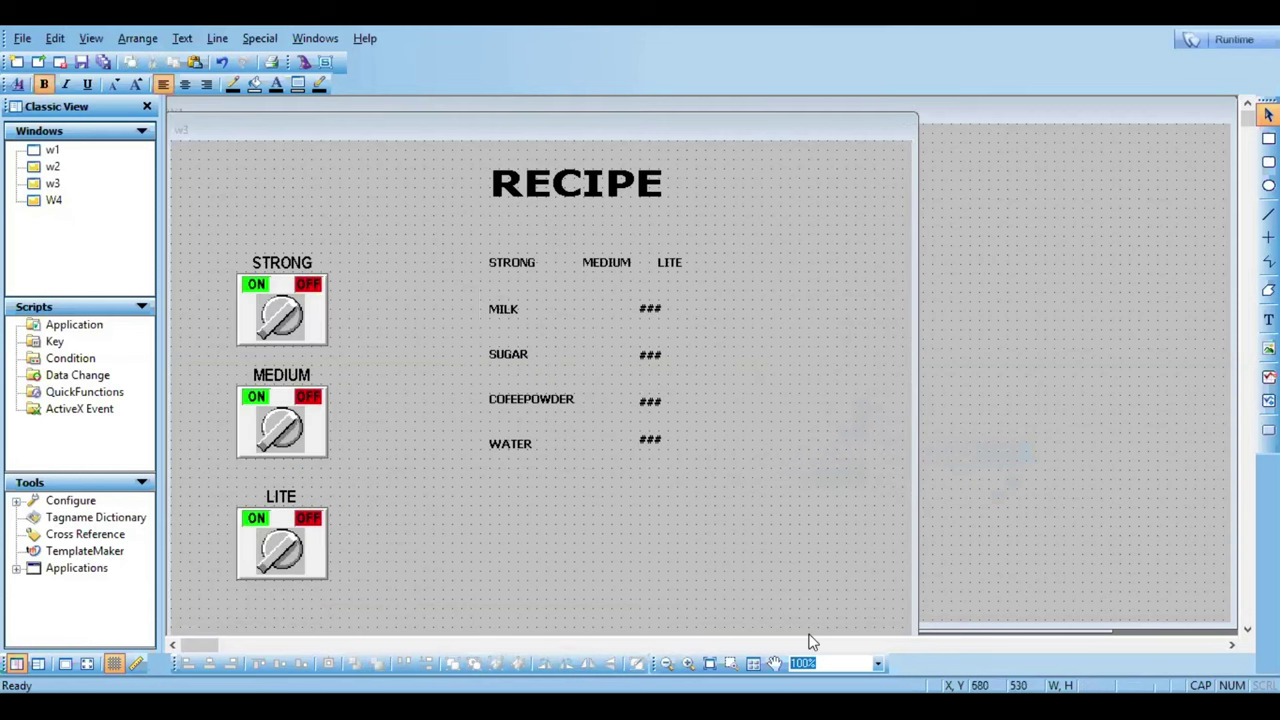
double_click(53, 201)
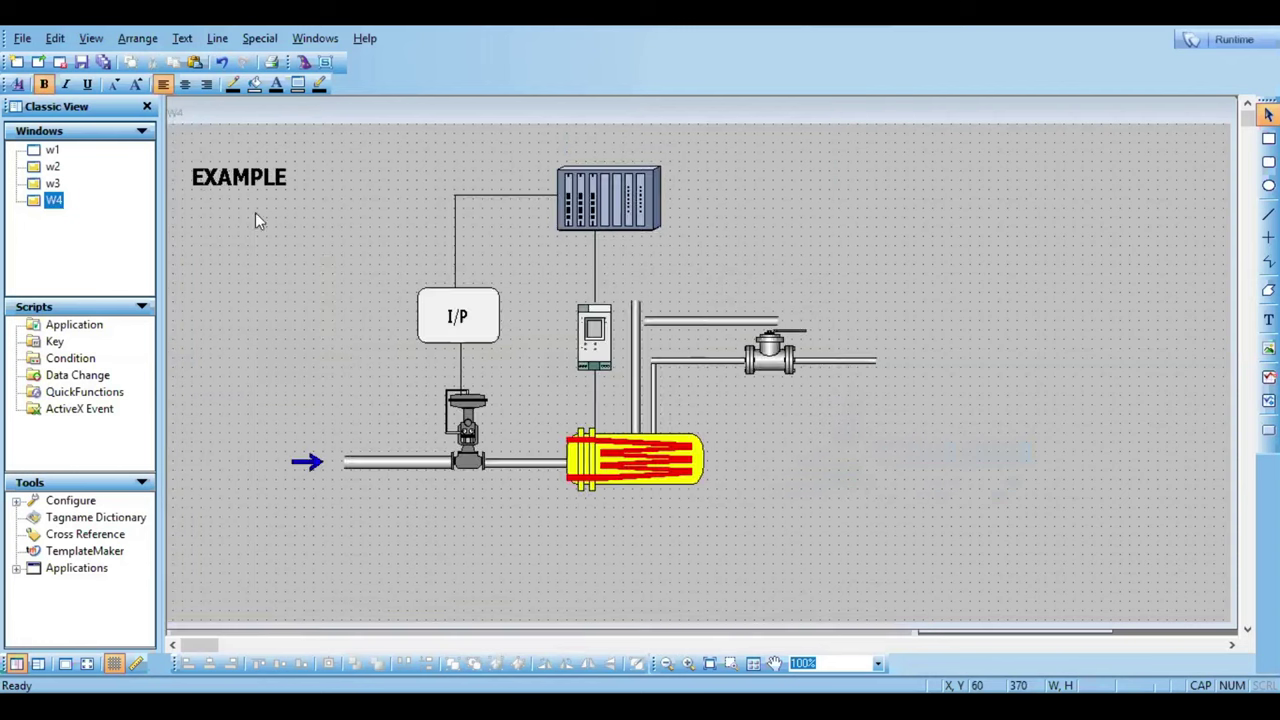
Step: Join the rotated pipe to the tall vertical pipe's upper end and stretch it to about 281 by 11 pixels
left_click(687, 319)
left_click_drag(679, 297, 679, 297)
left_click(807, 447)
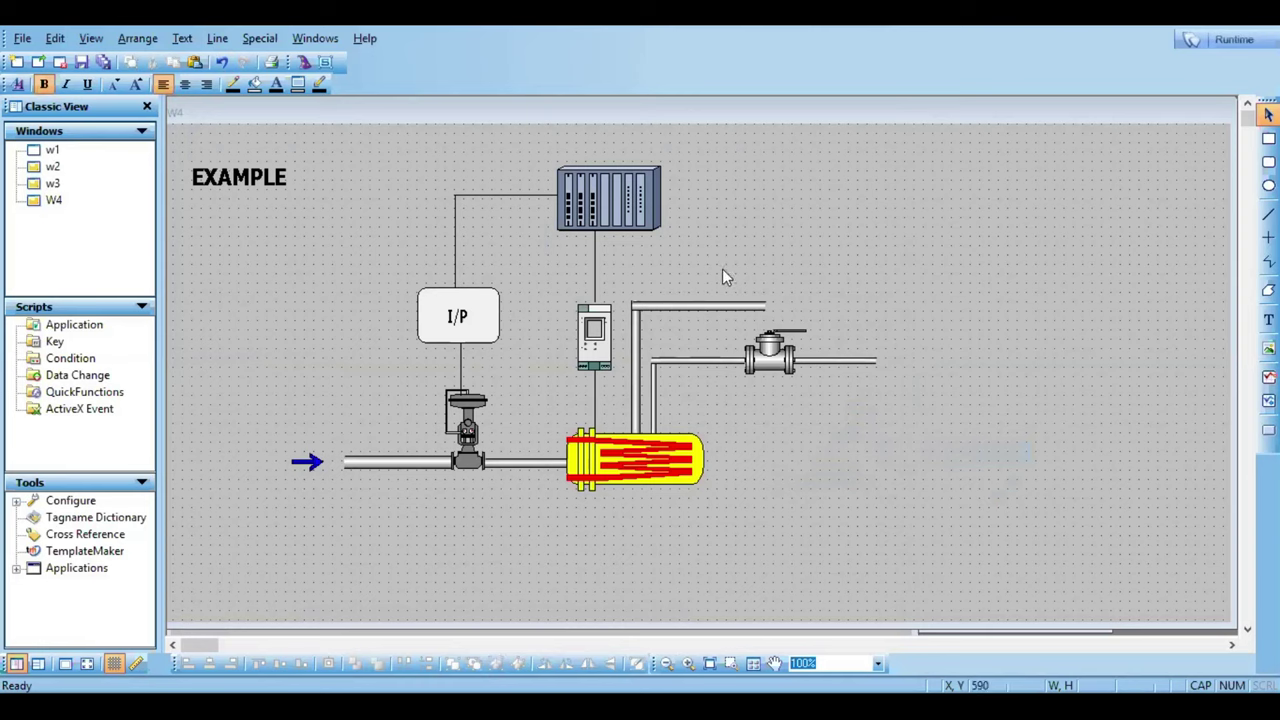
left_click(720, 305)
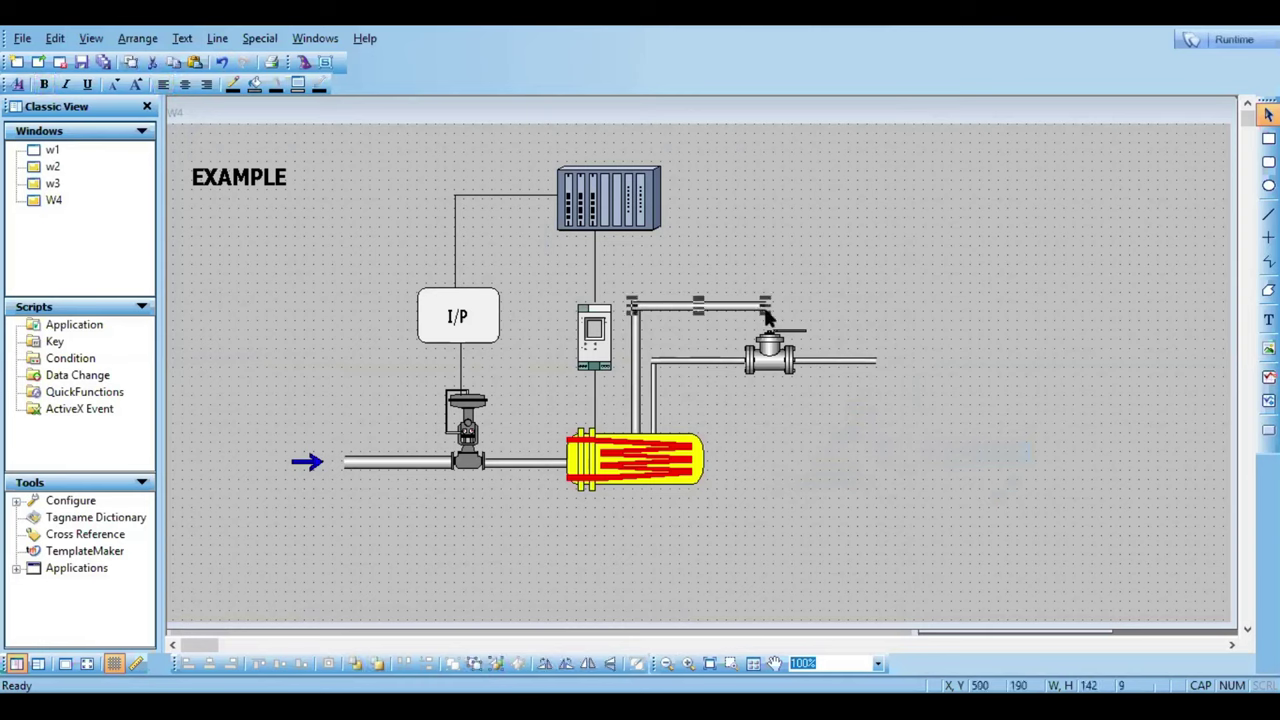
left_click_drag(766, 313, 891, 308)
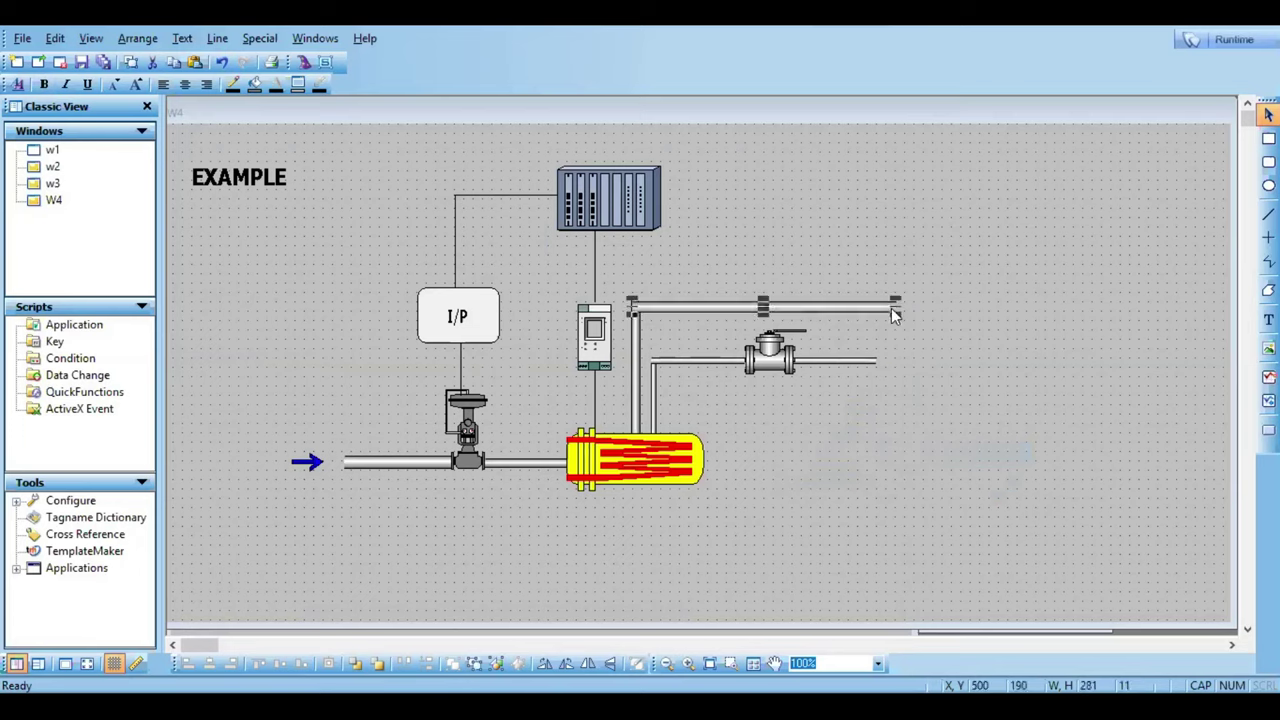
left_click(872, 470)
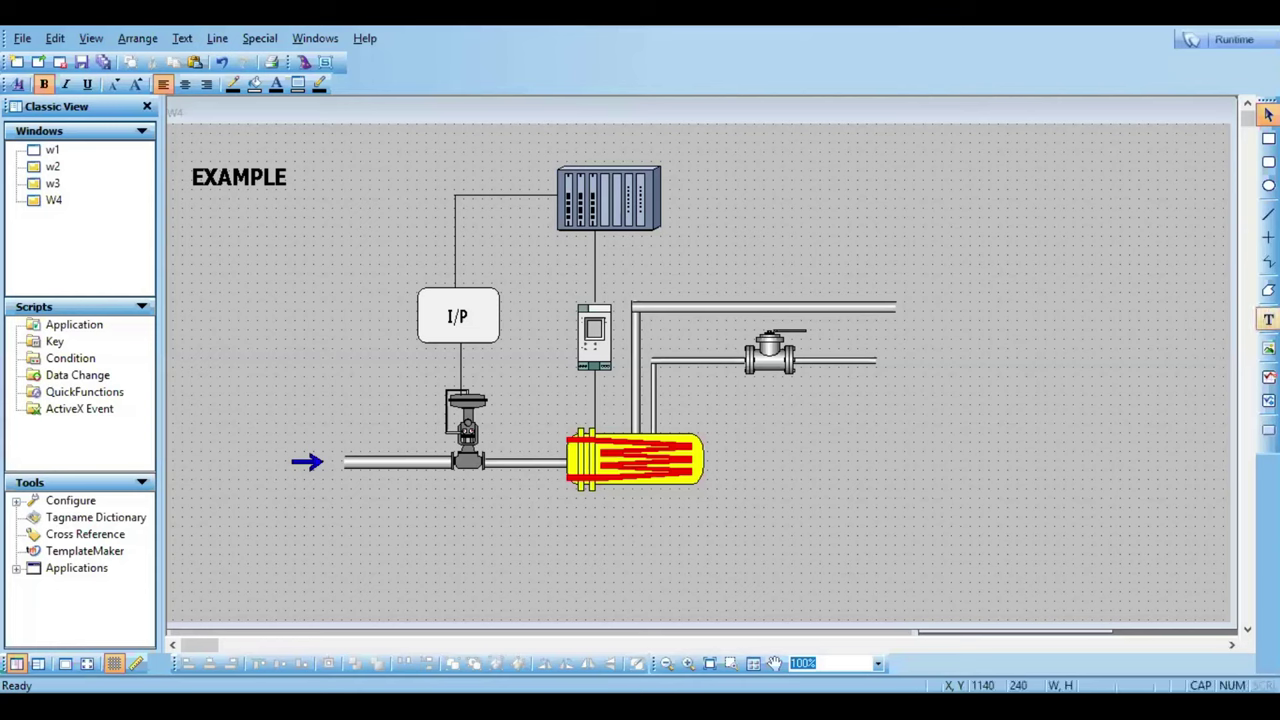
Step: Add the text label "STEAM IN" below the blue inlet arrow
left_click(1268, 319)
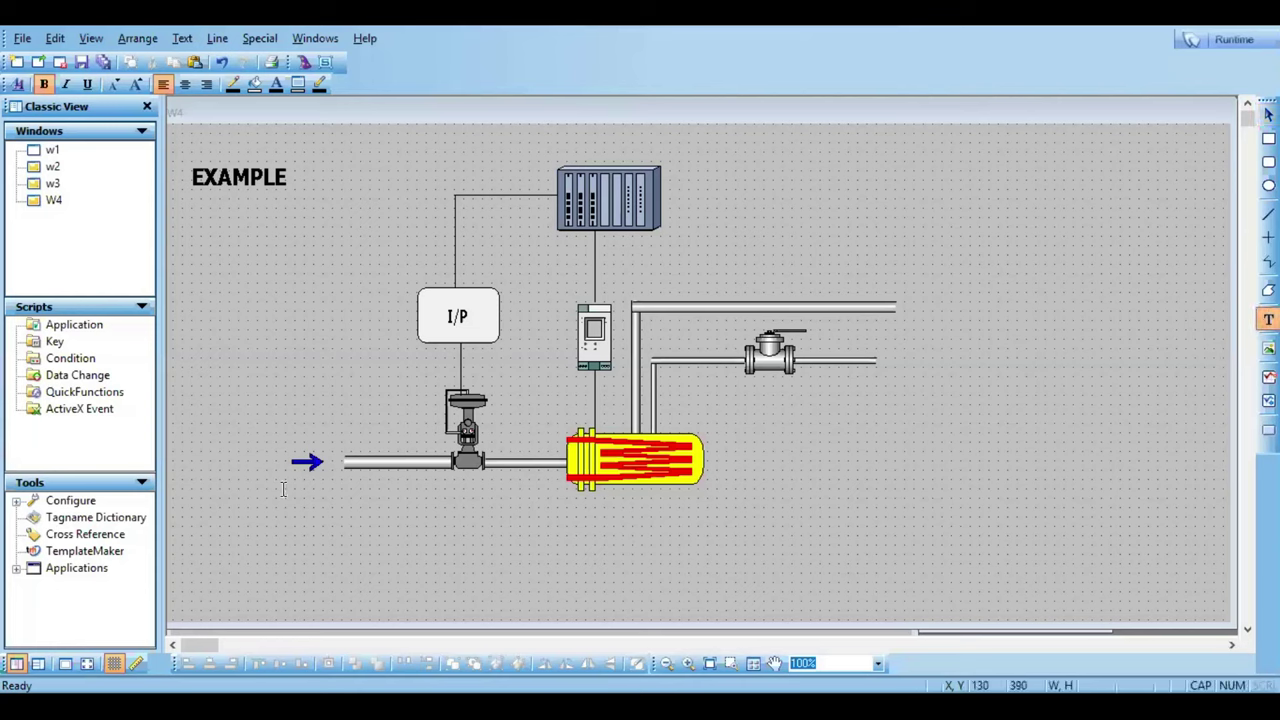
left_click(284, 488)
type("STEAM IN")
Step: Add the text label "CONTROL VALVE" below the control valve on the steam line
right_click(610, 516)
right_click(610, 516)
left_click(707, 243)
left_click(438, 481)
type("CONTROL VALVE")
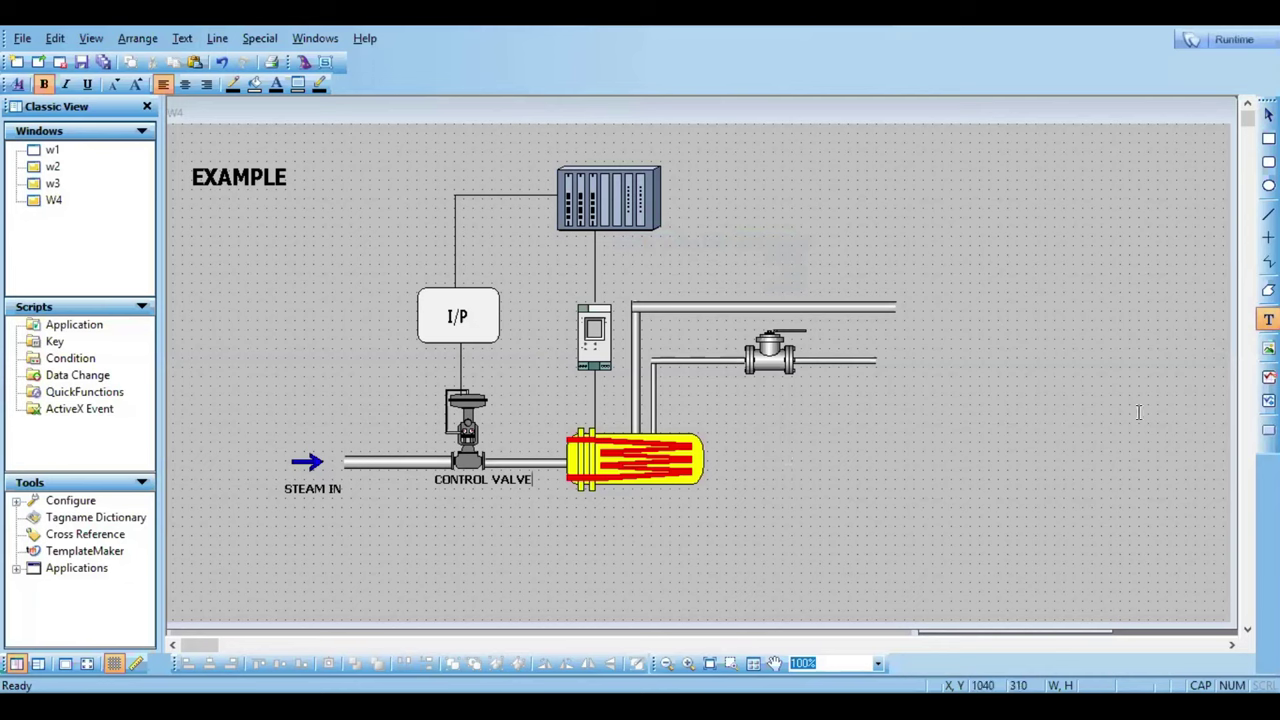
left_click(1268, 114)
Step: Add the text label "HEAR EXCHNAGER" below the yellow heat exchanger
left_click(1268, 320)
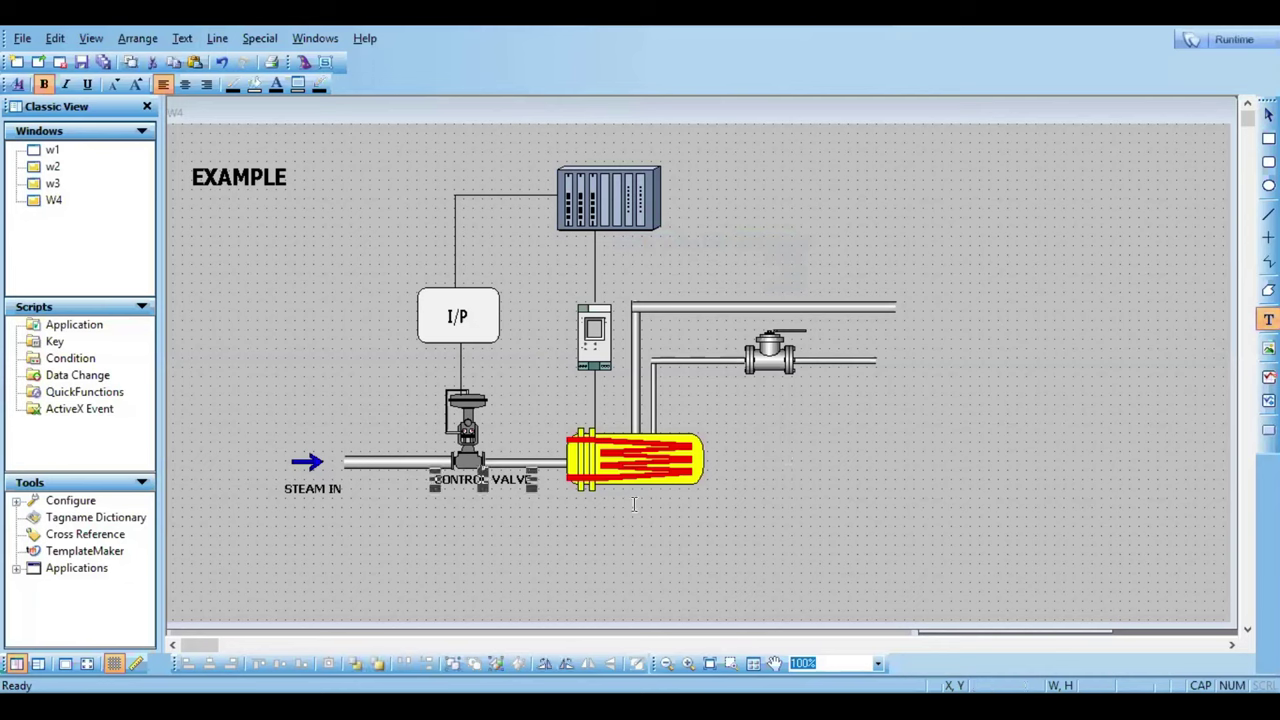
left_click(633, 505)
type("HEAR EXCHNAGER")
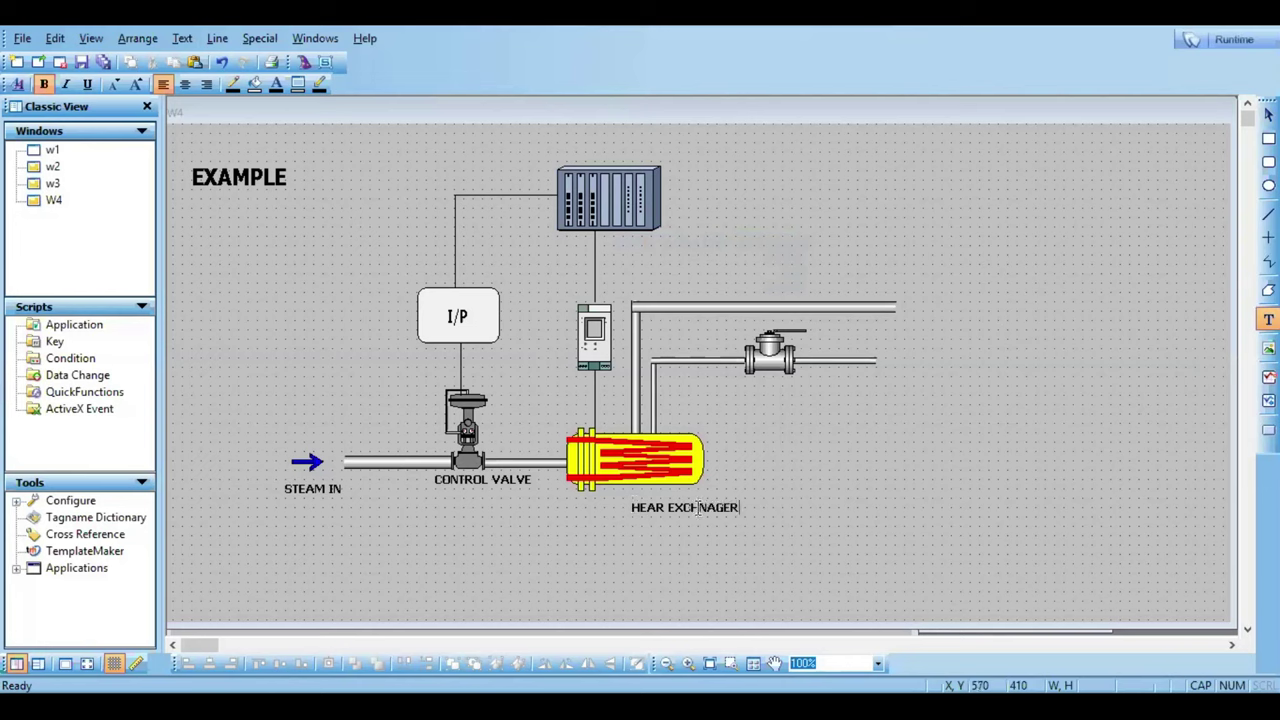
key("Escape")
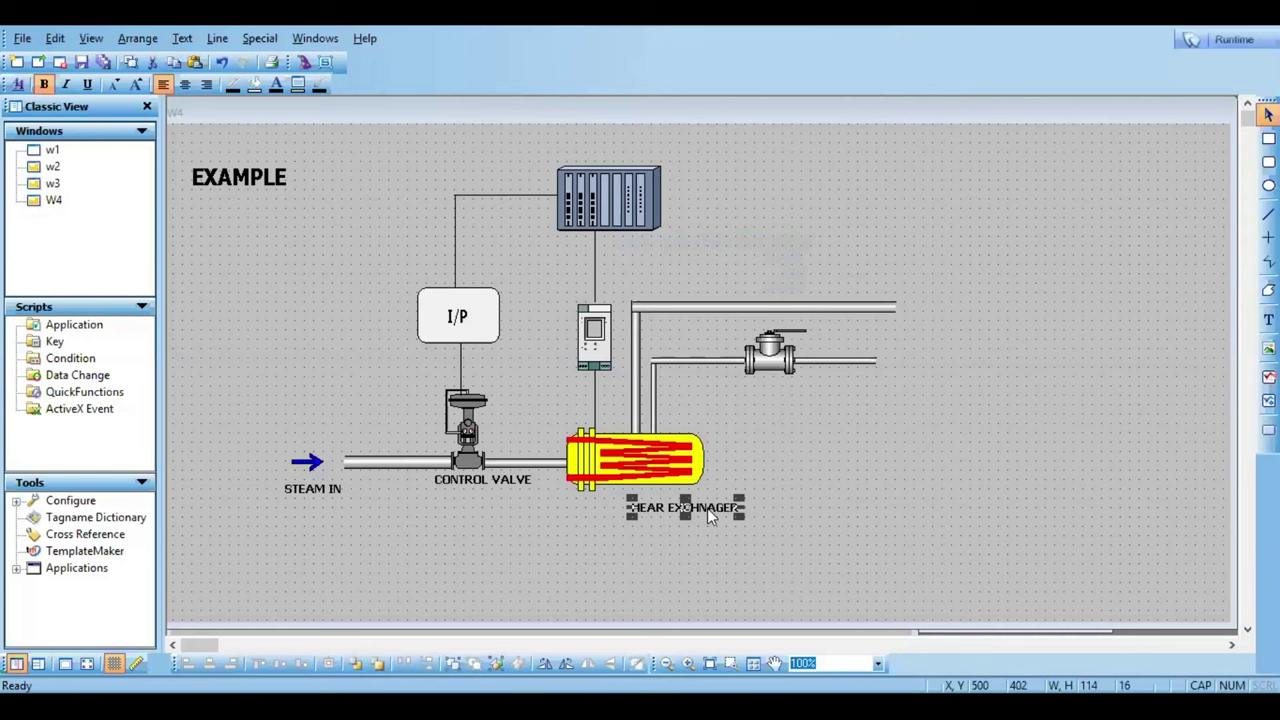
Step: Replace the misspelled label below the yellow heat exchanger with the text "HEAT EXCHANGER"
double_click(707, 508)
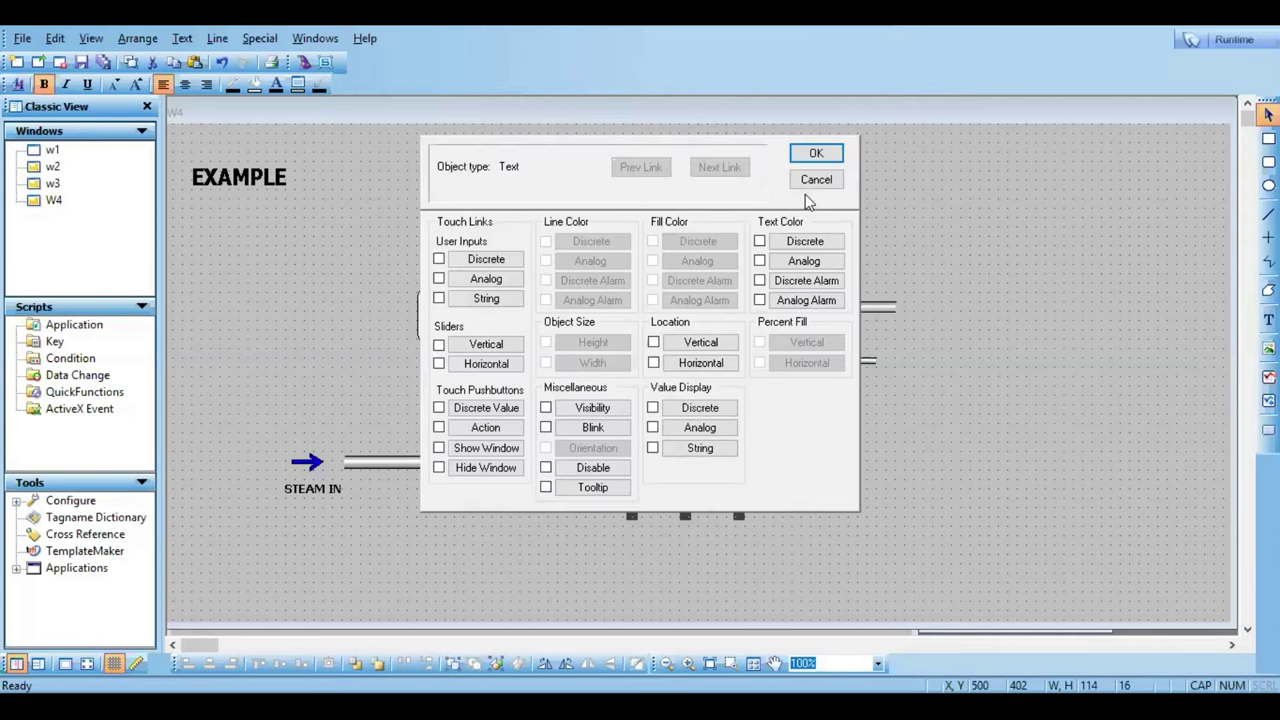
key("Escape")
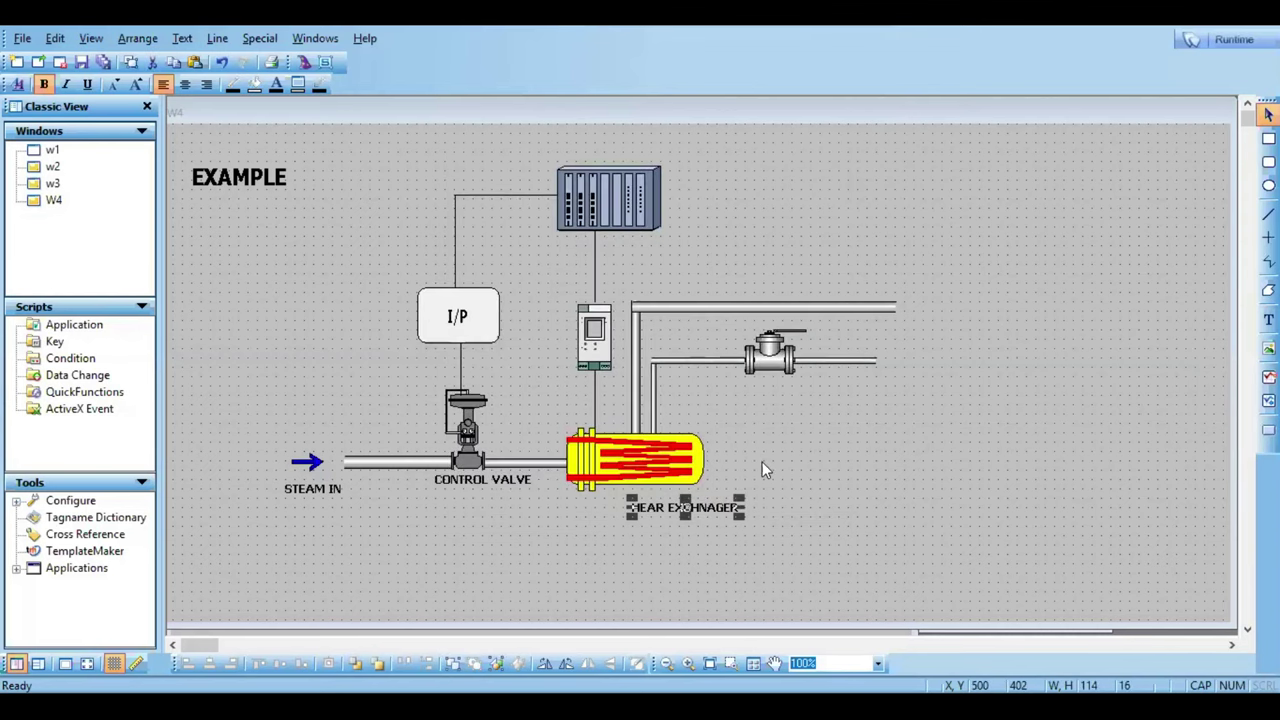
key("Delete")
left_click(1268, 320)
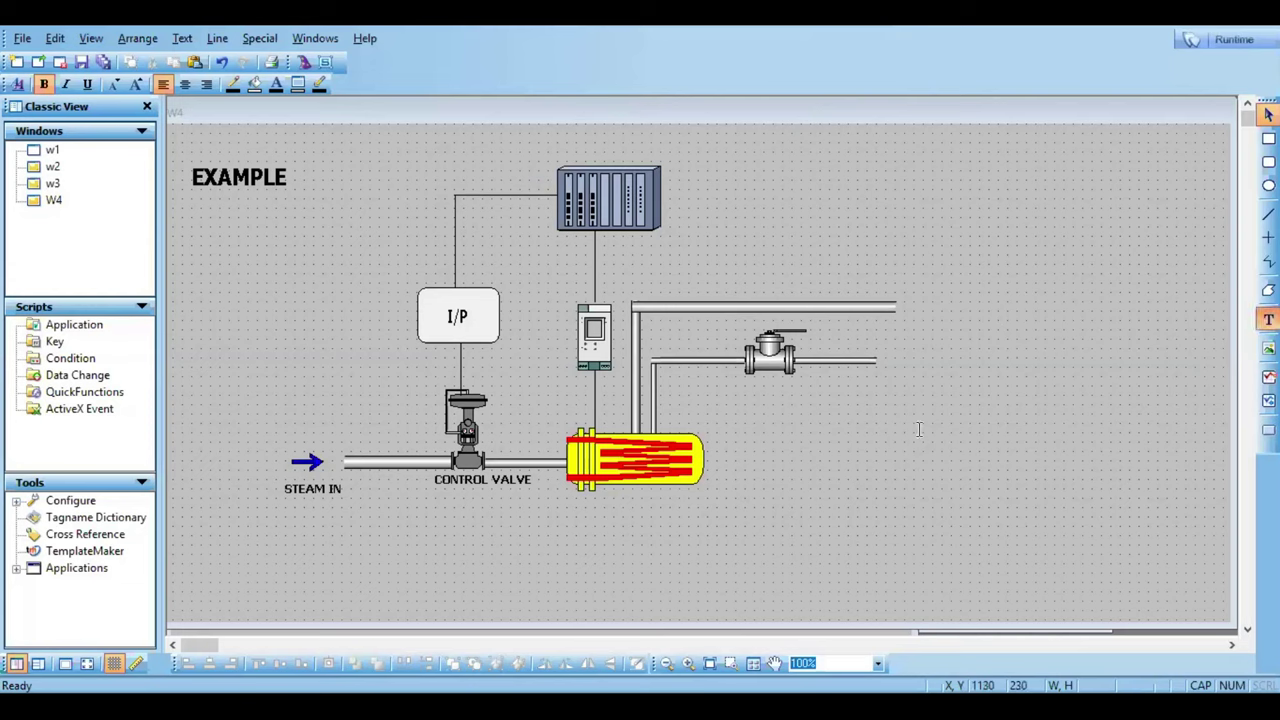
type("HEAT EXCHA")
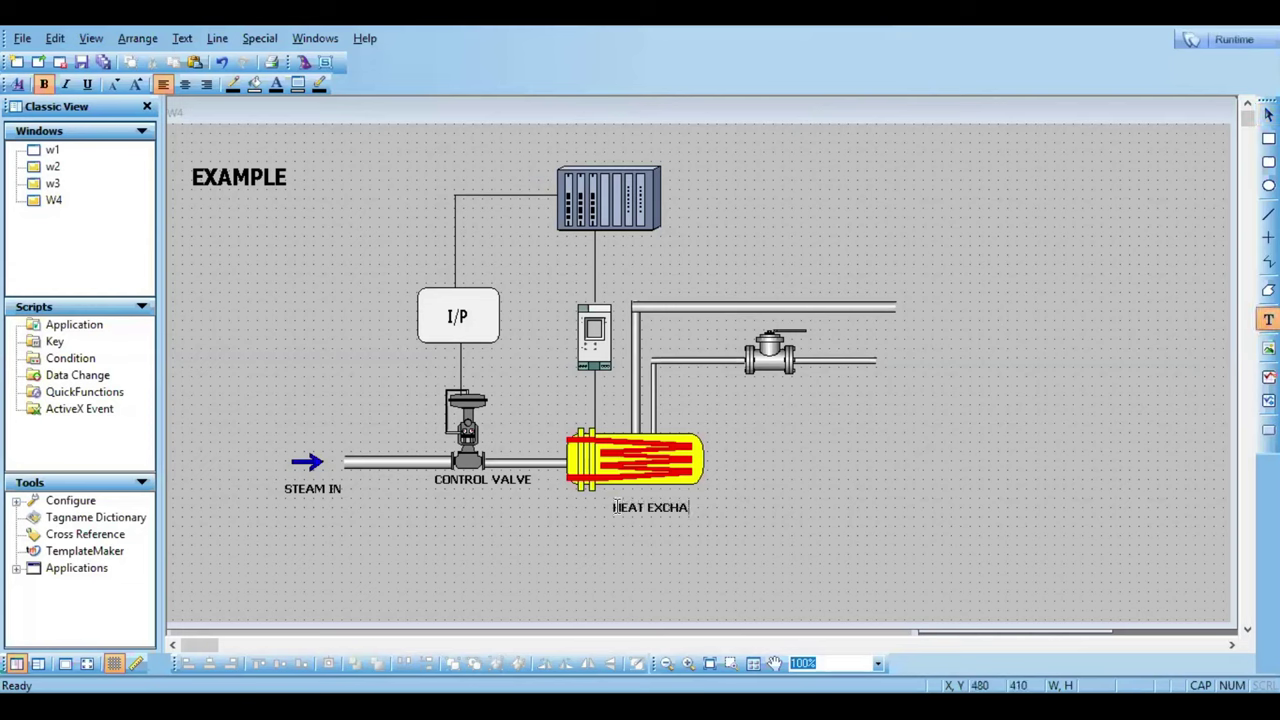
type("NGER")
key("Escape")
Step: Add the text label "MANUAL VALVE" below the hand valve on the lower outlet pipe
left_click(1268, 319)
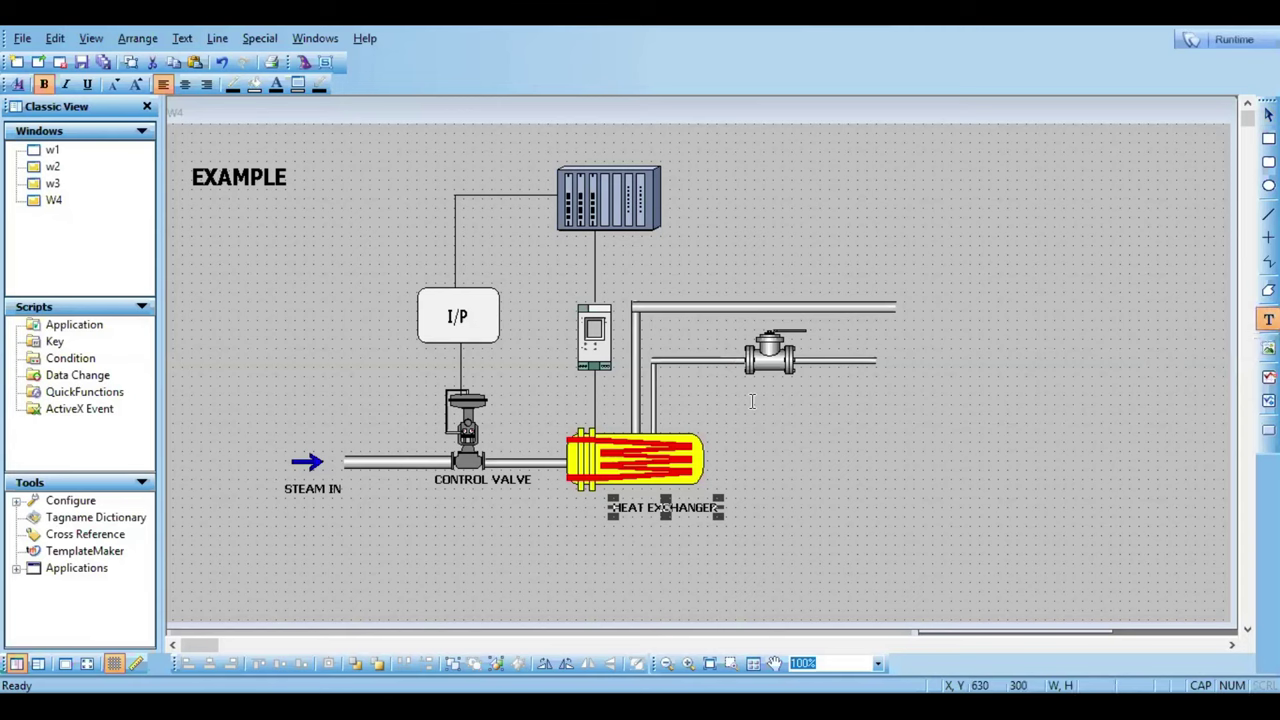
left_click(757, 403)
type("MANUA")
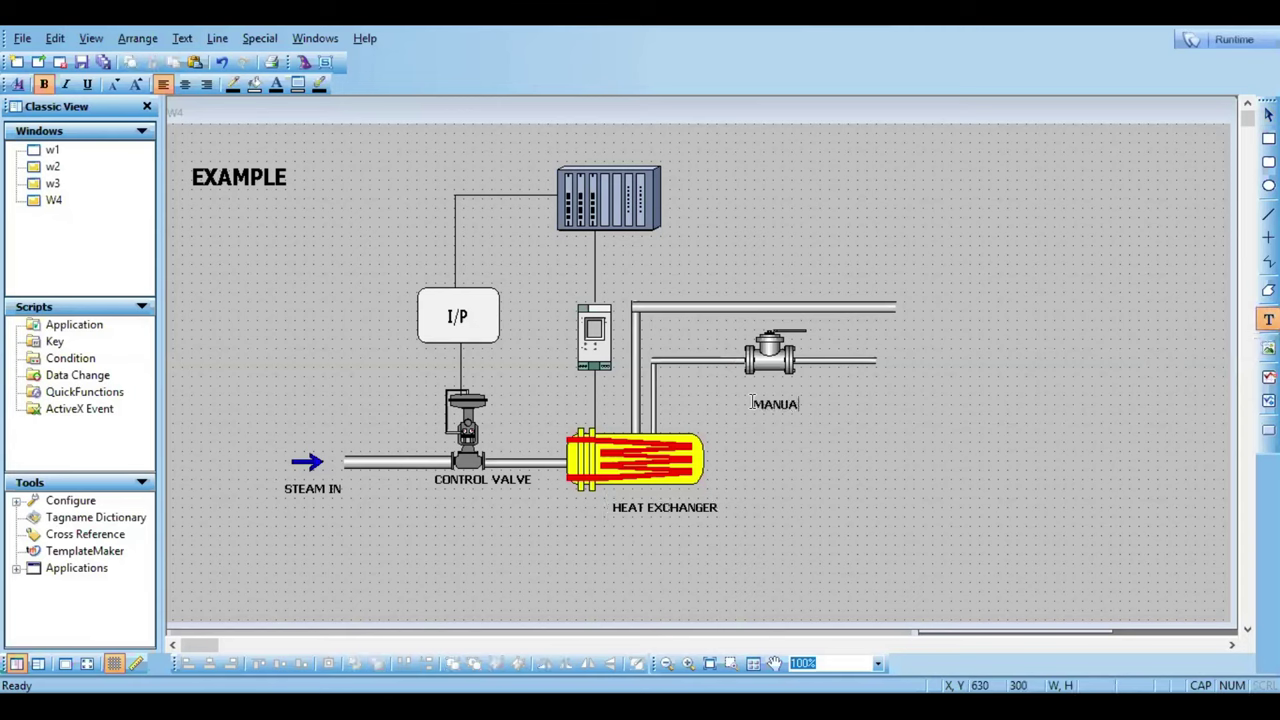
type("L VALVE")
left_click(1268, 114)
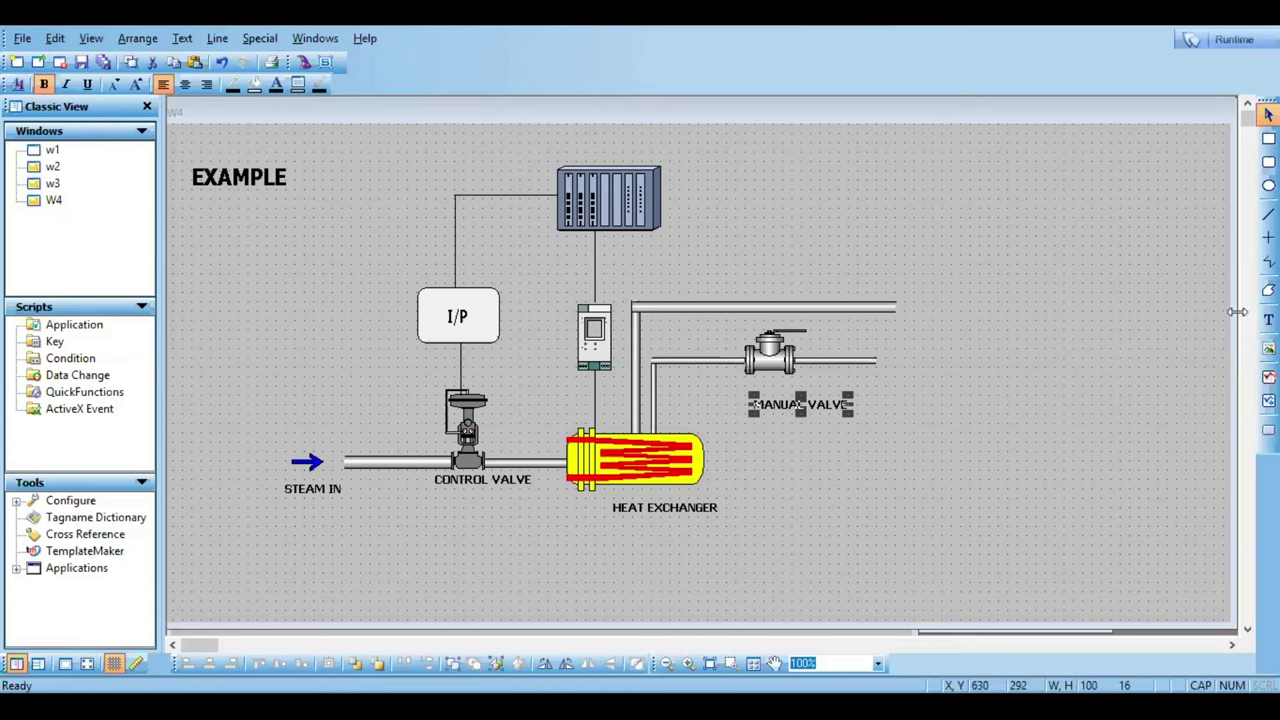
Step: Add the text label "STEAM OUT" near the open end of the lower outlet pipe
left_click(1268, 319)
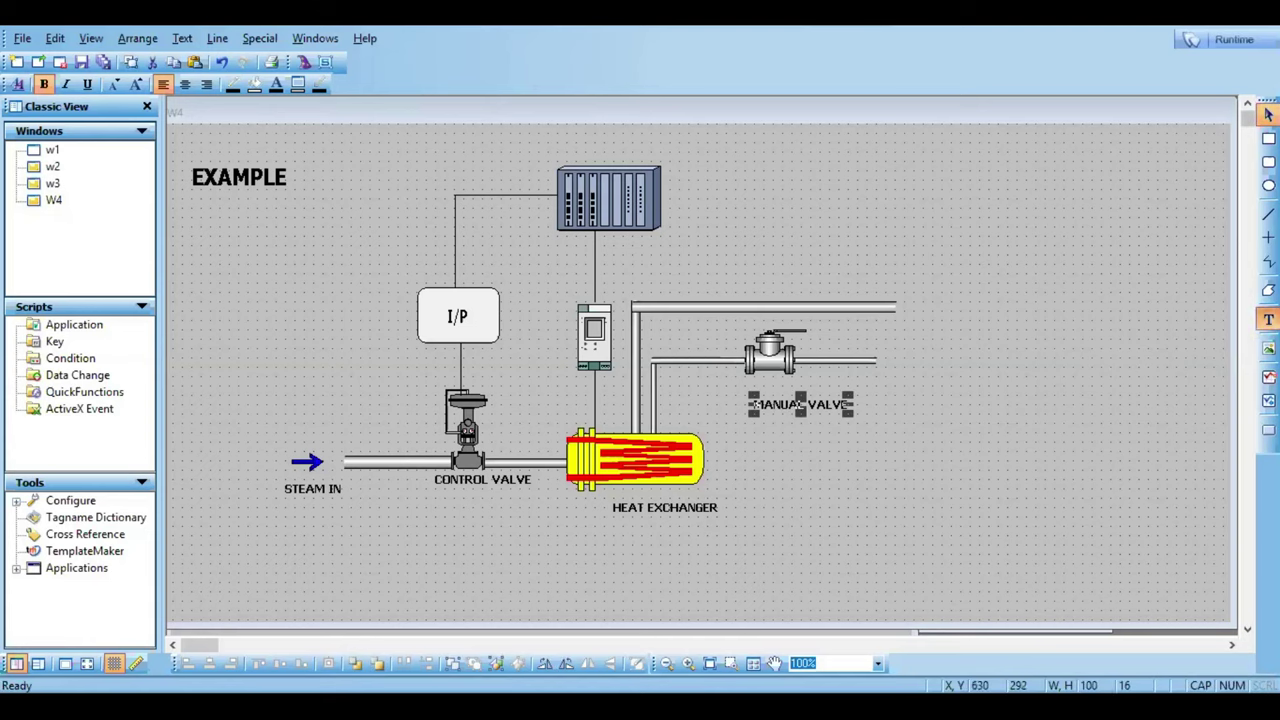
left_click(906, 378)
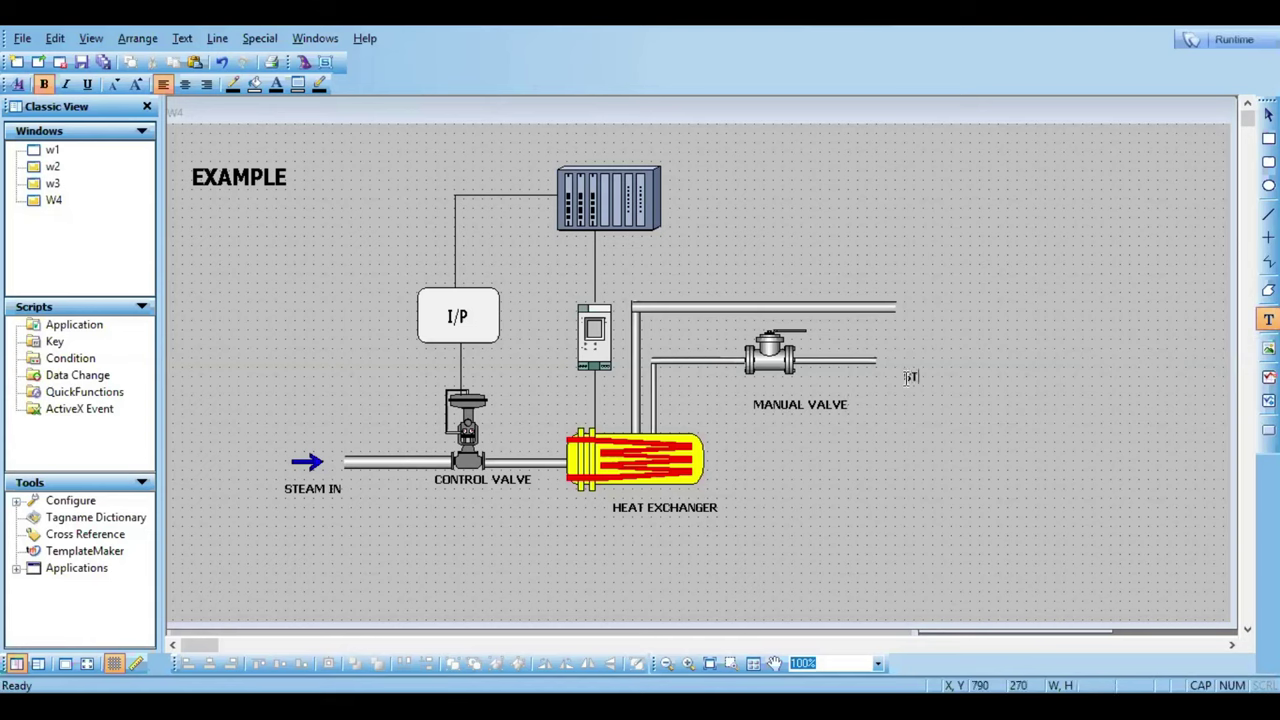
type("STEAM OUT")
left_click(1268, 113)
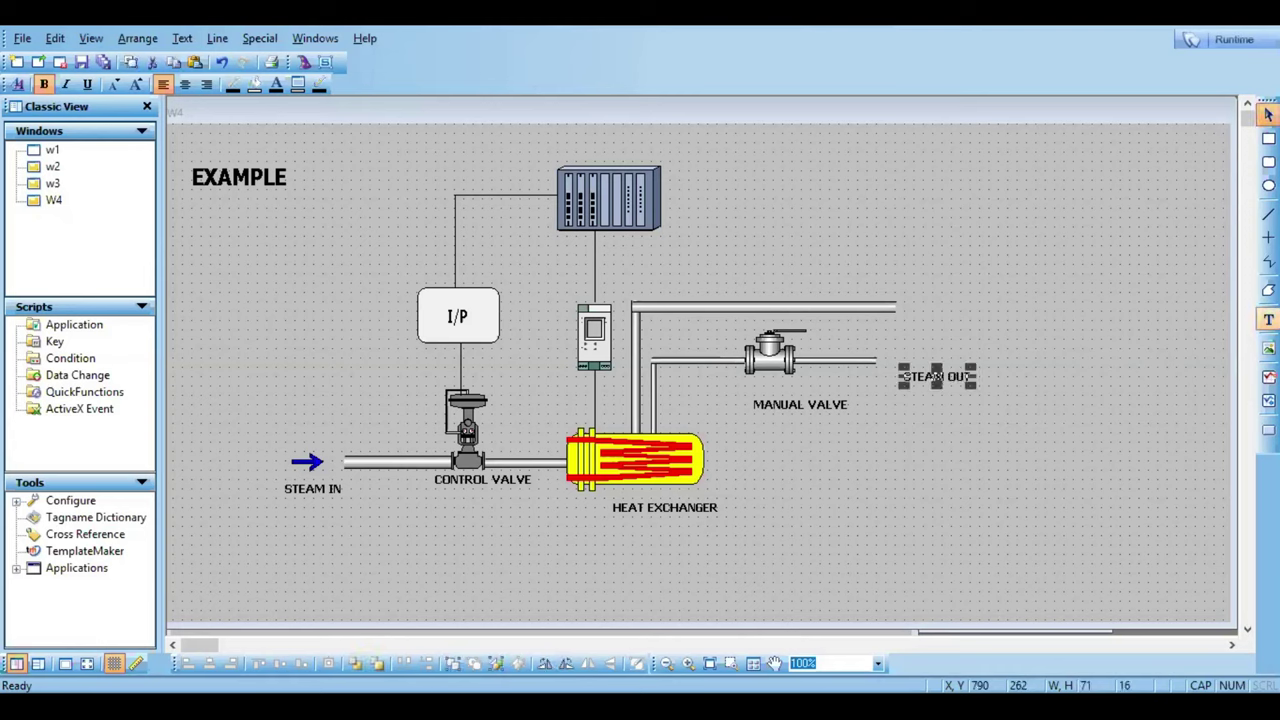
Step: Add the text label "HEATED PRODUCT OUT" beside the open end of the upper outlet pipe
left_click(909, 304)
type("HEATED")
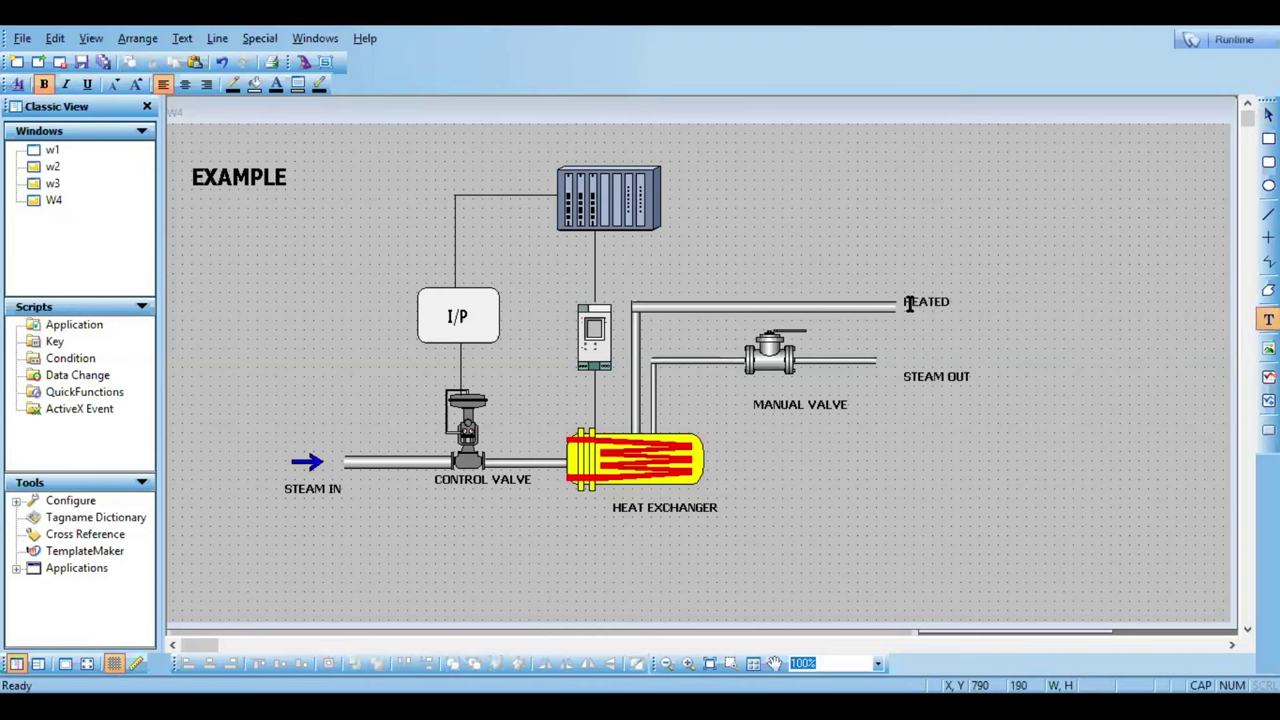
type("PRODUCT OUT")
left_click(1165, 400)
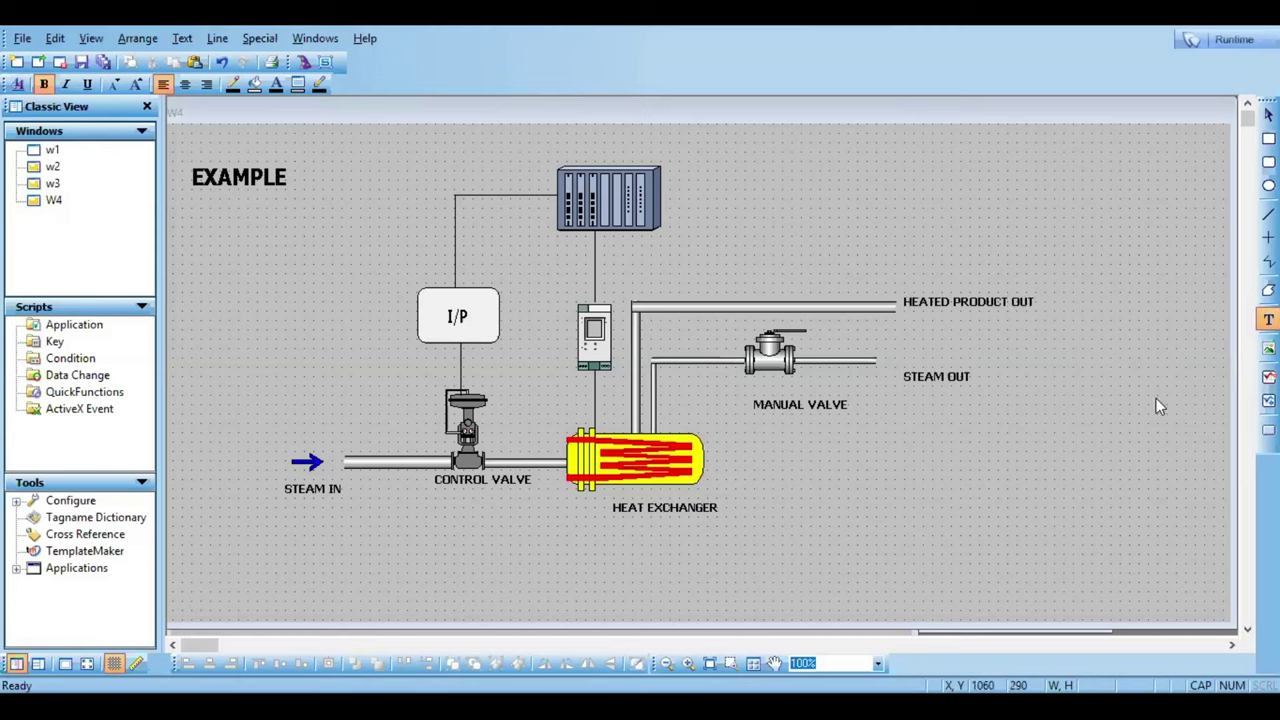
Step: Label the rack "CONTROLLER" on its right side and the transmitter "TRANSMITTER" just above it
left_click(661, 205)
type("CONTROLLER")
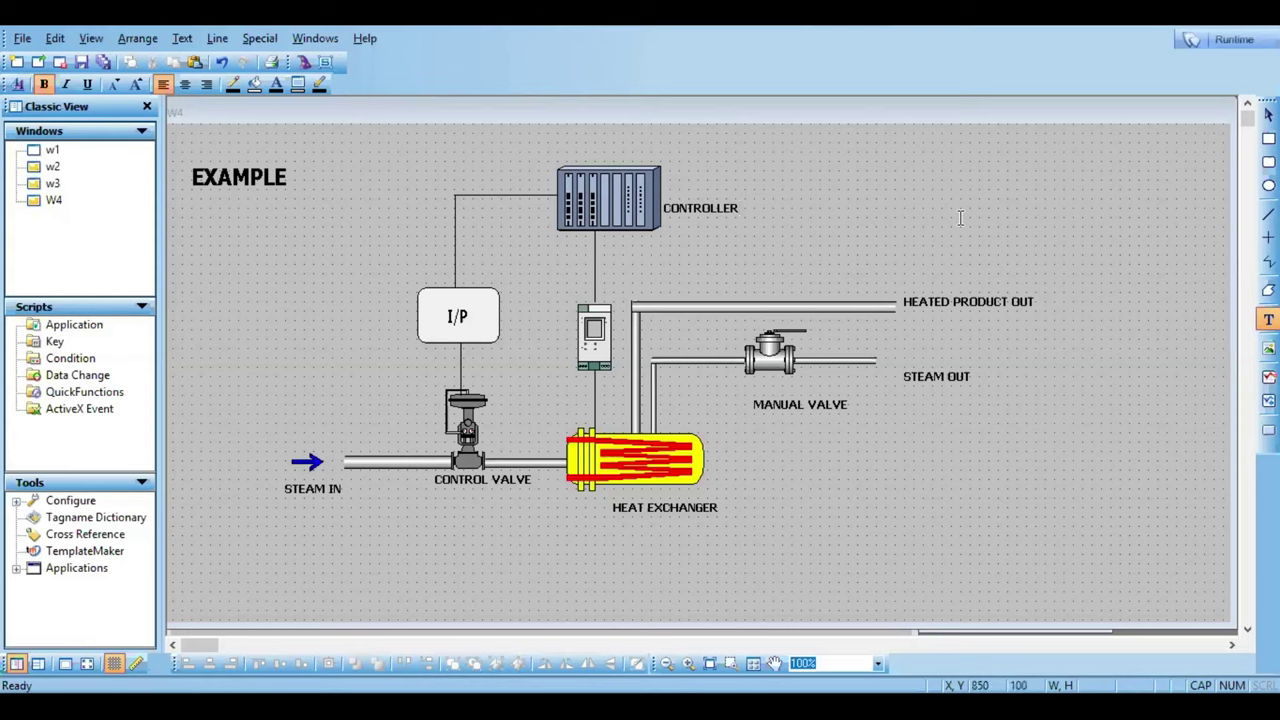
left_click(1268, 319)
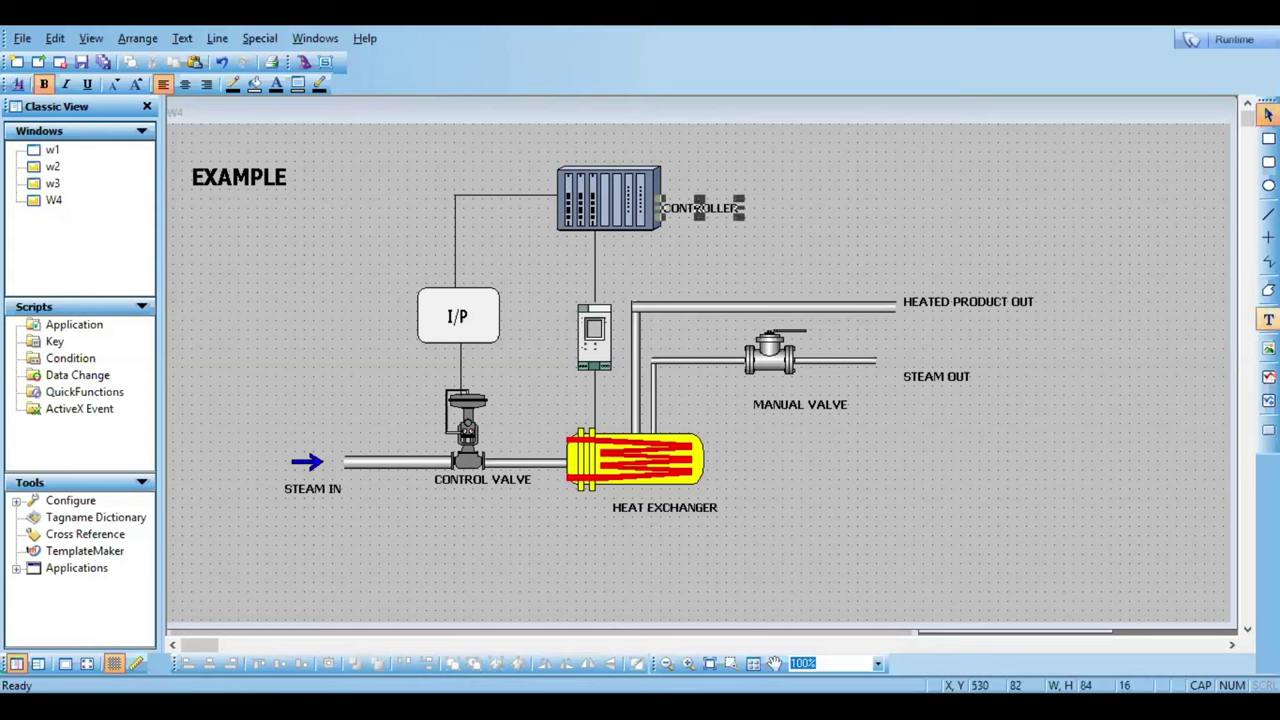
left_click(605, 288)
type("TRANSMITTER")
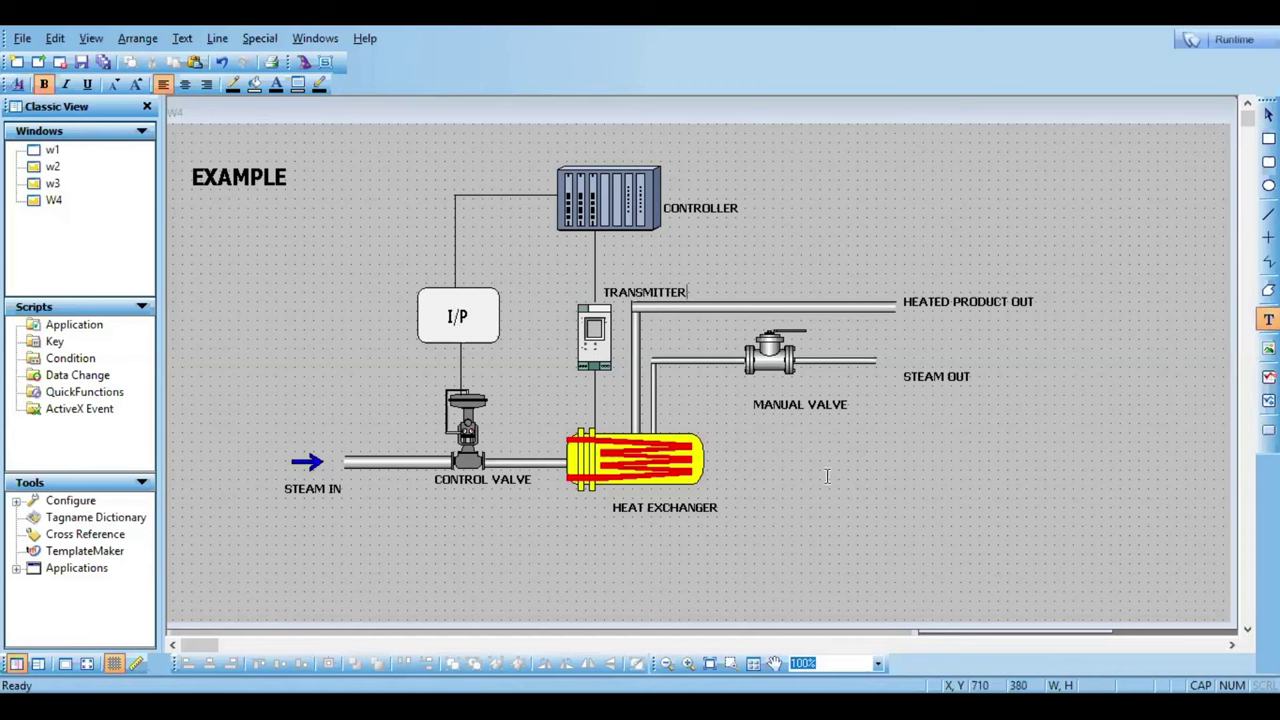
key("Escape")
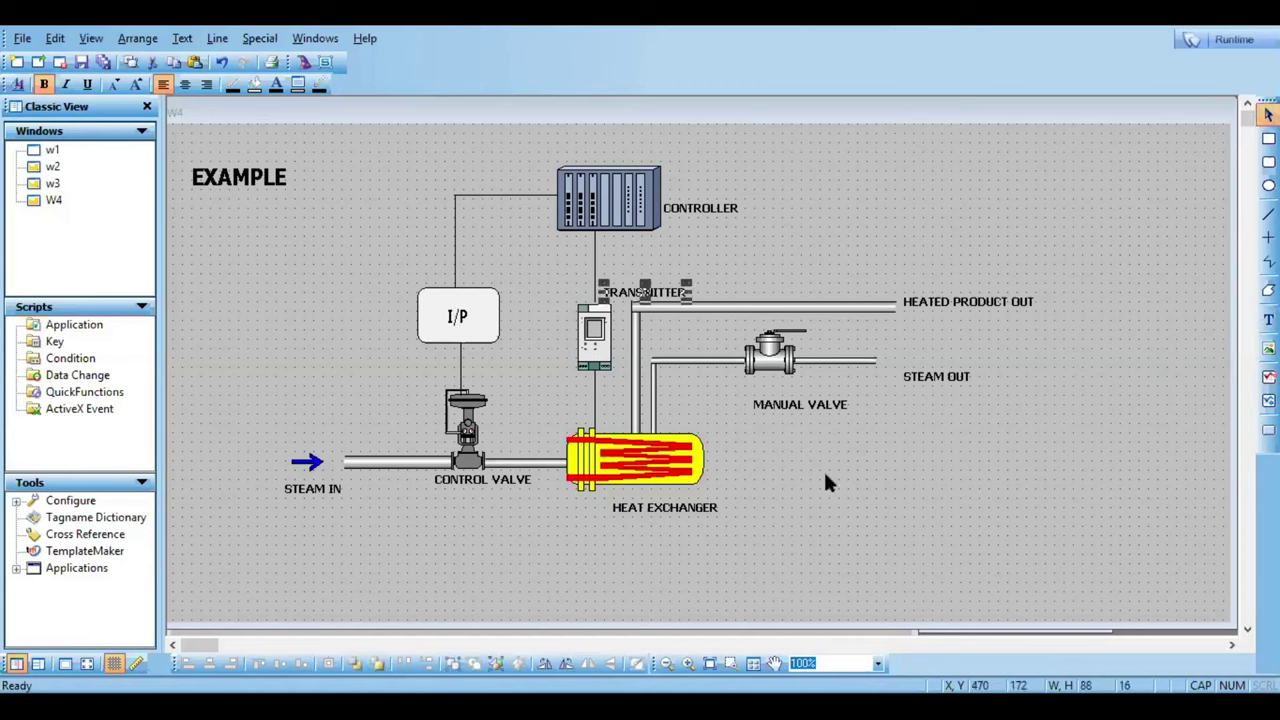
left_click(825, 483)
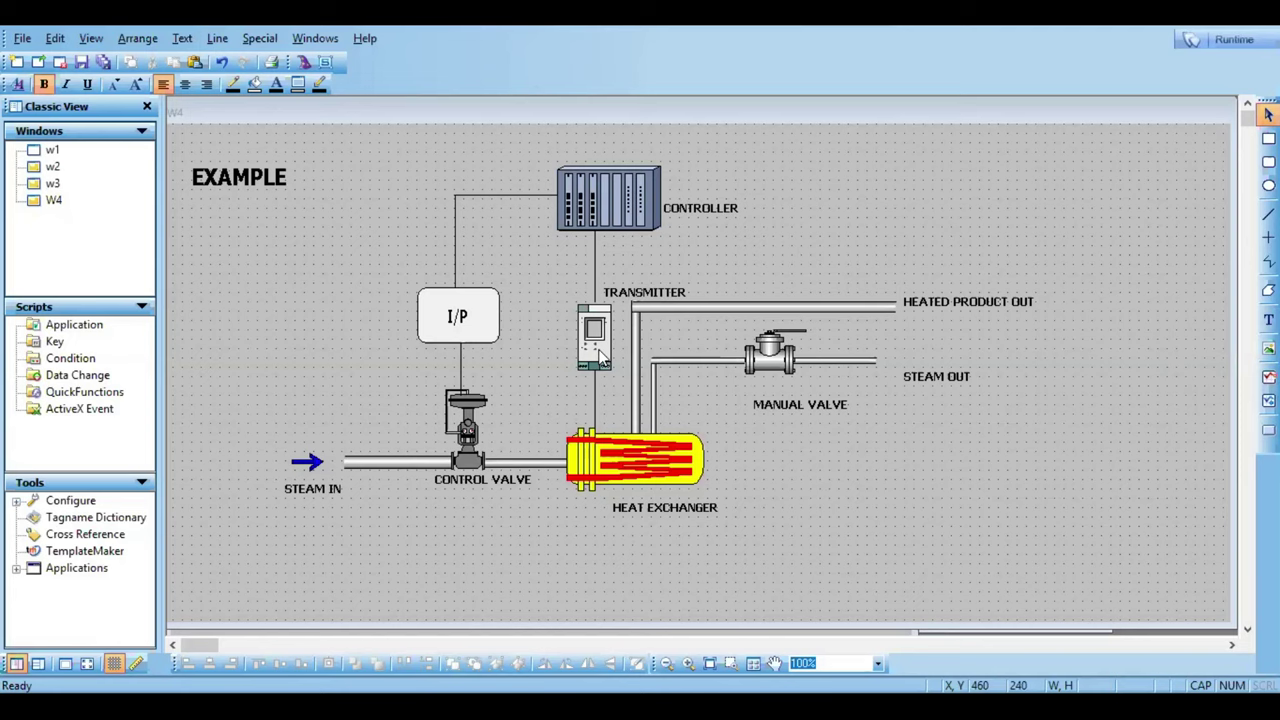
Step: Add the placeholder text "###" immediately left of the transmitter
left_click(1268, 319)
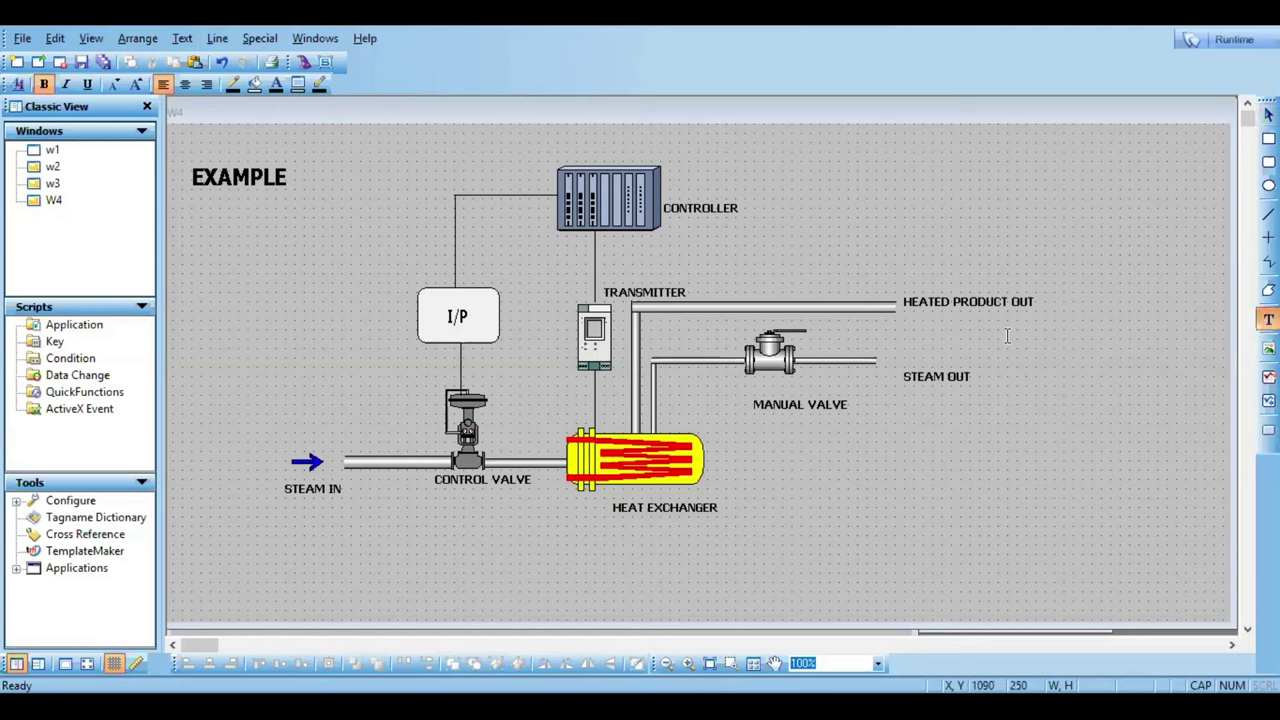
left_click(549, 352)
type("###")
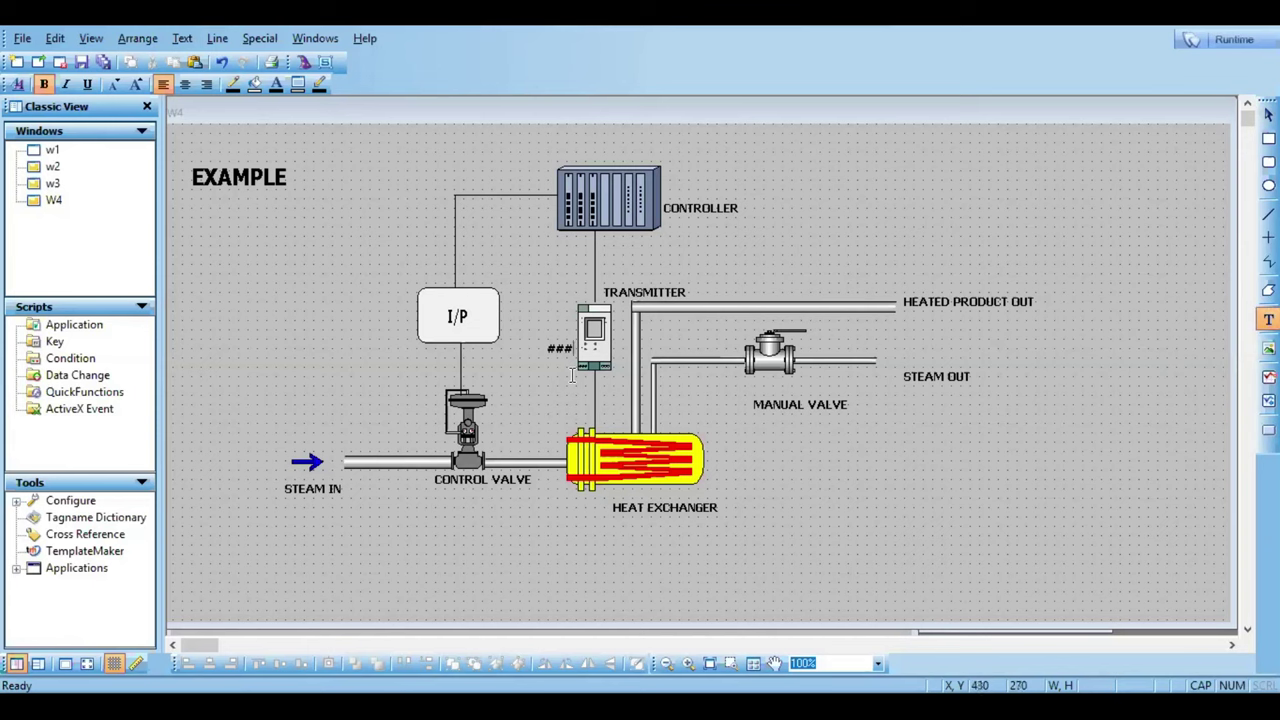
Step: Examine the value display link options for the "###" text without assigning a link
left_click(556, 348)
double_click(556, 348)
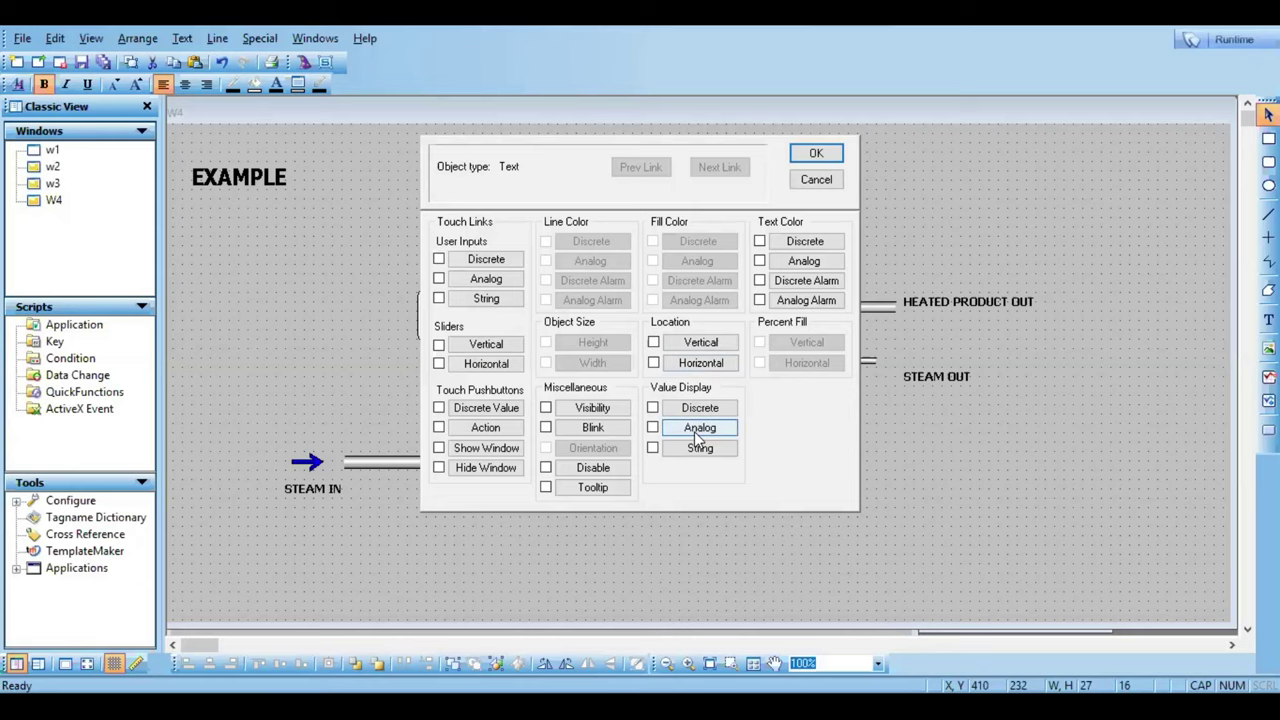
left_click(815, 182)
left_click(801, 203)
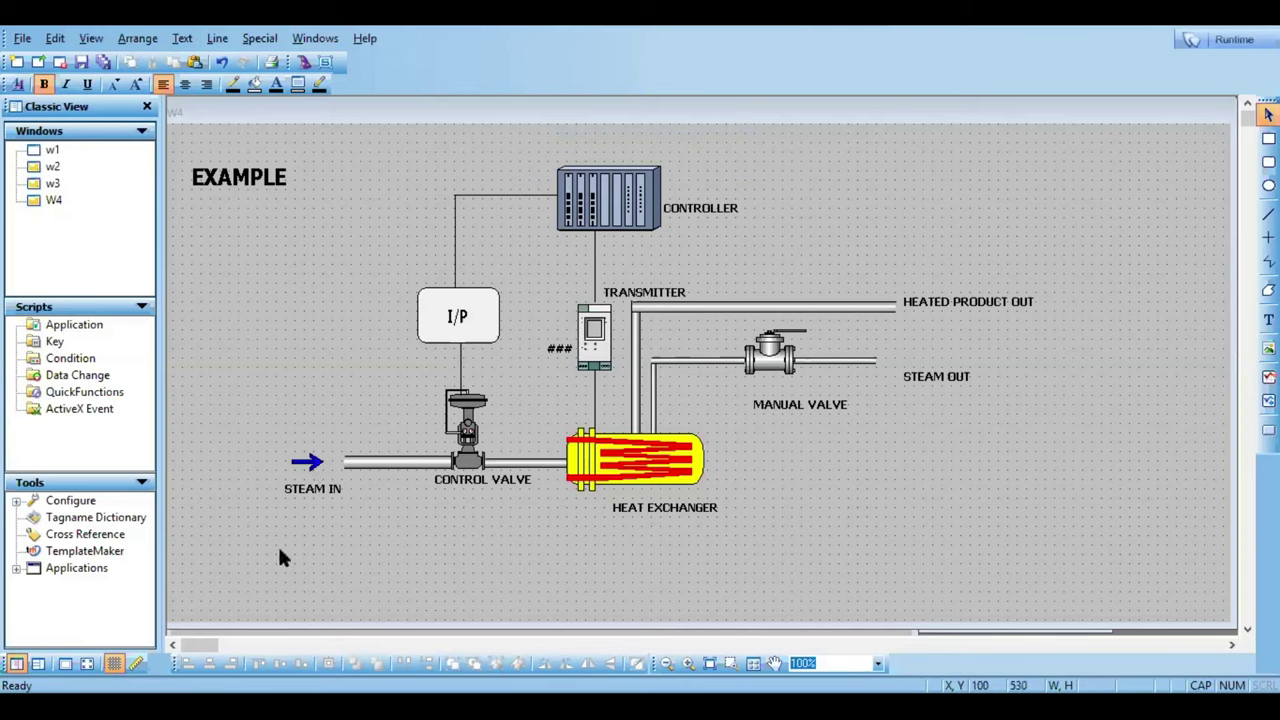
Step: Copy the blue steam inlet arrow and position the copy over the open end of the heated product pipe
left_click(305, 462)
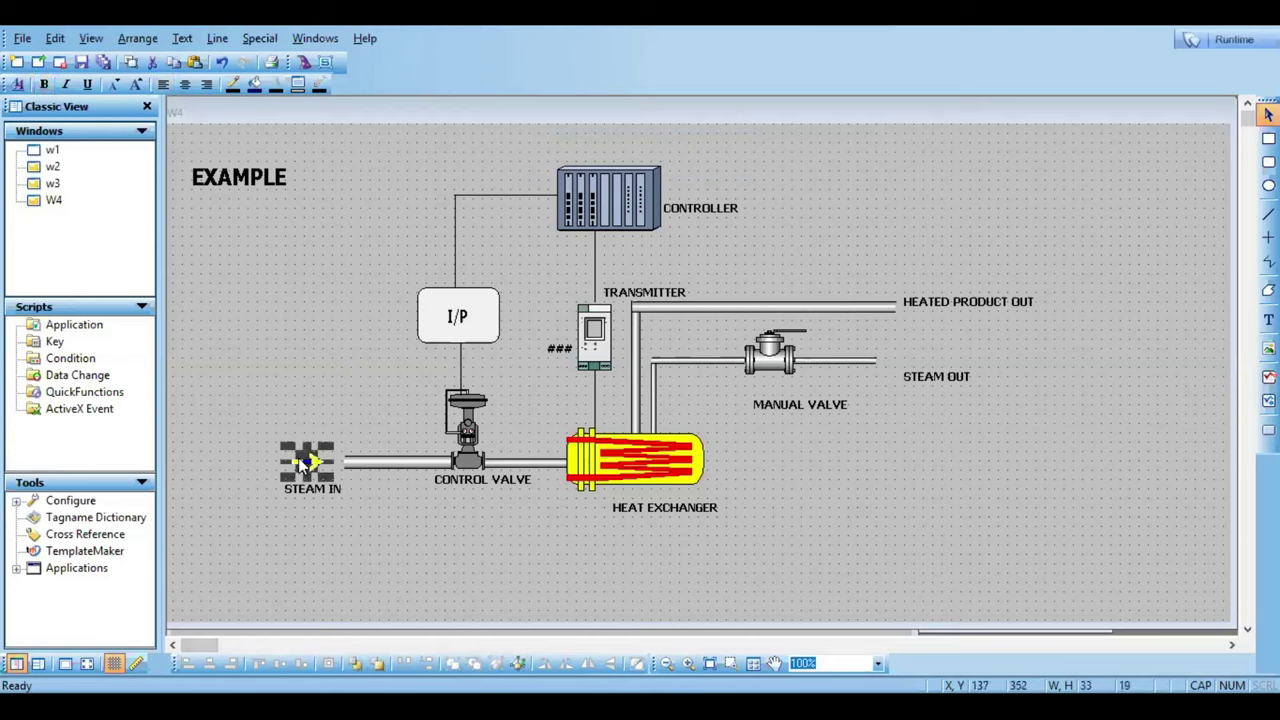
left_click(873, 277)
left_click(926, 329)
mouse_move(978, 360)
left_mouse_down()
mouse_move(905, 303)
mouse_move(977, 360)
left_mouse_up()
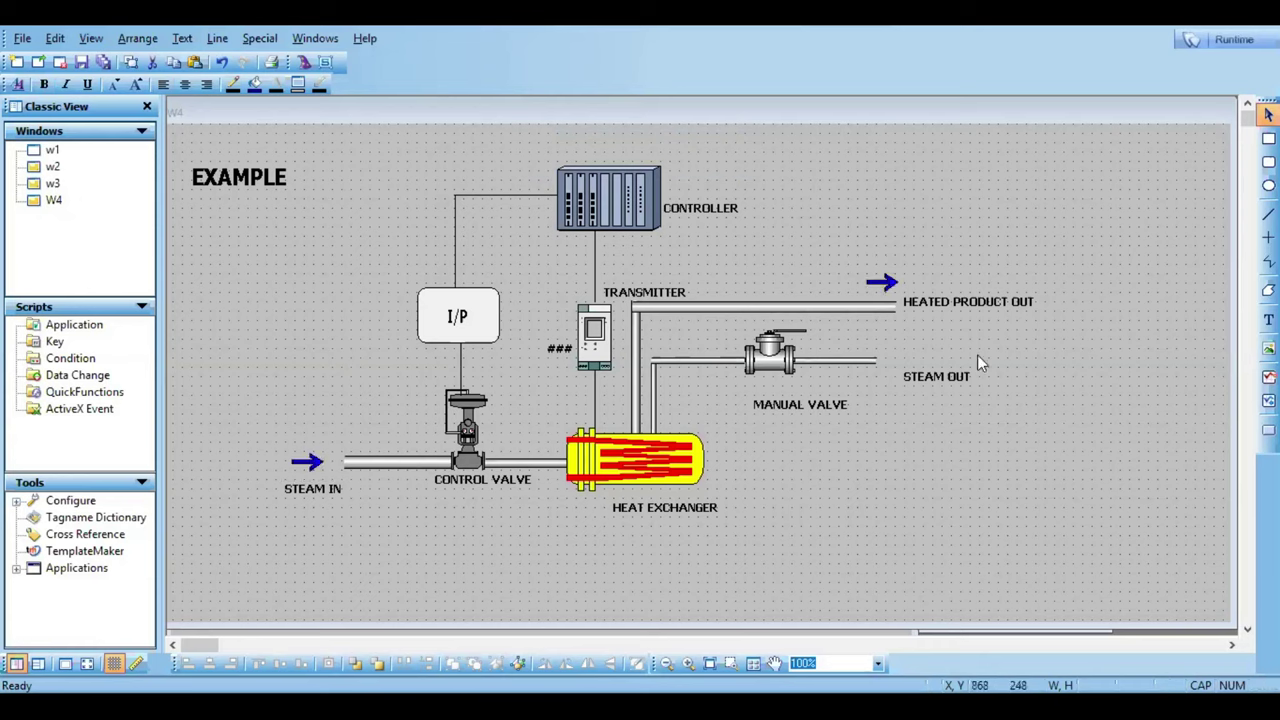
left_click(886, 283)
left_click(889, 306)
left_click_drag(889, 306, 889, 306)
left_click(1034, 379)
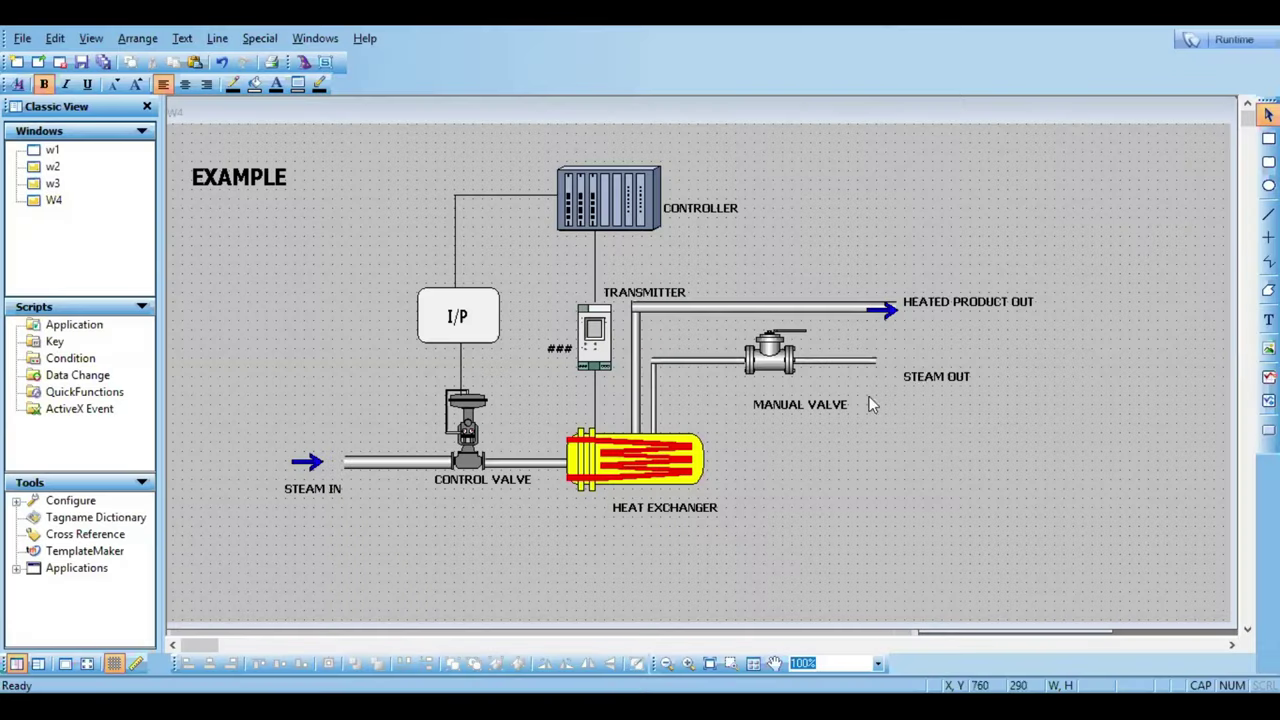
Step: Move the "STEAM OUT" label to the right of the heat exchanger and draw a horizontal outlet line from the exchanger above it
left_click_drag(806, 456, 760, 473)
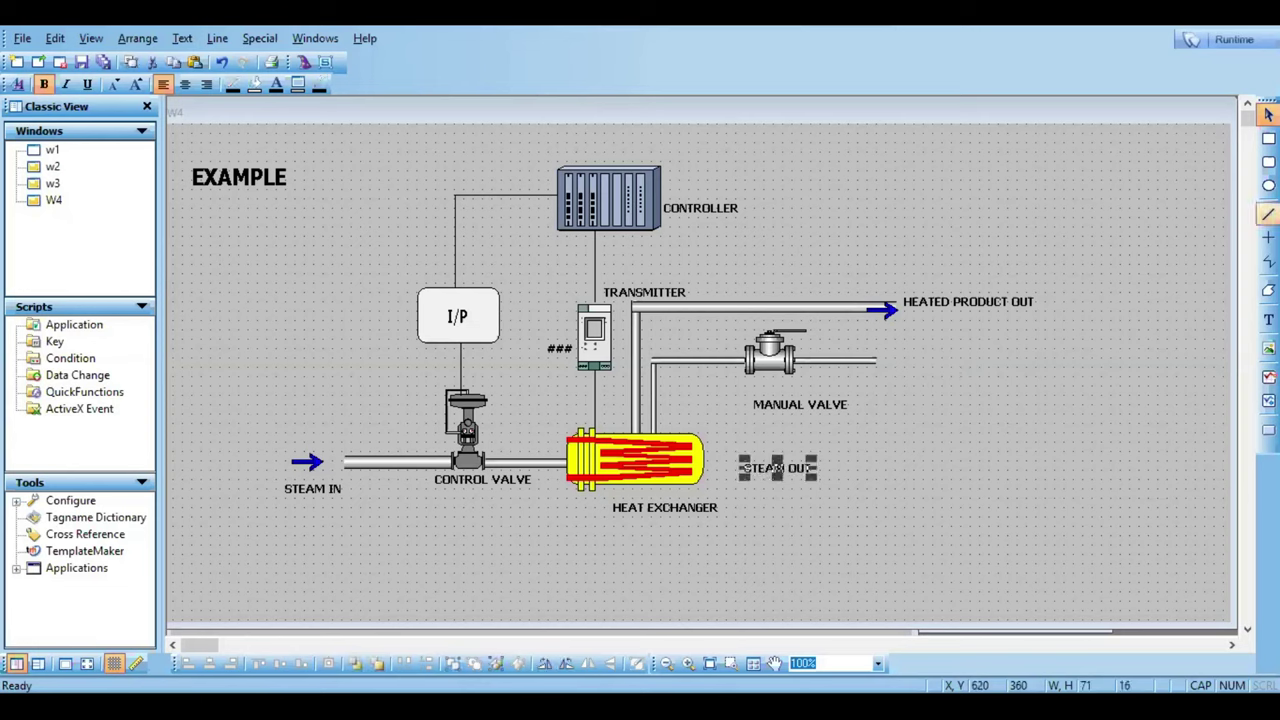
left_click(1268, 214)
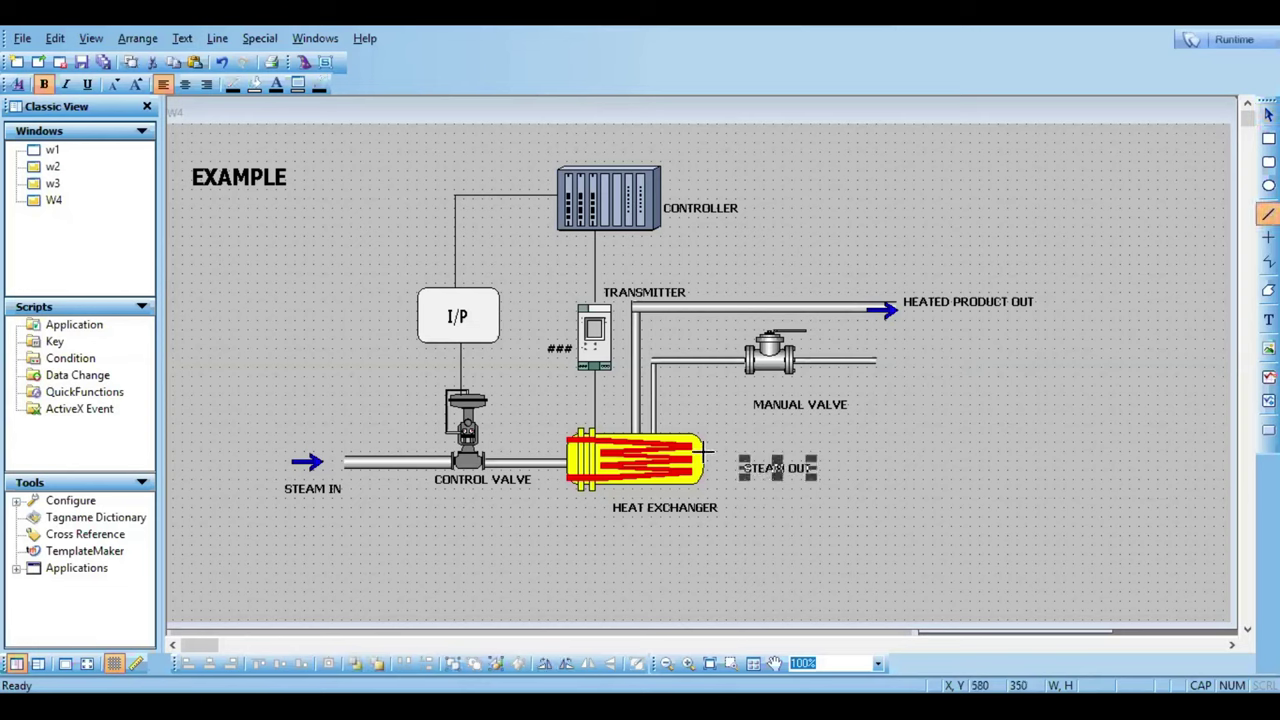
left_click_drag(706, 452, 782, 451)
Step: Place another copy of the blue arrow at the end of the steam outlet line
left_click(863, 452)
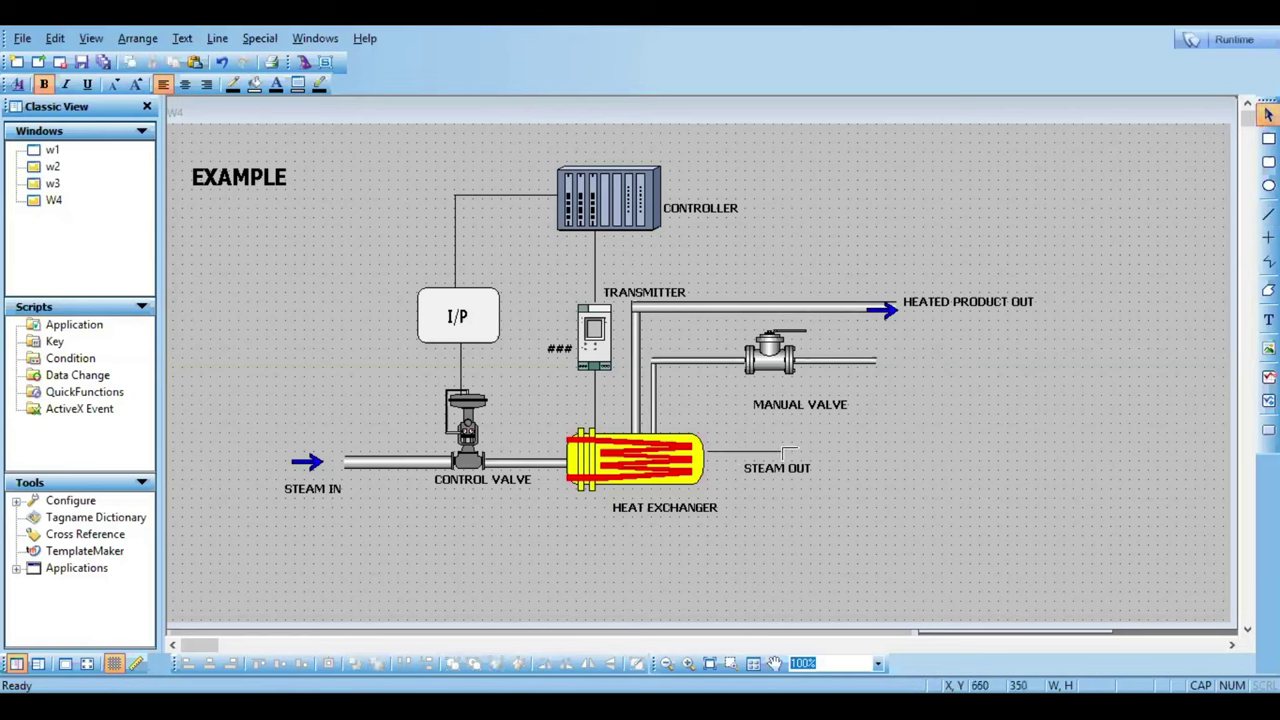
left_click(771, 450)
left_click(951, 532)
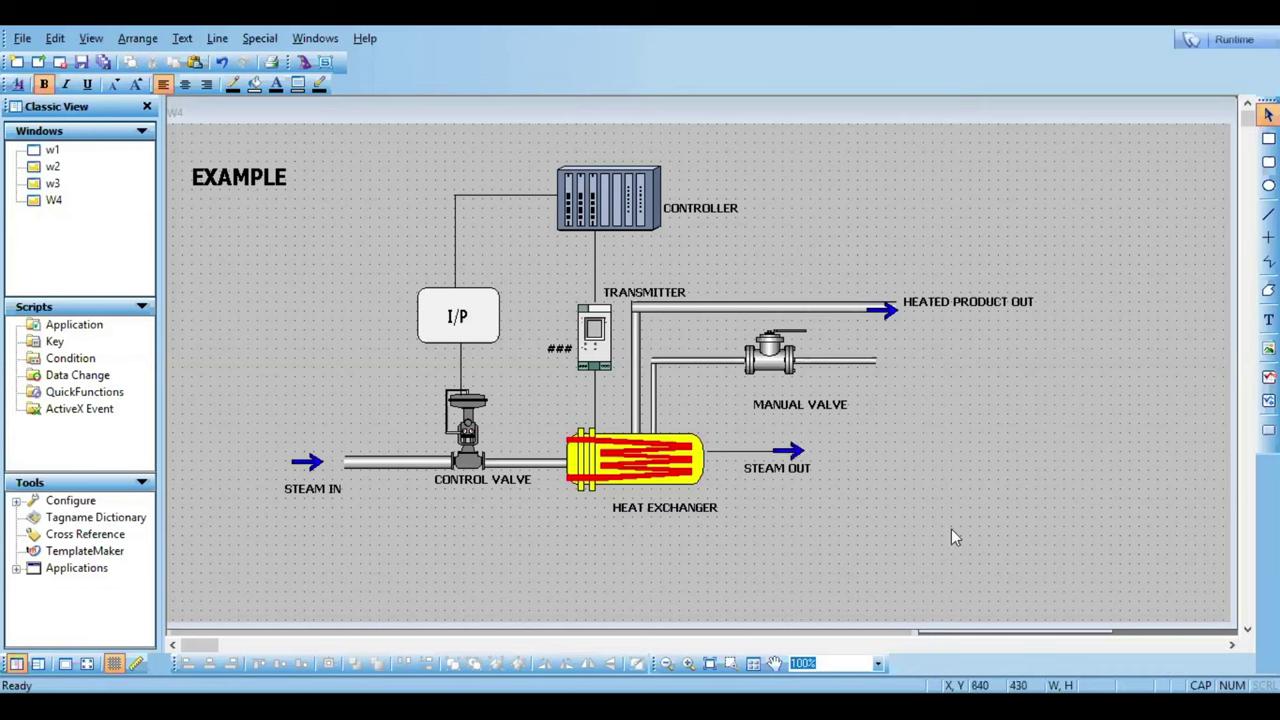
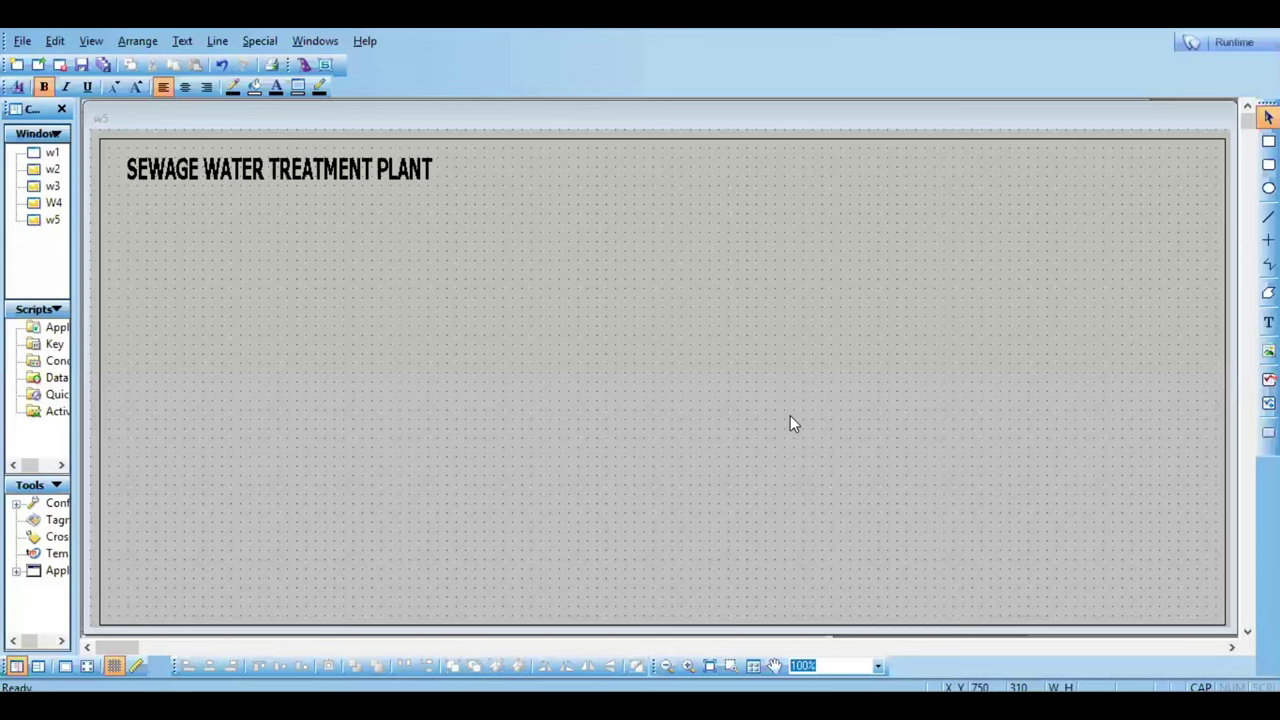
Step: Insert the 3-D green button (pressed) symbol from the Symbol Factory wizard onto the w5 drawing area
left_click(305, 63)
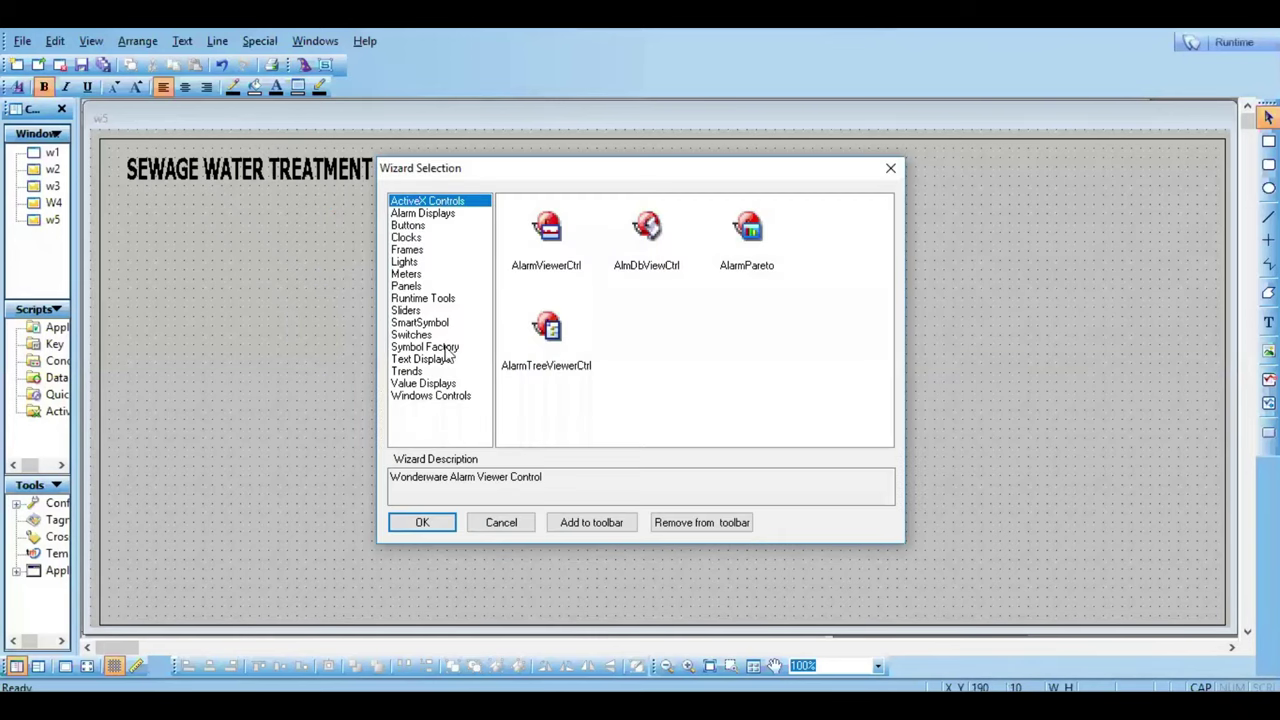
left_click(418, 227)
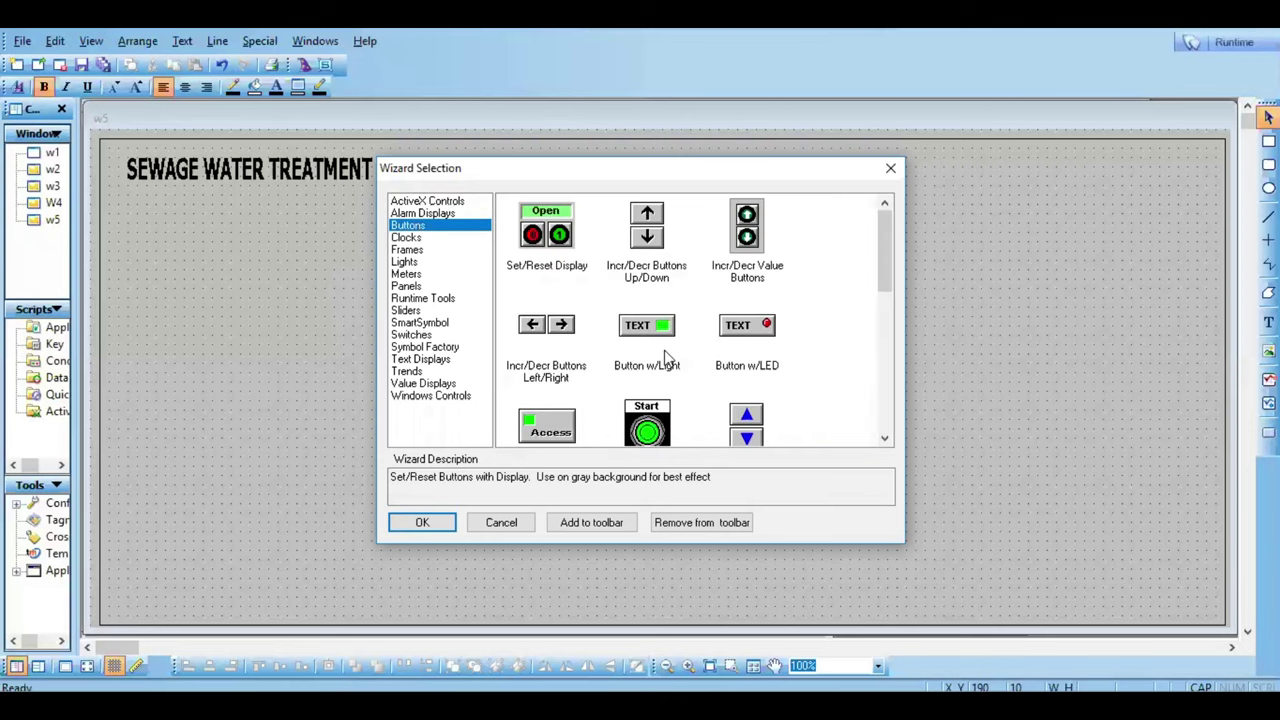
left_click(886, 430)
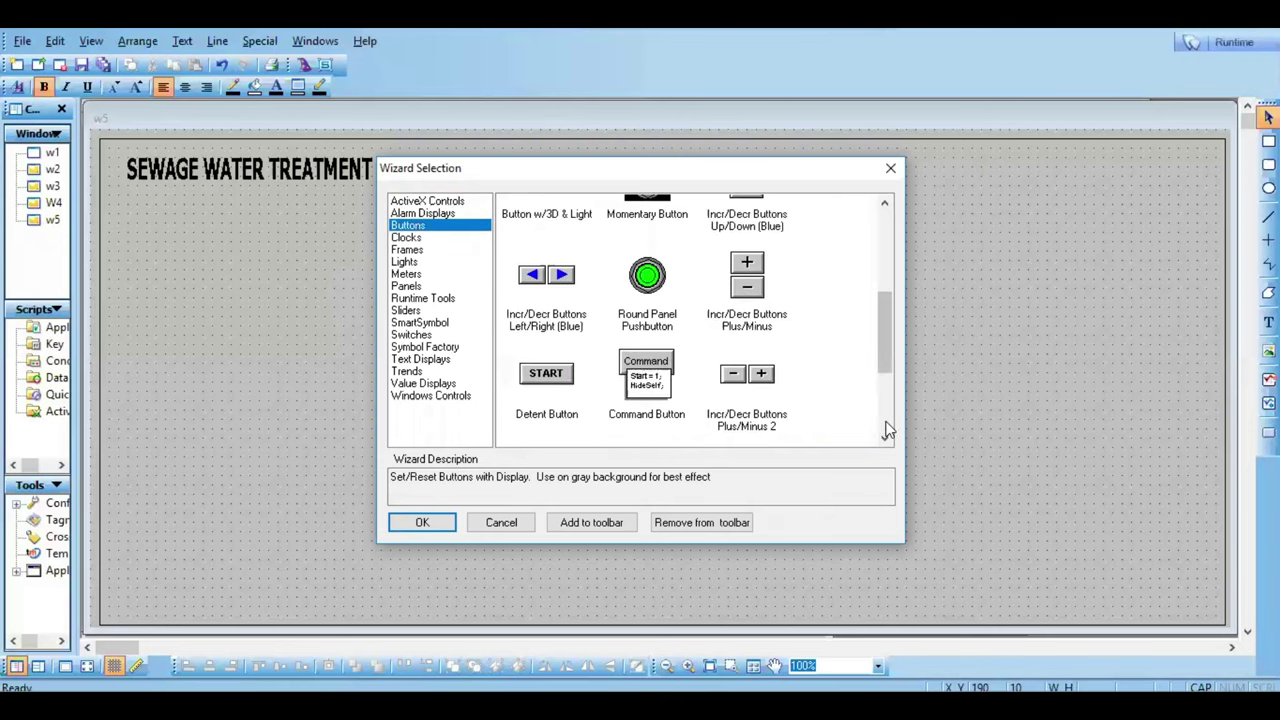
left_click_drag(876, 333, 882, 230)
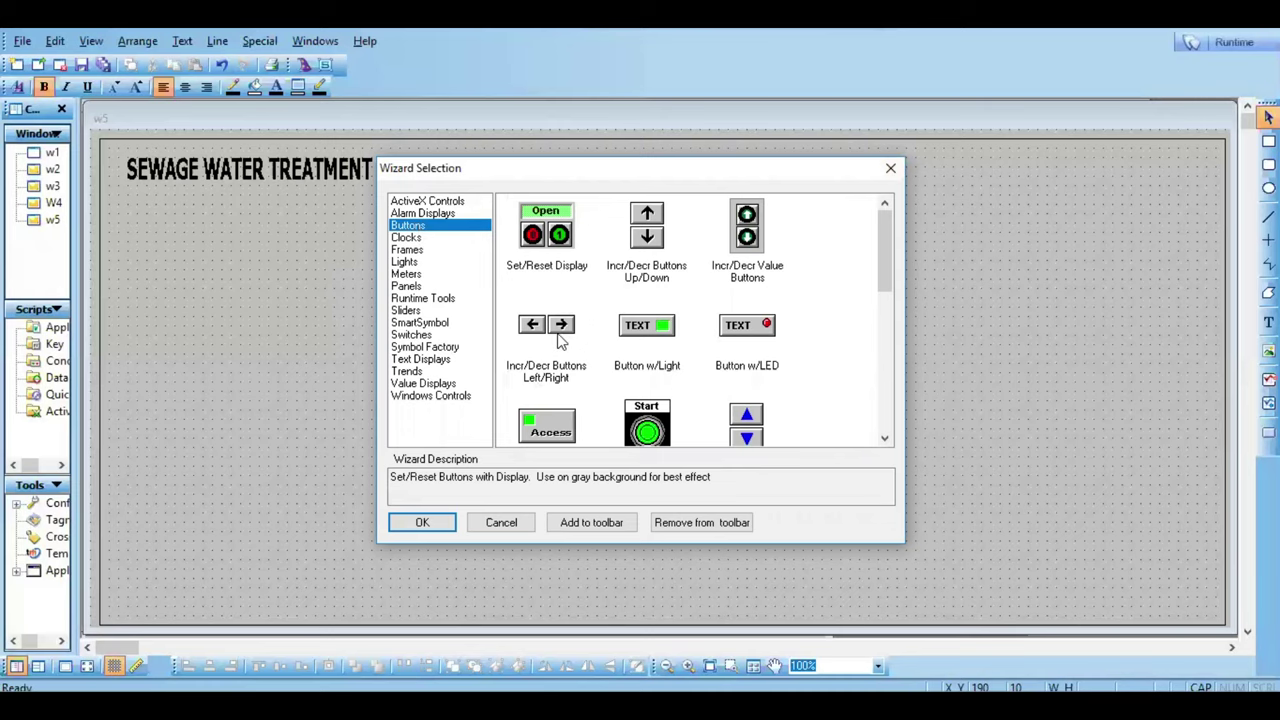
left_click(436, 348)
double_click(535, 263)
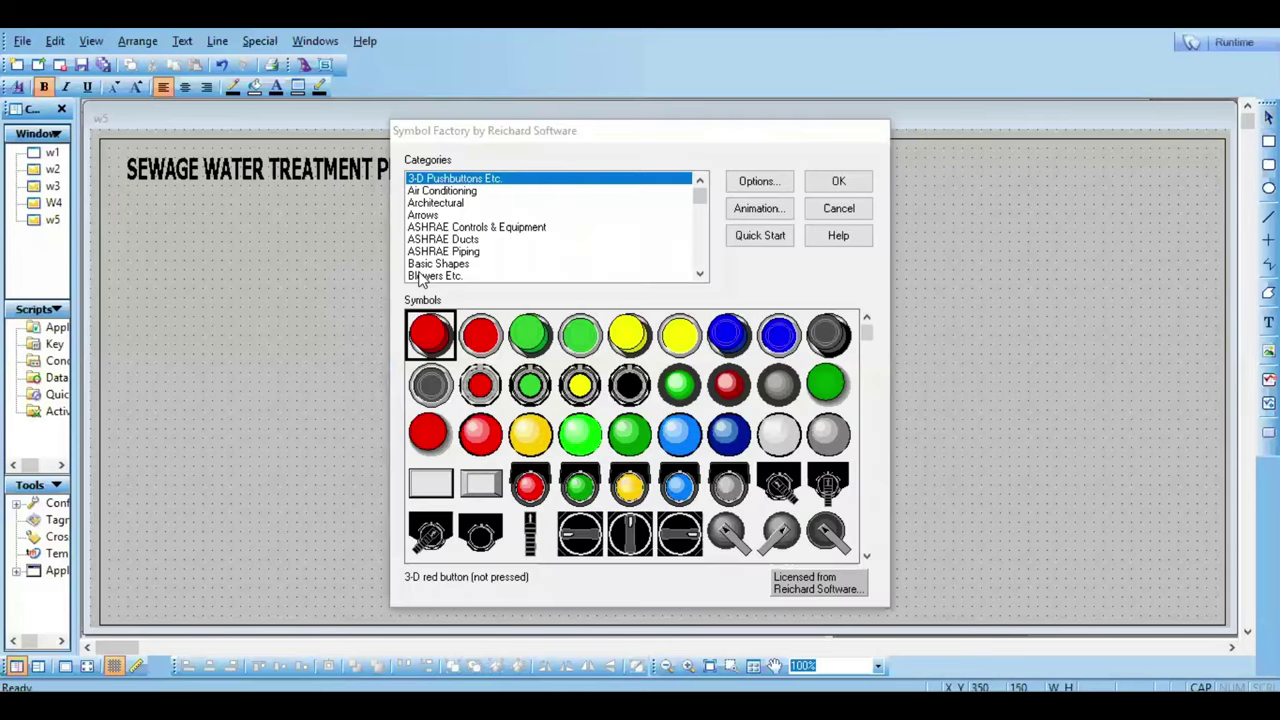
left_click(583, 342)
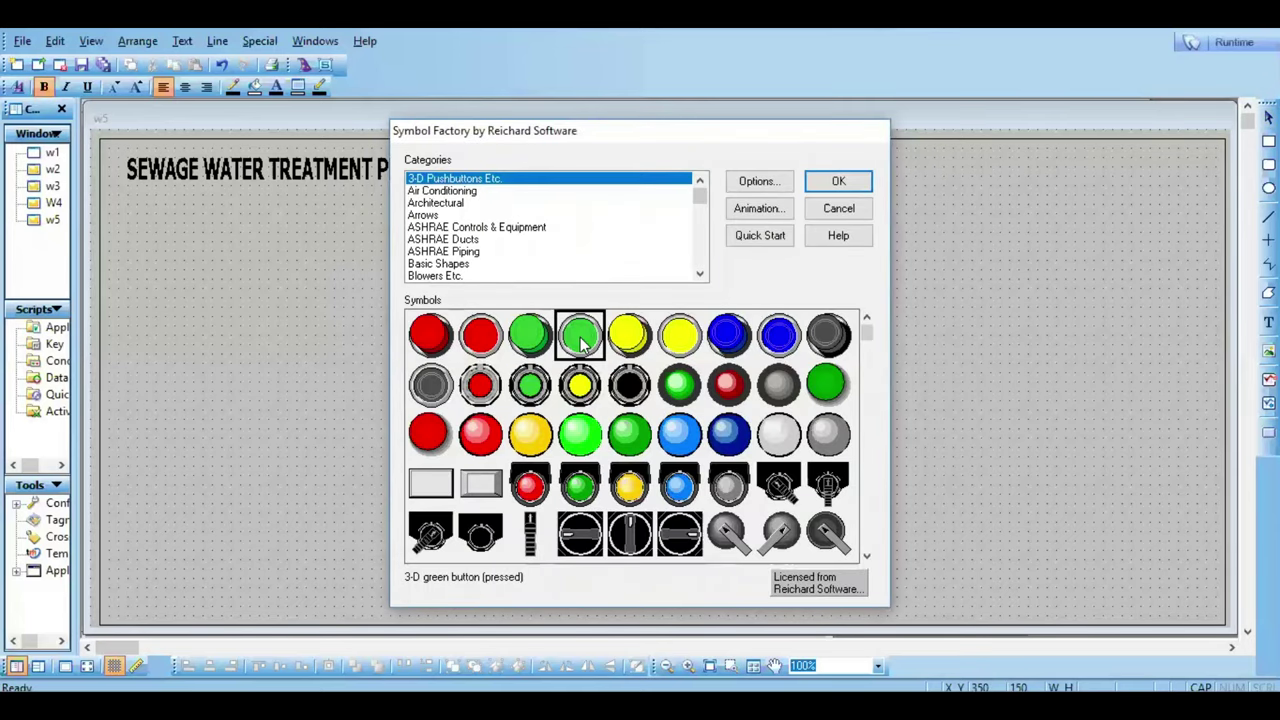
left_click(852, 182)
Step: Place a second Symbol Factory object beside the green button, using the 3-D red button (pressed) symbol
right_click(617, 330)
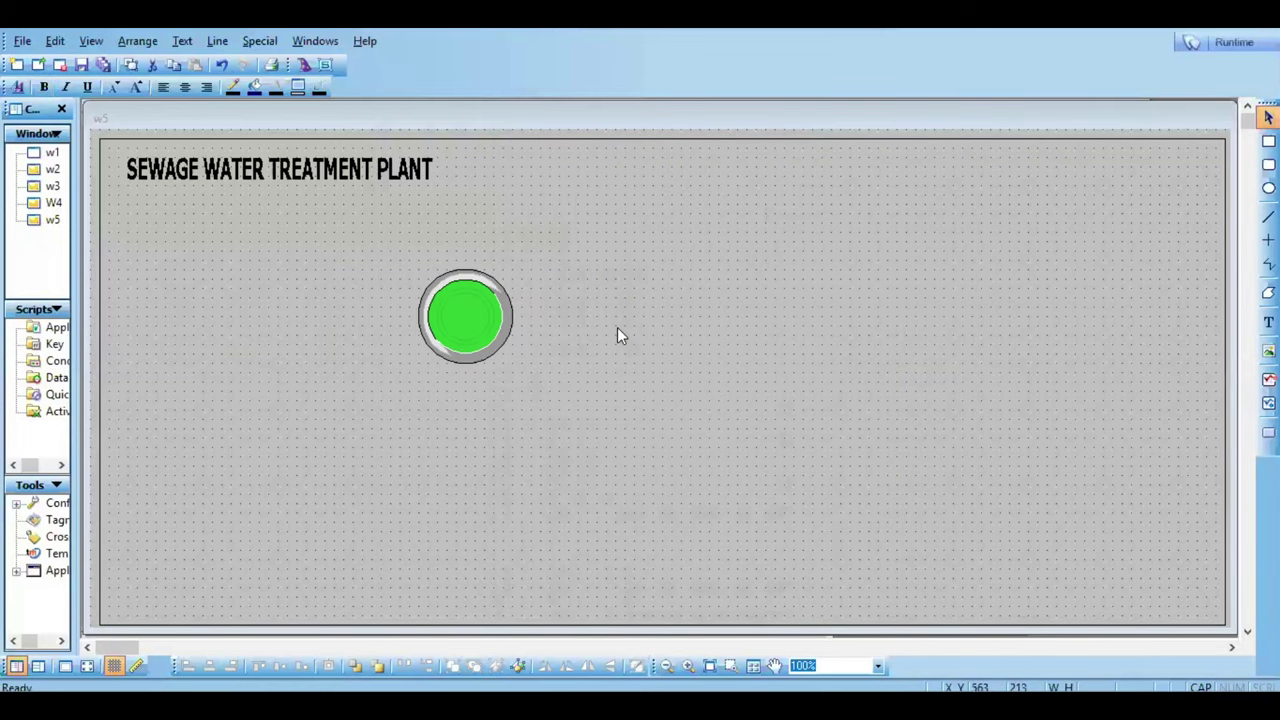
left_click(651, 340)
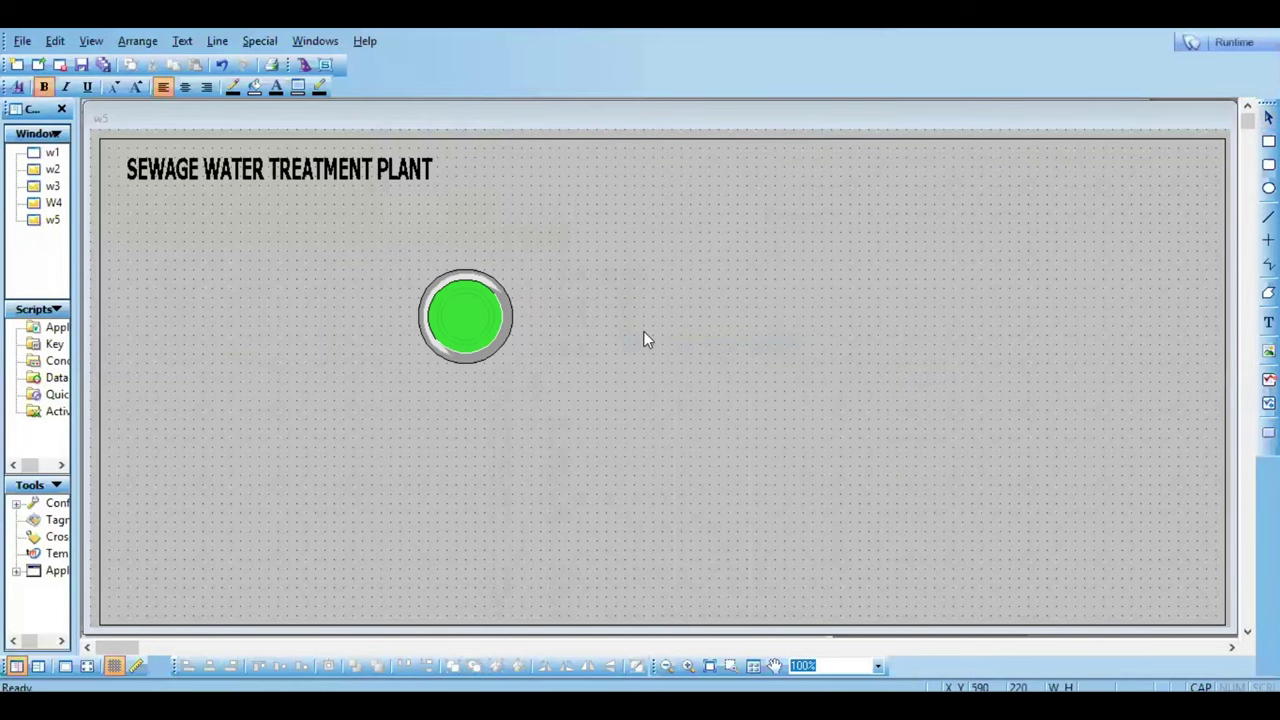
left_click(468, 339)
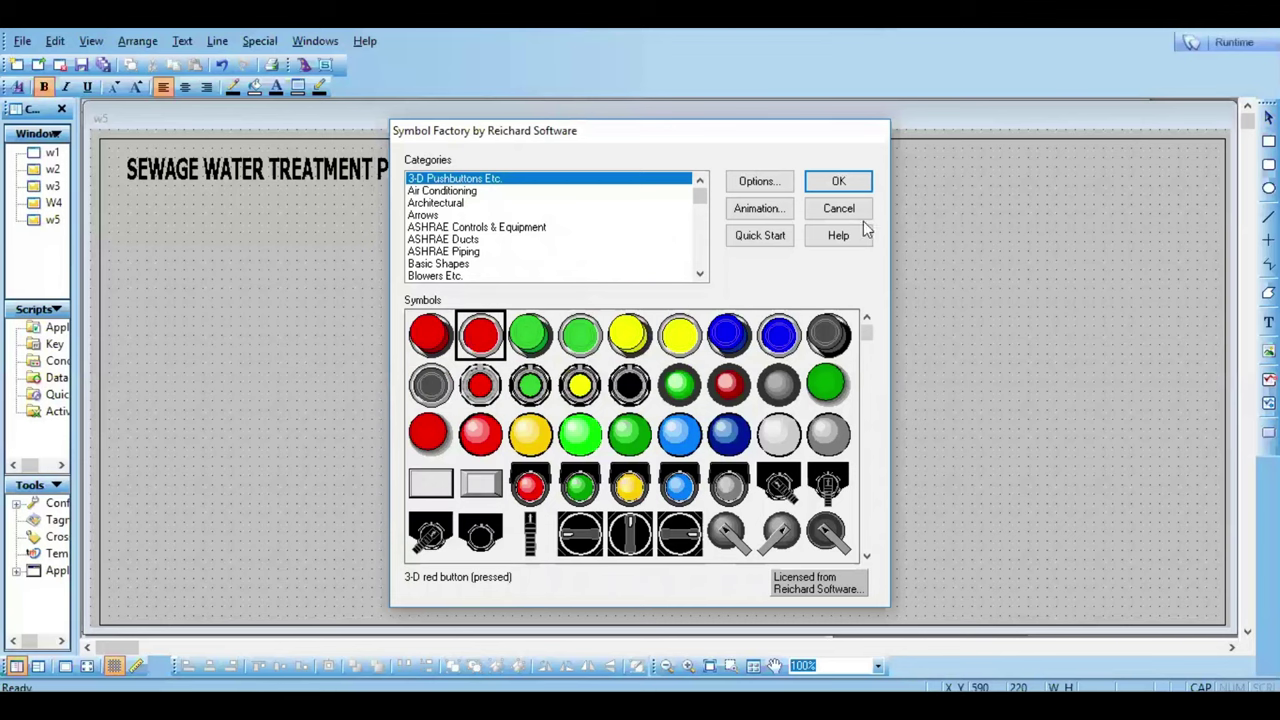
left_click(852, 184)
left_click(608, 449)
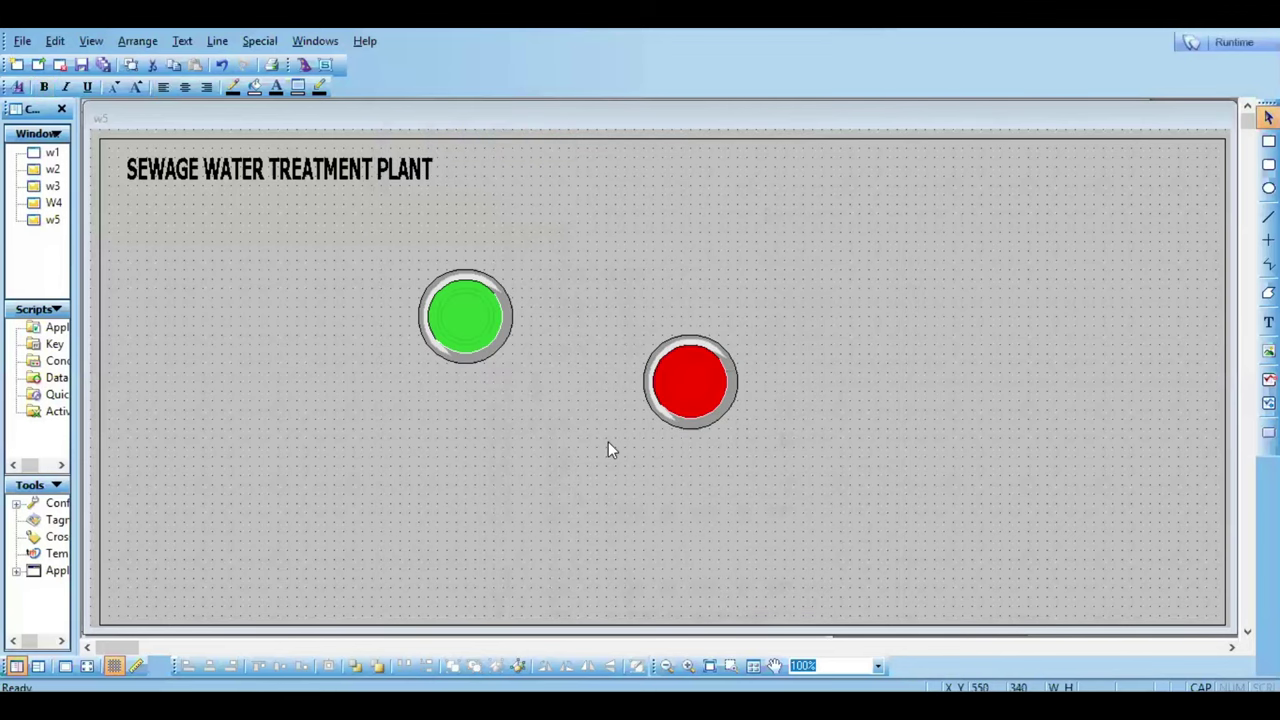
Step: Shrink the green and red buttons to about 31 by 31 each
double_click(490, 325)
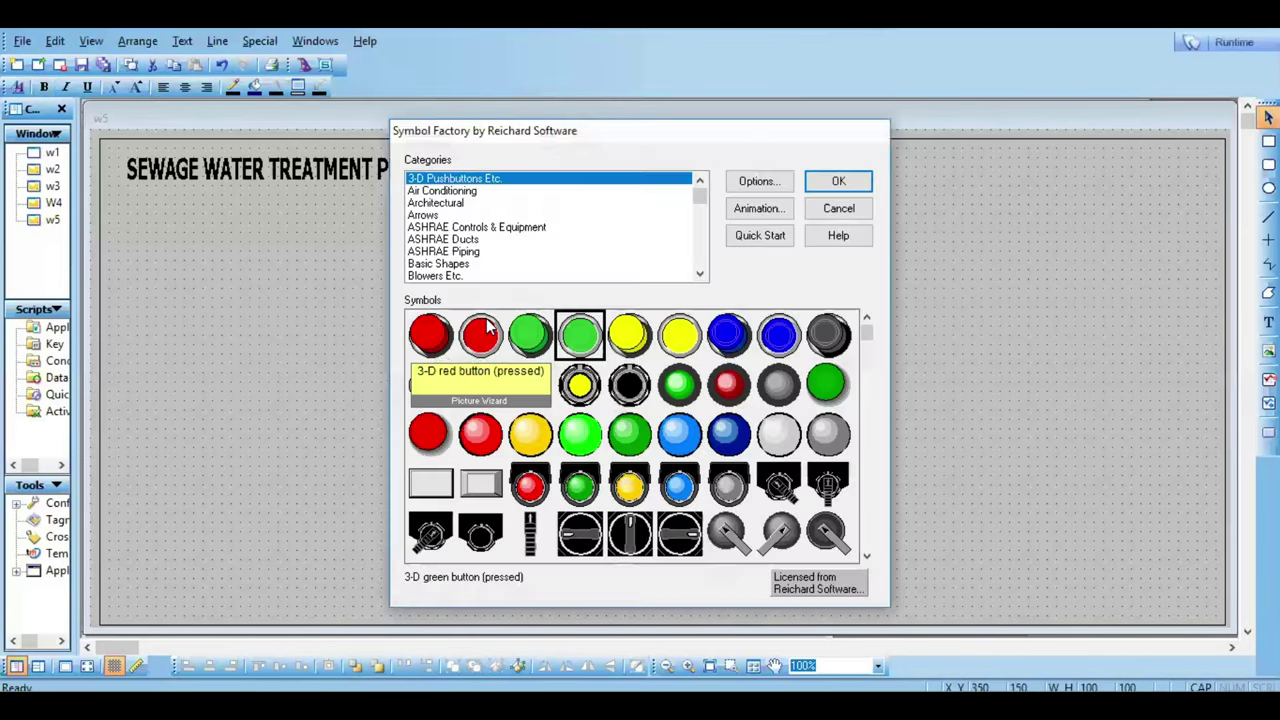
left_click(829, 212)
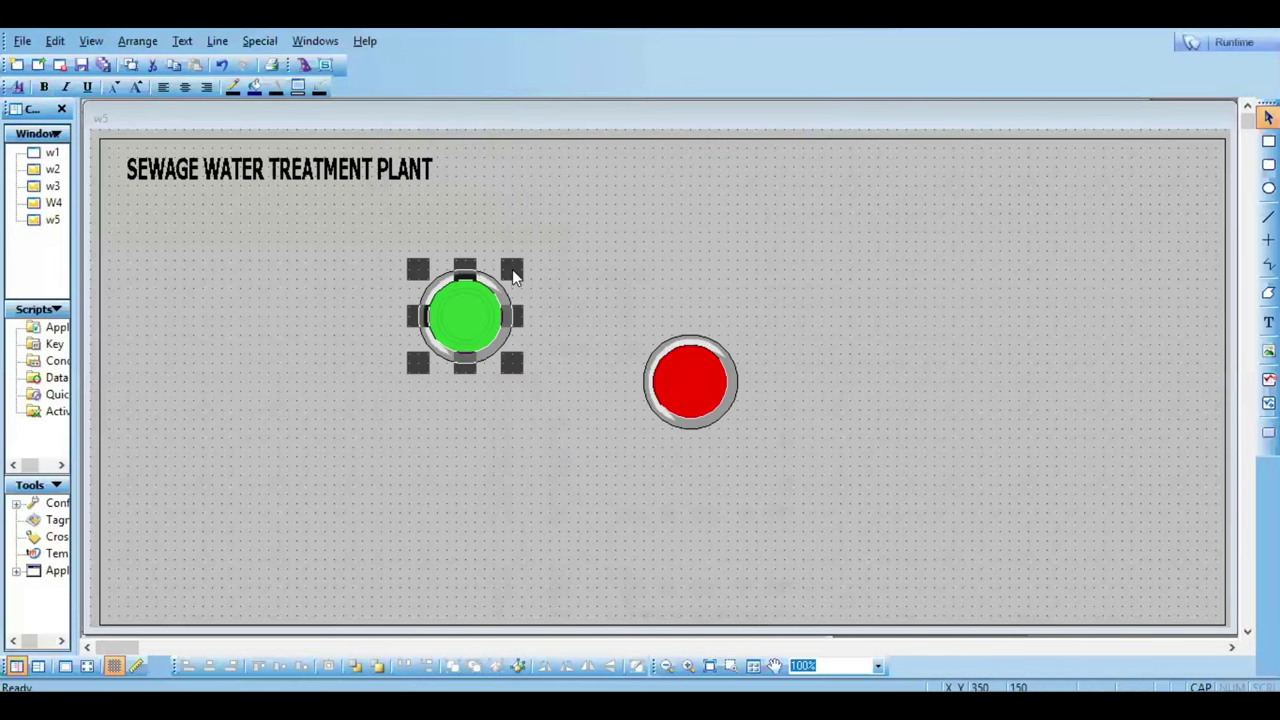
left_click_drag(418, 330, 448, 335)
left_click(693, 370)
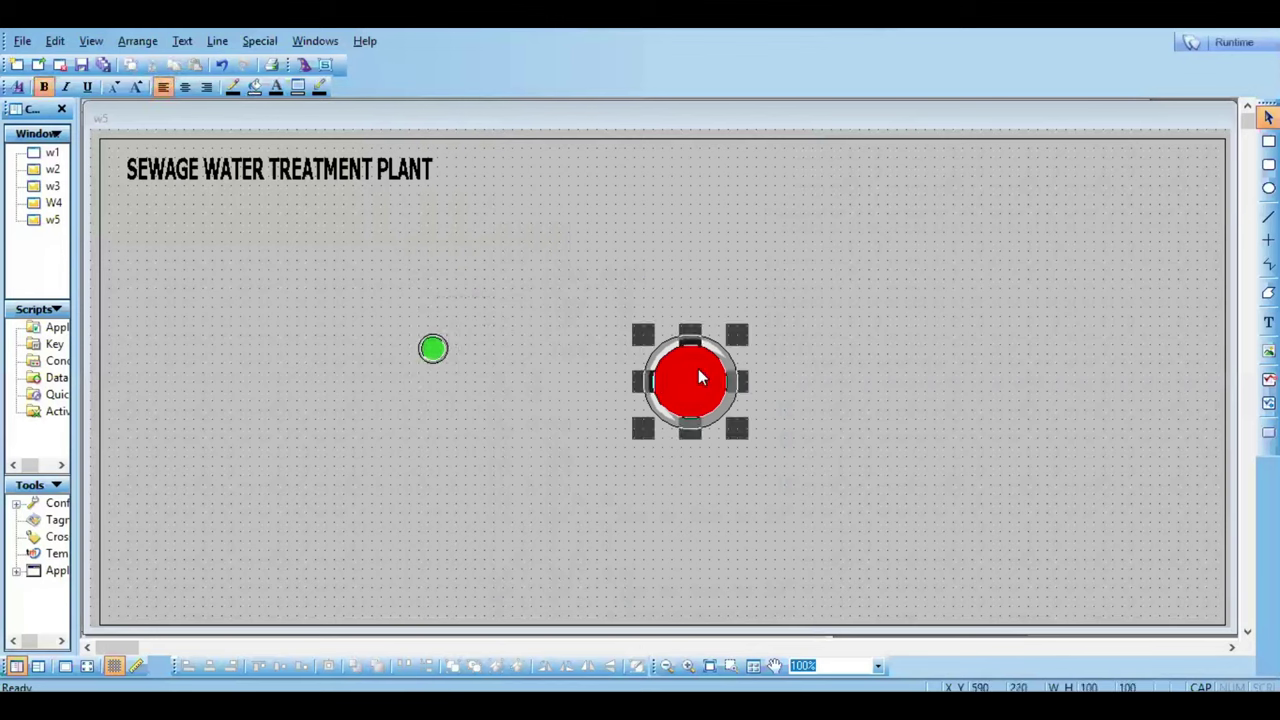
left_click_drag(645, 398, 668, 406)
left_click(630, 546)
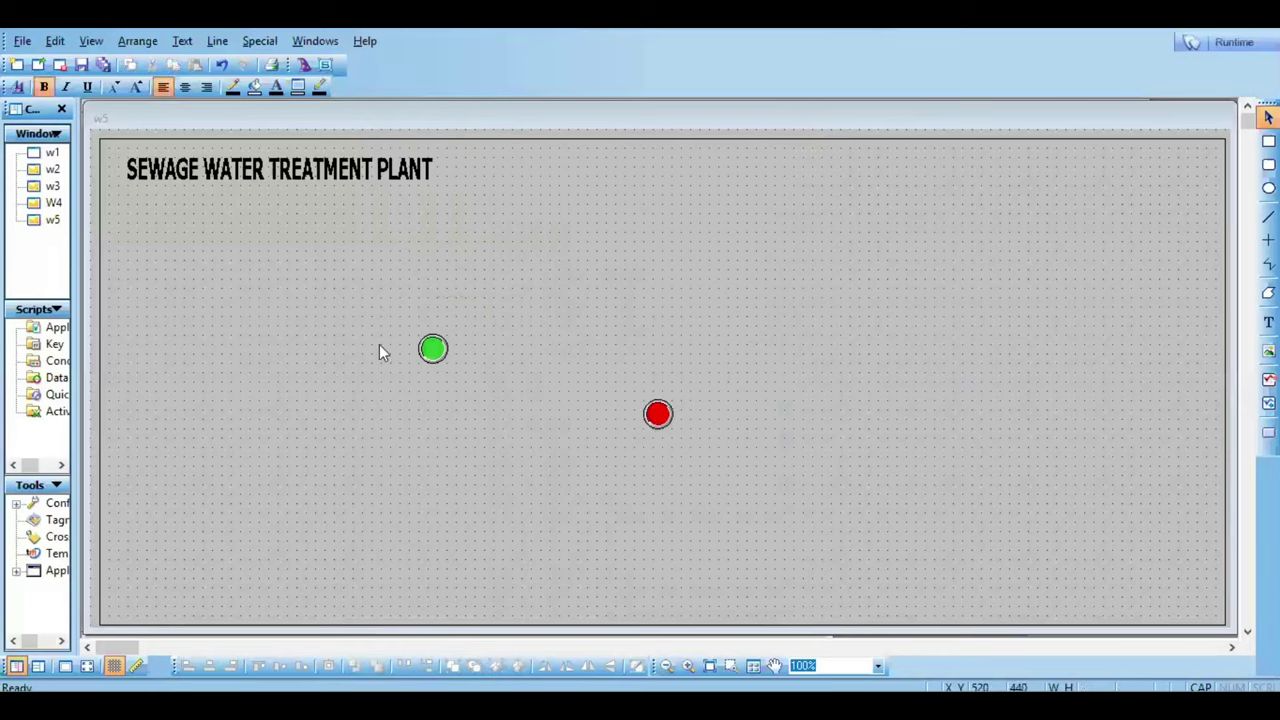
Step: Relocate the green and red buttons side by side to the lower-left corner of the w5 drawing
left_click(433, 349)
key("ctrl+c")
key("ctrl+v")
left_click(143, 599)
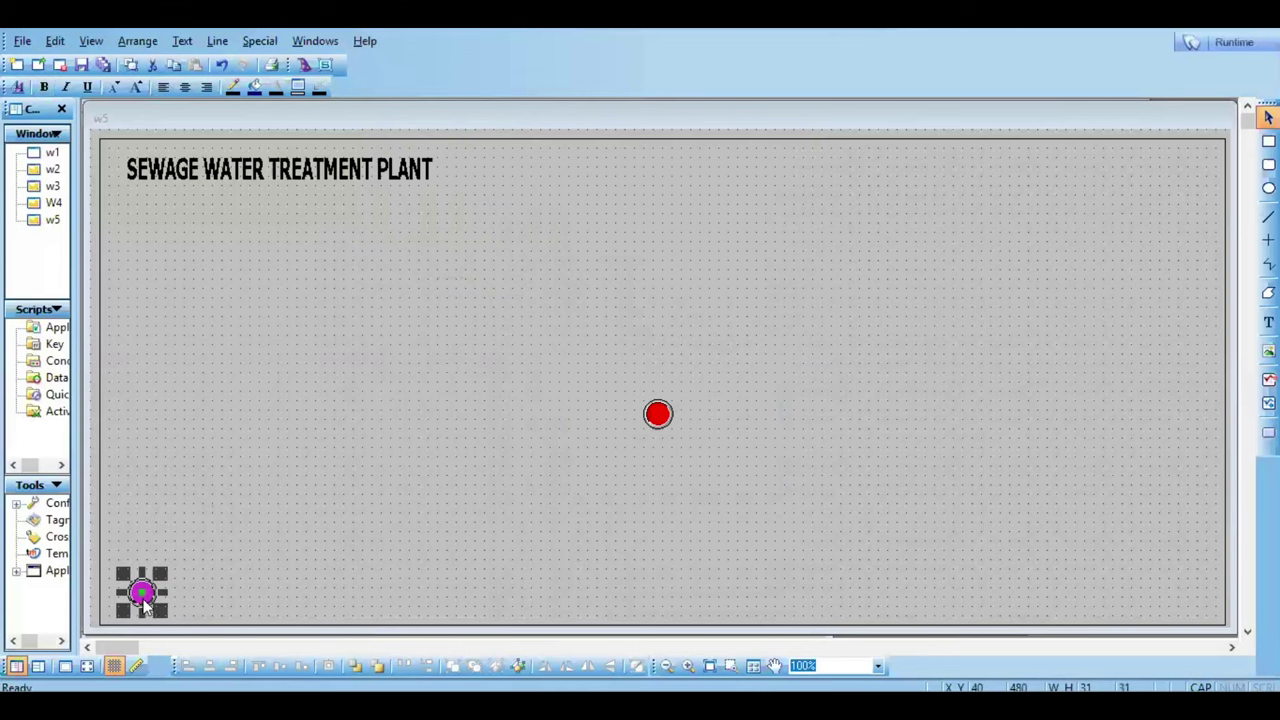
left_click(666, 414)
key("ctrl+c")
key("ctrl+v")
left_click(189, 588)
left_click(300, 588)
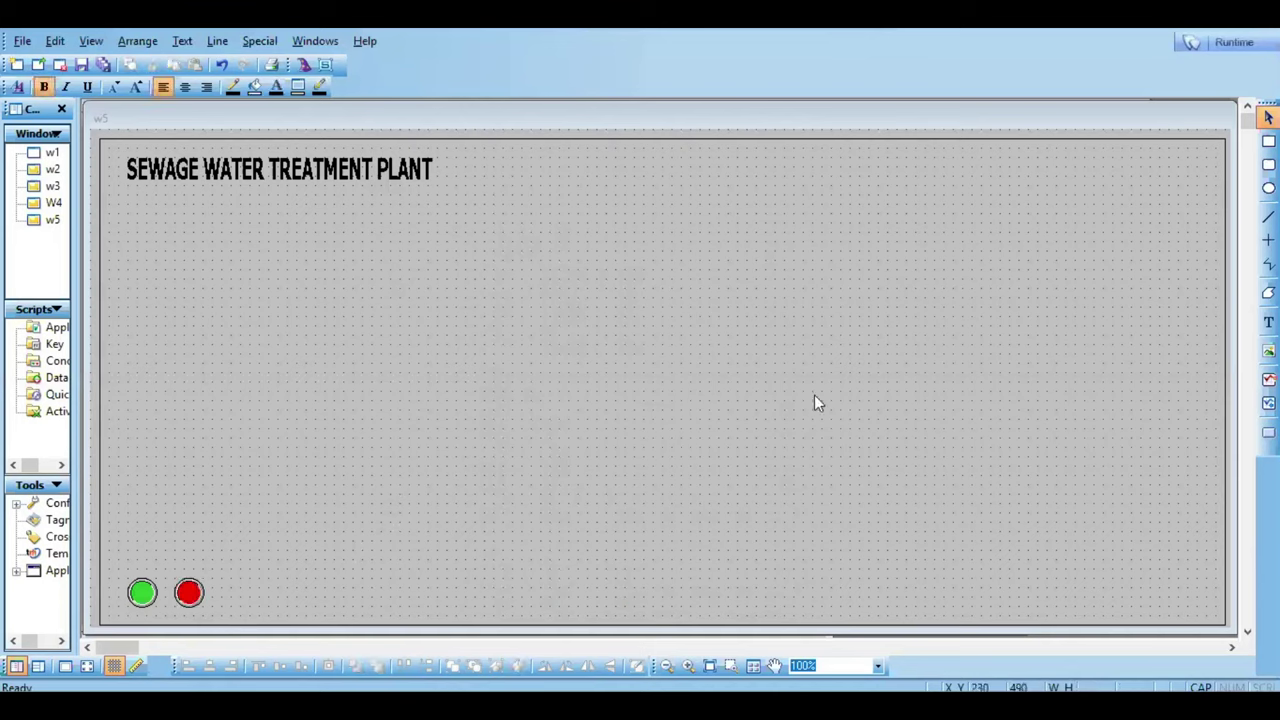
Step: Add a "START" text label directly above the green button
left_click(1268, 321)
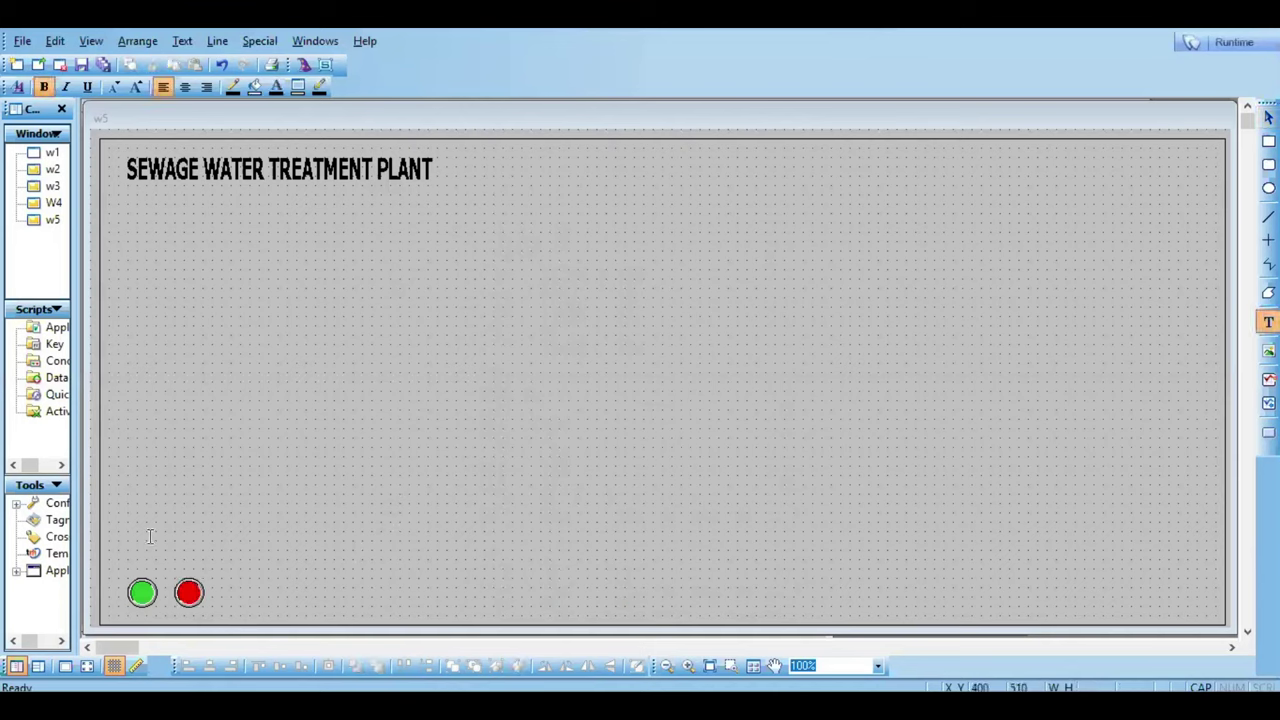
left_click(130, 562)
type("START")
left_click(366, 531)
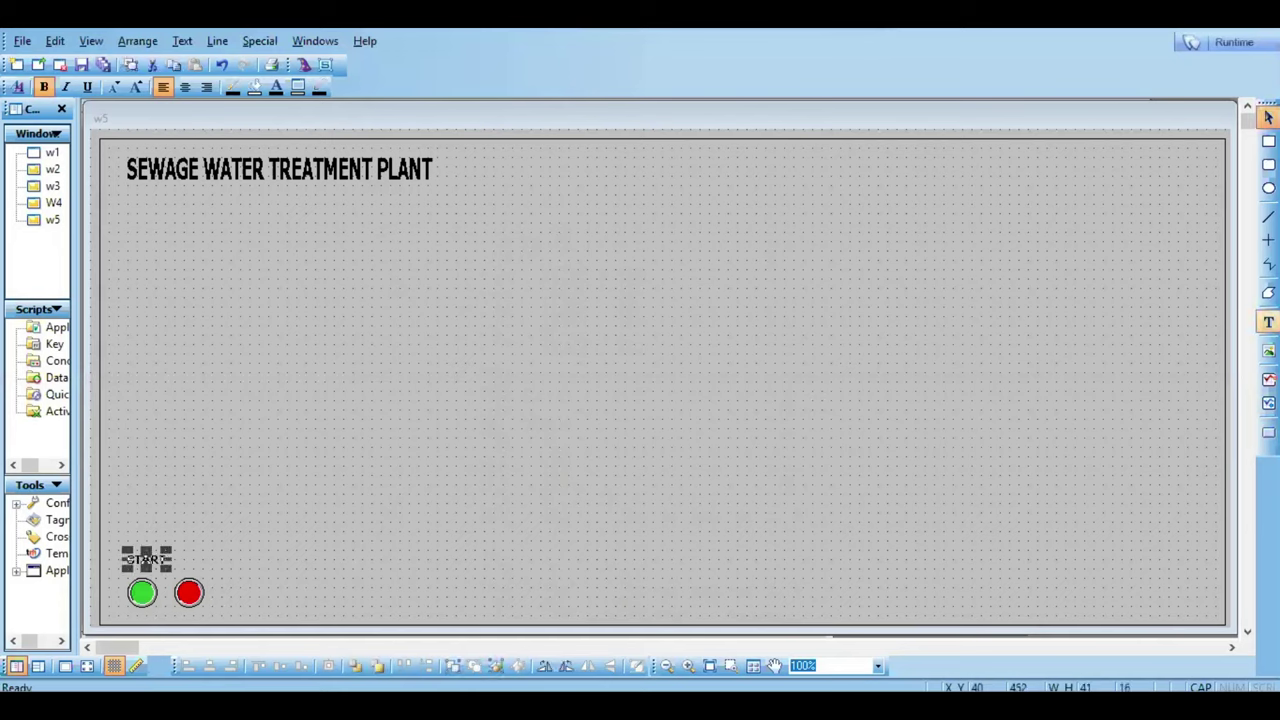
Step: Add a "STOP" text label beside "START" and shift it so it is centred above the red button
left_click(1268, 321)
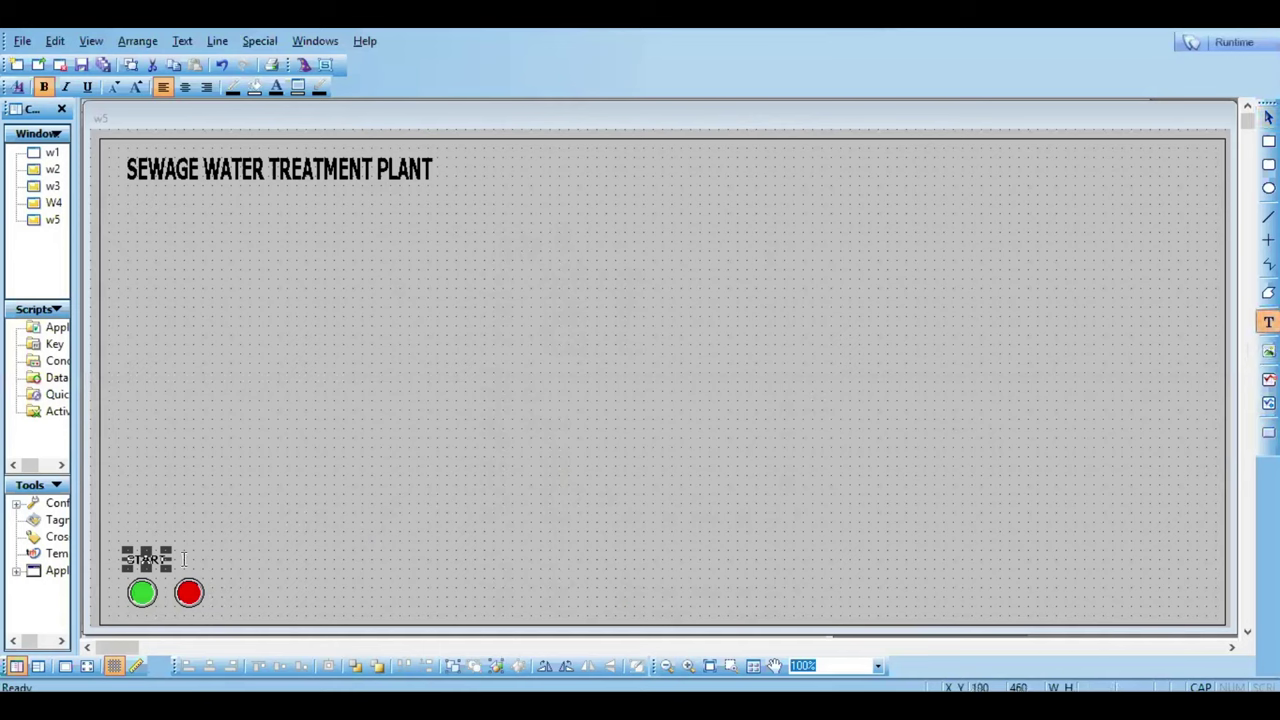
left_click(184, 560)
type("STOP")
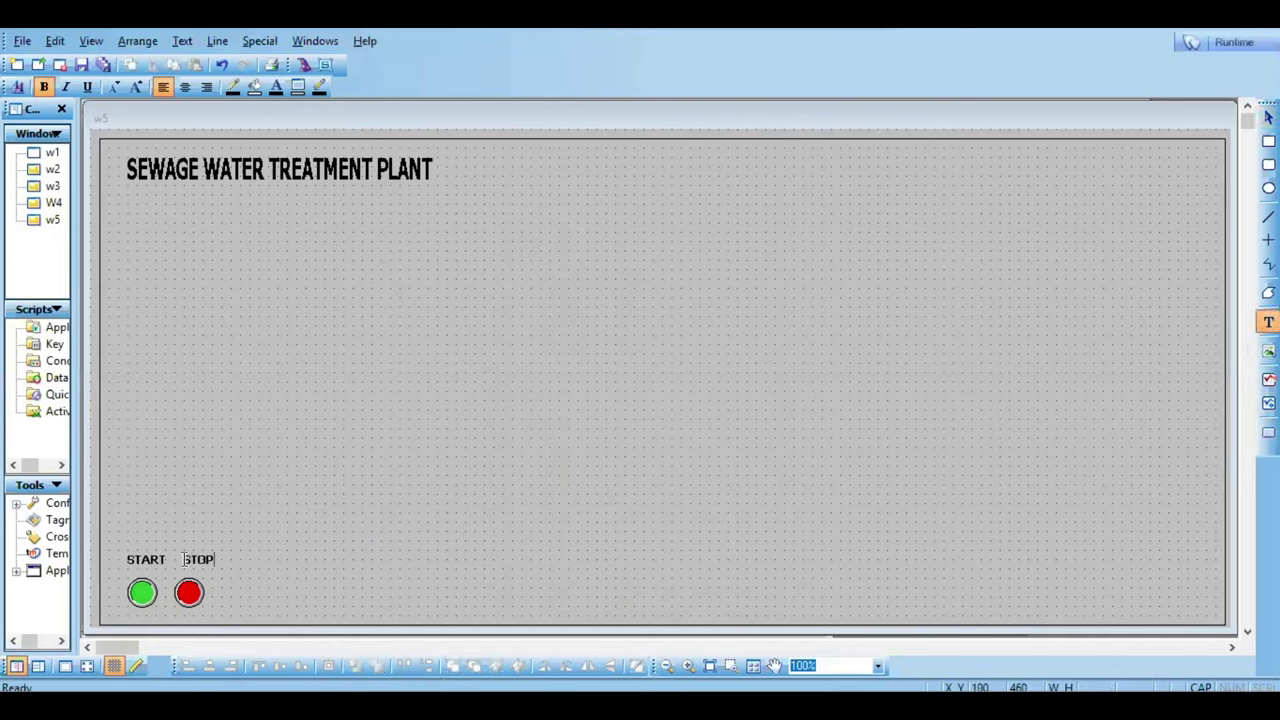
key("Escape")
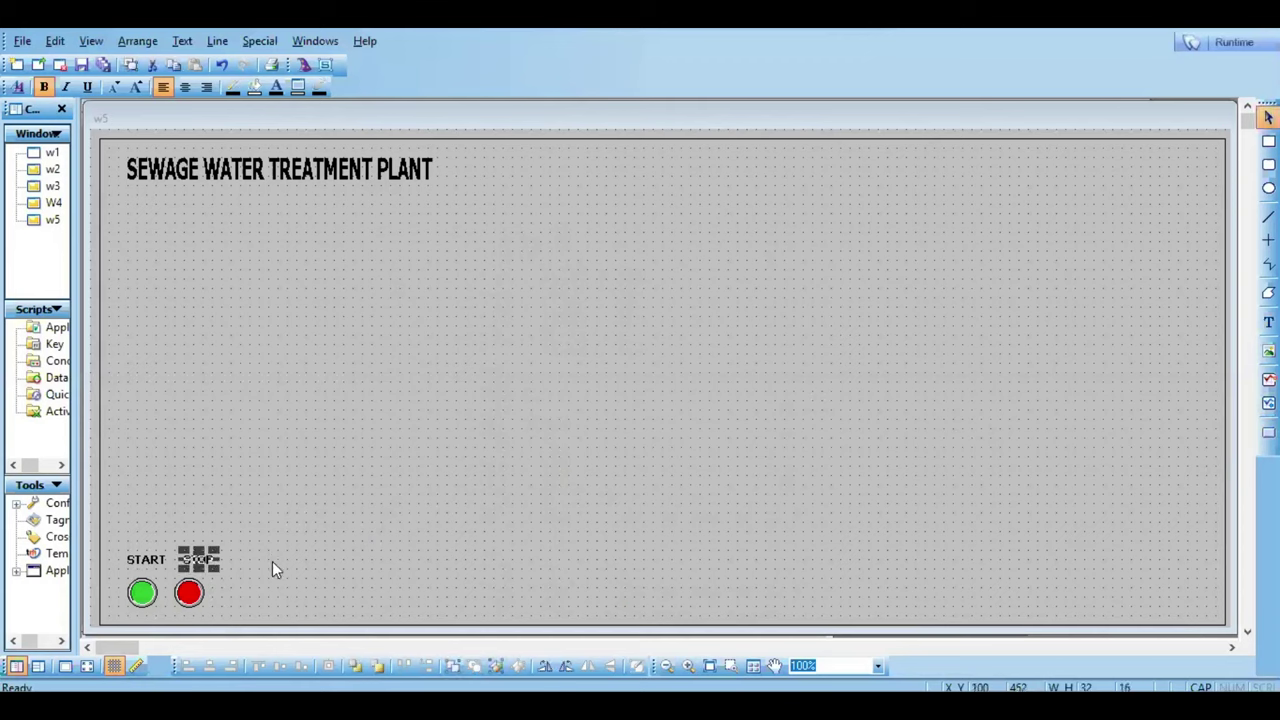
left_click(272, 561)
left_click(199, 562)
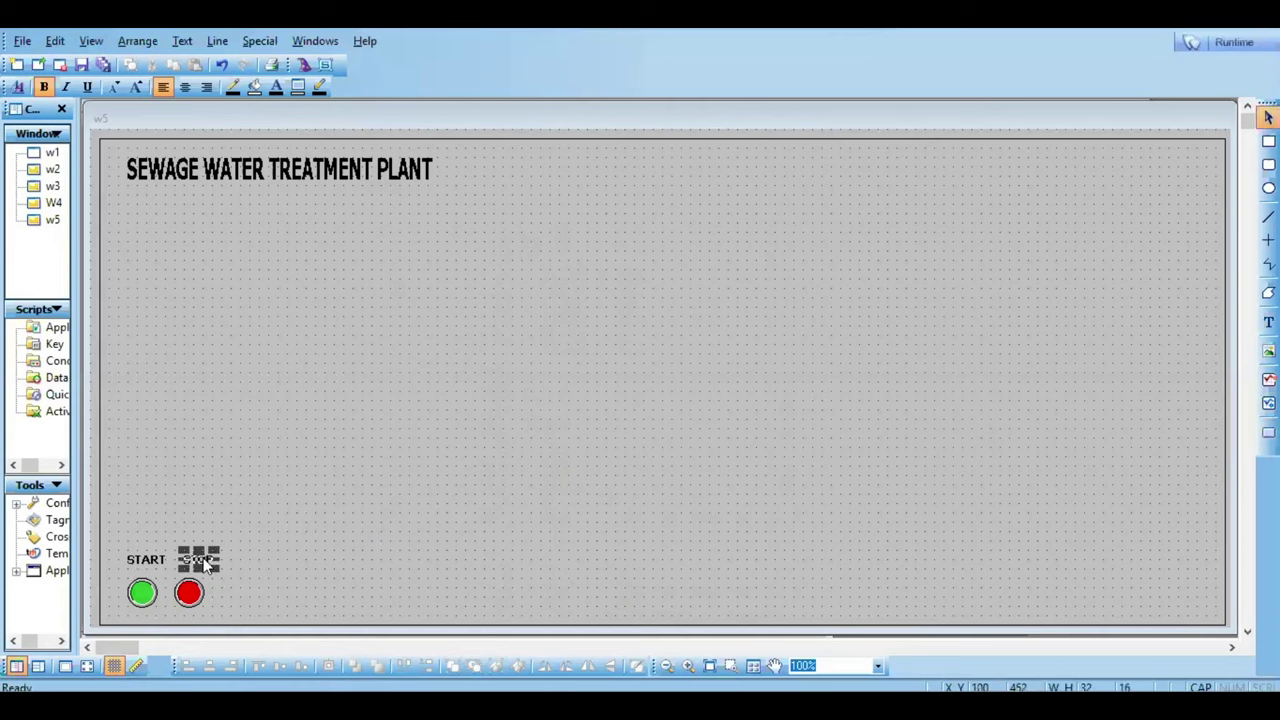
left_click_drag(195, 559, 185, 557)
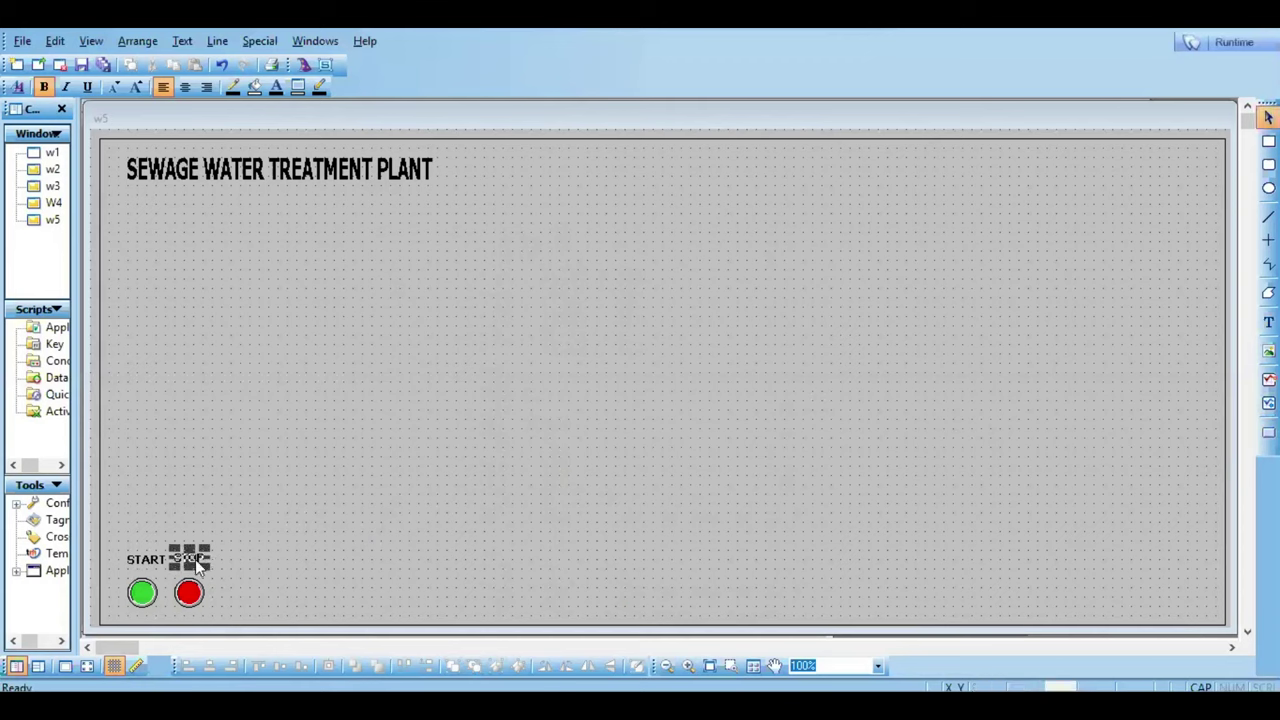
left_click(257, 565)
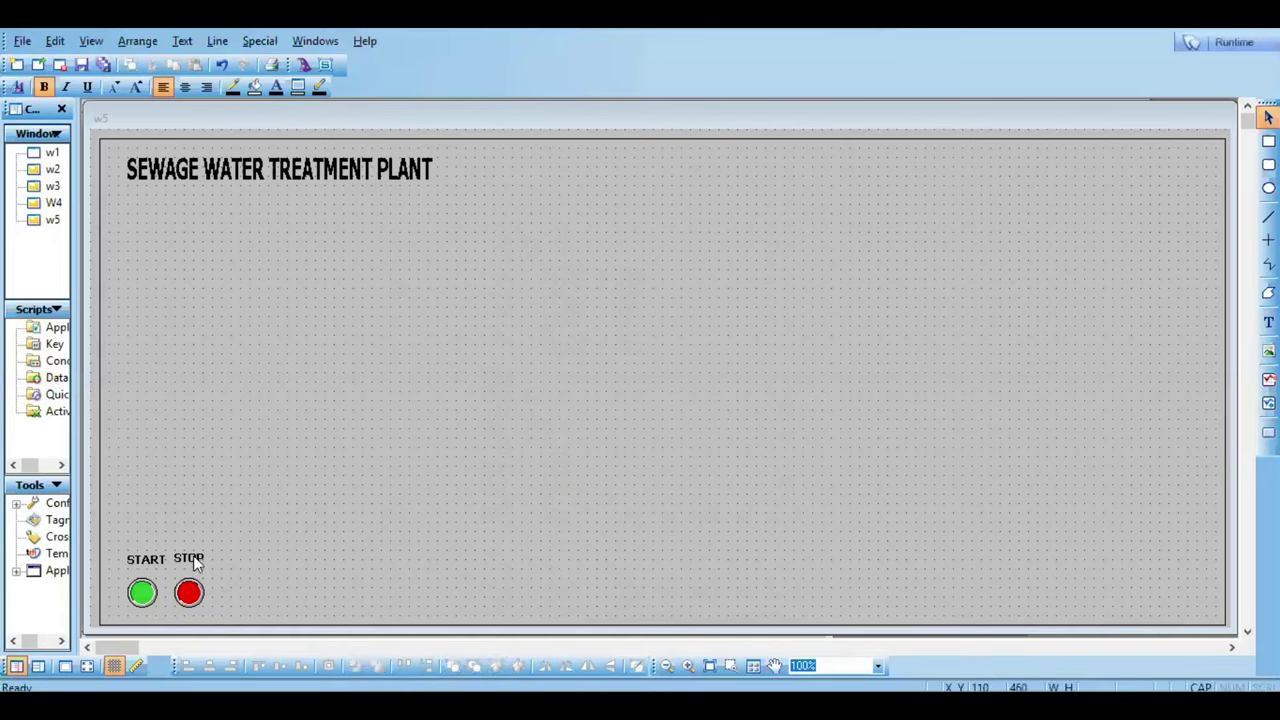
left_click(196, 563)
left_click(285, 553)
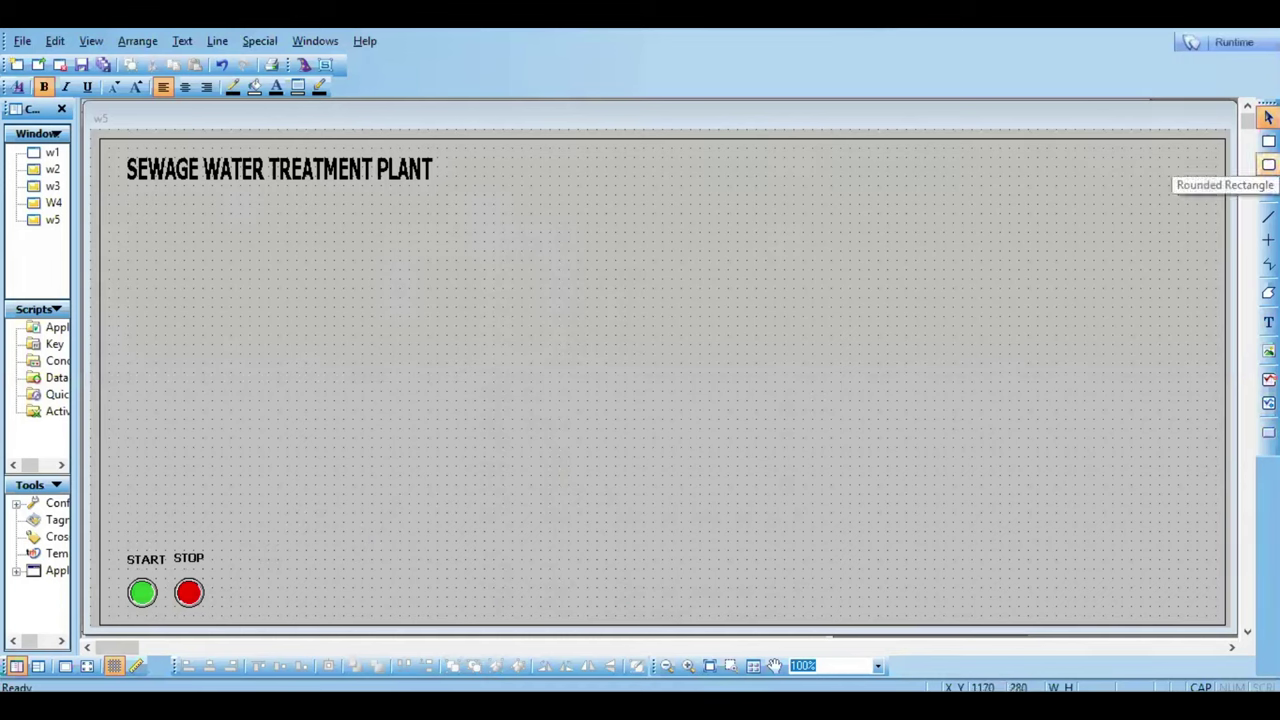
Step: Draw a rectangle about 130 by 80 around the labelled START and STOP buttons and send it to the back
left_click(1268, 141)
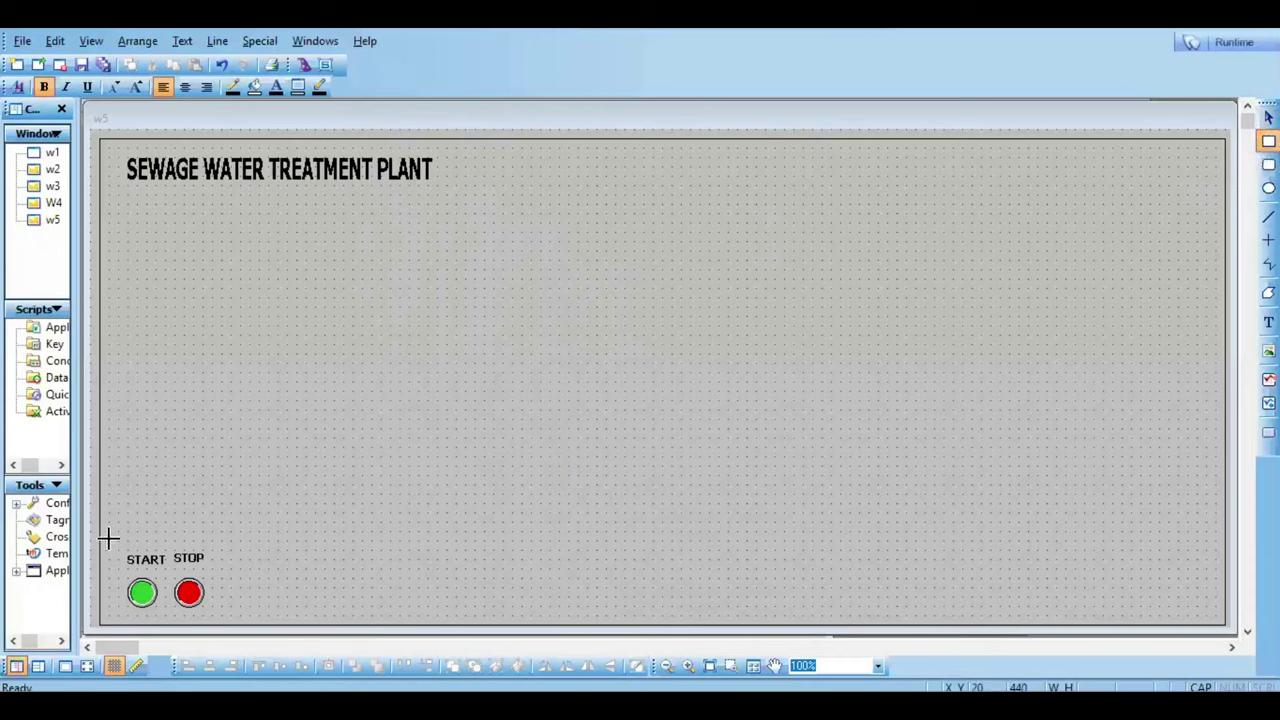
mouse_move(110, 540)
left_mouse_down()
mouse_move(217, 588)
mouse_move(229, 617)
left_mouse_up()
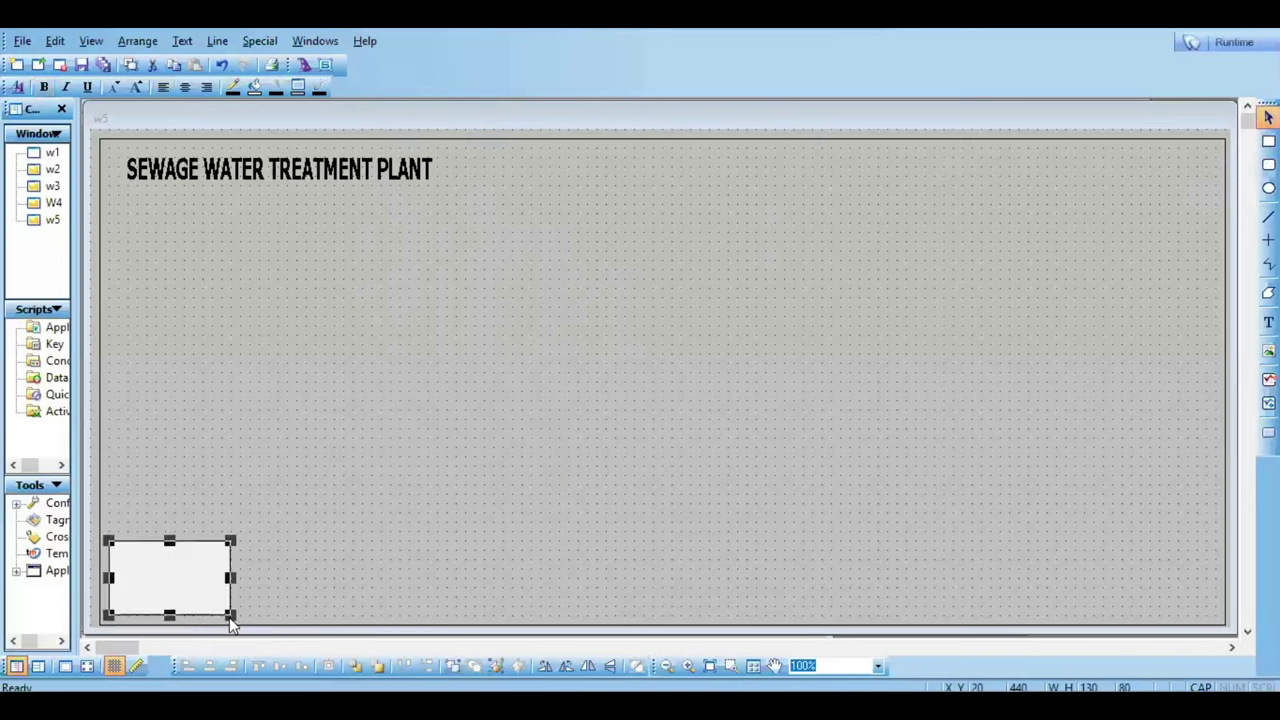
right_click(212, 597)
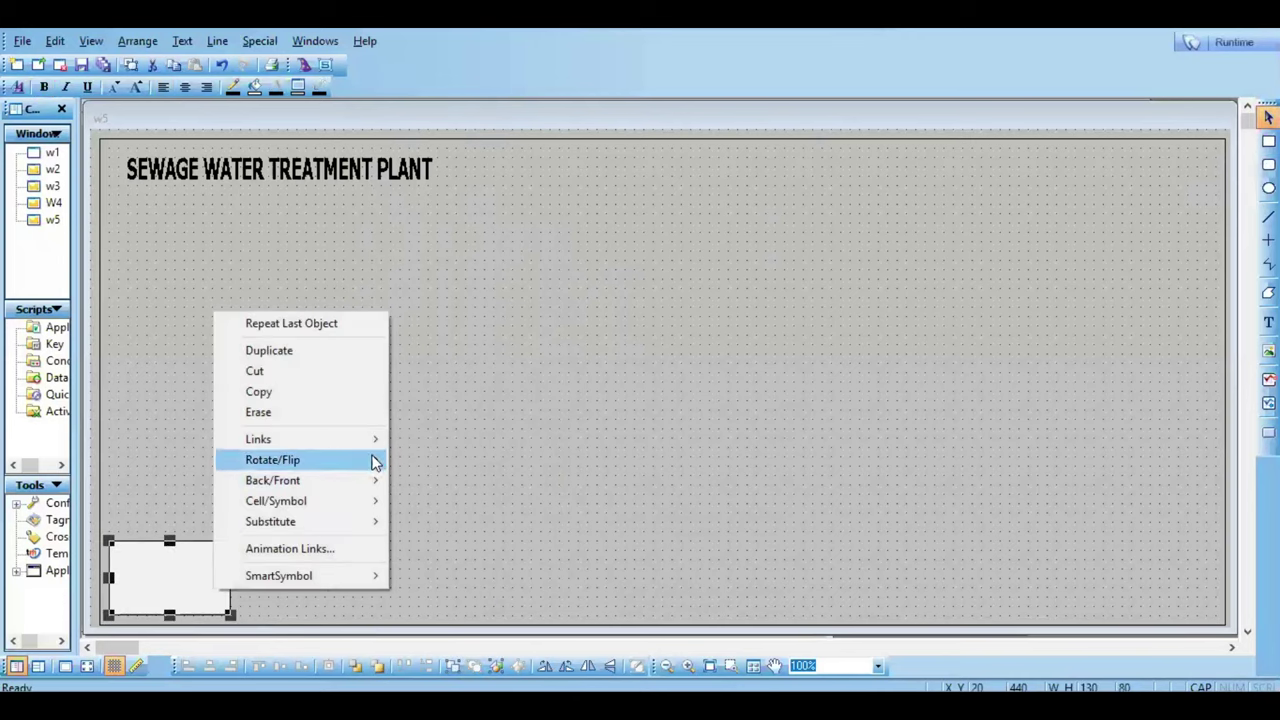
mouse_move(372, 482)
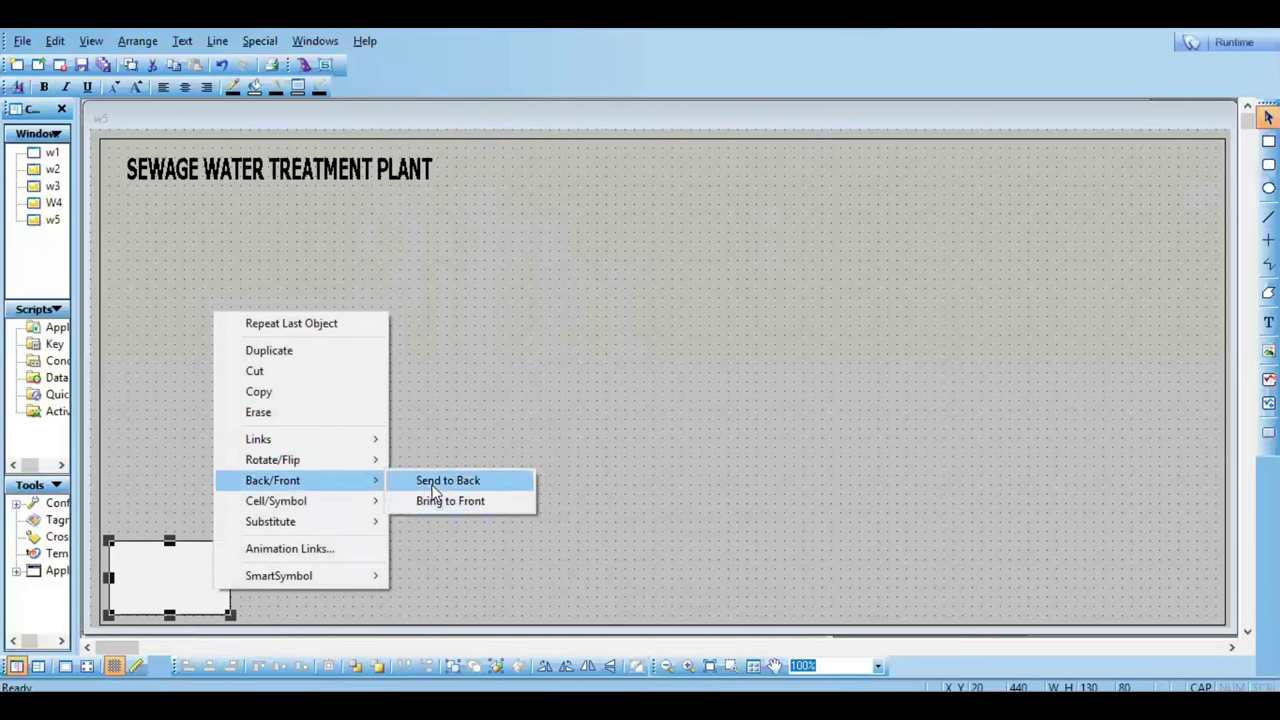
left_click(430, 484)
left_click(380, 540)
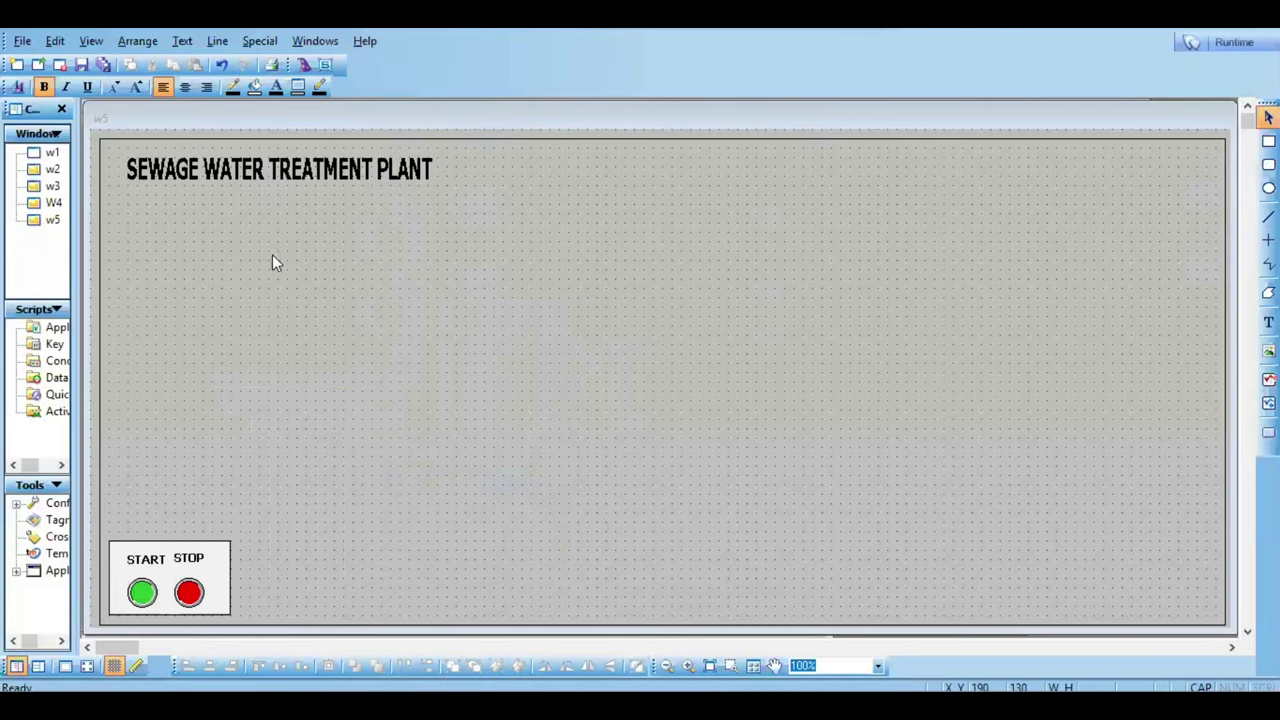
Step: Open Symbol Factory from the wizard selection and display its Tanks category of symbols
left_click(306, 65)
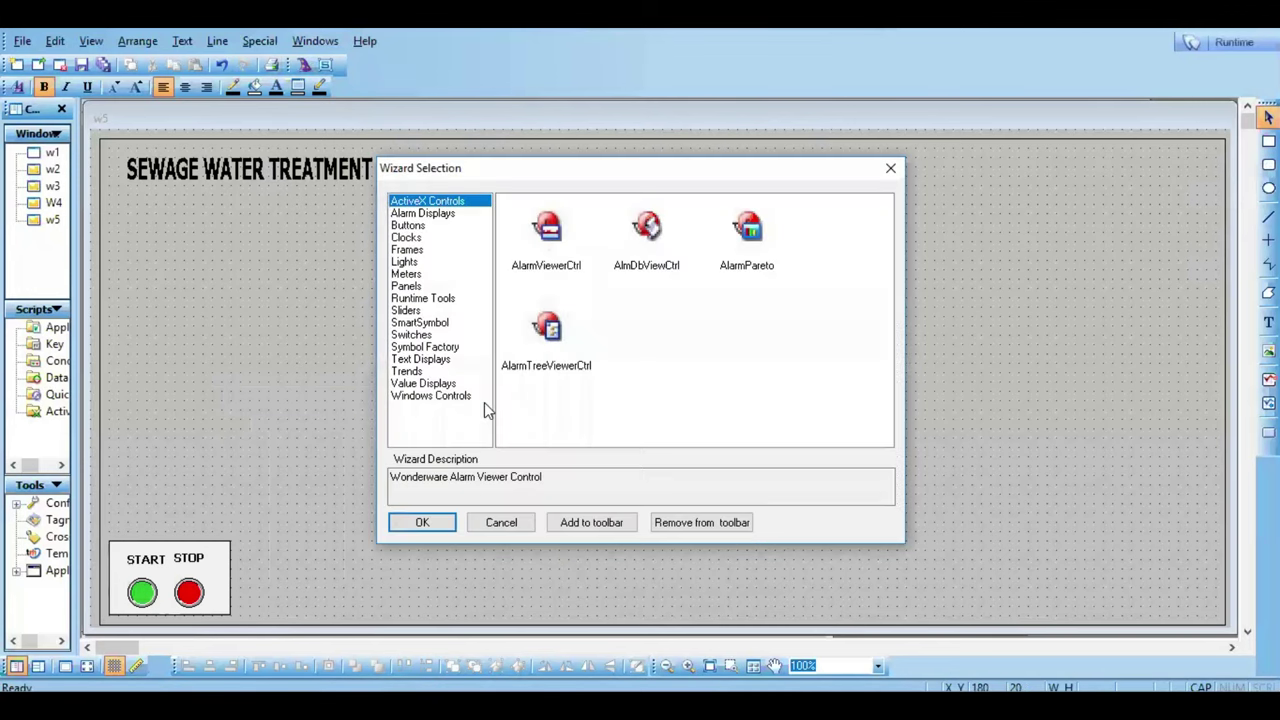
left_click(424, 348)
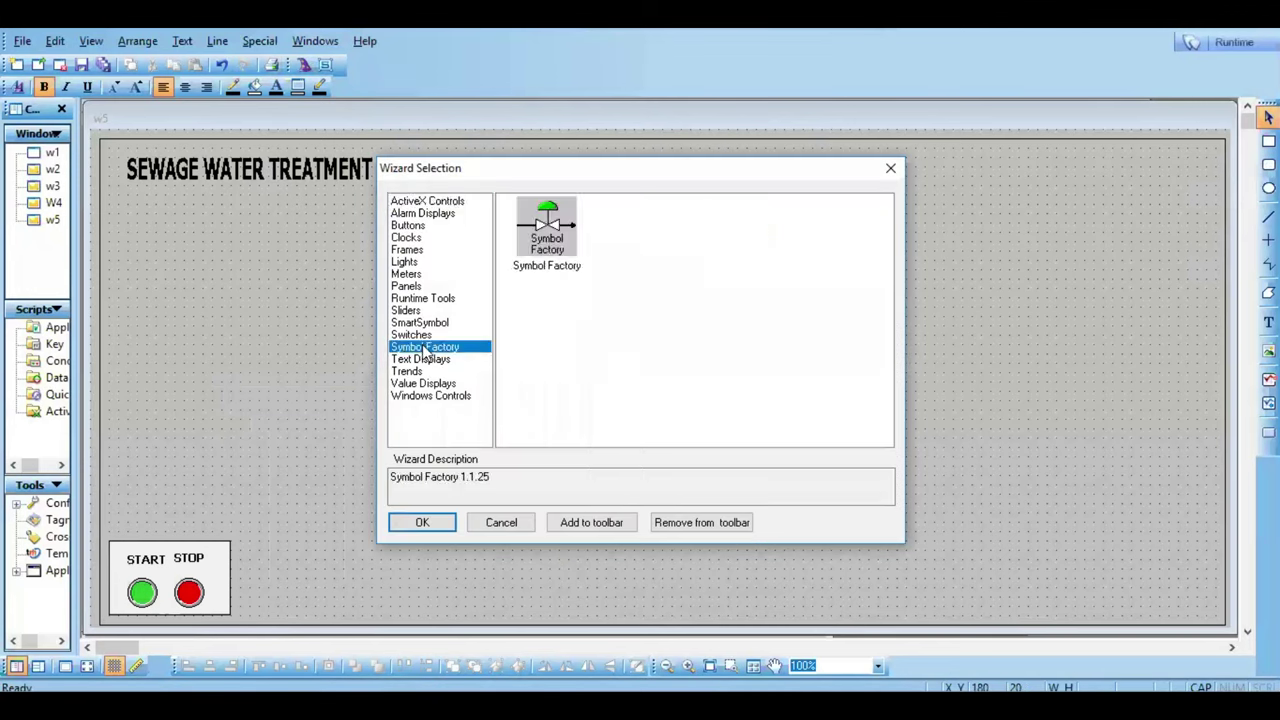
double_click(540, 236)
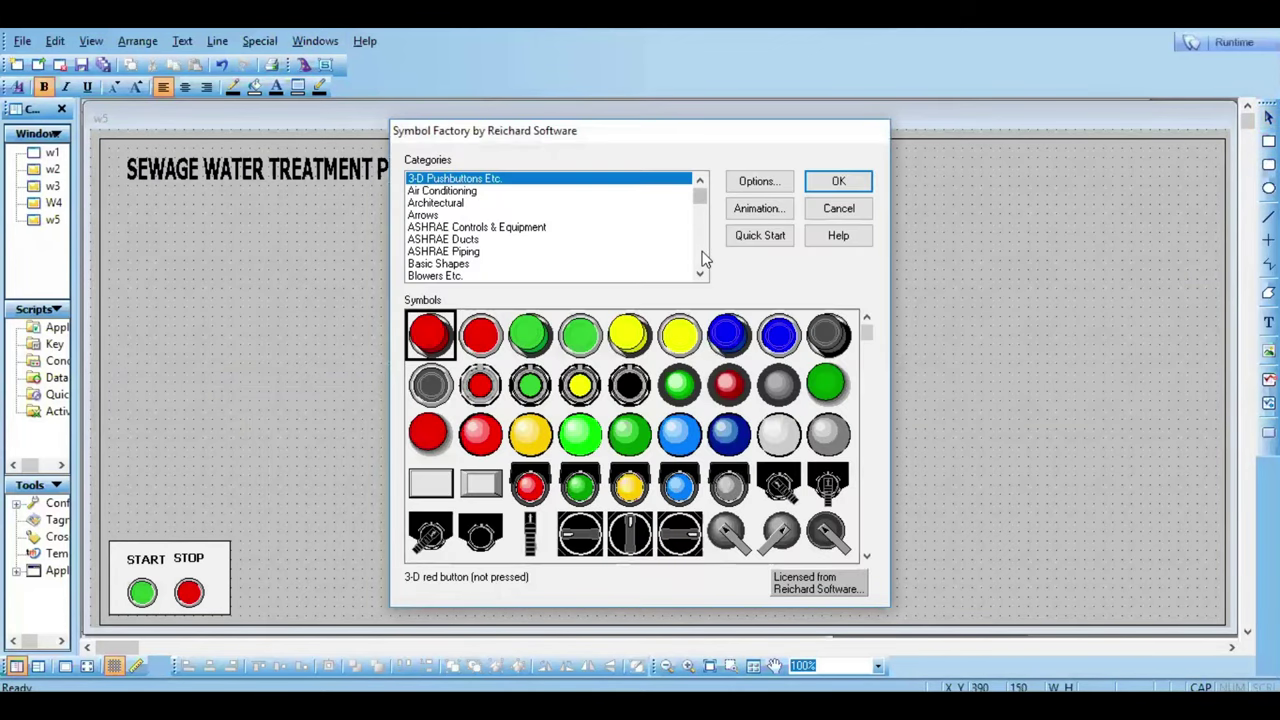
scroll(702, 258, "down", 2)
scroll(702, 258, "down", 9)
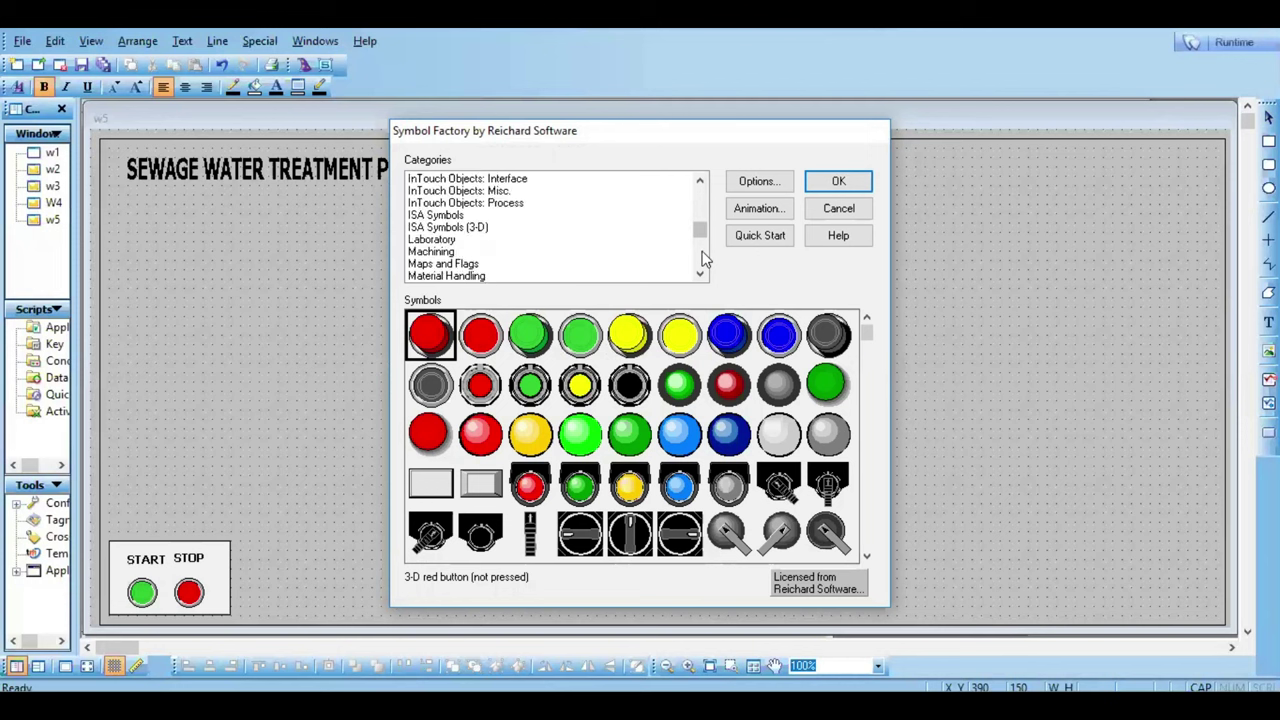
scroll(702, 258, "down", 5)
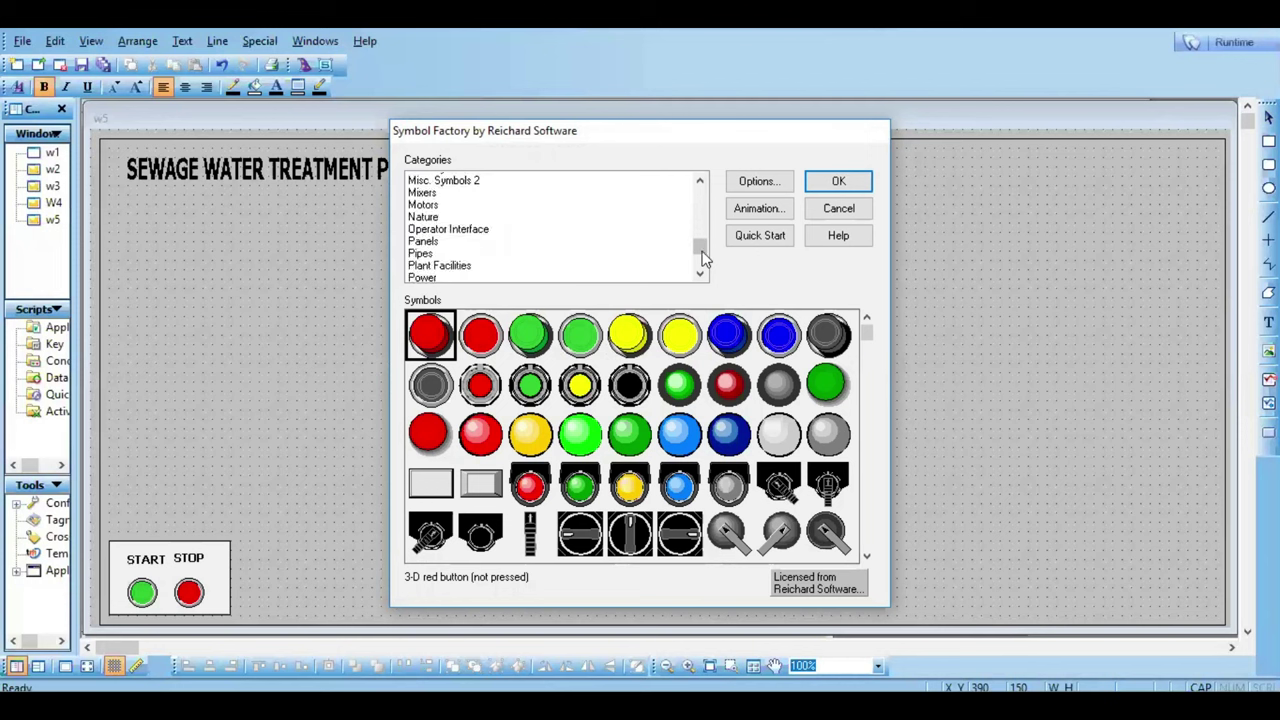
scroll(702, 258, "down", 3)
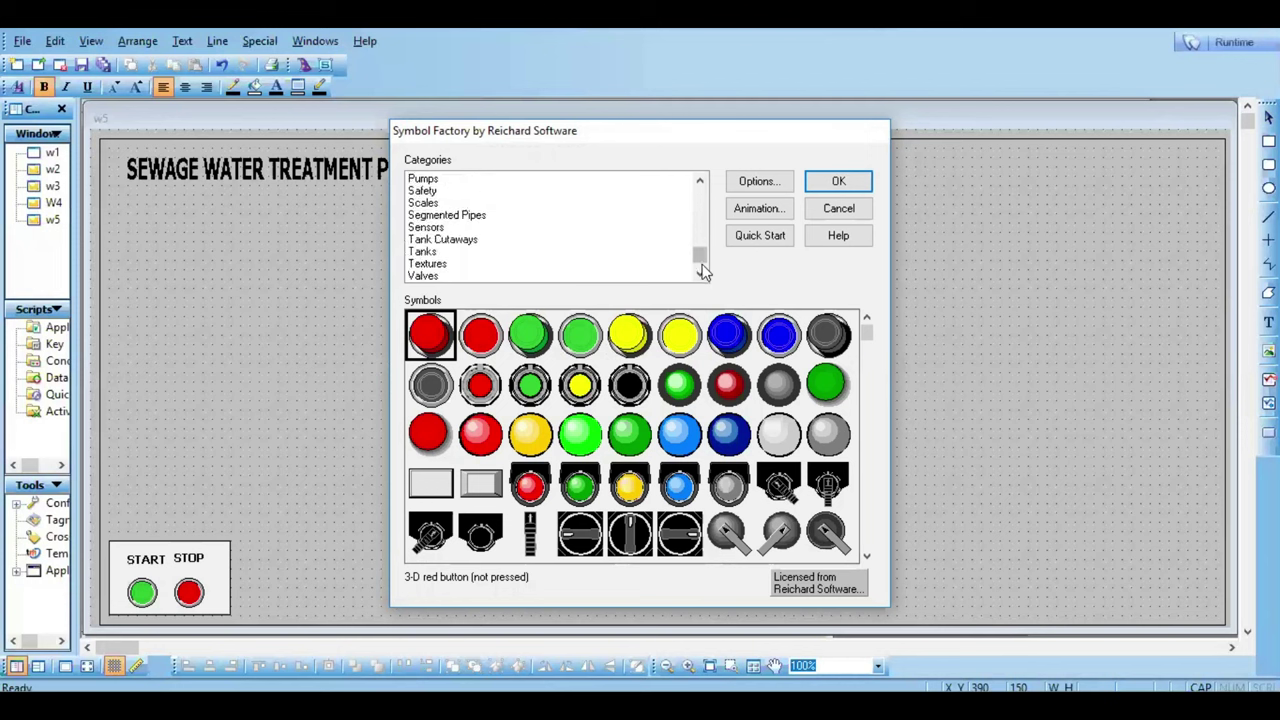
left_click(424, 255)
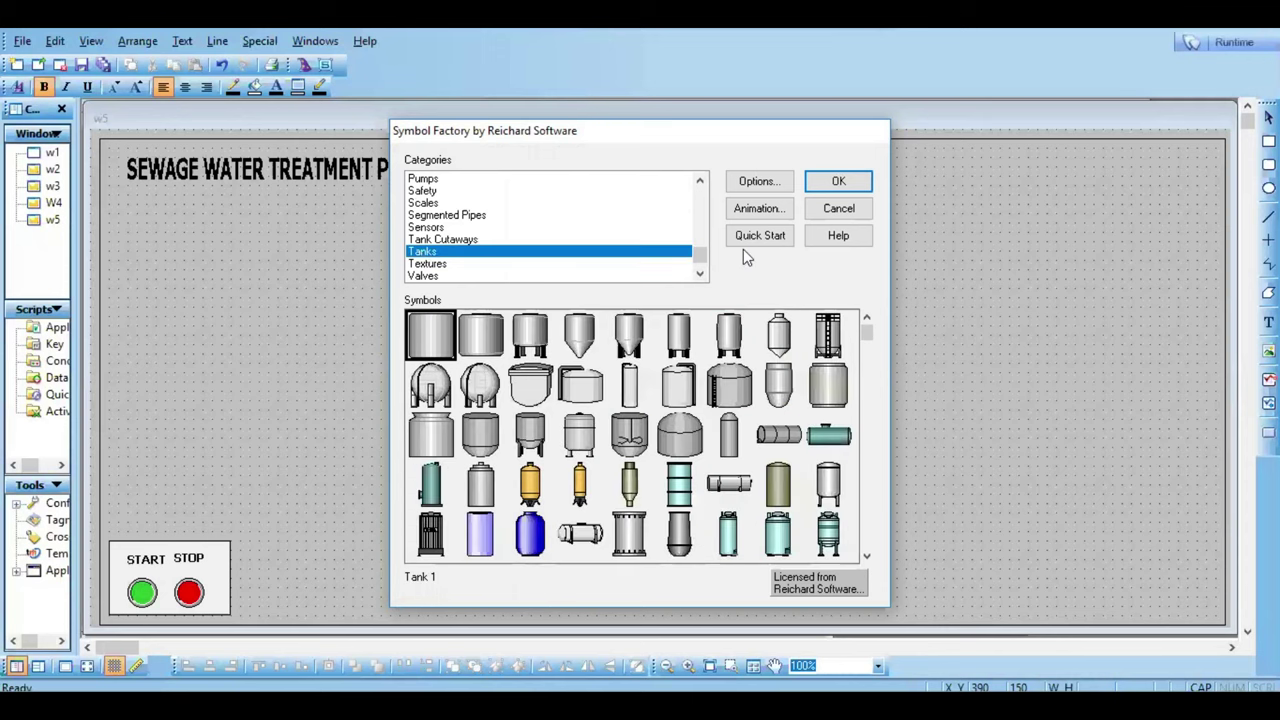
Step: Insert the "Tank support 2" symbol into the w5 drawing, below and to the right of the title
left_click(867, 557)
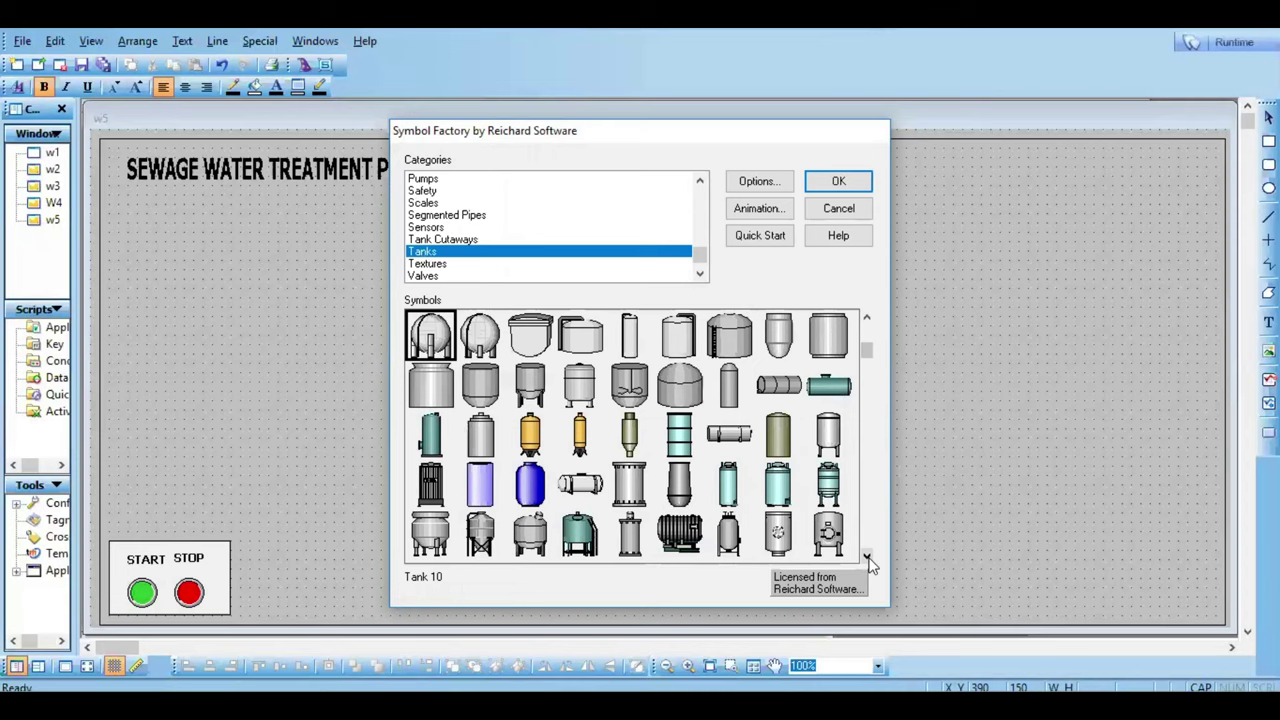
left_click(867, 557)
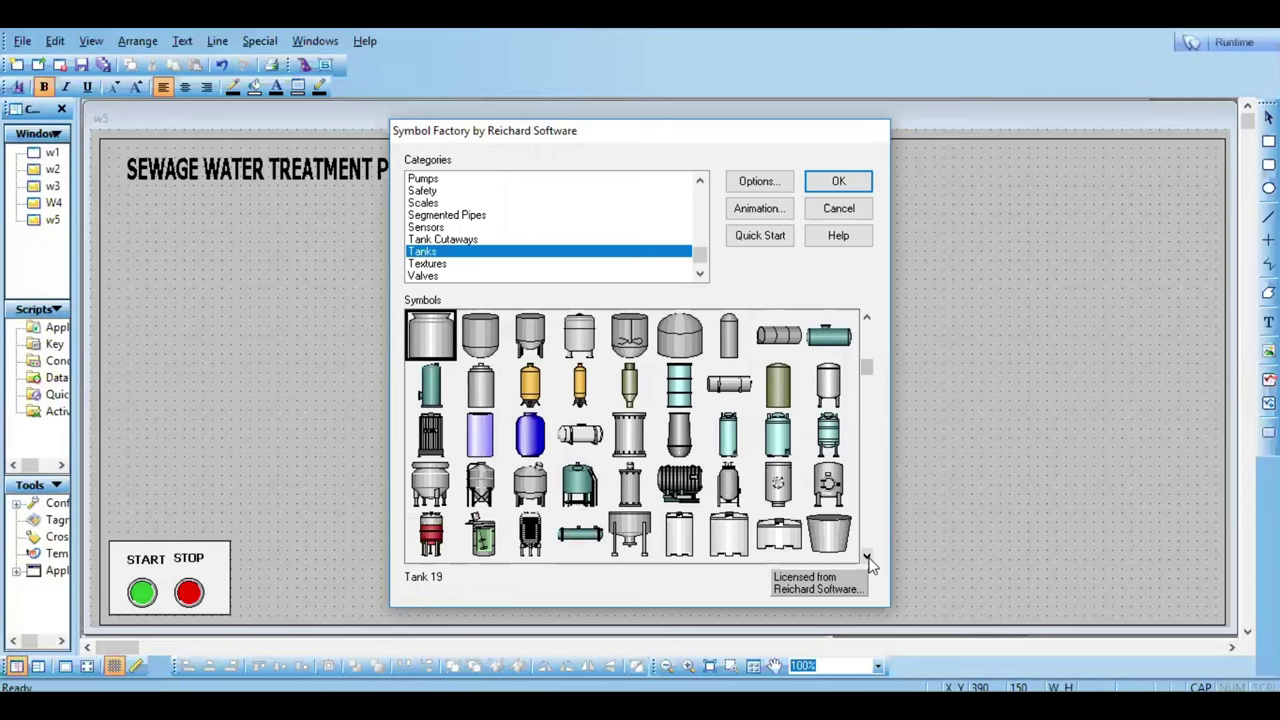
left_click(867, 557)
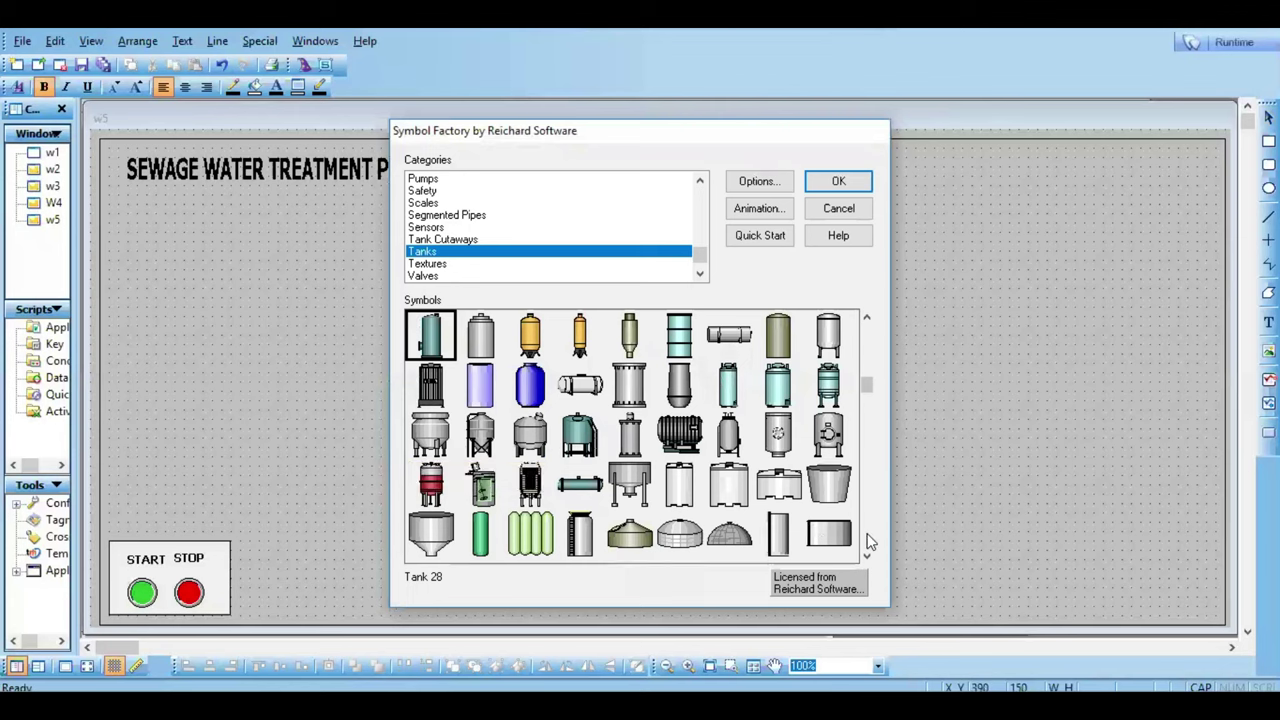
scroll(870, 540, "down", 3)
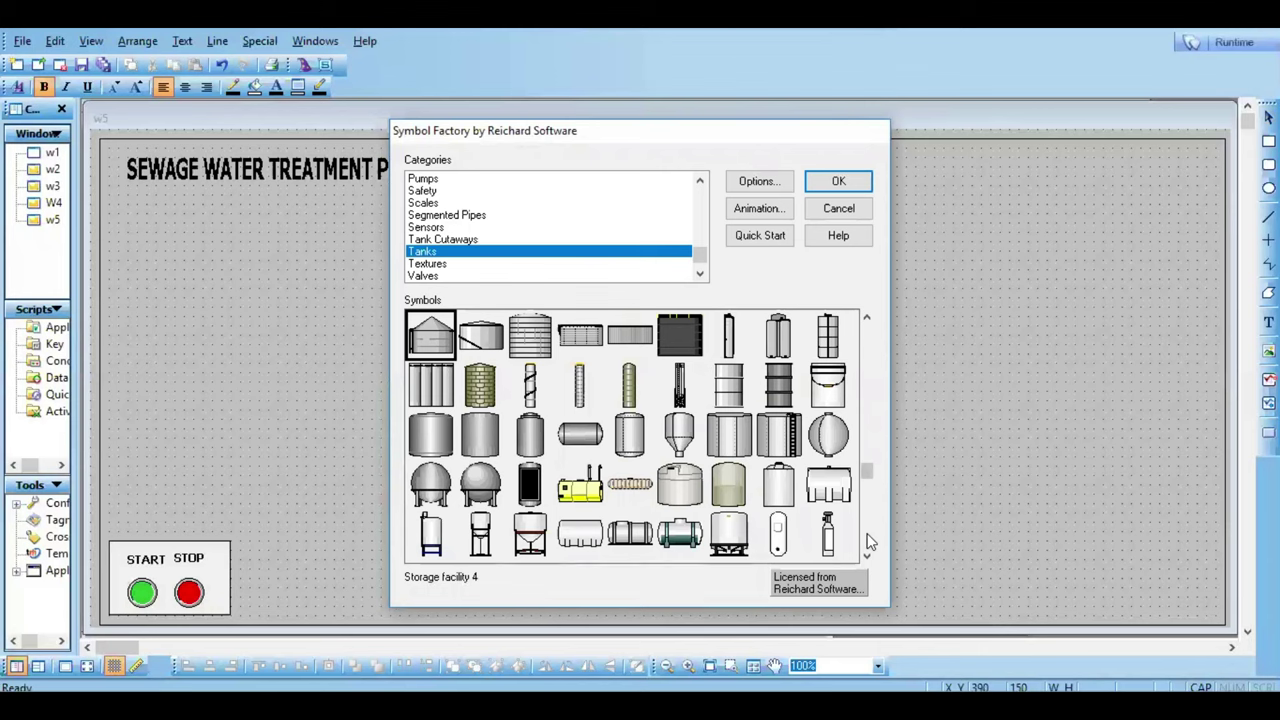
scroll(868, 541, "down", 3)
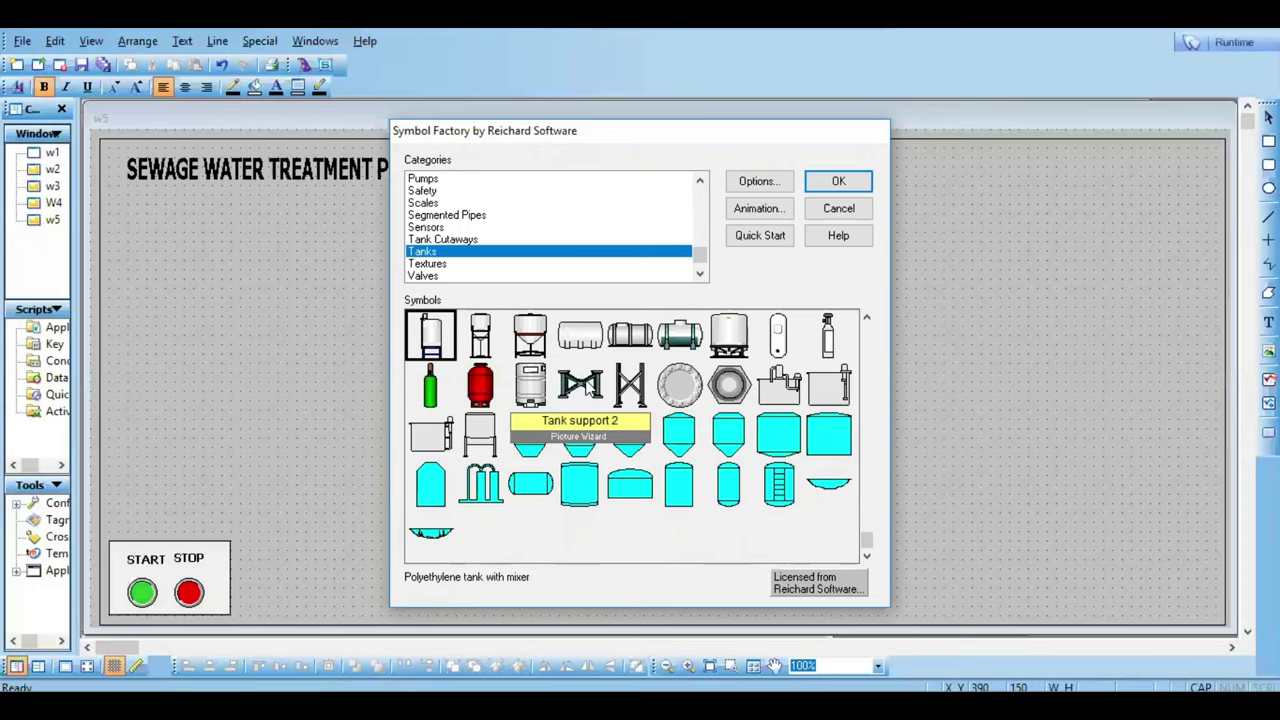
left_click(588, 388)
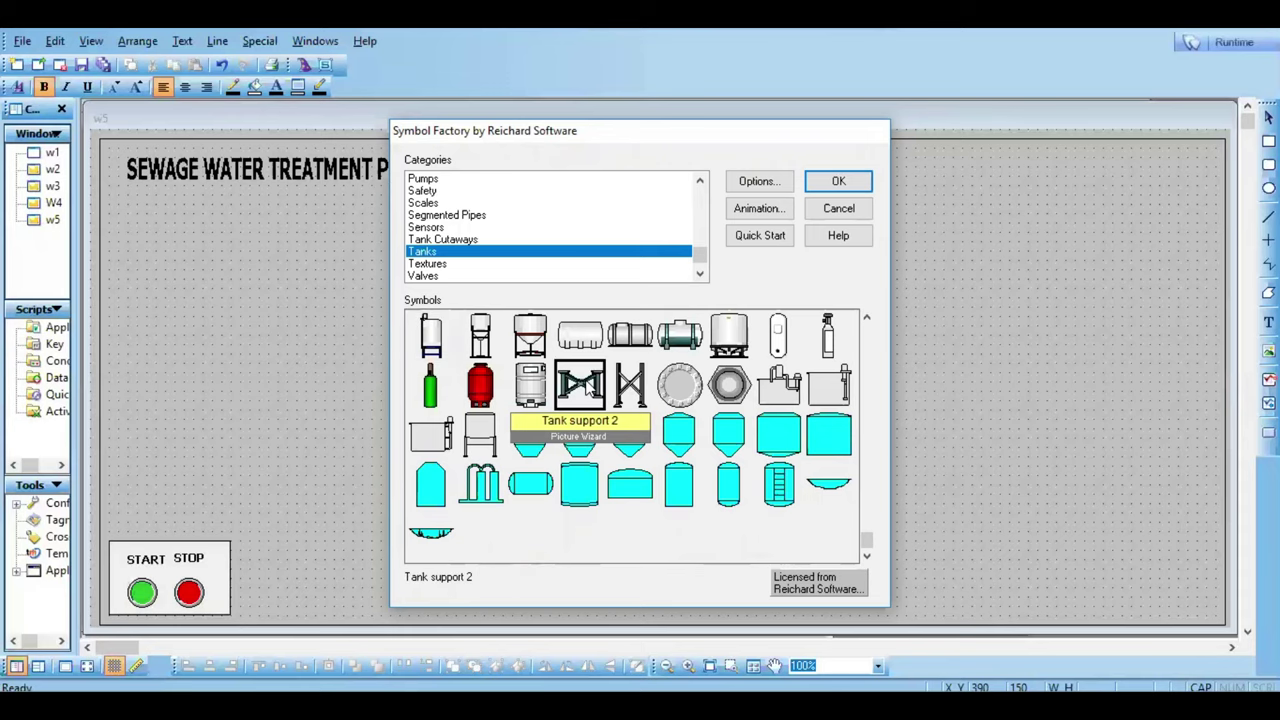
left_click(836, 182)
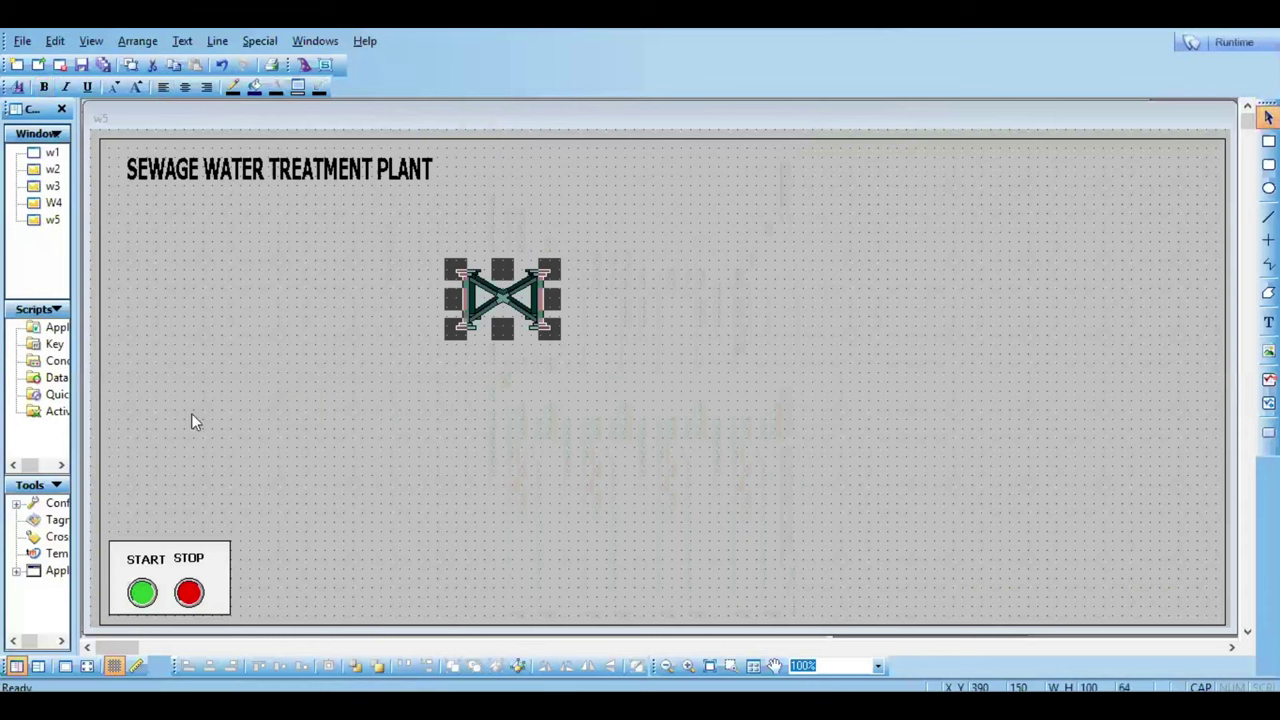
Step: Insert the white cylindrical tank with a domed, capped top from the Tanks category, to the right of the tank support
right_click(646, 313)
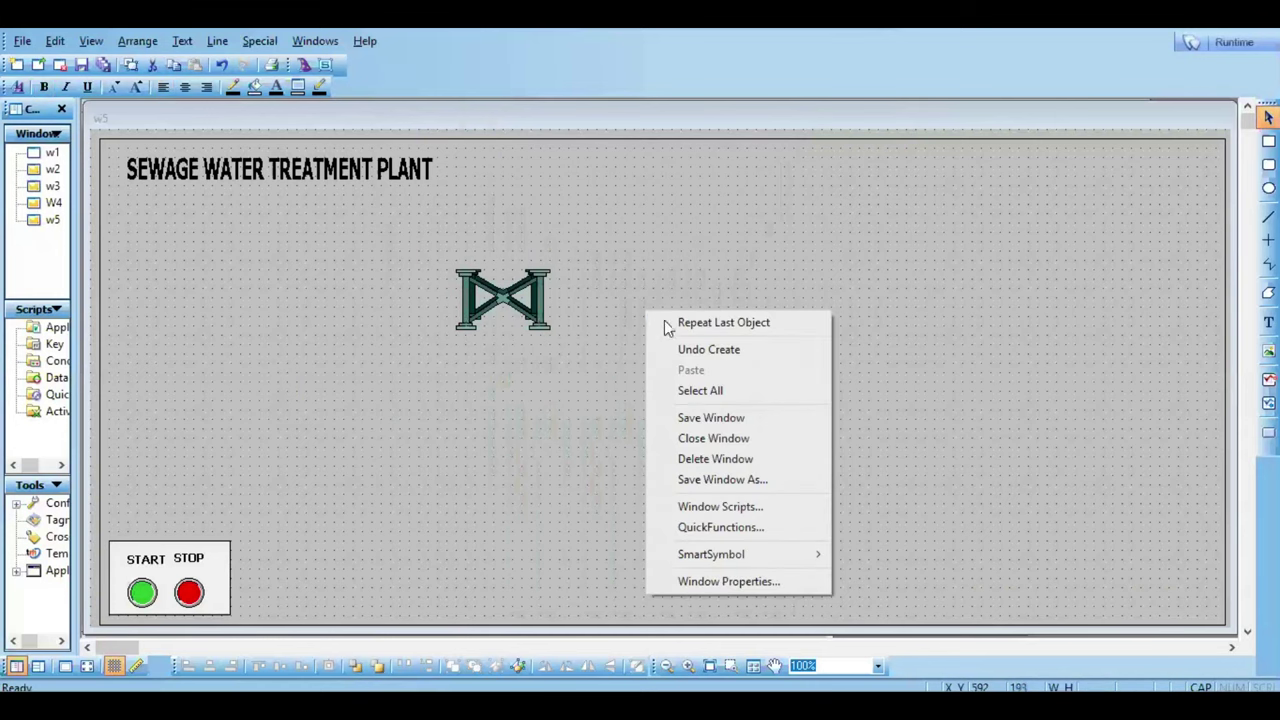
left_click(666, 322)
left_click(651, 320)
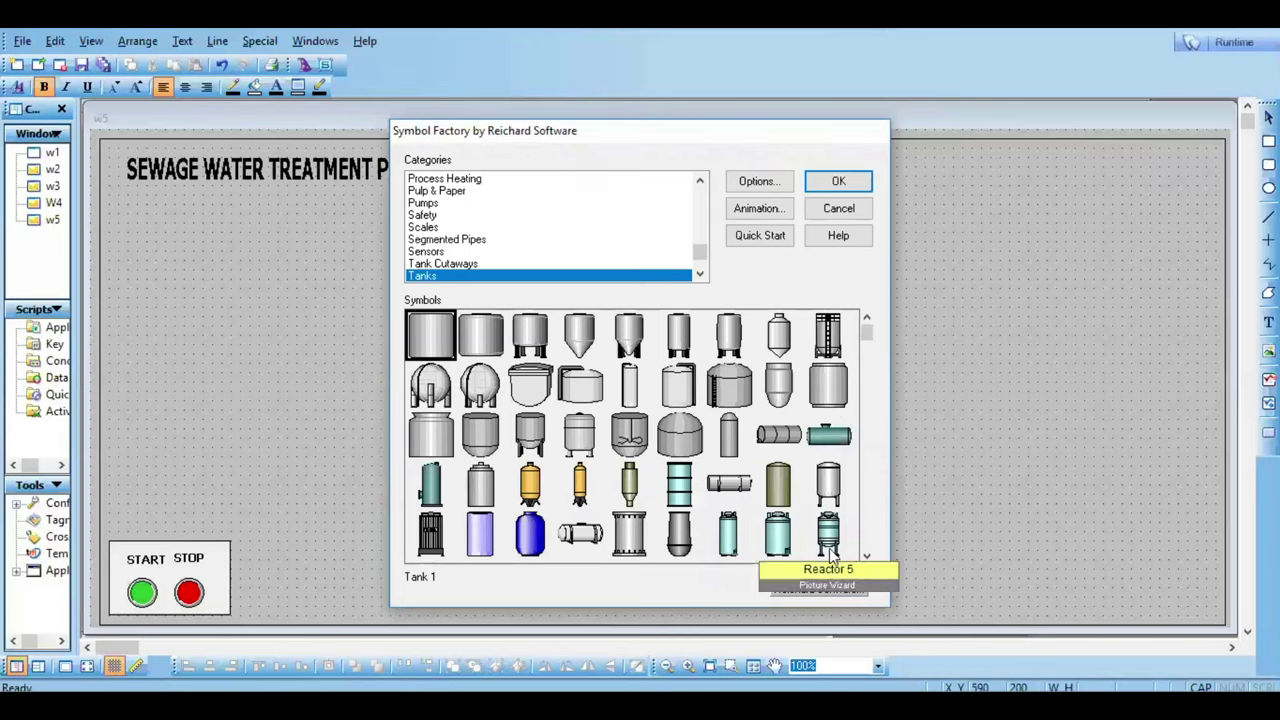
left_click(868, 543)
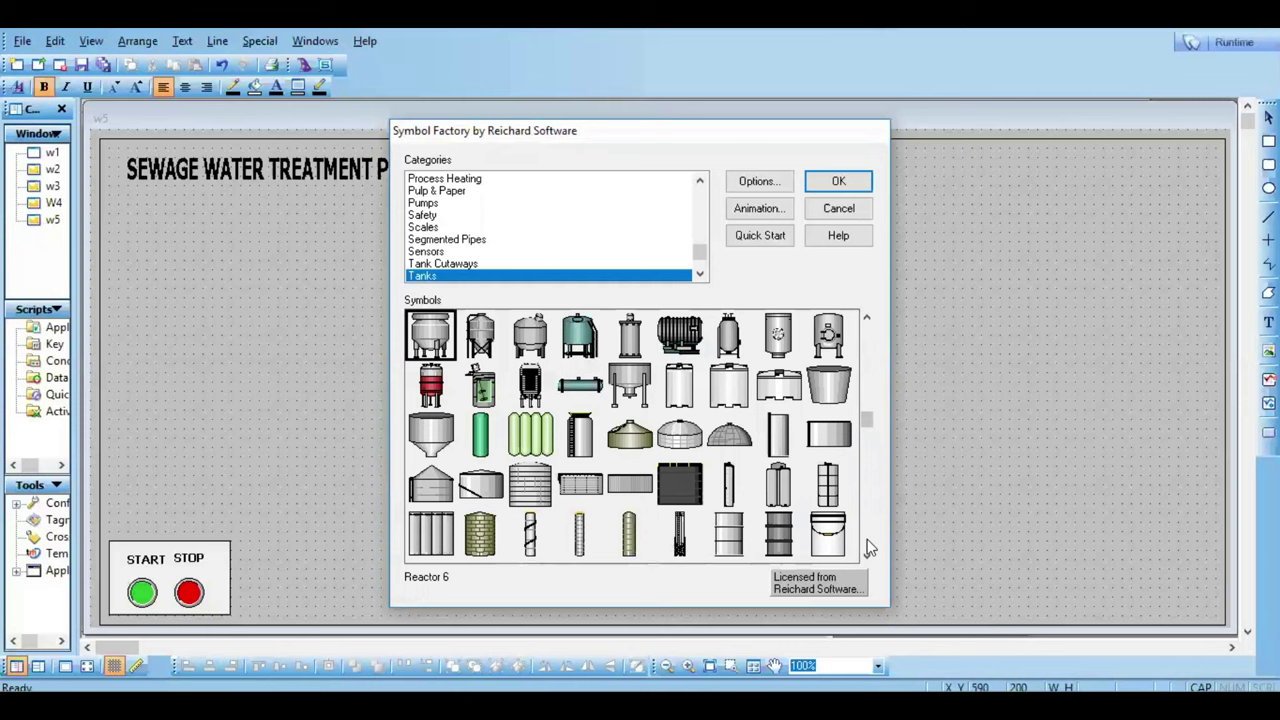
left_click(868, 548)
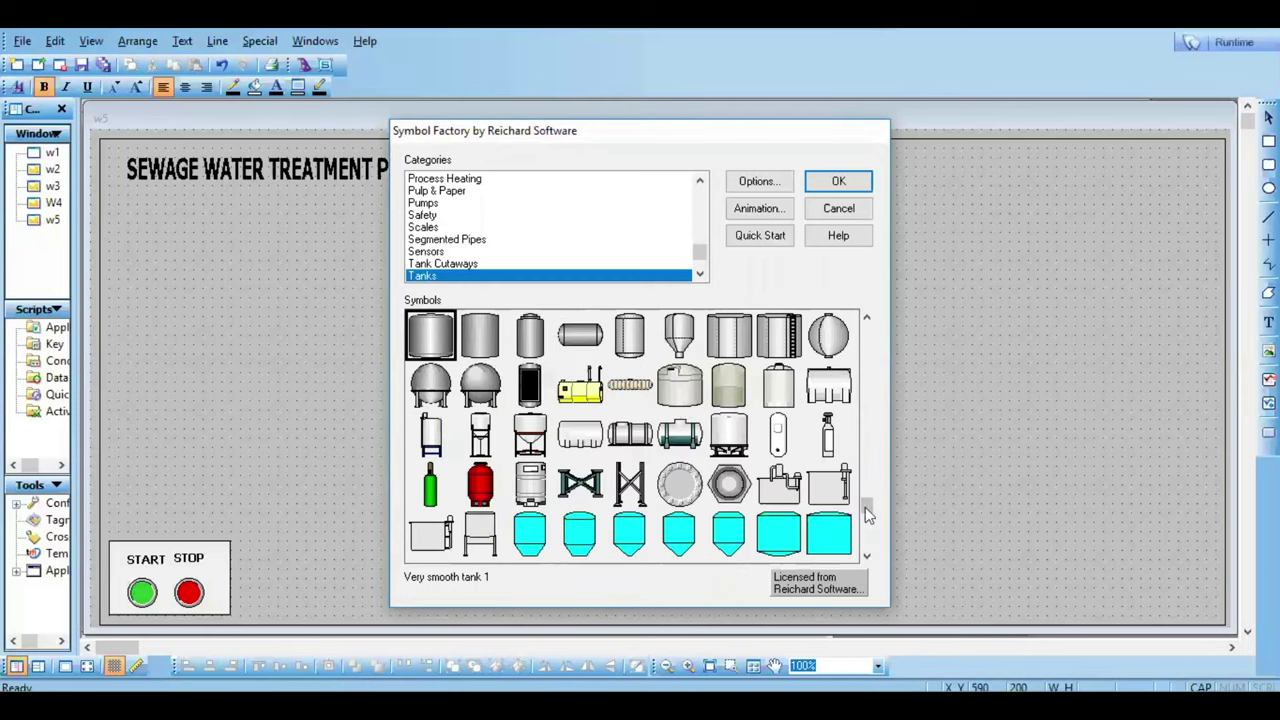
left_click(868, 373)
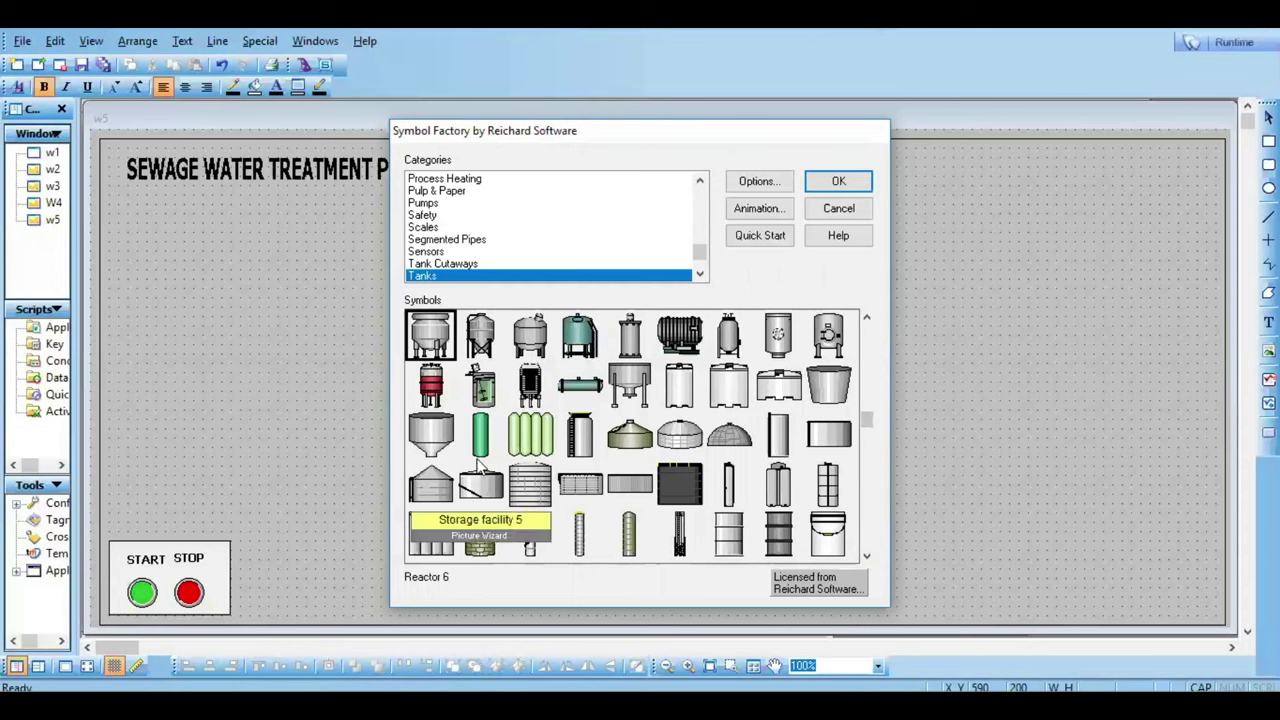
left_click(868, 540)
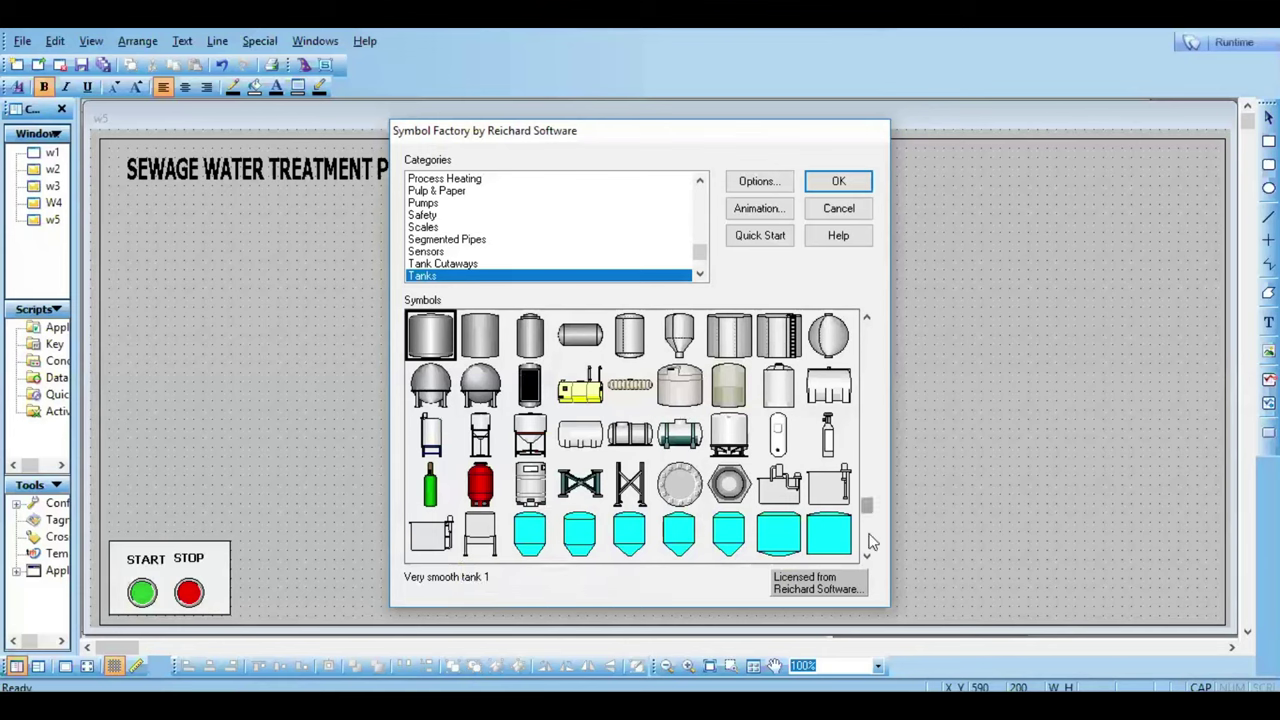
scroll(869, 543, "down", 2)
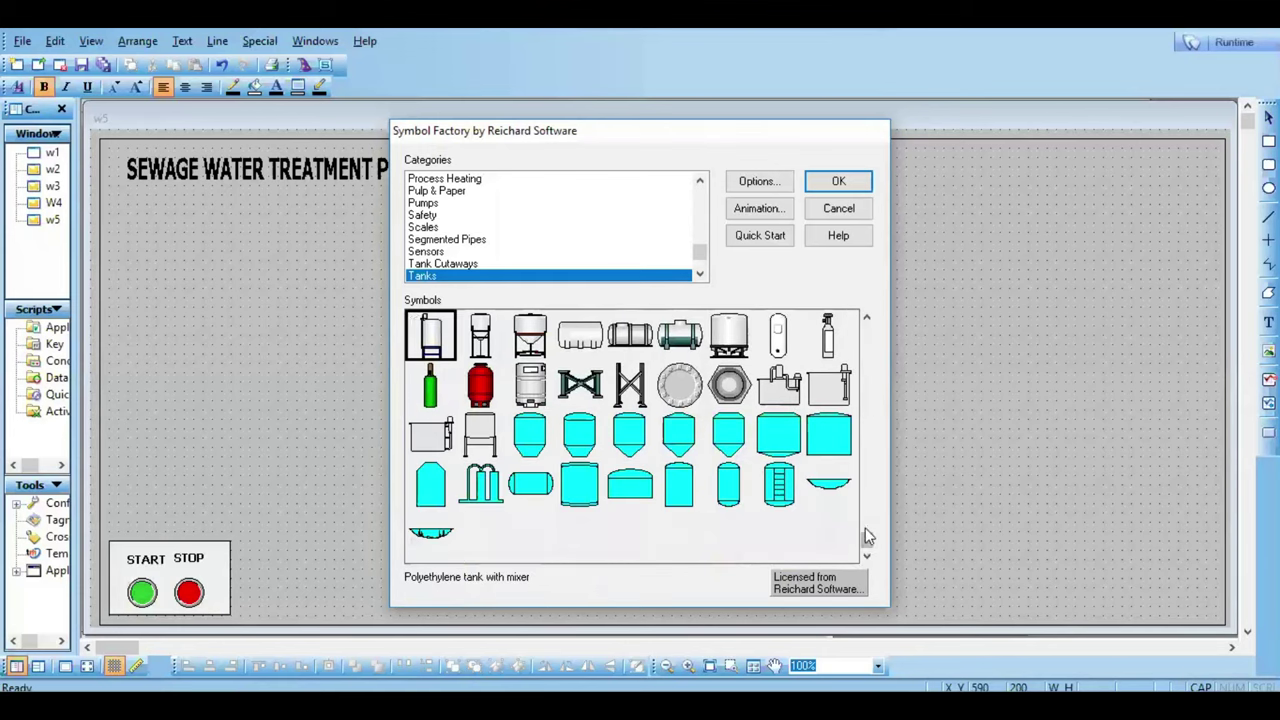
scroll(867, 538, "down", 5)
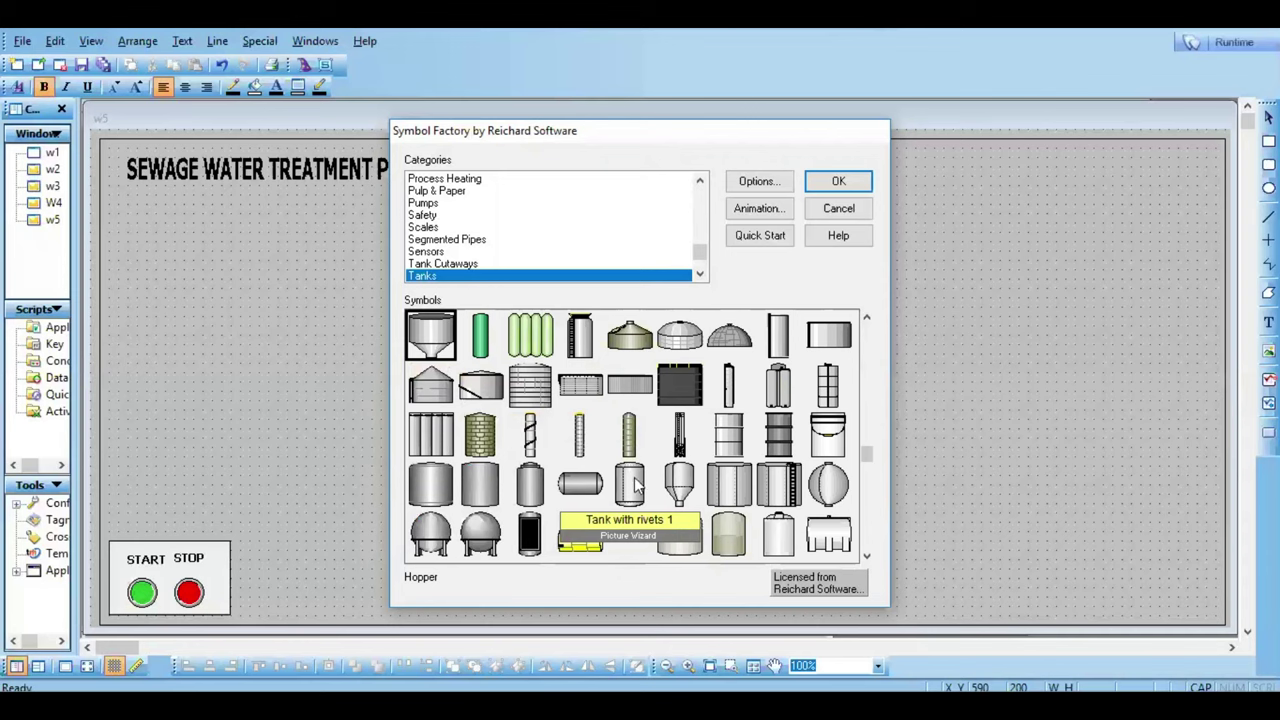
left_click(866, 520)
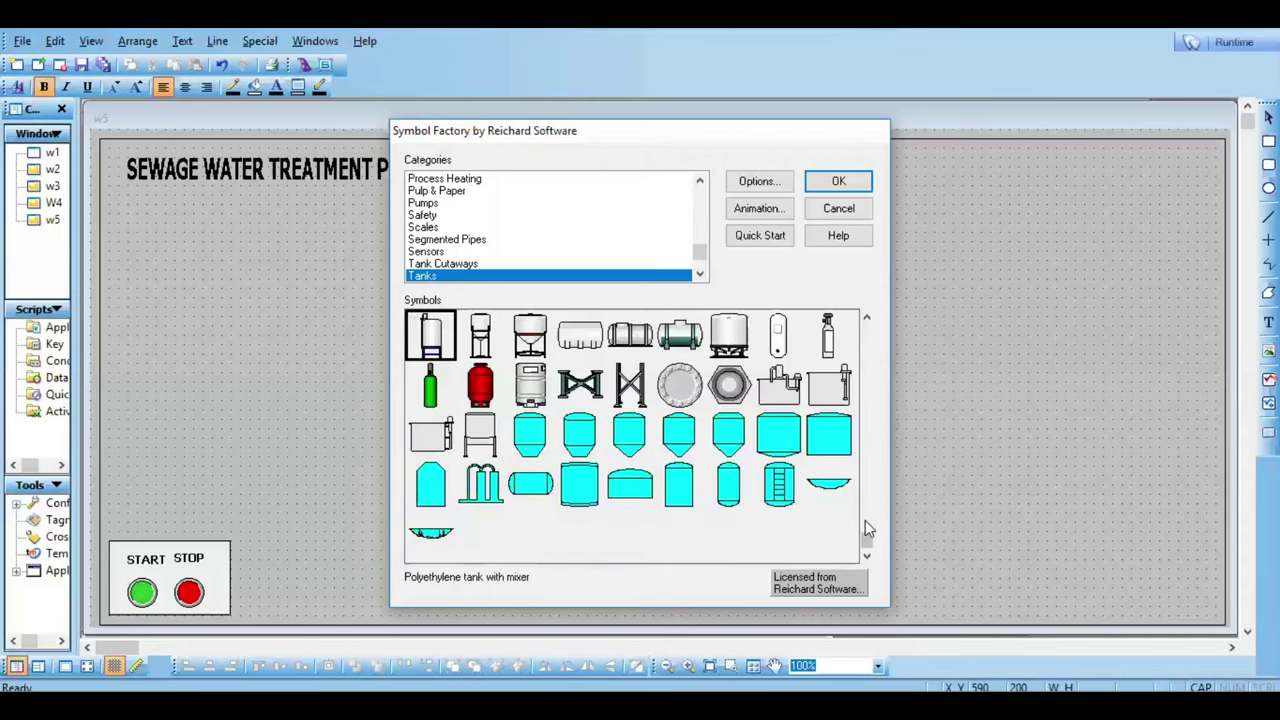
left_click(866, 365)
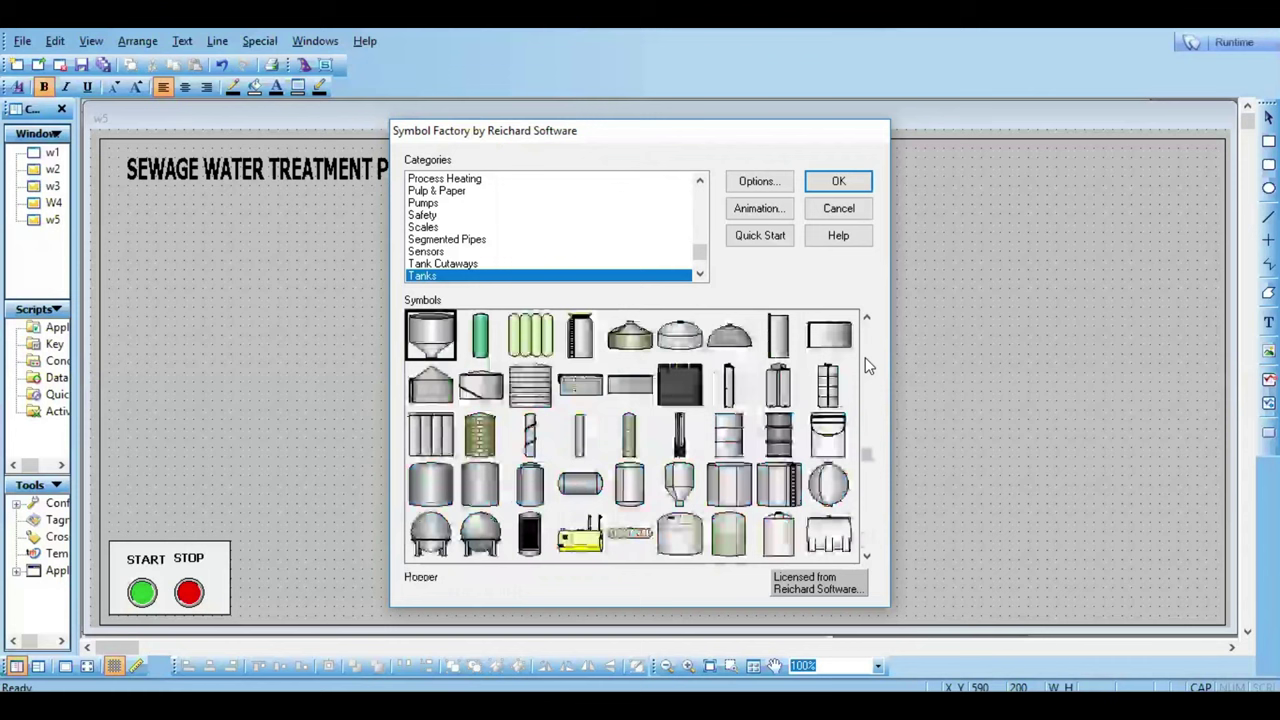
double_click(781, 542)
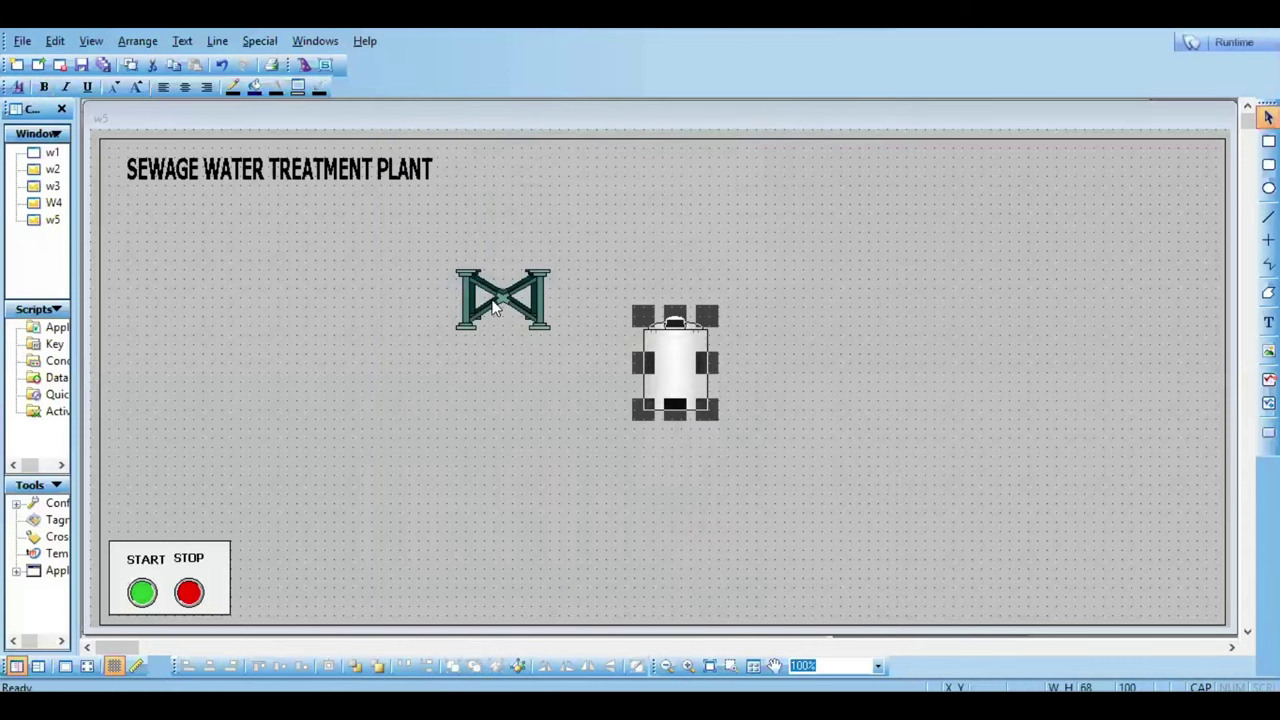
Step: Move the support up and to the right of the START/STOP panel and centre the white tank on it, enlarged to about 76 by 111
left_click_drag(499, 314, 330, 456)
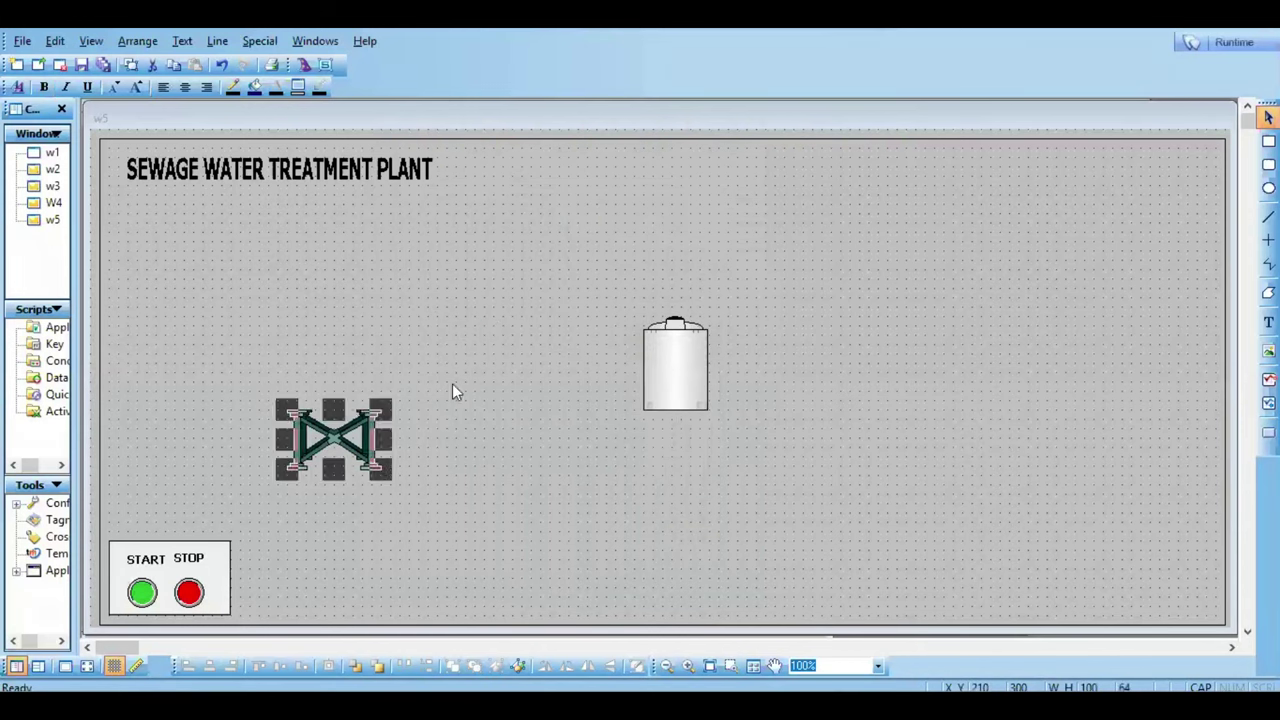
left_click_drag(679, 373, 325, 372)
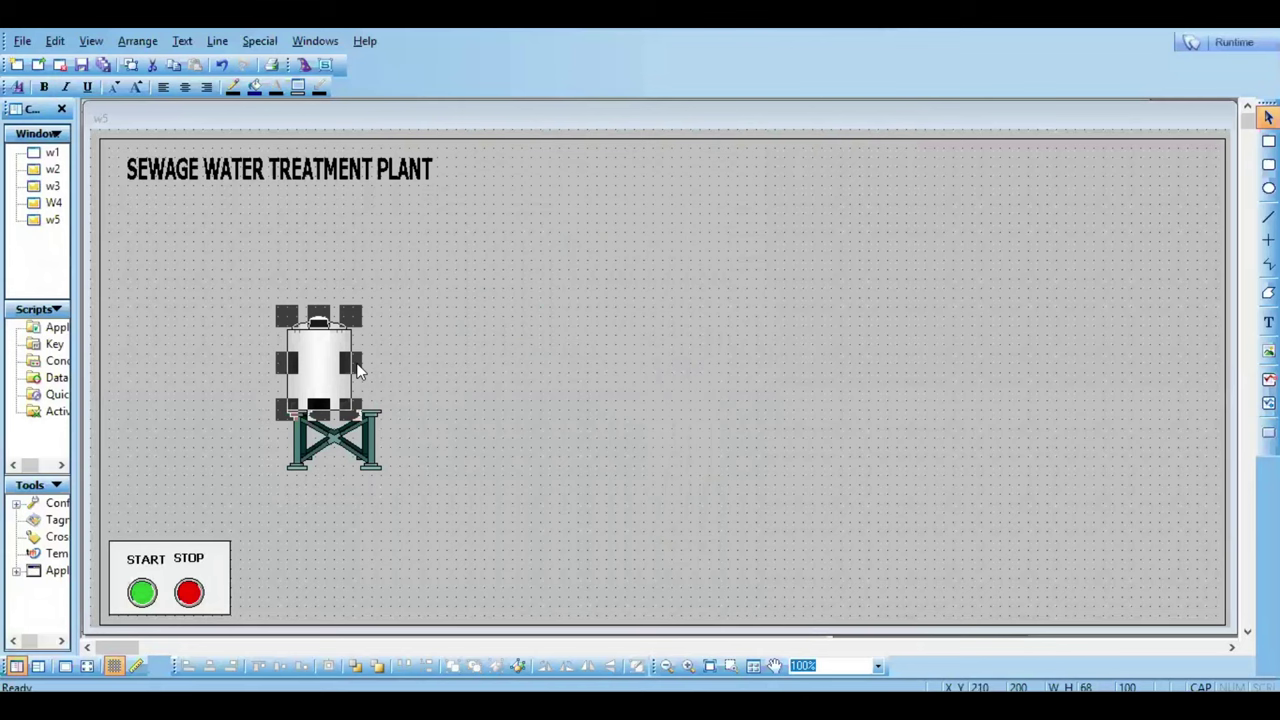
left_click(371, 328)
left_click(377, 366)
left_click(370, 311)
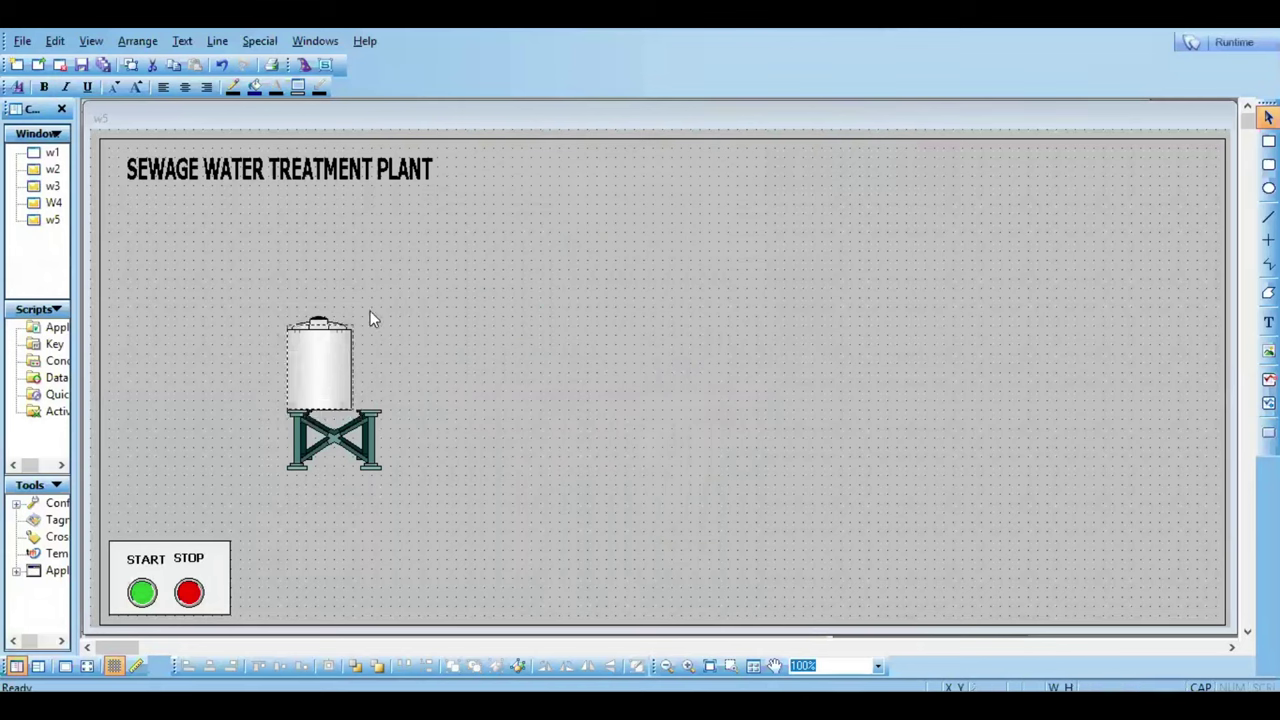
left_click(385, 301)
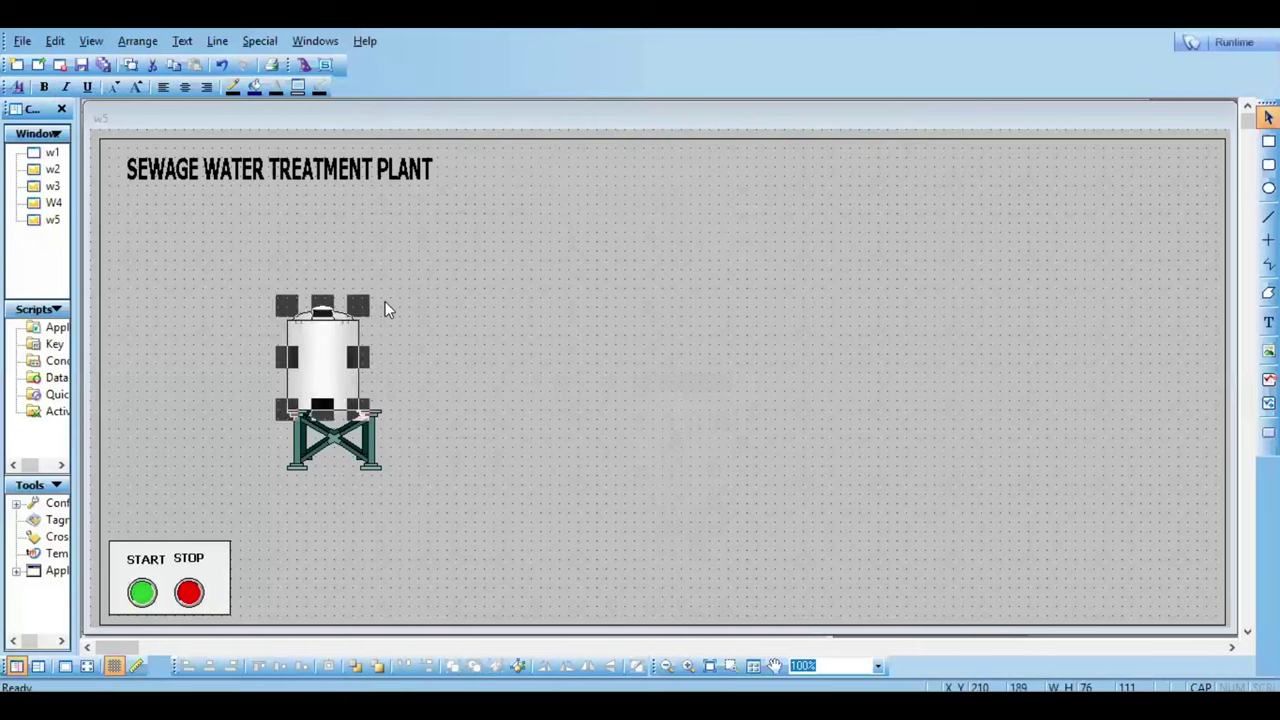
left_click(495, 370)
left_click_drag(314, 377, 326, 378)
left_click(426, 398)
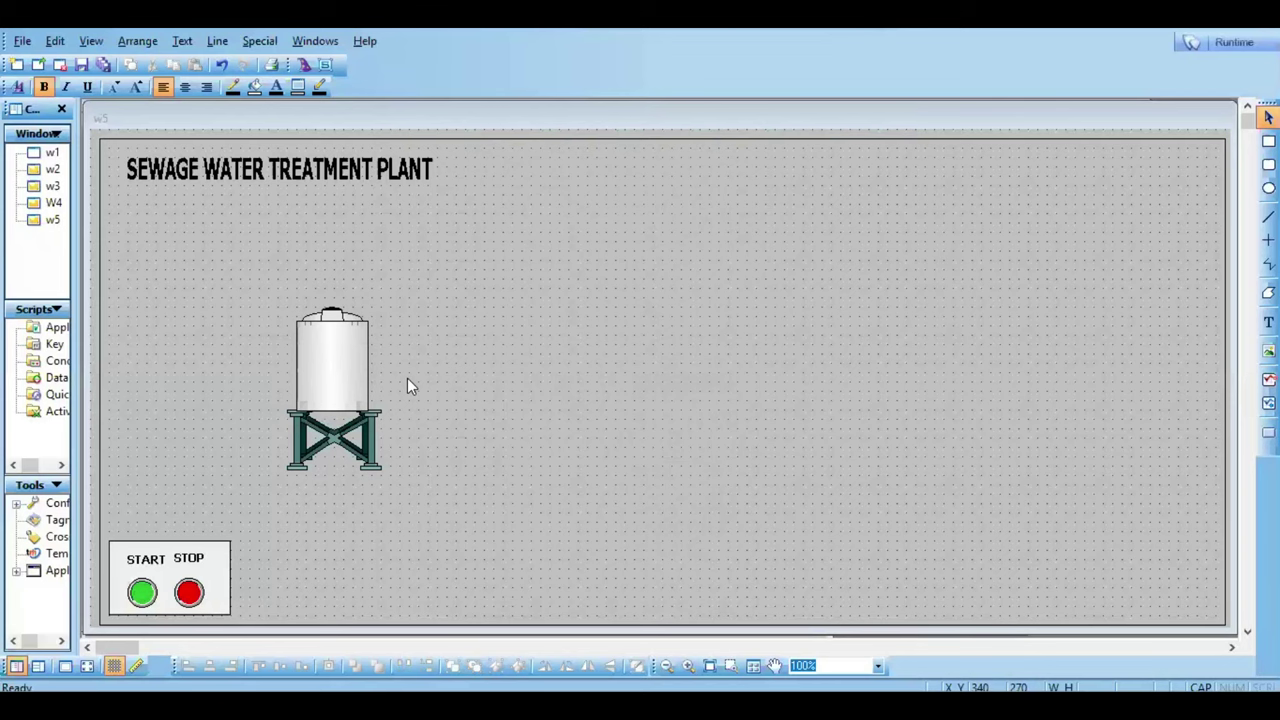
Step: Insert the "Tank 2" symbol, enlarge it to about 191 by 181, and position it to the right of the supported tank
right_click(610, 360)
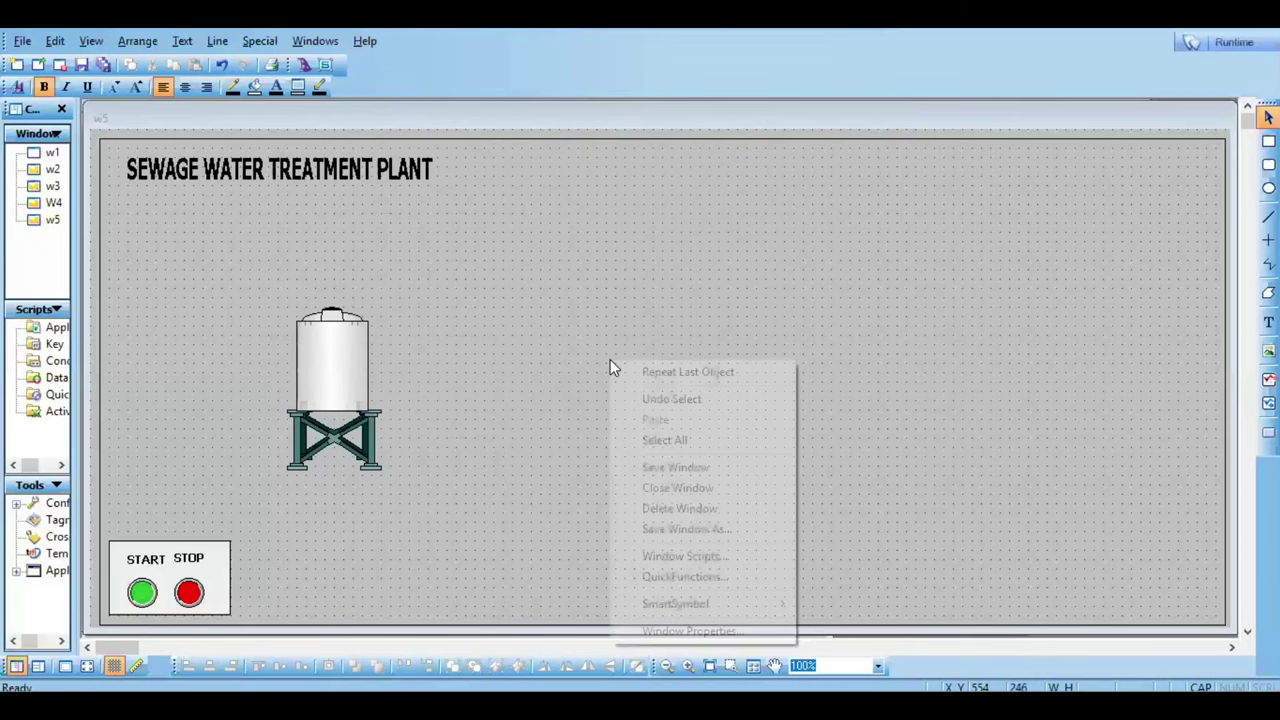
left_click(650, 372)
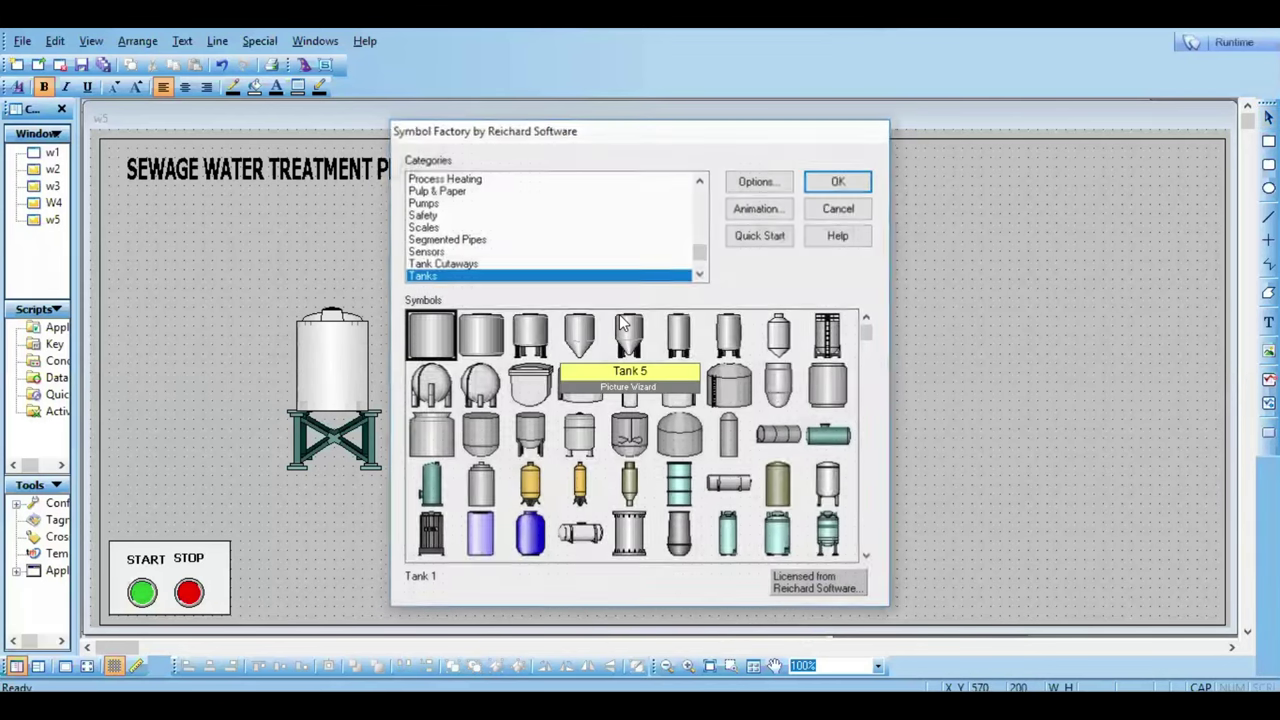
left_click(497, 341)
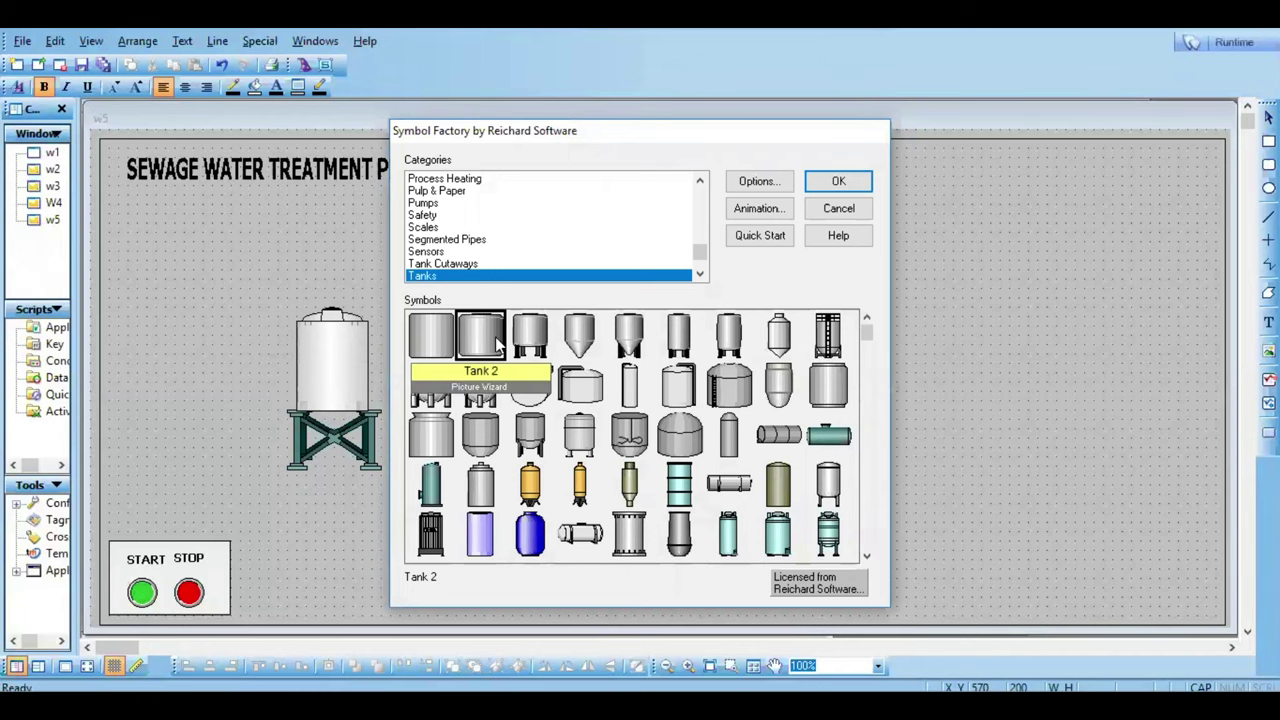
left_click(840, 184)
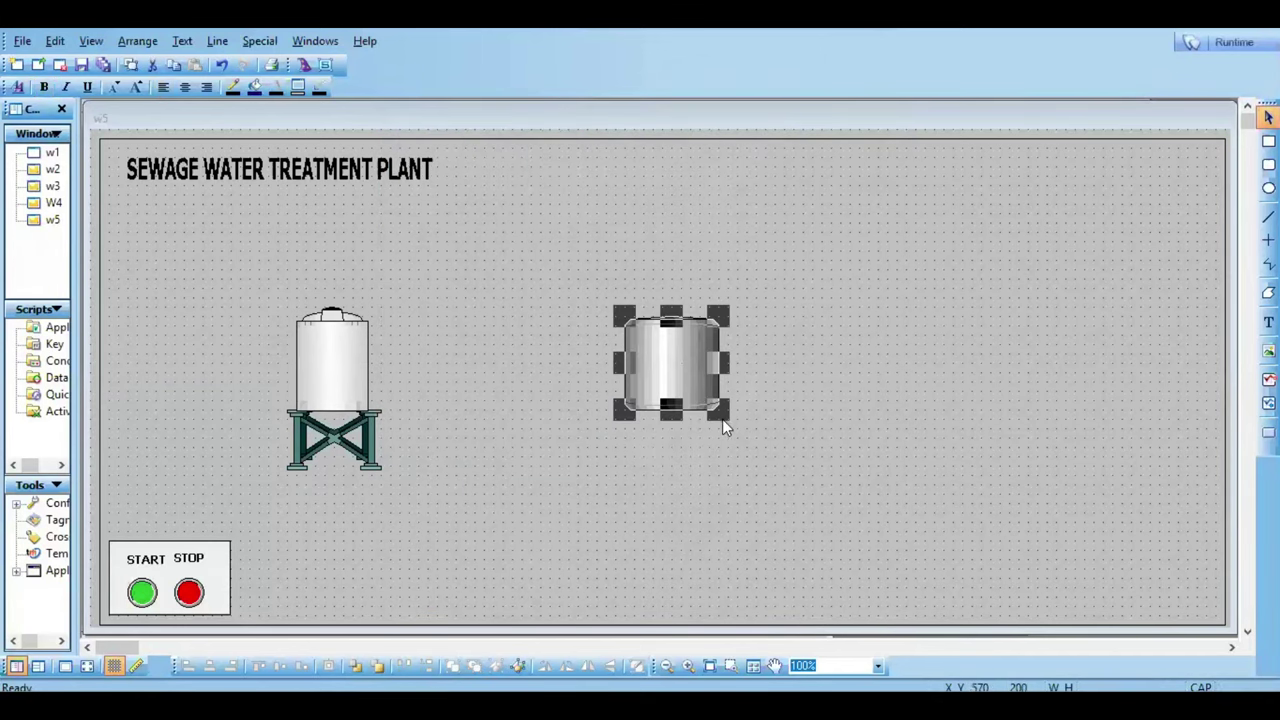
left_click_drag(720, 413, 806, 486)
left_click_drag(698, 407, 583, 337)
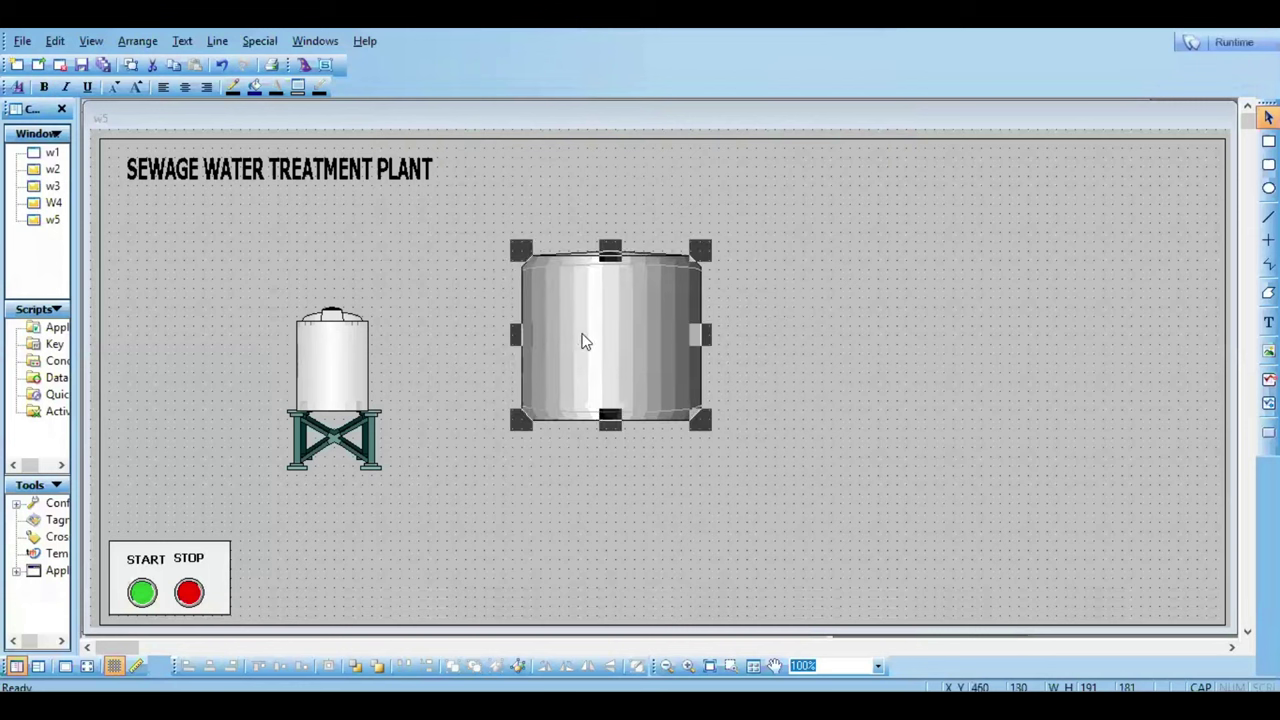
Step: Insert the "Tank 6" symbol, enlarge it to about 93 by 181, and position it to the right of the large tank
left_click(796, 473)
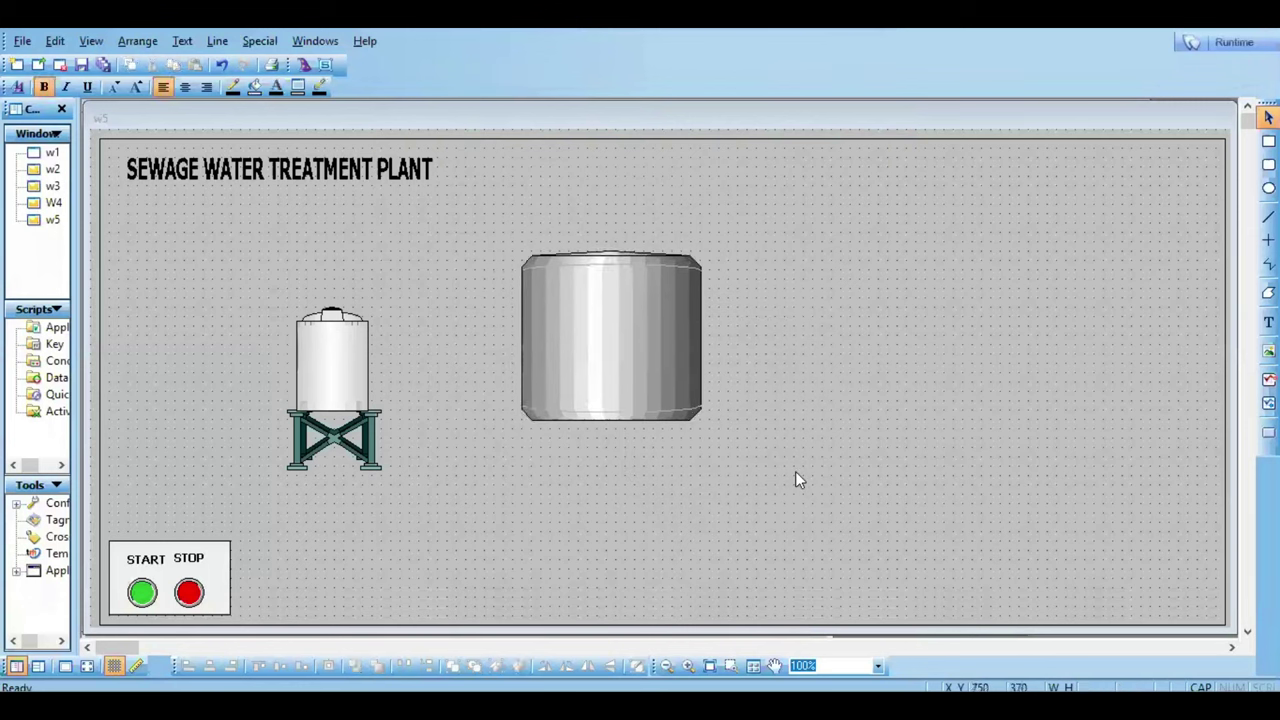
right_click(777, 394)
left_click(812, 405)
left_click(421, 170)
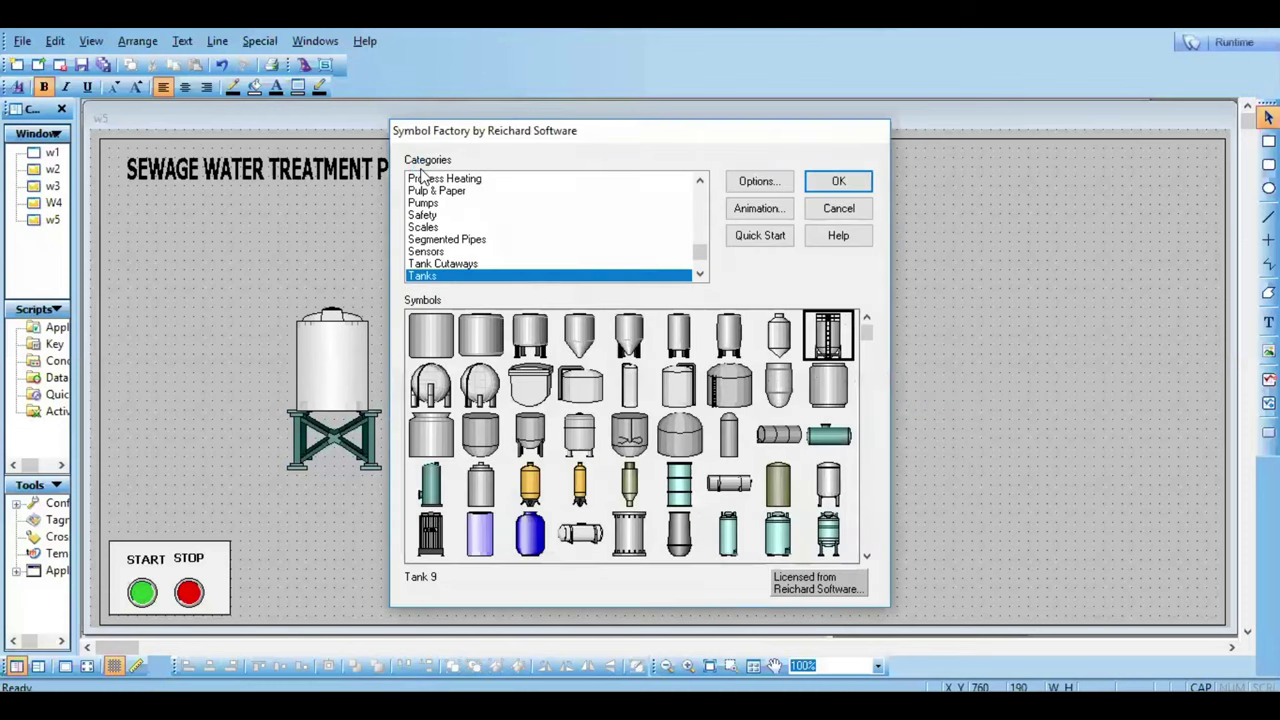
left_click(766, 293)
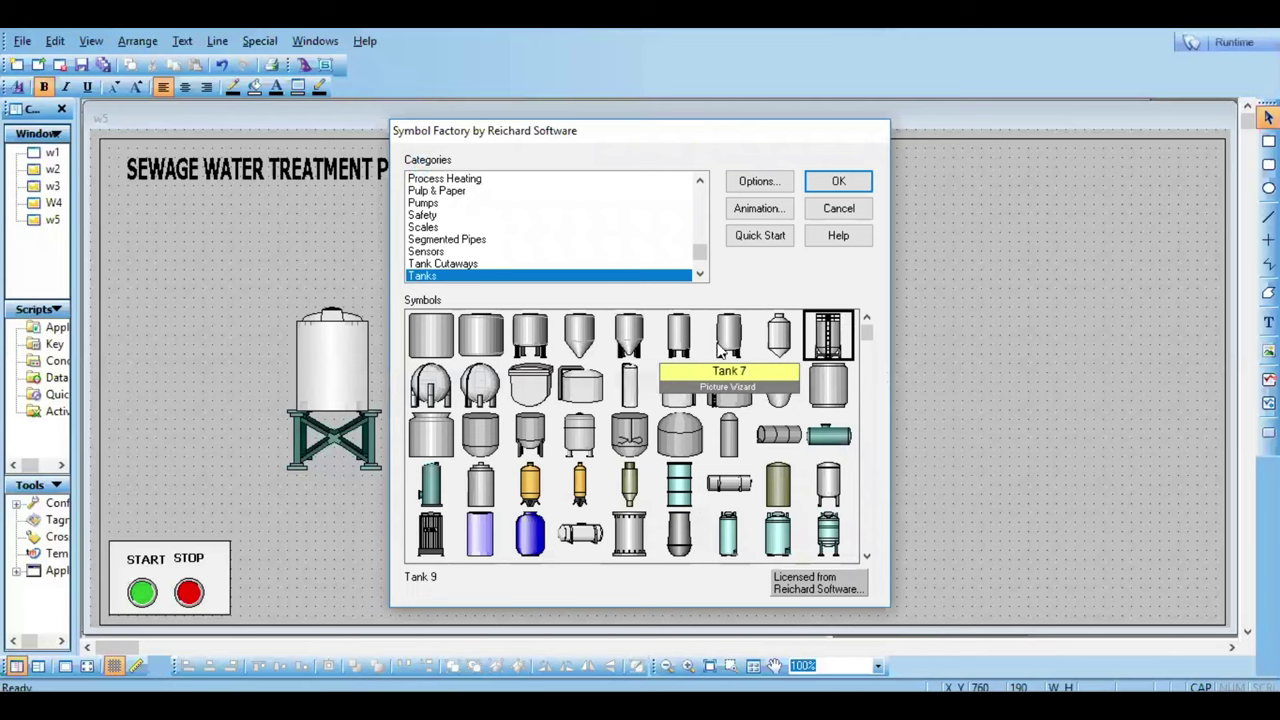
left_click(676, 338)
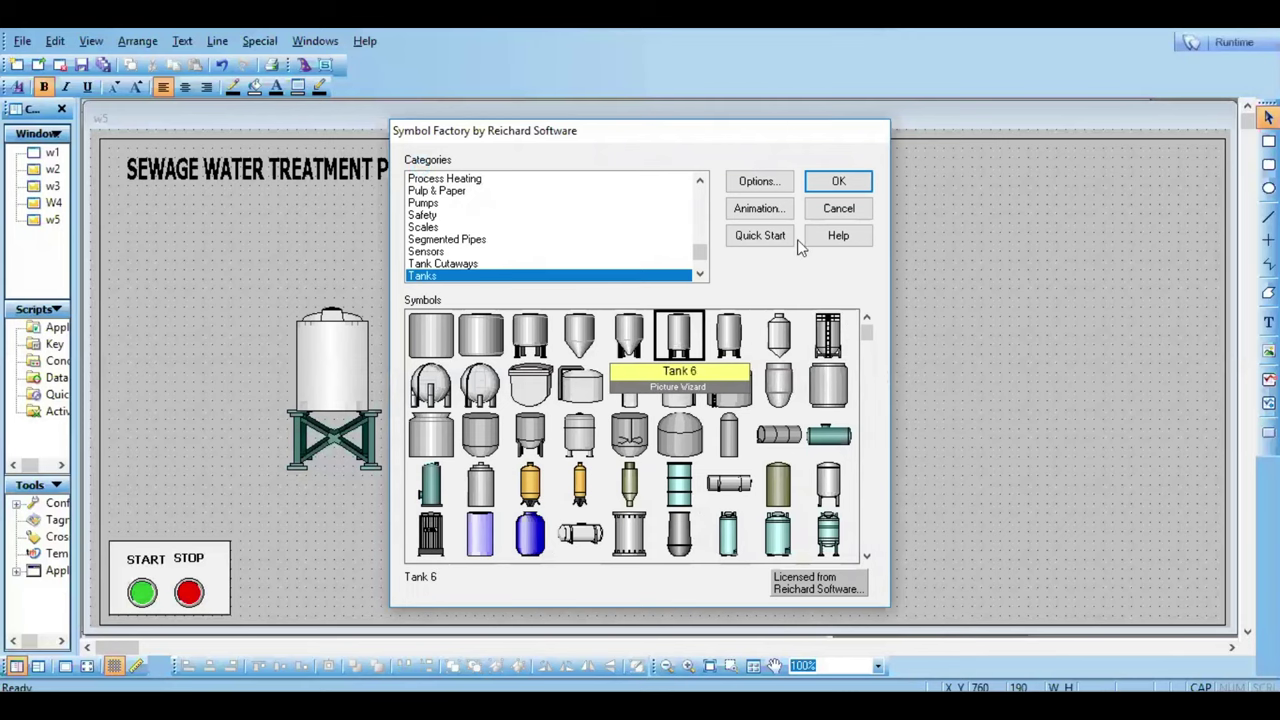
left_click(850, 188)
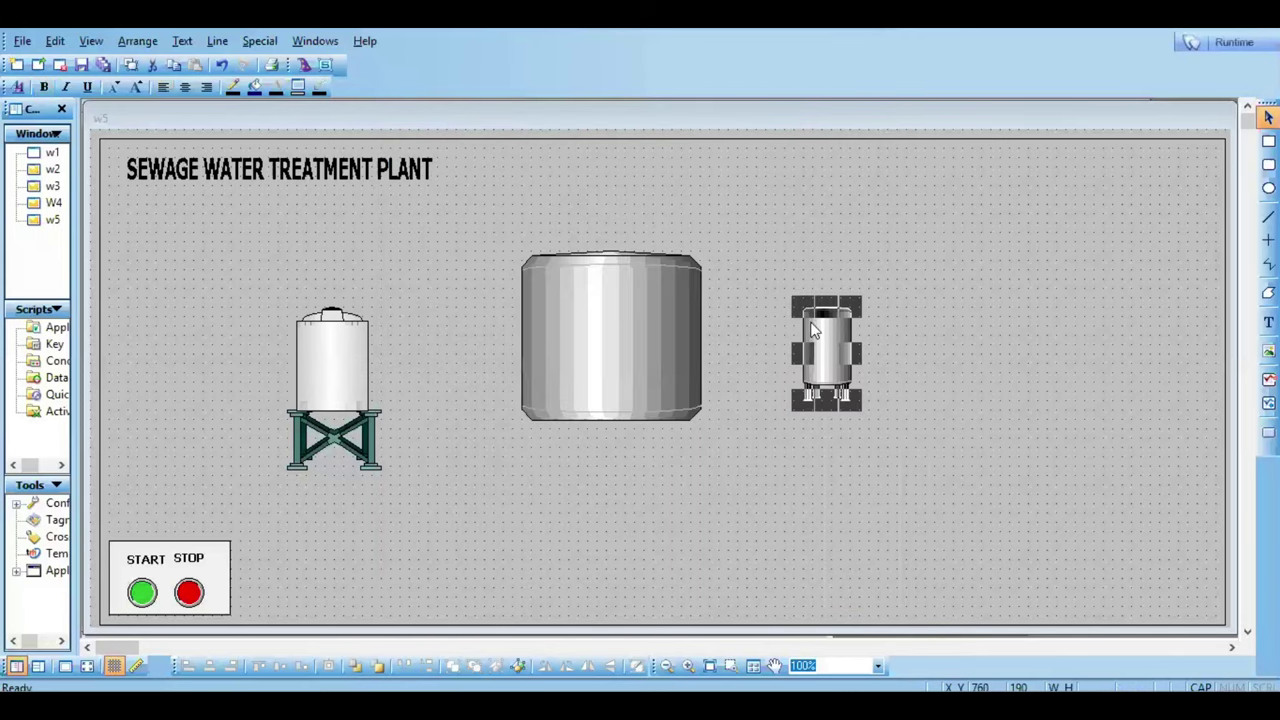
left_click_drag(848, 402, 905, 480)
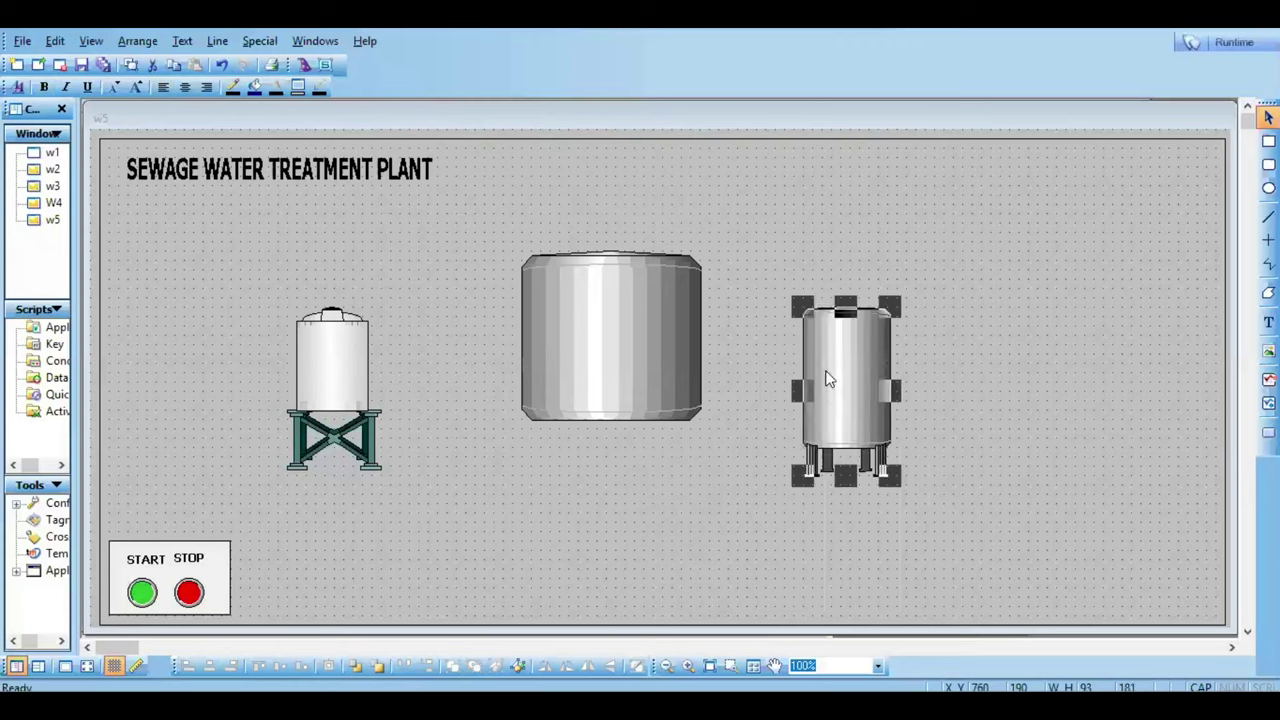
left_click_drag(845, 383, 888, 325)
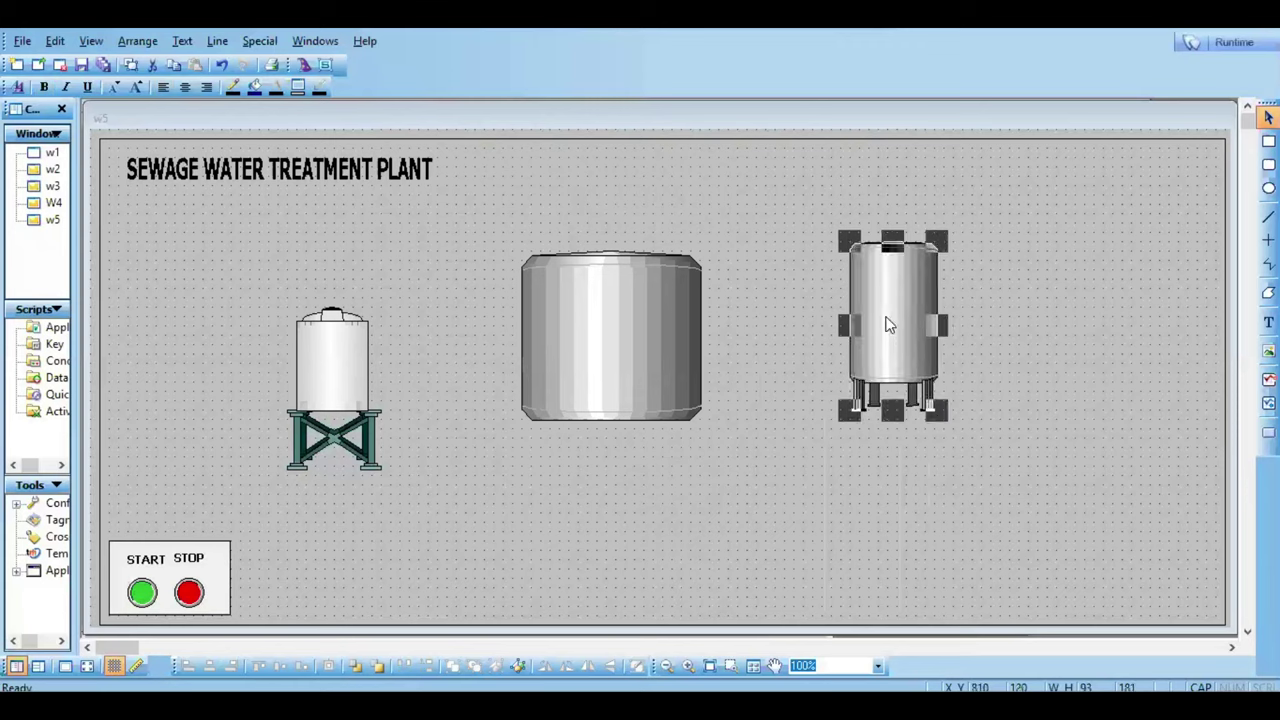
left_click(816, 467)
right_click(816, 467)
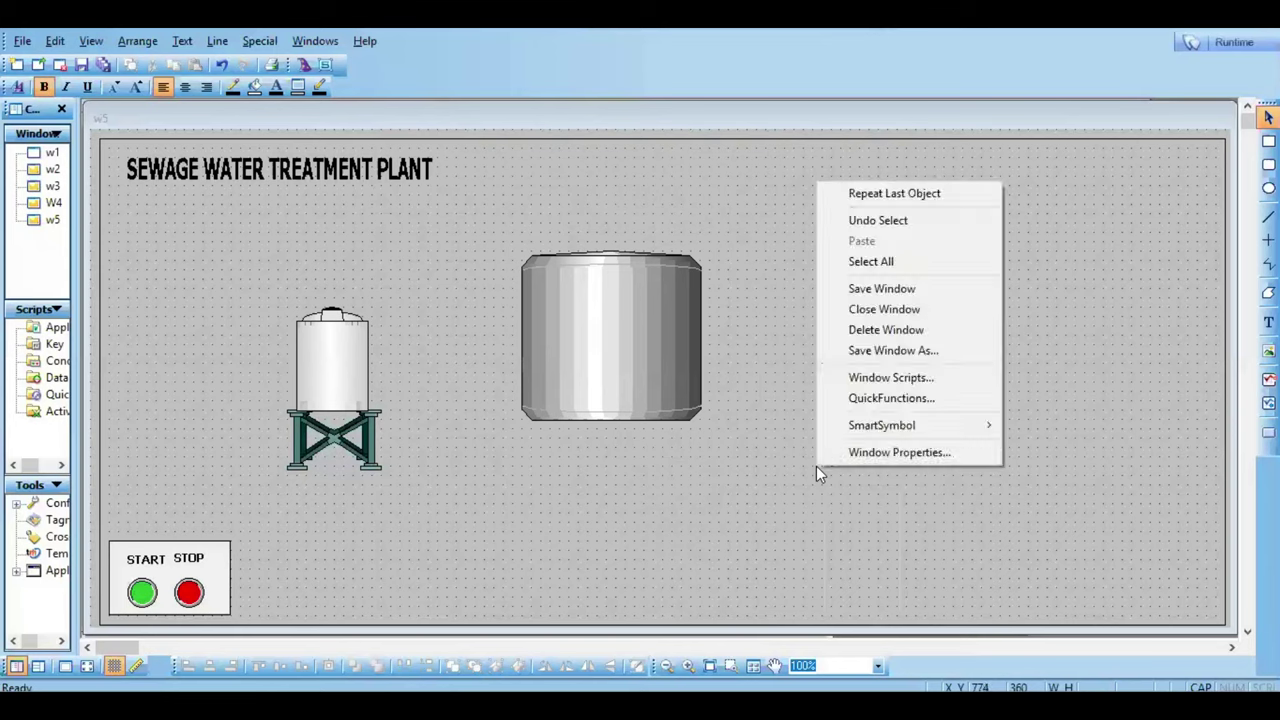
left_click(931, 194)
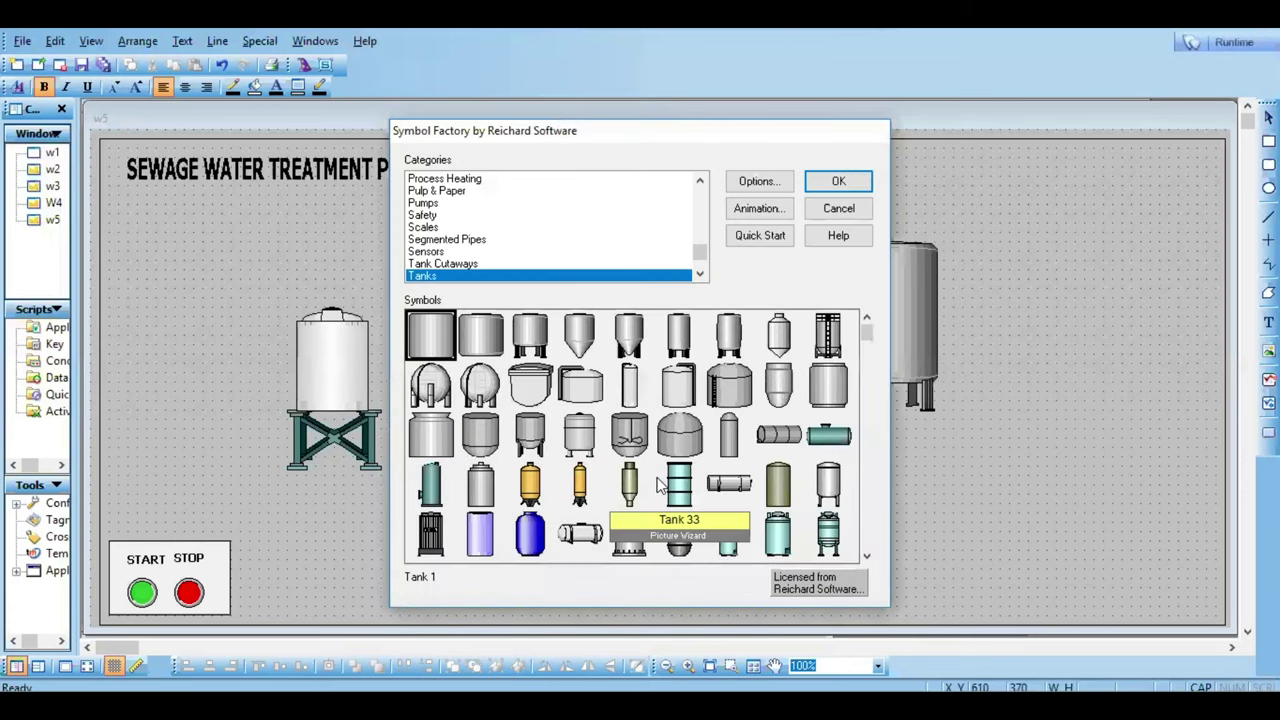
left_click(813, 410)
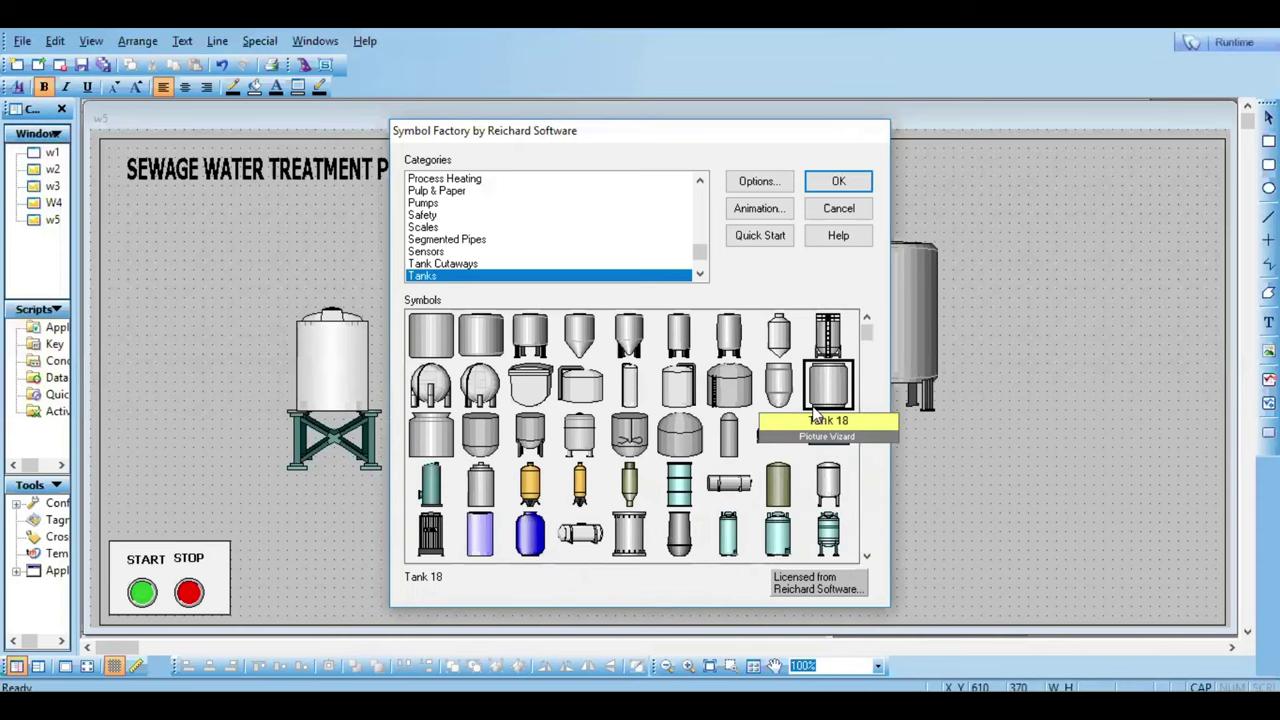
left_click(840, 181)
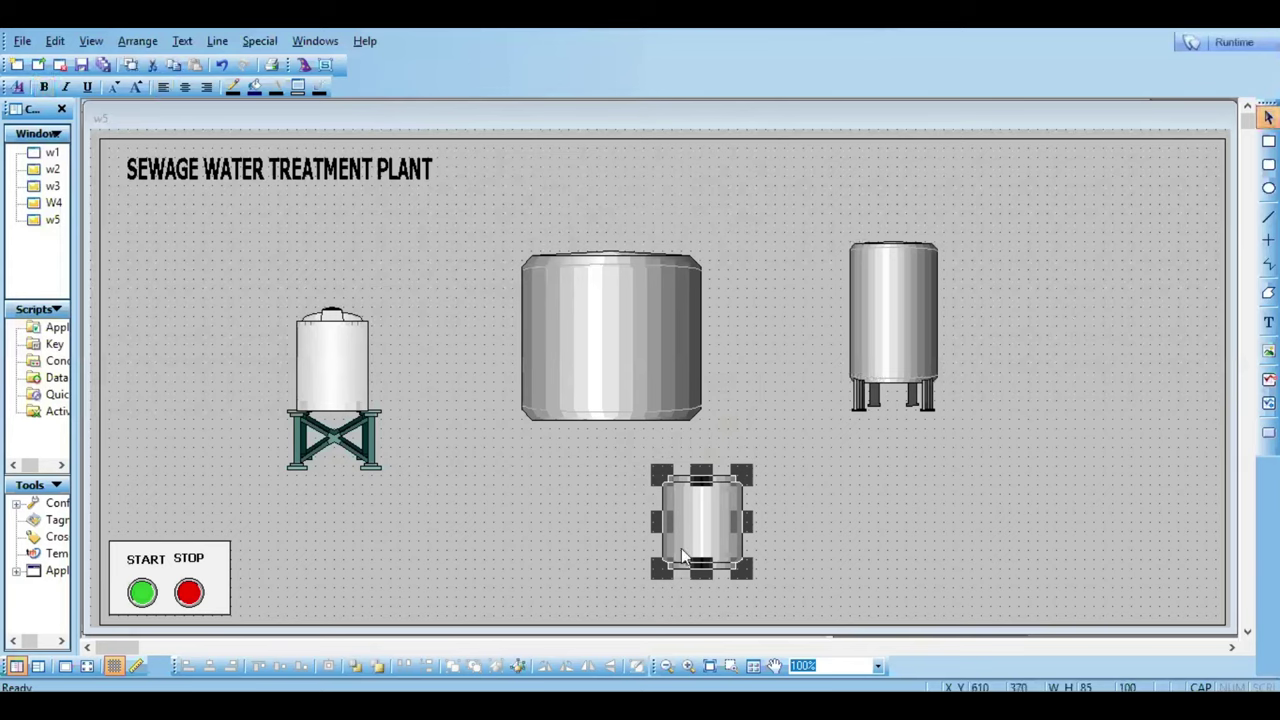
key("Delete")
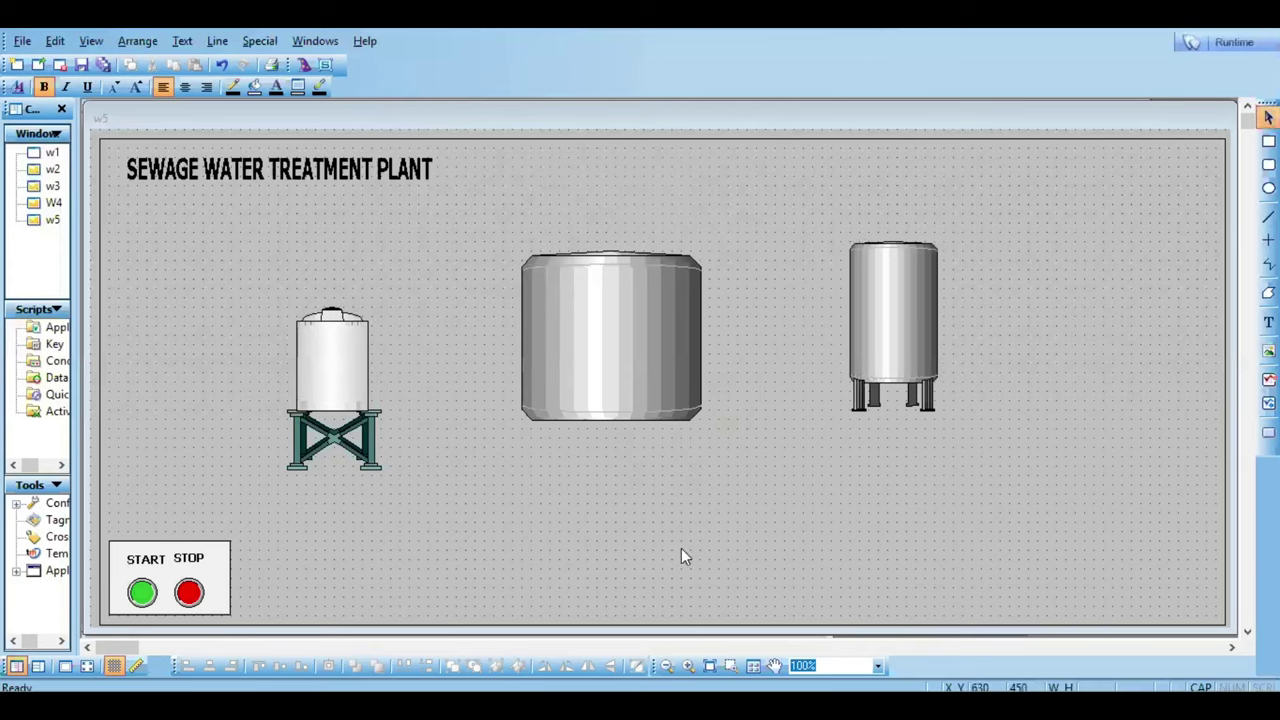
Step: Insert the "Tank 36" symbol from Symbol Factory's Tanks category and move it to the right of the legged "Tank 6" tank
left_click(304, 65)
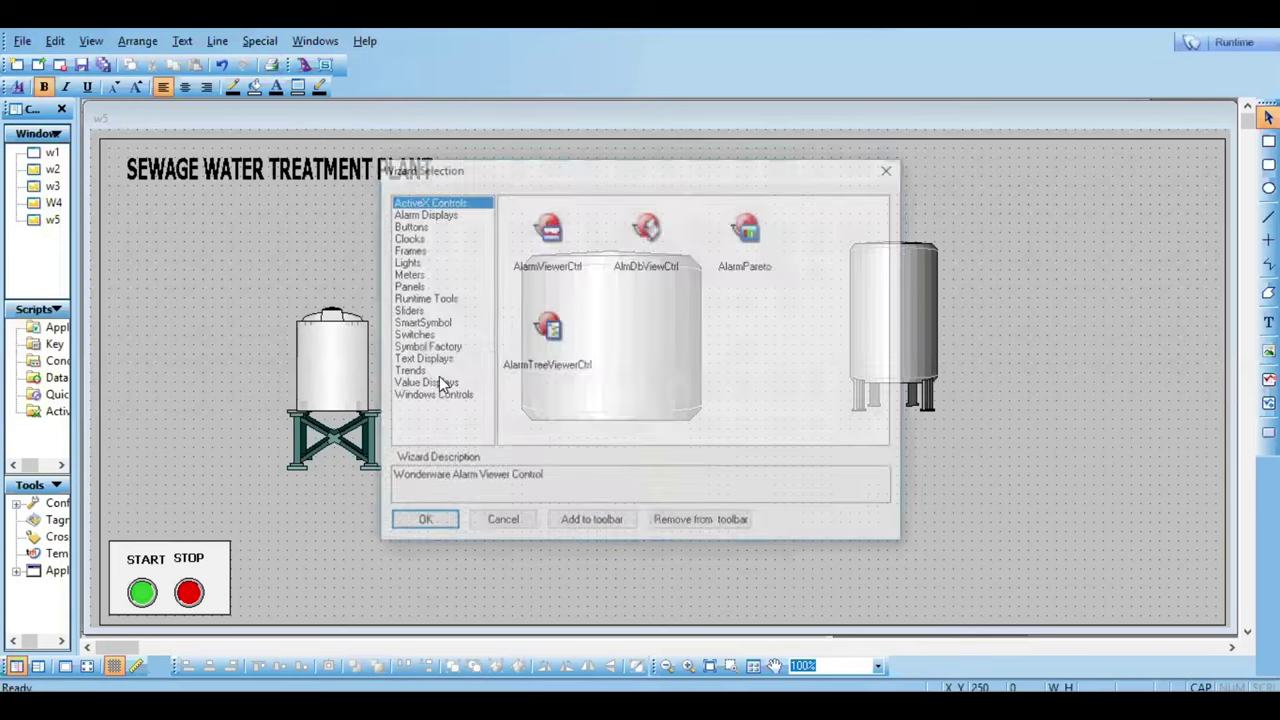
left_click(414, 349)
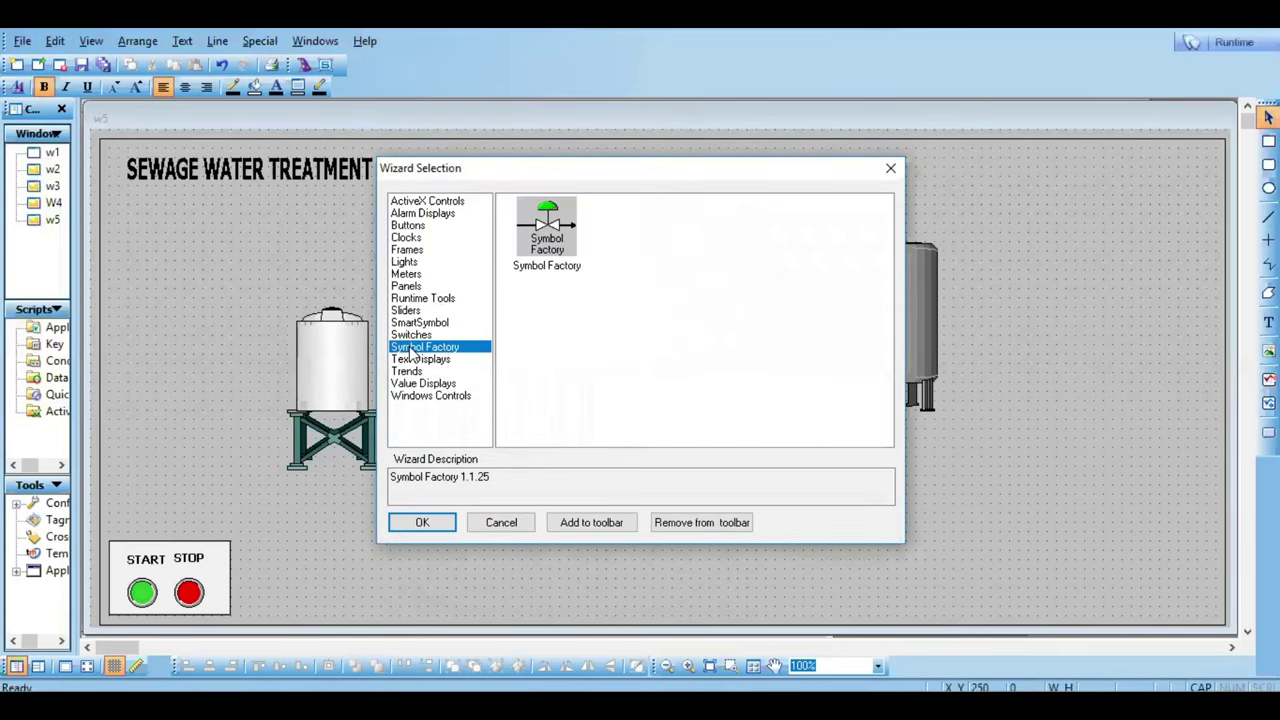
double_click(546, 232)
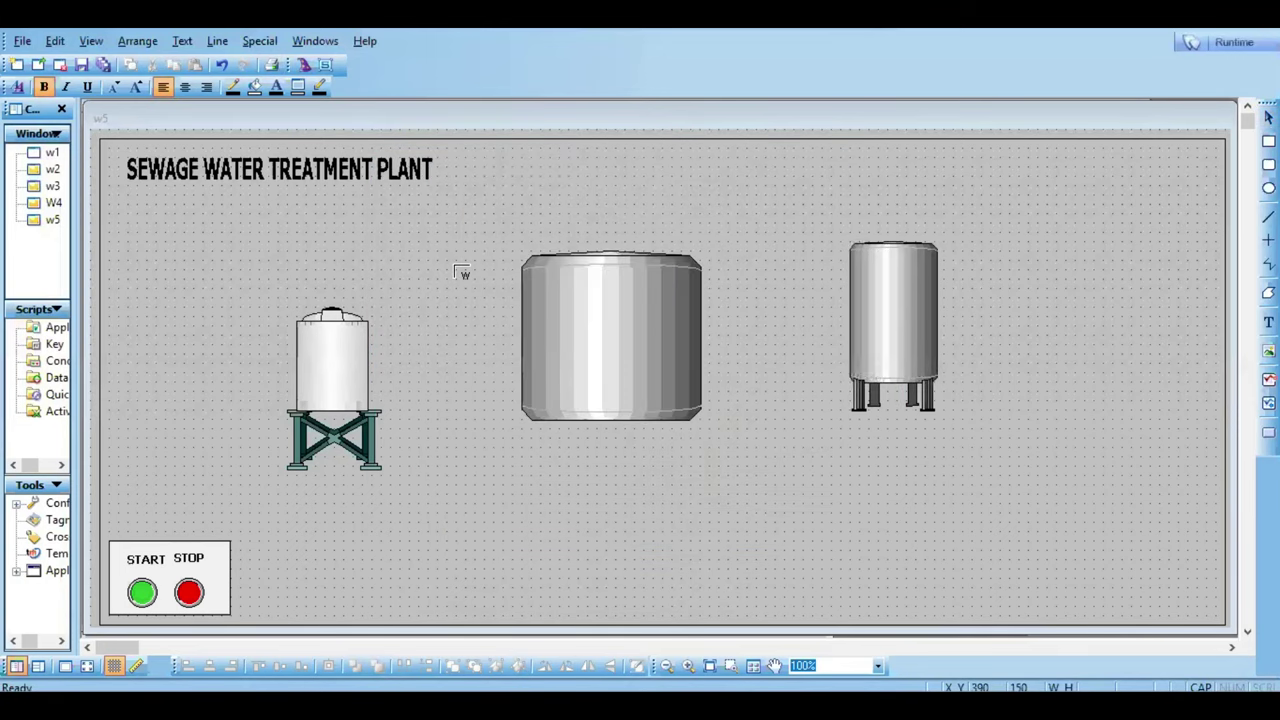
left_click(454, 267)
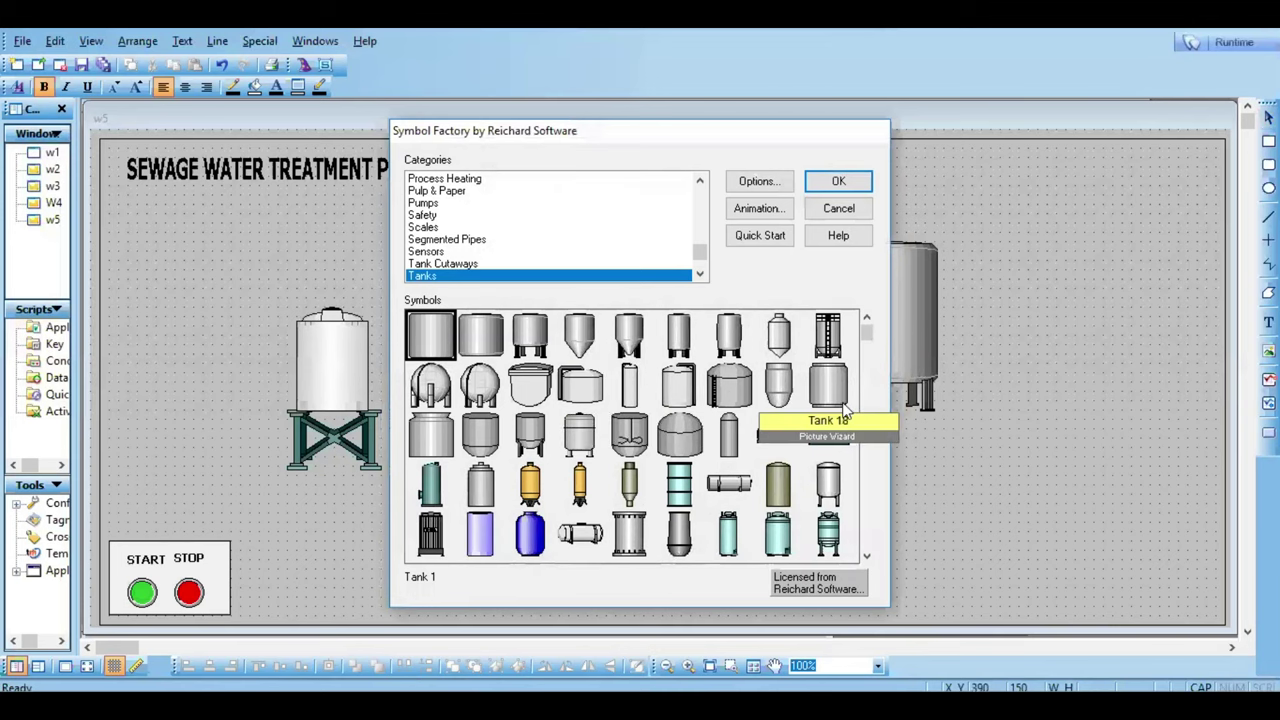
left_click(829, 488)
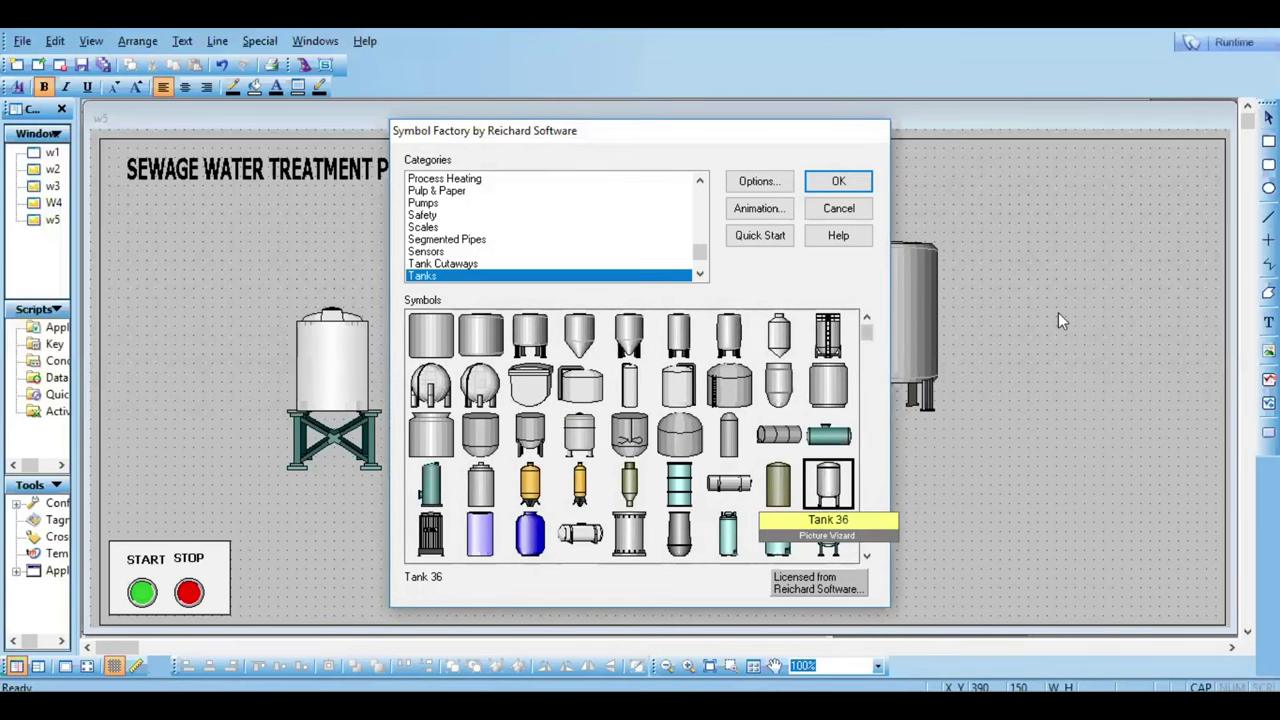
key("Return")
left_click_drag(476, 316, 1076, 316)
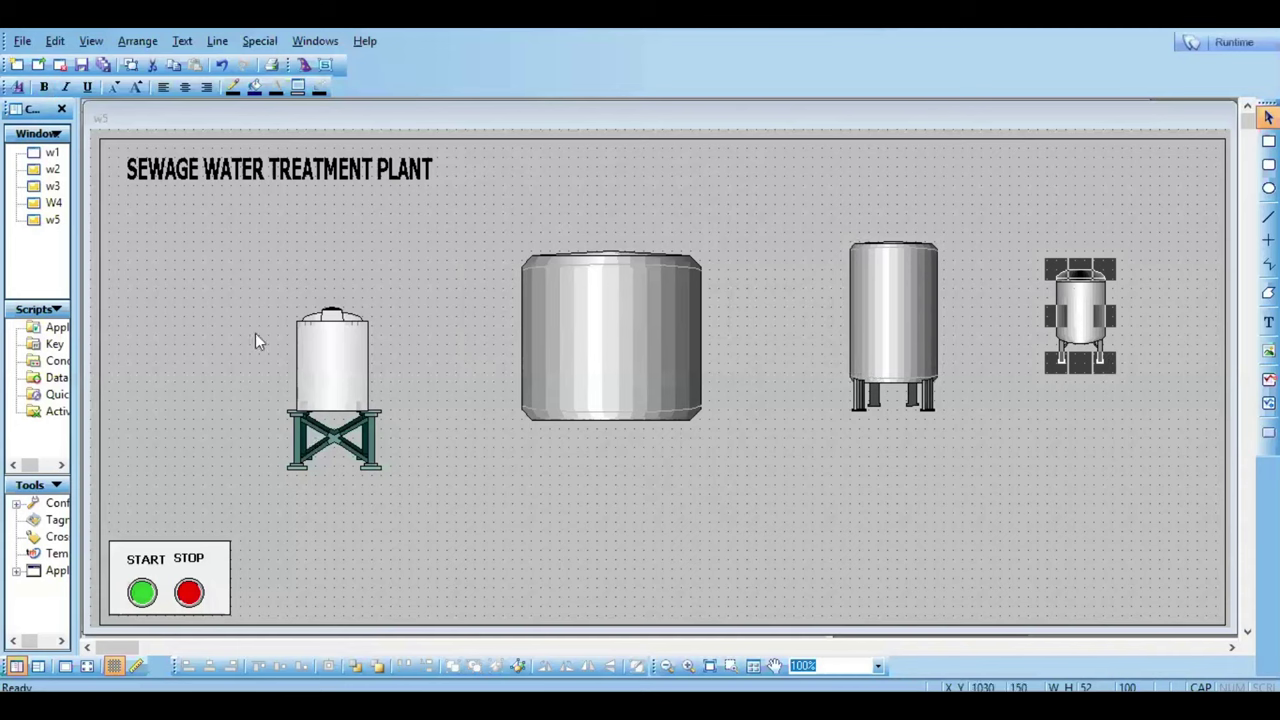
Step: Shift the white tank together with its support to the left, and move the large tank slightly left and down
left_click_drag(270, 296, 466, 478)
left_click_drag(360, 400, 255, 400)
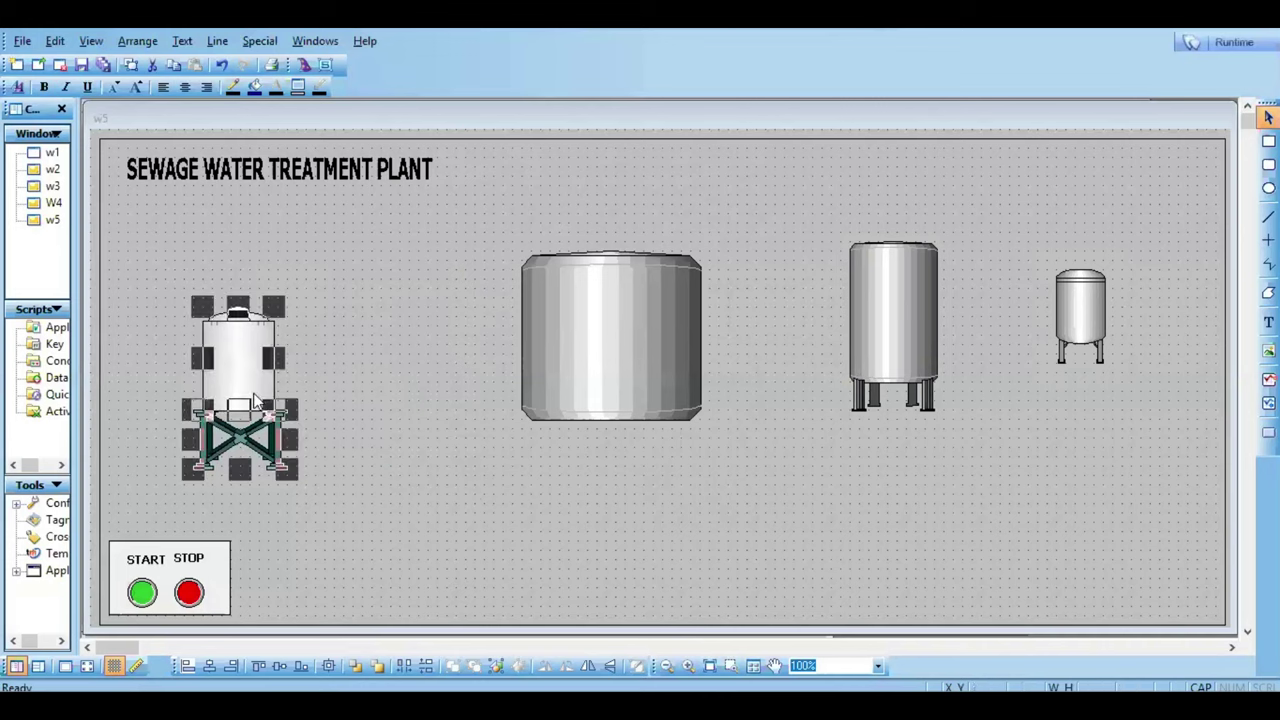
left_click(355, 483)
left_click_drag(634, 381, 591, 410)
left_click(585, 587)
Step: Lower the legged "Tank 6" tank and enlarge the domed "Tank 36" tank so their feet stand at the same level
left_click_drag(889, 321, 890, 372)
left_click(1085, 333)
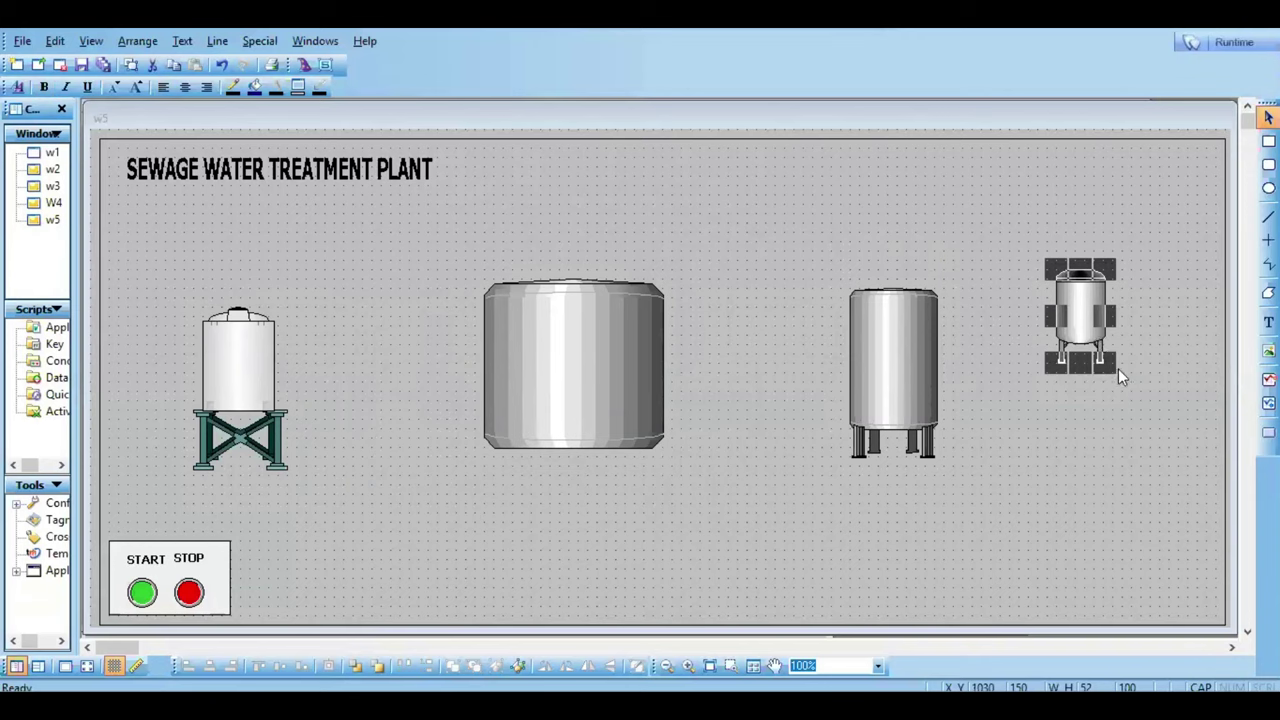
left_click_drag(1113, 369, 1162, 464)
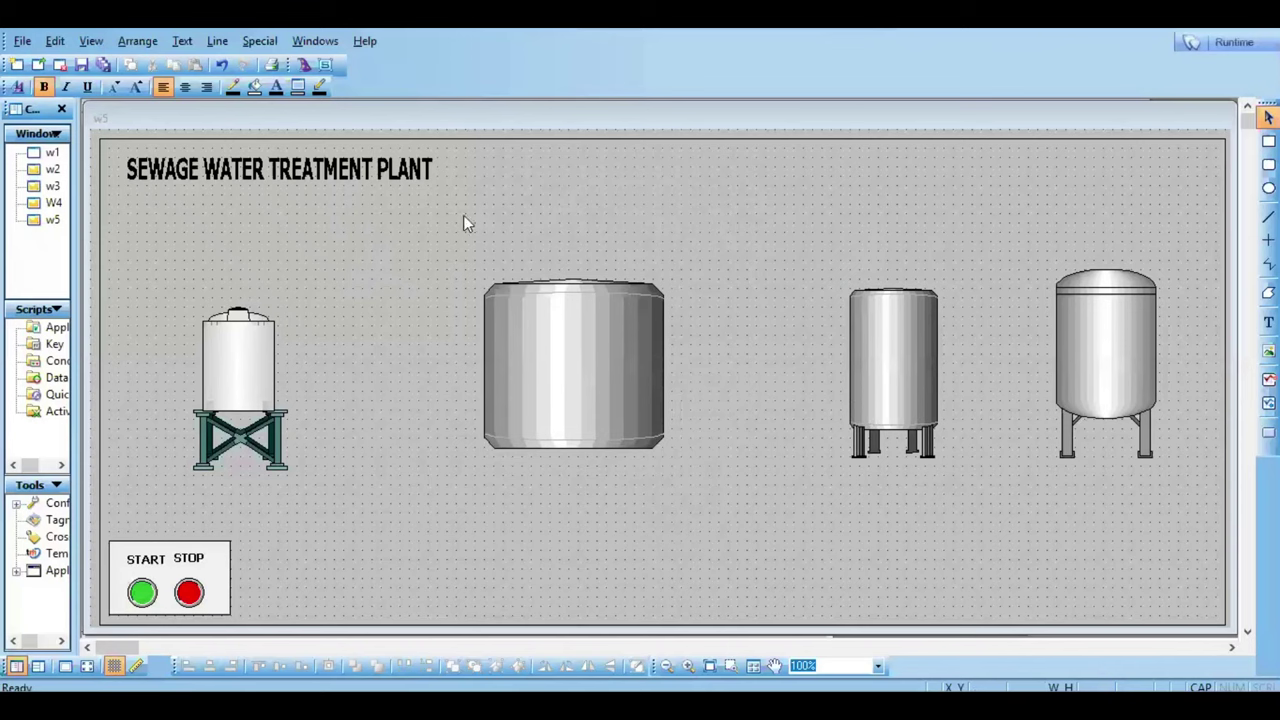
Step: Start another Symbol Factory symbol between the supported tank and the large tank, and look through the Tanks category
right_click(379, 428)
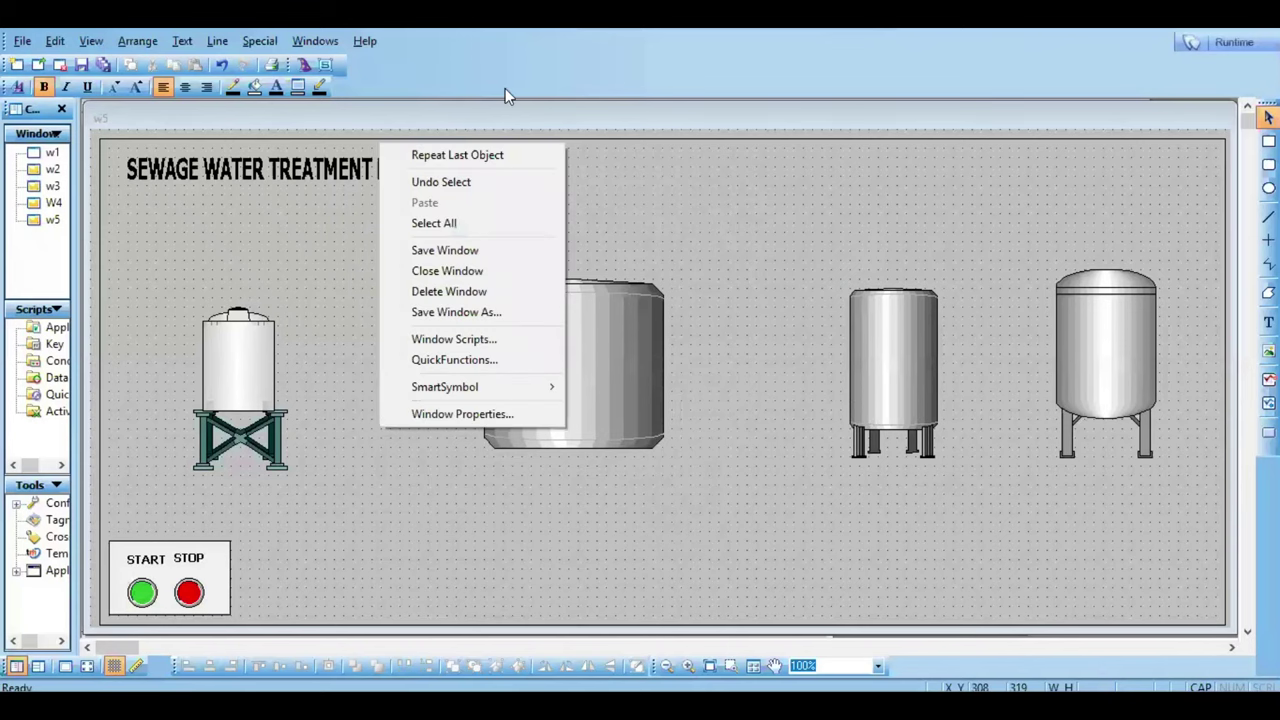
left_click(485, 155)
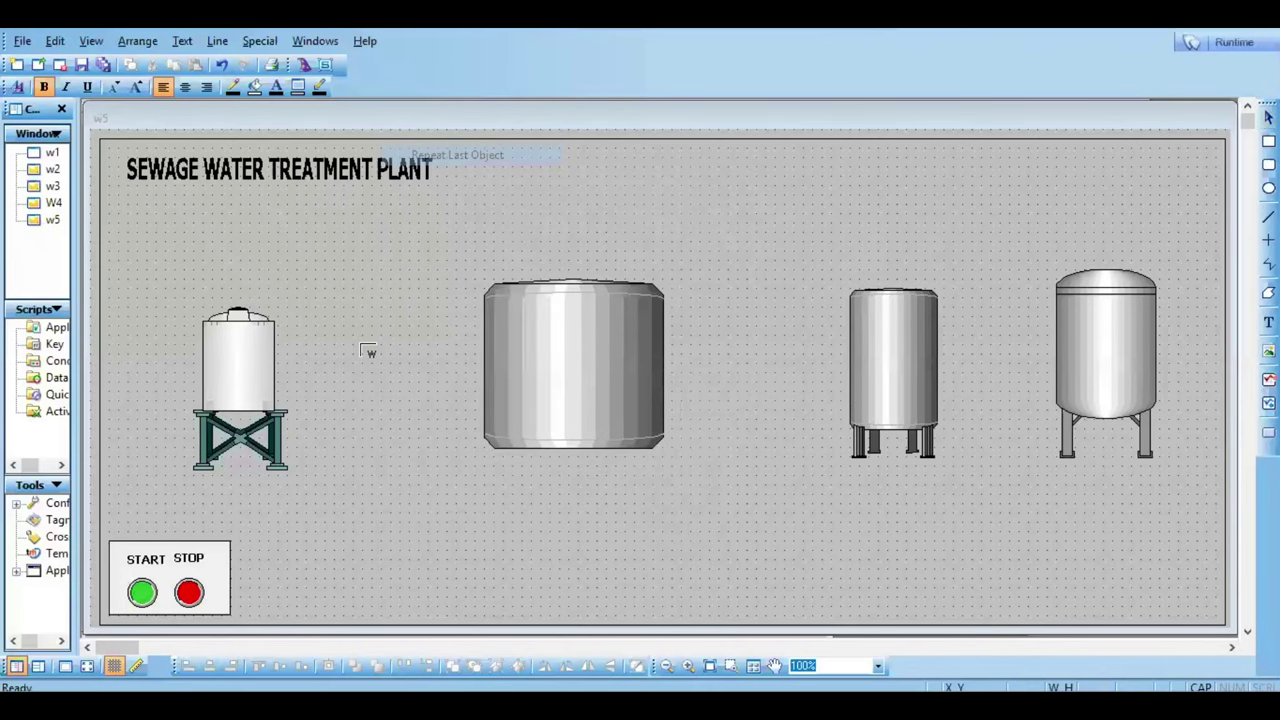
left_click(363, 356)
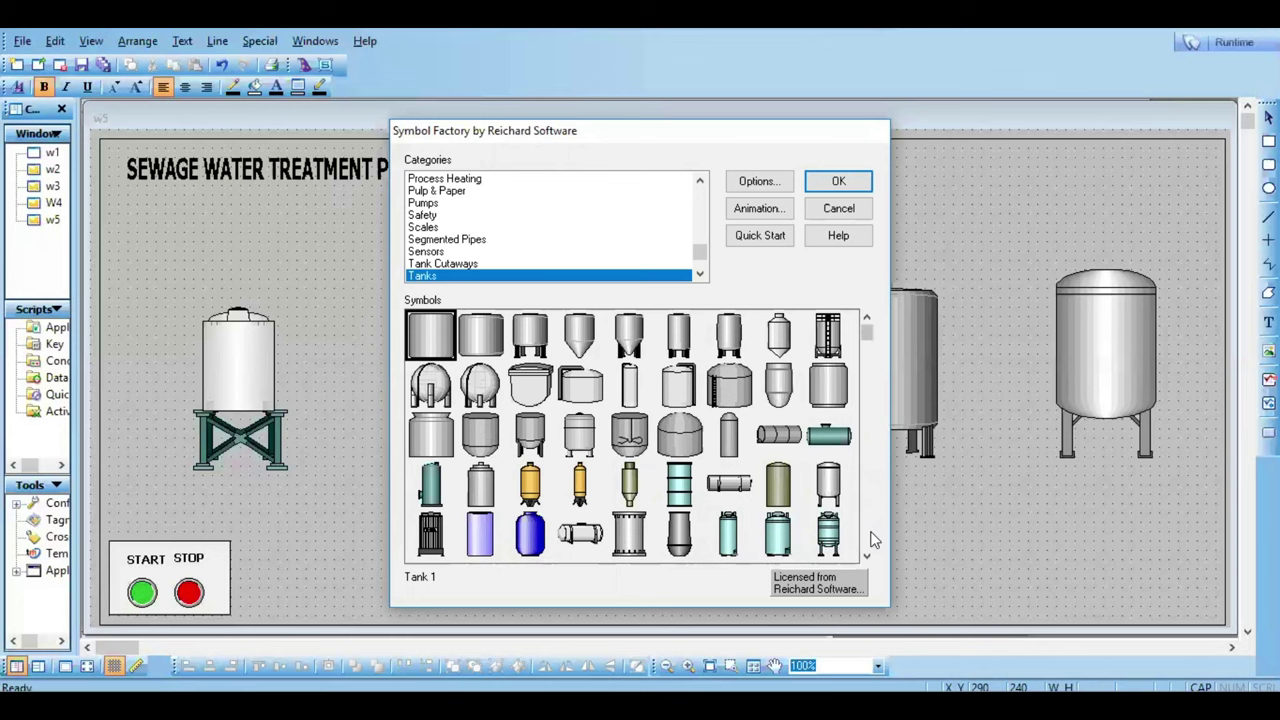
left_click(868, 540)
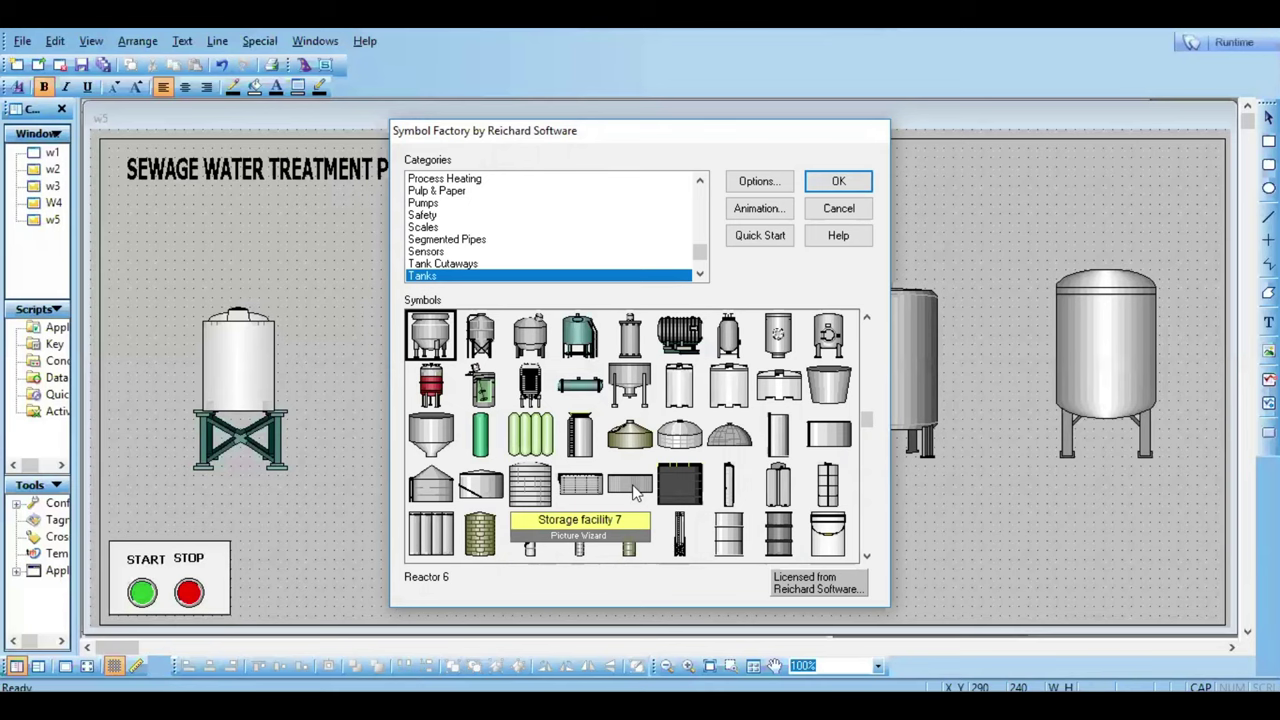
left_click(868, 536)
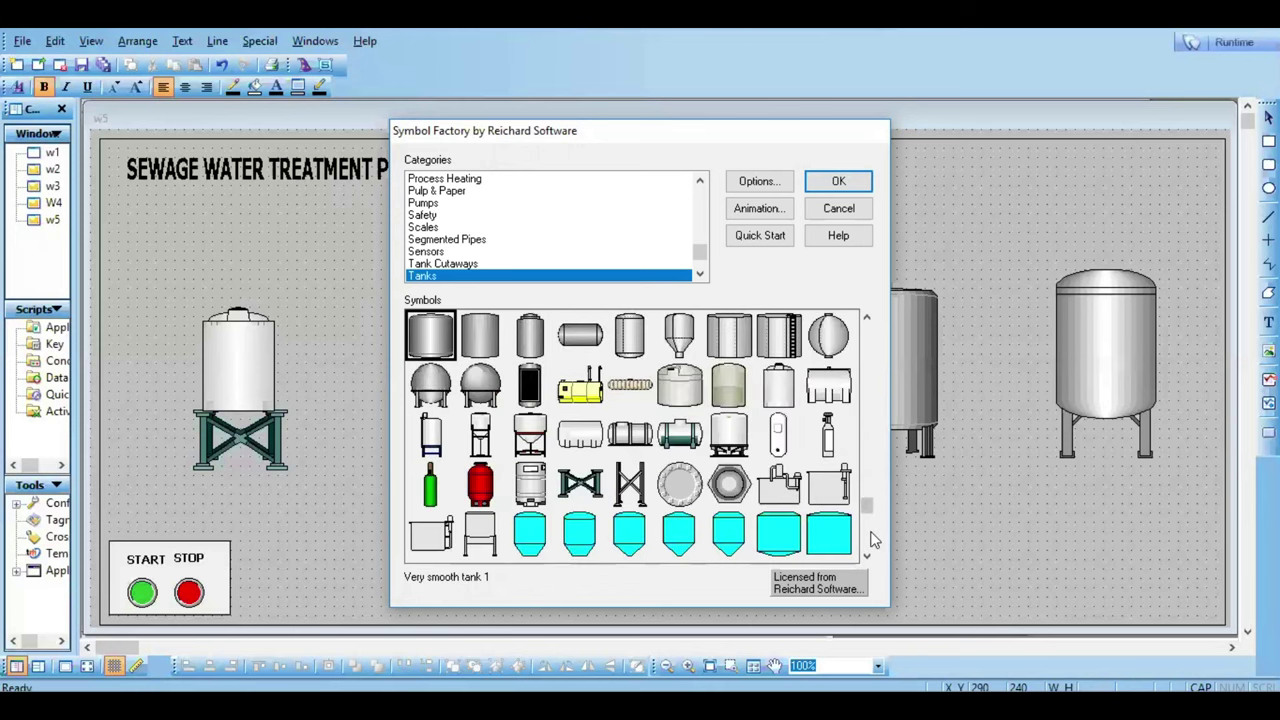
left_click(868, 540)
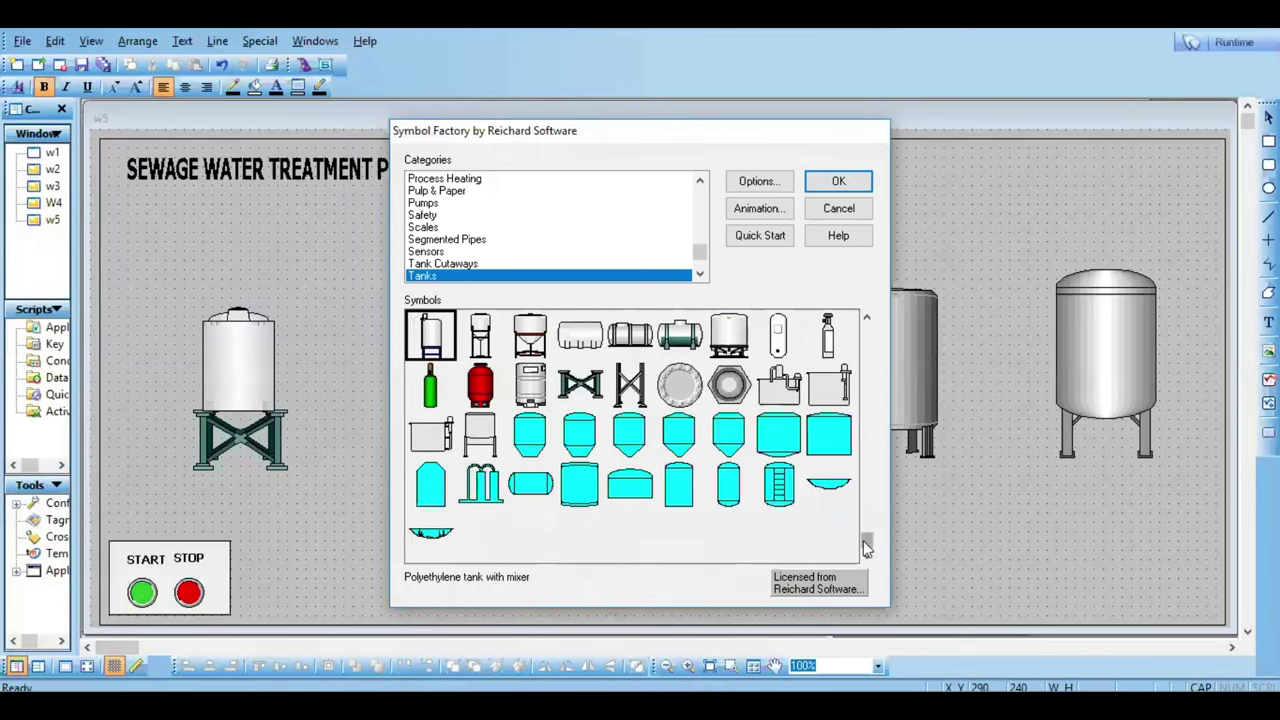
left_click(866, 356)
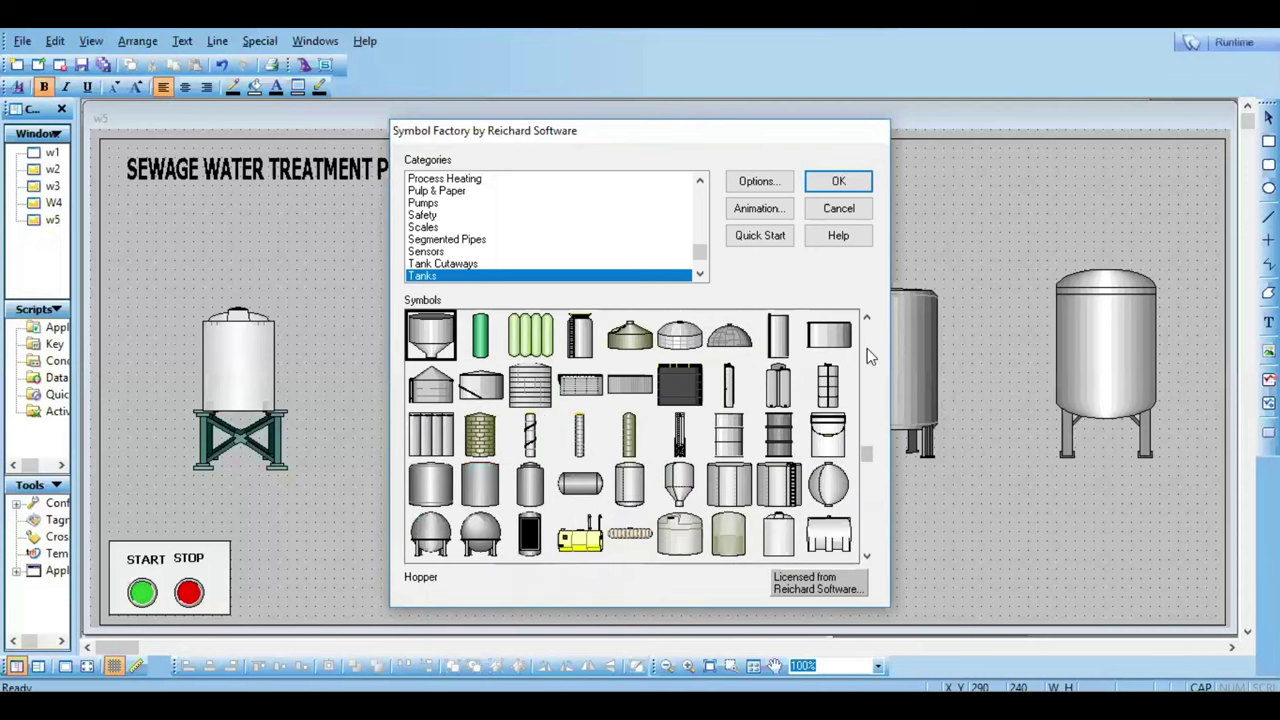
Step: Examine the symbols in Symbol Factory's Chemical category for suitable treatment plant equipment
left_click(700, 205)
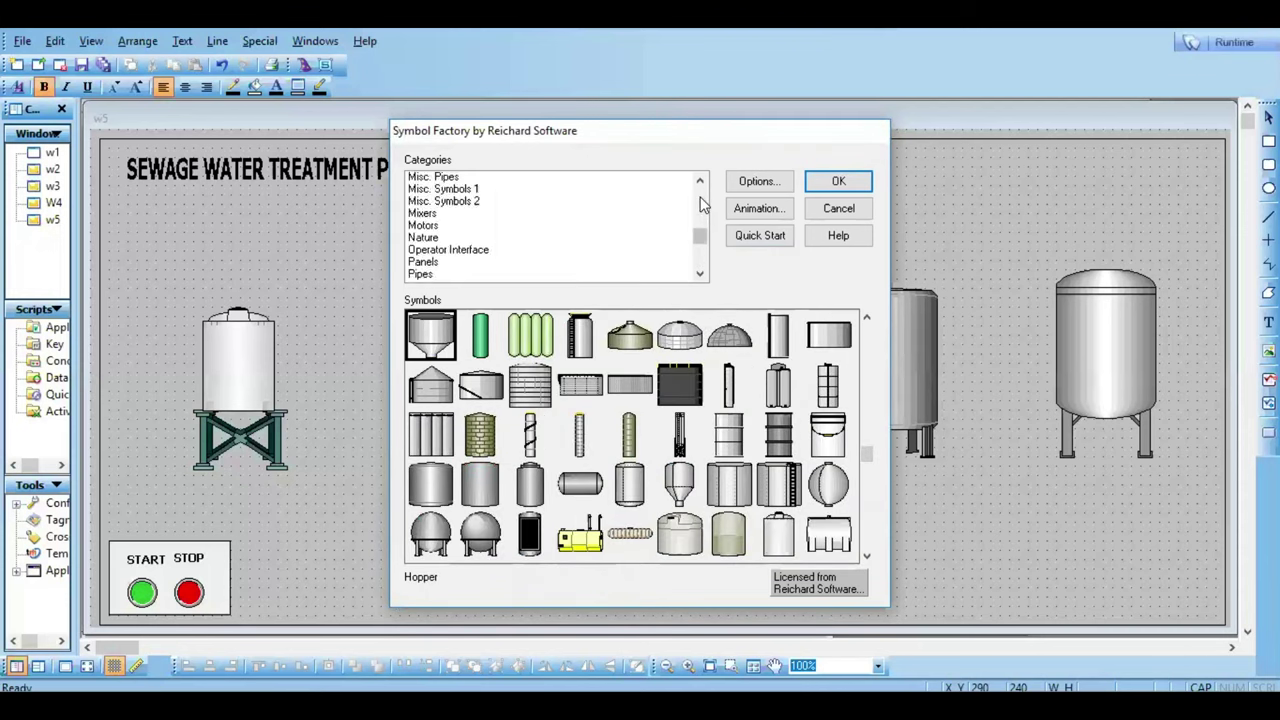
left_click(700, 205)
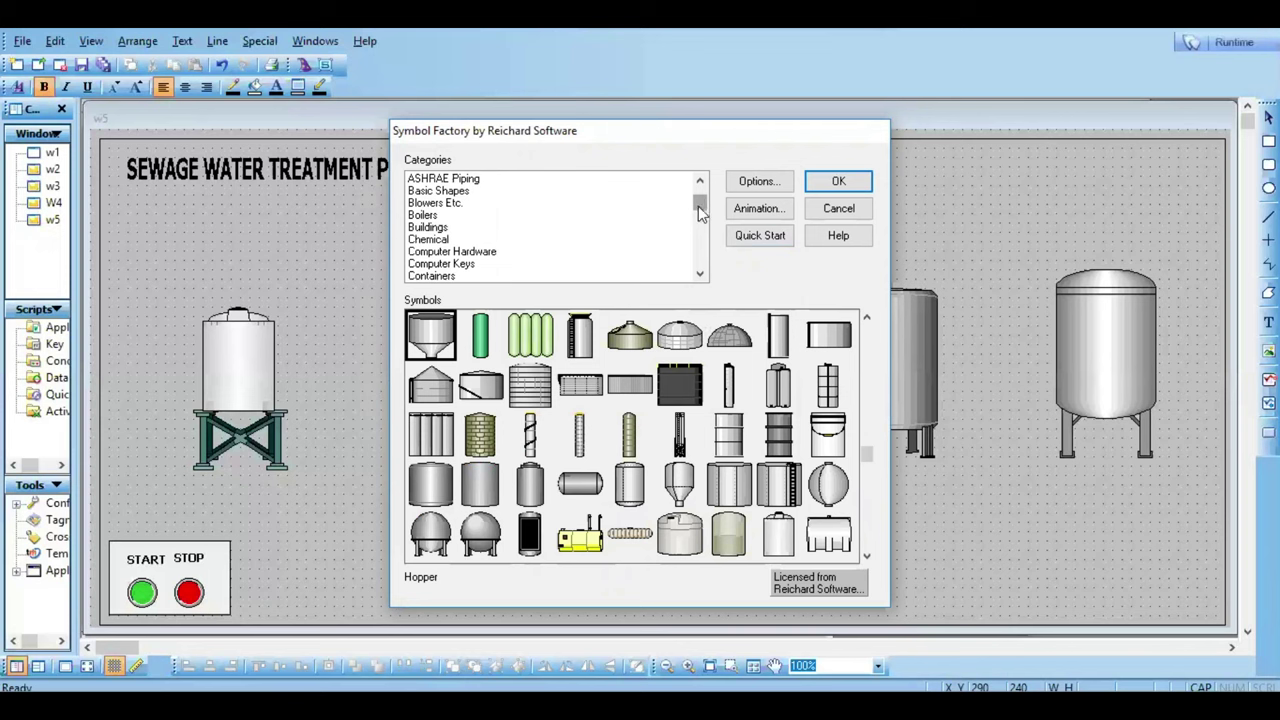
left_click(425, 240)
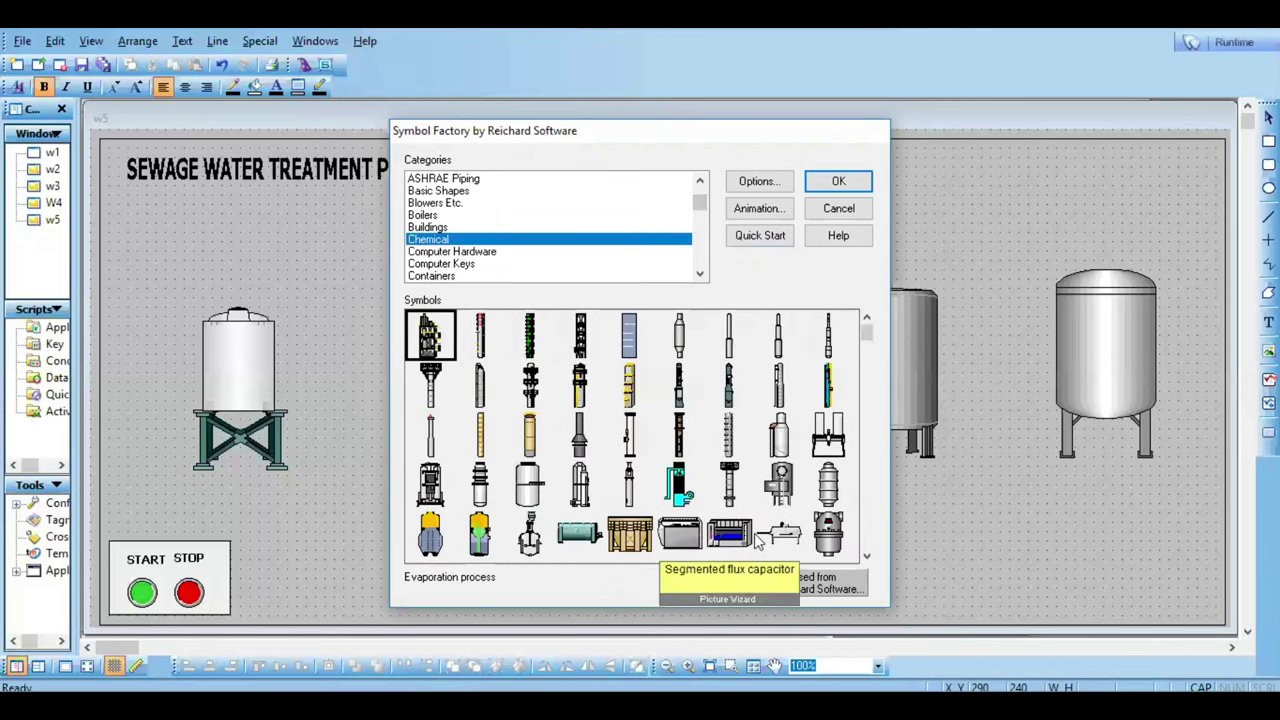
left_click(869, 545)
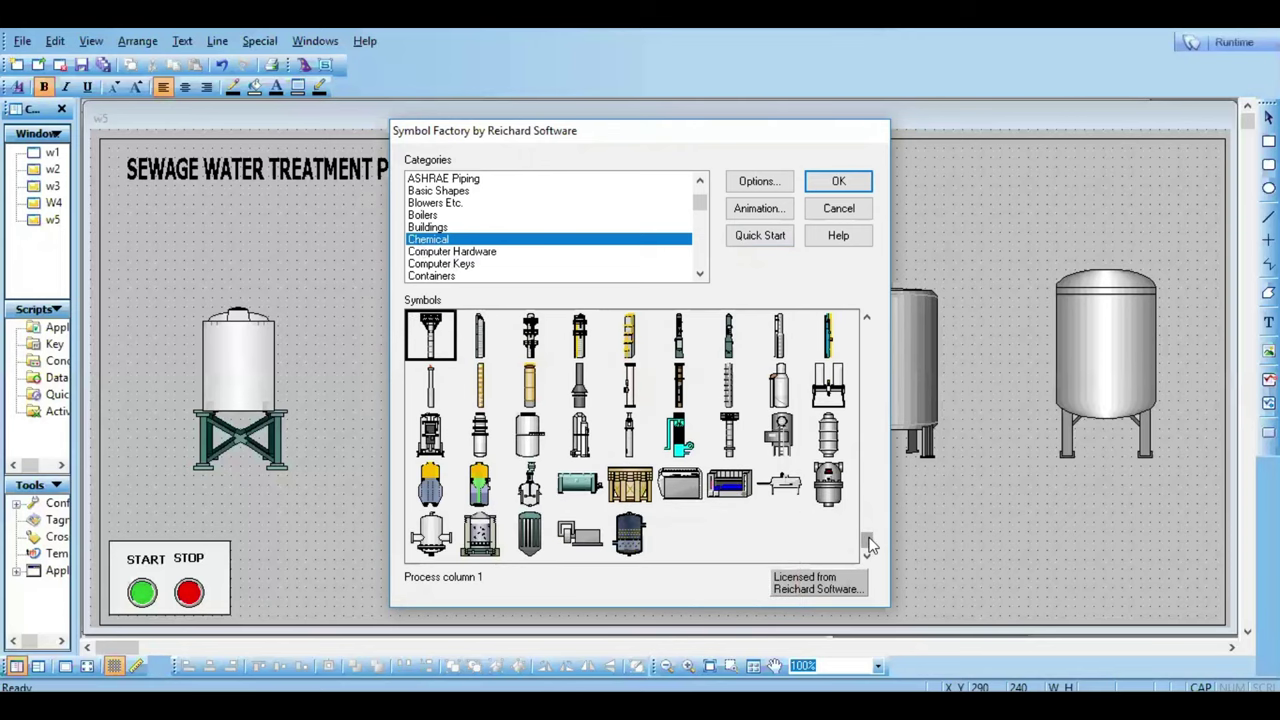
left_click(868, 355)
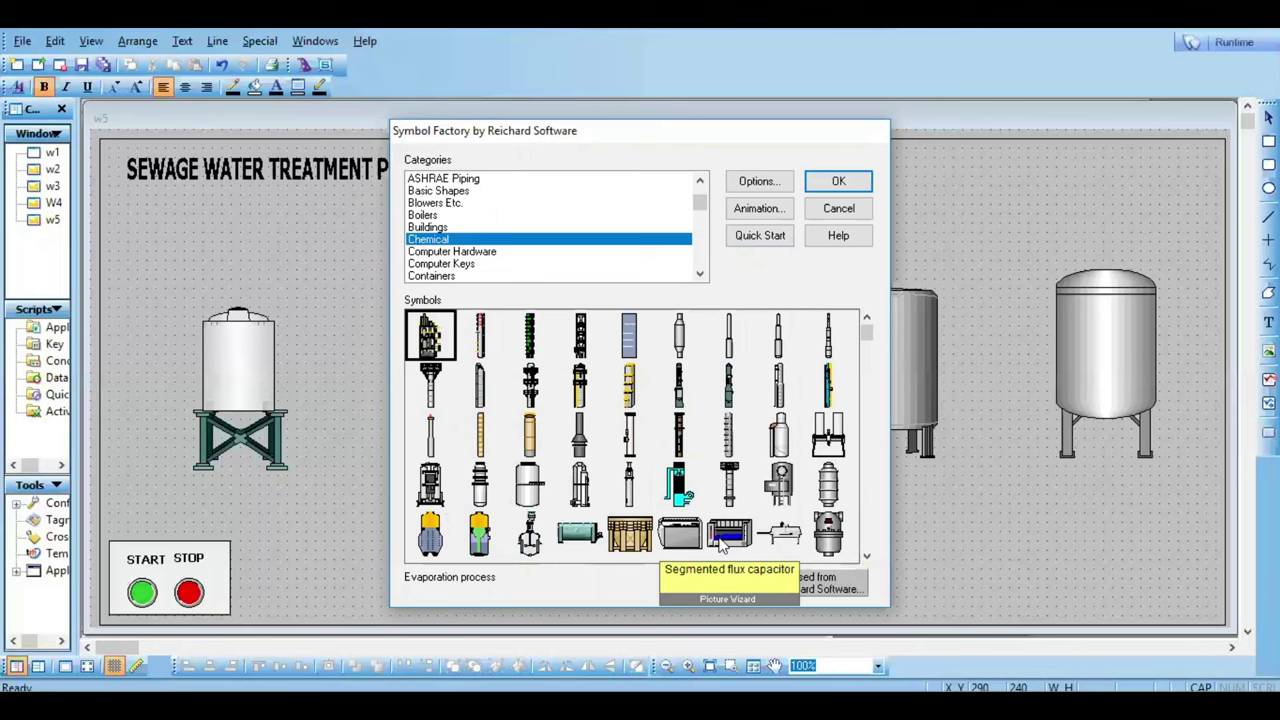
left_click(868, 534)
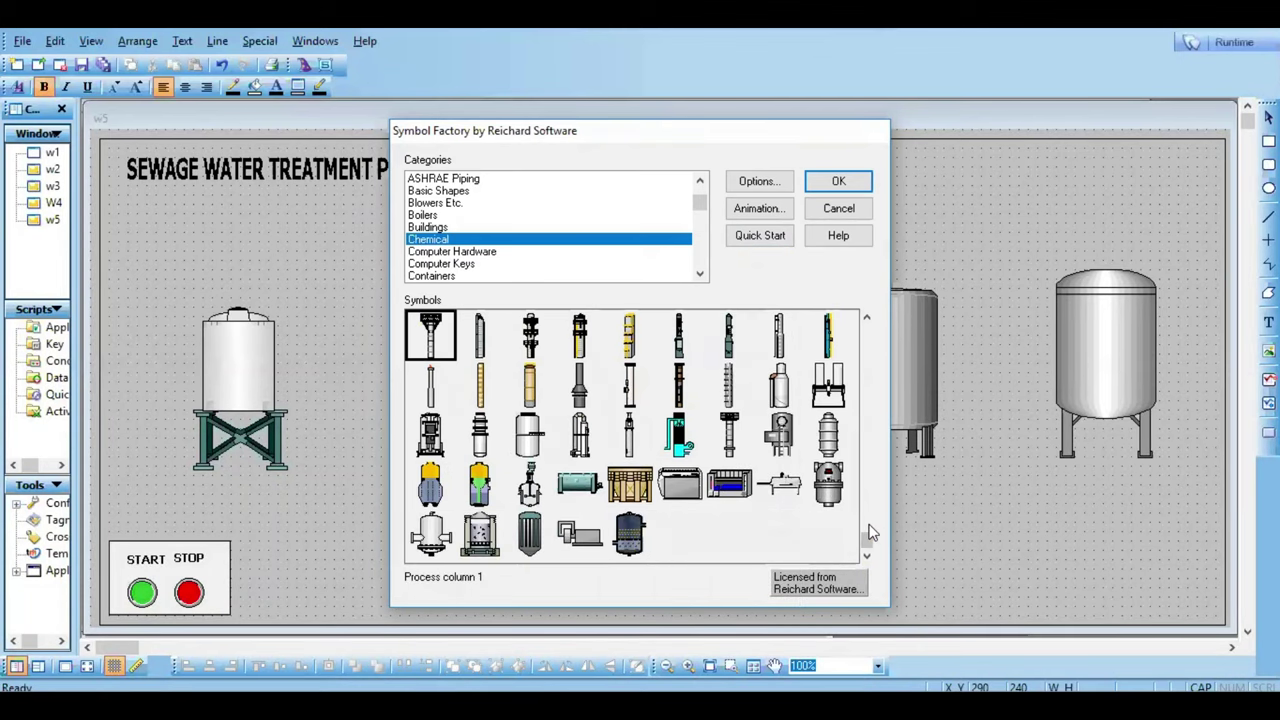
left_click(870, 354)
left_click(870, 354)
left_click(868, 336)
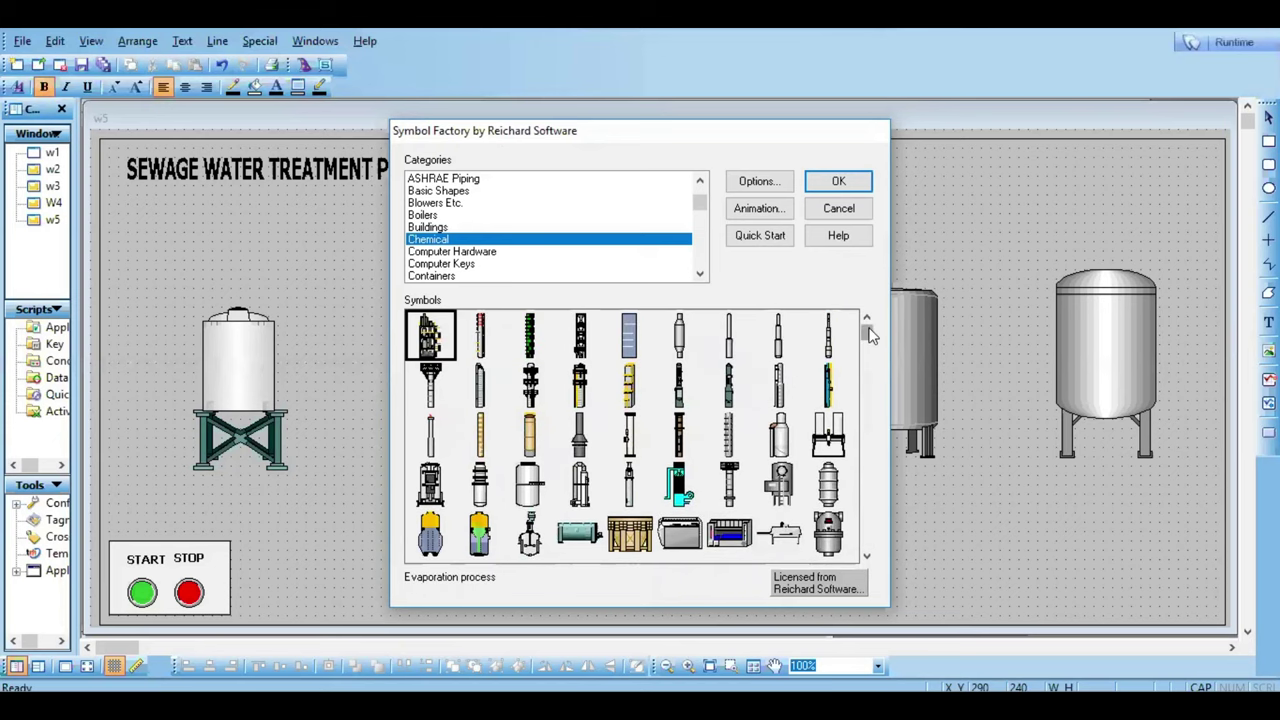
Step: Look through Symbol Factory's Containers, Heating, Misc. Pipes and Mining categories for a suitable process symbol
left_click(447, 276)
left_click(705, 248)
left_click(705, 248)
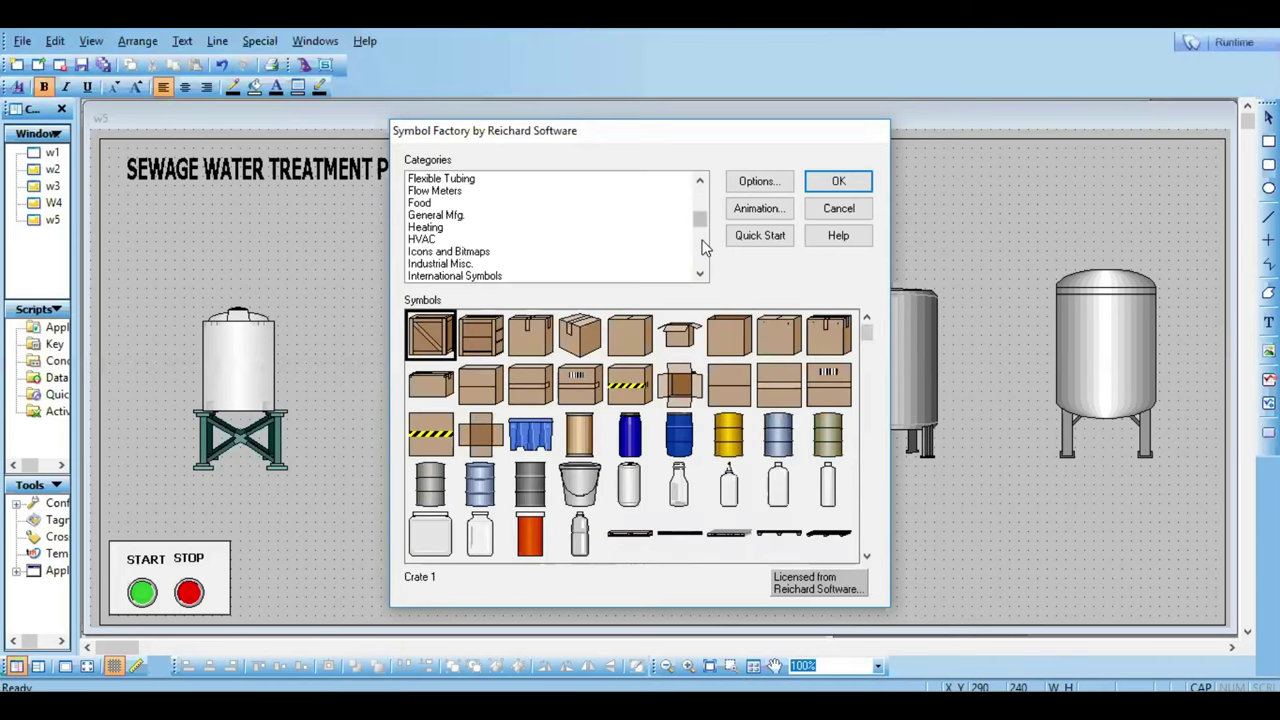
left_click(440, 228)
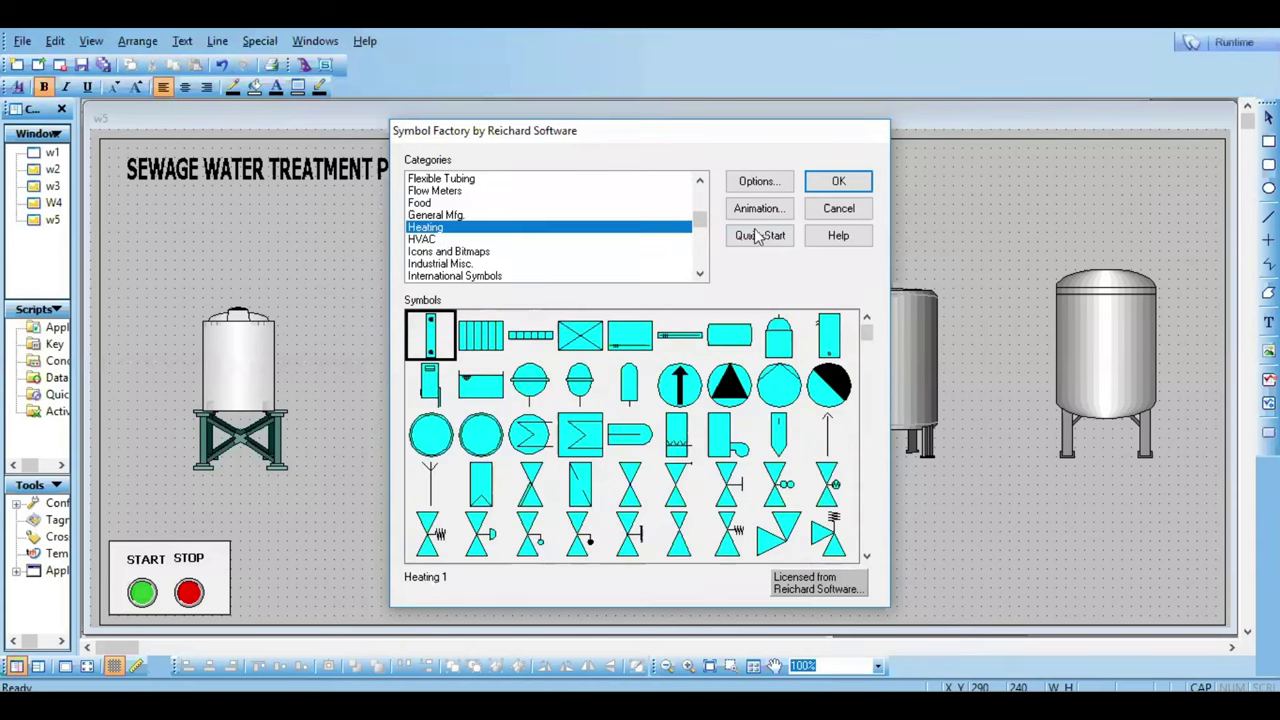
left_click(702, 262)
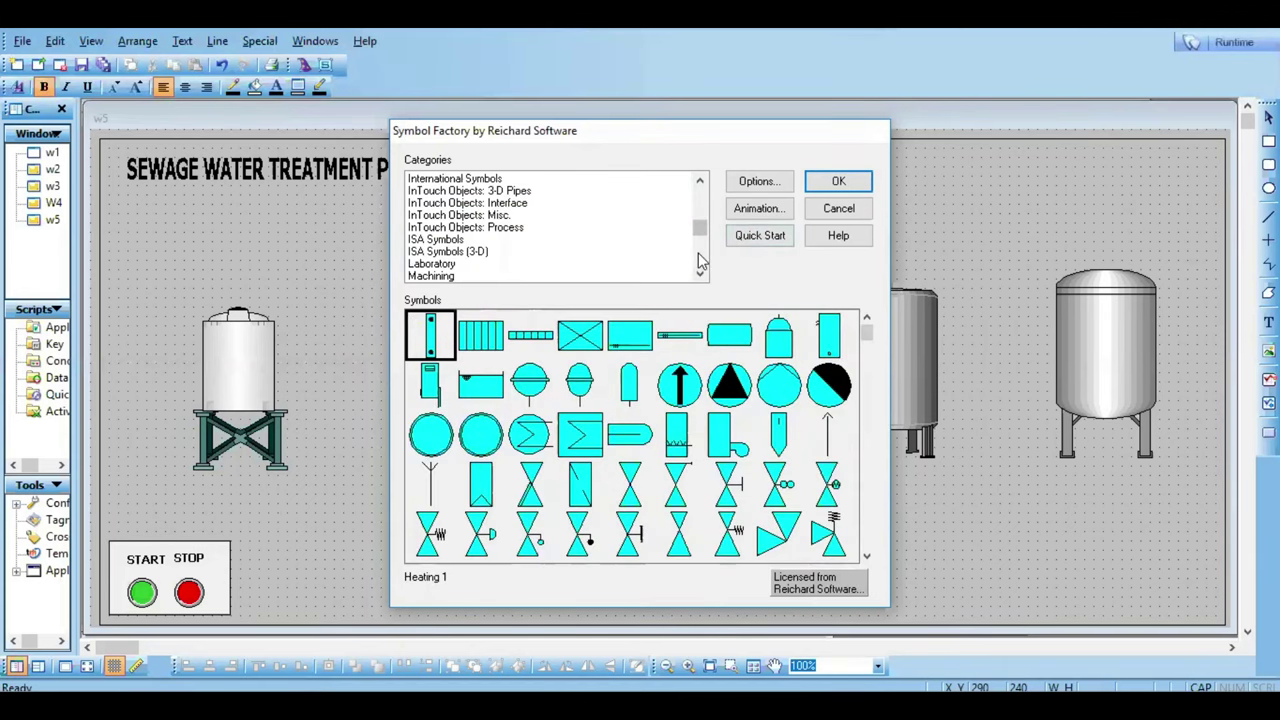
left_click(702, 262)
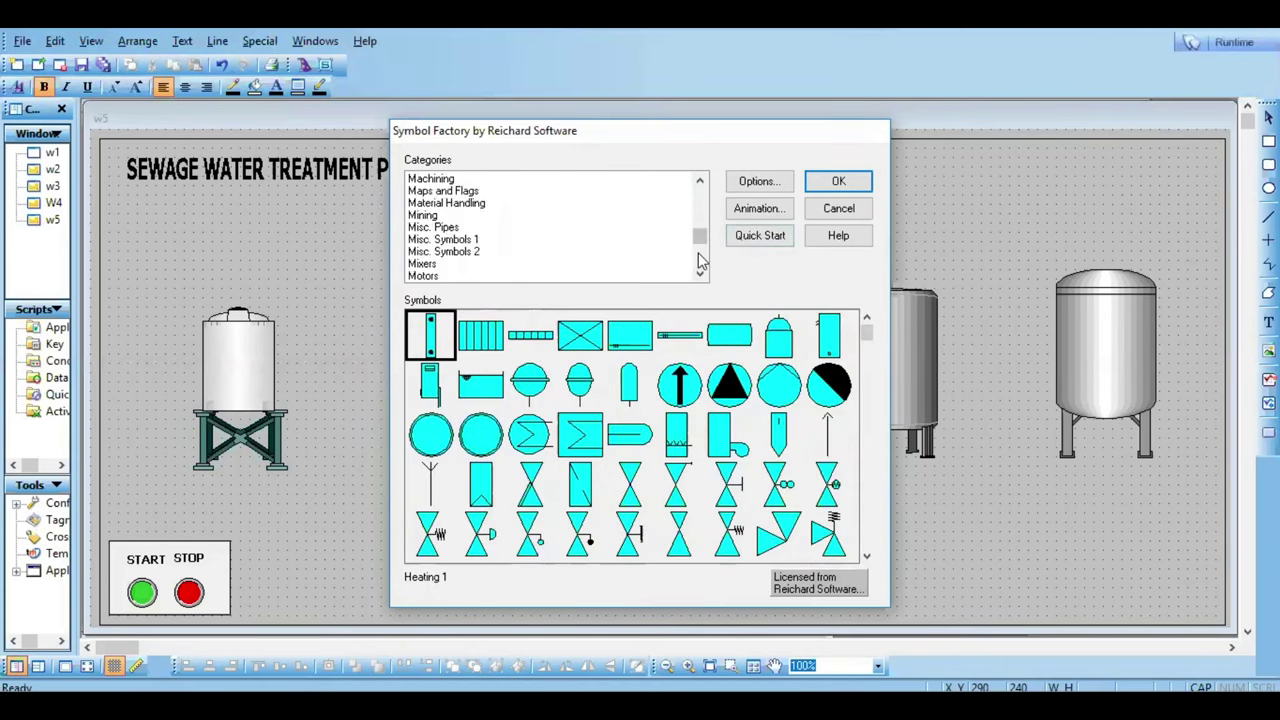
left_click(432, 227)
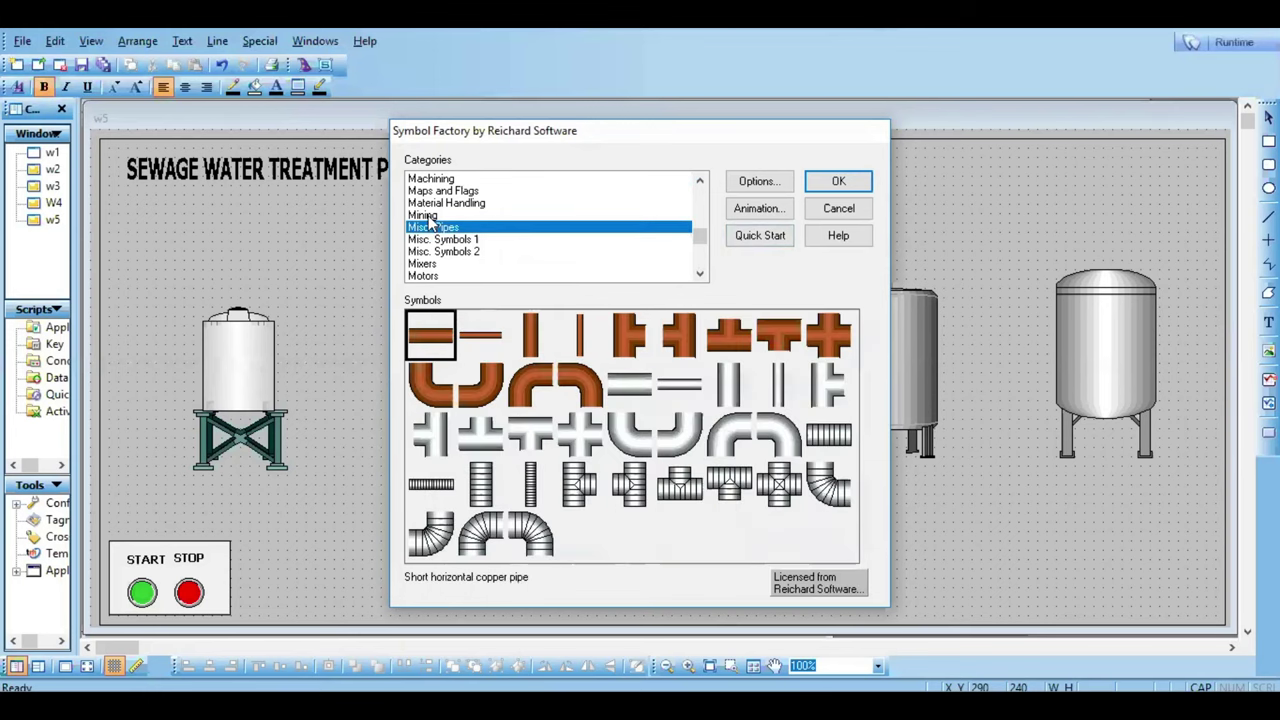
left_click(431, 218)
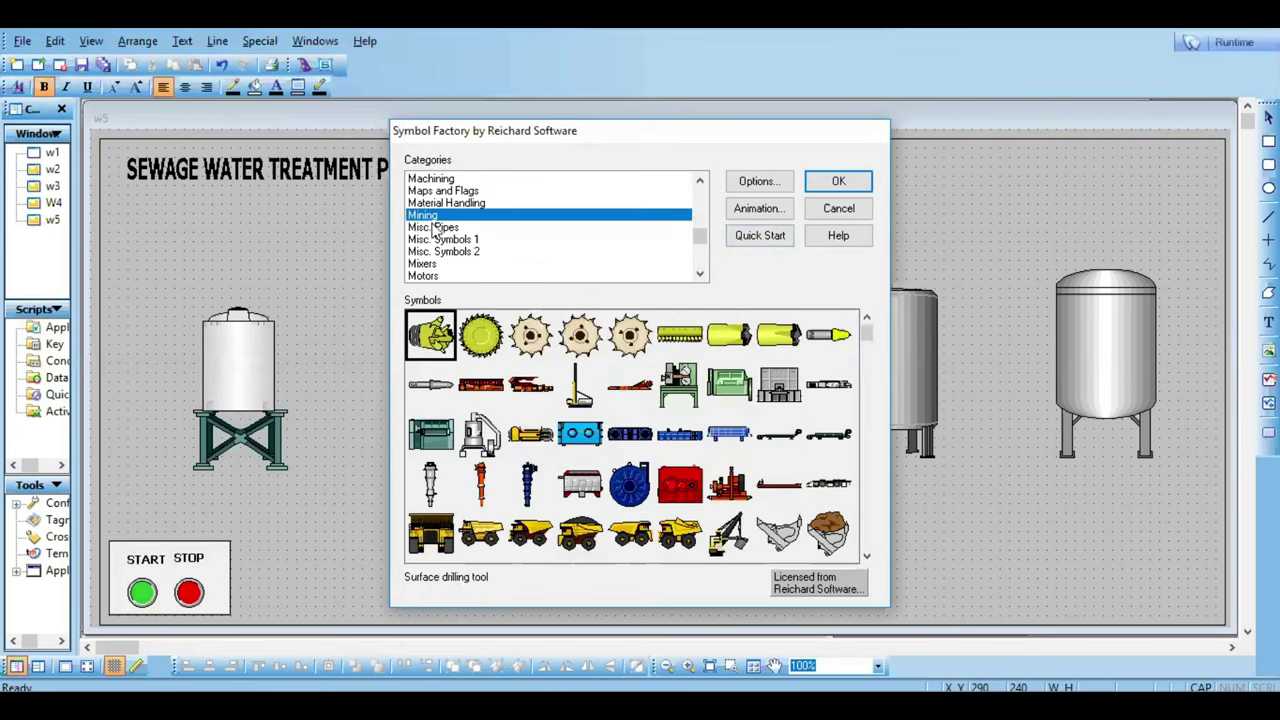
Step: Look through Symbol Factory's Process Cooling, Process Heating and Pulp & Paper categories for a suitable equipment symbol
left_click(702, 266)
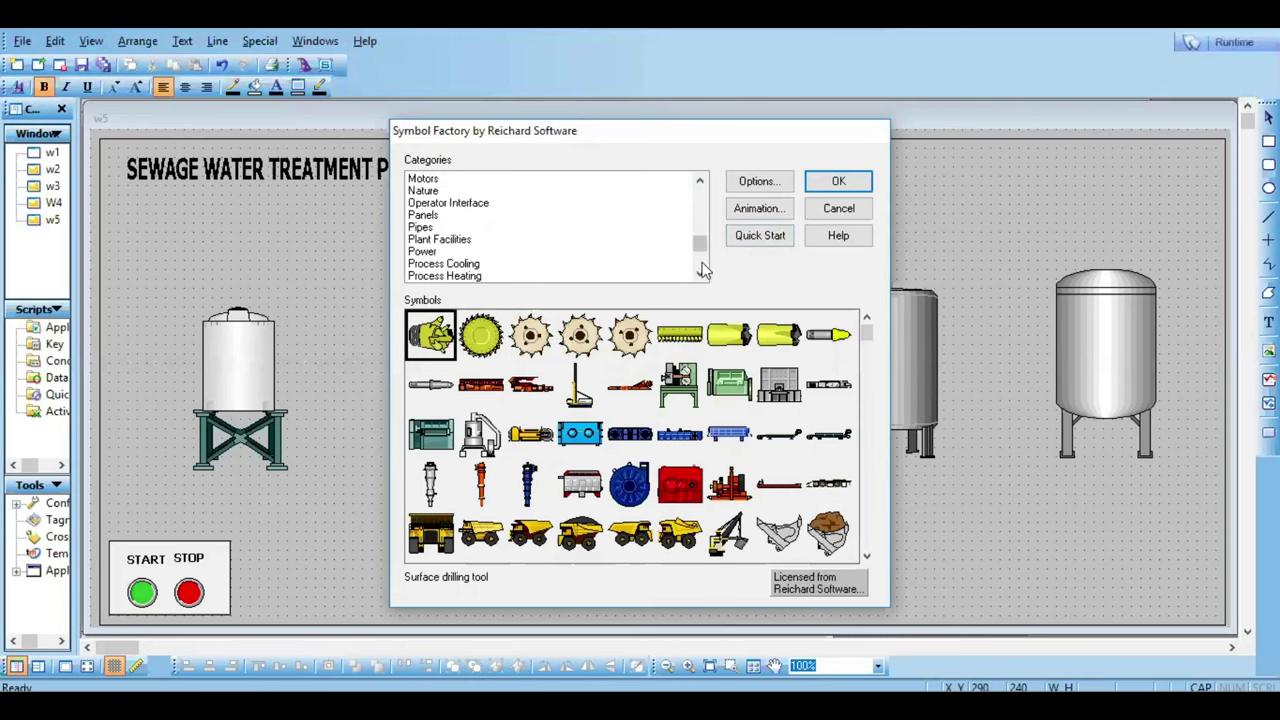
left_click(456, 265)
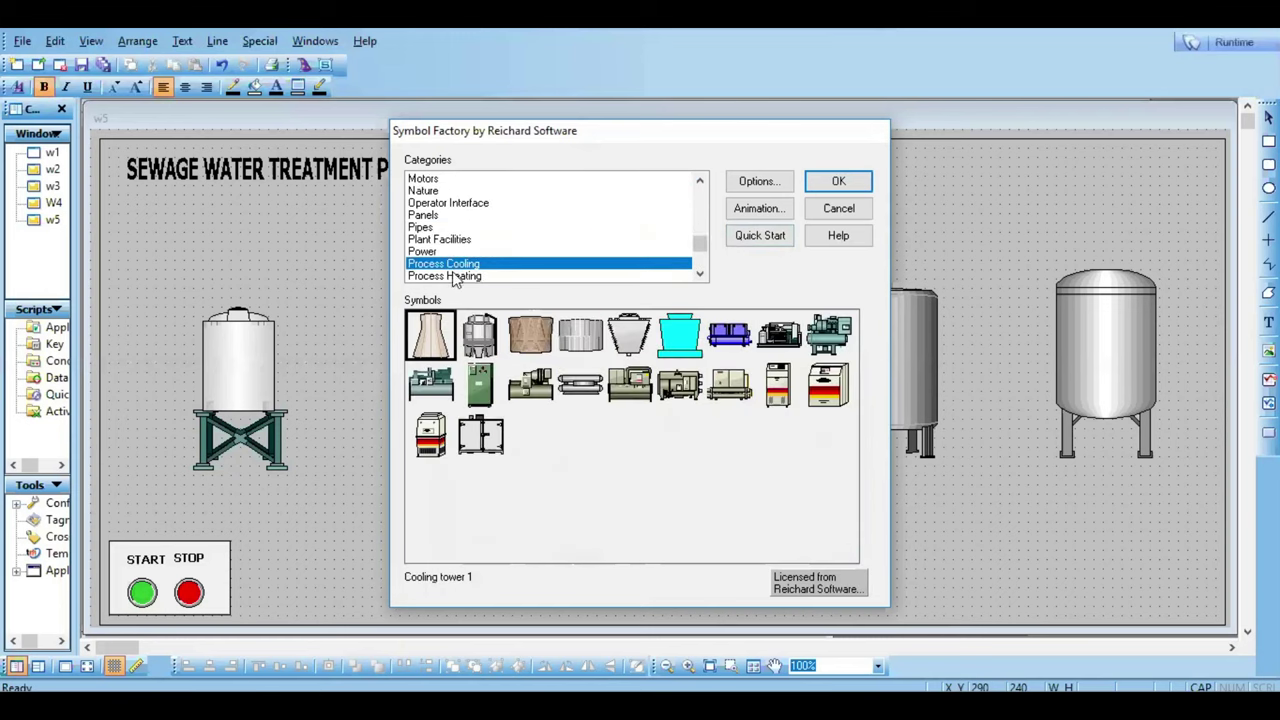
left_click(455, 279)
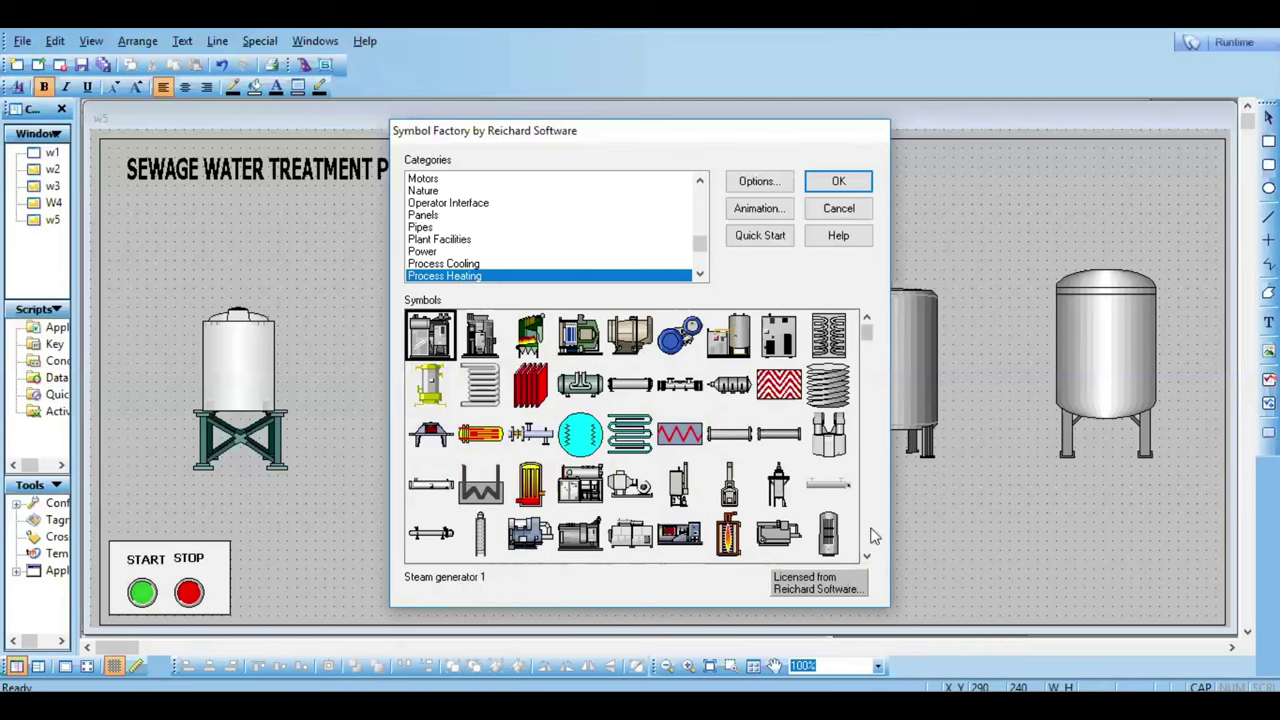
scroll(872, 535, "down", 1)
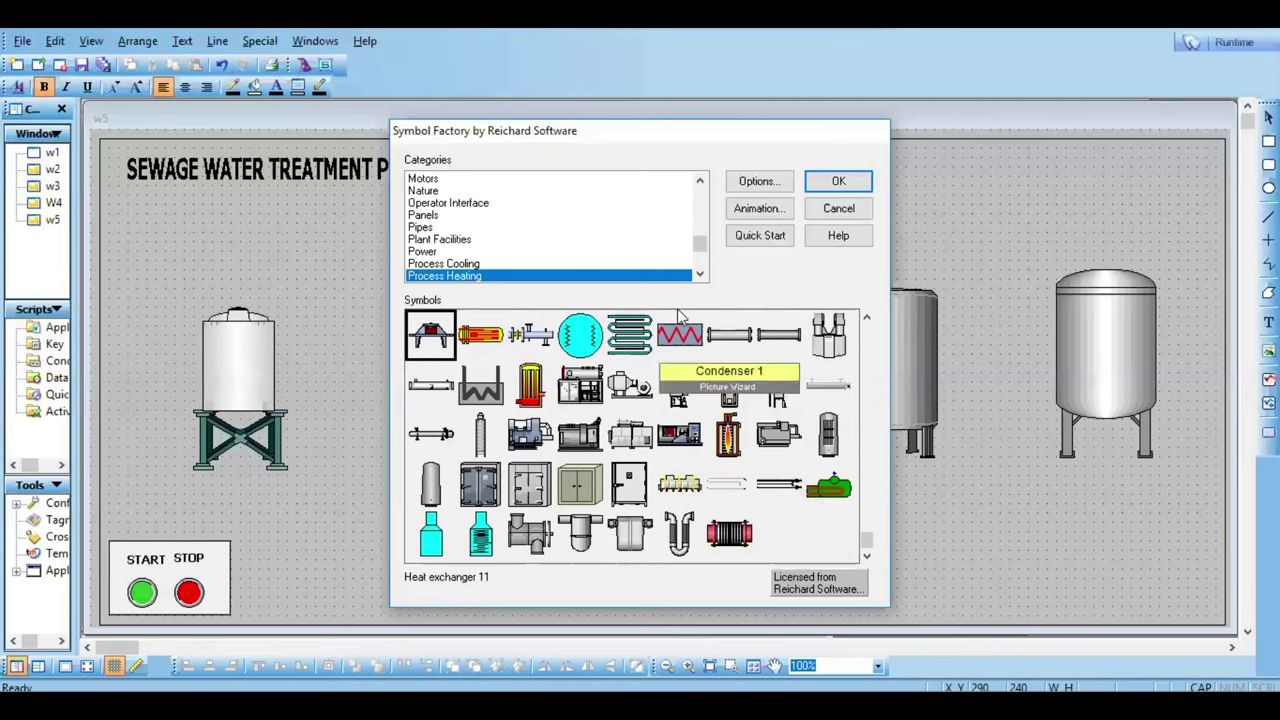
left_click(700, 273)
left_click(701, 273)
left_click(701, 273)
left_click(701, 273)
left_click(701, 273)
left_click(474, 228)
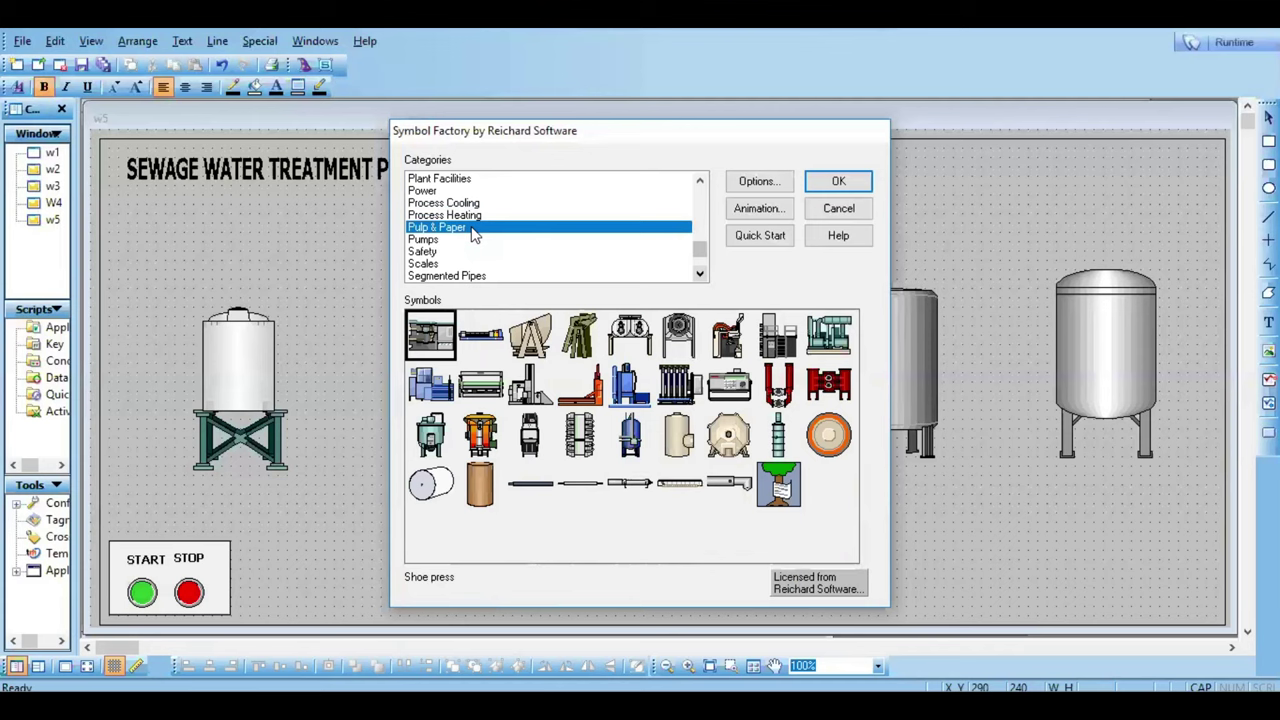
Step: Insert the Horizontal pump (right) symbol from the Pumps category between the first tank and the large tank
left_click(464, 240)
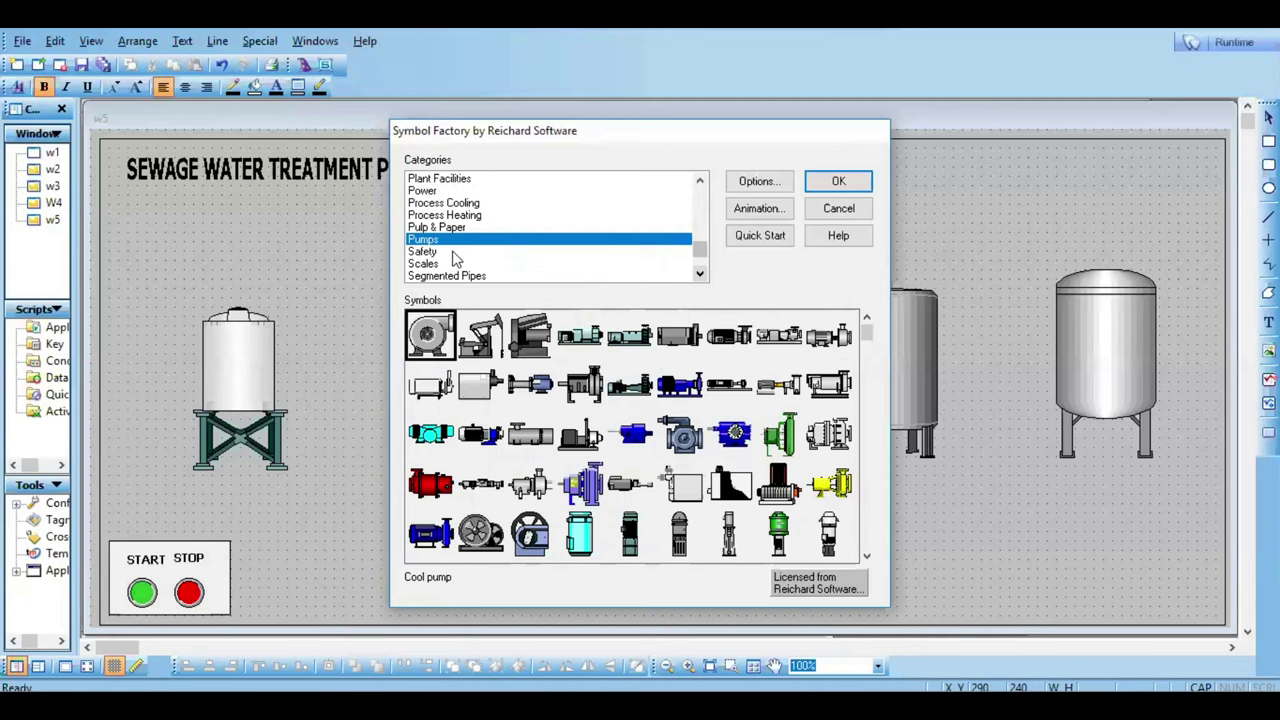
left_click(453, 254)
left_click(422, 240)
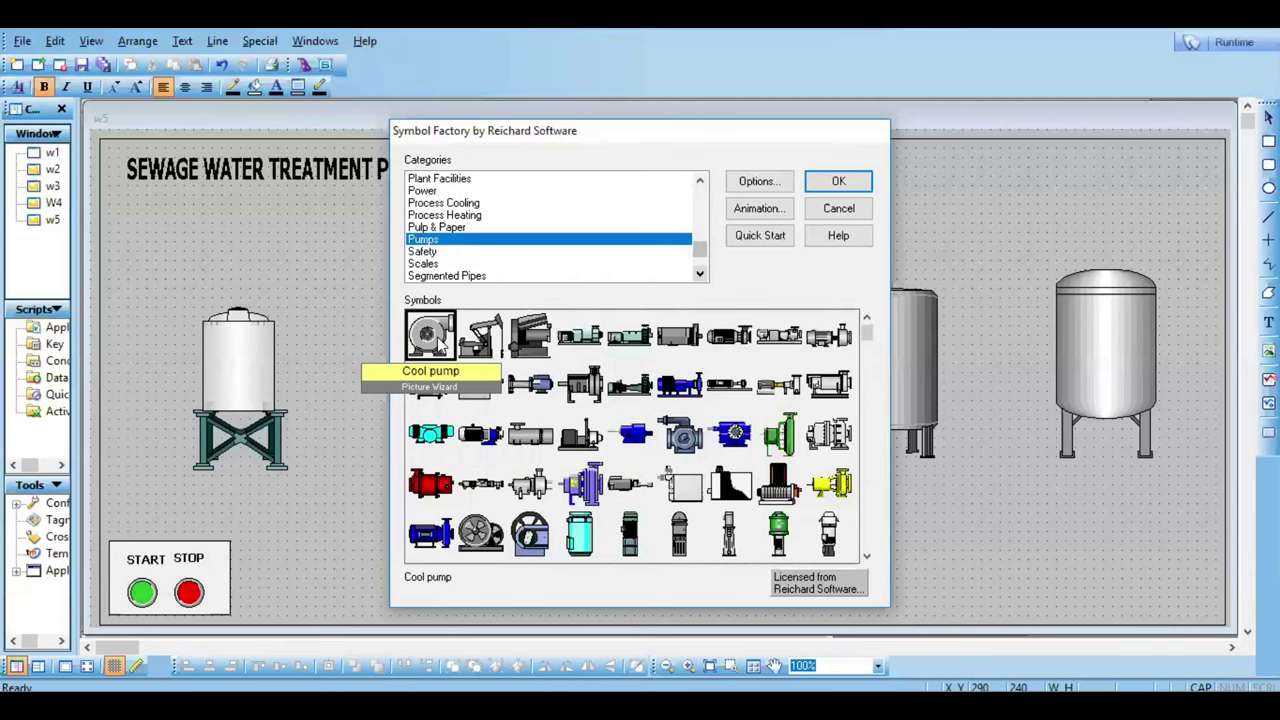
left_click(868, 545)
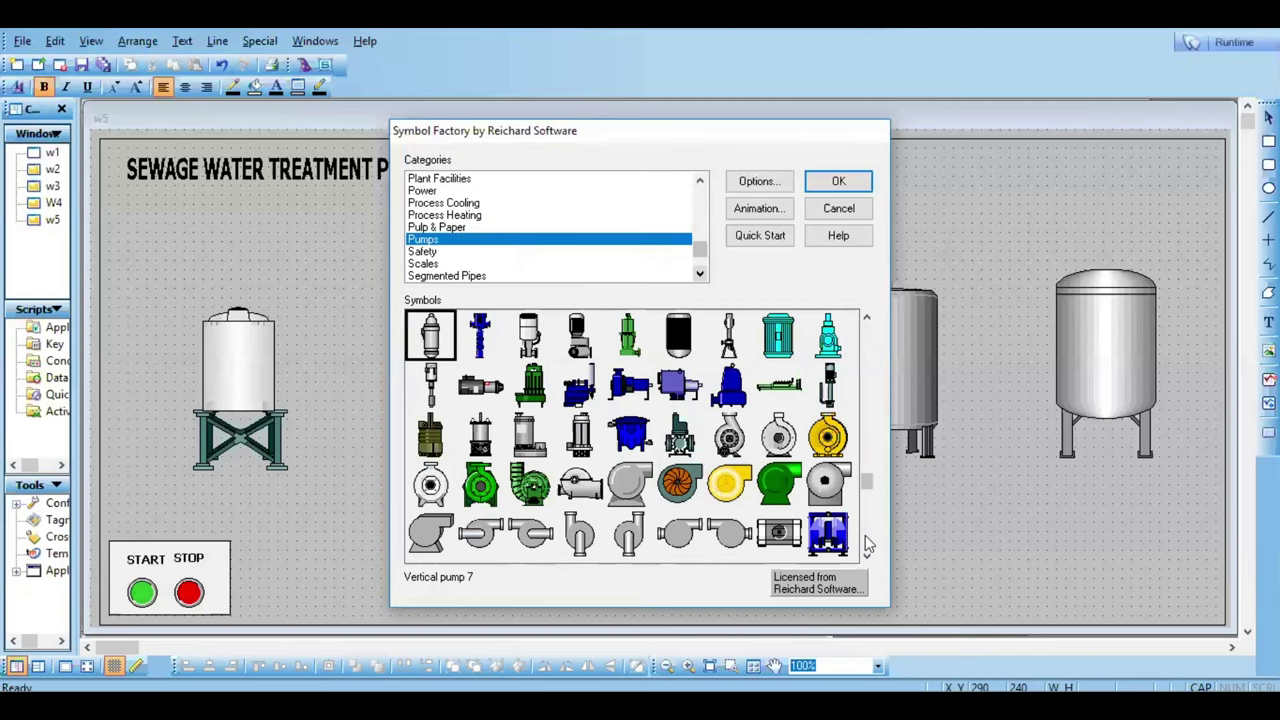
left_click(868, 545)
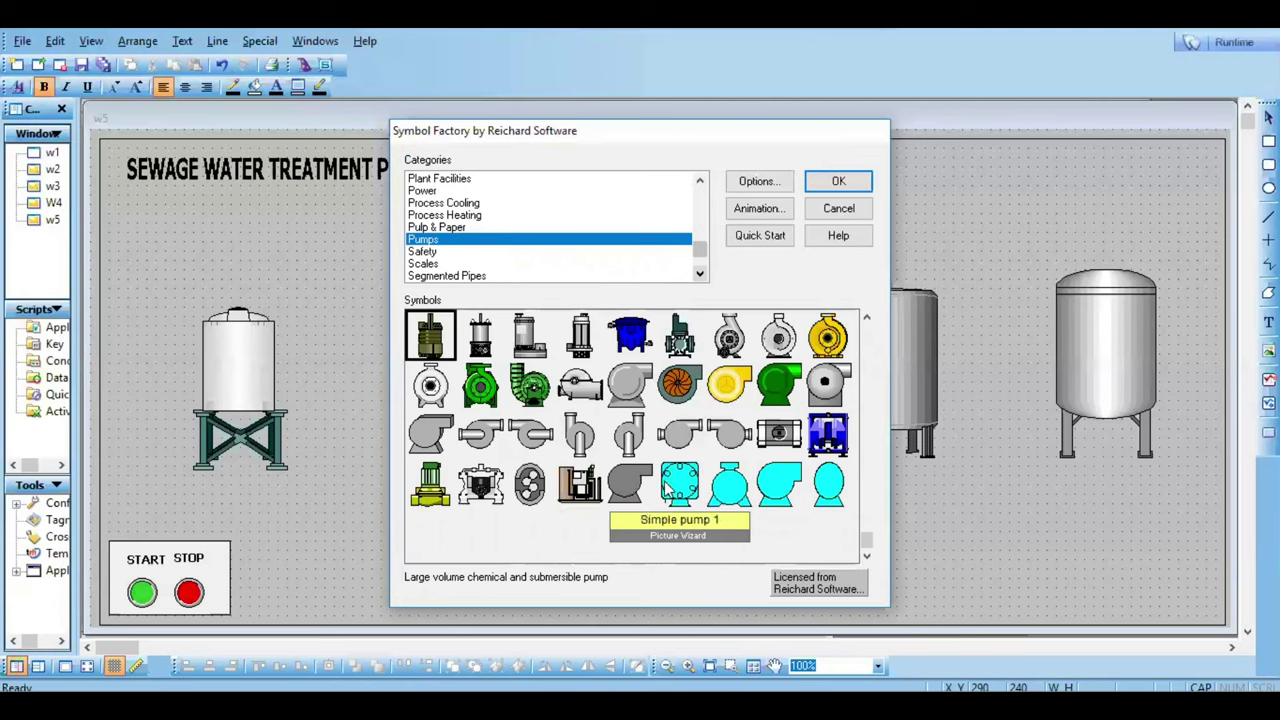
left_click(866, 320)
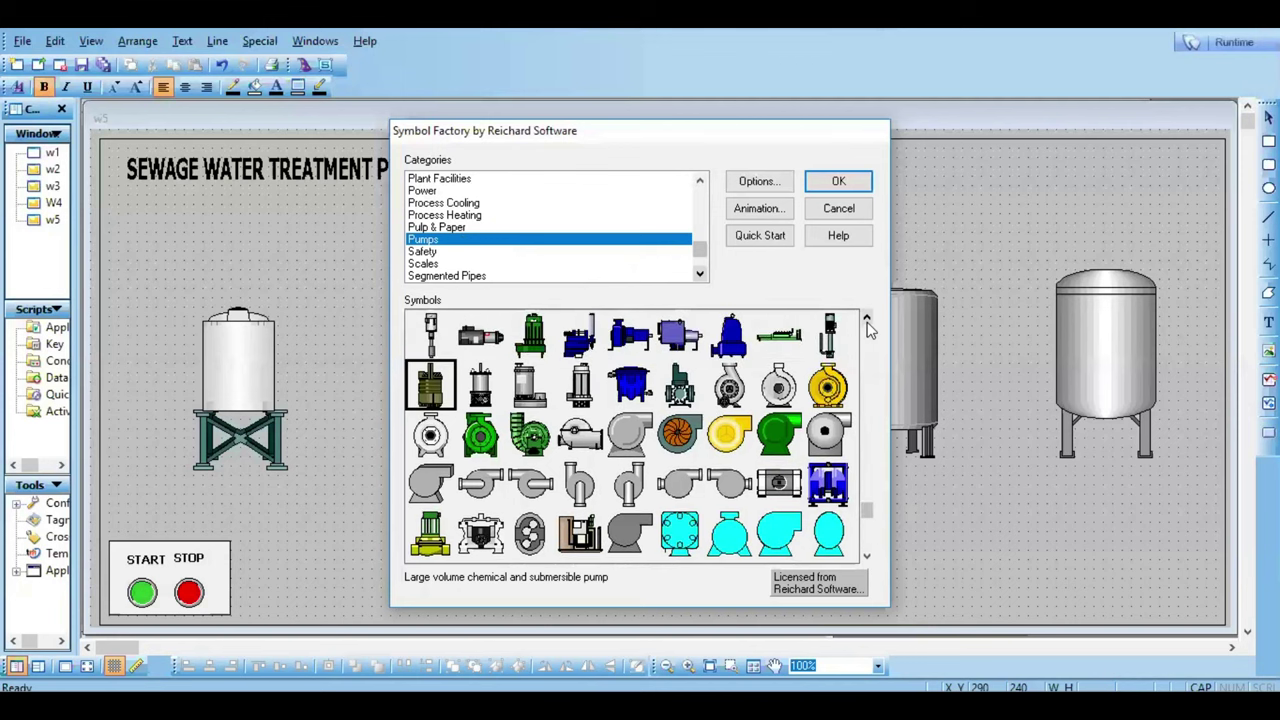
left_click(866, 320)
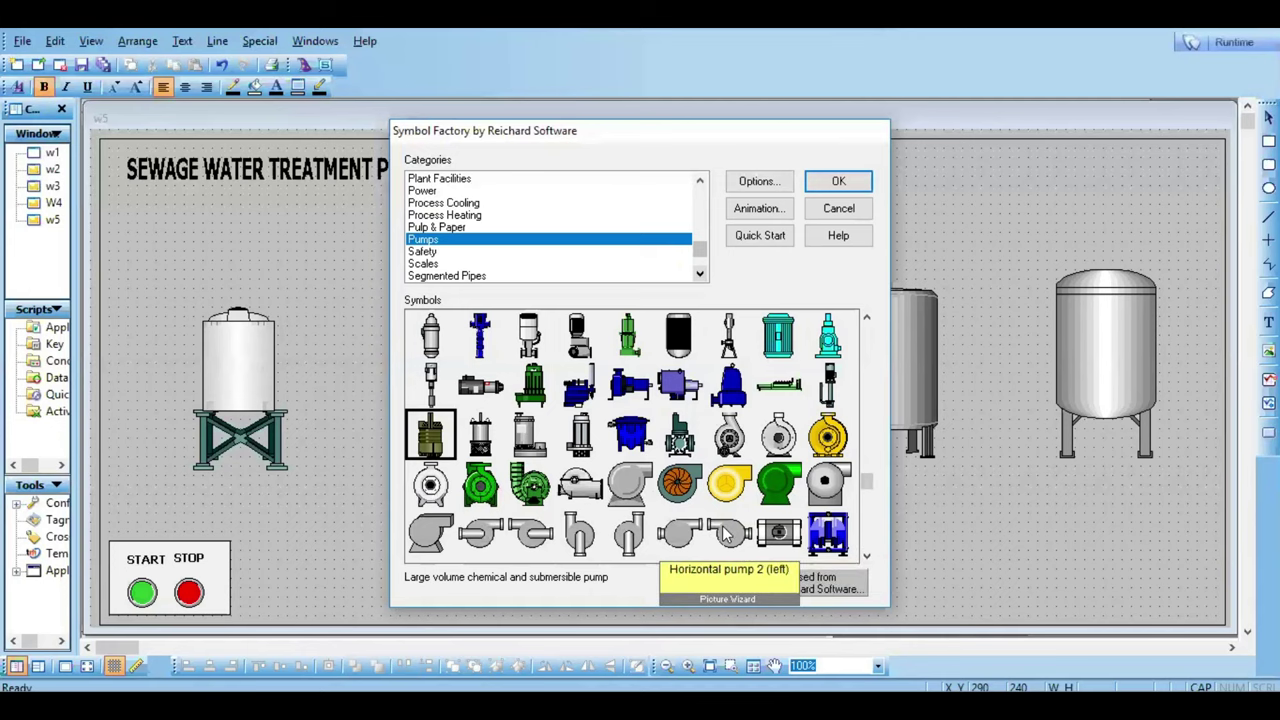
double_click(481, 535)
Step: Shrink the horizontal pump and move it above the first tank, just below the plant title
left_click(364, 357)
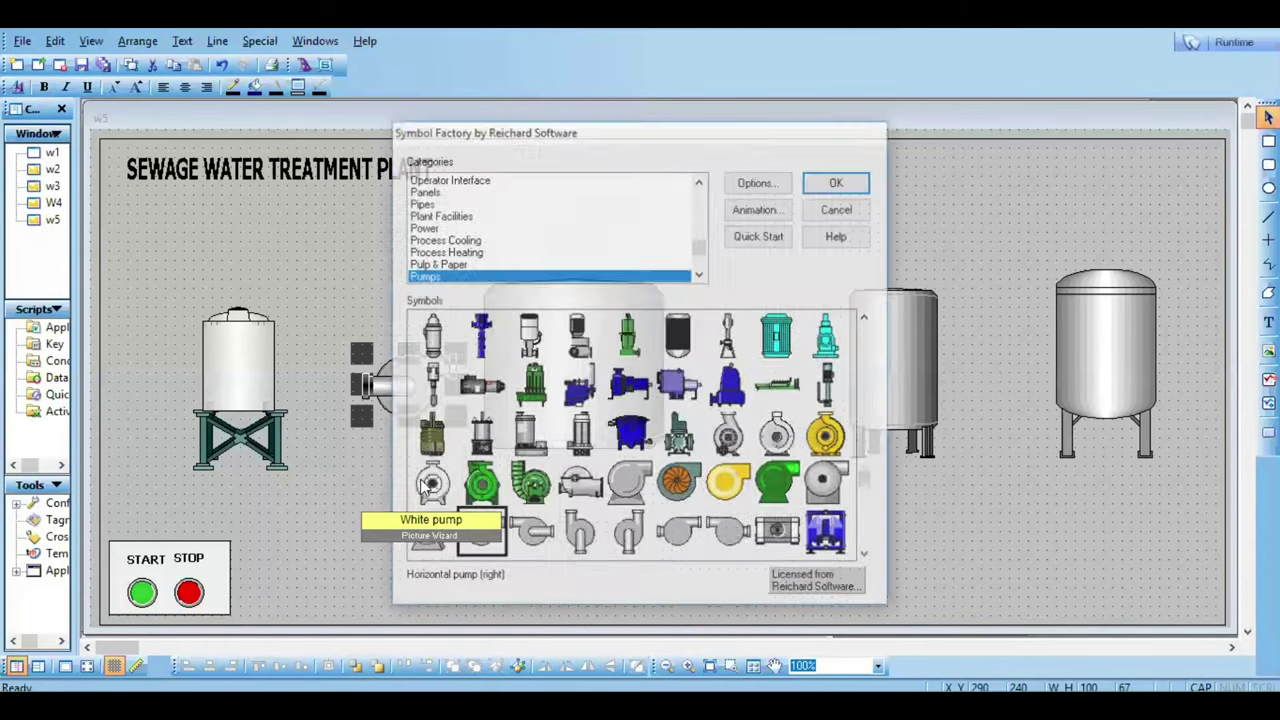
left_click(845, 192)
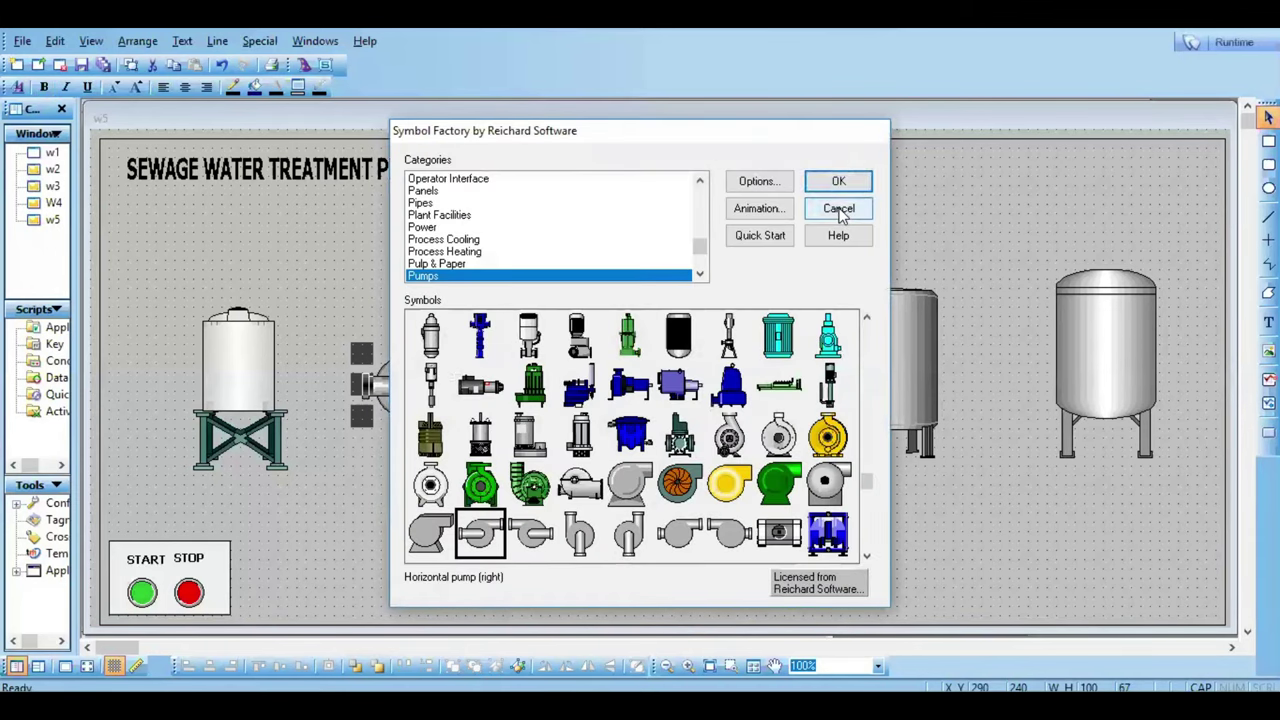
left_click_drag(460, 354, 411, 378)
key("ctrl+c")
key("ctrl+v")
left_click(289, 249)
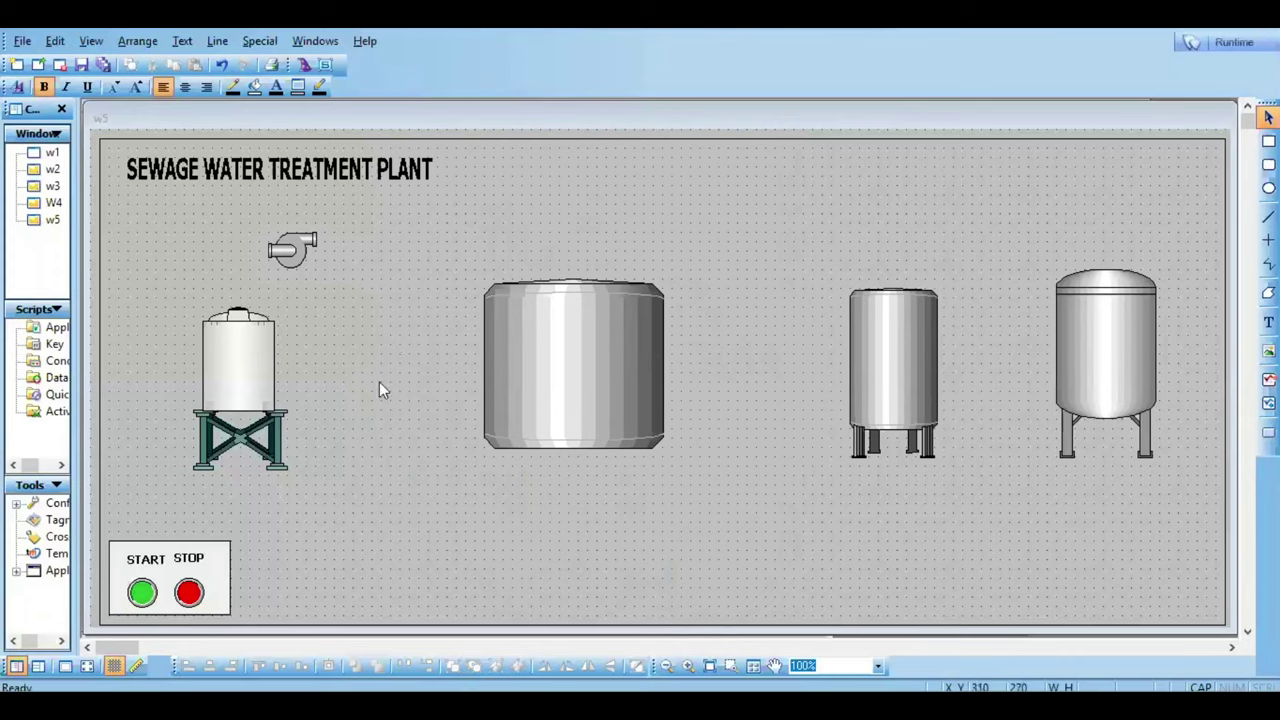
right_click(379, 390)
left_click(410, 398)
left_click(374, 344)
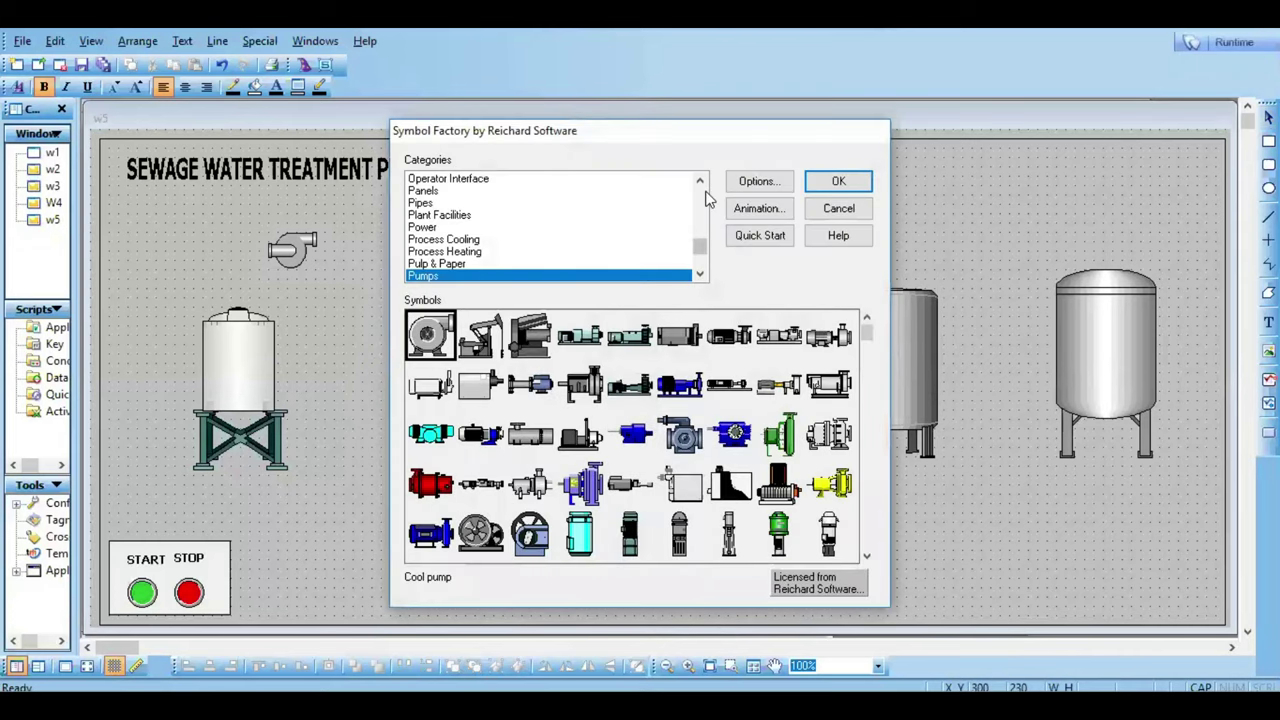
scroll(706, 198, "up", 10)
scroll(706, 198, "up", 3)
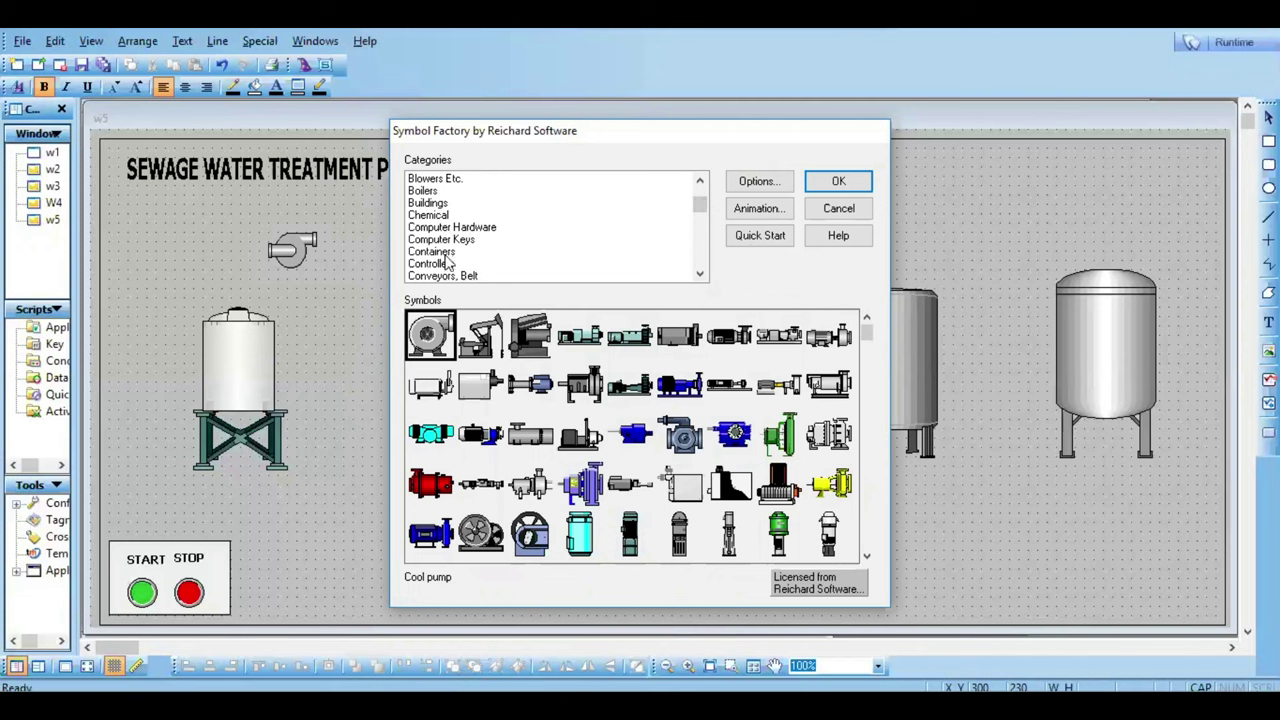
left_click(446, 264)
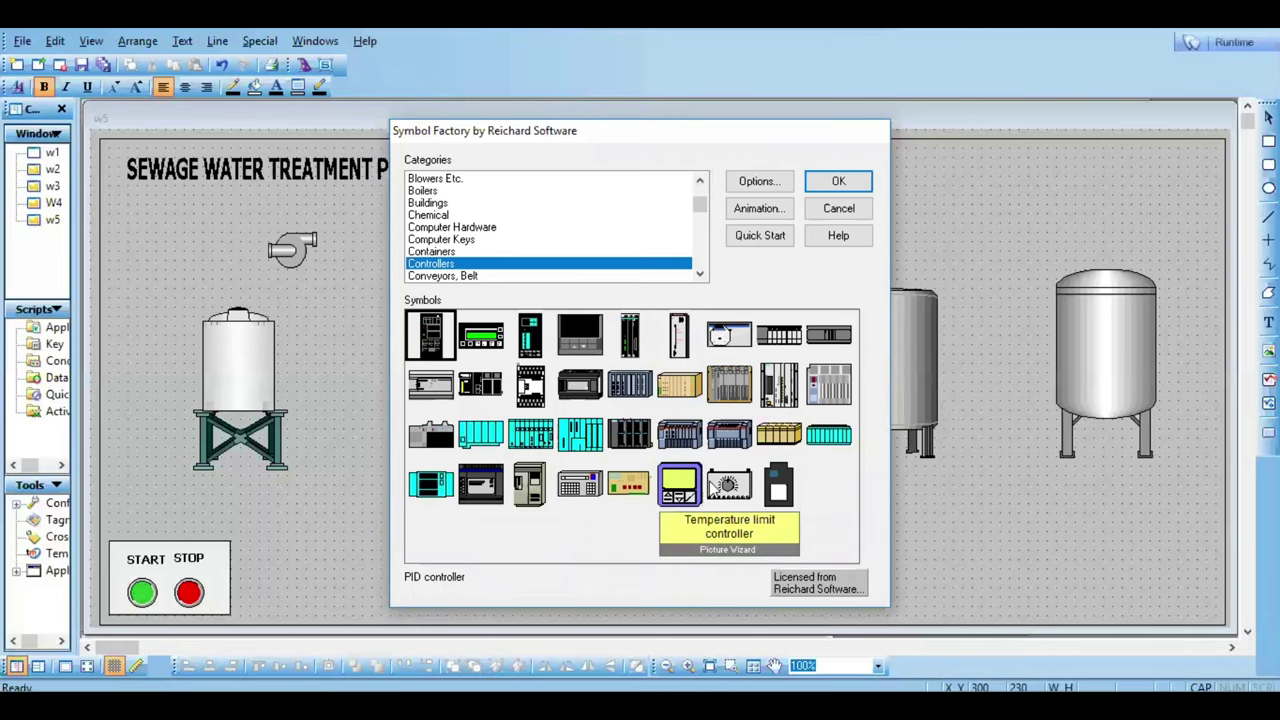
left_click(839, 207)
Step: Draw a rectangle about 80 by 30 beside the pump and enlarge it slightly
left_click(1268, 141)
left_click_drag(343, 234, 422, 263)
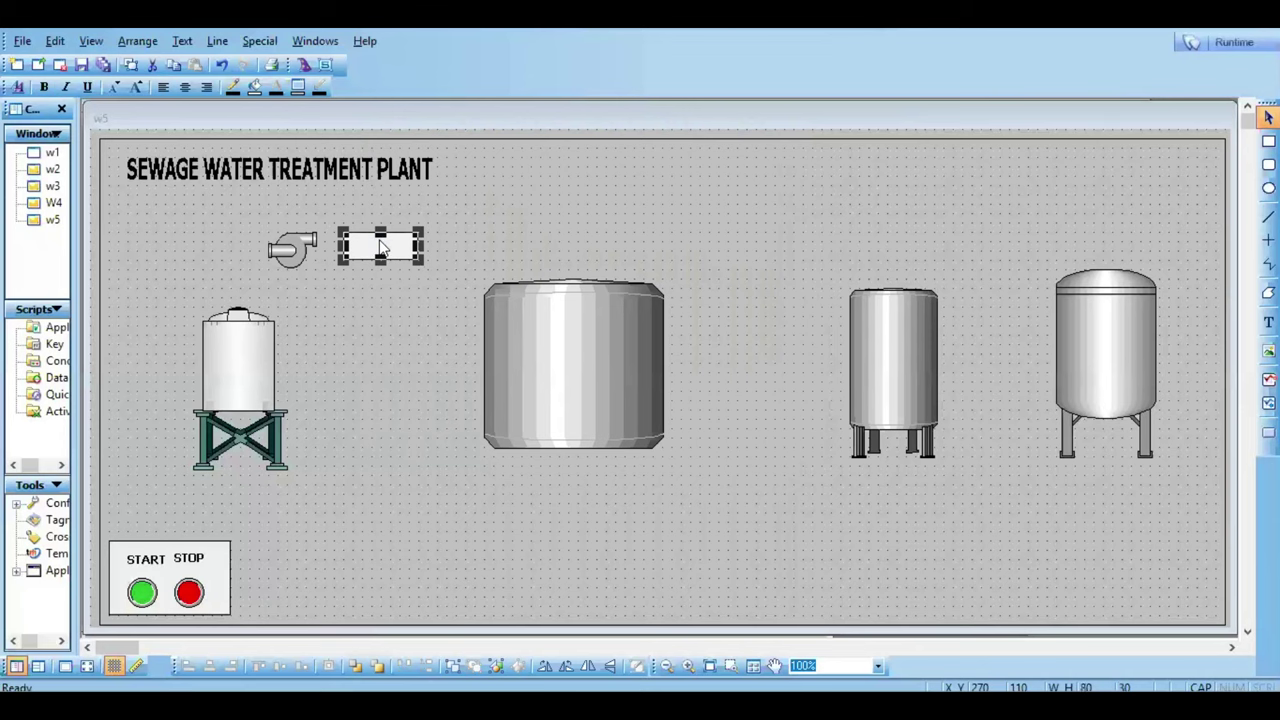
double_click(383, 248)
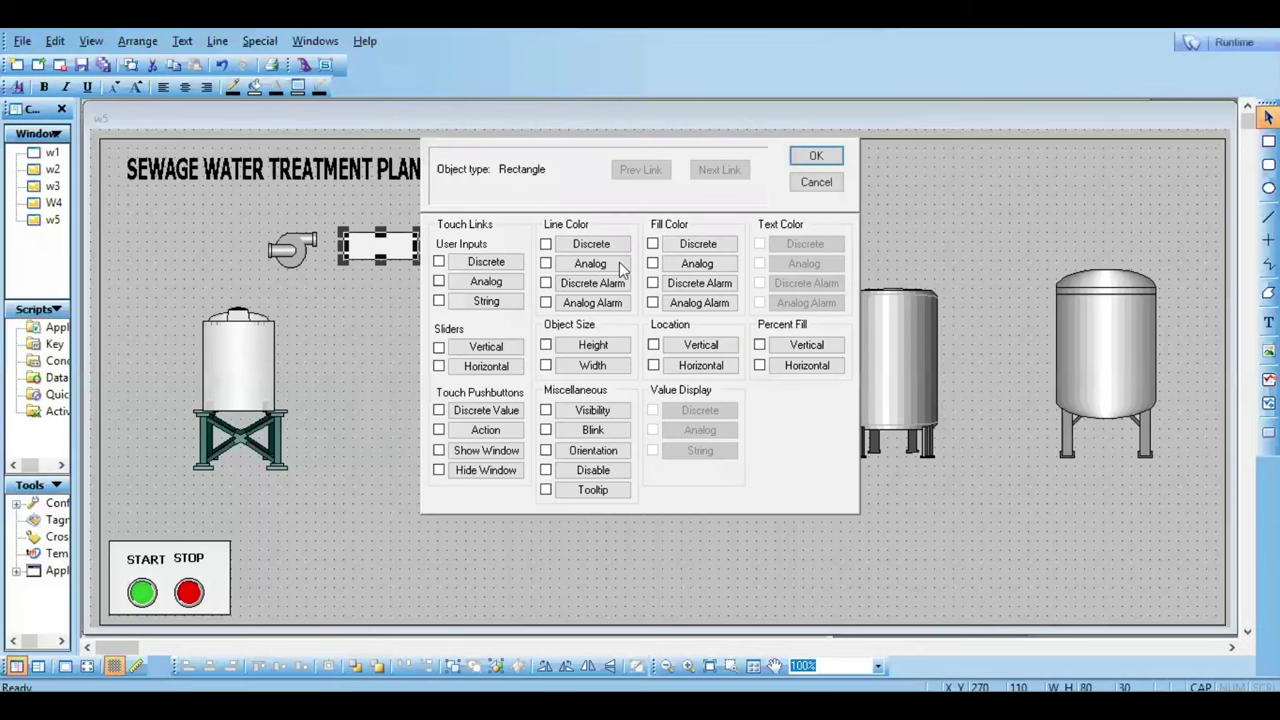
left_click(814, 180)
left_click_drag(418, 260, 397, 244)
left_click(390, 293)
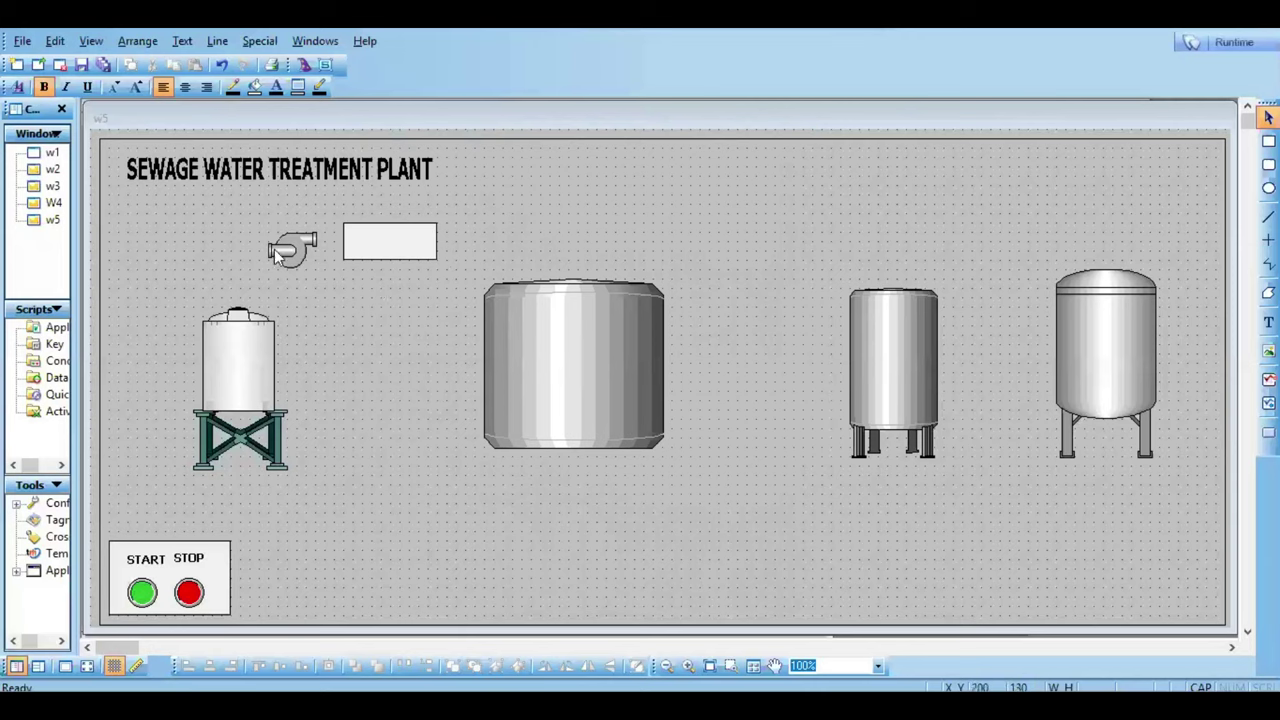
Step: Move the pump slightly left and the rectangle slightly right to widen the gap between them
left_click_drag(287, 252, 270, 245)
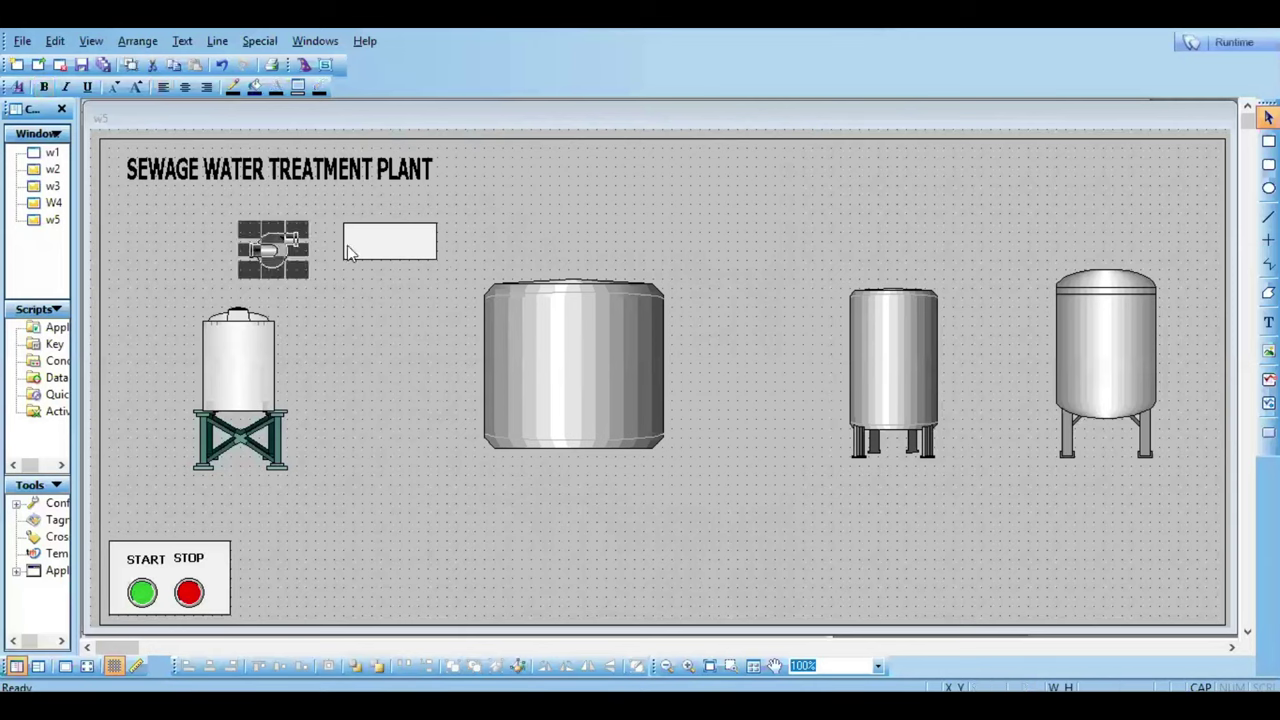
left_click_drag(372, 249, 393, 249)
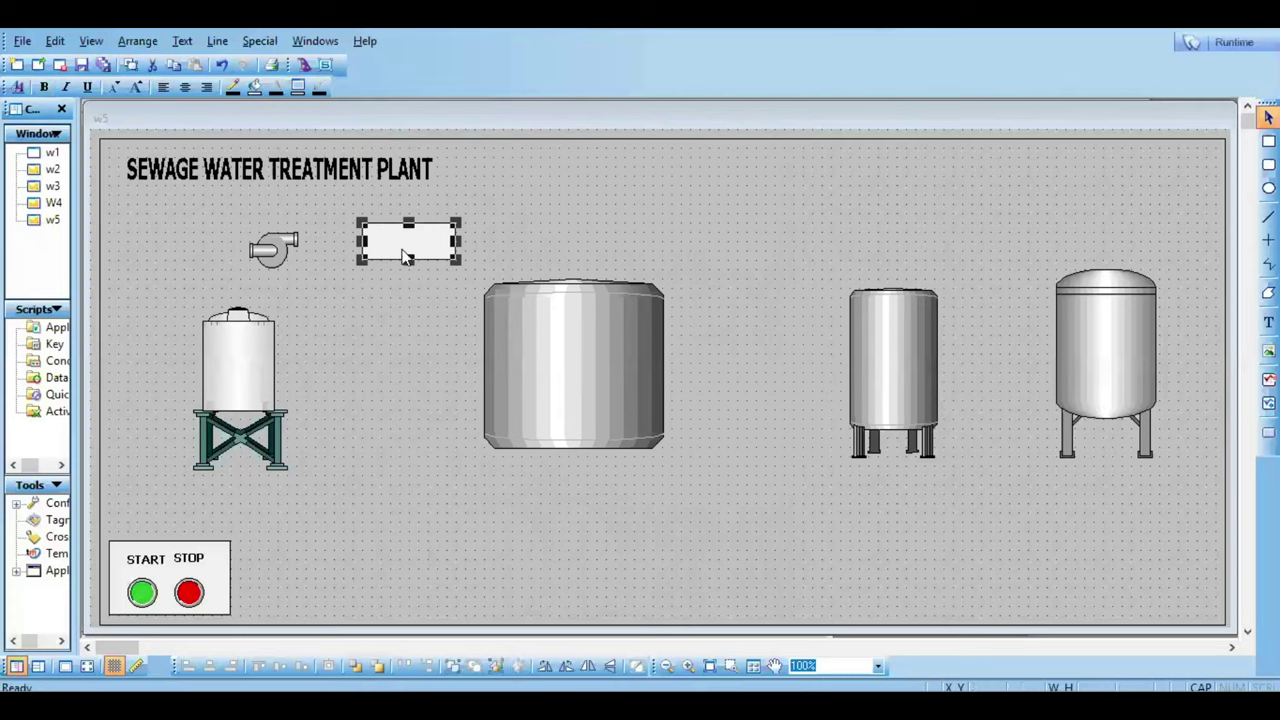
left_click(359, 297)
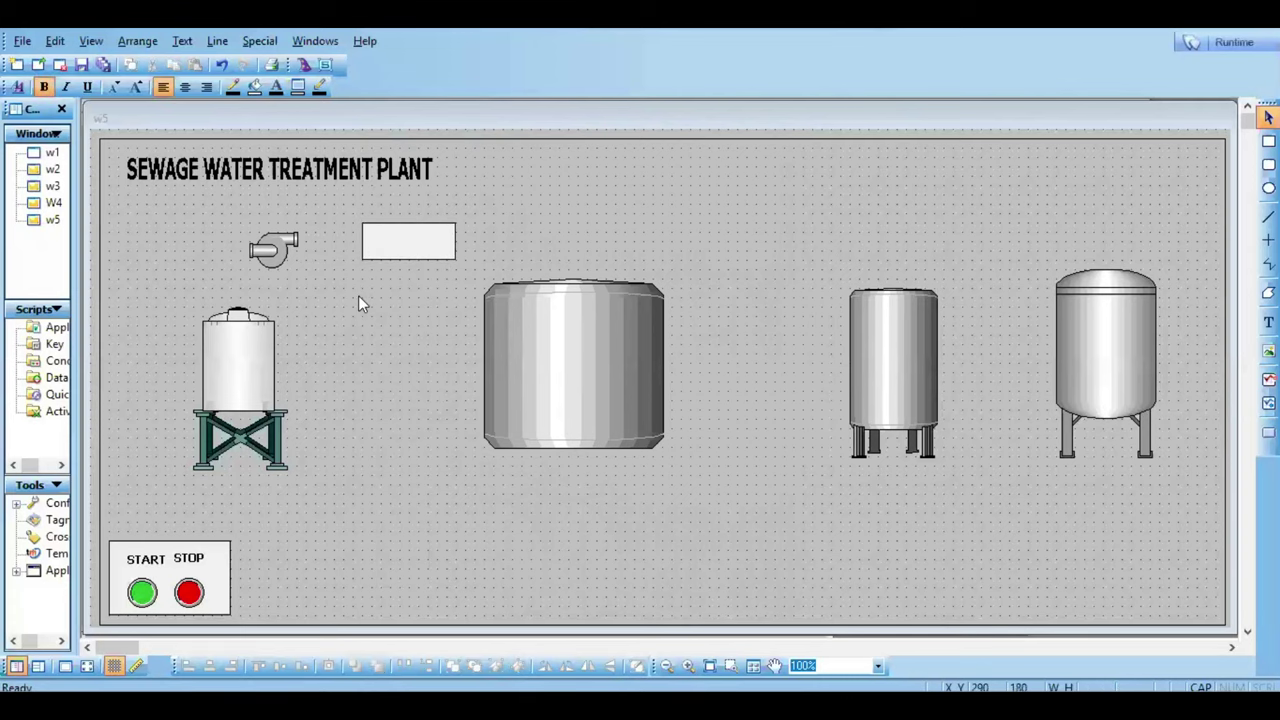
right_click(360, 297)
left_click(380, 306)
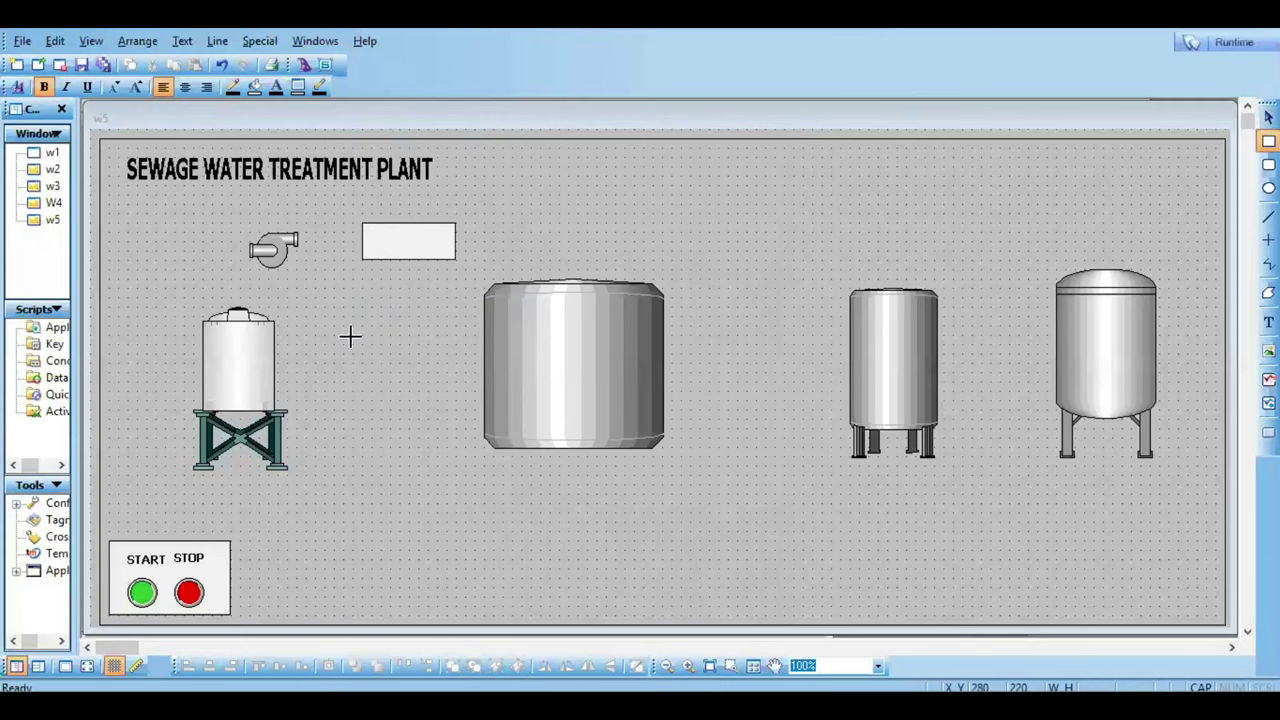
key("Escape")
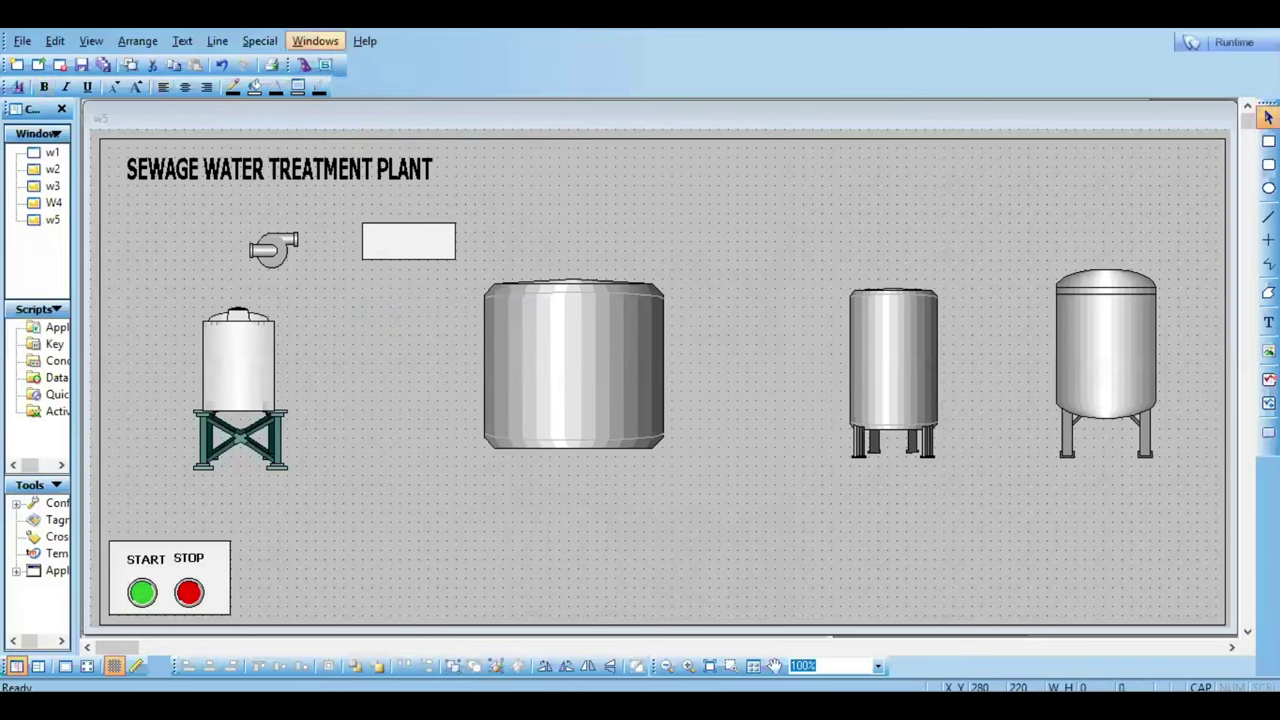
Step: Start a new Symbol Factory object on the canvas and choose the Valves category
left_click(305, 67)
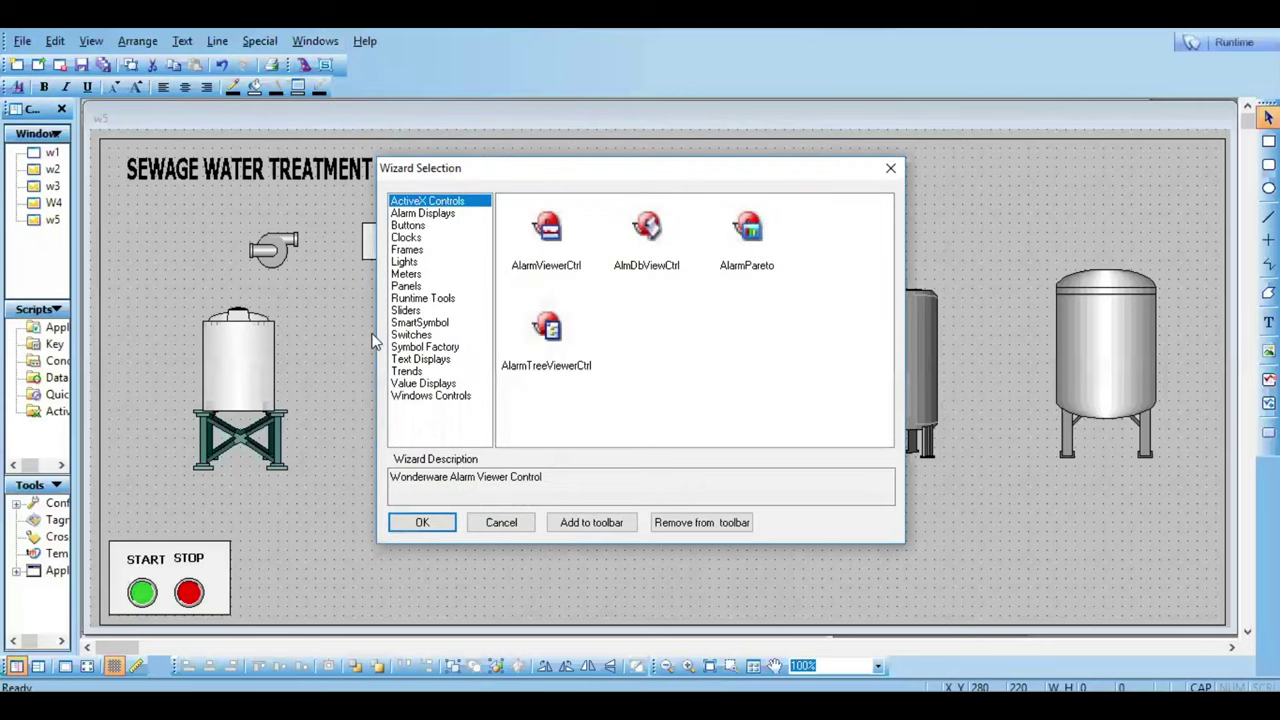
left_click(441, 348)
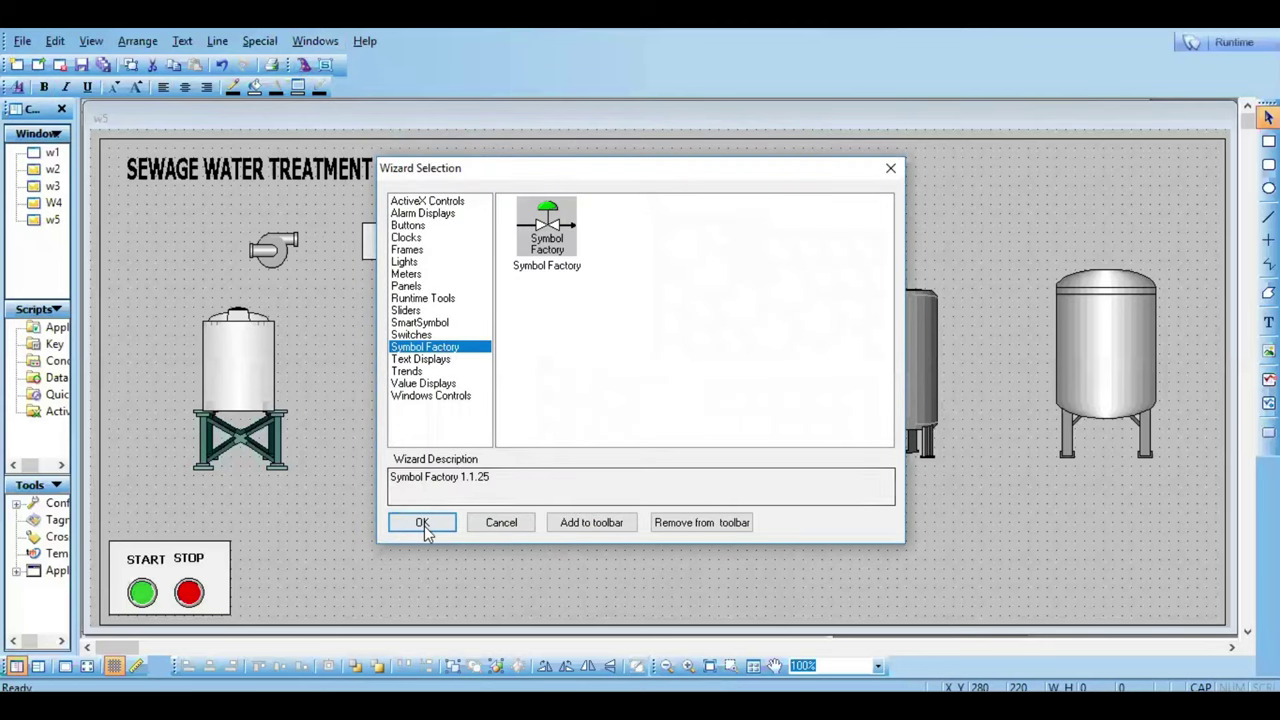
double_click(558, 248)
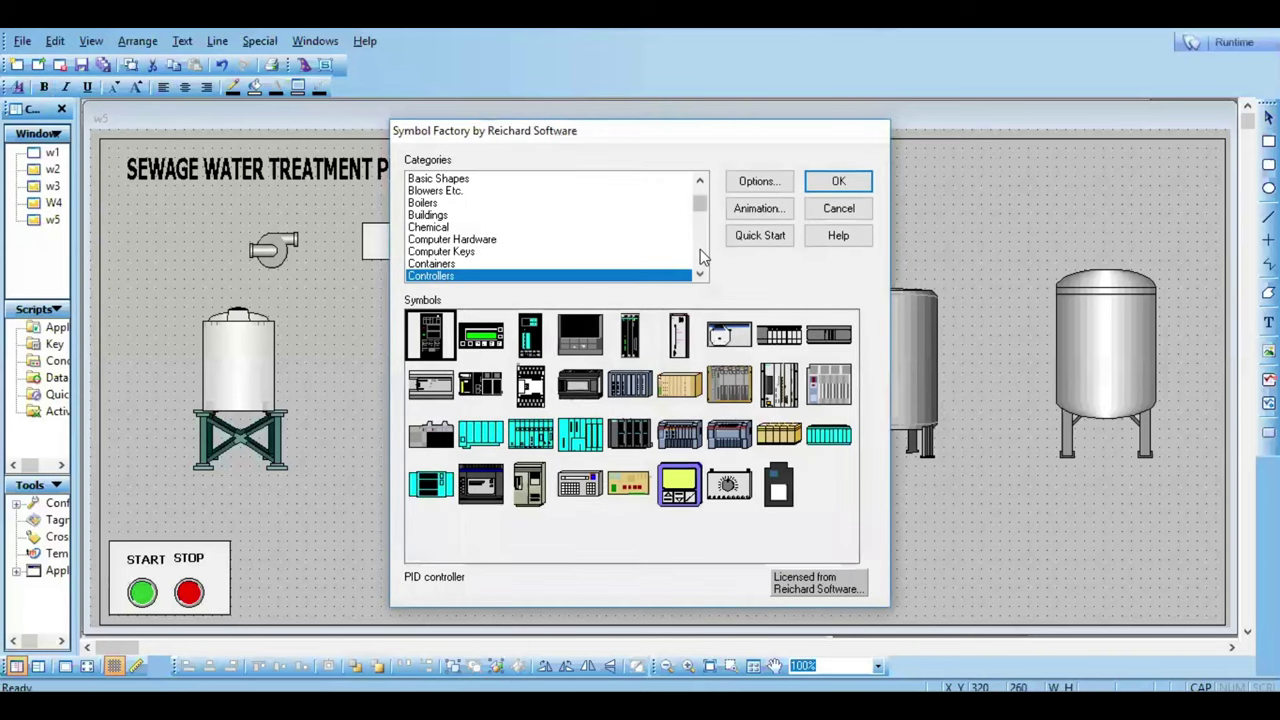
left_click(701, 250)
left_click(701, 250)
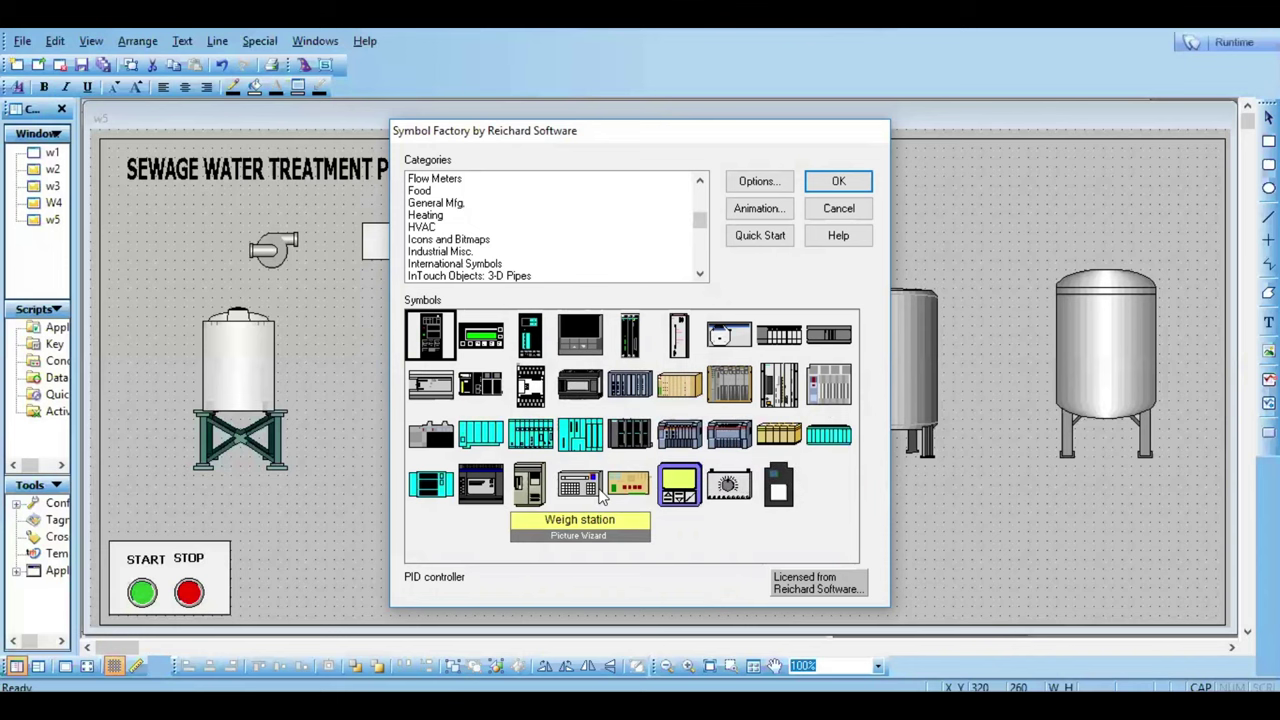
left_click(703, 258)
left_click(703, 258)
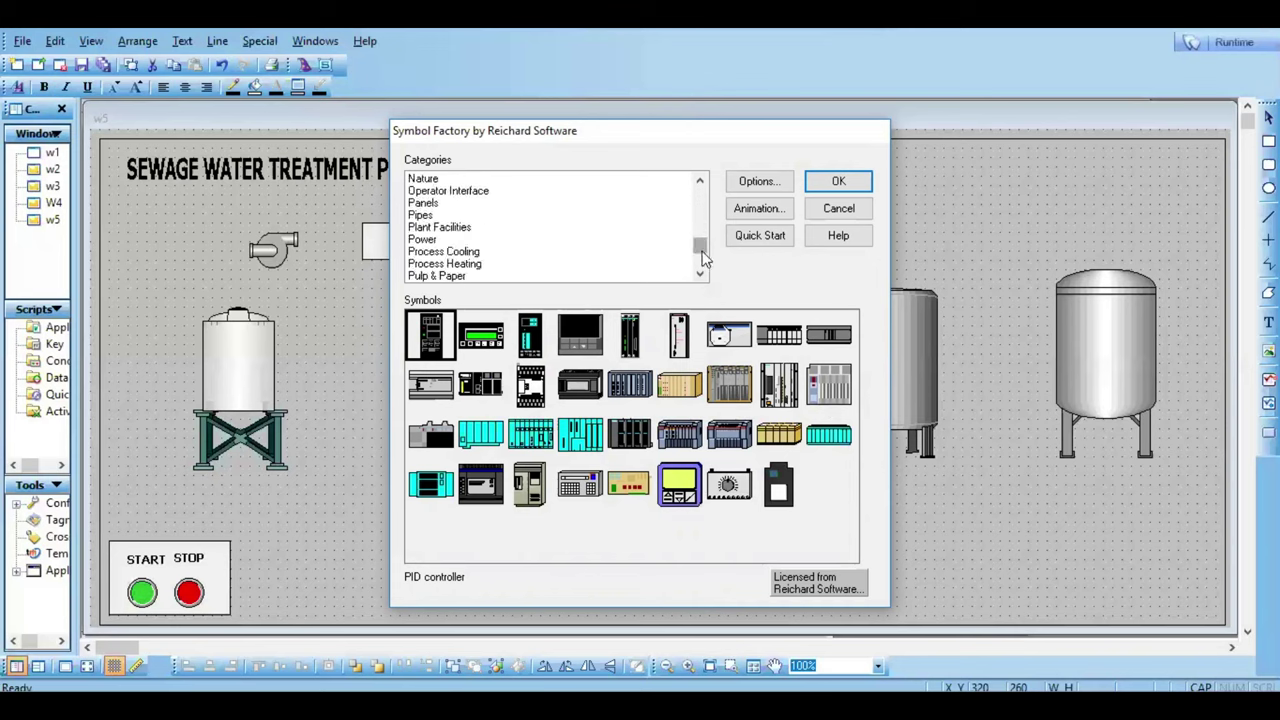
left_click(704, 271)
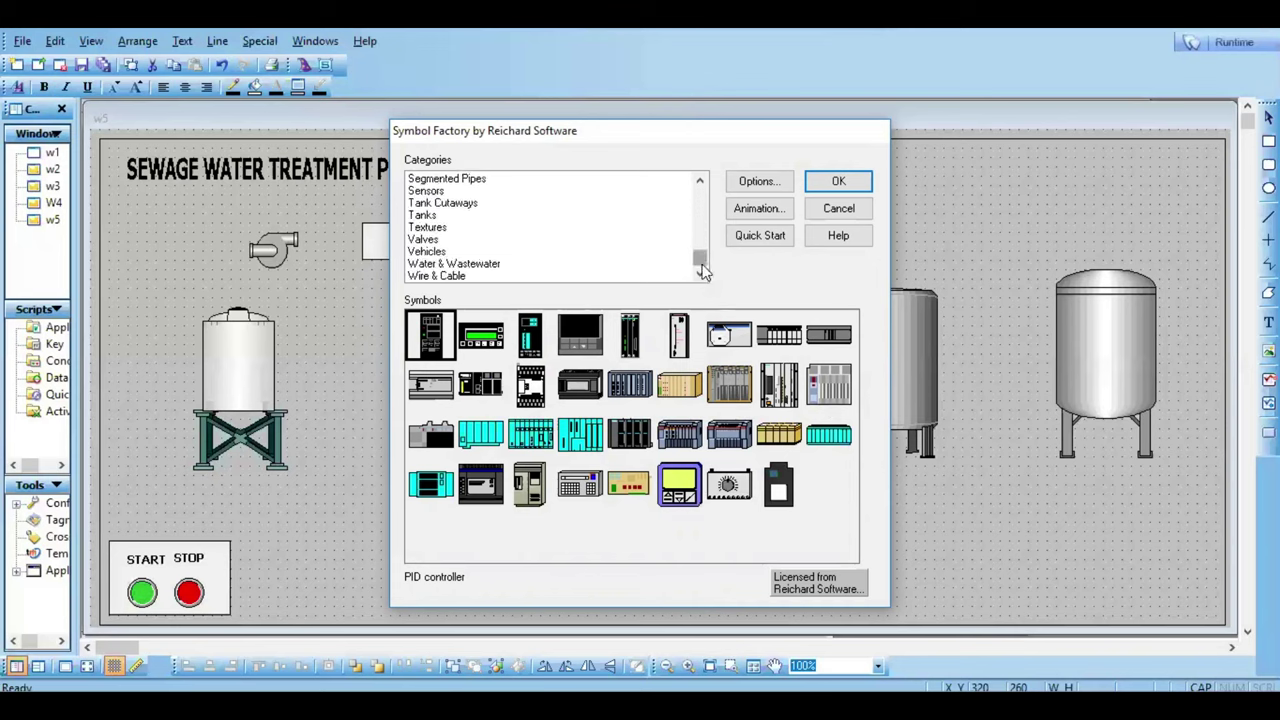
left_click(422, 240)
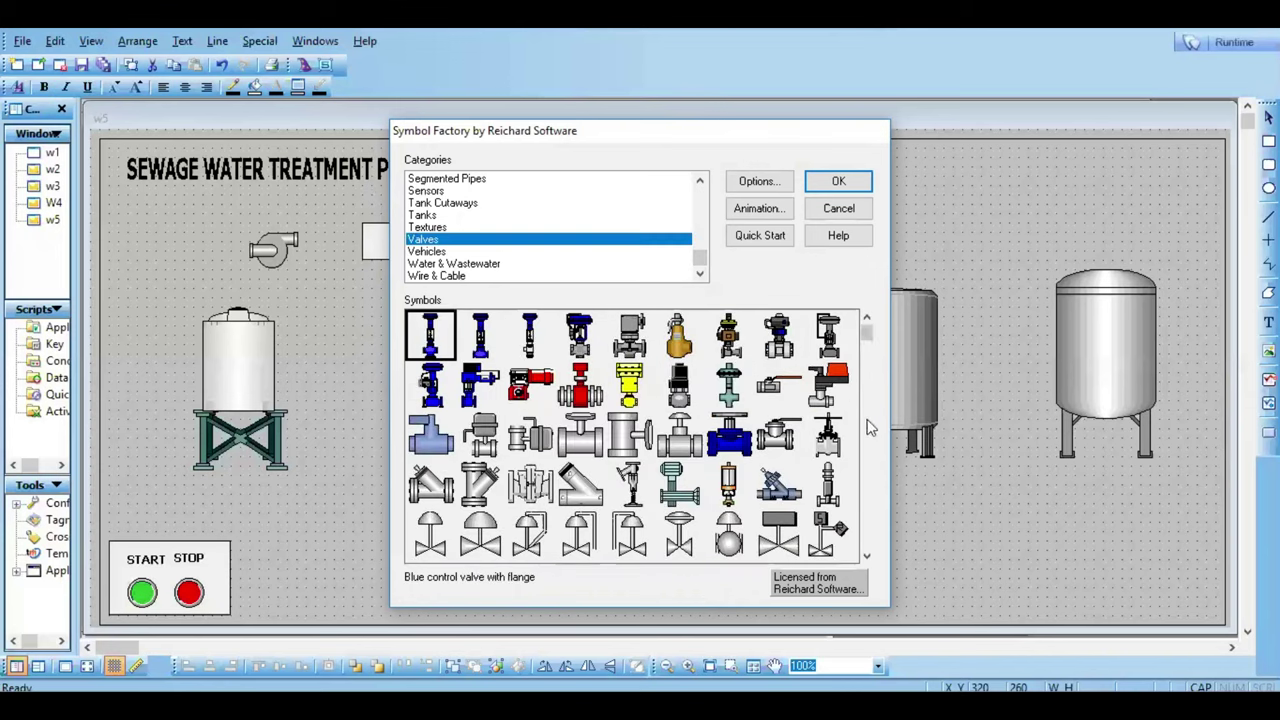
Step: Insert the Hand valve 1 symbol near the lower side of the large tank
left_click(865, 488)
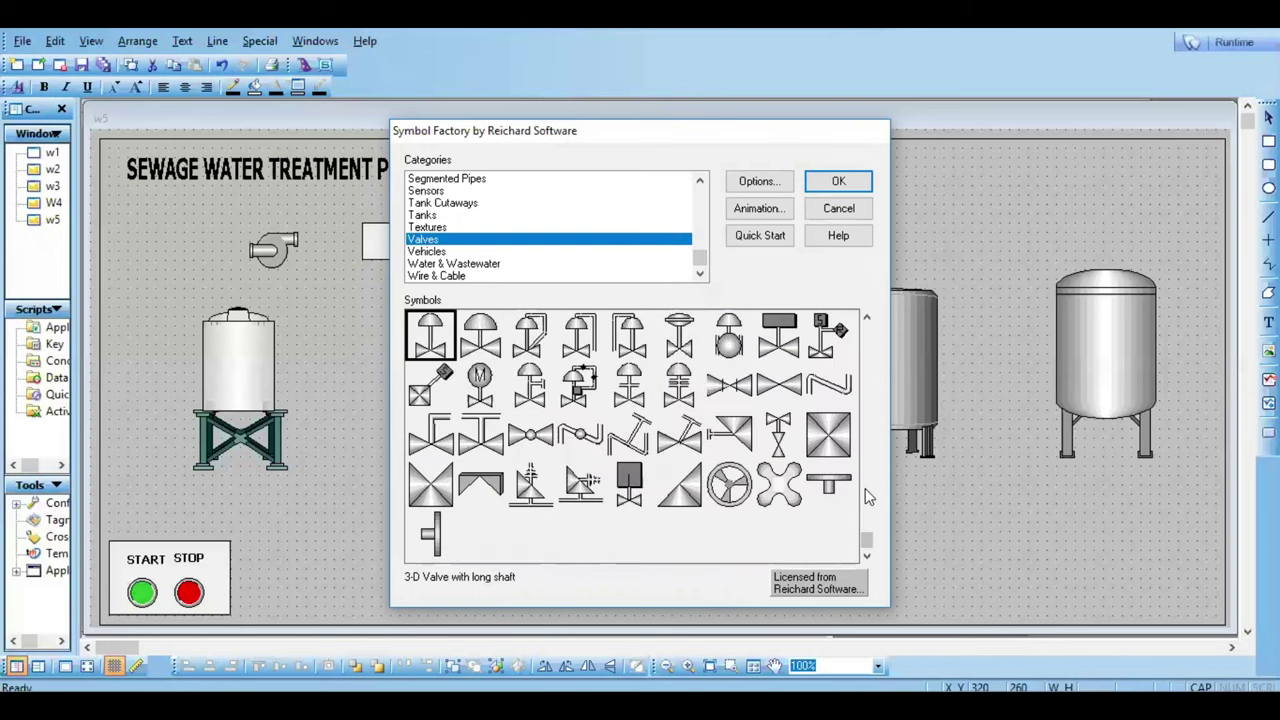
left_click(867, 543)
left_click_drag(866, 538, 864, 514)
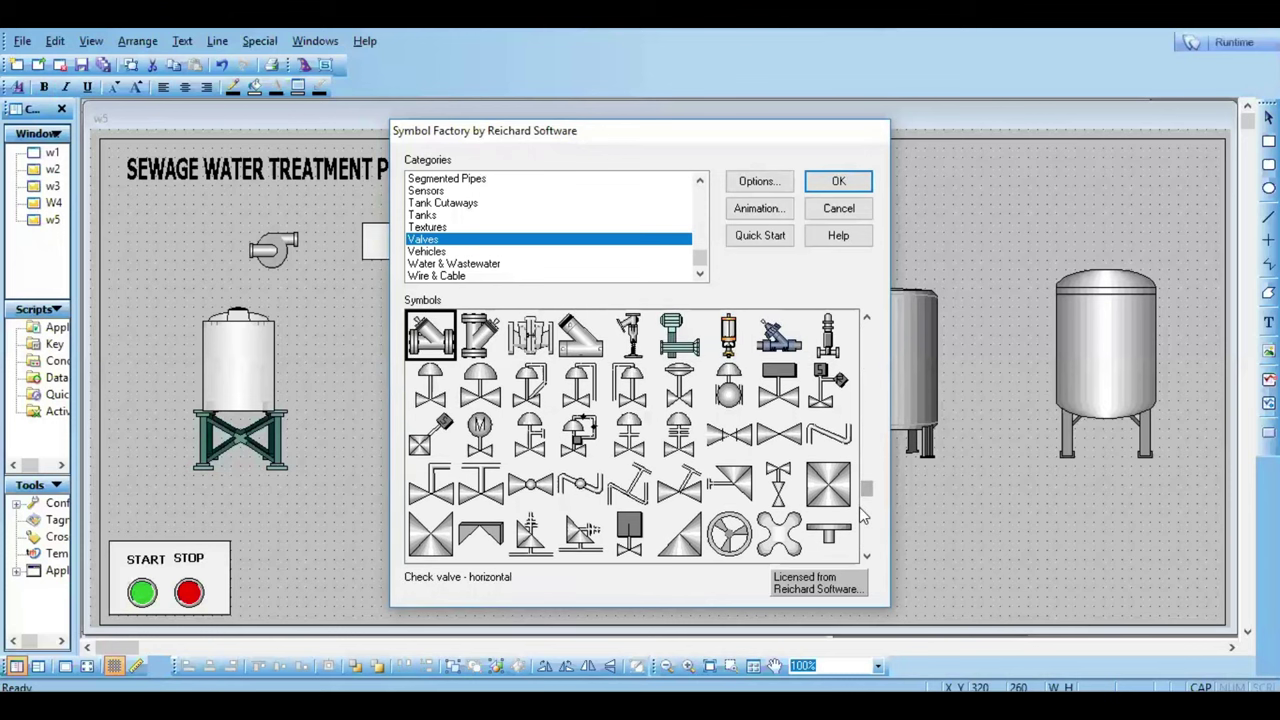
left_click(866, 319)
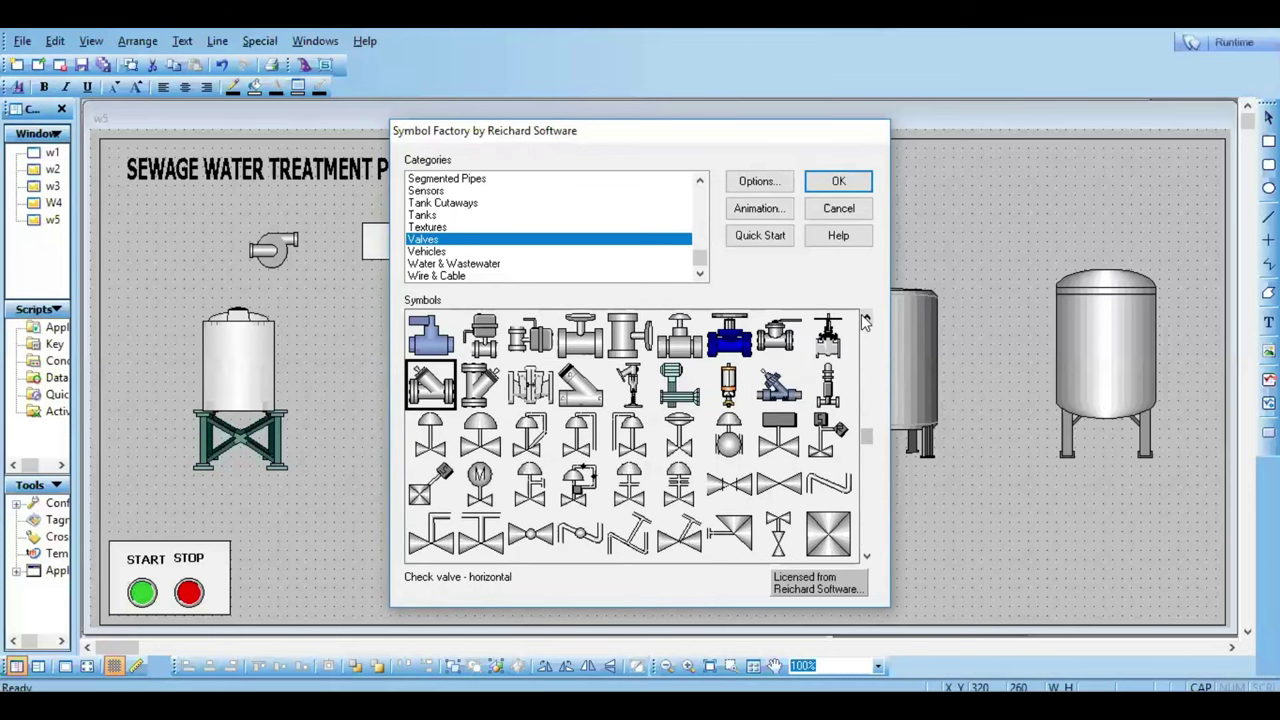
left_click(679, 338)
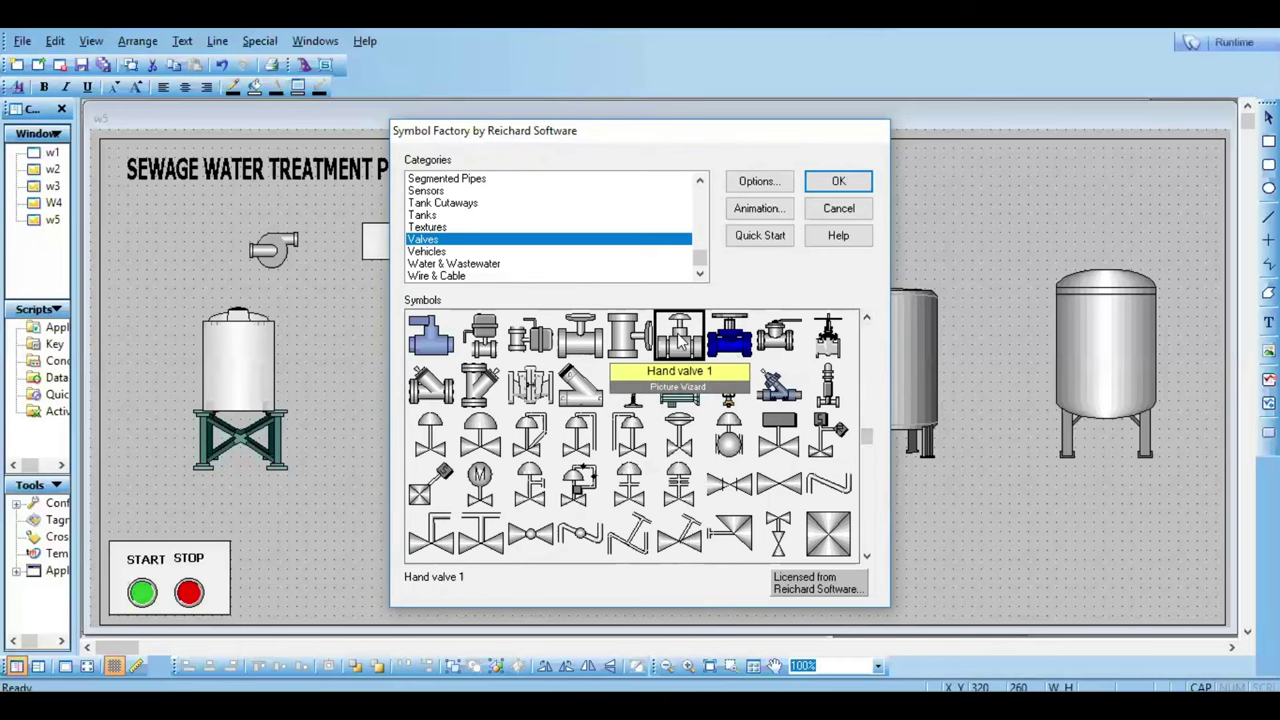
double_click(679, 338)
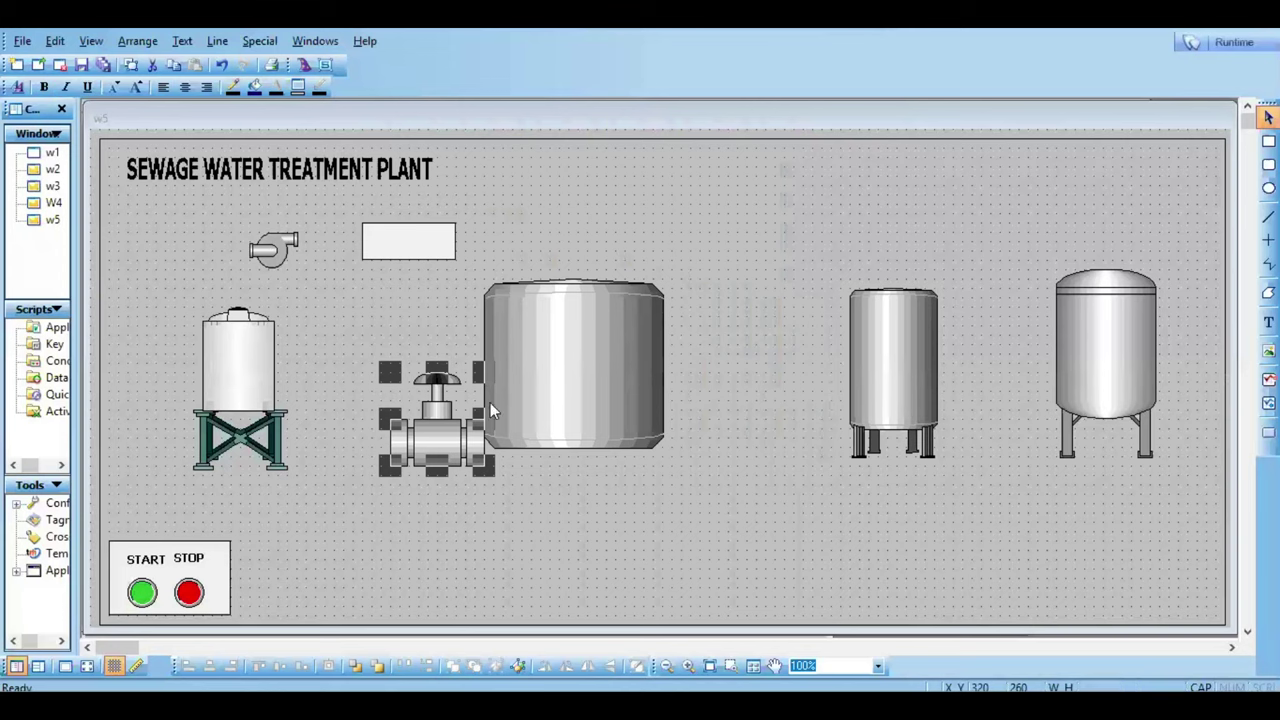
Step: Shrink the hand valve to a small fitting and position it between the first tank and the large tank
left_click_drag(477, 380, 366, 380)
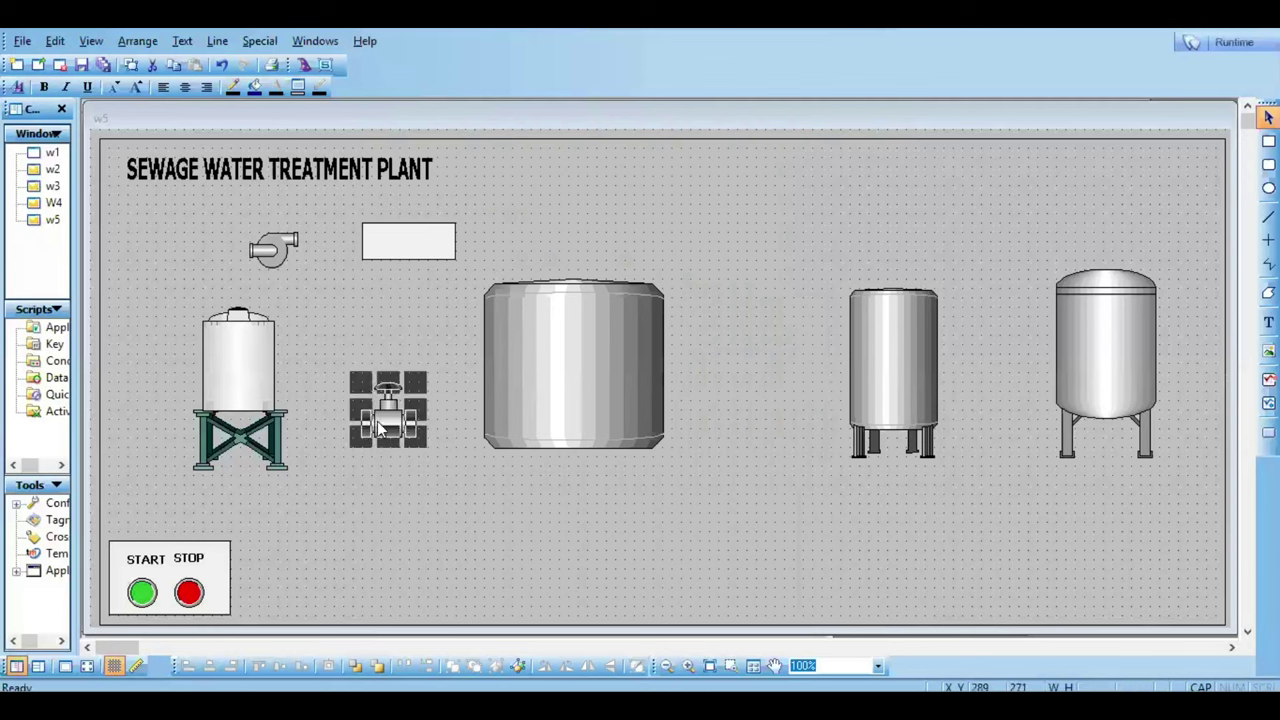
left_click_drag(426, 368, 405, 409)
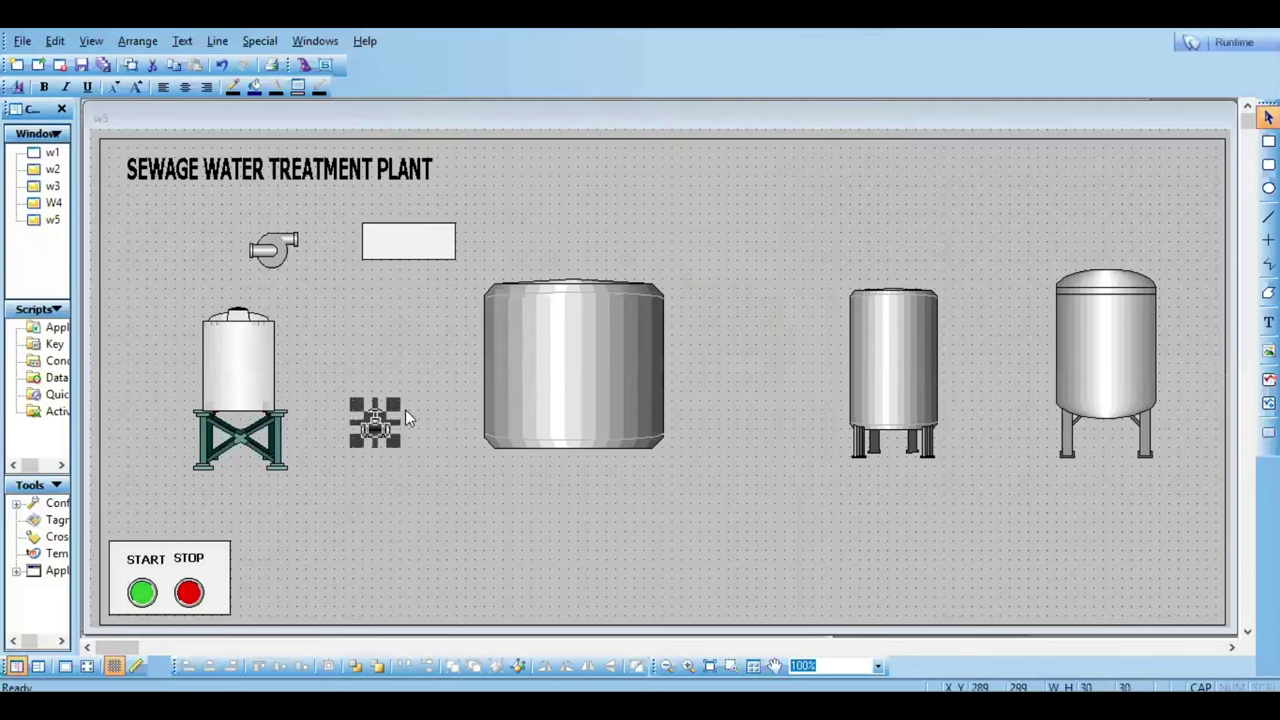
left_click_drag(392, 394, 417, 434)
left_click(417, 434)
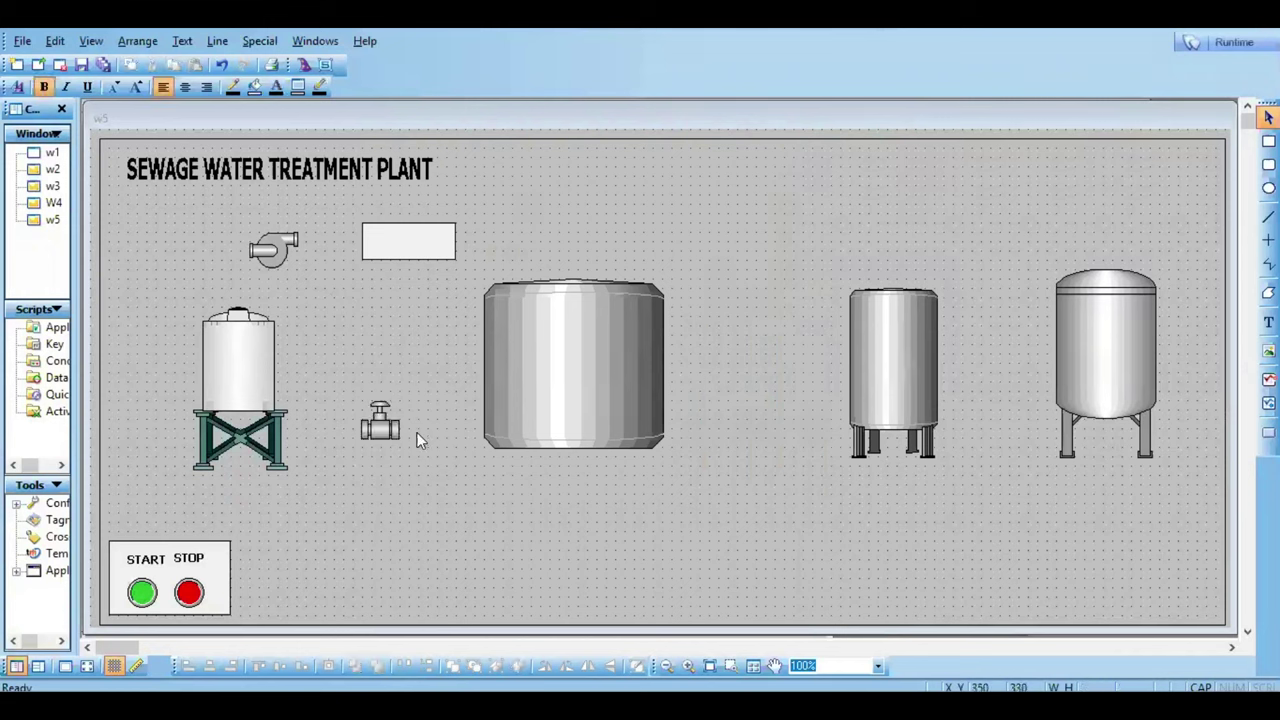
Step: Move the hand valve up to the pump and align it with the pump's outlet
left_click_drag(375, 423, 319, 249)
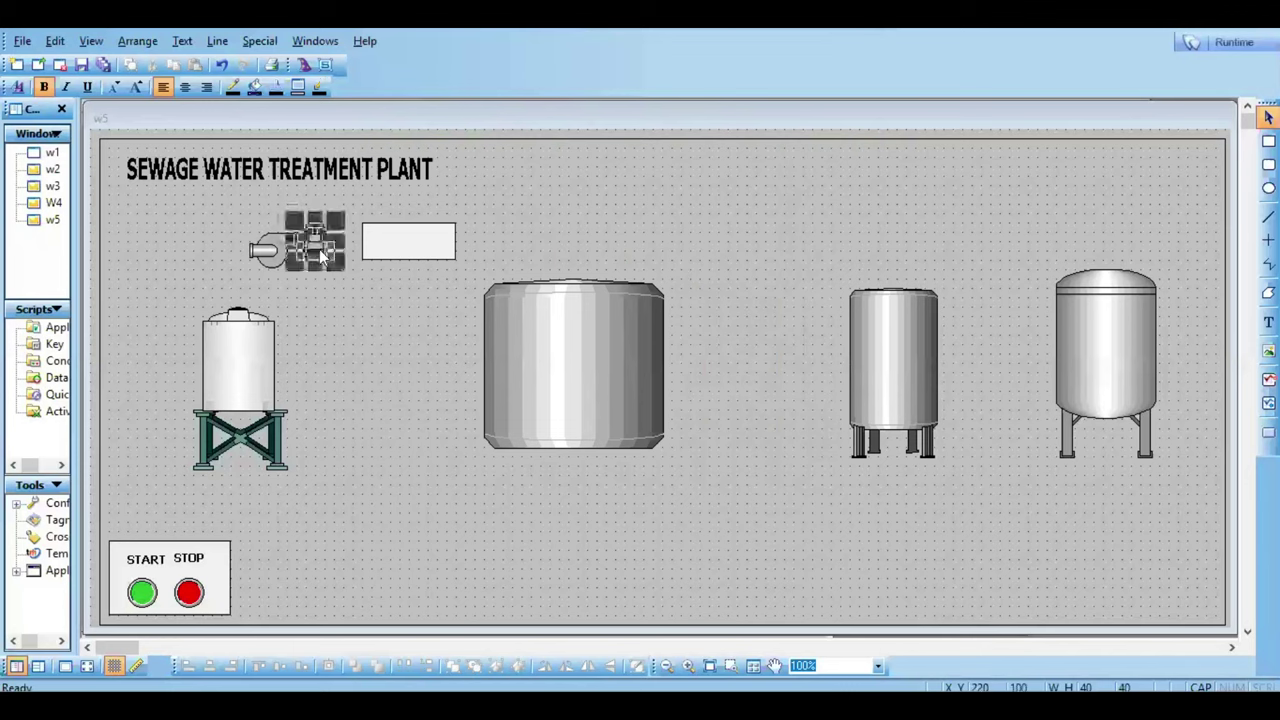
left_click(354, 366)
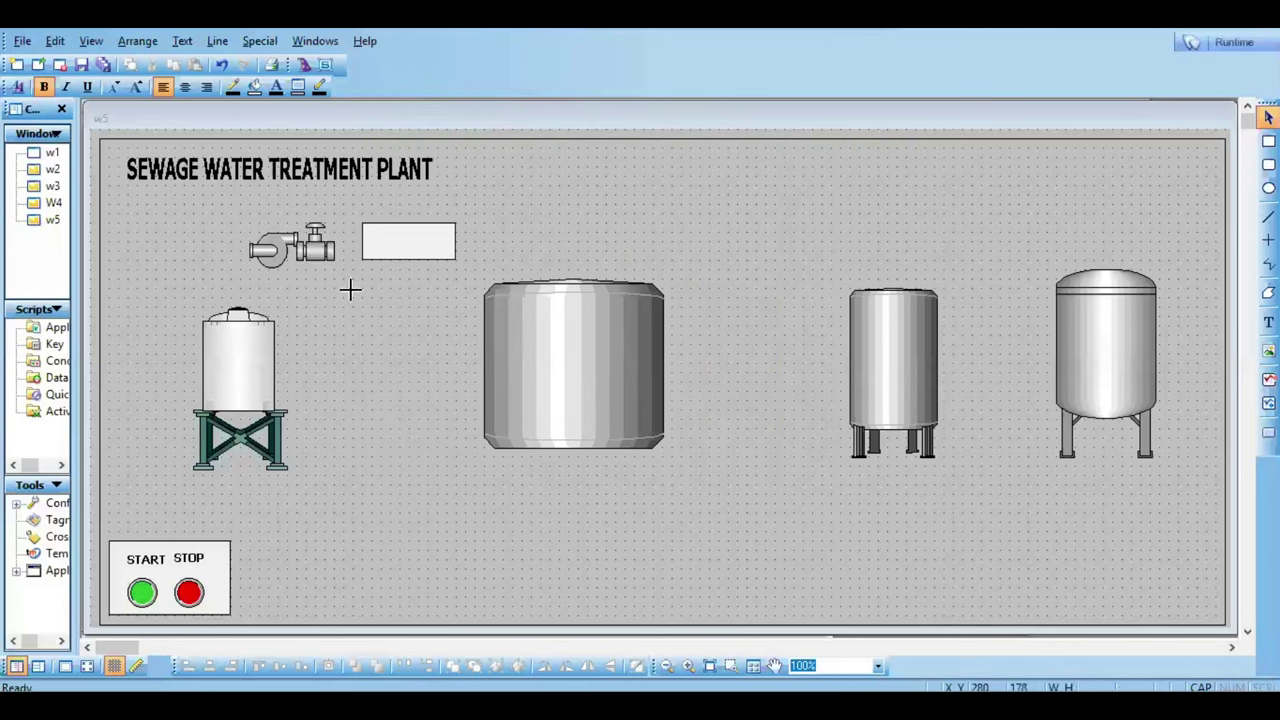
mouse_move(311, 248)
left_mouse_down()
mouse_move(317, 234)
mouse_move(319, 247)
left_mouse_up()
left_click(330, 307)
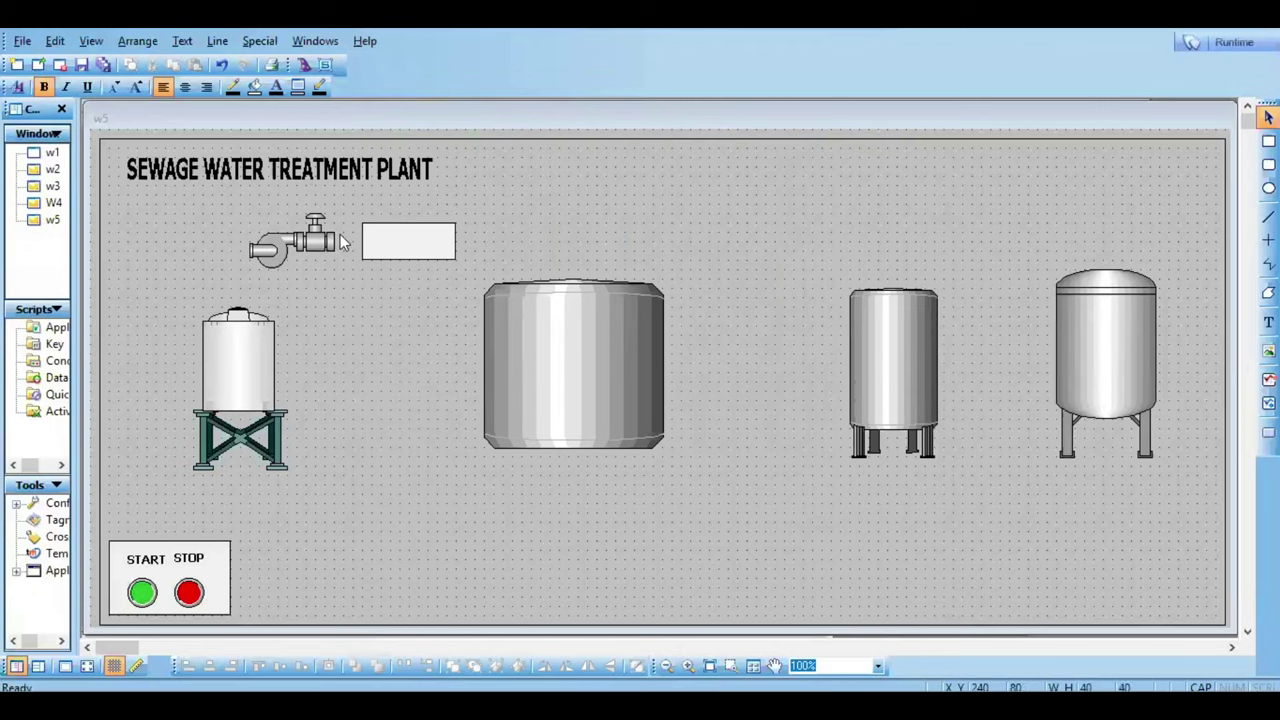
Step: Place the hand valve against the rectangle's inlet side and move the pump over to meet the valve
left_click_drag(341, 239, 369, 236)
left_click(370, 326)
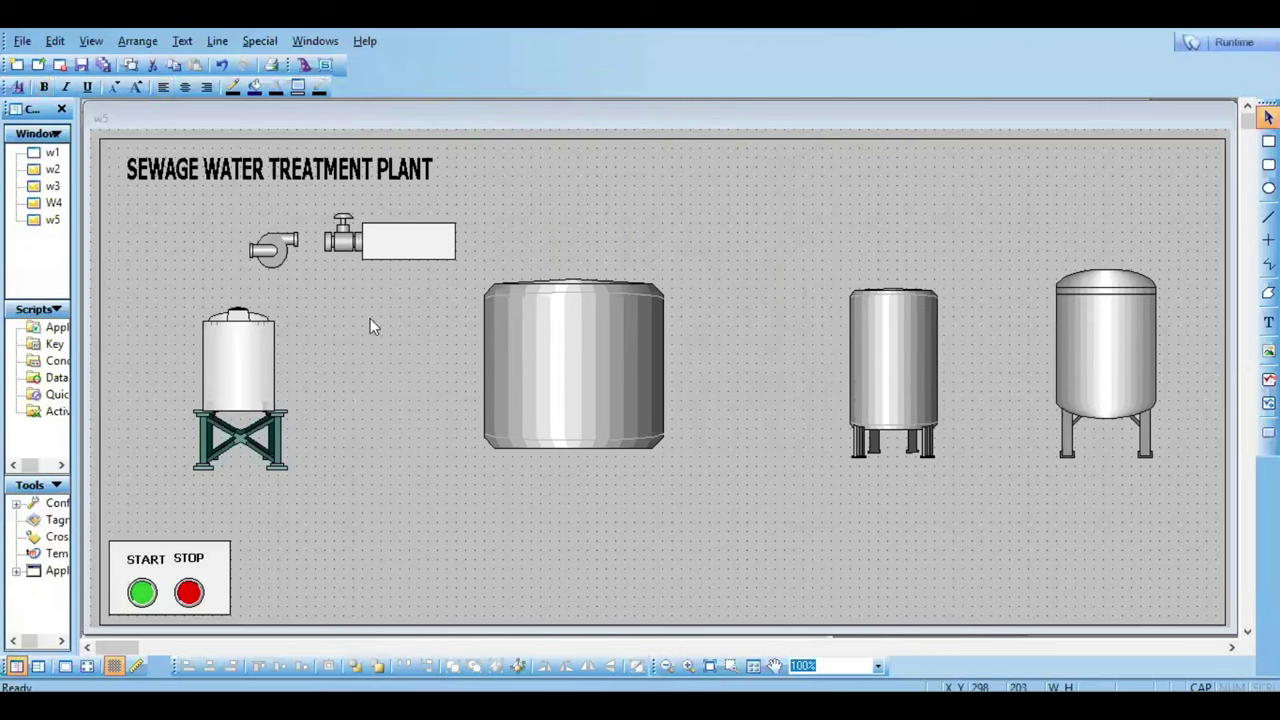
left_click_drag(270, 250, 292, 248)
left_click(355, 372)
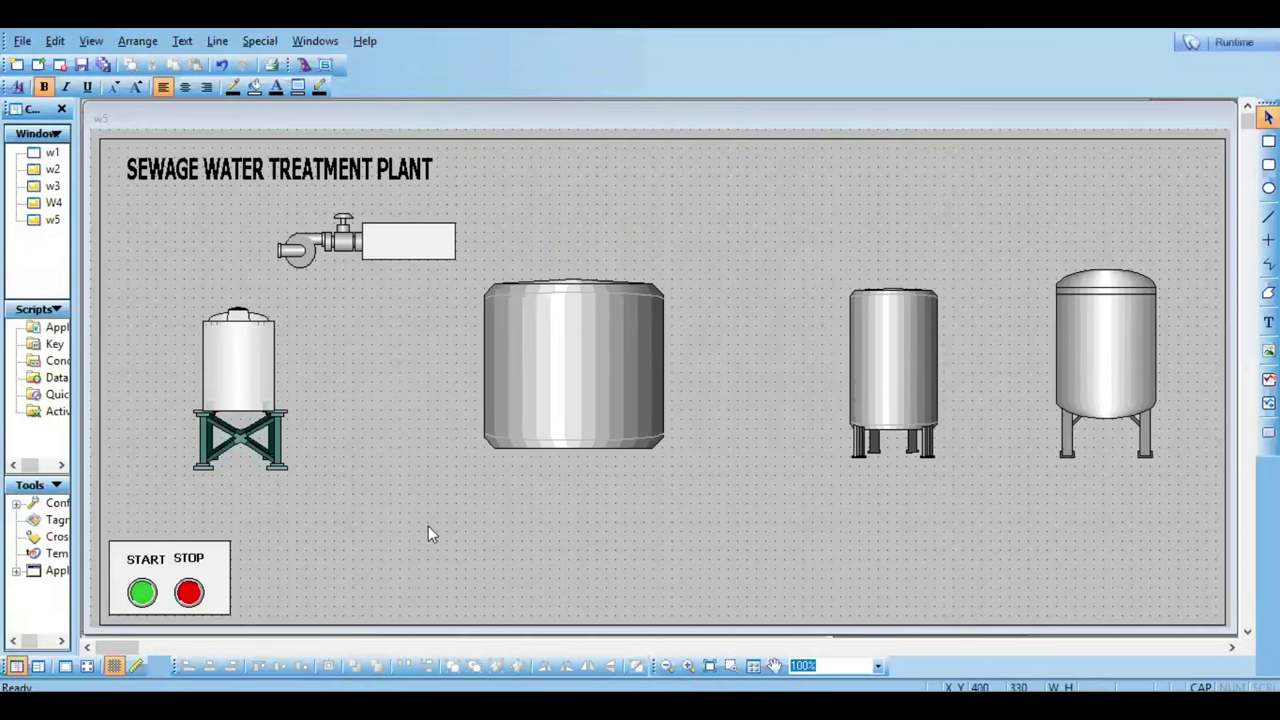
Step: Insert the Short vertical copper pipe symbol from the Misc. Pipes category between the first tank and the large tank
right_click(376, 386)
left_click(394, 400)
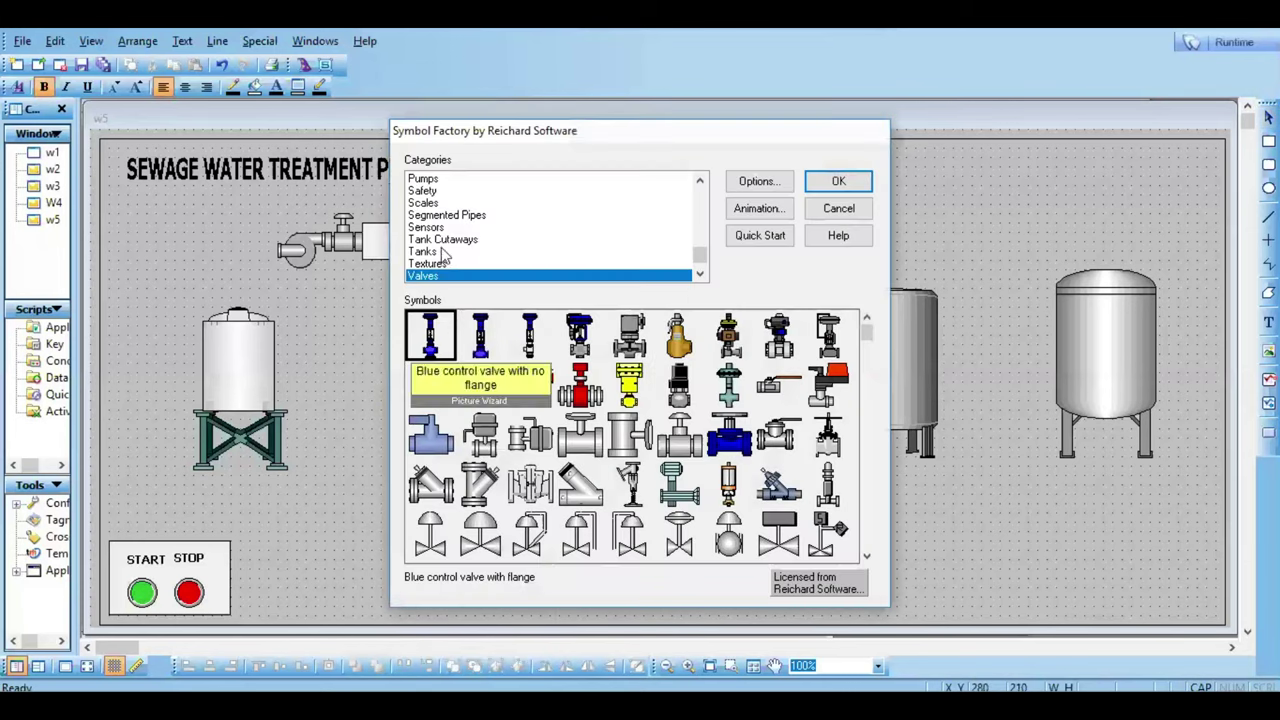
left_click(697, 225)
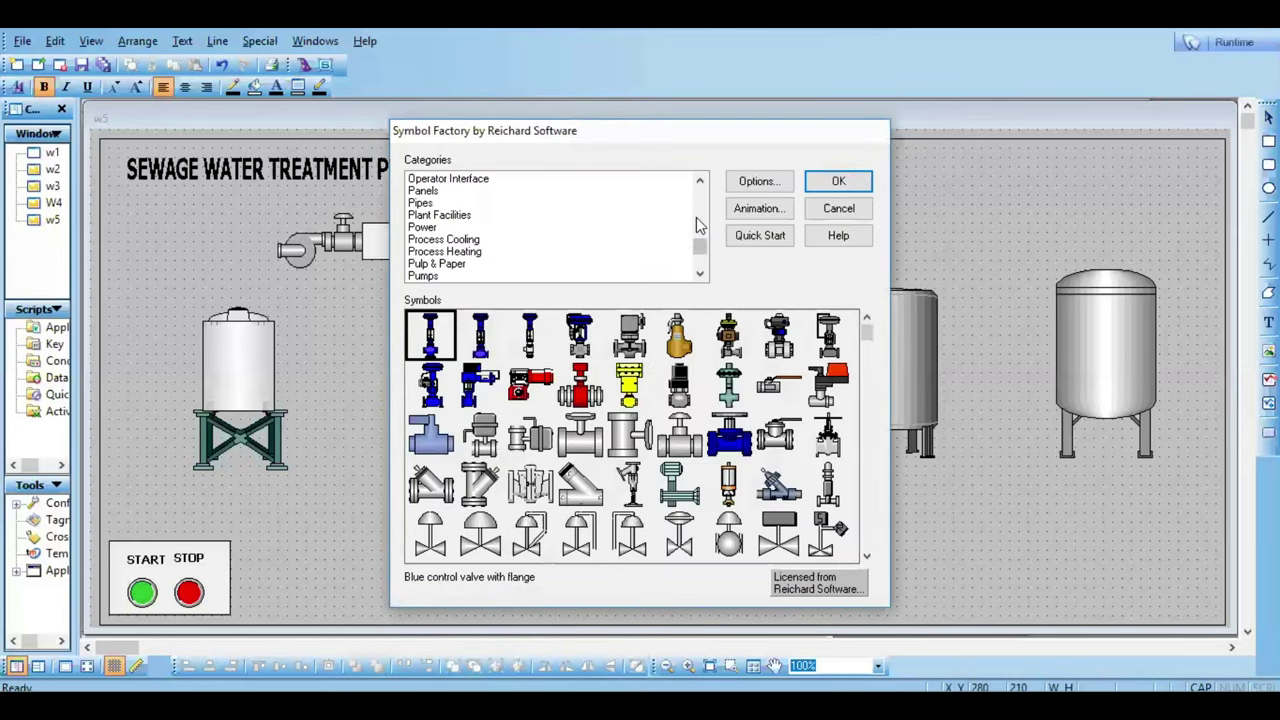
left_click(699, 274)
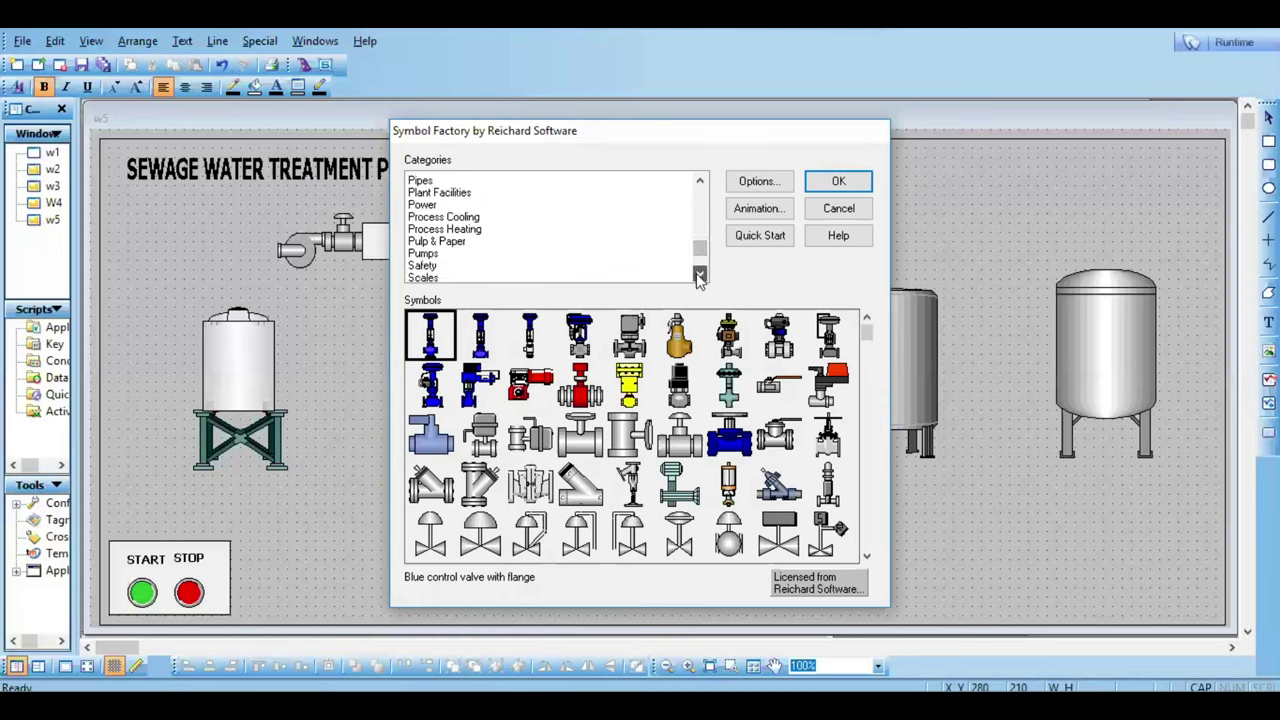
left_click(699, 274)
left_click(703, 215)
left_click(703, 215)
left_click(703, 215)
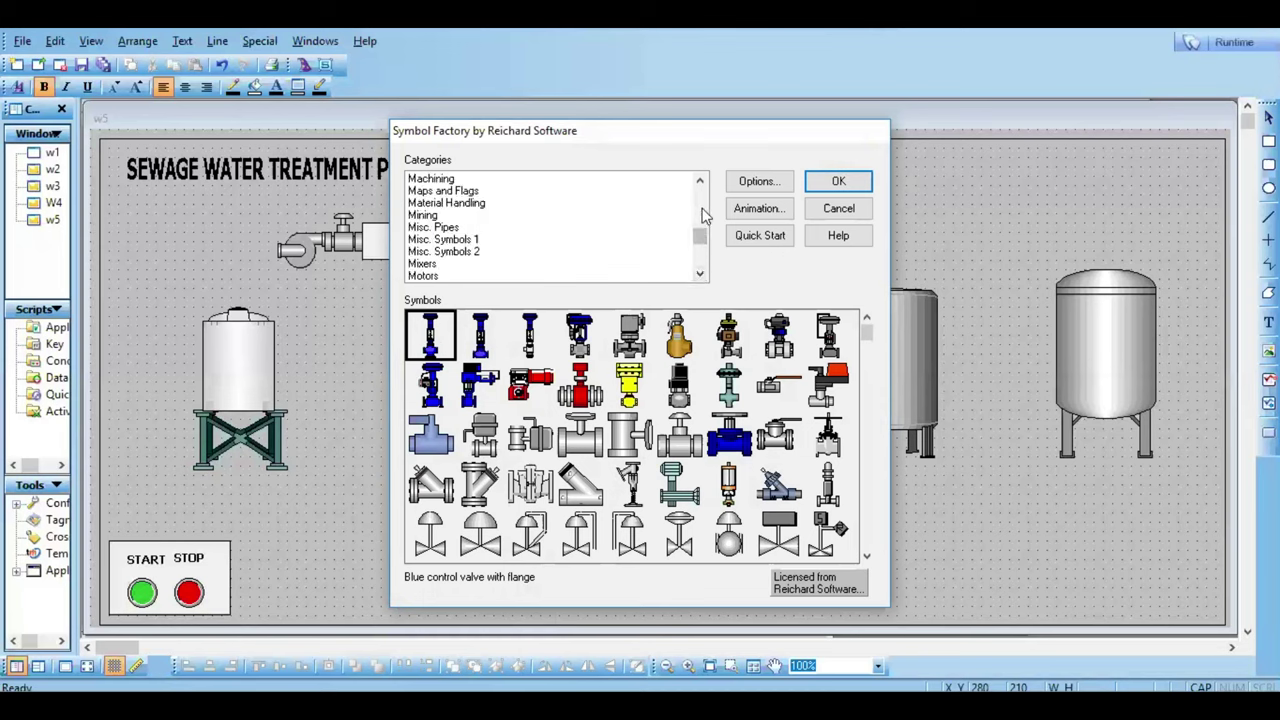
left_click(450, 228)
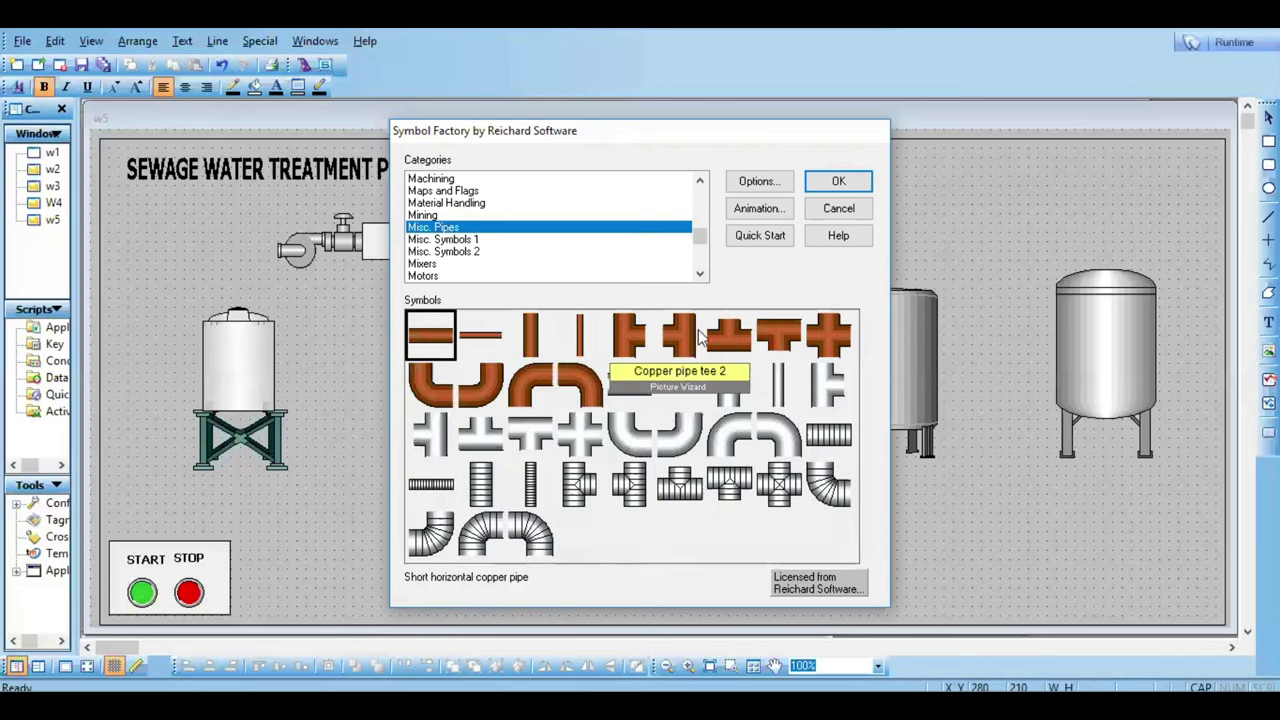
left_click(524, 337)
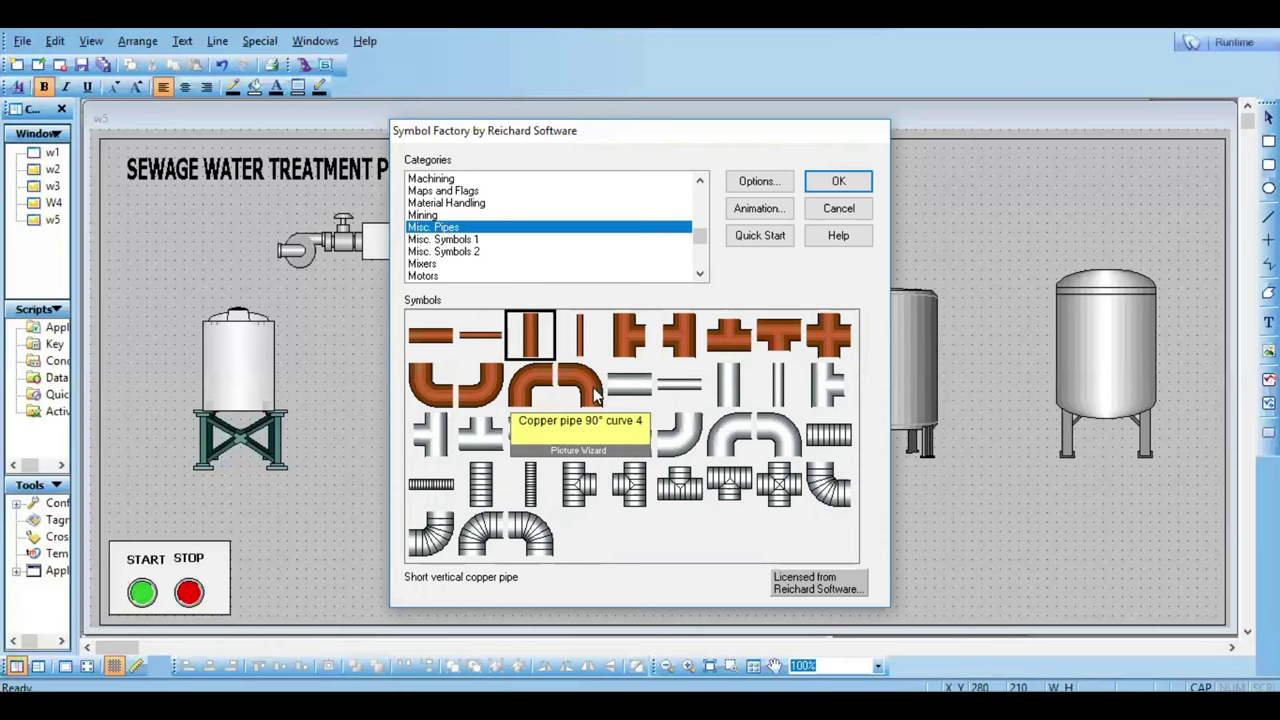
left_click(834, 182)
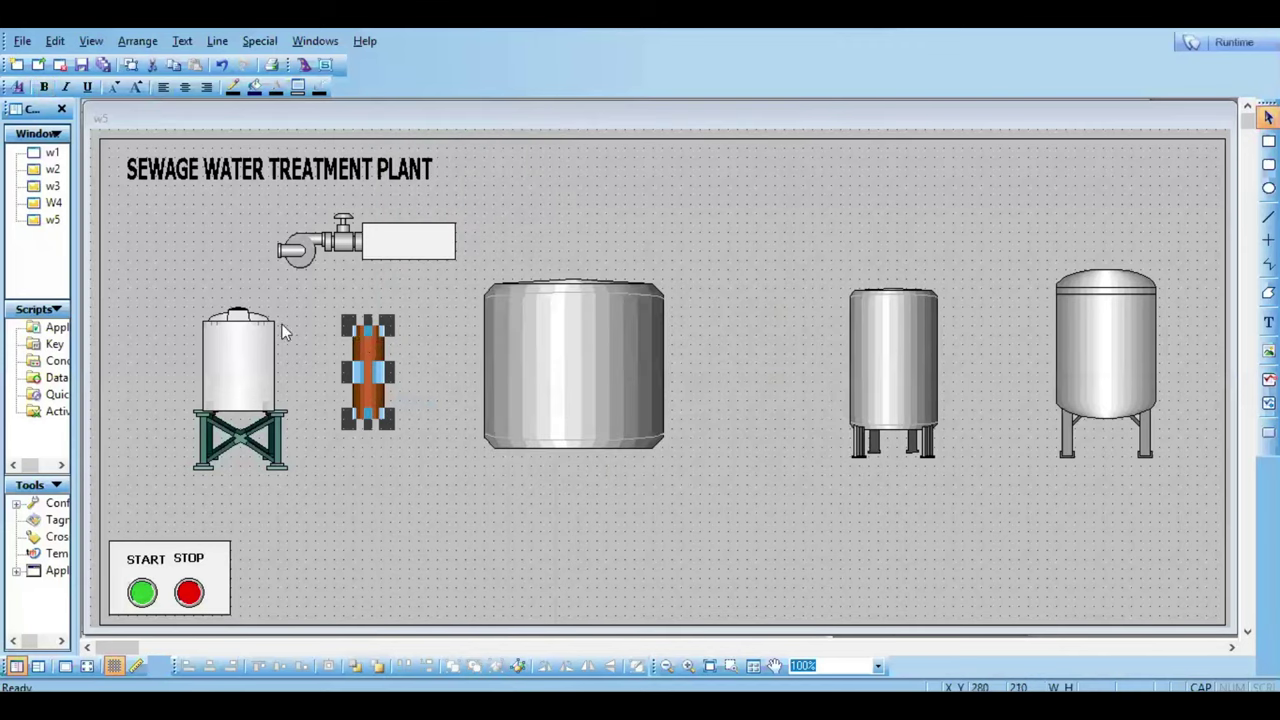
Step: Shrink the vertical copper pipe to about 11 by 33 and move it onto the top of the first tank
left_click(366, 378)
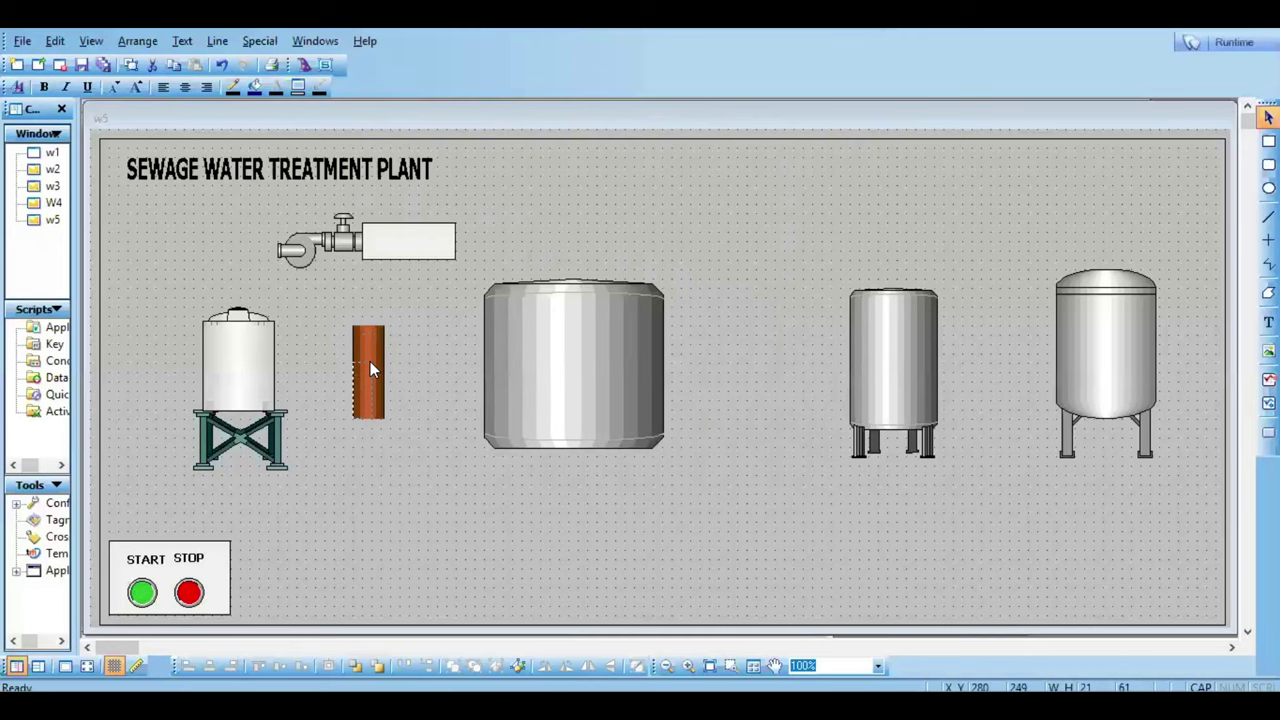
key("ctrl+z")
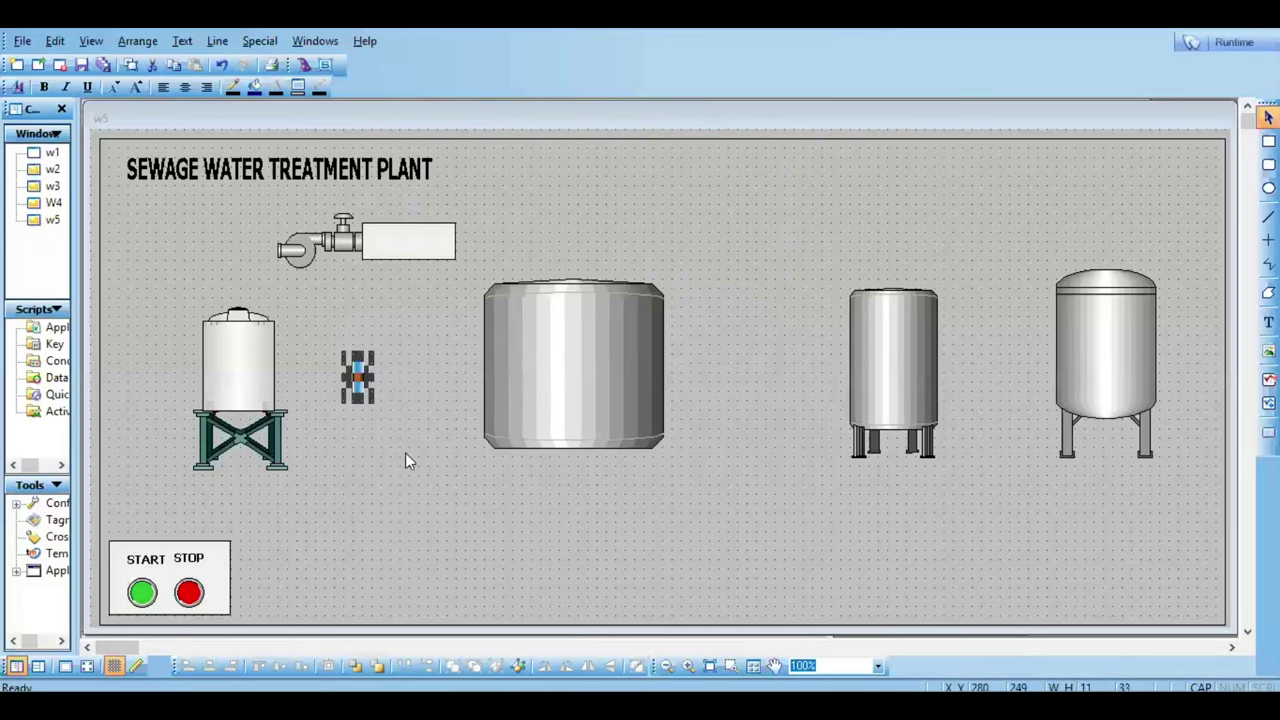
left_click(360, 376)
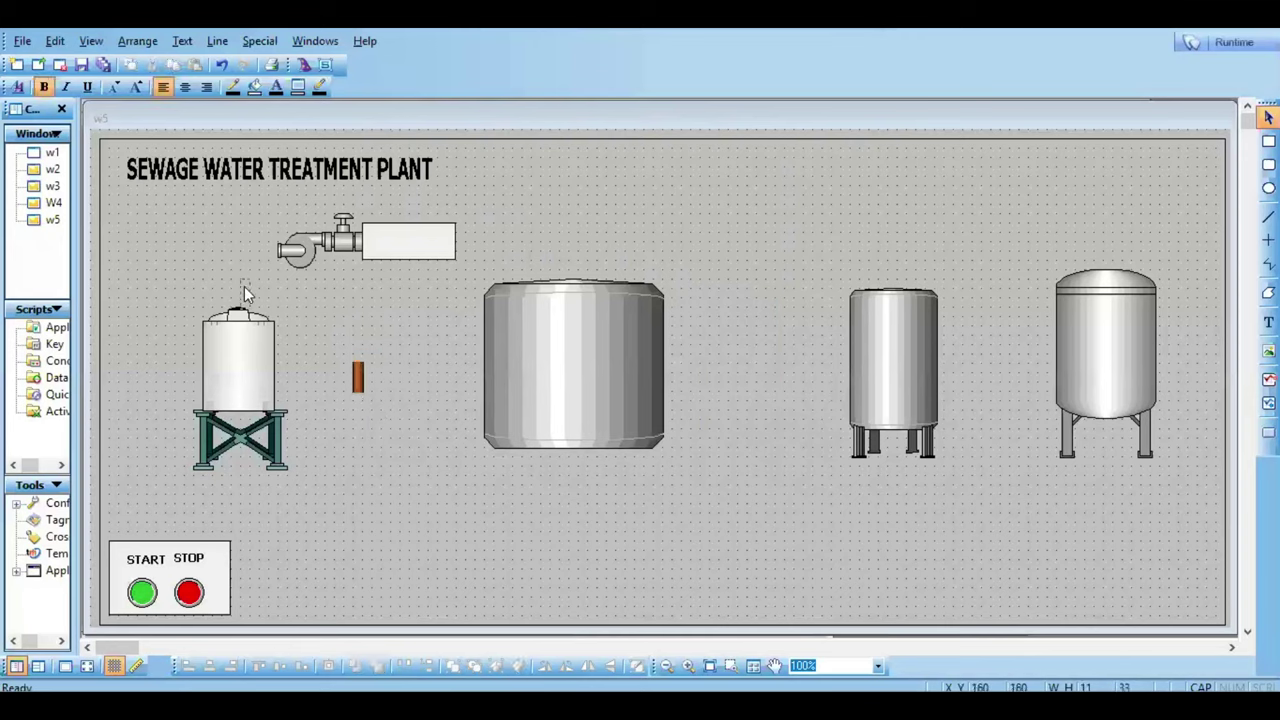
key("ctrl+x")
key("ctrl+v")
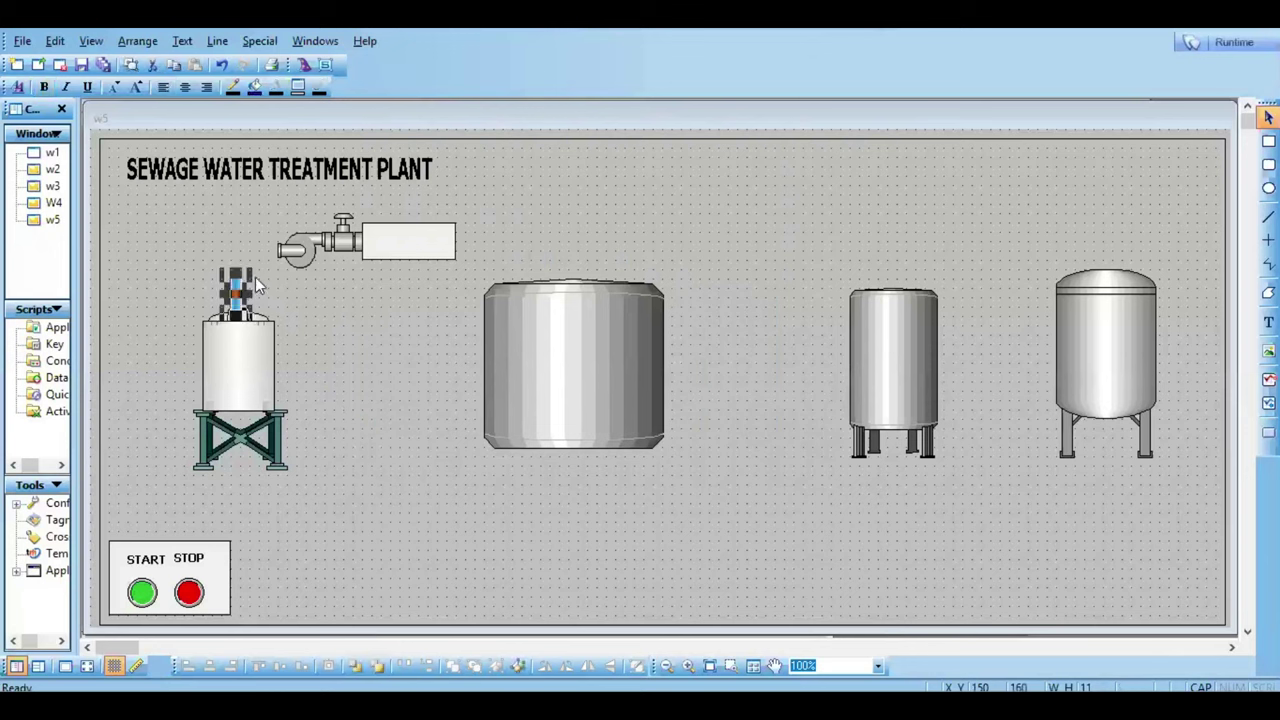
Step: Enlarge the vertical copper pipe to about 21 by 63 and lower it onto the first tank's lid
left_click(250, 262)
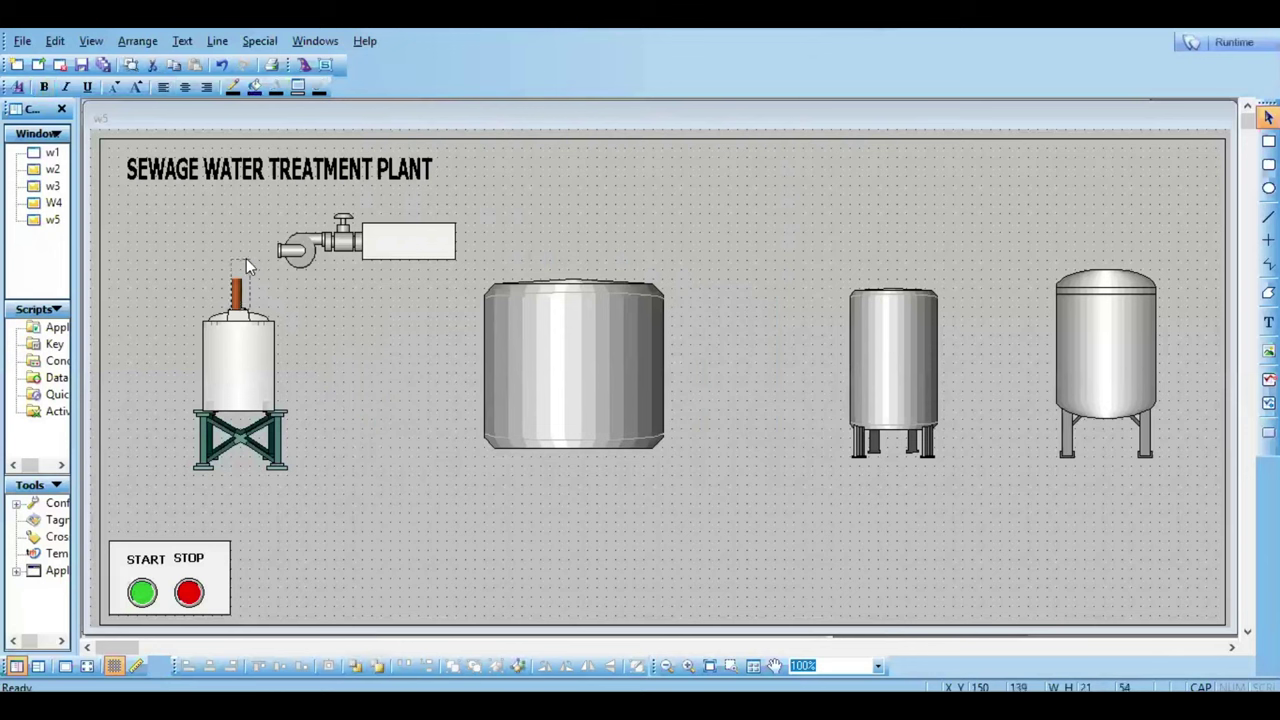
left_click_drag(242, 248, 247, 243)
left_click(336, 320)
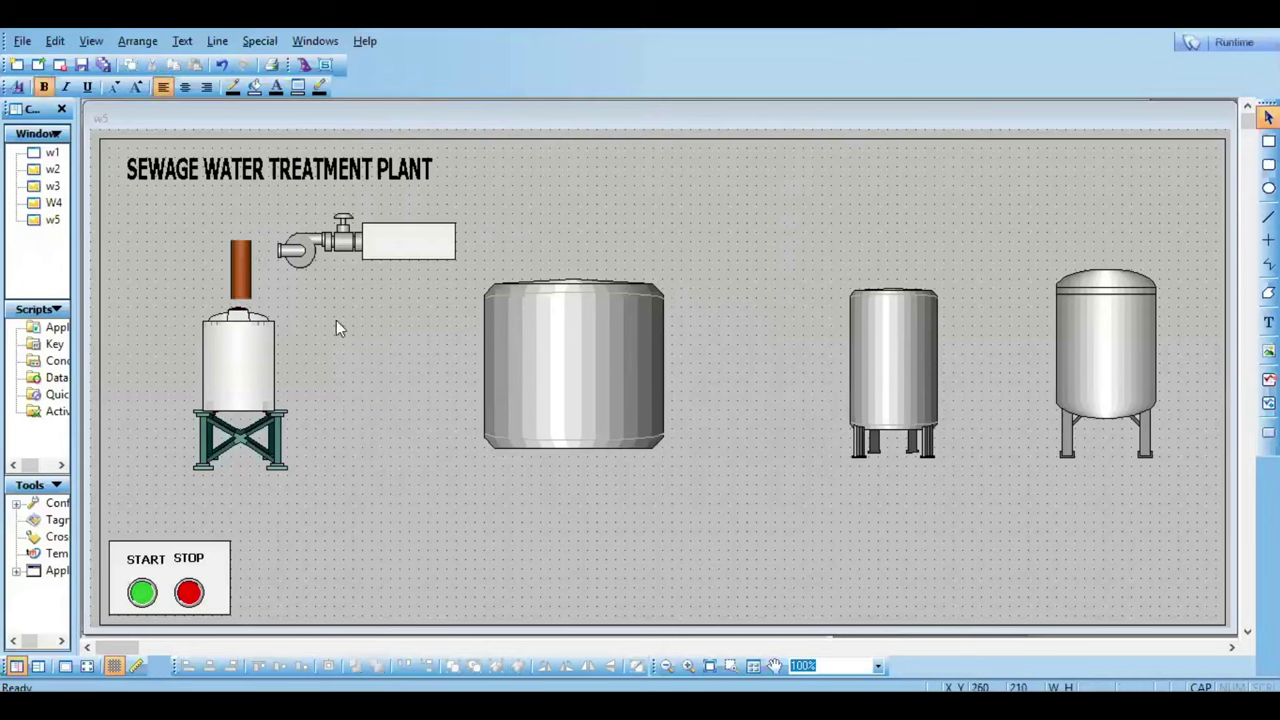
left_click(239, 265)
left_click_drag(240, 282, 240, 302)
left_click(358, 350)
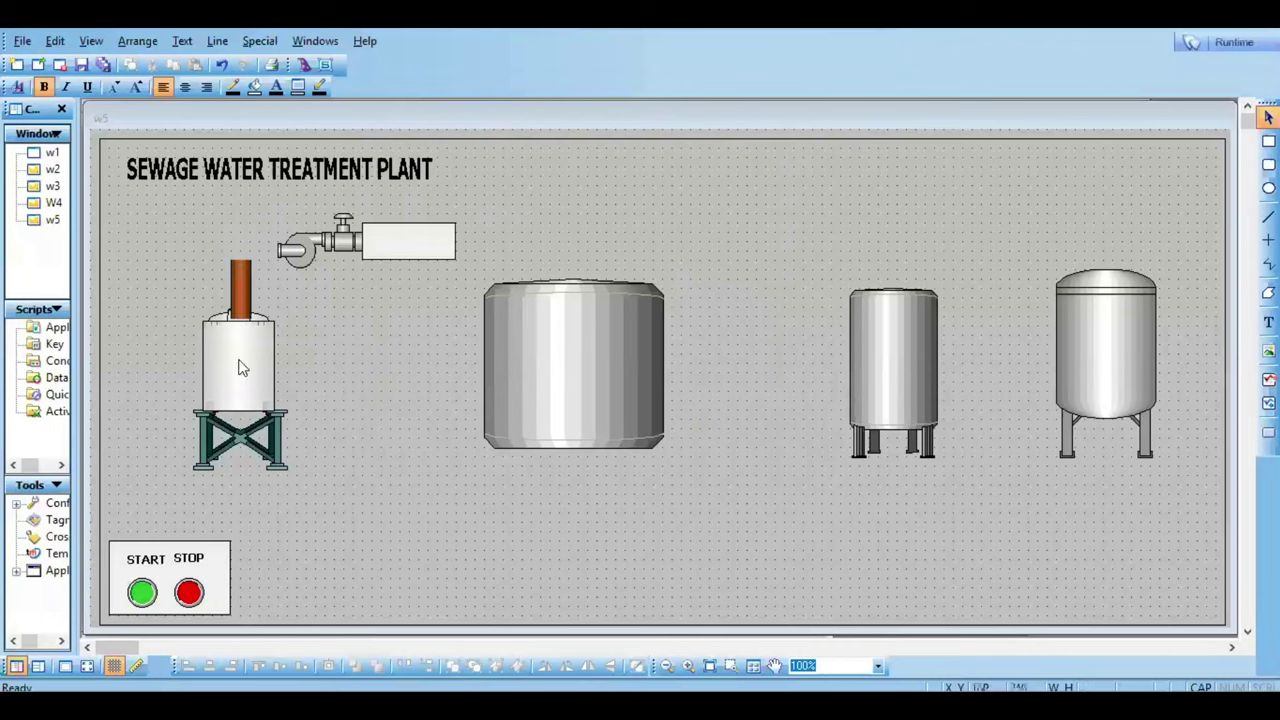
Step: Reduce the vertical copper pipe on the first tank to about 18 by 54
left_click(243, 272)
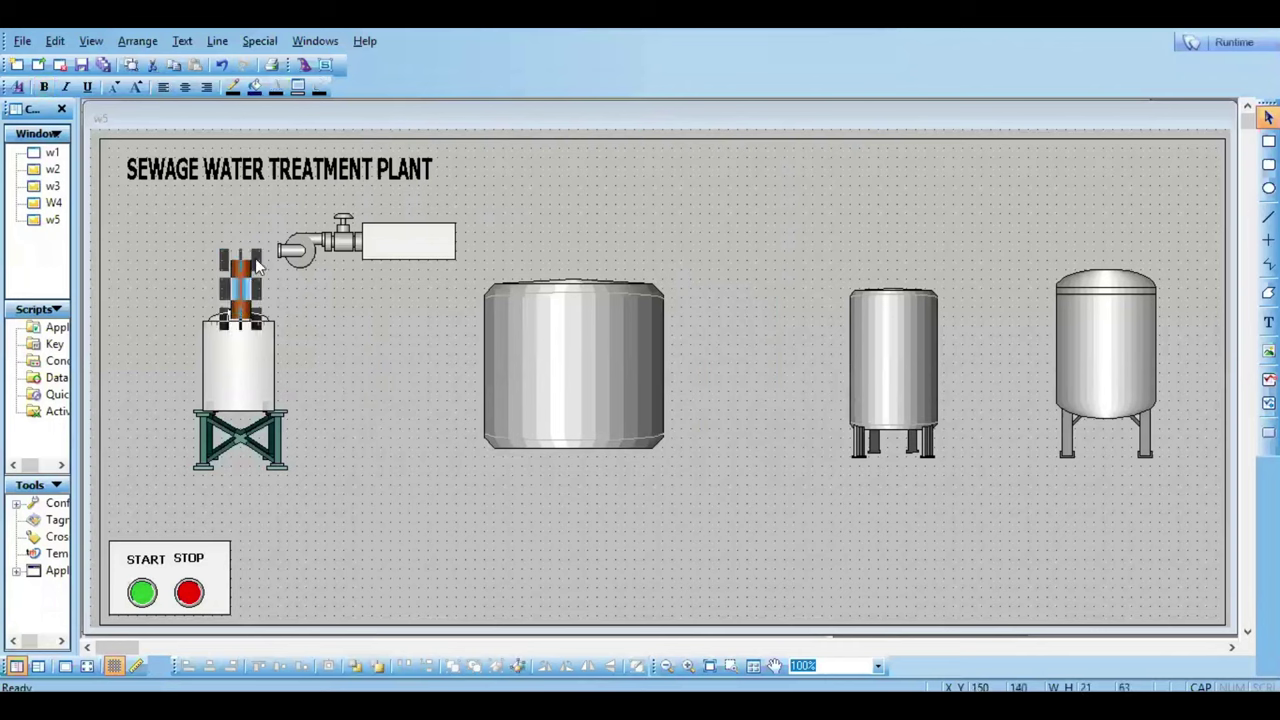
left_click_drag(257, 265, 247, 276)
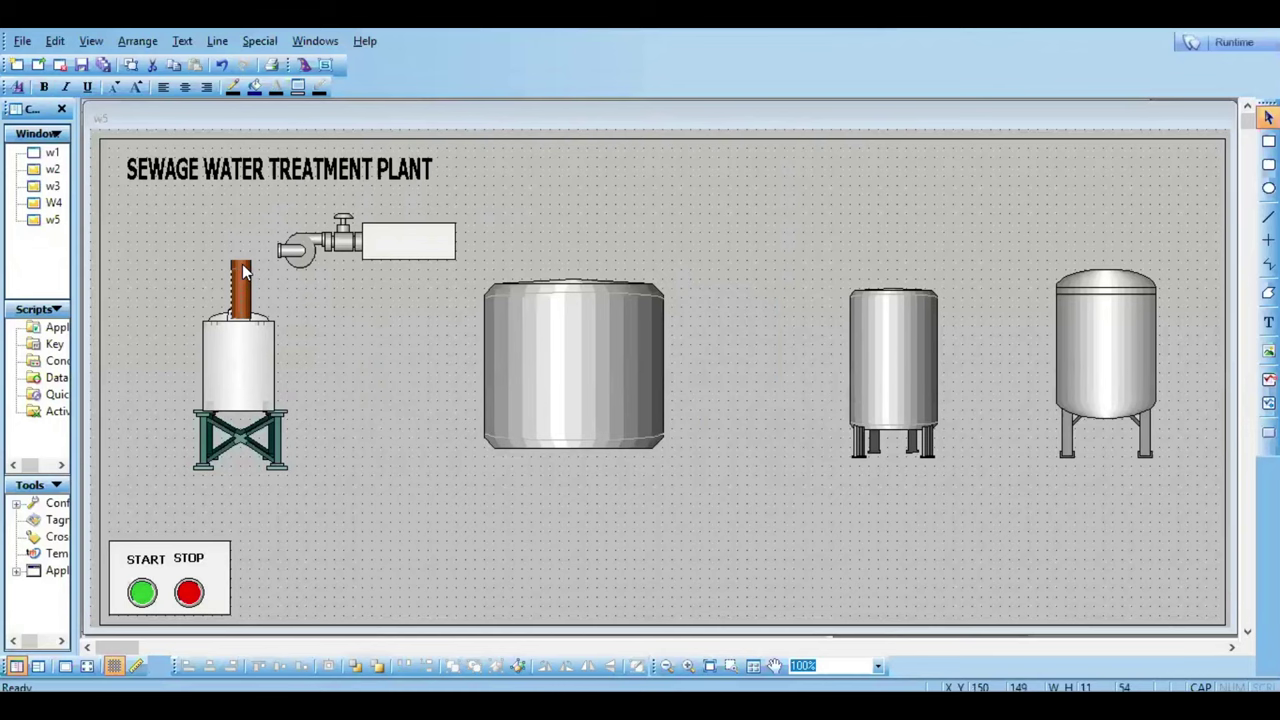
left_click(243, 266)
left_click(322, 346)
Step: Insert the Short horizontal copper pipe symbol between the first tank and the large tank
right_click(322, 346)
left_click(352, 358)
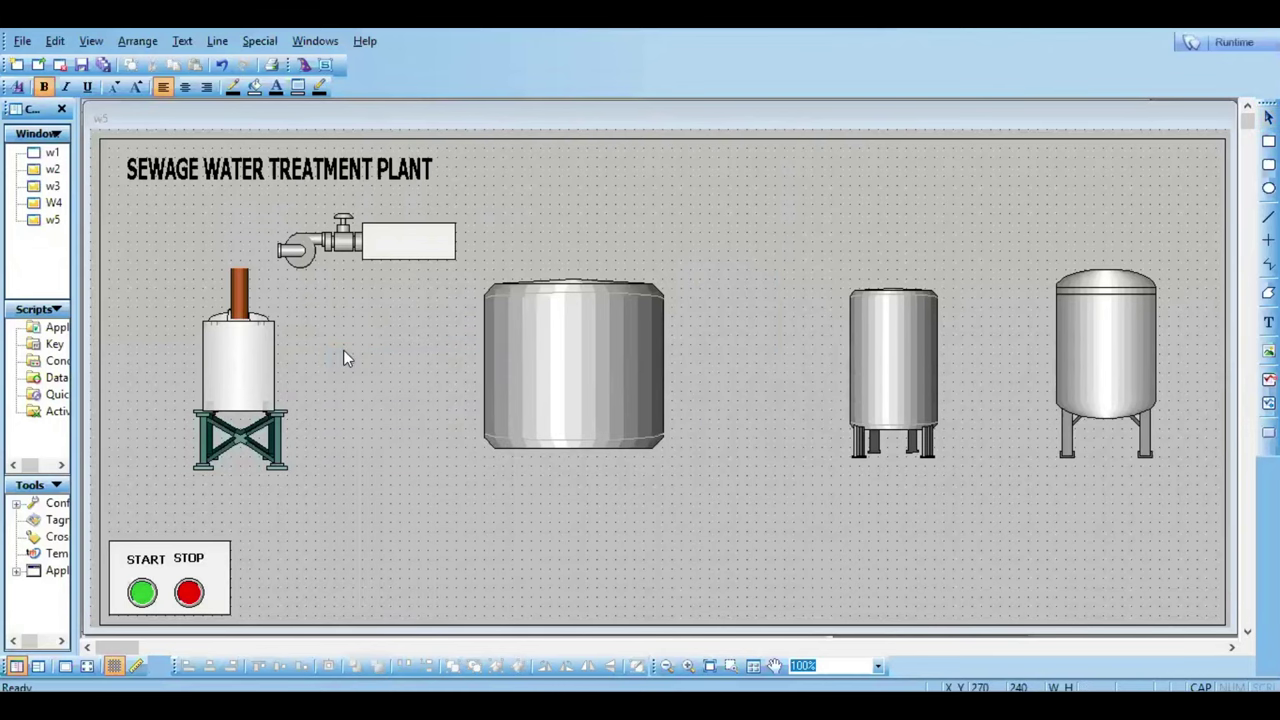
left_click(343, 358)
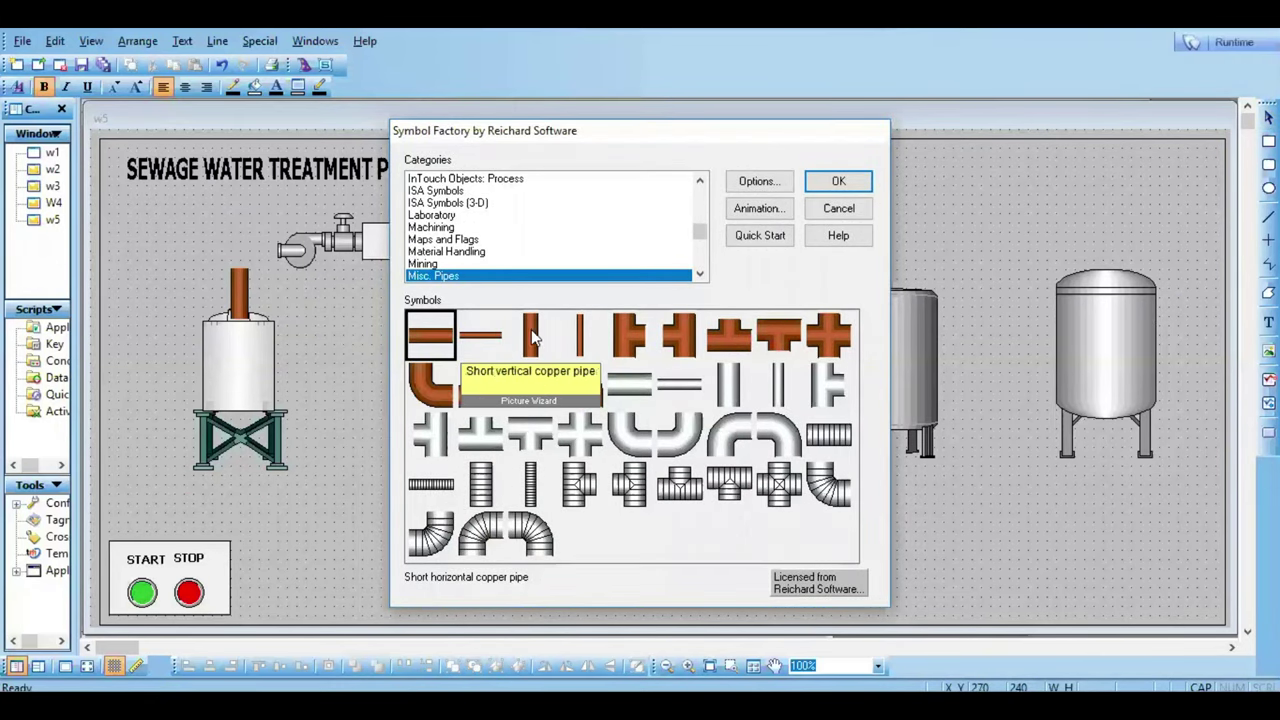
double_click(435, 345)
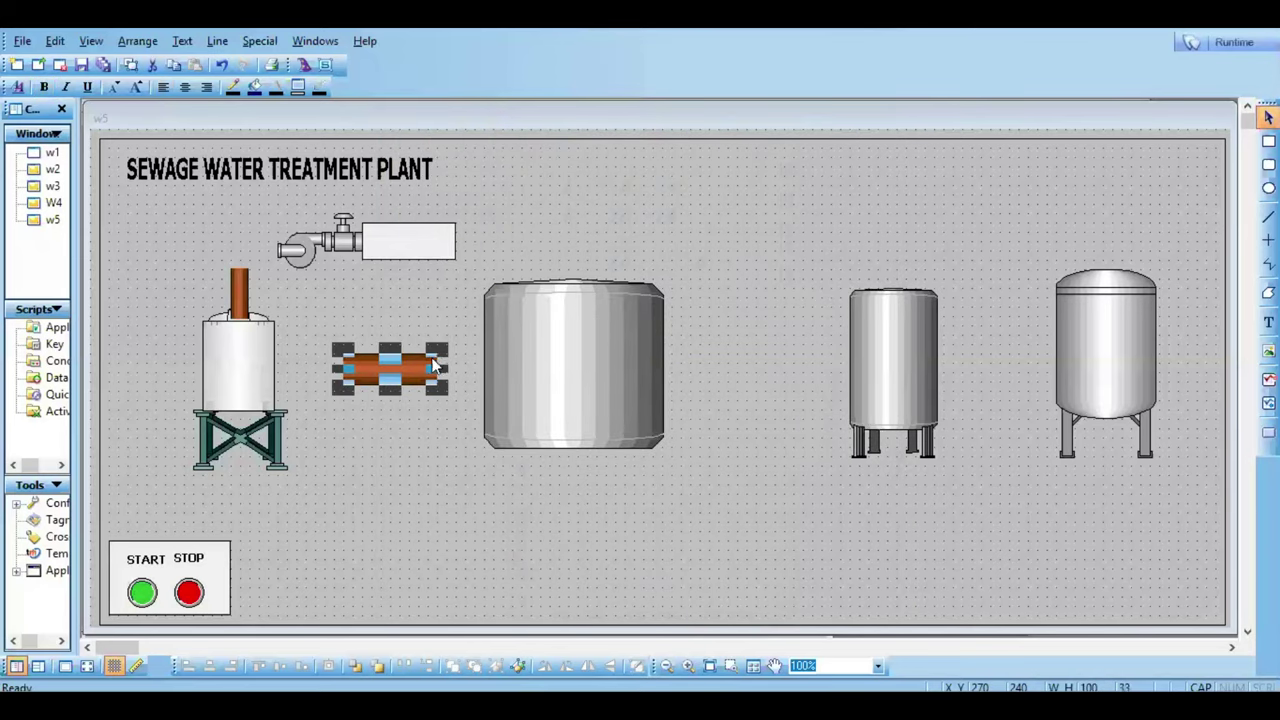
Step: Shrink the horizontal copper pipe and place it above the vertical pipe, ending at the pump's inlet
left_click_drag(435, 367, 418, 359)
left_click(374, 413)
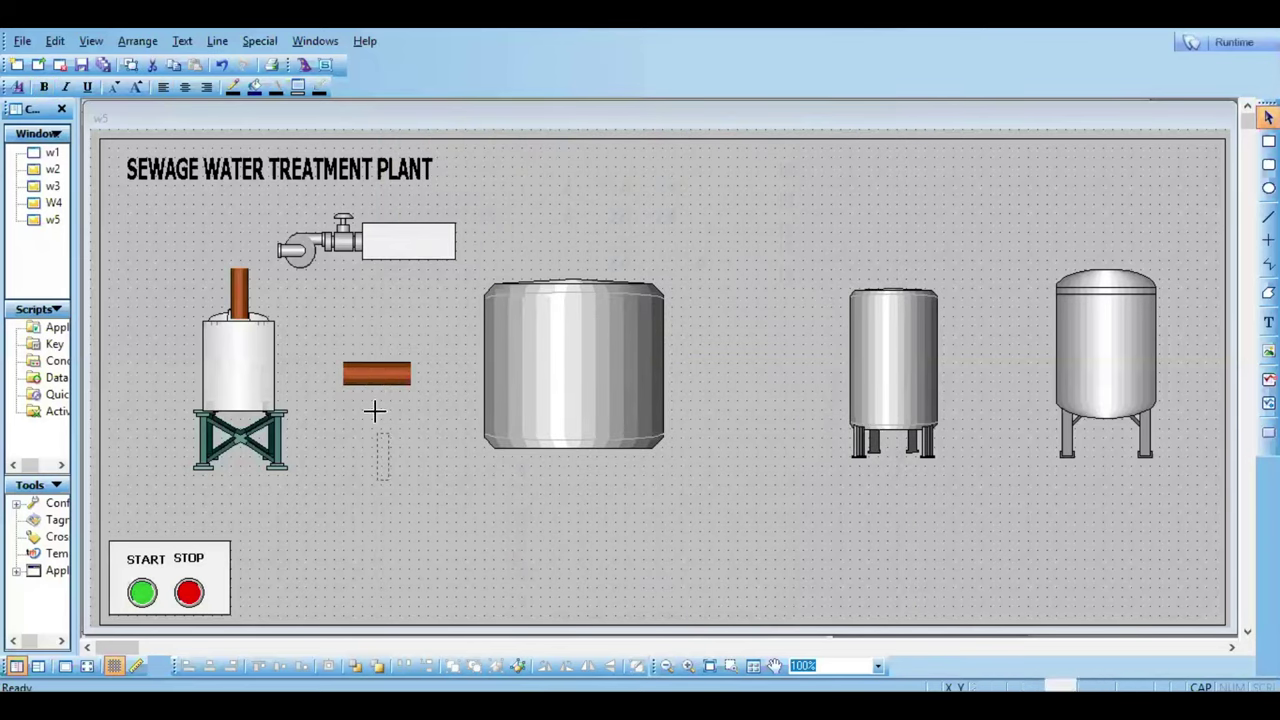
left_click_drag(372, 386, 240, 258)
left_click(208, 241)
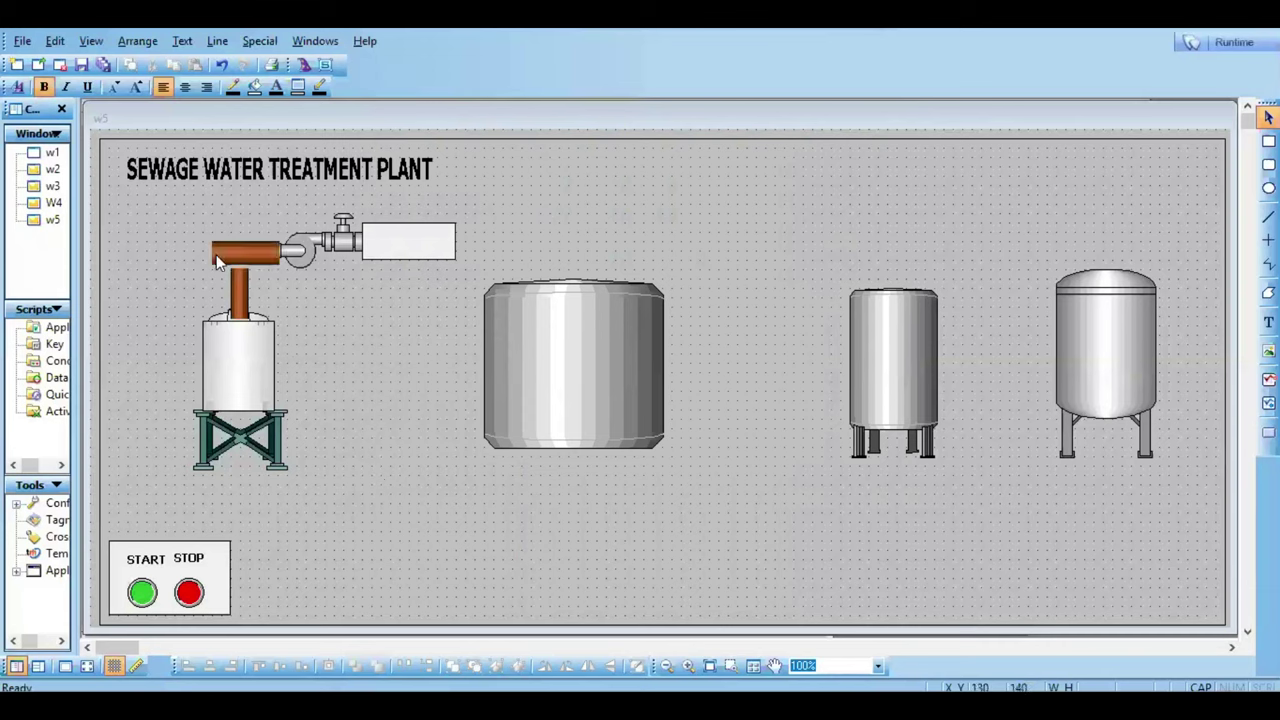
Step: Reduce the height and length of the horizontal copper pipe above the first tank
left_click(217, 260)
left_click_drag(244, 238, 244, 247)
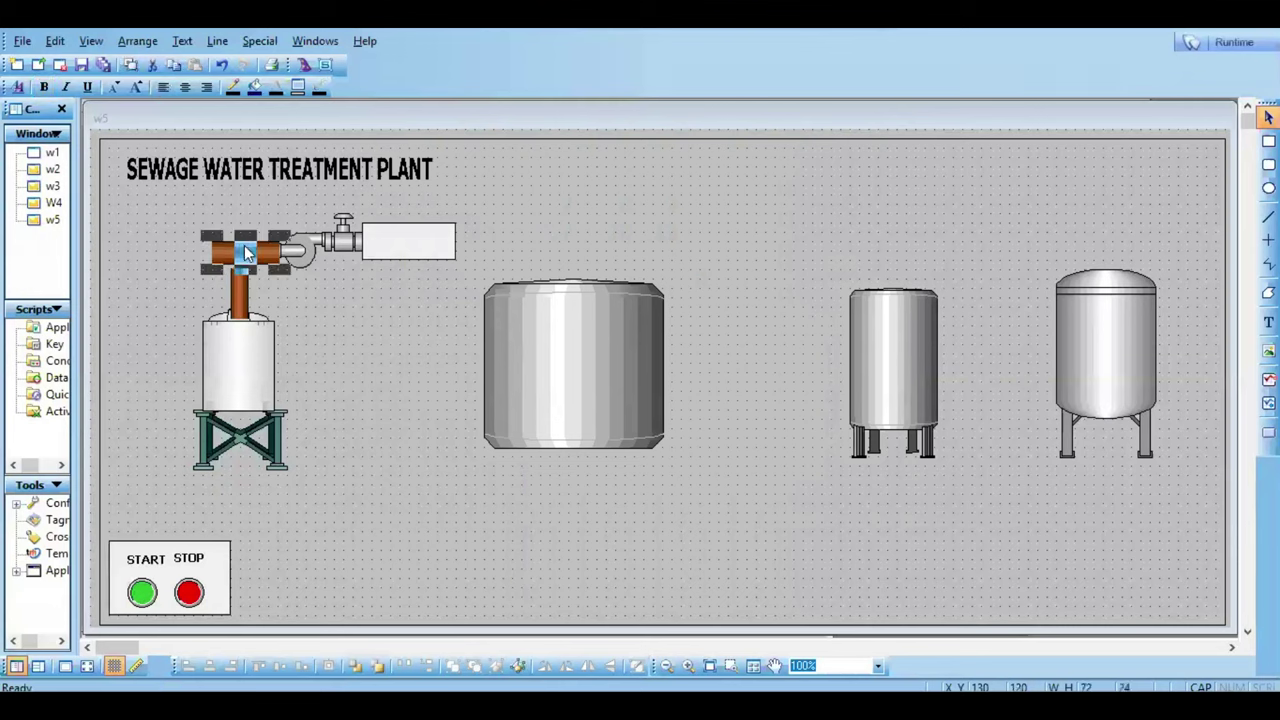
left_click(244, 250)
left_click_drag(280, 252, 255, 252)
Step: Move the horizontal and vertical copper pipes off the first tank into the empty area before the large tank
left_click_drag(343, 325, 334, 294)
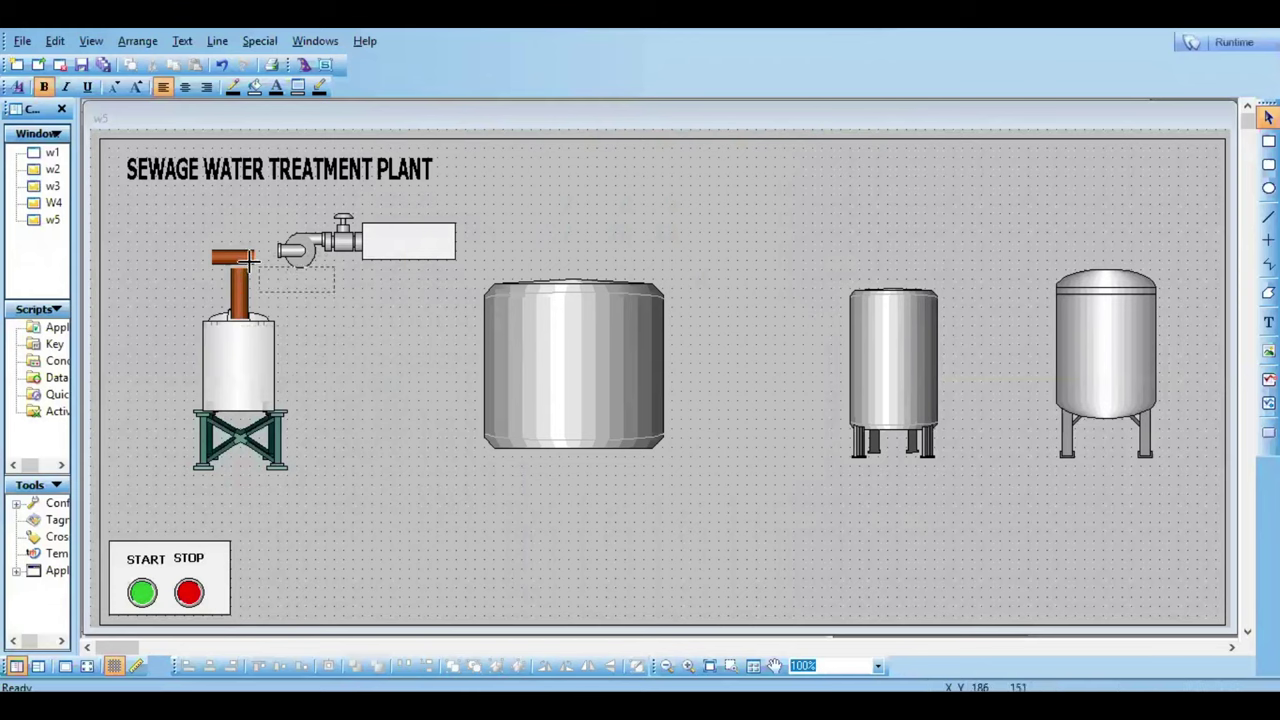
left_click_drag(240, 255, 418, 396)
left_click_drag(240, 300, 388, 424)
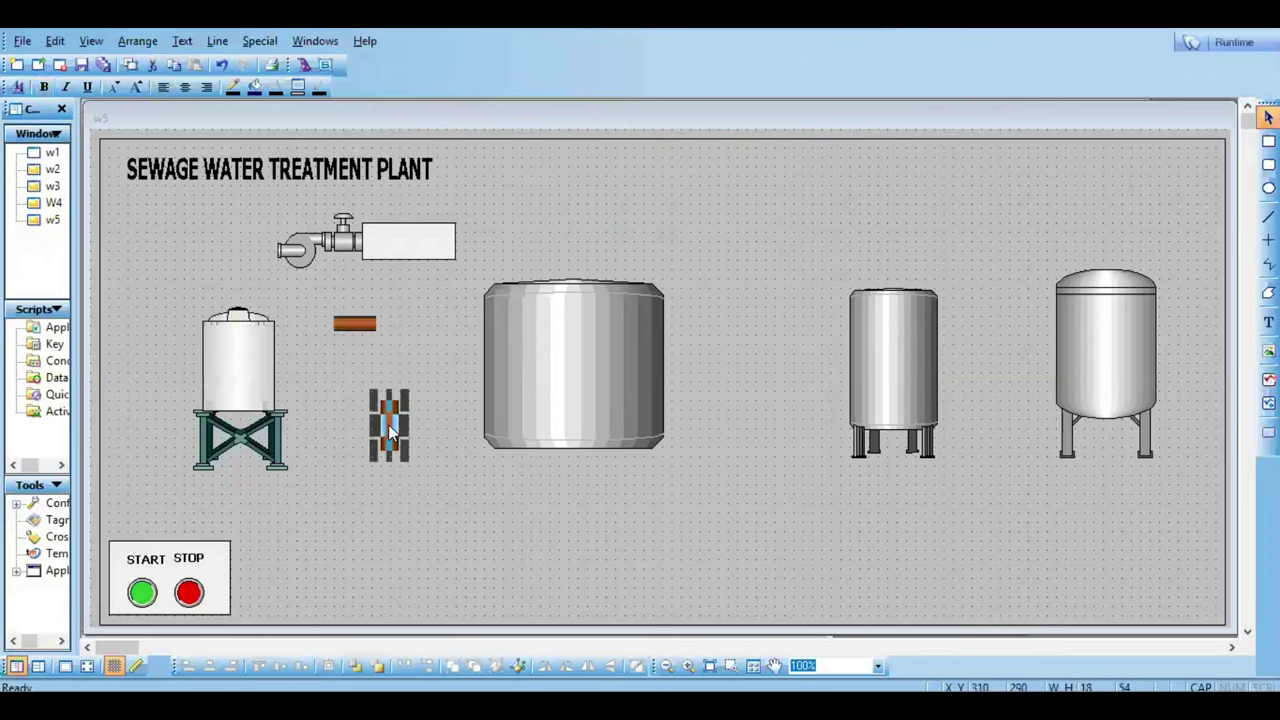
Step: Insert a copper 90° curve pipe, bending from bottom to right, above the gap beside the large tank
right_click(469, 488)
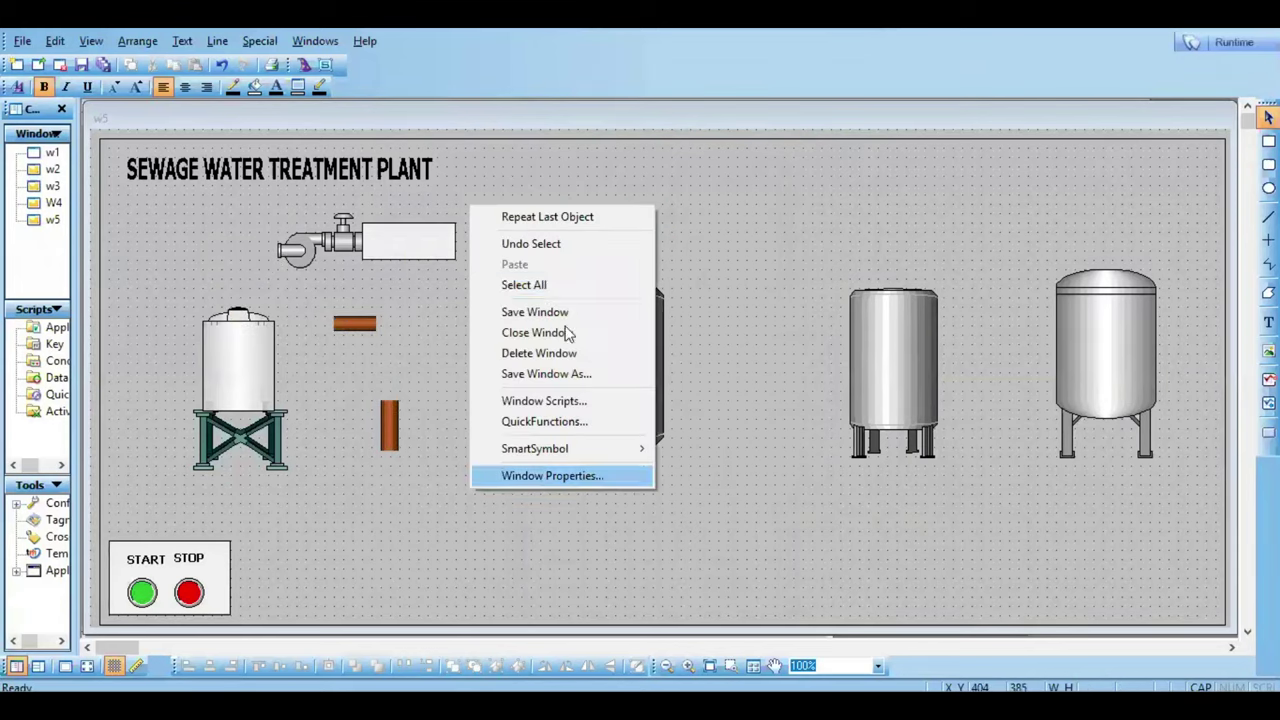
left_click(617, 210)
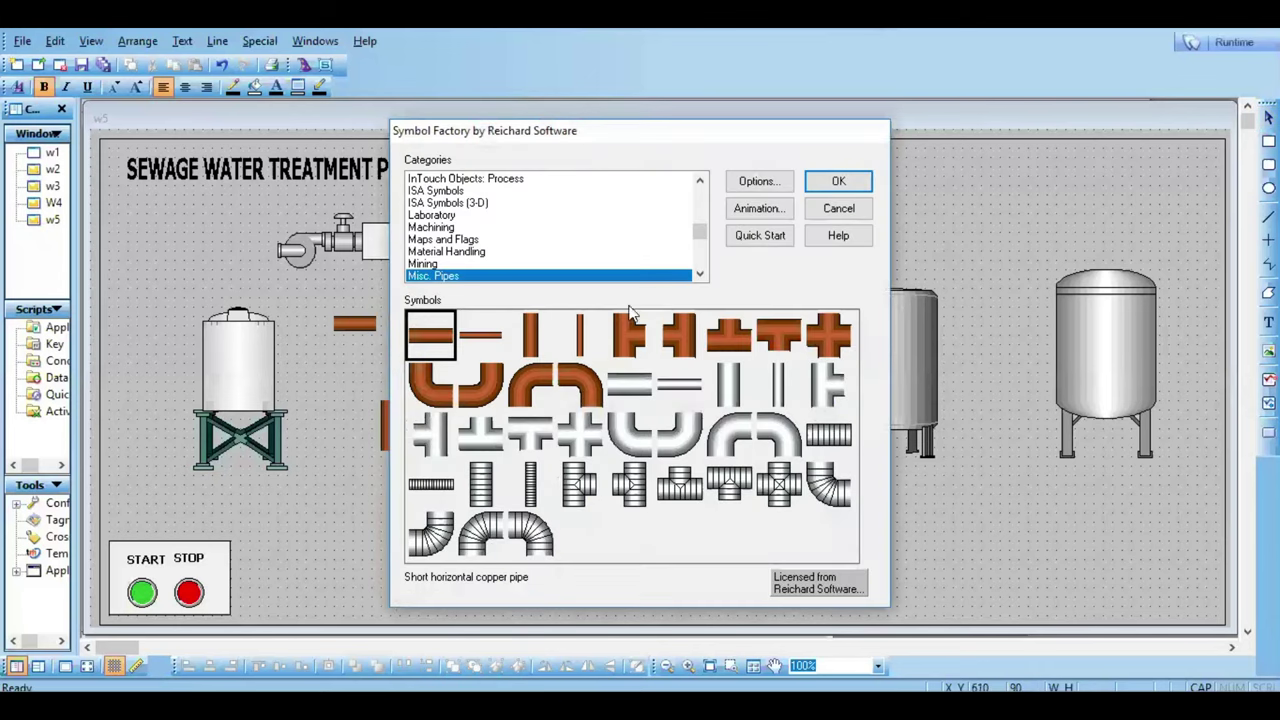
left_click(530, 386)
left_click(838, 181)
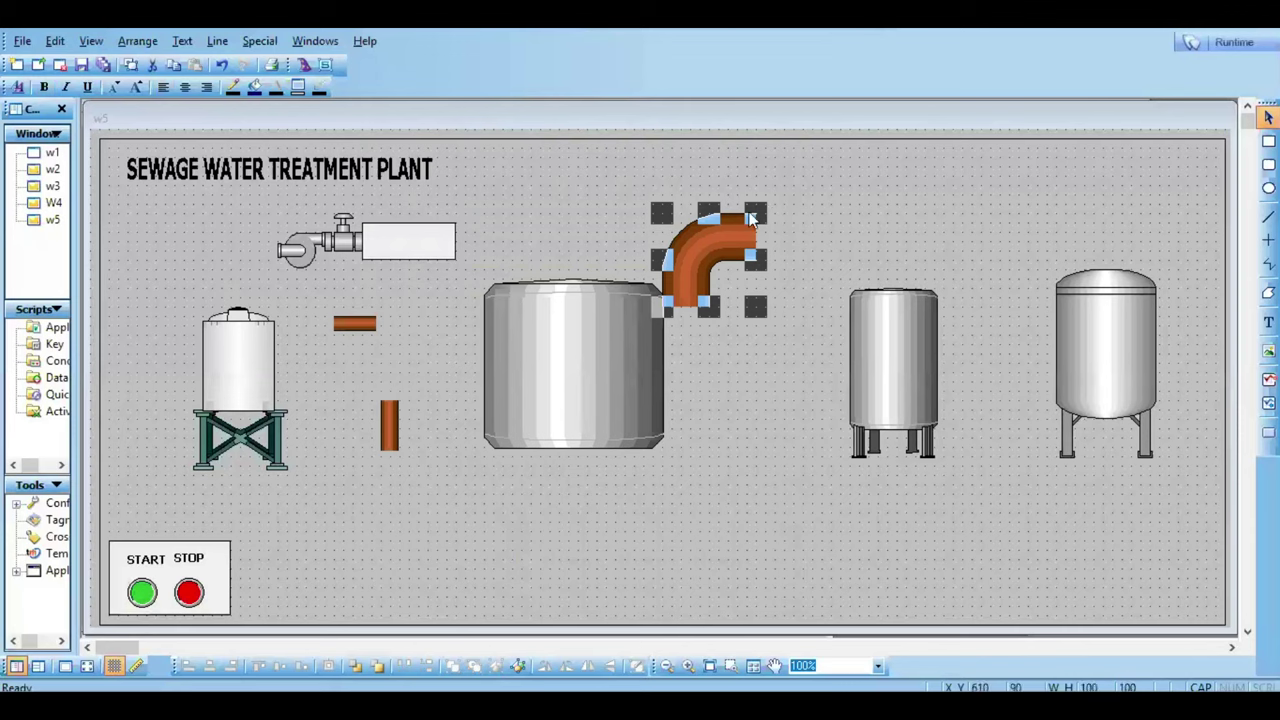
Step: Shrink the copper elbow and fit it between the first tank's top and the pump's inlet
left_click_drag(752, 218, 732, 236)
left_click(730, 376)
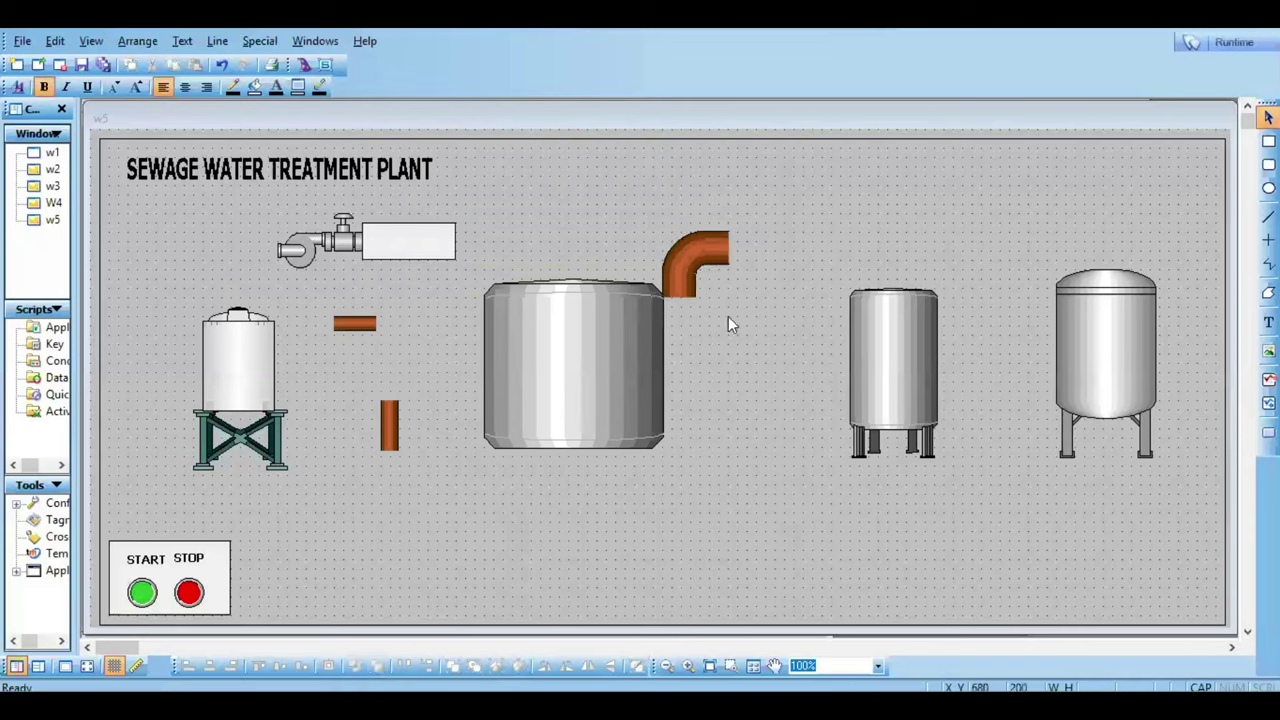
left_click_drag(683, 249, 229, 262)
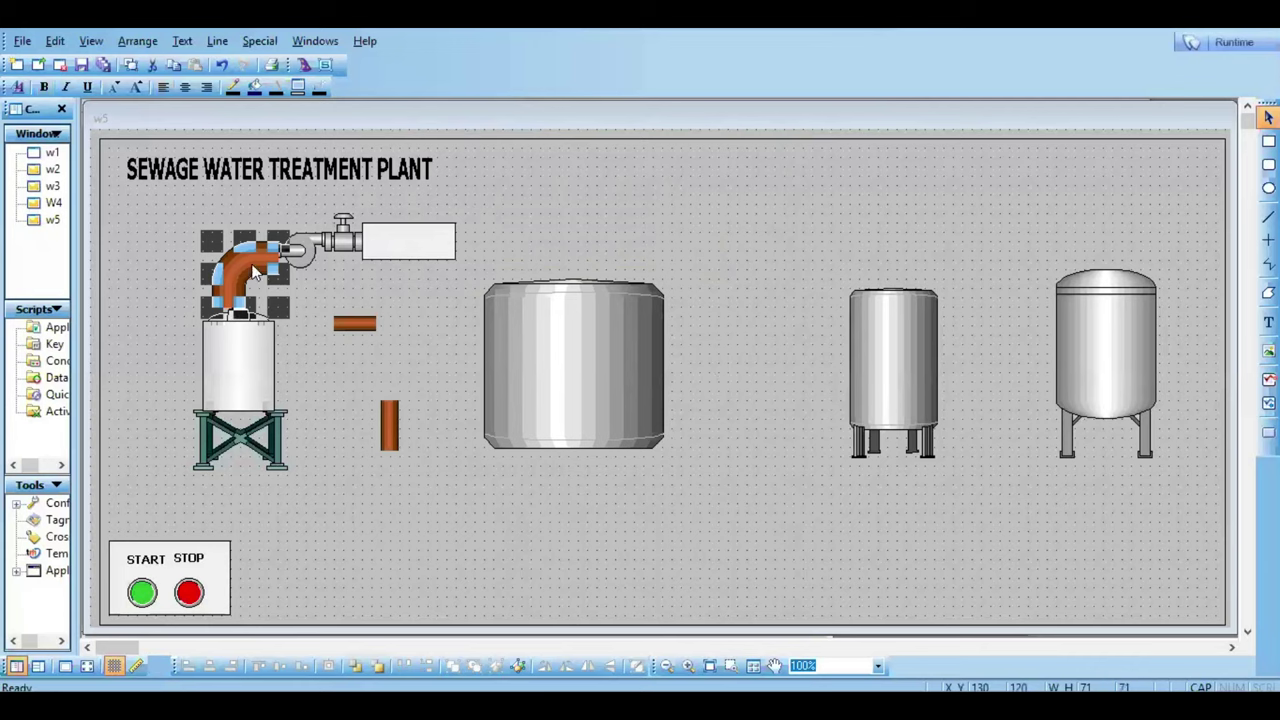
left_click_drag(208, 241, 221, 243)
left_click(411, 610)
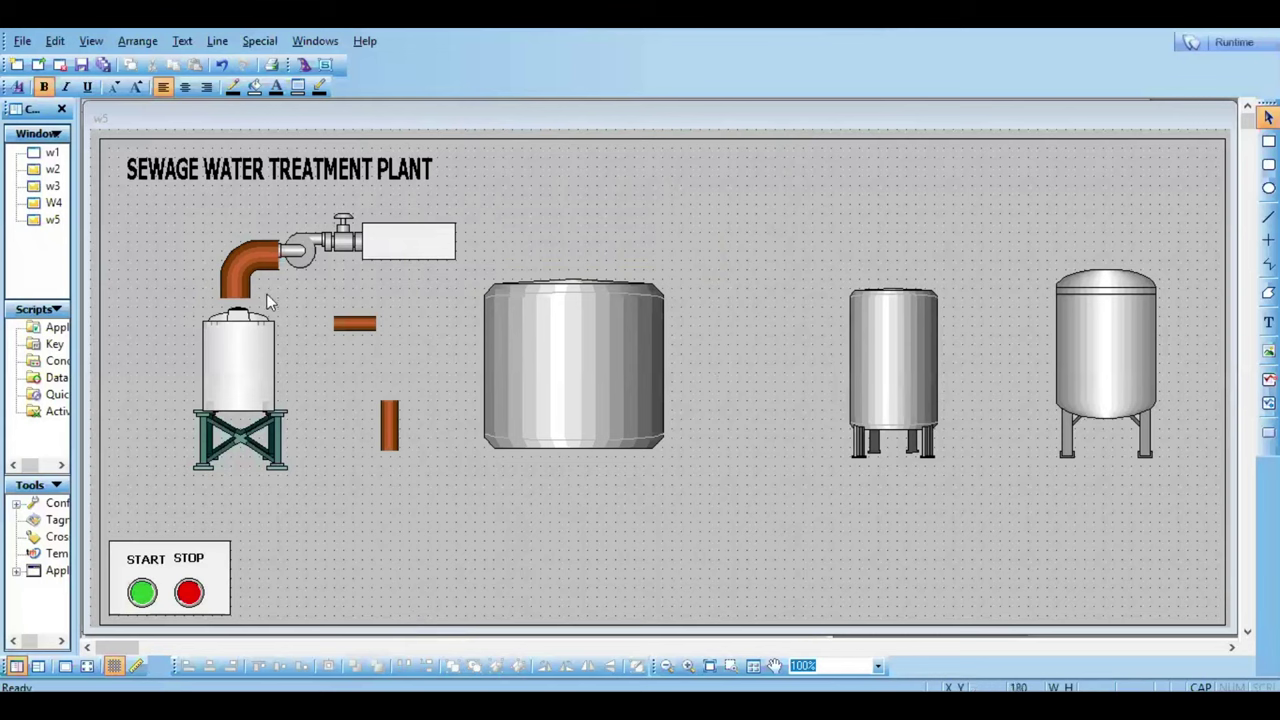
Step: Shrink the copper elbow to about 42 by 42 at the pump's inlet and place the vertical copper pipe beneath it
left_click(252, 267)
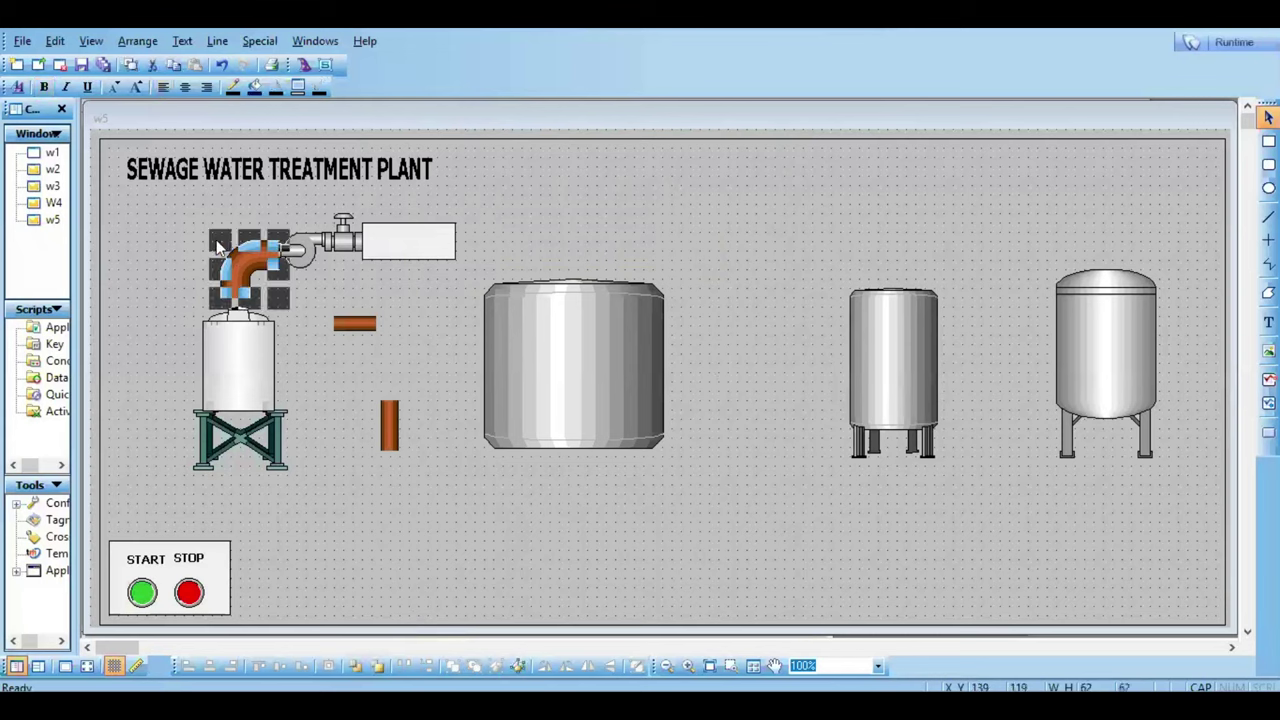
mouse_move(227, 254)
left_mouse_down()
mouse_move(243, 266)
mouse_move(247, 247)
left_mouse_up()
left_click(347, 514)
left_click(370, 412)
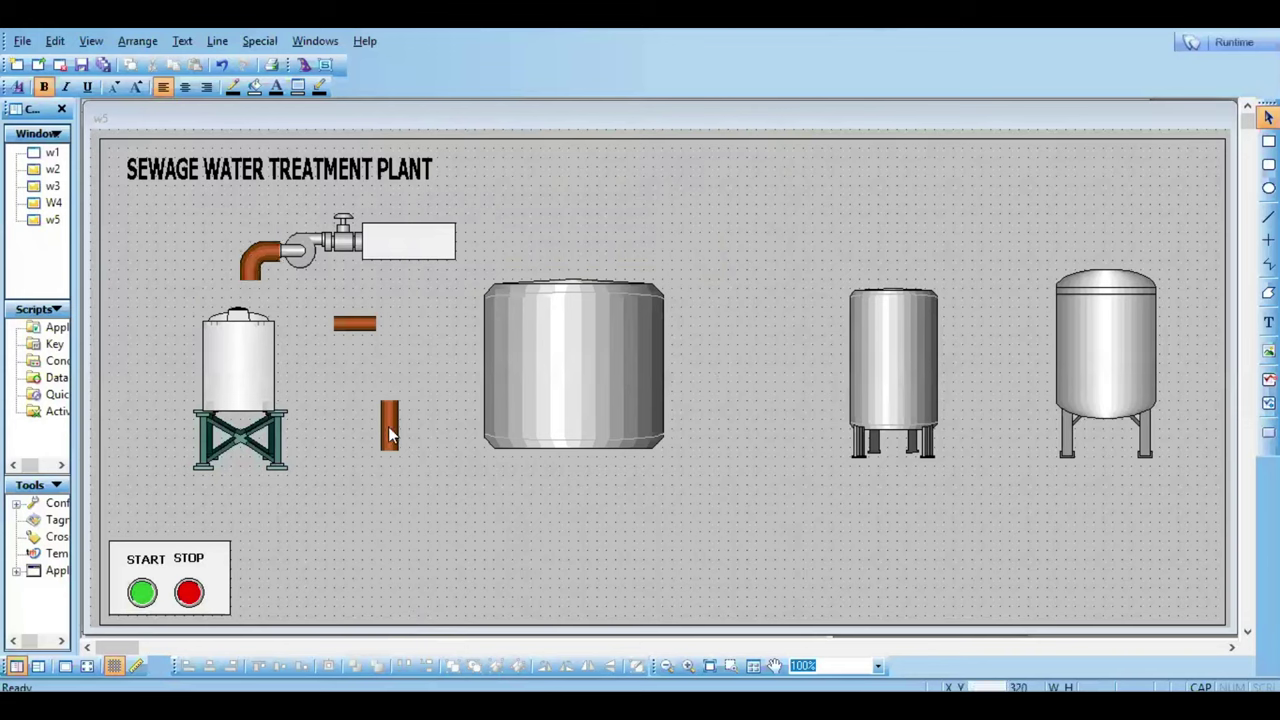
left_click_drag(388, 426, 252, 296)
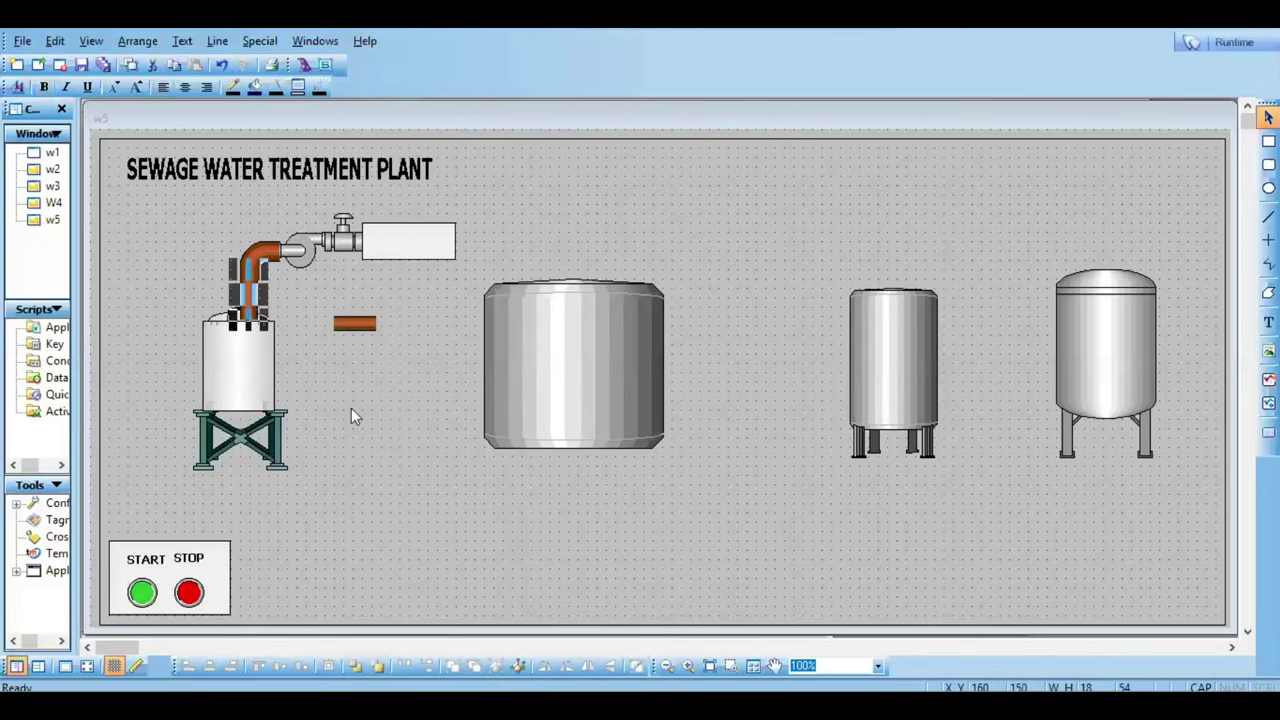
Step: Shift the first tank slightly right to line up under the vertical copper pipe and bring it to the front
left_click_drag(240, 388, 248, 392)
left_click(323, 430)
left_click(251, 363)
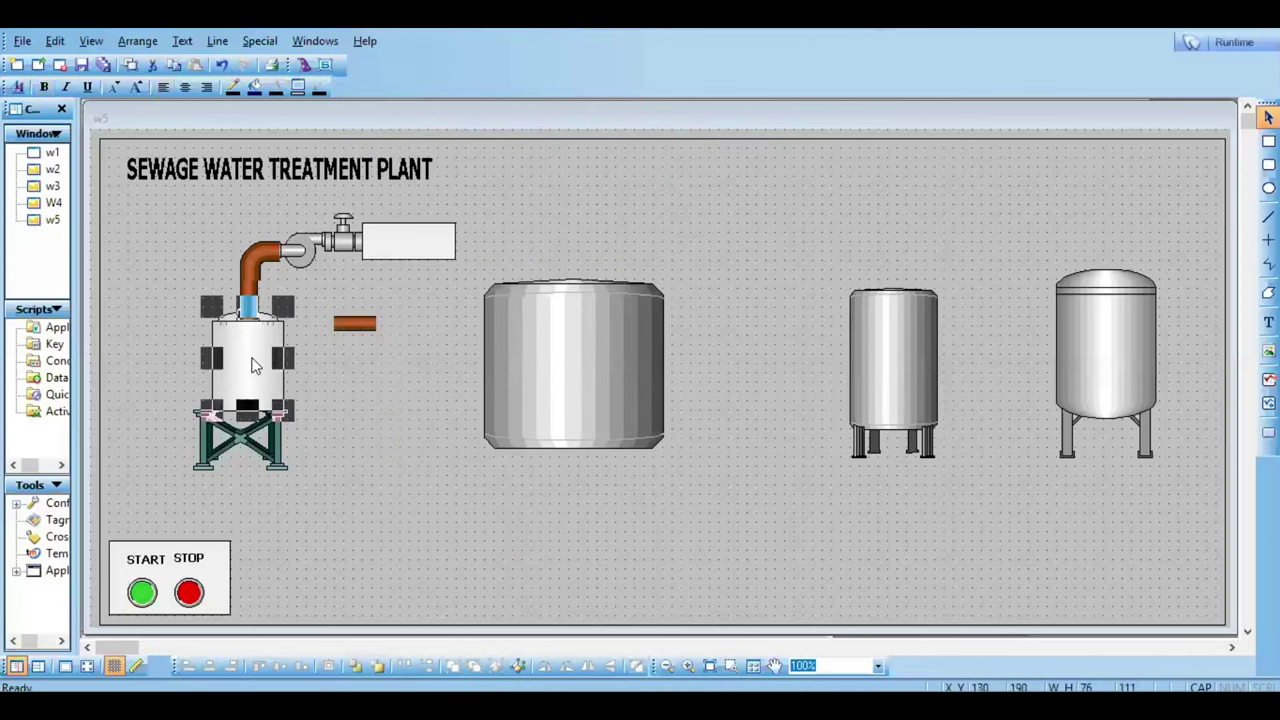
right_click(253, 366)
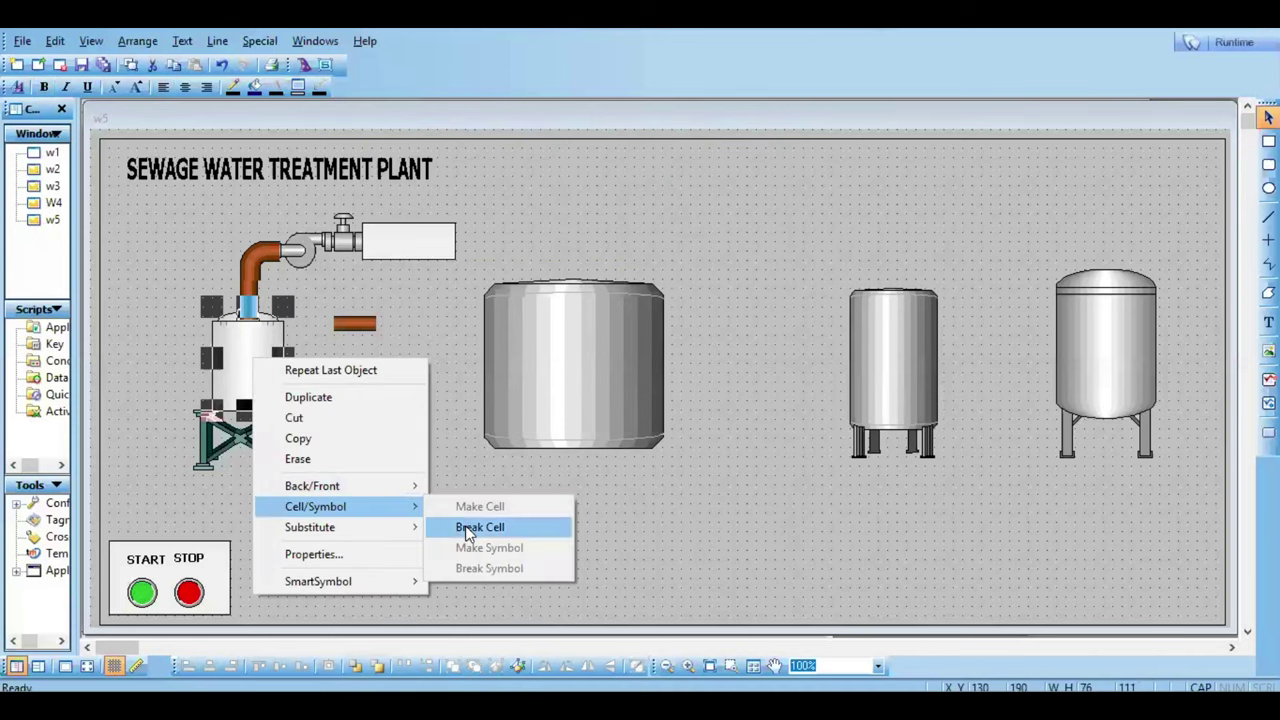
mouse_move(396, 492)
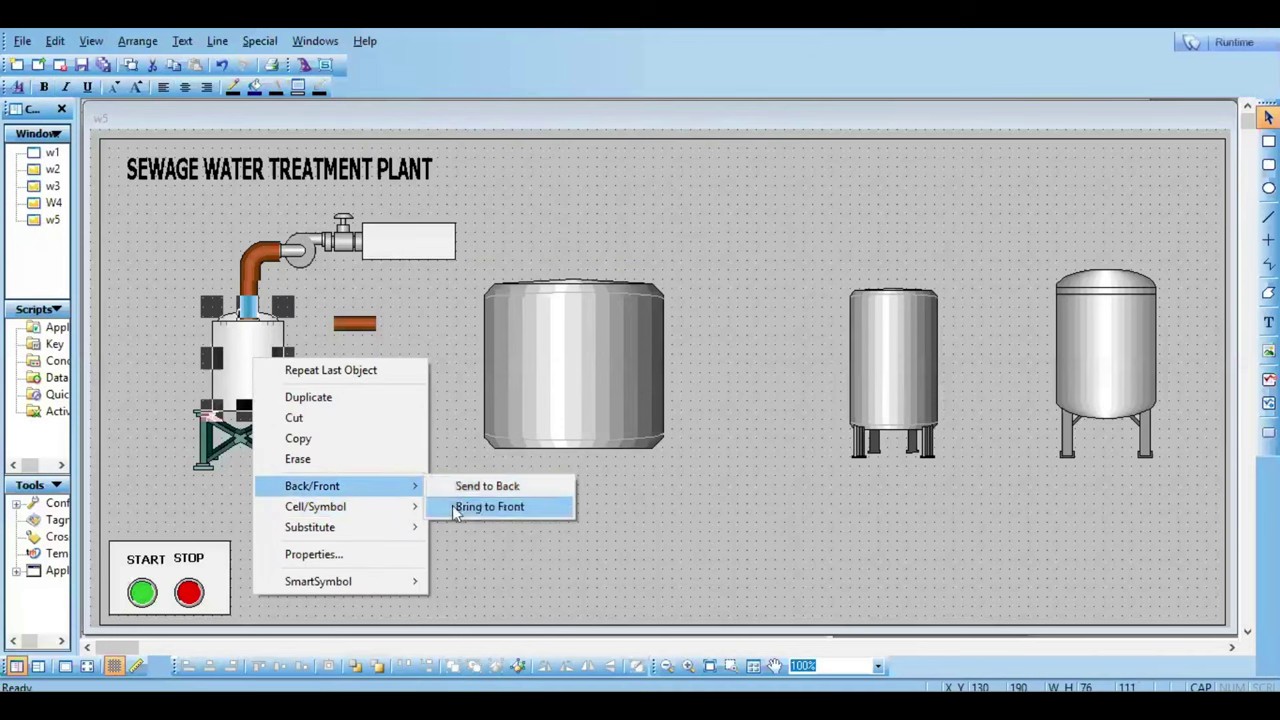
left_click(442, 510)
Step: Move the green stand slightly right so it sits centred under the first tank
left_click_drag(424, 481, 262, 450)
left_click(259, 447)
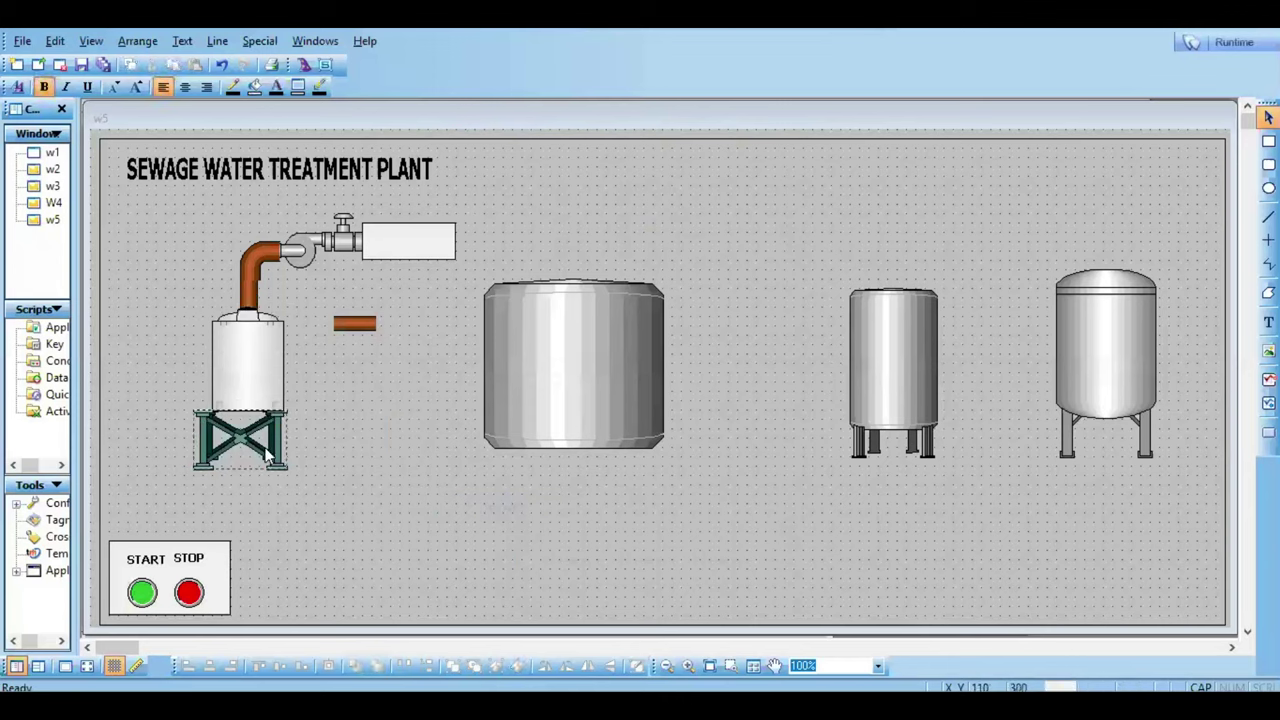
left_click_drag(268, 455, 277, 456)
left_click(409, 539)
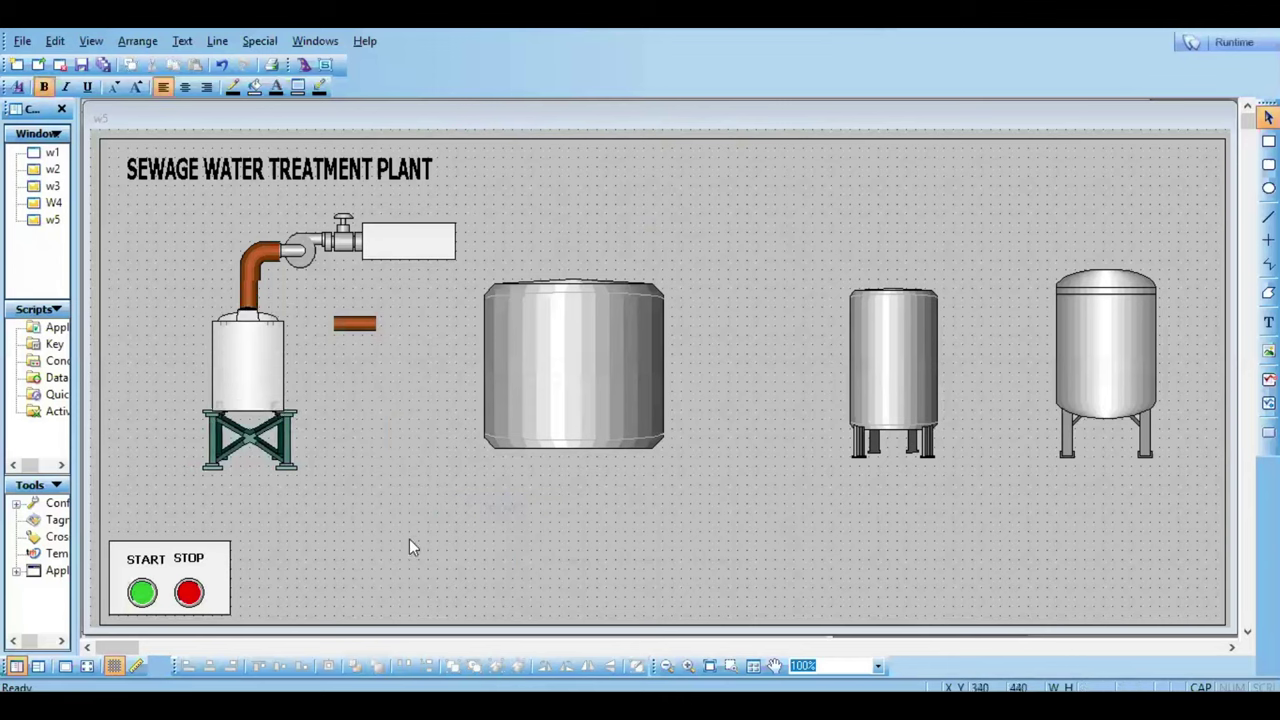
Step: Bring the vertical copper pipe to the front and send the first tank to the back
left_click(255, 268)
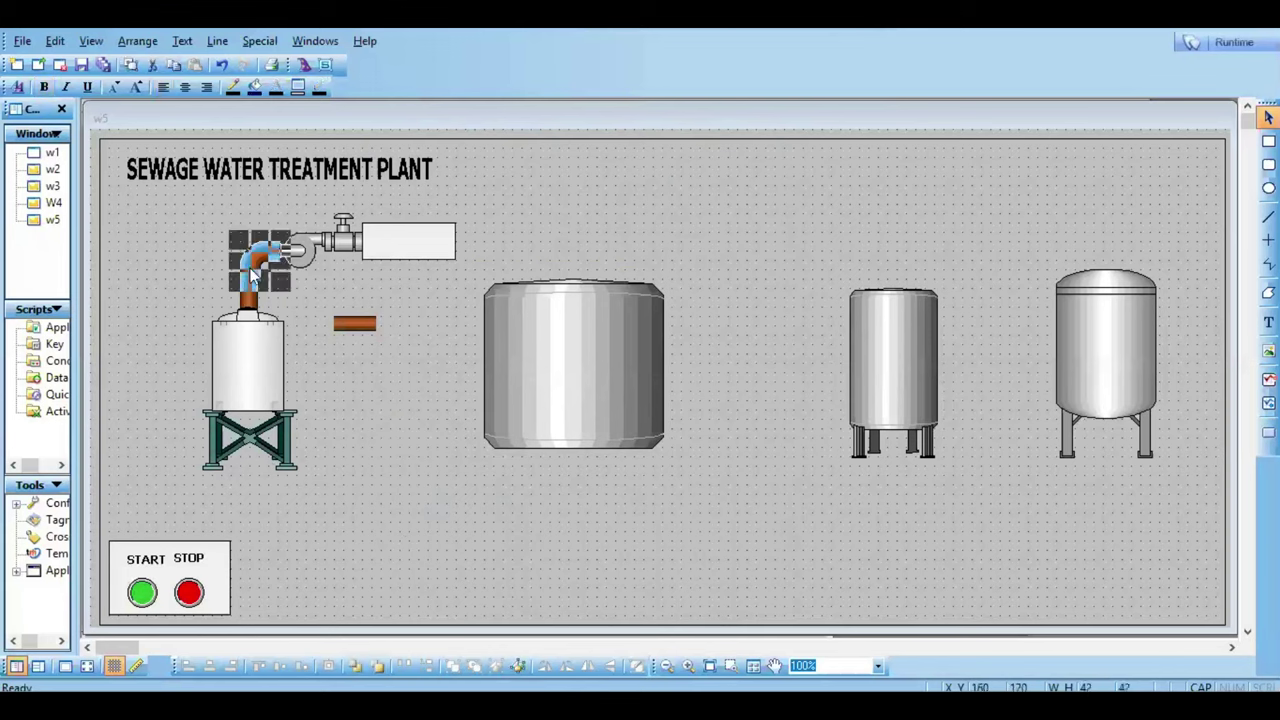
right_click(250, 302)
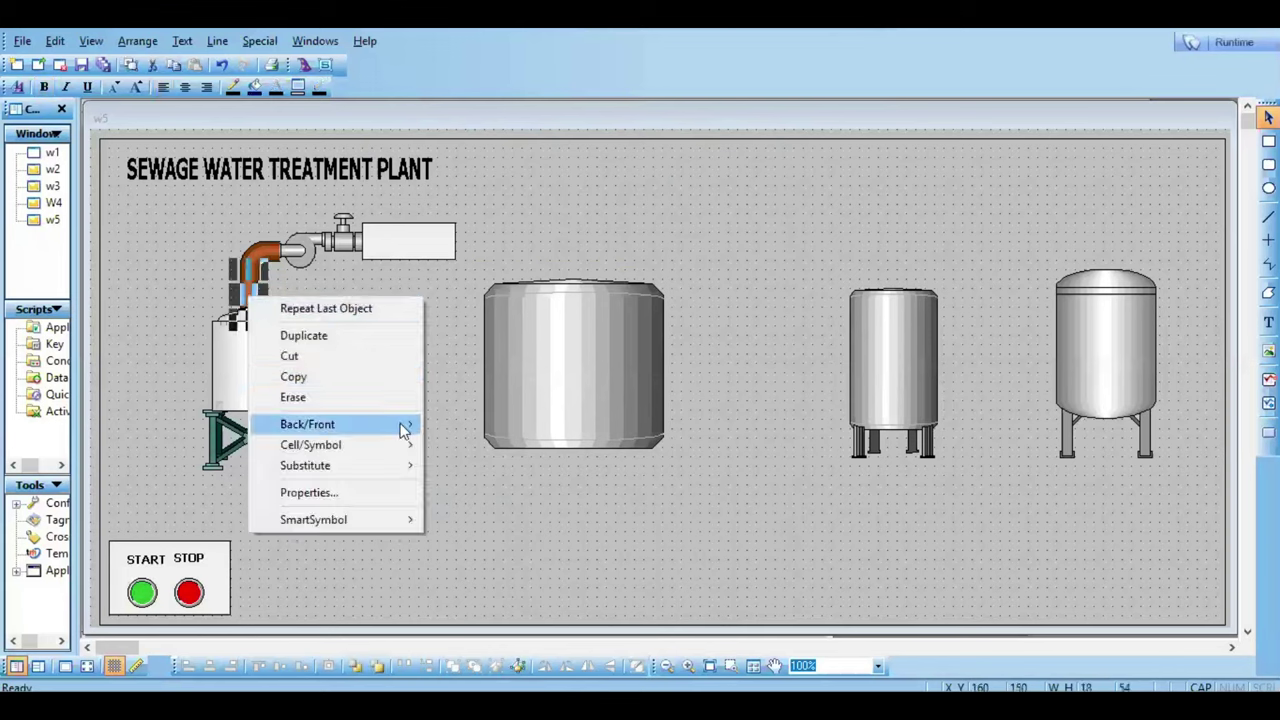
mouse_move(406, 424)
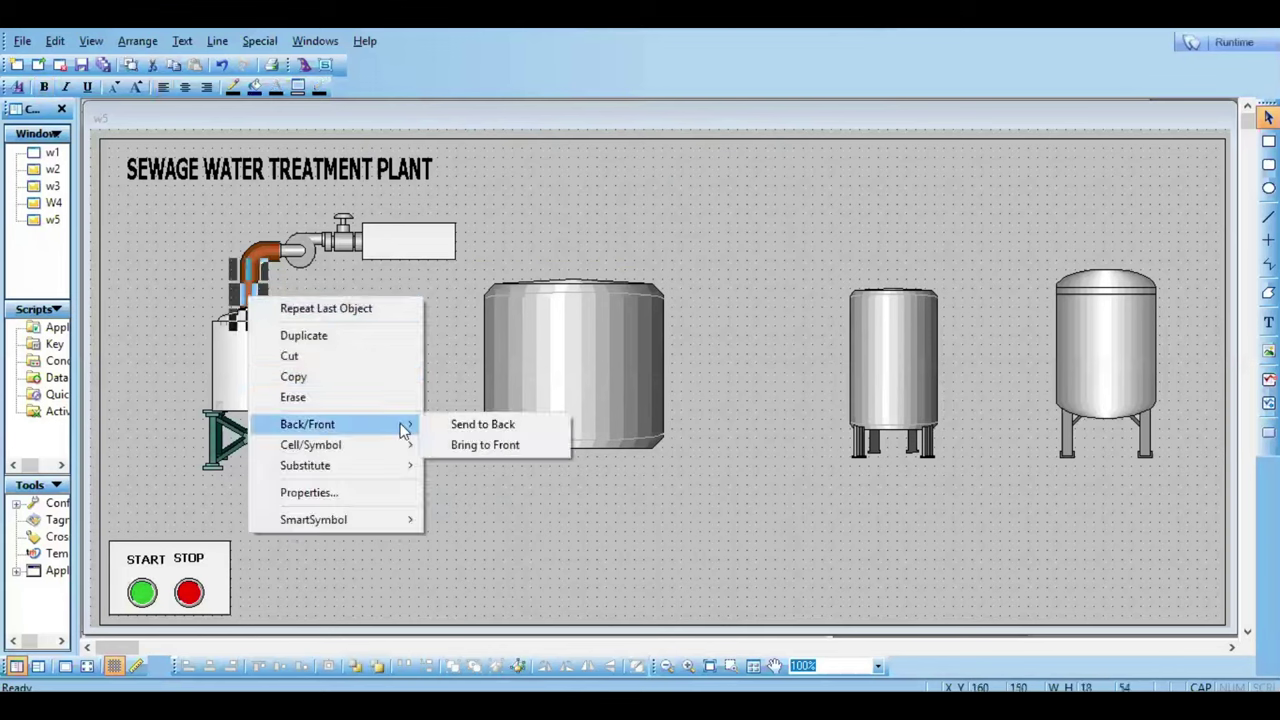
left_click(459, 444)
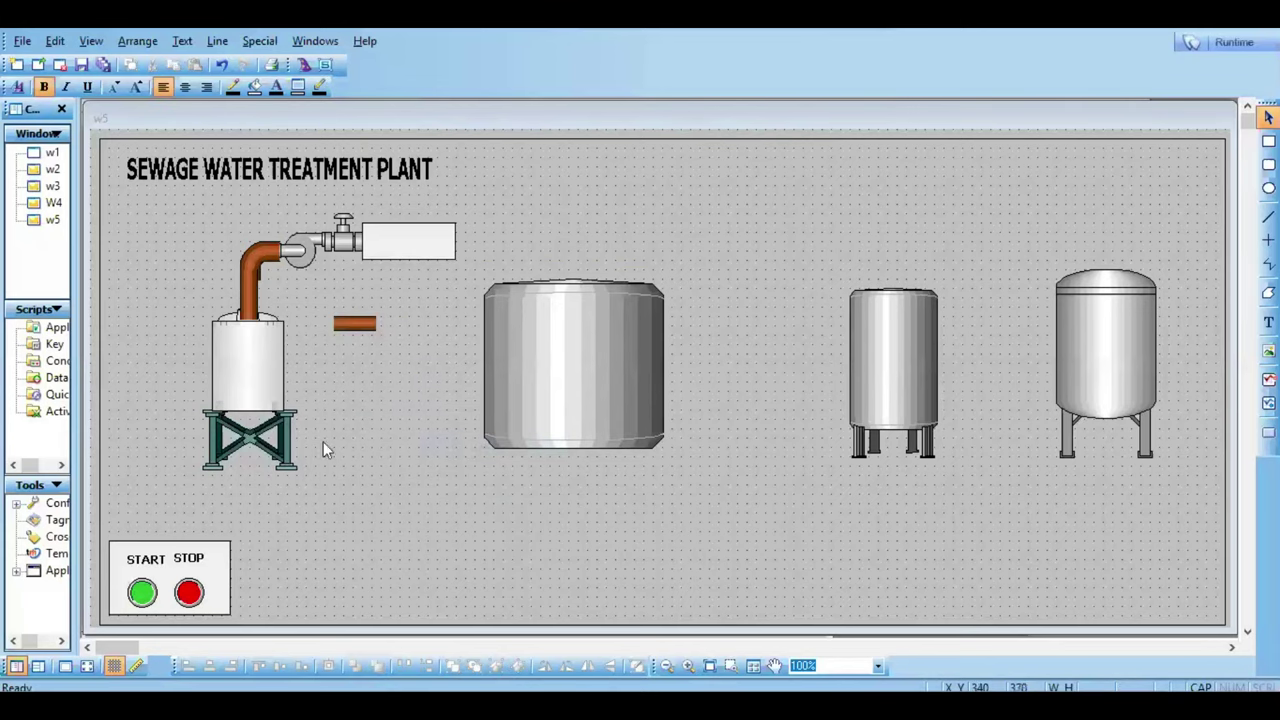
left_click(250, 345)
right_click(250, 345)
mouse_move(398, 473)
left_click(452, 473)
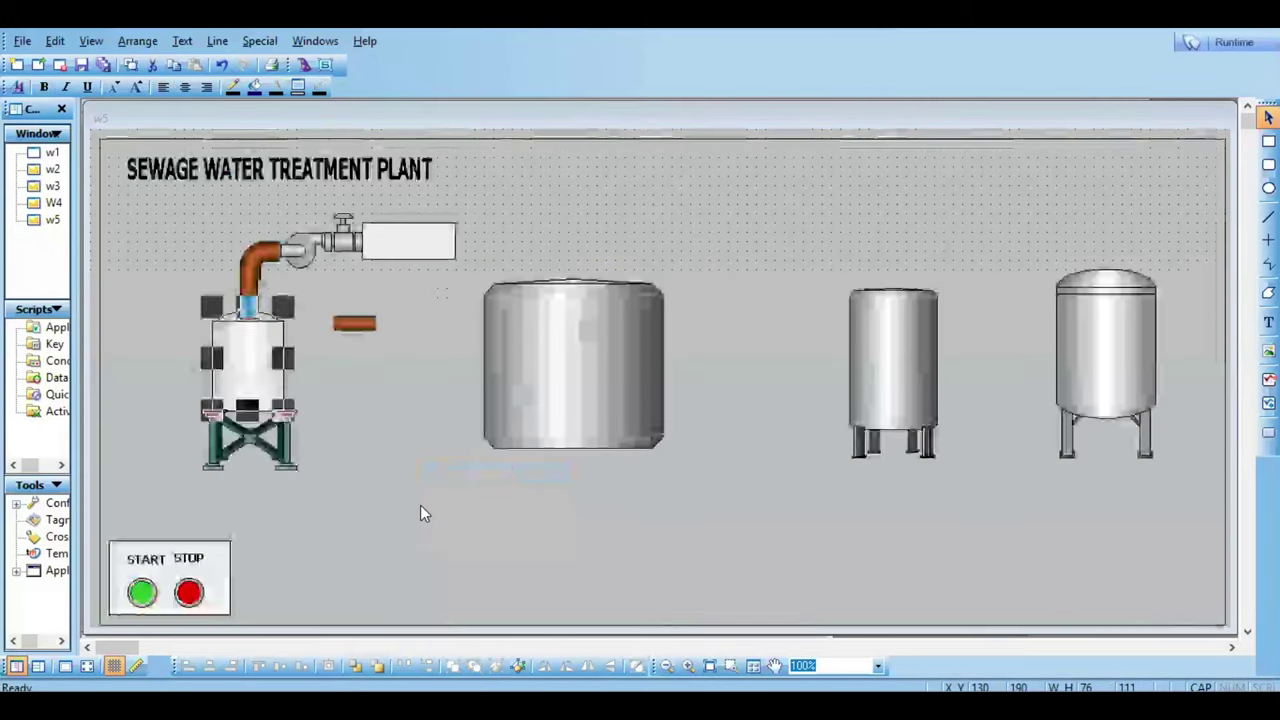
left_click(420, 505)
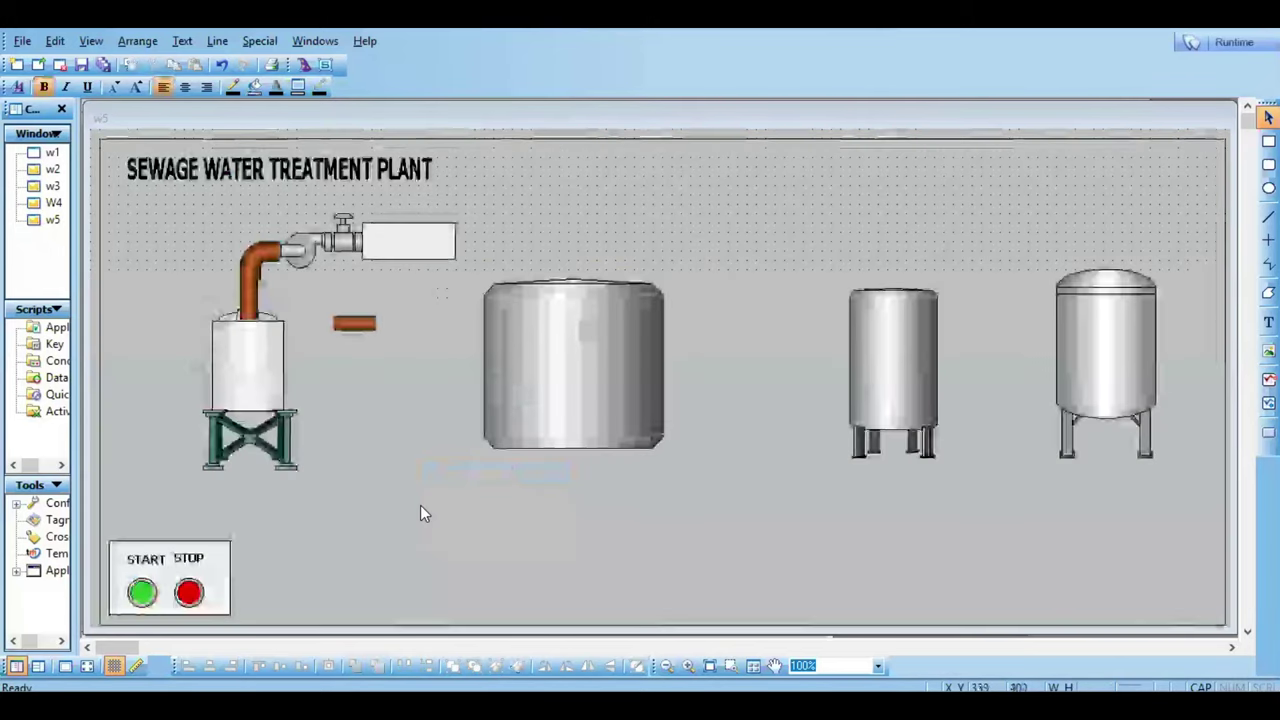
Step: Try to adjust the width of the vertical copper pipe between the elbow and the first tank
left_click(253, 284)
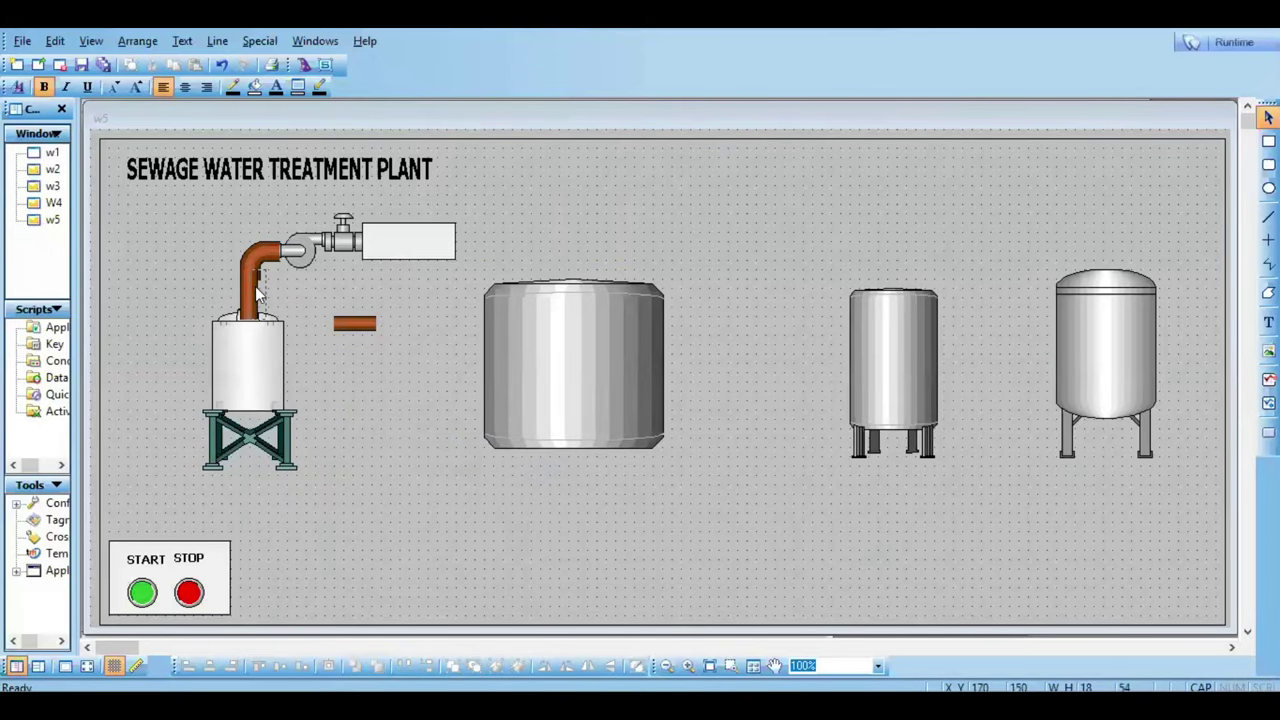
key("ctrl+c")
key("ctrl+v")
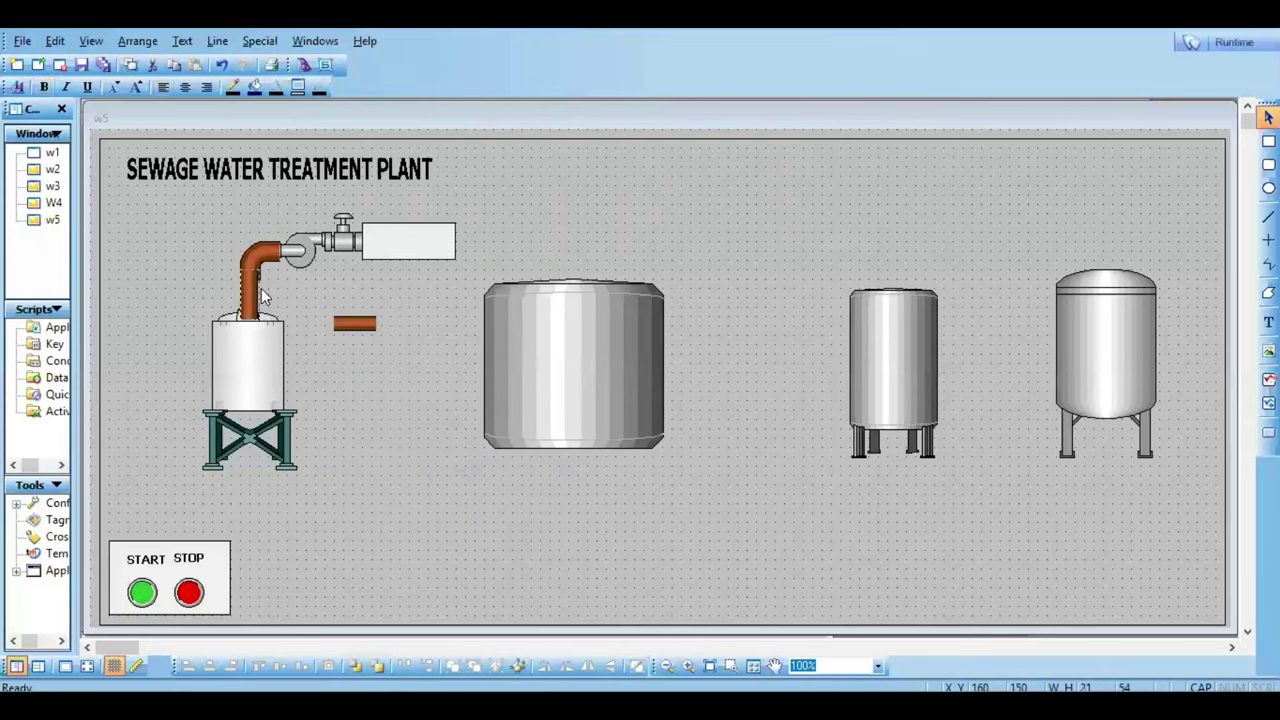
left_click(390, 439)
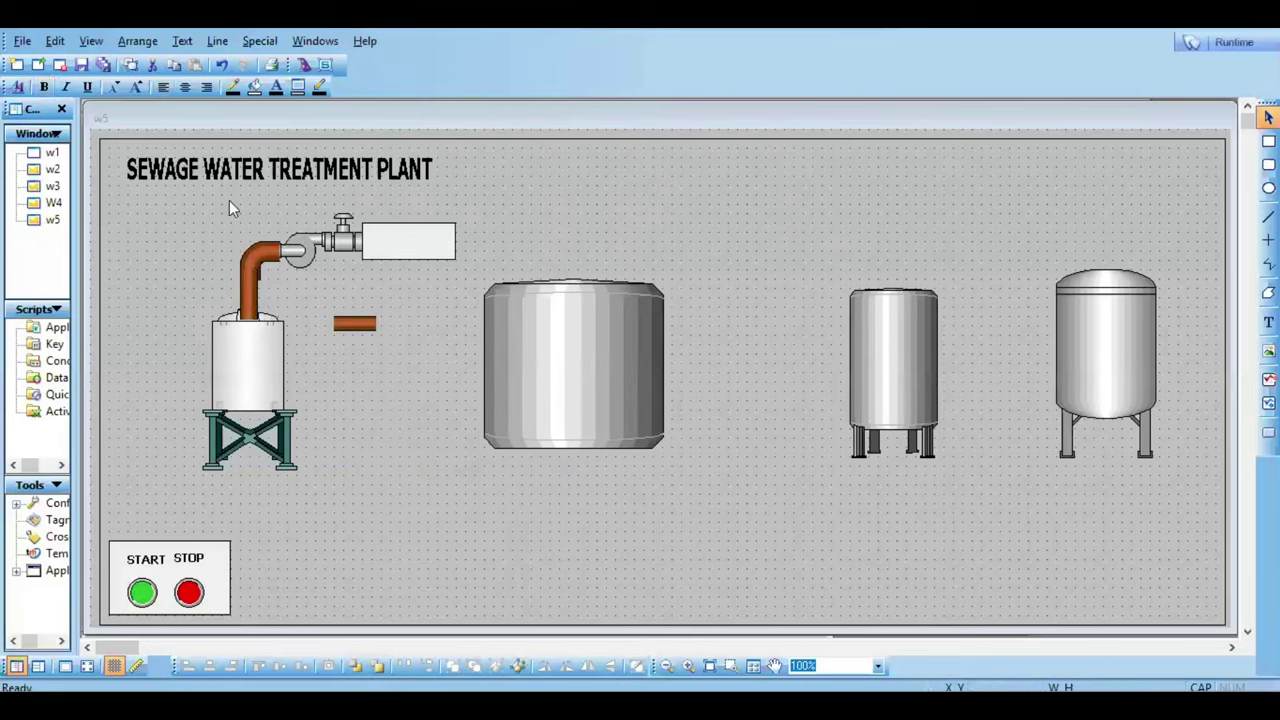
left_click(257, 249)
left_click(246, 296)
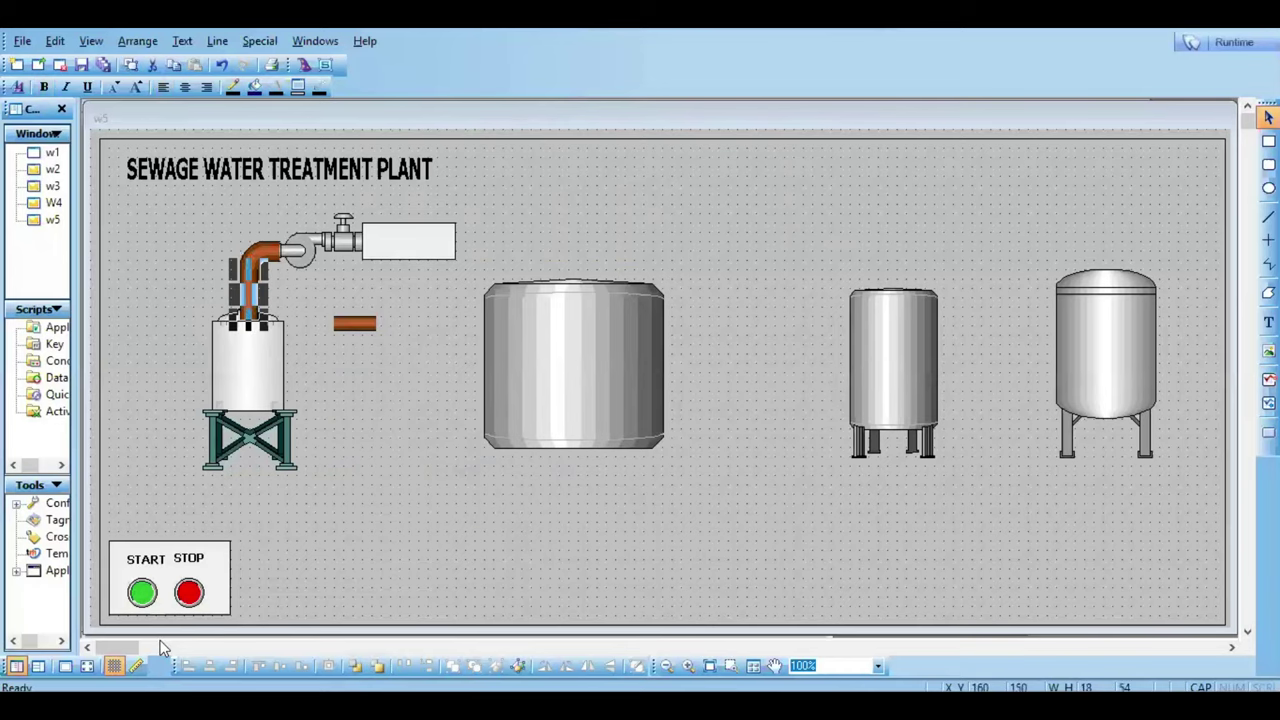
Step: Turn off the grid and shrink the vertical copper pipe to about 11 by 34, away from the elbow at the first tank's edge
left_click(113, 665)
left_click(288, 352)
left_click(250, 306)
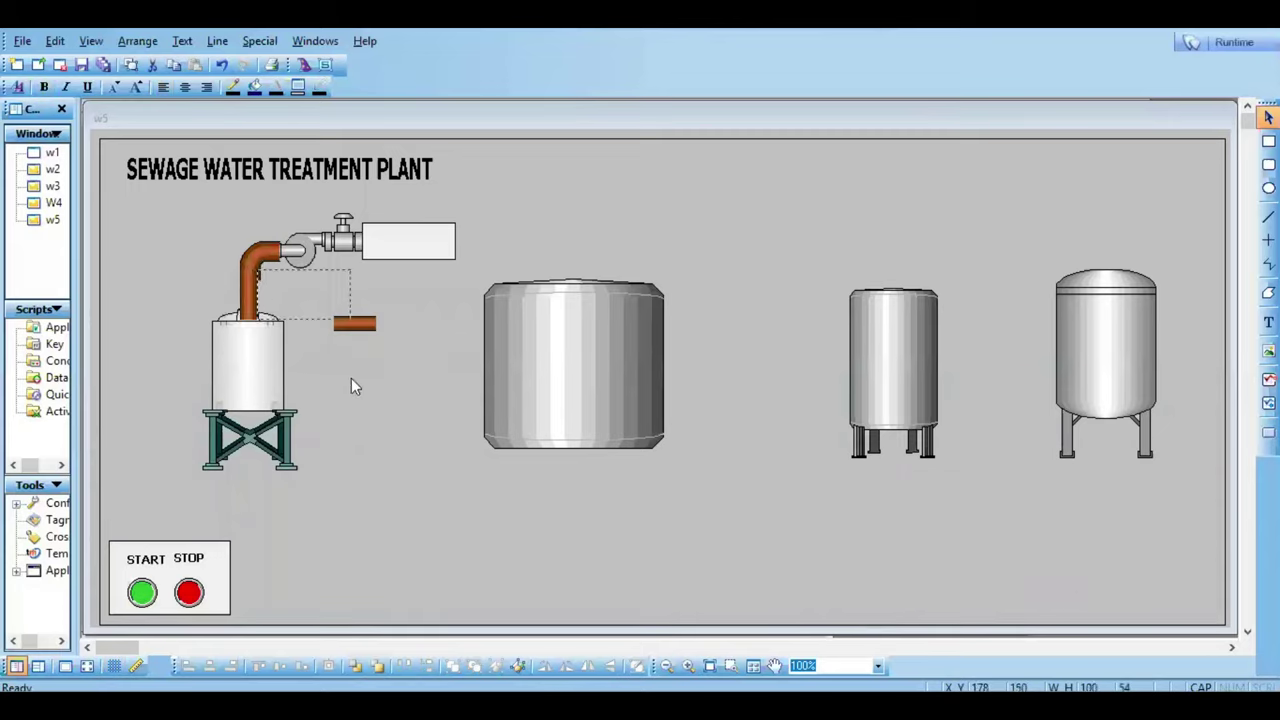
key("ctrl+v")
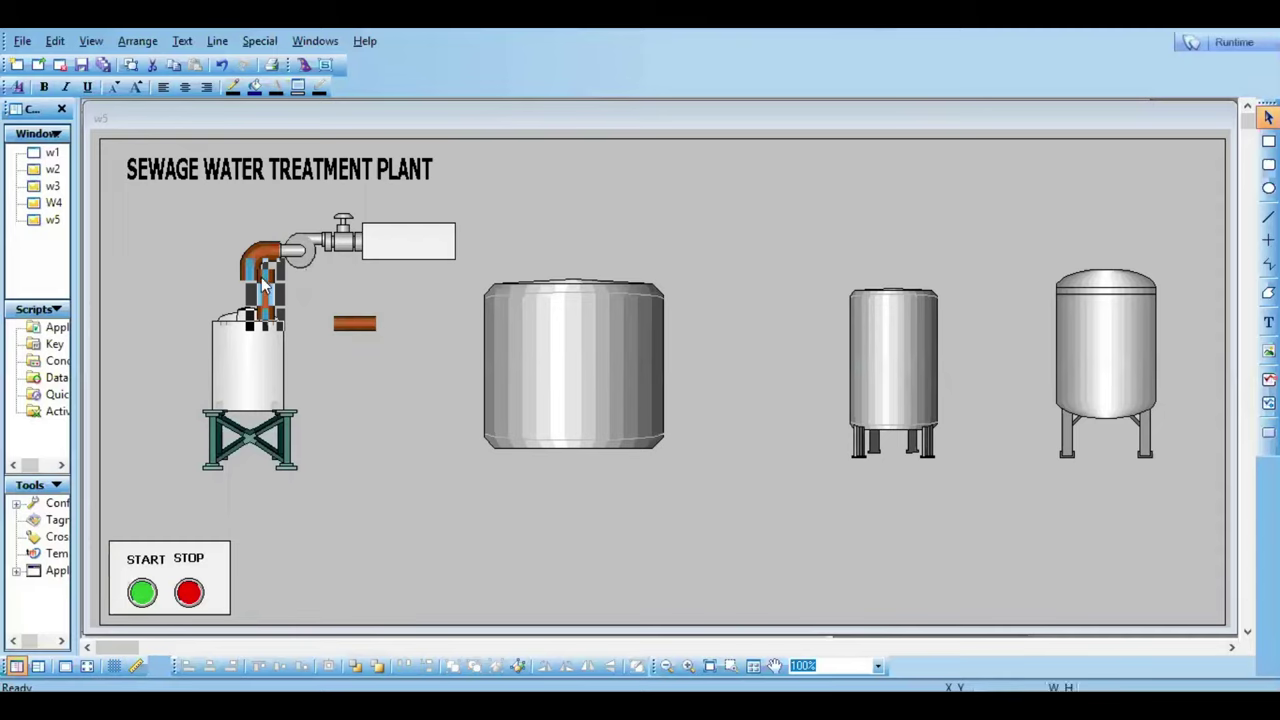
left_click_drag(265, 287, 289, 340)
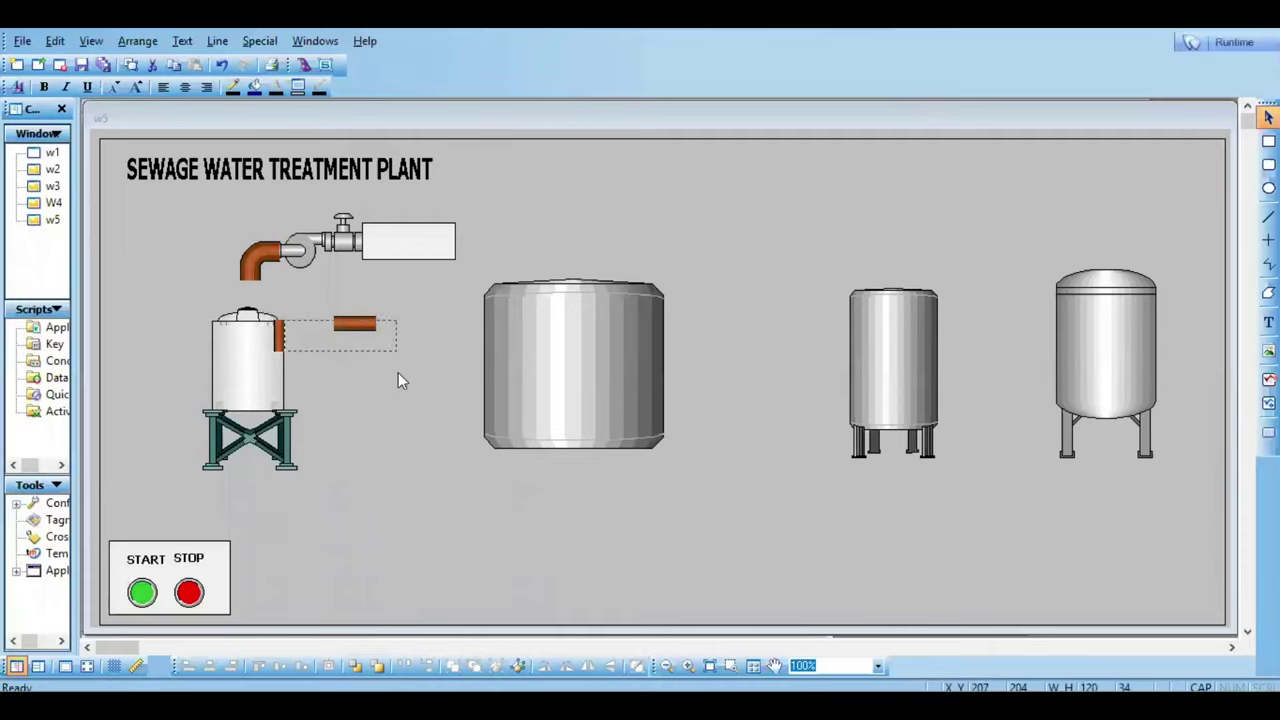
Step: Nudge the small vertical copper pipe right and down into the empty space beside the first tank
key("Right")
key("Right")
key("Right")
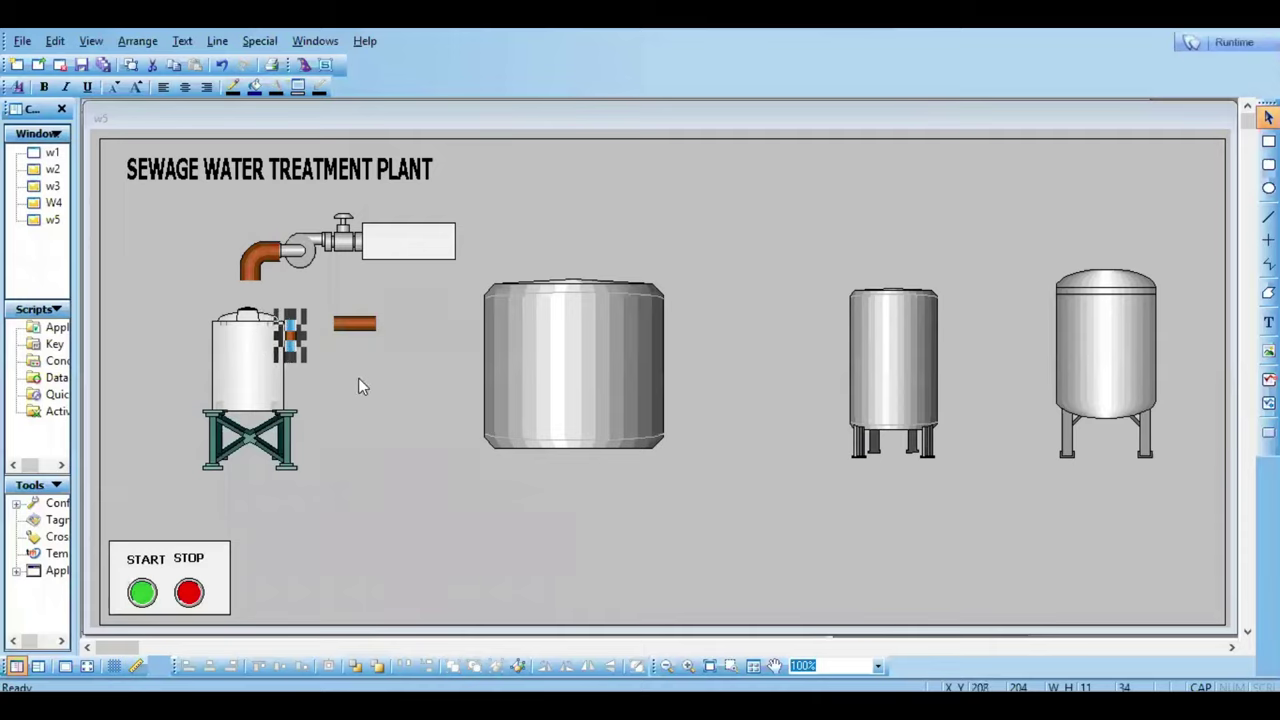
key("Down")
key("Down")
key("Down")
key("Down")
key("Down")
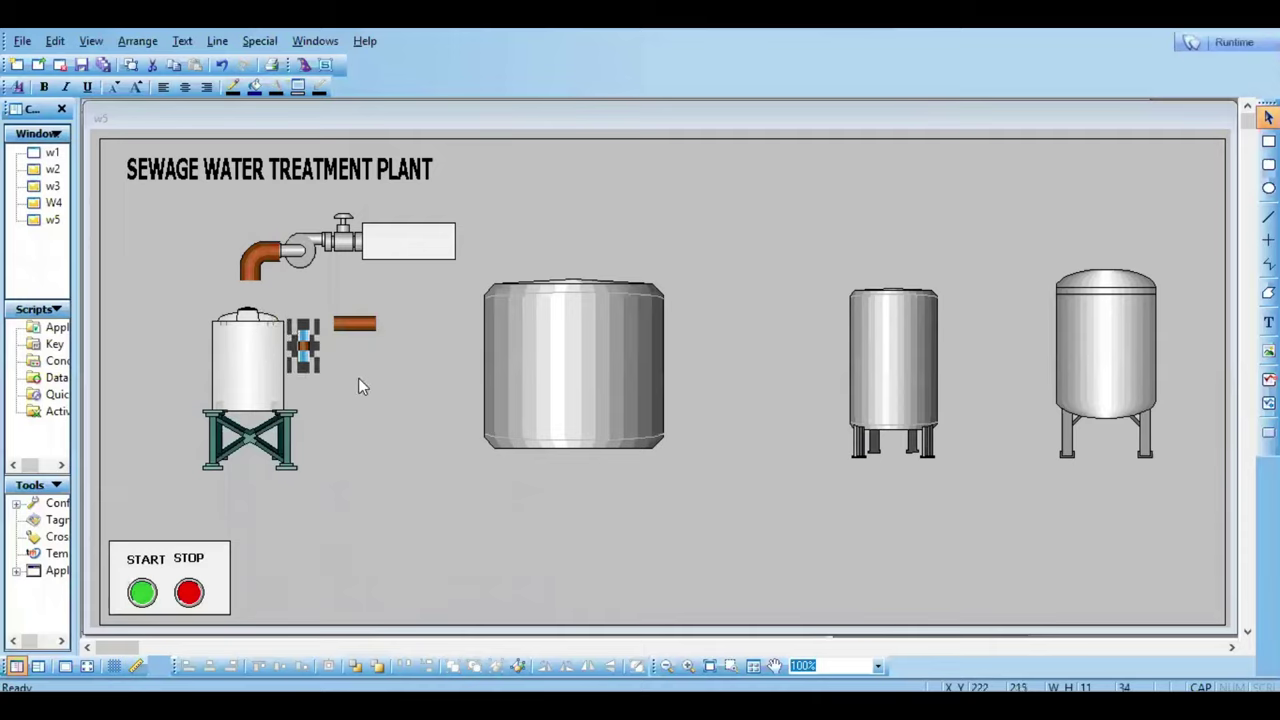
Step: Enlarge the copper elbow to about 50 by 50 and align its outlet with the pump's inlet above the first tank
left_click(238, 273)
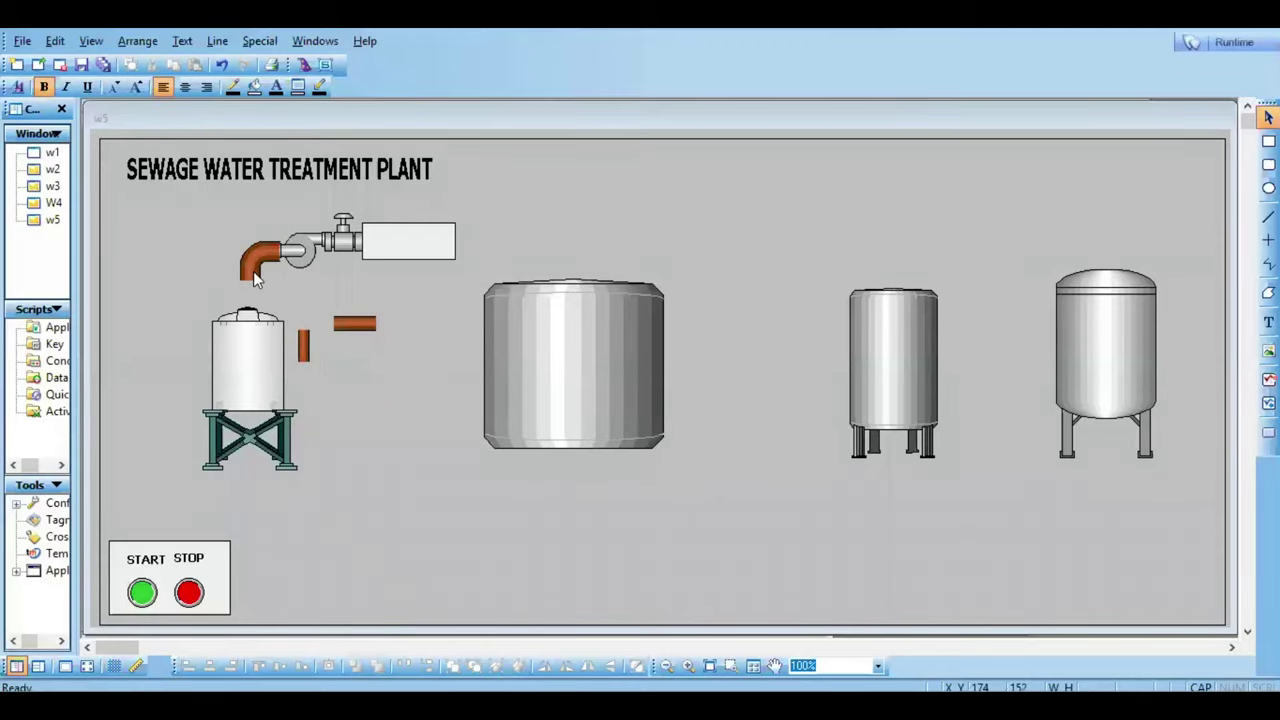
left_click(253, 271)
left_click_drag(236, 296, 242, 316)
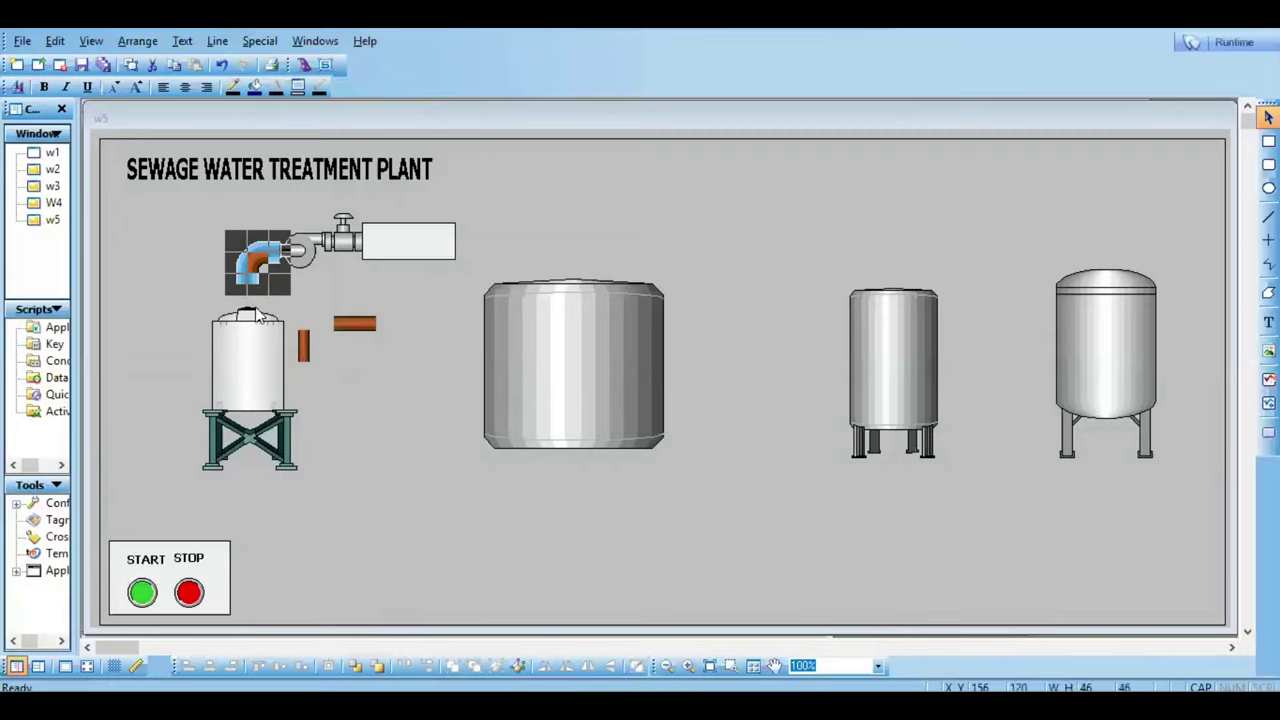
left_click_drag(289, 294, 330, 426)
left_click_drag(240, 340, 258, 294)
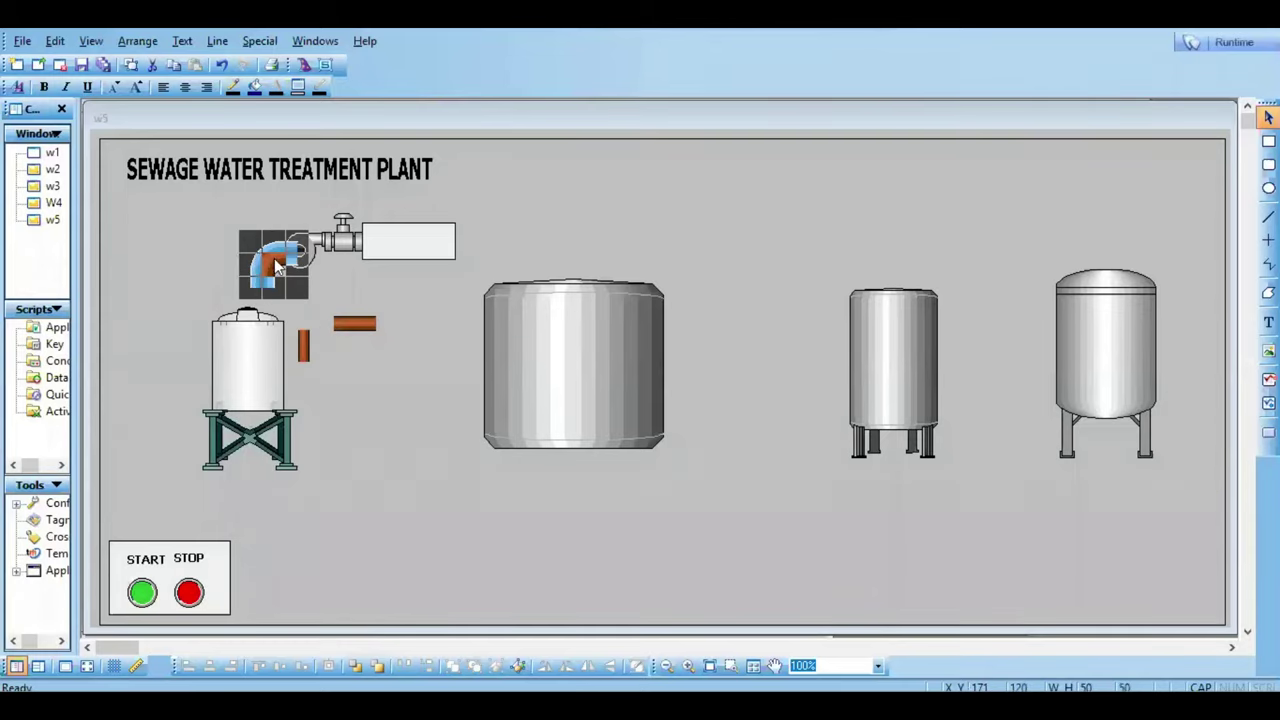
left_click(371, 385)
left_click(253, 268)
left_click_drag(253, 268, 247, 262)
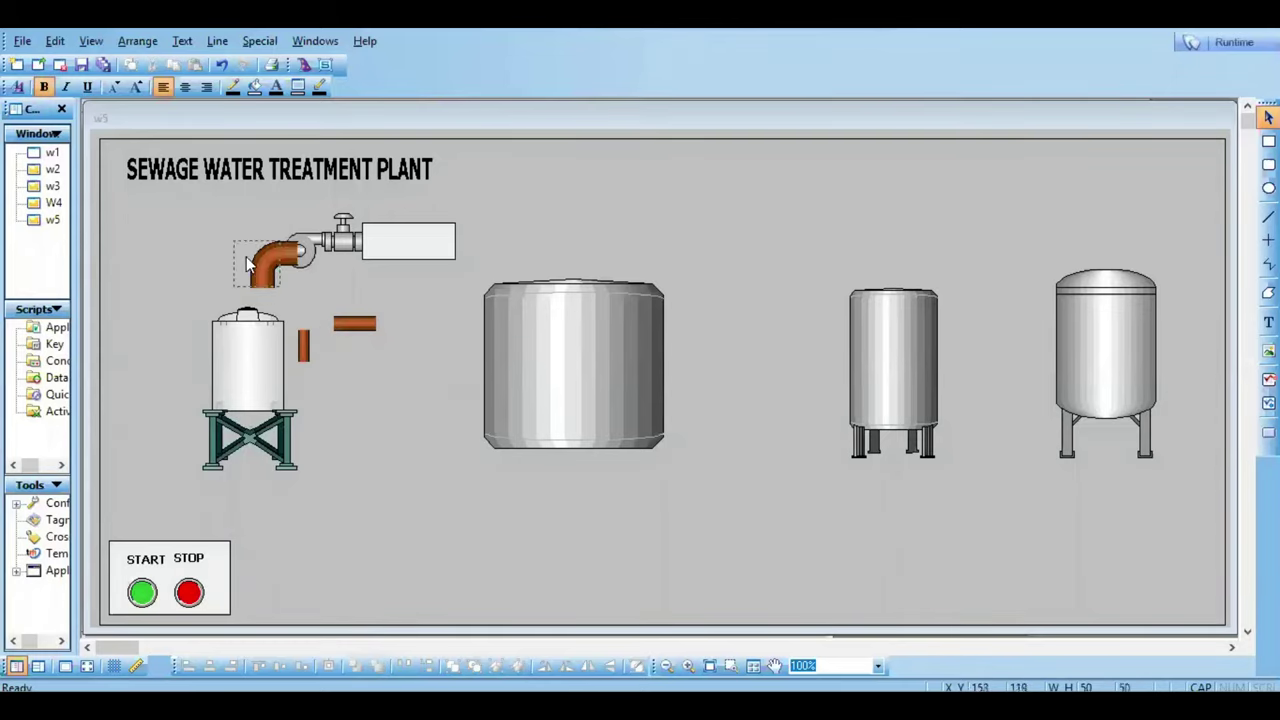
left_click(349, 275)
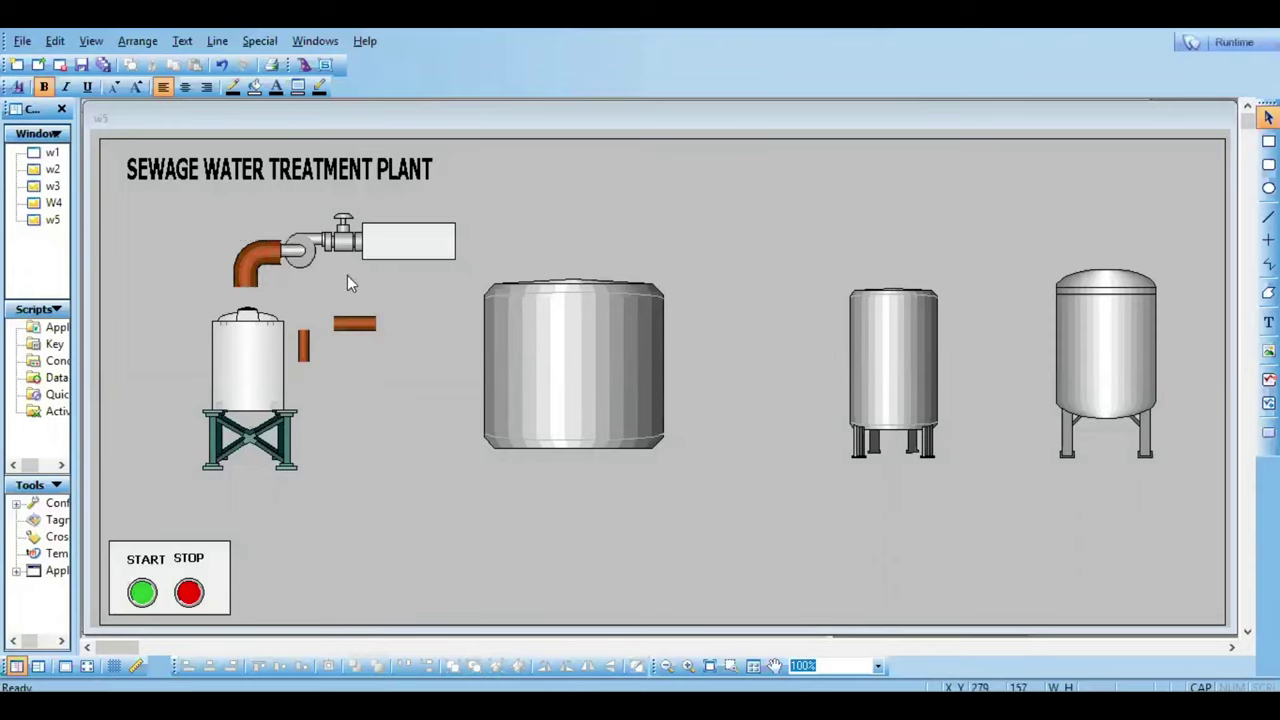
Step: Raise the first tank and its green stand until the tank's top meets the elbow's lower end
left_click(255, 325)
left_click_drag(258, 430, 257, 405)
left_click(402, 522)
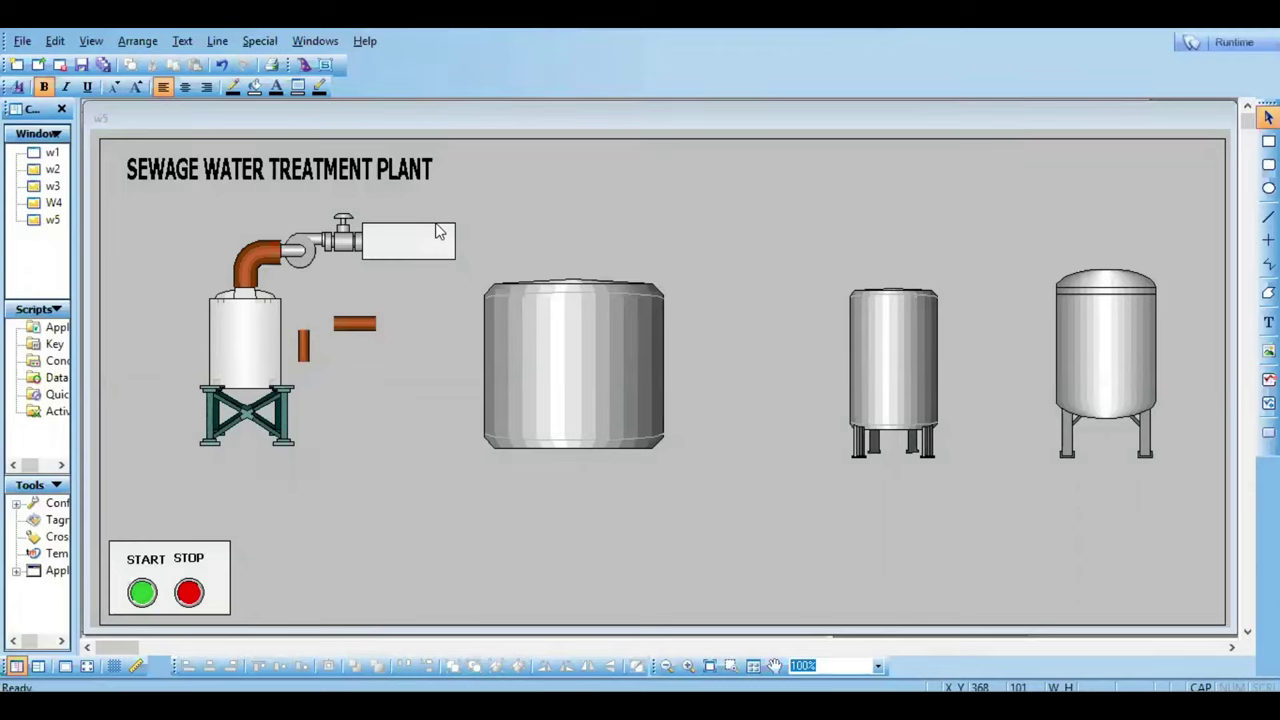
Step: Insert the symbol Copper pipe 90° curve 4 in the empty area below the loose copper pipes and enlarge it to about 63 wide
right_click(433, 350)
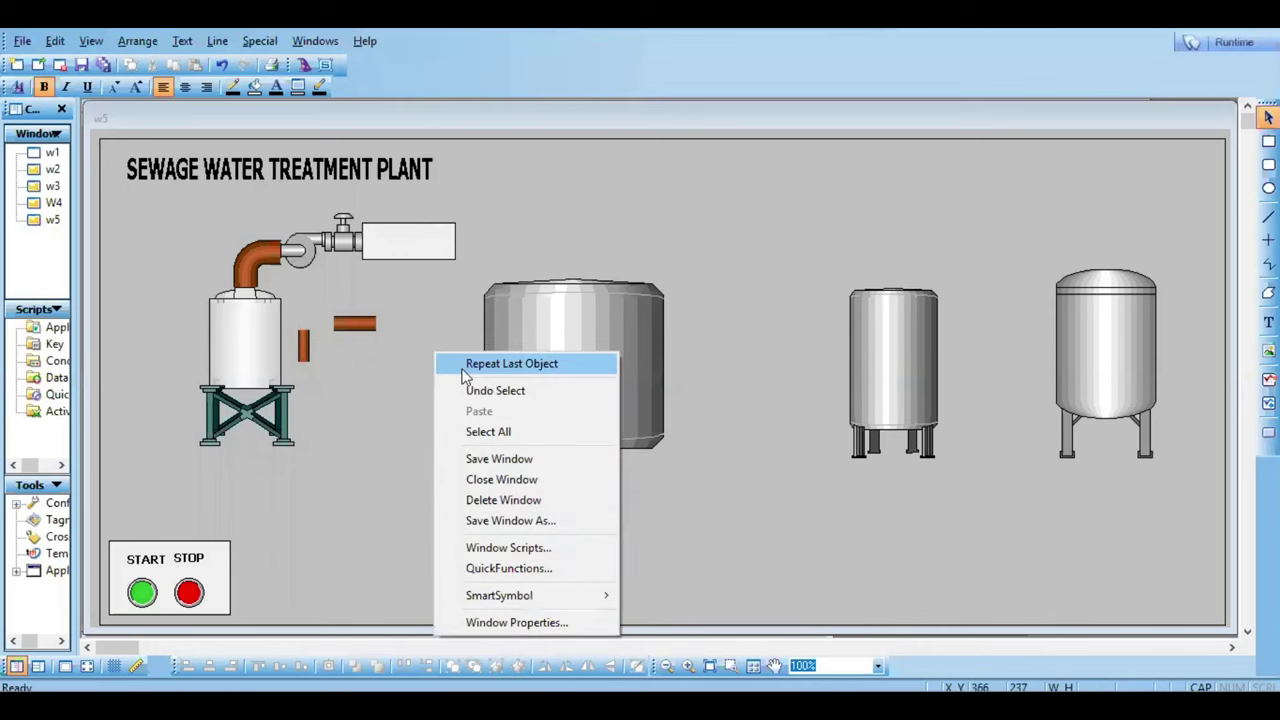
left_click(463, 370)
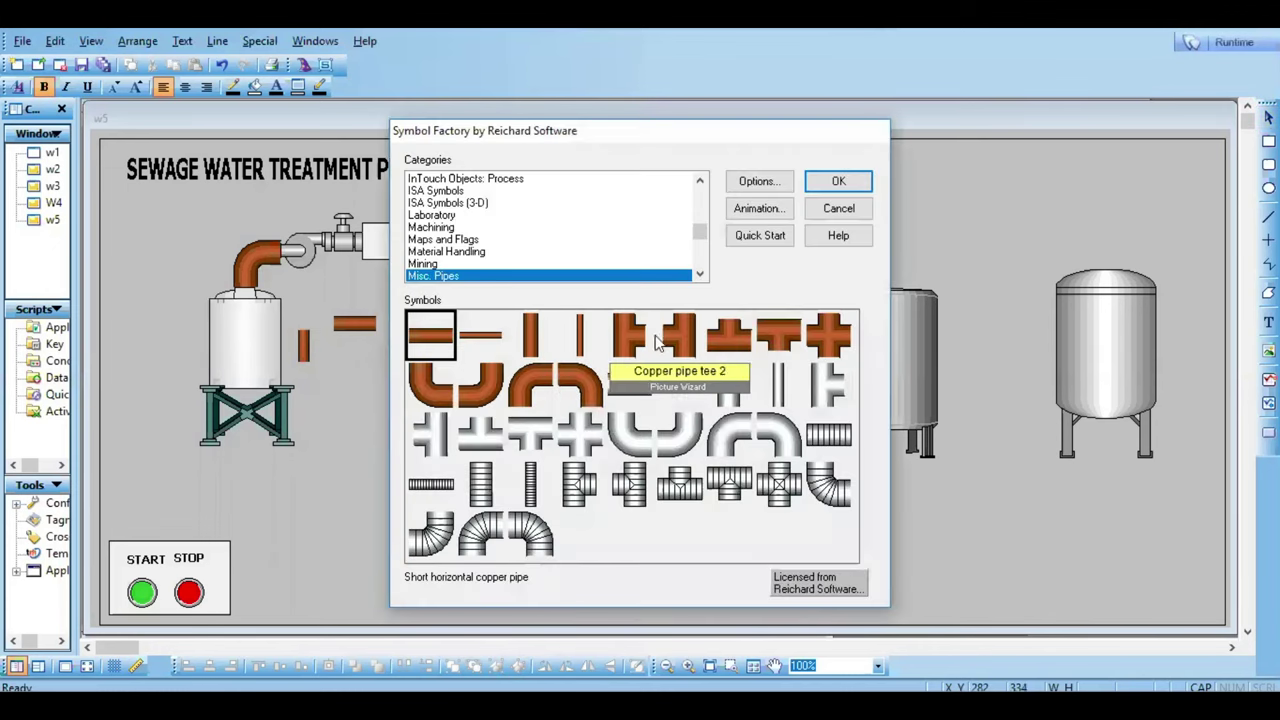
left_click(591, 396)
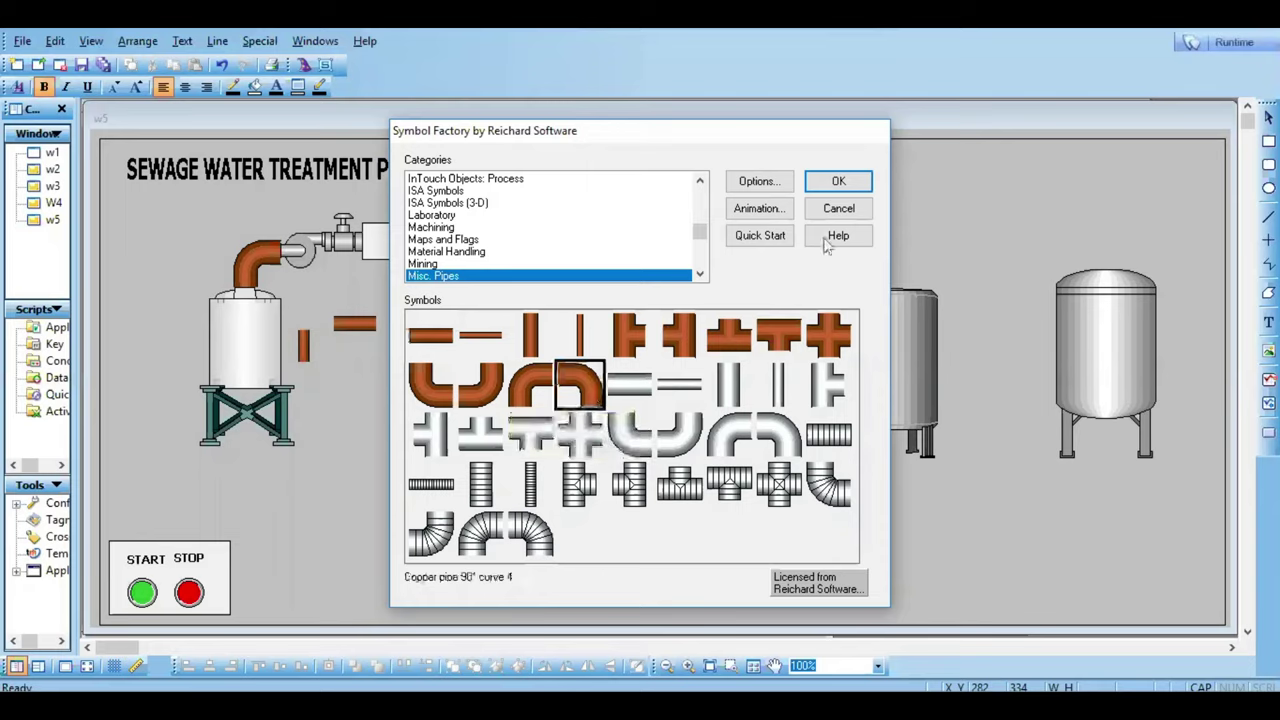
left_click(840, 181)
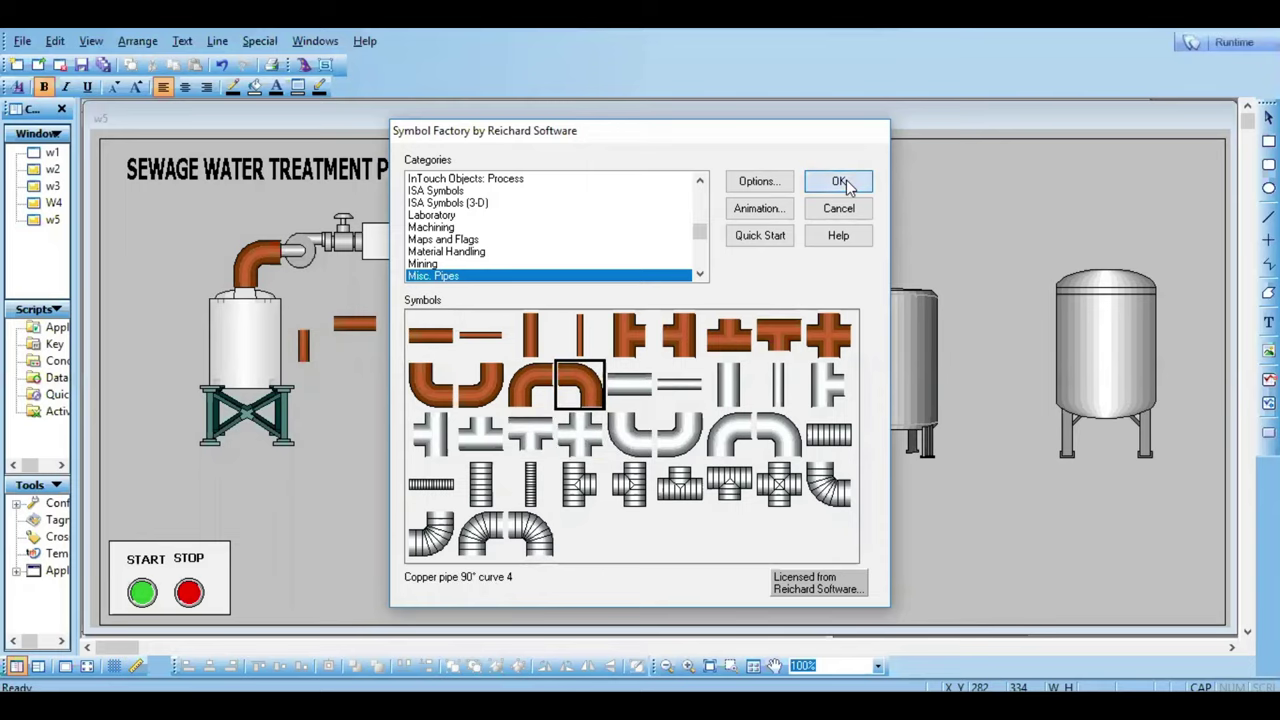
left_click_drag(447, 447, 612, 494)
left_click_drag(393, 543, 720, 514)
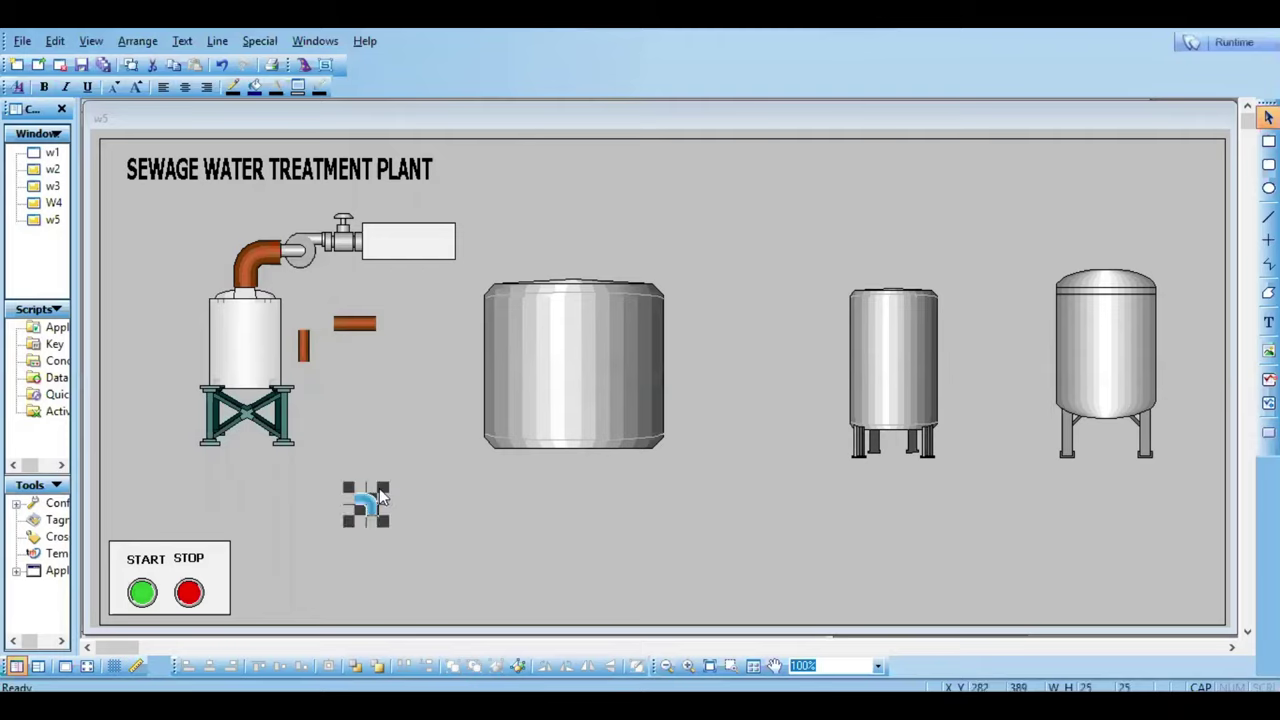
left_click_drag(379, 488, 578, 387)
left_click_drag(479, 389, 463, 467)
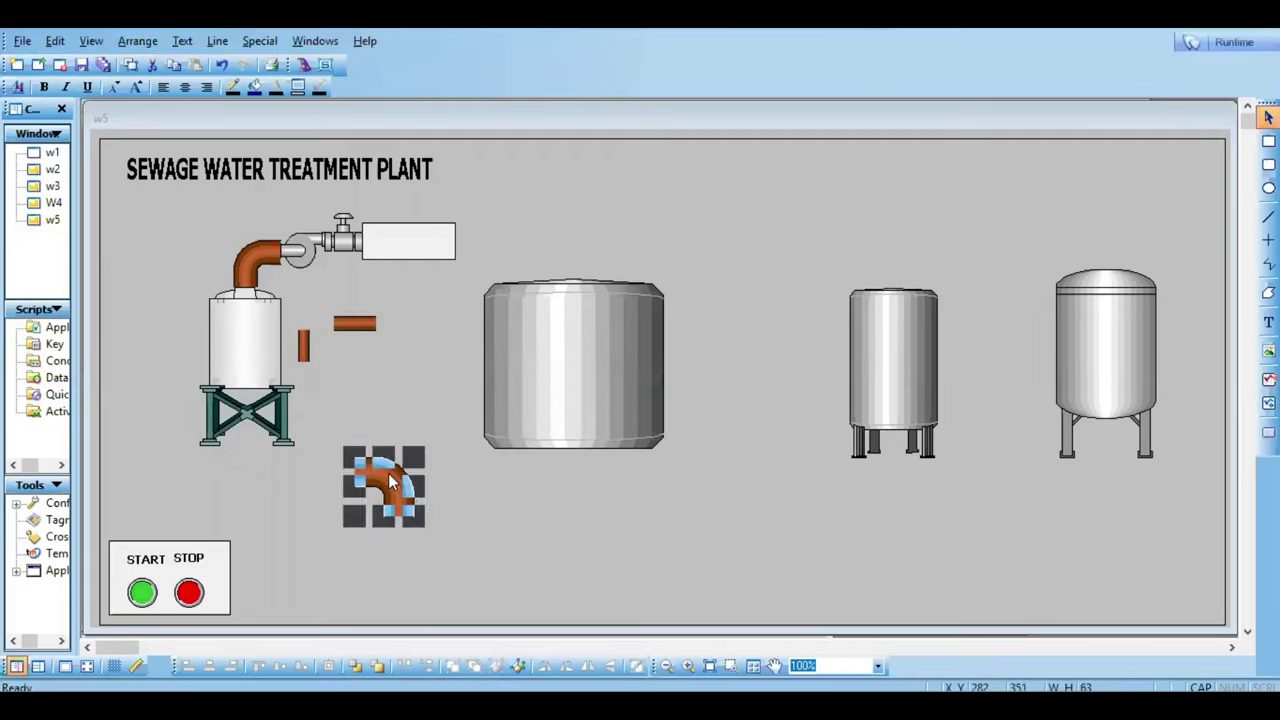
Step: Move the loose copper elbow from below the first tank to above the large tank
left_click_drag(355, 487, 220, 487)
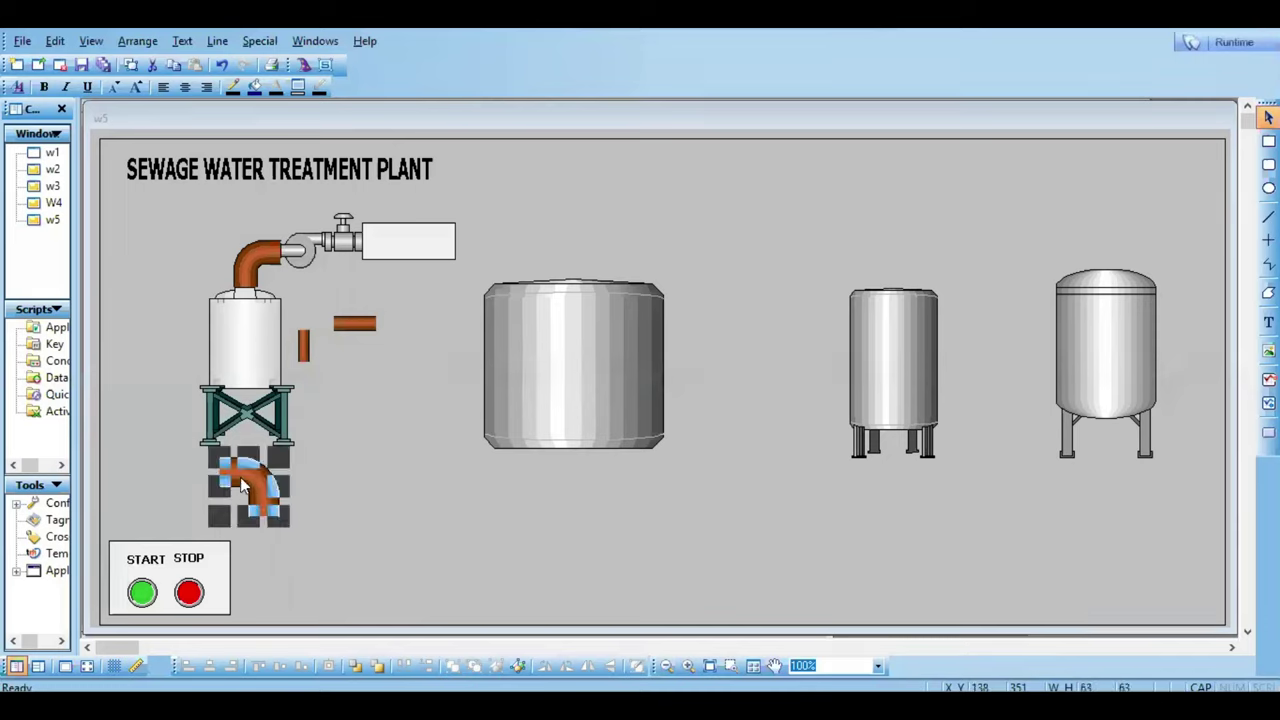
key("ctrl+c")
key("ctrl+v")
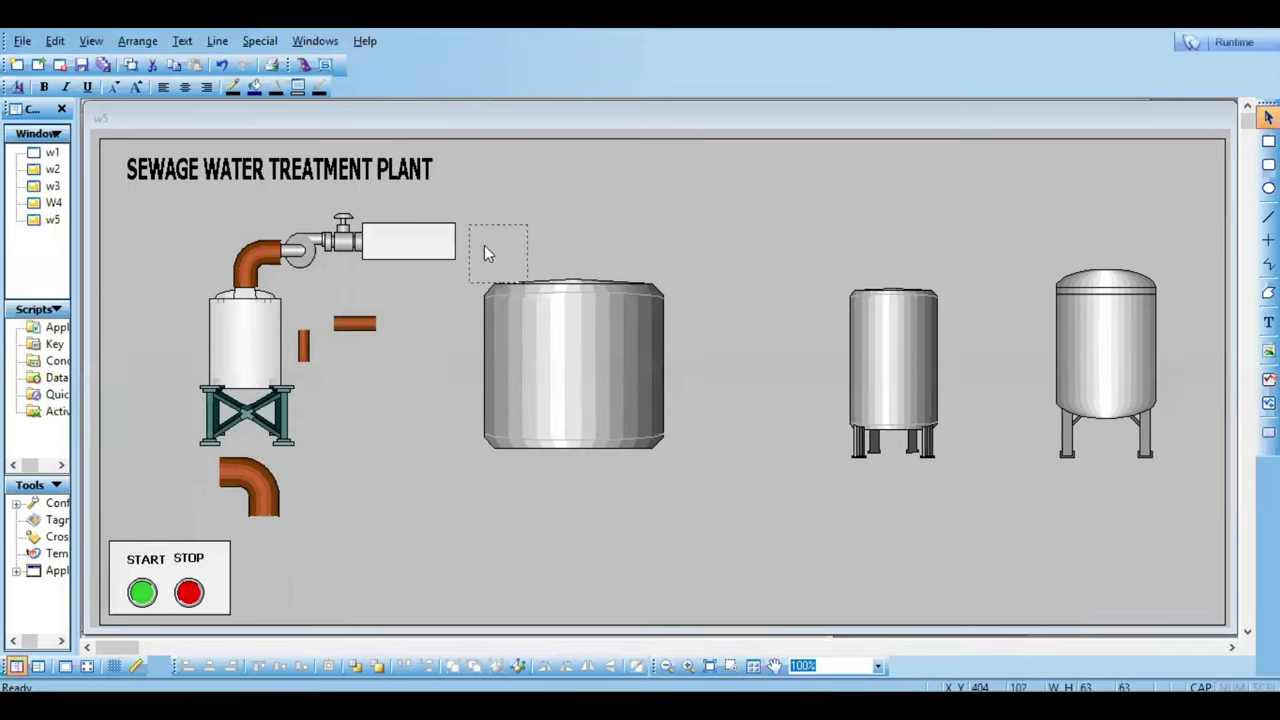
left_click(527, 245)
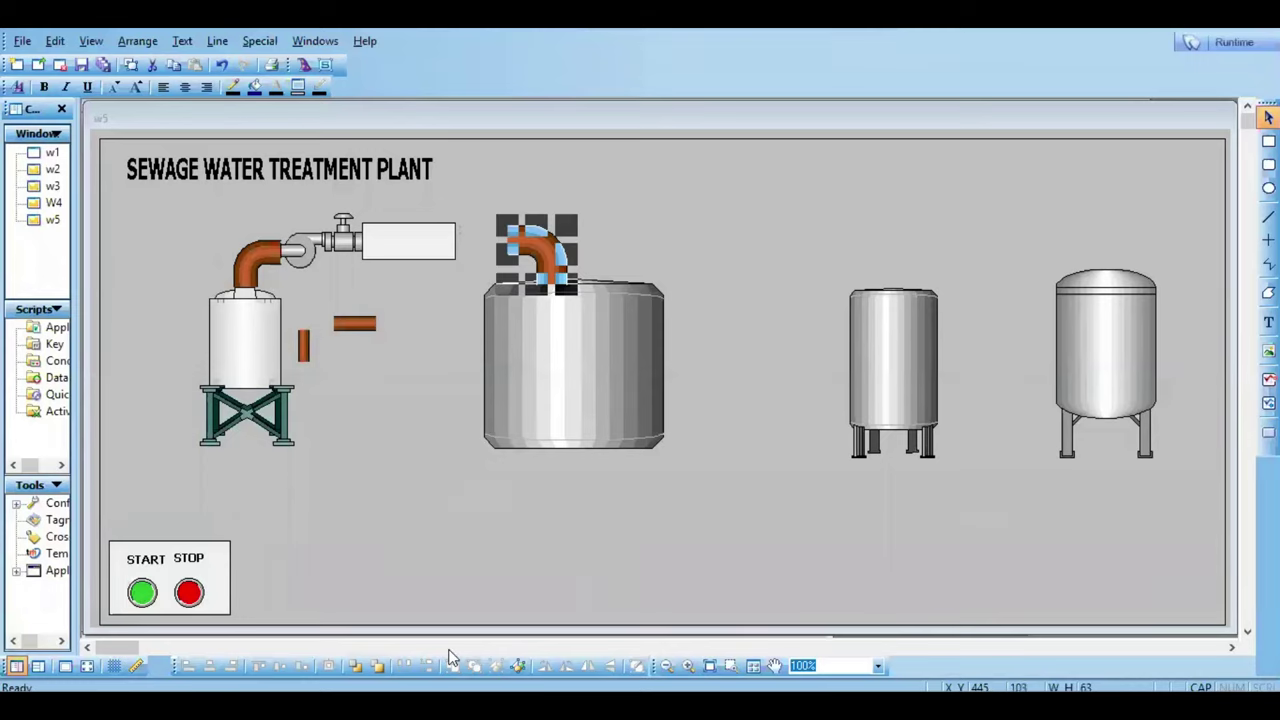
left_click(450, 648)
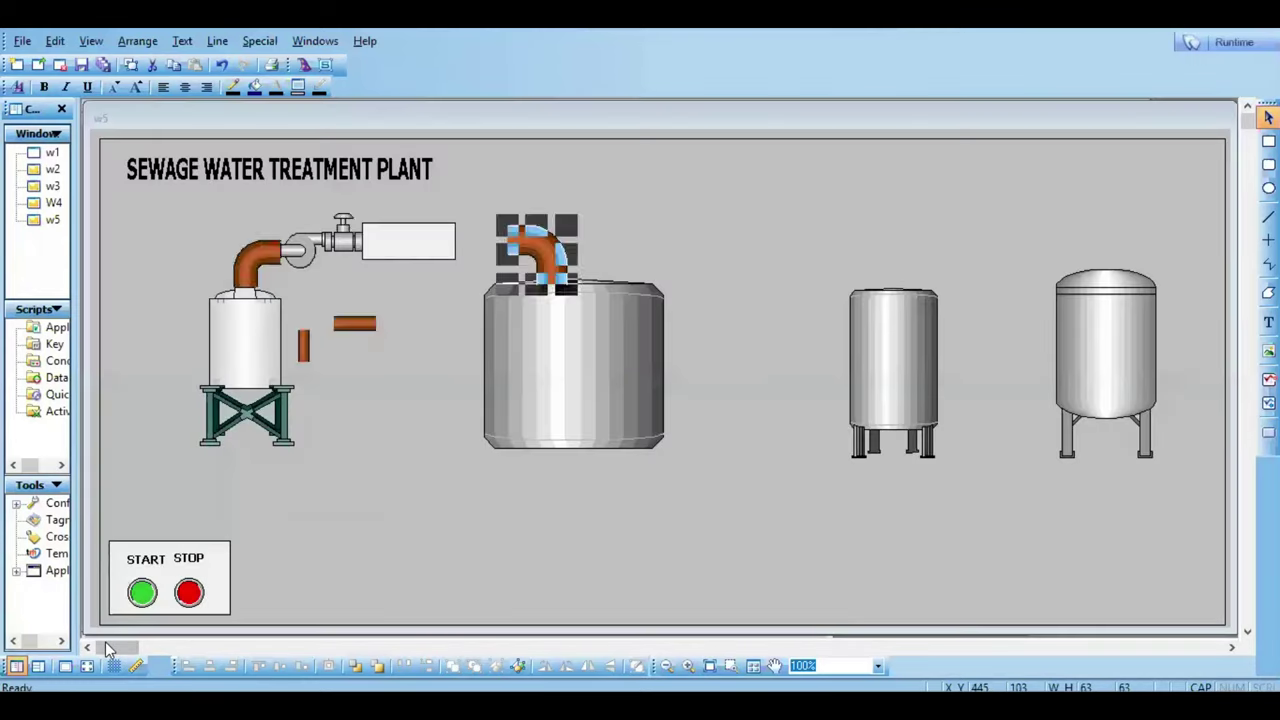
left_click(96, 648)
left_click(450, 404)
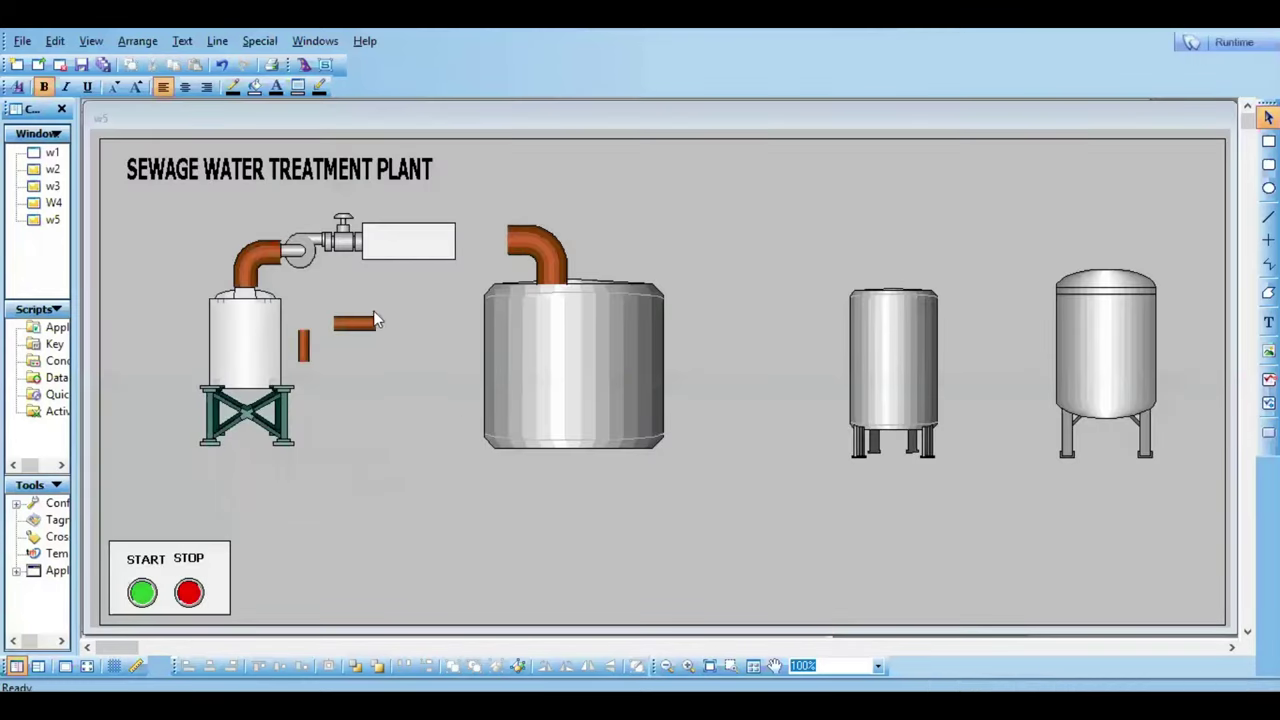
Step: Shrink the copper elbow above the large tank, keeping its lower end on the tank's top
left_click(533, 247)
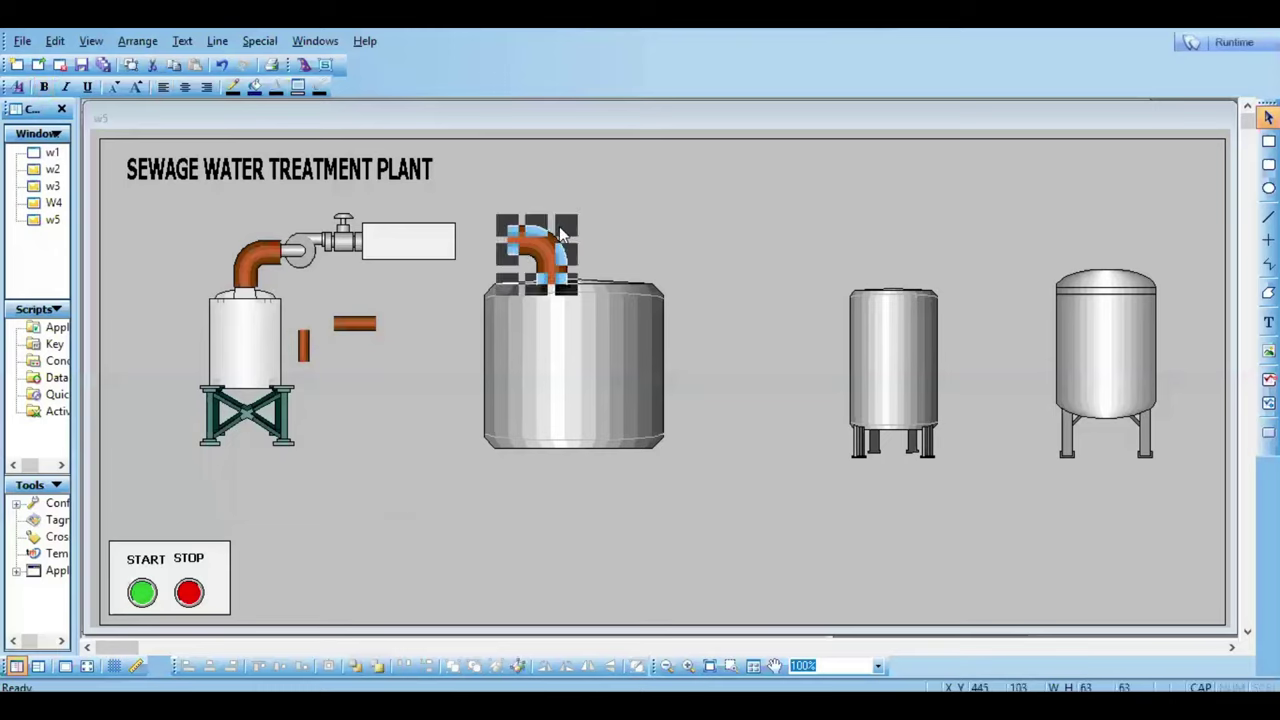
left_click_drag(562, 233, 550, 240)
left_click(597, 227)
Step: Bridge the gap between the white rectangle and the large tank's elbow with the loose horizontal copper pipe, about 59 by 19
left_click(350, 323)
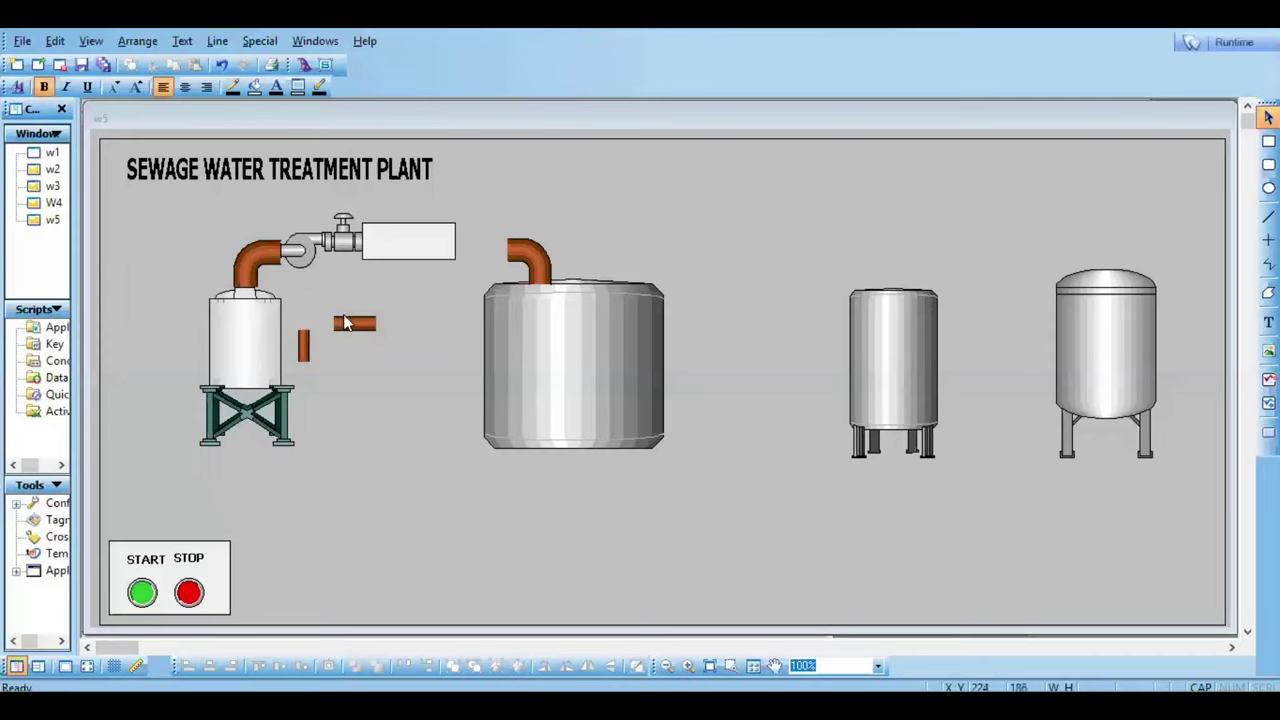
left_click_drag(398, 274, 538, 258)
left_click(640, 223)
left_click(611, 220)
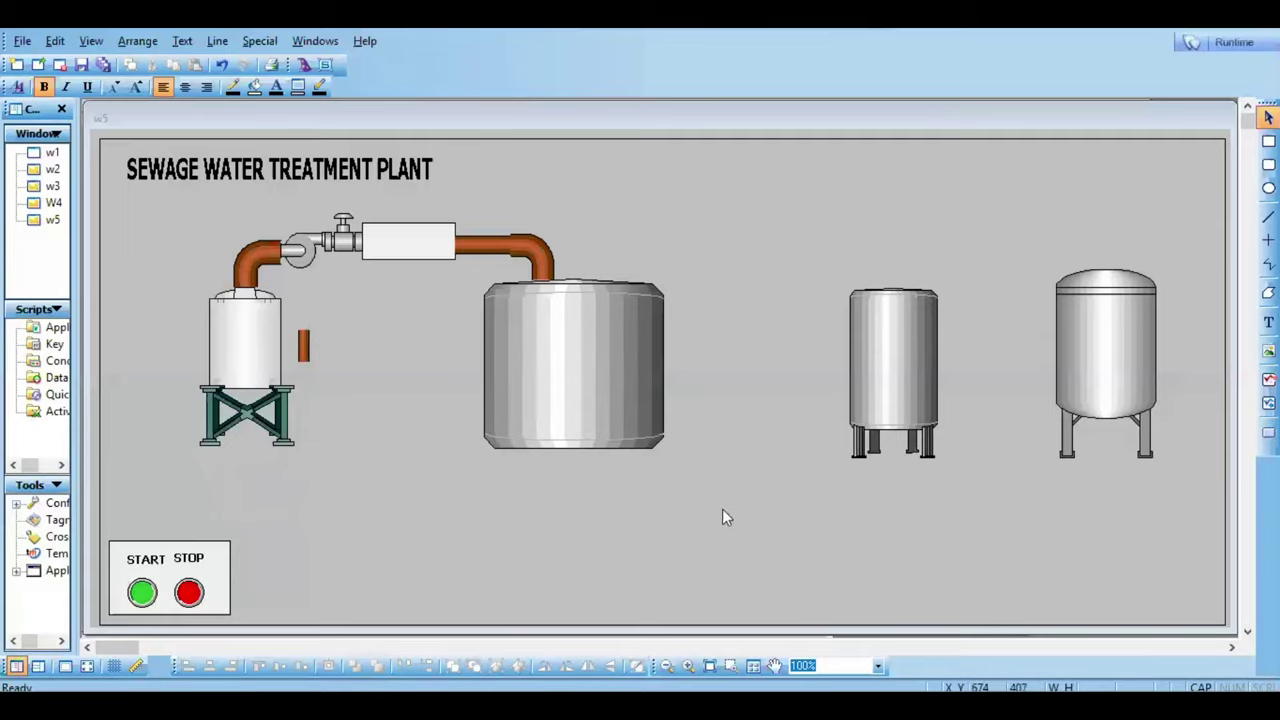
left_click(221, 417)
key("Delete")
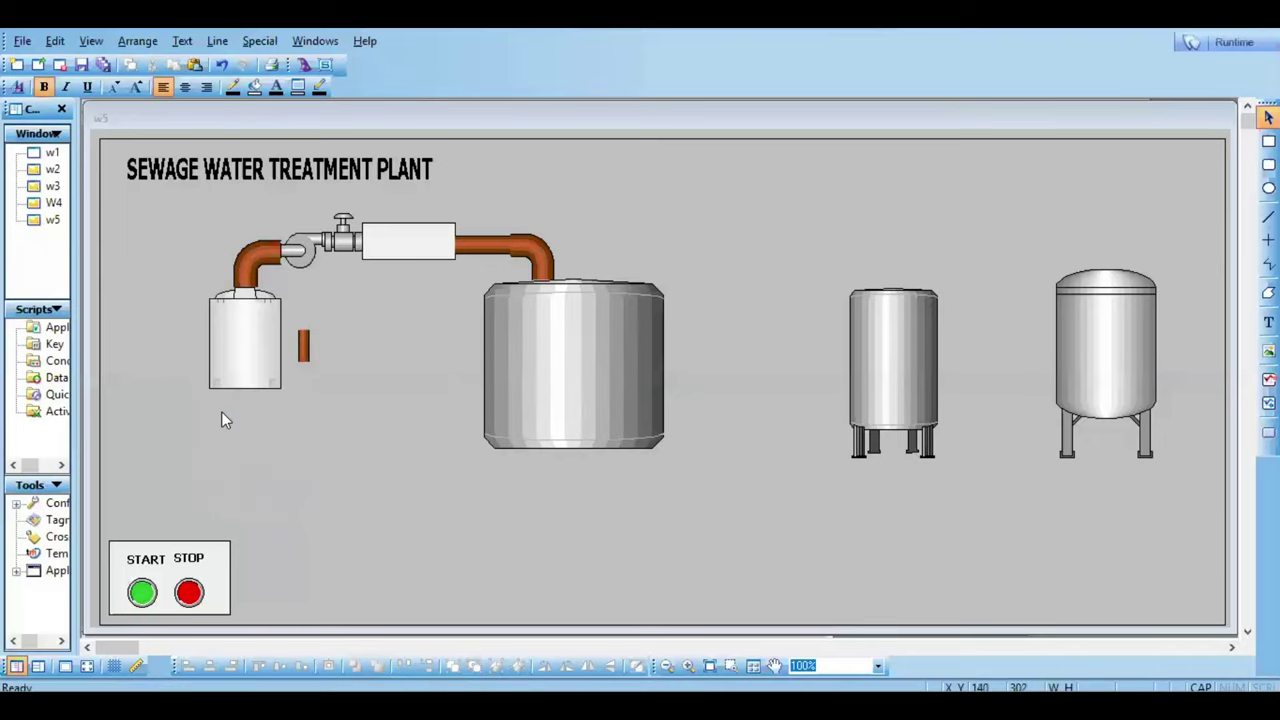
key("ctrl+z")
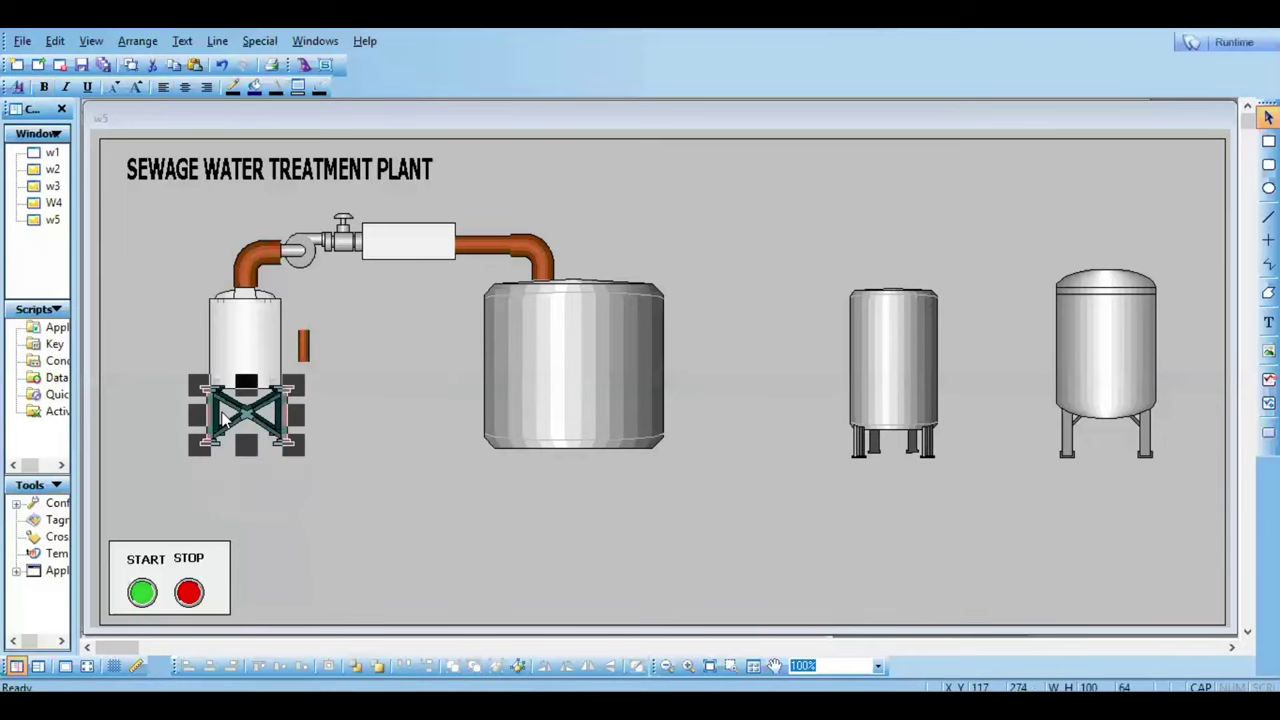
Step: Duplicate the first tank's green stand, enlarge the copy and centre it beneath the large tank
key("ctrl+c")
key("ctrl+v")
left_click(482, 514)
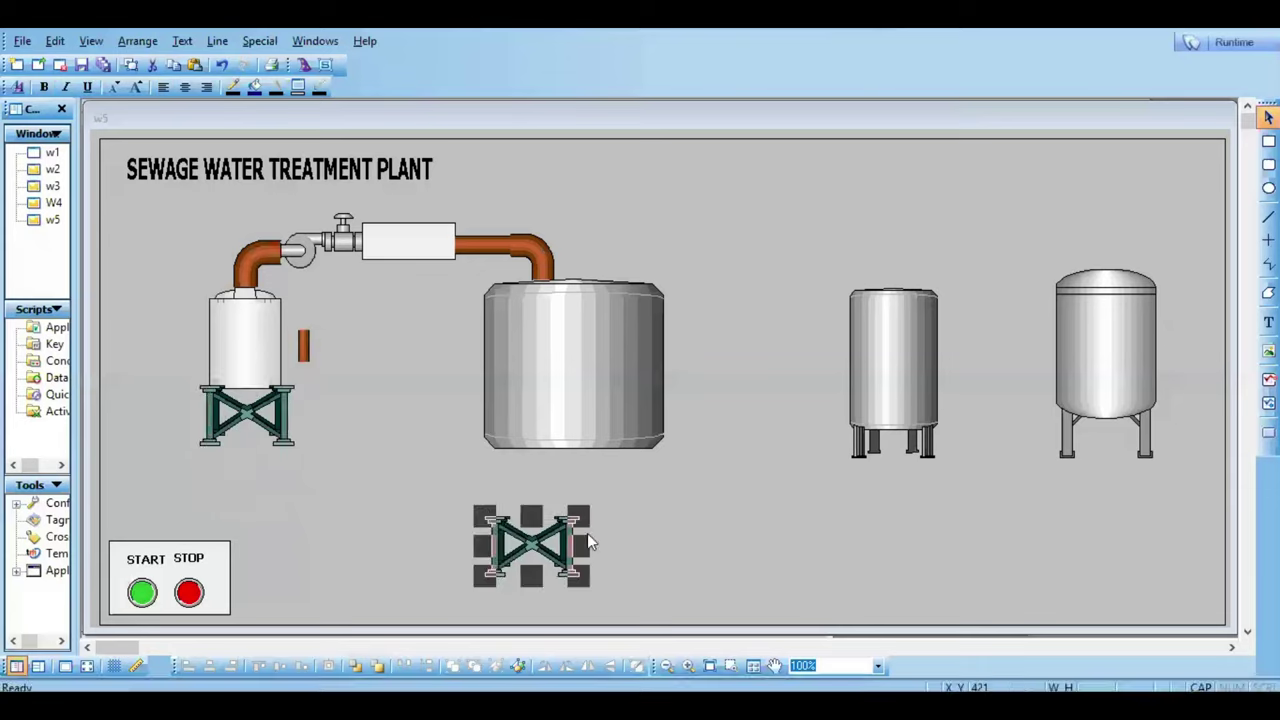
left_click_drag(545, 560, 656, 523)
left_click(755, 538)
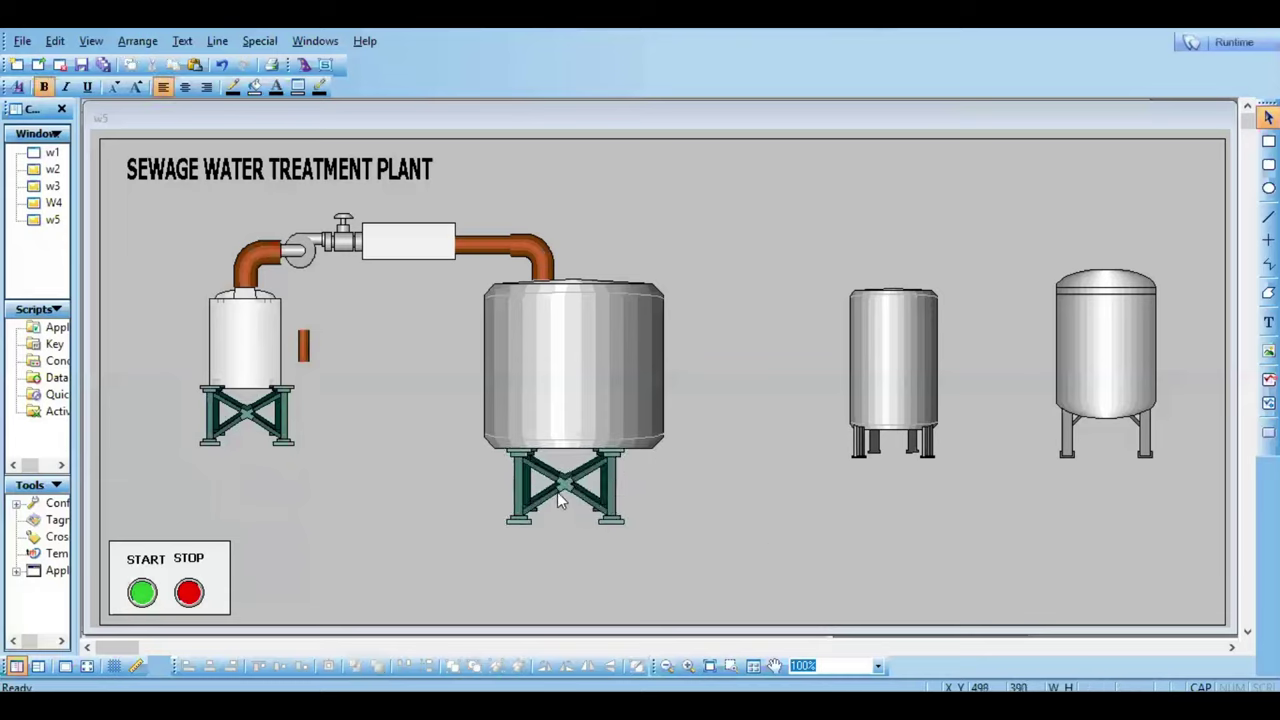
left_click_drag(557, 490, 585, 500)
left_click(754, 543)
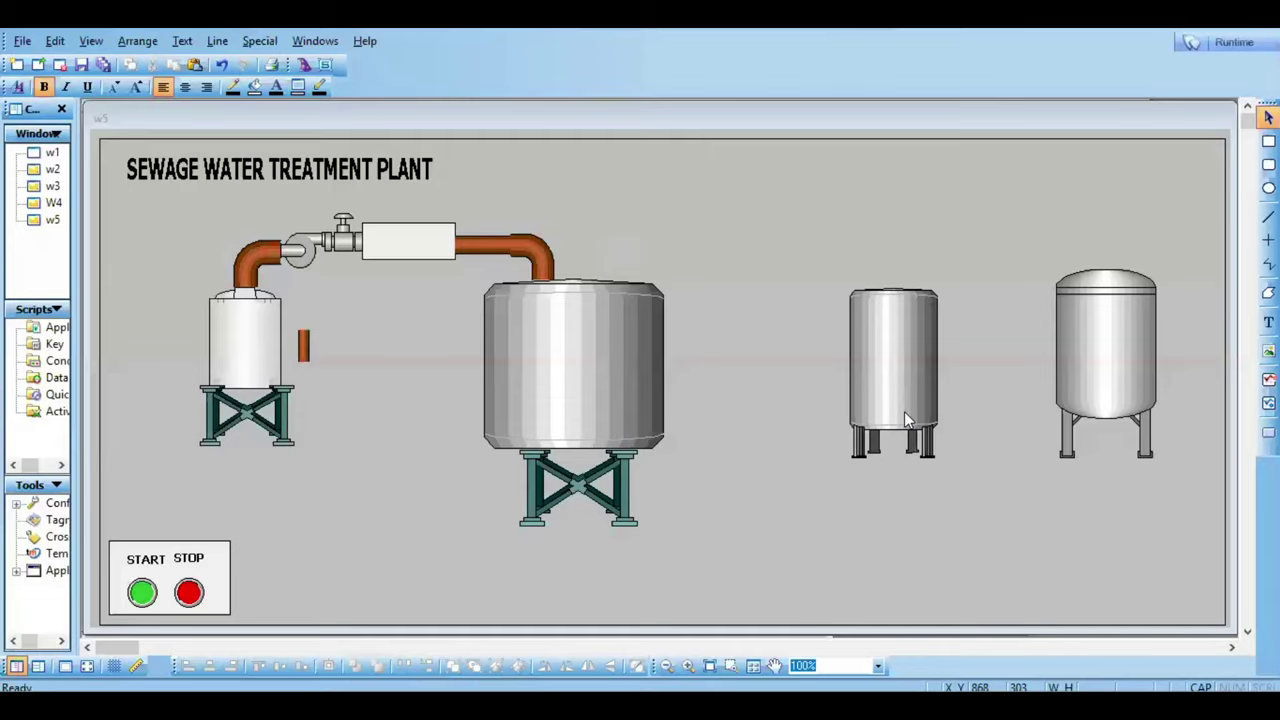
Step: Copy the pump to the upper right of the large tank and seat a copy of the first tank's elbow on the tank's top
left_click(306, 250)
left_click_drag(306, 250, 678, 240)
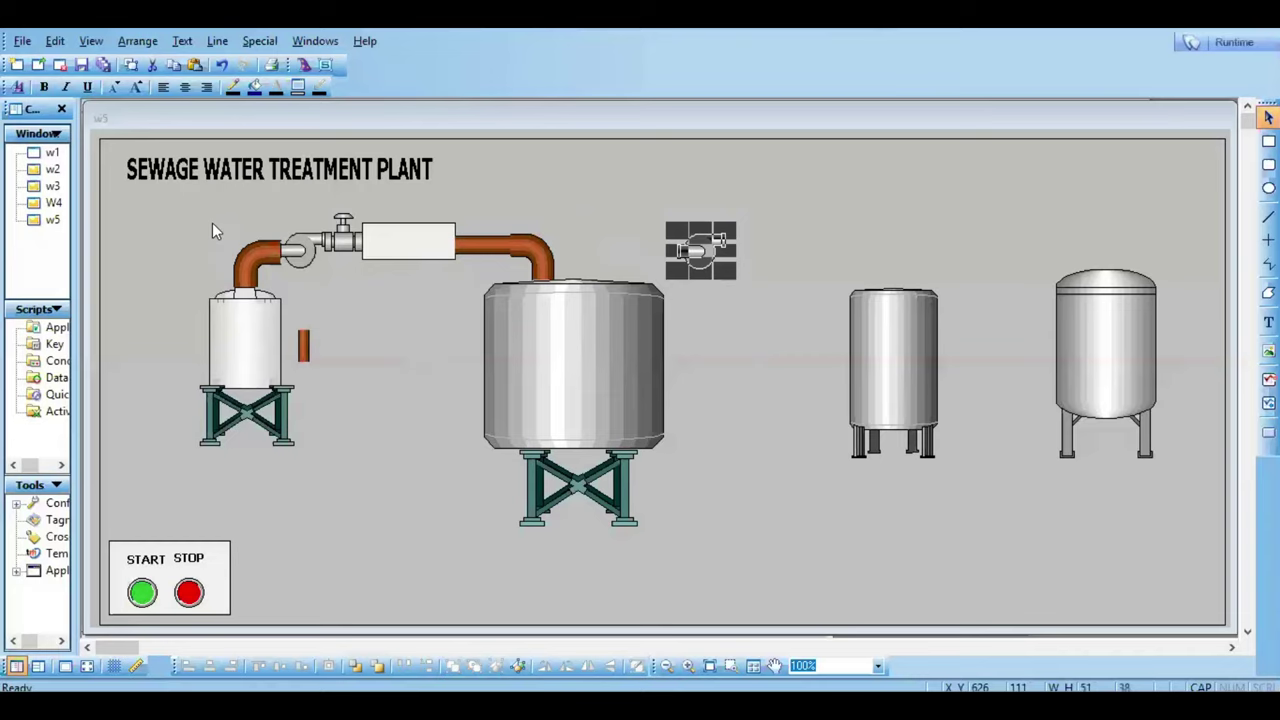
left_click(251, 277)
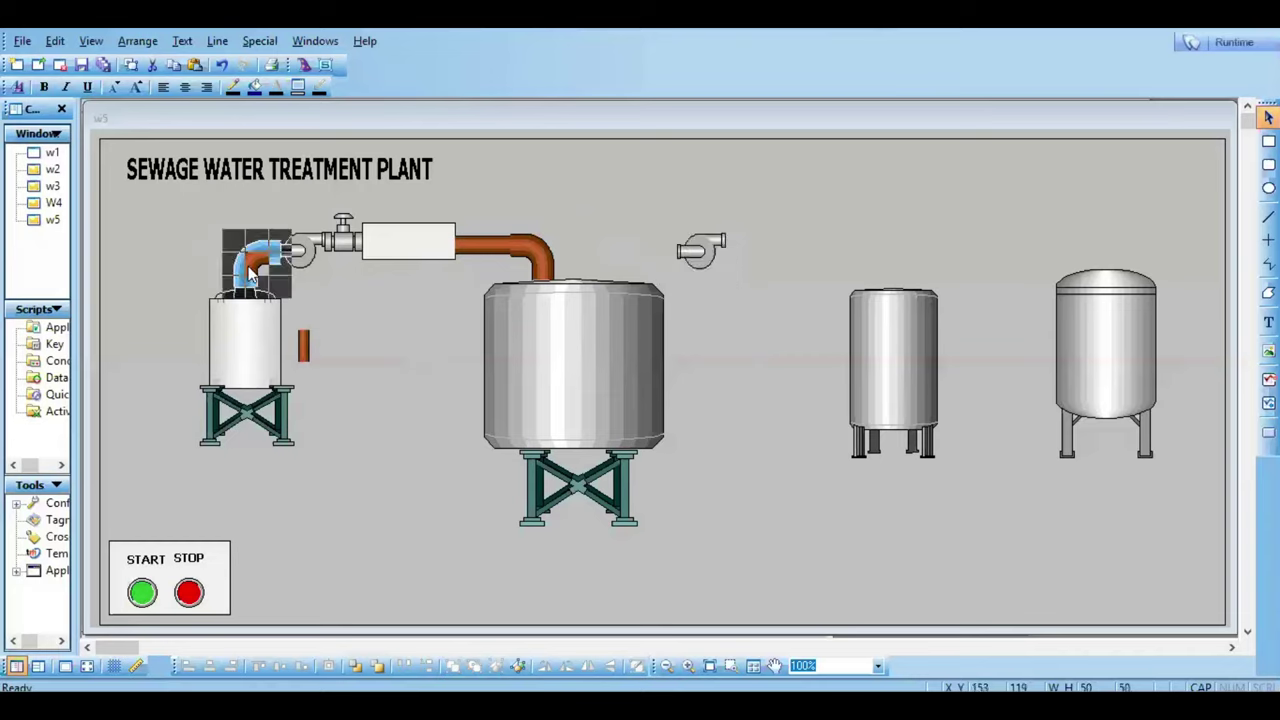
key("ctrl+v")
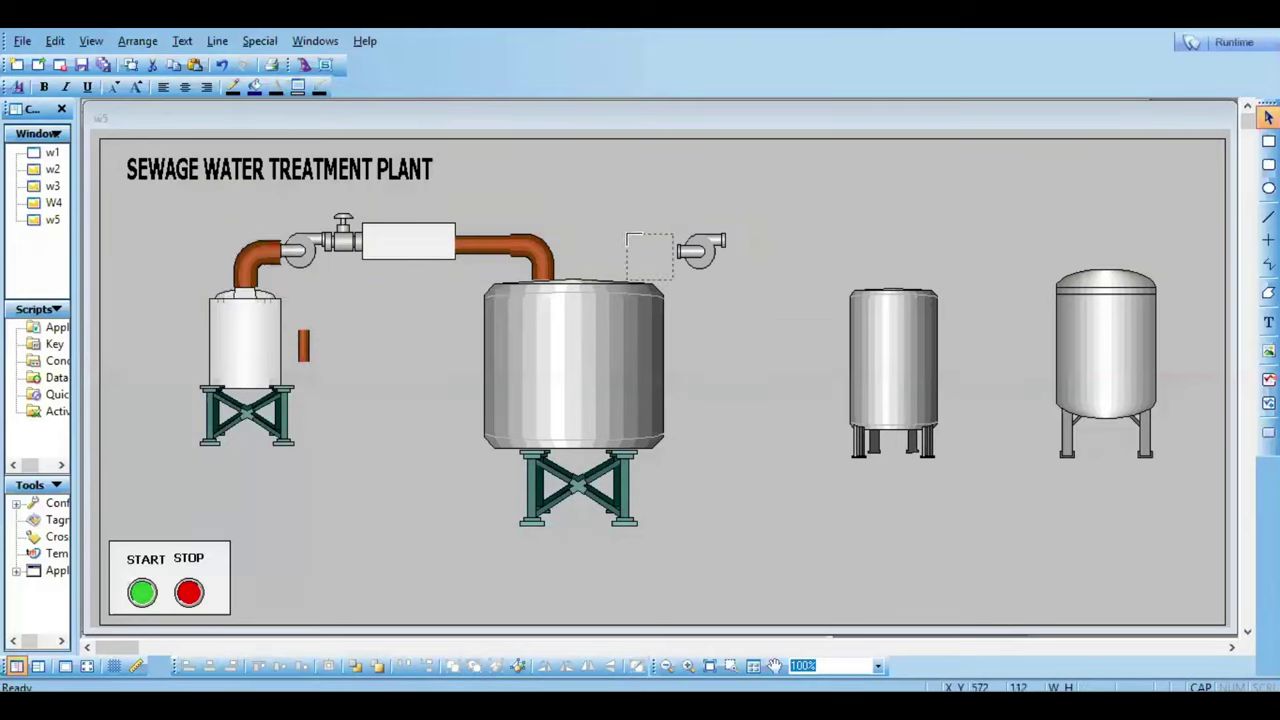
left_click_drag(648, 255, 618, 256)
left_click(769, 372)
Step: Move the copied pump until its inlet meets the outlet of the large tank's new elbow
left_click(702, 253)
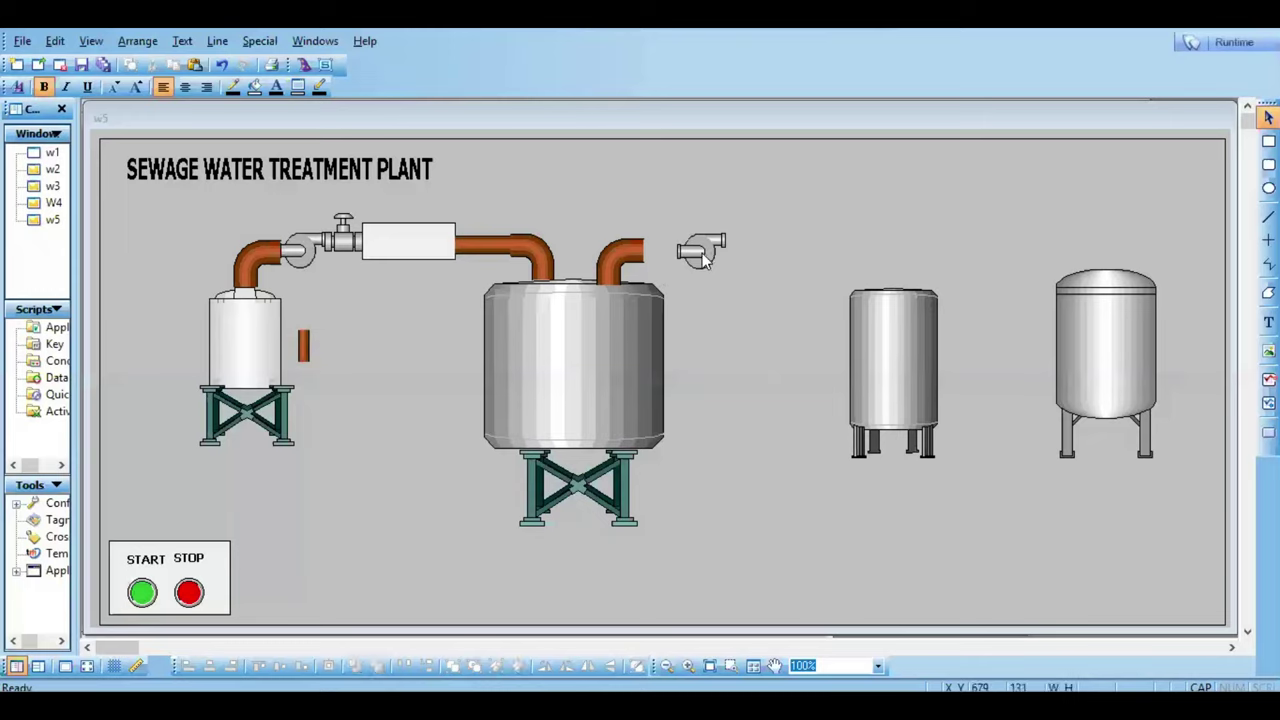
left_click_drag(702, 253, 651, 237)
left_click(759, 332)
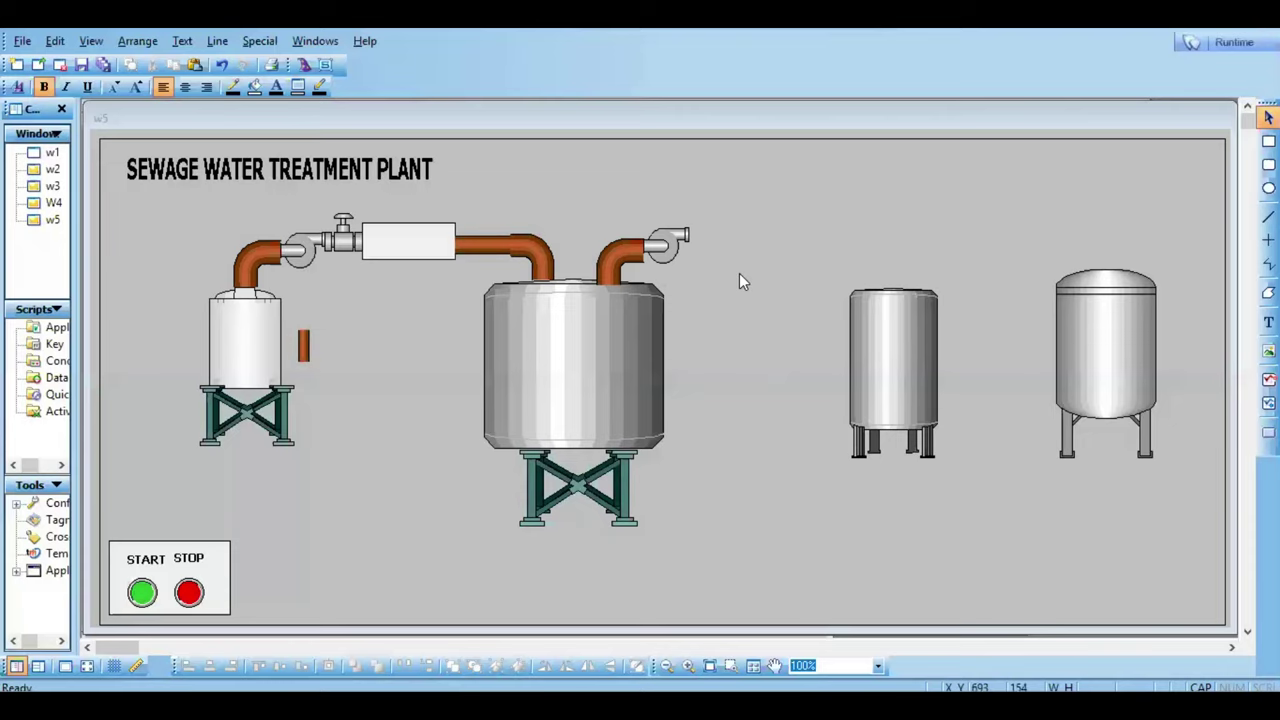
Step: Duplicate the horizontal copper pipe into the empty space beyond the second pump and adjust its height
left_click(466, 250)
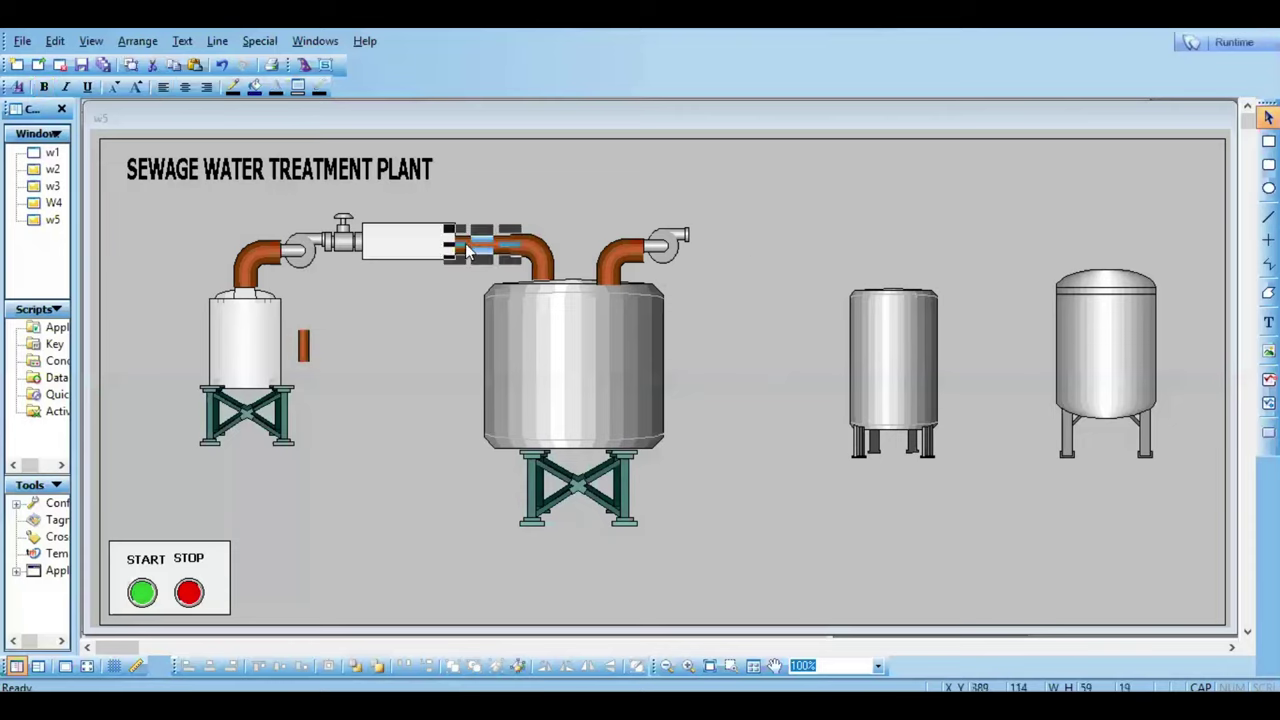
left_click_drag(466, 250, 760, 250)
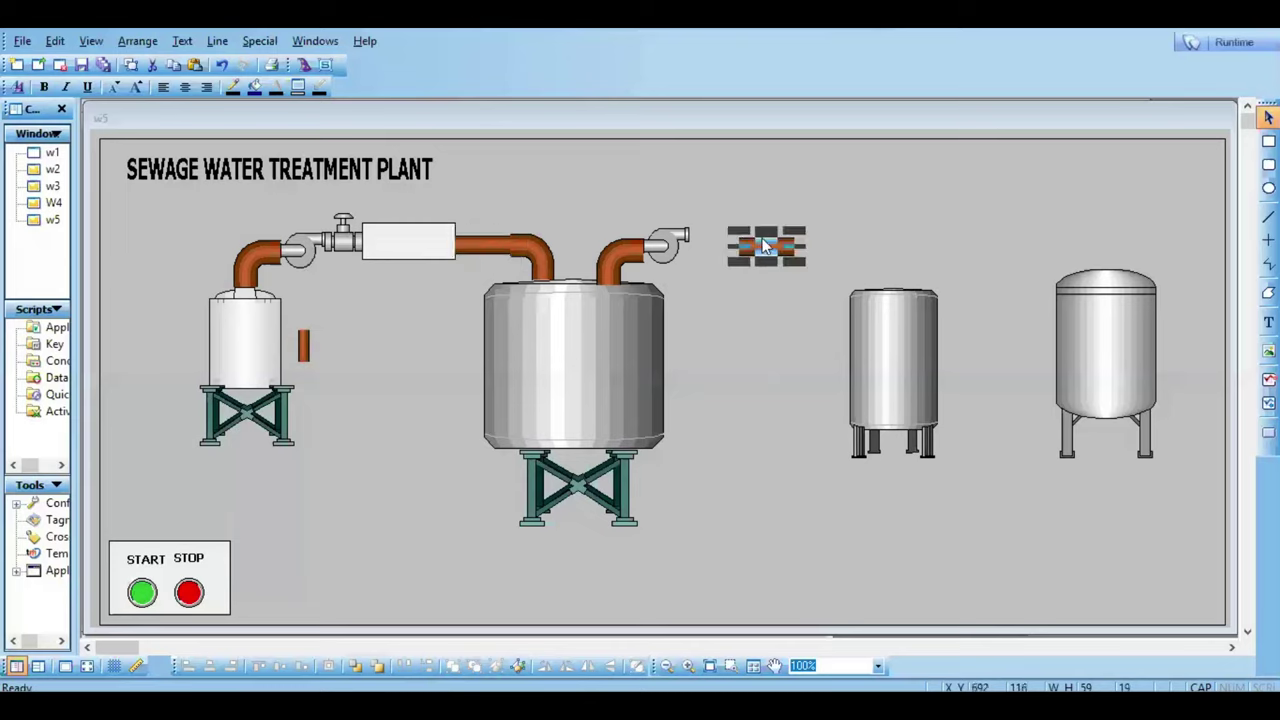
left_click(726, 246)
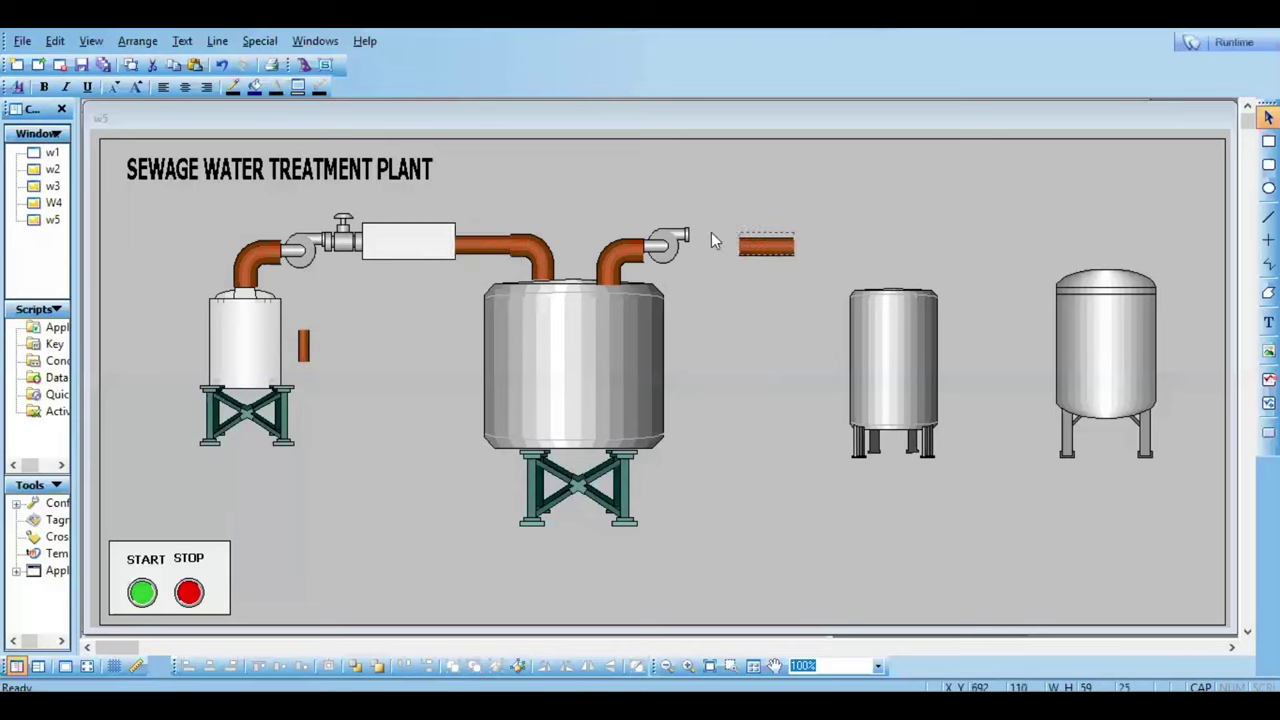
left_click(760, 247)
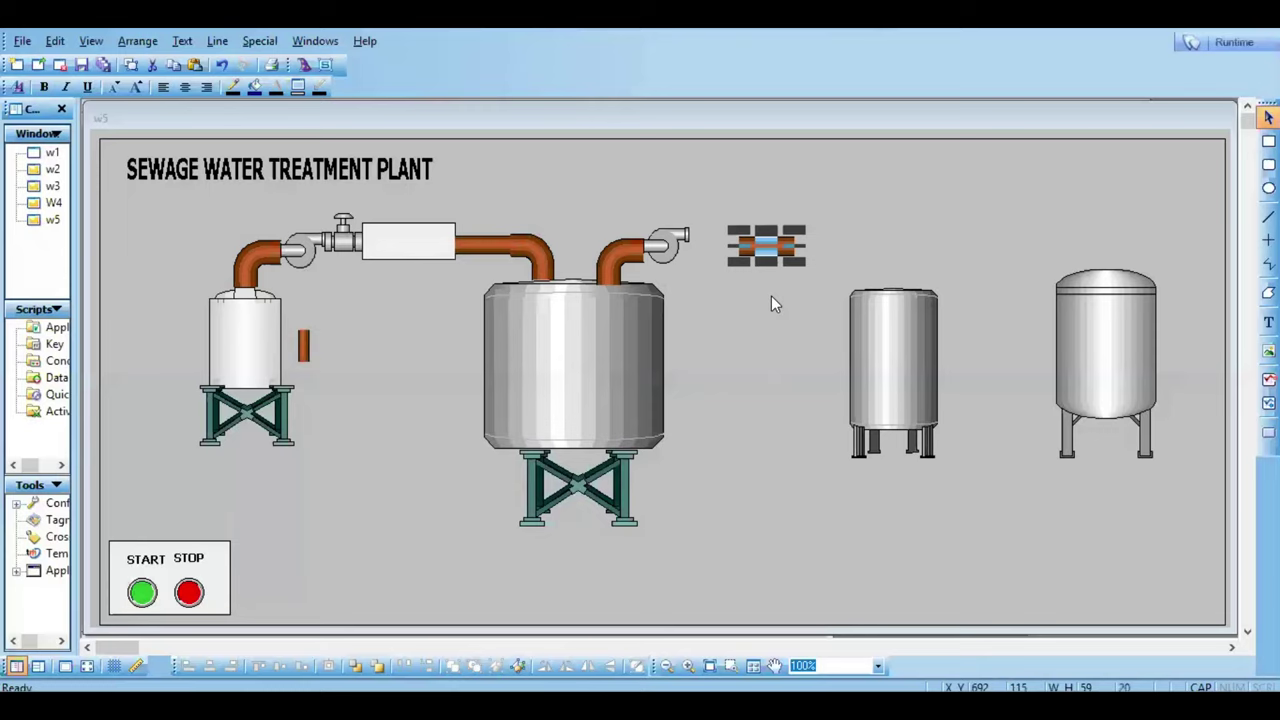
left_click(771, 295)
left_click(773, 244)
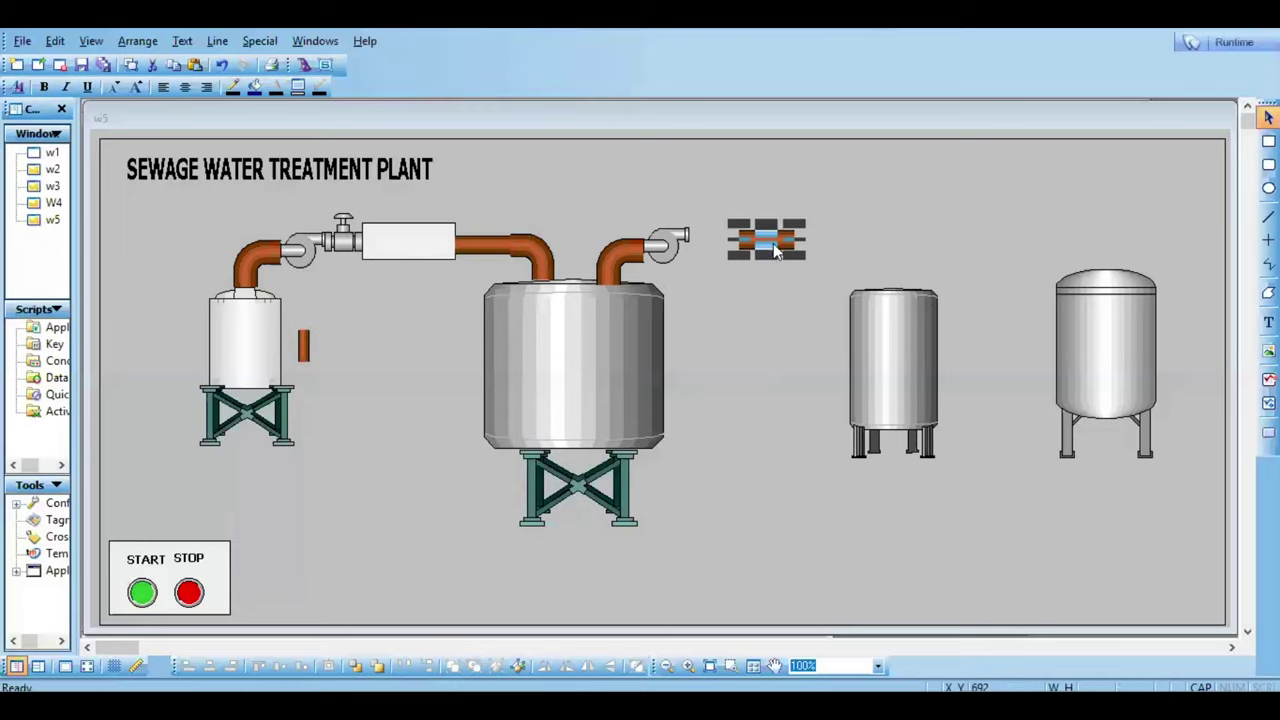
Step: Move the copied horizontal pipe until its near end joins the second pump's outlet
key("Left")
key("Left")
key("Left")
key("Left")
key("Left")
key("Left")
key("Left")
key("Left")
key("Left")
key("Left")
key("Left")
key("Left")
key("Left")
left_click(752, 293)
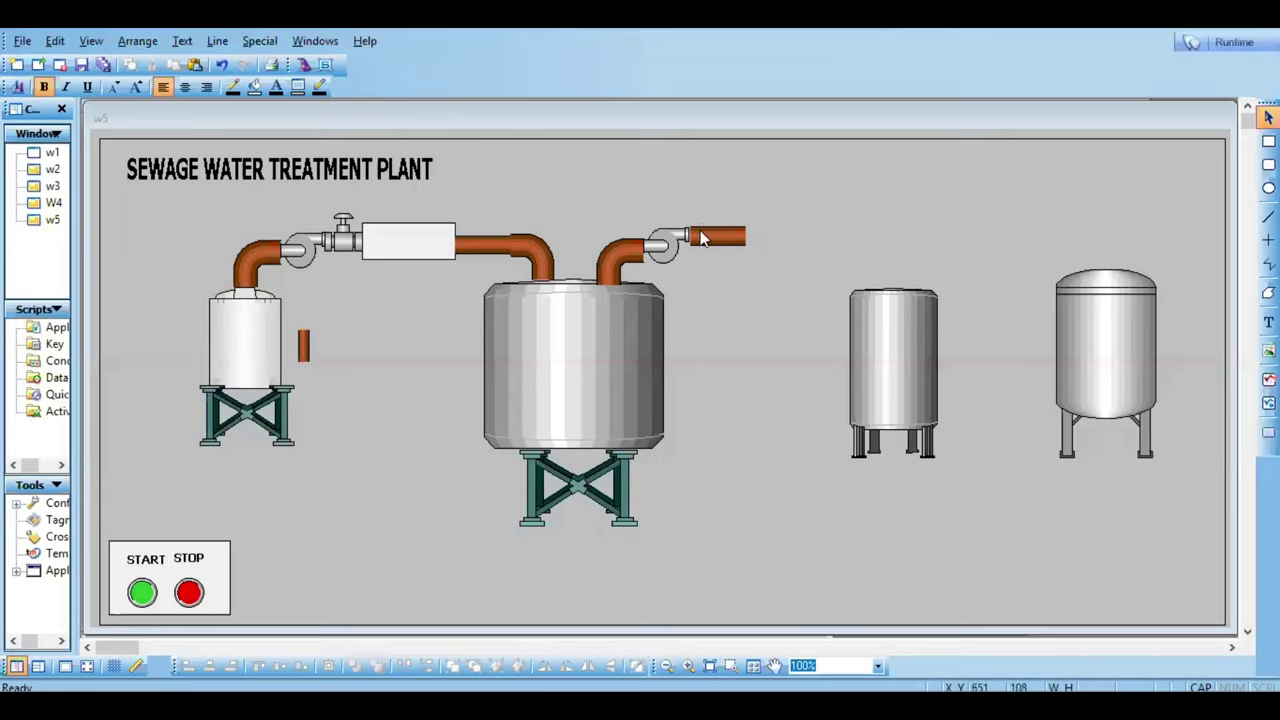
Step: Duplicate the valve and align the copy with the free end of the second pump's outlet pipe
left_click(350, 241)
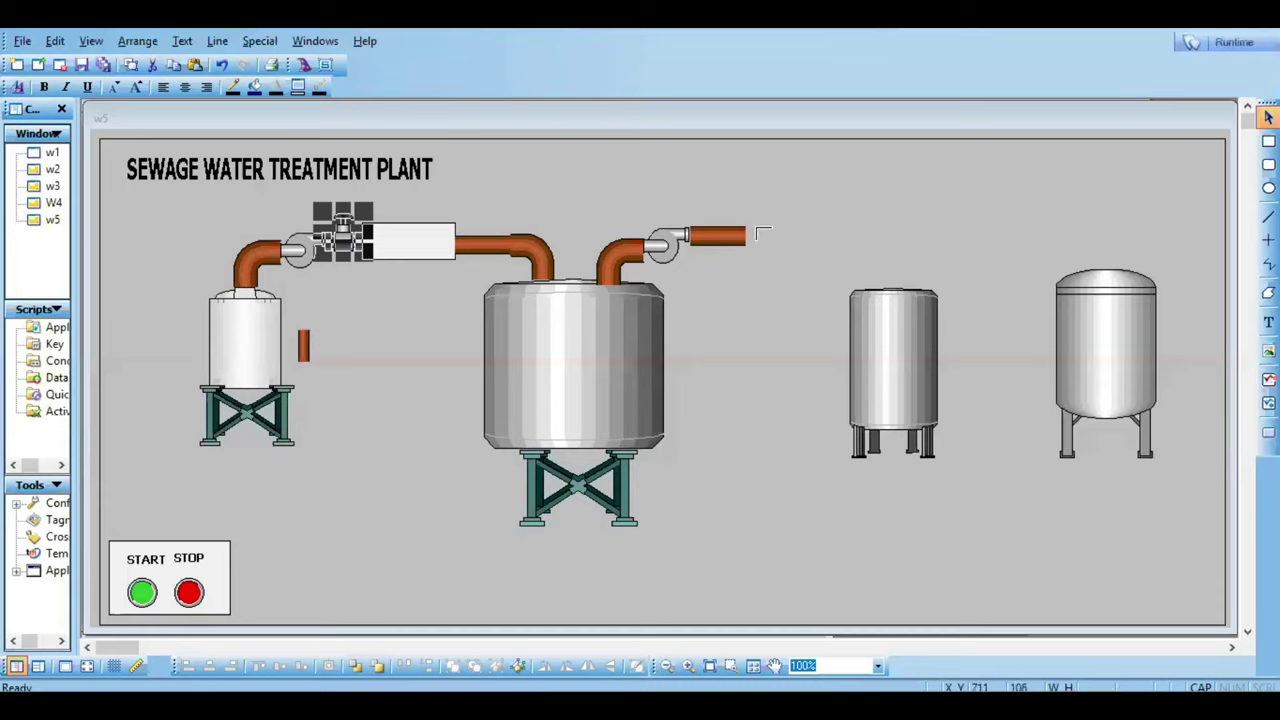
key("ctrl+v")
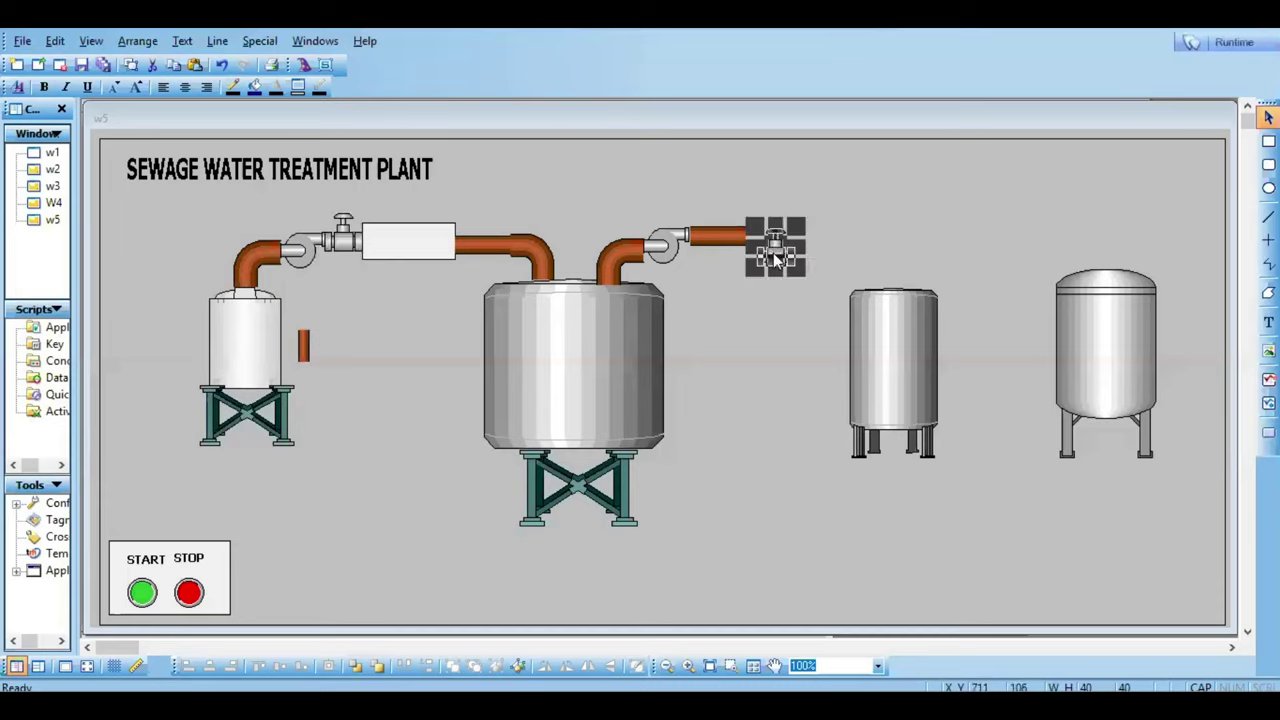
key("Up")
key("Up")
key("Up")
key("Up")
key("Up")
key("Up")
key("Up")
key("Up")
key("Up")
key("Up")
key("Up")
key("Up")
key("Up")
key("Up")
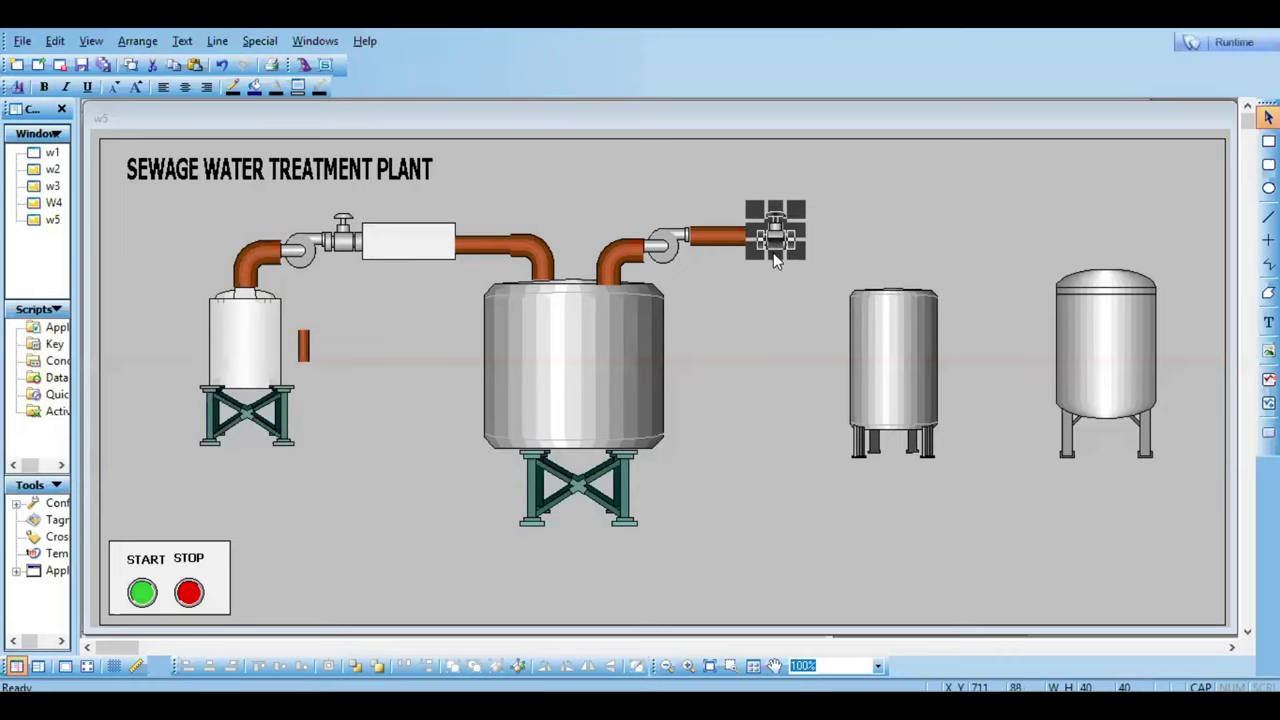
key("Left")
key("Left")
key("Left")
key("Left")
key("Left")
key("Left")
key("Left")
key("Left")
key("Left")
key("Left")
key("Up")
key("Up")
key("Up")
key("Up")
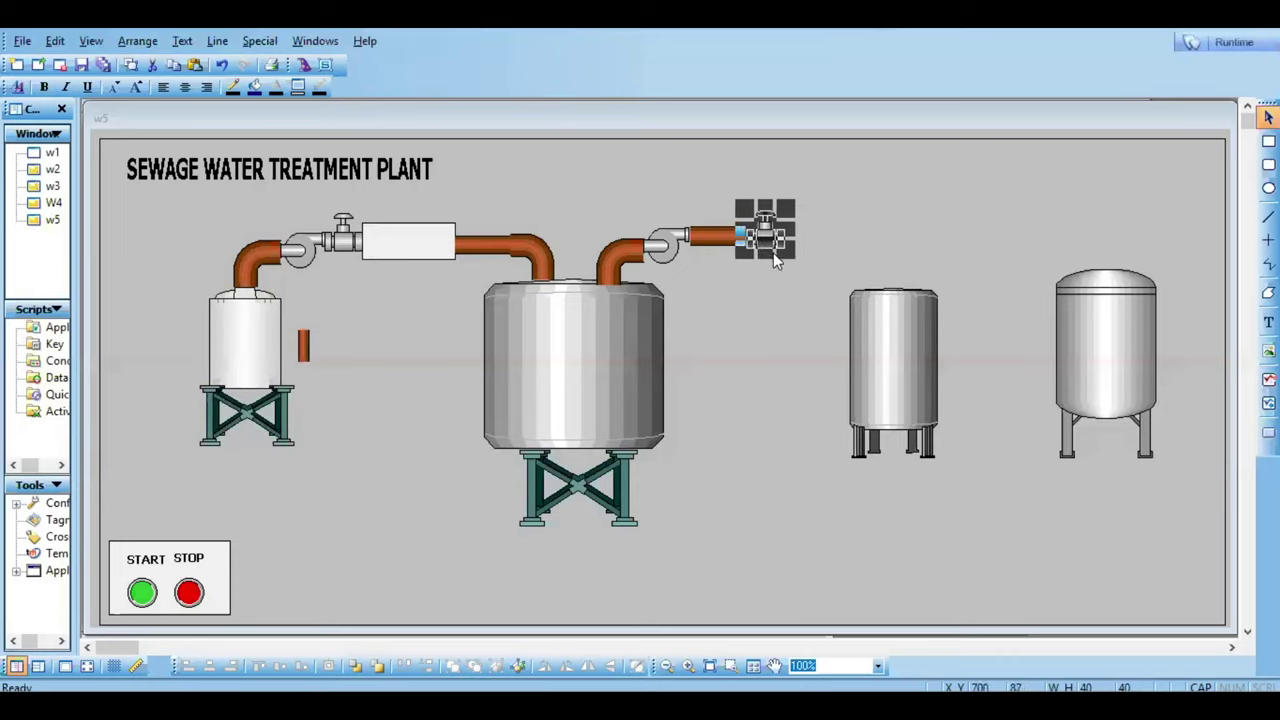
key("Left")
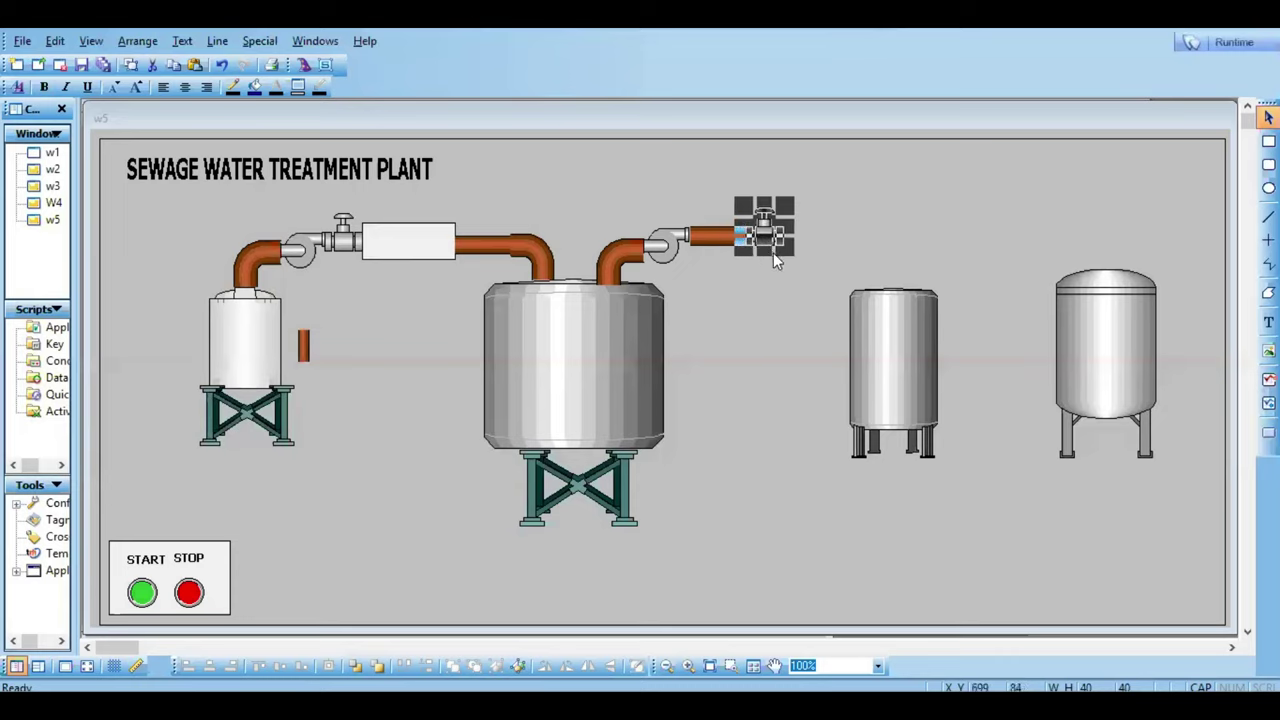
left_click(745, 281)
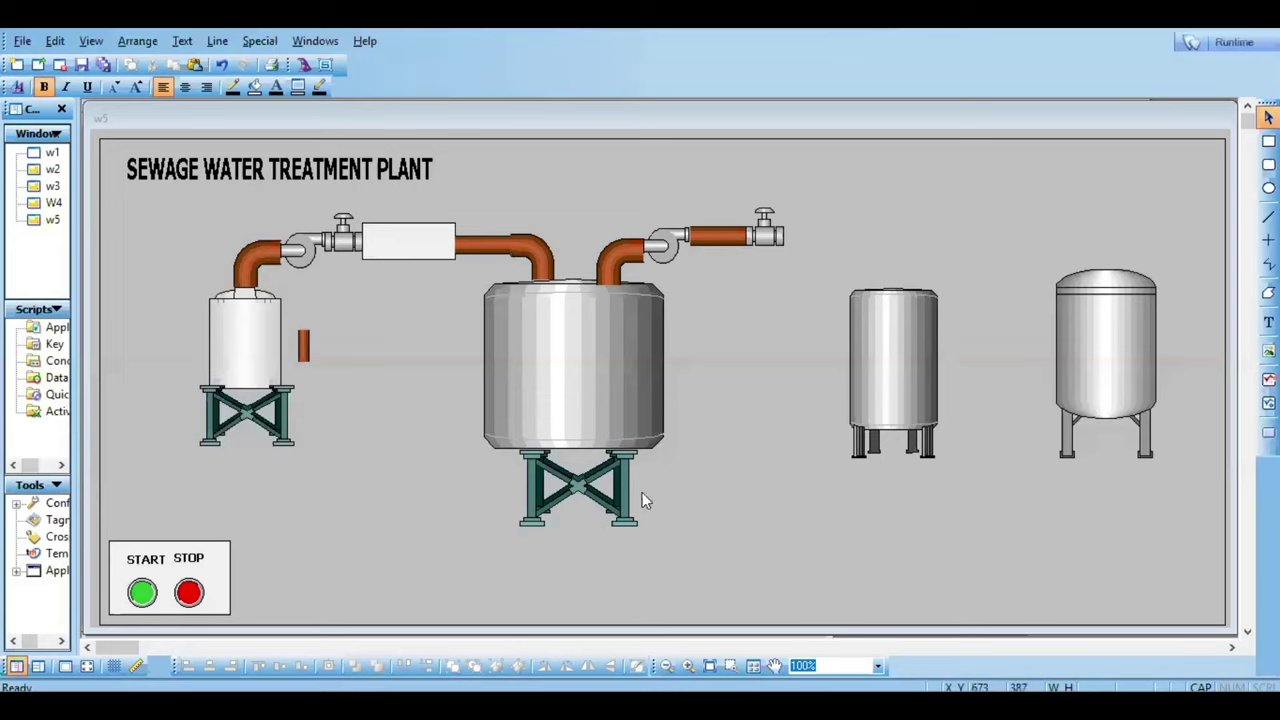
Step: Duplicate the horizontal copper pipe and attach the copy to the second valve's outlet
left_click(494, 255)
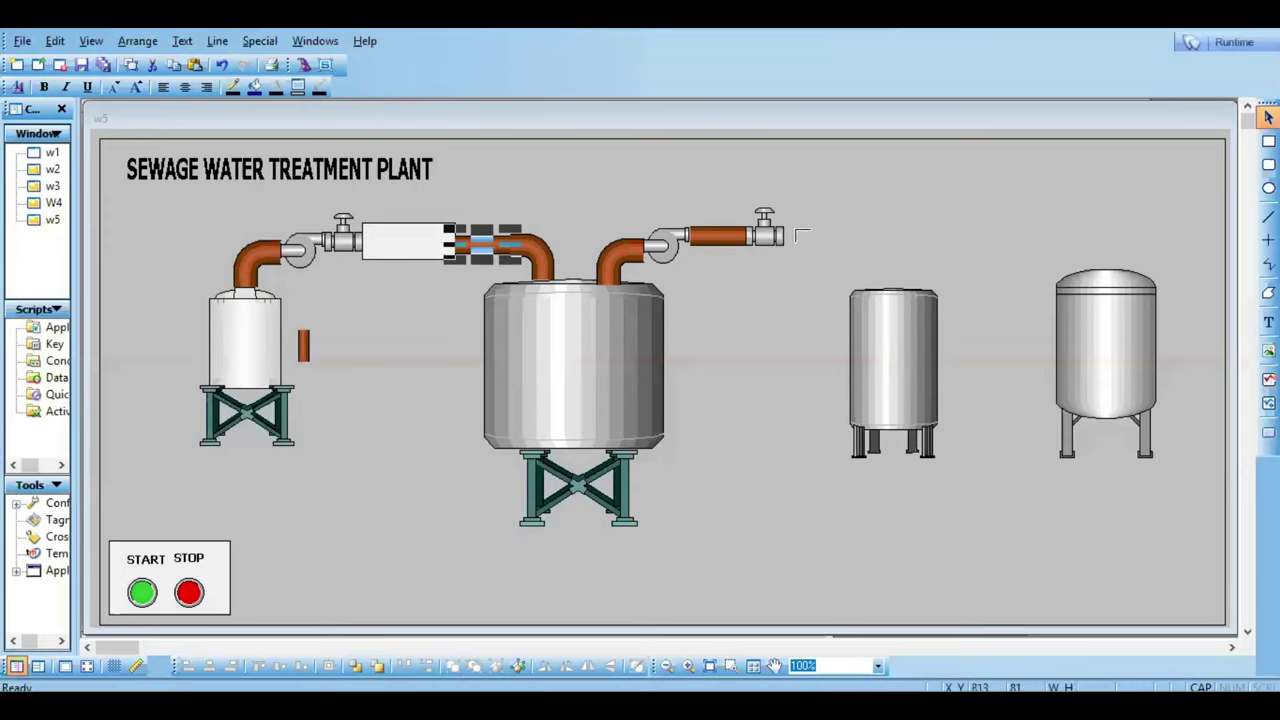
left_click_drag(785, 226, 841, 242)
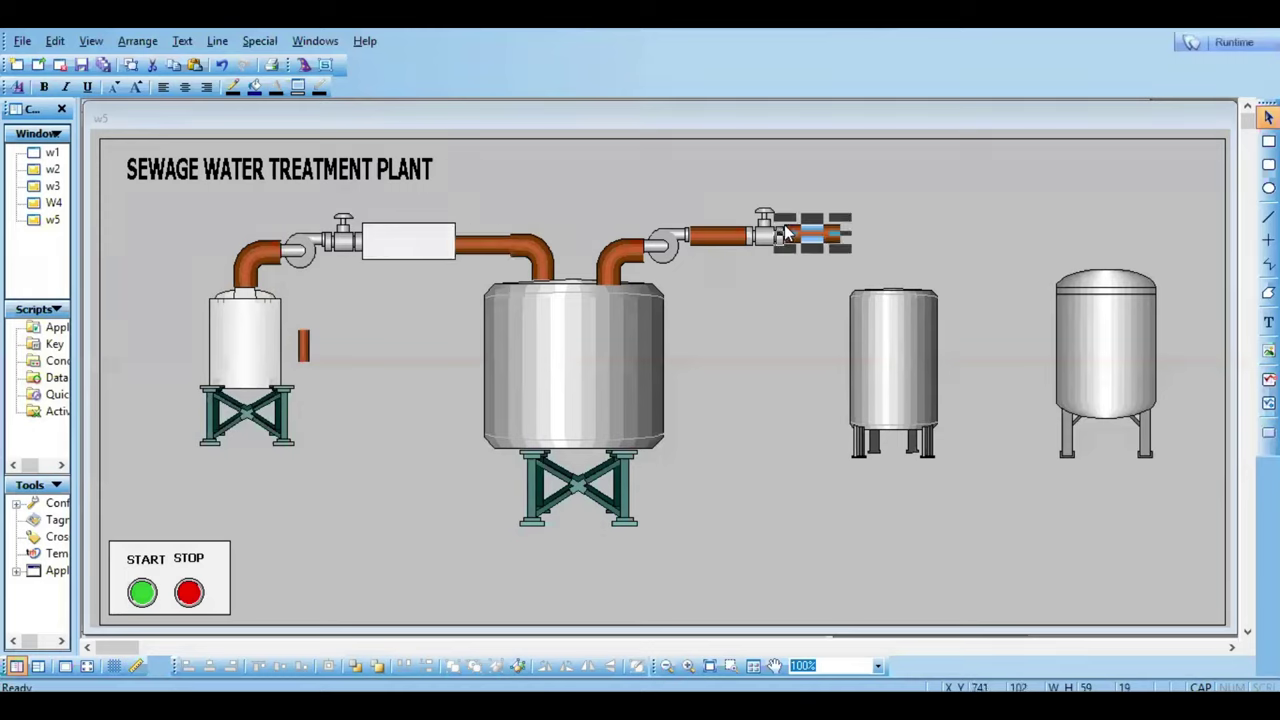
Step: Resize the copper elbow above the large tank to about 42 by 42 so its curve fits the horizontal pipe
left_click(544, 248)
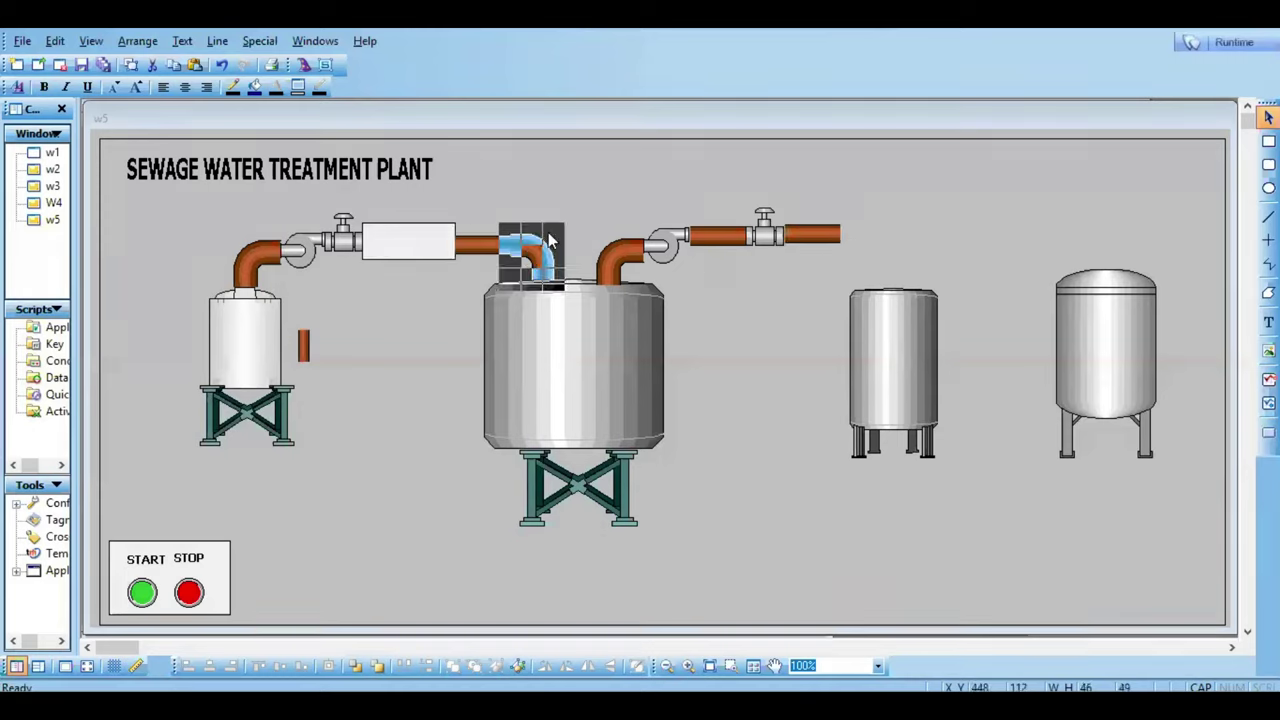
left_click(591, 203)
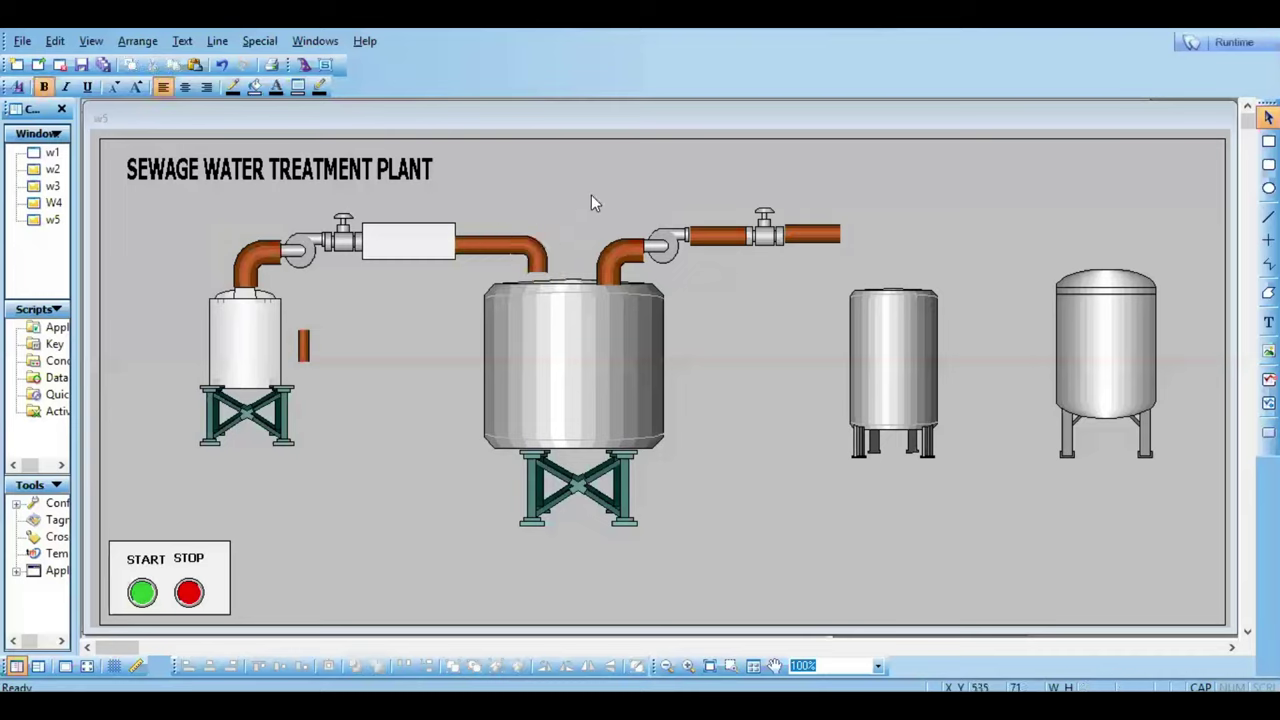
left_click(536, 272)
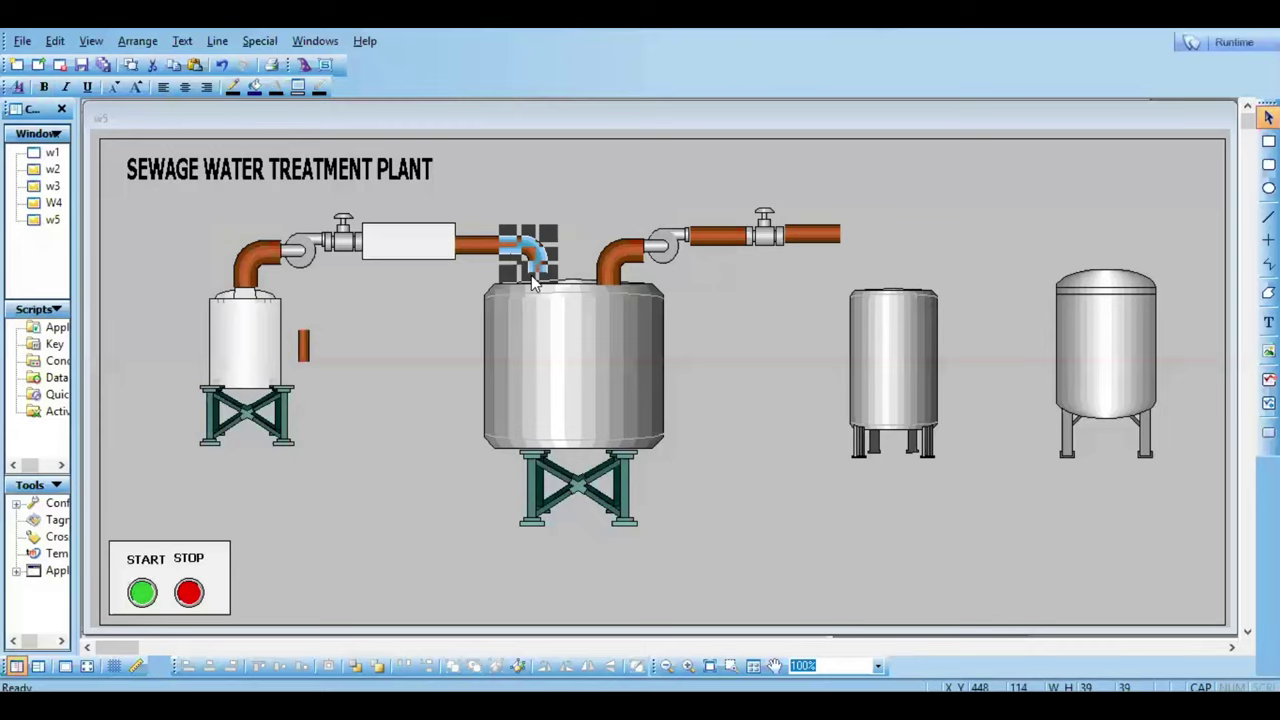
left_click_drag(547, 285, 551, 285)
left_click(597, 146)
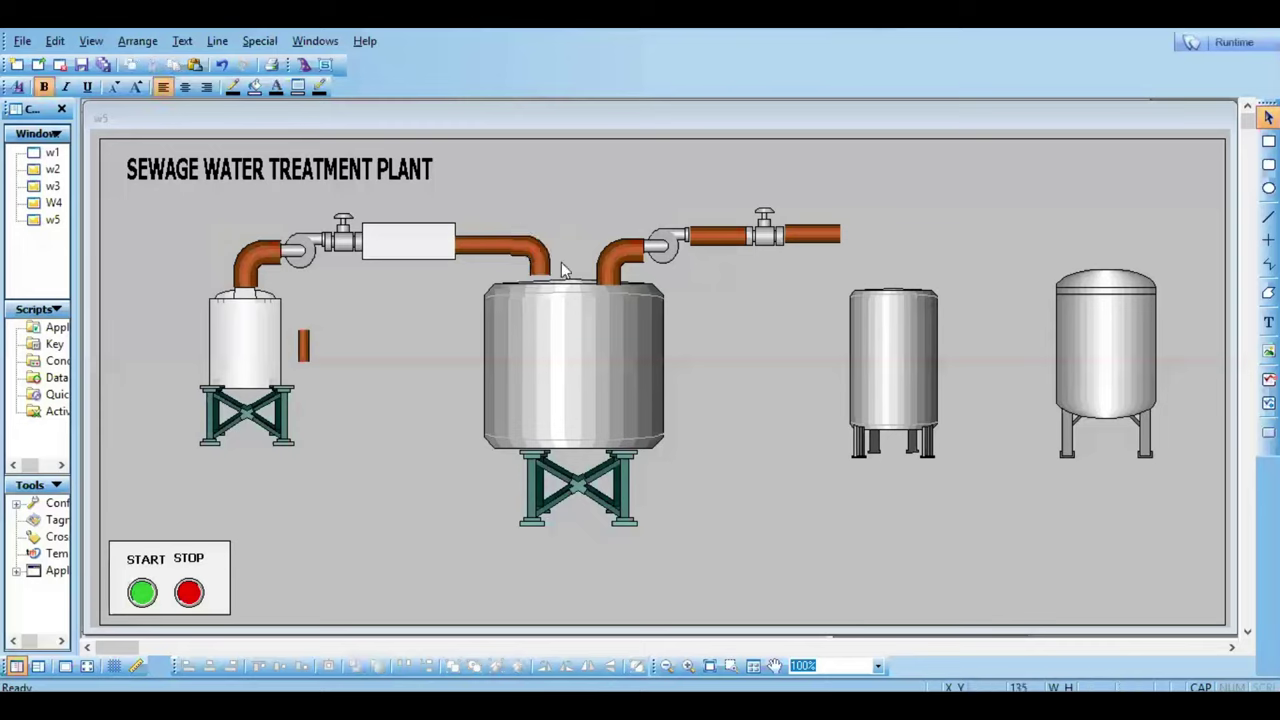
Step: Move the large tank up to meet the inlet elbow and raise its green stand to touch the tank's base
left_click(565, 303)
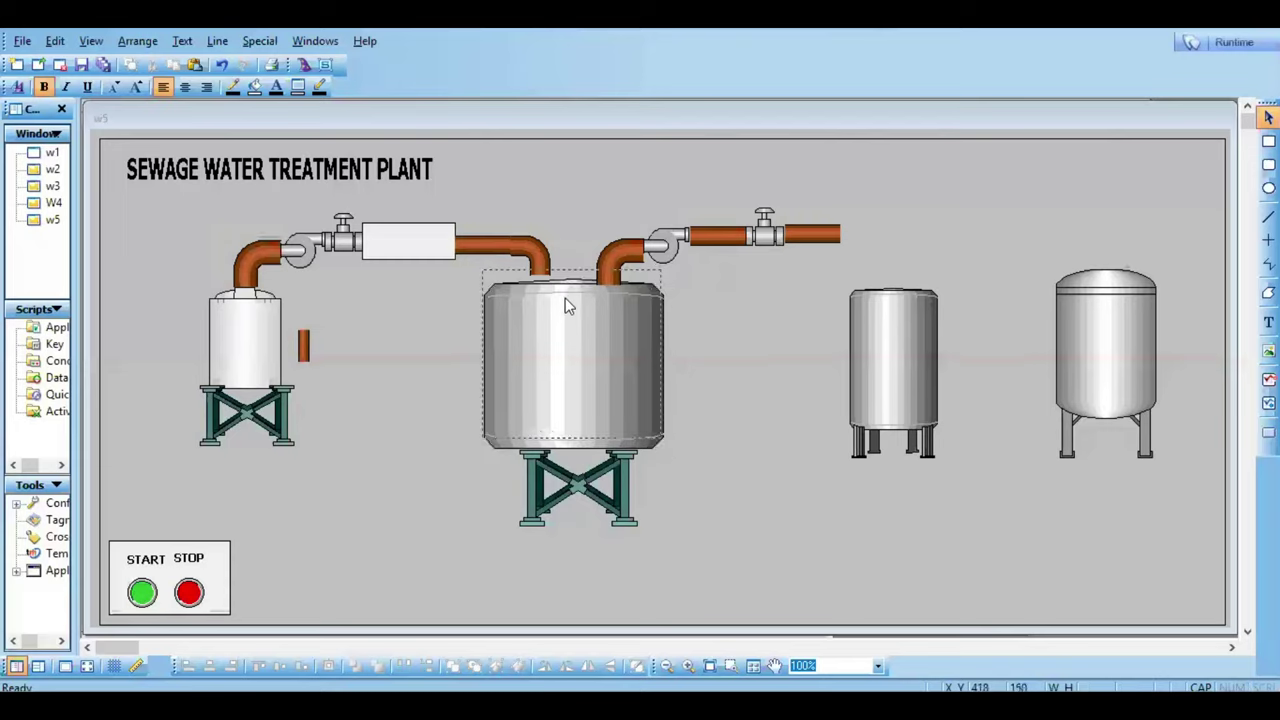
left_click_drag(565, 305, 566, 300)
left_click(567, 483)
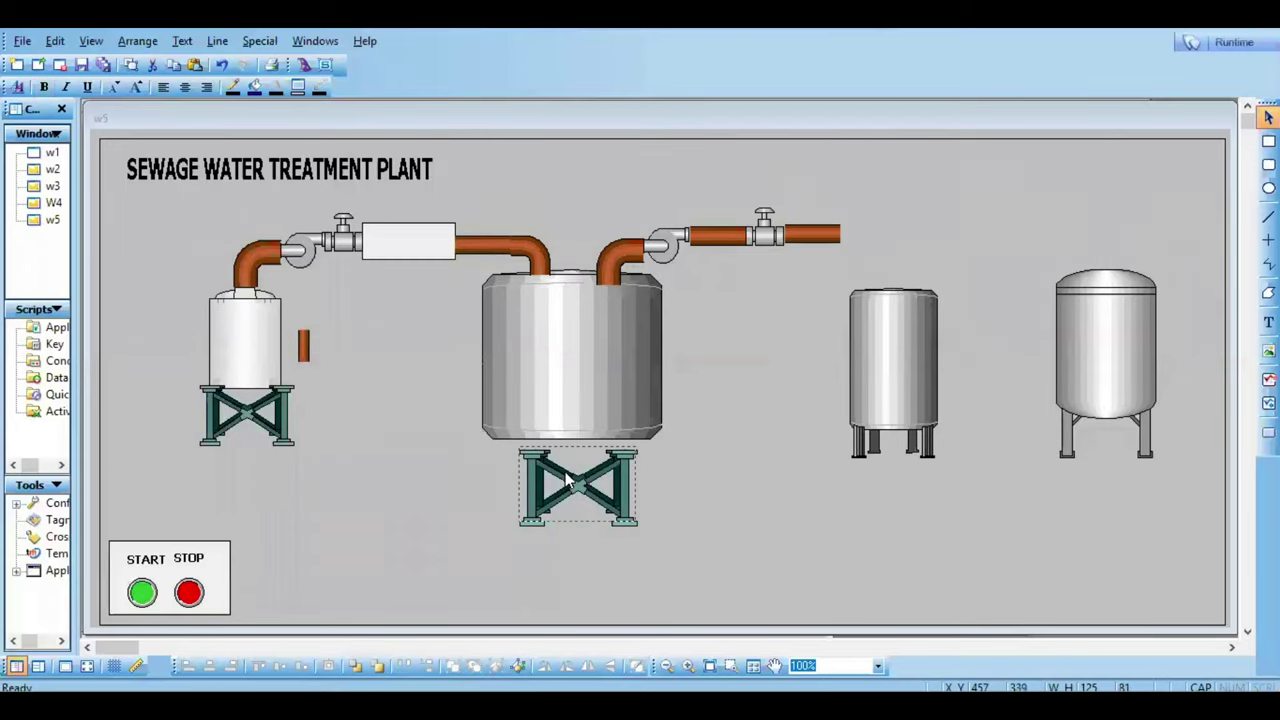
left_click_drag(567, 483, 567, 475)
left_click(717, 453)
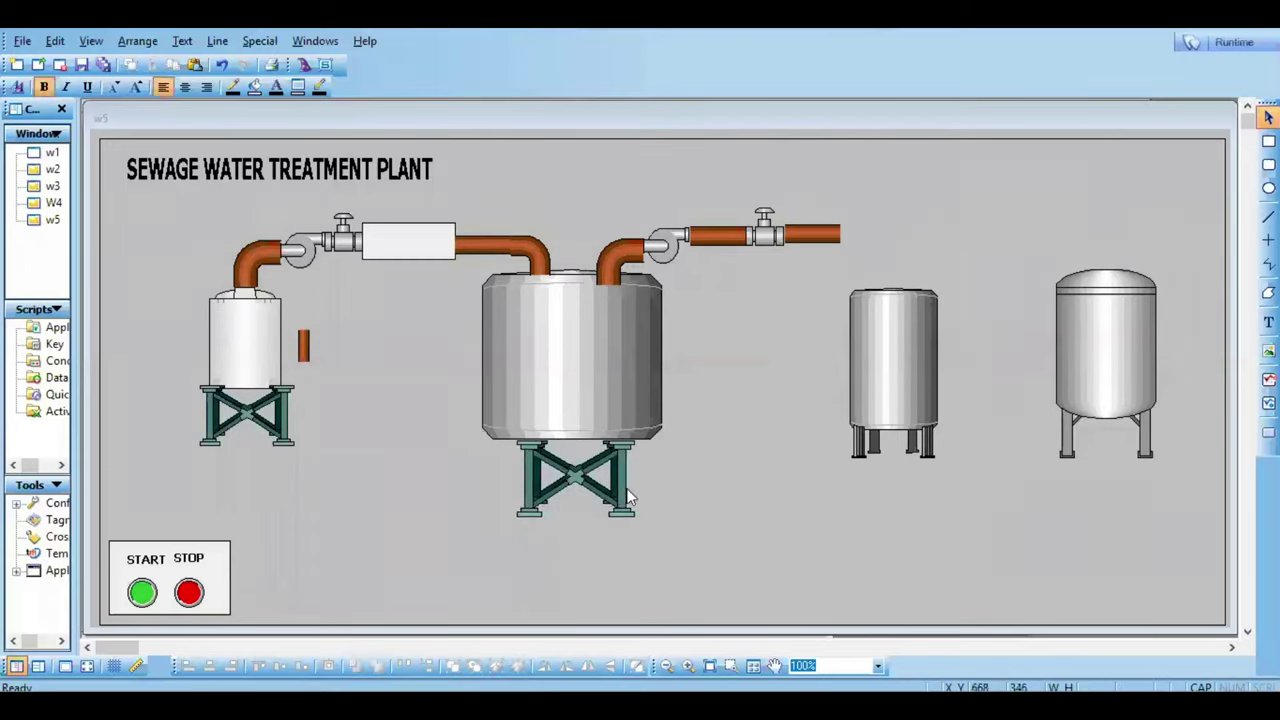
Step: Duplicate the downward copper elbow onto the end of the second valve's outlet pipe and raise the third tank to meet it
left_click(524, 252)
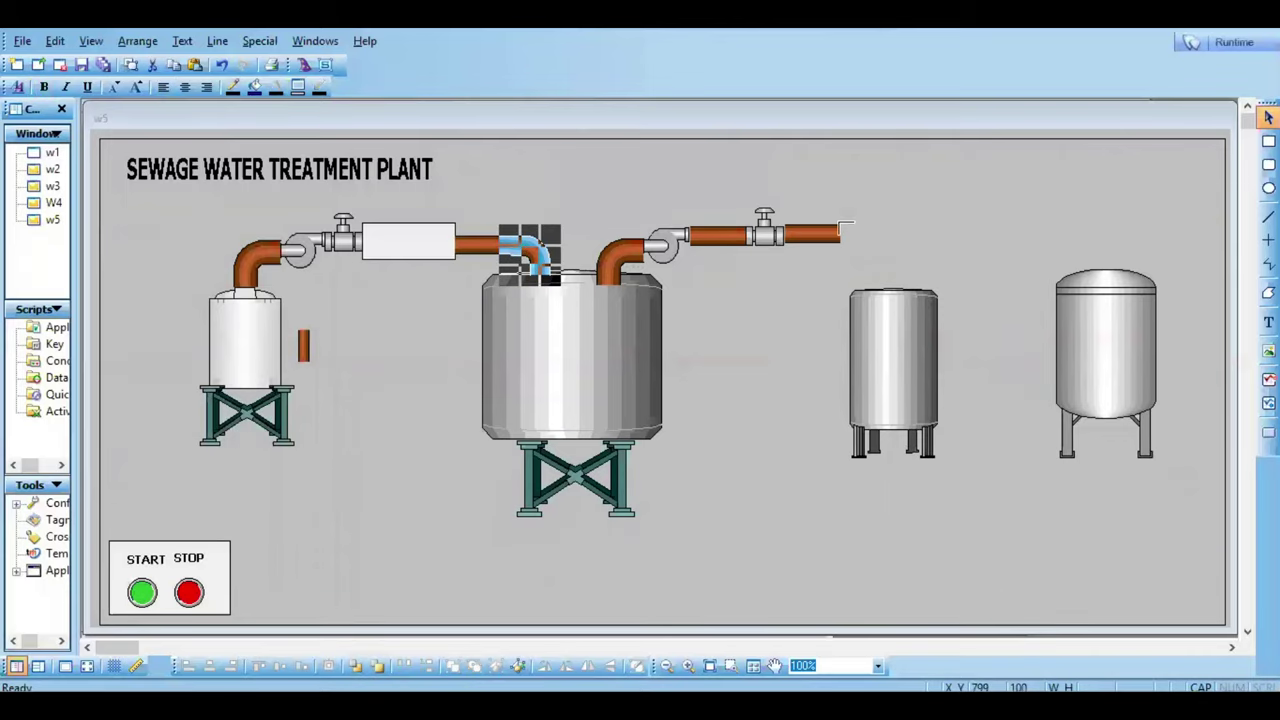
left_click(840, 224)
left_click(808, 238)
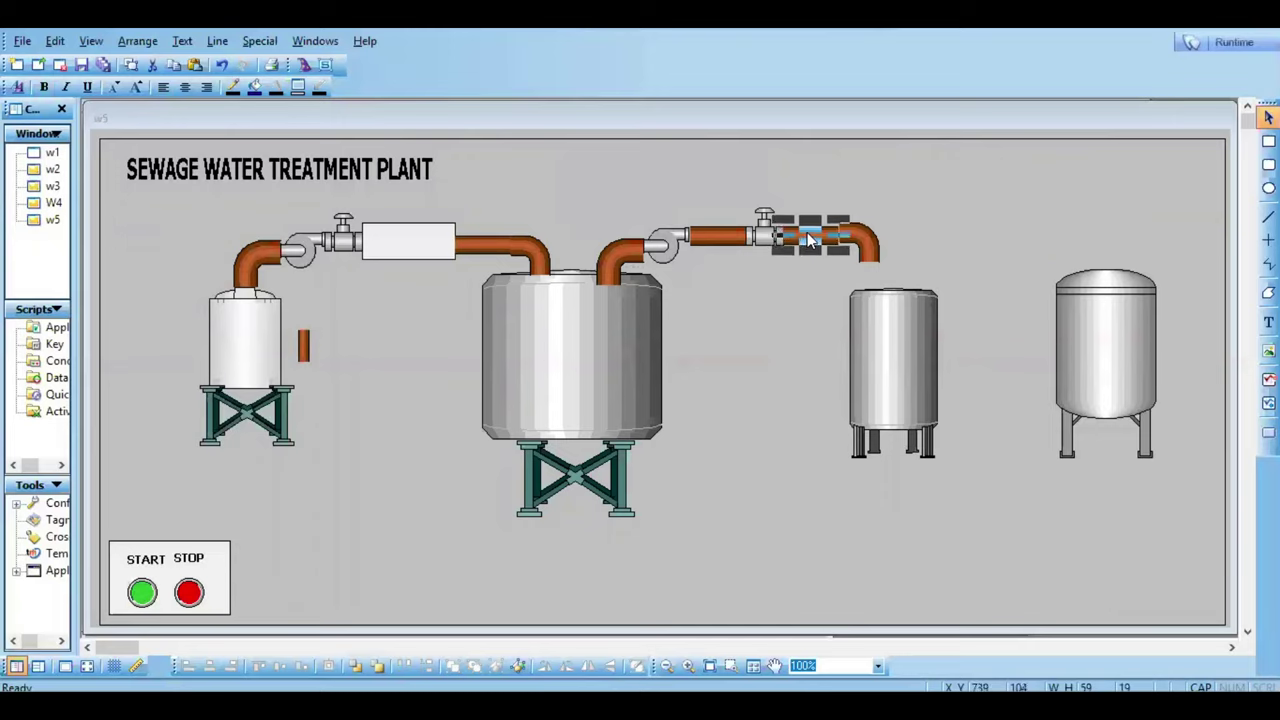
left_click(880, 234)
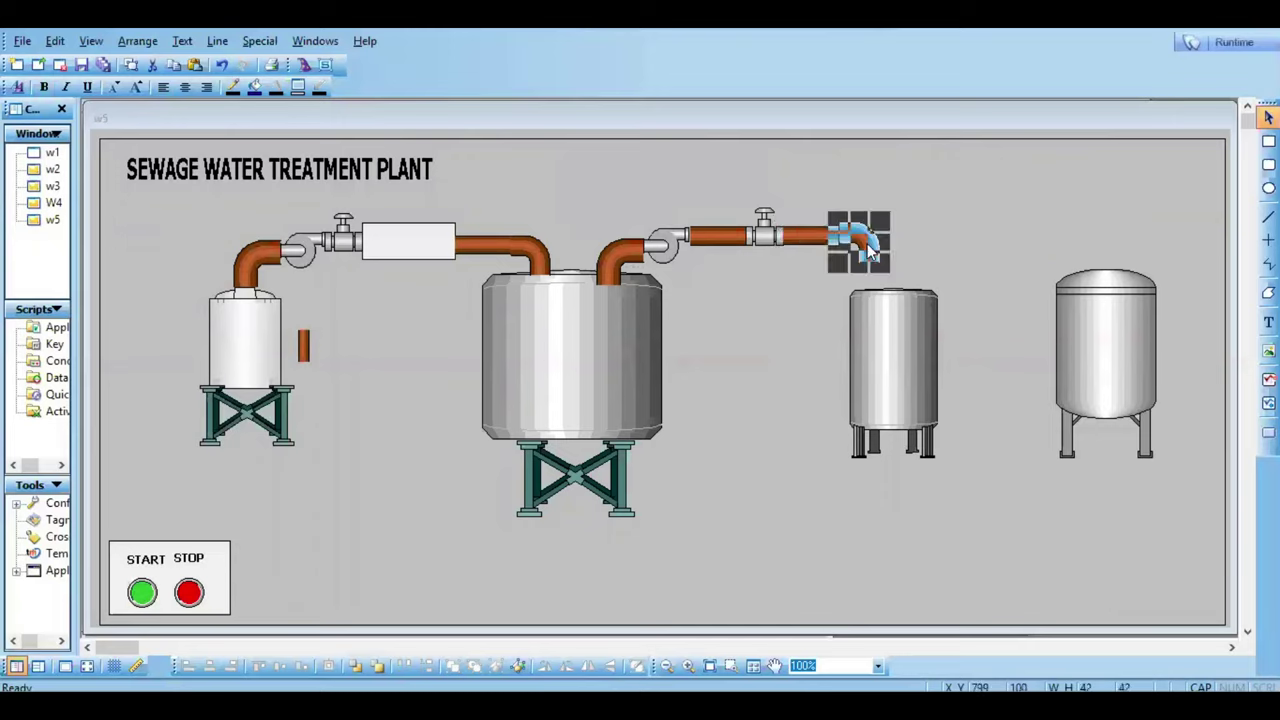
left_click_drag(870, 250, 869, 252)
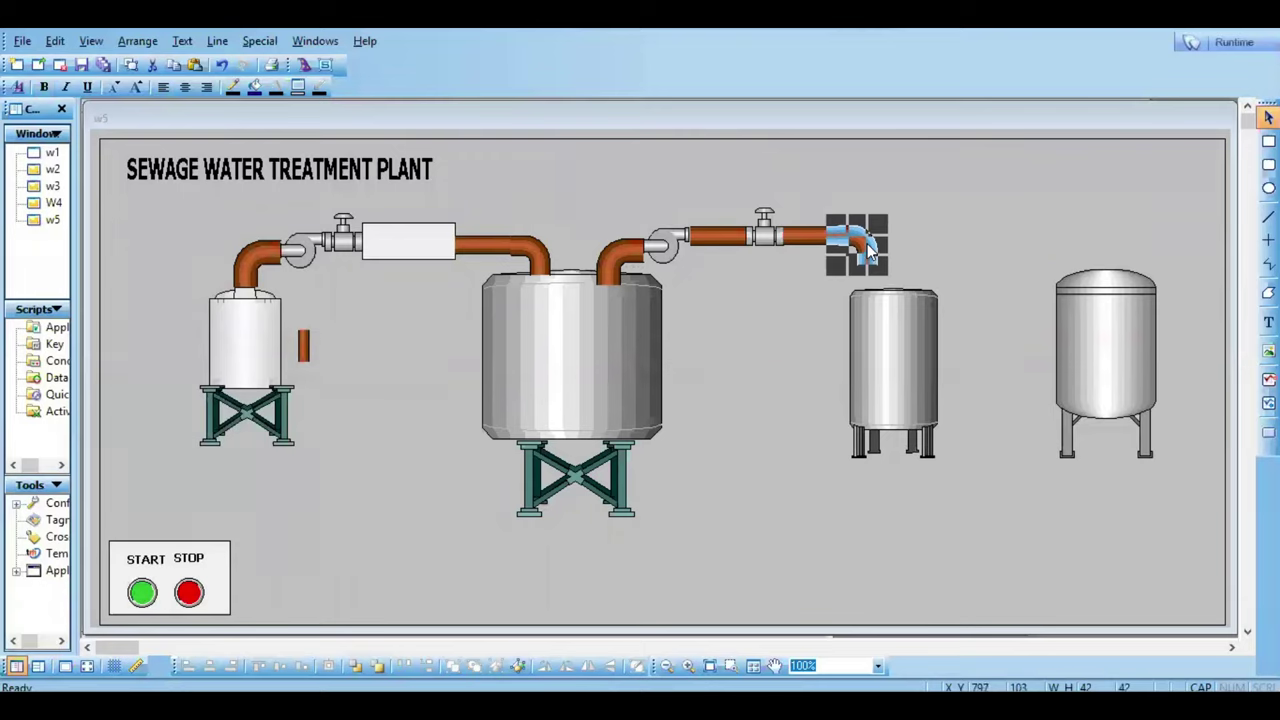
left_click(987, 296)
left_click_drag(870, 349, 863, 316)
left_click(867, 544)
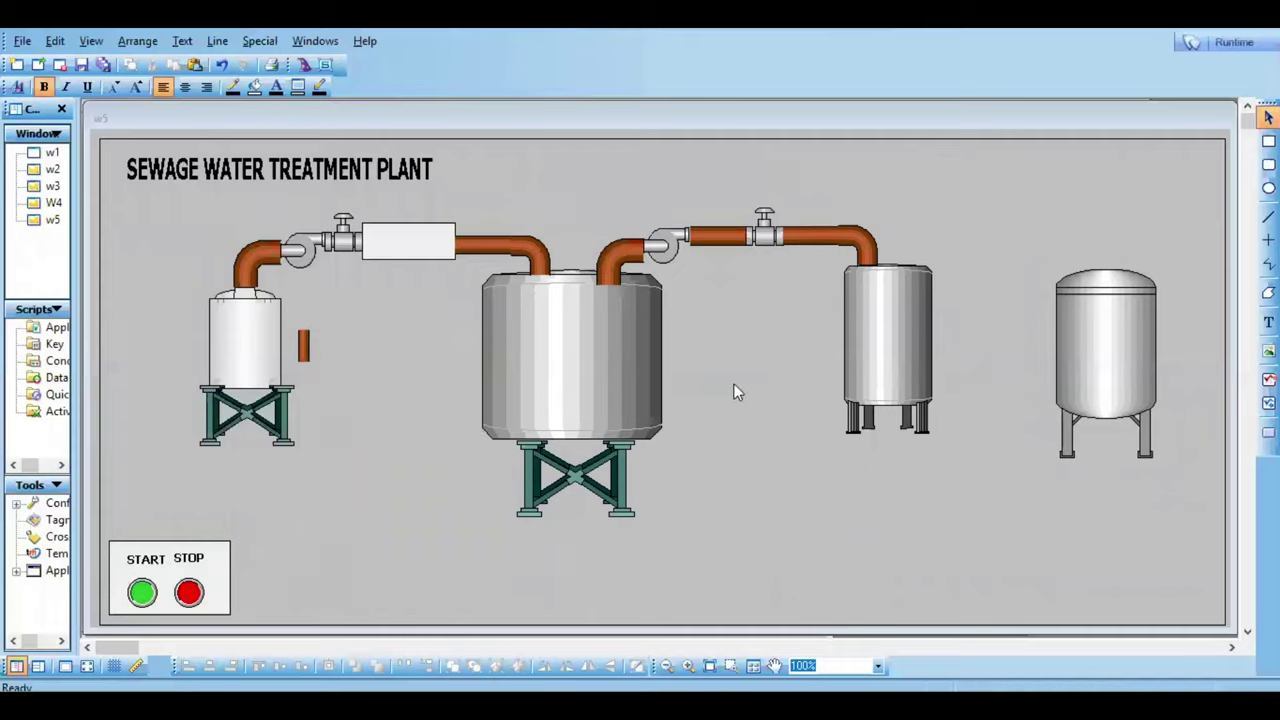
Step: Insert the Tank 14 symbol from the Tanks category and position it between the large tank and the third tank
right_click(757, 425)
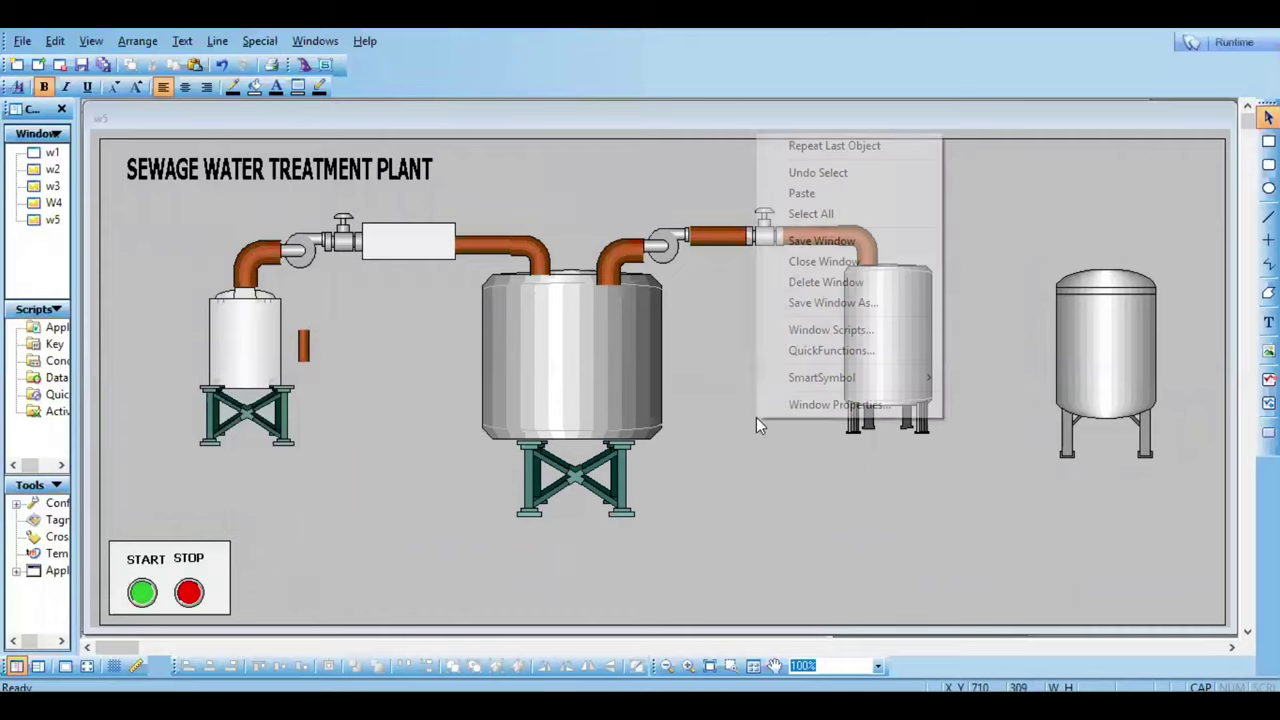
left_click(840, 145)
left_click(748, 359)
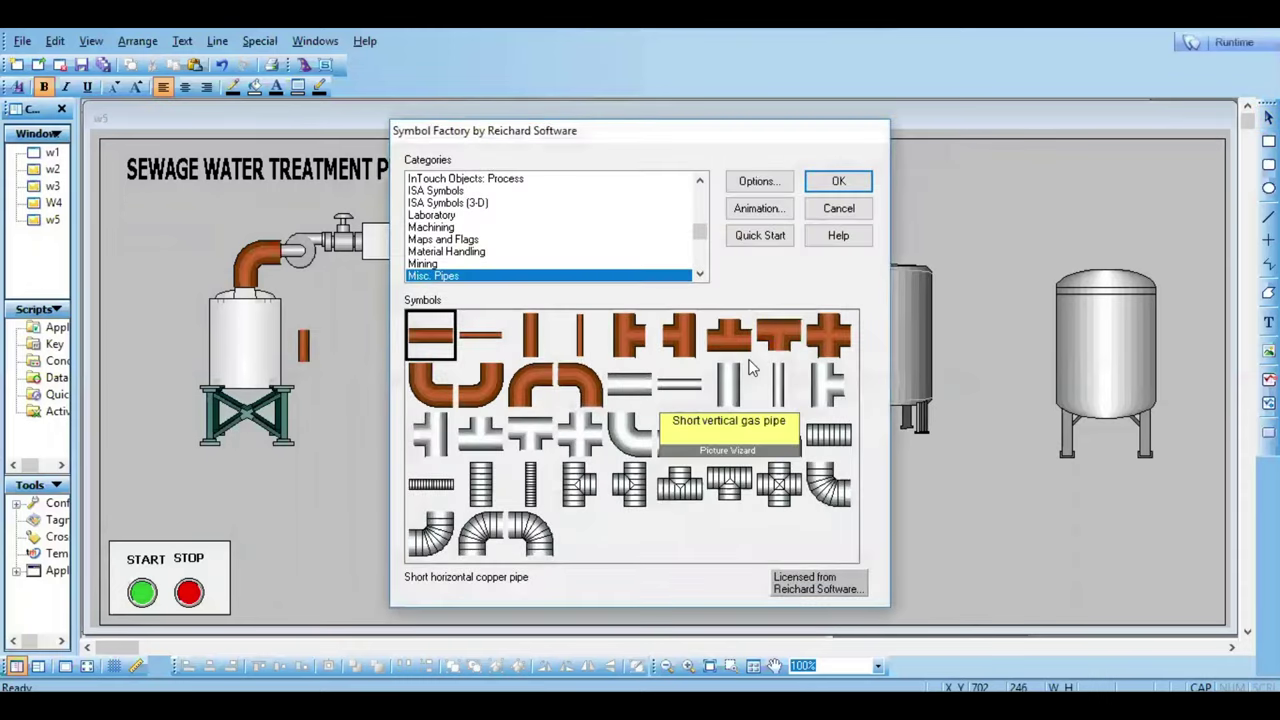
scroll(698, 266, "down", 9)
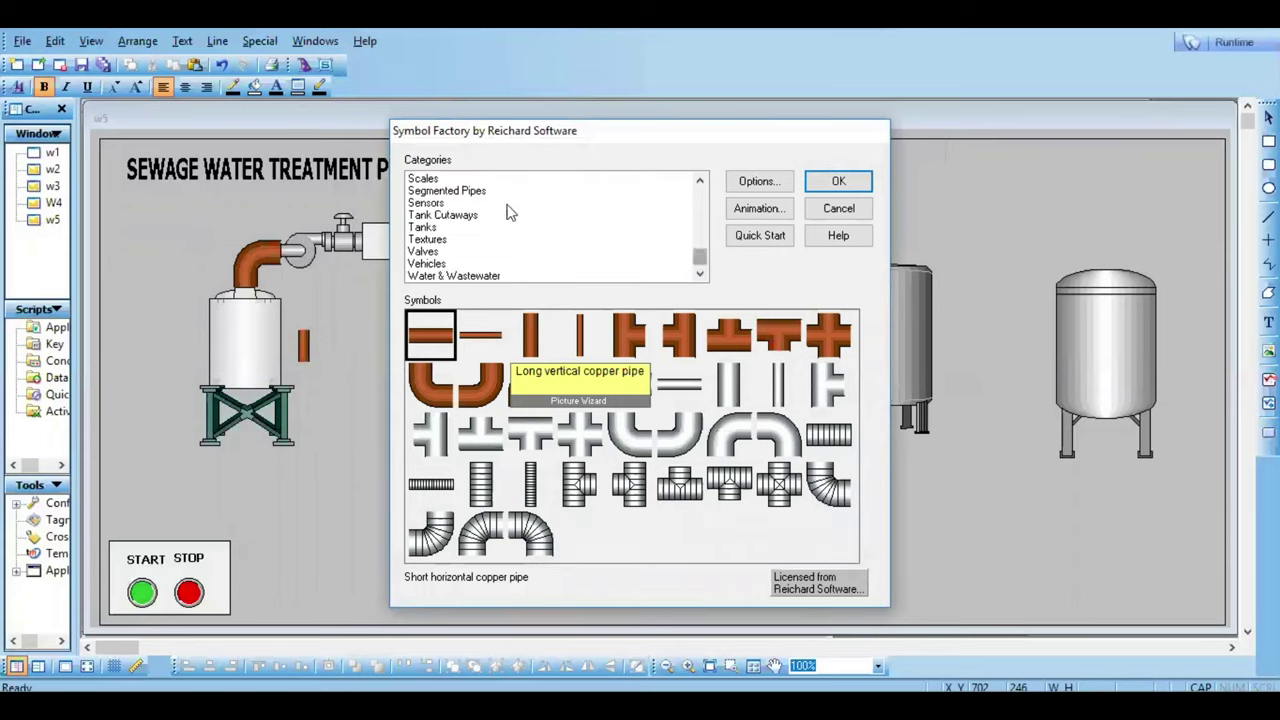
left_click(435, 228)
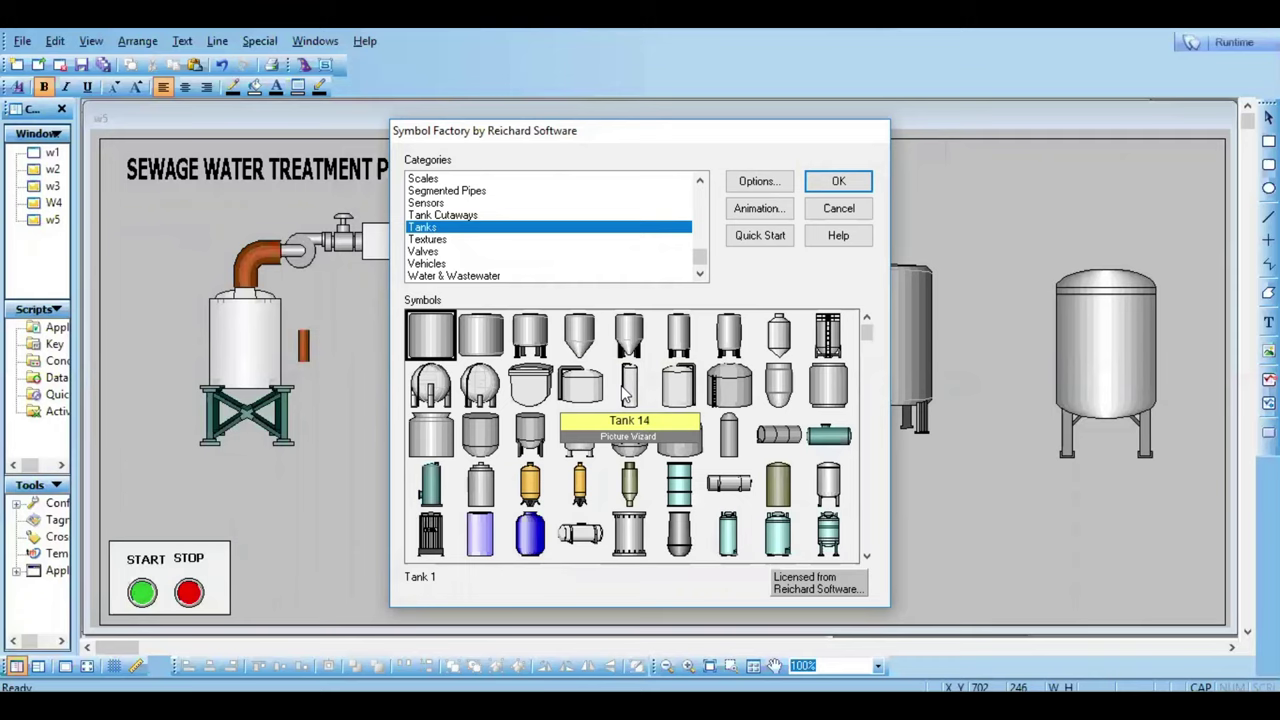
left_click(628, 390)
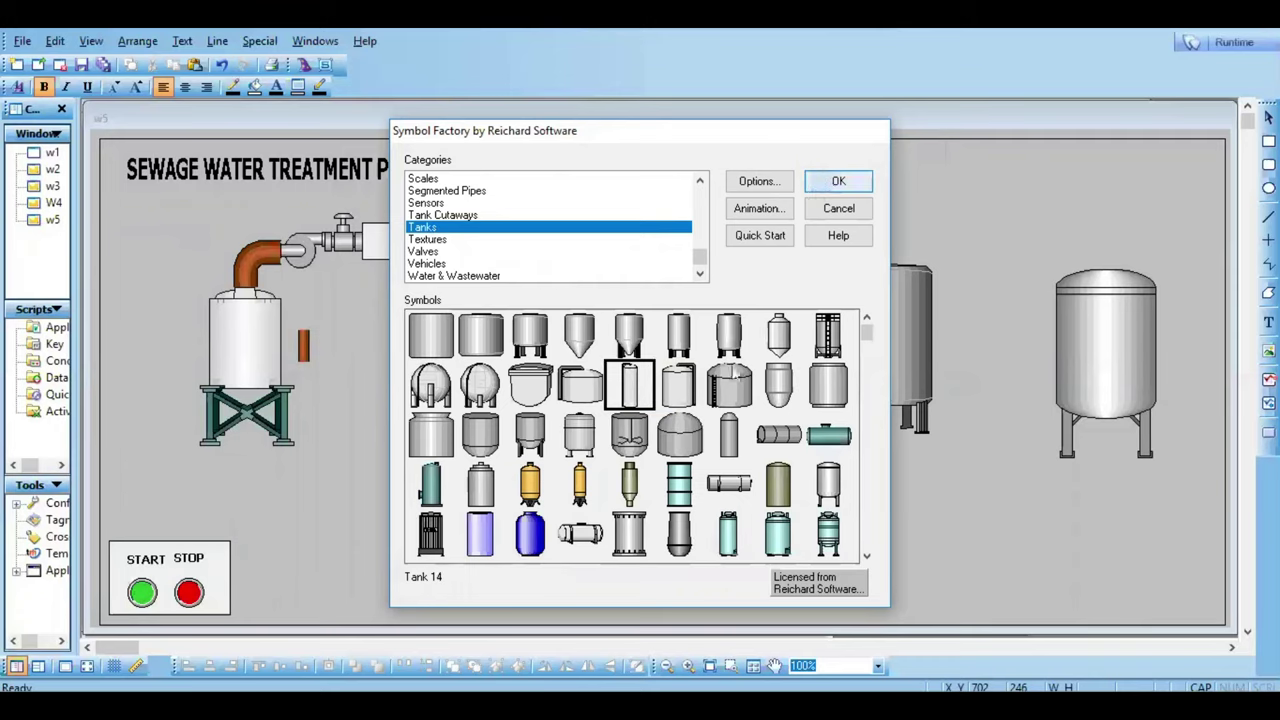
left_click(834, 182)
left_click_drag(785, 455, 803, 471)
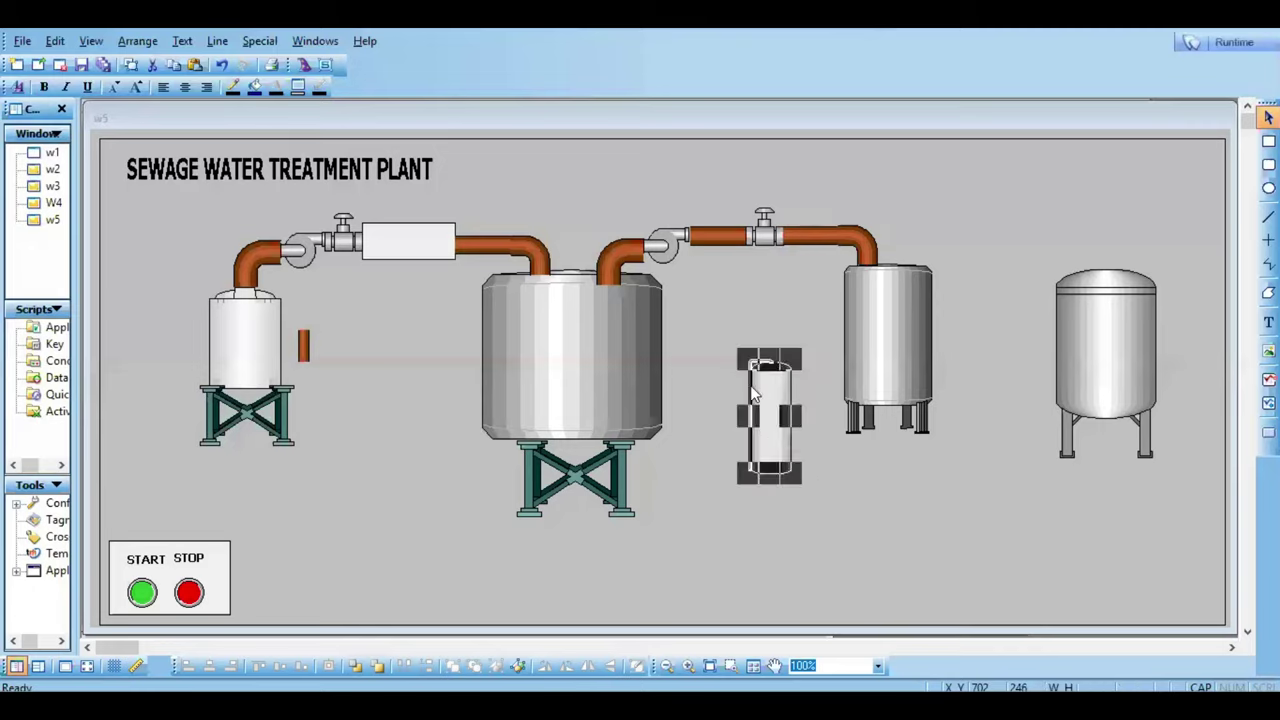
left_click_drag(760, 385, 736, 368)
left_click(818, 520)
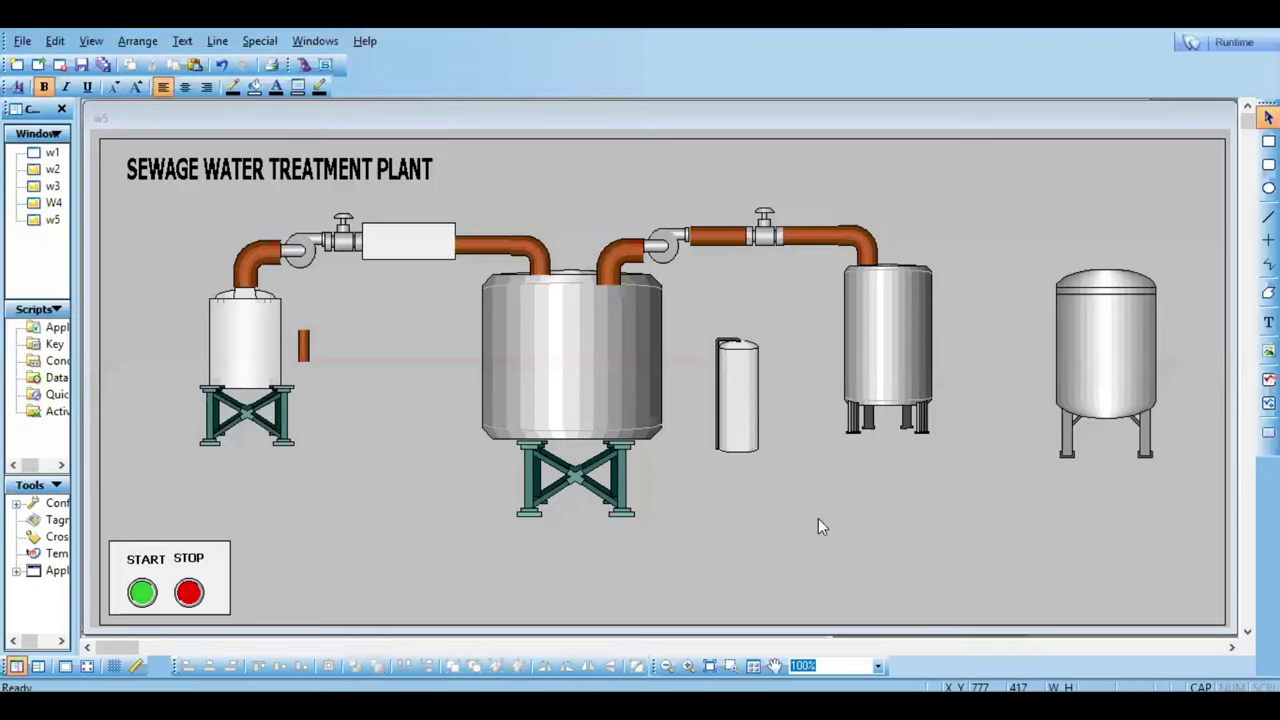
Step: Insert the Open end 1 symbol from the Pipes category below the small Tank 14 vessel
right_click(818, 526)
left_click(897, 247)
left_click(789, 472)
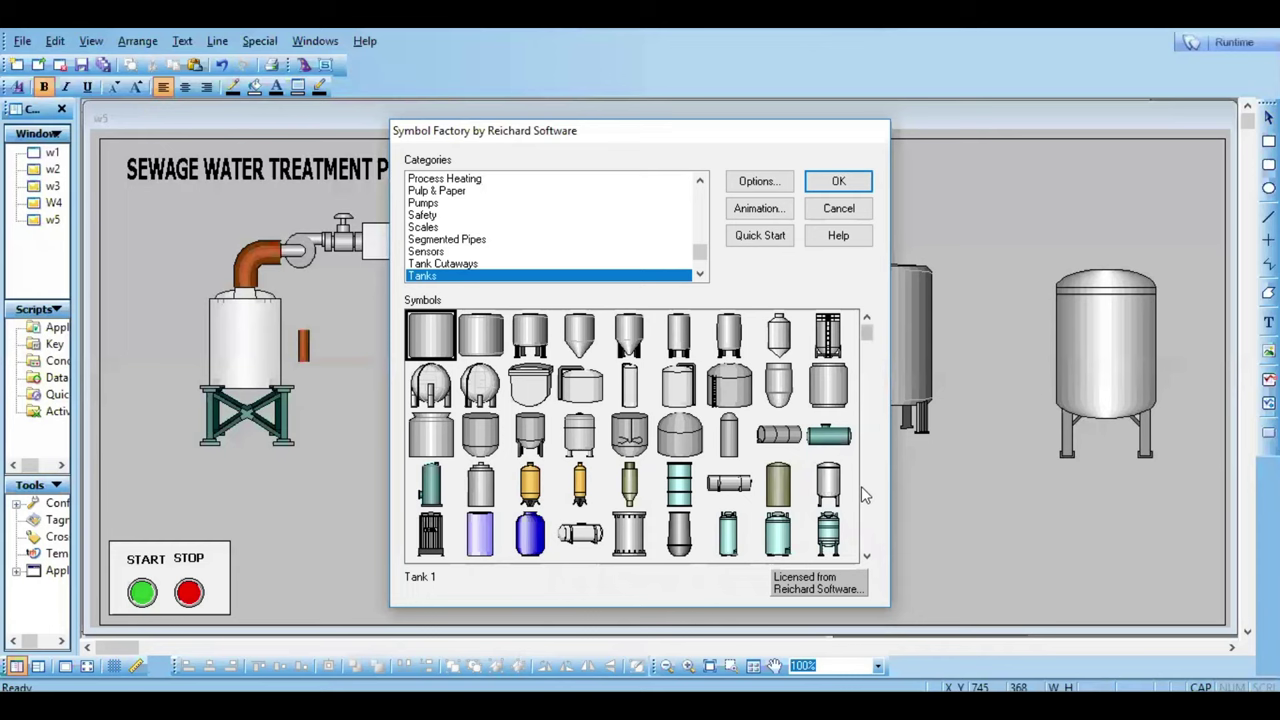
left_click(870, 522)
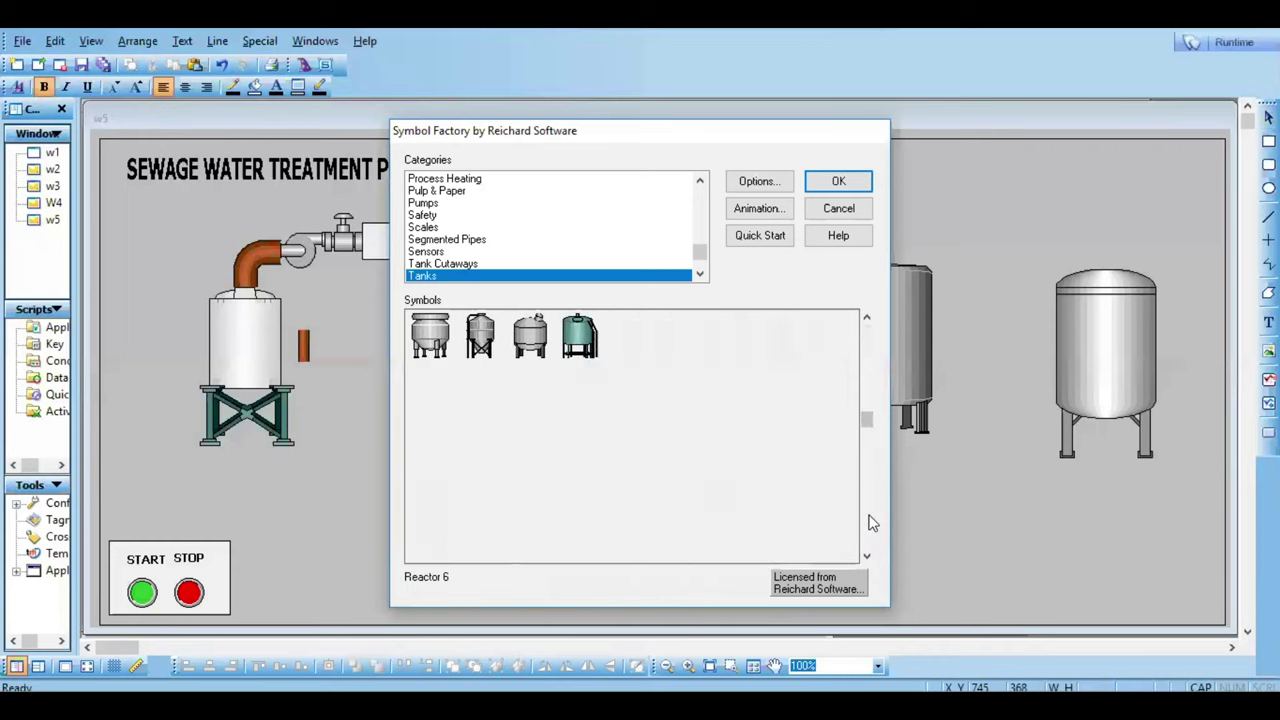
left_click(870, 547)
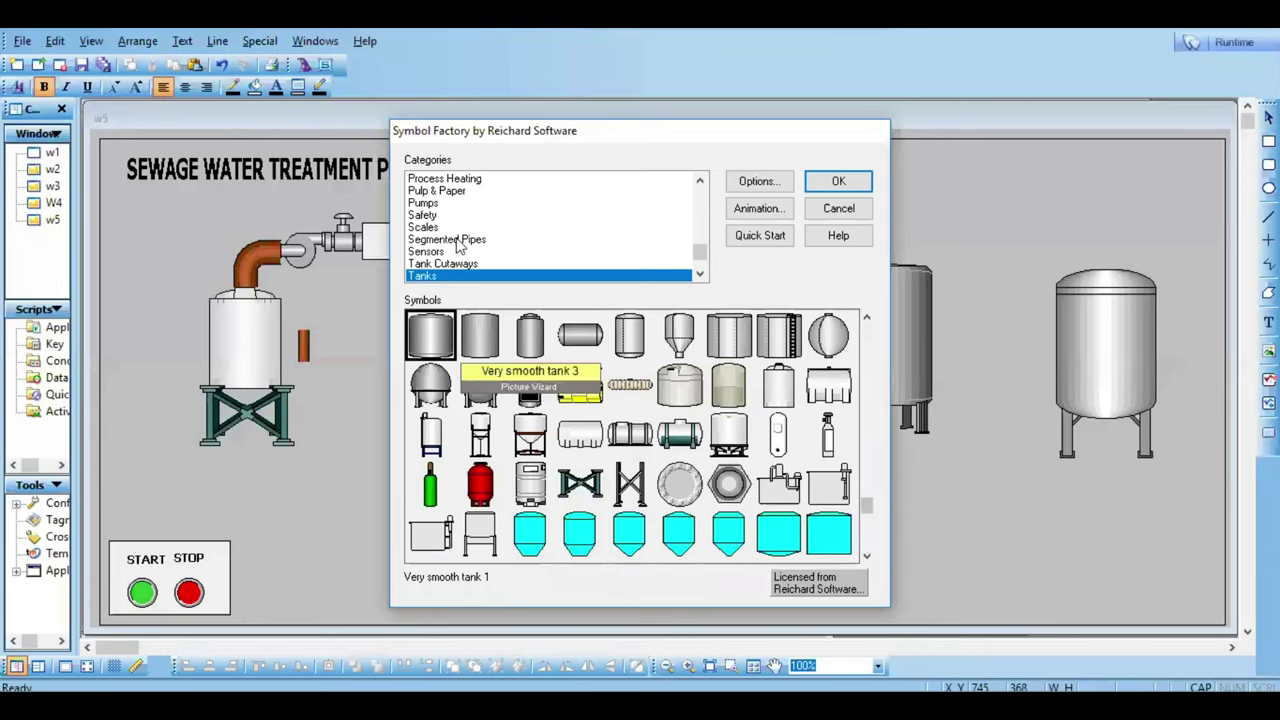
left_click_drag(447, 203, 498, 190)
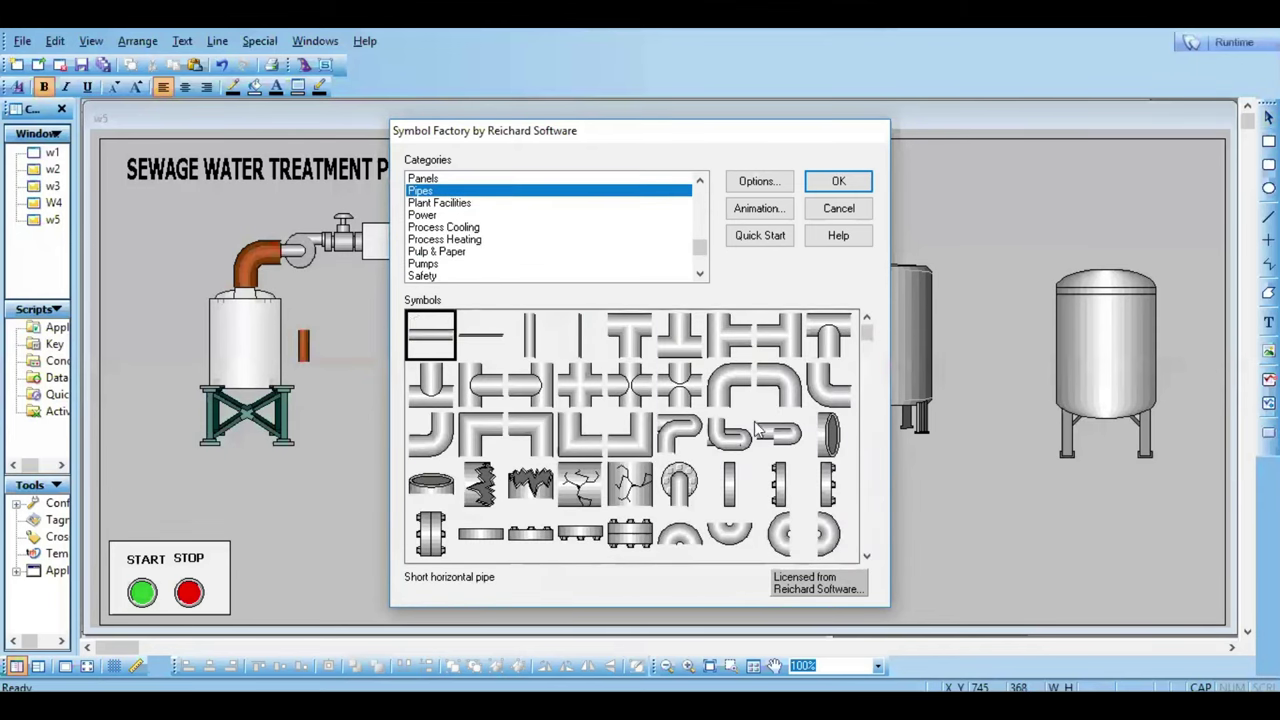
left_click(866, 547)
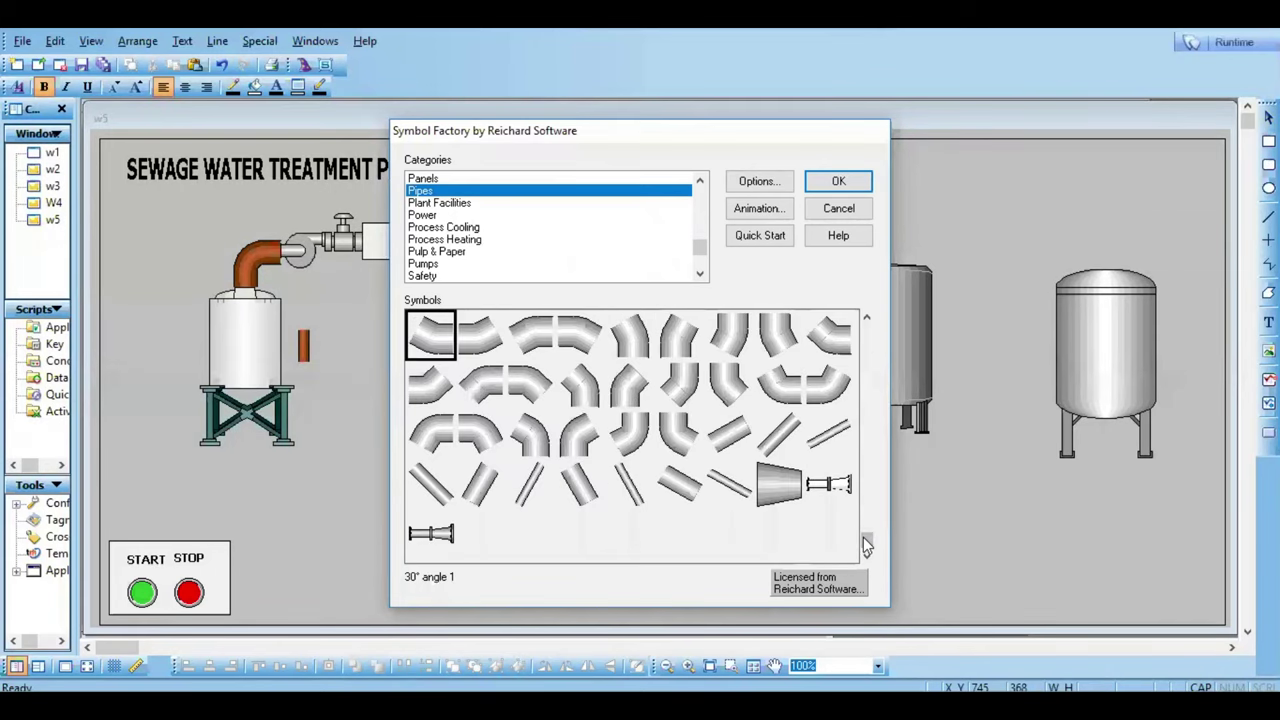
left_click(868, 350)
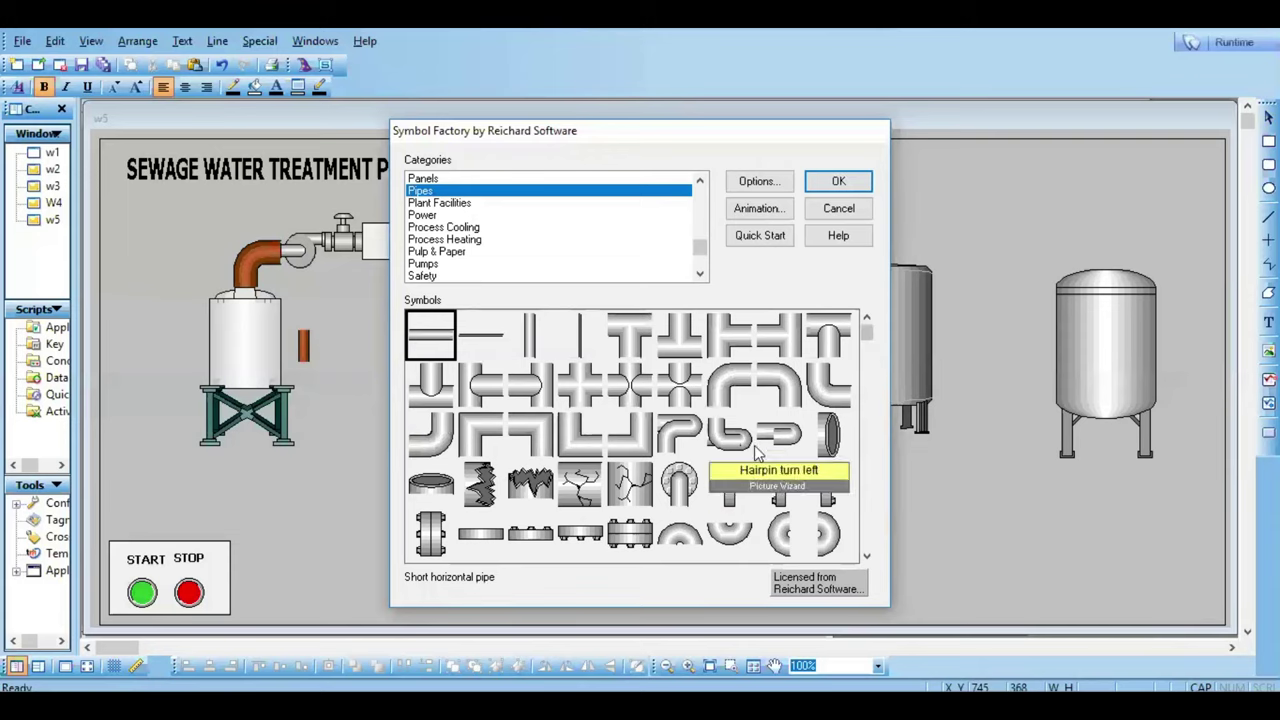
left_click(829, 432)
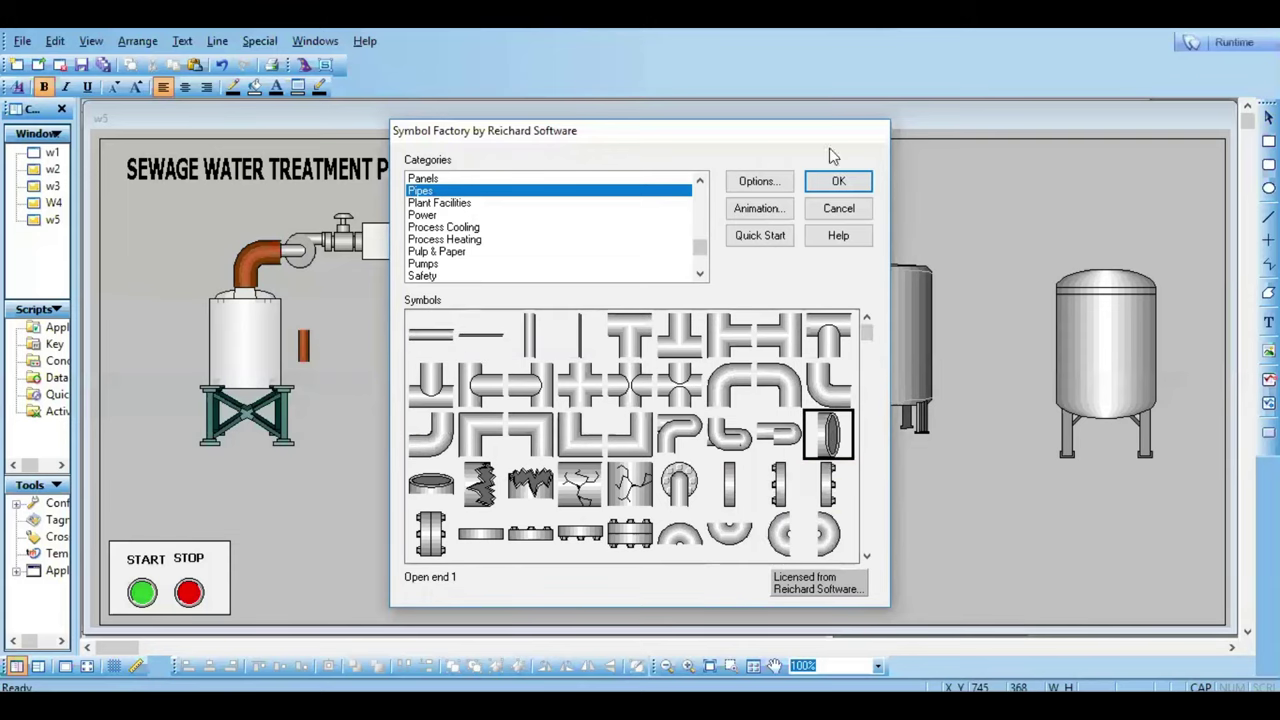
left_click(832, 181)
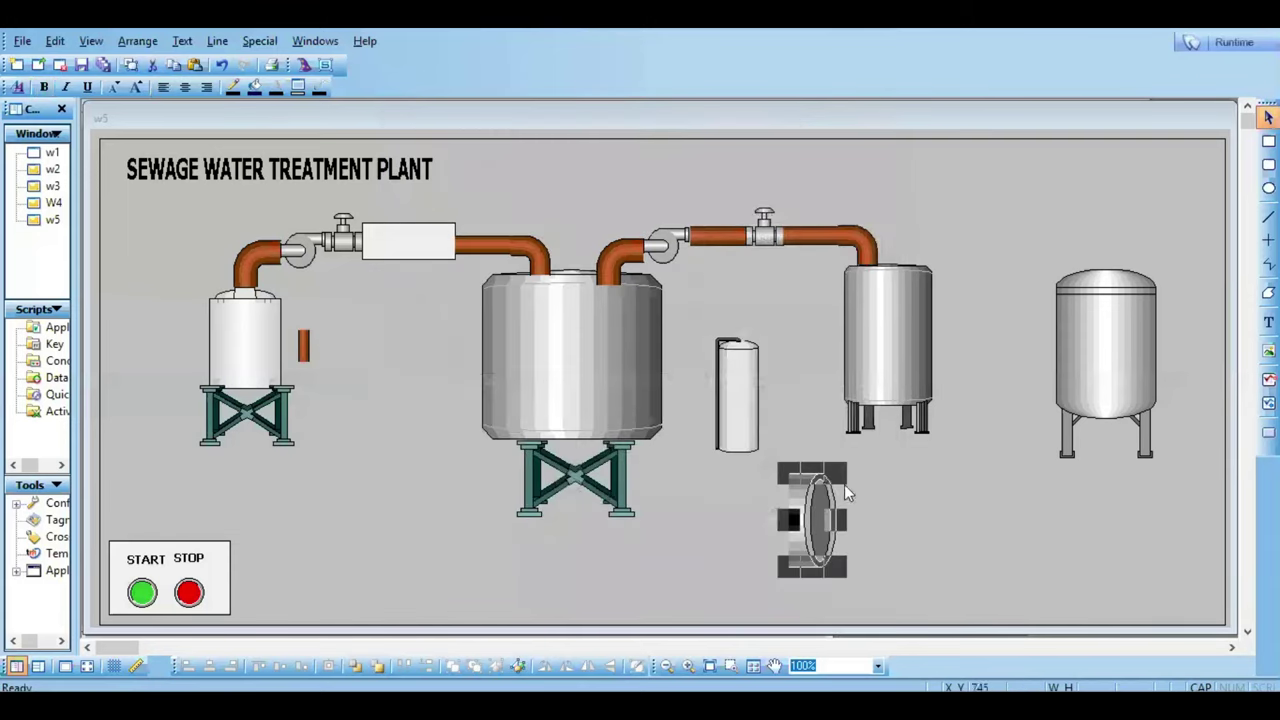
left_click(840, 505)
Step: Shrink the open pipe end and attach it to the upper side of the small tank, facing the third tank
left_click_drag(810, 533, 767, 385)
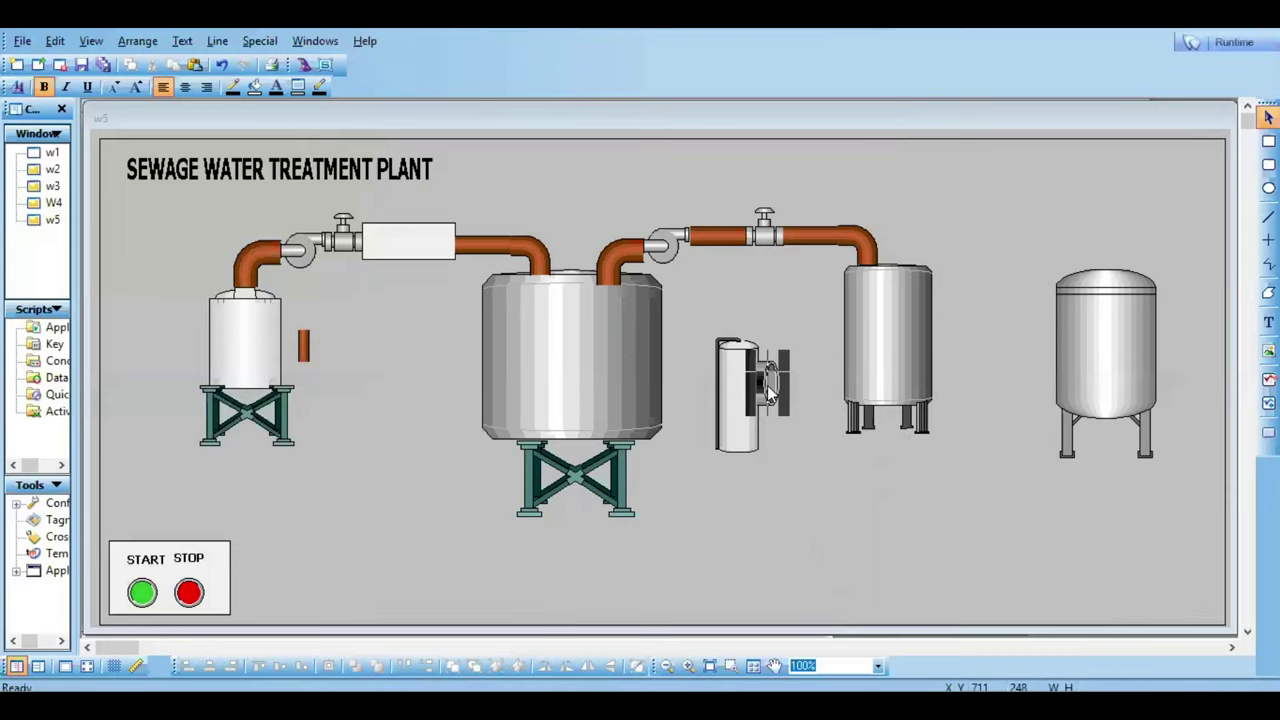
left_click(797, 465)
left_click(780, 394)
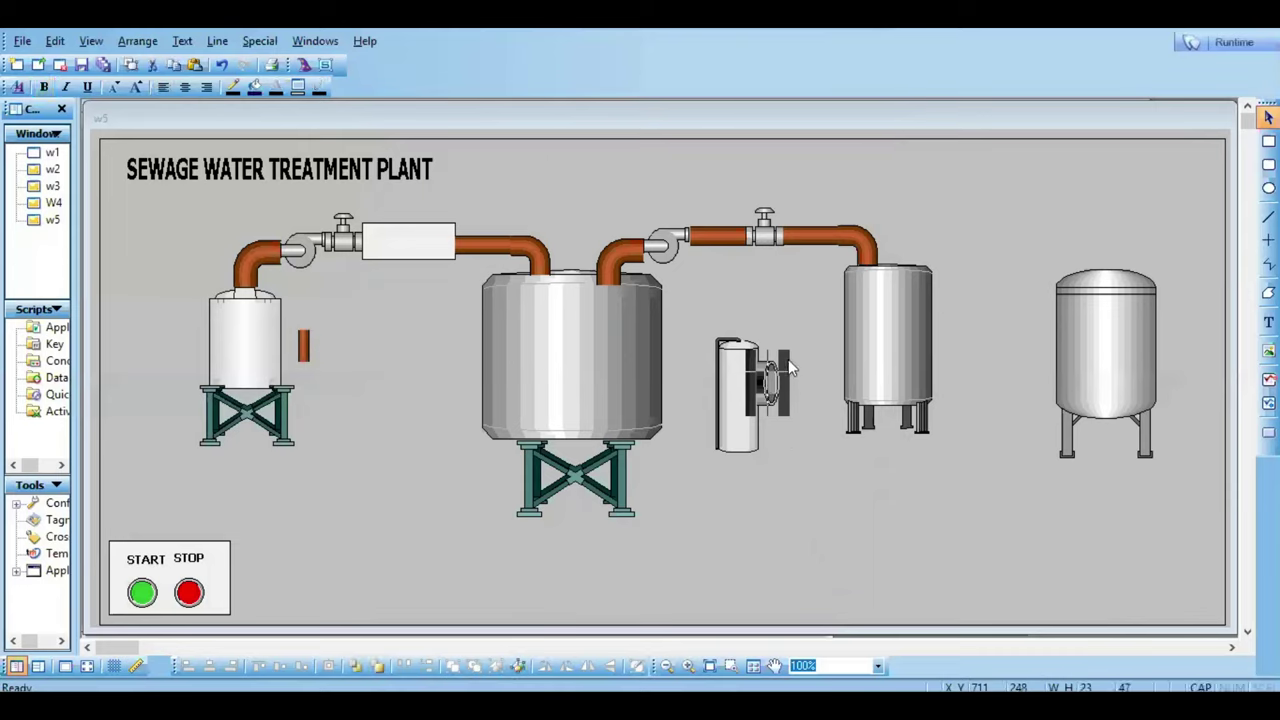
left_click(782, 359)
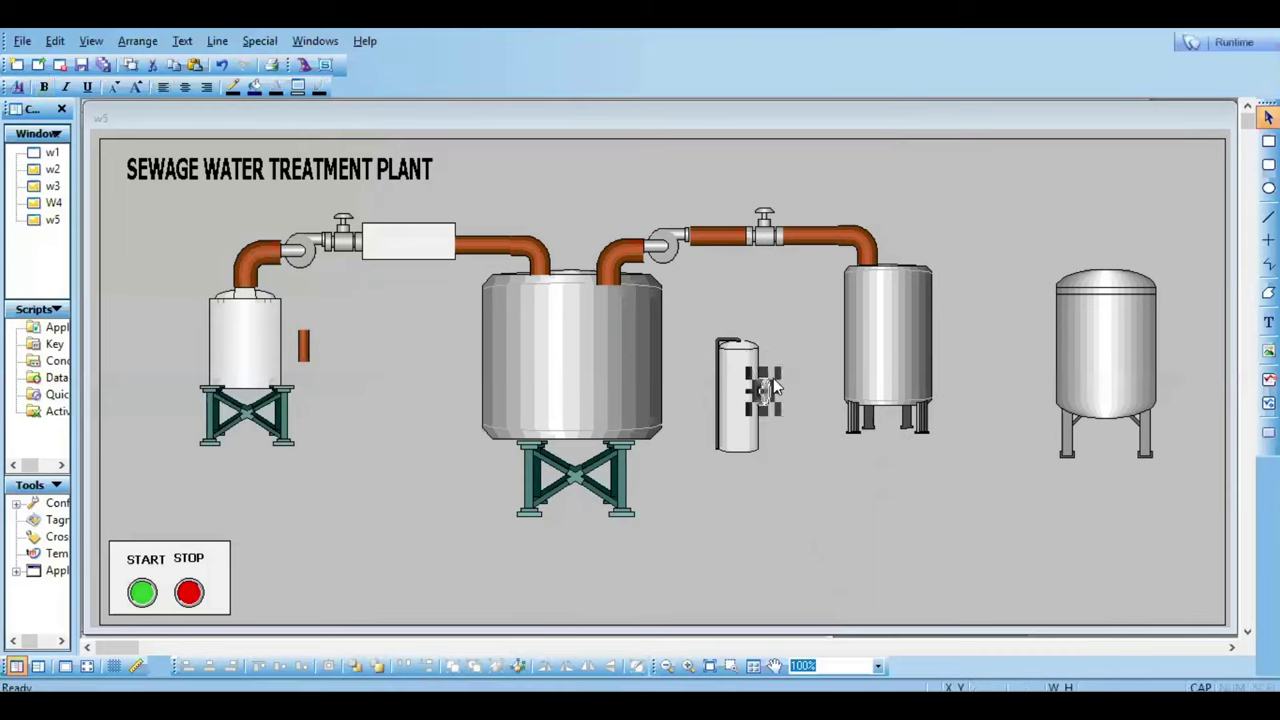
left_click_drag(770, 392, 762, 366)
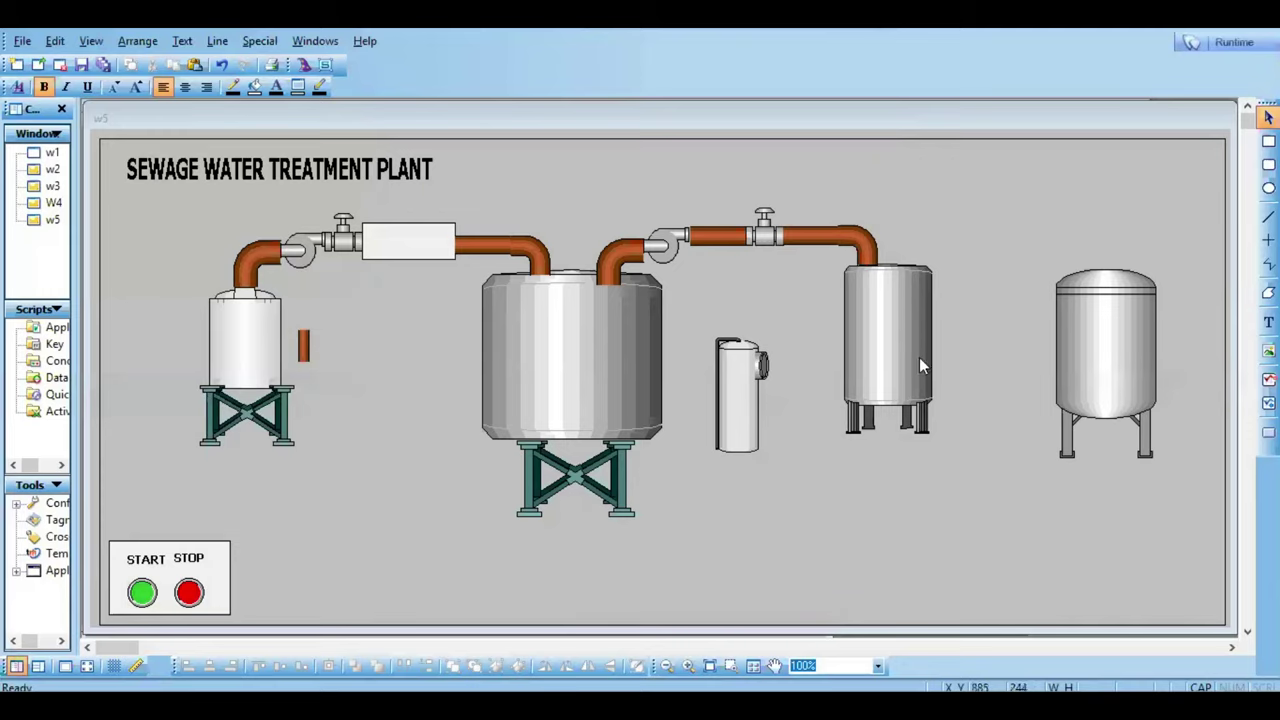
Step: Duplicate the second pump's horizontal outlet pipe and place the copy between the small tank and the third tank
left_click(711, 238)
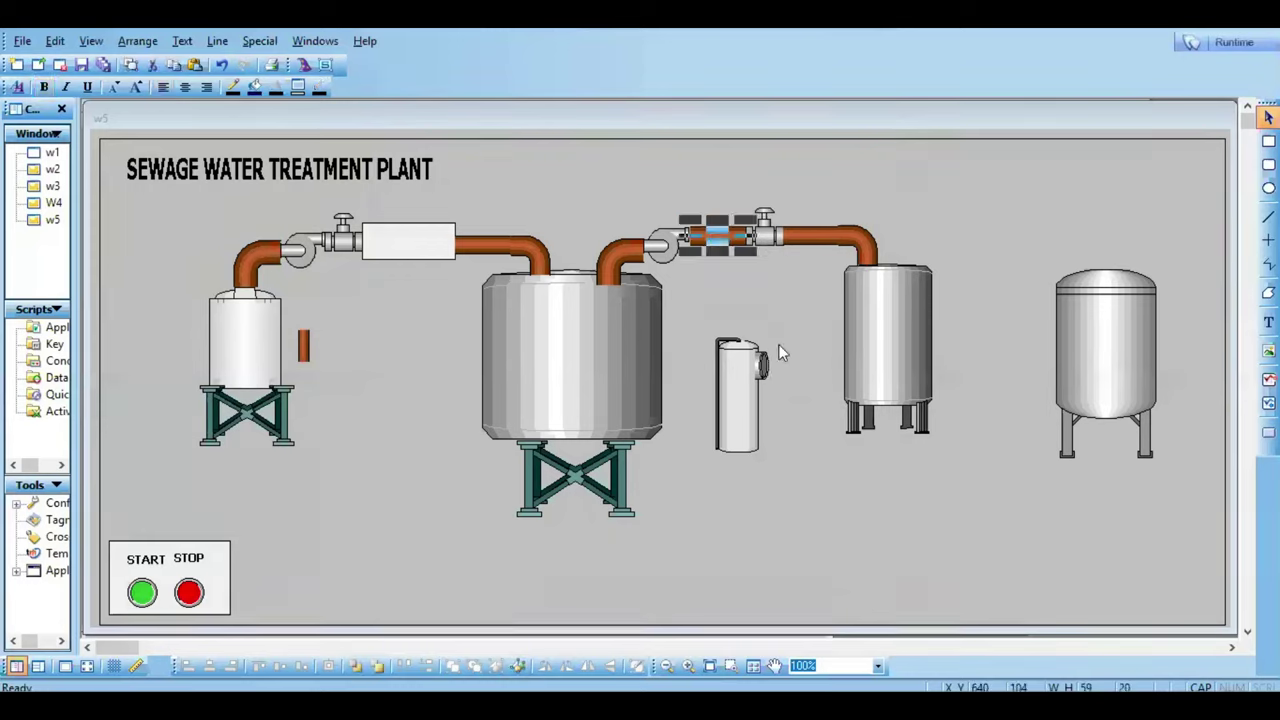
left_click_drag(834, 362, 793, 355)
key("Up")
key("Up")
key("Up")
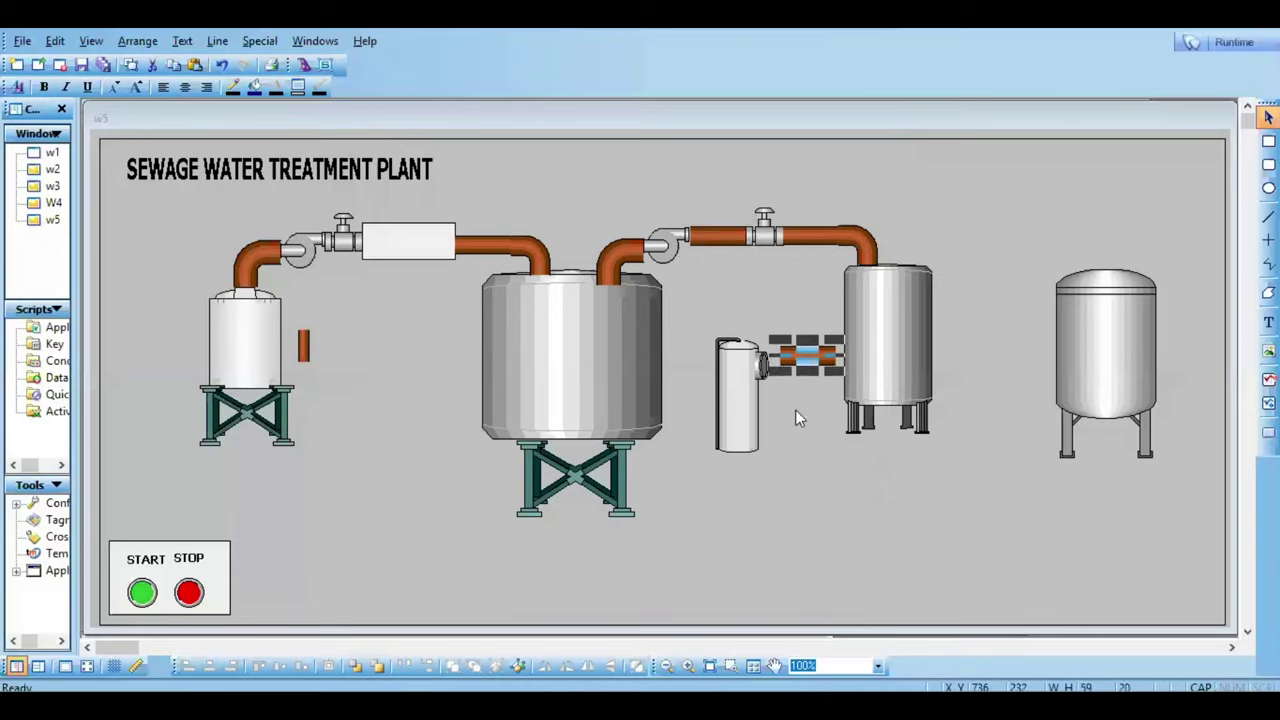
Step: Nudge the copied horizontal pipe until it lines up with and joins the small tank's open pipe end
key("Left")
key("Left")
key("Left")
key("Left")
key("Left")
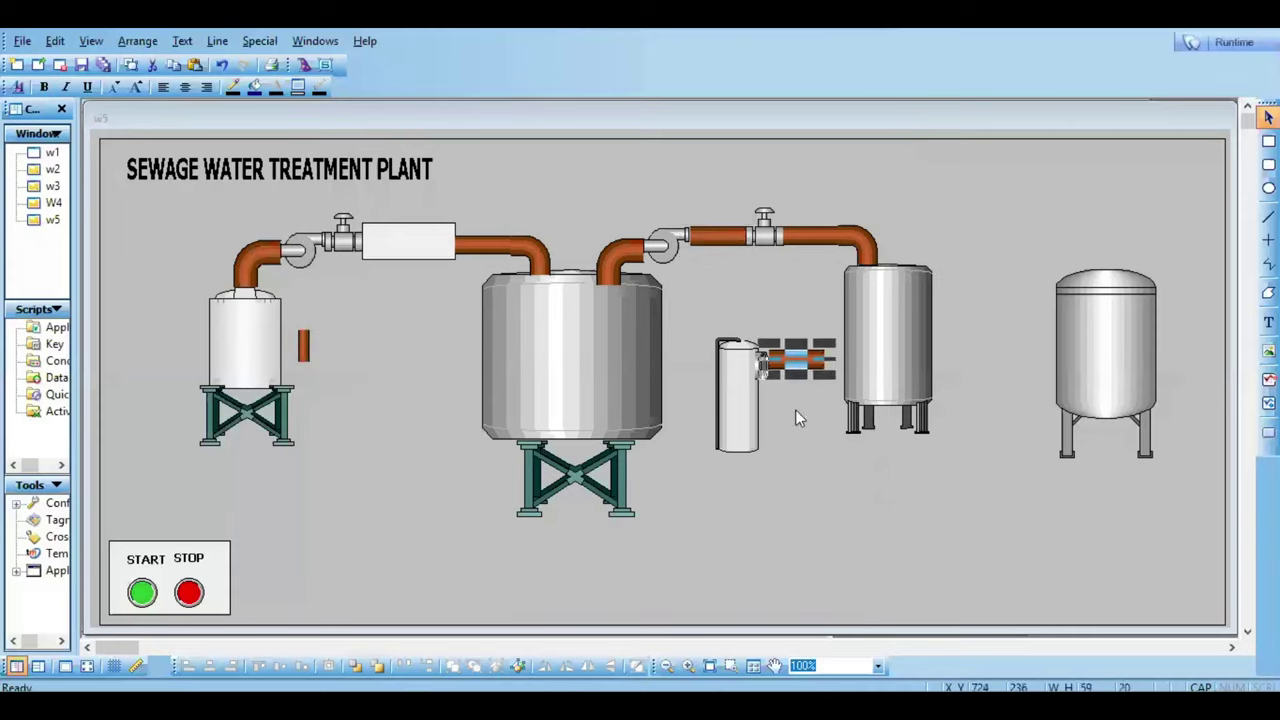
key("Left")
key("Down")
key("Down")
key("Down")
key("Down")
key("Down")
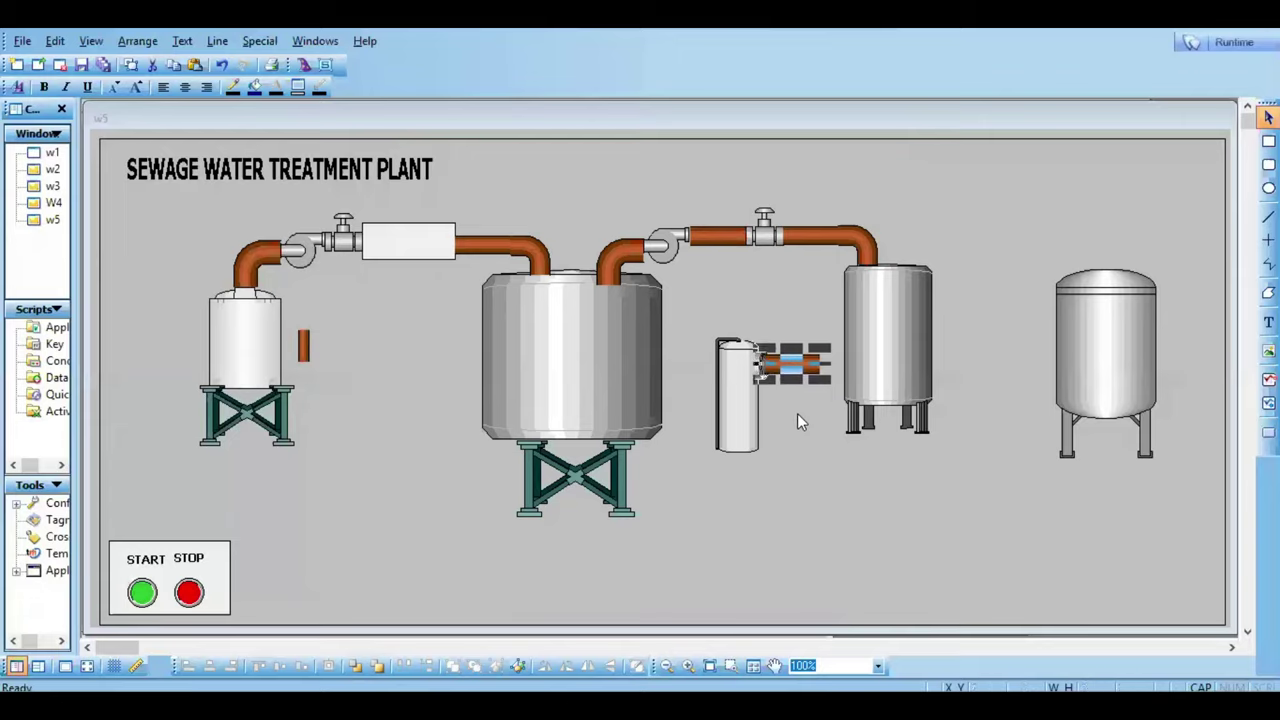
Step: Insert the Hand valve 3 symbol from the Valves category below the small tank's horizontal pipe
left_click(797, 413)
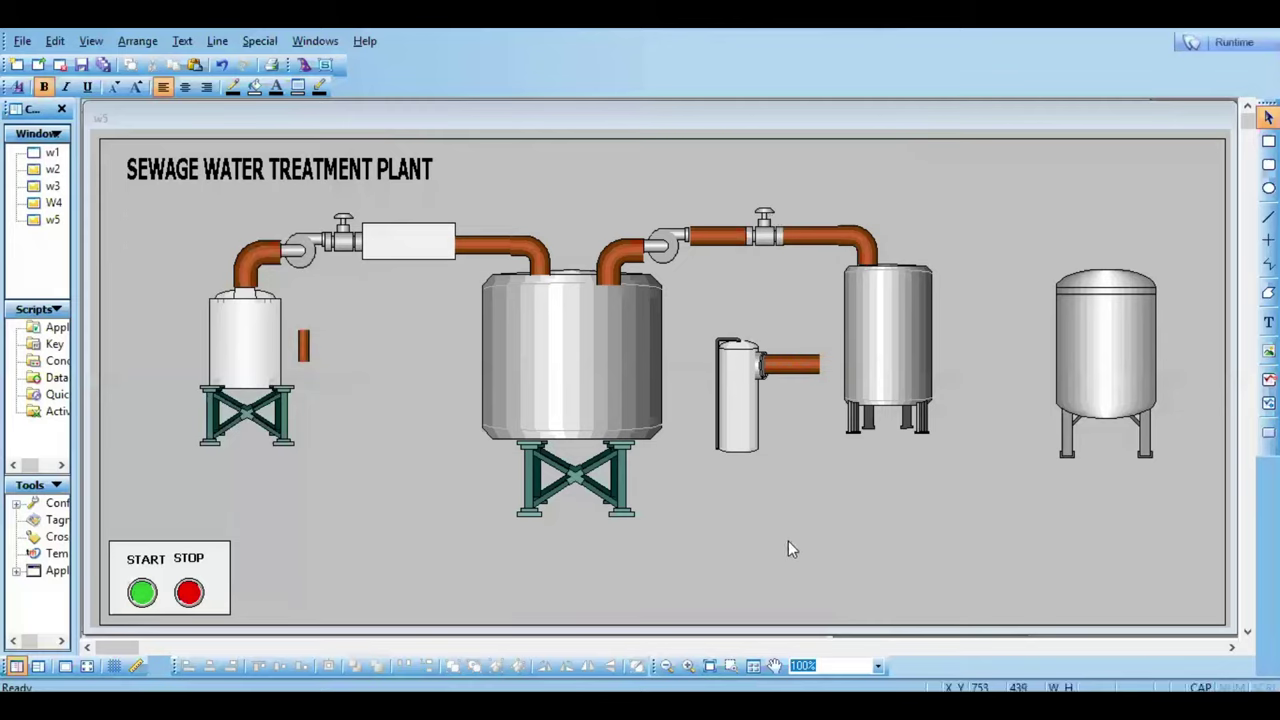
right_click(782, 466)
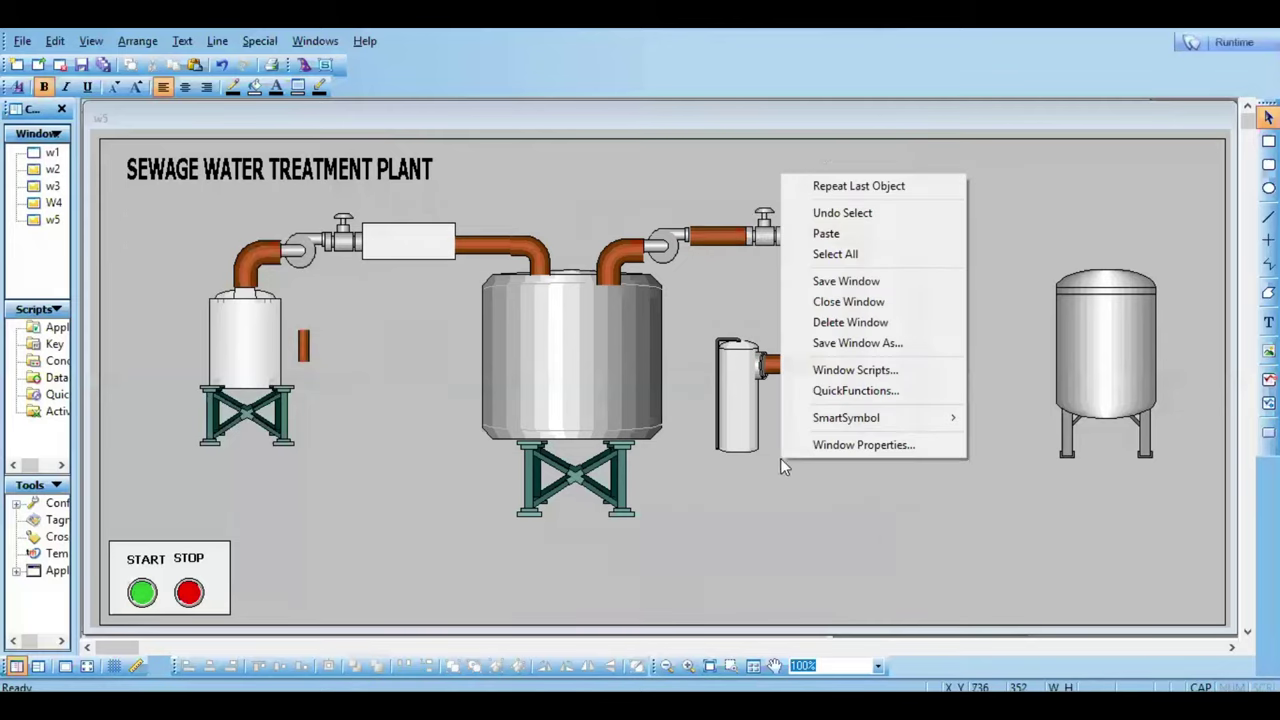
left_click(830, 186)
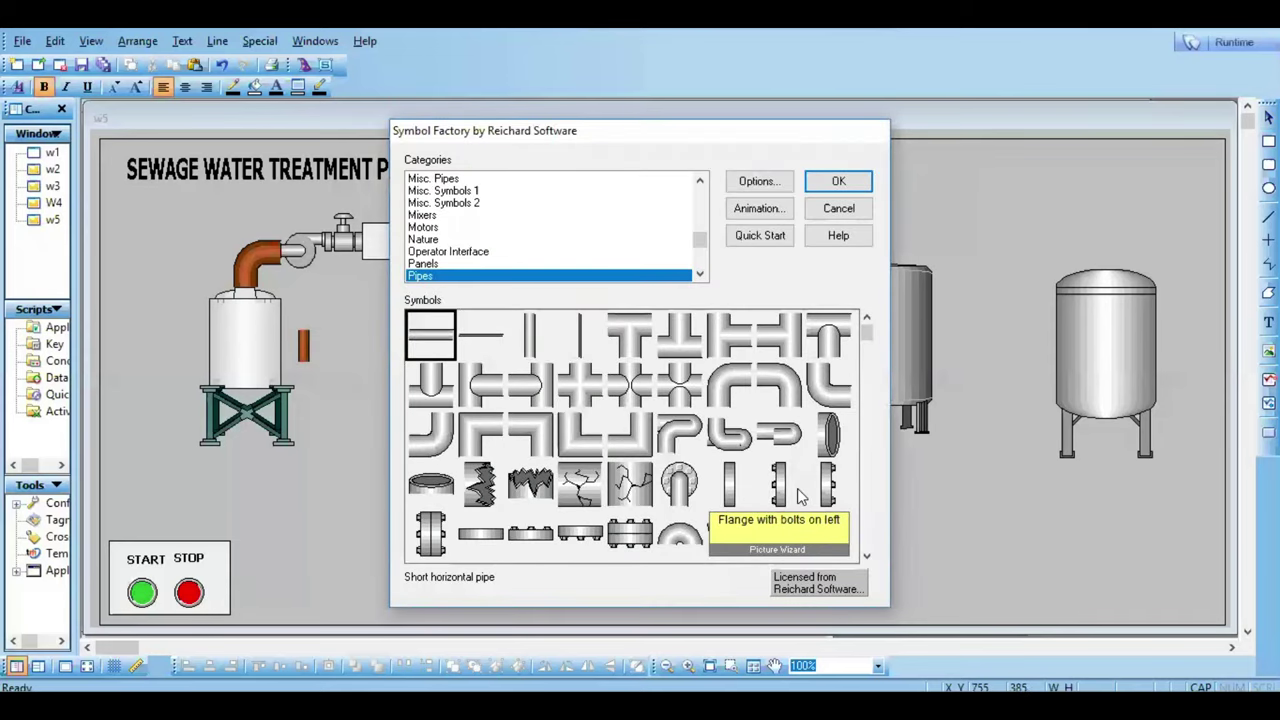
scroll(700, 265, "down", 5)
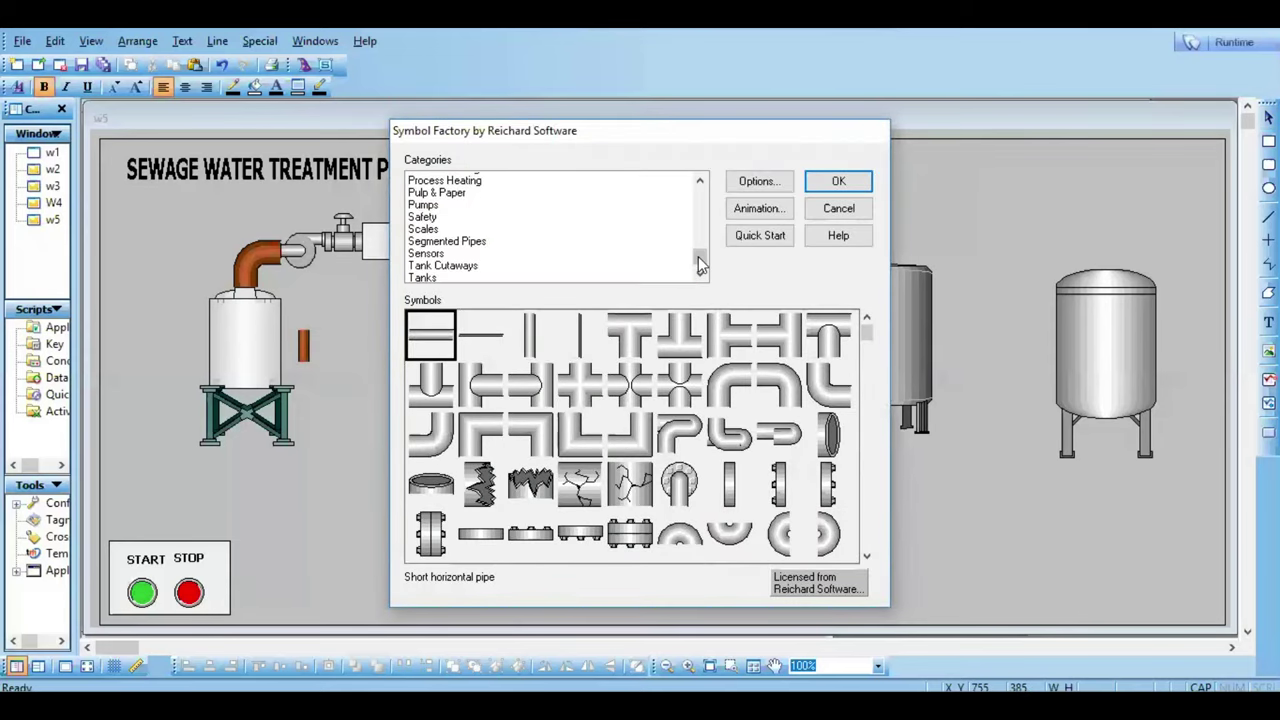
left_click(425, 253)
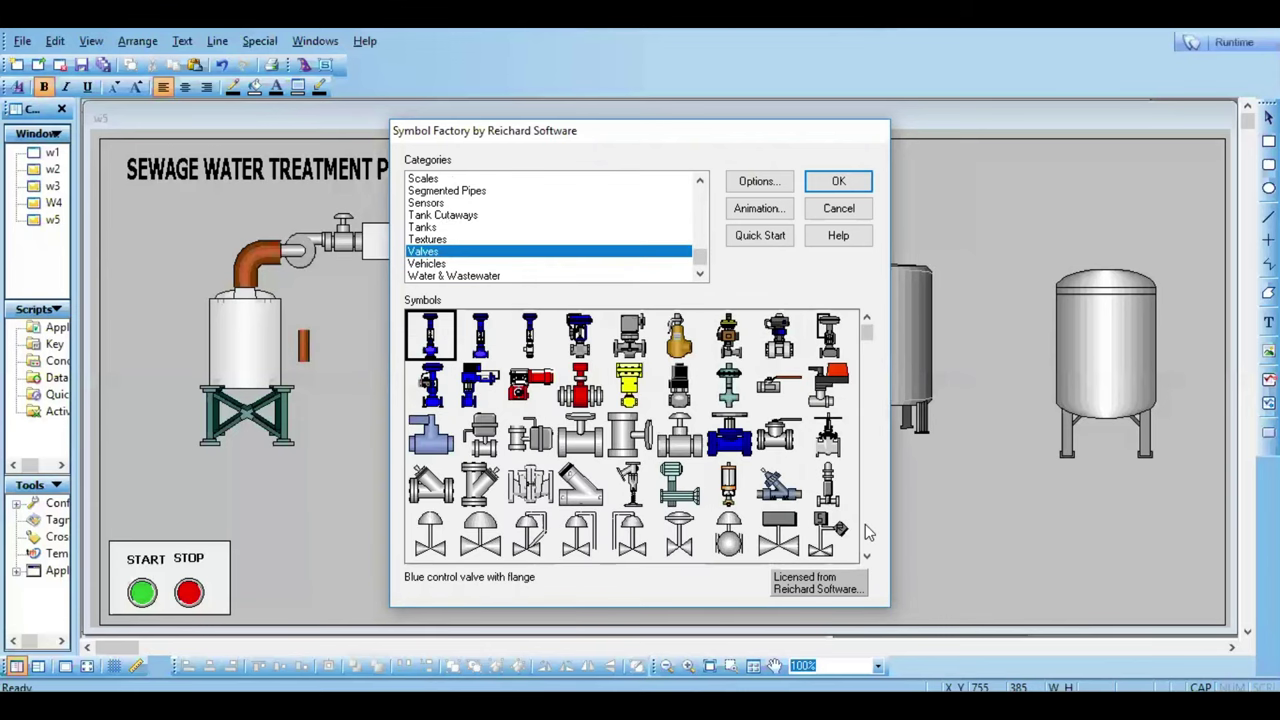
scroll(868, 533, "down", 3)
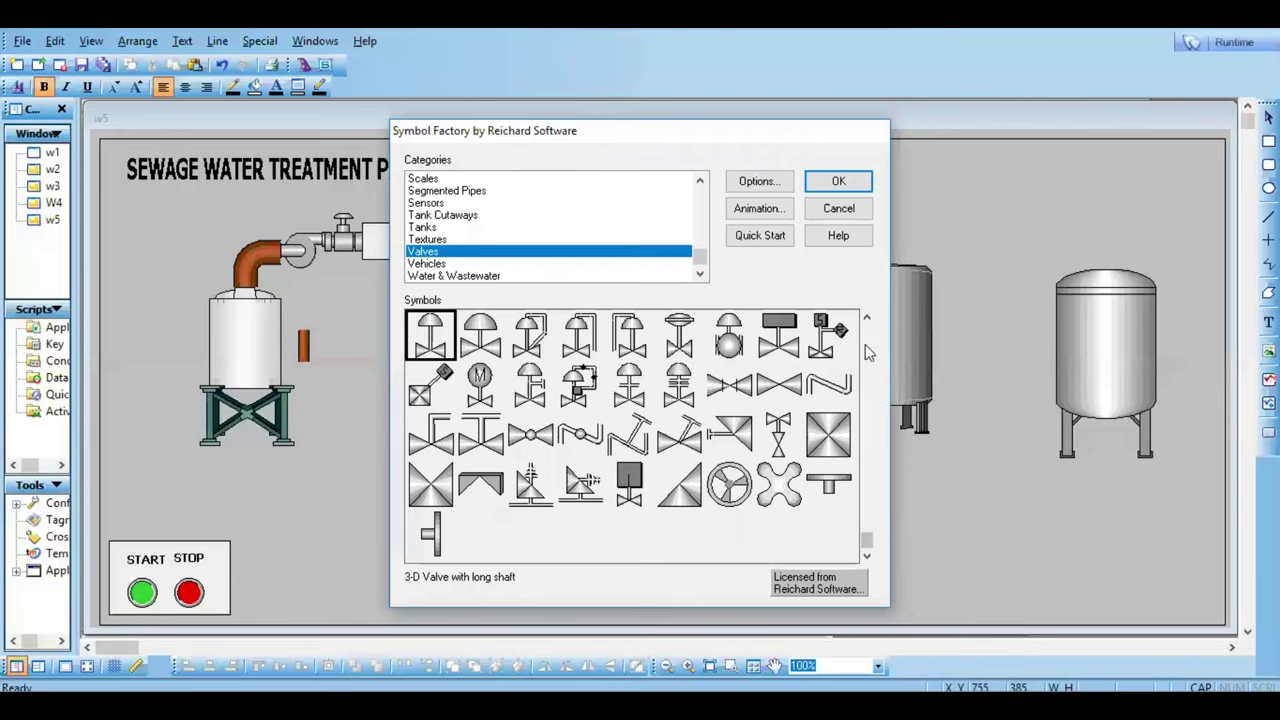
scroll(865, 344, "up", 3)
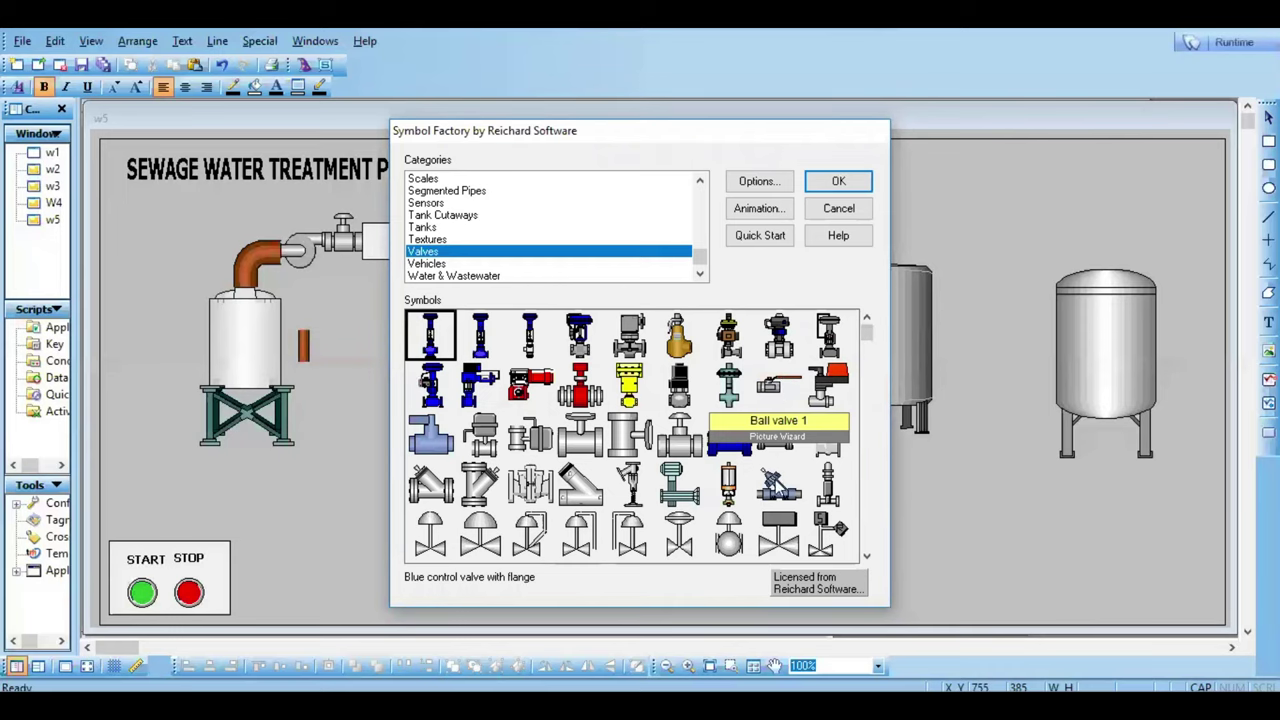
left_click(779, 438)
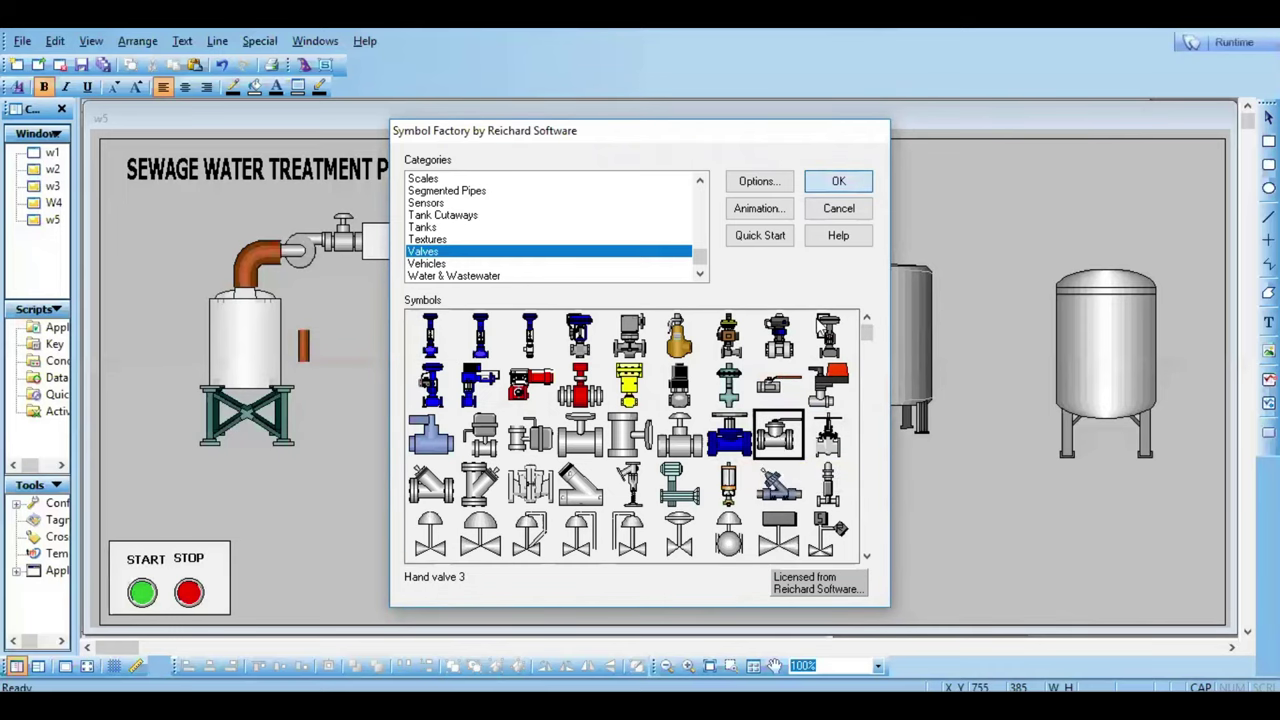
left_click(840, 182)
Step: Shrink the hand valve to about 44 by 31 pixels and move it straight up onto the end of the small tank's horizontal pipe
left_click_drag(891, 490, 854, 530)
key("Up")
key("Up")
key("Up")
key("Up")
key("Up")
key("Up")
key("Up")
key("Up")
key("Up")
key("Up")
key("Up")
key("Up")
key("Up")
key("Up")
key("Up")
key("Up")
key("Up")
key("Up")
key("Up")
key("Up")
key("Up")
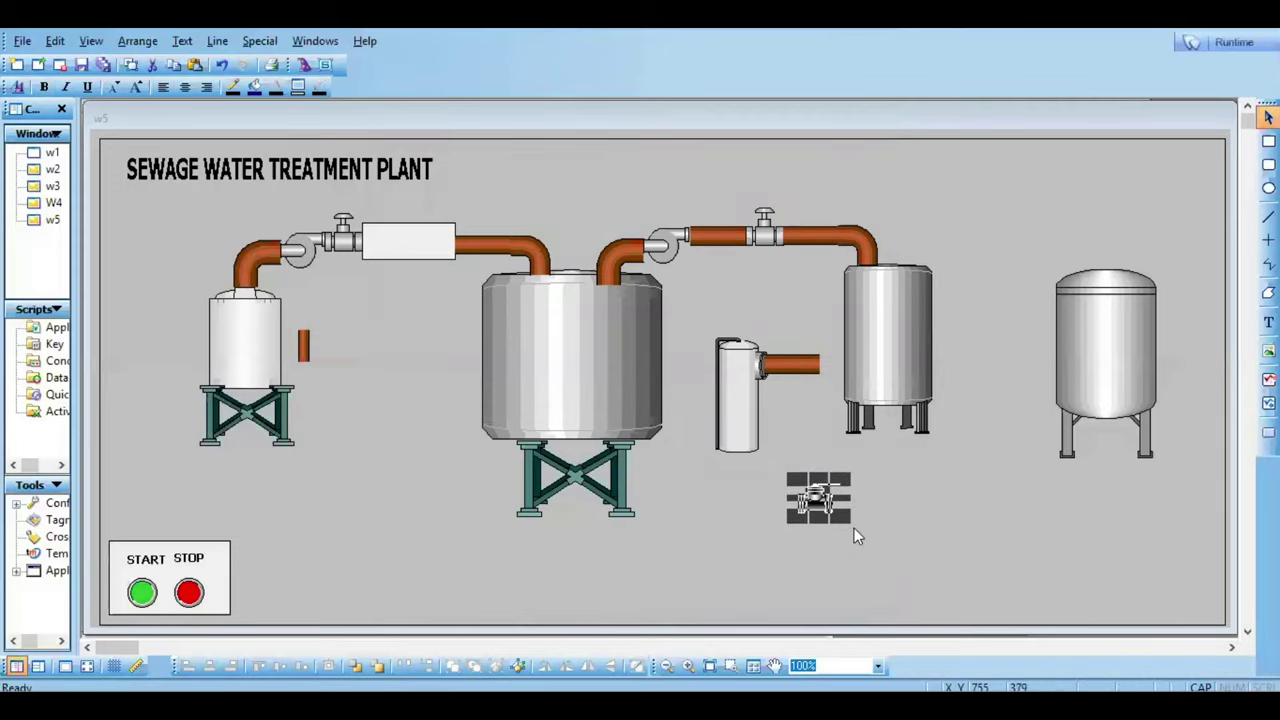
key("Up")
key("Up")
key("Up")
key("Up")
key("Up")
key("Up")
key("Up")
key("Up")
key("Up")
key("Up")
key("Up")
key("Up")
key("Up")
key("Up")
key("Up")
key("Up")
key("Up")
key("Up")
key("Up")
key("Up")
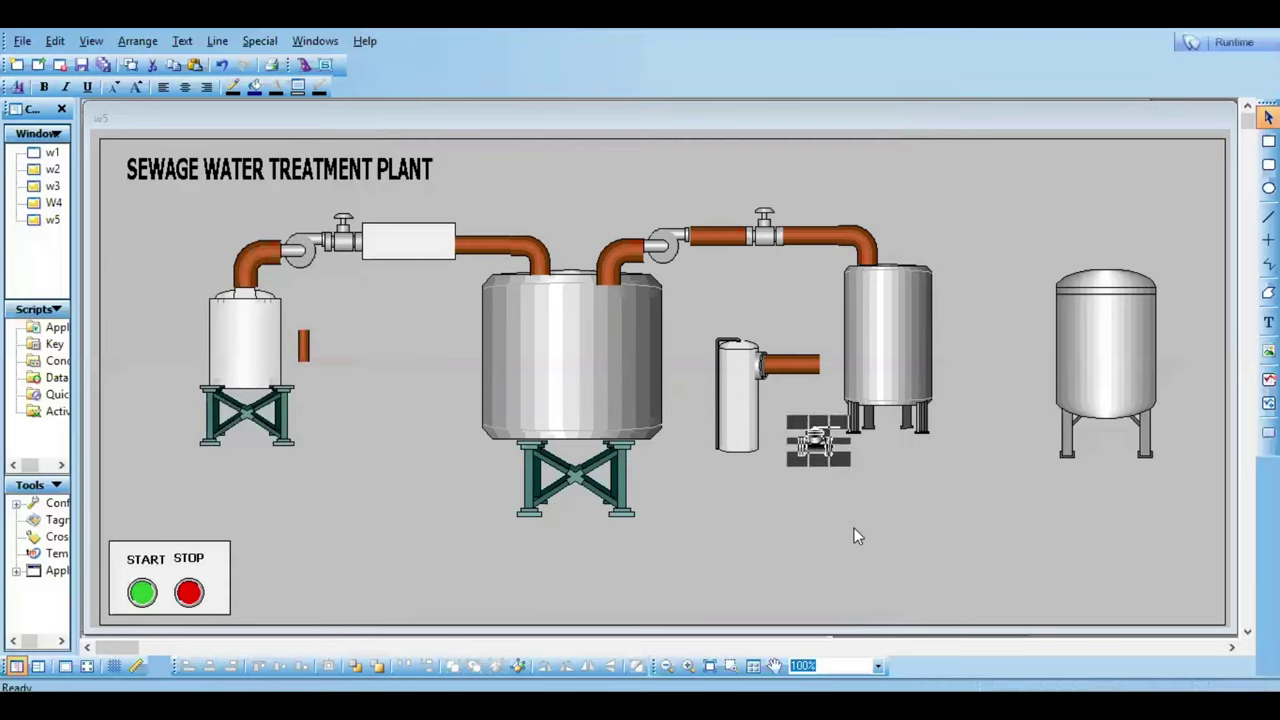
key("Up")
key("Up")
key("Up")
key("Up")
key("Up")
key("Up")
key("Up")
key("Up")
key("Up")
key("Up")
key("Up")
key("Up")
key("Up")
key("Up")
key("Up")
key("Up")
key("Up")
key("Up")
key("Up")
key("Up")
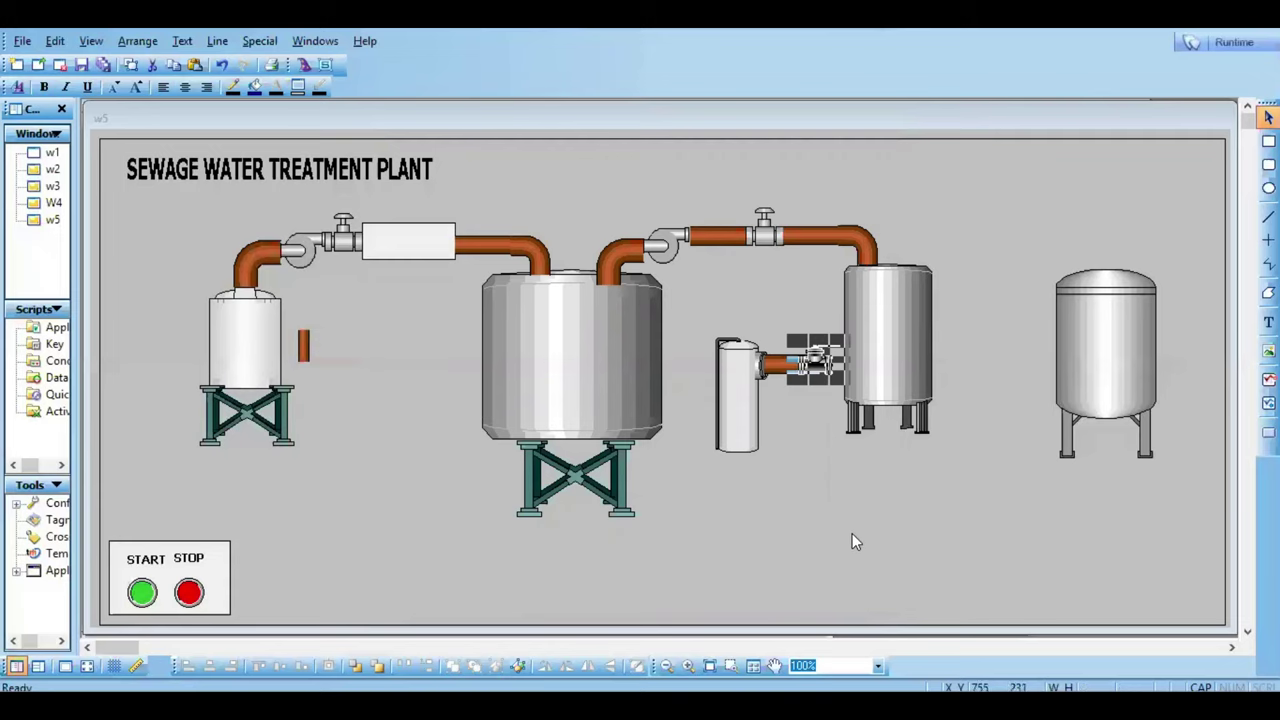
left_click(853, 535)
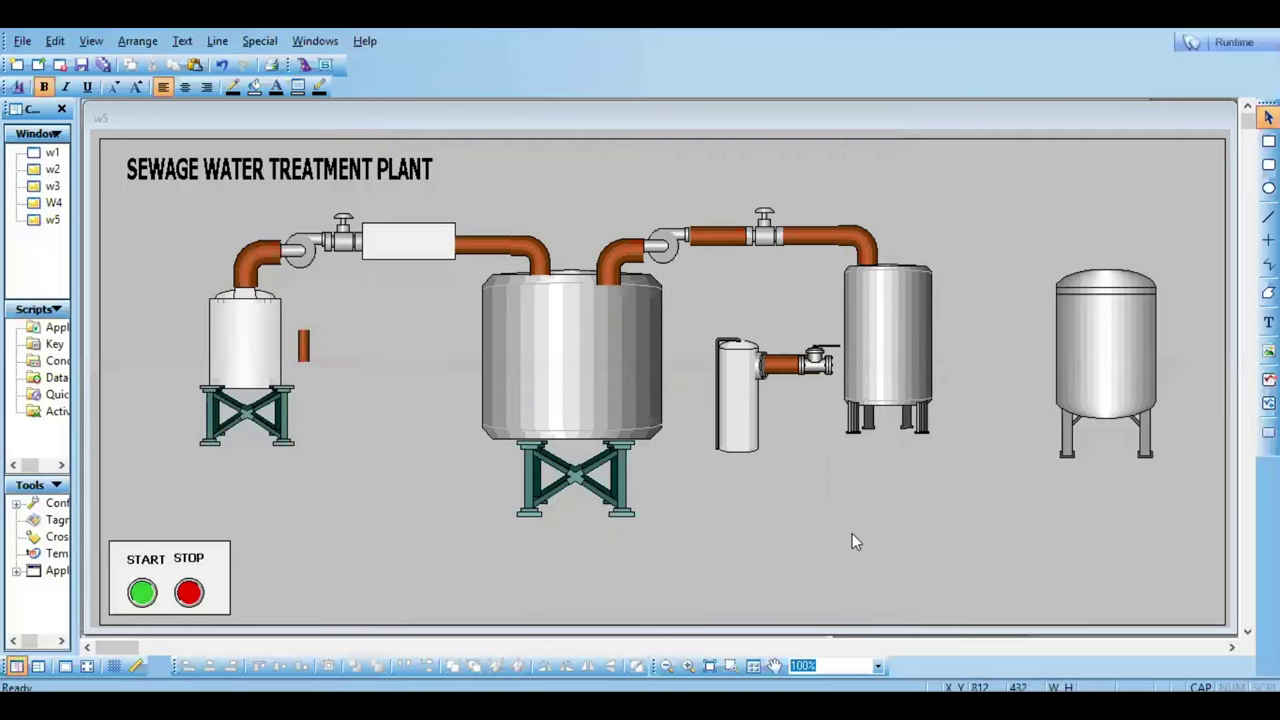
left_click(814, 365)
double_click(799, 368)
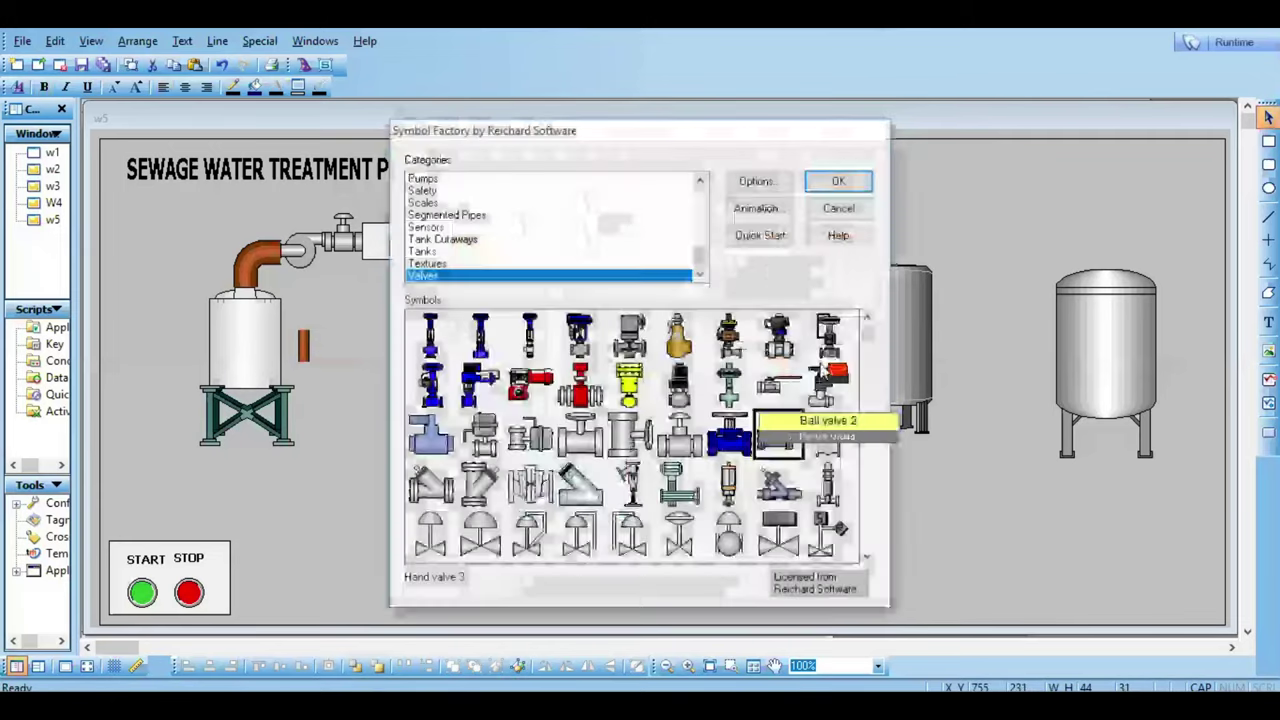
left_click(839, 210)
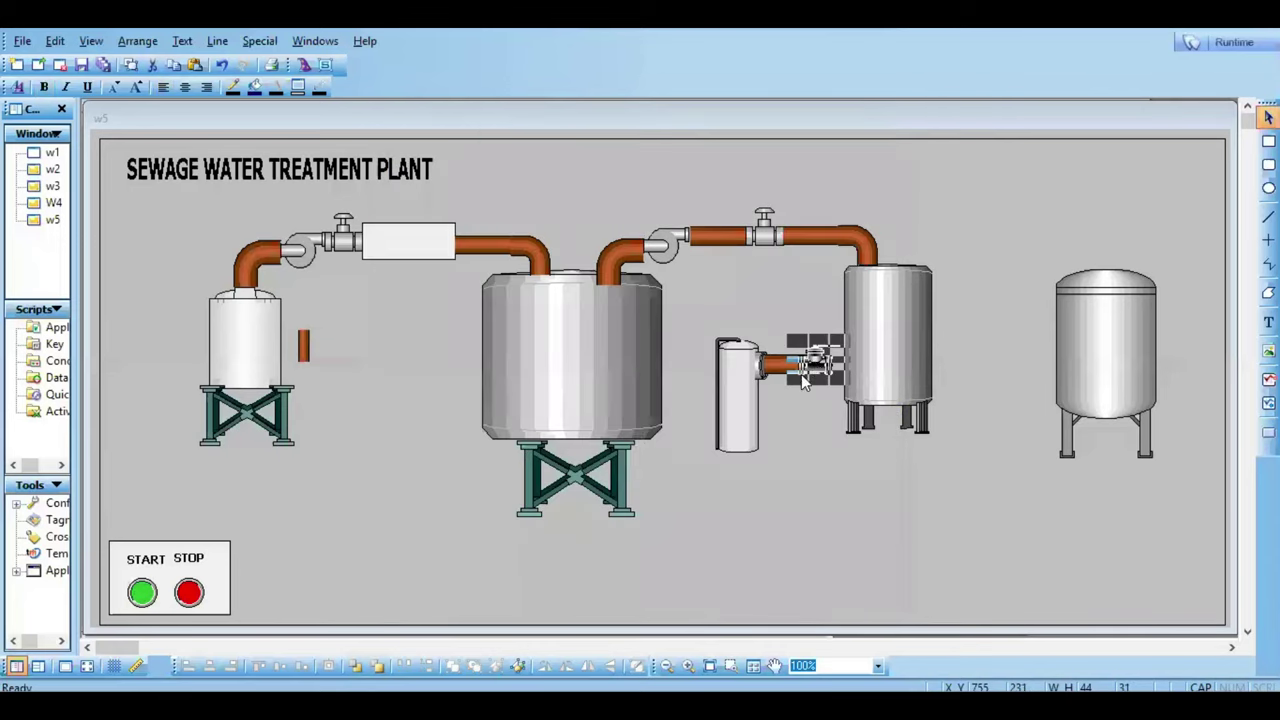
Step: Move the hand valve down until it is clear of the small tank's horizontal pipe
key("Down")
key("Down")
key("Down")
key("Down")
key("Down")
key("Down")
key("Down")
key("Down")
key("Down")
key("Down")
key("Down")
key("Down")
key("Down")
key("Down")
key("Down")
key("Down")
key("Down")
key("Down")
key("Down")
key("Down")
key("Down")
key("Down")
key("Down")
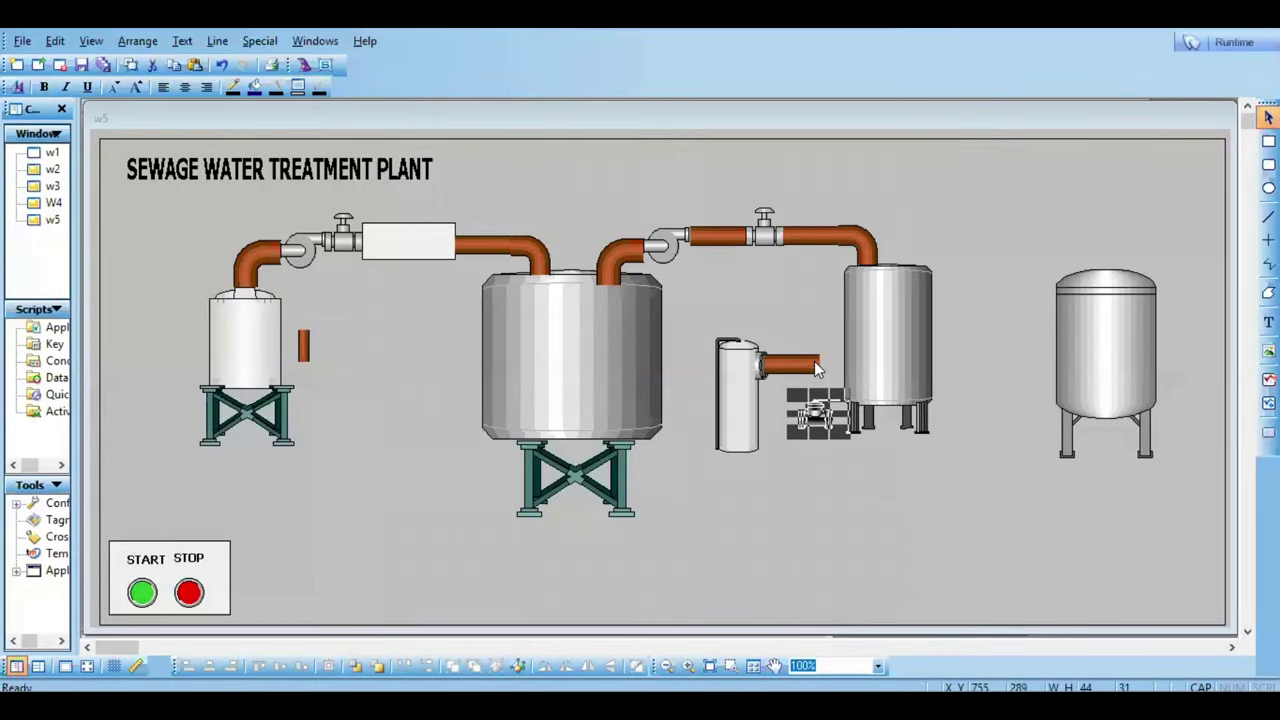
Step: Lengthen the small tank's horizontal pipe until it overlaps the near side of the third tank
left_click(792, 372)
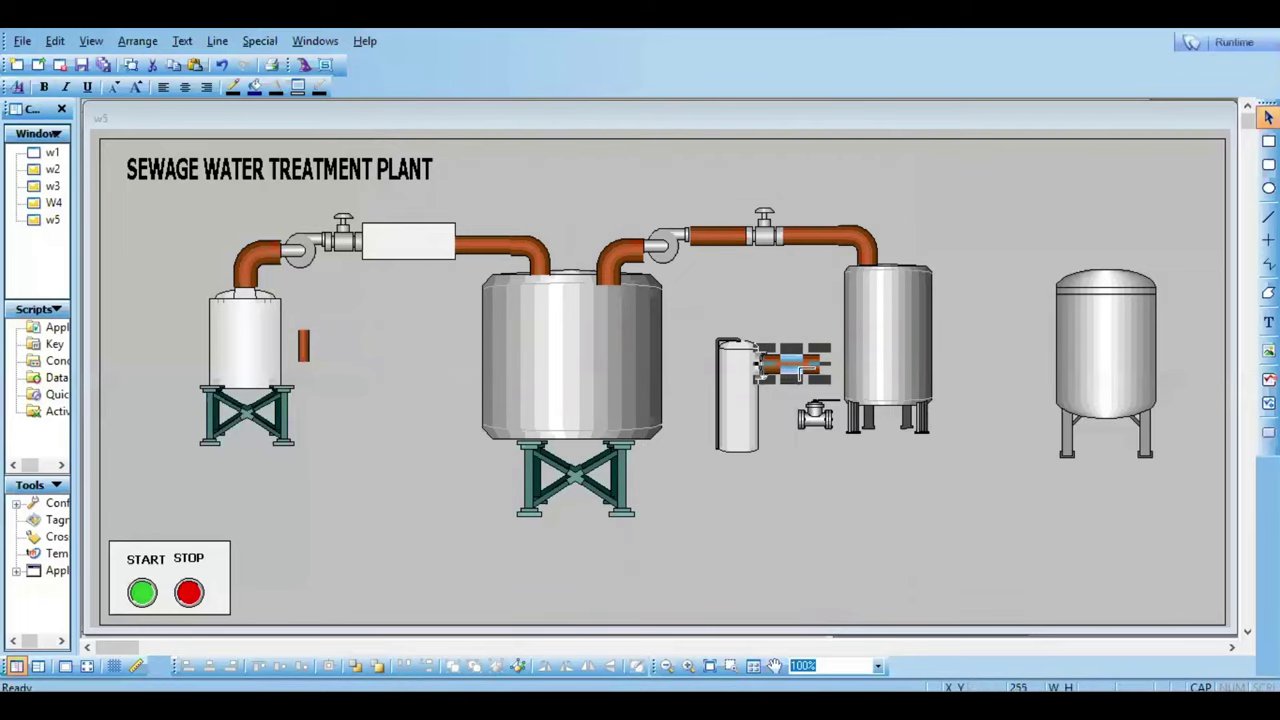
left_click_drag(830, 365, 870, 366)
left_click(799, 533)
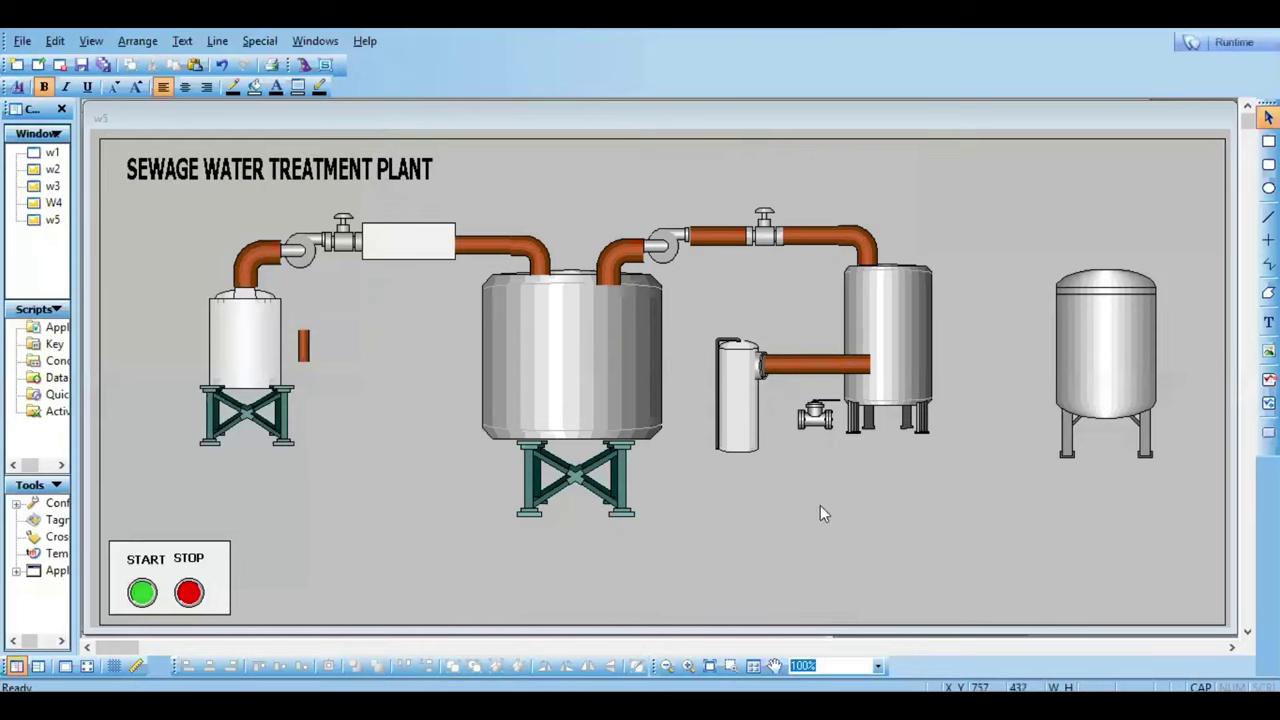
Step: Bring the third tank to the front so that it covers the overlapping pipe end
left_click(902, 372)
right_click(902, 372)
mouse_move(1073, 500)
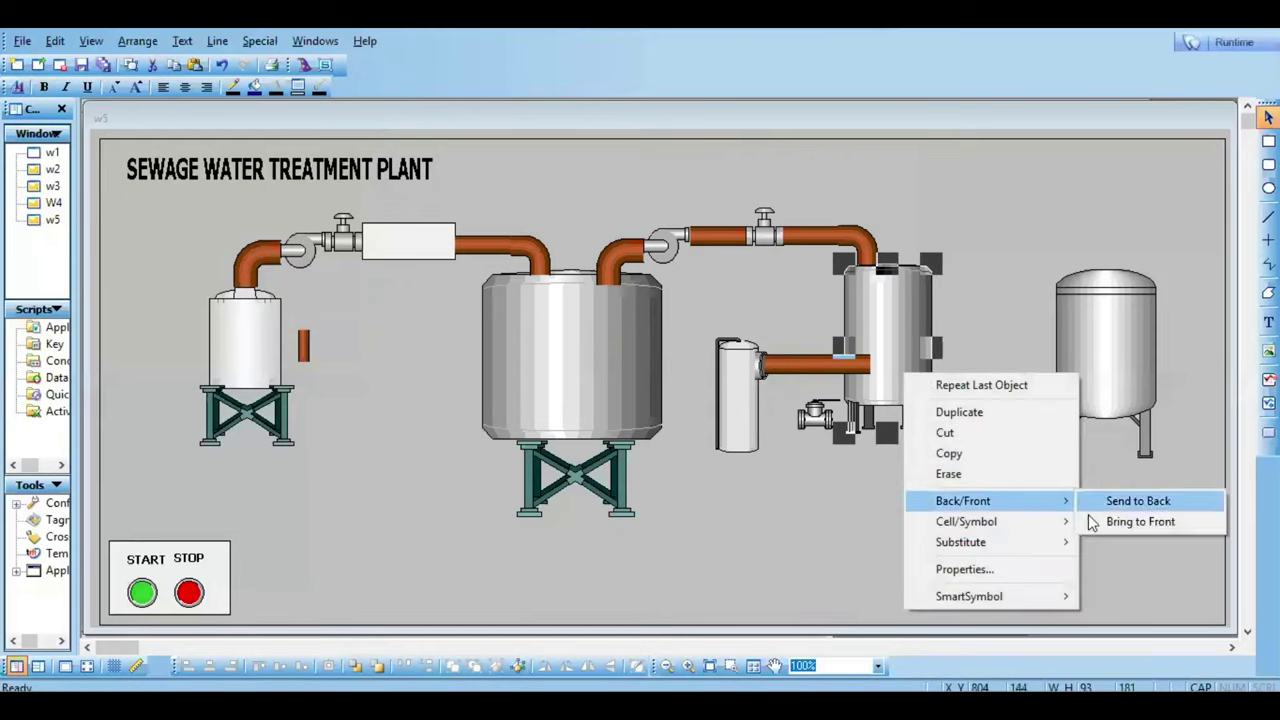
left_click(1104, 521)
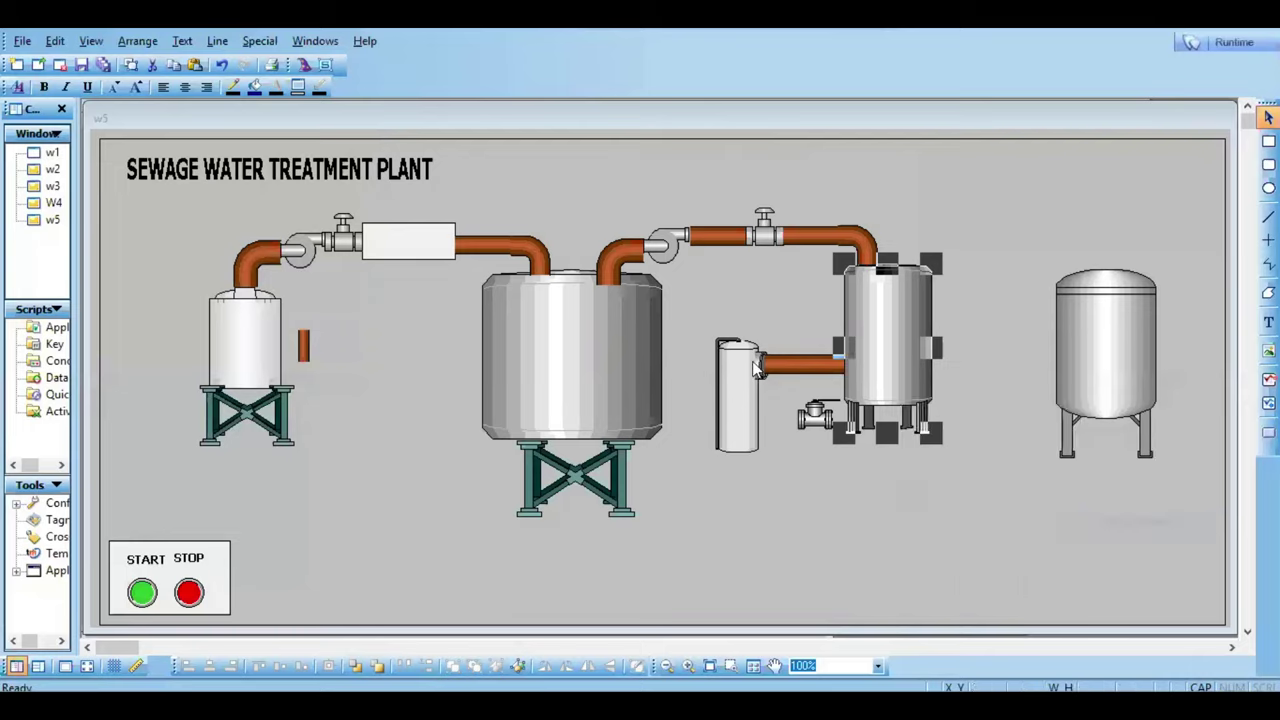
Step: Move the hand valve up and slightly left onto the middle of the pipe between the small tank and the third tank
left_click(809, 415)
key("Up")
key("Up")
key("Up")
key("Up")
key("Up")
key("Up")
key("Up")
key("Up")
key("Up")
key("Up")
key("Up")
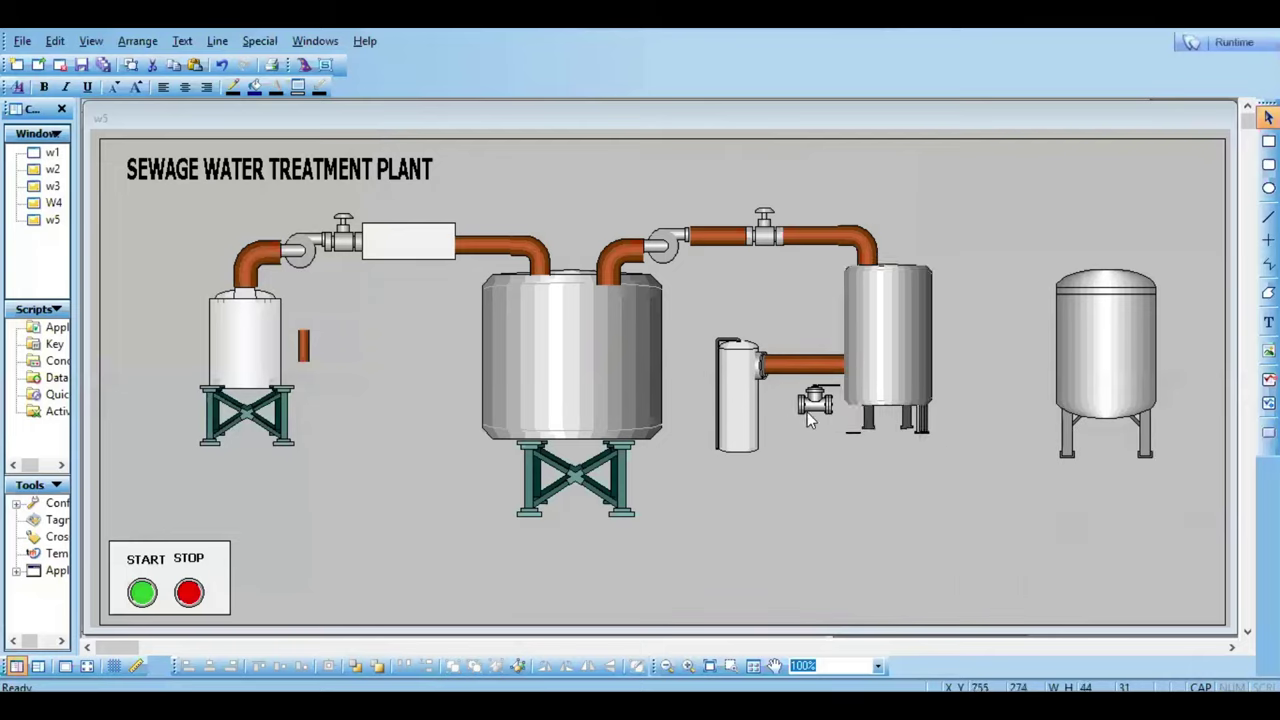
key("Up")
key("Up")
key("Left")
key("Left")
key("Left")
key("Left")
key("Left")
key("Left")
key("Left")
key("Left")
key("Left")
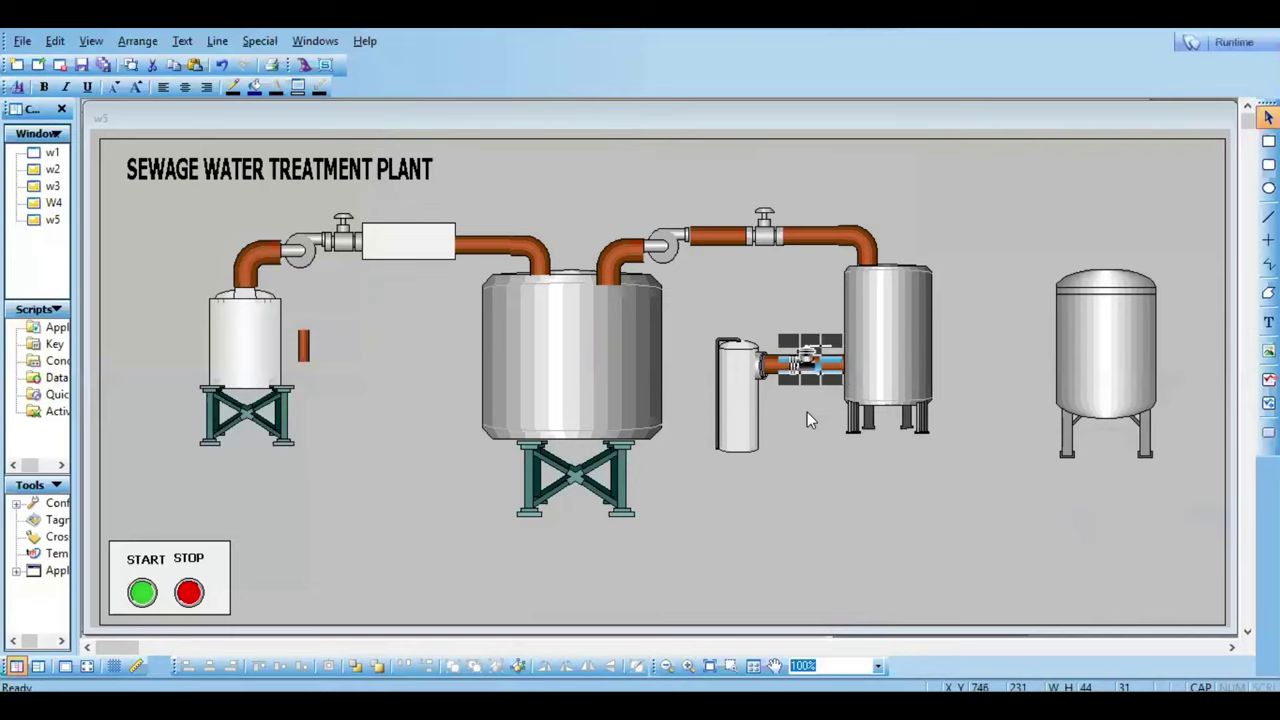
left_click(807, 412)
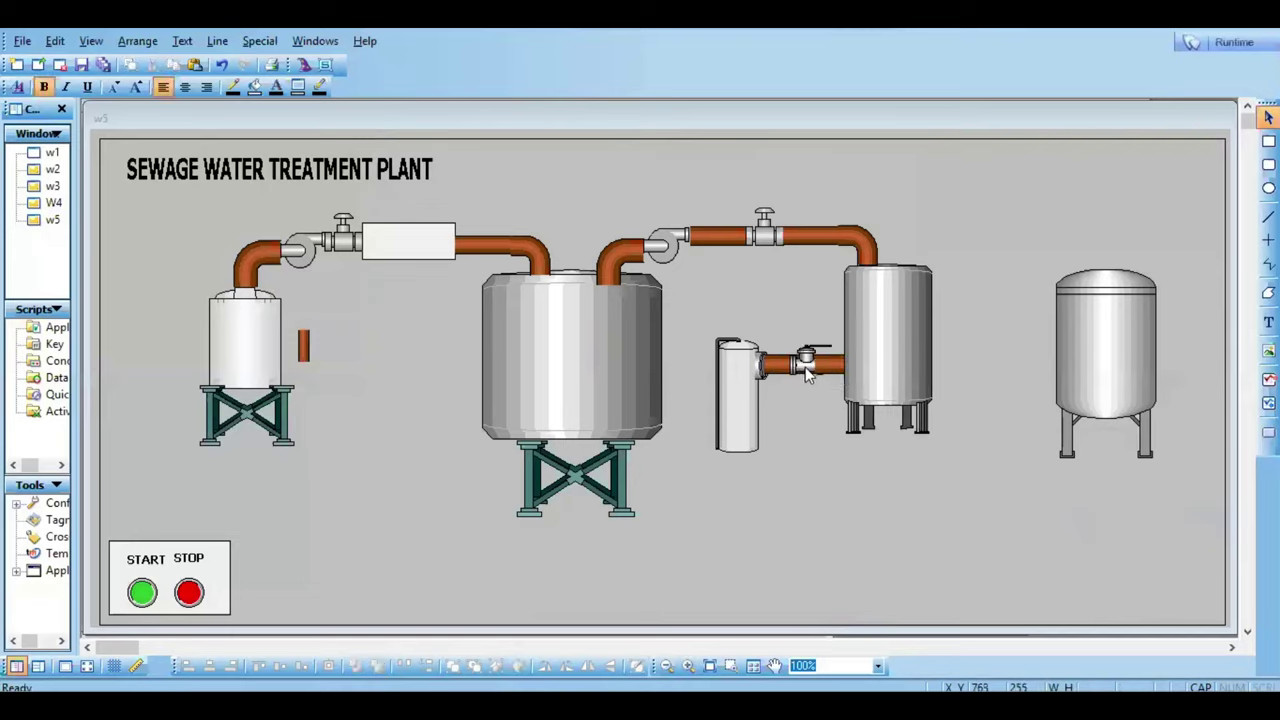
Step: Bring the hand valve to the front of the pipe between the small tank and the third tank
right_click(805, 367)
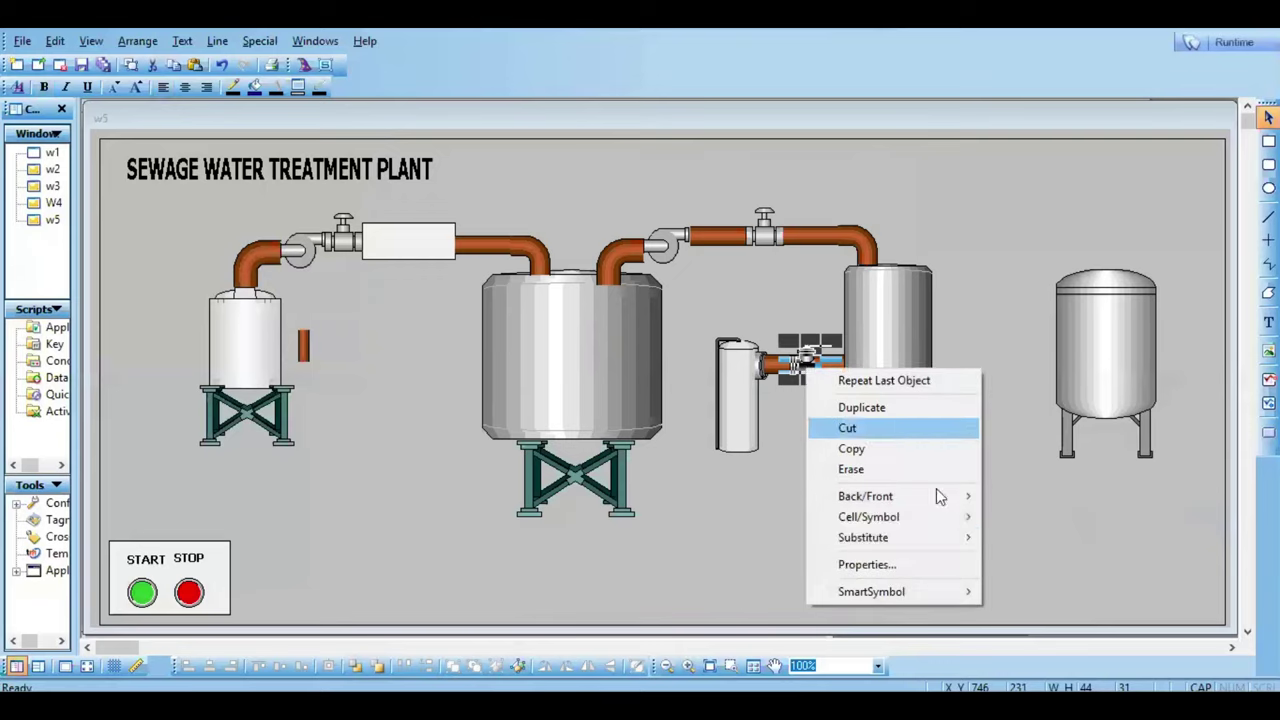
mouse_move(942, 494)
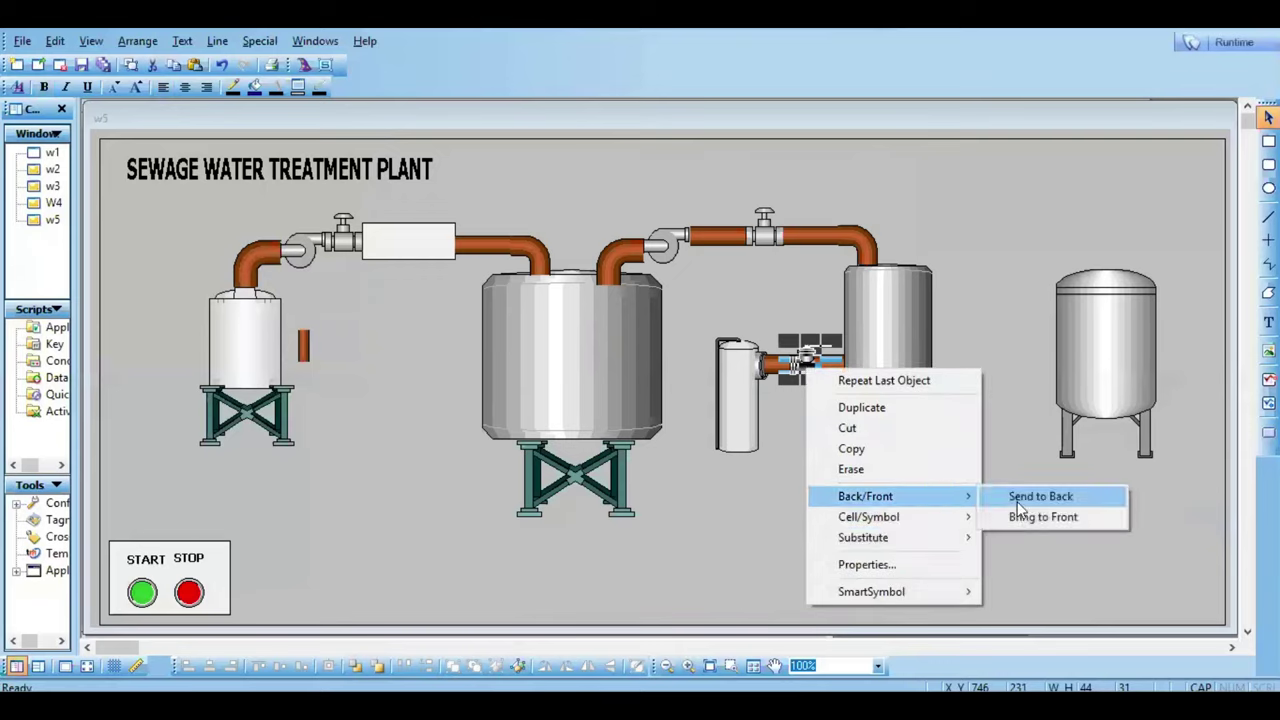
left_click(1030, 517)
left_click(915, 519)
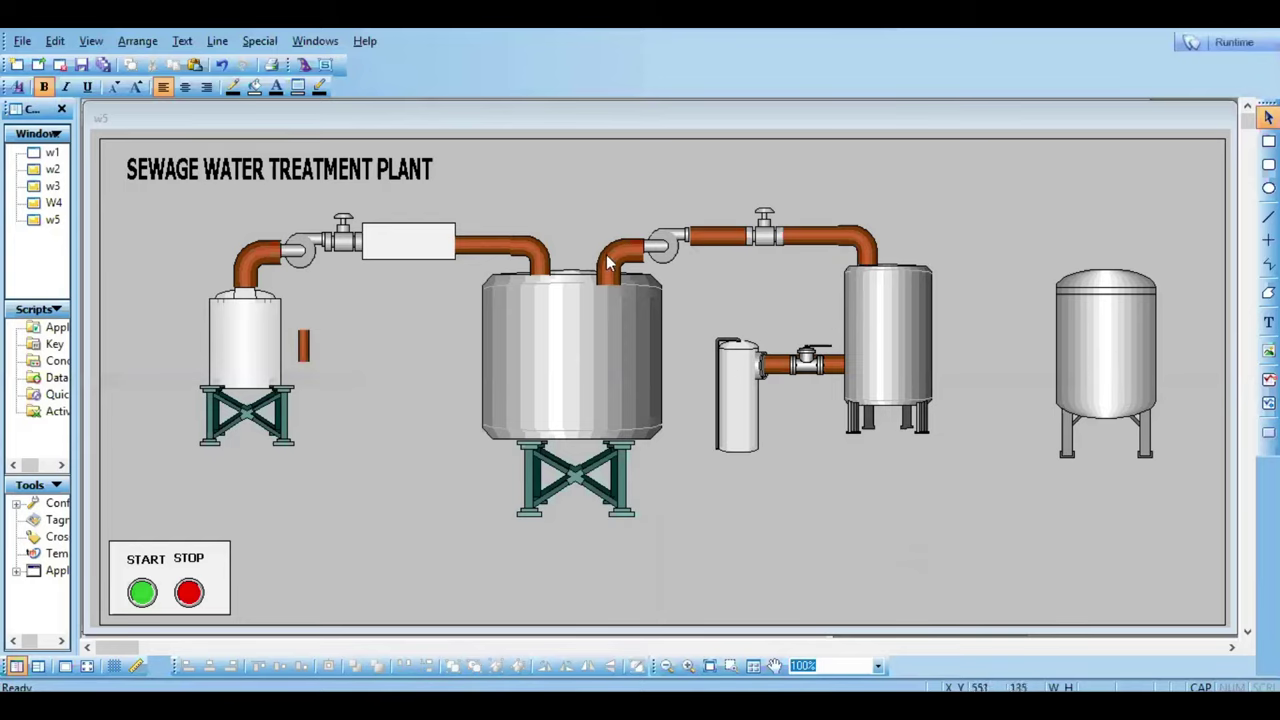
Step: Bring the large second tank to the front so that it covers the lower end of the second pump's elbow pipe
left_click(619, 301)
right_click(619, 301)
mouse_move(745, 430)
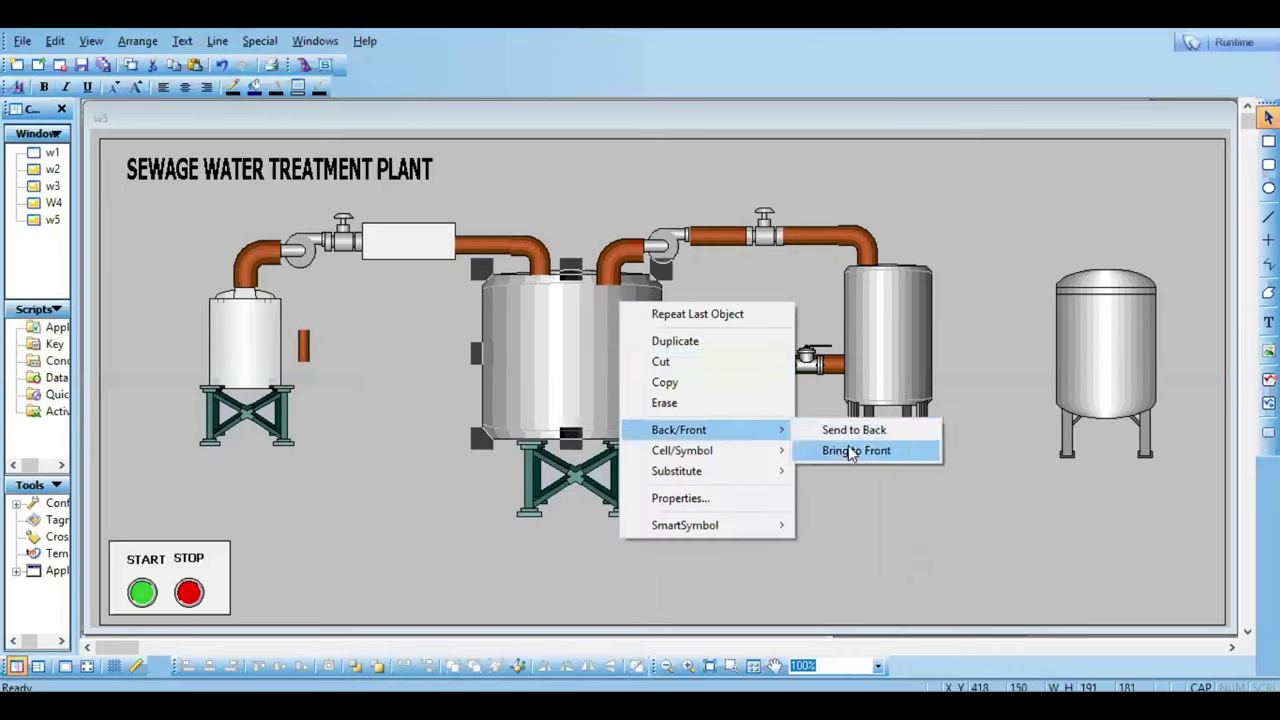
left_click(851, 451)
left_click(737, 546)
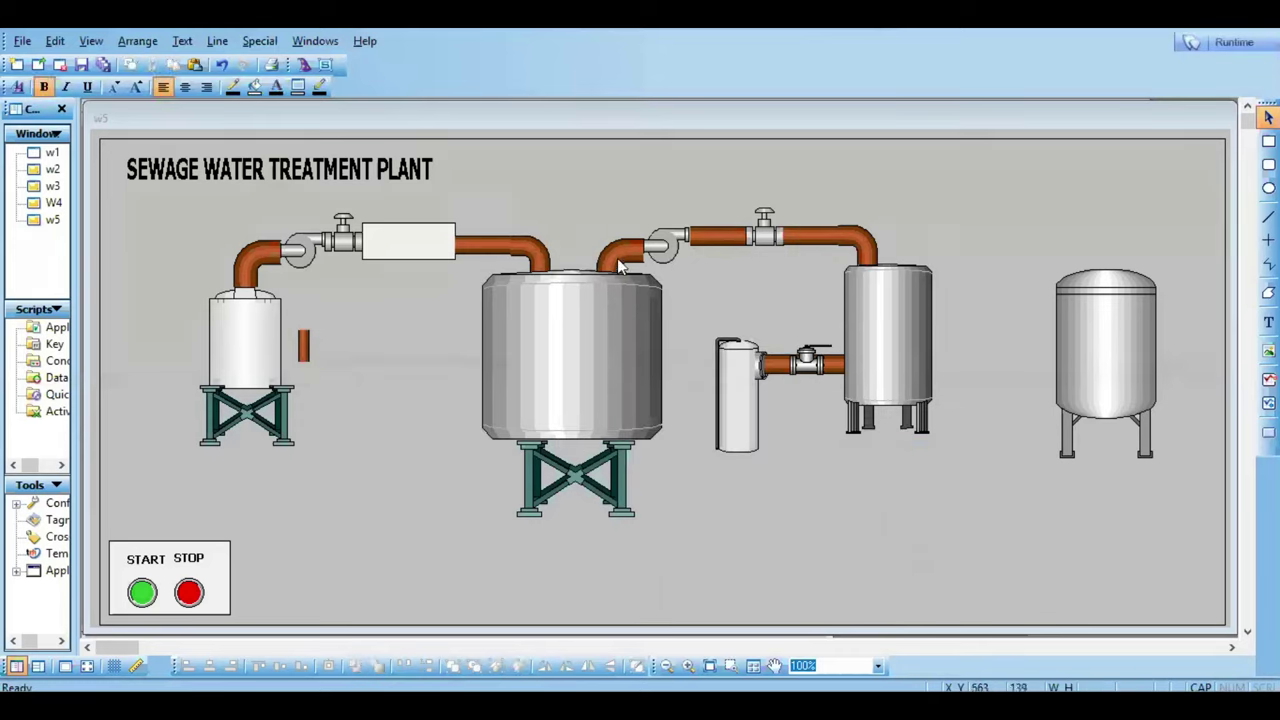
left_click(619, 262)
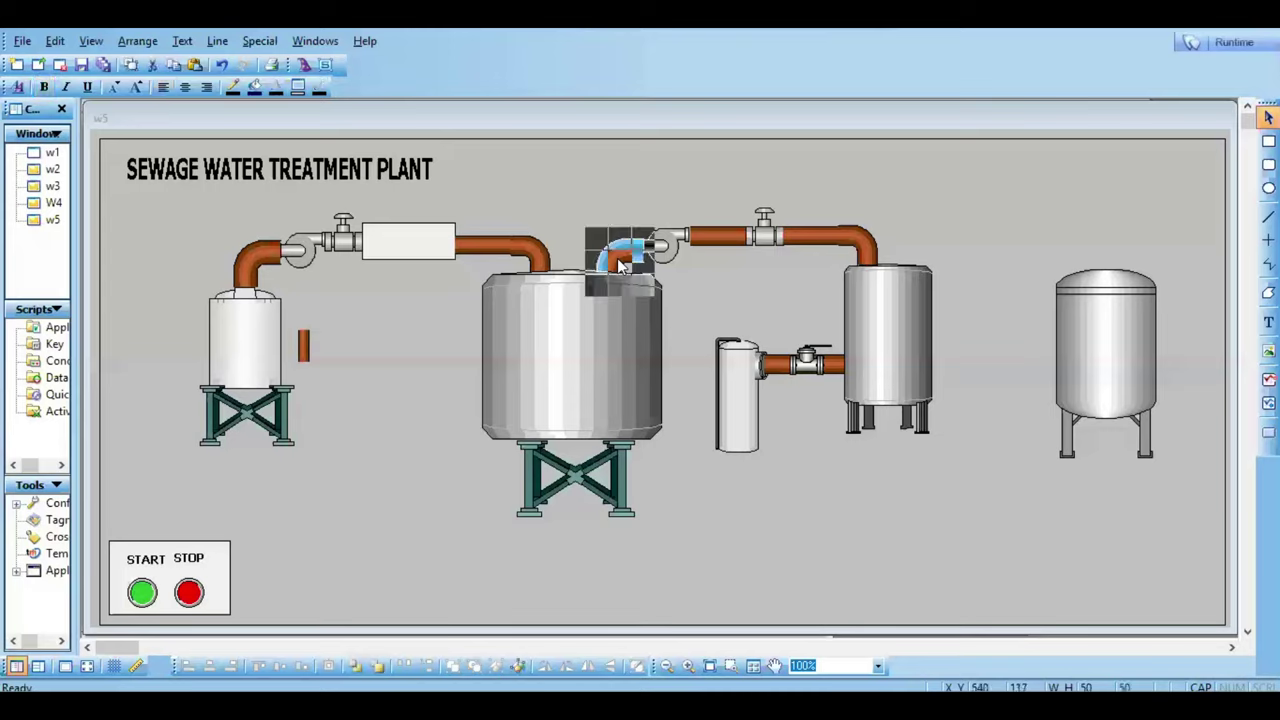
left_click(724, 266)
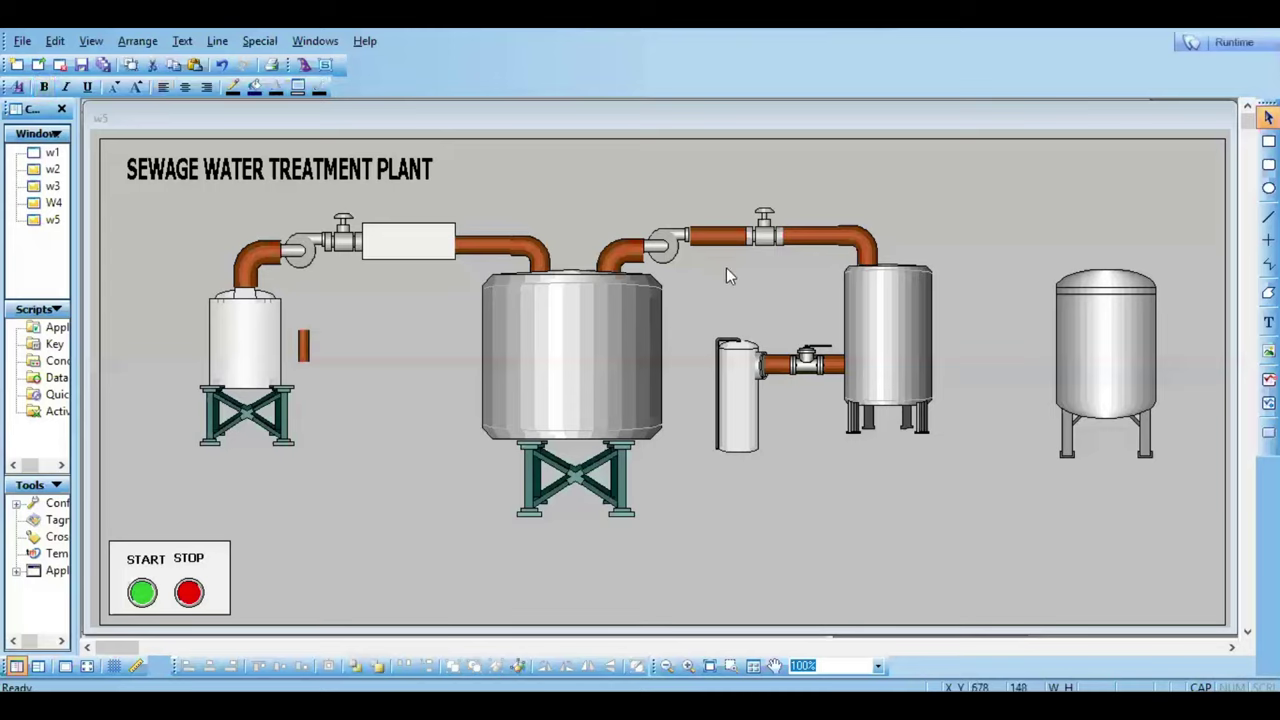
right_click(808, 225)
left_click(604, 202)
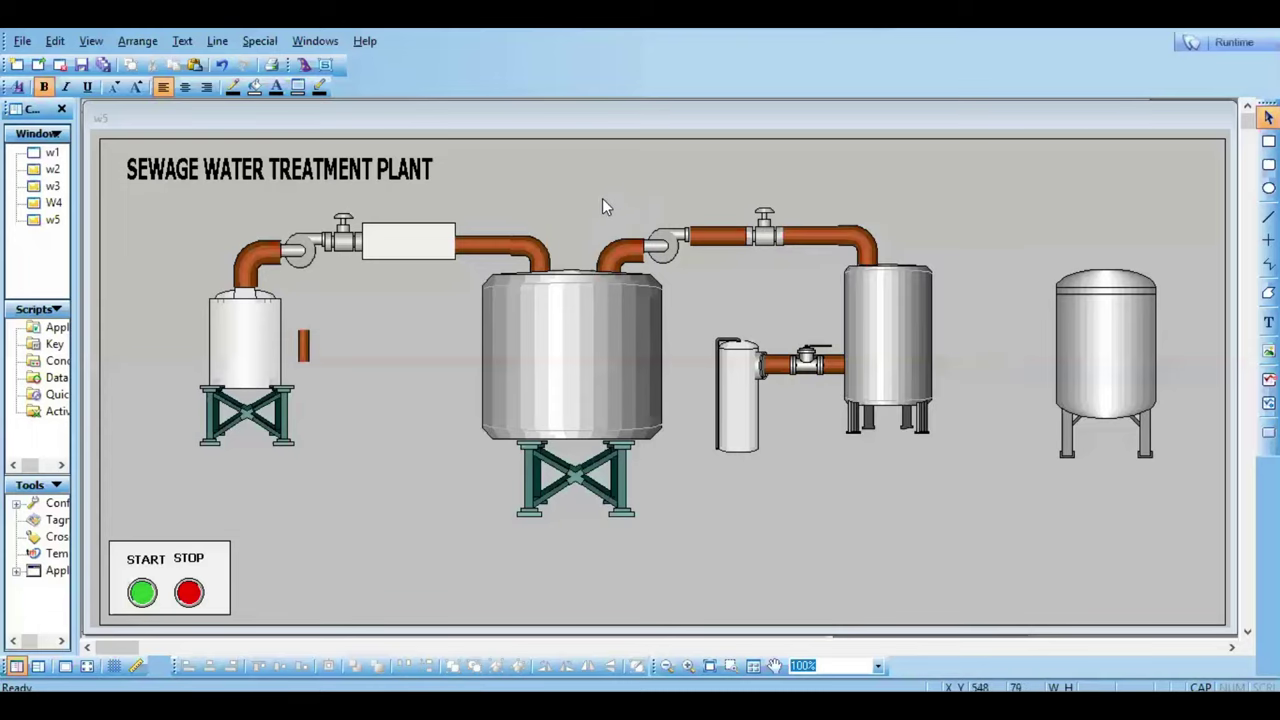
right_click(741, 254)
left_click(800, 286)
left_click_drag(741, 256, 810, 285)
Step: Show the alignment grid on the drawing window
right_click(563, 205)
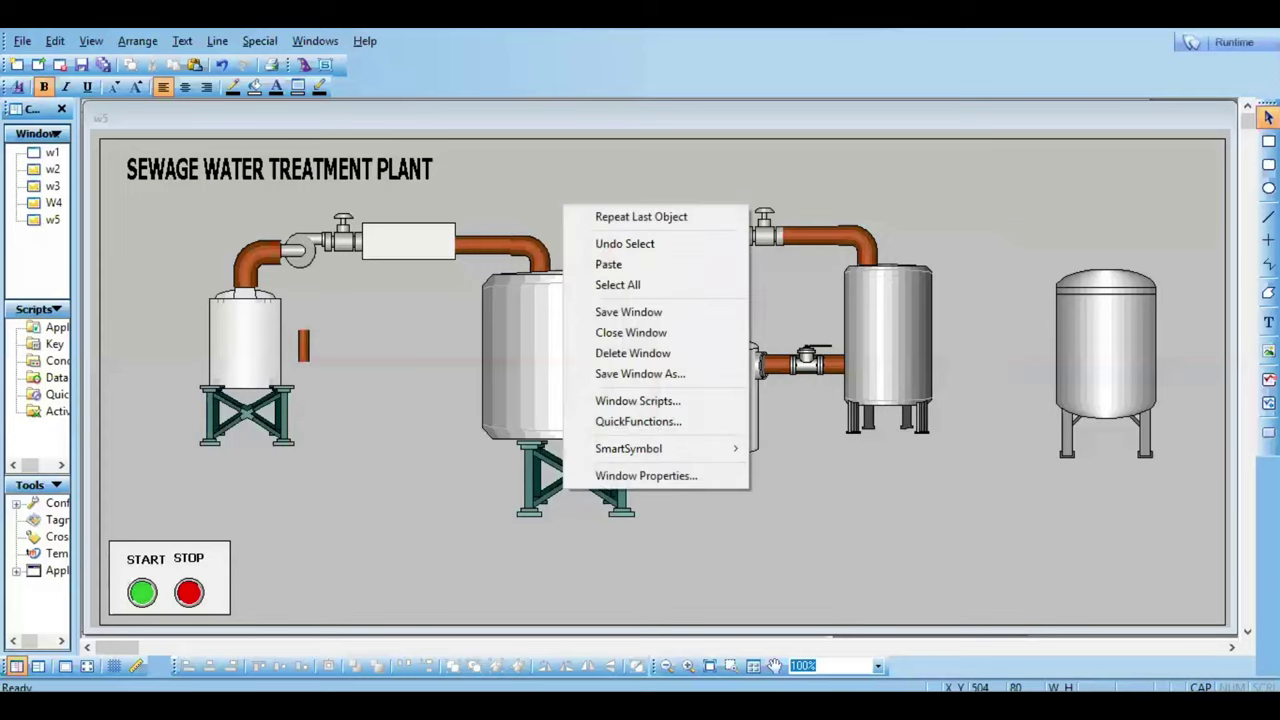
left_click(598, 191)
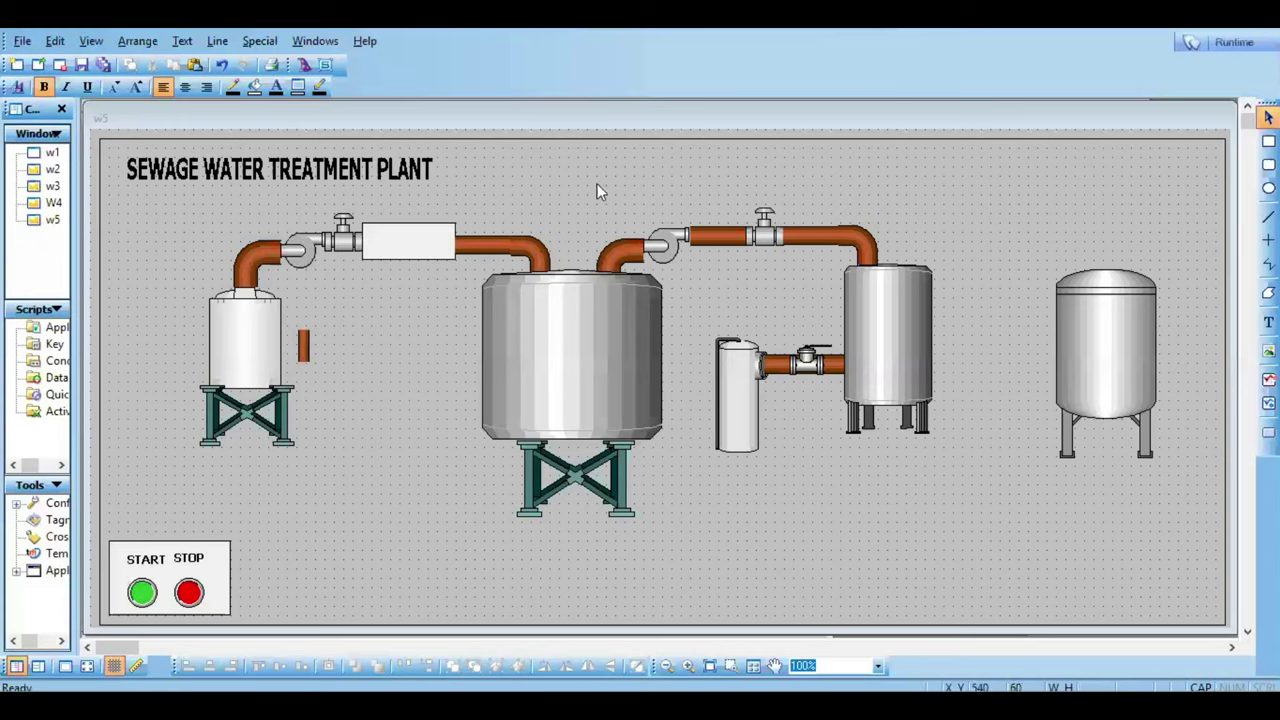
right_click(828, 262)
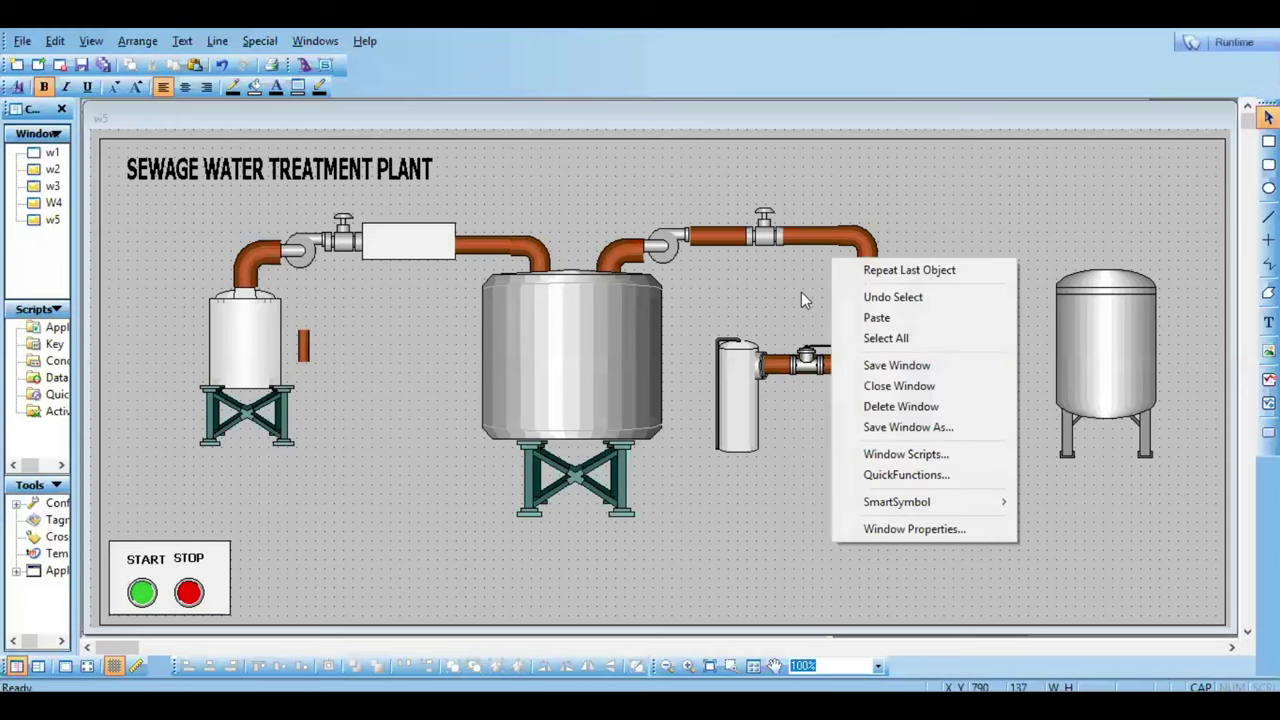
left_click(801, 292)
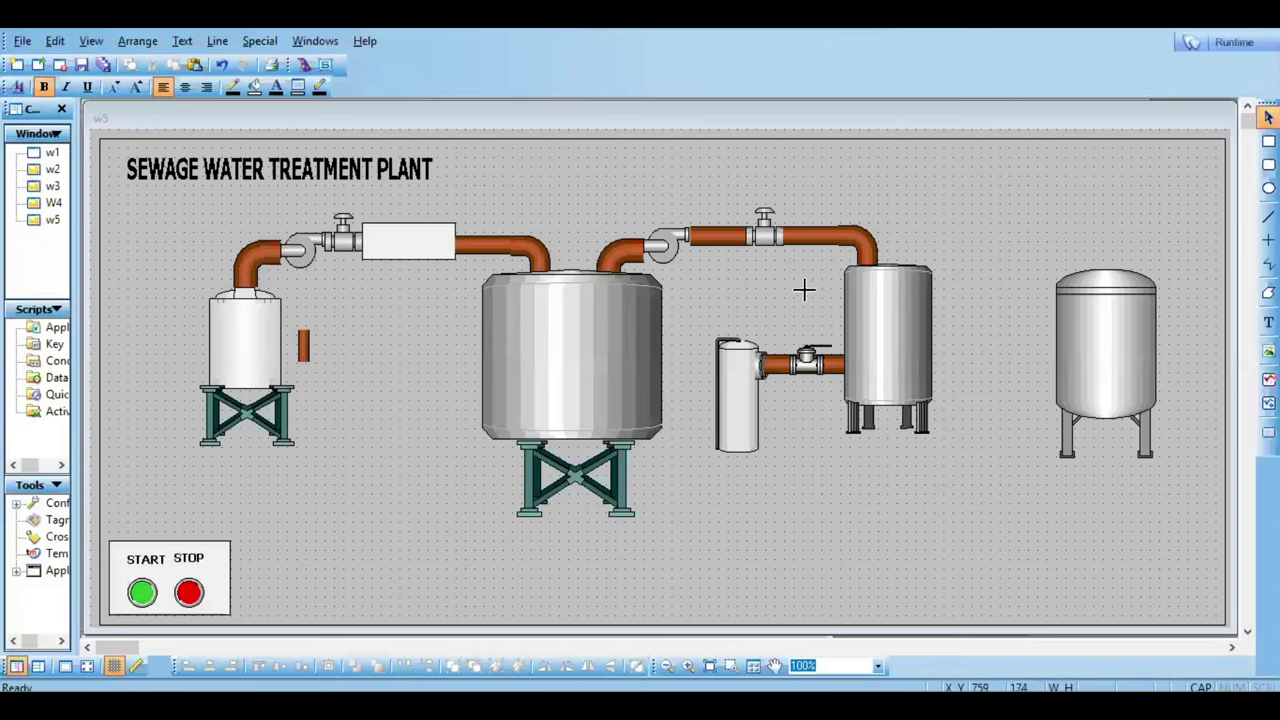
Step: Place a copy of the second pump's inlet elbow pipe on top of the third tank as its outlet
right_click(686, 224)
left_click(613, 261)
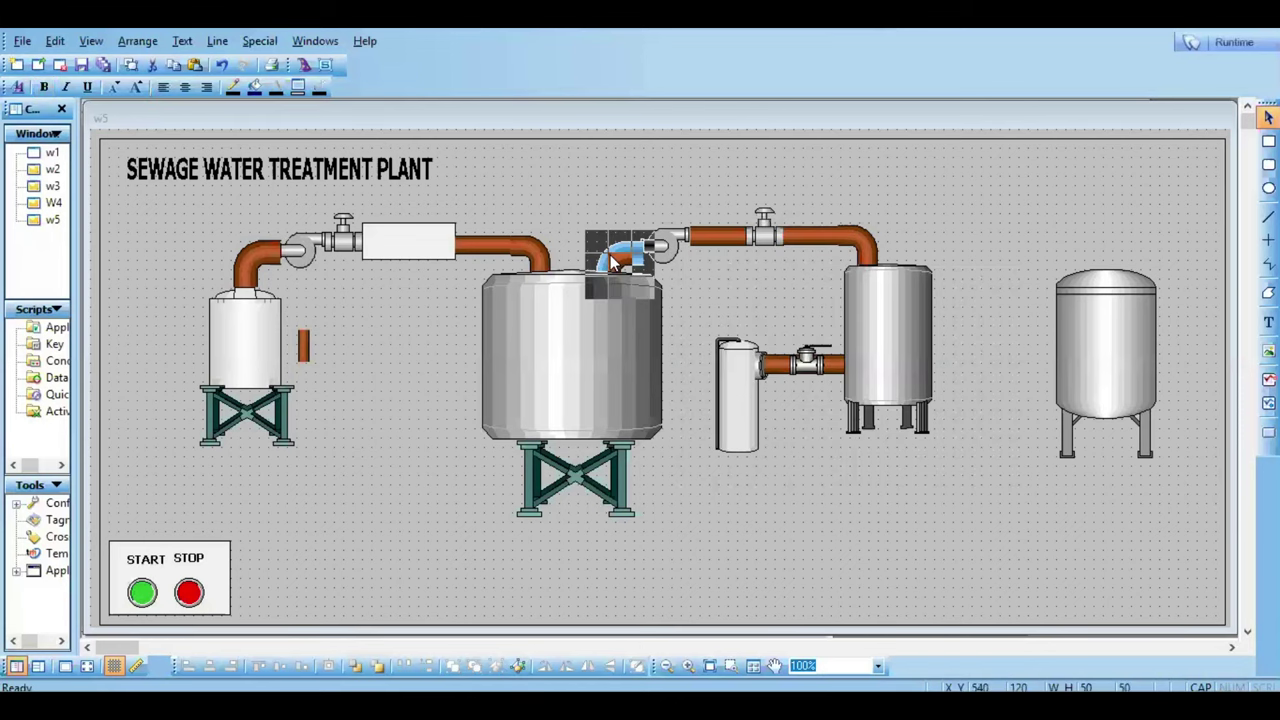
left_click_drag(613, 261, 913, 243)
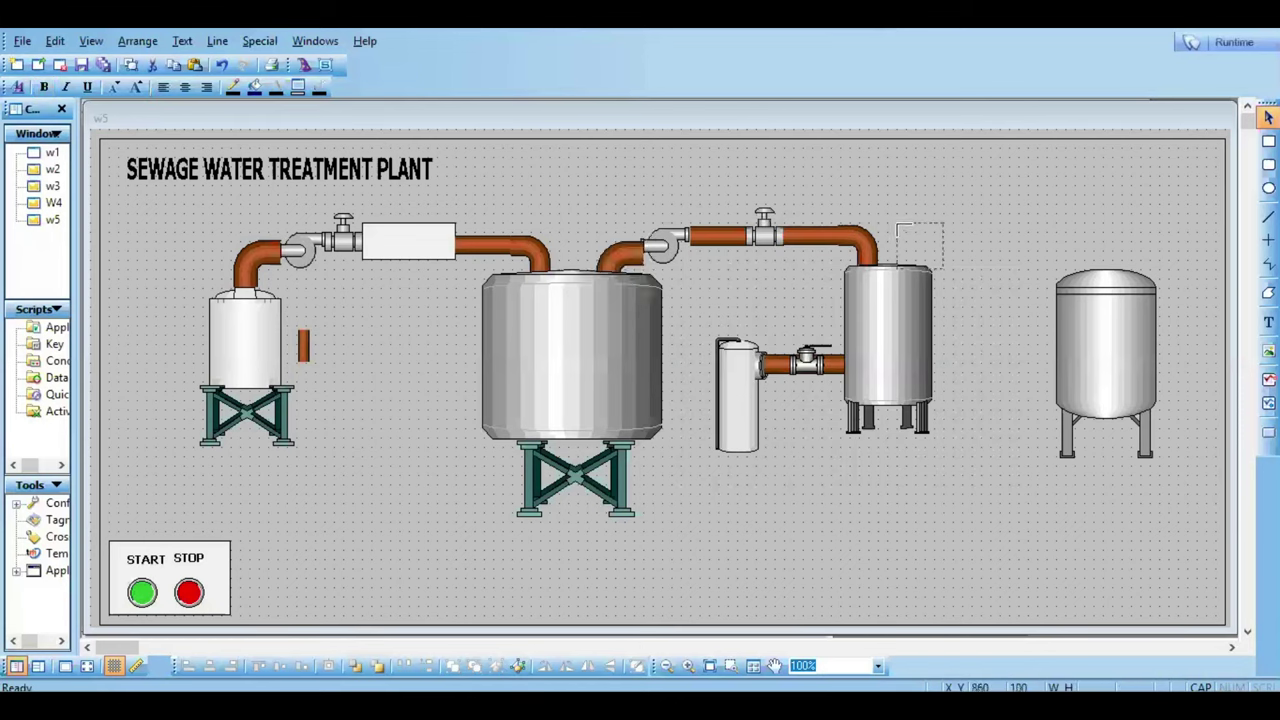
left_click(989, 303)
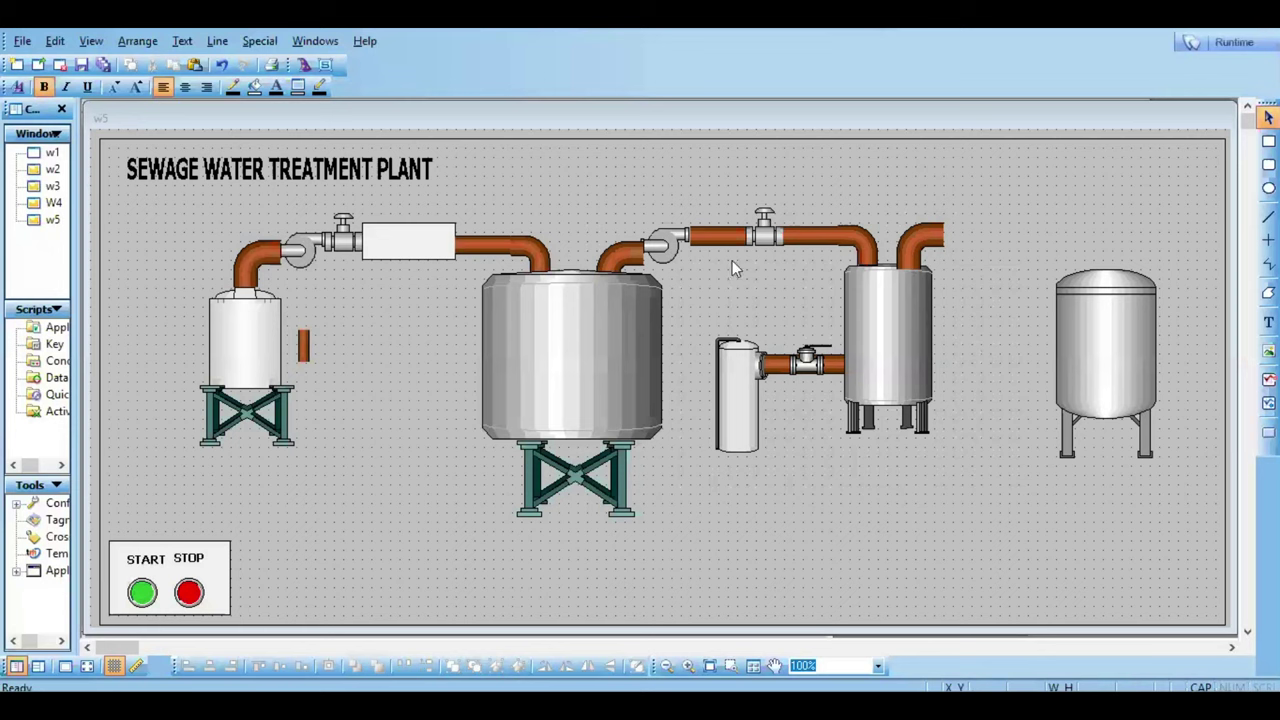
Step: Place a copy of the second pump at the free end of the third tank's outlet elbow
left_click(670, 254)
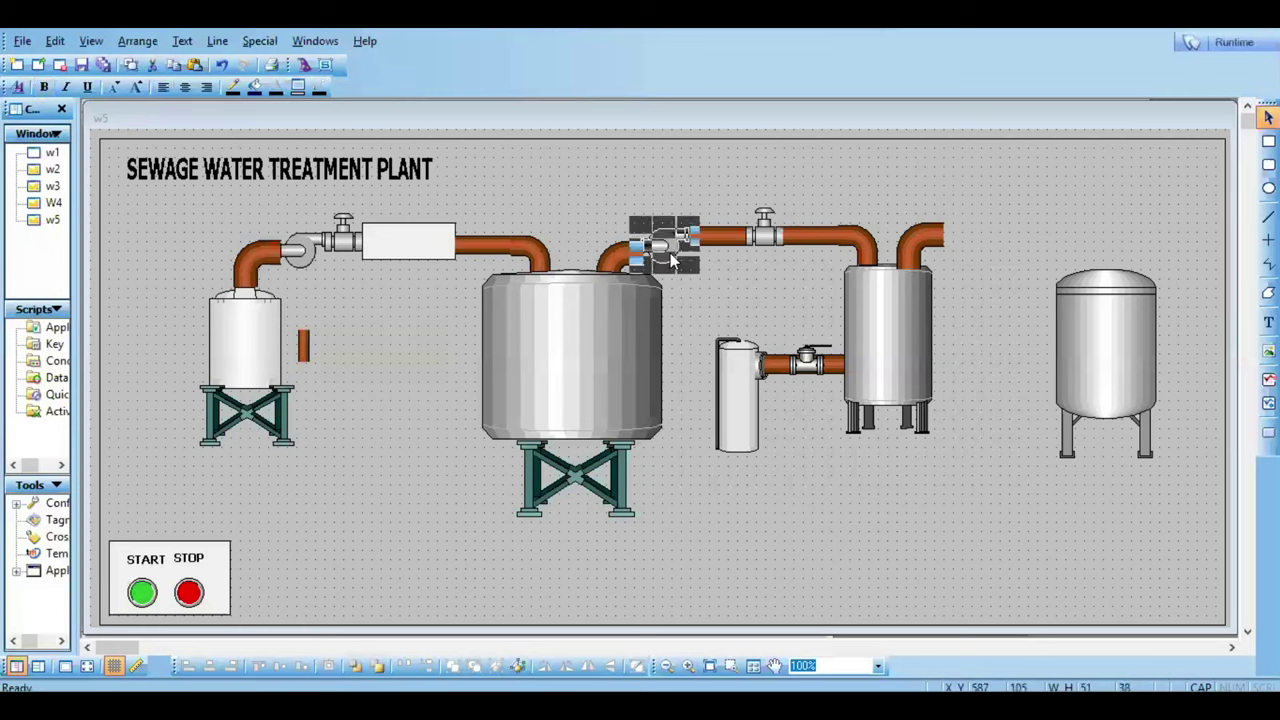
left_click_drag(672, 258, 945, 228)
left_click(972, 372)
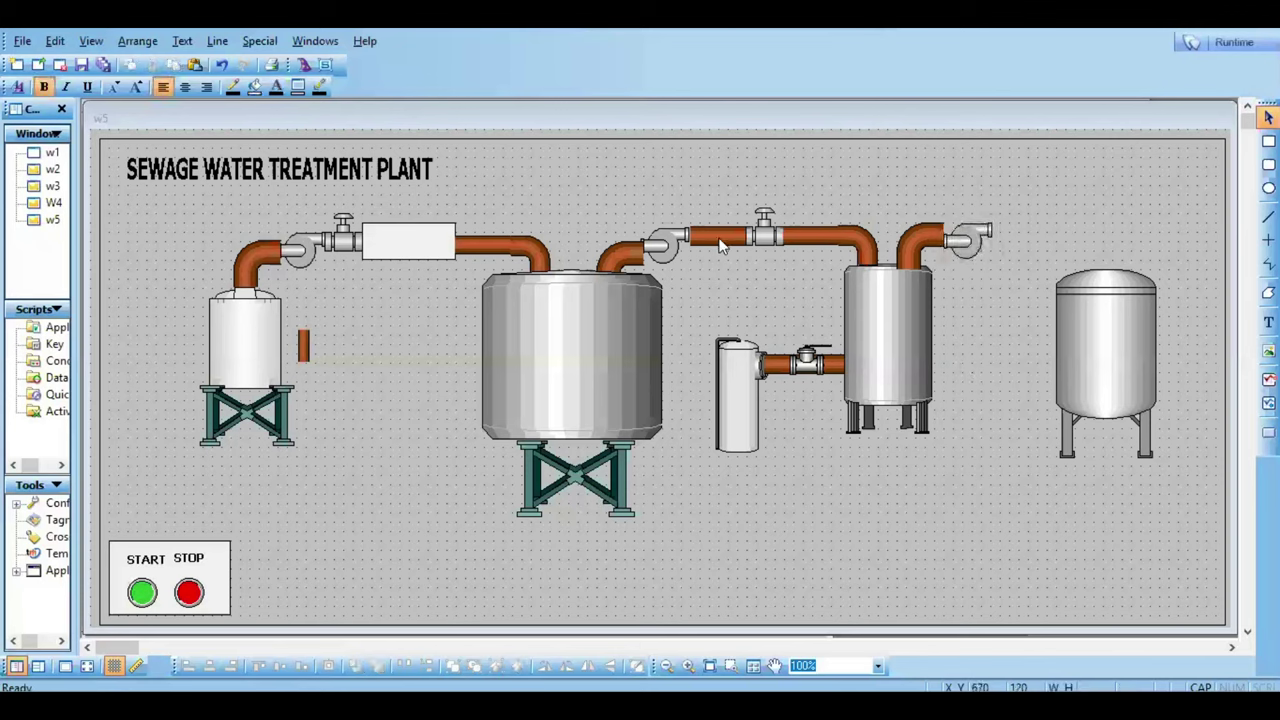
Step: Place a copy of the straight copper pipe after the third pump and a copy of the upper hand valve beyond it
left_click(718, 242)
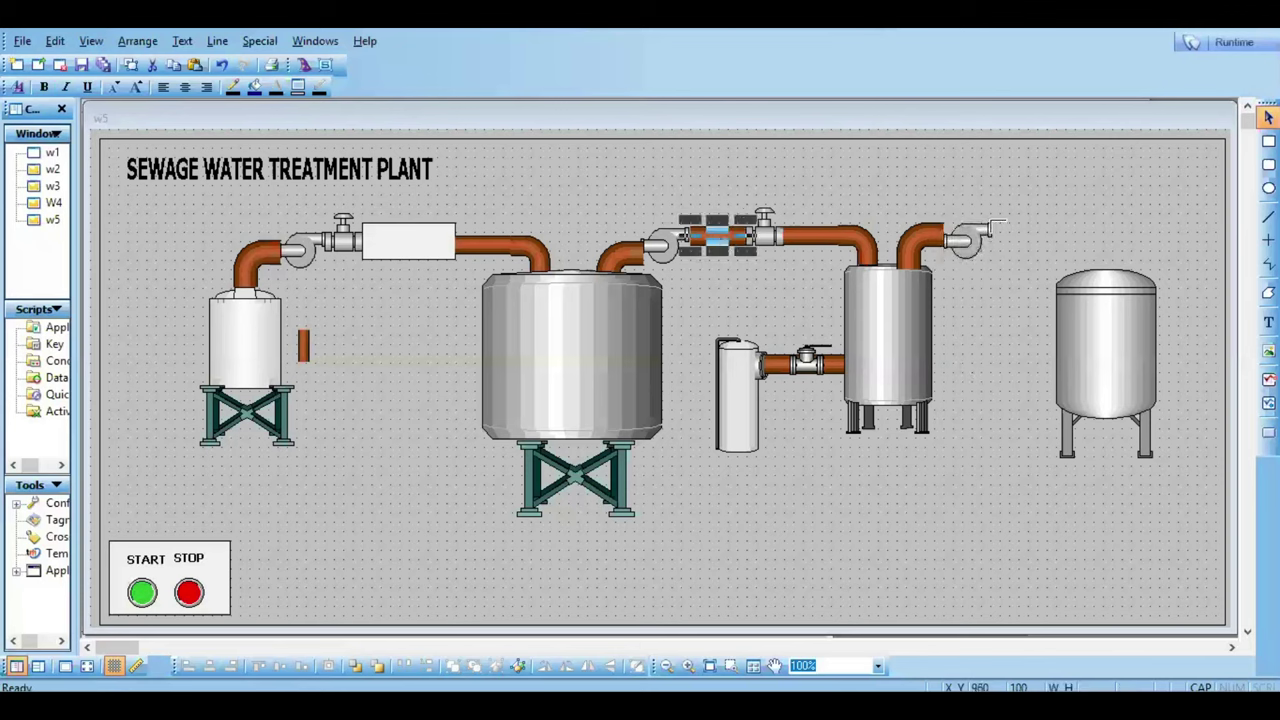
key("ctrl+v")
left_click(773, 234)
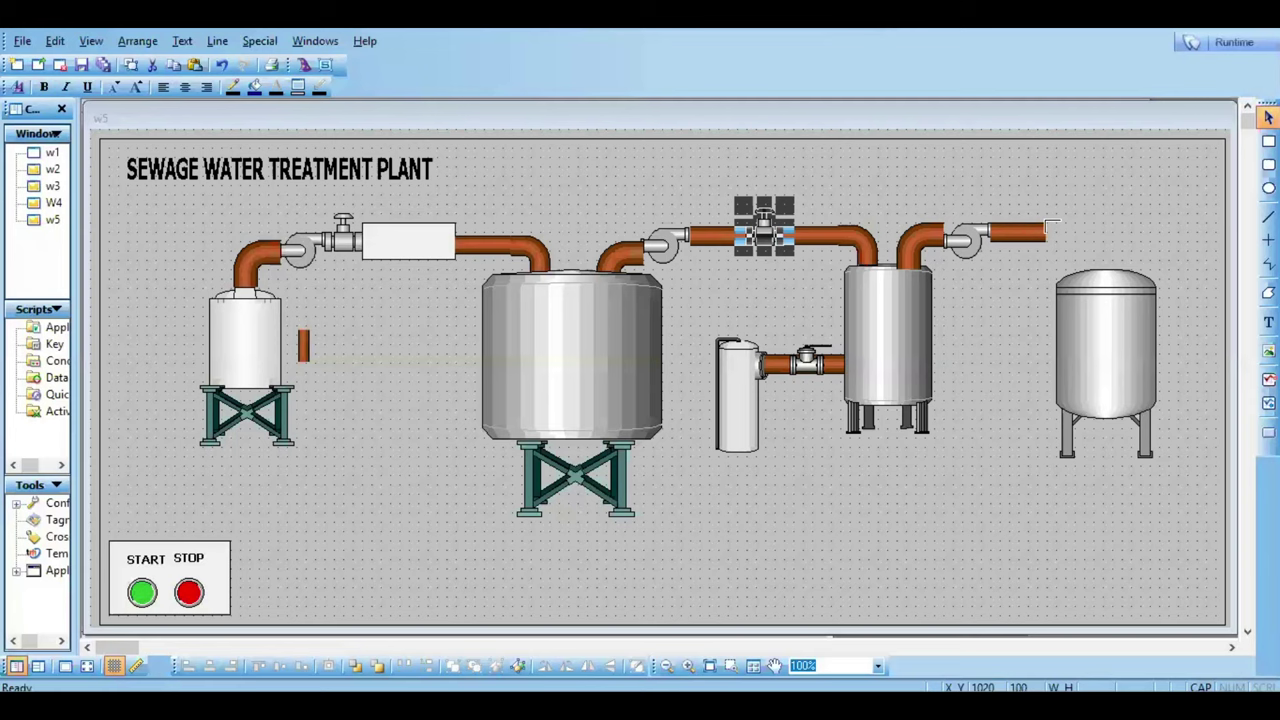
key("ctrl+c")
key("ctrl+v")
left_click(992, 346)
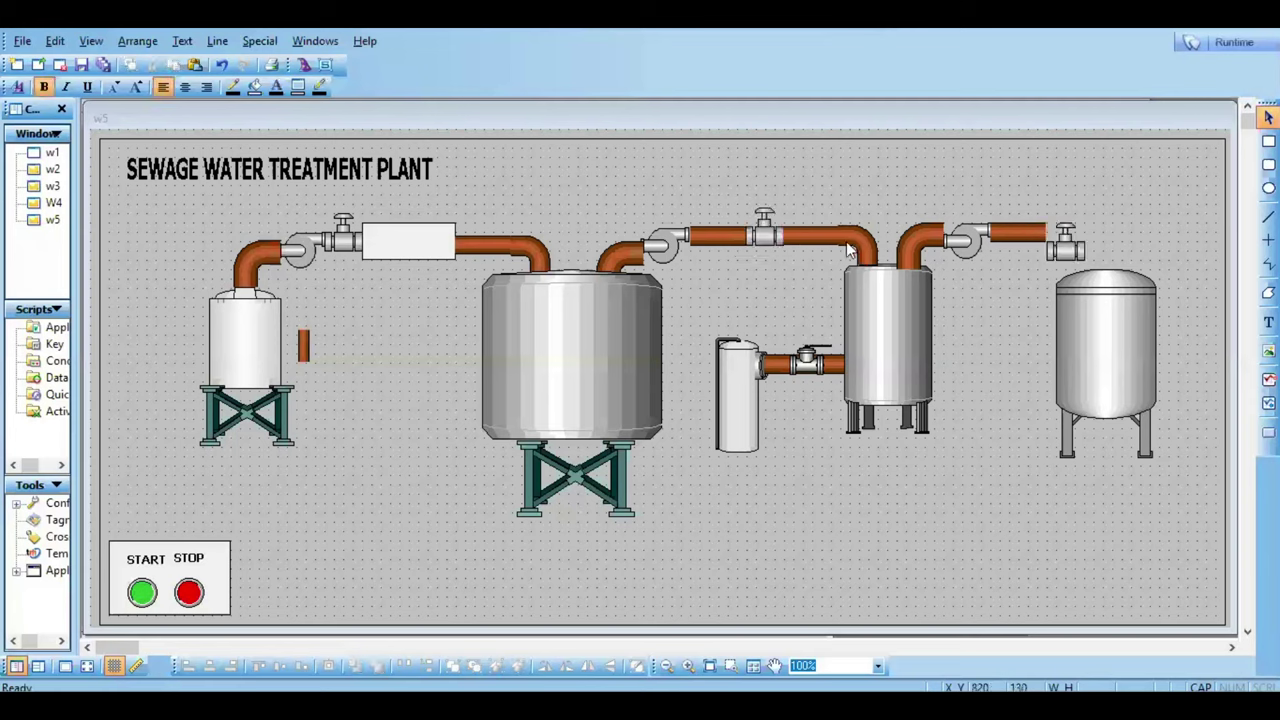
Step: Copy the short straight pipe and the elbow feeding the third tank, placing both after the new valve above the fourth tank
left_click(812, 238)
key("ctrl+c")
key("ctrl+v")
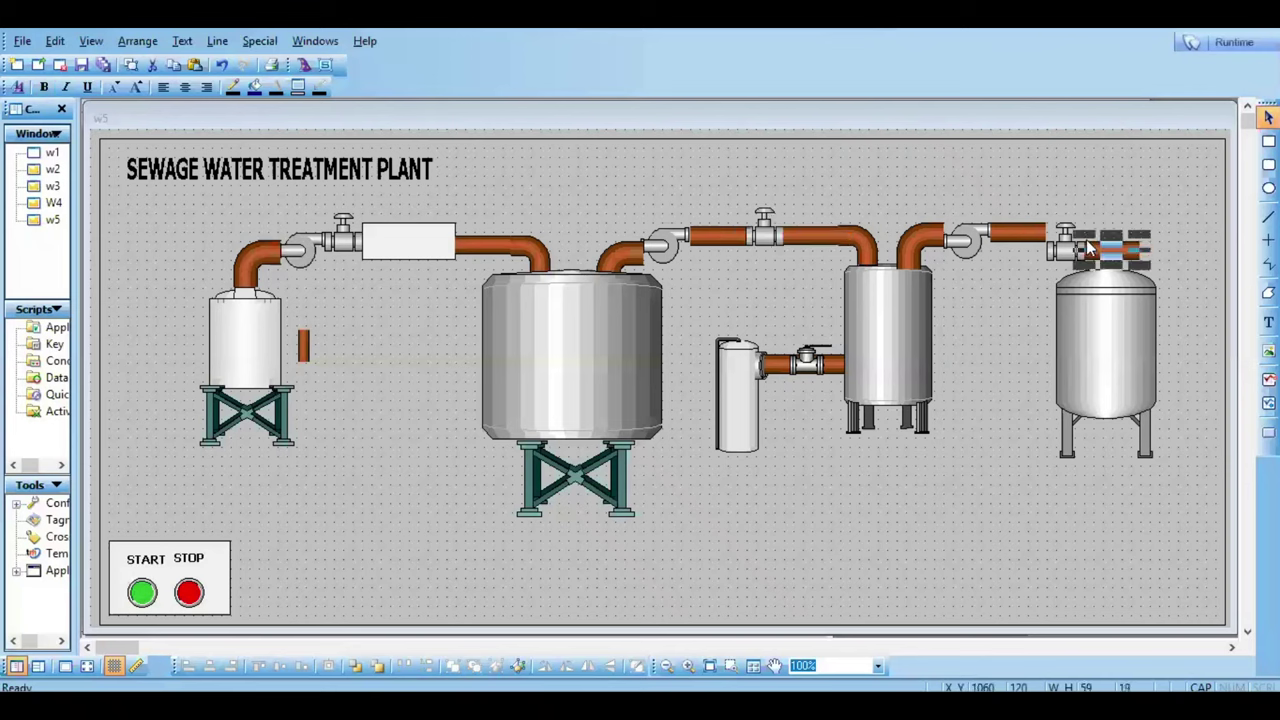
left_click(869, 241)
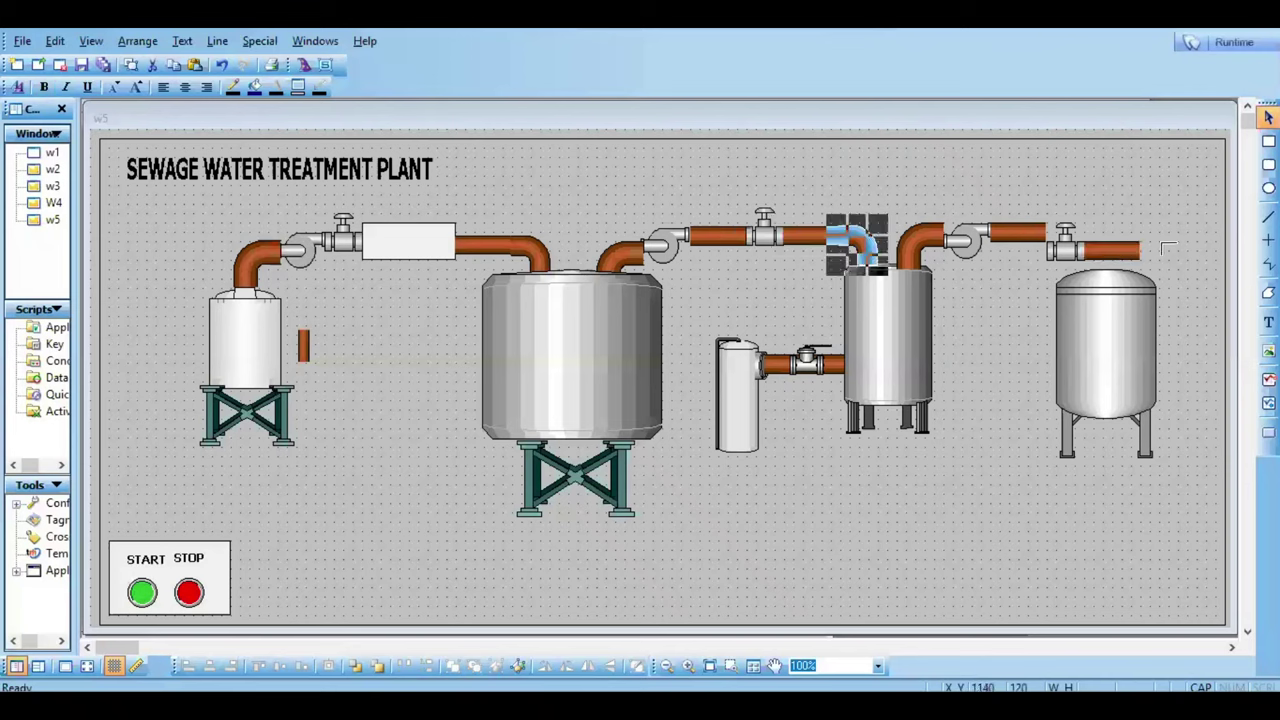
key("ctrl+c")
key("ctrl+v")
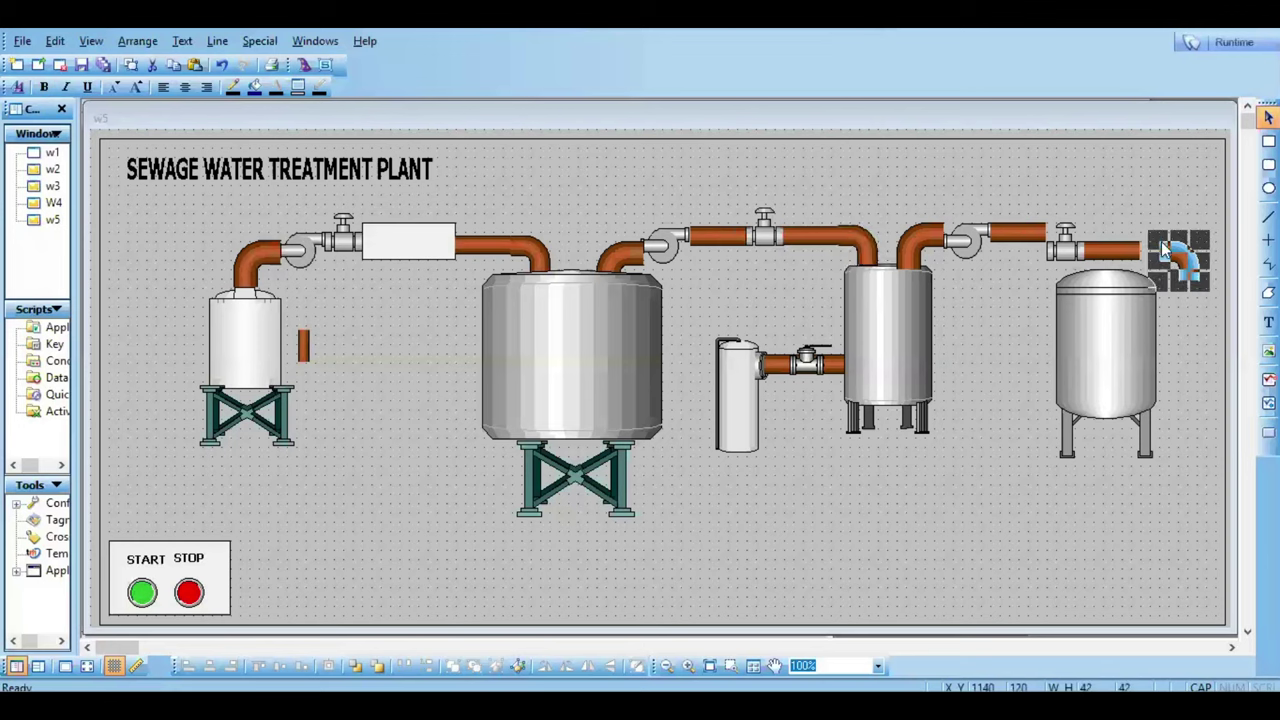
Step: Raise the third pump so that its inlet lines up with the third tank's outlet elbow
left_click(964, 247)
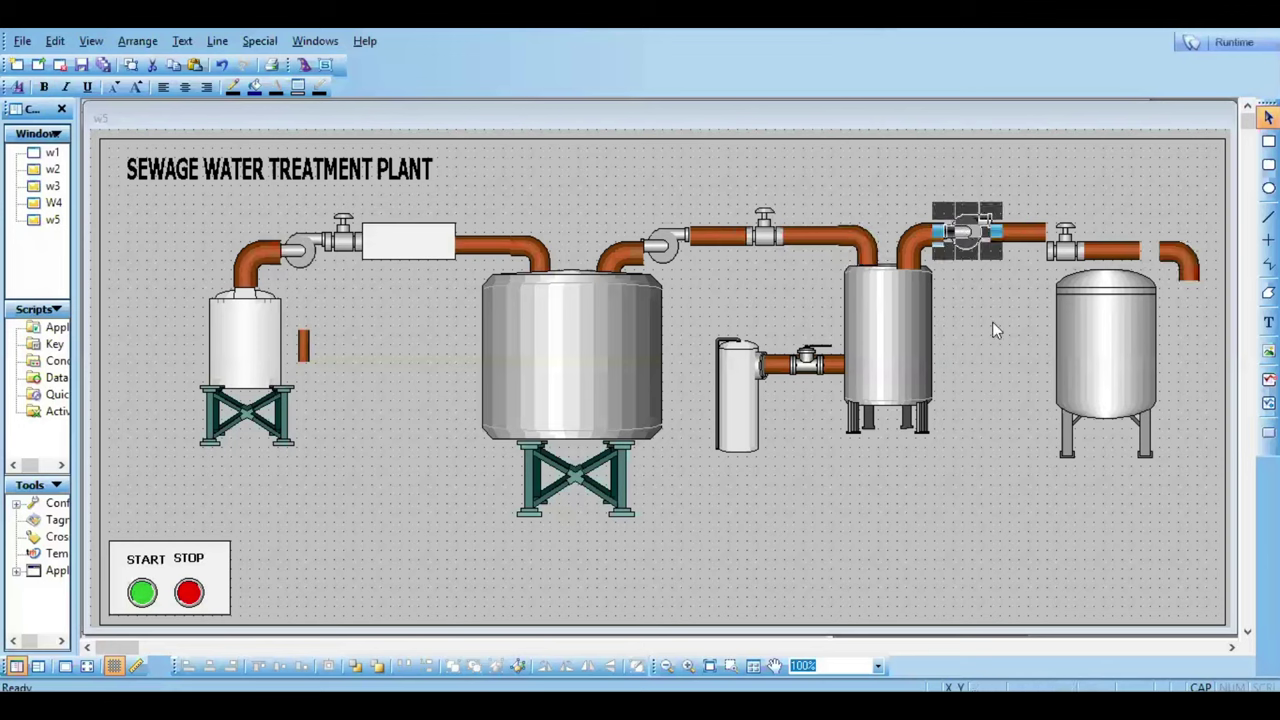
key("Up")
key("Up")
key("Up")
key("Up")
key("Up")
left_click(1012, 276)
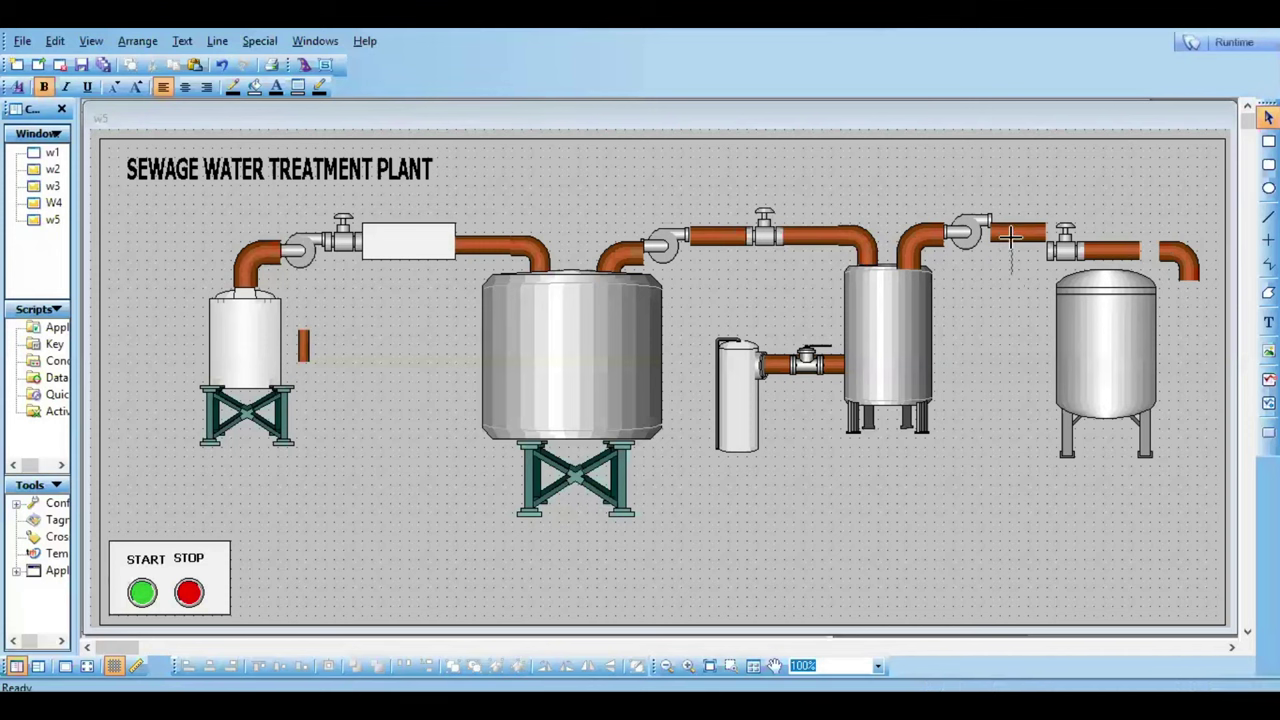
Step: Raise the straight pipe to the third pump's outlet and move the new hand valve up onto the pipe's end
left_click(1009, 232)
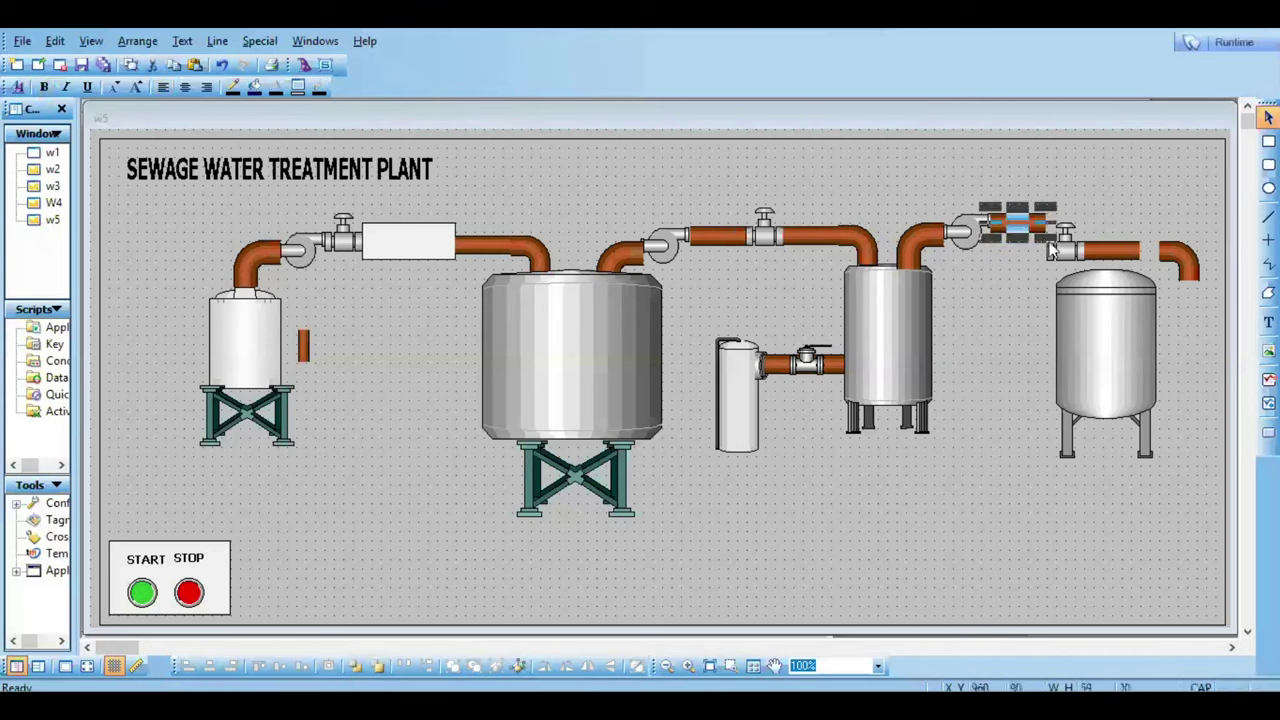
left_click(1052, 230)
left_click_drag(1052, 232, 1046, 207)
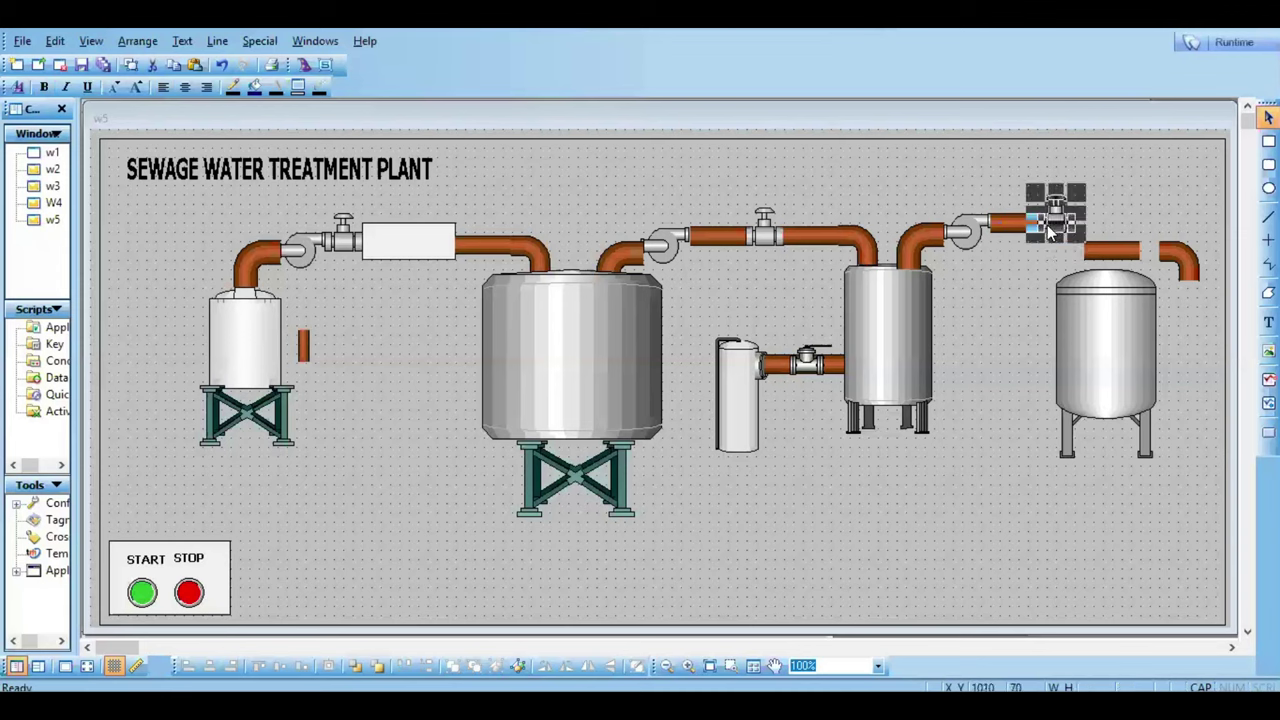
Step: Move the second straight pipe against the new valve's outlet and the elbow pipe over the straight pipe's end
left_click(1088, 248)
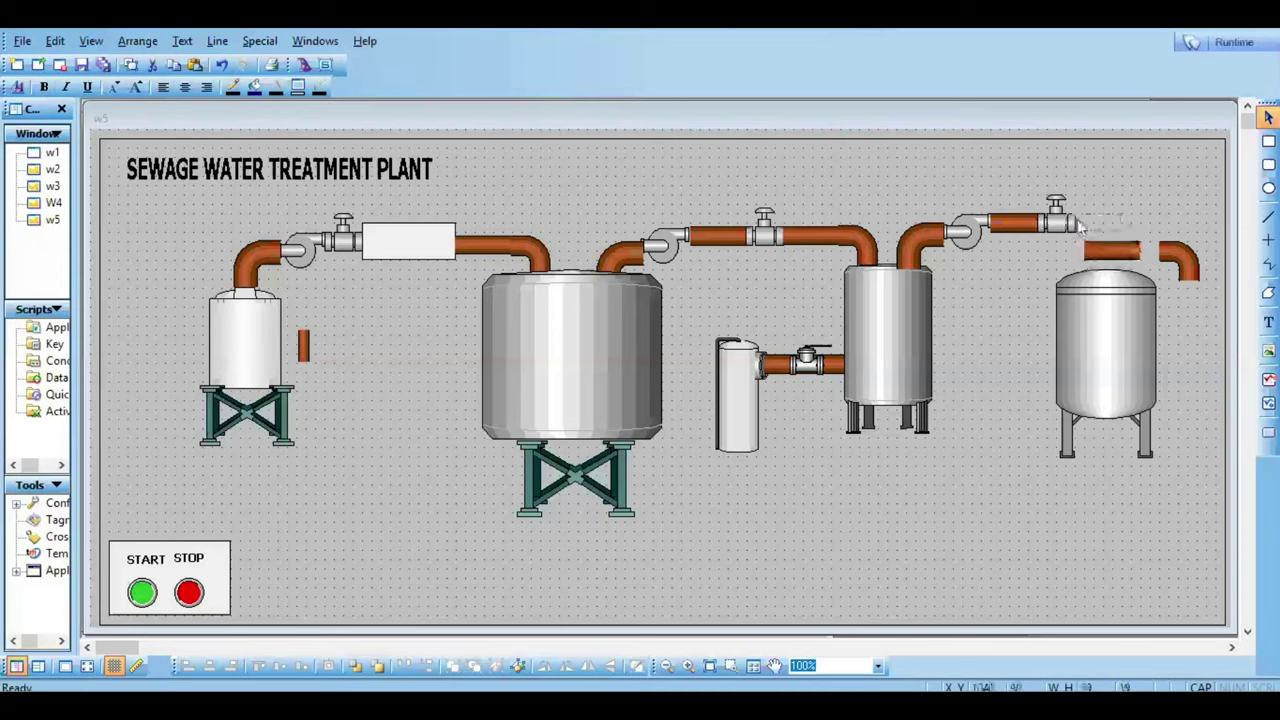
left_click_drag(1105, 250, 1085, 220)
left_click(1175, 262)
left_click_drag(1175, 262, 1096, 228)
left_click(1133, 213)
left_click(1112, 217)
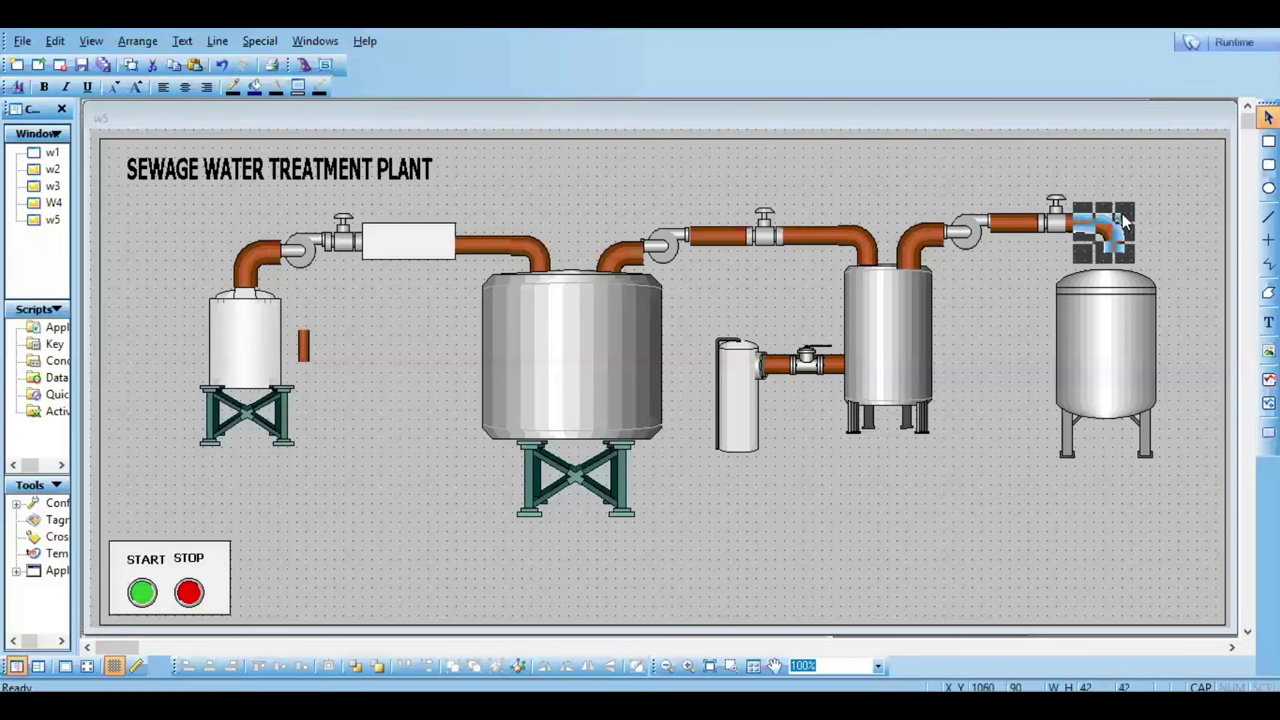
Step: Try to shrink the elbow pipe above the fourth tank and move it away from the straight pipe
left_click_drag(1134, 262, 1123, 251)
left_click(1165, 219)
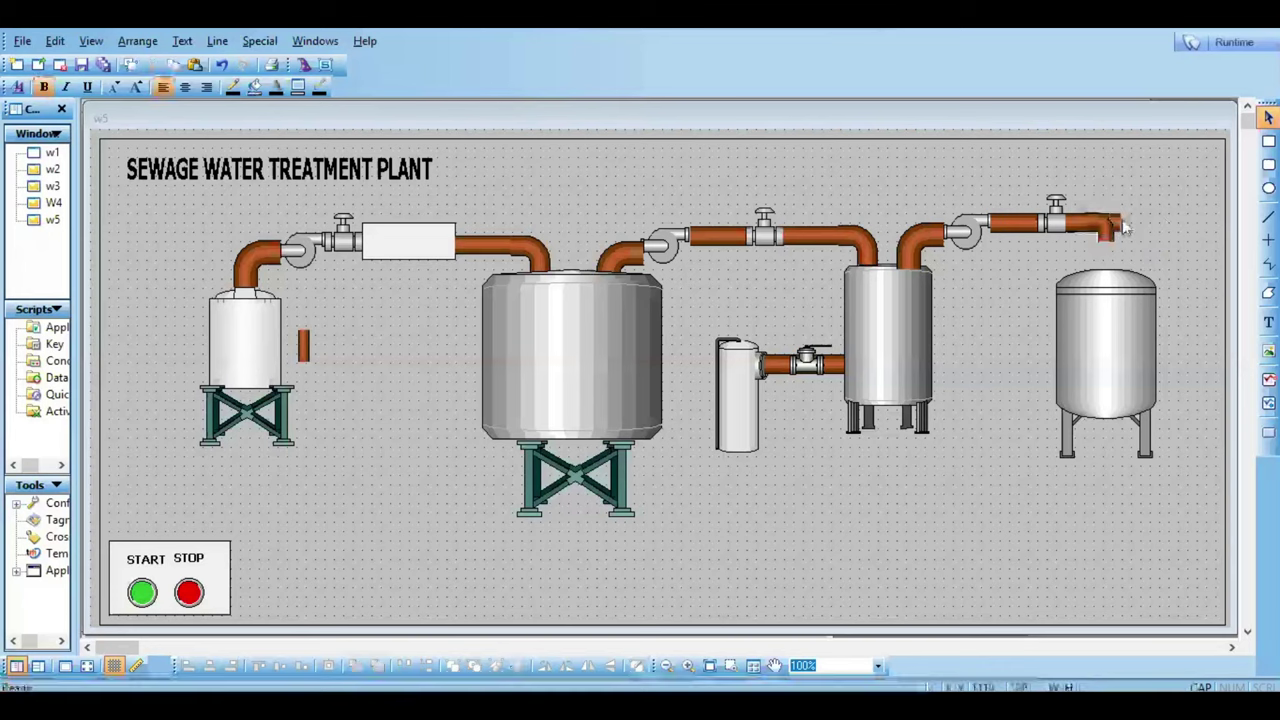
left_click_drag(1172, 234, 1172, 234)
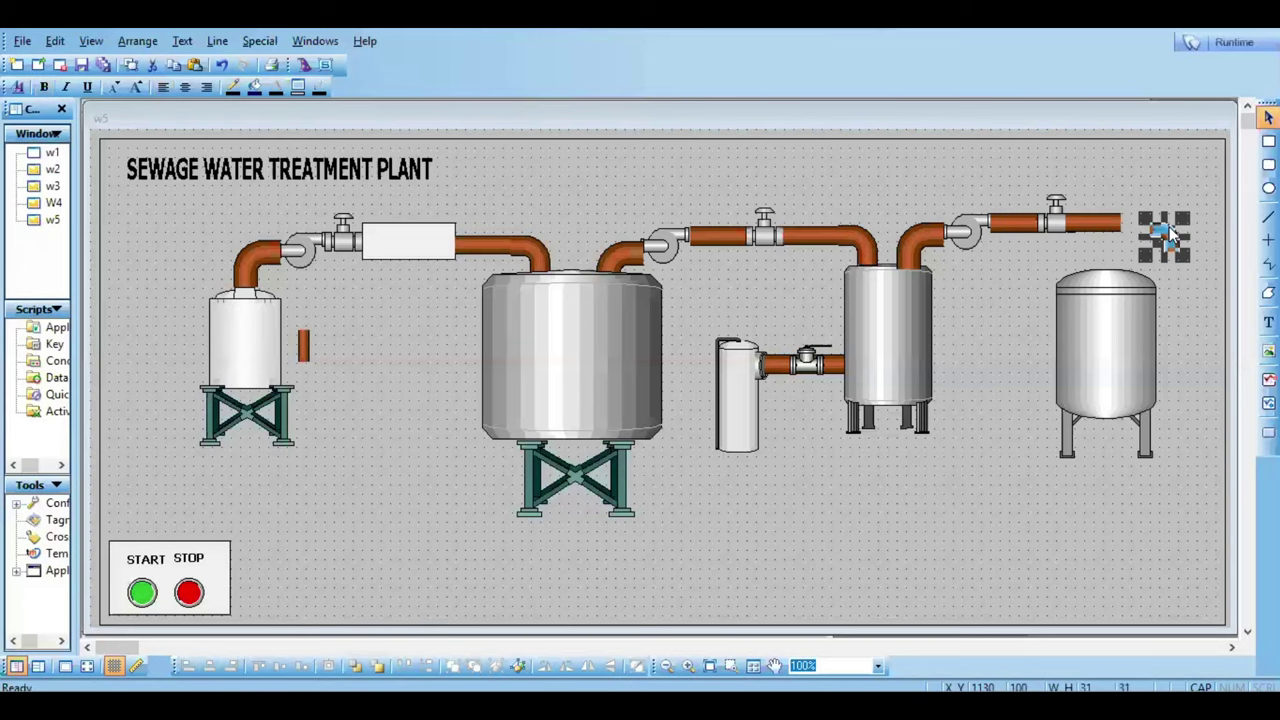
Step: Undo the move and the resize of the elbow pipe above the fourth tank
key("ctrl+z")
left_click(1169, 226)
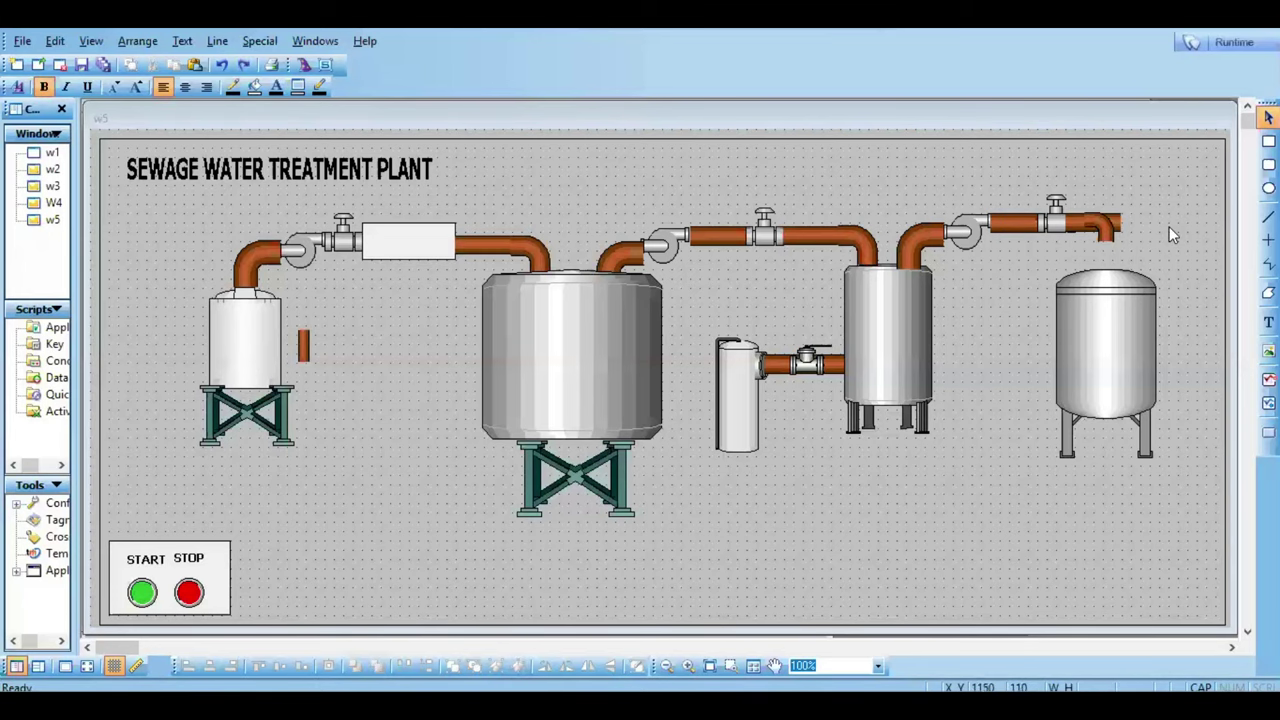
key("ctrl+z")
key("ctrl+z")
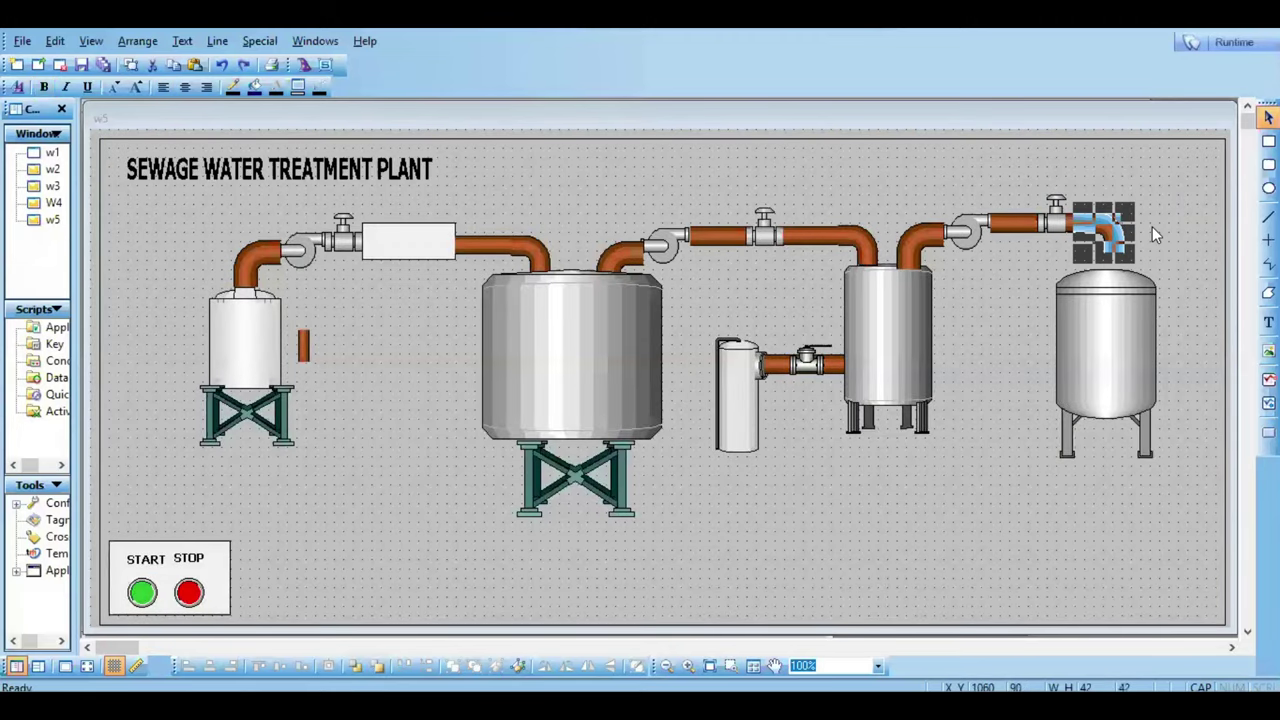
left_click(1189, 234)
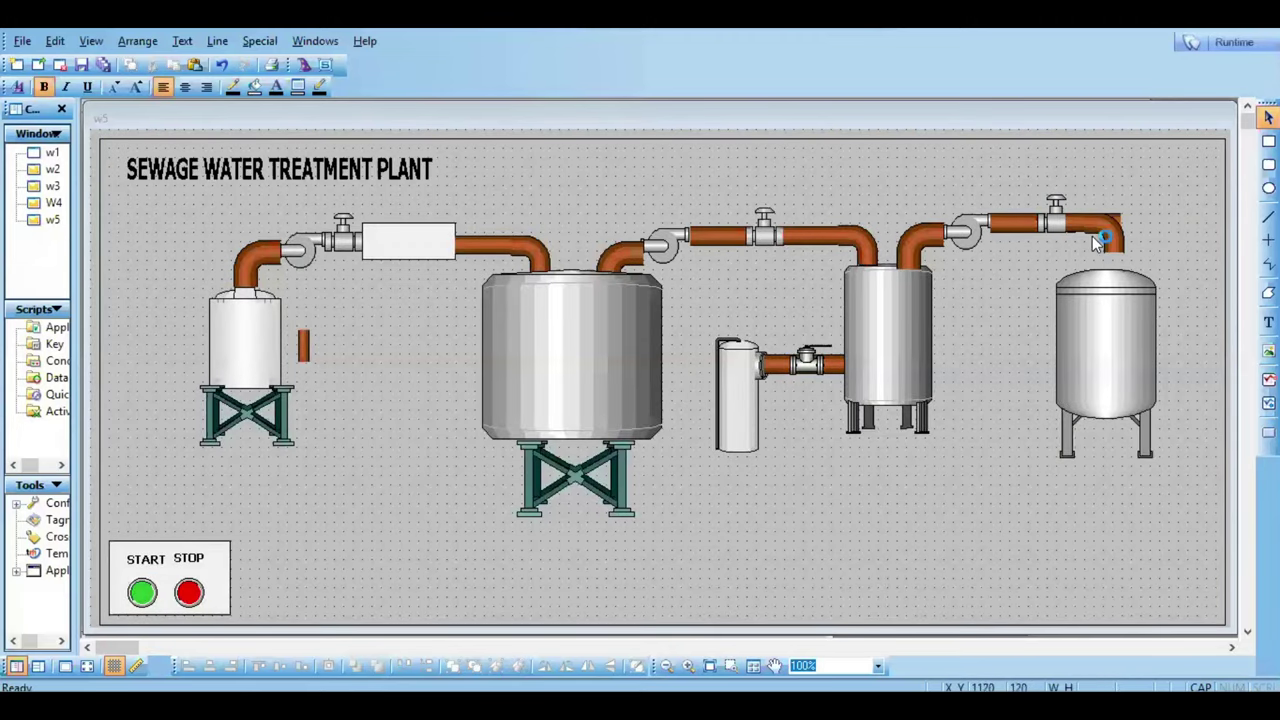
Step: Move the elbow pipe clear of the straight pipe above the fourth tank and shorten the straight pipe at its free end
left_click_drag(1112, 233, 1161, 250)
left_click(1105, 217)
left_click_drag(1125, 230, 1114, 224)
left_click(1155, 218)
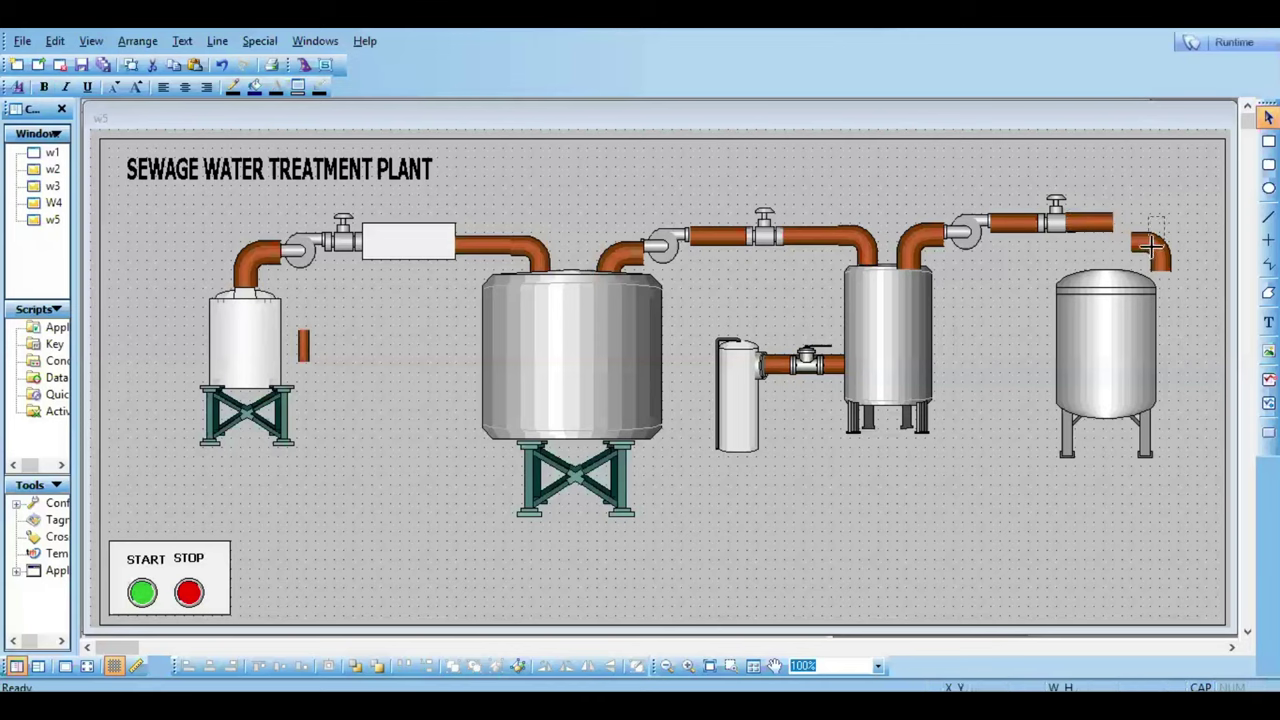
left_click(1152, 247)
mouse_move(1152, 247)
left_mouse_down()
mouse_move(1092, 232)
mouse_move(1165, 234)
left_mouse_up()
left_click(1189, 249)
Step: Delete the straight pipe after the third pump's valve and attach the elbow pipe directly to the valve's outlet
left_click(1094, 223)
left_click(1103, 226)
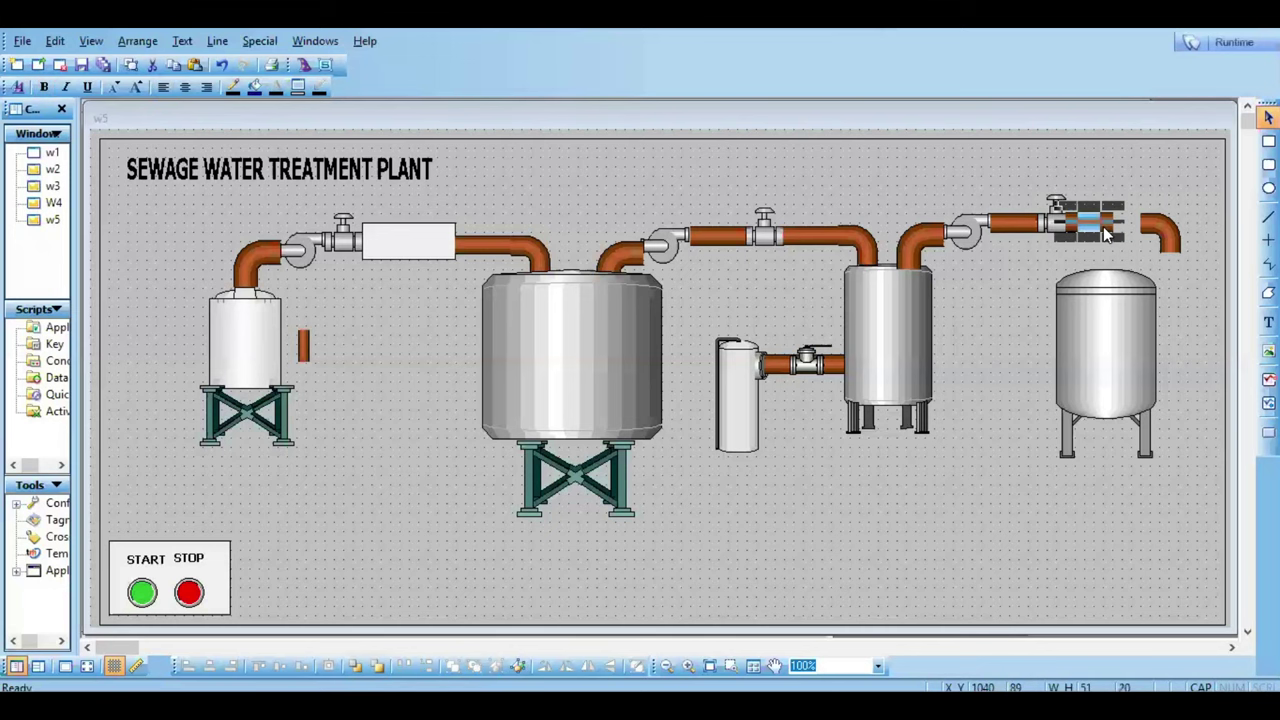
key("Escape")
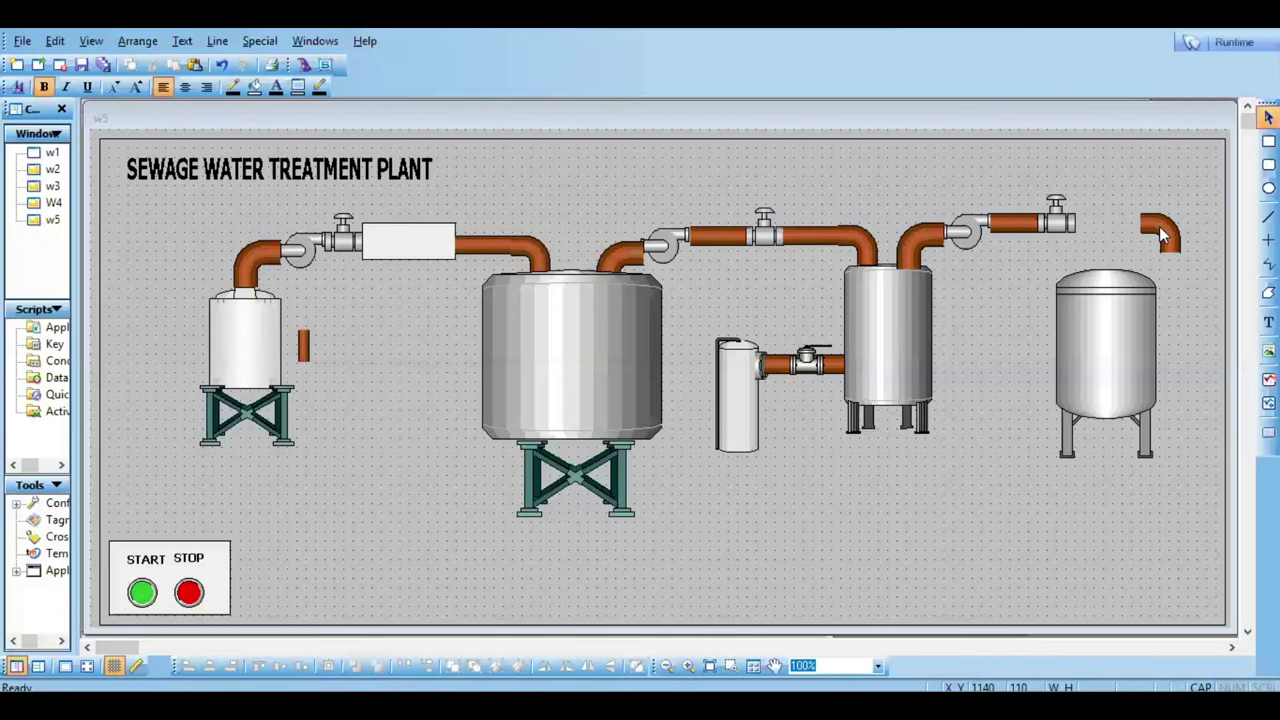
left_click_drag(1163, 234, 1092, 226)
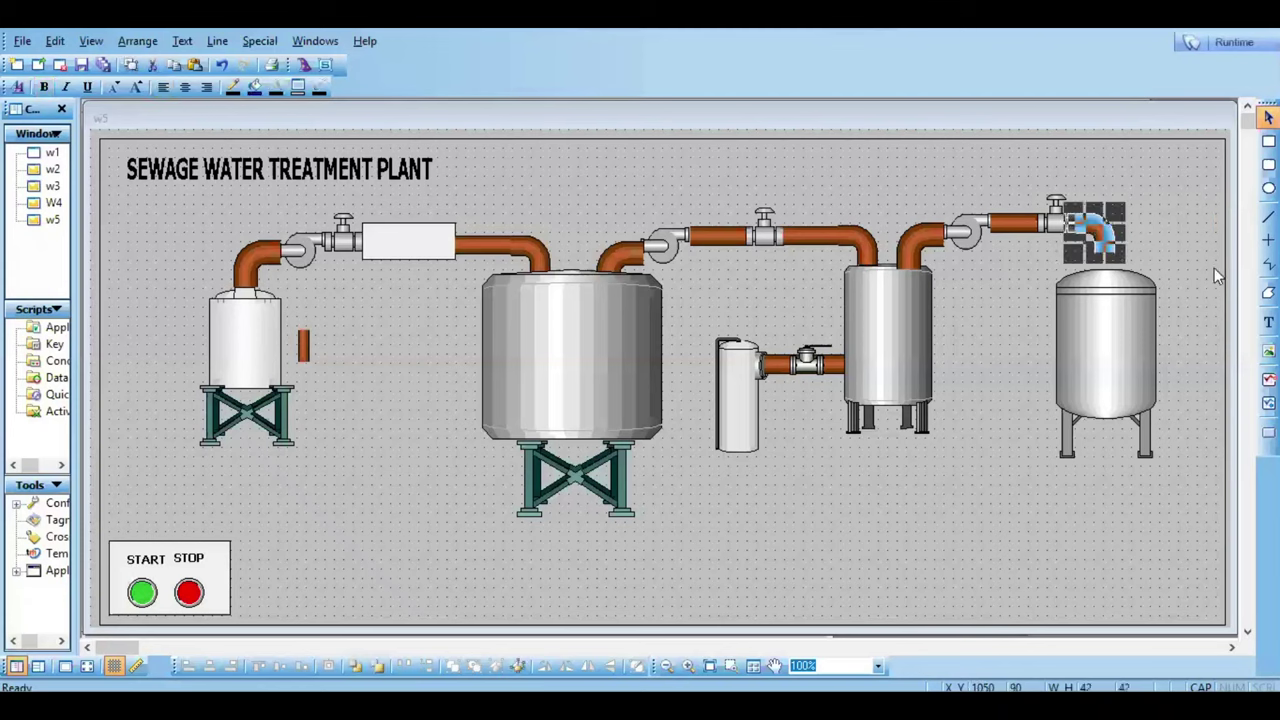
Step: Move the fourth tank up and slightly right so that its top meets the lower end of the elbow pipe
left_click(1100, 345)
left_click_drag(1100, 345, 1101, 314)
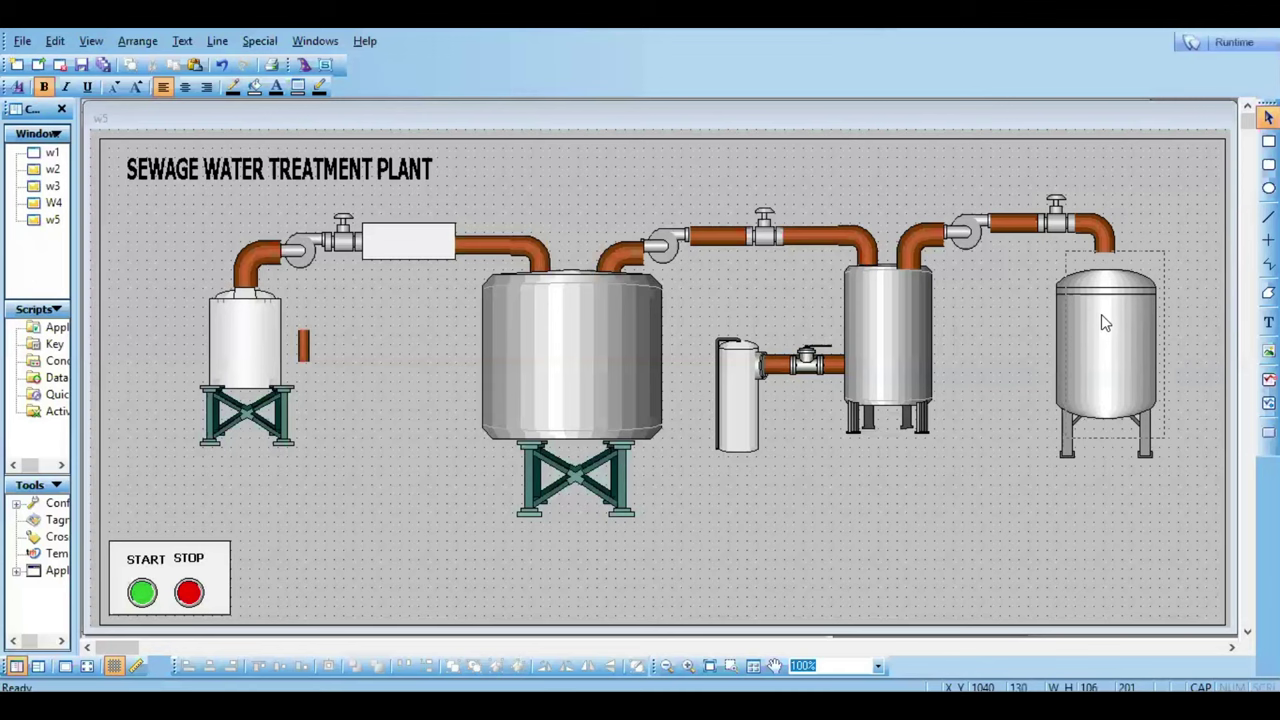
left_click(1105, 498)
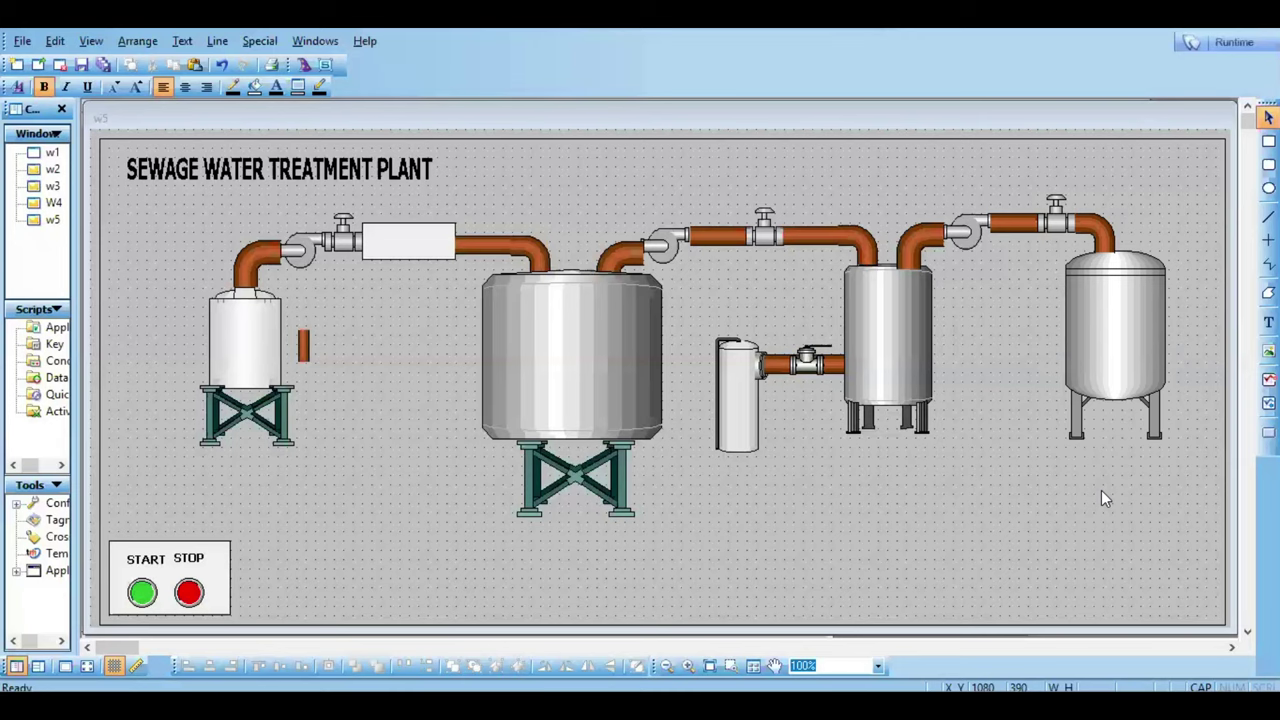
Step: Place a copy of the fourth tank's inlet elbow against the tank's right side as an outlet
left_click(1098, 229)
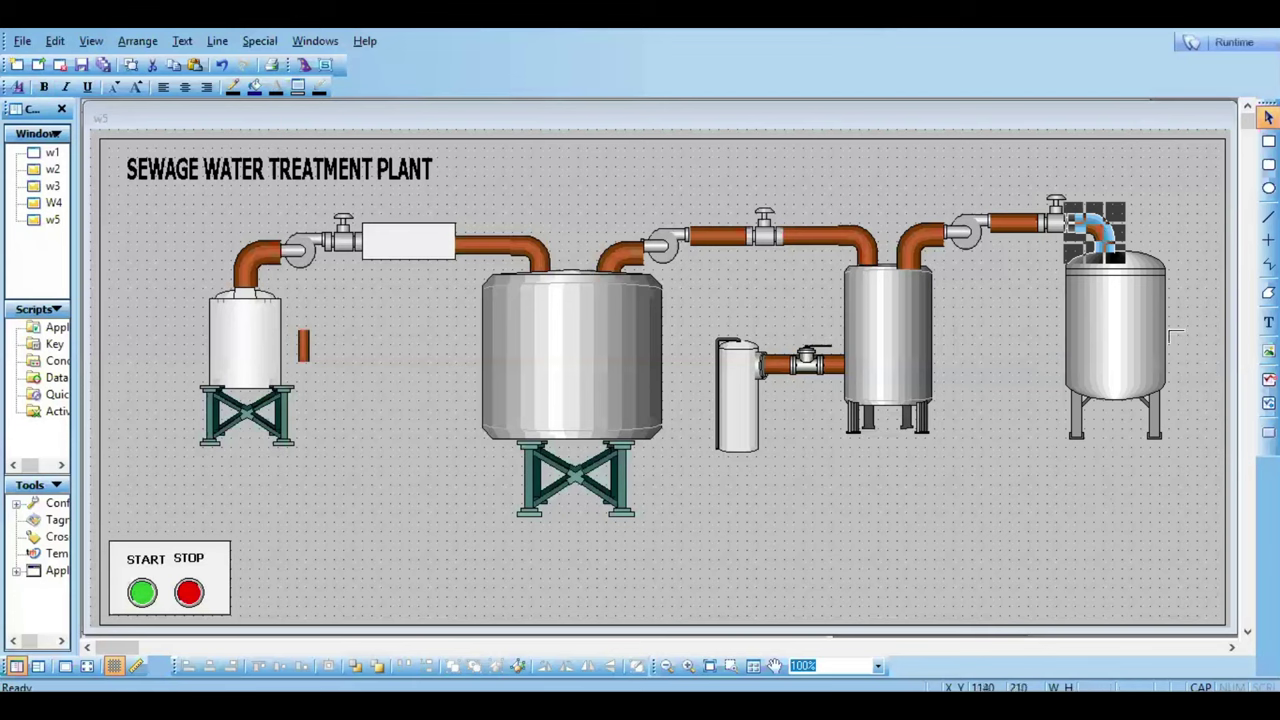
left_click(1170, 329)
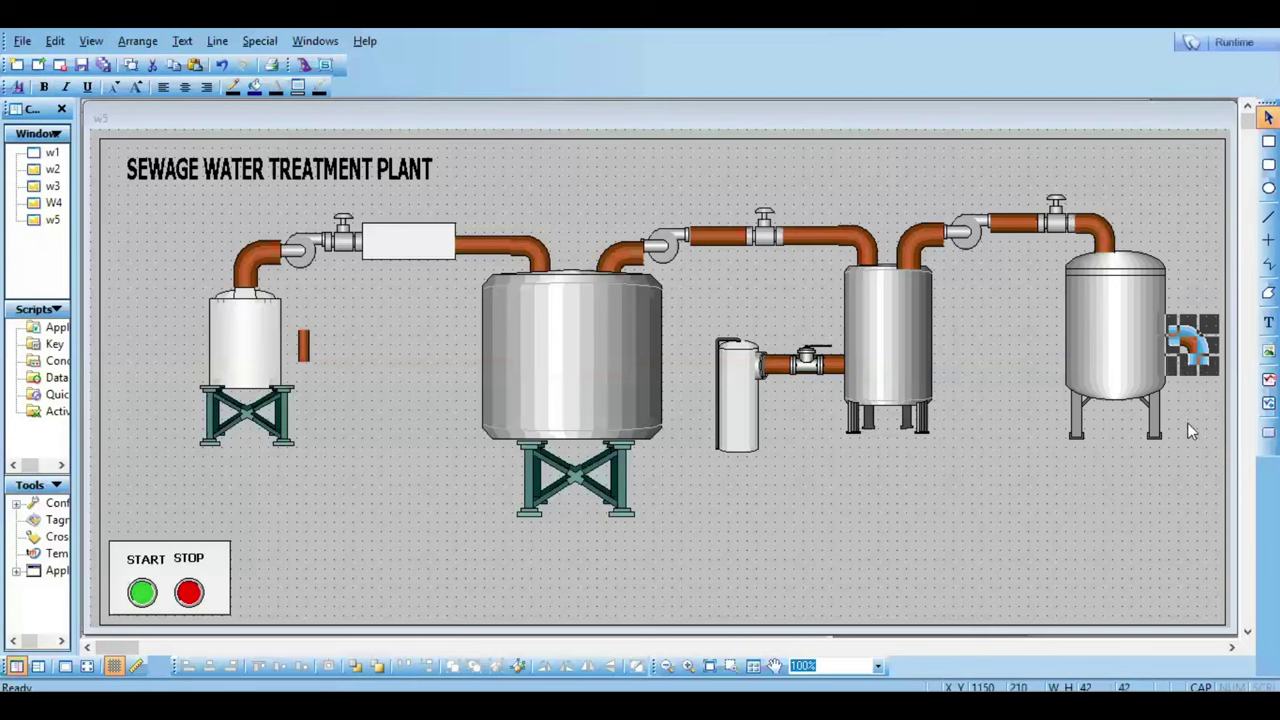
left_click(1191, 349)
left_click_drag(1191, 349, 1181, 350)
left_click(1110, 377)
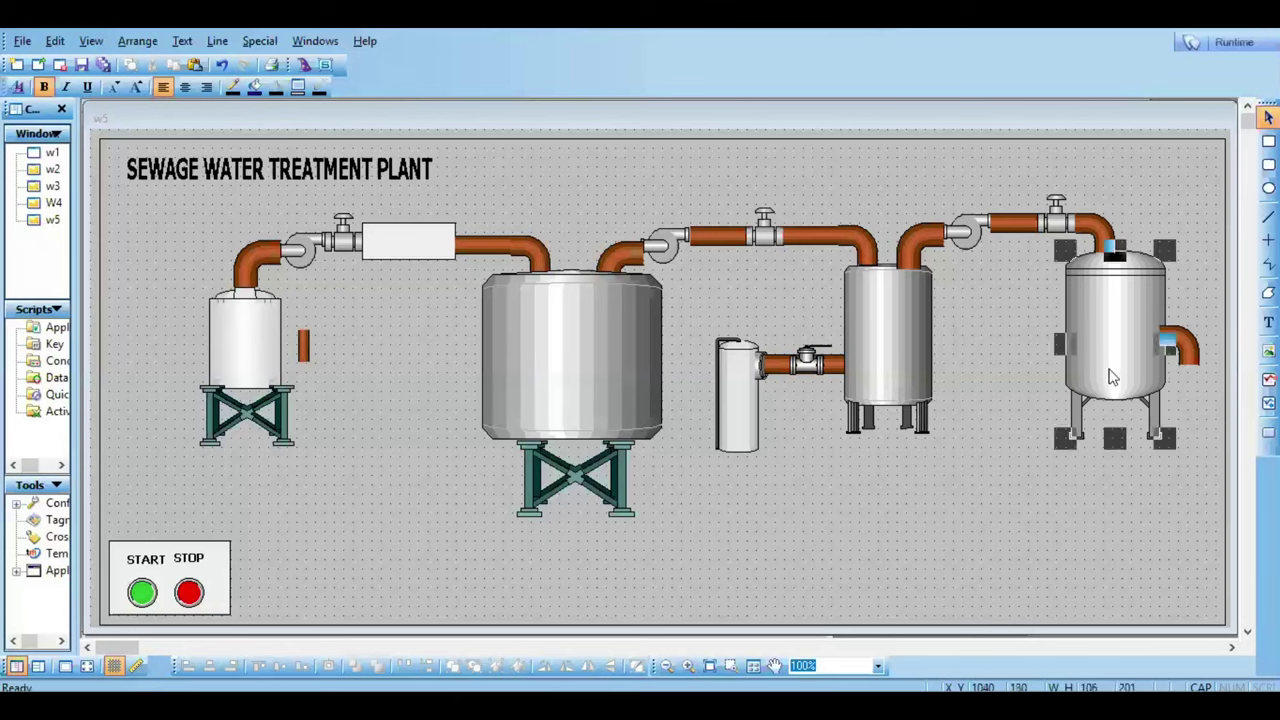
Step: Bring the fourth tank in front of its outlet elbow and delete the stray vertical pipe beside the first tank
right_click(1110, 377)
mouse_move(1165, 498)
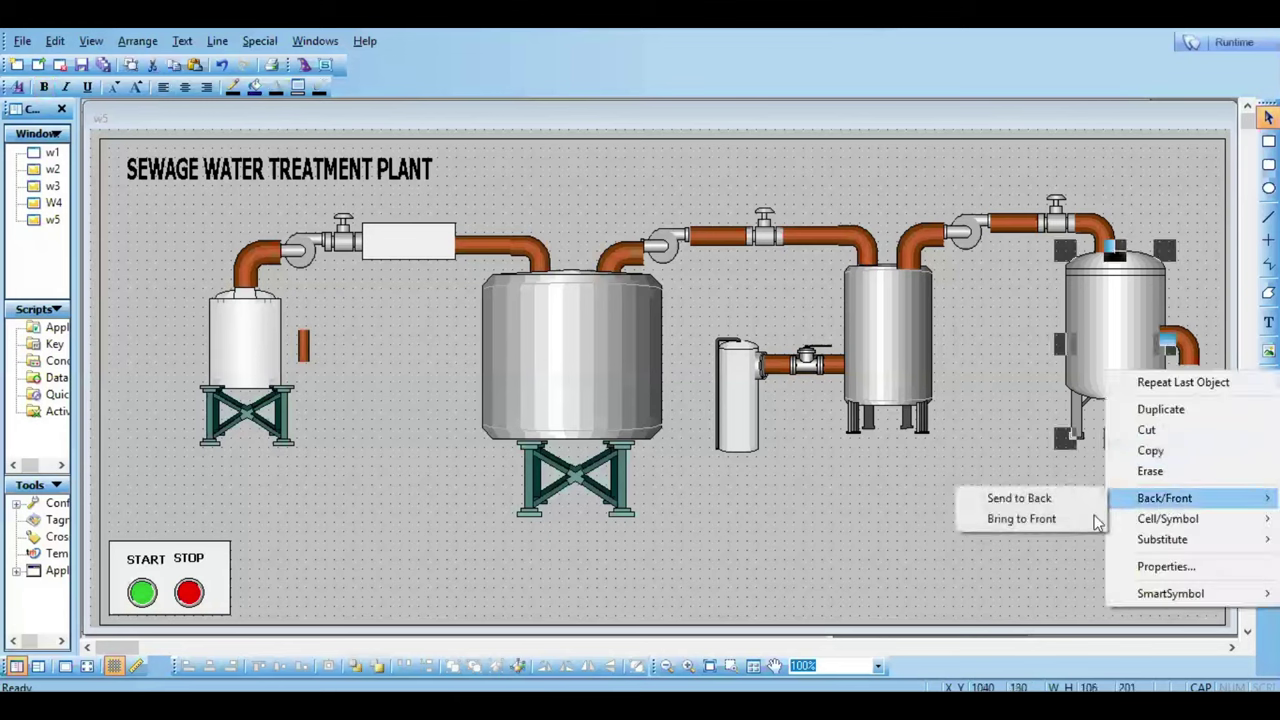
left_click(1039, 520)
left_click(1004, 533)
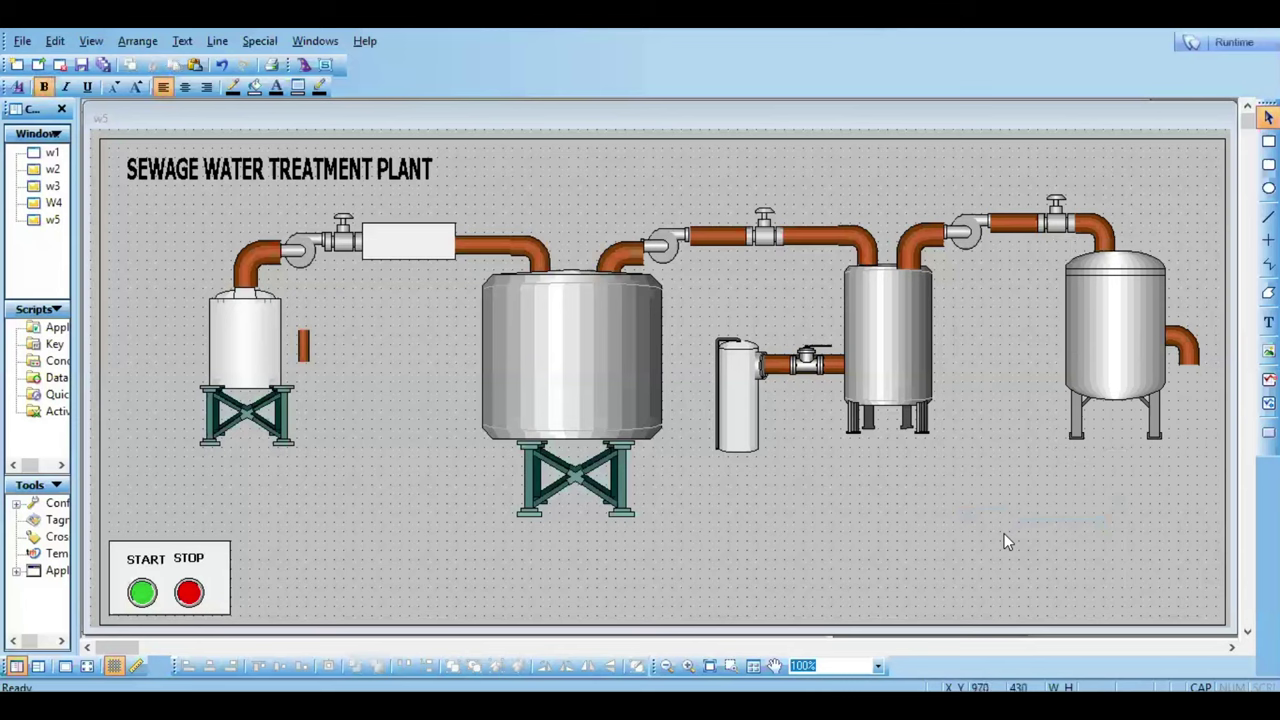
left_click(302, 357)
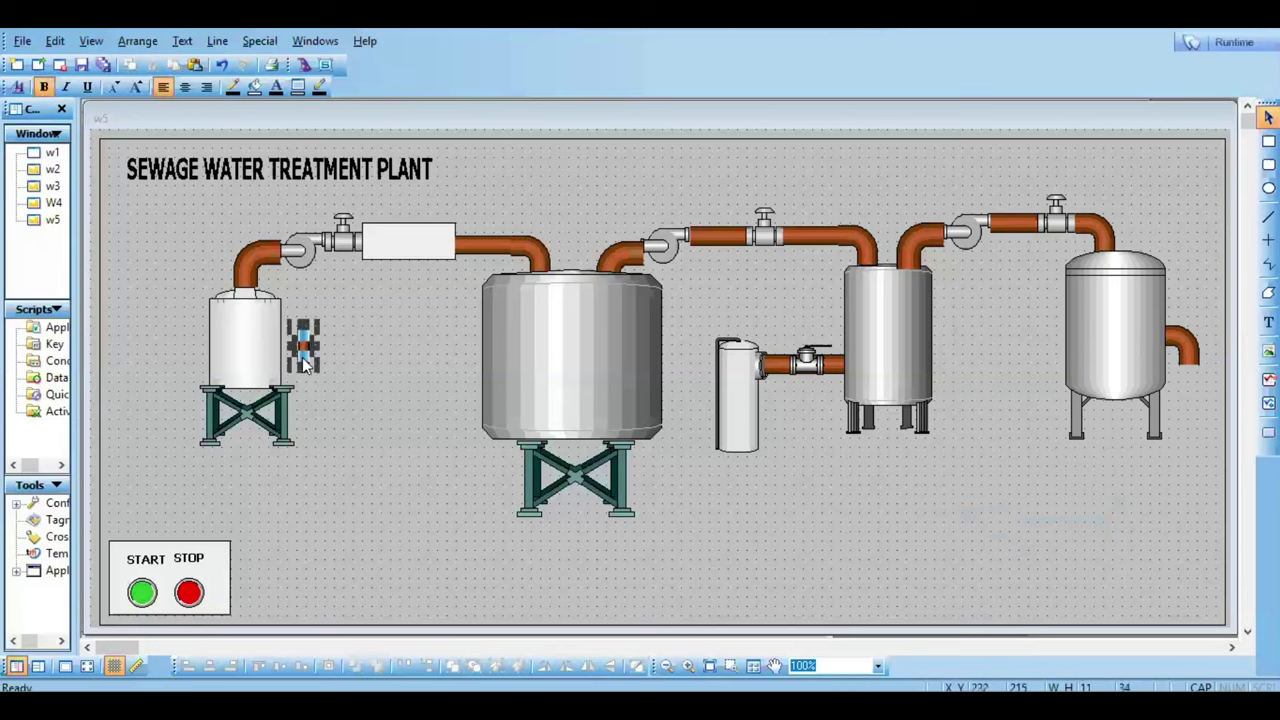
key("Delete")
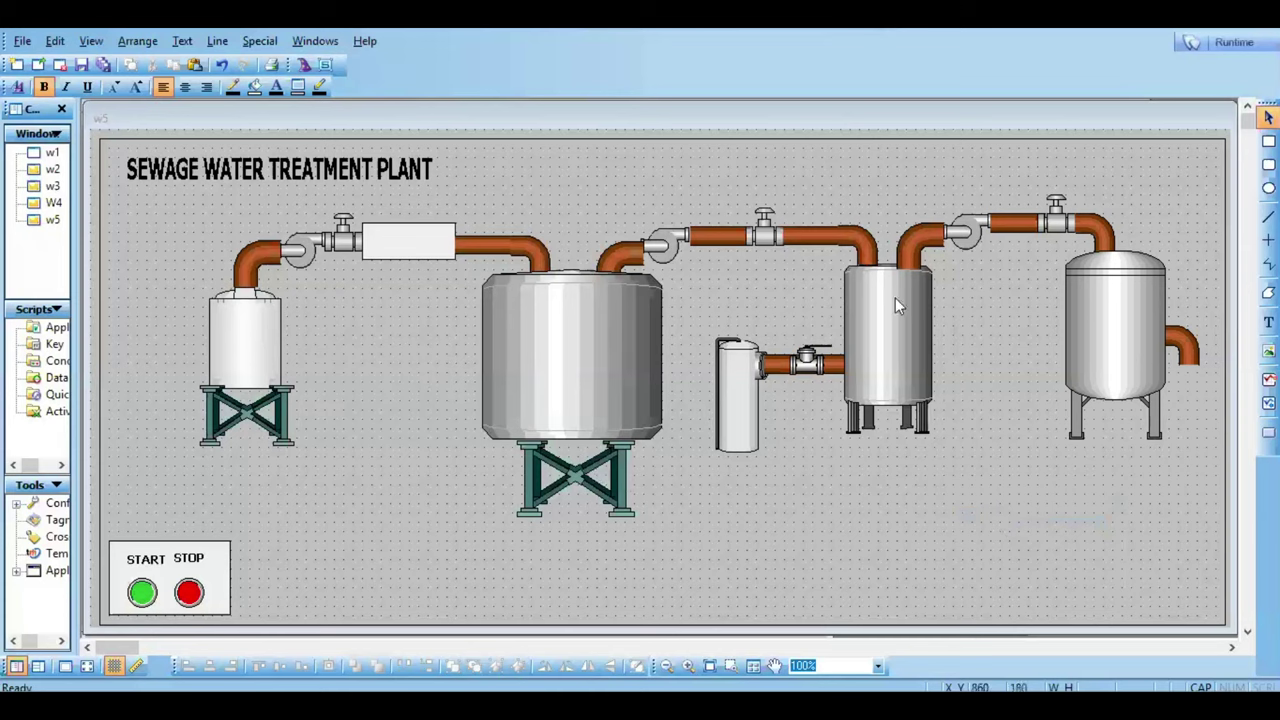
Step: Insert the "Cool fan (animation frame 1)" symbol from the Blowers Etc. category in the empty area below the side tank
right_click(717, 475)
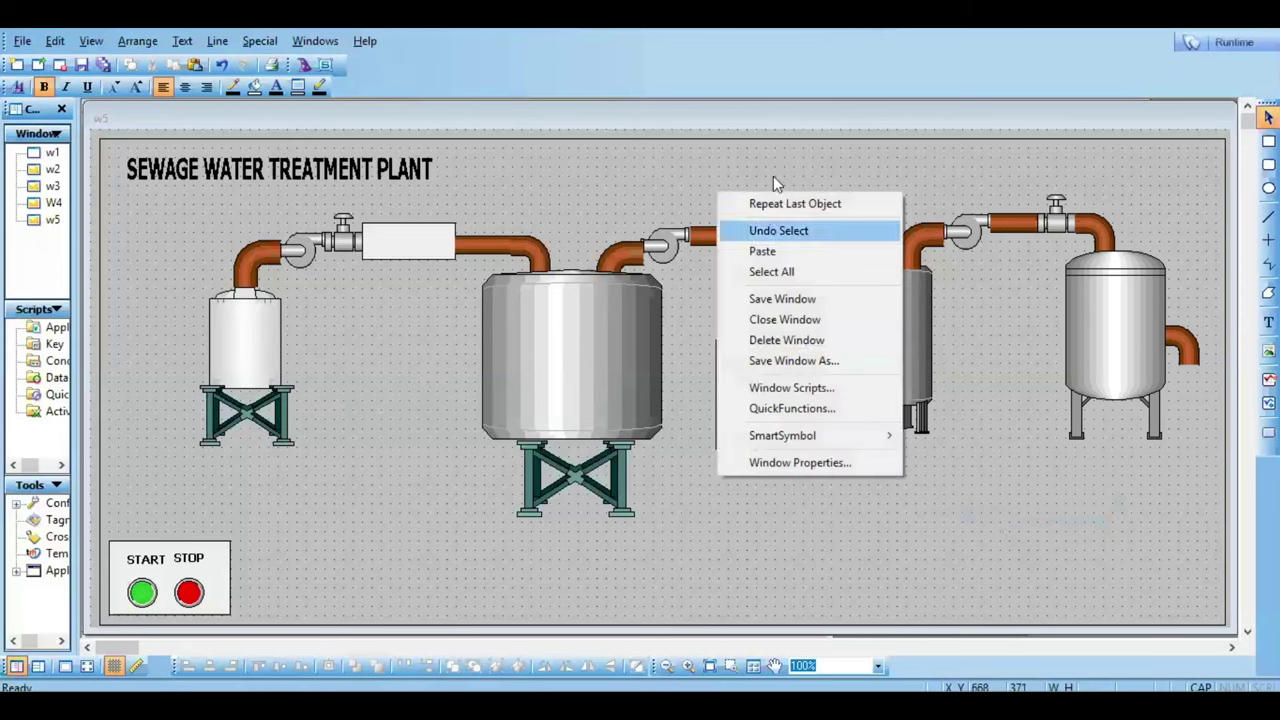
left_click(771, 204)
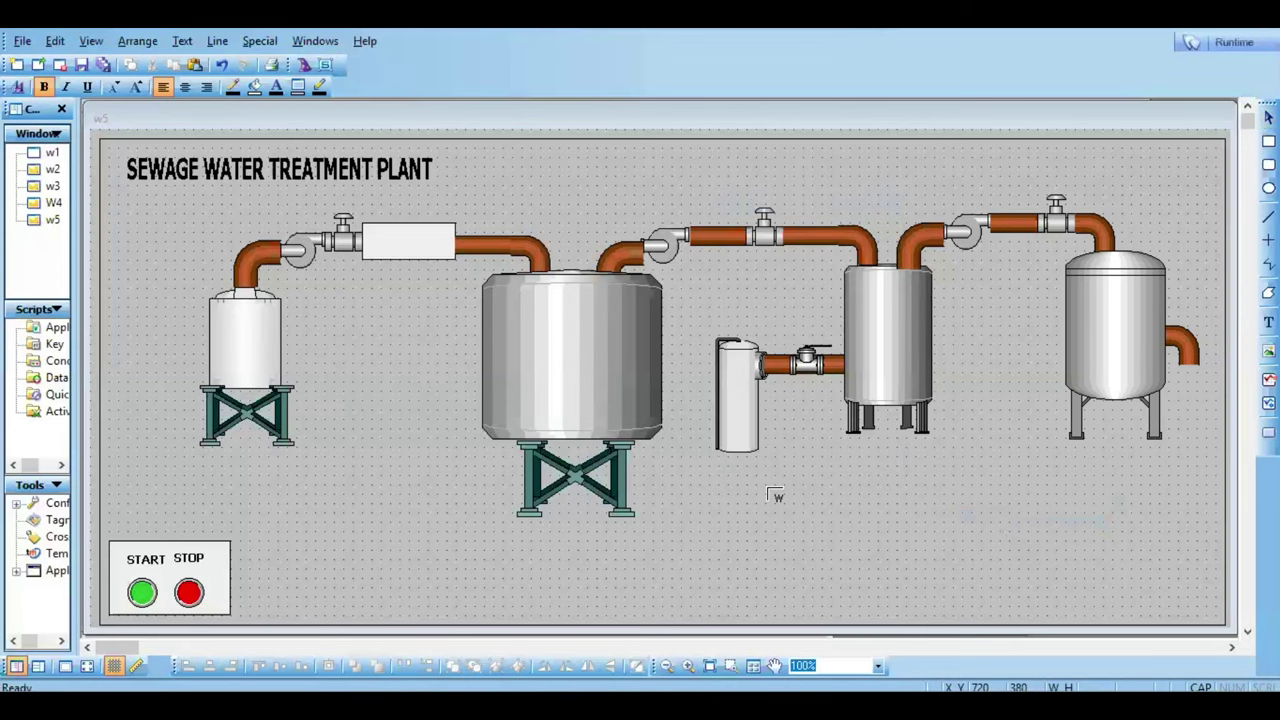
left_click(775, 495)
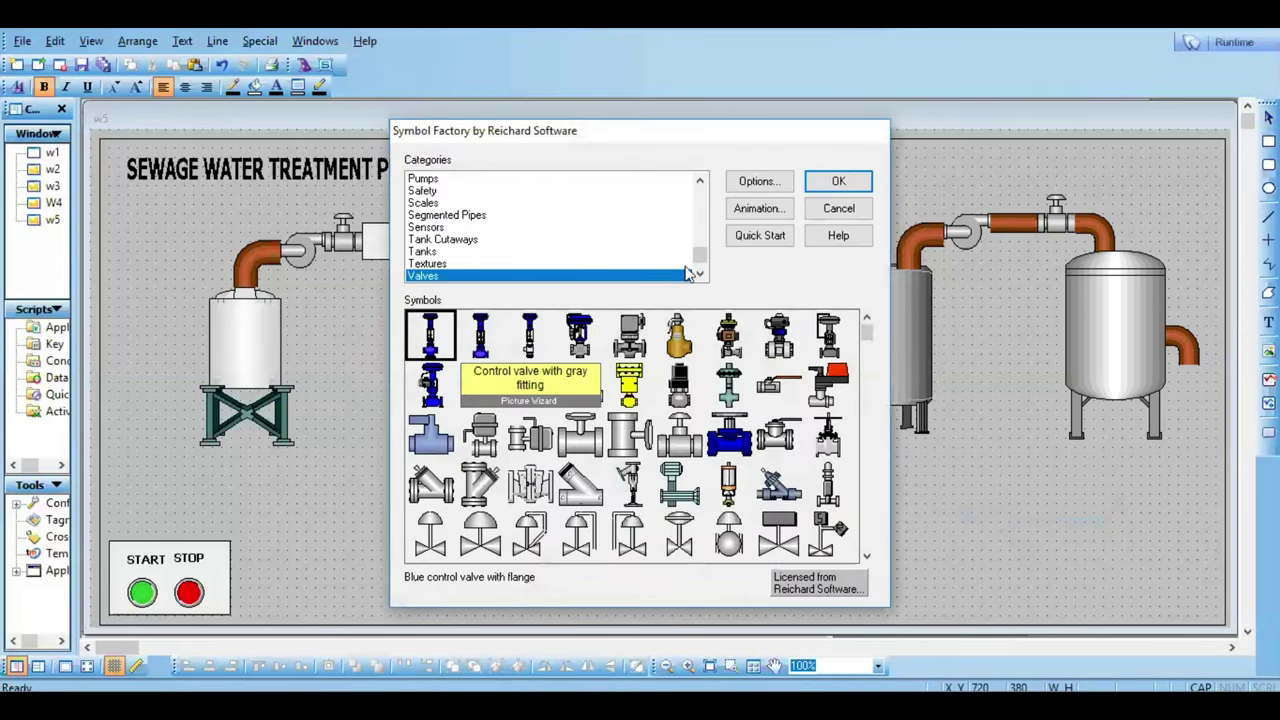
left_click(690, 190)
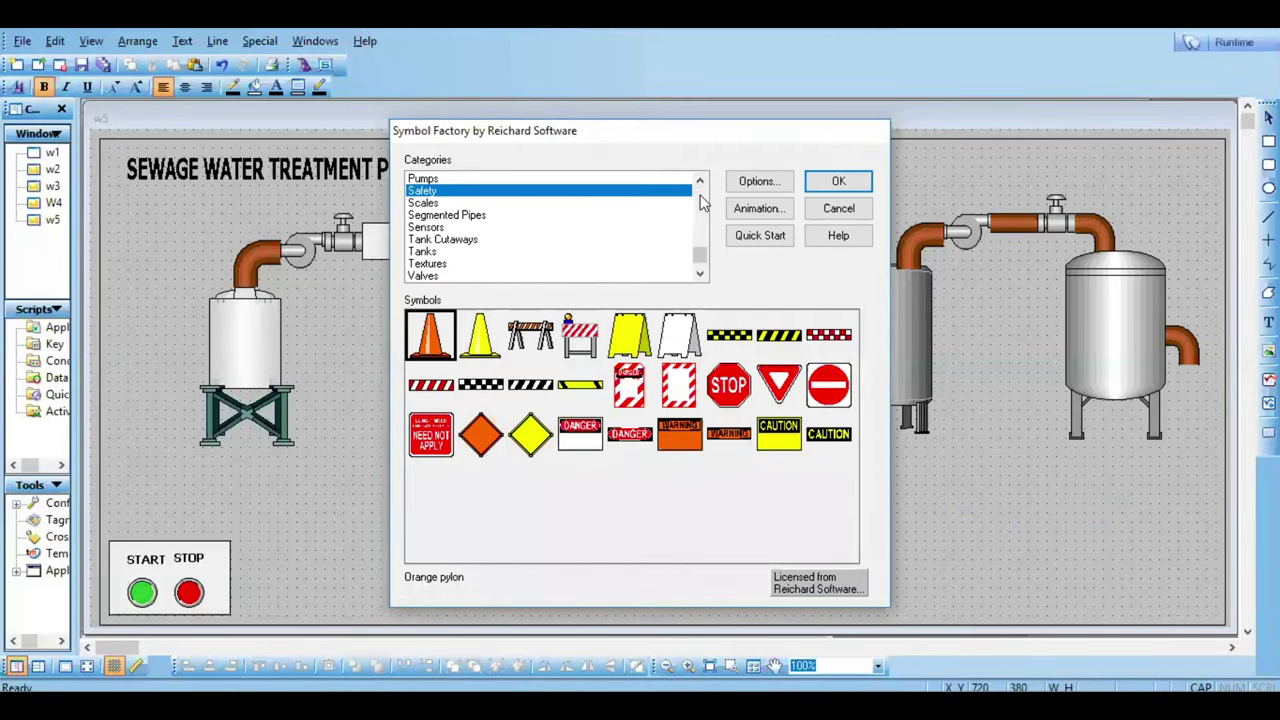
left_click(700, 198)
left_click(703, 202)
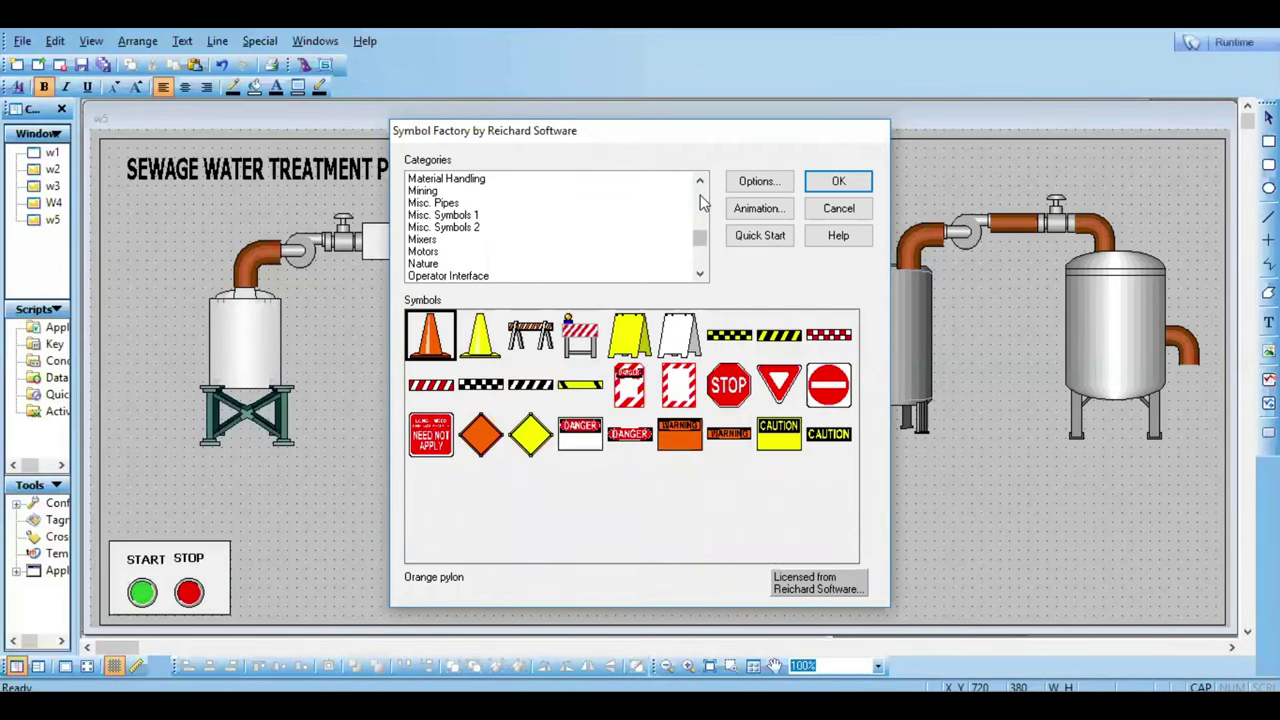
left_click(420, 253)
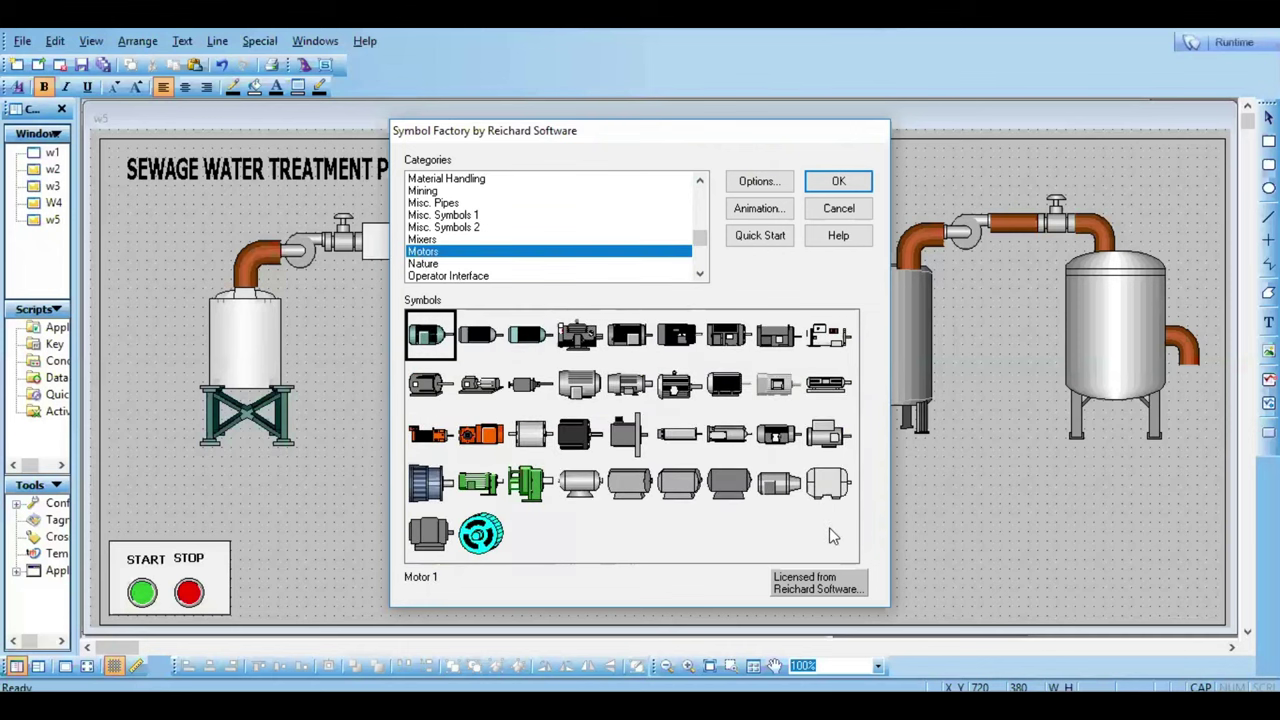
left_click(701, 199)
scroll(702, 204, "up", 5)
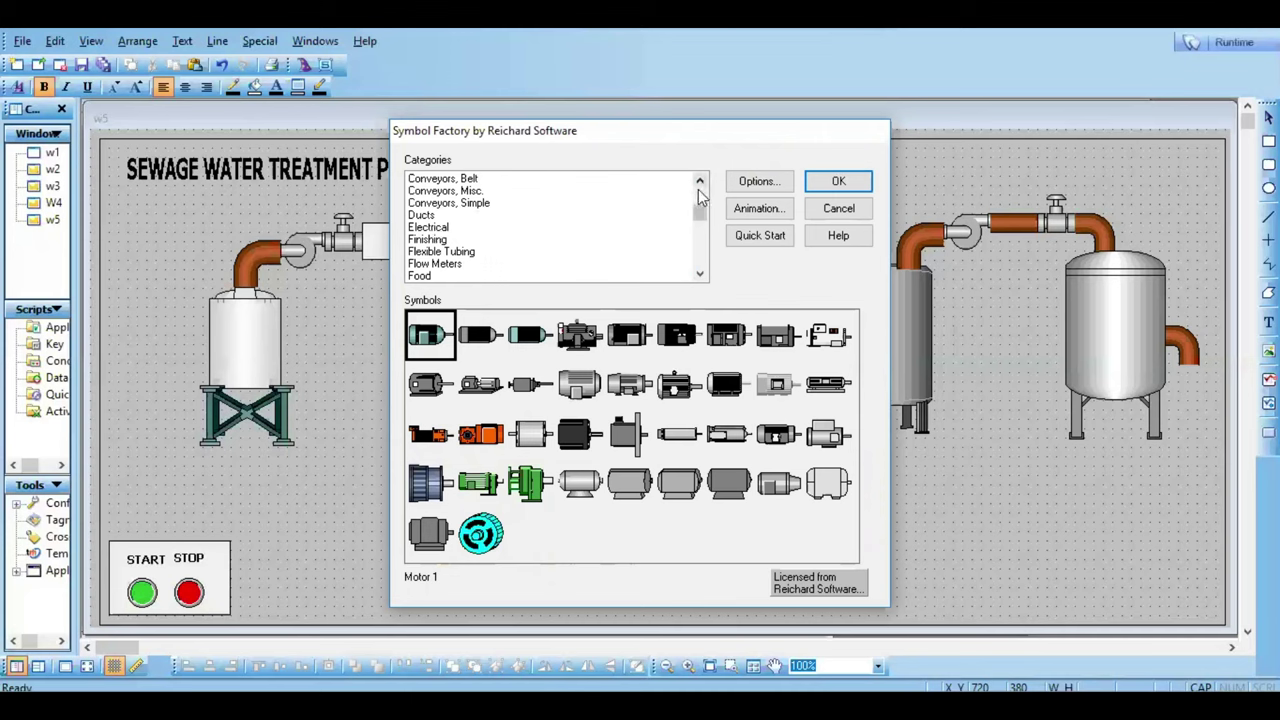
scroll(702, 195, "up", 3)
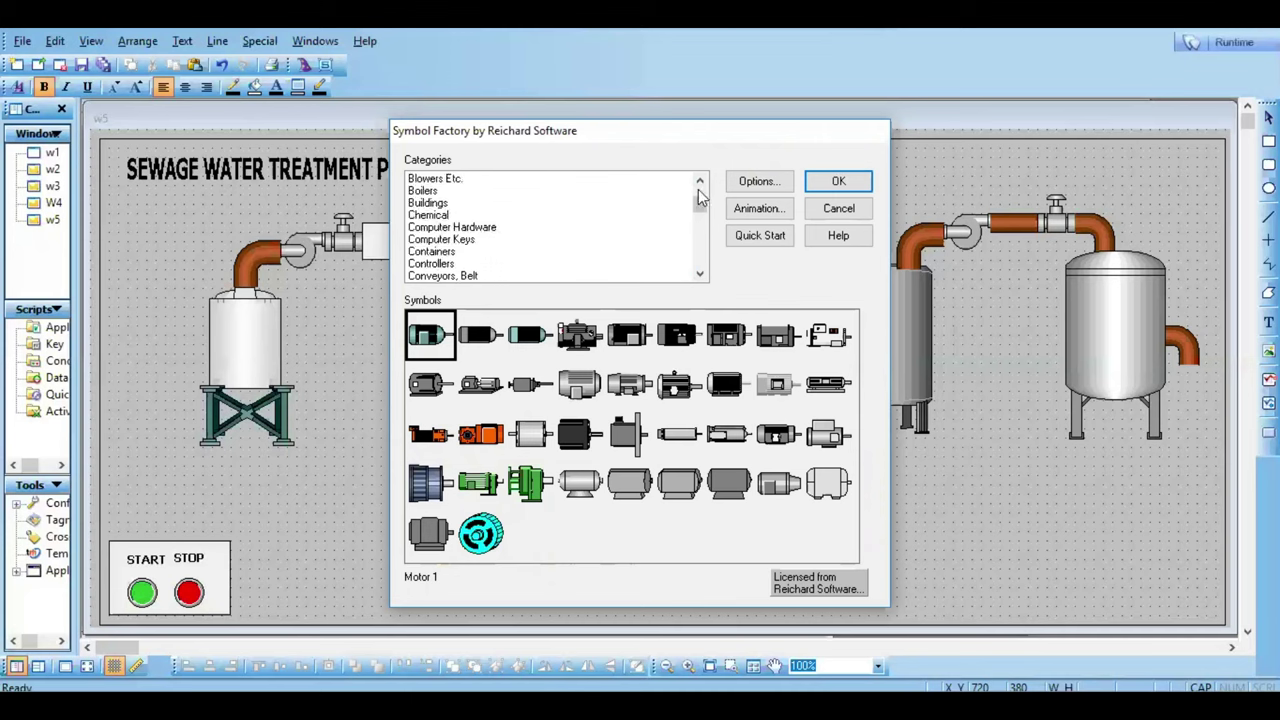
left_click(434, 180)
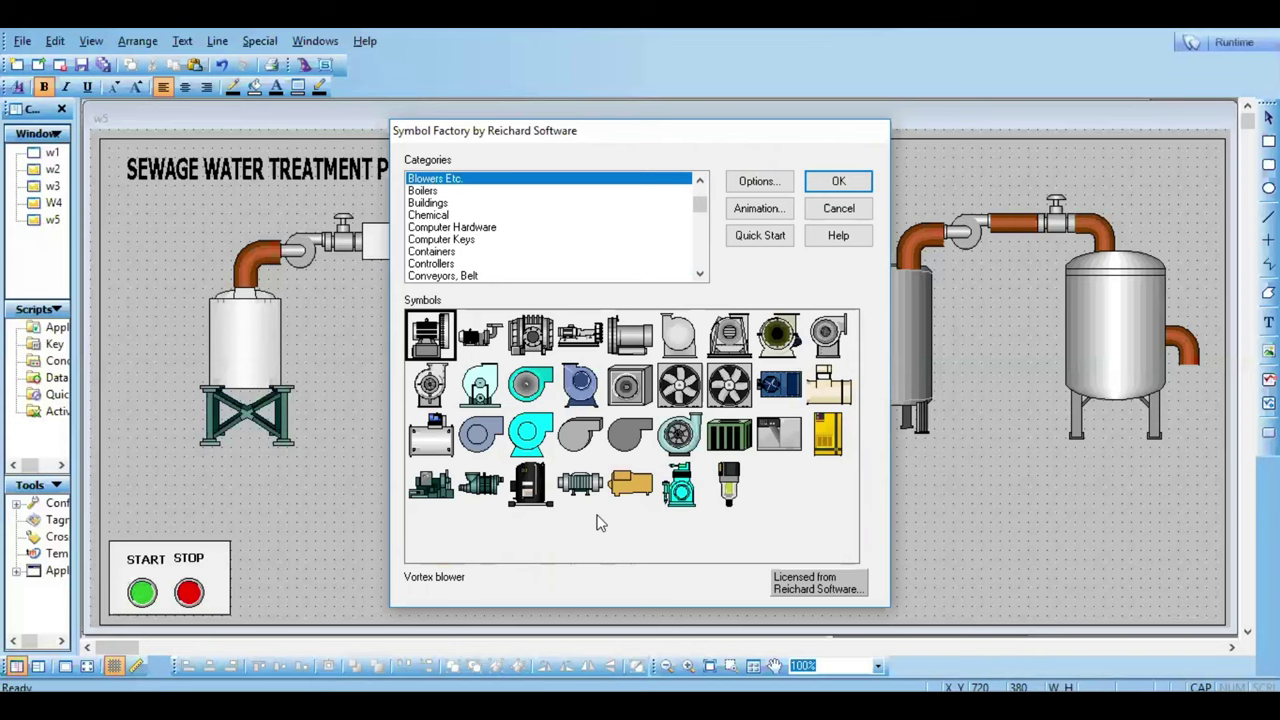
left_click(683, 393)
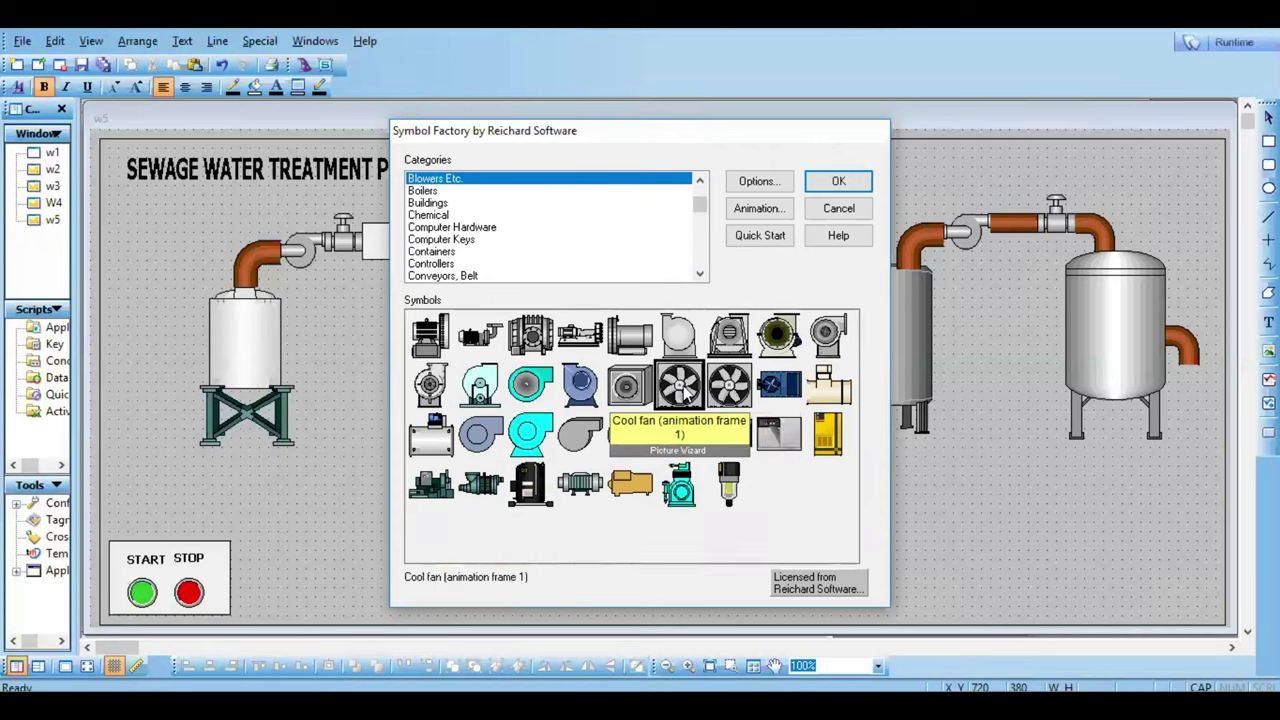
left_click(838, 181)
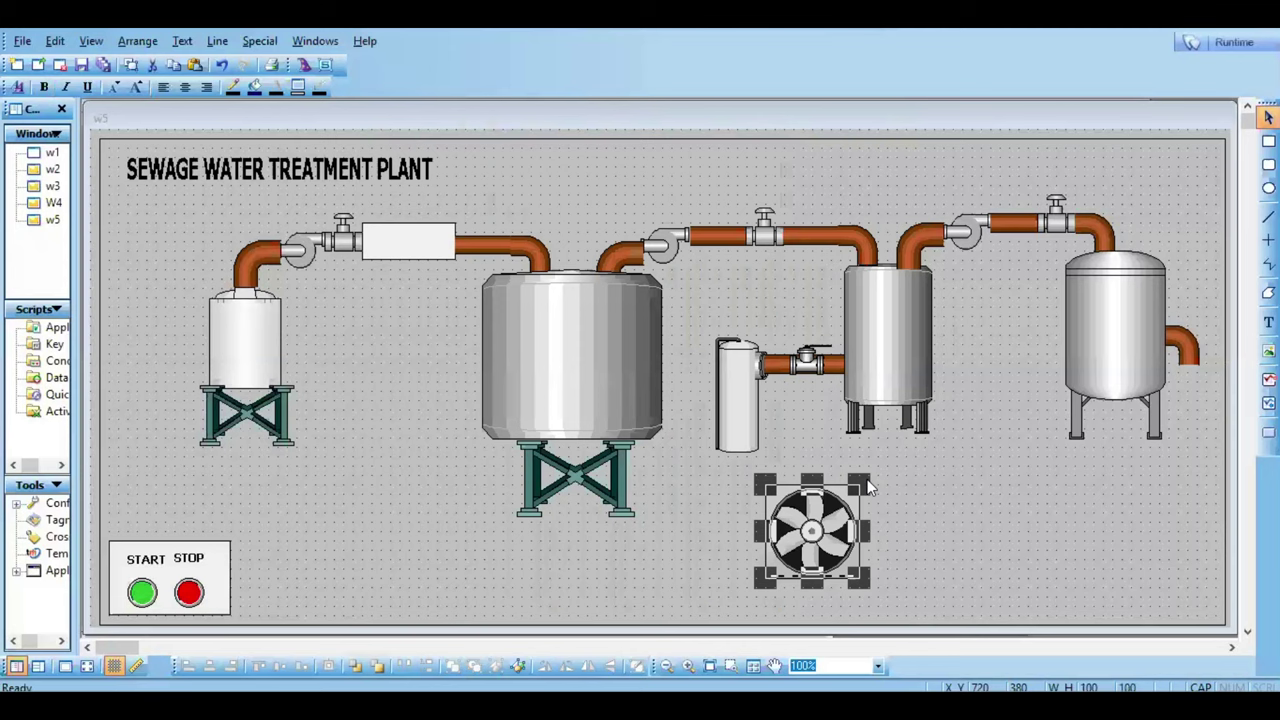
Step: Shrink the fan to about 61 by 61 and place a copy on the lower middle of the second tank
left_click_drag(863, 481, 833, 520)
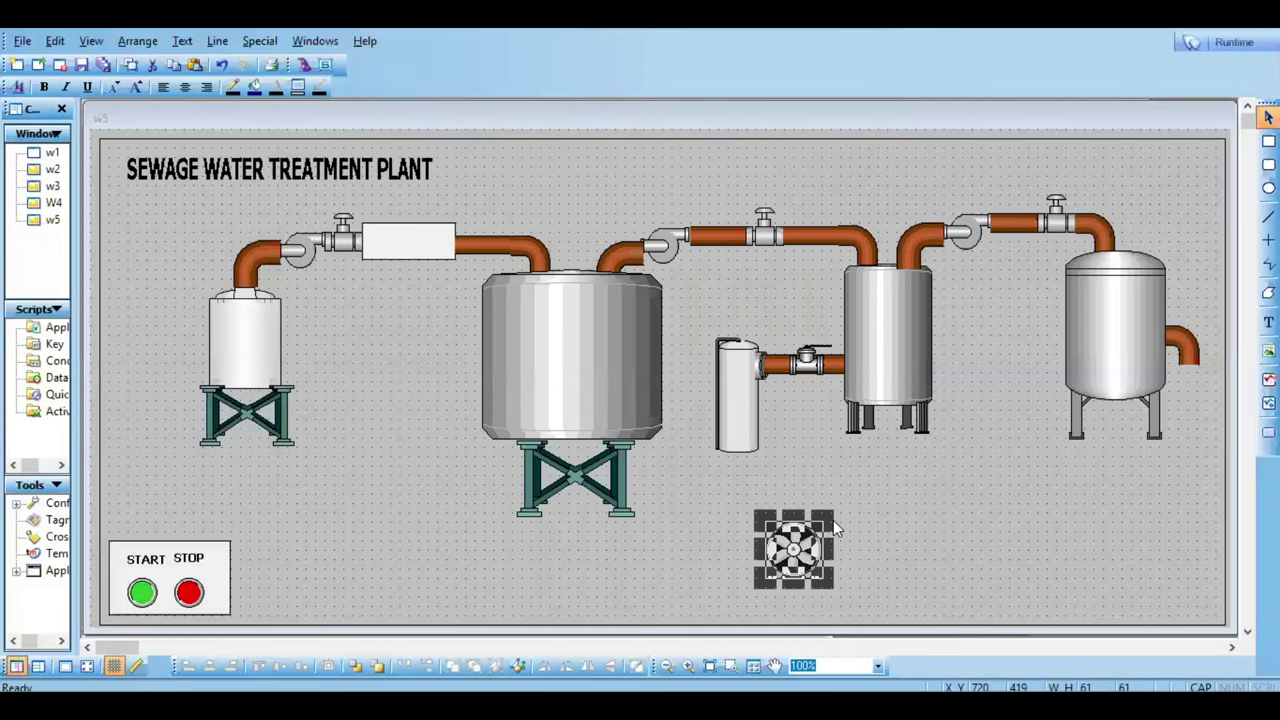
right_click(788, 555)
left_click(831, 393)
key("ctrl+v")
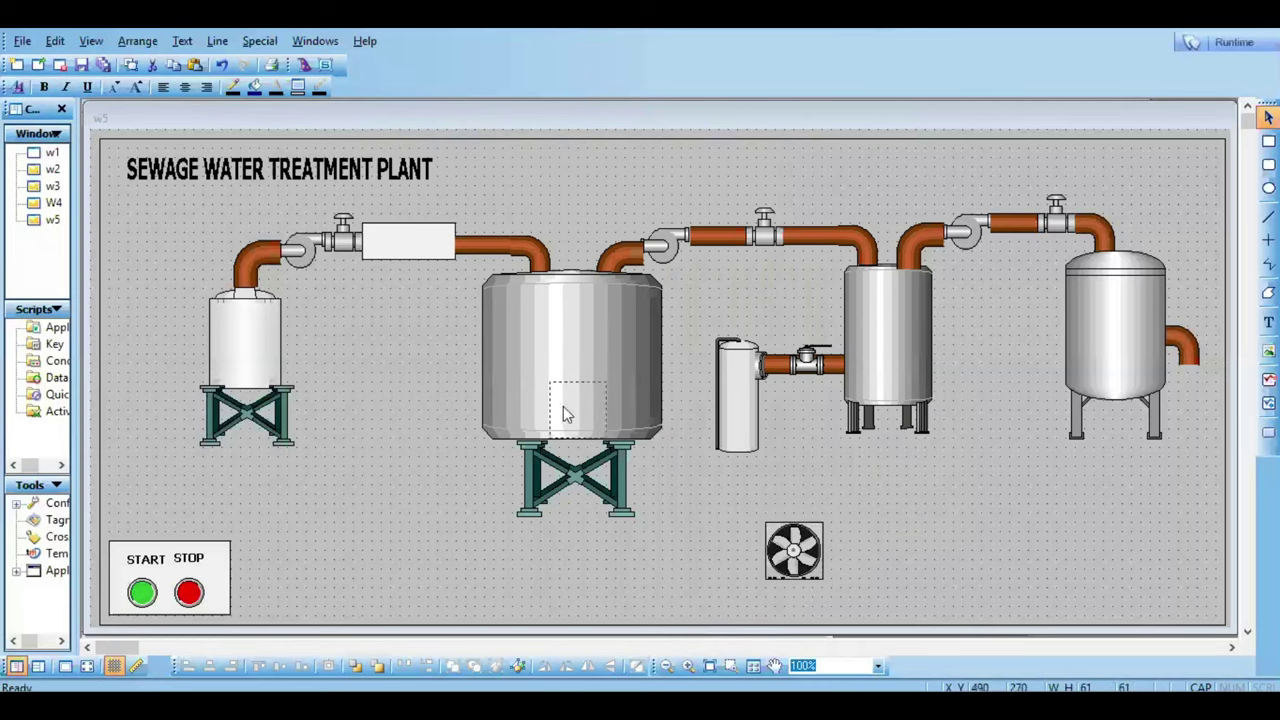
left_click(560, 412)
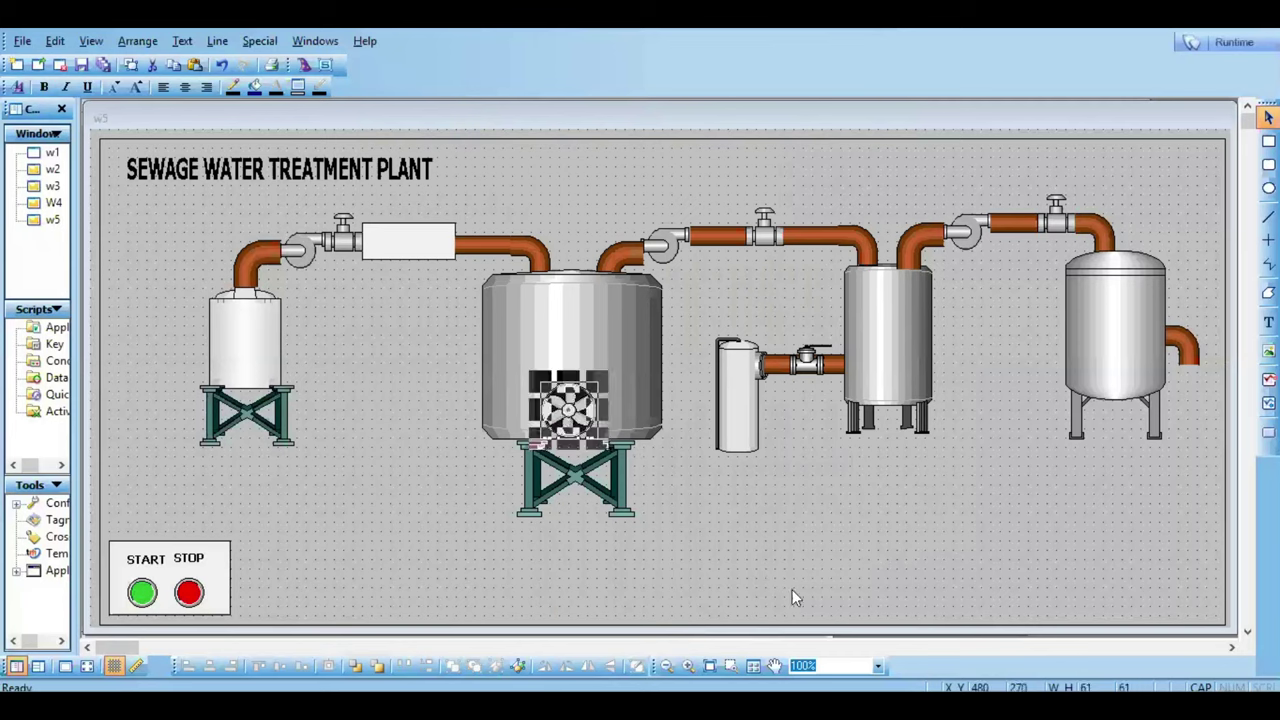
Step: Shrink the original fan further and move it onto the lower part of the third tank
left_click(577, 422)
left_click_drag(577, 422, 842, 494)
left_click(930, 560)
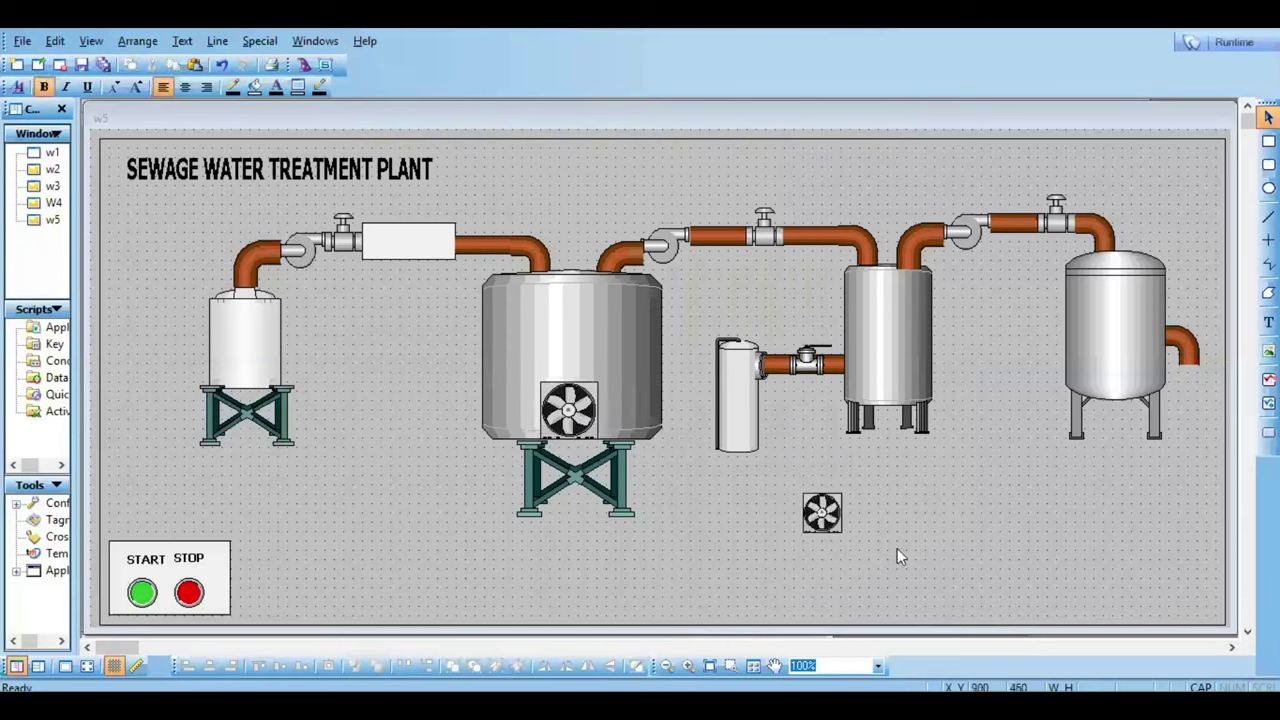
left_click_drag(826, 516, 889, 385)
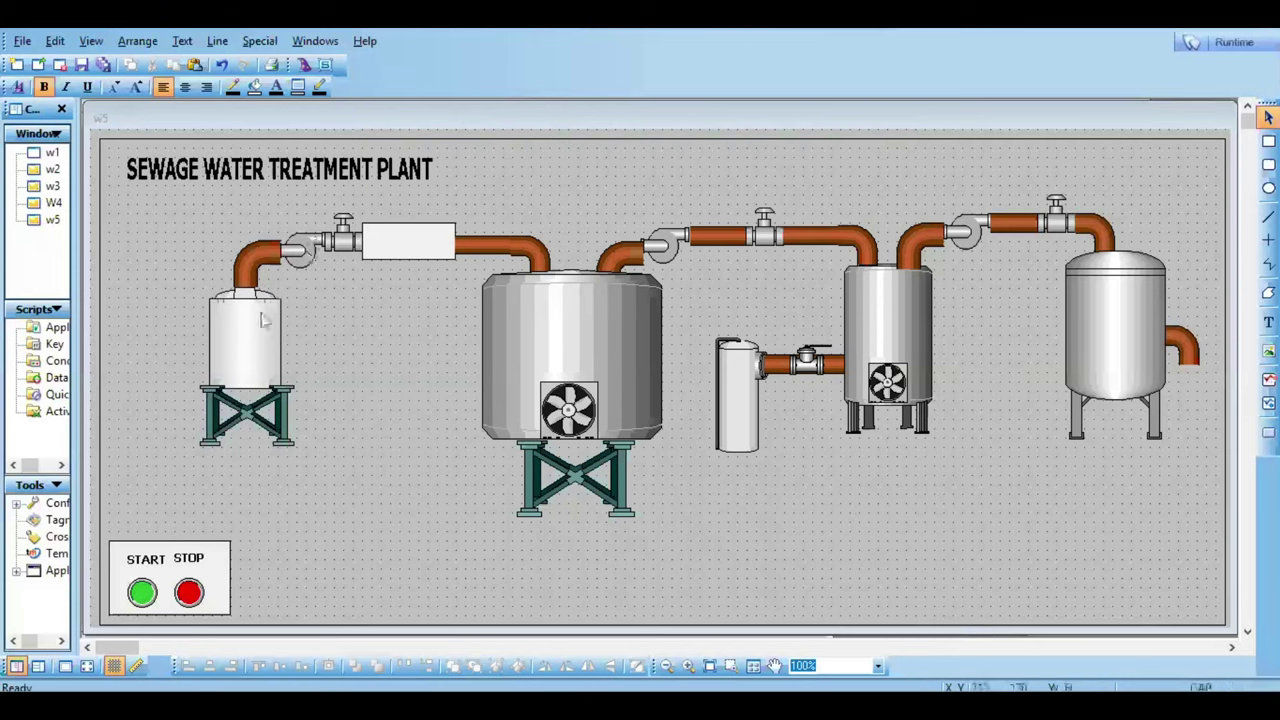
Step: Label the first tank with the two-line text "STORAGE" and "TANK"
right_click(351, 396)
left_click(375, 338)
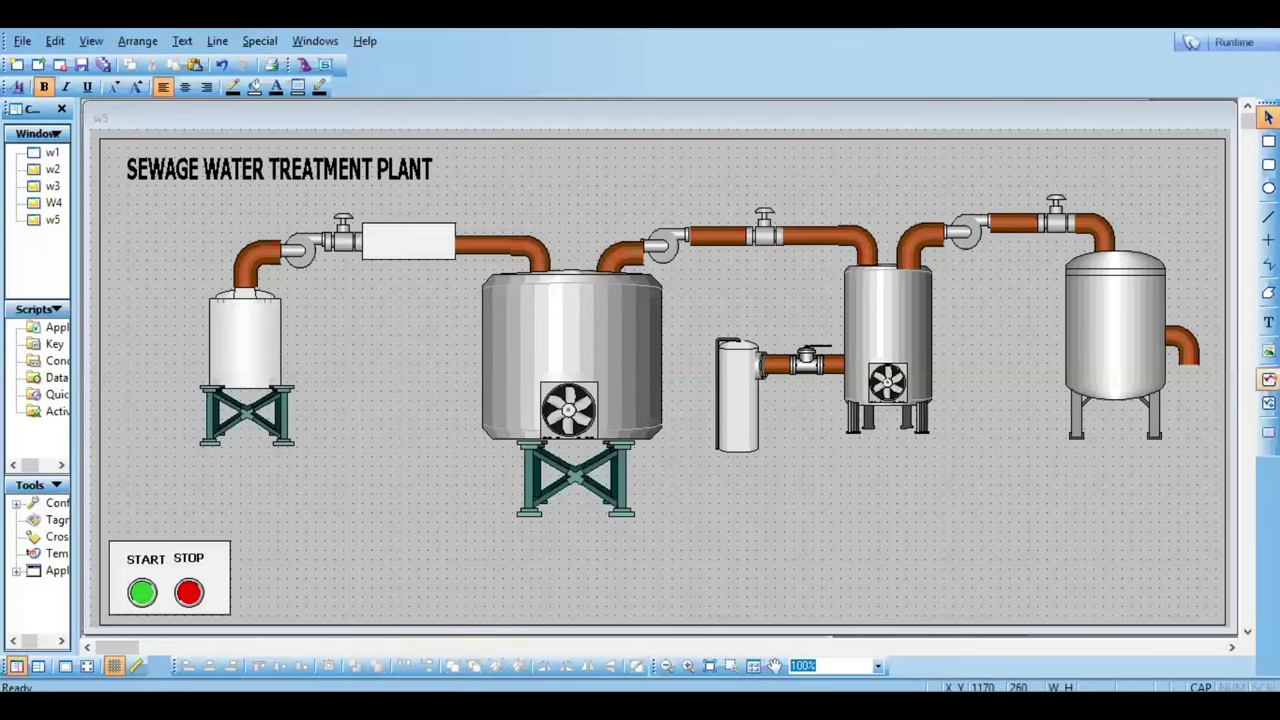
left_click(1268, 321)
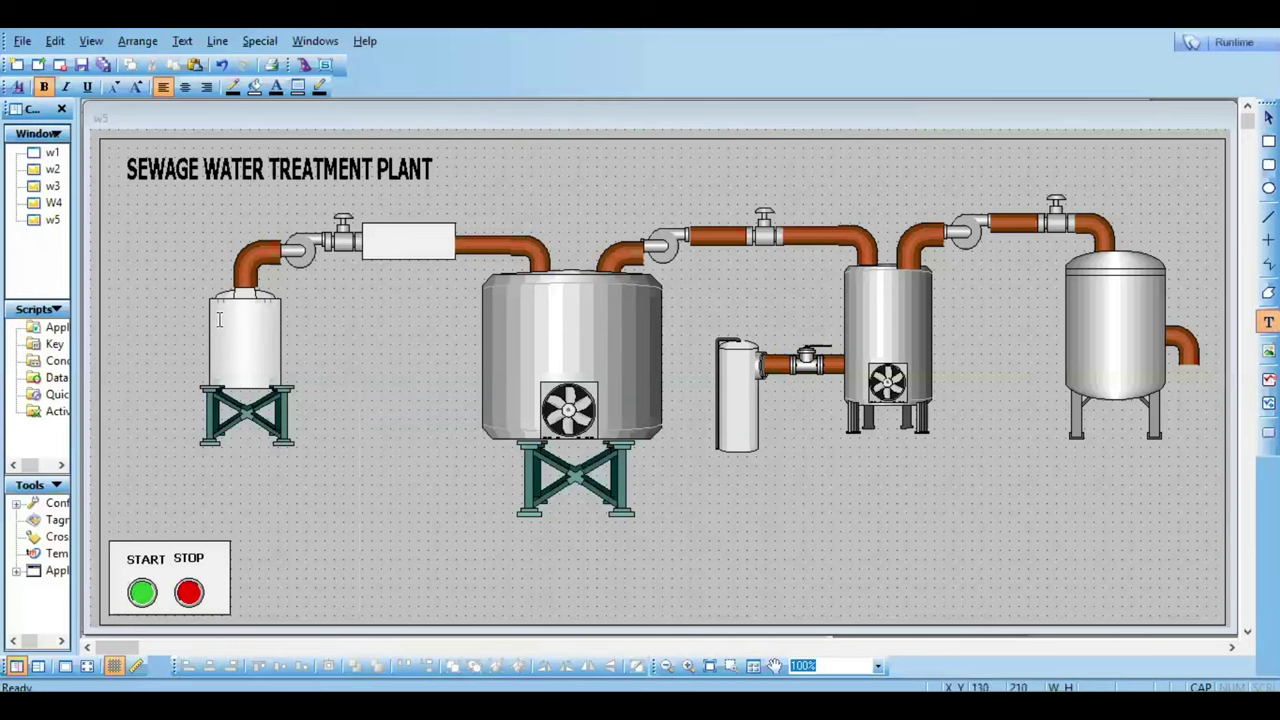
left_click(222, 318)
type("STORAGE")
key("Return")
type("TANK")
left_click(413, 410)
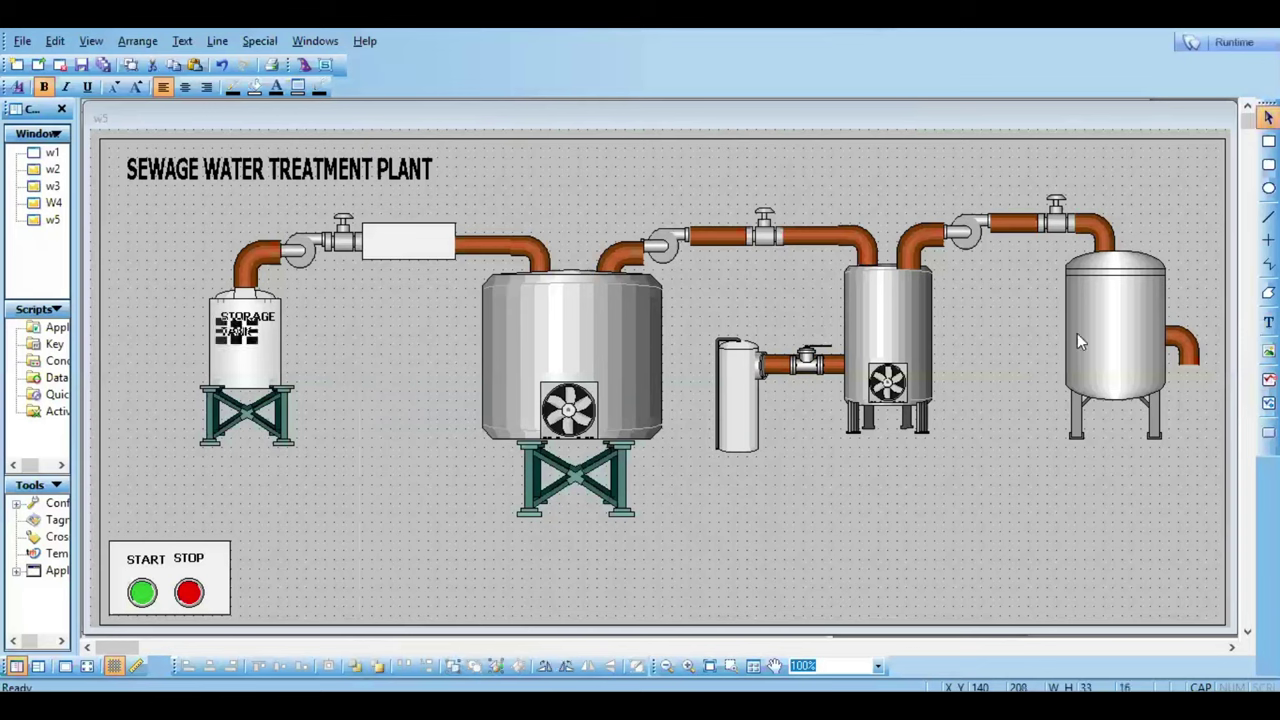
Step: Add the text "SCREENING" inside the white rectangle after the first valve
left_click(1268, 321)
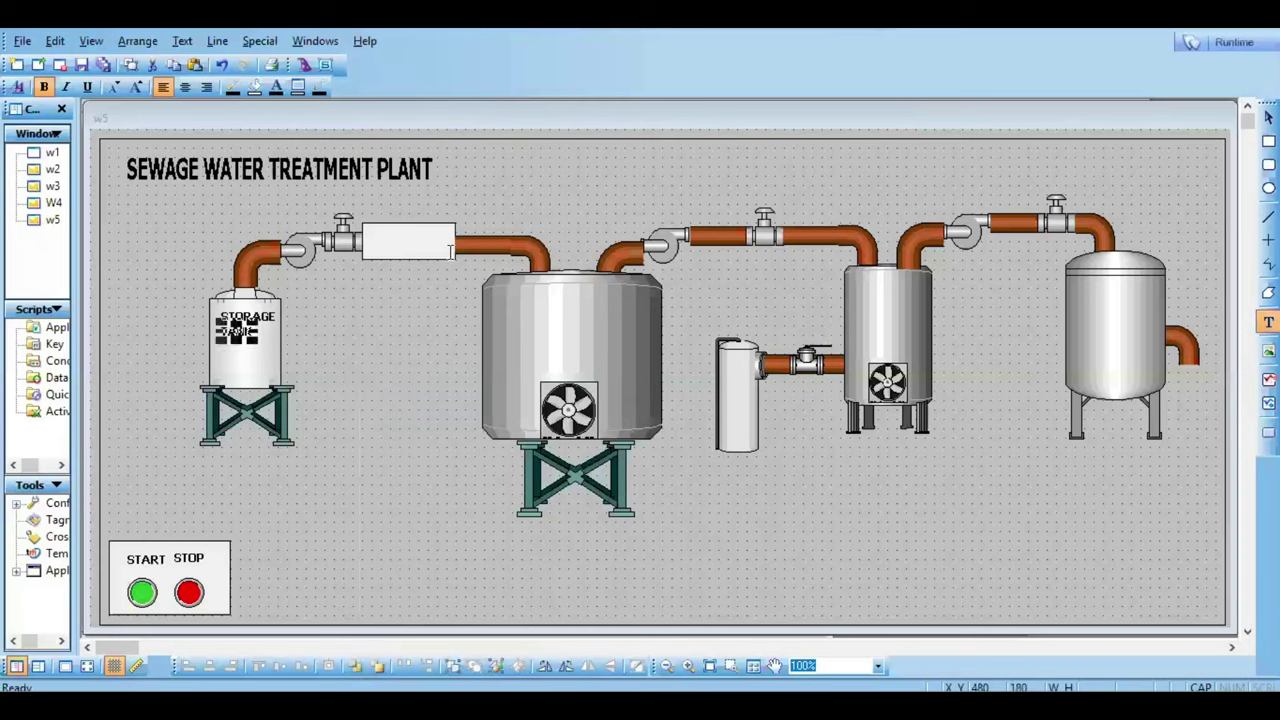
left_click(384, 237)
type("SCRE")
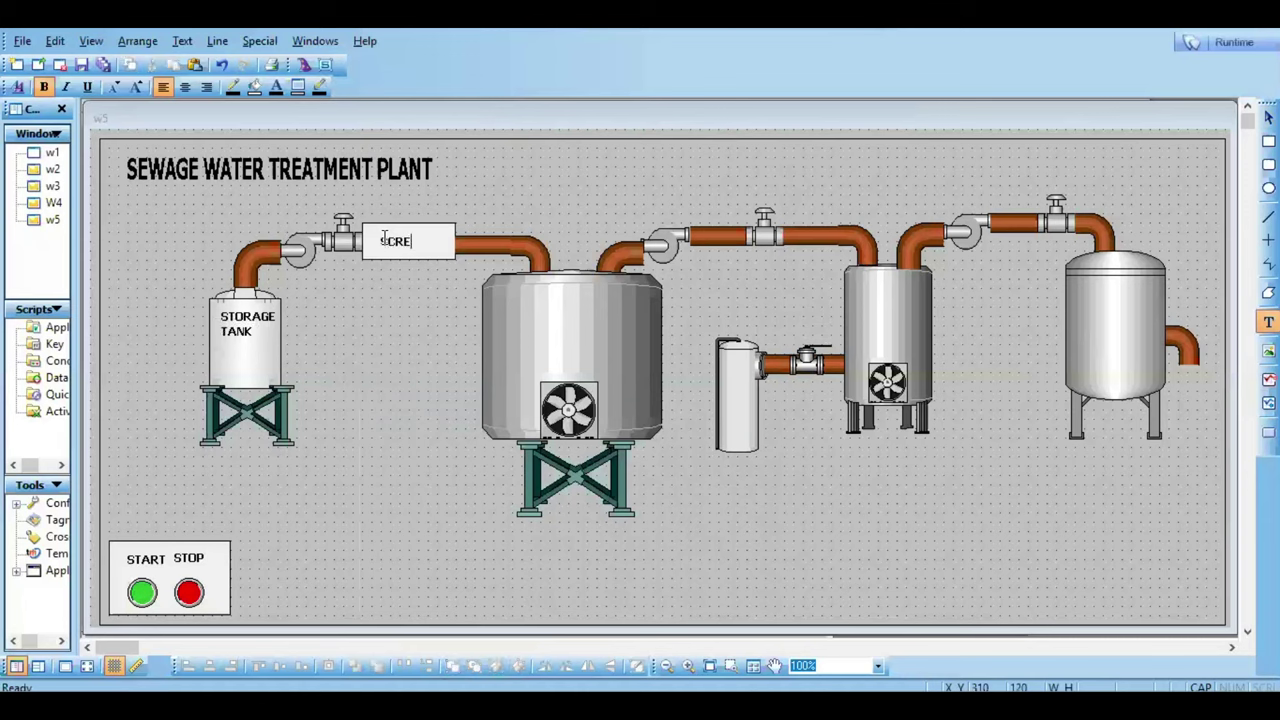
type("ENING")
left_click(439, 346)
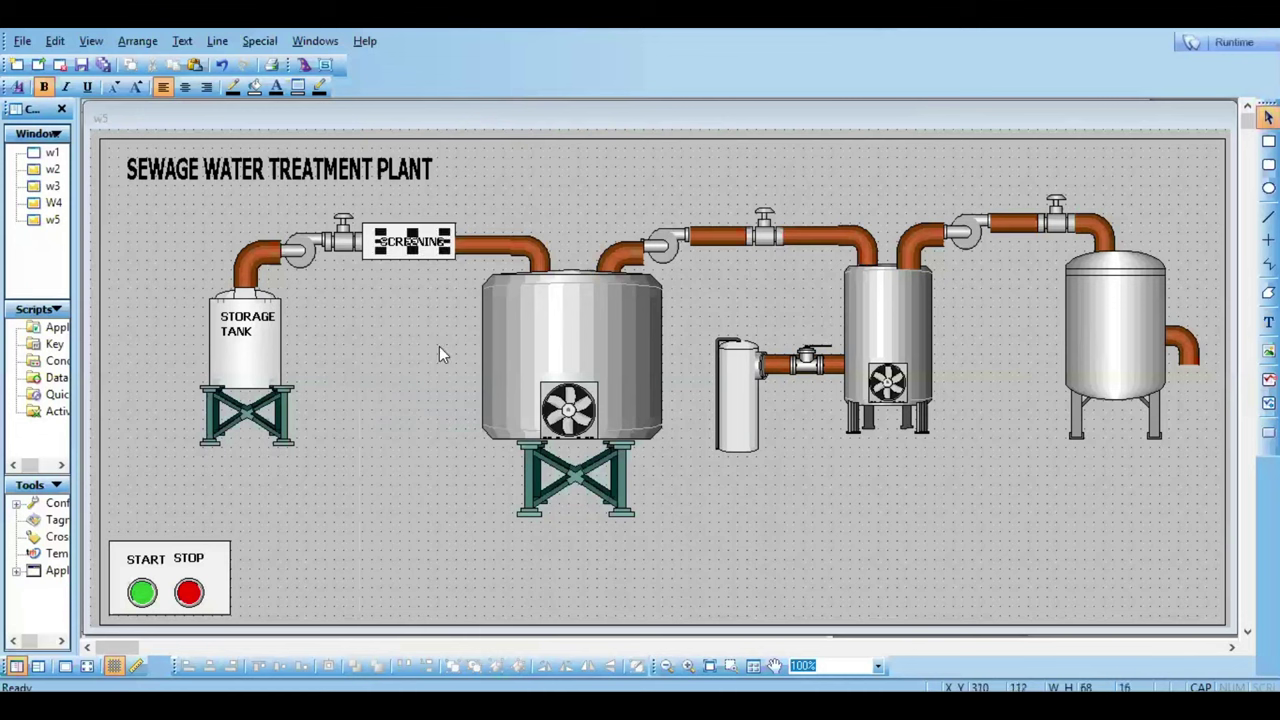
Step: Add the text "PUMP" just below the first pump
left_click(1268, 322)
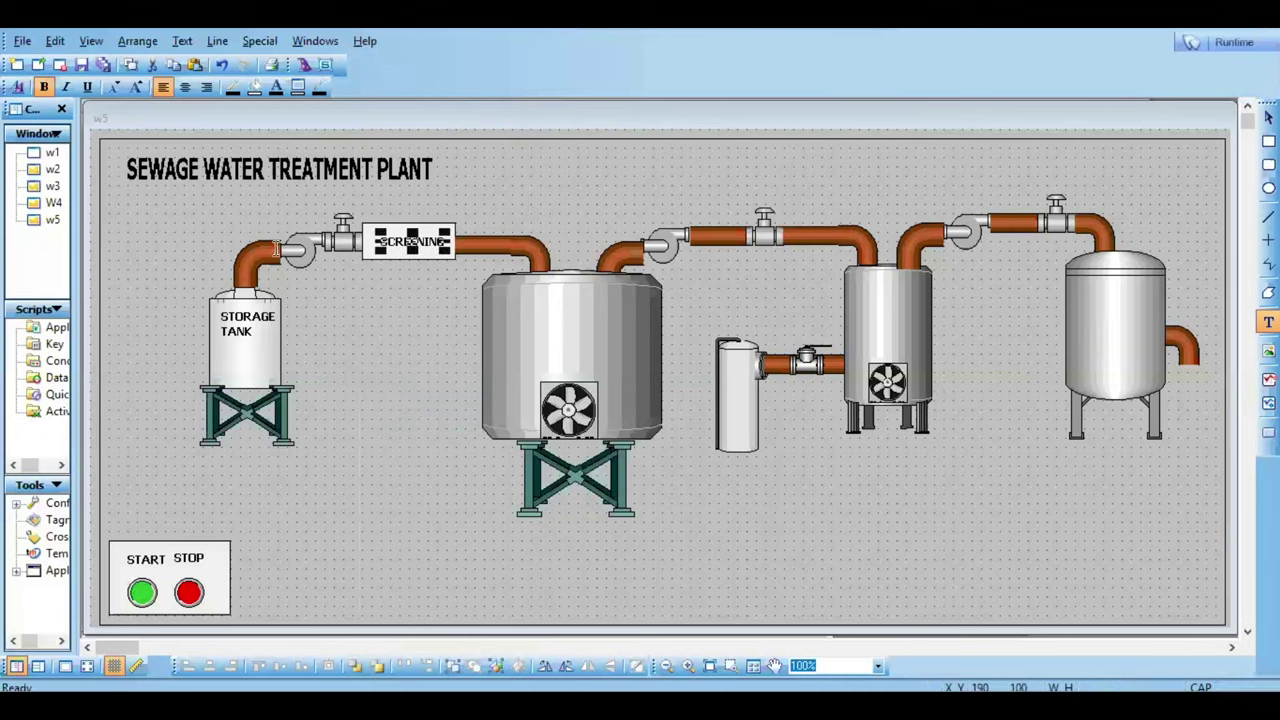
left_click(291, 281)
type("PUMP")
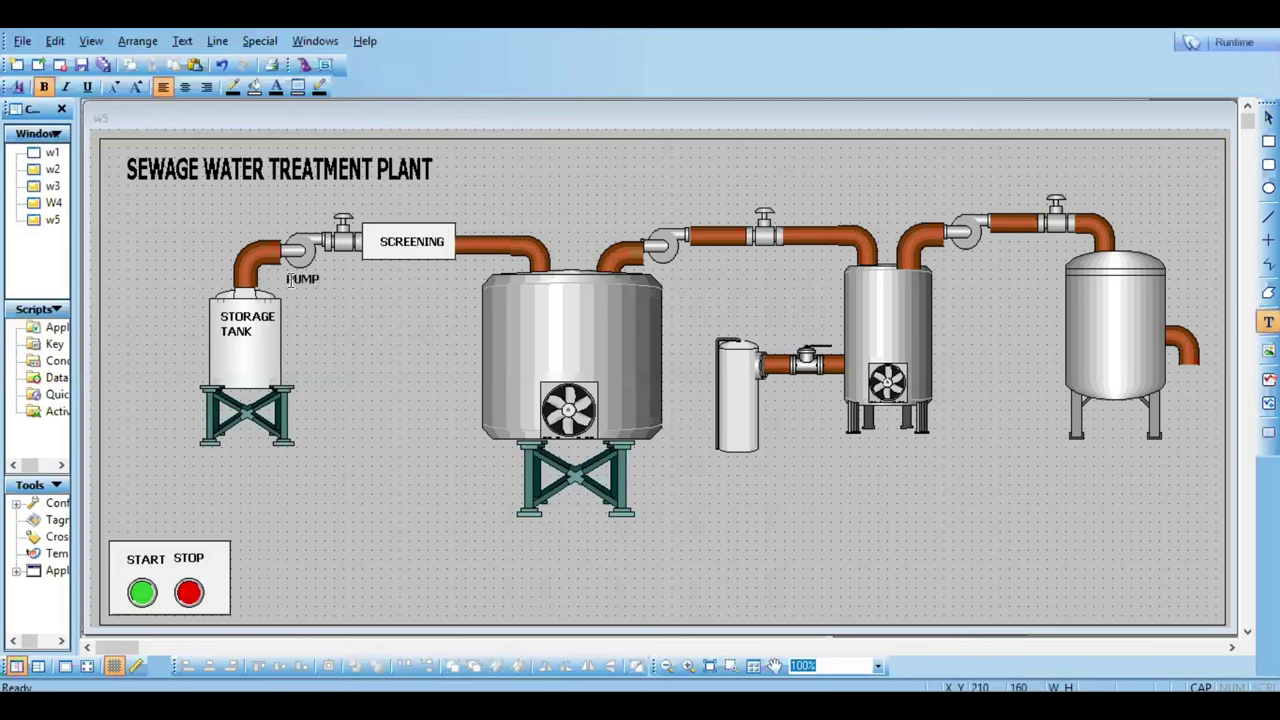
left_click(338, 297)
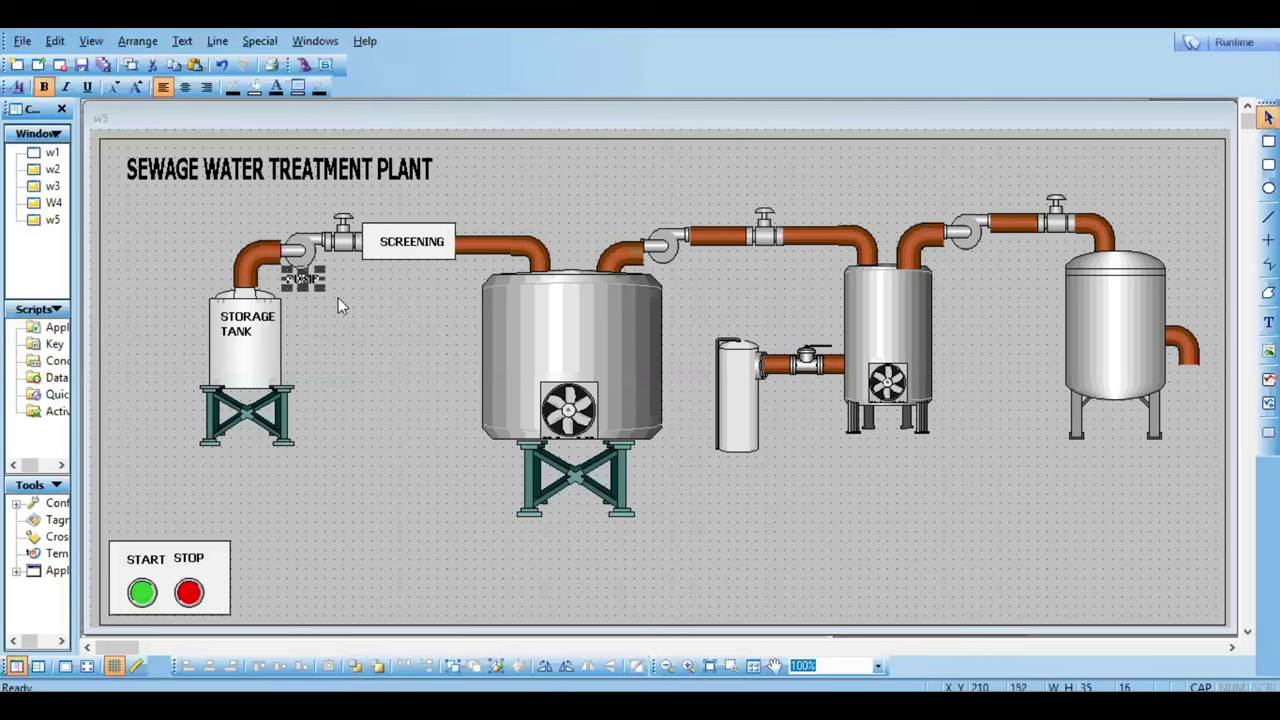
Step: Add the text "VALVE 1" above and slightly right of the first valve
right_click(338, 297)
left_click(366, 315)
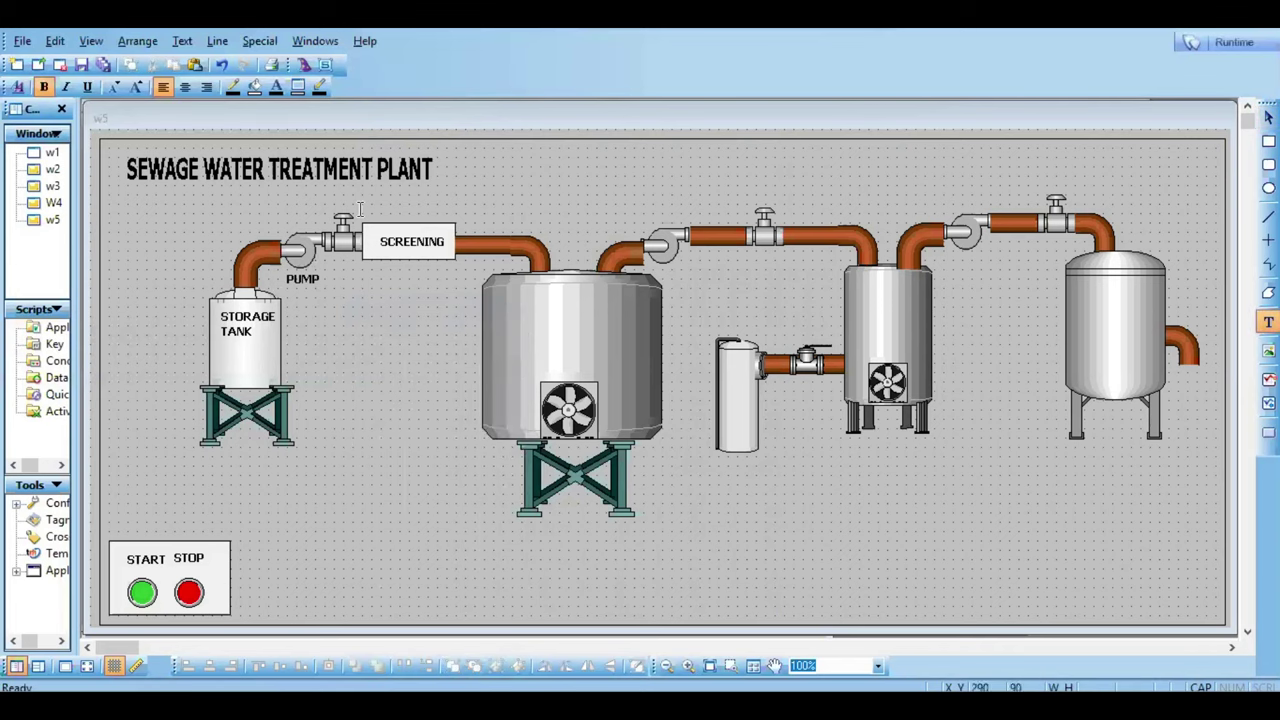
left_click(356, 210)
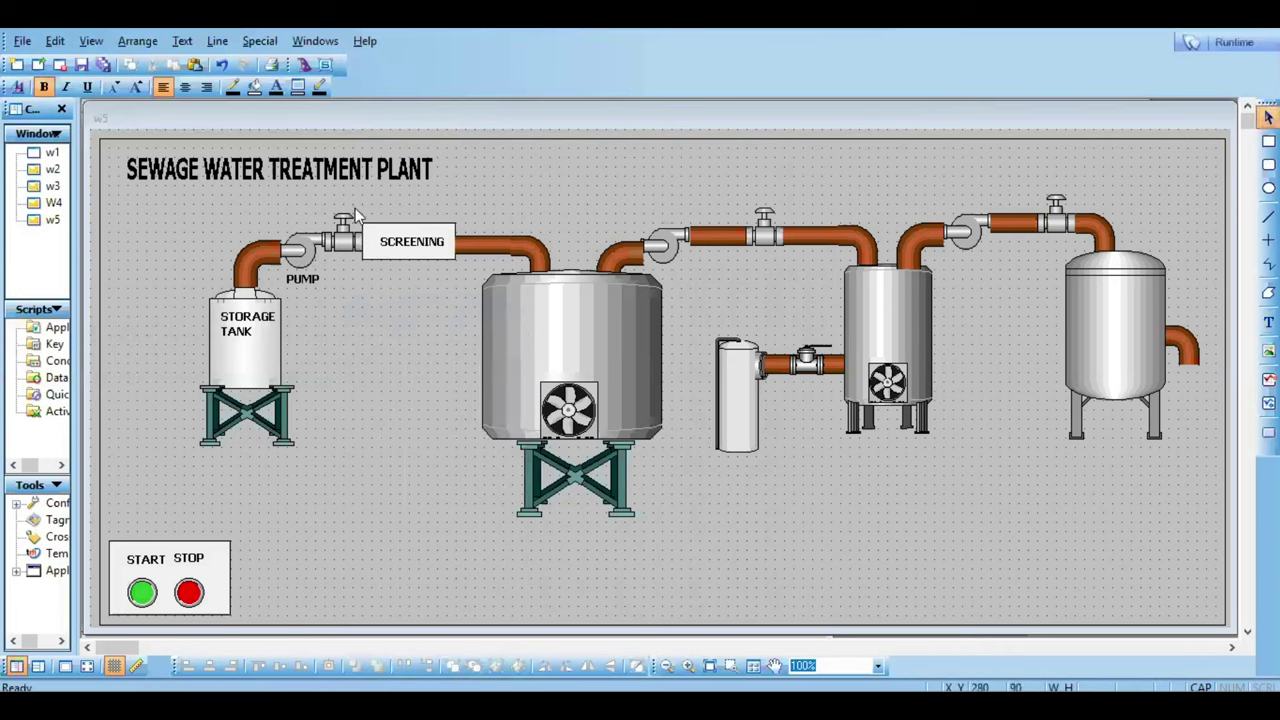
right_click(366, 275)
left_click(430, 289)
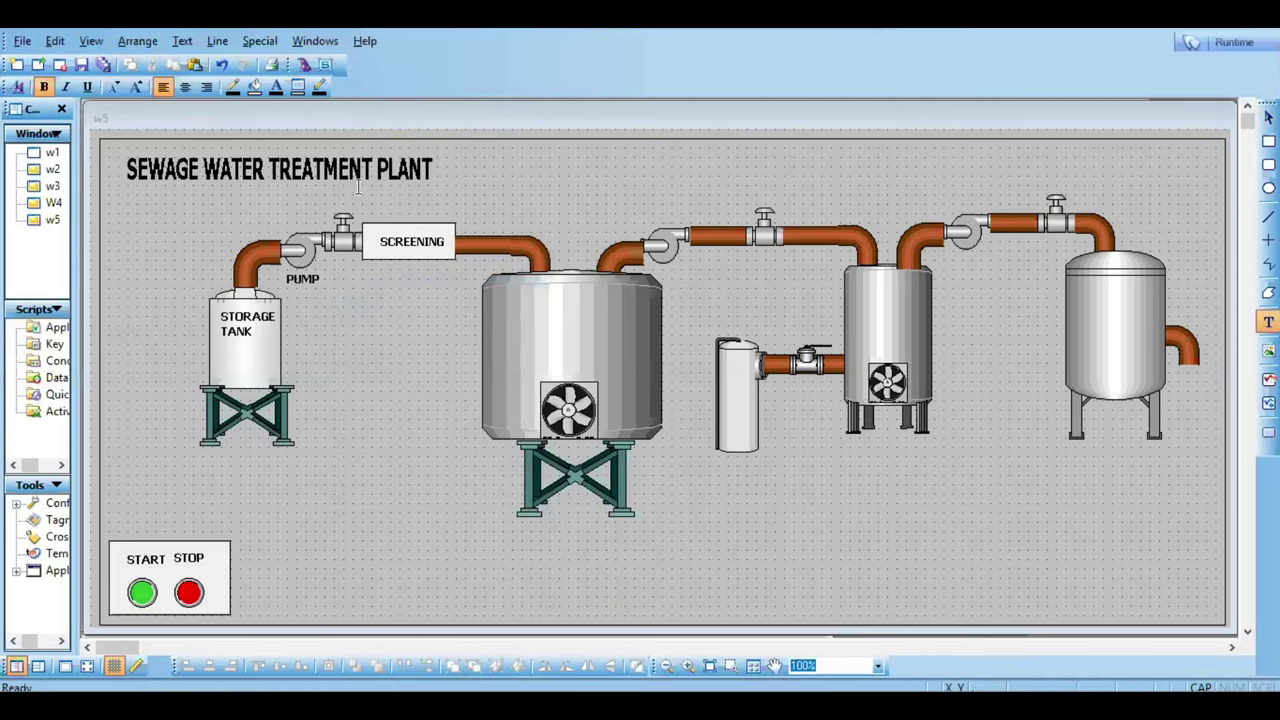
left_click(360, 207)
type("VALVE 1")
left_click(386, 204)
Step: Label the large second tank with the text "SEDIMENTATION TANK" above its fan
left_click(1268, 321)
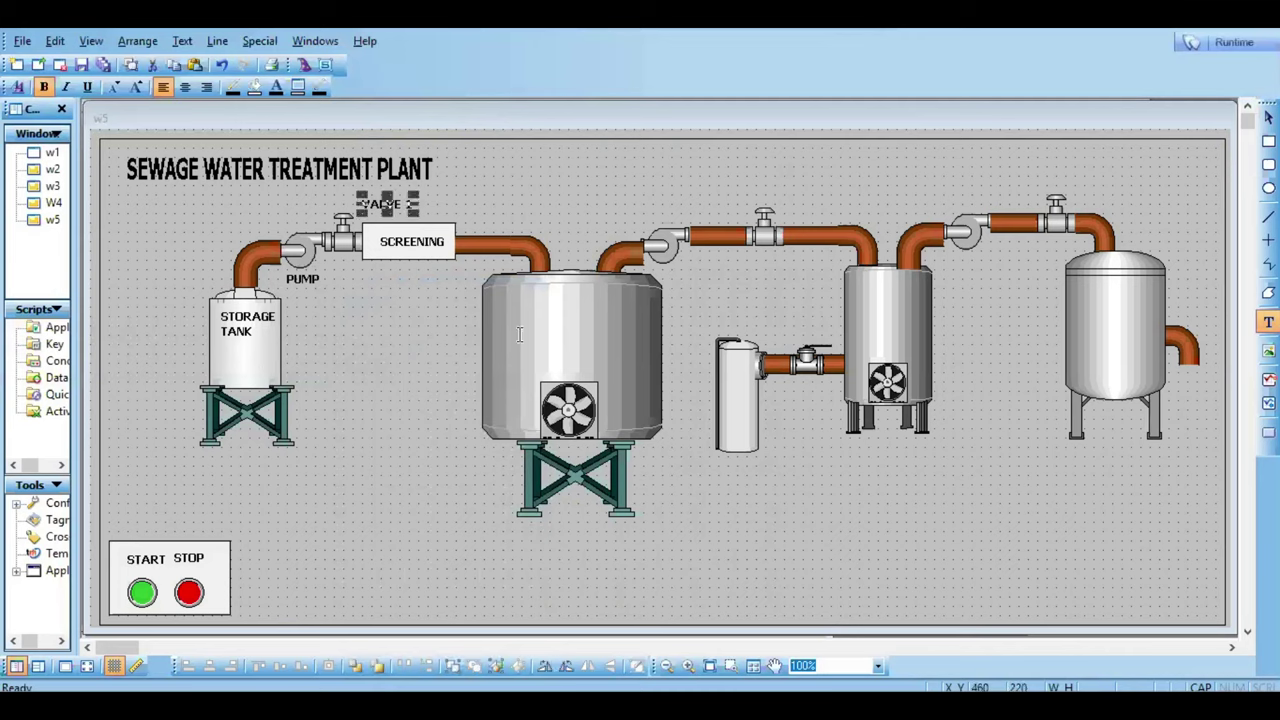
left_click(505, 321)
type("E")
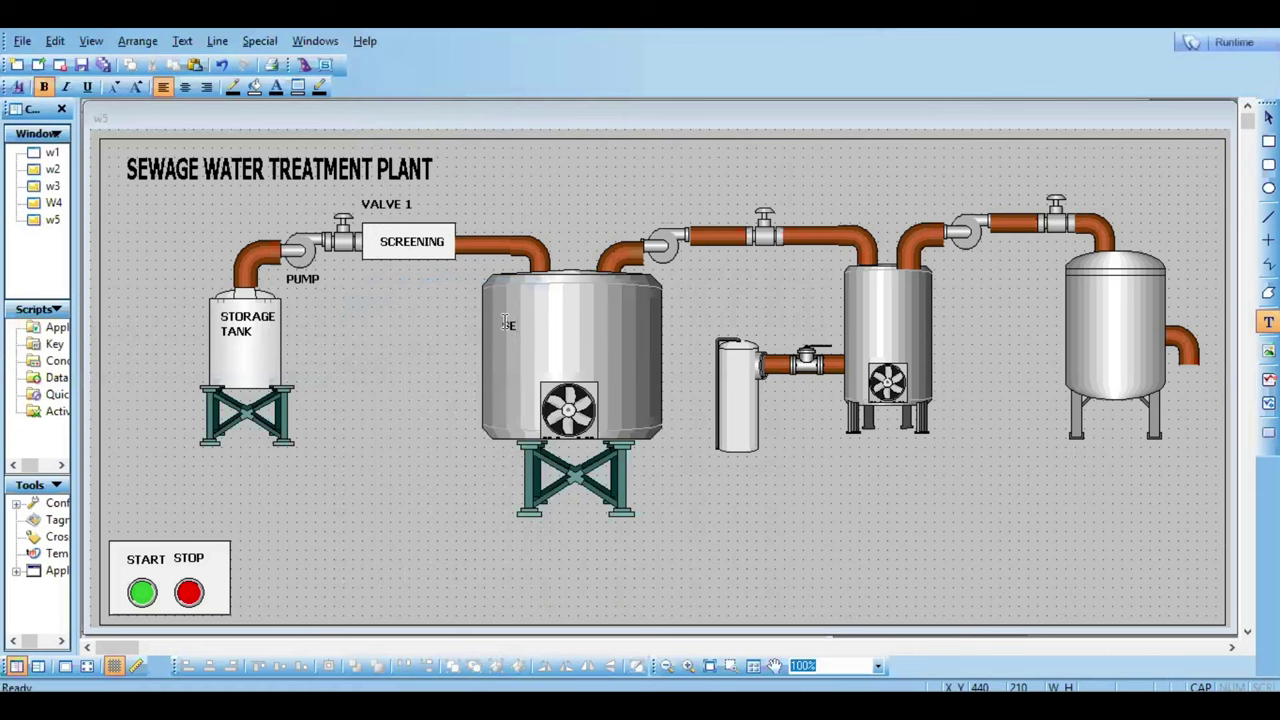
type("DIMENTATION TANK")
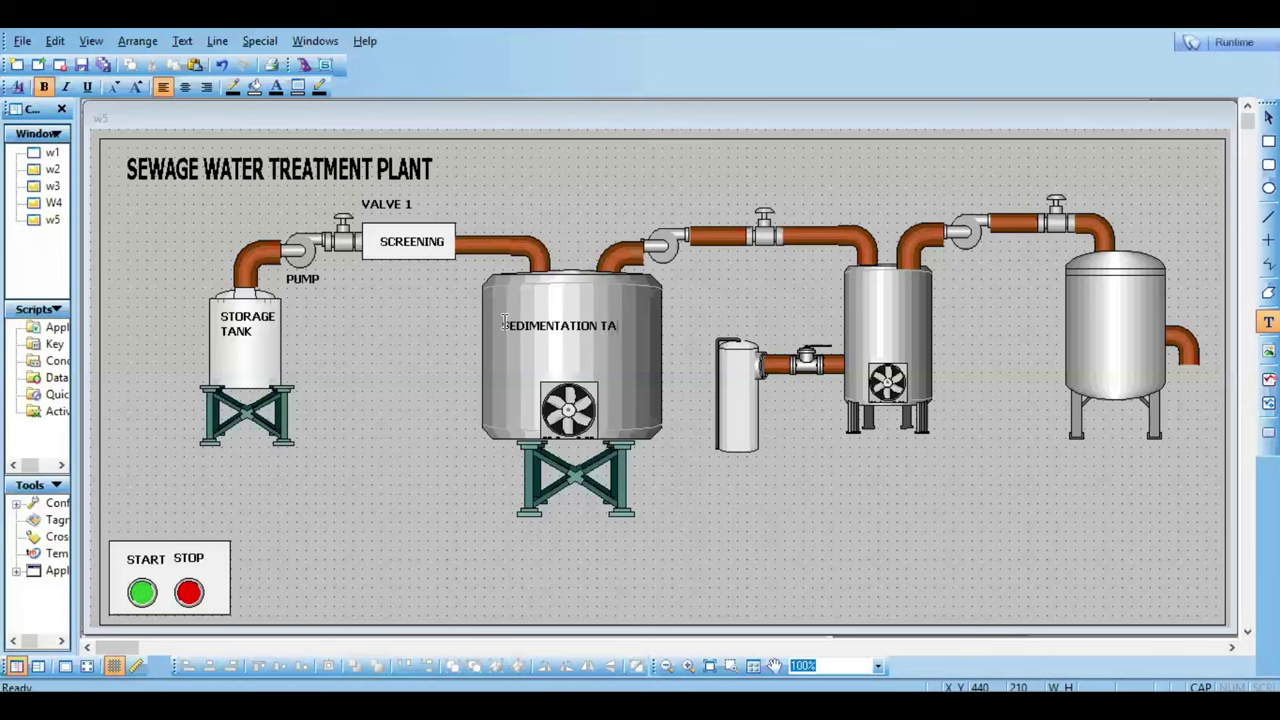
left_click(702, 551)
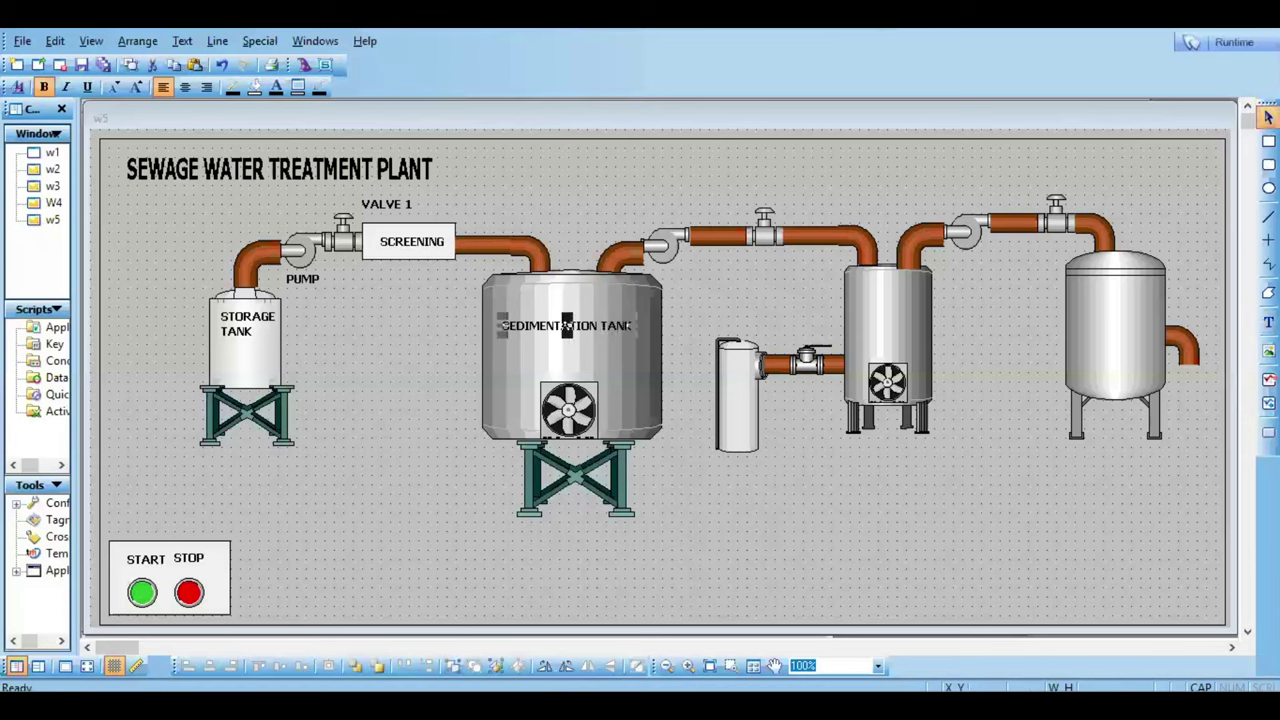
Step: Add the text "PUMP" above and slightly left of the pump after the sedimentation tank
left_click(1268, 321)
left_click(627, 212)
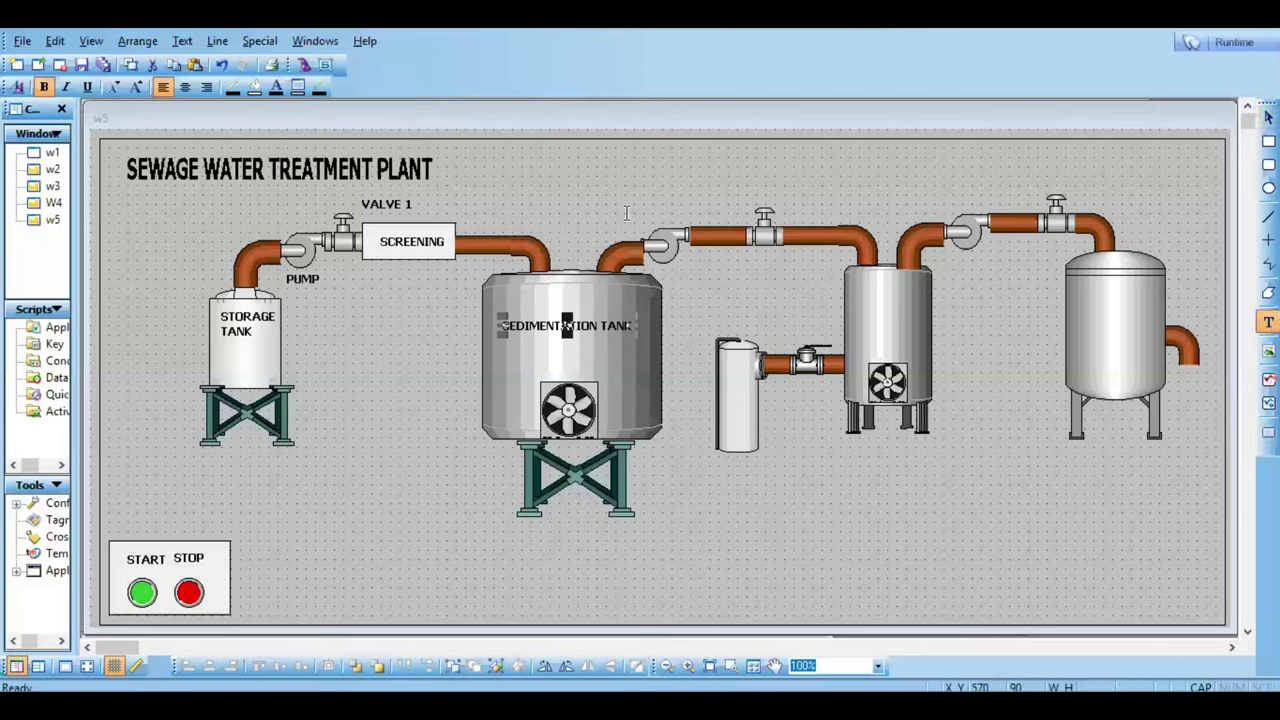
type("PUMP")
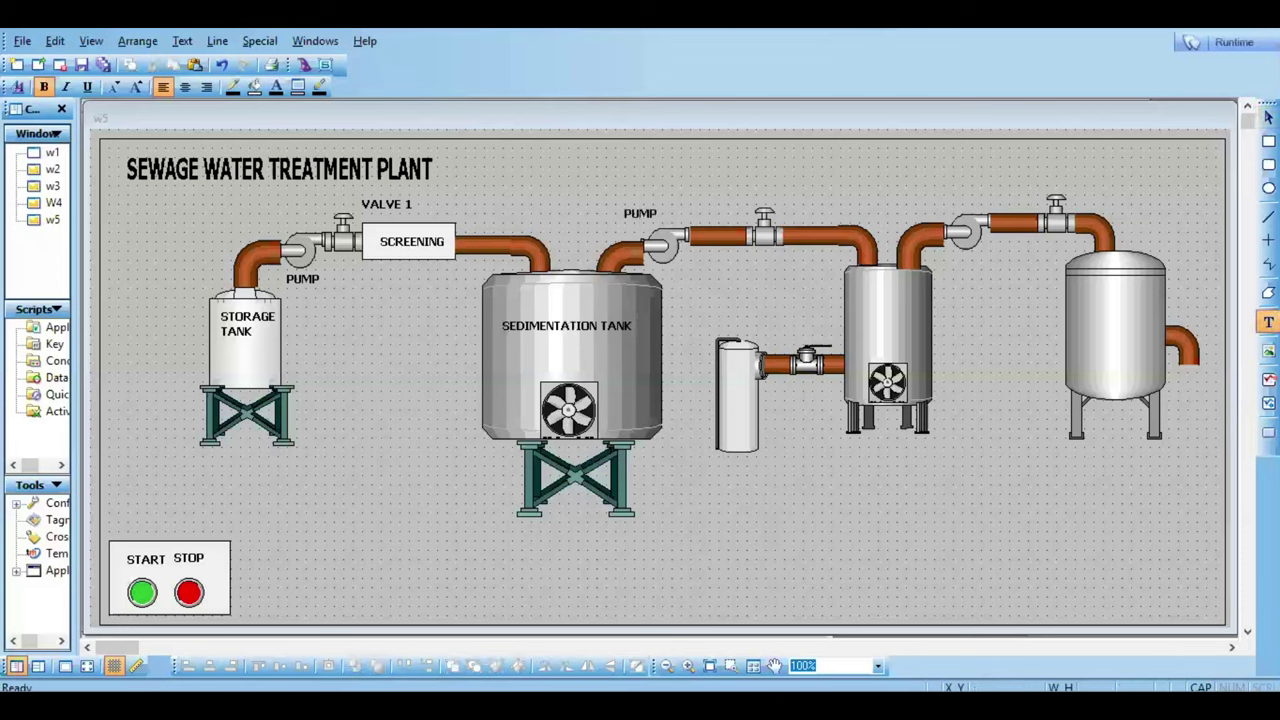
left_click(1200, 375)
Step: Add the text "VALVE 2" above the valve between the sedimentation tank and the next tank
left_click(1268, 321)
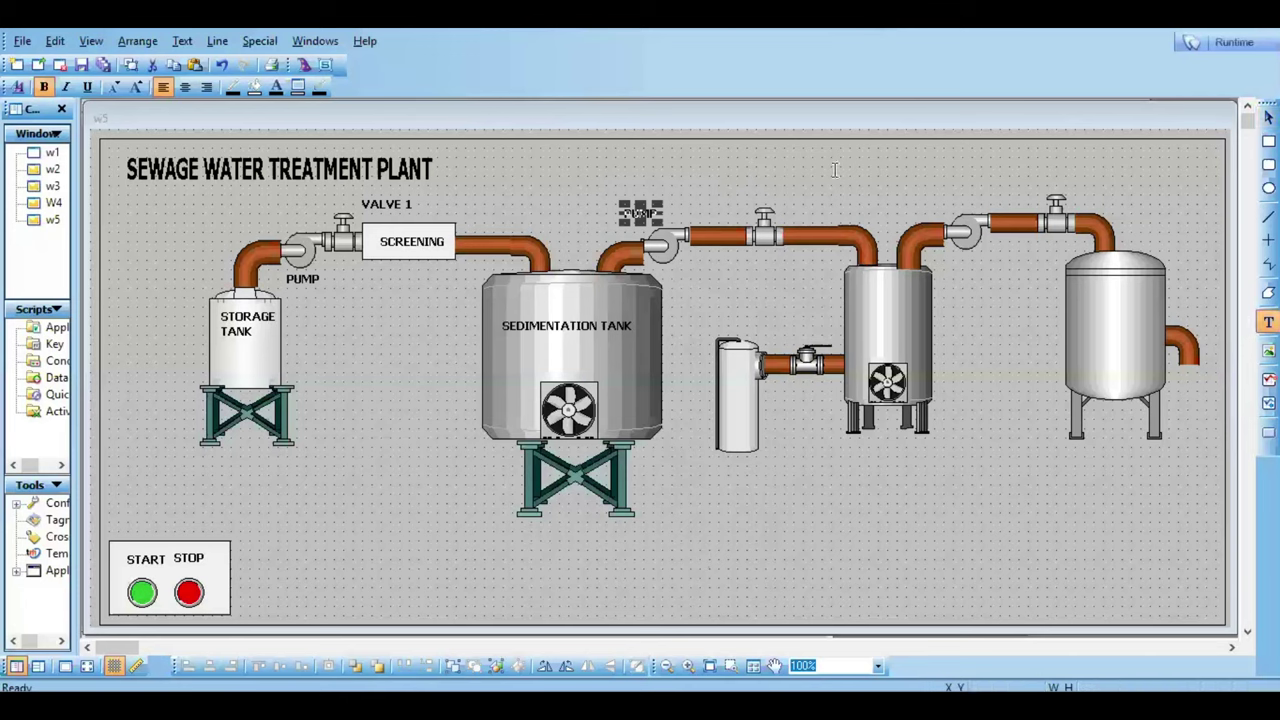
left_click(761, 188)
type("VA")
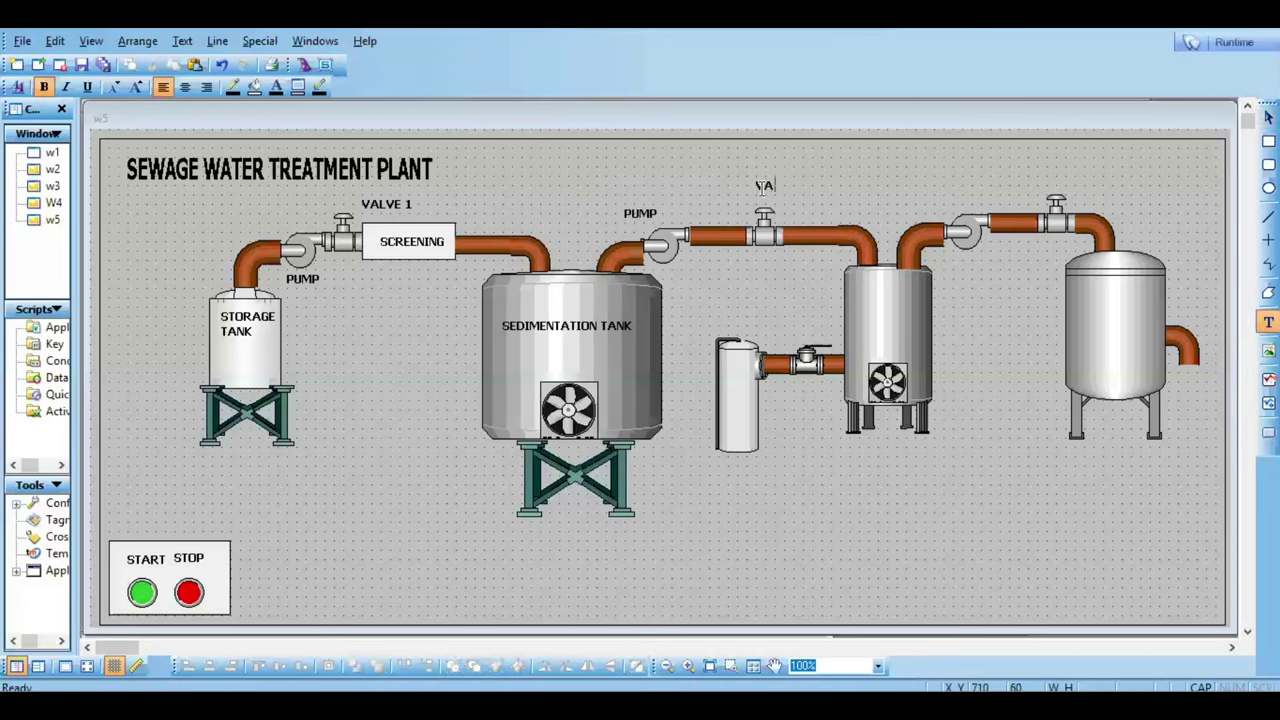
type("LVE 2")
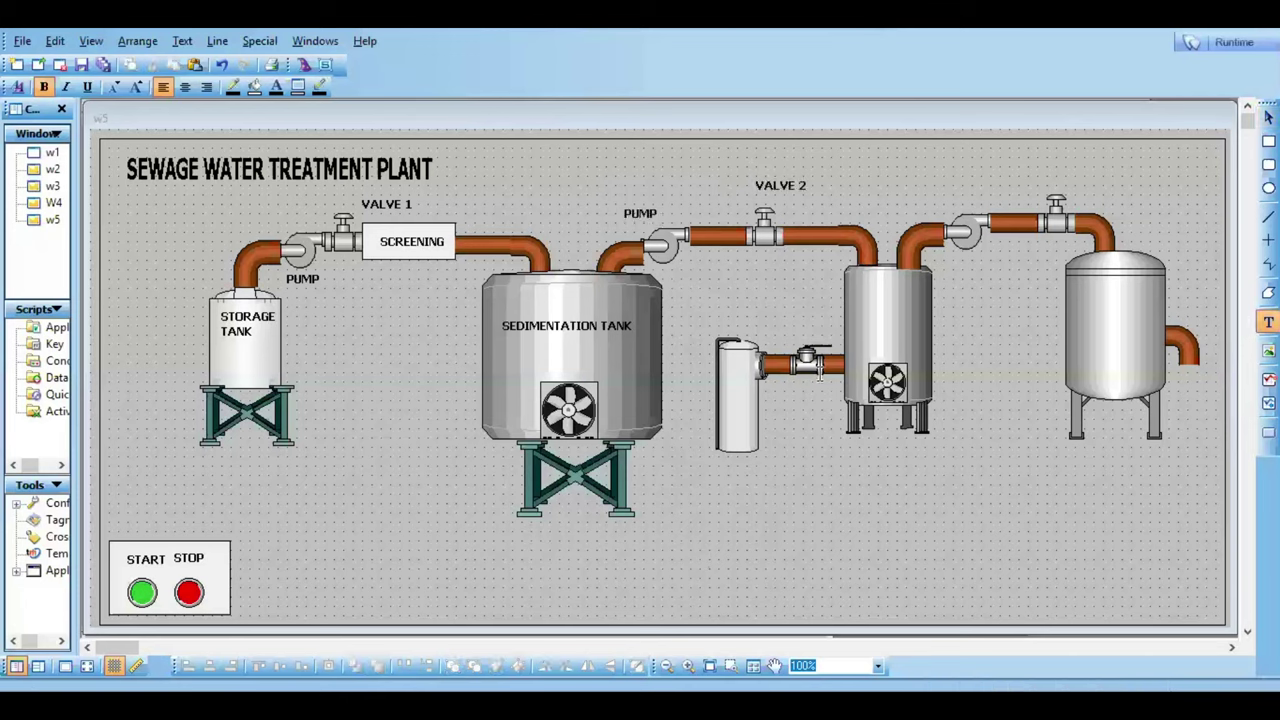
left_click(1268, 117)
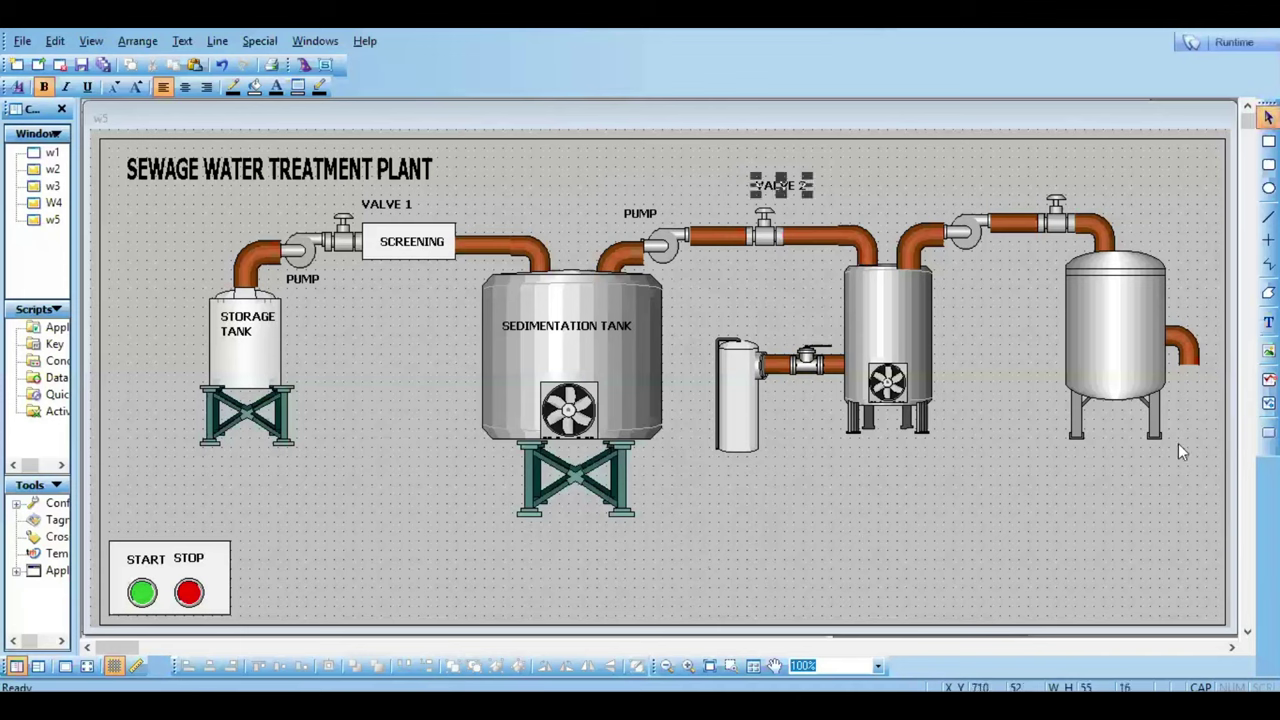
Step: Add the text "PUMP" above the third pump, just before the last valve
left_click(951, 195)
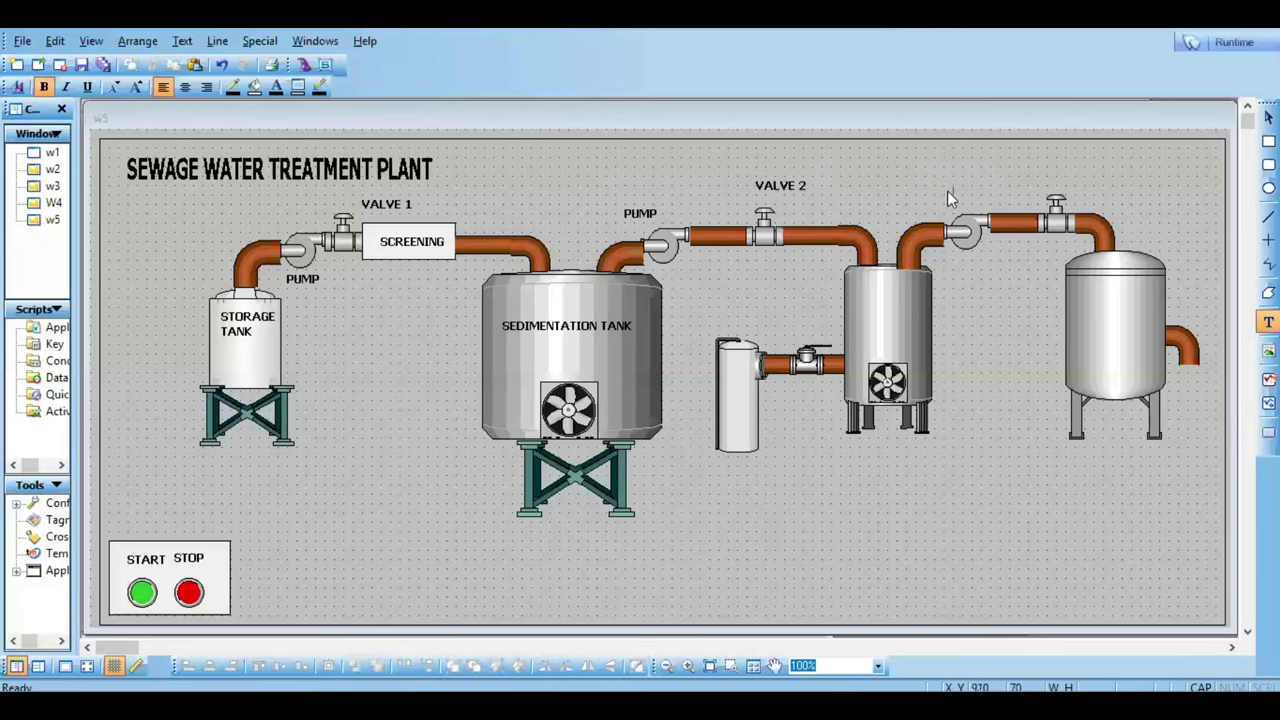
right_click(960, 248)
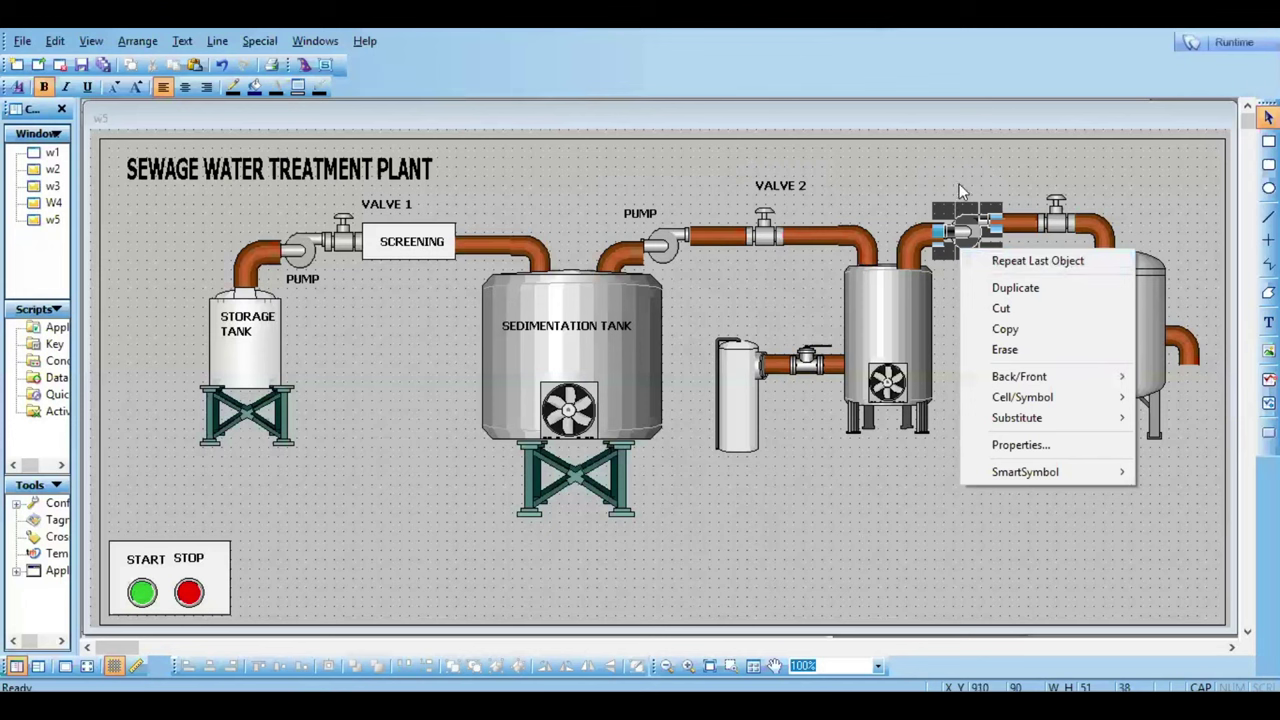
left_click(1014, 260)
left_click(944, 185)
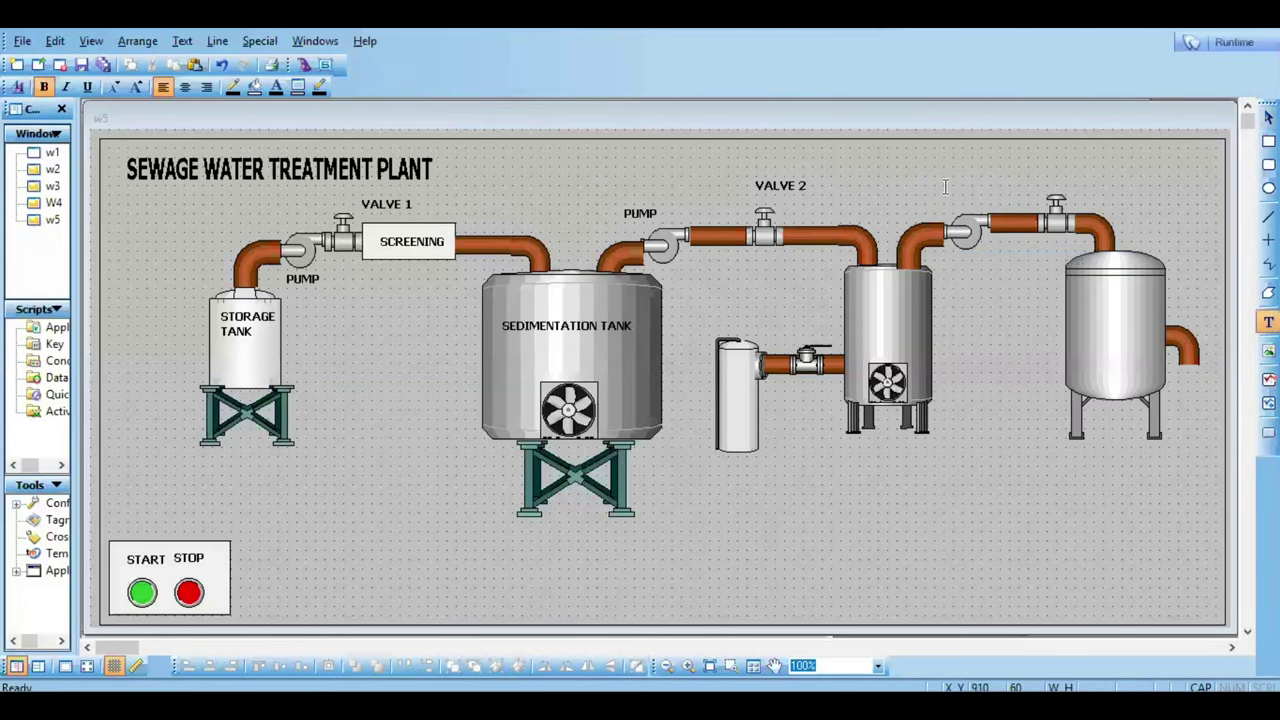
type("PUMP")
left_click(1005, 298)
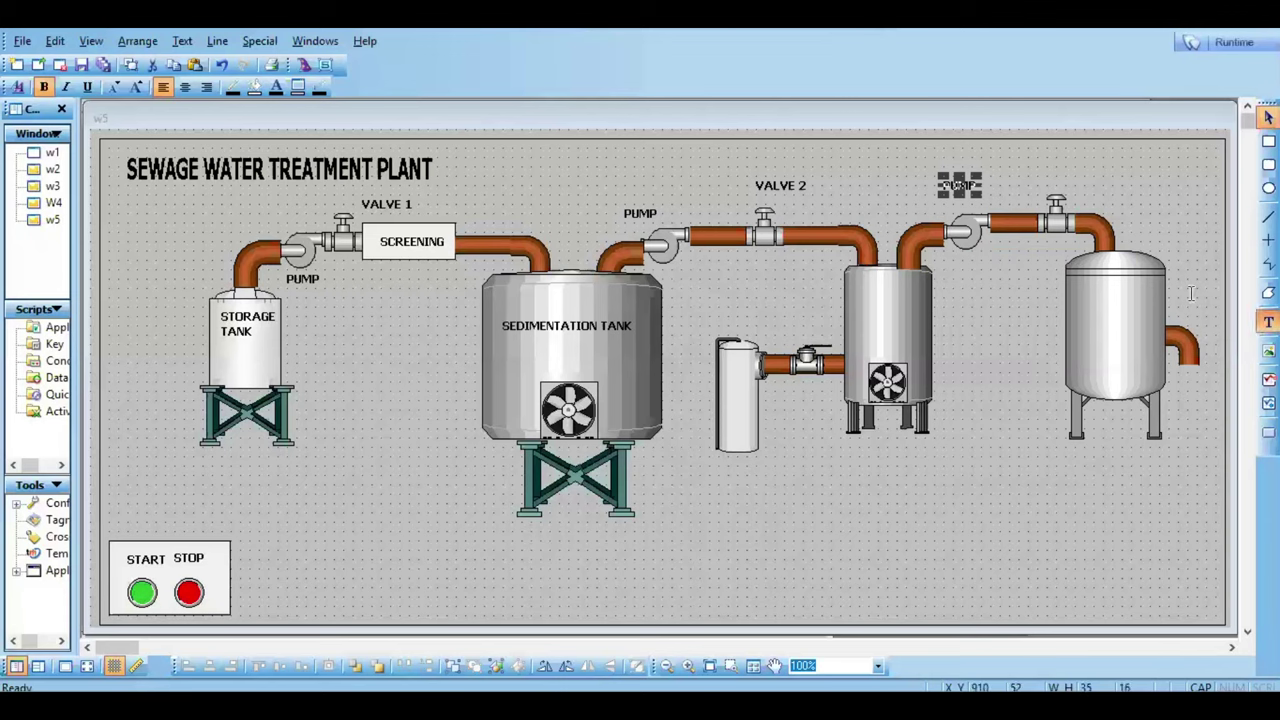
Step: Add the text "VALVE 3" above the valve that feeds the last tank
left_click(1059, 178)
type("VAL")
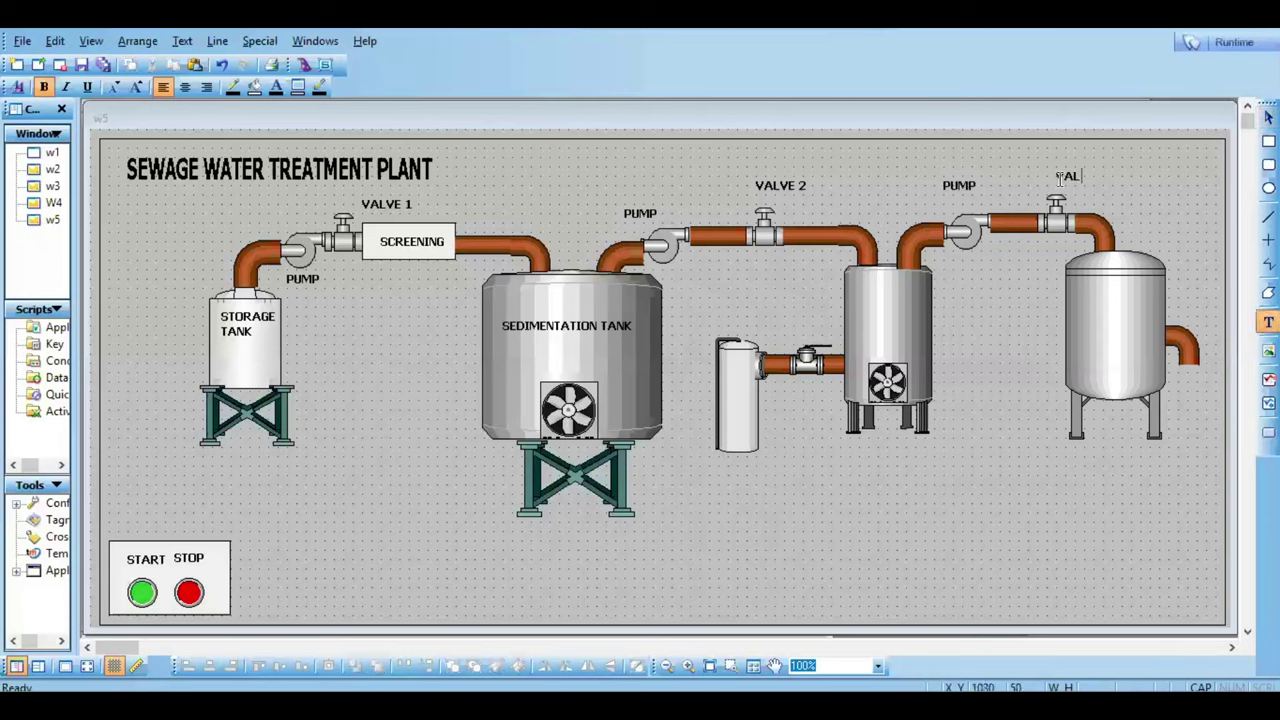
type("VE 2")
key("BackSpace")
type("3")
left_click(1268, 117)
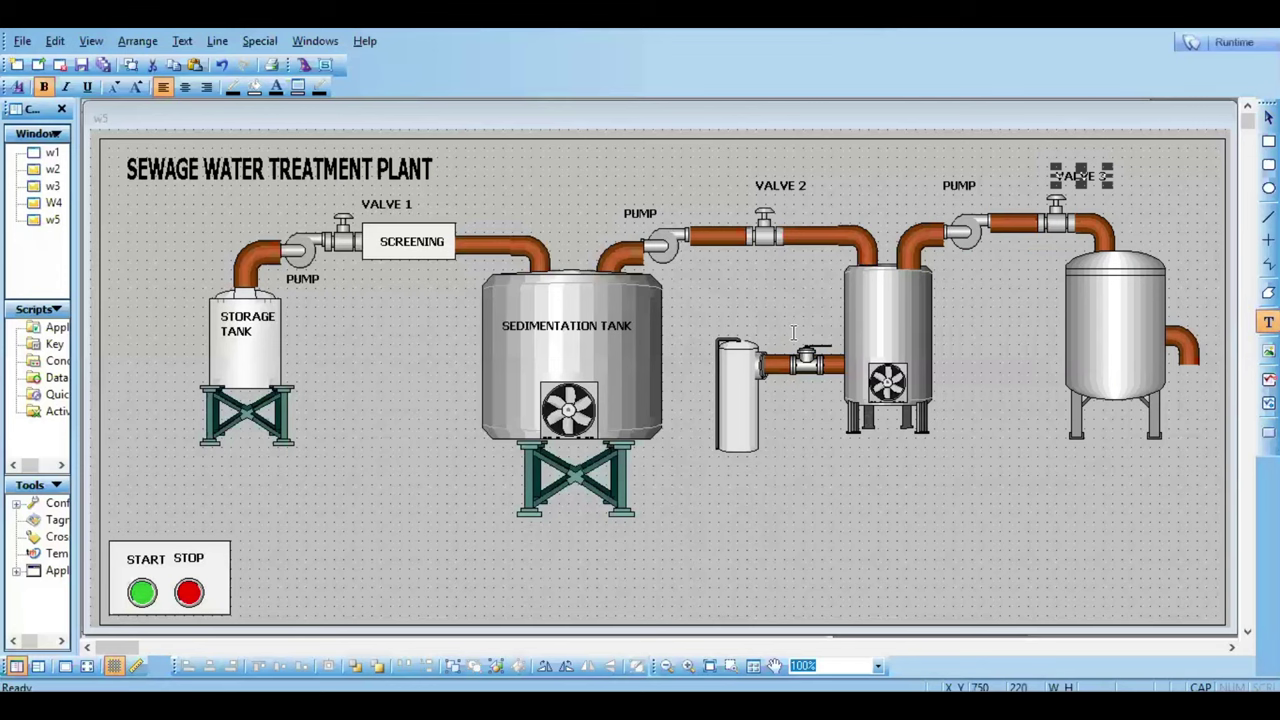
Step: Add the text "OXITATION TANK" below the small narrow tank beside the hand valve
left_click(732, 486)
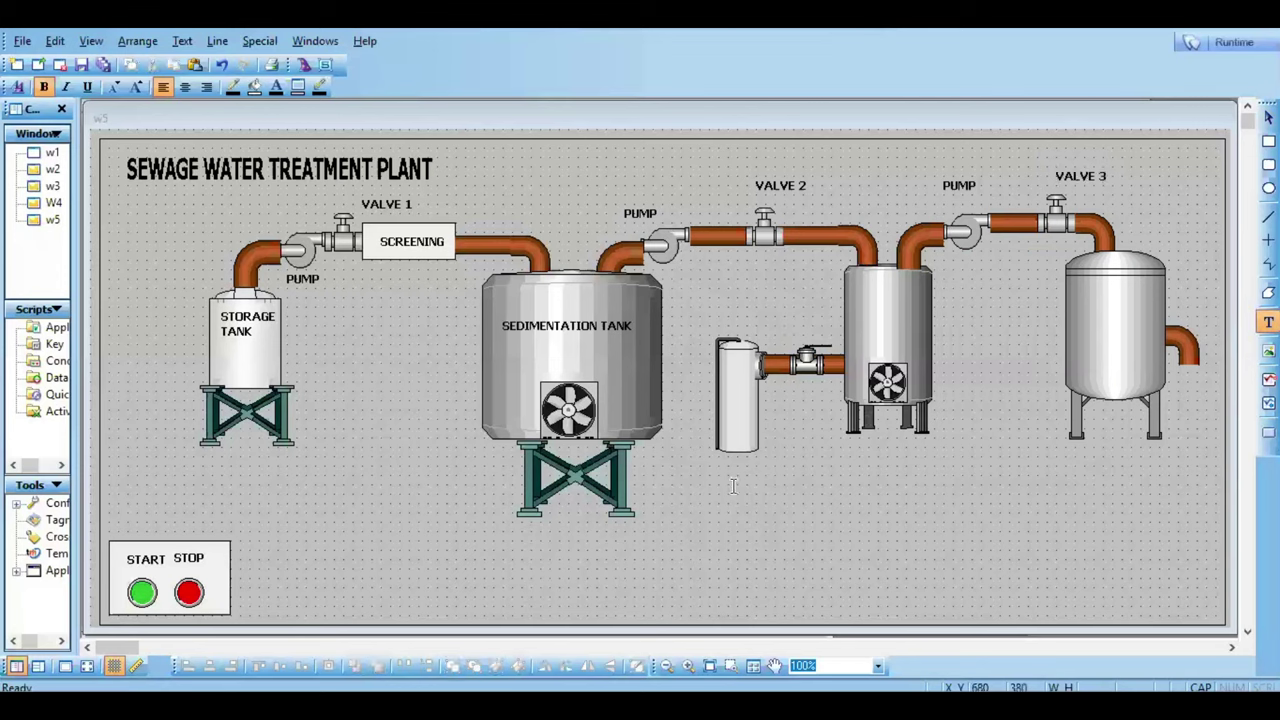
type("XITATION TANK")
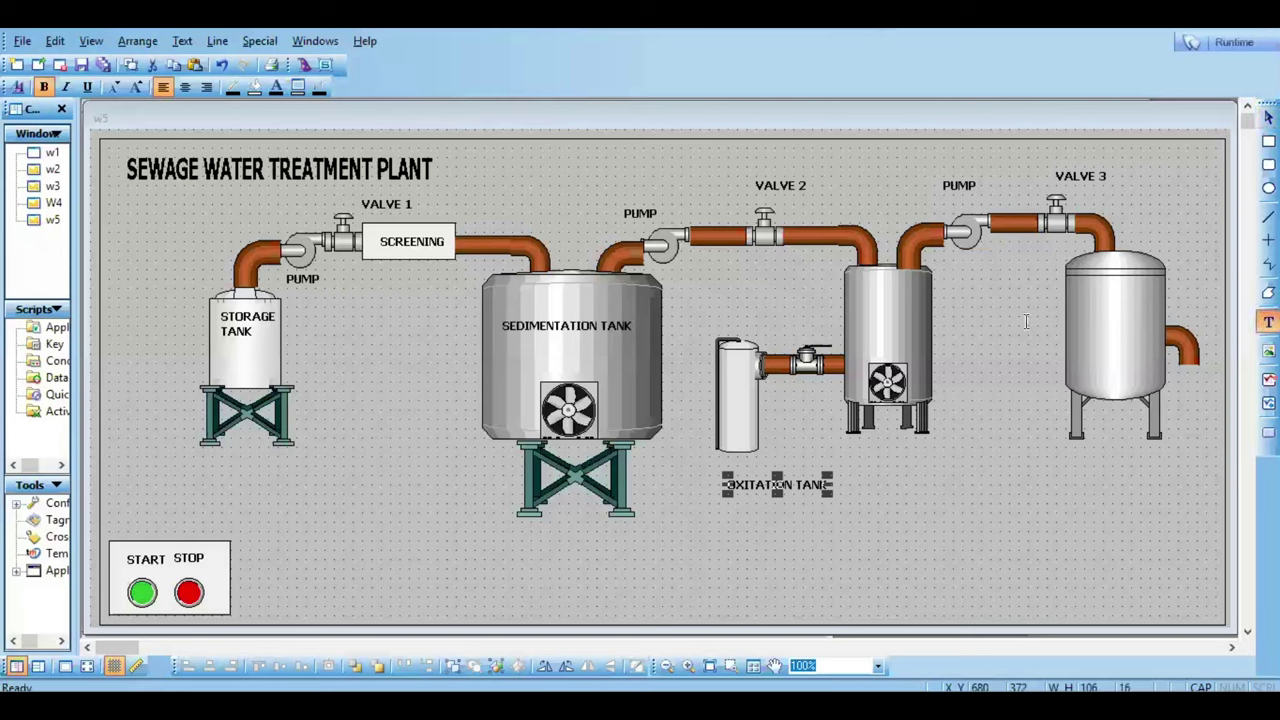
Step: Add the text "CHLORINE TANK" and position it across the third large tank, above its fan
left_click(870, 291)
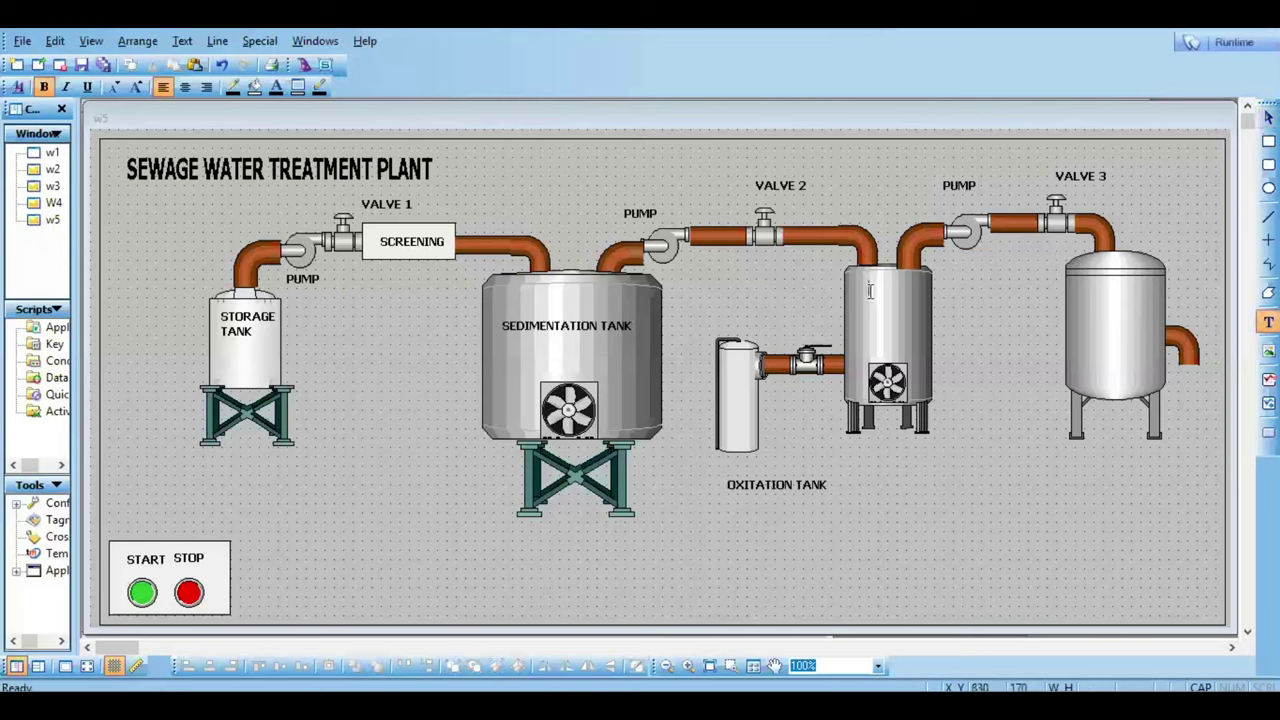
type("CHLORINE TANK")
key("Escape")
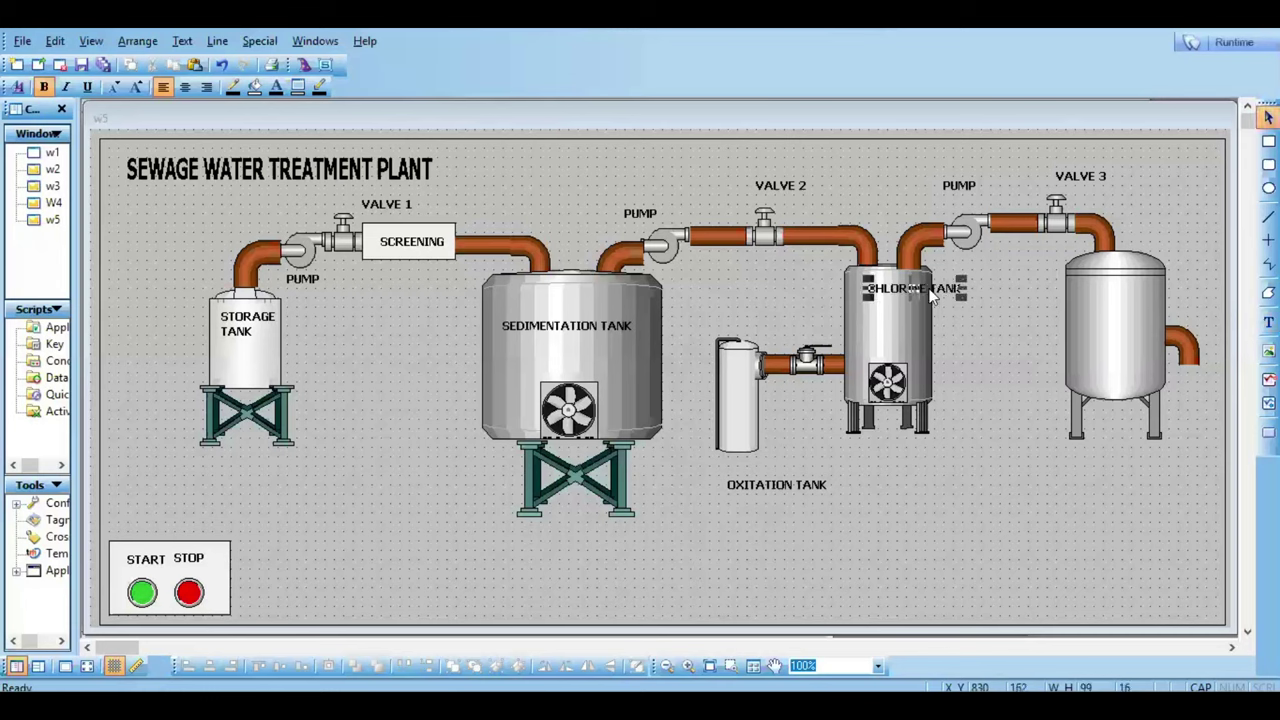
left_click_drag(925, 286, 904, 310)
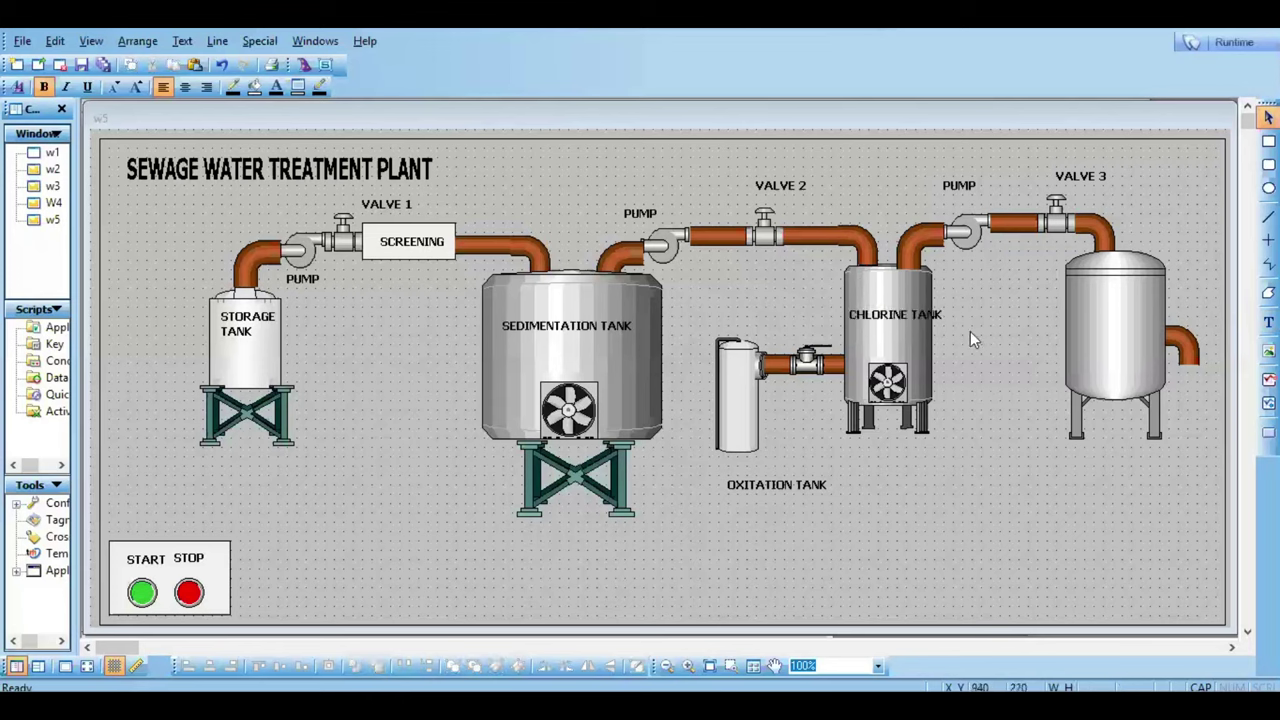
Step: Add the text "PURIFIED WATER TANK" for the last tank and place it below the tank's legs
left_click(1268, 321)
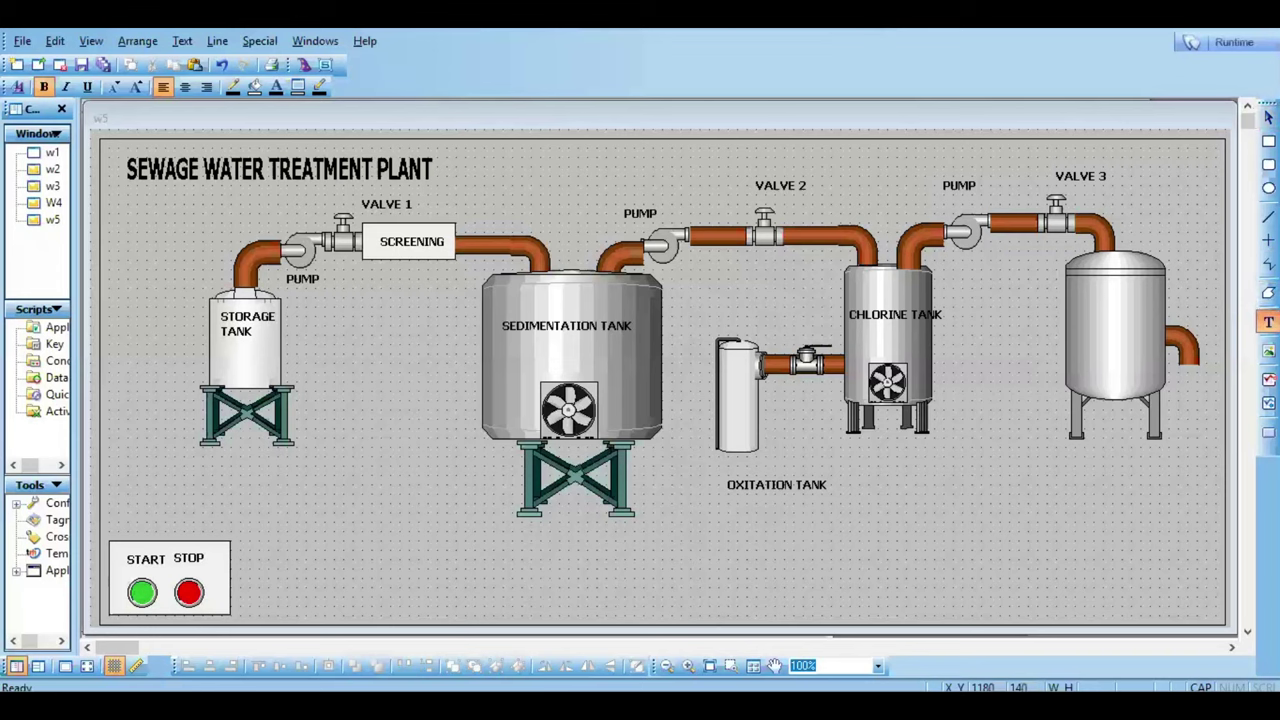
left_click(1092, 323)
type("PURIFIED")
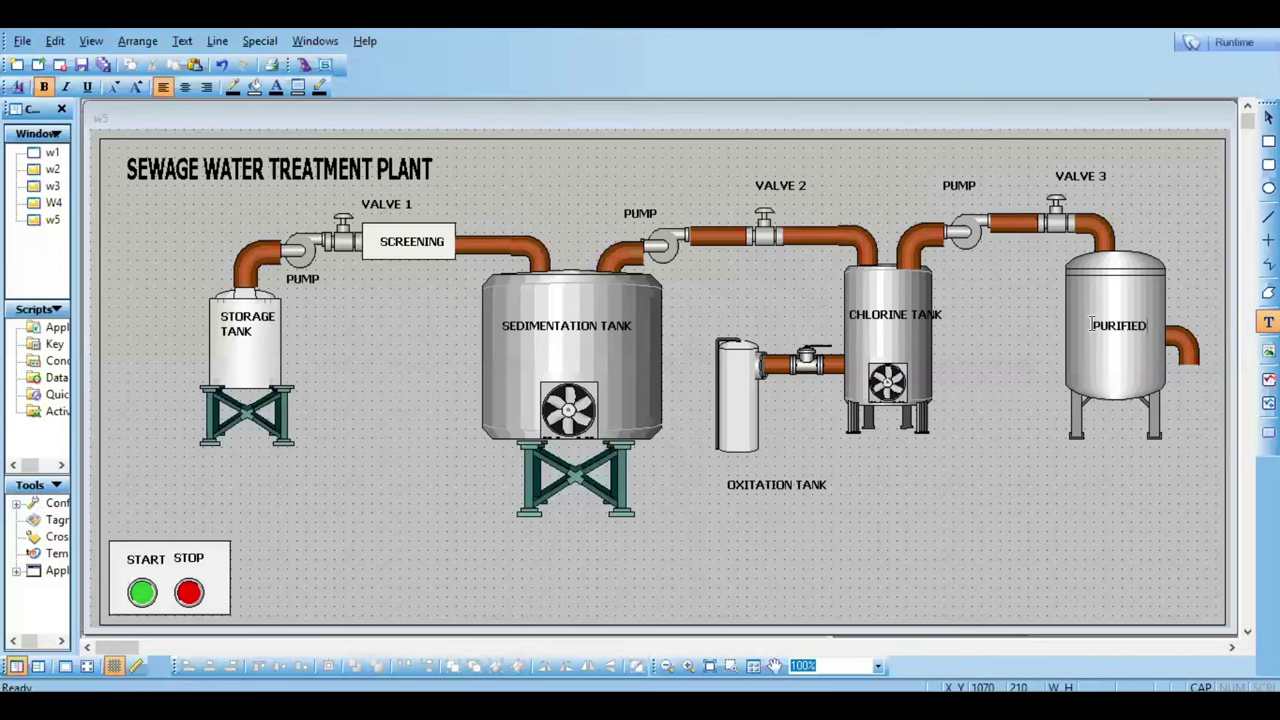
type(" WATER TANK")
key("Escape")
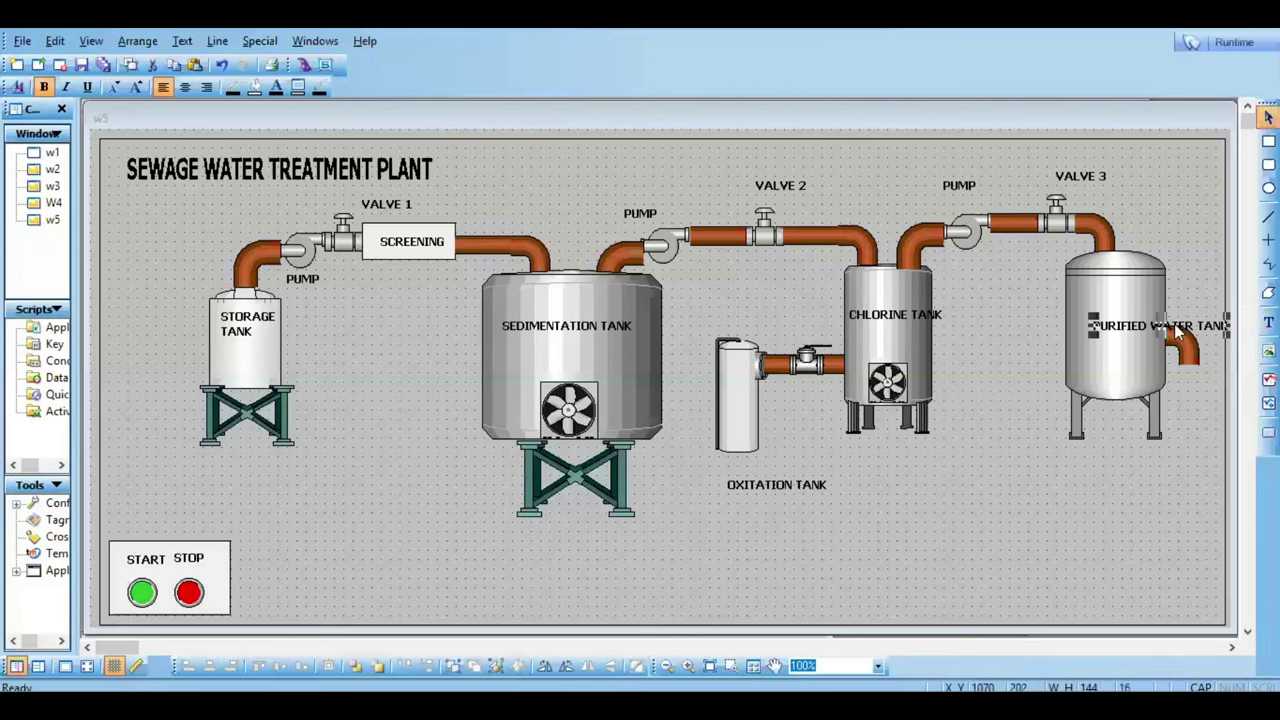
left_click_drag(1178, 328, 1132, 464)
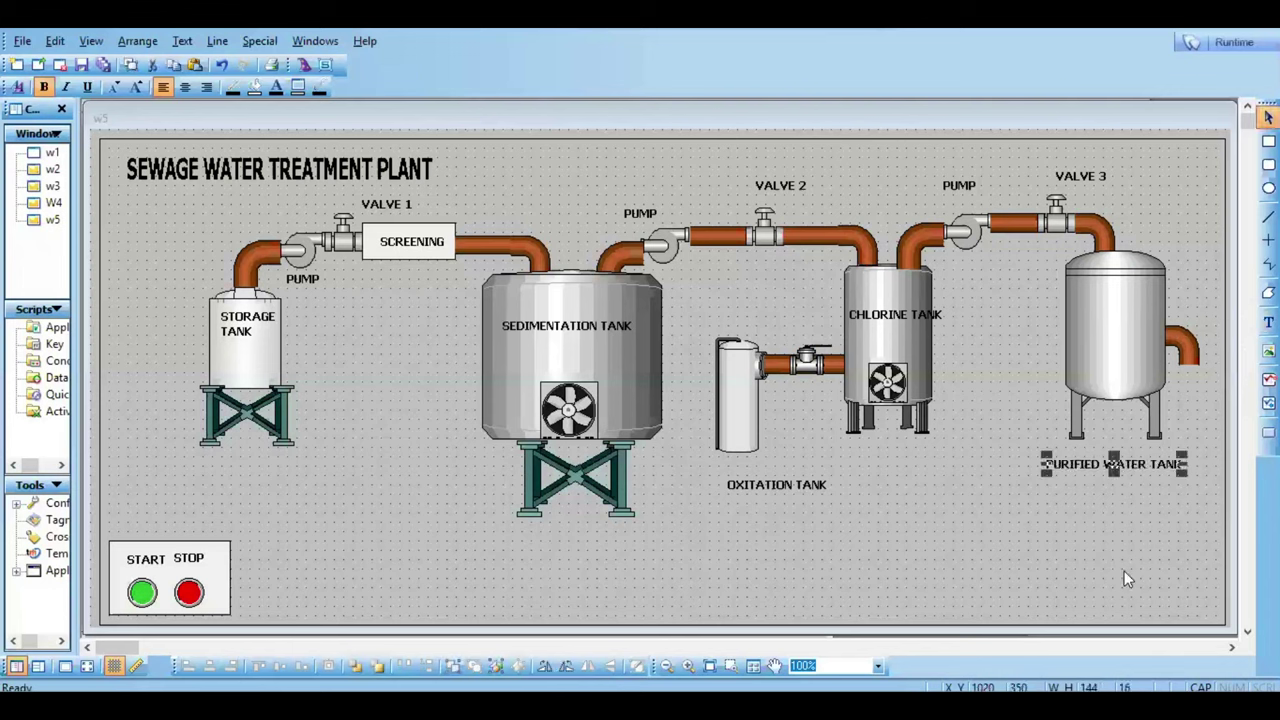
left_click(1131, 595)
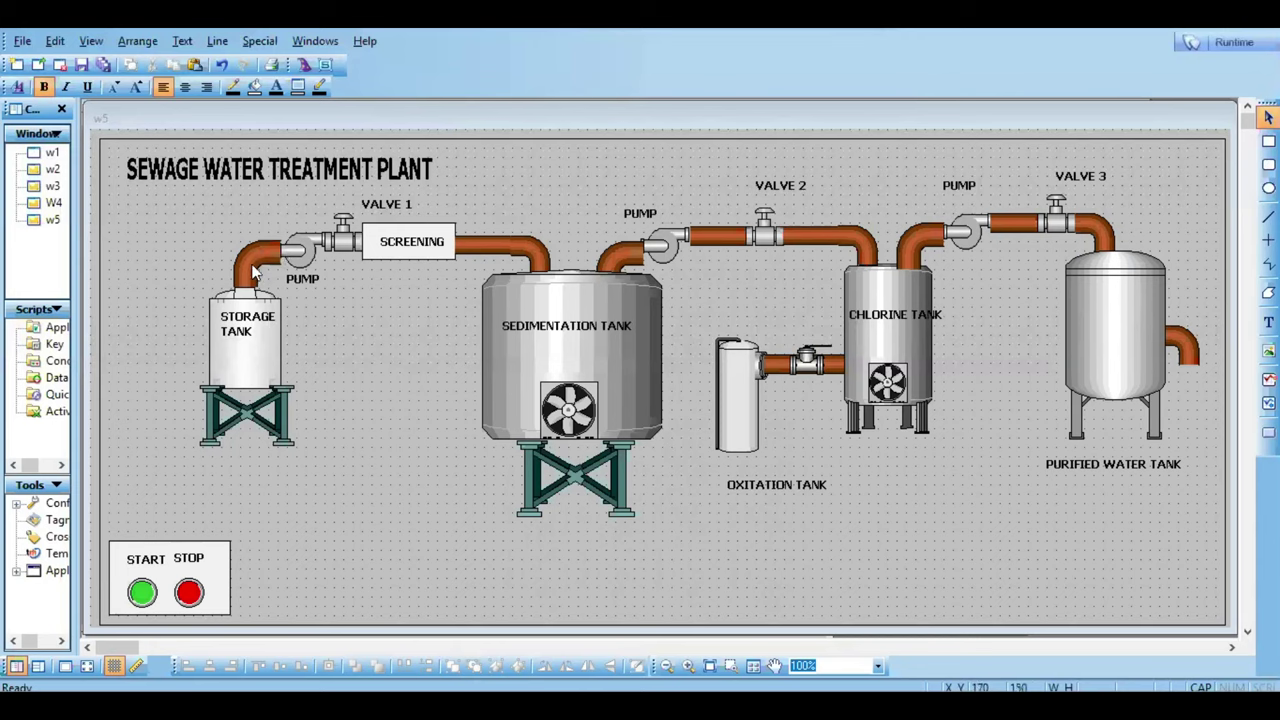
Step: Convert the valve between the first pump and the screening box into a symbol with a Cell/Symbol command
left_click(349, 250)
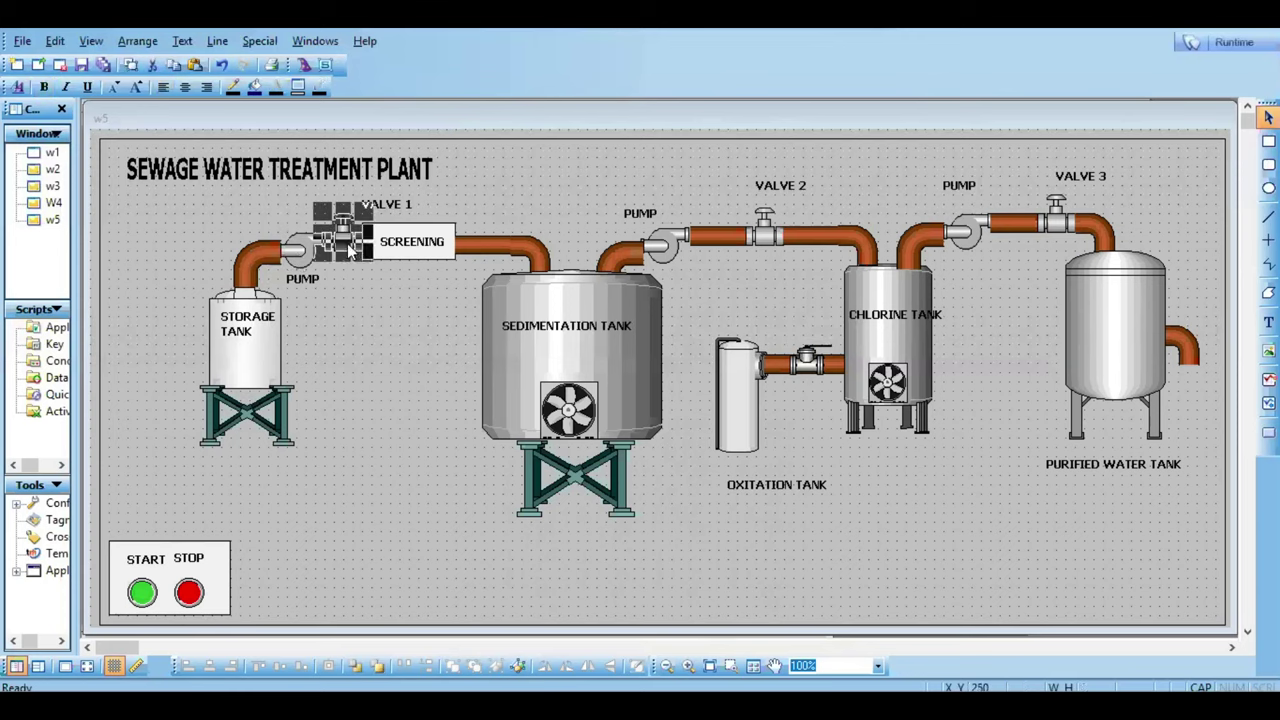
right_click(350, 248)
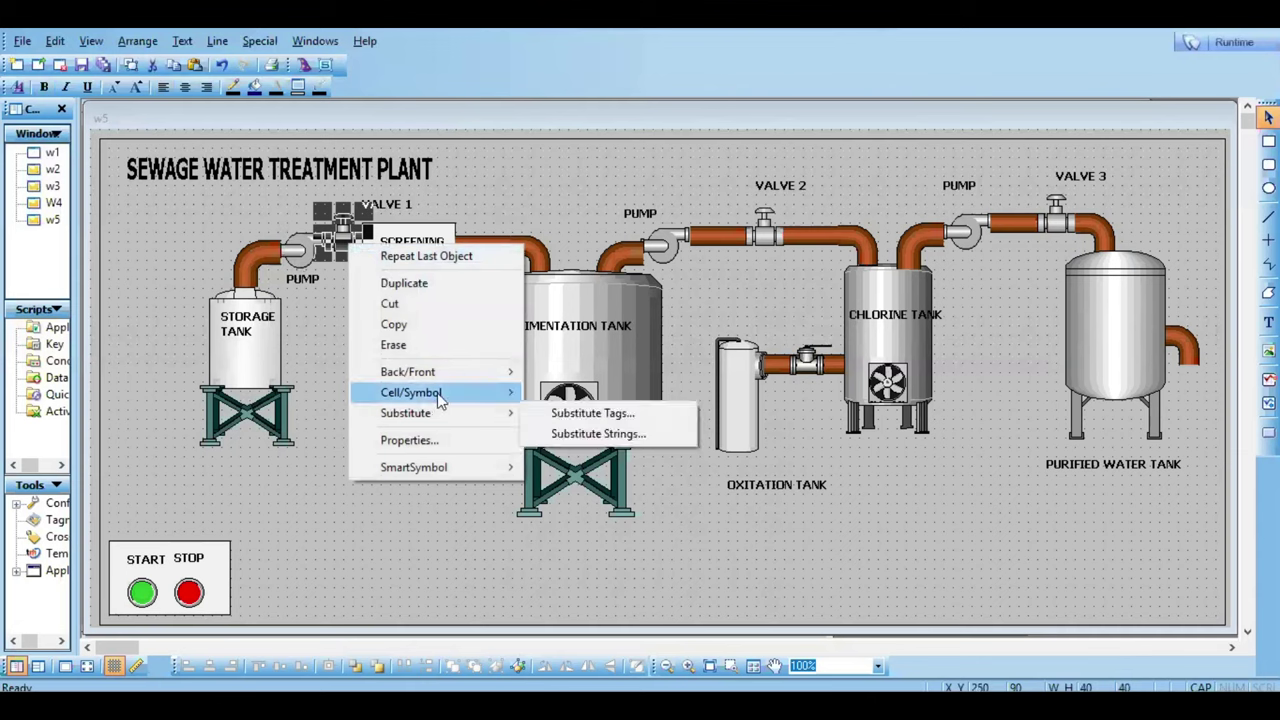
mouse_move(457, 392)
left_click(578, 413)
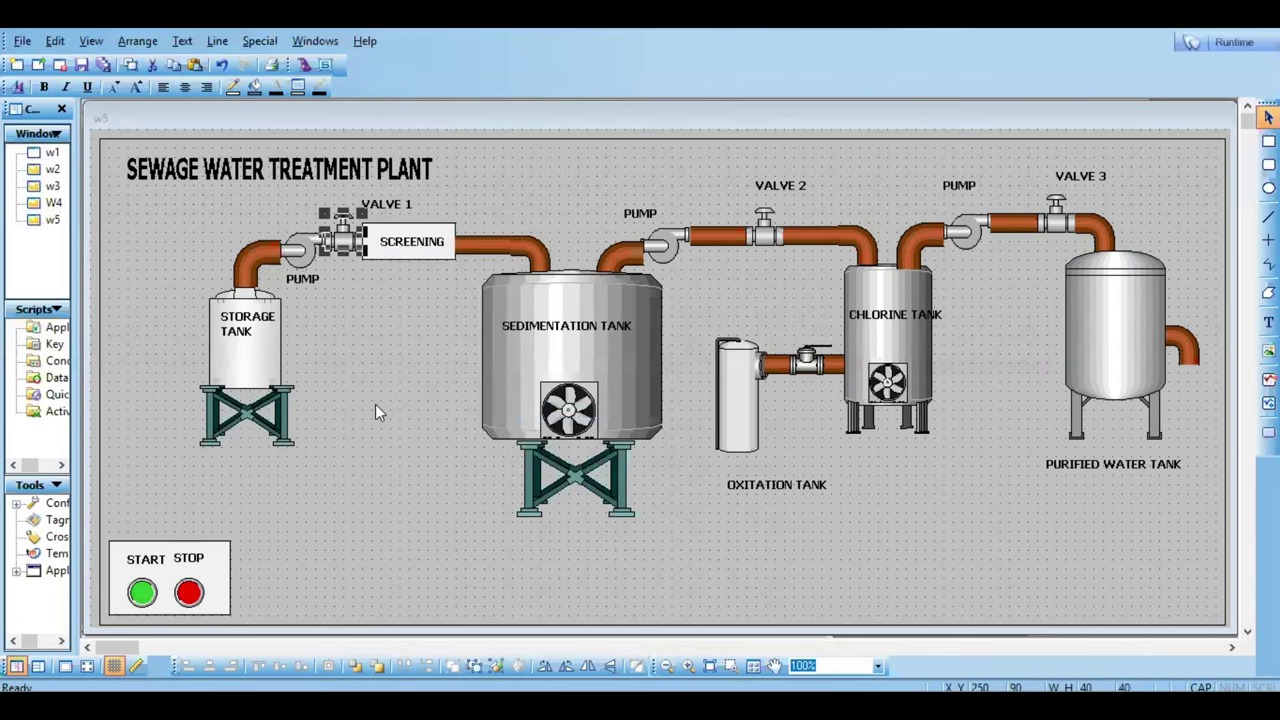
double_click(355, 245)
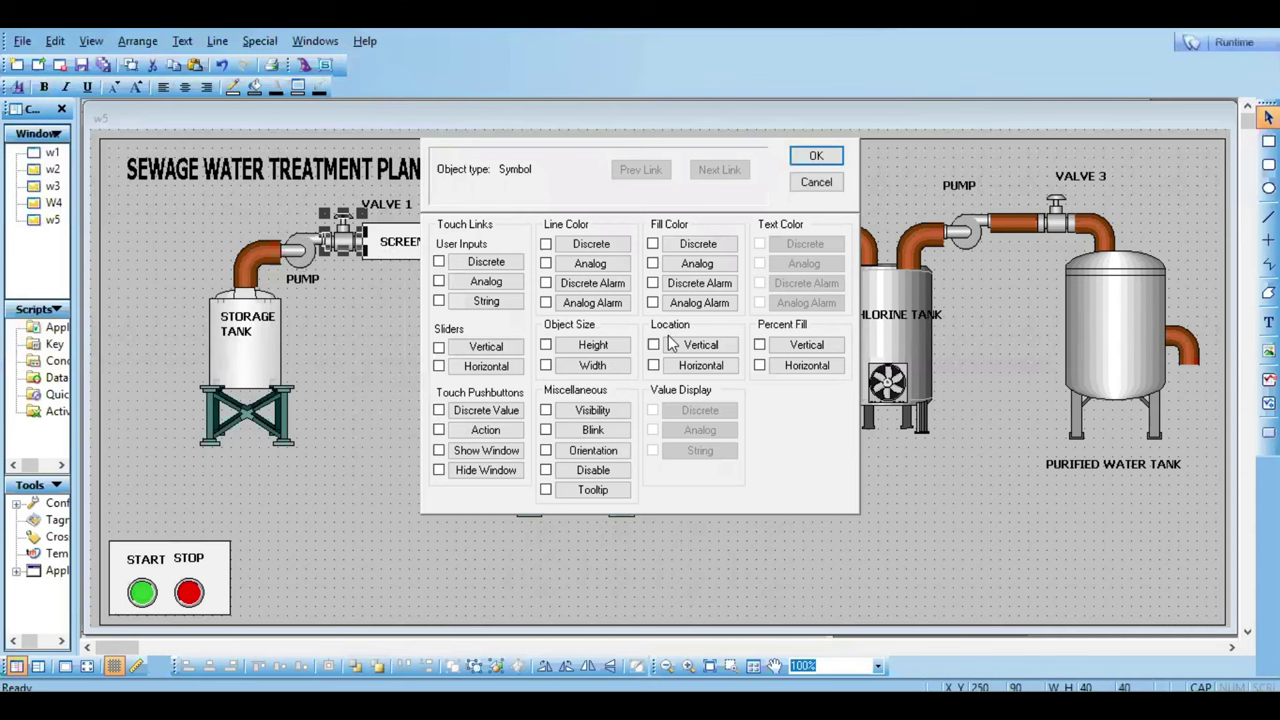
left_click(690, 245)
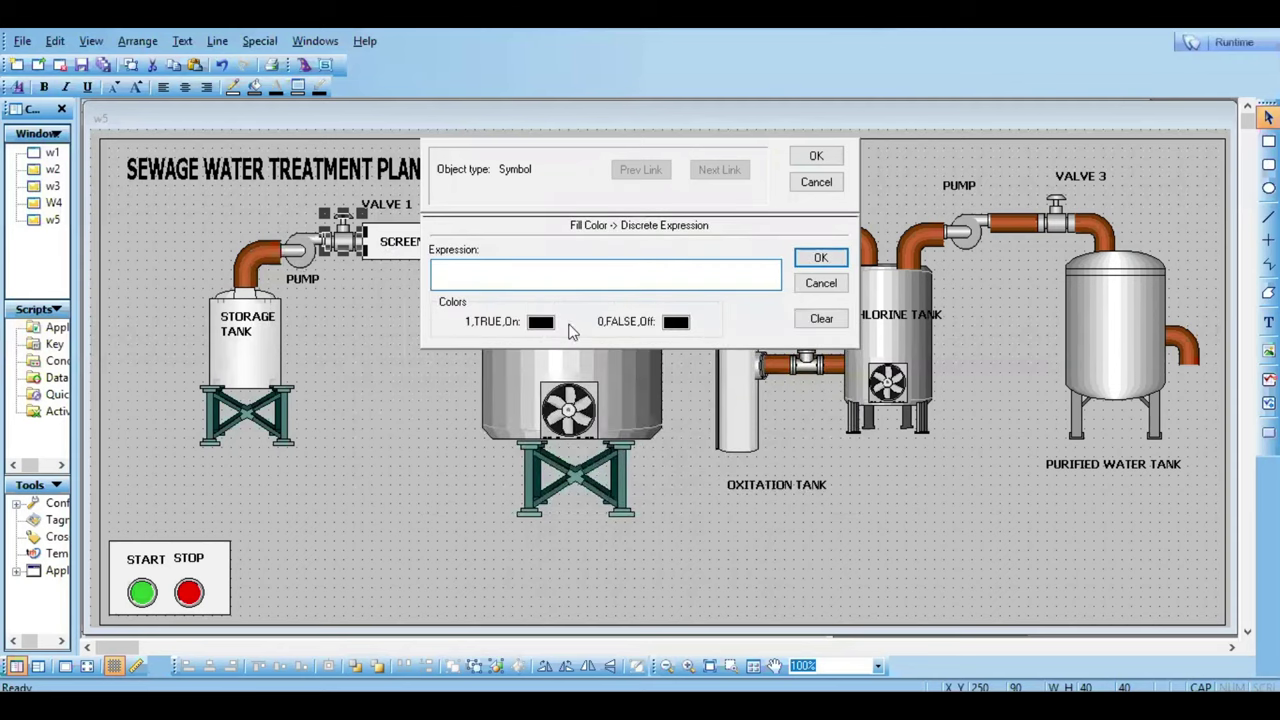
left_click(676, 330)
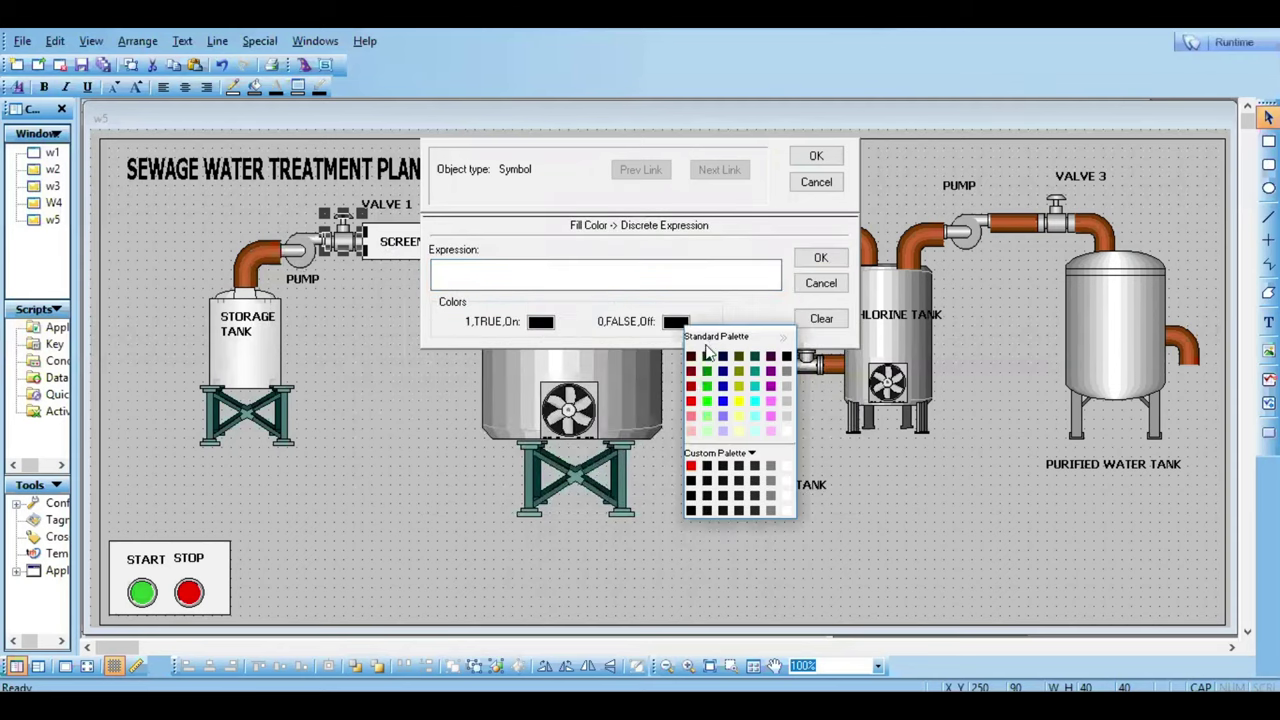
left_click(690, 403)
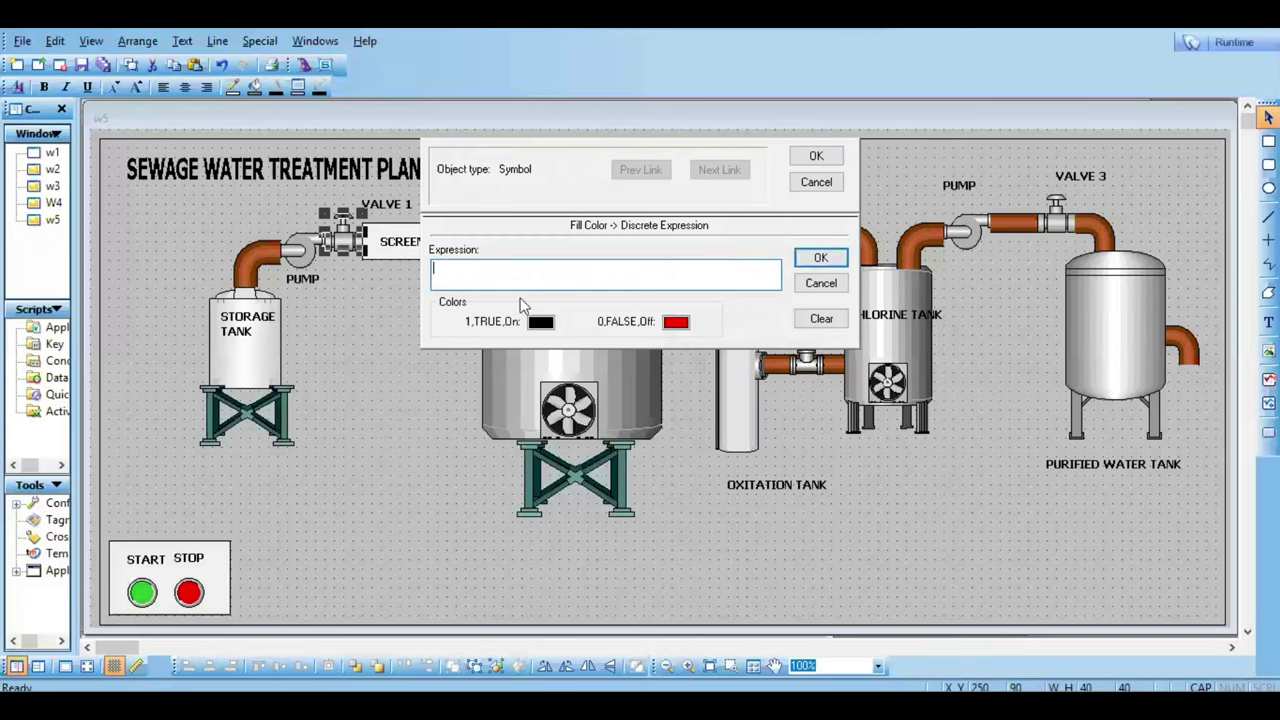
left_click(820, 258)
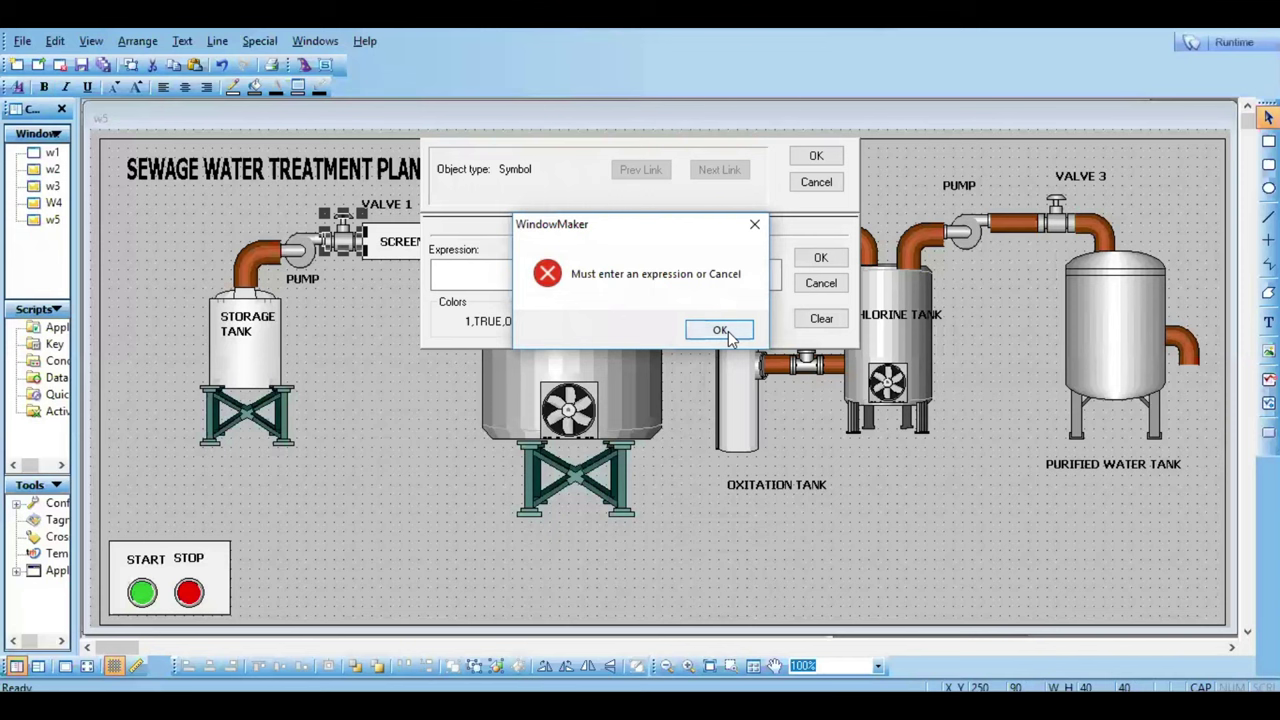
left_click(728, 331)
left_click(816, 182)
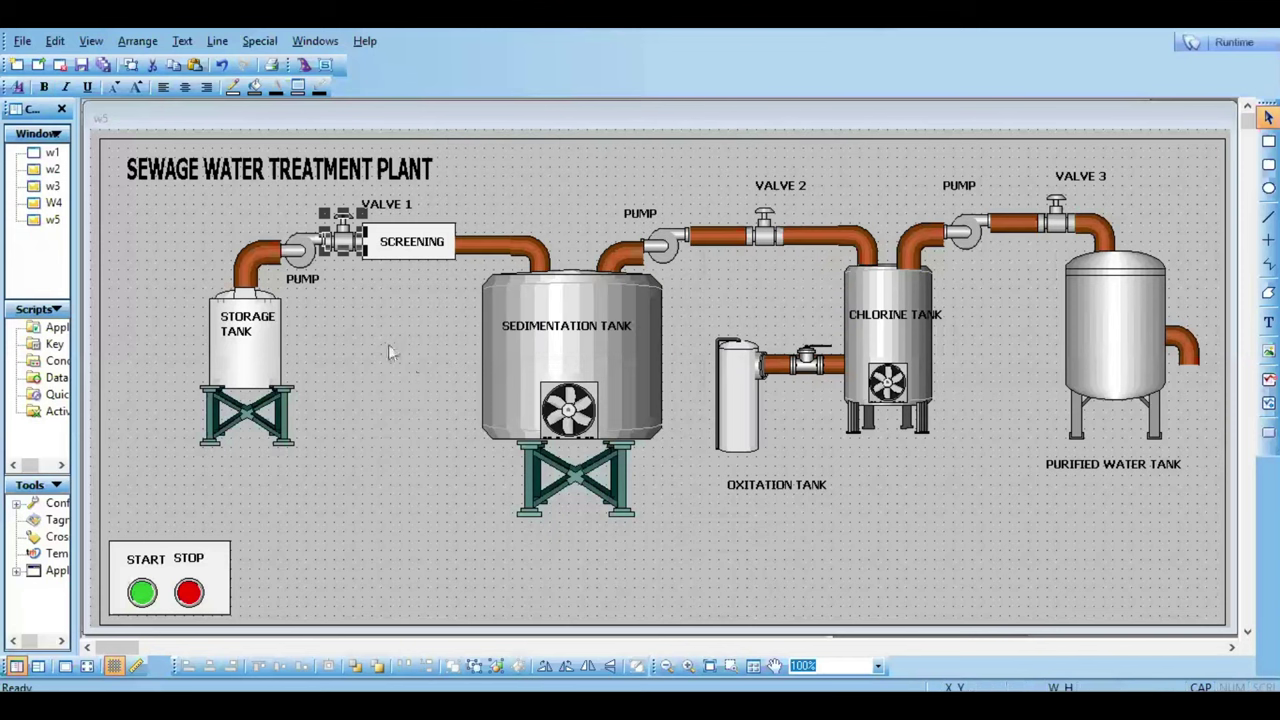
left_click(388, 346)
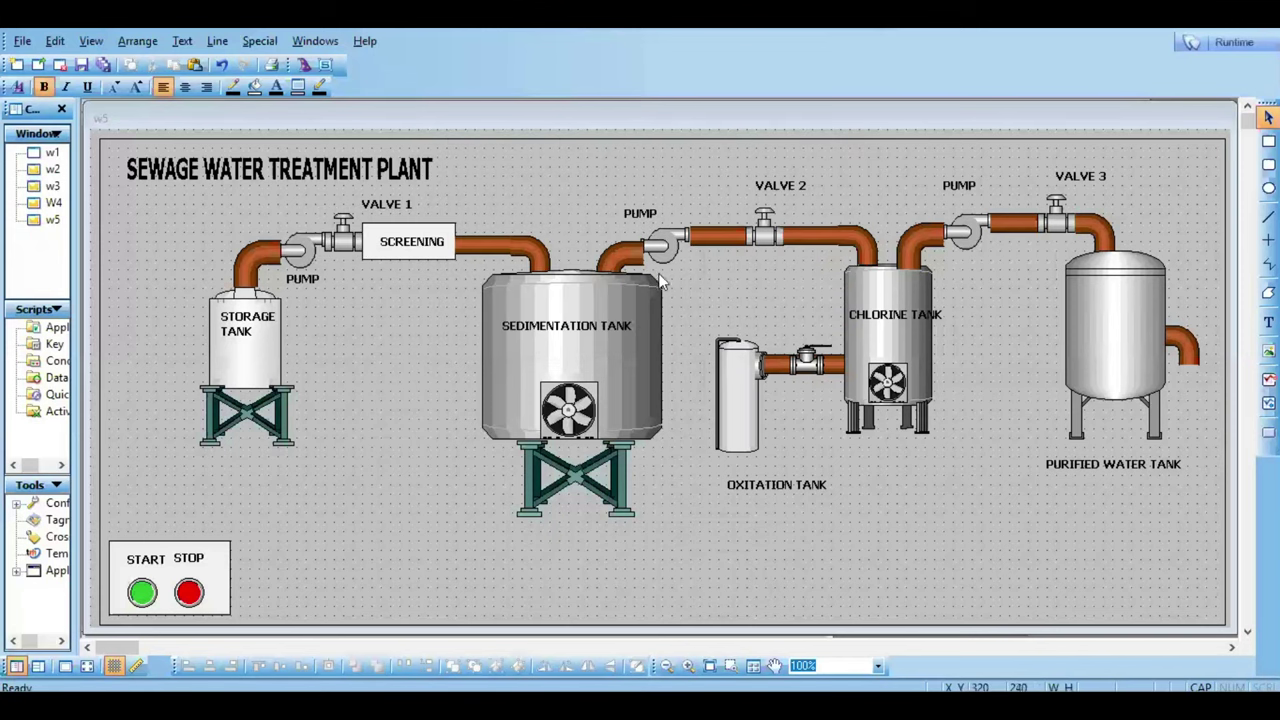
left_click(668, 241)
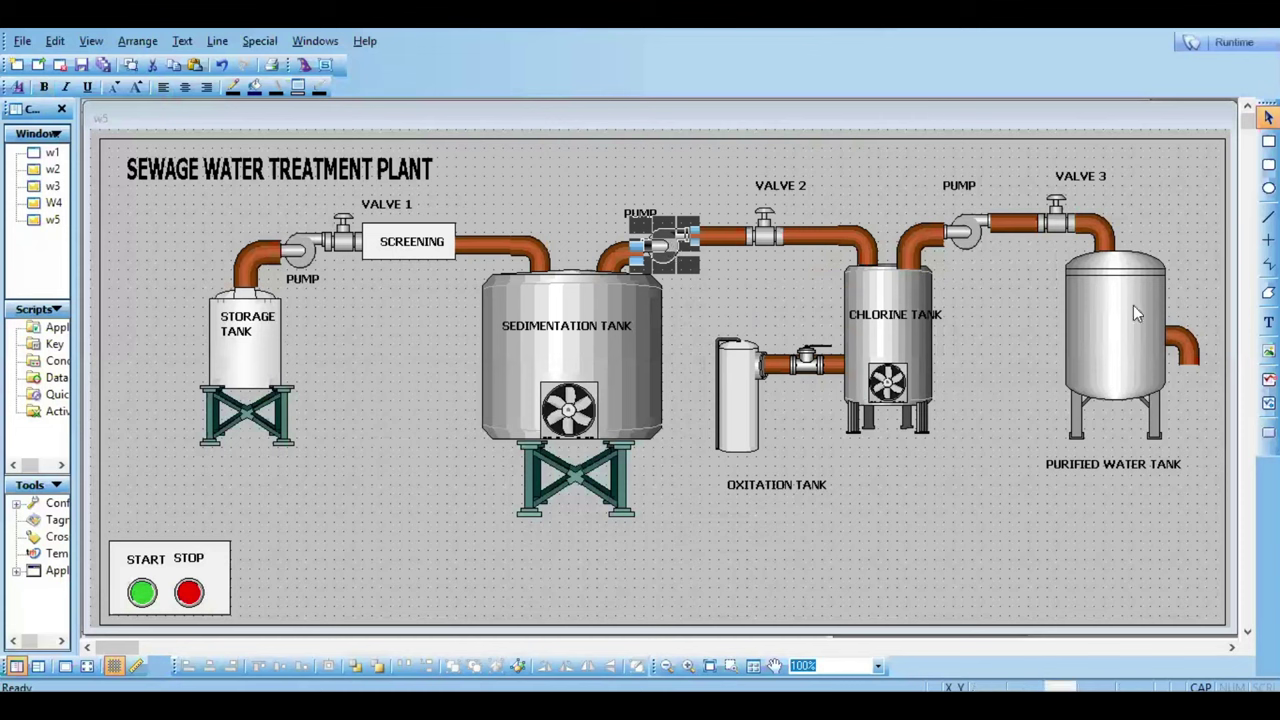
left_click(957, 513)
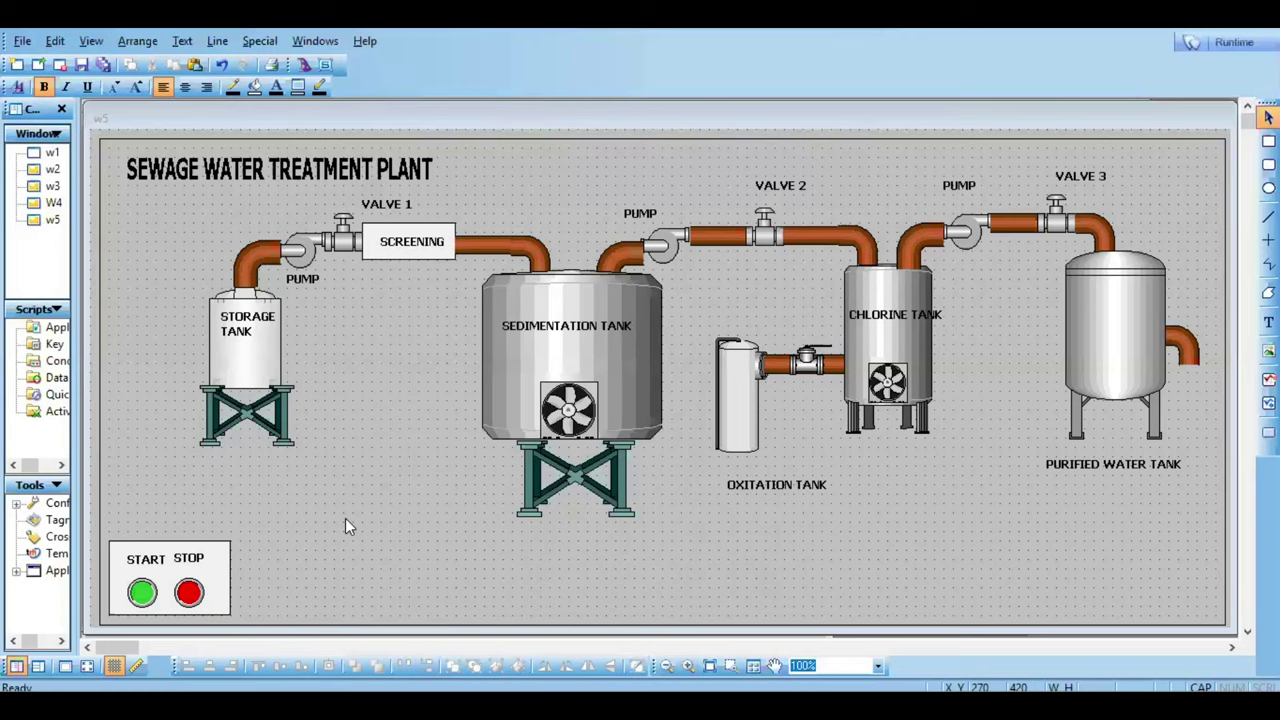
Step: Add the text "###" beside the storage tank and view its animation link options without assigning a link
left_click(1268, 321)
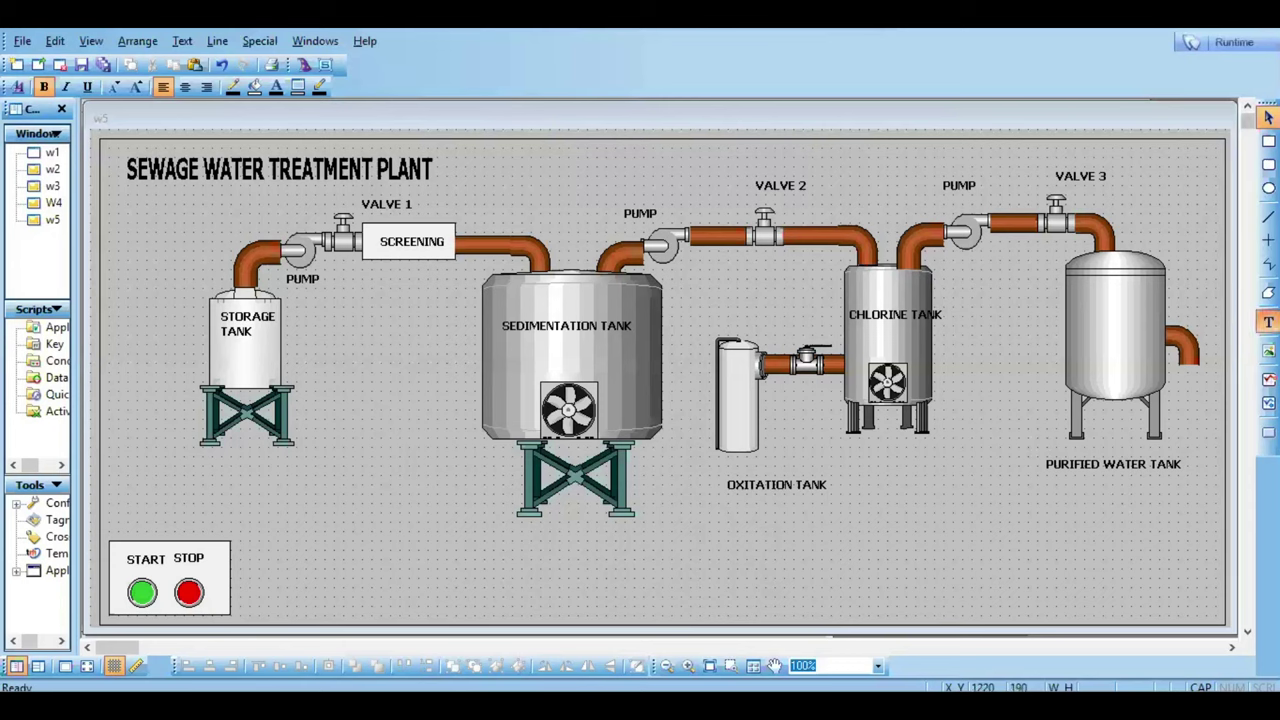
left_click(288, 356)
type("###")
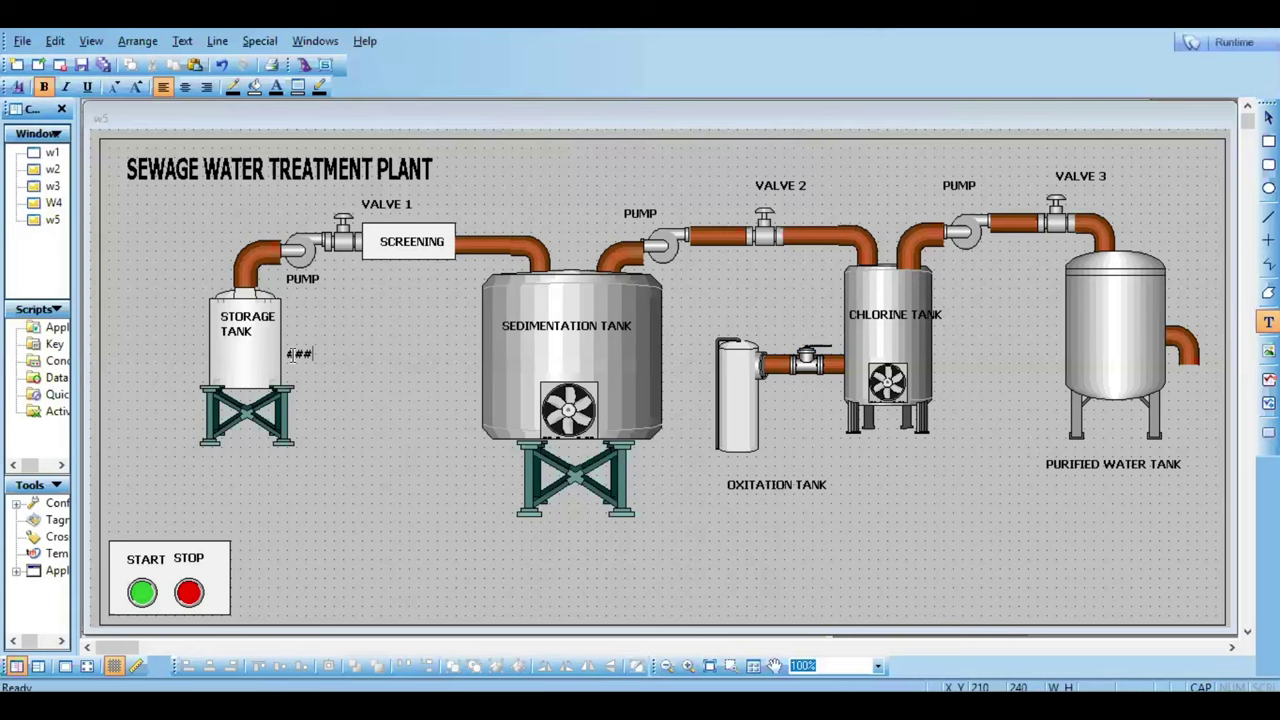
key("Escape")
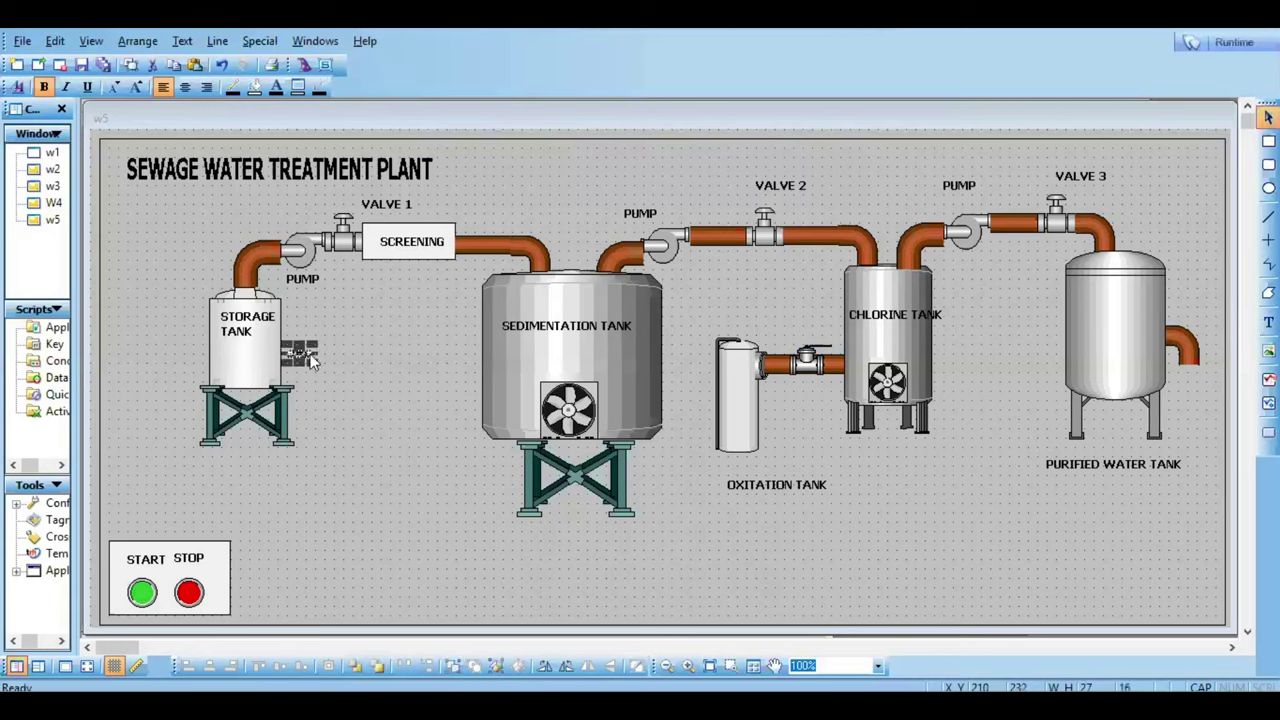
double_click(300, 355)
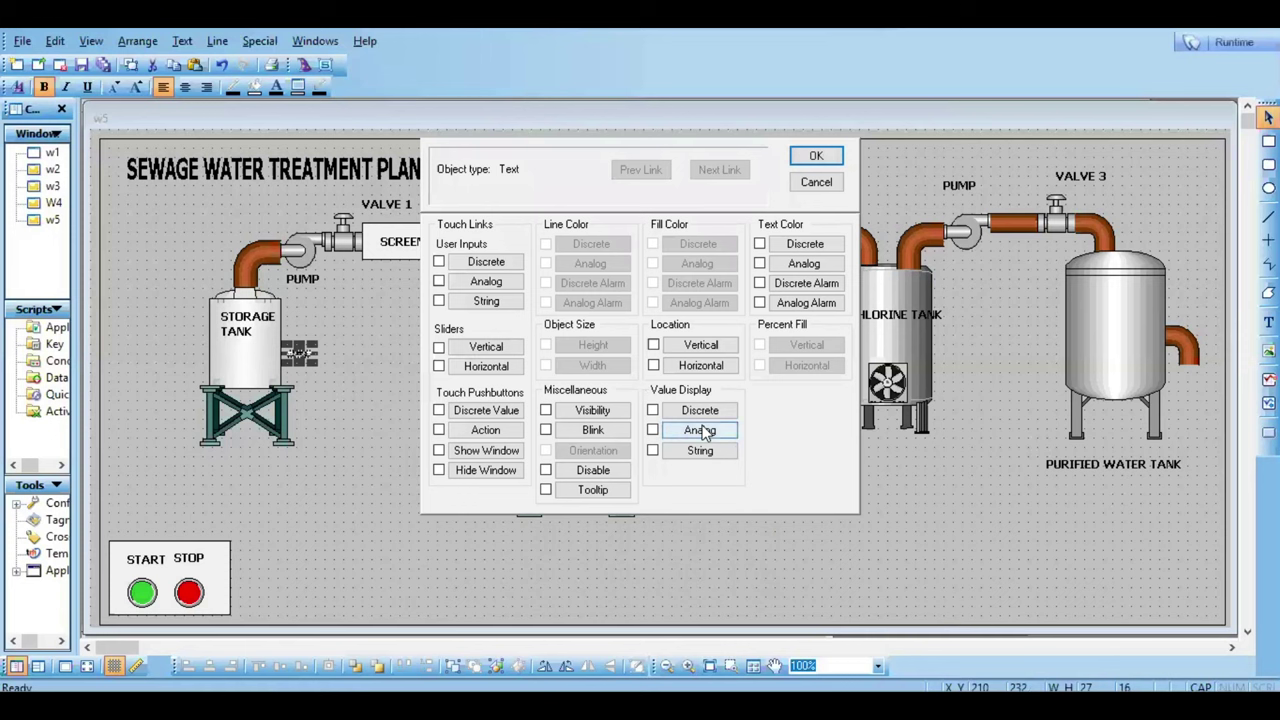
left_click(816, 182)
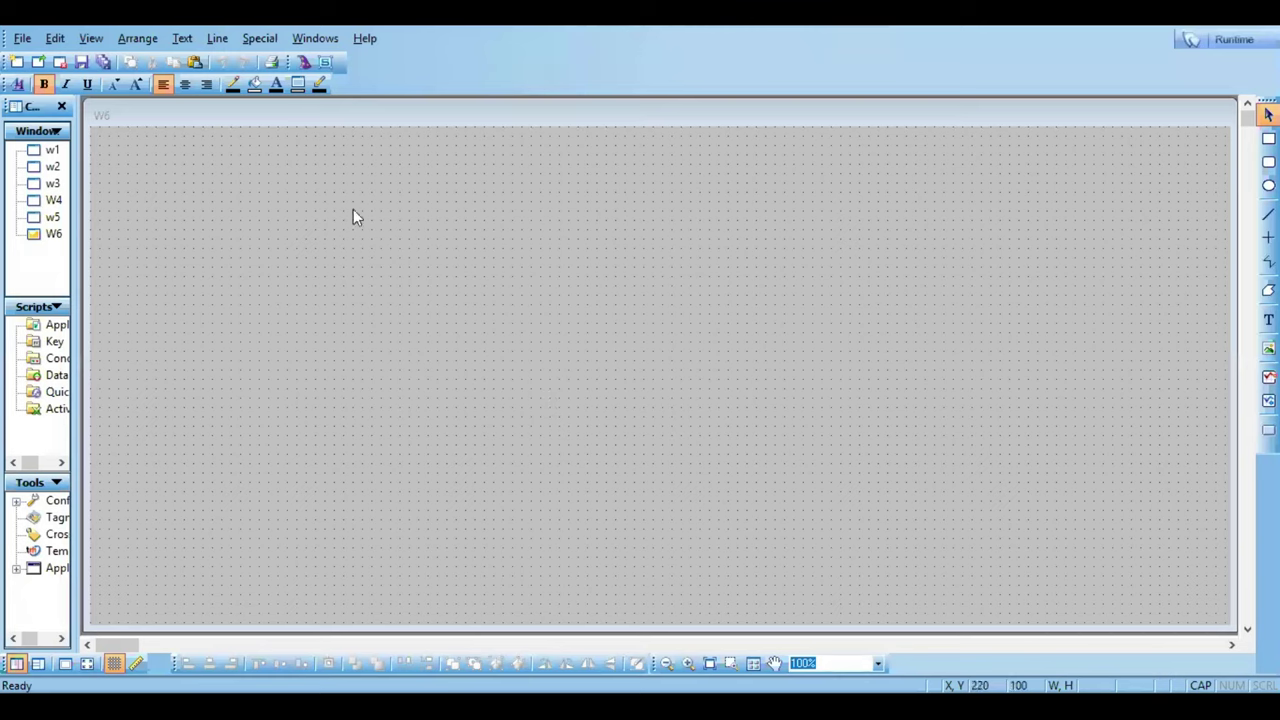
Step: Insert a Vertical Slider wizard near the upper-left corner of the empty W6 window
left_click(302, 62)
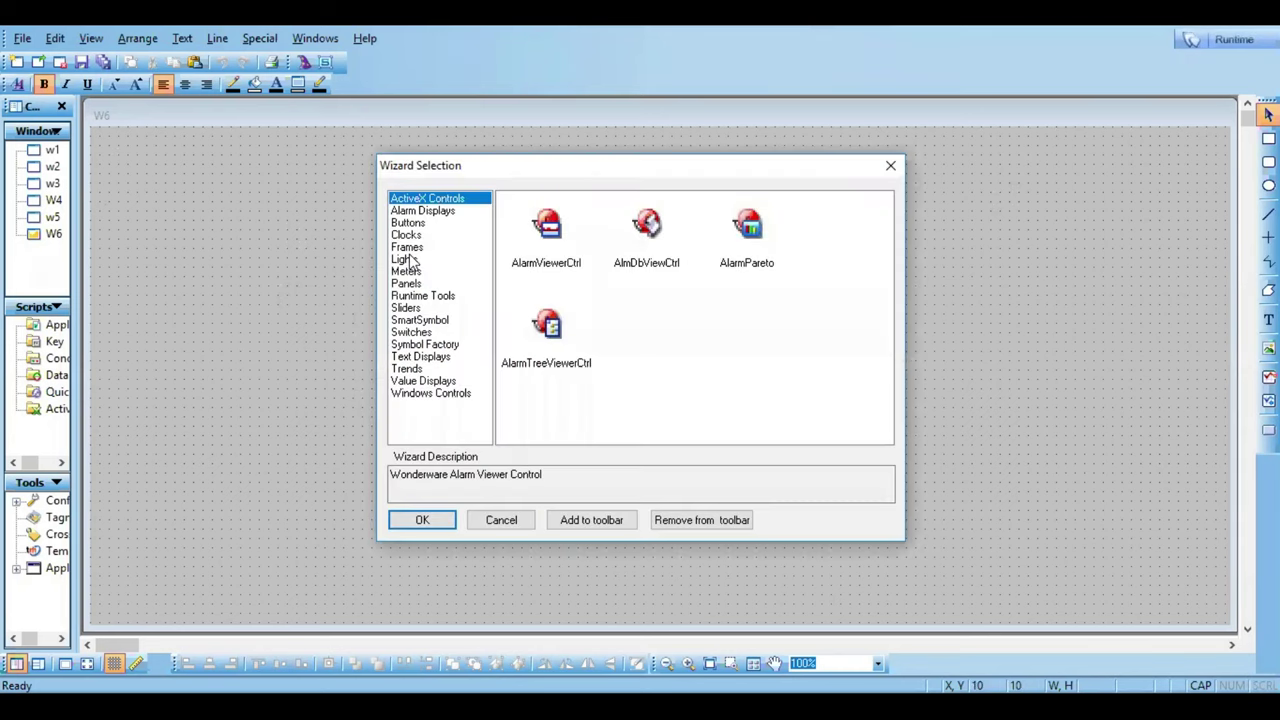
left_click(412, 310)
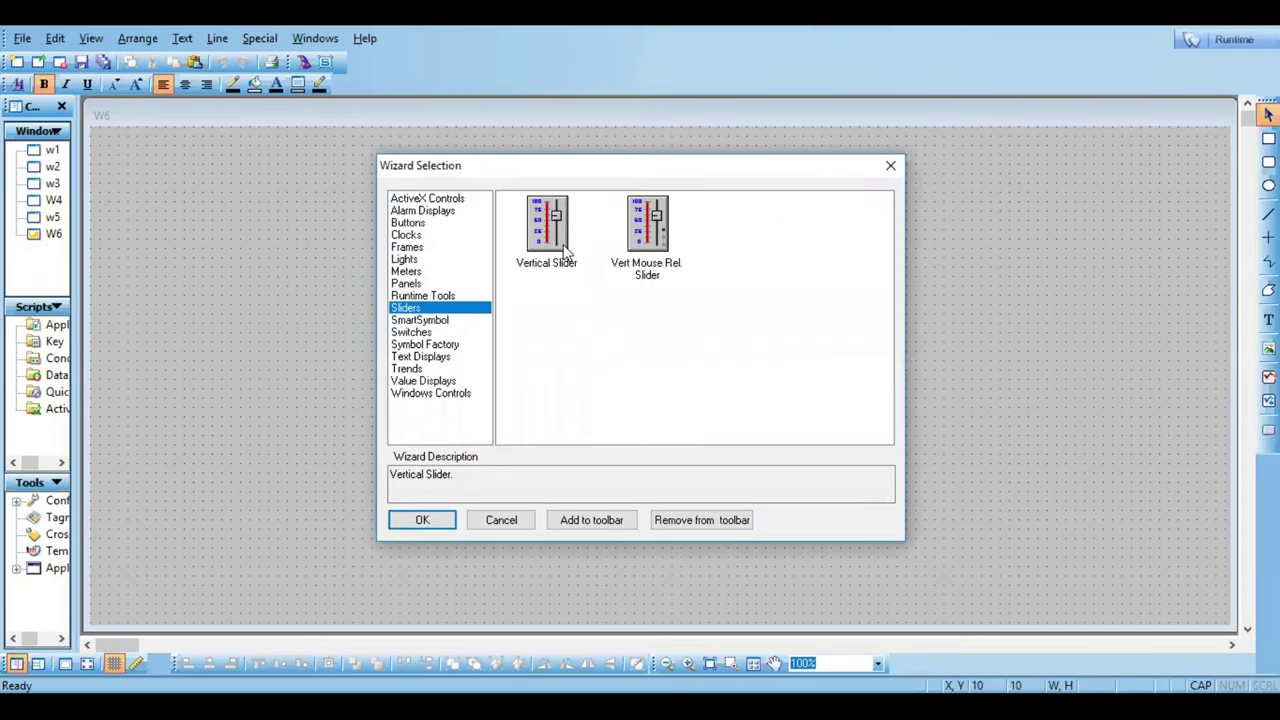
double_click(566, 252)
left_click_drag(111, 149, 234, 292)
Step: Assign the tagname S1 to the slider and define it as a new tag
double_click(125, 210)
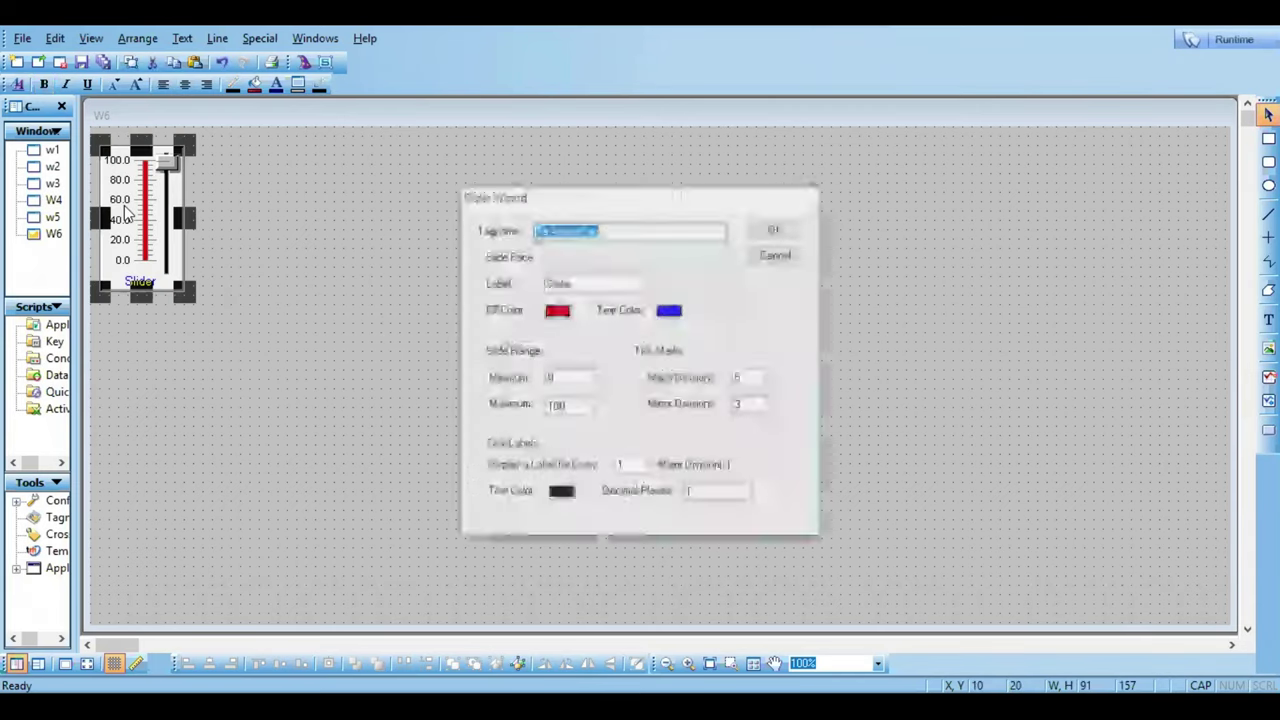
type("S1")
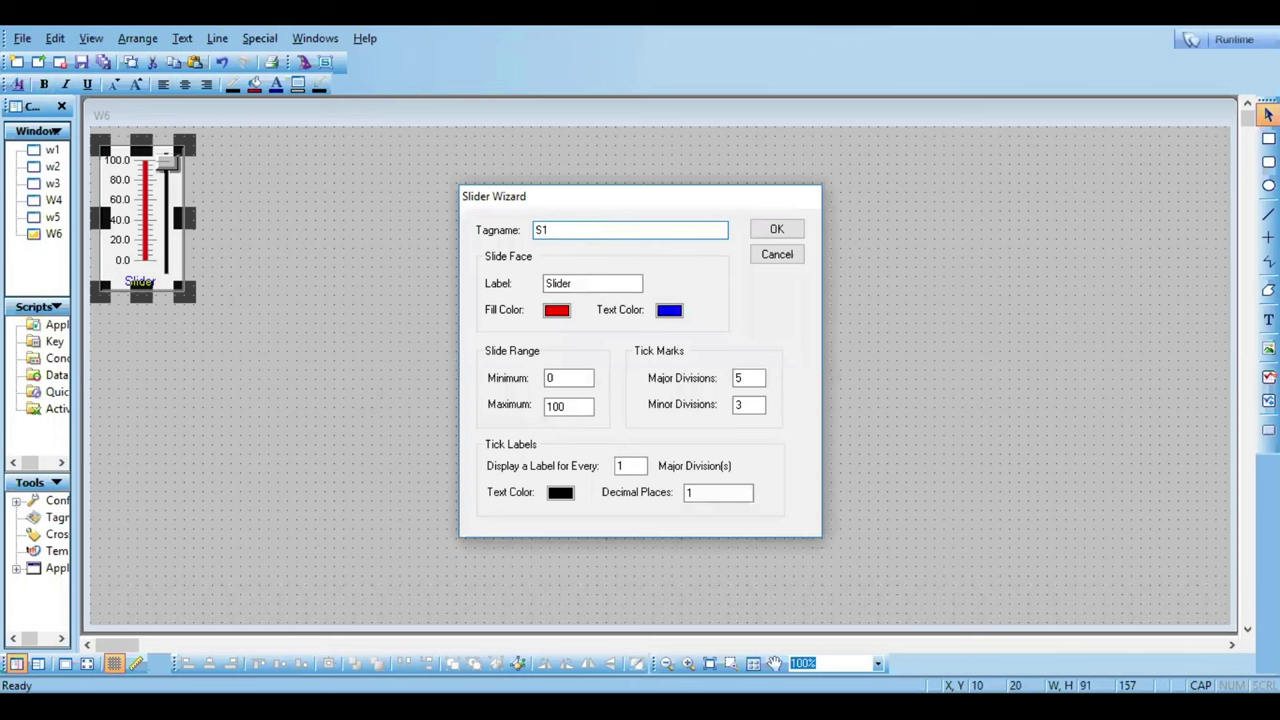
key("Return")
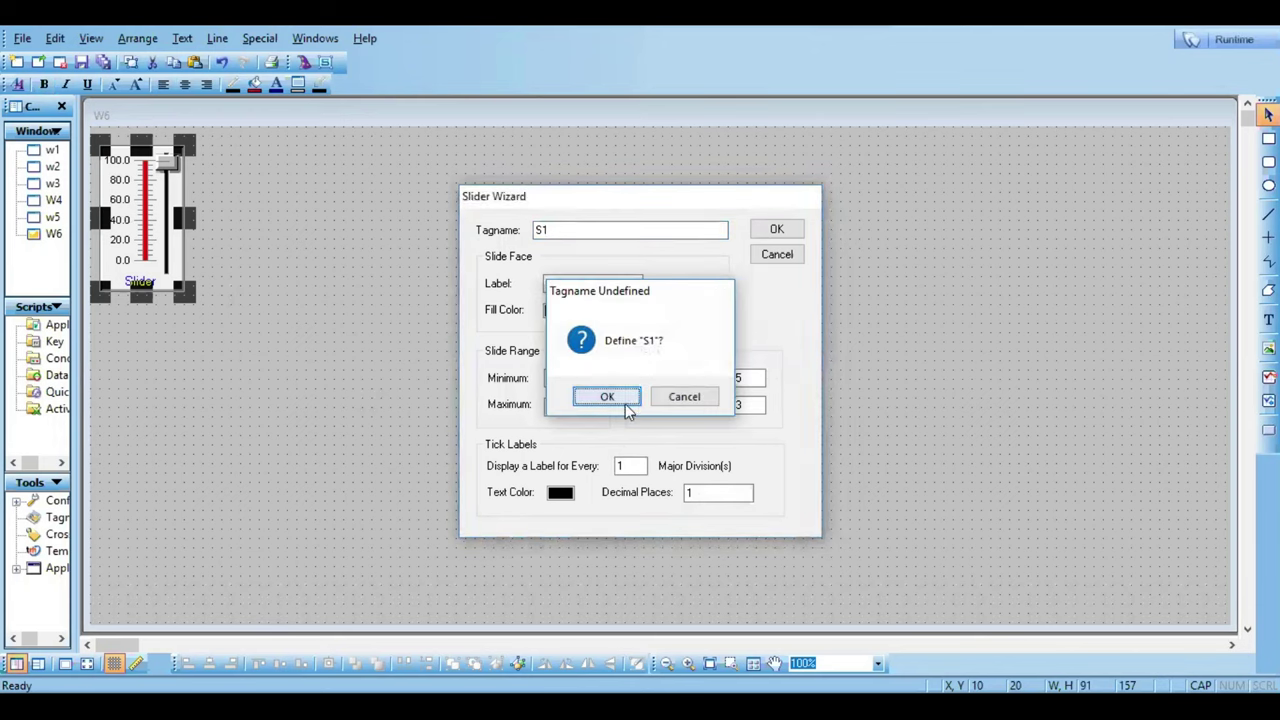
left_click(625, 404)
left_click(533, 160)
left_click(770, 159)
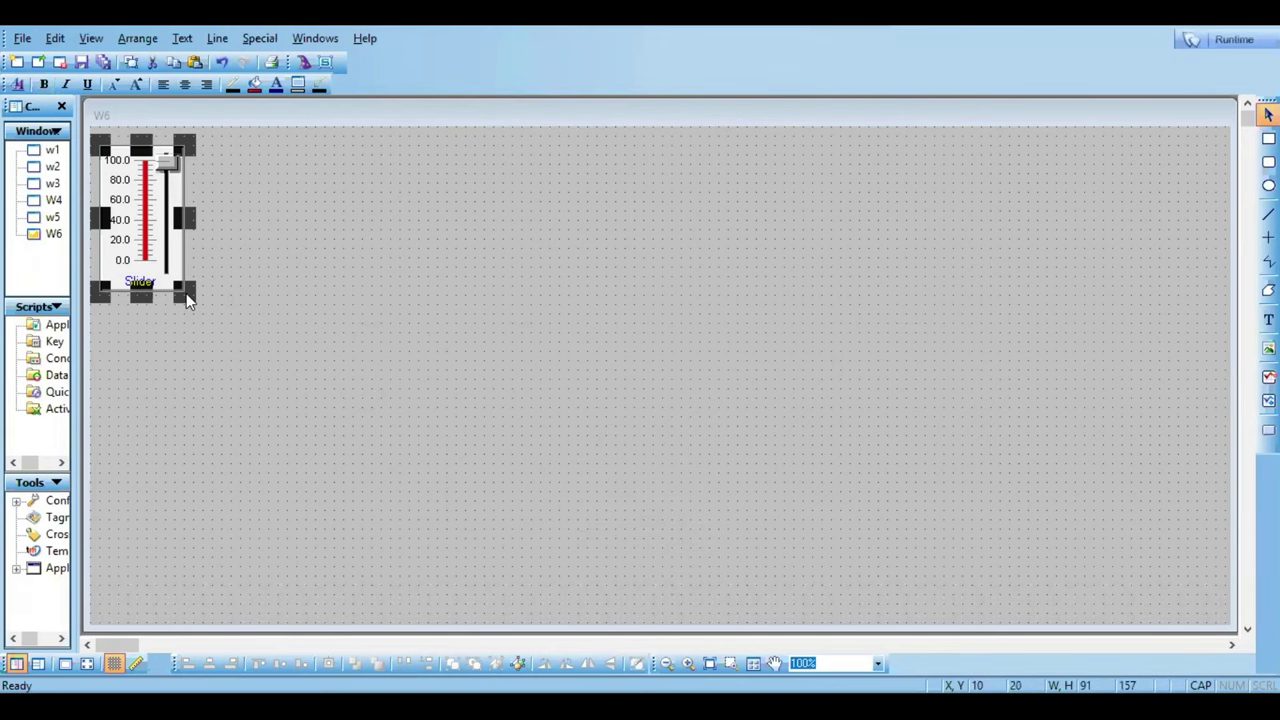
Step: Shrink the slider slightly from its lower-right corner
left_click(186, 336)
left_click(157, 195)
left_click_drag(187, 293, 183, 291)
left_click(189, 332)
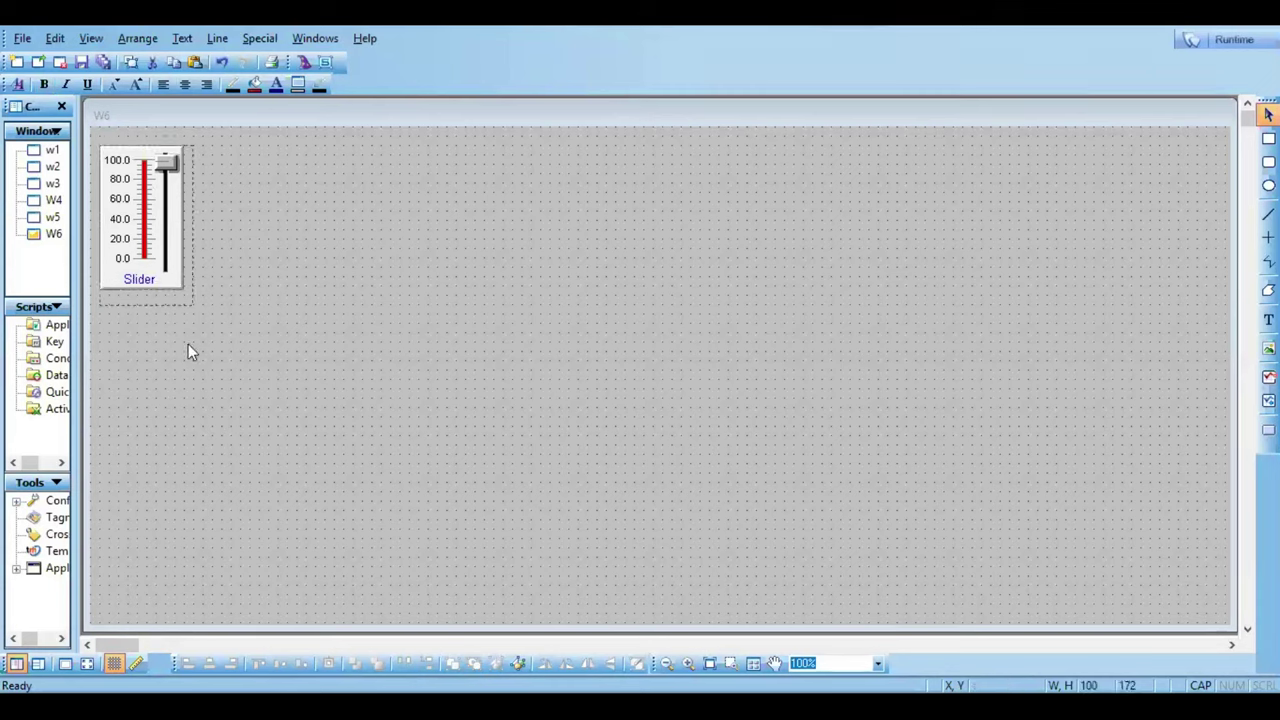
key("ctrl+a")
left_click(316, 255)
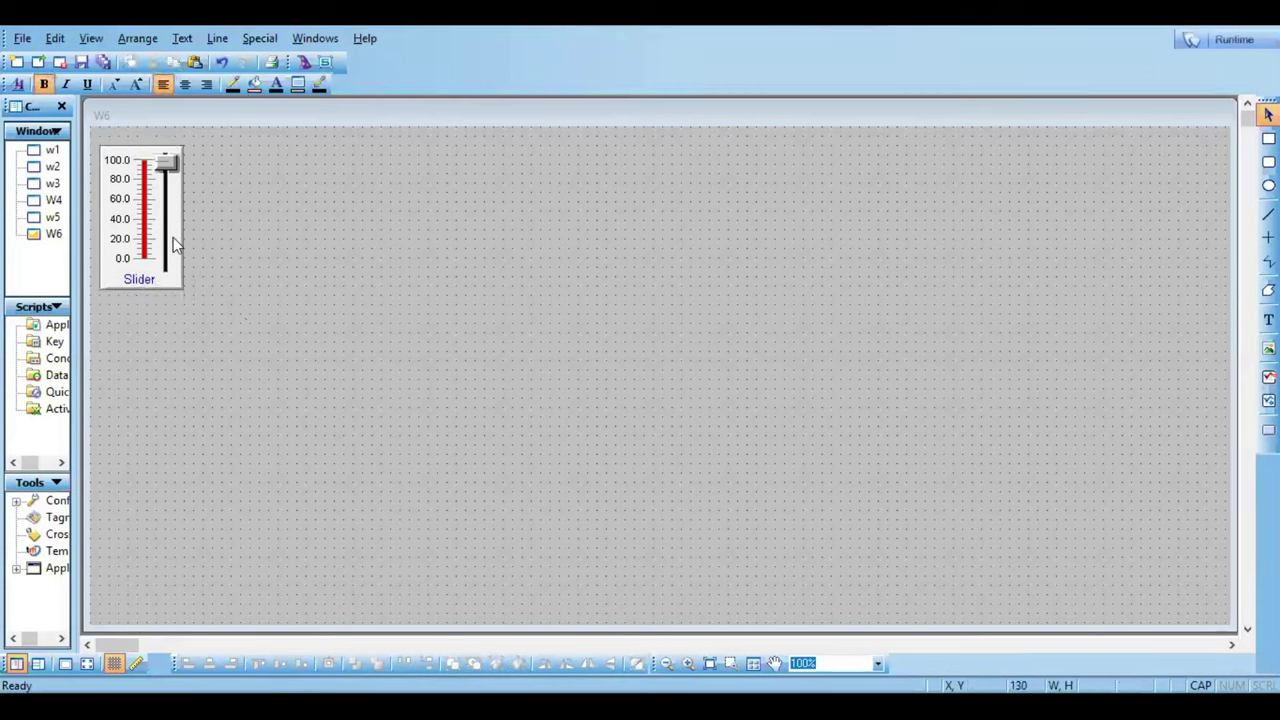
Step: Insert the Symbol Factory symbol "Horizontal conveyor with perspective" from the Conveyors, Misc. category below and beside the slider
double_click(250, 270)
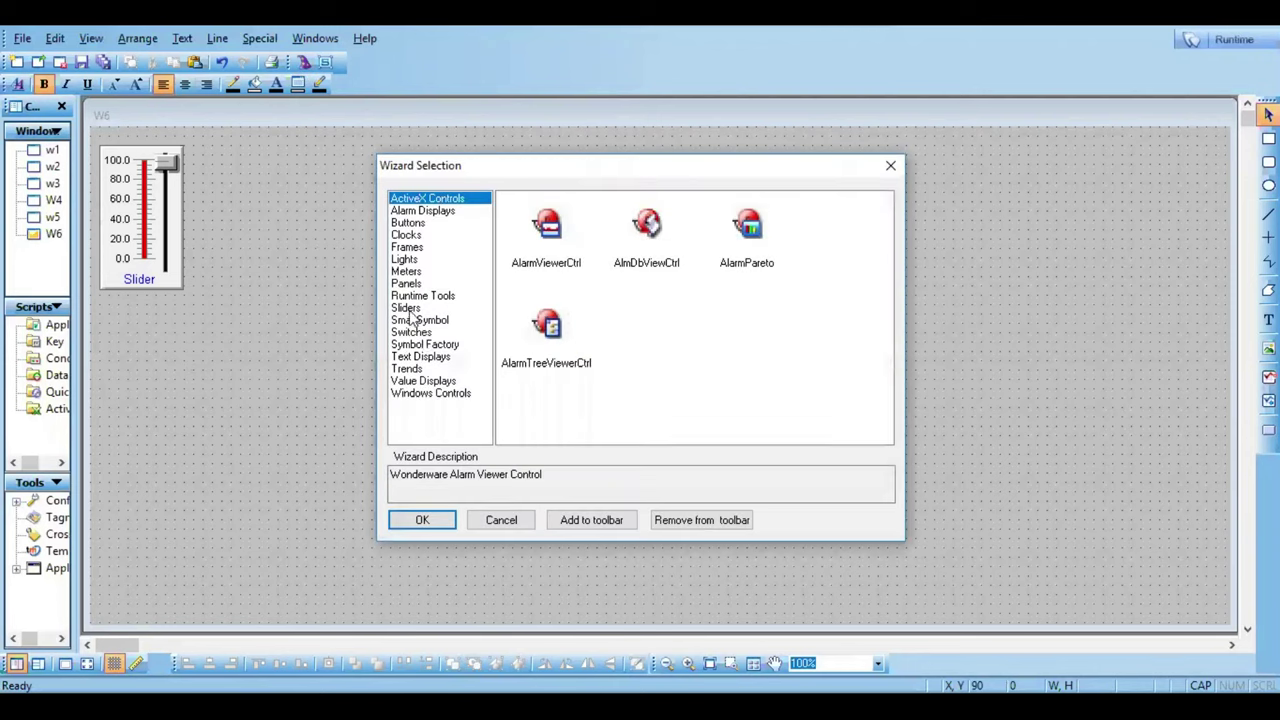
left_click(424, 345)
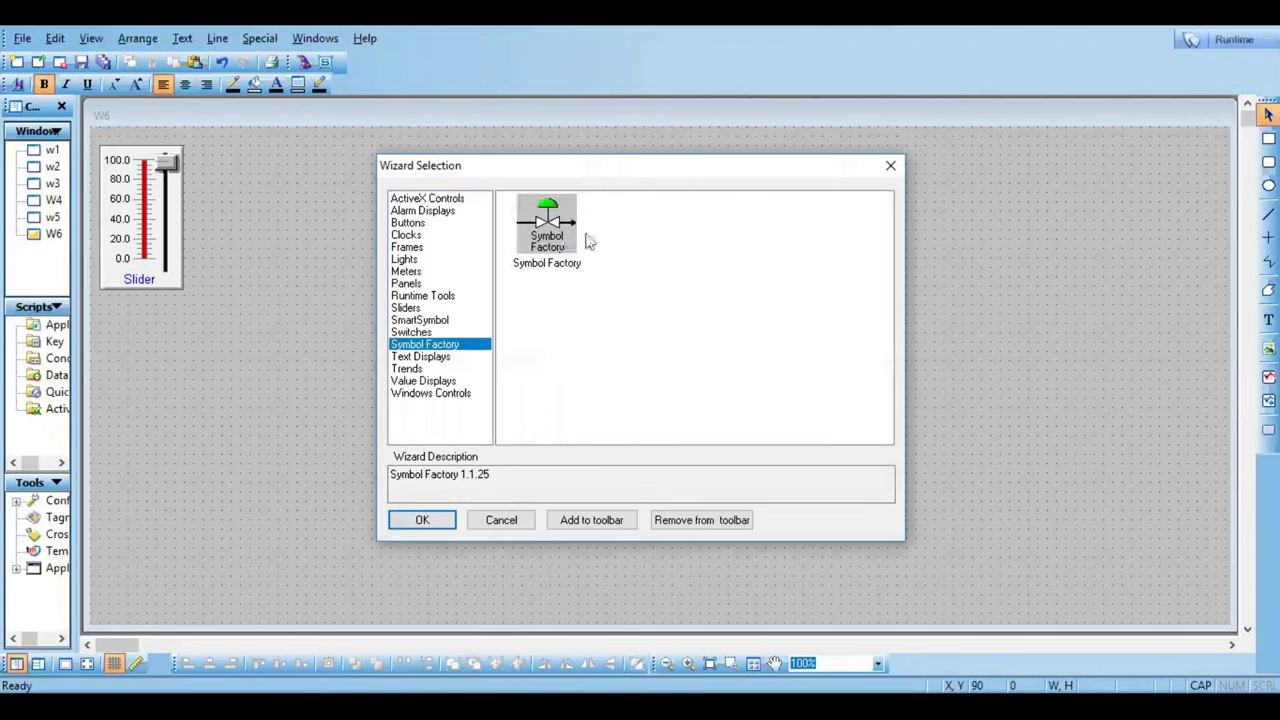
double_click(558, 228)
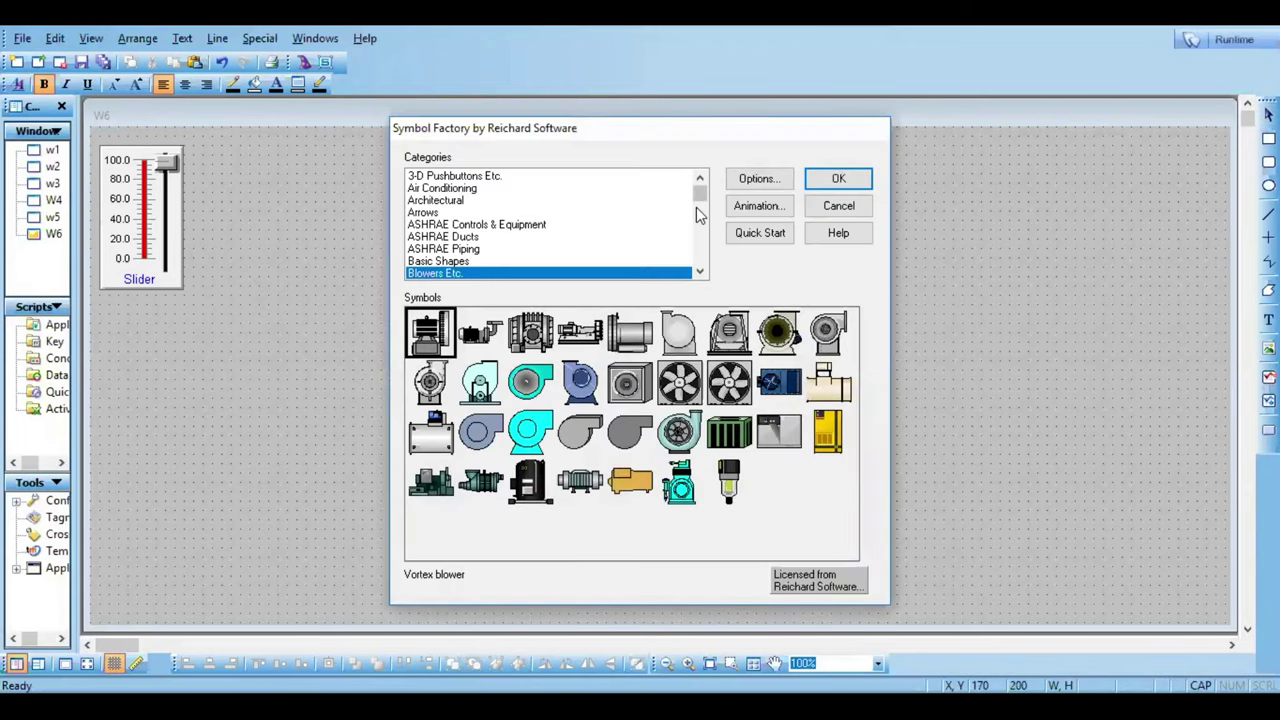
left_click(699, 243)
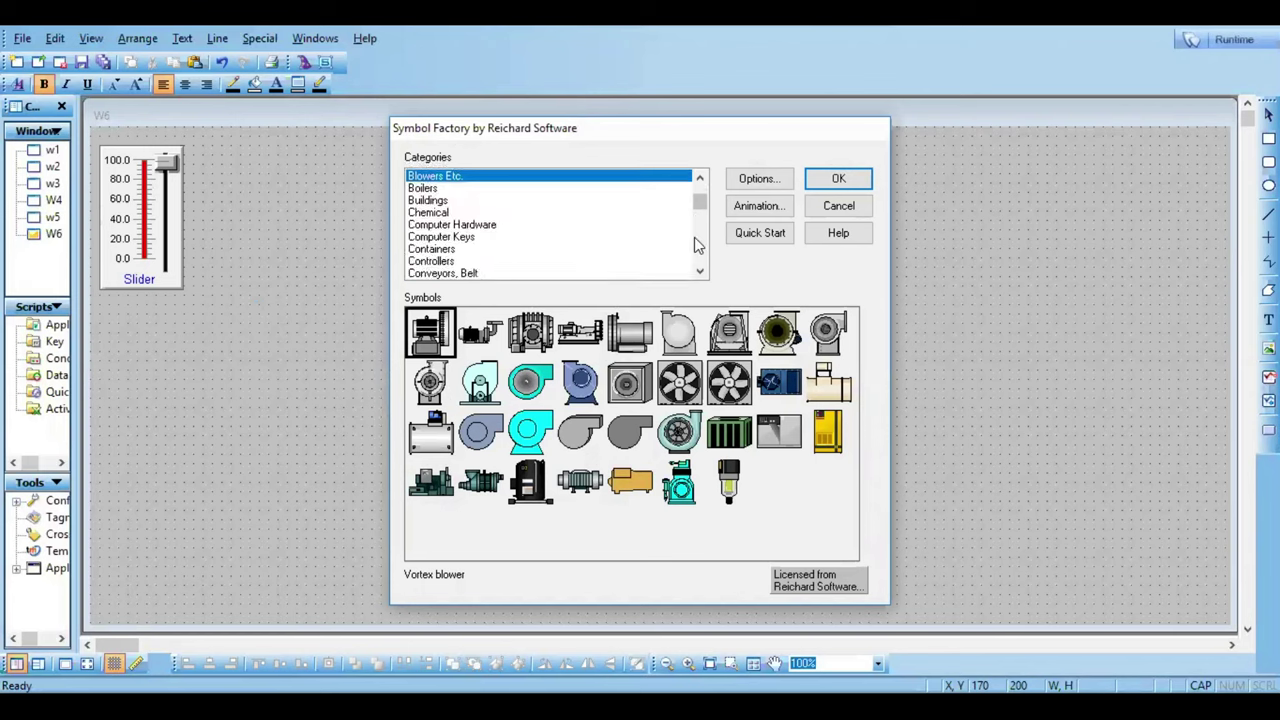
left_click(446, 263)
left_click(444, 275)
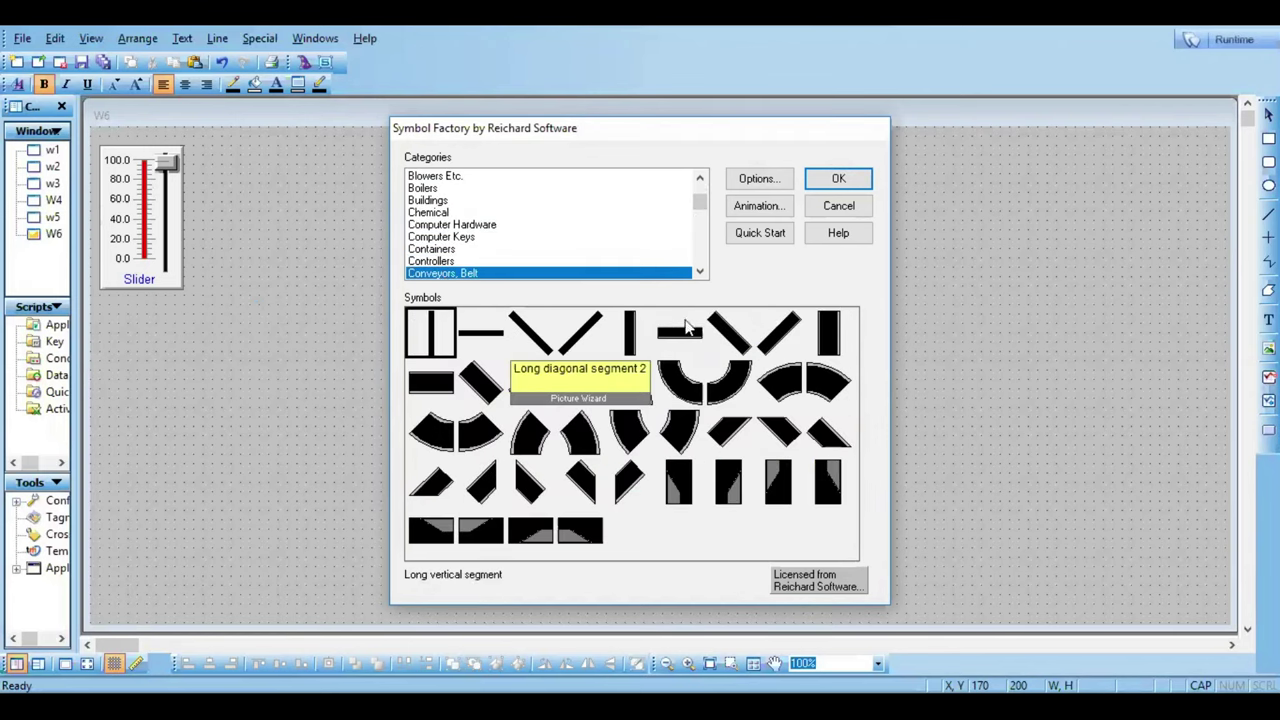
left_click(700, 271)
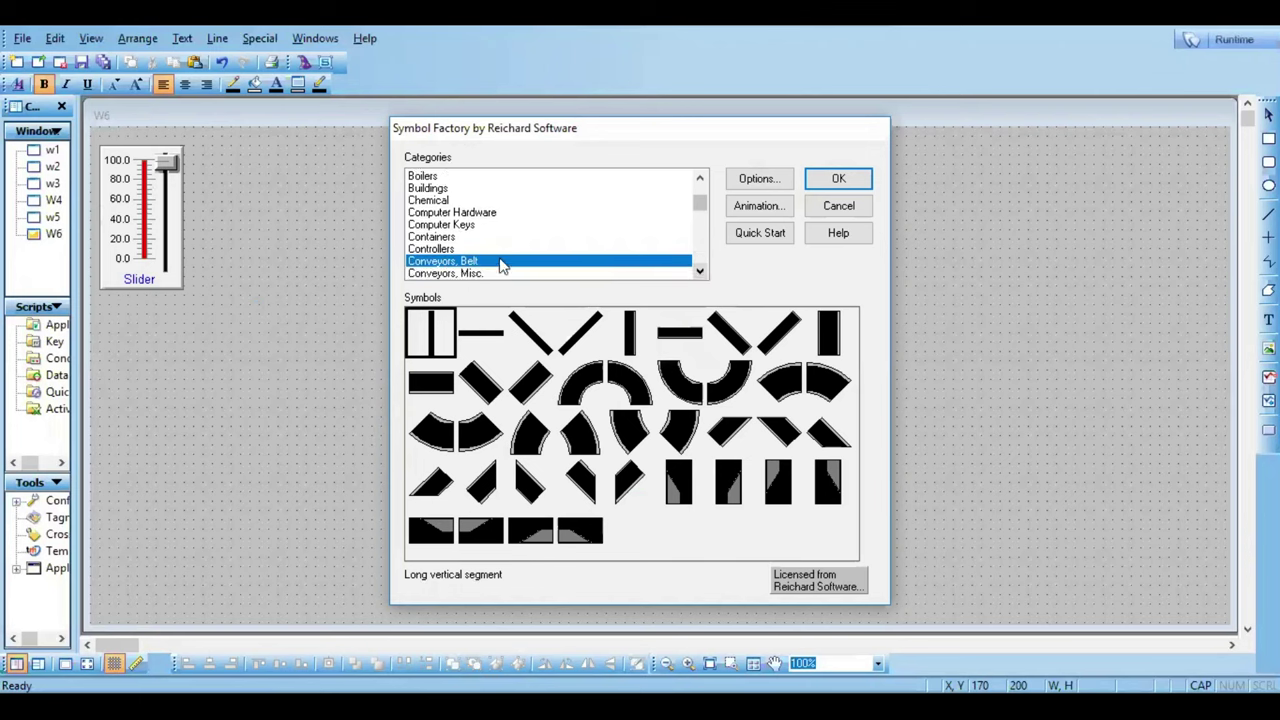
left_click(491, 274)
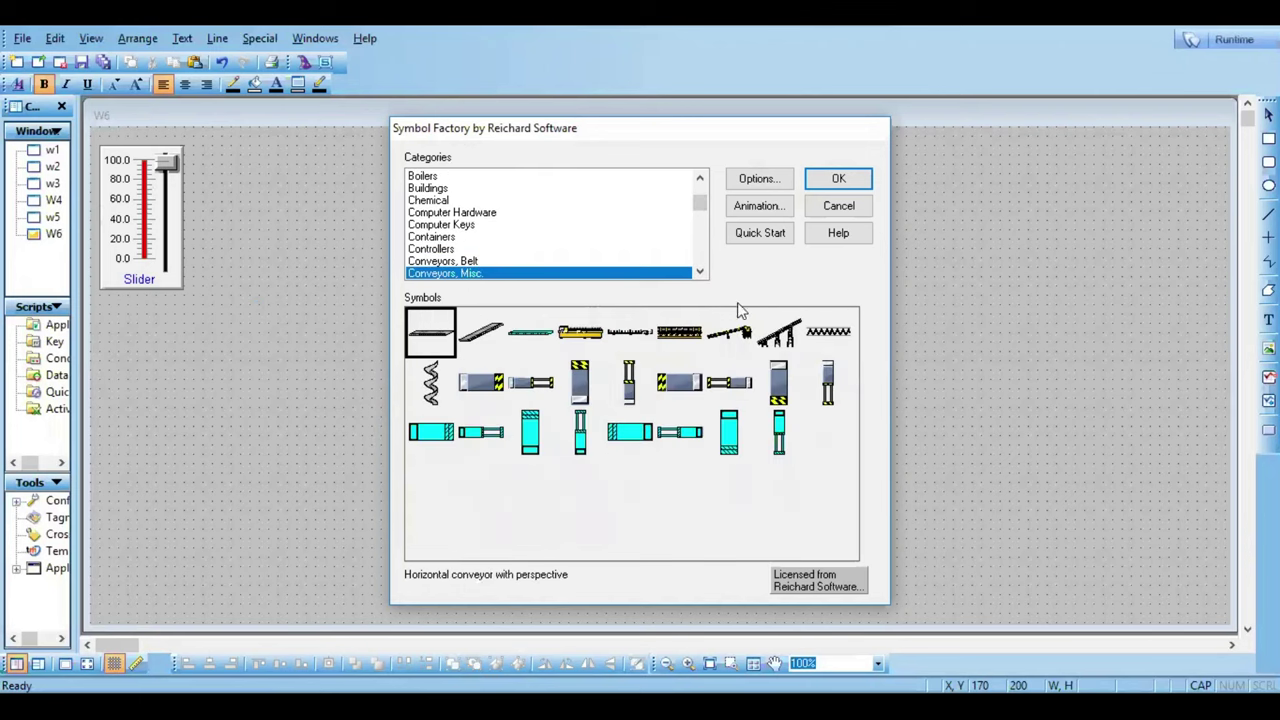
double_click(445, 341)
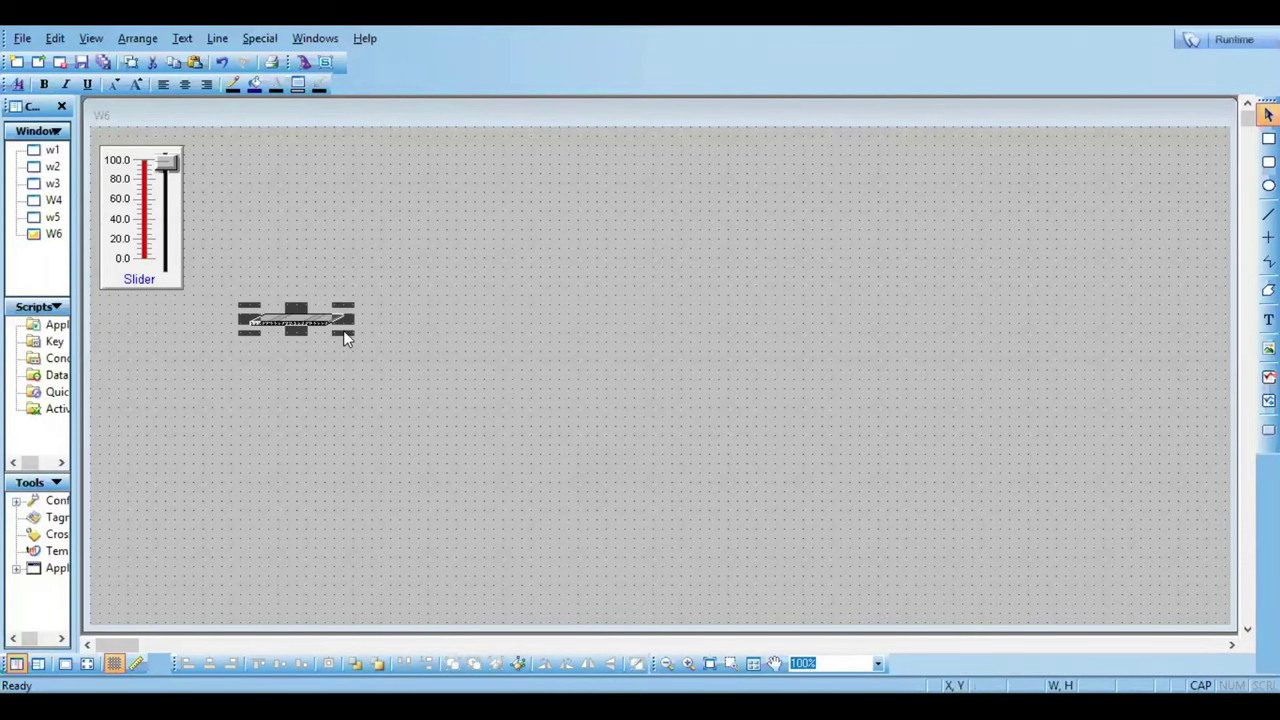
Step: Enlarge the conveyor to about 471 by 42 and position it below the slider
left_click_drag(349, 331, 698, 358)
left_click_drag(437, 330, 352, 376)
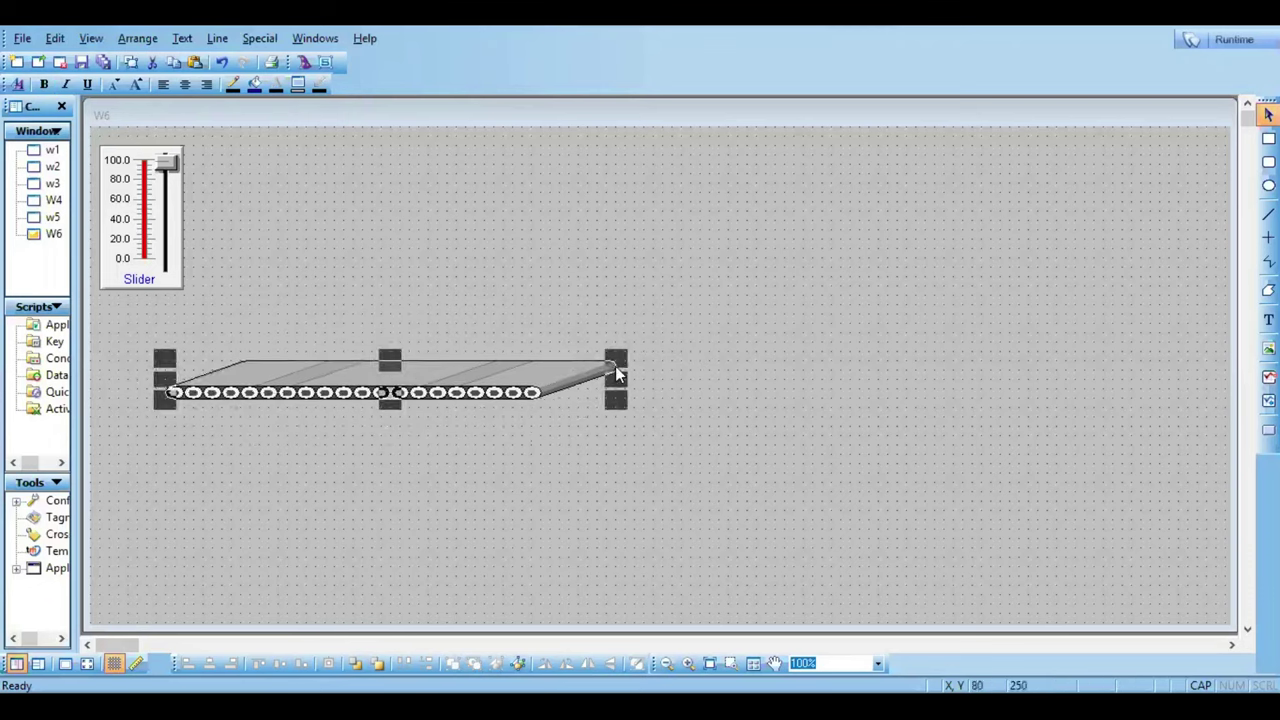
left_click_drag(616, 361, 840, 322)
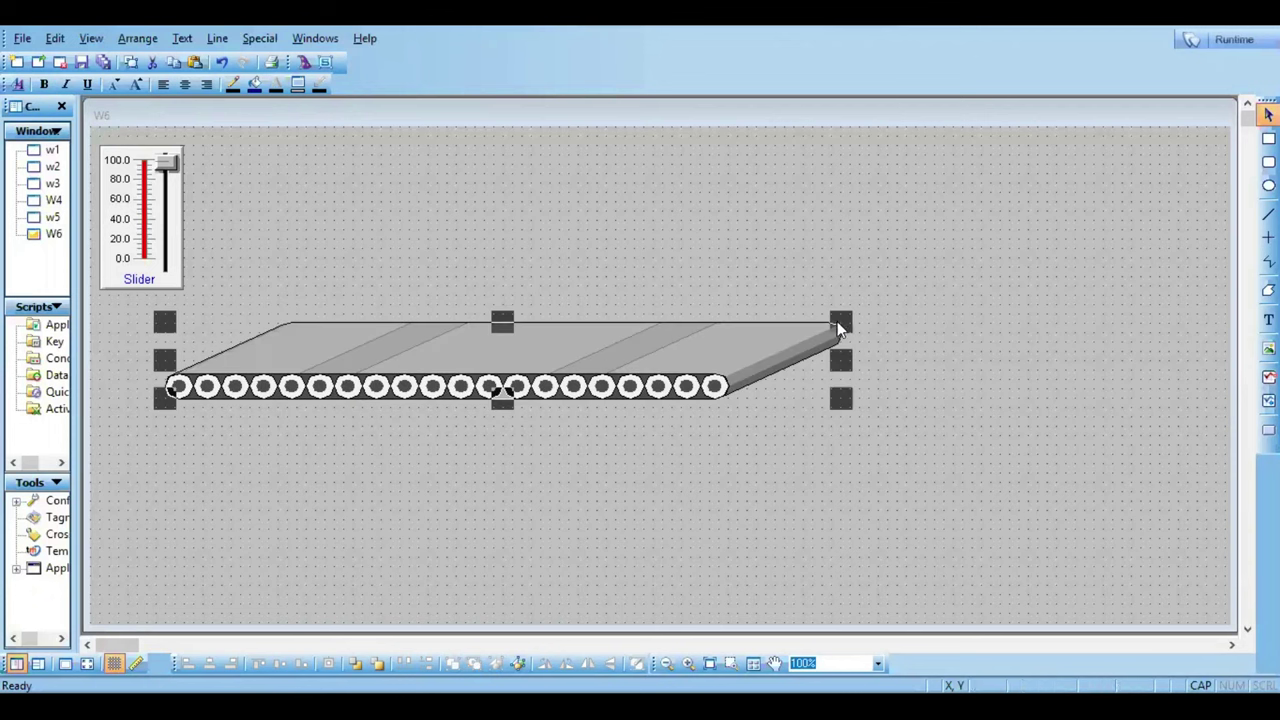
left_click(772, 387)
left_click(782, 349)
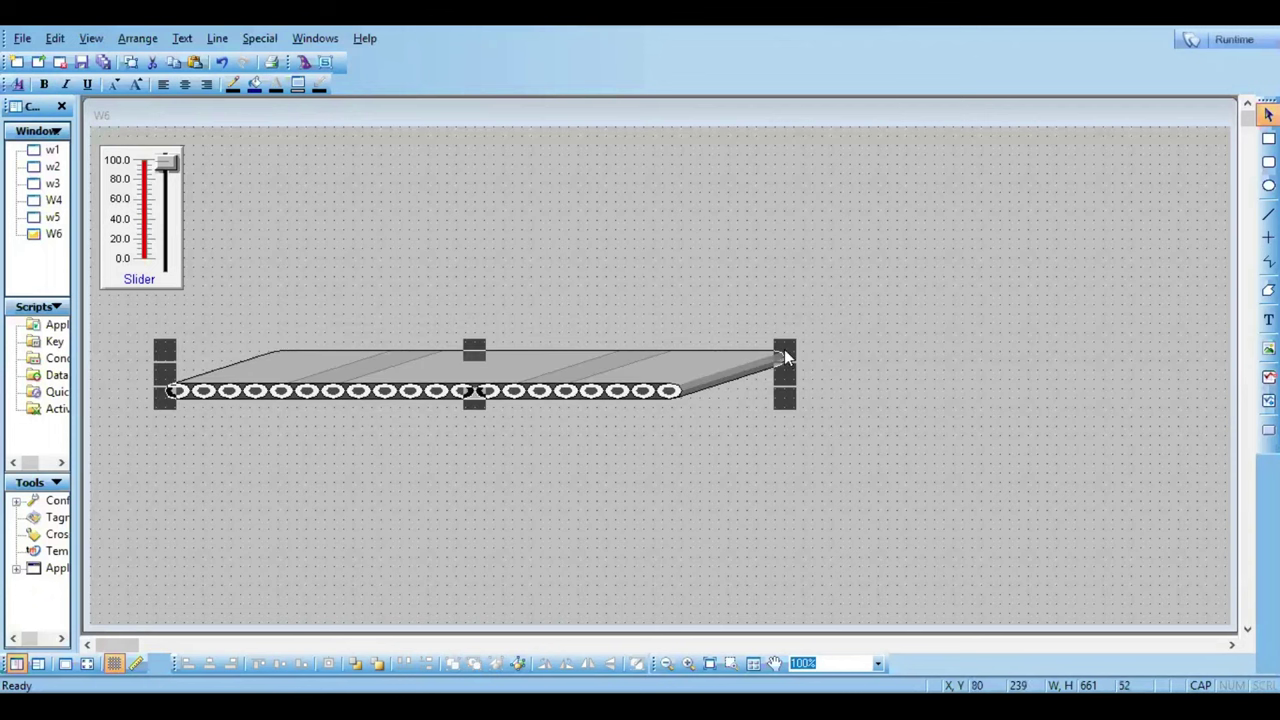
left_click_drag(781, 353, 608, 357)
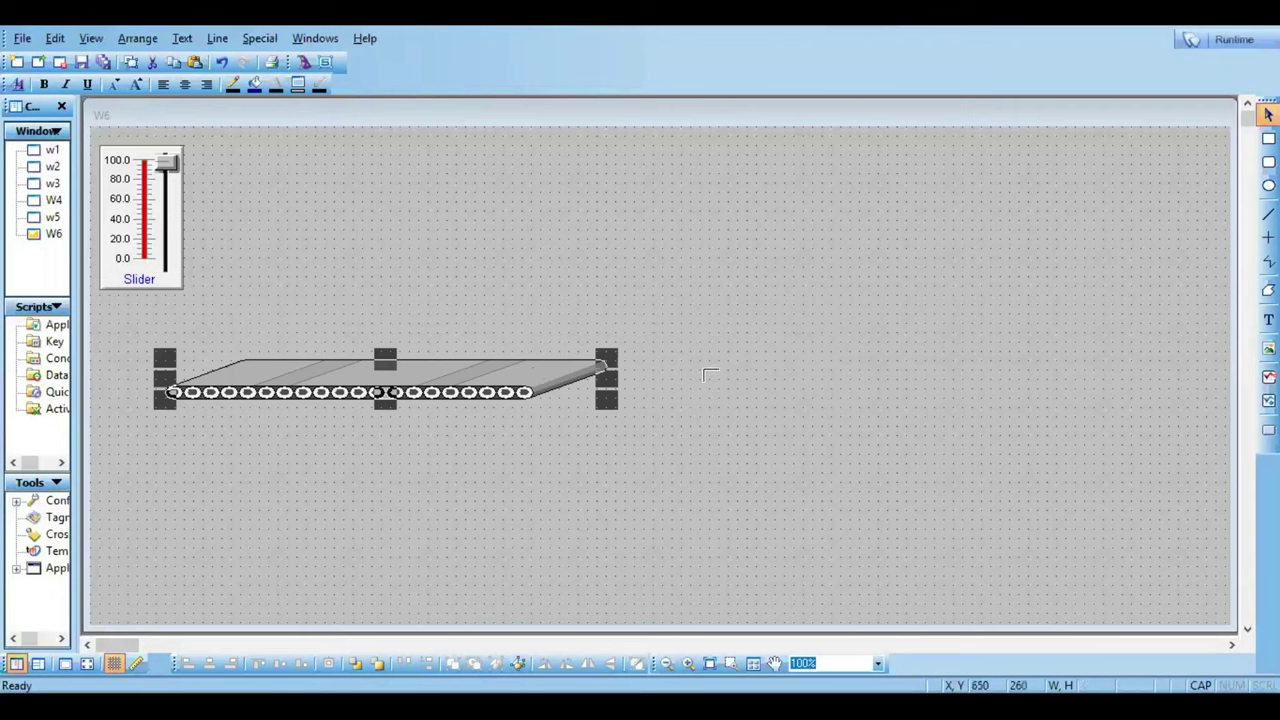
Step: Duplicate the conveyor twice and line up the copies end to end to its right
left_click(682, 341)
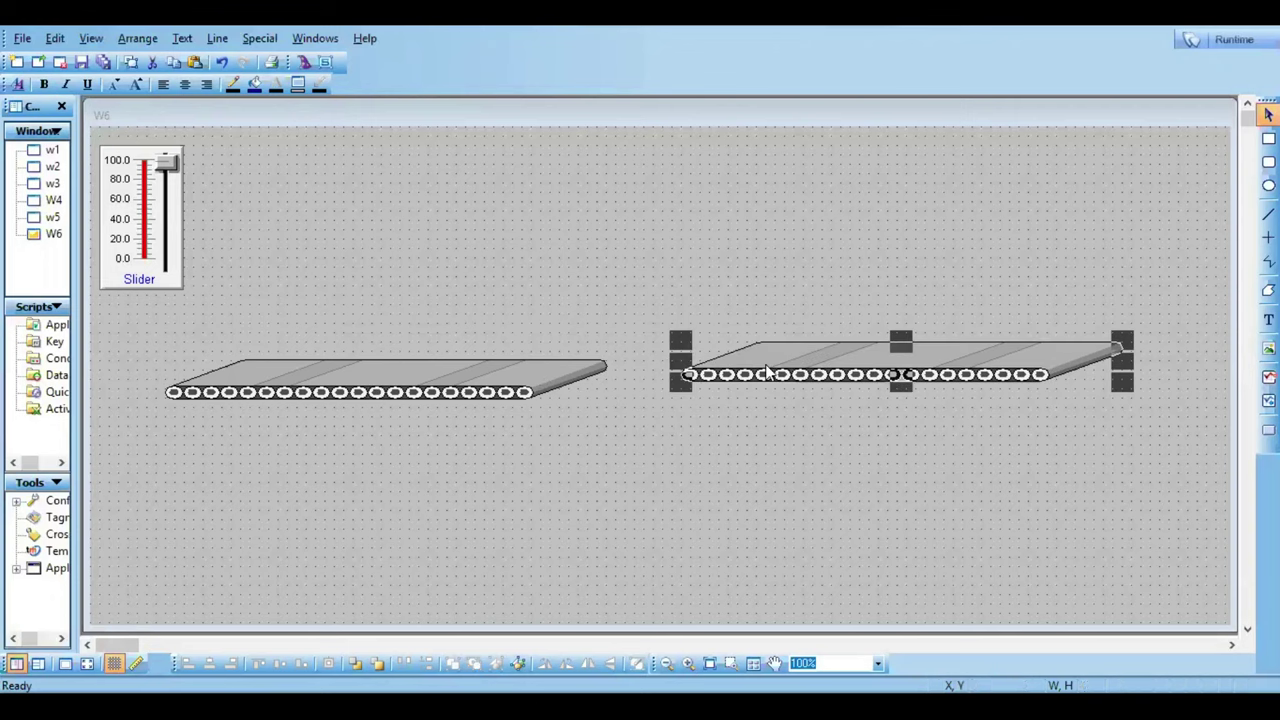
left_click_drag(768, 371, 660, 392)
left_click(735, 519)
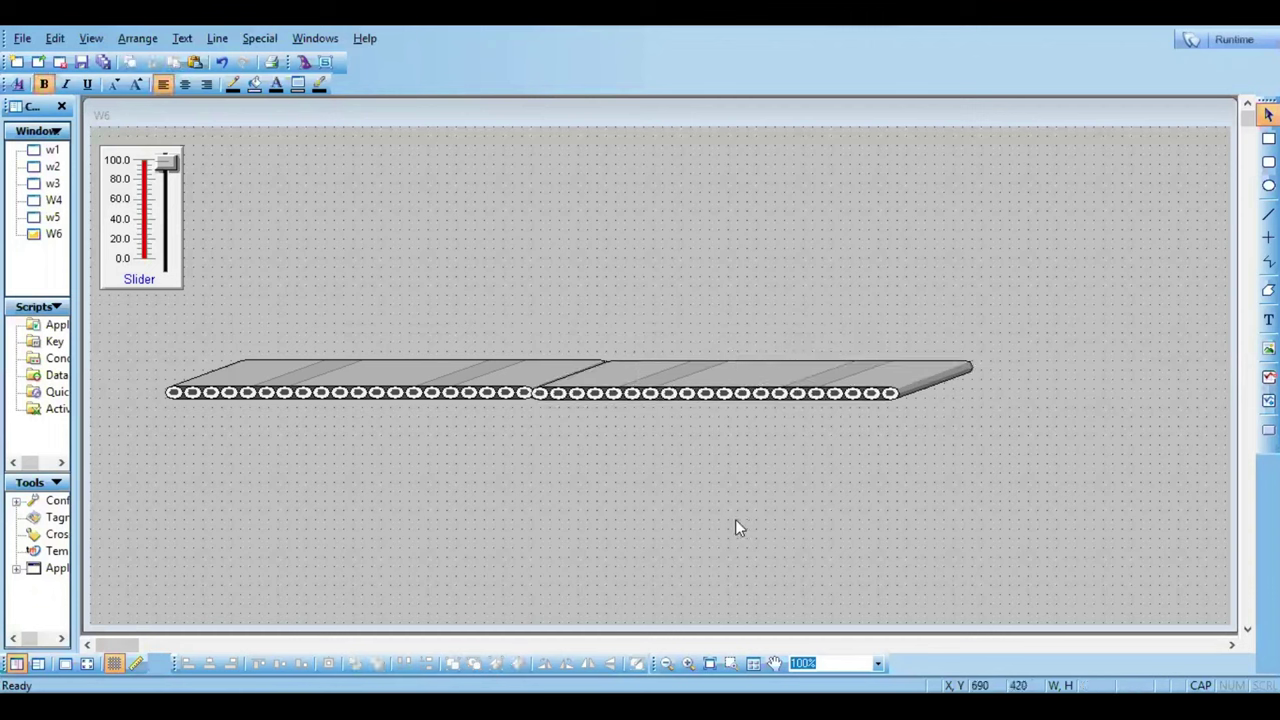
left_click(748, 393)
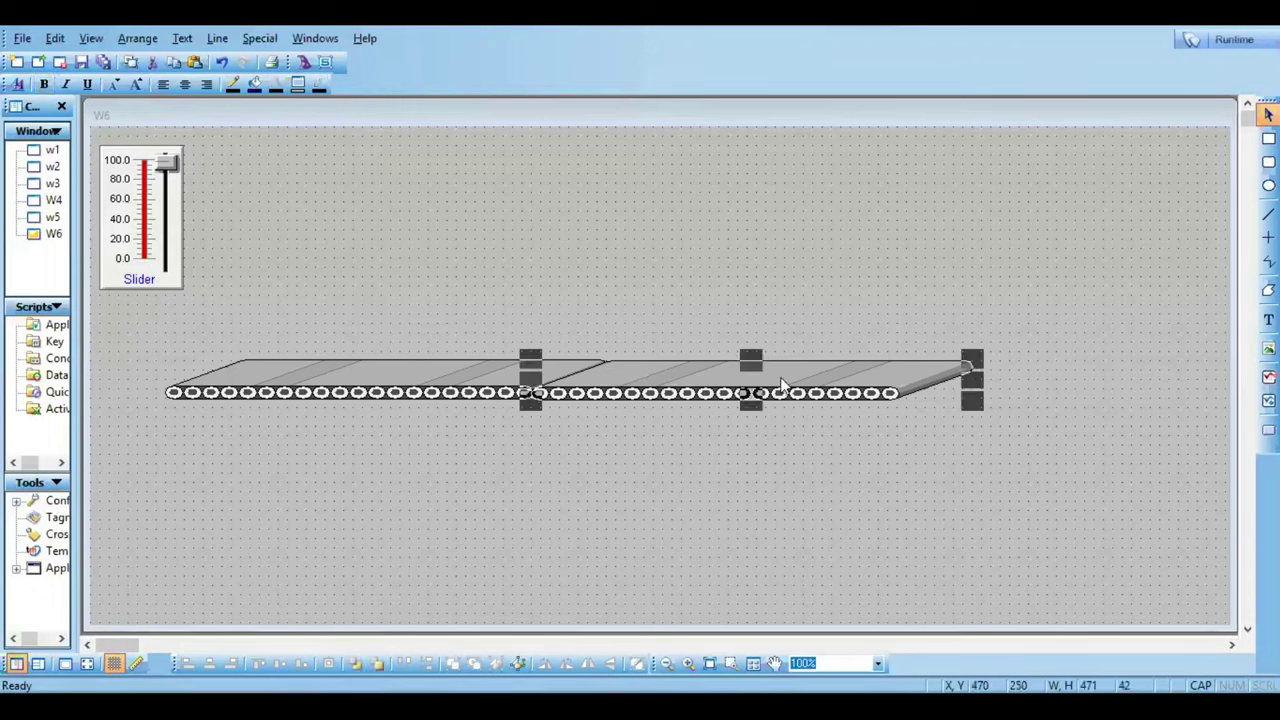
left_click(796, 457)
left_click(910, 362)
left_click(897, 520)
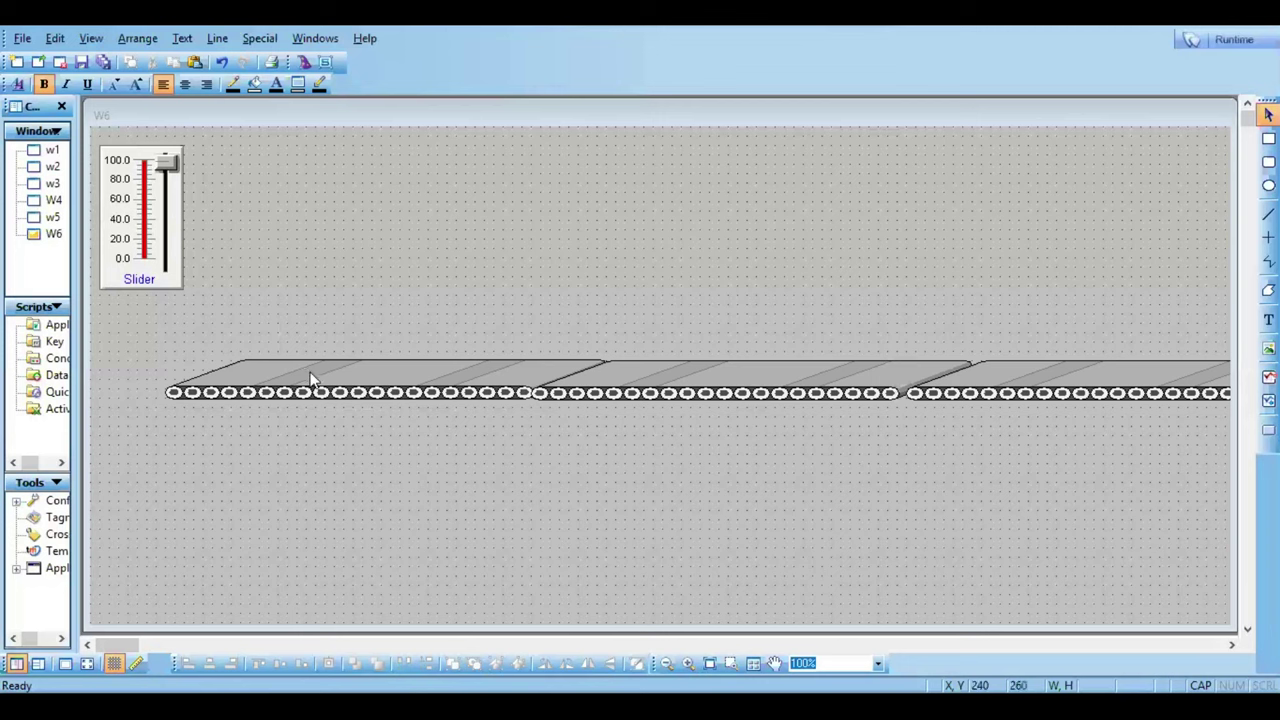
Step: Move the three conveyor segments down and left, joining them into one continuous line across the window
left_click_drag(310, 380, 225, 463)
left_click_drag(677, 392, 598, 477)
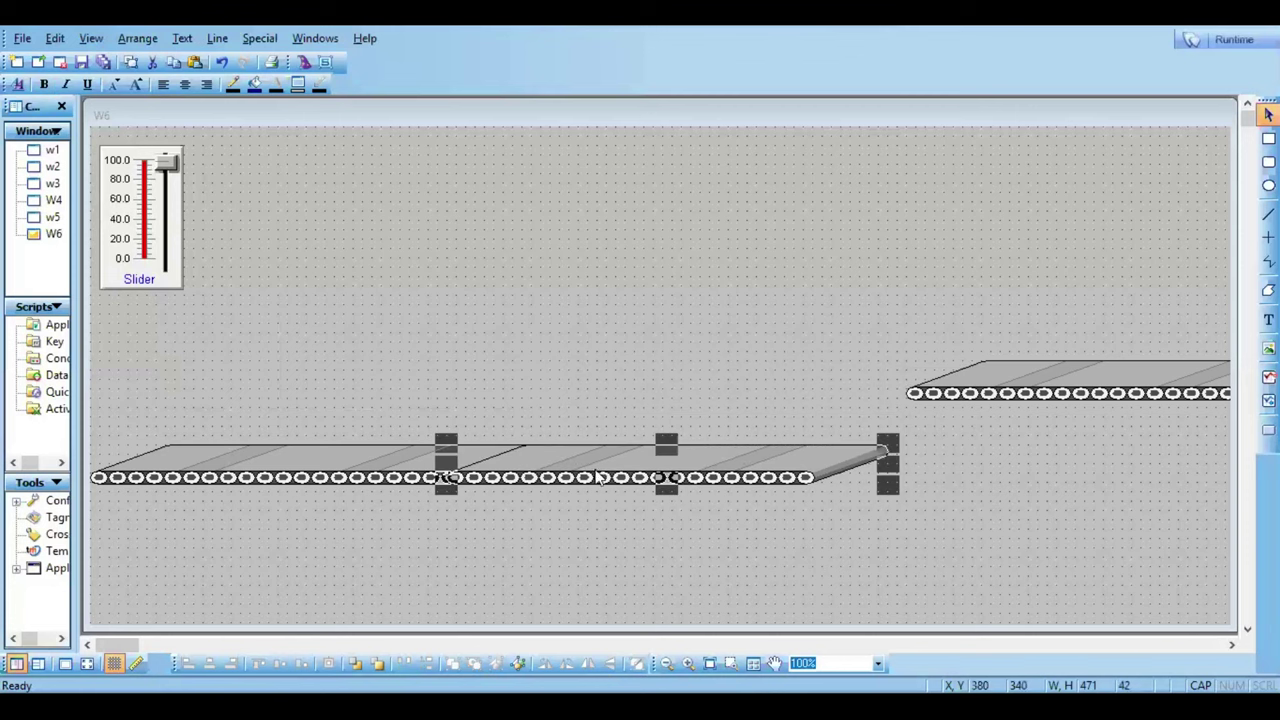
left_click_drag(963, 392, 872, 482)
left_click(889, 534)
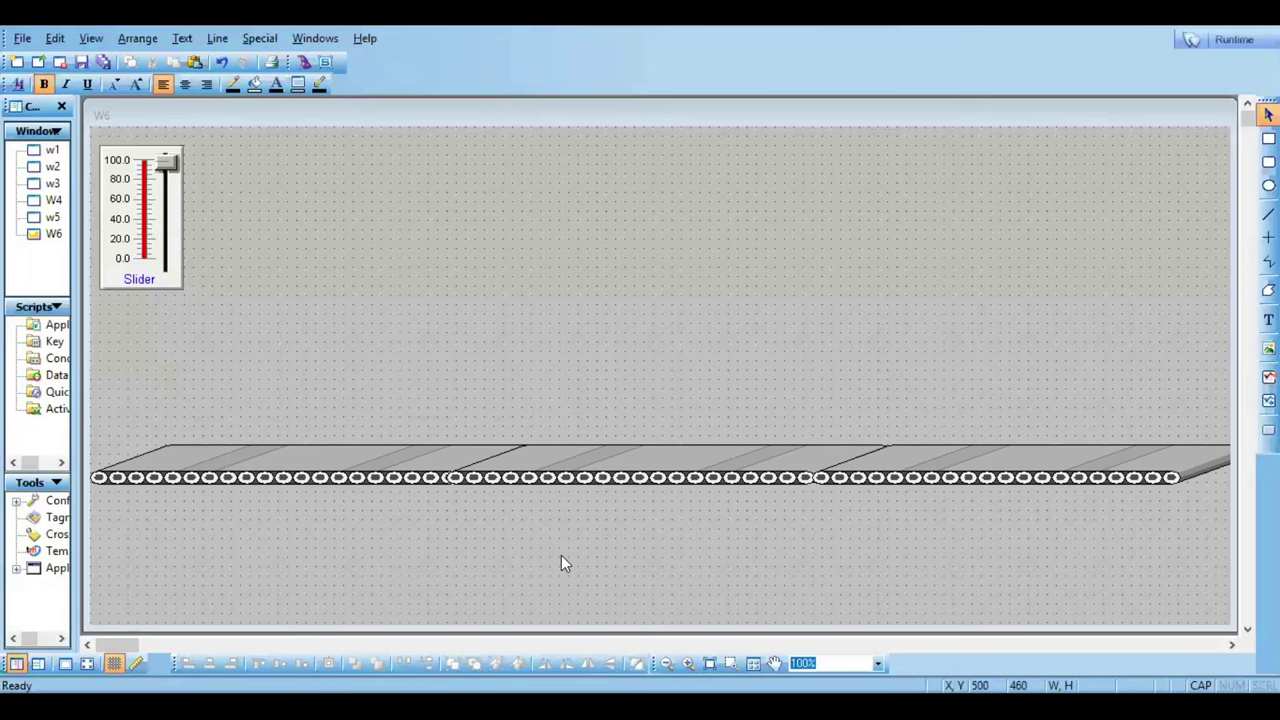
Step: Insert the Symbol Factory symbol "Sensor 1" from the Sensors category above the conveyor line
left_click(307, 62)
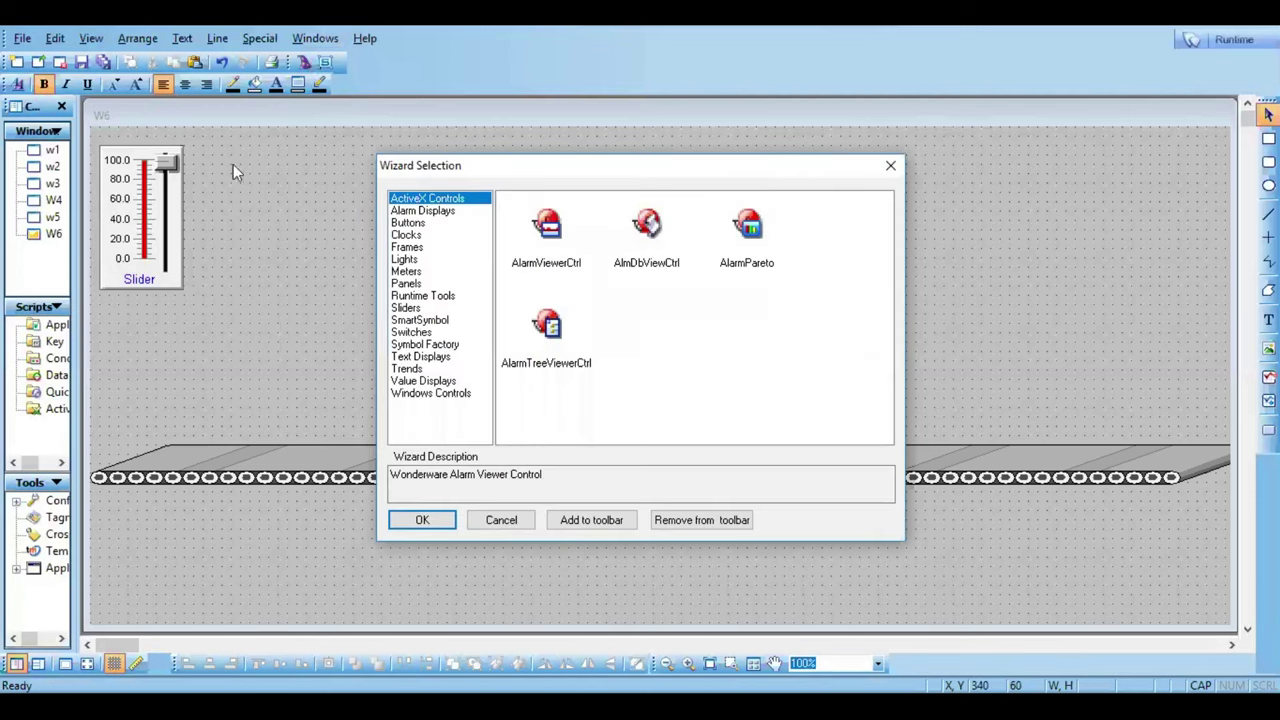
left_click(444, 344)
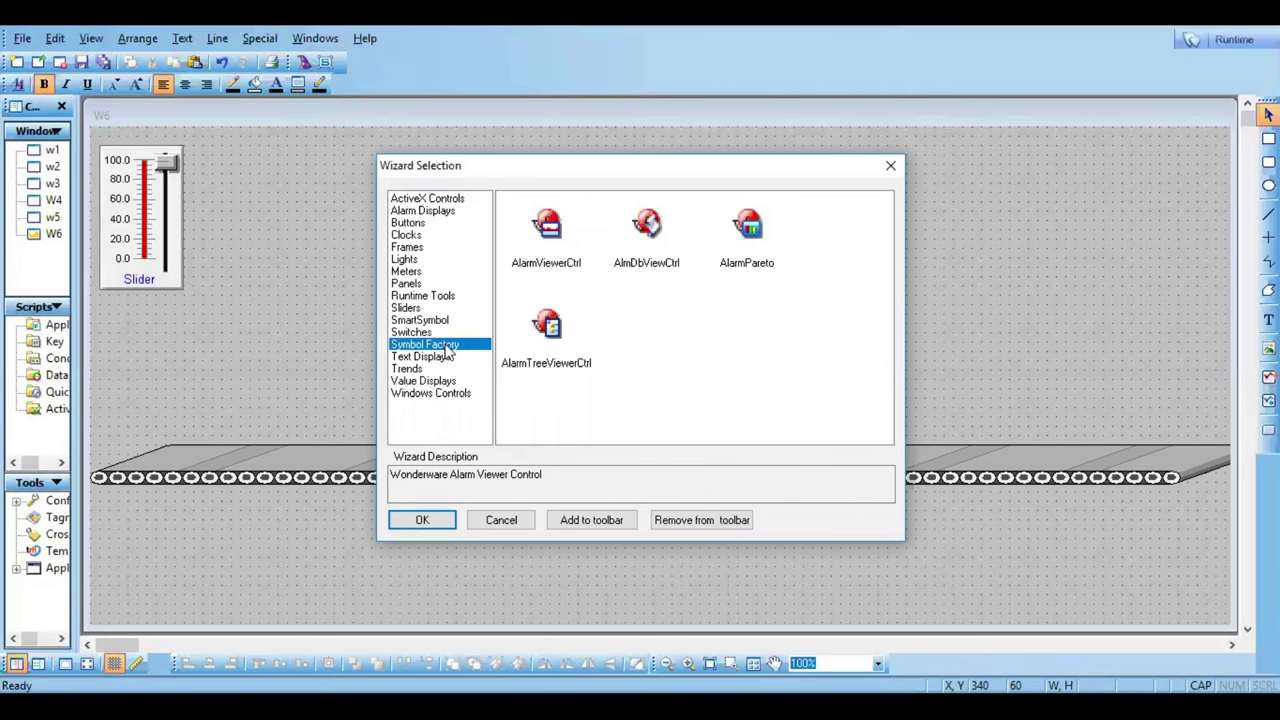
double_click(555, 250)
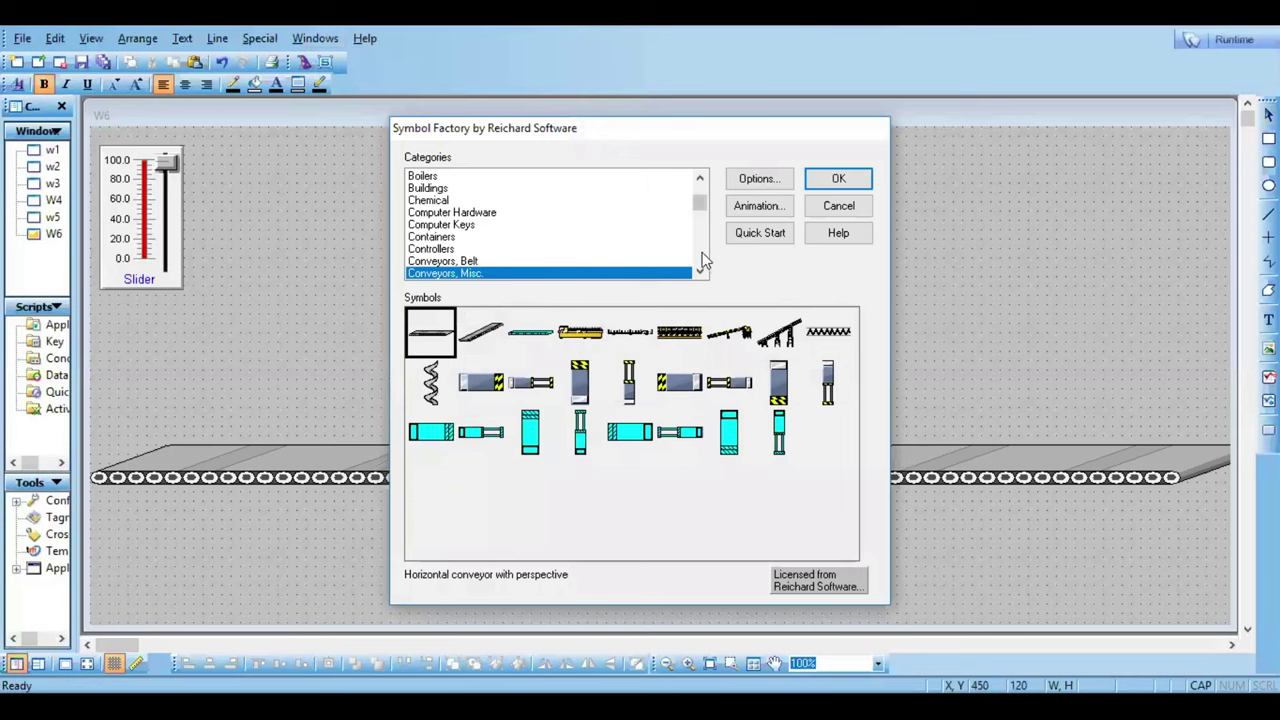
scroll(703, 260, "down", 12)
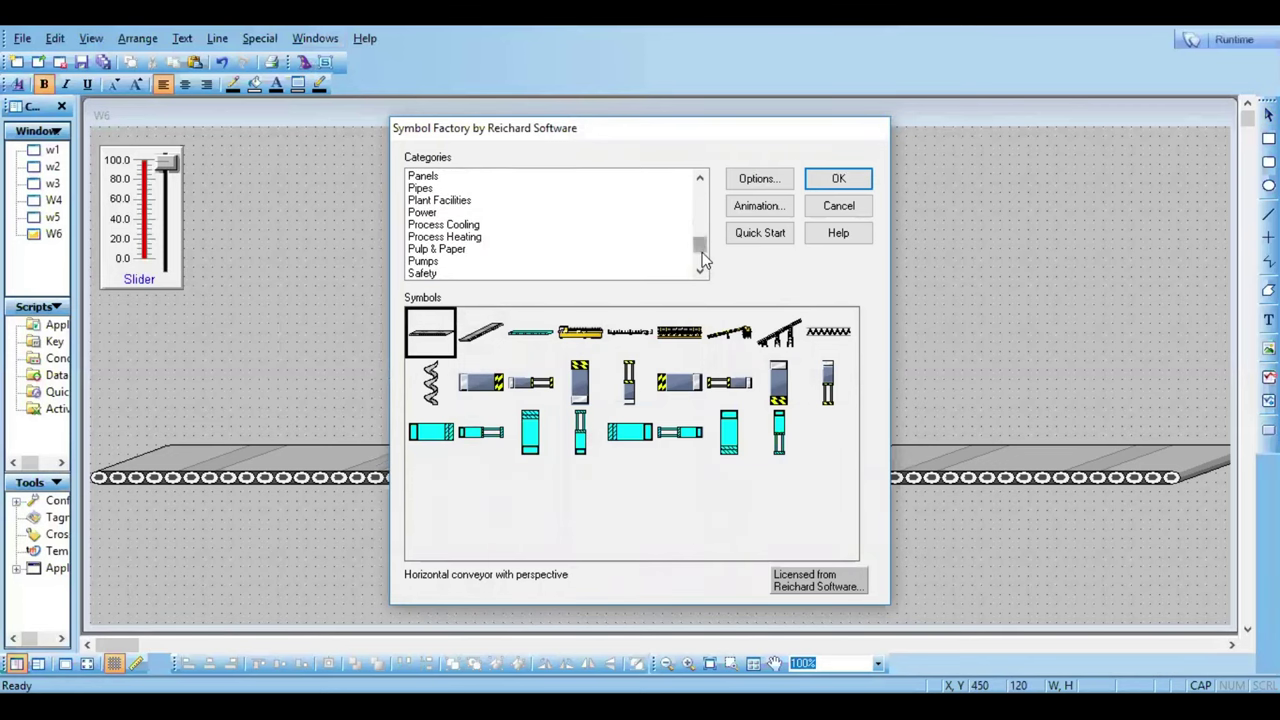
left_click(700, 271)
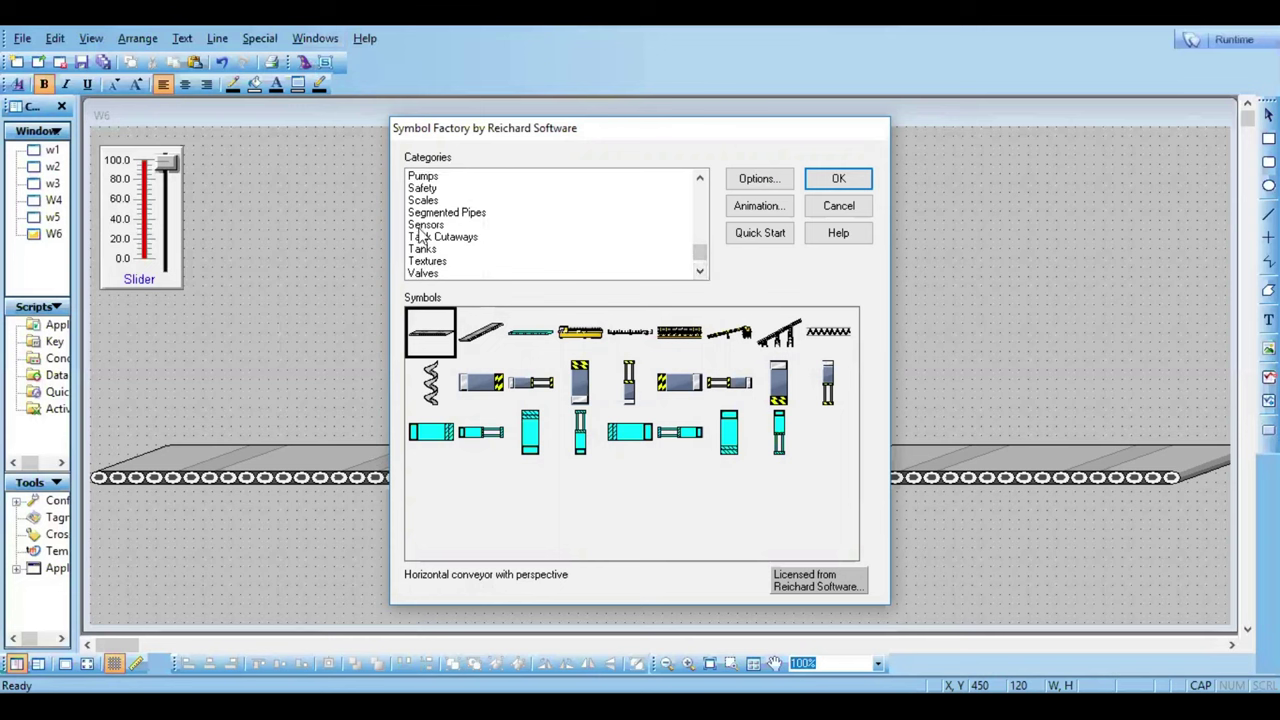
left_click(424, 225)
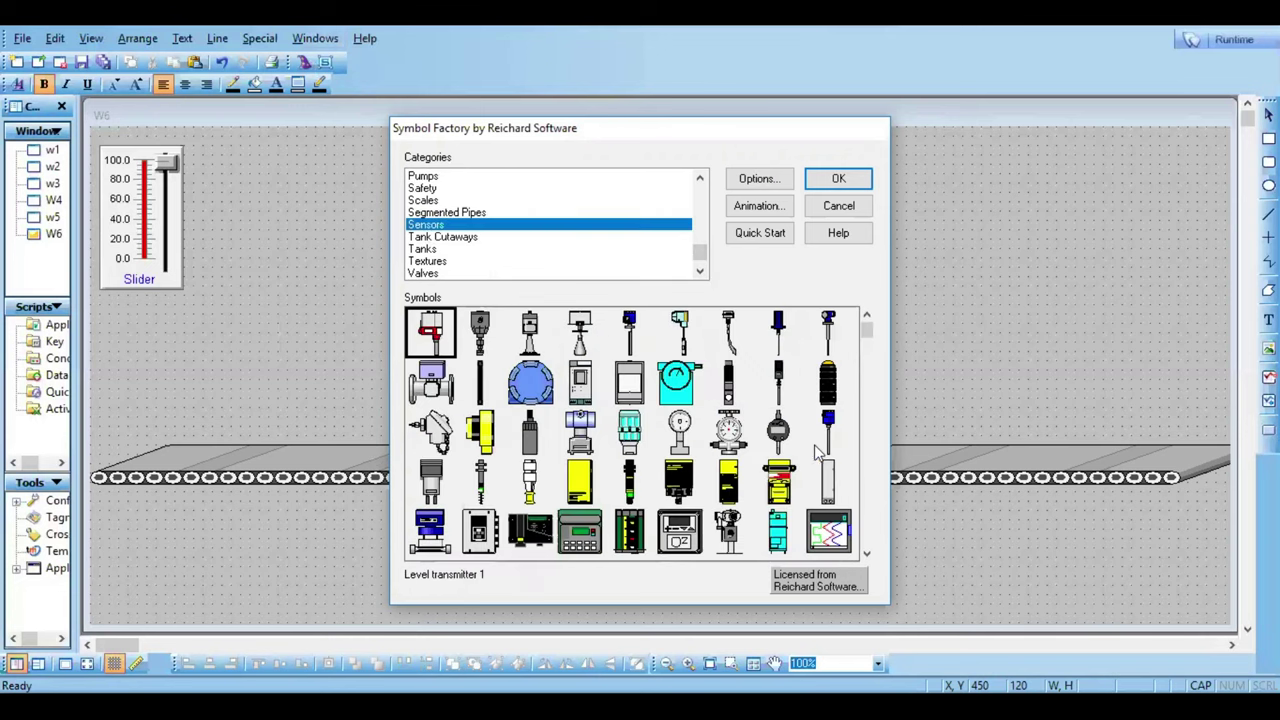
left_click(482, 488)
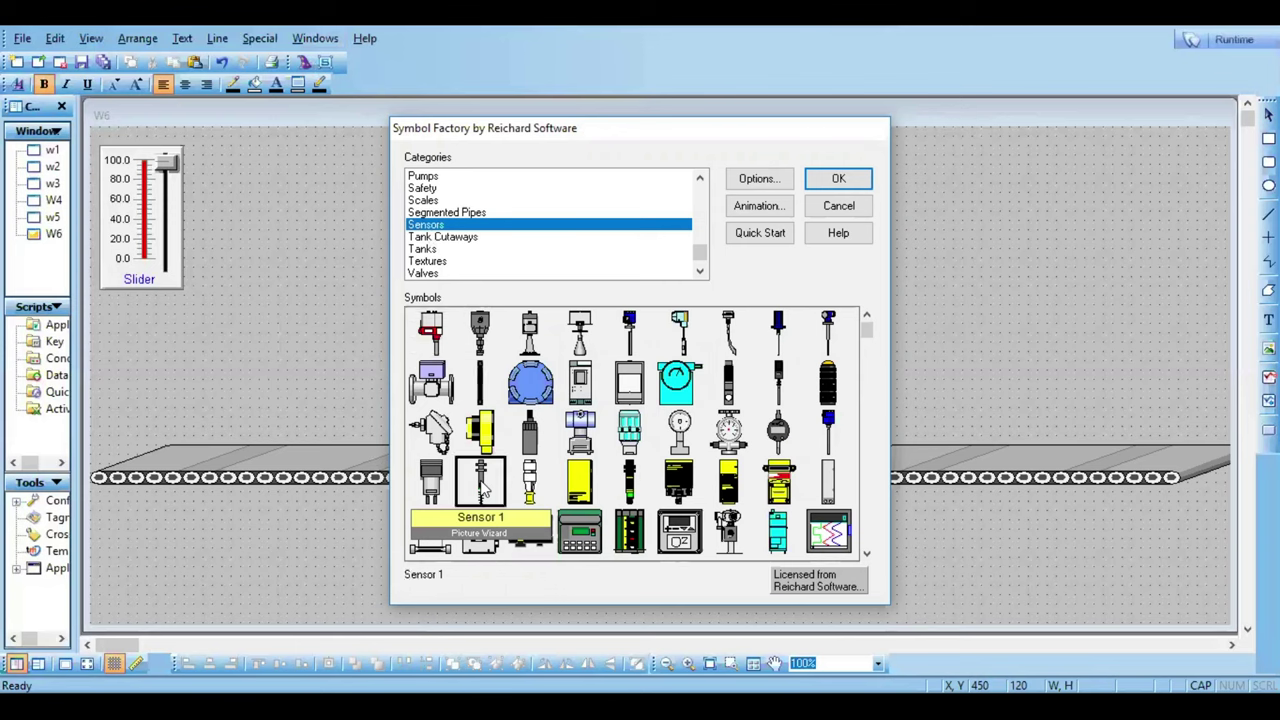
left_click(838, 179)
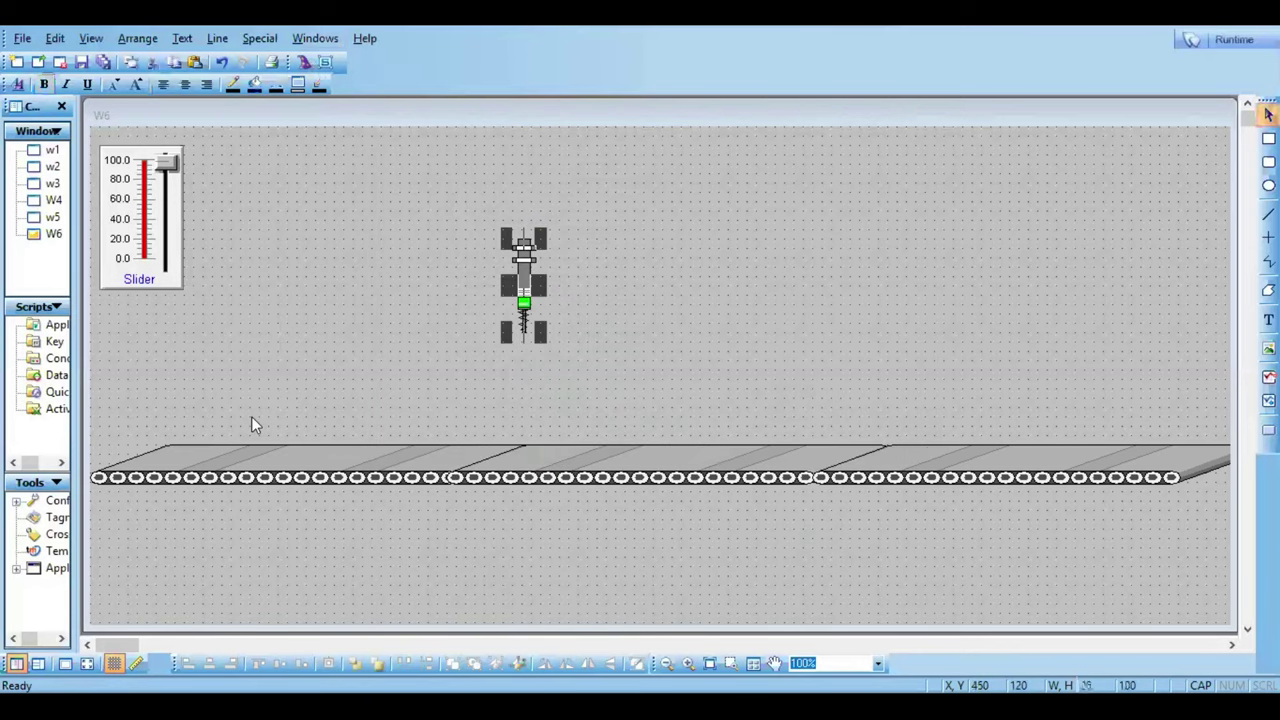
Step: Break the sensor's cell, shrink it to about 21 by 81 and place it just below the slider, above the conveyor's start
right_click(522, 285)
mouse_move(672, 428)
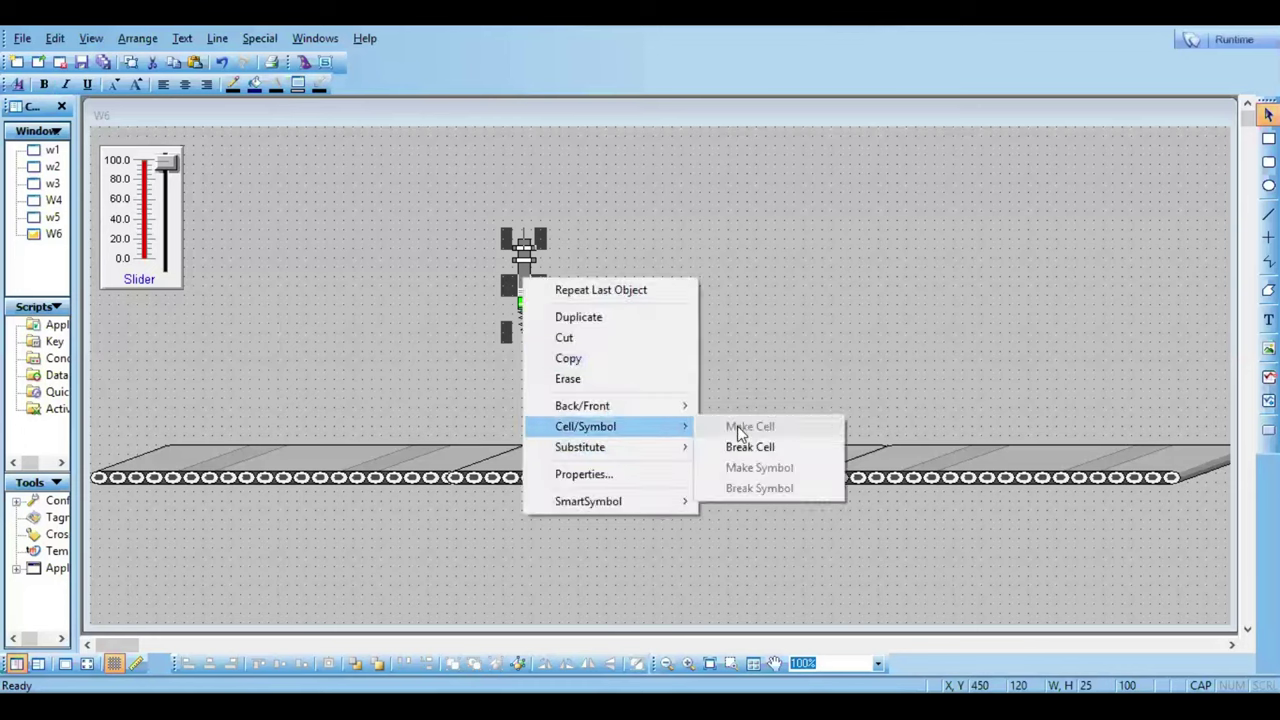
left_click(738, 446)
left_click(524, 280)
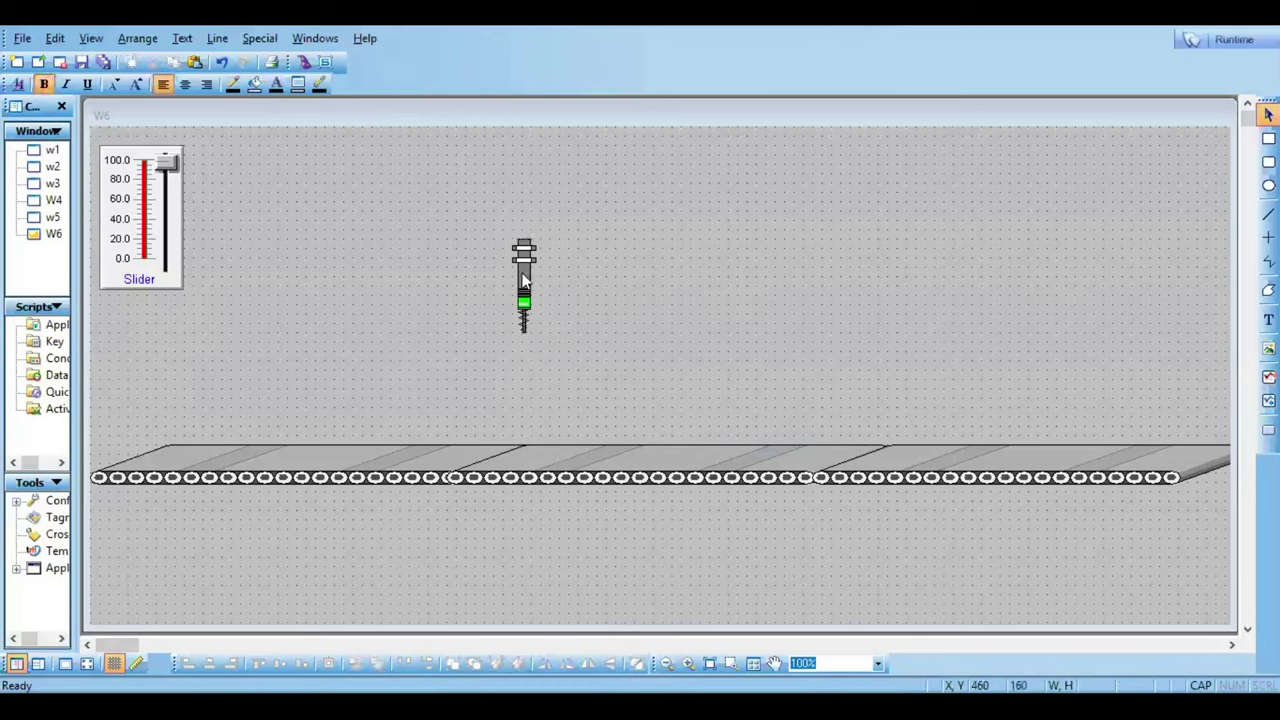
left_click_drag(524, 280, 195, 321)
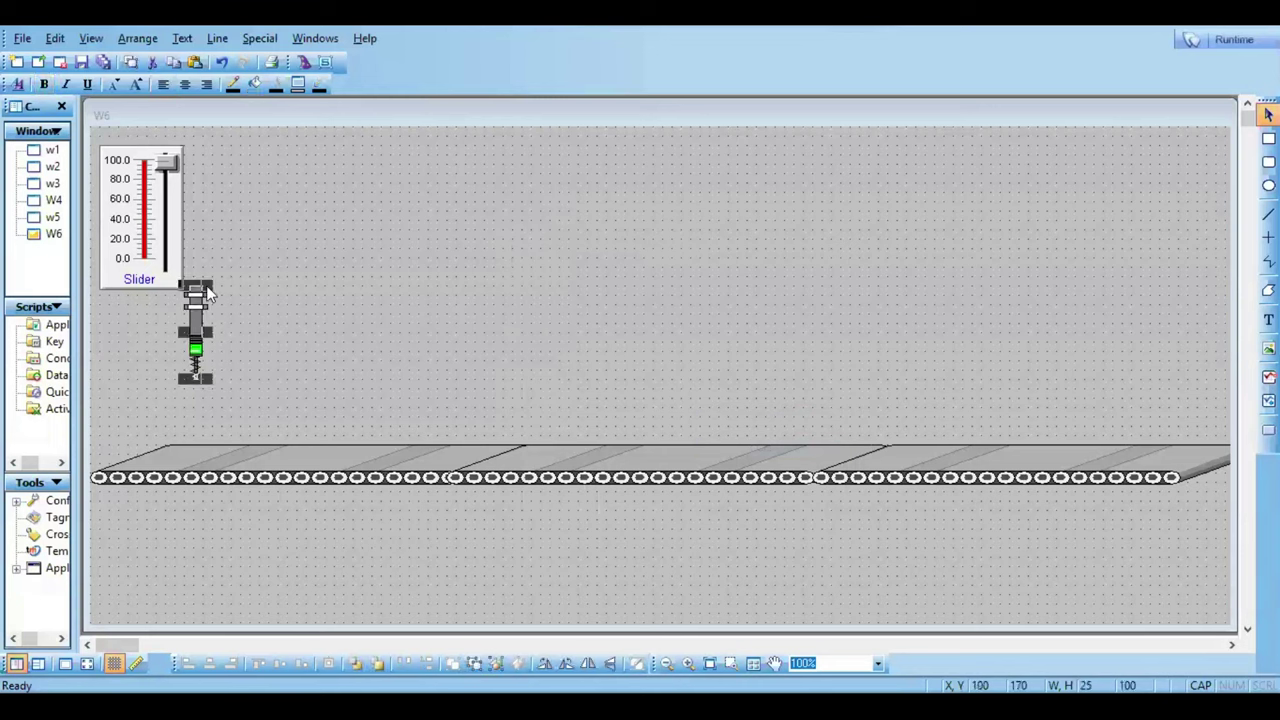
left_click(293, 359)
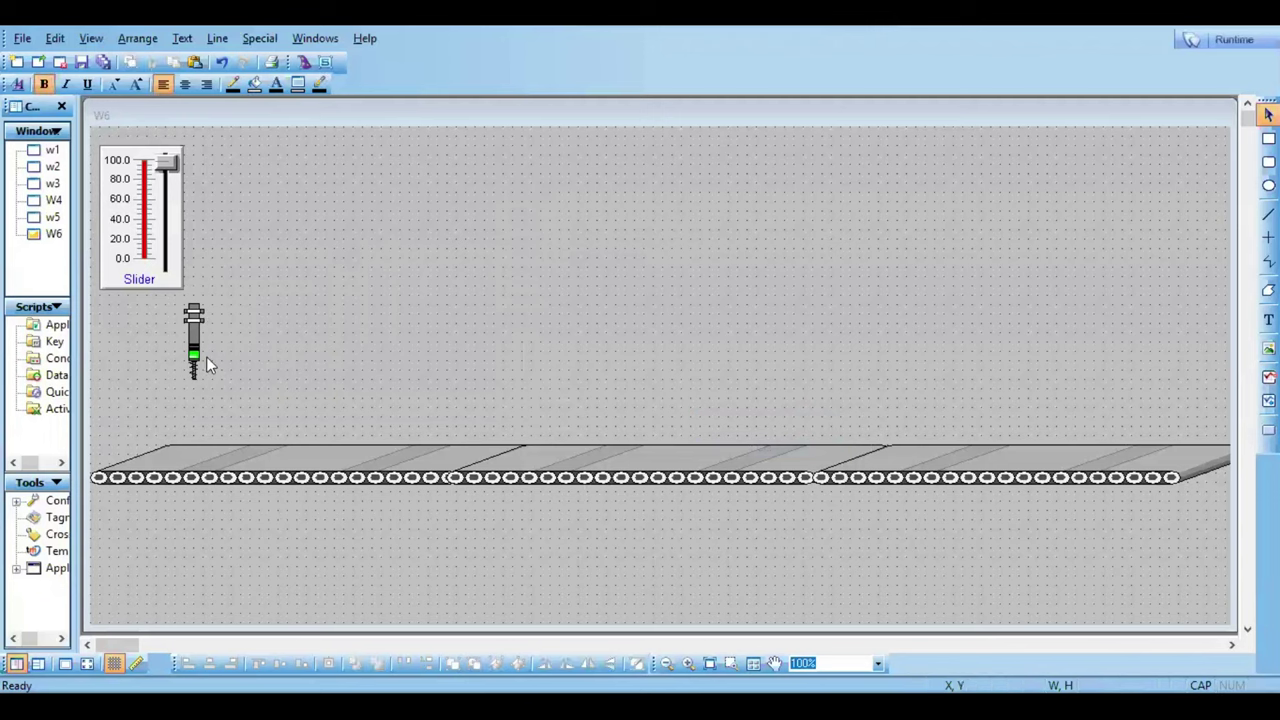
Step: Give the sensor an analog fill color link with the expression S1
double_click(197, 355)
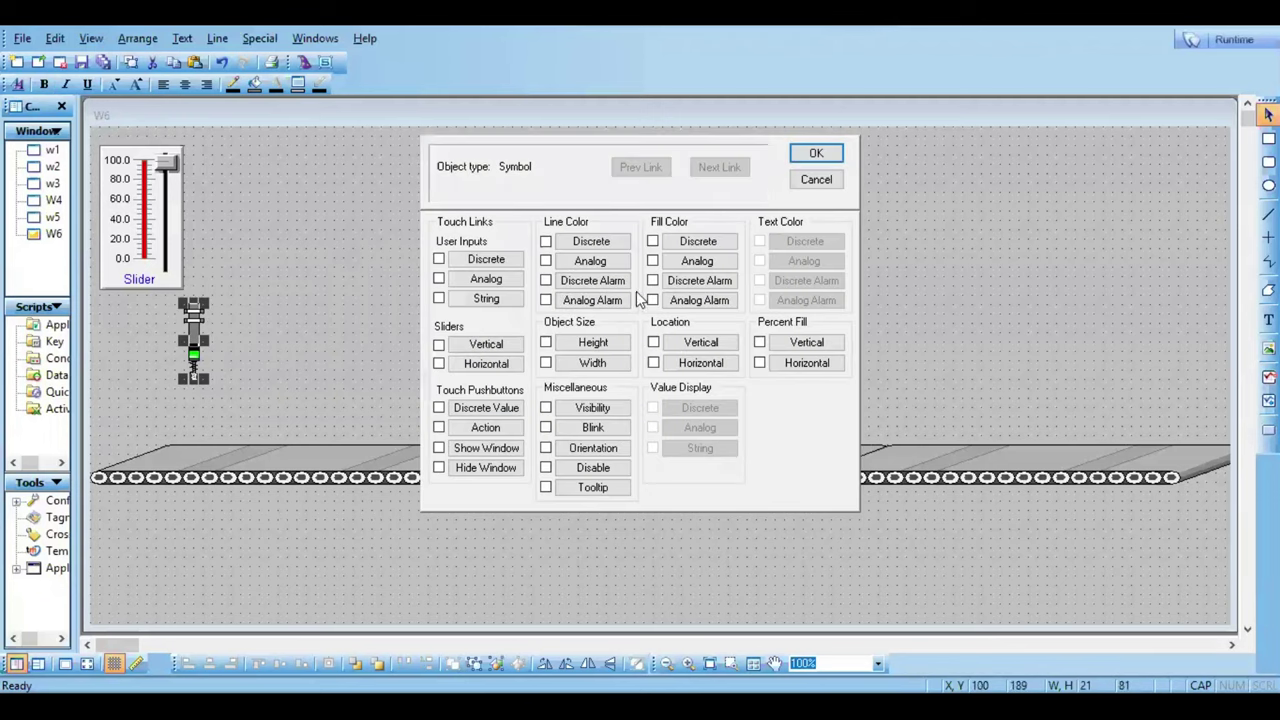
left_click(652, 242)
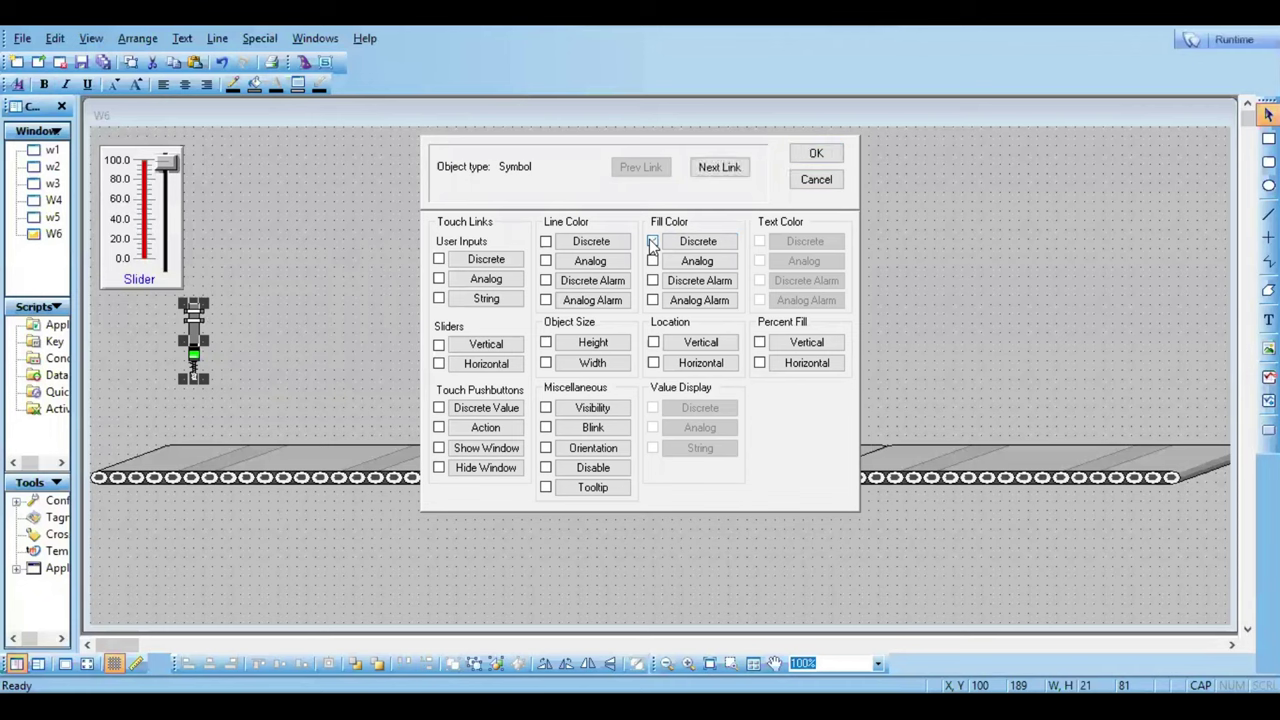
left_click(705, 261)
key("BackSpace")
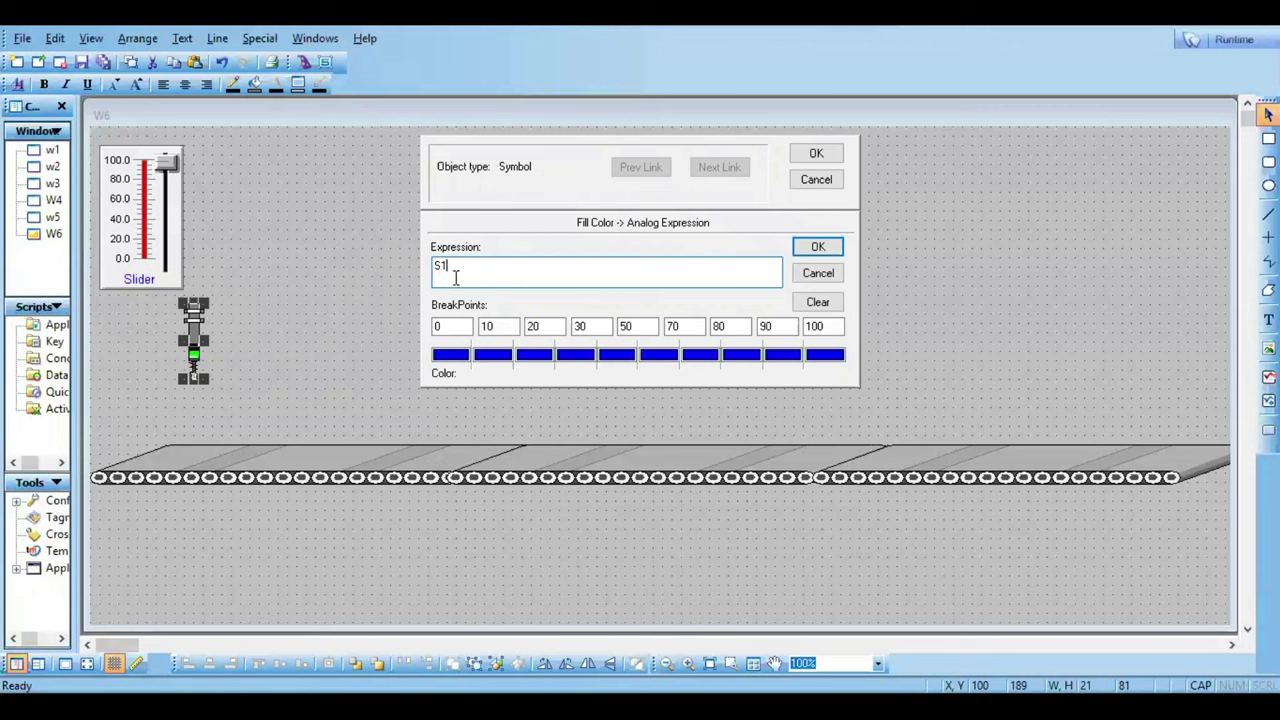
Step: Set the sensor's fill color breakpoints to 0, 1, 2, 3, 5, 7, 8, 9 and 10, and apply the link
left_click(498, 328)
type("1")
key("Tab")
type("2")
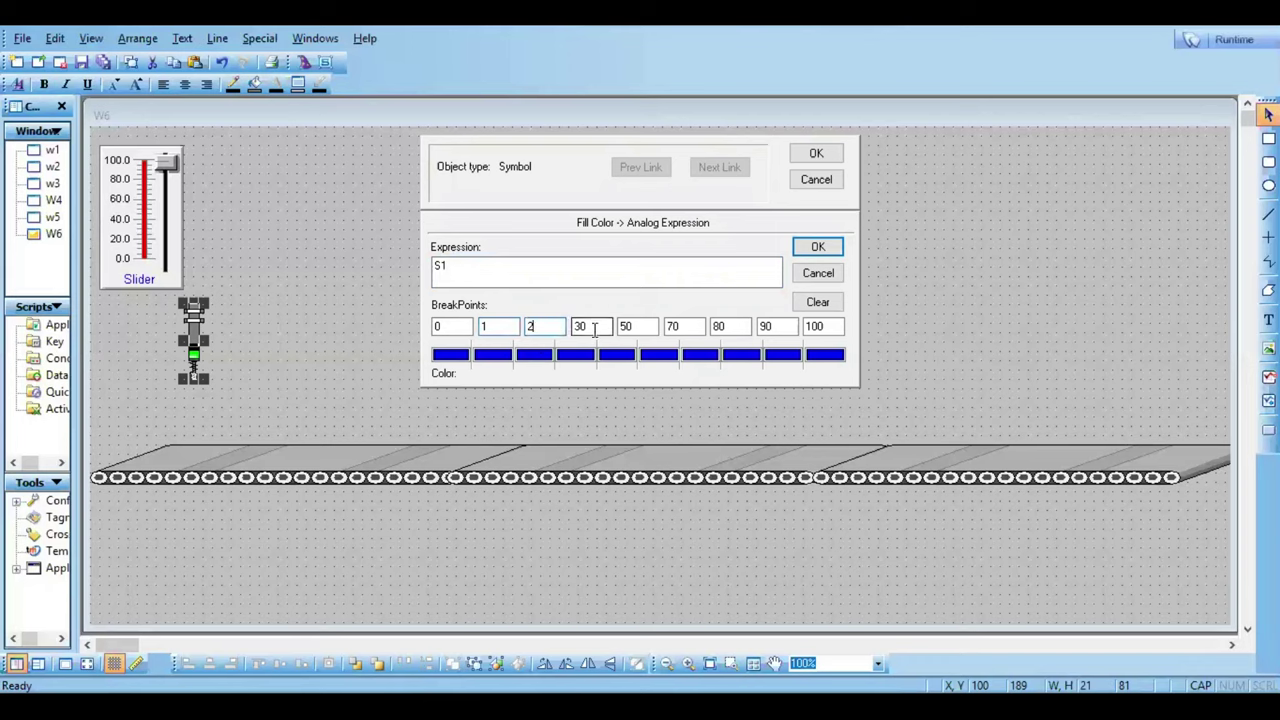
left_click(592, 330)
key("BackSpace")
left_click(677, 326)
key("BackSpace")
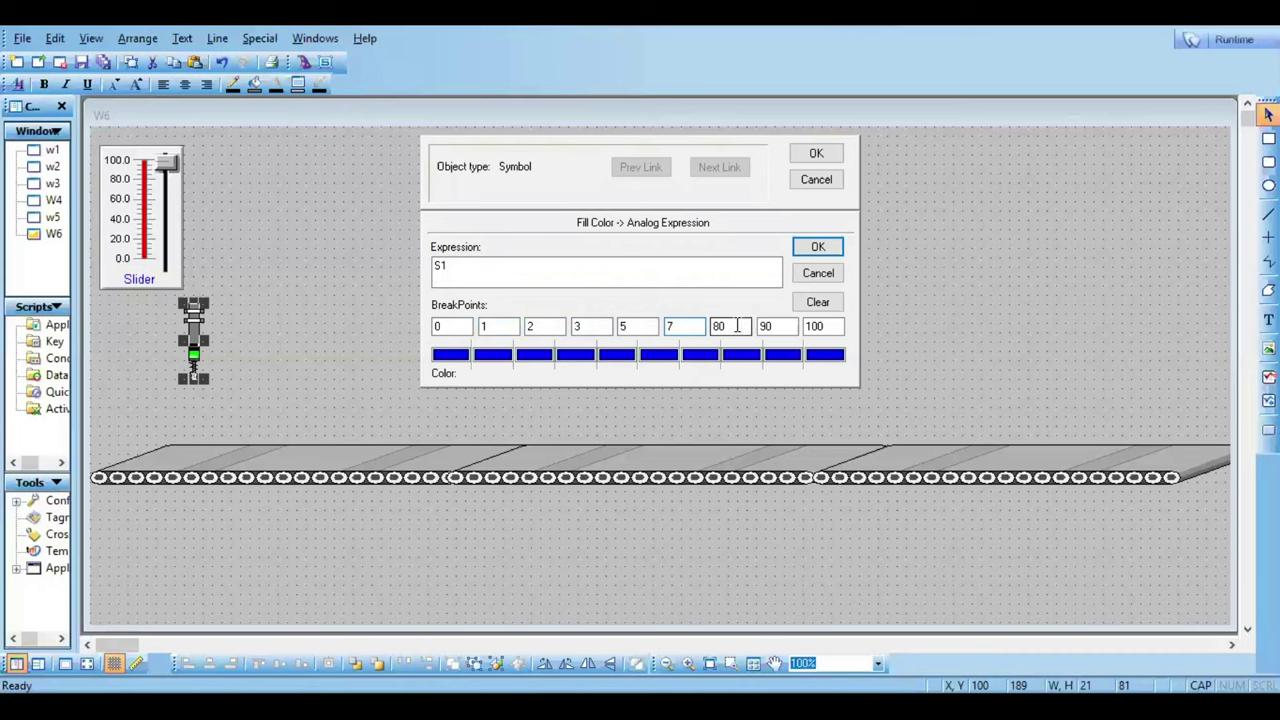
left_click(780, 329)
left_click(830, 322)
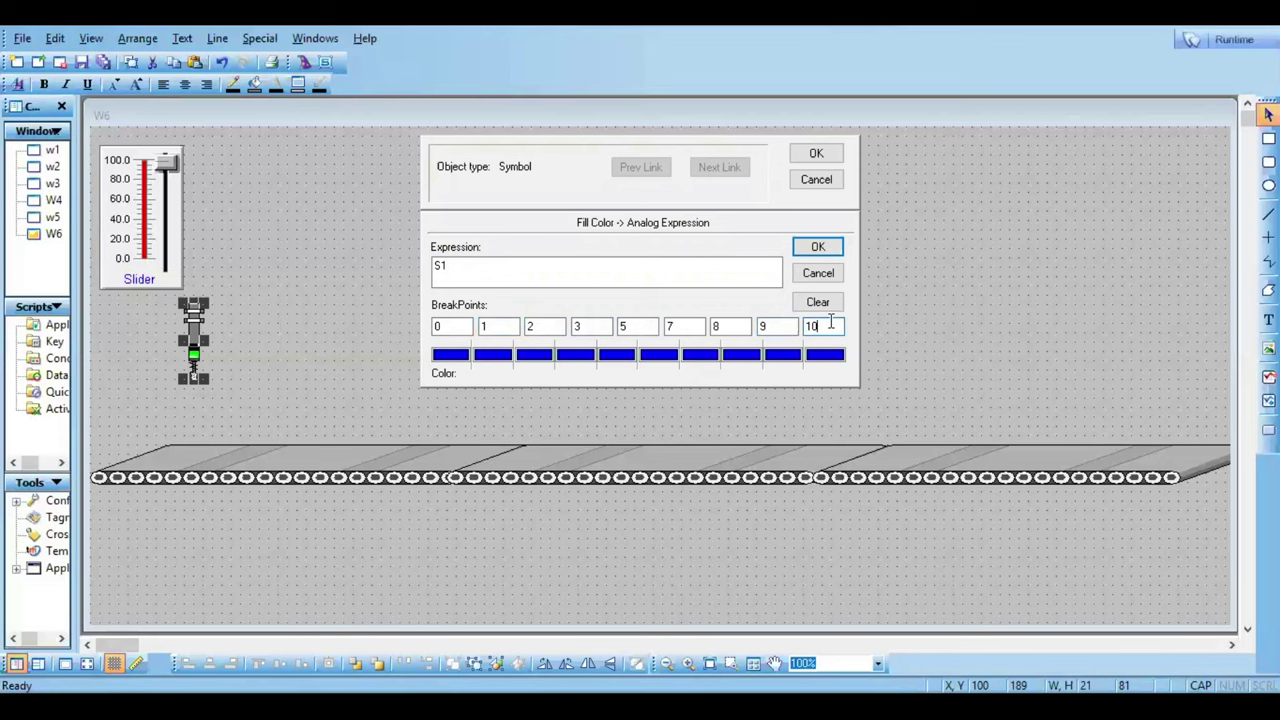
left_click(805, 252)
left_click(816, 156)
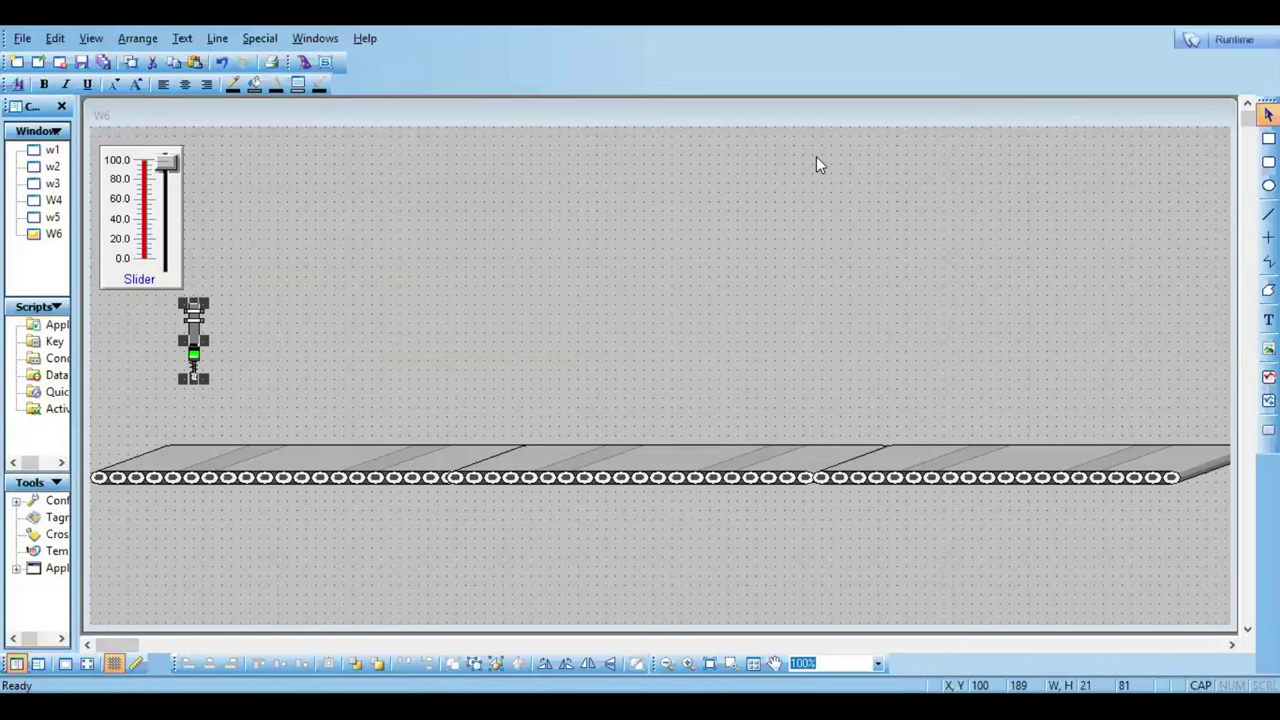
Step: Duplicate the sensor and place the copy above the far right end of the conveyor line
left_click(449, 400)
left_click(193, 345)
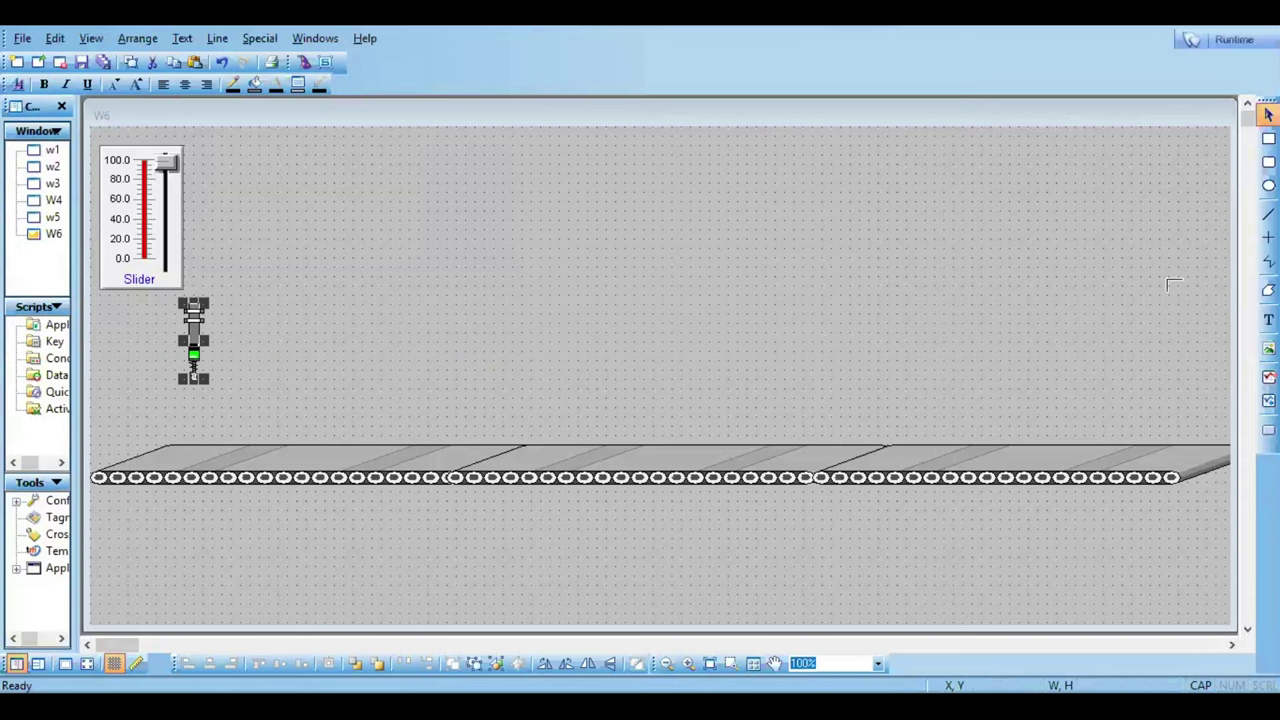
left_click(1184, 322)
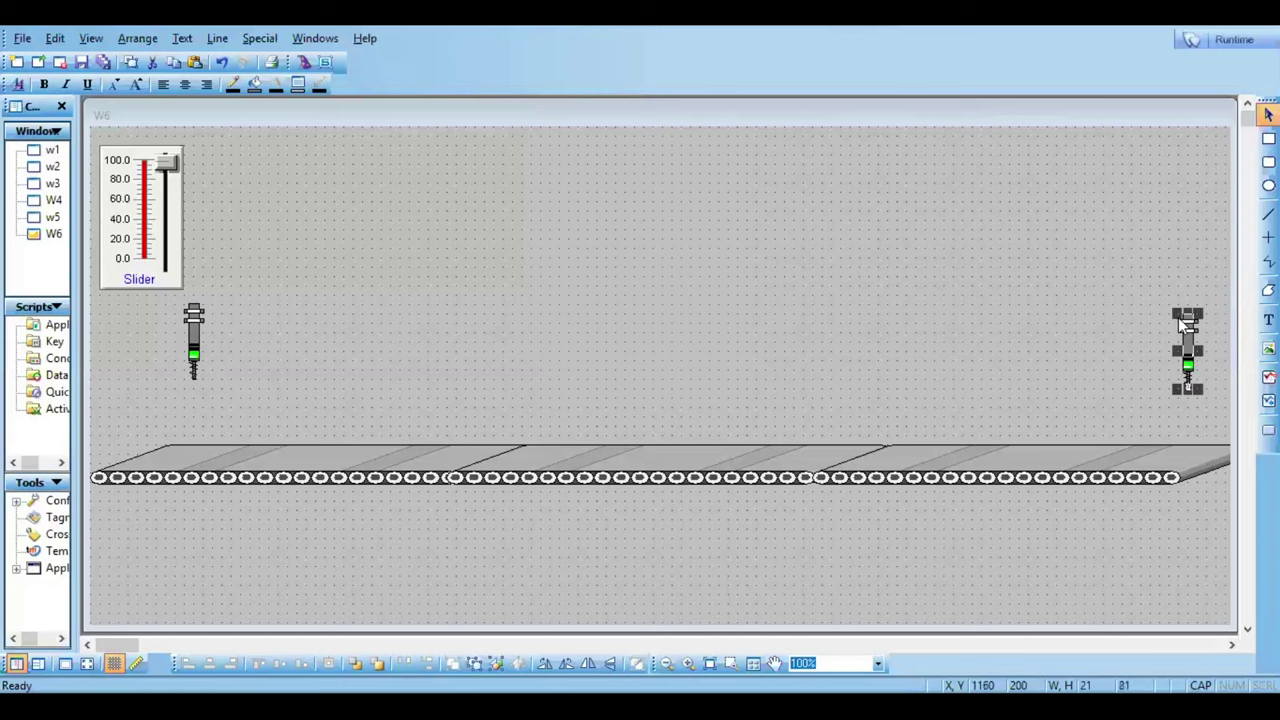
Step: Edit the copied sensor's analog fill color link, setting its first four breakpoints to 90, 91, 92 and 93 and changing the fifth
double_click(1188, 340)
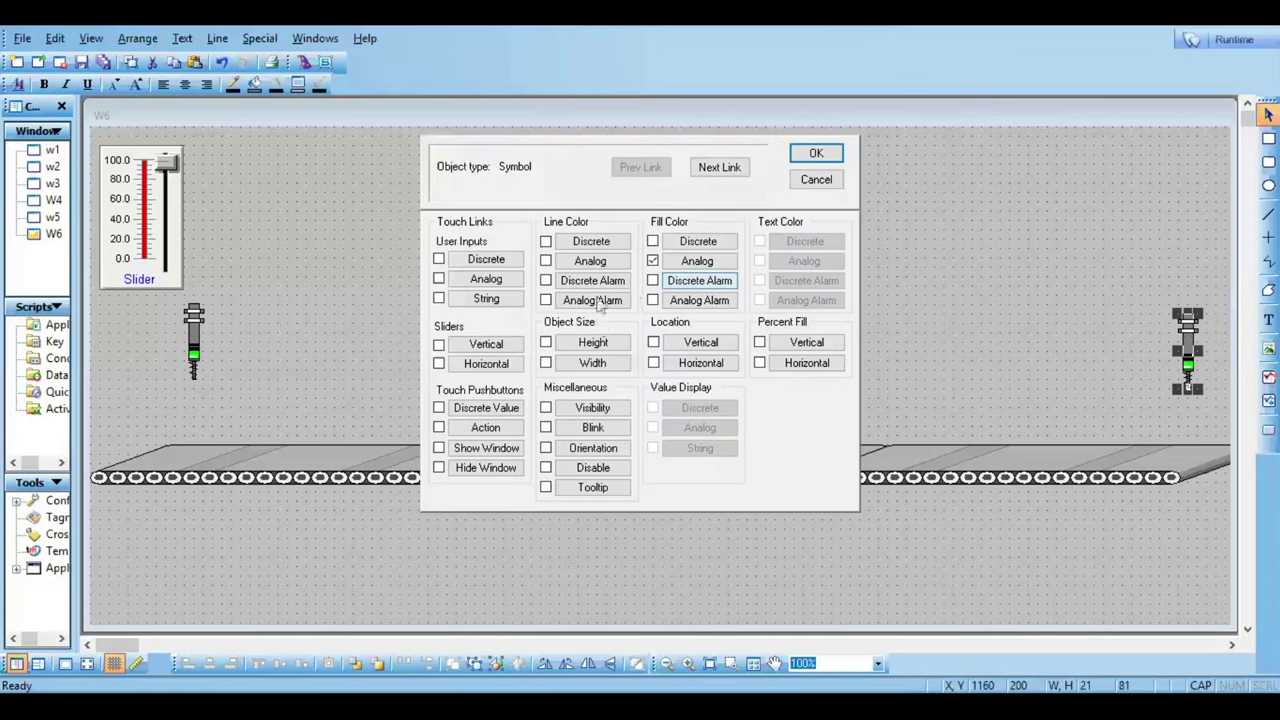
left_click(690, 266)
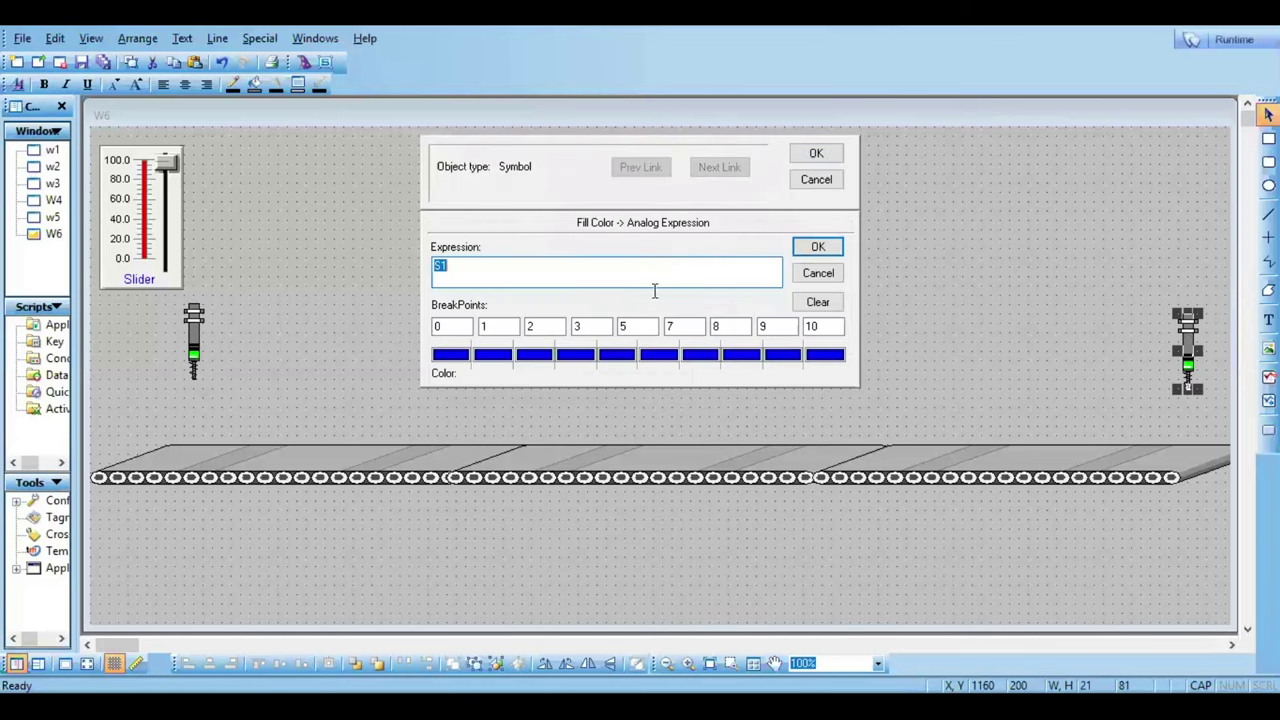
left_click(436, 326)
type("9")
left_click(482, 327)
type("9")
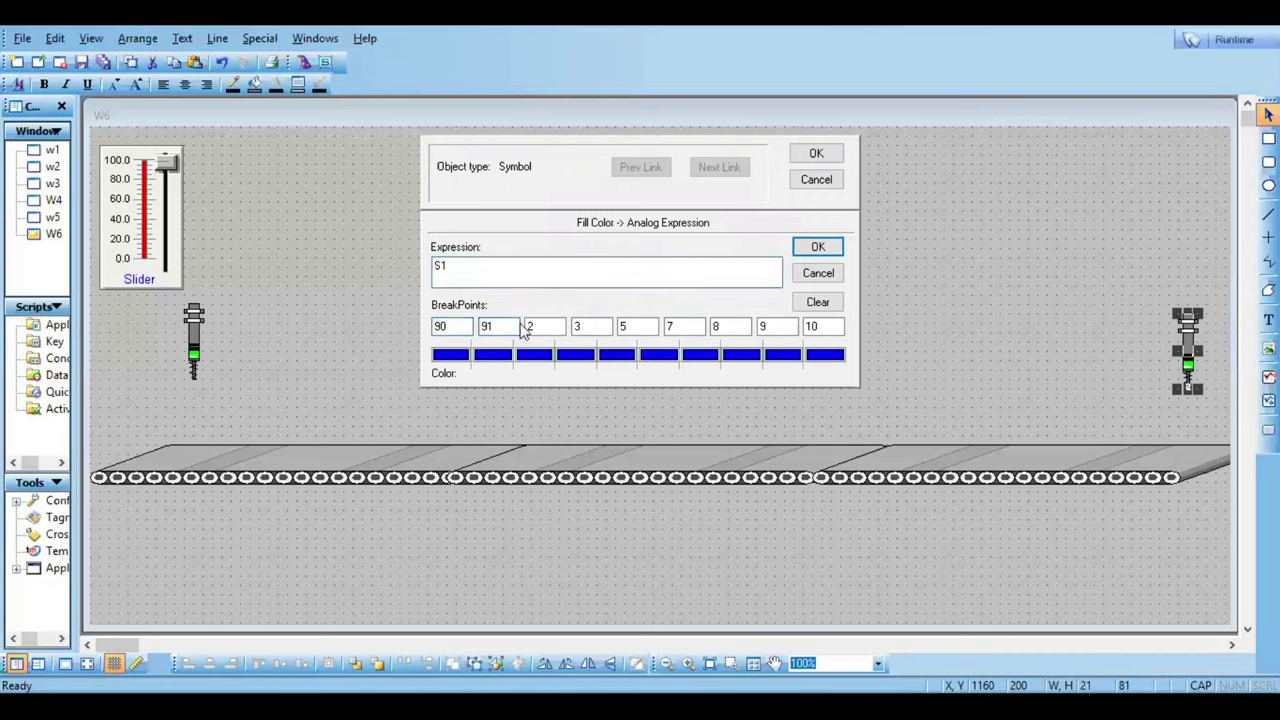
left_click(529, 327)
type("9")
left_click(576, 327)
left_click(622, 327)
type("9")
left_click(668, 327)
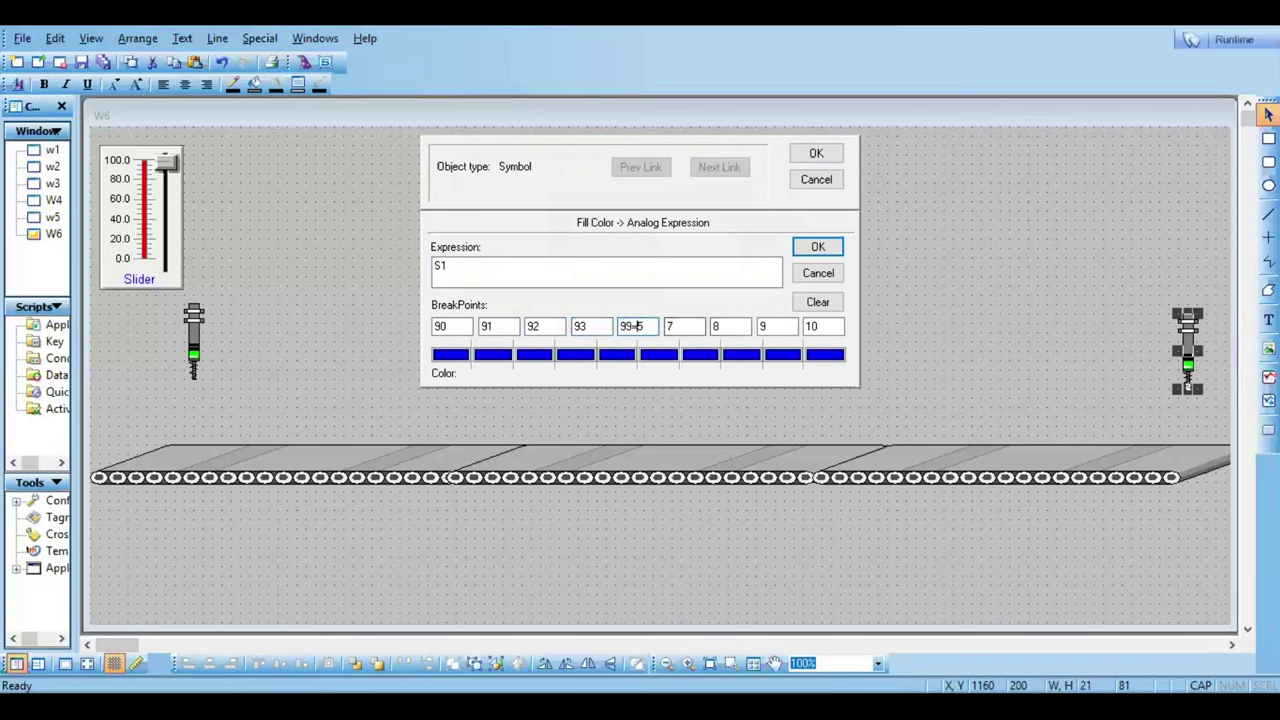
Step: Change the copied sensor's remaining fill color breakpoints and apply the link
left_click(669, 327)
key("Delete")
left_click(716, 327)
left_click(714, 327)
left_click(765, 330)
left_click(820, 329)
left_click(818, 246)
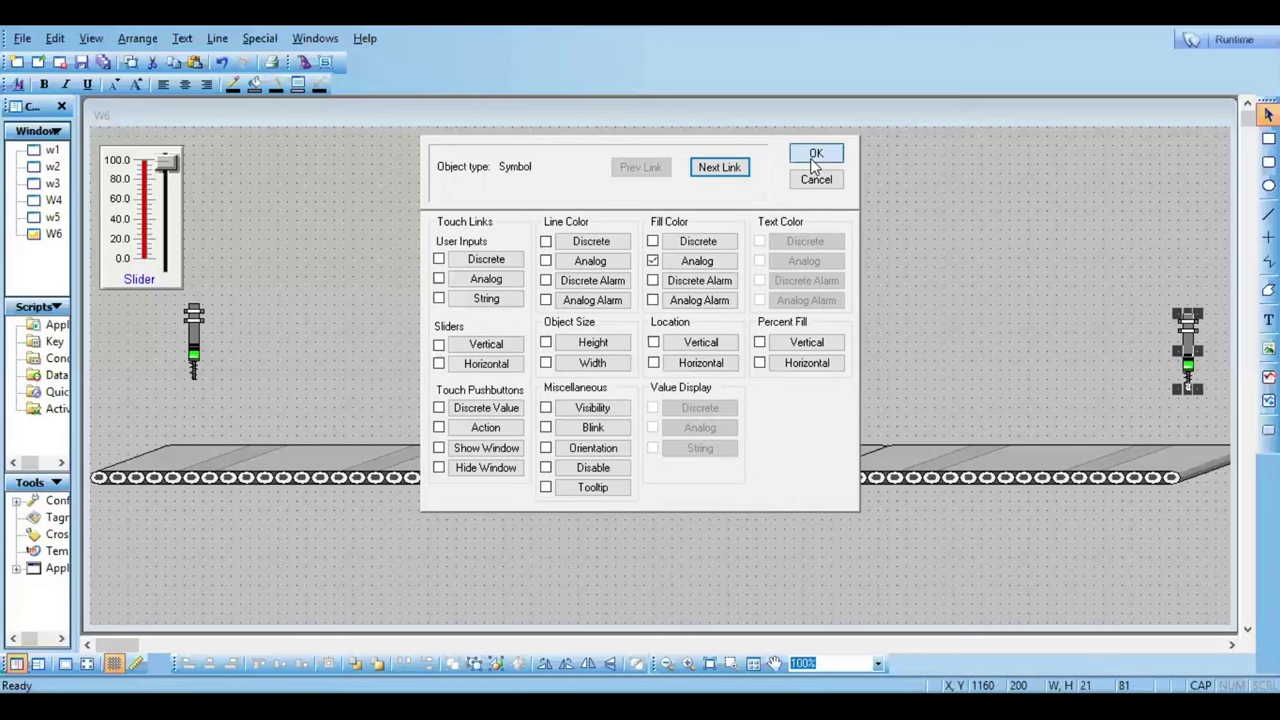
left_click(815, 156)
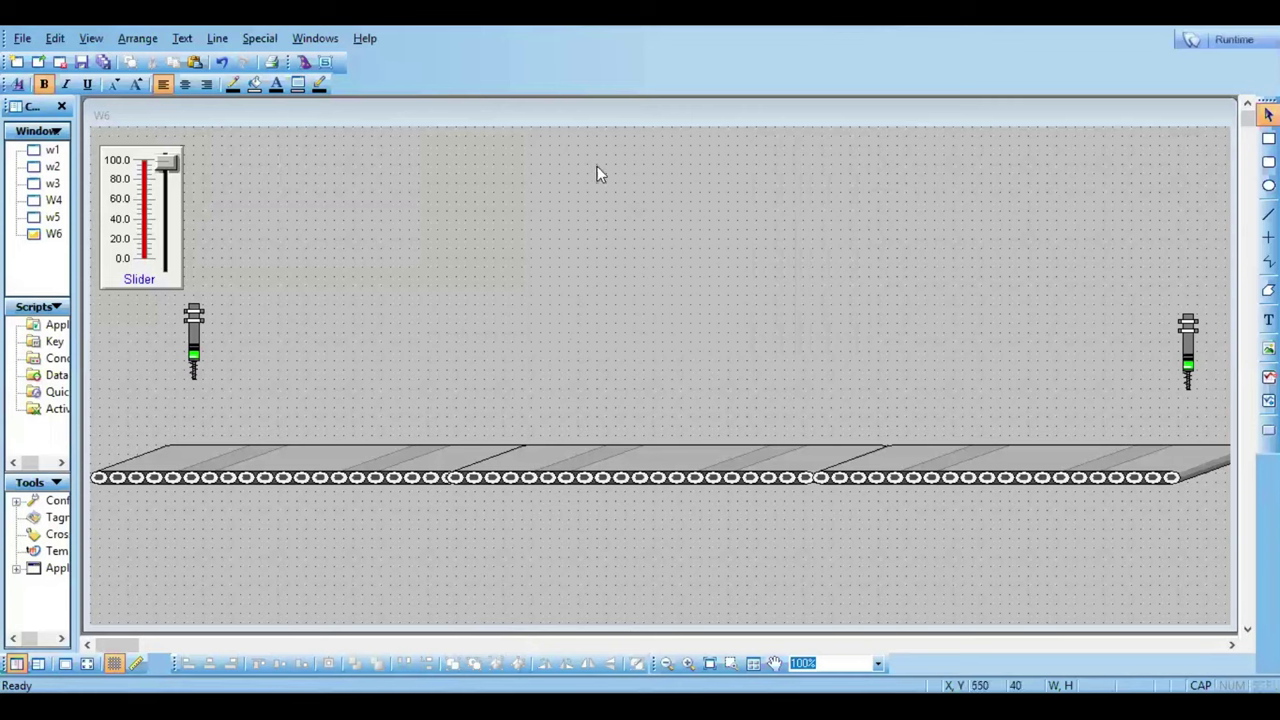
Step: Reopen the Symbol Factory for a new symbol above the conveyor and choose the Tanks category
right_click(360, 207)
left_click(386, 220)
left_click(379, 209)
left_click(700, 270)
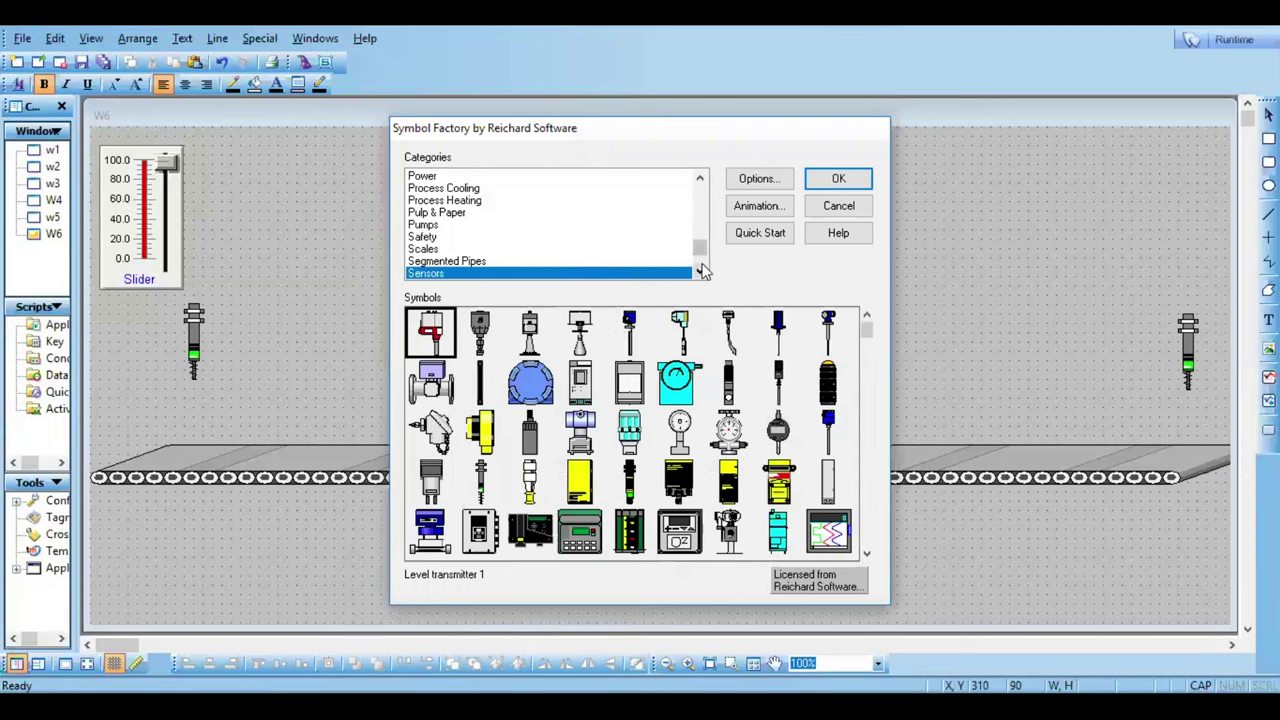
left_click(700, 270)
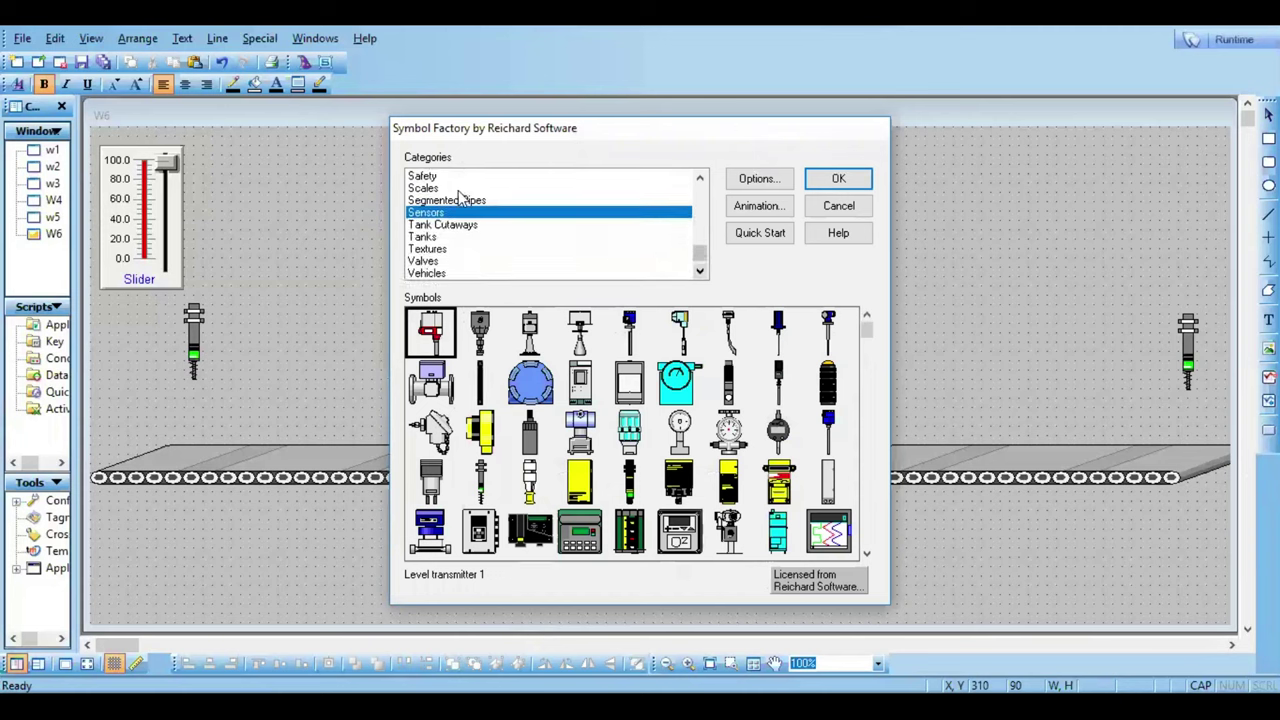
left_click(463, 200)
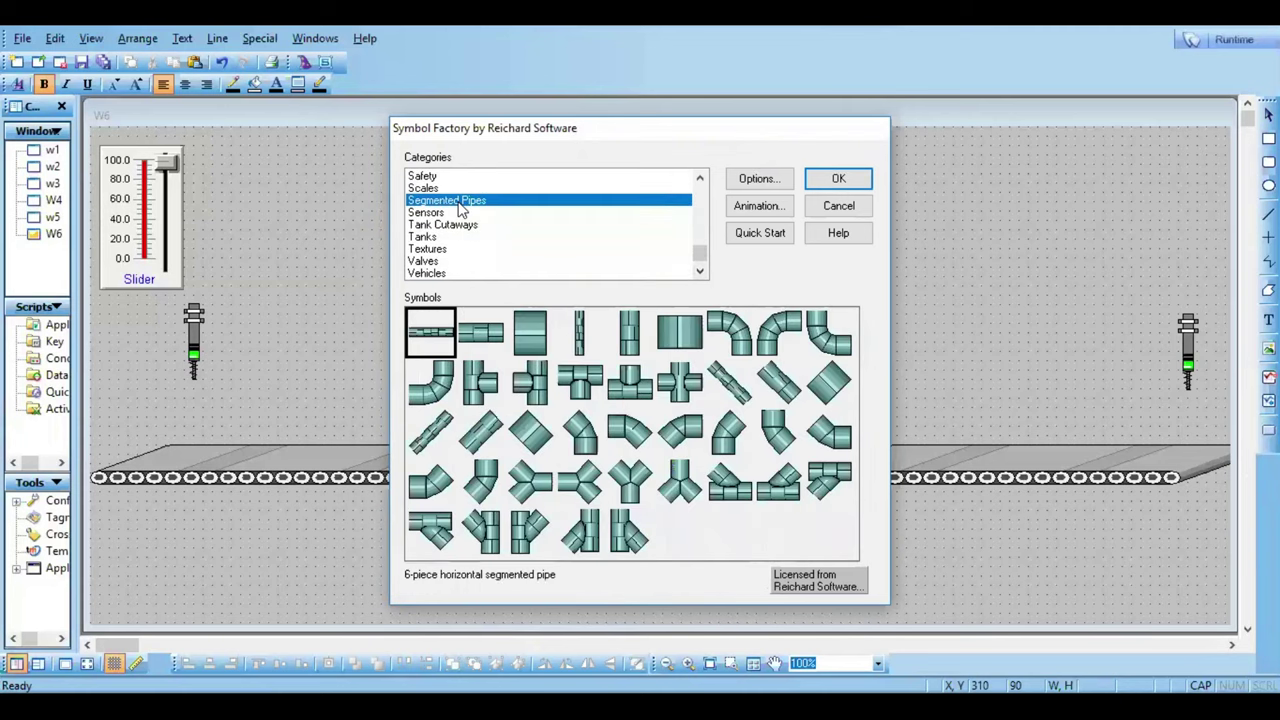
left_click(700, 270)
left_click(700, 270)
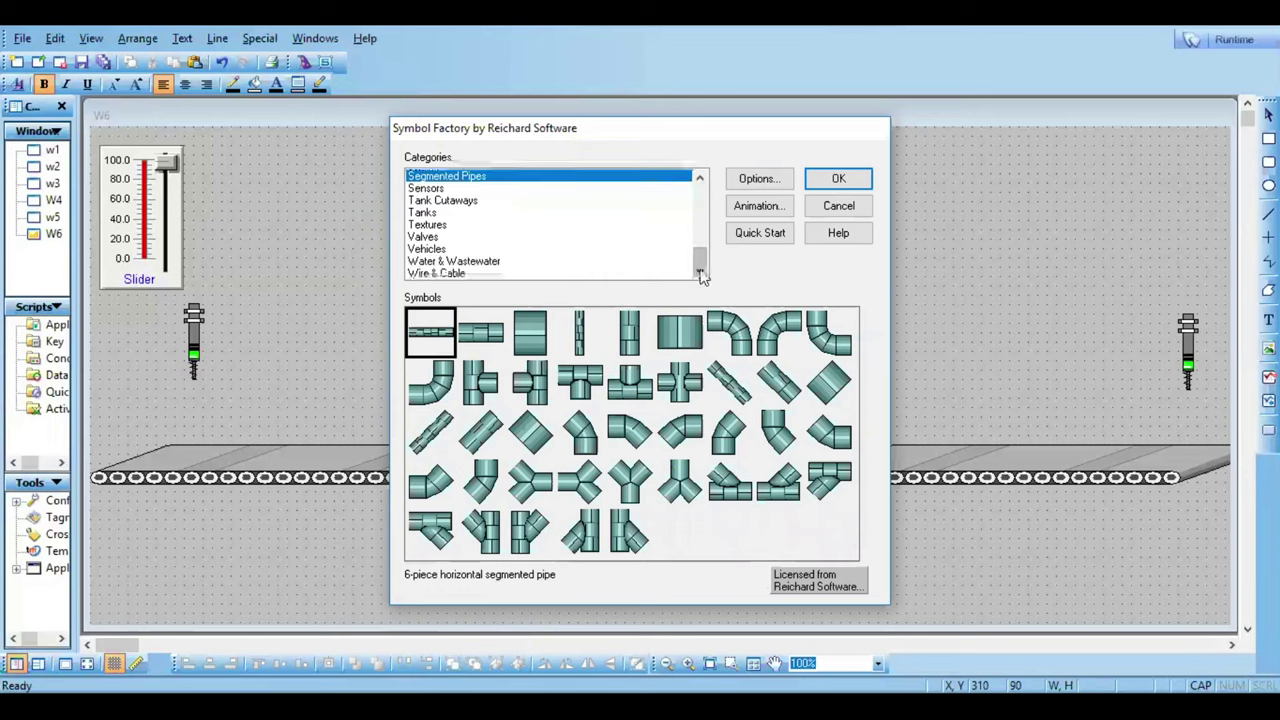
left_click(430, 214)
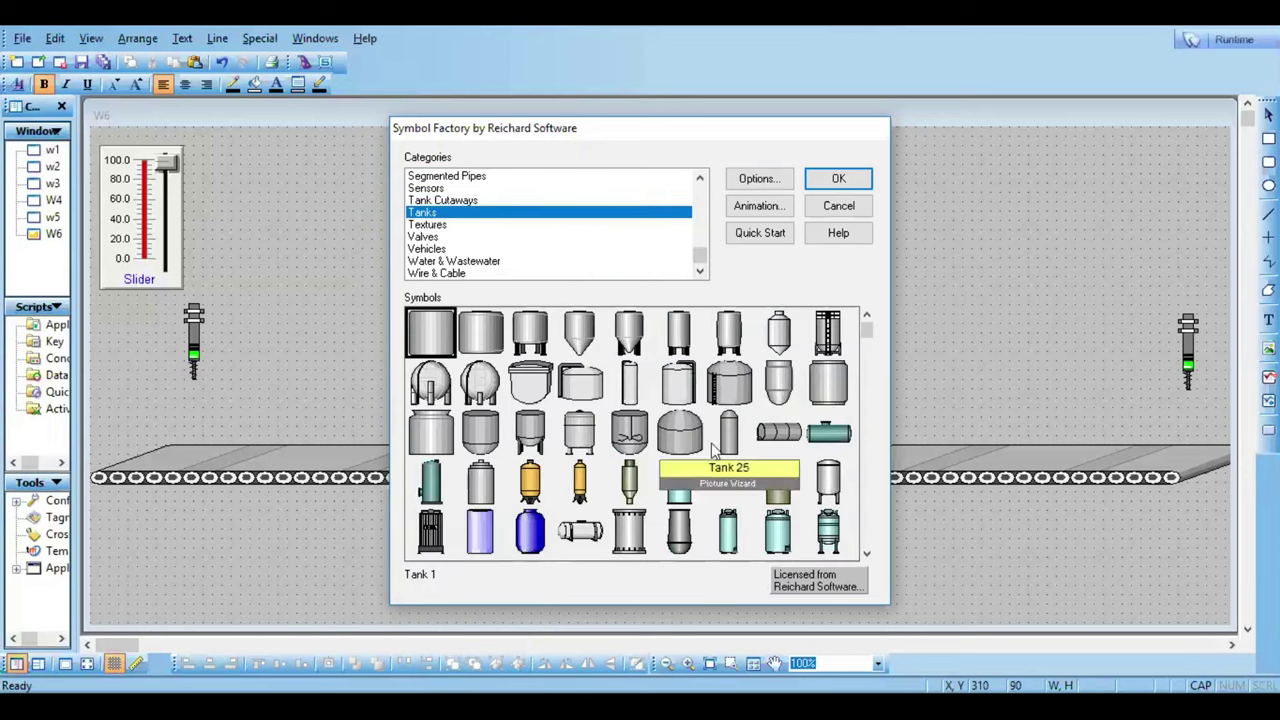